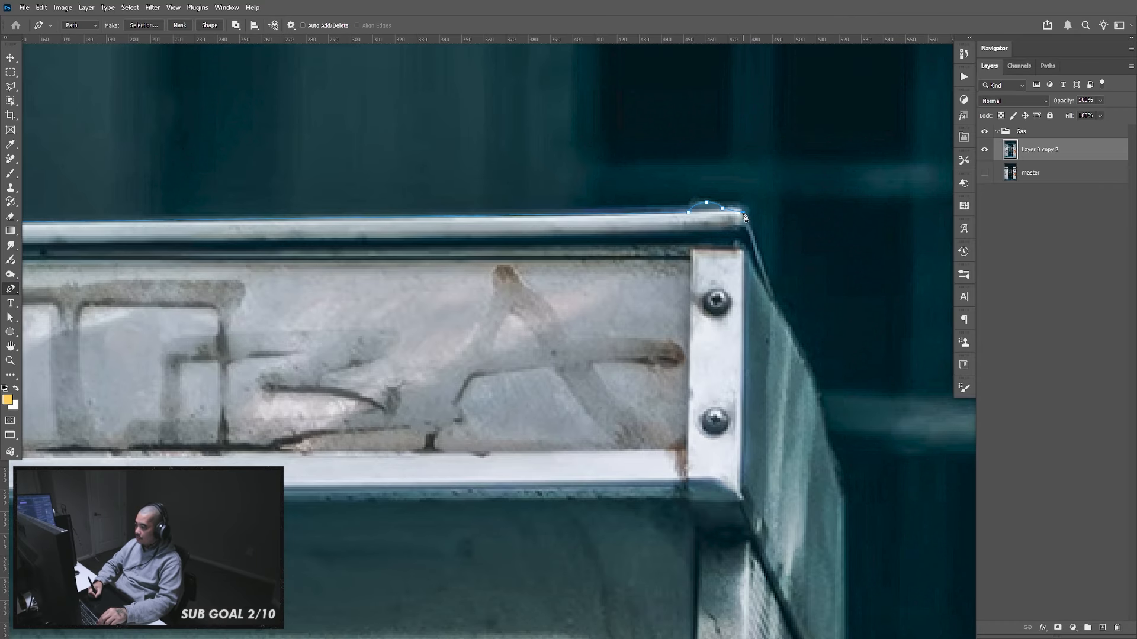
Continue the Pen path from the pump's top corner along the side panel's outer edge to its lower tip
left_click(775, 299)
left_click_drag(753, 314, 648, 171)
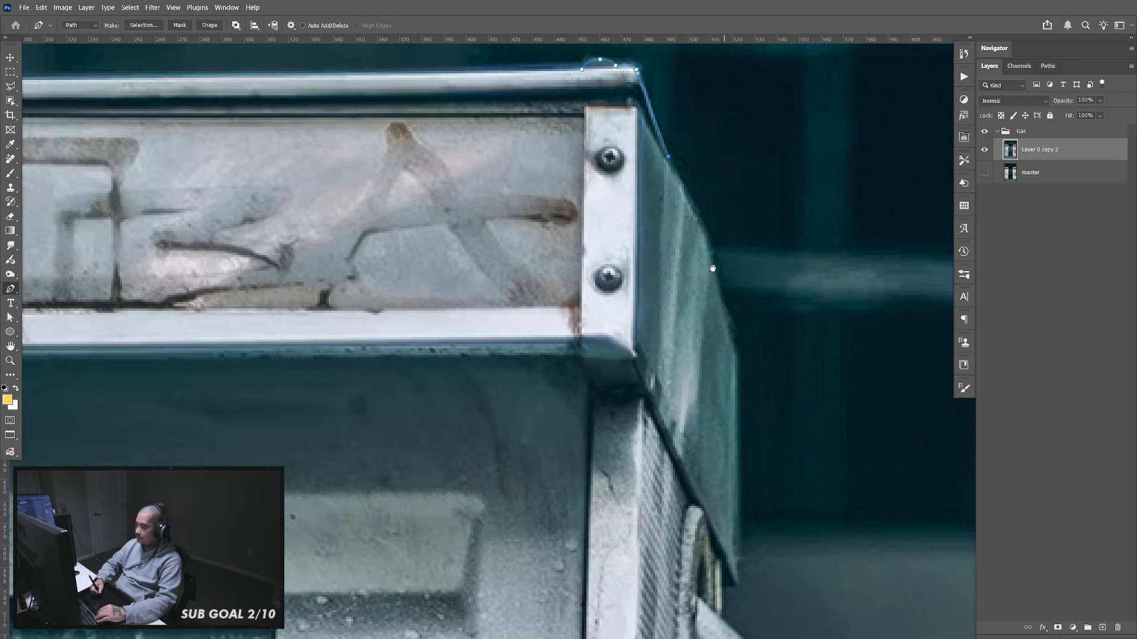
left_click(714, 277)
left_click(721, 324)
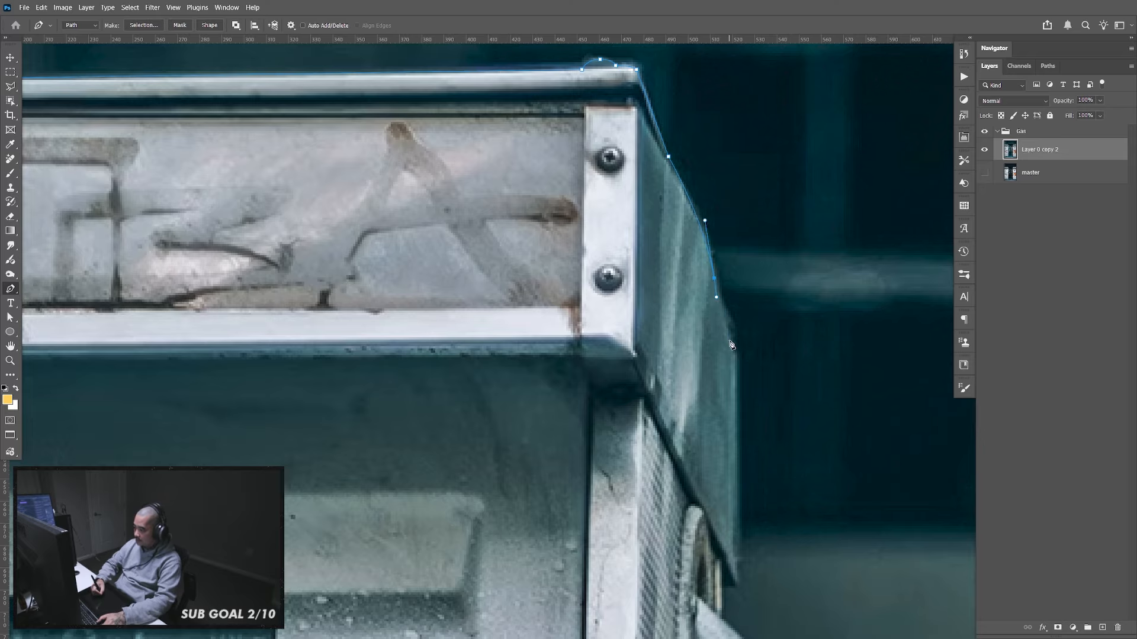
left_click_drag(730, 337, 733, 350)
scroll(735, 364, "down", 6)
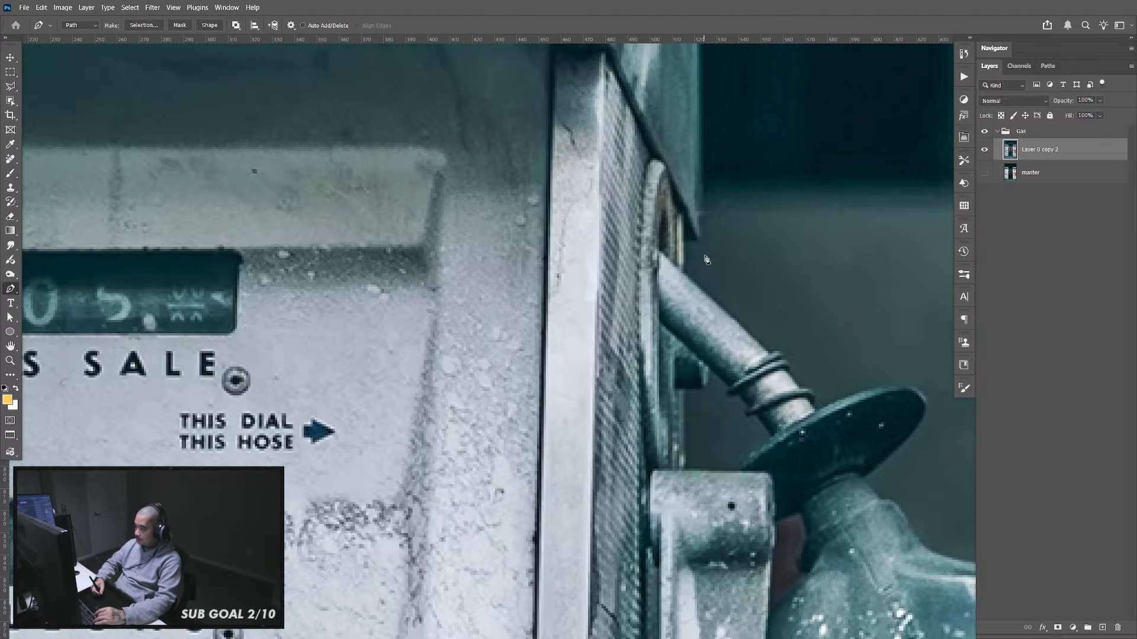
left_click_drag(699, 236, 695, 244)
left_click(685, 240)
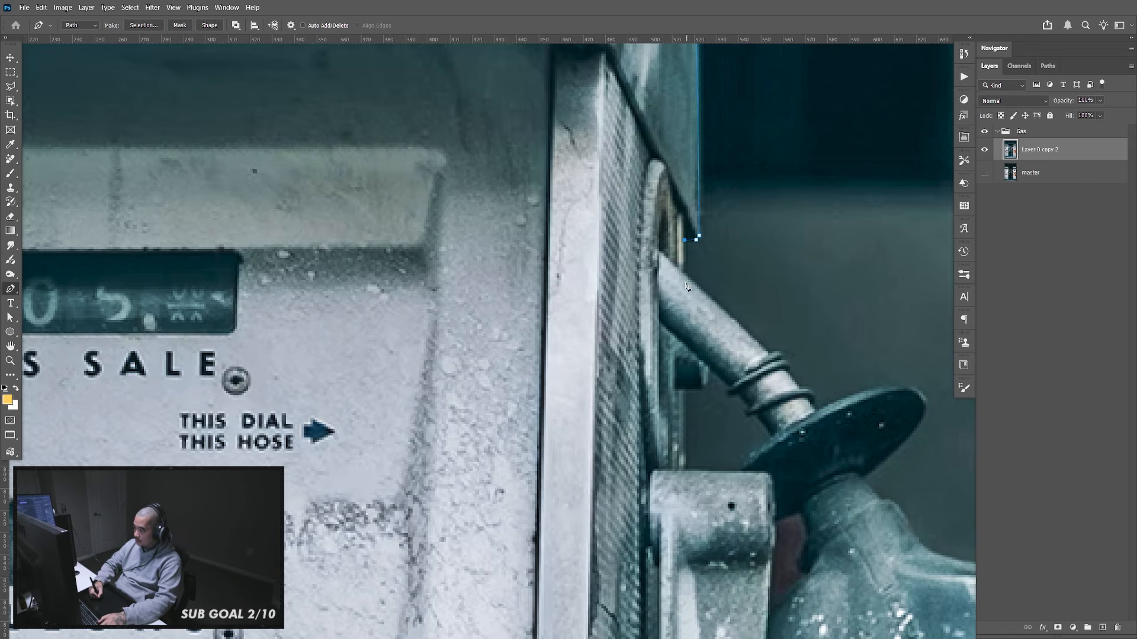
Extend the path along the upper edge of the nozzle spout, over its rings and around the round splash guard
left_click(685, 273)
left_click_drag(770, 355, 667, 206)
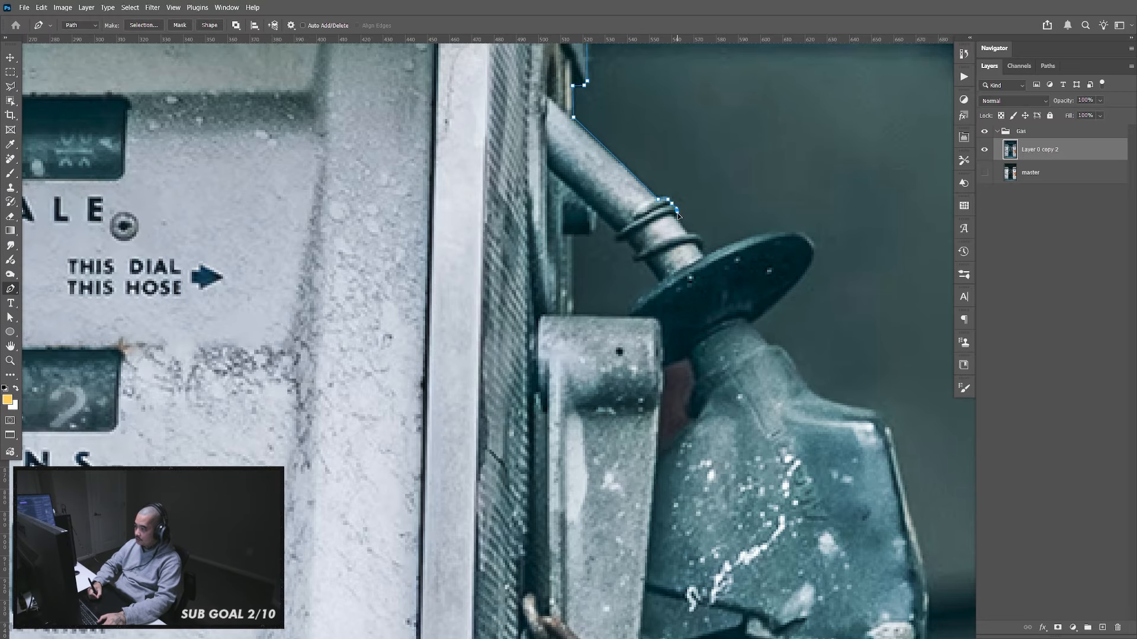
left_click(678, 216)
left_click(702, 252)
left_click_drag(810, 241, 828, 266)
Trace the nozzle's neck and the outer contour of its body down to the start of the handle
left_click_drag(754, 324, 788, 323)
left_click_drag(877, 474, 782, 355)
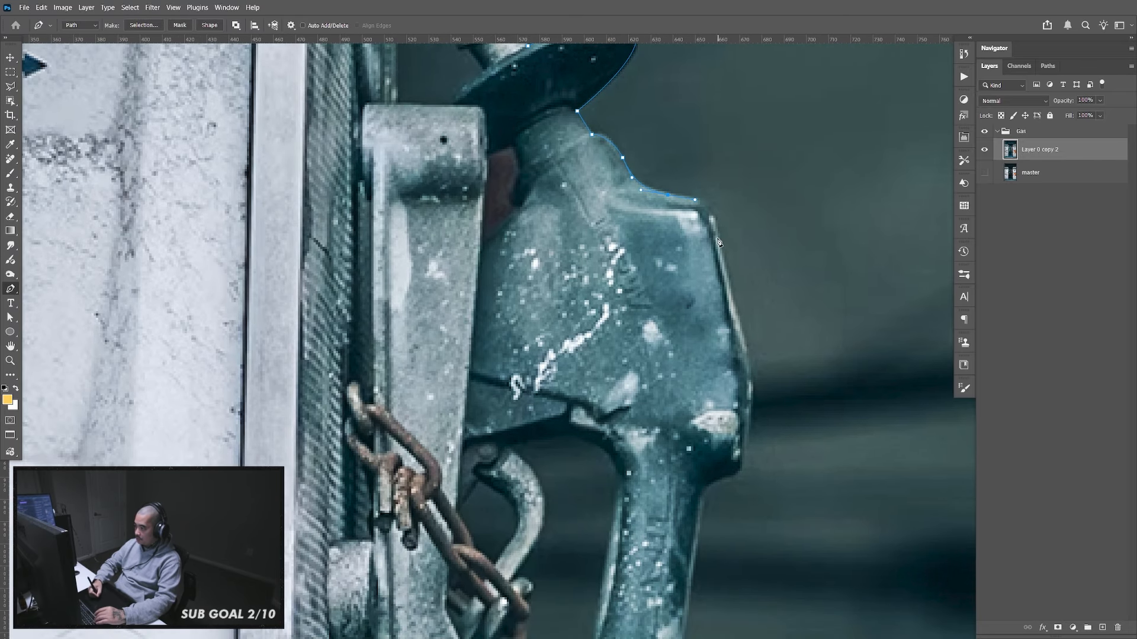
left_click_drag(719, 238, 722, 261)
left_click_drag(734, 301, 720, 155)
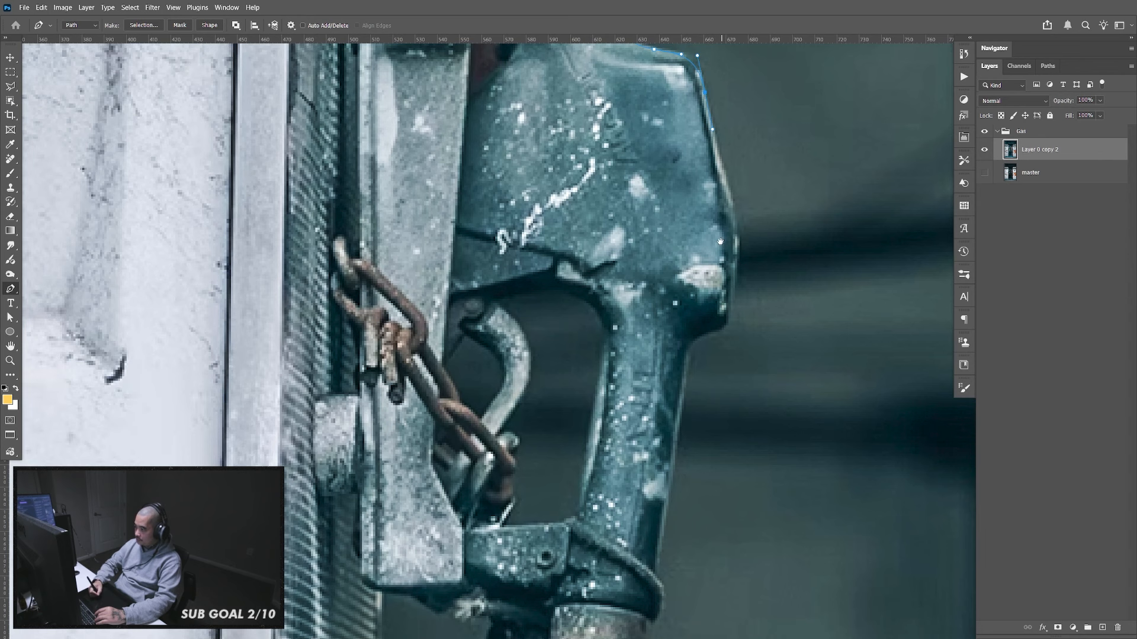
left_click_drag(738, 247, 758, 161)
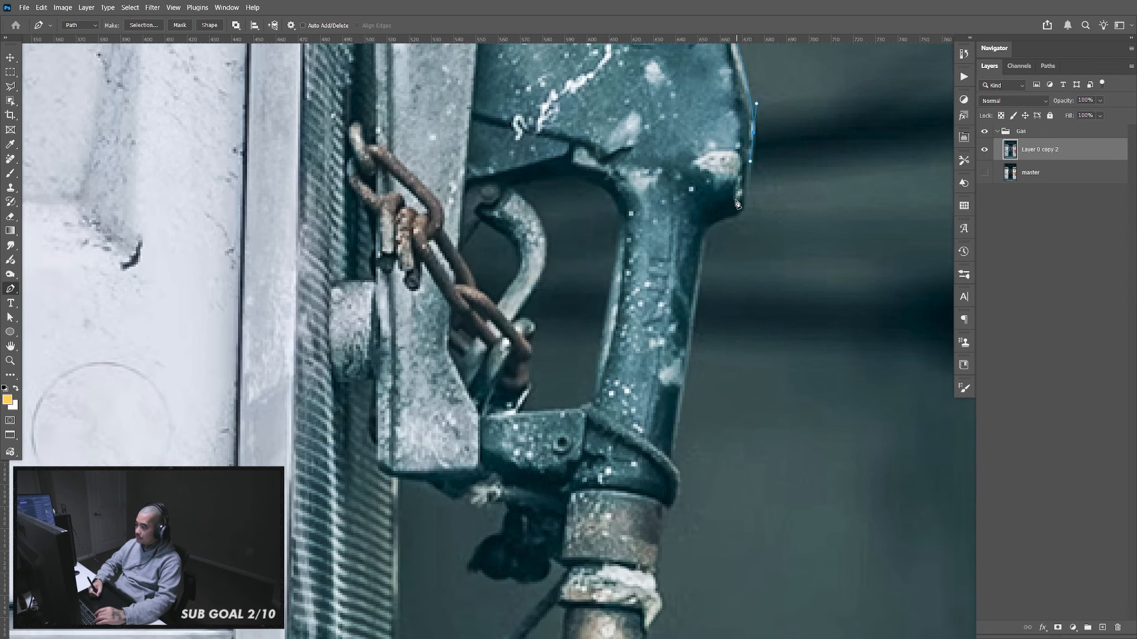
left_click_drag(742, 203, 702, 261)
Trace the outer edge of the handle, the wire loop and the metal collars down to the start of the hose
left_click_drag(696, 408, 692, 232)
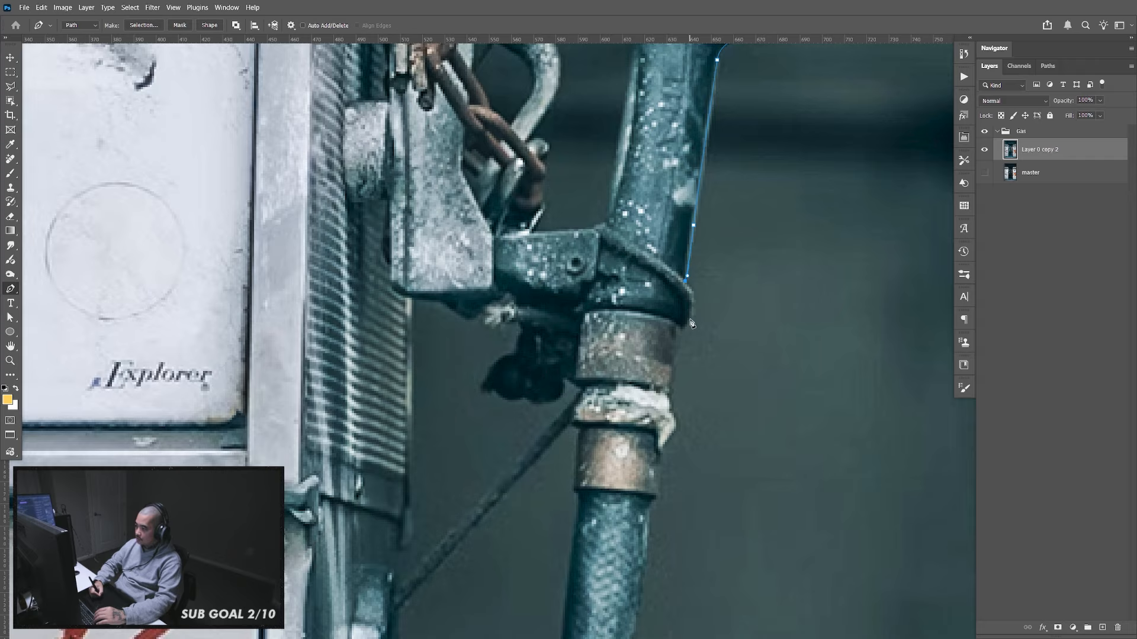
left_click_drag(691, 310, 685, 330)
left_click(678, 331)
left_click_drag(672, 368, 674, 379)
left_click_drag(671, 384, 670, 388)
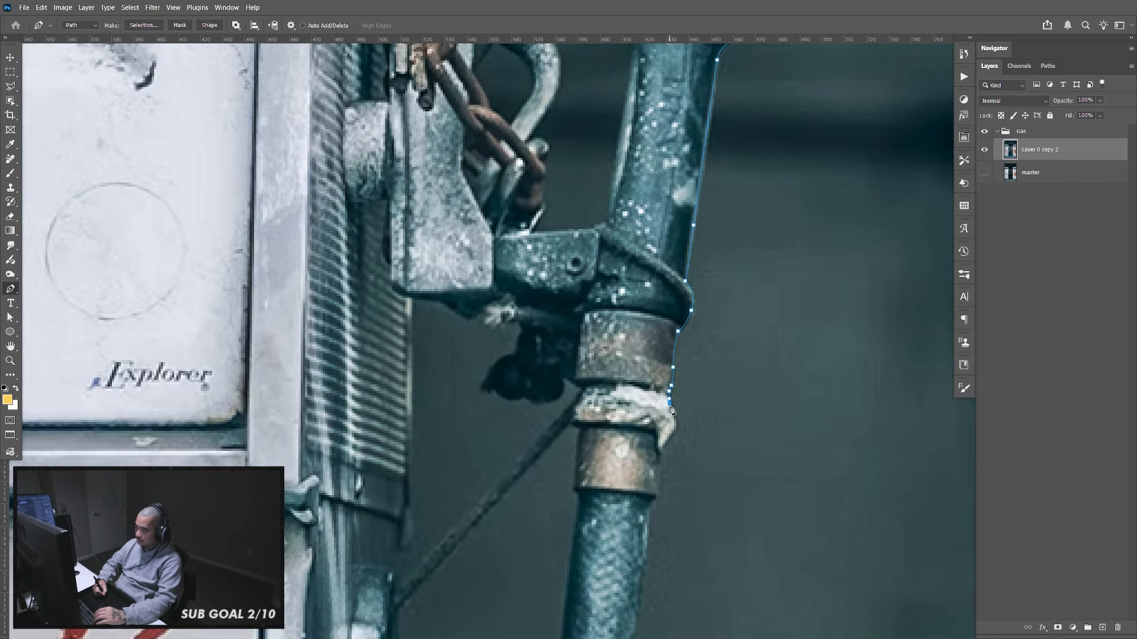
left_click_drag(661, 457, 648, 324)
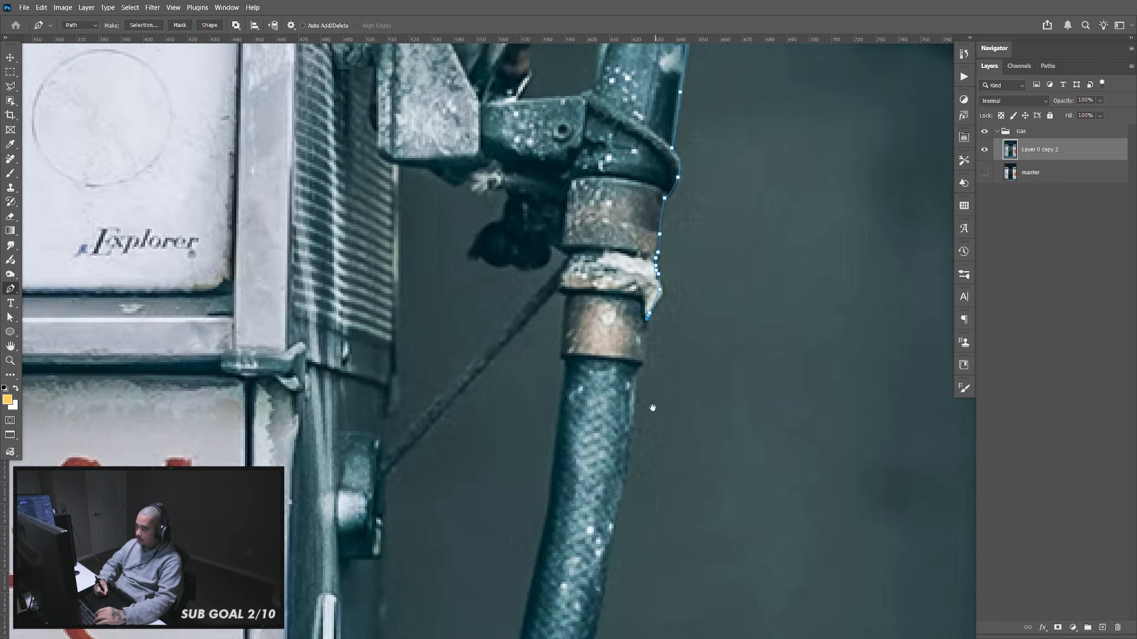
left_click(645, 361)
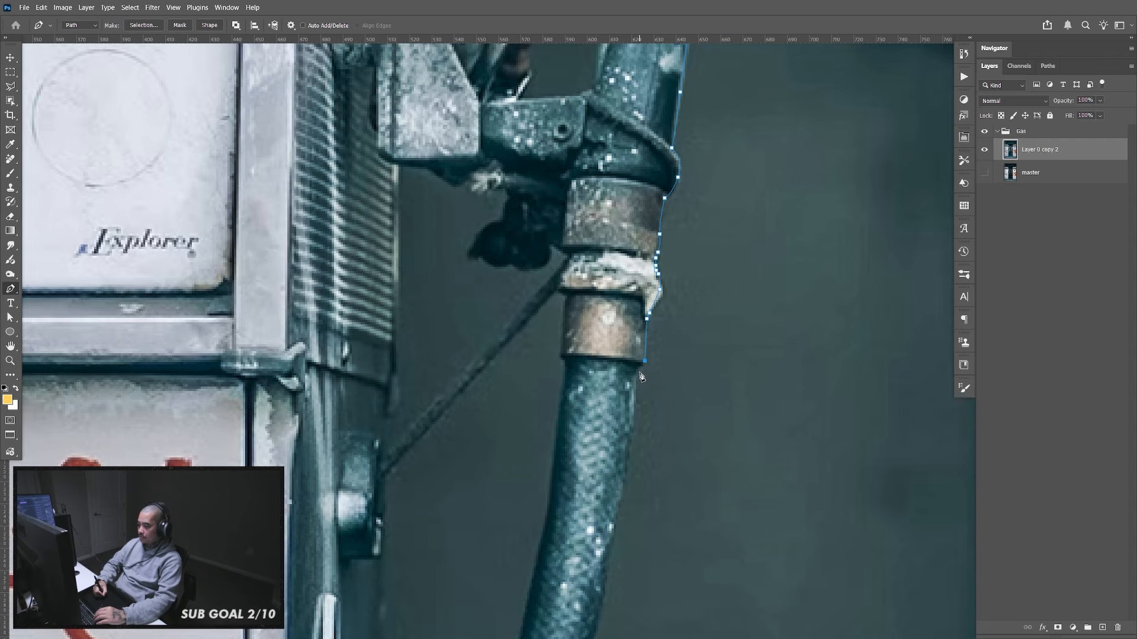
Follow the outer edge of the hanging hose down to where the other hose crosses it
left_click_drag(638, 395, 657, 159)
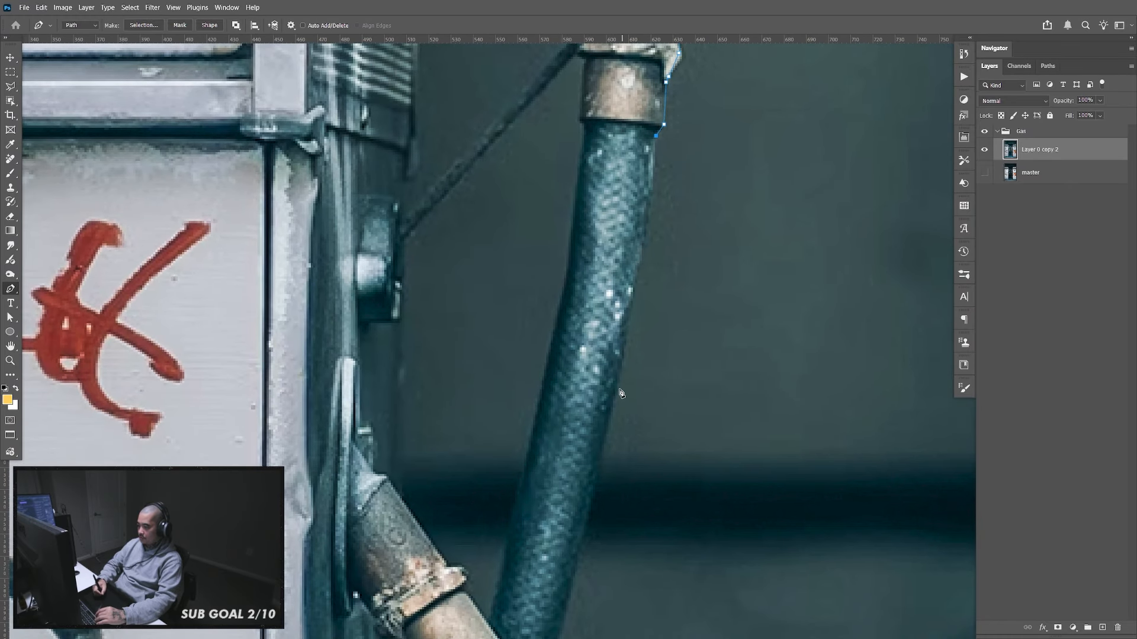
left_click(632, 311)
left_click(612, 406)
left_click(593, 502)
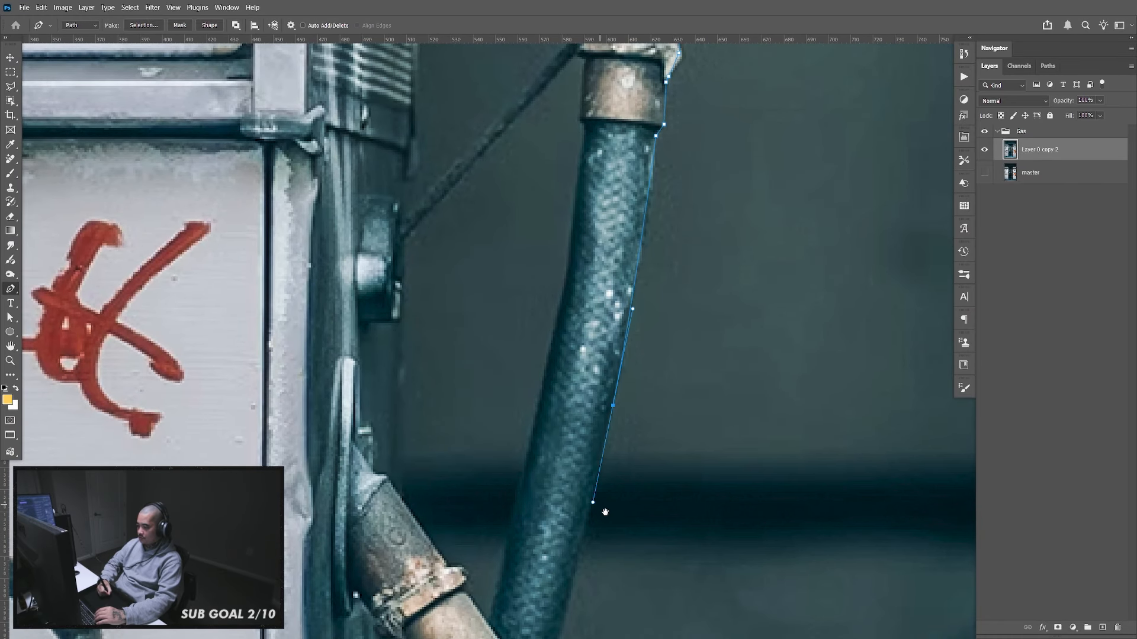
left_click_drag(605, 512, 652, 365)
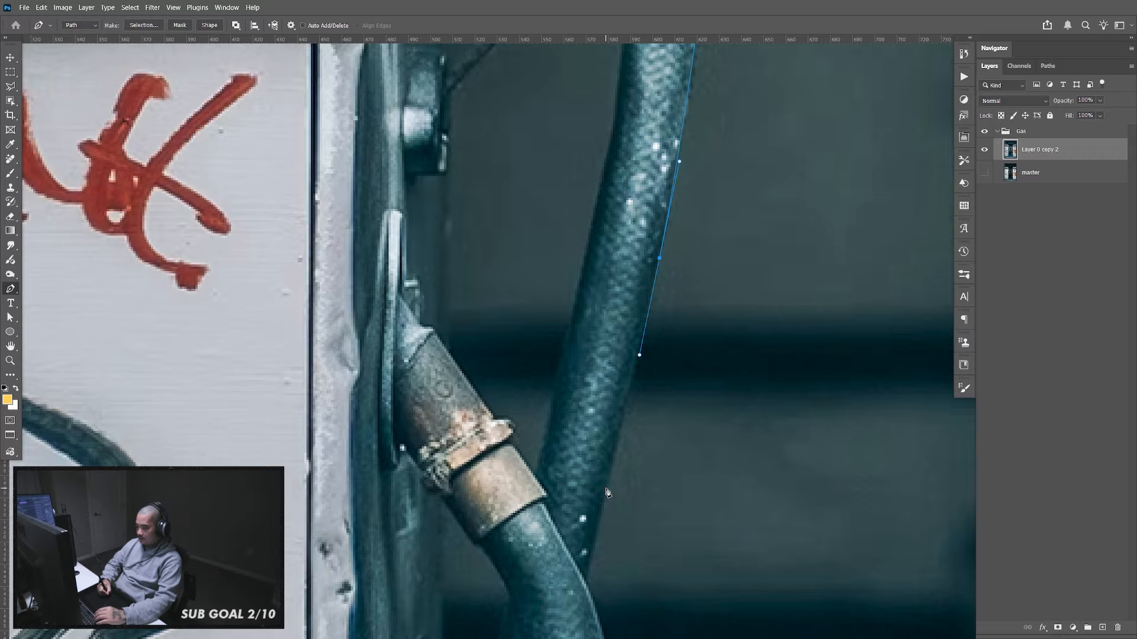
left_click(617, 437)
left_click(605, 487)
left_click(595, 539)
left_click(587, 583)
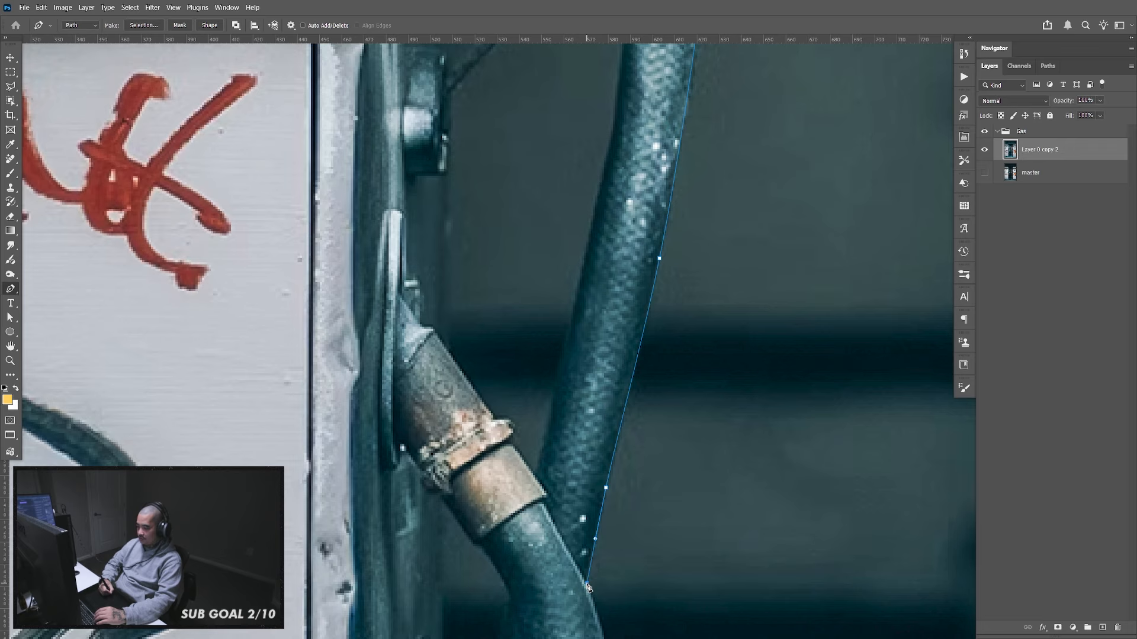
Continue the path along the outer edge of the crossing hose down to its bend near the ground
scroll(583, 501, "down", 5)
left_click(577, 415)
left_click(583, 488)
left_click(588, 561)
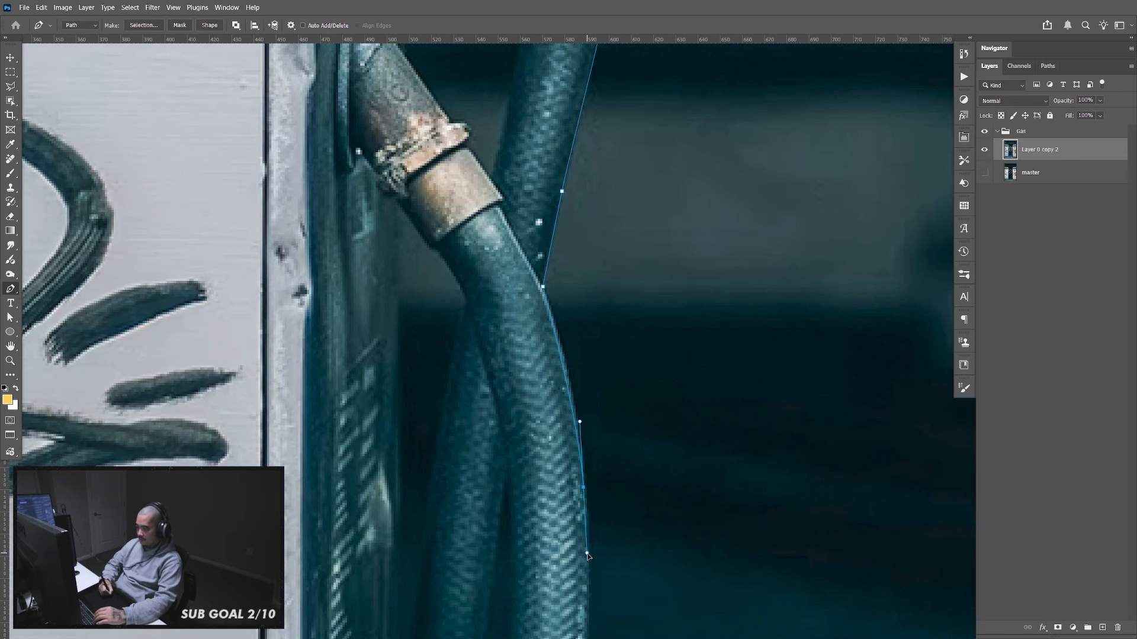
scroll(598, 568, "down", 4)
left_click_drag(611, 499, 656, 360)
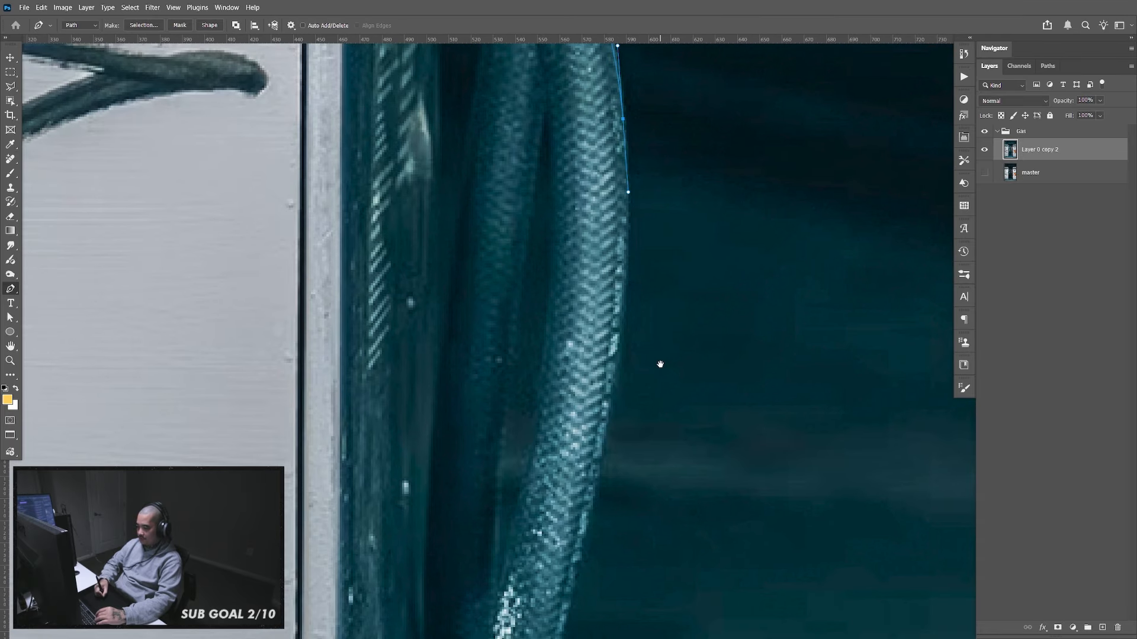
left_click(606, 401)
left_click(593, 478)
left_click(580, 557)
left_click_drag(580, 561, 623, 448)
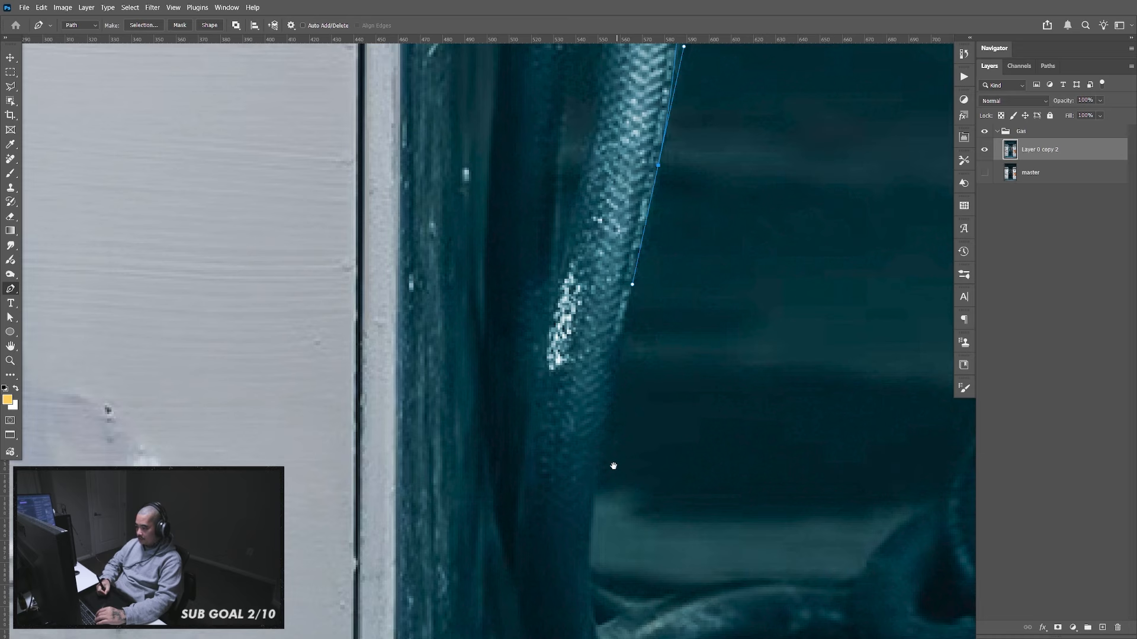
left_click_drag(590, 506, 585, 360)
Trace the inner bend and the upper edge of the hose section lying on the ground
left_click(589, 583)
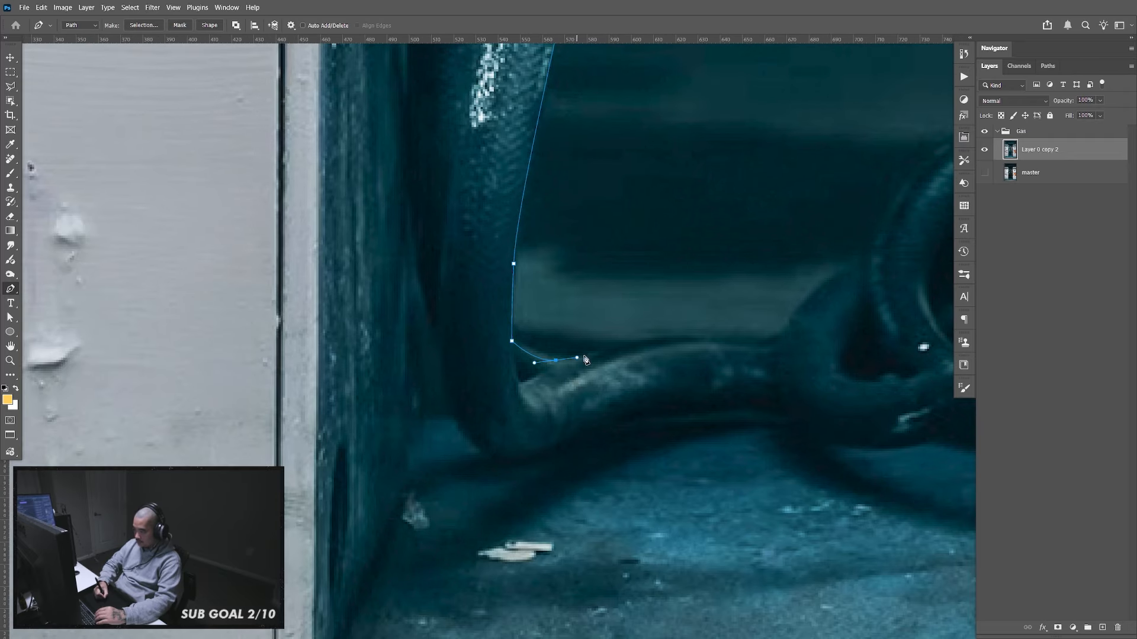
left_click(603, 352)
left_click(606, 351)
left_click_drag(815, 366, 734, 371)
left_click_drag(666, 346, 690, 346)
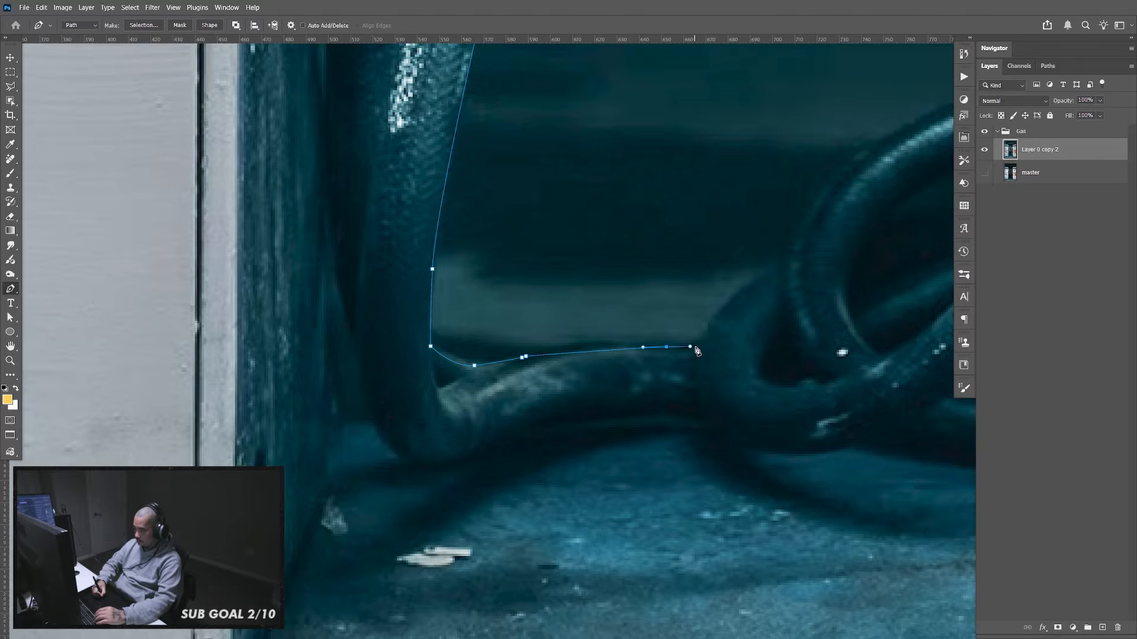
Cut across the ground hose before the coil and trace its underside back around the bend toward the pump
left_click(699, 415)
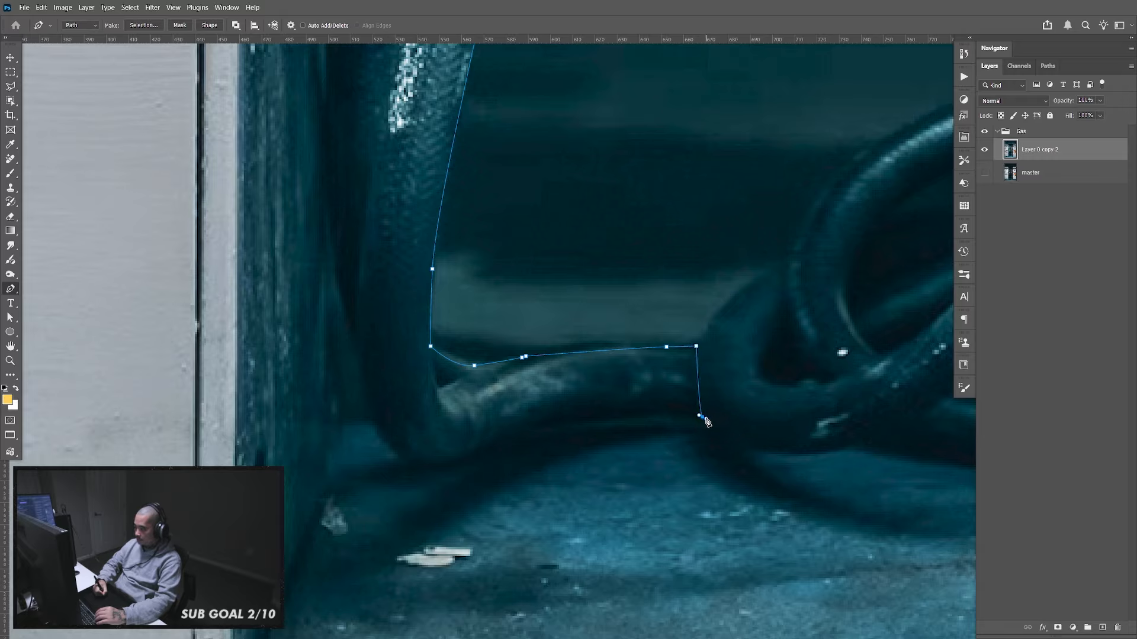
left_click_drag(575, 422, 530, 430)
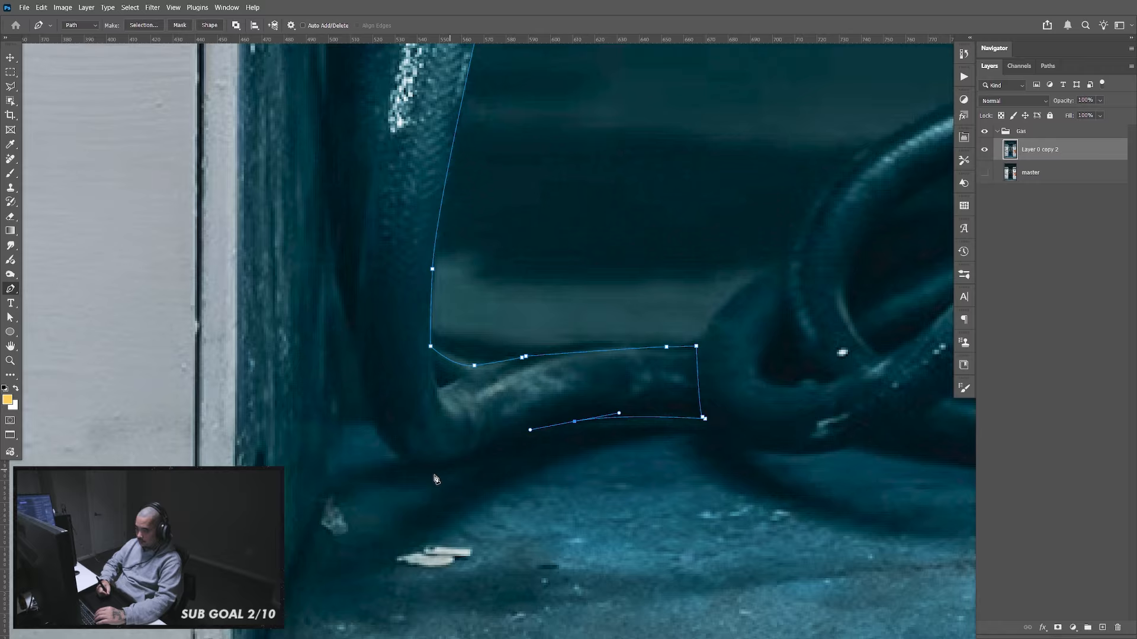
left_click_drag(438, 465, 412, 468)
left_click_drag(367, 403, 339, 295)
left_click(338, 284)
Trace the base of the pump's side panel down to the cabinet's front bottom corner
left_click_drag(338, 482, 475, 141)
left_click(363, 270)
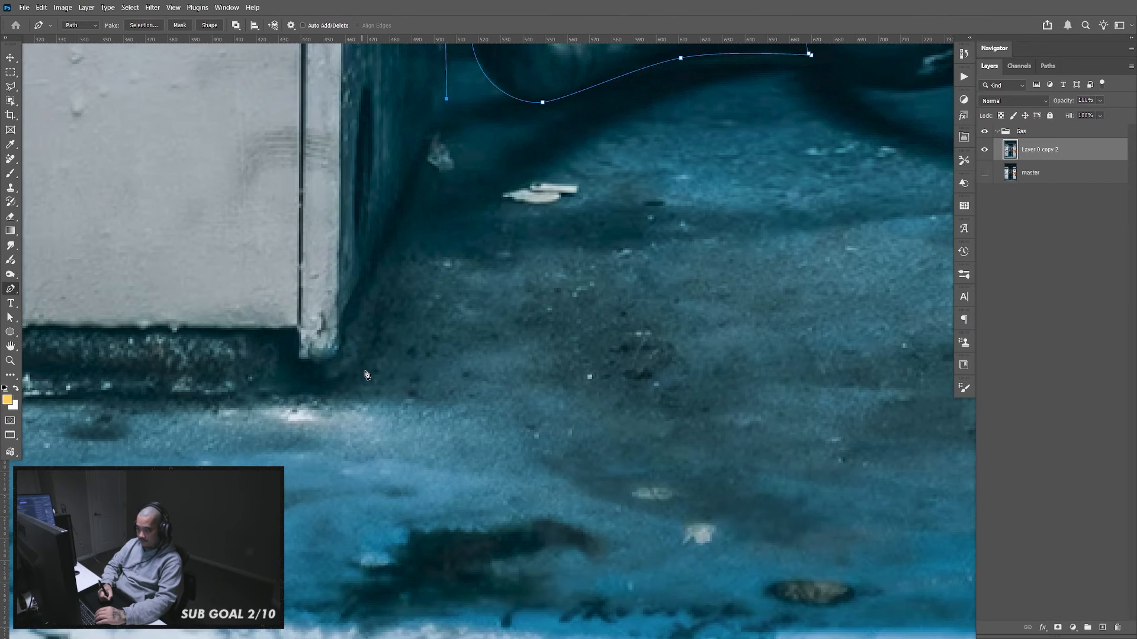
left_click_drag(504, 391, 653, 465)
left_click_drag(601, 269, 599, 302)
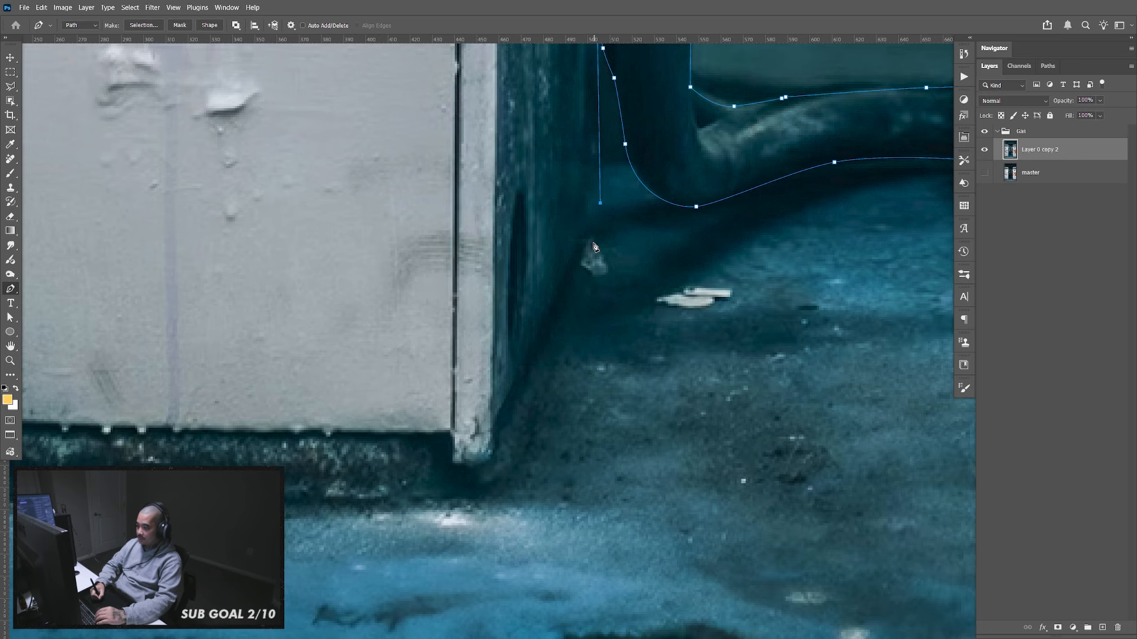
left_click_drag(592, 284, 584, 313)
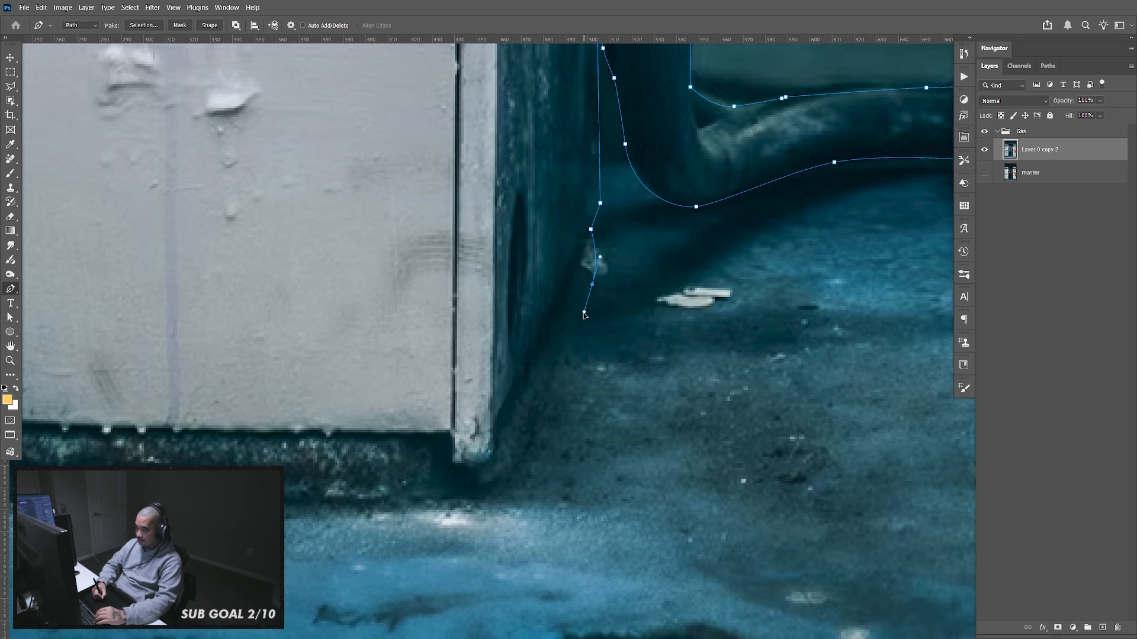
left_click_drag(546, 462, 467, 455)
Add closely spaced anchor points along the uneven base contour just past the cabinet's bottom corner
left_click_drag(351, 474, 816, 396)
left_click(867, 370)
left_click(855, 370)
left_click(852, 376)
left_click(845, 380)
left_click(837, 383)
left_click(824, 383)
left_click(820, 382)
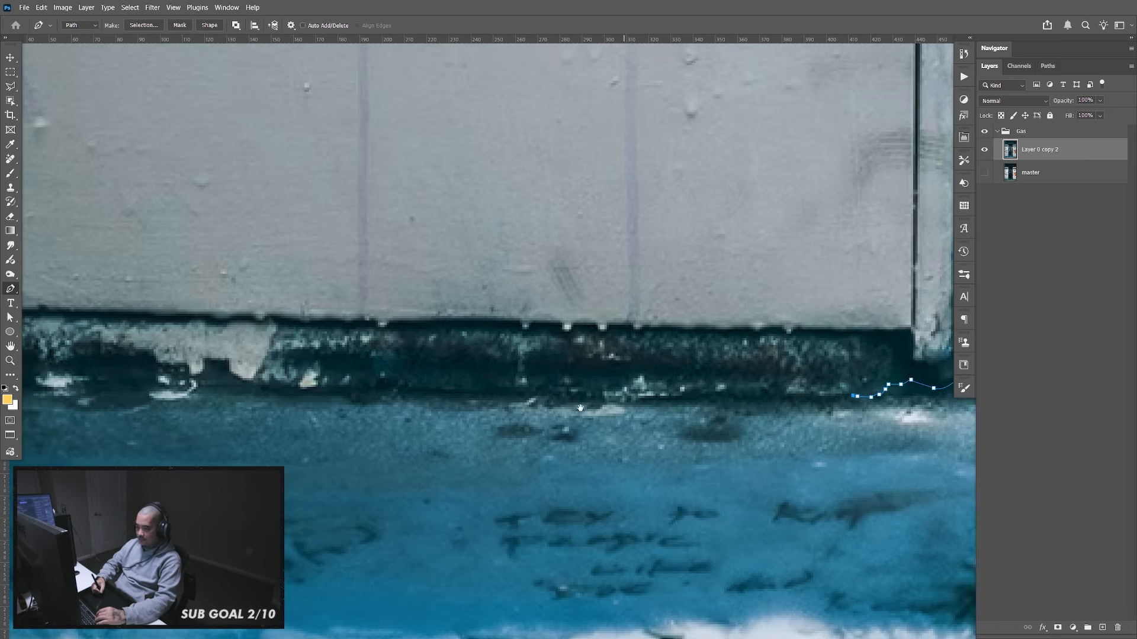
Continue the path along the pump's bottom edge until it runs past the edge of the image
left_click_drag(505, 392, 685, 414)
left_click_drag(790, 419, 754, 419)
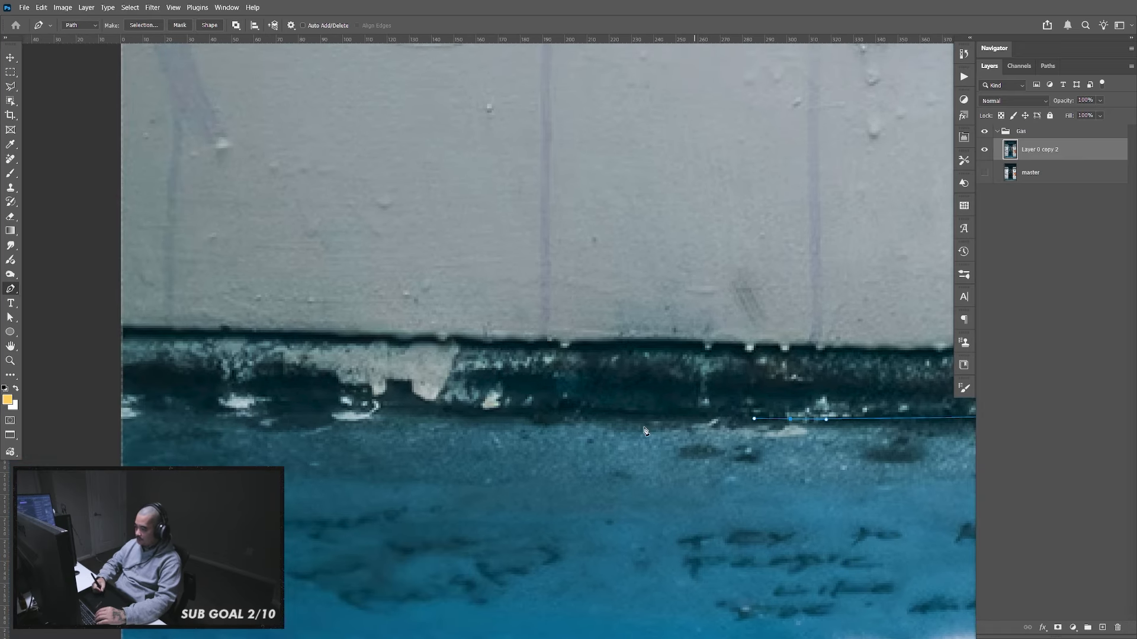
left_click(529, 416)
left_click_drag(392, 411, 383, 413)
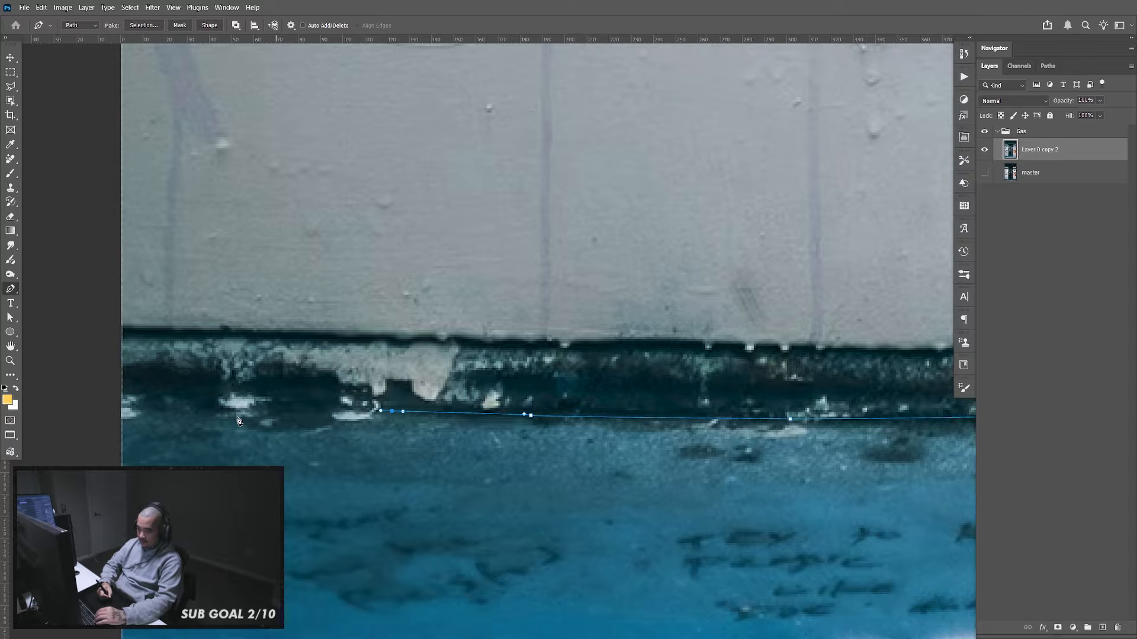
left_click_drag(205, 409, 198, 405)
left_click(112, 403)
Run the path outside the canvas back up to its starting point and close the pump outline
left_click_drag(213, 169, 328, 357)
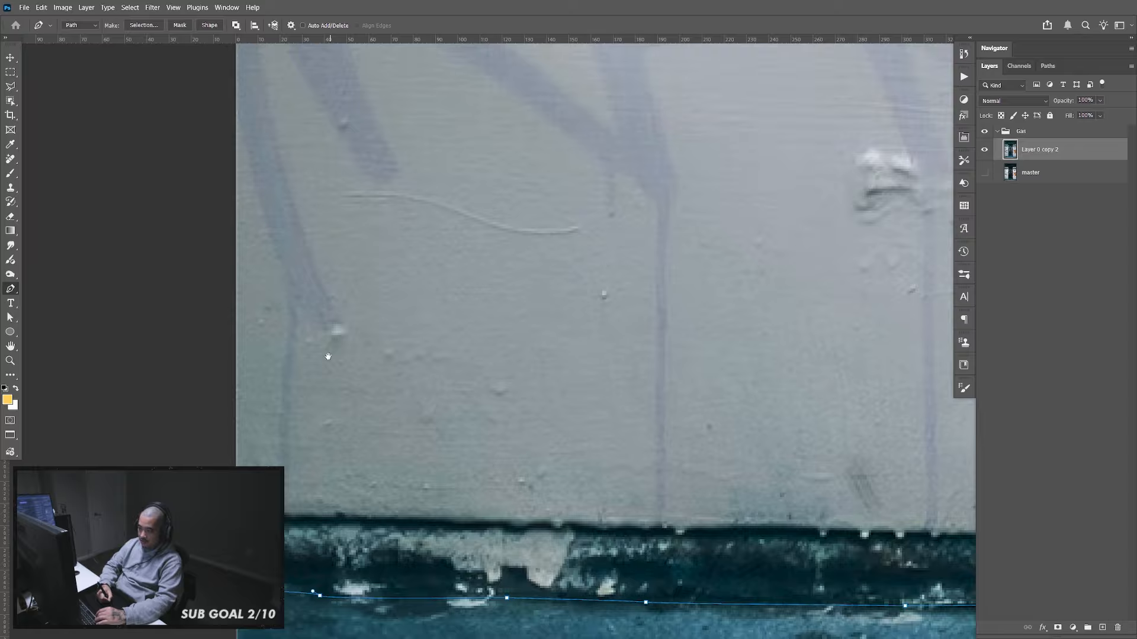
scroll(328, 357, "down", 5)
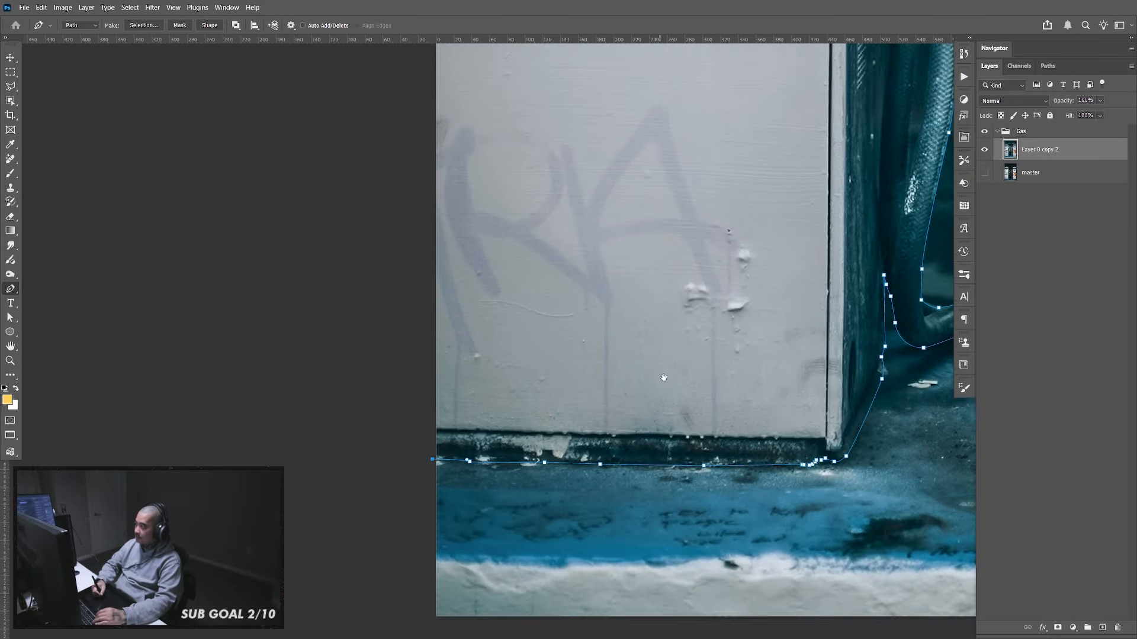
left_click_drag(645, 89, 672, 373)
left_click_drag(641, 185, 667, 396)
left_click_drag(626, 115, 683, 631)
left_click(472, 267)
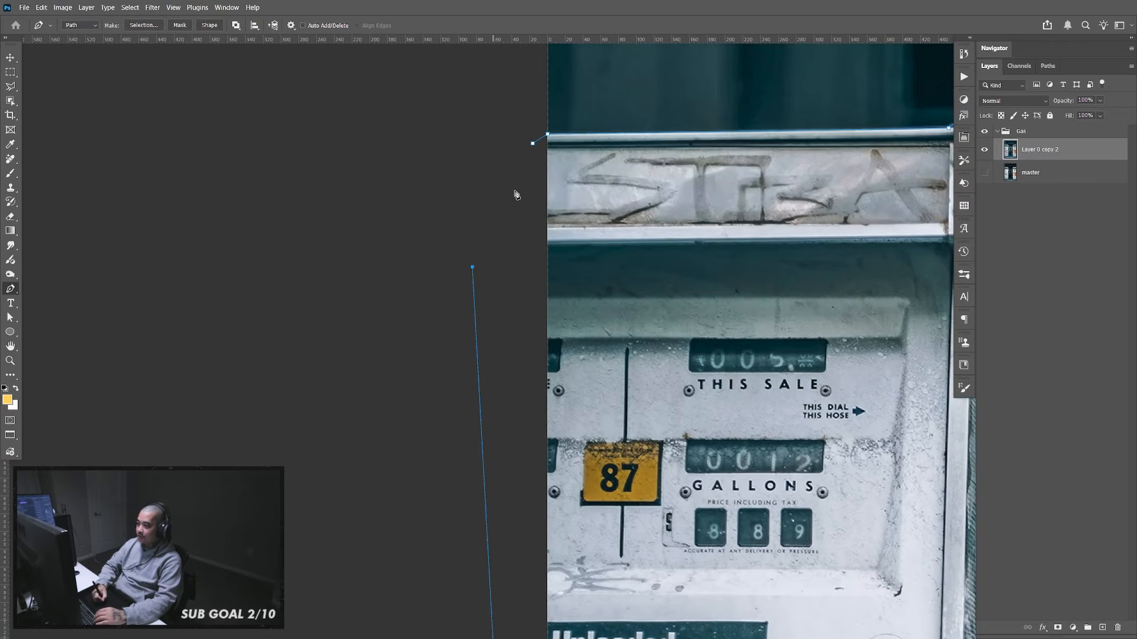
left_click(533, 144)
Start a path in the gap beneath the nozzle's spout, tracing the small bracket and the underside of the ringed pipe
left_click_drag(858, 411, 598, 332)
left_click_drag(938, 504, 685, 378)
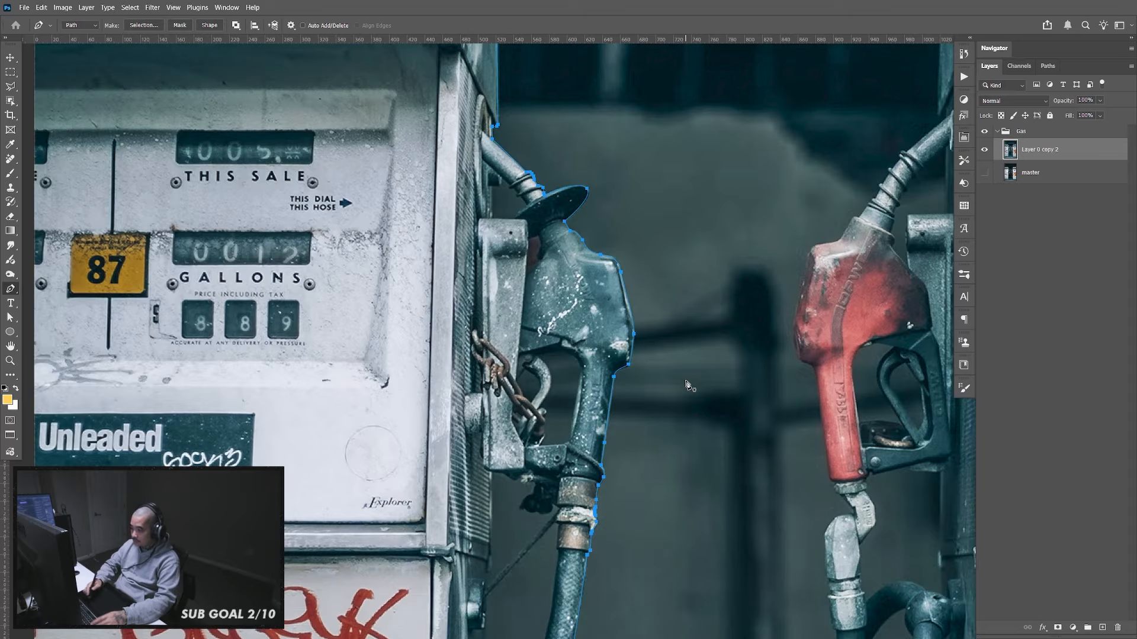
key("ctrl+plus")
key("ctrl+plus")
left_click_drag(524, 228, 660, 505)
key("ctrl+plus")
key("ctrl+plus")
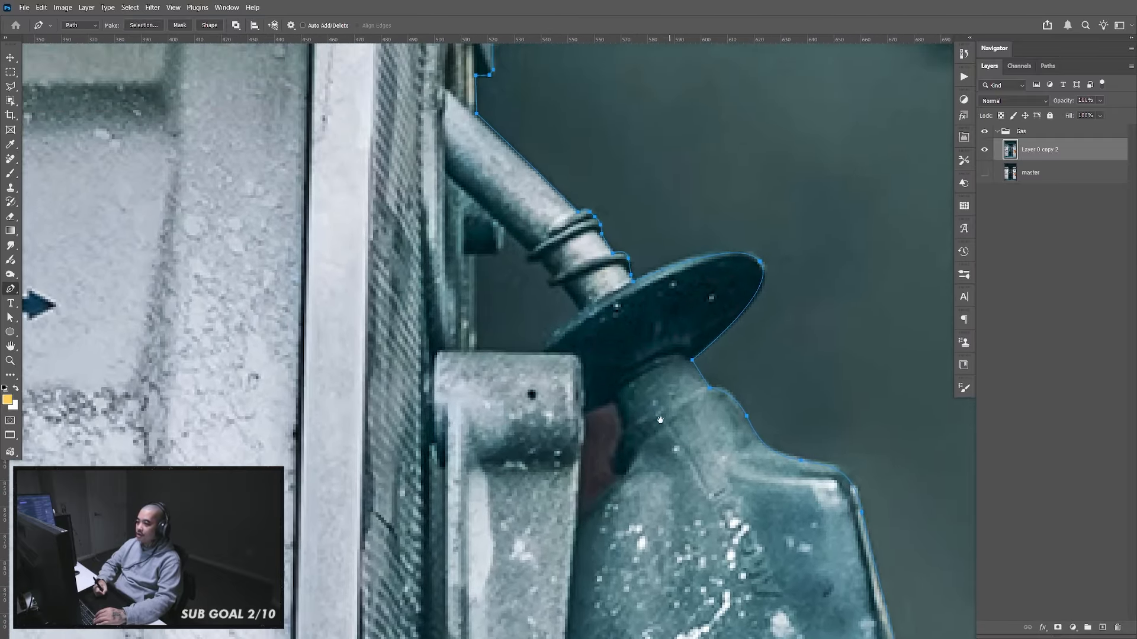
left_click(474, 254)
left_click(503, 232)
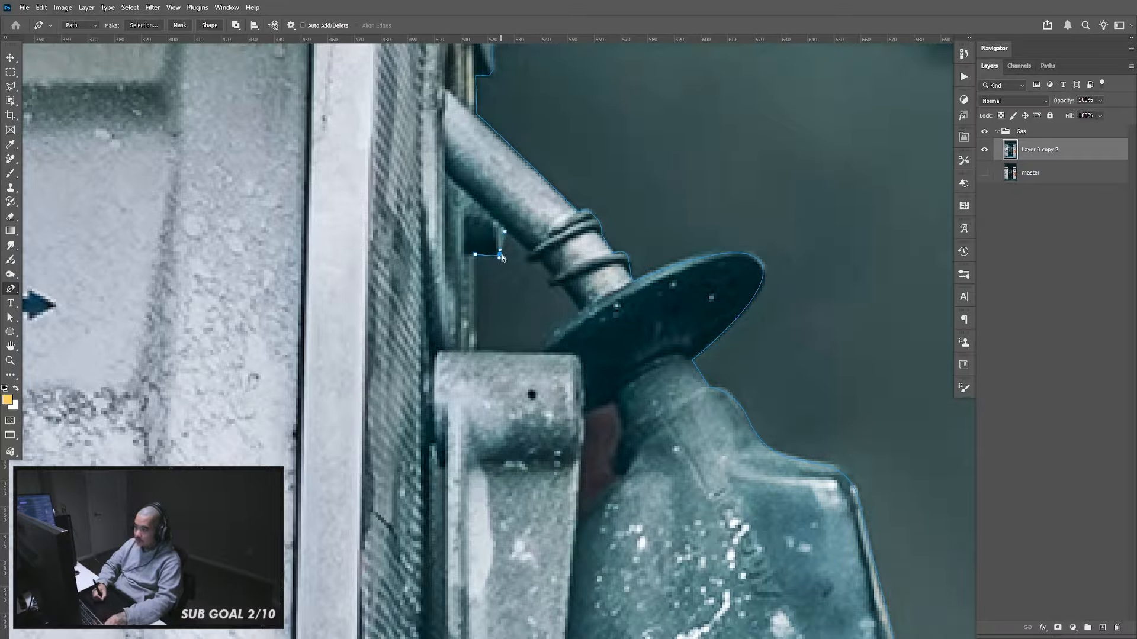
left_click_drag(502, 259, 541, 348)
left_click(528, 252)
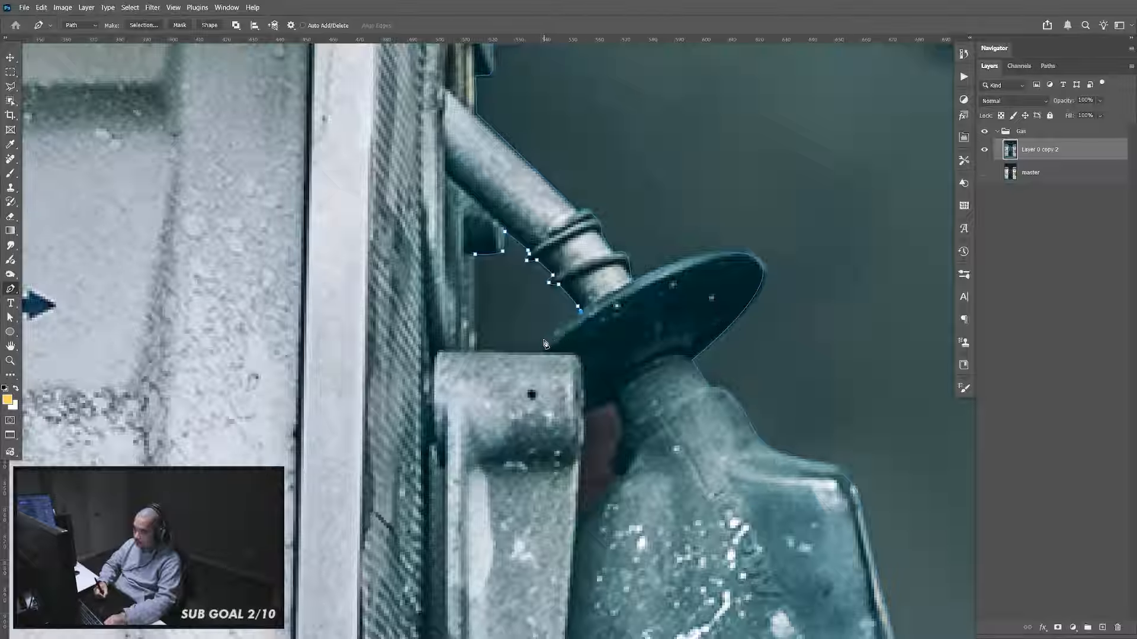
Continue the path past the disc and along the nozzle holder's upper edge, and close it along the pump's side
left_click(474, 352)
left_click(475, 255)
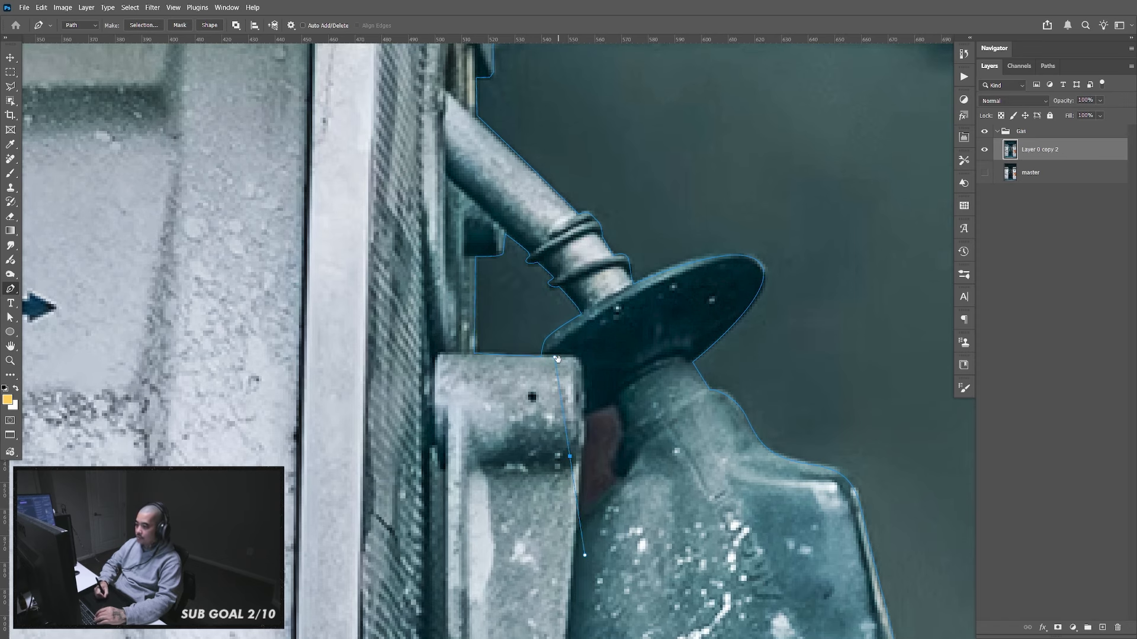
key("ctrl+z")
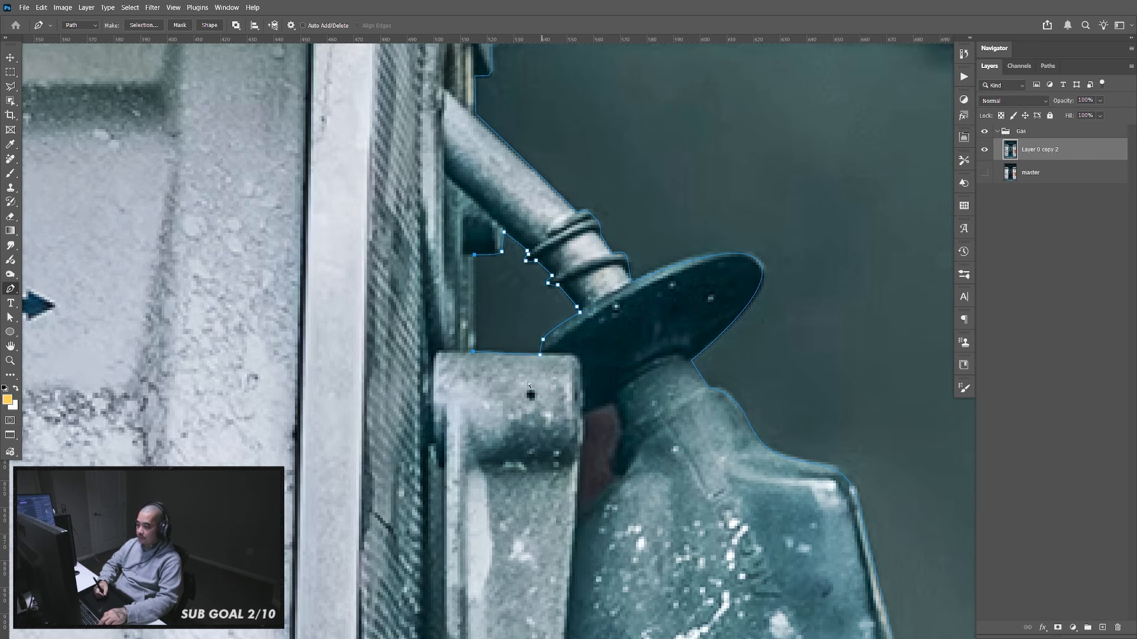
left_click(475, 255)
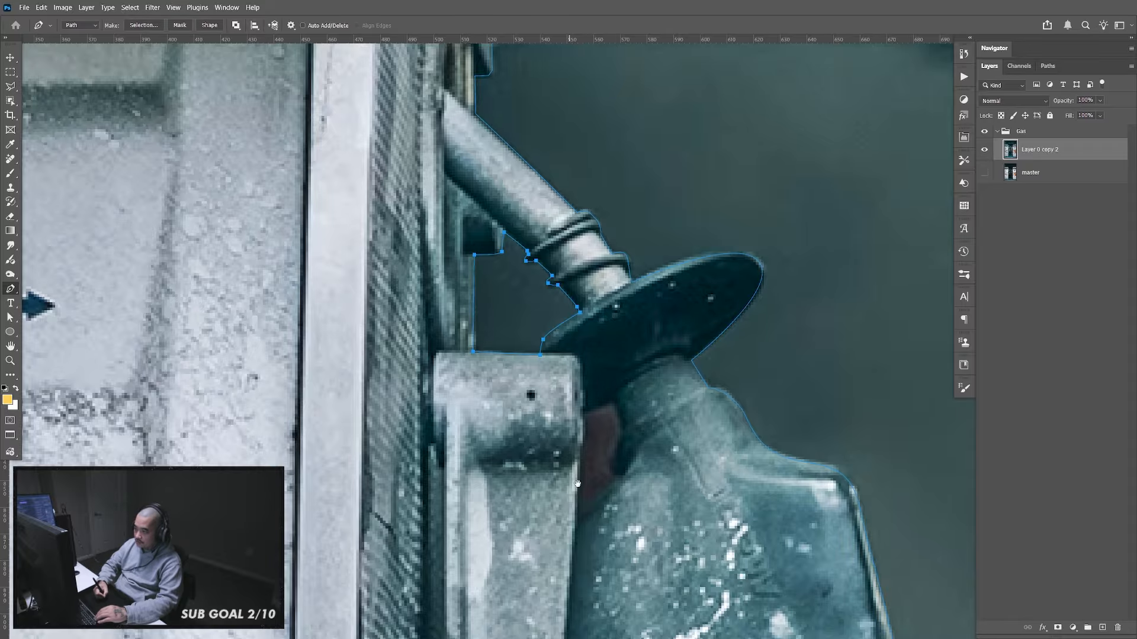
Trace the small reddish gap between the nozzle holder and the nozzle's neck as a closed path
left_click_drag(657, 554, 574, 443)
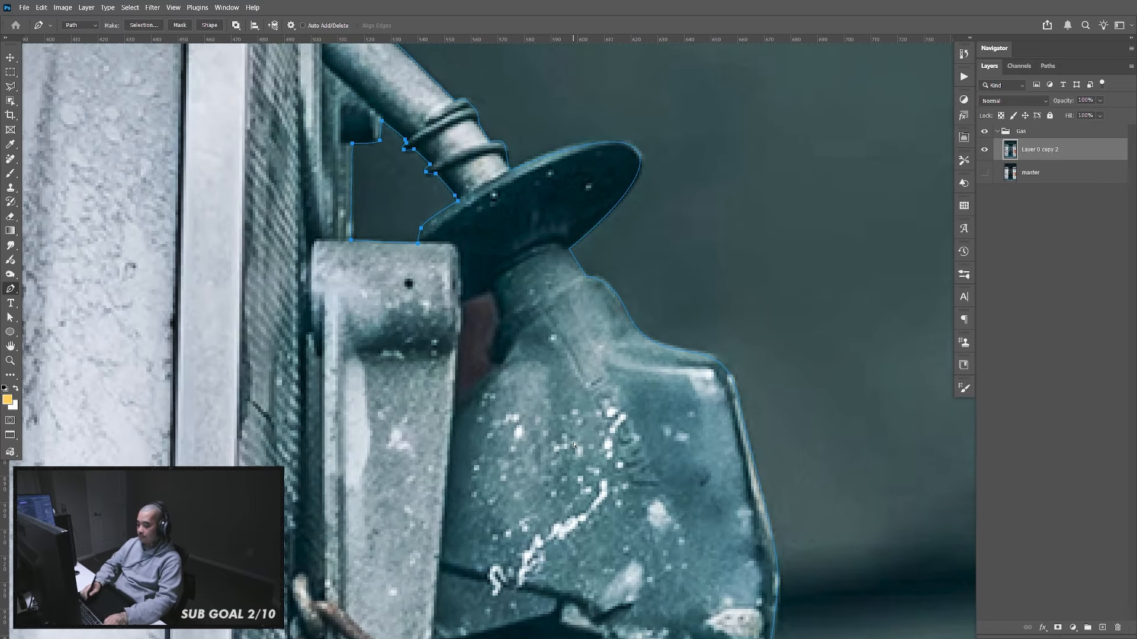
scroll(574, 443, "down", 5)
scroll(573, 443, "up", 7)
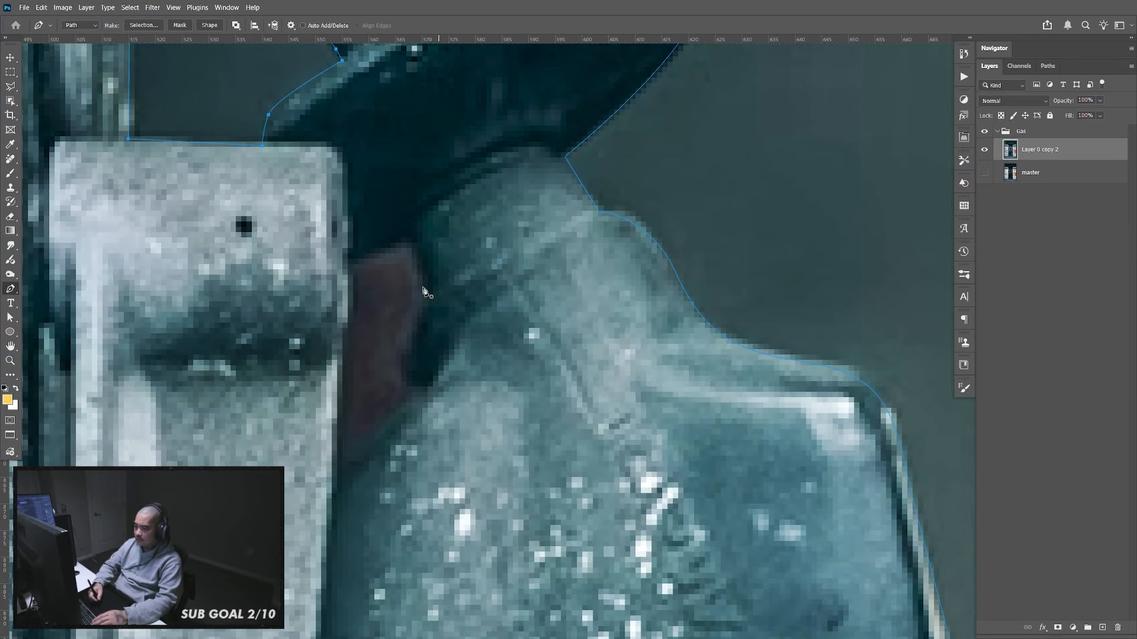
mouse_move(481, 313)
left_mouse_down()
mouse_move(552, 299)
mouse_move(487, 301)
mouse_move(479, 319)
left_mouse_up()
left_click(470, 224)
left_click_drag(467, 362, 471, 377)
left_click(477, 386)
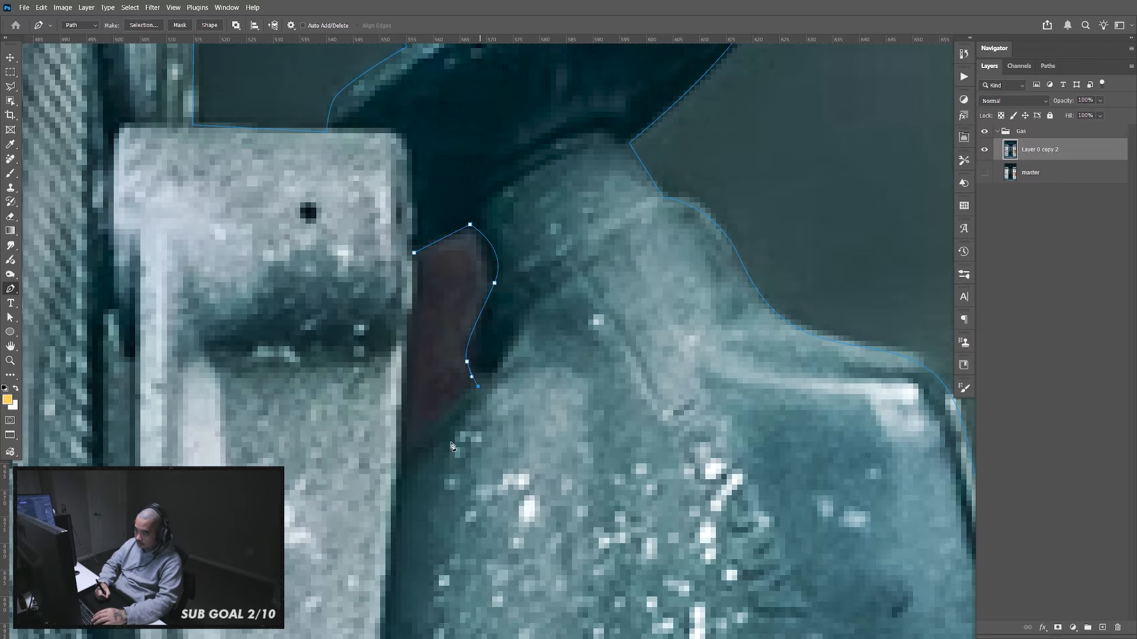
left_click(402, 464)
left_click_drag(411, 320, 411, 309)
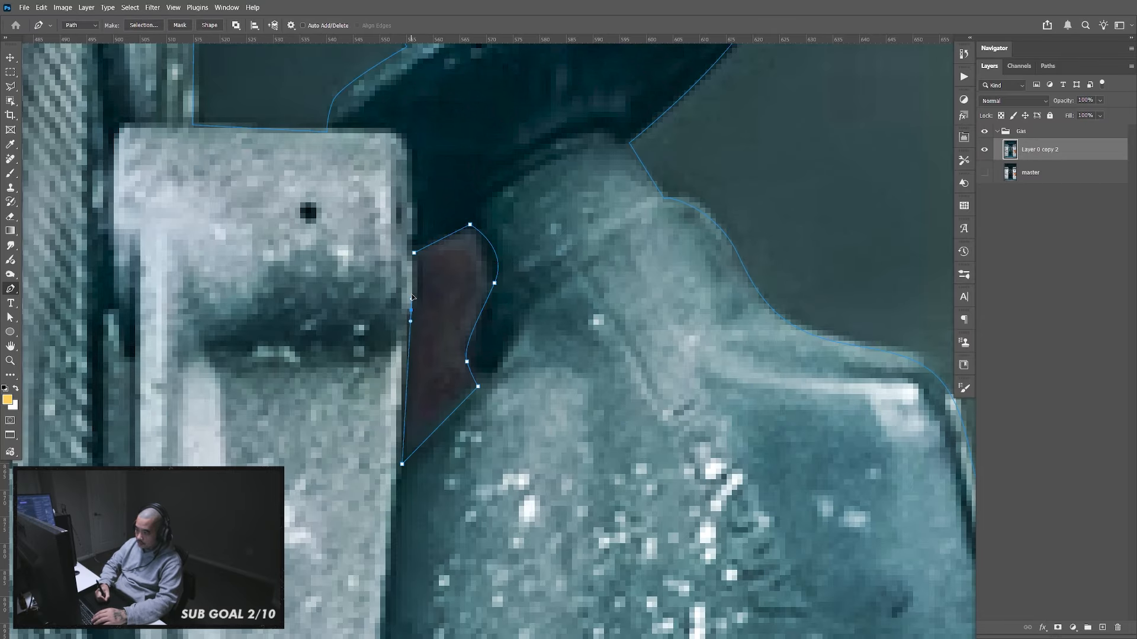
left_click(415, 252)
Start a path in the nozzle's handle opening, following its curved upper edge and down the inner edge of the nozzle's barrel
scroll(450, 296, "down", 10)
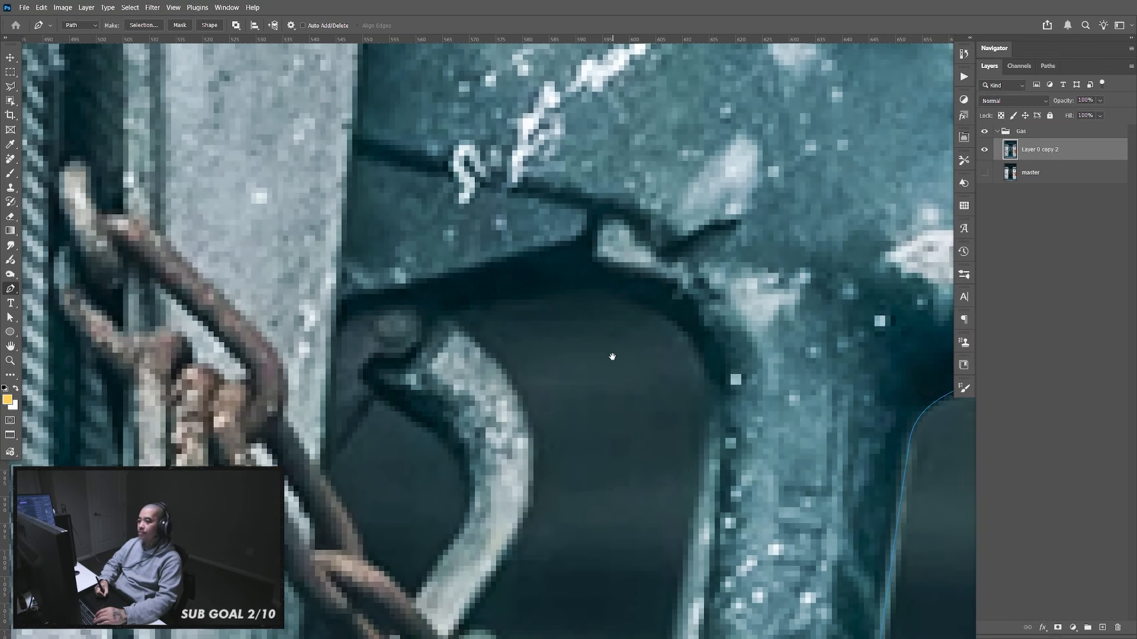
left_click(448, 309)
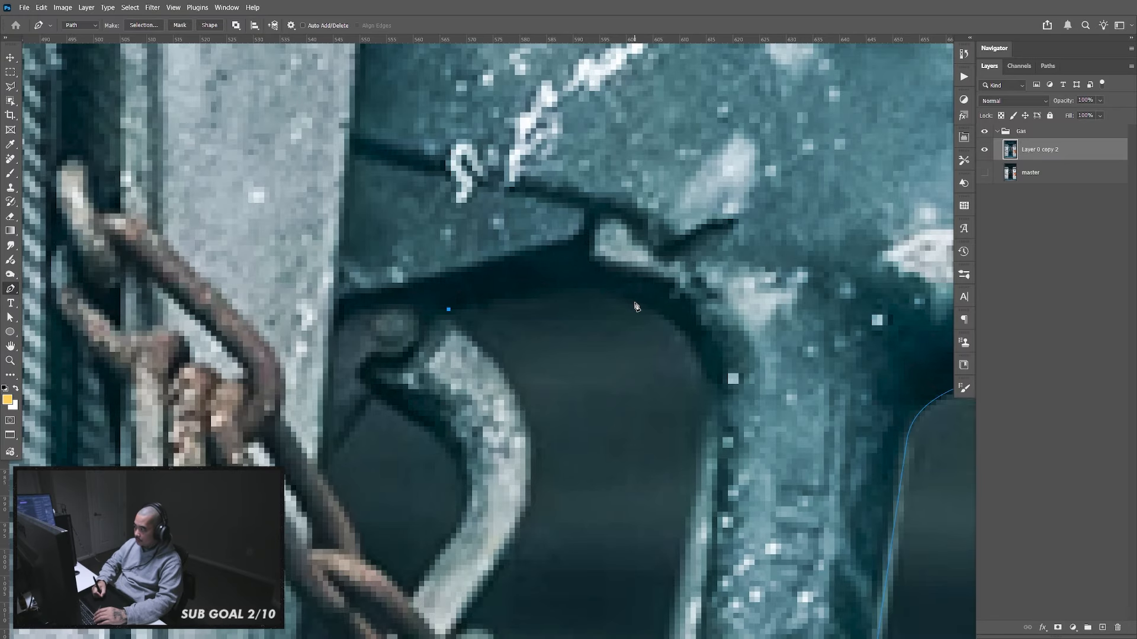
left_click_drag(639, 304, 694, 337)
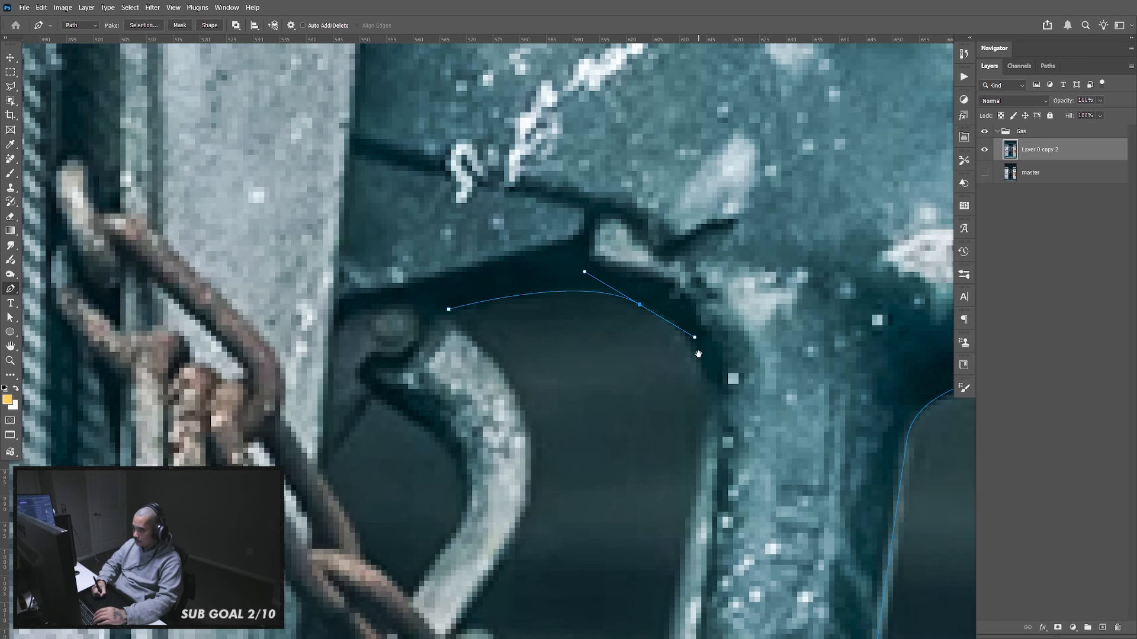
key("space")
left_click_drag(696, 384, 694, 282)
left_click_drag(693, 368, 706, 397)
key("space")
left_click_drag(695, 287, 695, 293)
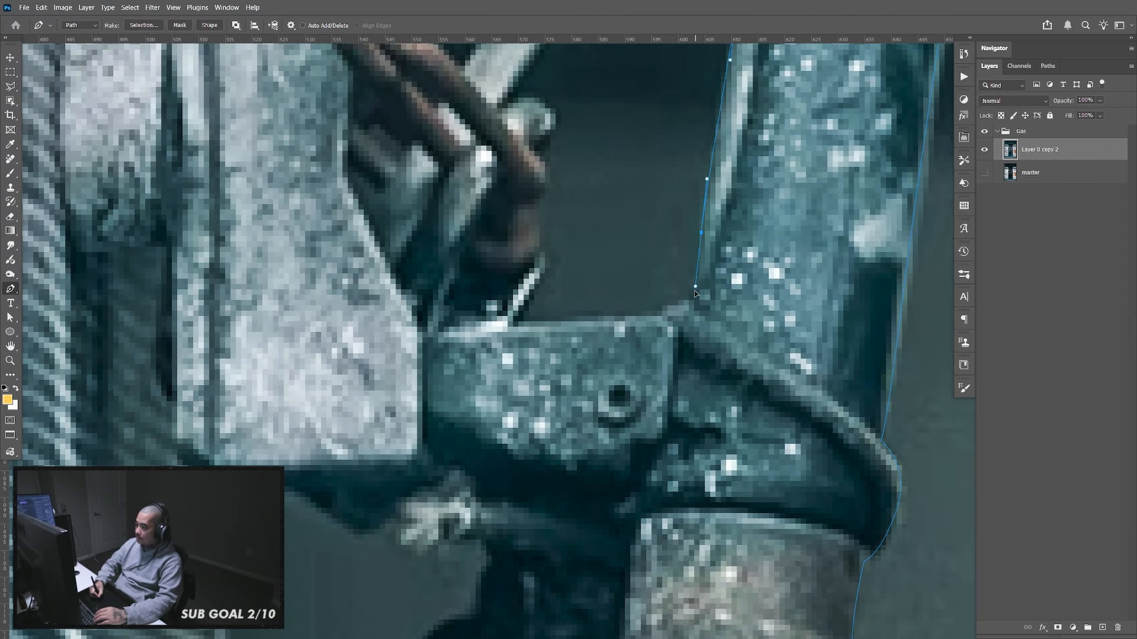
Continue the path along the guard's upper edge at the base of the opening and around the pale tip below the chain
left_click(515, 323)
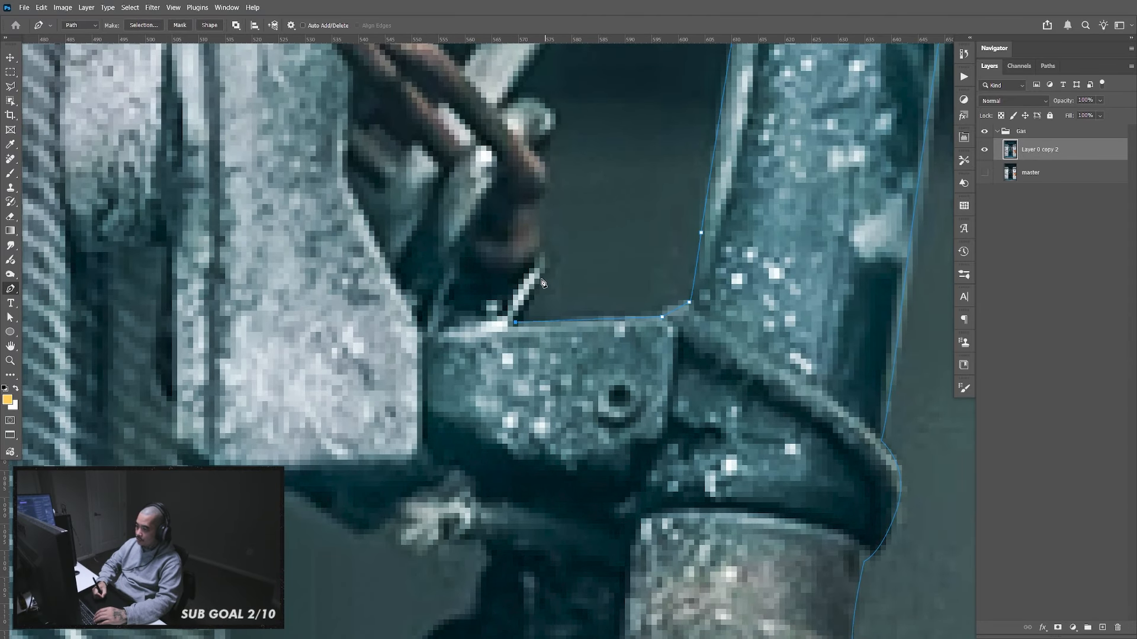
left_click(542, 277)
left_click(542, 270)
left_click(535, 258)
key("space")
left_click_drag(575, 145, 551, 298)
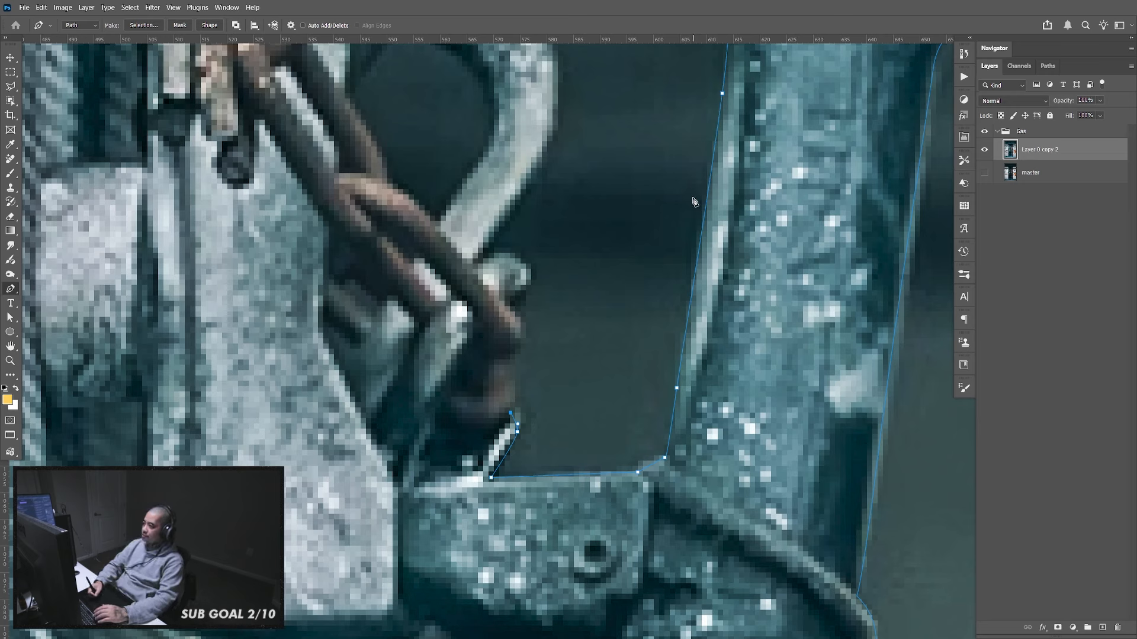
Expand the Navigator and trace the chain's outer contour up to the base of the trigger lever
left_click(996, 51)
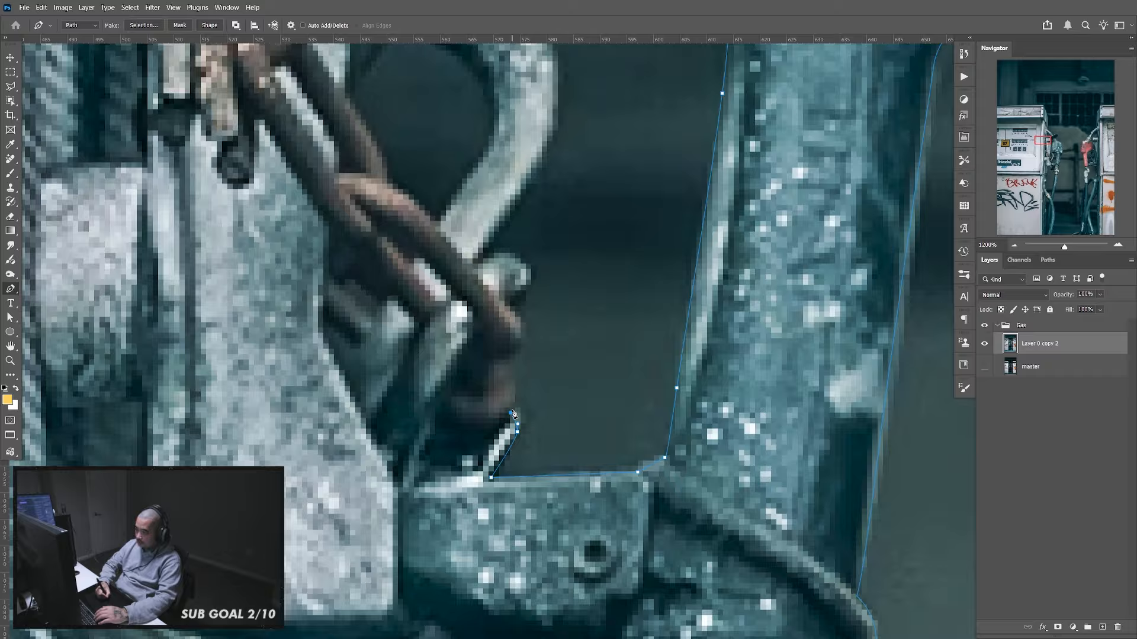
left_click(517, 382)
left_click(513, 356)
left_click(524, 335)
left_click(524, 324)
left_click(513, 308)
left_click_drag(526, 267, 517, 255)
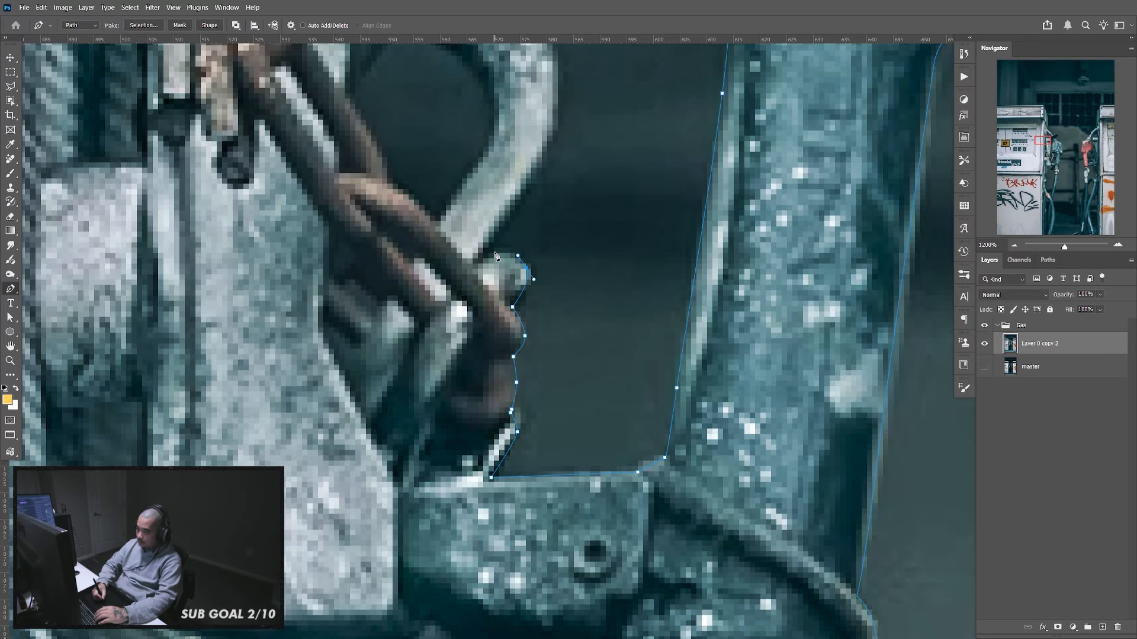
left_click(486, 251)
Trace the outer curve of the trigger lever up to the path's starting point and close the handle opening's path
left_click_drag(655, 284, 633, 355)
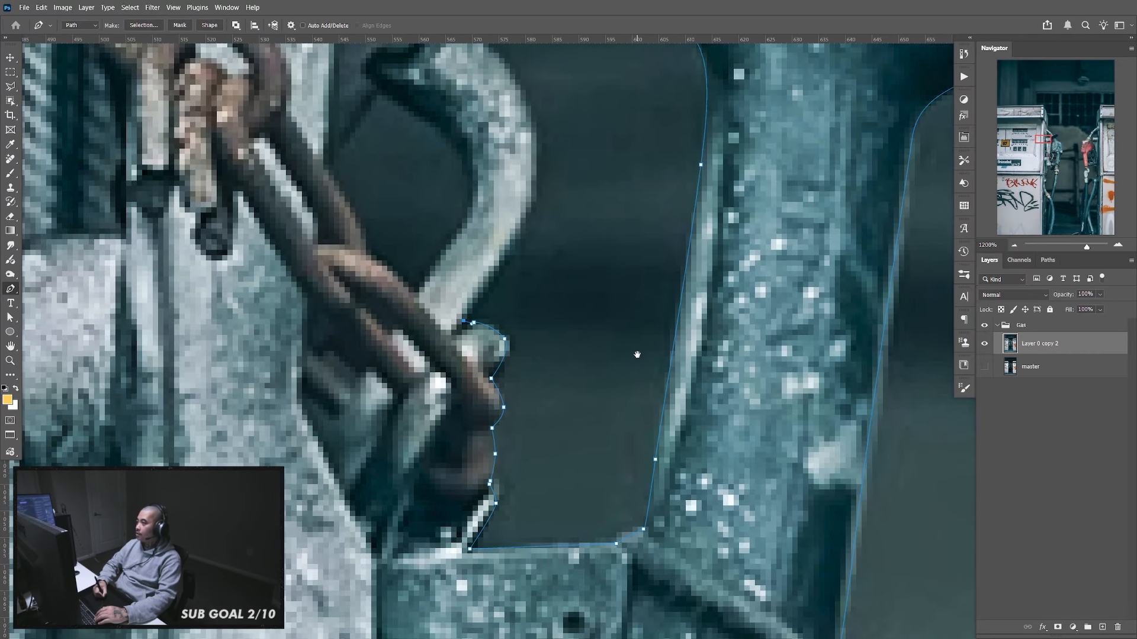
left_click(226, 7)
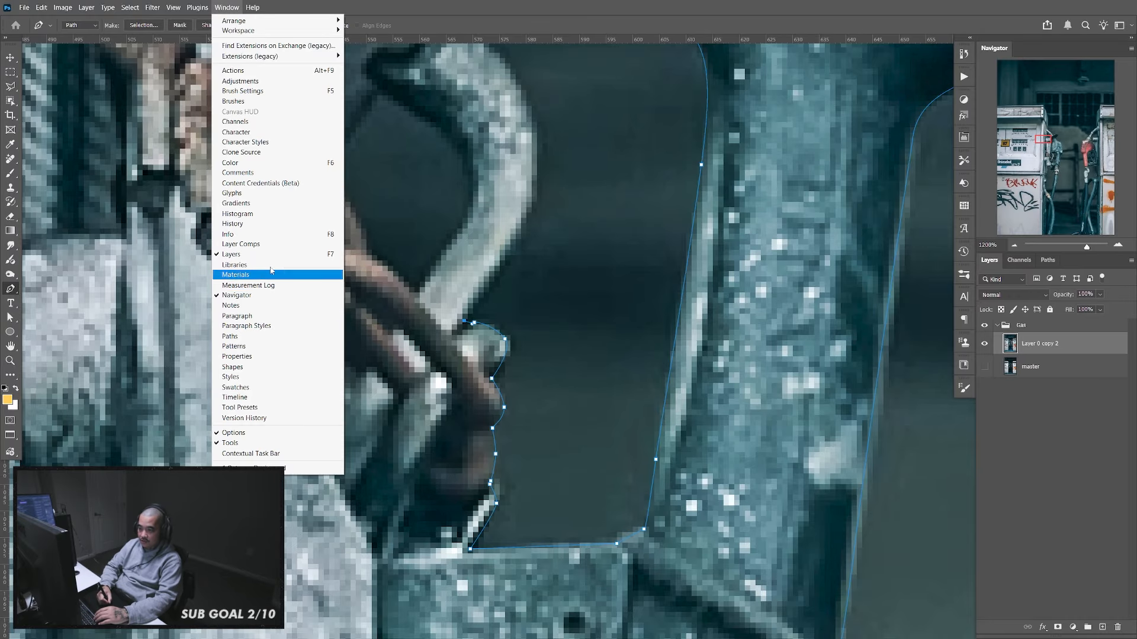
left_click(347, 122)
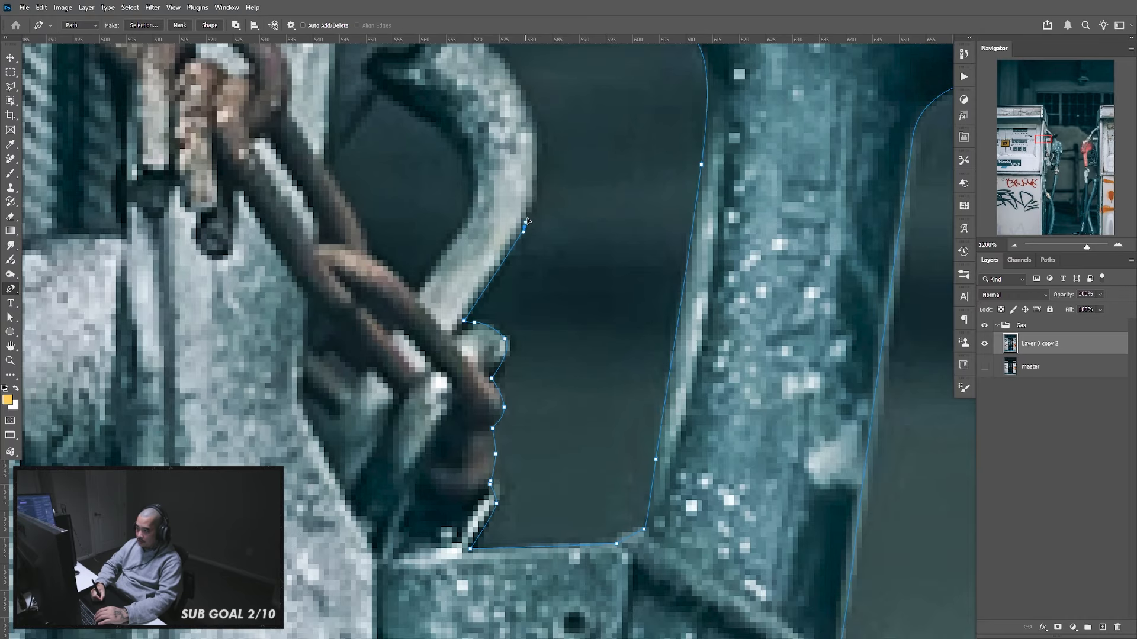
left_click_drag(550, 192, 613, 363)
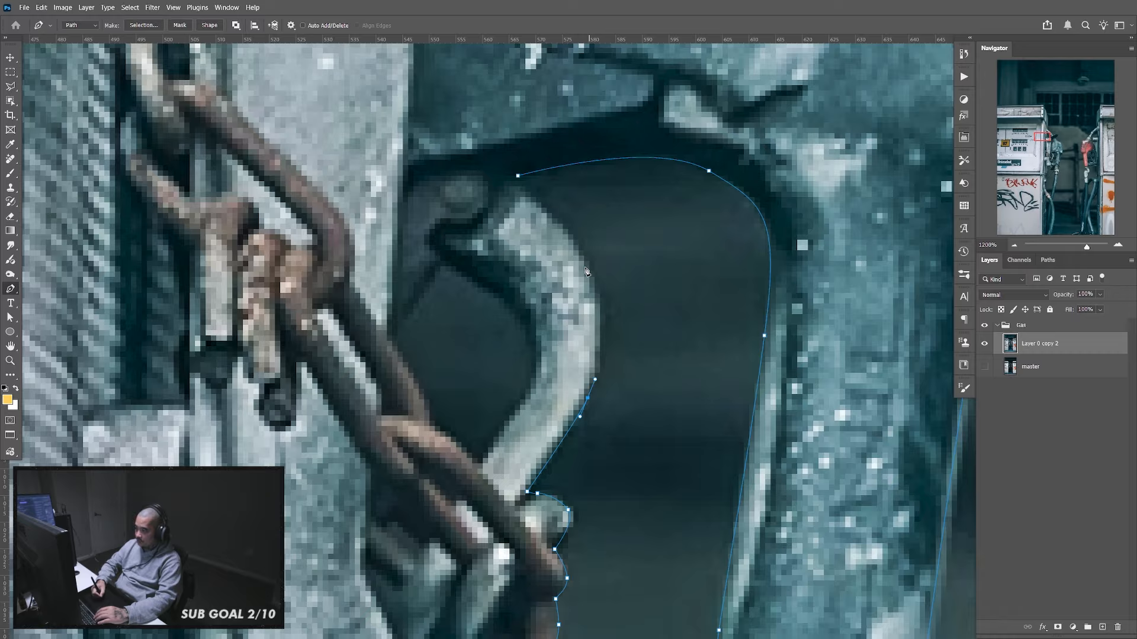
left_click(603, 301)
left_click(586, 266)
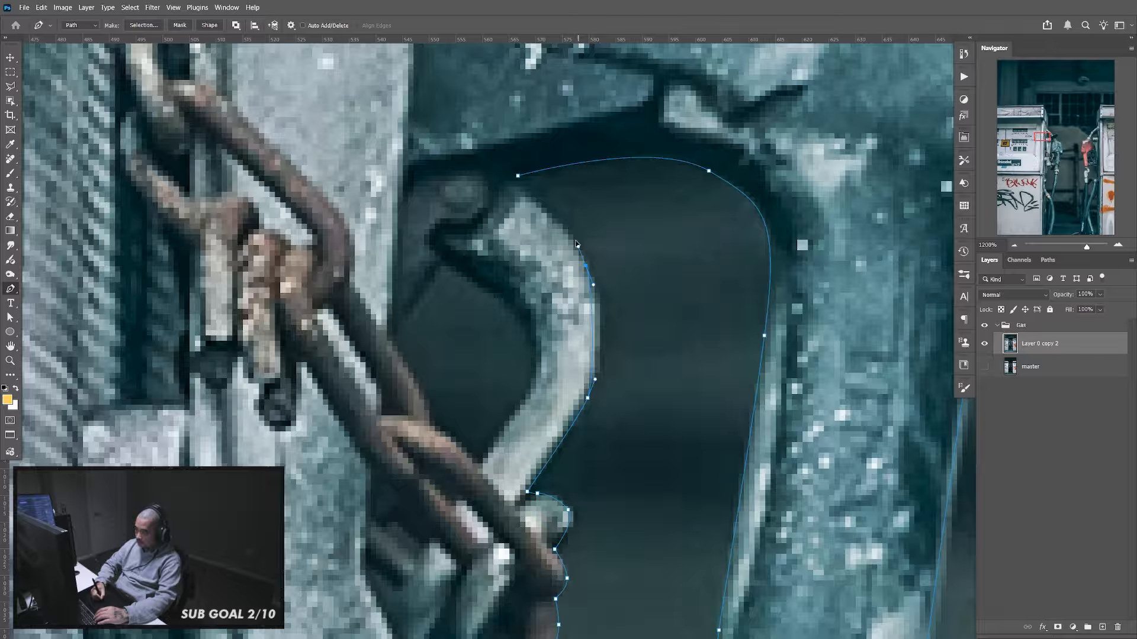
left_click(568, 231)
left_click(513, 184)
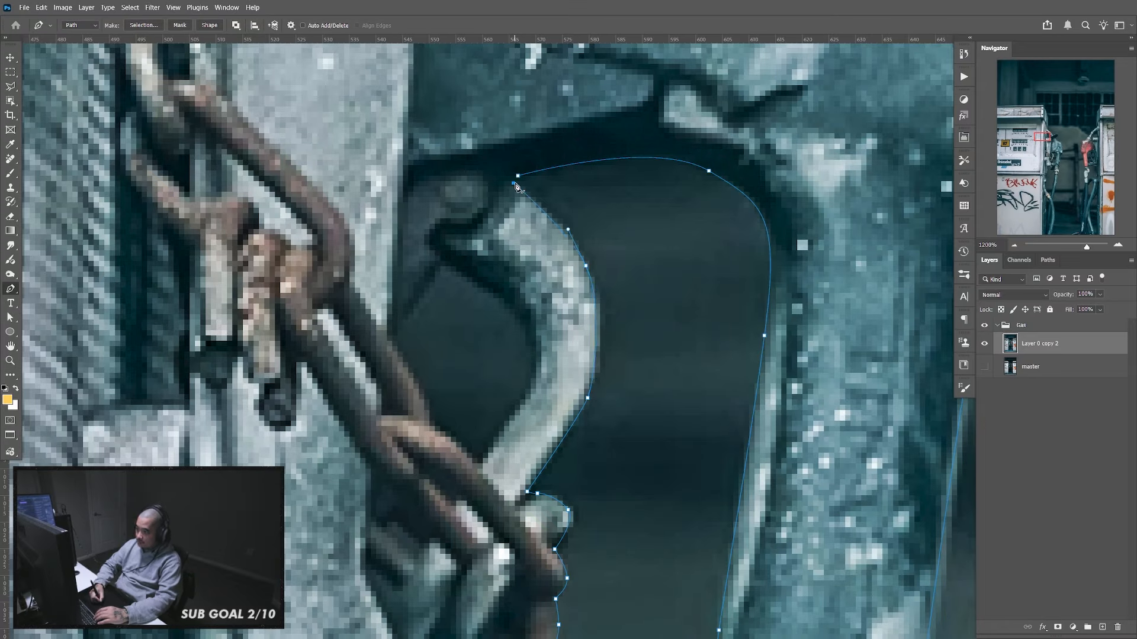
left_click(518, 180)
Trace the gap between the trigger lever's inner curve, the rusty chain and the nozzle holder as a closed path
left_click(447, 265)
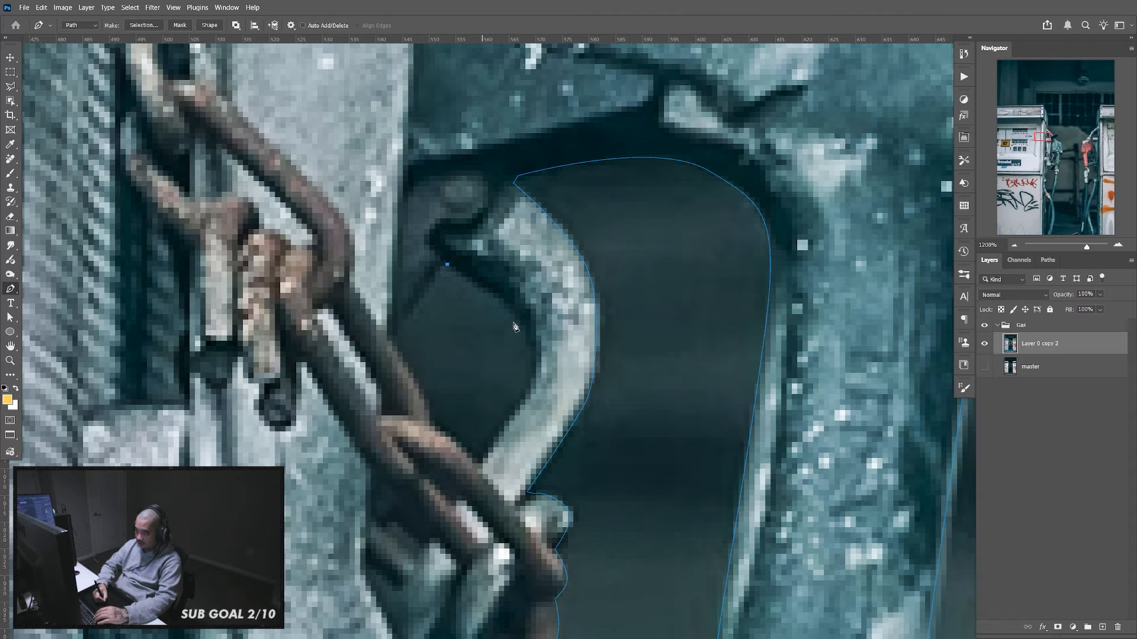
left_click_drag(530, 348, 527, 384)
left_click(499, 435)
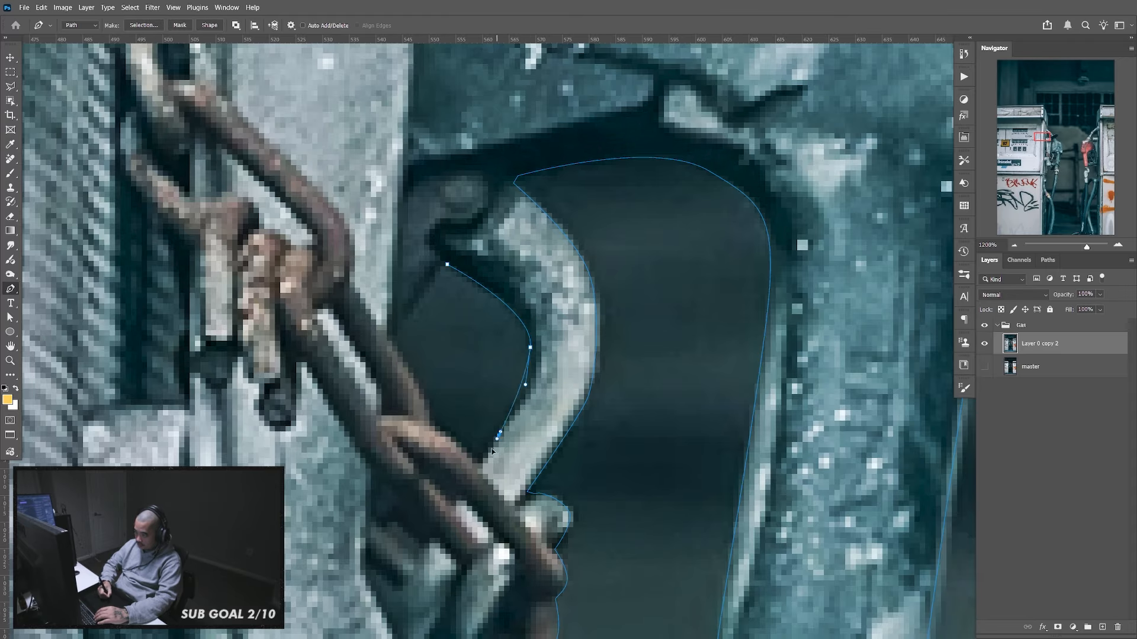
left_click(477, 465)
left_click(446, 435)
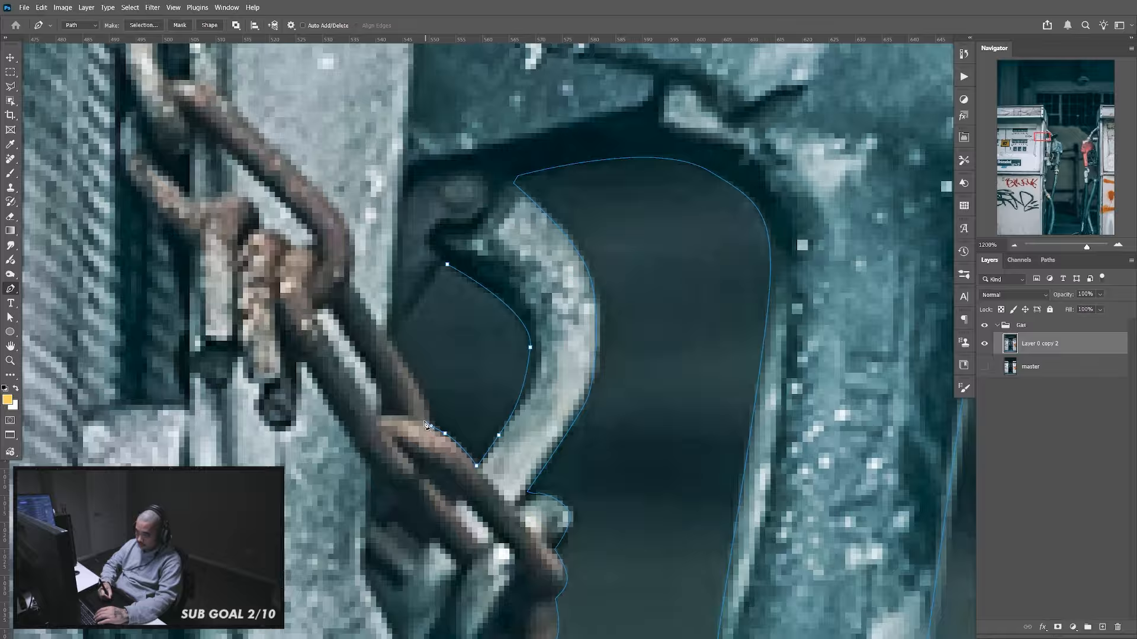
left_click(407, 367)
left_click(391, 342)
left_click(387, 333)
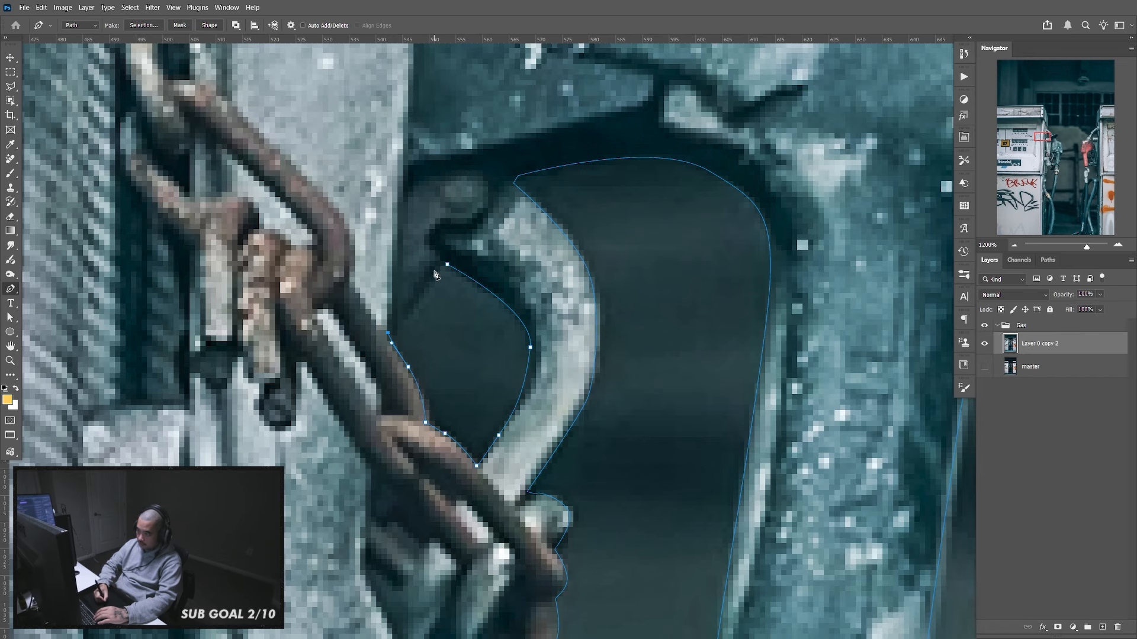
left_click(439, 260)
Start a new path at the pump's side below the nozzle holder and trace the holder's underside to the pale frayed tip
left_click_drag(583, 635, 570, 312)
left_click_drag(574, 609, 665, 254)
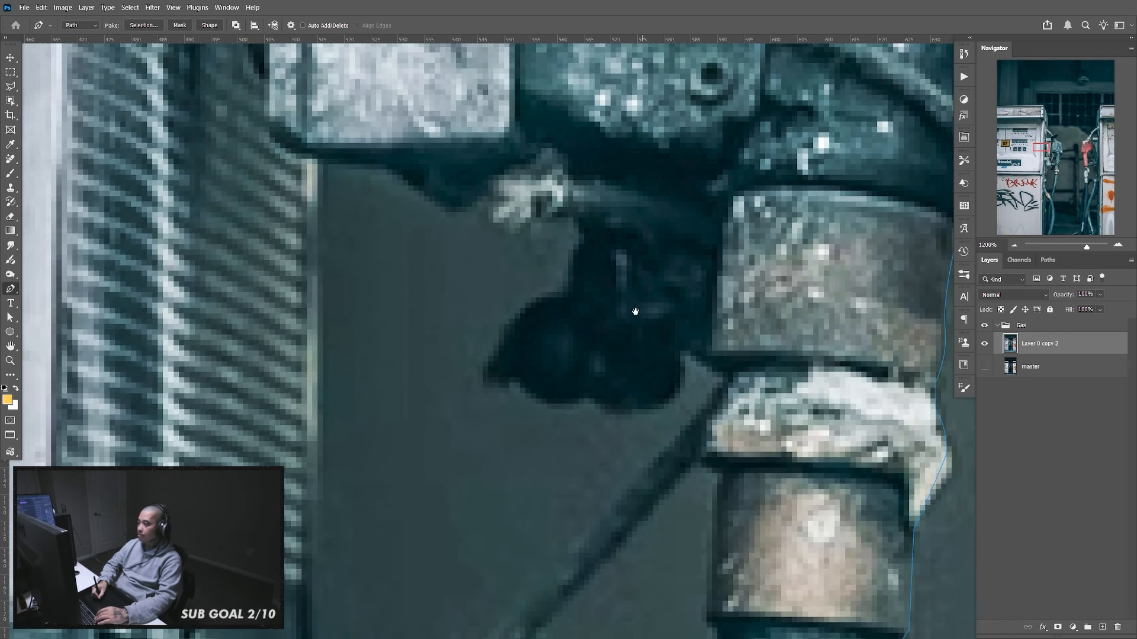
left_click_drag(632, 310, 641, 264)
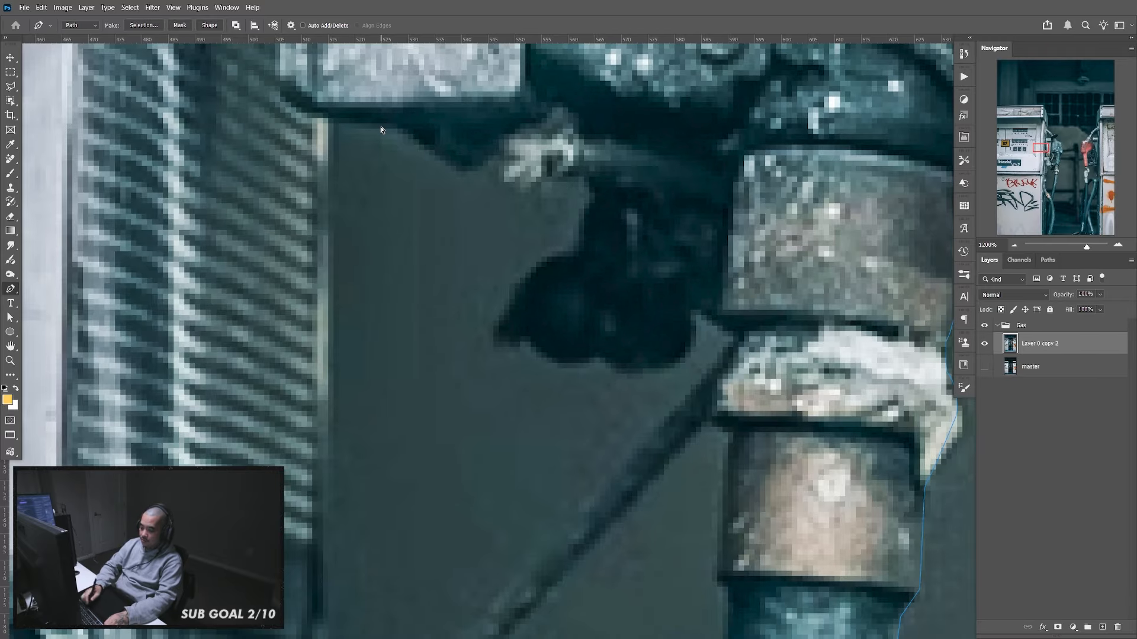
key("ctrl+minus")
key("ctrl+minus")
key("ctrl+minus")
key("ctrl+minus")
key("ctrl+plus")
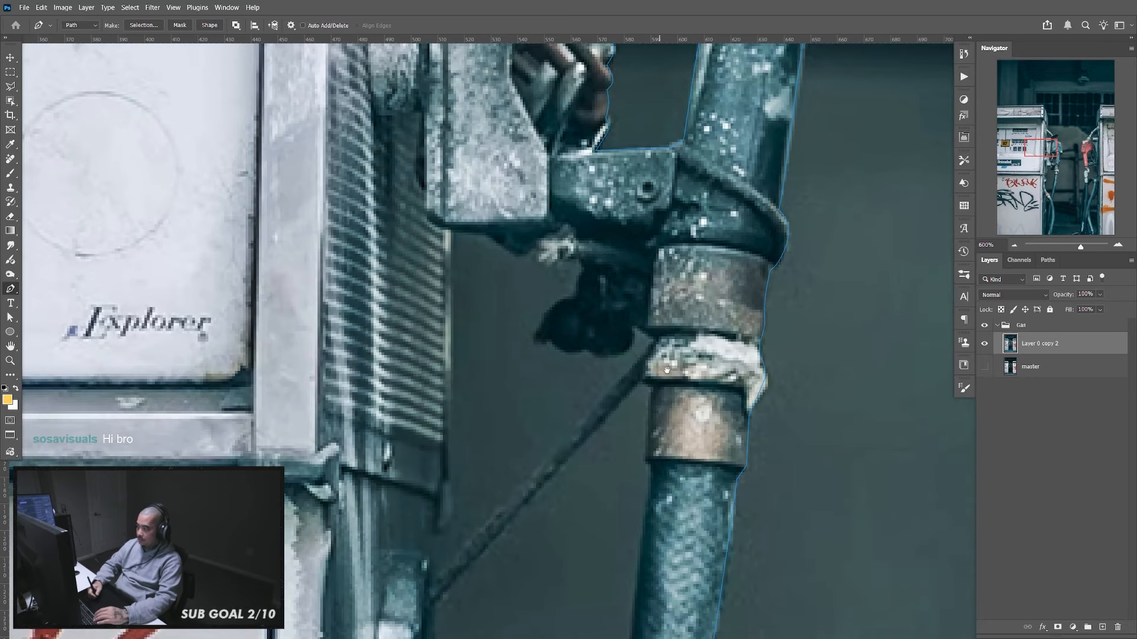
left_click_drag(646, 364, 655, 321)
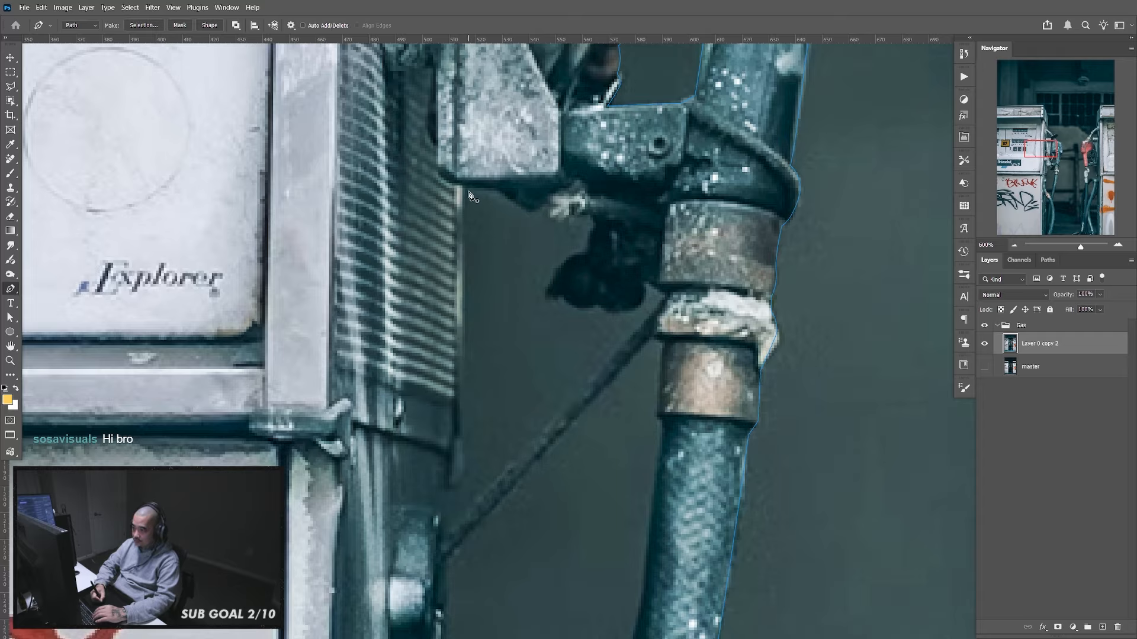
left_click(501, 192)
left_click(527, 212)
left_click(541, 207)
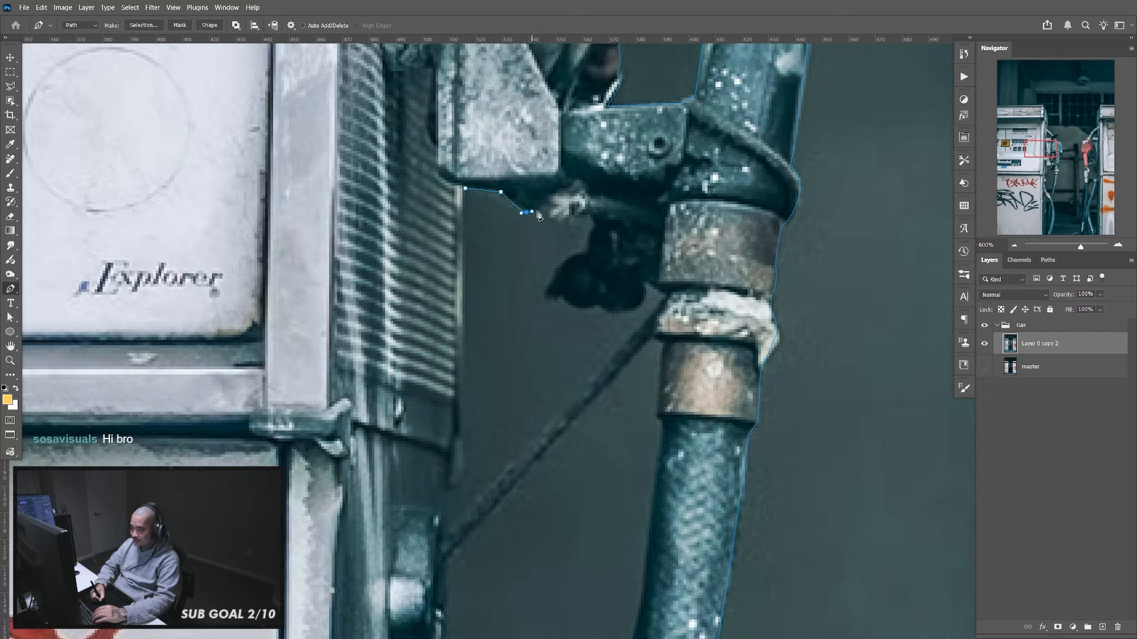
left_click(547, 206)
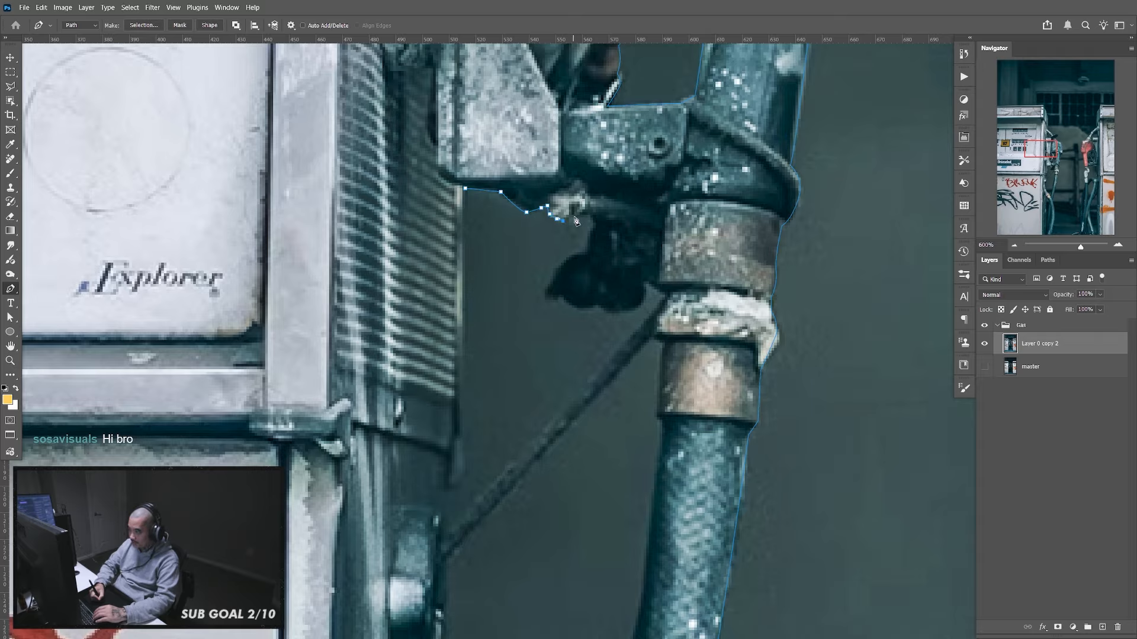
Continue the path around the pale frayed tip and down the dark fitting's stem
left_click(573, 216)
left_click(581, 215)
left_click(587, 216)
left_click(593, 223)
left_click(588, 235)
left_click(586, 254)
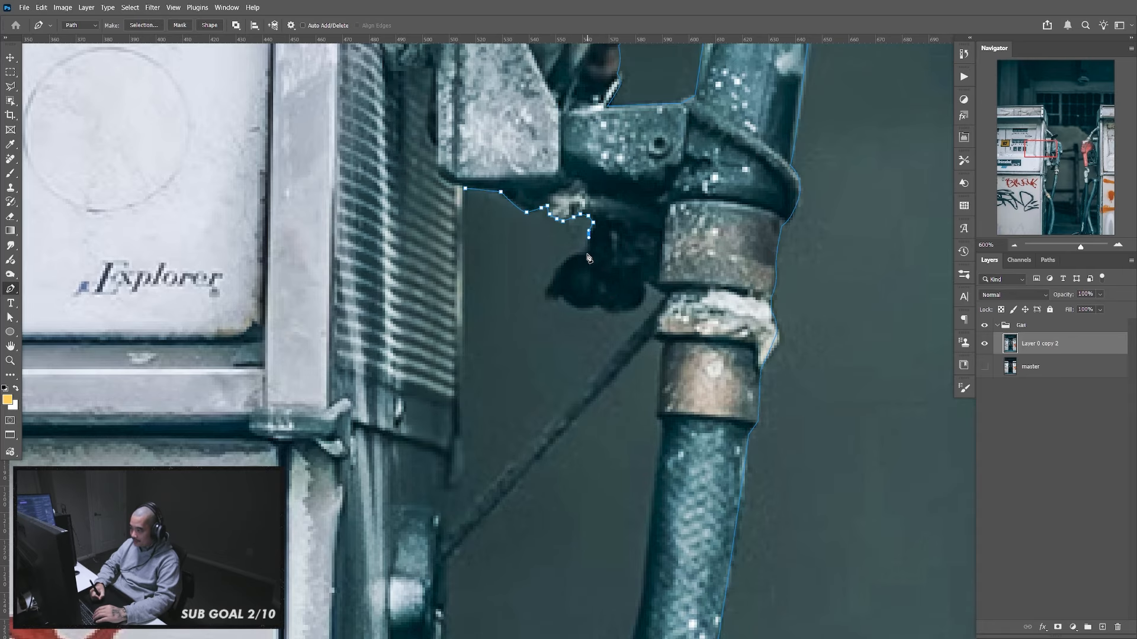
Trace the rounded dark knob's outline across to the point where the cable meets the hose coupling
left_click(553, 278)
left_click(549, 299)
left_click(559, 298)
left_click(566, 298)
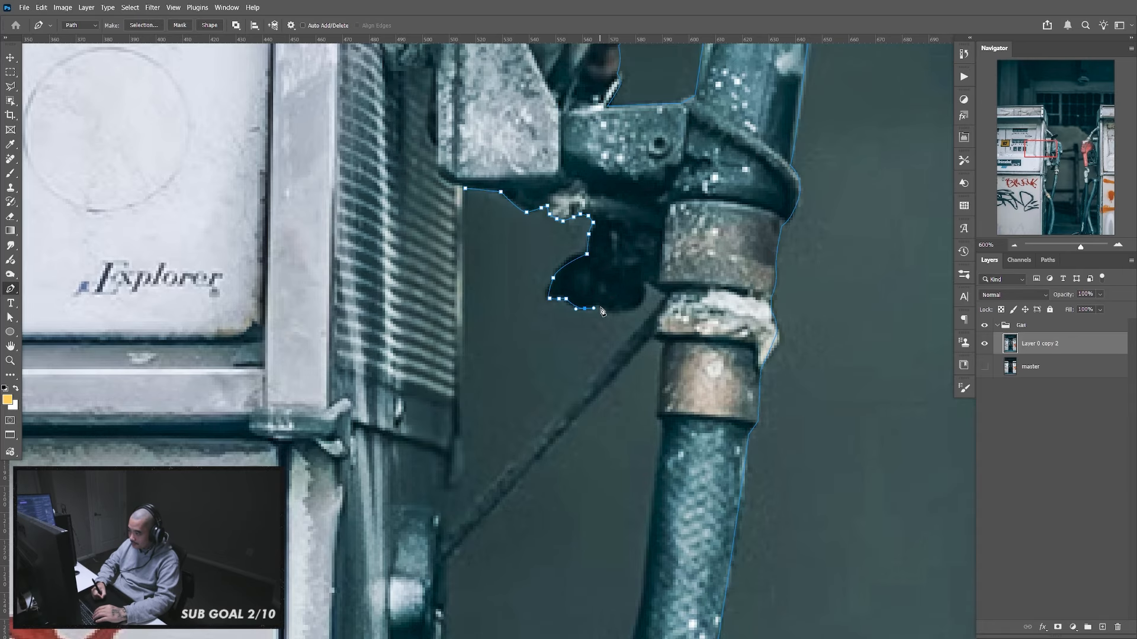
left_click(610, 310)
left_click(631, 308)
left_click(640, 298)
left_click(644, 286)
left_click(643, 282)
left_click(665, 295)
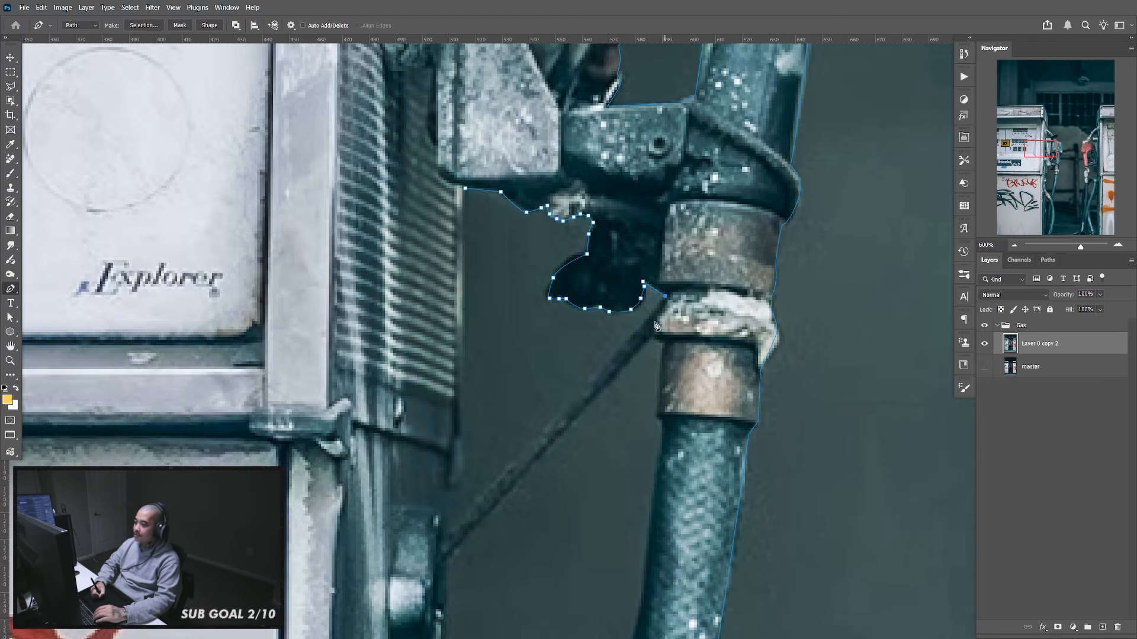
Trace the diagonal cable's upper edge and the pump's ribbed side, closing the path at its starting point
left_click_drag(574, 542, 652, 366)
left_click(521, 362)
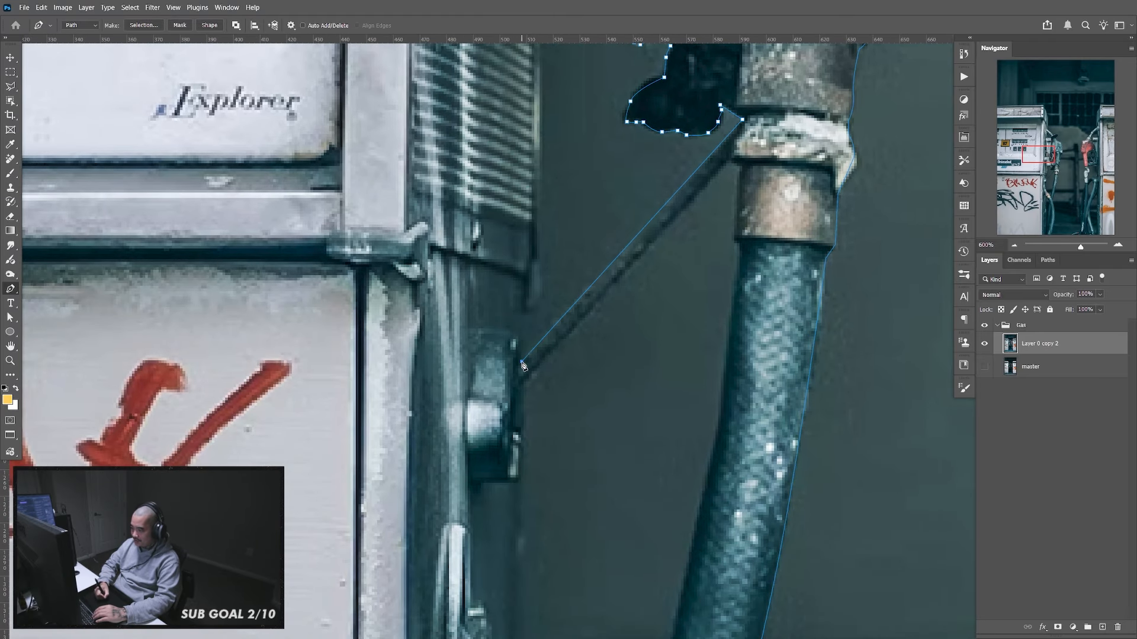
left_click(520, 314)
left_click(534, 308)
left_click(536, 279)
left_click_drag(562, 94, 509, 225)
left_click(510, 205)
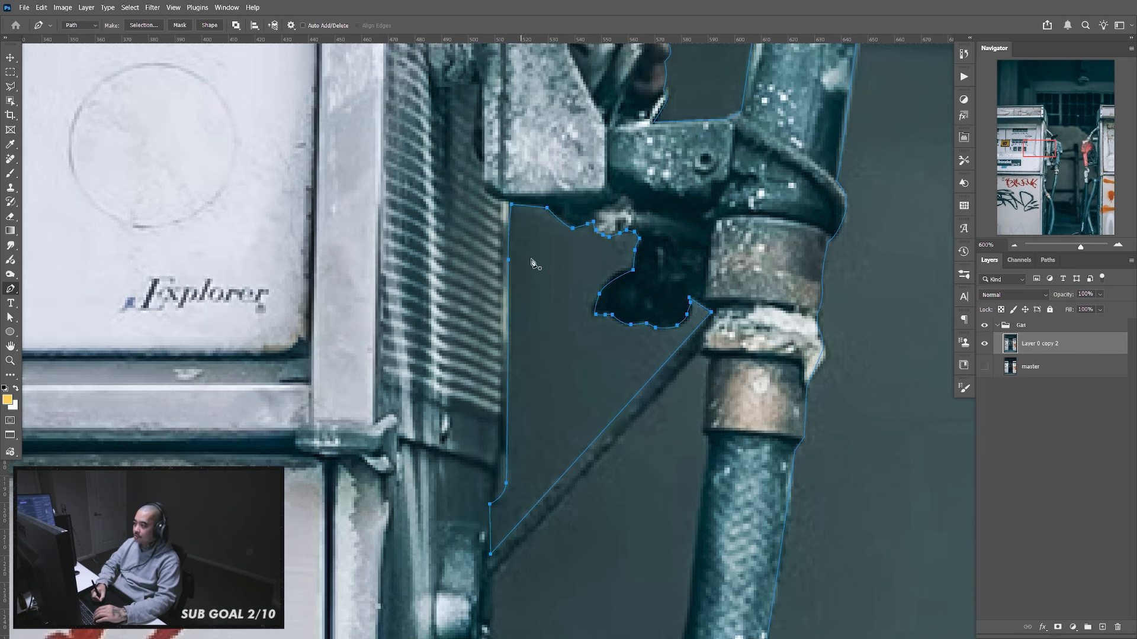
Start another path at the cable's lower end and trace its underside and the brass coupling's inner side
left_click_drag(640, 443, 635, 239)
left_click(486, 372)
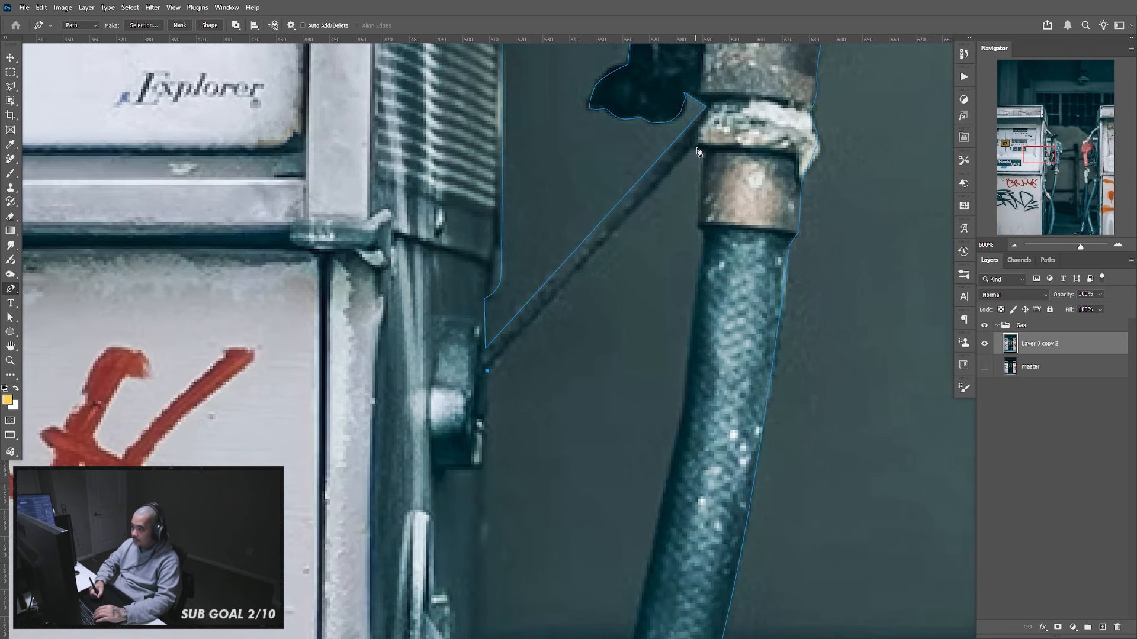
left_click_drag(694, 145, 704, 157)
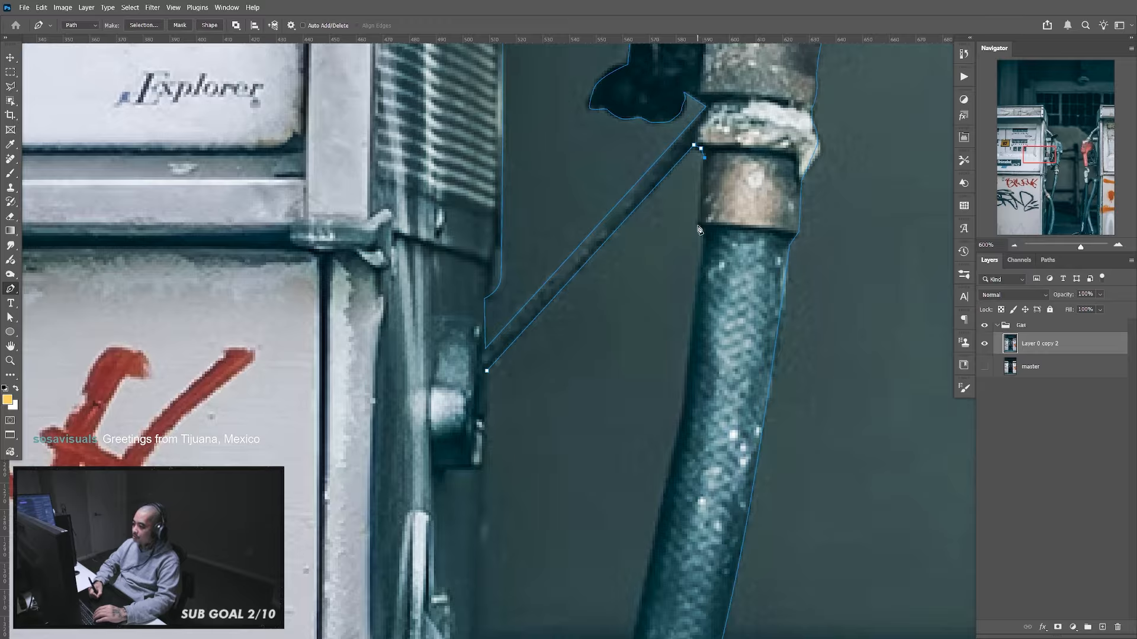
left_click(698, 226)
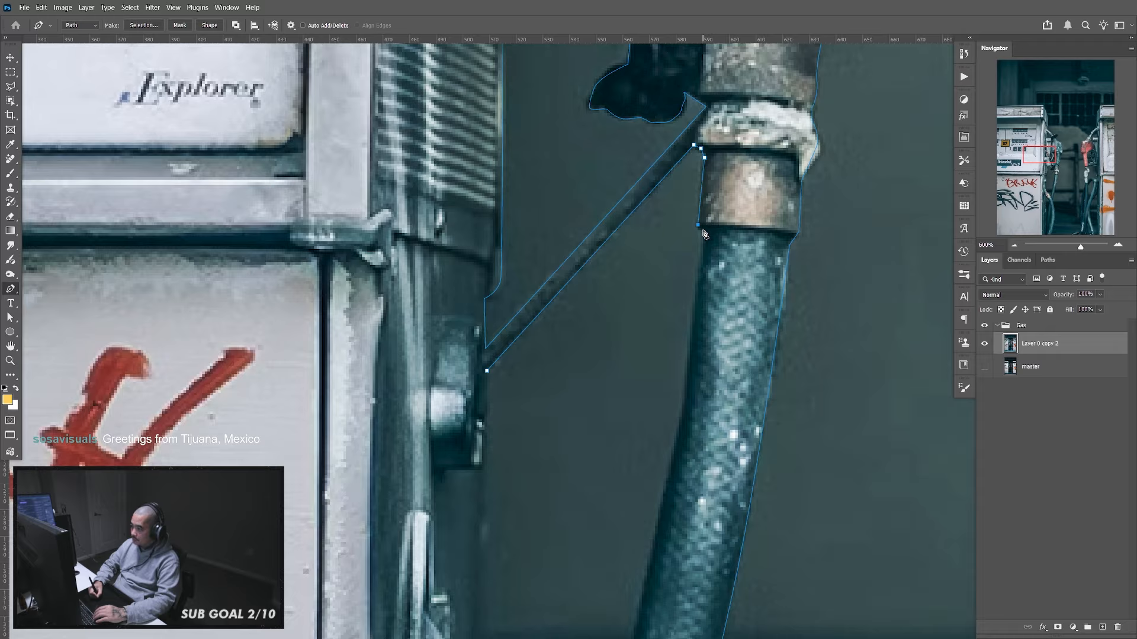
Trace the upper hose's inner edge down to where it meets the lower hose's coupling
left_click_drag(704, 314, 706, 241)
left_click_drag(698, 364, 697, 332)
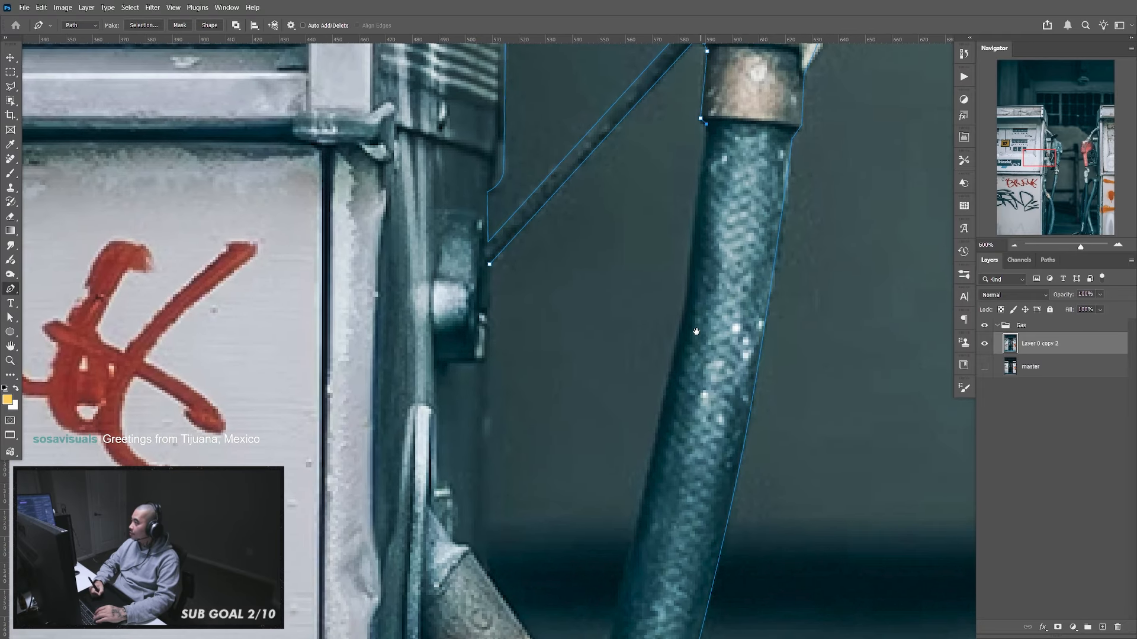
left_click_drag(671, 373, 648, 474)
left_click_drag(649, 564, 693, 354)
left_click_drag(651, 453, 604, 454)
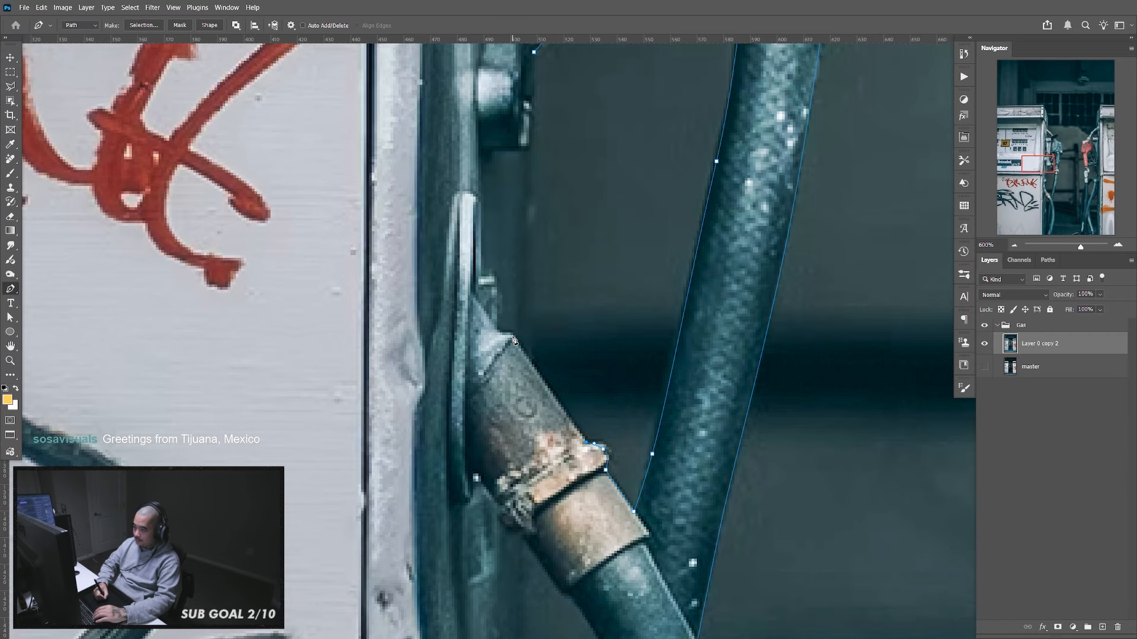
Trace the lower coupling's top, the small bolt and the pump-side bracket, closing the path at the cable's lower end
left_click_drag(510, 335, 496, 331)
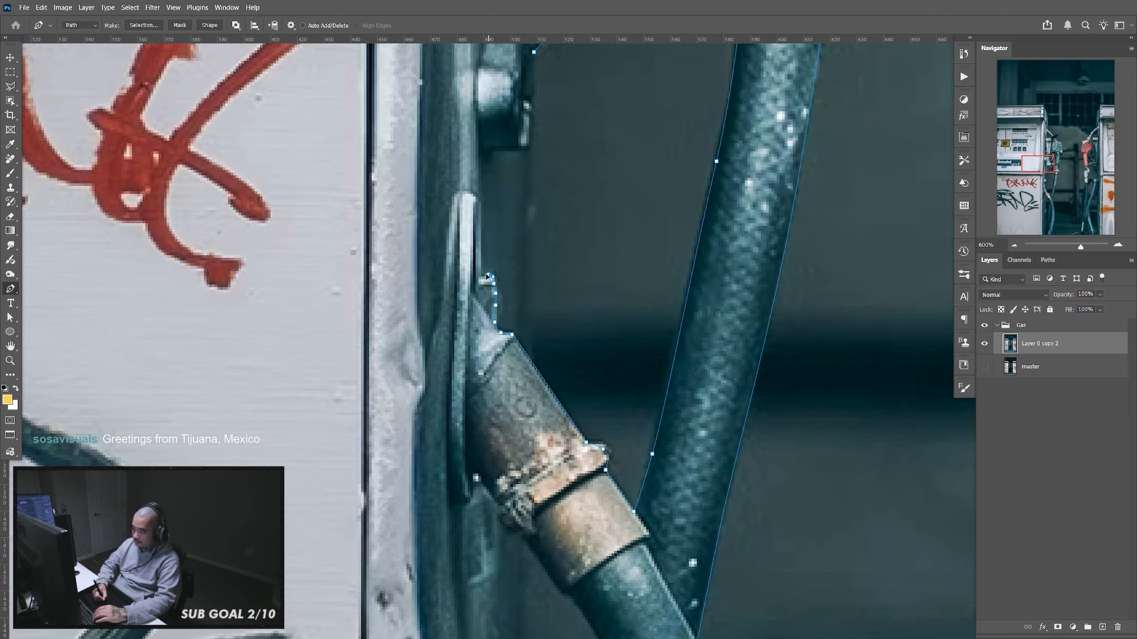
left_click_drag(487, 177, 483, 321)
left_click(477, 312)
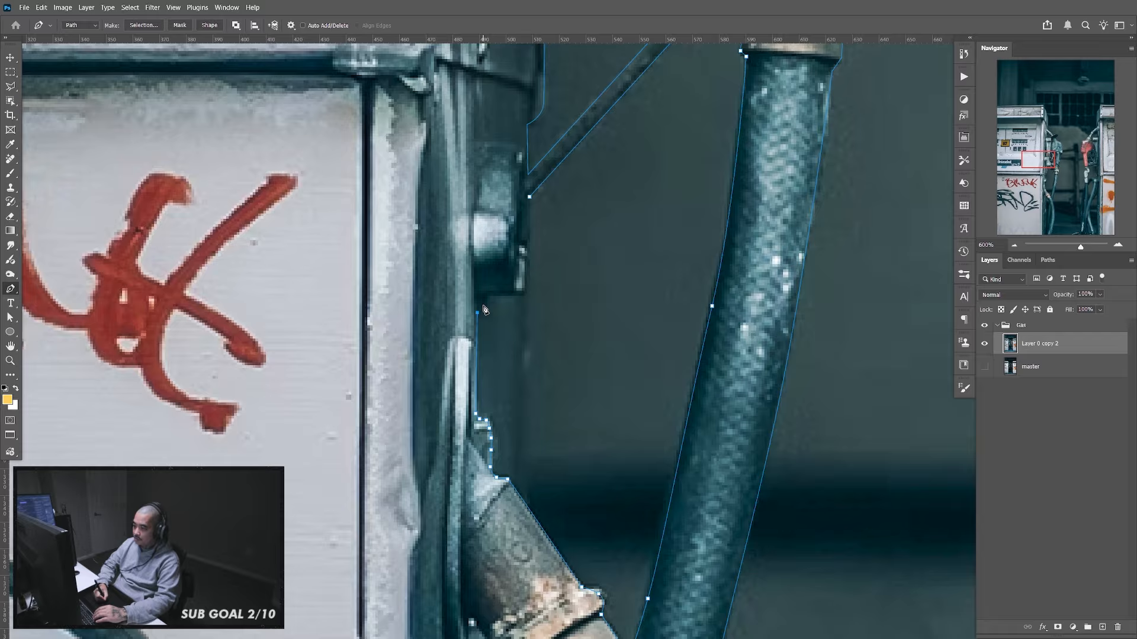
left_click(485, 303)
left_click(487, 292)
left_click(523, 292)
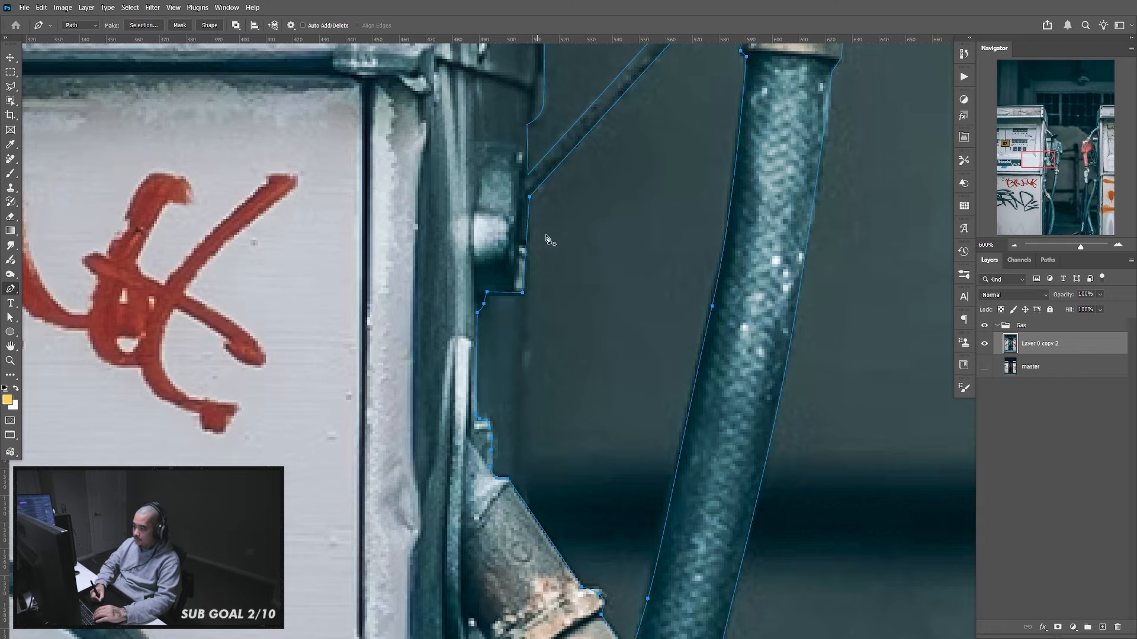
Start a new path below the lower coupling and trace its underside to where the two hoses cross
scroll(594, 254, "down", 6)
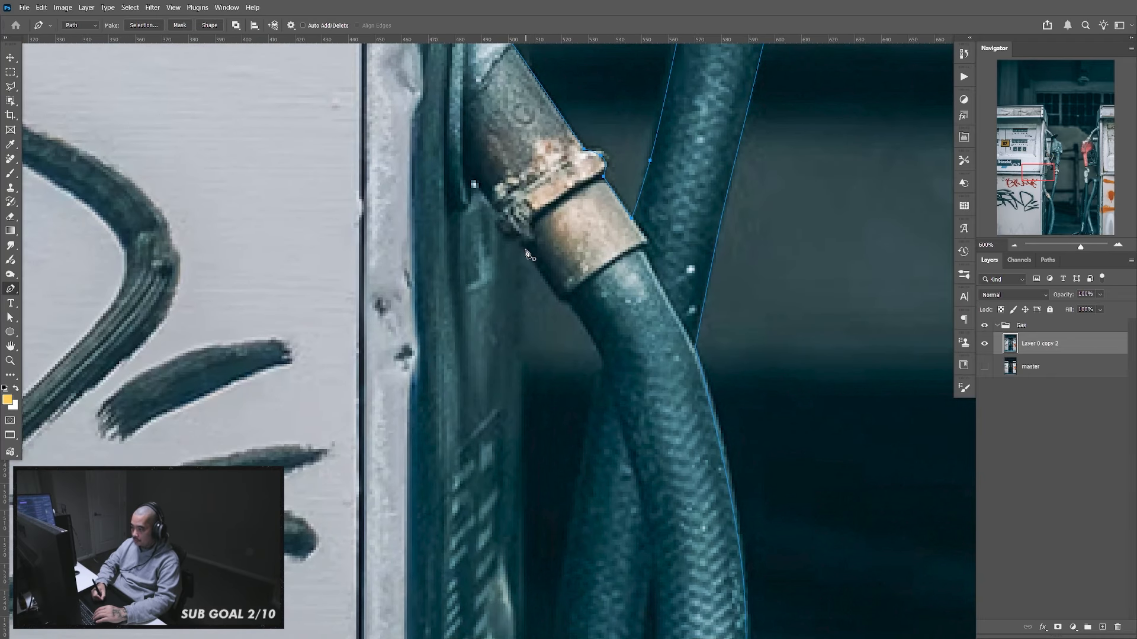
left_click(524, 250)
left_click(559, 299)
left_click(591, 335)
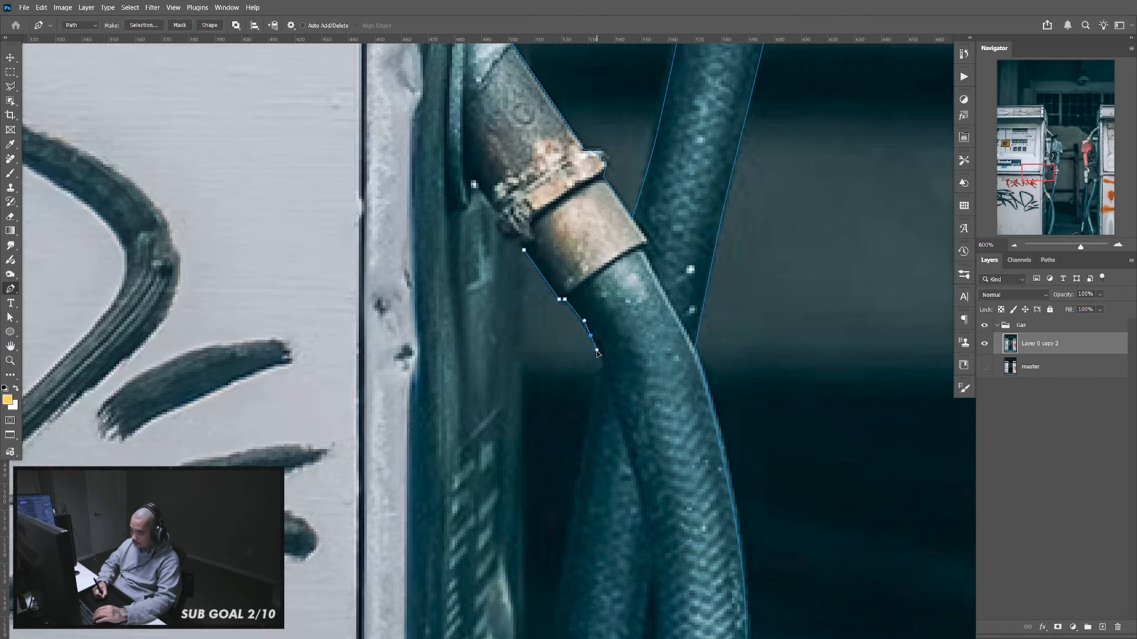
left_click(597, 353)
Continue the path down the rear hose's outer edge until it meets the pump's side
scroll(616, 350, "down", 3)
left_click(578, 405)
left_click(563, 495)
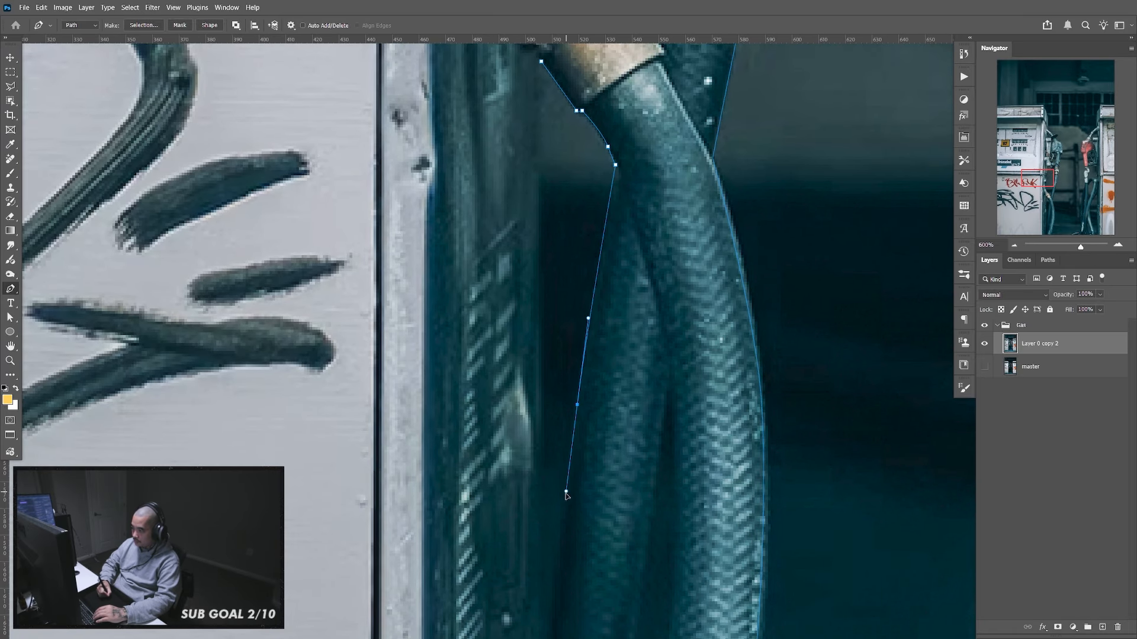
scroll(608, 383, "down", 5)
left_click(575, 376)
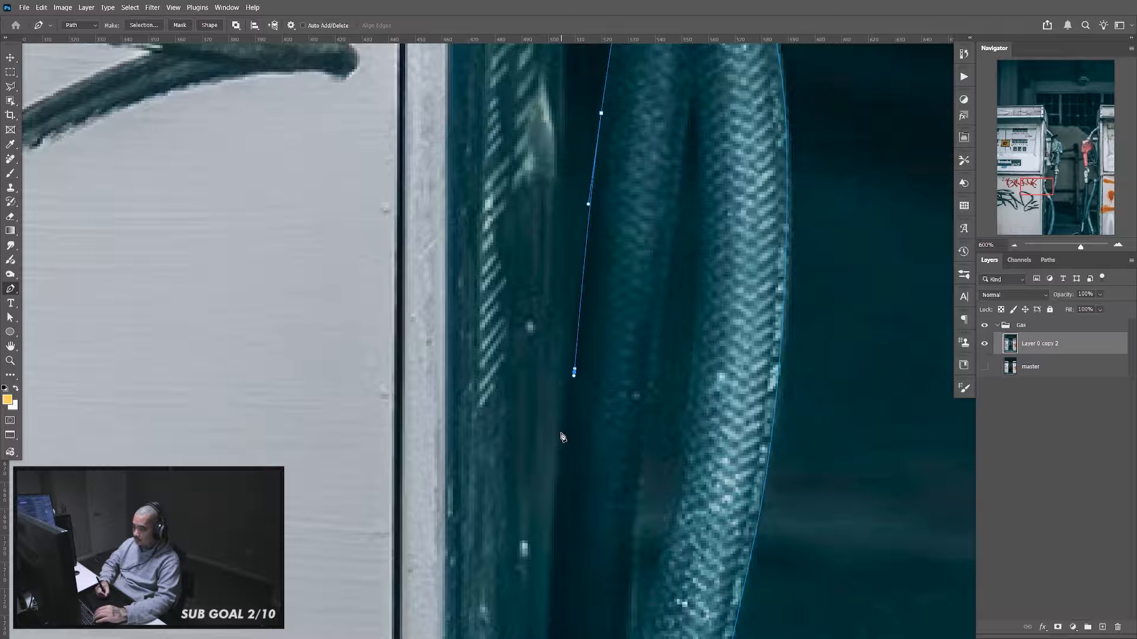
left_click(560, 437)
Trace back up the pump's side edge and close the path below the lower coupling
left_click_drag(584, 162, 566, 352)
left_click_drag(548, 216, 545, 140)
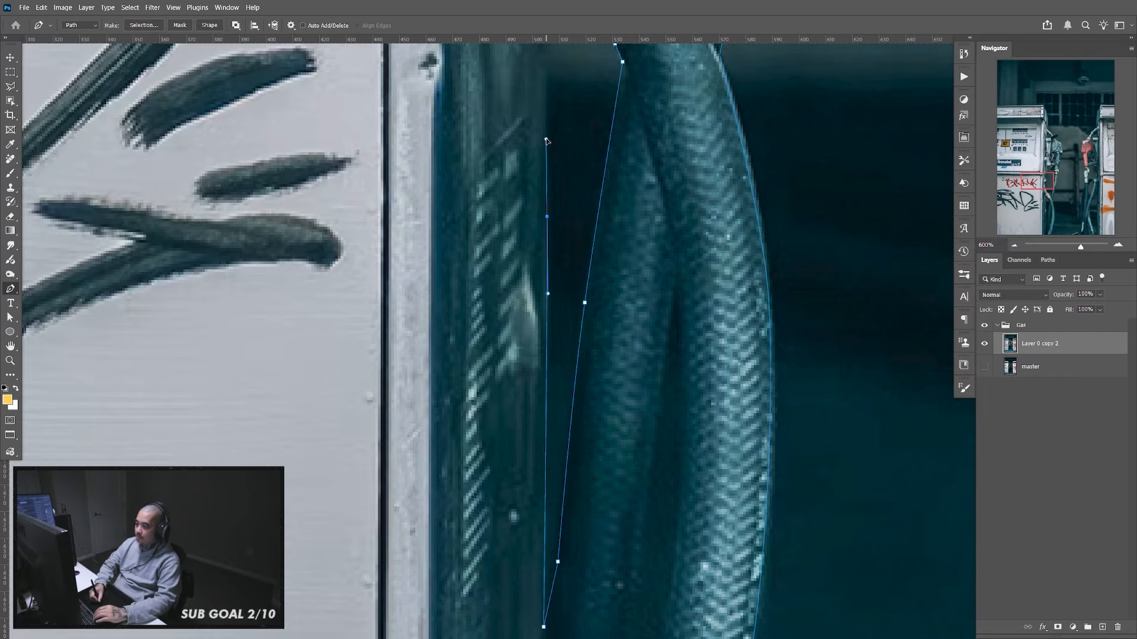
scroll(556, 291, "up", 5)
left_click(552, 255)
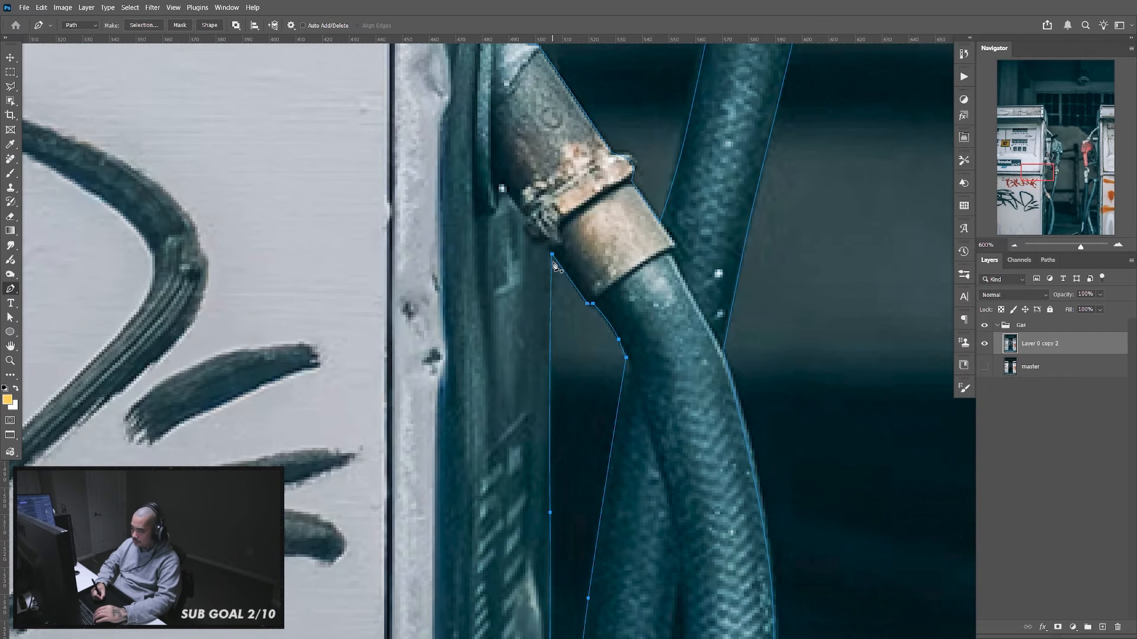
Trace the narrow gap between the front and rear hoses below their crossing as a closed path
left_click_drag(680, 468, 638, 172)
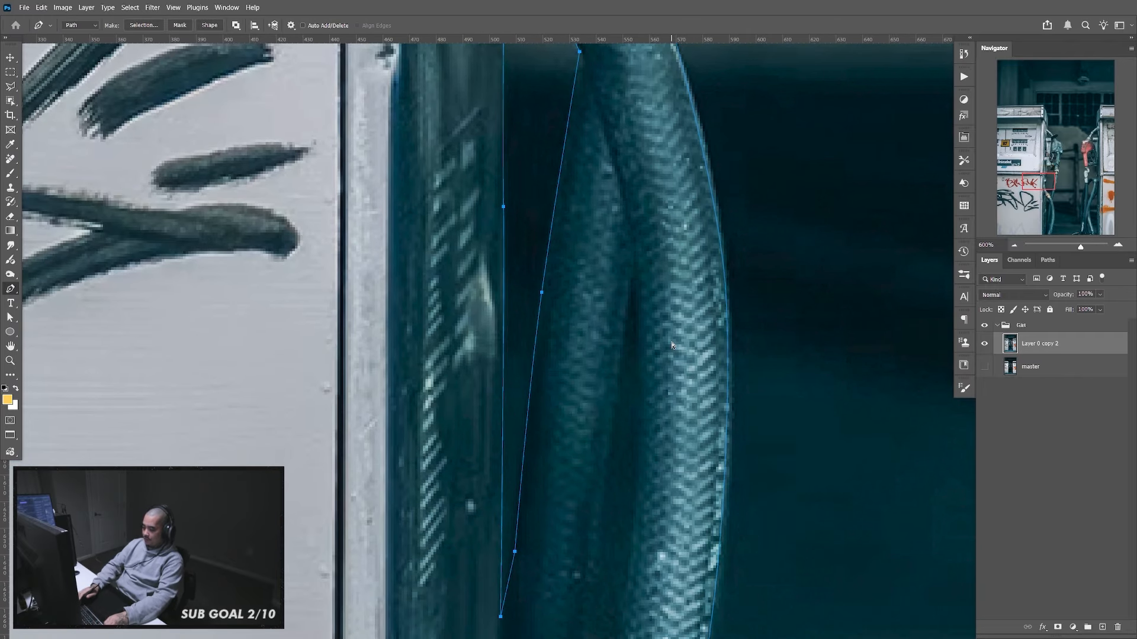
scroll(672, 346, "down", 5)
scroll(671, 345, "up", 4)
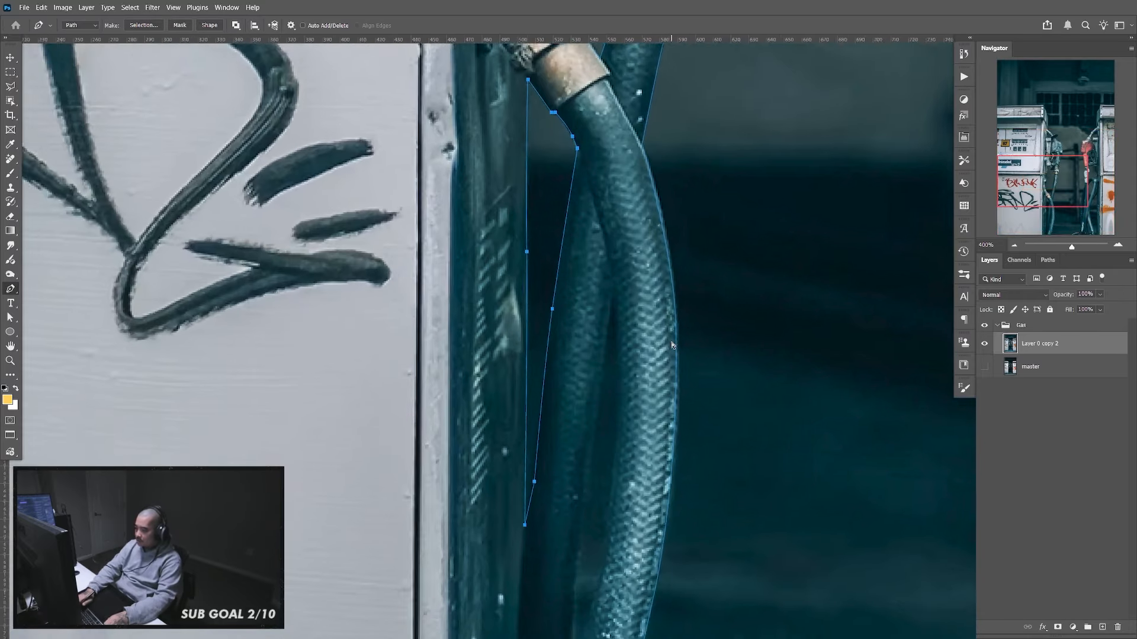
scroll(671, 346, "up", 1)
left_click_drag(653, 399, 647, 319)
left_click_drag(648, 401, 608, 454)
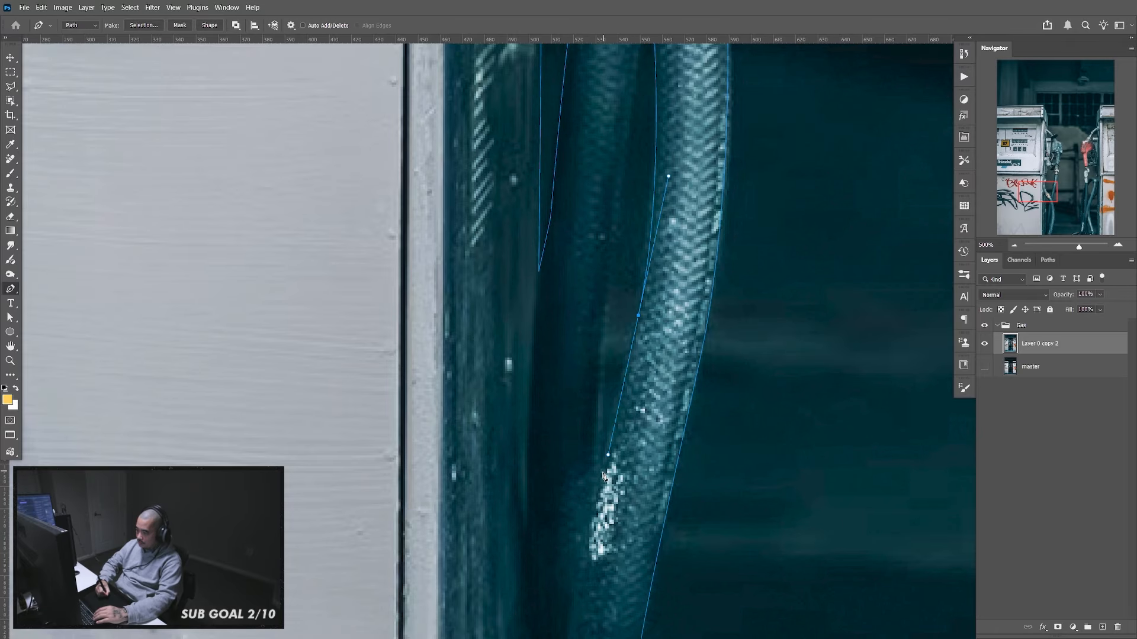
left_click(600, 472)
left_click_drag(639, 203, 615, 364)
left_click_drag(600, 324, 610, 231)
left_click(627, 146)
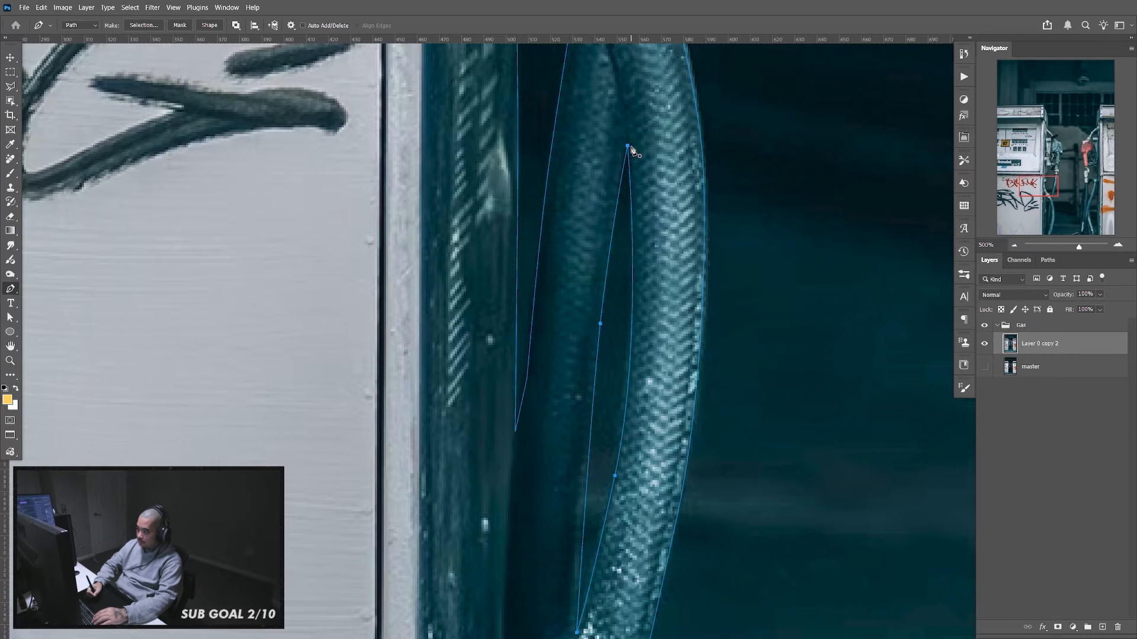
Review the traced outline and inner gaps across the whole pump and compare them with the photo
key("ctrl+minus")
key("ctrl+minus")
key("ctrl+minus")
key("ctrl+minus")
key("ctrl+minus")
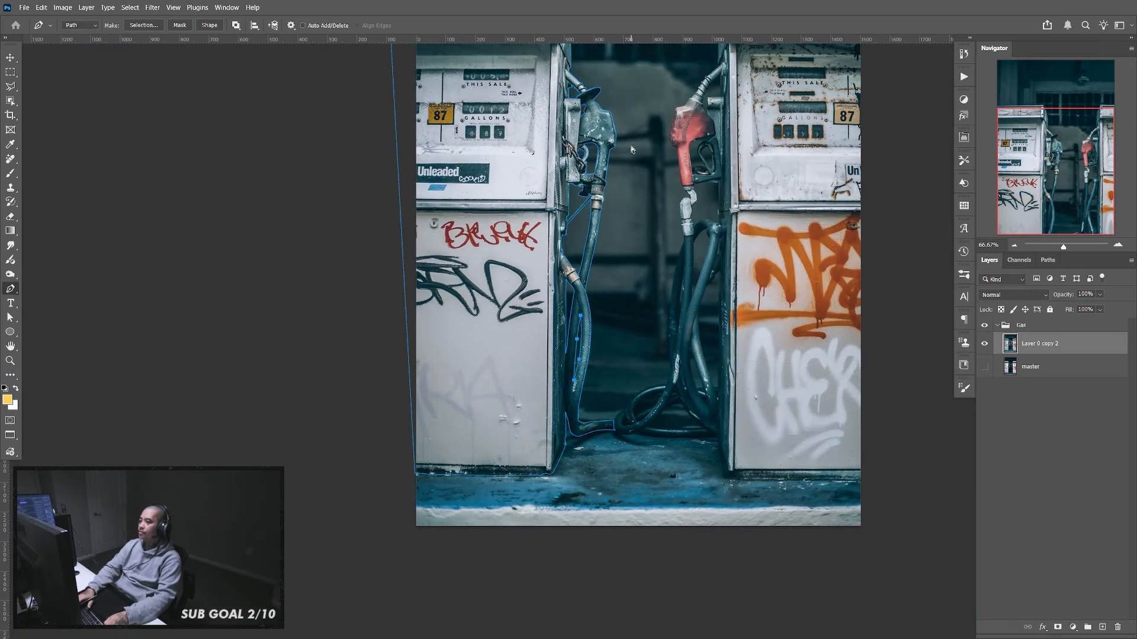
key("ctrl+plus")
left_click_drag(699, 421, 701, 471)
left_click_drag(606, 215, 588, 295)
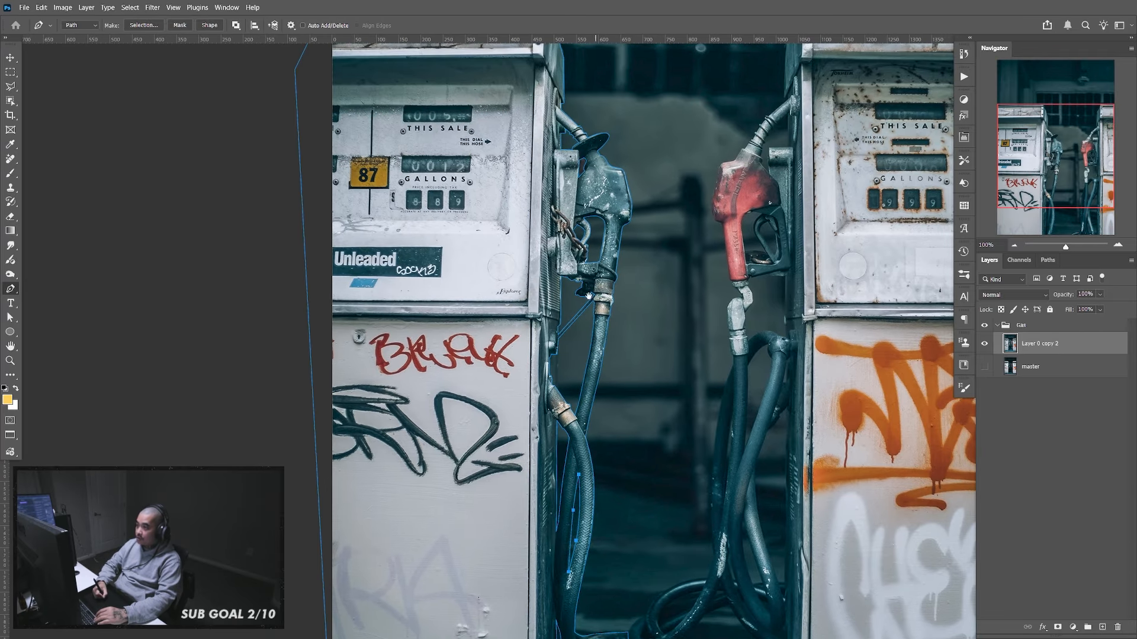
left_click_drag(869, 337, 793, 375)
key("ctrl+minus")
key("ctrl+minus")
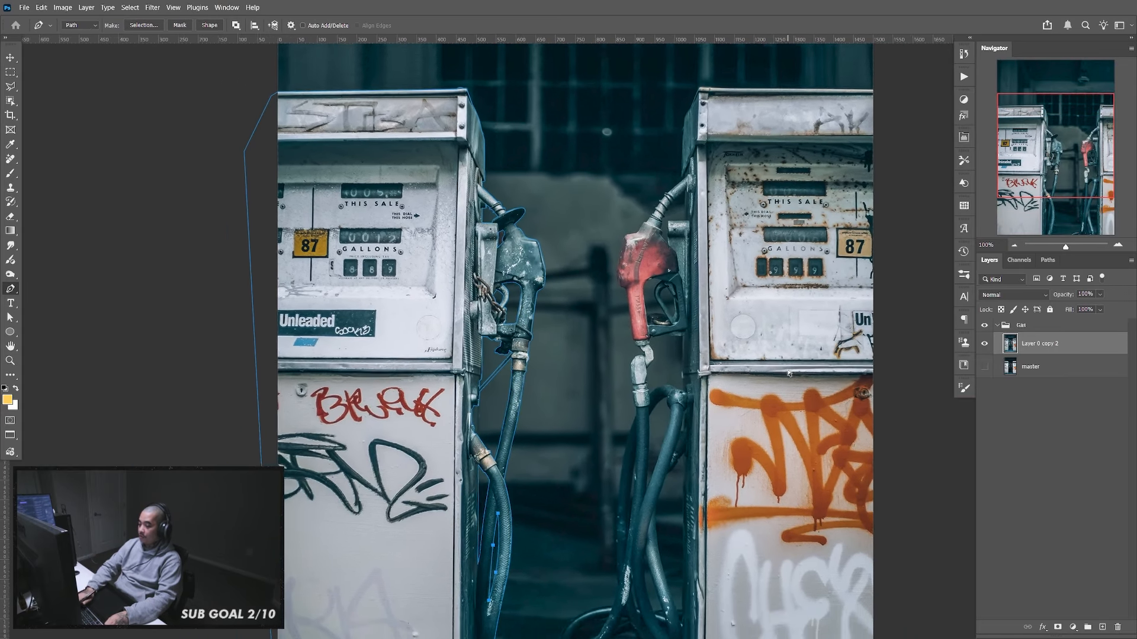
Collapse the Navigator, lengthen the panel group below it and display the document's paths
double_click(1001, 49)
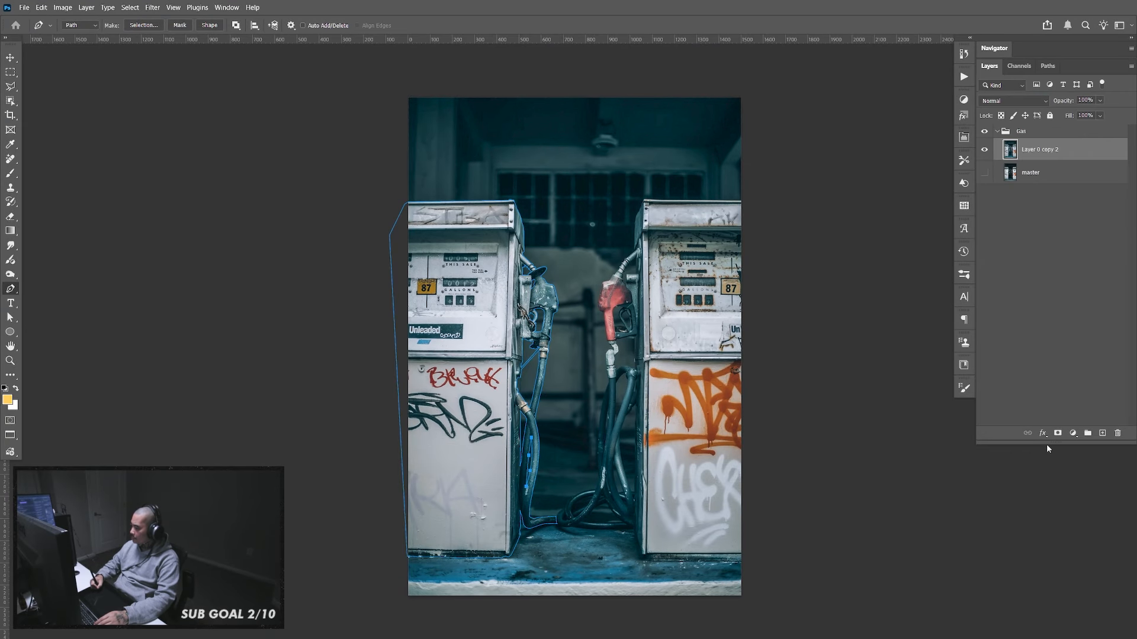
left_click_drag(1047, 444, 1045, 556)
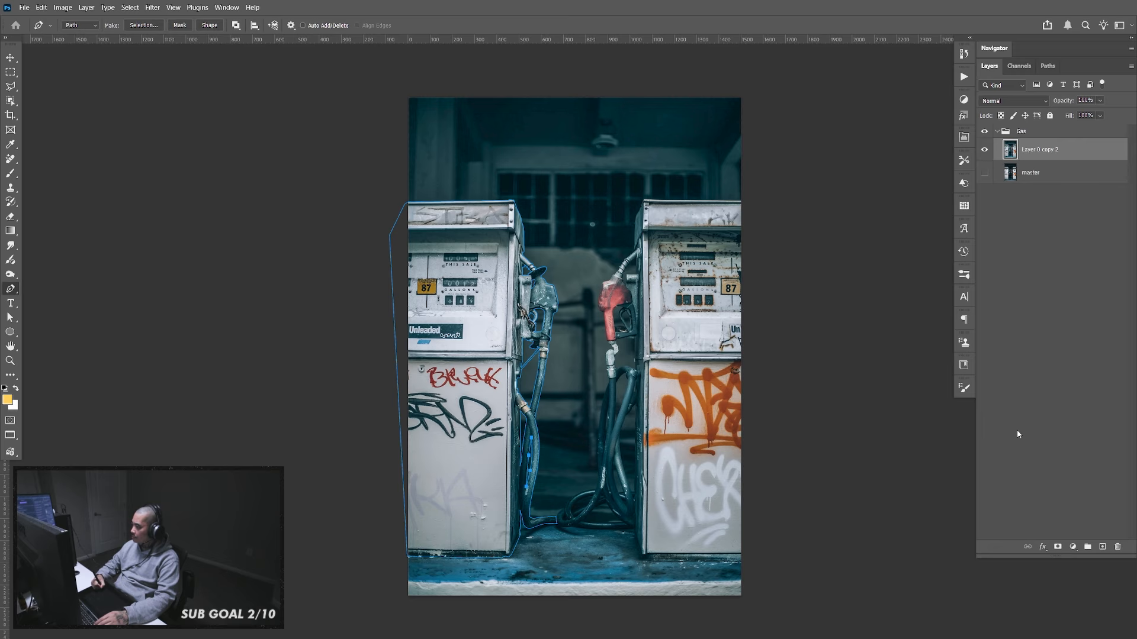
left_click(1047, 66)
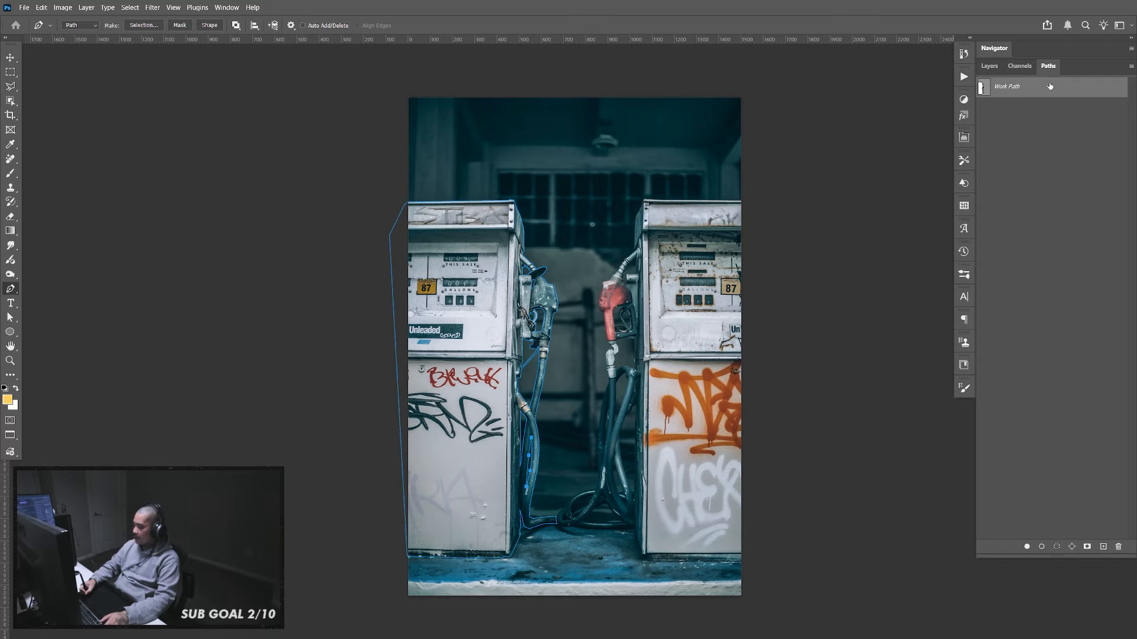
Load the work path as a selection, copy the left pump from Layer 0 copy 2 onto its own layer and check the cut-out
left_click(984, 88, "ctrl")
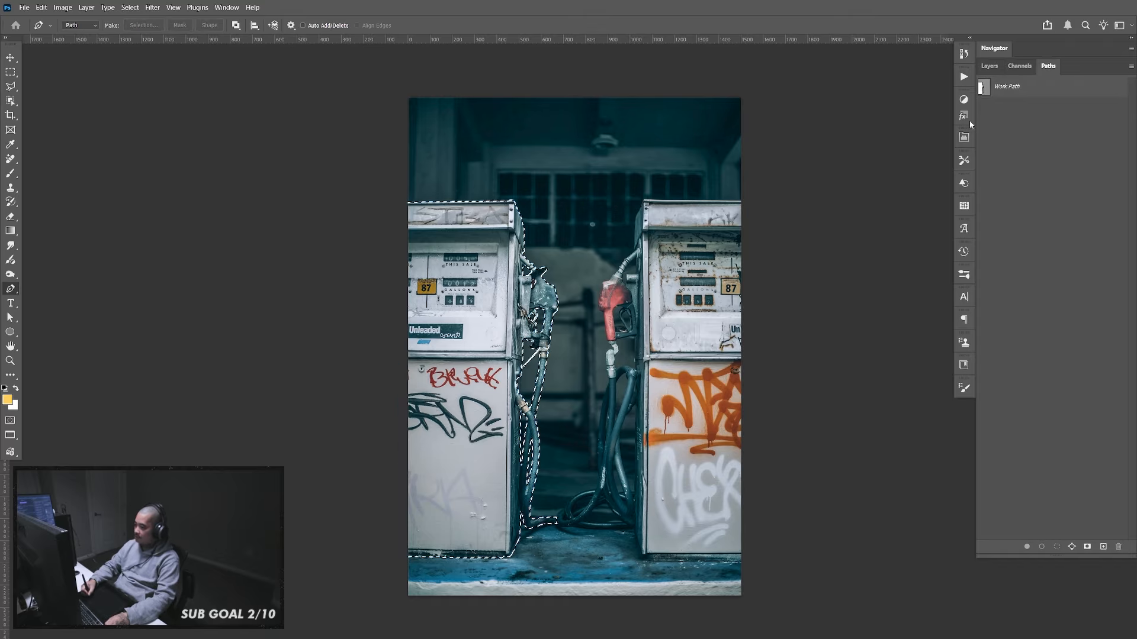
left_click(990, 67)
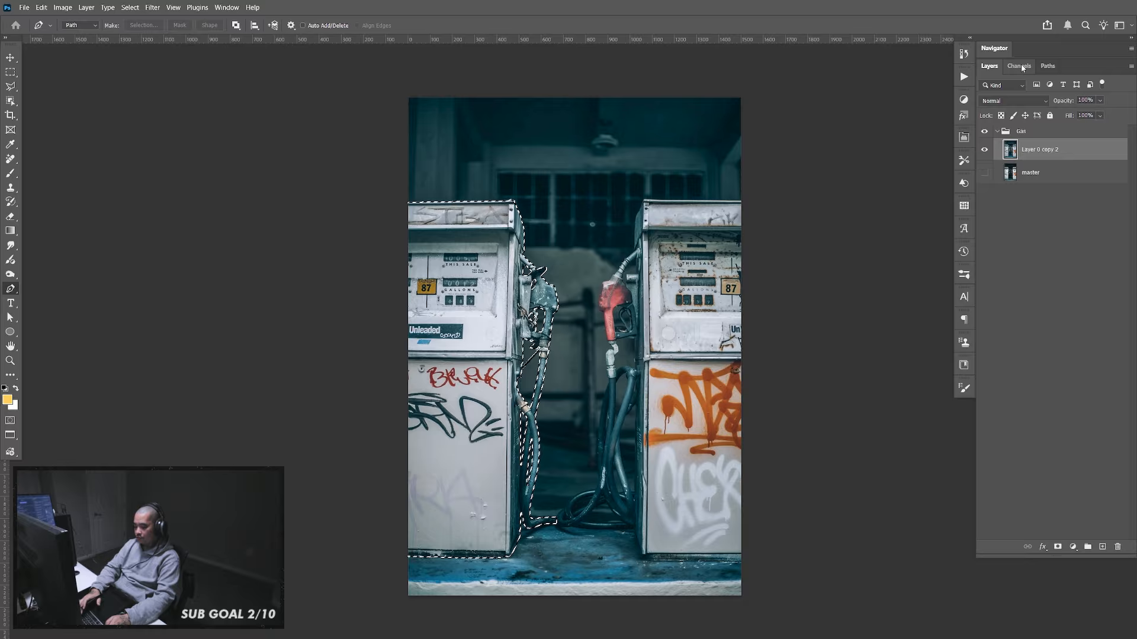
key("ctrl+j")
left_click(984, 173)
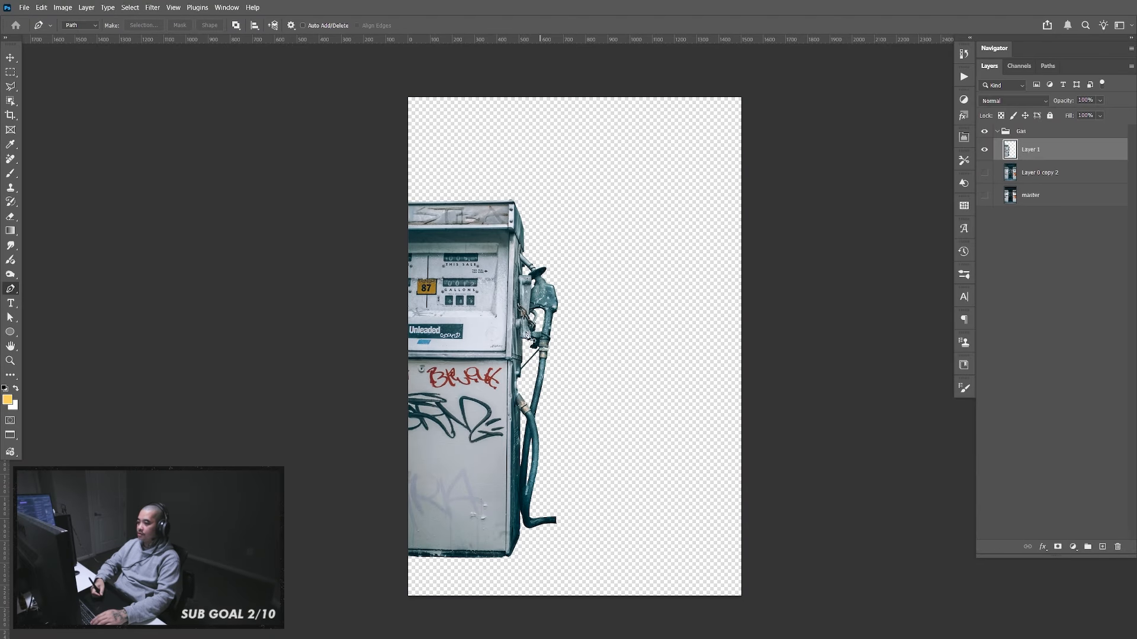
left_click(985, 173)
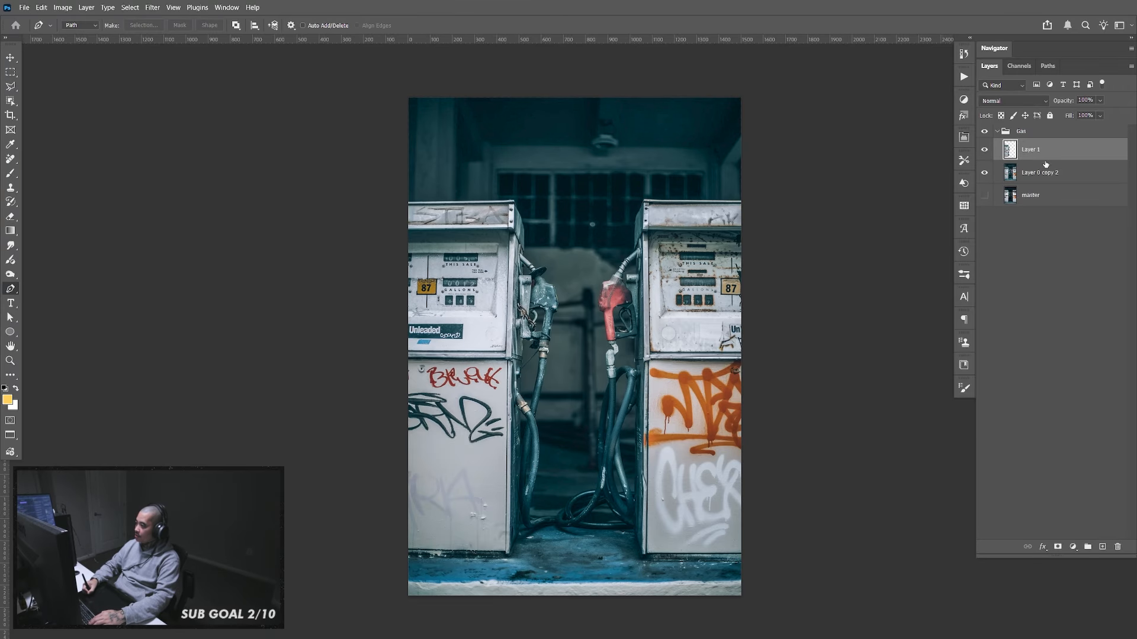
Put the cut-out pump layer in its own group and name the group left
key("ctrl+g")
left_click(1006, 145)
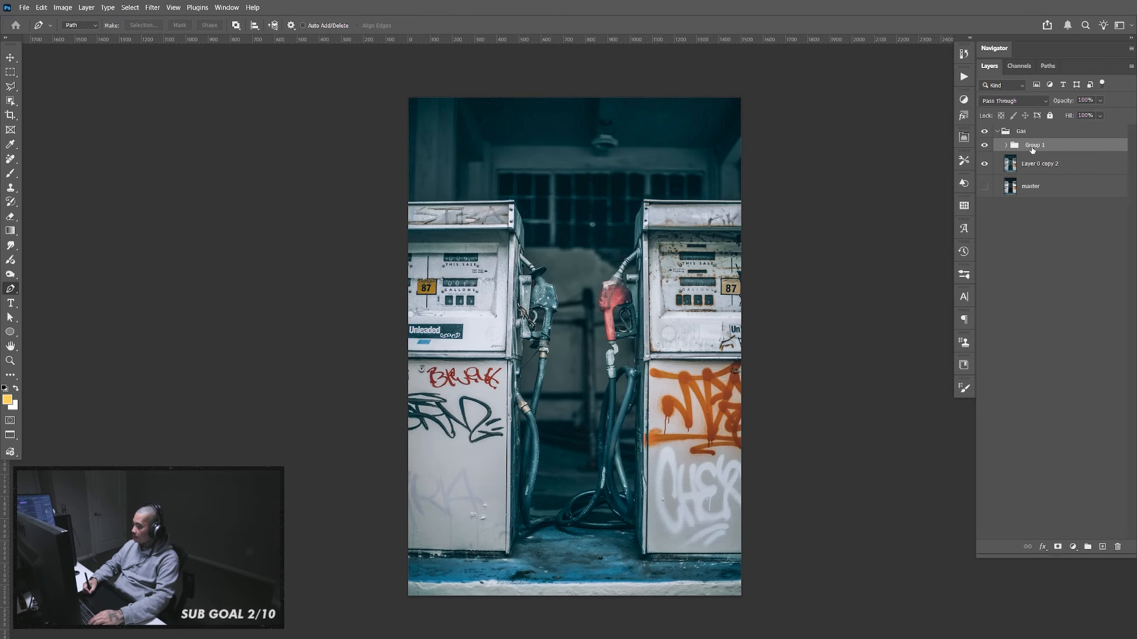
double_click(1035, 146)
key("Return")
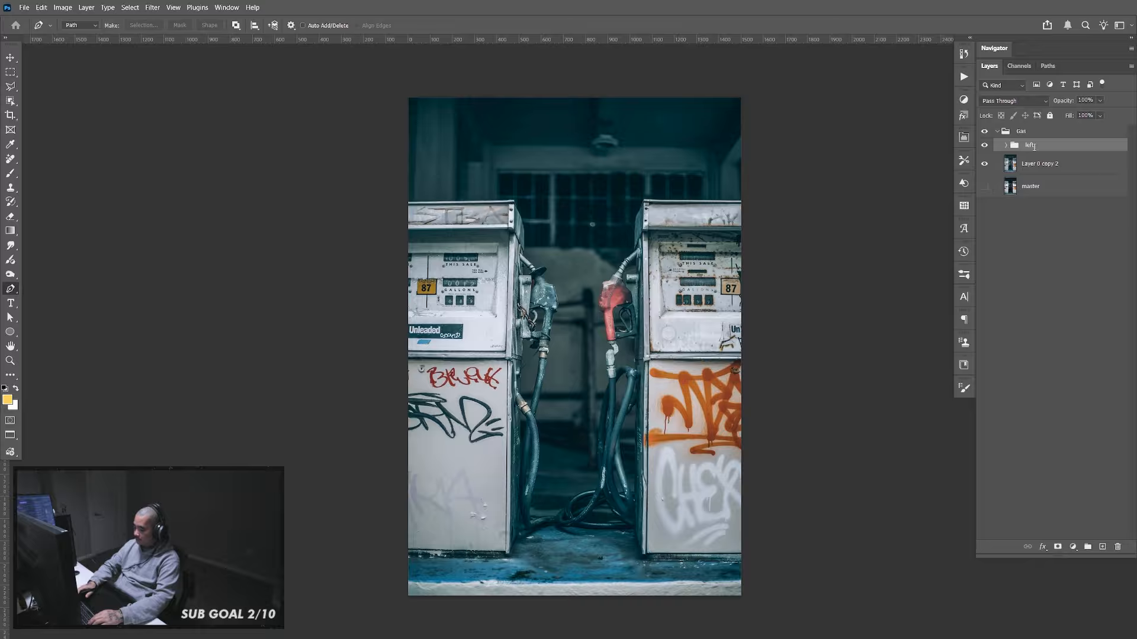
key("v")
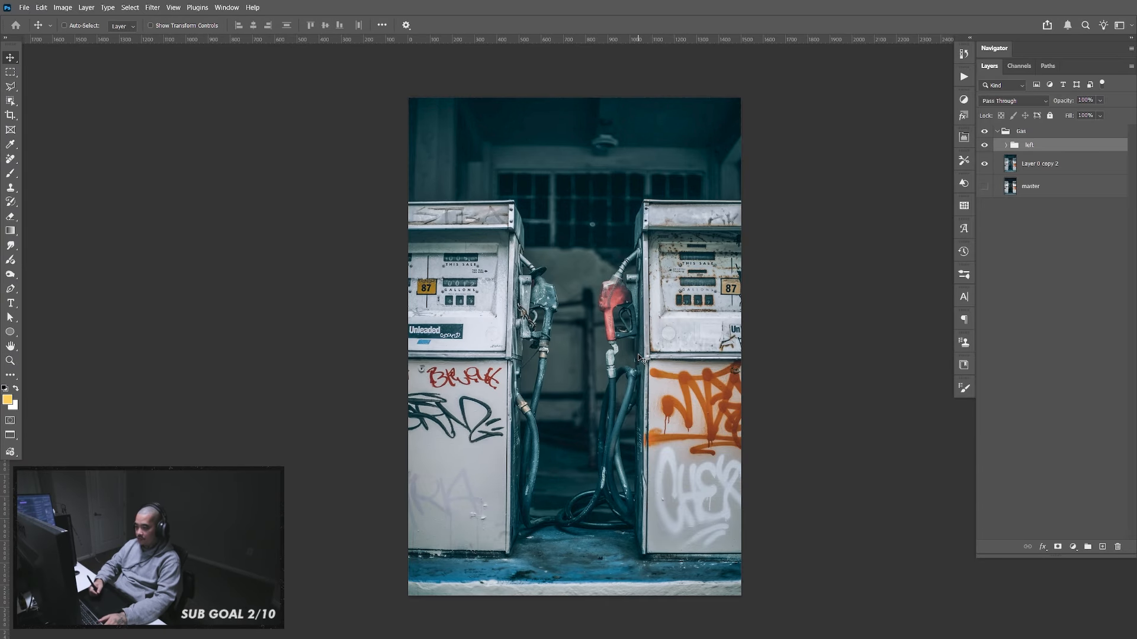
Make Layer 0 copy 2 the active layer for tracing the pump on the photo's right side
key("ctrl+plus")
key("ctrl+plus")
key("ctrl+plus")
key("ctrl+plus")
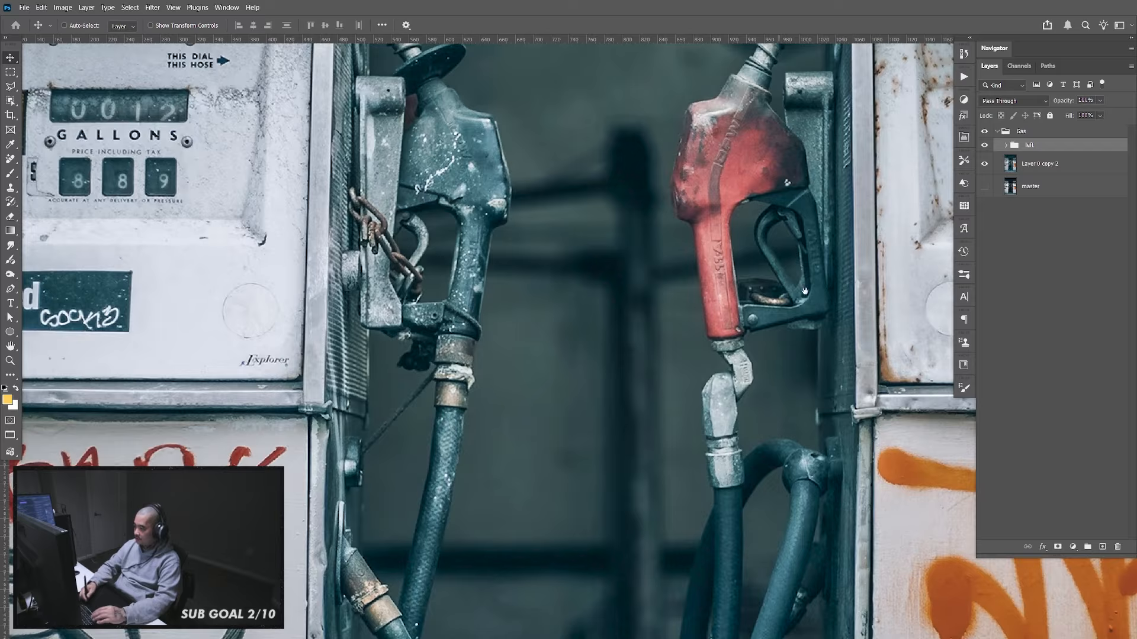
left_click_drag(805, 291, 595, 401)
left_click_drag(904, 114, 818, 402)
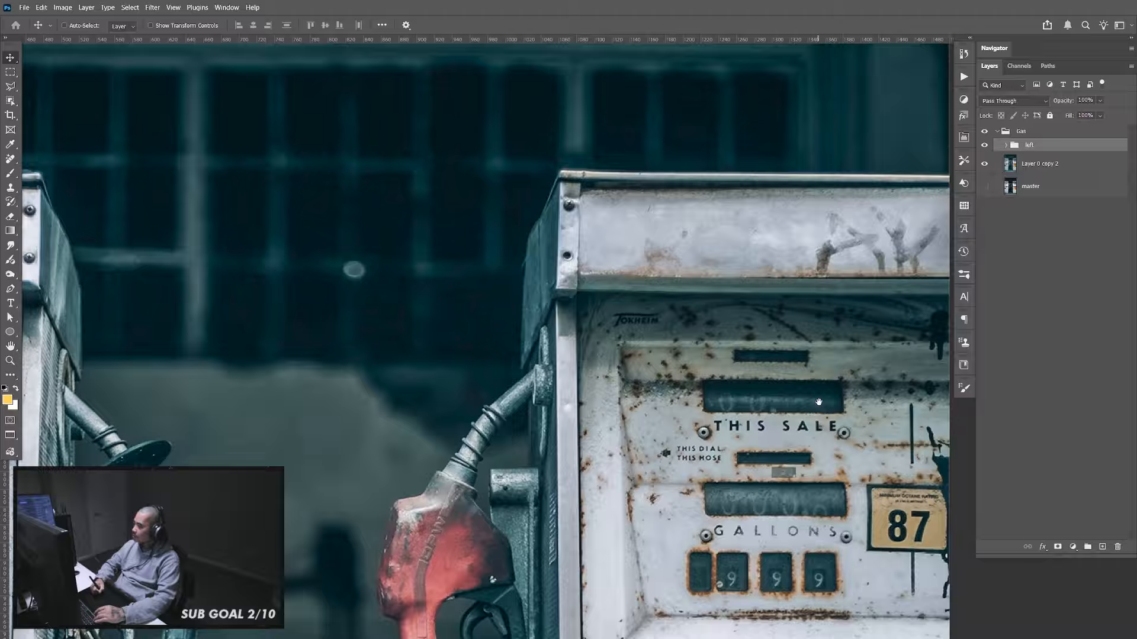
key("ctrl+plus")
left_click_drag(942, 328, 796, 378)
left_click(1048, 166)
scroll(829, 304, "up", 2)
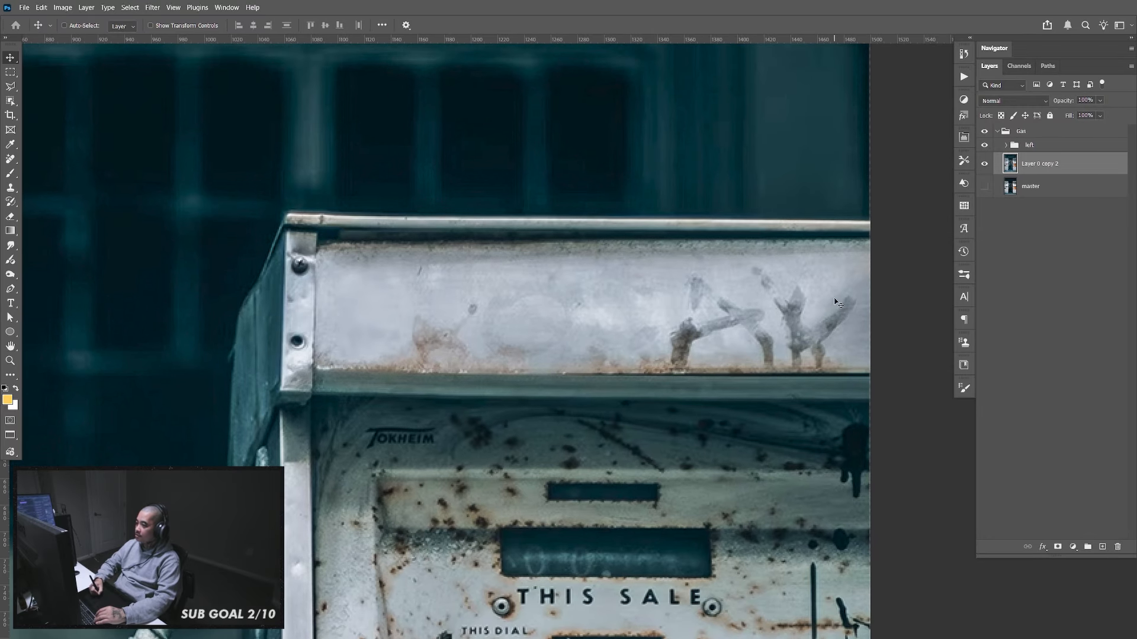
key("ctrl+plus")
left_click_drag(879, 191, 684, 280)
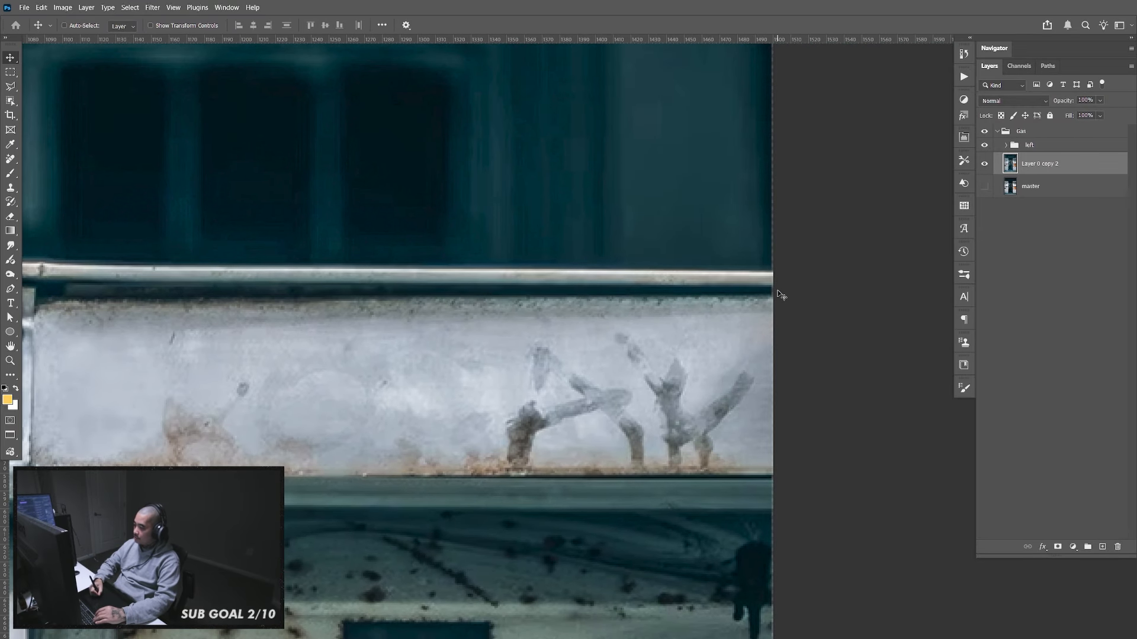
key("p")
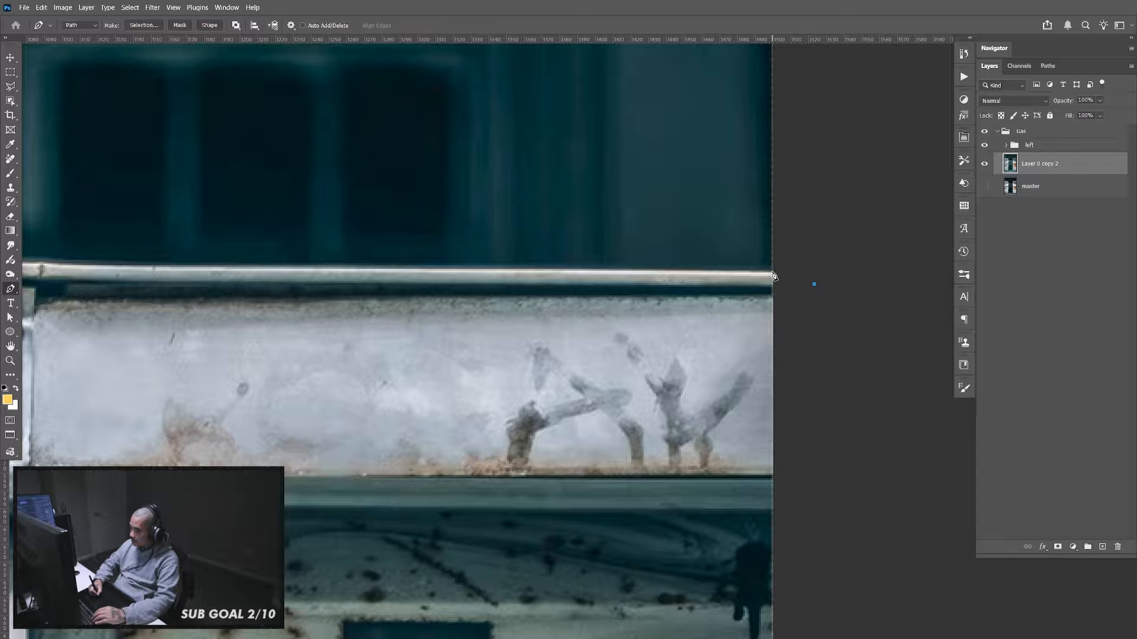
left_click(773, 275)
left_click_drag(262, 389, 593, 257)
left_click_drag(757, 300, 491, 387)
key("Escape")
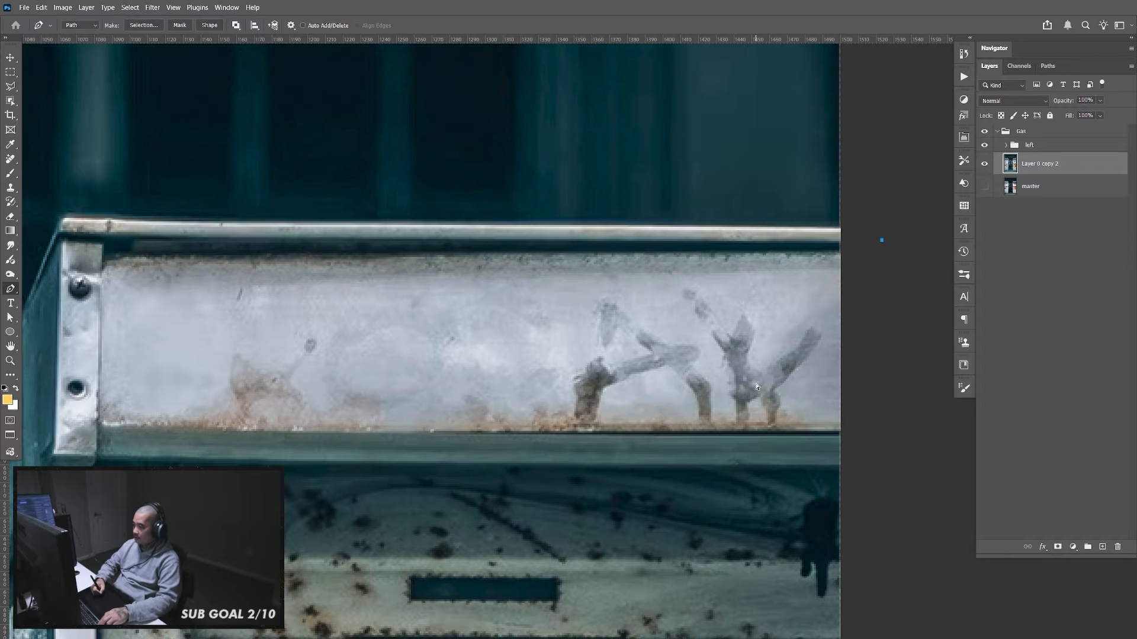
Start a Pen path on the right pump's sloped upper corner and trace along its top edge towards the photo's border
left_click_drag(680, 317, 995, 303)
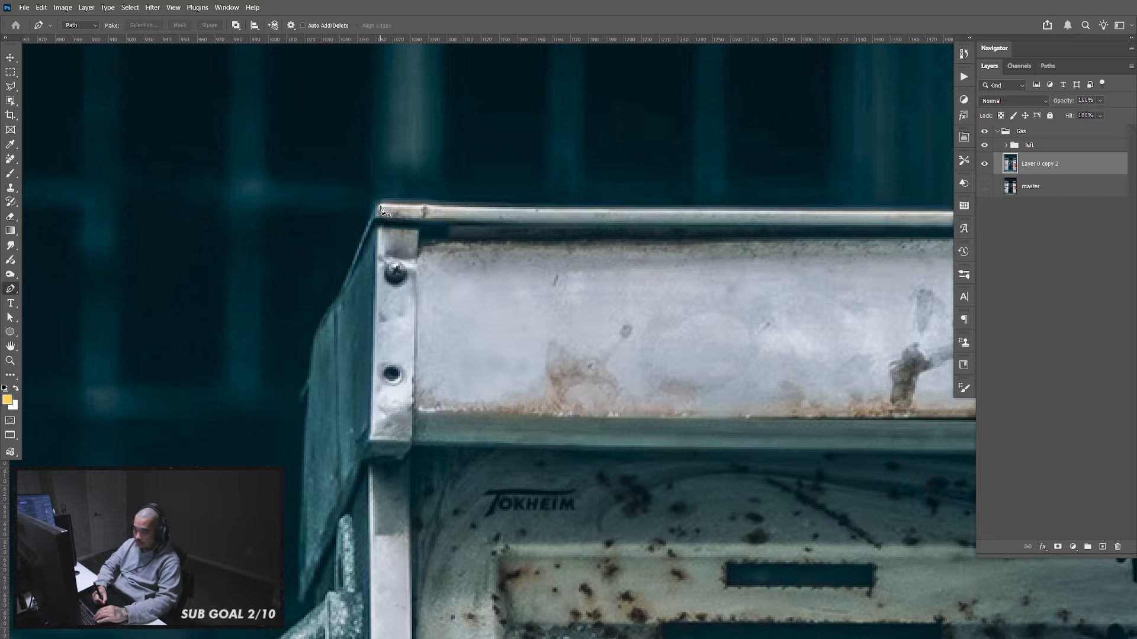
left_click_drag(382, 239, 392, 224)
left_click(354, 275)
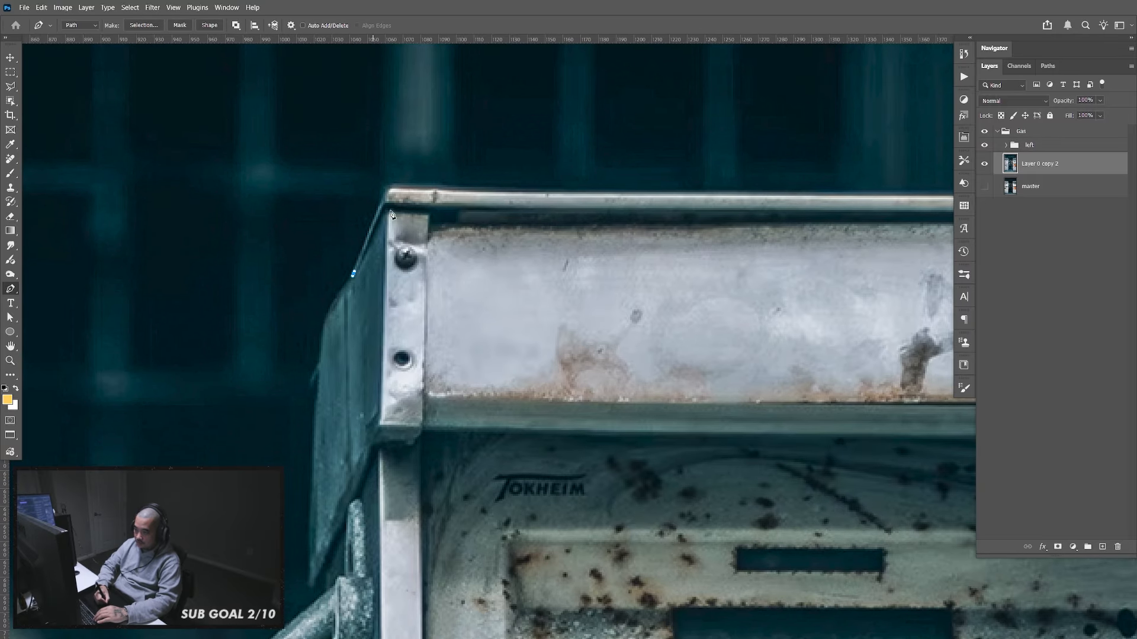
left_click(390, 190)
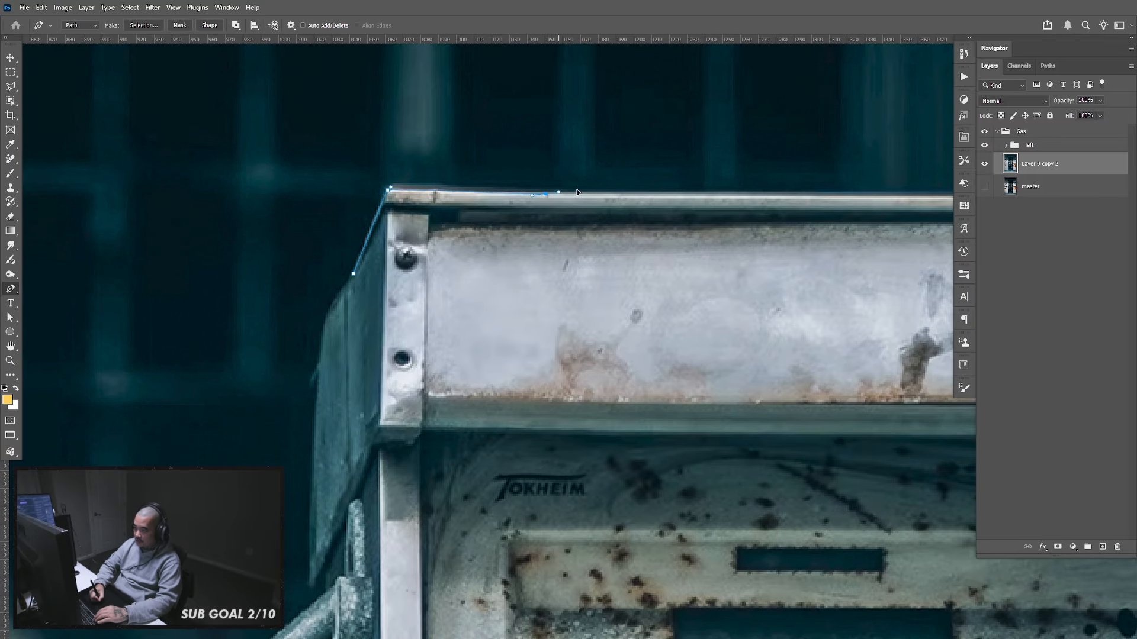
left_click(641, 194)
left_click_drag(837, 306, 573, 311)
left_click(549, 203)
Continue the path outside the photo's right border, straight down to the level of the pump's base
left_click_drag(665, 466, 677, 112)
left_click_drag(686, 491, 678, 119)
left_click_drag(685, 503, 672, 152)
left_click_drag(659, 234, 704, 444)
key("ctrl+minus")
key("ctrl+minus")
key("ctrl+minus")
key("ctrl+minus")
key("ctrl+minus")
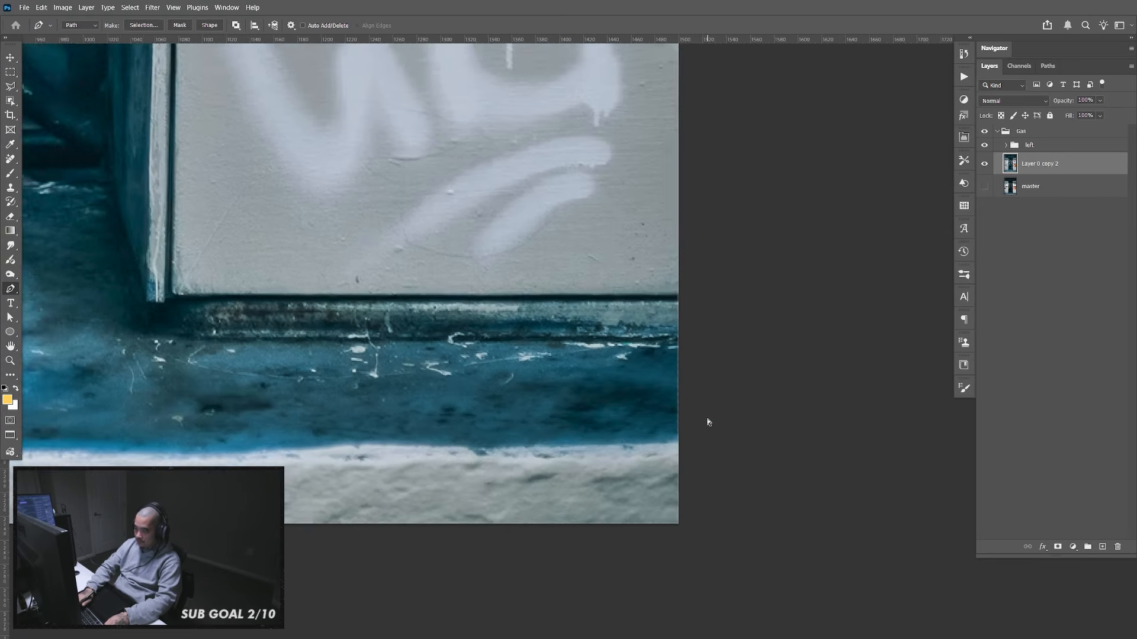
key("ctrl+plus")
key("ctrl+plus")
key("ctrl+plus")
left_click_drag(706, 269, 746, 310)
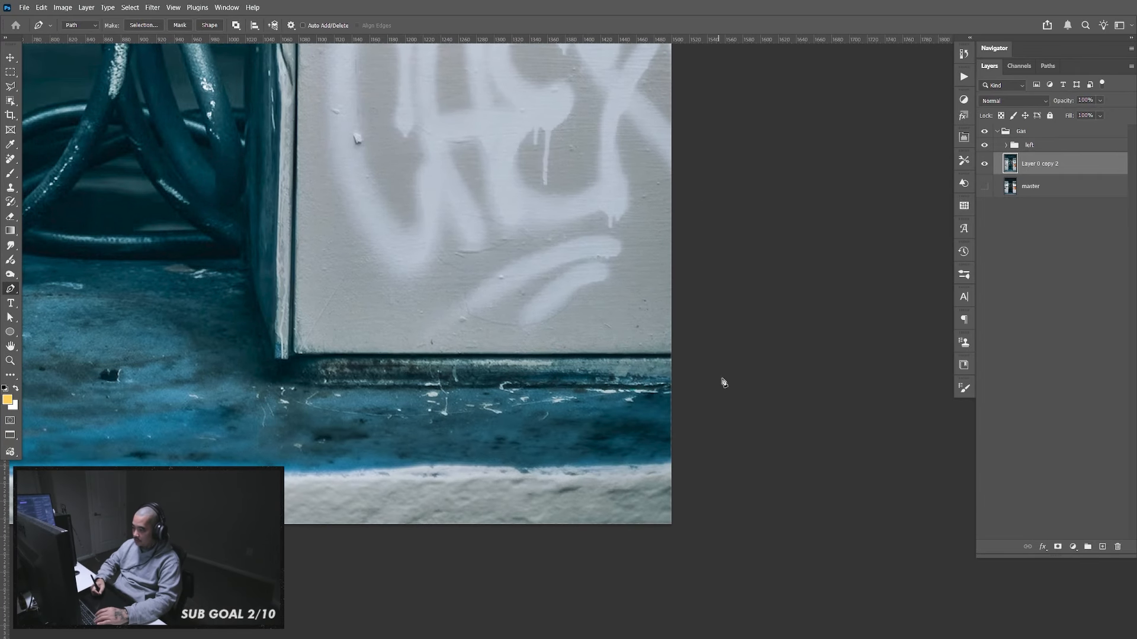
key("ctrl+plus")
key("ctrl+plus")
left_click(838, 409)
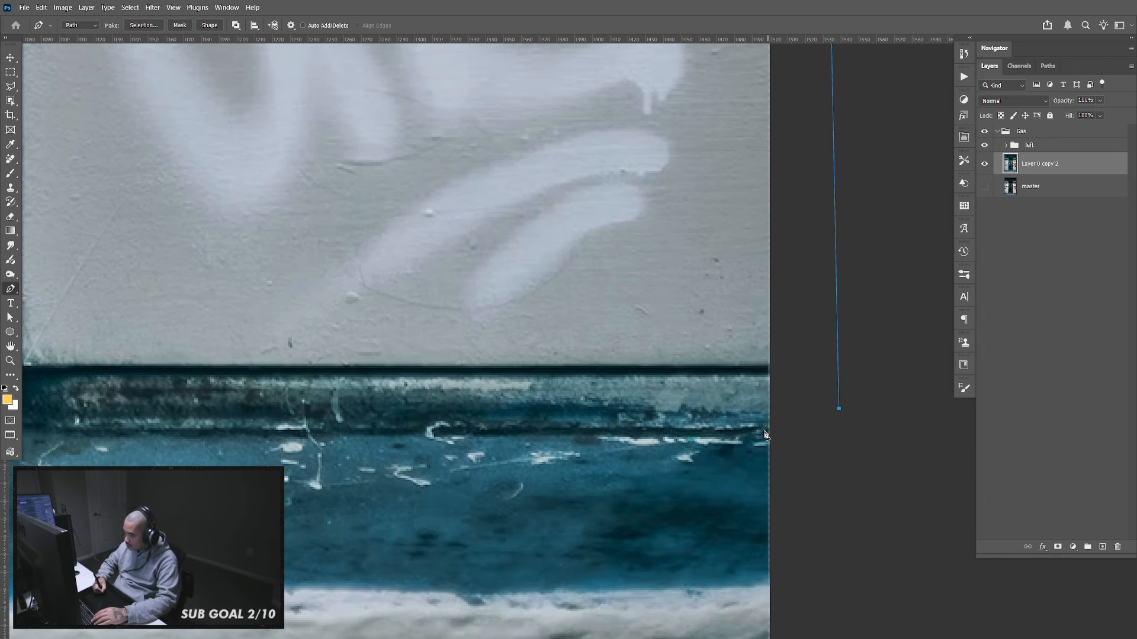
Trace the underside of the right pump's base and round its front corner up to the metal trim
left_click(766, 425)
left_click_drag(707, 416, 1045, 447)
left_click(660, 464)
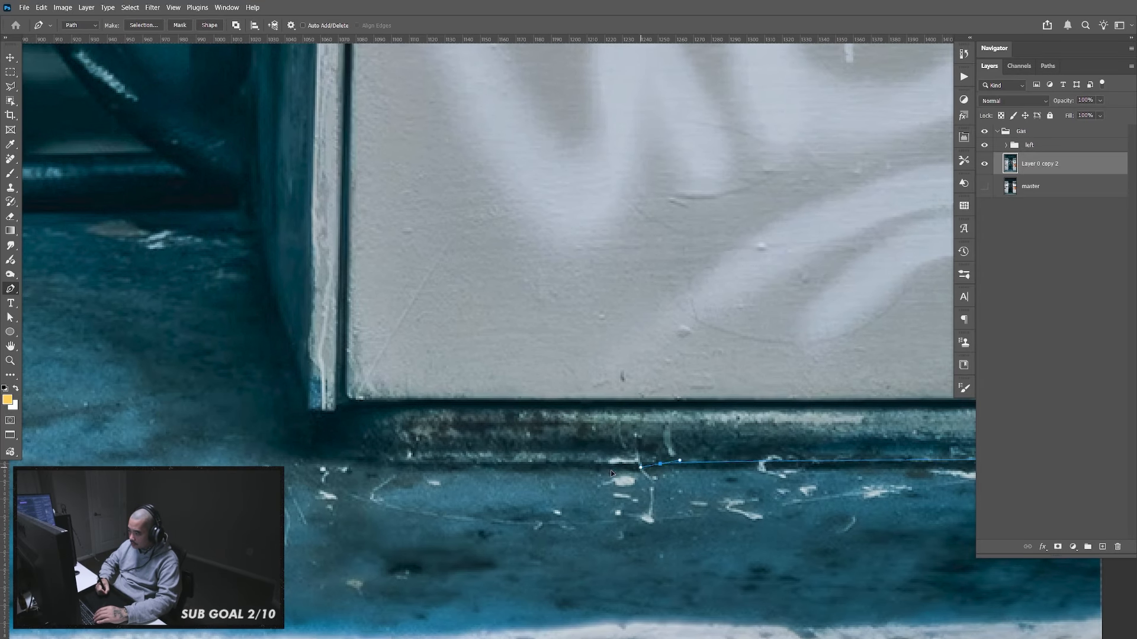
left_click(350, 459)
left_click(320, 454)
left_click(314, 439)
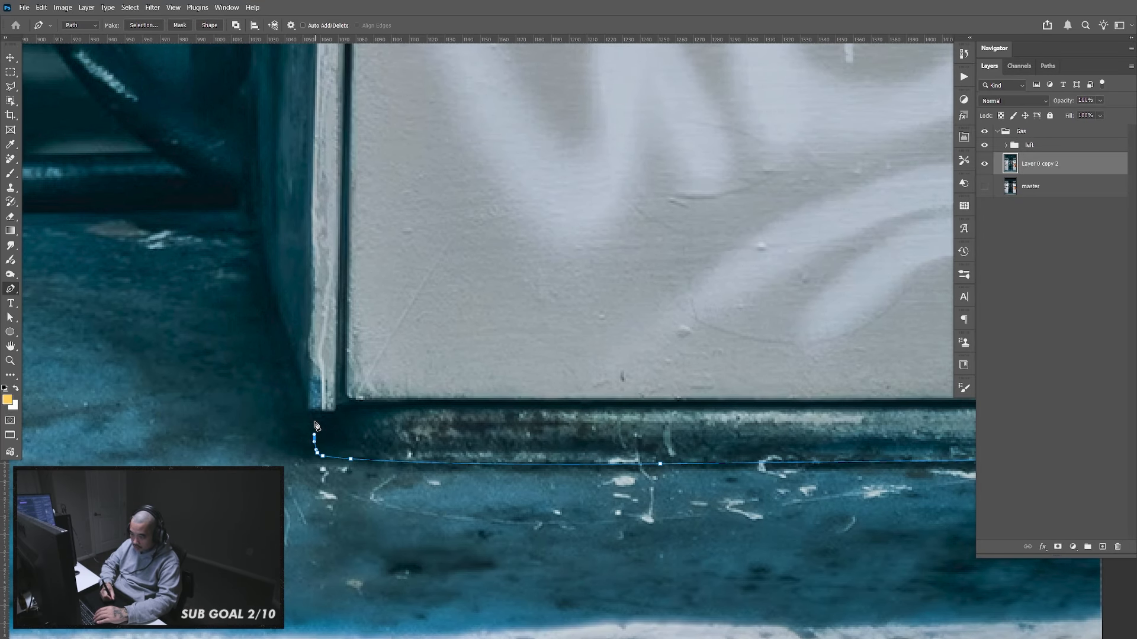
left_click(314, 421)
left_click(308, 413)
Trace up the pump's lower side edge to the floor hose and along the underside of that hose
left_click_drag(316, 391, 605, 595)
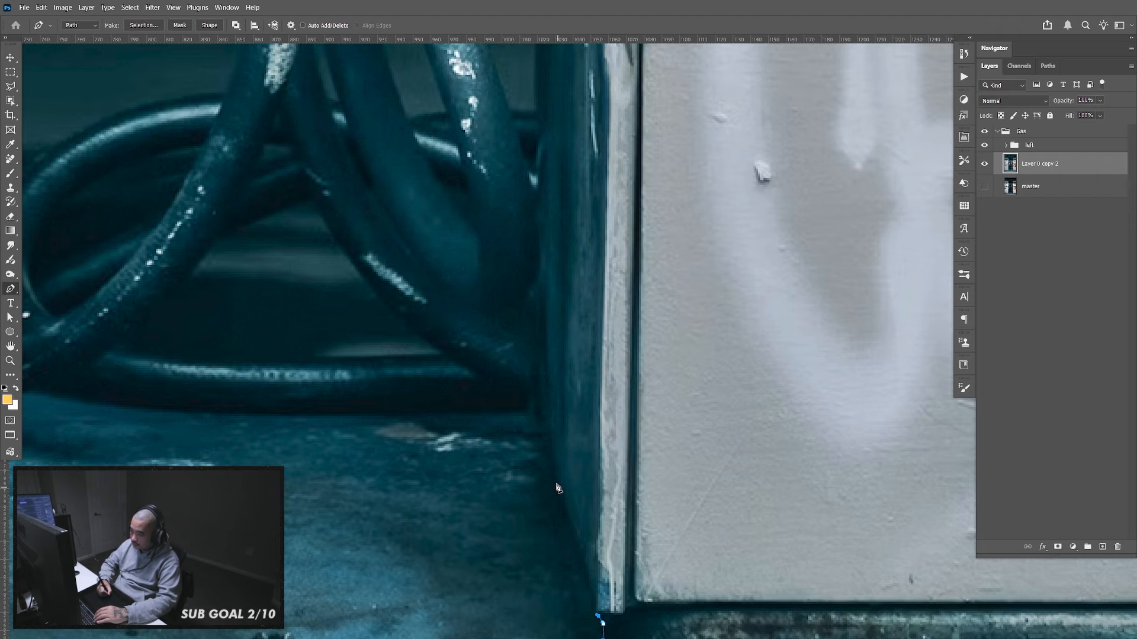
left_click(555, 482)
left_click(538, 425)
left_click(531, 410)
left_click_drag(347, 337, 713, 299)
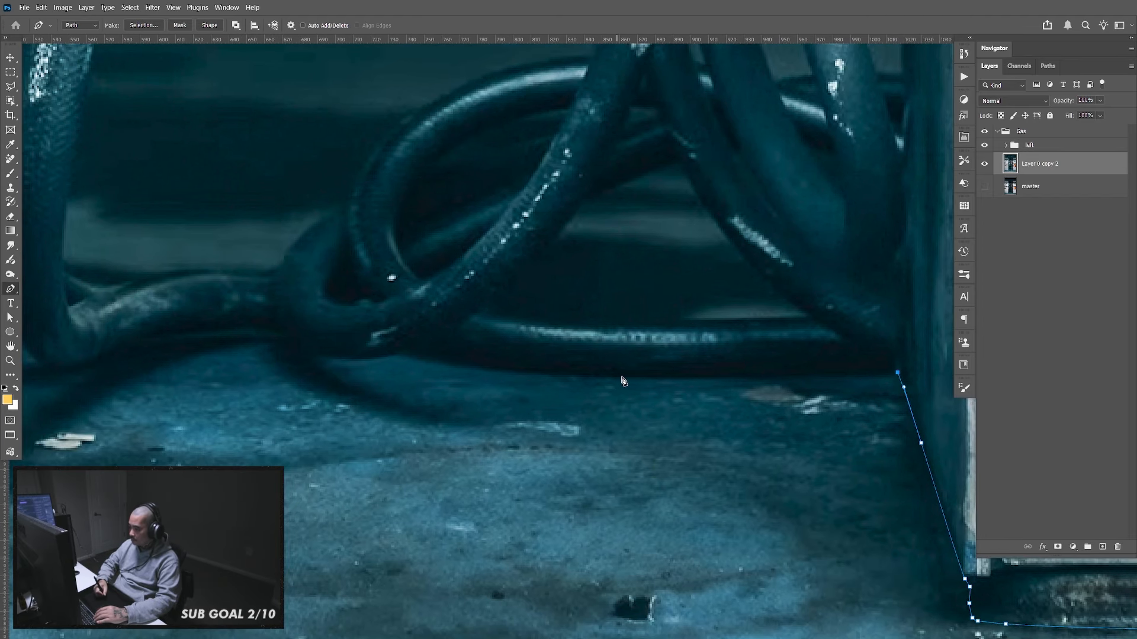
left_click_drag(626, 373, 657, 421)
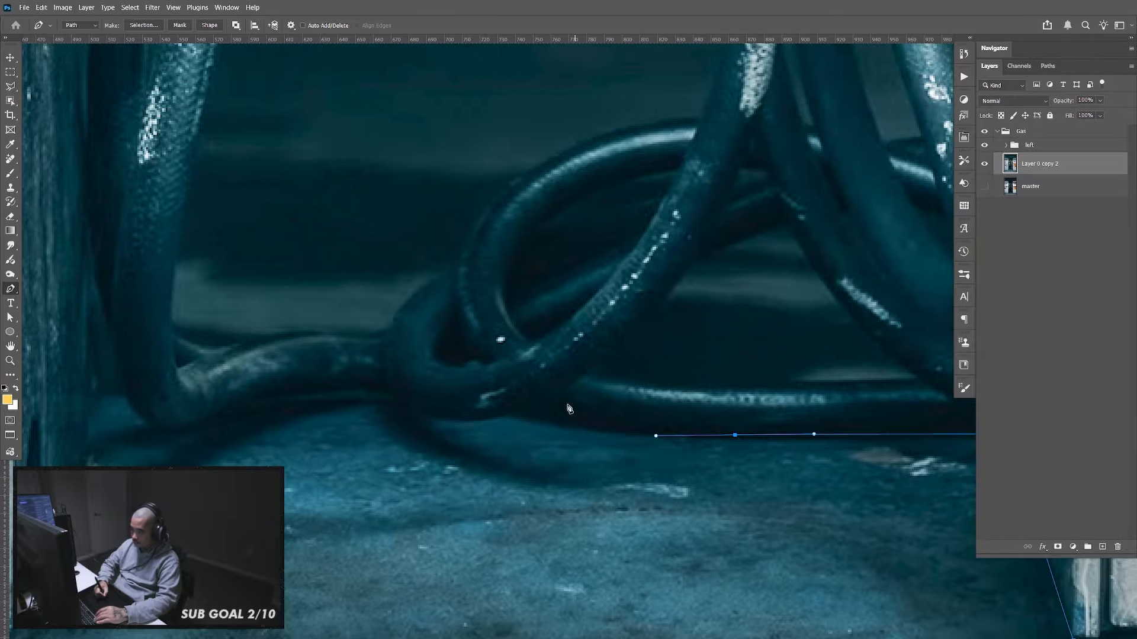
left_click_drag(565, 427, 502, 413)
Curve the path around the hose bend where both pumps' hoses meet and shorten its upper handle to fit the outline
left_click_drag(416, 405, 579, 403)
left_click_drag(546, 355, 528, 272)
left_click(616, 267)
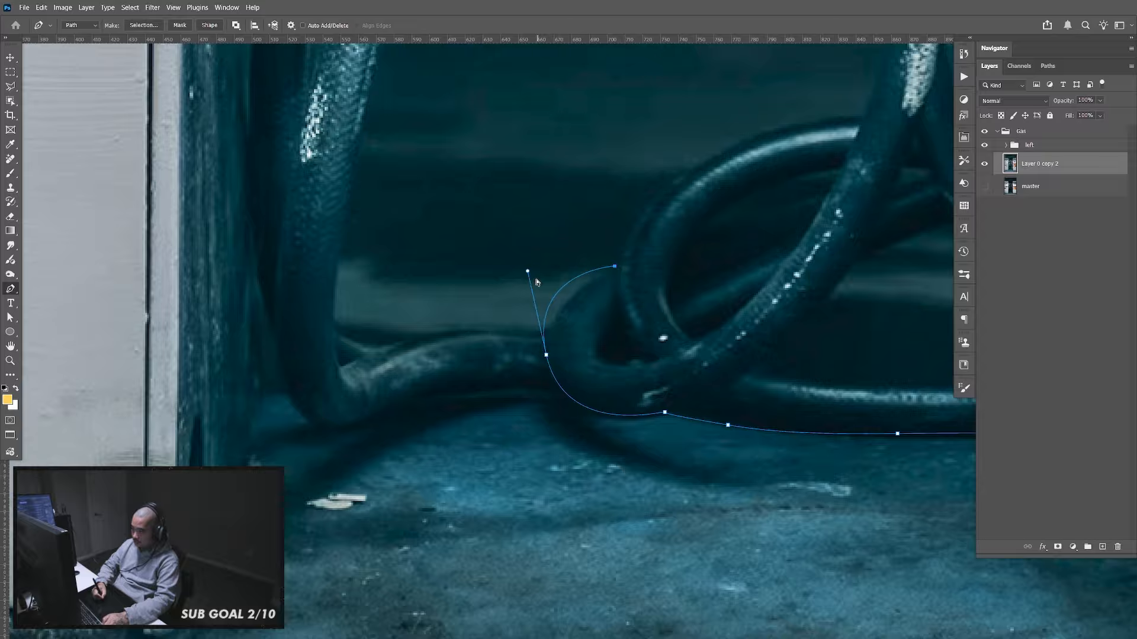
mouse_move(527, 271)
left_mouse_down()
mouse_move(541, 304)
mouse_move(497, 287)
mouse_move(528, 264)
mouse_move(529, 274)
left_mouse_up()
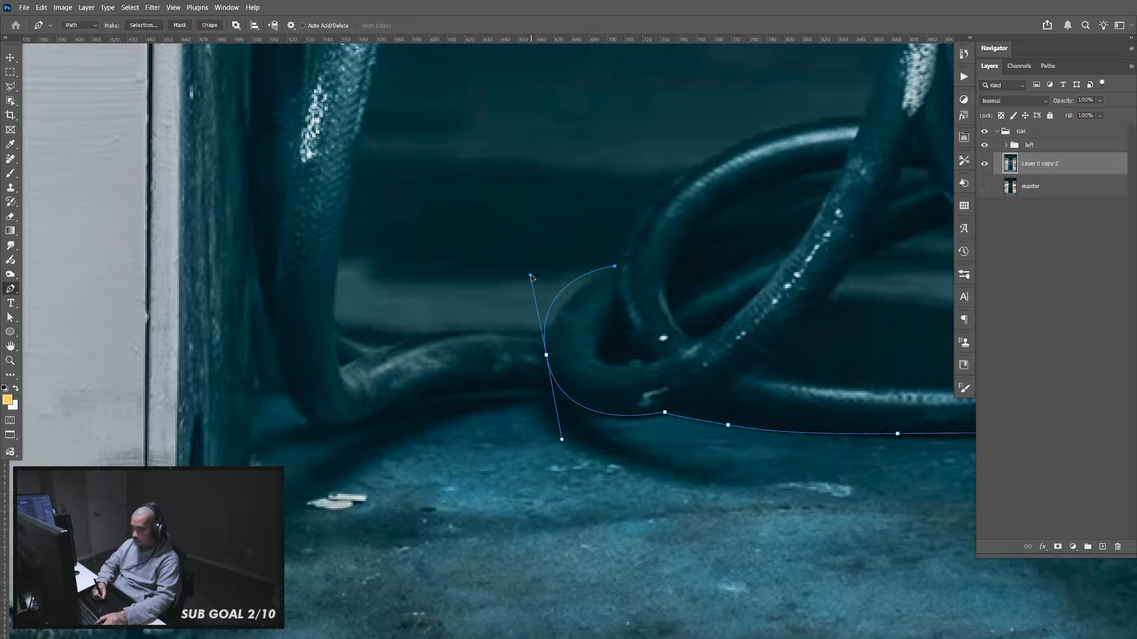
left_click_drag(531, 276, 544, 300)
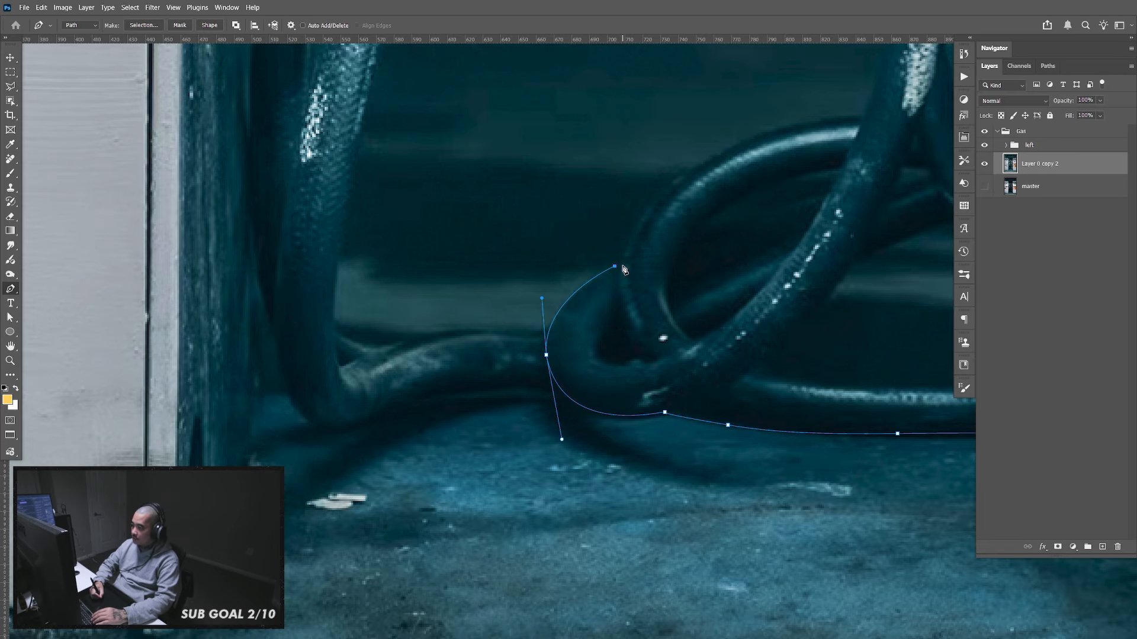
left_click(621, 267)
Trace the outer edge of the coiled hose loop up to where it passes behind the hanging hose
left_click_drag(788, 208, 641, 293)
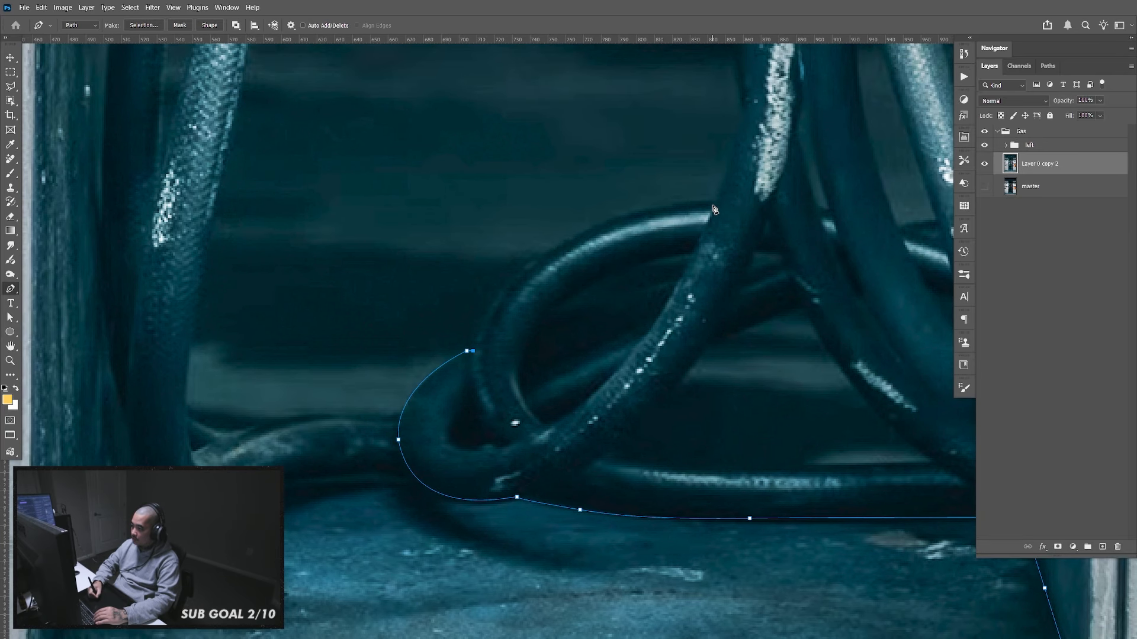
left_click_drag(713, 205, 863, 210)
left_click_drag(938, 199, 719, 205)
left_click_drag(850, 127, 699, 324)
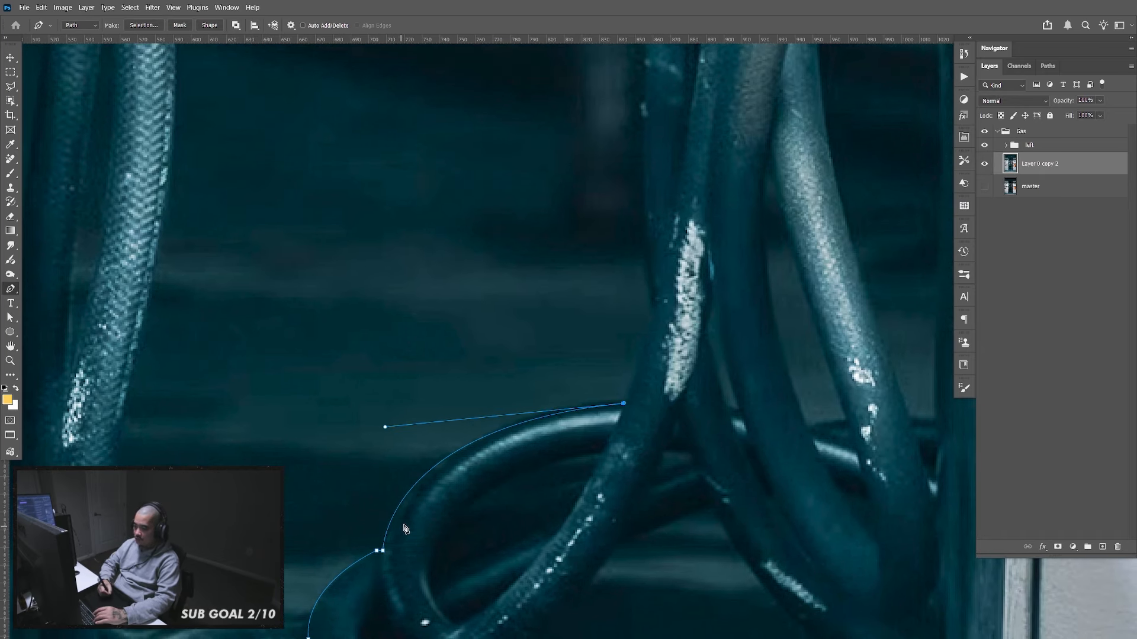
Trace up the outer edges of the hanging hoses to the underside of the metal coupling below the red nozzle
mouse_move(605, 369)
left_mouse_down()
mouse_move(626, 424)
mouse_move(620, 368)
left_mouse_up()
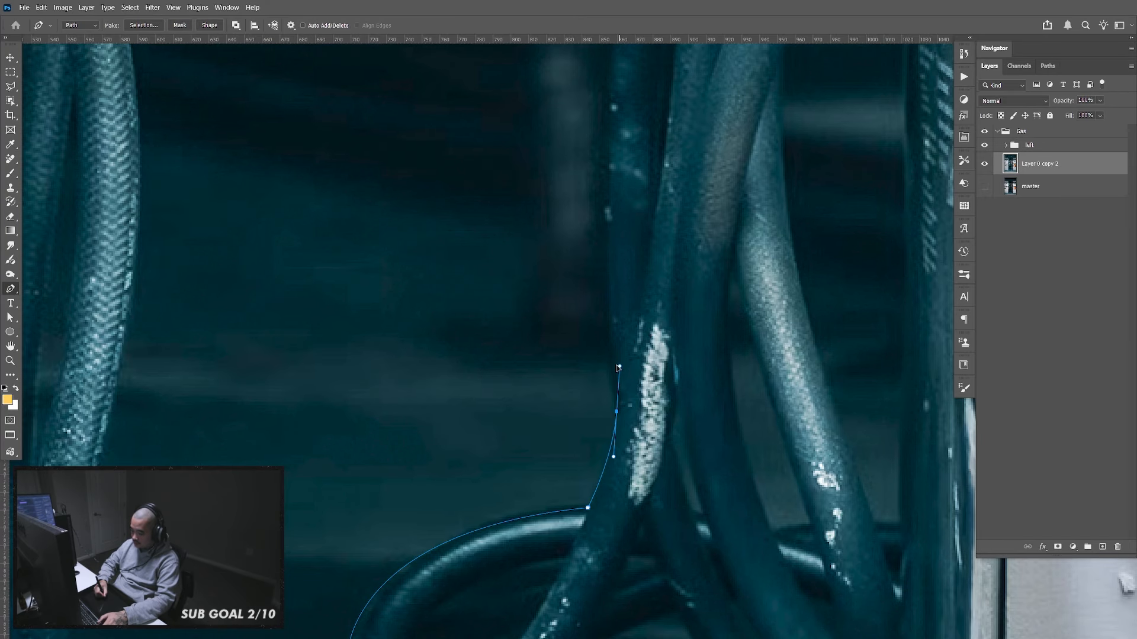
left_click(617, 408)
left_click_drag(737, 138, 715, 361)
left_click_drag(589, 329, 581, 604)
mouse_move(613, 315)
left_mouse_down()
mouse_move(676, 170)
mouse_move(623, 313)
left_mouse_up()
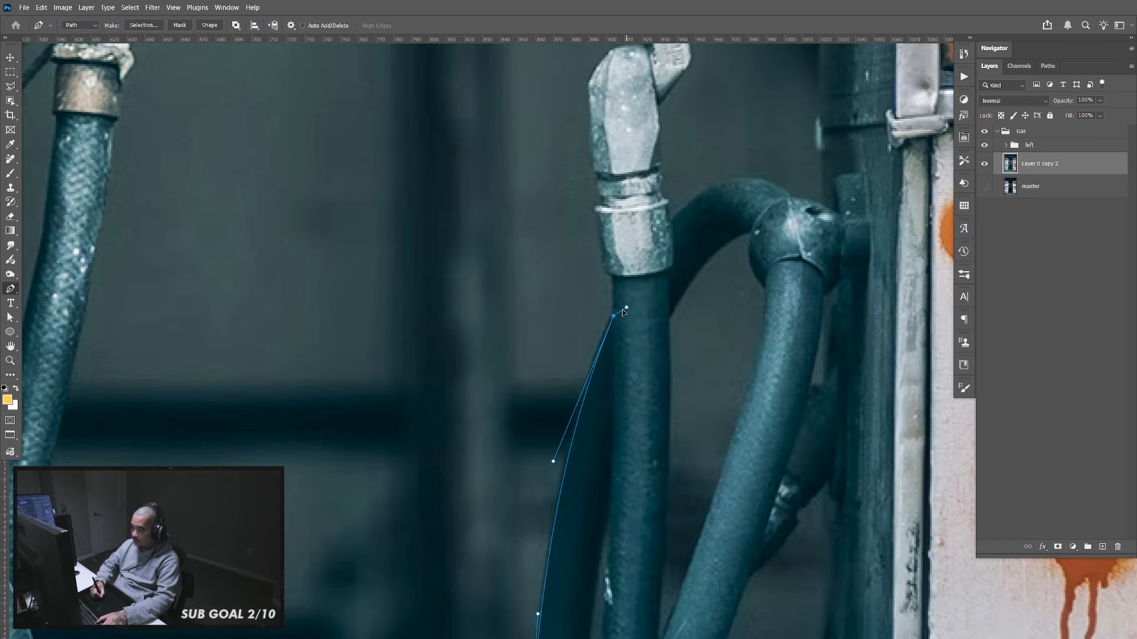
left_click(611, 277)
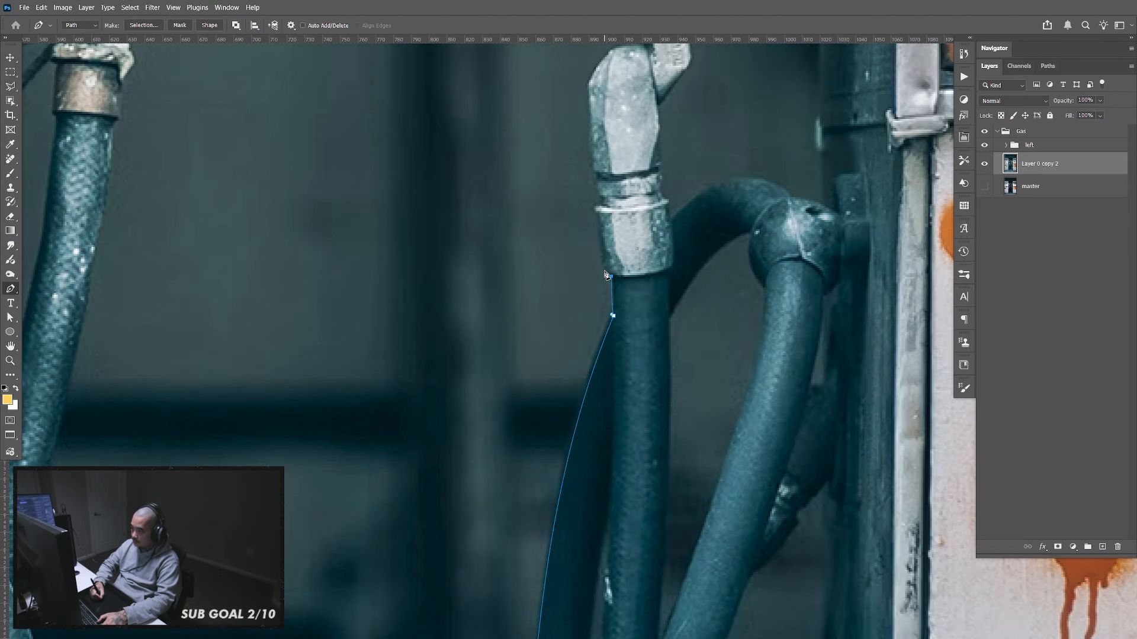
Trace the outer side of the metal coupling, following its collar and grooves
left_click(604, 271)
left_click(597, 209)
left_click(599, 197)
left_click(597, 191)
left_click(595, 181)
left_click(595, 174)
Trace over the coupling's rounded upper end and along the swivel joint to the base of the red nozzle
left_click_drag(589, 94, 584, 342)
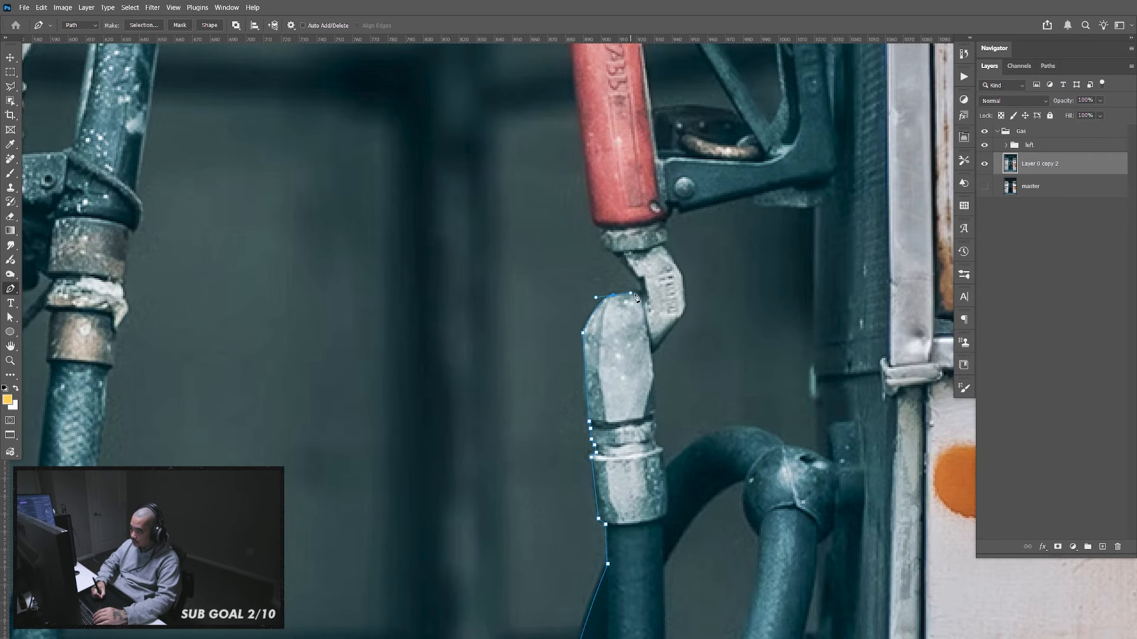
left_click_drag(638, 293, 641, 294)
left_click(613, 254)
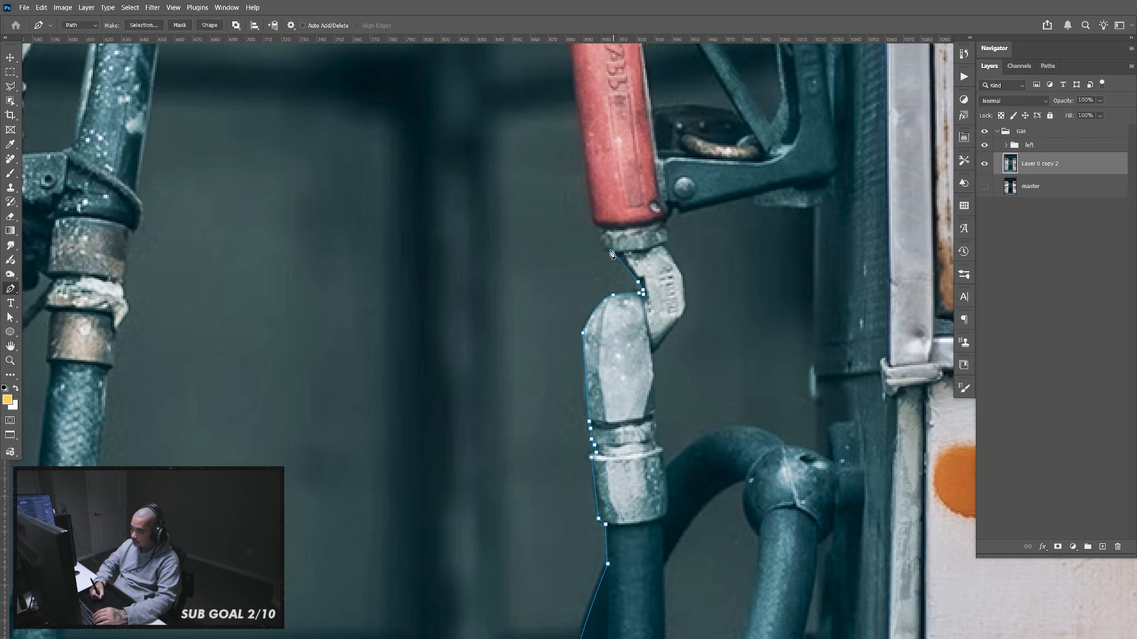
left_click_drag(603, 238, 601, 233)
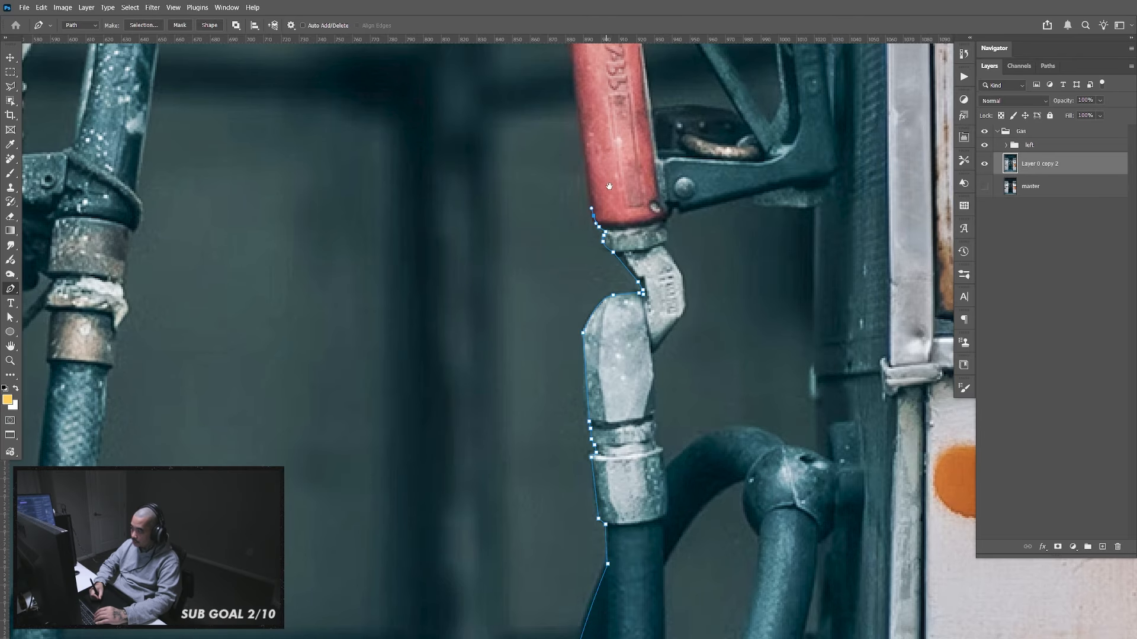
Trace the outer edge of the red nozzle from the base of its grip around the body to its upper corner
left_click_drag(610, 186, 619, 336)
left_click_drag(600, 259, 612, 459)
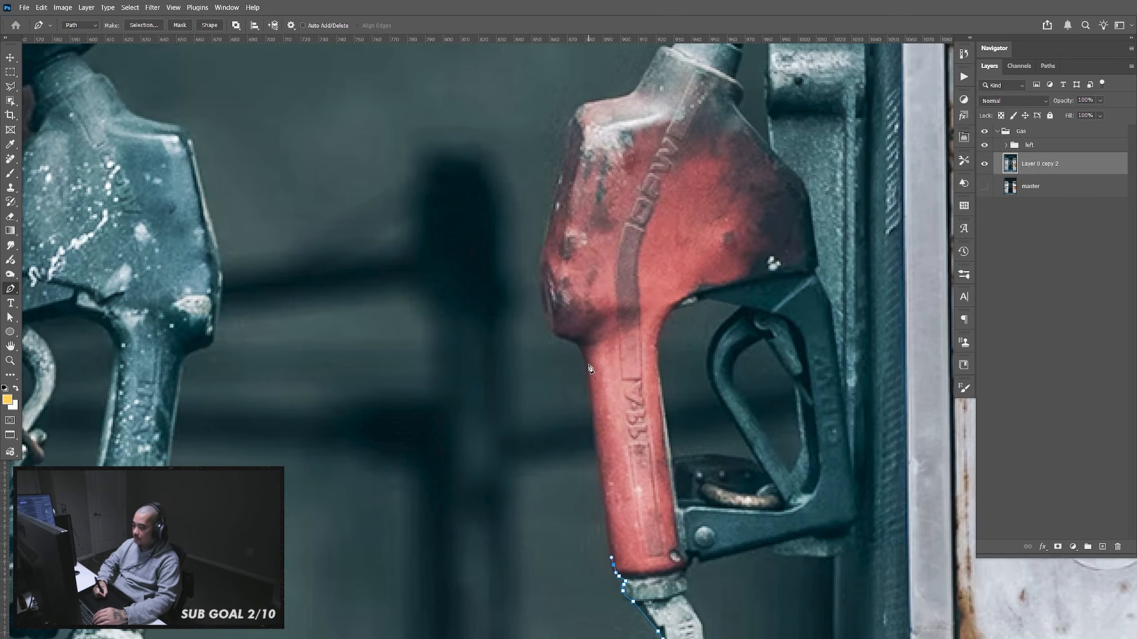
left_click_drag(587, 366, 591, 322)
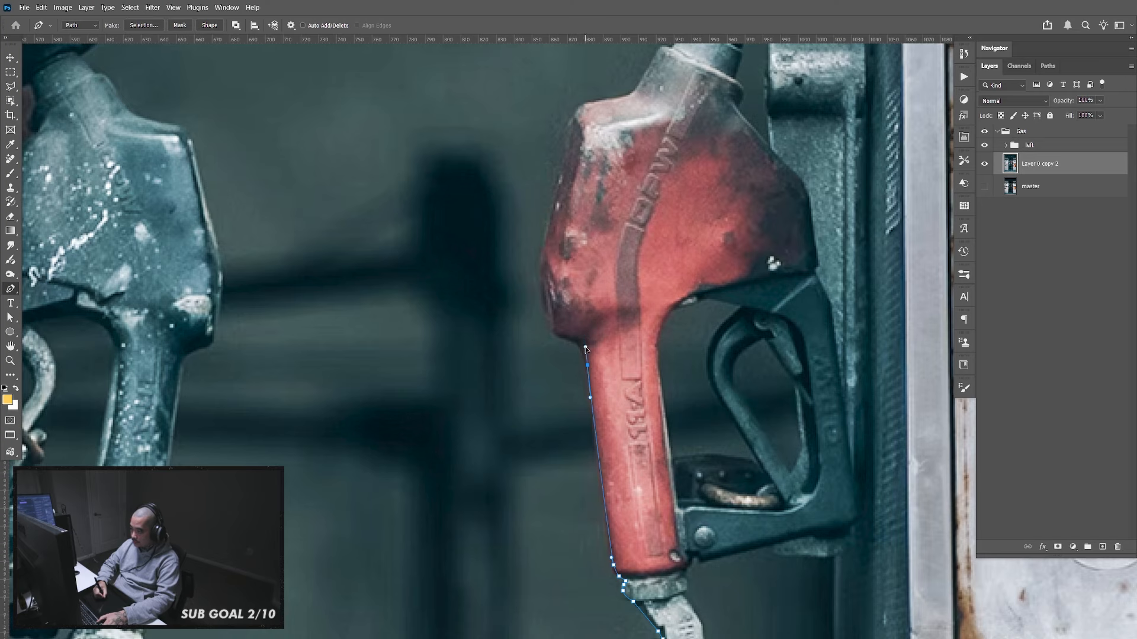
left_click_drag(554, 334, 547, 334)
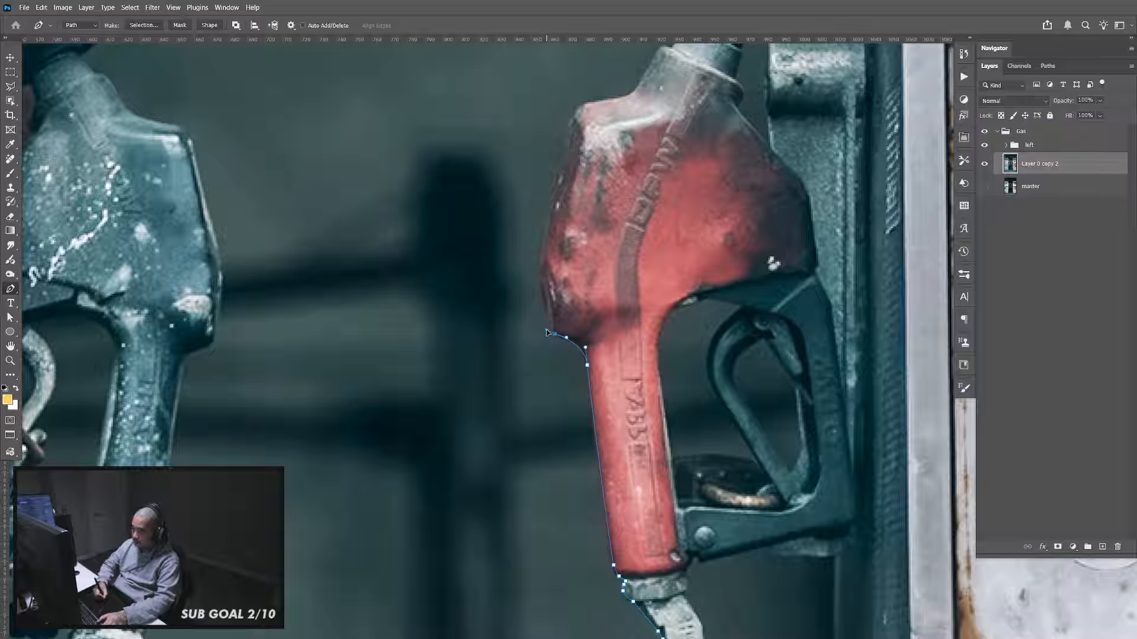
left_click(540, 261)
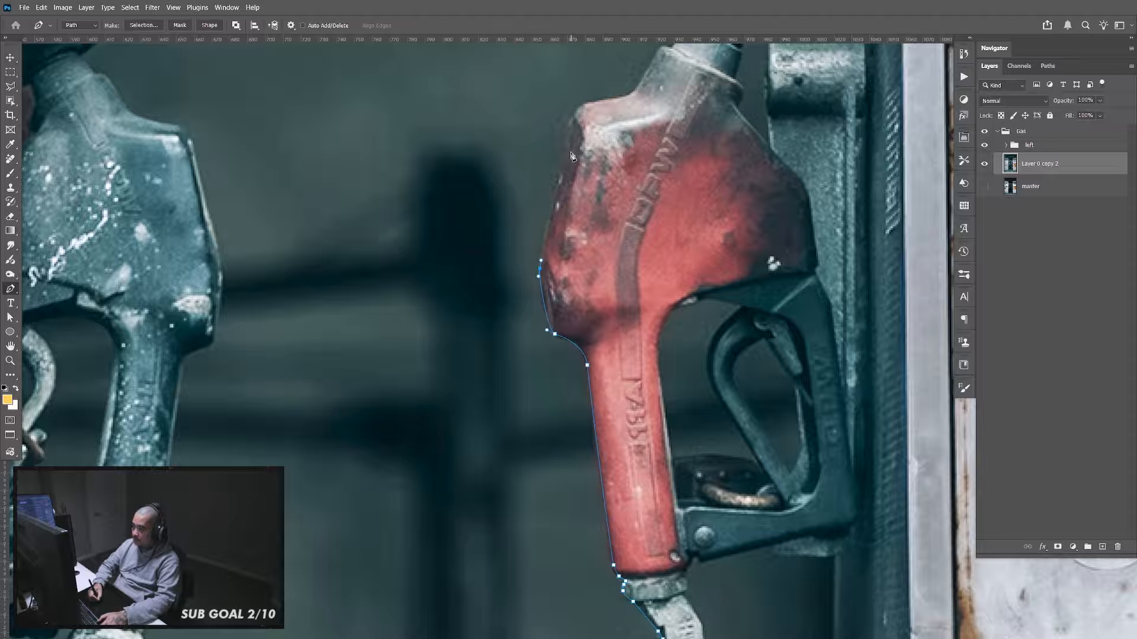
left_click_drag(570, 146, 571, 196)
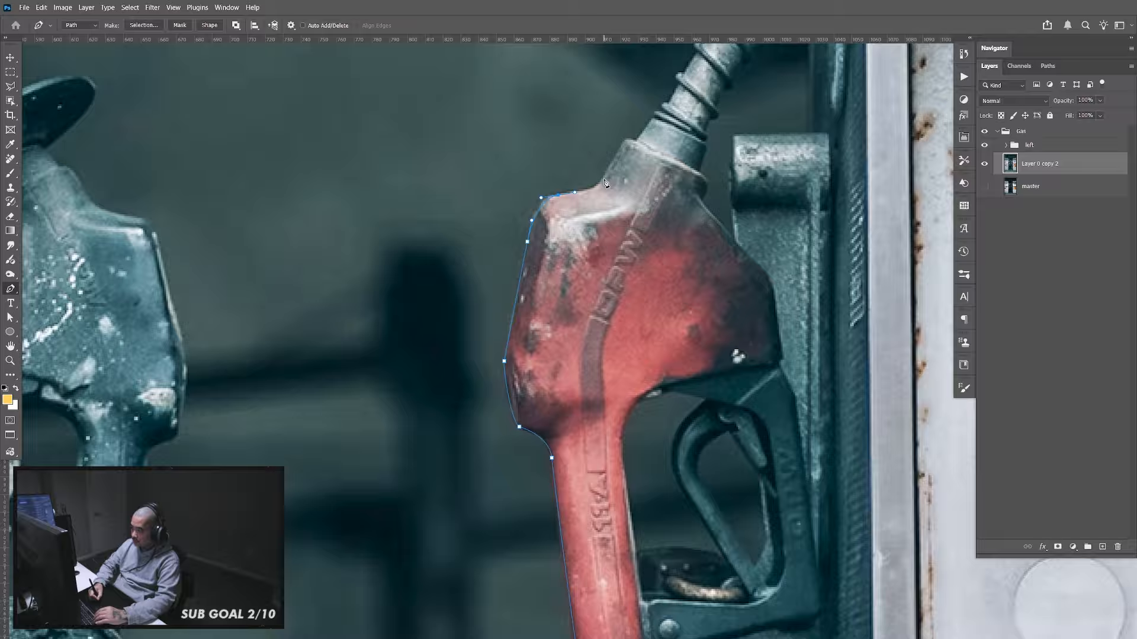
Trace the nozzle's neck and the lower coils along the outer side of the spout's spring
left_click(612, 160)
left_click_drag(638, 181, 618, 342)
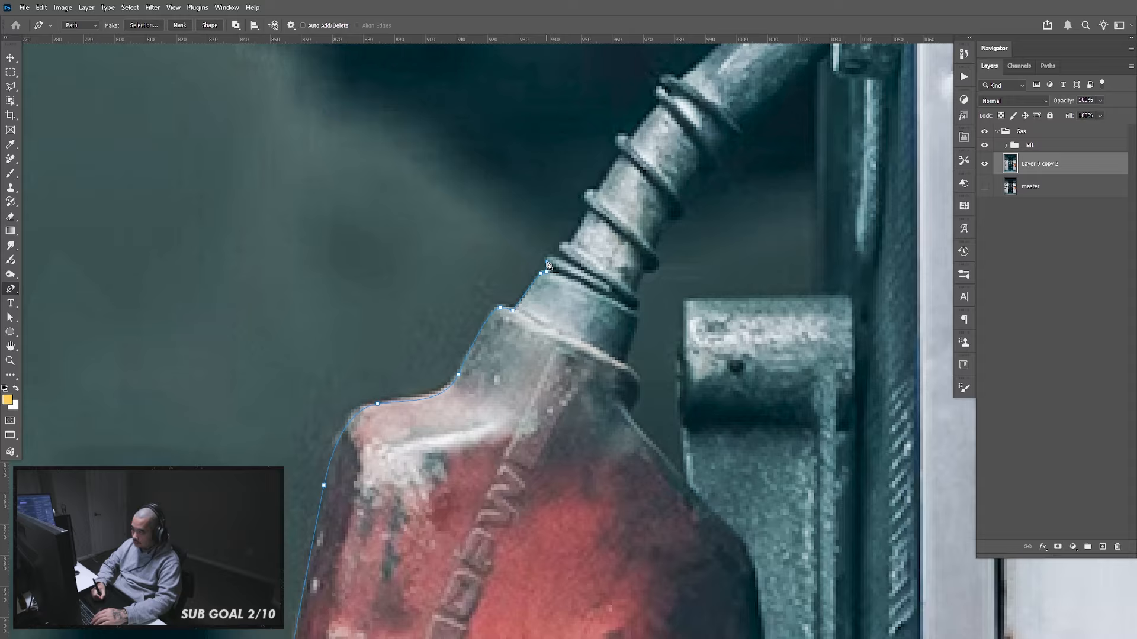
left_click(556, 255)
left_click_drag(560, 244, 563, 240)
left_click(568, 242)
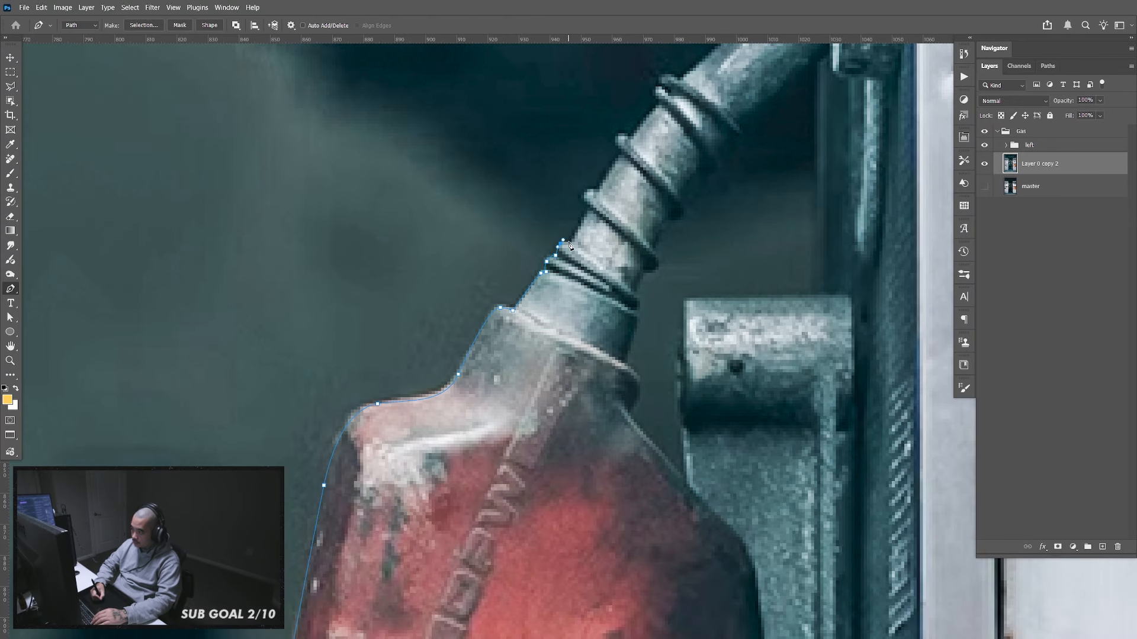
left_click(585, 209)
left_click(597, 188)
Trace around the uppermost spring coil on the outer side of the spout
left_click_drag(650, 131, 534, 280)
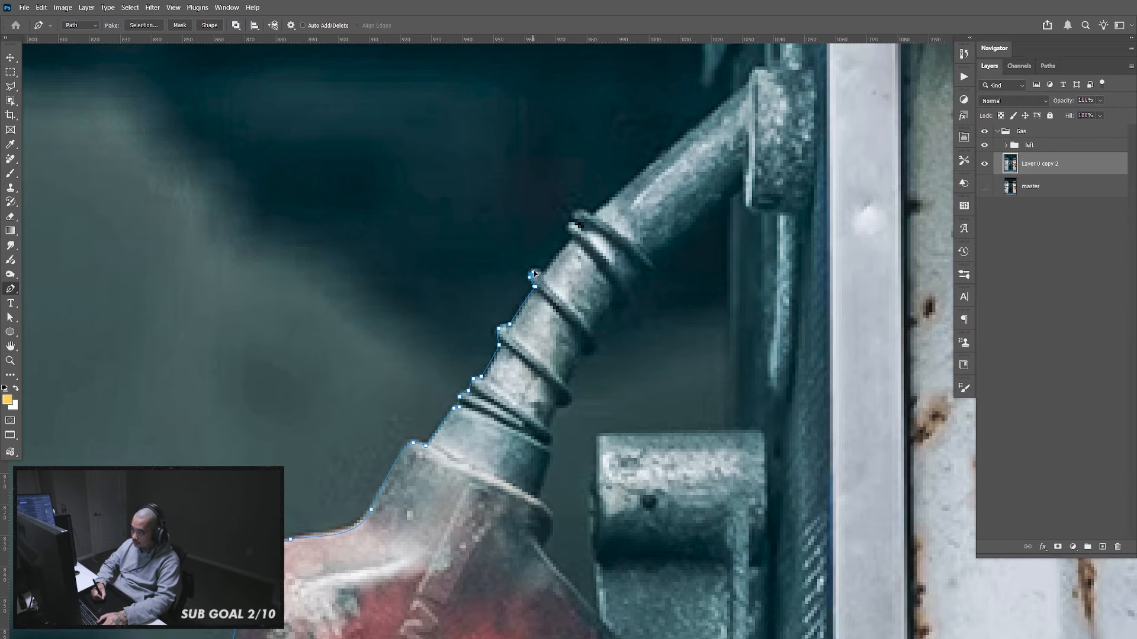
left_click_drag(570, 239, 572, 237)
left_click(567, 227)
left_click(572, 221)
left_click(573, 214)
left_click(580, 209)
left_click(592, 216)
Trace the spout's upper edge to its holder and across to the lower tip of the pump's side panel
left_click_drag(716, 85, 581, 339)
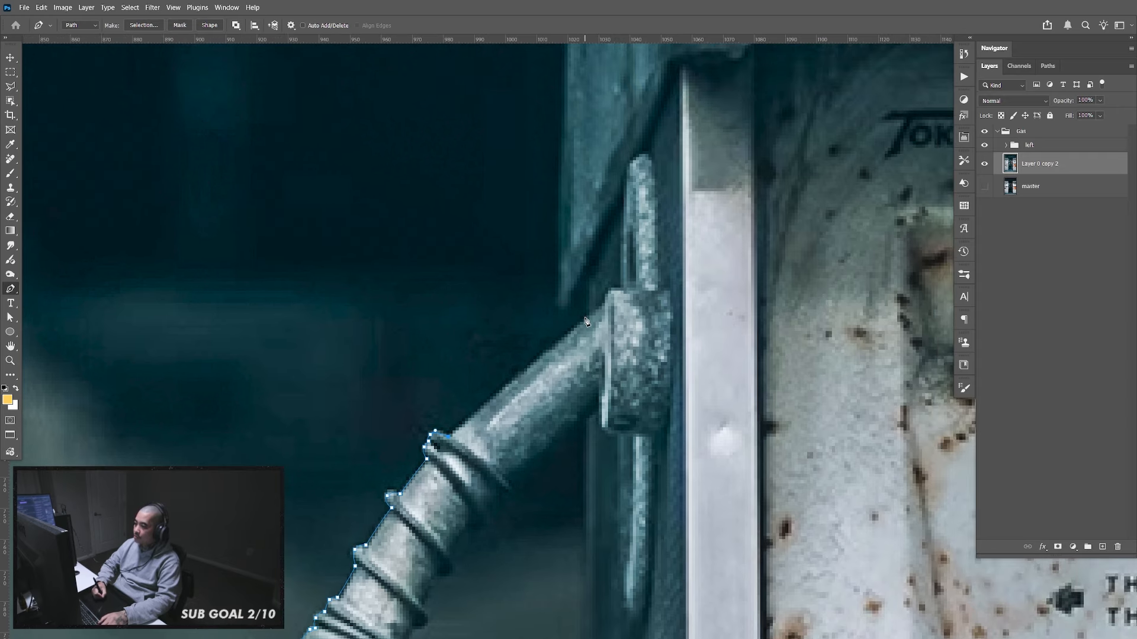
left_click(585, 320)
left_click(613, 291)
left_click(633, 275)
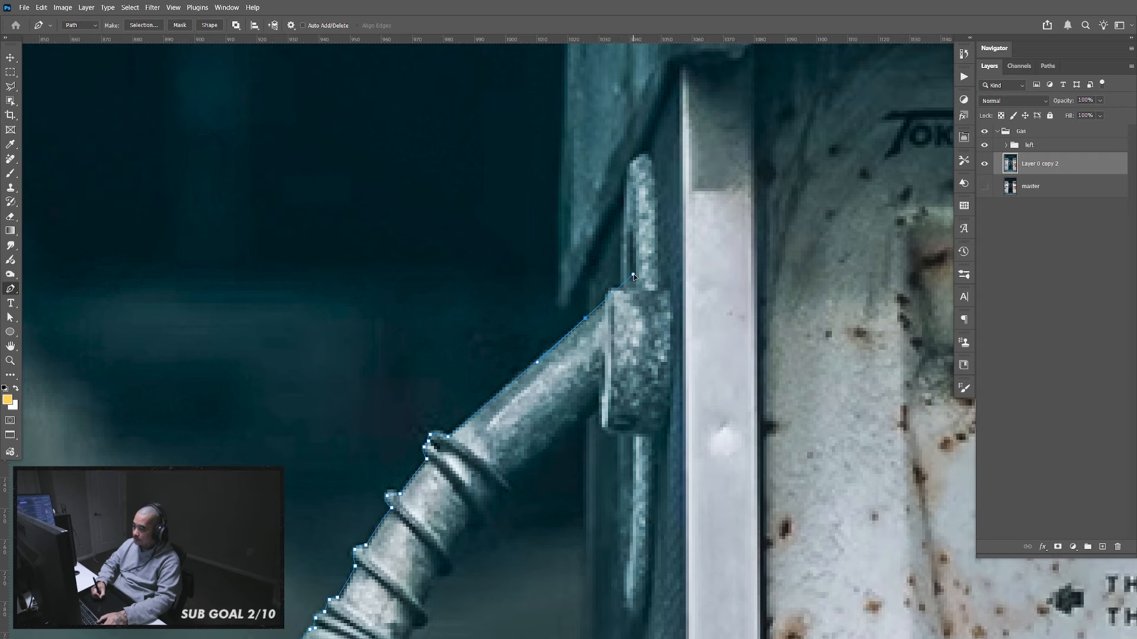
left_click(585, 299)
left_click(561, 308)
left_click(557, 304)
left_click(559, 298)
Trace up the side panel's outer edge and close the pump's outline below the cabinet's upper corner
left_click_drag(601, 46, 581, 294)
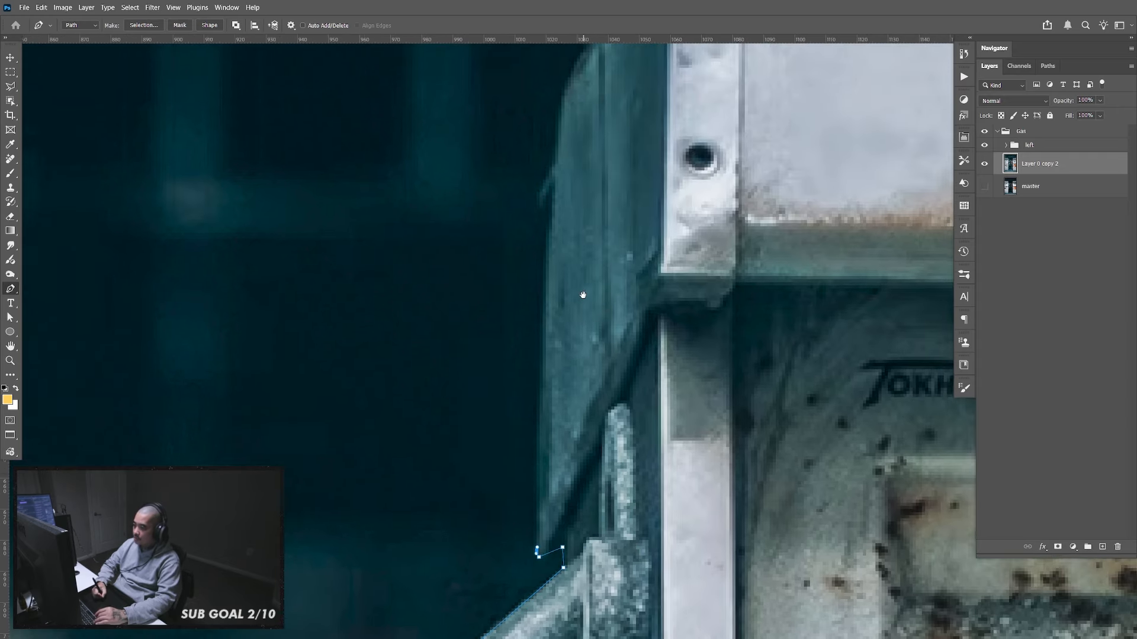
left_click_drag(553, 172, 557, 126)
left_click_drag(589, 130, 558, 337)
left_click_drag(537, 285, 557, 256)
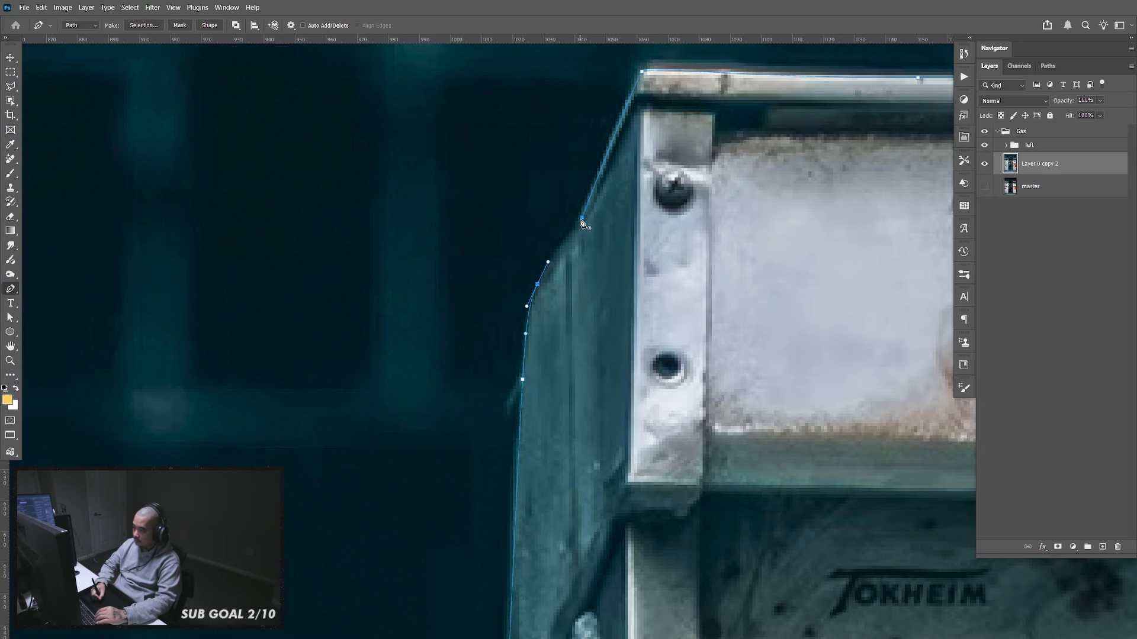
left_click(581, 217)
Examine the finished outline along the side panel, nozzle and hose, and expand the Navigator preview
left_click_drag(612, 350, 622, 43)
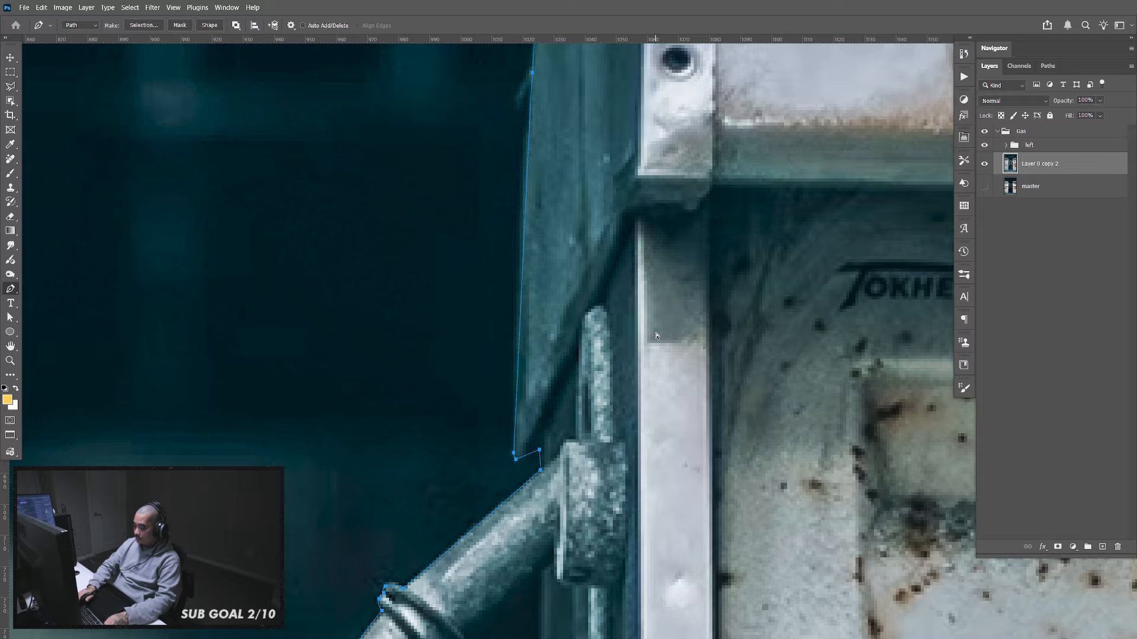
key("ctrl+minus")
key("ctrl+minus")
key("ctrl+minus")
key("ctrl+minus")
key("ctrl+minus")
left_click_drag(616, 559, 695, 393)
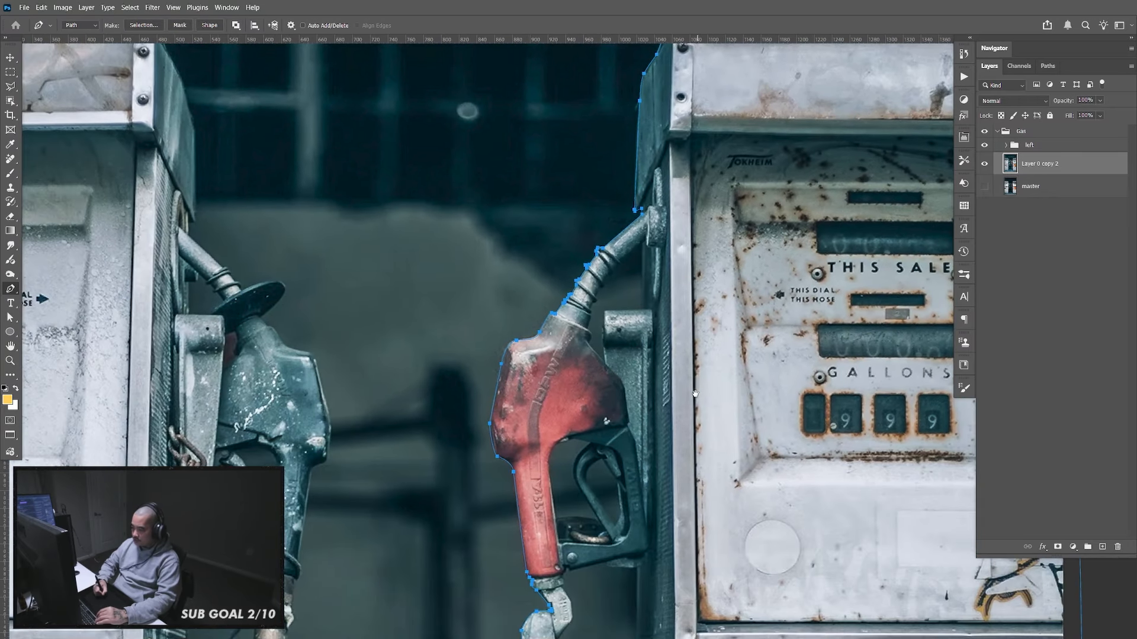
left_click_drag(606, 511, 619, 282)
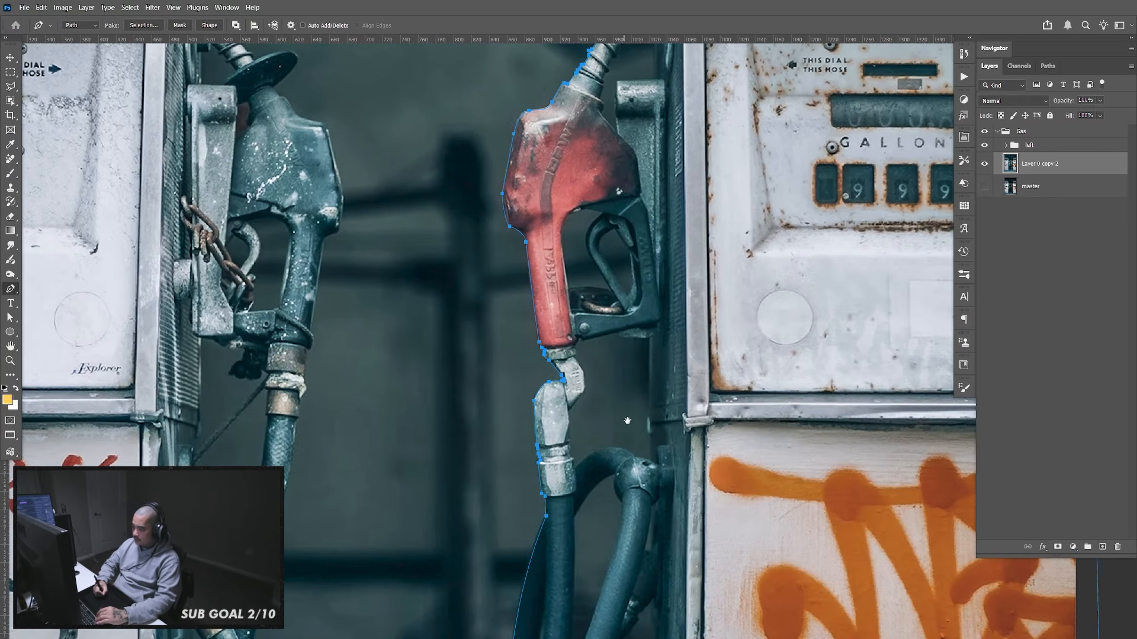
left_click_drag(610, 541, 625, 258)
left_click_drag(699, 89, 673, 338)
left_click(994, 49)
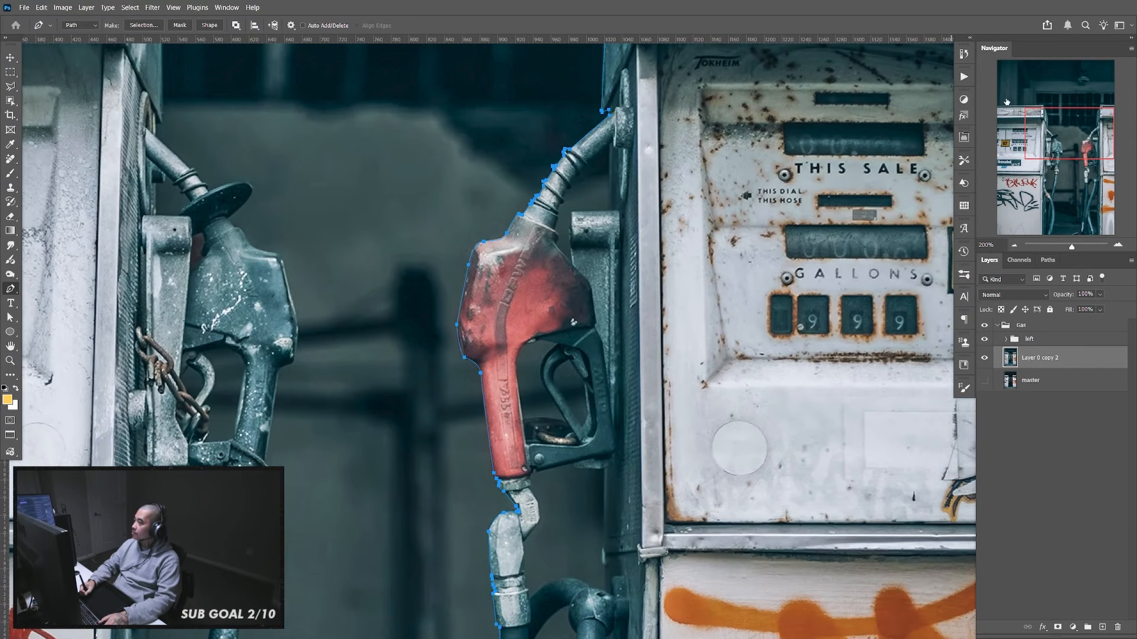
Begin a path for the gap behind the spout, tracing the pump's side, the holder bracket and down to the nozzle body
key("ctrl+plus")
key("ctrl+plus")
key("ctrl+plus")
key("ctrl+plus")
key("ctrl+plus")
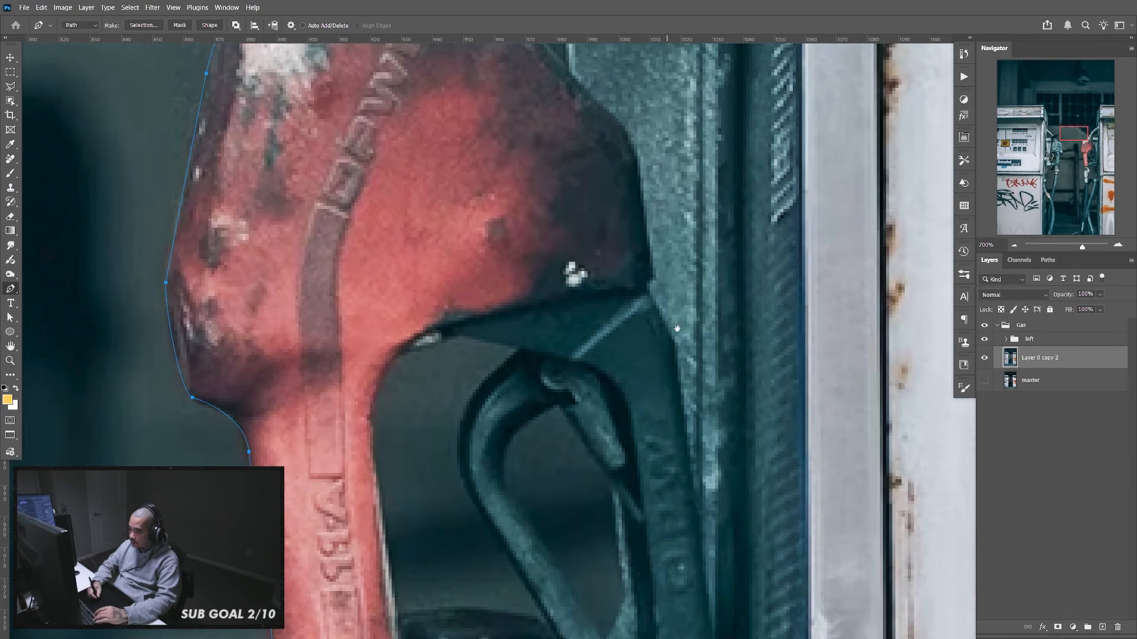
left_click_drag(675, 326, 672, 358)
left_click(681, 143)
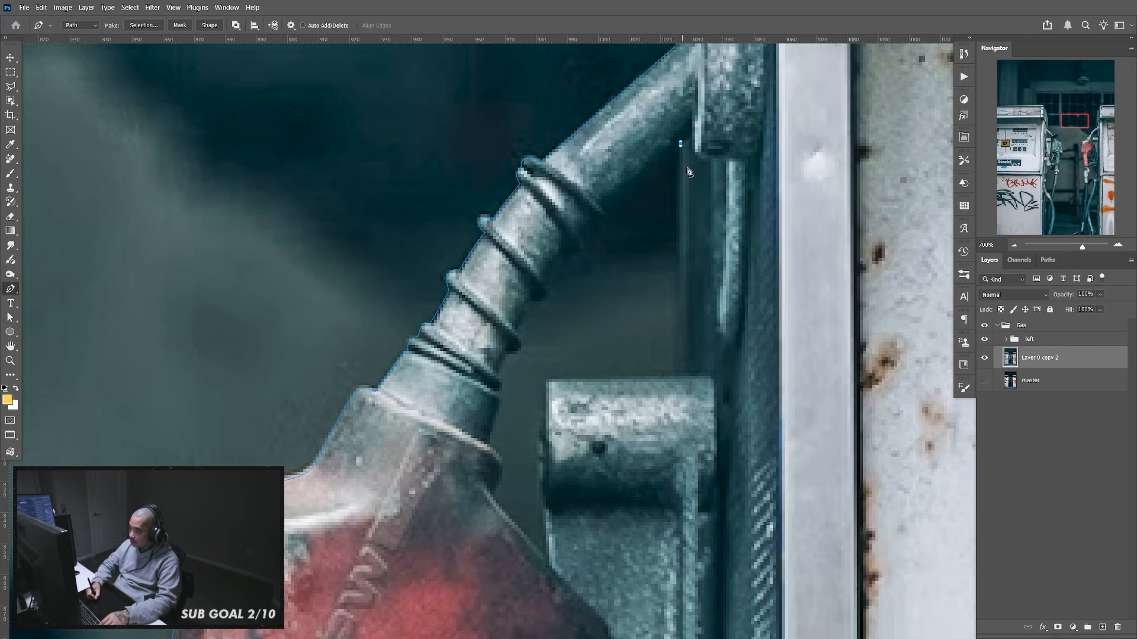
left_click(674, 379)
left_click(546, 381)
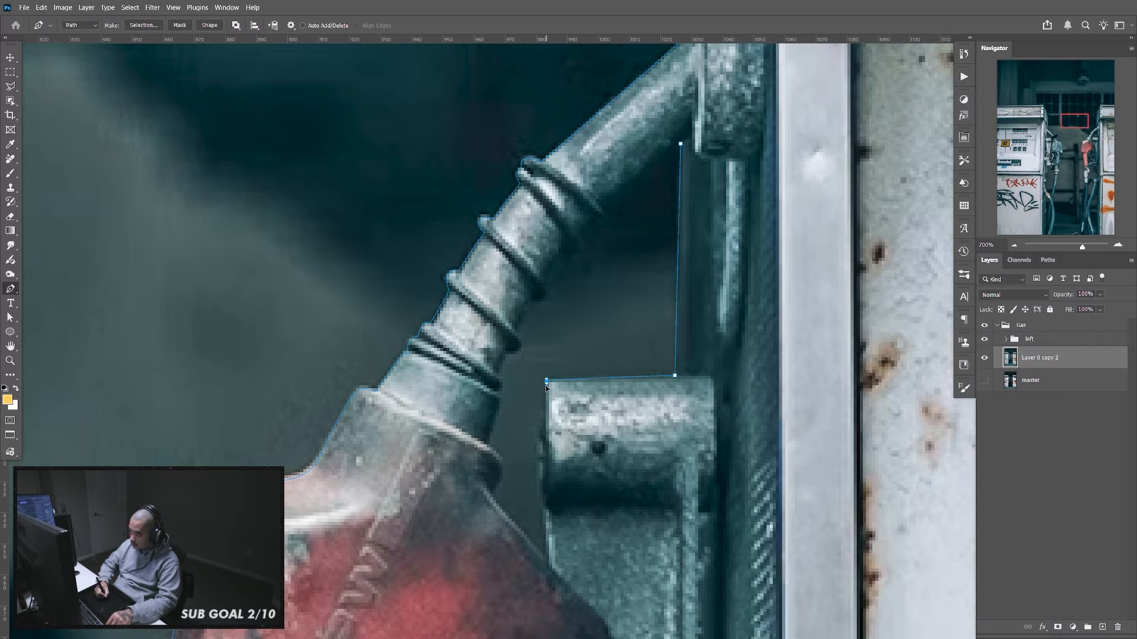
left_click_drag(542, 433, 541, 441)
left_click_drag(543, 507, 508, 516)
left_click(547, 562)
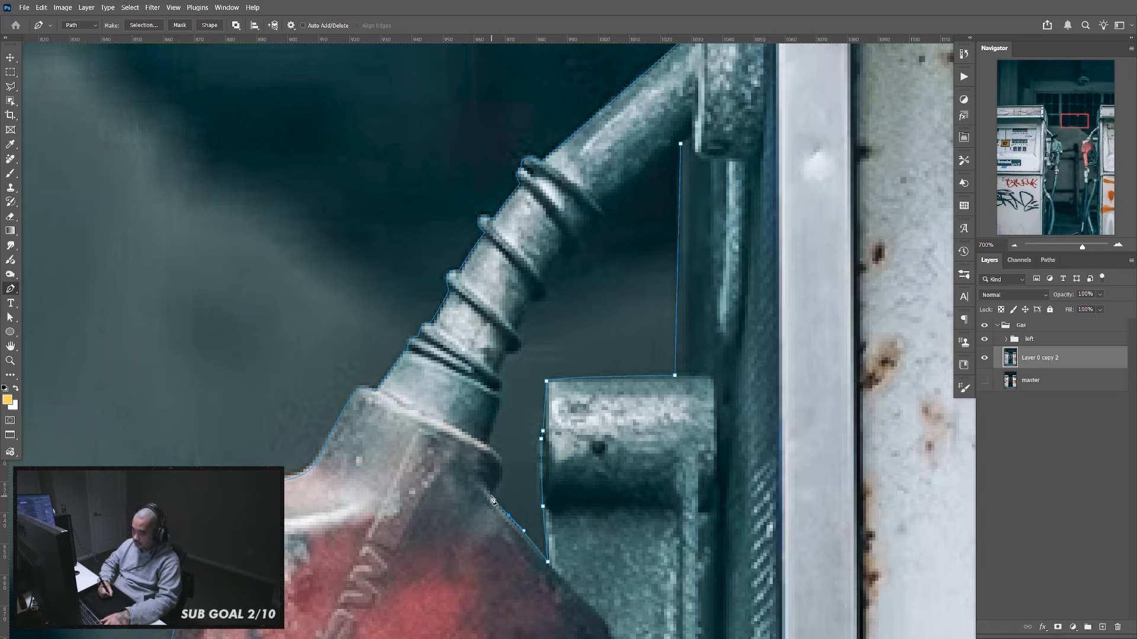
Trace the inner side of the nozzle's collar and neck up to the lowest spring coil, undoing the misplaced anchors
left_click_drag(501, 468, 495, 454)
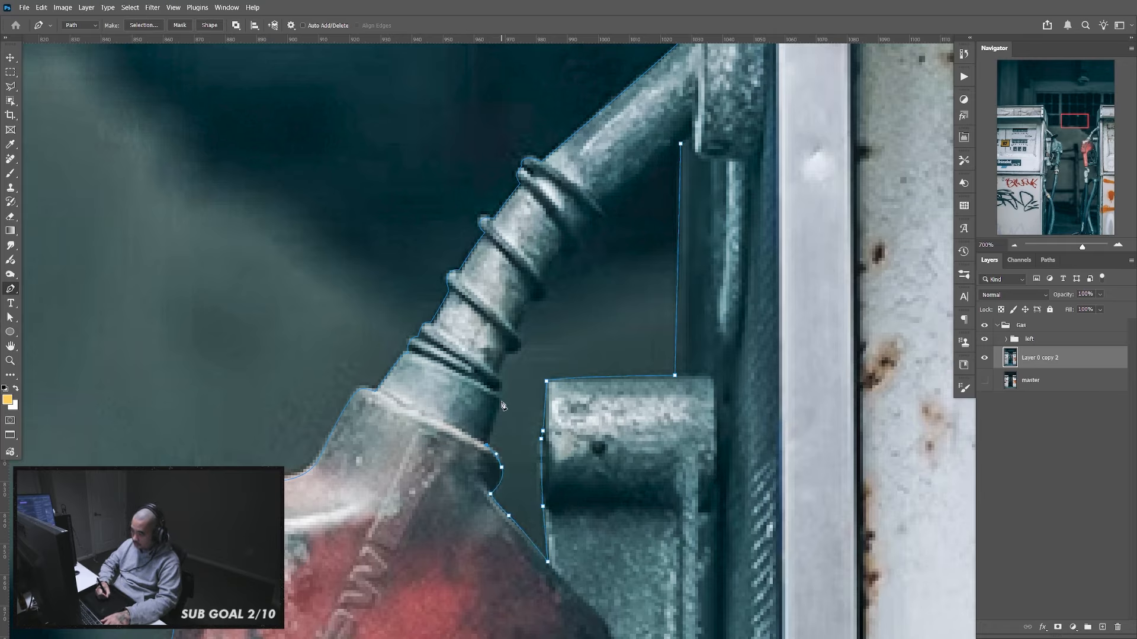
left_click_drag(499, 394, 521, 349)
left_click(507, 353)
left_click(521, 342)
left_click(515, 332)
key("ctrl+z")
key("ctrl+z")
key("ctrl+z")
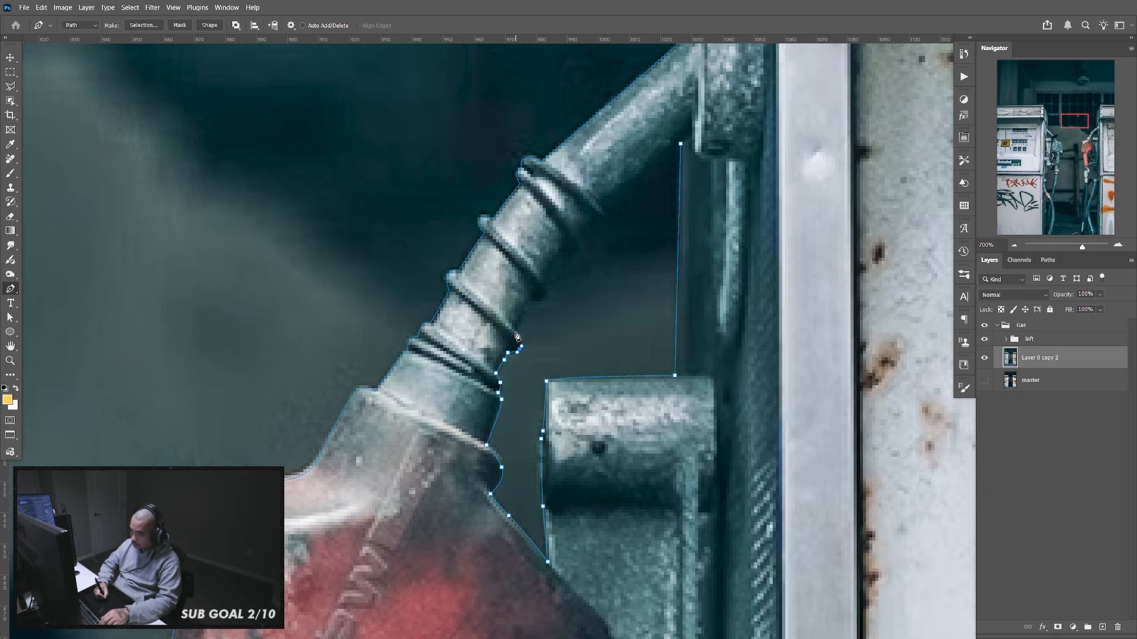
Redo the curve around the inner tip of the spring coil above the neck, refining its anchor handle
left_click(515, 332)
key("ctrl+plus")
key("ctrl+plus")
key("ctrl+plus")
key("ctrl+plus")
key("ctrl+plus")
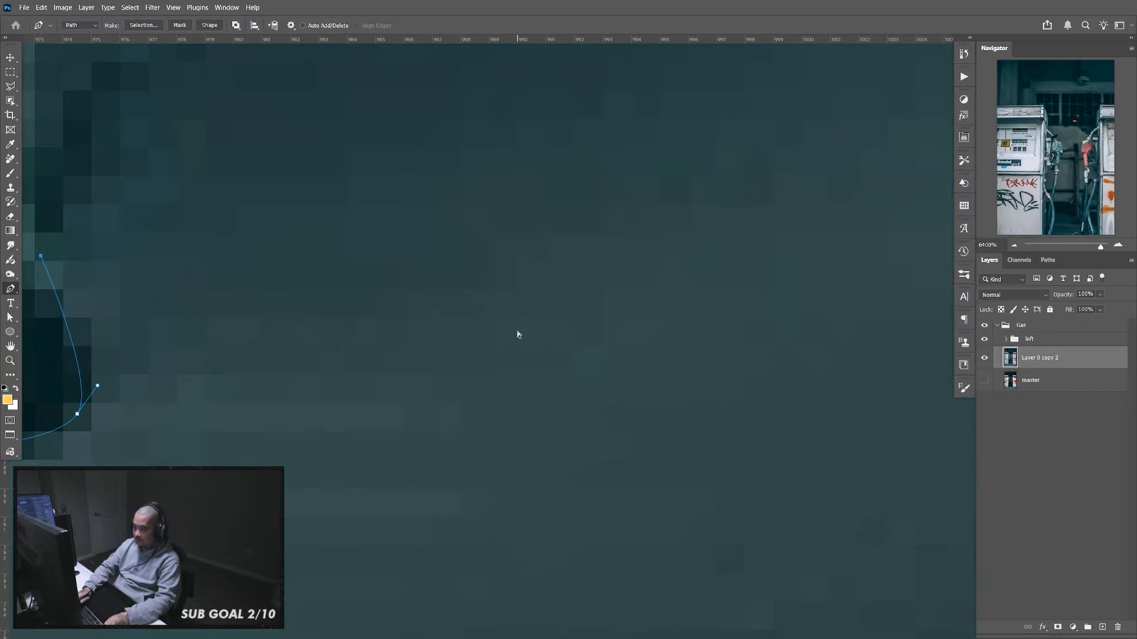
key("ctrl+minus")
key("ctrl+z")
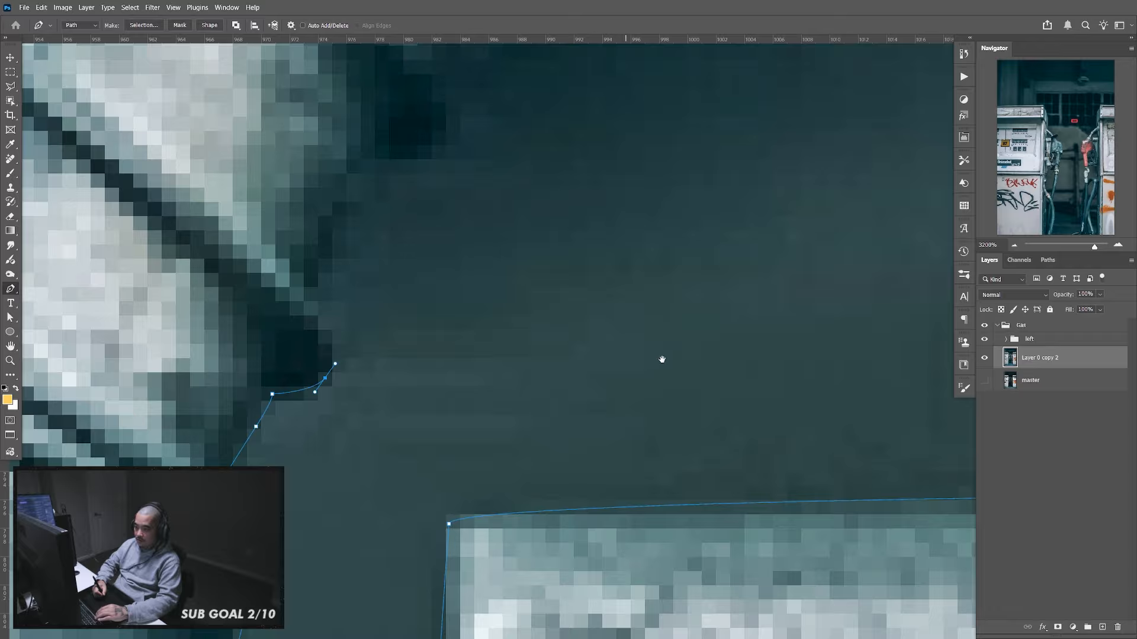
left_click_drag(471, 308, 654, 358)
left_click(503, 350)
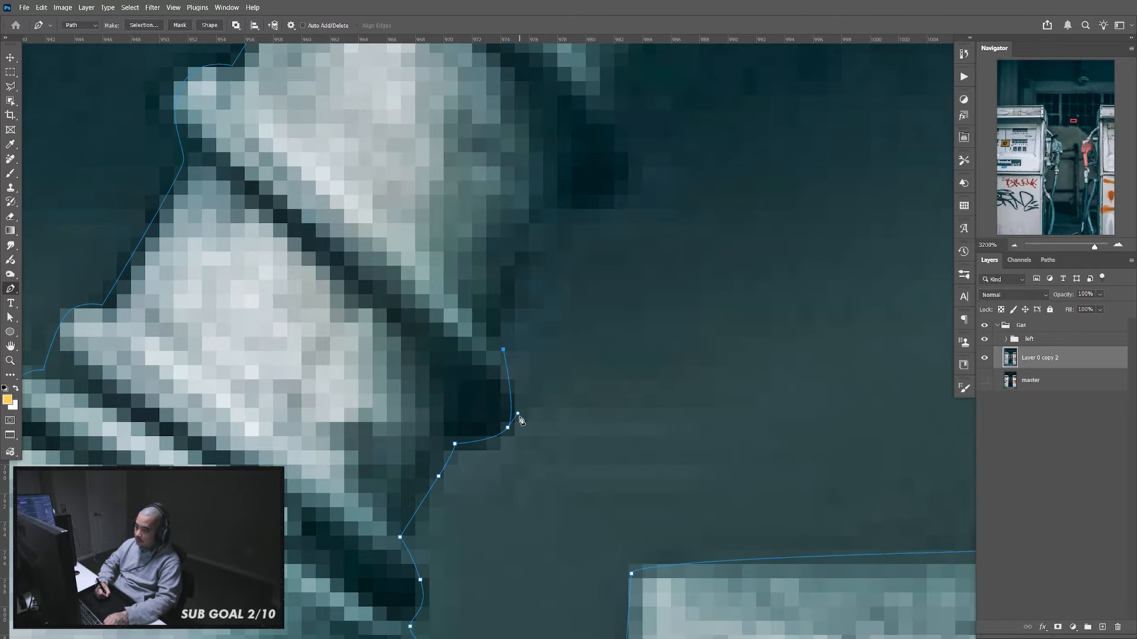
left_click_drag(518, 414, 526, 402)
Trace the remaining inner coil tips and the spout's underside, closing the gap path at its upper corner
left_click_drag(620, 296, 593, 369)
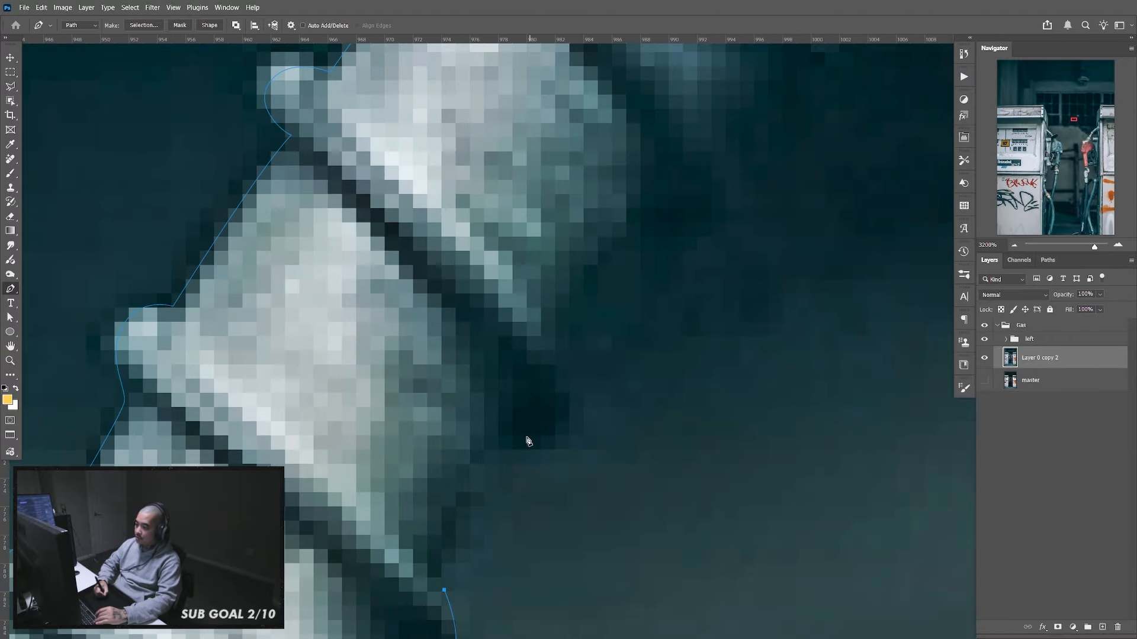
left_click(517, 449)
left_click_drag(567, 427, 579, 406)
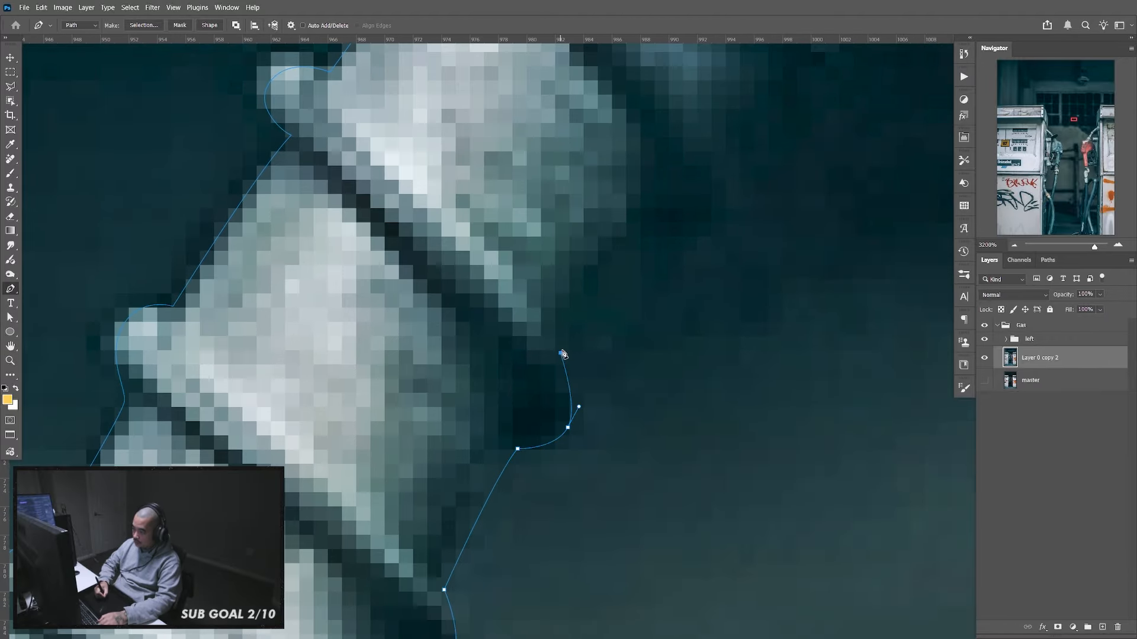
scroll(652, 284, "down", 3)
left_click_drag(603, 293, 673, 224)
left_click_drag(746, 158, 775, 130)
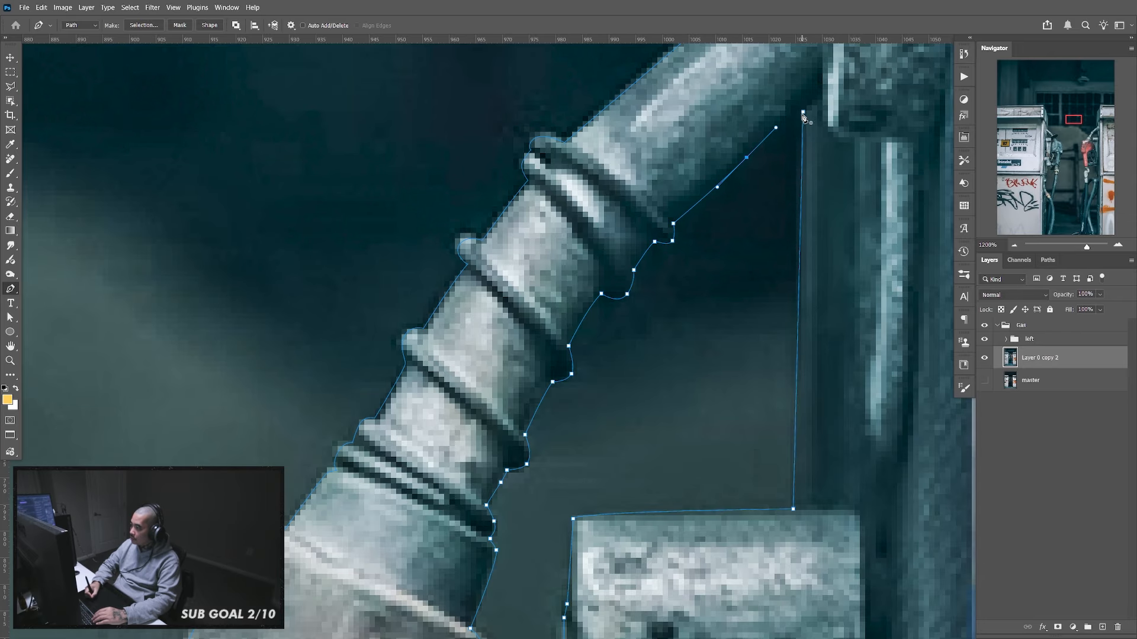
left_click(803, 112)
Begin a path inside the trigger loop, tracing from its upper corner down the pump-side edge to the lower tip
left_click_drag(718, 593, 734, 284)
left_click(583, 143)
left_click(656, 252)
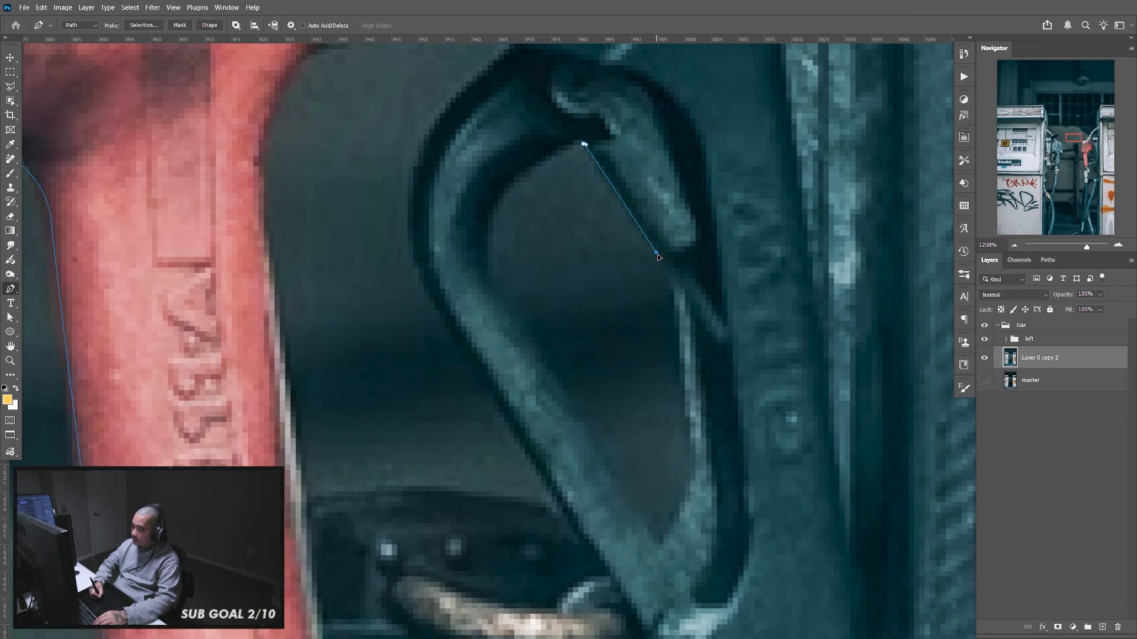
left_click(670, 275)
left_click(692, 443)
left_click(693, 476)
left_click(684, 506)
left_click(674, 525)
left_click(664, 547)
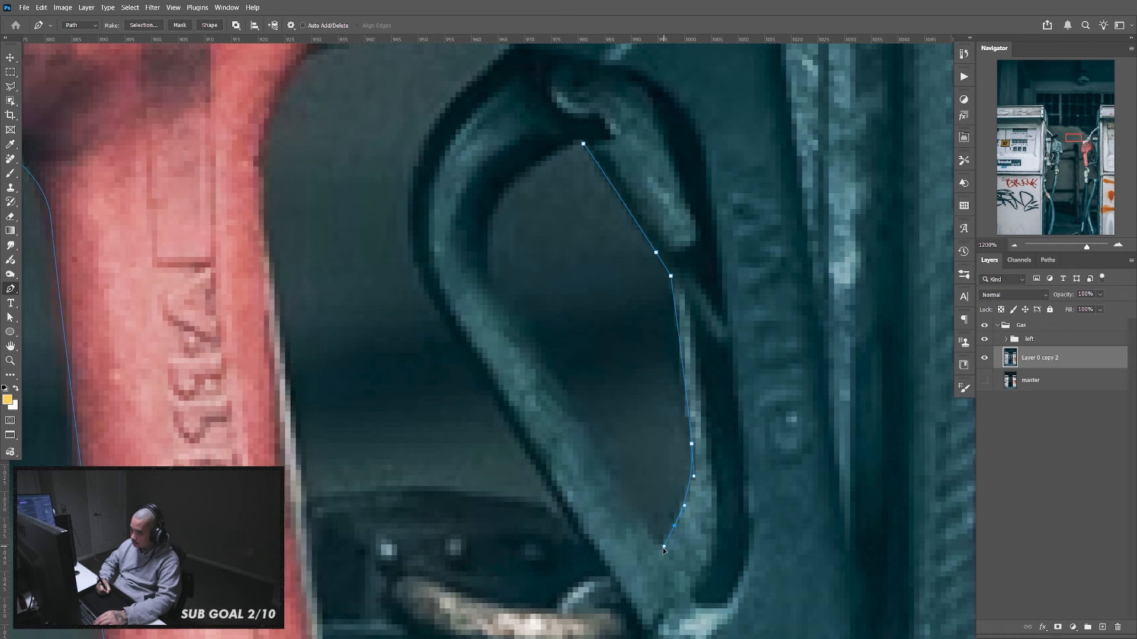
Trace the grip-side edge of the trigger loop's opening back up, close the path and adjust its upper corner anchor
left_click(561, 388)
left_click(530, 330)
left_click(498, 274)
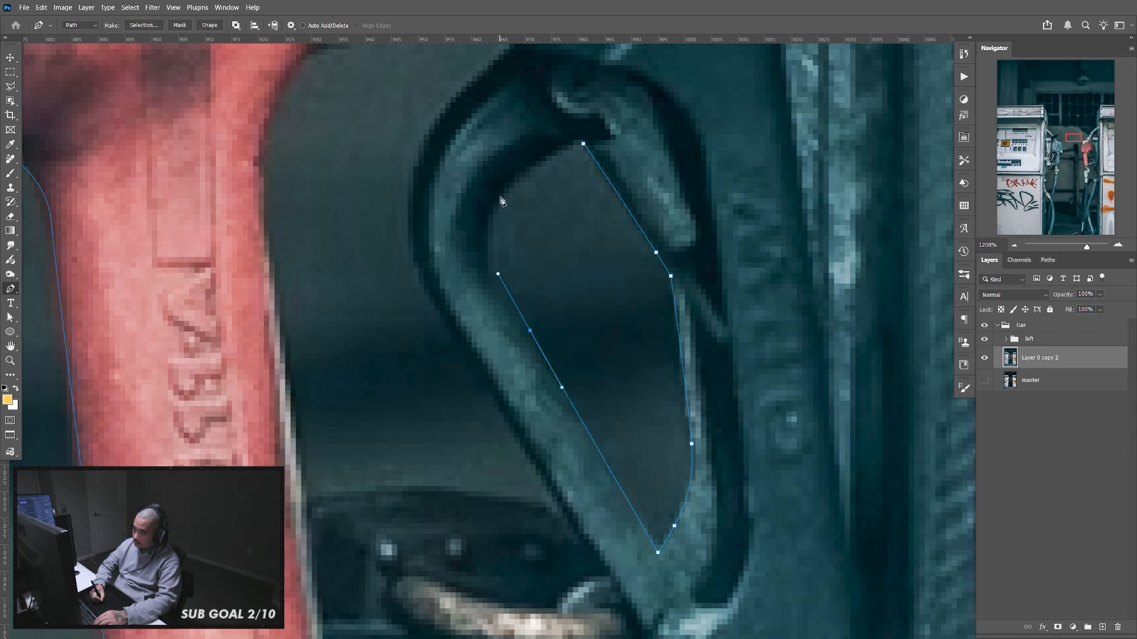
left_click_drag(500, 199, 530, 167)
left_click(581, 146)
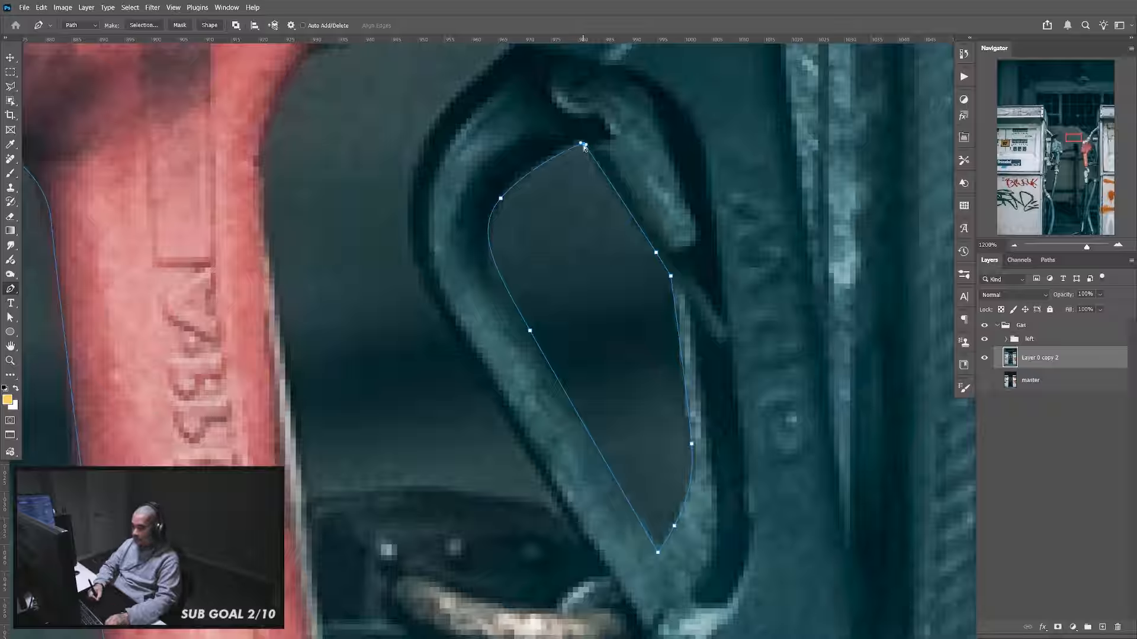
left_click_drag(584, 146, 582, 142)
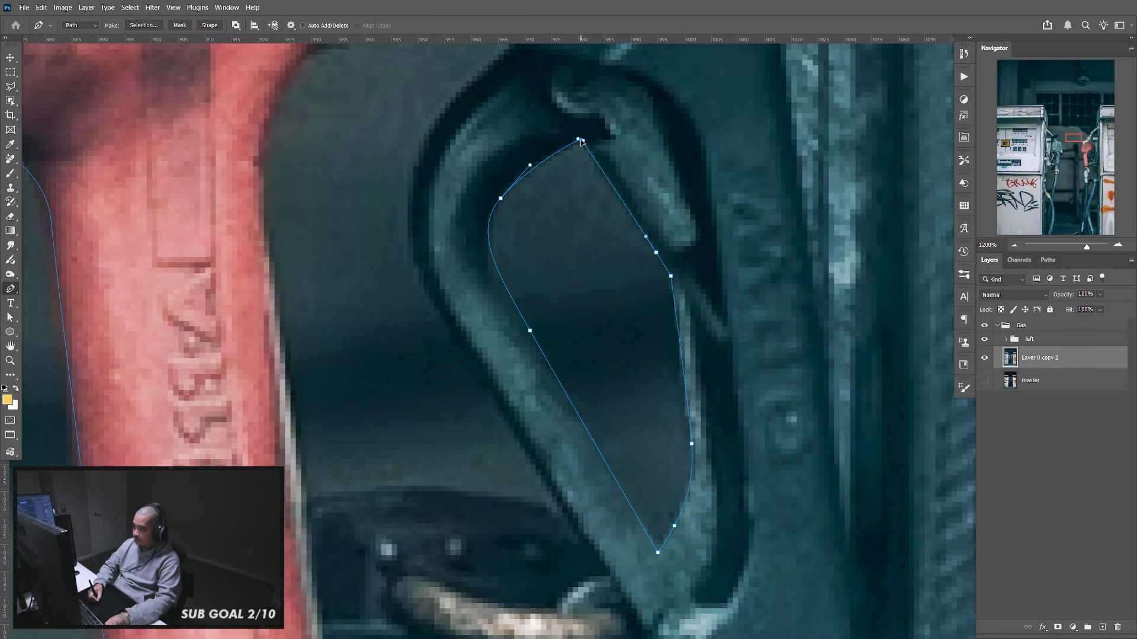
Begin a path for the opening between grip and trigger, tracing the trigger's outer edge down to the dark padlock
left_click_drag(488, 195, 556, 385)
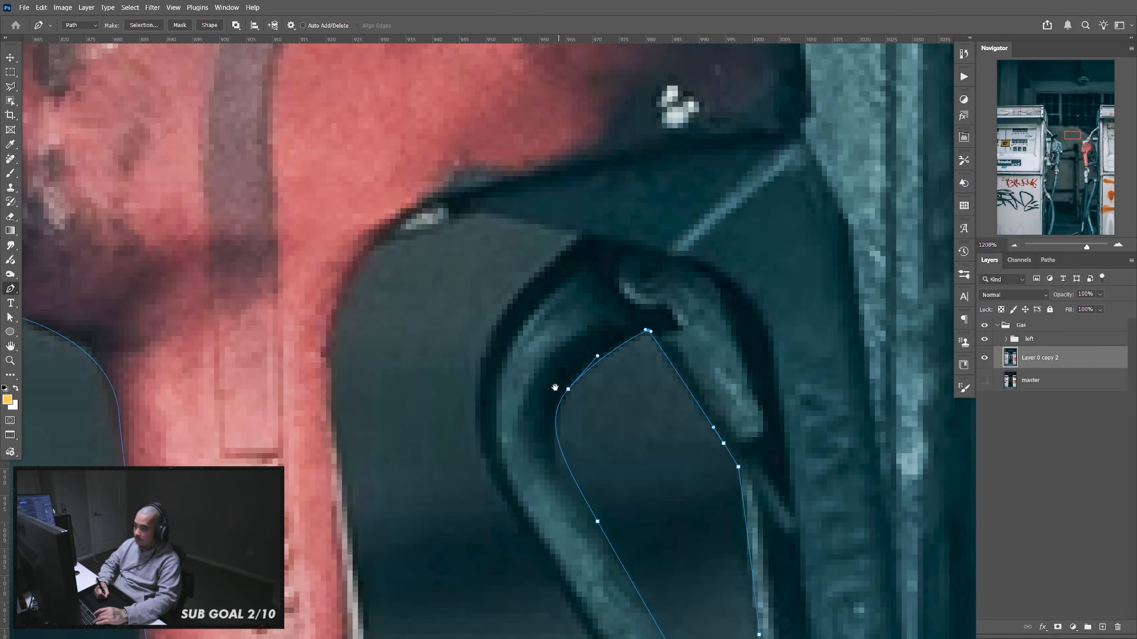
left_click(580, 235)
left_click_drag(497, 324, 481, 354)
left_click_drag(500, 492, 564, 326)
left_click(649, 473)
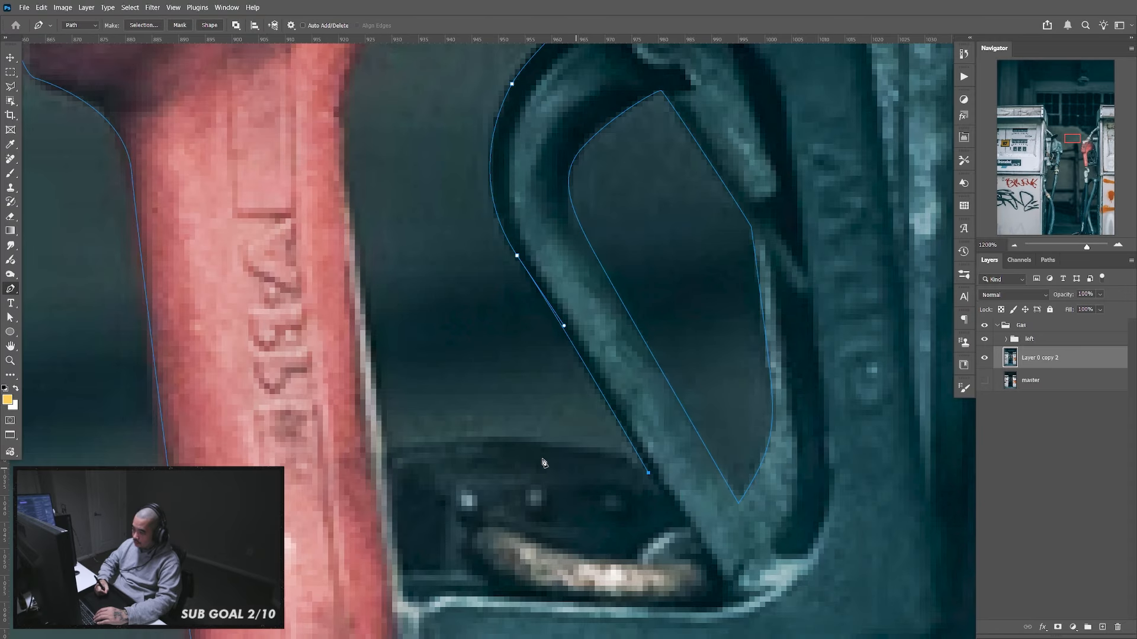
Trace across the dark padlock's top and up the red grip's edge, closing the grip-and-trigger opening path at the trigger's upper tip
left_click_drag(510, 446, 459, 449)
left_click(390, 465)
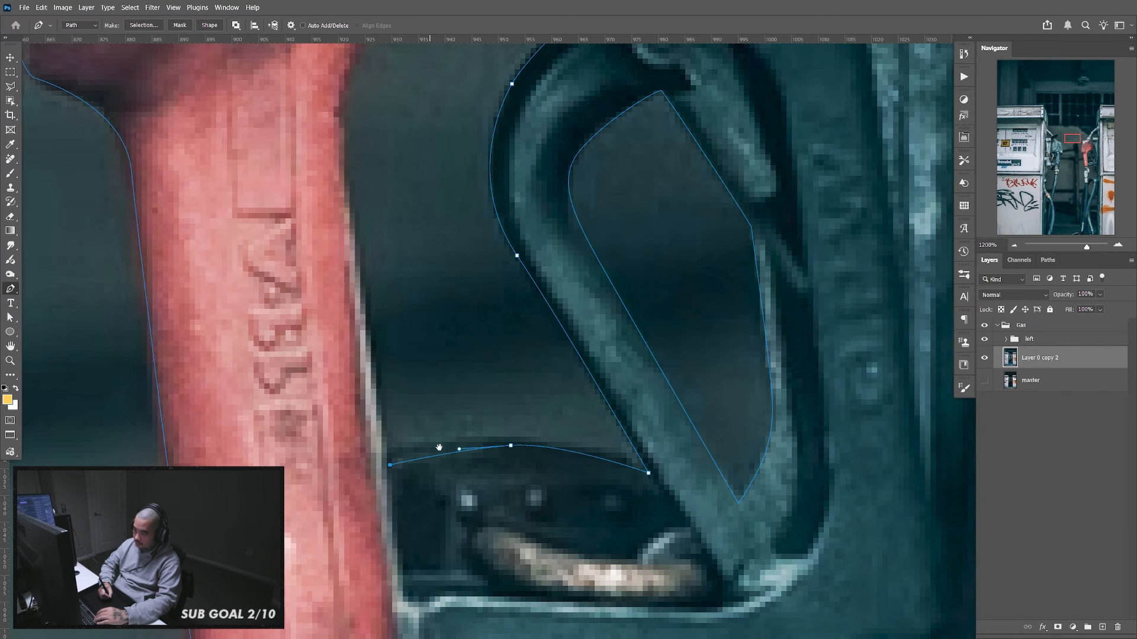
left_click_drag(359, 203, 396, 320)
left_click_drag(383, 270, 379, 209)
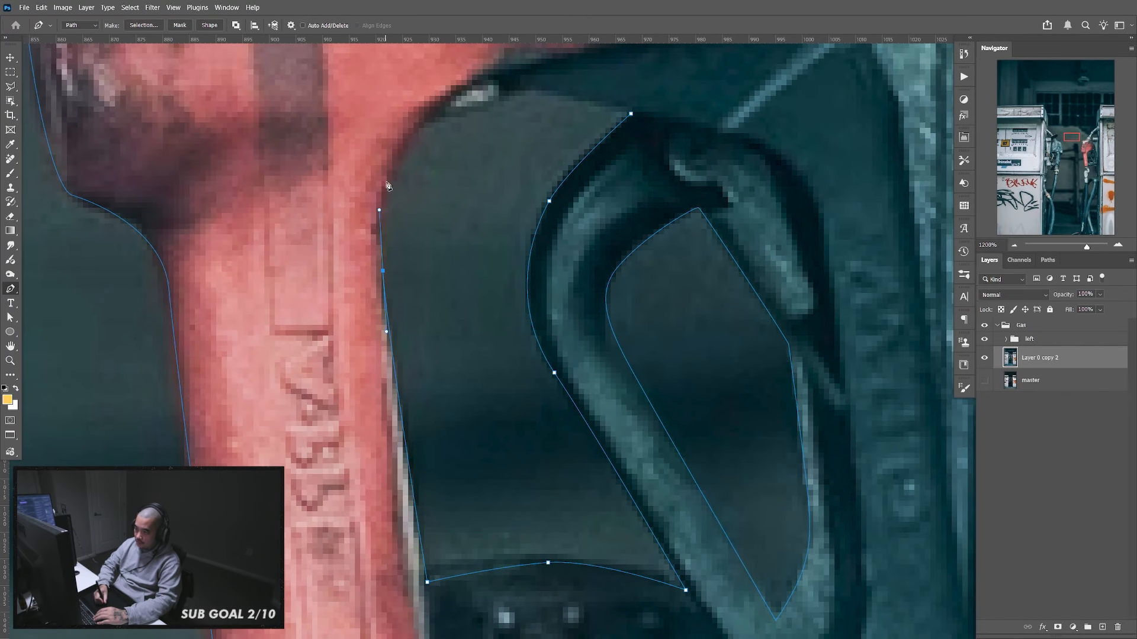
left_click_drag(420, 125, 531, 81)
left_click(422, 123, "alt")
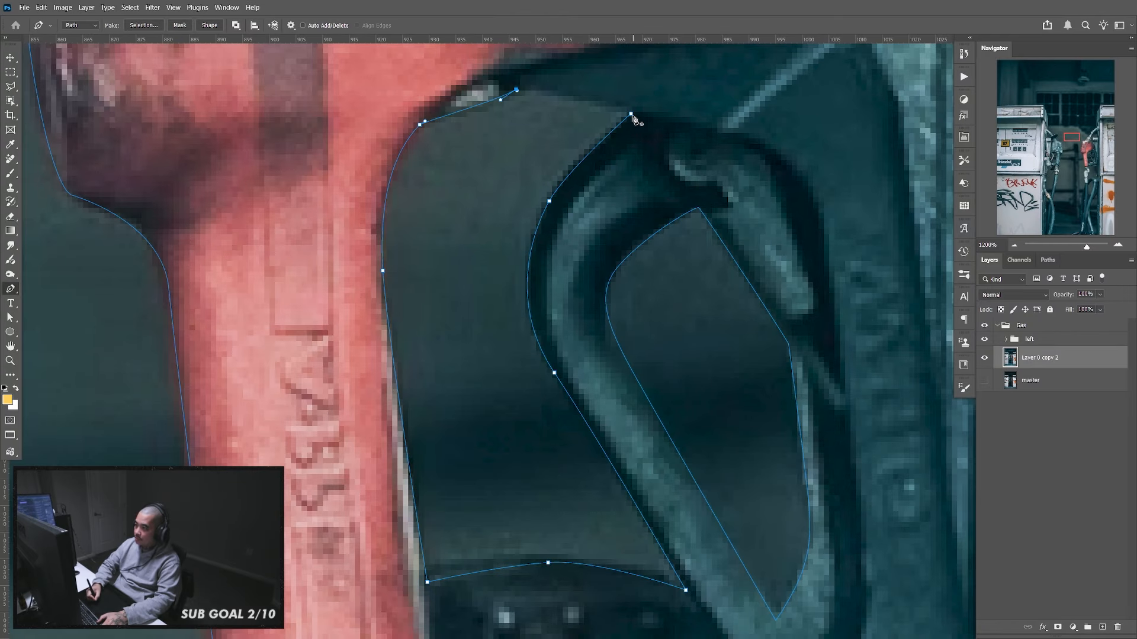
left_click_drag(631, 114, 672, 129)
Begin a path for the large gap below the nozzle, tracing the holder bracket's underside across to the pump's edge
left_click_drag(699, 568, 718, 349)
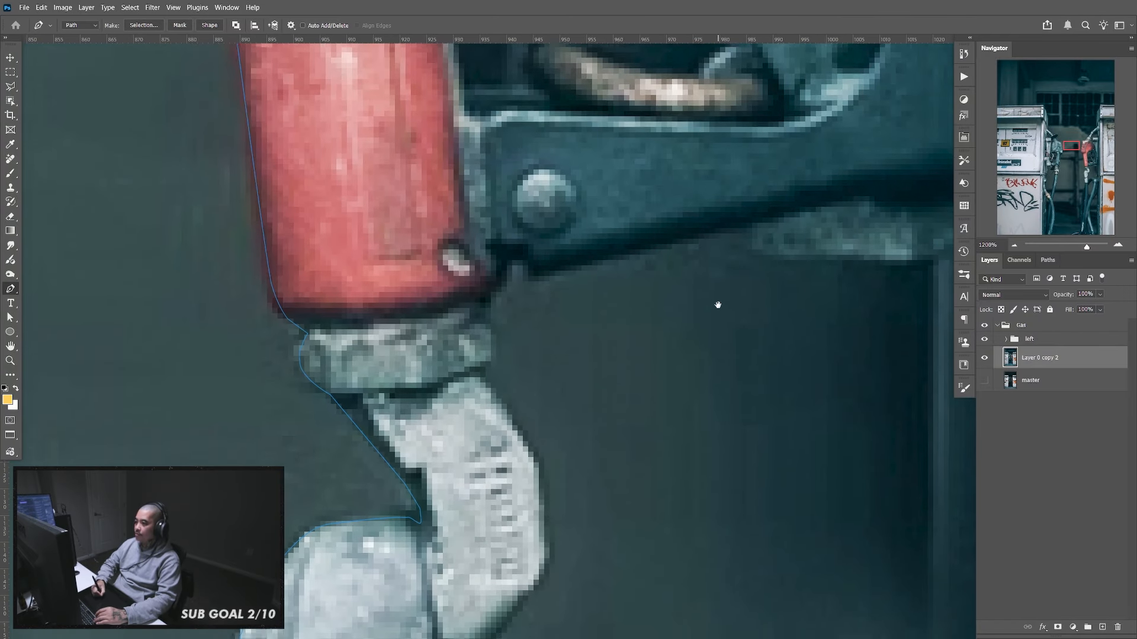
left_click_drag(717, 305, 816, 231)
left_click(742, 202)
left_click(927, 231)
left_click_drag(901, 350, 840, 289)
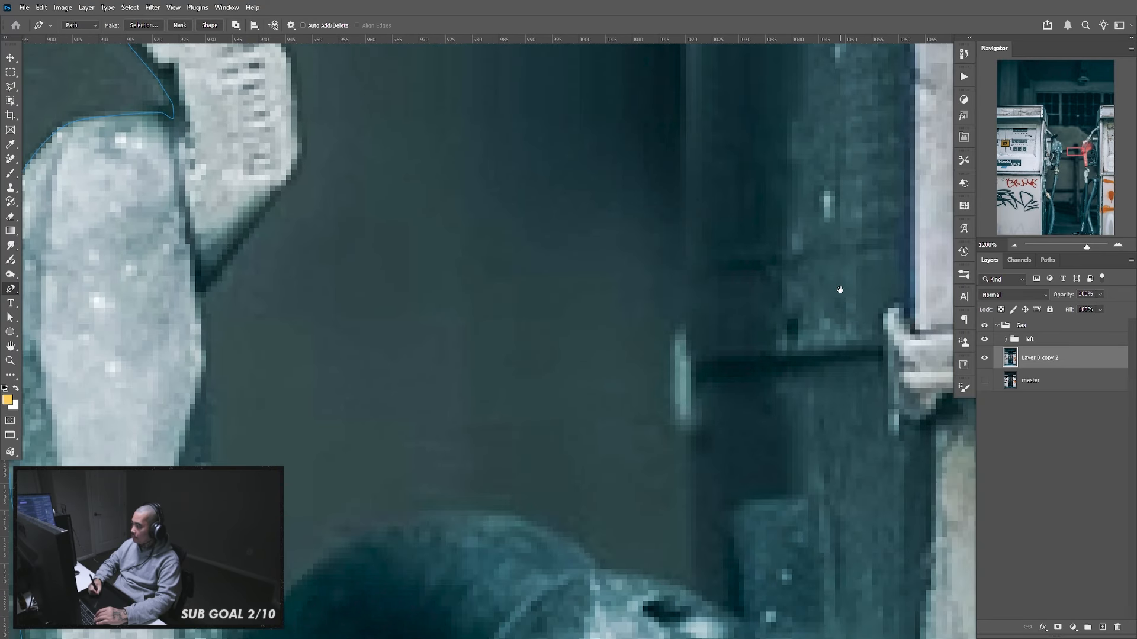
left_click_drag(688, 344, 689, 465)
scroll(694, 449, "down", 2)
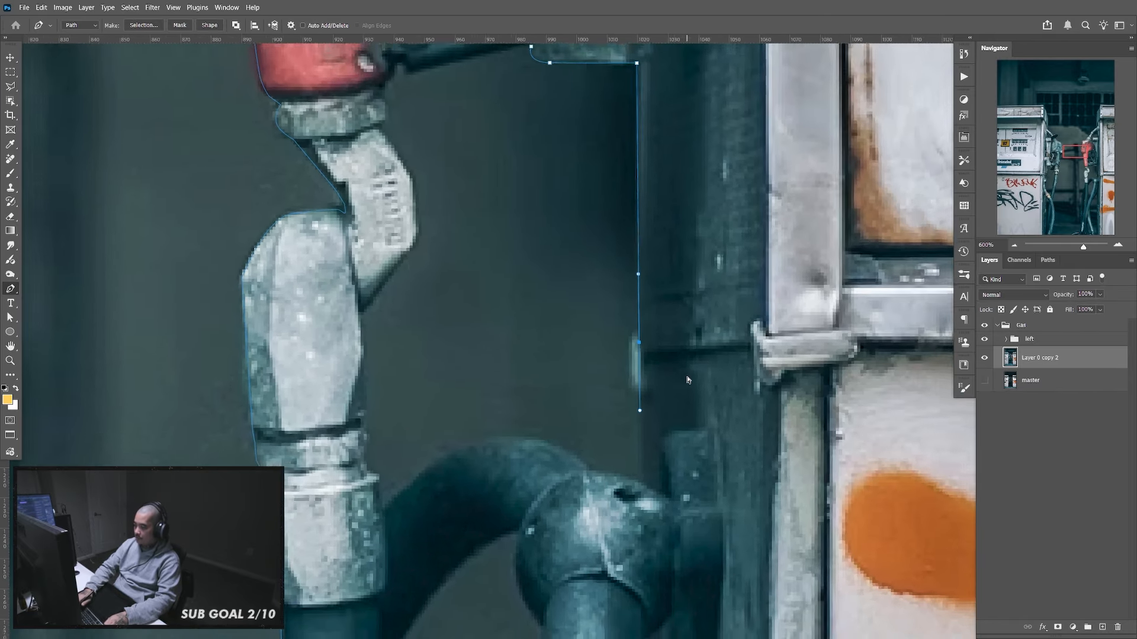
Continue the gap path down the pump's edge, around the small light protrusion, to the ball joint's top
scroll(689, 380, "up", 1)
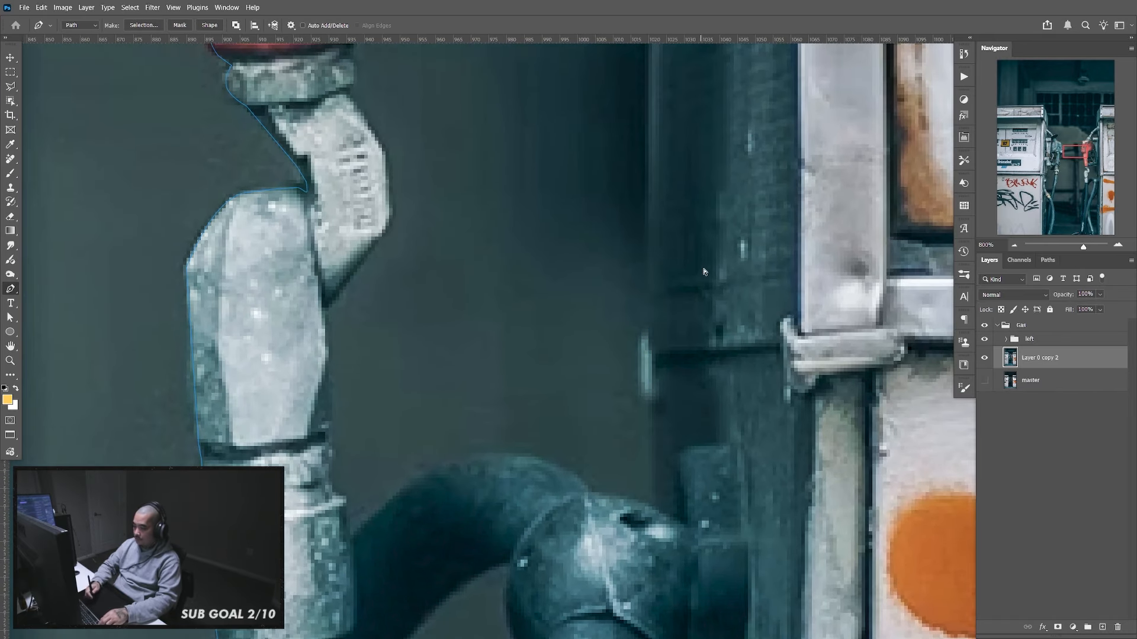
left_click(649, 329)
left_click(639, 365)
left_click(642, 397)
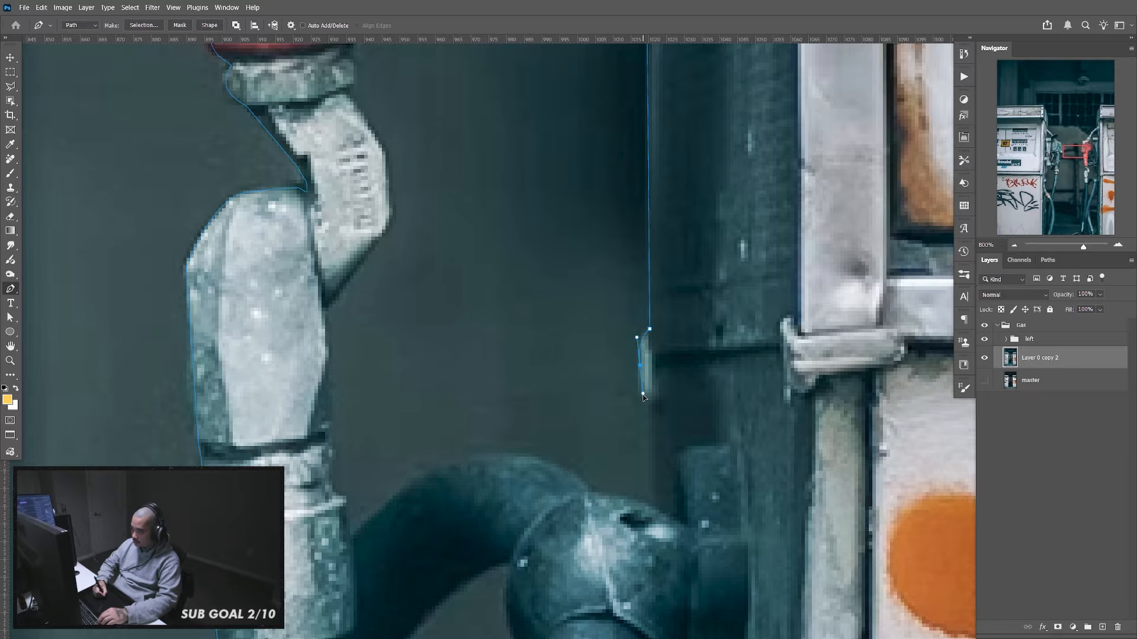
left_click(651, 407)
left_click(656, 510)
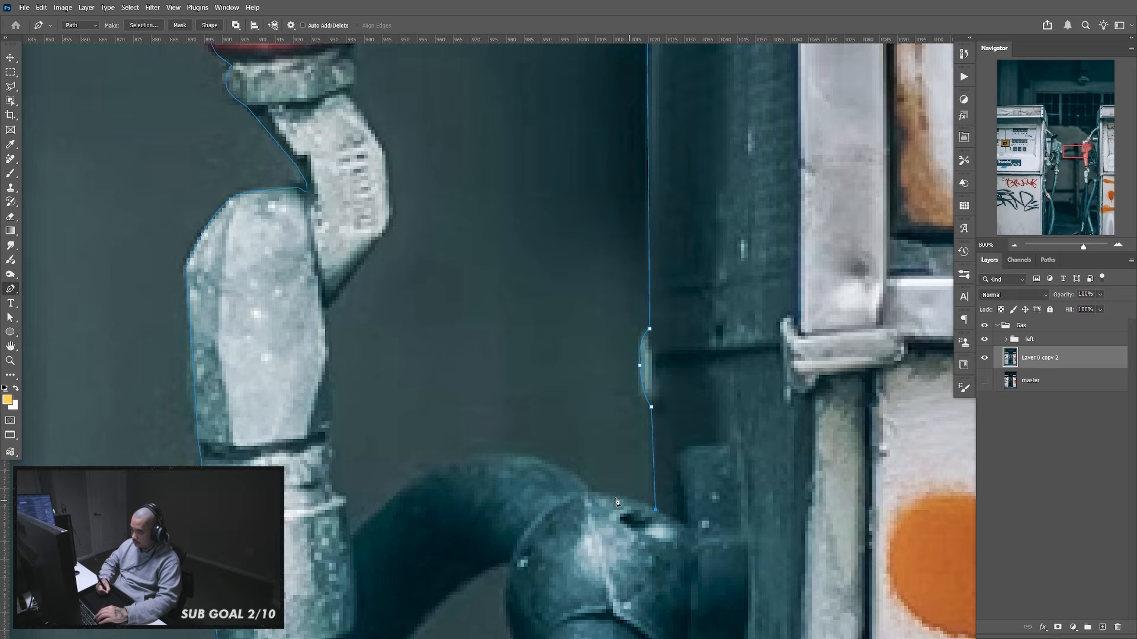
Trace over the ball joint and the arched hose to the metal coupling, shortening the arch's curve handle to fit
left_click_drag(572, 505, 718, 342)
left_click_drag(615, 315, 521, 332)
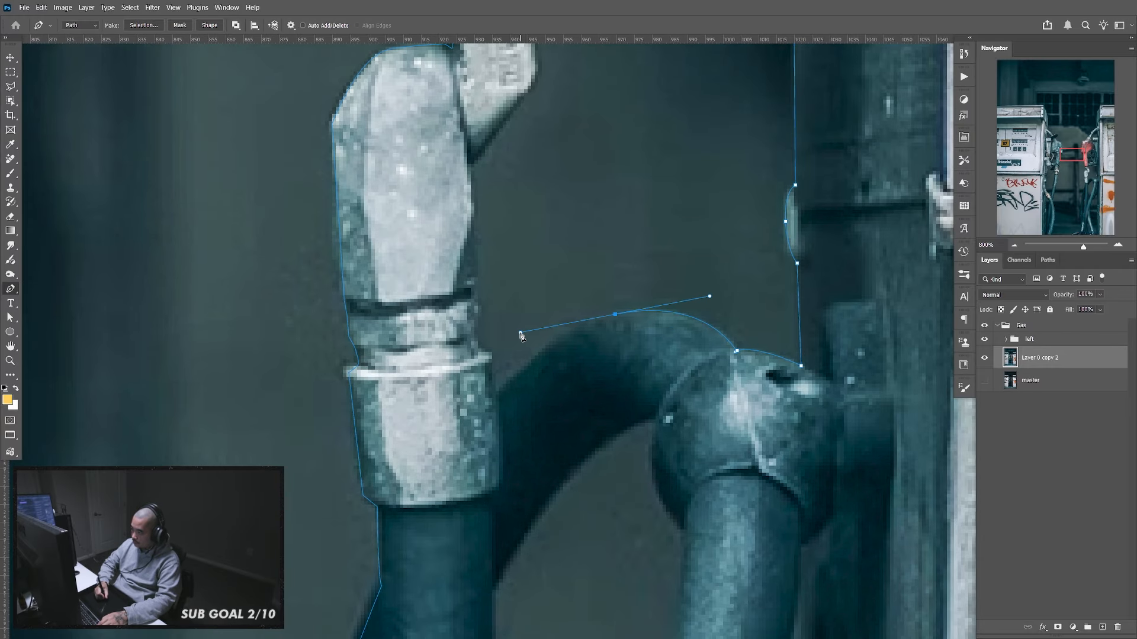
left_click(497, 395)
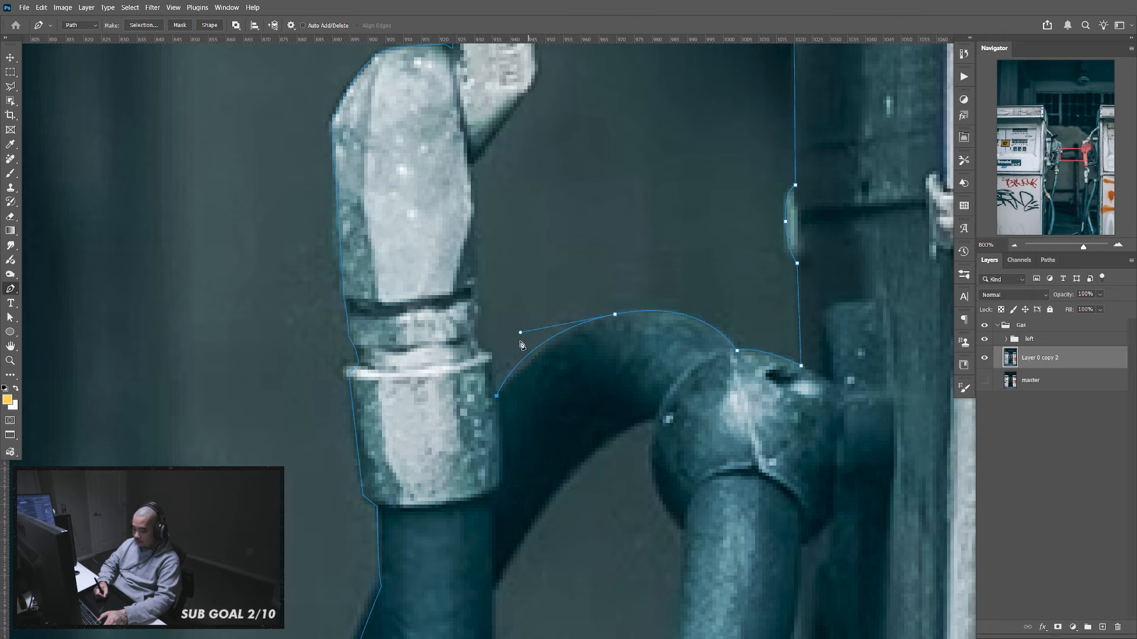
left_click_drag(521, 333, 556, 325)
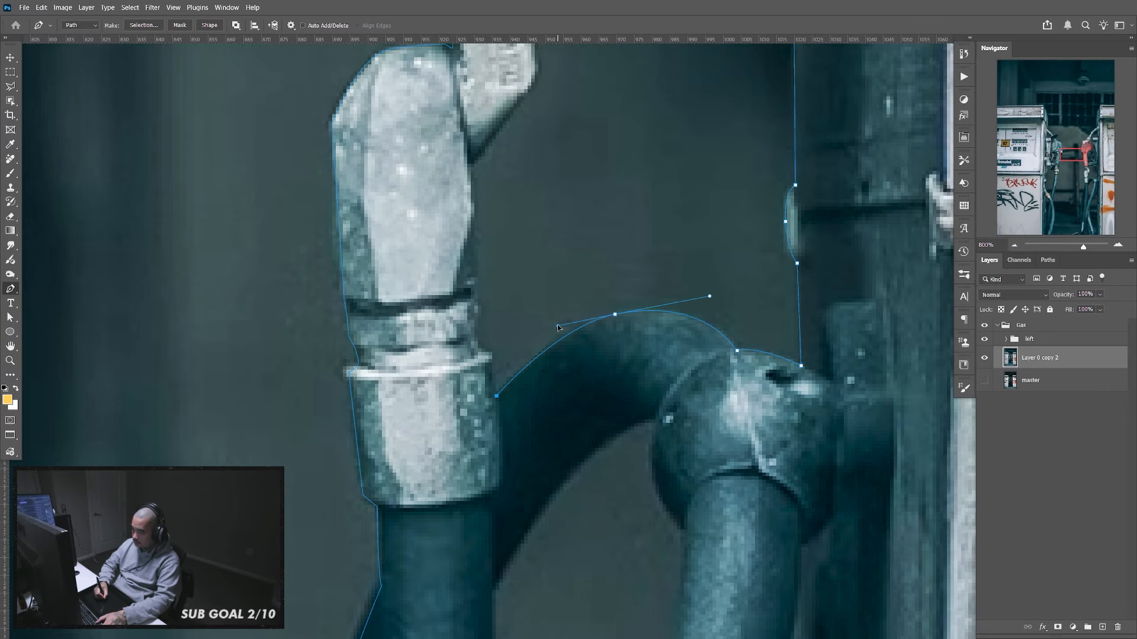
Trace the metal coupling's stepped edge upward to the underside of the angled swivel piece
left_click(491, 356)
left_click(479, 342)
left_click(477, 322)
left_click(479, 309)
left_click(475, 298)
left_click(473, 293)
left_click(473, 286)
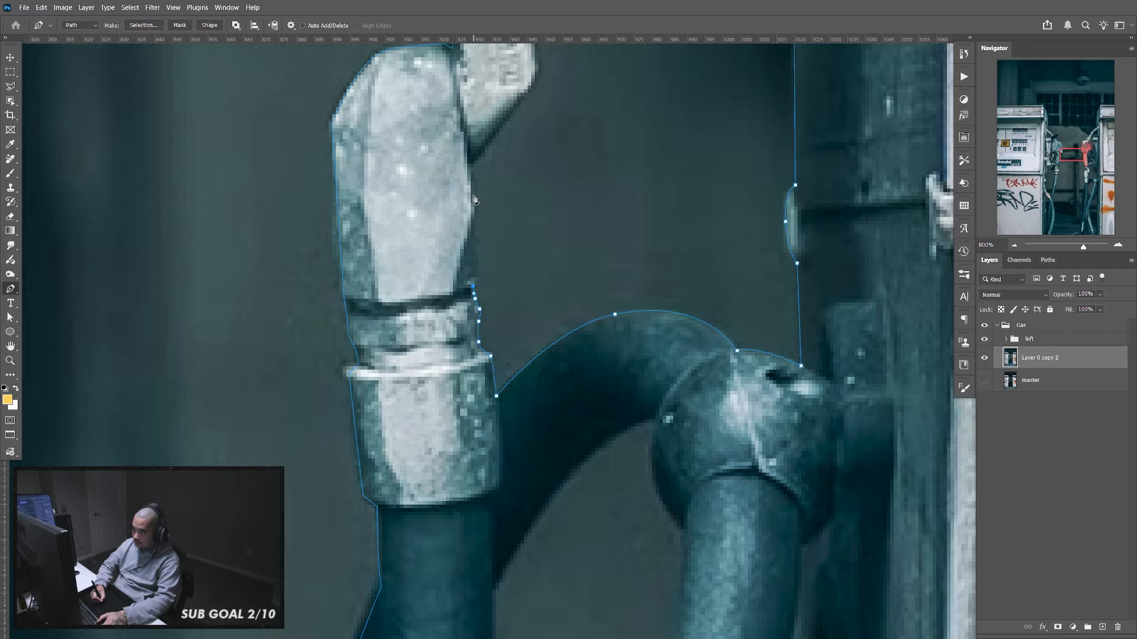
left_click(473, 198)
left_click(472, 160)
Trace the swivel piece's outer edge and the ribbed collar up to the red grip's base
left_click_drag(508, 159, 455, 377)
left_click_drag(482, 294, 483, 284)
left_click_drag(474, 221, 472, 214)
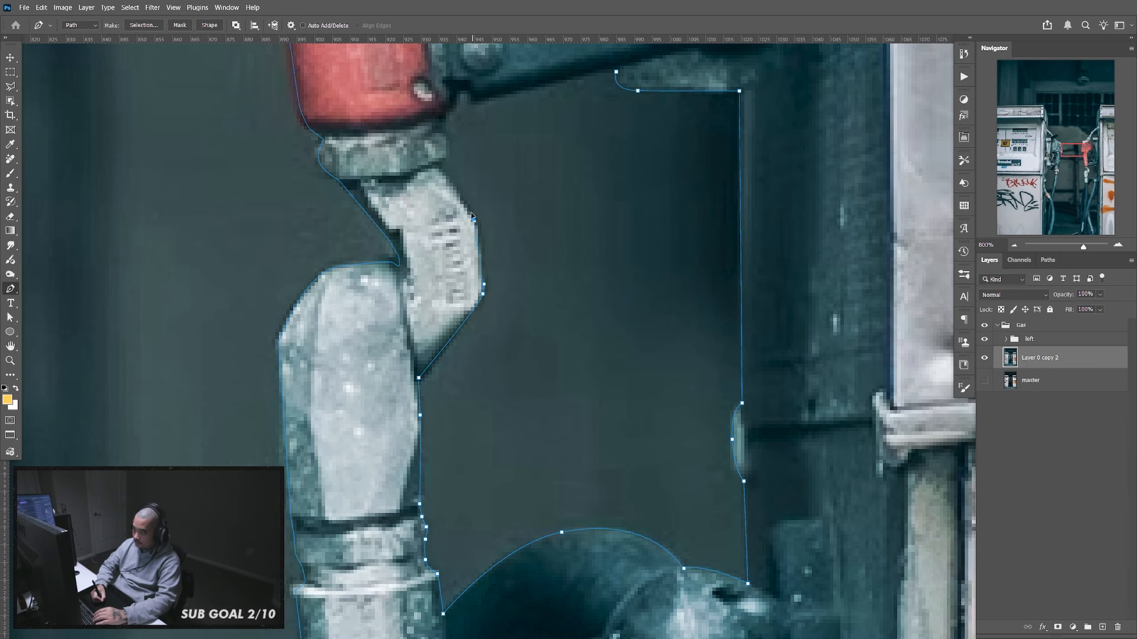
left_click(438, 163)
left_click(445, 145)
left_click(437, 126)
Trace the small notch beside the grip's base and the guard's underside, closing the large gap path at its starting anchor
left_click(458, 99)
left_click(463, 90)
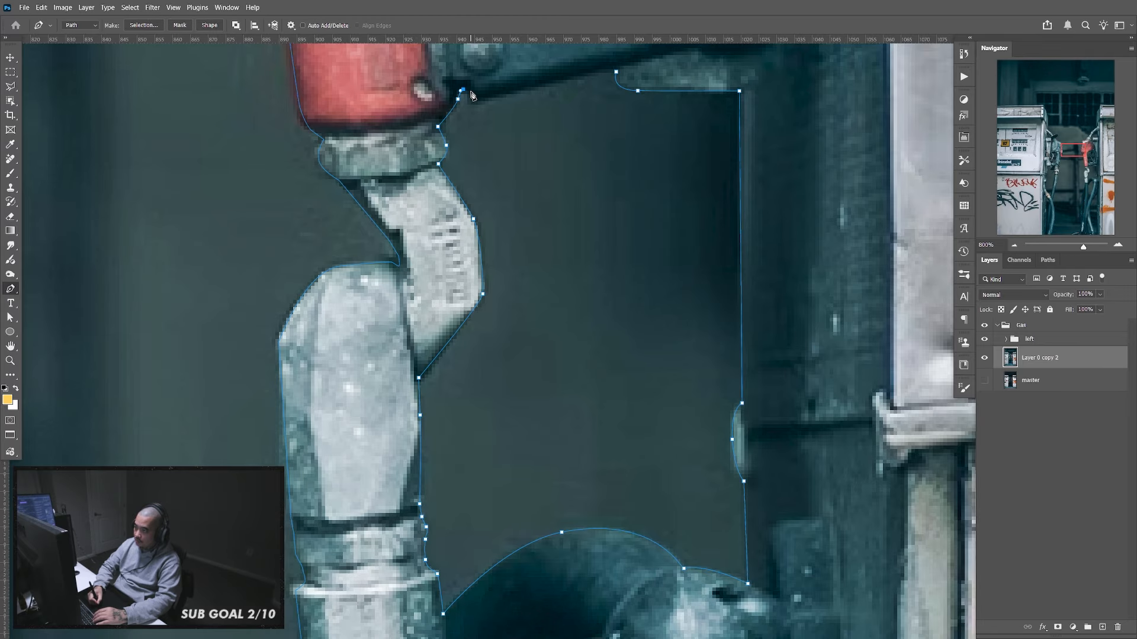
left_click(471, 93)
left_click(474, 102)
left_click(615, 69)
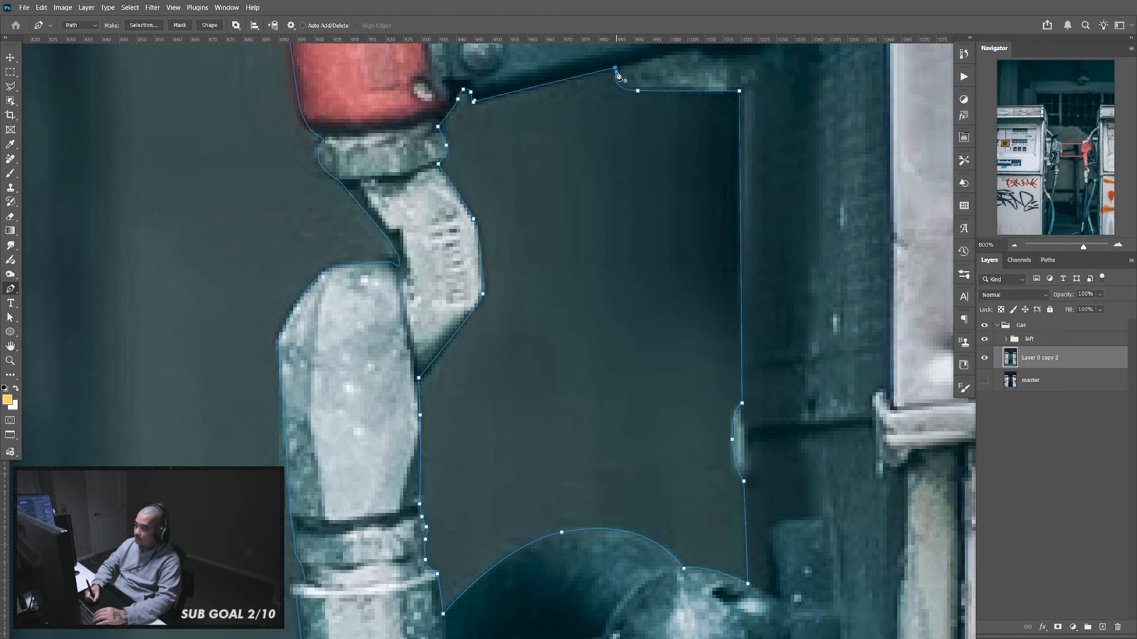
Begin a path for the gap between the two hoses, tracing from the ball joint down the slanted hose to where the hoses meet
left_click_drag(655, 624, 683, 361)
left_click_drag(679, 541, 680, 330)
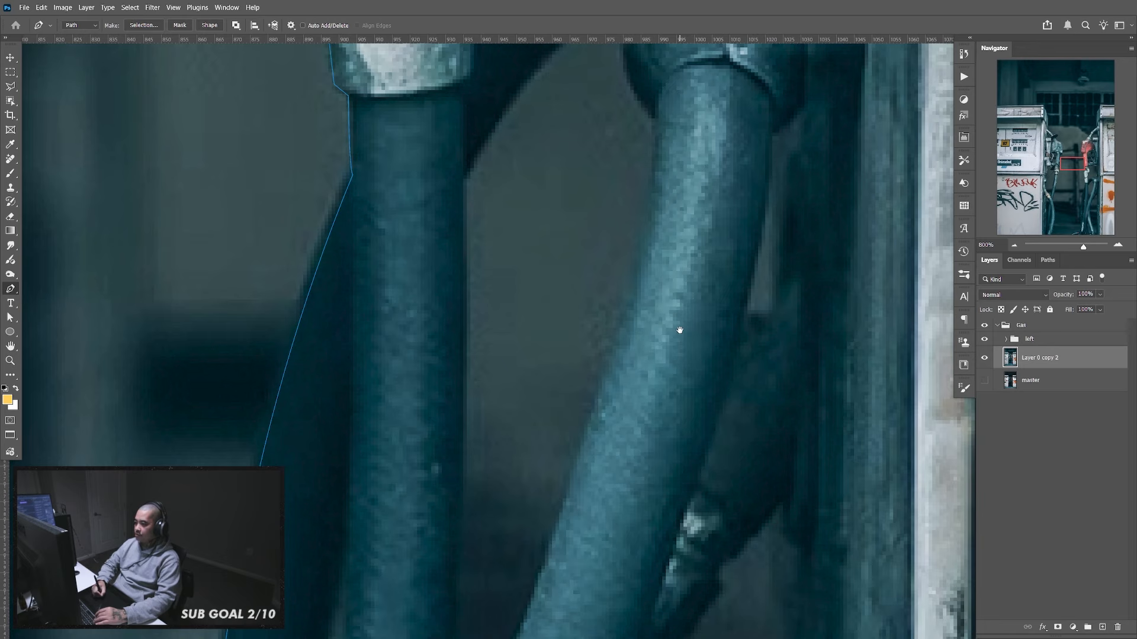
left_click_drag(664, 255, 652, 327)
left_click_drag(645, 186, 689, 214)
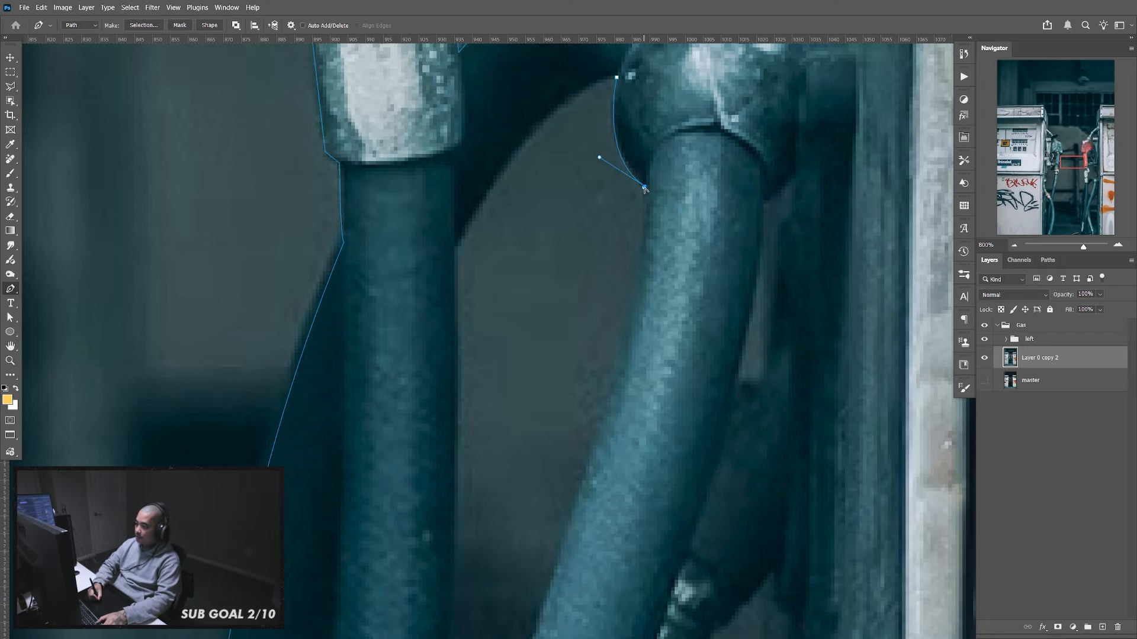
scroll(644, 186, "down", 5)
left_click_drag(624, 303, 575, 460)
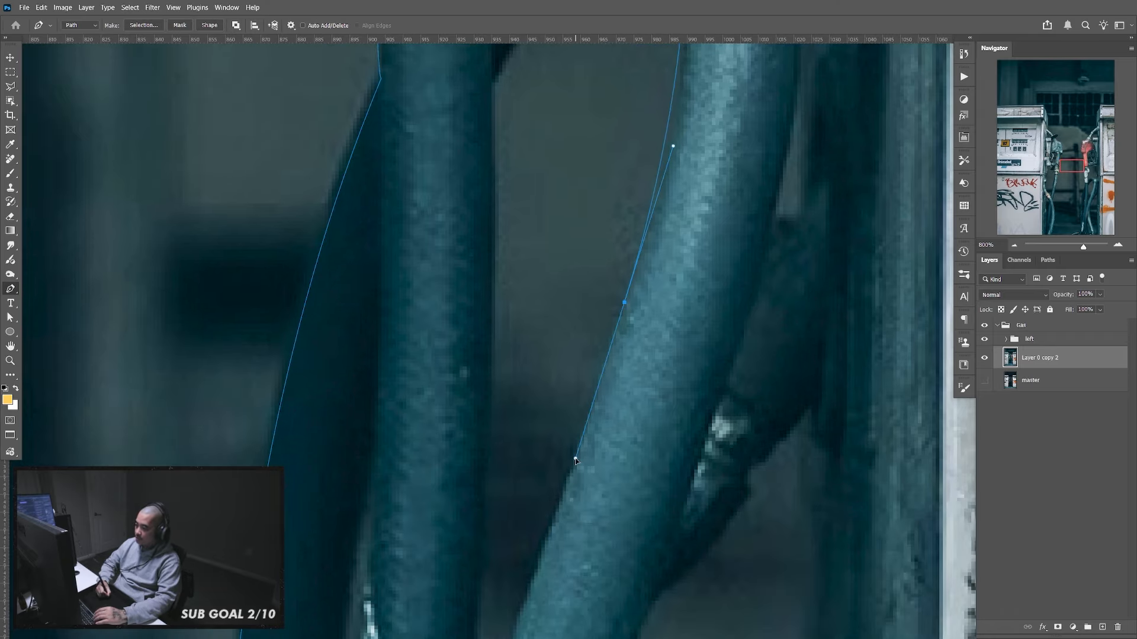
left_click_drag(604, 395, 644, 325)
left_click_drag(583, 300, 556, 375)
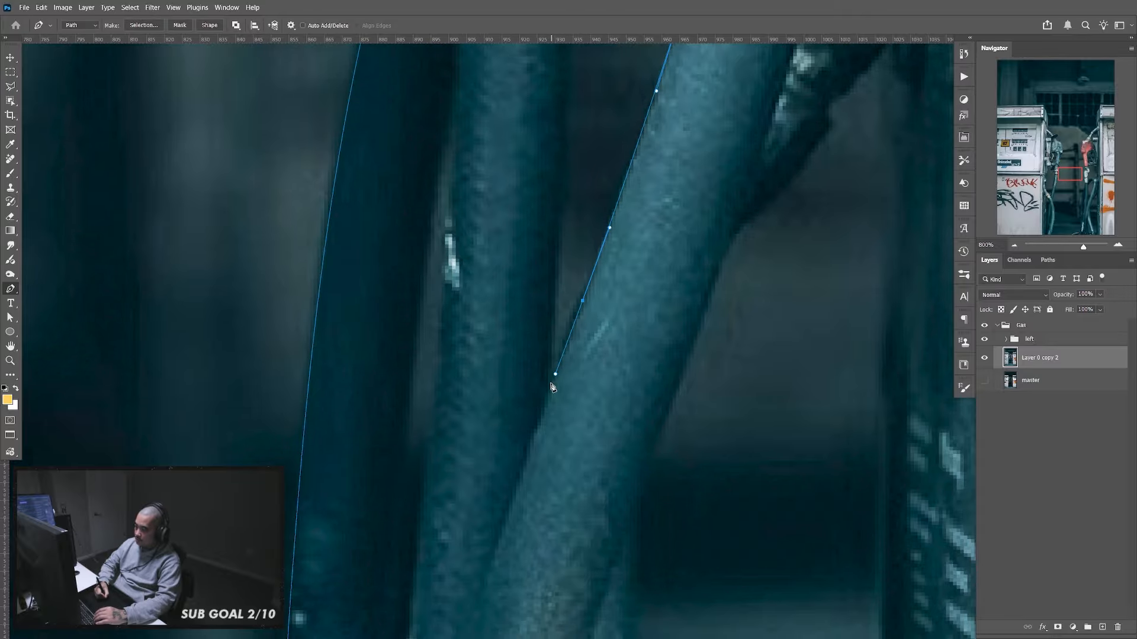
left_click(551, 384)
Trace the vertical hose's edge back up and close the path with a curve along the arched hose's underside
left_click_drag(589, 46, 537, 177)
left_click_drag(582, 88, 530, 396)
mouse_move(504, 463)
left_mouse_down()
mouse_move(502, 354)
mouse_move(506, 463)
left_mouse_up()
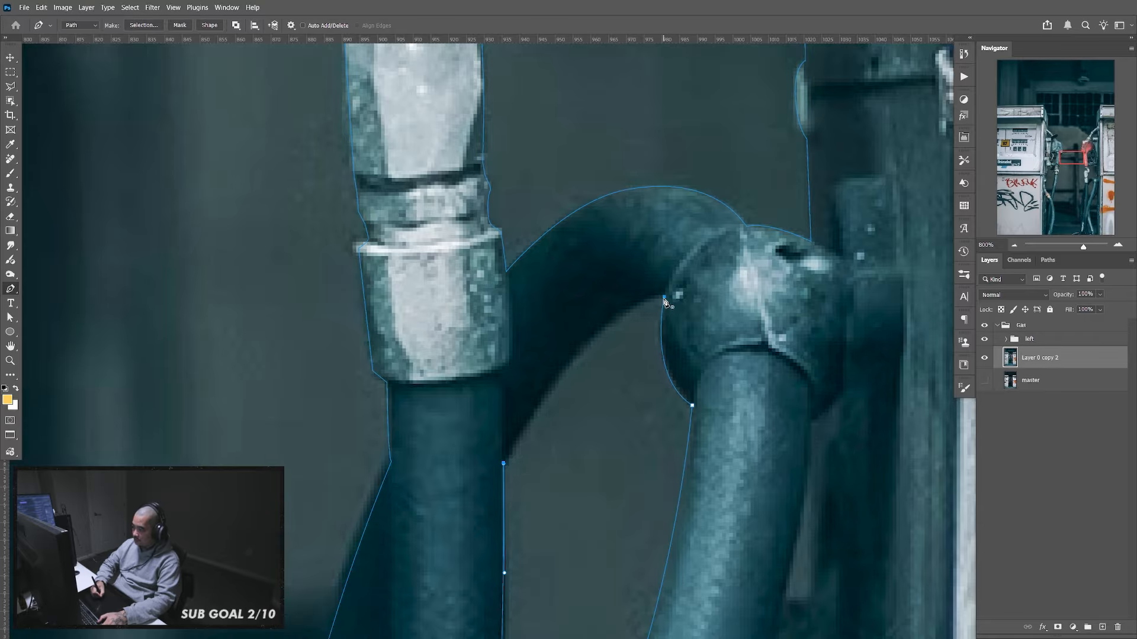
left_click_drag(664, 299, 730, 296)
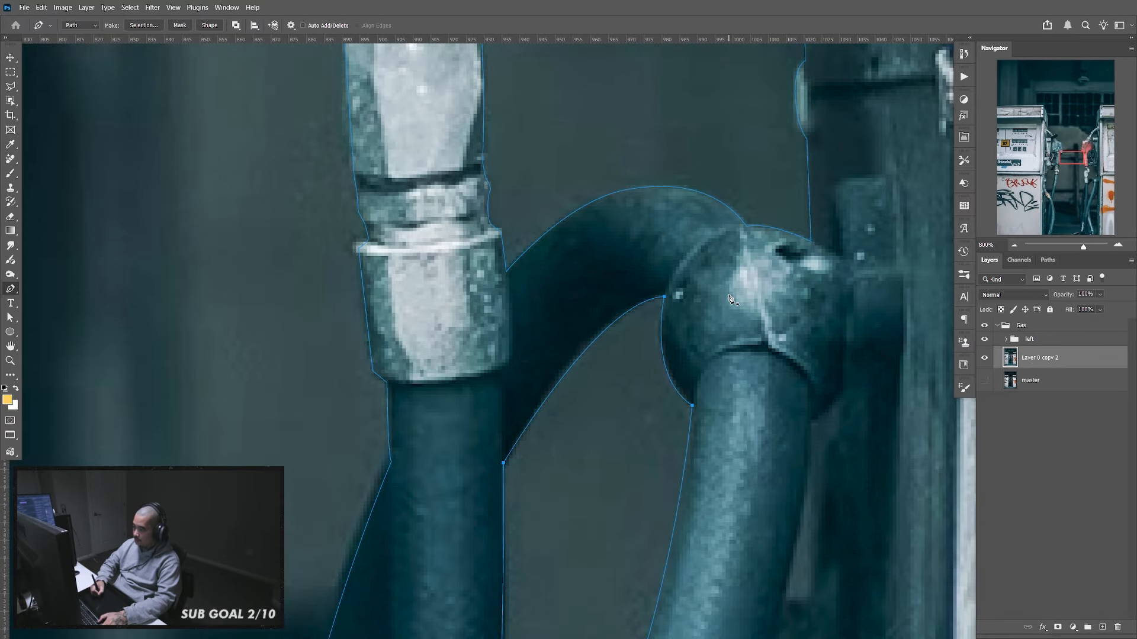
Trace and close a path around the narrow sliver between the slanted hose and the pump, just below the ball joint
left_click_drag(729, 512, 721, 454)
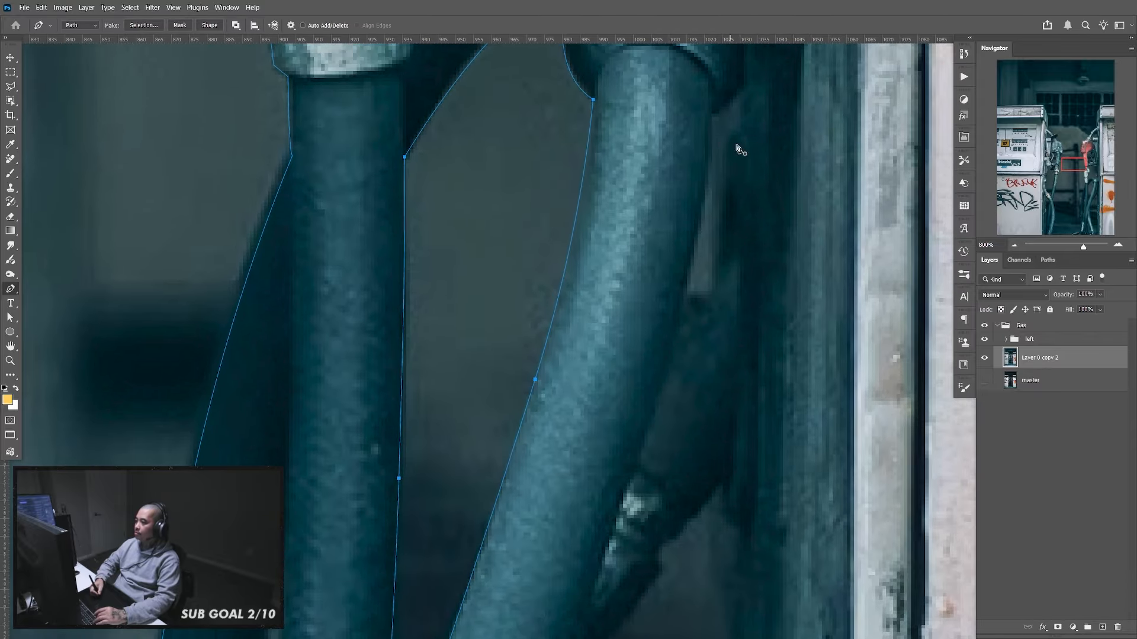
left_click(717, 120)
left_click(710, 297)
left_click(684, 298)
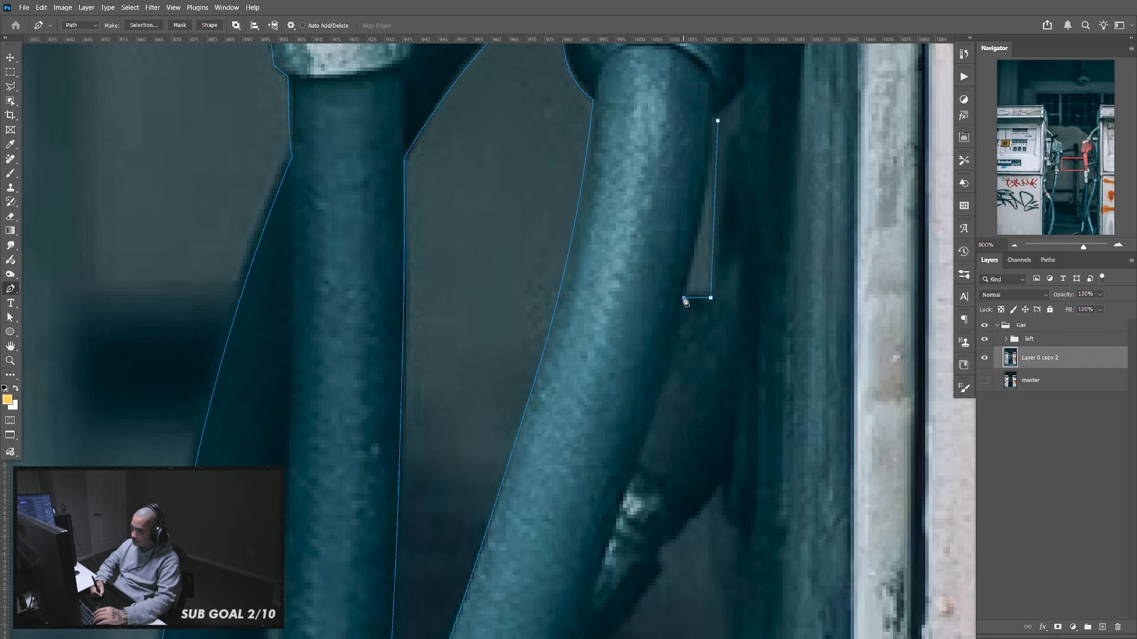
left_click_drag(709, 129, 710, 106)
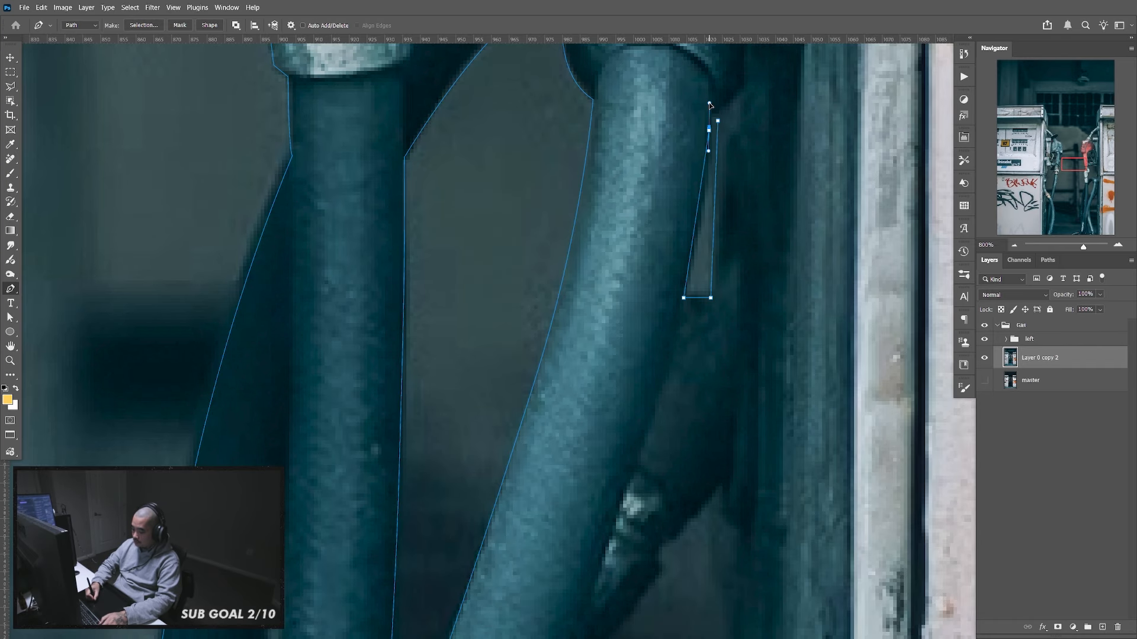
left_click(711, 117)
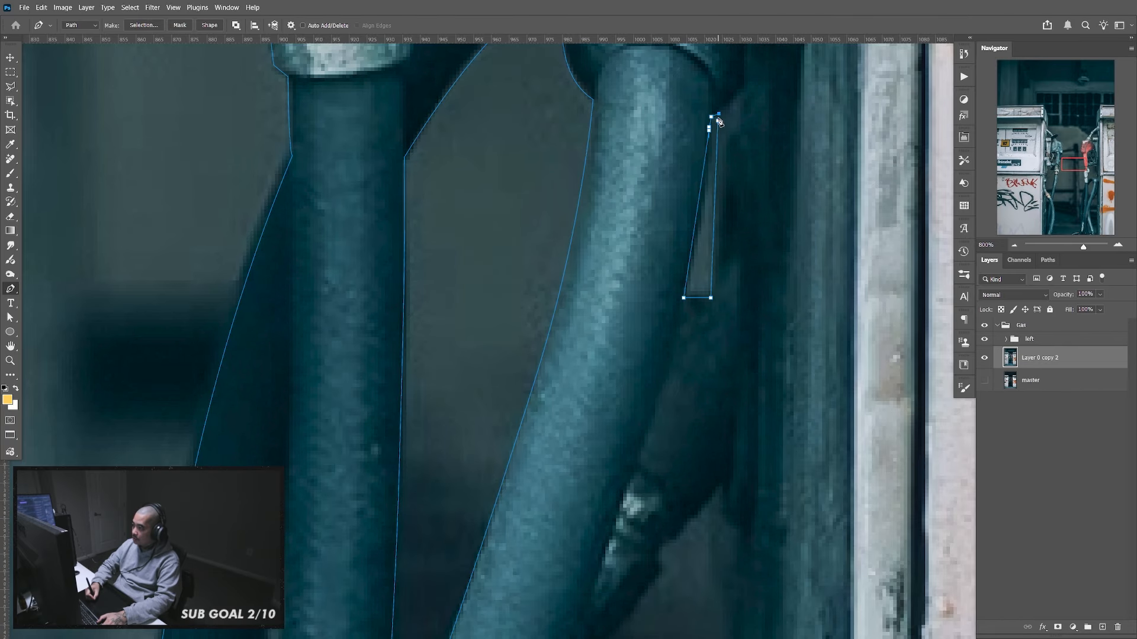
Begin a path for the lower gap between the slanted hose and the pump, tracing down the pump's dark edge
scroll(730, 296, "down", 5)
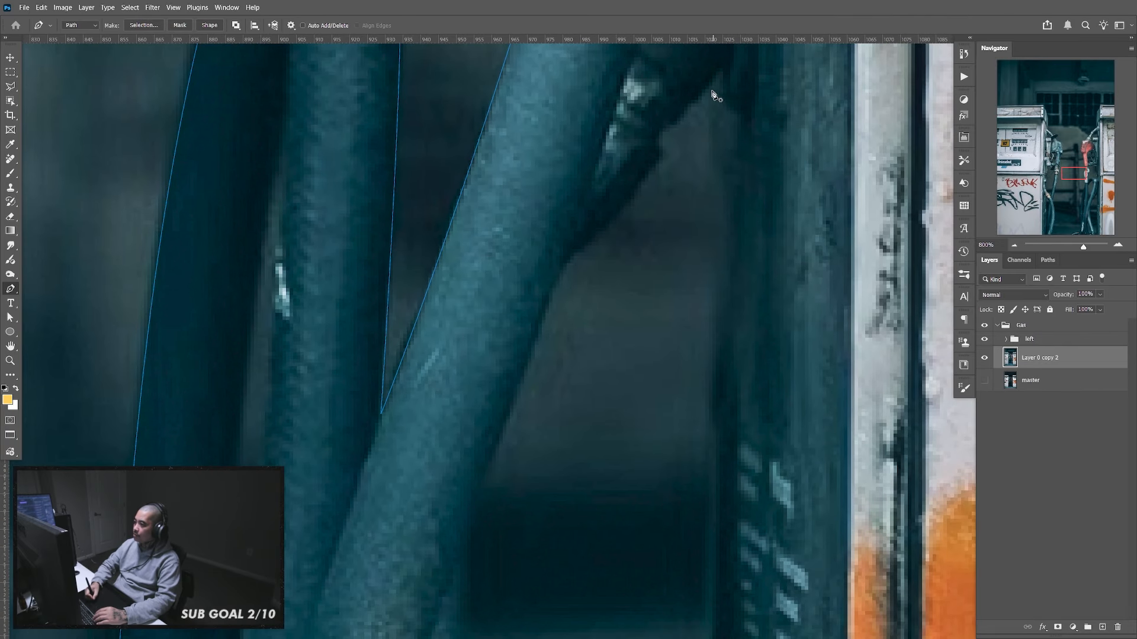
scroll(719, 170, "down", 4)
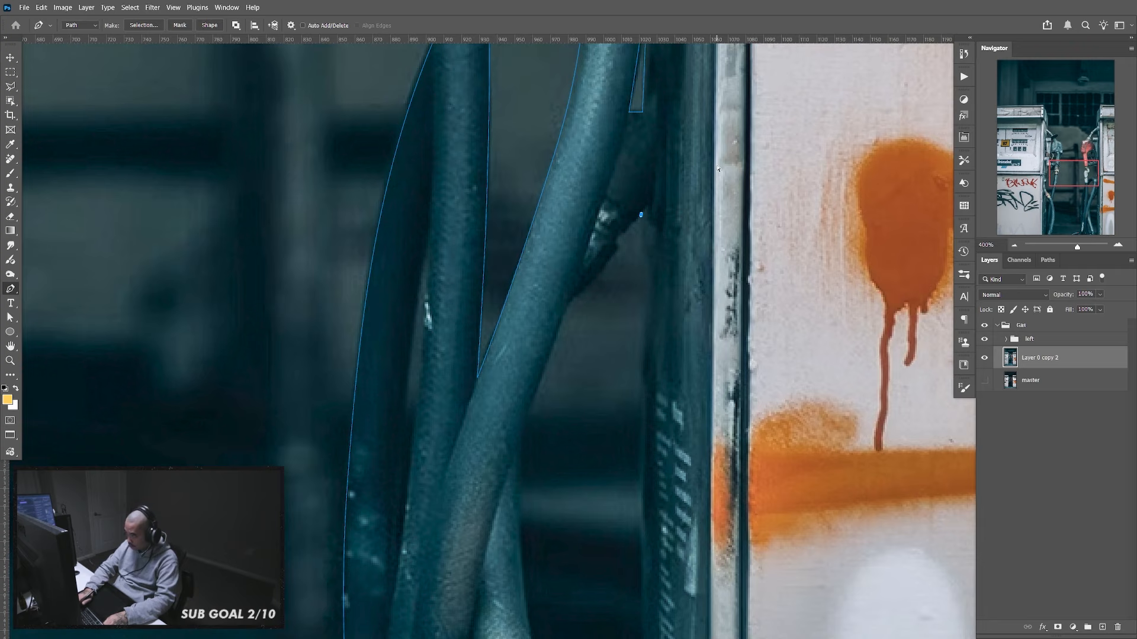
scroll(718, 170, "up", 1)
left_click_drag(662, 227, 668, 245)
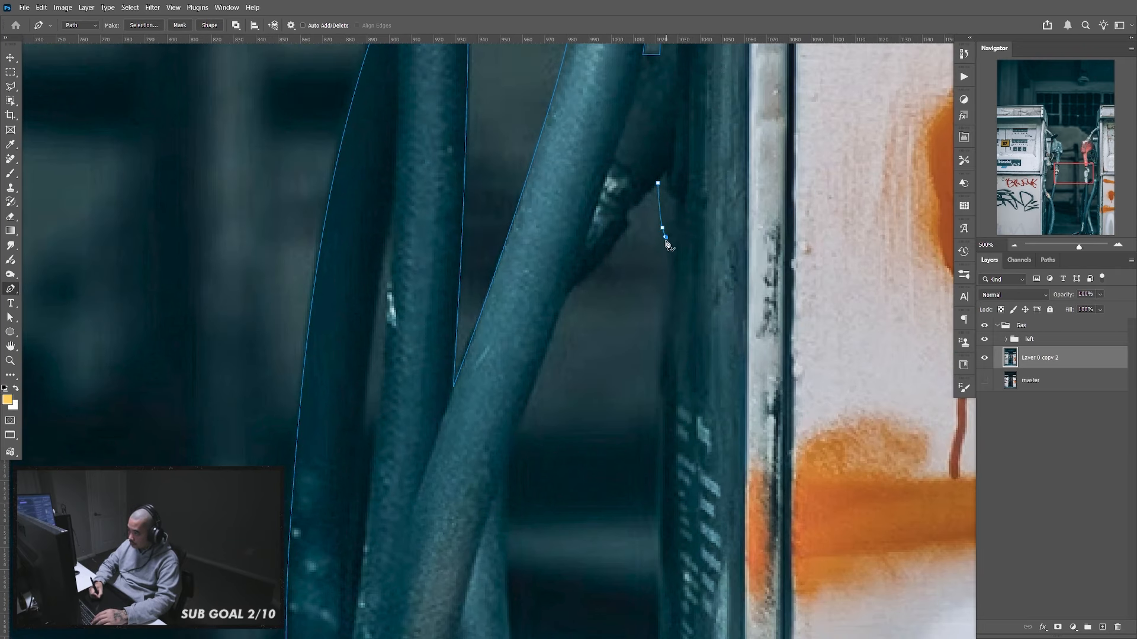
scroll(679, 290, "down", 4)
left_click(646, 290)
left_click_drag(647, 295, 645, 328)
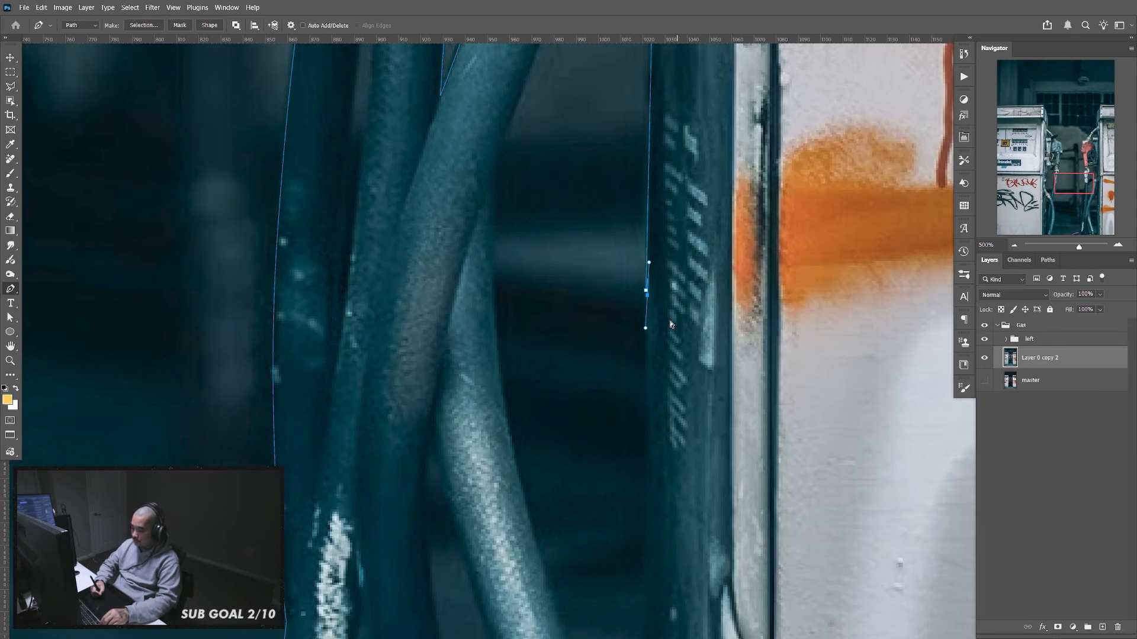
Redo the lower pump-edge anchors and extend the path down to the horizontal hose, turning across to the light-speckled hose
key("ctrl+z")
key("ctrl+z")
left_click_drag(648, 285, 629, 442)
scroll(648, 424, "down", 4)
key("ctrl+z")
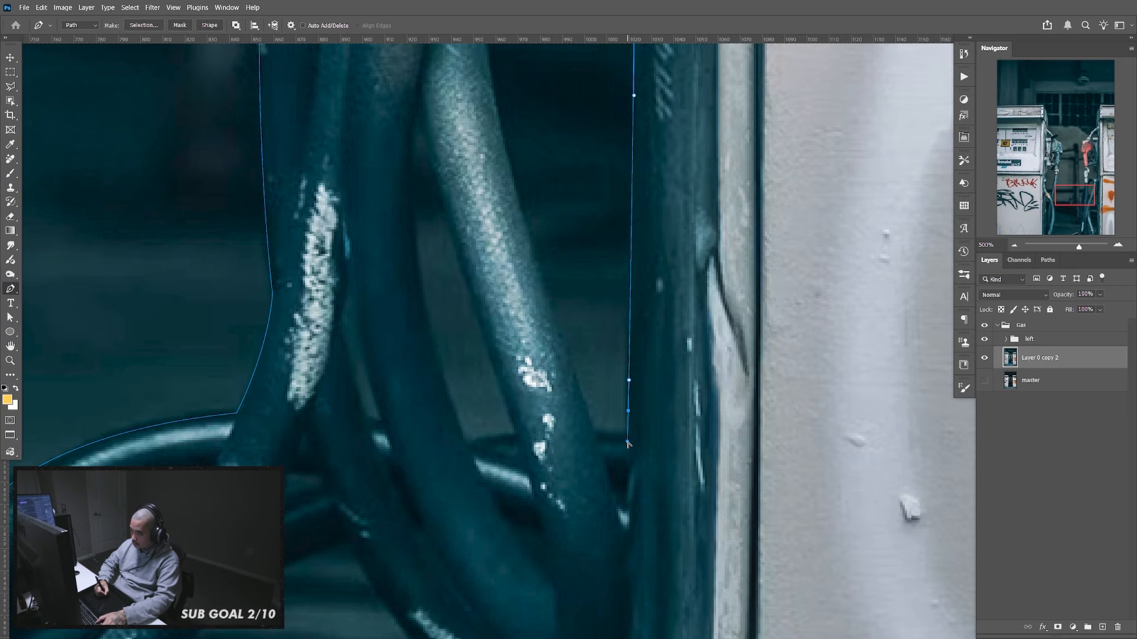
left_click(626, 435)
left_click(596, 434)
Trace the light-speckled hose's edge upward with curved segments to where it crosses behind the slanted hose
left_click_drag(565, 283, 583, 374)
mouse_move(547, 326)
left_mouse_down()
mouse_move(504, 163)
mouse_move(558, 327)
left_mouse_up()
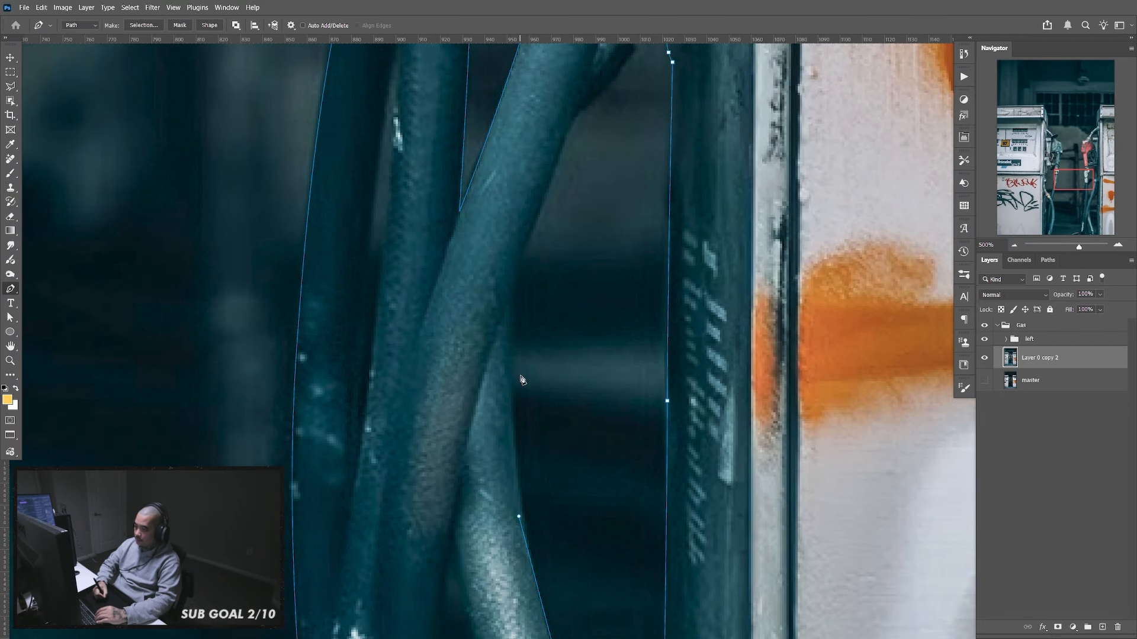
left_click_drag(508, 384, 508, 302)
left_click(510, 285)
Trace up the slanted hose and around the dark fitting's lower edge, closing the lower gap path at its upper corner
left_click_drag(556, 245, 513, 510)
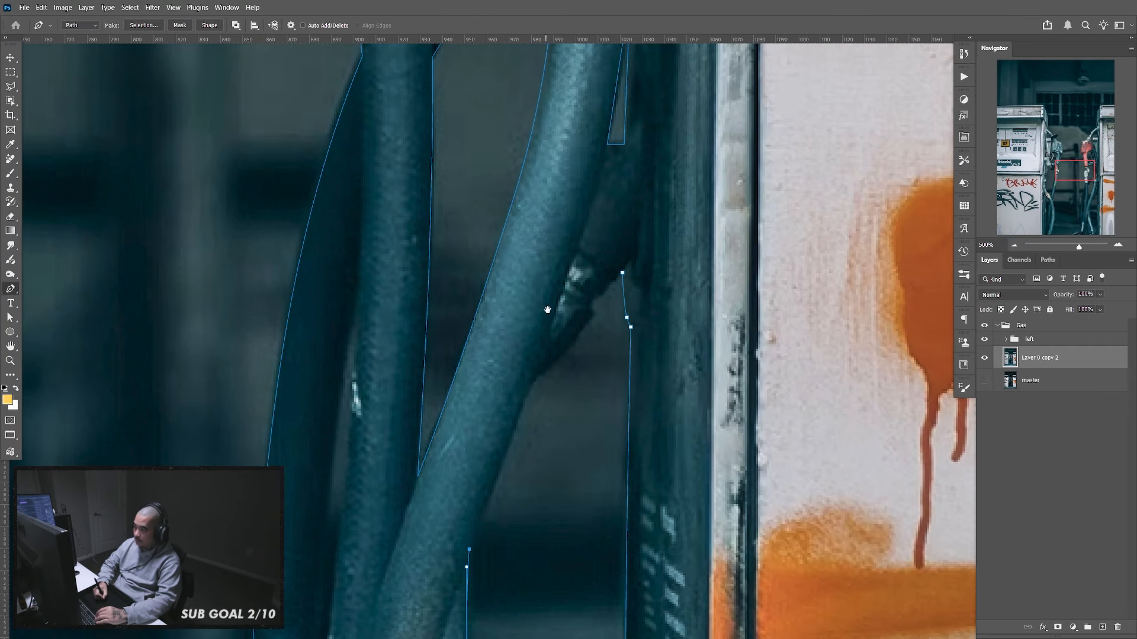
left_click_drag(535, 375, 600, 289)
left_click(594, 313, "alt")
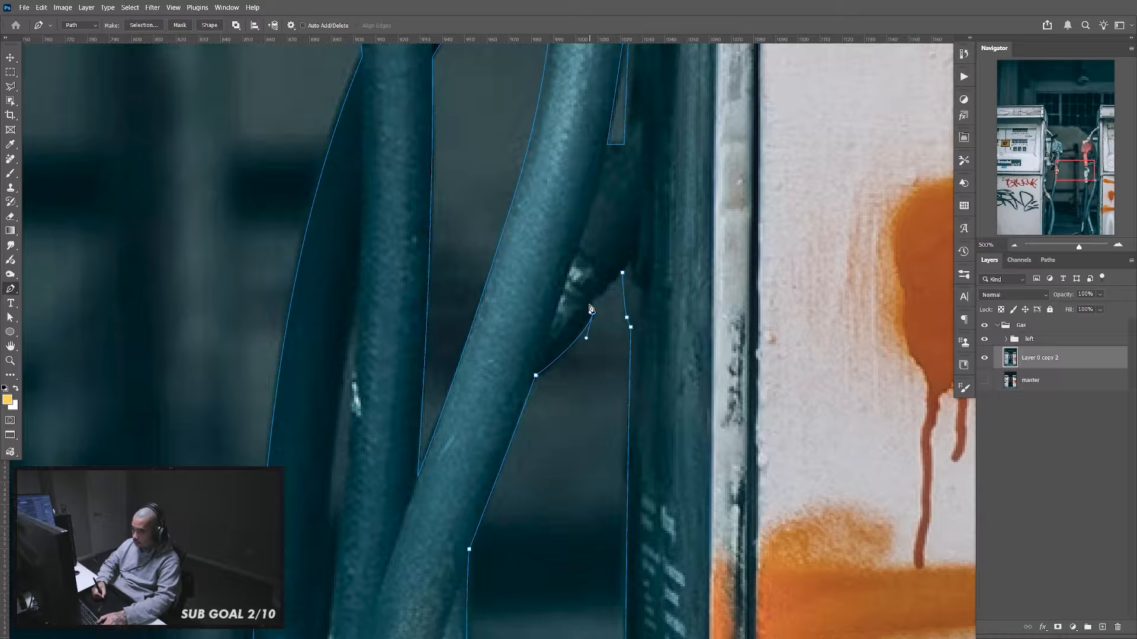
left_click(622, 273)
left_click_drag(619, 501, 660, 154)
left_click_drag(654, 398, 647, 560)
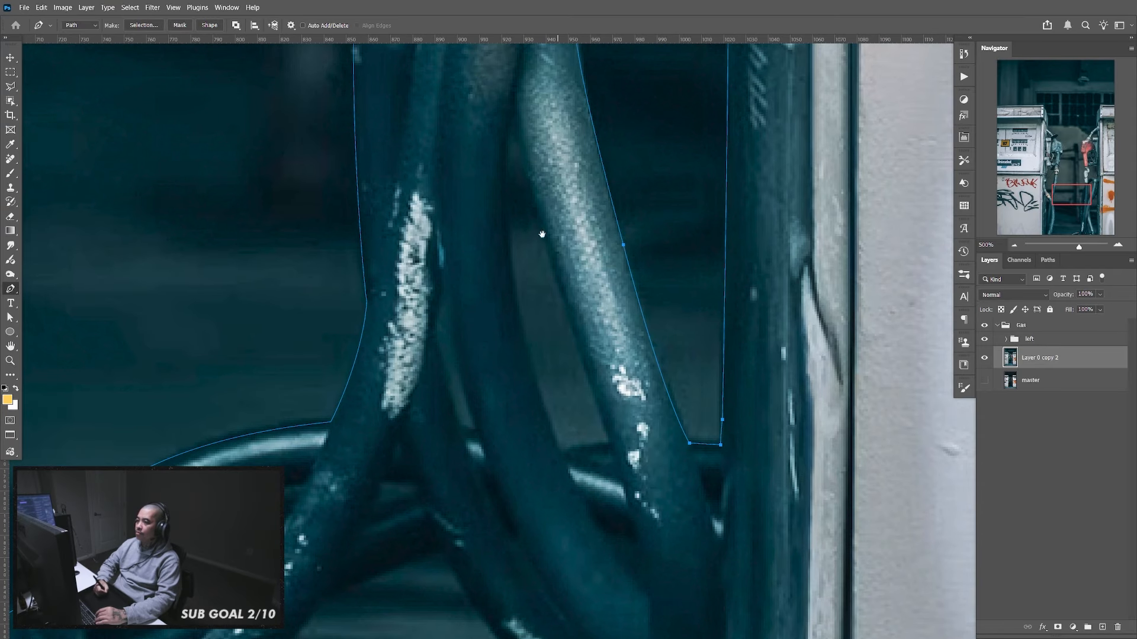
Trace a closed path around the gap between the light-speckled slanted hose and the dark hose beside it
left_click(512, 122)
mouse_move(611, 446)
left_mouse_down()
mouse_move(641, 518)
mouse_move(616, 457)
left_mouse_up()
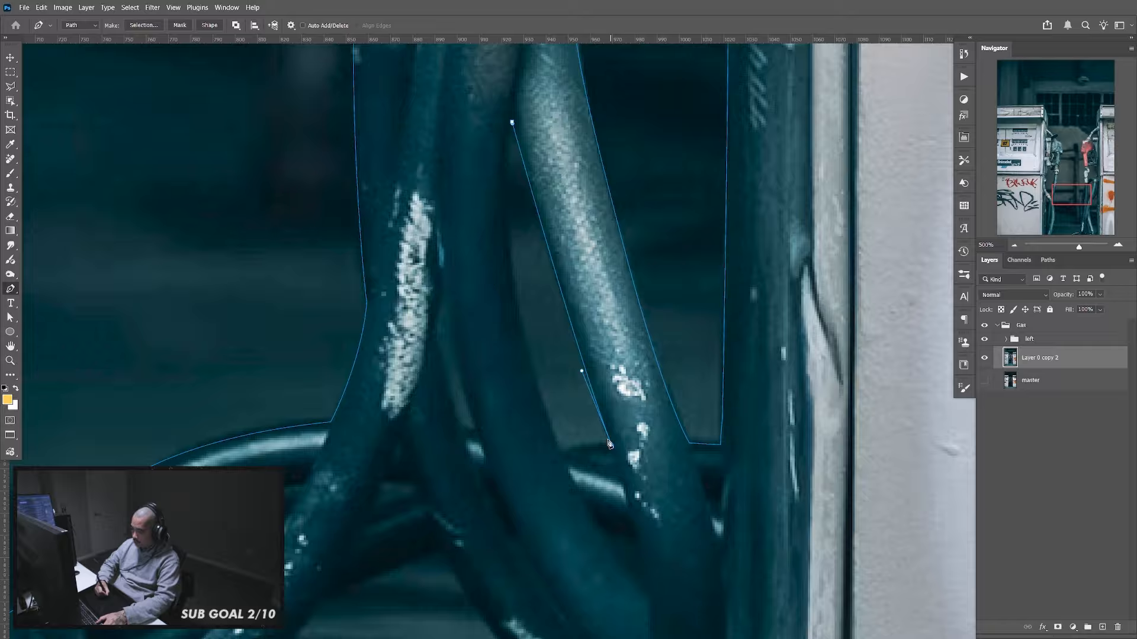
left_click(554, 462)
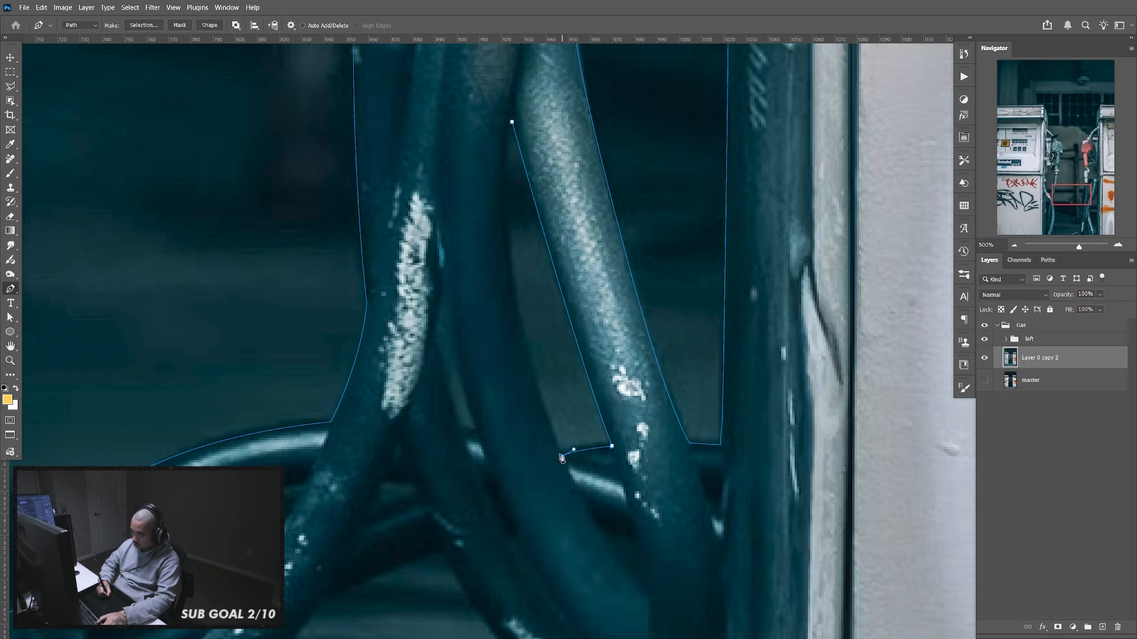
left_click_drag(510, 281, 502, 205)
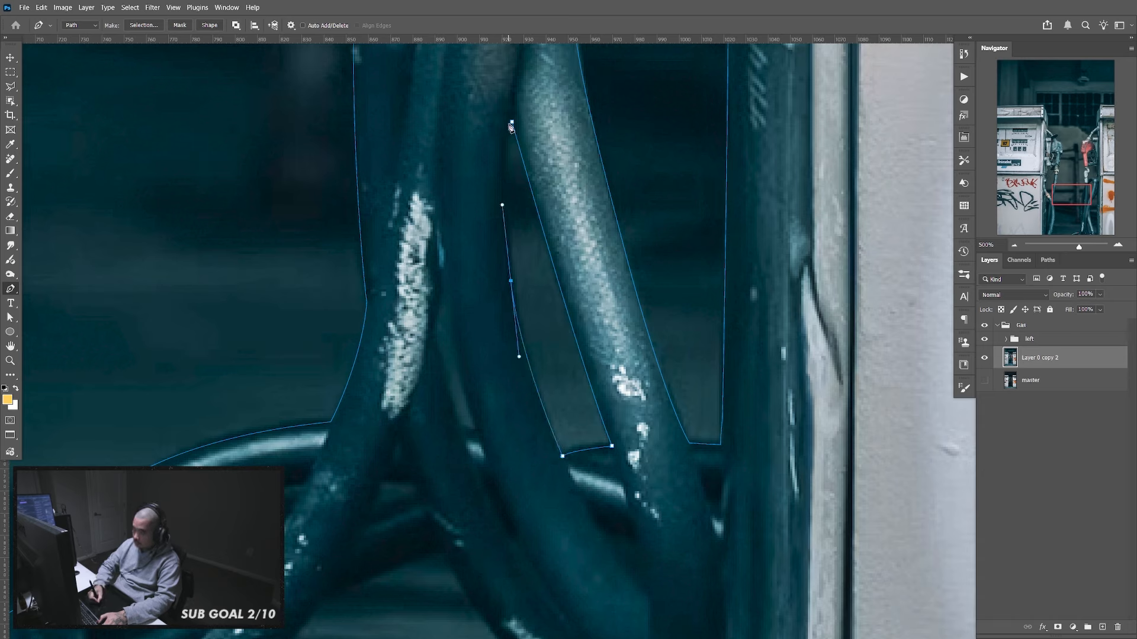
left_click(512, 122)
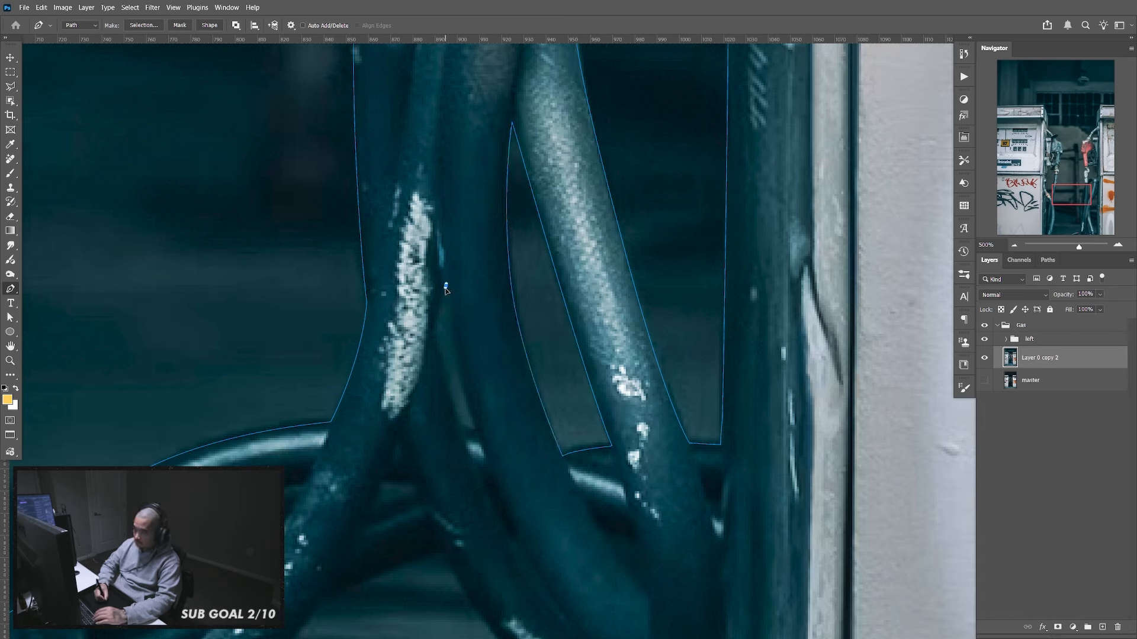
Trace a closed path around the narrow sliver between the white-flecked hose and the central dark hose
left_click(461, 399)
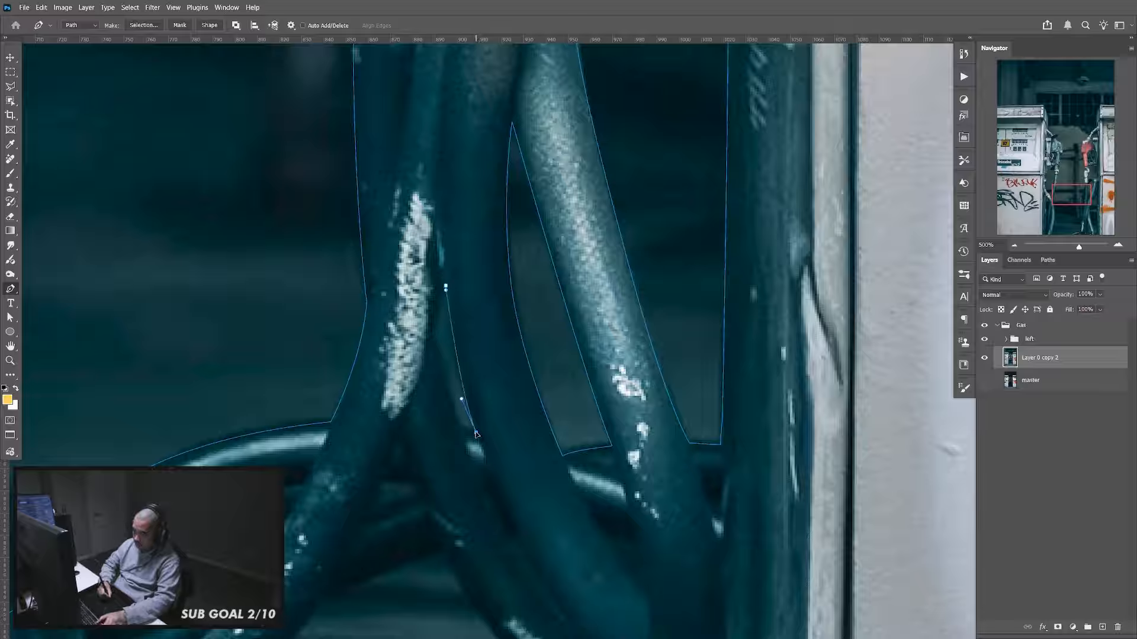
left_click(476, 432)
left_click(459, 426)
left_click(435, 345)
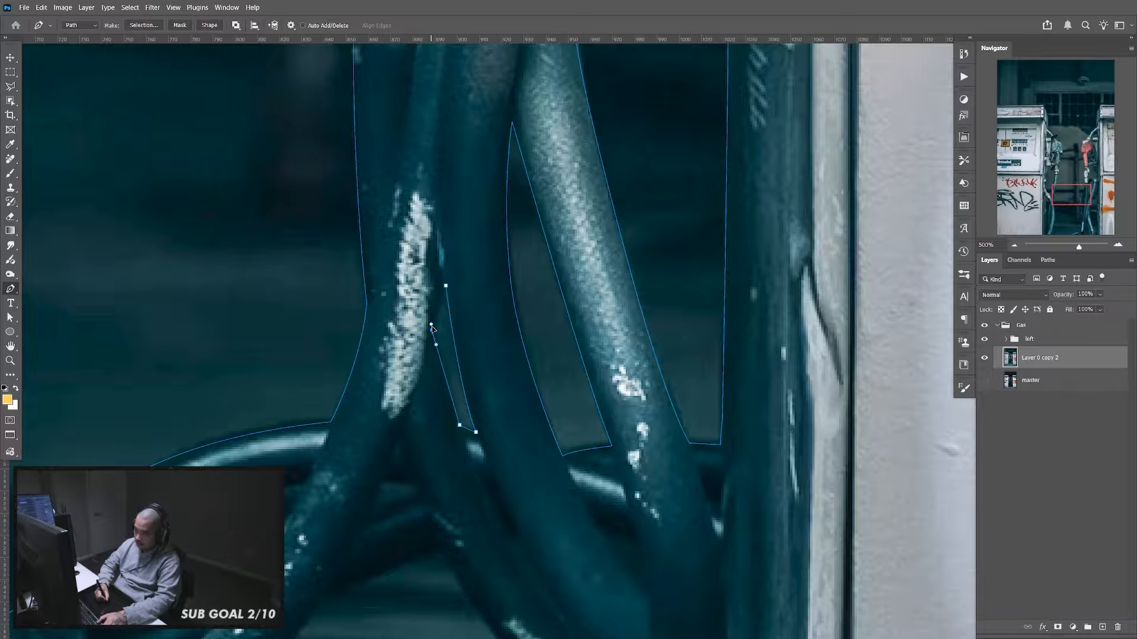
left_click(445, 287)
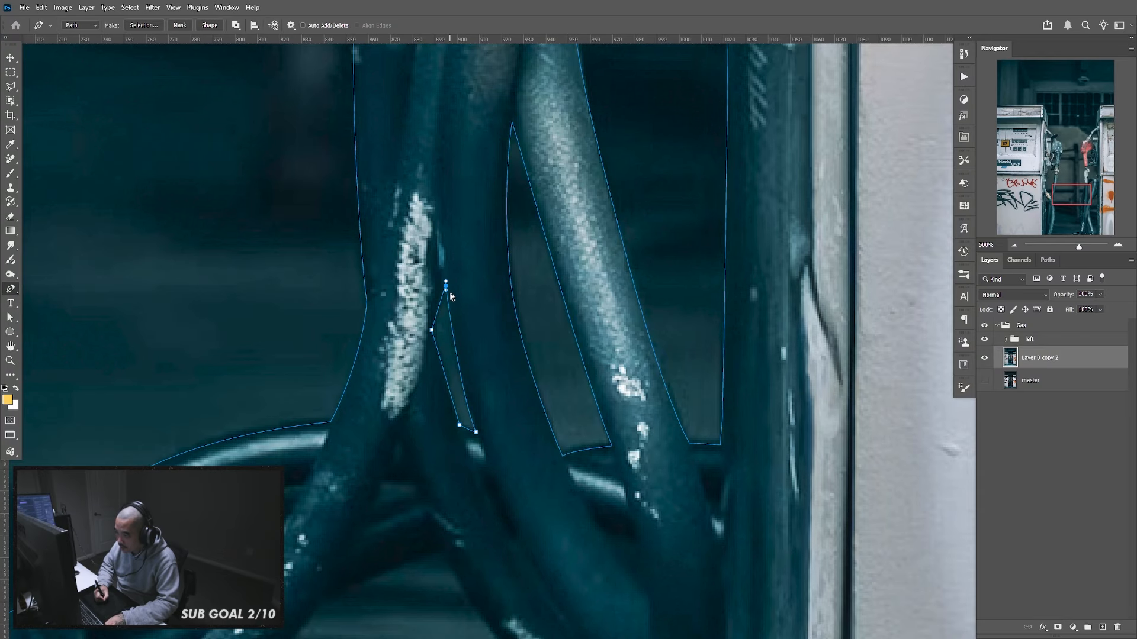
left_click(445, 284)
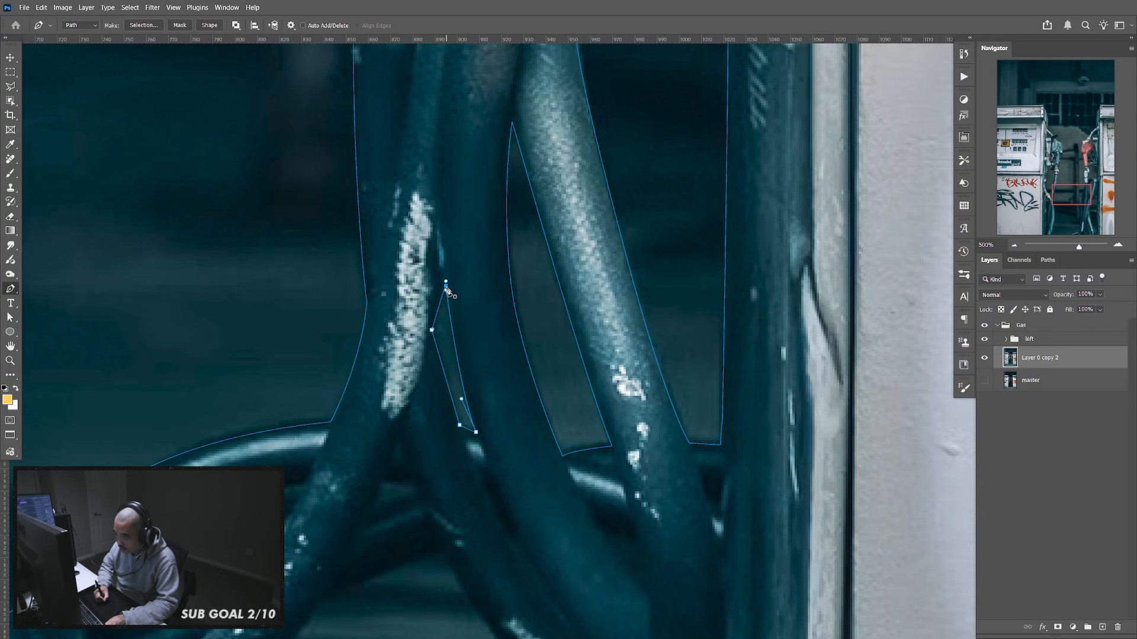
left_click_drag(519, 457, 539, 134)
left_click_drag(508, 356, 560, 422)
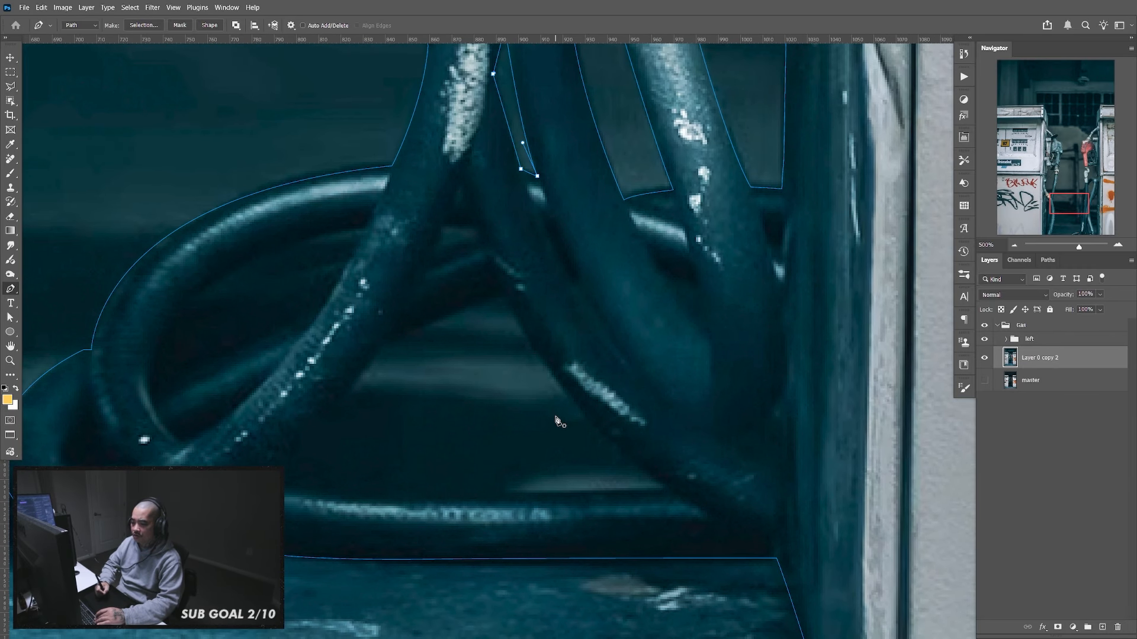
scroll(555, 420, "down", 5)
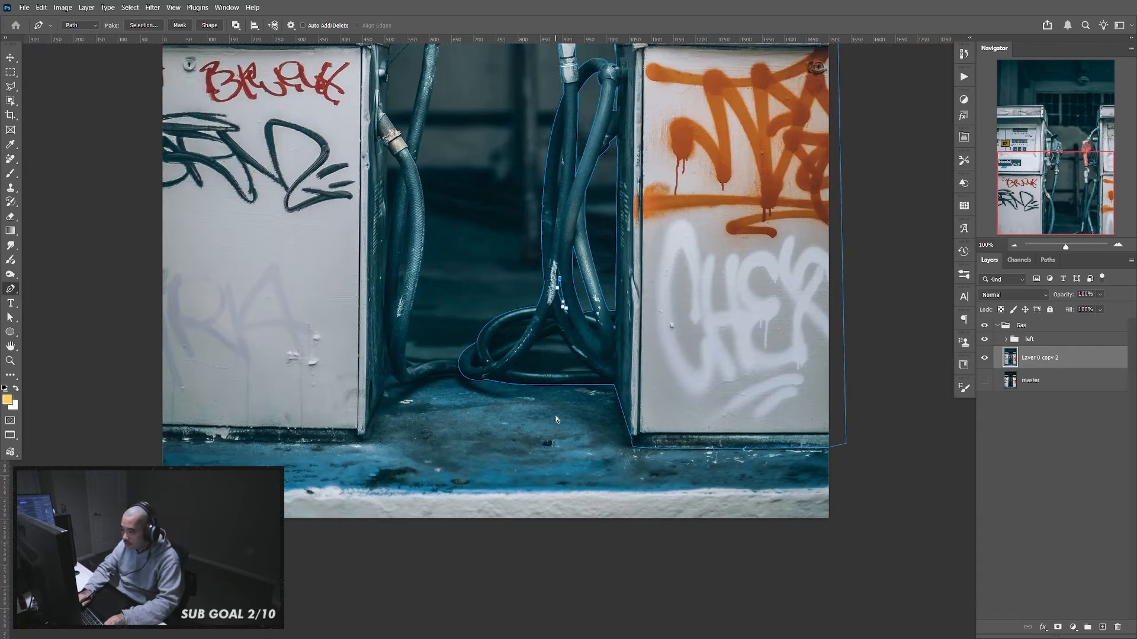
scroll(556, 419, "up", 2)
scroll(555, 419, "up", 4)
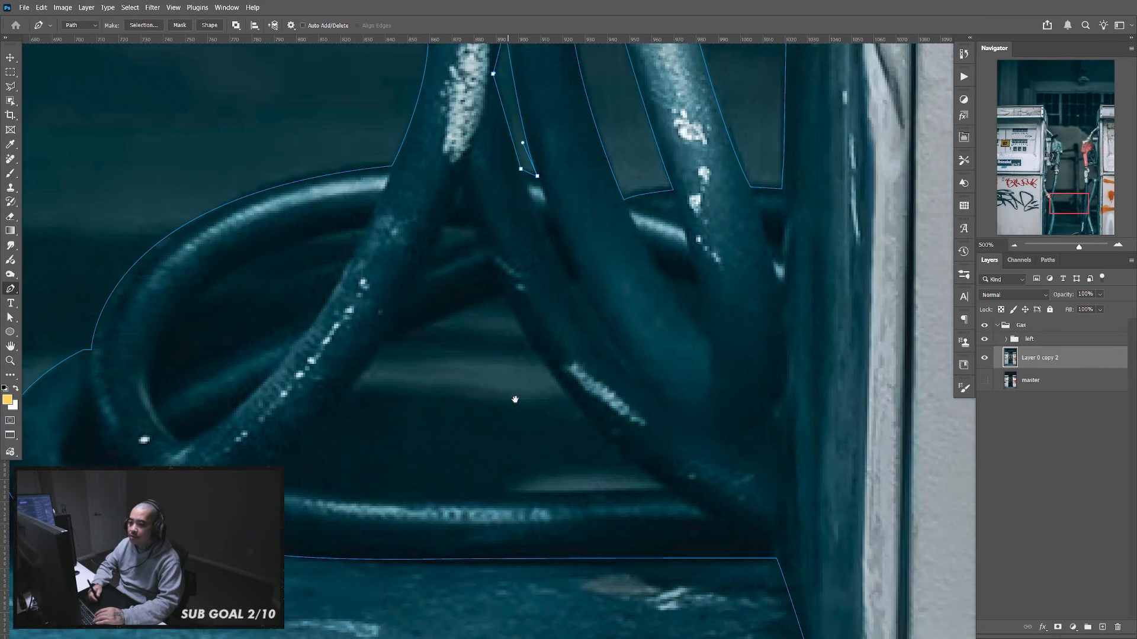
left_click_drag(593, 436, 618, 413)
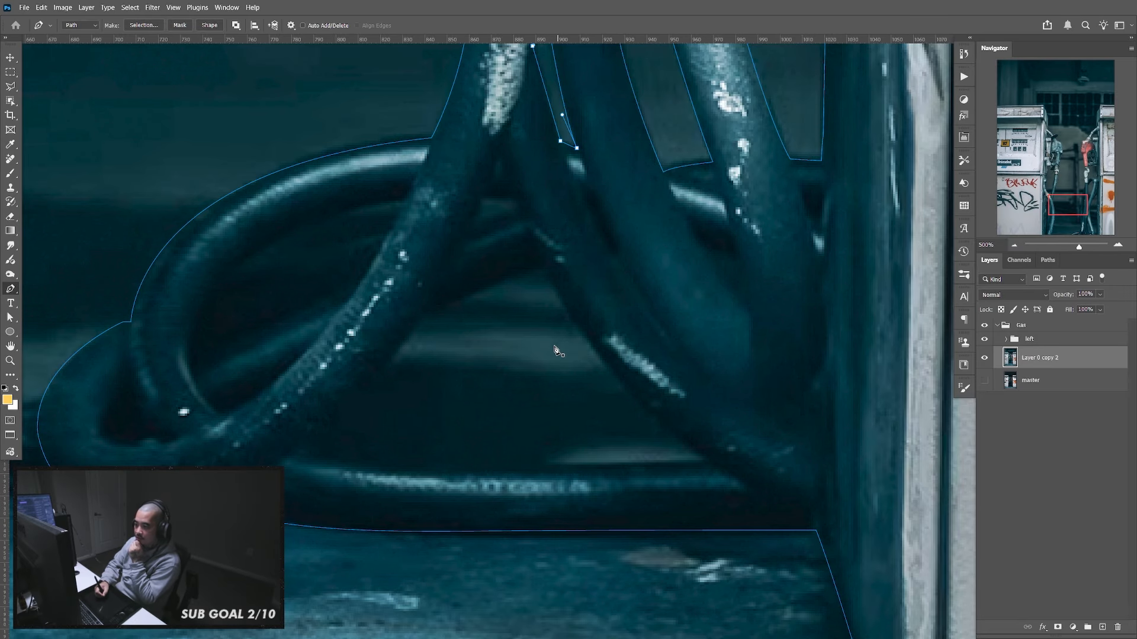
left_click(422, 311)
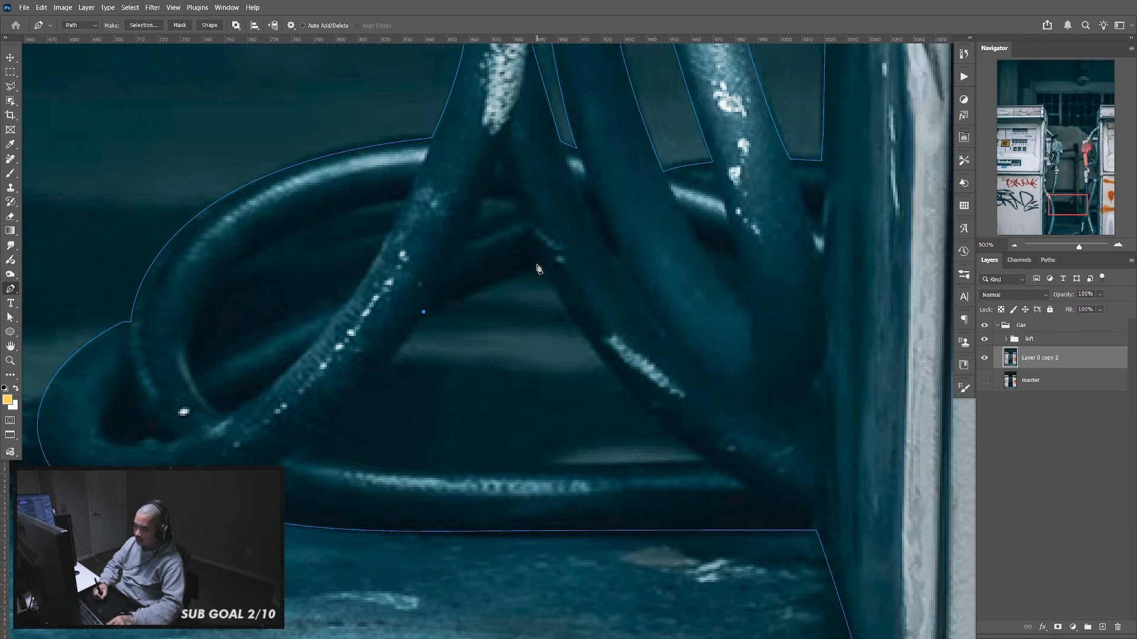
key("ctrl+z")
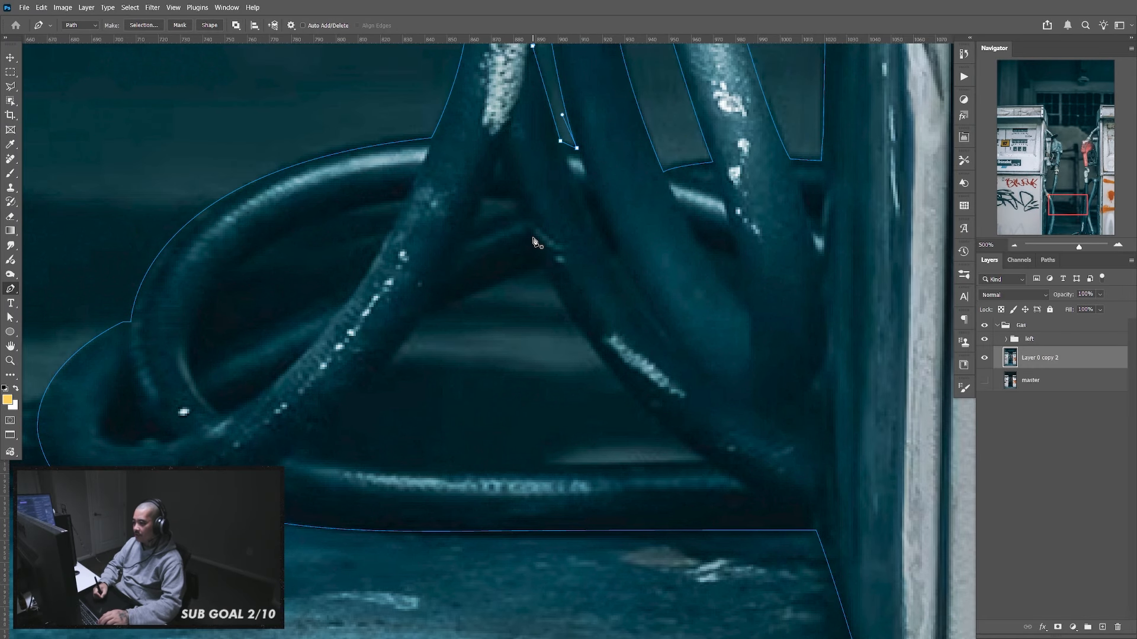
Load the Work Path as a selection to copy the right pump onto a new layer, and hide Layer 0 copy 2
scroll(533, 240, "down", 7)
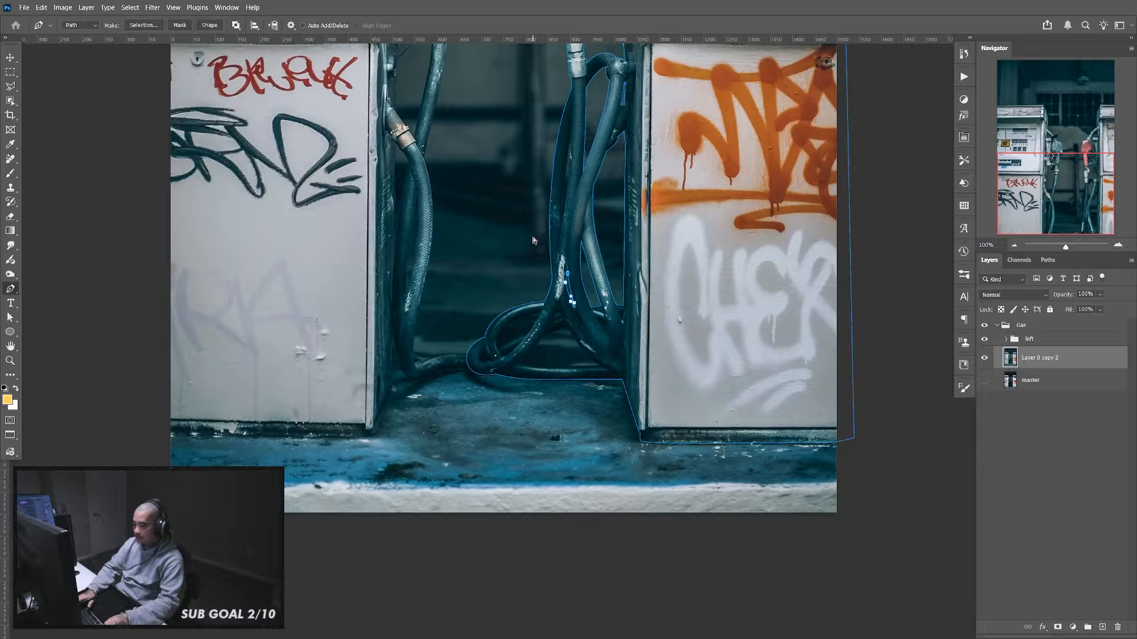
scroll(533, 240, "up", 1)
scroll(704, 358, "up", 5)
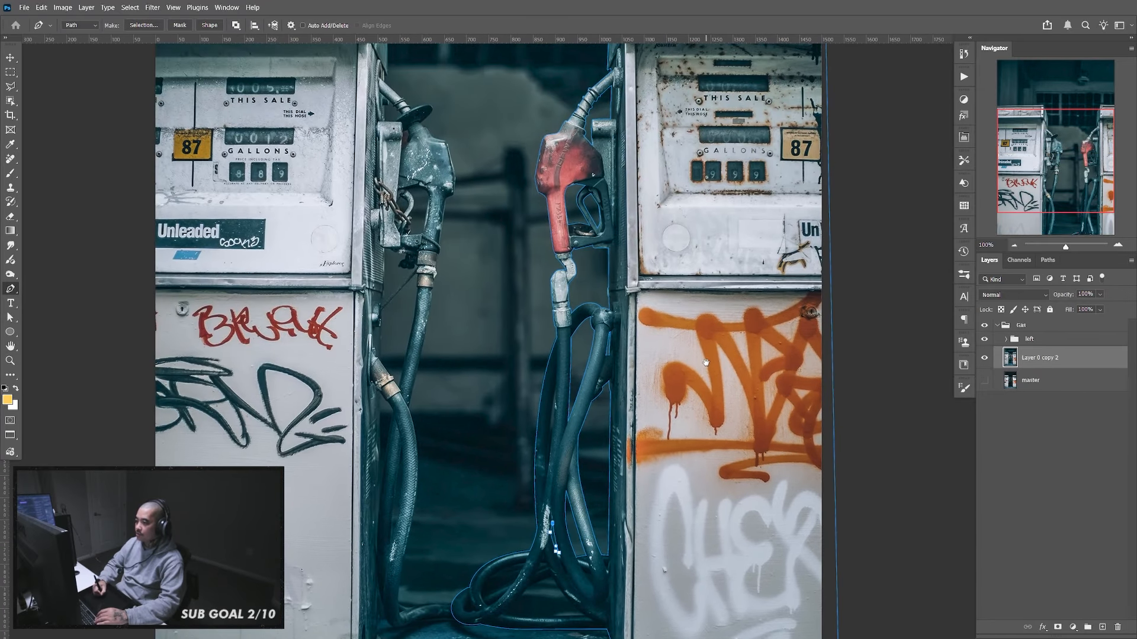
scroll(704, 362, "down", 1)
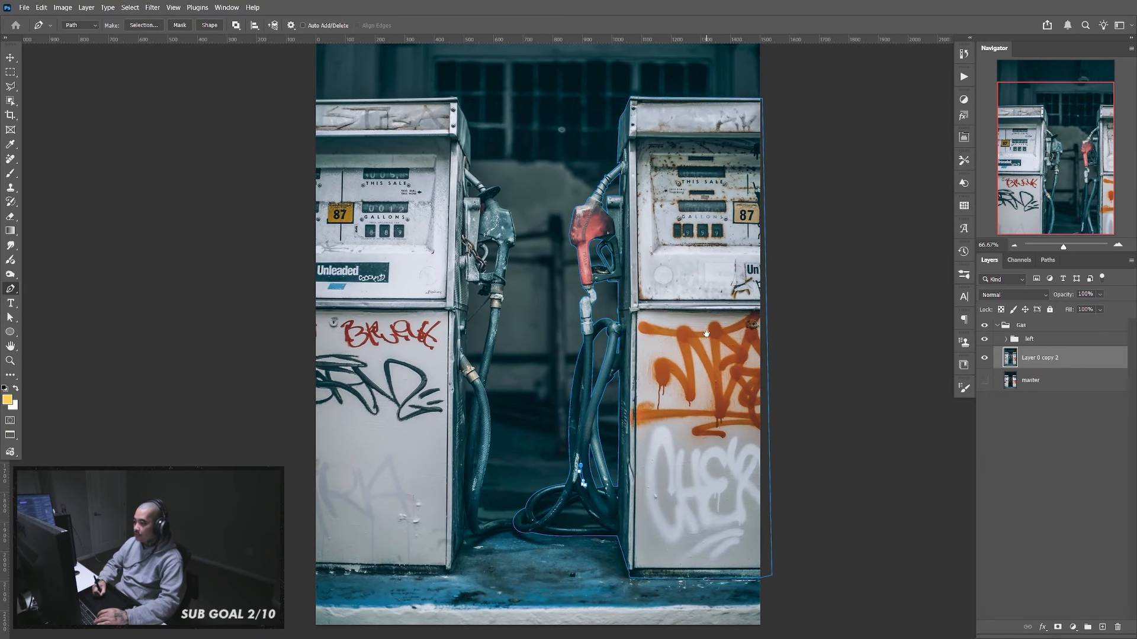
left_click(1047, 261)
double_click(994, 50)
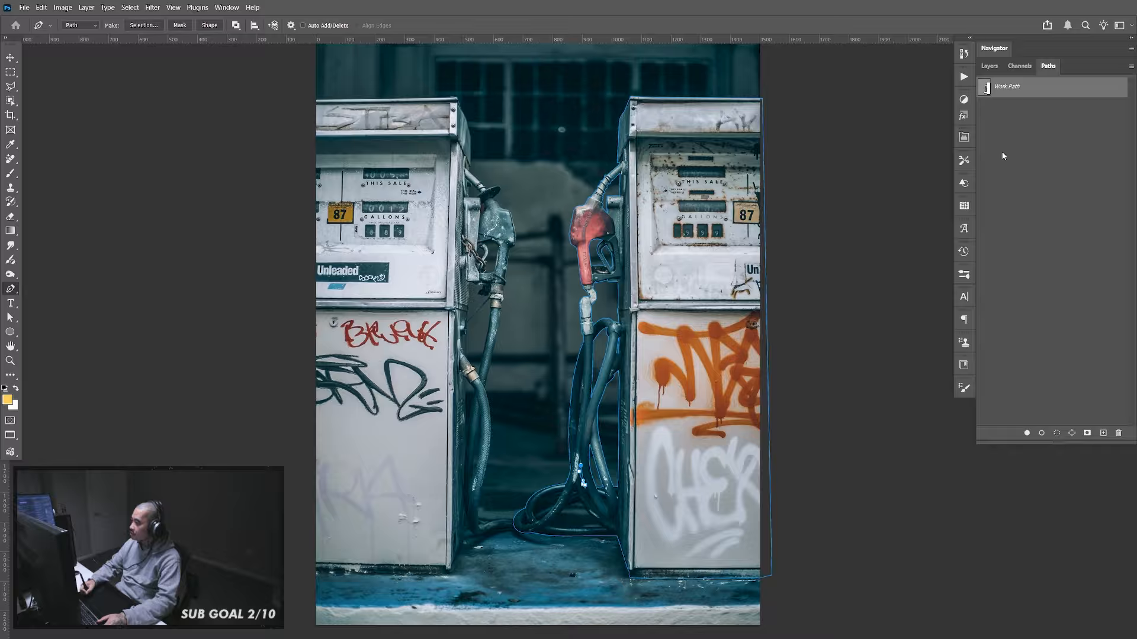
left_click(987, 89, "ctrl")
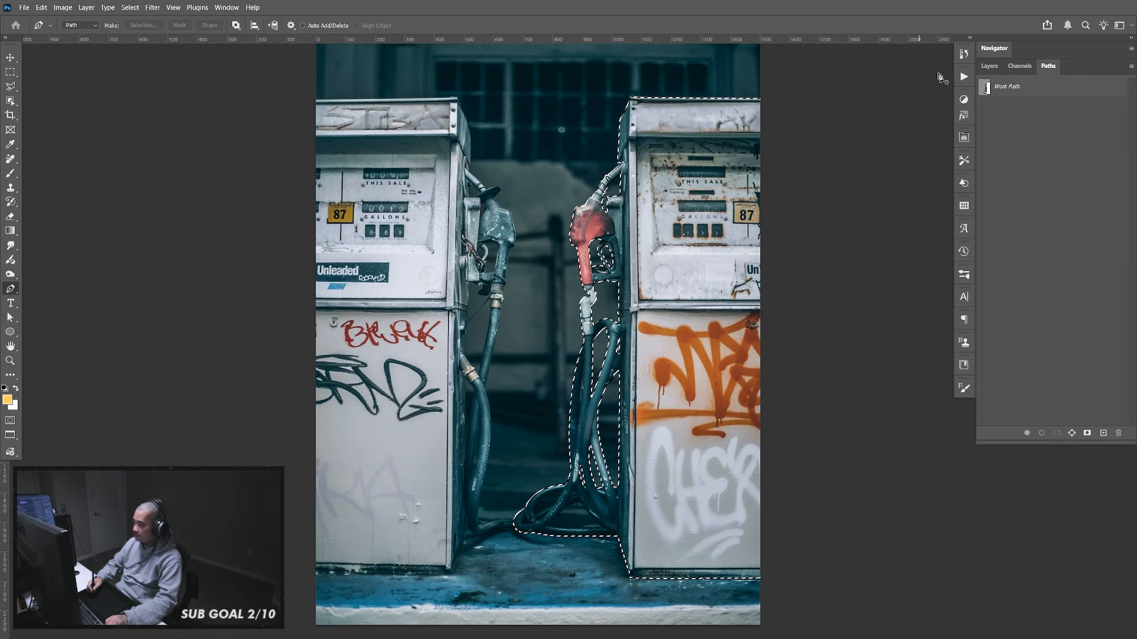
left_click(989, 66)
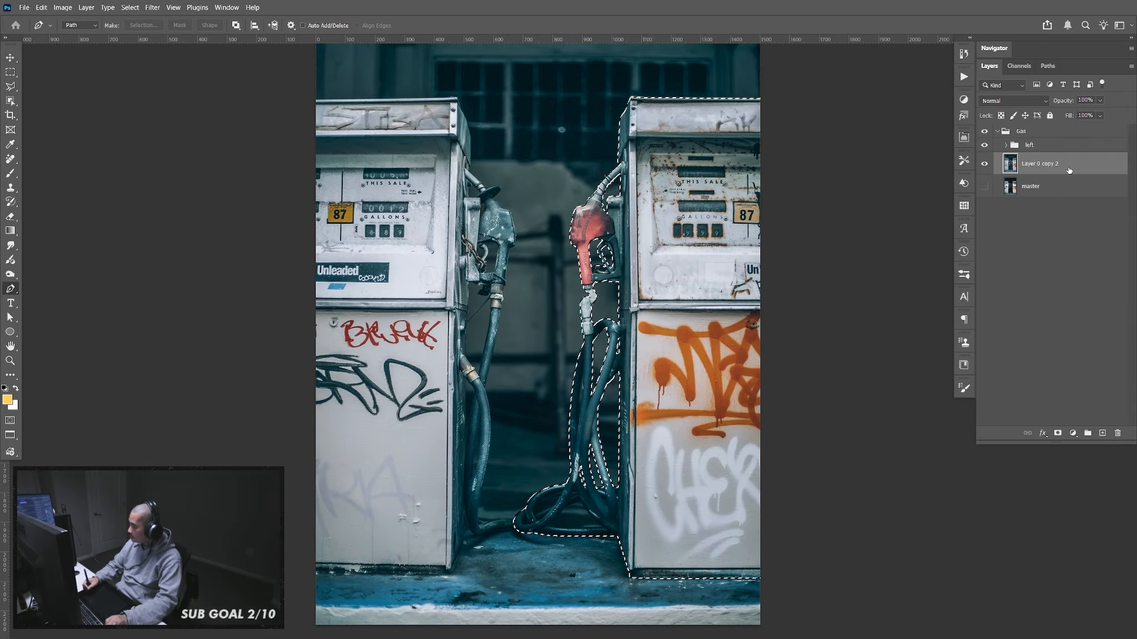
key("ctrl+j")
left_click(984, 186)
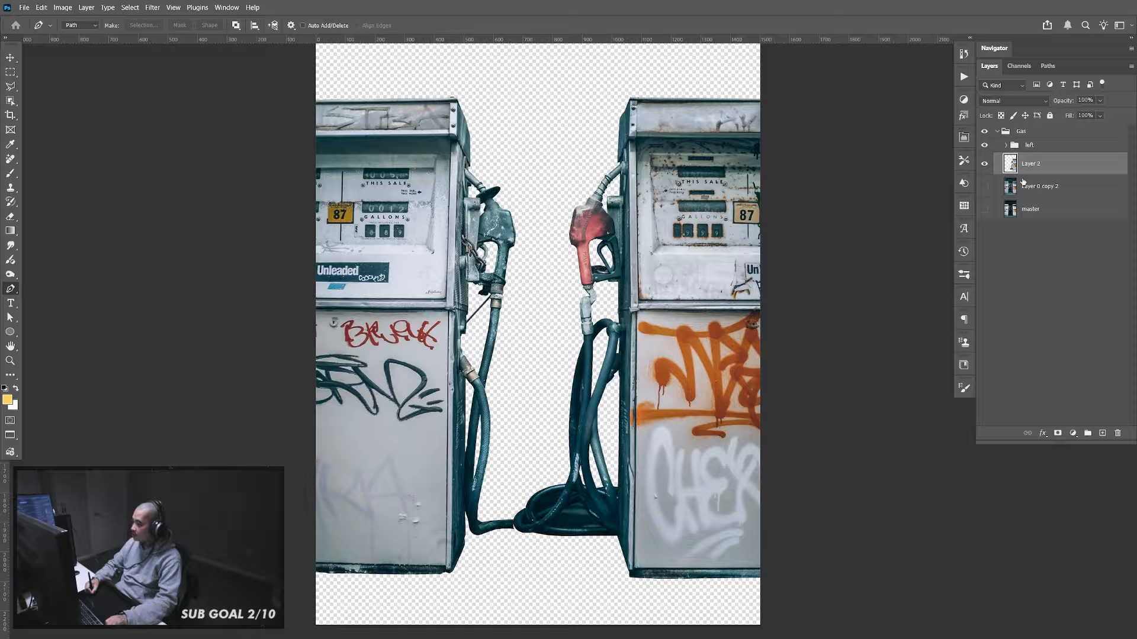
Put the right pump's cut-out layer in a group named "right" and collapse the groups in a taller layer list
key("ctrl+g")
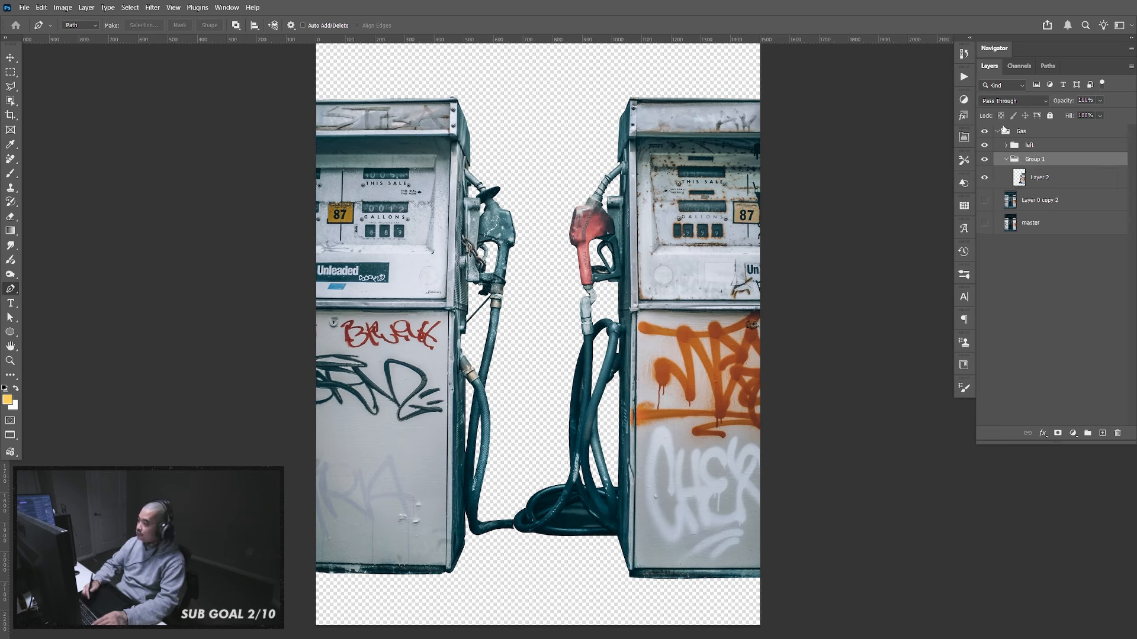
double_click(1031, 160)
type("right")
key("Return")
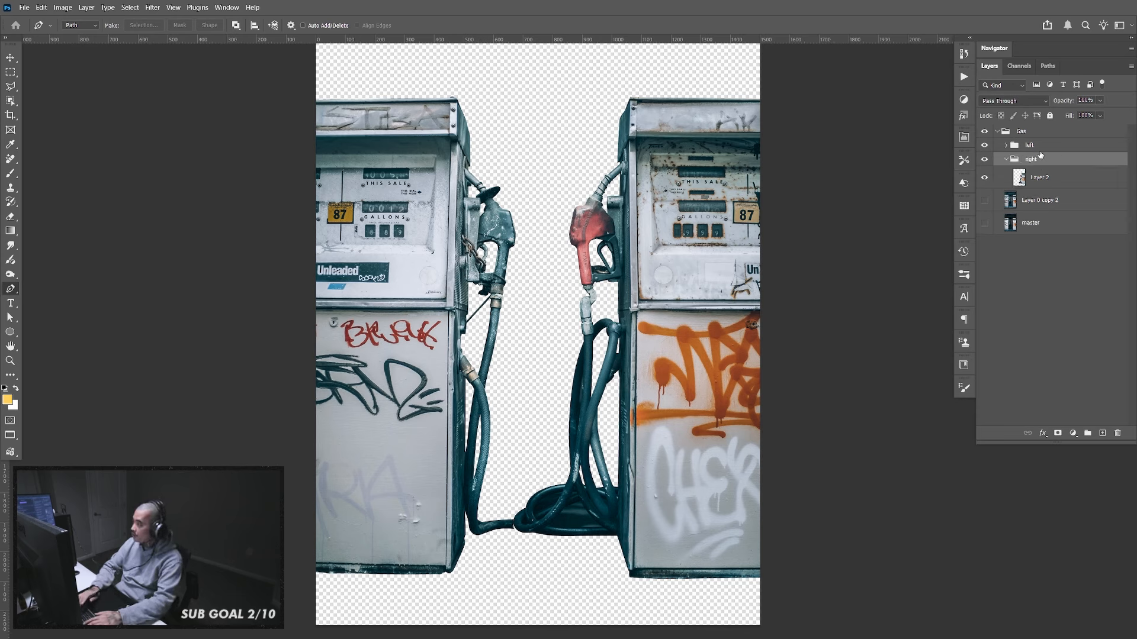
left_click(1006, 159)
left_click(997, 131)
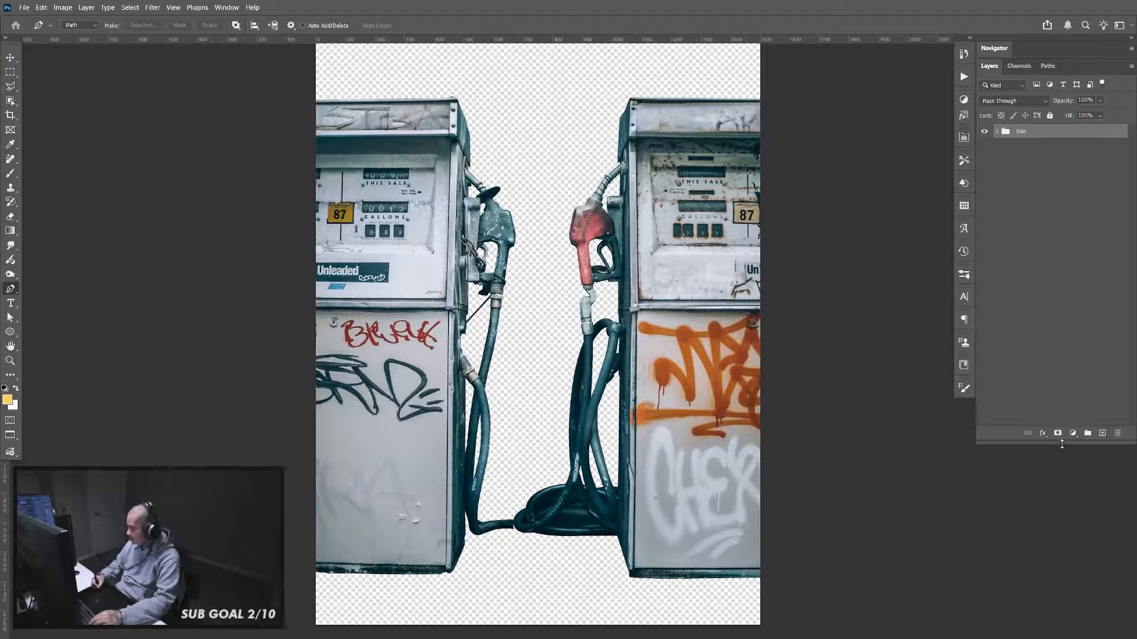
left_click_drag(1063, 442, 1057, 560)
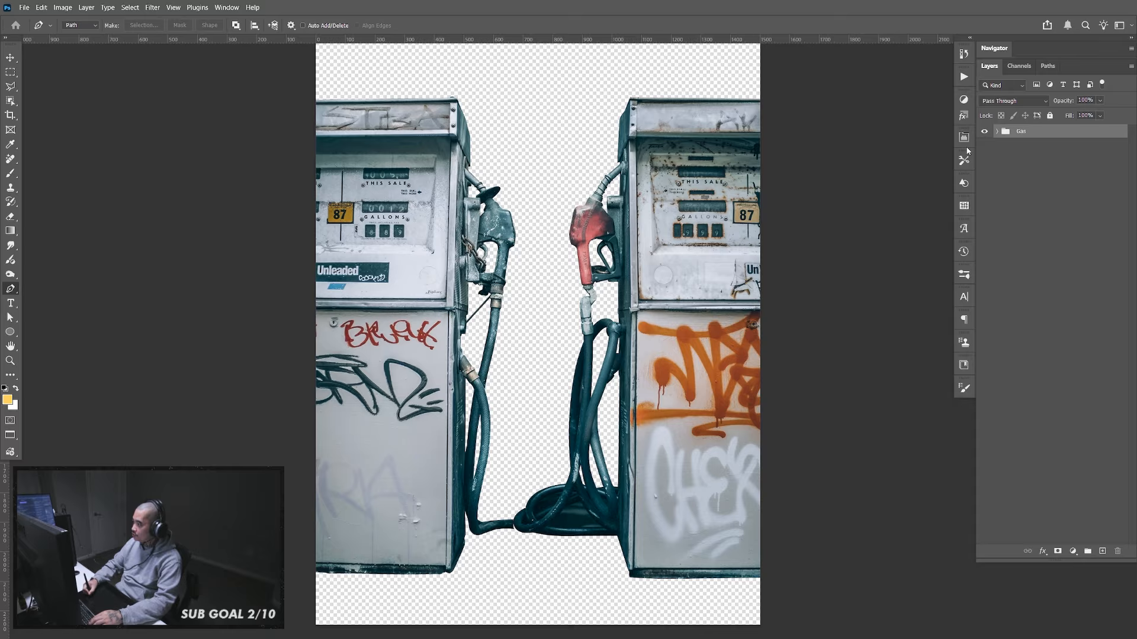
Expand the Gas group and switch the left and right groups off and on to check each pump cut-out
left_click(997, 131)
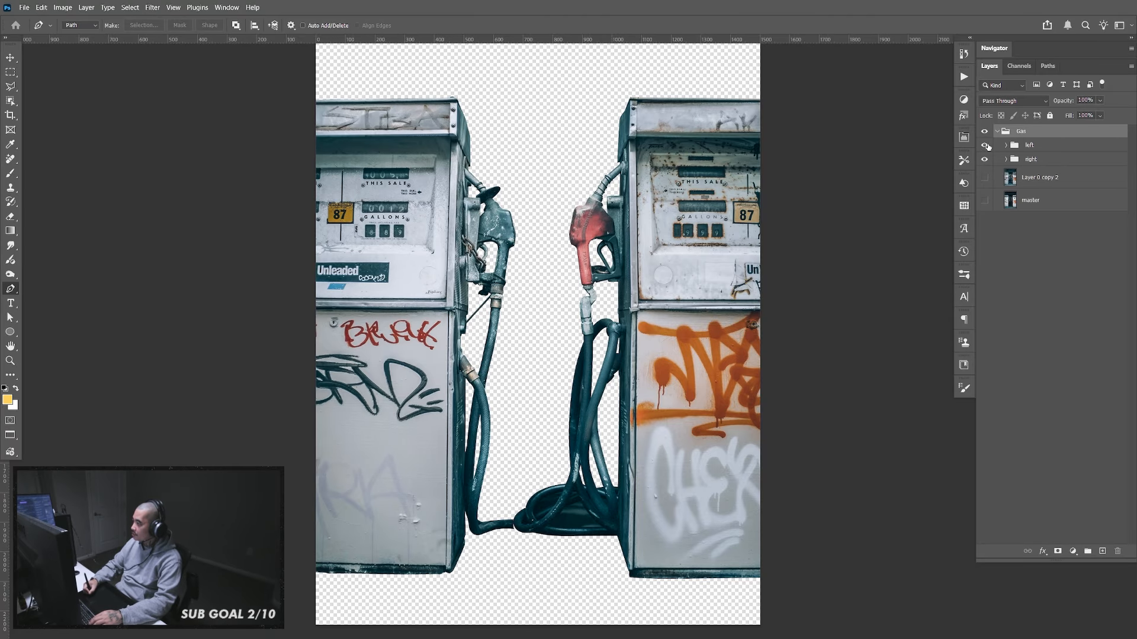
left_click(985, 145)
left_click(984, 145)
left_click(984, 160)
left_click(985, 160)
Show the master layer and Layer 0 copy 2, and move both out of the Gas group to just below it
left_click(985, 200)
left_click(986, 201)
left_click(986, 202)
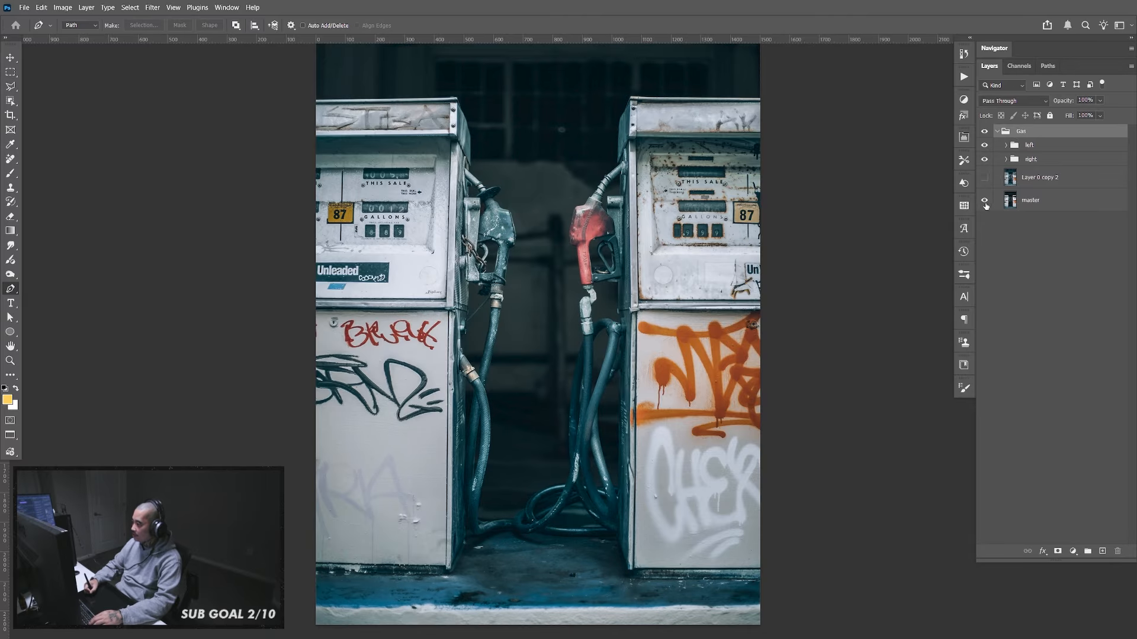
left_click(1036, 183)
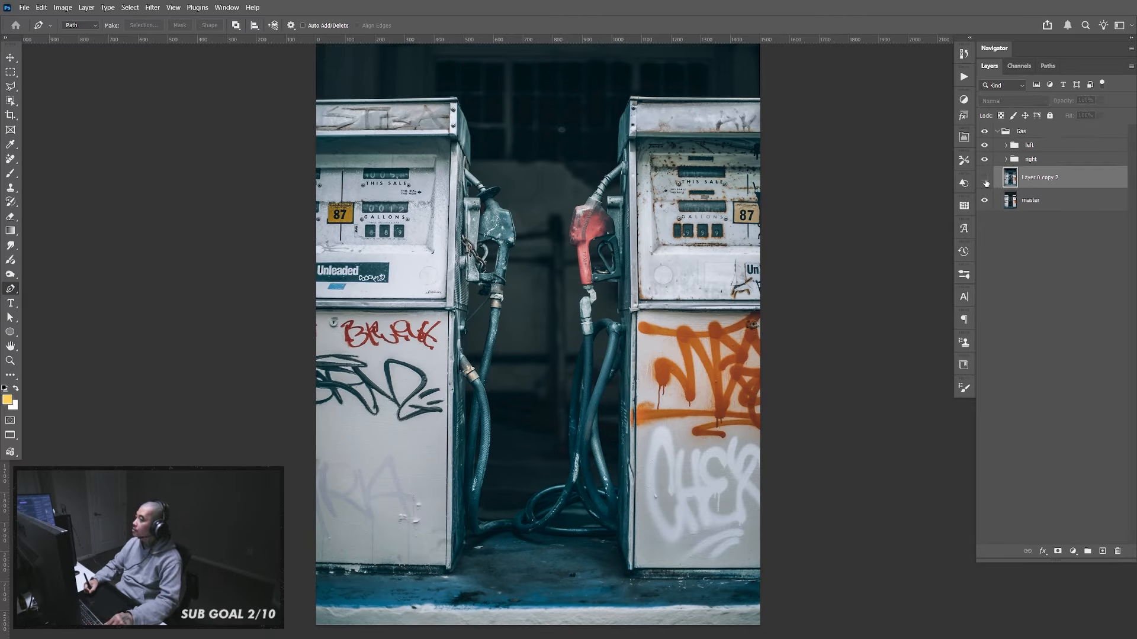
left_click(986, 183)
left_click(1034, 205, "shift")
key("ctrl+[")
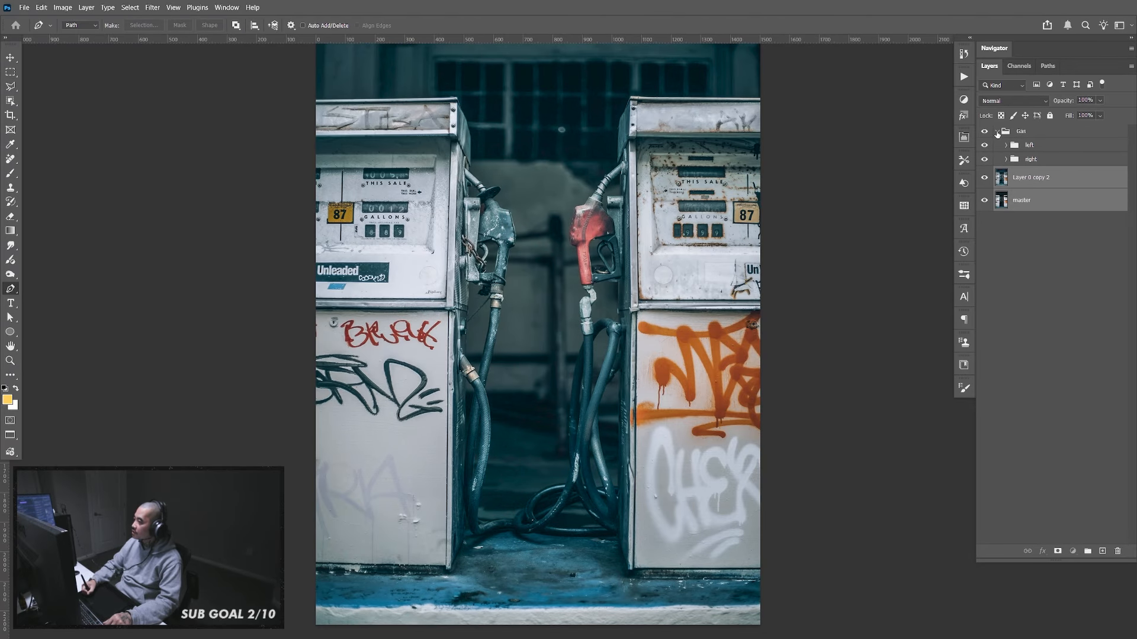
Collapse the Gas group and group the two full-photo layers under the name "BG"
left_click(997, 133)
key("ctrl+g")
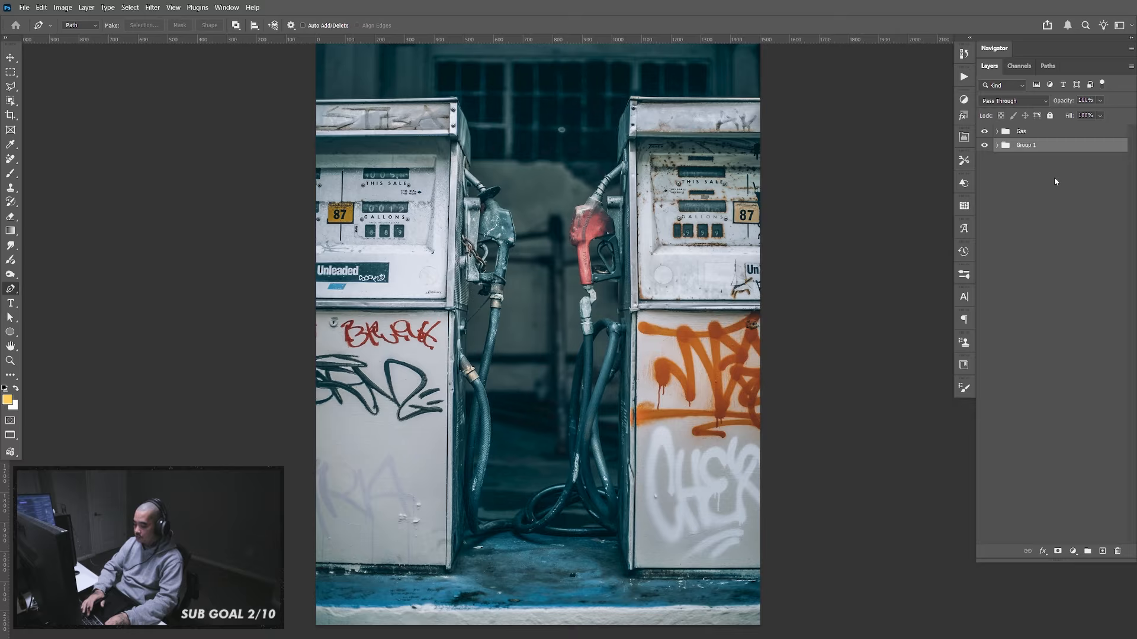
double_click(1026, 145)
type("BG")
key("Return")
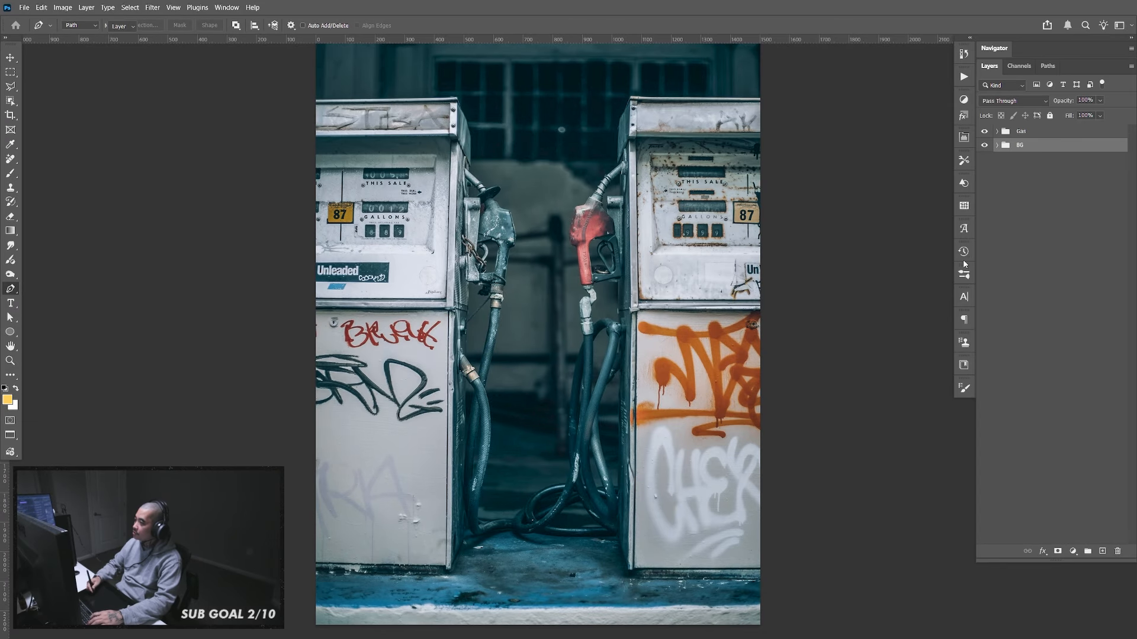
Create a new layer group above the Gas group and name it "ADJ"
key("v")
left_click_drag(718, 338, 733, 367)
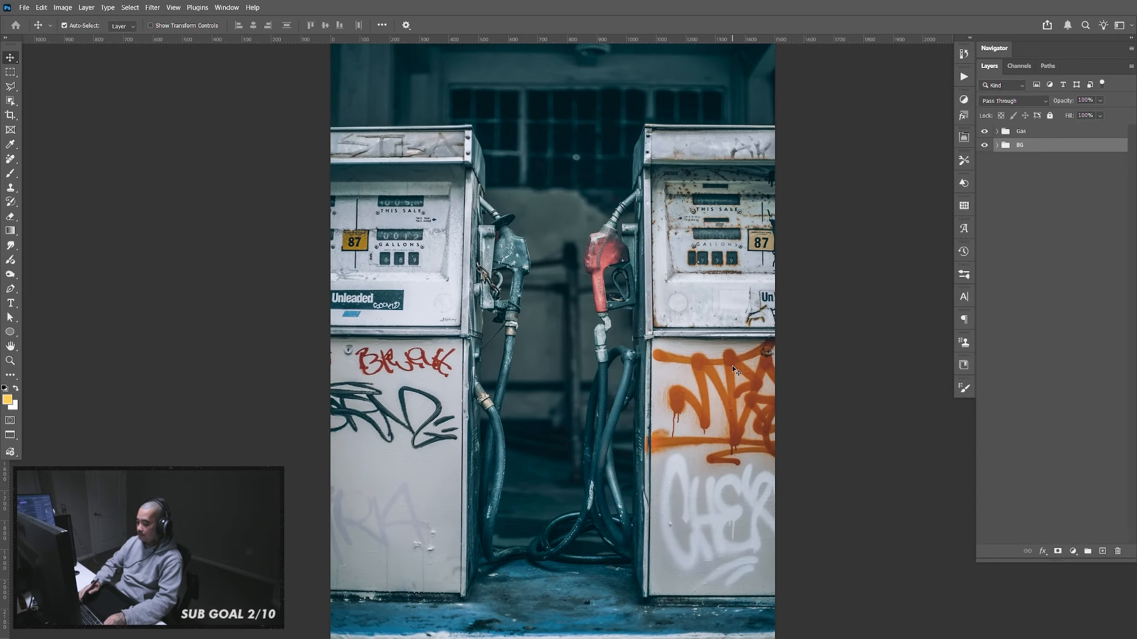
key("ctrl+minus")
left_click(1043, 135)
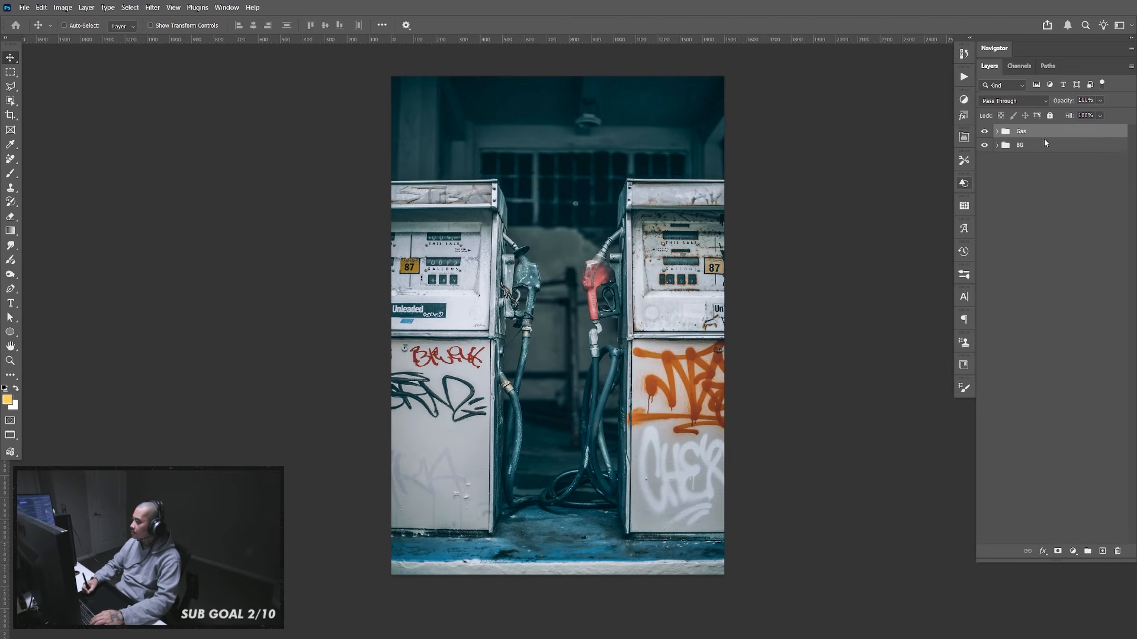
left_click(1088, 551)
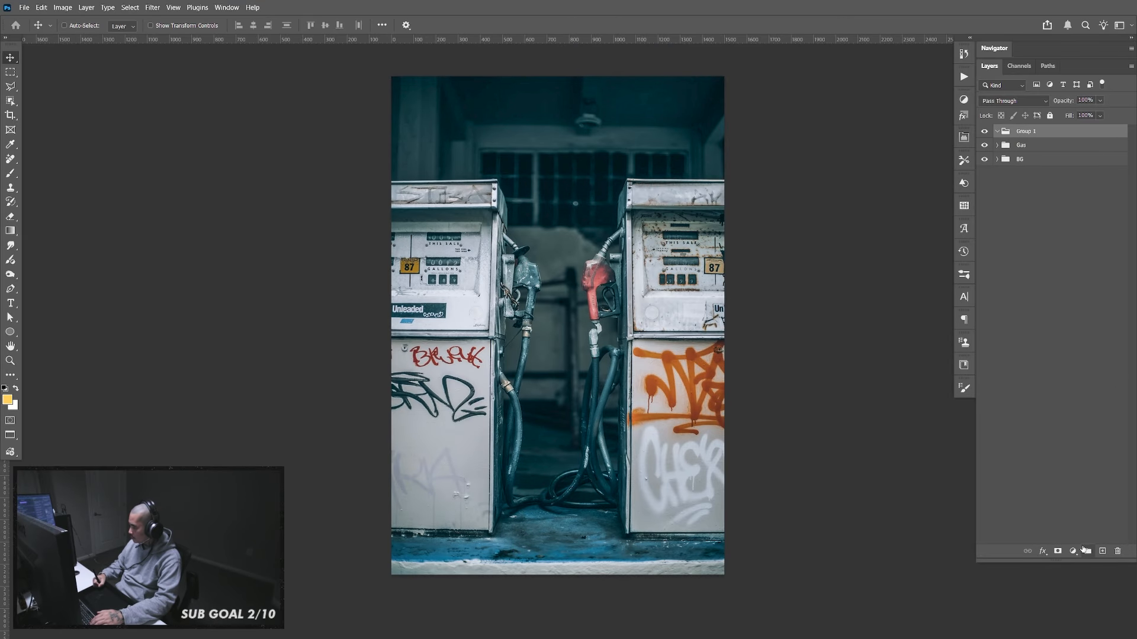
double_click(1030, 131)
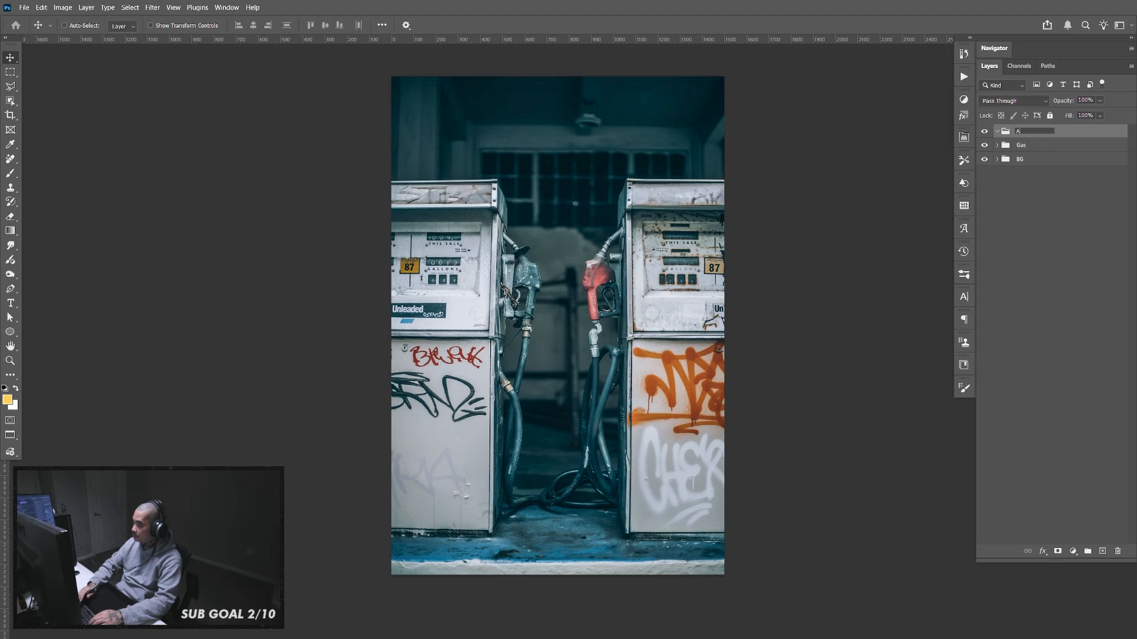
key("Return")
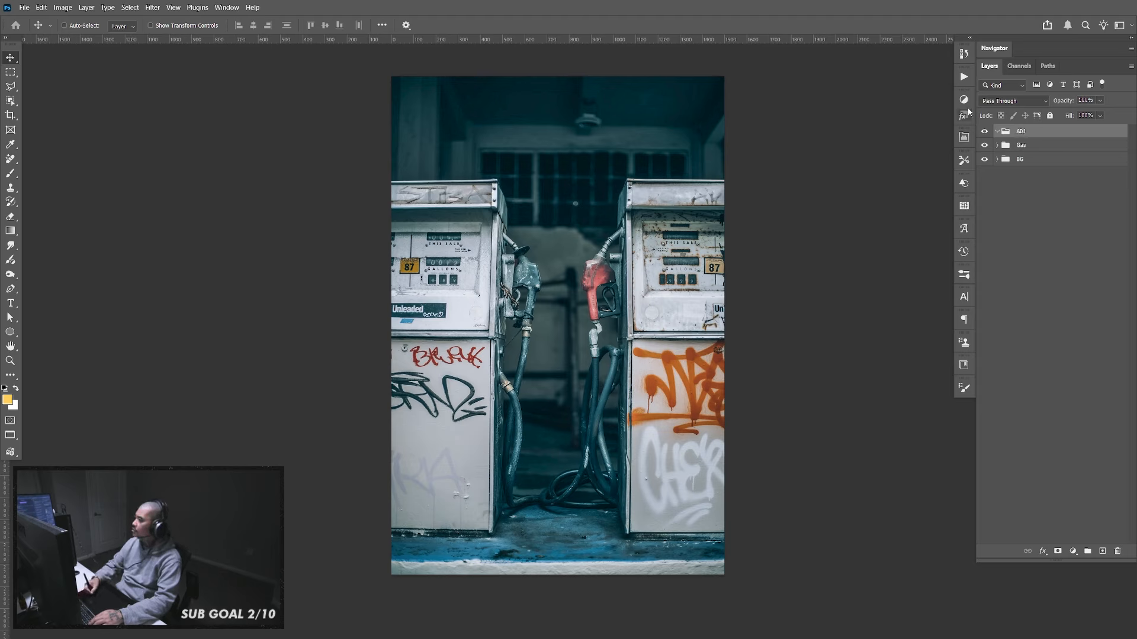
Run the Grey Noise action to add its noise layers inside the ADJ group
left_click(964, 77)
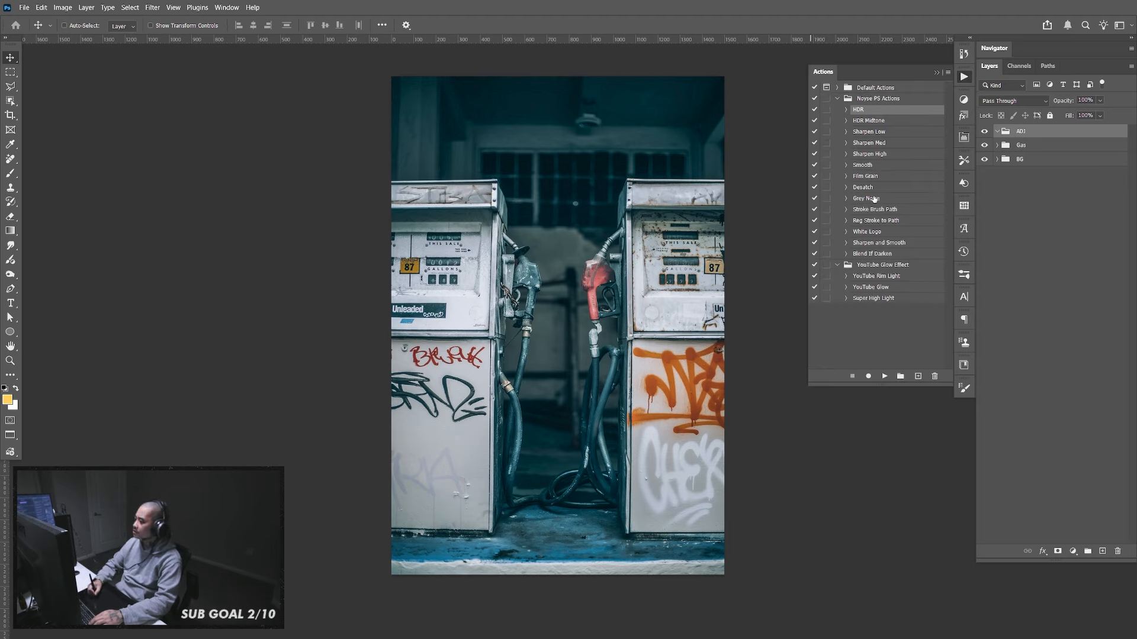
left_click(874, 199)
left_click(885, 376)
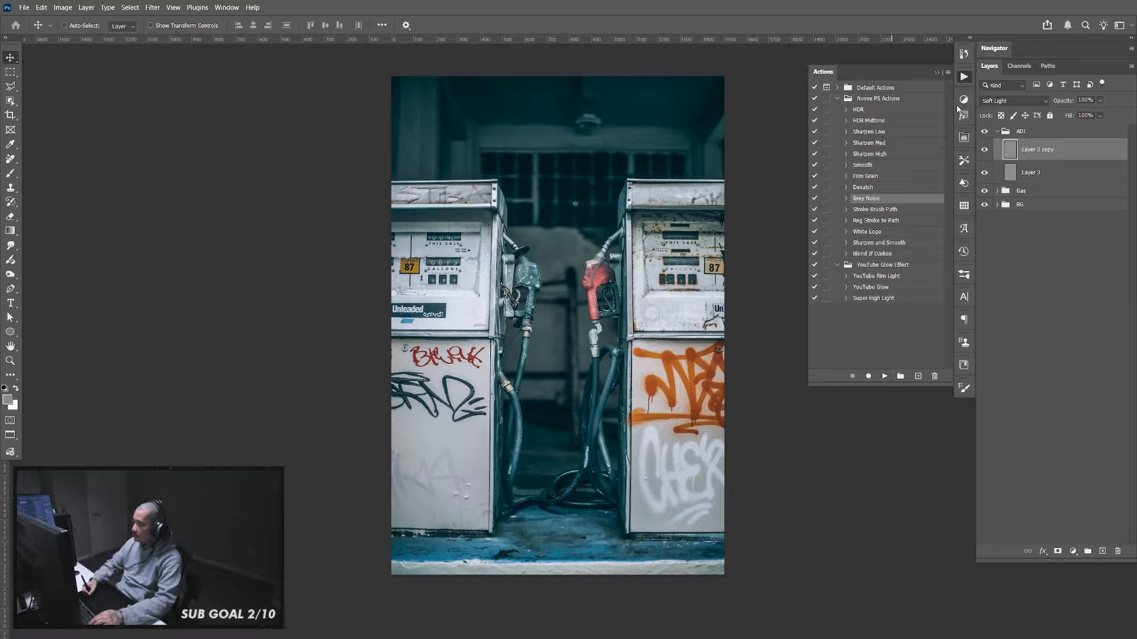
left_click(964, 77)
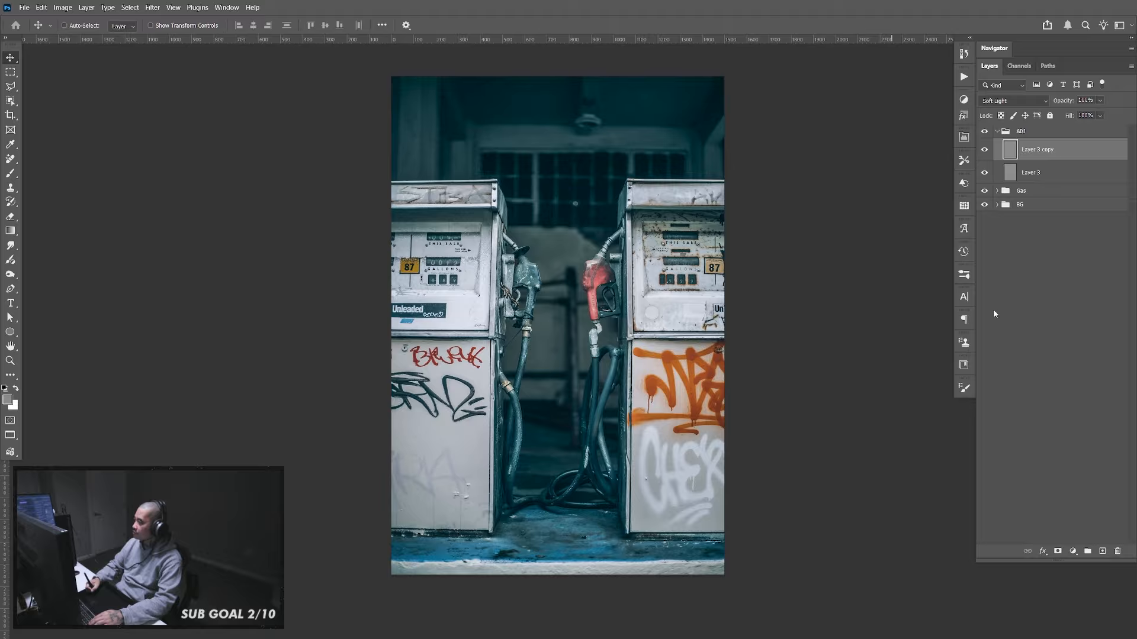
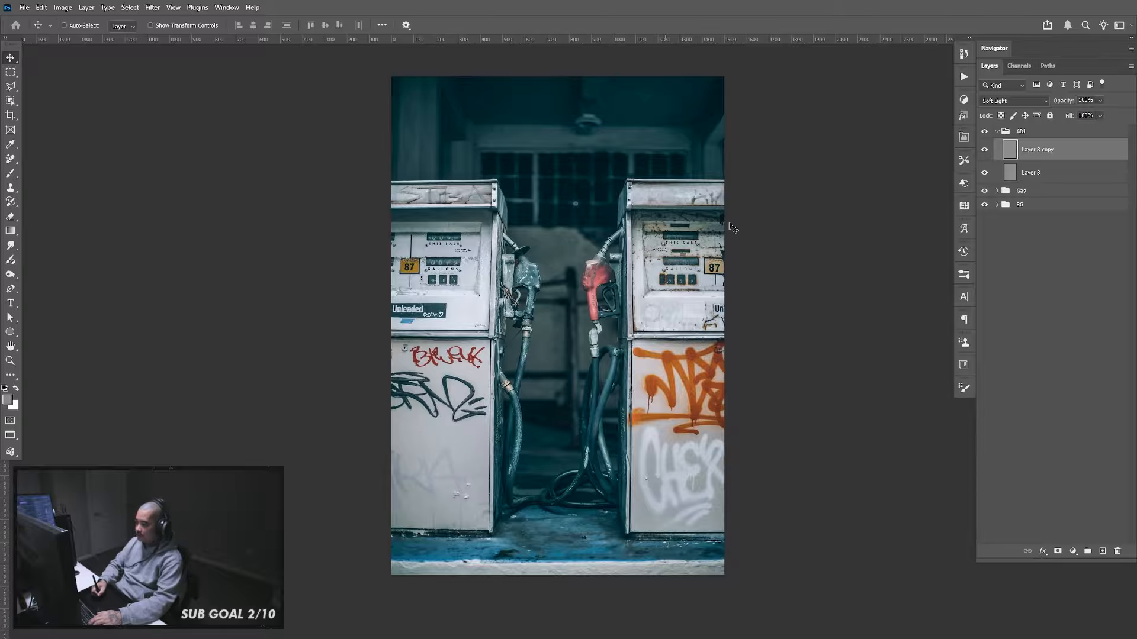
Collapse the ADJ group and hide the collapsed Gas group
left_click(997, 131)
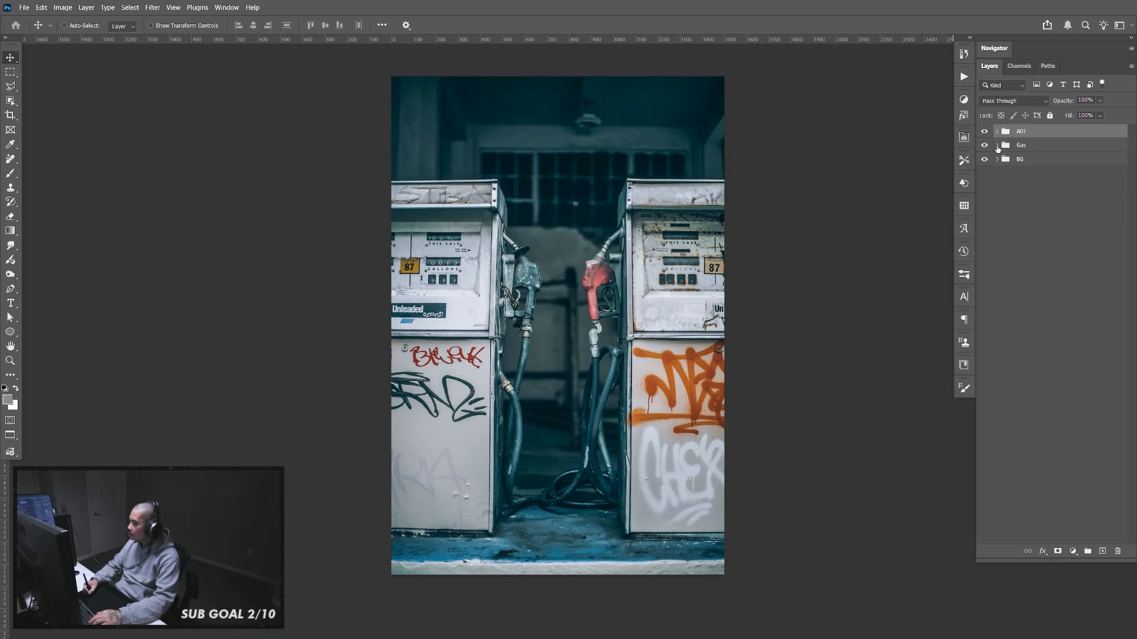
left_click(997, 146)
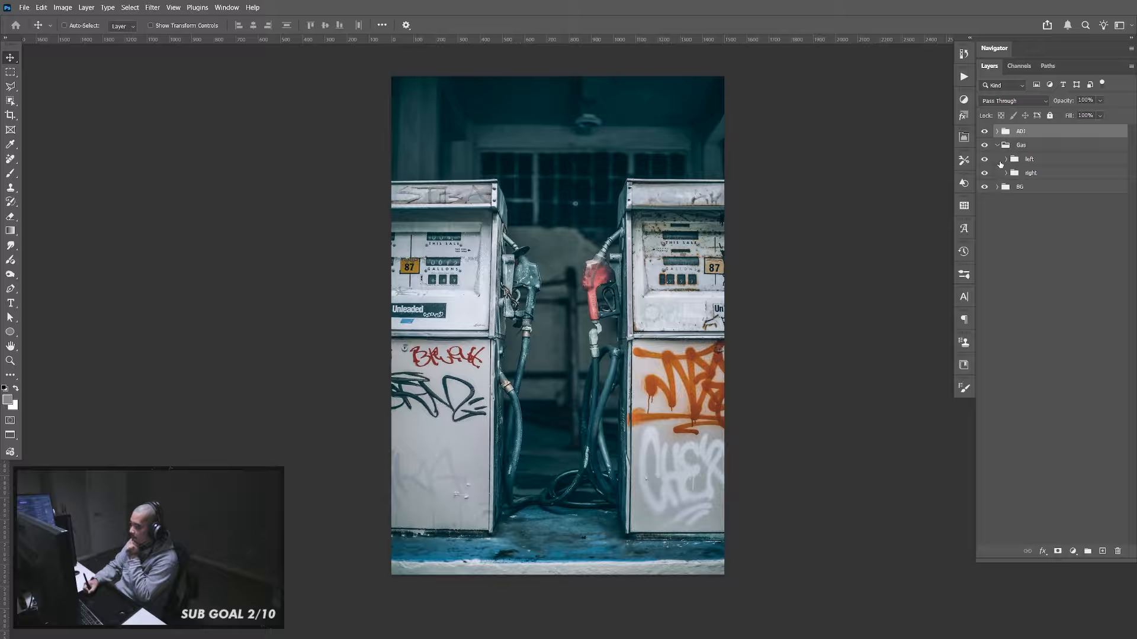
left_click(997, 145)
left_click(985, 146)
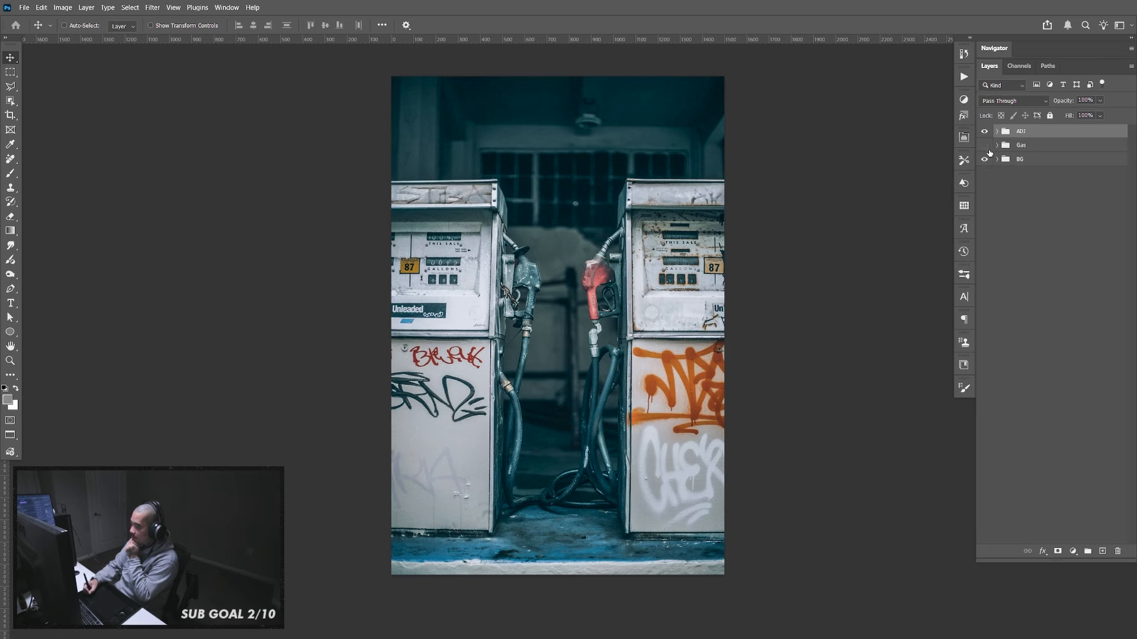
Expand the BG group, compare Layer 0 copy 2 with master, hide master, and select Layer 0 copy 2
left_click(997, 159)
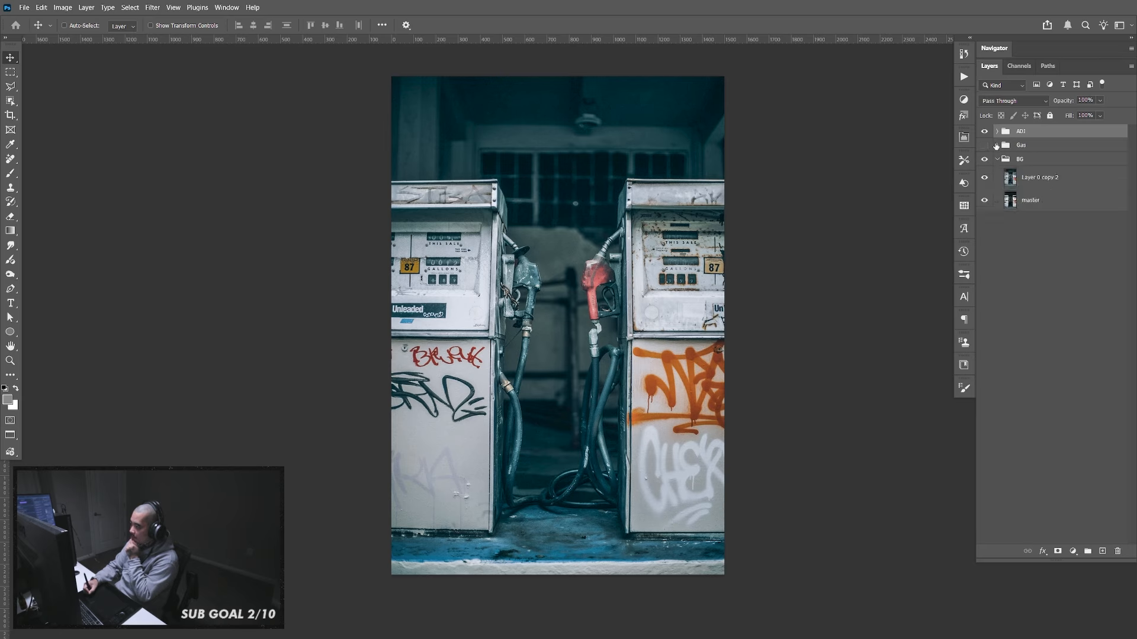
left_click(985, 178)
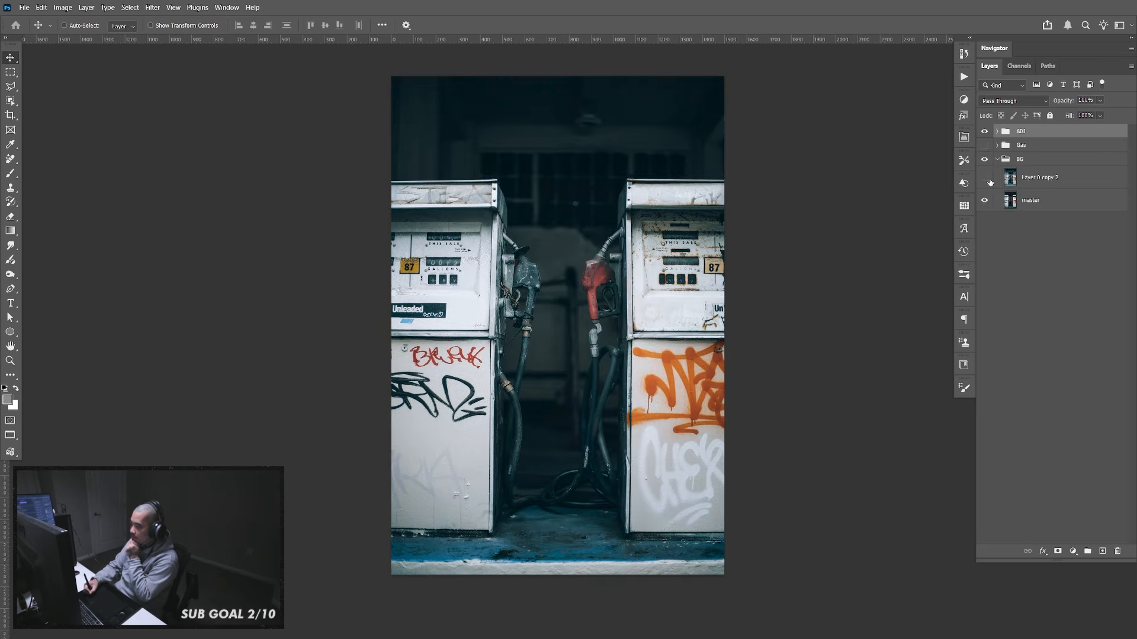
left_click(985, 178)
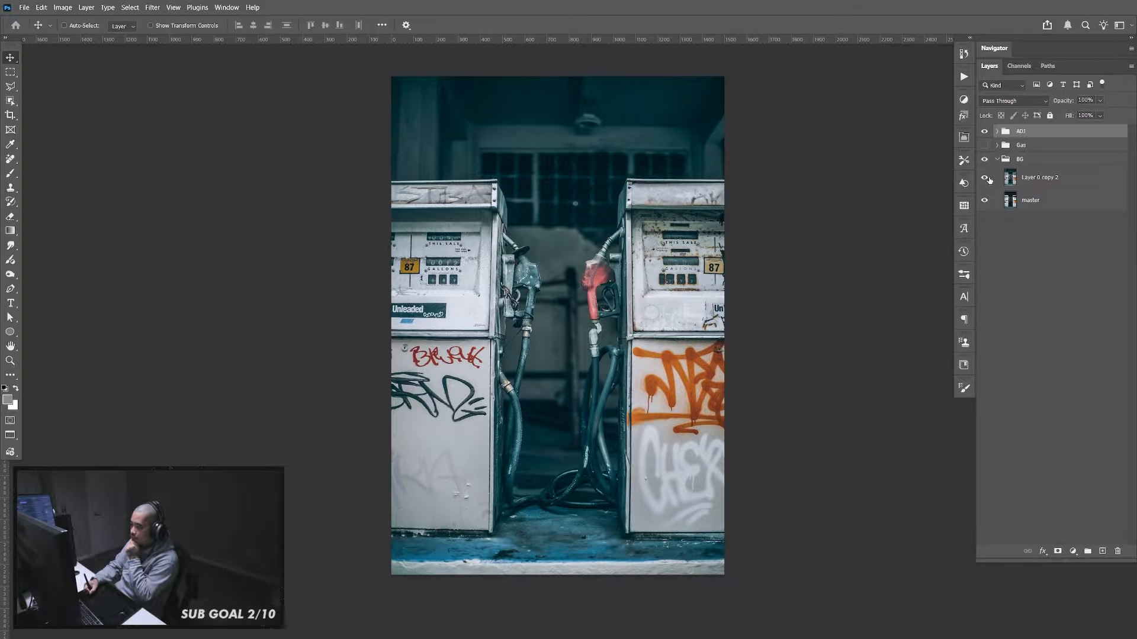
left_click(985, 178)
left_click(986, 178)
left_click(986, 178)
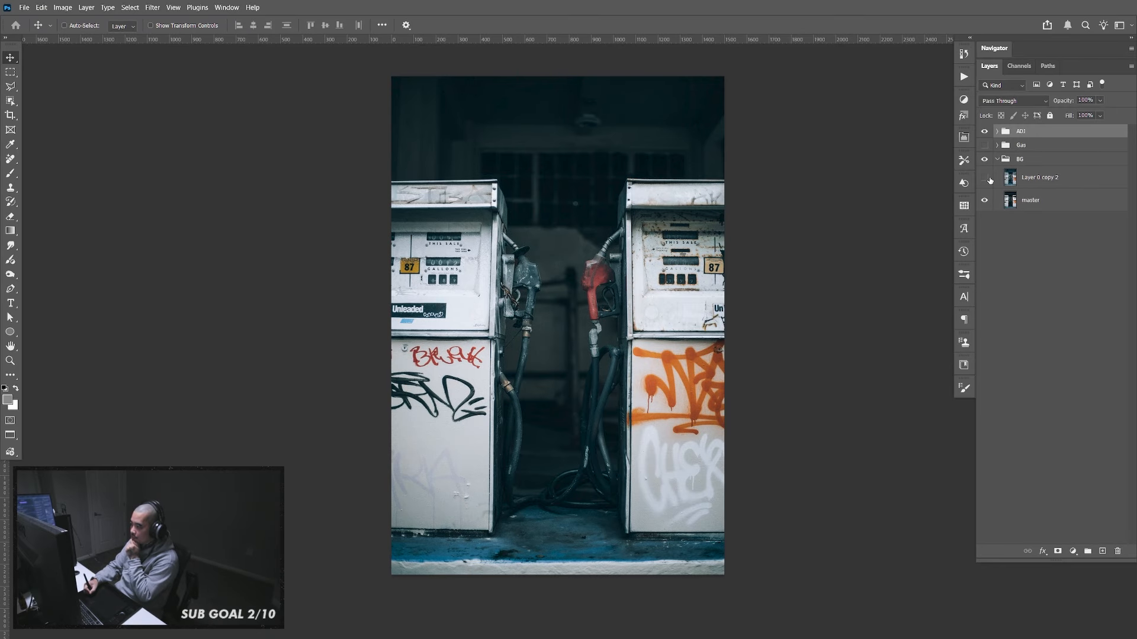
left_click(985, 178)
left_click(1035, 183)
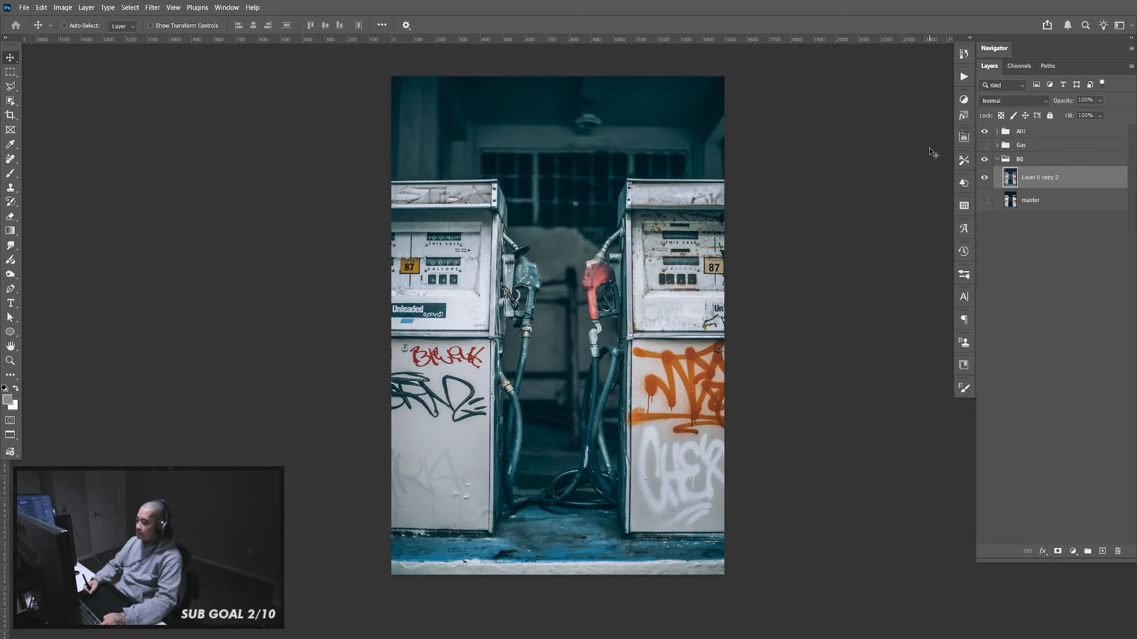
Duplicate the Gas group, show the copy, and merge it into a single layer
left_click(1023, 150)
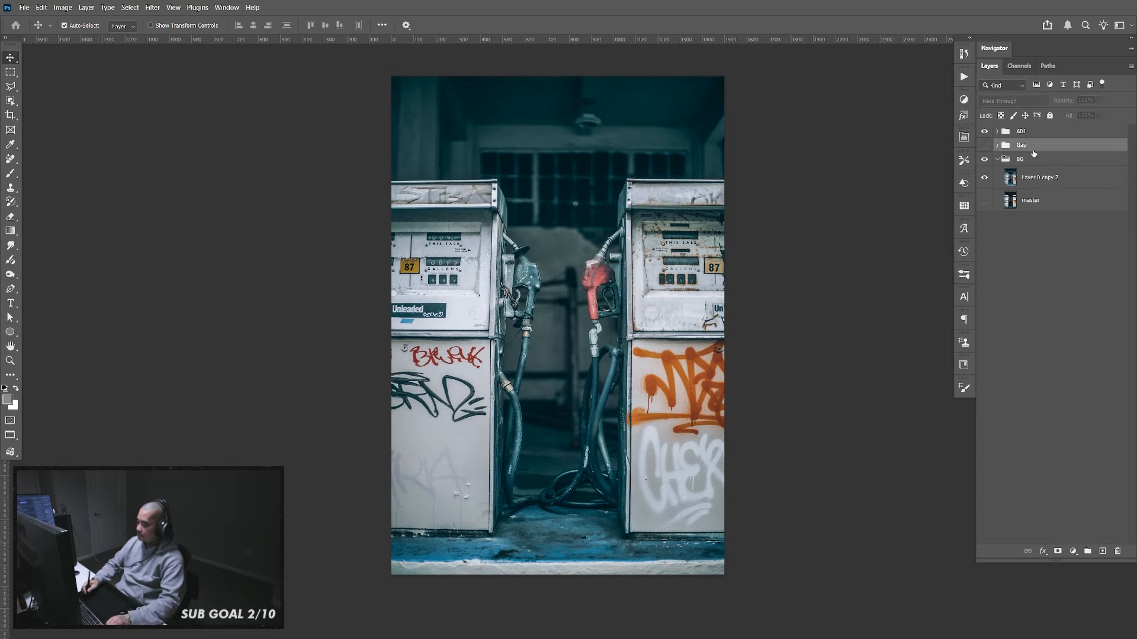
key("ctrl+j")
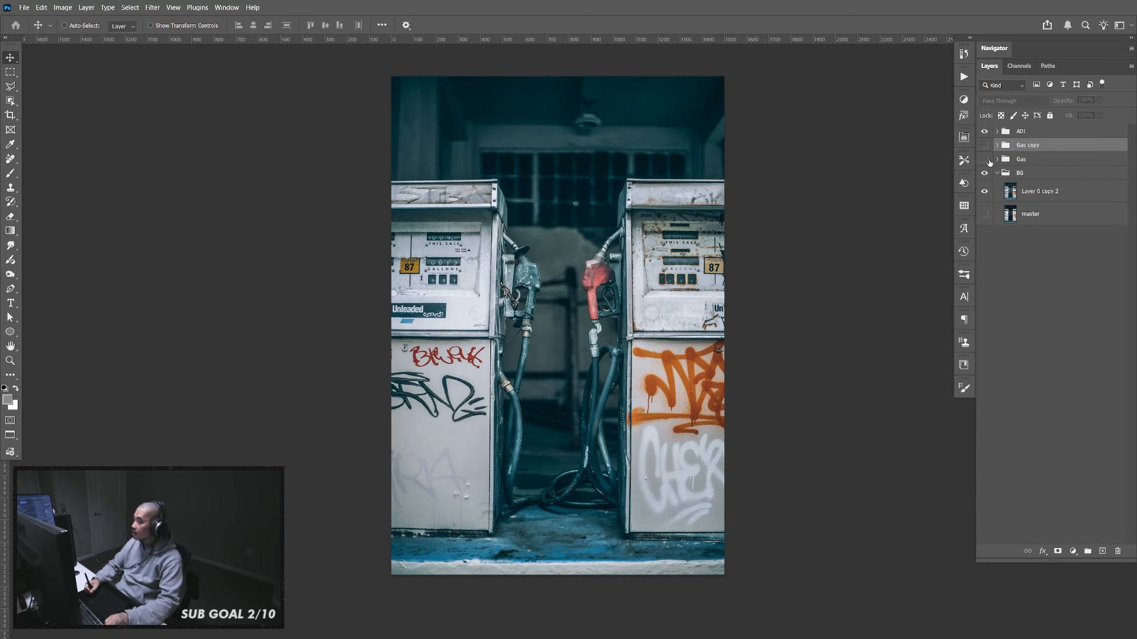
left_click(984, 146)
key("ctrl+e")
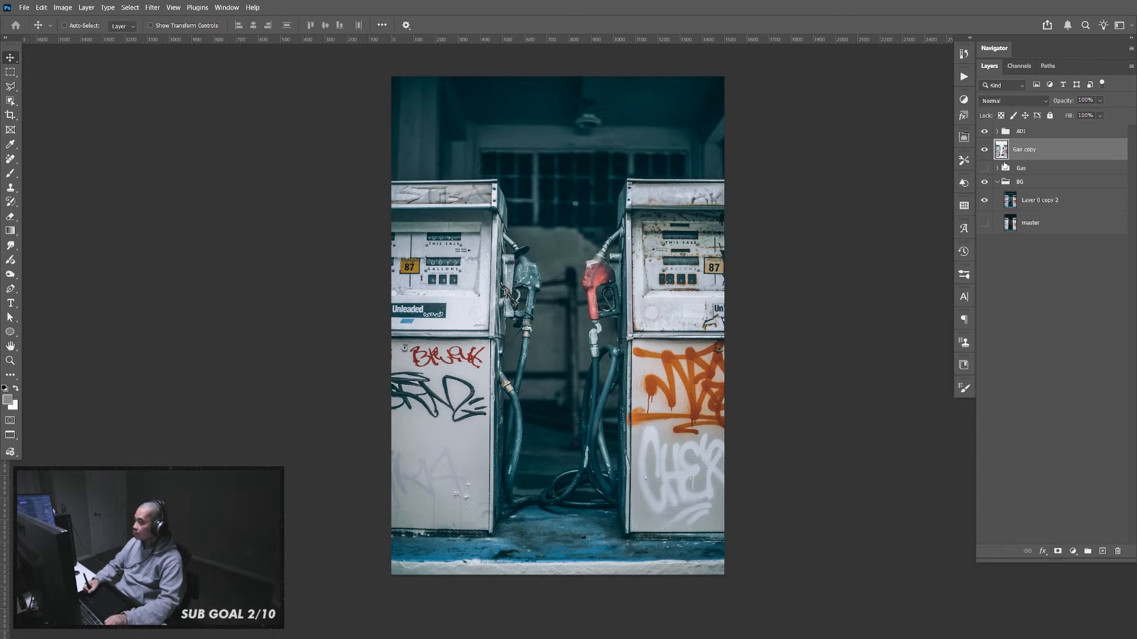
Collapse the BG group, hide the ADJ and BG groups, and load the Gas copy layer's outline as a selection
left_click(996, 182)
left_click(985, 131)
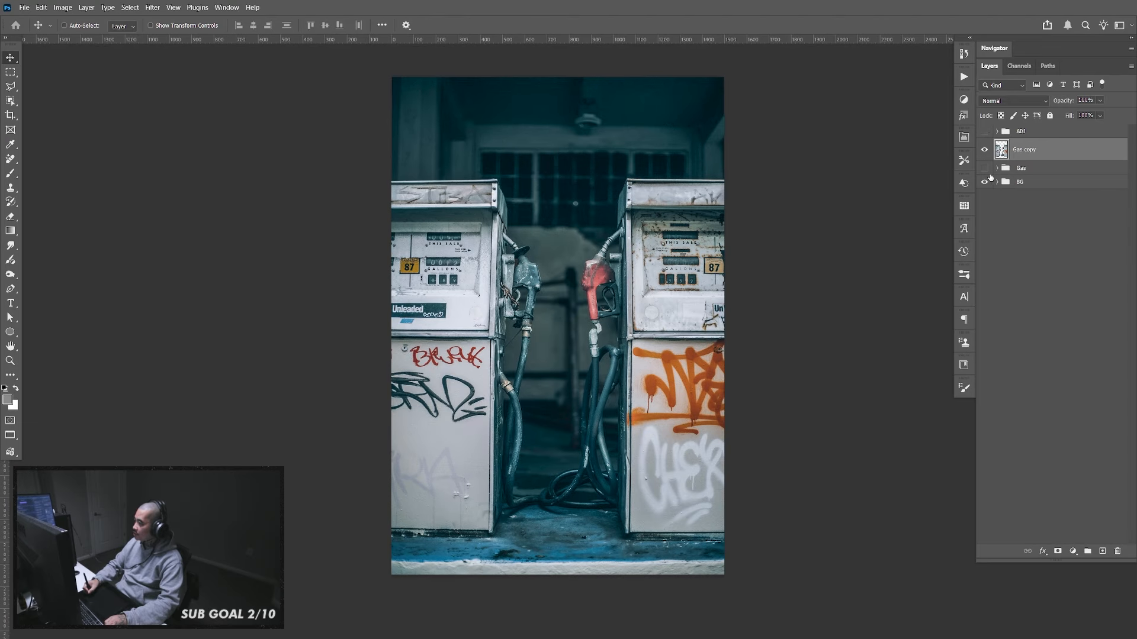
left_click(984, 181)
left_click(1001, 150, "ctrl")
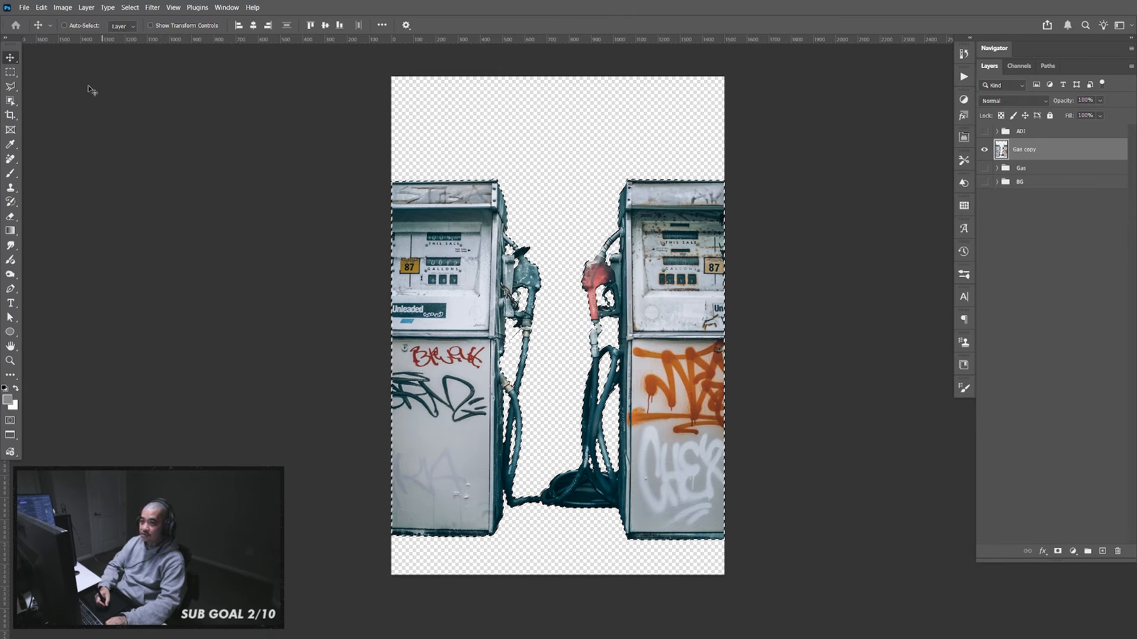
Expand the selection around both pumps by 10 pixels
left_click(129, 7)
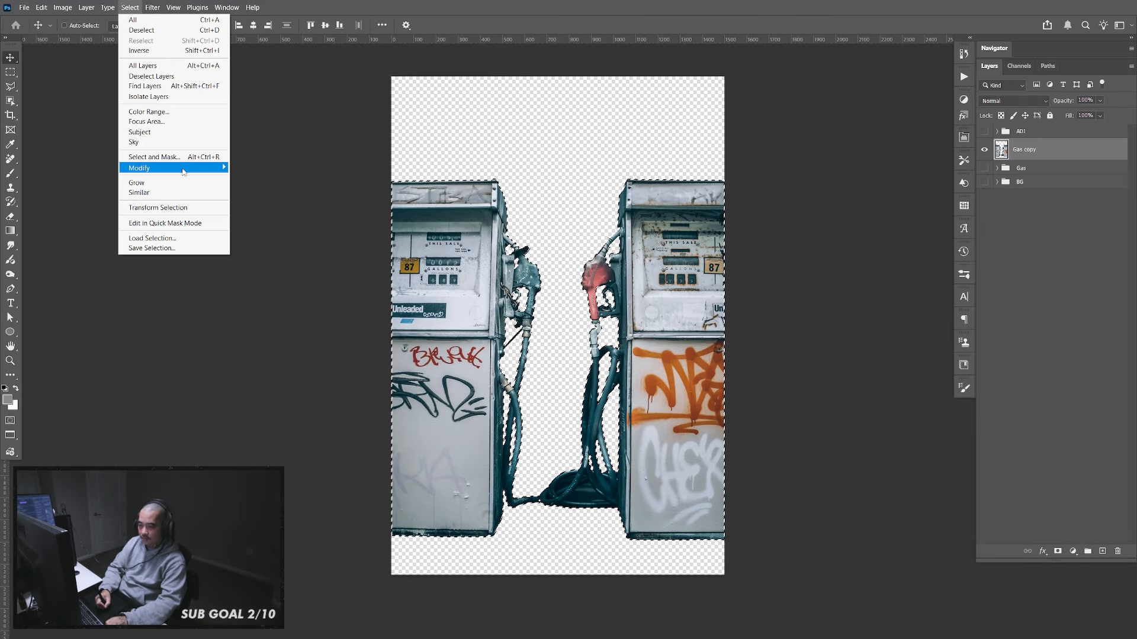
mouse_move(184, 169)
left_click(271, 190)
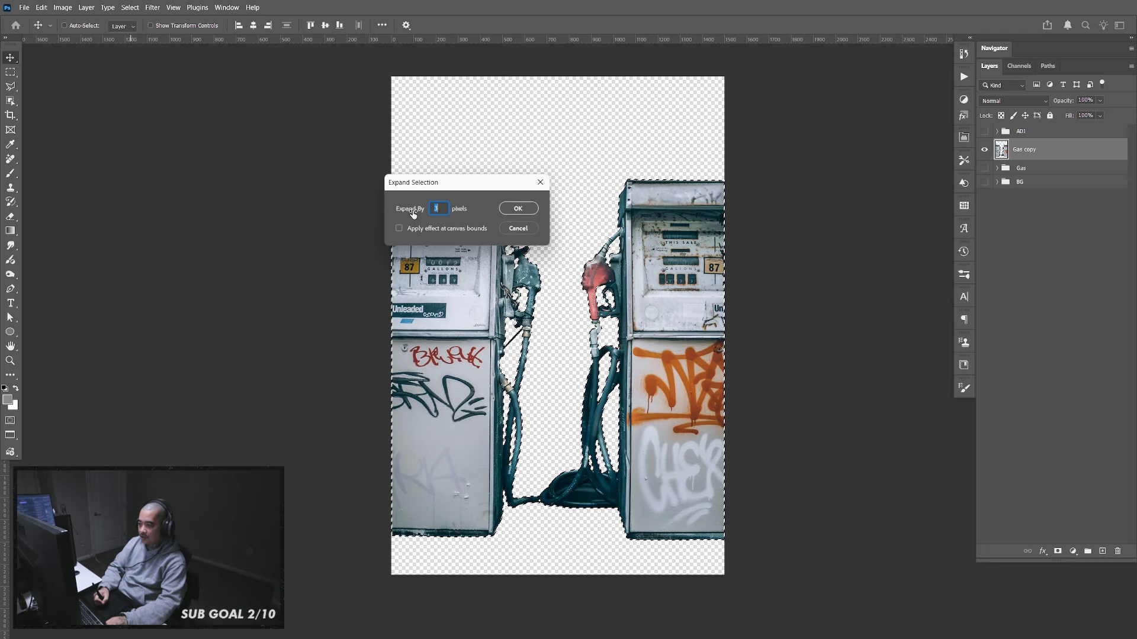
type("10")
key("Return")
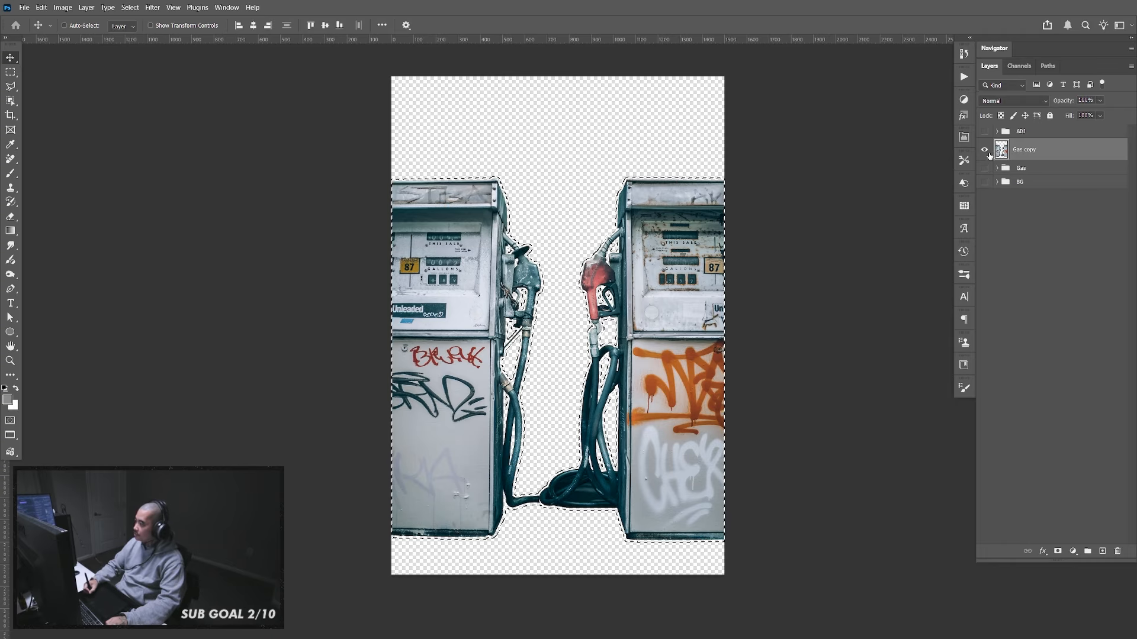
Hide the Gas copy layer, show and expand the BG group, and select Layer 0 copy 2
left_click(984, 150)
left_click(985, 182)
left_click(997, 183)
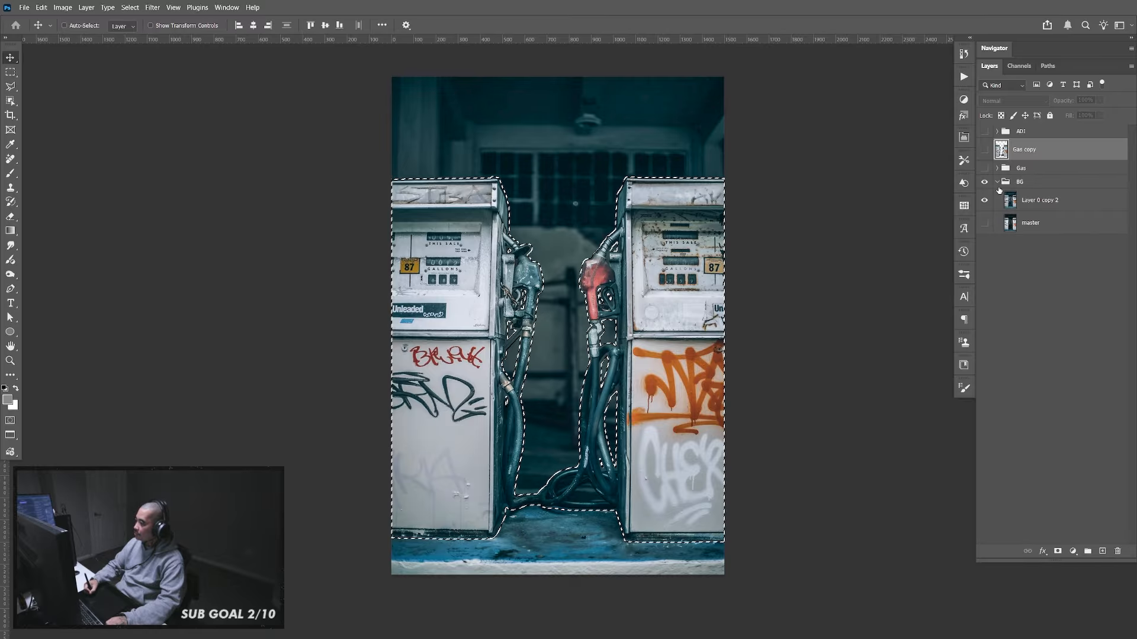
left_click(1032, 208)
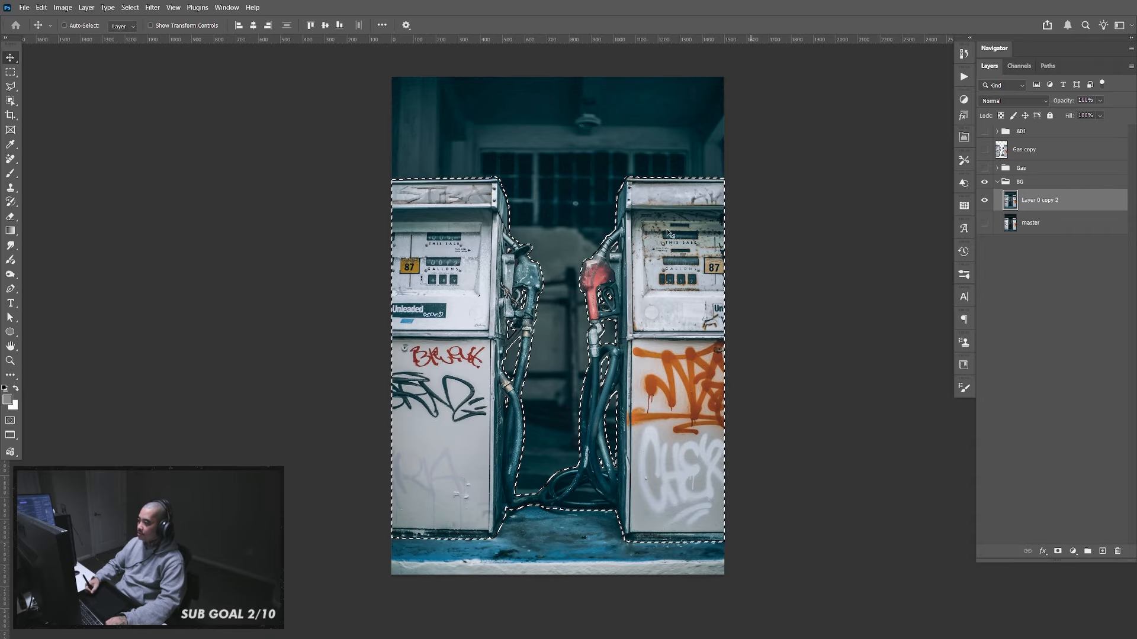
Replace the selected pump area using Generative Fill with the prompt "Remove"
left_click(42, 7)
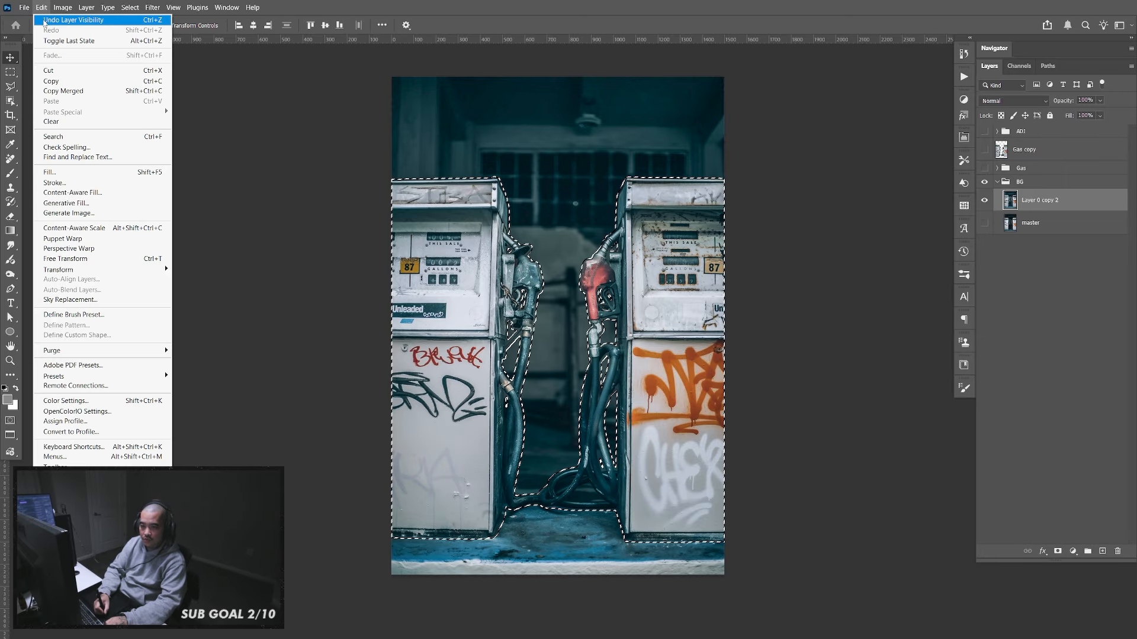
left_click(95, 203)
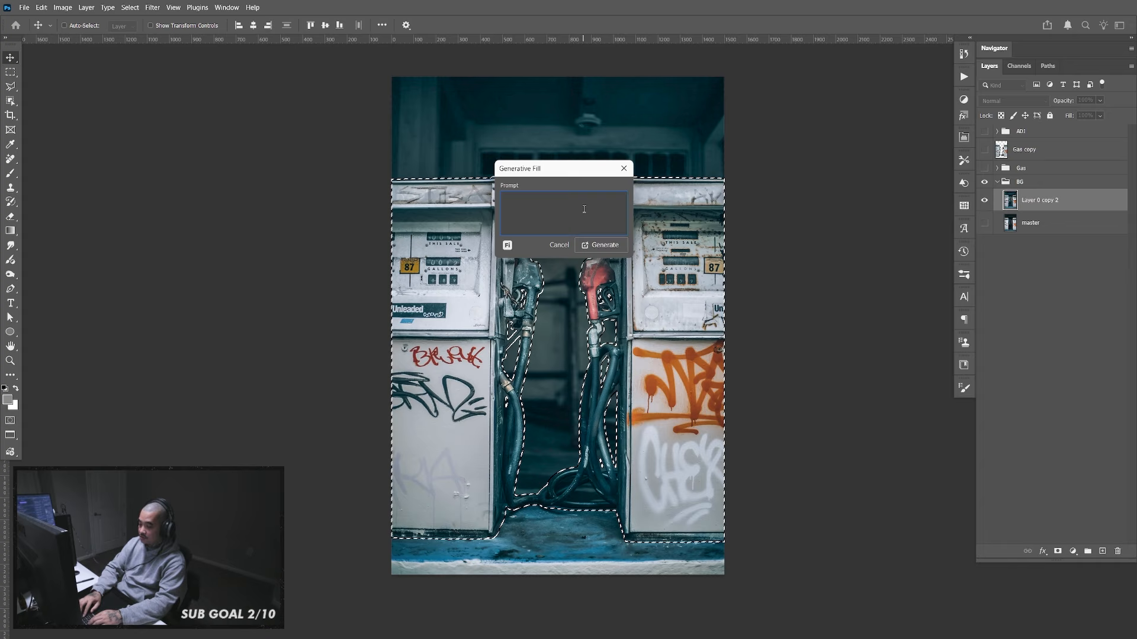
left_click(612, 245)
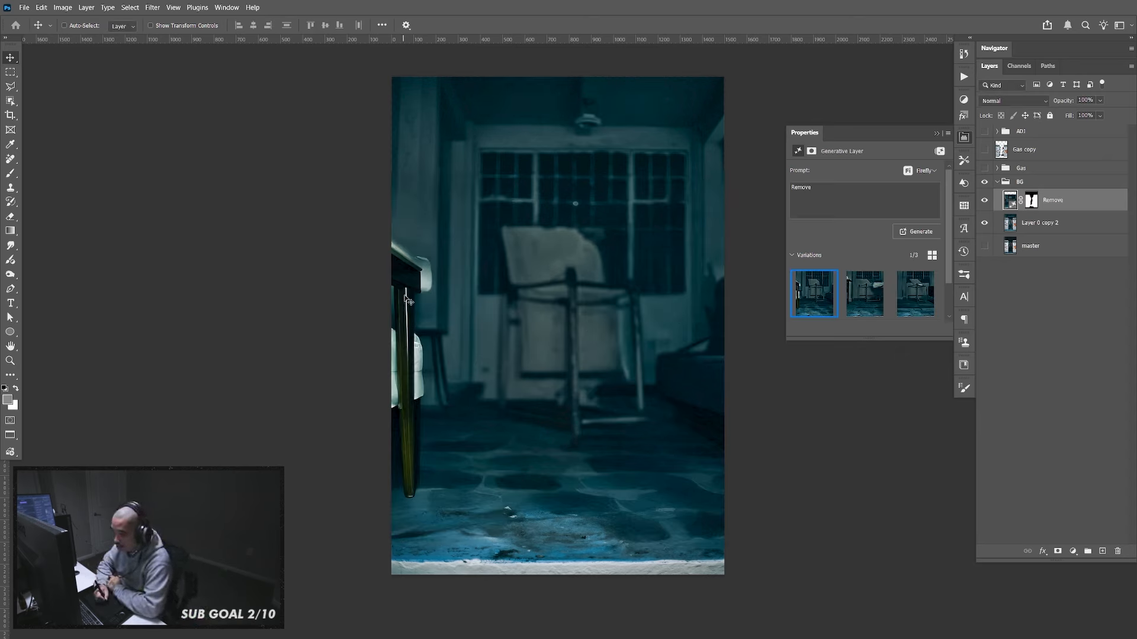
Compare the second and third generated background variations, and return to the first one
left_click(870, 299)
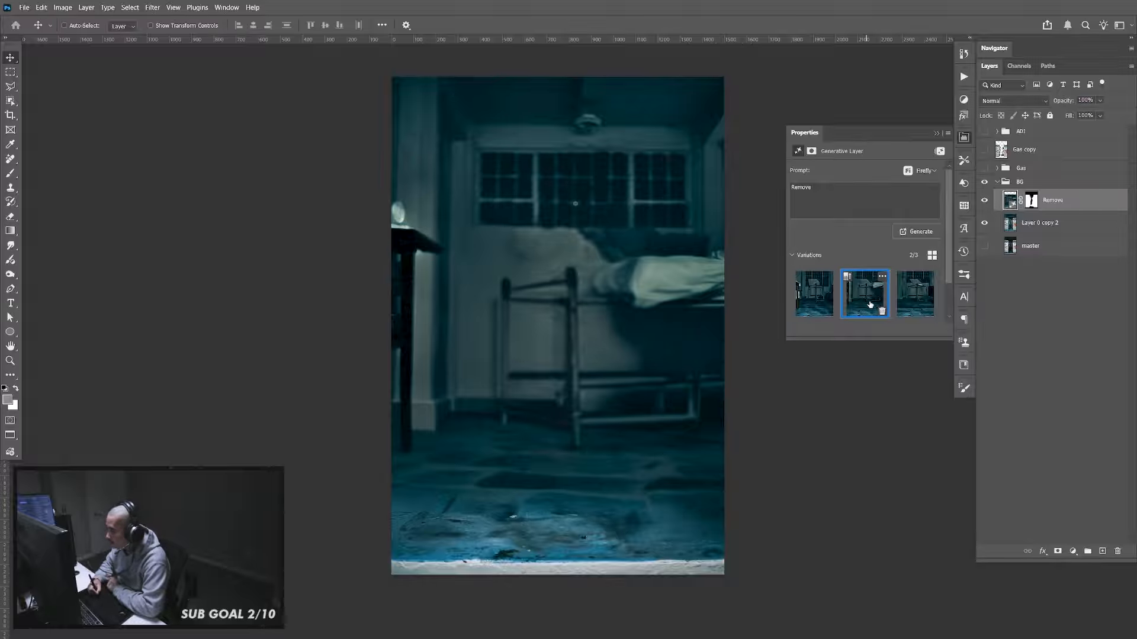
left_click(918, 305)
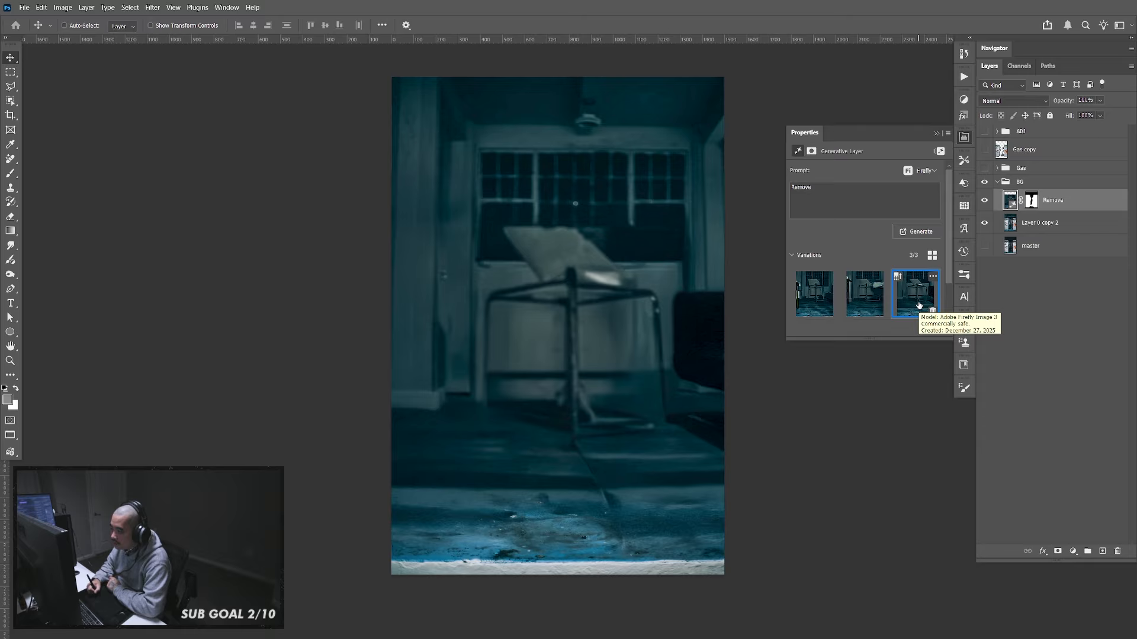
left_click(826, 301)
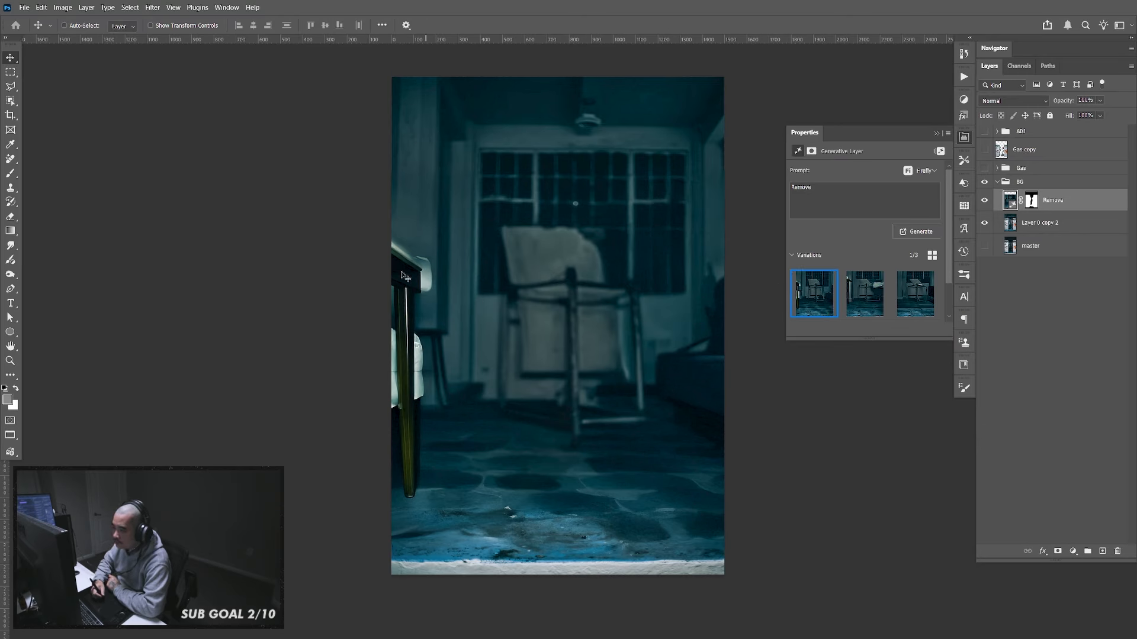
Show the Gas group, delete the Gas copy layer, and turn on the visibility of the ADJ group
left_click(985, 168)
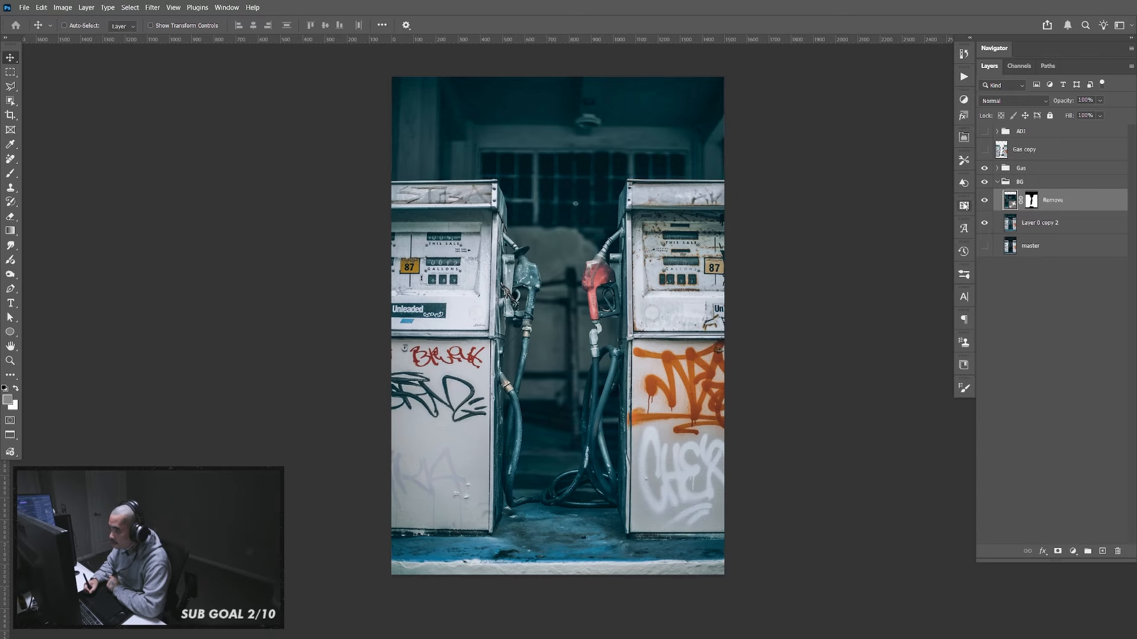
left_click(1007, 151)
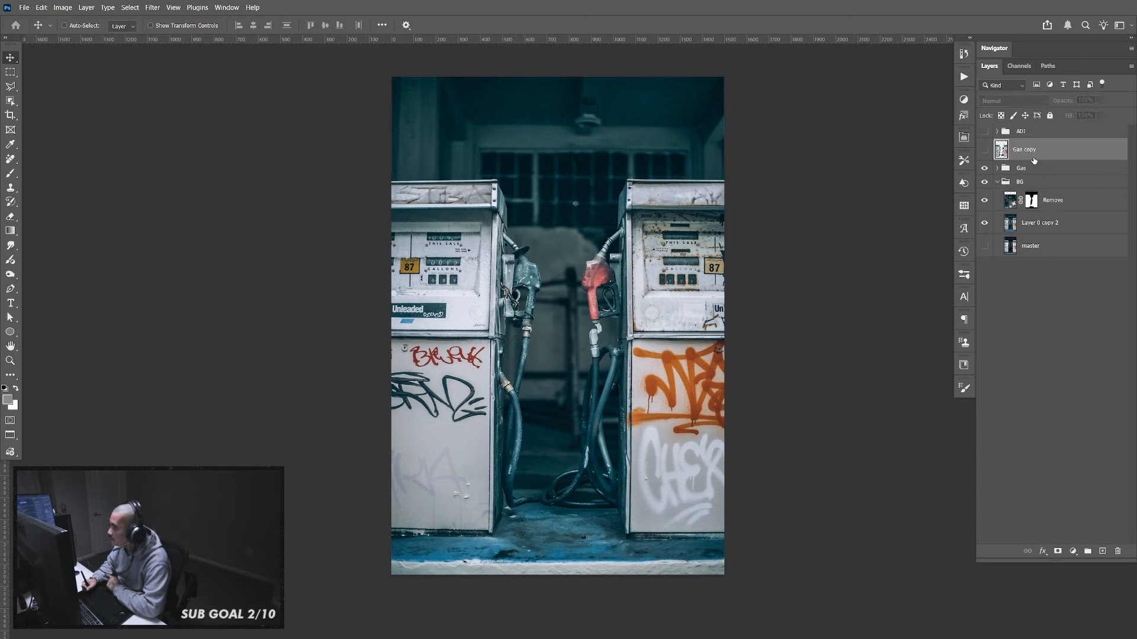
key("Delete")
left_click(985, 130)
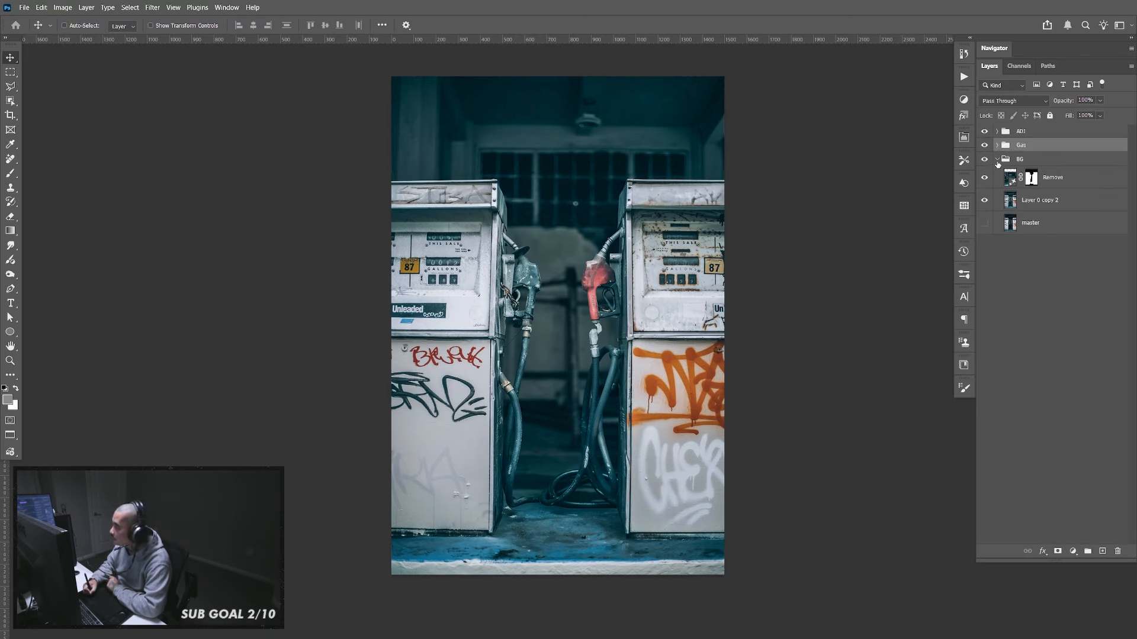
Shift the left group inside Gas leftward, away from the centre, so the pump's outer part extends past the canvas edge
left_click(997, 159)
left_click(997, 145)
left_click(1038, 160)
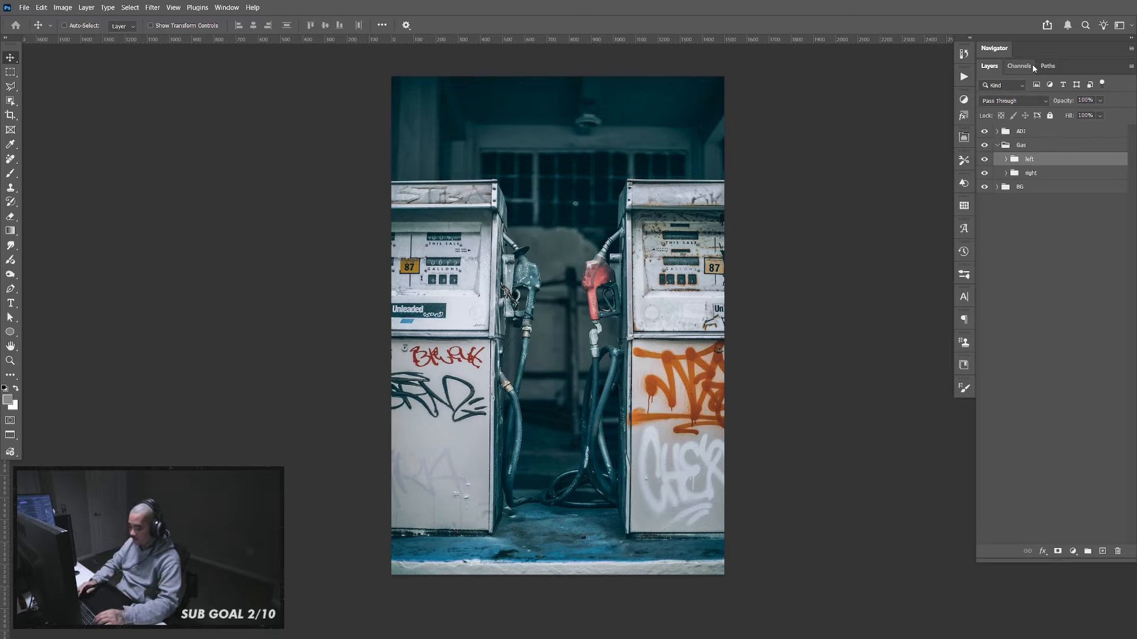
key("shift+Left")
key("shift+Left")
key("shift+Left")
key("shift+Left")
key("shift+Left")
key("shift+Left")
key("shift+Left")
key("shift+Left")
key("shift+Left")
key("shift+Left")
key("shift+Left")
key("shift+Left")
key("shift+Left")
key("shift+Left")
key("shift+Left")
key("shift+Left")
key("shift+Left")
key("shift+Left")
key("shift+Left")
key("shift+Left")
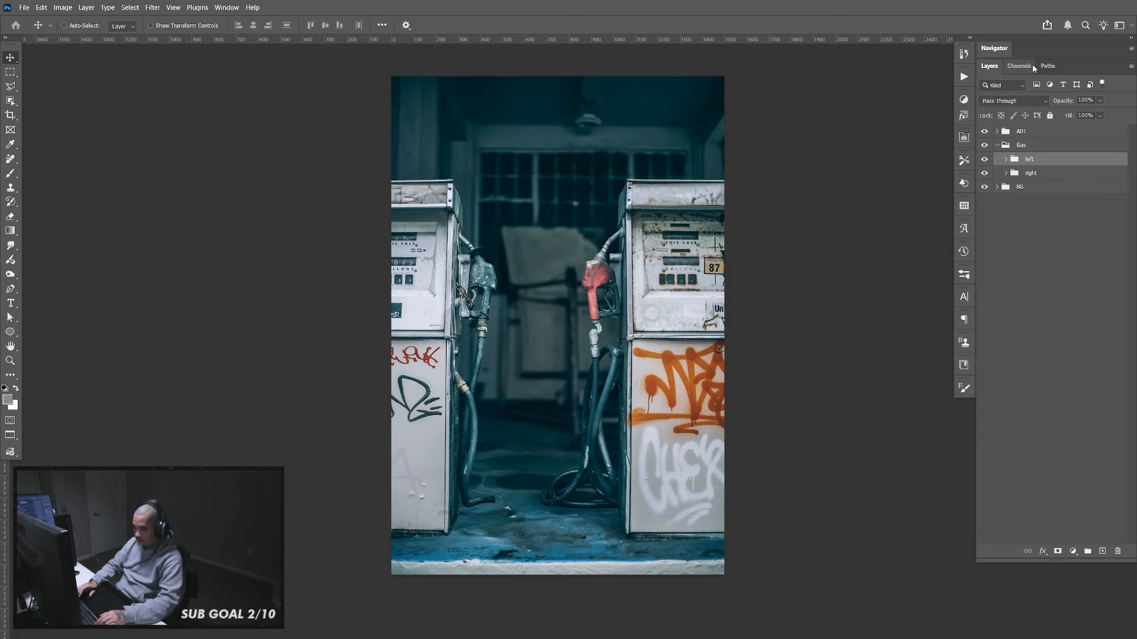
key("shift+Left")
key("shift+Left")
key("shift+Left")
key("shift+Left")
key("shift+Left")
key("shift+Left")
key("shift+Left")
key("shift+Left")
key("shift+Left")
key("shift+Left")
key("shift+Left")
key("shift+Left")
key("shift+Left")
key("shift+Left")
key("shift+Left")
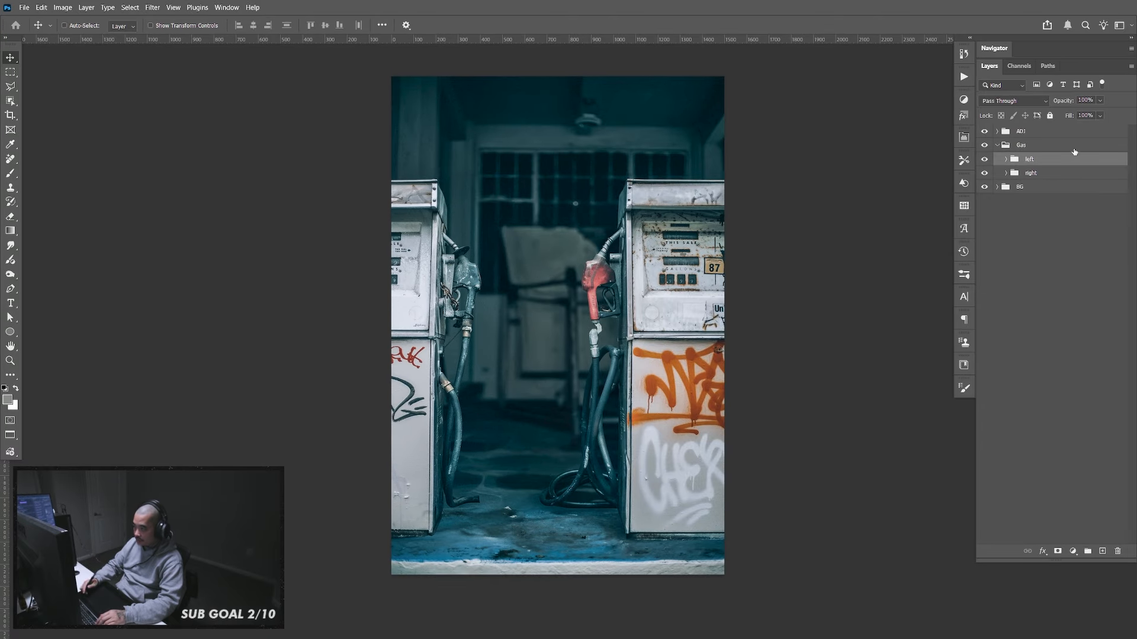
Shift the right group rightward to widen the gap between the pumps, and collapse the Gas group
left_click(1077, 174)
double_click(1082, 175)
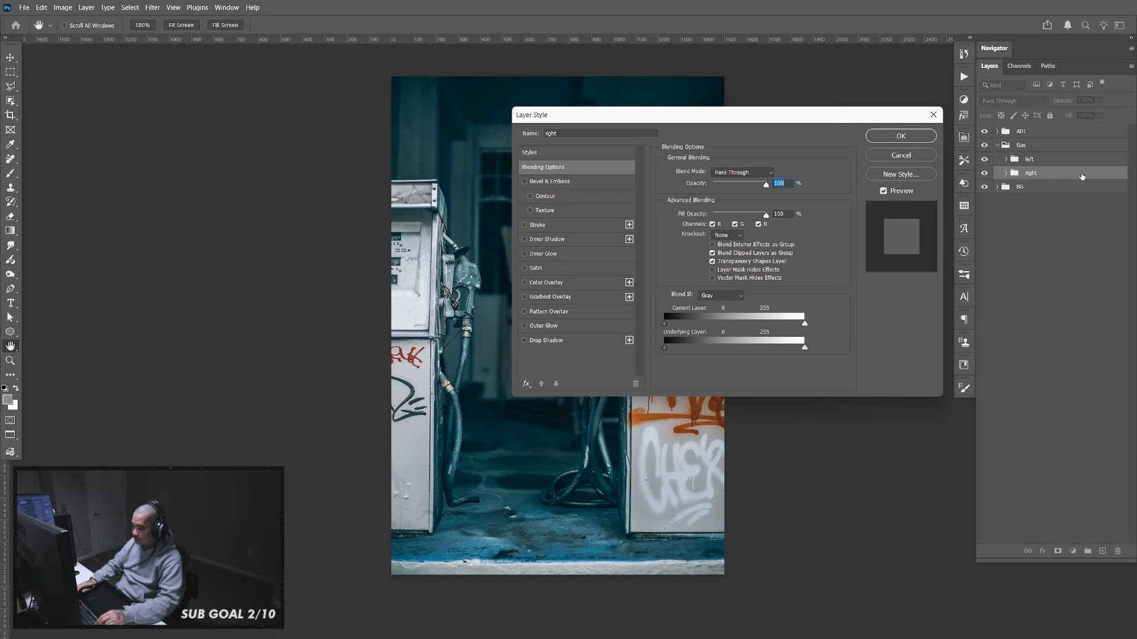
left_click(924, 157)
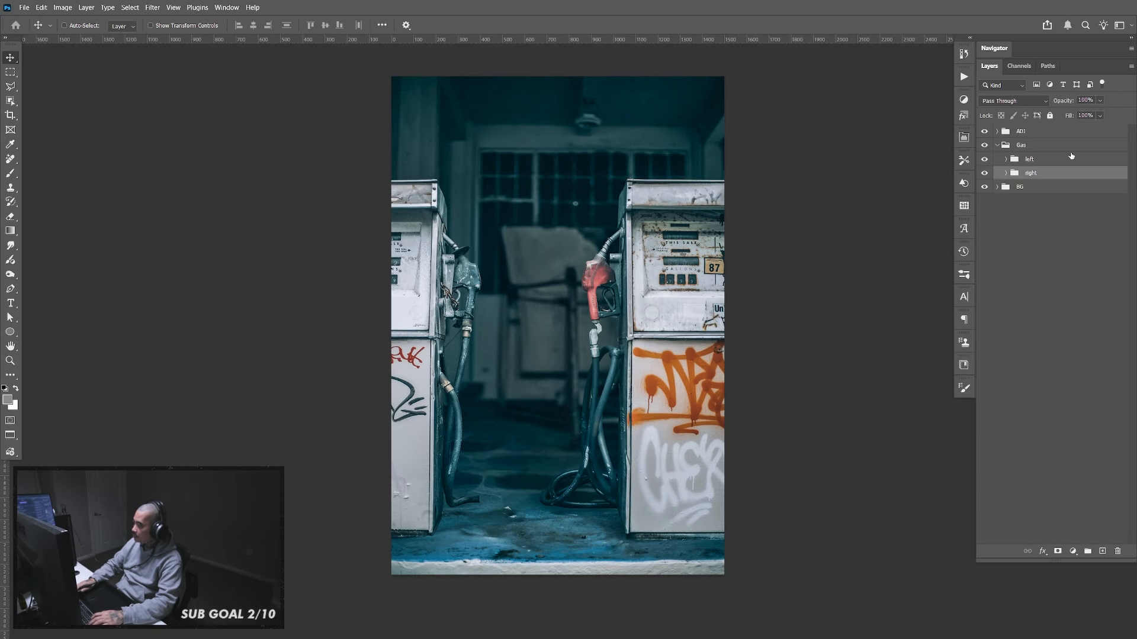
key("shift+Right")
key("shift+Right")
key("shift+Right")
key("shift+Right")
key("shift+Right")
key("shift+Right")
key("shift+Right")
key("shift+Right")
key("shift+Right")
key("shift+Right")
key("shift+Right")
key("shift+Right")
key("shift+Right")
key("shift+Right")
key("shift+Right")
key("shift+Right")
key("shift+Right")
key("shift+Right")
key("shift+Right")
key("shift+Right")
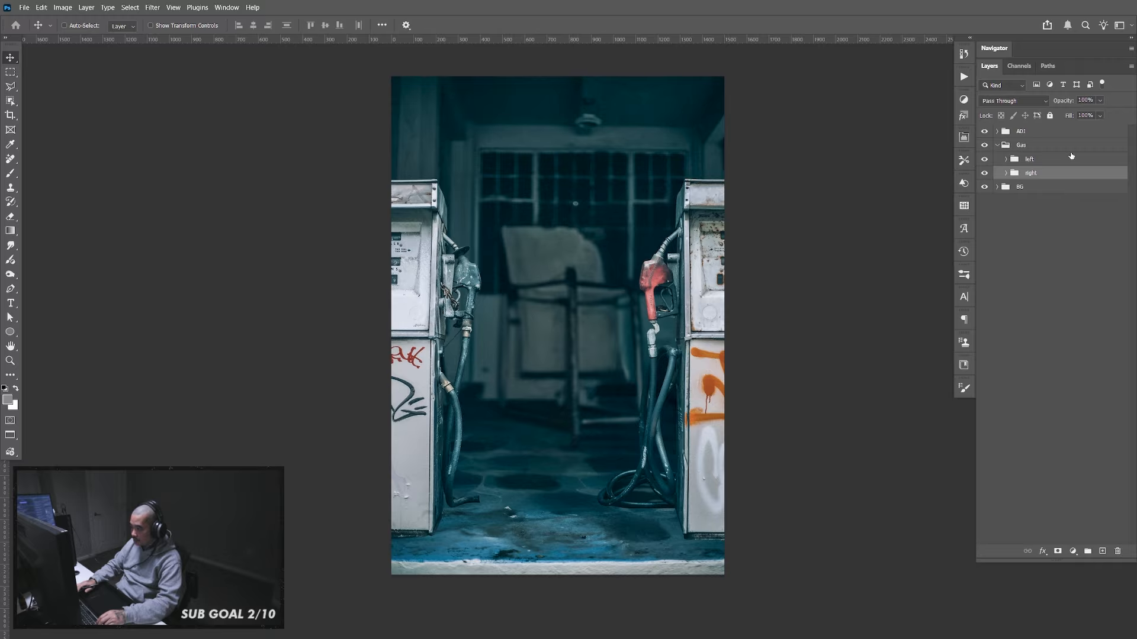
key("shift+Right")
key("shift+Right")
key("shift+Right")
key("shift+Right")
key("shift+Right")
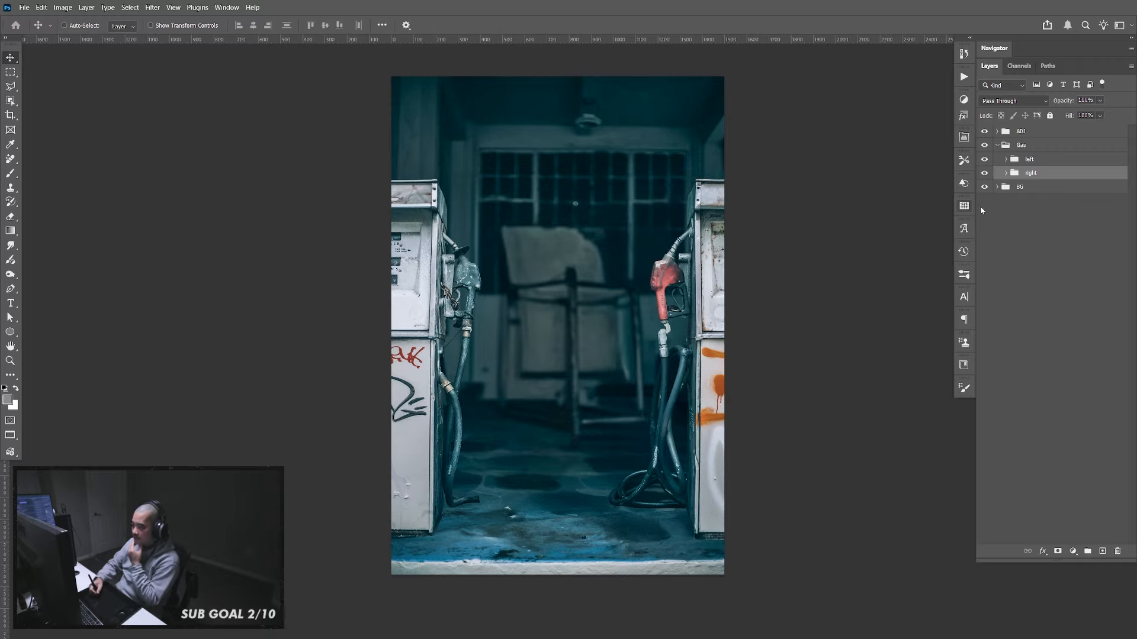
left_click(997, 145)
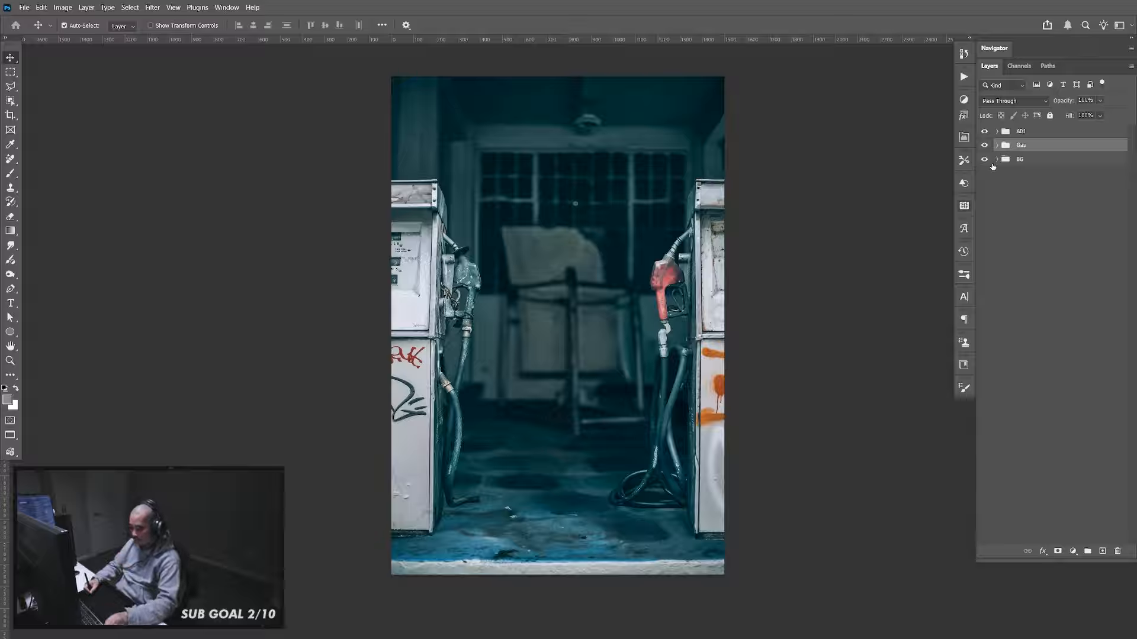
Switch to Adobe Bridge and compare full-screen previews of barrell2.jpg and barrel.jpg in Downloads
key("alt+Tab")
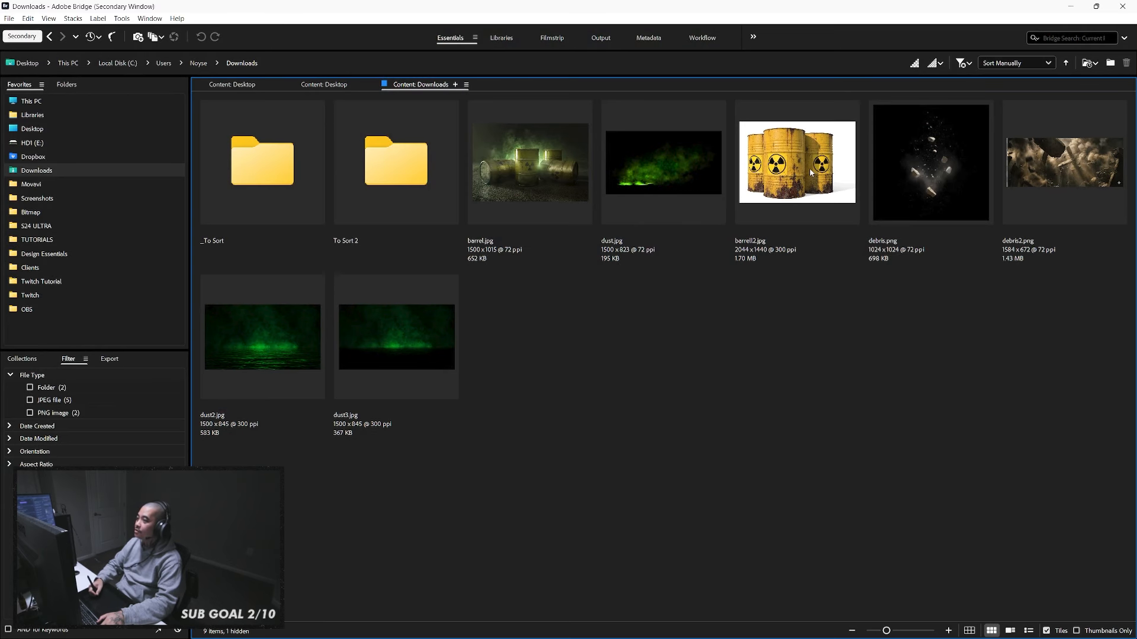
left_click(810, 172)
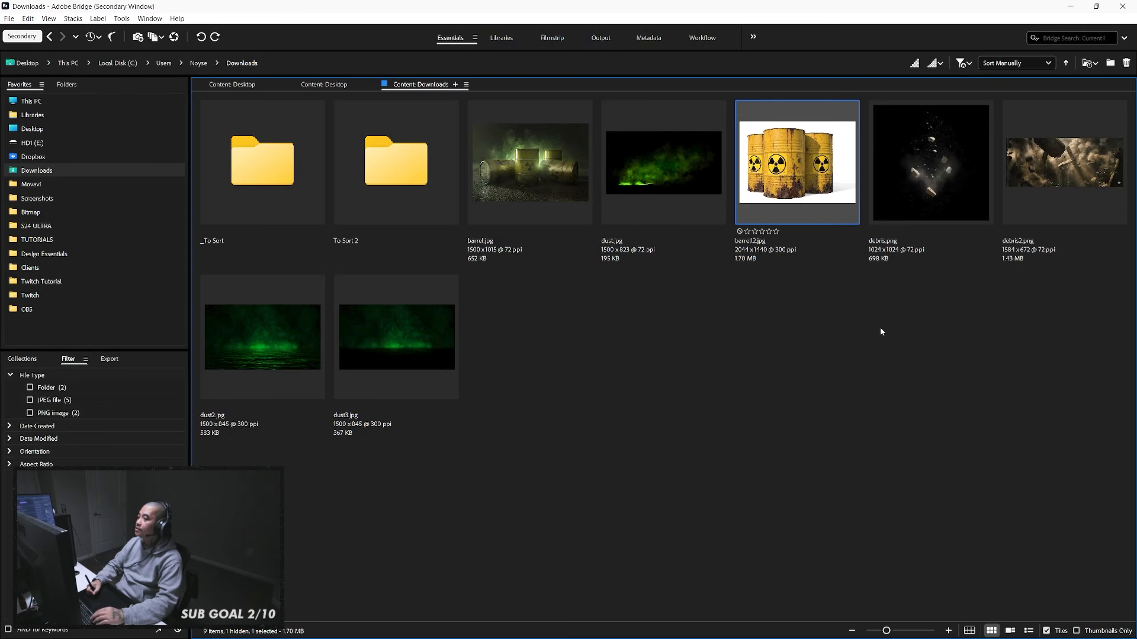
key("space")
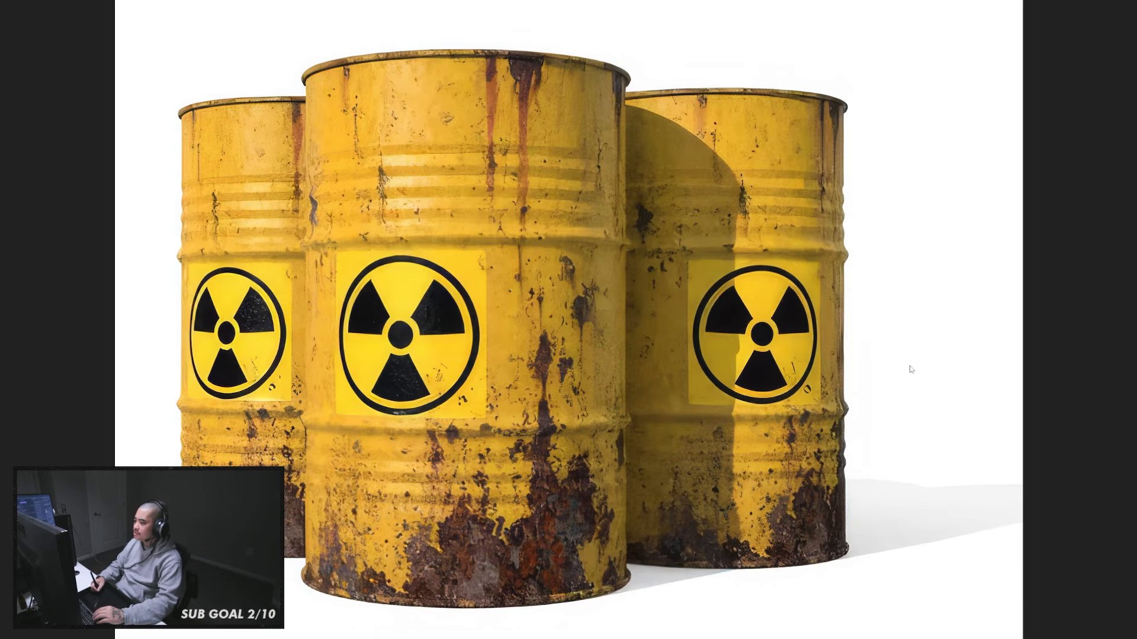
key("space")
left_click(538, 197)
key("space")
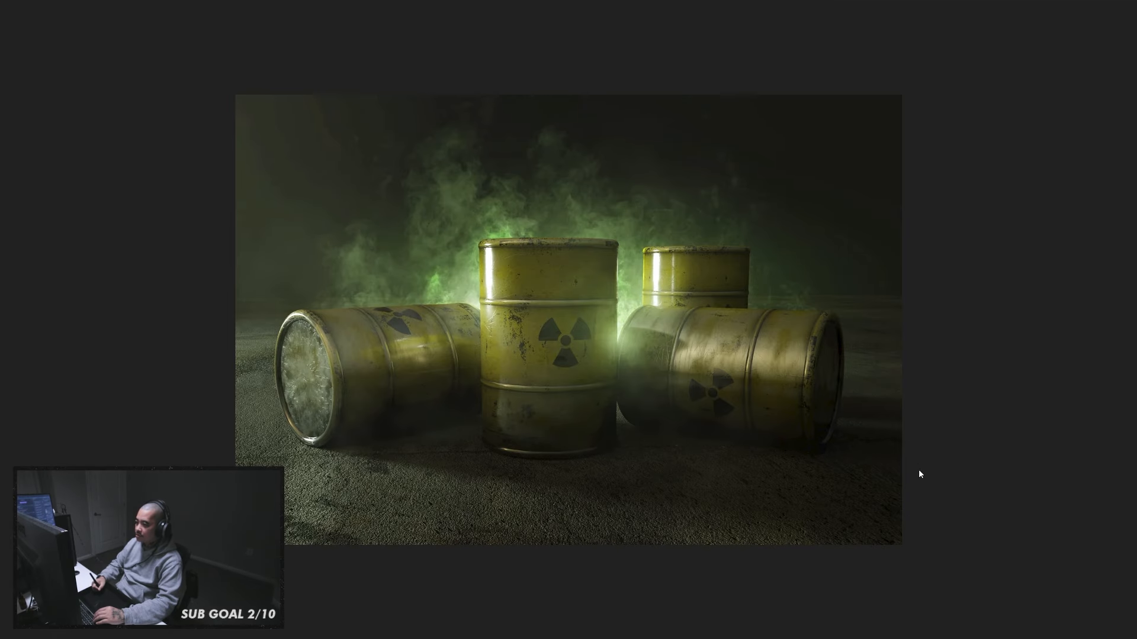
key("space")
left_click(798, 183)
key("space")
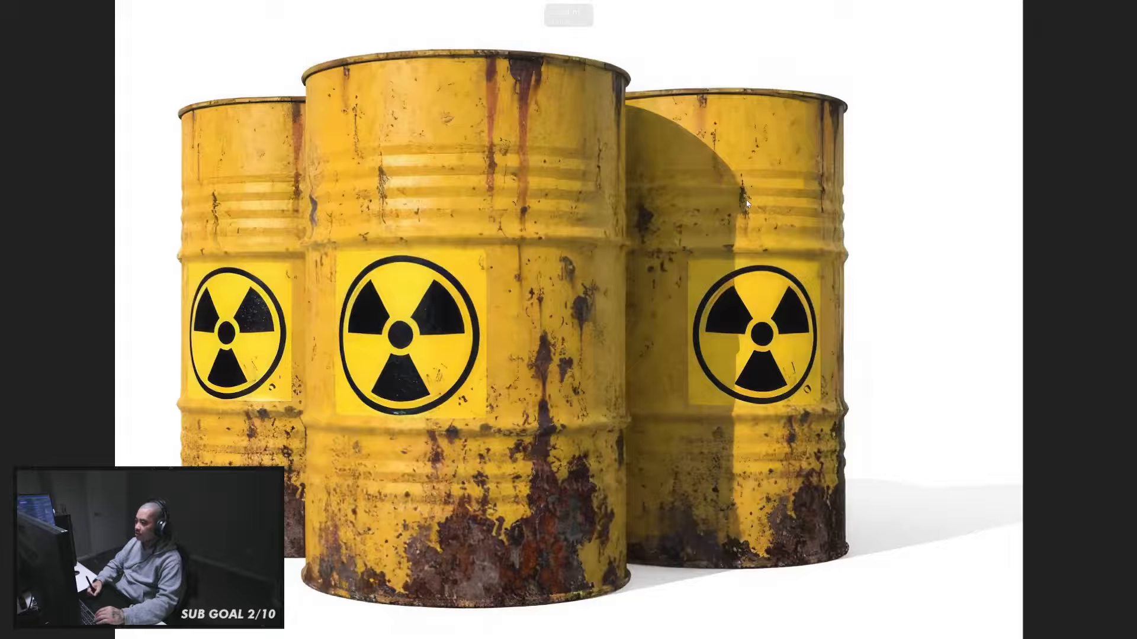
key("space")
Open barrel.jpg in Photoshop, copy the whole image, and paste it into the gas pump document directly above the BG group
left_click_drag(525, 191, 545, 177)
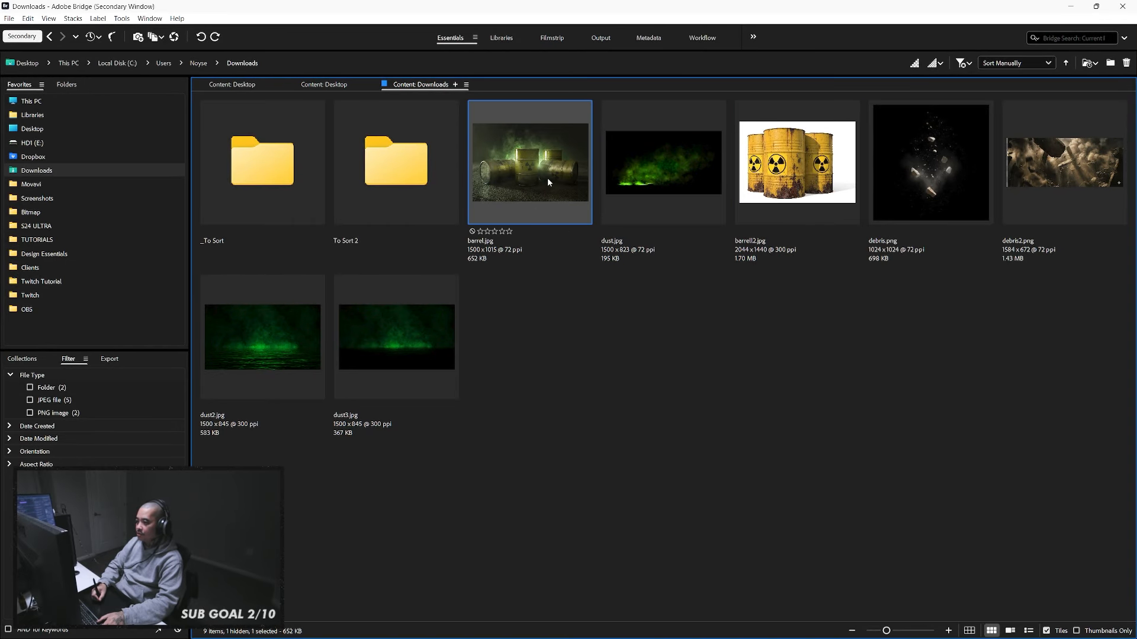
double_click(548, 180)
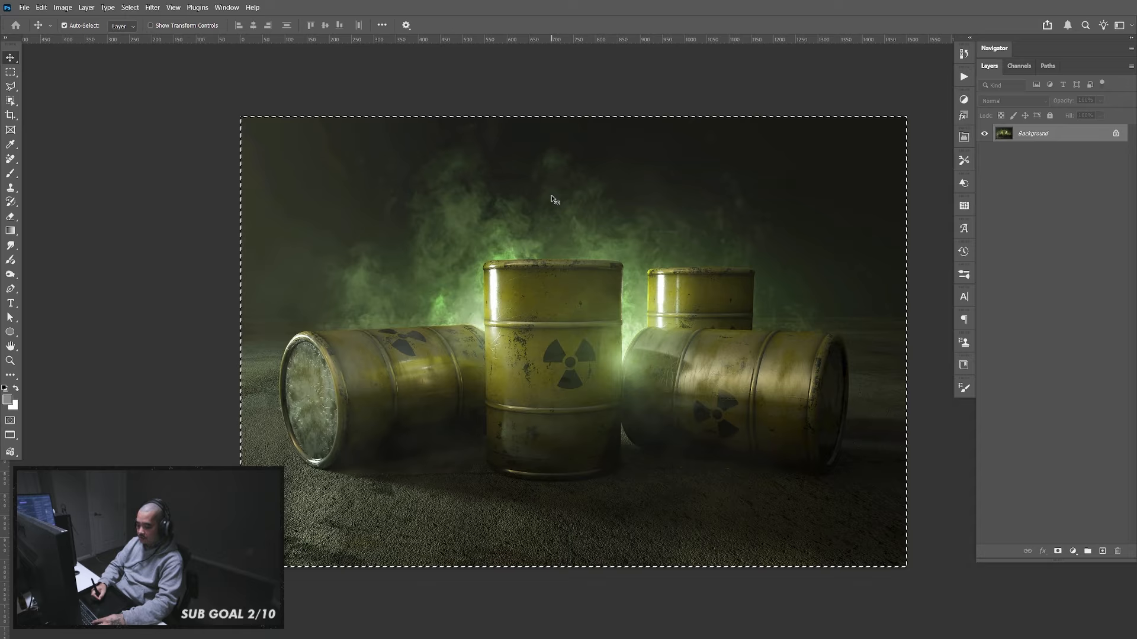
key("ctrl+Tab")
left_click(1043, 164)
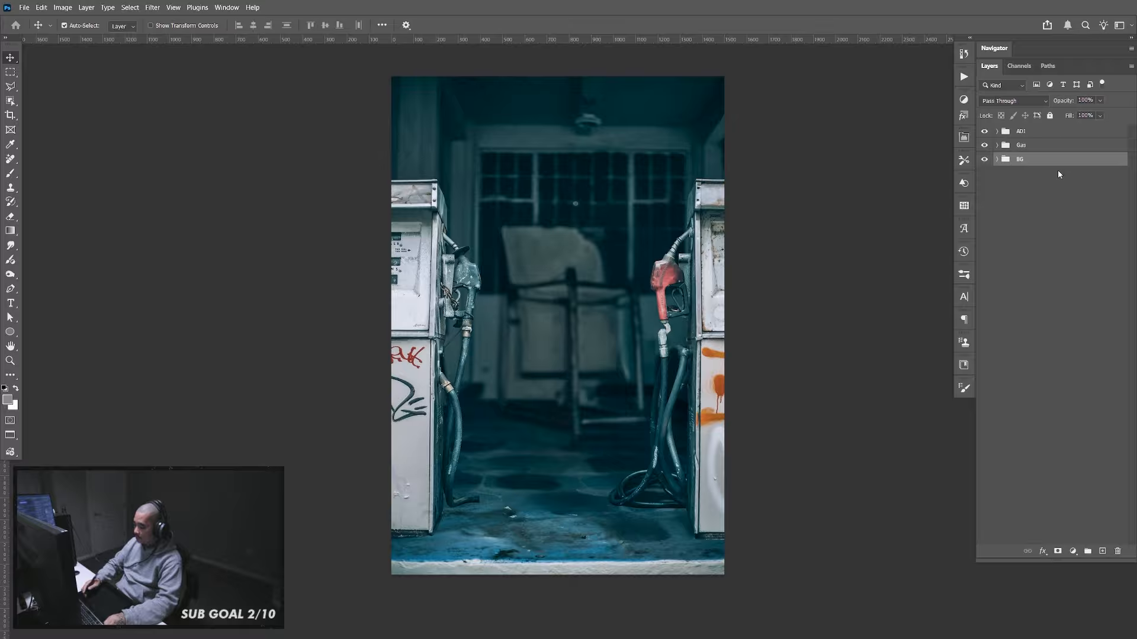
key("ctrl+v")
Scale the pasted barrel image to about 177% and move it slightly down and right so the upright barrel sits between the pumps
key("ctrl+t")
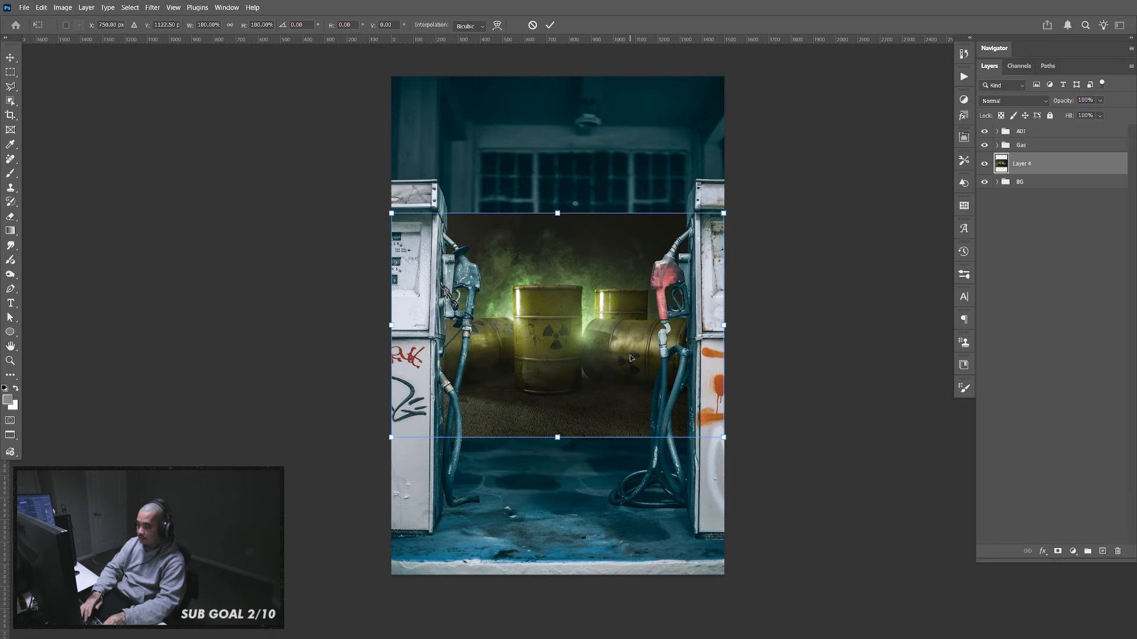
left_click_drag(717, 331, 850, 330)
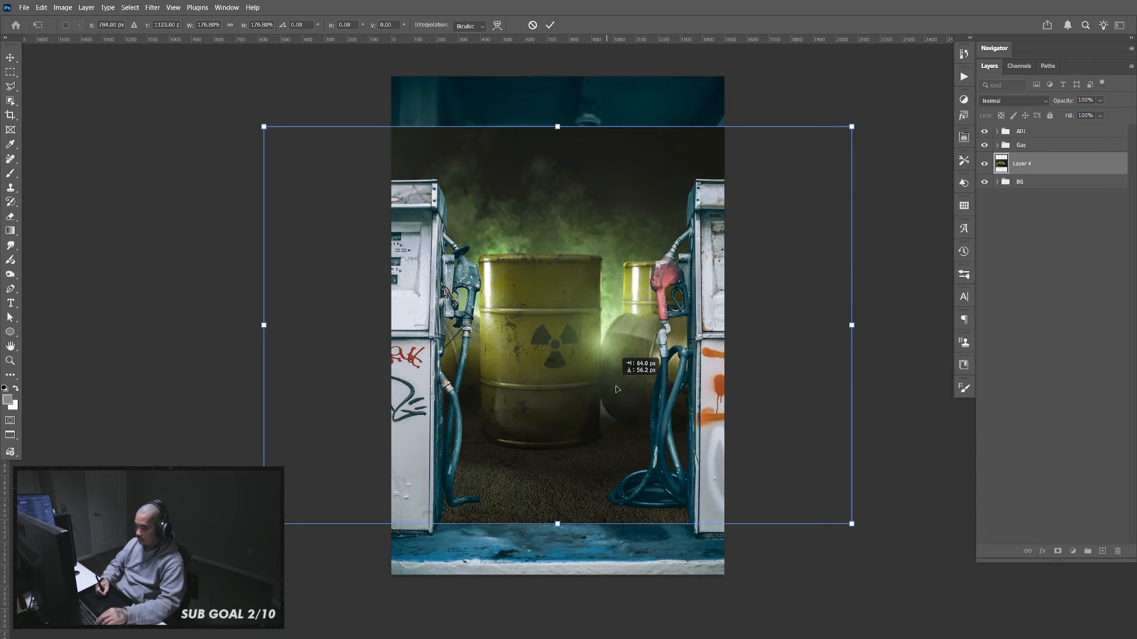
left_click_drag(598, 373, 619, 397)
key("Return")
Compare the composition with and without Layer 4, and check the Remove layer's effect on the background
left_click(985, 164)
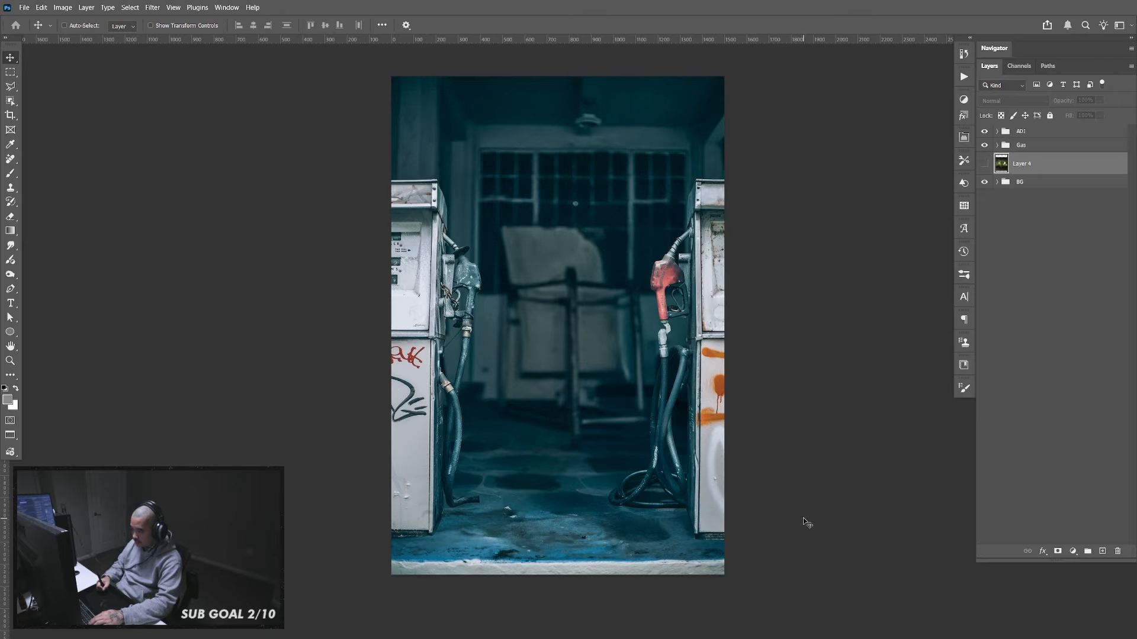
left_click(997, 182)
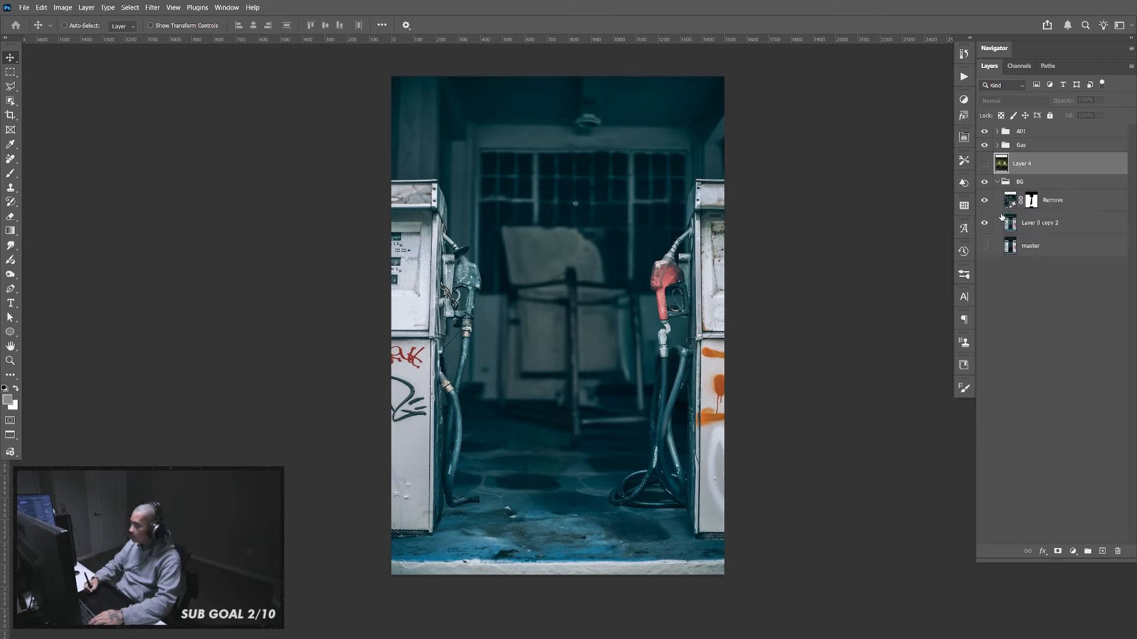
left_click(985, 202)
left_click(985, 202)
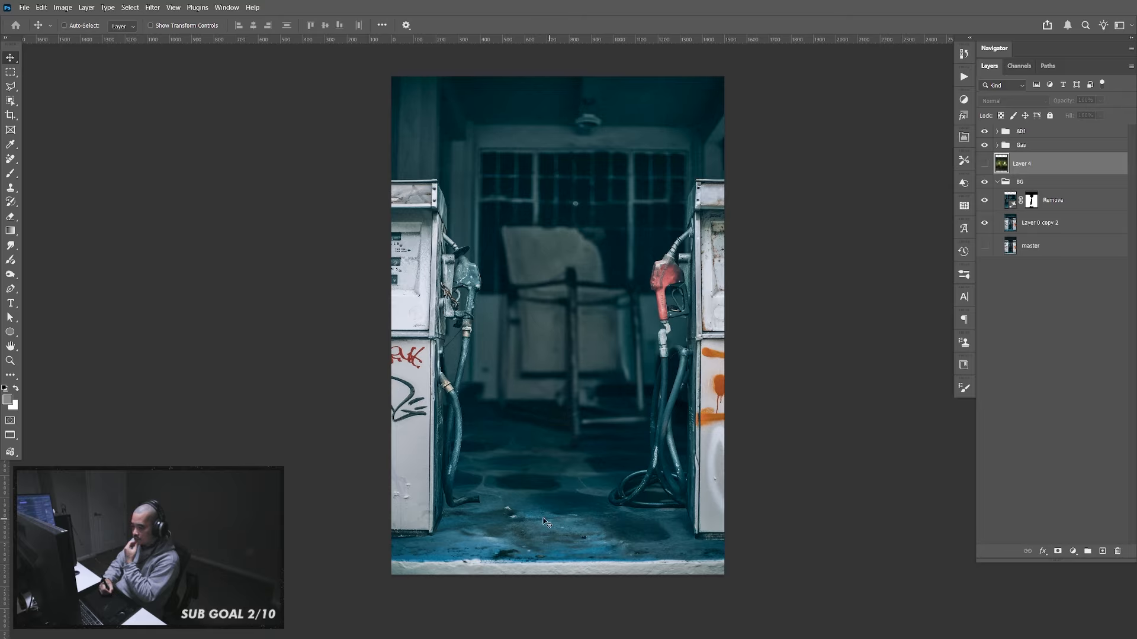
left_click(997, 182)
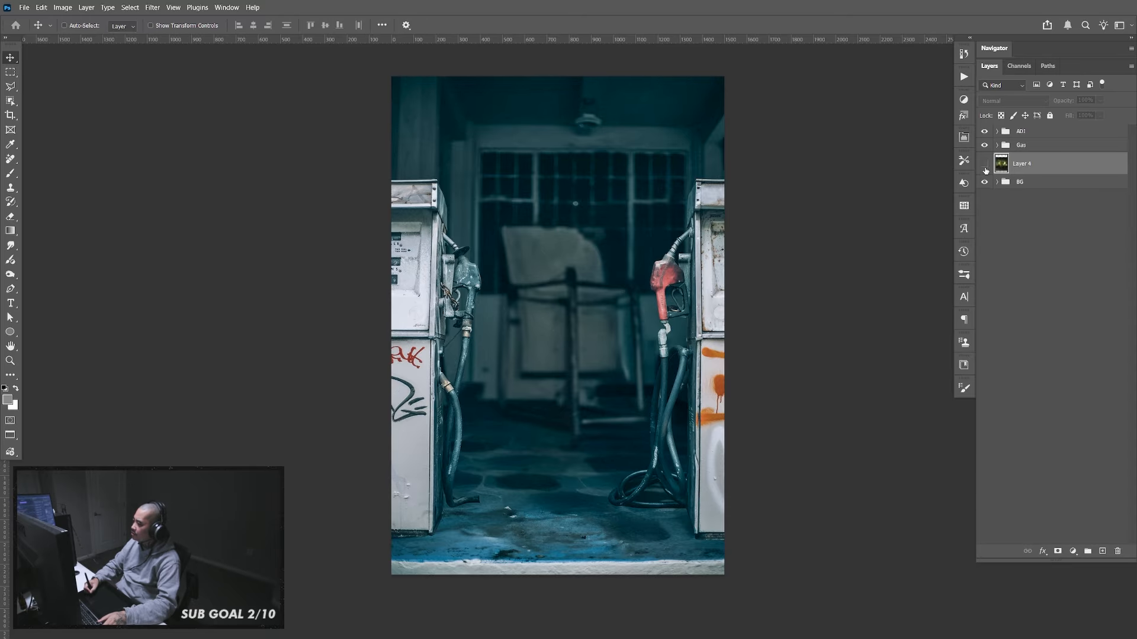
left_click(985, 164)
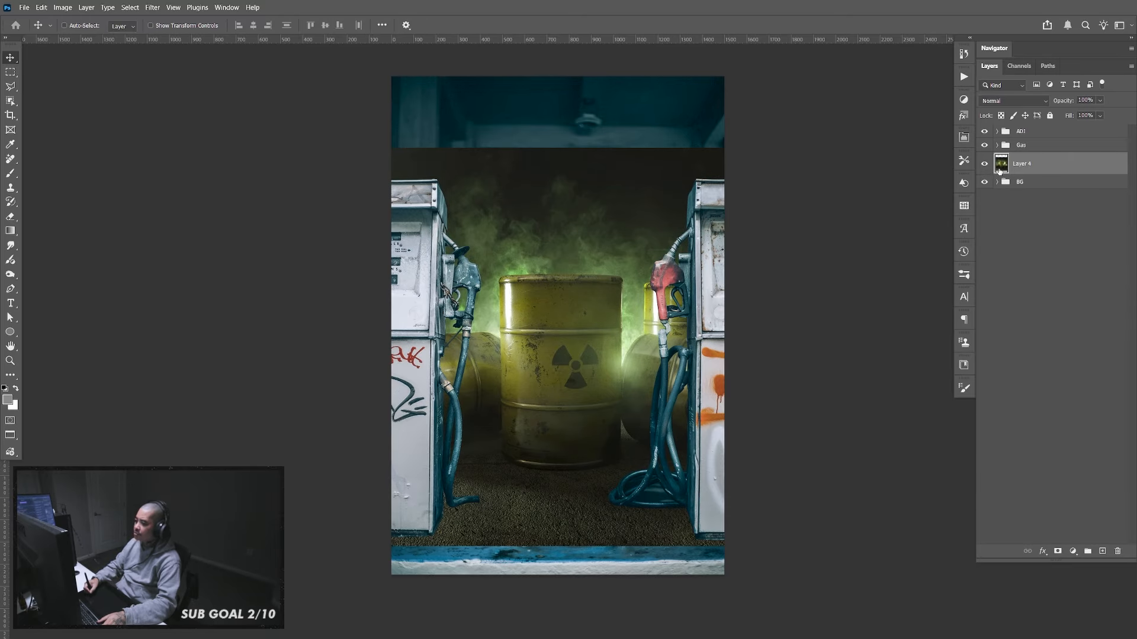
left_click(985, 165)
left_click(984, 166)
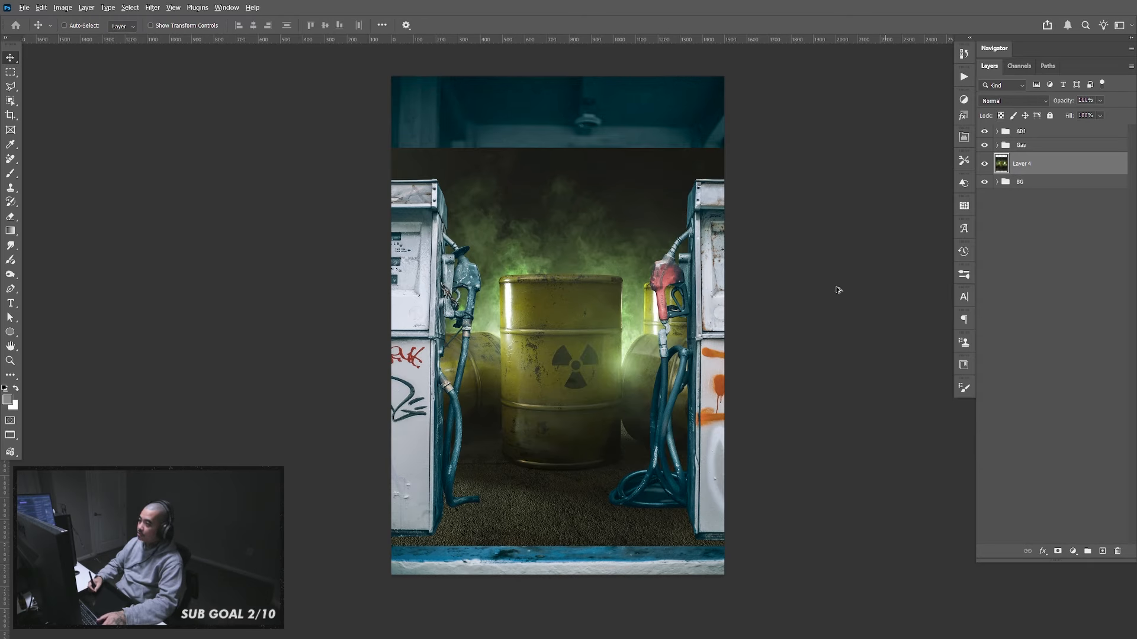
Open barrell2.jpg from Bridge, copy the whole image, close it, and paste it above Layer 4 in the pump document
key("alt+Tab")
double_click(809, 180)
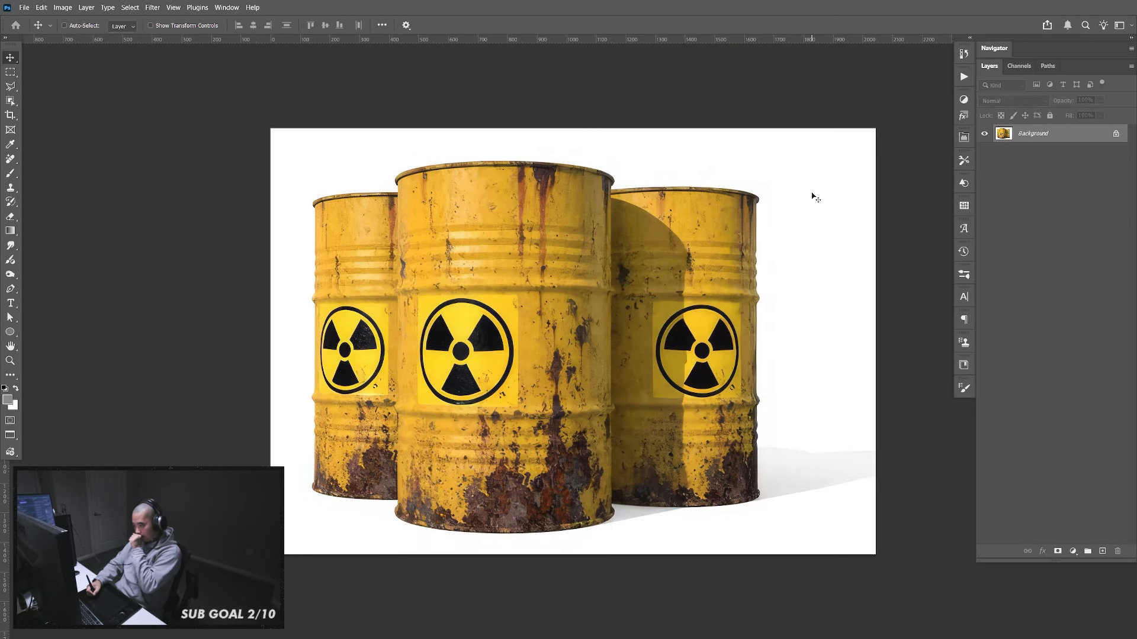
key("ctrl+a")
key("ctrl+w")
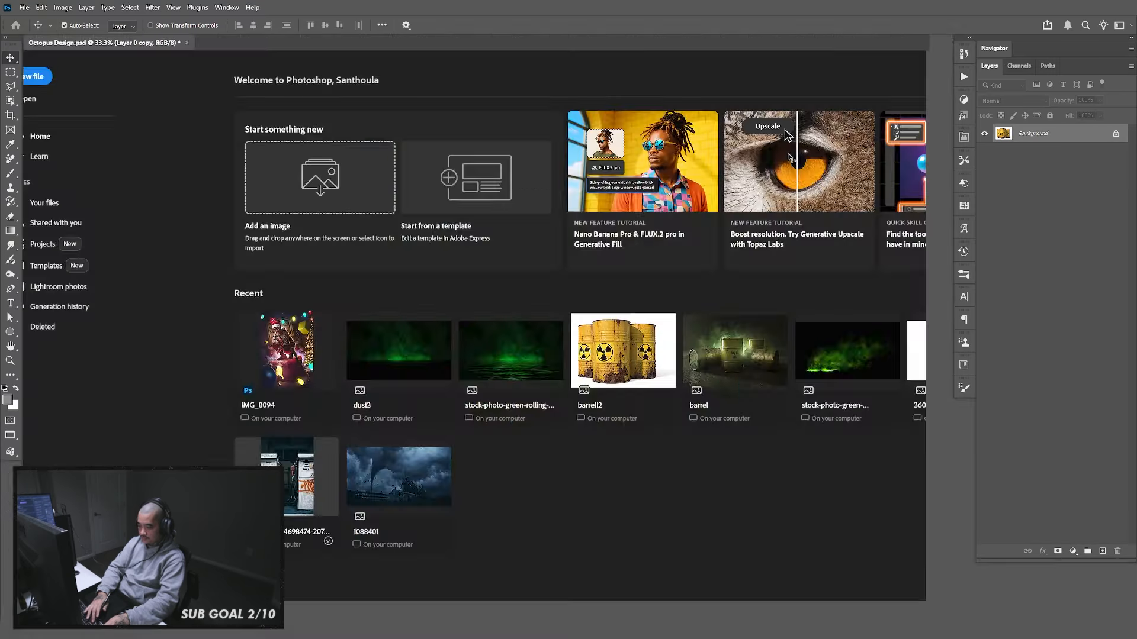
key("ctrl+v")
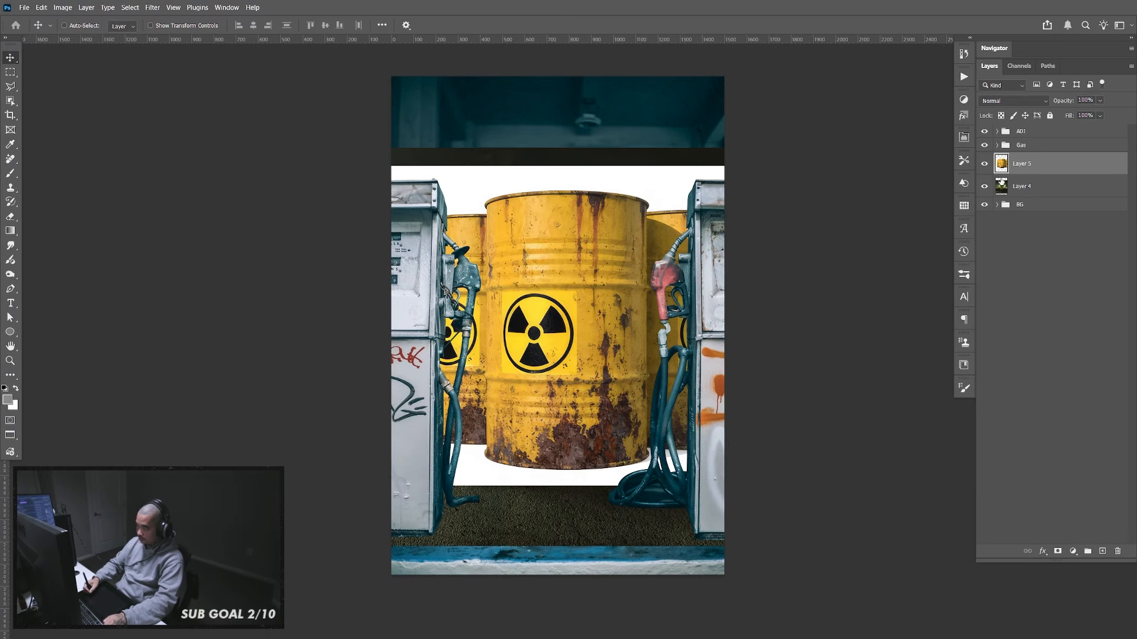
Hide Layer 4 and convert the yellow barrel image on Layer 5 to a smart object
left_click(985, 186)
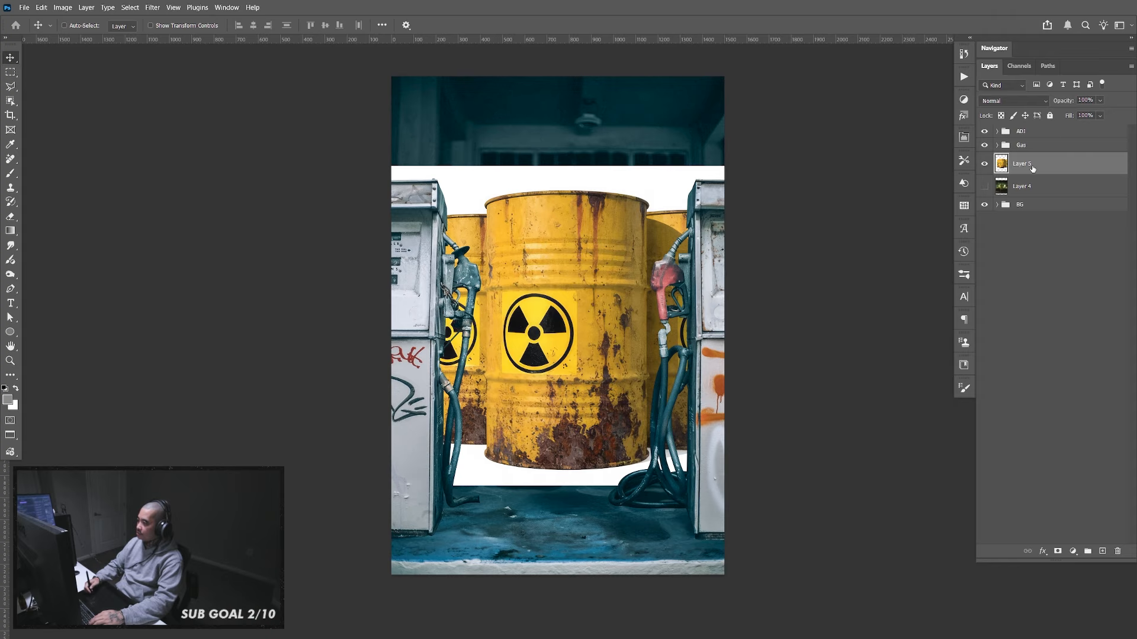
right_click(1032, 169)
left_click(1061, 336)
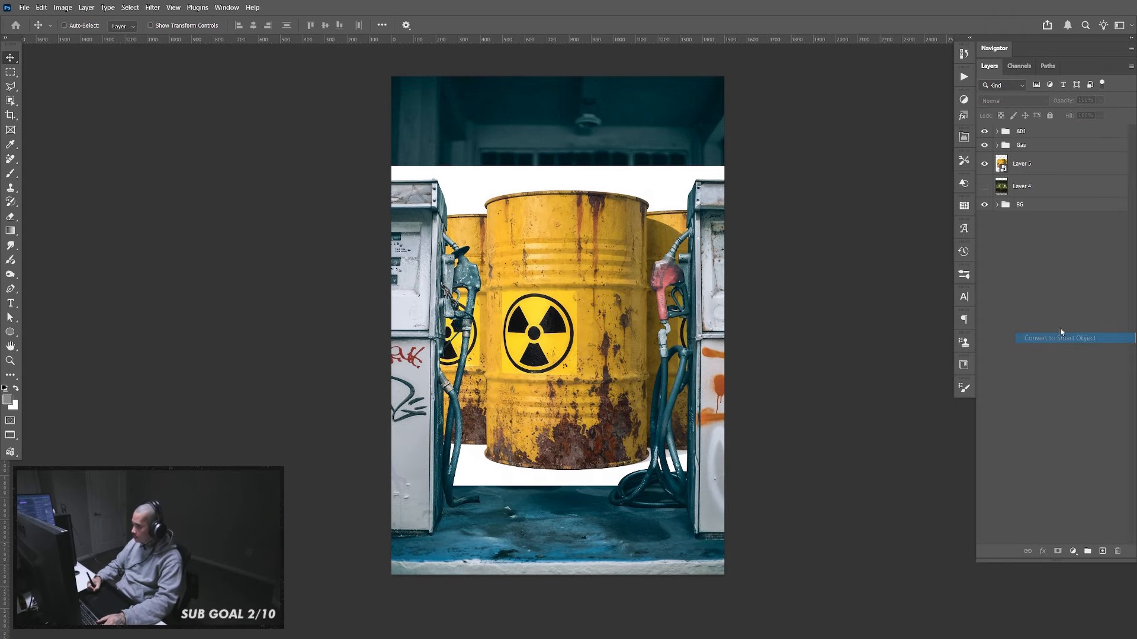
left_click(1035, 187)
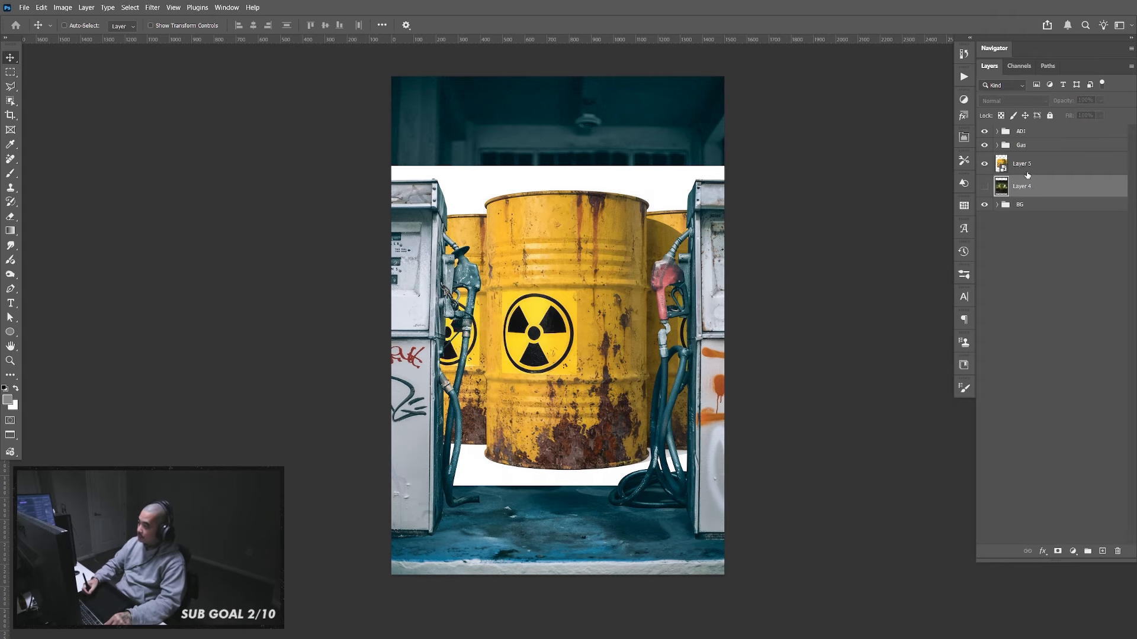
double_click(1029, 167)
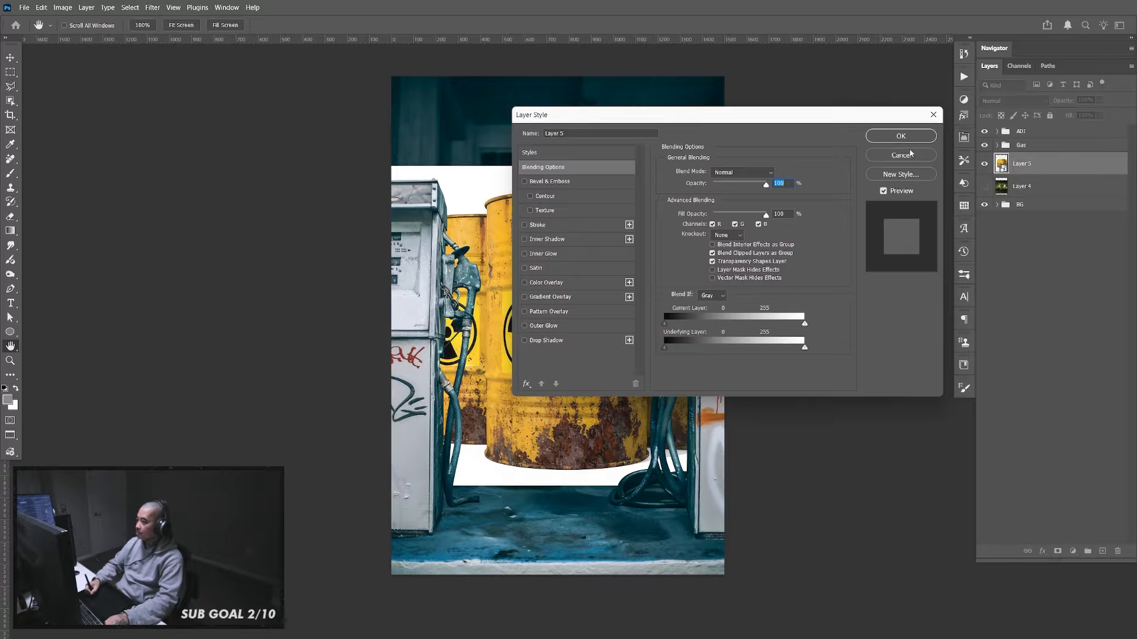
left_click(901, 155)
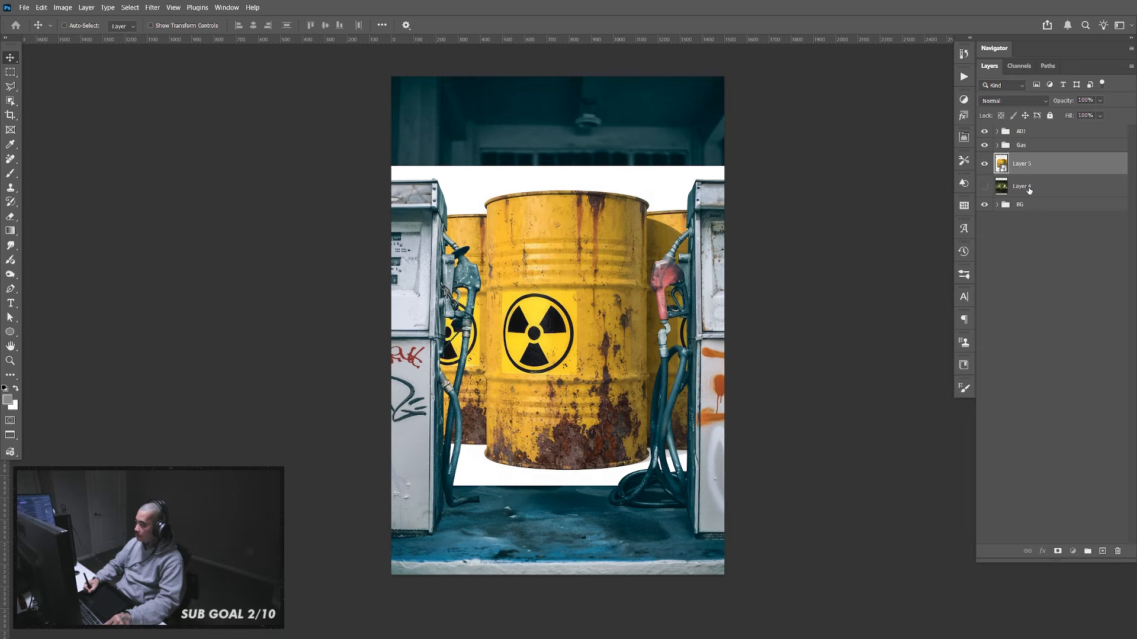
Group Layer 5 and Layer 4 together and name the group Cans
left_click(1029, 187, "shift")
key("ctrl+g")
double_click(1036, 160)
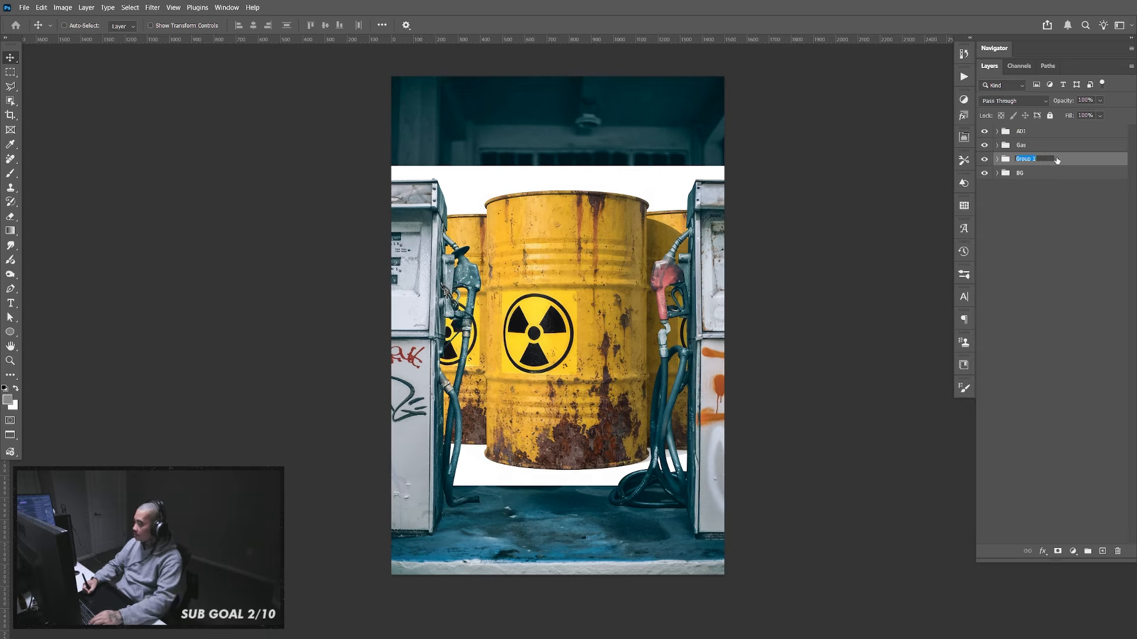
type("Can")
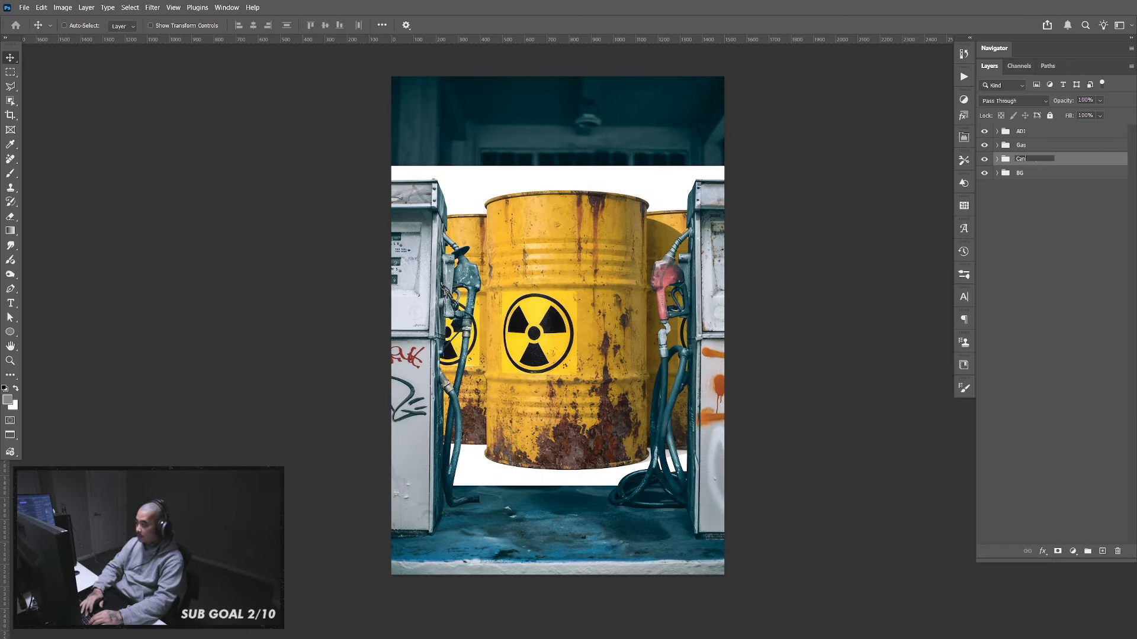
type("s")
key("Return")
Expand the barrel layers' group and rename it Barrel
left_click(997, 159)
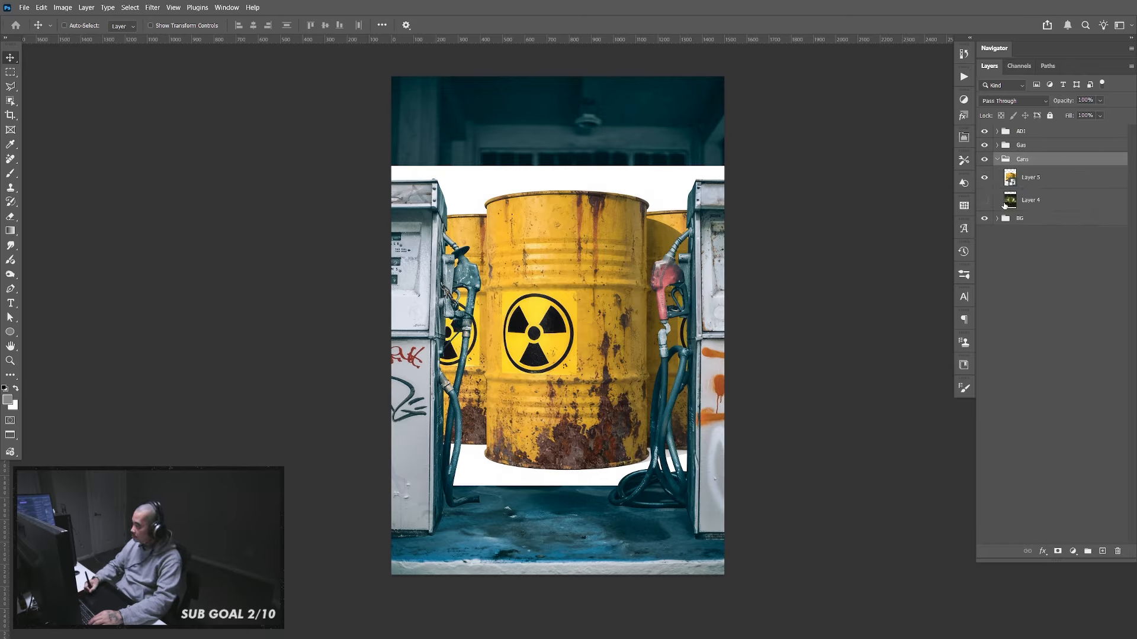
left_click(1037, 185)
double_click(1023, 160)
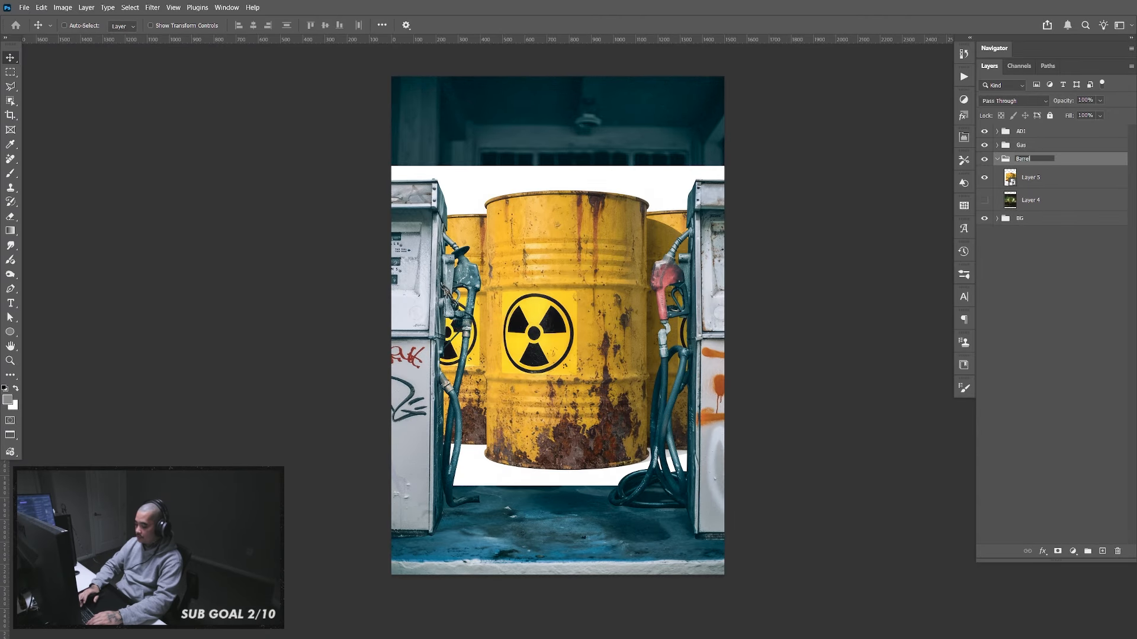
key("Return")
double_click(1011, 178)
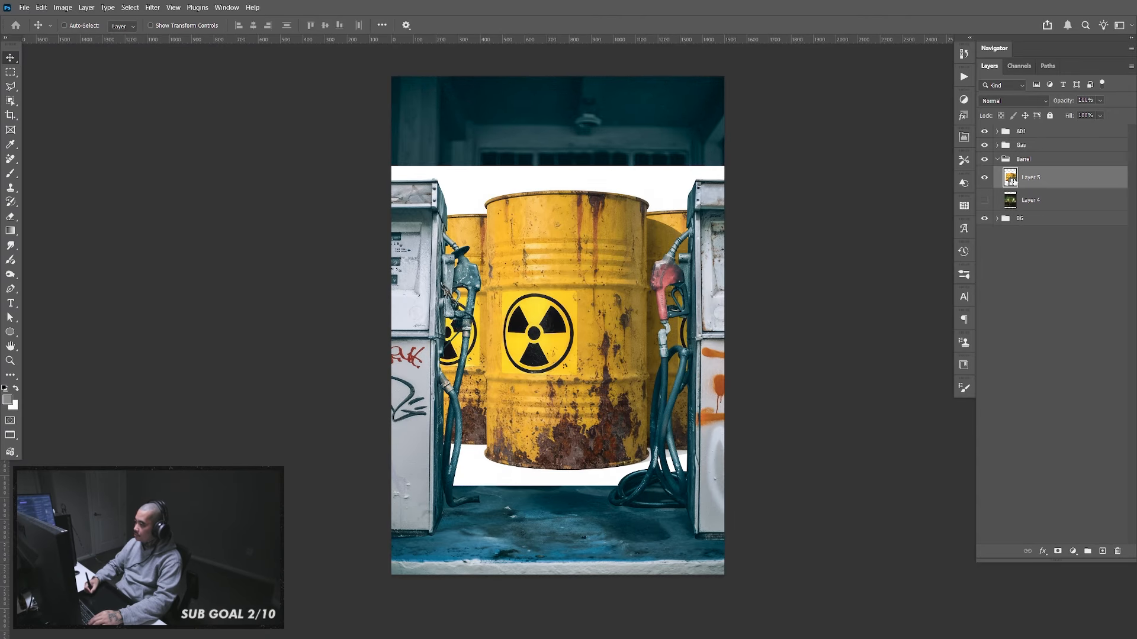
double_click(1056, 136)
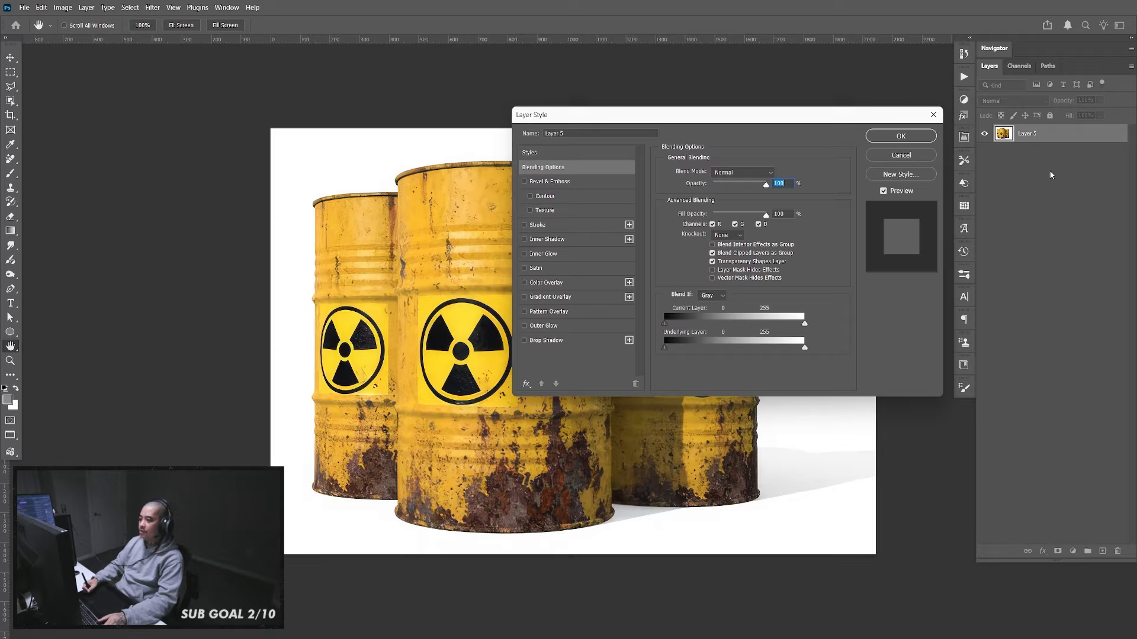
left_click(902, 156)
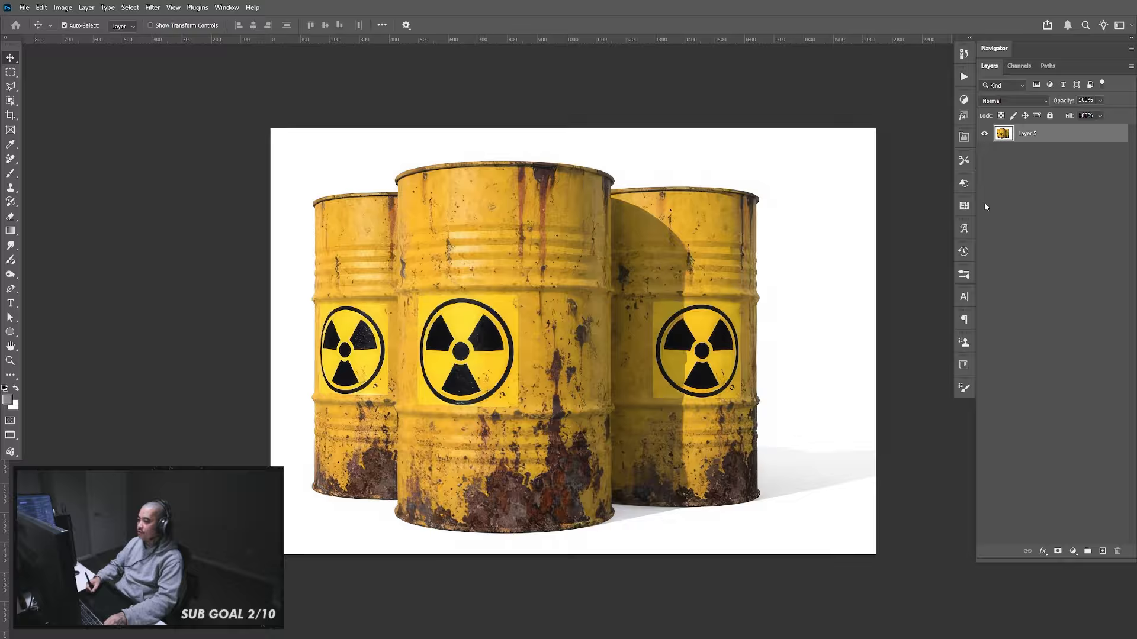
key("ctrl+w")
Duplicate the Layer 5 smart object and rasterize the original Layer 5 beneath it
key("ctrl+j")
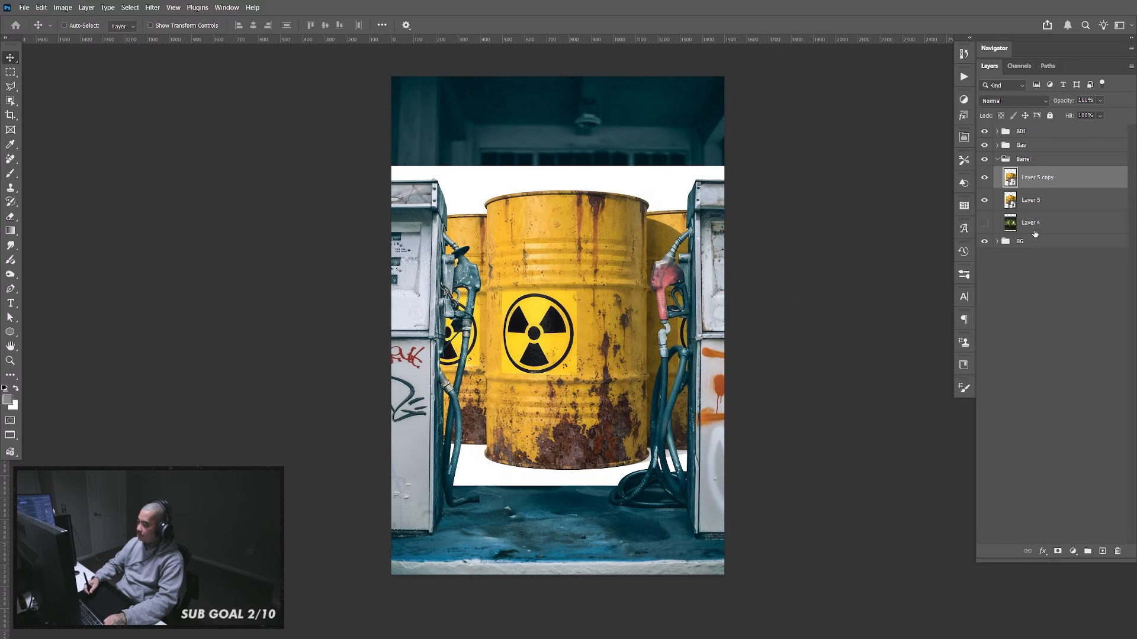
left_click(1045, 212)
right_click(1042, 205)
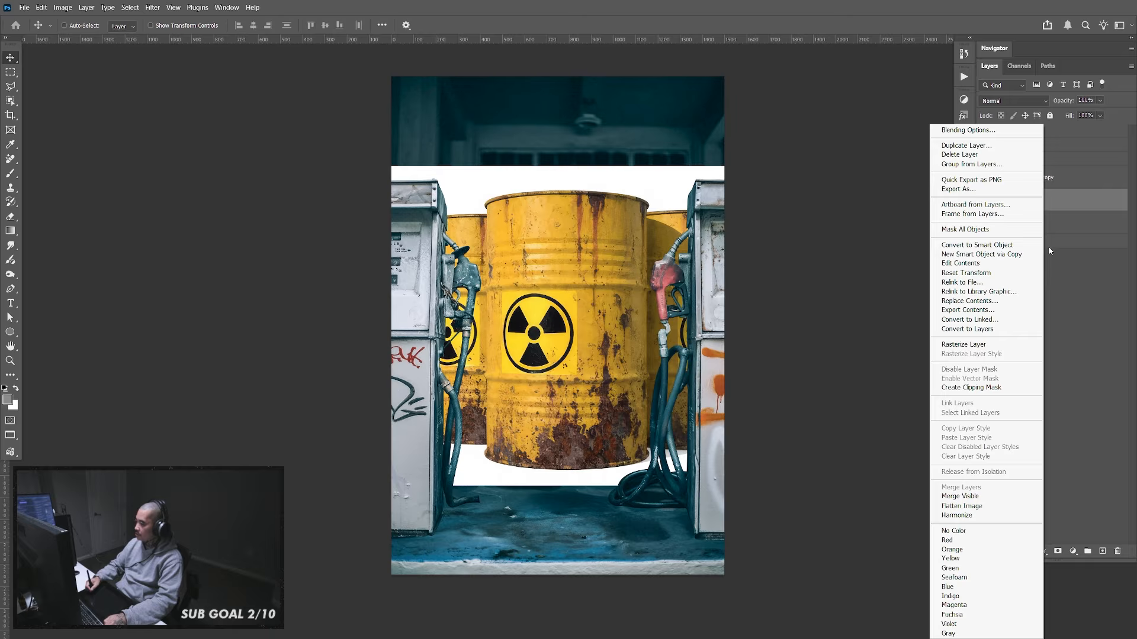
left_click(1009, 349)
Group Layer 5 and Layer 5 copy together inside Barrel and name the group 1
left_click(1022, 178, "shift")
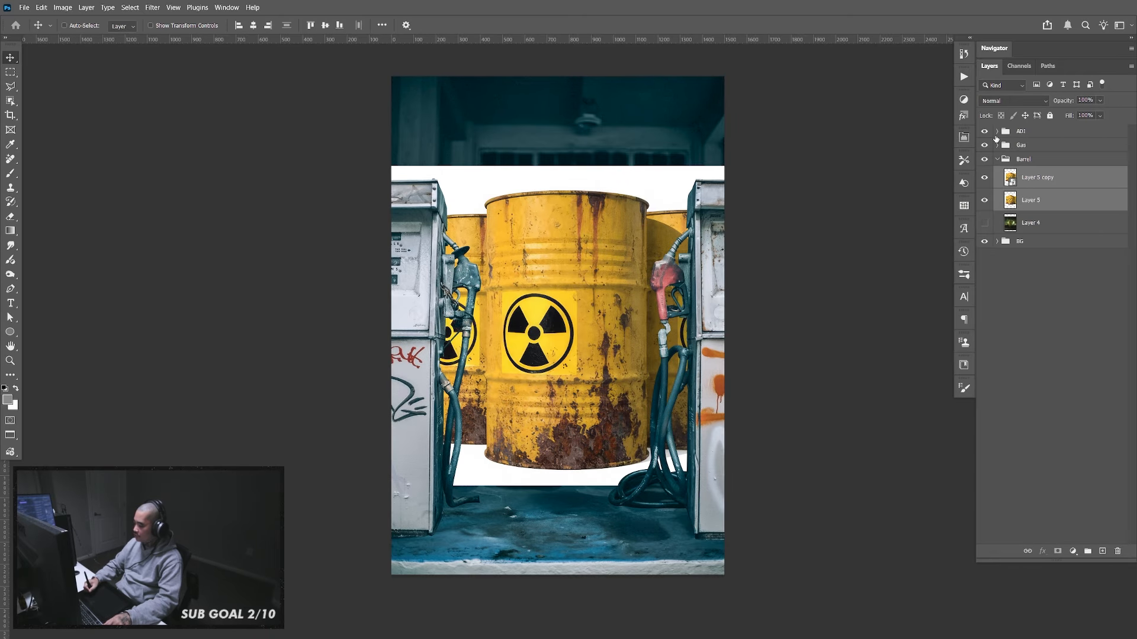
key("ctrl+g")
double_click(1033, 174)
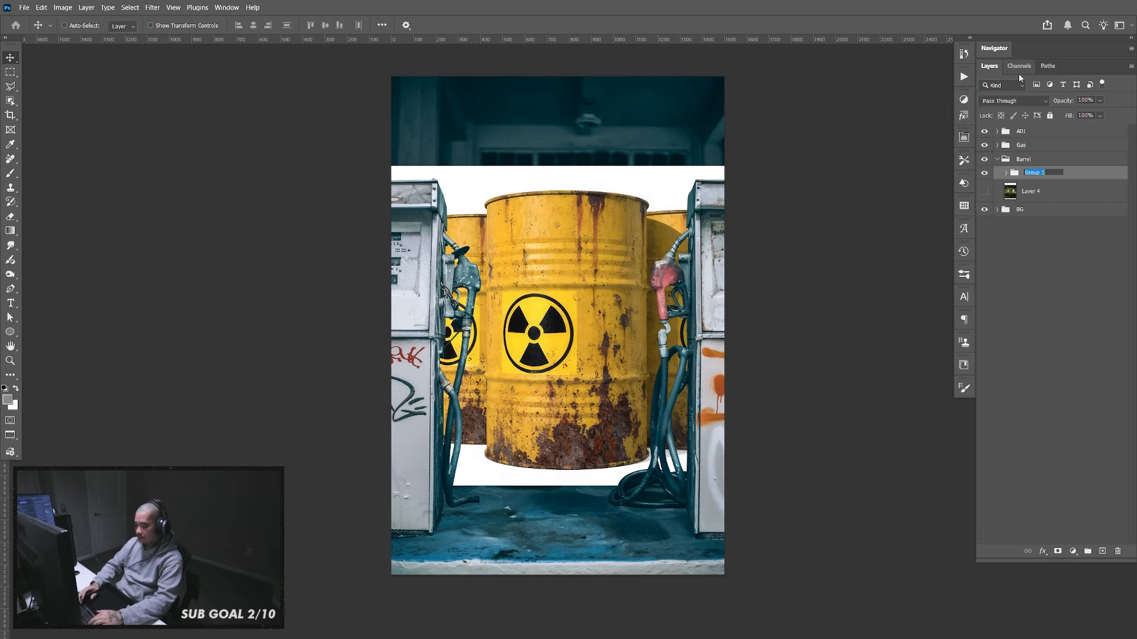
type("1")
key("Return")
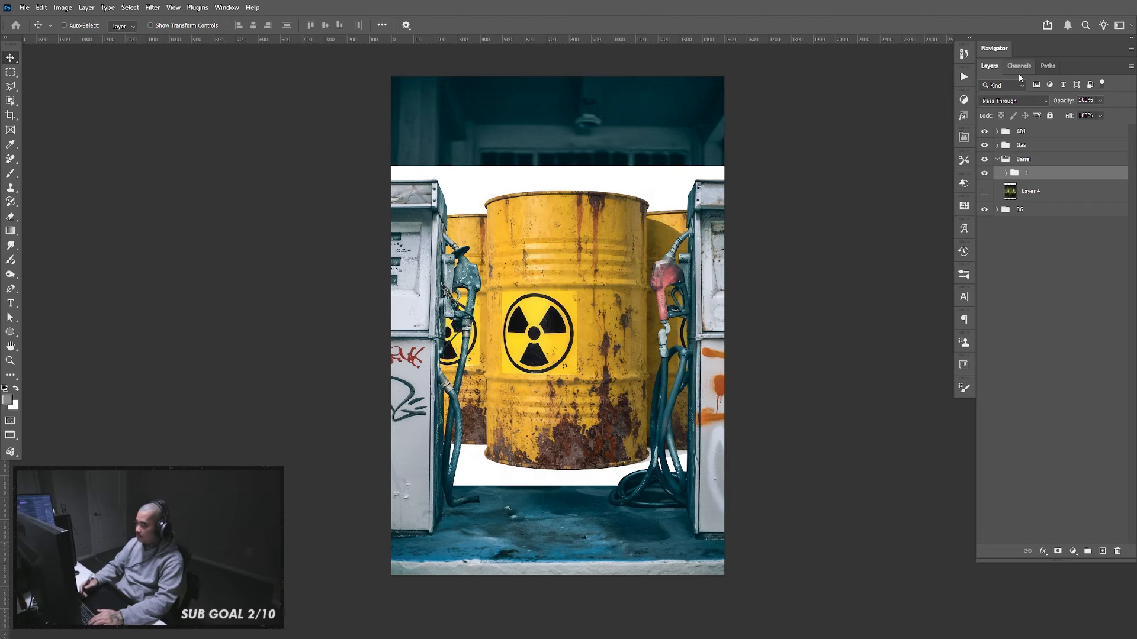
Hide Layer 5 inside group 1 and open the smart object contents of Layer 5 copy
left_click(1006, 172)
left_click(1034, 200)
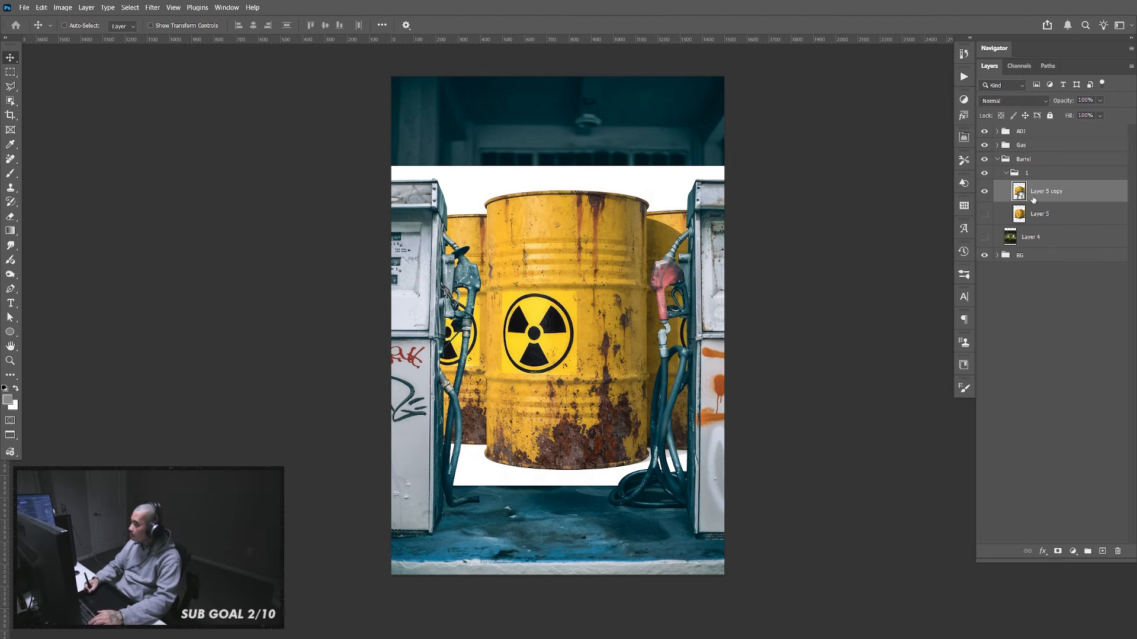
double_click(1019, 192)
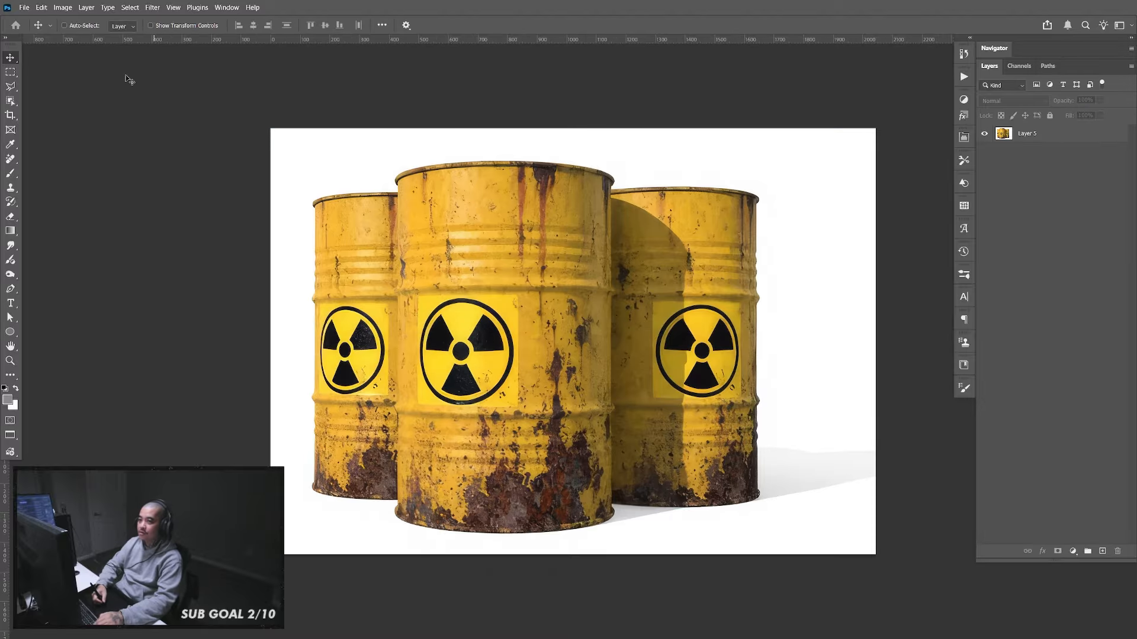
Select the barrels with Select Subject, copy them to a new layer, hide the white-background original, and save and close the contents
left_click(129, 7)
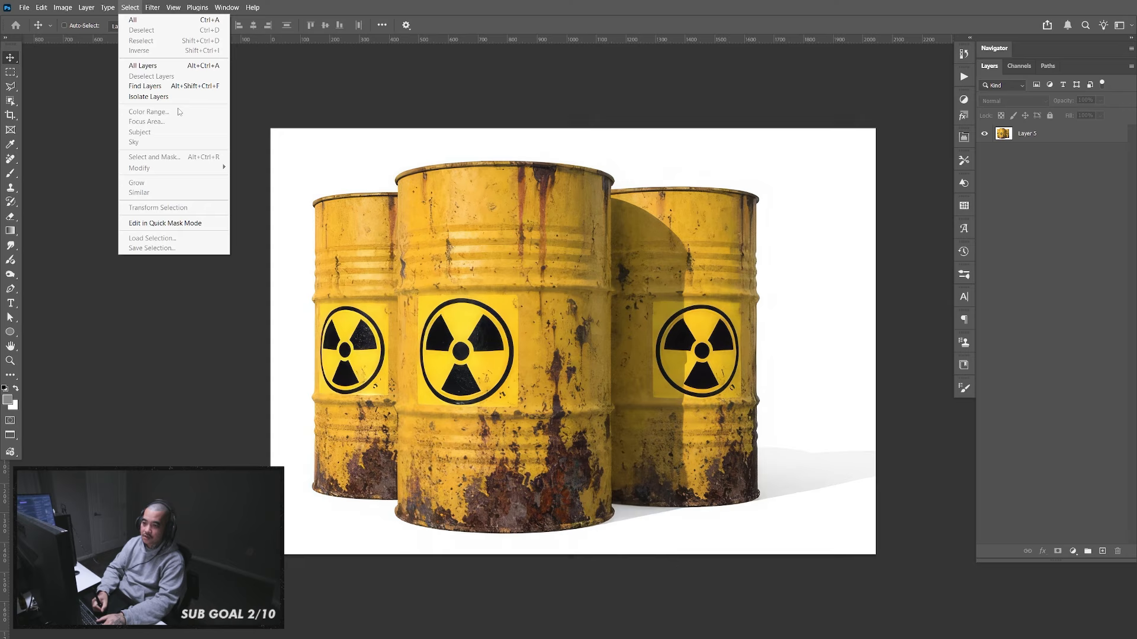
left_click(317, 99)
left_click(1029, 135)
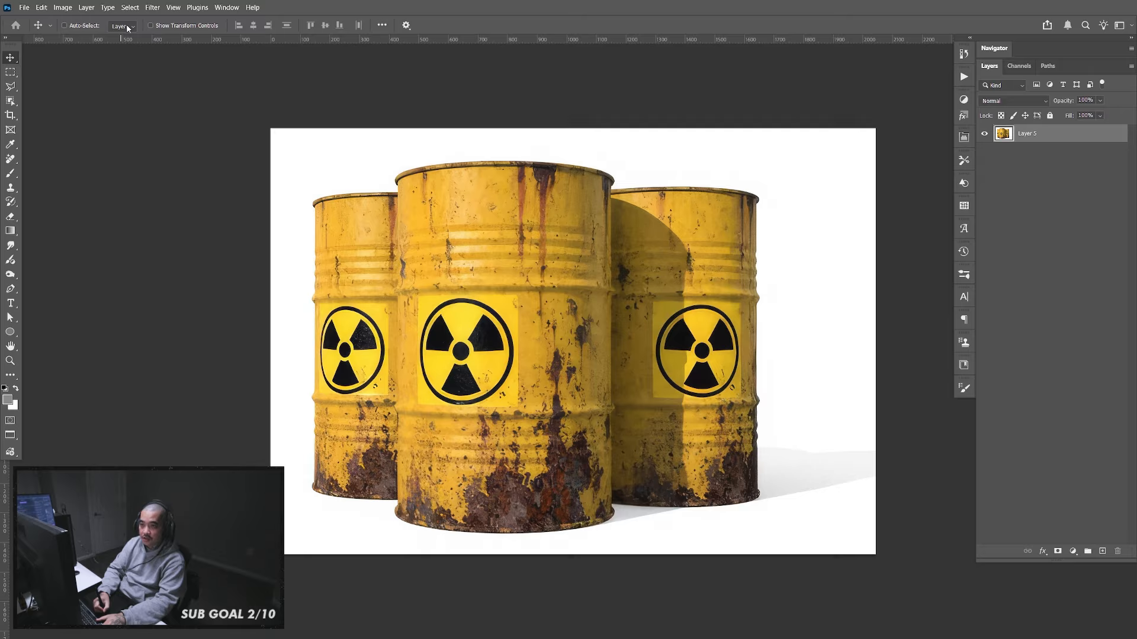
left_click(130, 7)
left_click(142, 131)
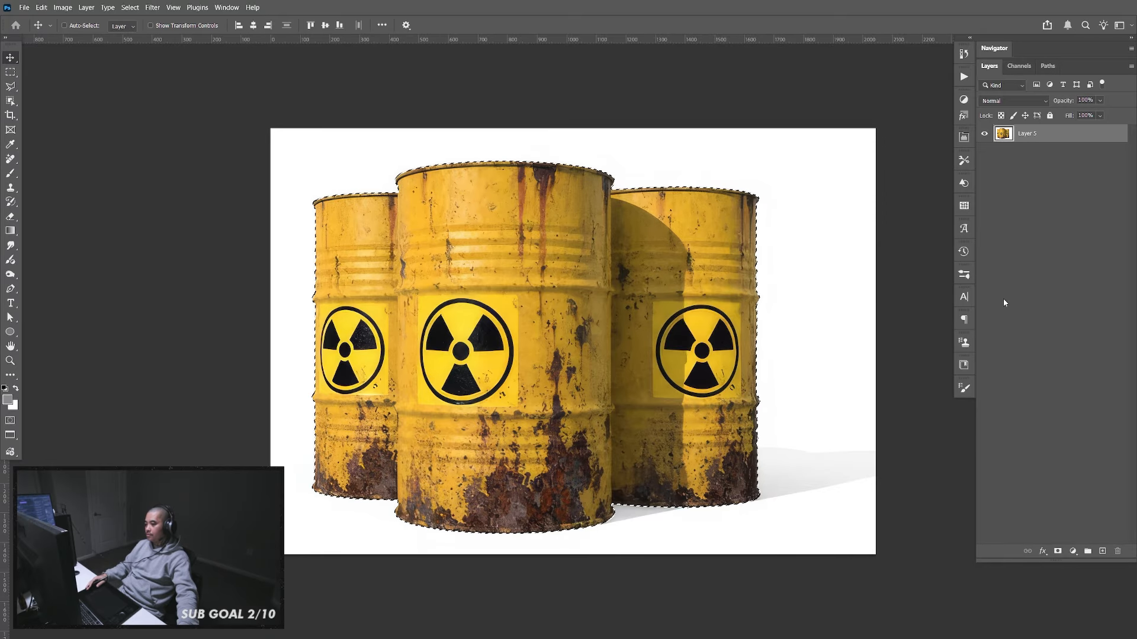
key("ctrl+j")
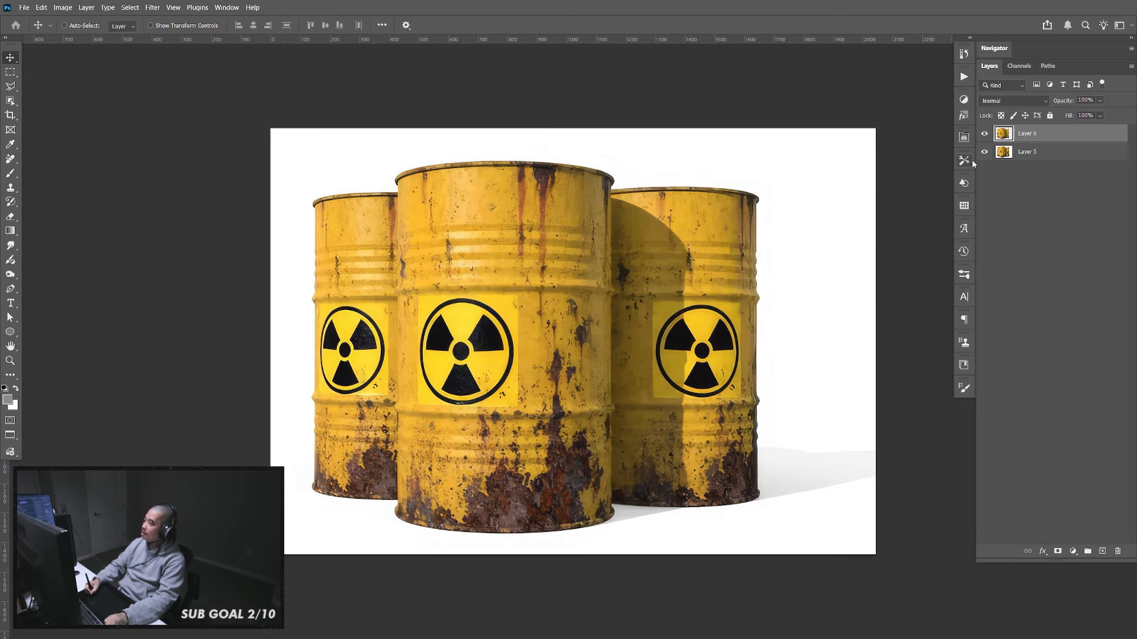
left_click(984, 152)
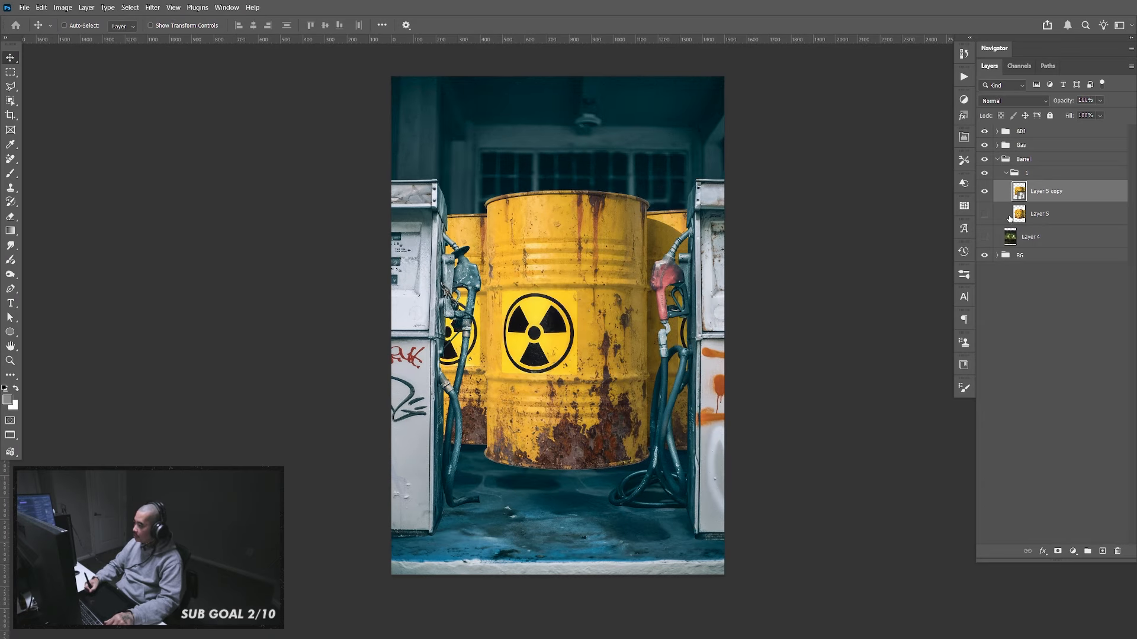
Show Layer 5 again and move it together with Layer 5 copy leftward so the third barrel stands between the pumps
left_click(985, 214)
left_click(1046, 221, "shift")
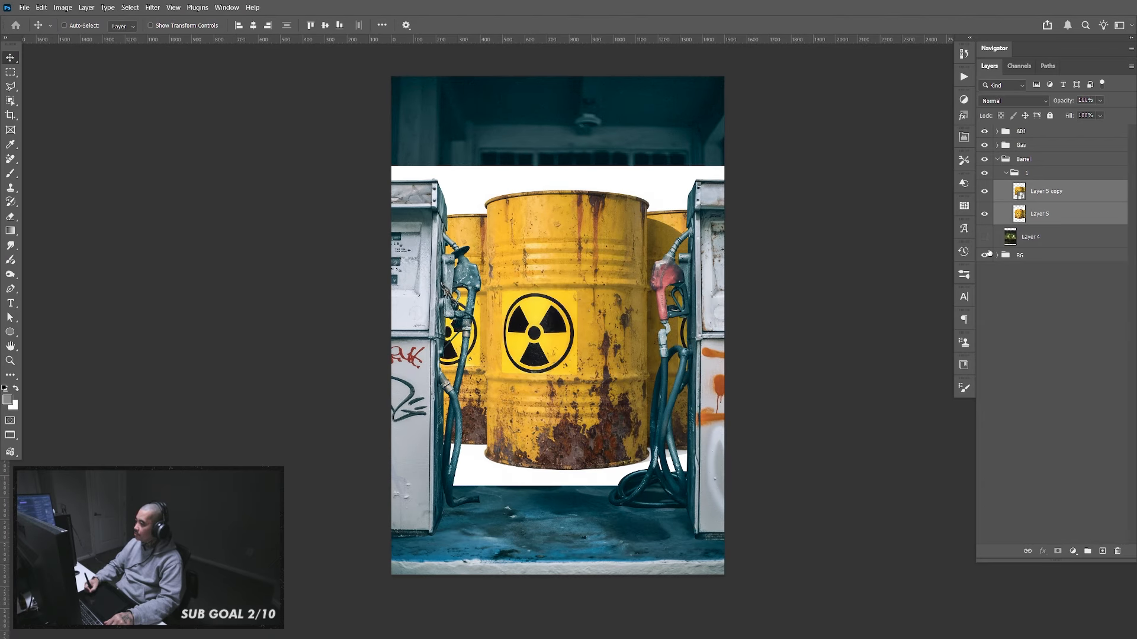
left_click_drag(683, 437, 531, 444)
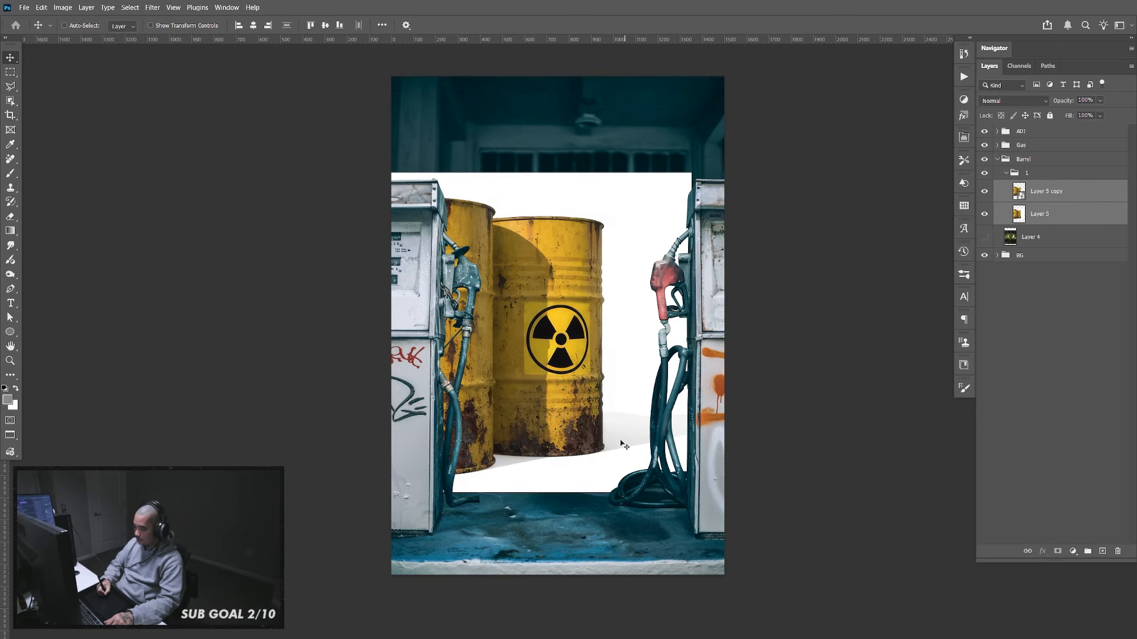
Compare the image with and without Layer 5 and set that layer's blend mode to Multiply
left_click(1048, 212)
left_click(984, 215)
left_click(985, 215)
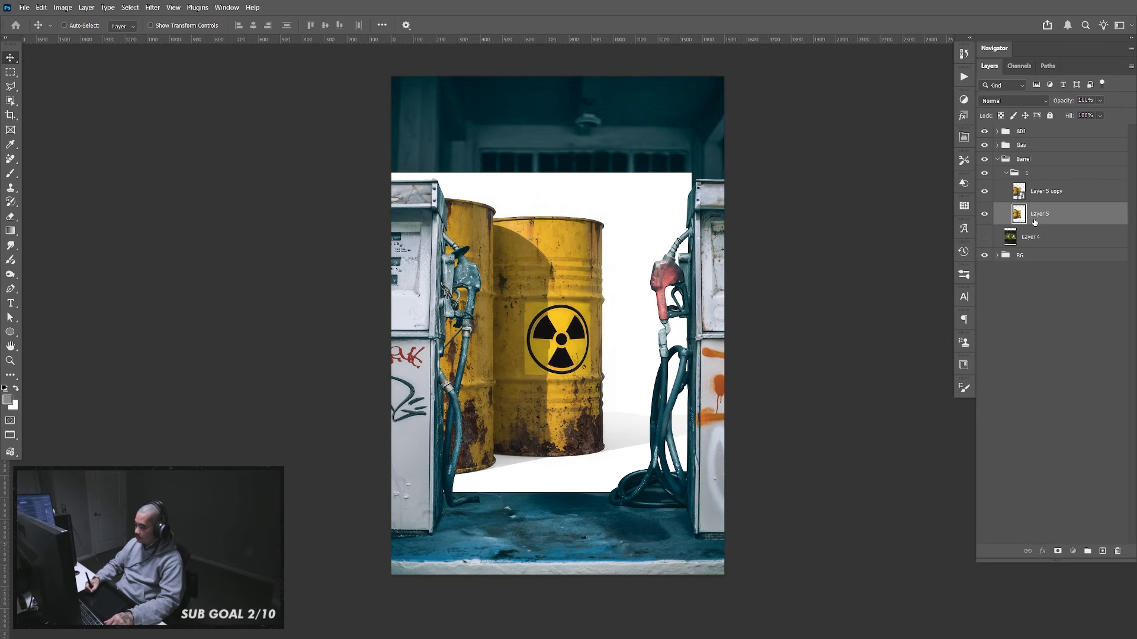
left_click(1024, 102)
left_click(1011, 155)
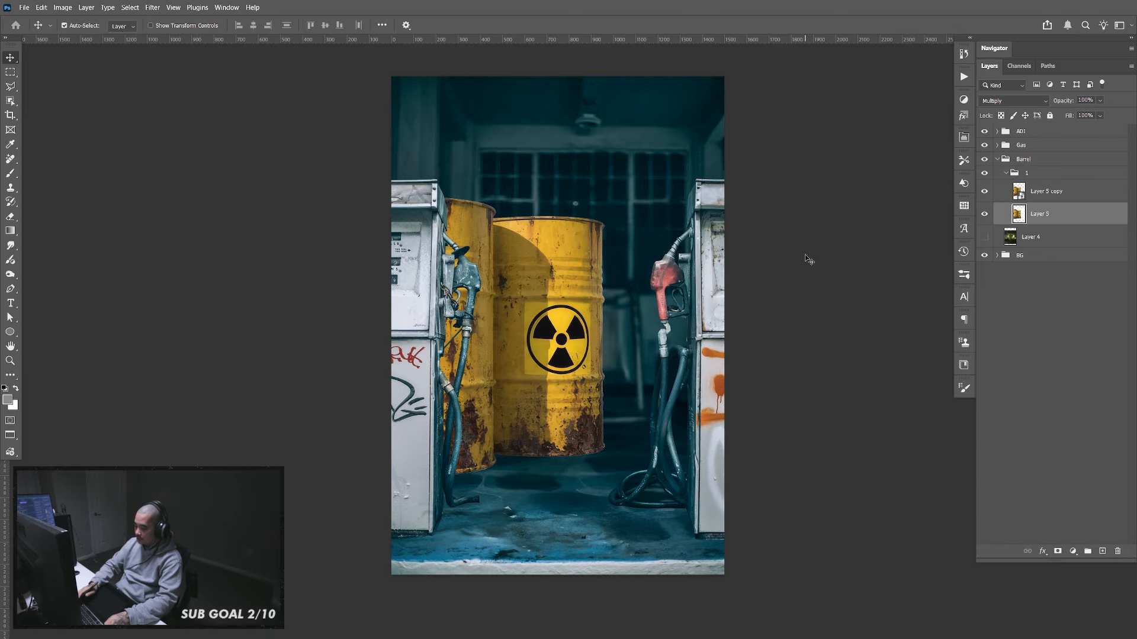
Examine the bottom edges of the barrels up close against the floor
key("ctrl+plus")
key("ctrl+plus")
key("ctrl+plus")
key("ctrl+plus")
left_click_drag(645, 592, 690, 304)
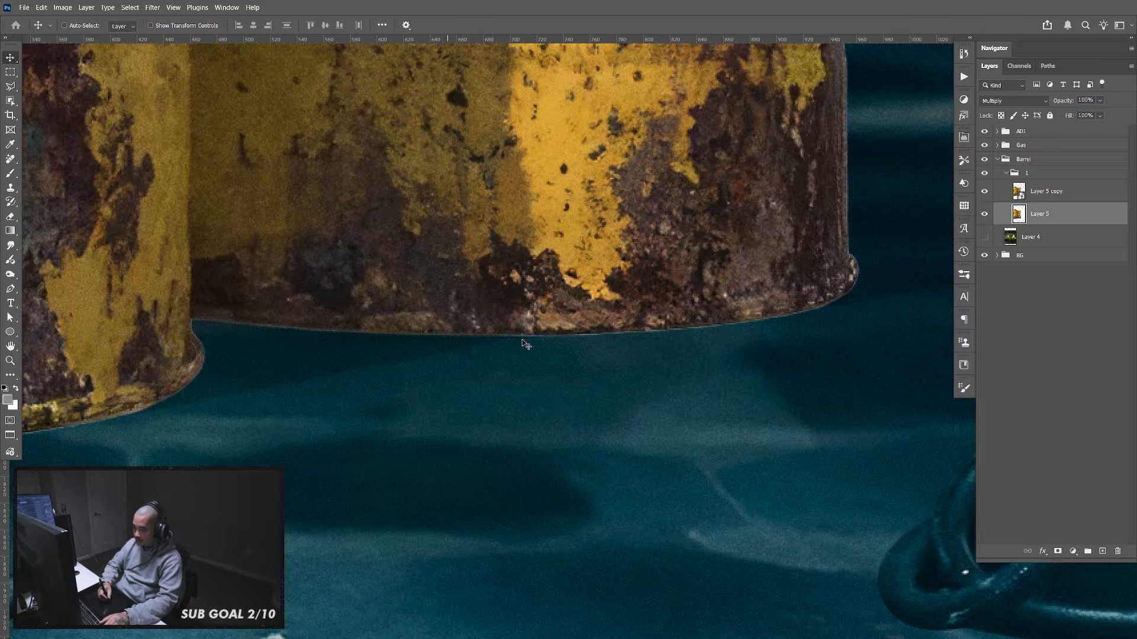
key("ctrl+minus")
key("ctrl+minus")
key("ctrl+minus")
key("ctrl+minus")
key("ctrl+minus")
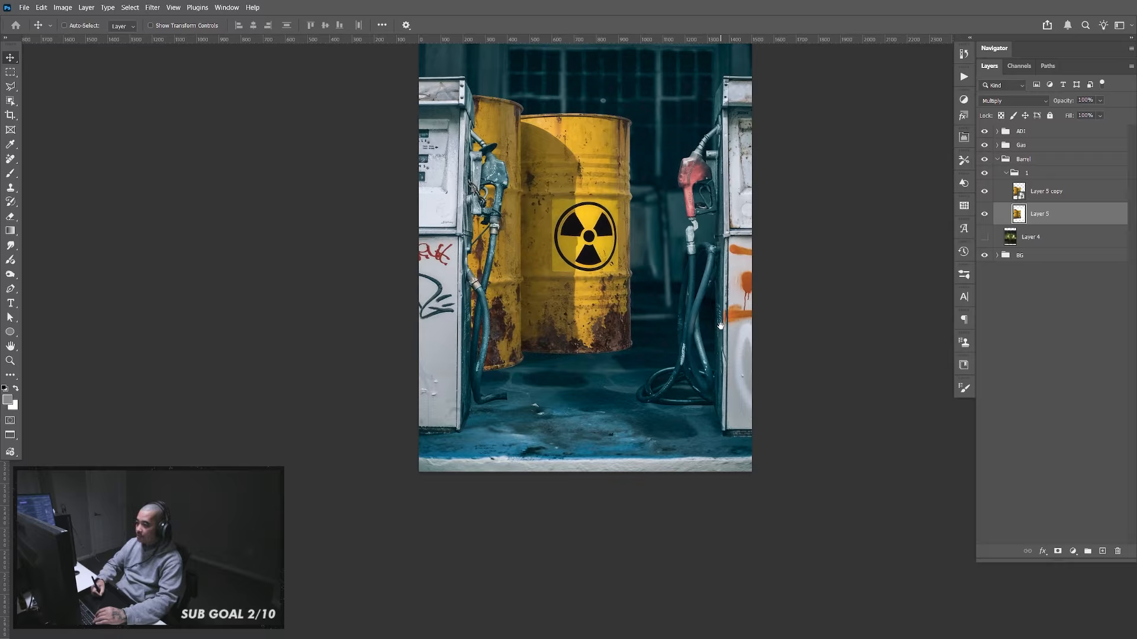
Scale group 1 down to roughly two thirds of its size and position the three barrels on the floor between the pumps
left_click(1028, 180)
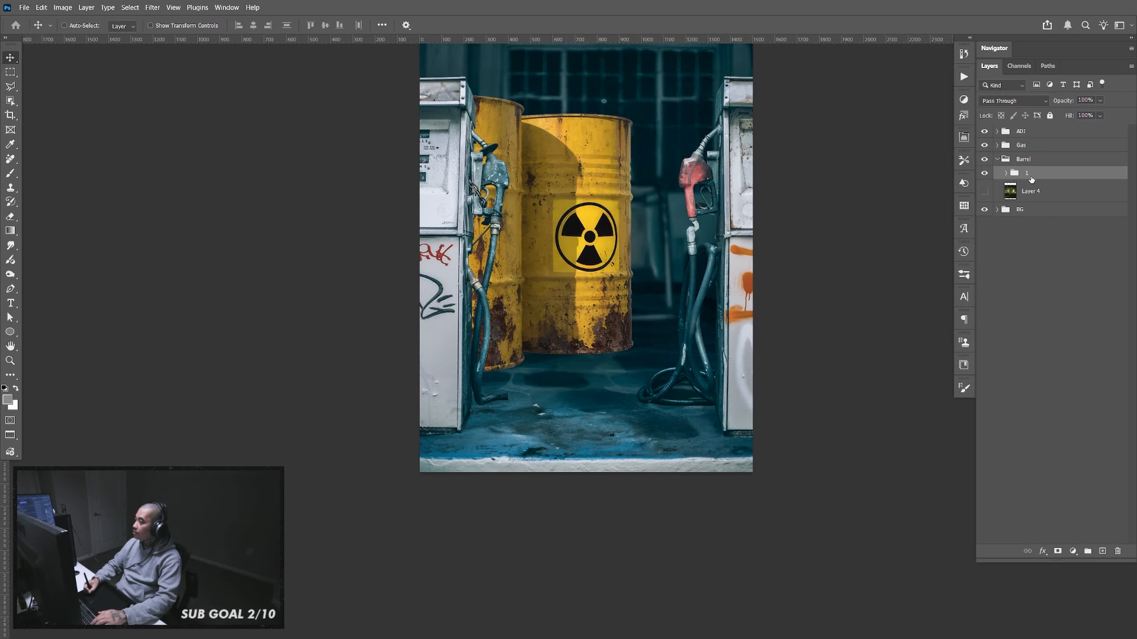
key("ctrl+t")
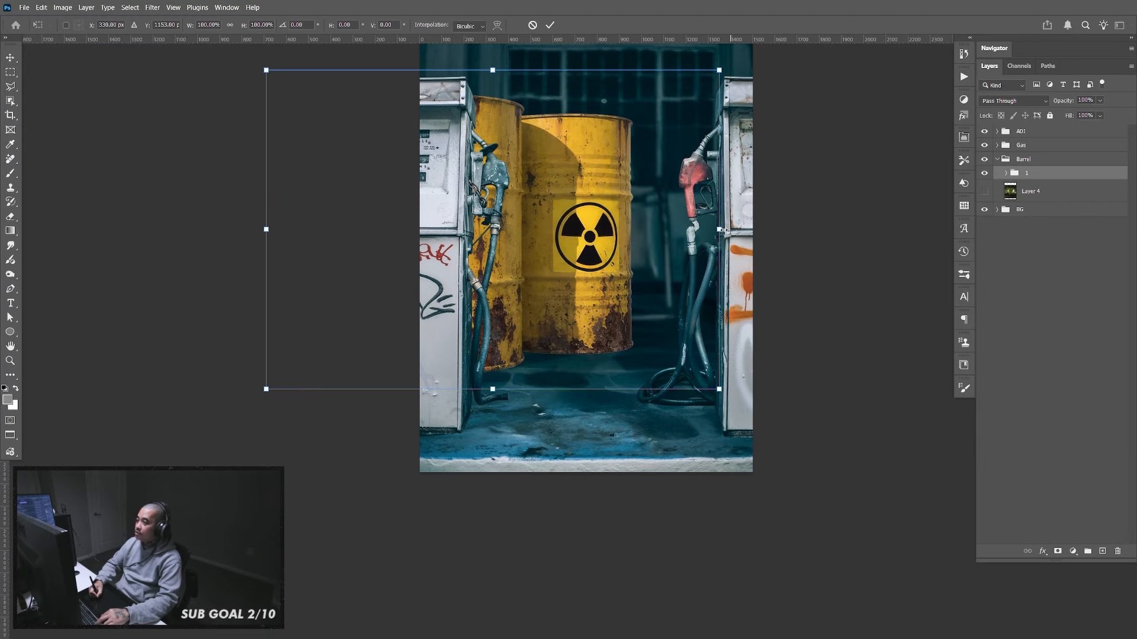
left_click_drag(724, 229, 662, 228)
left_click_drag(613, 269, 737, 267)
left_click_drag(646, 289, 628, 347)
left_click_drag(712, 353, 729, 353)
left_click_drag(631, 354, 643, 352)
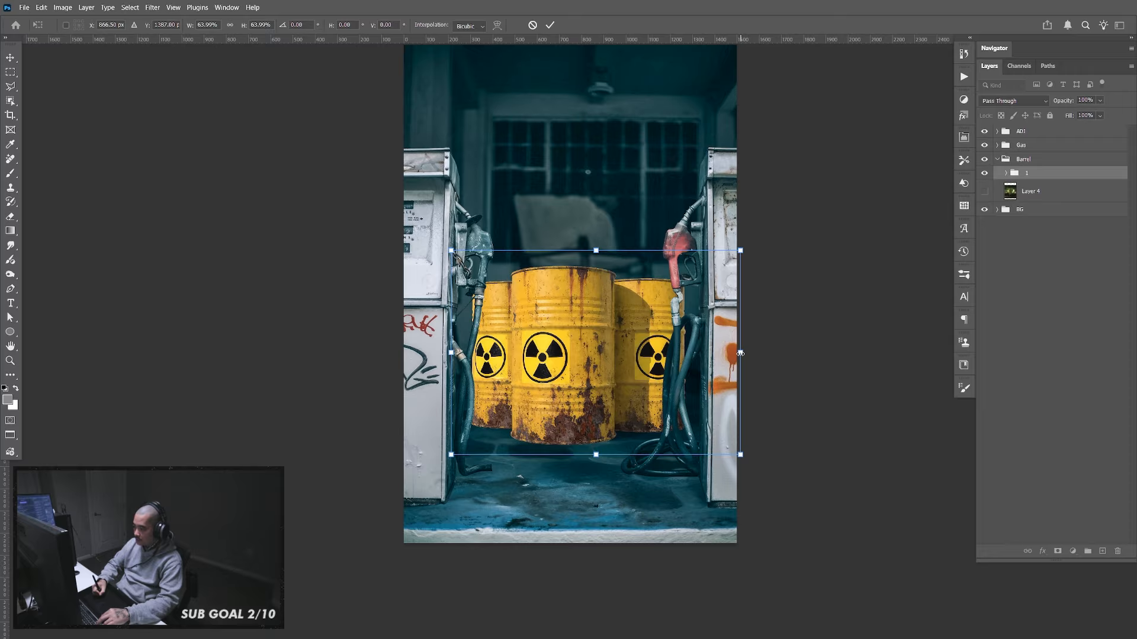
left_click_drag(740, 354, 744, 354)
key("Return")
mouse_move(627, 383)
left_mouse_down()
mouse_move(623, 392)
mouse_move(644, 394)
left_mouse_up()
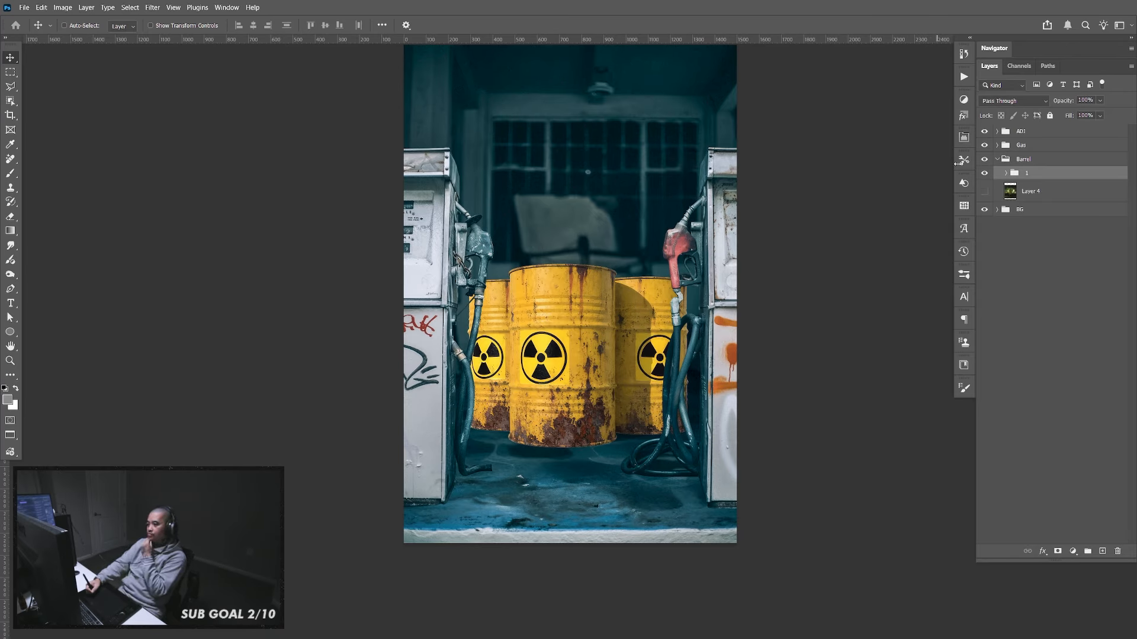
Hide group 1, show Layer 4, and place Layer 4 in its own group named 2
left_click(984, 173)
left_click(984, 191)
left_click(1042, 195)
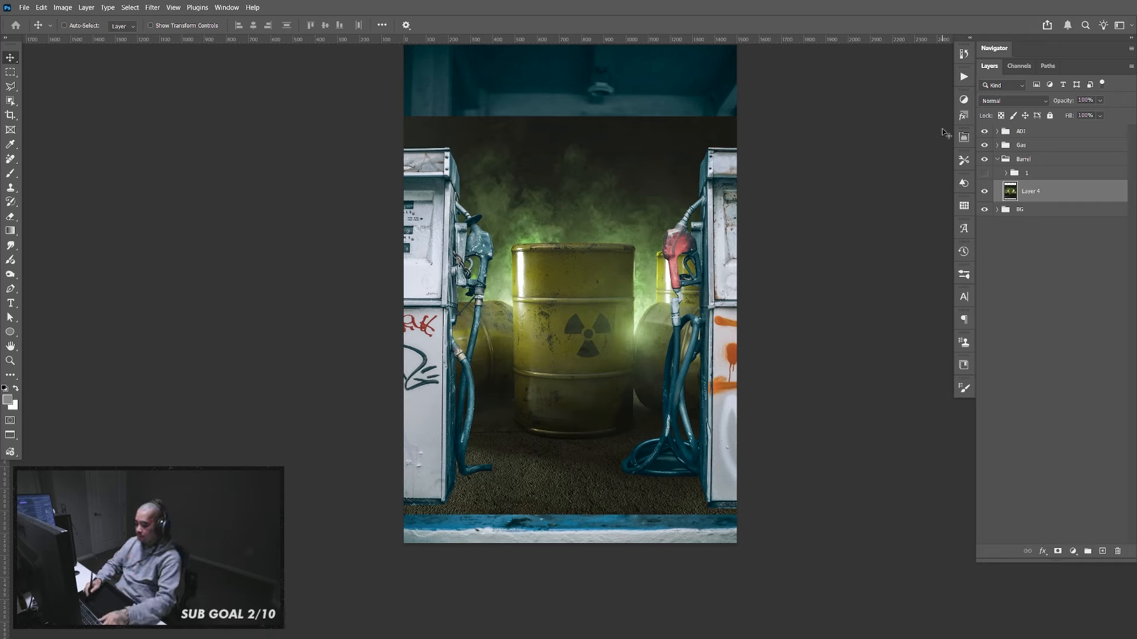
key("ctrl+g")
double_click(1034, 188)
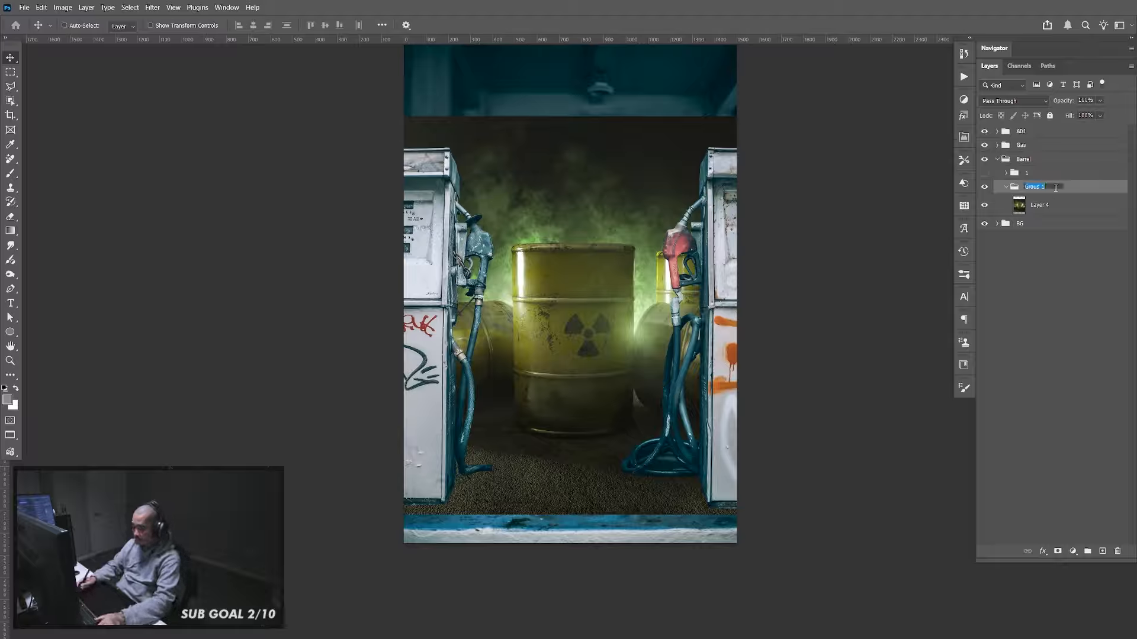
type("2")
key("Return")
Duplicate Layer 4 within group 2, then hide the original and rename it master
left_click(1033, 206)
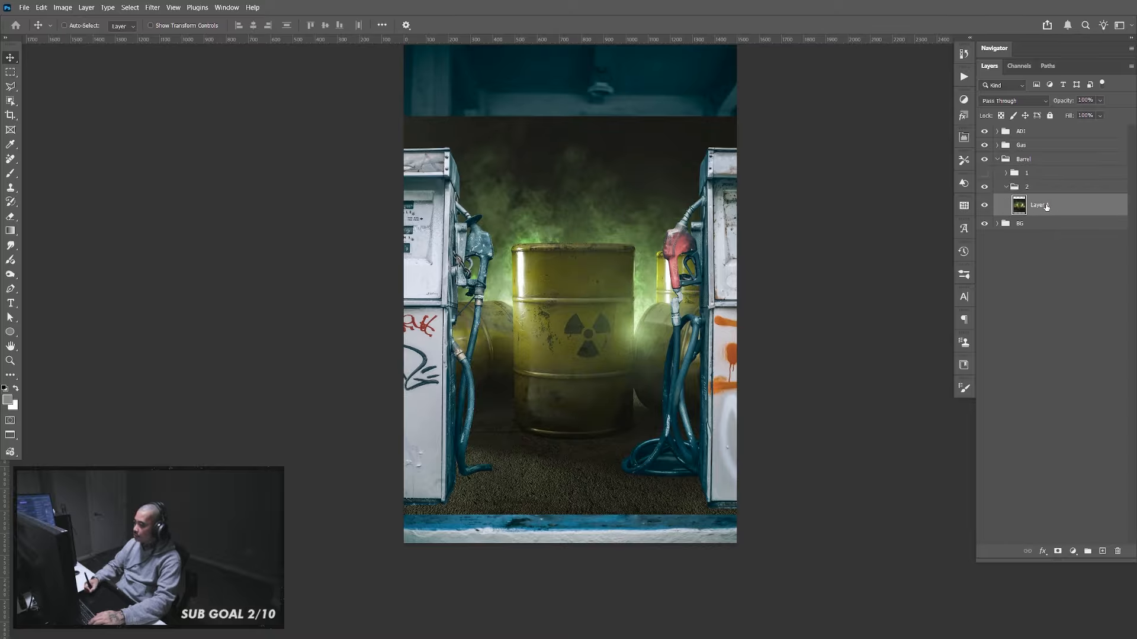
key("ctrl+j")
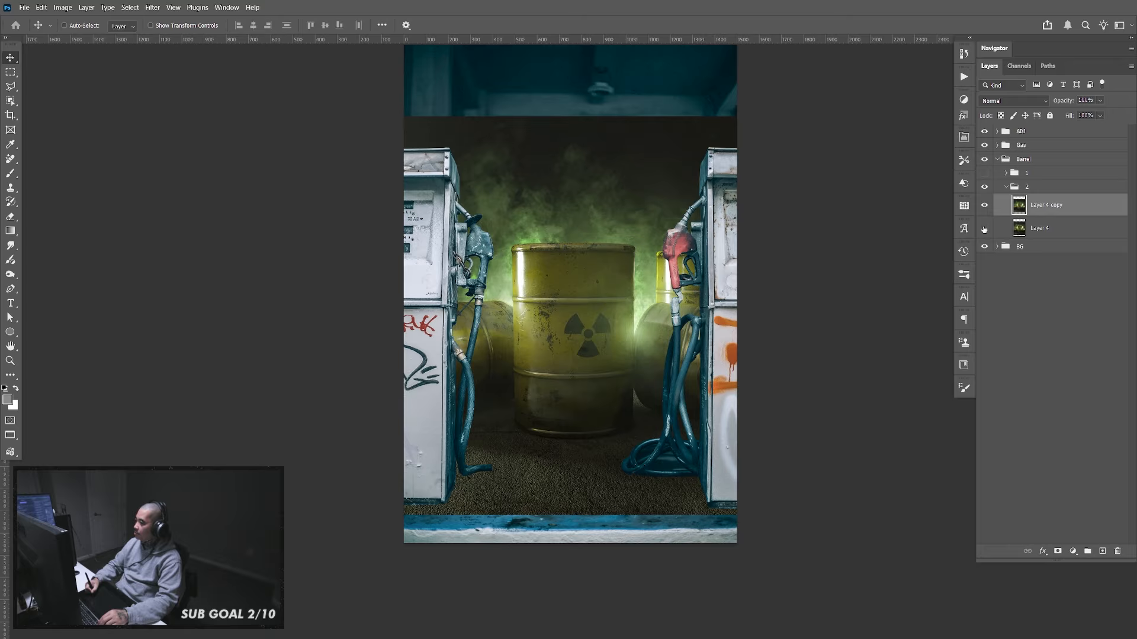
double_click(1040, 229)
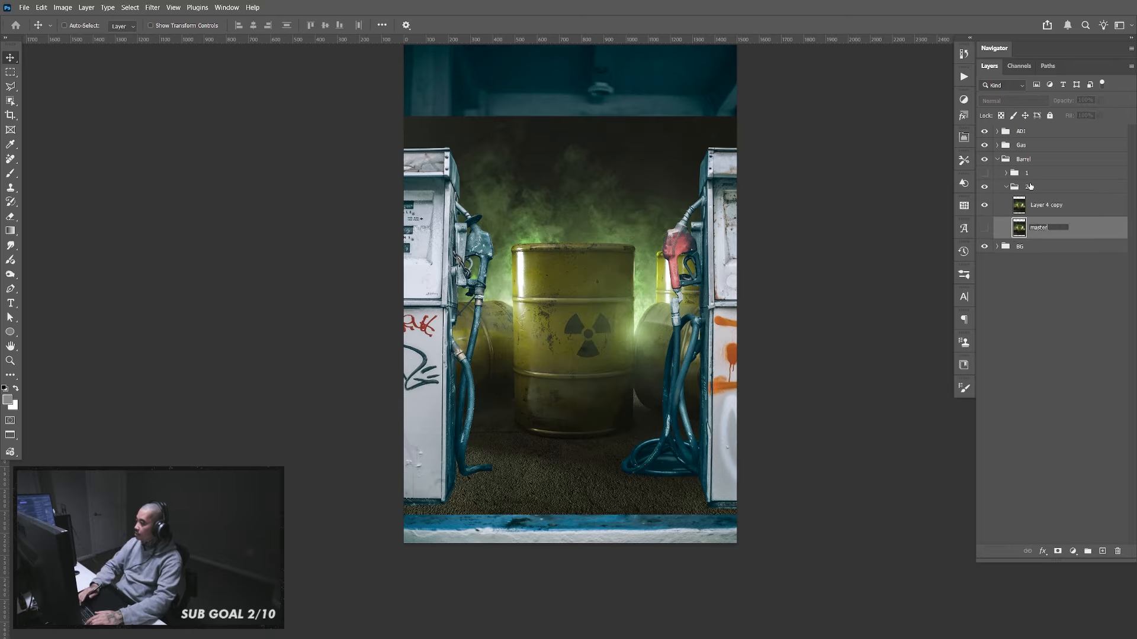
type("master")
key("Return")
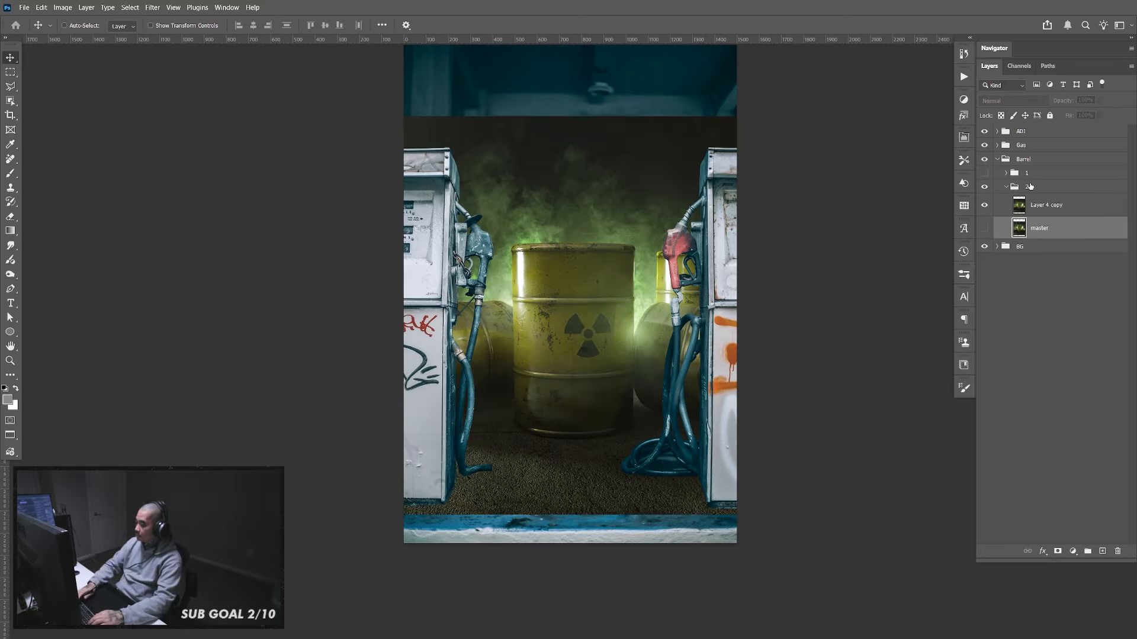
Convert Layer 4 copy in group 2 to a smart object and open its contents for editing
left_click(1054, 215)
right_click(1039, 209)
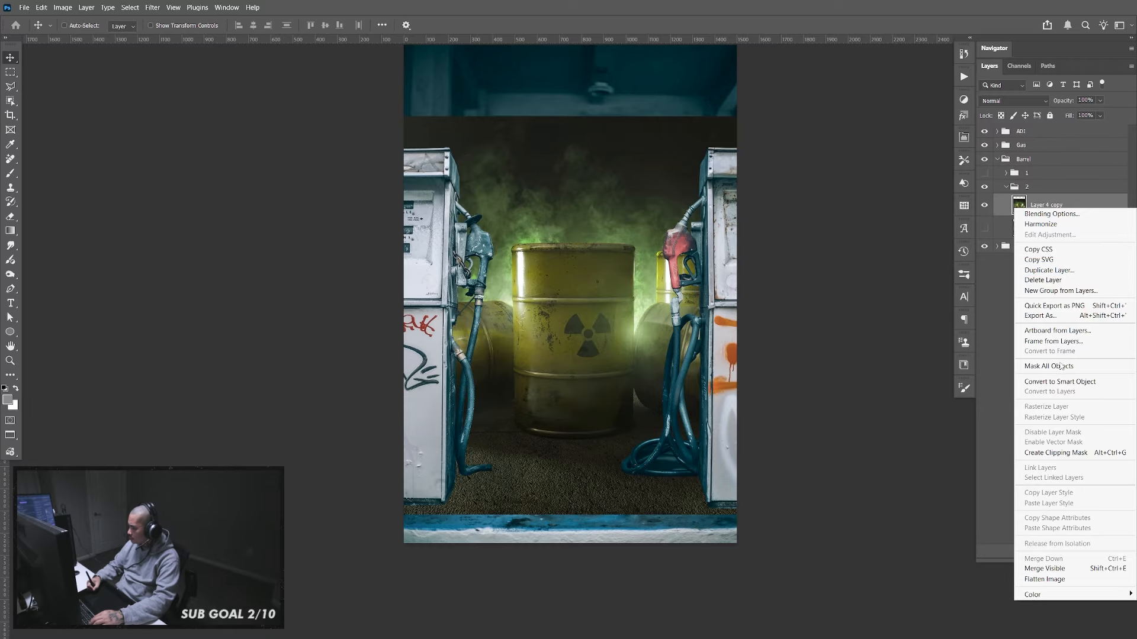
left_click(1060, 382)
double_click(1019, 207)
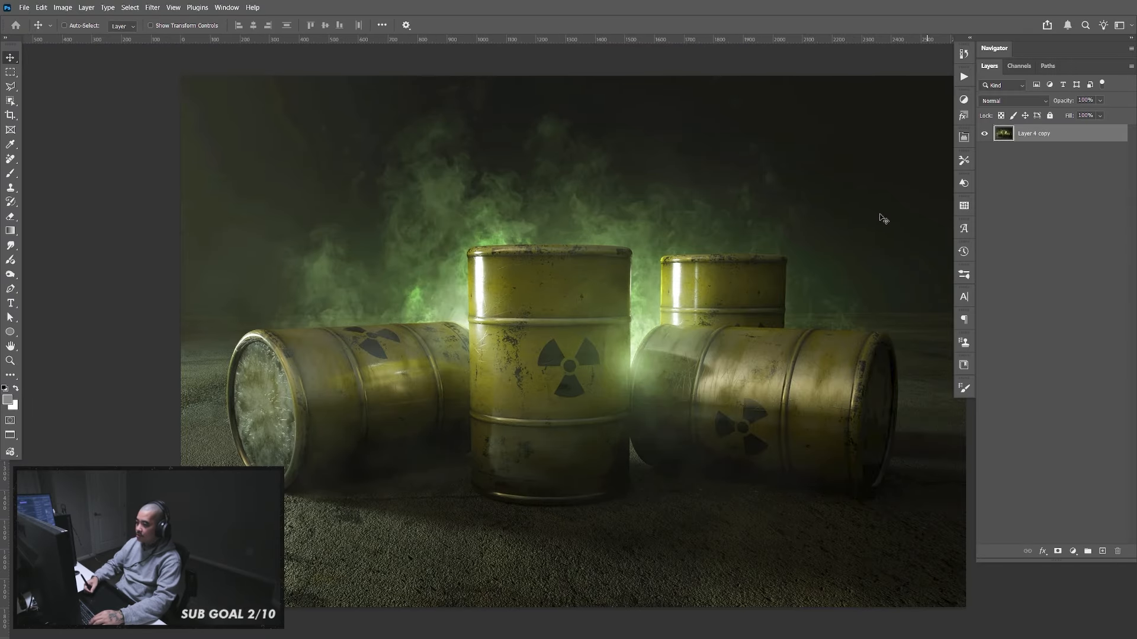
Mask the barrels out of their background using a Subject selection, then save and close the smart object
left_click(130, 7)
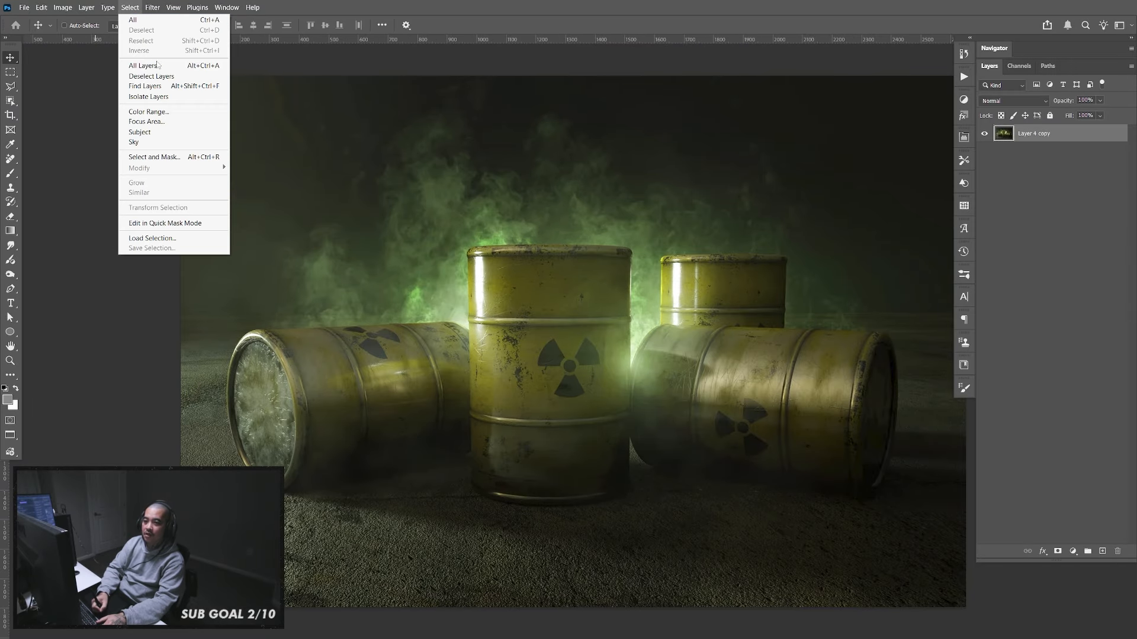
left_click(174, 132)
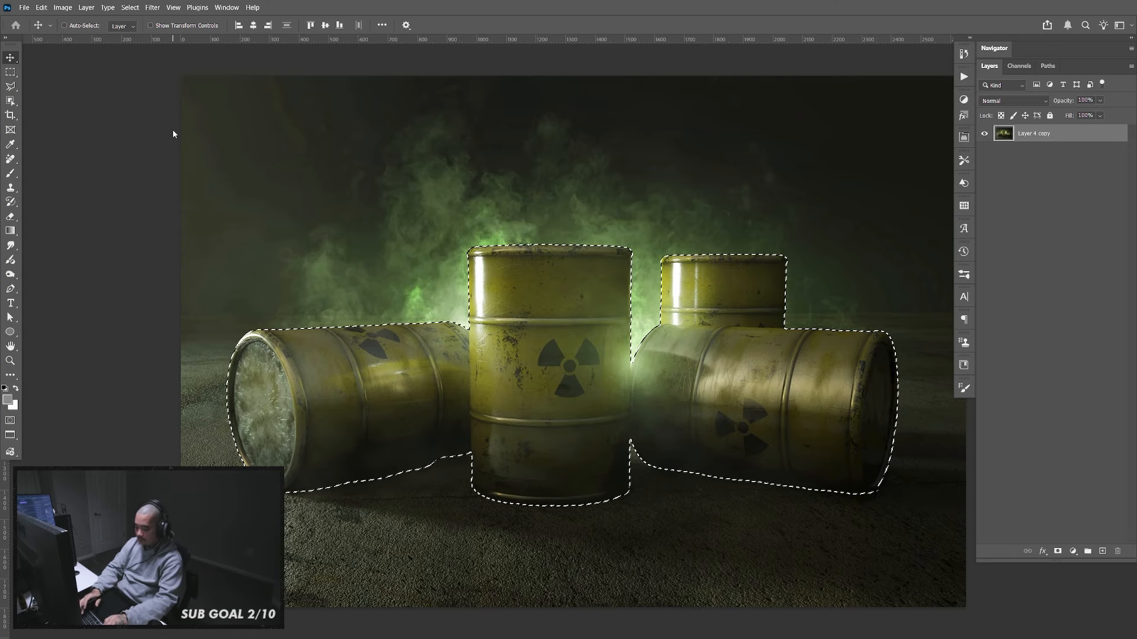
left_click(1056, 551)
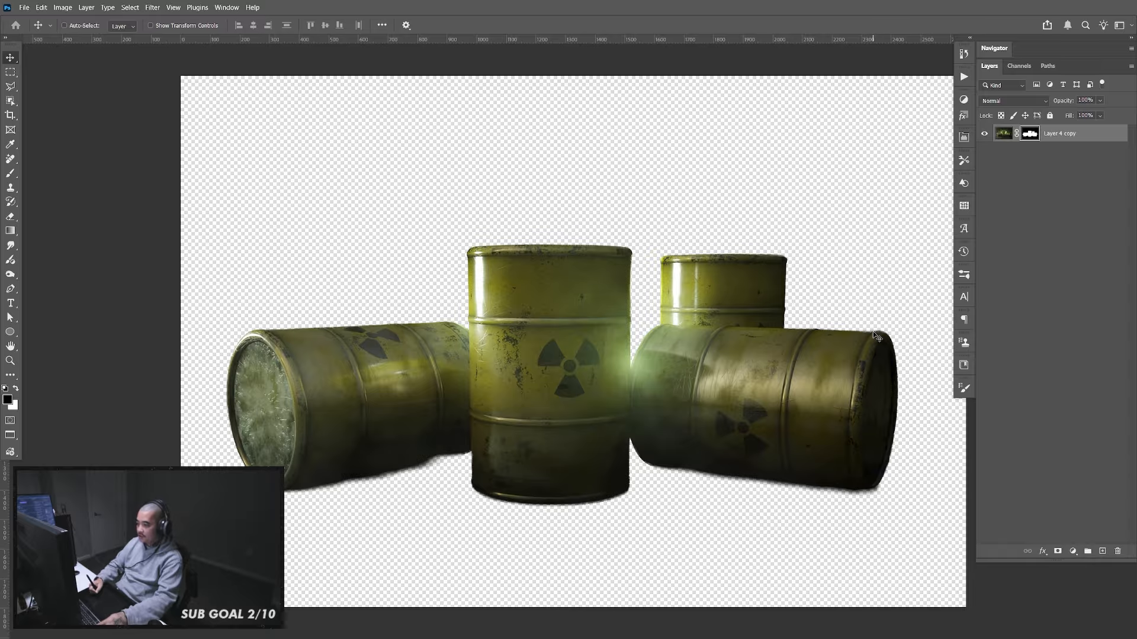
key("ctrl+w")
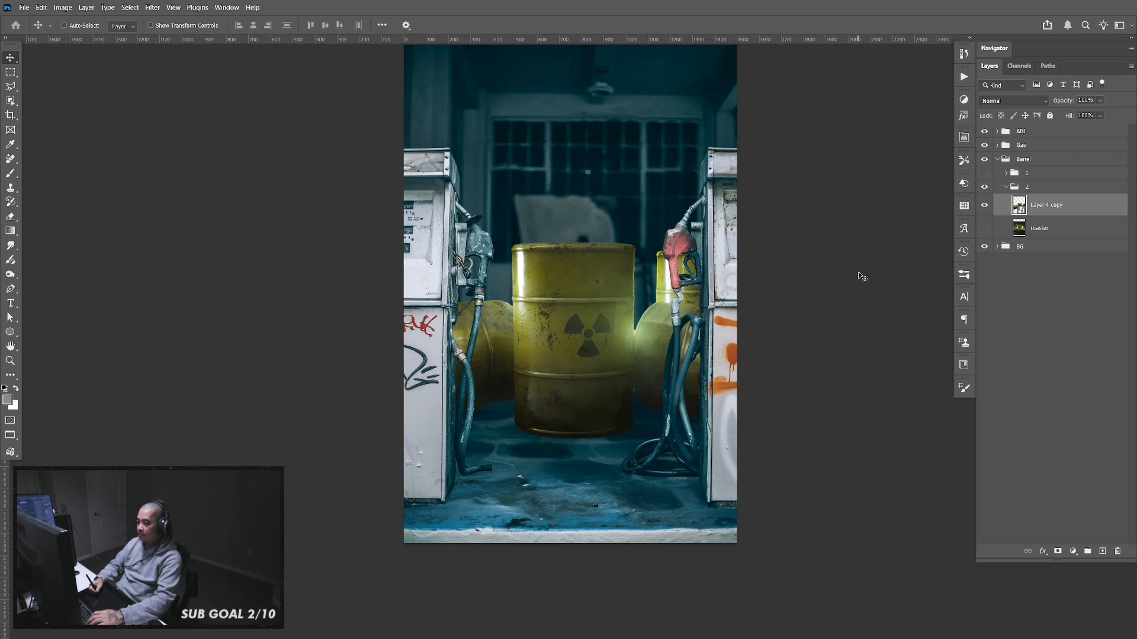
Scale group 2 down to roughly 80% of its size and position its barrels on the floor between the pumps
left_click(1032, 190)
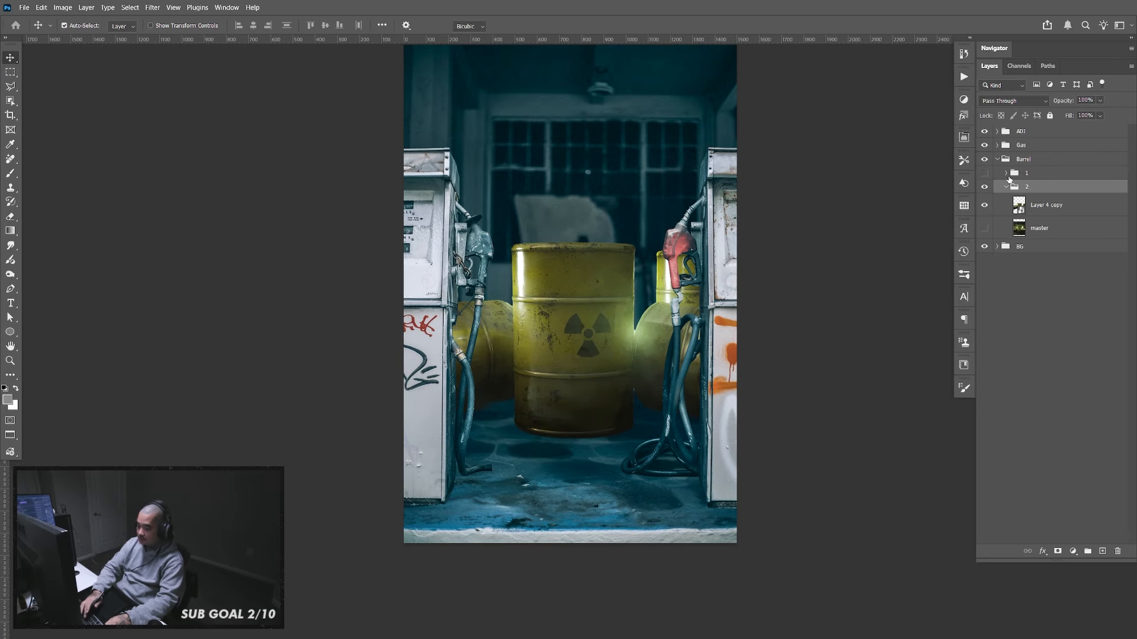
key("ctrl+t")
left_click_drag(885, 315, 817, 315)
key("Return")
left_click_drag(631, 368, 646, 395)
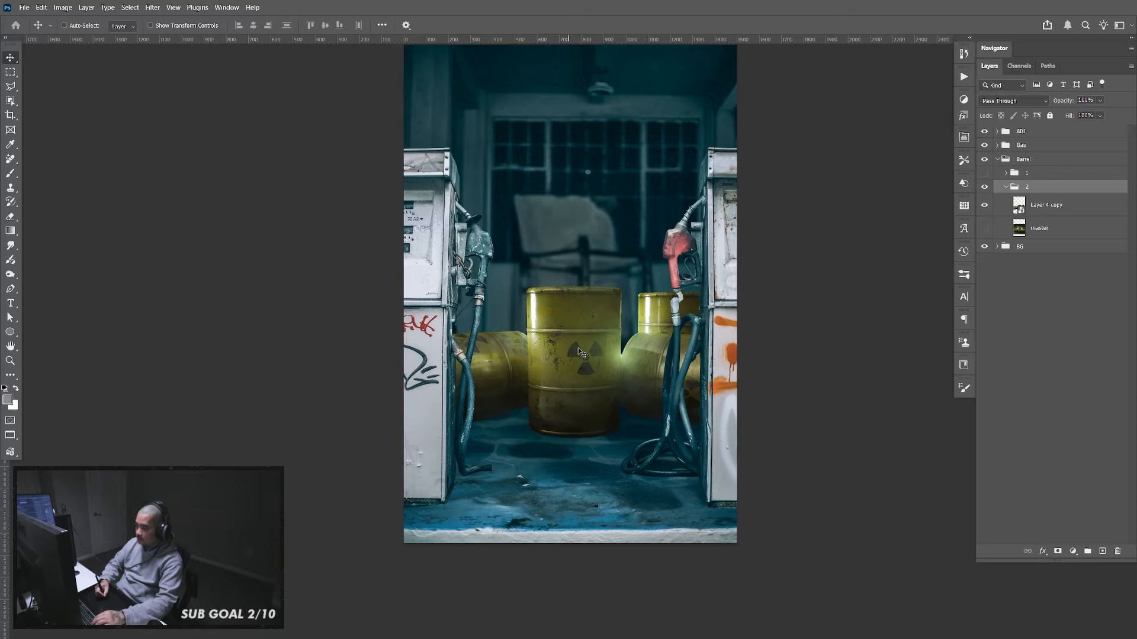
key("ctrl+t")
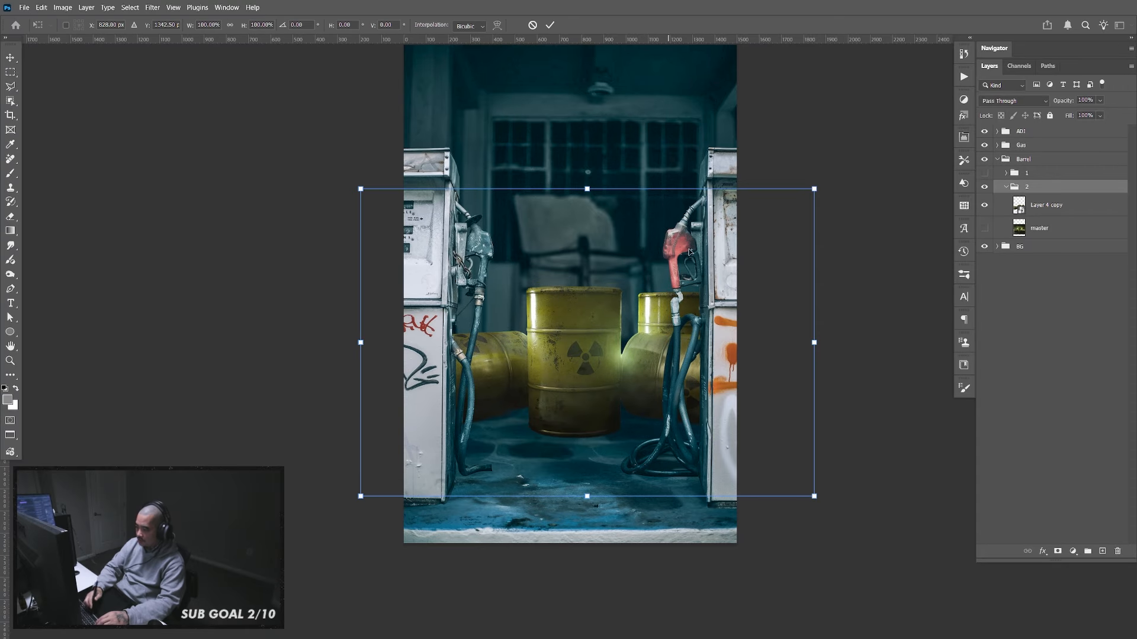
left_click_drag(812, 343, 821, 342)
key("Return")
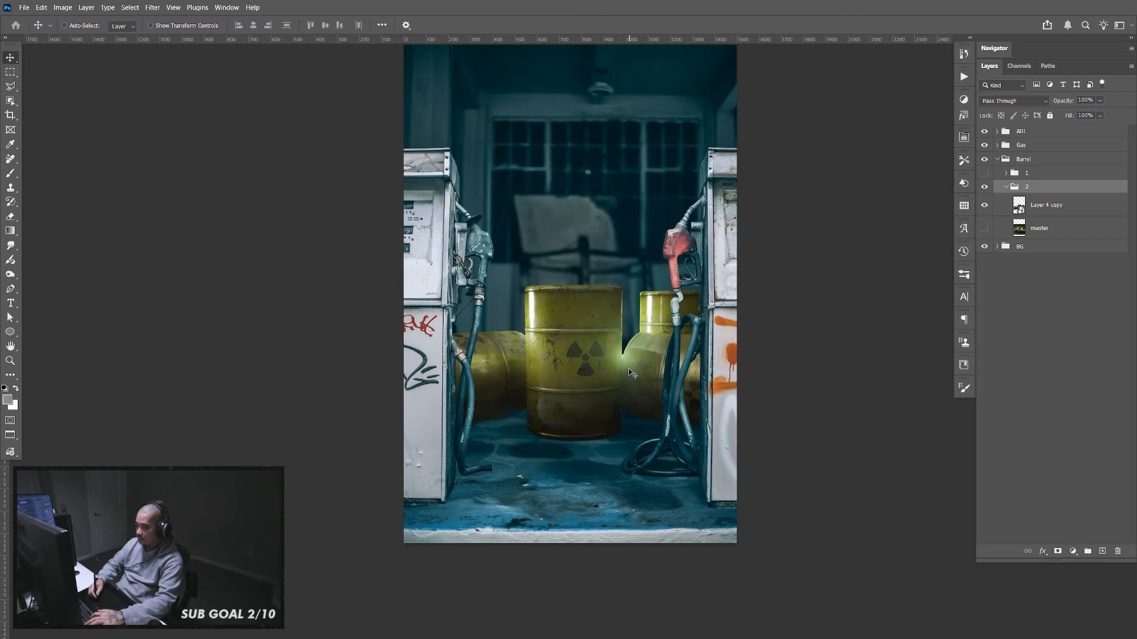
left_click_drag(630, 374, 636, 372)
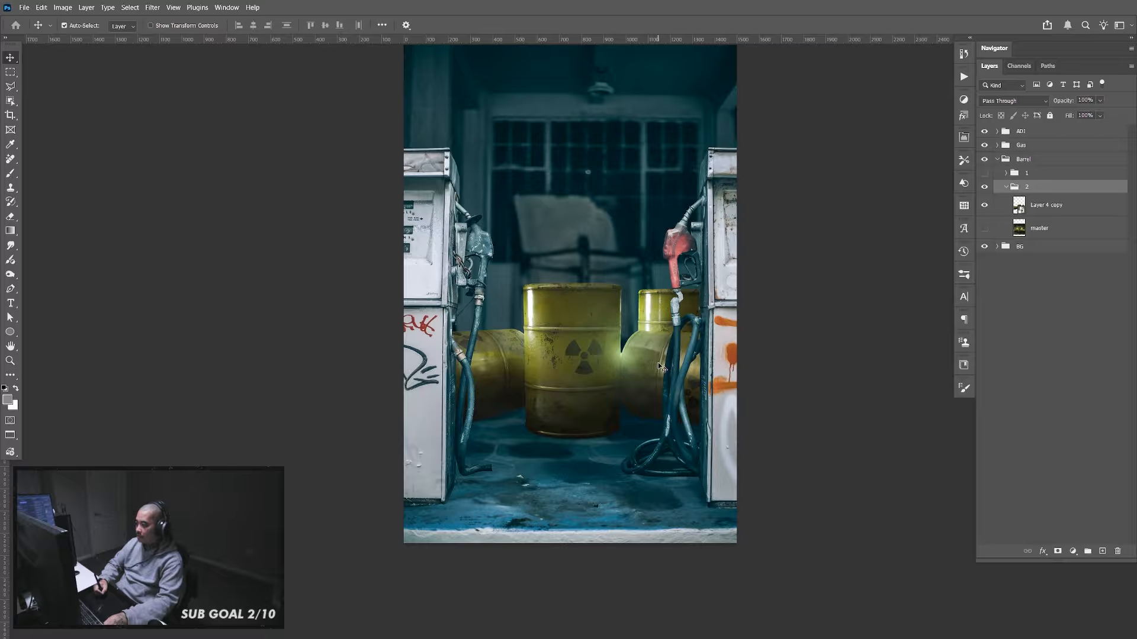
Collapse the Barrel group and its subgroup 2, and show only the BG group
left_click(1006, 186)
left_click(997, 159)
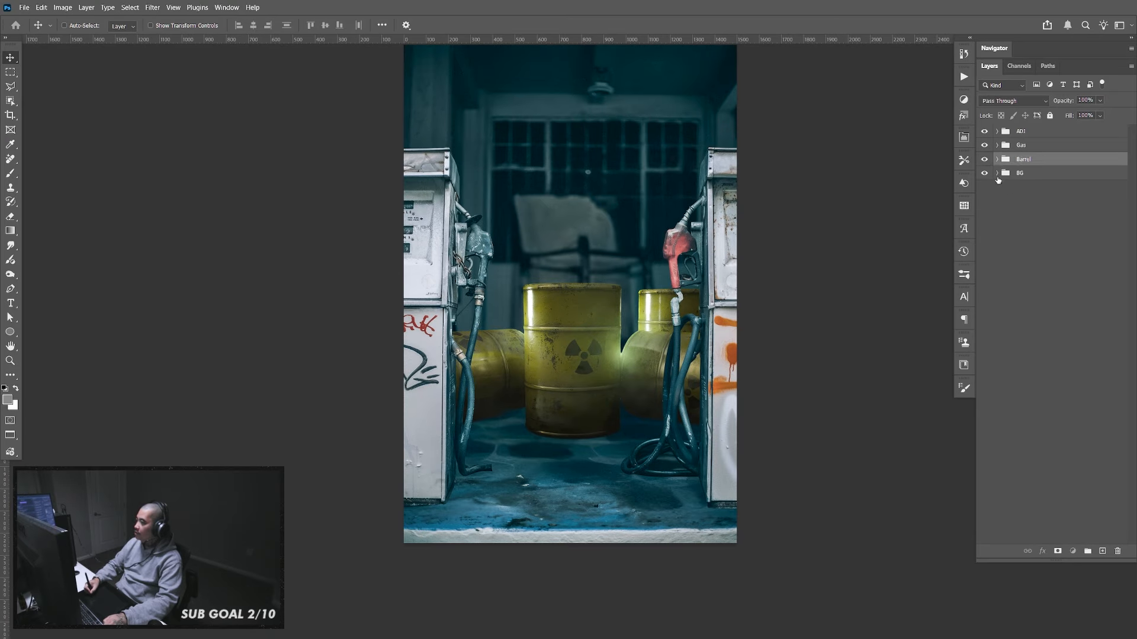
left_click(997, 173)
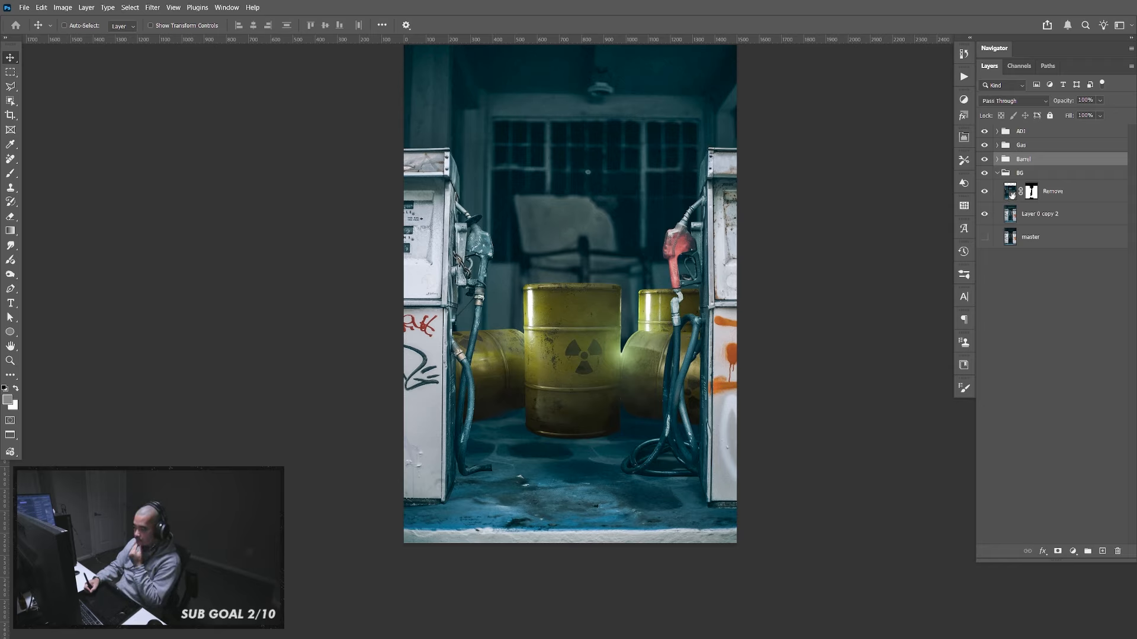
left_click(997, 173)
left_click(984, 173, "alt")
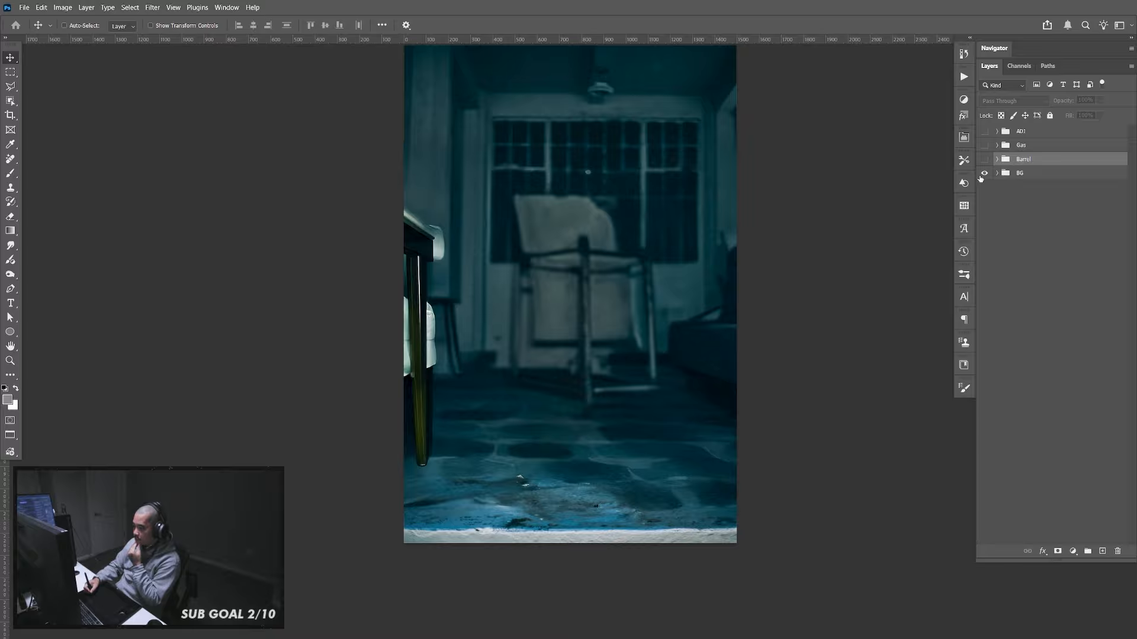
Compare the three generative variations of the Remove layer in the BG group and return to the first one
left_click(1001, 175)
left_click(1045, 195)
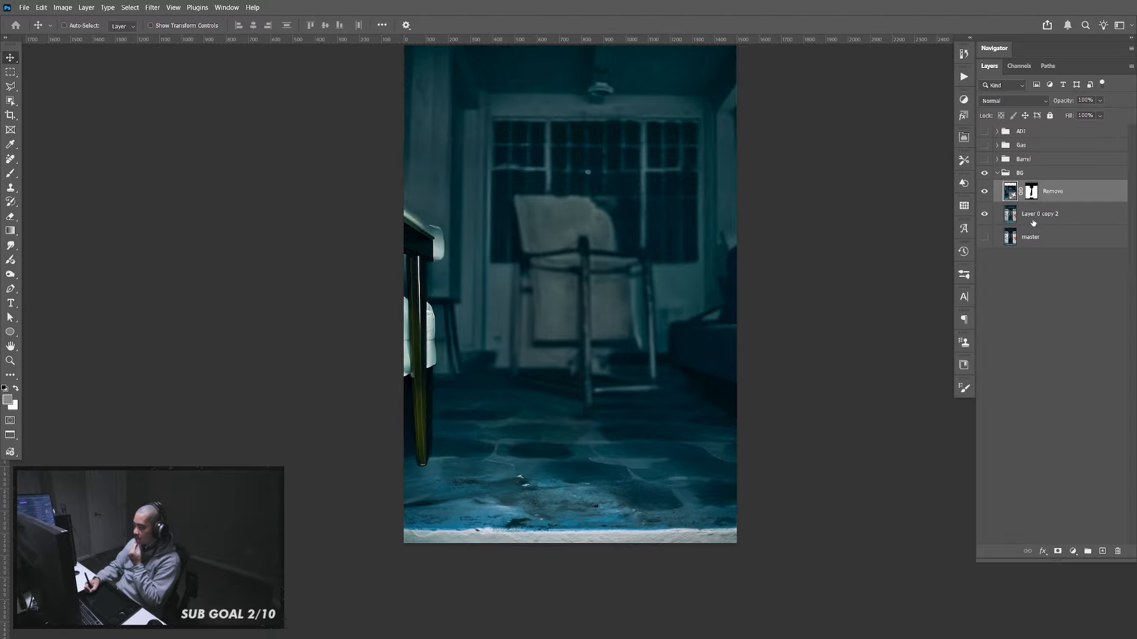
left_click(984, 191)
left_click(984, 191)
double_click(1005, 204)
left_click(874, 155)
left_click(964, 137)
left_click(865, 299)
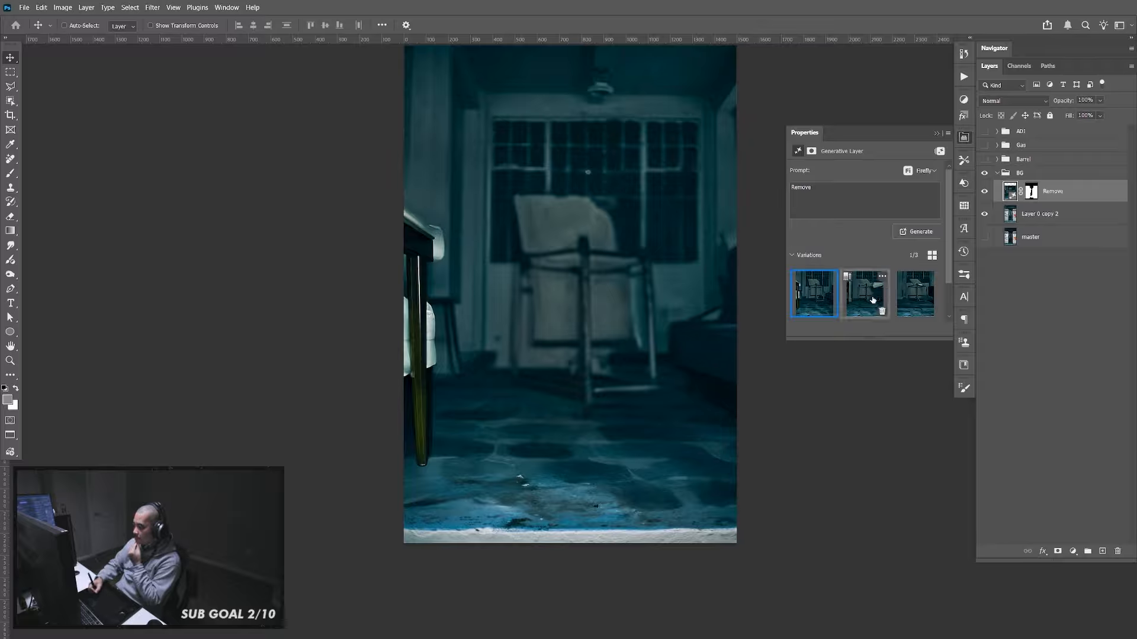
left_click(914, 302)
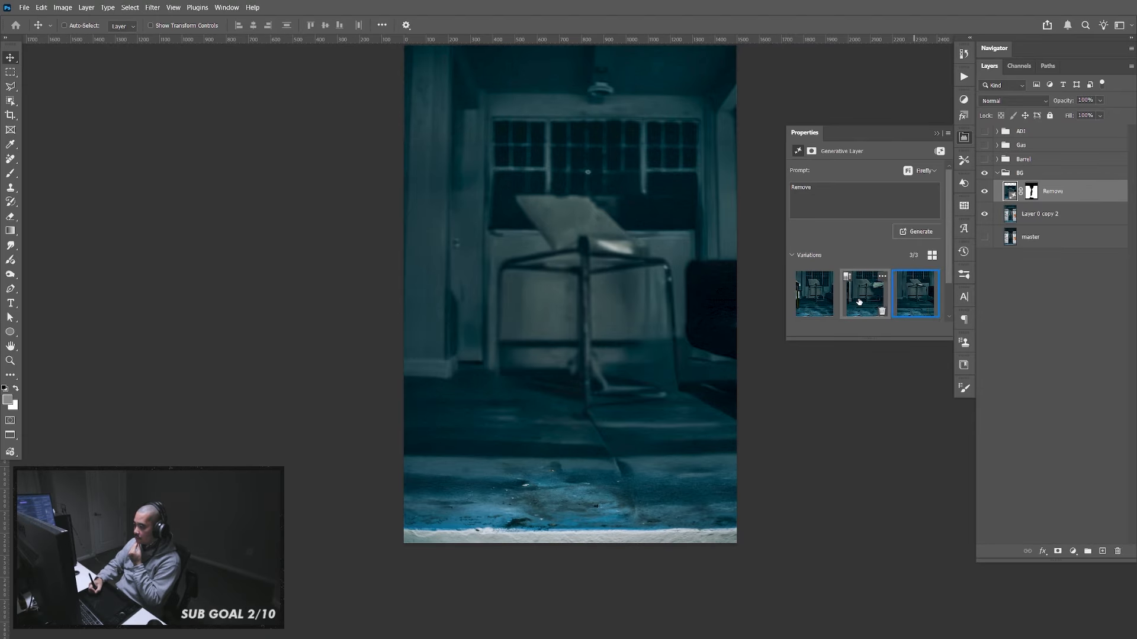
left_click(826, 302)
left_click(964, 139)
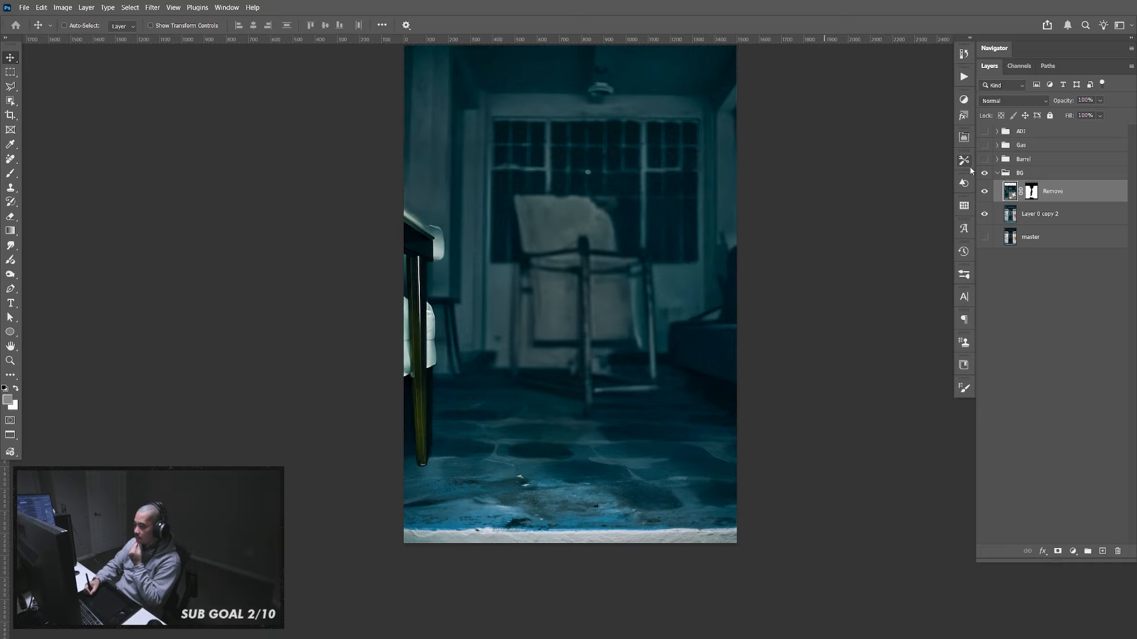
Duplicate Layer 0 copy 2 and merge the duplicate with the Remove layer into one layer
left_click(1042, 214)
key("ctrl+j")
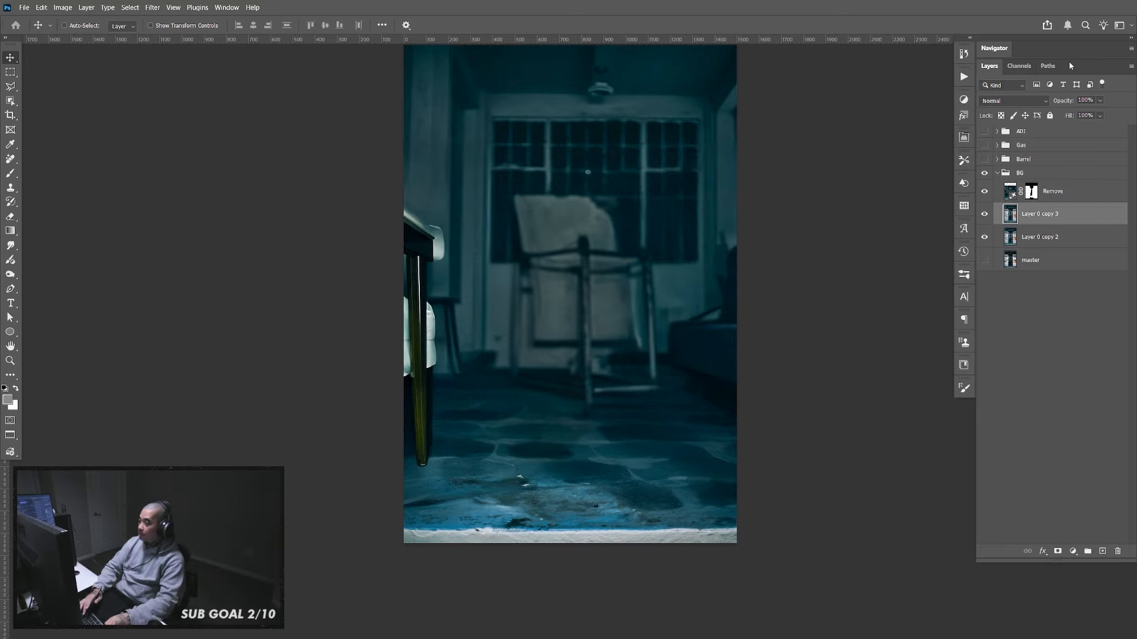
left_click(1054, 197, "shift")
key("ctrl+e")
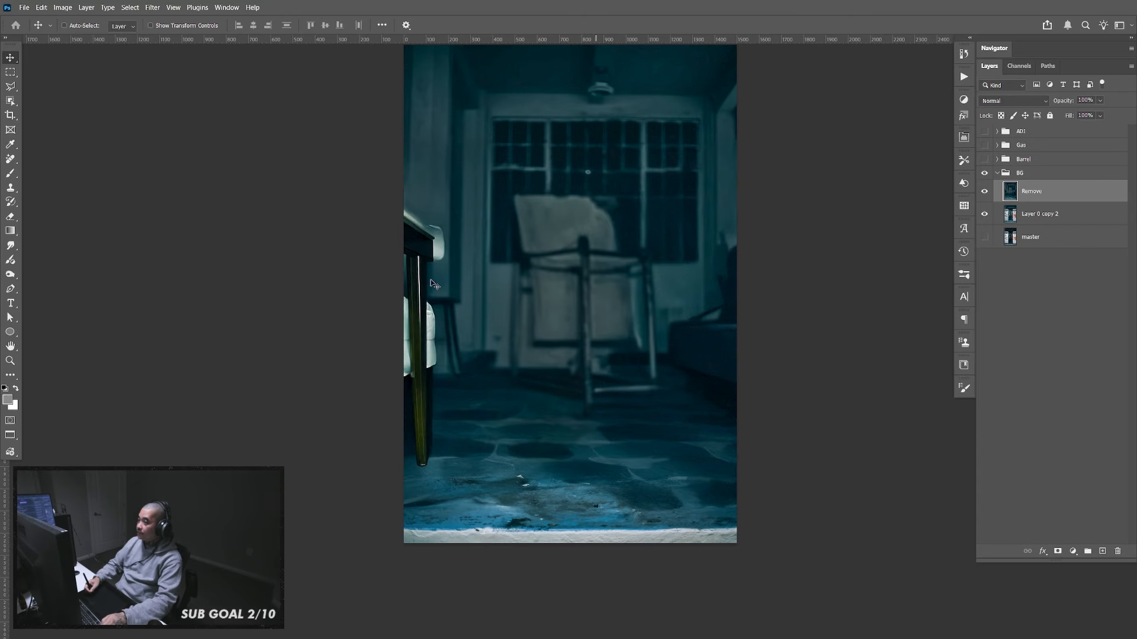
Select a rectangle around the chair in front of the window and run Generative Fill on it with the prompt "remove"
left_click(10, 72)
left_click_drag(502, 181, 668, 408)
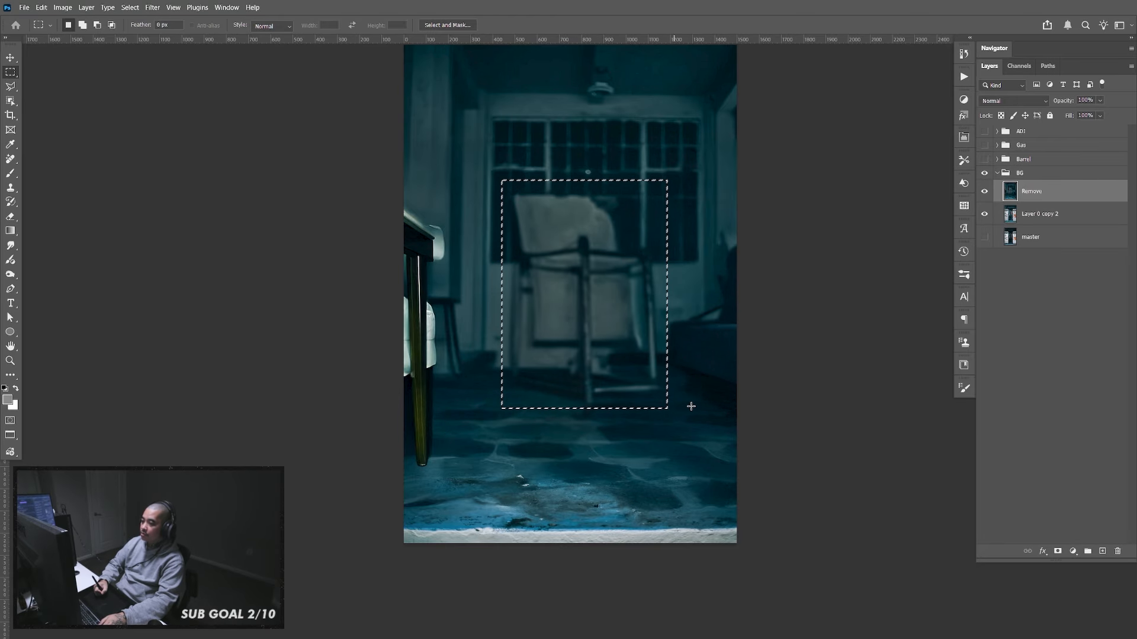
left_click(507, 197)
left_click_drag(498, 181, 670, 417)
left_click(41, 8)
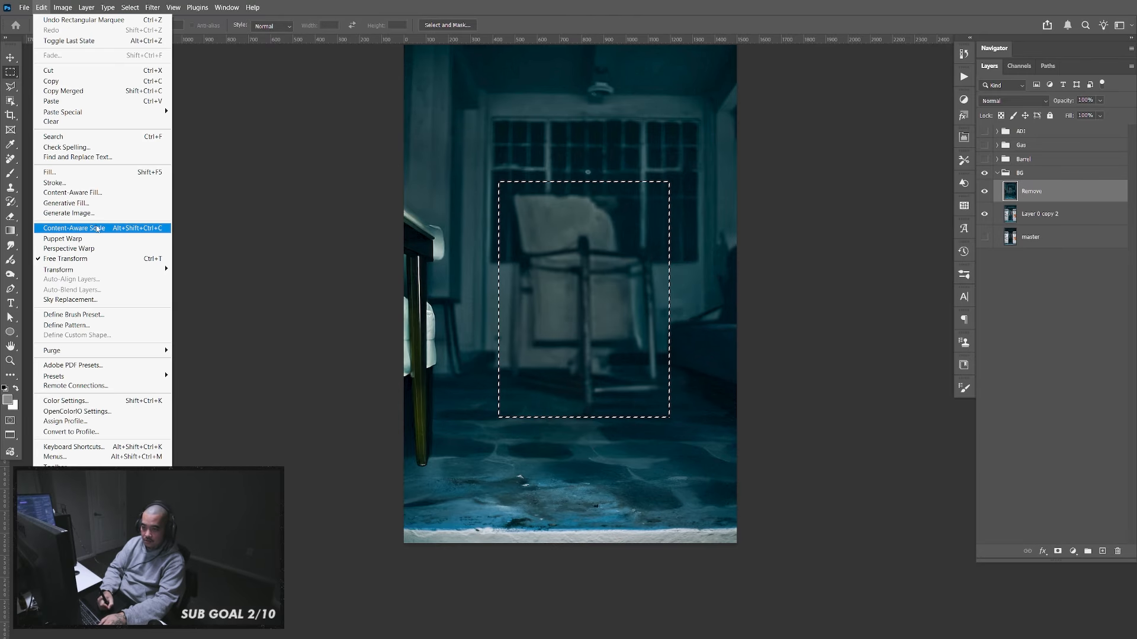
left_click(98, 204)
type("re")
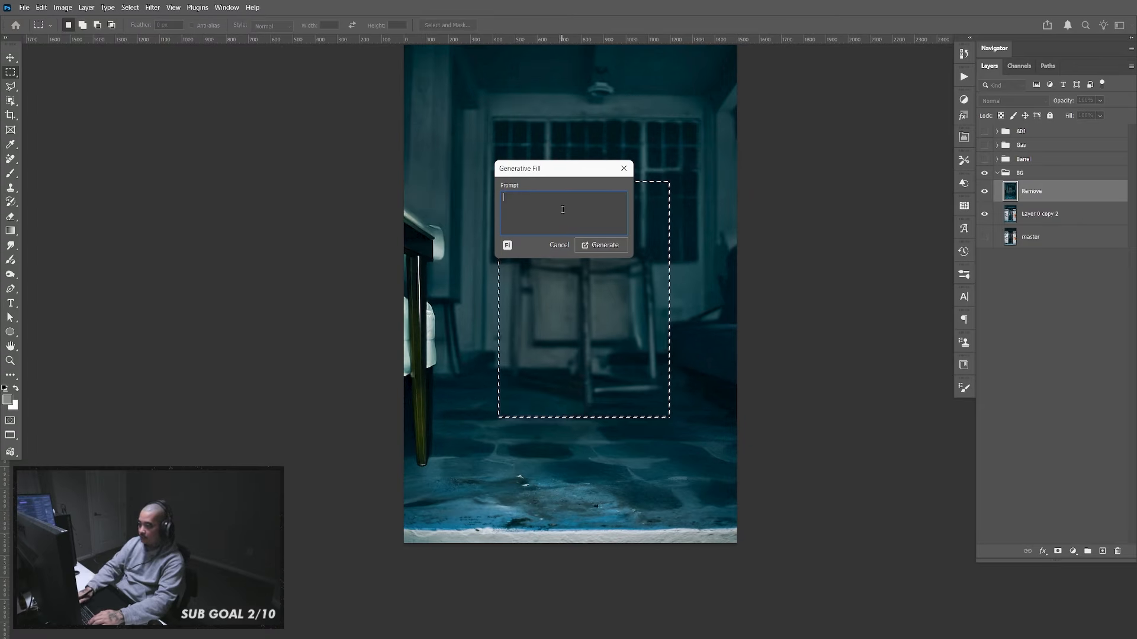
type("move")
left_click(609, 244)
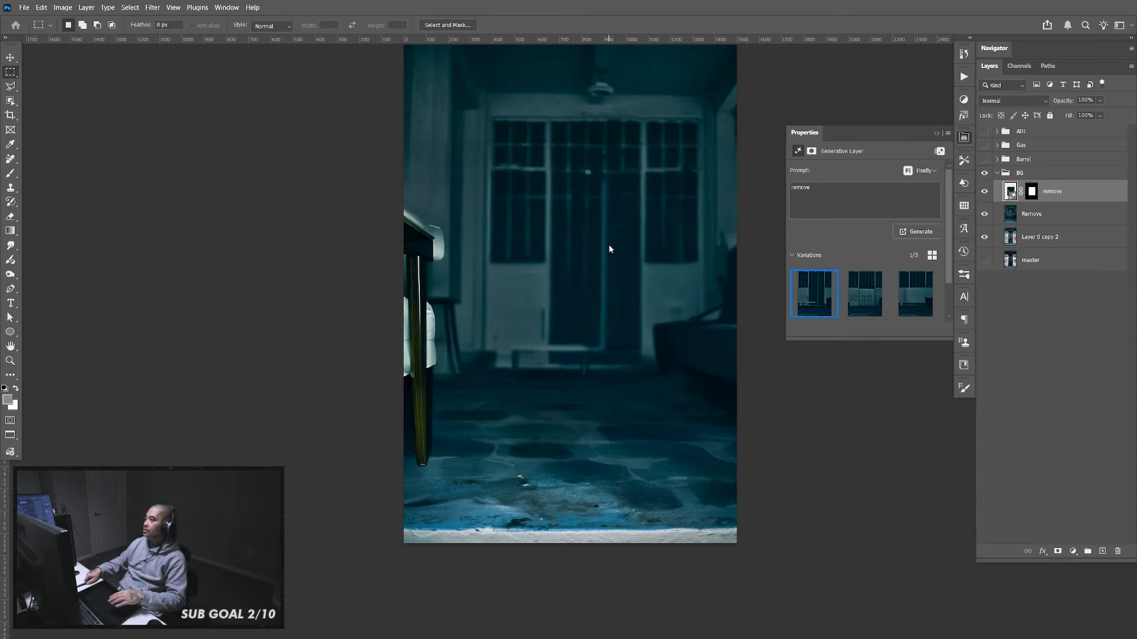
Use the third variation of the chair removal and show the ADJ, Gas and Barrel groups again
left_click(964, 140)
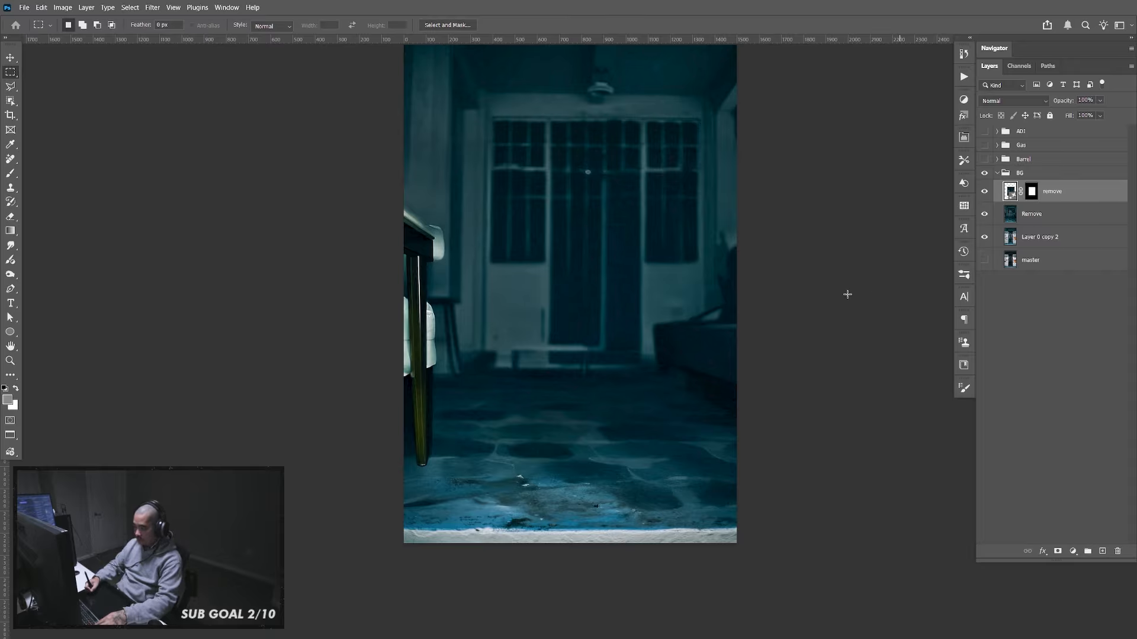
key("v")
left_click(964, 137)
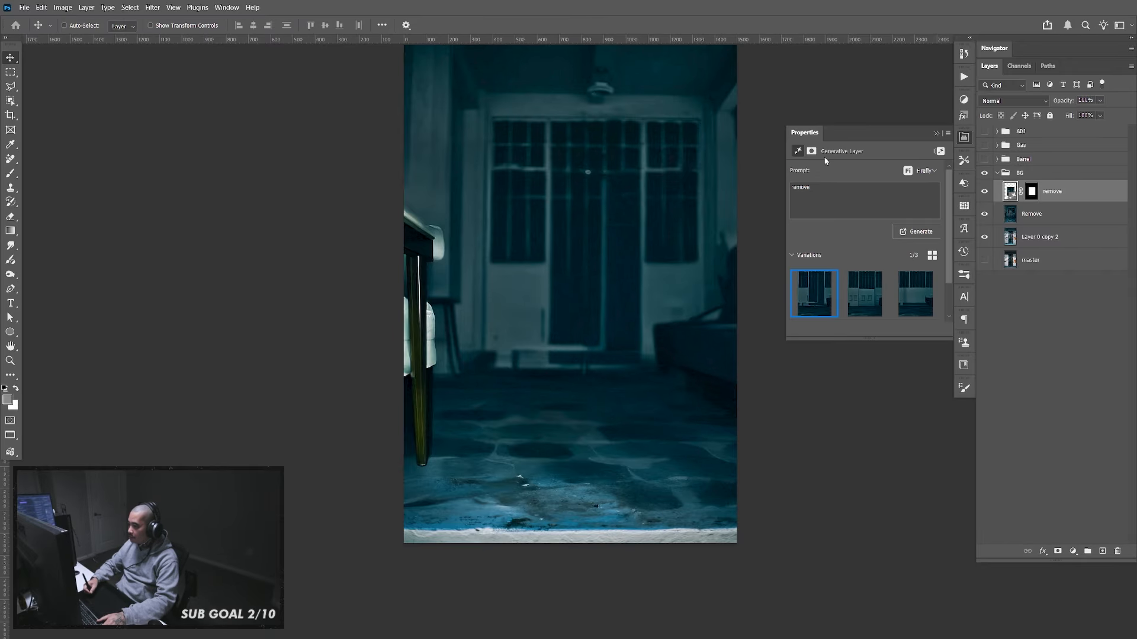
left_click(865, 306)
left_click(915, 296)
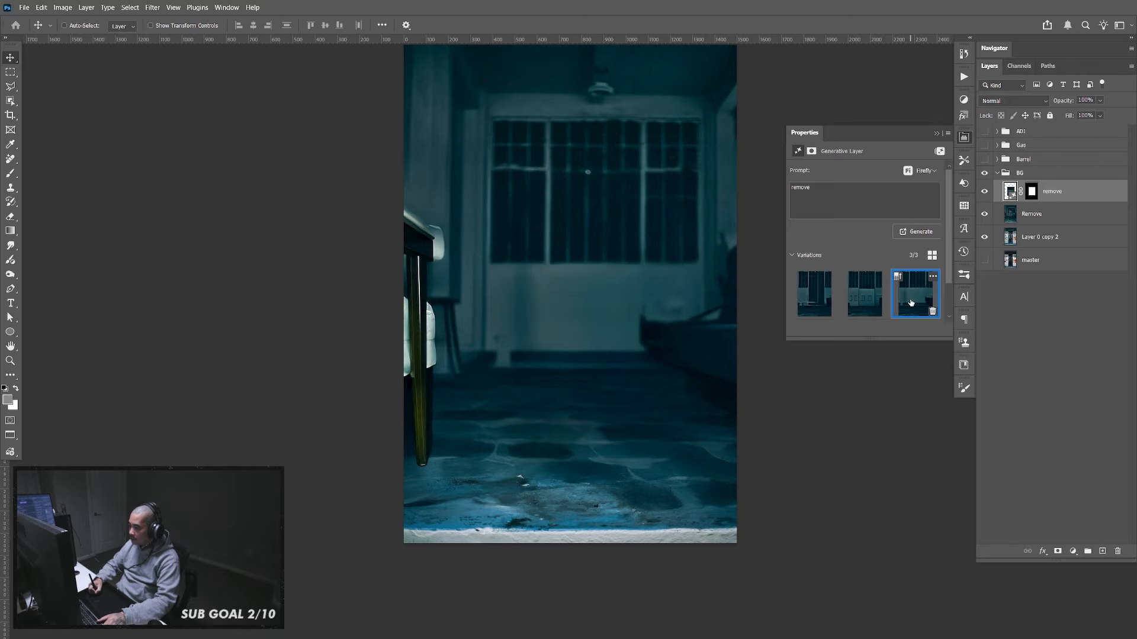
left_click(964, 139)
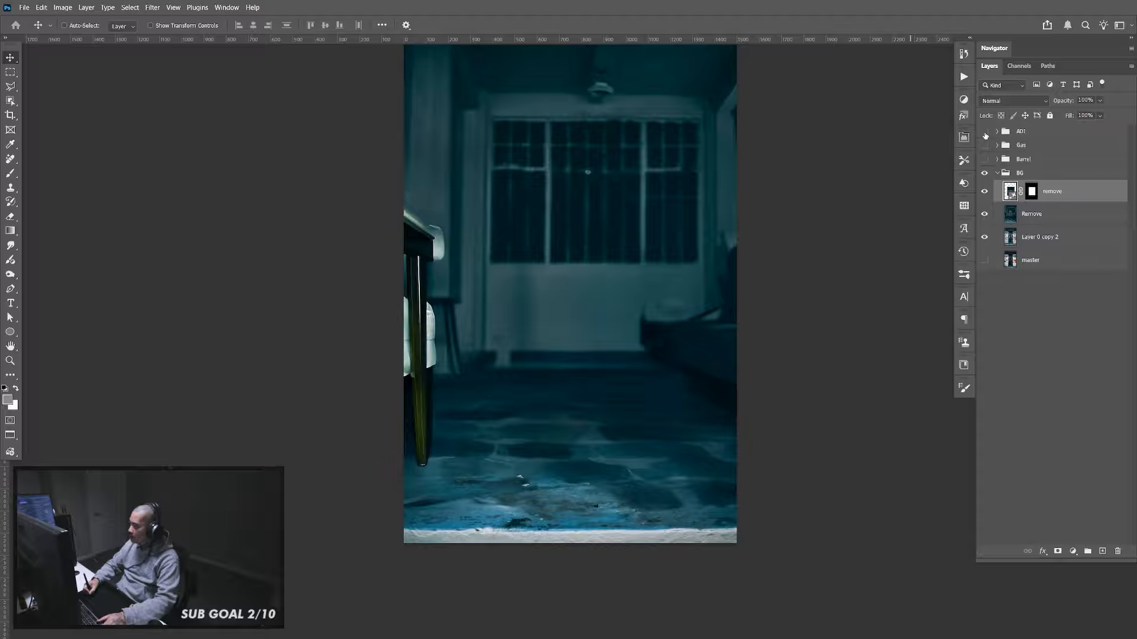
left_click_drag(985, 132, 985, 165)
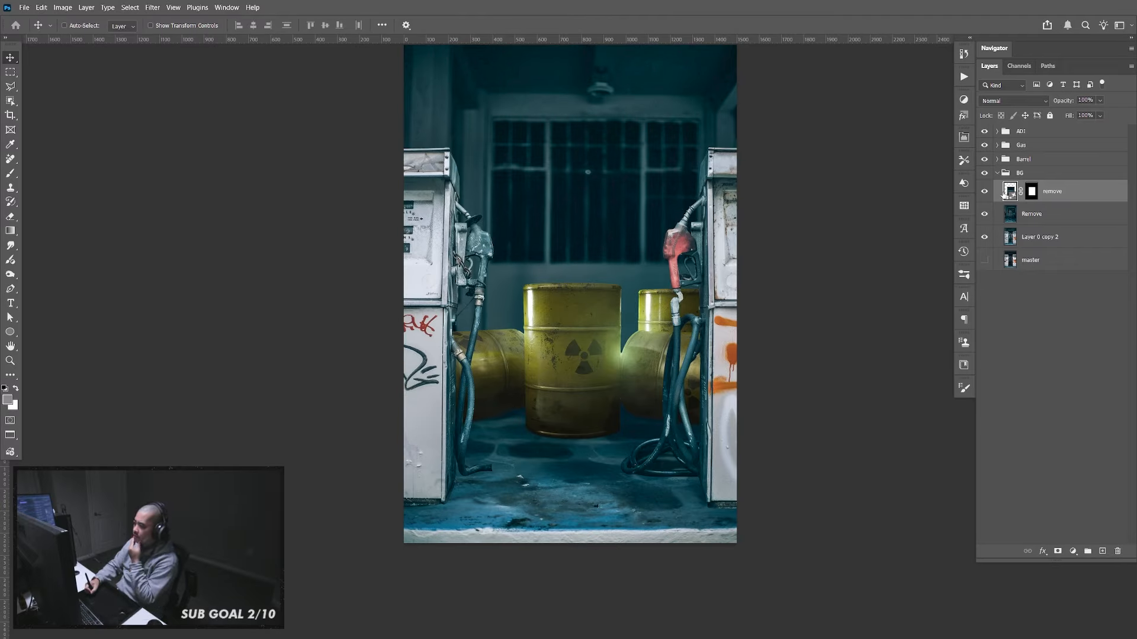
left_click(964, 138)
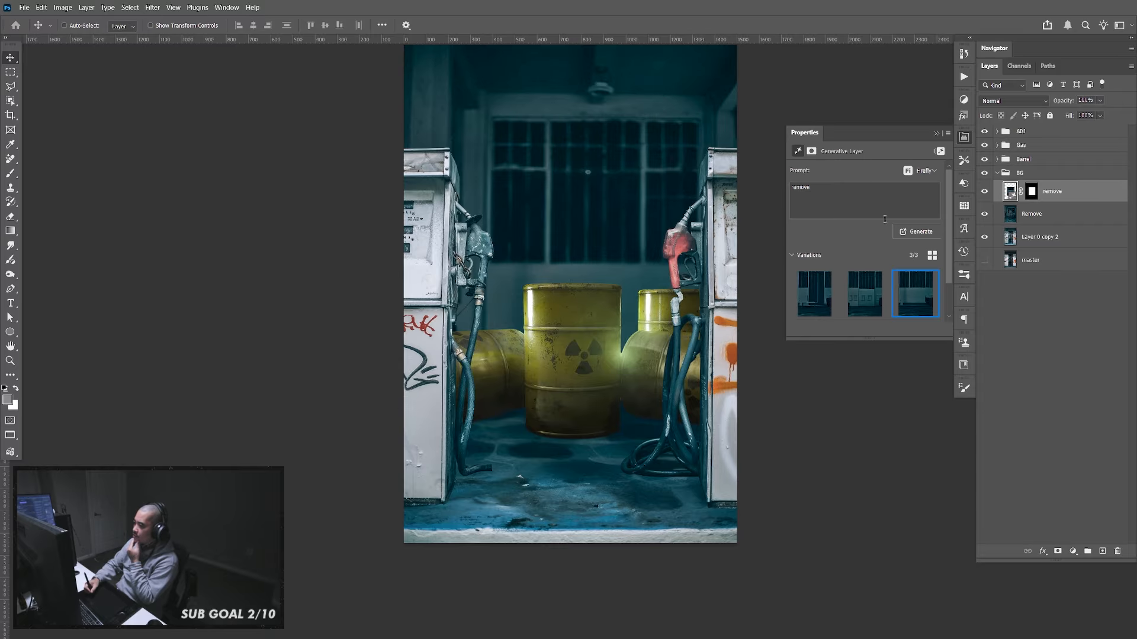
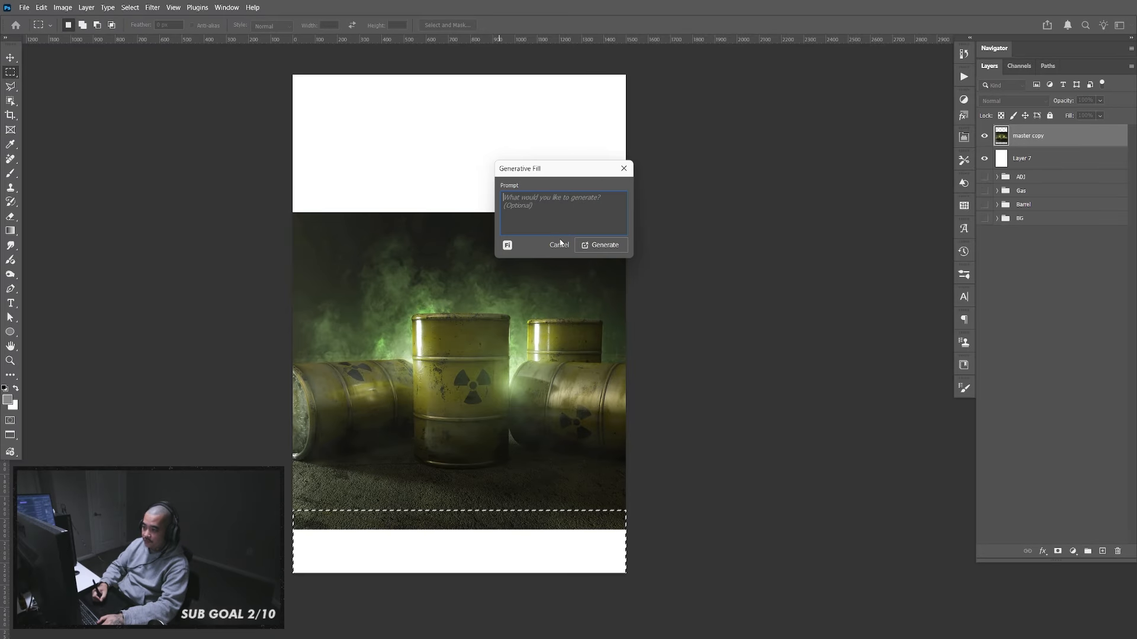
Extend the floor below the barrels with a Generative Fill without a prompt and use its third variation
left_click(610, 245)
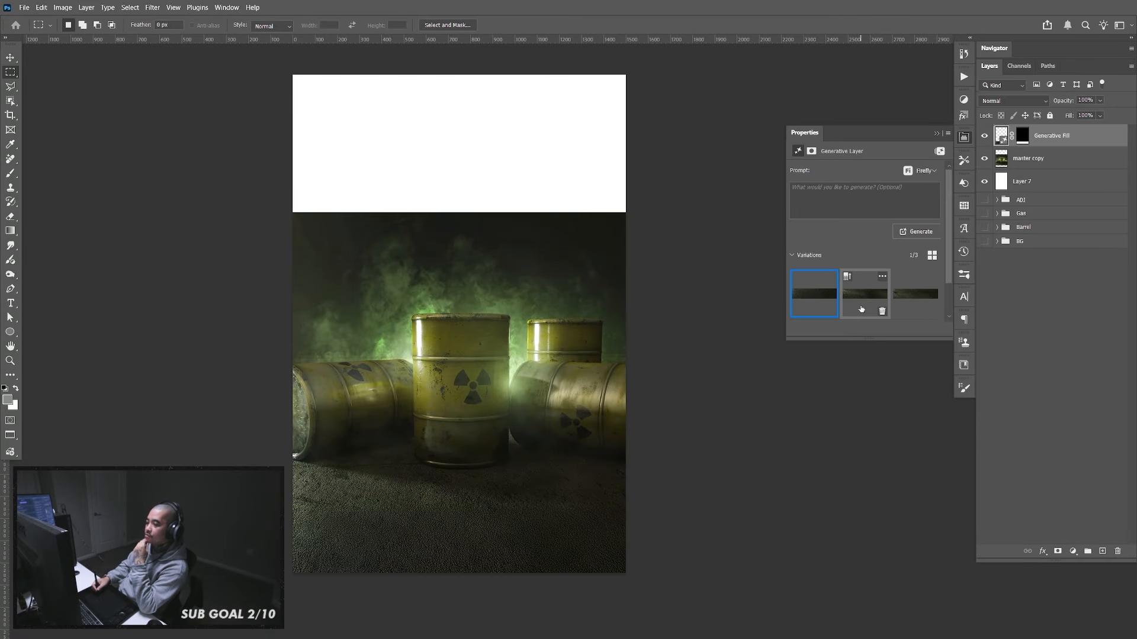
left_click(871, 296)
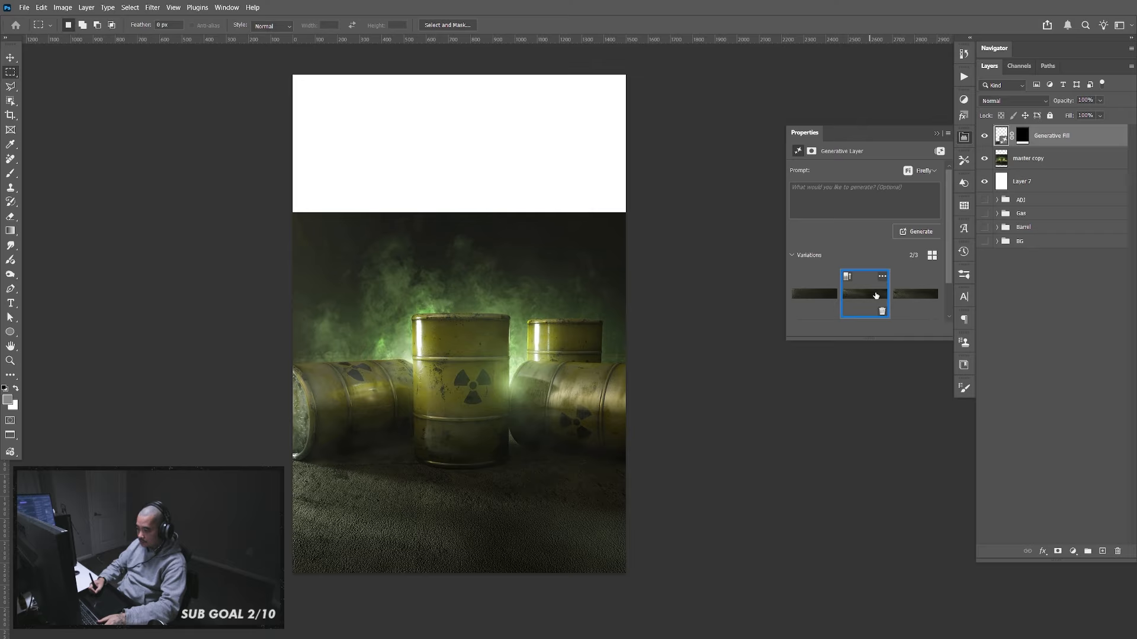
left_click(913, 297)
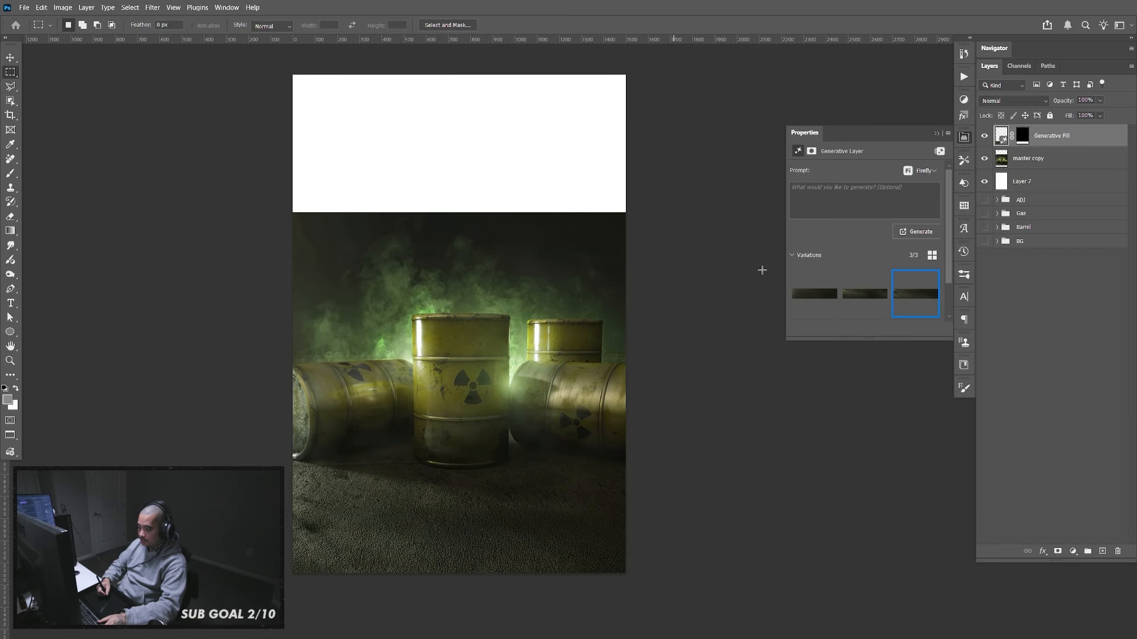
left_click(964, 137)
Merge the Generative Fill layer with the master copy layer and delete the white Layer 7
left_click(1037, 166, "shift")
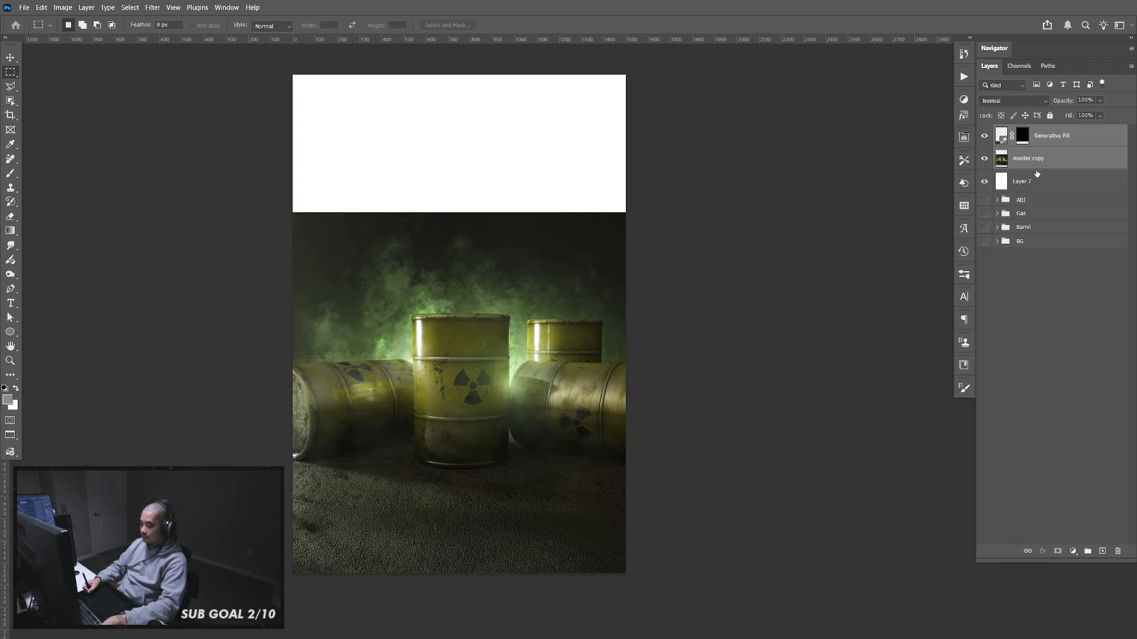
key("ctrl+e")
left_click(1033, 162)
key("Delete")
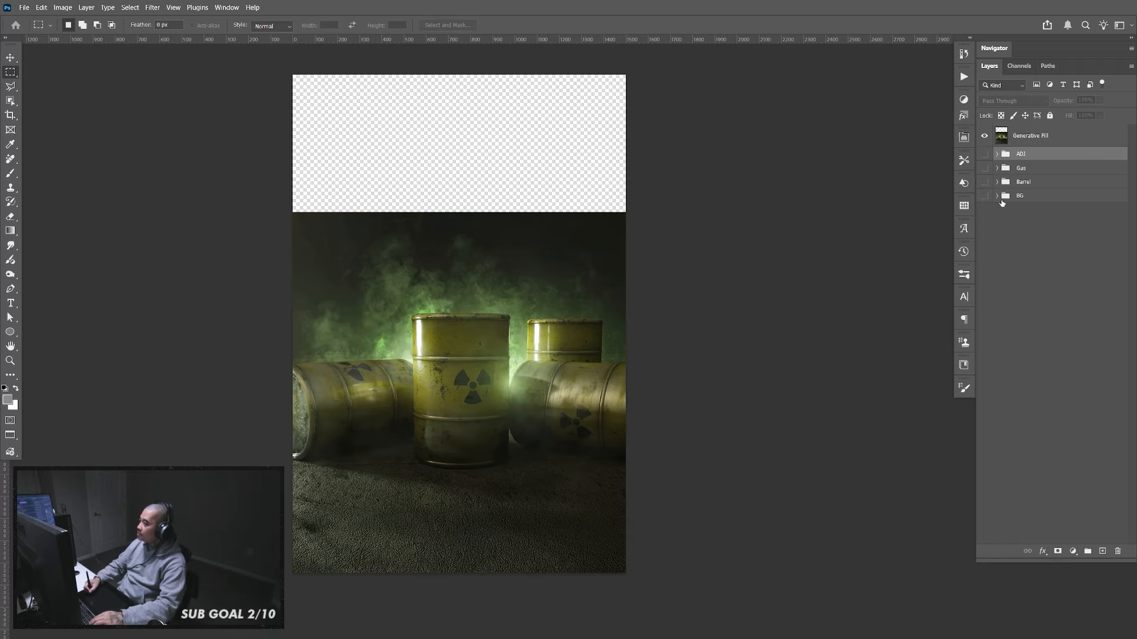
Hide the merged Generative Fill layer, show all four groups, and move the hidden layer above Layer 6 in the BG group's ground group
left_click(984, 135)
left_click_drag(984, 196, 985, 154)
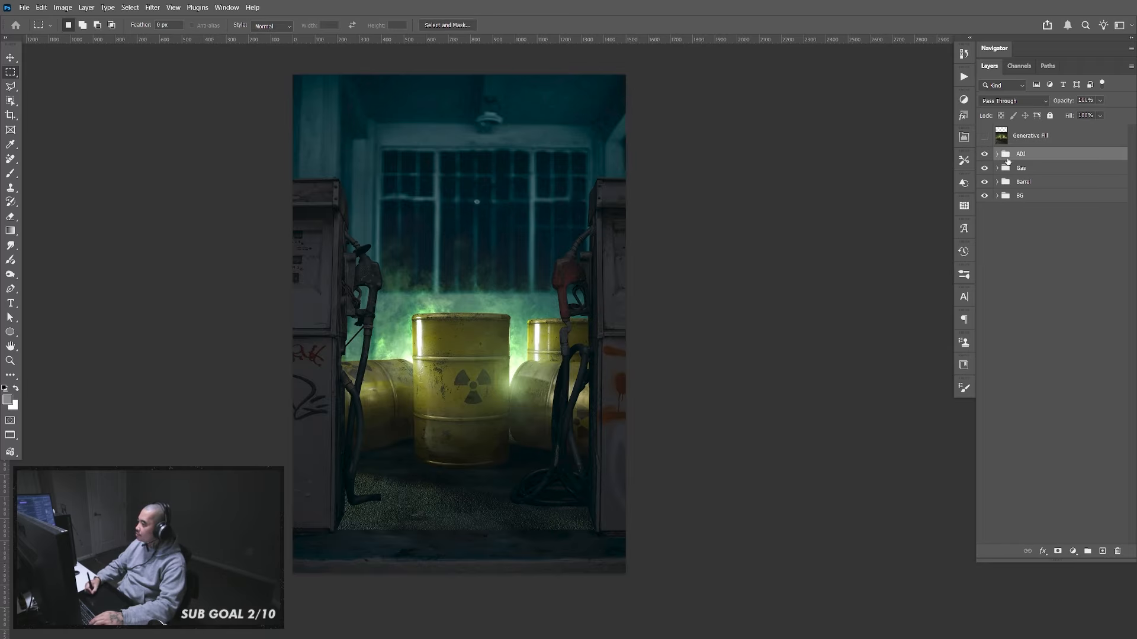
left_click(997, 196)
left_click(1052, 144)
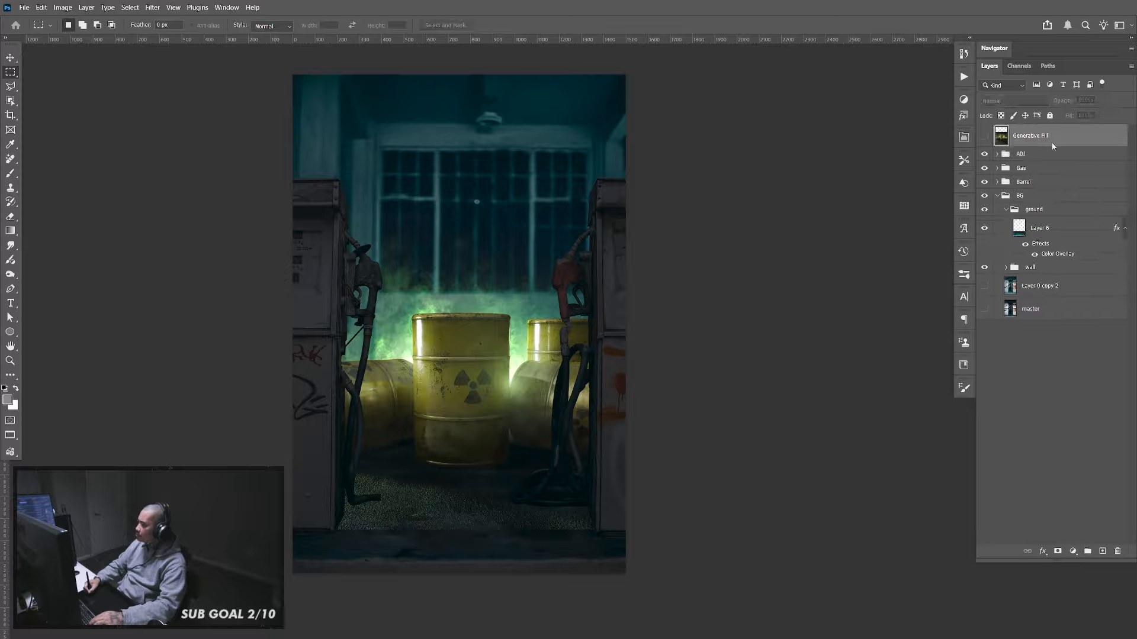
left_click_drag(1052, 144, 1060, 229)
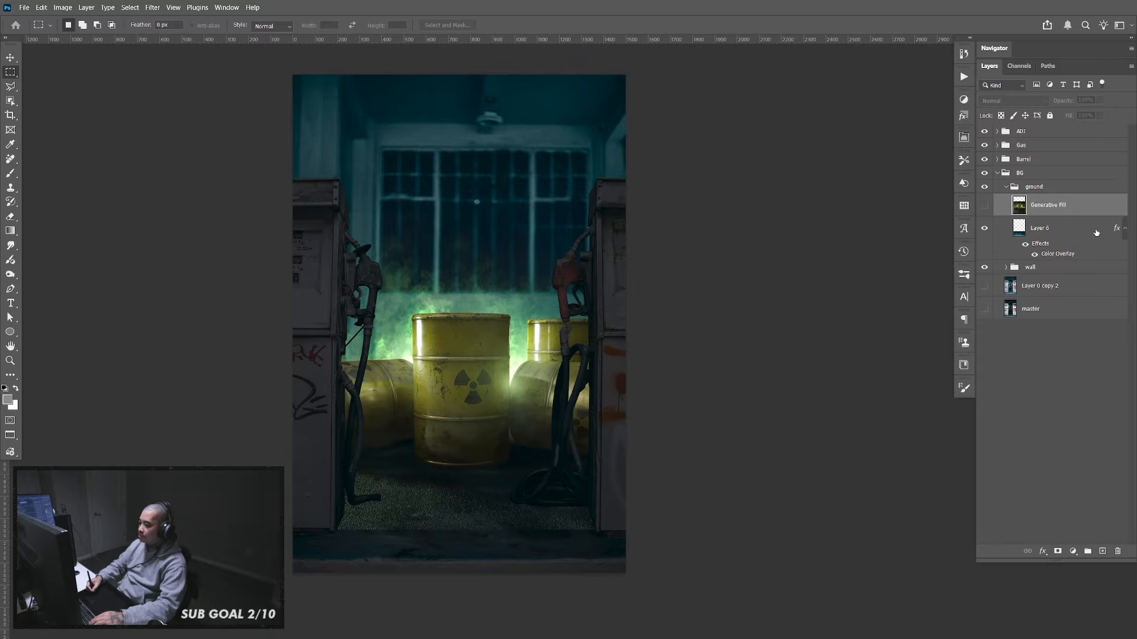
Compare the composite with and without the Generative Fill layer in the ground group
left_click(985, 207)
left_click(986, 207)
left_click(985, 207)
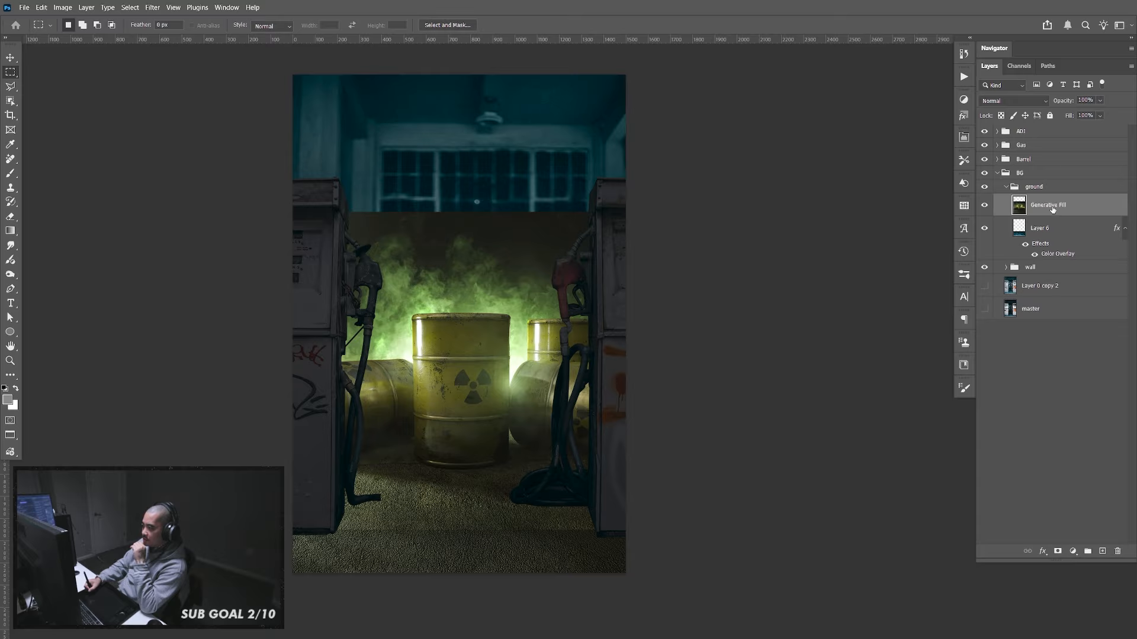
left_click(984, 207)
left_click(985, 208)
left_click(985, 208)
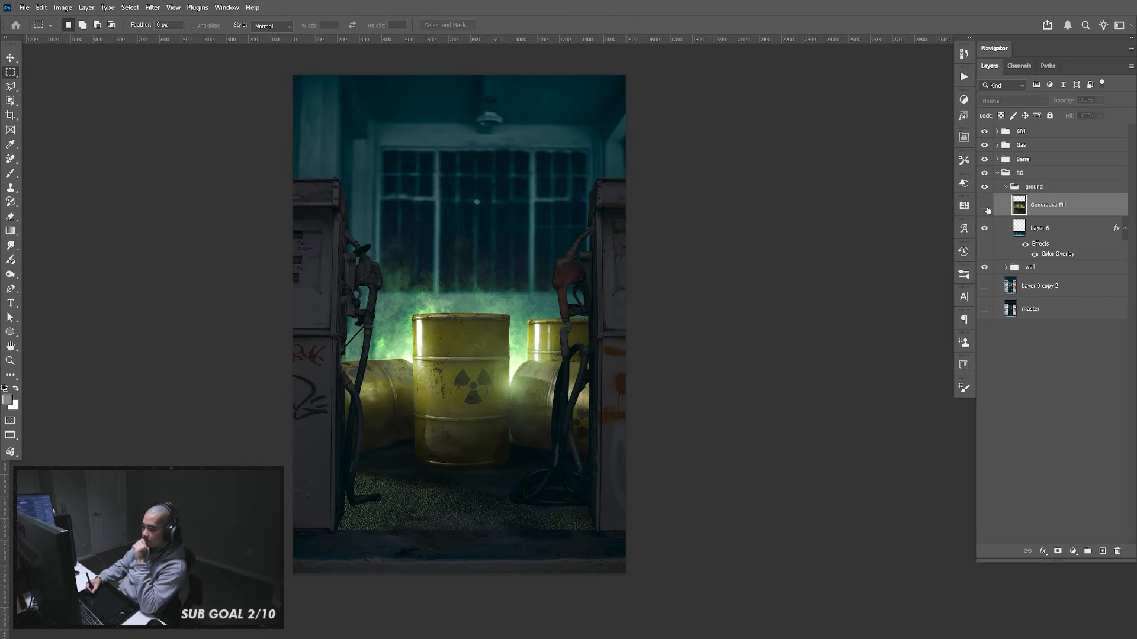
left_click(987, 207)
left_click(986, 207)
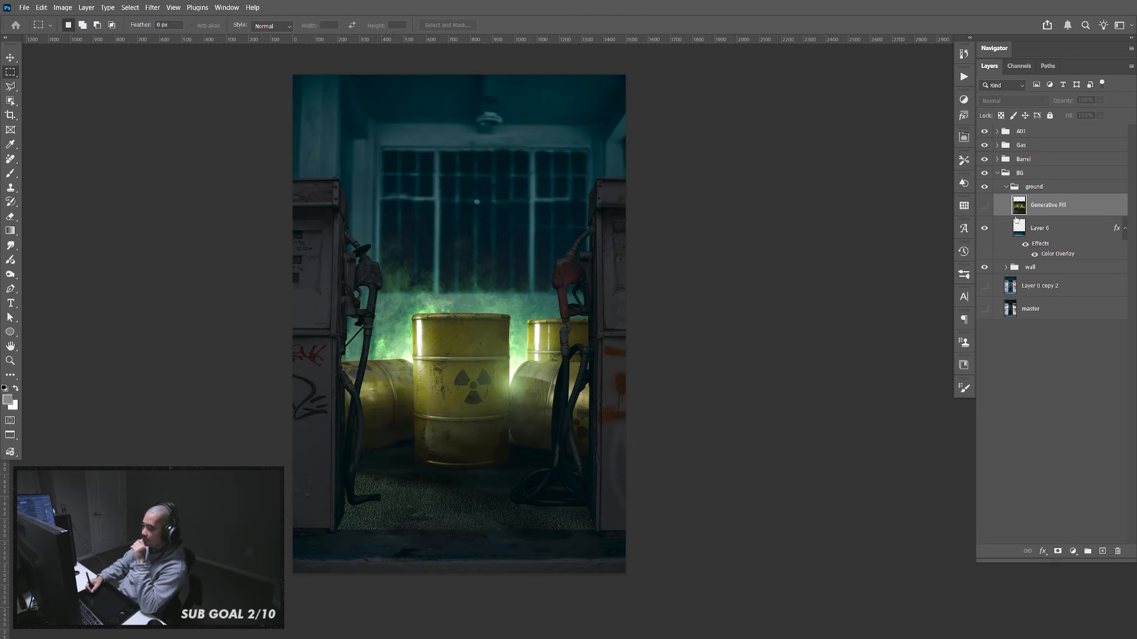
Add a layer mask to the glow layer inside group 2 of the Barrel group
left_click(999, 172)
left_click(998, 158)
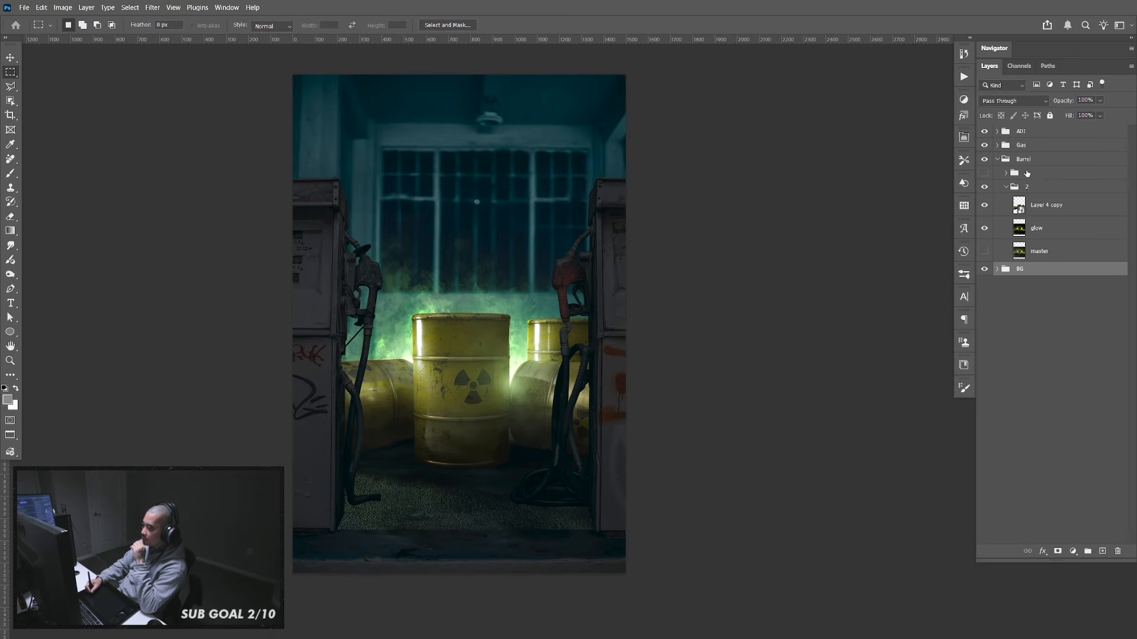
left_click(985, 229)
left_click(986, 231)
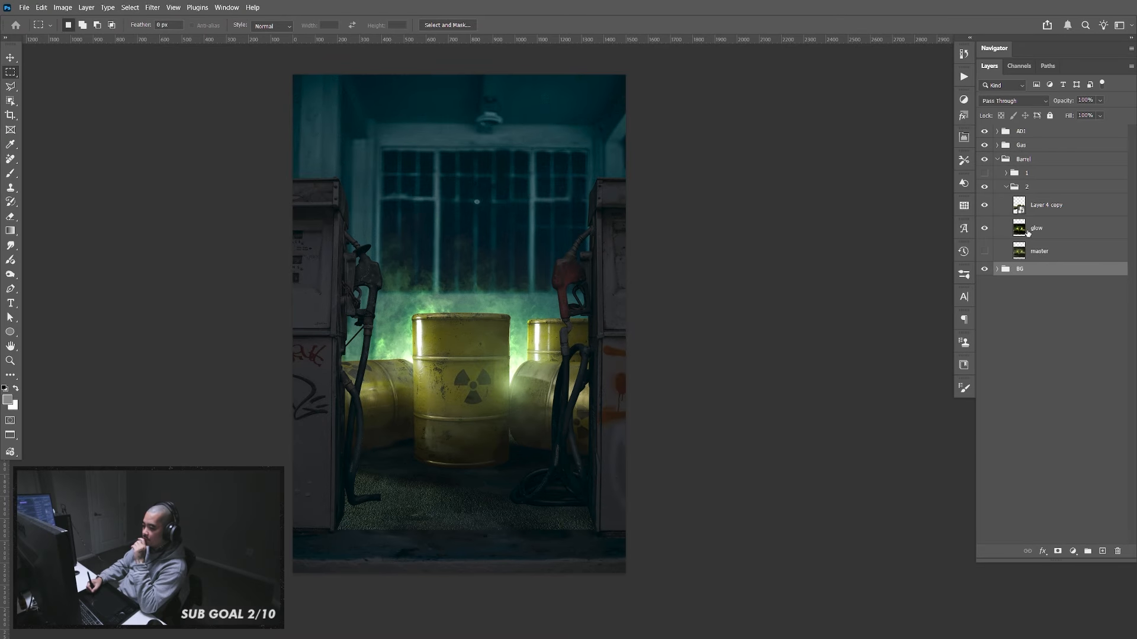
left_click(1060, 228)
left_click(1058, 553)
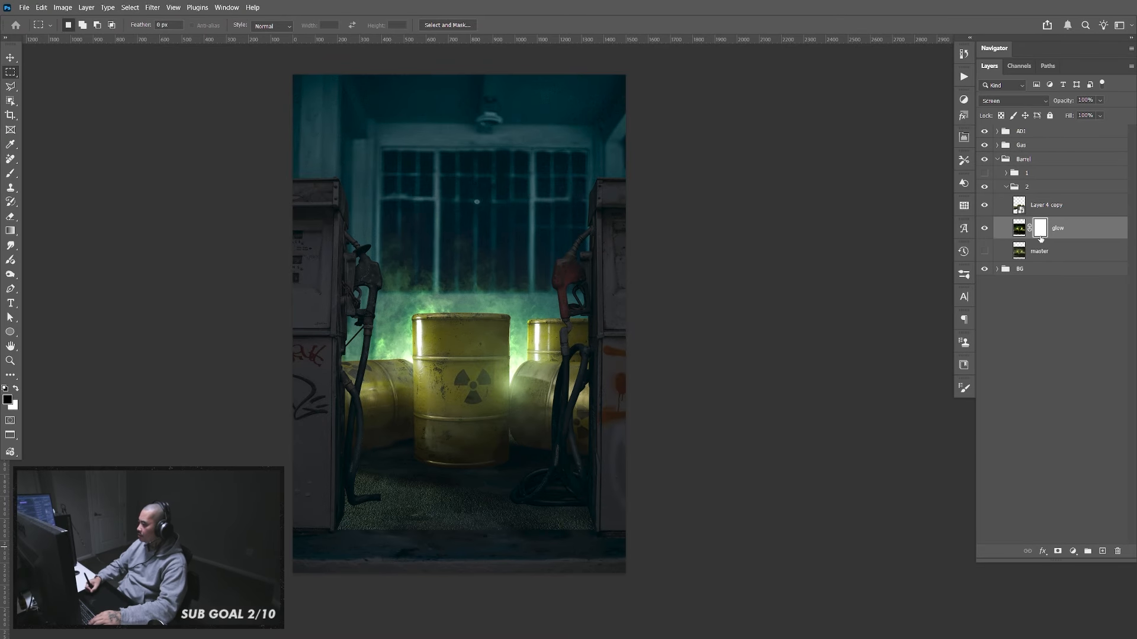
Paint black on the glow layer's mask over the floor below the barrels with a soft brush enlarged to 900 px
key("b")
left_click_drag(375, 519, 391, 488)
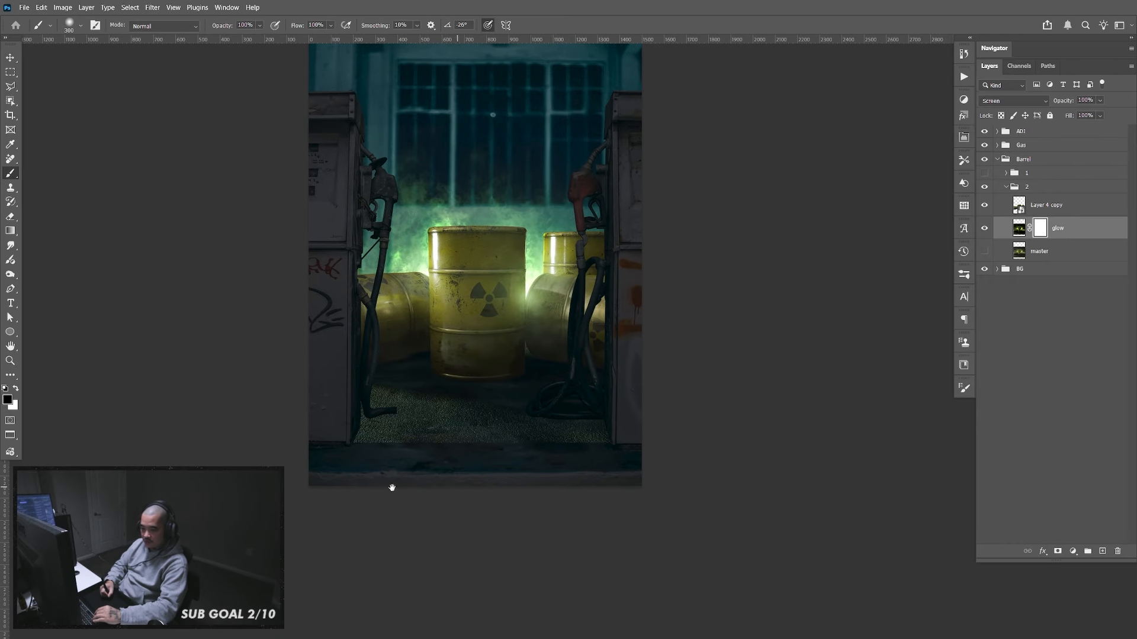
key("bracketright")
key("bracketright")
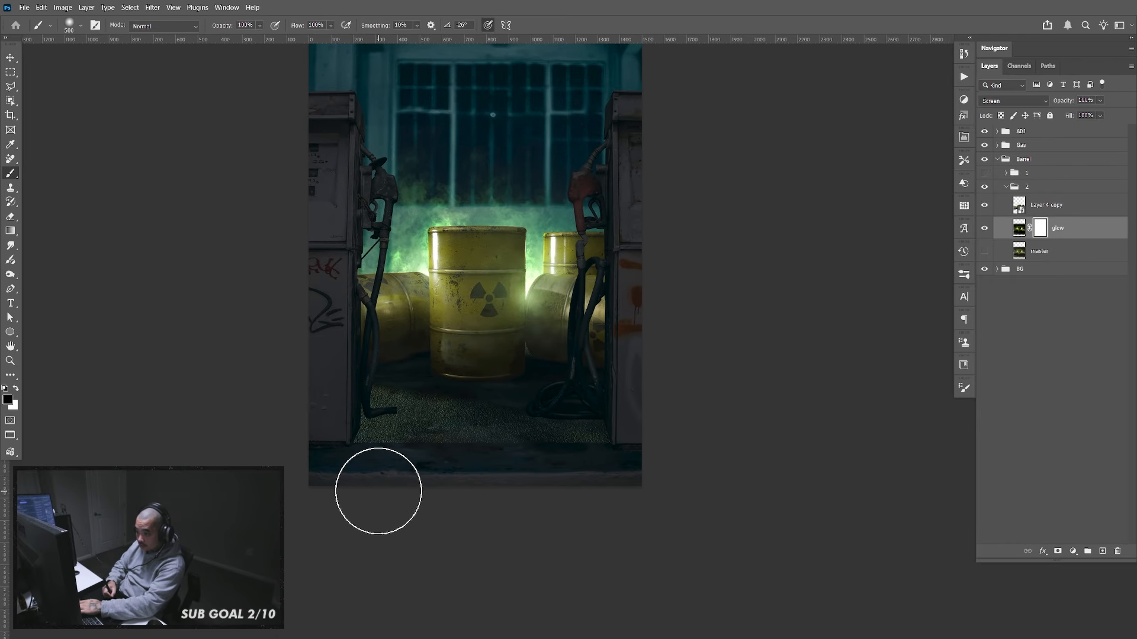
key("bracketright")
key("bracketright")
key("bracketright")
key("bracketright")
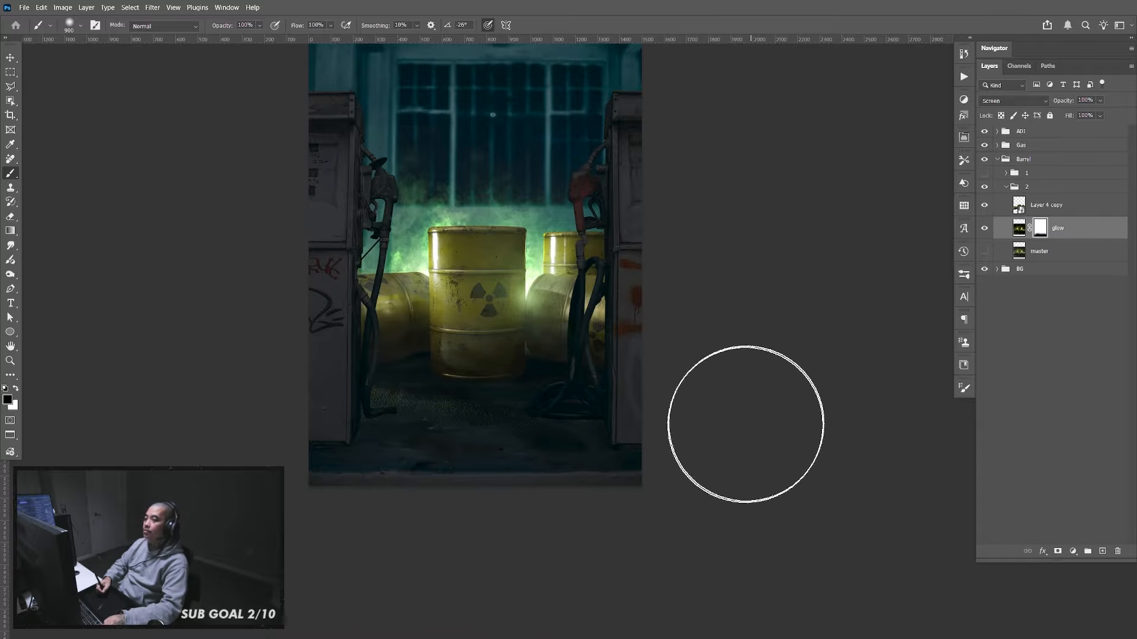
key("v")
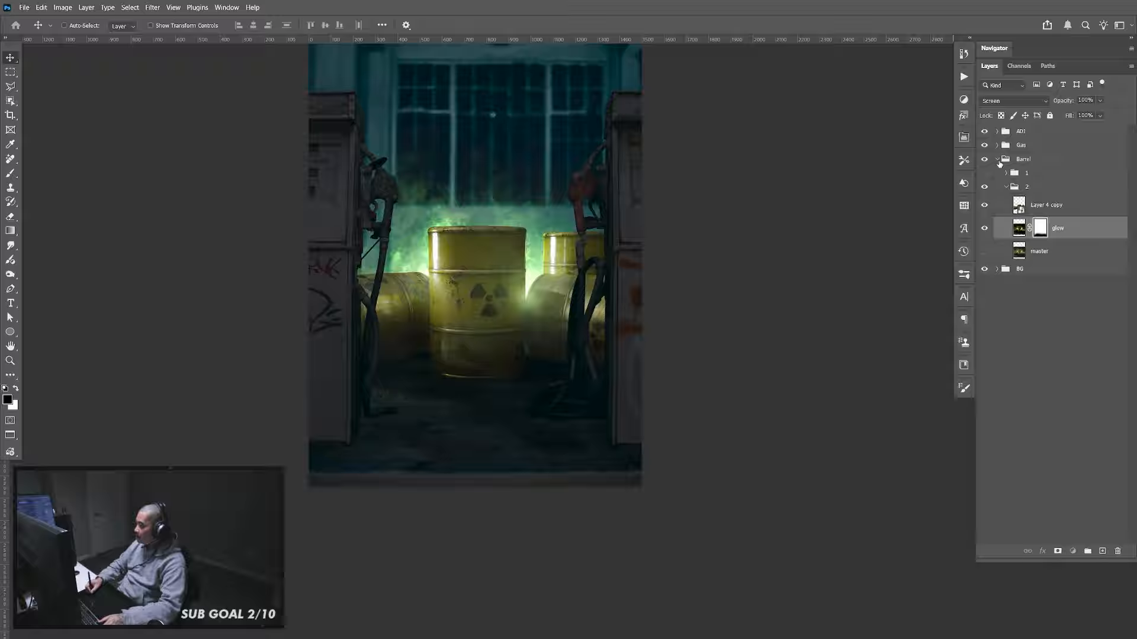
Show the Generative Fill layer in the BG group's ground group and rename it "ground"
left_click(998, 160)
left_click(997, 173)
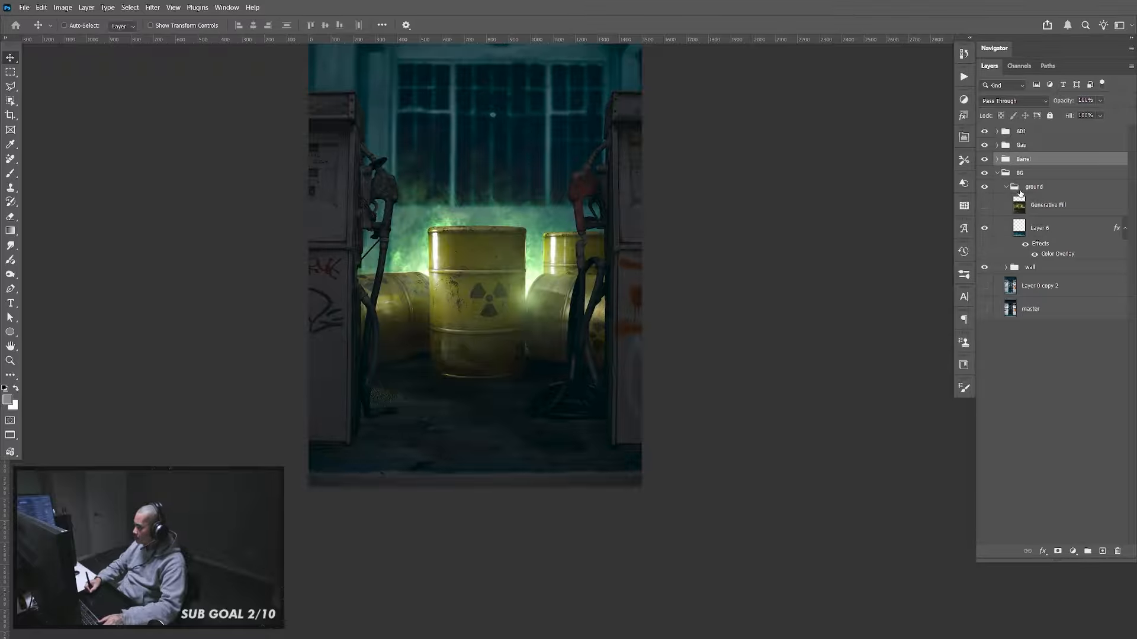
left_click(986, 205)
double_click(1057, 206)
type("ground")
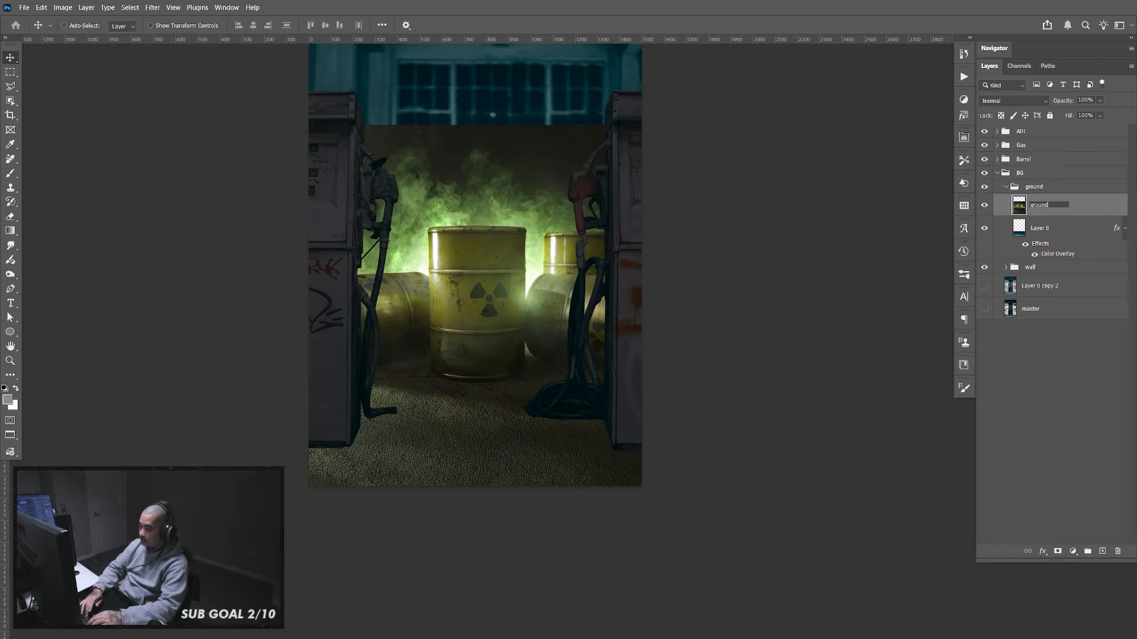
key("Return")
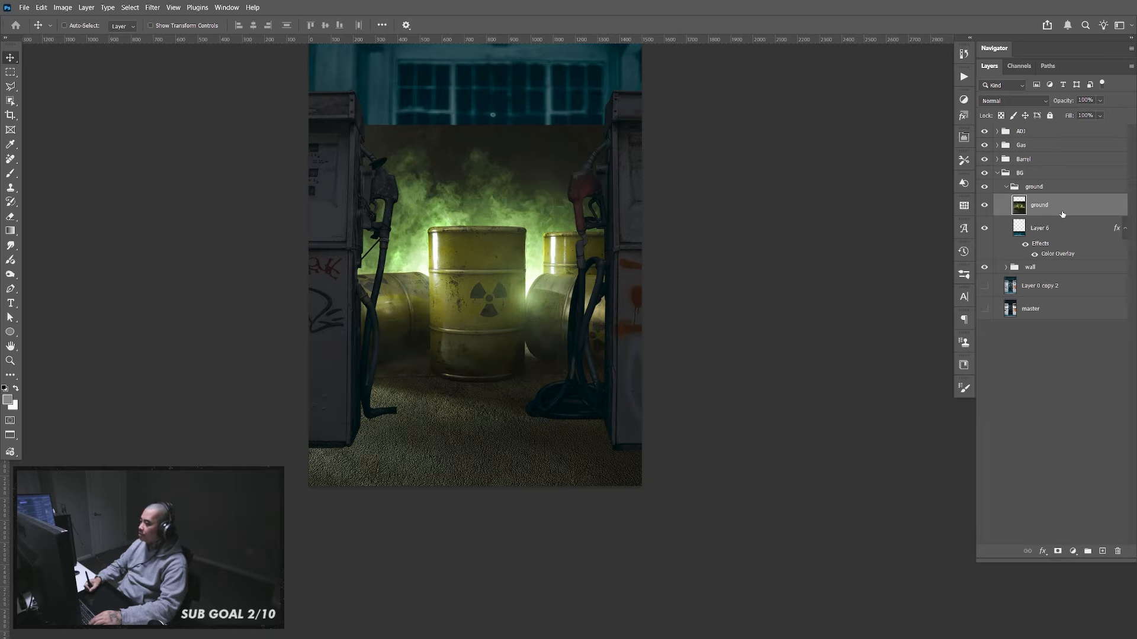
Add a mask to the ground layer and paint black along the image's bottom edge with the brush enlarged to 1200 px
left_click(1058, 551)
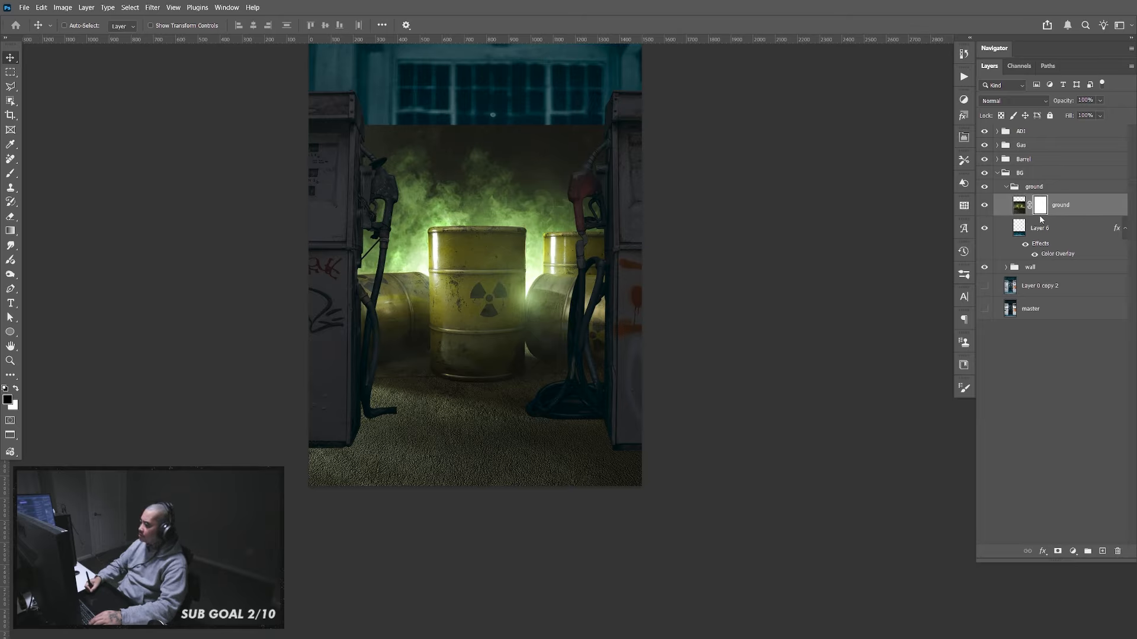
key("b")
left_click(353, 539)
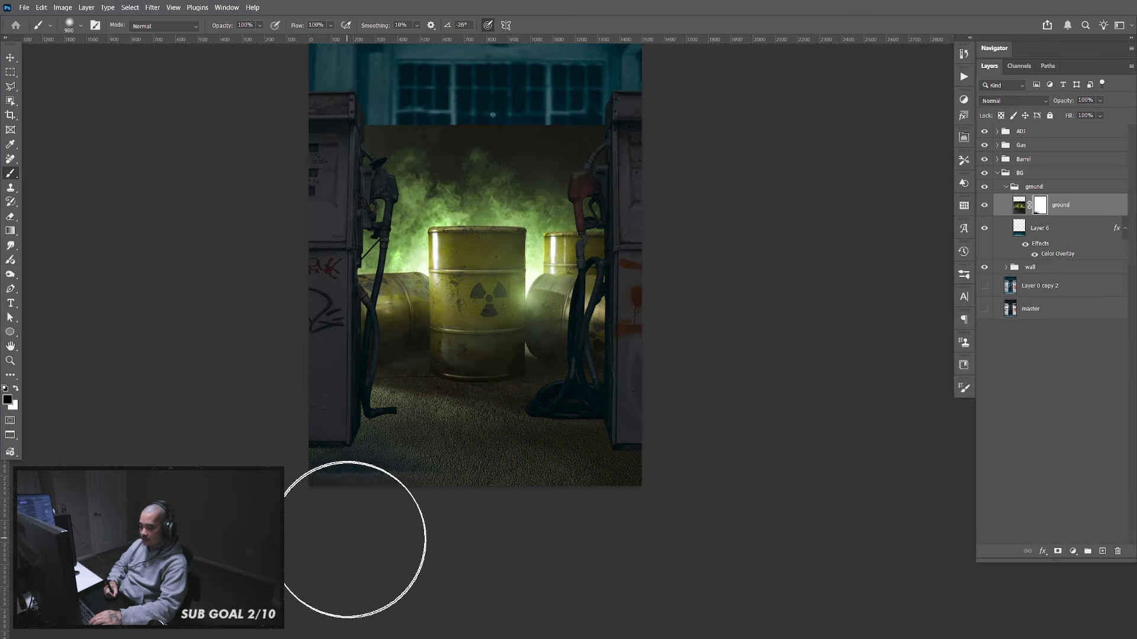
key("bracketright")
key("bracketright")
key("bracketright")
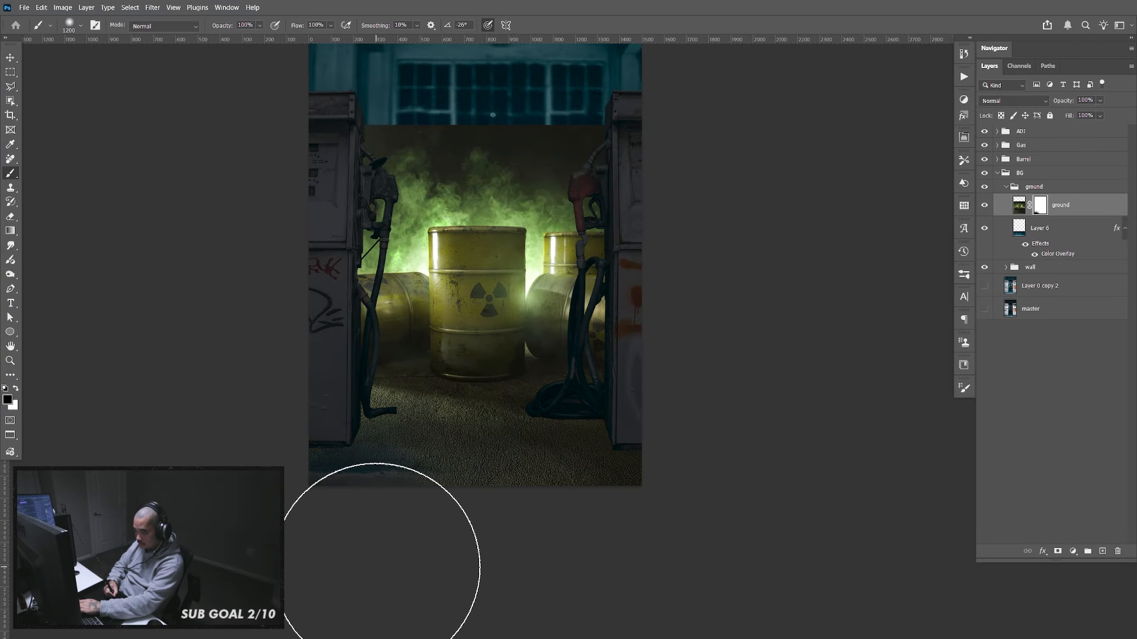
mouse_move(382, 561)
left_mouse_down()
mouse_move(434, 592)
mouse_move(620, 553)
left_mouse_up()
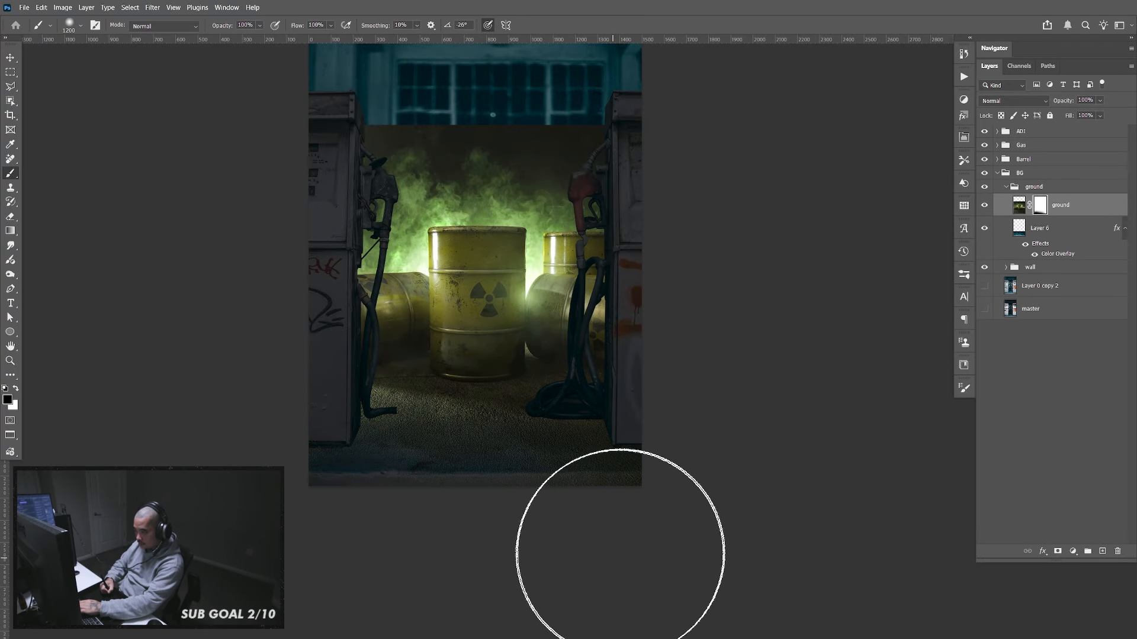
Soften the ground layer's fade across the lower floor with a black brush enlarged to 1800 px and compare it with the layer hidden
key("bracketright")
key("bracketright")
key("bracketright")
key("bracketright")
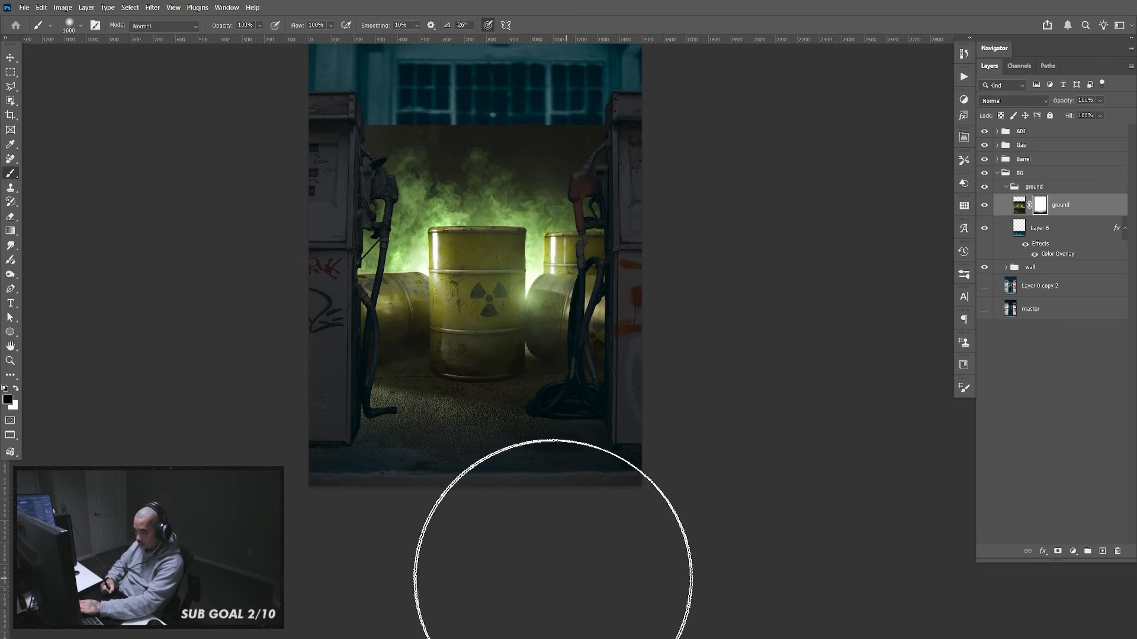
key("bracketright")
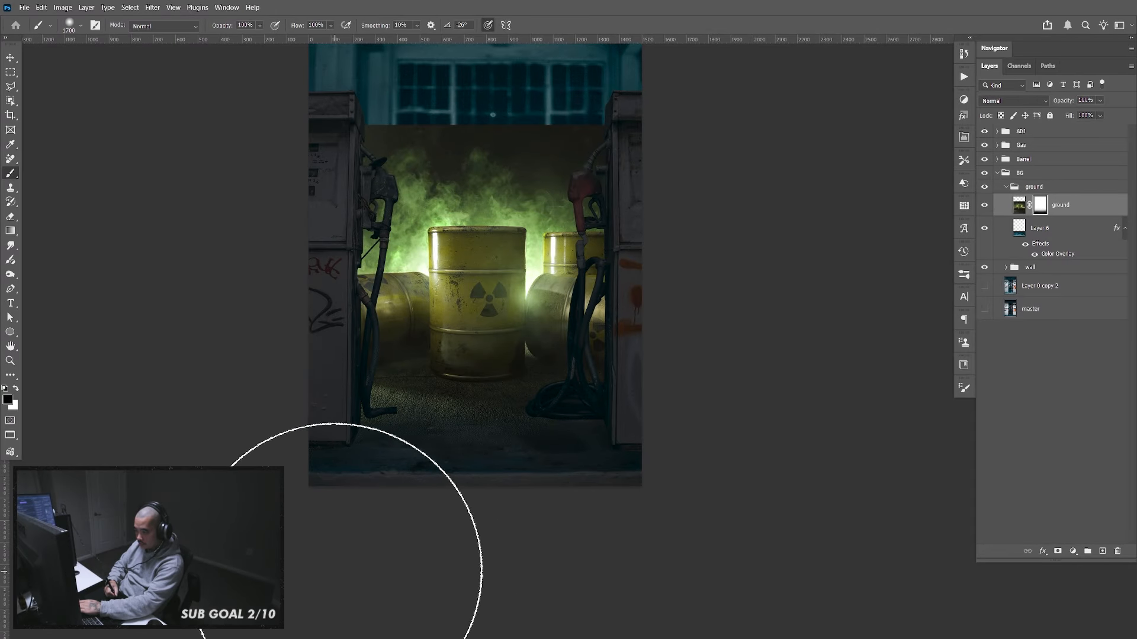
key("bracketright")
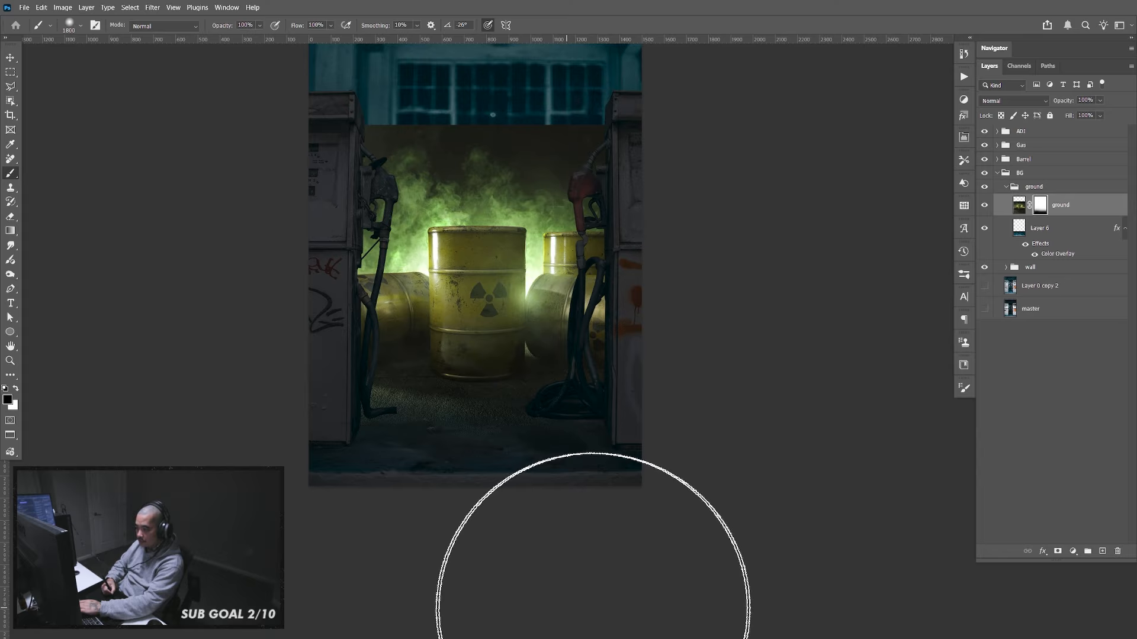
left_click(984, 208)
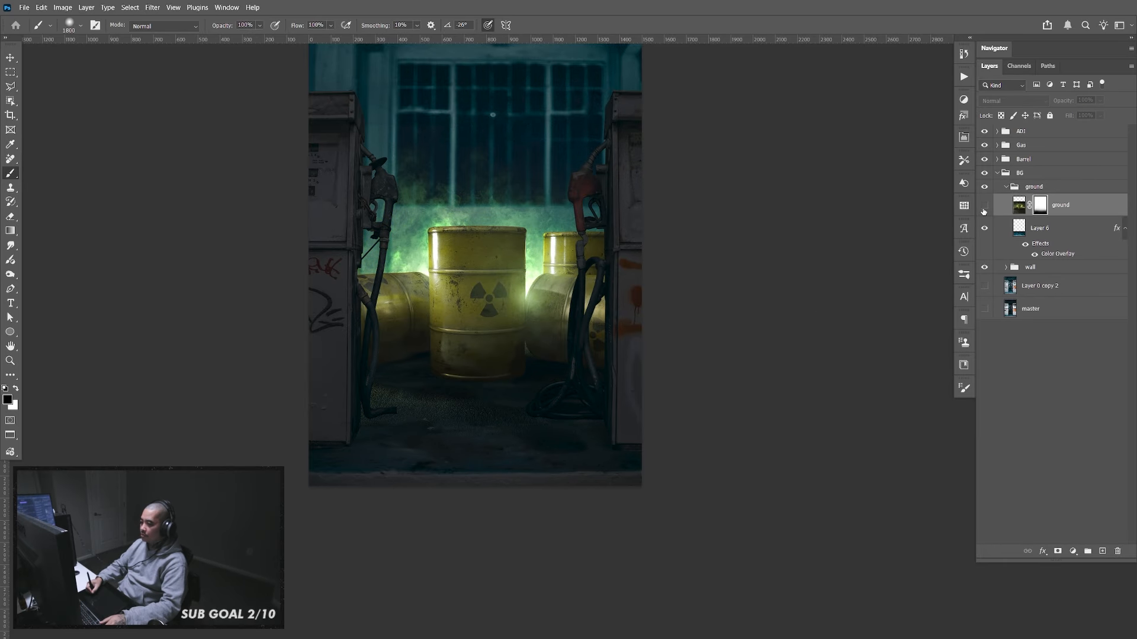
left_click(984, 207)
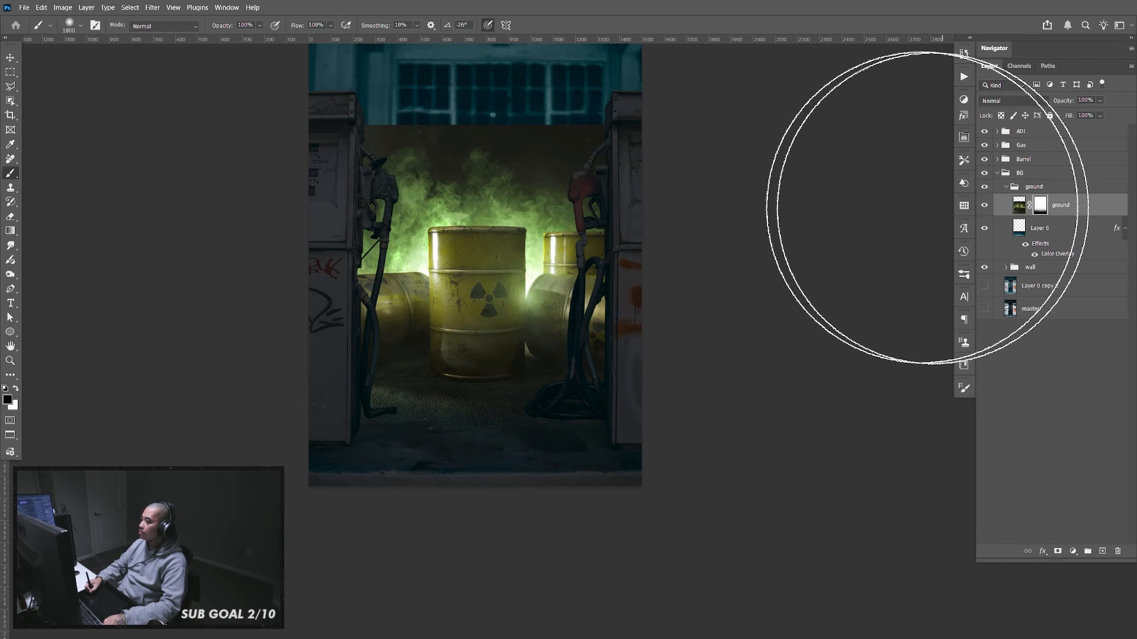
left_click_drag(521, 210, 518, 312)
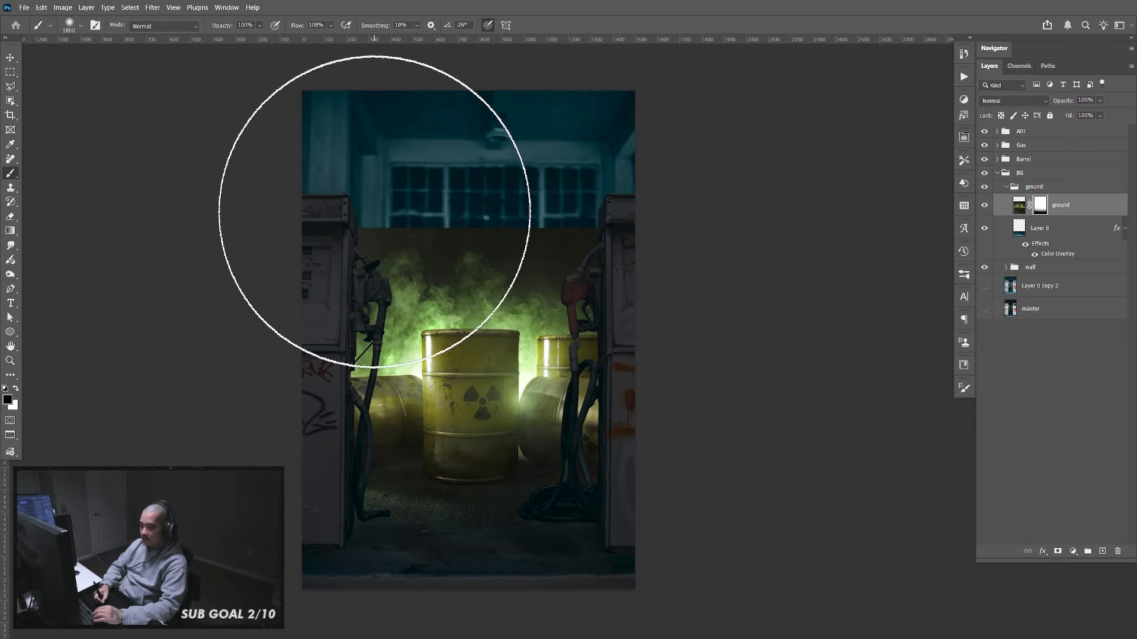
Paint black with a smaller soft brush on the ground layer's mask to hide the brown area covering the window wall behind the barrels
key("bracketleft")
key("bracketleft")
key("bracketleft")
key("bracketleft")
key("bracketleft")
key("bracketleft")
left_click_drag(411, 203, 599, 247)
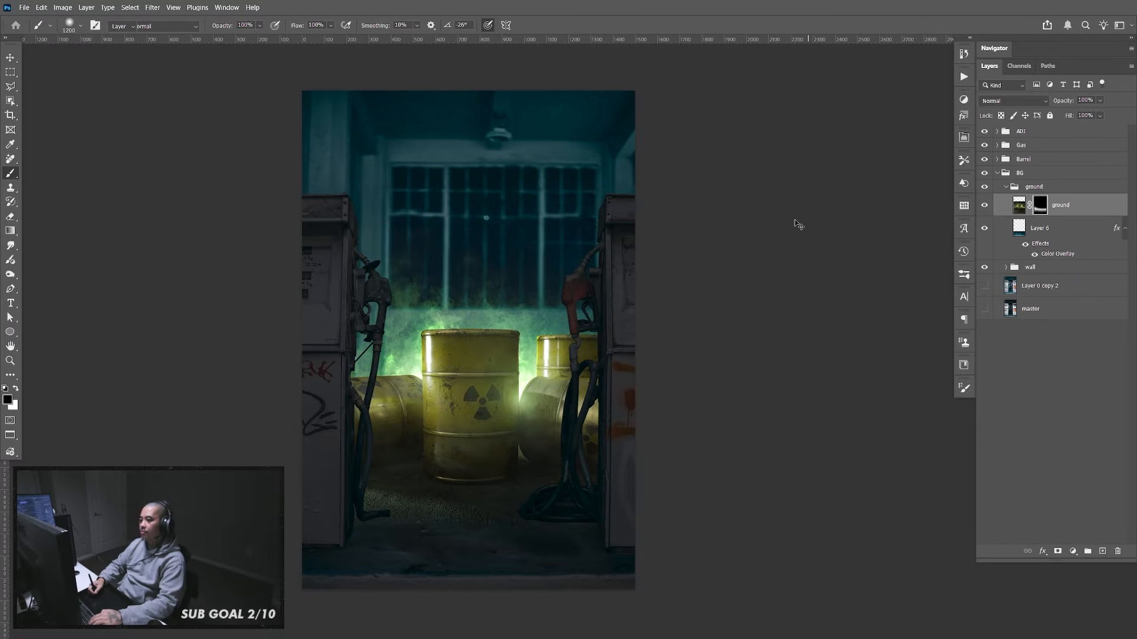
Free-transform the ground layer, pulling its lower edge slightly down past the bottom of the canvas, and apply the transformation
key("v")
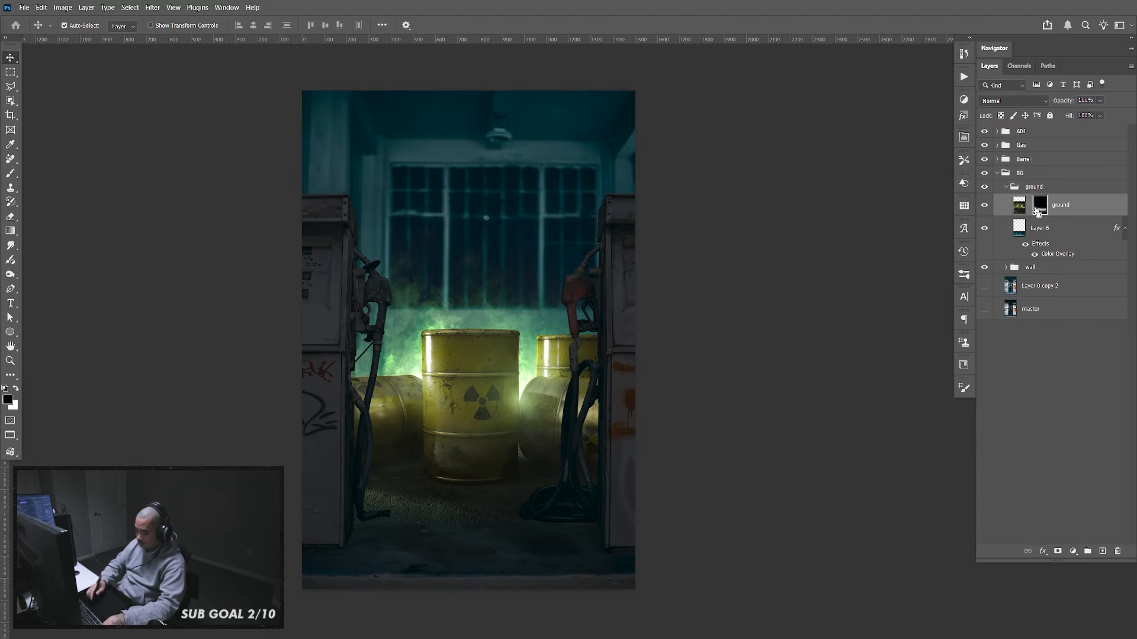
key("ctrl+t")
left_click_drag(434, 561, 466, 310)
left_click_drag(517, 339, 518, 350)
key("Return")
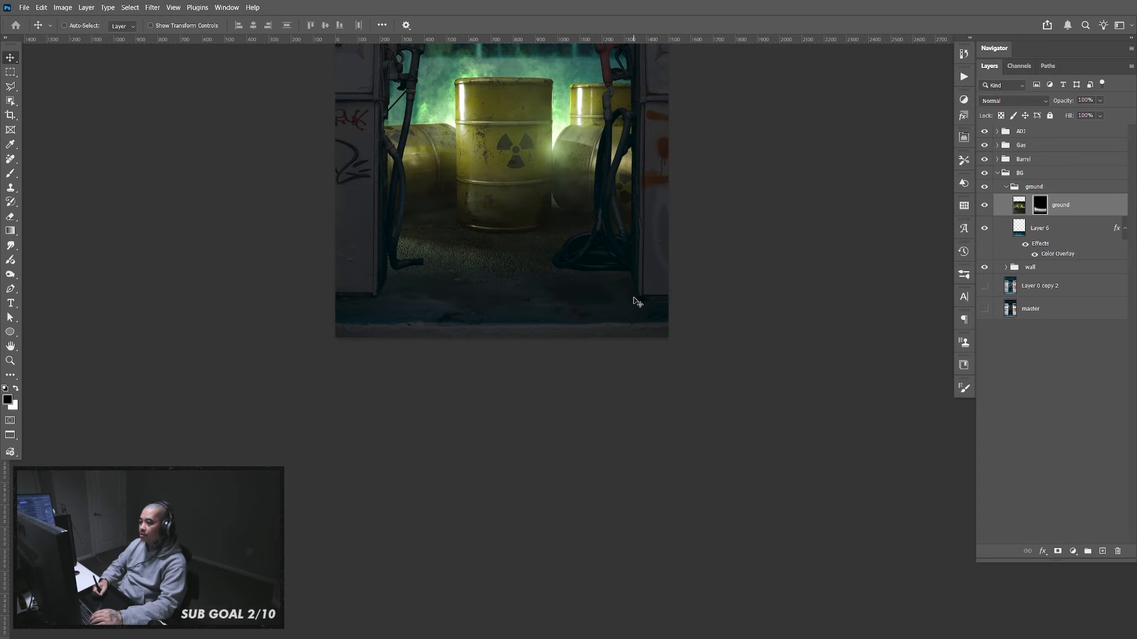
left_click_drag(637, 299, 632, 351)
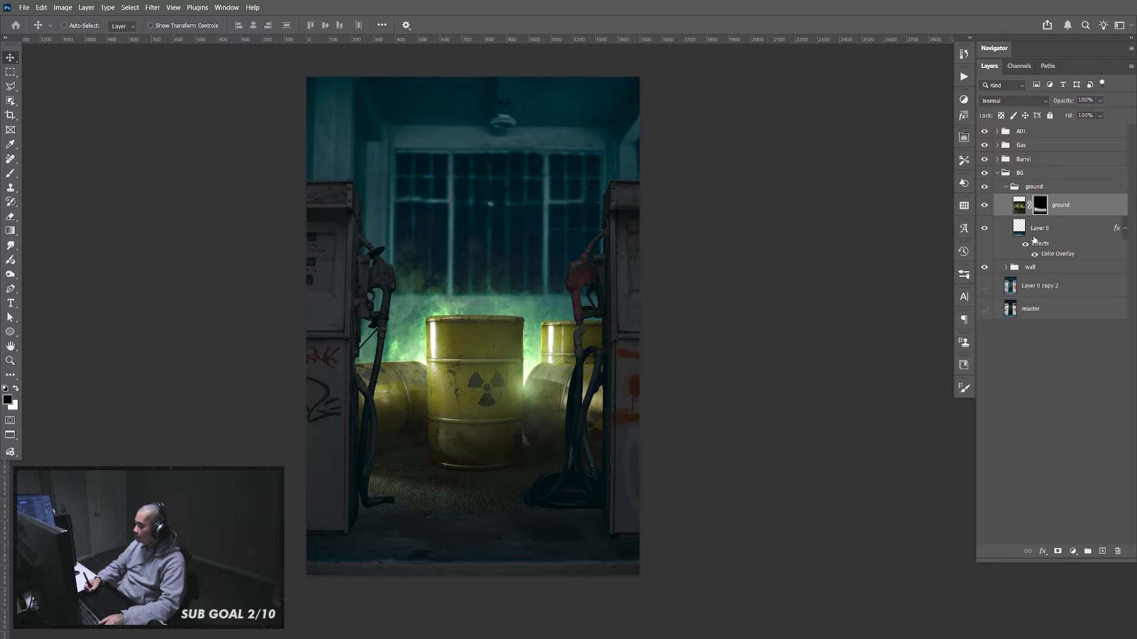
Collapse the ground and BG layer groups to tidy the layer stack
left_click(1005, 187)
left_click(997, 173)
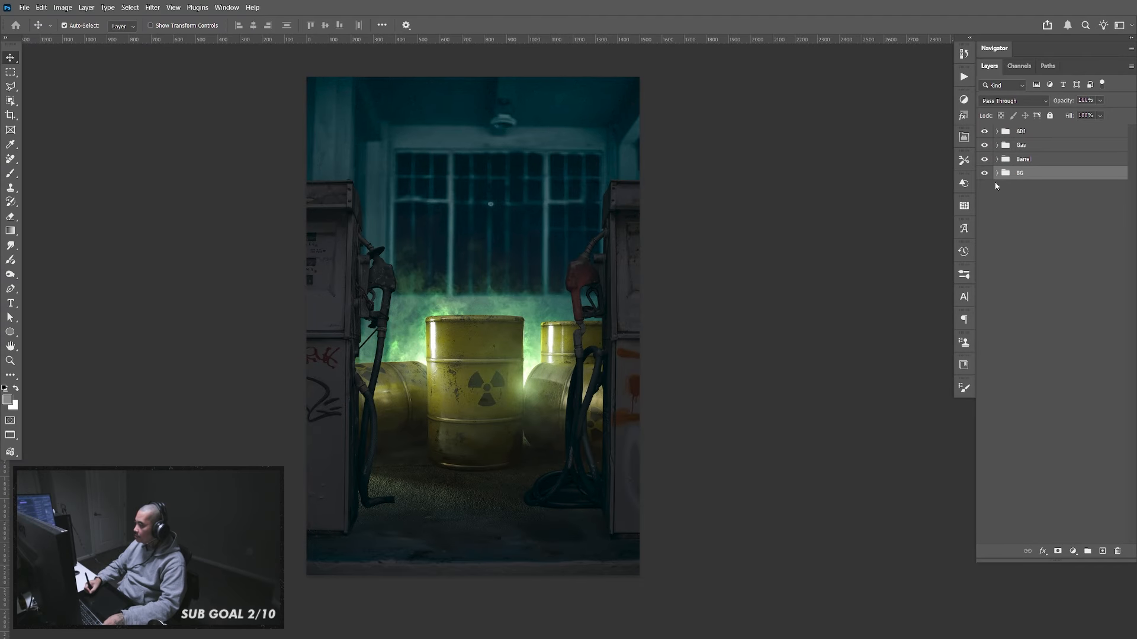
left_click_drag(697, 413, 696, 407)
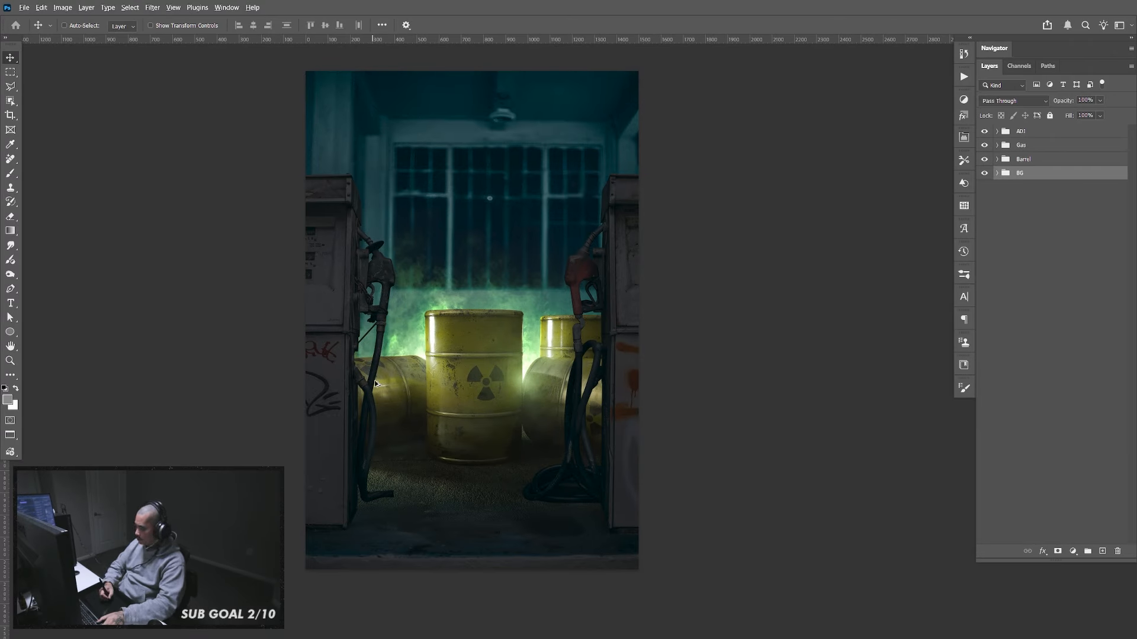
Switch to Adobe Bridge and open the Indoor folder inside Design Essentials, Bitmap, JPG
key("alt+Tab")
left_click(549, 487)
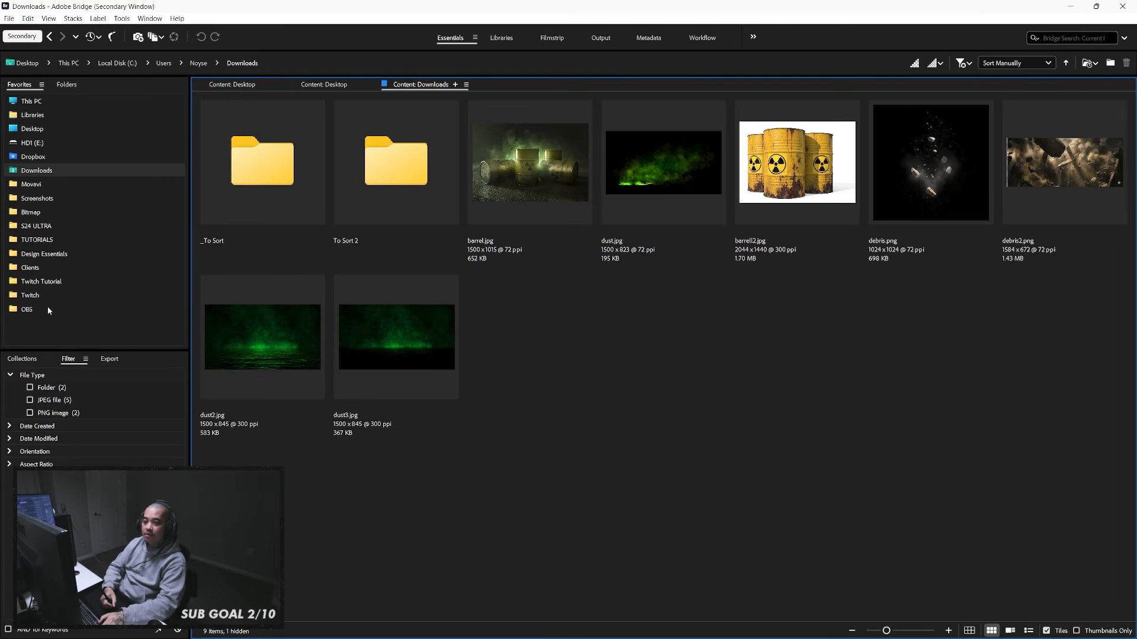
left_click(58, 254)
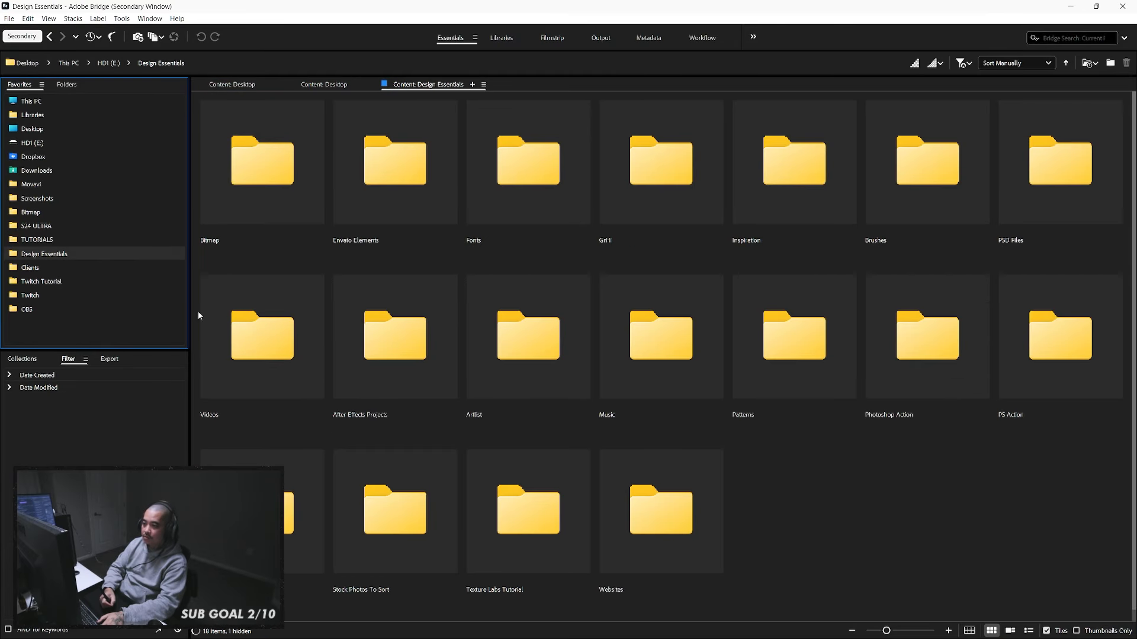
double_click(295, 189)
double_click(379, 183)
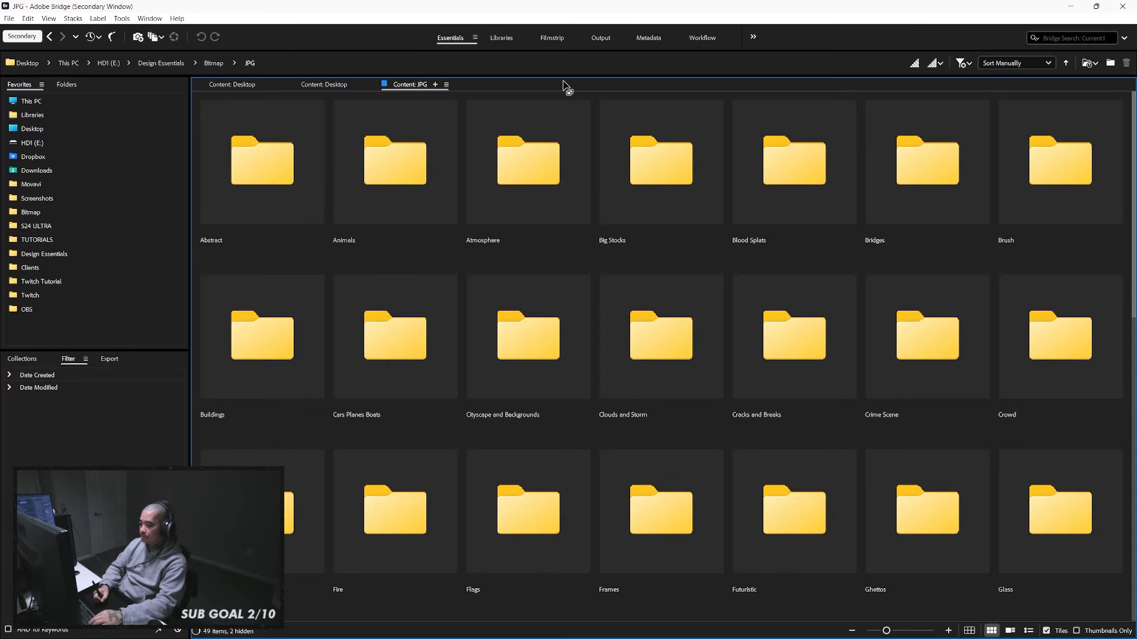
scroll(936, 516, "down", 3)
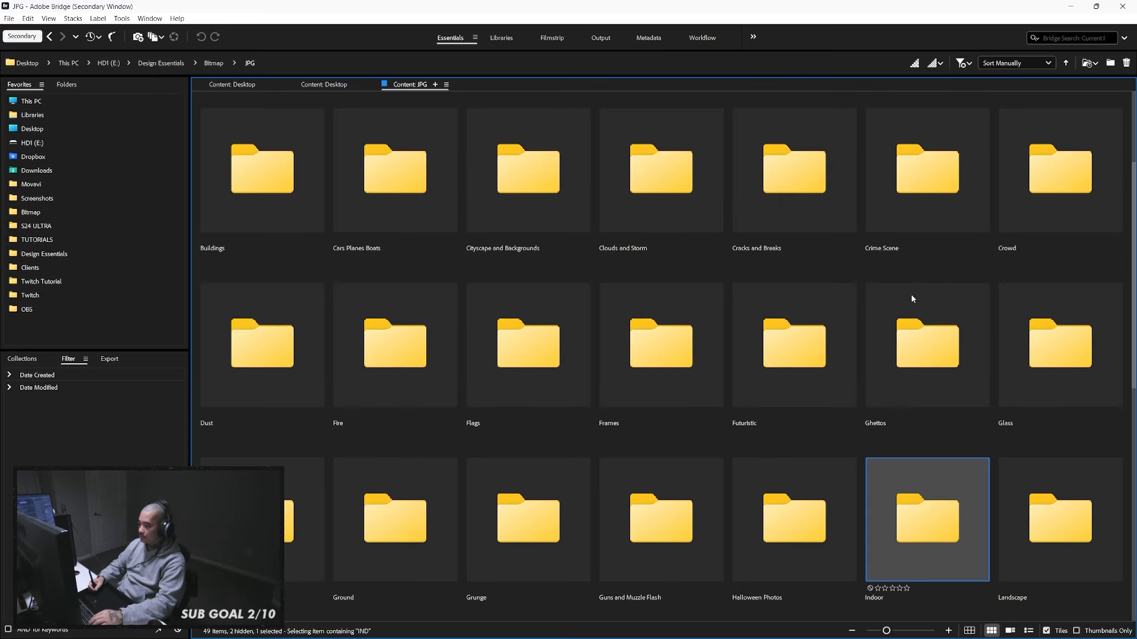
double_click(937, 520)
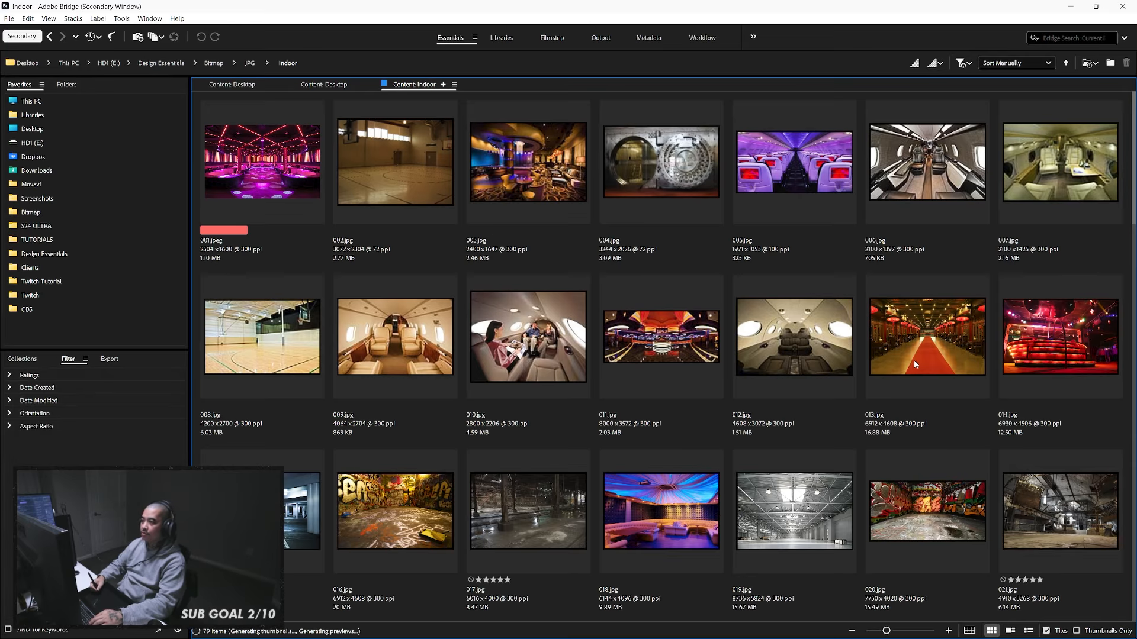
Enlarge the thumbnails of the Indoor folder to three per row and briefly preview 001.jpeg full screen
left_click_drag(888, 631, 912, 632)
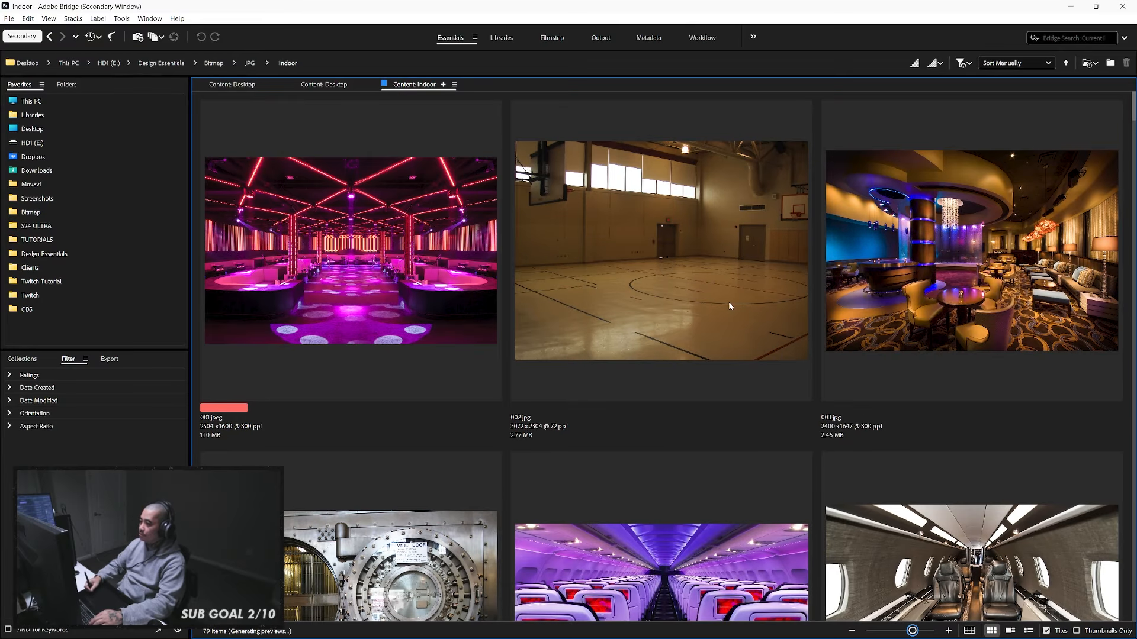
left_click(421, 300)
key("space")
key("space")
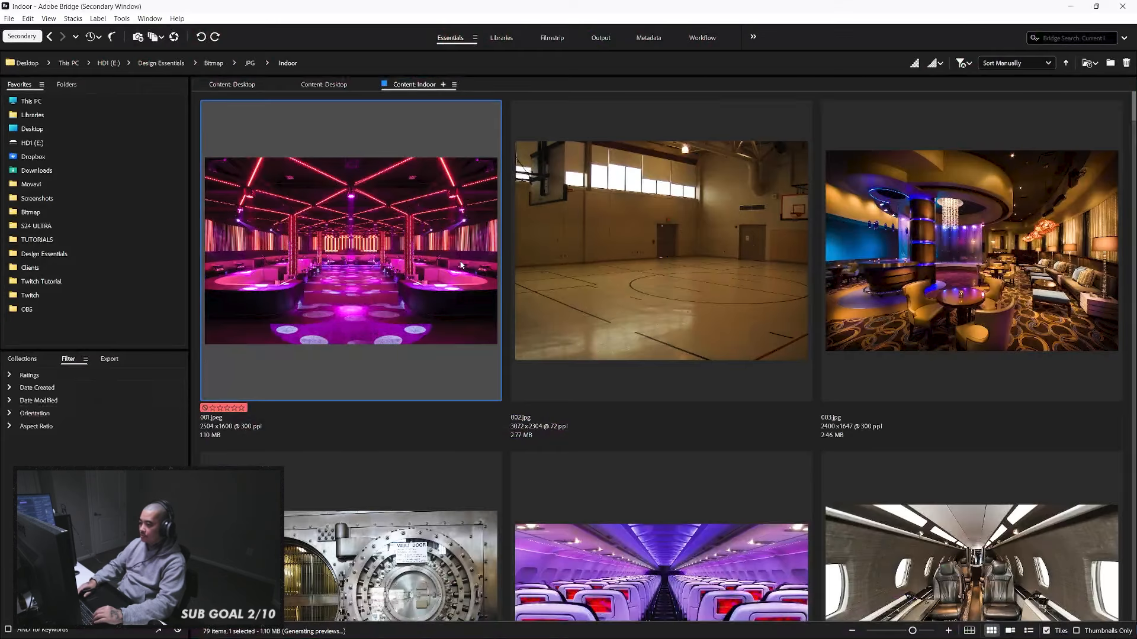
Browse the Indoor photos from 001.jpeg to the 037.jpg row for a suitable abandoned or industrial interior
key("Down")
key("Down")
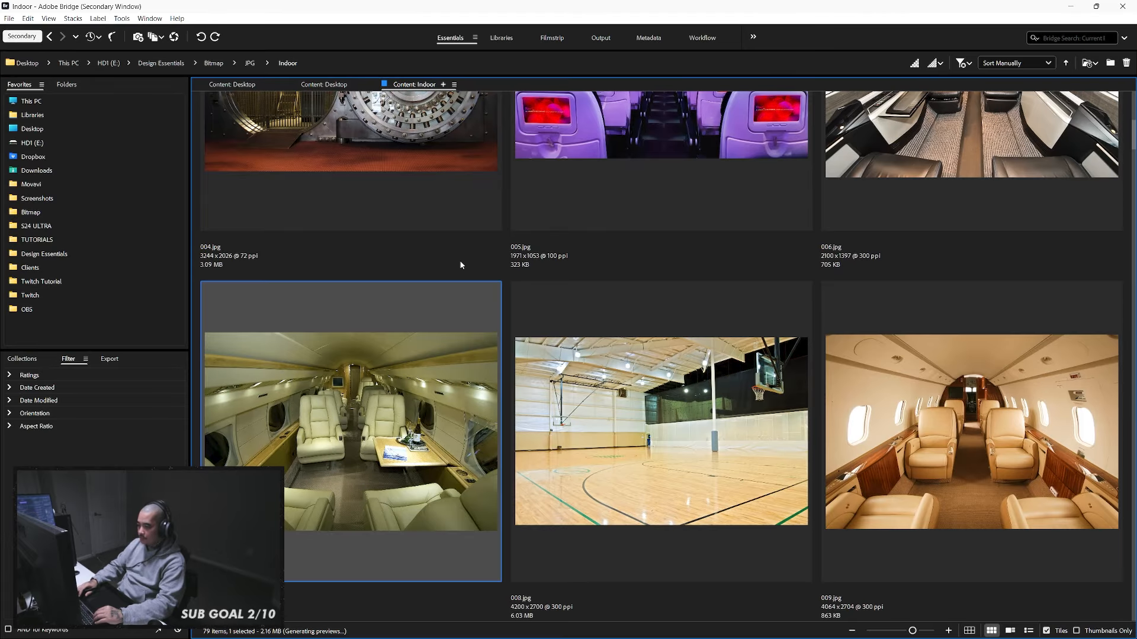
key("Down")
key("Down")
key("Down")
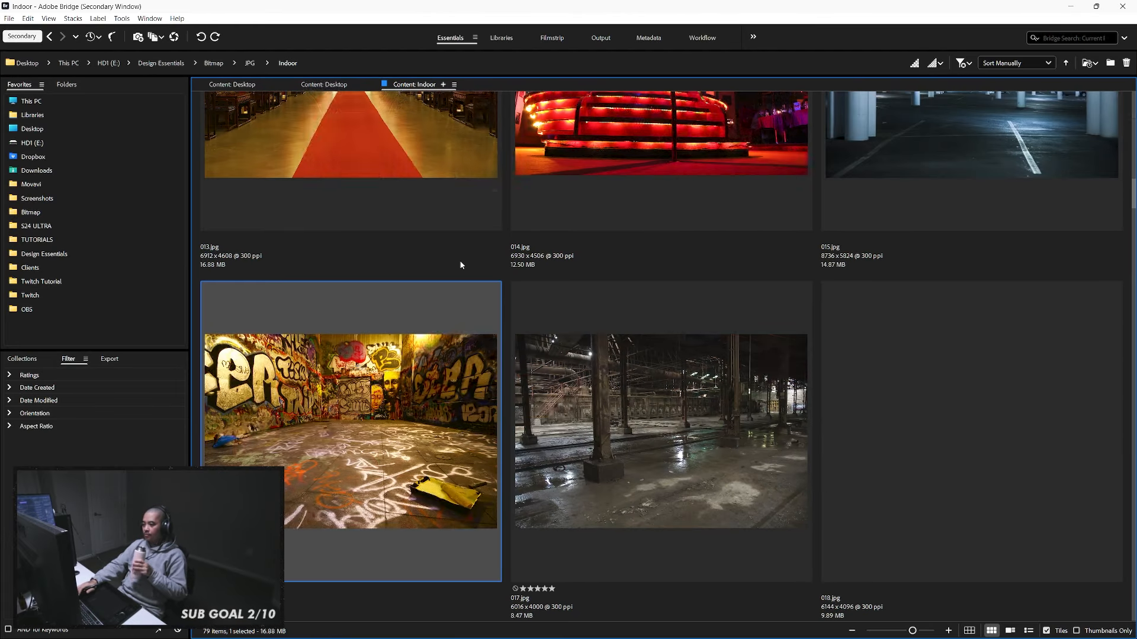
key("Down")
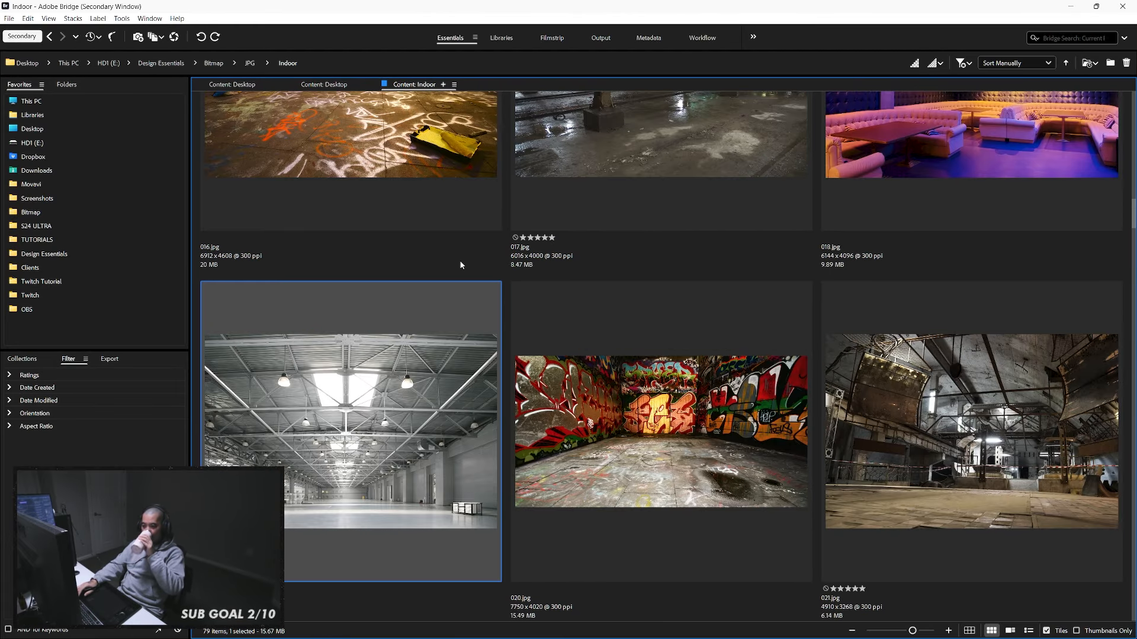
key("Down")
key("Down")
key("Down")
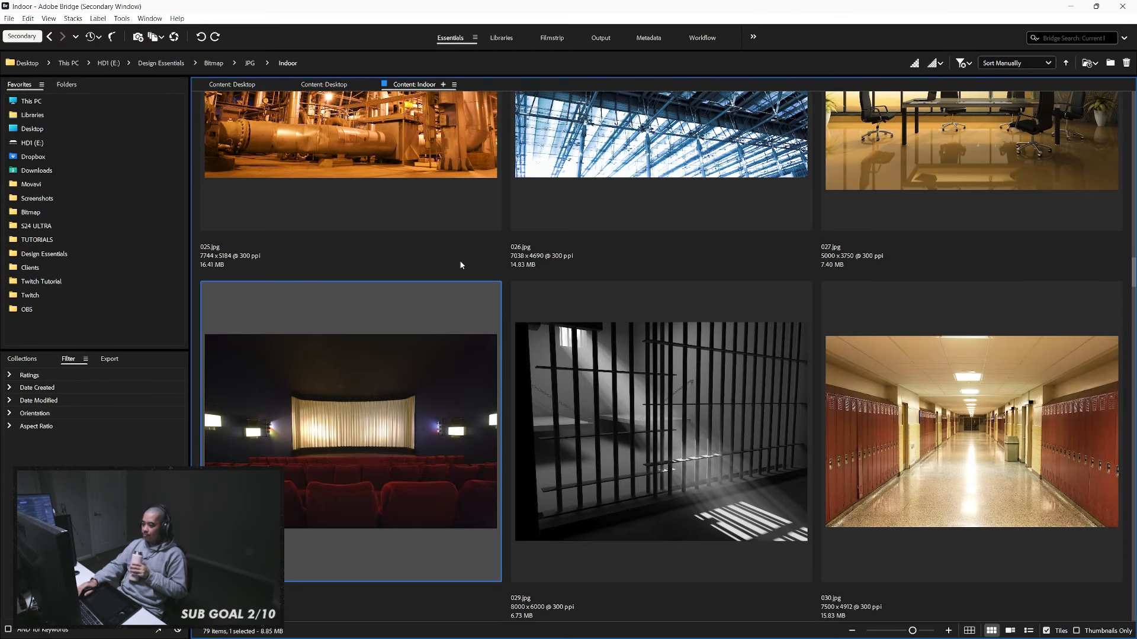
key("Down")
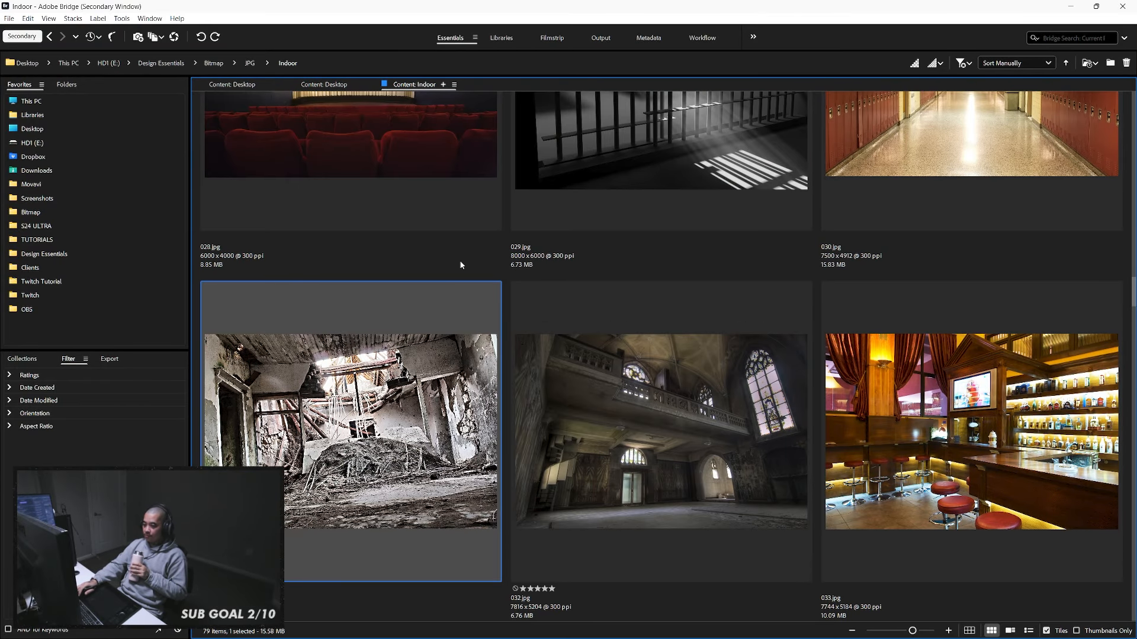
key("Down")
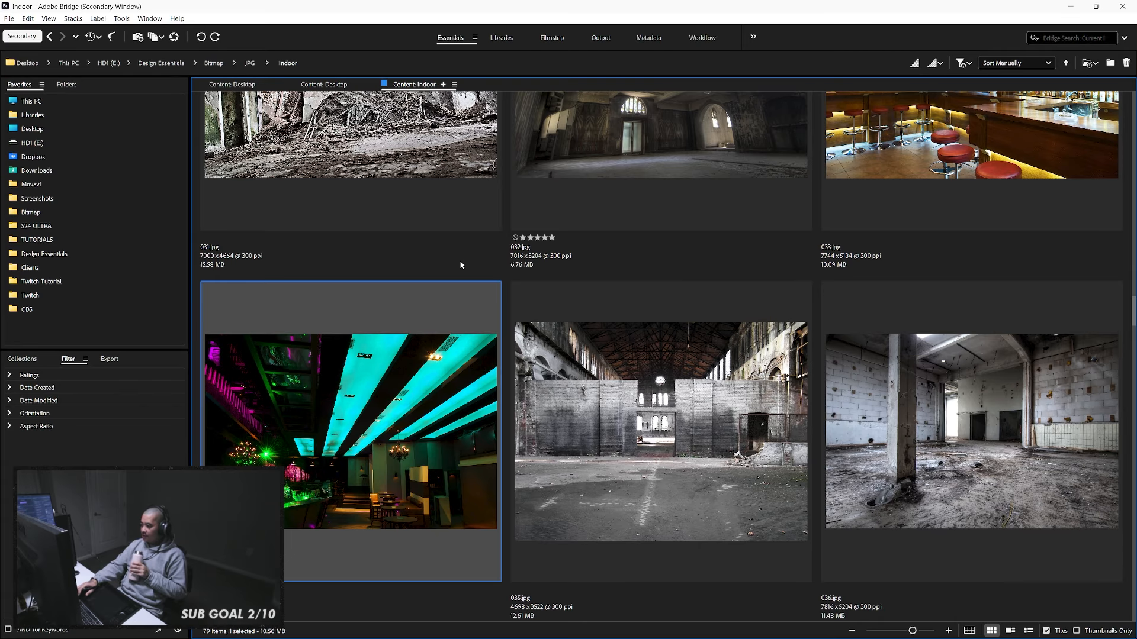
key("Down")
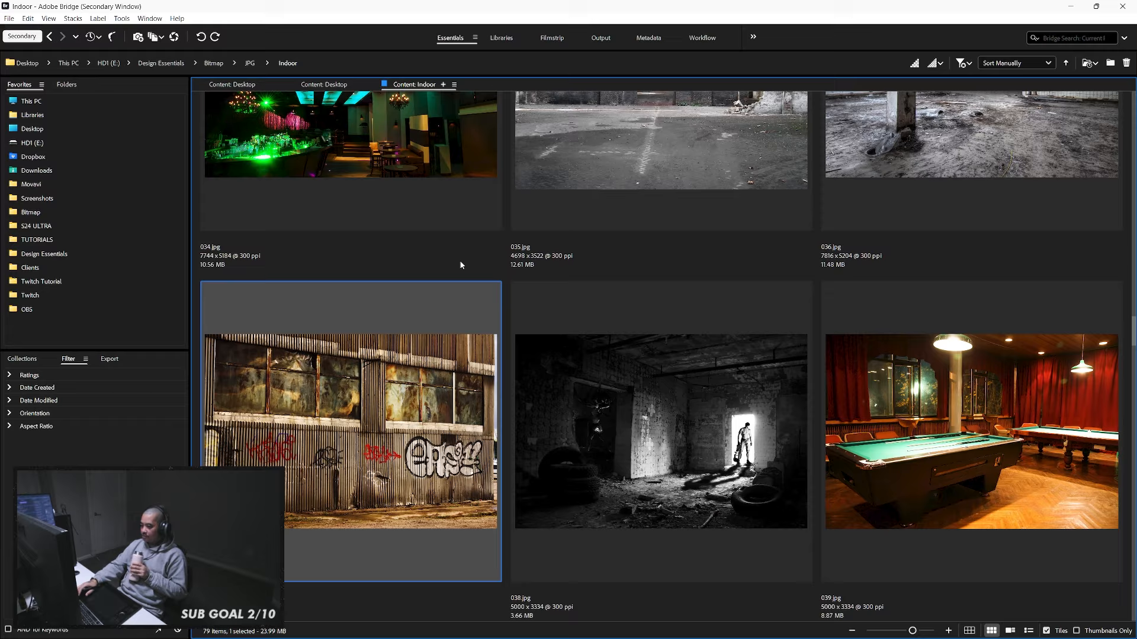
Go back to 036.jpg, the derelict room with white block walls, and open it in Photoshop
key("Up")
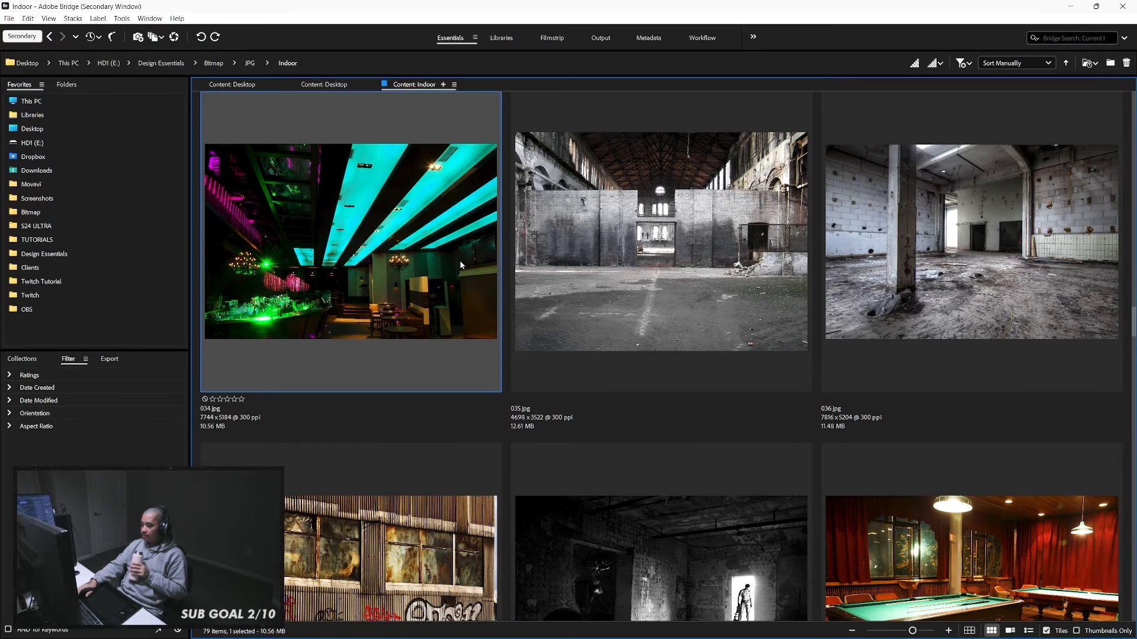
left_click(1006, 253)
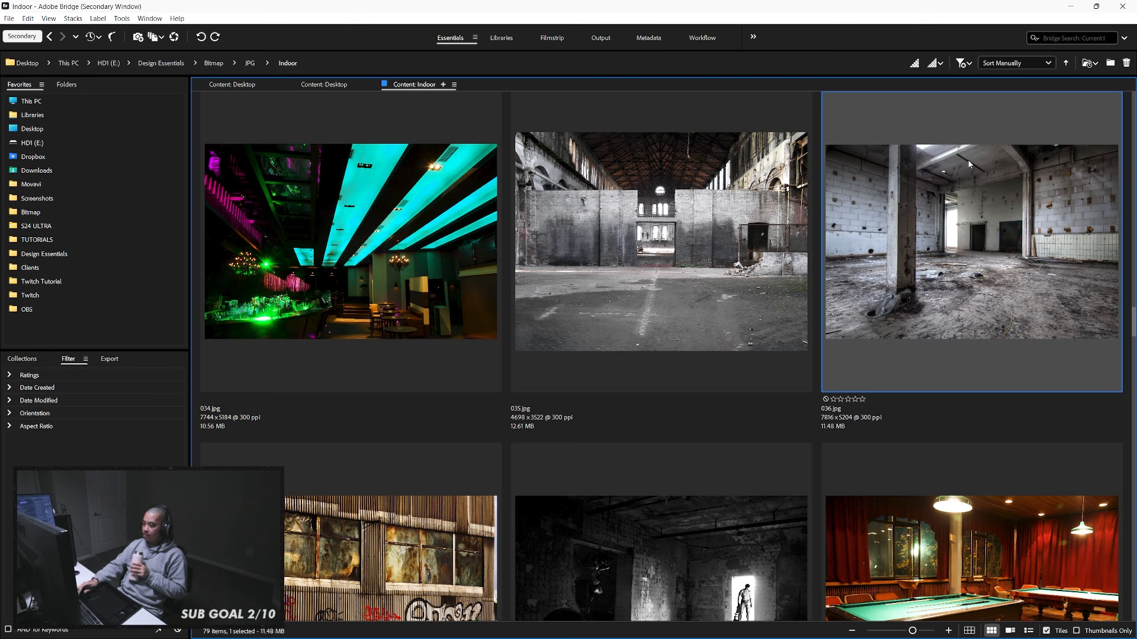
double_click(1015, 264)
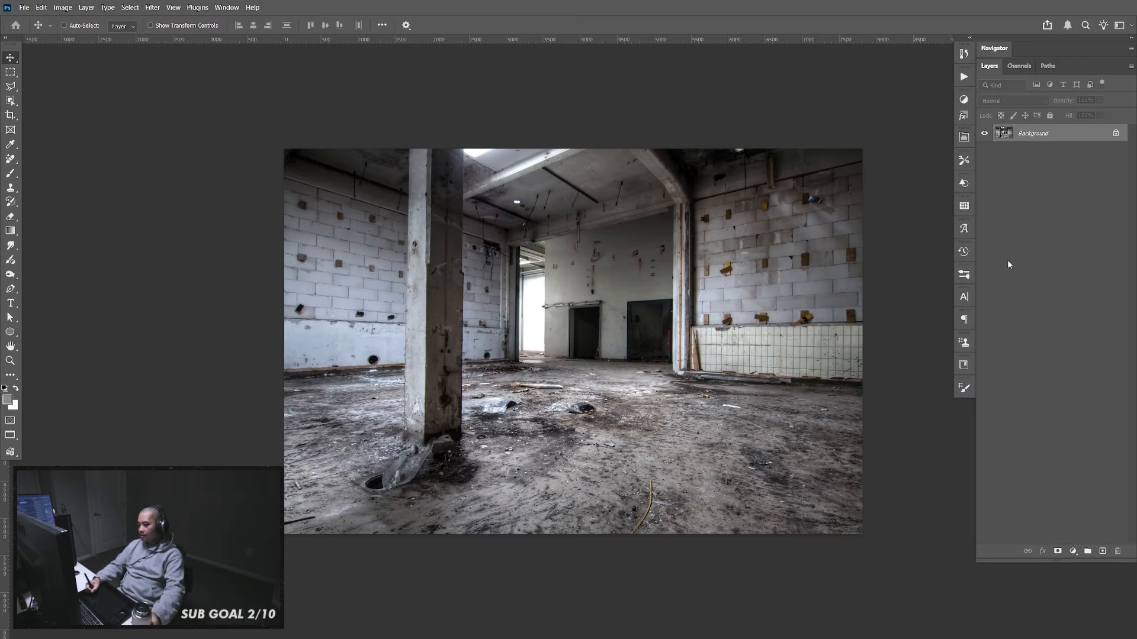
Switch to Adobe Bridge and browse the Indoor photos from 036.jpg to the 060.jpg row for more abandoned or industrial interiors
key("alt+Tab")
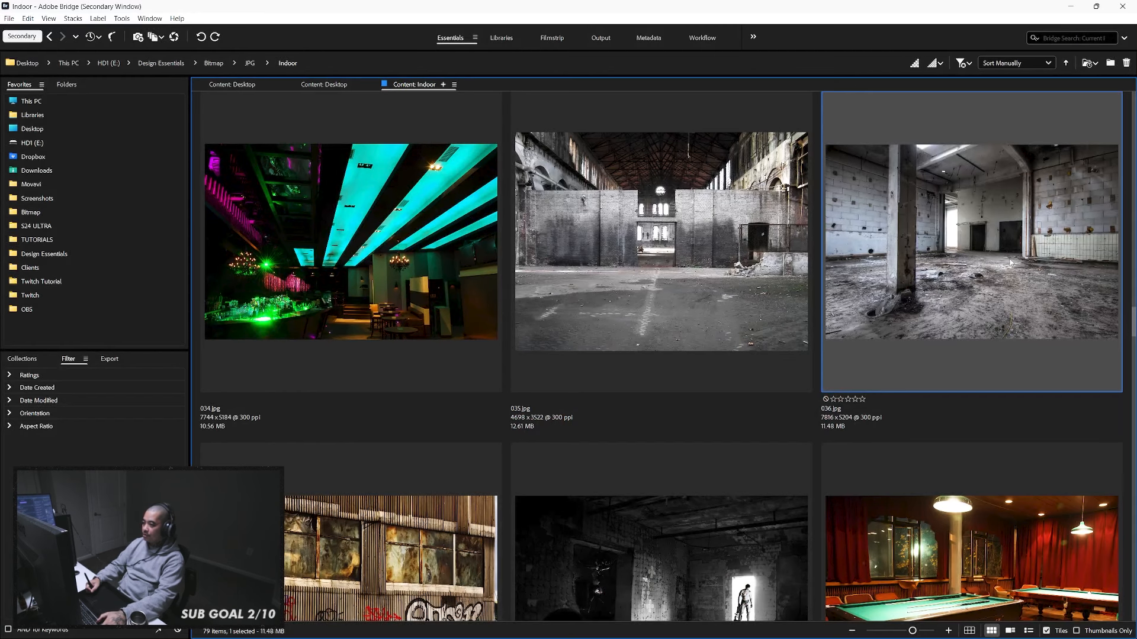
key("Down")
key("Down")
key("Down")
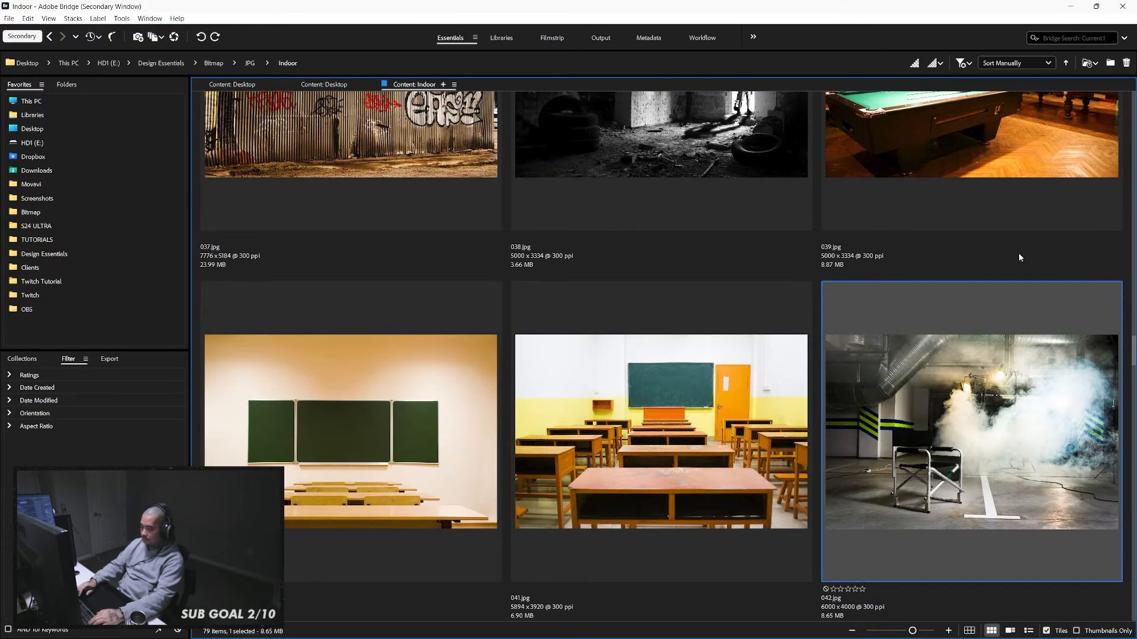
key("Down")
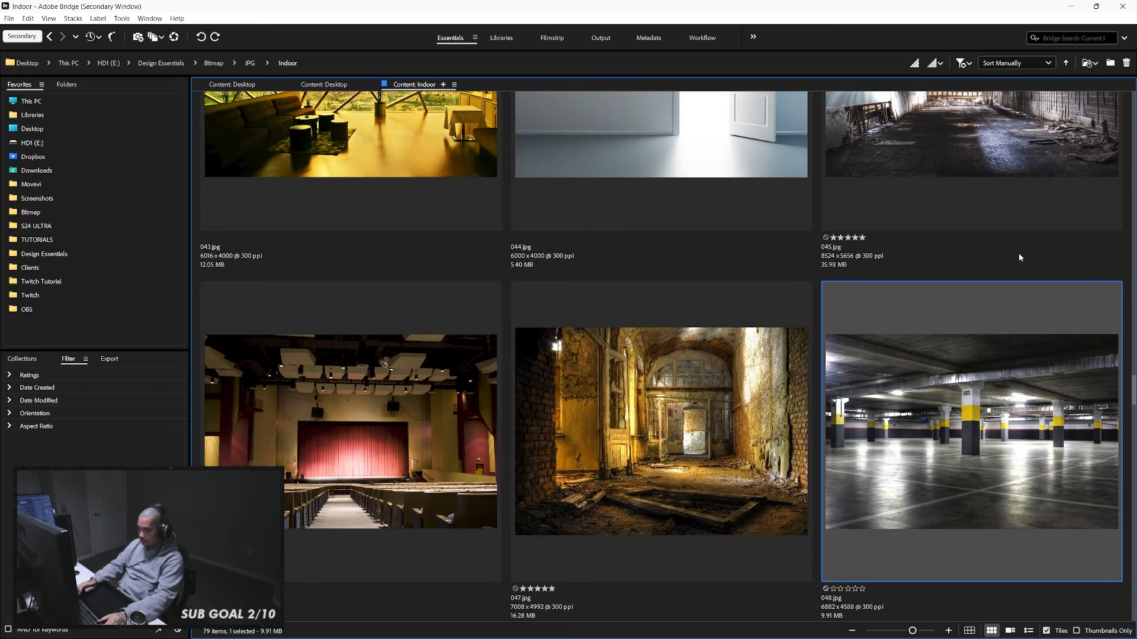
key("Down")
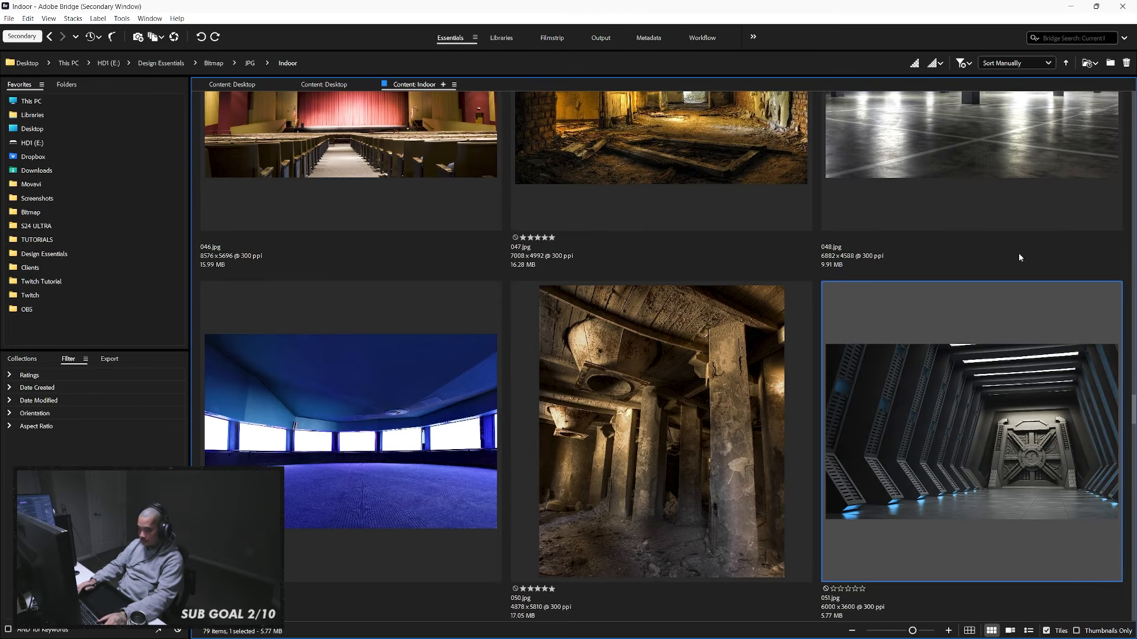
key("Down")
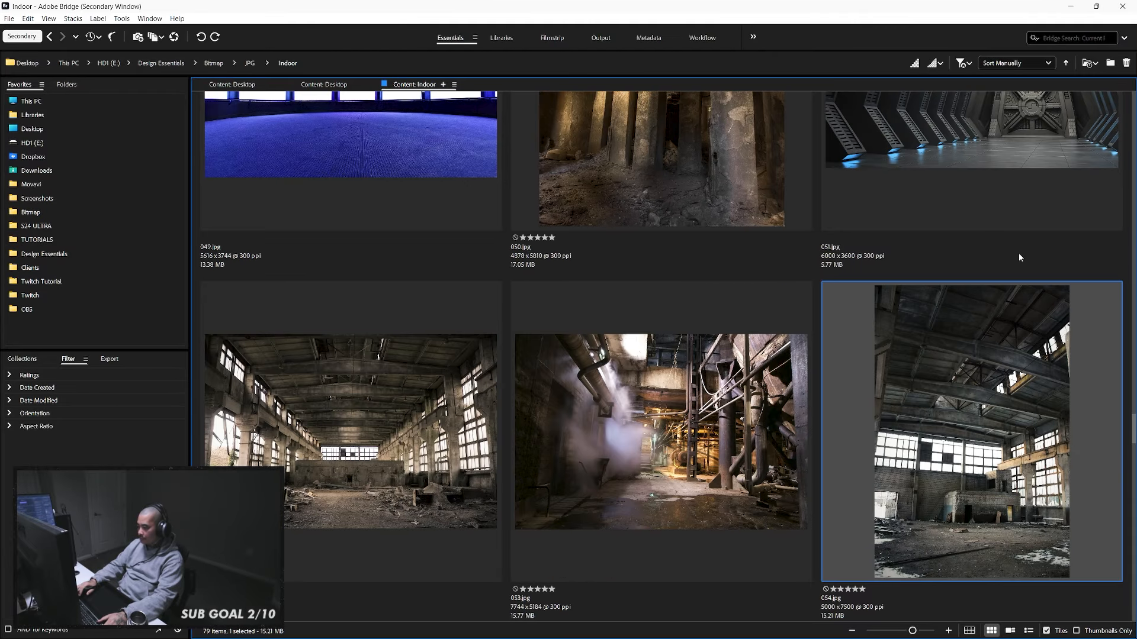
key("Down")
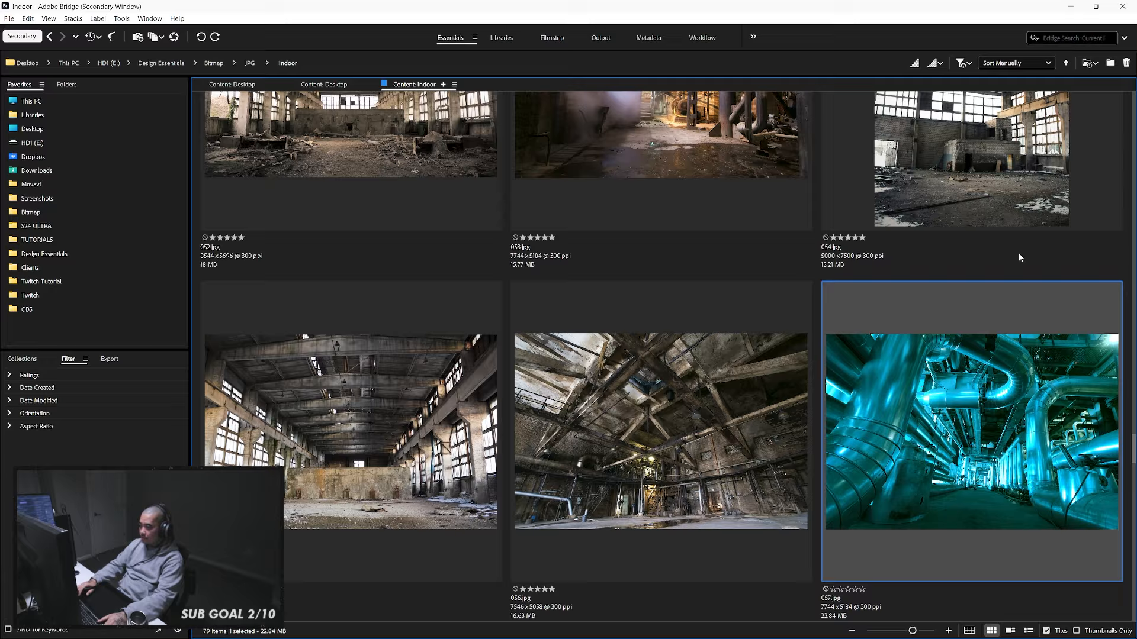
key("Up")
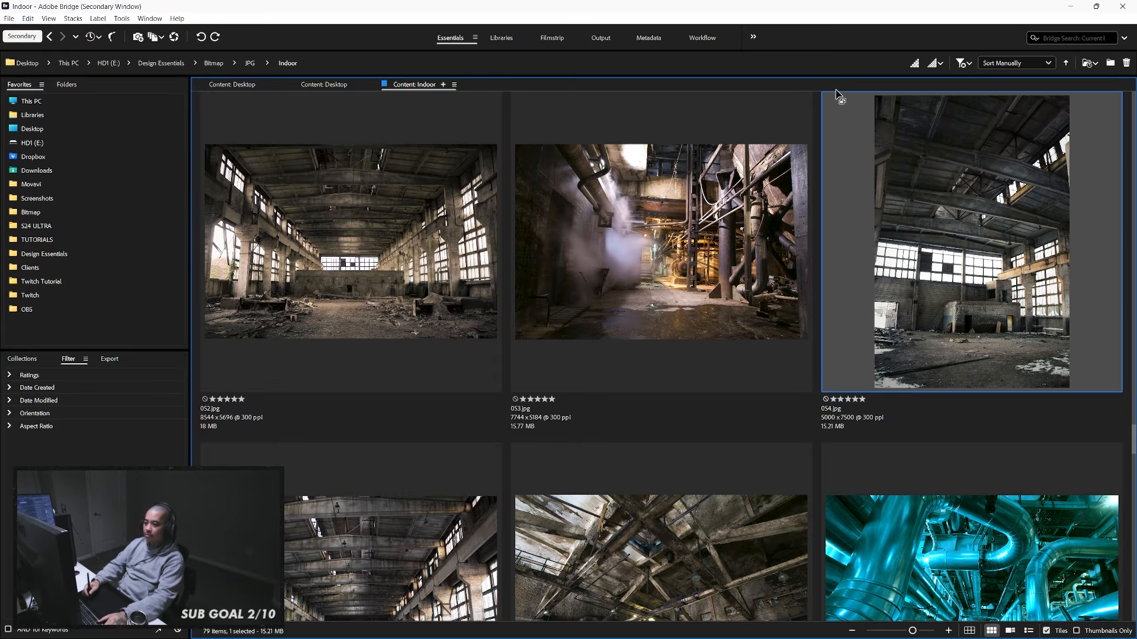
key("Down")
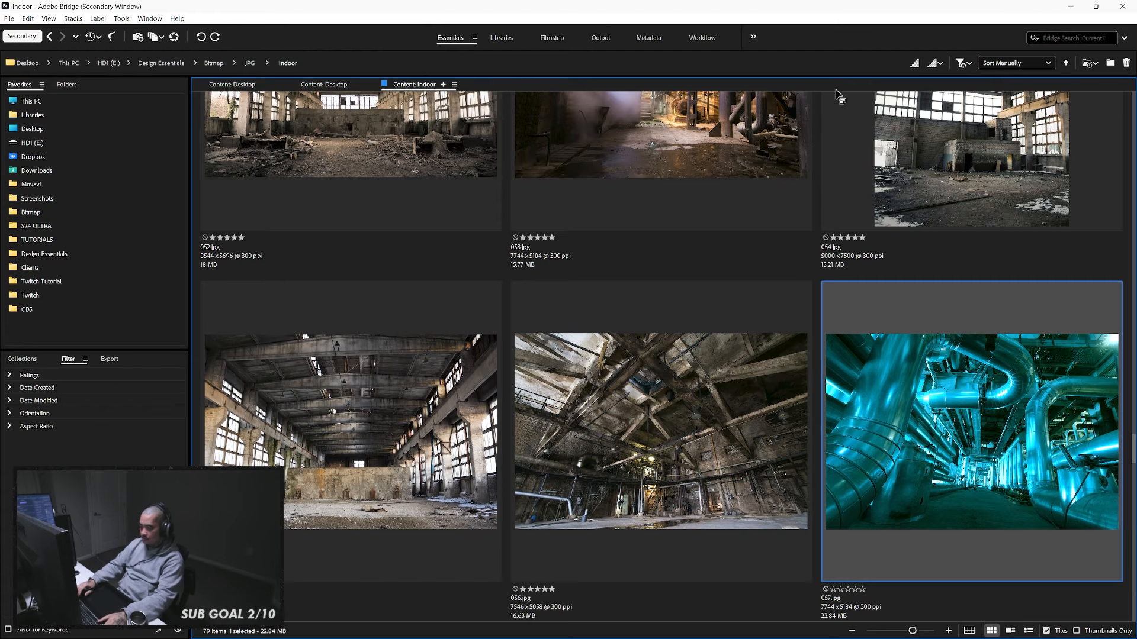
key("Left")
key("Left")
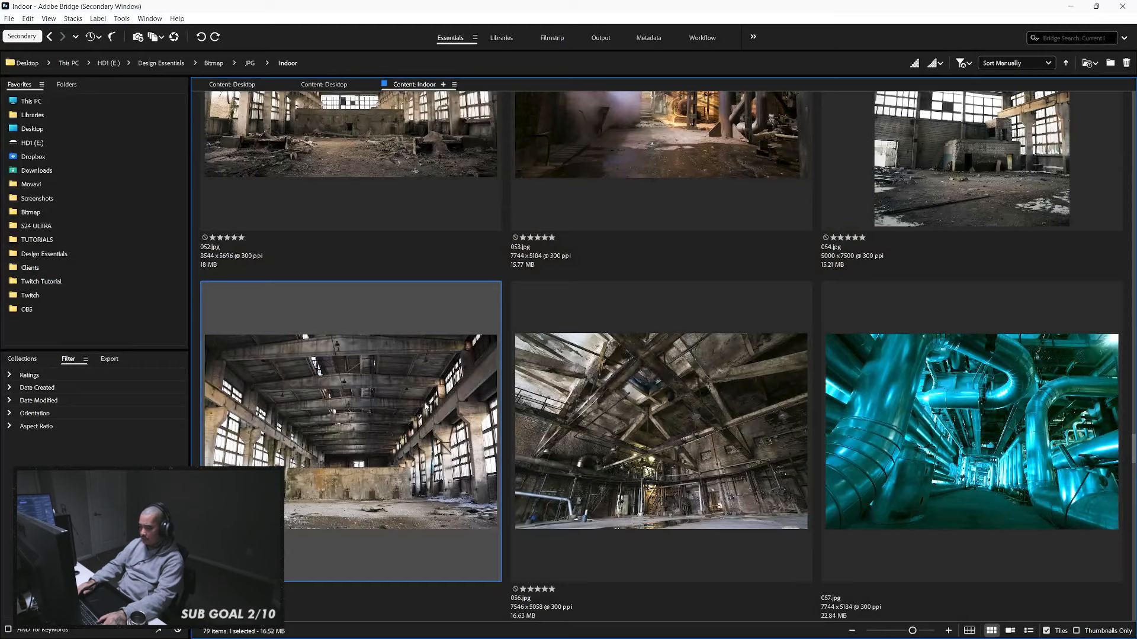
key("Down")
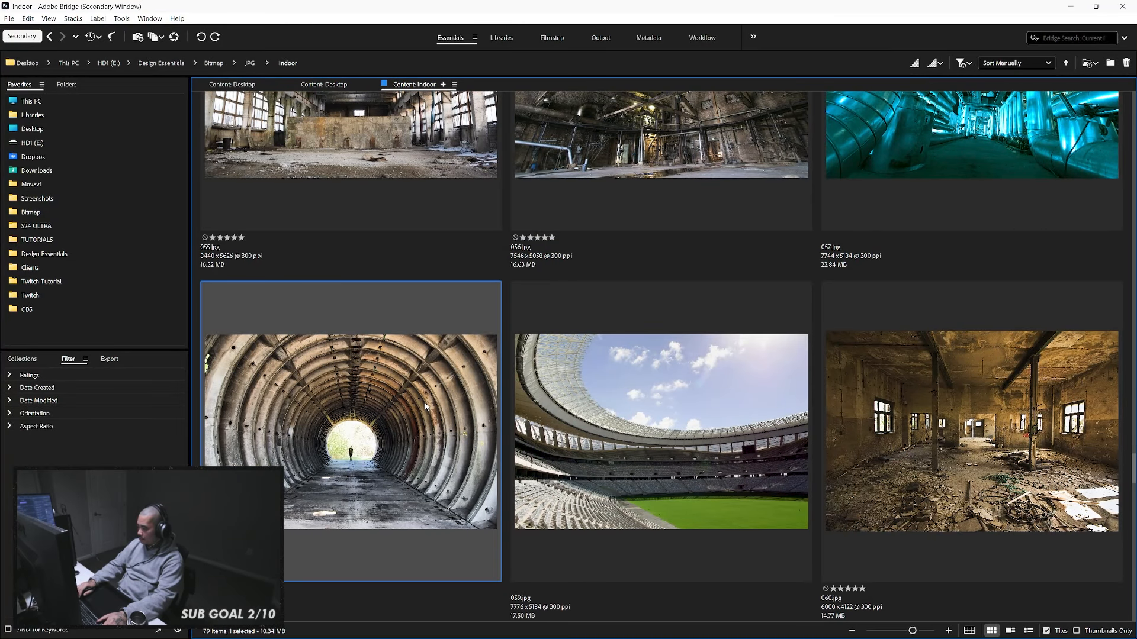
key("Right")
key("Right")
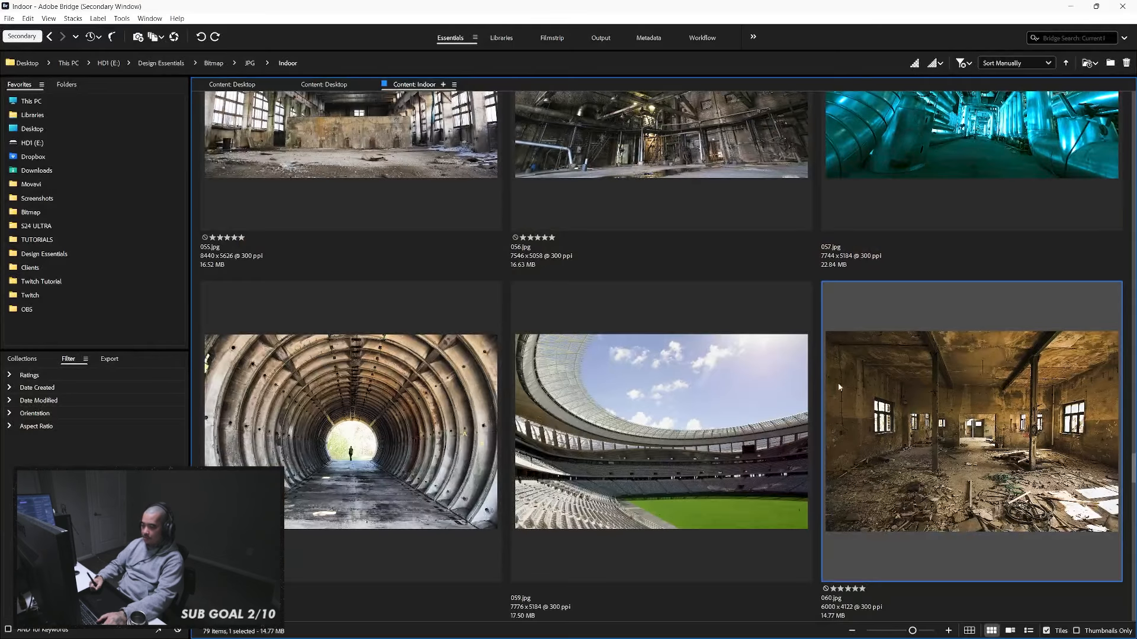
left_click(379, 472)
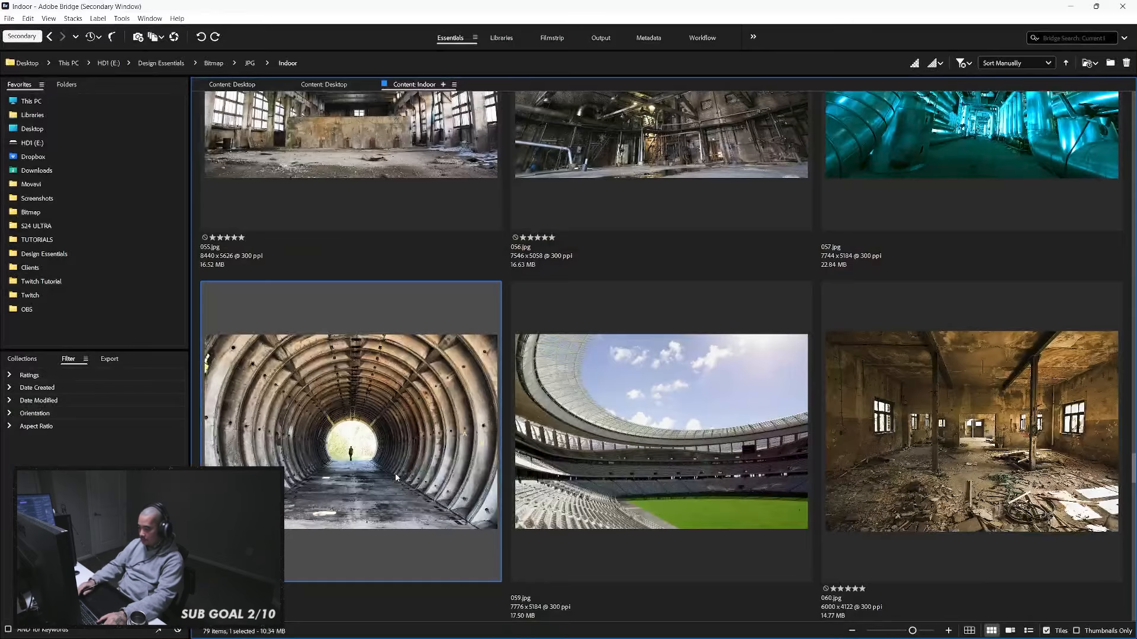
Go on to 067.jpg, the steamy industrial pipe hall, open it in Photoshop and return to Bridge
key("Down")
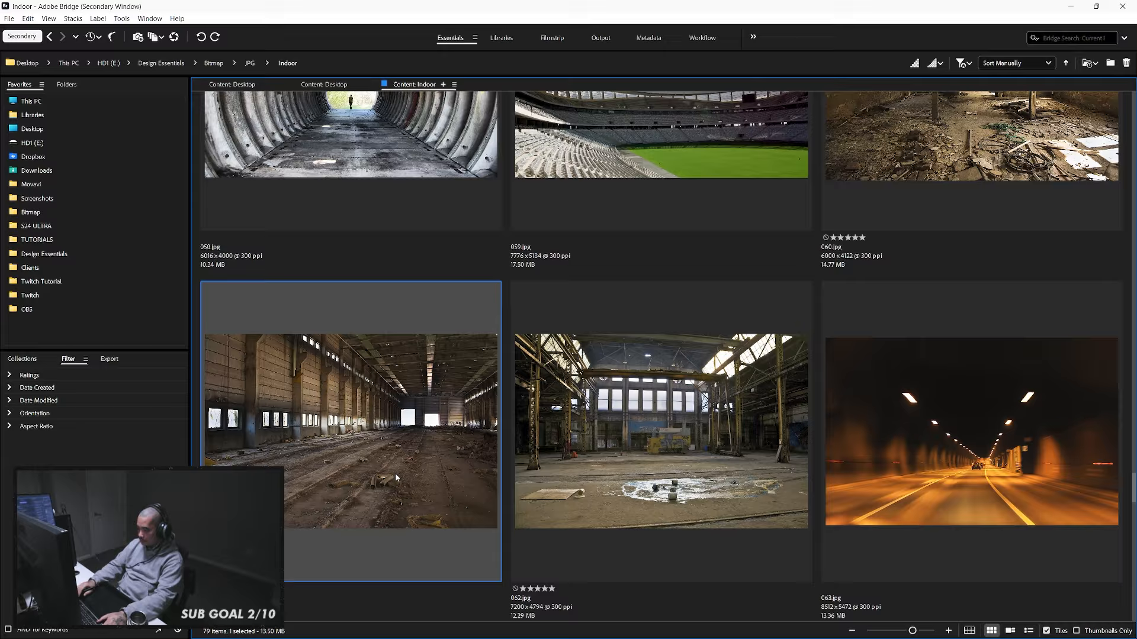
key("Down")
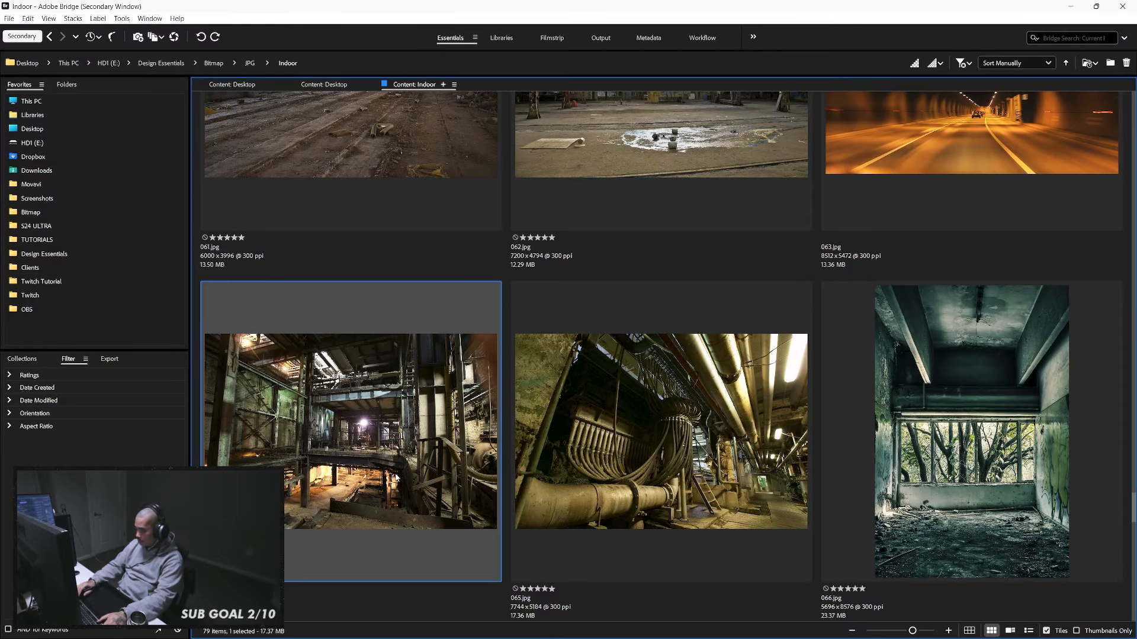
key("Down")
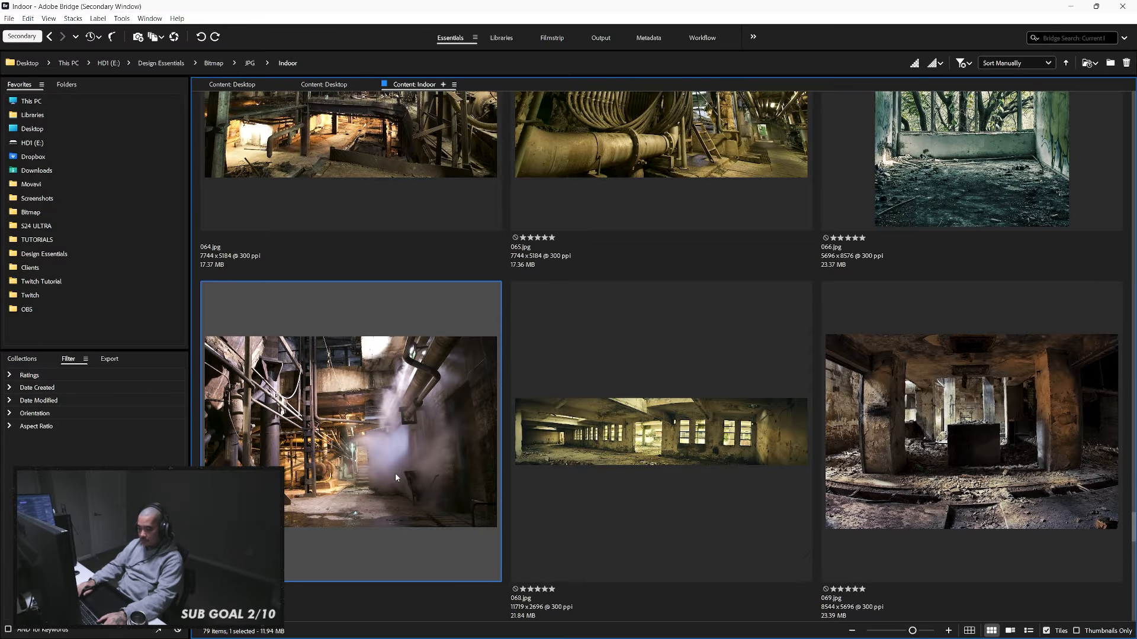
double_click(396, 475)
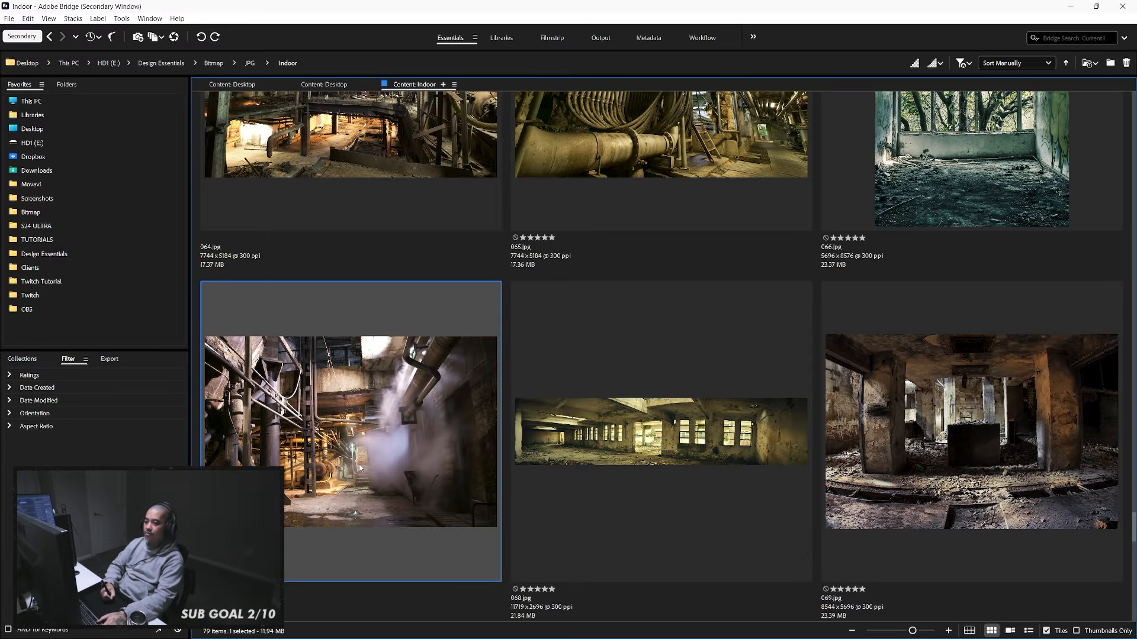
key("alt+Tab")
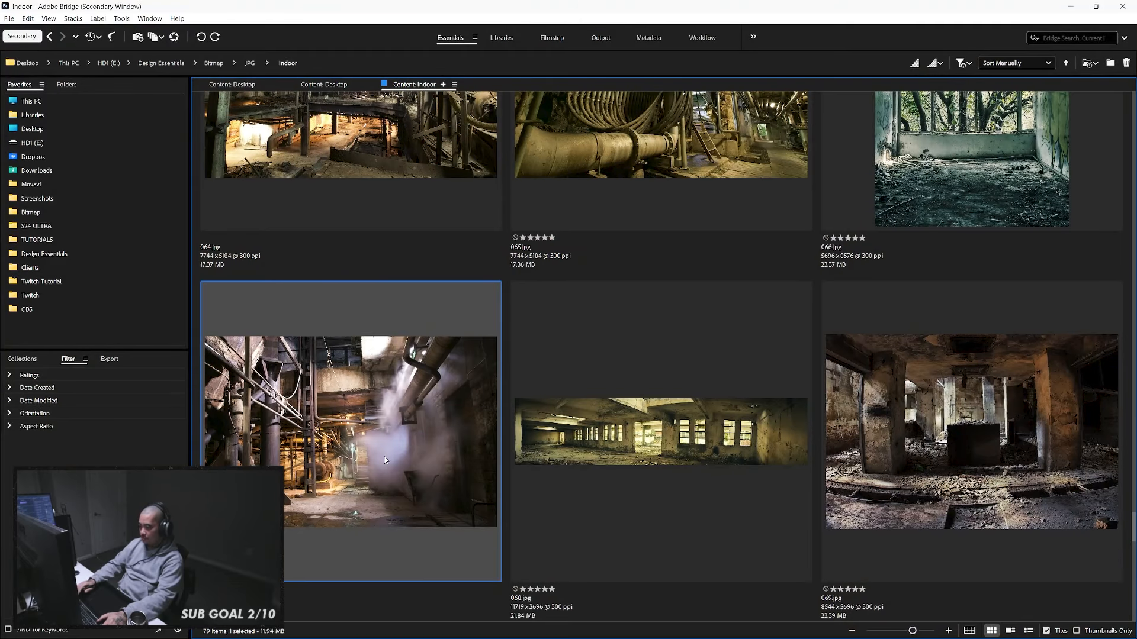
Open 072.jpg, the round riveted boiler with pipes, in Photoshop and return to Bridge
key("Down")
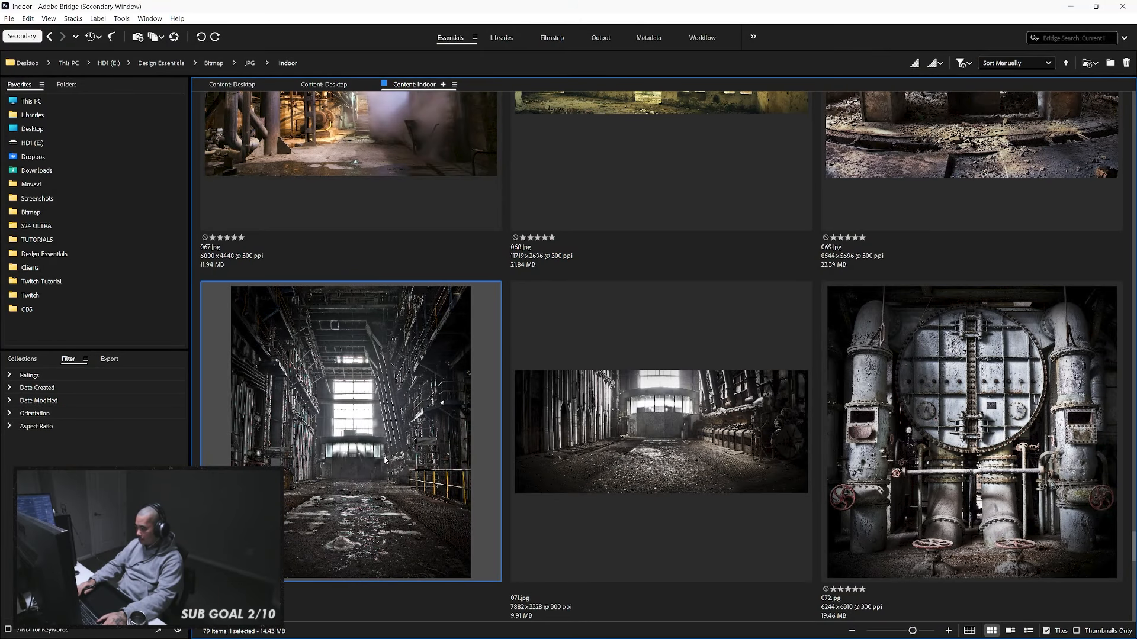
double_click(1001, 436)
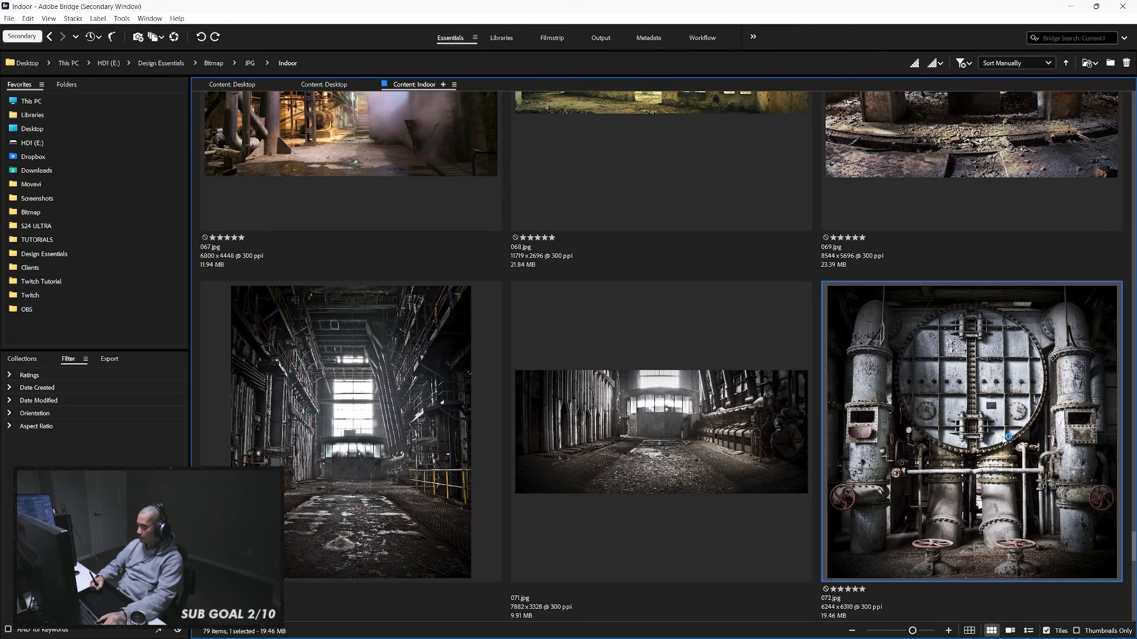
key("alt+Tab")
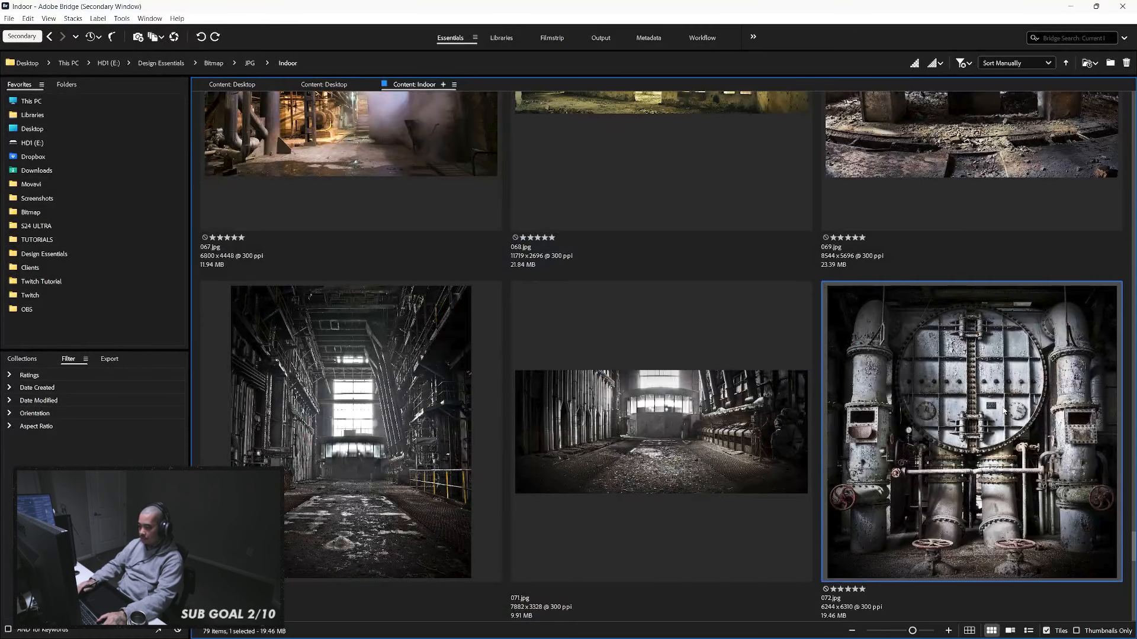
Open 078.jpg, the weathered brick wall with pipes, in Photoshop and check the last Indoor photo in Bridge
key("Down")
key("Down")
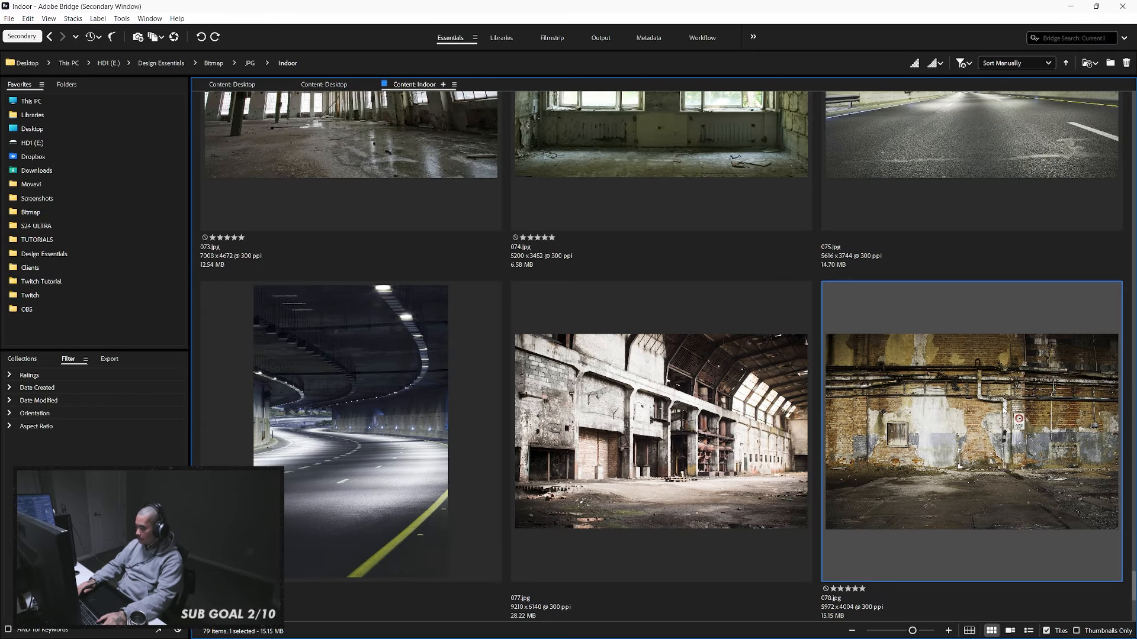
double_click(995, 478)
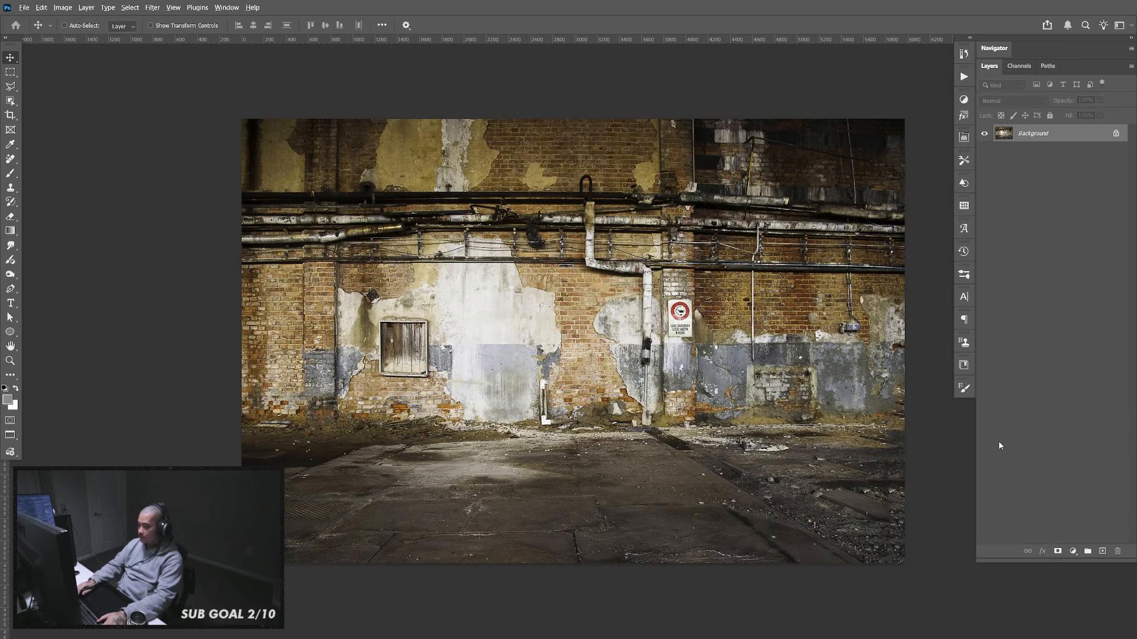
key("alt+Tab")
key("Right")
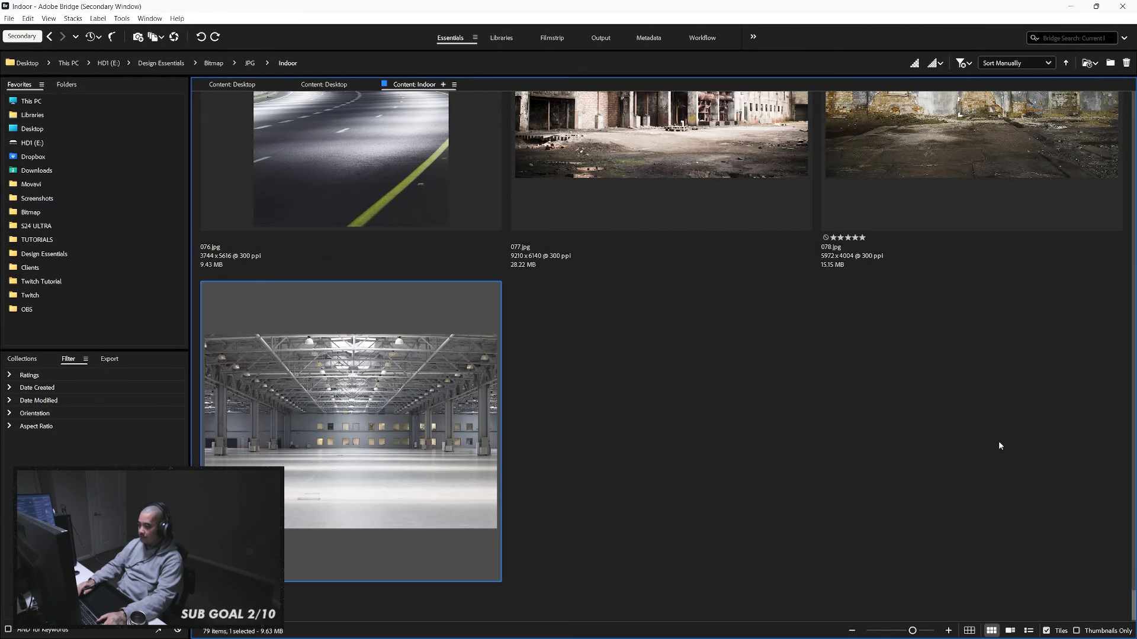
key("alt+Tab")
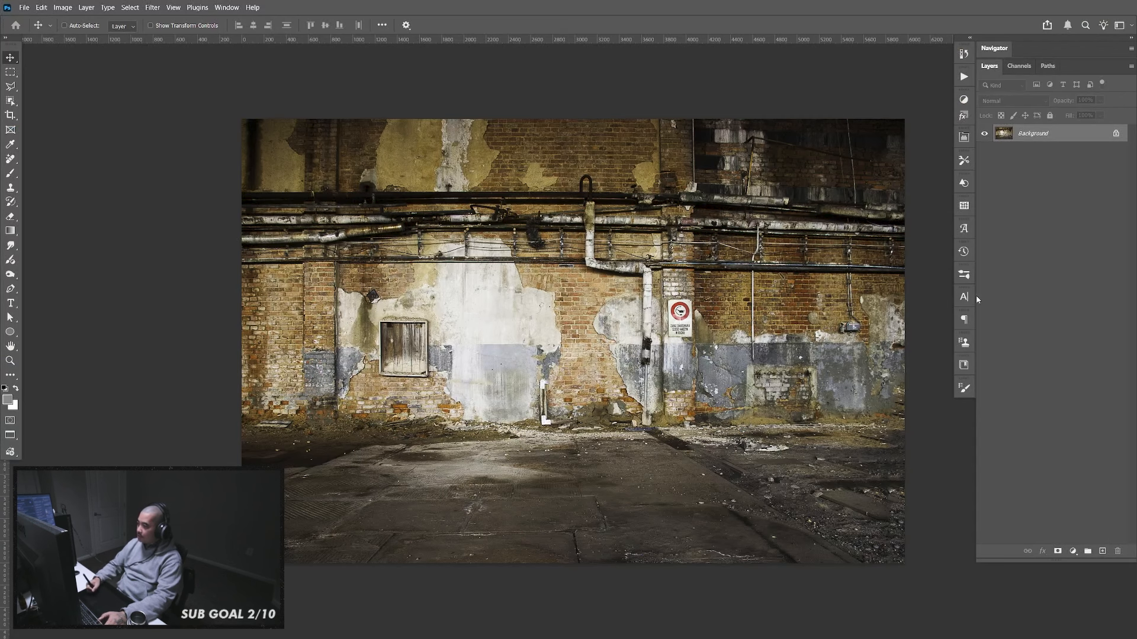
Copy the entire brick wall photo and paste it into the barrel poster between the BG and Barrel groups
key("ctrl+a")
key("ctrl+Tab")
key("ctrl+Tab")
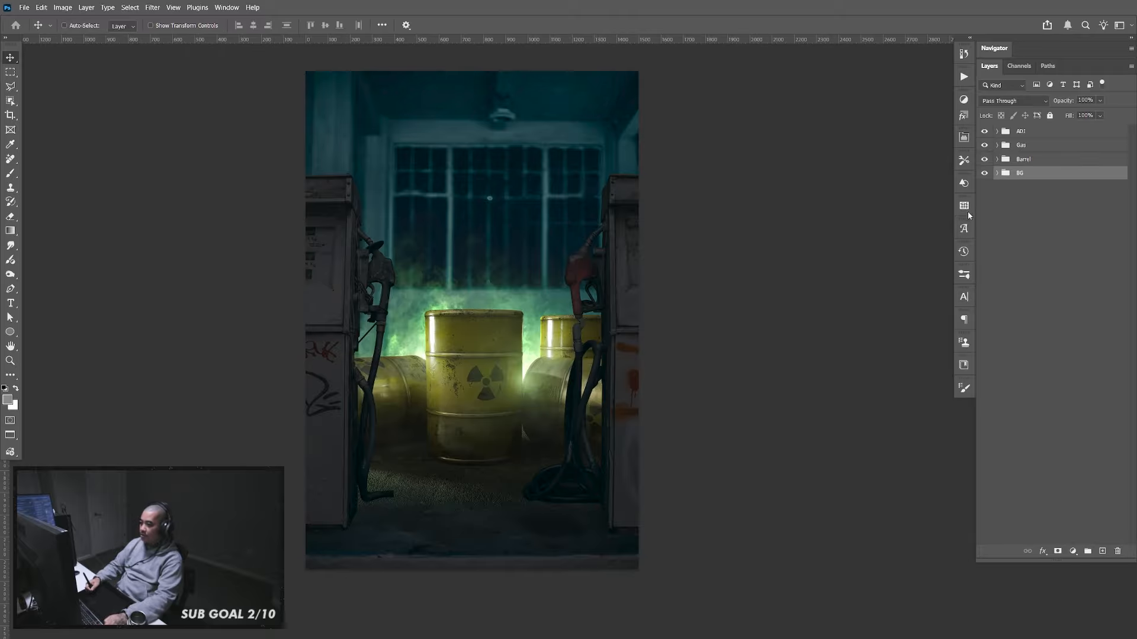
key("ctrl+v")
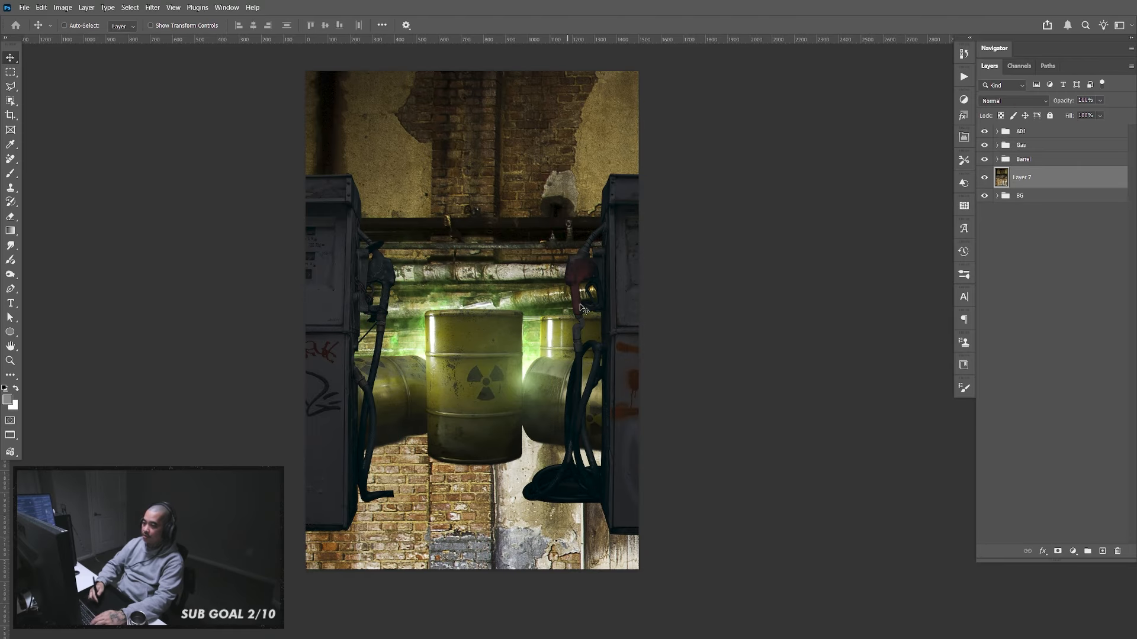
Convert the pasted brick wall layer to a smart object and scale it down to less than half its width
key("ctrl+minus")
key("ctrl+minus")
key("ctrl+minus")
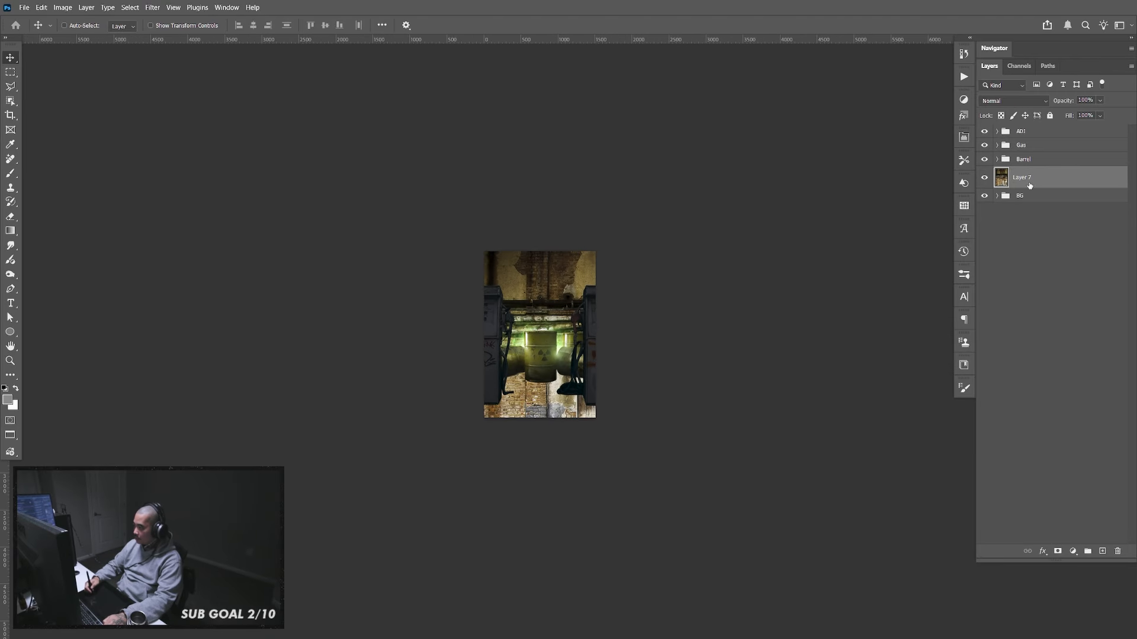
right_click(1029, 185)
left_click(1033, 357)
key("ctrl+t")
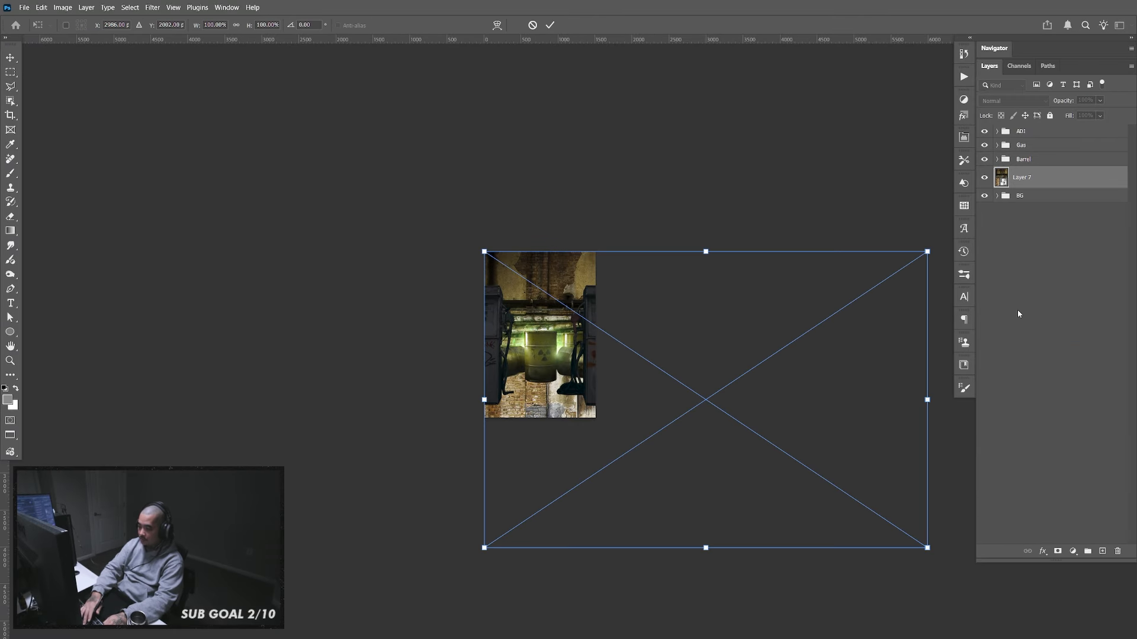
left_click_drag(927, 548, 681, 439)
key("Return")
Shift the brick wall photo left so its pale plaster patch sits behind the central barrel
key("ctrl+1")
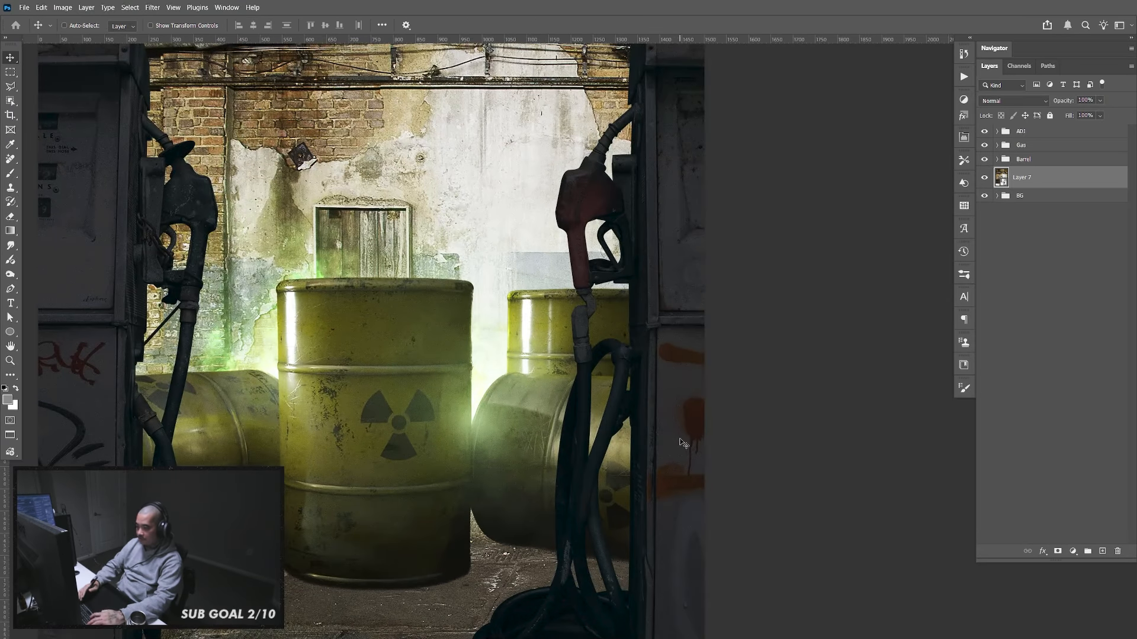
key("ctrl+0")
left_click_drag(521, 306, 426, 308)
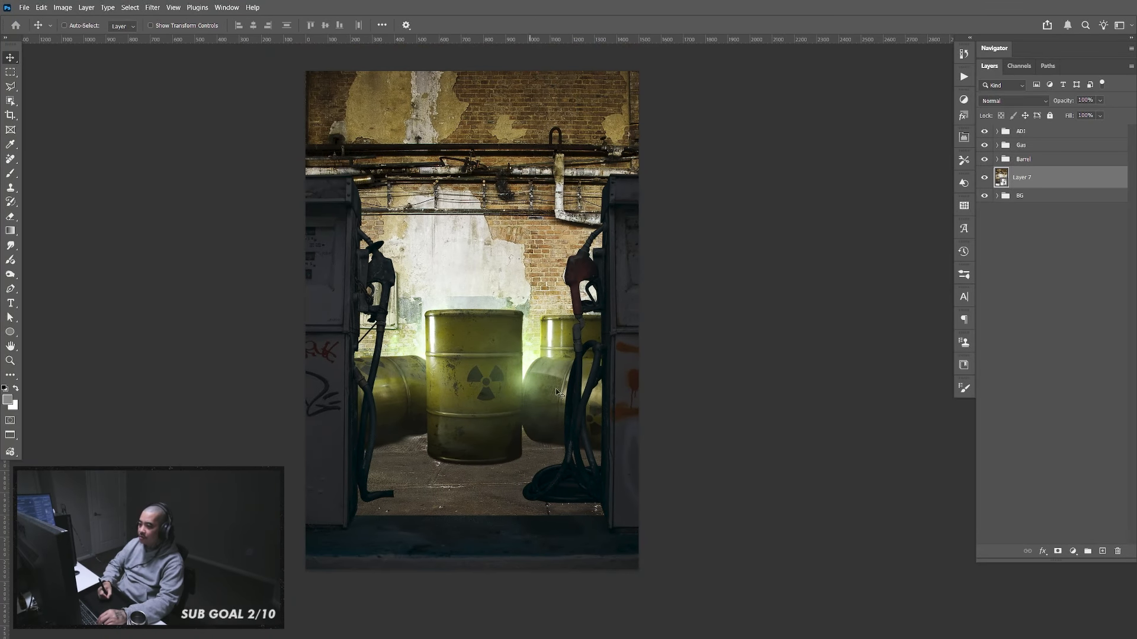
Paste the copied Color Overlay layer style onto the brick wall layer and nudge the photo slightly left
right_click(1046, 190)
left_click(983, 437)
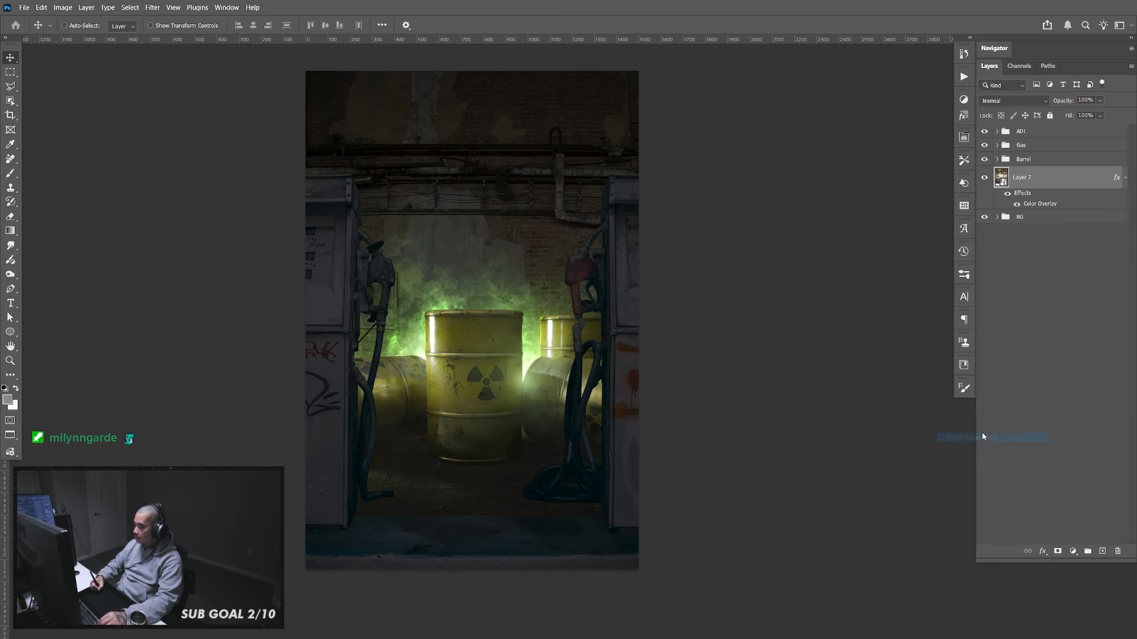
left_click_drag(584, 386, 565, 389)
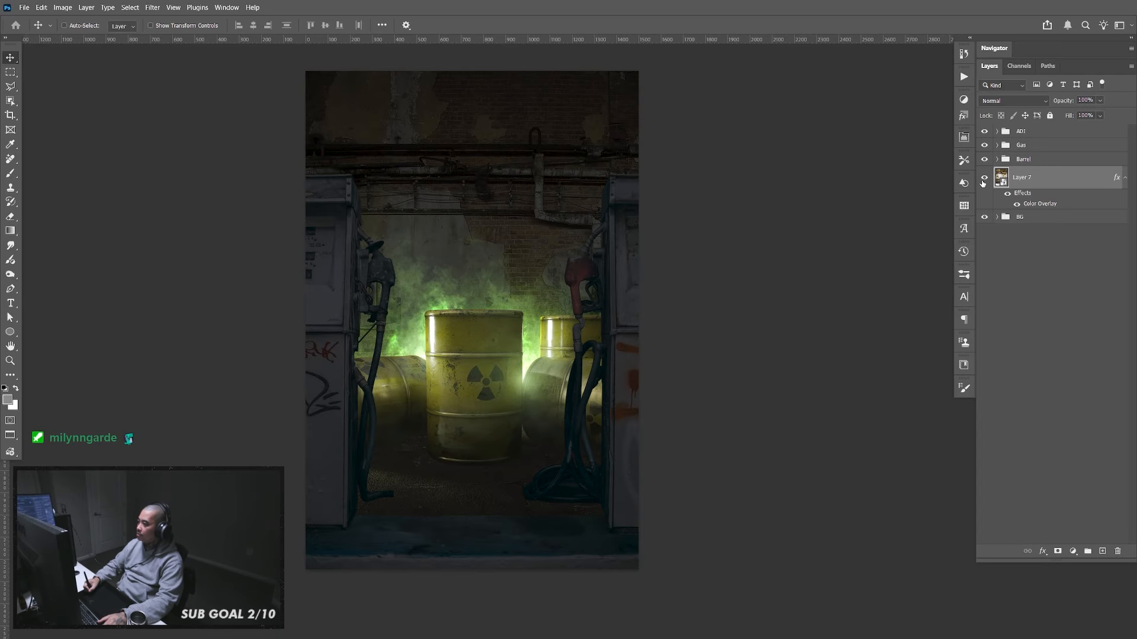
Hide the brick wall layer and paste a copy of the derelict white block room photo above it in the poster
left_click(984, 177)
key("alt+Tab")
key("alt+Tab")
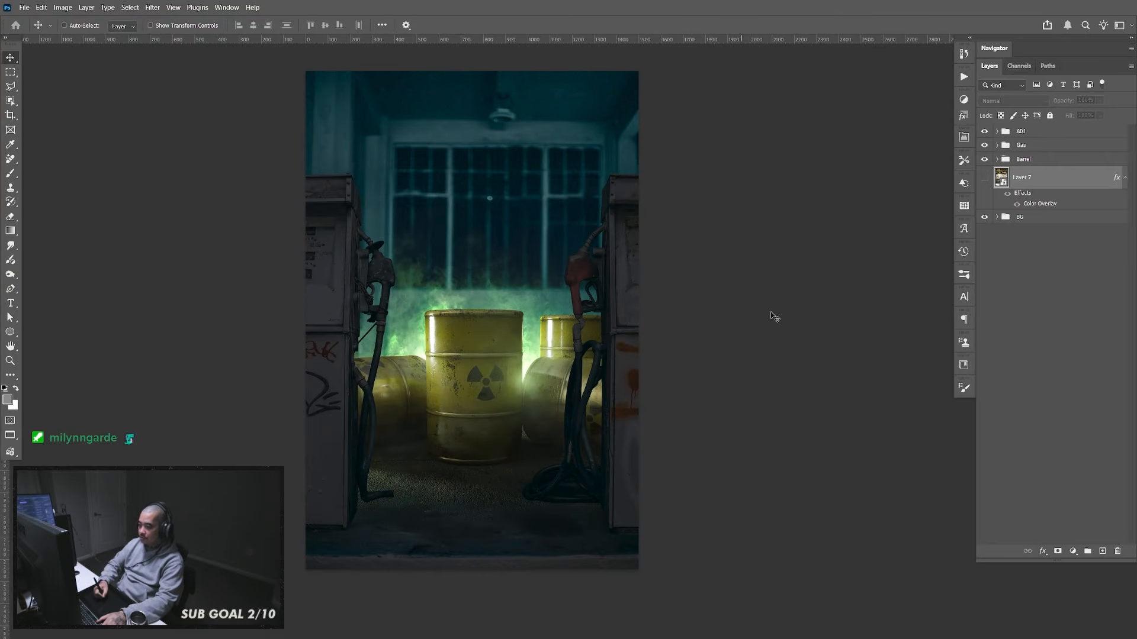
key("ctrl+Tab")
key("ctrl+a")
key("ctrl+Tab")
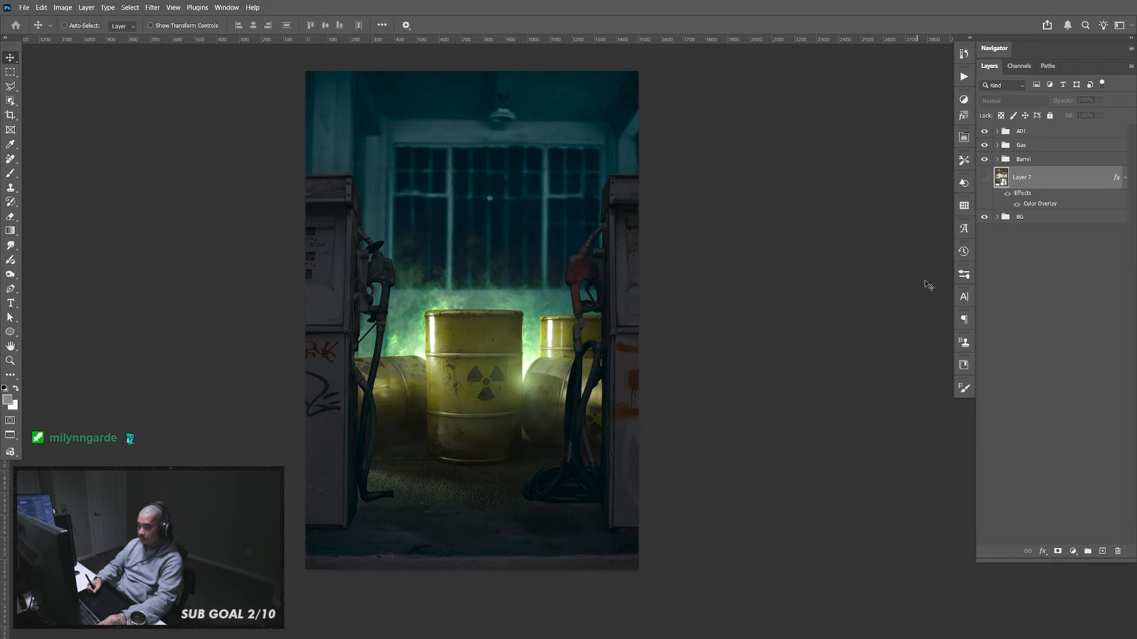
key("ctrl+v")
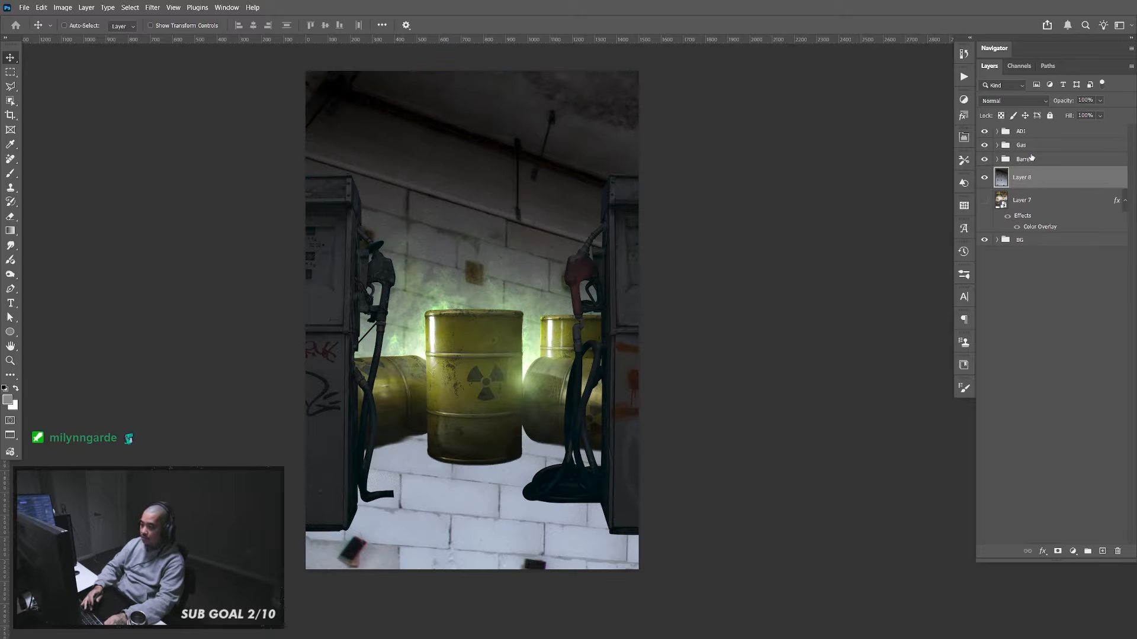
Scale the pasted white block room photo down to about 41% so more of the room shows behind the barrels
key("ctrl+minus")
key("ctrl+minus")
key("ctrl+minus")
key("ctrl+minus")
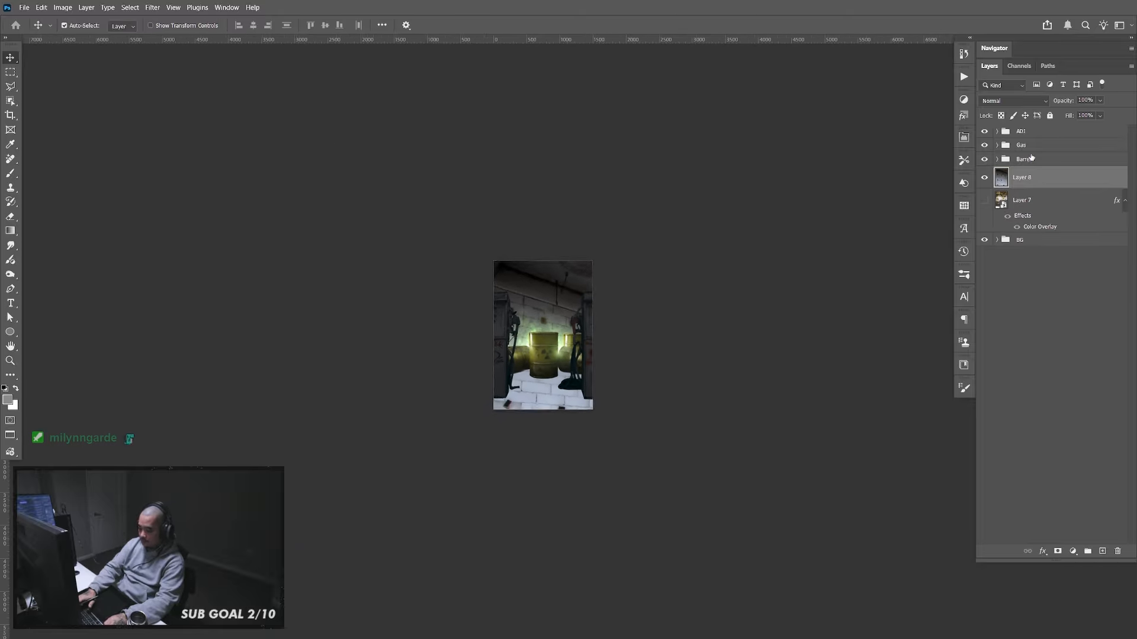
key("ctrl+t")
left_click_drag(941, 563, 649, 444)
key("Return")
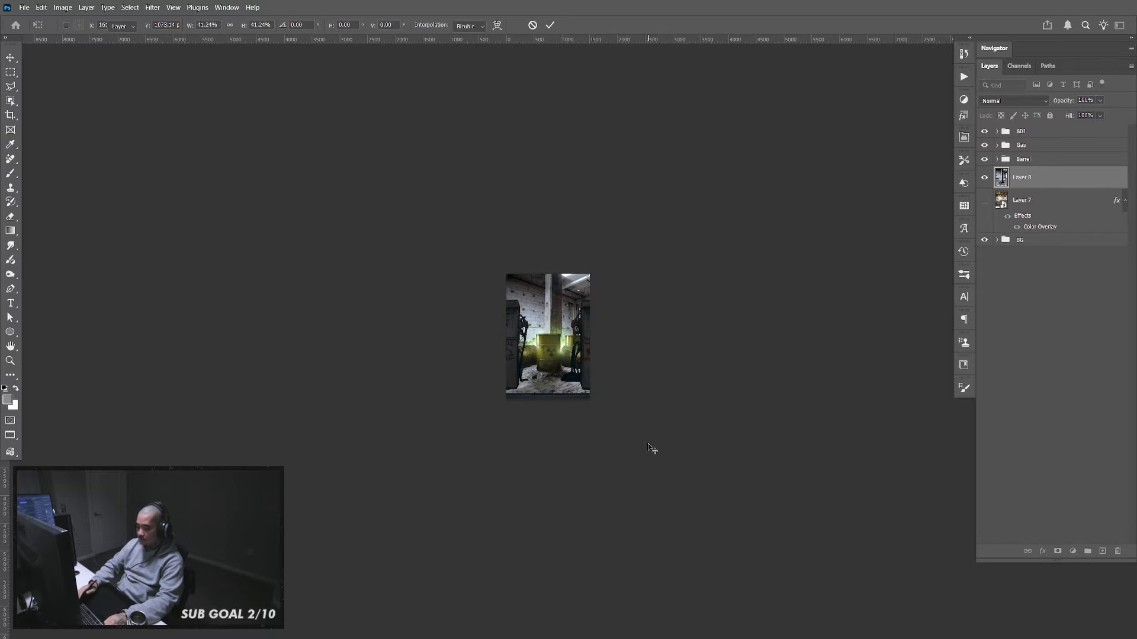
Paste the copied Color Overlay layer style onto the white block room layer and shift the photo left behind the barrels
key("ctrl+0")
right_click(1040, 180)
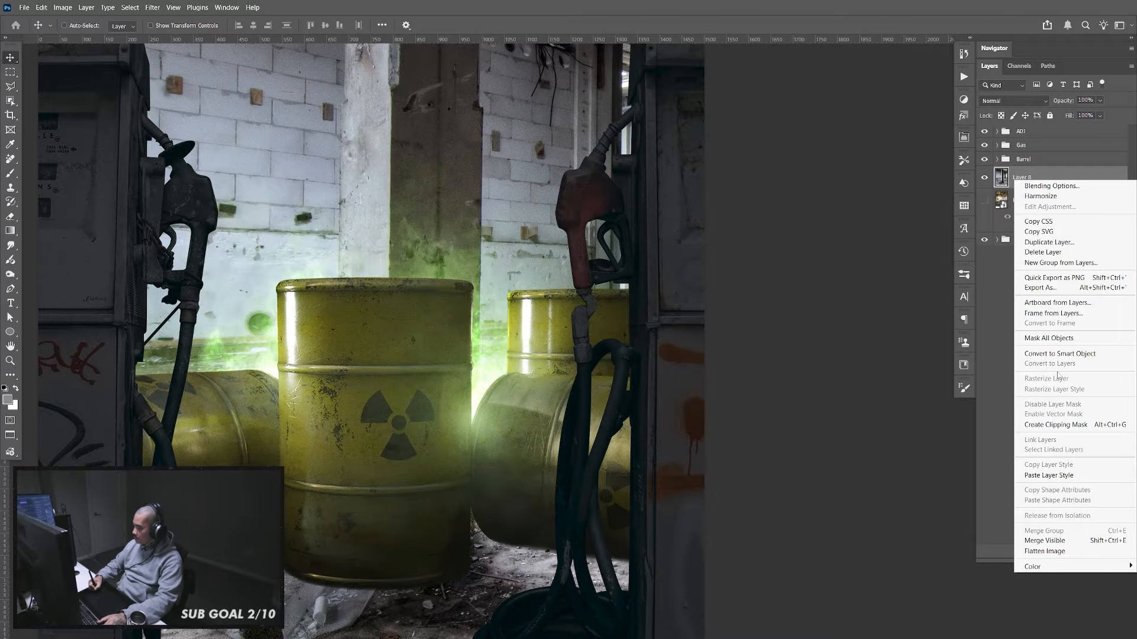
left_click(1048, 475)
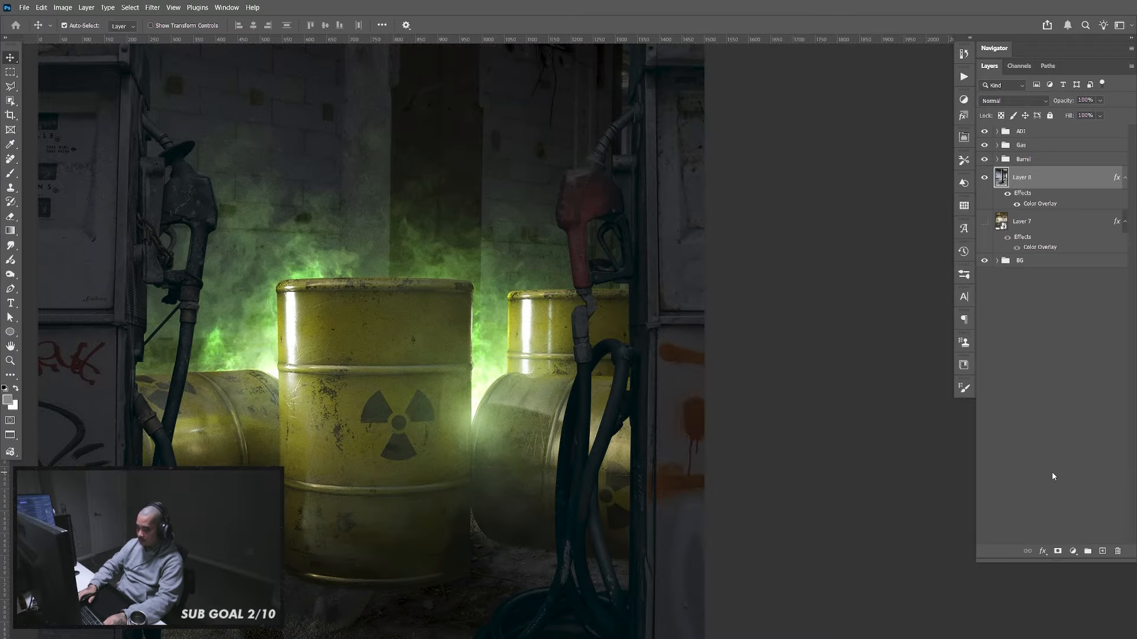
key("ctrl+0")
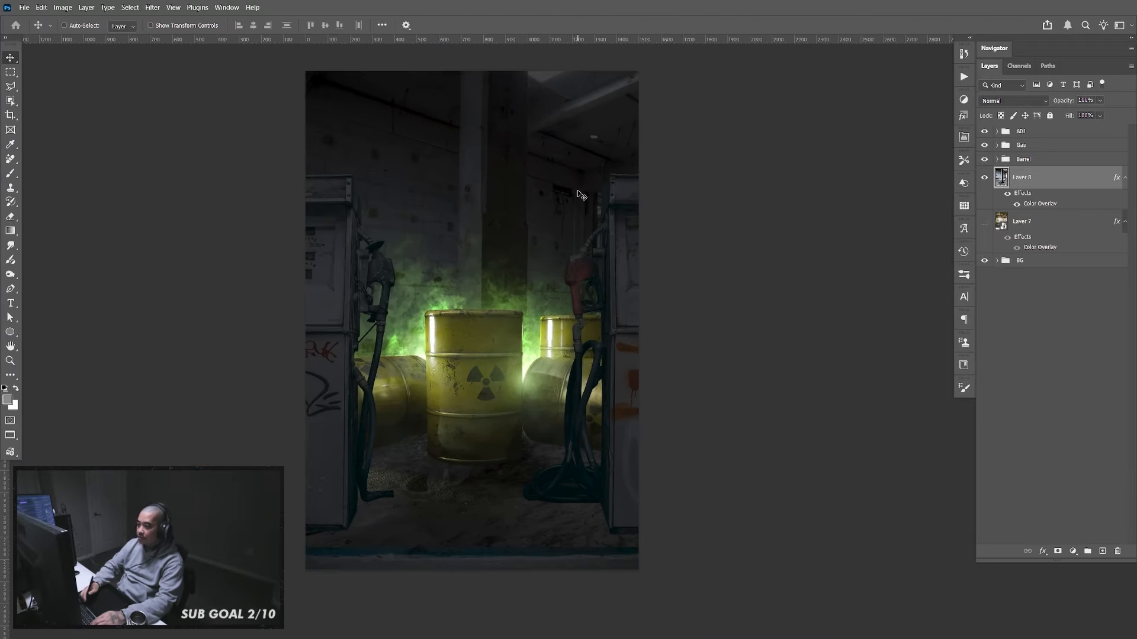
mouse_move(560, 412)
left_mouse_down()
mouse_move(447, 472)
mouse_move(584, 413)
mouse_move(489, 409)
mouse_move(607, 400)
mouse_move(550, 412)
mouse_move(563, 413)
left_mouse_up()
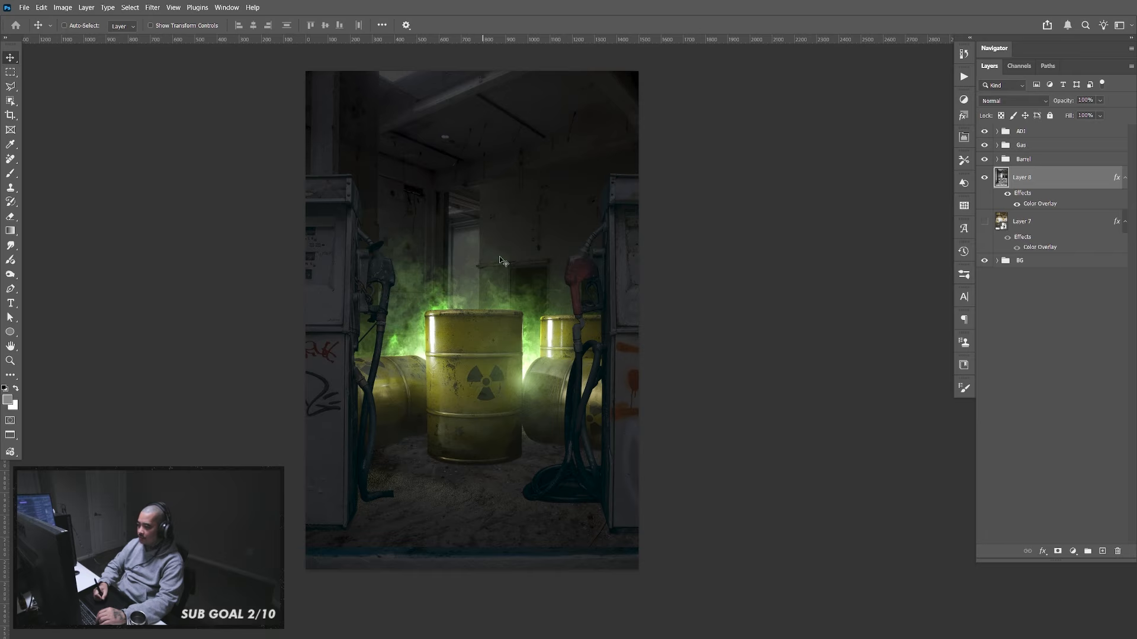
Collapse the effects of both photo layers and toggle their visibility to compare the block room, brick wall and original window backgrounds
left_click(1125, 178)
left_click(1125, 200)
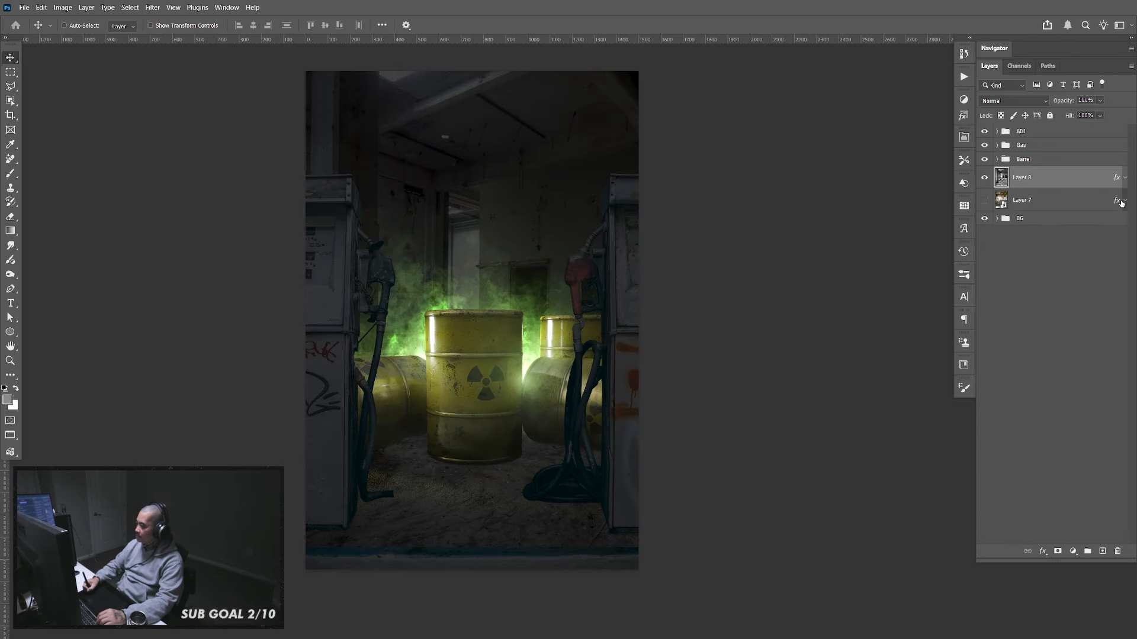
left_click(985, 177)
left_click(985, 201)
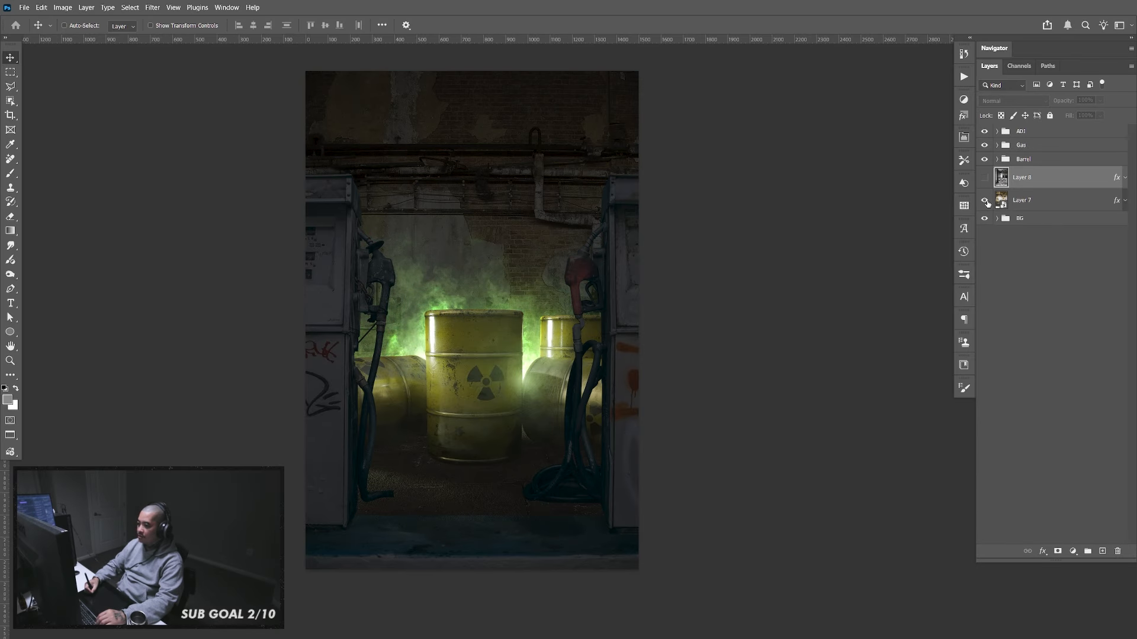
left_click(984, 201)
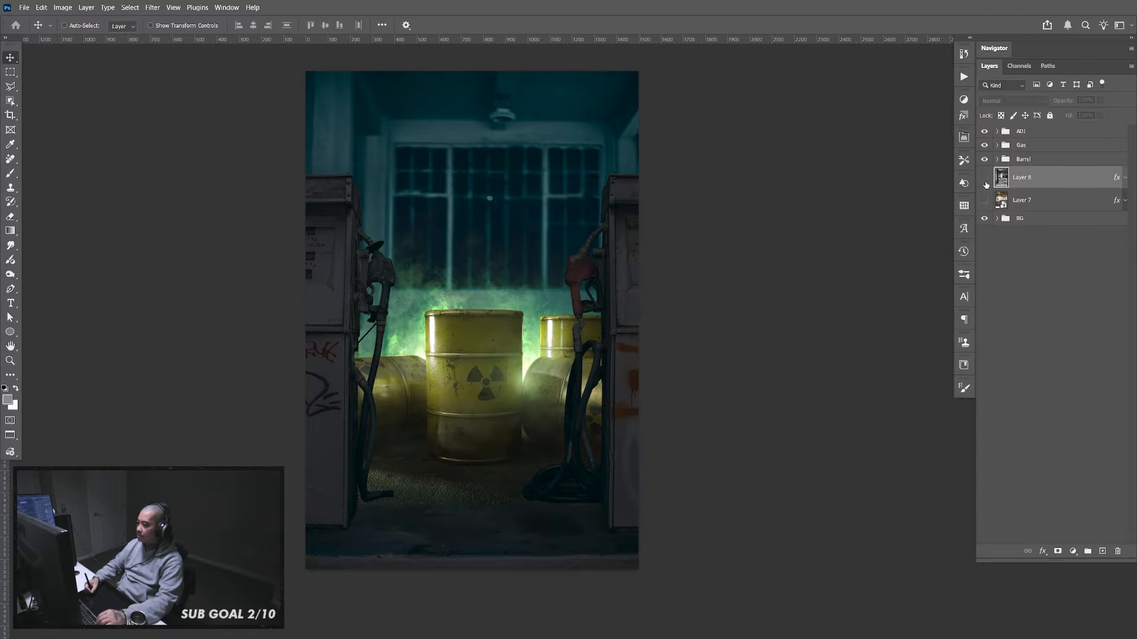
left_click(985, 177)
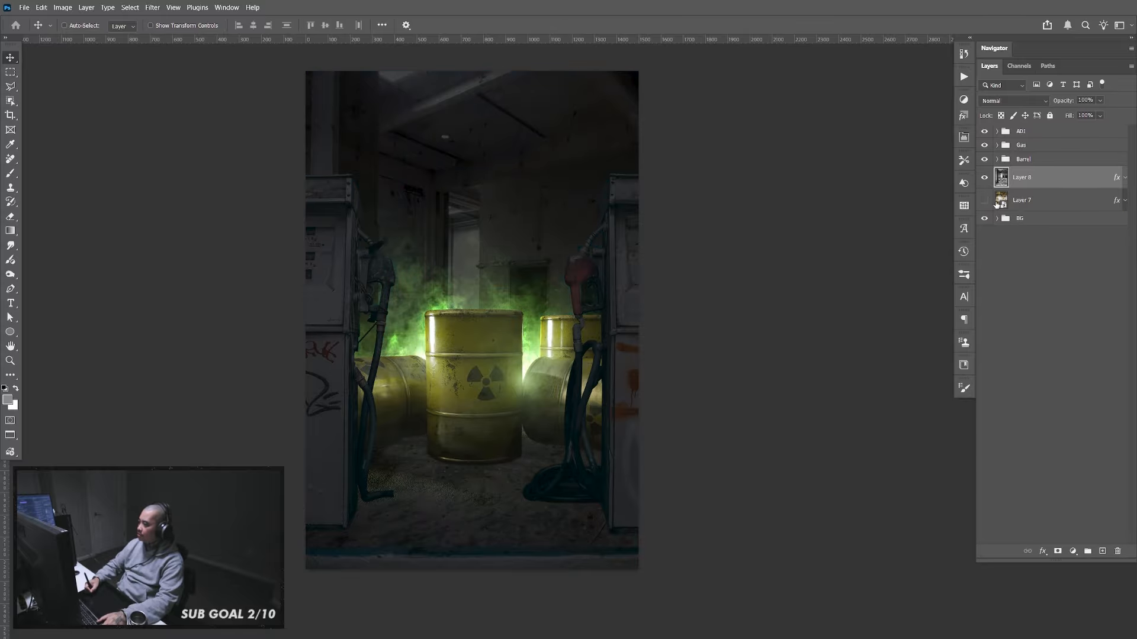
Copy the entire abandoned factory hall photo and paste it into the poster above the white block room layer
key("alt+Tab")
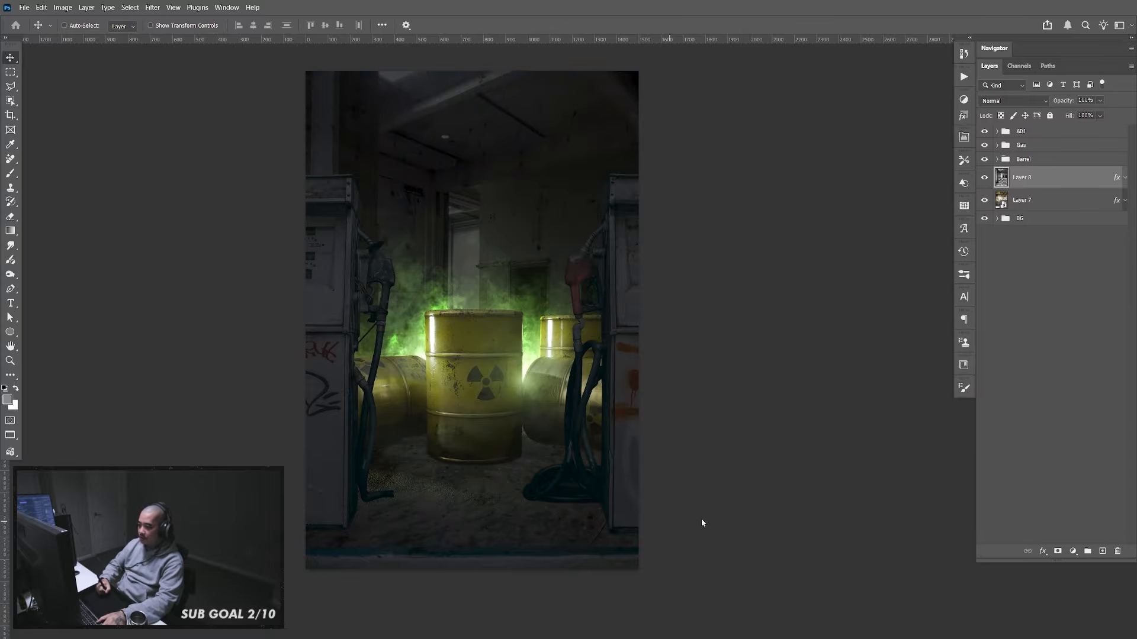
key("ctrl+Tab")
key("ctrl+a")
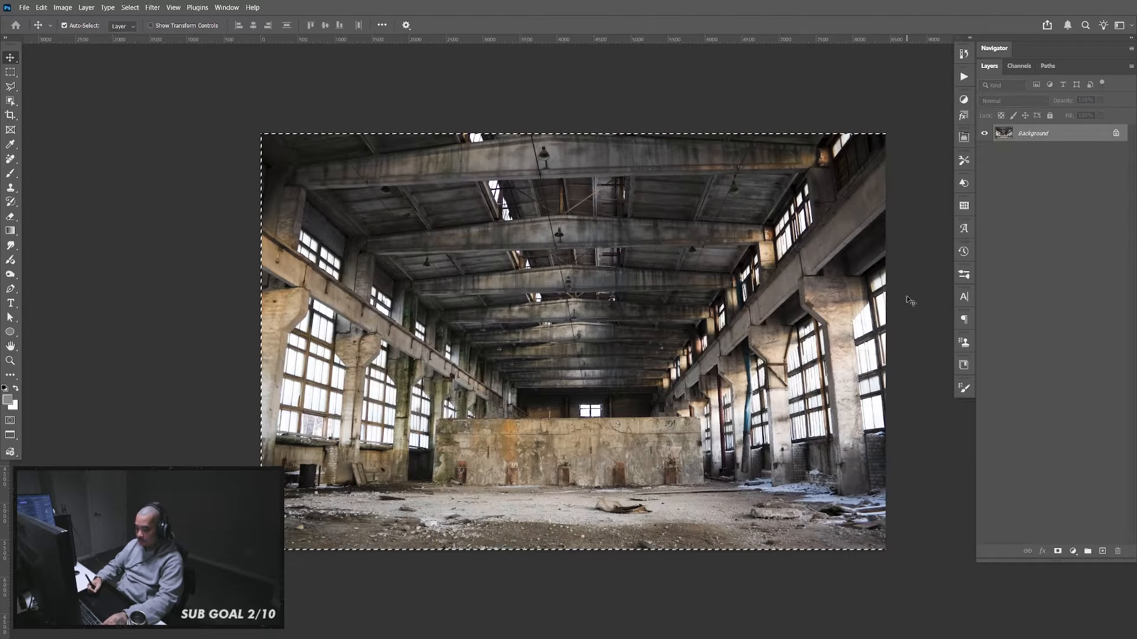
key("ctrl+Tab")
key("ctrl+v")
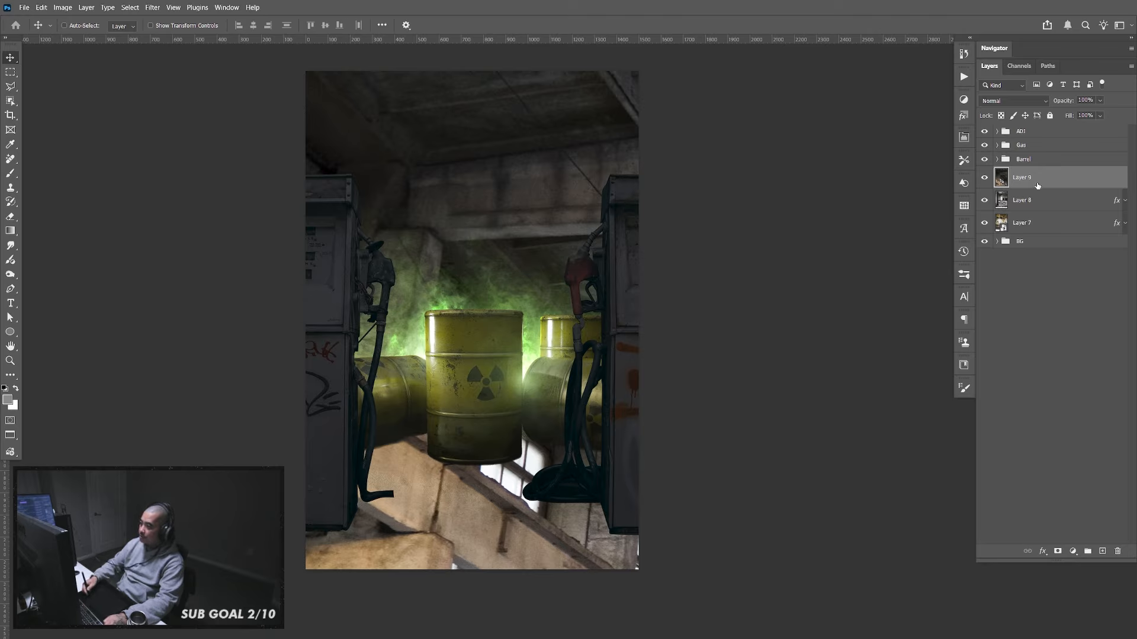
Try the copied Color Overlay layer style on the factory hall layer and undo it
right_click(1038, 184)
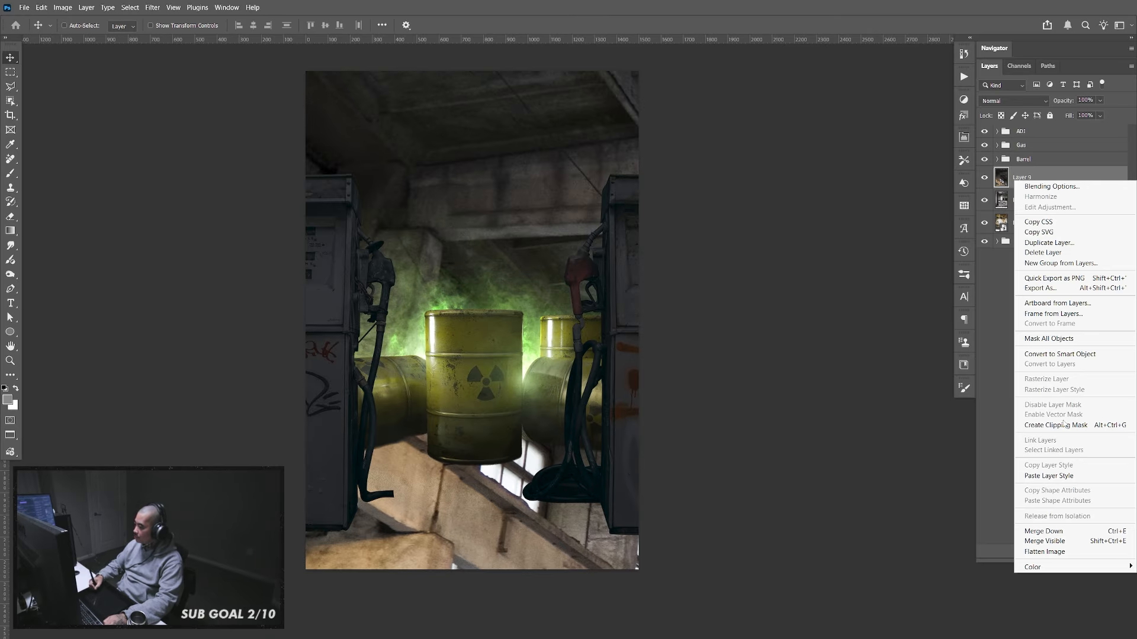
left_click(1049, 476)
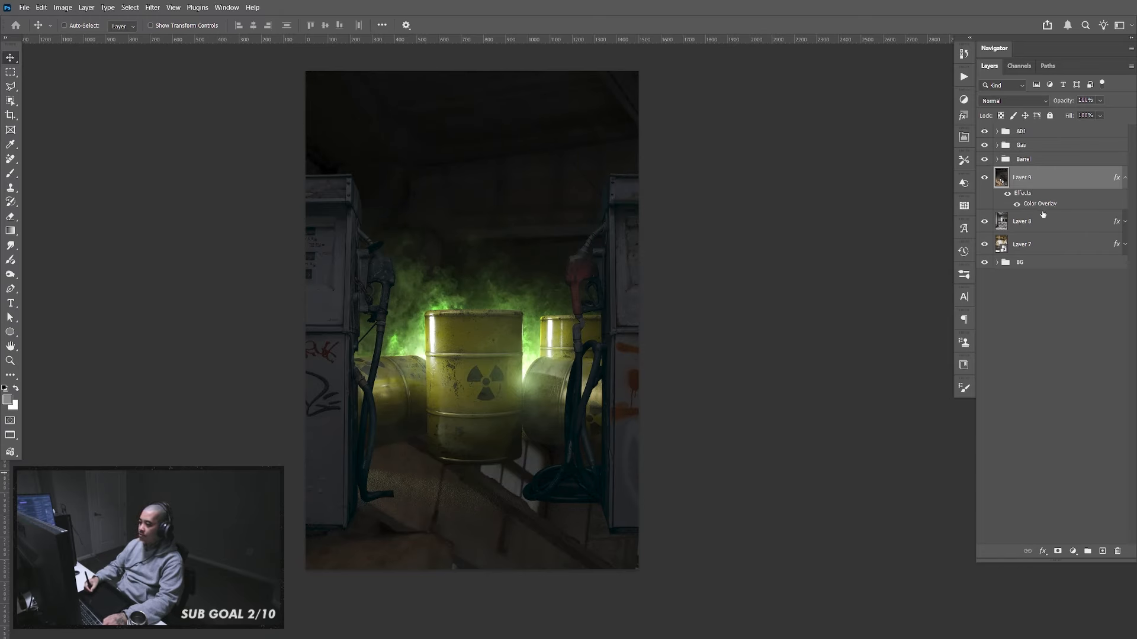
key("ctrl+z")
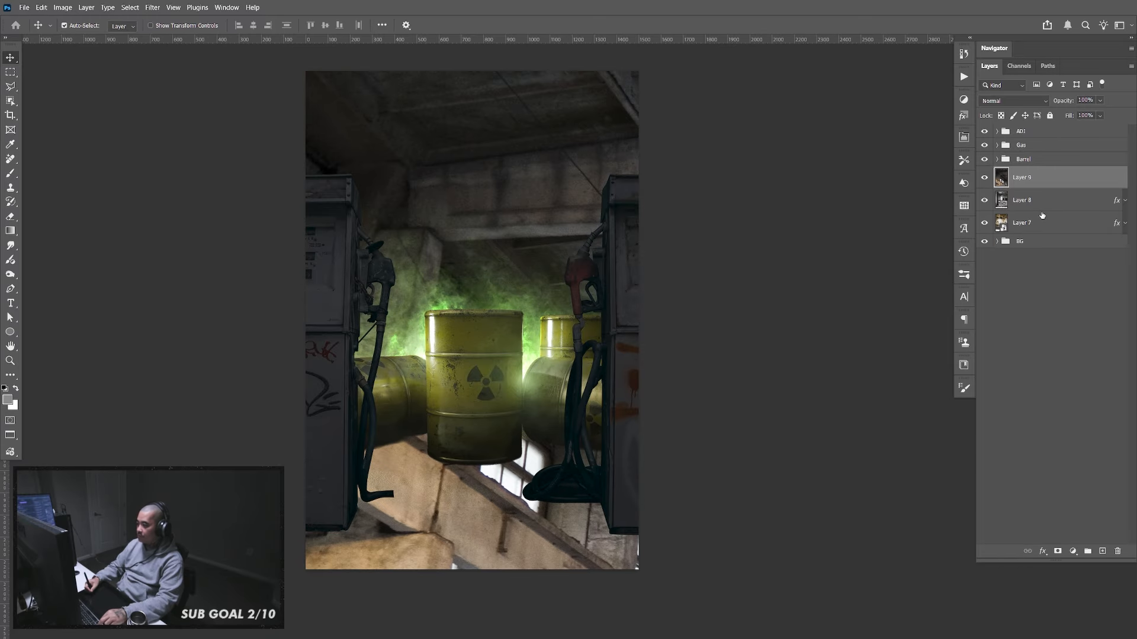
Undo the factory hall paste and the block room edits, back to the unstyled, unscaled white block room photo
key("ctrl+z")
key("ctrl+comma")
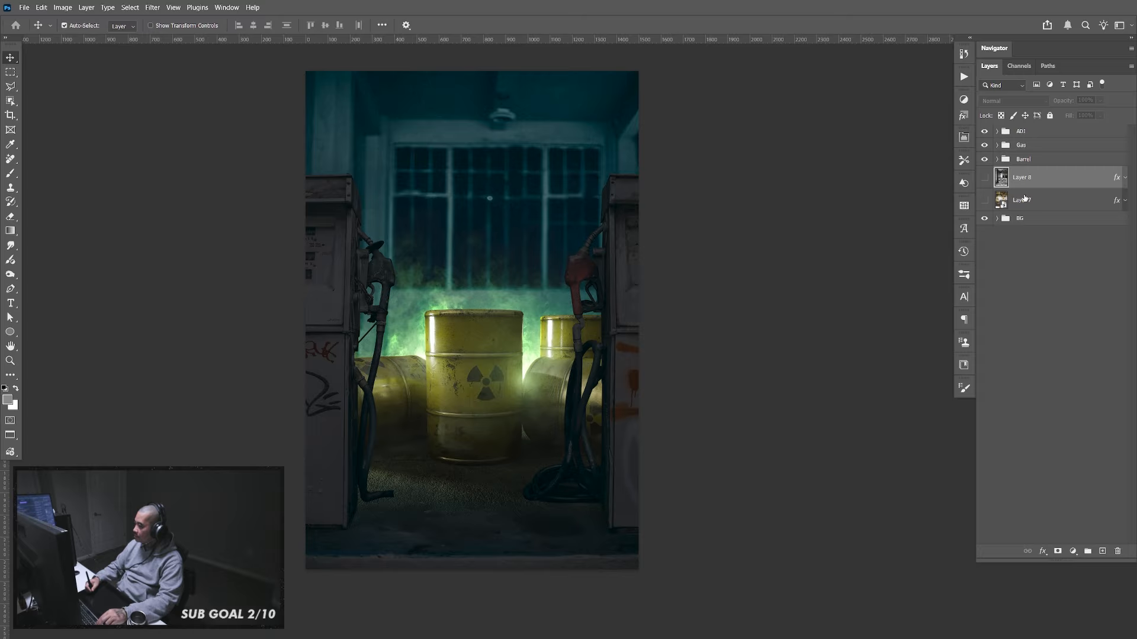
key("ctrl+z")
key("ctrl+z")
key("ctrl+z")
key("ctrl+z")
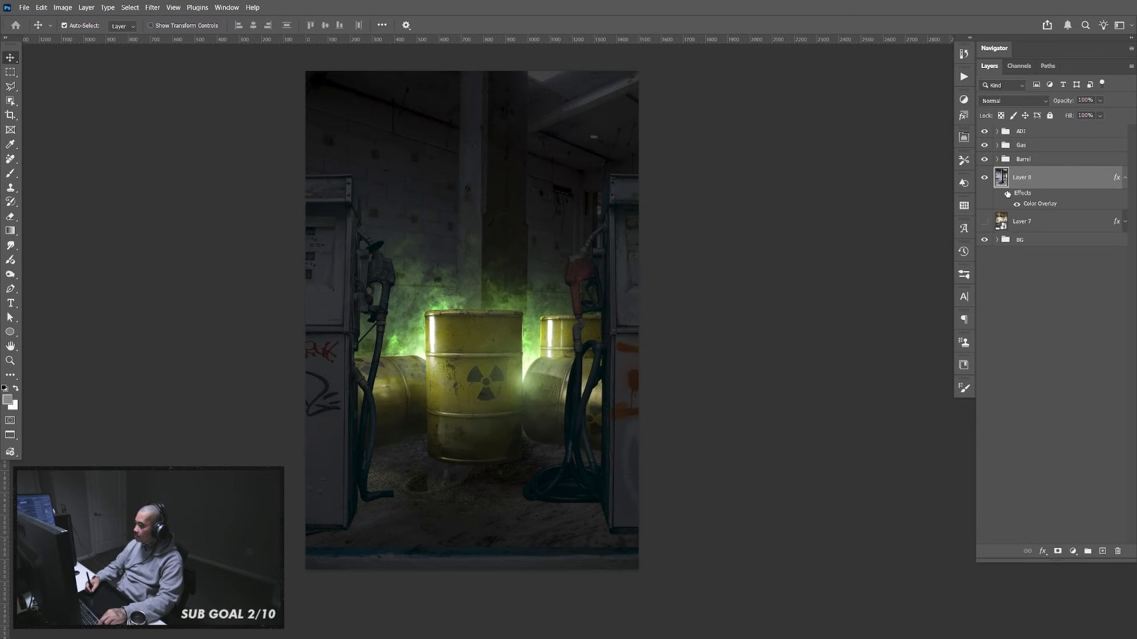
key("ctrl+z")
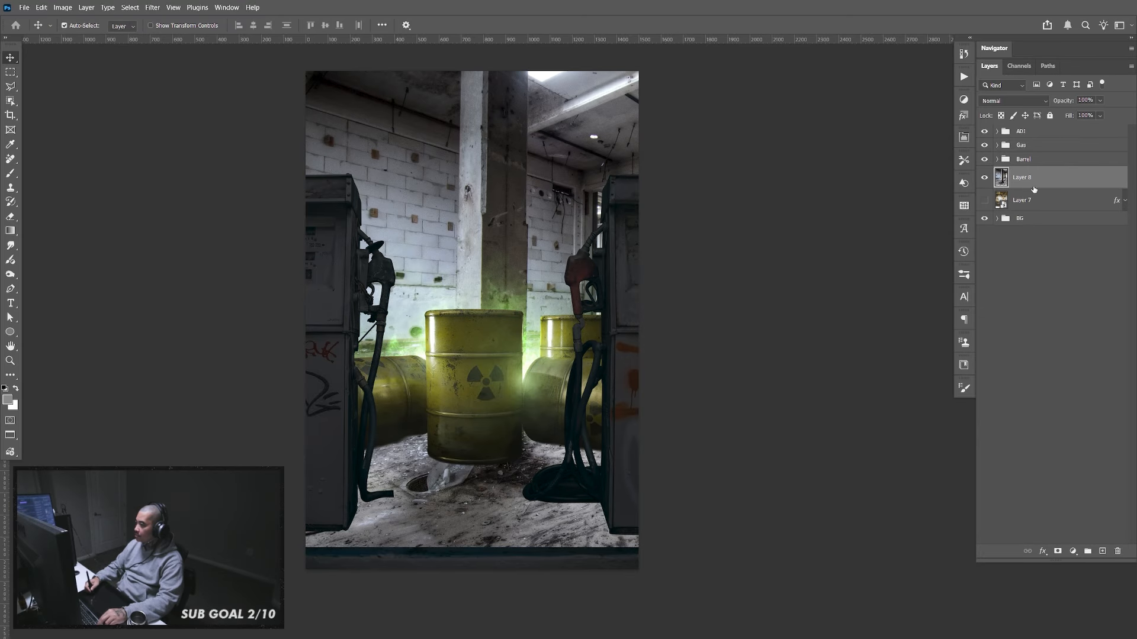
key("ctrl+z")
Convert the full-size white block room layer to a smart object and hide it
right_click(1033, 187)
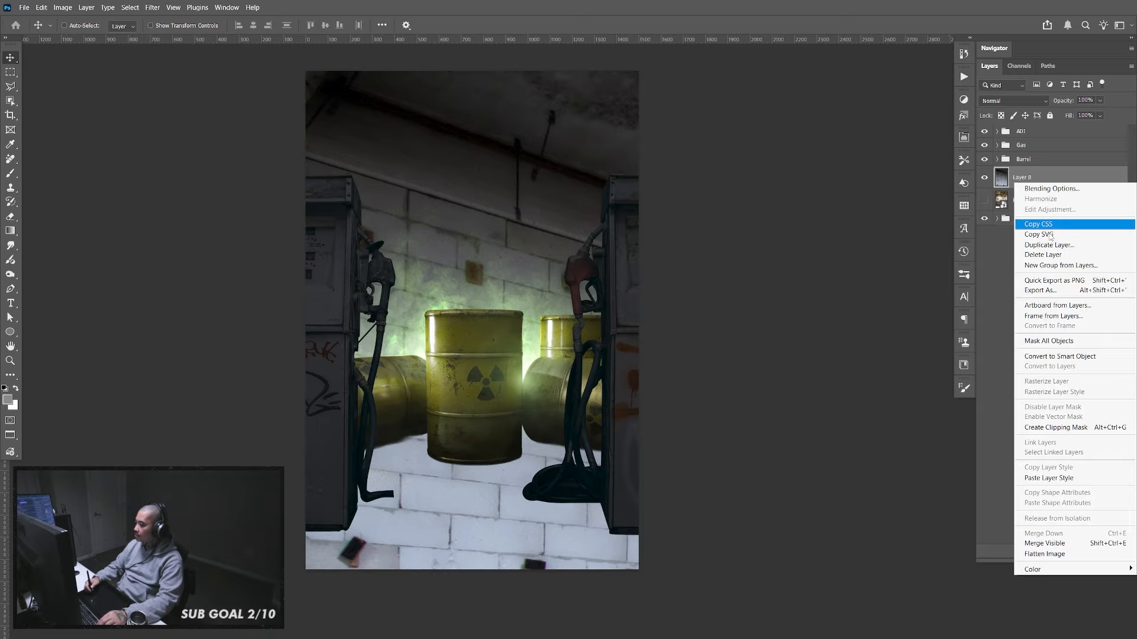
left_click(1060, 355)
left_click(984, 180)
key("alt+Tab")
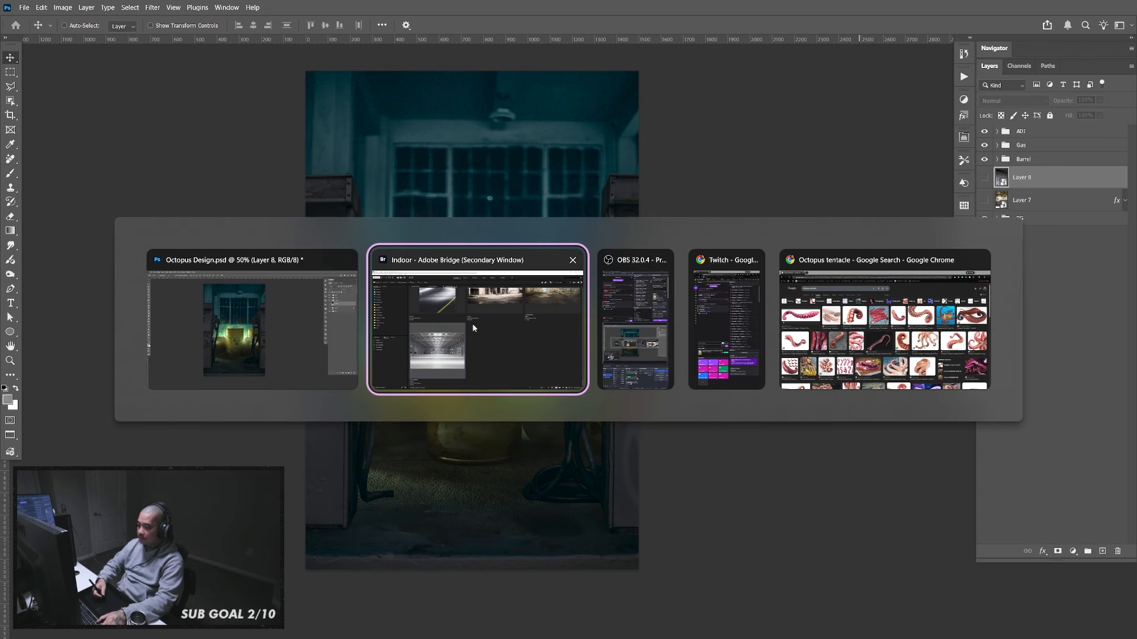
key("Escape")
key("ctrl")
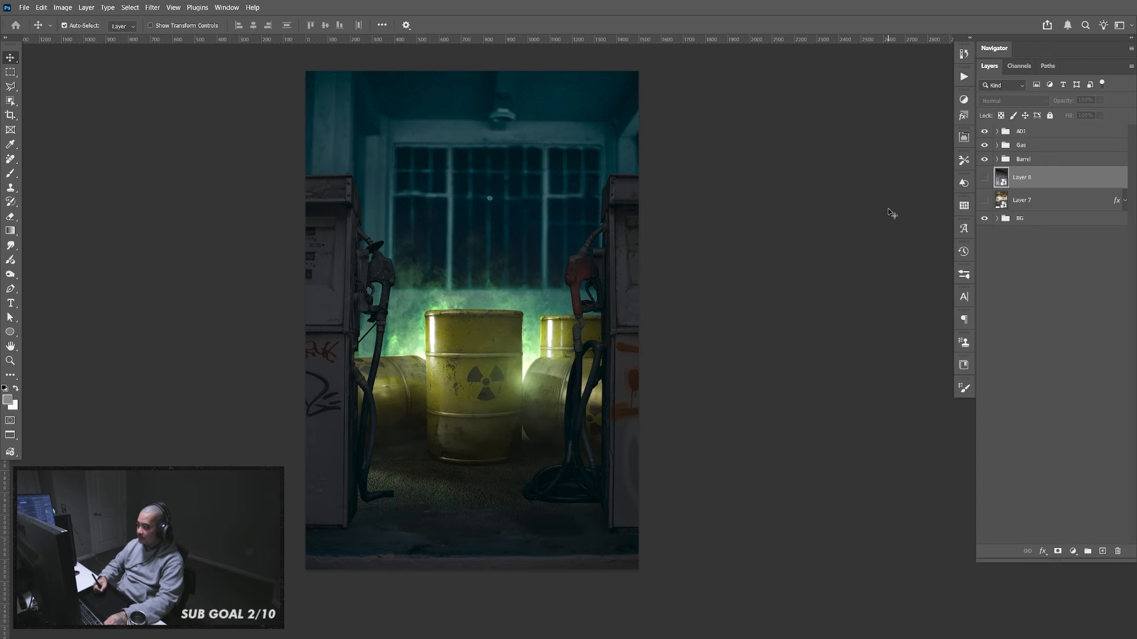
Paste the copied factory hall photo above the hidden block room layer and convert it to a smart object
key("ctrl+v")
right_click(1027, 187)
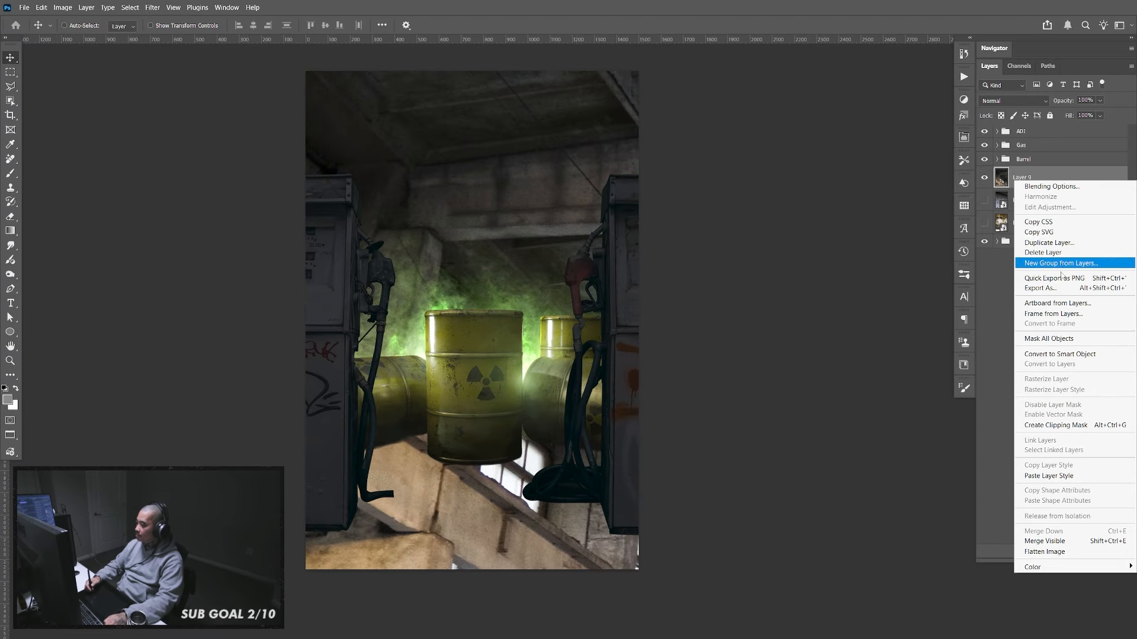
left_click(1058, 354)
Scale the factory hall smart object down to roughly a third of its size, keeping it behind the barrels and pumps
key("ctrl+minus")
key("ctrl+minus")
key("ctrl+minus")
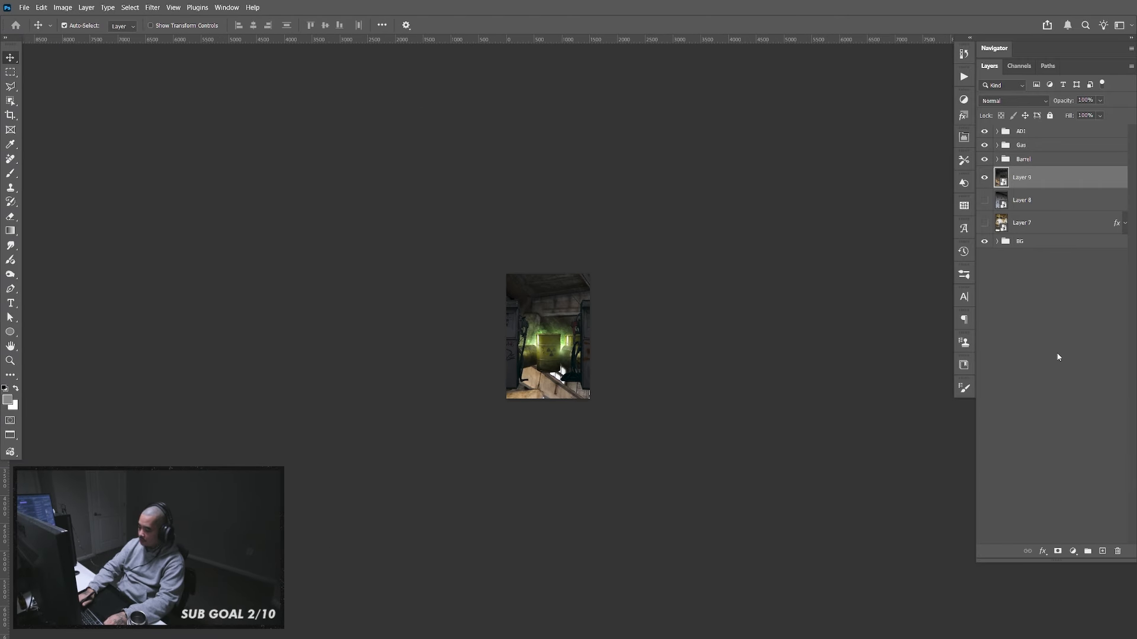
key("ctrl+t")
left_click_drag(841, 502, 620, 398)
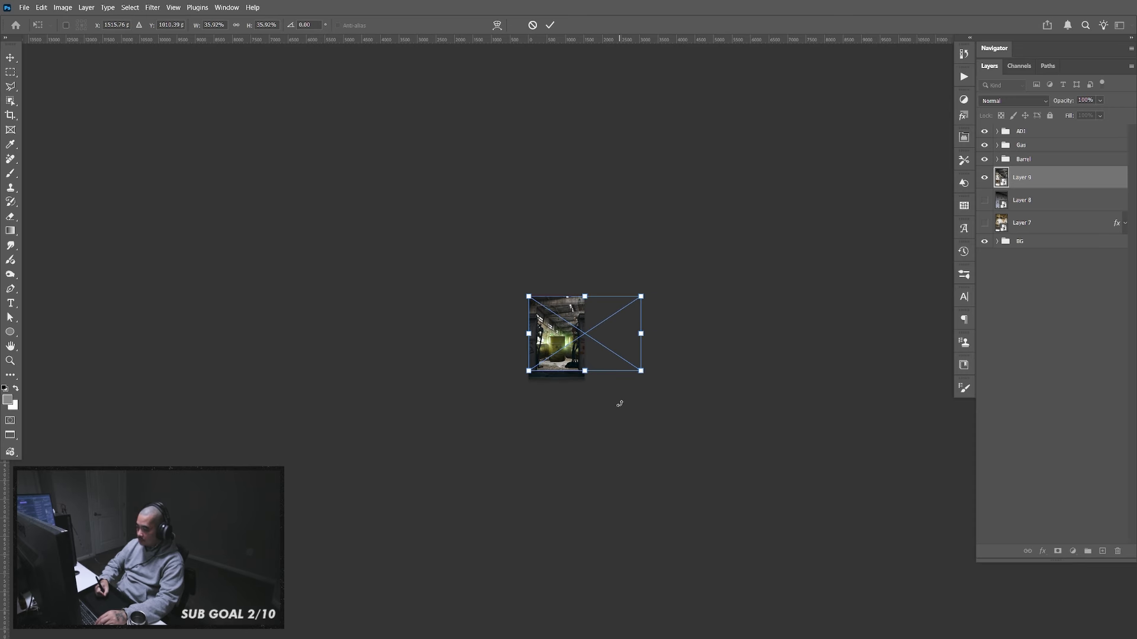
key("ctrl+plus")
key("ctrl+plus")
key("ctrl+plus")
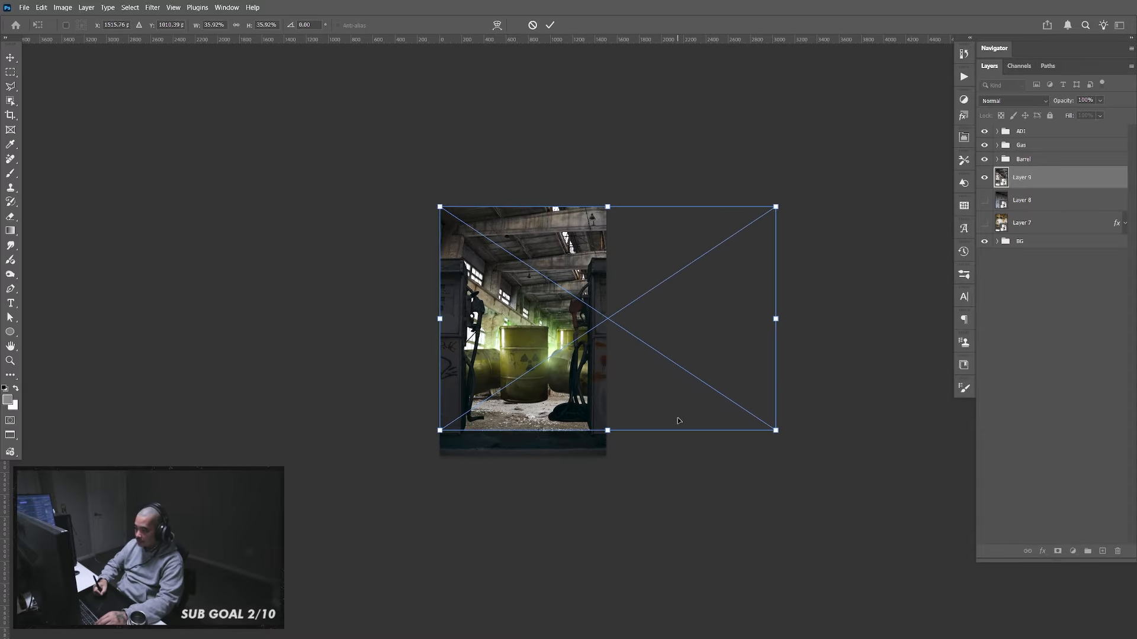
mouse_move(776, 434)
left_mouse_down()
mouse_move(747, 422)
mouse_move(764, 425)
left_mouse_up()
key("Return")
Shift the factory hall photo left so the middle of the hall sits behind the central barrel
key("ctrl+plus")
key("ctrl+plus")
key("ctrl+plus")
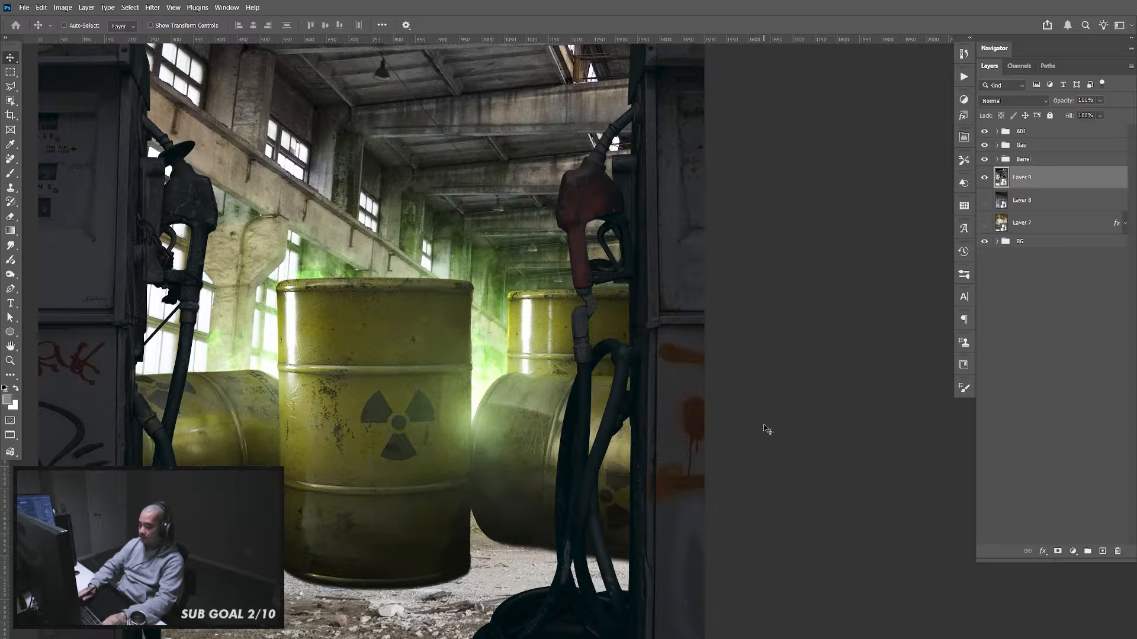
key("ctrl+minus")
key("ctrl+minus")
key("ctrl+minus")
key("ctrl+minus")
left_click_drag(577, 364, 497, 372)
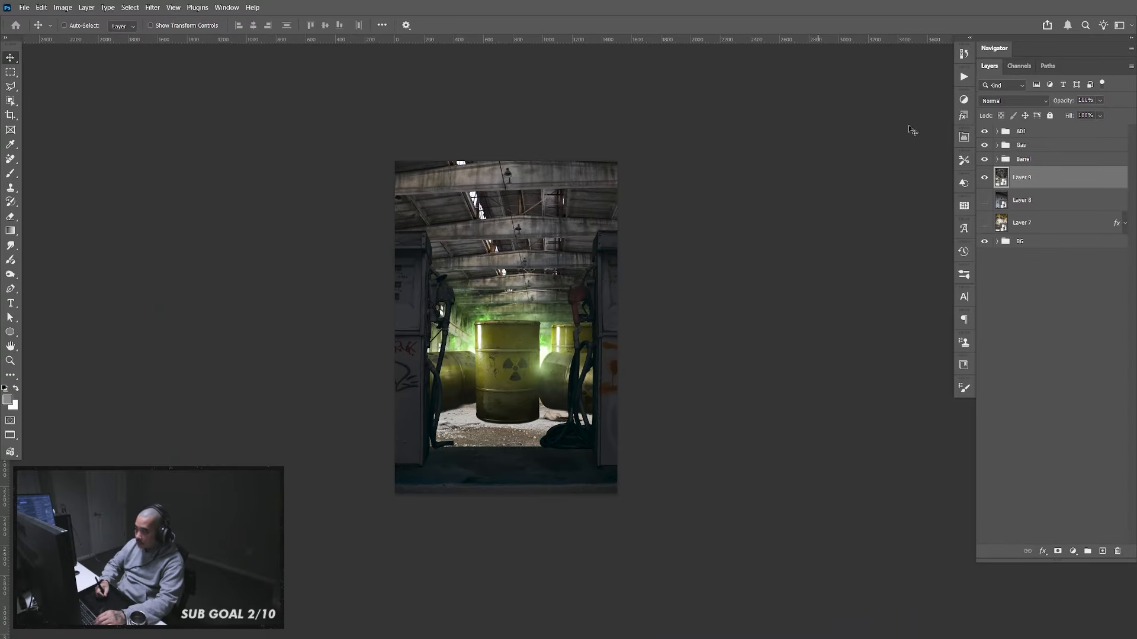
Paste the copied Color Overlay layer style onto the factory hall layer and move the photo up and slightly right
right_click(1019, 176)
left_click(1062, 438)
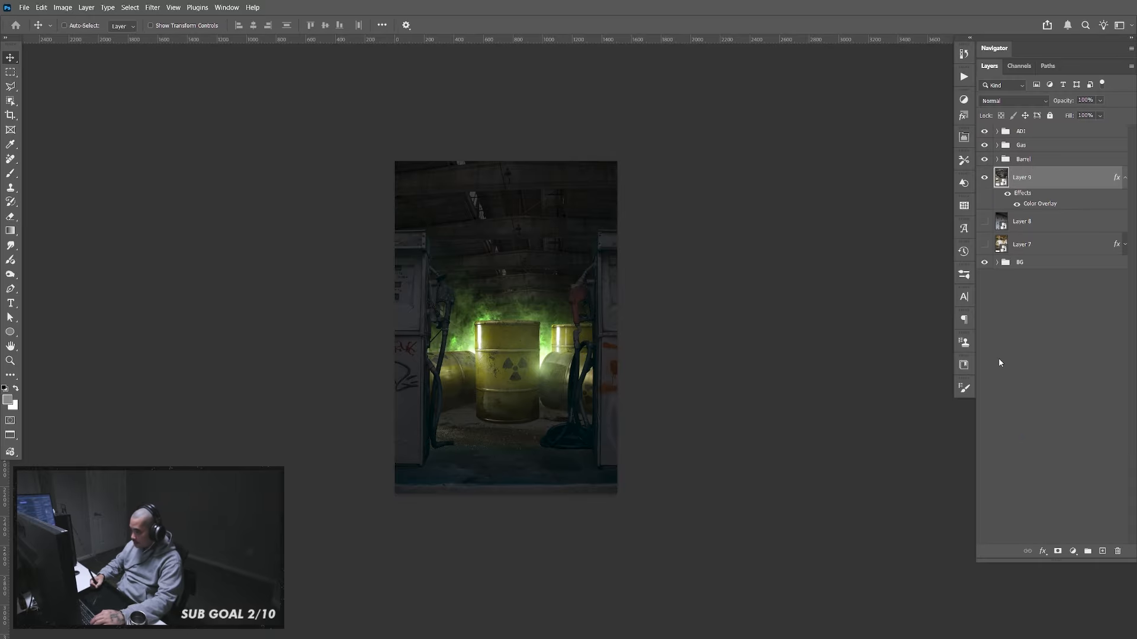
left_click_drag(569, 362, 572, 335)
key("ctrl+plus")
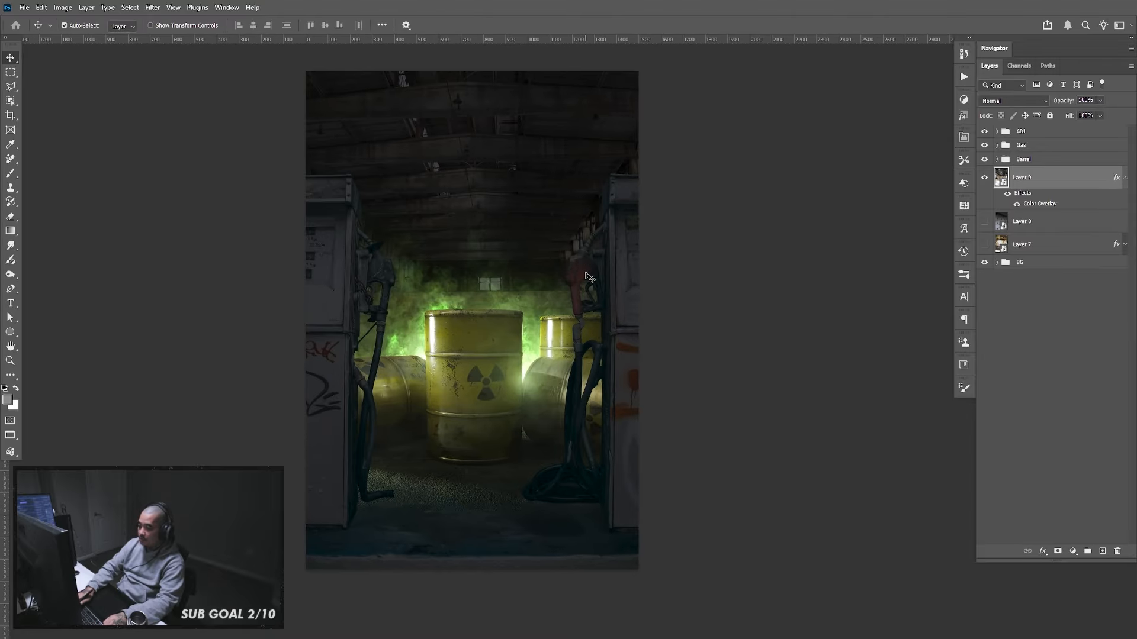
mouse_move(548, 373)
left_mouse_down()
mouse_move(569, 349)
mouse_move(563, 370)
mouse_move(525, 374)
mouse_move(555, 374)
left_mouse_up()
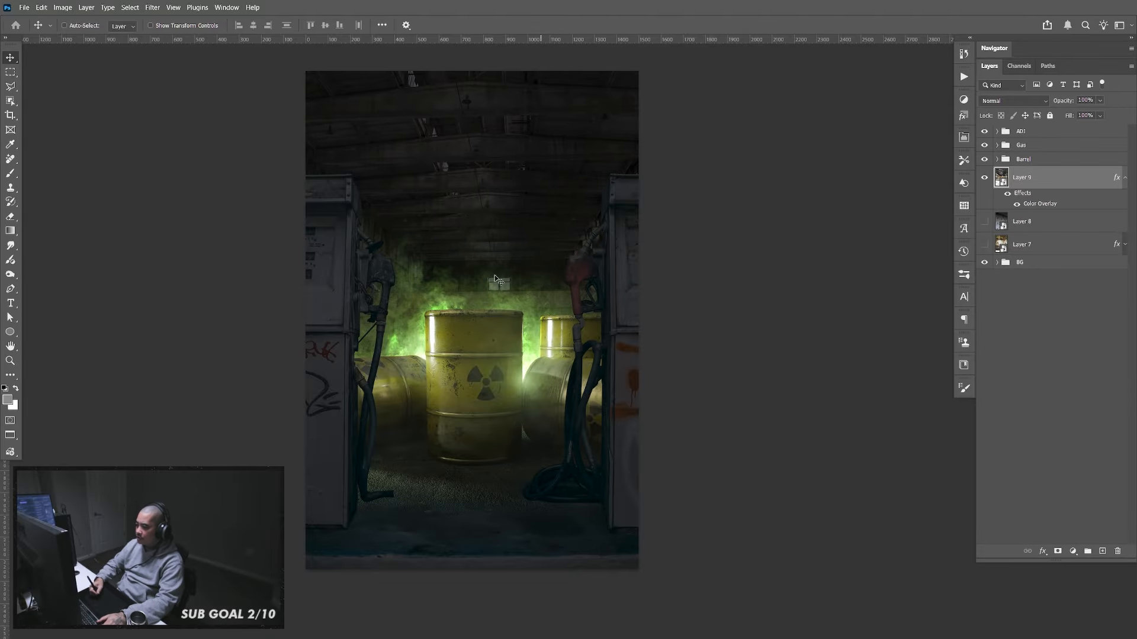
left_click(984, 178)
left_click(984, 186)
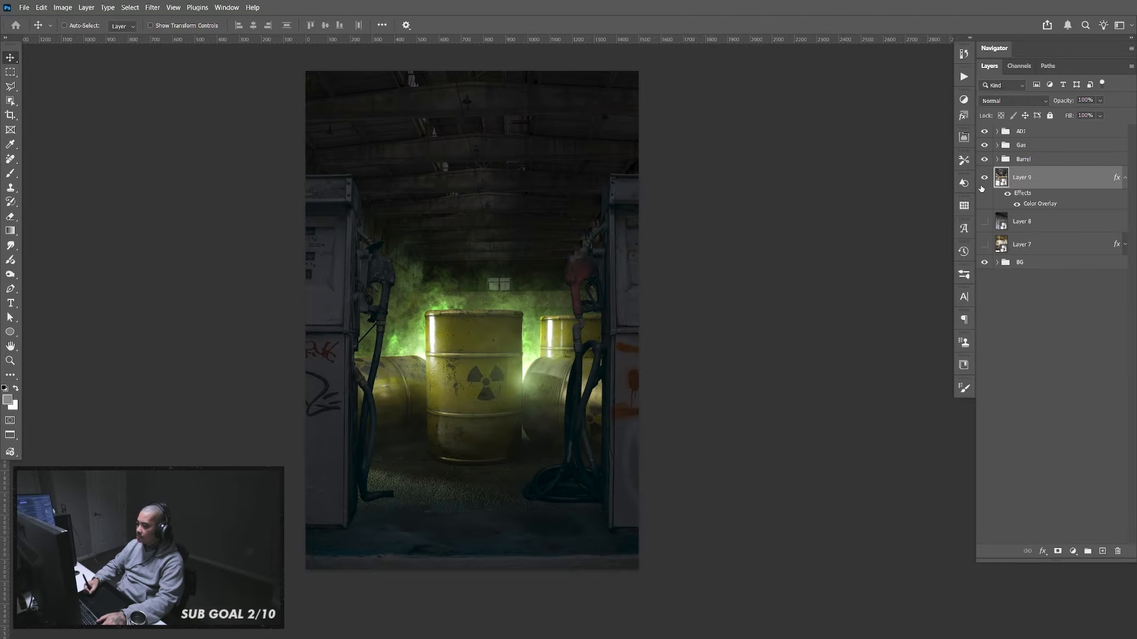
Copy the ochre debris-filled room photo and paste it into the poster above the factory hall layer
key("alt+Tab")
key("ctrl+Tab")
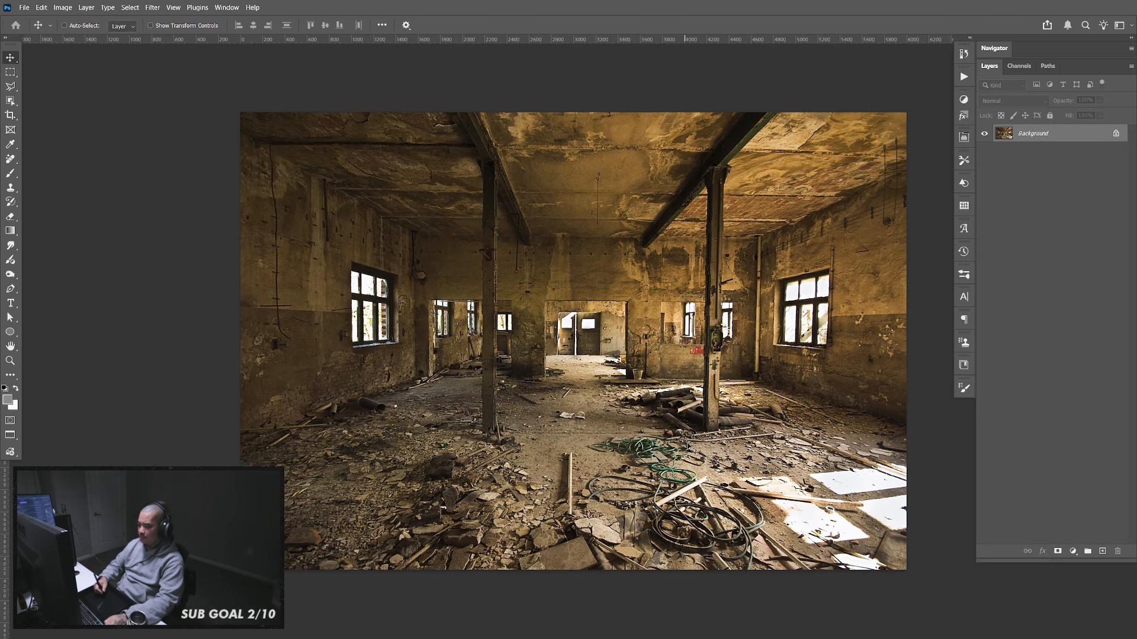
key("ctrl+Tab")
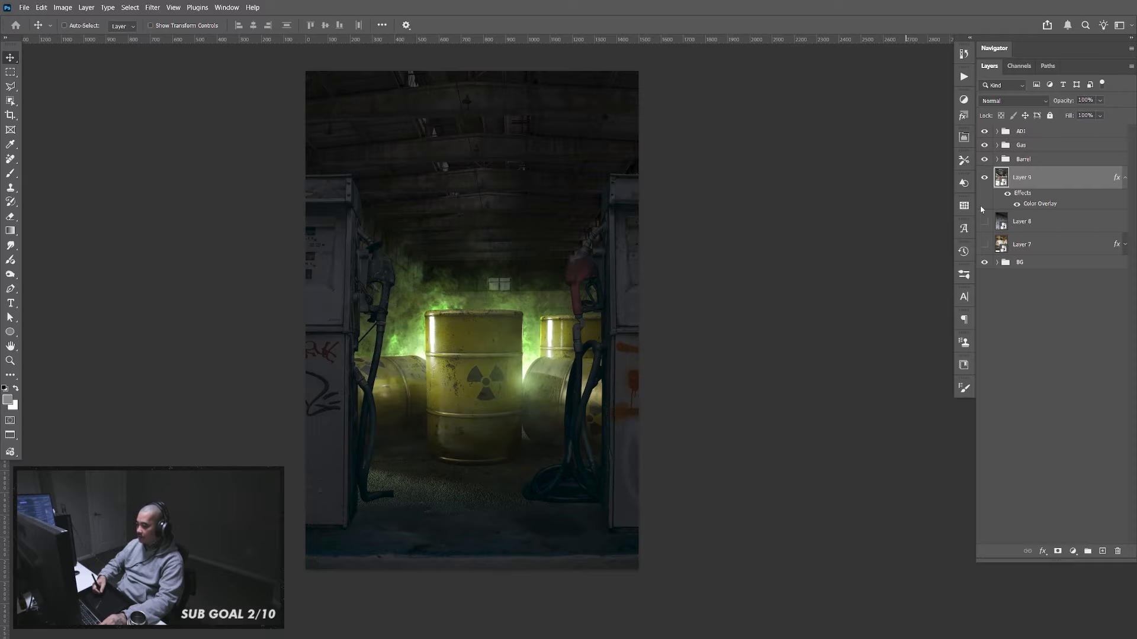
key("ctrl+v")
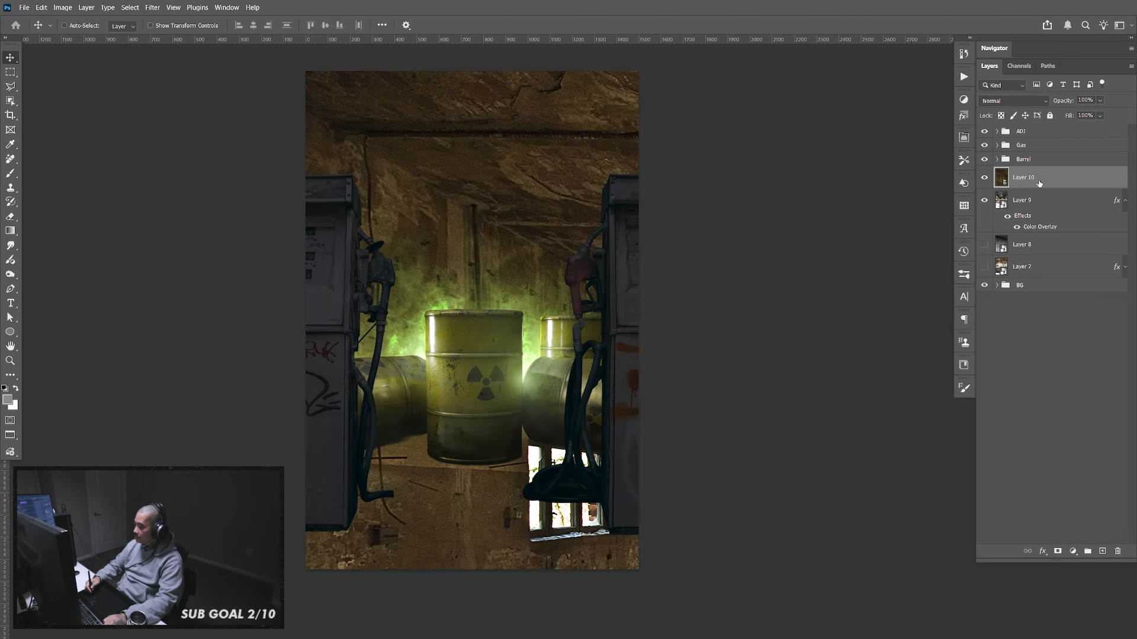
Convert the pasted ochre room layer to a smart object and paste the copied Color Overlay layer style onto it
right_click(1045, 183)
left_click(1066, 355)
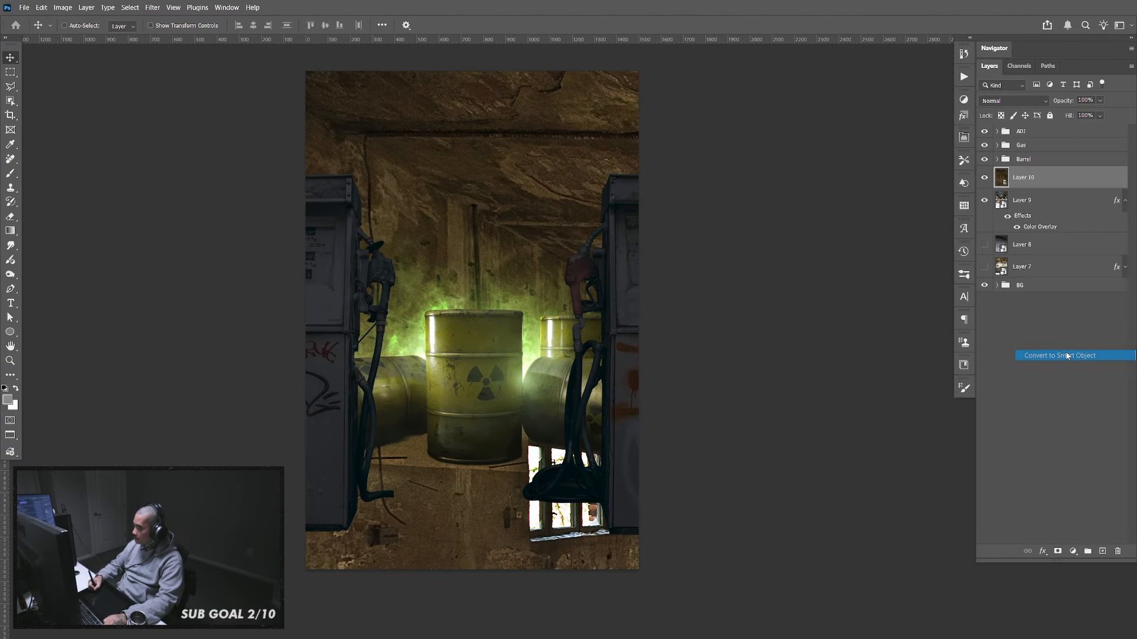
right_click(1037, 184)
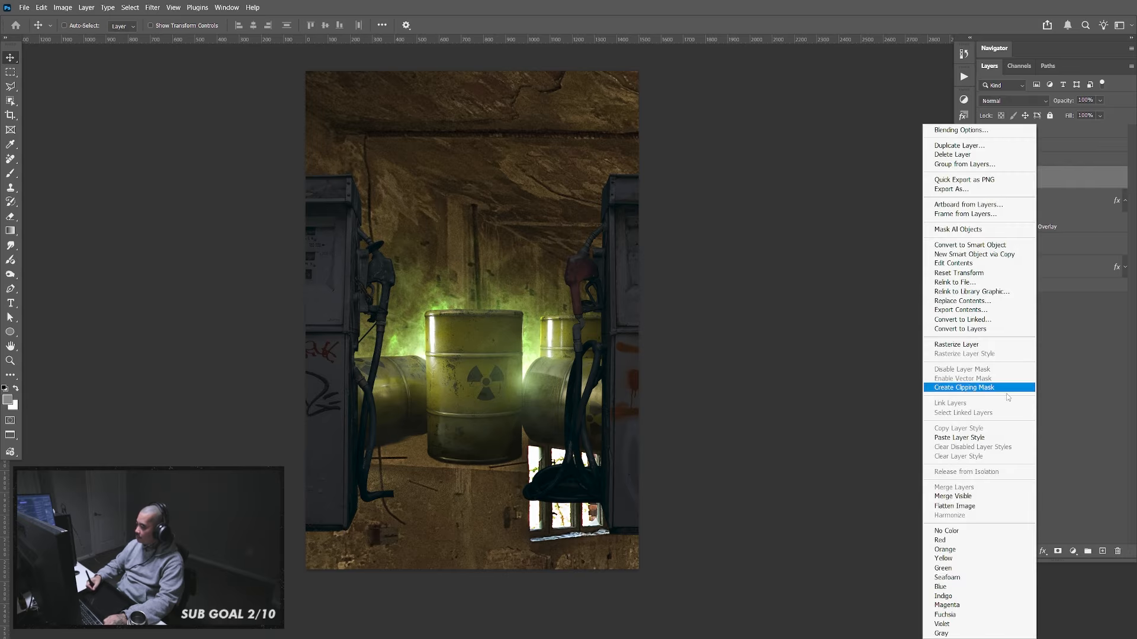
left_click(999, 434)
key("ctrl+0")
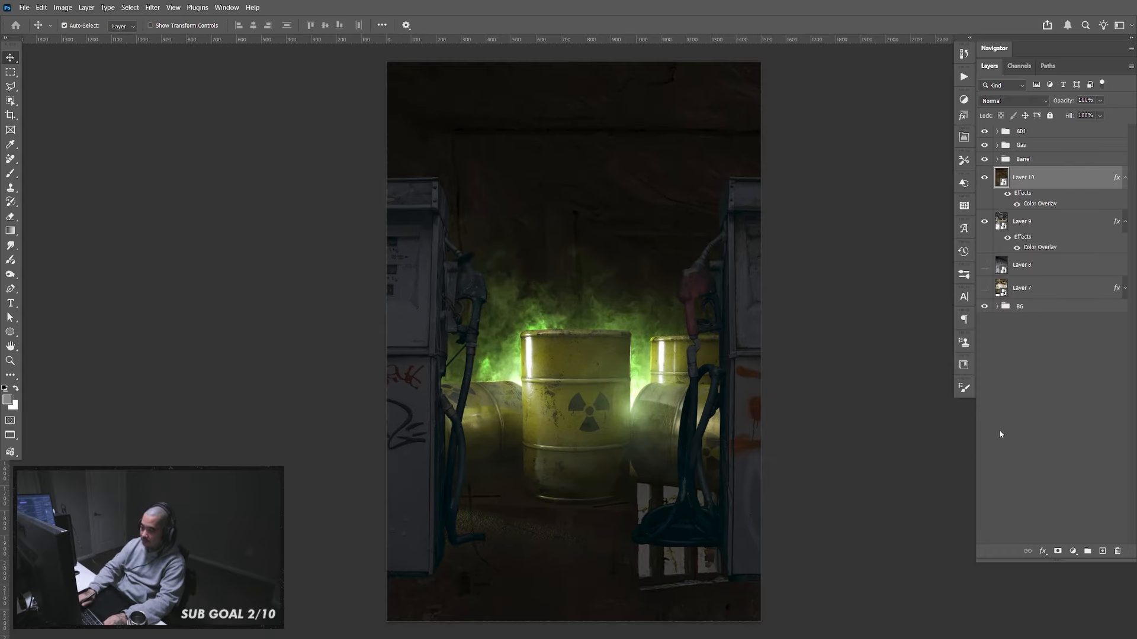
Scale the ochre room smart object down to about 42%, anchored at the poster's upper-left corner
key("ctrl+minus")
key("ctrl+minus")
key("ctrl+minus")
key("ctrl+minus")
key("ctrl+minus")
key("ctrl+t")
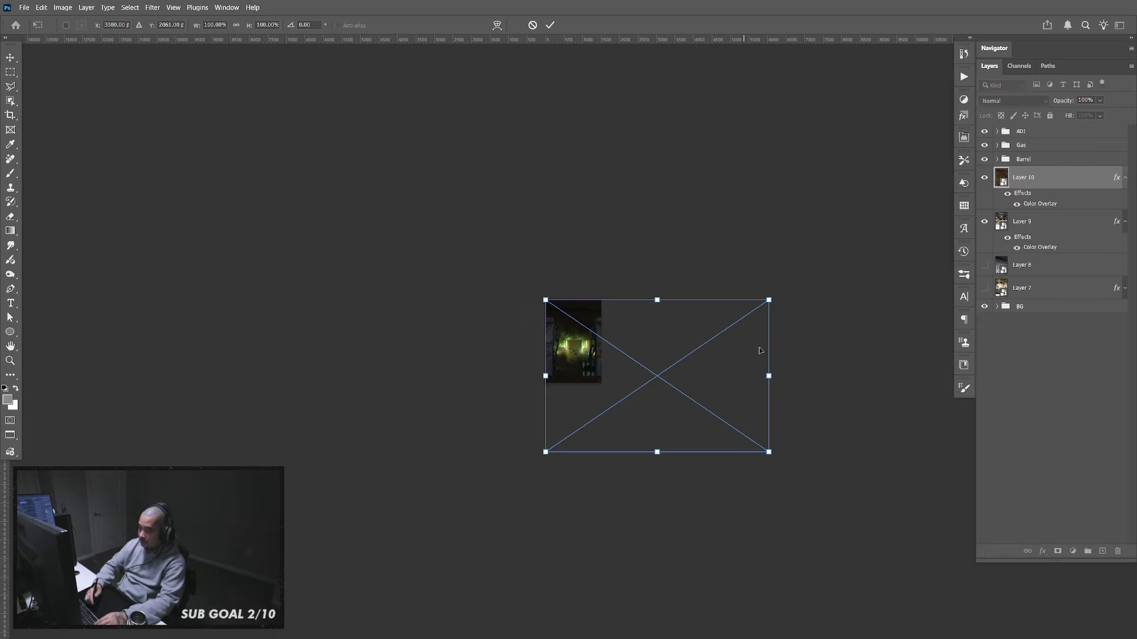
left_click_drag(768, 452, 640, 373)
key("Return")
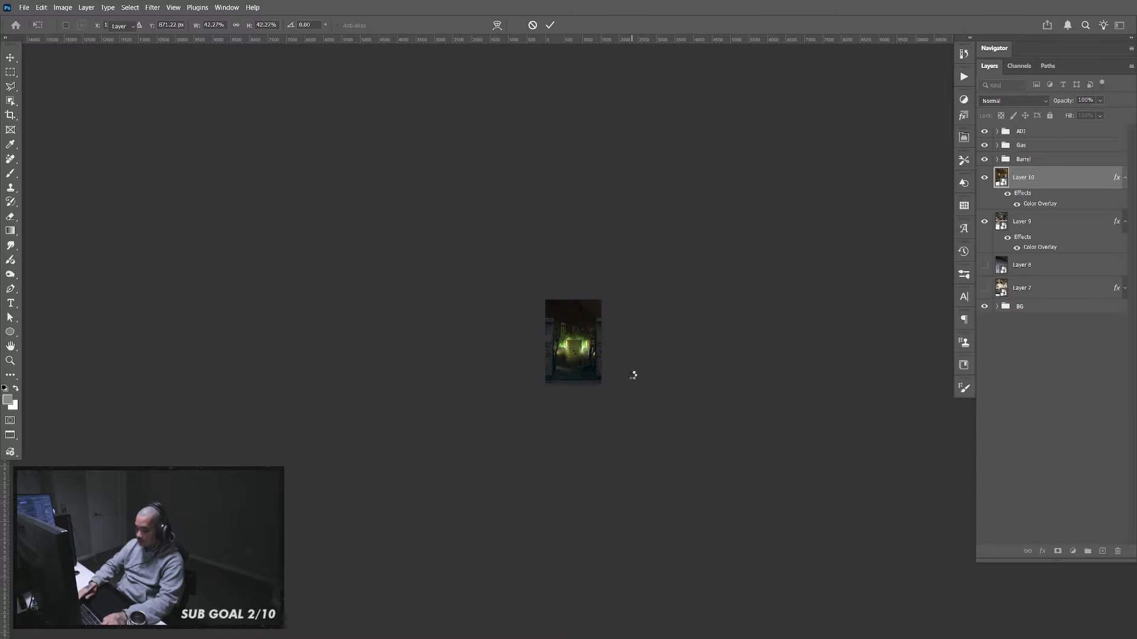
key("ctrl+0")
key("ctrl+minus")
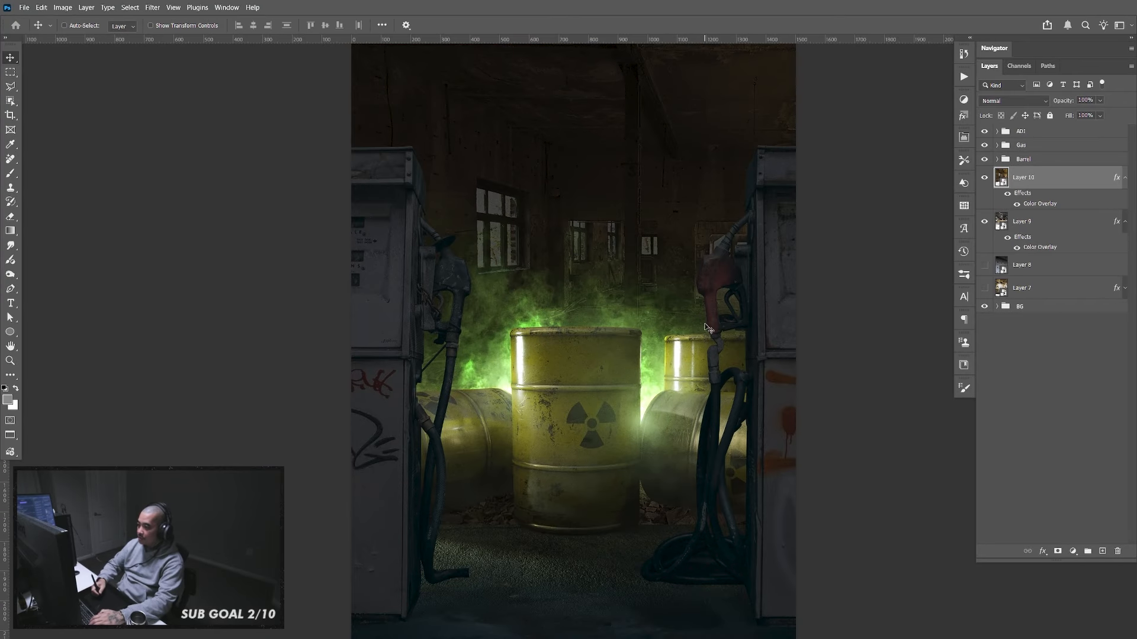
Try the ochre room photo in several positions behind the barrels and pumps, and delete its layer
left_click_drag(719, 342, 698, 375)
left_click_drag(698, 373, 576, 385)
left_click_drag(668, 395, 683, 342)
left_click_drag(685, 339, 691, 364)
left_click_drag(689, 242, 674, 327)
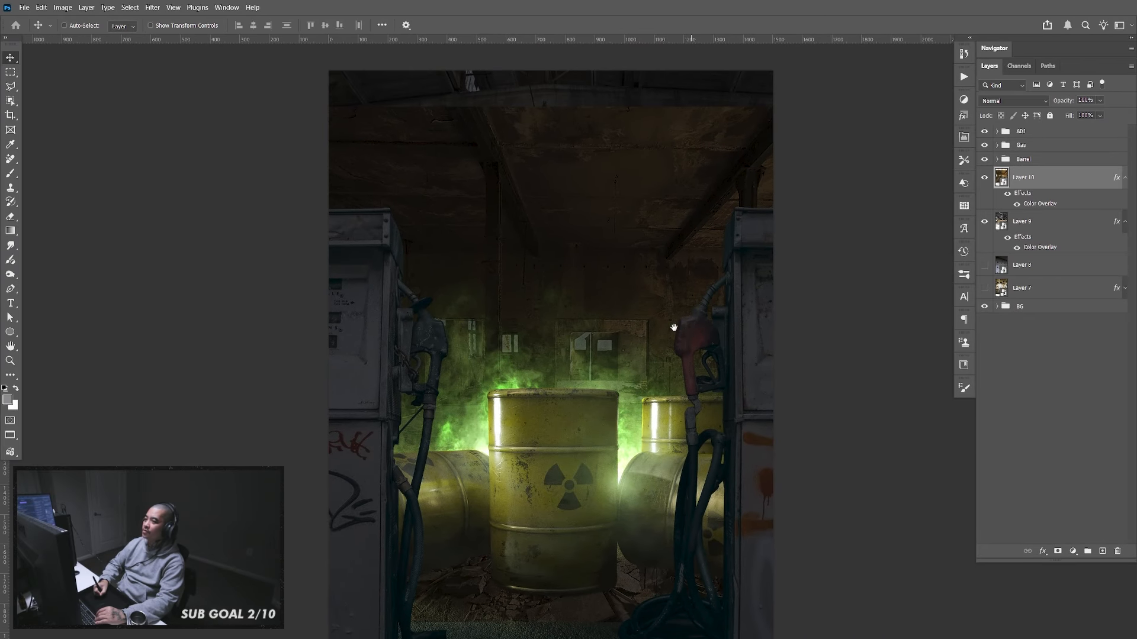
key("Delete")
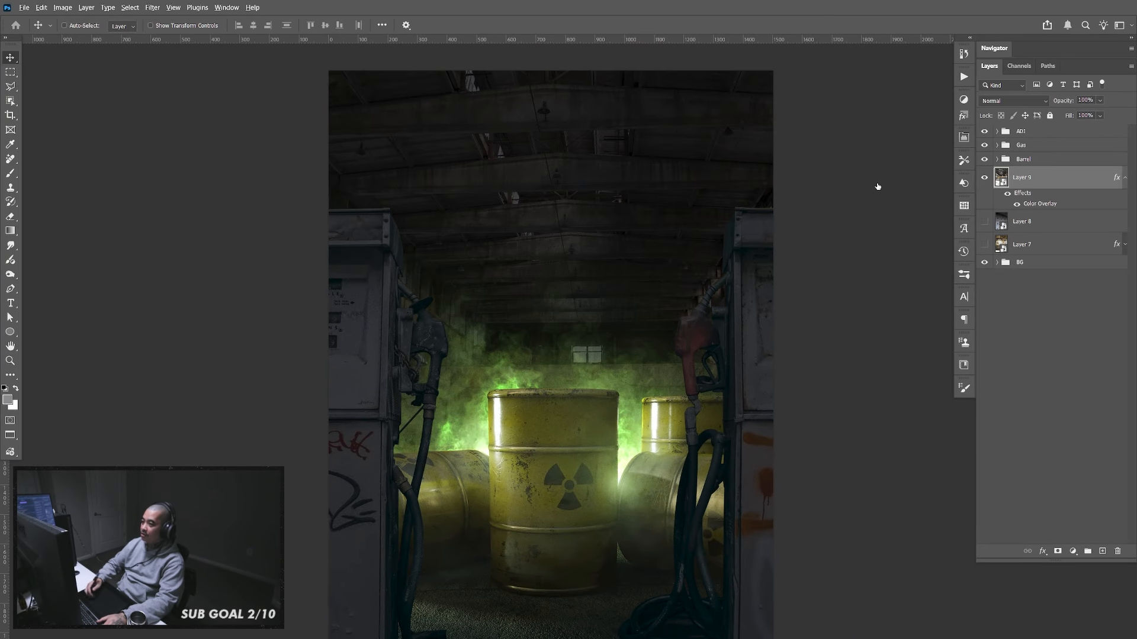
Copy the arched tunnel photo into the poster above the factory hall layer and convert it to a smart object
key("alt+Tab")
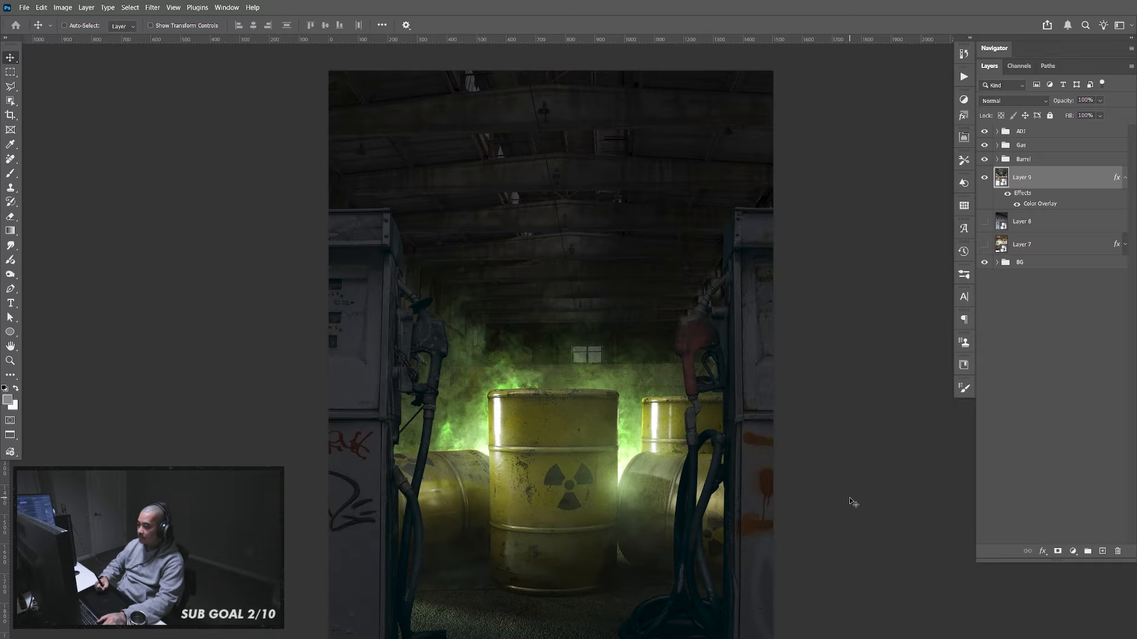
key("ctrl+Tab")
key("ctrl+a")
key("ctrl+Tab")
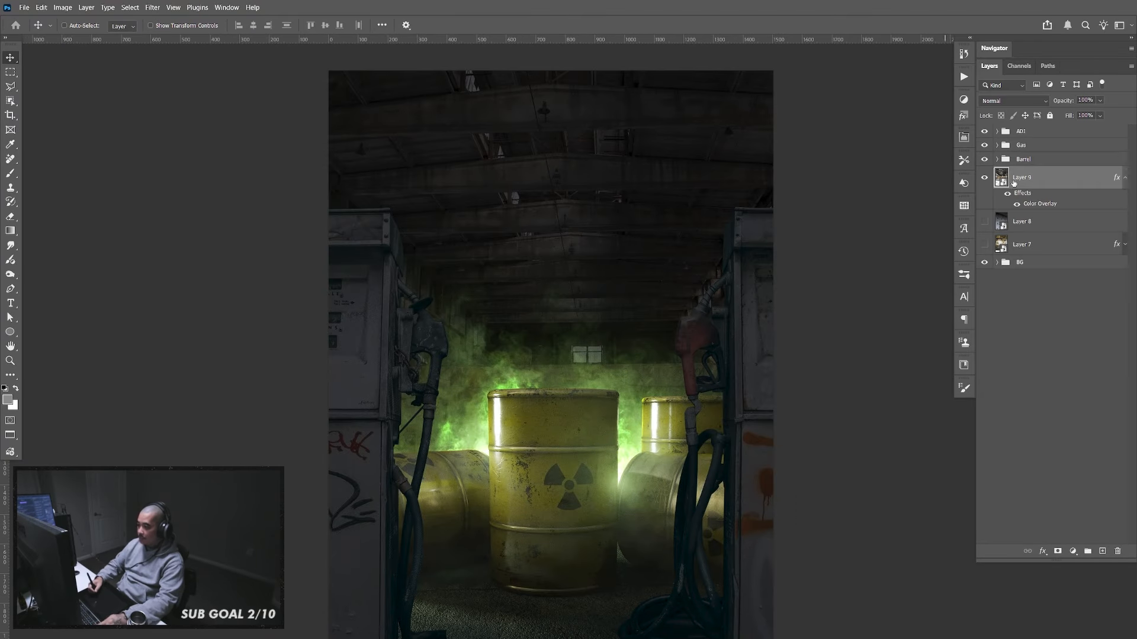
key("ctrl+v")
right_click(1046, 185)
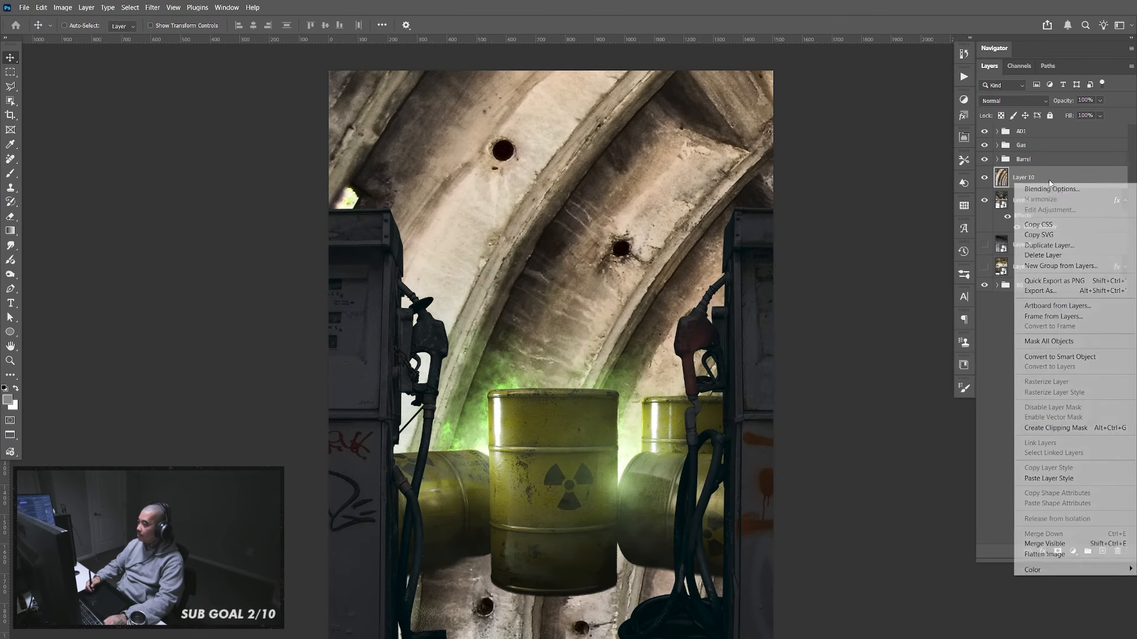
left_click(1049, 357)
Scale the tunnel photo down with its round opening behind the central barrel and apply the copied Color Overlay layer style
key("ctrl+minus")
key("ctrl+minus")
key("ctrl+minus")
key("ctrl+minus")
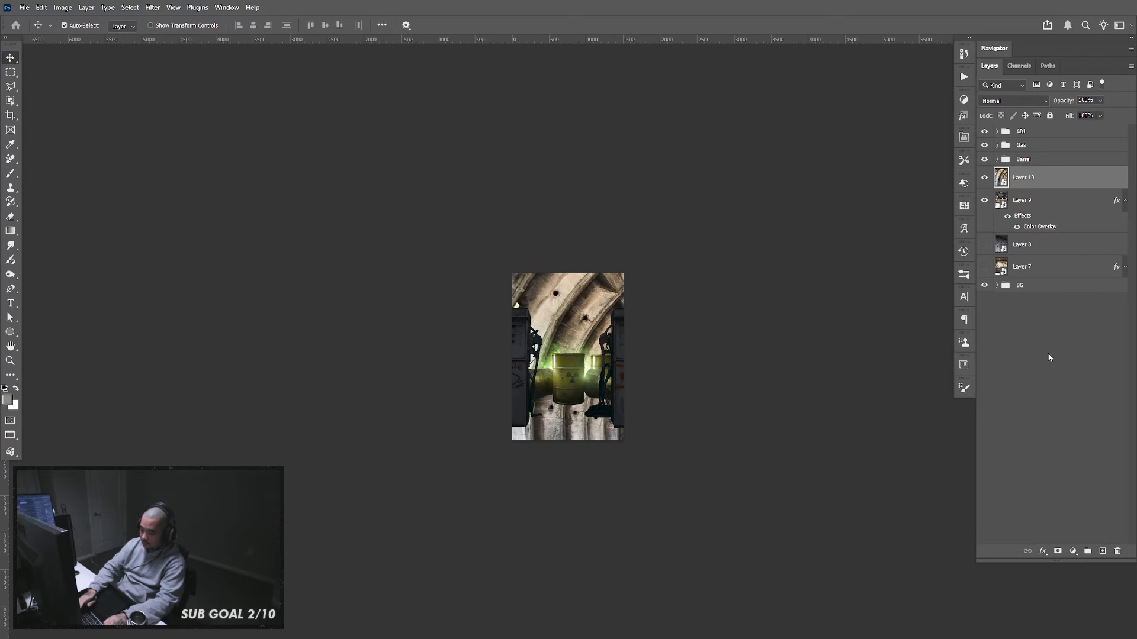
key("ctrl+t")
left_click_drag(955, 565, 619, 425)
left_click_drag(631, 404, 583, 390)
key("Return")
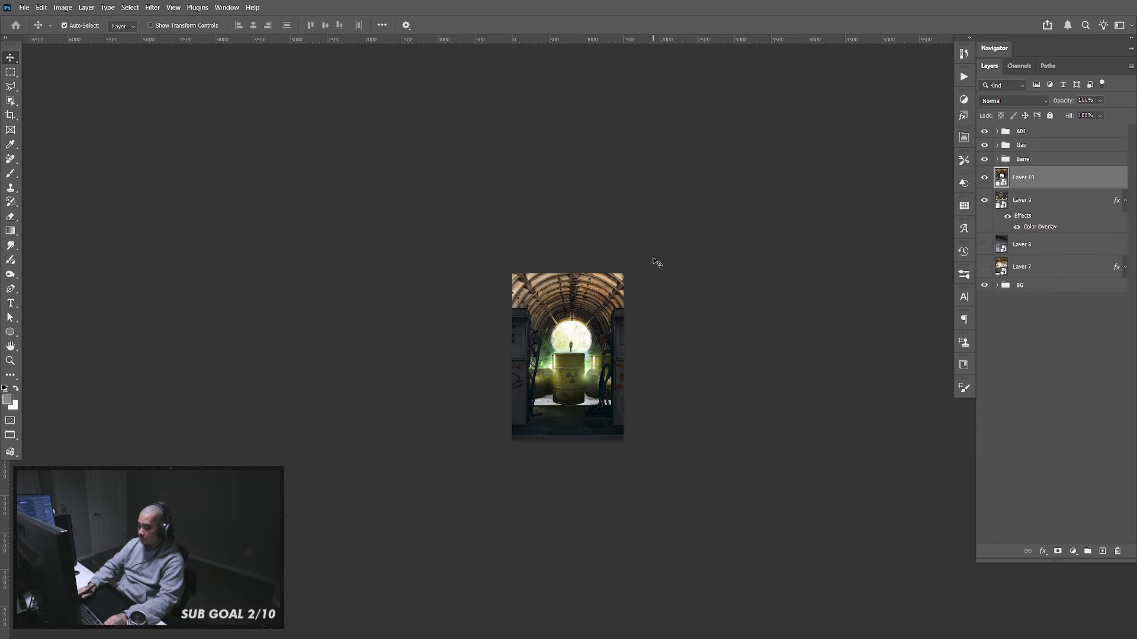
key("ctrl+plus")
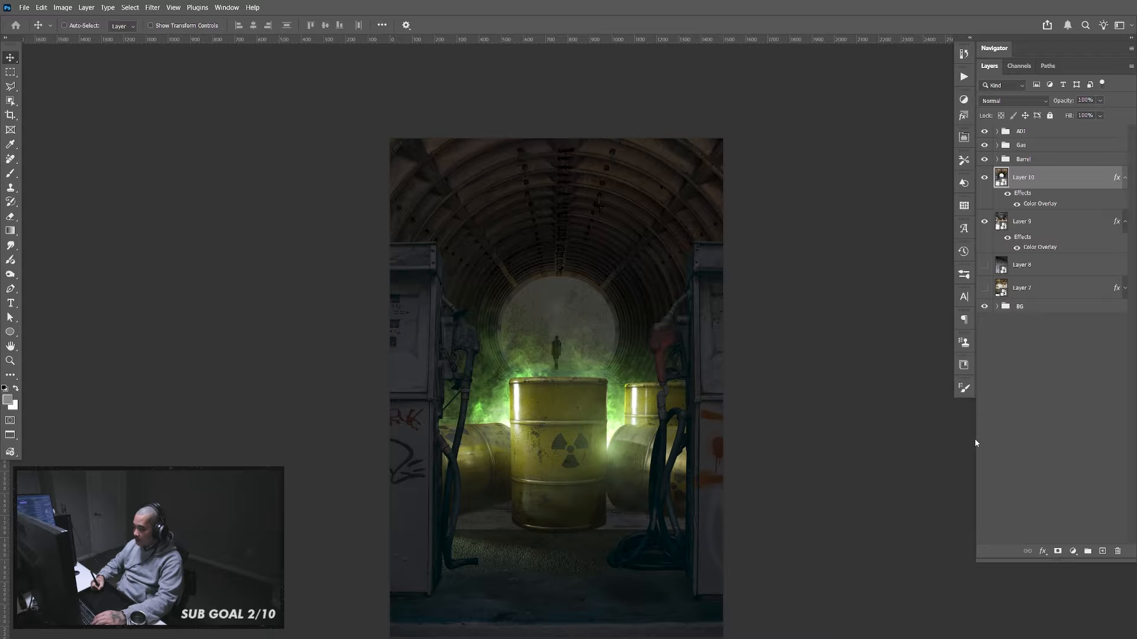
left_click_drag(634, 450, 645, 456)
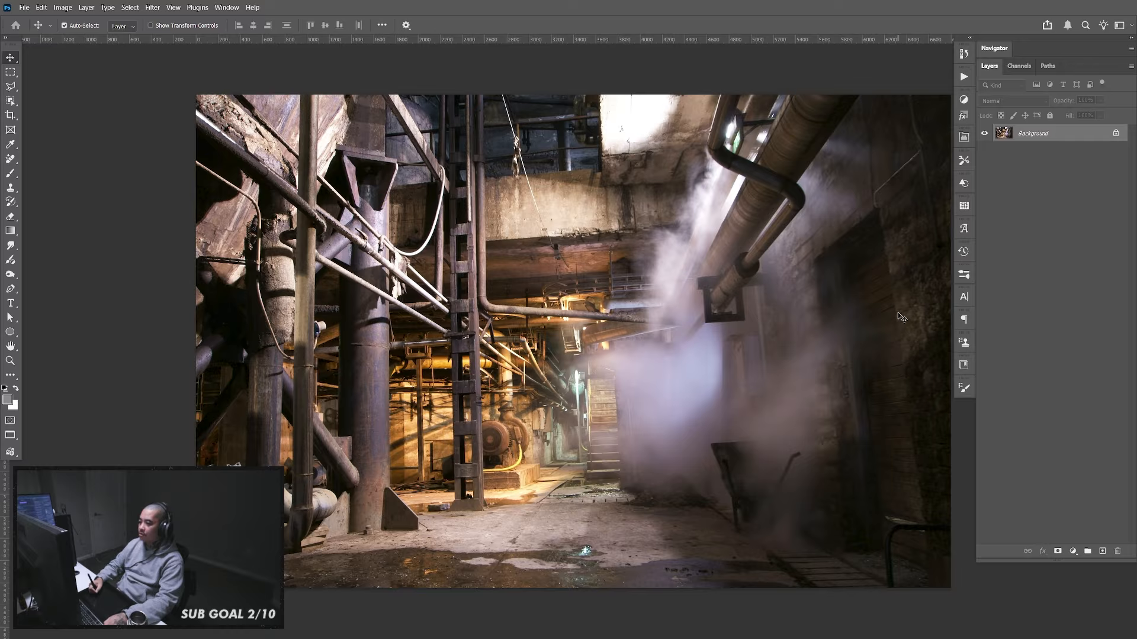
Copy the steamy industrial pipe photo into the poster above the tunnel layer and convert it to a smart object
key("ctrl+a")
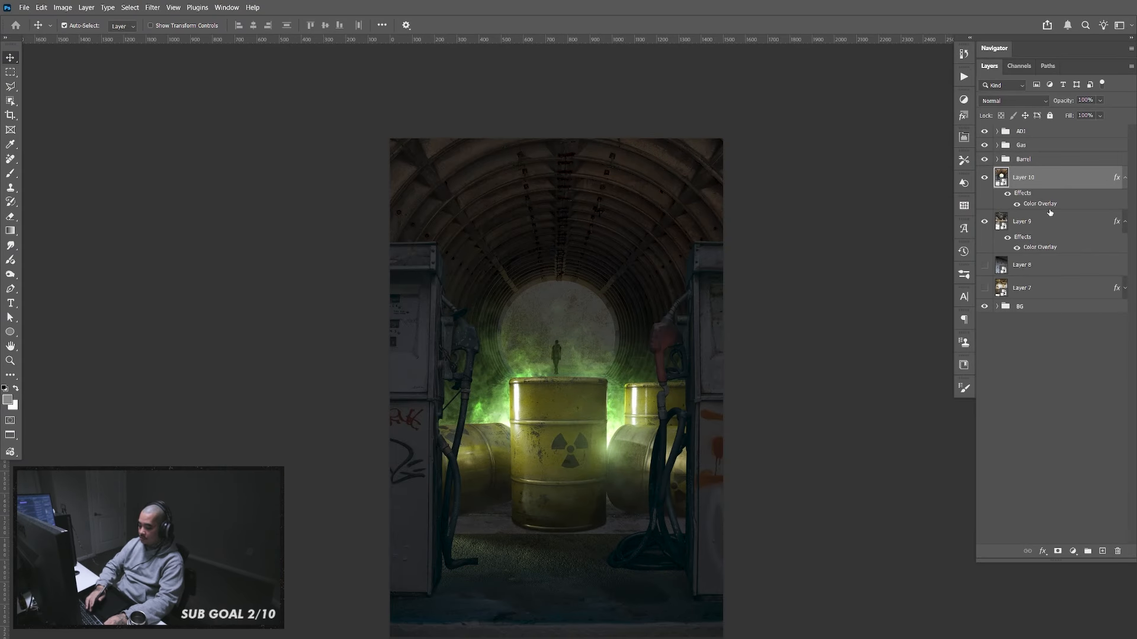
key("ctrl+v")
right_click(1037, 185)
left_click(1040, 360)
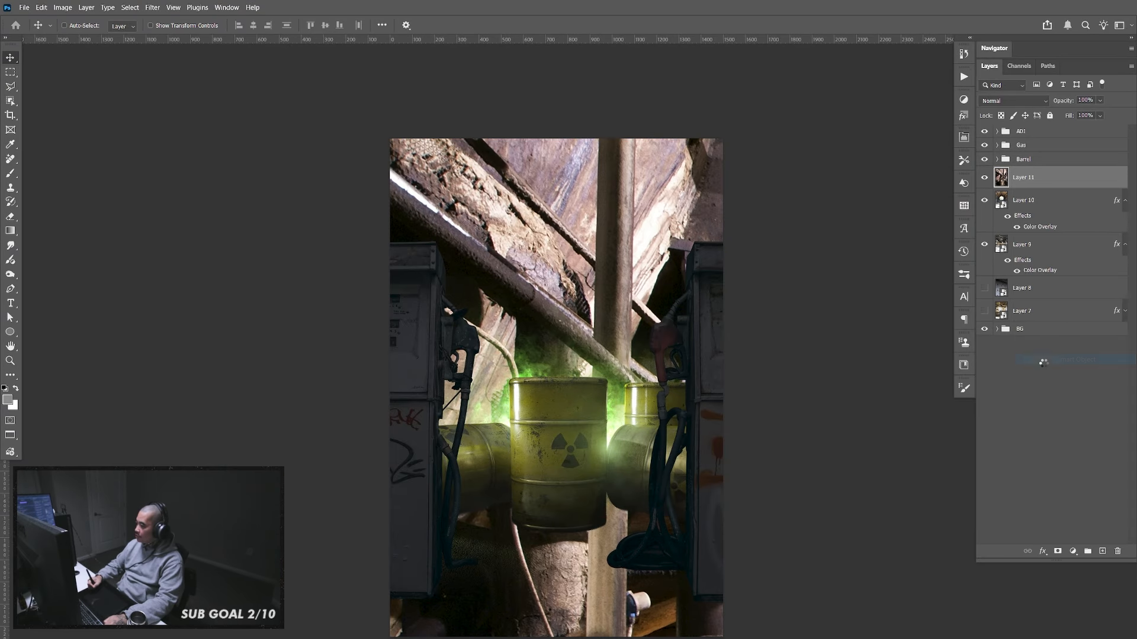
right_click(1035, 178)
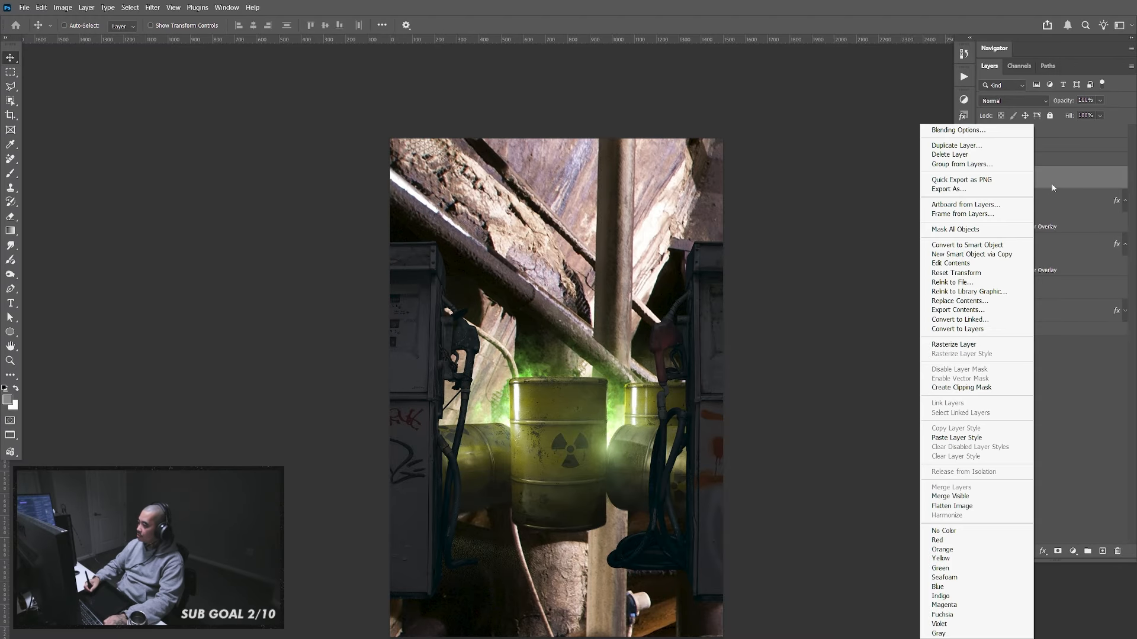
left_click(1052, 179)
Scale the industrial pipe photo down to about 39% and shift it left so the steam shows beside the red nozzle
key("ctrl+minus")
key("ctrl+minus")
key("ctrl+minus")
key("ctrl+minus")
key("ctrl+minus")
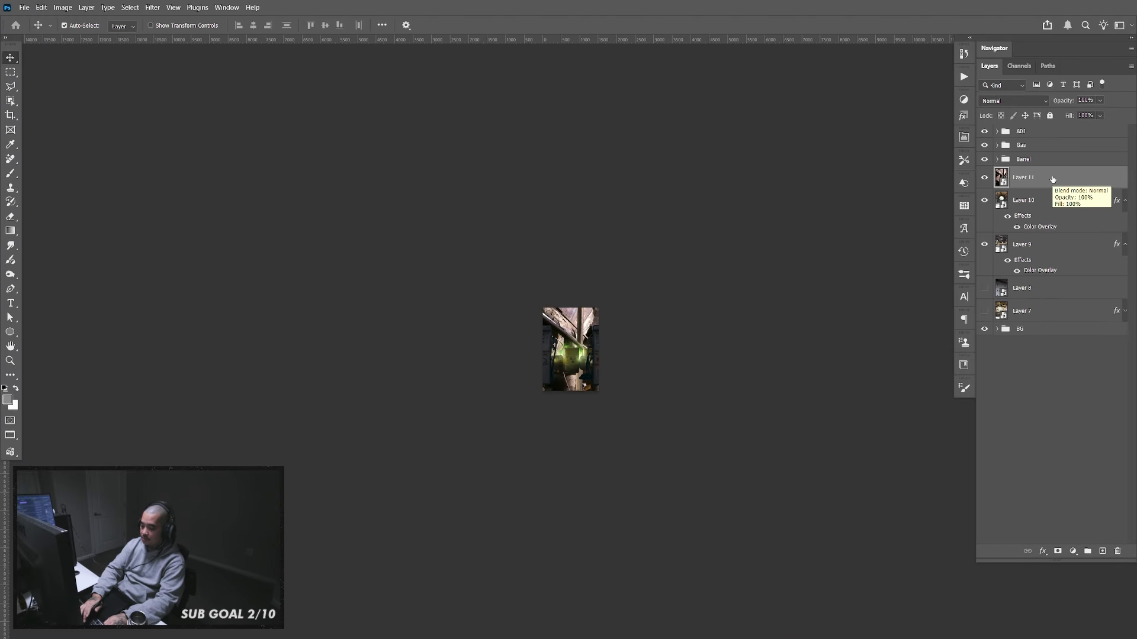
key("ctrl+t")
left_click_drag(795, 472, 619, 401)
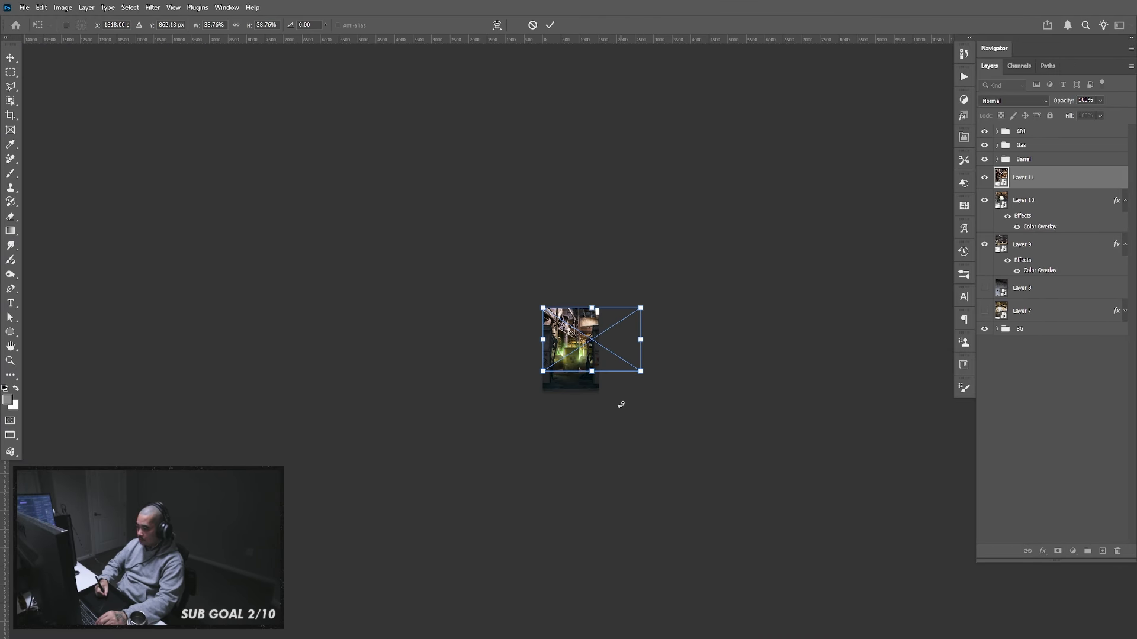
key("Return")
key("ctrl+1")
key("ctrl+minus")
key("ctrl+minus")
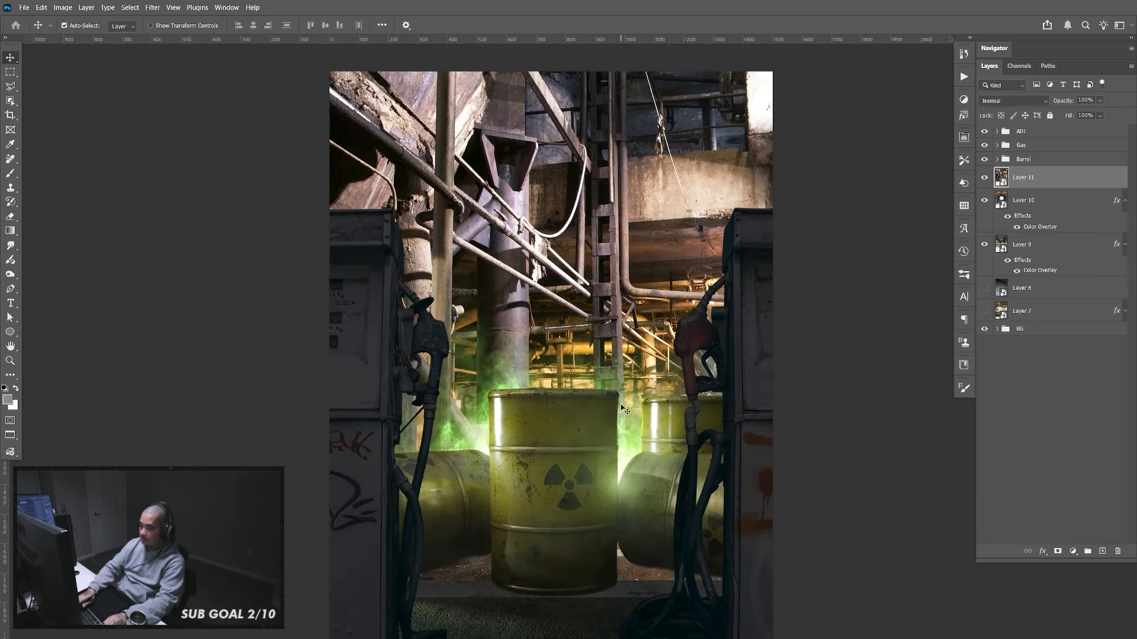
mouse_move(673, 448)
left_mouse_down()
mouse_move(656, 450)
mouse_move(673, 455)
mouse_move(669, 434)
left_mouse_up()
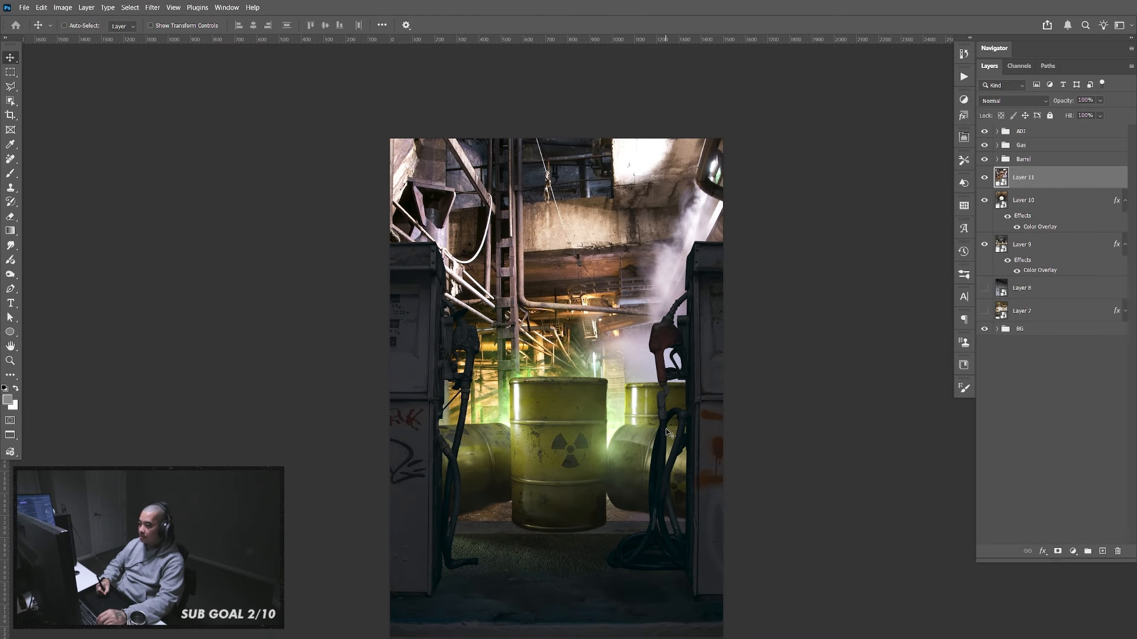
Paste the Color Overlay style onto the pipe photo, nudge it into place, and hide the tunnel and factory hall layers
right_click(1041, 182)
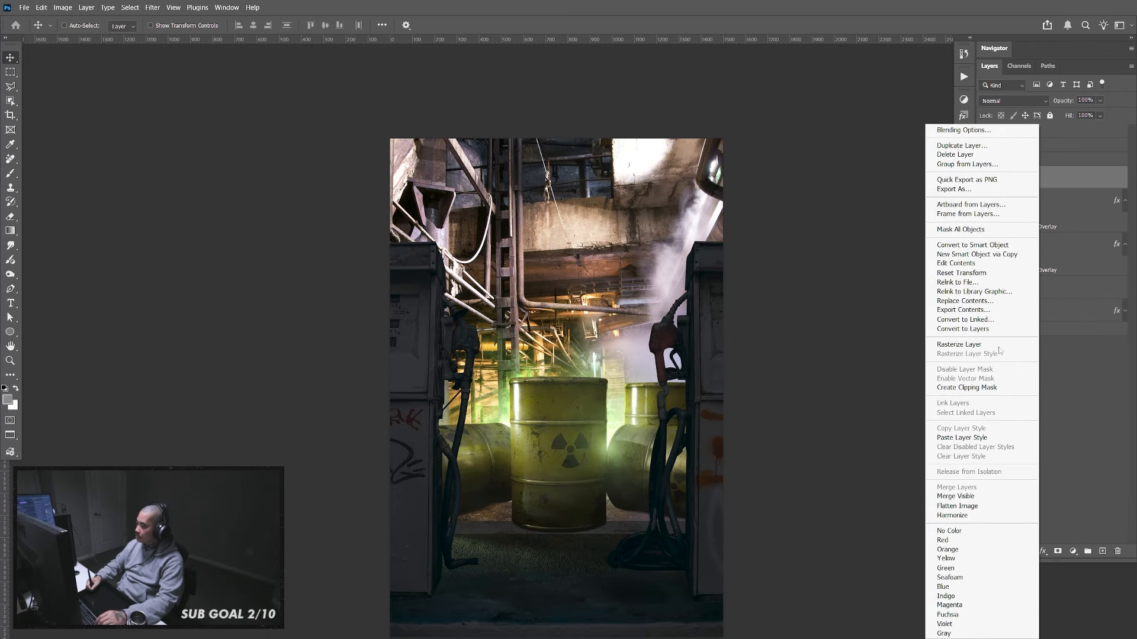
left_click(974, 441)
mouse_move(662, 455)
left_mouse_down()
mouse_move(680, 436)
mouse_move(667, 431)
mouse_move(662, 450)
left_mouse_up()
left_click_drag(987, 227, 997, 273)
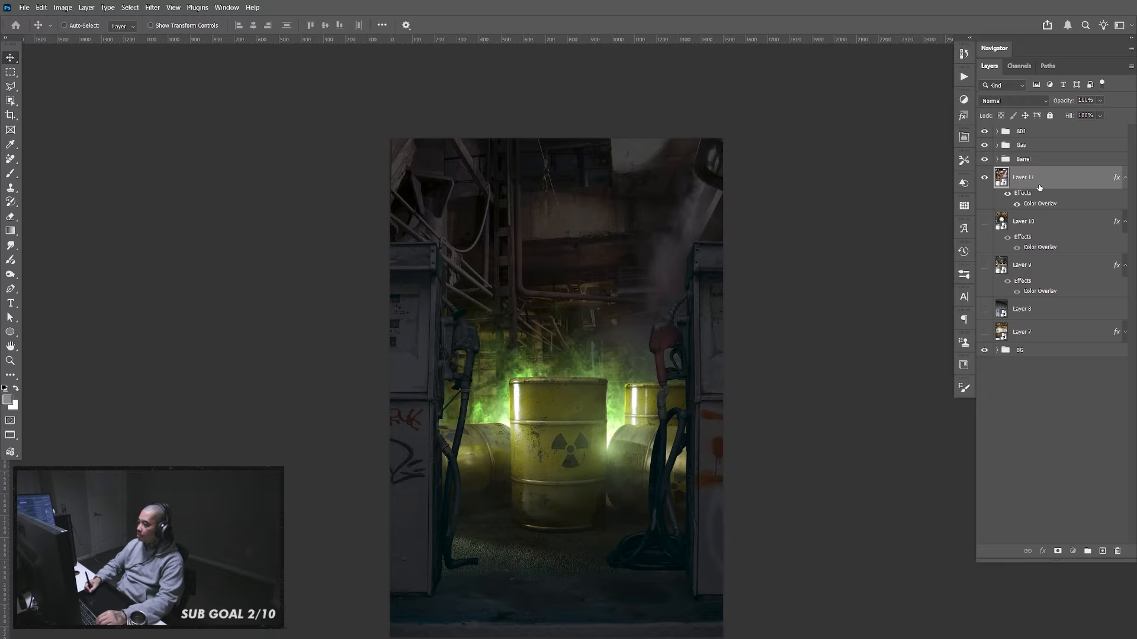
mouse_move(665, 410)
left_mouse_down()
mouse_move(598, 413)
mouse_move(684, 417)
left_mouse_up()
Hide the pipe photo and compare the original window background with the brick wall photo in Layer 7
left_click(985, 178)
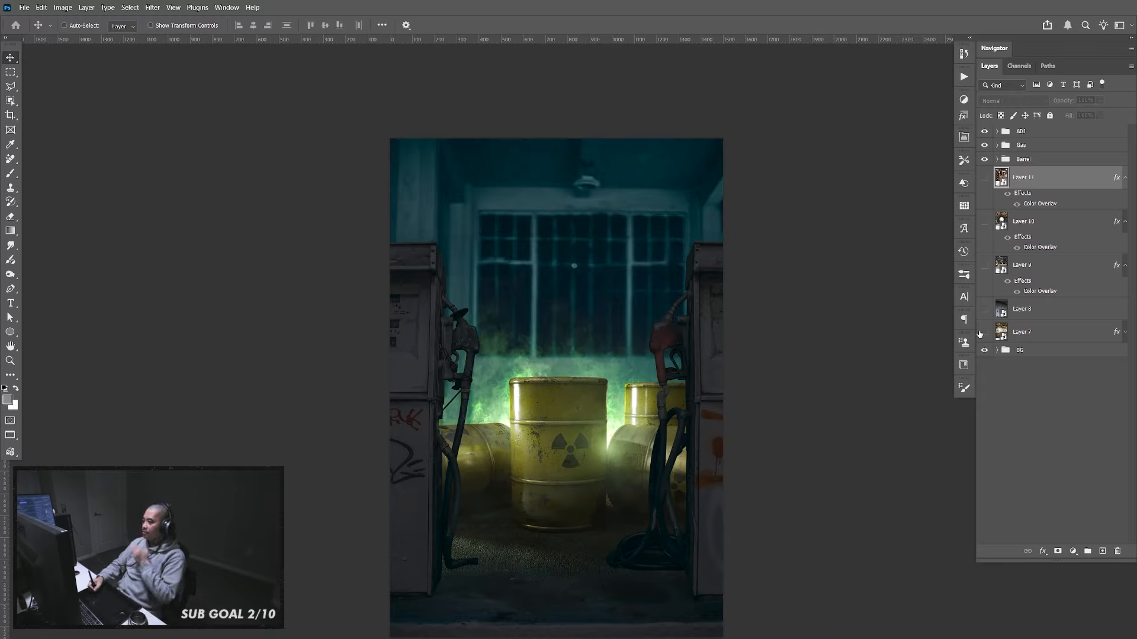
left_click(984, 333)
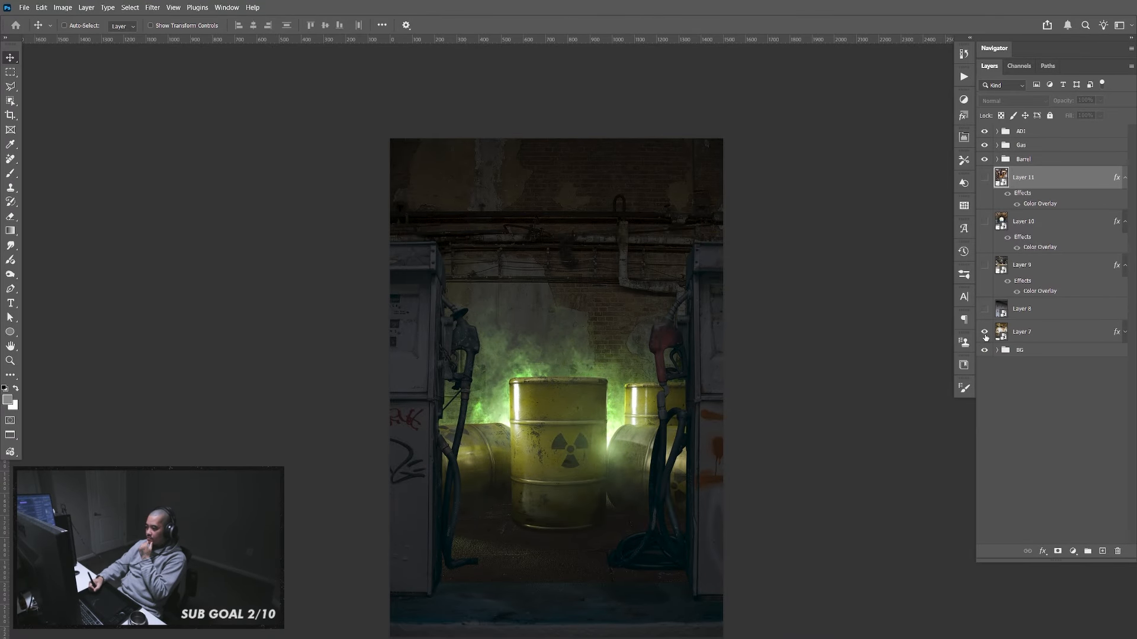
left_click(985, 334)
left_click(985, 333)
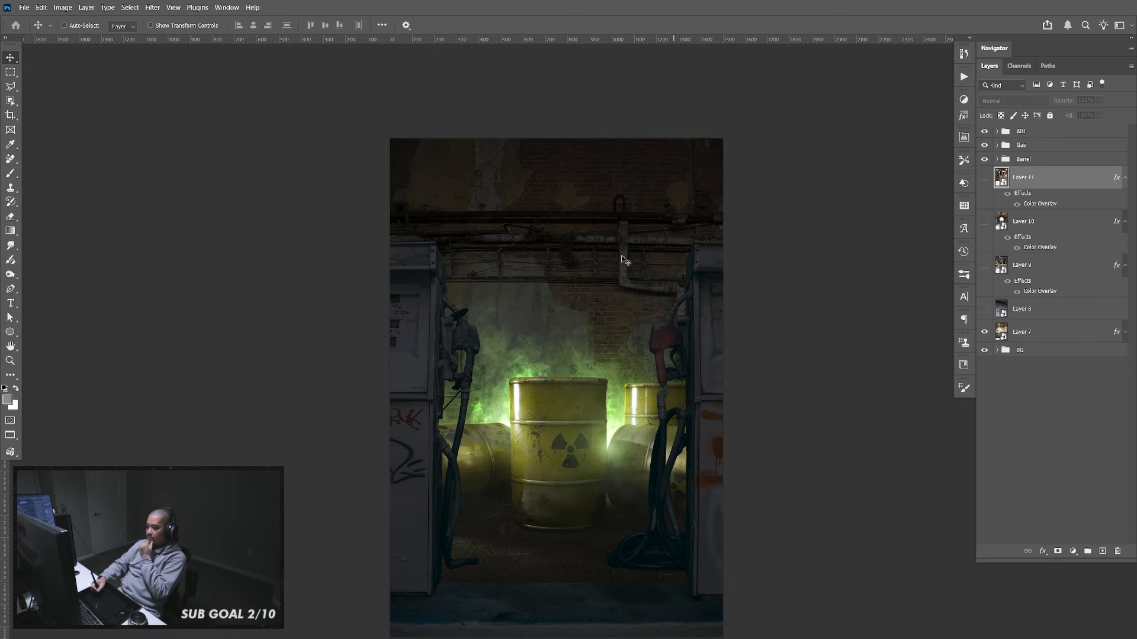
left_click(984, 331)
Show the white block-wall room photo in Layer 8 and scale it down to roughly a third of its size
left_click(985, 309)
left_click(1039, 310)
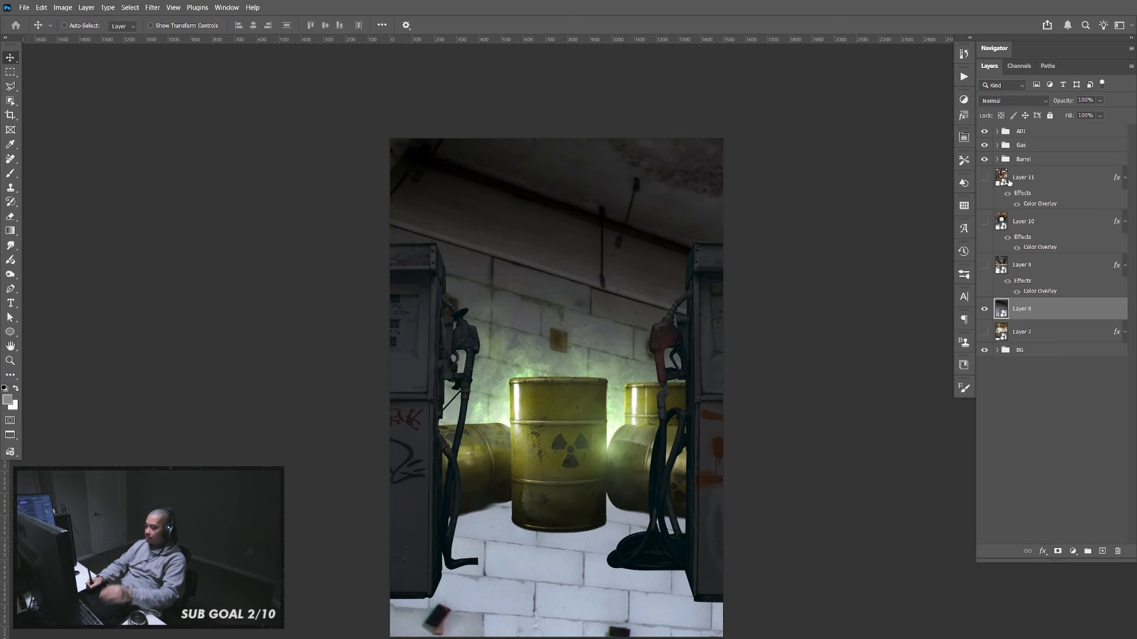
key("ctrl+minus")
key("ctrl+minus")
key("ctrl+t")
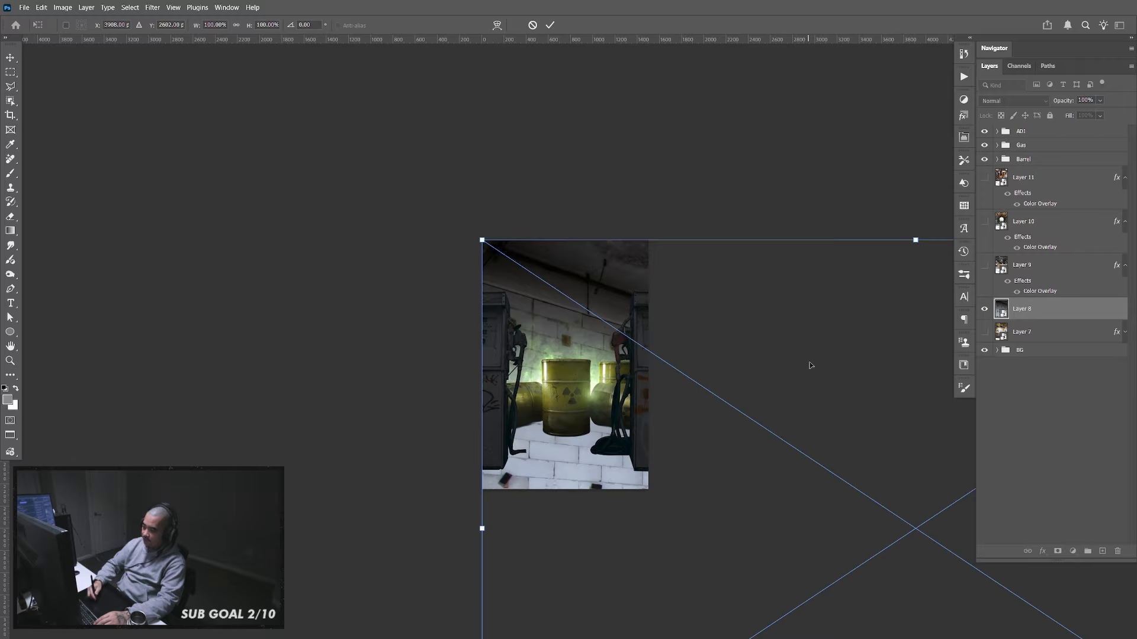
key("ctrl+minus")
key("ctrl+minus")
key("ctrl+minus")
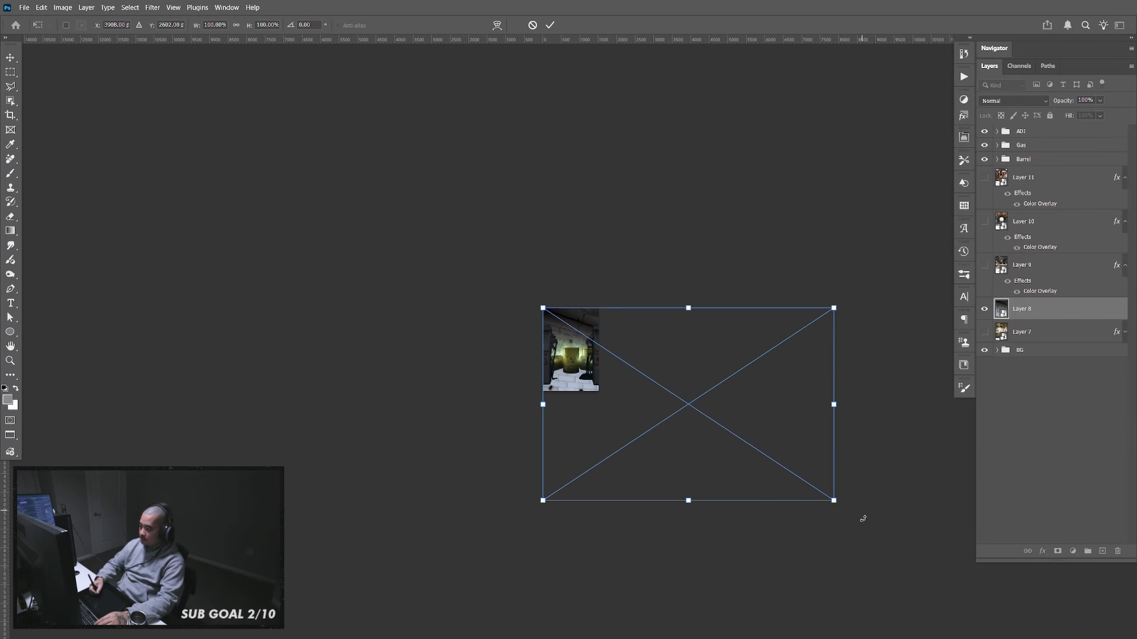
left_click_drag(834, 501, 637, 421)
key("Return")
Paste the Color Overlay layer style onto the block-wall room photo and shift it left so its doorway sits behind the barrels
key("ctrl+1")
key("ctrl+minus")
key("ctrl+minus")
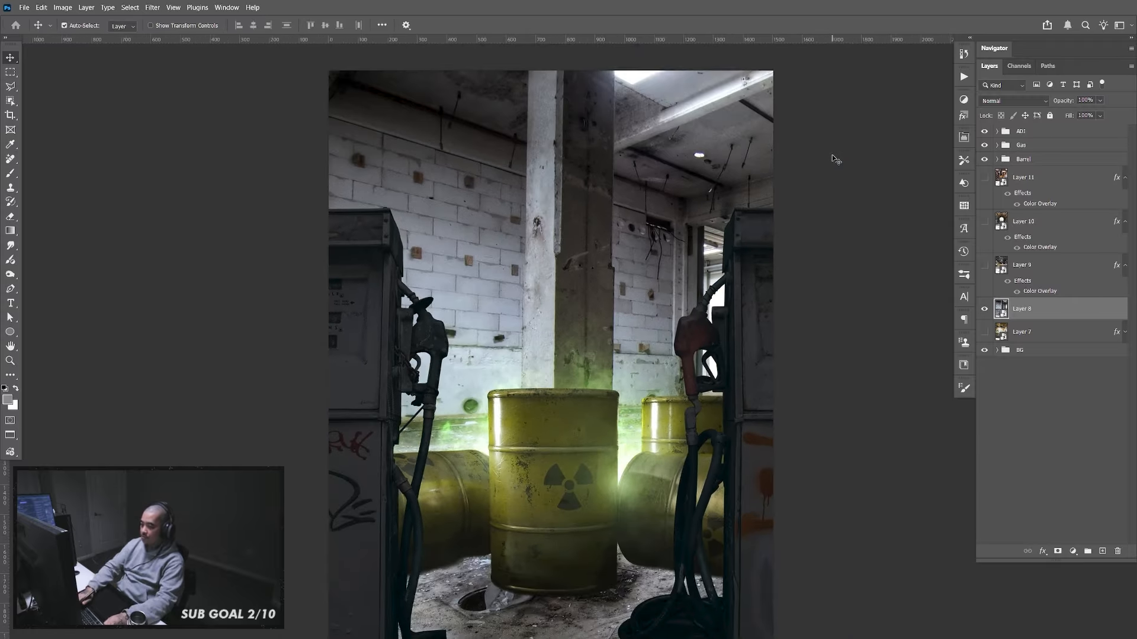
right_click(1027, 308)
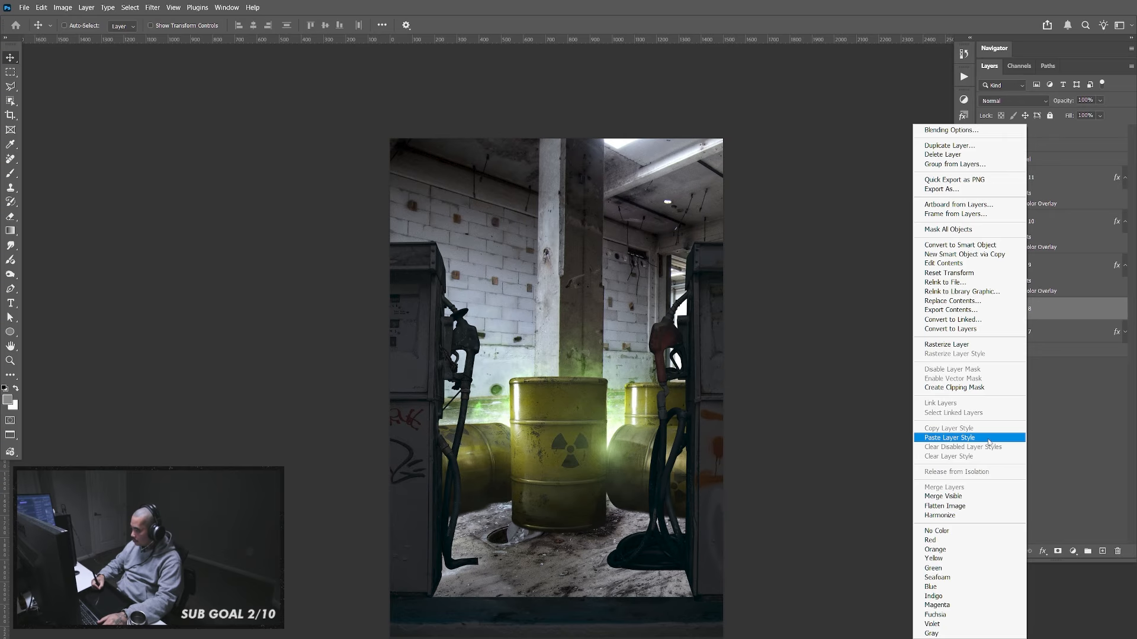
left_click(953, 438)
left_click_drag(690, 477, 657, 484)
left_click_drag(659, 471, 674, 469)
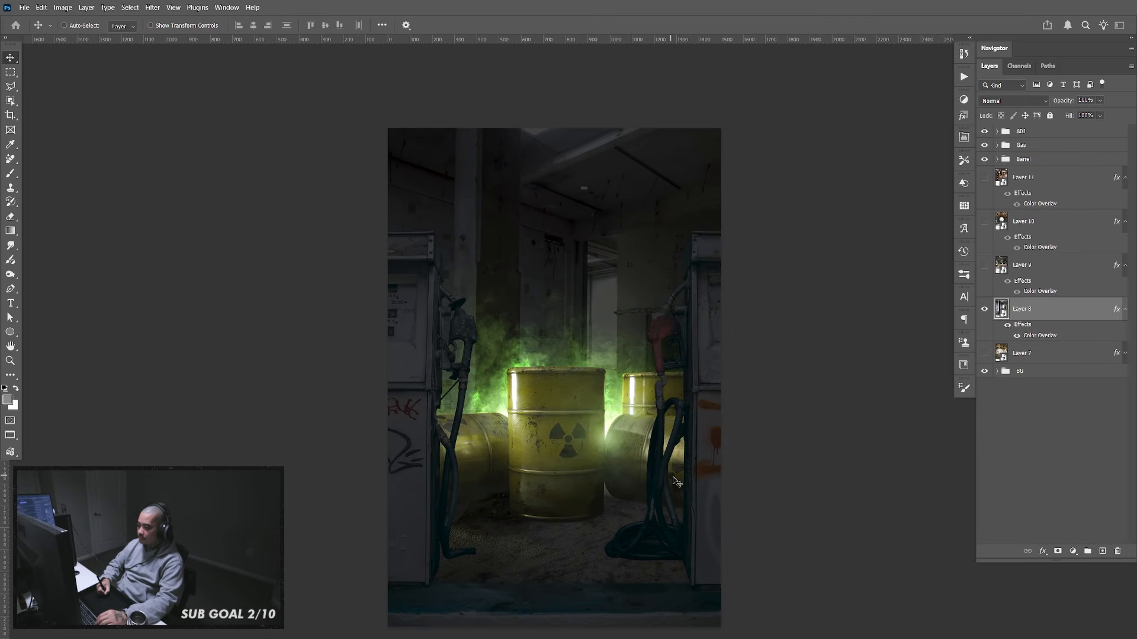
Compare the block-wall room, the brick wall photo and the original background by toggling the visibility of Layers 8 and 7
left_click(985, 310)
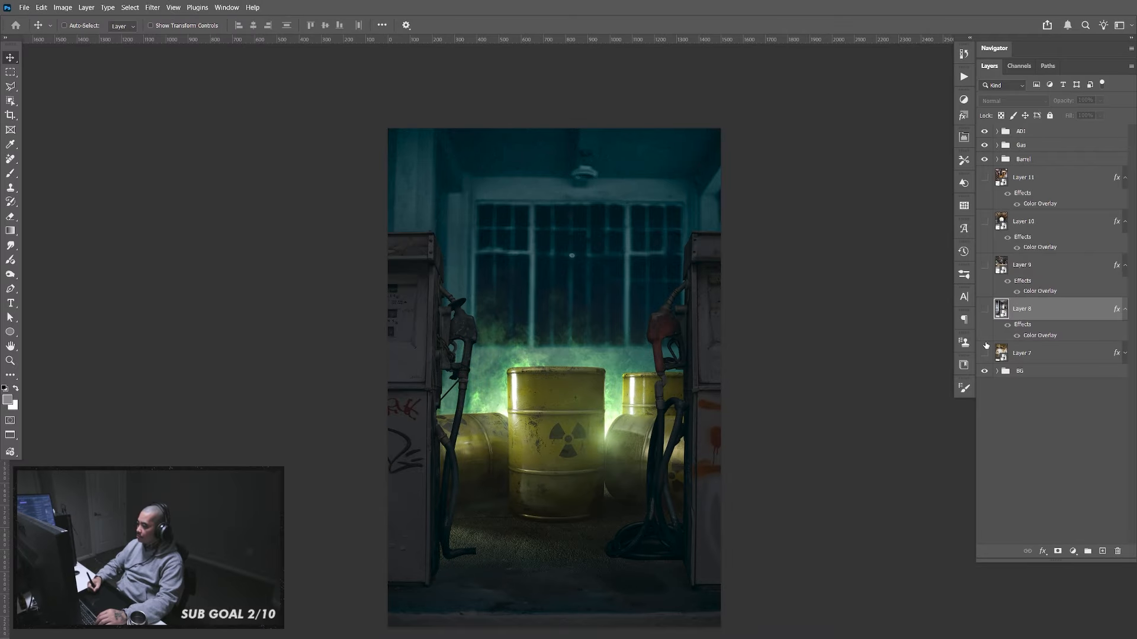
left_click(984, 353)
left_click(985, 354)
left_click(985, 310)
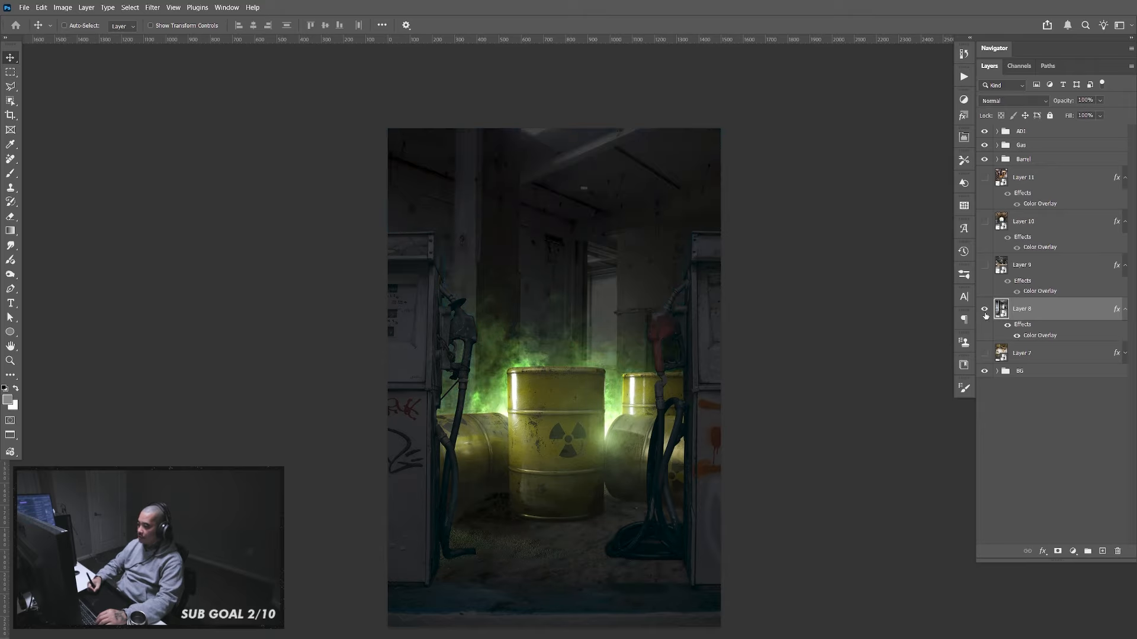
View the warehouse photo and the tunnel photo in place of the block-wall room, and delete the tunnel photo in Layer 10
left_click(986, 309)
left_click(985, 266)
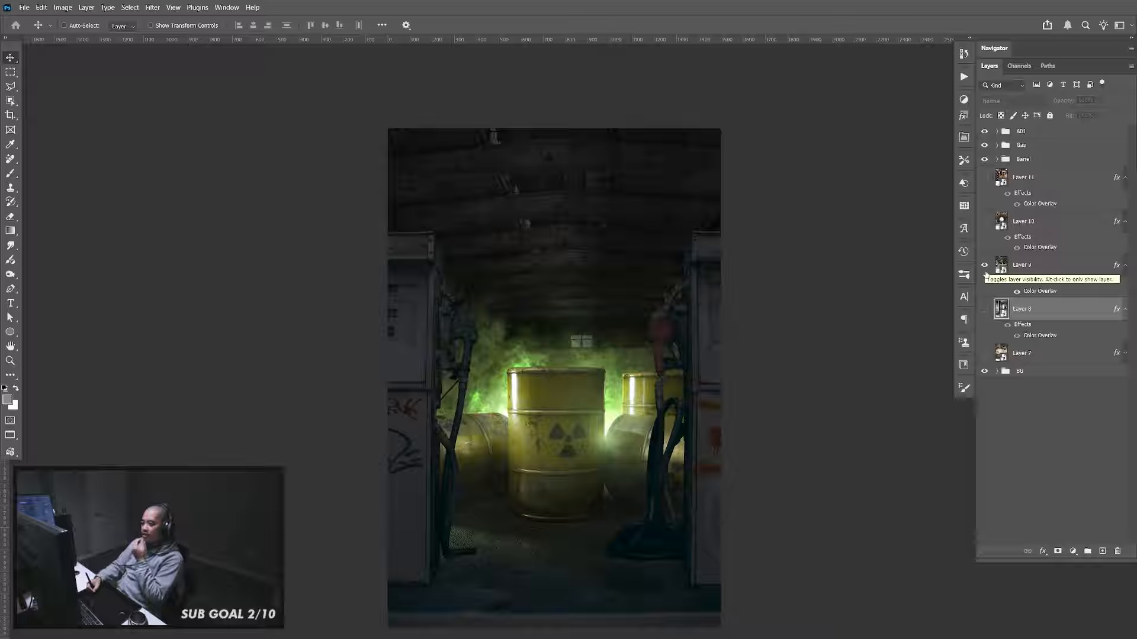
left_click(985, 265)
left_click(985, 222)
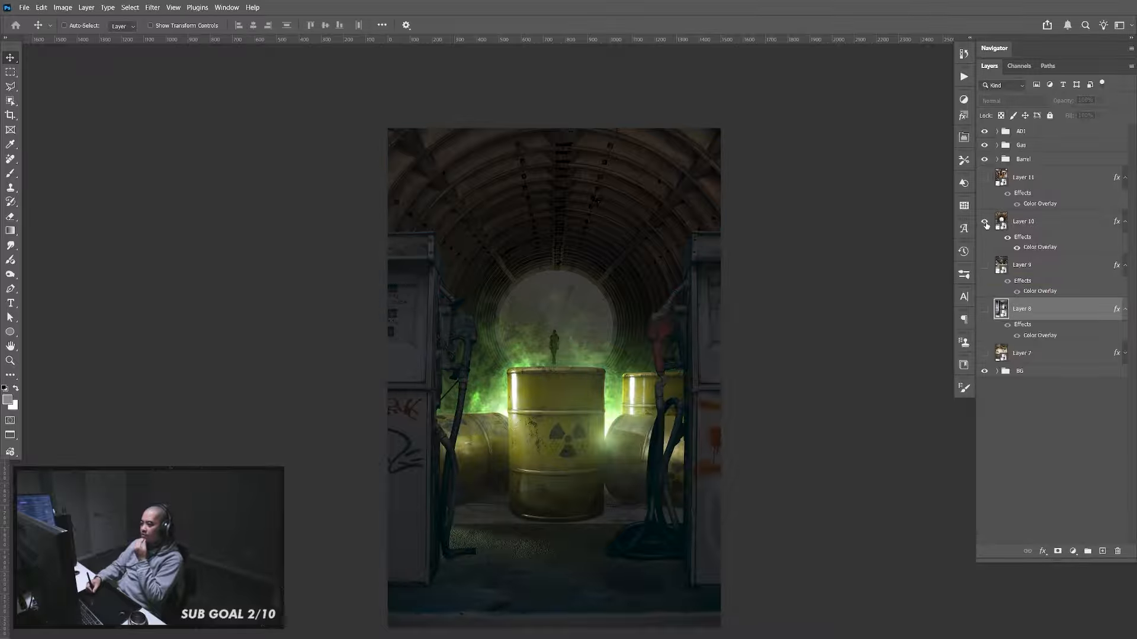
left_click(1010, 222)
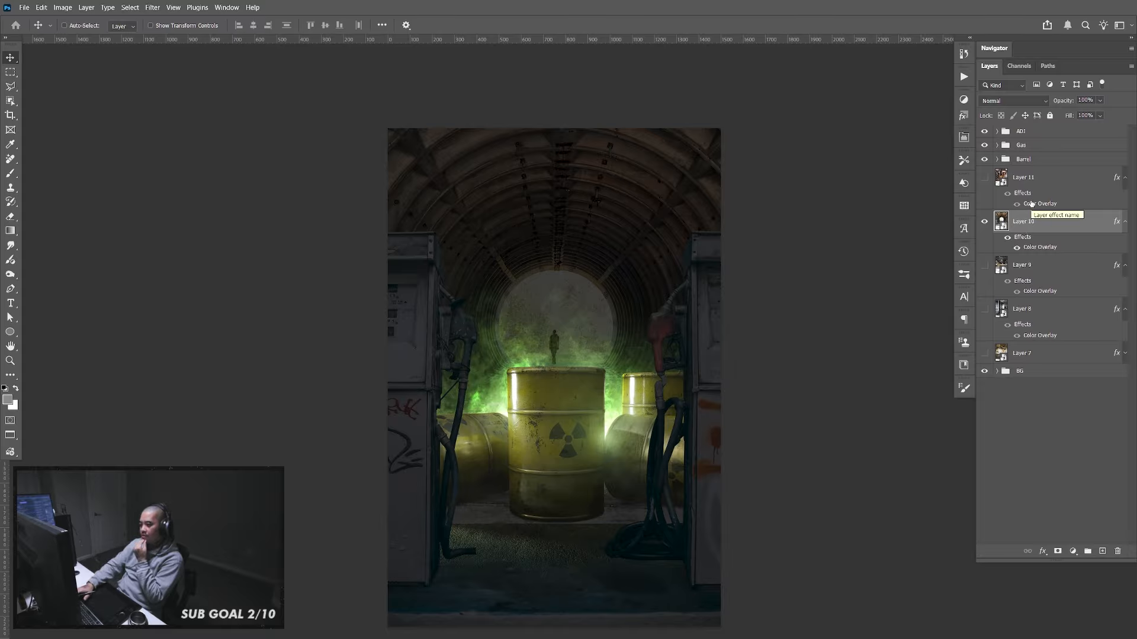
key("Delete")
Compare the pipe photo in Layer 11, the warehouse in Layer 9 and the block-wall room in Layer 8 by toggling their visibility
left_click(984, 178)
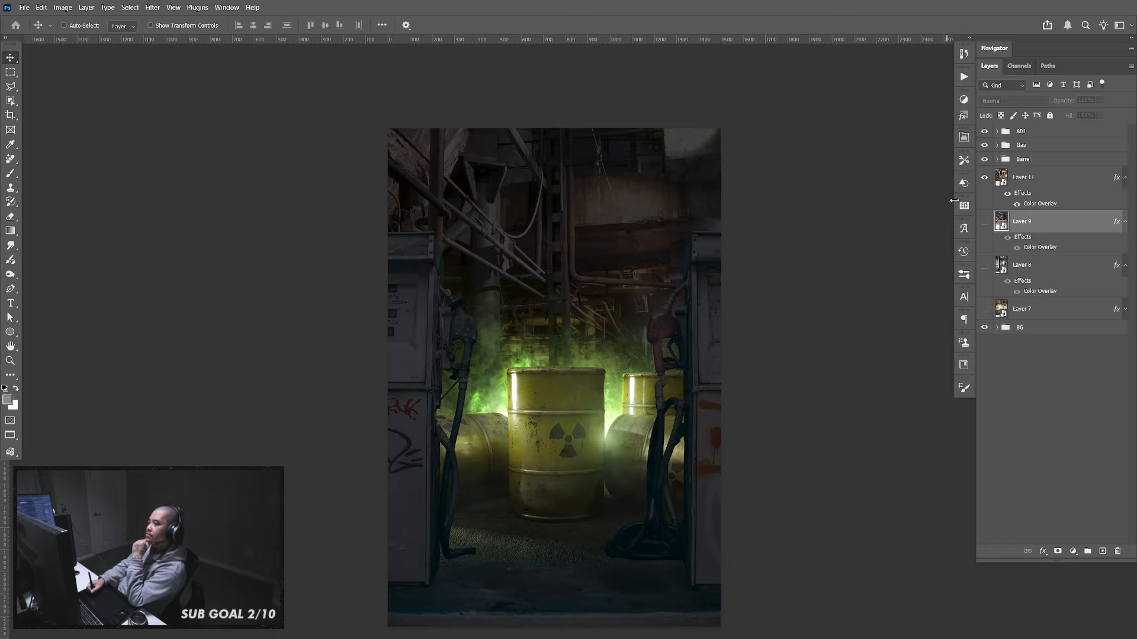
left_click(984, 177)
left_click(984, 222)
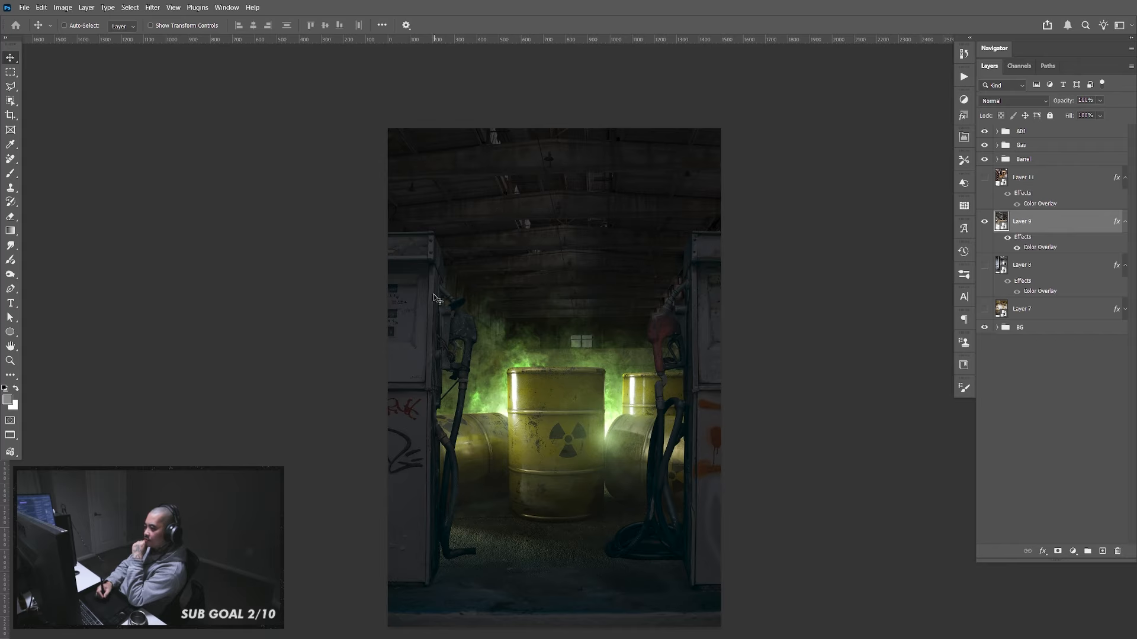
left_click_drag(523, 261, 509, 238)
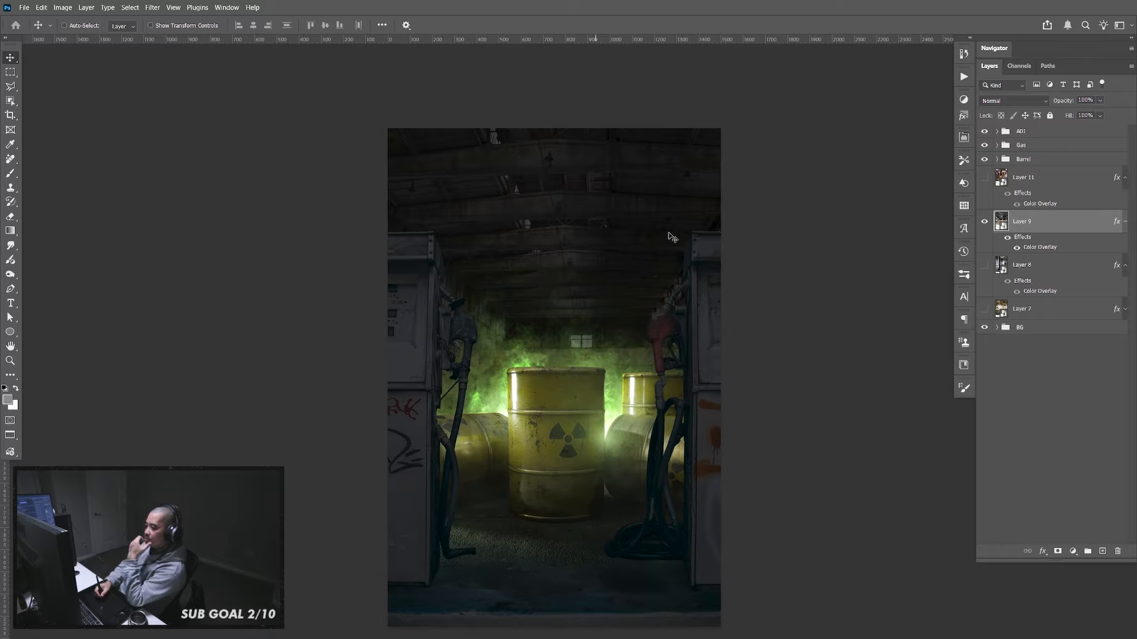
left_click(985, 223)
left_click(985, 266)
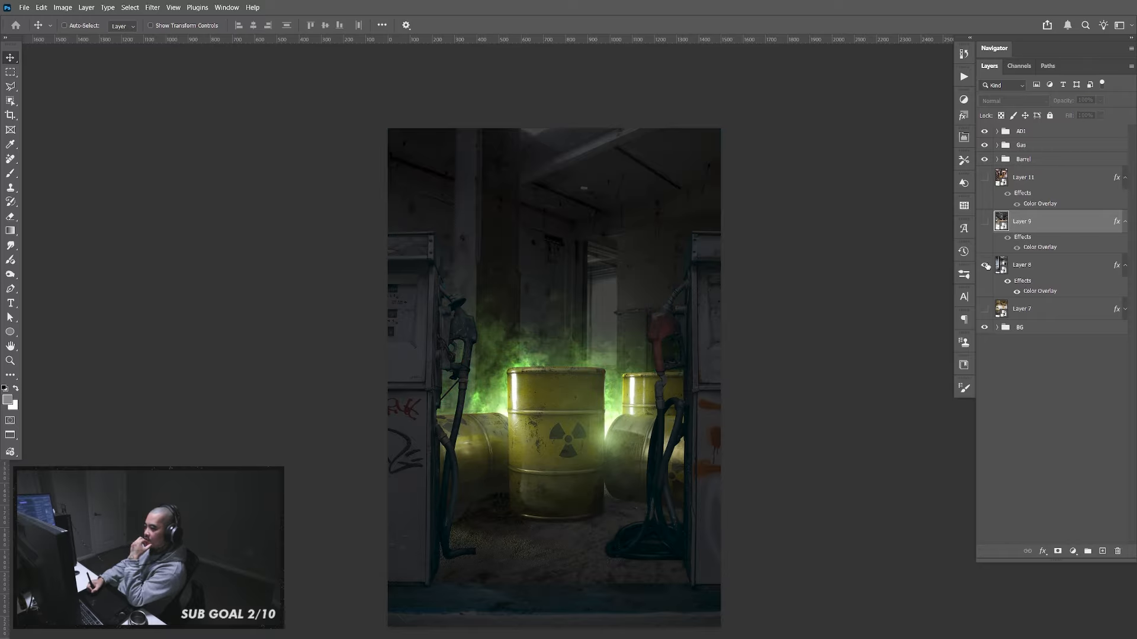
left_click(1005, 265)
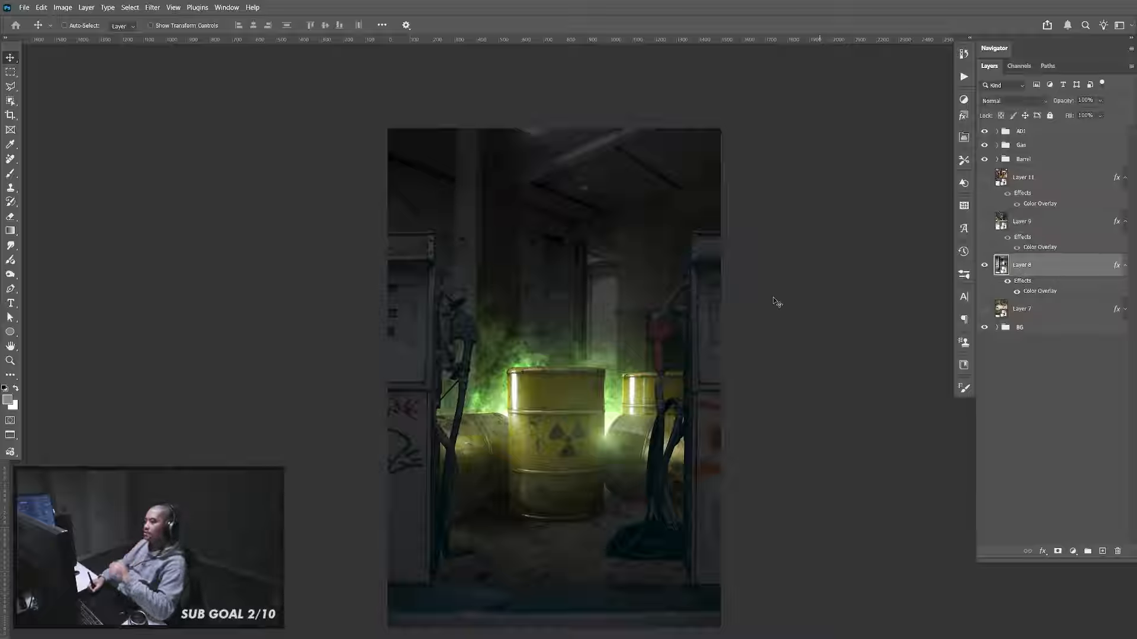
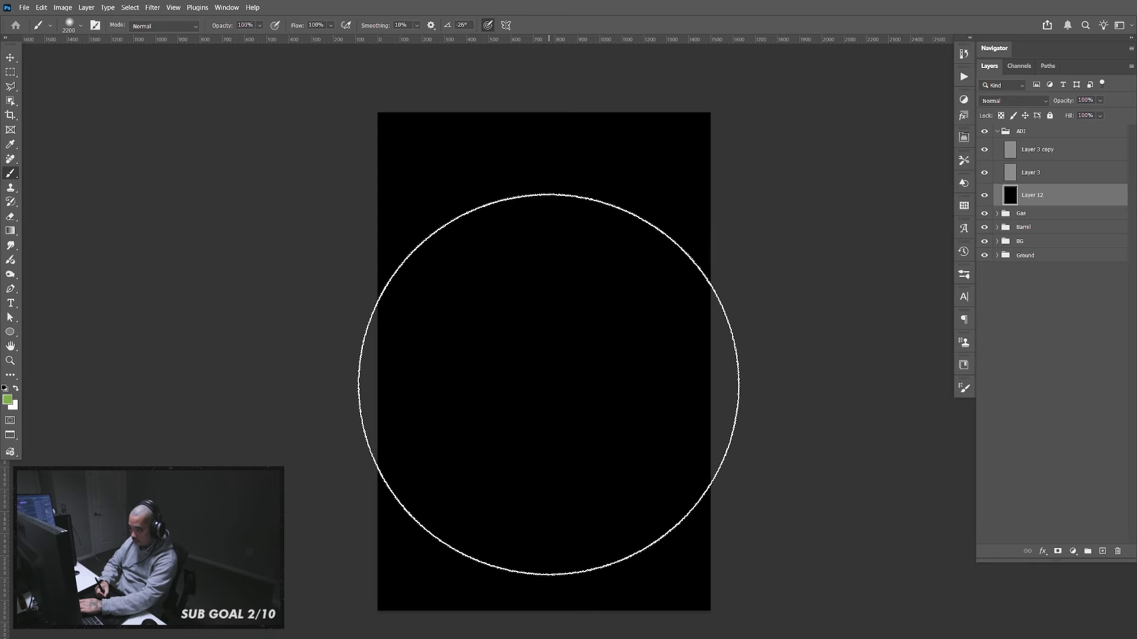
Paint a soft green glow in the middle of black Layer 12 with a 2000 px brush and set its blend mode to Soft Light
left_click(550, 383)
key("ctrl+z")
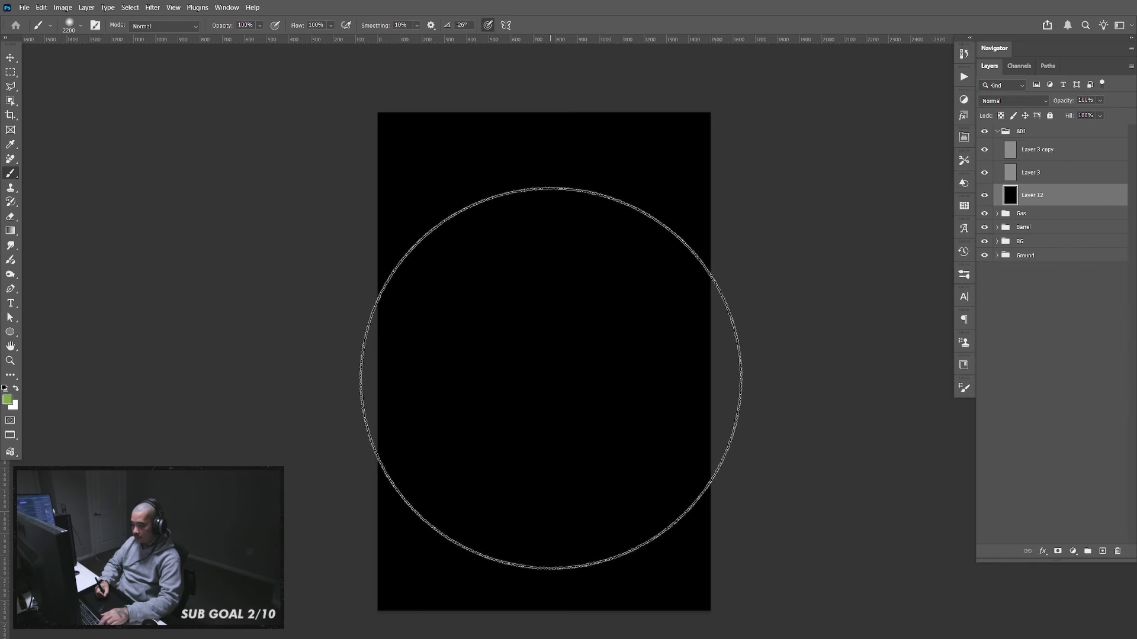
key("bracketleft")
key("bracketleft")
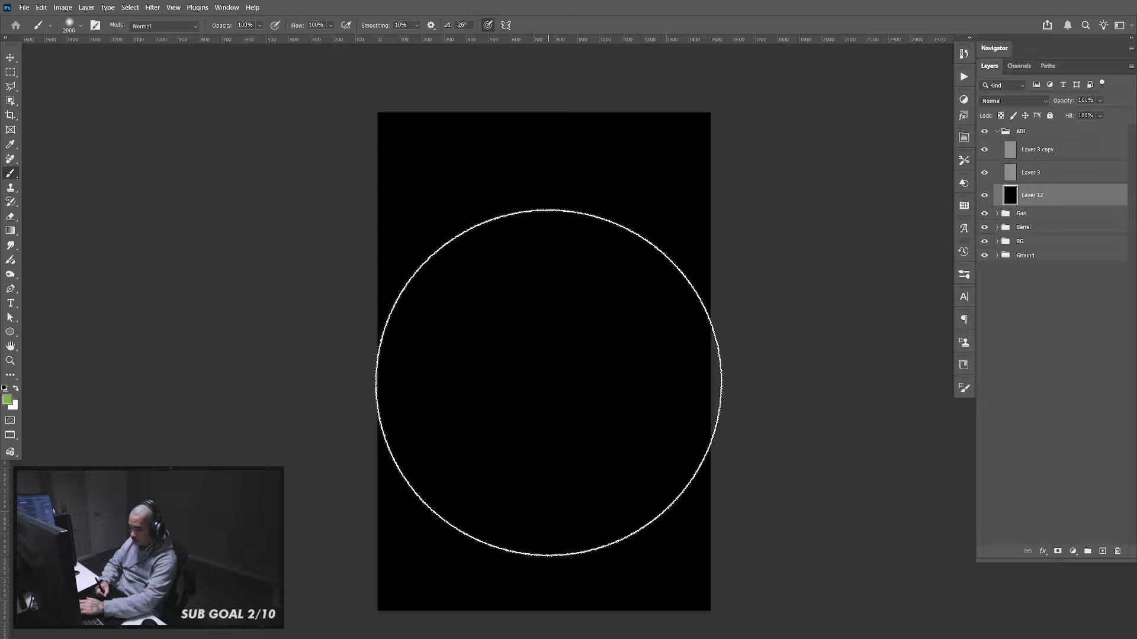
left_click(548, 382)
left_click(1015, 101)
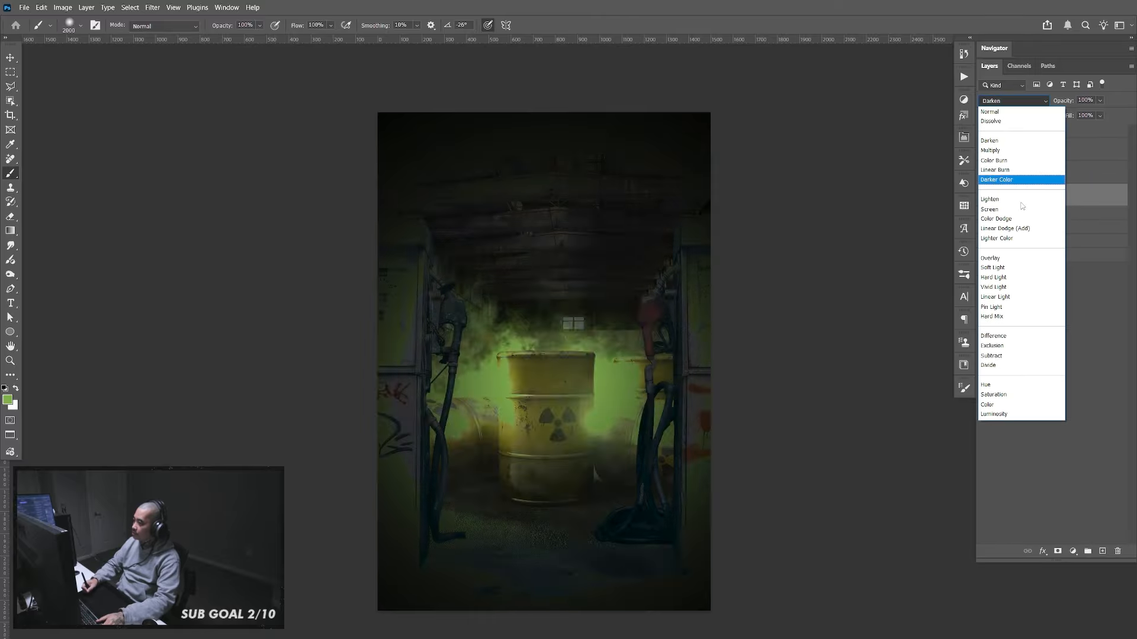
left_click(1020, 268)
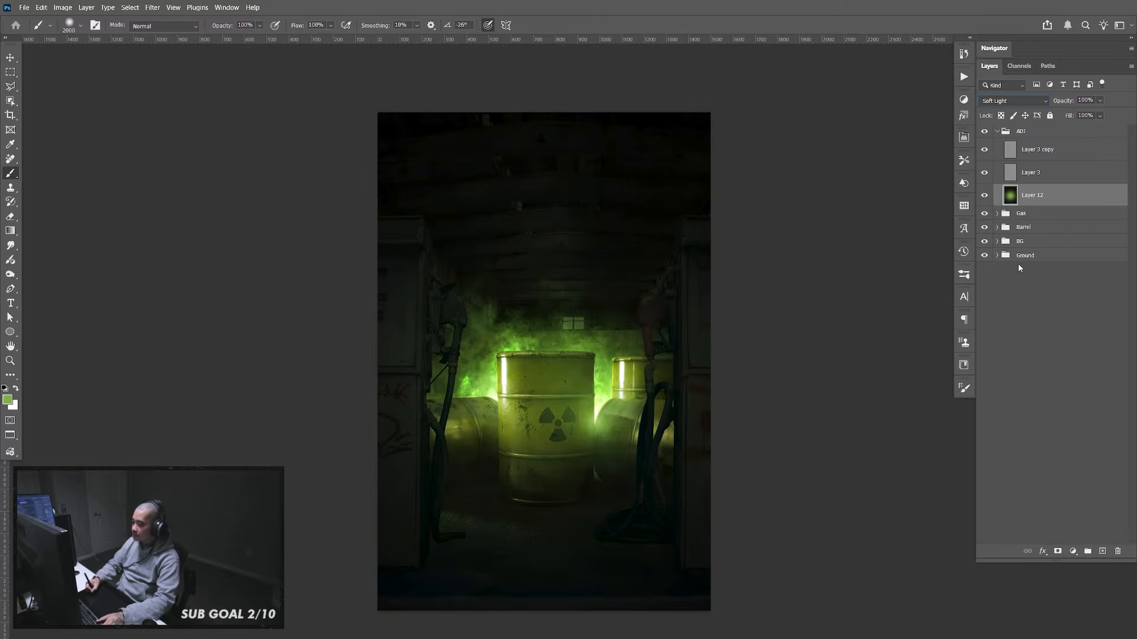
Reduce the opacity of the green glow Layer 12 to 33%
left_click(11, 58)
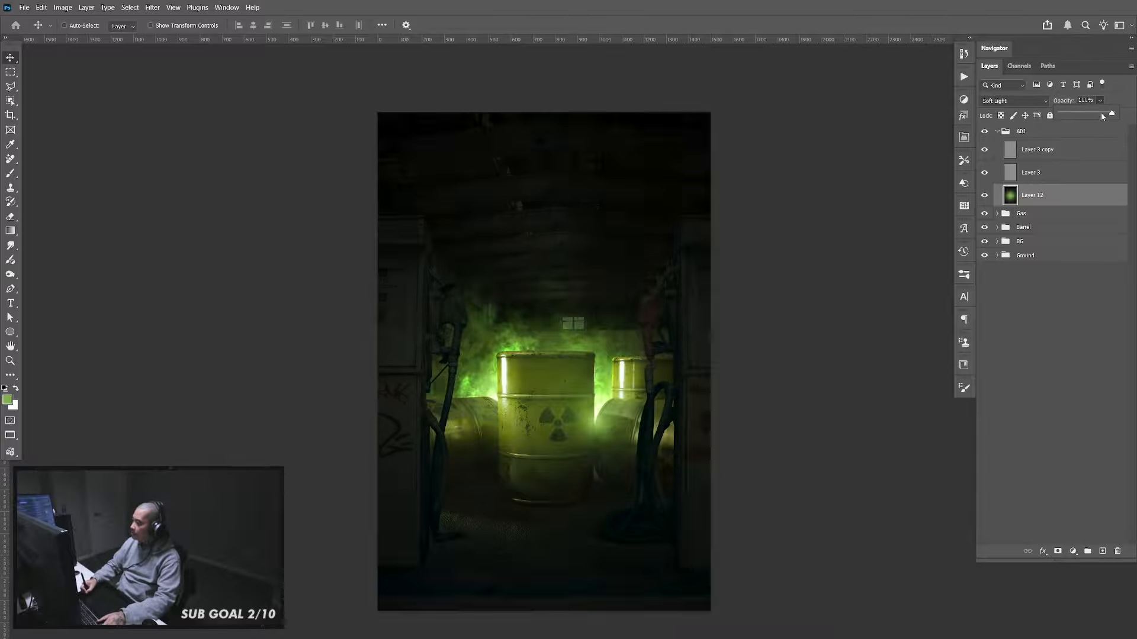
left_click_drag(1102, 116, 1075, 117)
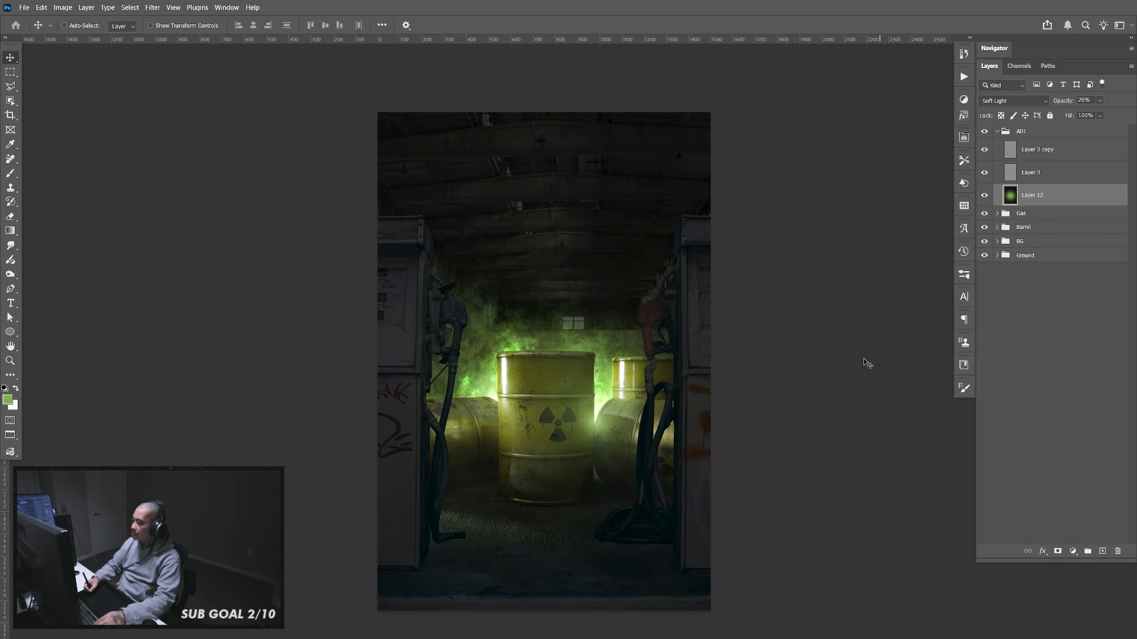
type("33")
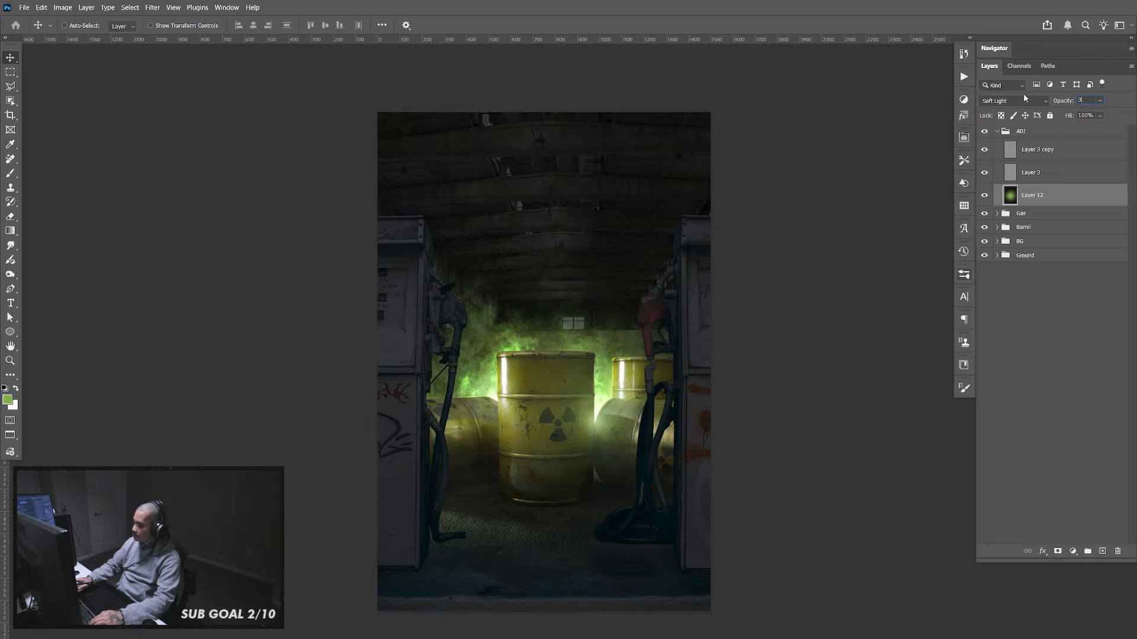
key("Return")
left_click_drag(716, 454, 715, 447)
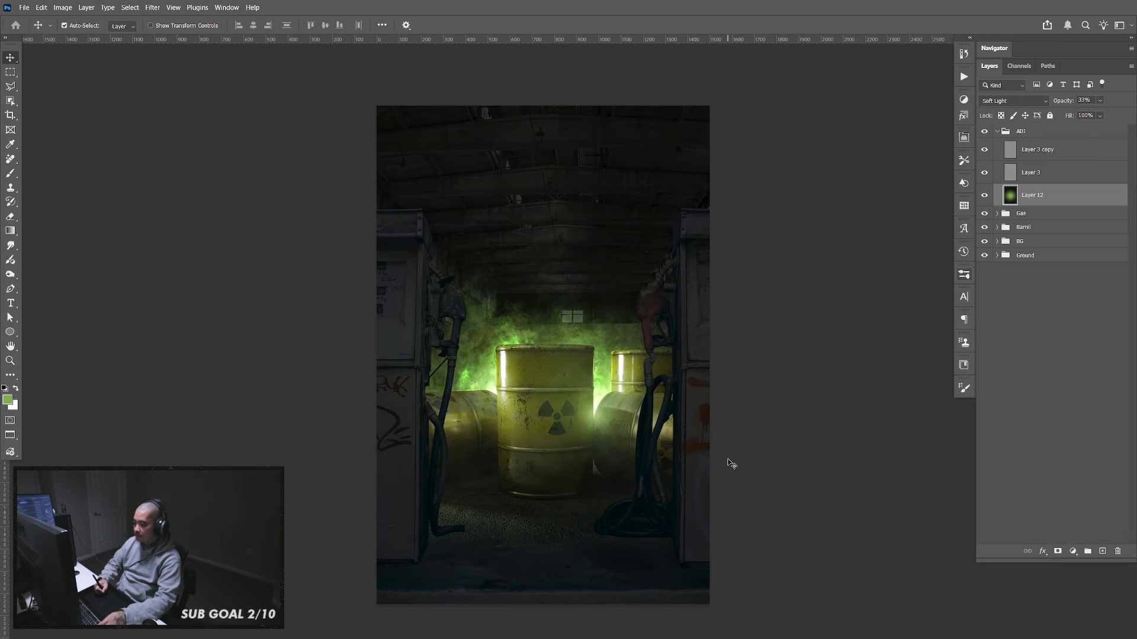
left_click_drag(825, 468, 825, 465)
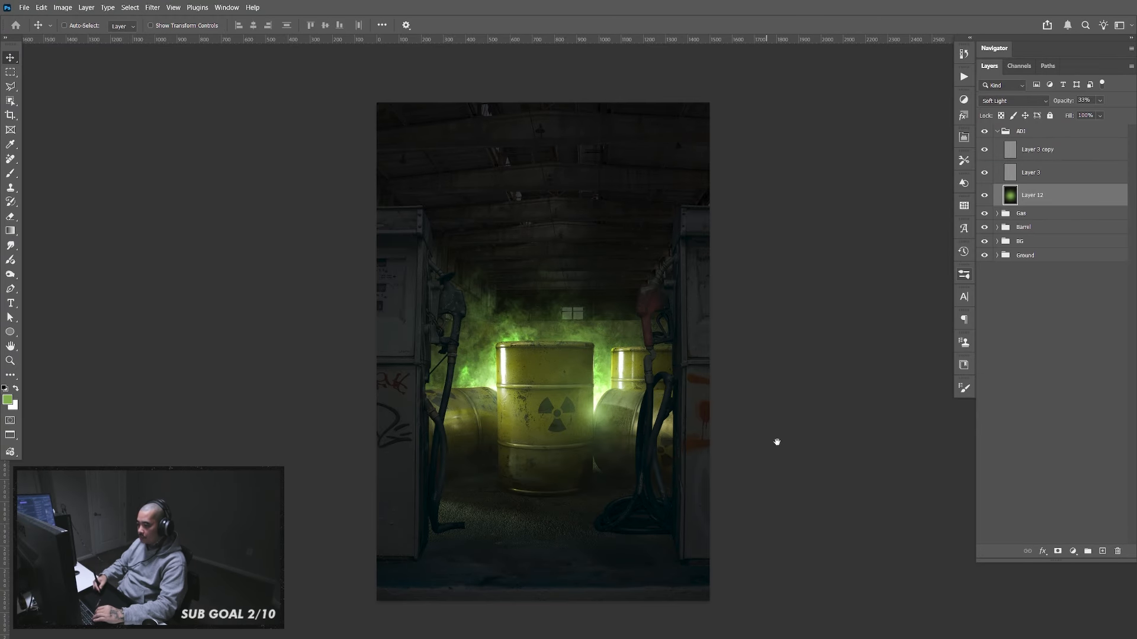
left_click_drag(776, 442, 775, 437)
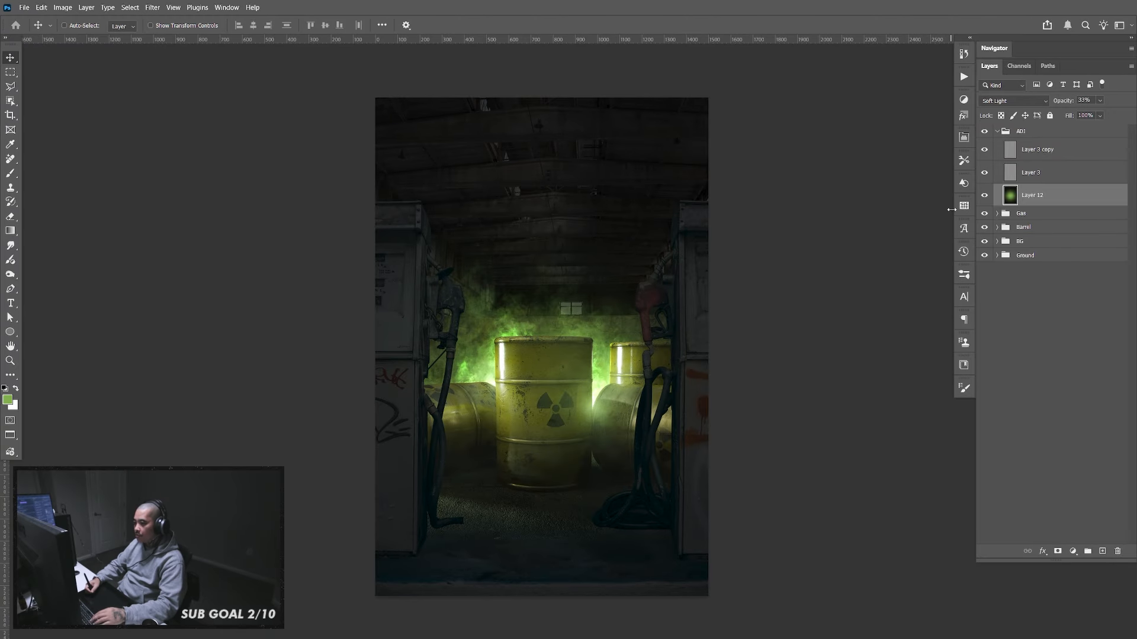
Turn off the Color Overlay effect on the warehouse photo, Layer 9, inside the BG group
left_click(997, 131)
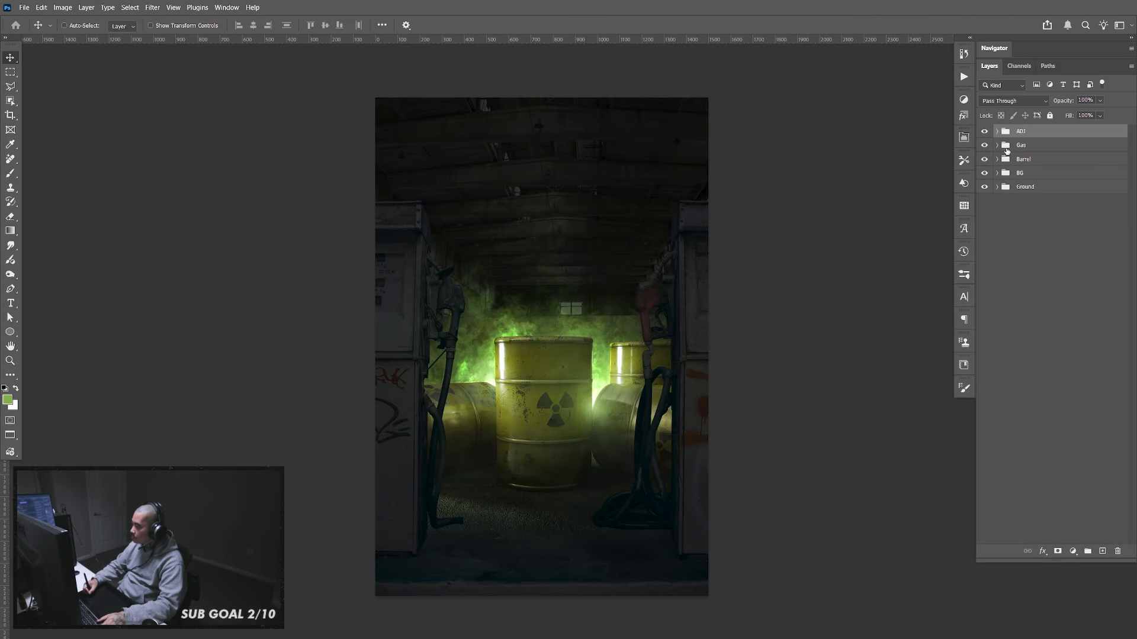
left_click(997, 173)
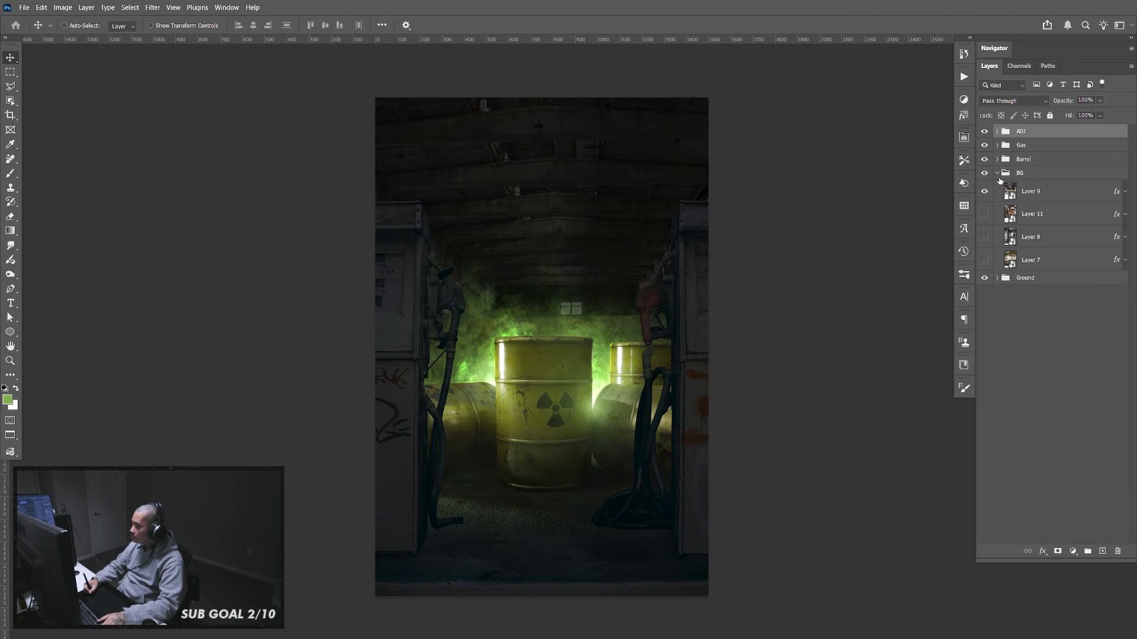
left_click(1030, 201)
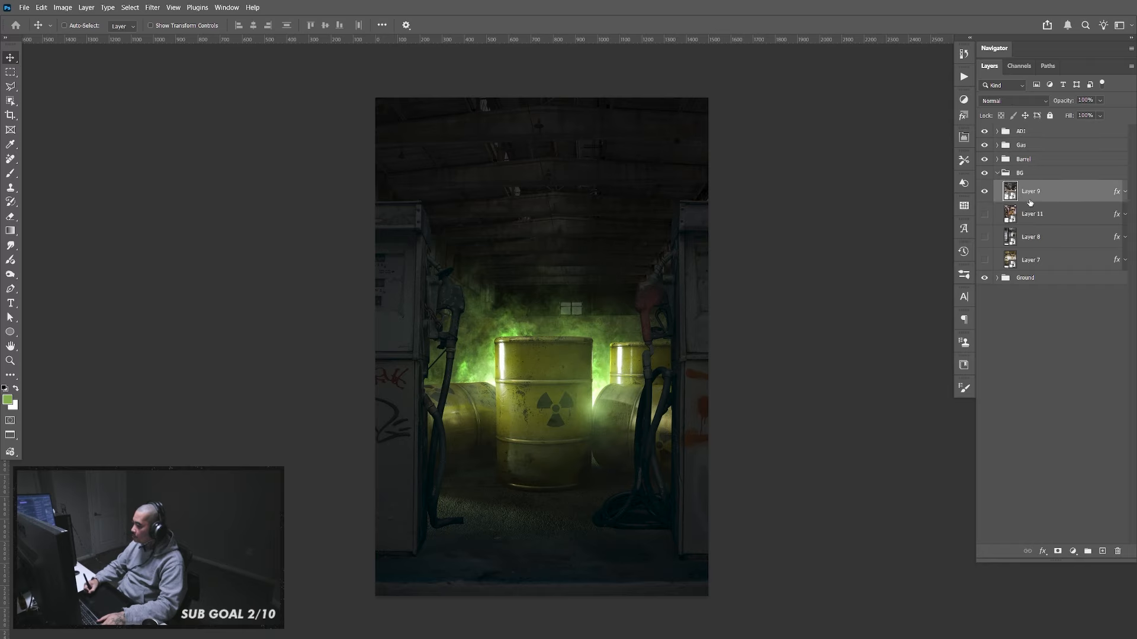
left_click(1125, 192)
left_click(1016, 208)
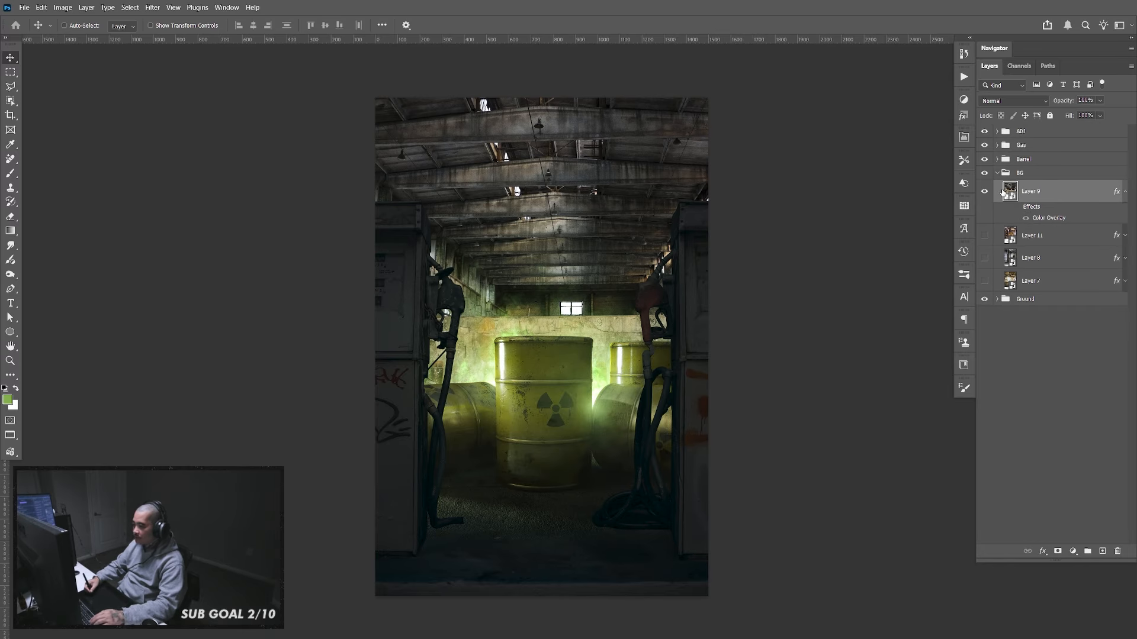
left_click(1125, 192)
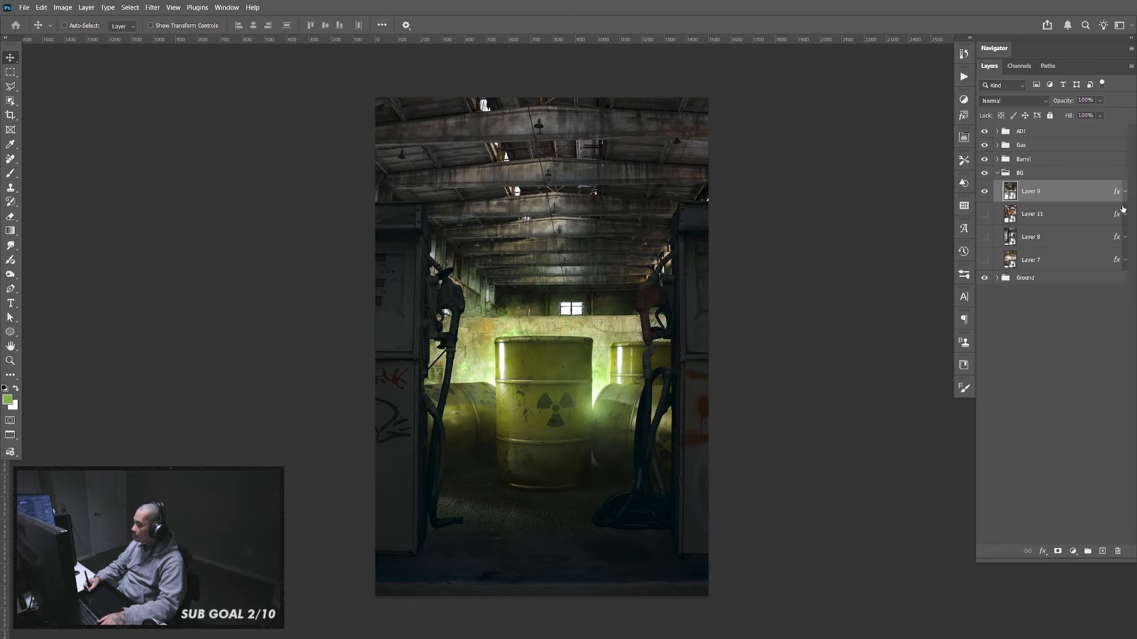
Group the four background photos, Layers 9, 11, 8 and 7, inside the BG group
left_click(1066, 261)
left_click(1034, 201, "shift")
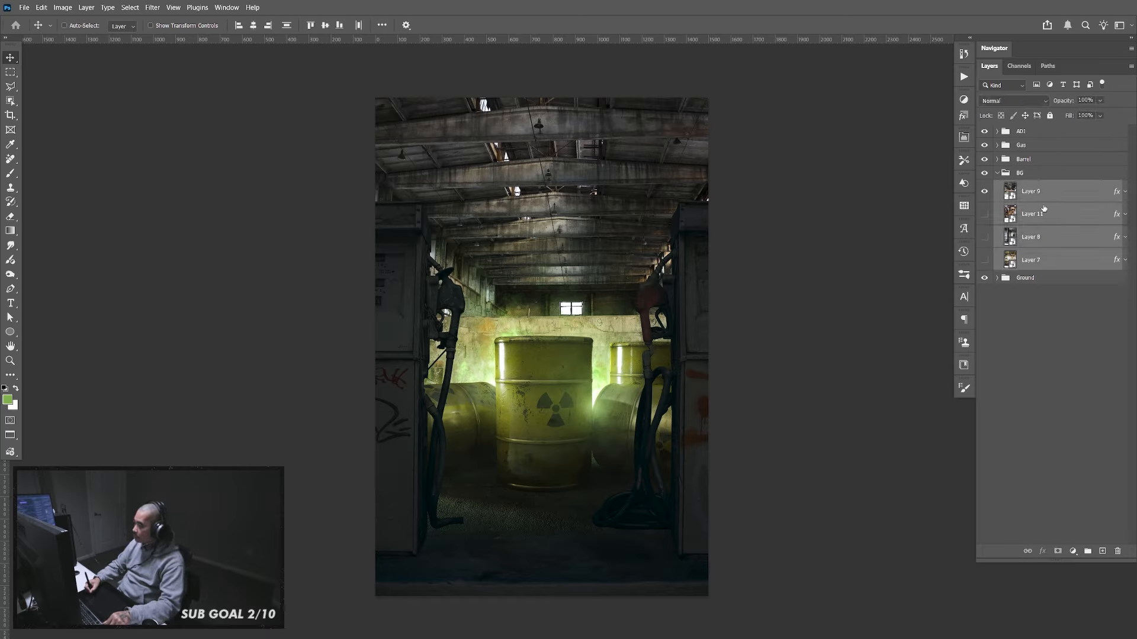
key("ctrl+g")
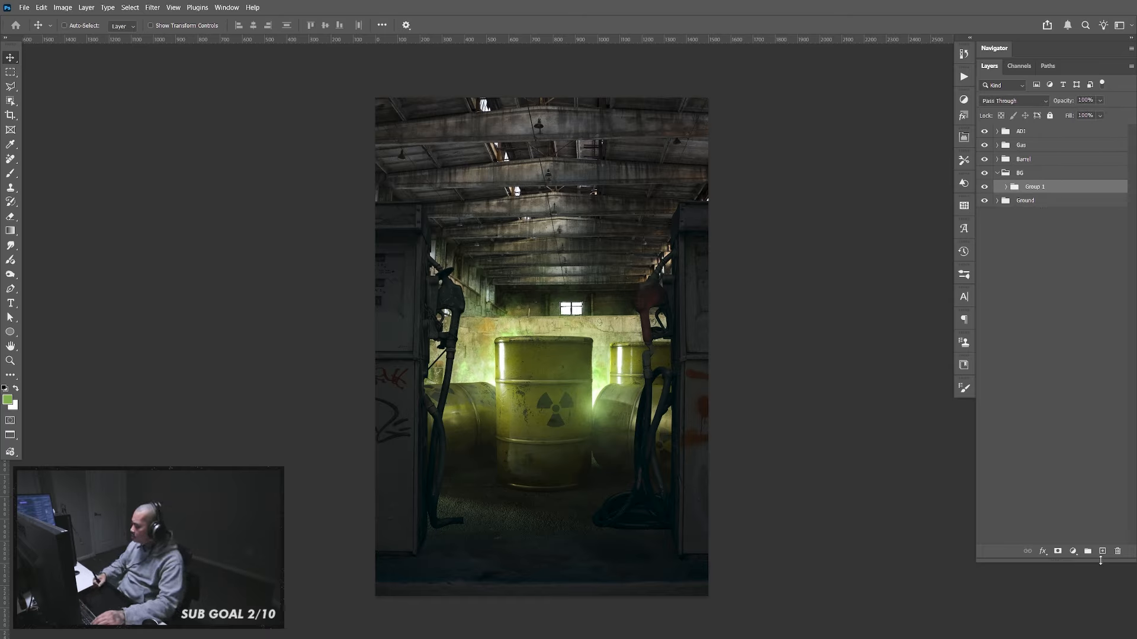
Add a new layer above the photo group, fill it with black and clip it to the group
left_click(1102, 552)
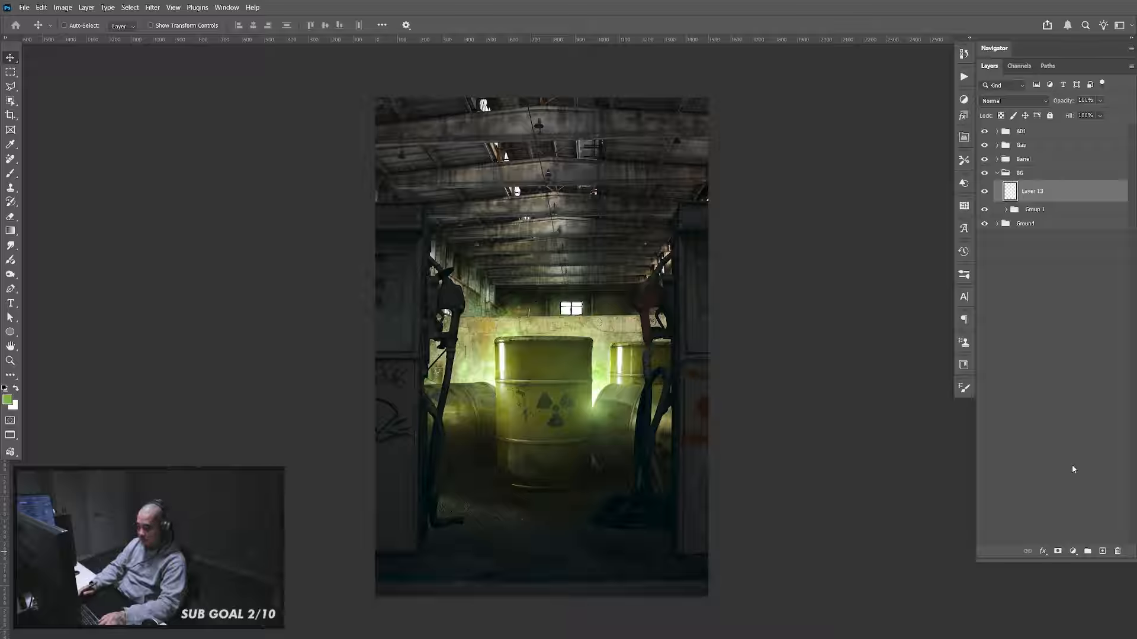
key("d")
key("alt+BackSpace")
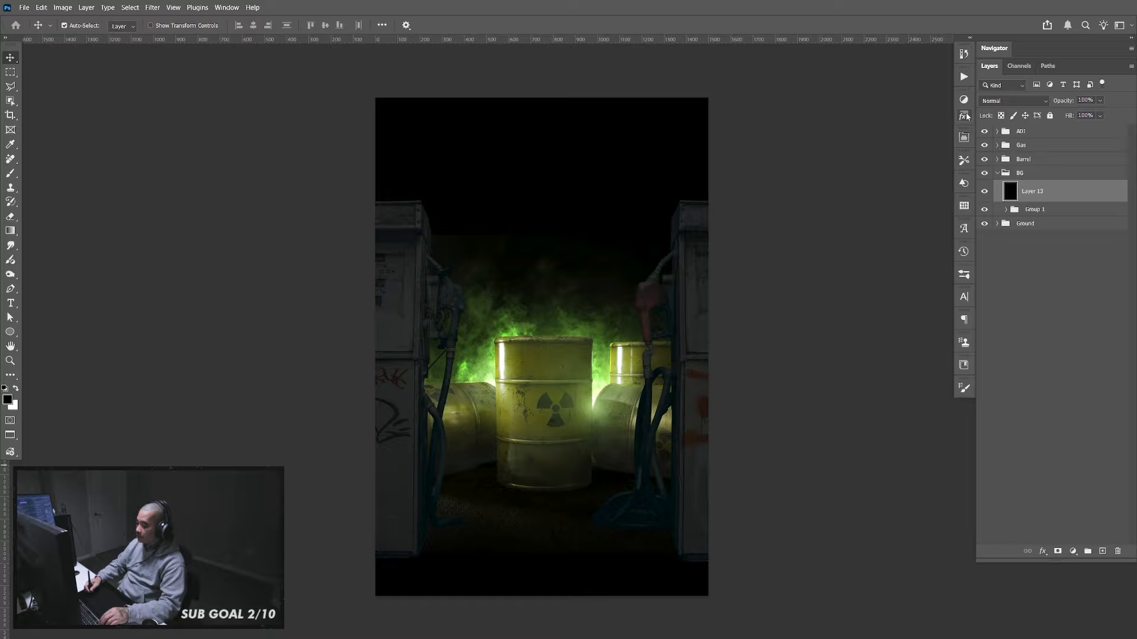
key("ctrl+alt+g")
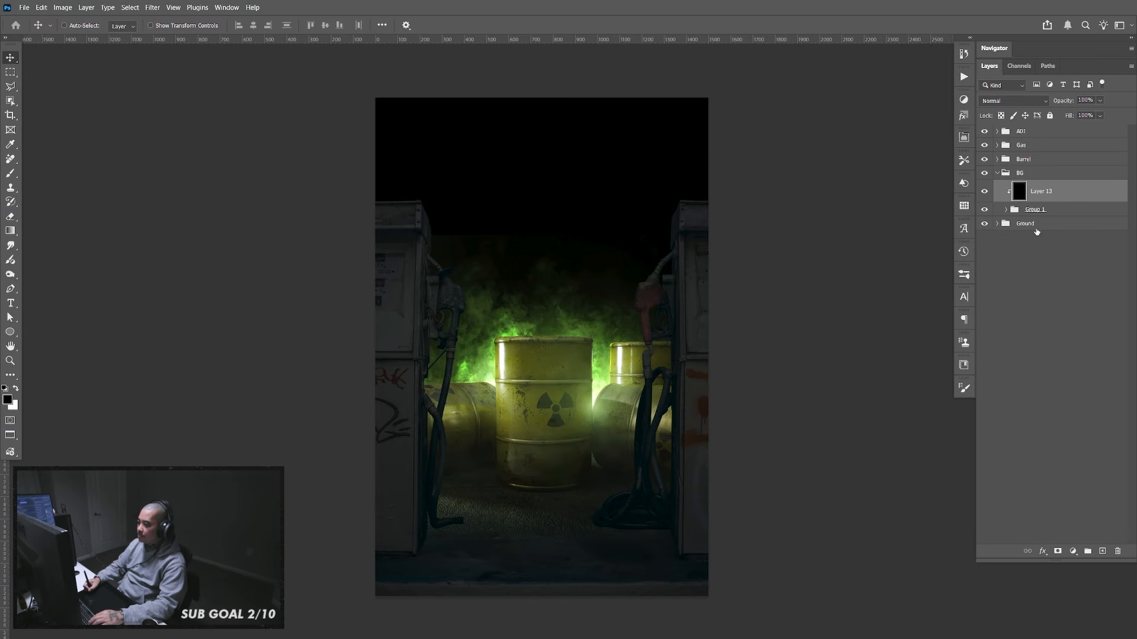
Split the Underlying Layer white point in the black layer's Blend If settings to 0 / 255 so the photo's highlights show through
double_click(1072, 192)
left_click_drag(470, 441, 291, 428)
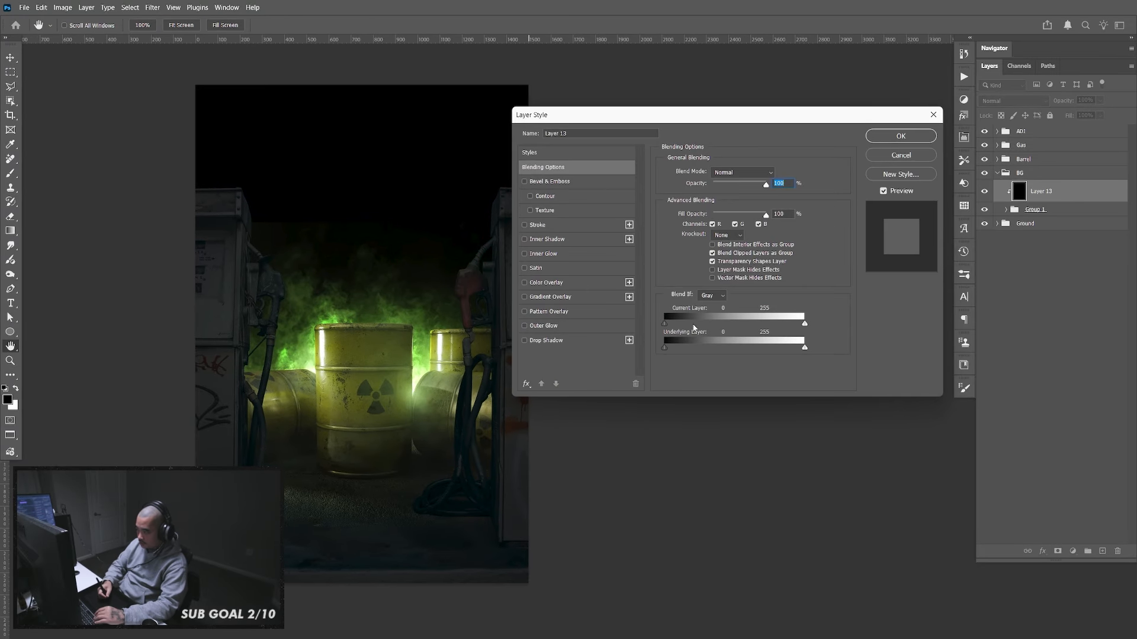
left_click_drag(804, 347, 671, 358)
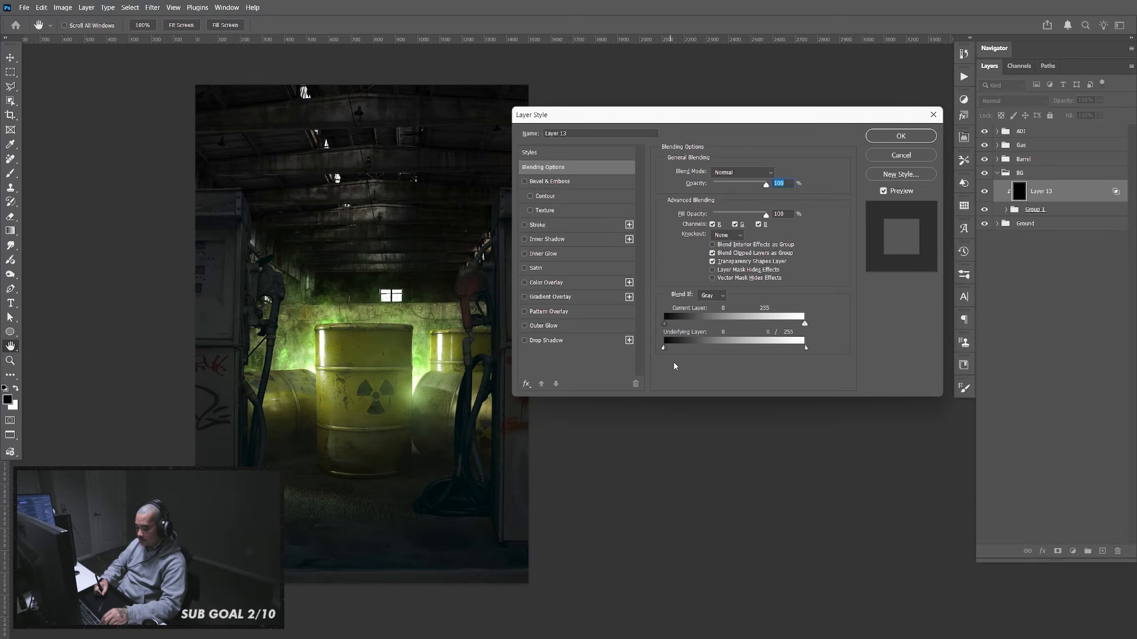
left_click_drag(664, 347, 619, 353)
key("alt")
key("alt")
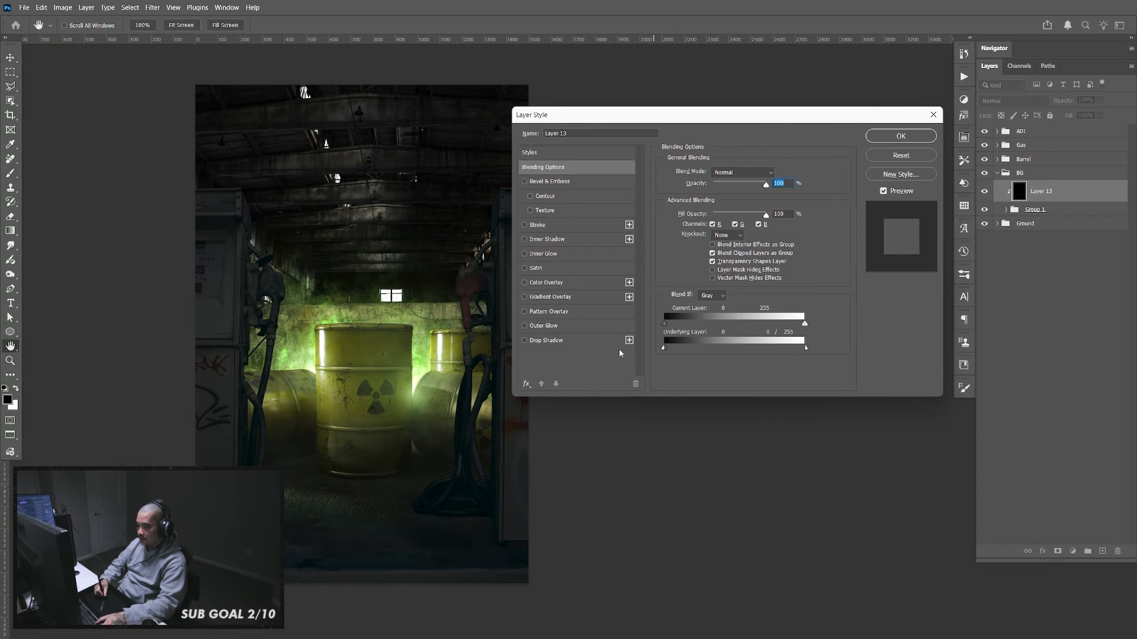
left_click(901, 136)
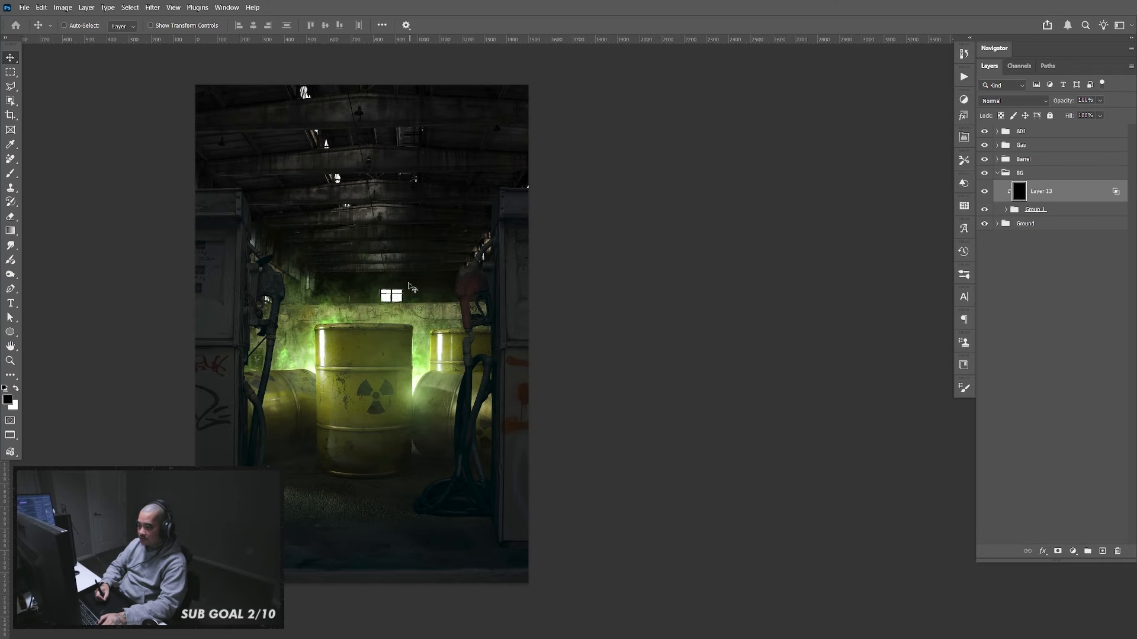
Lower the opacity of the clipped black Layer 13 to about 48%
key("ctrl")
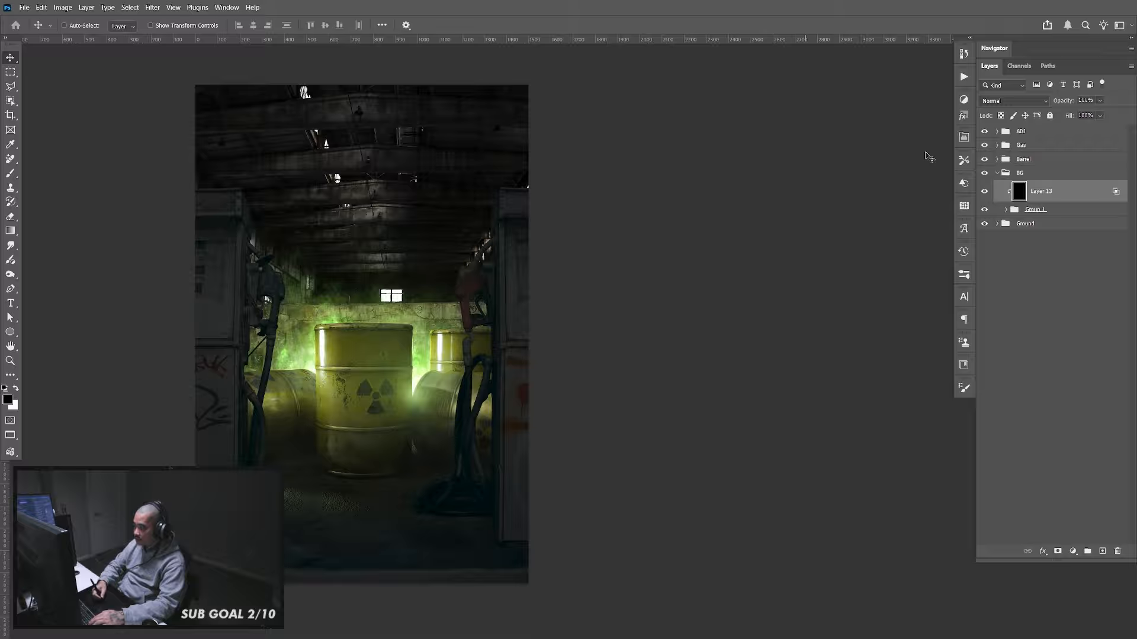
left_click(1103, 102)
left_click_drag(1105, 115, 1089, 116)
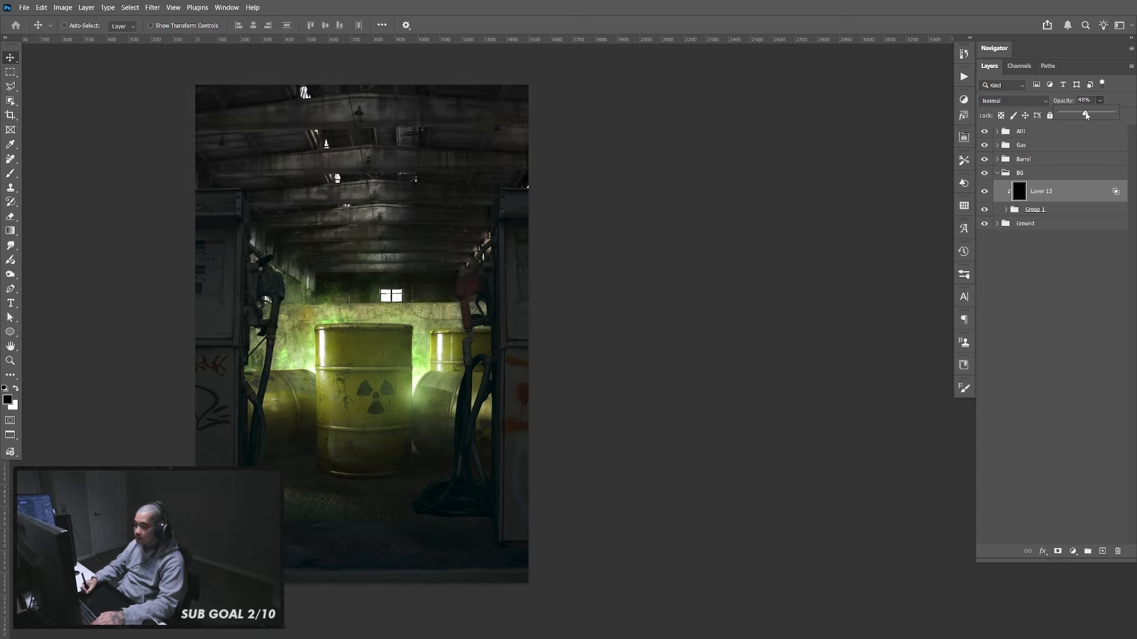
Add a new layer above Layer 13 in the BG group, fill it with black and clip it to the photo group
left_click(1102, 551)
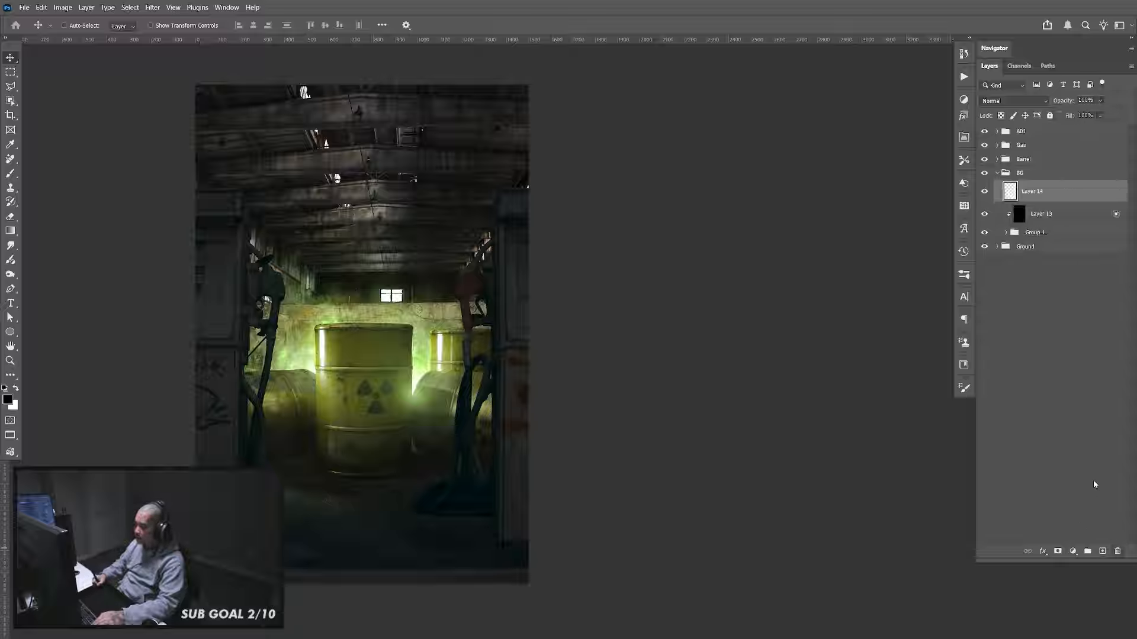
key("alt+BackSpace")
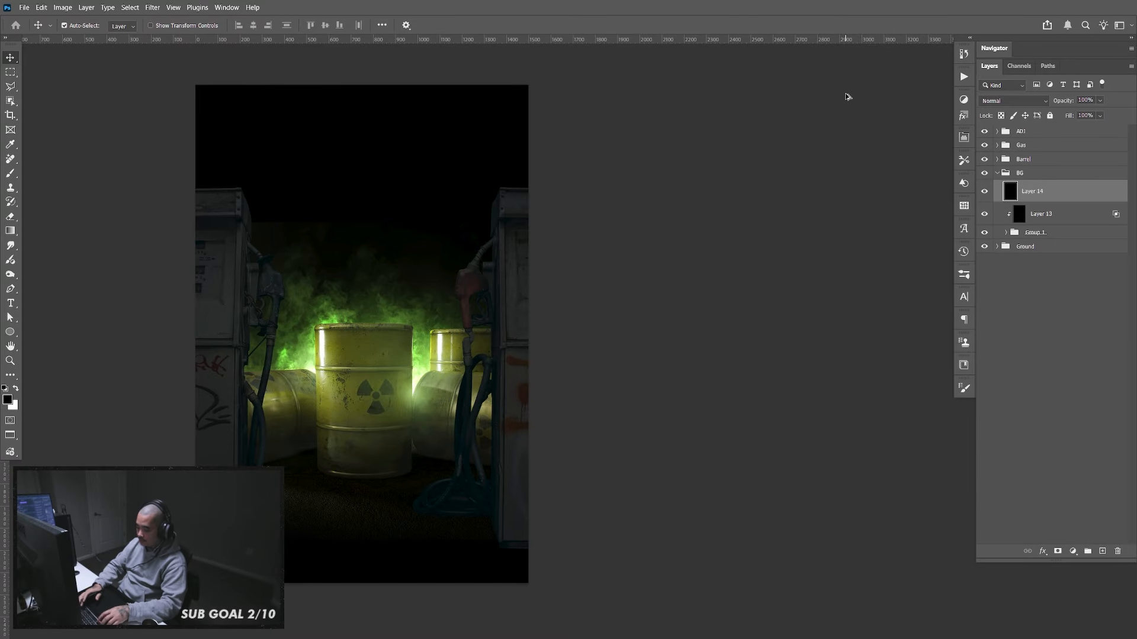
key("ctrl+alt+g")
Lower the opacity of the new clipped black layer to 15%
left_click(1100, 100)
left_click_drag(1115, 112, 1067, 115)
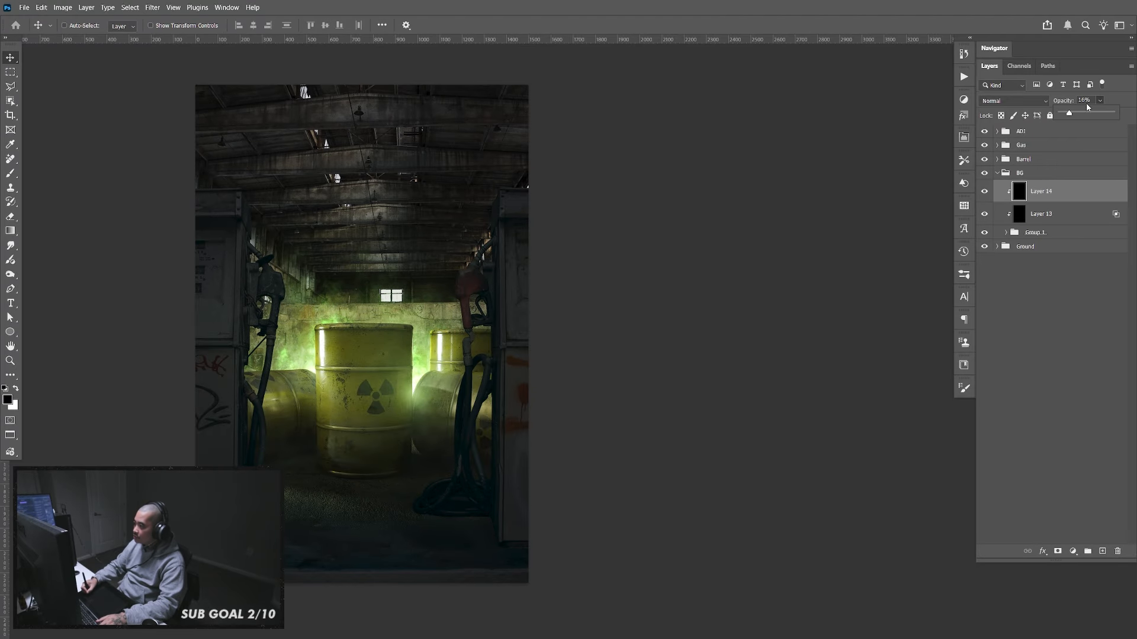
left_click(1086, 102)
type("15")
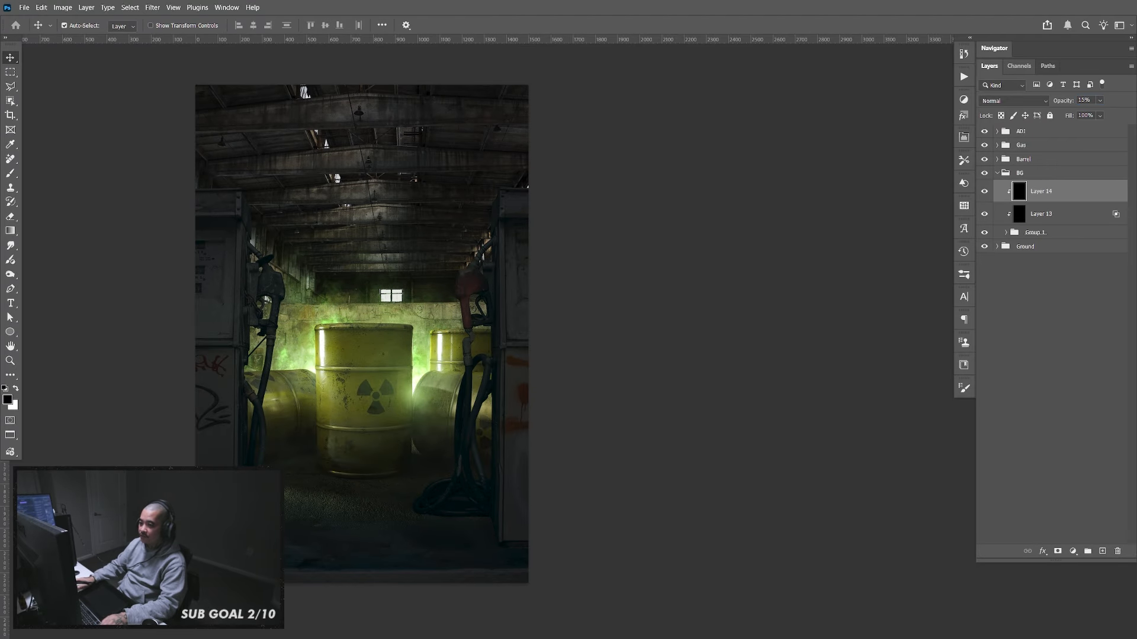
left_click_drag(511, 394, 589, 406)
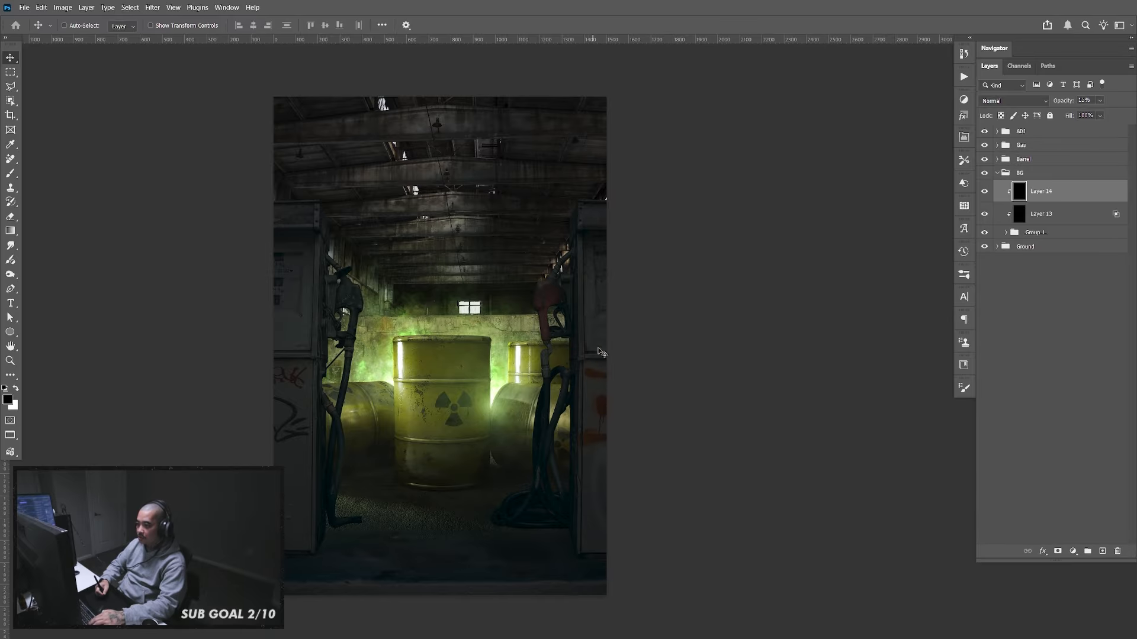
left_click_drag(656, 367, 654, 365)
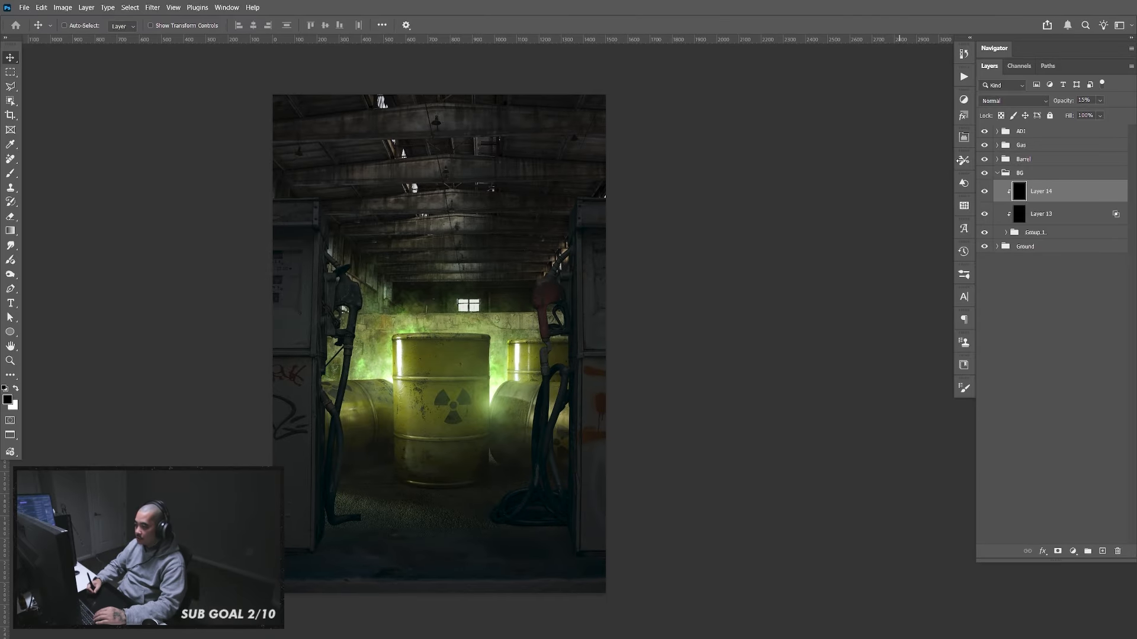
Run the Sharpen Low action on the Layer 4 copy barrel layer in subgroup 2 of the Barrel group
left_click(998, 173)
left_click(998, 159)
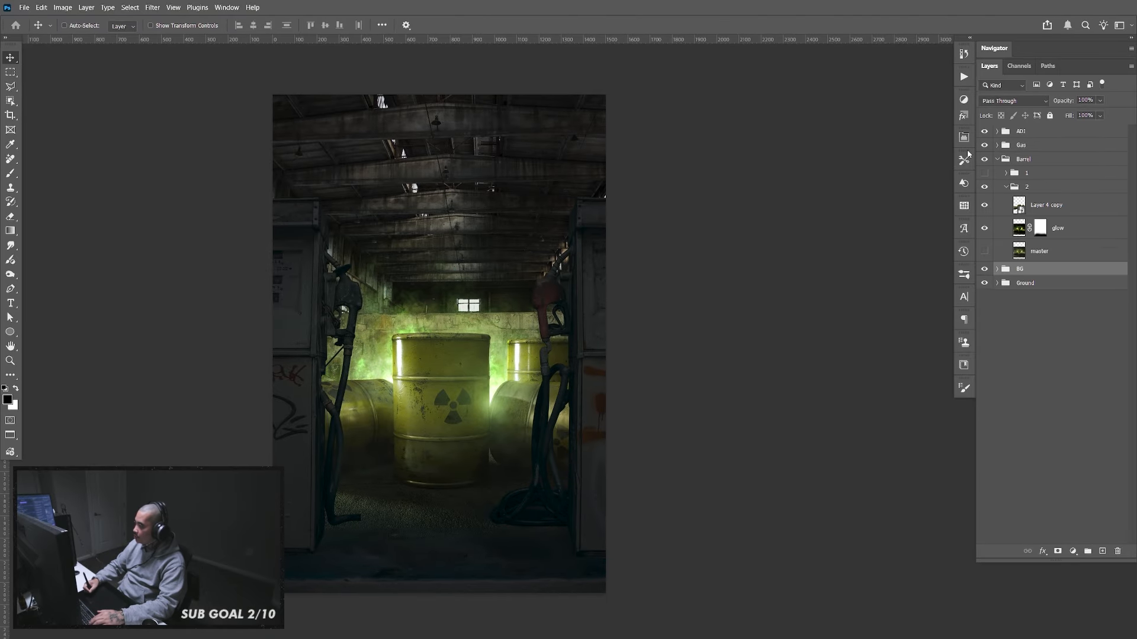
left_click(984, 205)
left_click(984, 205)
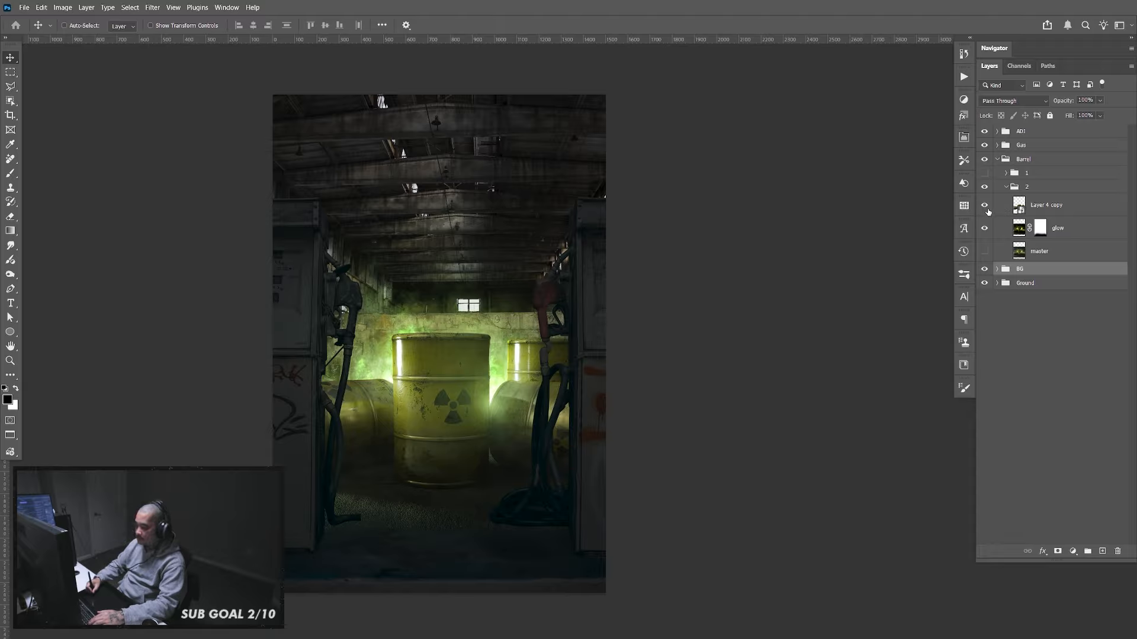
left_click(1054, 213)
left_click(964, 77)
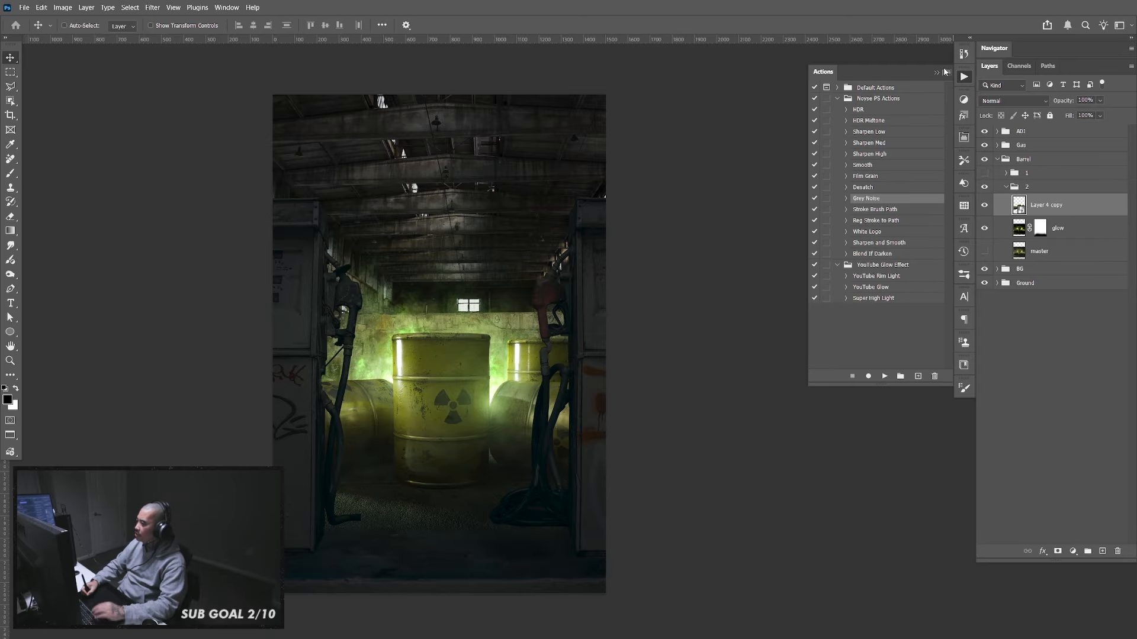
left_click(902, 135)
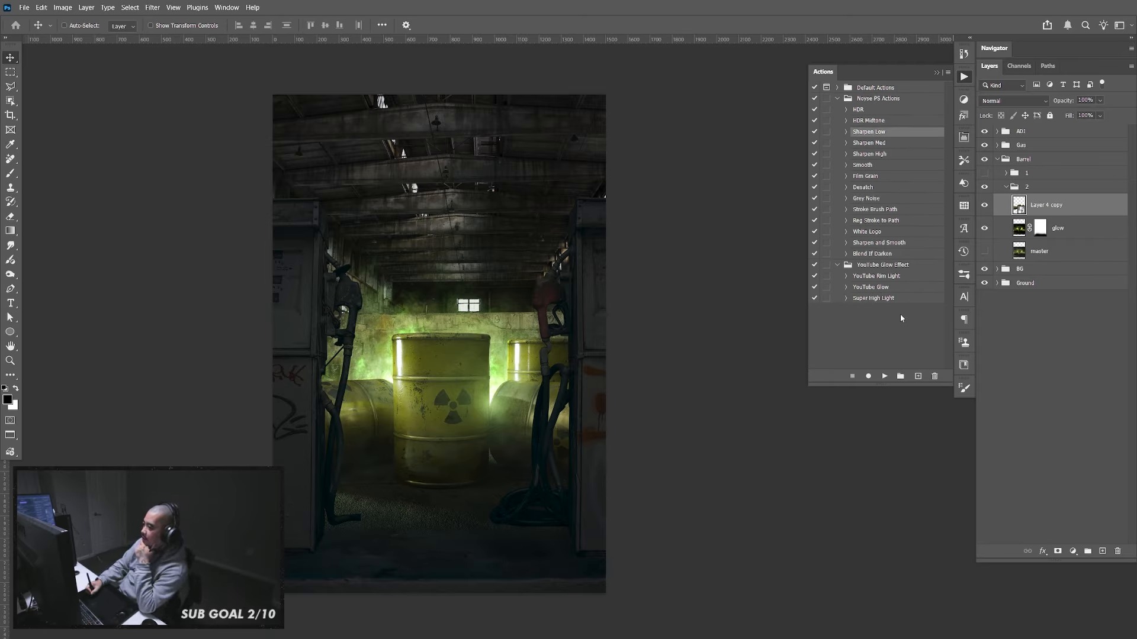
left_click(884, 377)
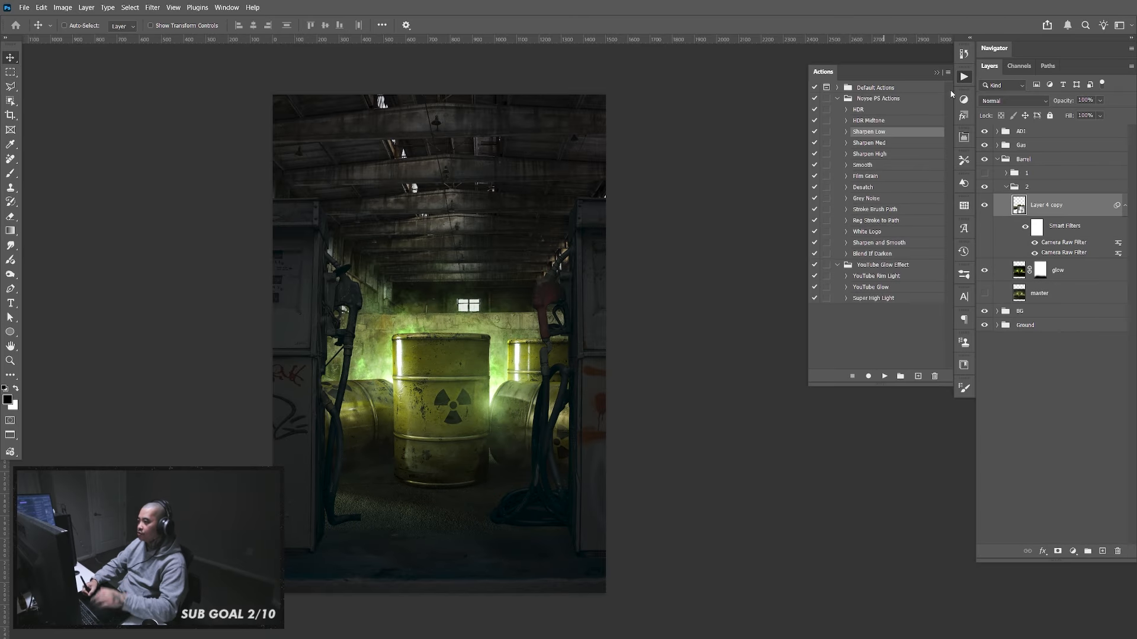
left_click(964, 77)
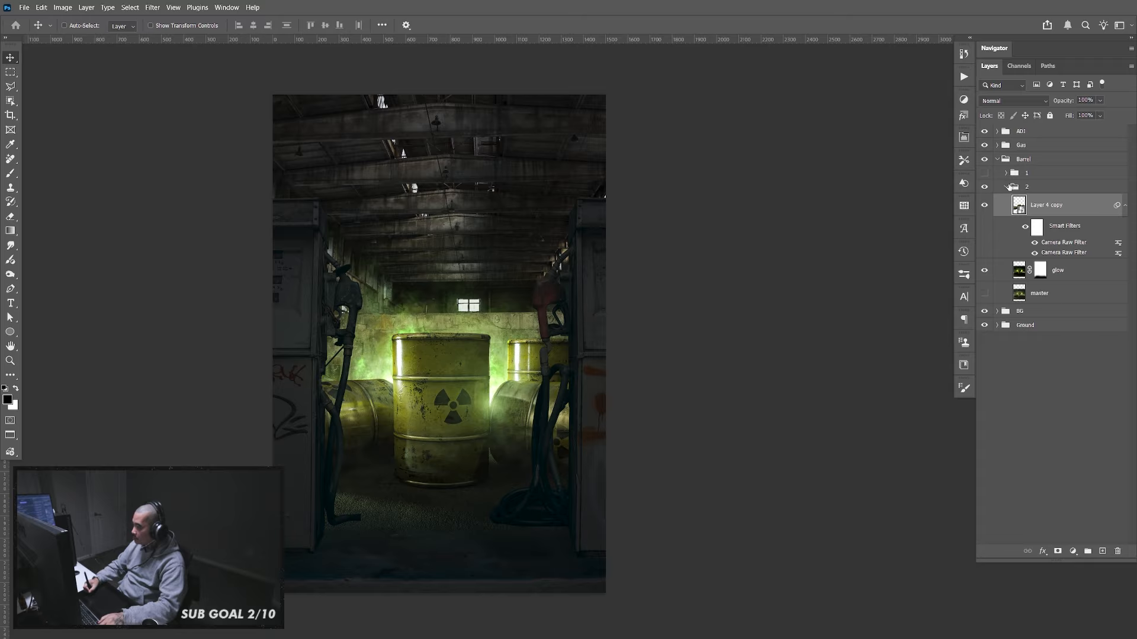
left_click(1008, 187)
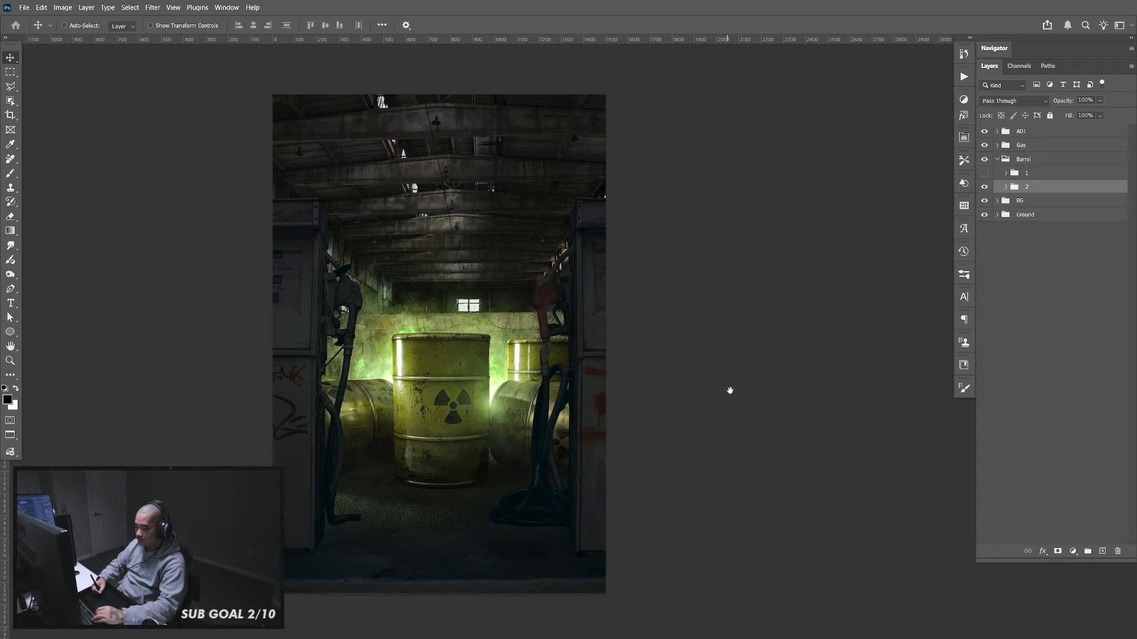
left_click_drag(730, 390, 745, 384)
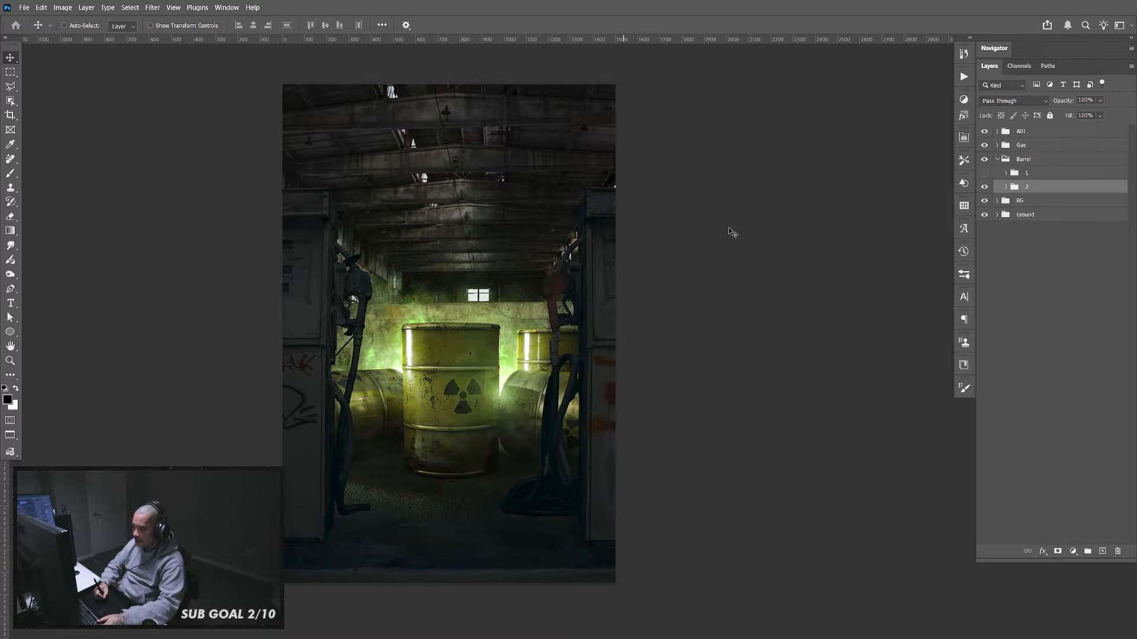
Add a new clipped layer above black Layer 14 in the BG group
left_click(1004, 160)
left_click(997, 187)
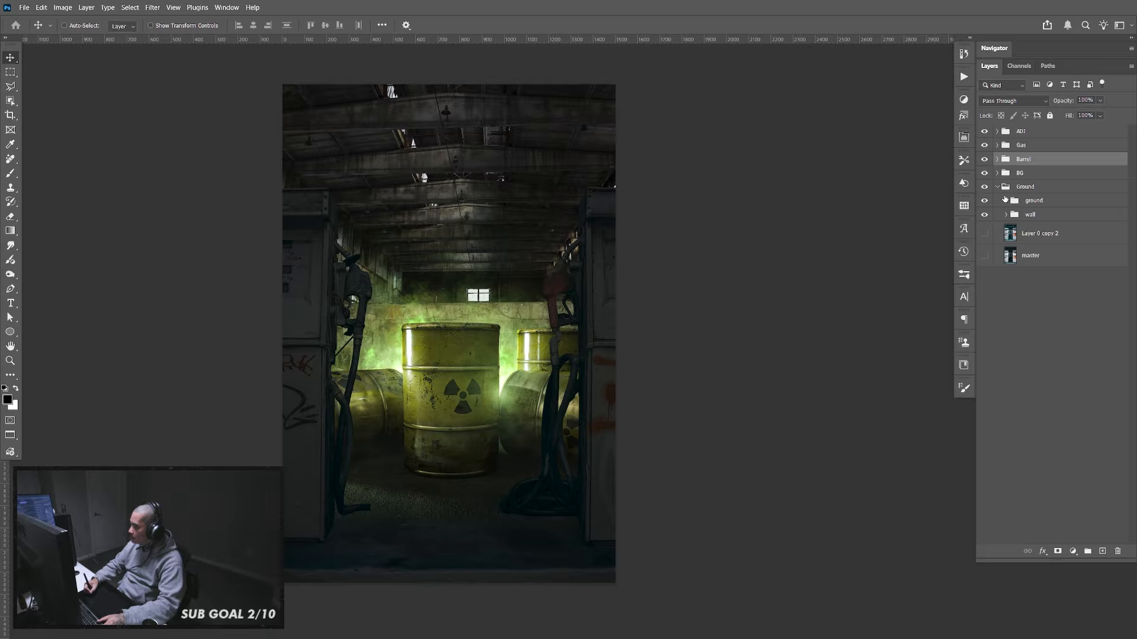
left_click(998, 187)
left_click(997, 173)
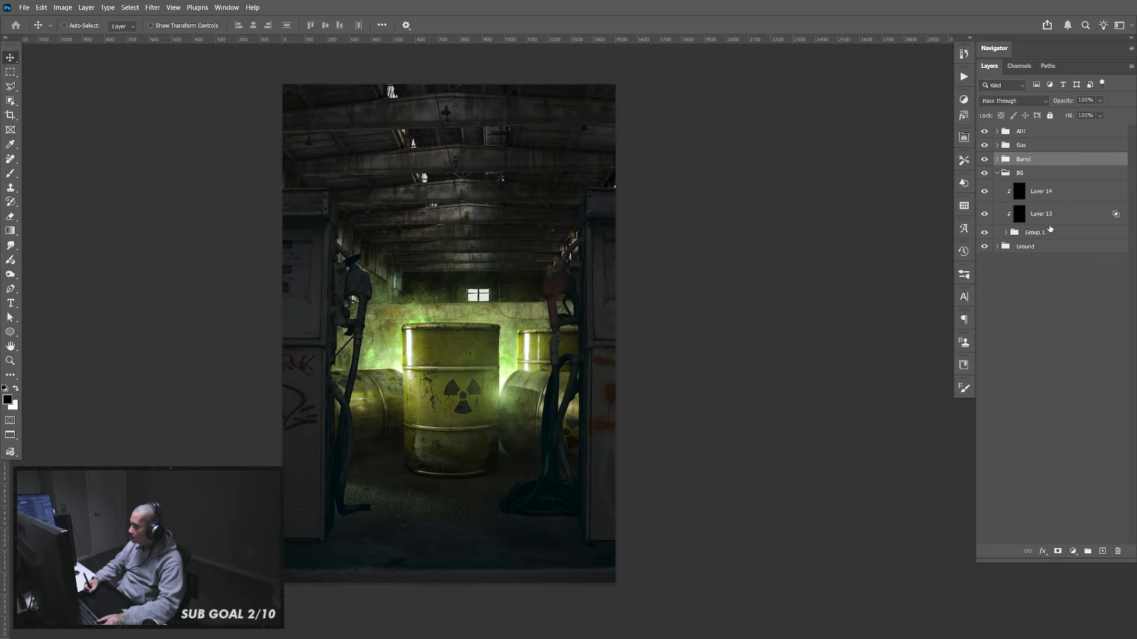
left_click(1054, 197)
key("ctrl+shift+alt+n")
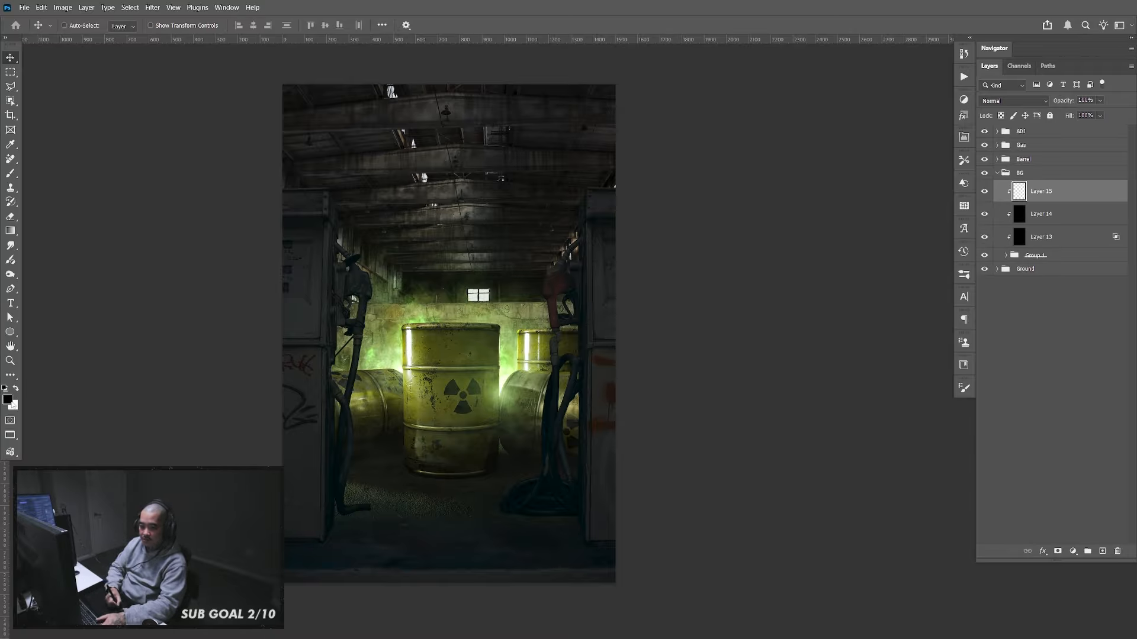
Sample the green #839b54 from the glowing wall beside the barrel as the foreground color and fill the new clipped layer with it
left_click(9, 400)
left_click_drag(388, 349, 391, 341)
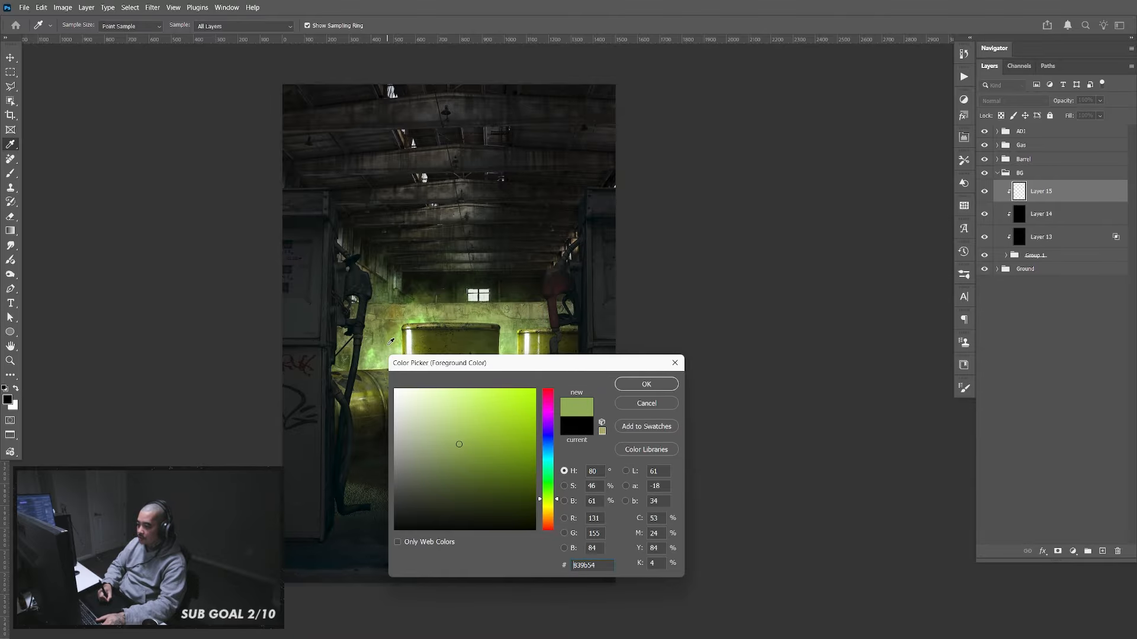
left_click(647, 384)
key("v")
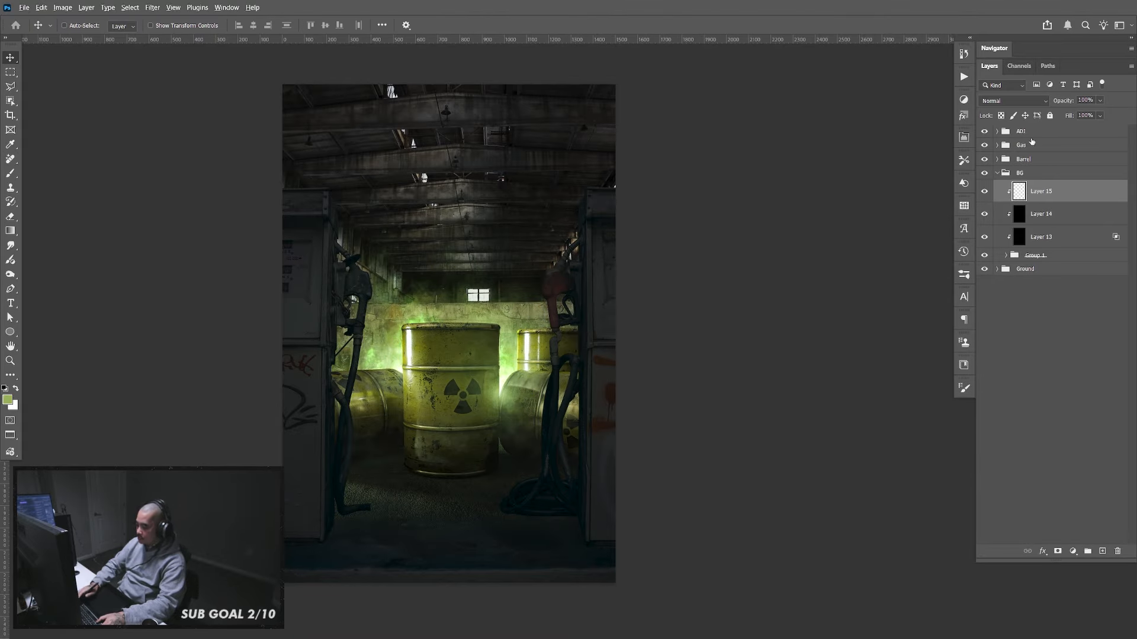
key("alt+BackSpace")
Try the Color Burn blend mode on the green layer and test the Underlying Layer sliders in its Blend If settings
left_click(1013, 100)
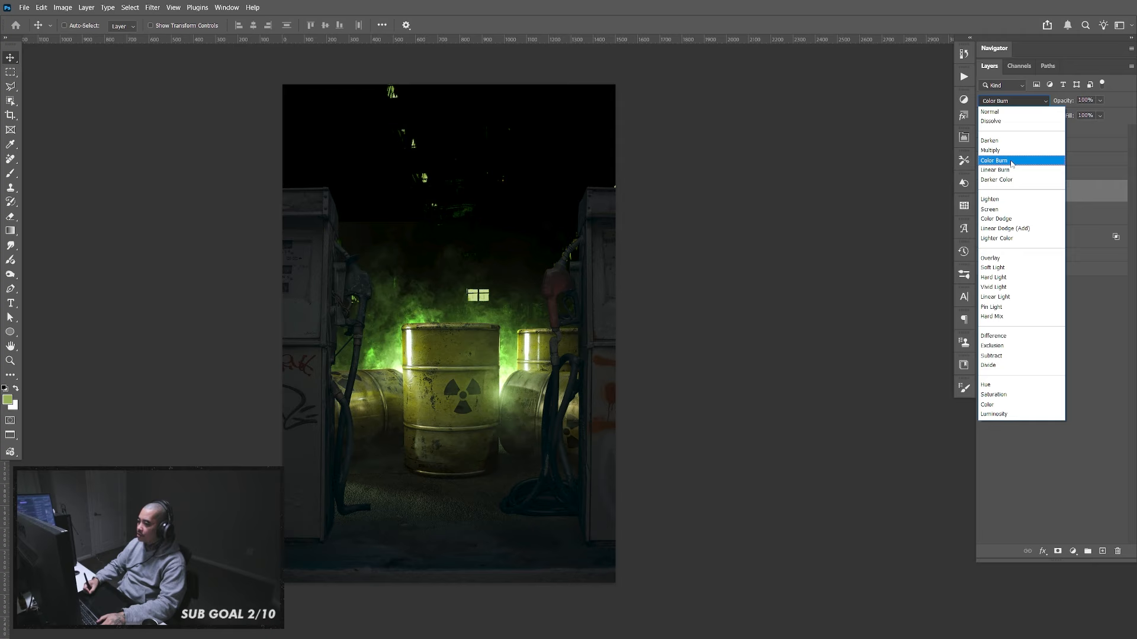
left_click(1011, 160)
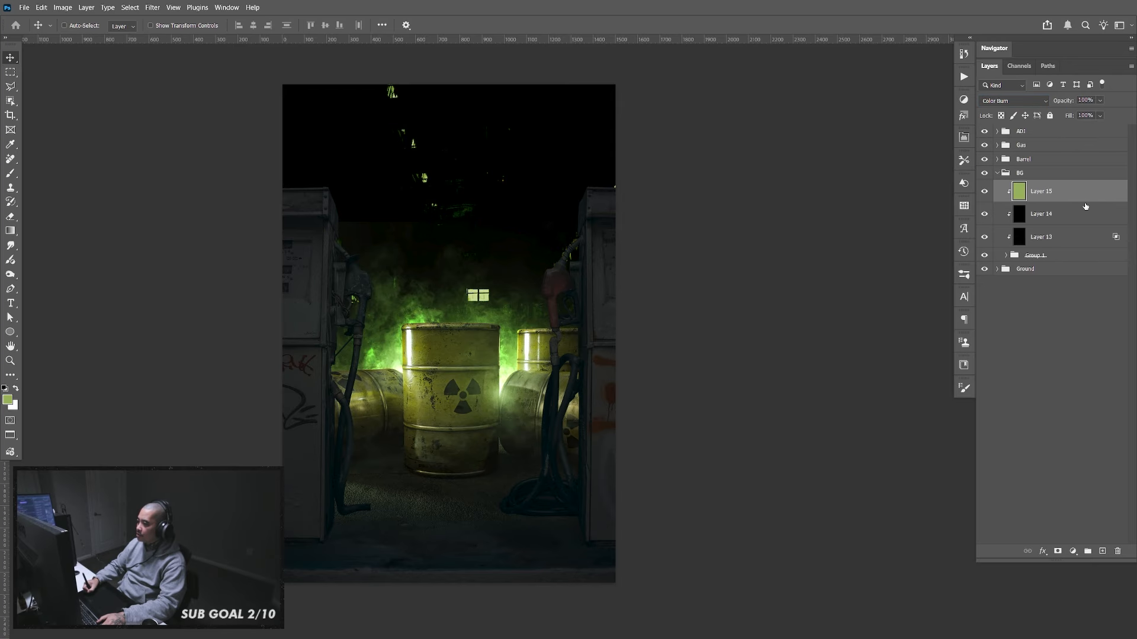
double_click(1085, 205)
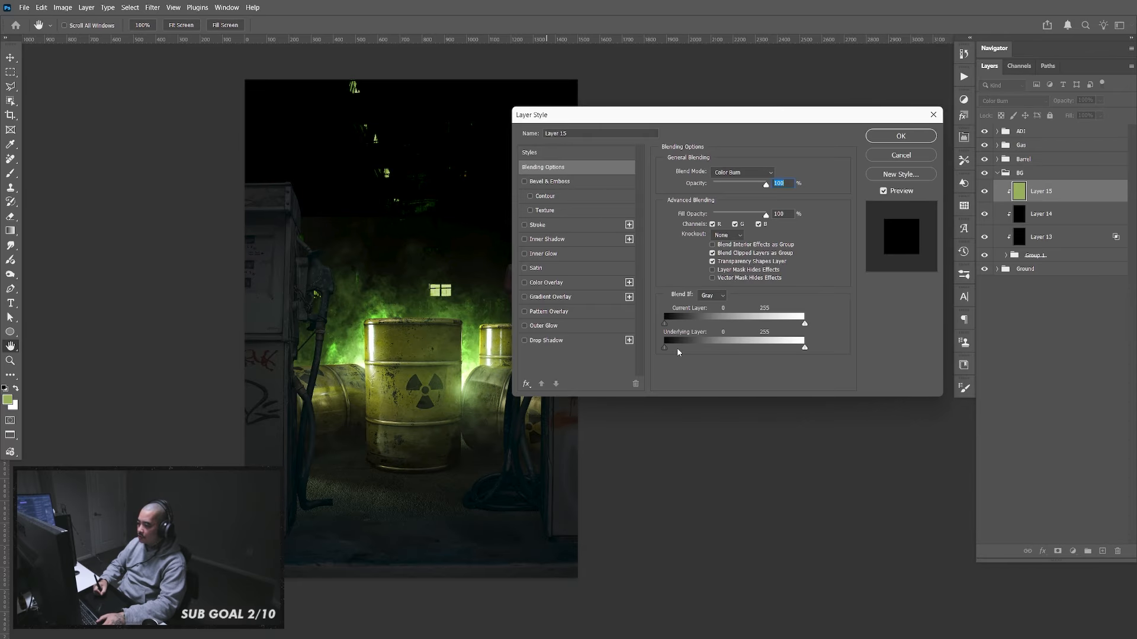
mouse_move(803, 348)
left_mouse_down()
mouse_move(675, 349)
mouse_move(805, 348)
left_mouse_up()
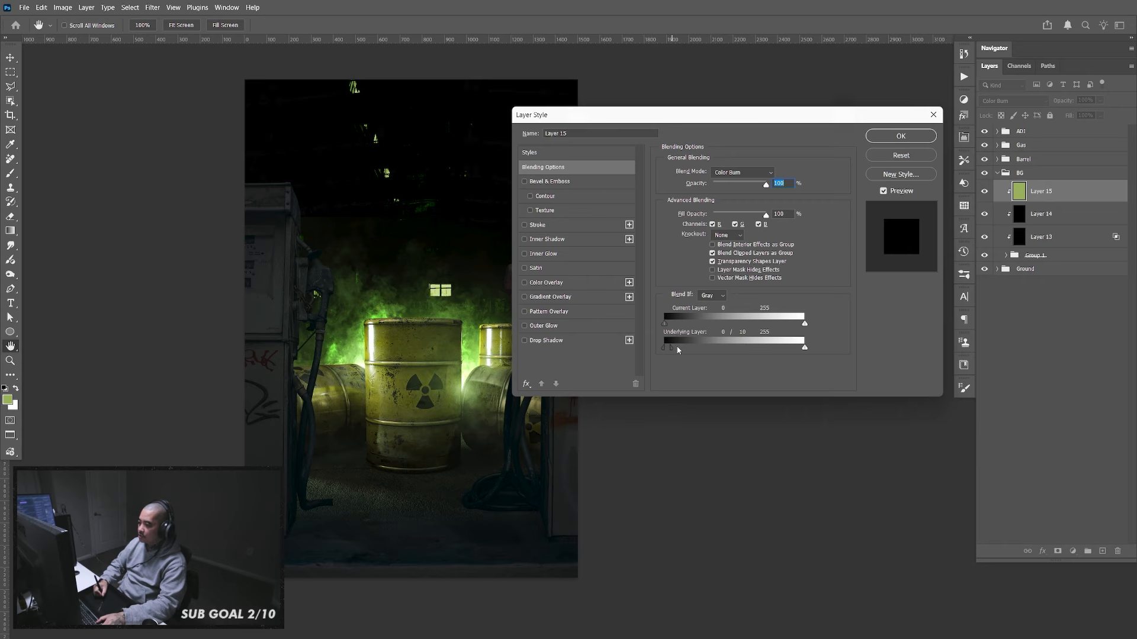
mouse_move(678, 350)
left_mouse_down()
mouse_move(737, 350)
mouse_move(664, 348)
left_mouse_up()
left_click(901, 135)
Set the green layer's blend mode to Multiply, compare the image with and without it, and collapse the BG group
left_click(1009, 101)
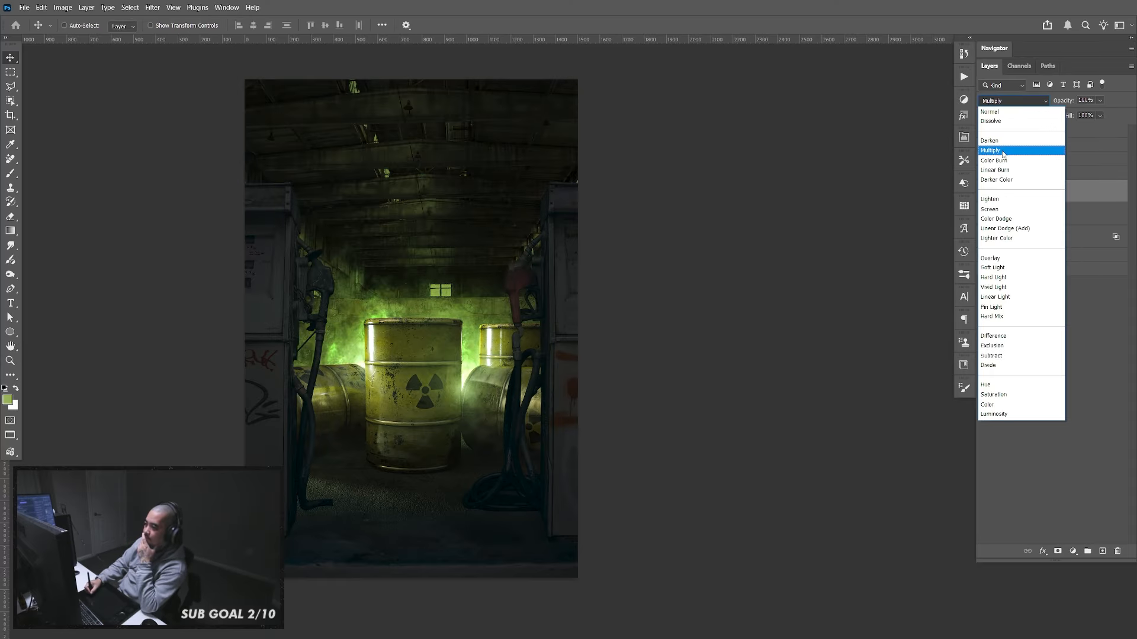
left_click(1003, 152)
left_click(985, 191)
left_click(984, 191)
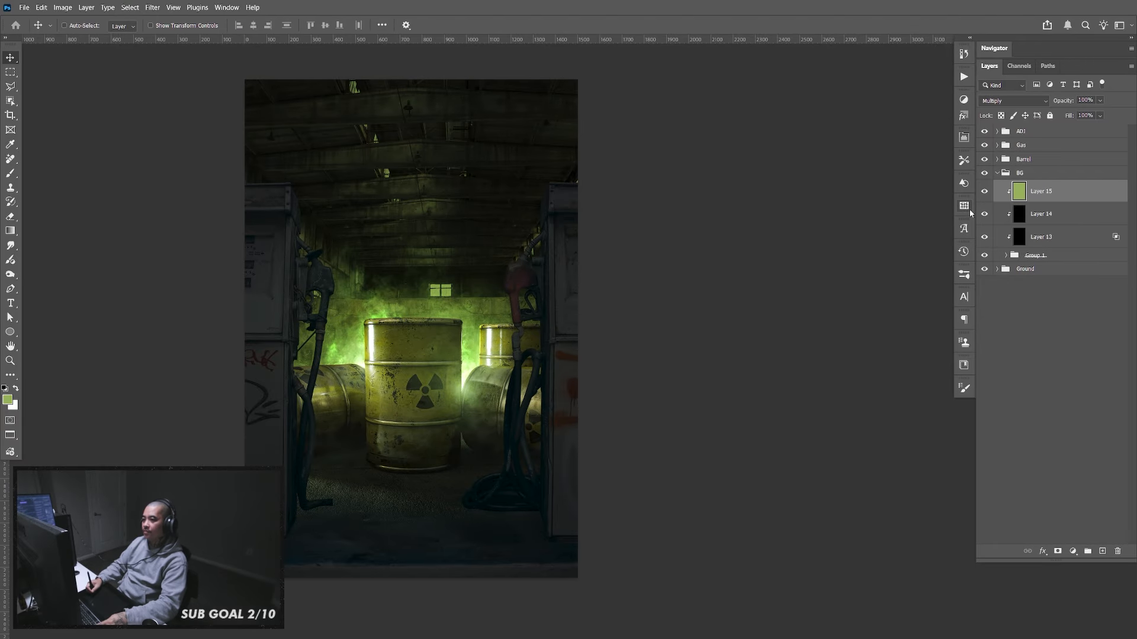
left_click_drag(707, 365, 706, 359)
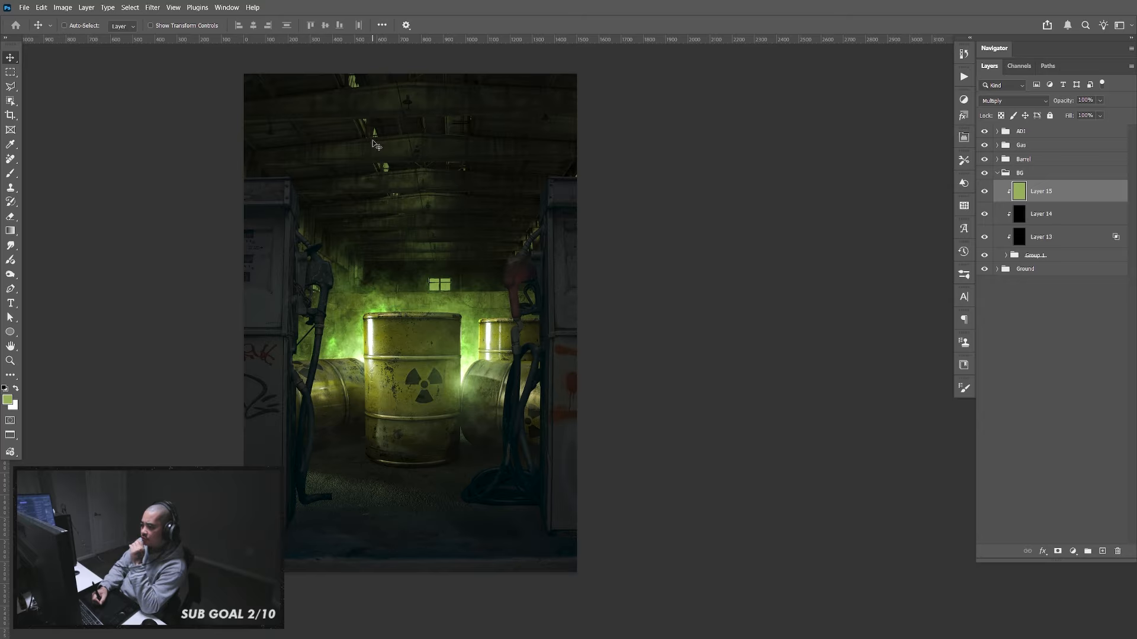
left_click(998, 174)
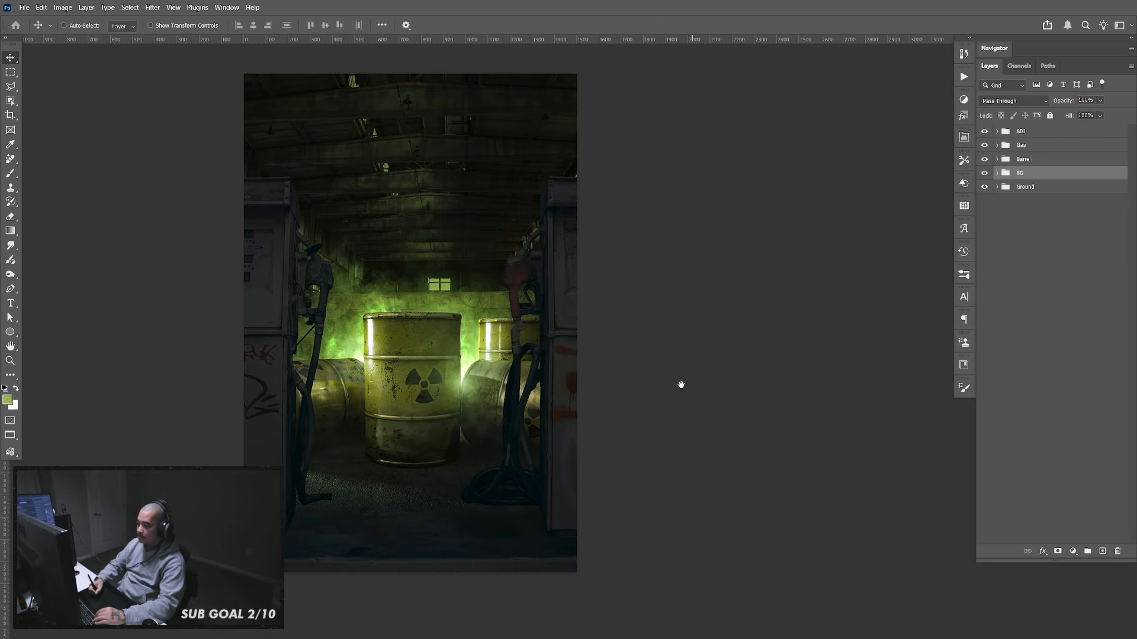
left_click_drag(681, 386, 703, 375)
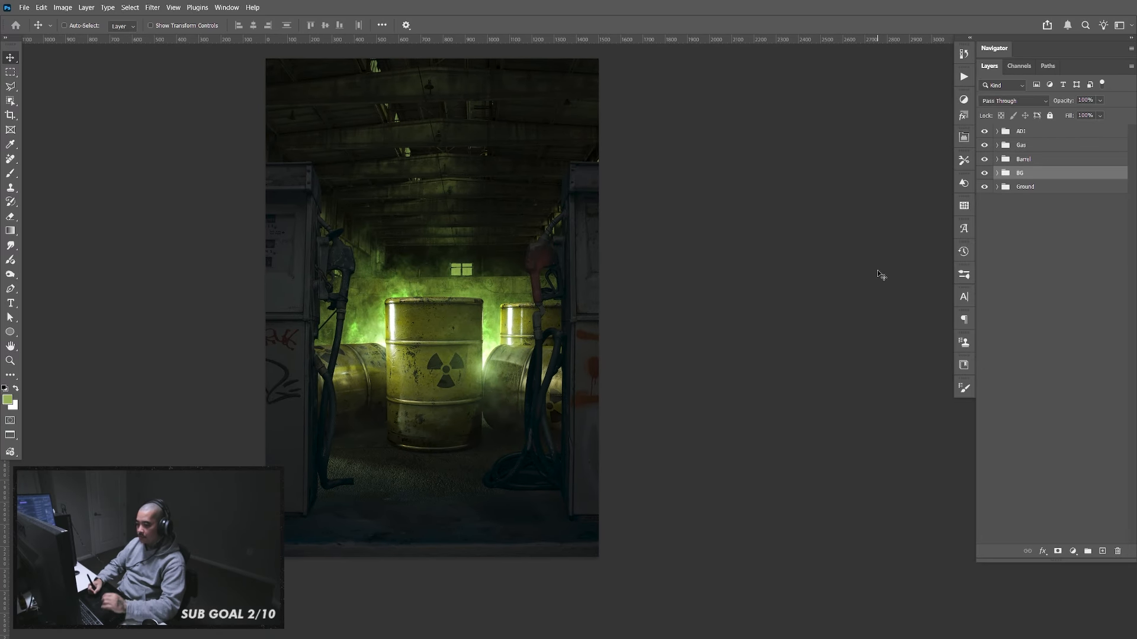
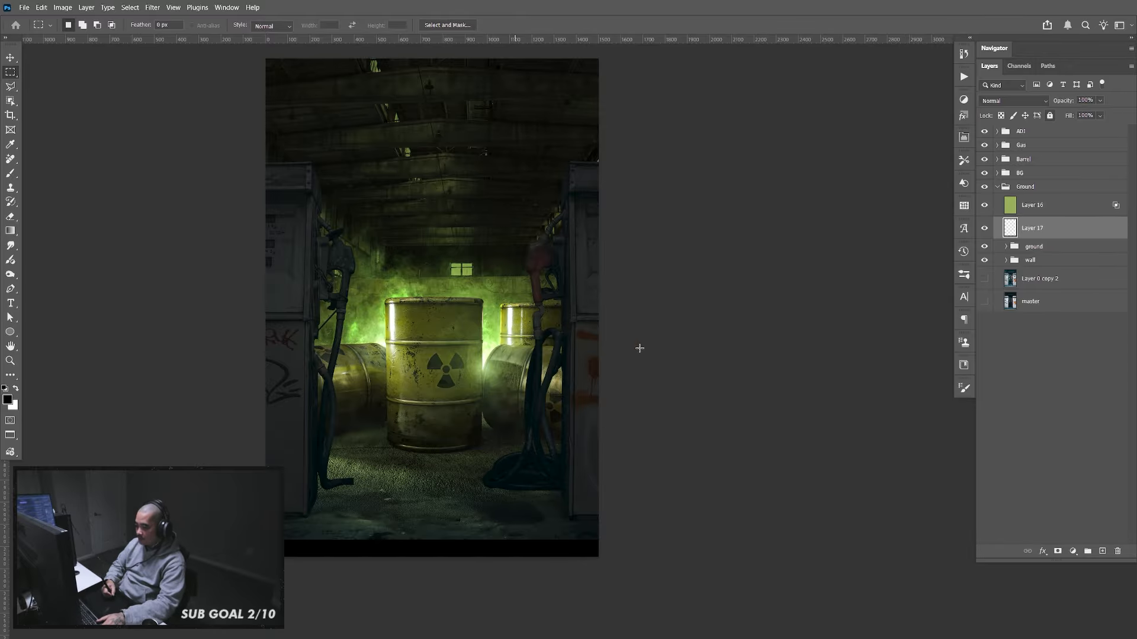
Lower the opacity of Layer 17, the black strip along the ground's bottom edge, to 57% and apply a Gaussian Blur of about 8.8 pixels
left_click(1100, 100)
left_click_drag(1115, 113, 1089, 114)
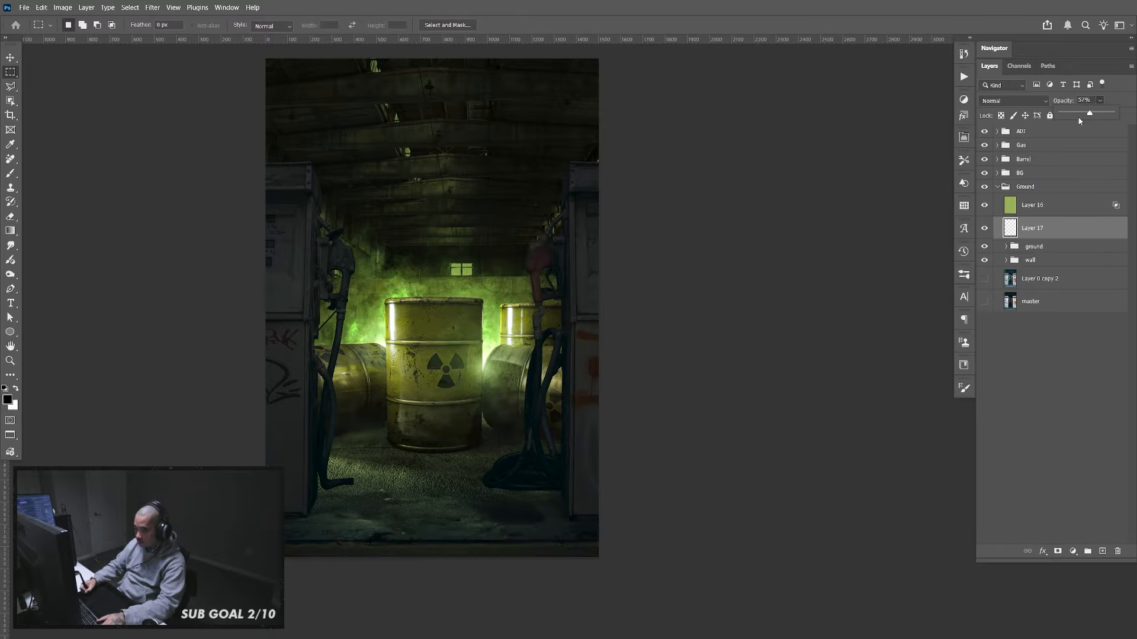
left_click(152, 7)
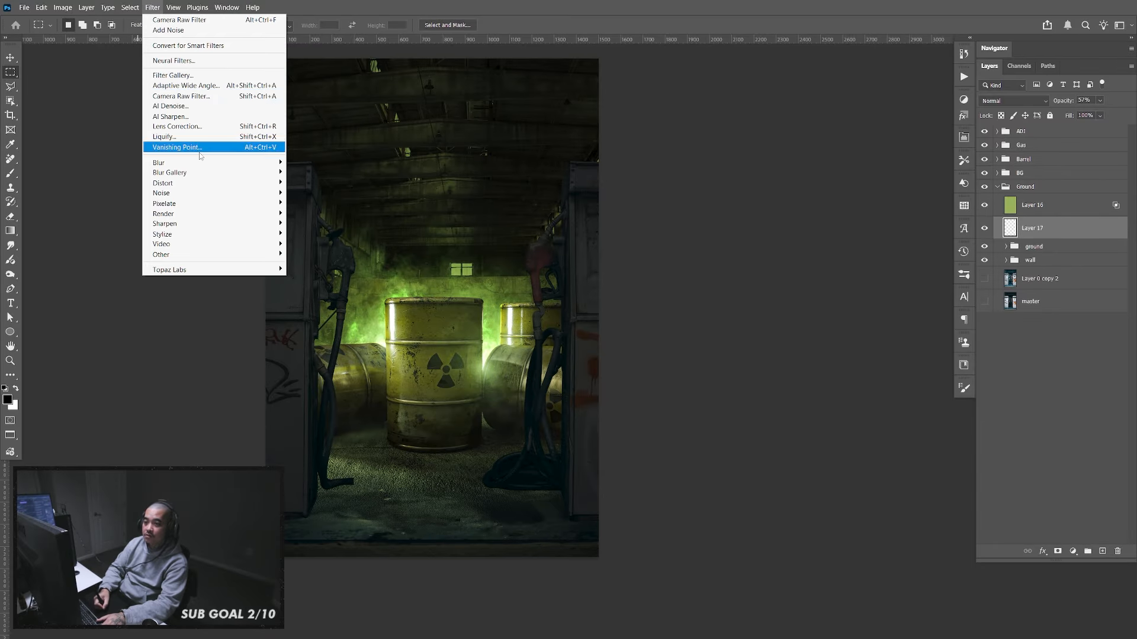
mouse_move(249, 164)
left_click(315, 202)
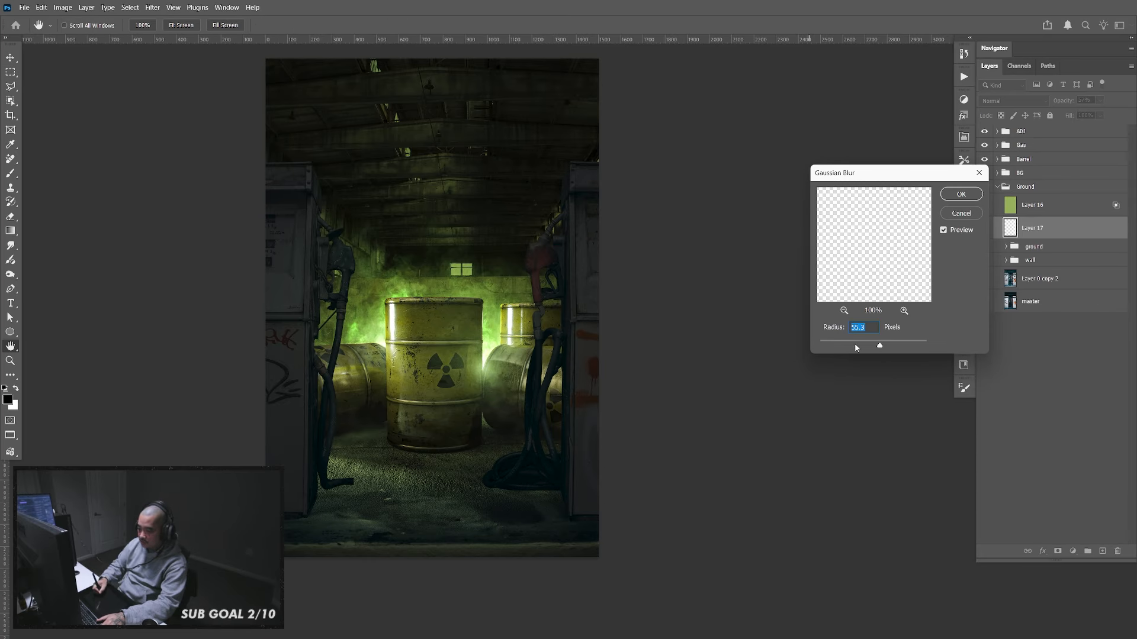
mouse_move(878, 345)
left_mouse_down()
mouse_move(821, 354)
mouse_move(859, 348)
left_mouse_up()
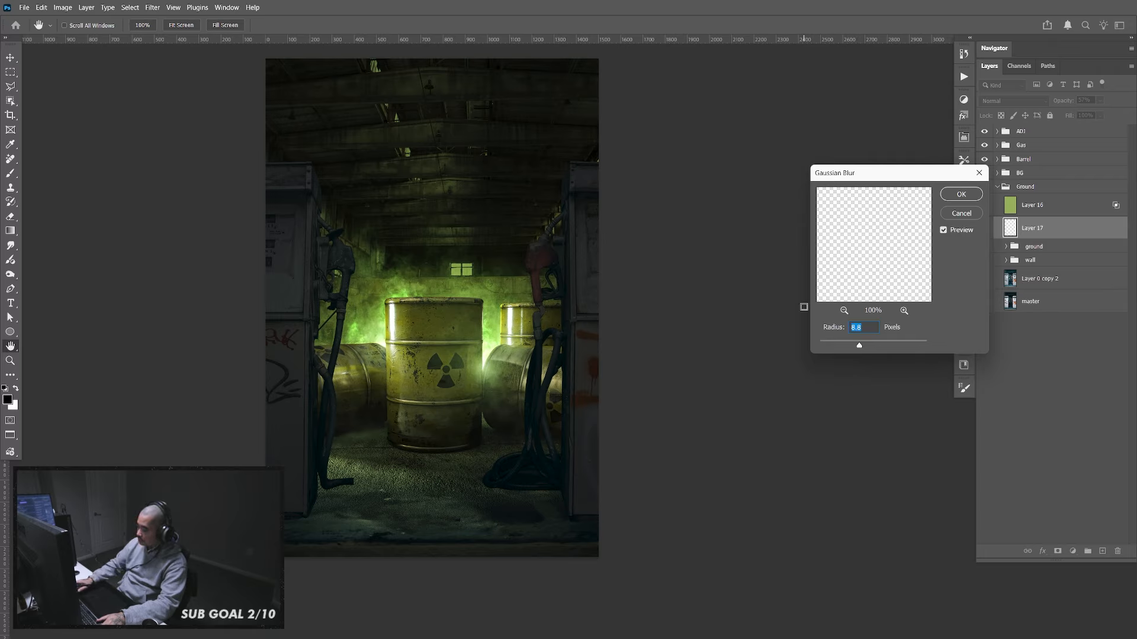
key("Return")
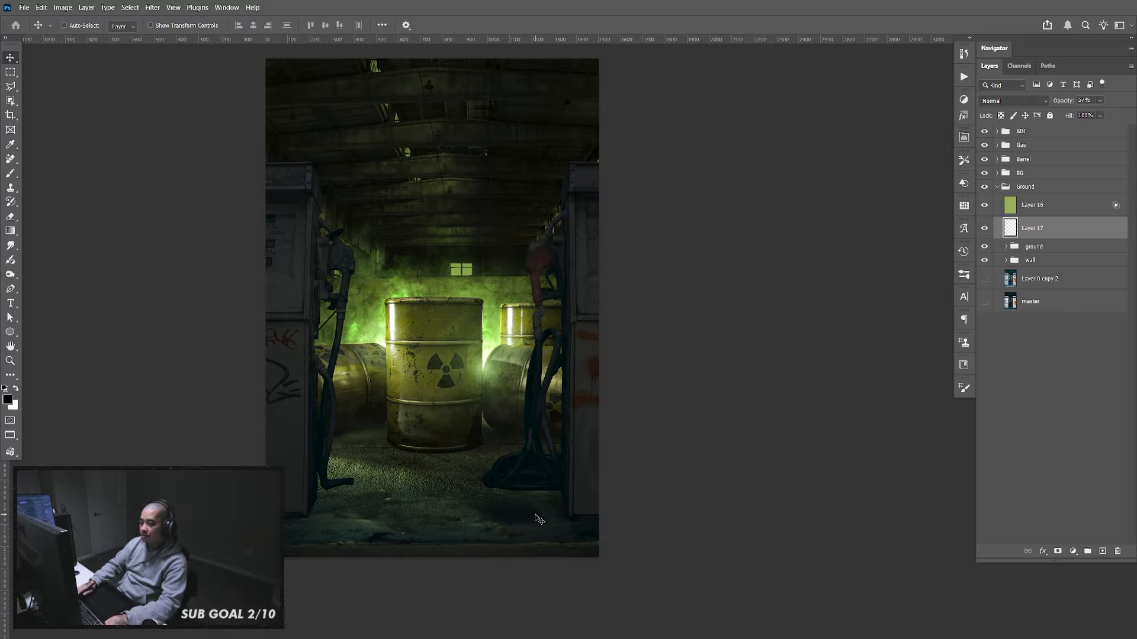
left_click_drag(692, 423, 700, 441)
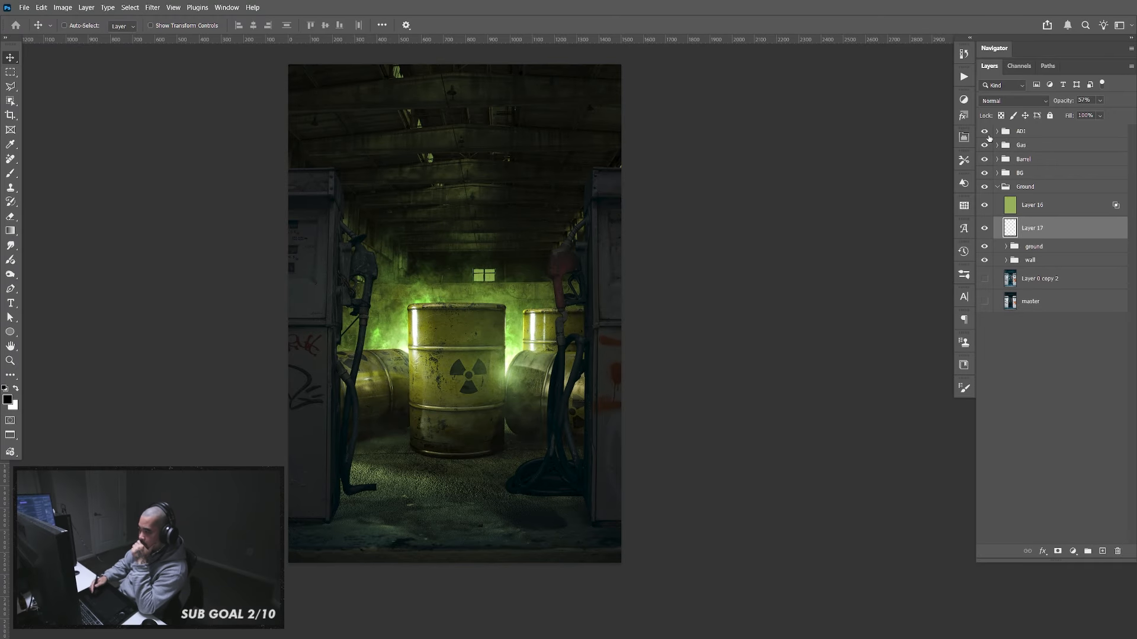
Compare the ground with and without the green Layer 16, try a duplicate of it at 8% opacity, and delete the copy
left_click(984, 205)
left_click(985, 207)
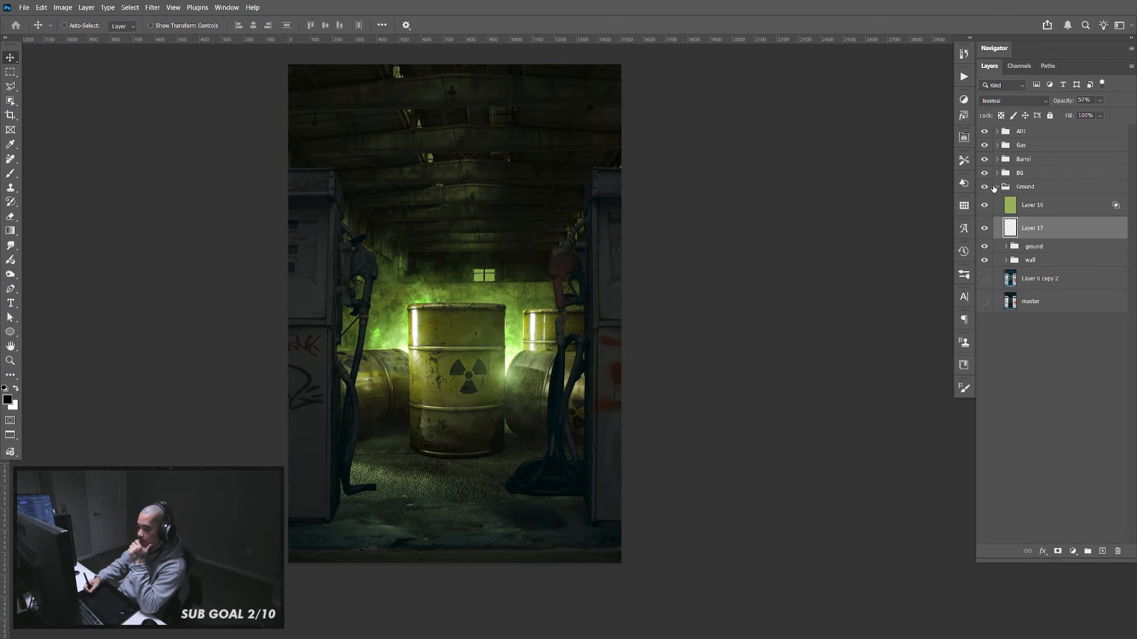
left_click(1043, 214)
key("ctrl+j")
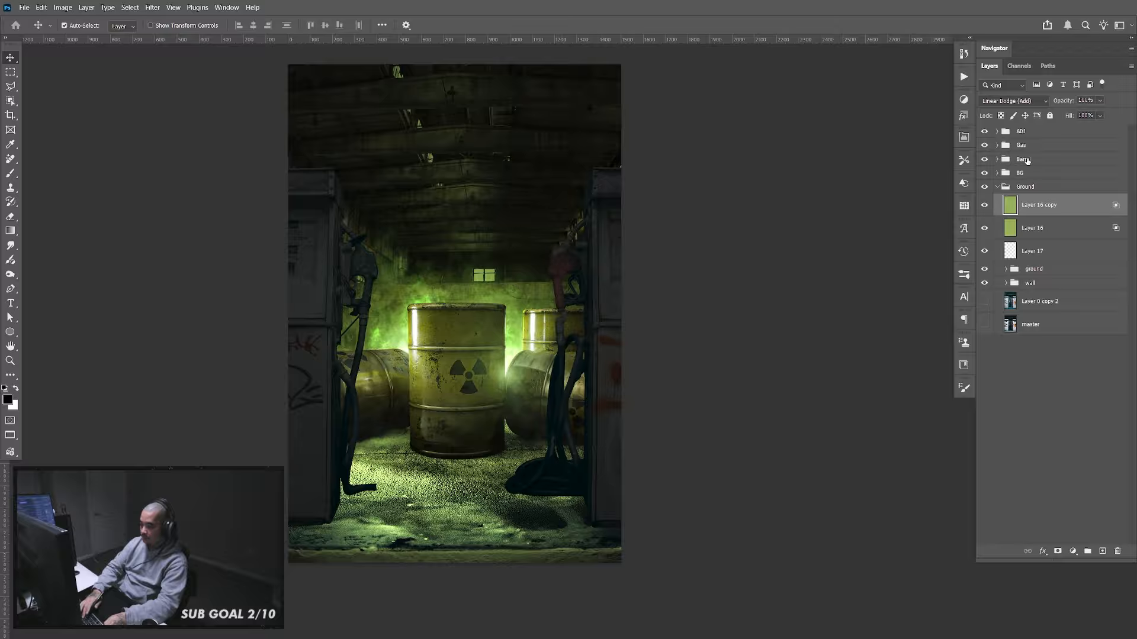
left_click(1100, 100)
left_click_drag(1115, 114, 1065, 117)
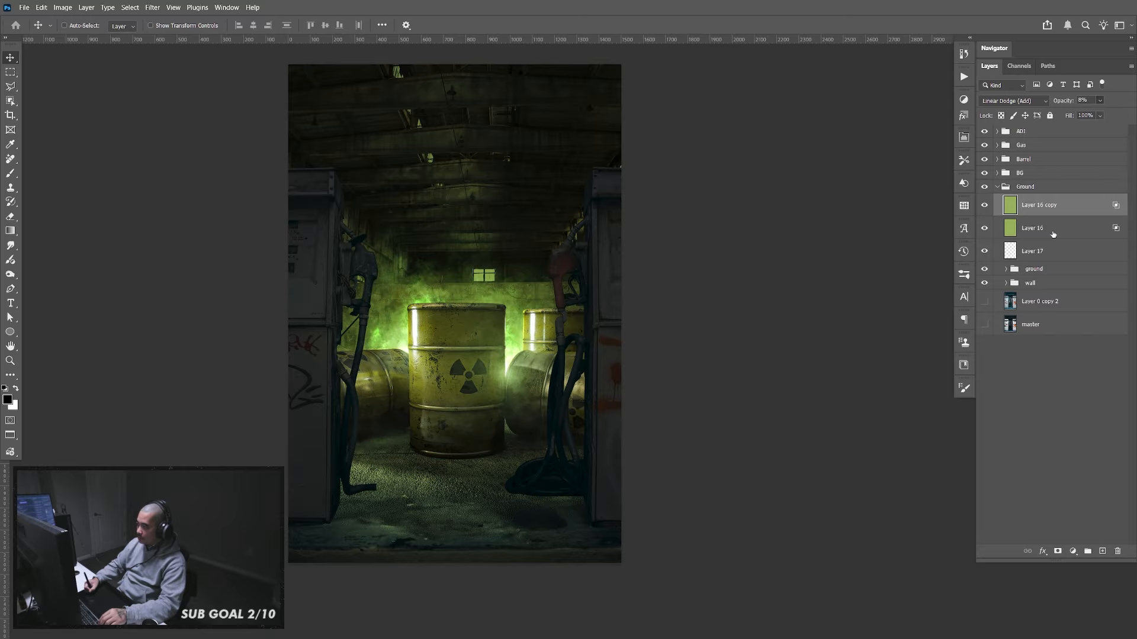
key("Delete")
Switch to Adobe Bridge, open dust.jpg from the Downloads folder in Photoshop, copy the whole image and close it
key("alt+Tab")
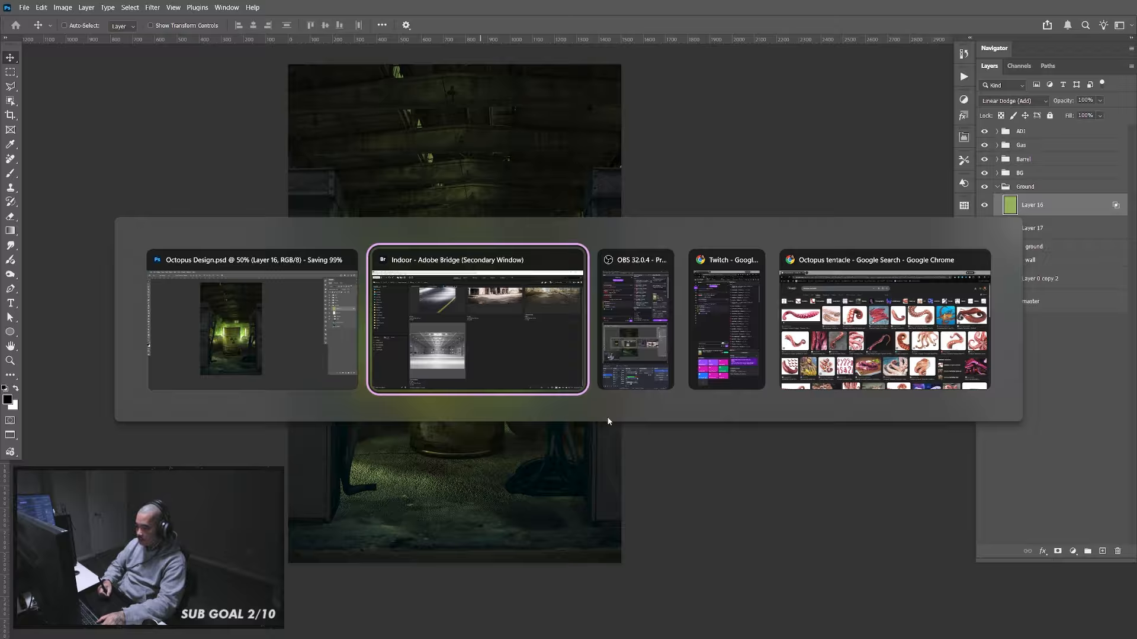
left_click(503, 388)
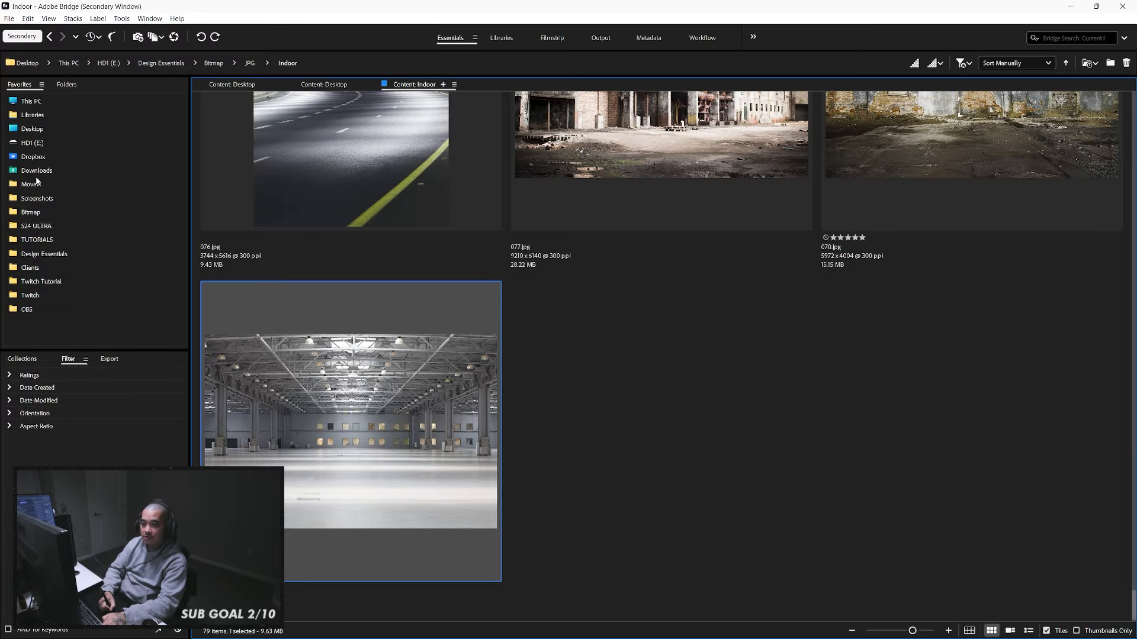
left_click(36, 171)
left_click(879, 629)
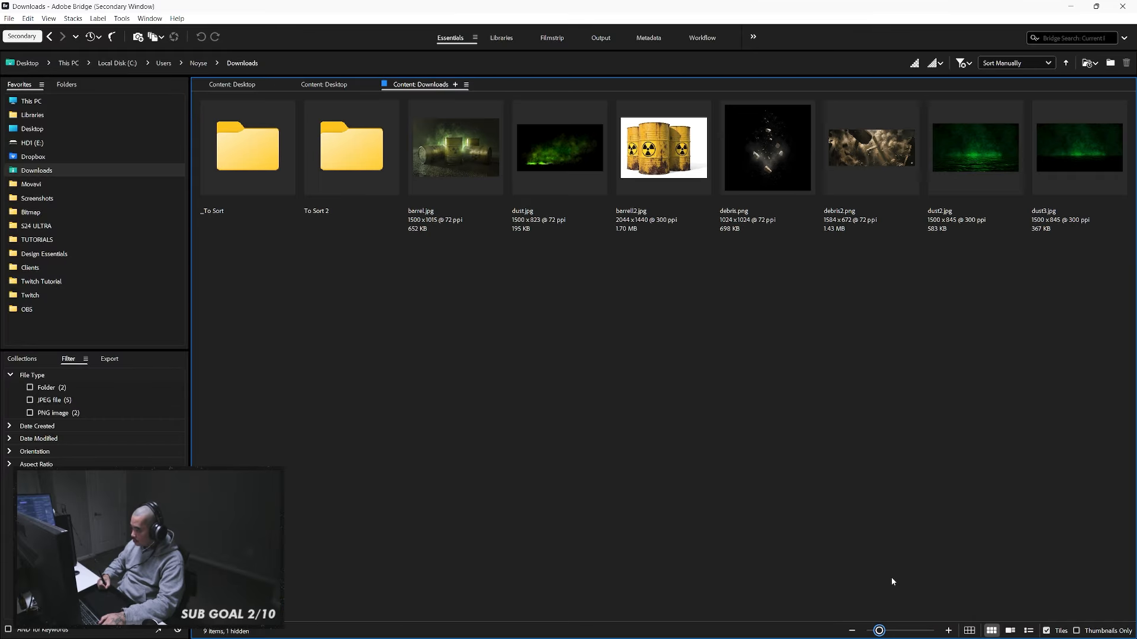
left_click(559, 200)
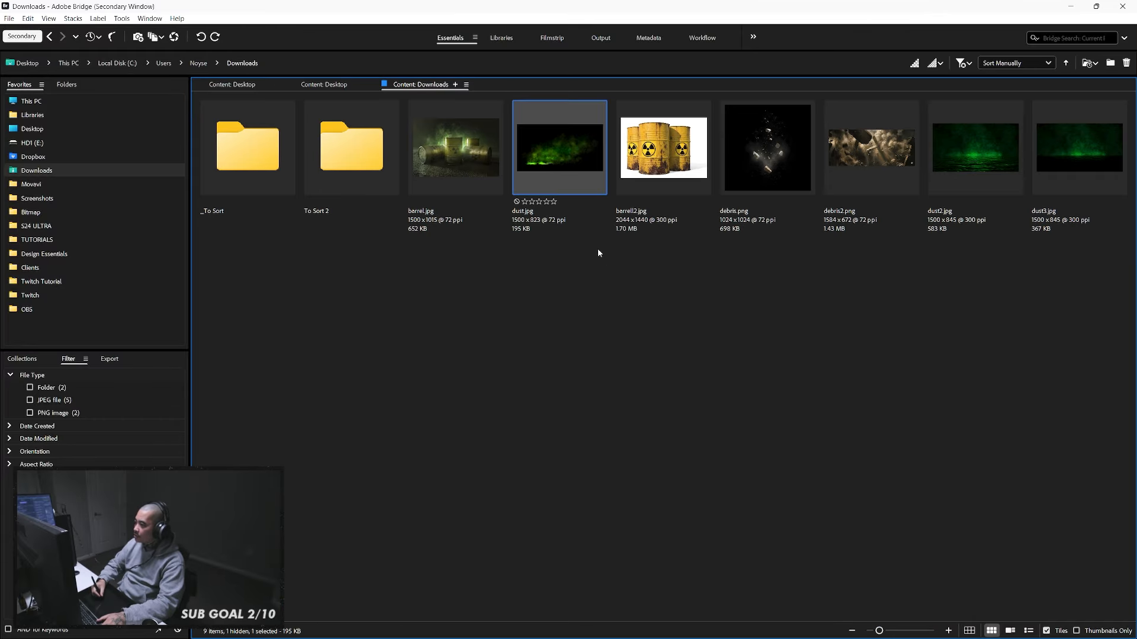
double_click(567, 158)
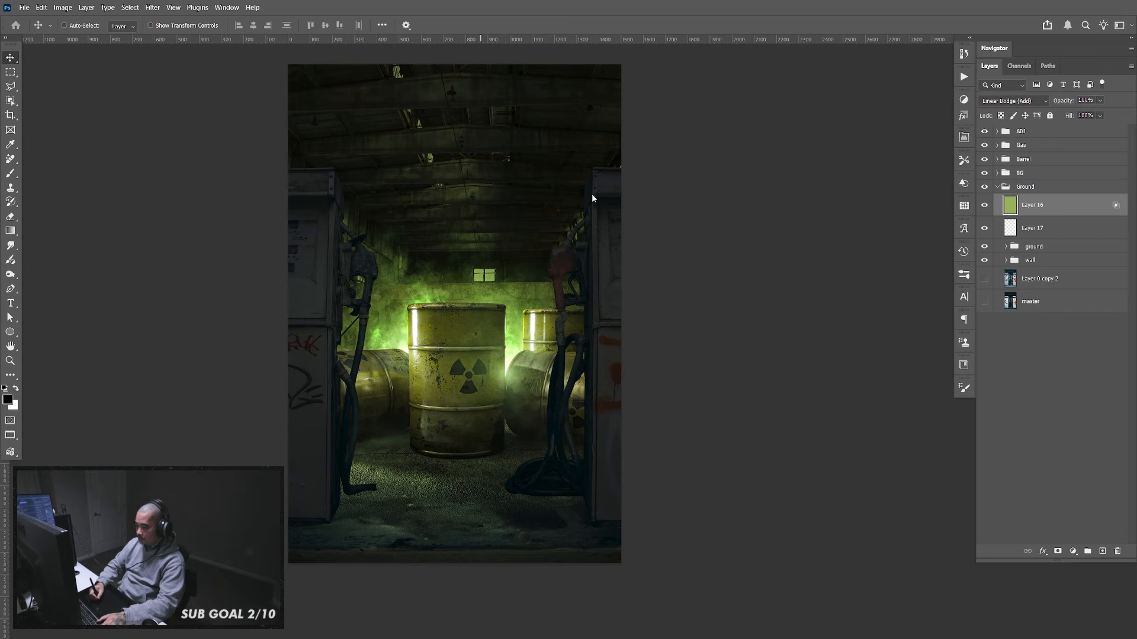
key("ctrl+a")
key("ctrl+w")
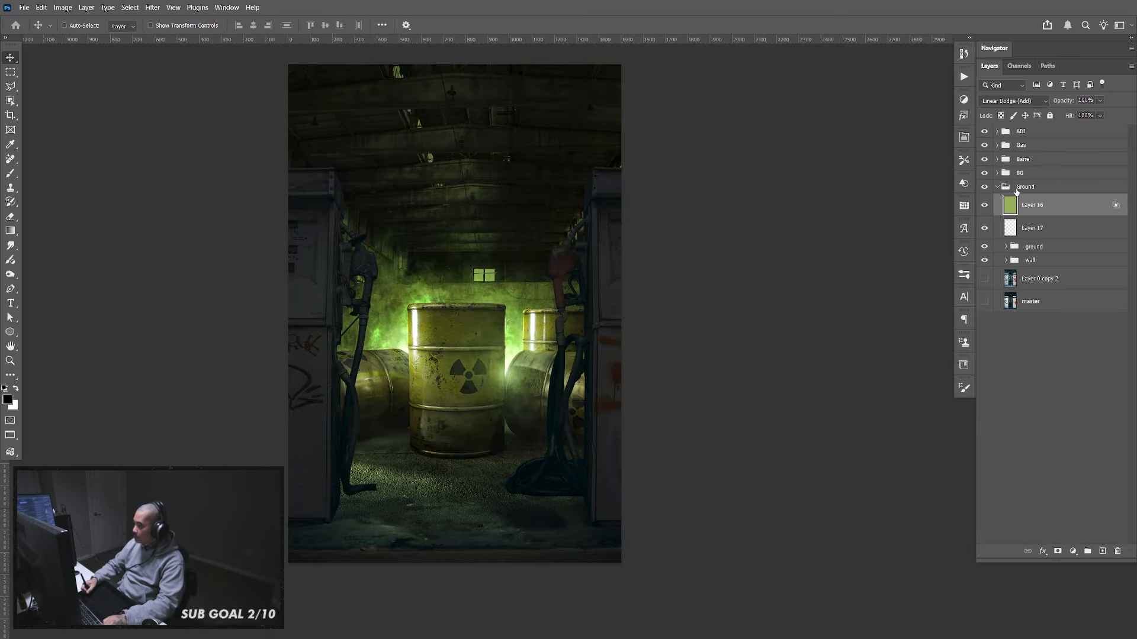
Paste the copied dust image above the green Layer 16 in the Ground group and reposition it
left_click(997, 186)
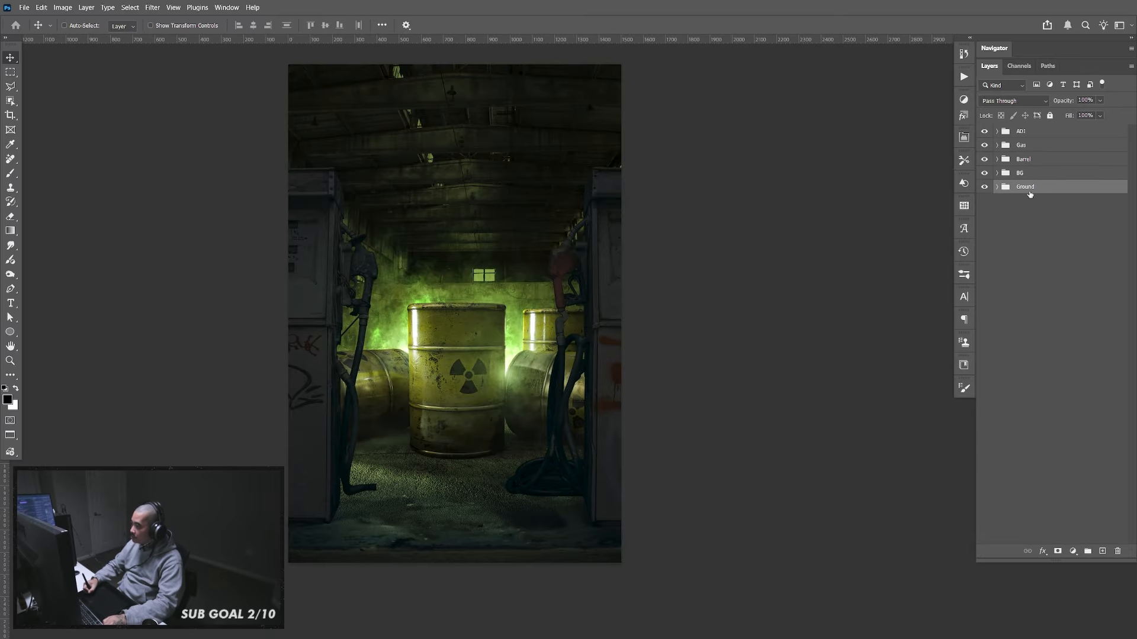
left_click(997, 187)
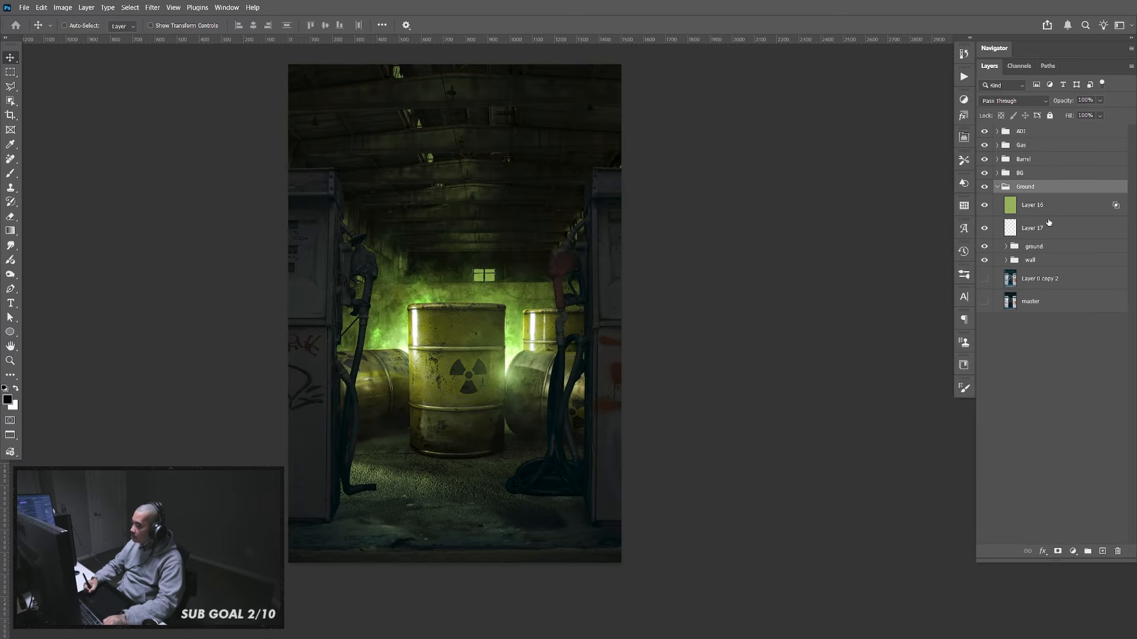
left_click(1051, 215)
key("ctrl+shift+alt+e")
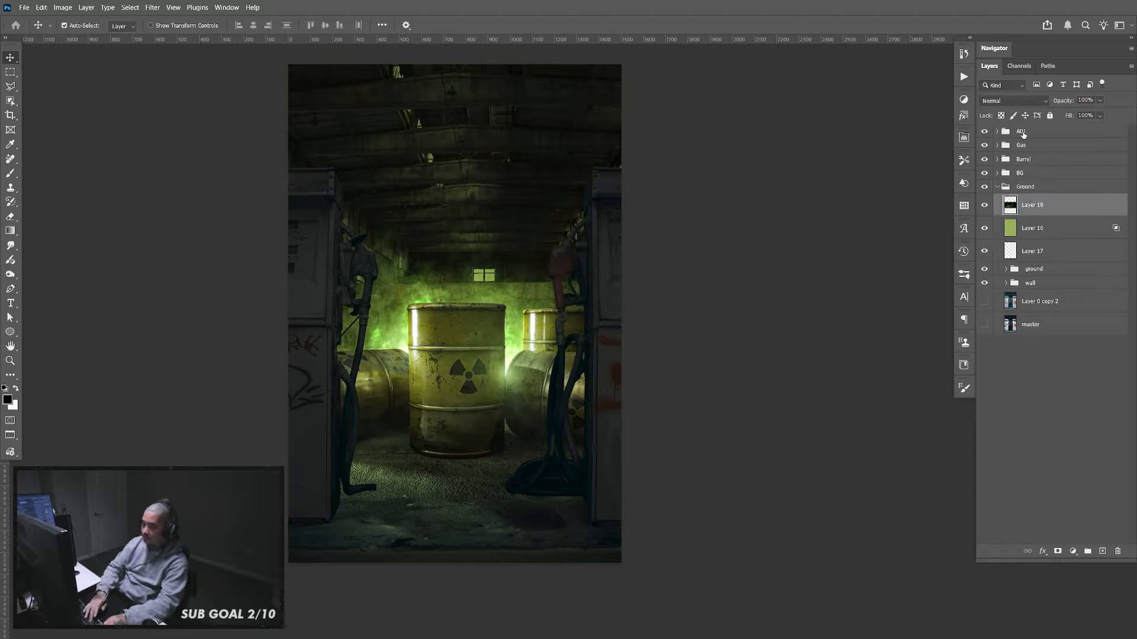
left_click_drag(625, 399, 543, 353)
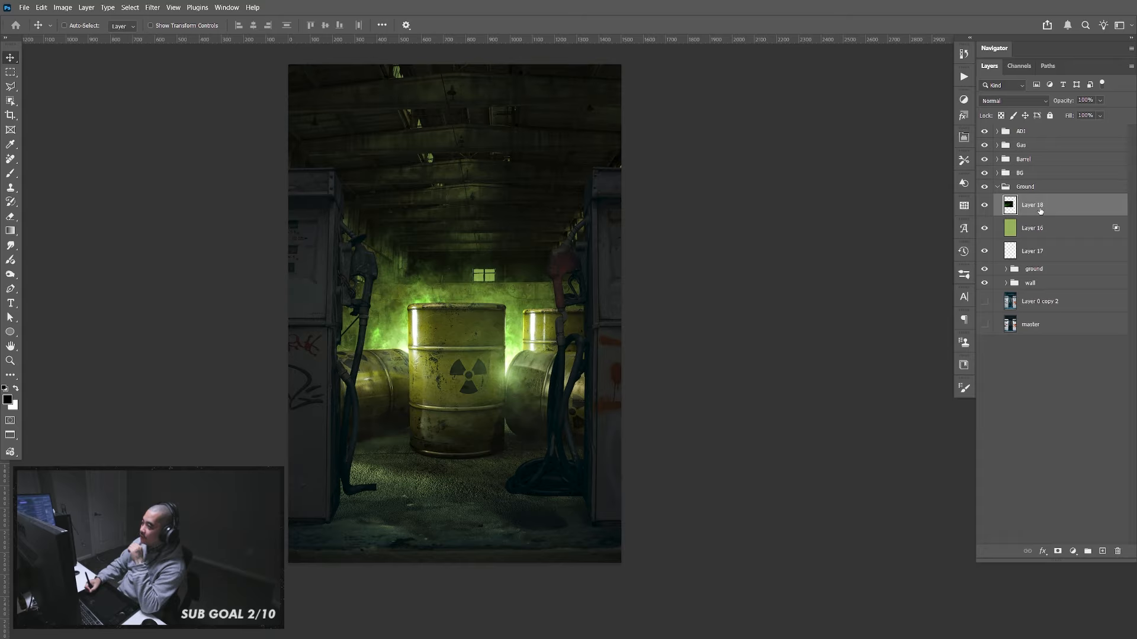
Put the pasted dust layer in its own group, place the group directly above the Barrel group and name it dust
key("ctrl+g")
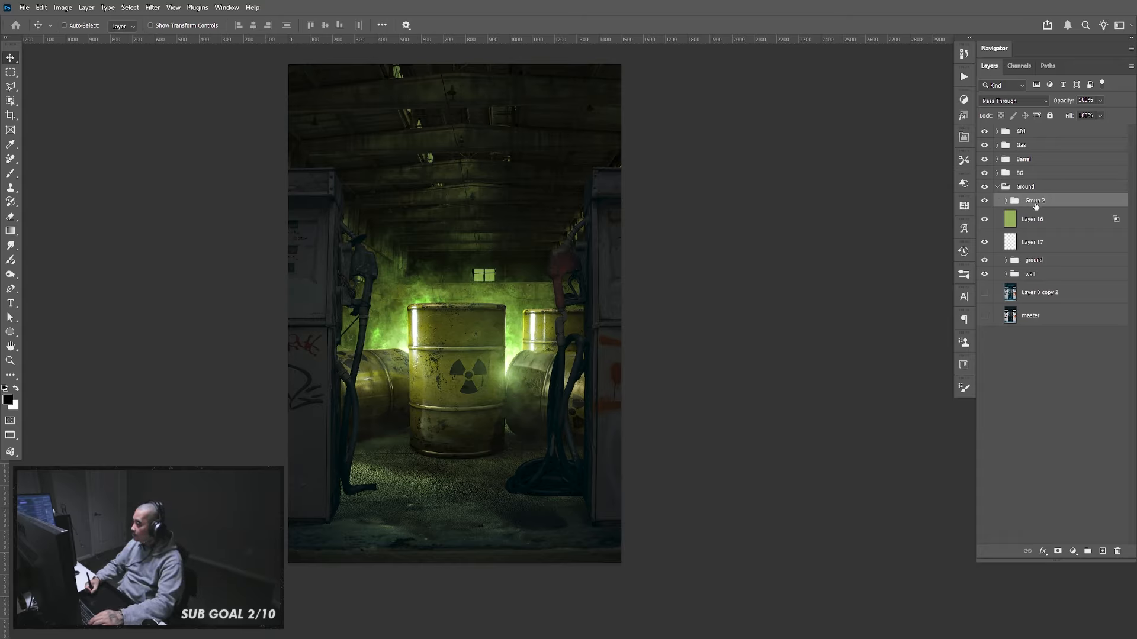
double_click(1041, 200)
left_click_drag(1042, 198, 1051, 161)
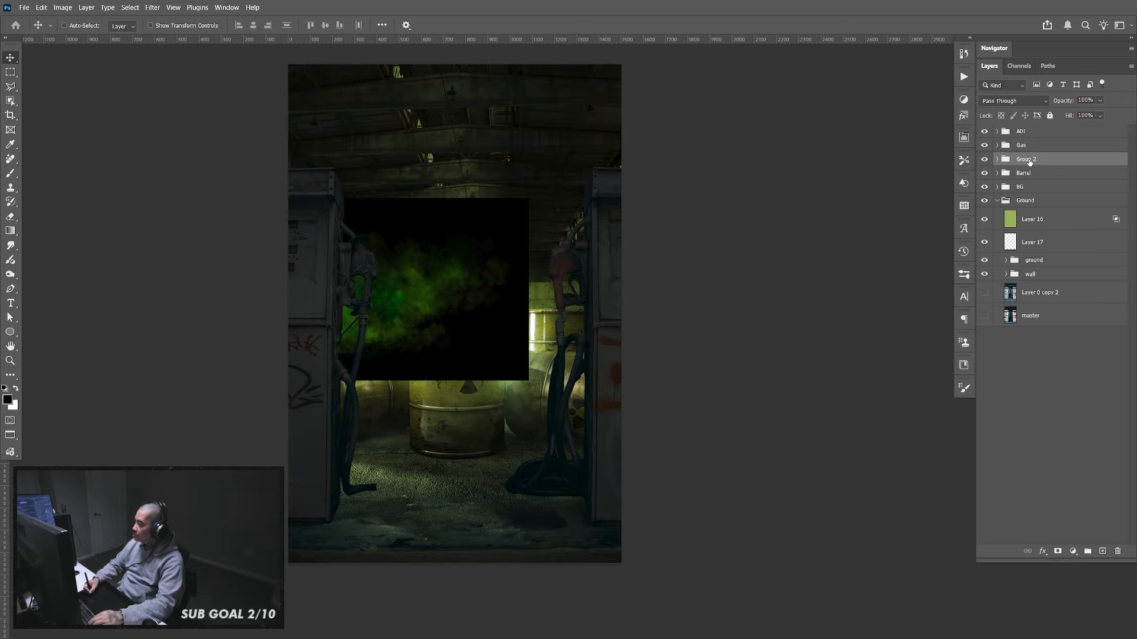
double_click(1029, 163)
type("dust")
key("Return")
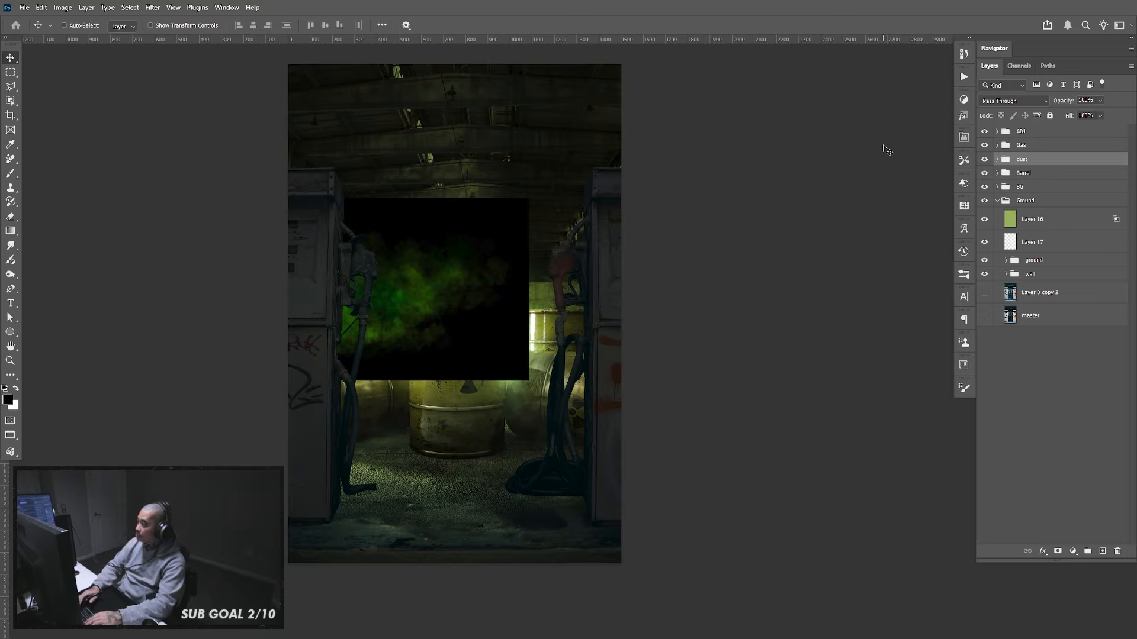
double_click(1022, 159)
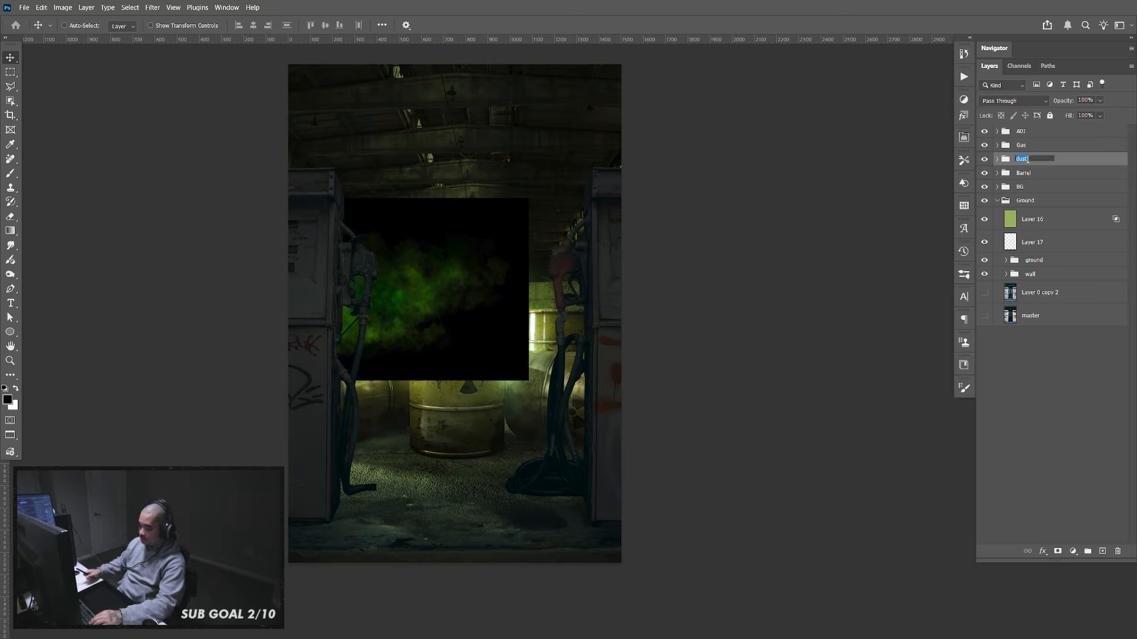
left_click(1039, 349)
left_click(1016, 162)
Move the dust image down over the lower part of the barrels and convert its layer to a smart object
left_click(997, 159)
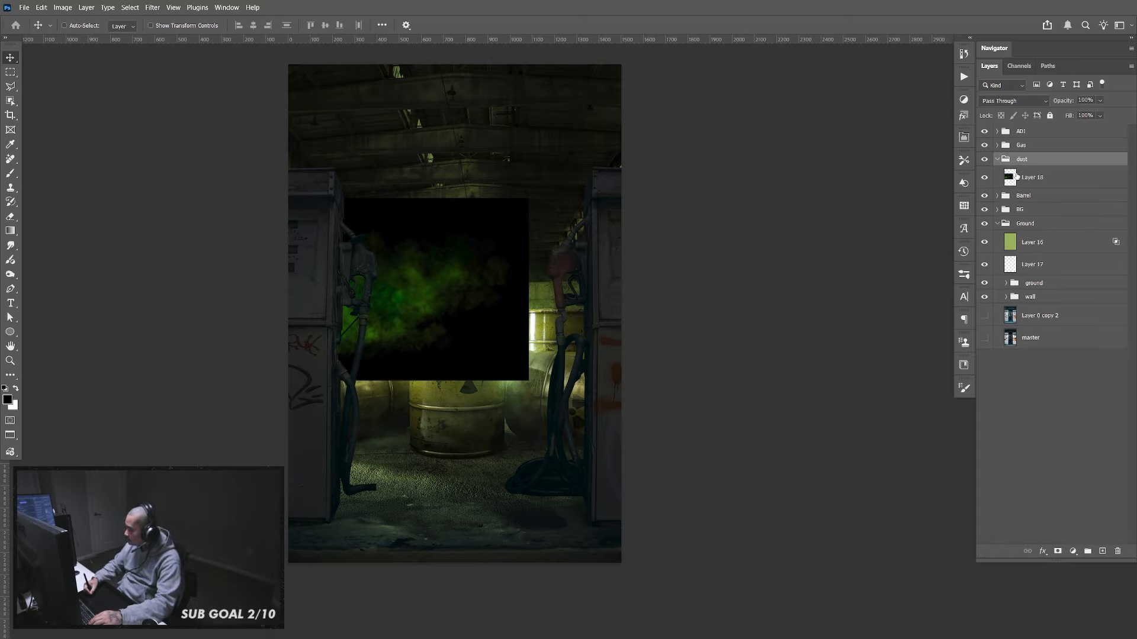
left_click(1030, 183)
left_click_drag(516, 341, 629, 441)
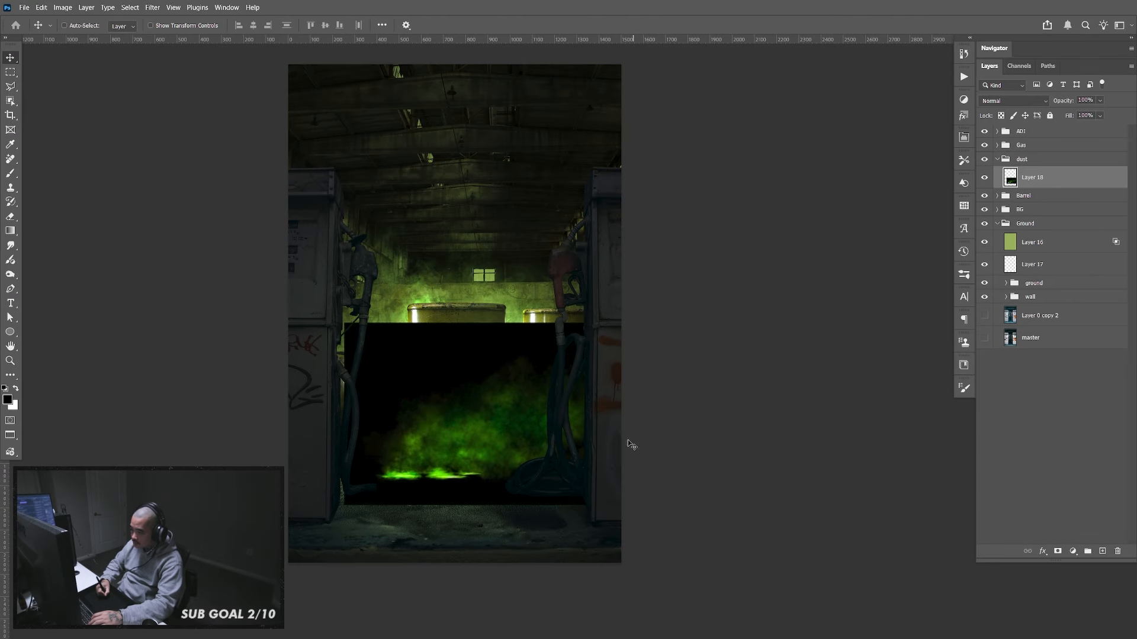
left_click(1014, 102)
left_click(1017, 112)
right_click(1039, 183)
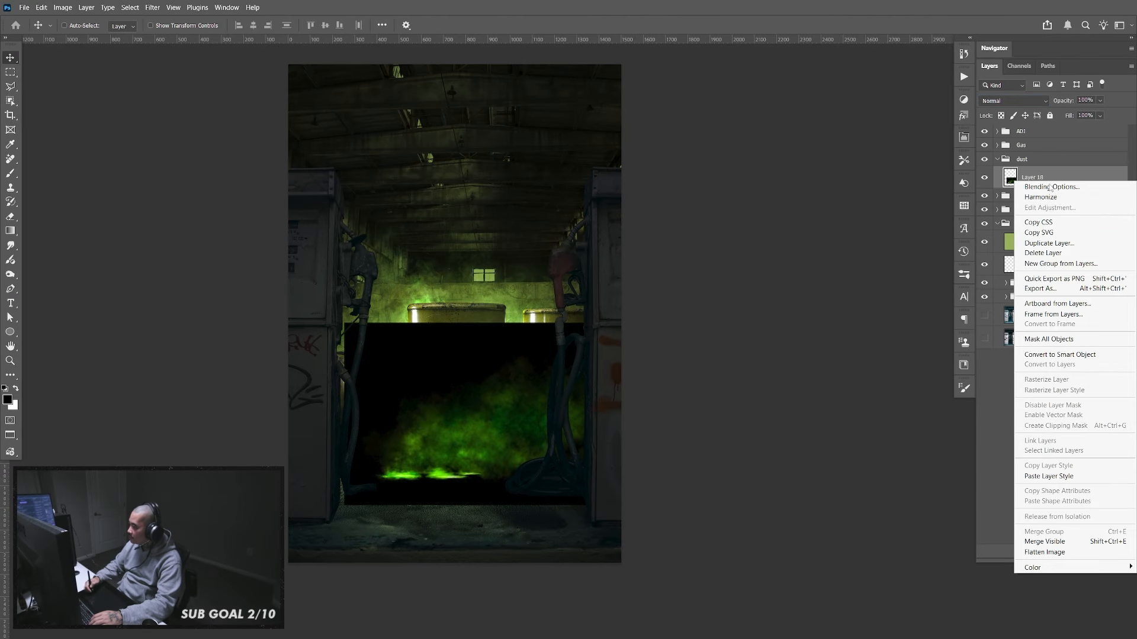
left_click(1059, 354)
Blend the dust layer in Screen mode around the front barrel's base and hide the layer
left_click(1009, 101)
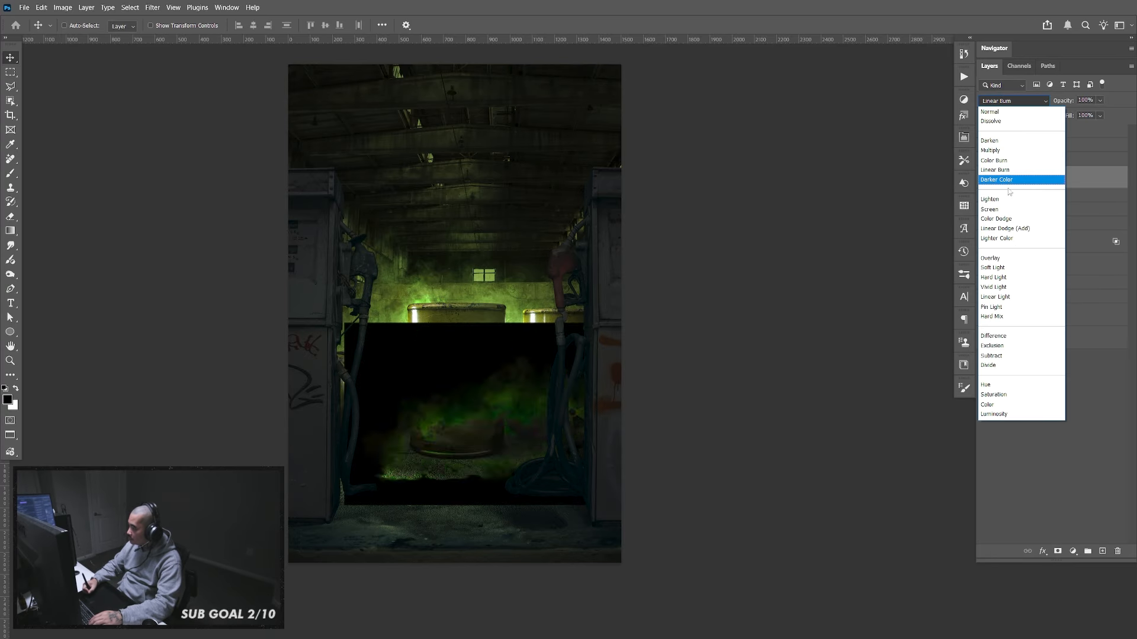
left_click(1005, 211)
mouse_move(479, 474)
left_mouse_down()
mouse_move(475, 448)
mouse_move(466, 470)
mouse_move(483, 471)
left_mouse_up()
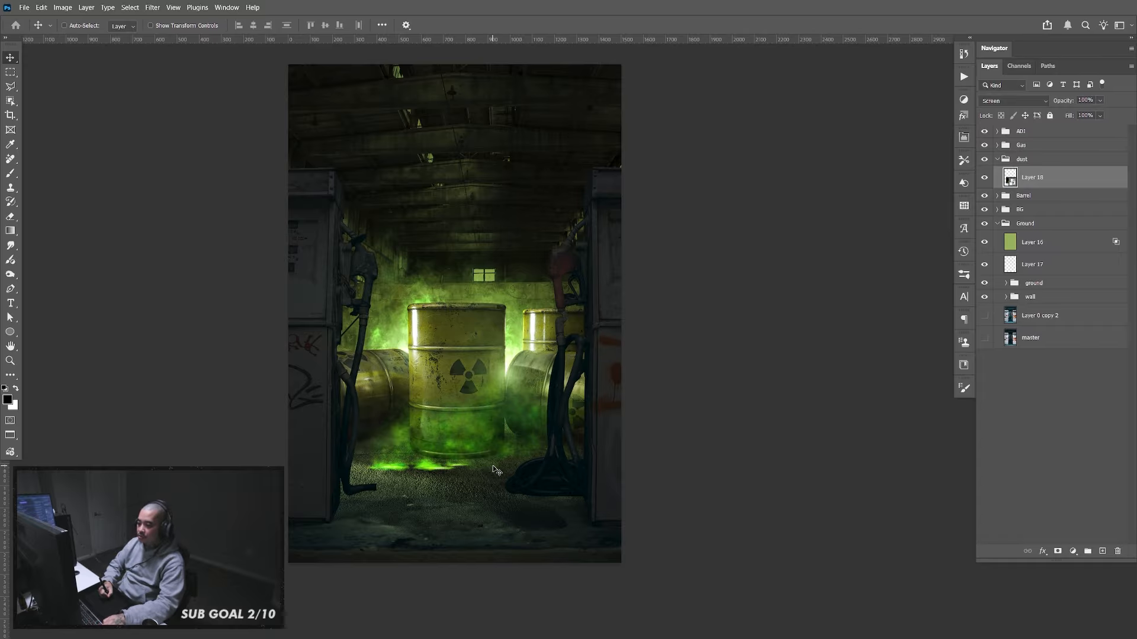
left_click(984, 177)
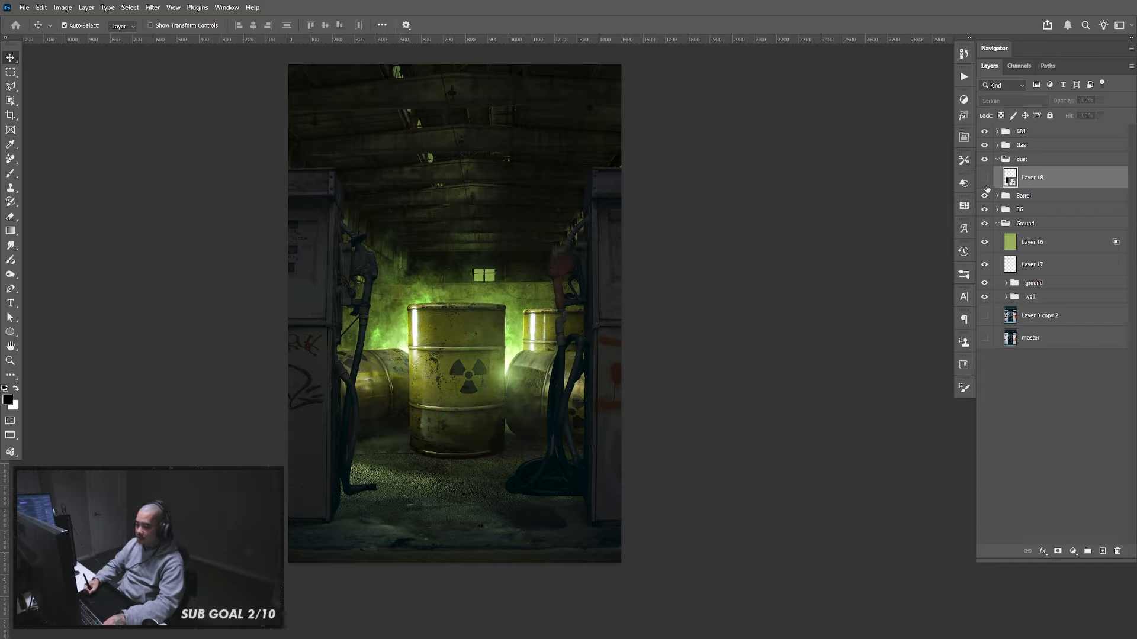
Examine the floor around the front barrel with and without the ground subgroup and its masked ground layer
key("z")
left_click(431, 493)
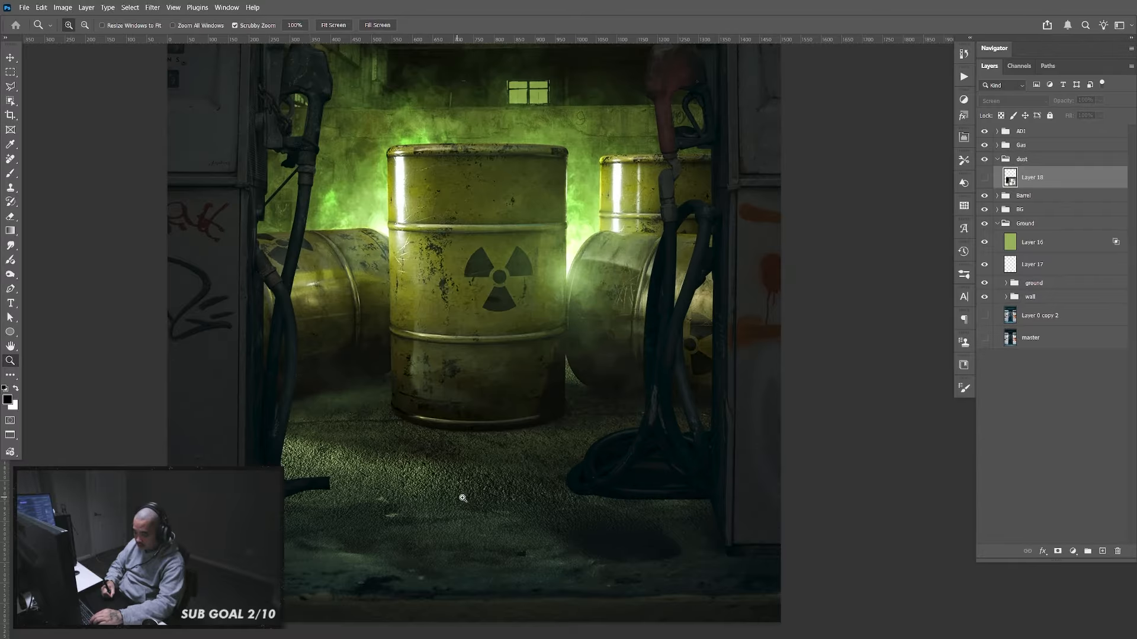
left_click_drag(481, 506, 484, 422)
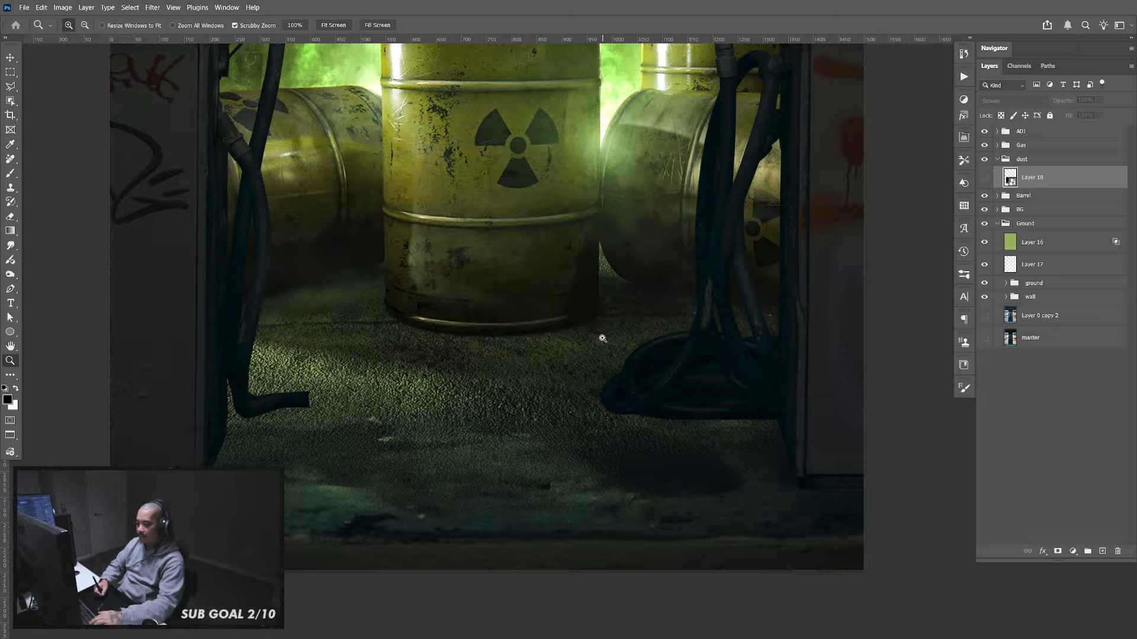
key("v")
left_click(985, 283)
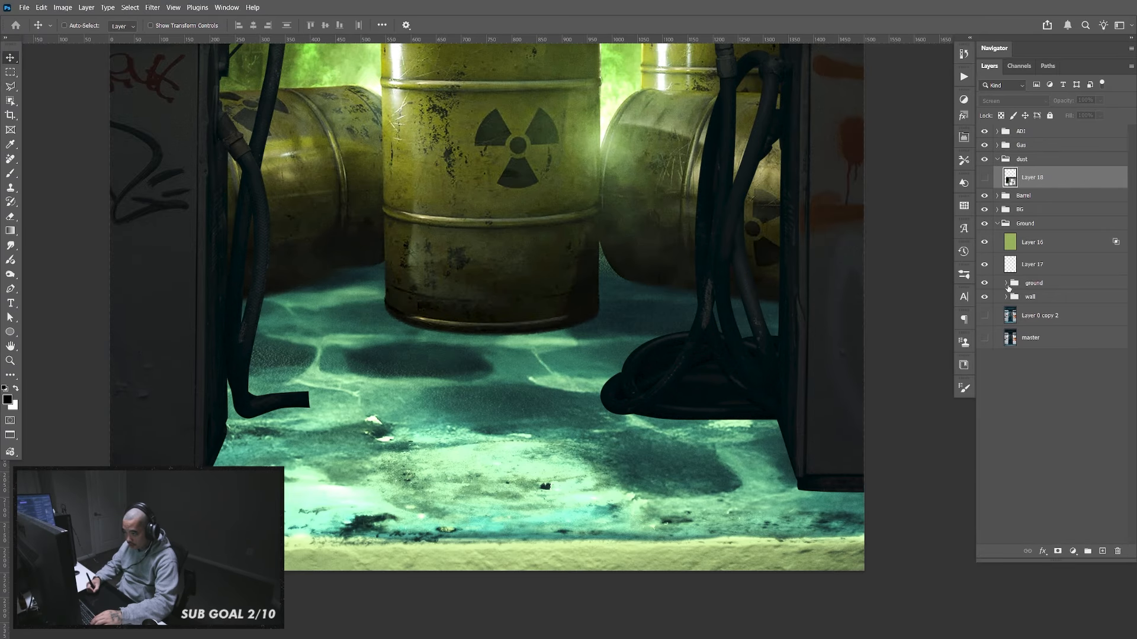
left_click(985, 283)
left_click(1006, 283)
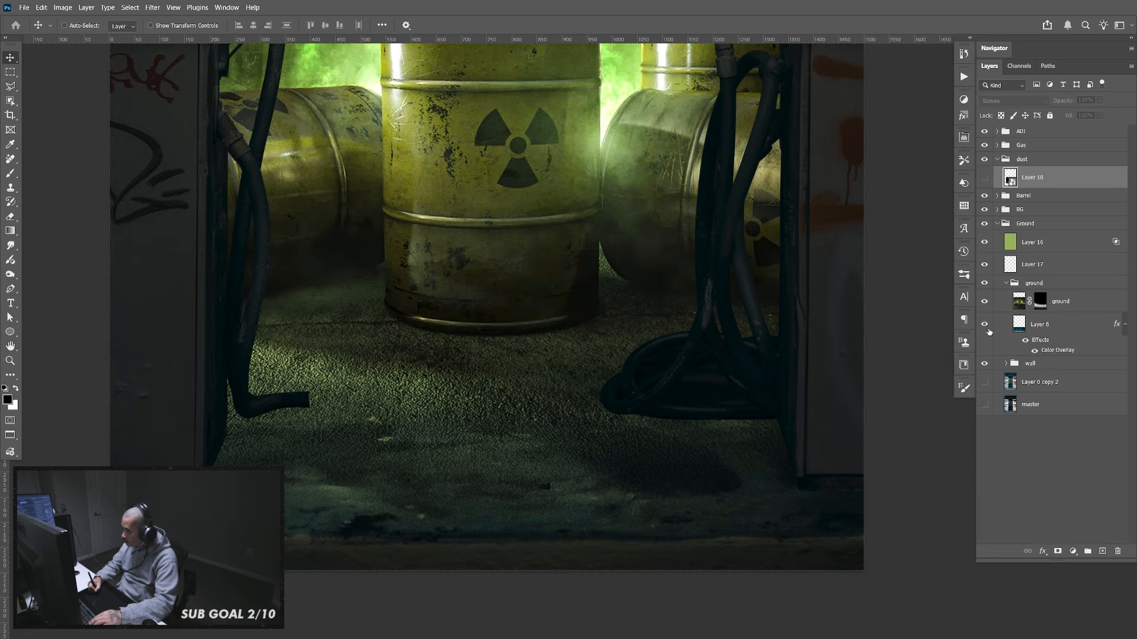
left_click(985, 302)
left_click(985, 302)
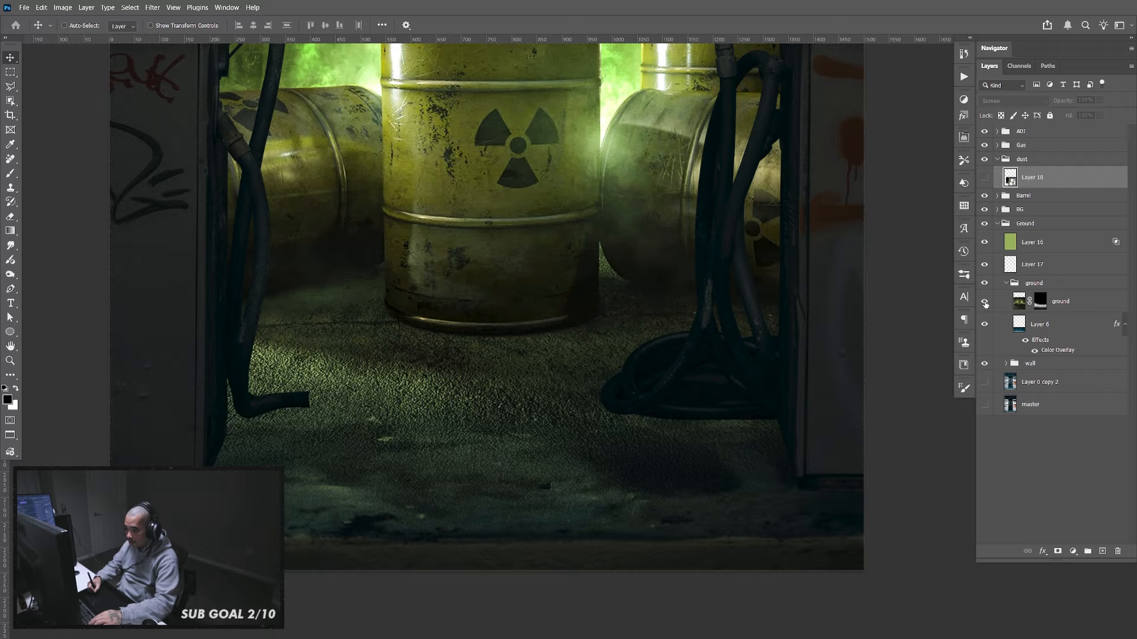
left_click(984, 303)
left_click(985, 303)
Try converting the masked ground layer to a smart object and undo the conversion
left_click(1028, 311)
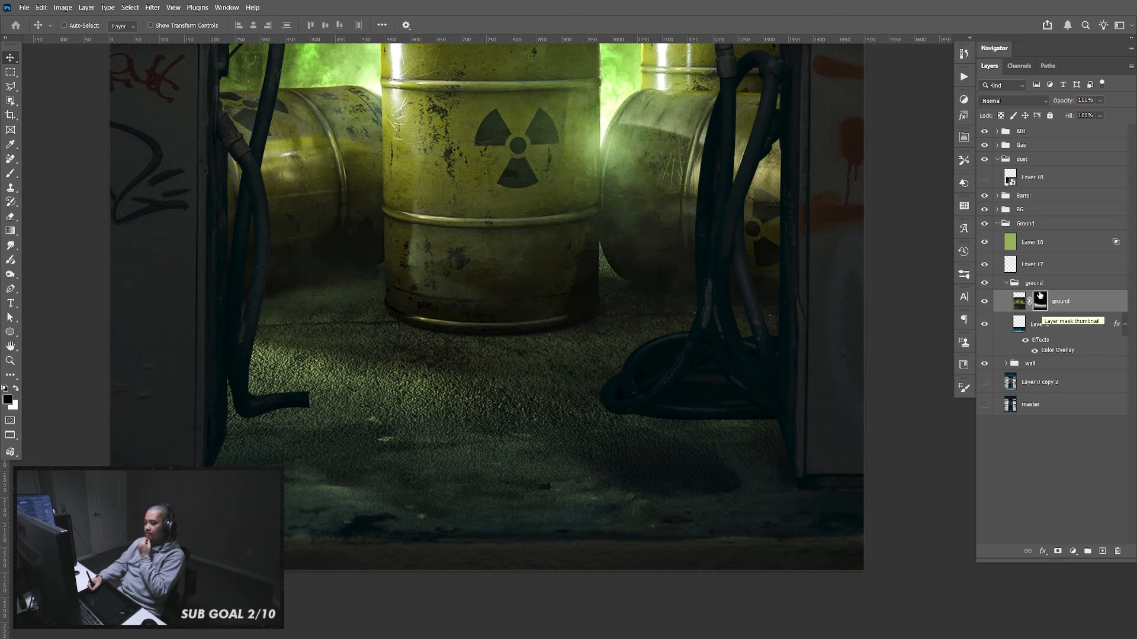
left_click(1078, 302)
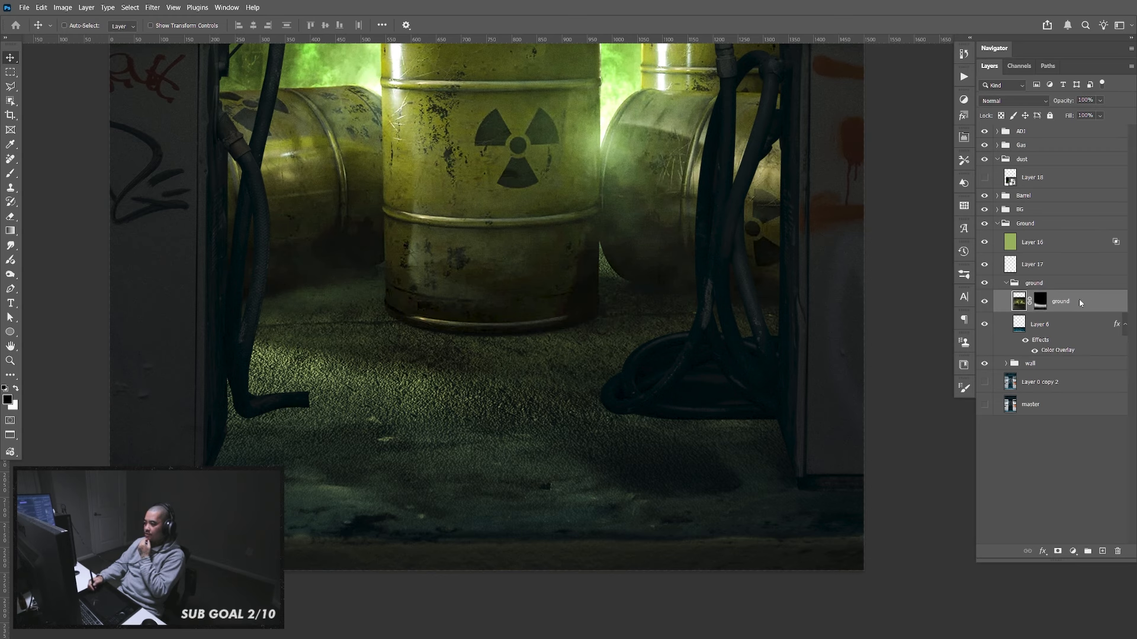
right_click(1080, 303)
left_click(1014, 420)
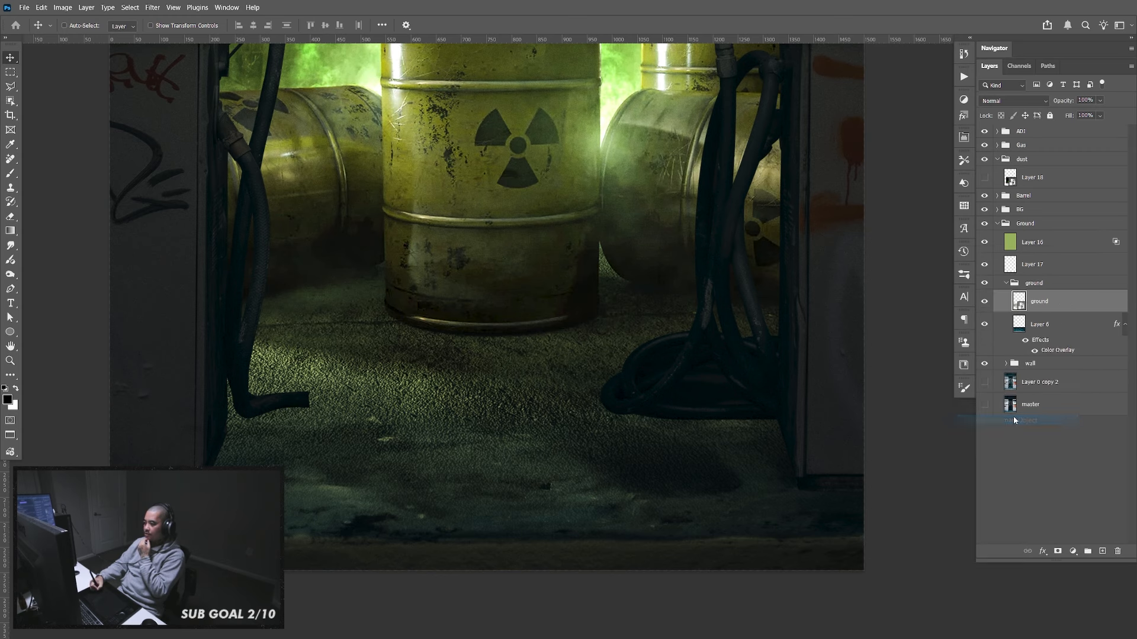
key("ctrl+z")
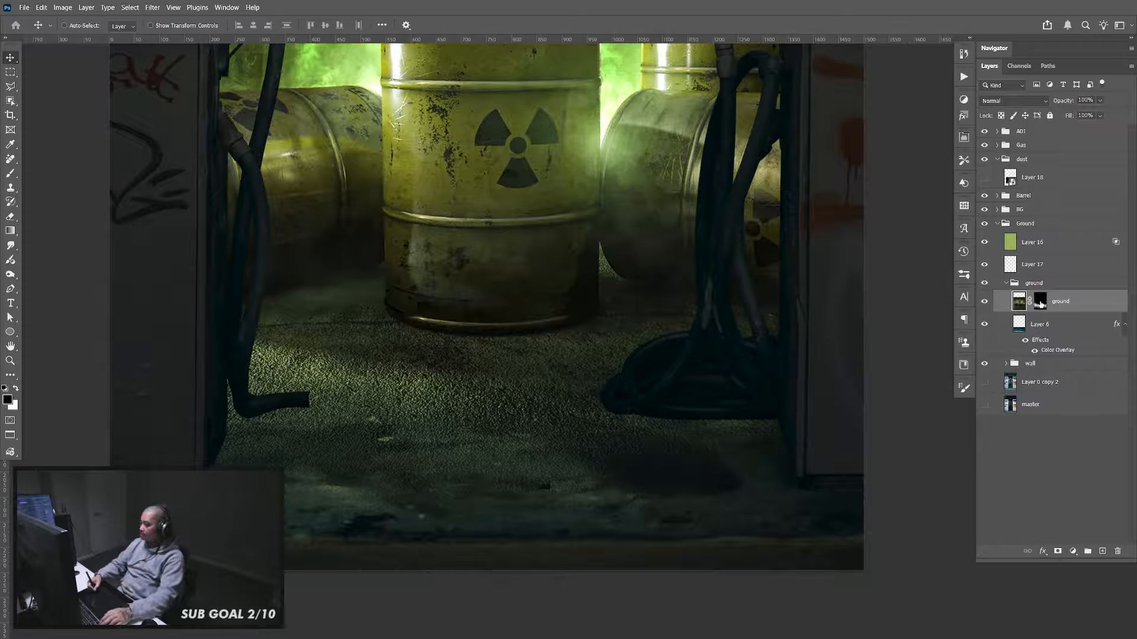
Load the ground layer's mask as a selection and add a new empty layer above the ground layer
left_click(1040, 303)
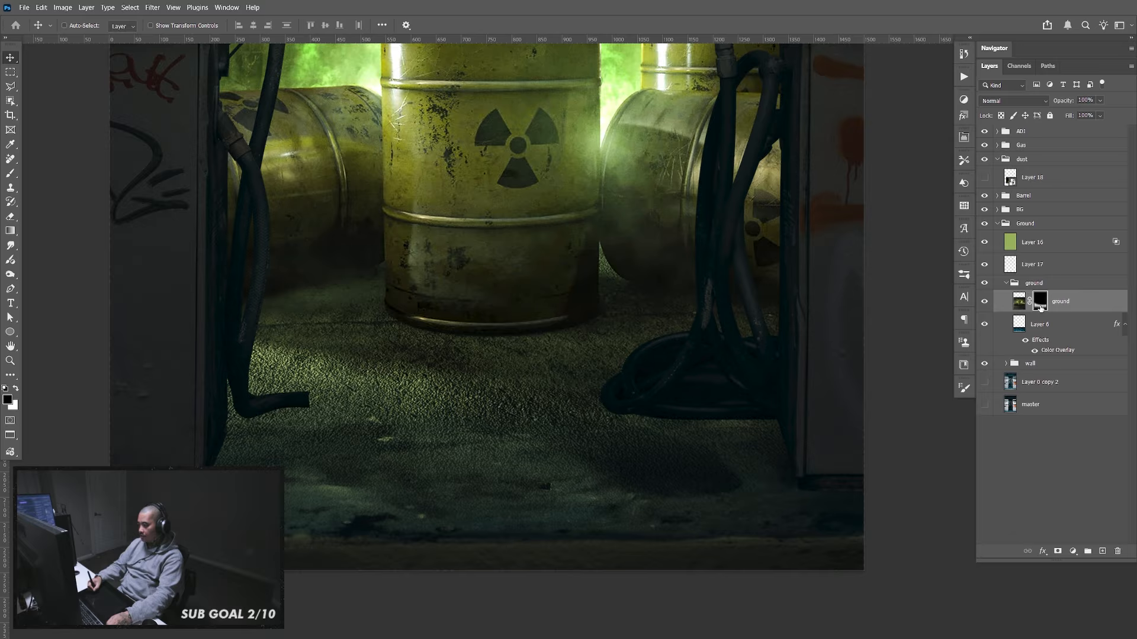
left_click(1040, 306, "ctrl")
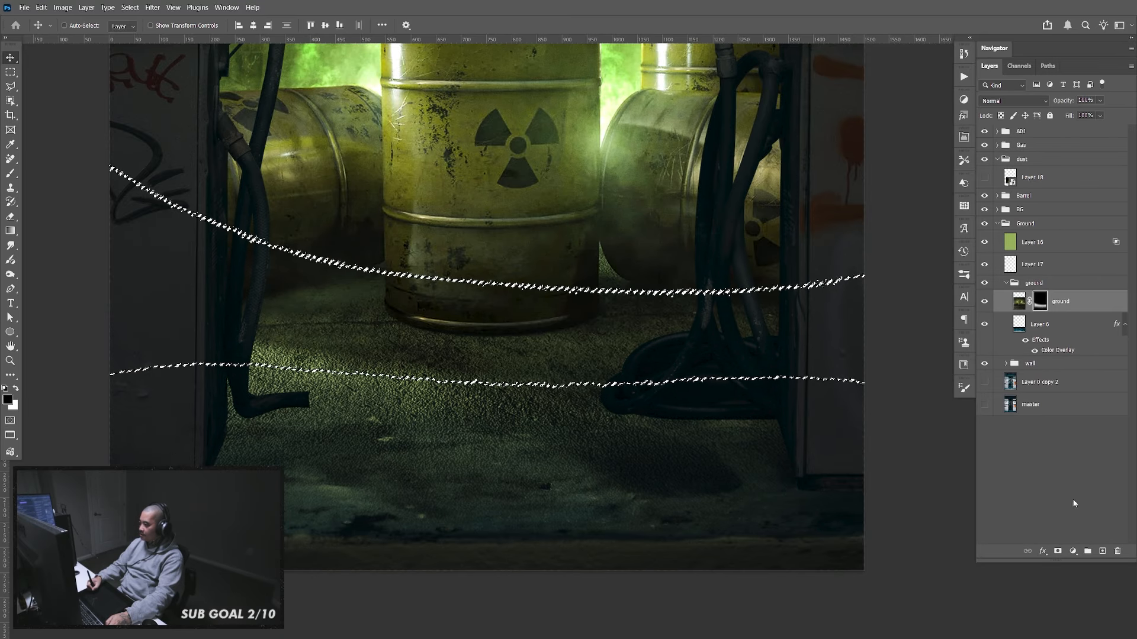
key("ctrl+shift+alt+n")
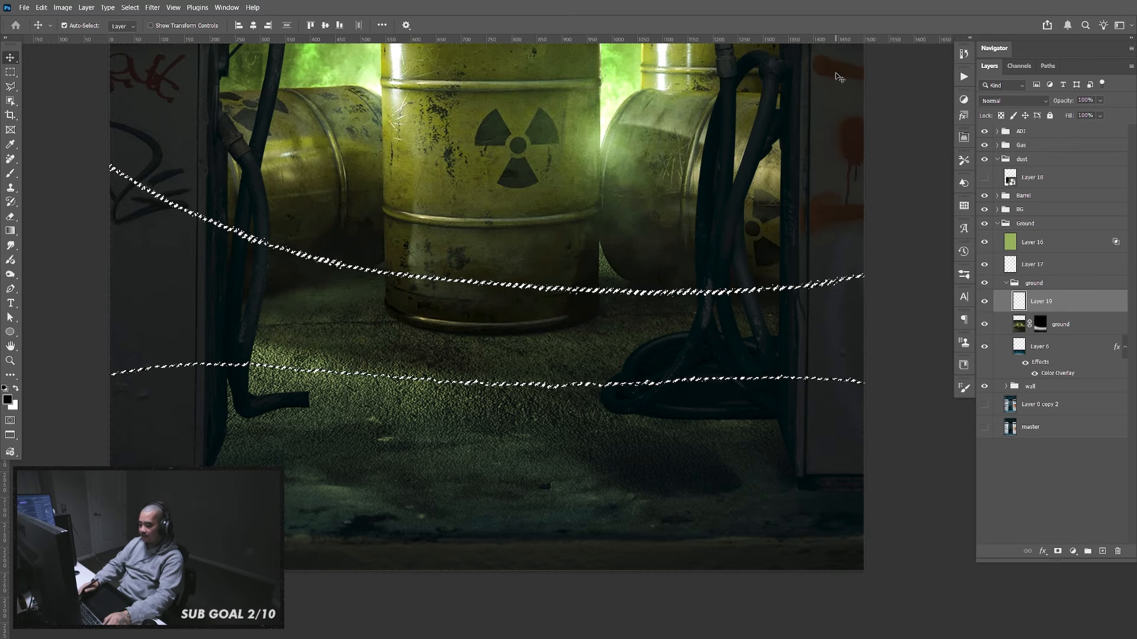
Fill the ground-shaped selection with white on the new layer above the ground layer, deselect, and hide that layer
key("ctrl+BackSpace")
key("ctrl+d")
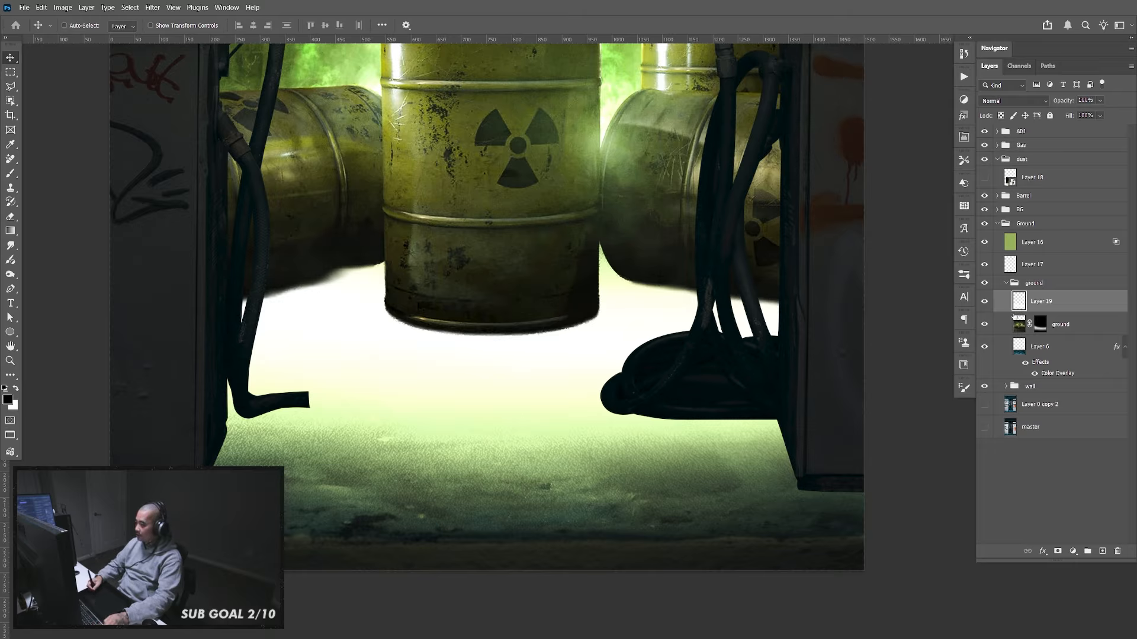
left_click(985, 304)
left_click(985, 303)
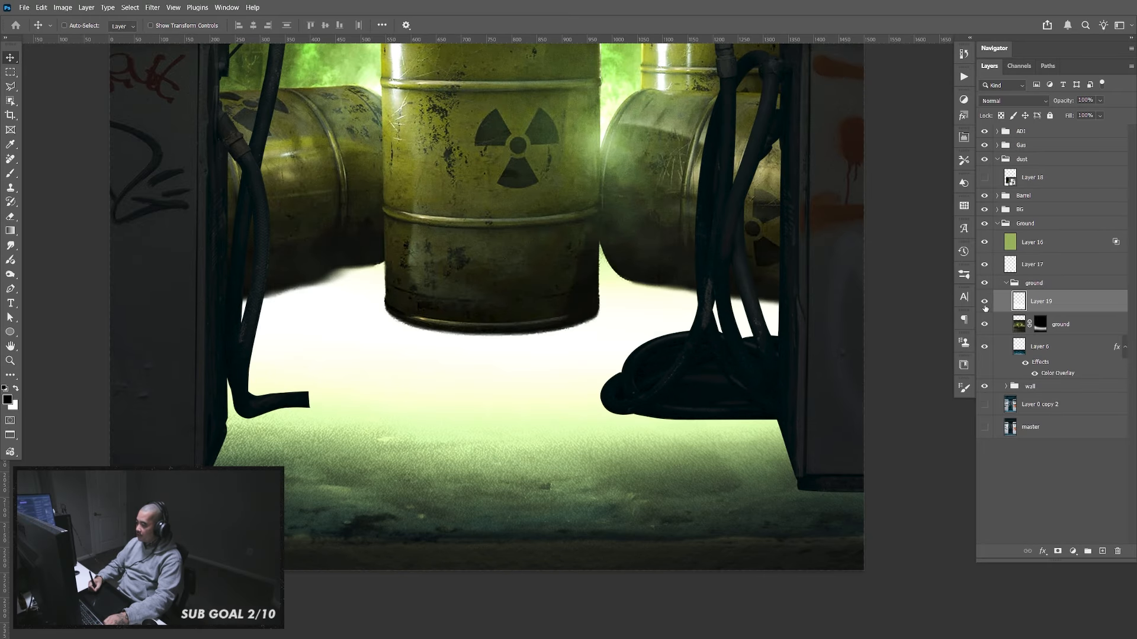
left_click(985, 303)
Delete the ground layer's mask and convert the unmasked ground layer to a smart object
left_click(1032, 330)
right_click(1032, 331)
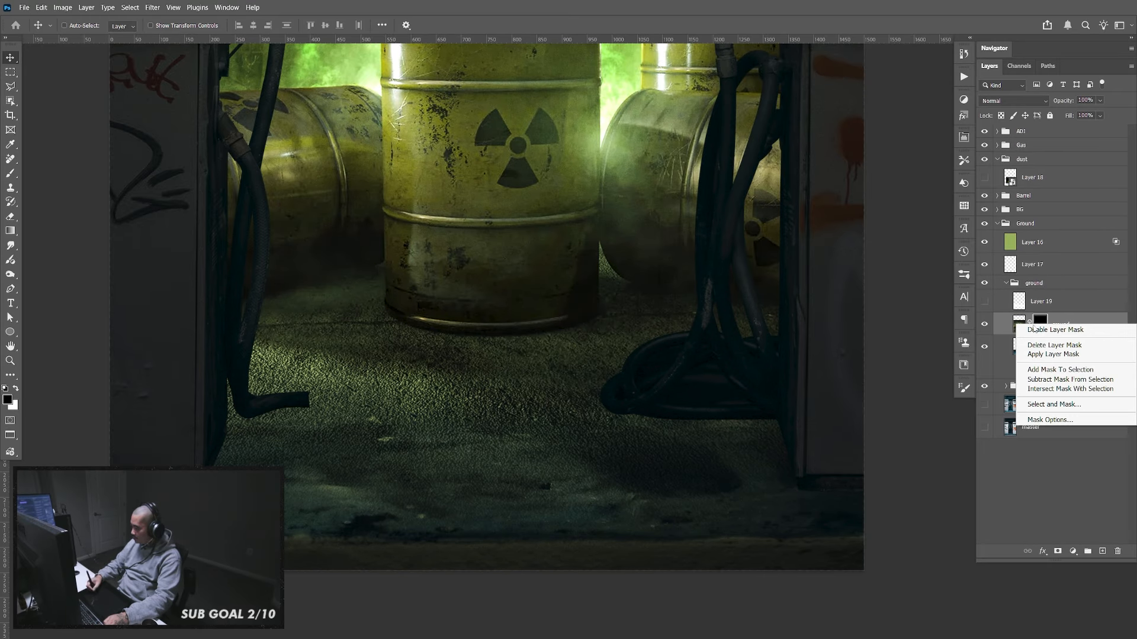
left_click(1042, 346)
right_click(1045, 326)
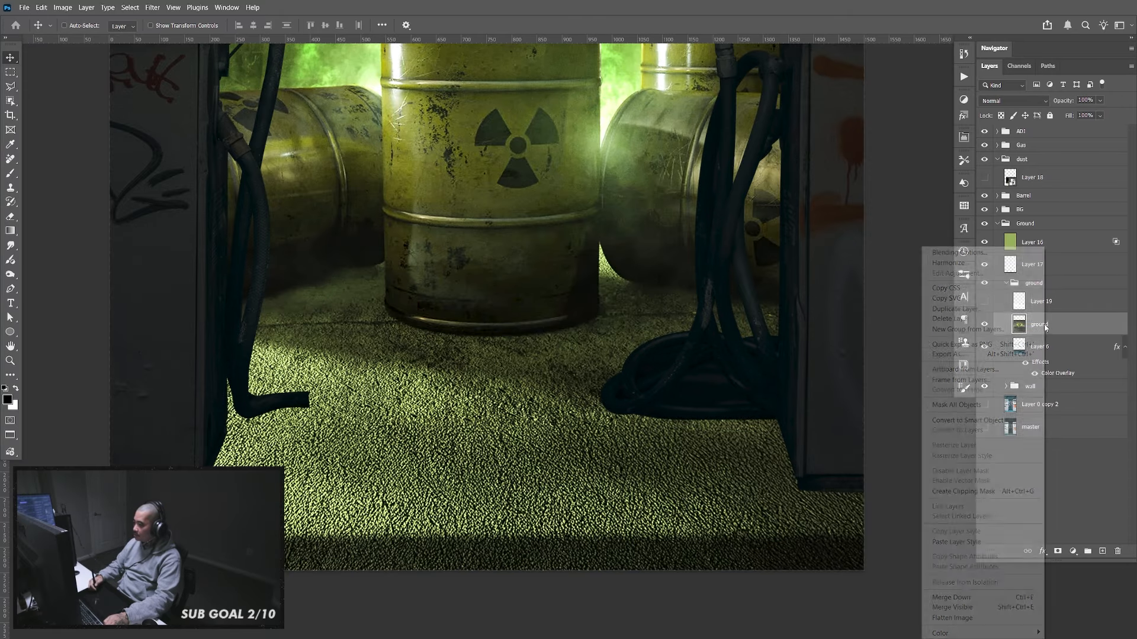
left_click(1000, 421)
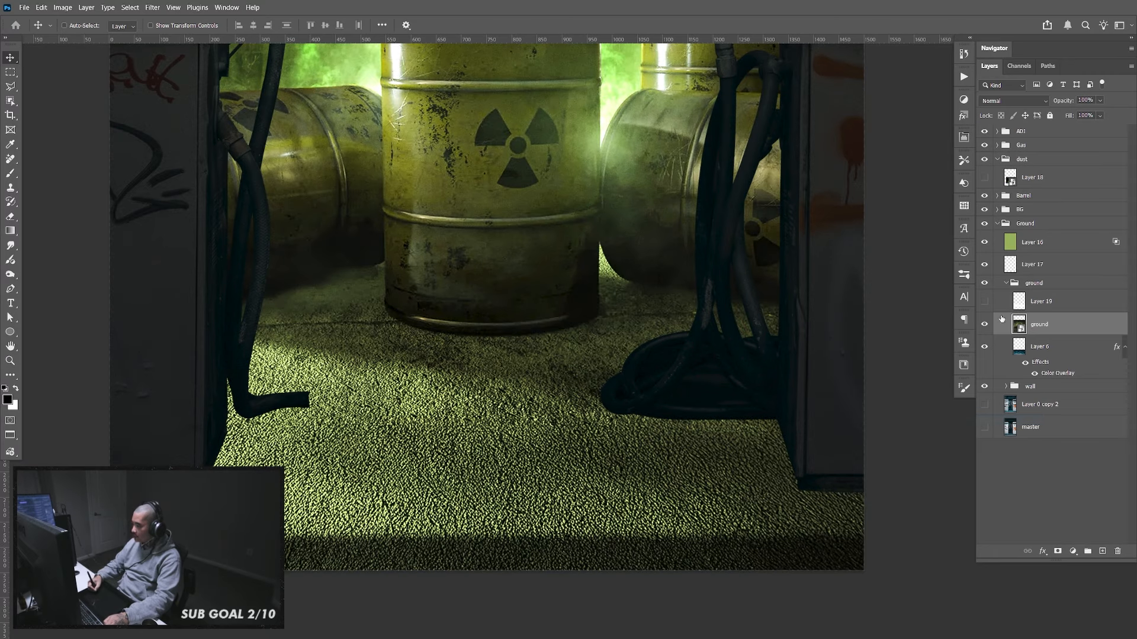
Mask the ground smart object with the white layer's shape and delete that helper layer
left_click(985, 303)
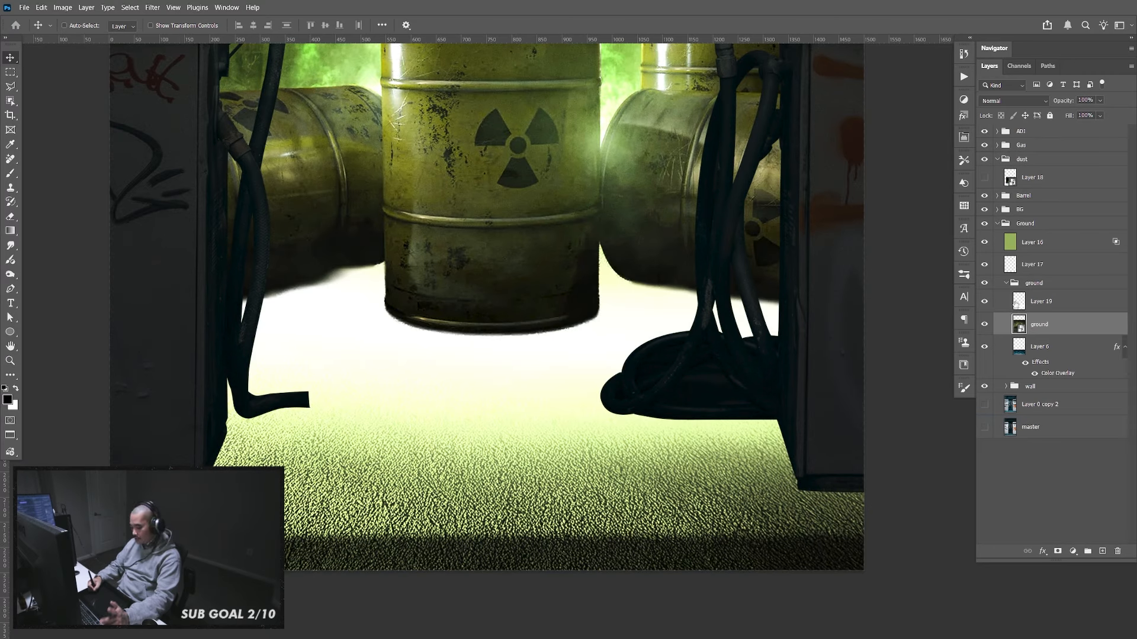
left_click(1018, 301, "ctrl")
left_click(985, 302)
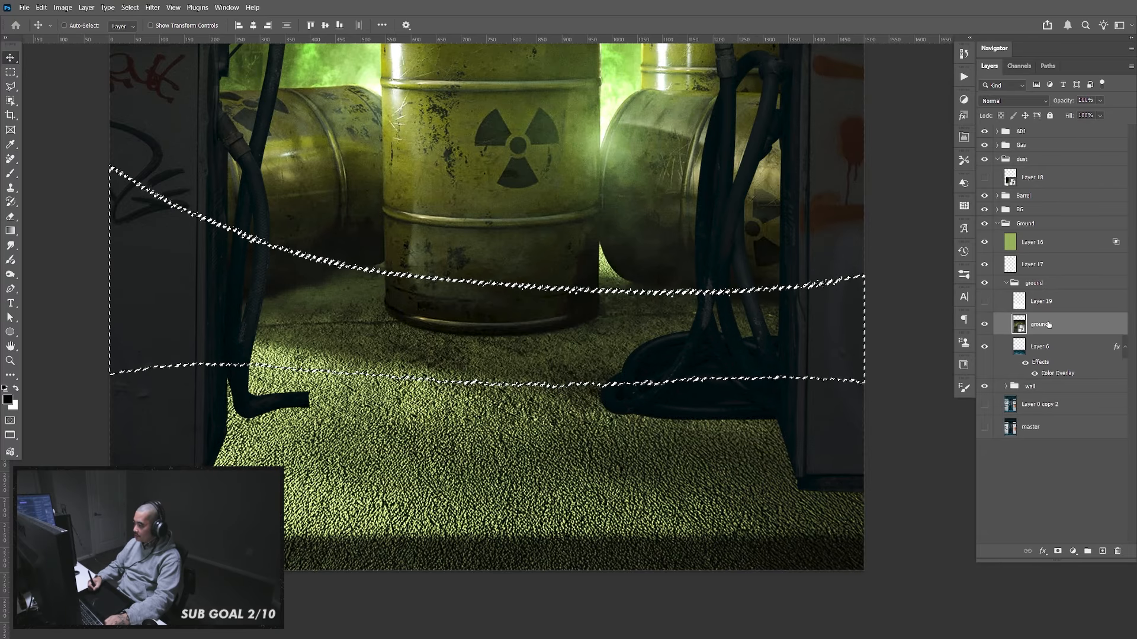
left_click(1057, 552)
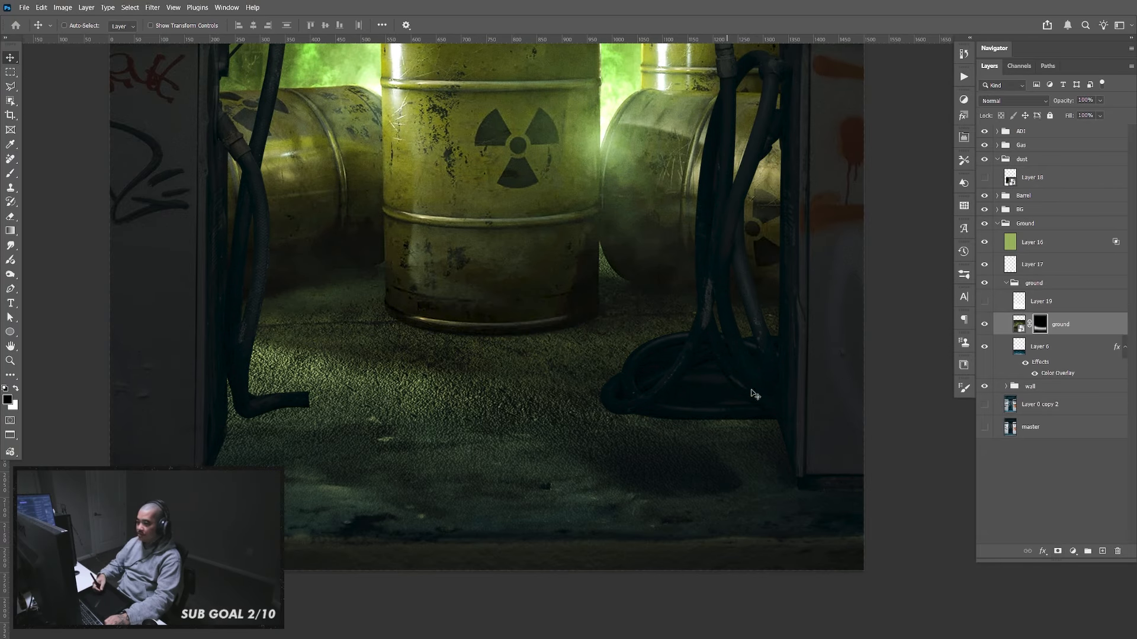
left_click(1052, 307)
key("Delete")
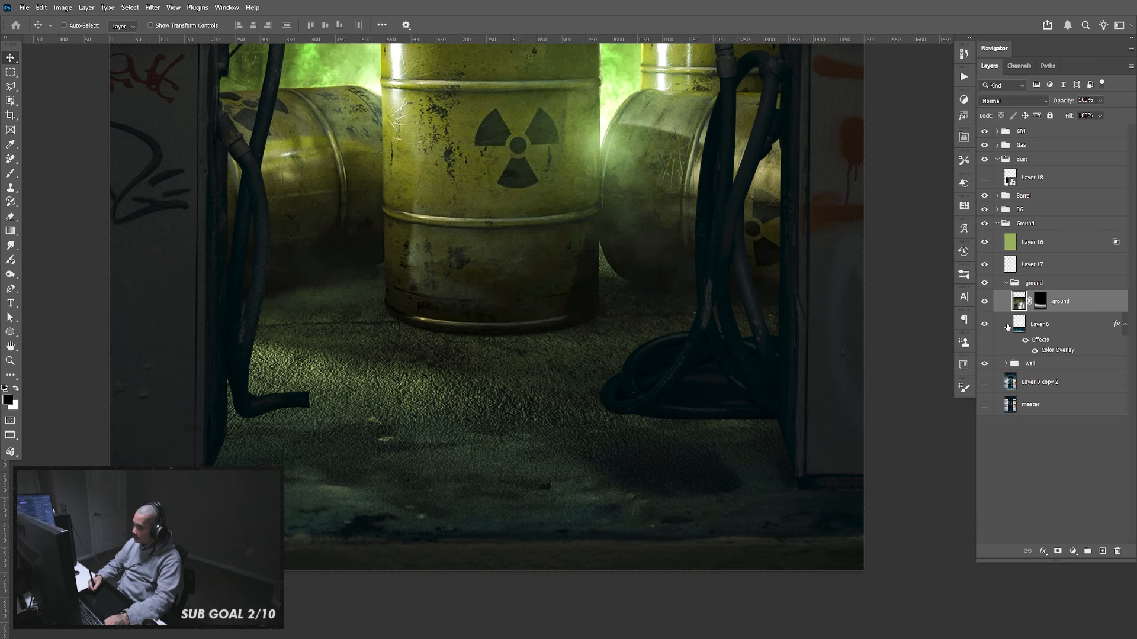
Open the ground smart object's contents and fill its two empty lower corners with a promptless Generative Fill
double_click(1018, 302)
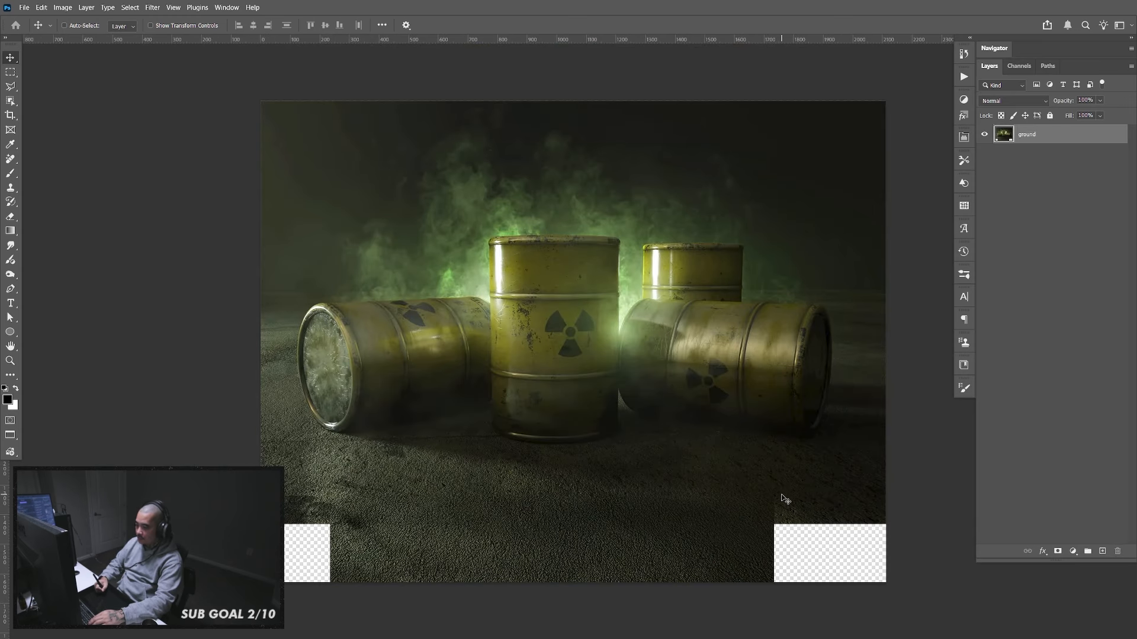
key("m")
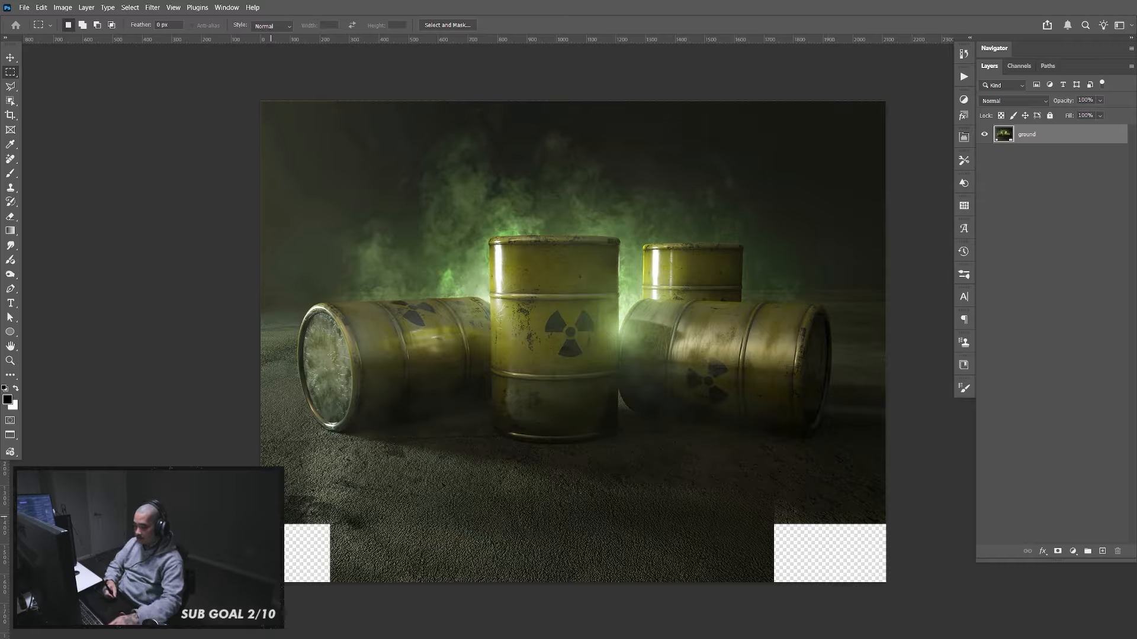
left_click_drag(275, 519, 338, 583)
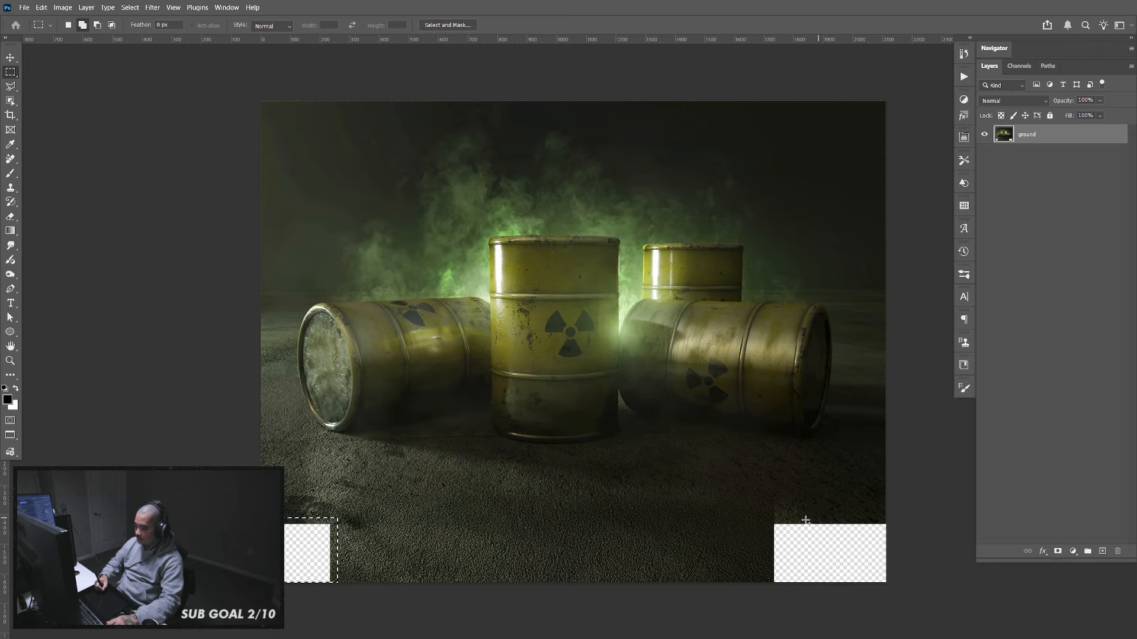
left_click_drag(760, 492, 886, 583)
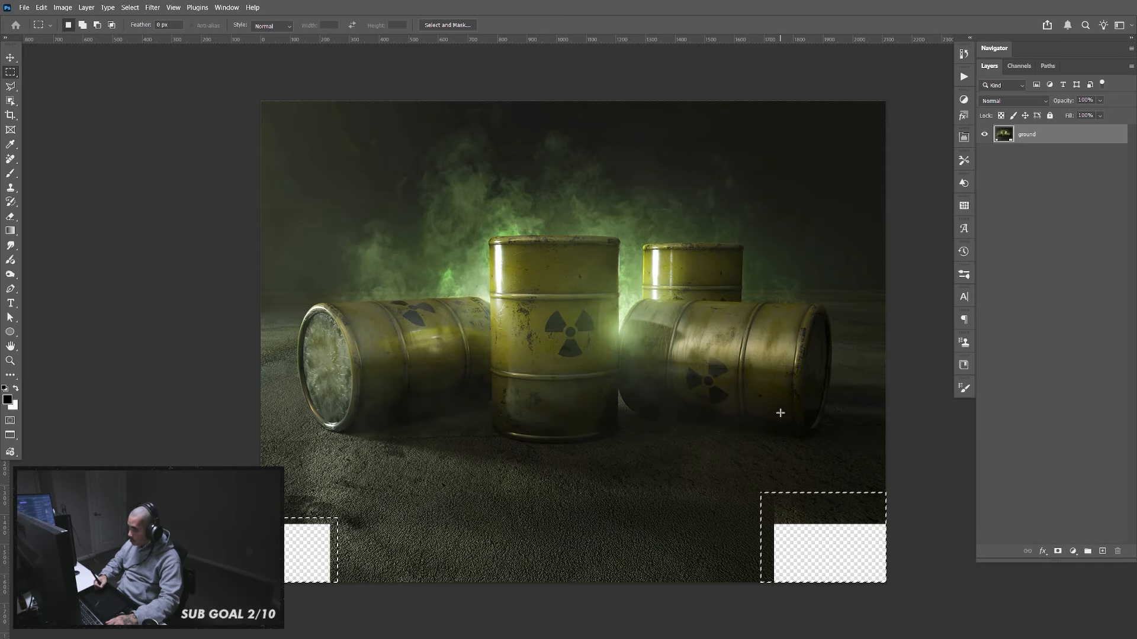
left_click(41, 7)
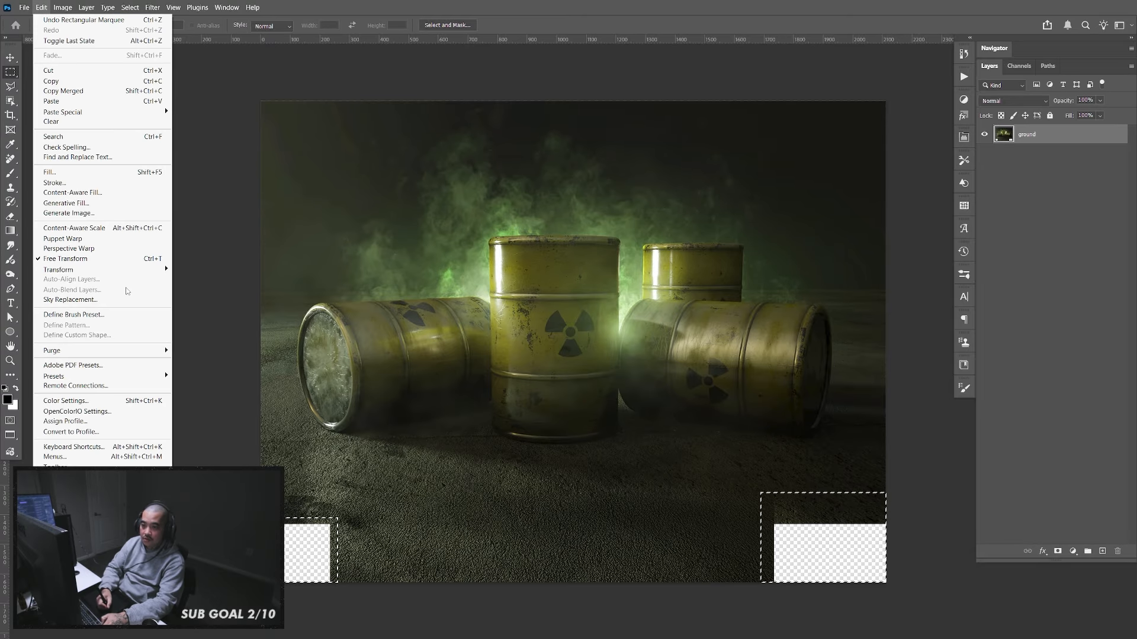
left_click(112, 204)
left_click(592, 247)
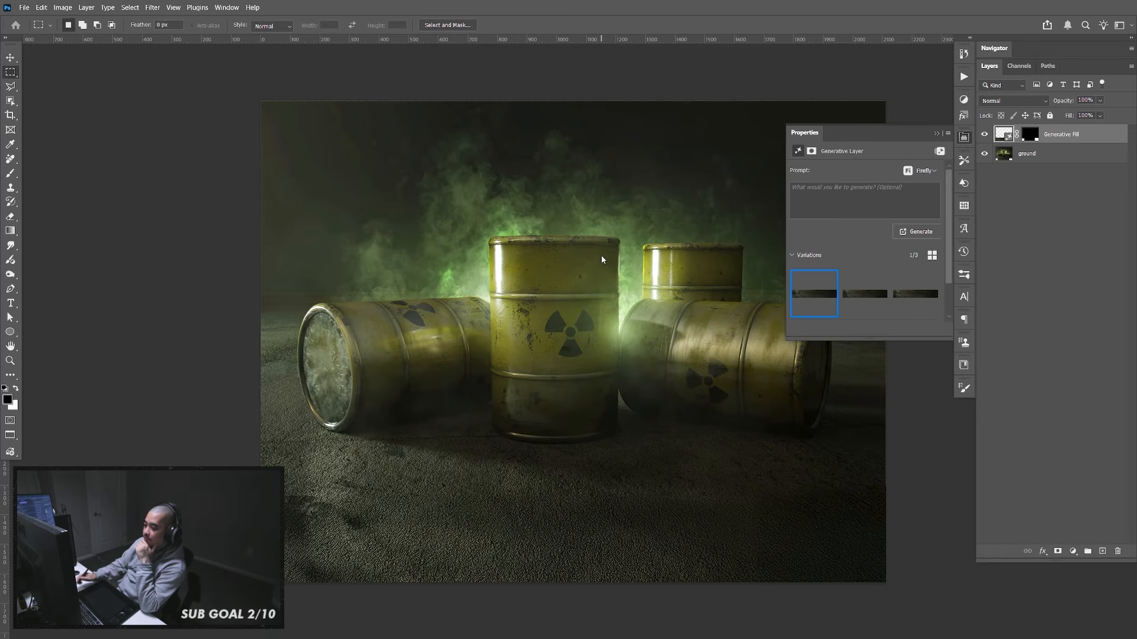
Duplicate the ground layer and merge the copy with the Generative Fill layer
left_click(1055, 156)
key("ctrl+j")
left_click(1060, 138, "shift")
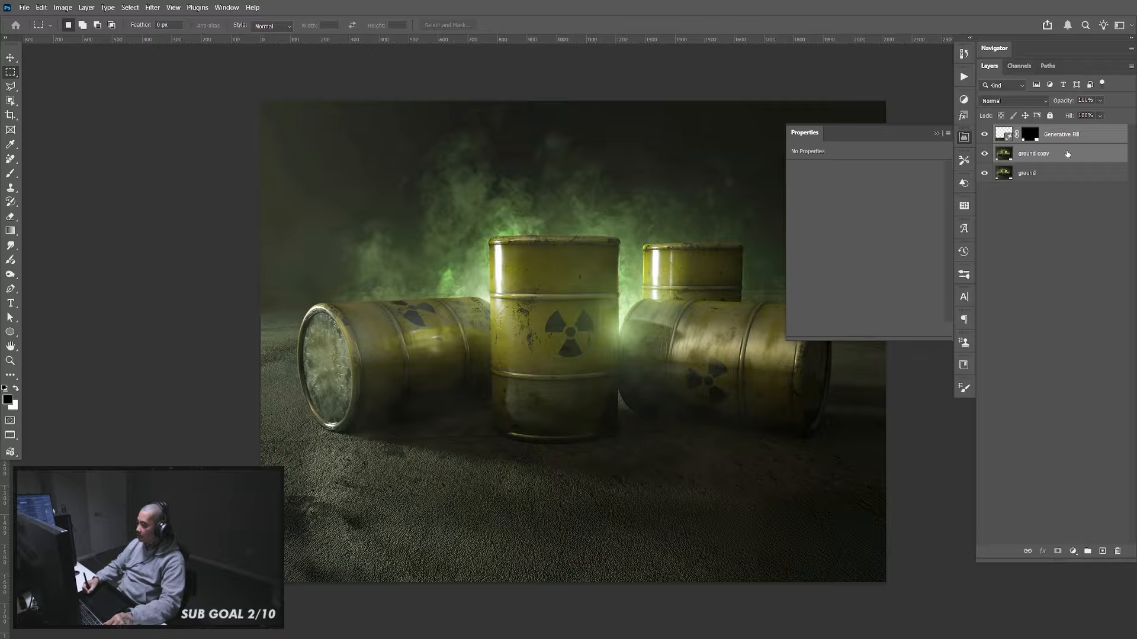
key("ctrl+e")
left_click(962, 138)
key("v")
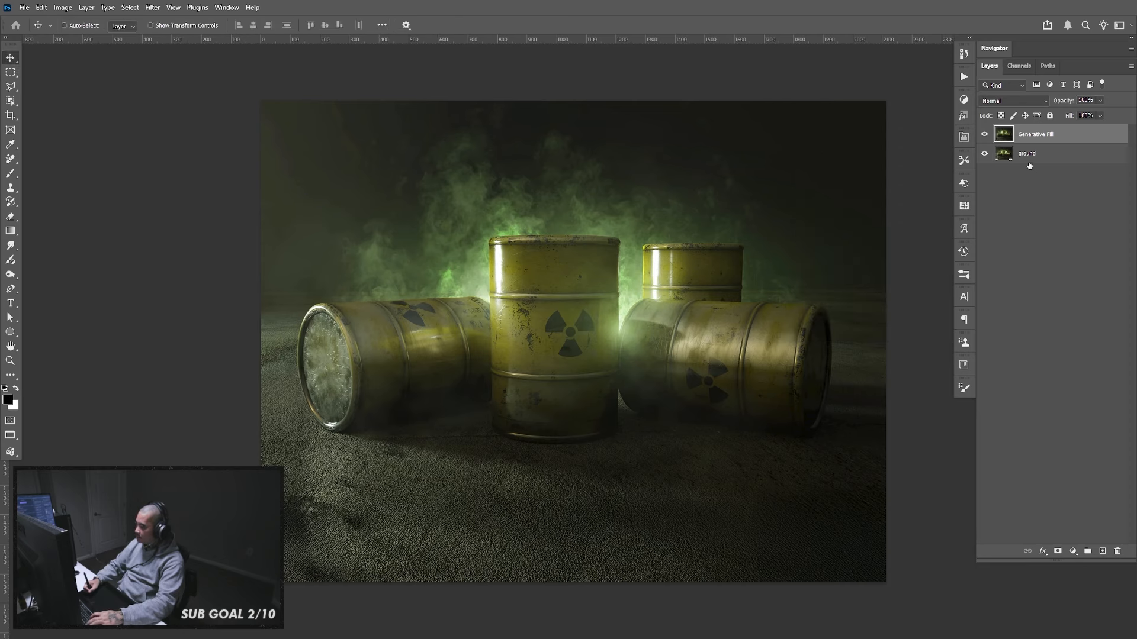
Duplicate the merged Generative Fill layer and delete the original ground layer
key("ctrl+j")
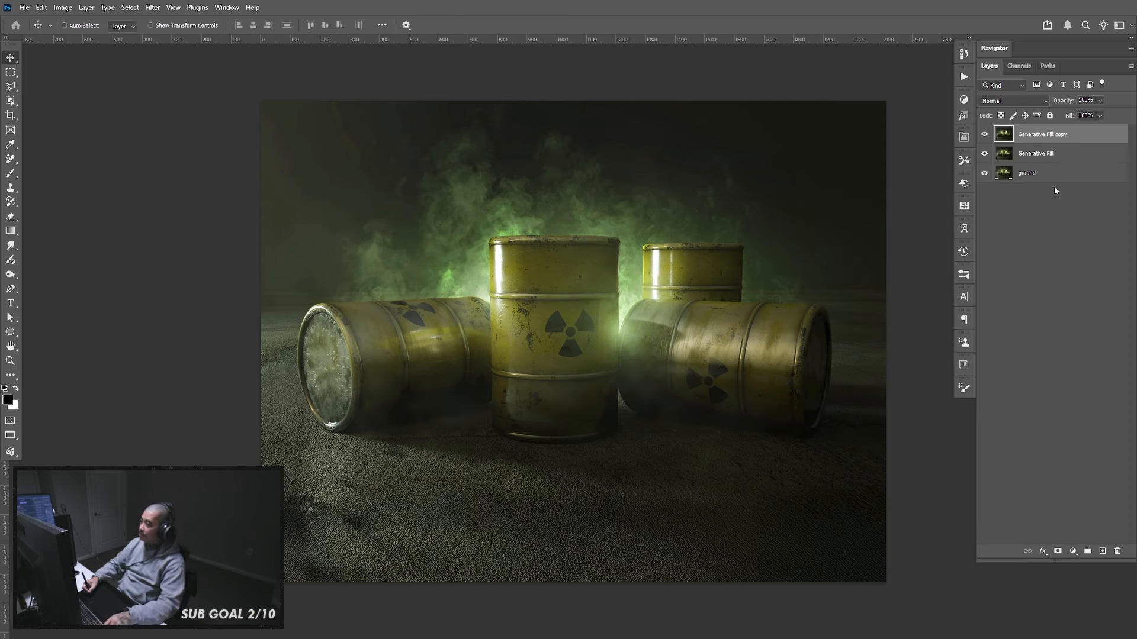
left_click(1064, 174)
key("Delete")
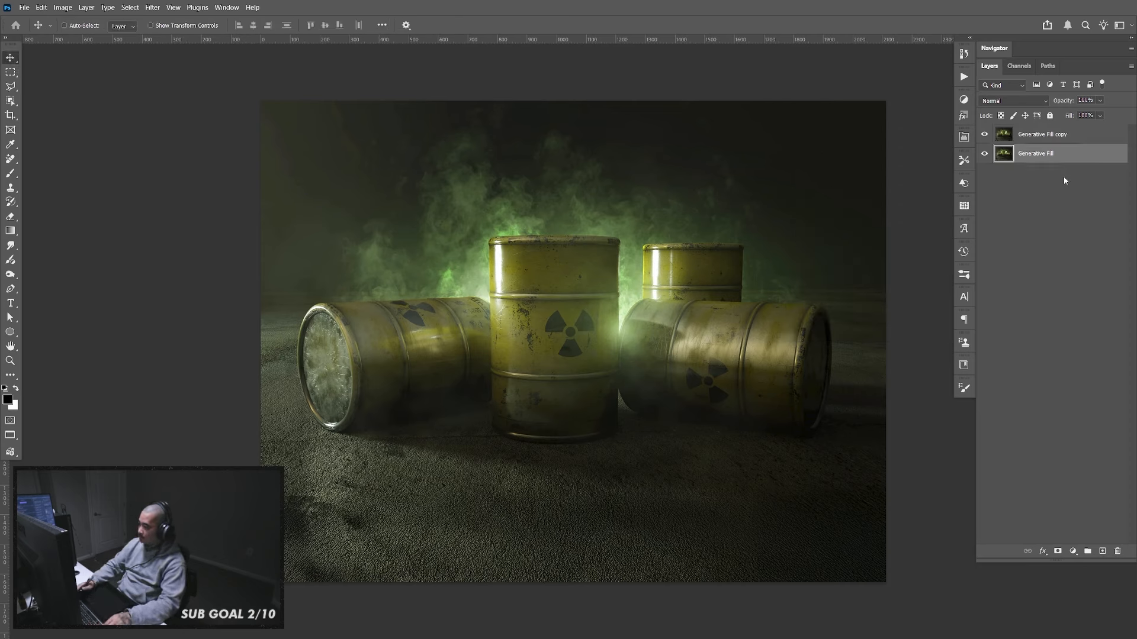
Rename the lower Generative Fill layer as master
double_click(1034, 153)
type("mas")
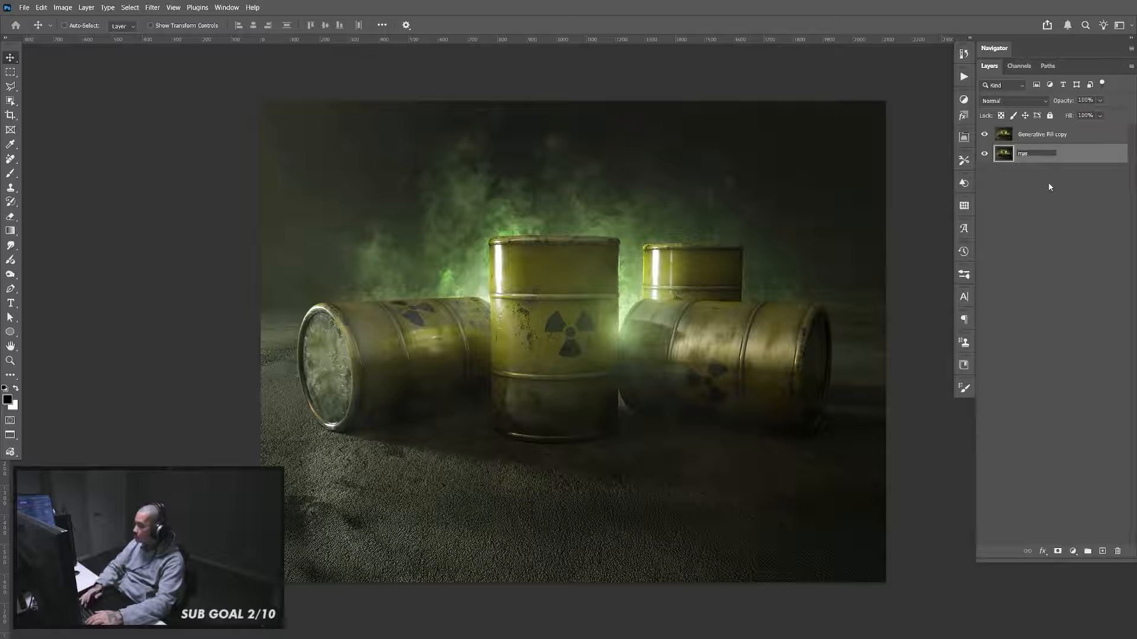
type("ter")
key("Return")
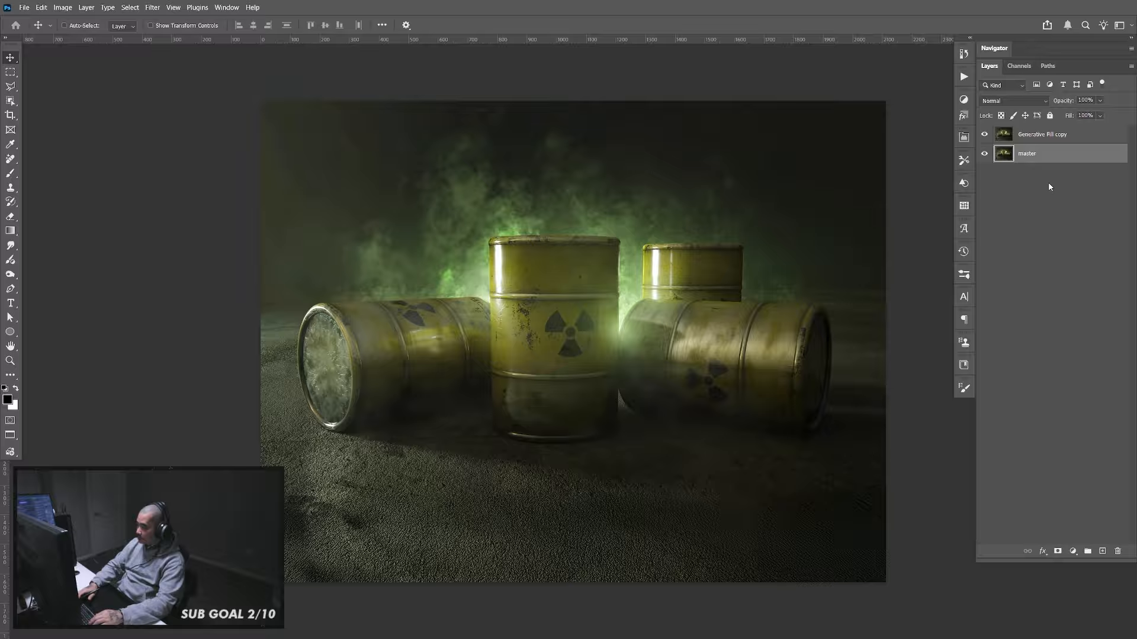
Hide the master layer and duplicate the Generative Fill copy layer above it
left_click(1040, 142)
left_click(984, 154)
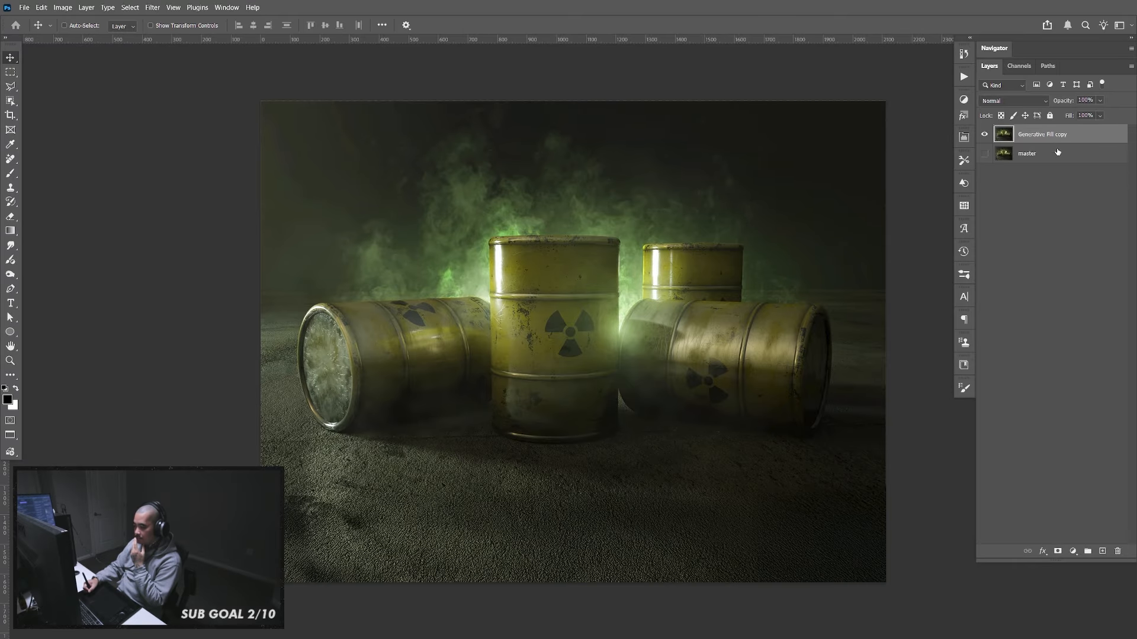
key("ctrl")
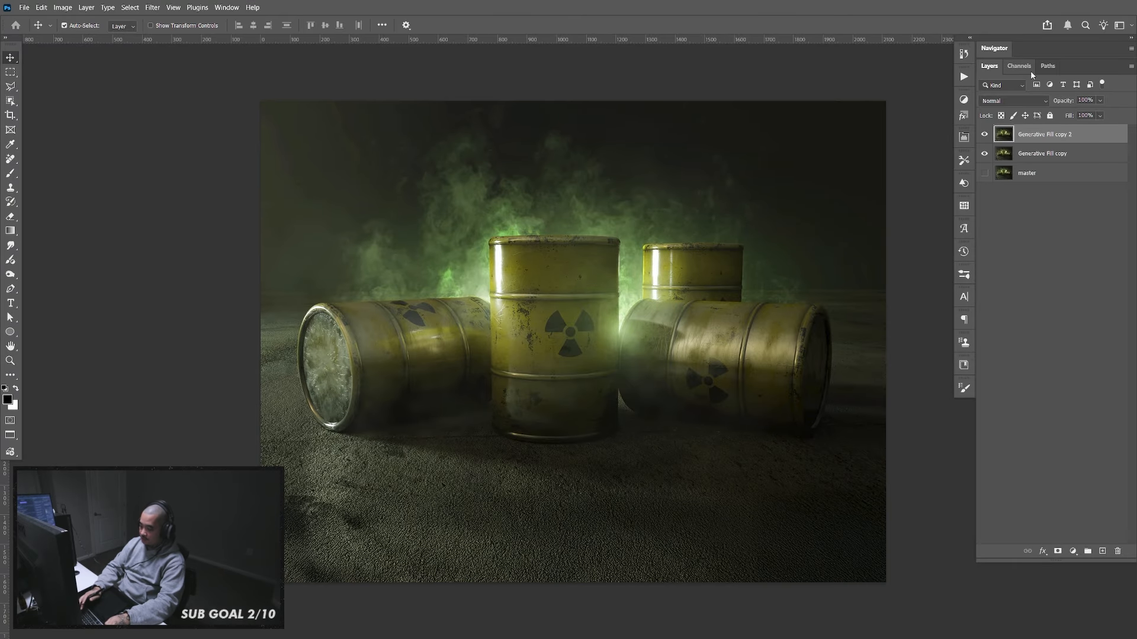
key("ctrl+t")
right_click(707, 422)
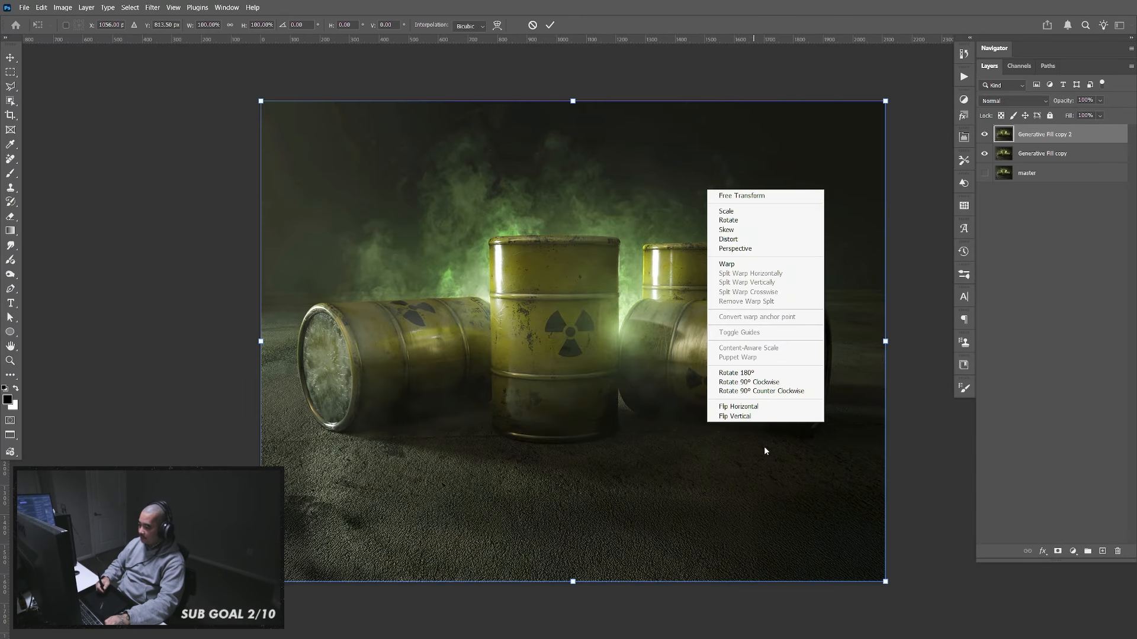
left_click(762, 406)
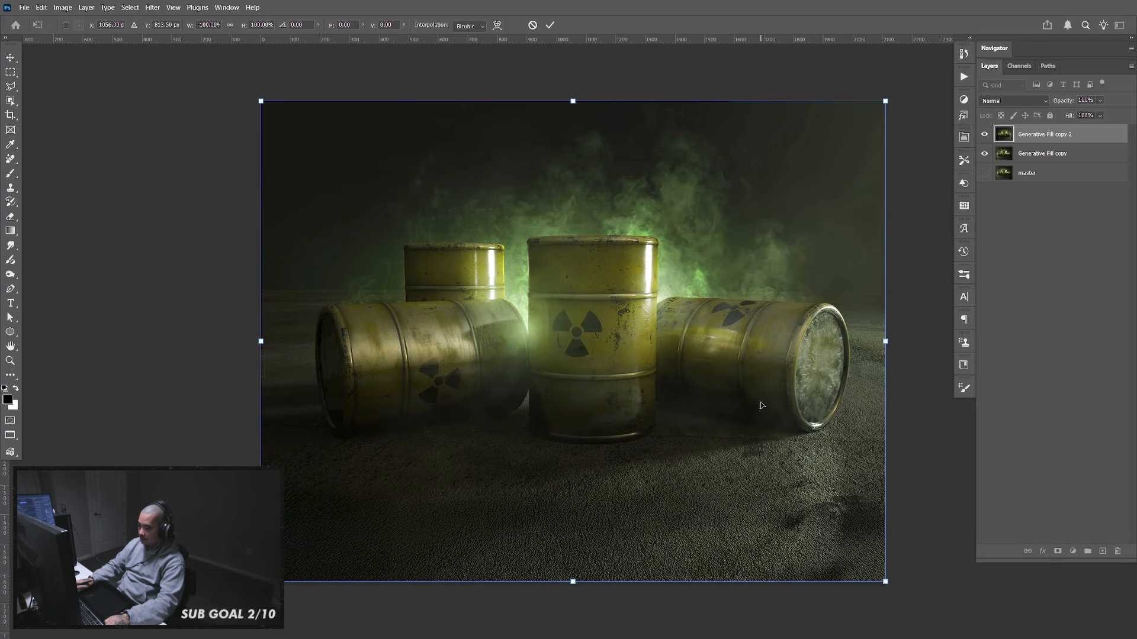
key("Escape")
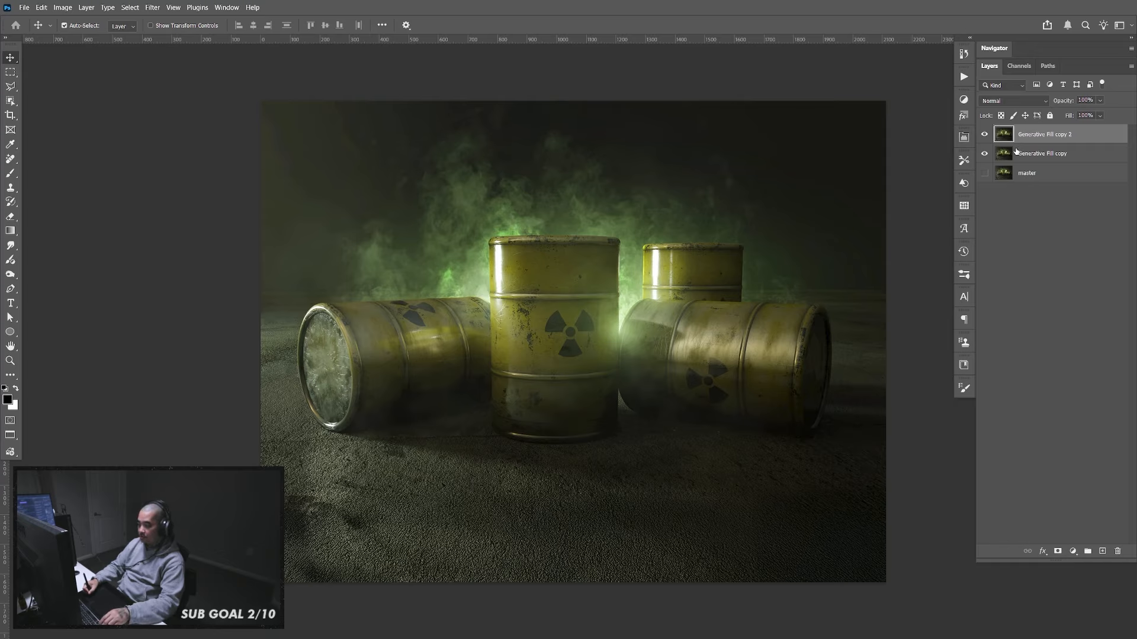
Flip the topmost barrel image copy horizontally and hide it behind a black layer mask
key("ctrl+t")
right_click(637, 178)
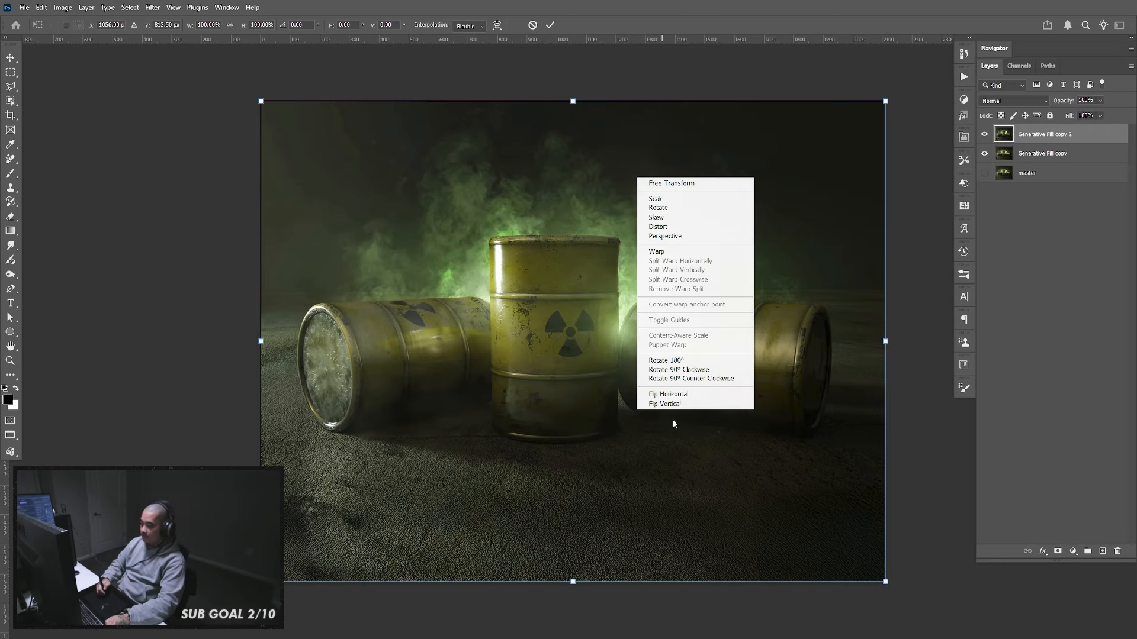
left_click(692, 394)
key("Return")
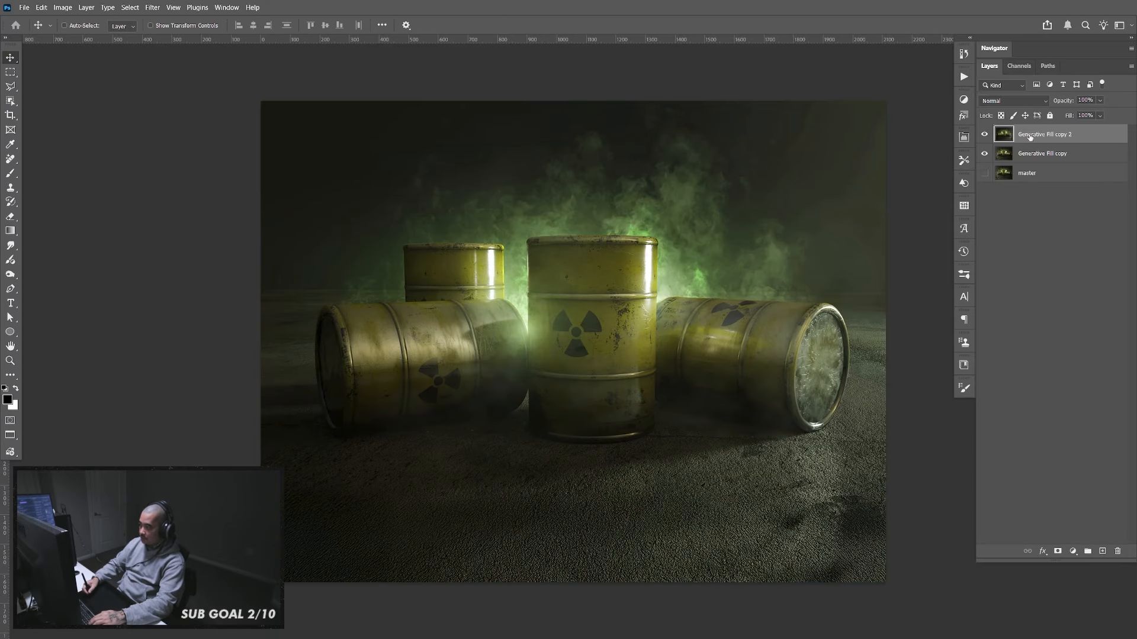
left_click(1057, 550)
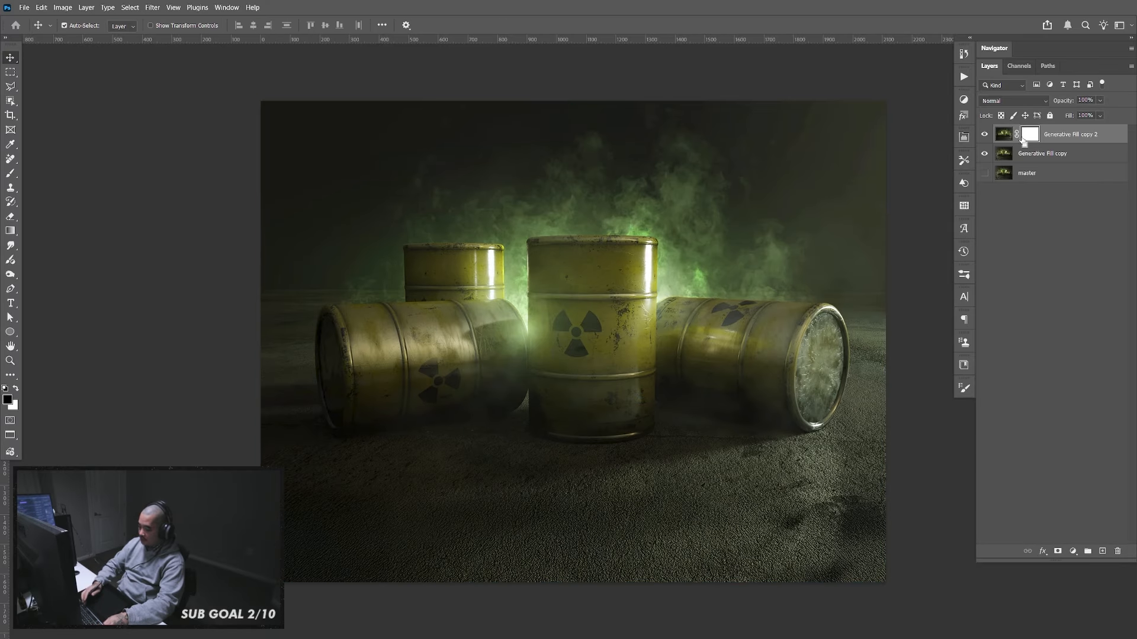
key("ctrl+i")
Paint white on the flipped copy's mask with a large soft brush to reveal the mirrored ground across the foreground
key("b")
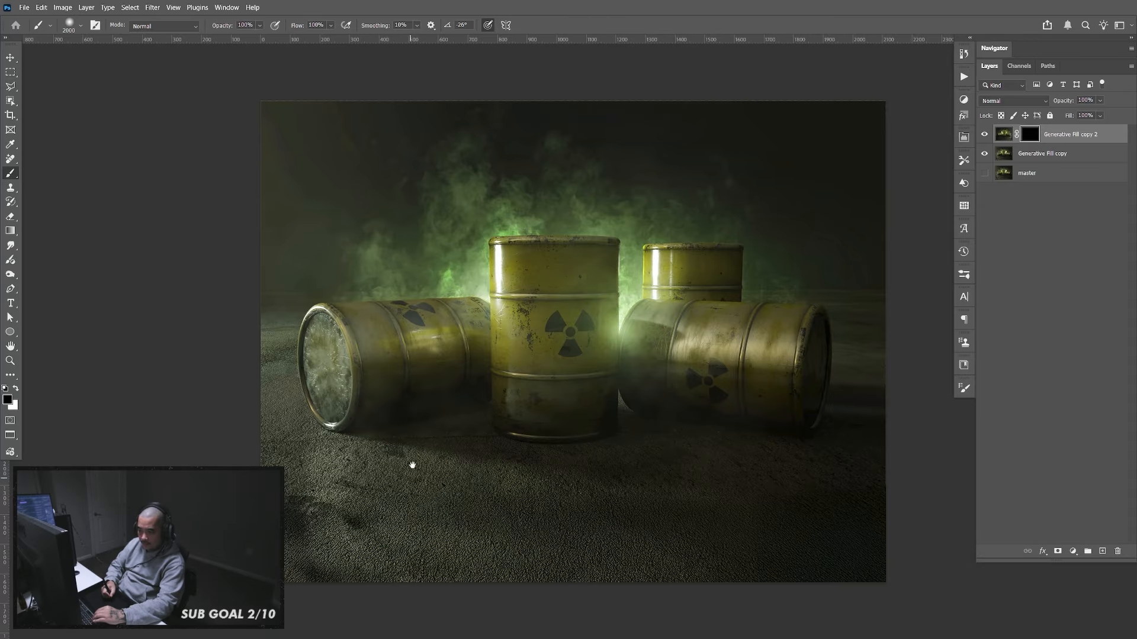
left_click_drag(411, 465, 441, 408)
key("x")
key("bracketleft")
key("bracketleft")
key("bracketleft")
key("bracketleft")
key("bracketleft")
key("bracketleft")
key("bracketleft")
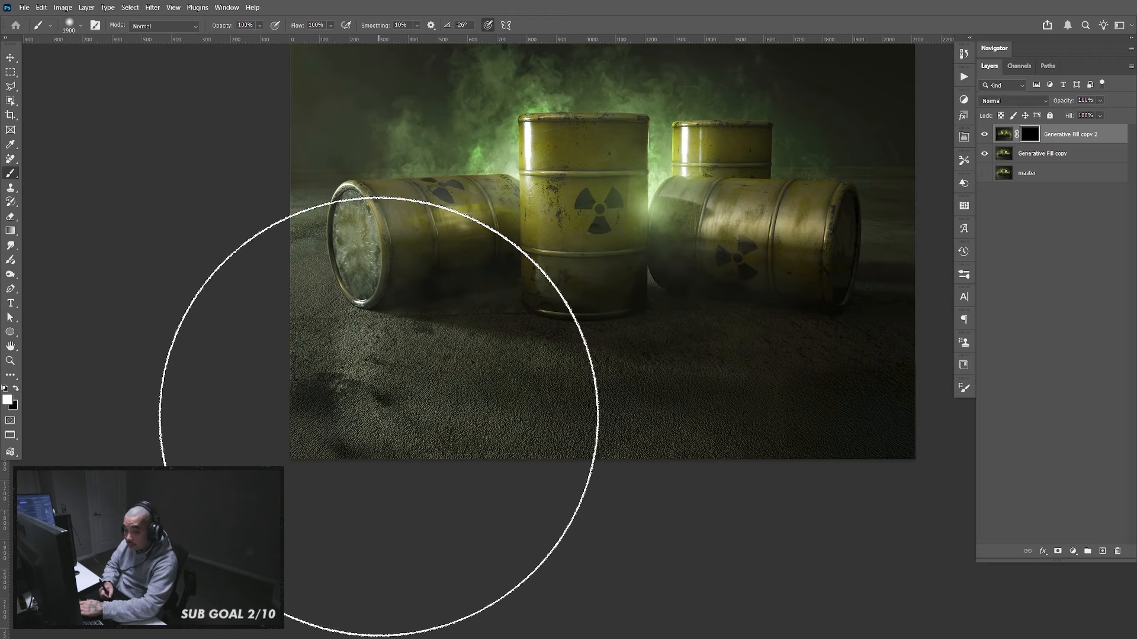
mouse_move(395, 431)
left_mouse_down()
mouse_move(429, 416)
mouse_move(429, 428)
mouse_move(429, 409)
mouse_move(446, 403)
mouse_move(517, 440)
mouse_move(661, 443)
left_mouse_up()
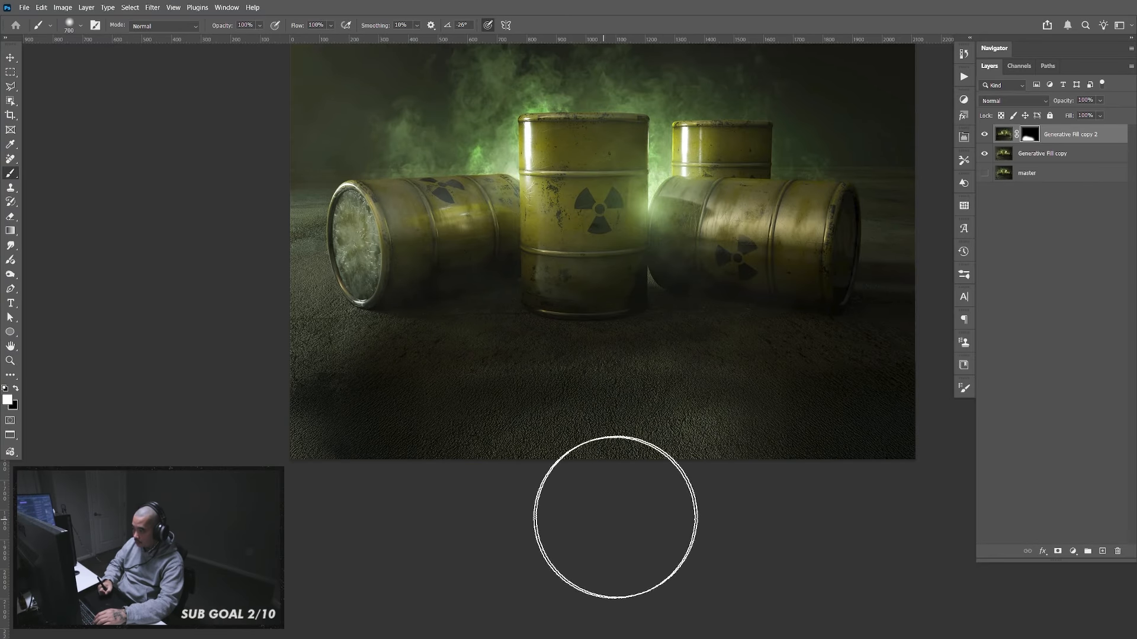
Refine the flipped copy's mask with alternating black and white soft brush strokes across the foreground ground to even out the texture
key("x")
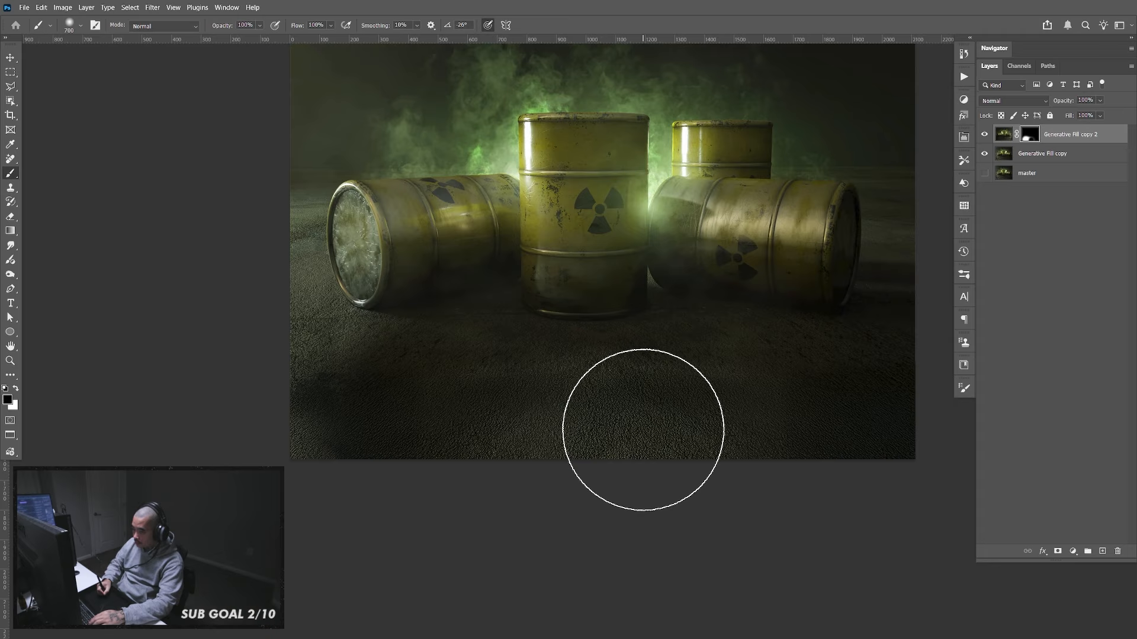
key("x")
left_click(647, 426)
left_click_drag(593, 455, 481, 472)
key("x")
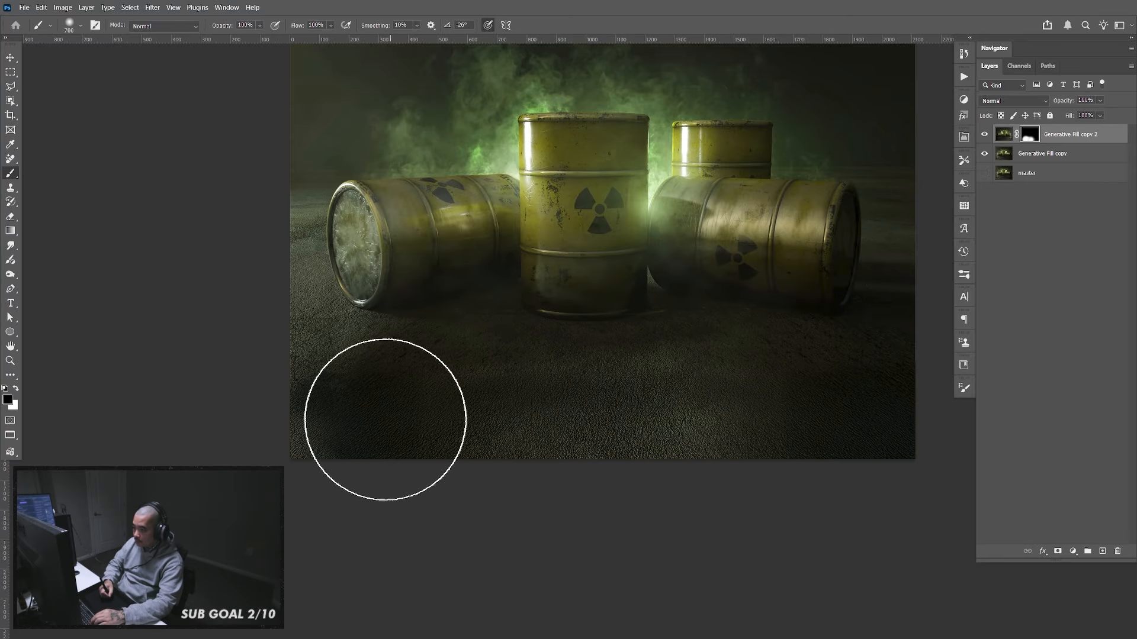
left_click(331, 423)
key("x")
left_click(348, 419)
mouse_move(348, 418)
left_mouse_down()
mouse_move(317, 400)
mouse_move(355, 406)
left_mouse_up()
key("x")
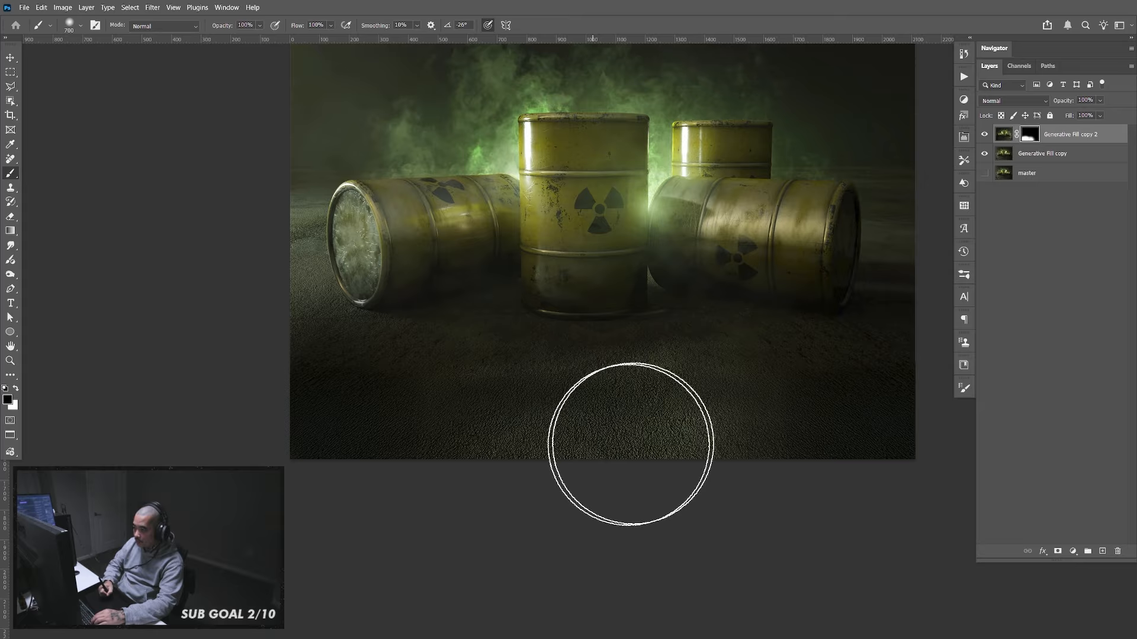
mouse_move(630, 439)
left_mouse_down()
mouse_move(651, 413)
mouse_move(671, 454)
left_mouse_up()
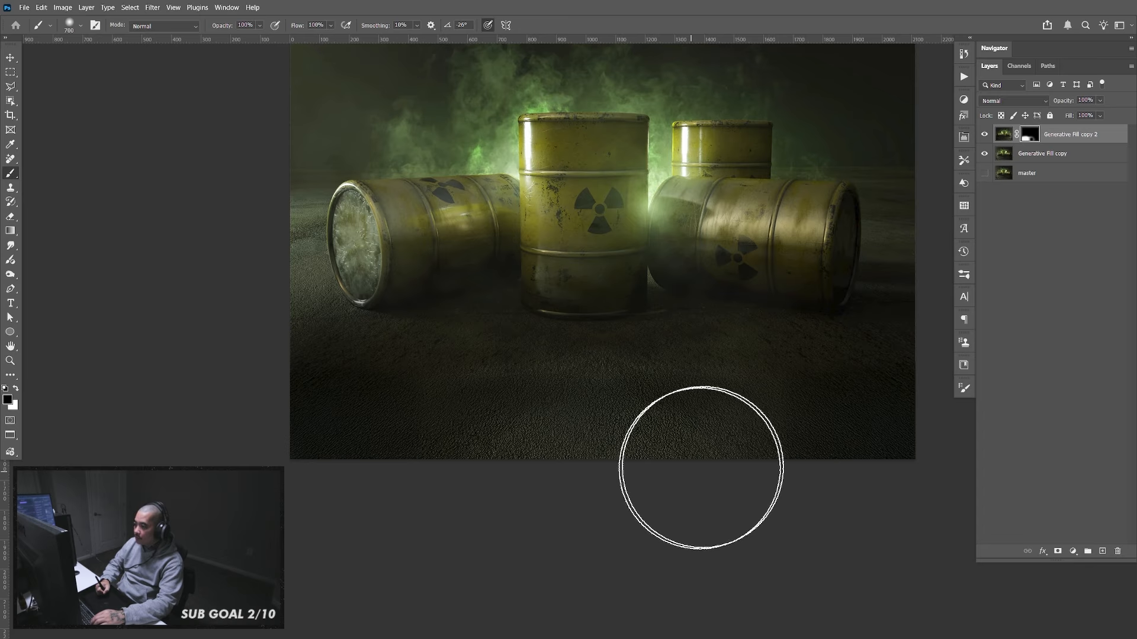
Stamp the Generative Fill copy and its masked flipped copy into one merged layer on top, leaving only that layer visible
key("v")
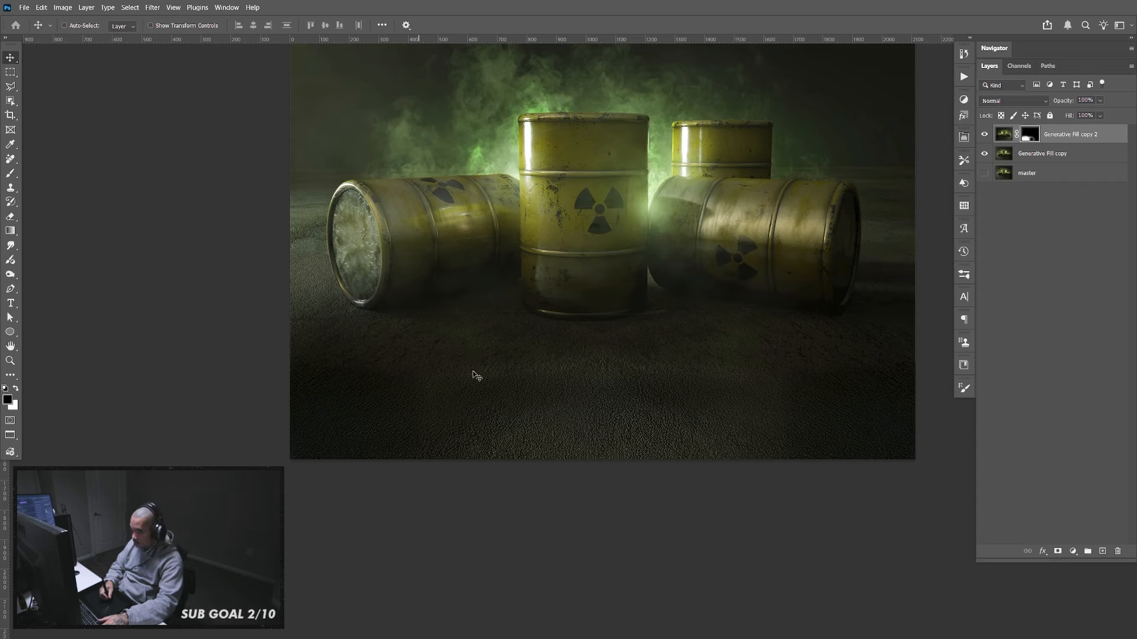
left_click(1045, 156)
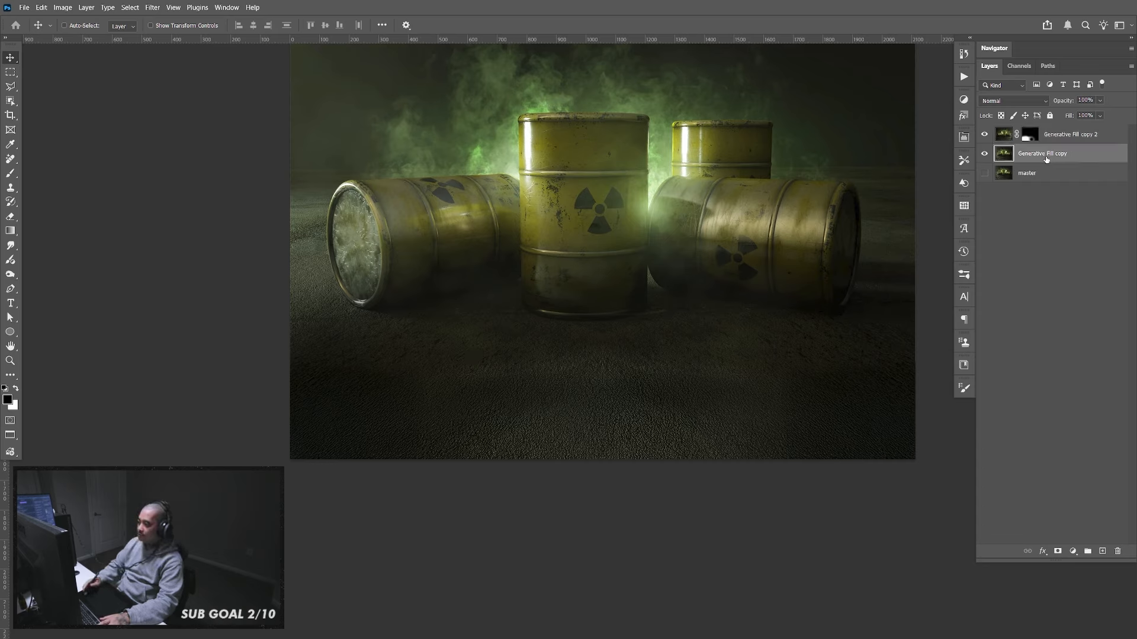
left_click(1059, 142, "shift")
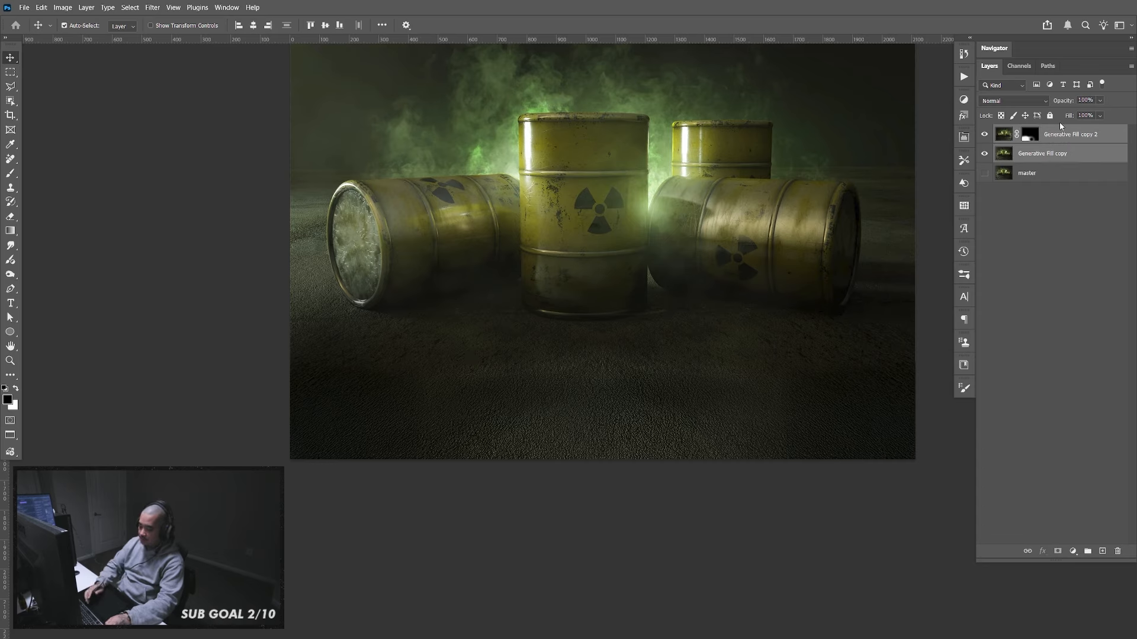
key("ctrl+alt+e")
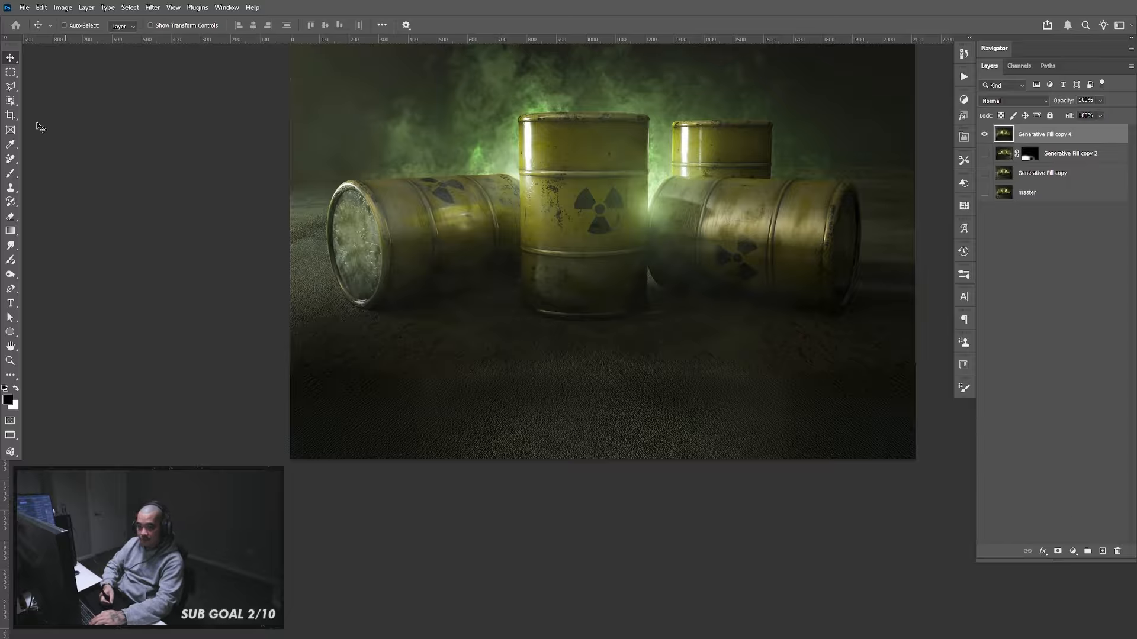
Outline the foreground ground below the fallen barrel and centre barrel with the Polygonal Lasso, using a 7 px feather
key("l")
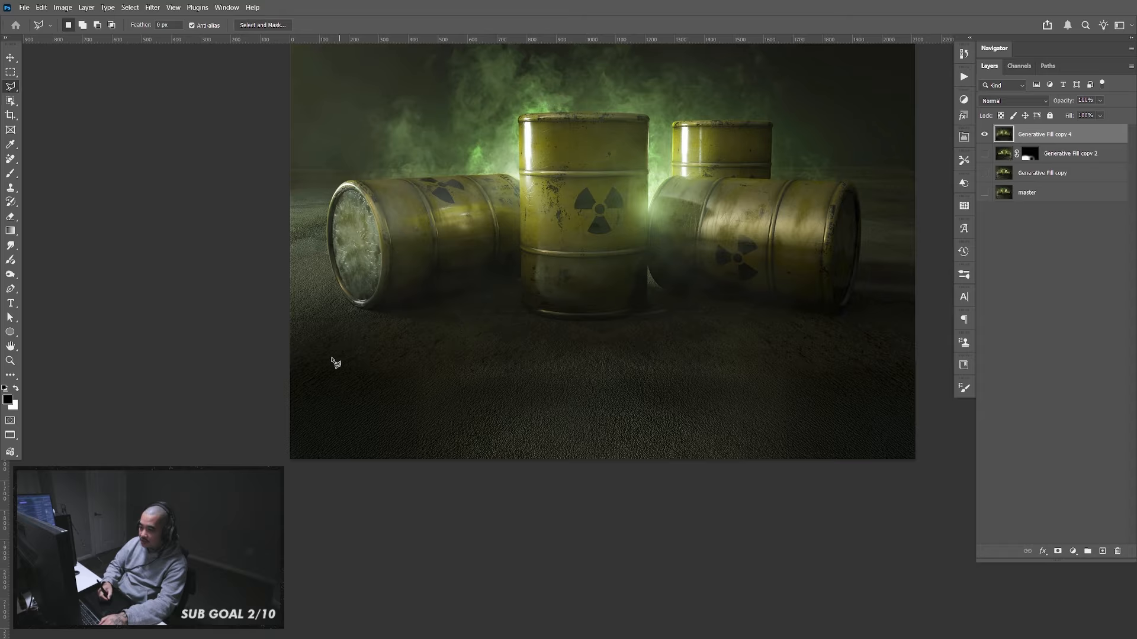
key("Return")
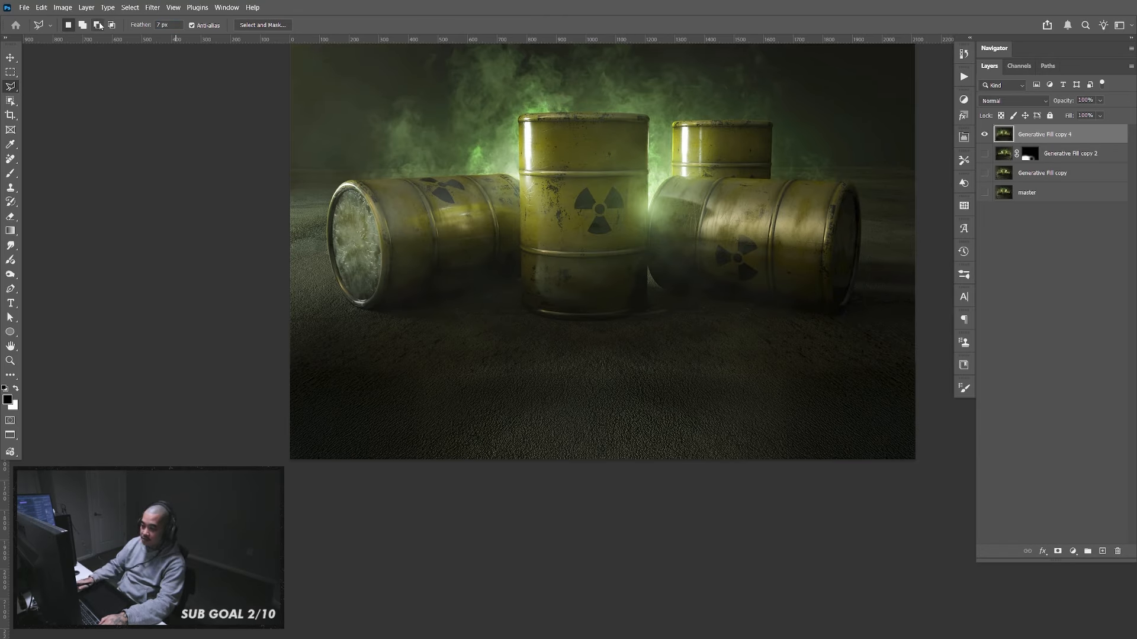
left_click(285, 349)
left_click(318, 326)
left_click(403, 311)
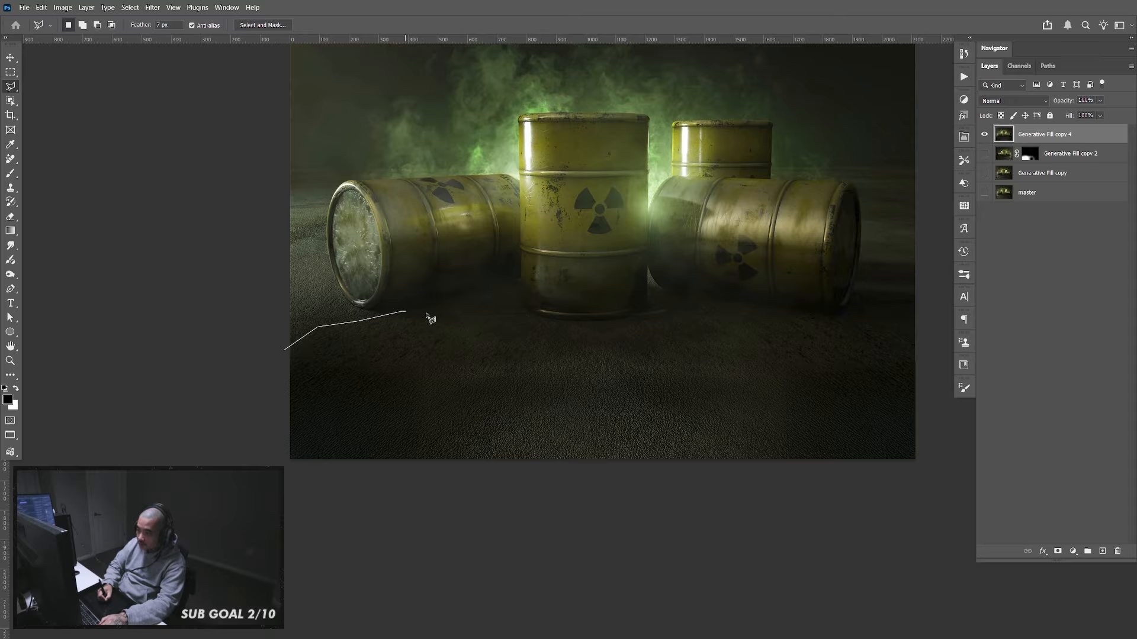
left_click(503, 312)
left_click(547, 328)
left_click(600, 341)
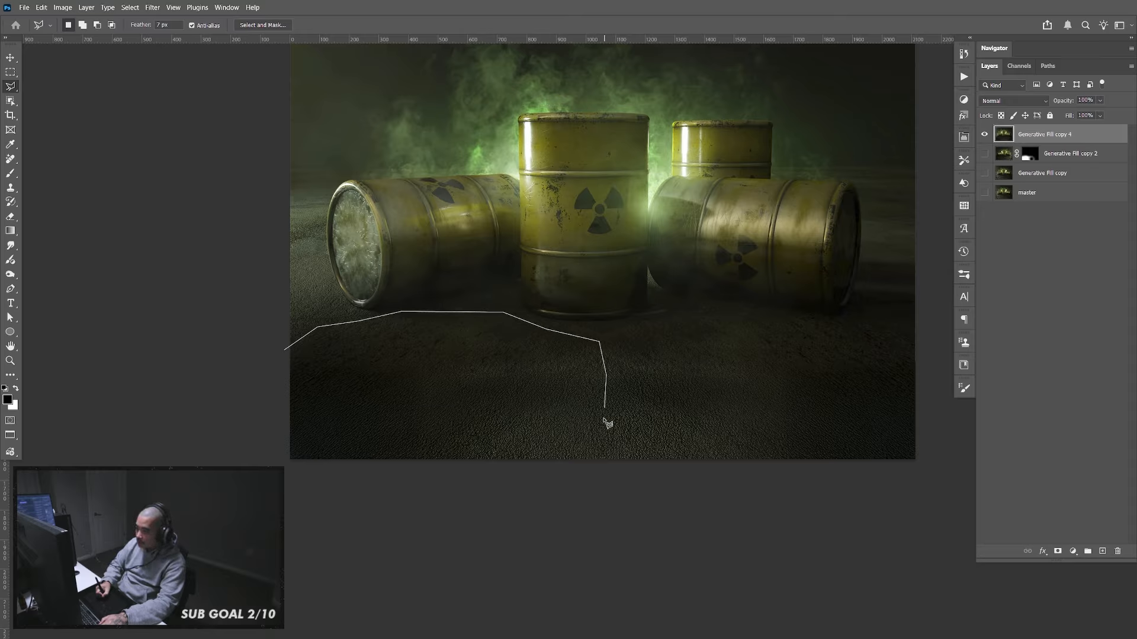
left_click(604, 424)
left_click(583, 506)
left_click(249, 527)
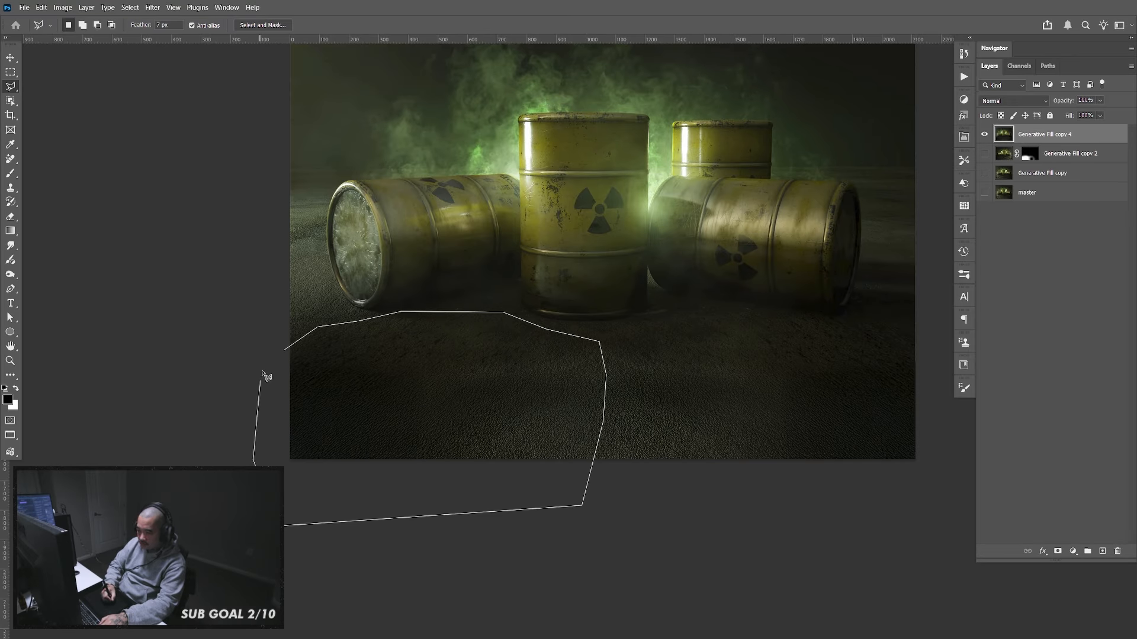
left_click(260, 377)
left_click(289, 354)
Run Generative Fill on the selected ground without a prompt, compare the three variations and choose the first one
left_click(41, 7)
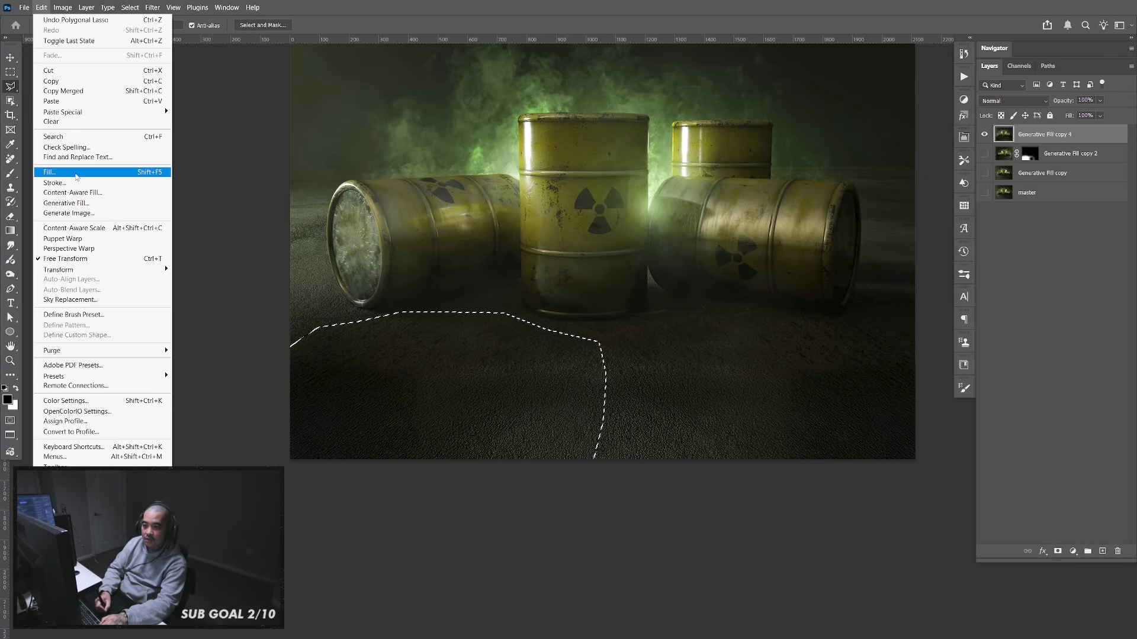
left_click(78, 203)
left_click(599, 244)
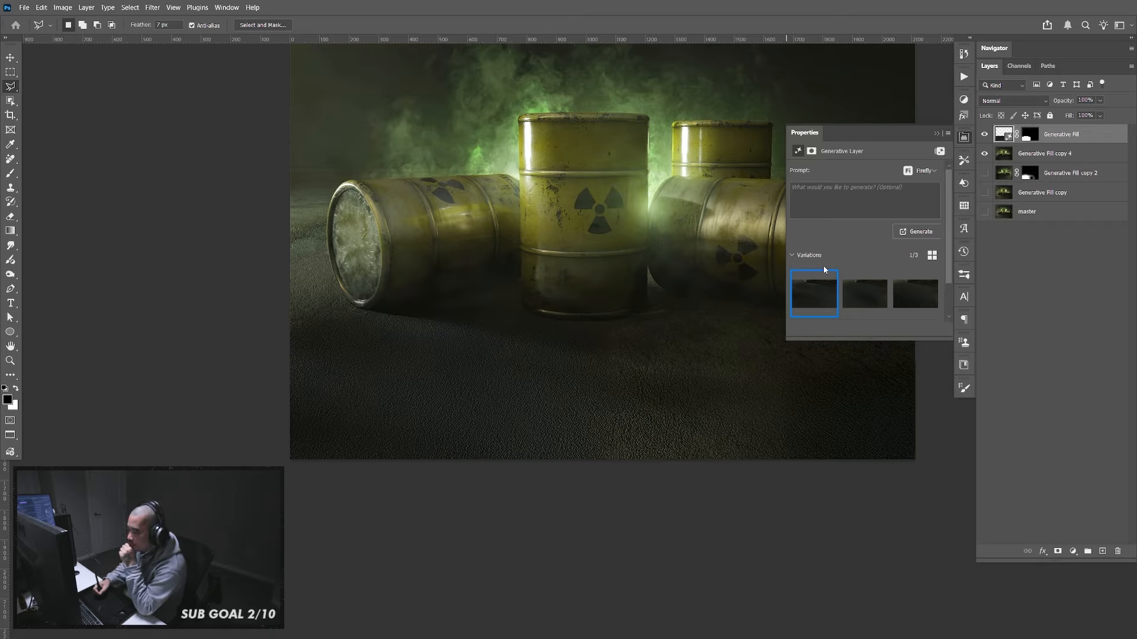
left_click(853, 300)
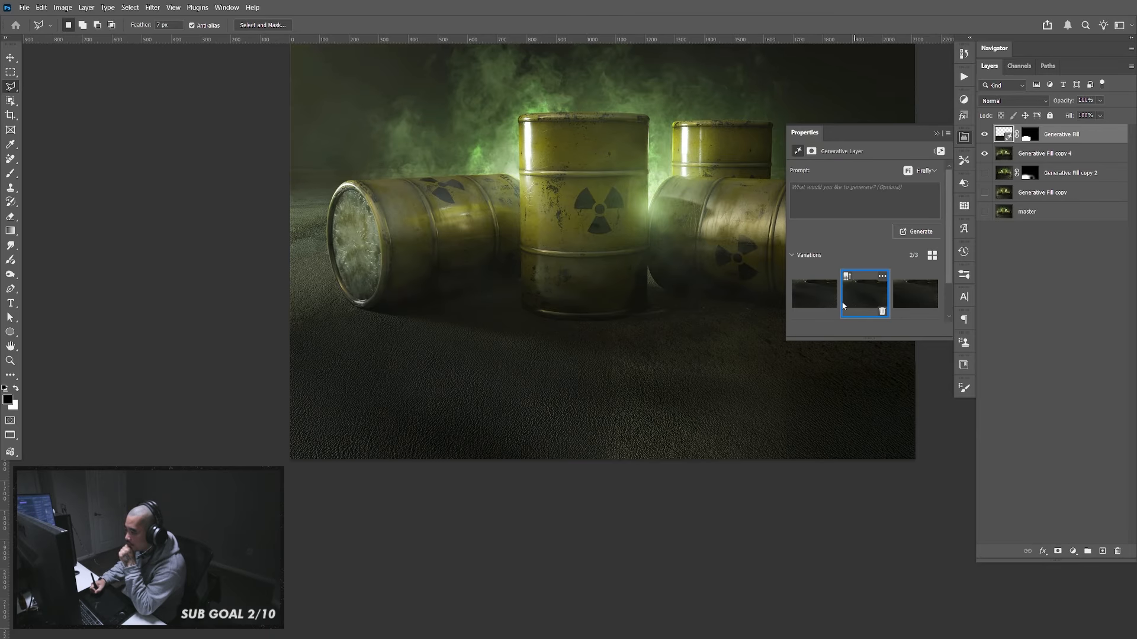
left_click(820, 304)
left_click(868, 300)
left_click(917, 302)
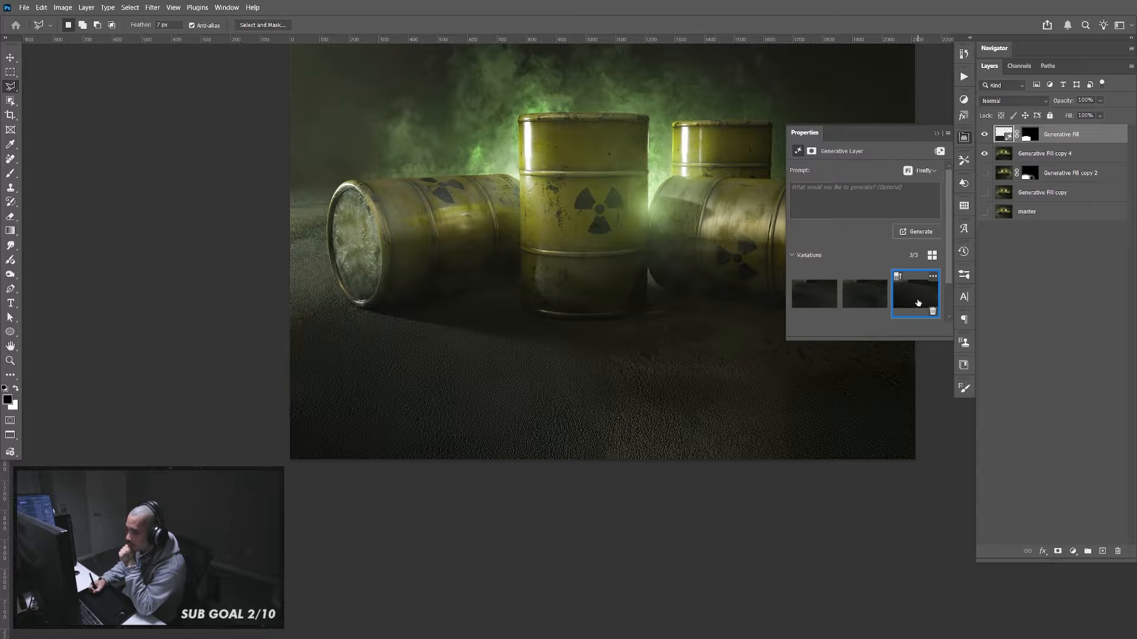
left_click(820, 301)
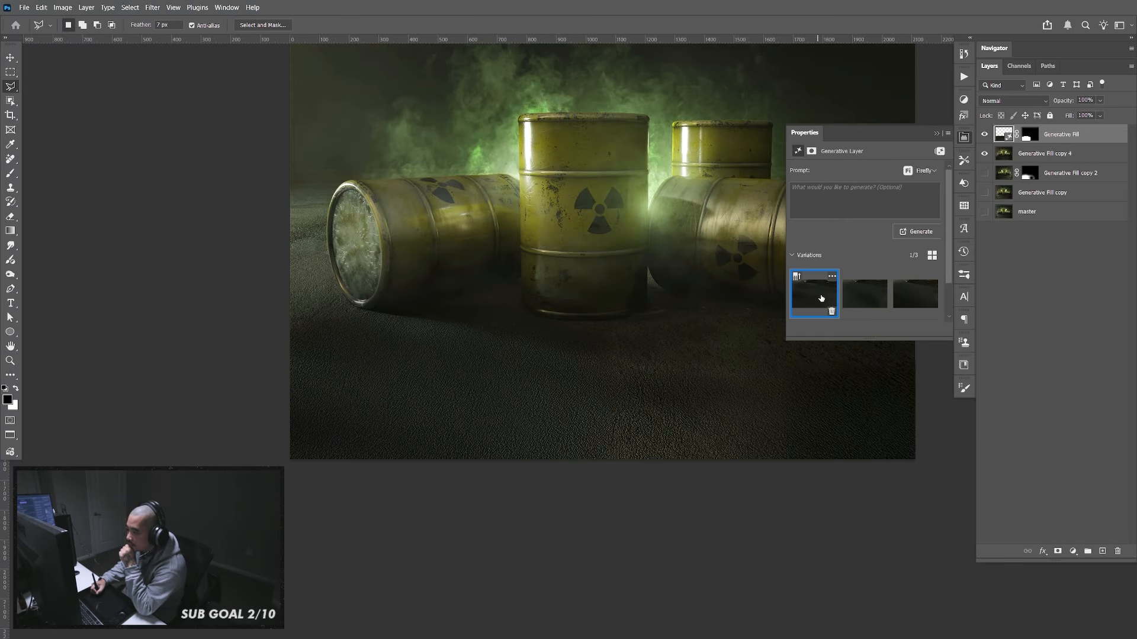
left_click(967, 142)
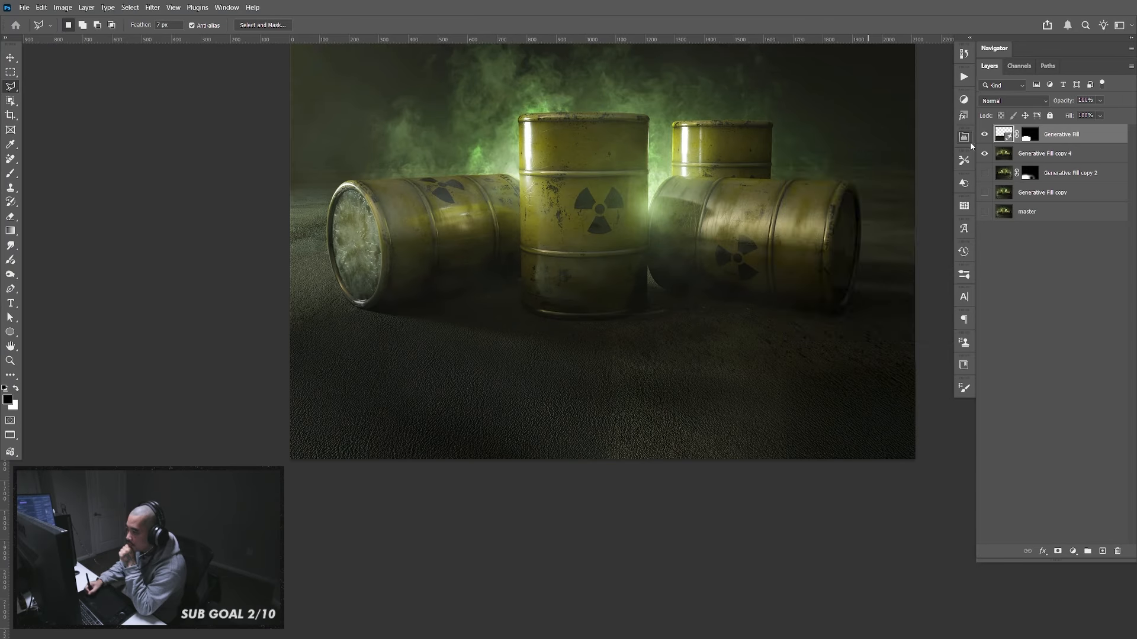
Lower the new Generative Fill layer's opacity to 0% and hide the layer
left_click_drag(1100, 101, 1086, 120)
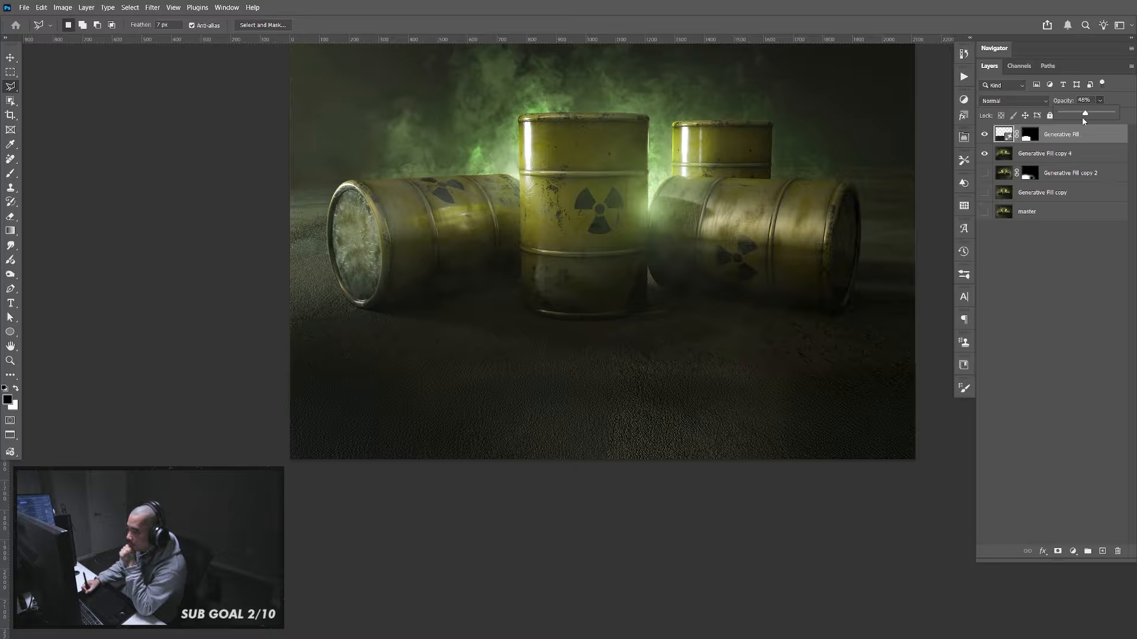
left_click_drag(1083, 120, 1057, 87)
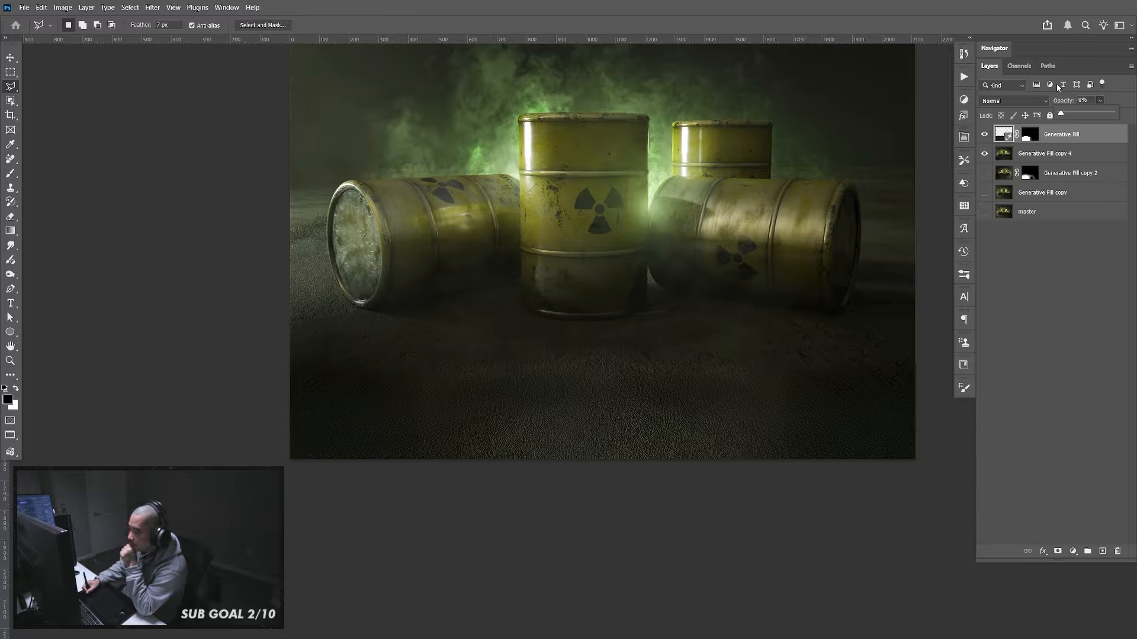
left_click(1075, 138)
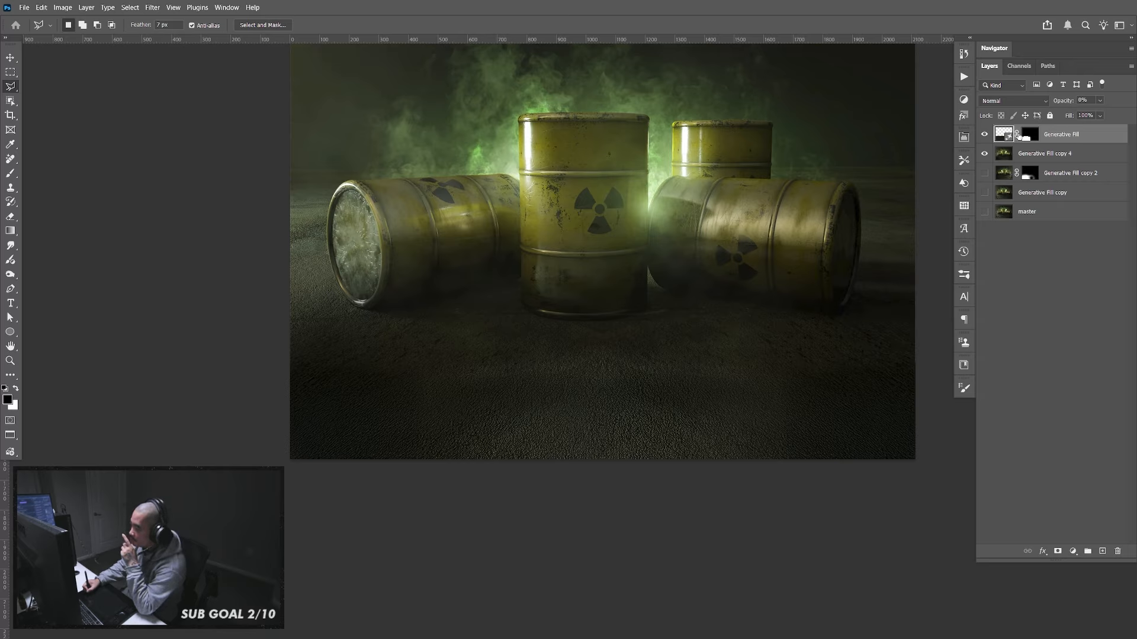
left_click(985, 134)
On the Generative Fill copy 4 layer, try patching the ground in front of the fallen barrel with the Patch tool
left_click(1042, 155)
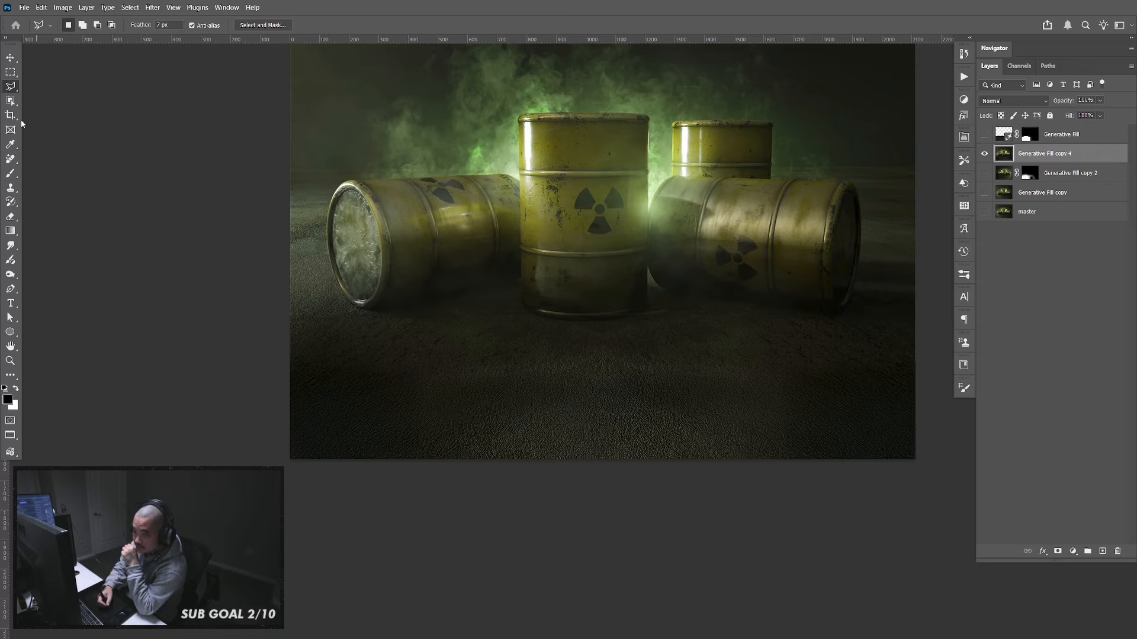
right_click(10, 160)
left_click(46, 187)
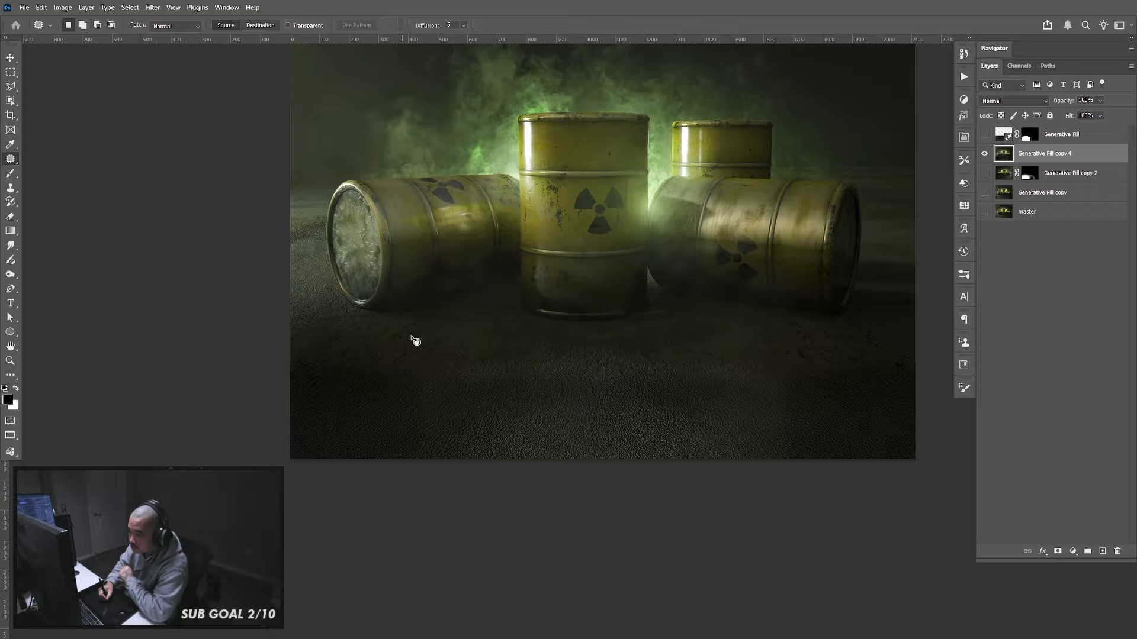
mouse_move(498, 329)
left_mouse_down()
mouse_move(414, 330)
mouse_move(517, 337)
mouse_move(495, 325)
mouse_move(762, 405)
mouse_move(829, 398)
left_mouse_up()
key("ctrl+d")
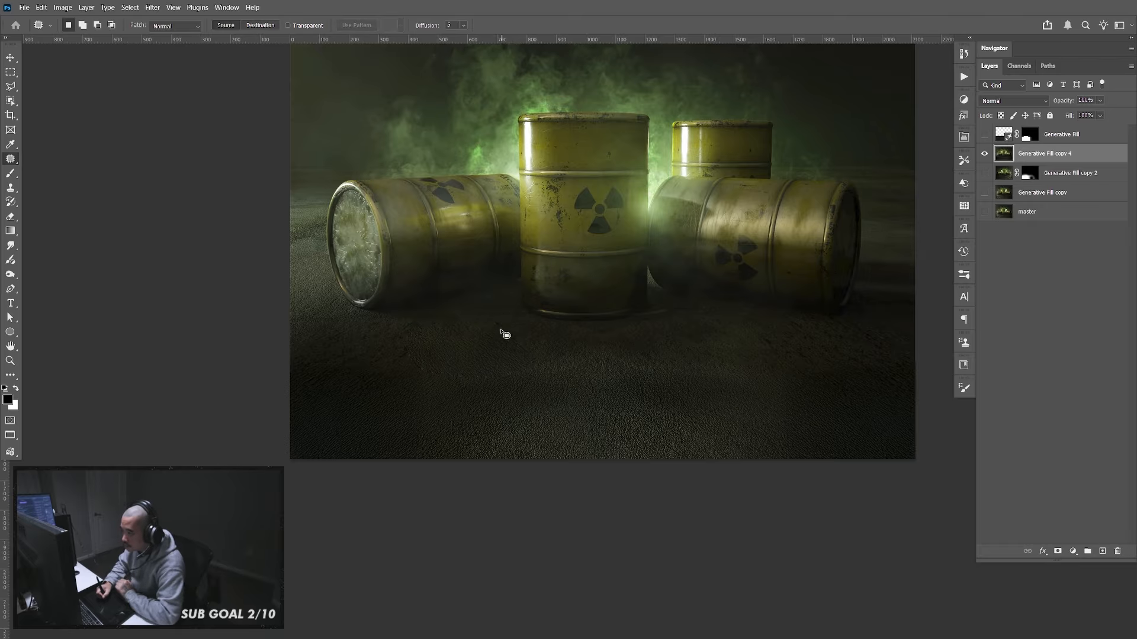
key("ctrl+z")
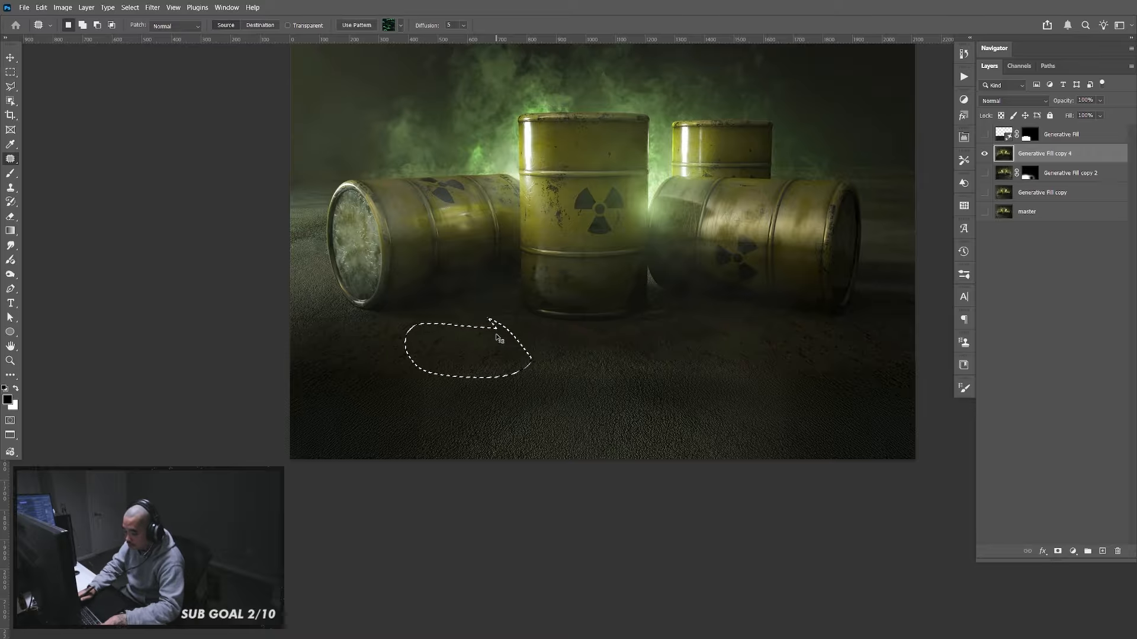
key("ctrl+d")
Patch the small dark marks on the ground between the fallen barrel and the centre barrel with nearby clean texture
key("ctrl+plus")
key("ctrl+plus")
key("ctrl+plus")
left_click_drag(385, 426, 583, 322)
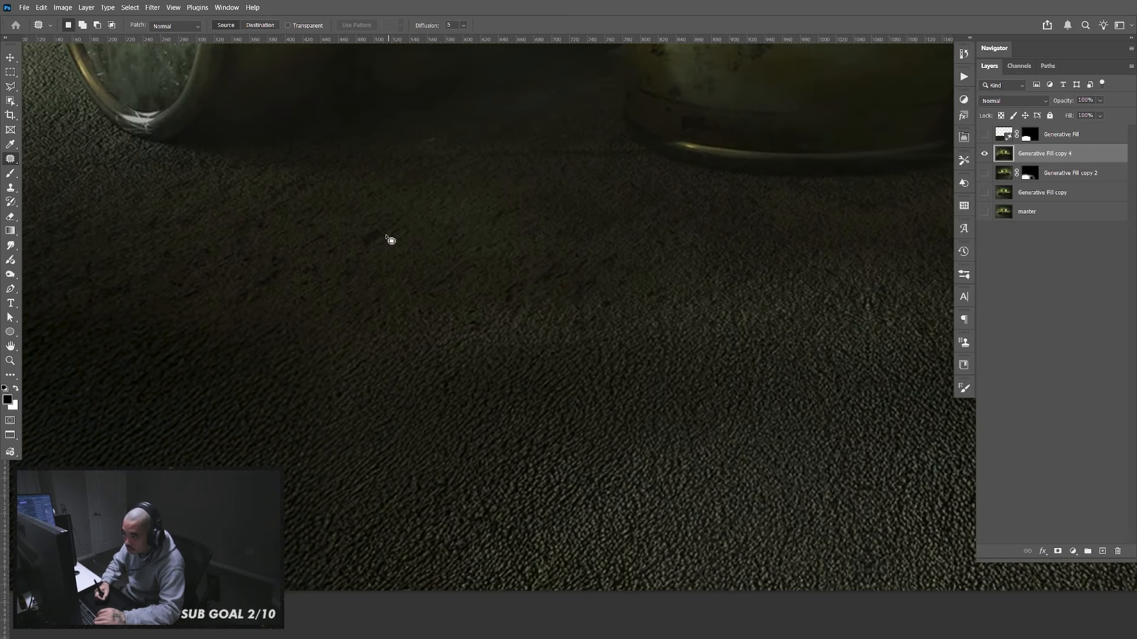
mouse_move(388, 208)
left_mouse_down()
mouse_move(330, 289)
mouse_move(384, 204)
mouse_move(445, 138)
left_mouse_up()
key("ctrl+d")
mouse_move(489, 237)
left_mouse_down()
mouse_move(510, 202)
mouse_move(491, 236)
left_mouse_up()
left_click_drag(495, 216, 425, 207)
key("ctrl+d")
mouse_move(314, 235)
left_mouse_down()
mouse_move(251, 272)
mouse_move(323, 253)
mouse_move(401, 177)
left_mouse_up()
key("ctrl+d")
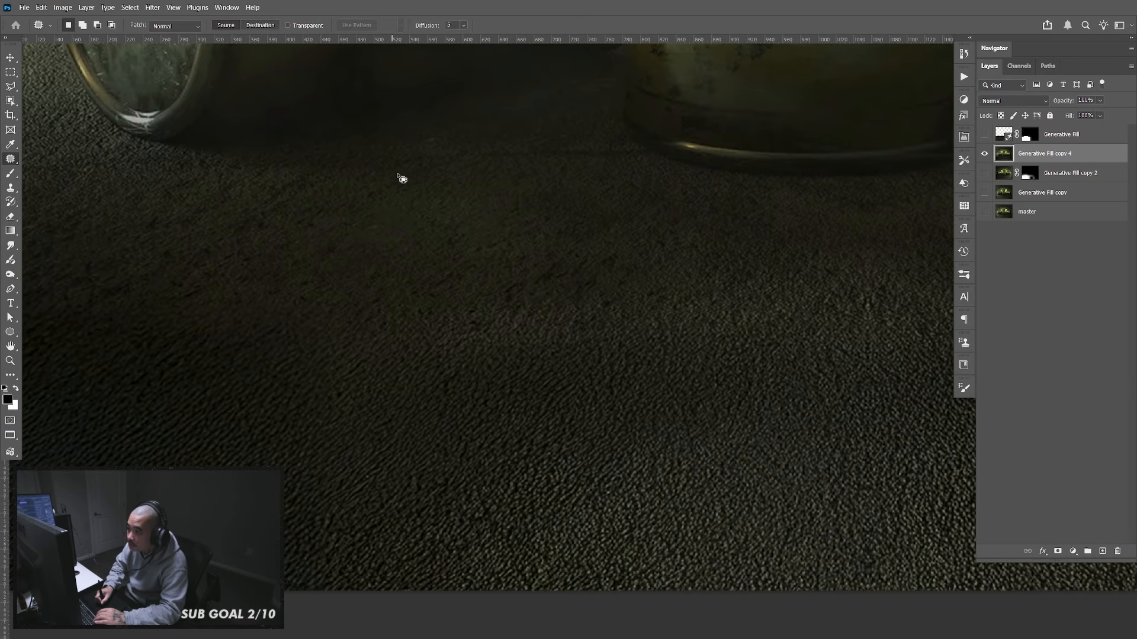
mouse_move(313, 157)
left_mouse_down()
mouse_move(241, 223)
mouse_move(385, 169)
left_mouse_up()
key("ctrl+d")
mouse_move(253, 220)
left_mouse_down()
mouse_move(175, 277)
mouse_move(251, 207)
left_mouse_up()
left_click_drag(249, 228, 305, 187)
key("ctrl+d")
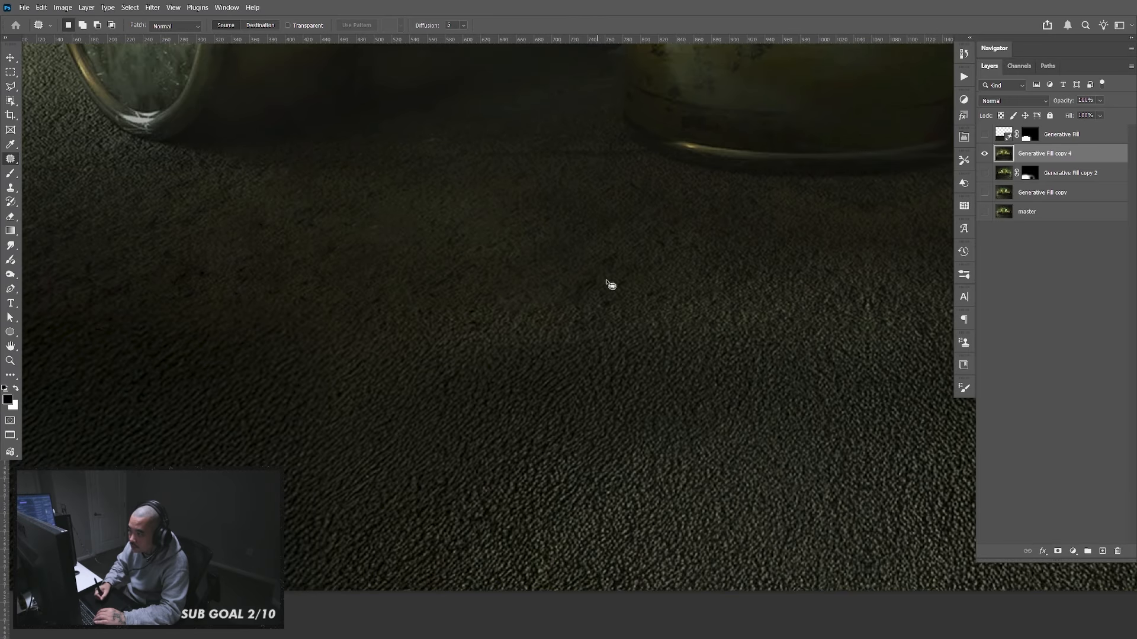
mouse_move(617, 242)
left_mouse_down()
mouse_move(641, 259)
mouse_move(622, 236)
left_mouse_up()
left_click_drag(586, 283, 583, 228)
key("ctrl+d")
Patch the uneven ground directly in front of the centre barrel with surrounding texture
left_click_drag(819, 315, 535, 365)
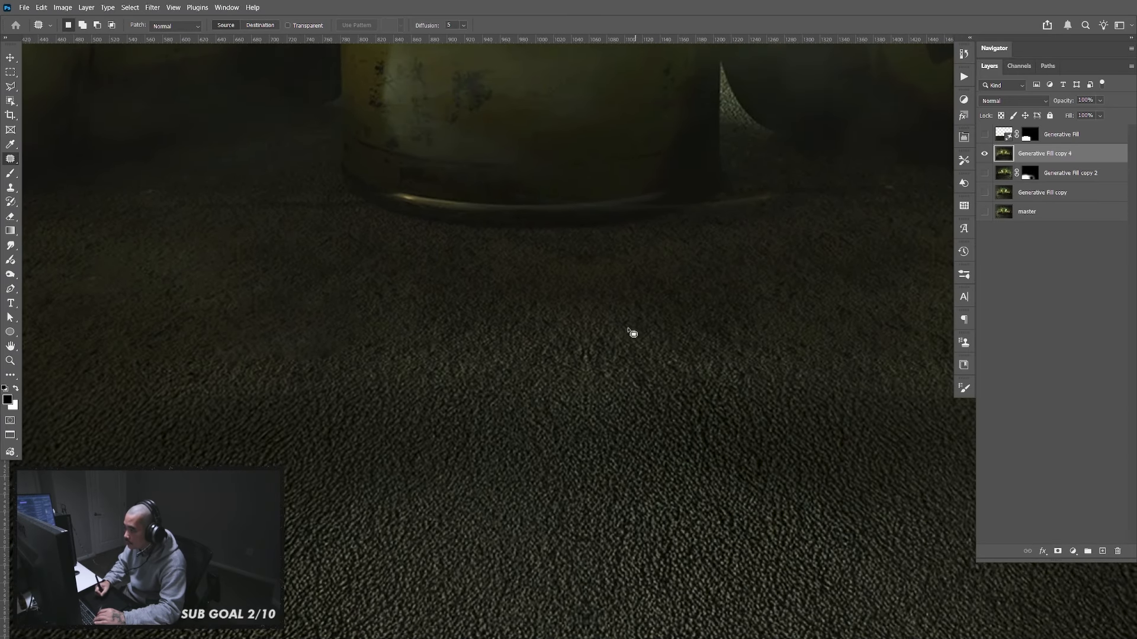
mouse_move(621, 242)
left_mouse_down()
mouse_move(508, 251)
mouse_move(629, 265)
mouse_move(563, 319)
mouse_move(628, 339)
mouse_move(572, 396)
mouse_move(635, 350)
left_mouse_up()
key("ctrl+d")
left_click_drag(630, 352, 440, 300)
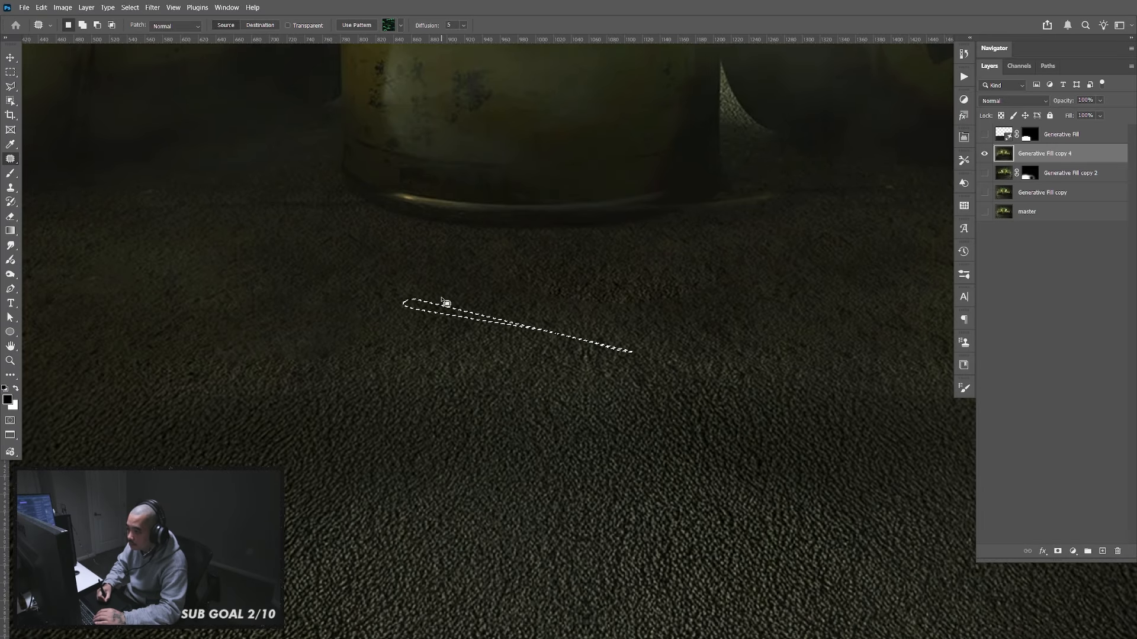
key("ctrl+d")
mouse_move(590, 325)
left_mouse_down()
mouse_move(616, 304)
mouse_move(604, 306)
left_mouse_up()
left_click_drag(549, 368, 296, 373)
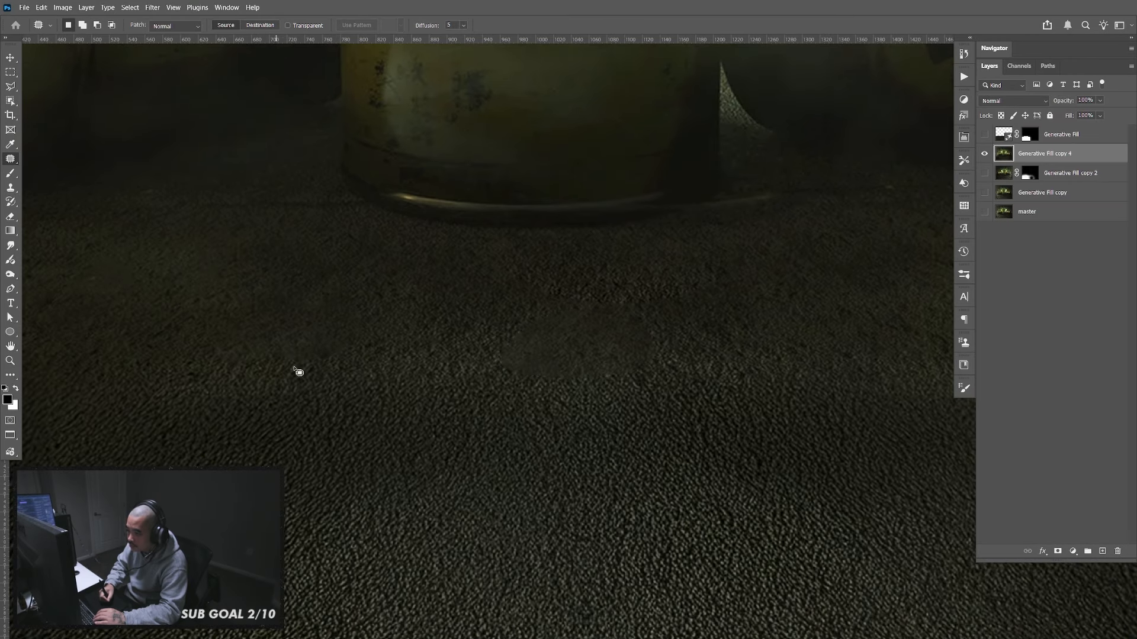
key("ctrl+d")
Check the patched ground across the whole barrel image and switch back to the main poster document
left_click_drag(395, 198, 611, 367)
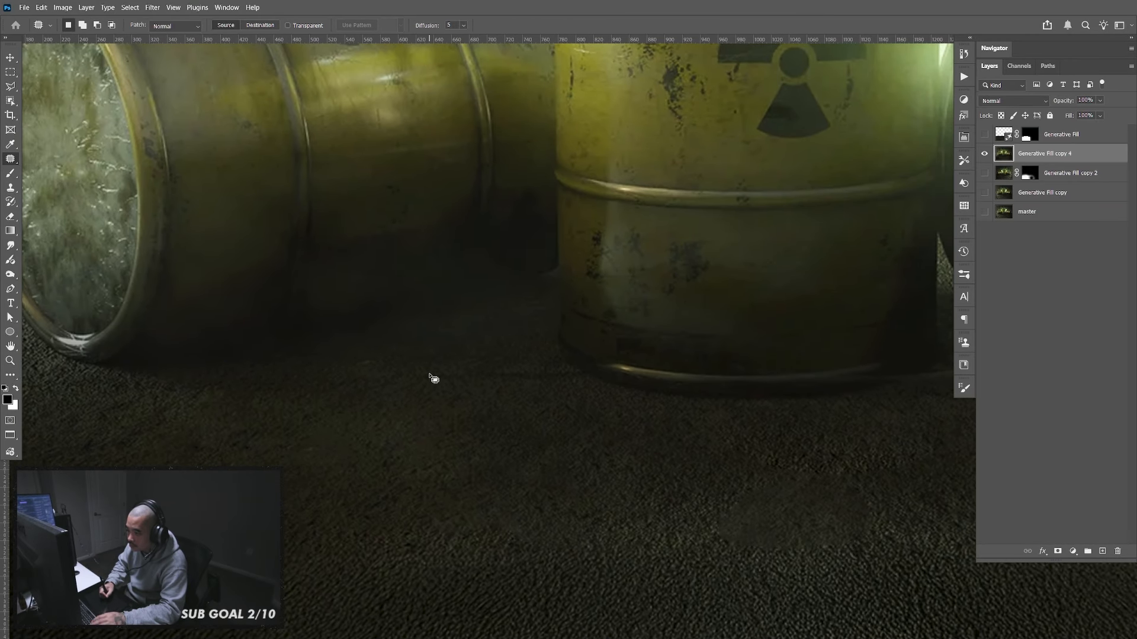
key("ctrl+minus")
key("ctrl+minus")
key("ctrl+minus")
key("ctrl+minus")
key("ctrl+plus")
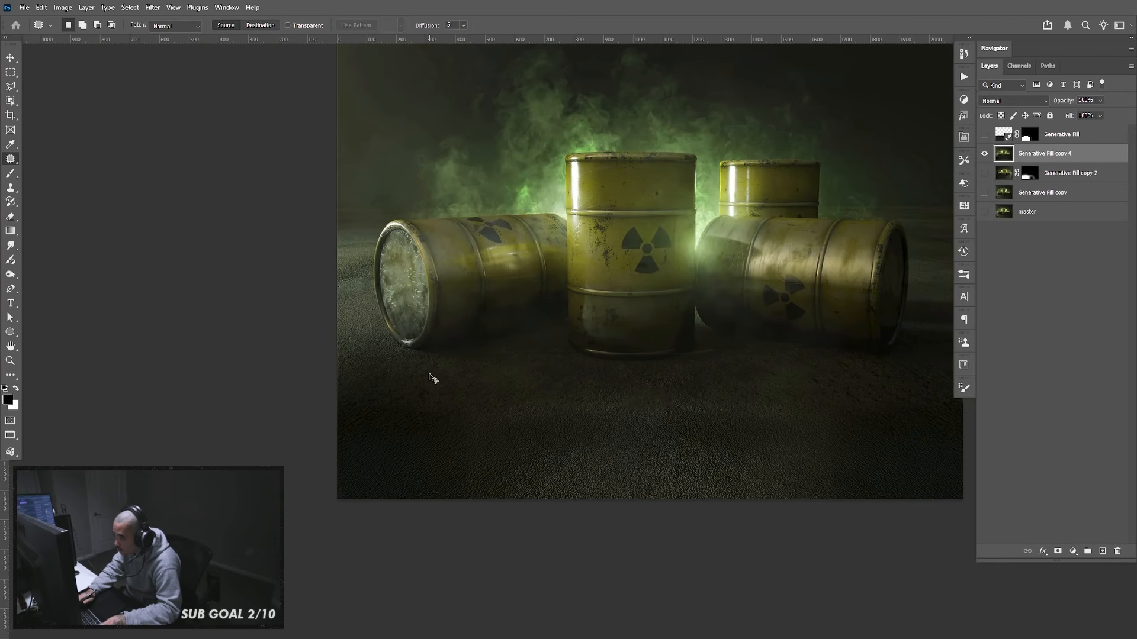
key("v")
key("ctrl+Tab")
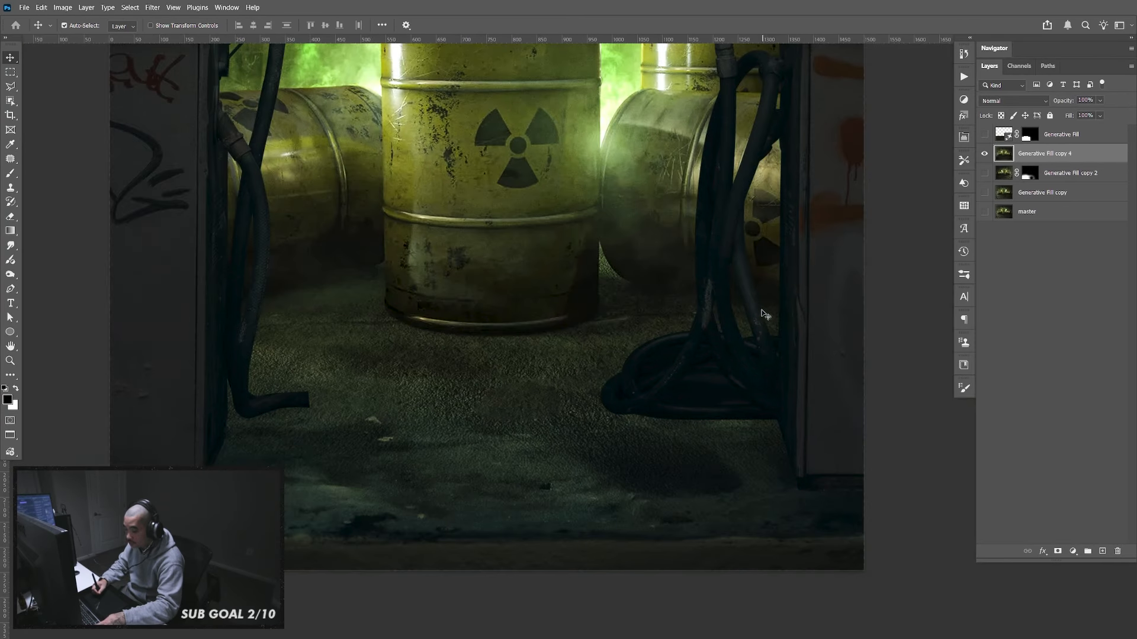
Review the whole poster with the patched ground, and collapse the dust and Ground layer groups
key("ctrl+minus")
key("ctrl+minus")
key("ctrl+minus")
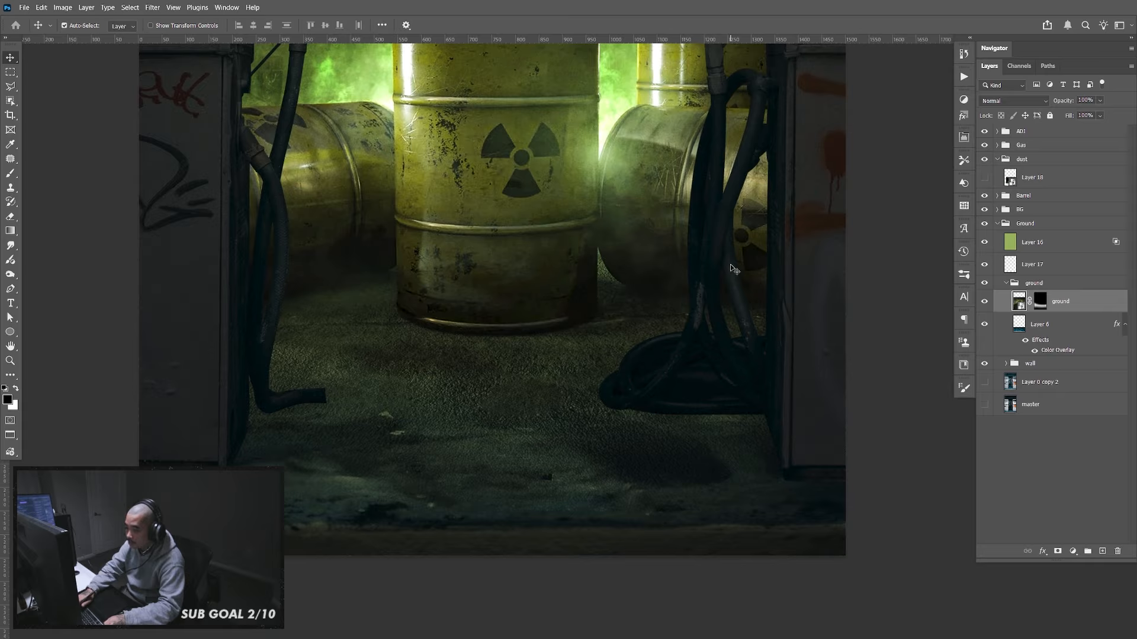
key("ctrl+plus")
left_click_drag(622, 347, 642, 427)
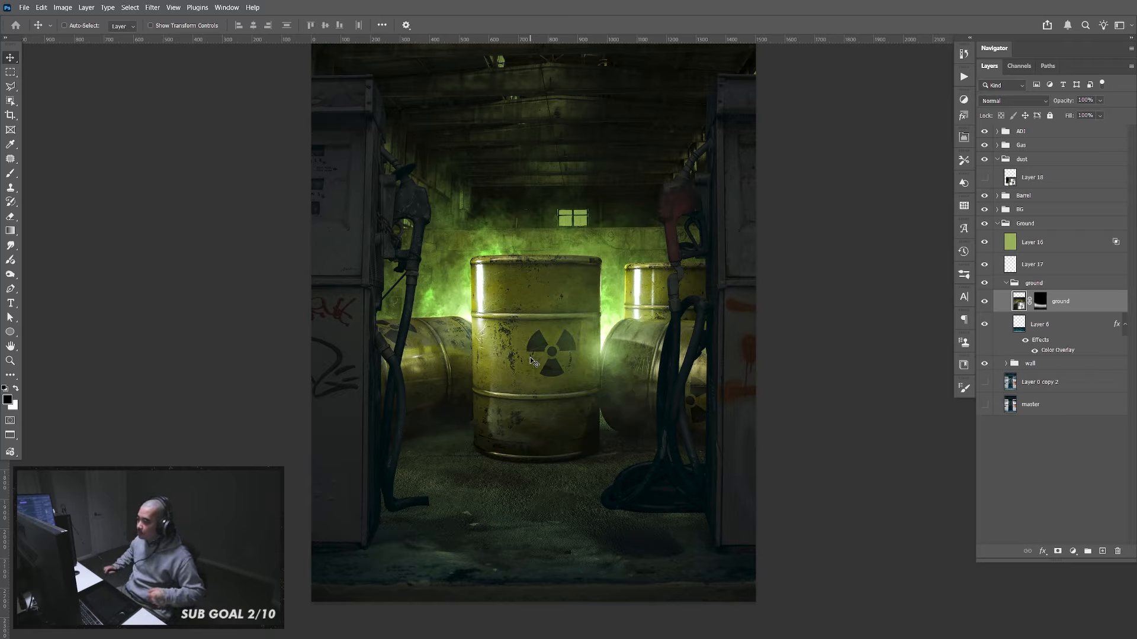
left_click(998, 159)
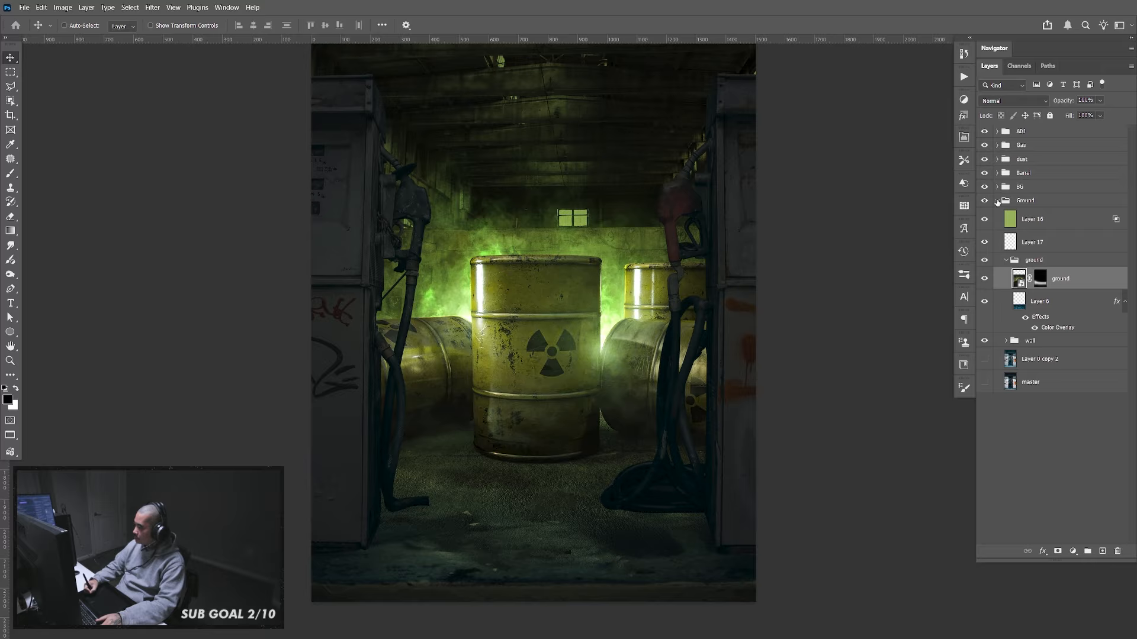
left_click(998, 200)
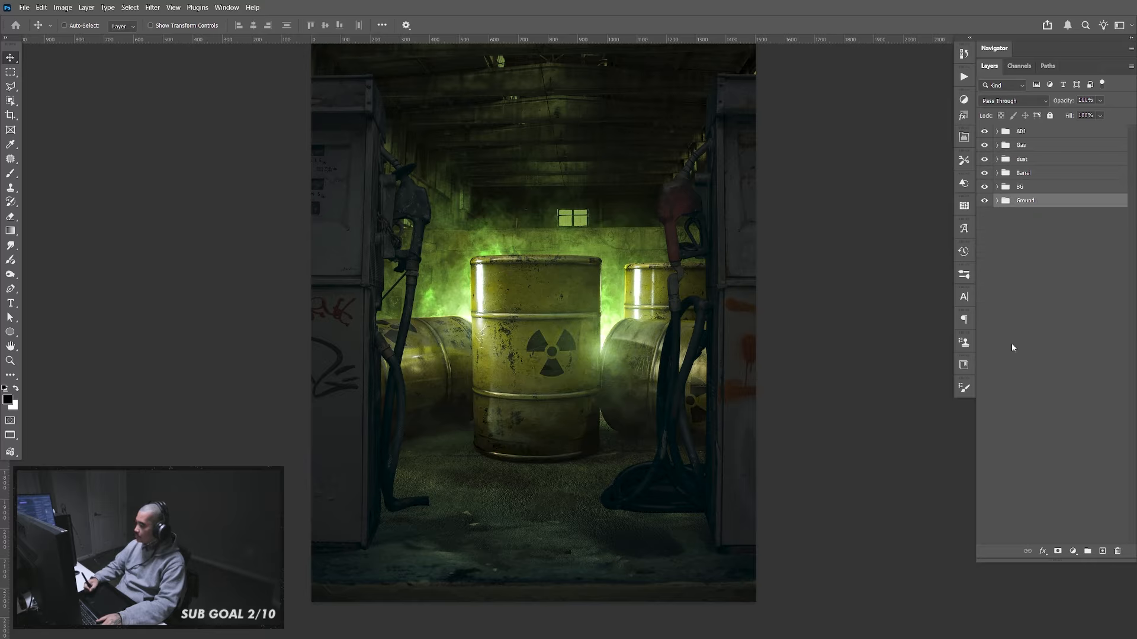
Compare the poster with the original photo by briefly showing the master layer above all groups, and return it hidden to the bottom
left_click(997, 201)
left_click(1029, 383)
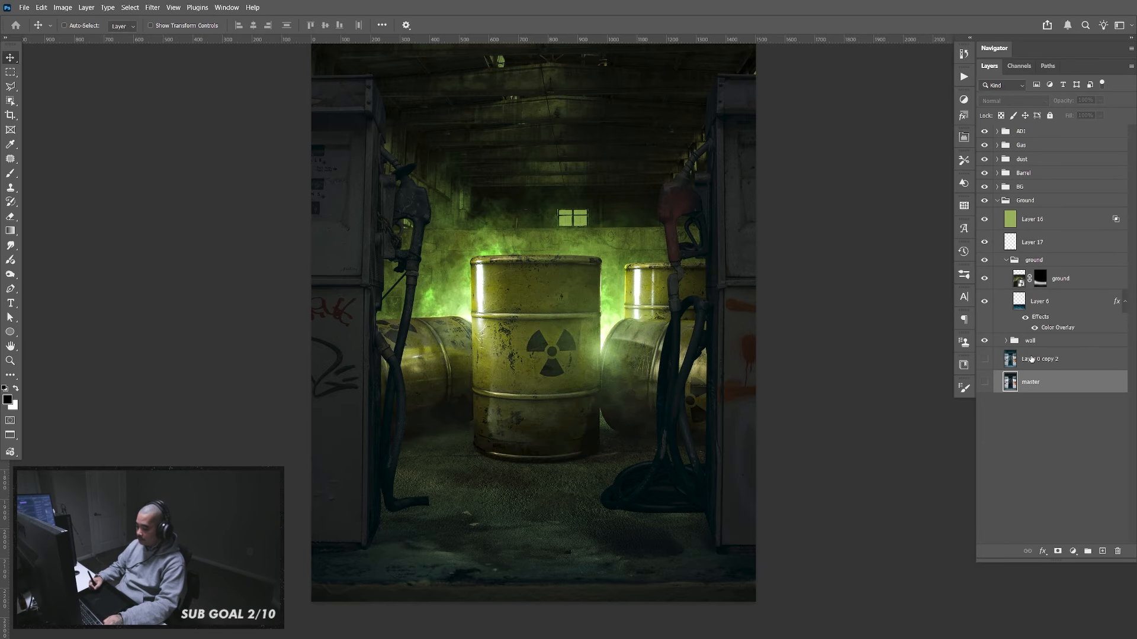
left_click_drag(1043, 386, 1060, 113)
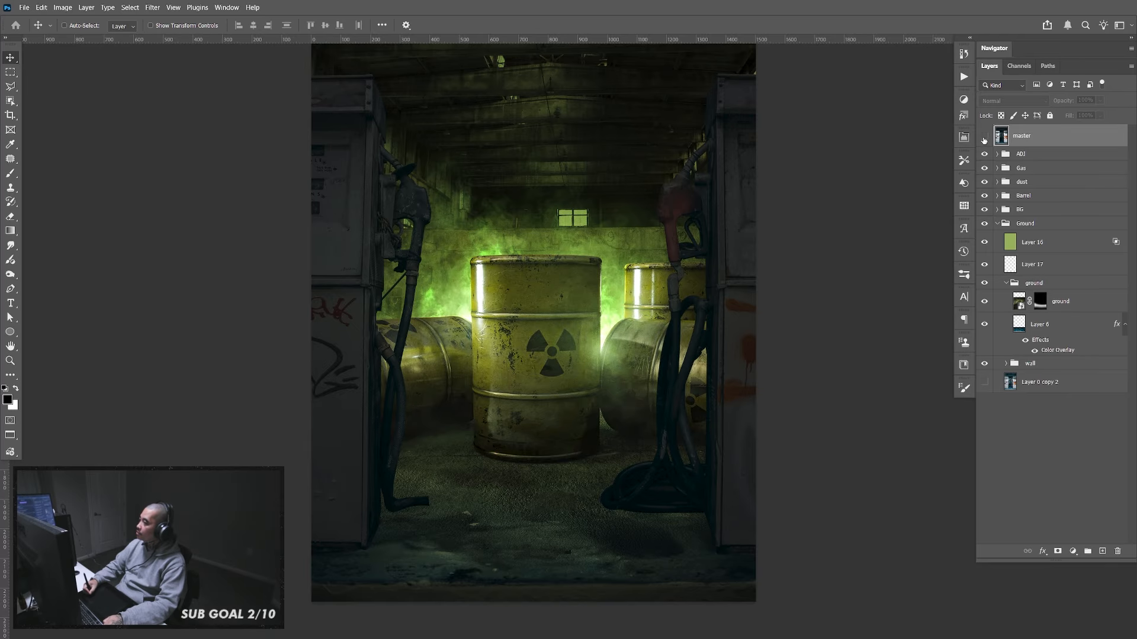
left_click(984, 136)
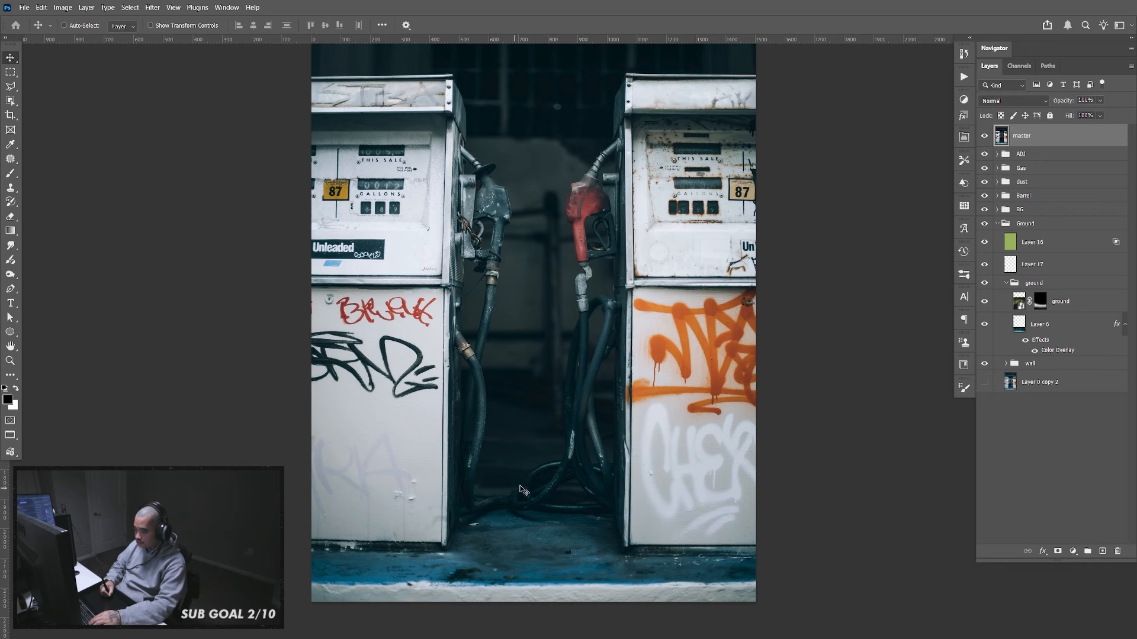
left_click(985, 136)
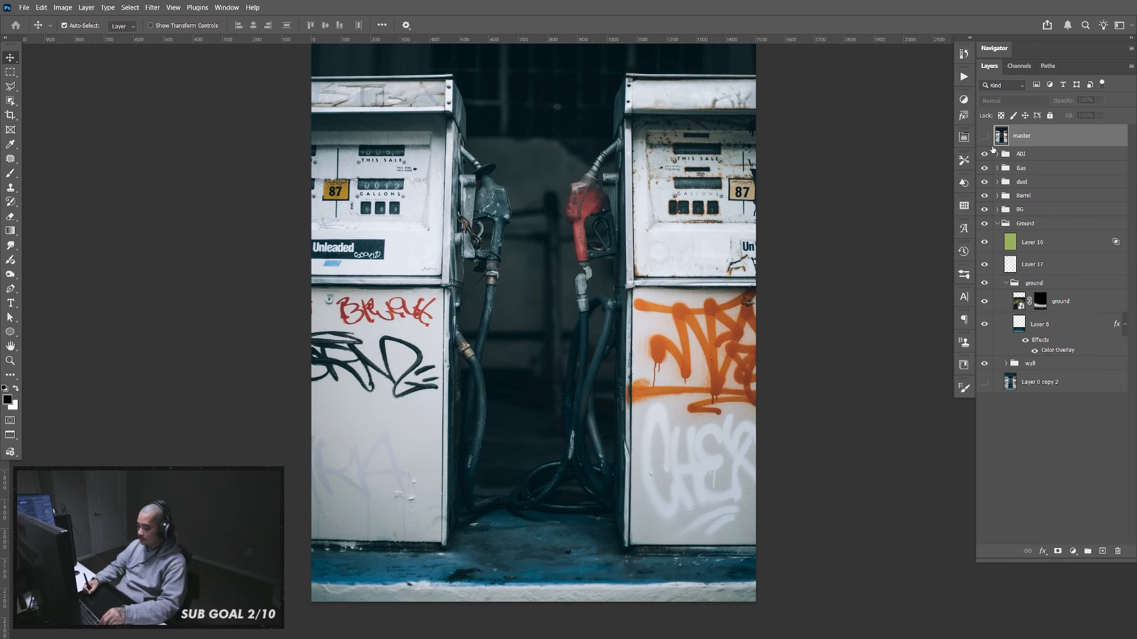
key("ctrl+shift+bracketleft")
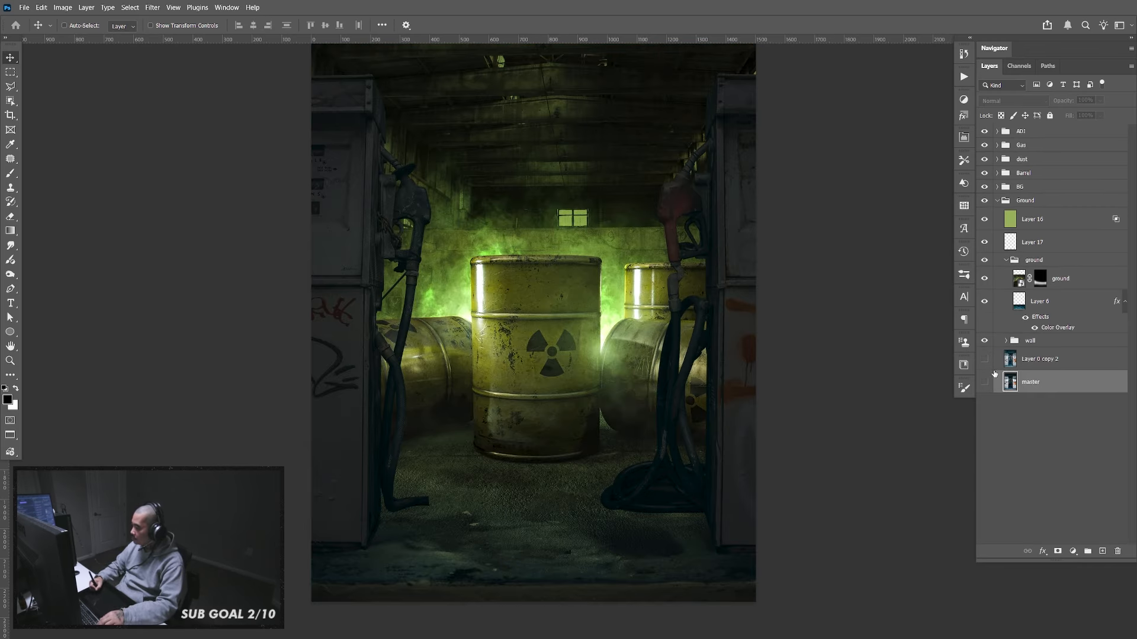
Collapse the nested ground group and the Ground group that contains it
left_click_drag(707, 376, 717, 394)
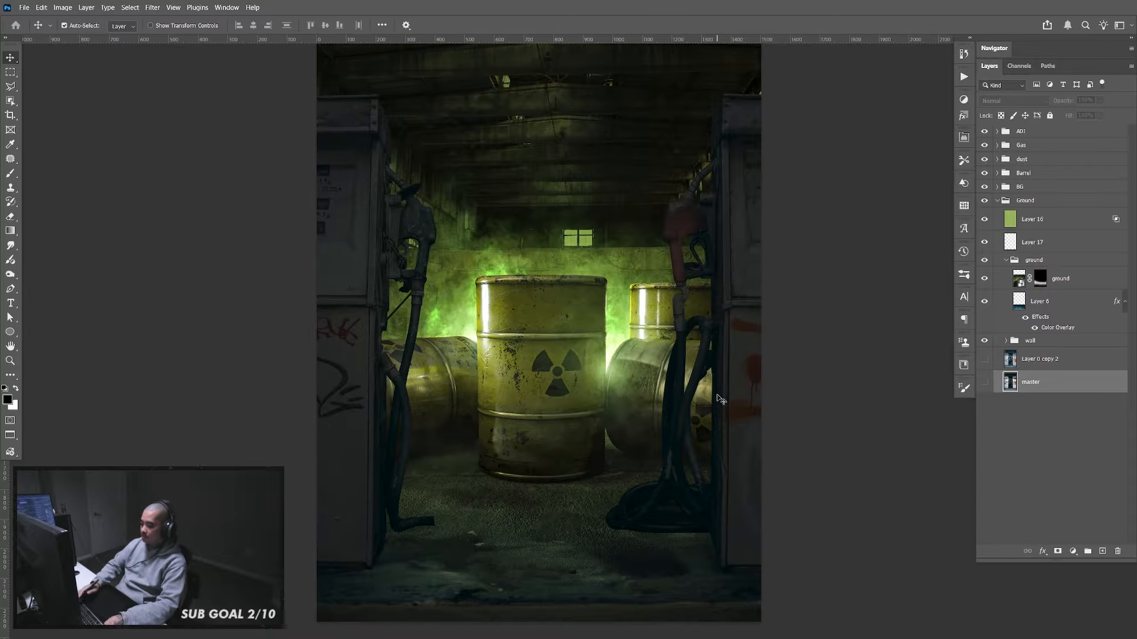
key("ctrl+minus")
key("ctrl+minus")
key("ctrl+plus")
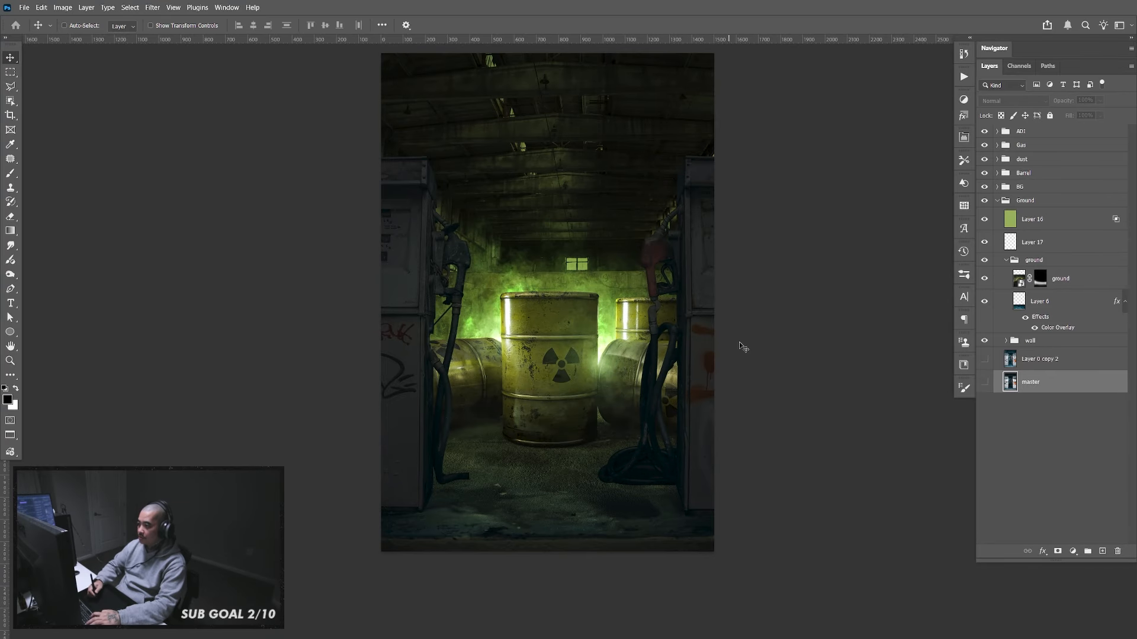
left_click_drag(763, 379, 761, 378)
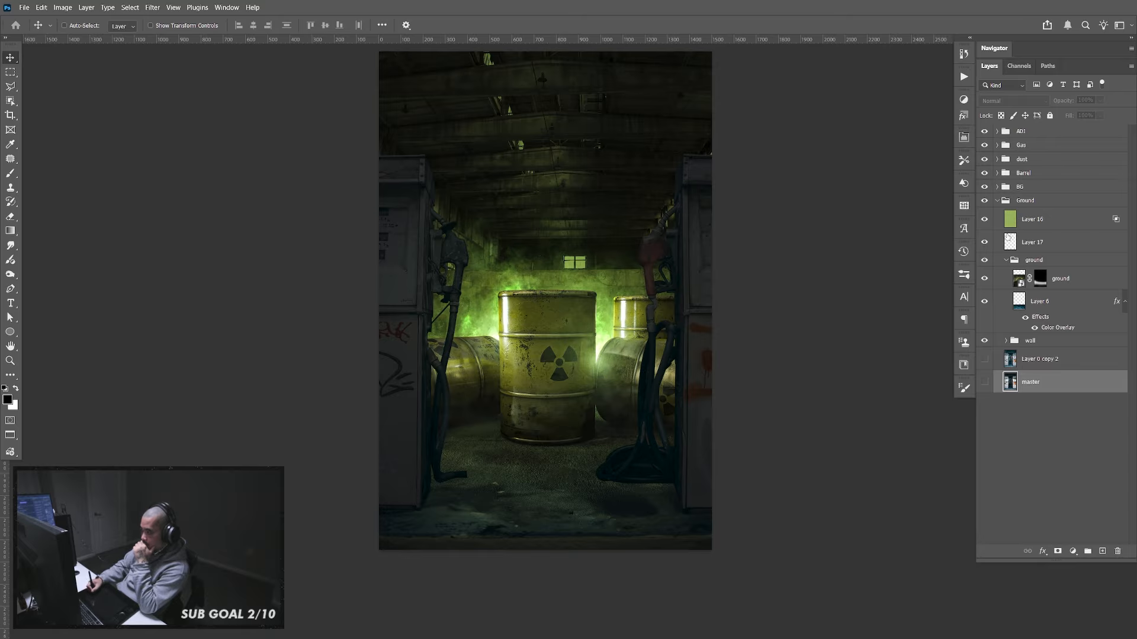
left_click(1006, 260)
left_click(999, 201)
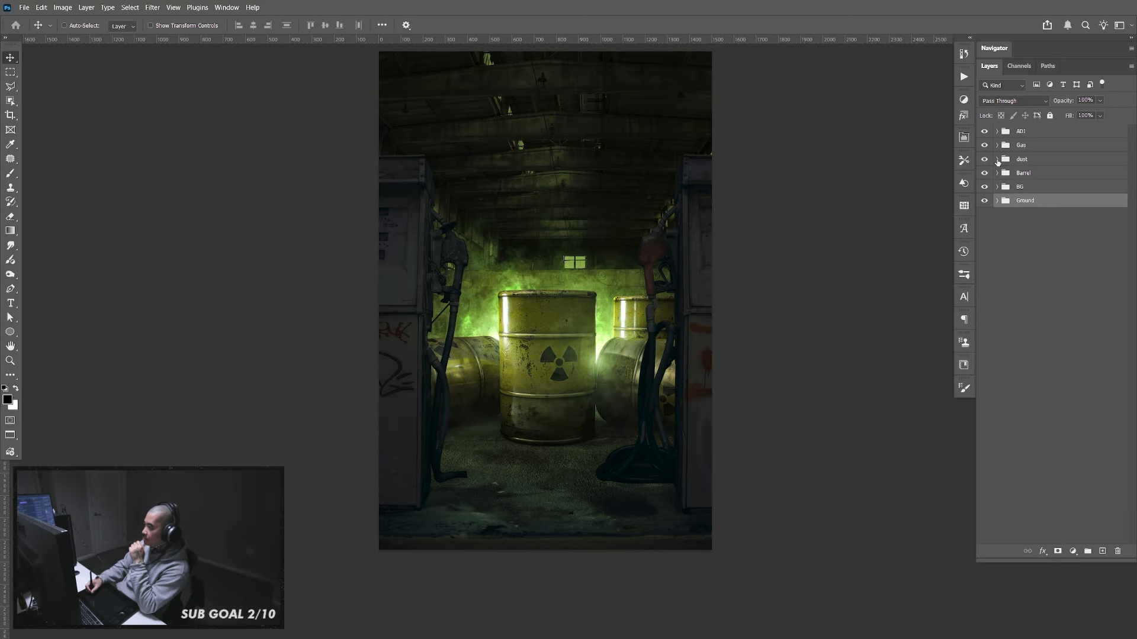
Show Layer 18 in the dust group and shift its green smoke slightly left across the centre barrel's base
left_click(999, 160)
left_click(985, 180)
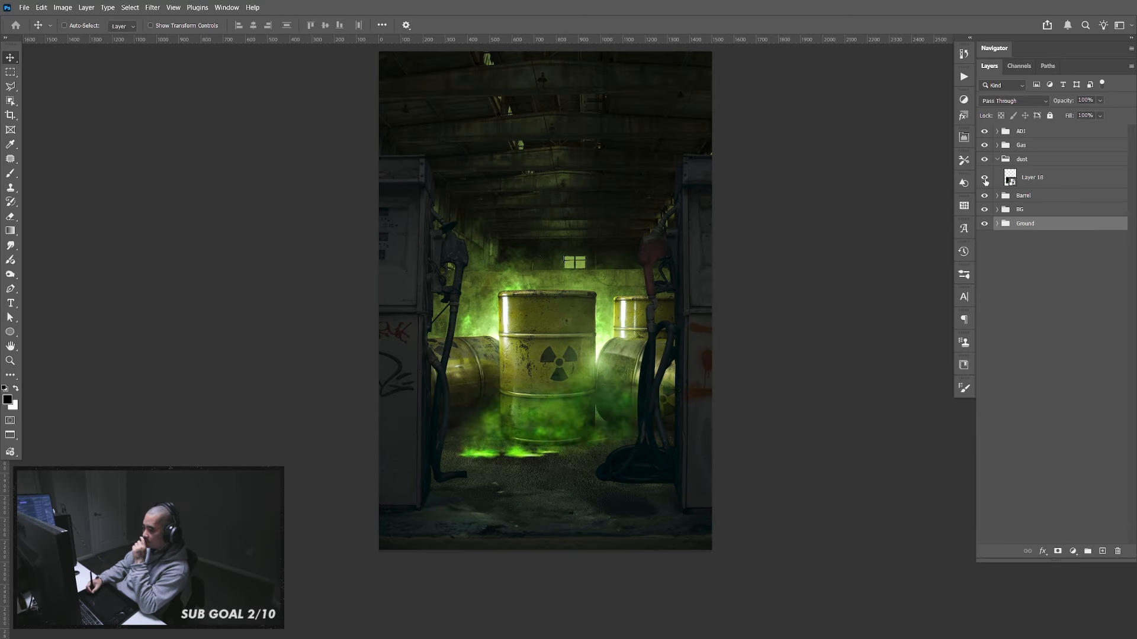
left_click(1045, 186)
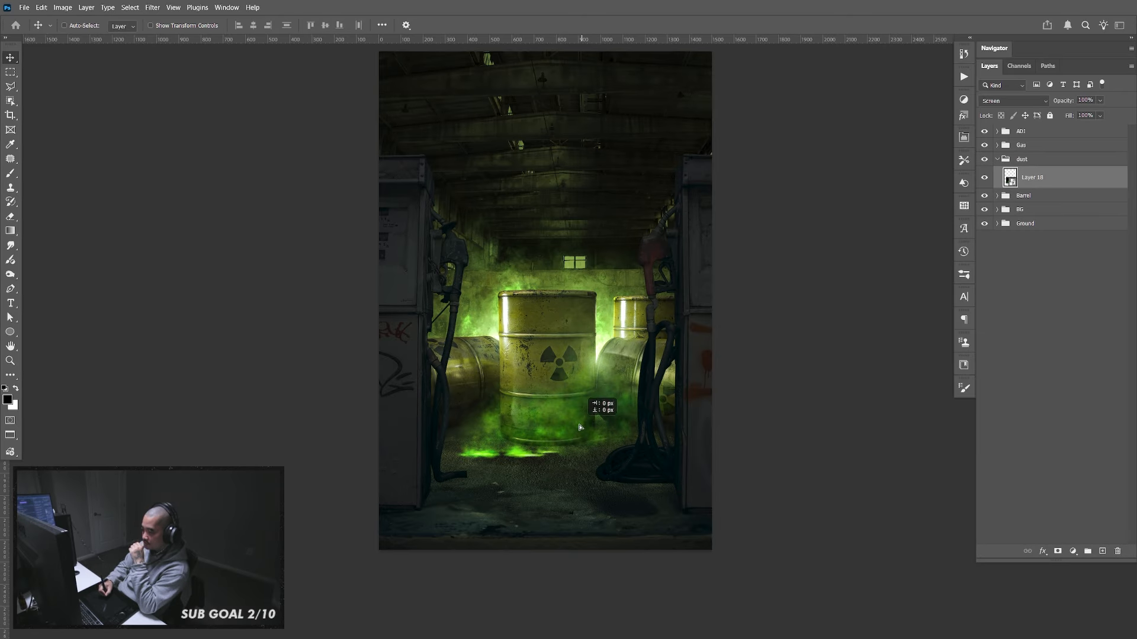
left_click_drag(582, 431, 568, 430)
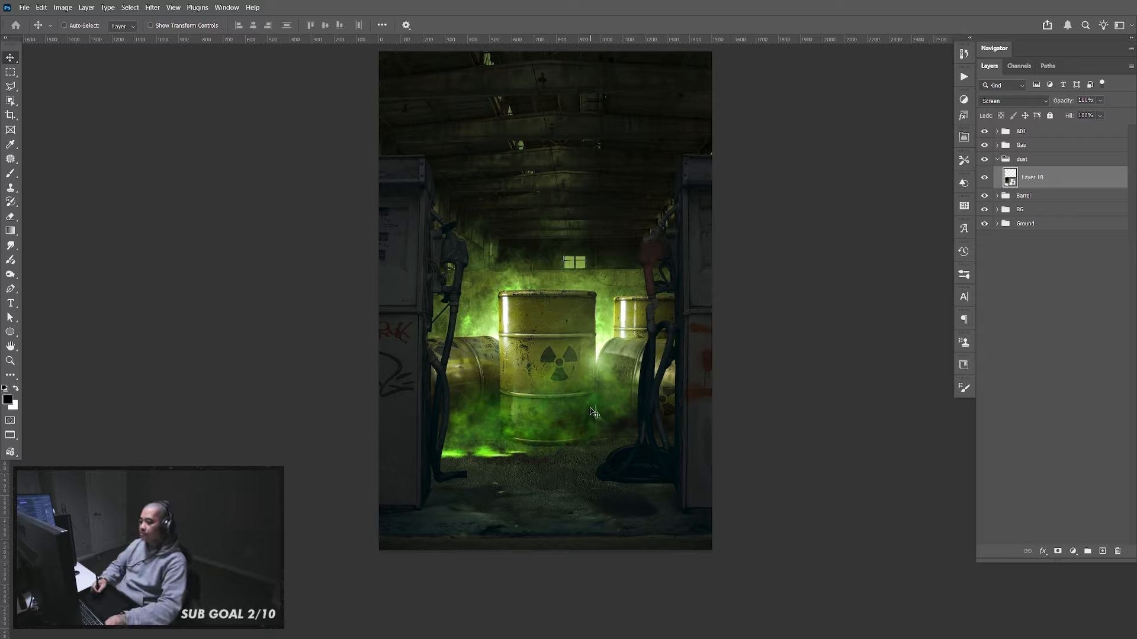
left_click_drag(569, 432, 563, 426)
Try enlarging the green smoke on Layer 18 considerably with Free Transform
key("ctrl+t")
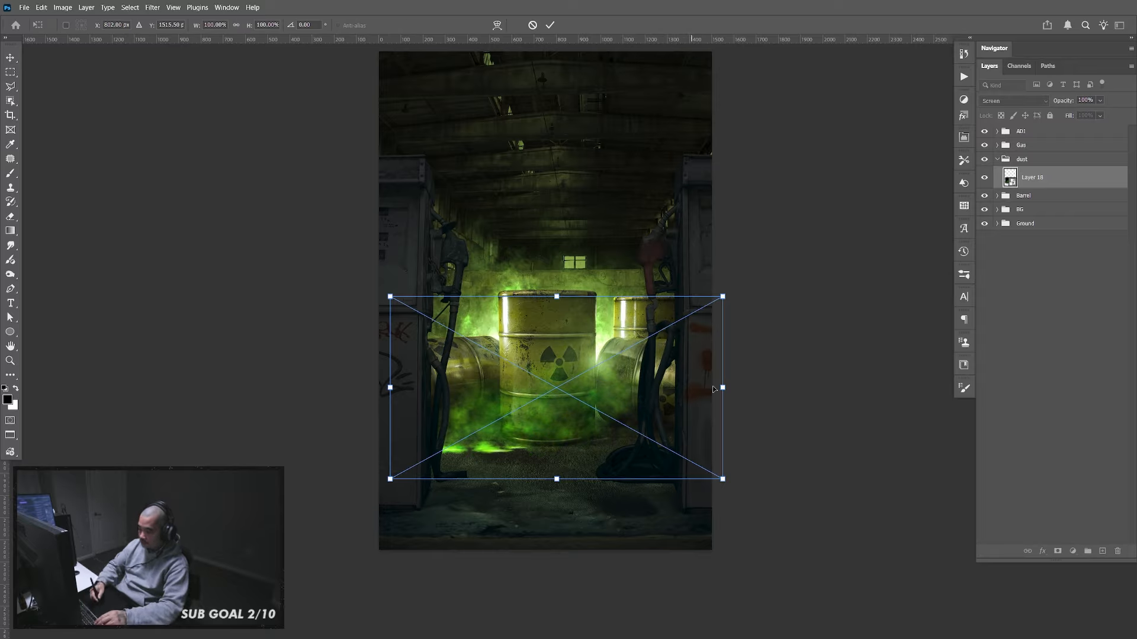
left_click_drag(723, 388, 795, 384)
key("Return")
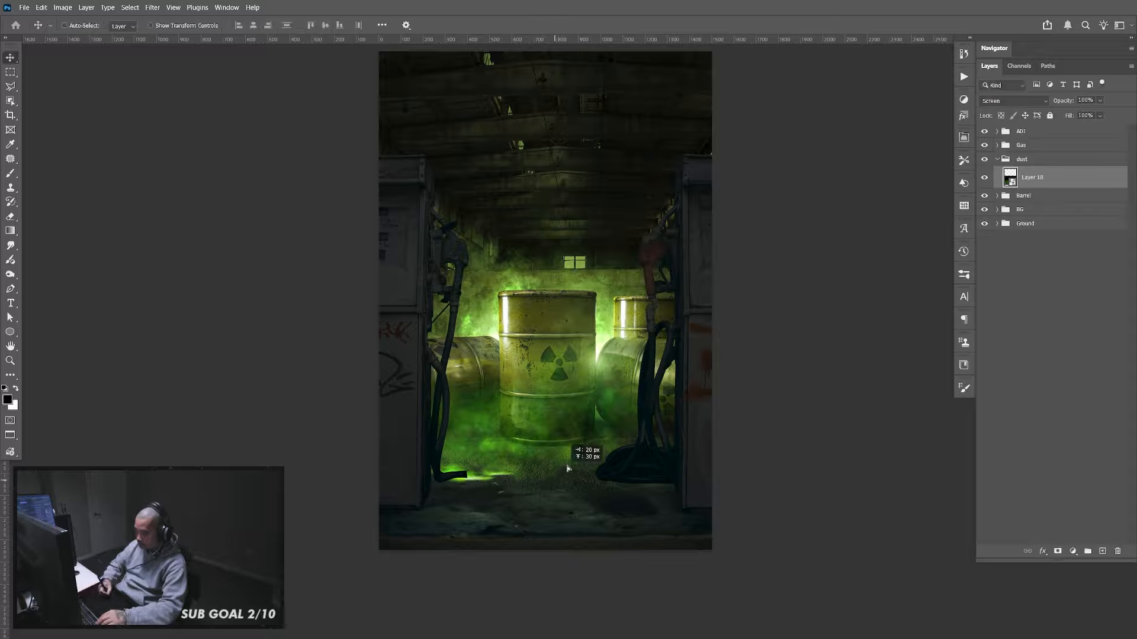
Move Layer 18's smoke lower onto the ground, scale it to about 105%, and nudge it down slightly
mouse_move(584, 452)
left_mouse_down()
mouse_move(591, 472)
mouse_move(572, 457)
left_mouse_up()
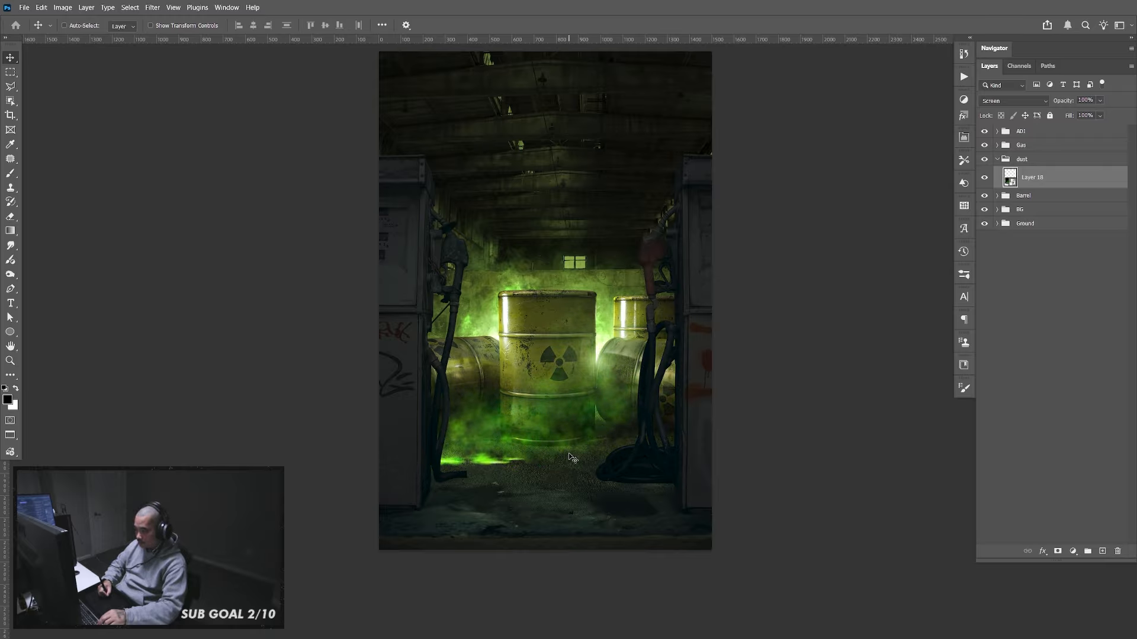
key("ctrl+t")
left_click_drag(720, 401, 731, 401)
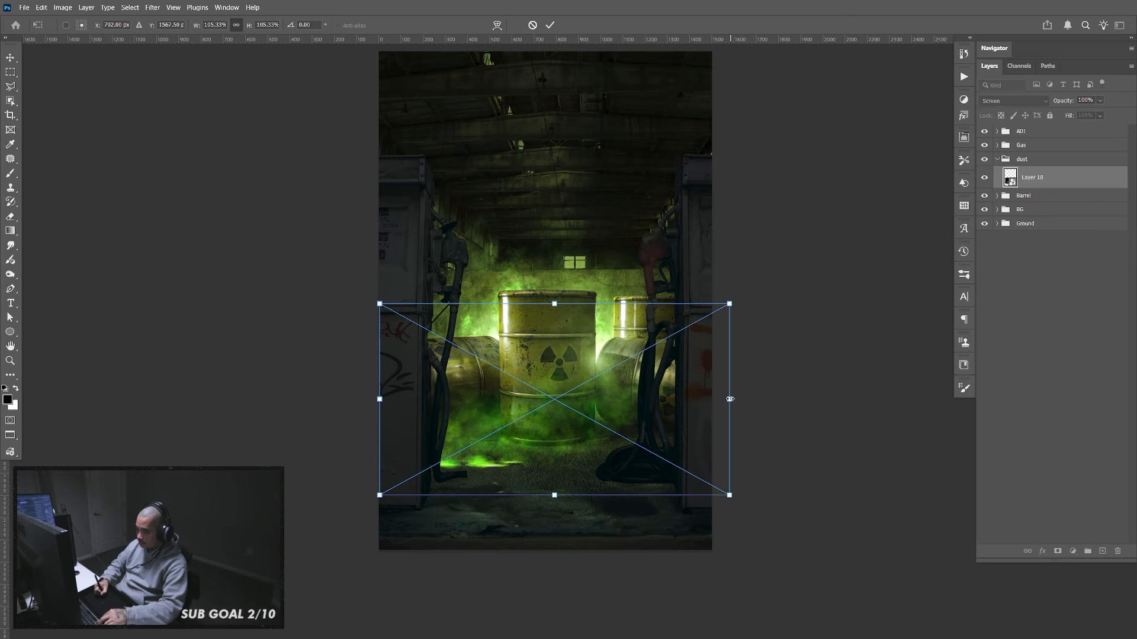
key("Return")
key("Down")
key("Down")
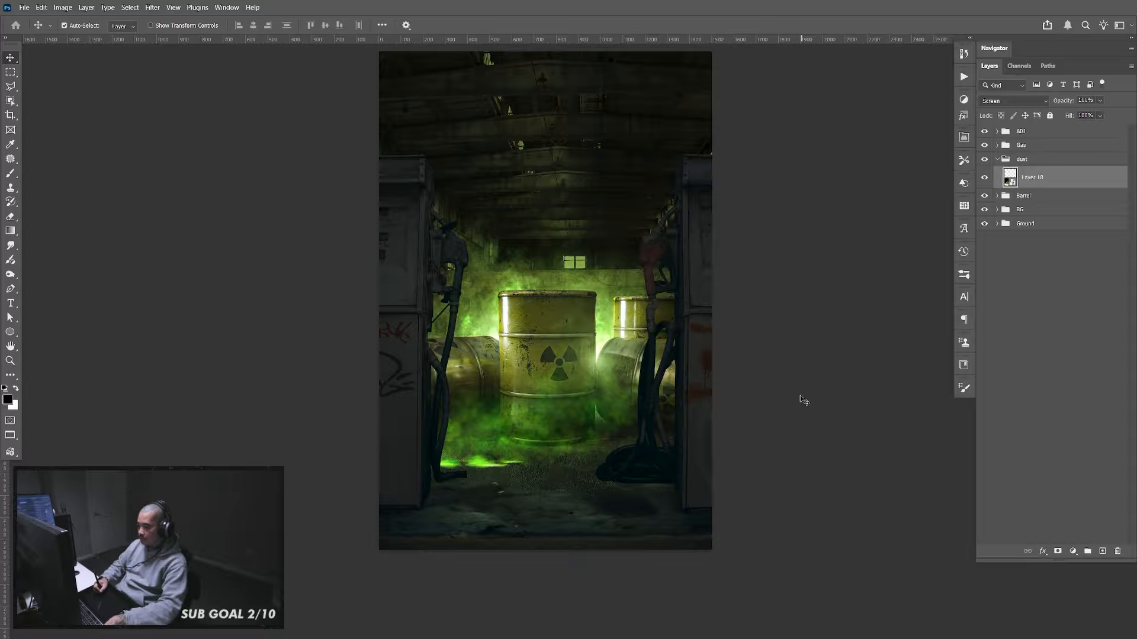
Switch to Adobe Bridge and open dust3.jpg from the Downloads folder in Photoshop
mouse_move(800, 380)
left_mouse_down()
mouse_move(803, 406)
mouse_move(807, 396)
left_mouse_up()
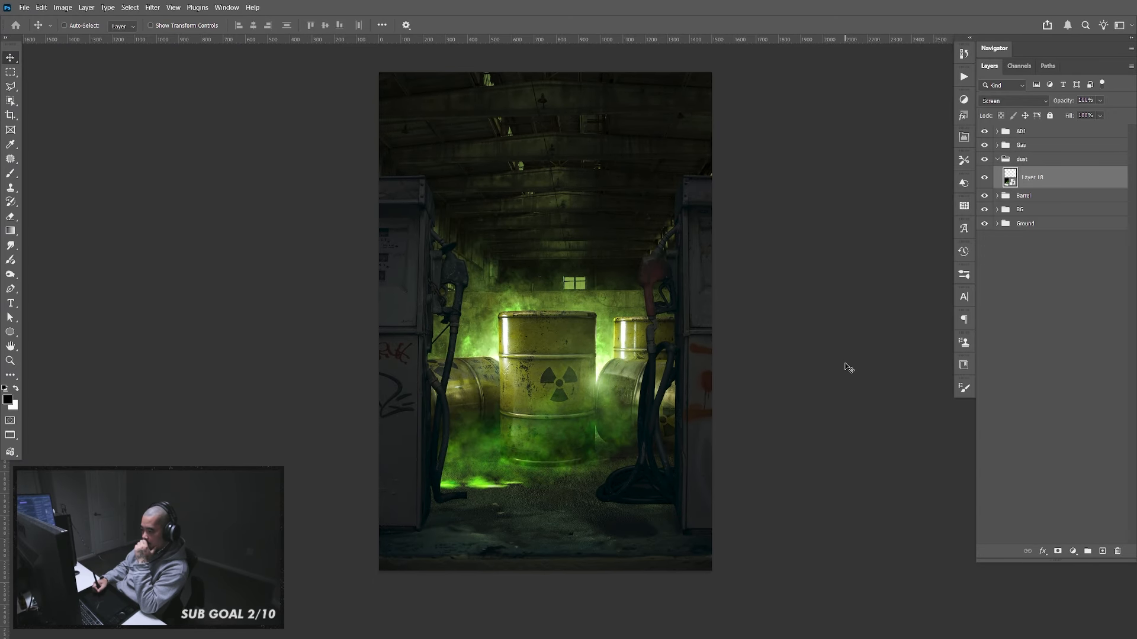
key("alt+Tab")
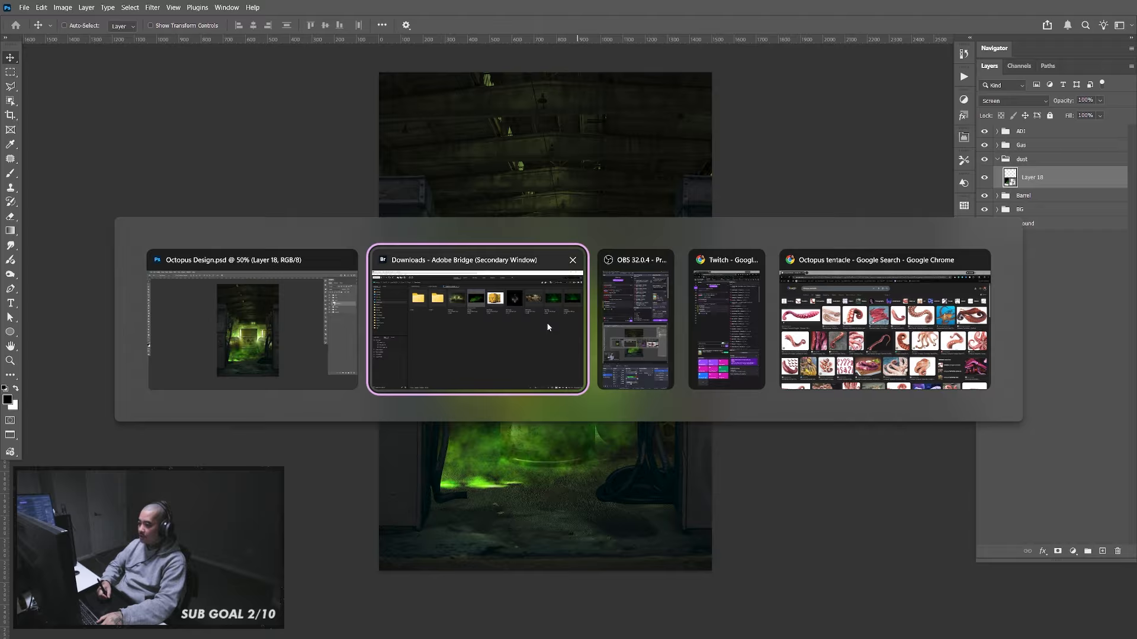
left_click(1085, 187)
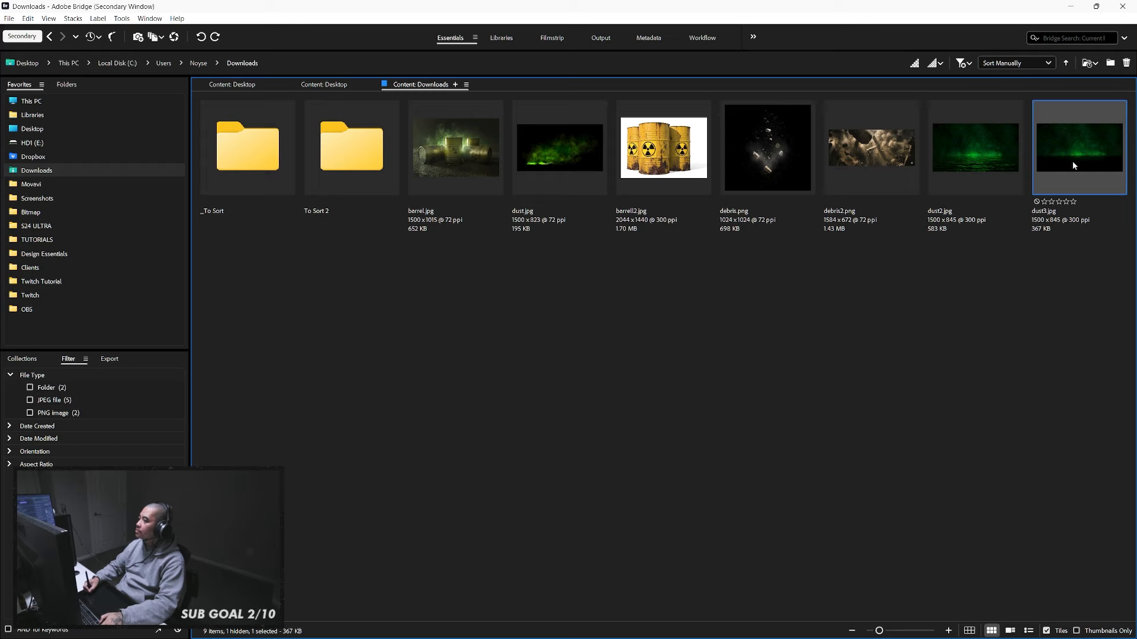
double_click(1076, 160)
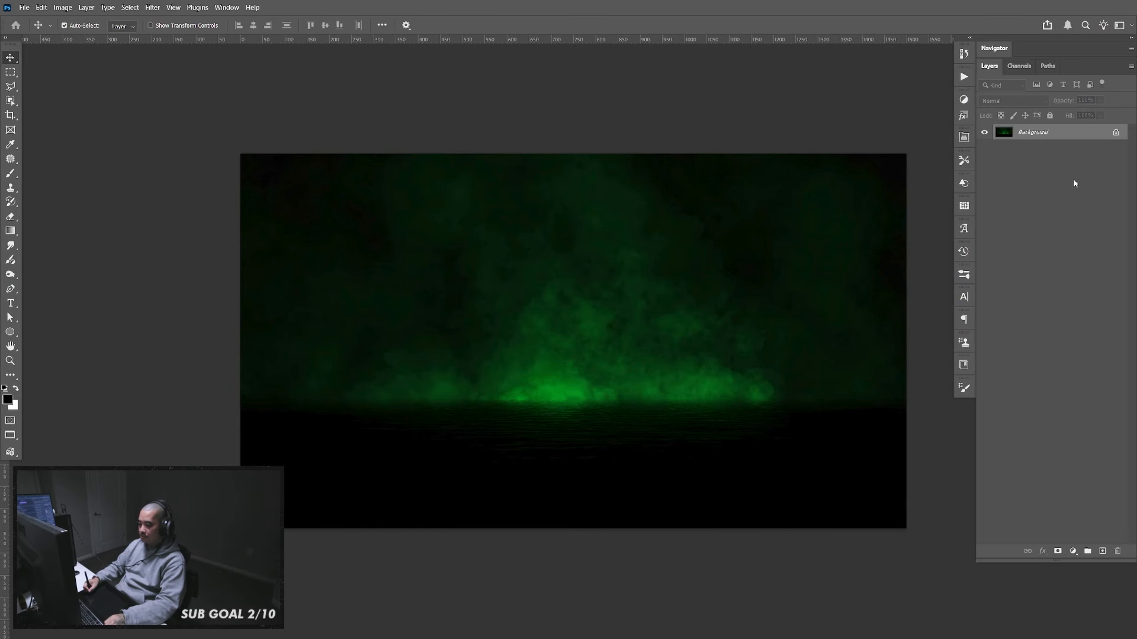
Copy the whole dust3 image into the poster's dust group as a smart object and set its blend mode to Screen
key("ctrl+a")
key("ctrl+Tab")
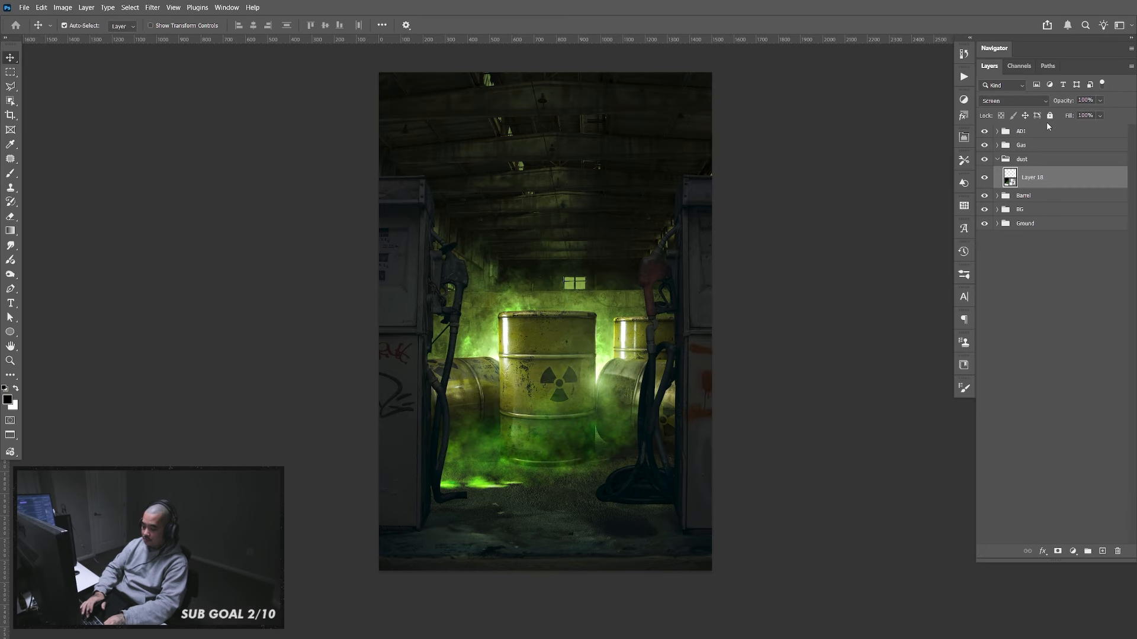
key("ctrl+v")
right_click(1037, 170)
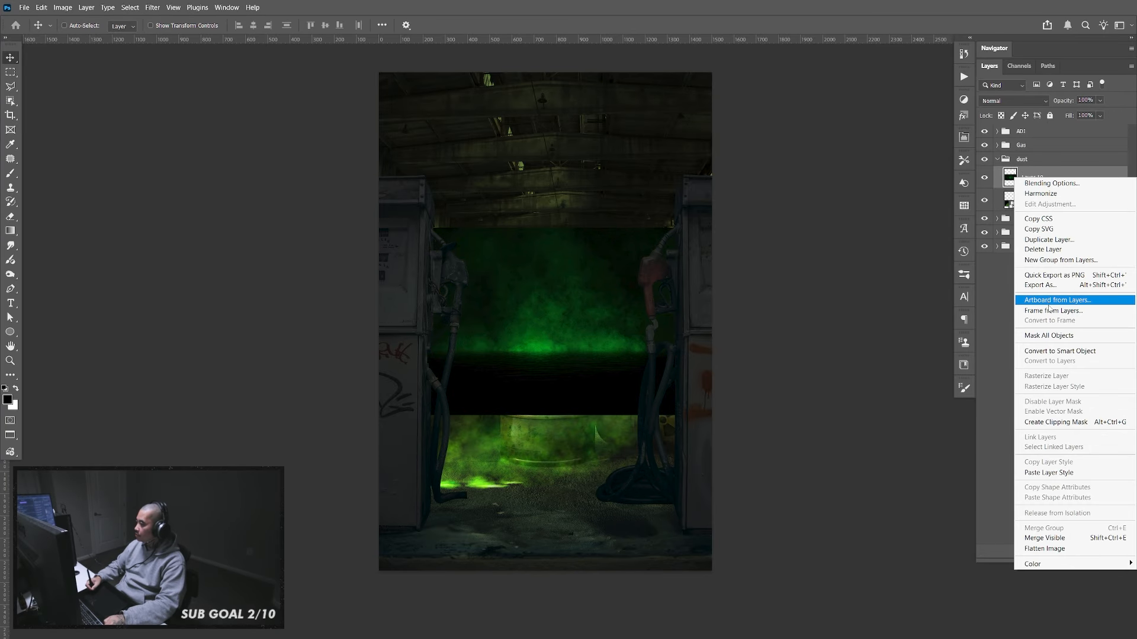
left_click(1058, 345)
left_click(1013, 101)
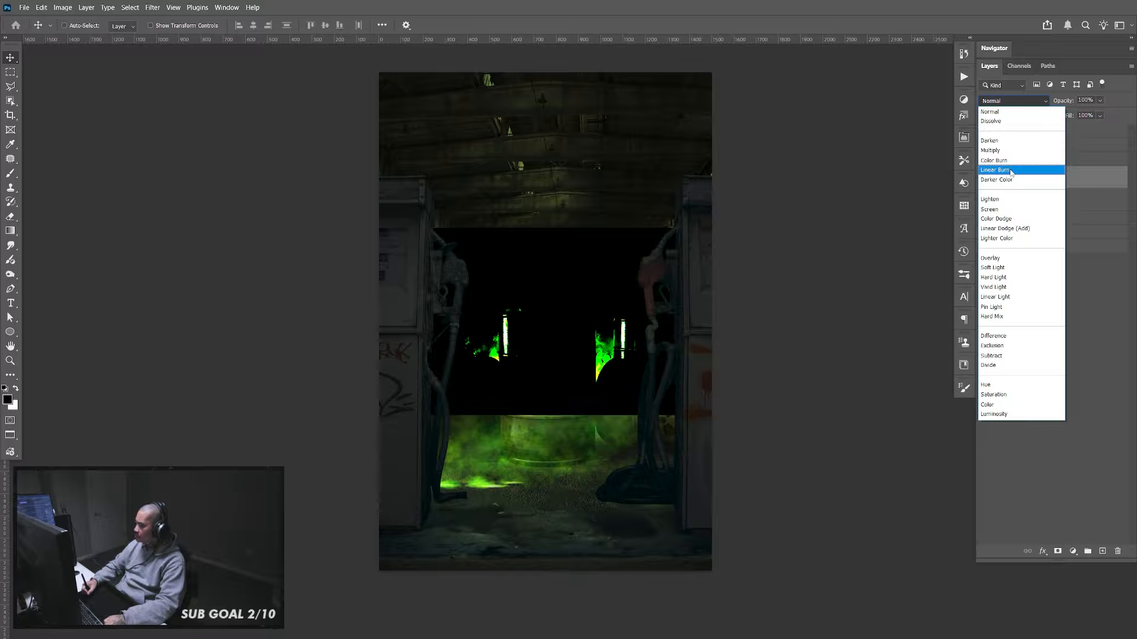
left_click(1007, 205)
Try scaling the new smoke layer to about 153%, rotating it about -46°, and moving it towards the poster's lower right corner
key("ctrl+t")
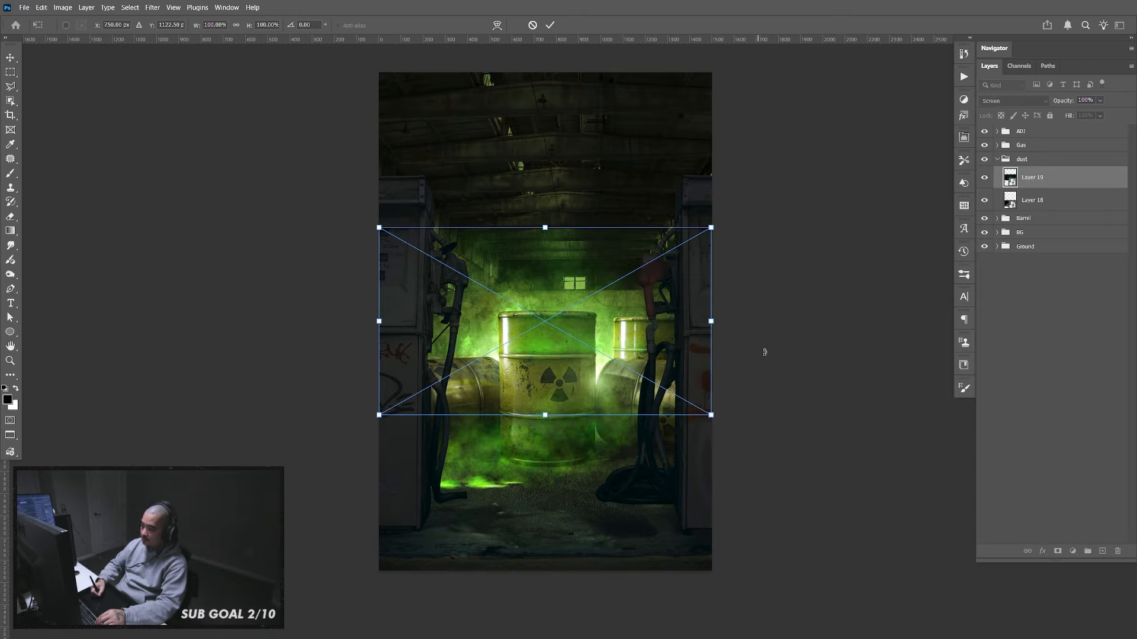
left_click_drag(761, 350, 743, 230)
left_click_drag(733, 312, 850, 313)
left_click_drag(593, 359, 733, 479)
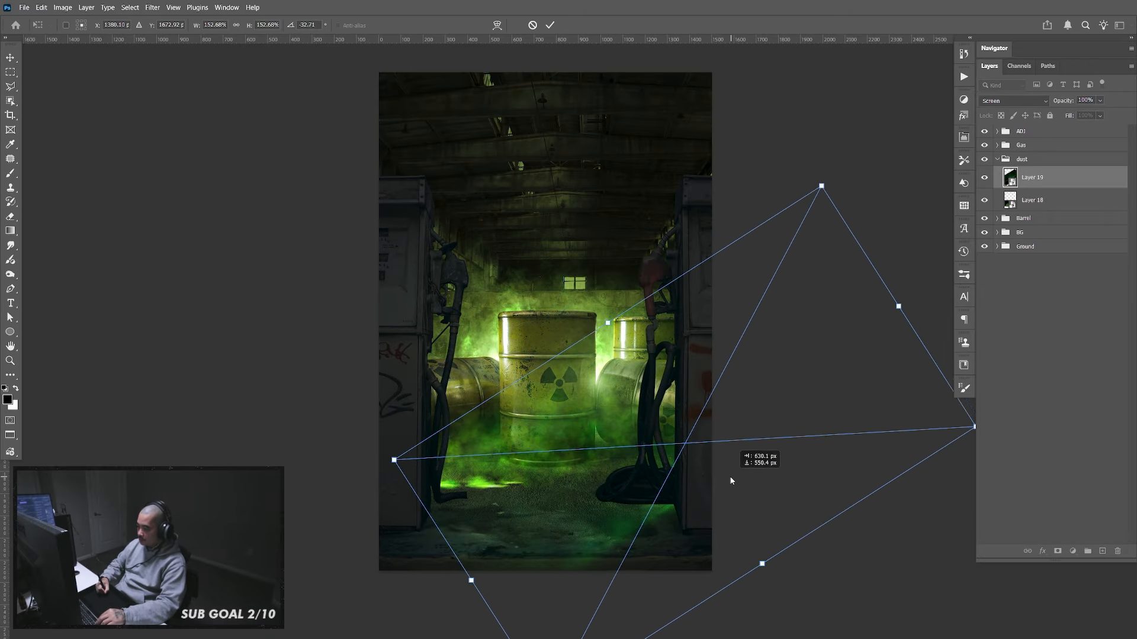
left_click_drag(936, 270, 897, 231)
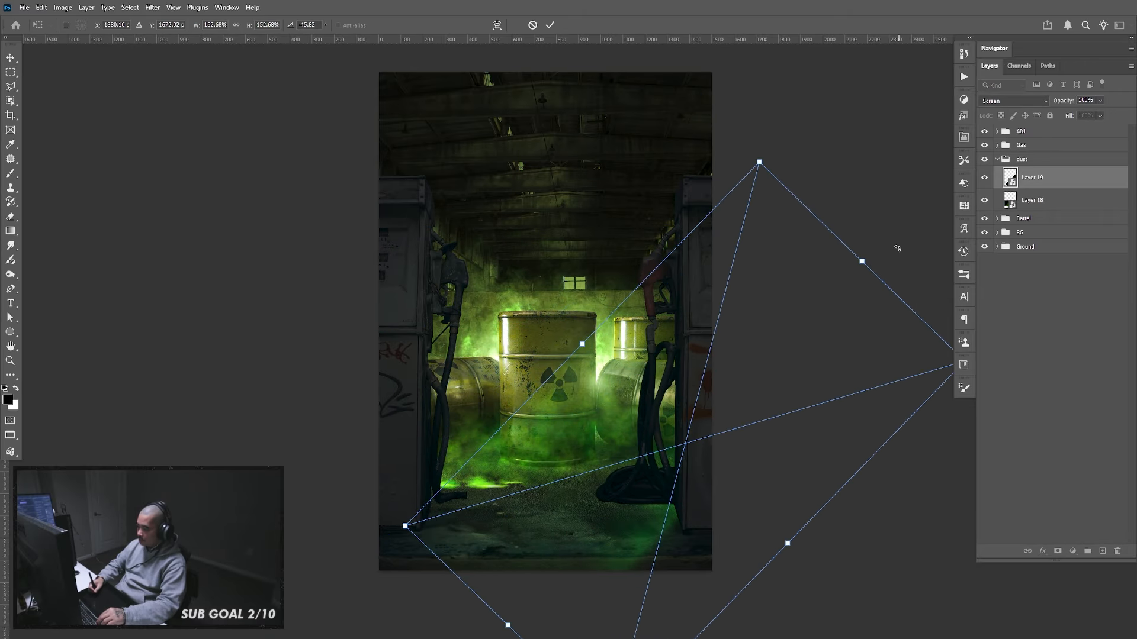
key("Return")
key("ctrl+z")
Move the transformed smoke layer over the barrels and ground, and apply Levels to it with an input black level of 22
left_click_drag(531, 324, 661, 445)
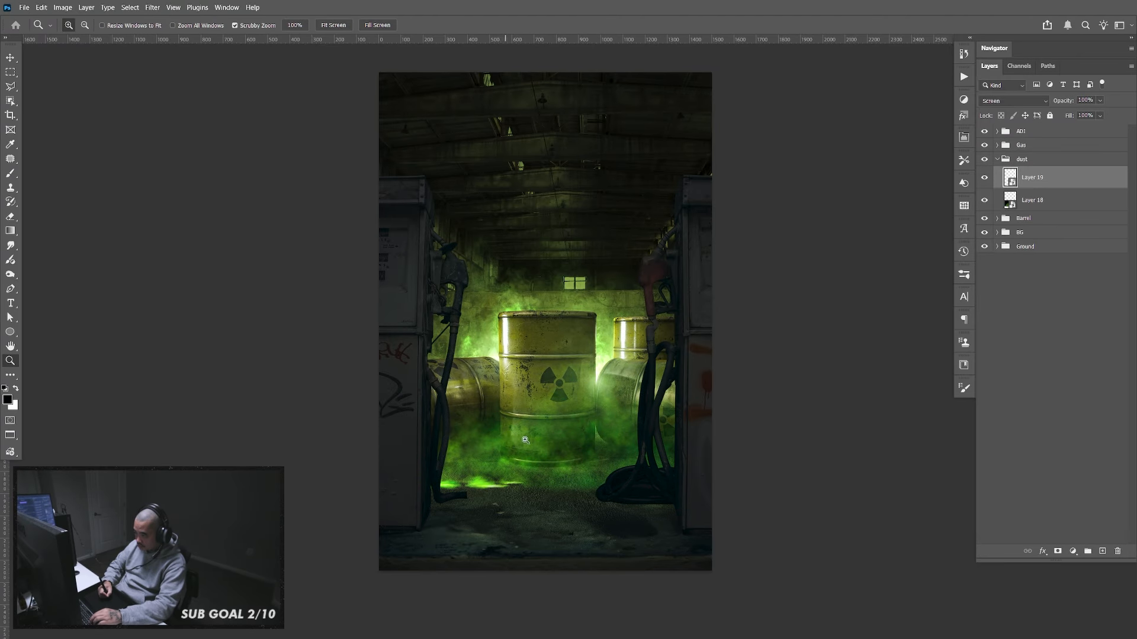
scroll(521, 441, "up", 5)
left_click_drag(519, 472, 524, 400)
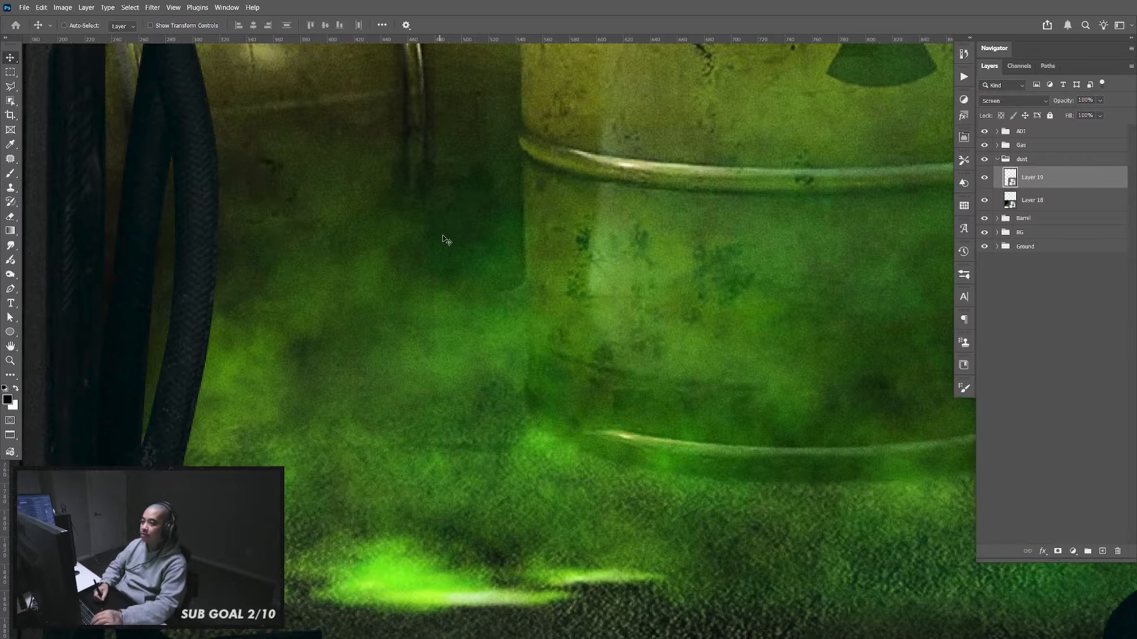
key("ctrl+l")
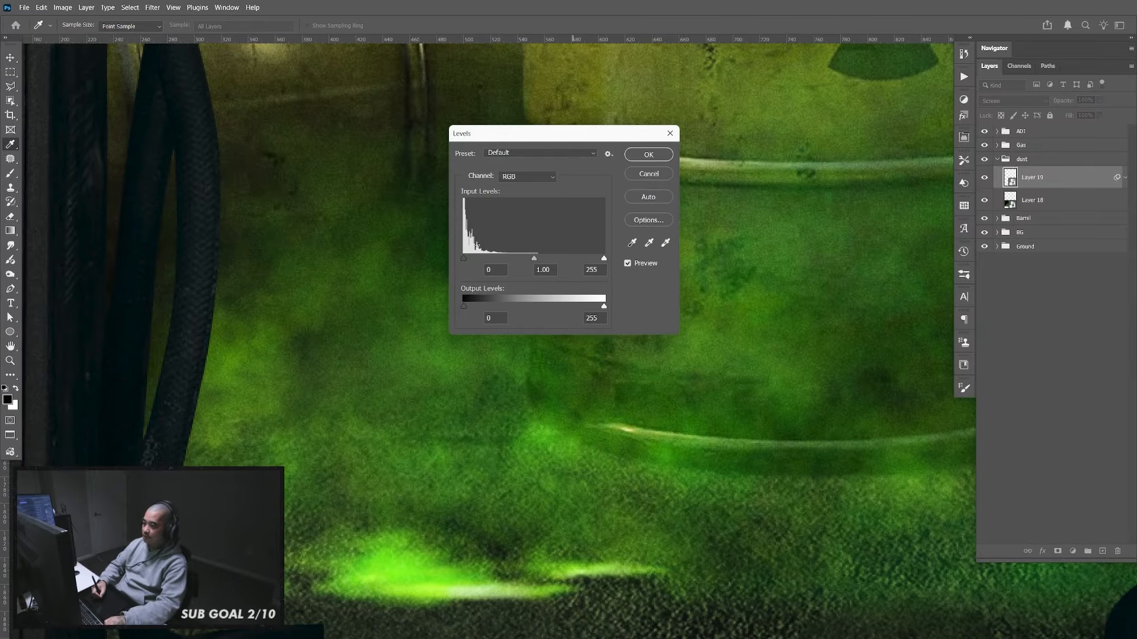
left_click_drag(401, 253, 297, 289)
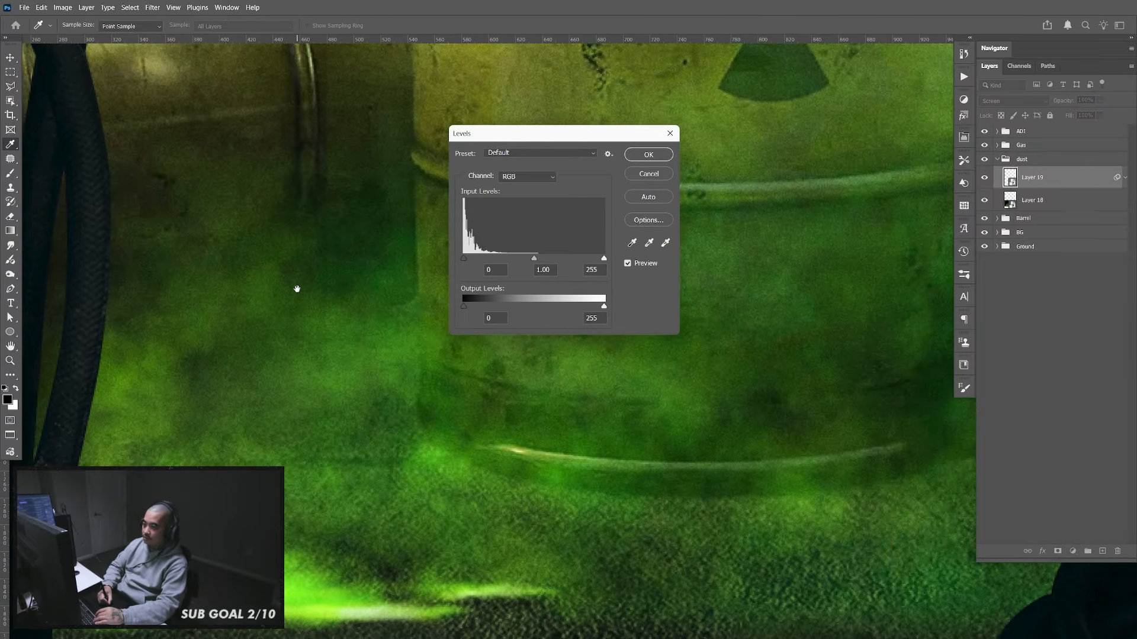
left_click_drag(466, 260, 474, 259)
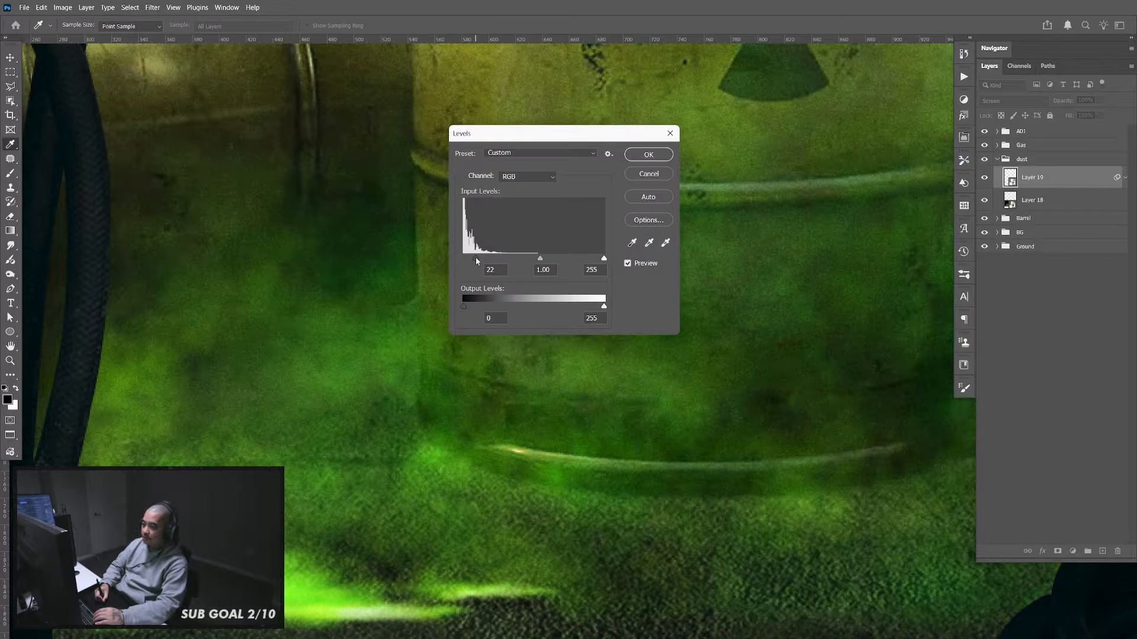
left_click(650, 156)
Examine how the smoke blends with the barrels and ground, both close up and across the whole poster
key("ctrl+minus")
key("ctrl+minus")
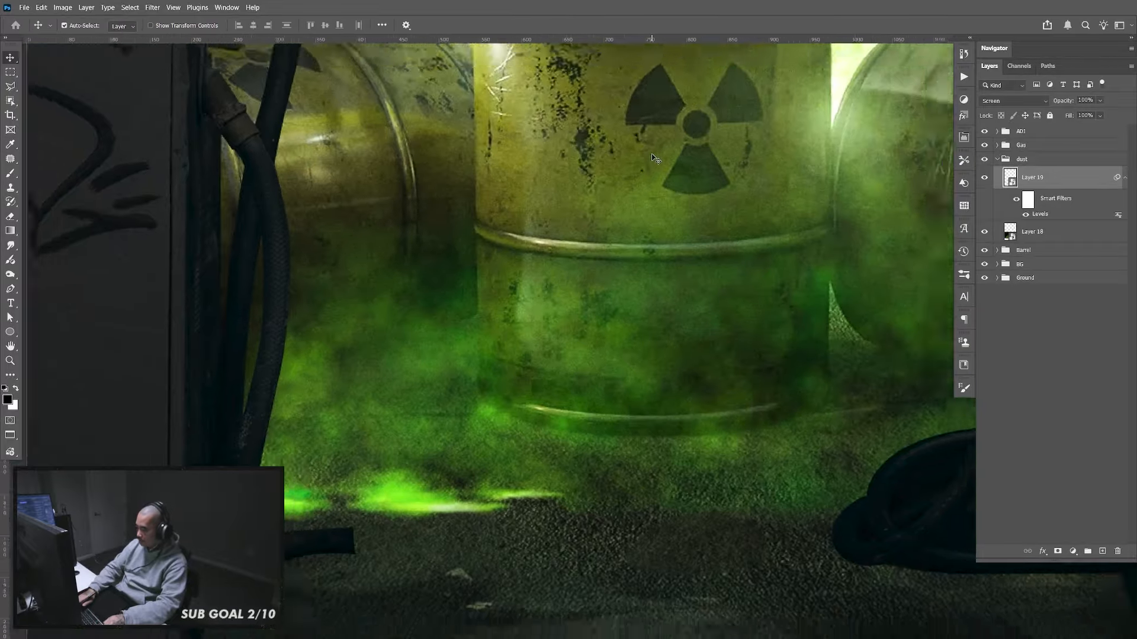
mouse_move(724, 393)
left_mouse_down()
mouse_move(707, 414)
mouse_move(723, 397)
left_mouse_up()
key("ctrl+minus")
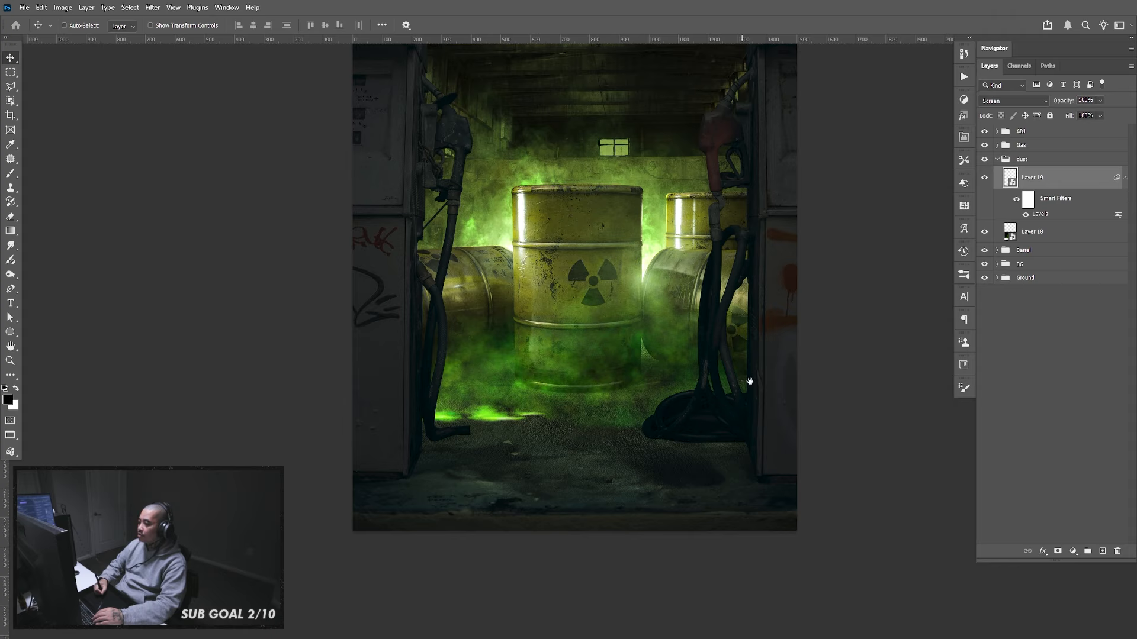
left_click_drag(790, 327, 754, 373)
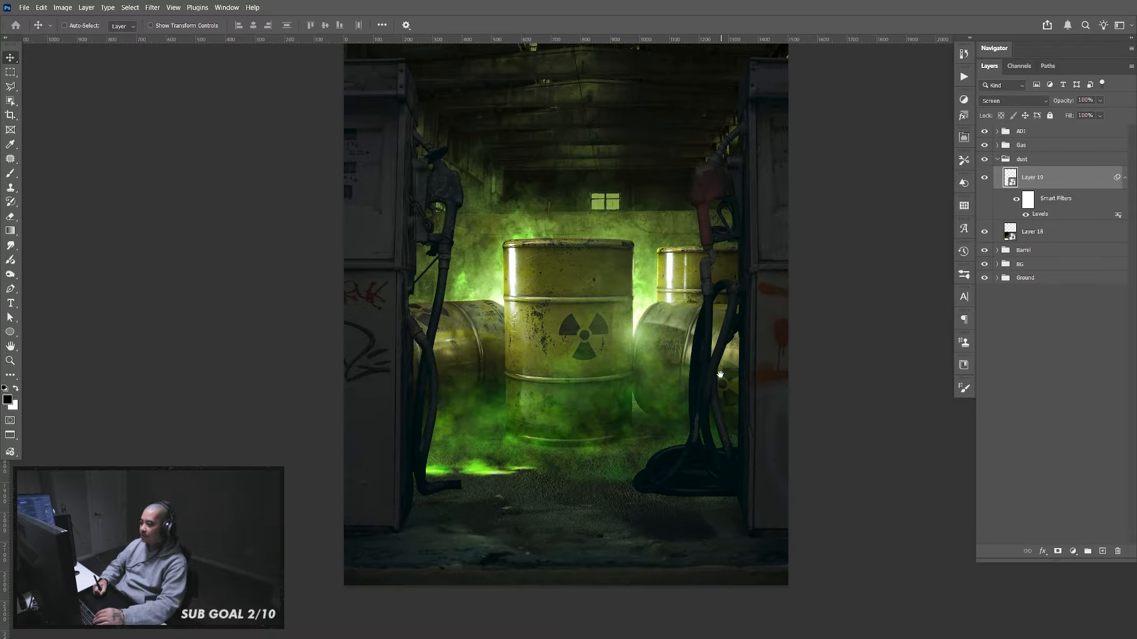
left_click_drag(696, 370, 708, 408)
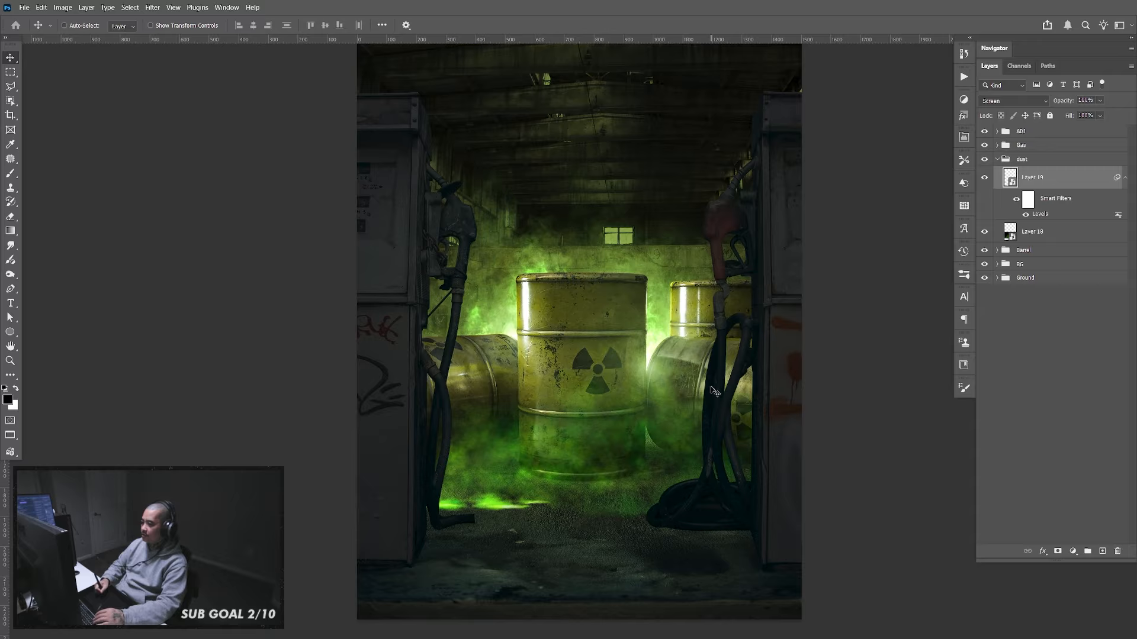
scroll(573, 335, "down", 1)
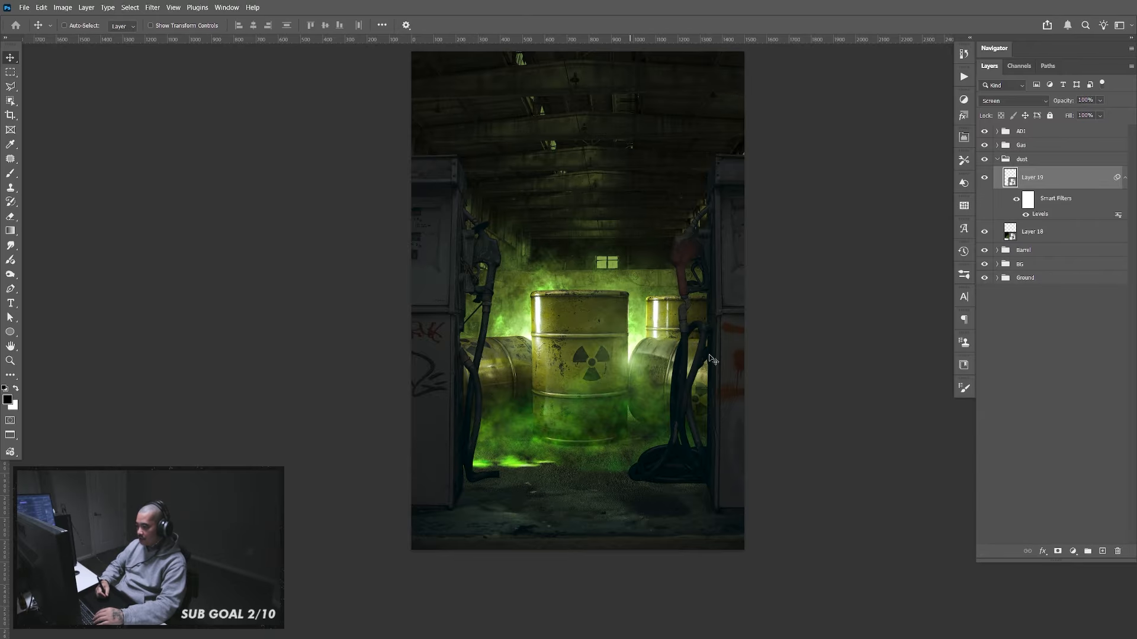
left_click_drag(792, 366, 797, 394)
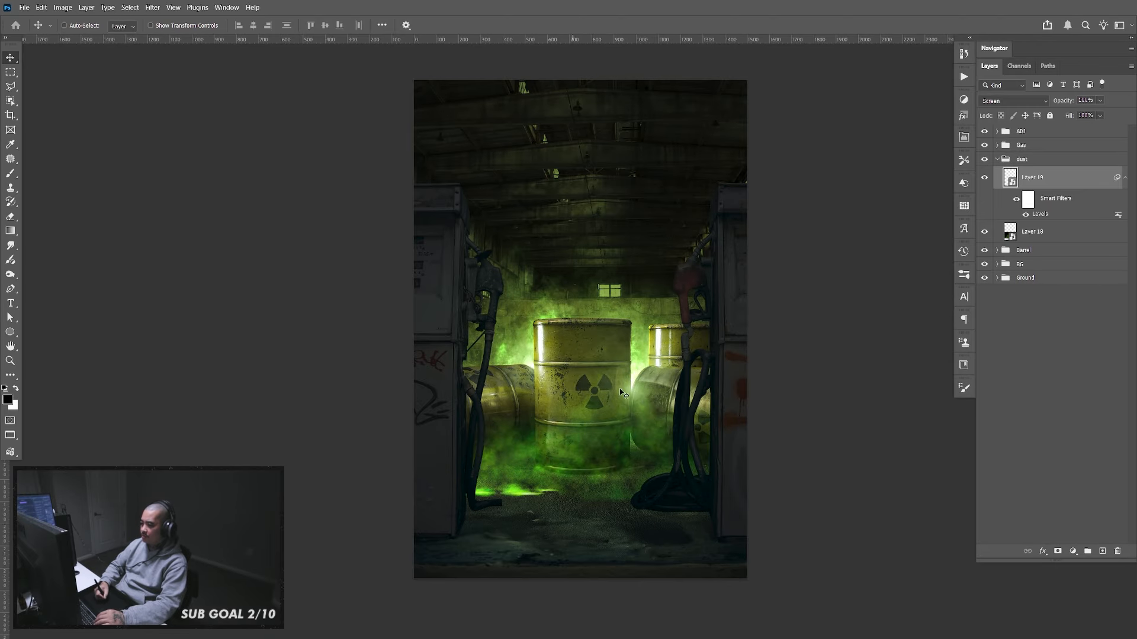
key("ctrl")
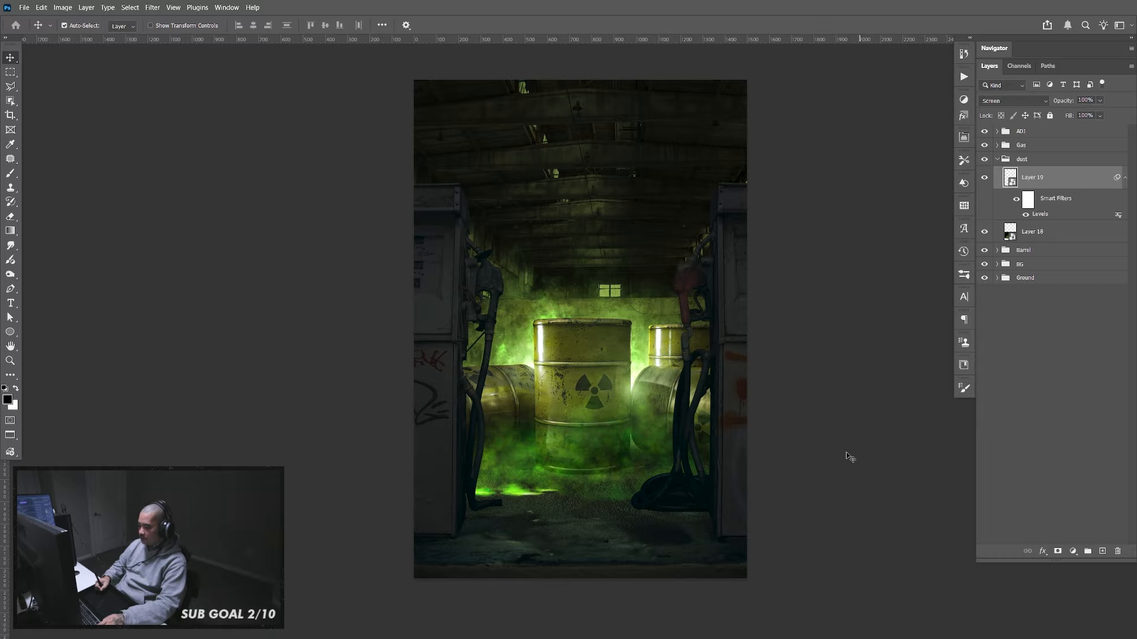
left_click_drag(727, 365, 727, 367)
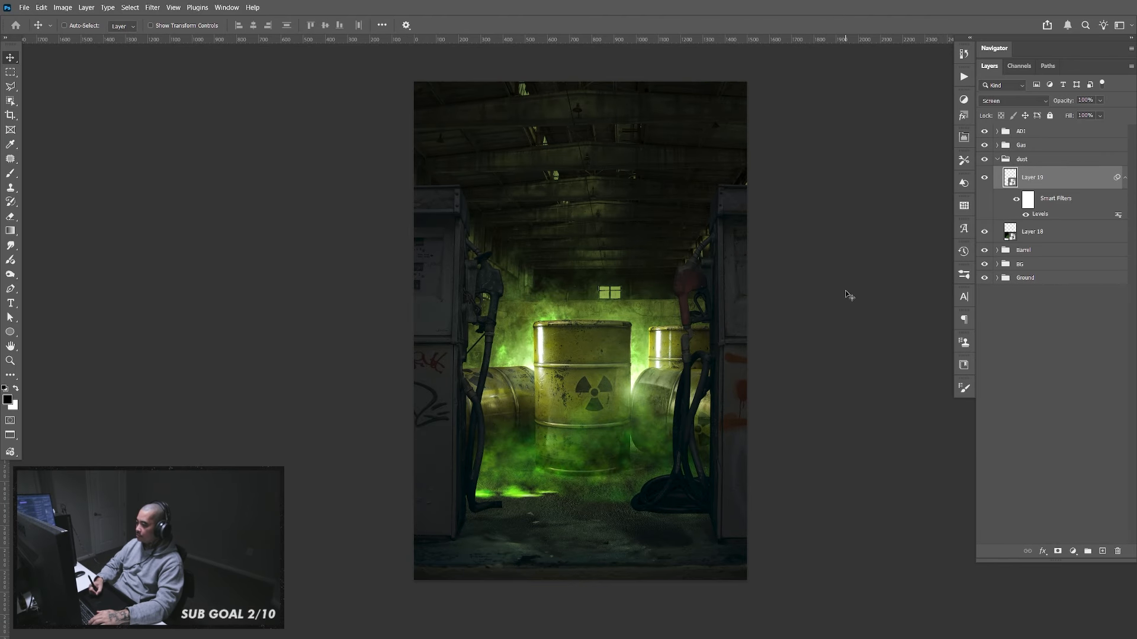
left_click_drag(610, 362, 610, 354)
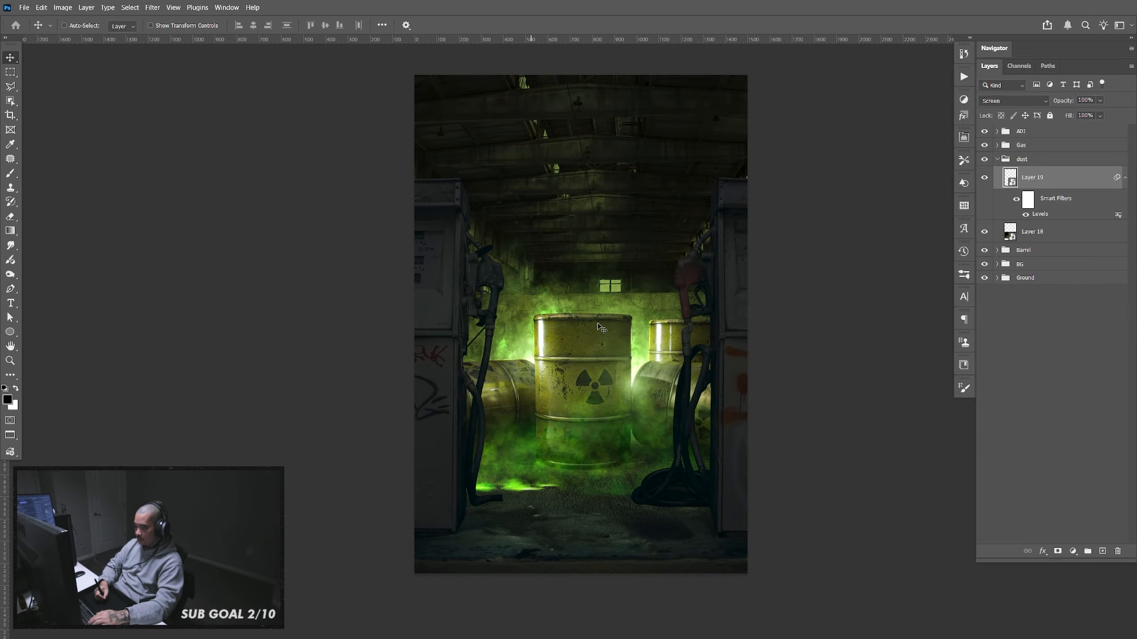
Collapse the dust group and expand the Gas group and its left subgroup
left_click(997, 159)
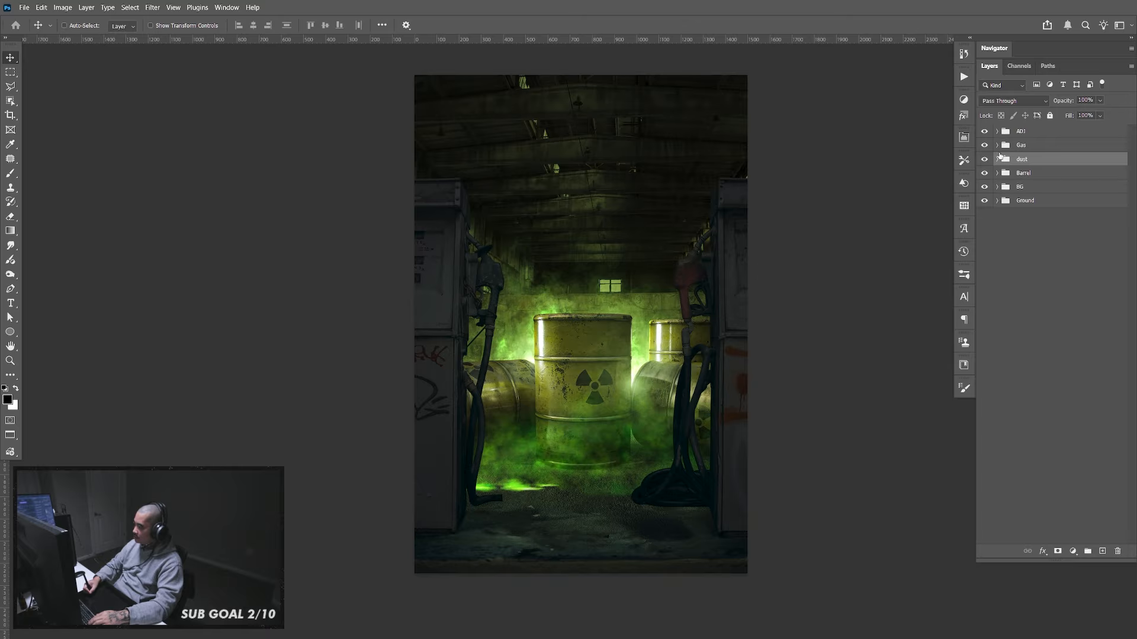
left_click(997, 145)
left_click(1006, 172)
left_click(1006, 159)
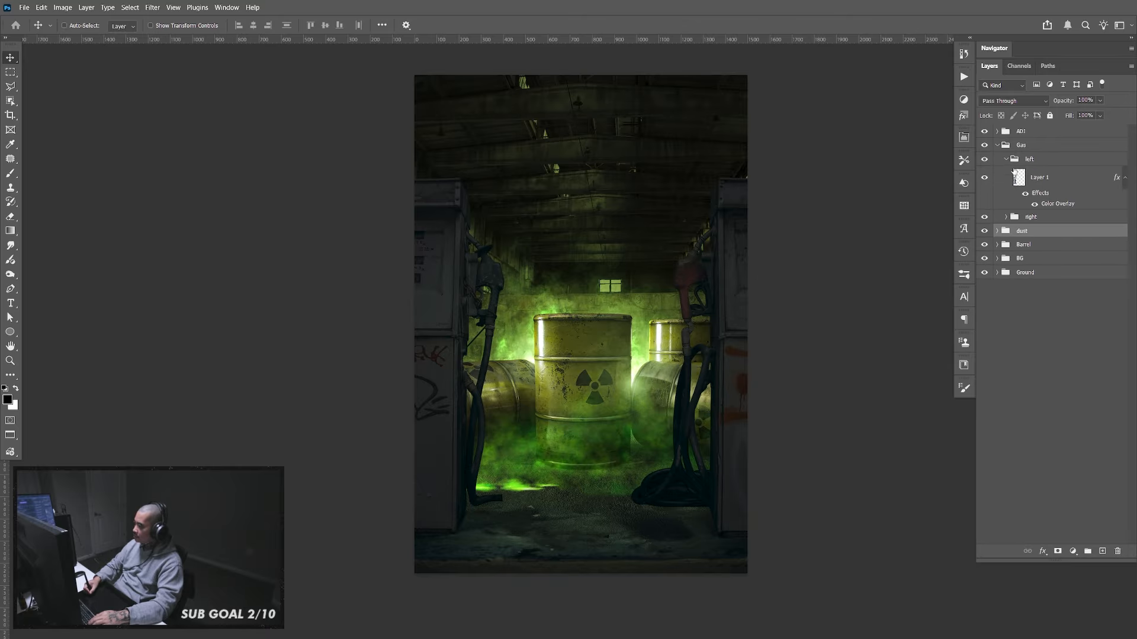
Turn off the Color Overlay effect on the left gas pump's Layer 1, and collapse the selected left group
key("z")
left_click_drag(516, 482, 609, 426)
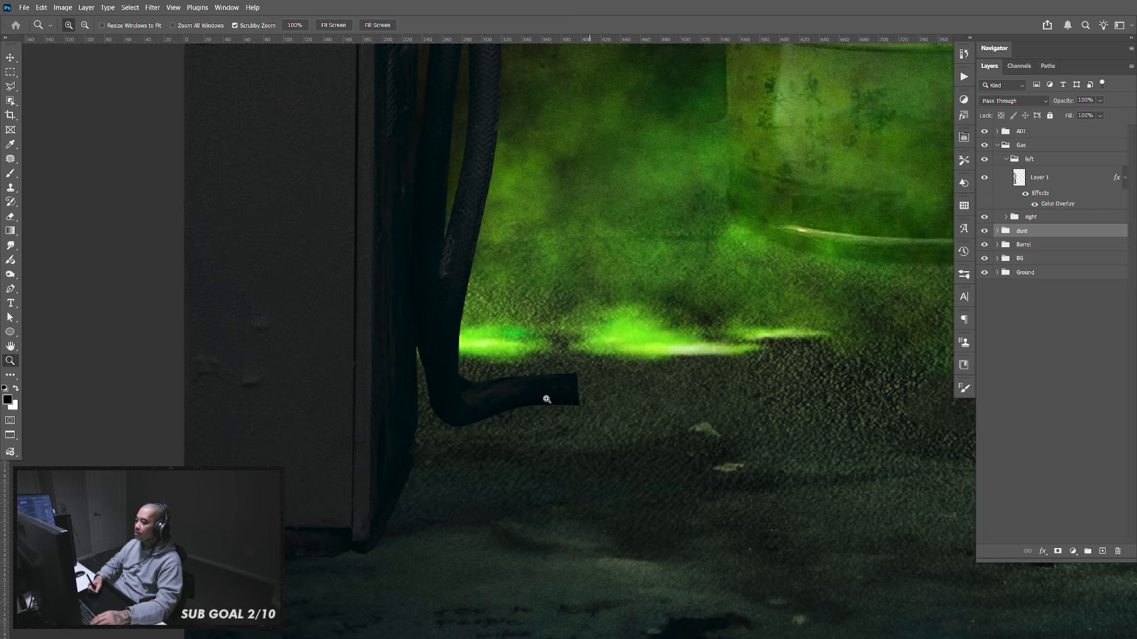
left_click_drag(740, 413, 612, 409)
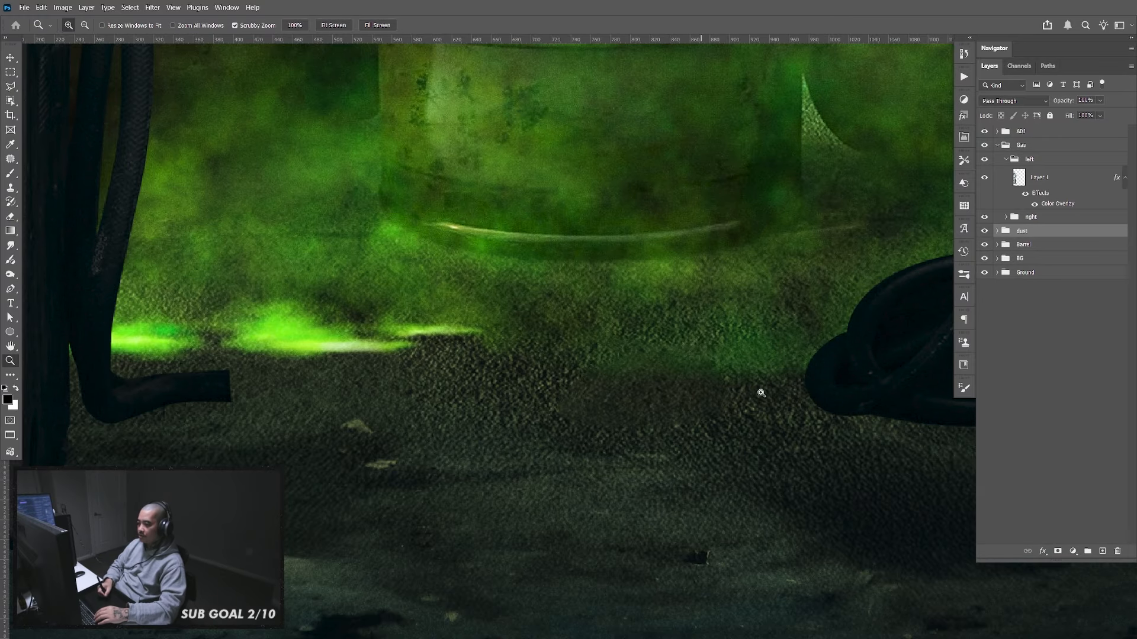
left_click_drag(822, 397, 917, 439)
left_click_drag(610, 373, 828, 411)
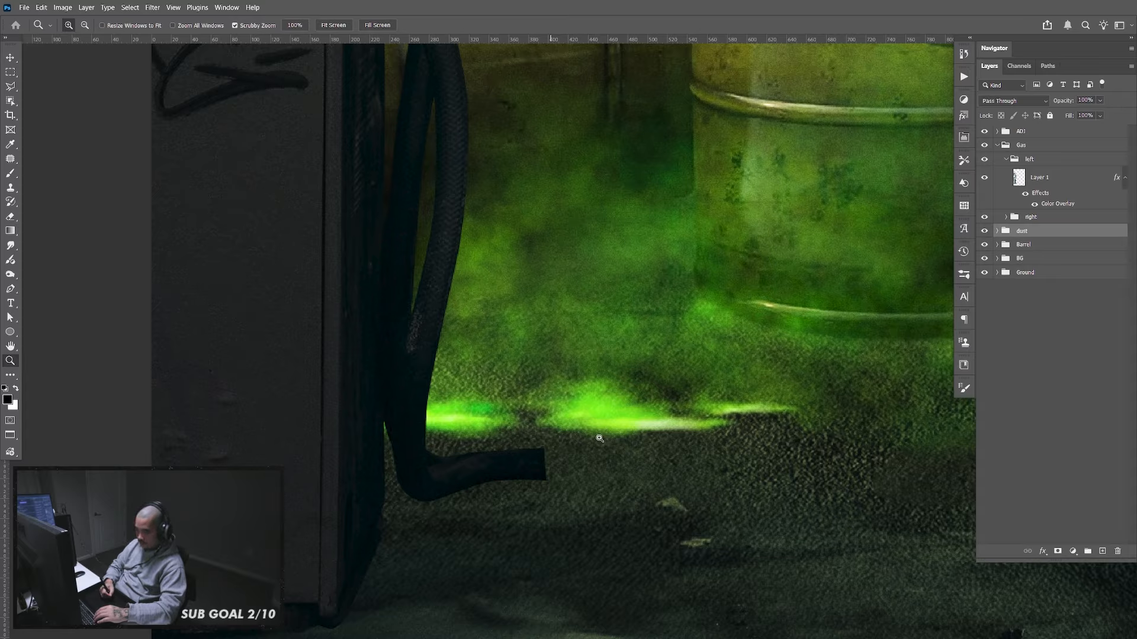
left_click(1052, 184)
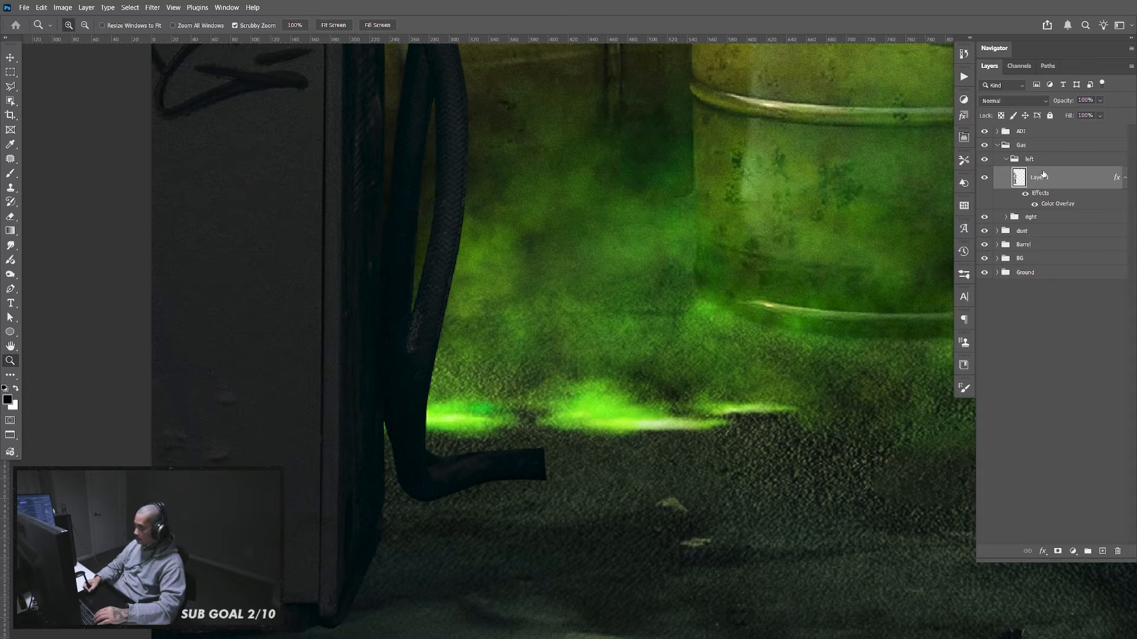
left_click(1040, 161)
left_click(1033, 203)
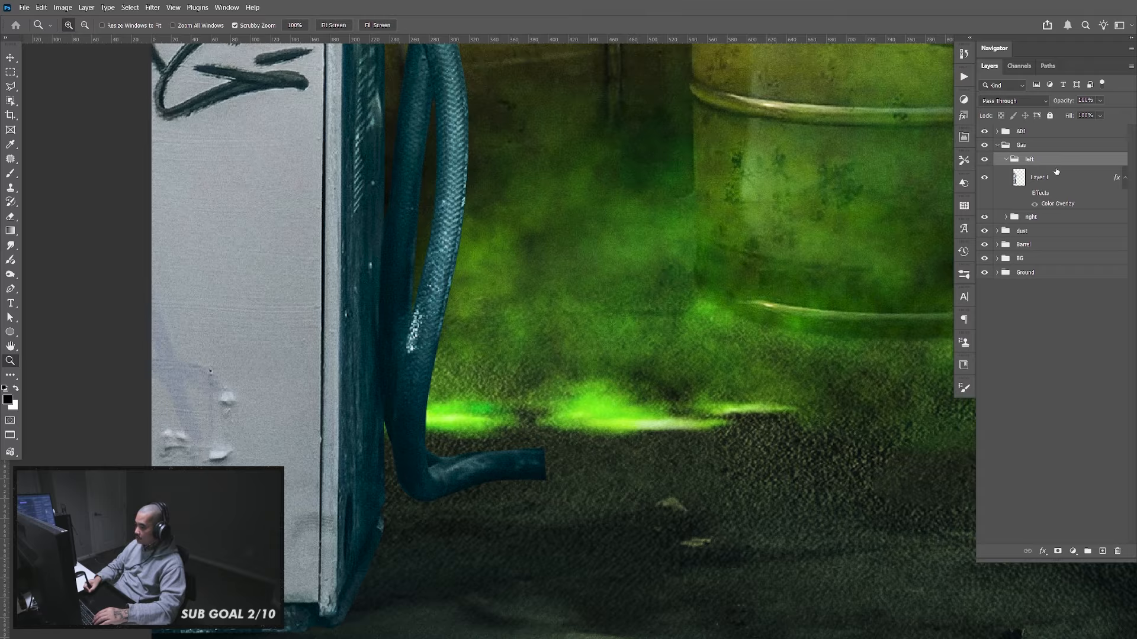
left_click(1006, 160)
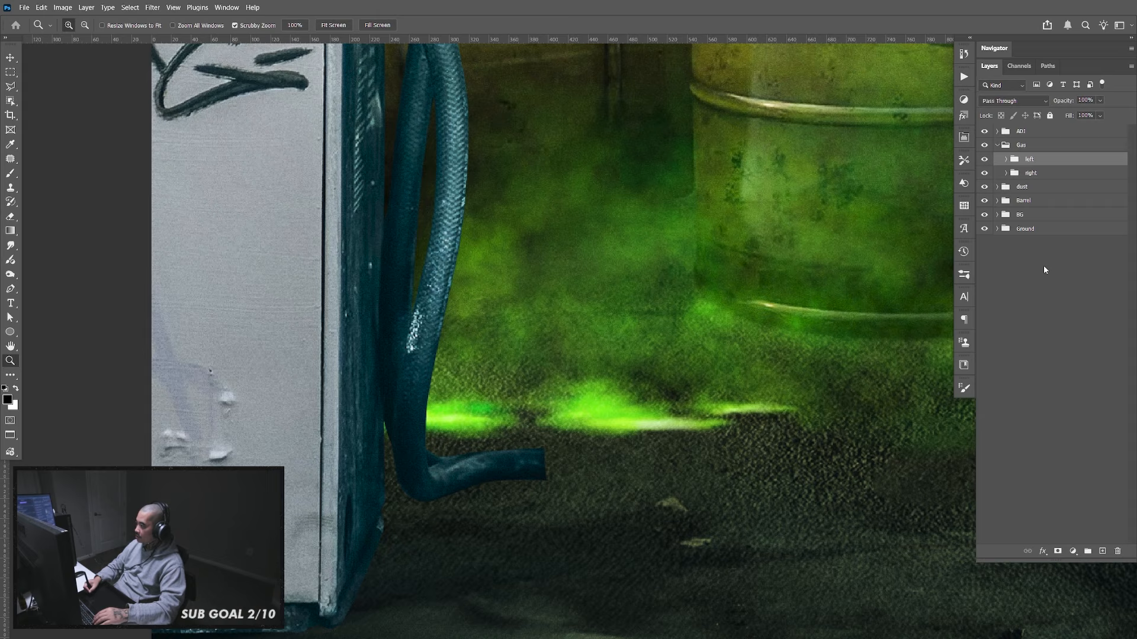
Add a new layer above the left pump group, clip it to the group, and fill it with black
left_click(1103, 552)
key("ctrl+alt+g")
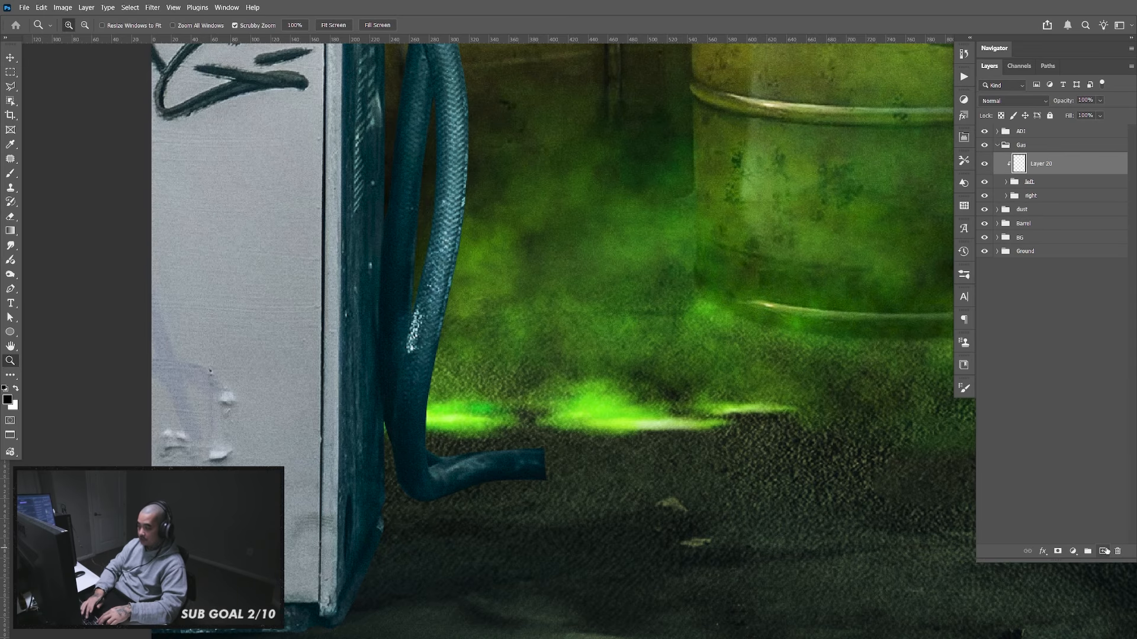
key("alt+BackSpace")
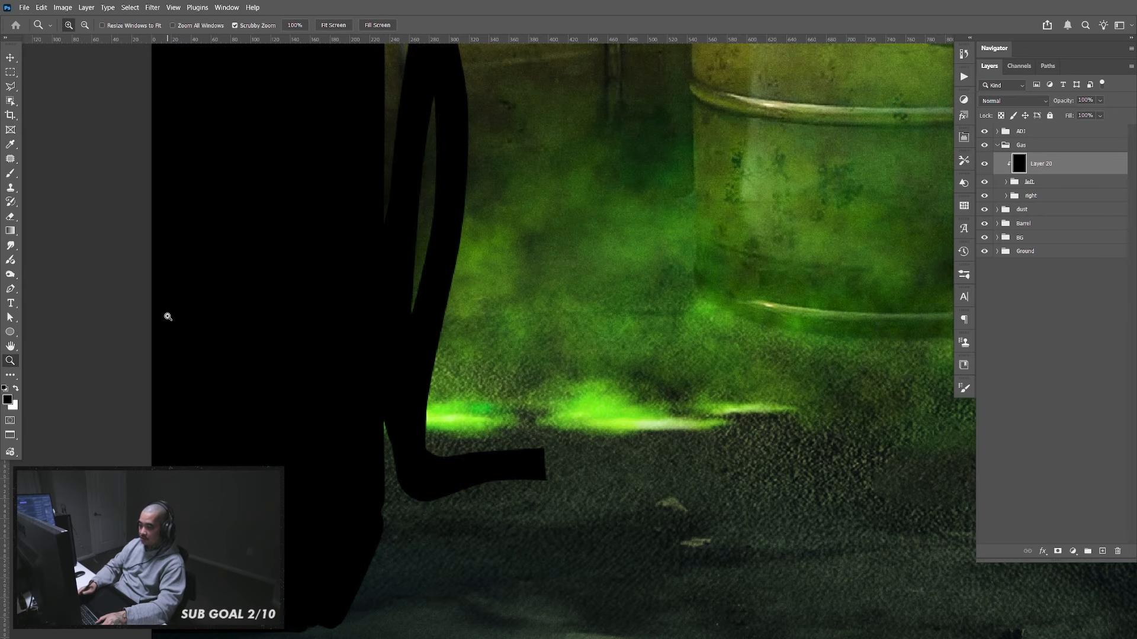
In Layer 20's Blend If settings, split the underlying layer's white point to 0 / 255
mouse_move(1105, 113)
left_mouse_down()
mouse_move(1091, 113)
mouse_move(1113, 114)
left_mouse_up()
left_click(1083, 165)
double_click(1080, 172)
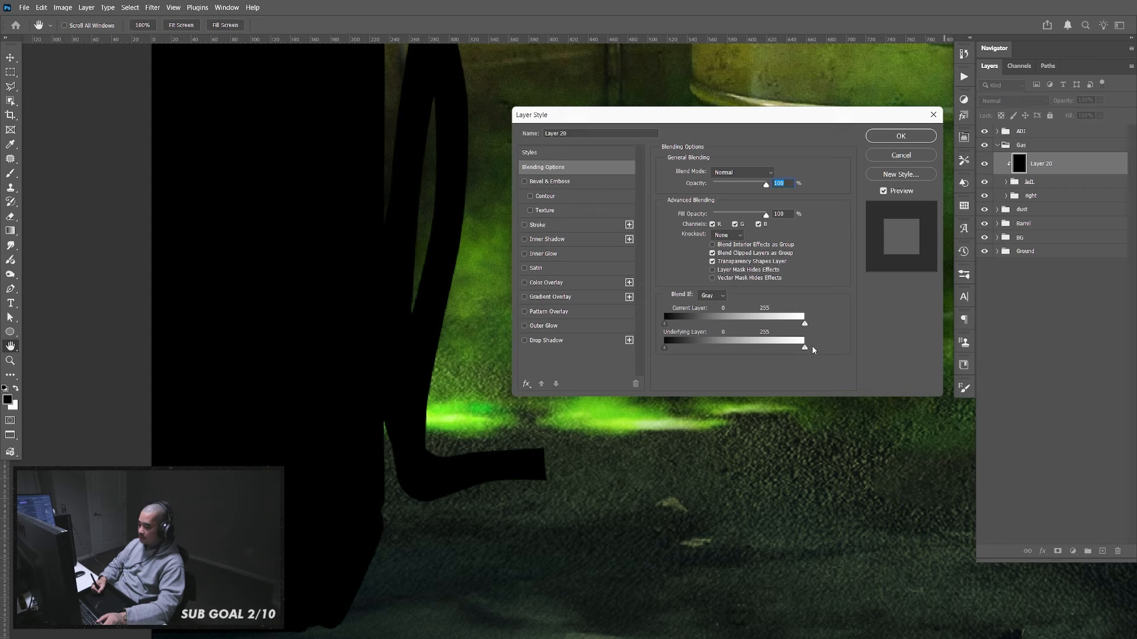
left_click_drag(805, 350, 664, 348)
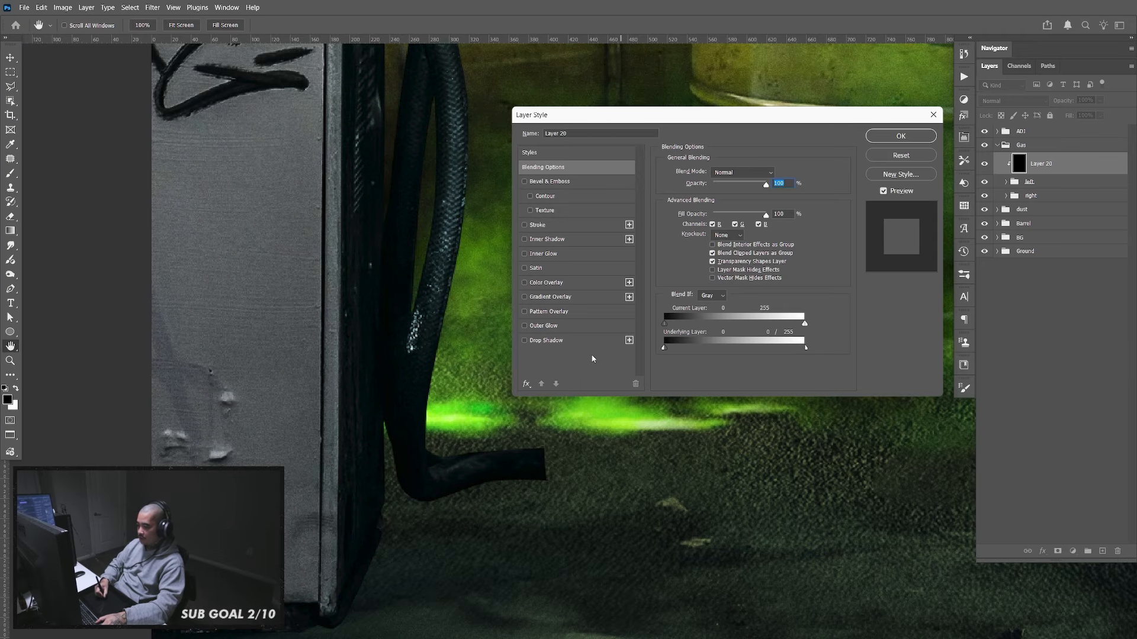
left_click(900, 136)
Set the opacity of the left pump's black shading layer, Layer 20, to 50%
key("z")
left_click(721, 322, "alt")
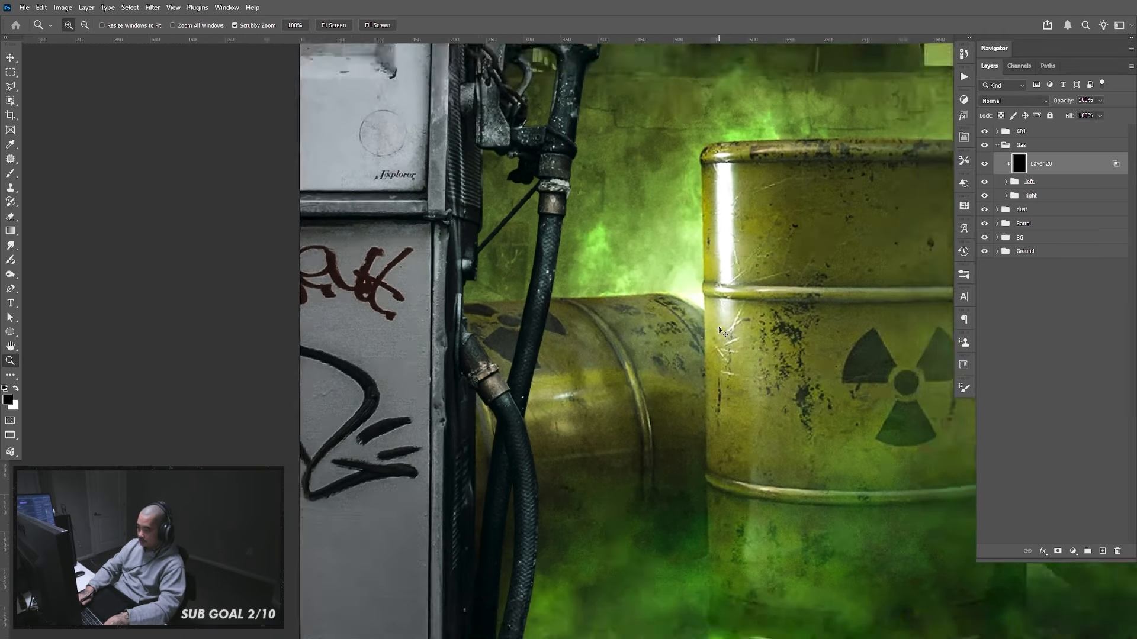
left_click(721, 330, "alt")
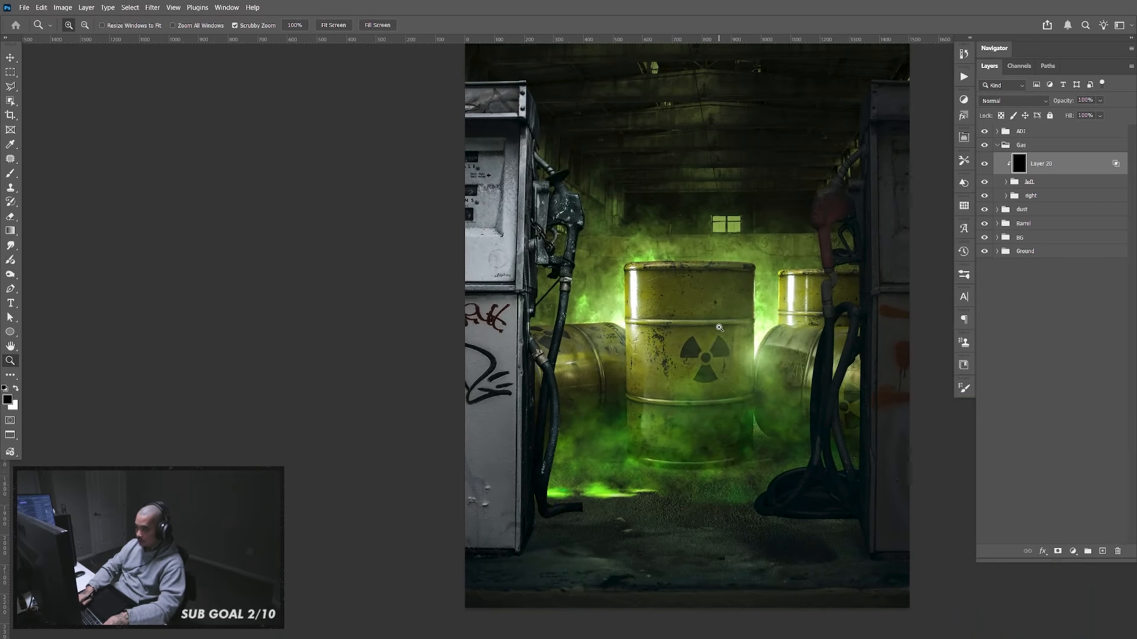
left_click(1100, 101)
left_click_drag(1102, 115, 1106, 110)
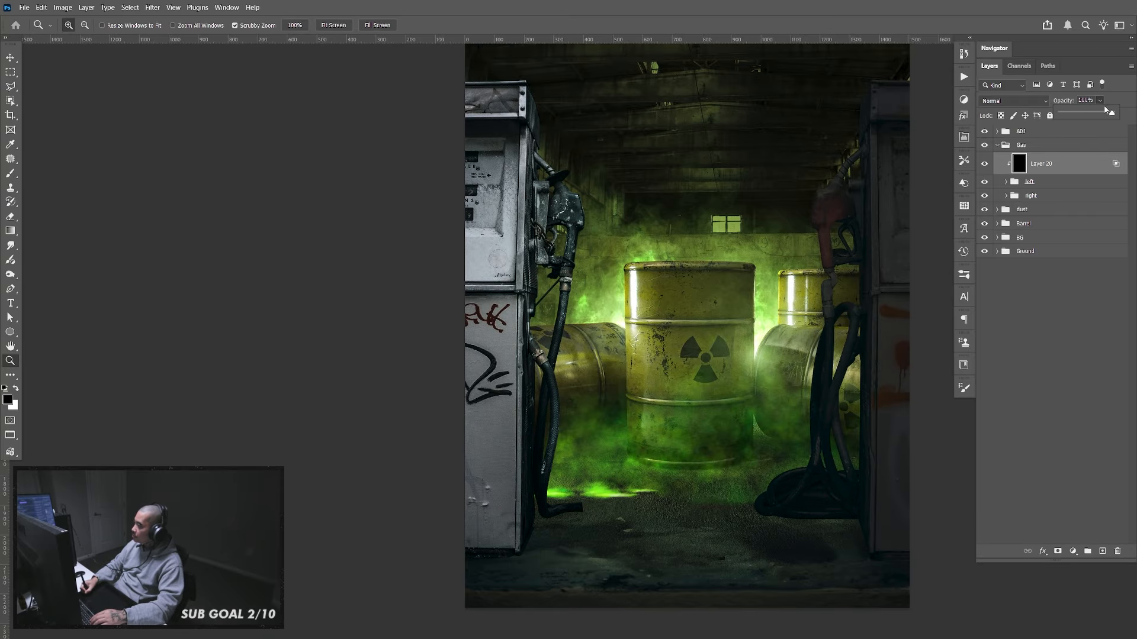
left_click(1095, 99)
type("70")
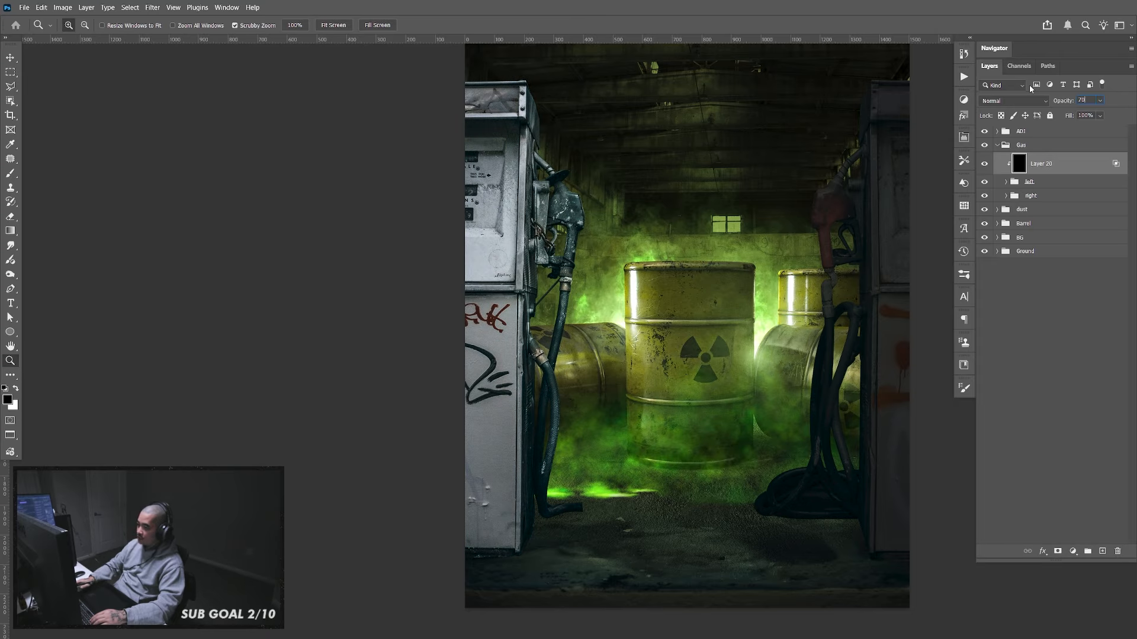
left_click(1100, 100)
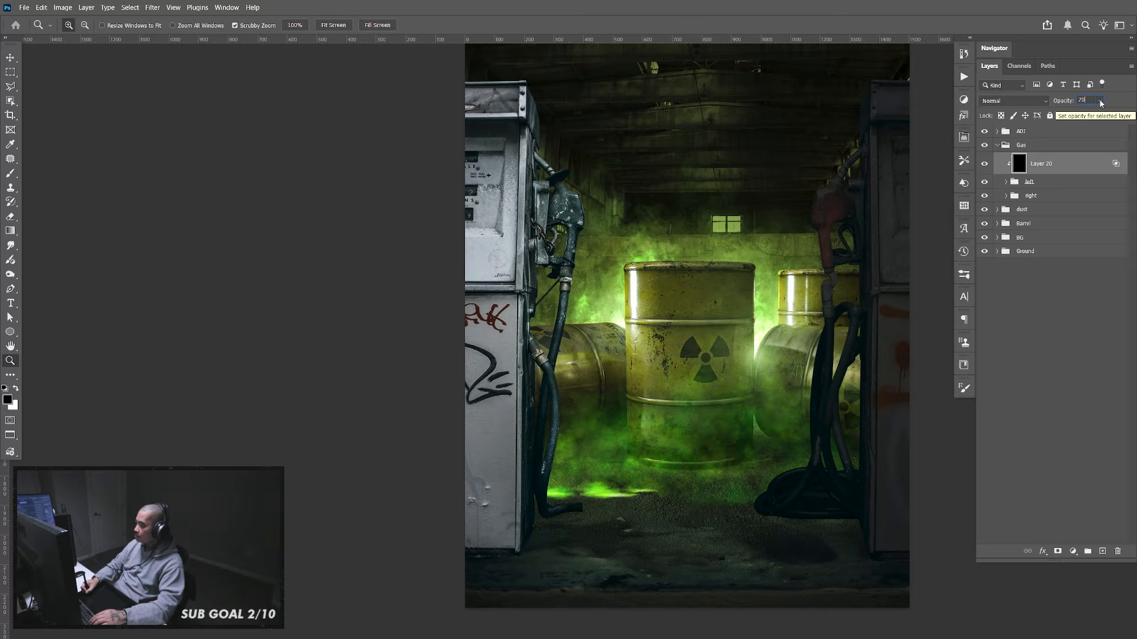
left_click_drag(1107, 114, 1103, 116)
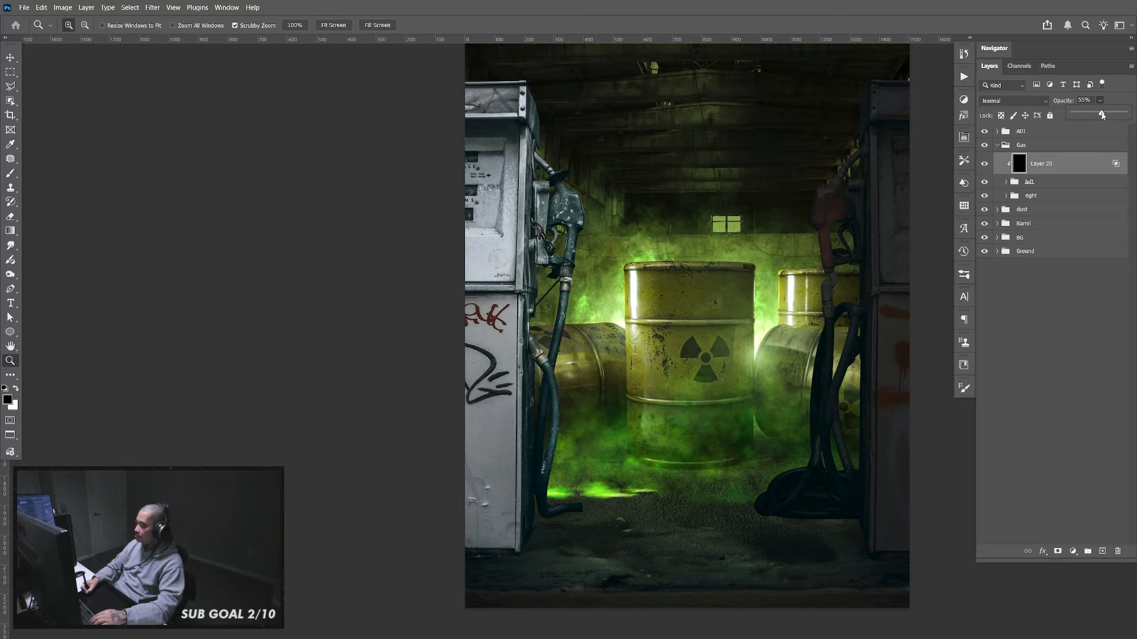
left_click(1064, 97)
type("50")
key("Return")
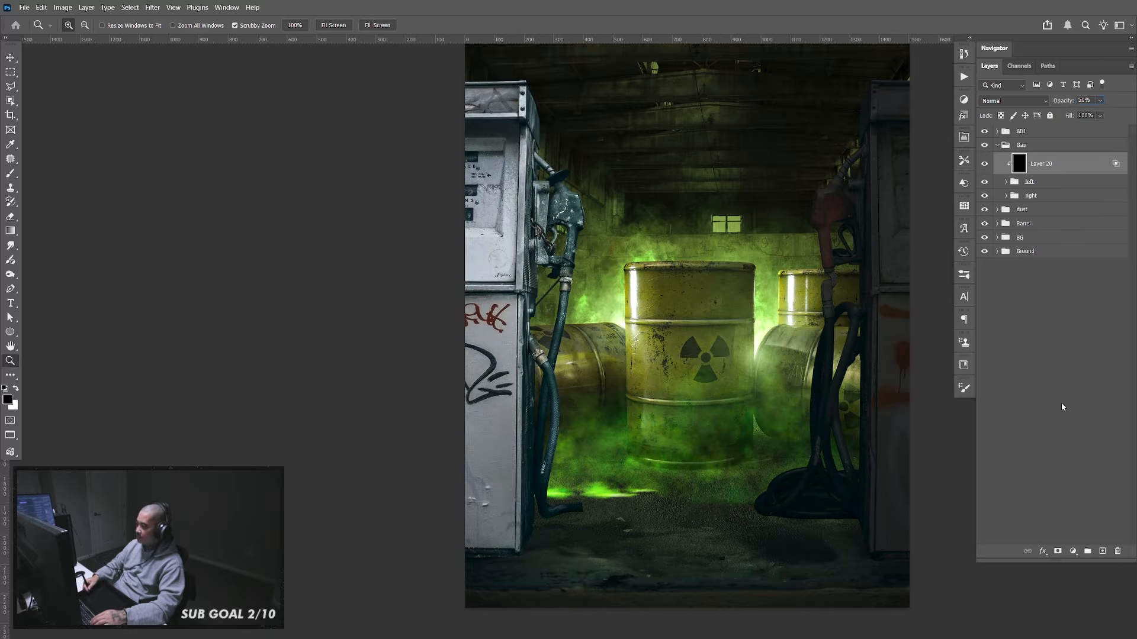
Add another clipped layer above the left pump's black shading layer, fill it with black, and set its opacity to 70%
left_click(1102, 552)
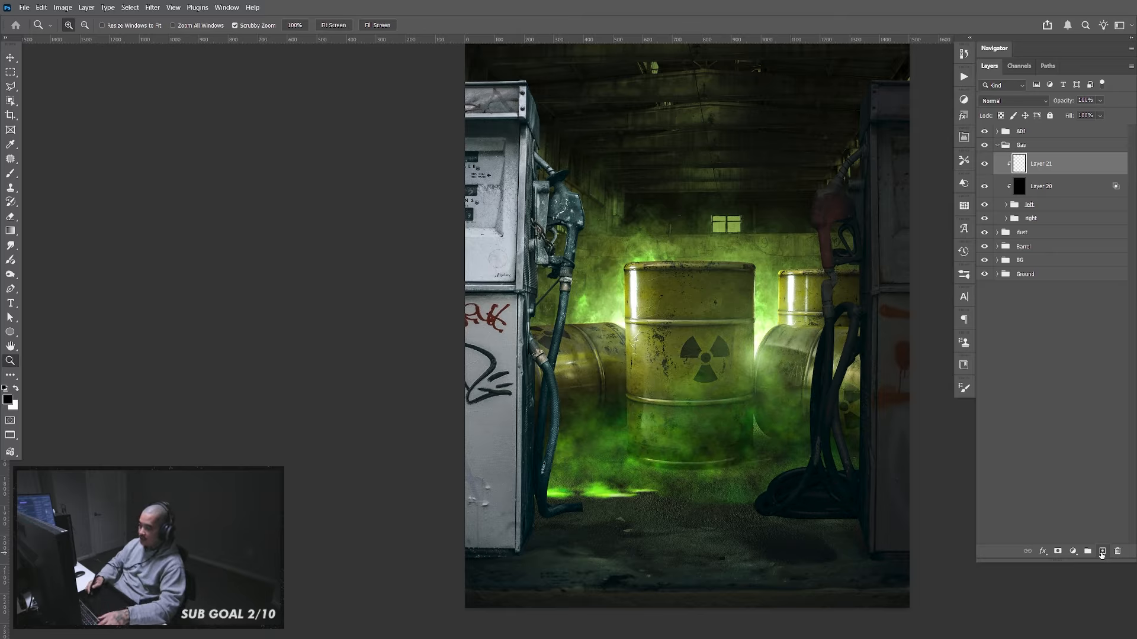
key("alt+BackSpace")
left_click(1090, 100)
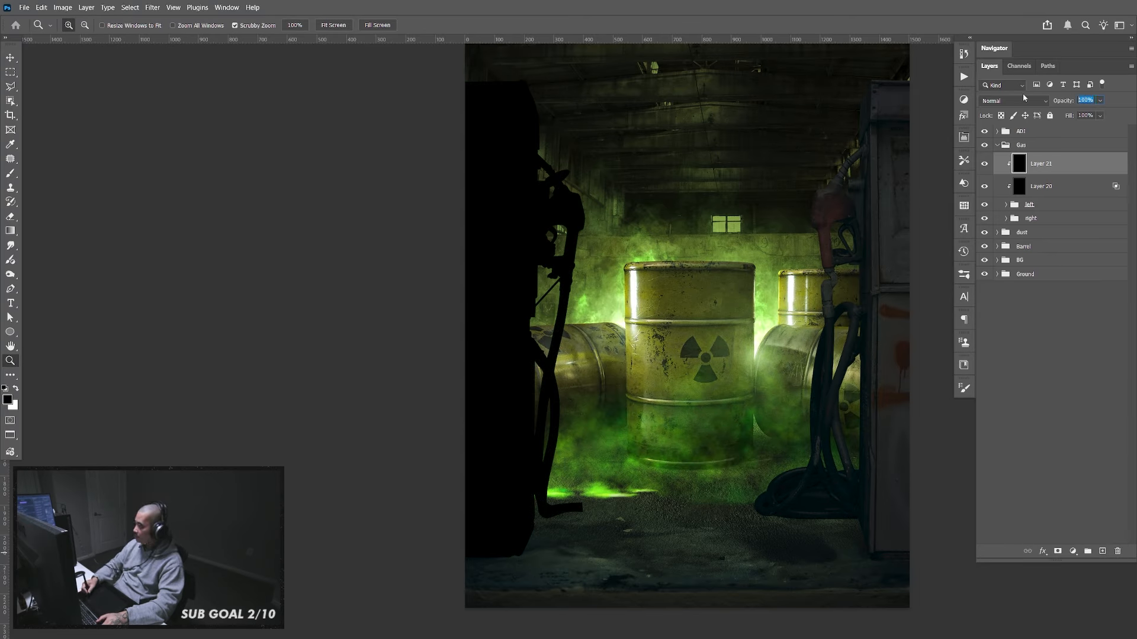
type("30")
key("Return")
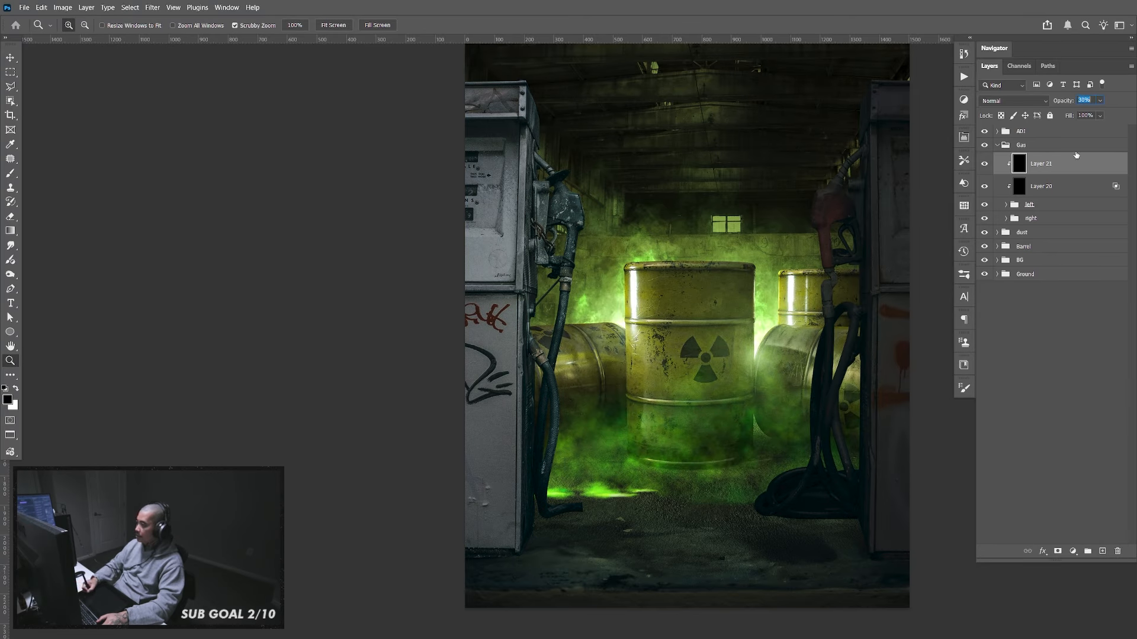
left_click(1100, 100)
left_click_drag(1105, 113, 1110, 113)
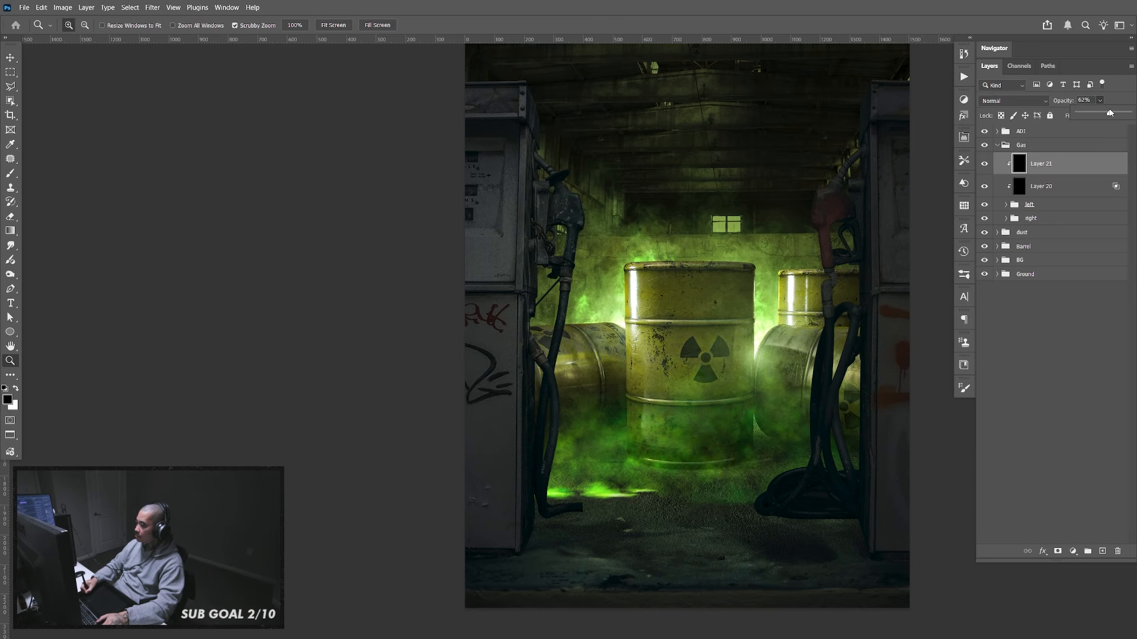
left_click(1099, 100)
type("70")
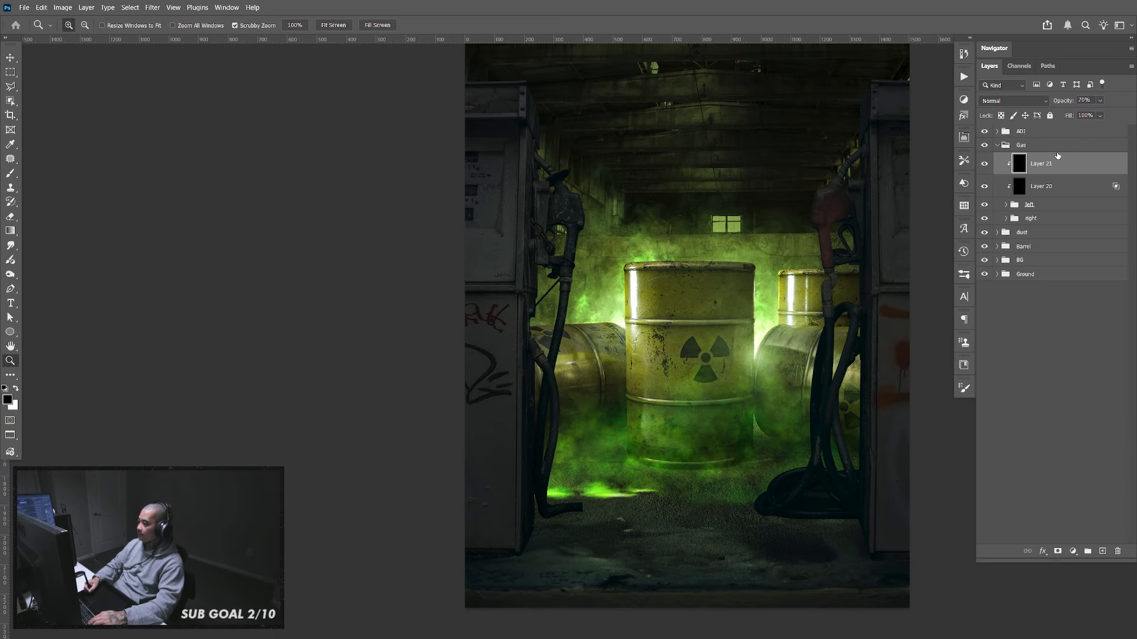
Expand the left pump group and select its Layer 1
type("v")
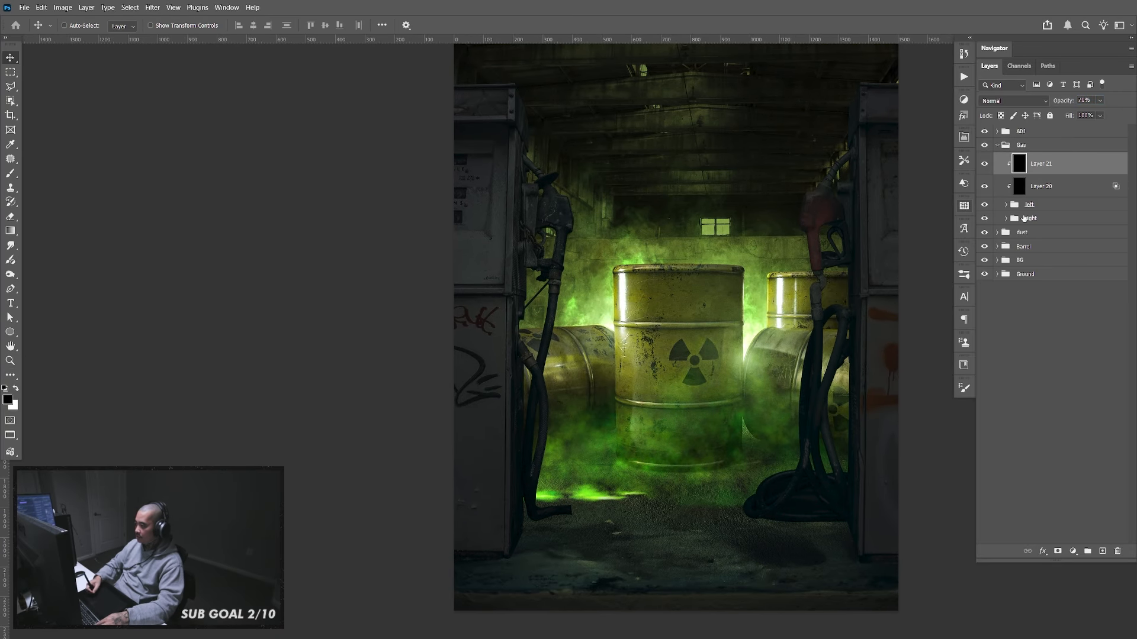
left_click(1006, 205)
left_click(1048, 228)
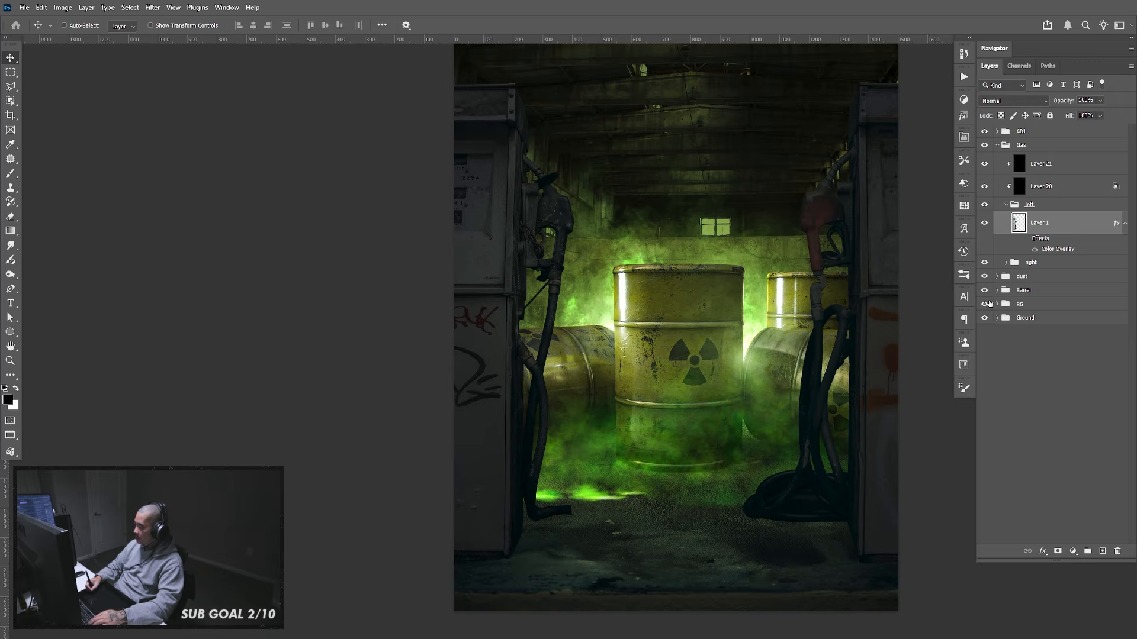
Toggle the effects of the left pump's Layer 1 on and off again
right_click(1073, 225)
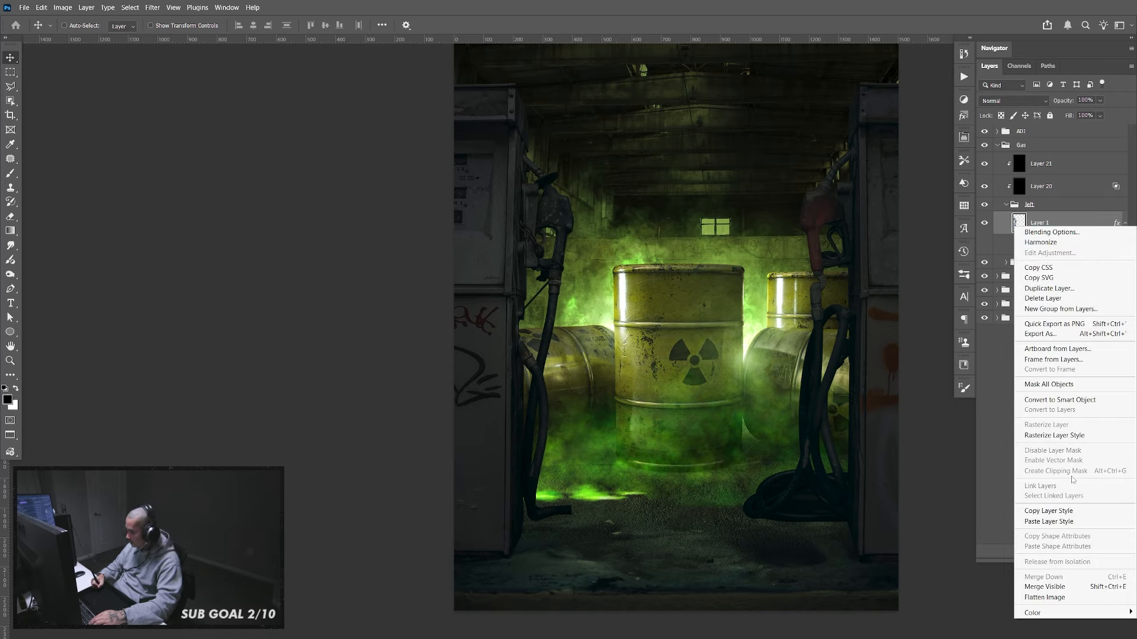
left_click(1003, 430)
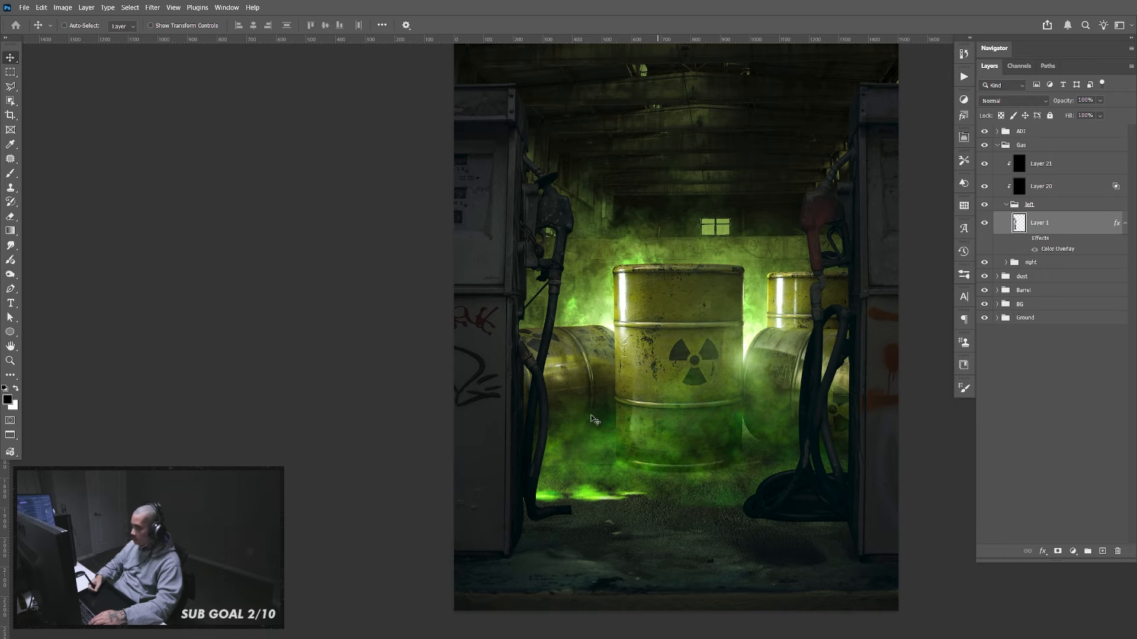
left_click(1028, 241)
right_click(1057, 223)
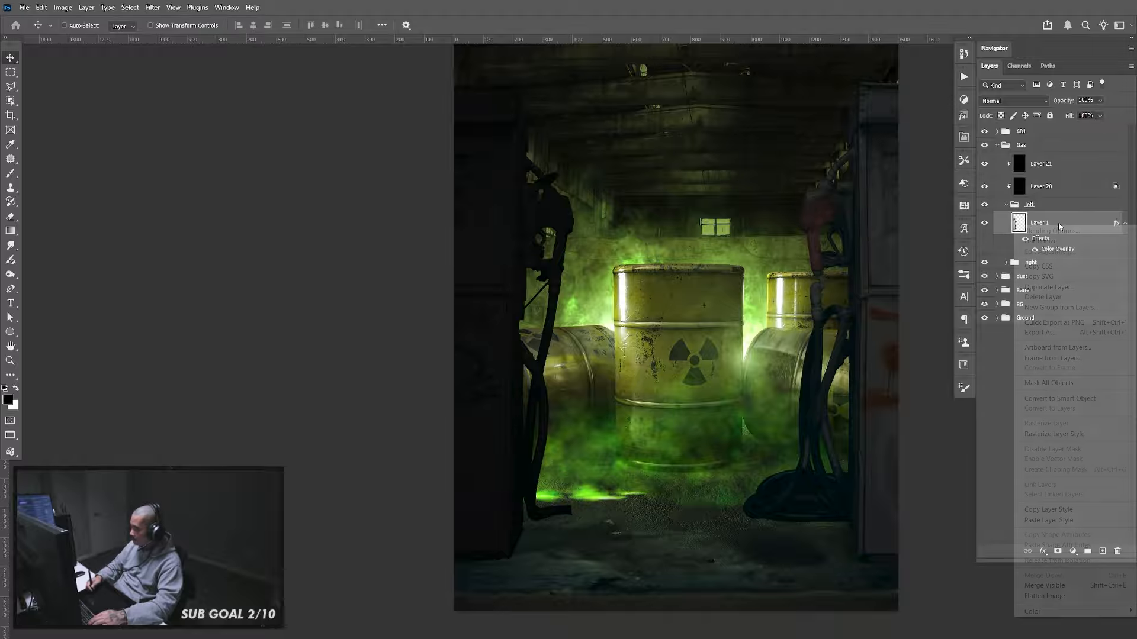
left_click(1007, 447)
left_click(1026, 240)
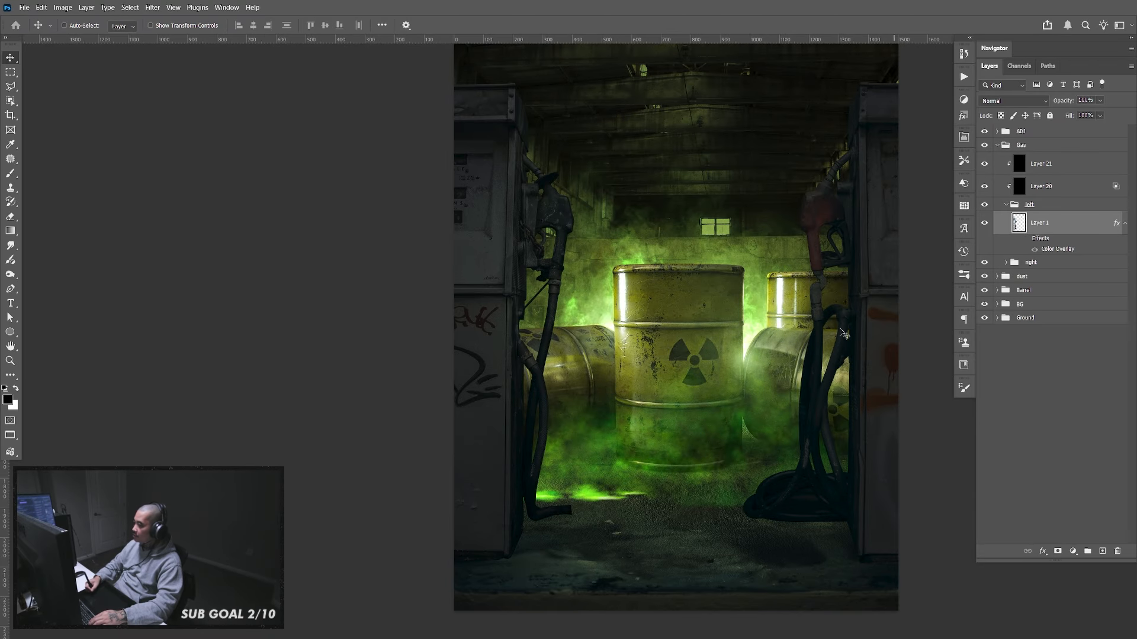
key("z")
left_click_drag(579, 477, 632, 492)
key("ctrl+minus")
key("ctrl+minus")
left_click_drag(748, 350, 743, 373)
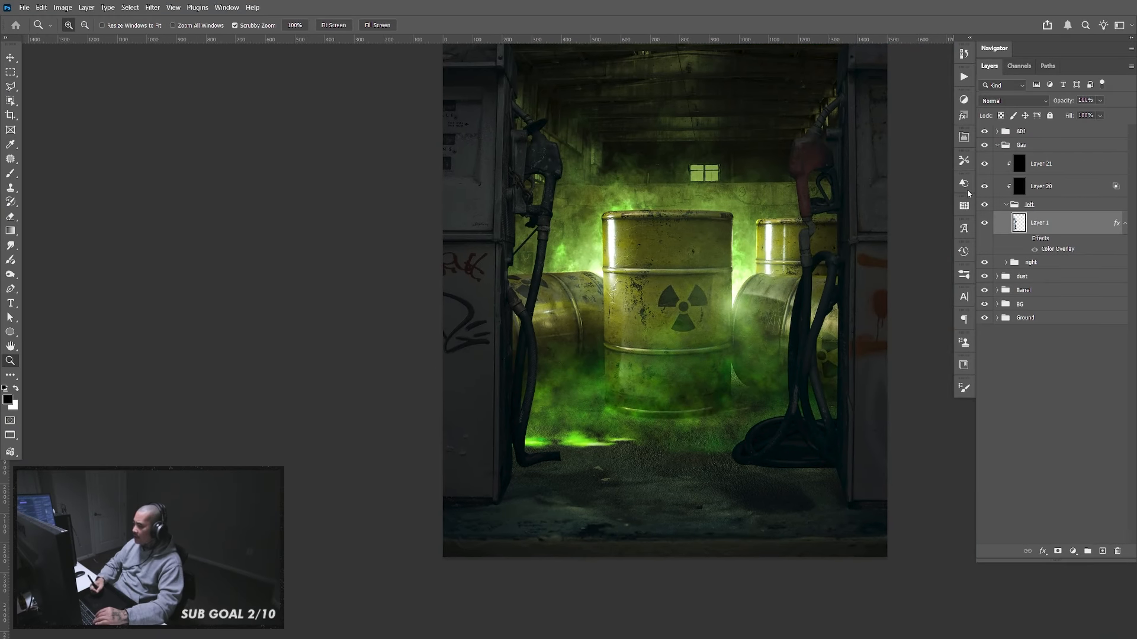
left_click_drag(982, 176, 988, 184)
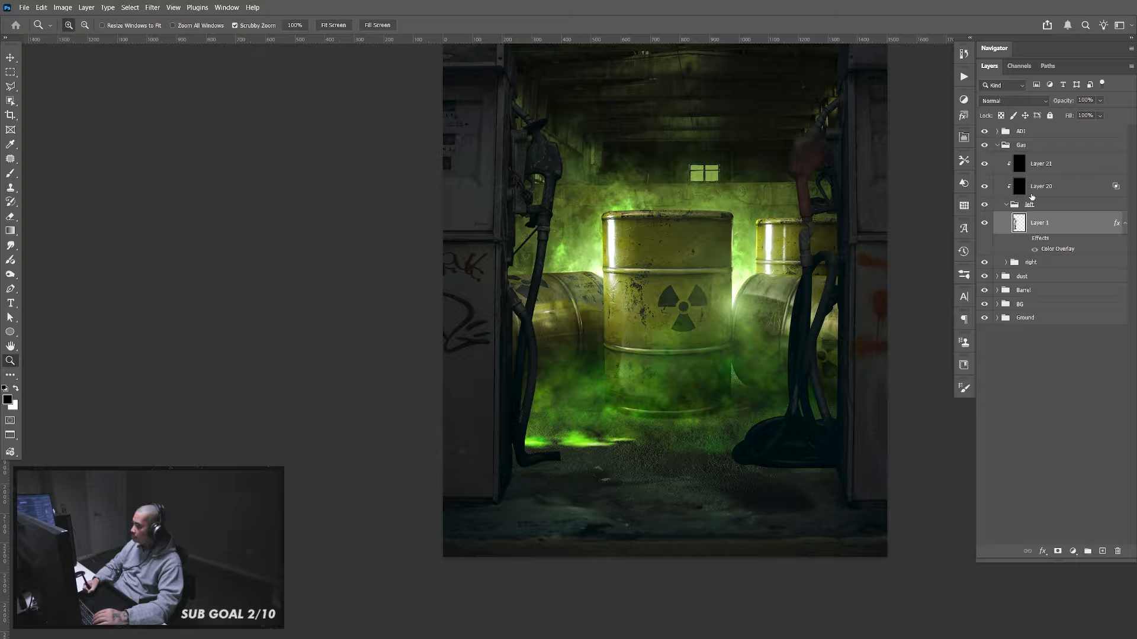
left_click(1019, 208)
left_click(1030, 233)
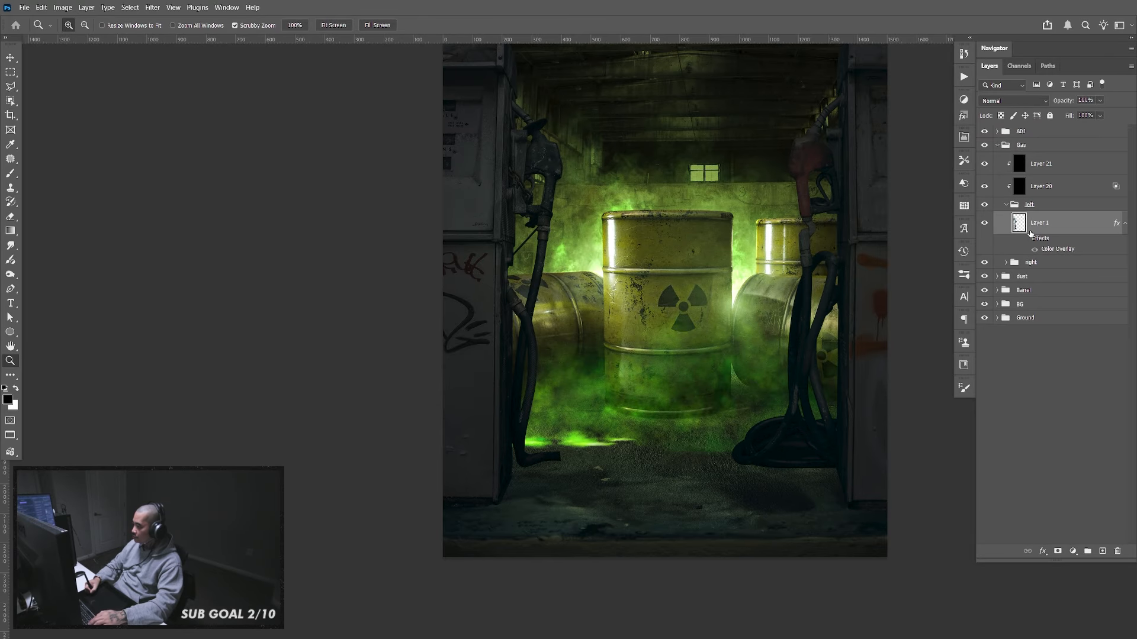
Lasso the bent hose end at the base of the left pump, cut it onto its own layer, and move it aside
left_click_drag(564, 458, 628, 427)
key("p")
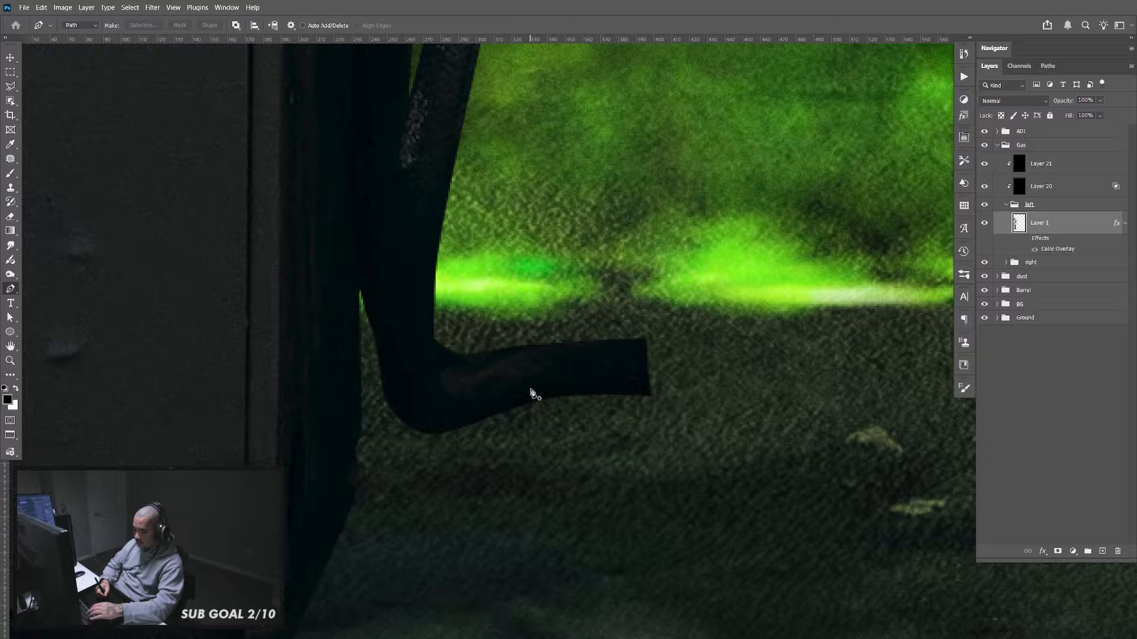
key("l")
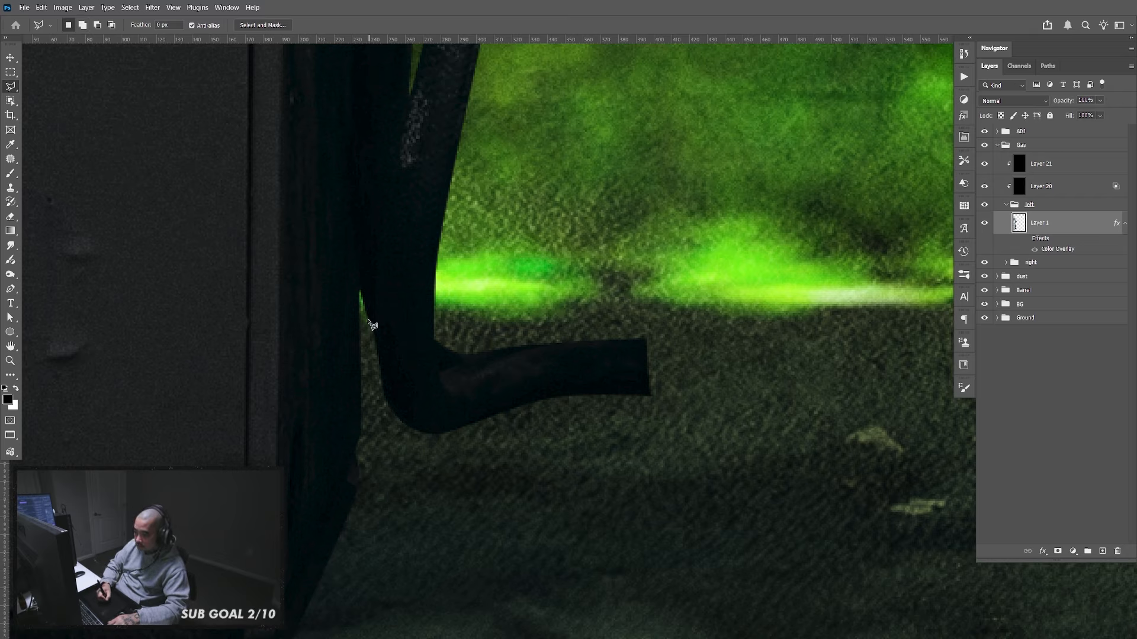
left_click(371, 338)
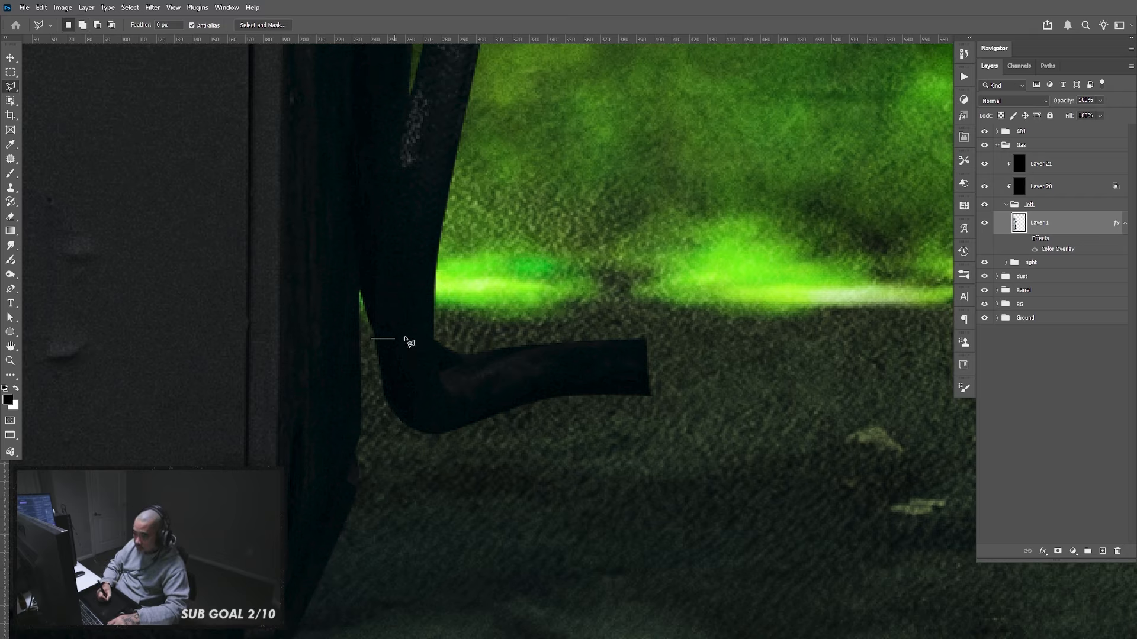
left_click(467, 339)
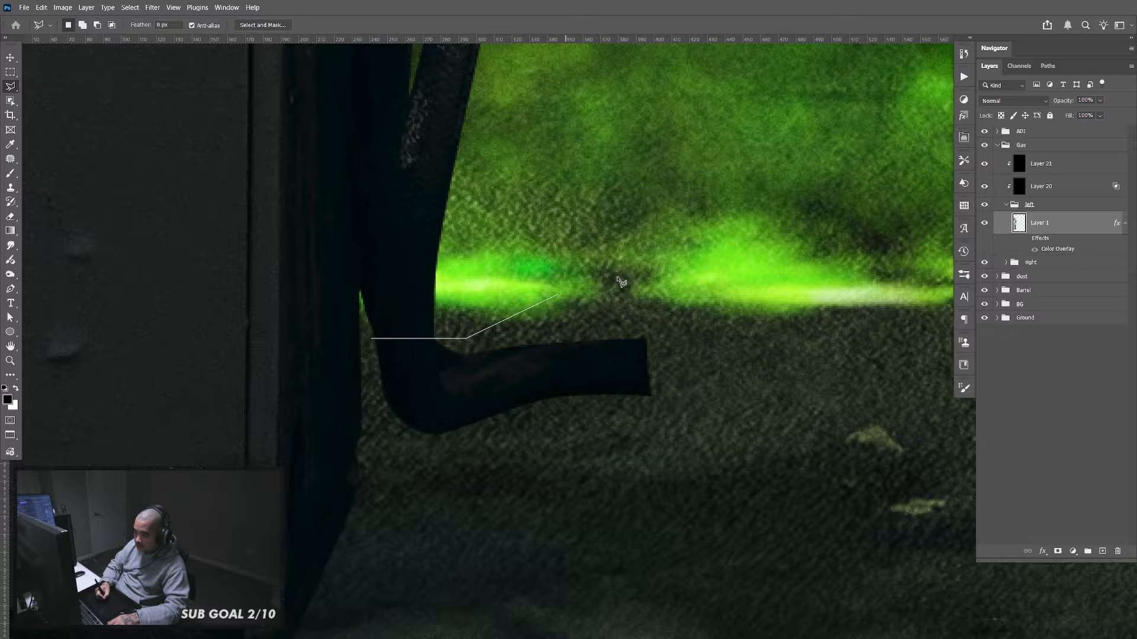
left_click(710, 276)
left_click(757, 430)
left_click(611, 543)
left_click(389, 484)
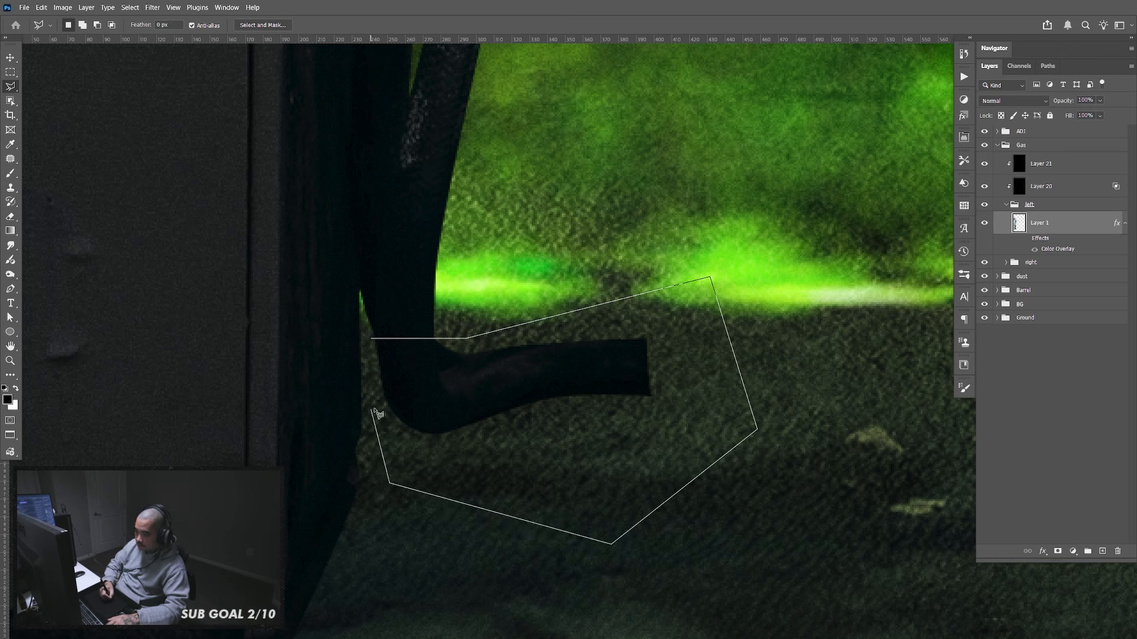
double_click(374, 359)
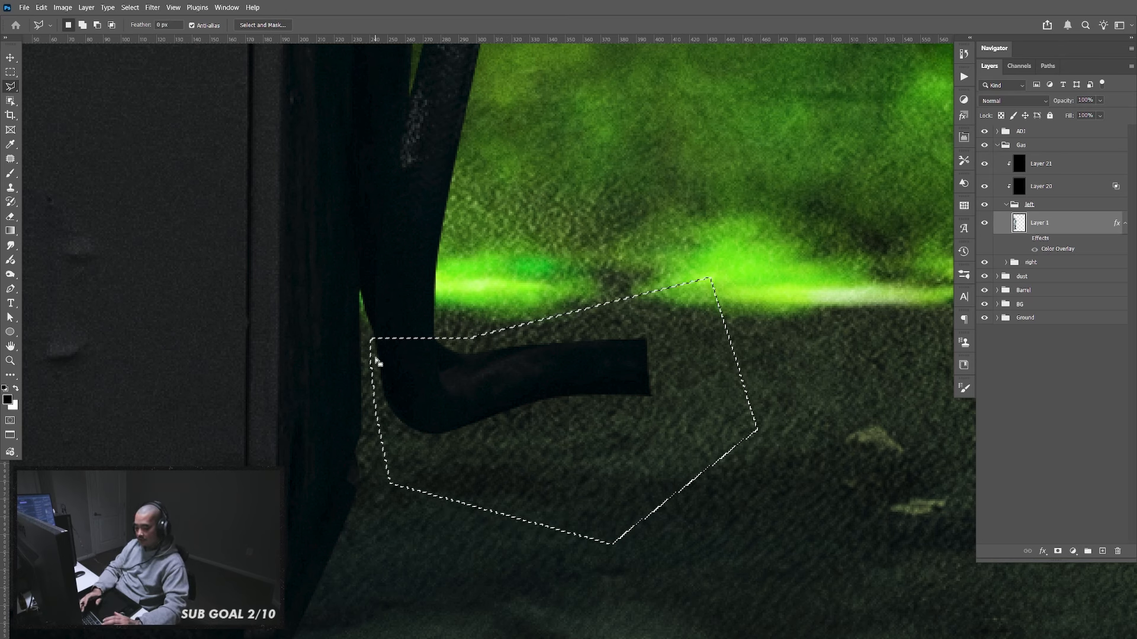
key("ctrl+j")
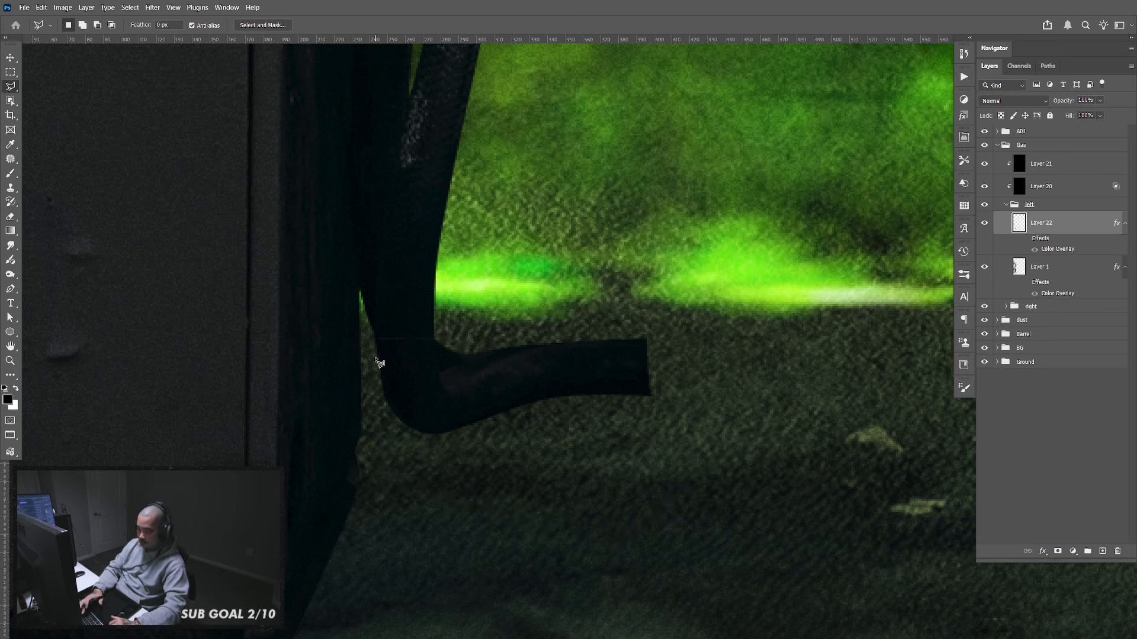
key("v")
mouse_move(589, 374)
left_mouse_down()
mouse_move(670, 376)
mouse_move(674, 394)
left_mouse_up()
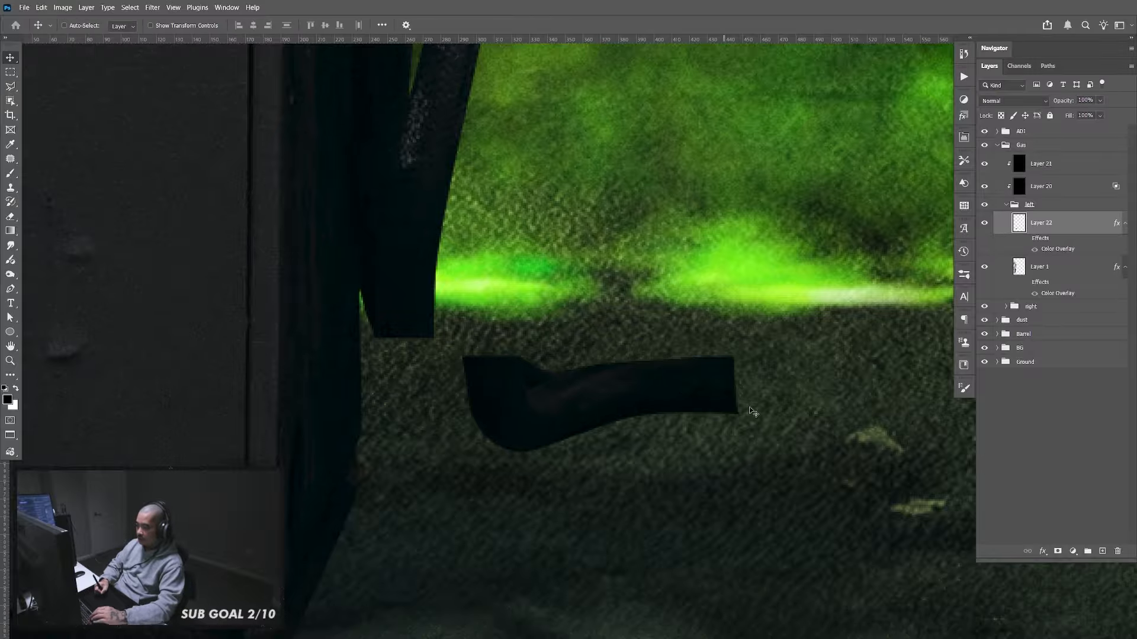
Check the left pump's shading layers and the detached hose piece by toggling their visibility
left_click(1006, 205)
left_click(1030, 204)
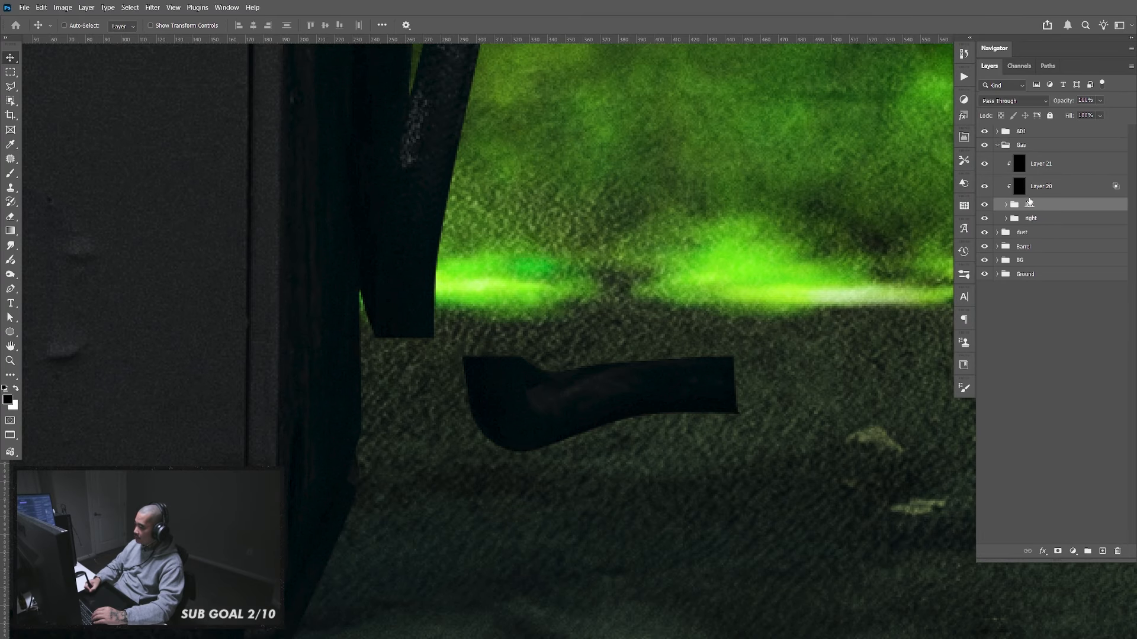
left_click(984, 186)
left_click_drag(984, 186, 984, 164)
left_click(1006, 205)
left_click(999, 224)
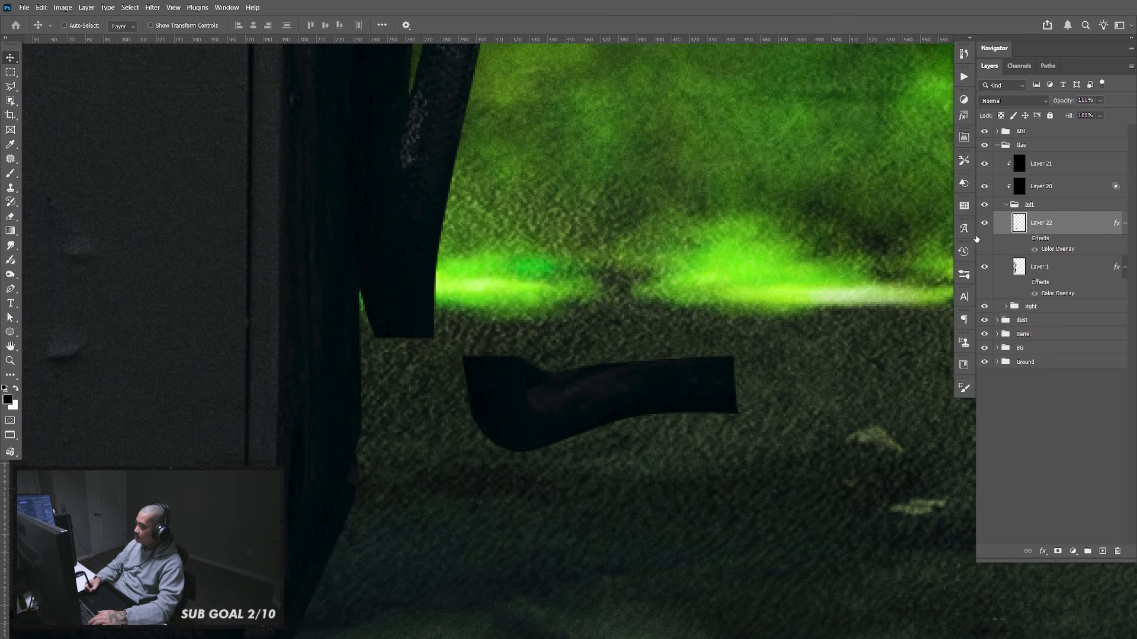
left_click(983, 223)
left_click(983, 224)
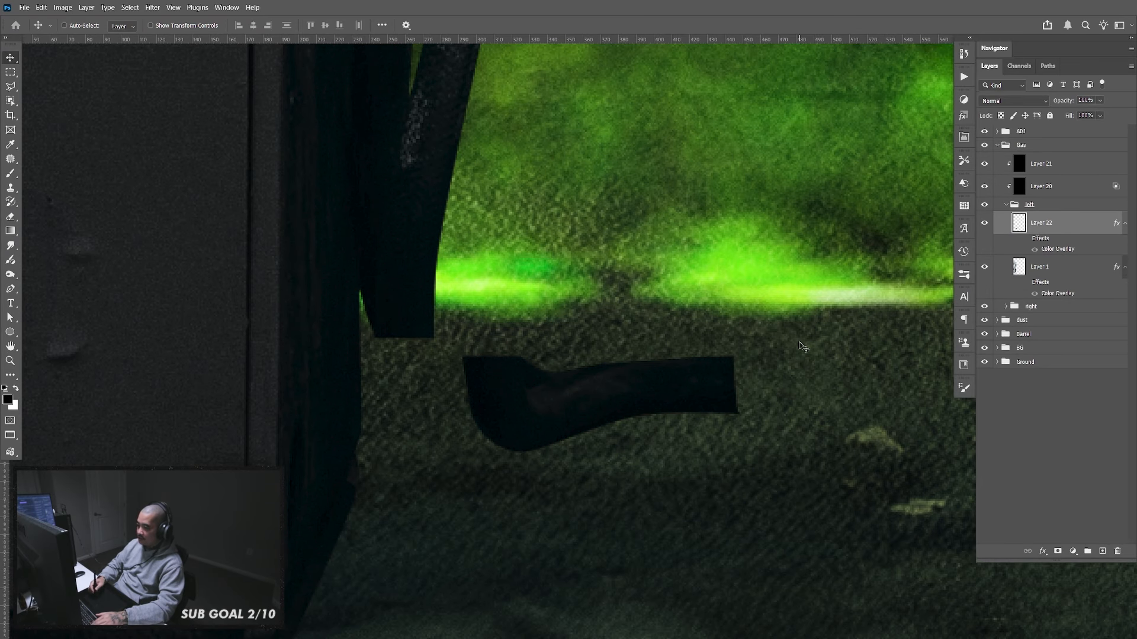
Flip the detached hose piece horizontally
key("ctrl+t")
right_click(608, 394)
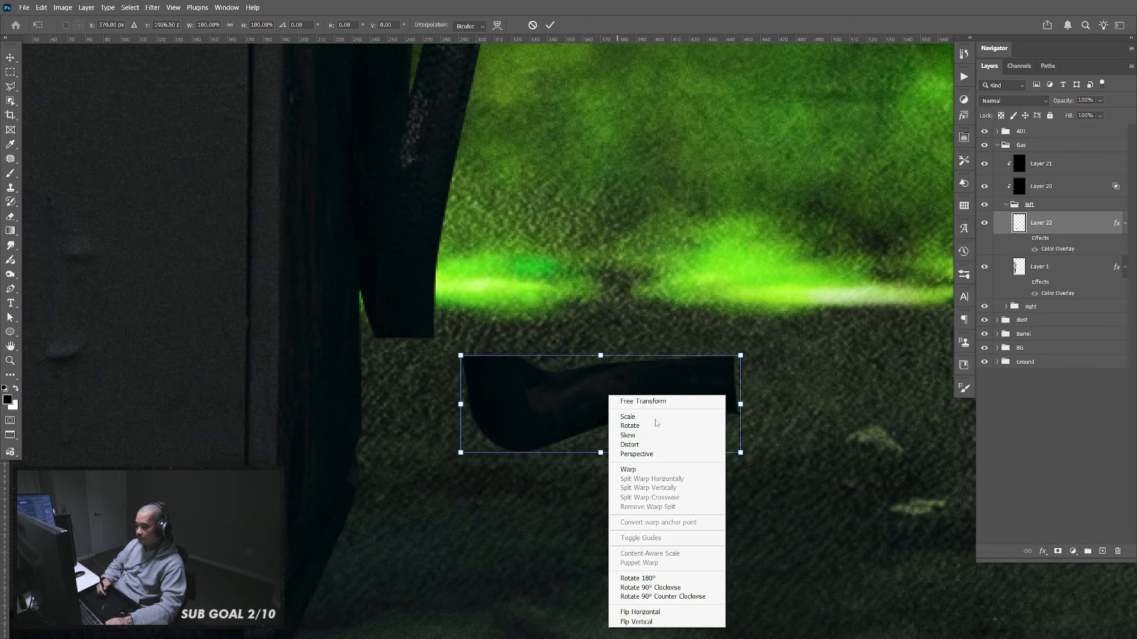
left_click(672, 611)
key("Return")
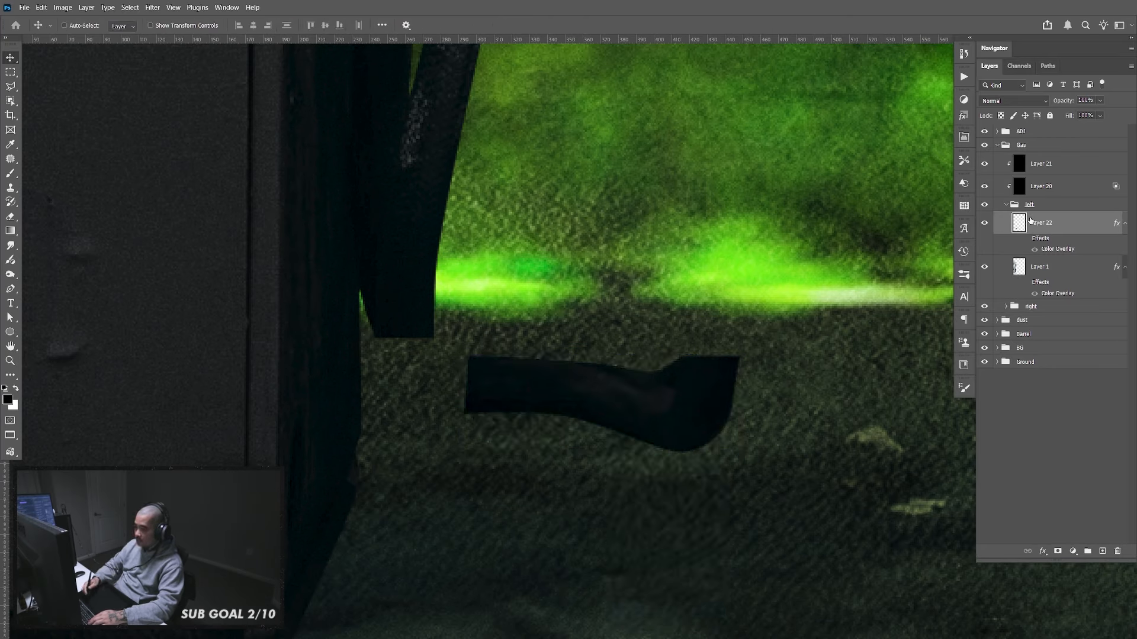
Place the flipped hose piece's layer below Layer 1 and align it with the hose's cut end so it curves behind the pump
left_click_drag(1031, 222, 1059, 256)
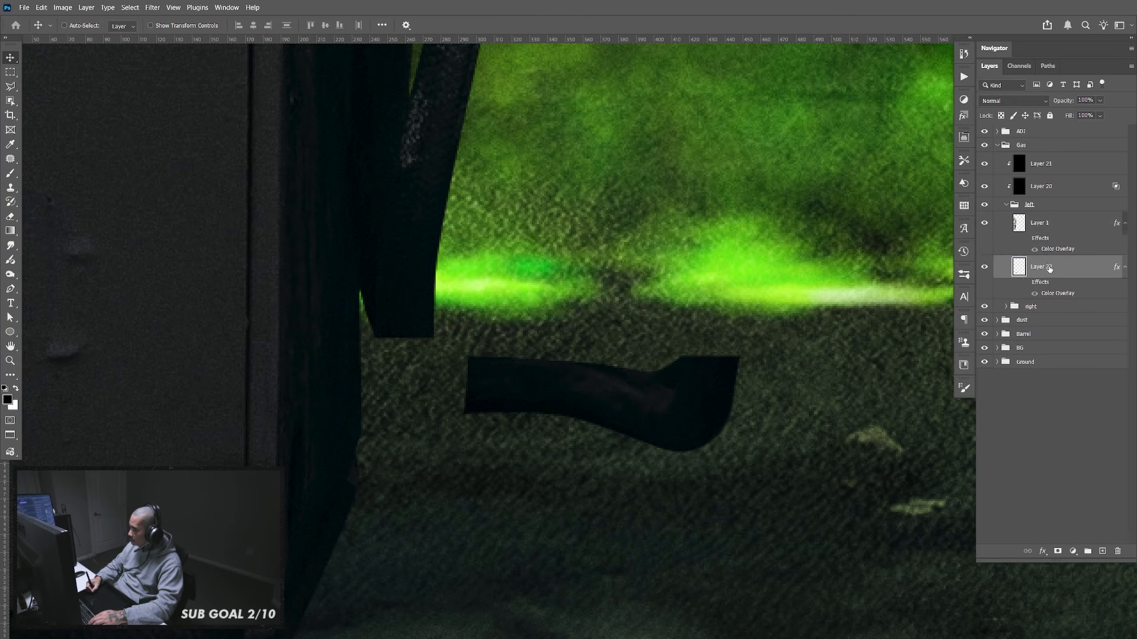
left_click_drag(705, 418, 398, 396)
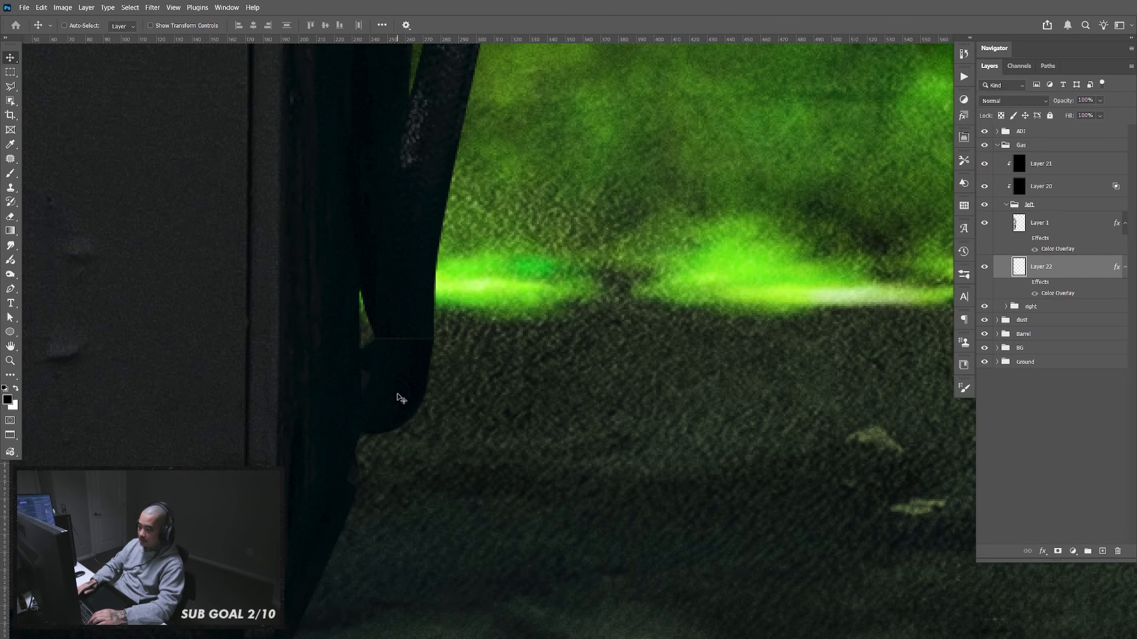
left_click_drag(540, 406, 604, 385)
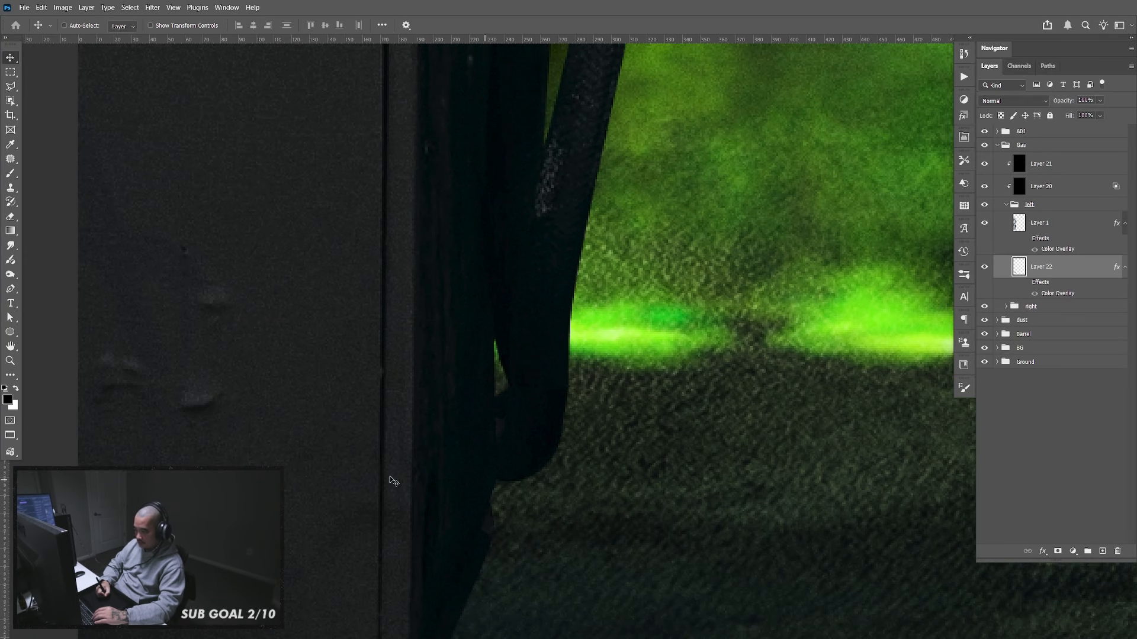
key("ctrl+minus")
key("ctrl+minus")
key("ctrl+minus")
key("ctrl+minus")
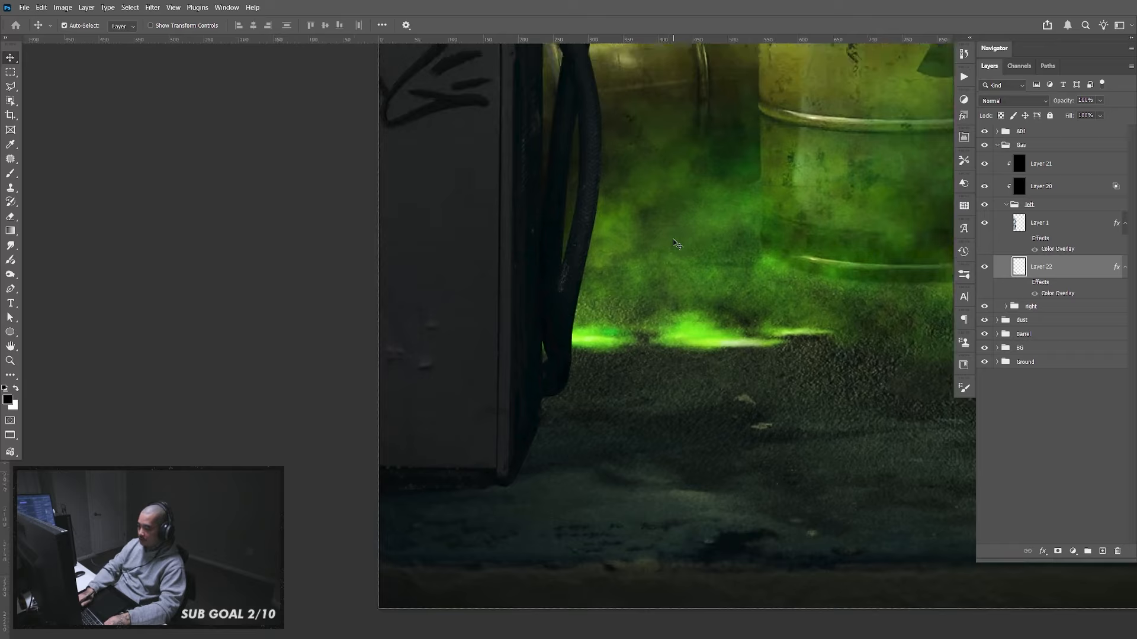
left_click_drag(709, 376, 556, 428)
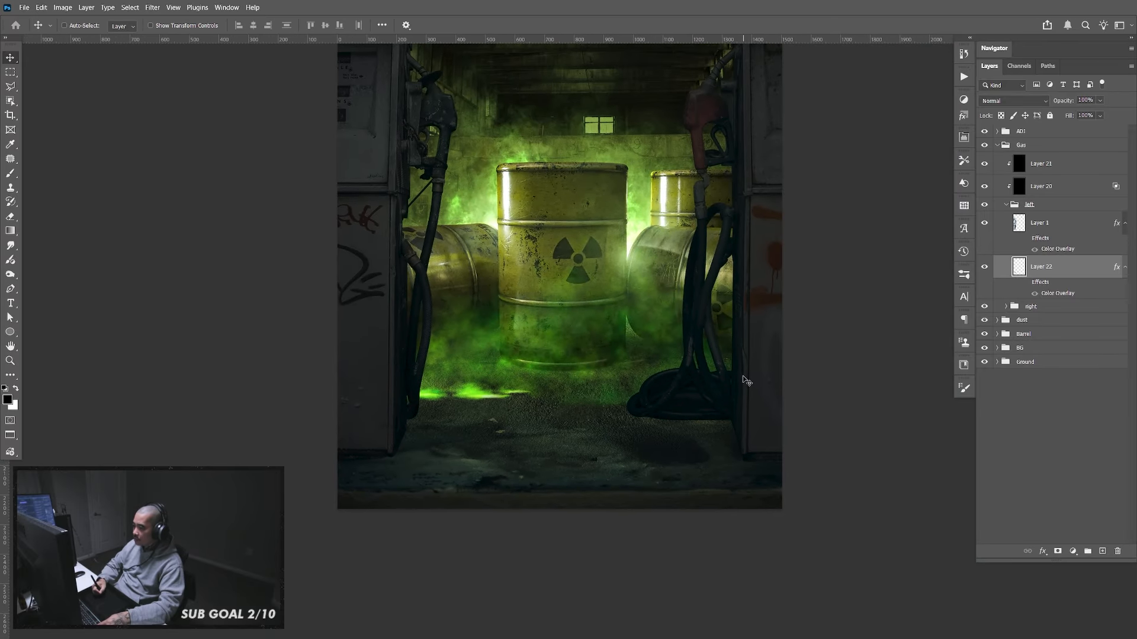
Collapse the left group and duplicate Layer 21 and Layer 20 together inside the Gas group
left_click_drag(761, 303, 737, 392)
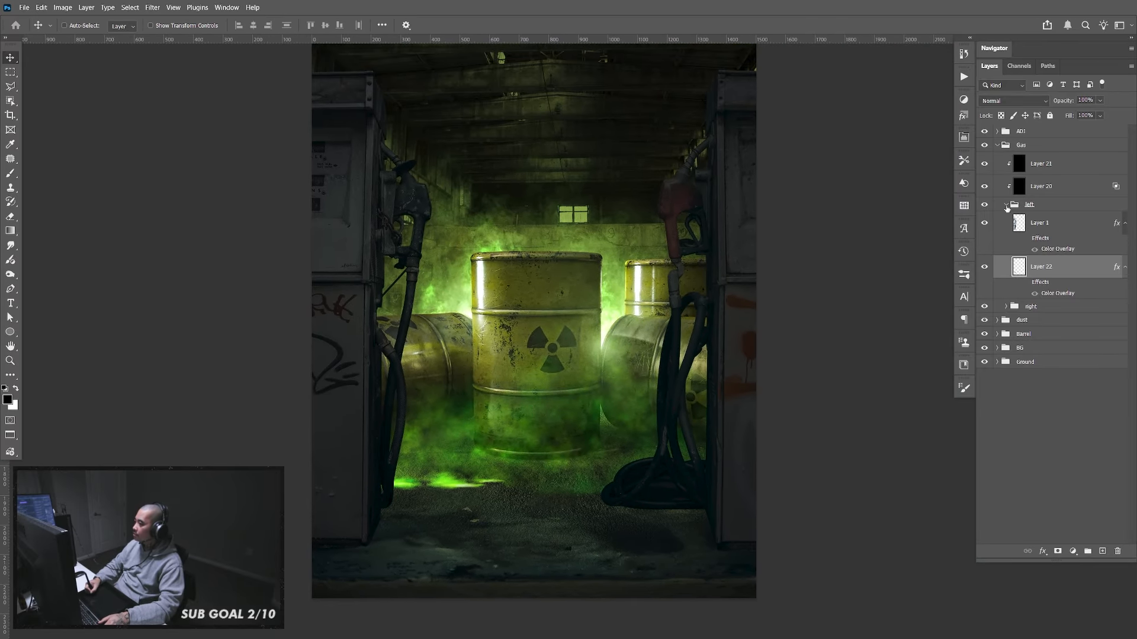
left_click(1006, 205)
left_click_drag(741, 335, 746, 325)
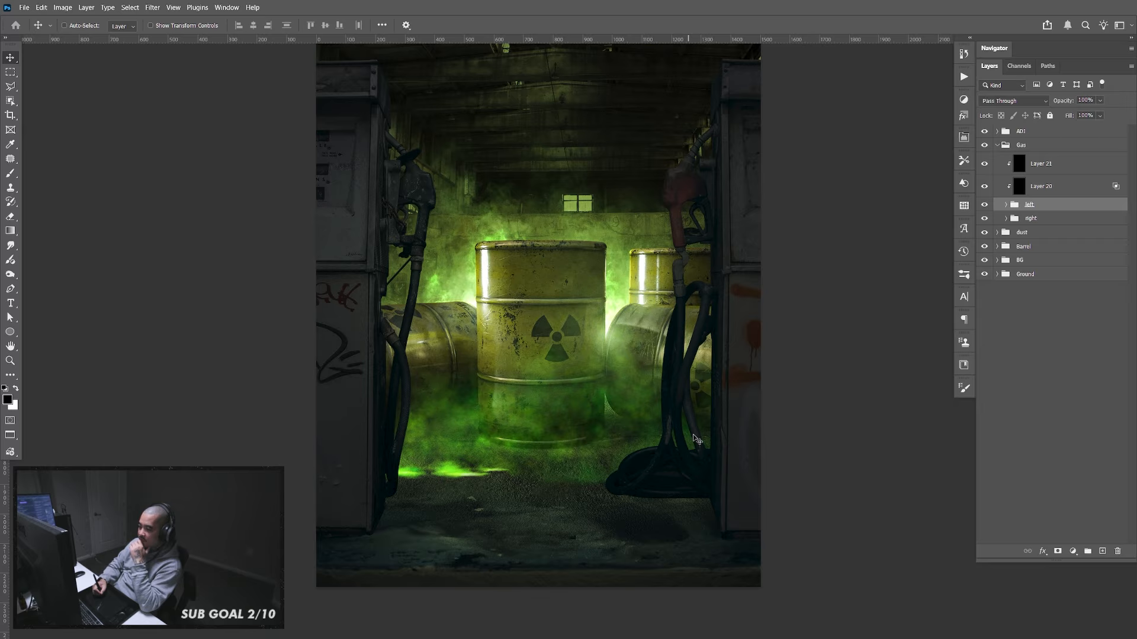
left_click(1039, 171)
left_click(1045, 191)
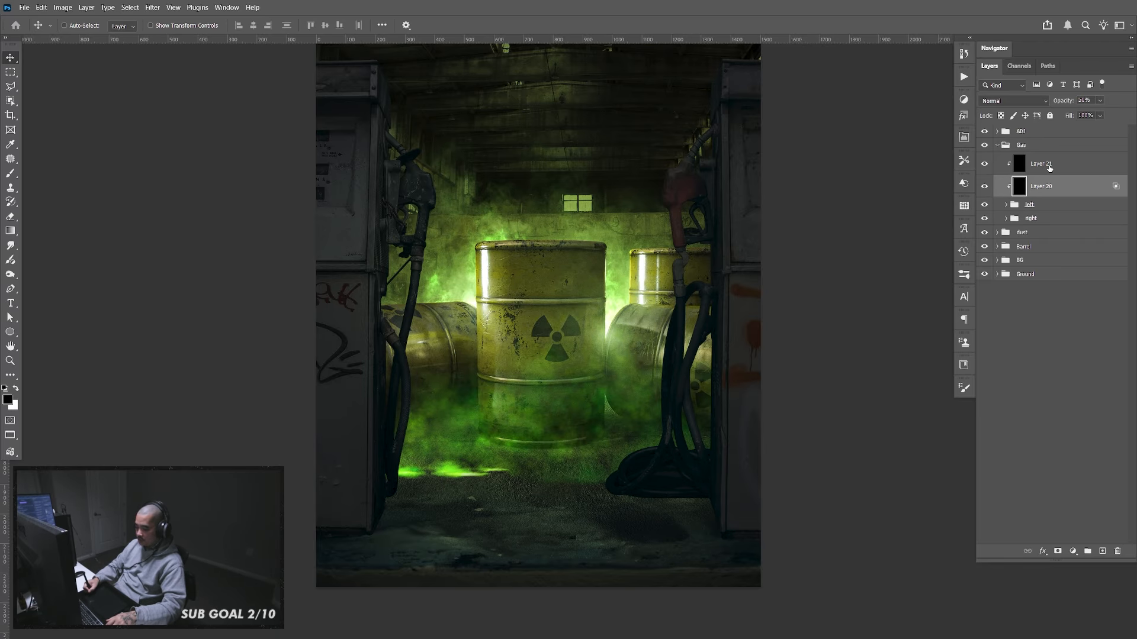
left_click(1050, 169, "ctrl")
key("ctrl+j")
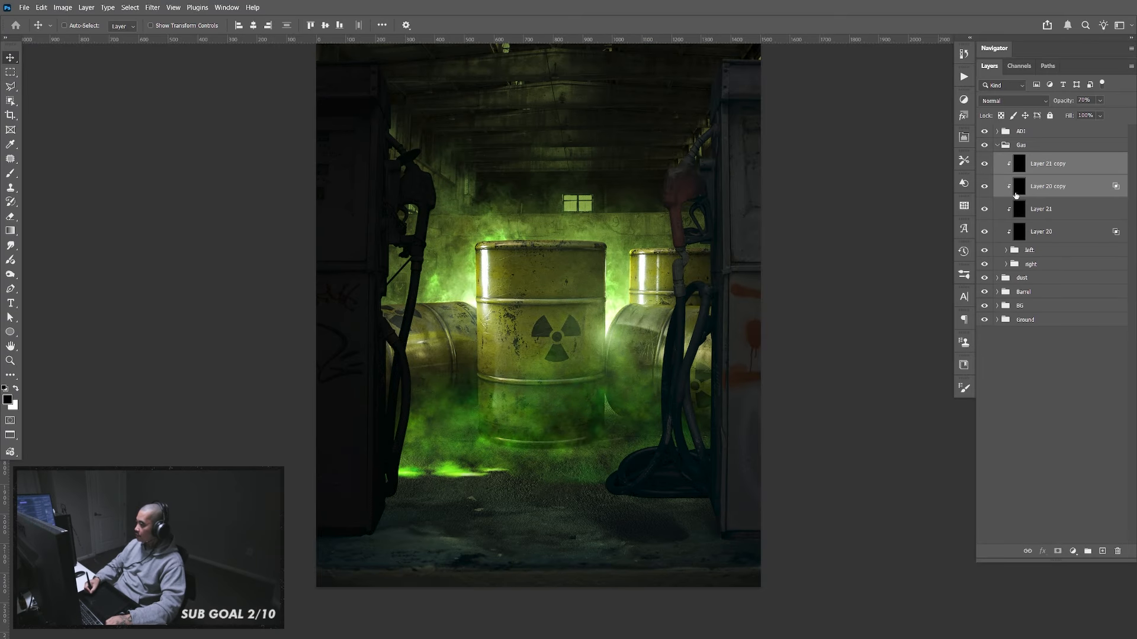
Place the two copied layers directly above the right group as clipping masks and turn off the effects on Layer 2
left_click_drag(1051, 196, 1055, 260)
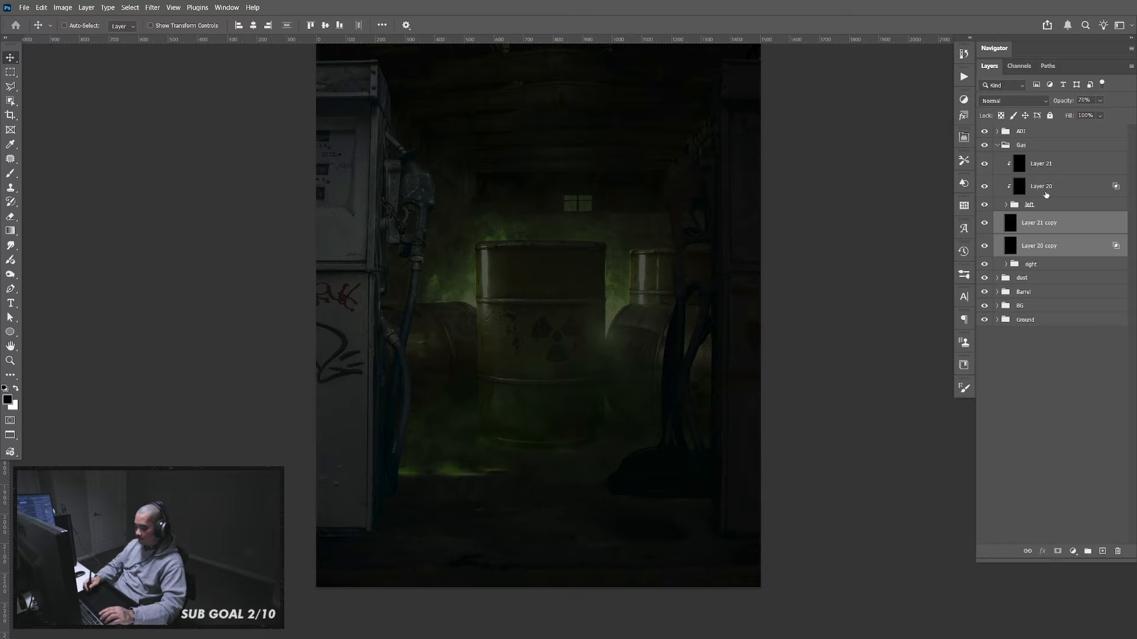
key("ctrl+alt+g")
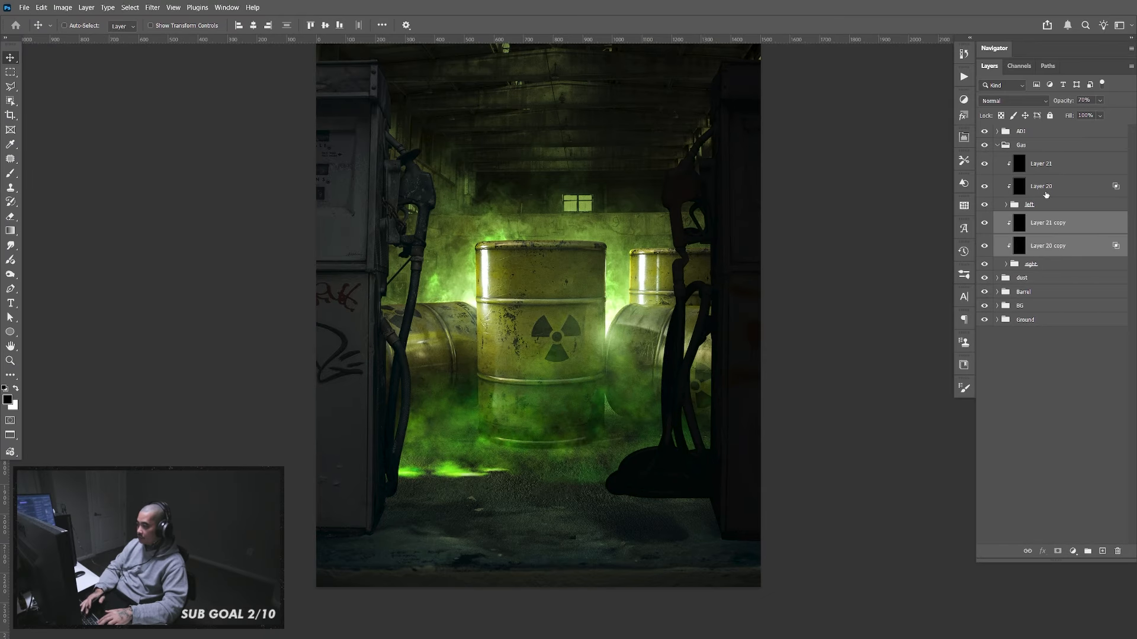
left_click(1005, 264)
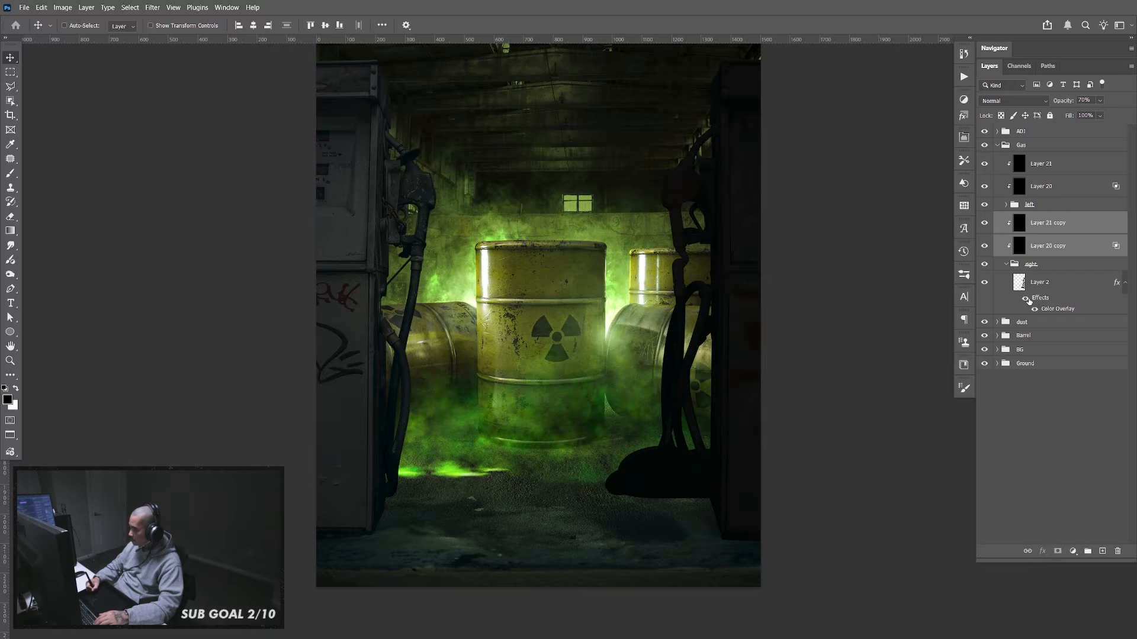
left_click(1027, 299)
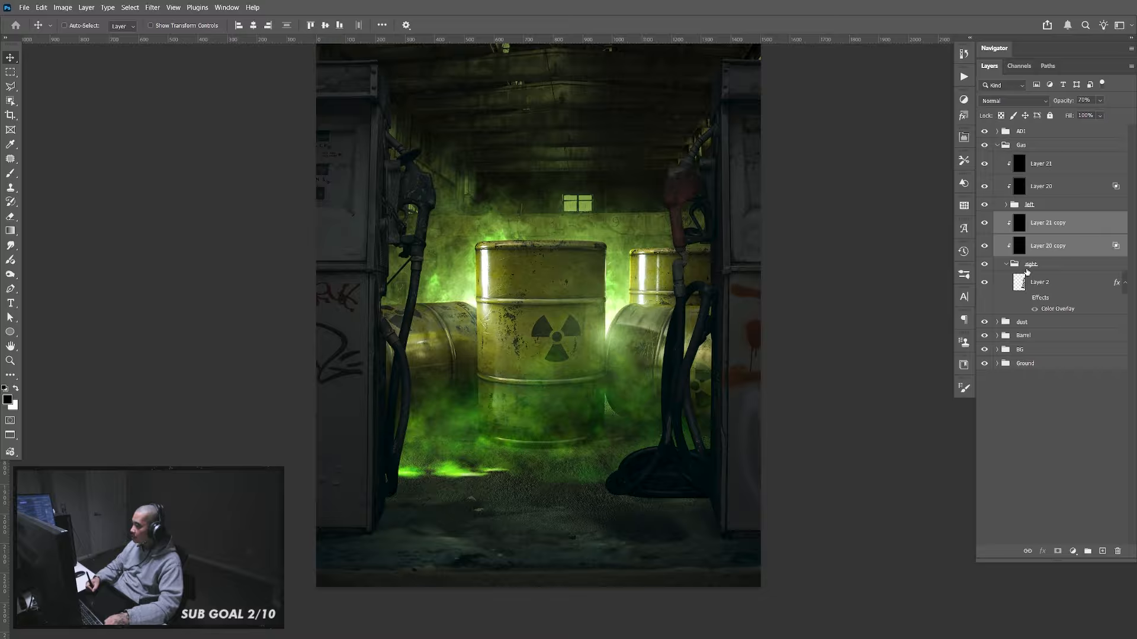
Hide Layer 21 copy and Layer 20 copy, and select Layer 2 of the right pump with its hoses in close view
key("z")
left_click_drag(700, 391, 745, 432)
left_click_drag(992, 228, 985, 247)
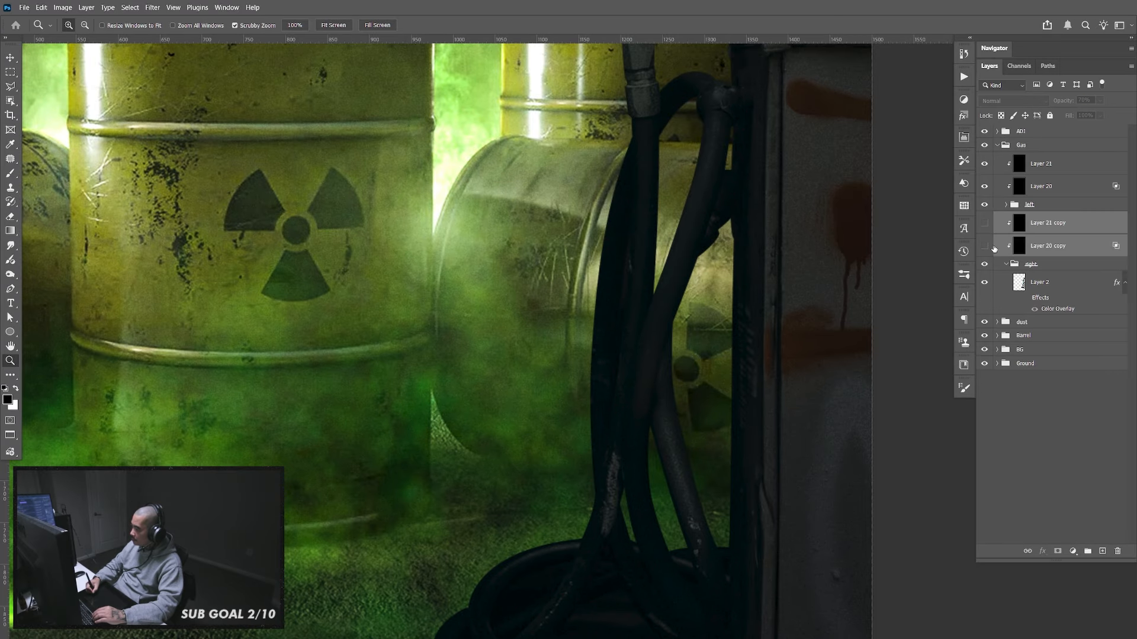
left_click_drag(736, 534, 763, 392)
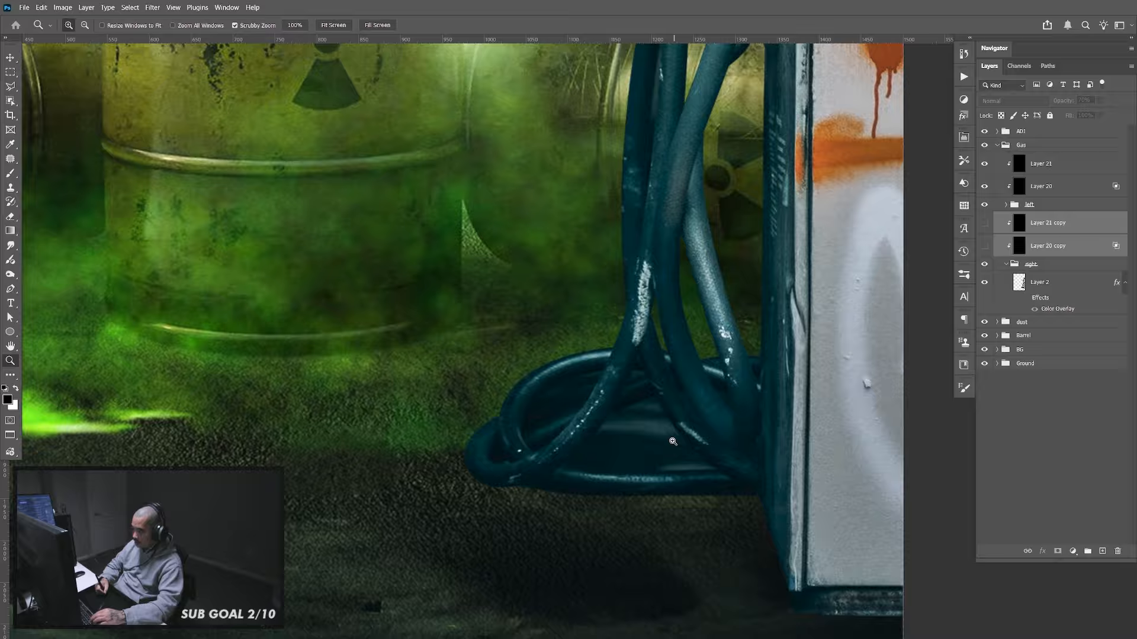
left_click_drag(673, 442, 701, 452)
left_click_drag(702, 451, 701, 475)
left_click_drag(756, 107, 711, 436)
left_click(772, 266, "ctrl")
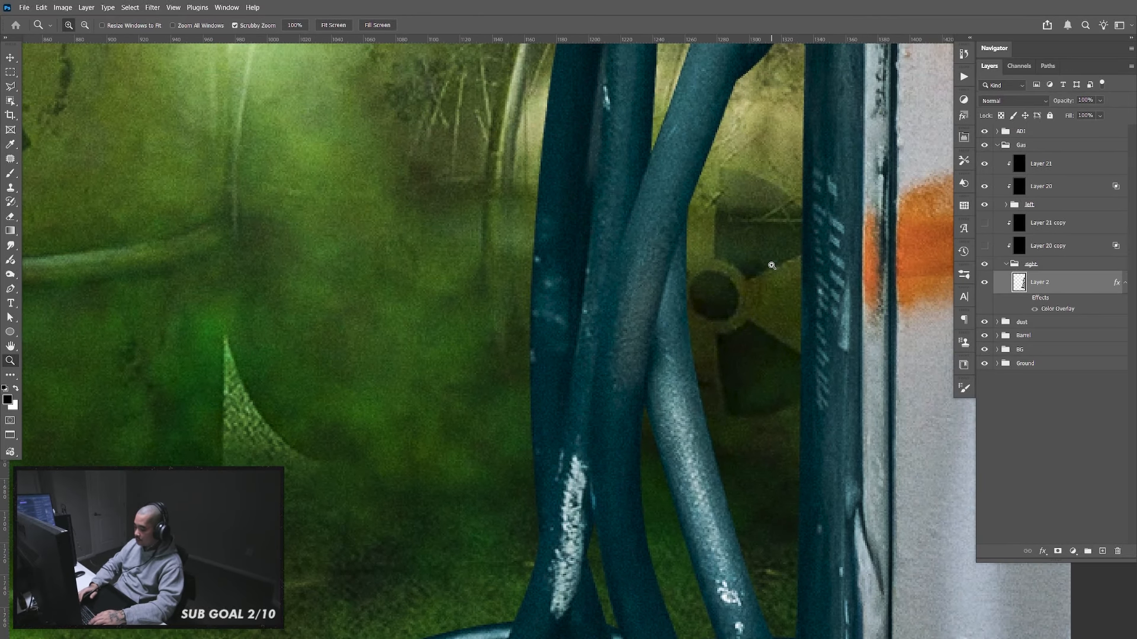
Trace a closed Pen path around the long narrow gap between the two vertical hoses of the right pump
key("p")
left_click_drag(693, 286, 740, 193)
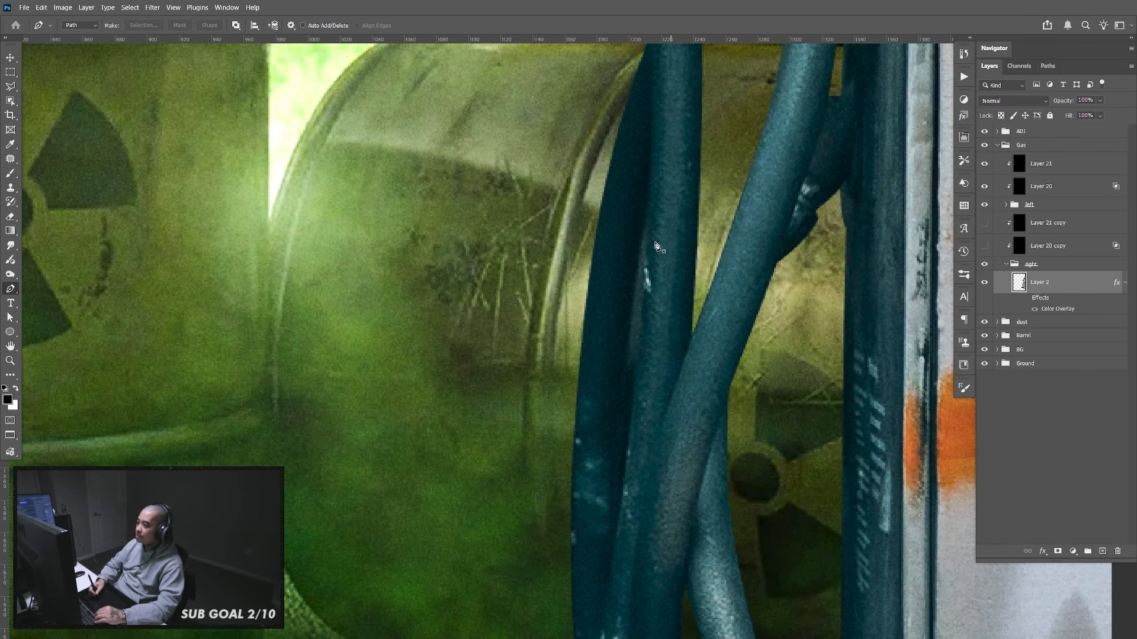
left_click(648, 179)
scroll(644, 273, "down", 3)
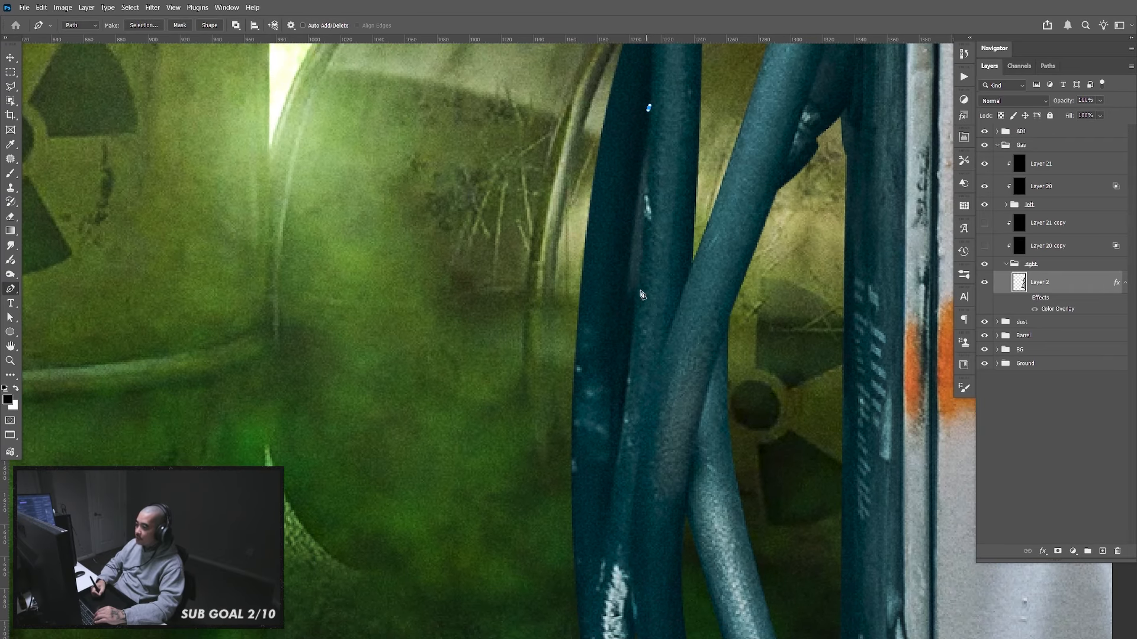
left_click_drag(637, 312, 621, 437)
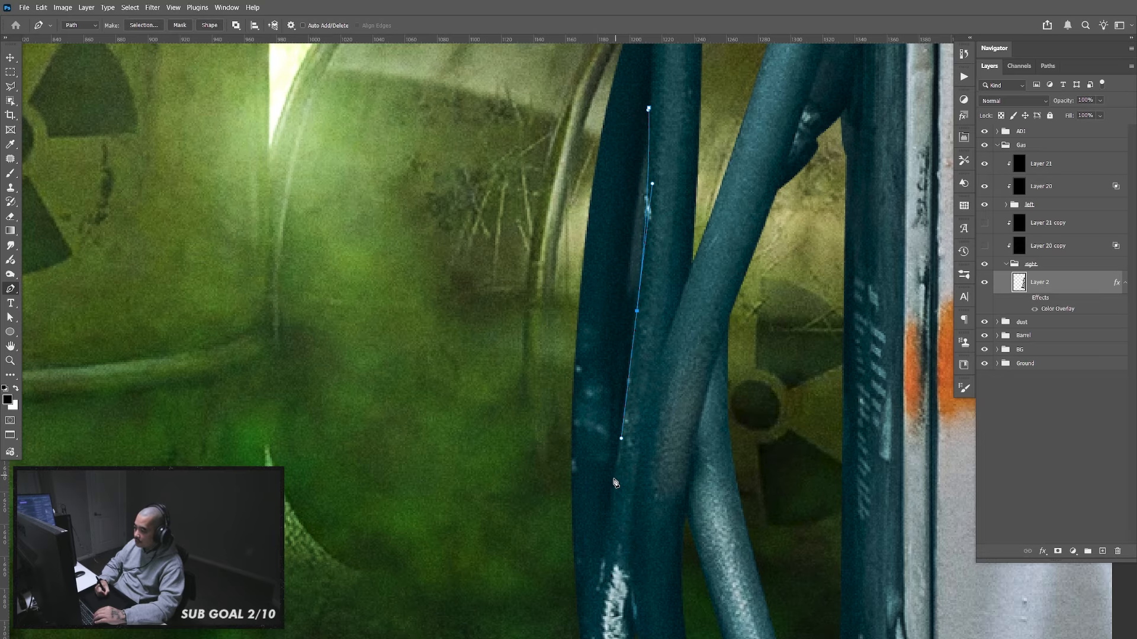
left_click(631, 238)
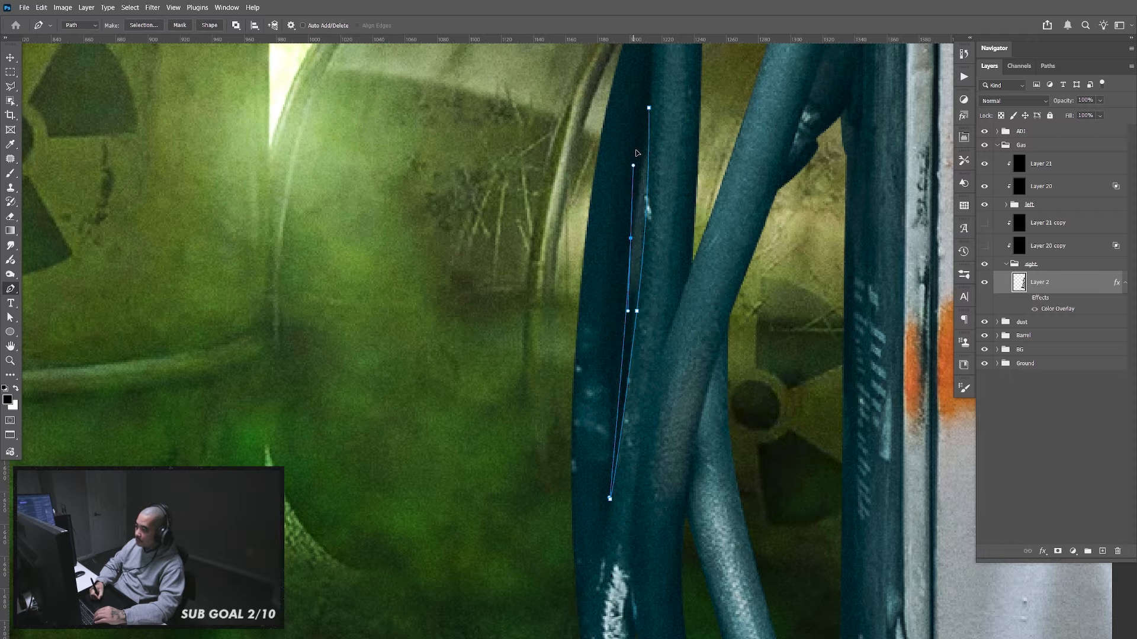
left_click(649, 108)
Trace a closed Pen path around the large dark opening in the middle of the coiled hose on the ground
left_click_drag(654, 412, 659, 291)
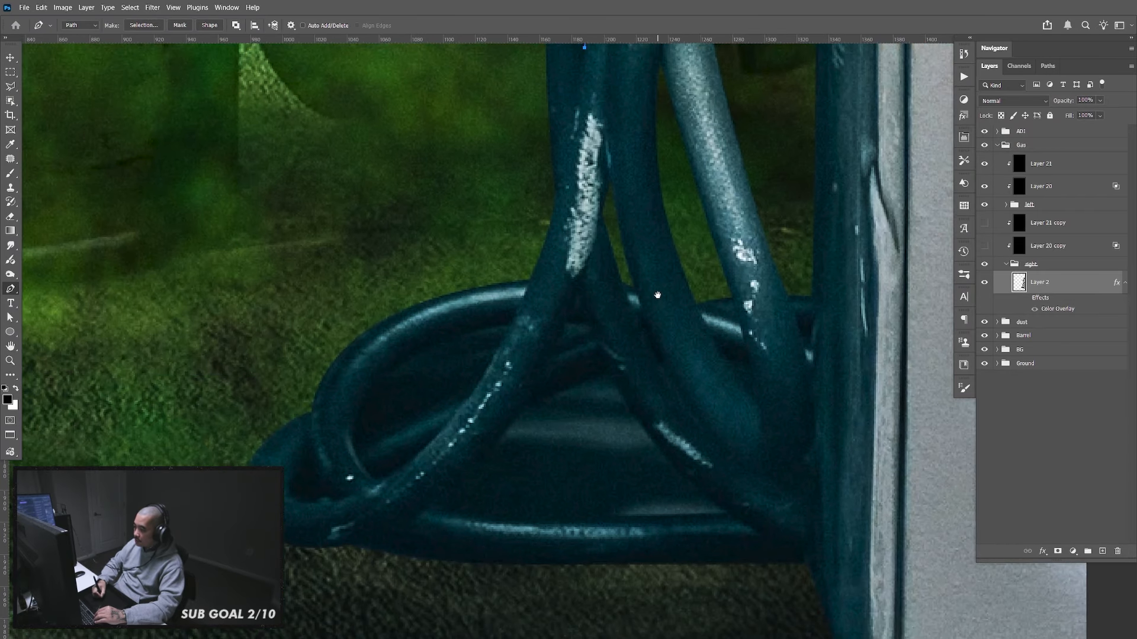
key("ctrl+plus")
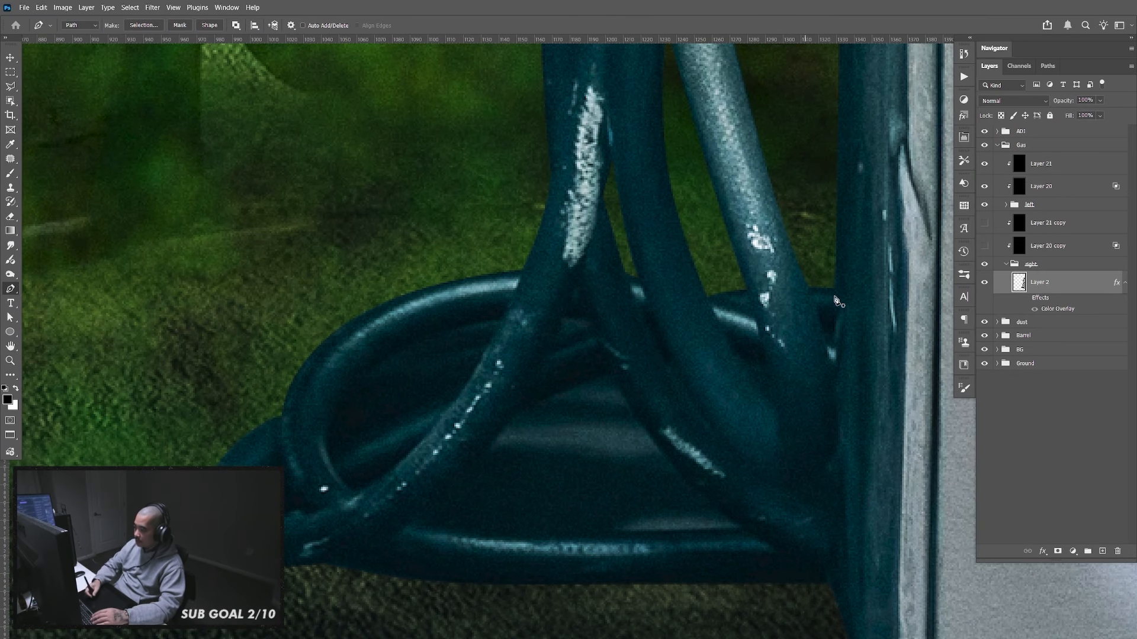
key("ctrl+plus")
left_click_drag(758, 405, 681, 395)
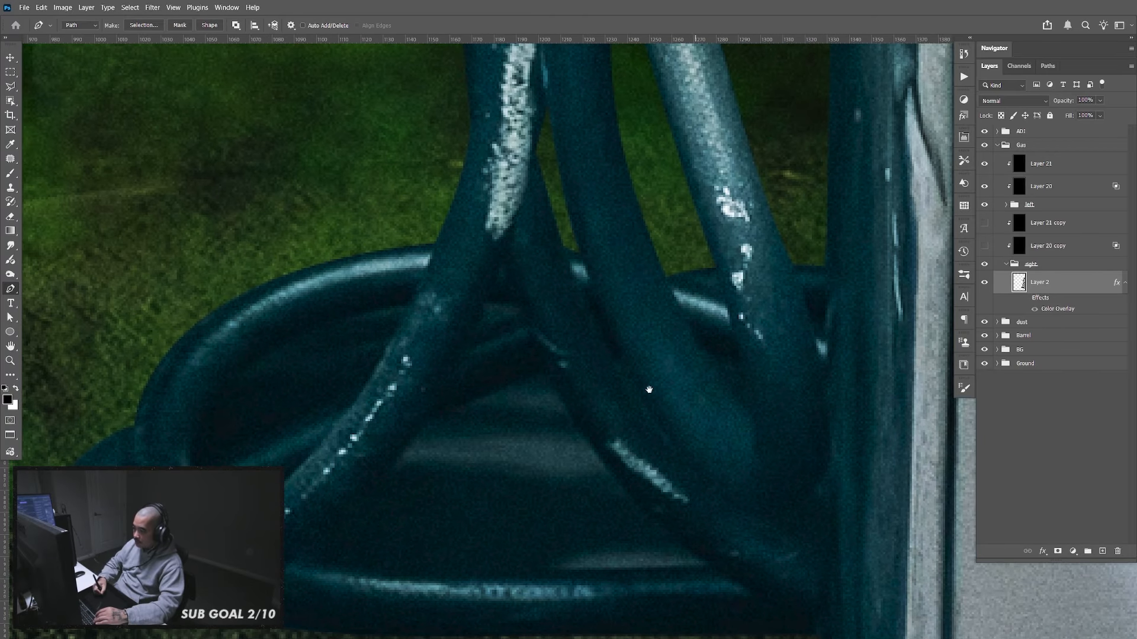
left_click(550, 367)
left_click_drag(578, 395, 492, 218)
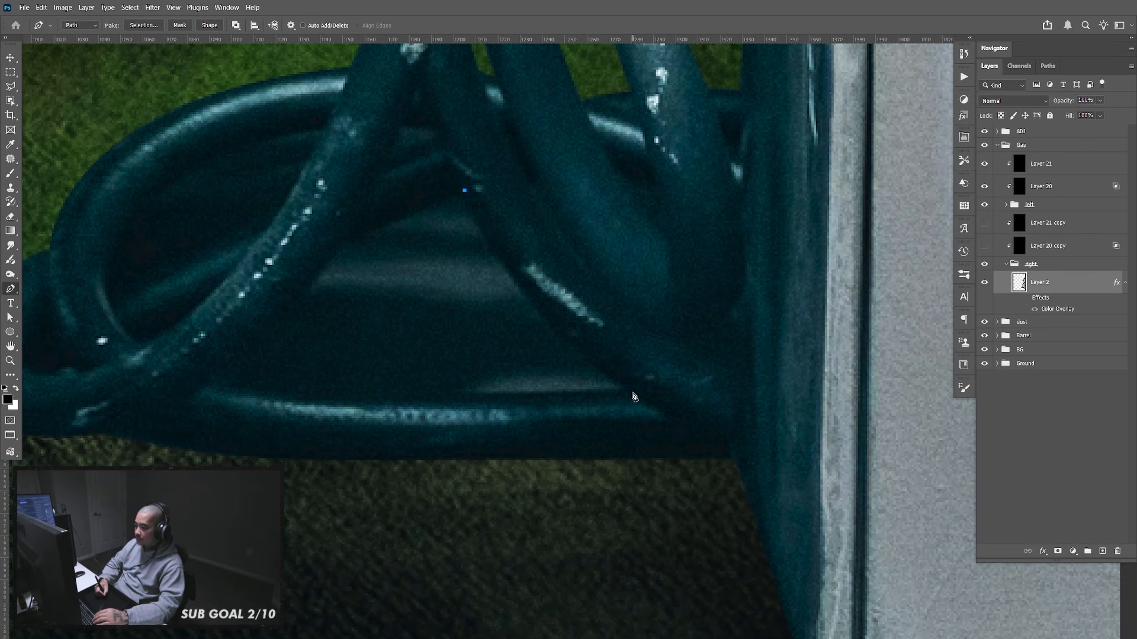
mouse_move(630, 390)
left_mouse_down()
mouse_move(698, 407)
mouse_move(769, 452)
mouse_move(764, 475)
mouse_move(631, 393)
left_mouse_up()
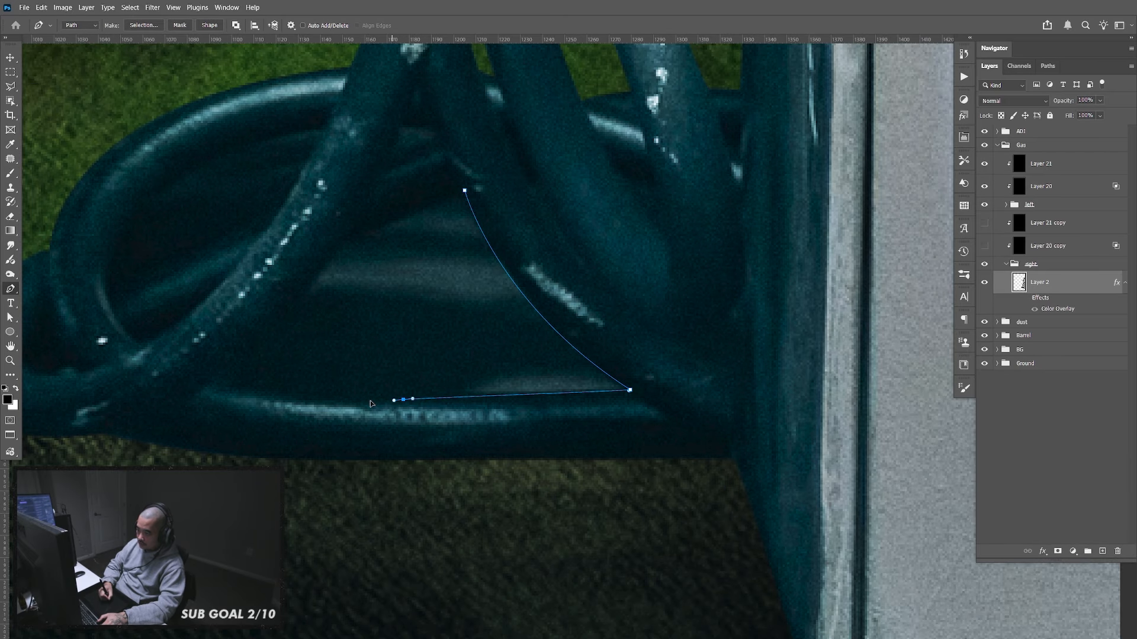
left_click(275, 397)
left_click(213, 377)
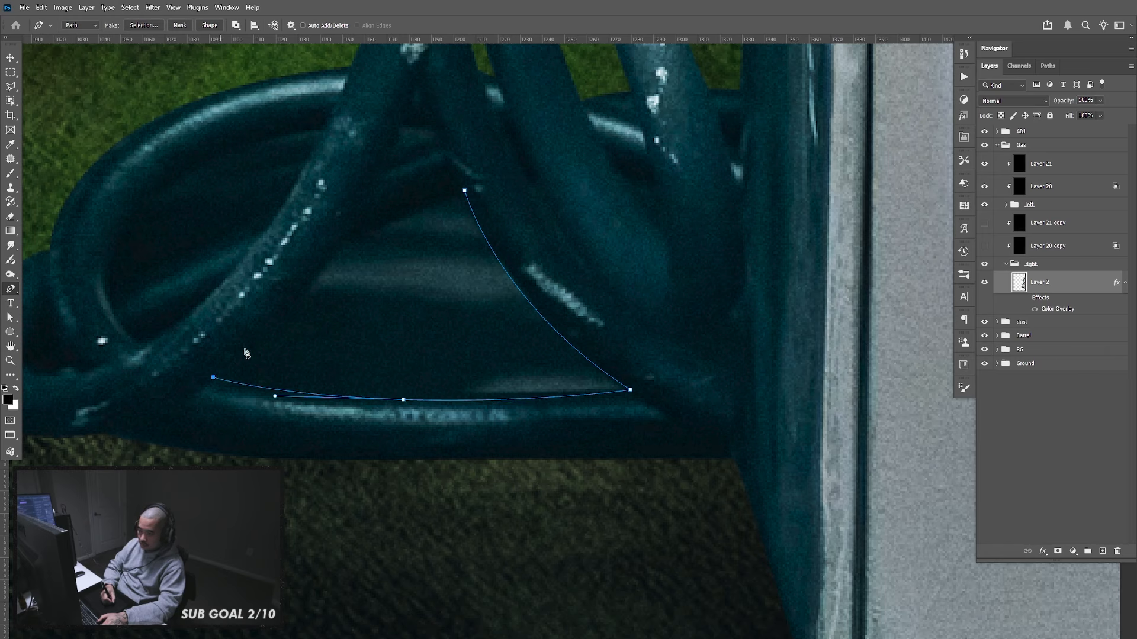
mouse_move(349, 235)
left_mouse_down()
mouse_move(369, 195)
mouse_move(356, 227)
left_mouse_up()
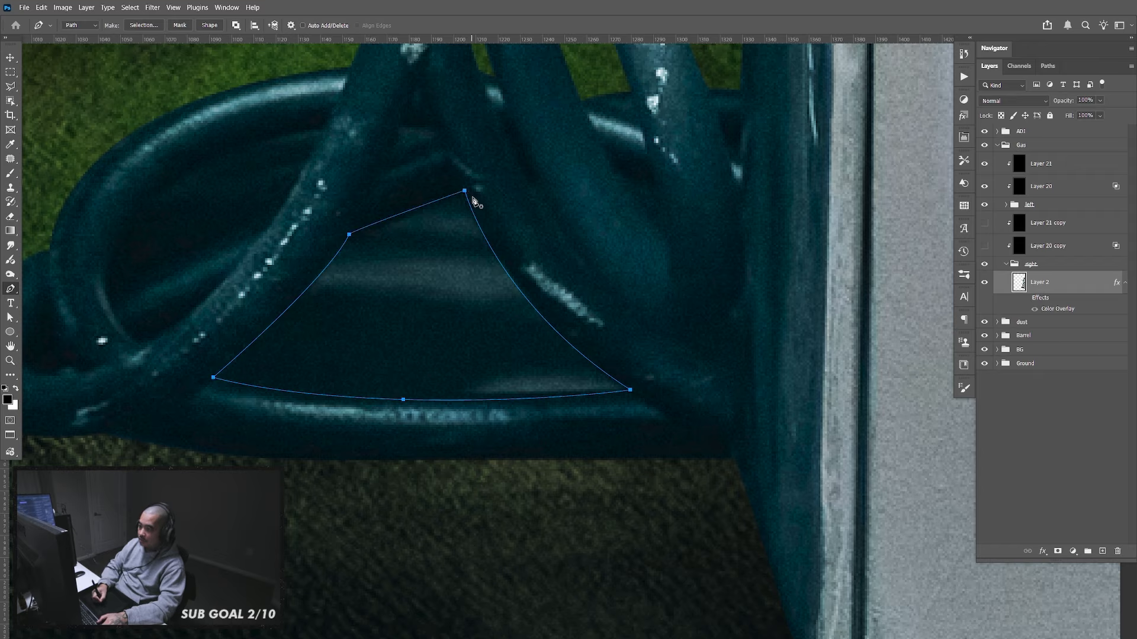
left_click_drag(465, 193, 487, 178)
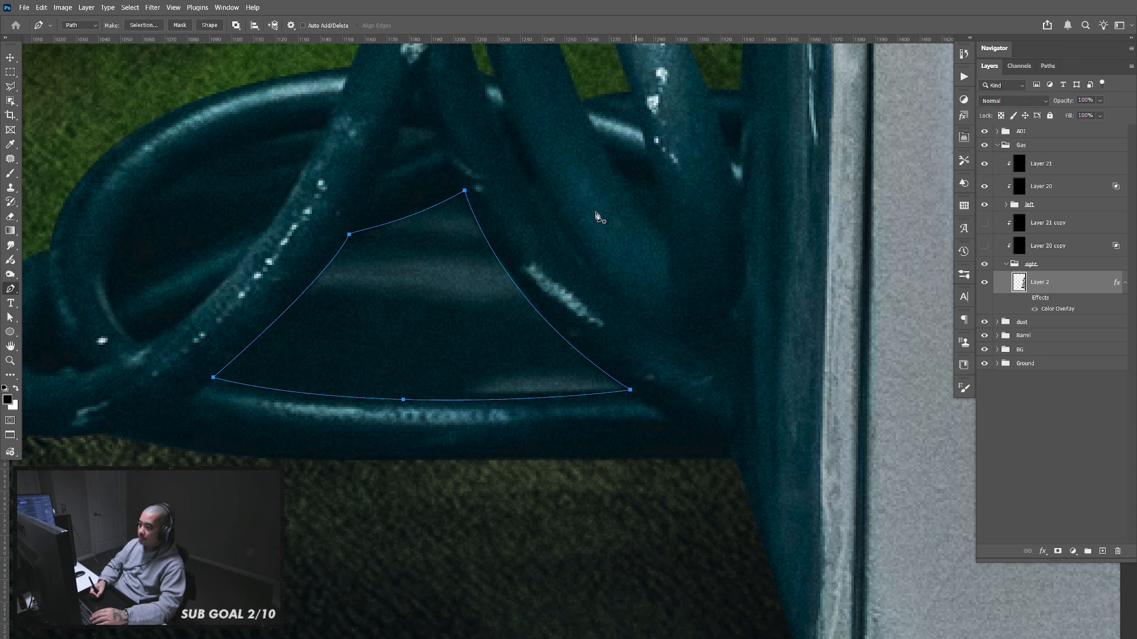
Outline the thin sliver and the small triangular gap between the descending hoses near the pump base with closed Pen paths
left_click_drag(598, 285, 611, 304)
left_click_drag(528, 181, 514, 145)
left_click(611, 169)
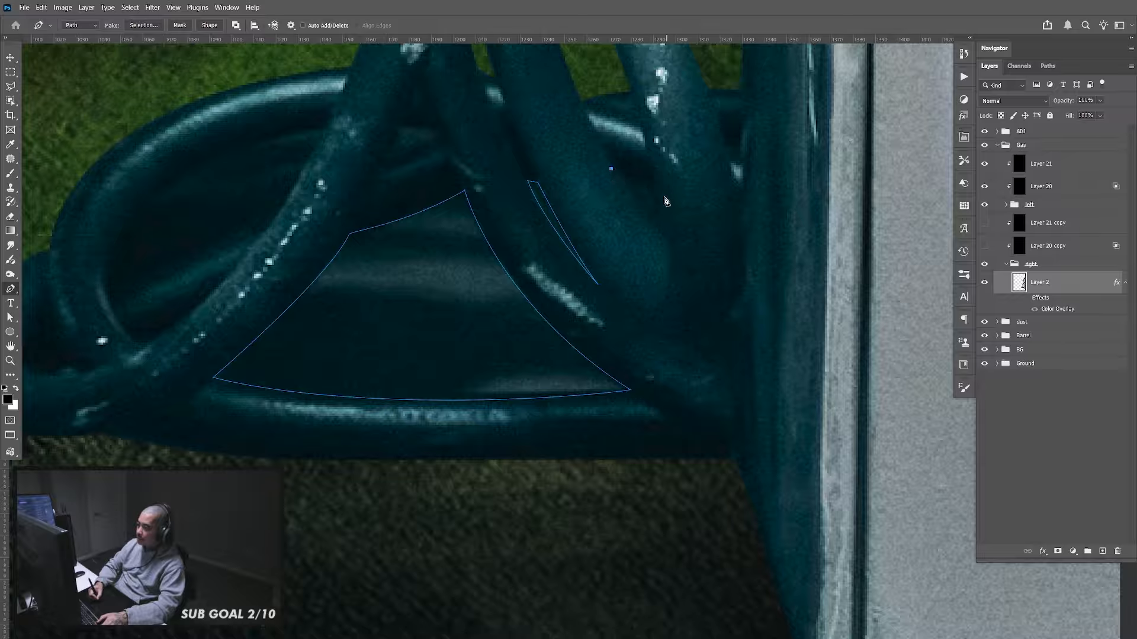
mouse_move(657, 187)
left_mouse_down()
mouse_move(664, 199)
mouse_move(658, 191)
left_mouse_up()
left_click_drag(668, 245, 669, 259)
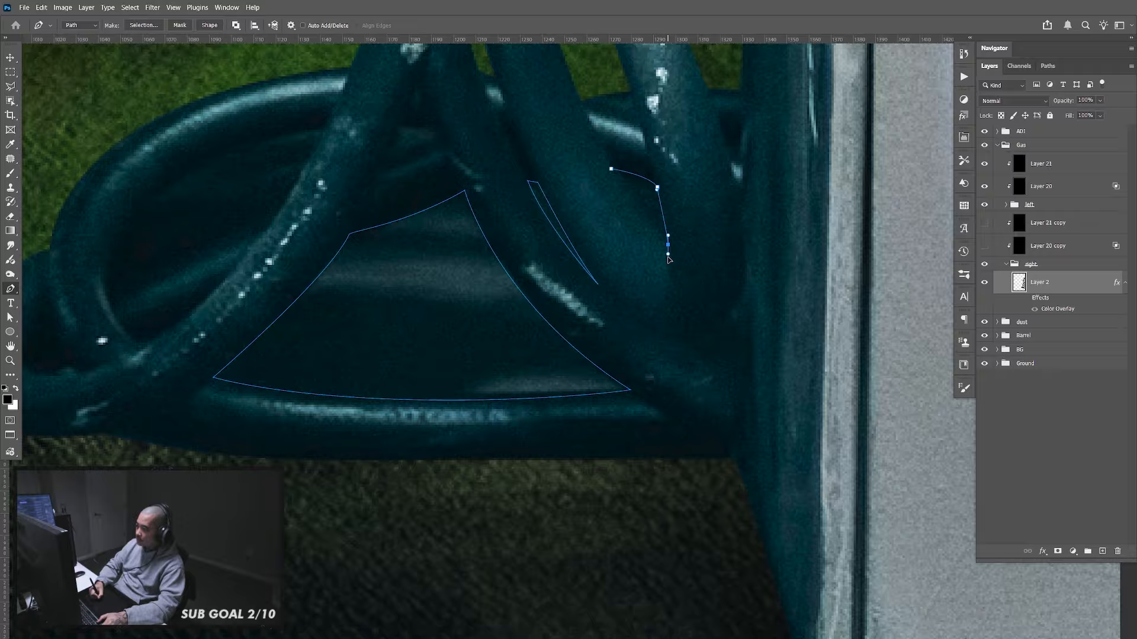
left_click(611, 169)
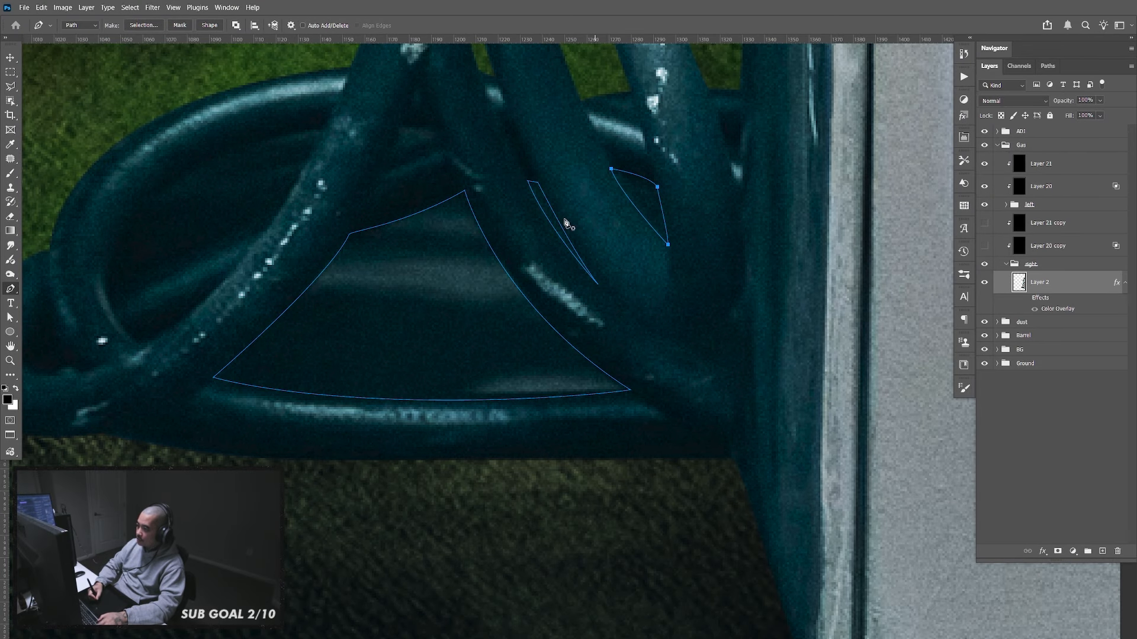
Trace a closed Pen path around the thin curved gap under the upper rim of the hose coil
left_click_drag(380, 192, 632, 239)
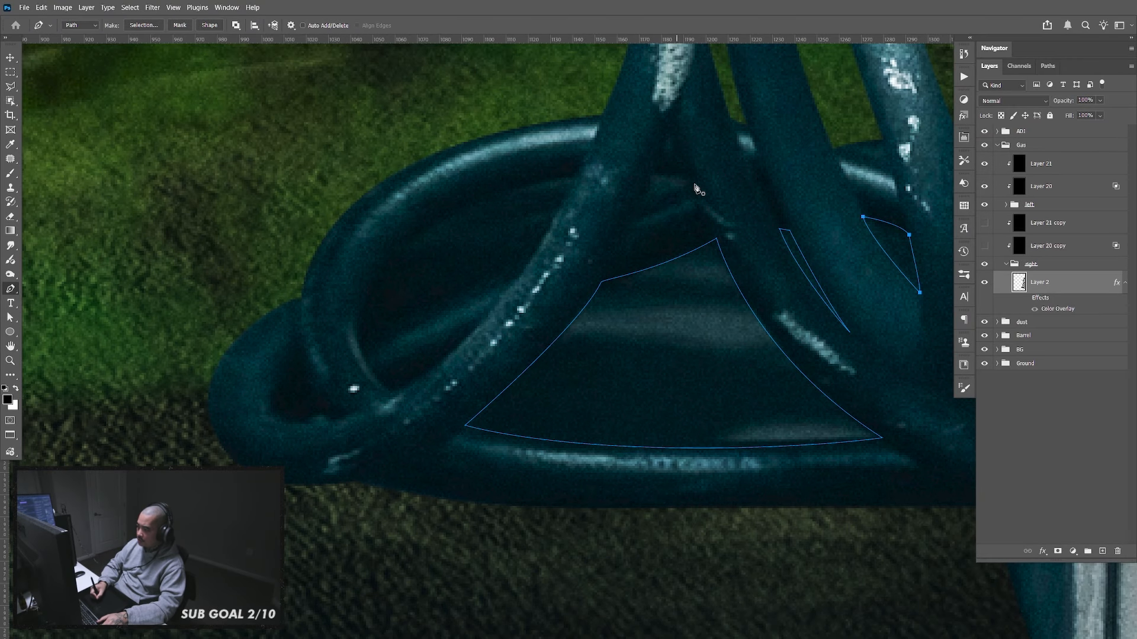
left_click(397, 256)
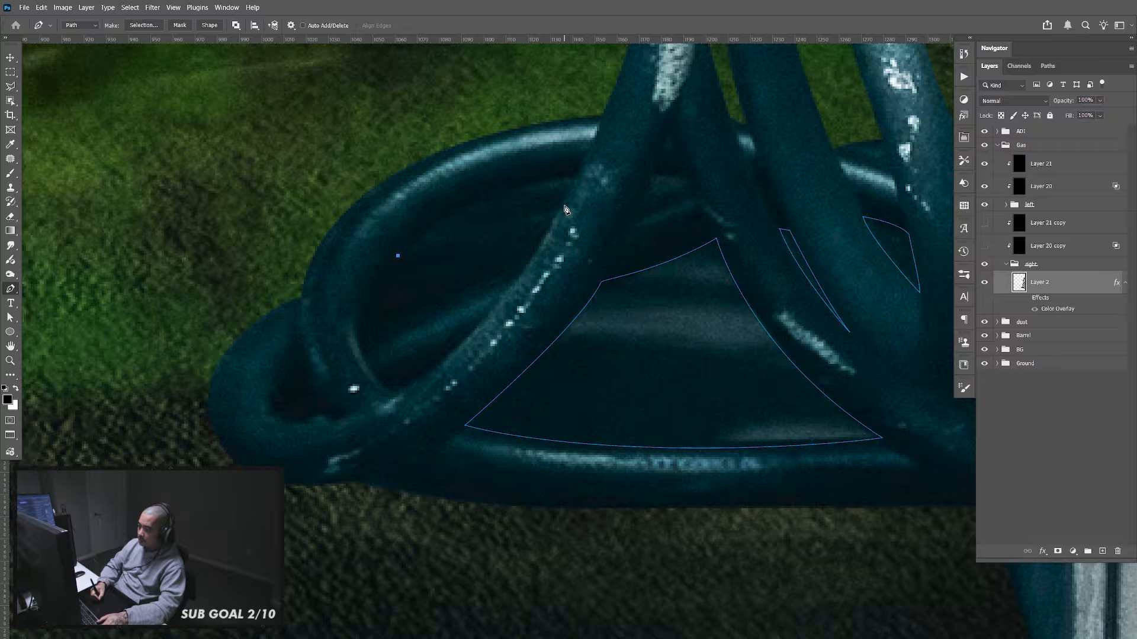
left_click_drag(566, 205, 582, 163)
left_click_drag(398, 255, 323, 336)
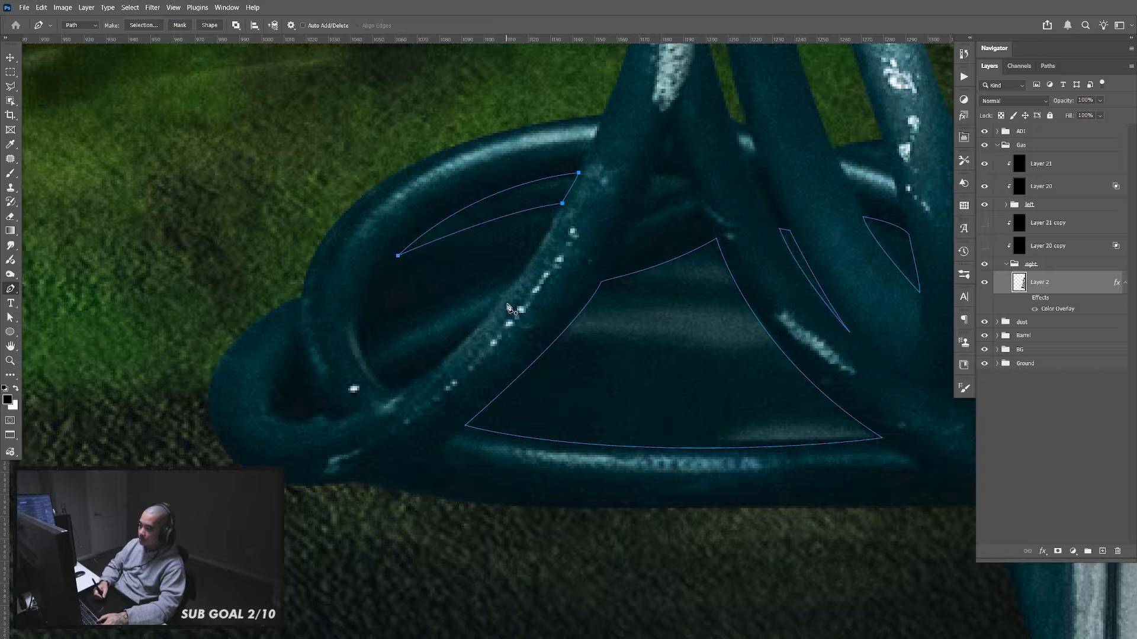
Trace a closed Pen path around the slanted gap between the lower inner loops on the coil's left side
left_click(358, 331)
left_click(364, 358)
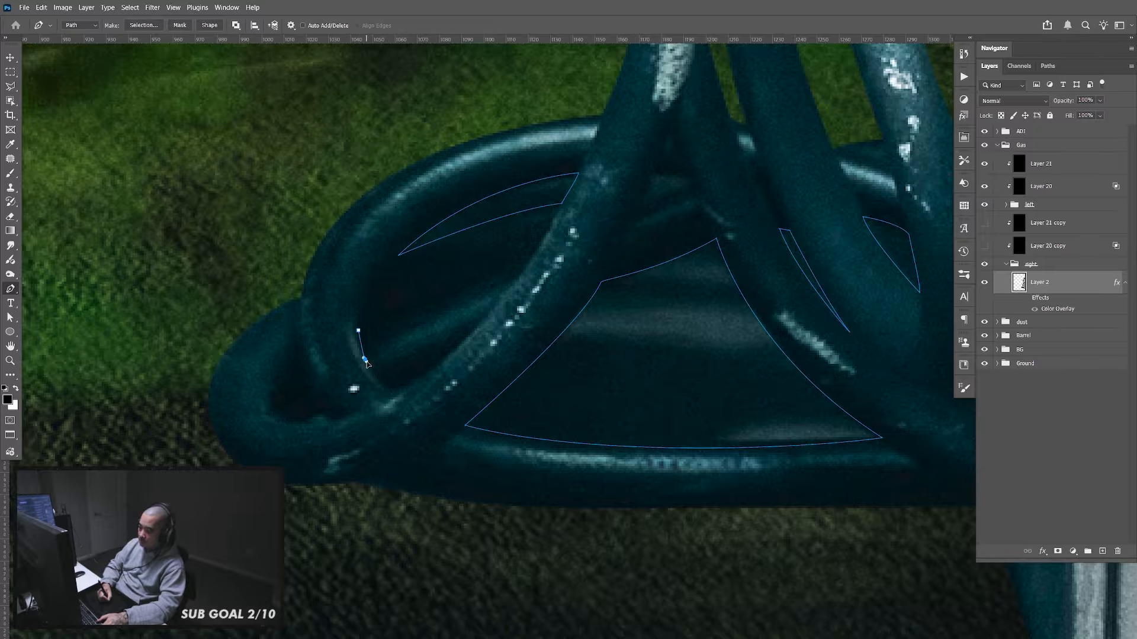
left_click_drag(517, 284, 544, 240)
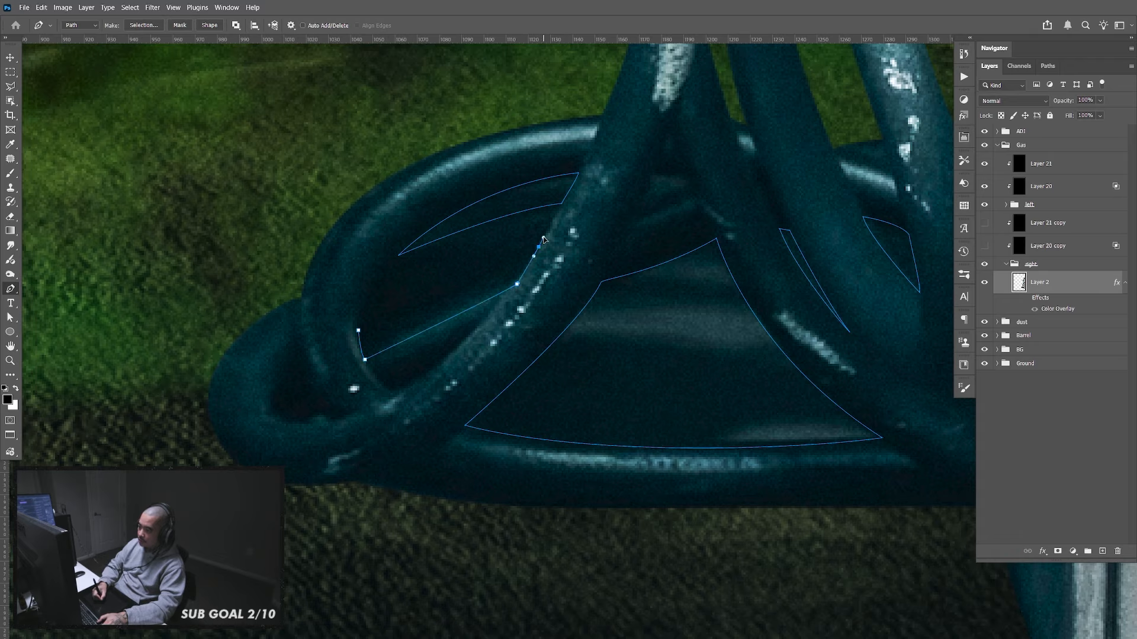
left_click_drag(359, 330, 304, 366)
Outline the small triangular gap beneath the crossing hoses at the top of the coil with a closed Pen path
left_click(651, 174)
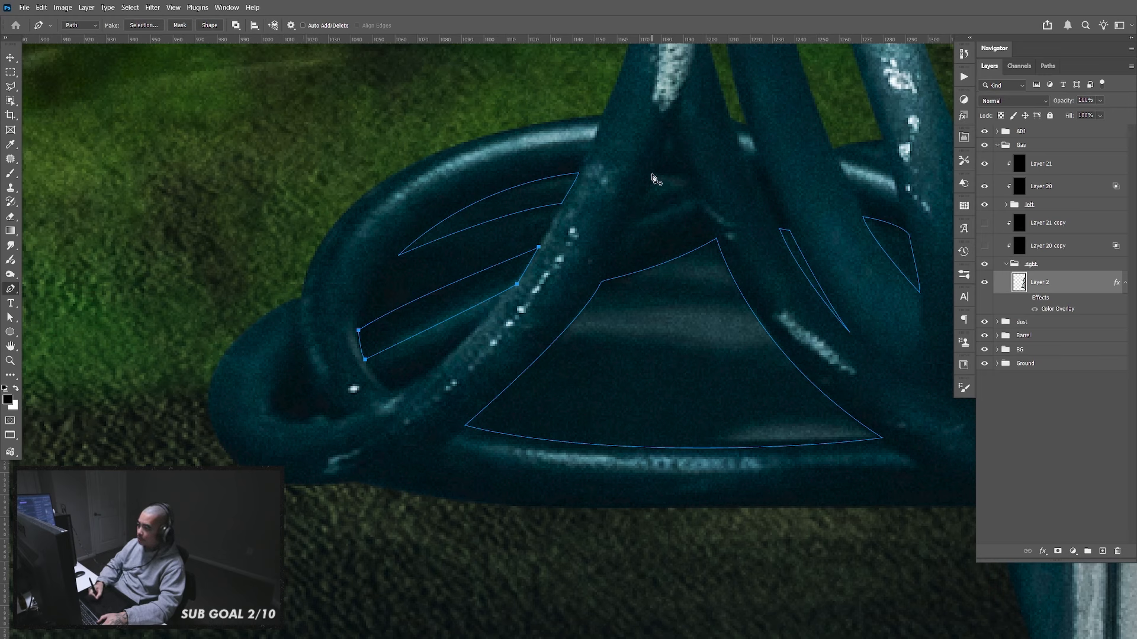
left_click_drag(636, 214, 632, 223)
left_click_drag(692, 183, 635, 177)
Convert the work path of all hose gaps into a selection and return to the layer list with Layer 2 active
left_click(1047, 65)
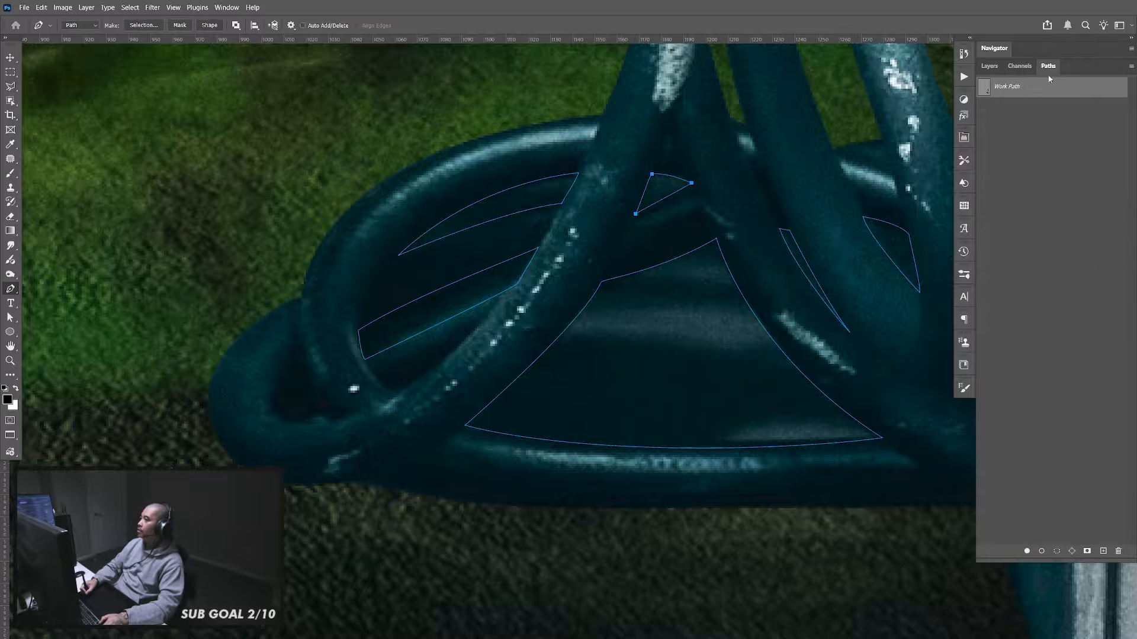
key("ctrl+Return")
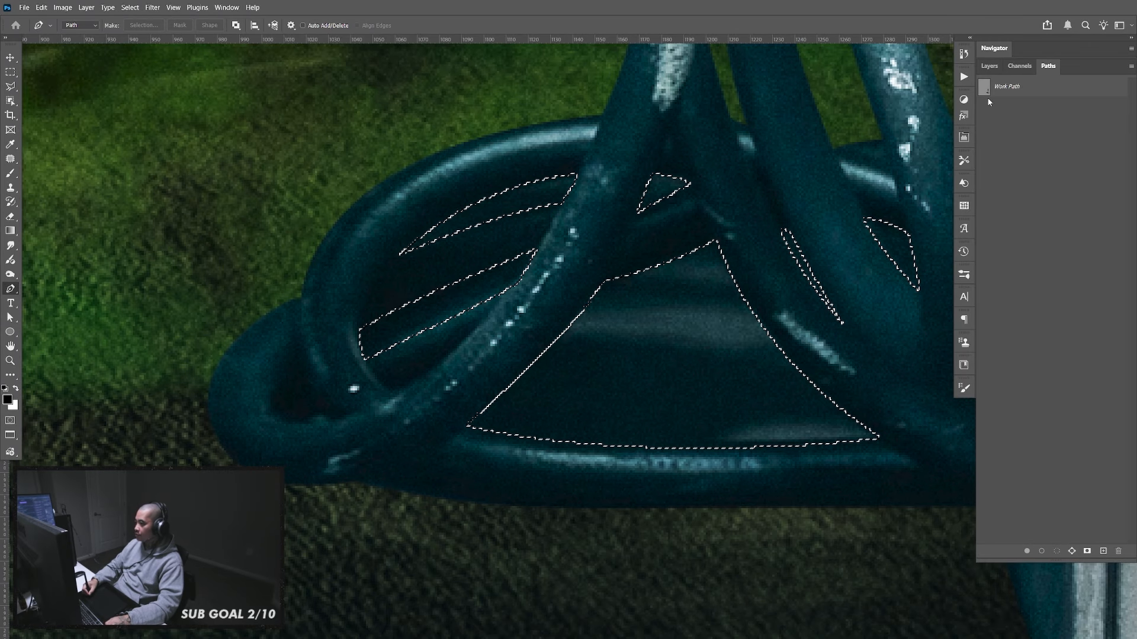
left_click(988, 66)
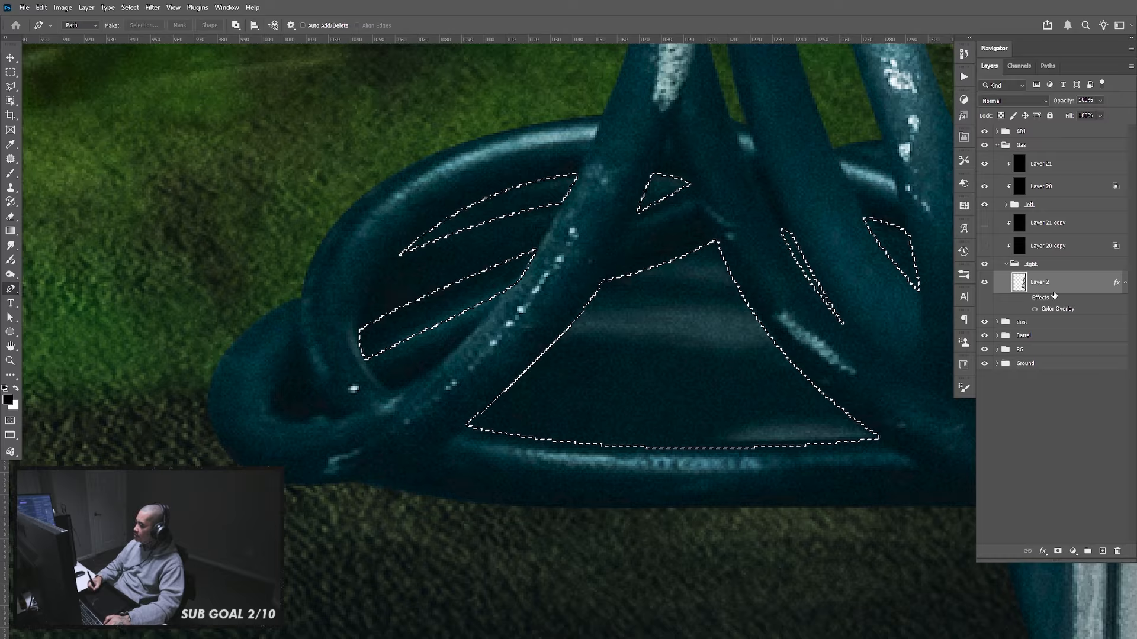
Delete the selected hose gaps from Layer 2 and clear the selection
key("Delete")
key("ctrl+d")
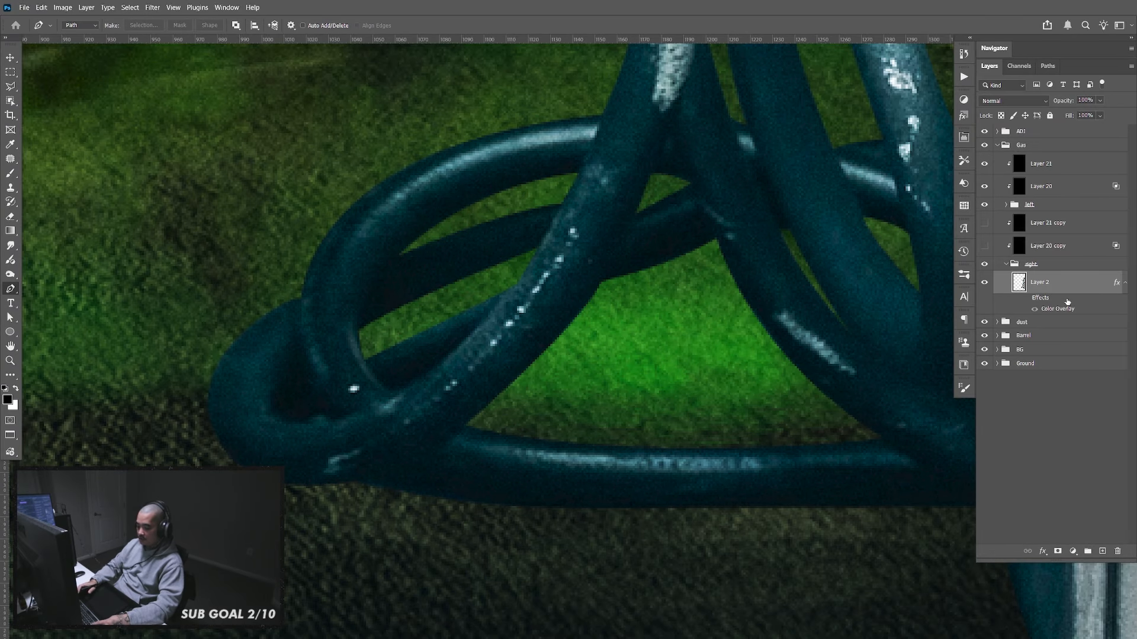
Make the two shading layers above the right pump, Layer 21 copy and Layer 20 copy, visible again
key("ctrl+minus")
key("ctrl+minus")
key("ctrl+minus")
key("ctrl+minus")
key("ctrl+minus")
key("ctrl+minus")
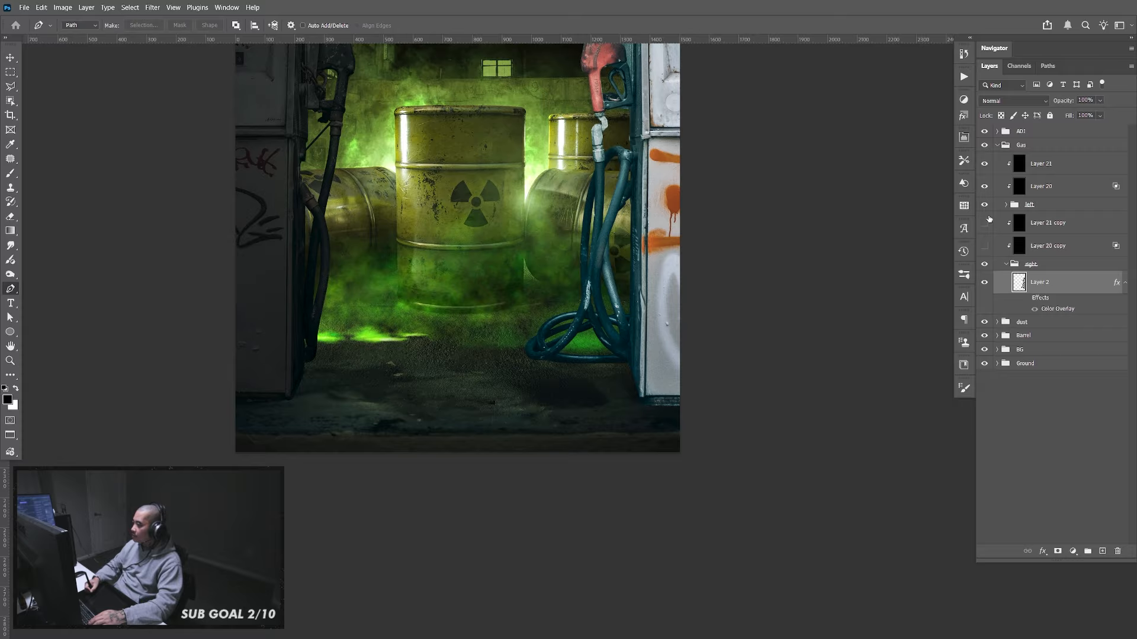
left_click_drag(986, 222, 986, 245)
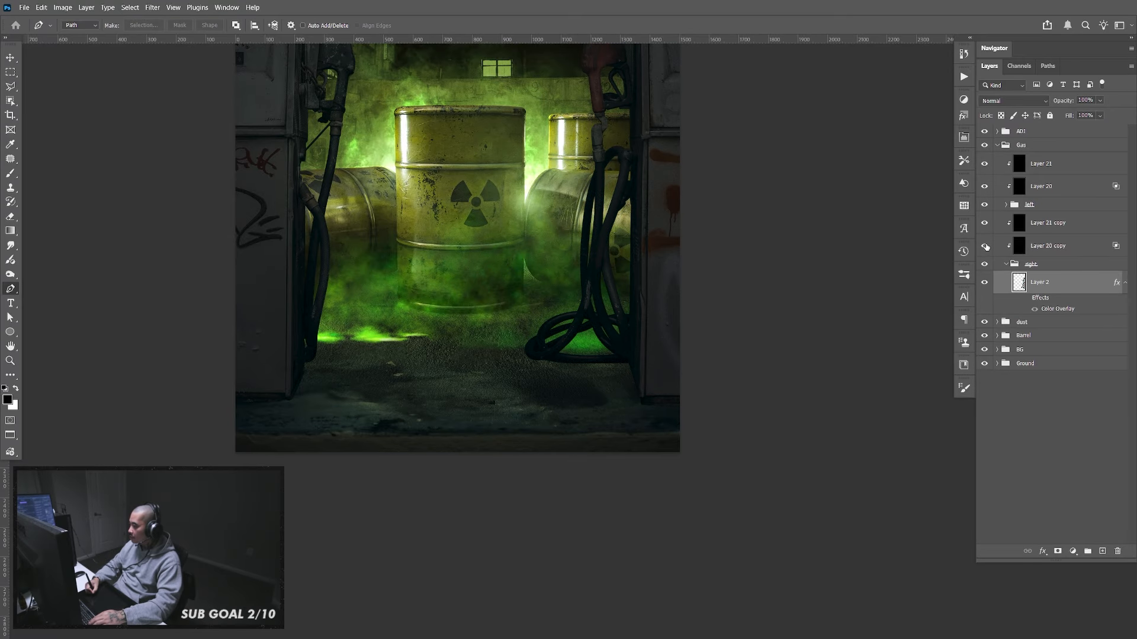
Examine the whole composite to judge the shaded pumps and hoses against the glowing barrels and ground
key("v")
left_click_drag(639, 278, 682, 356)
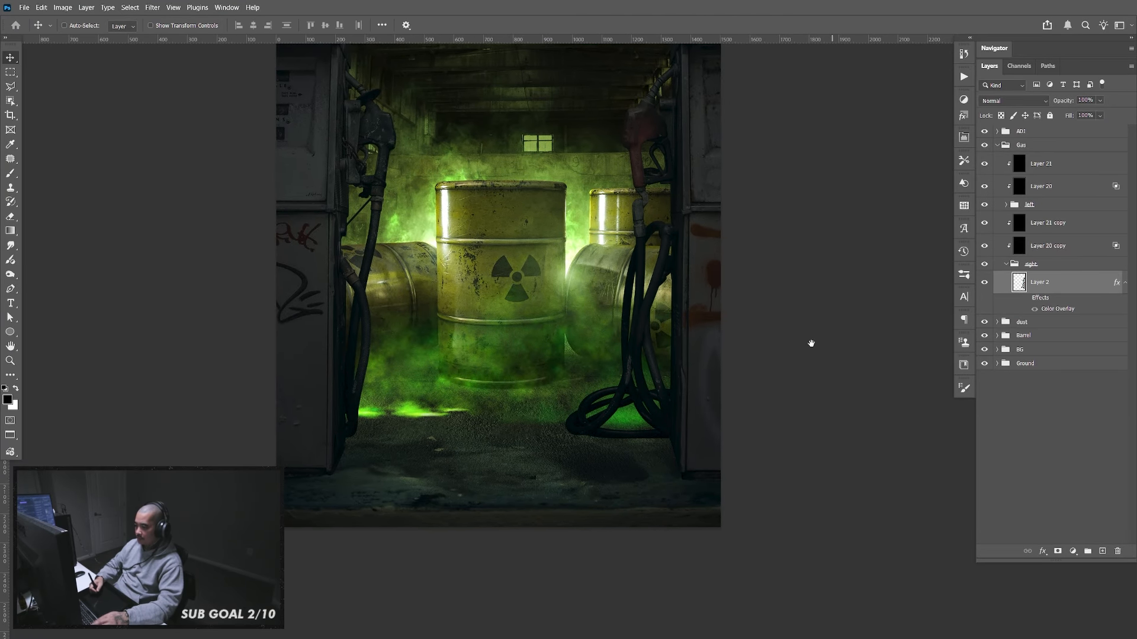
left_click_drag(812, 340, 821, 357)
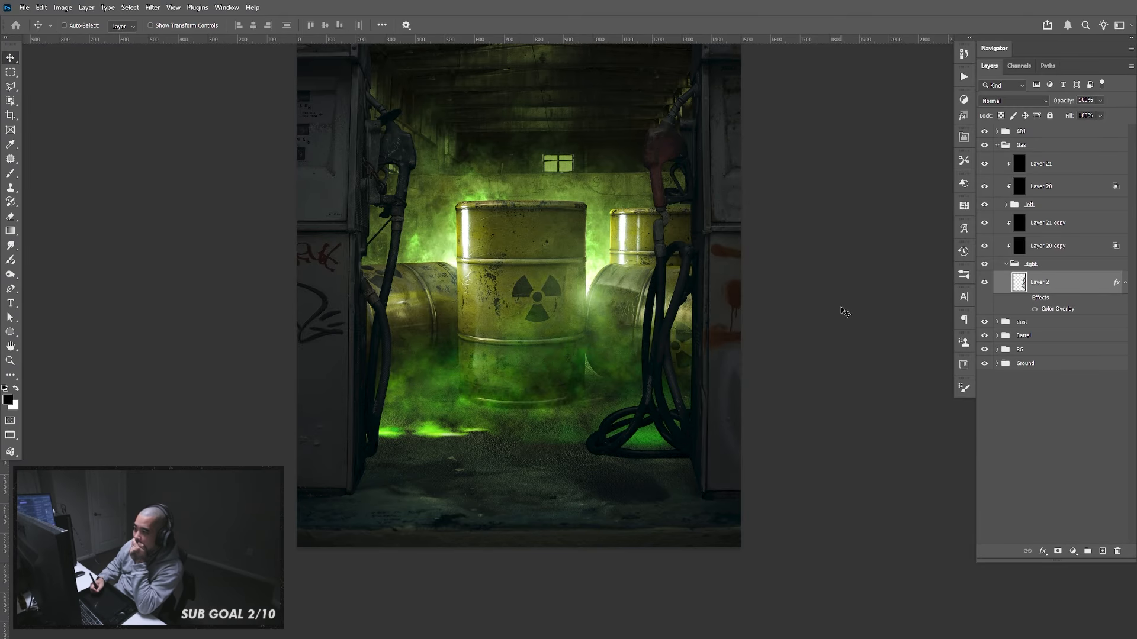
left_click_drag(824, 304, 828, 378)
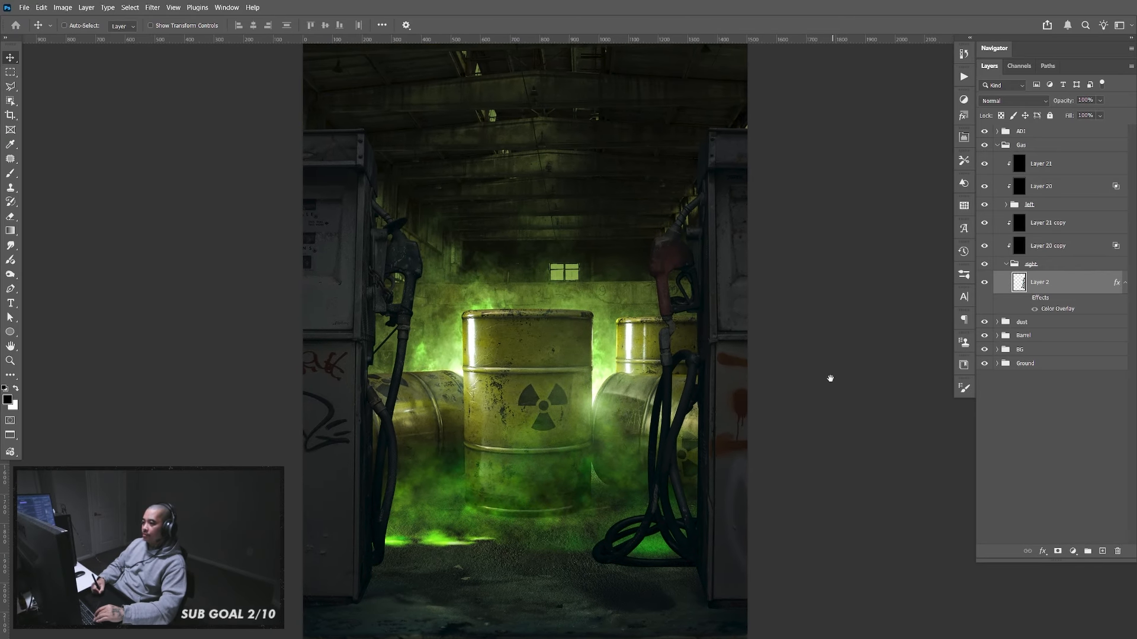
key("ctrl+minus")
key("ctrl+plus")
key("ctrl+plus")
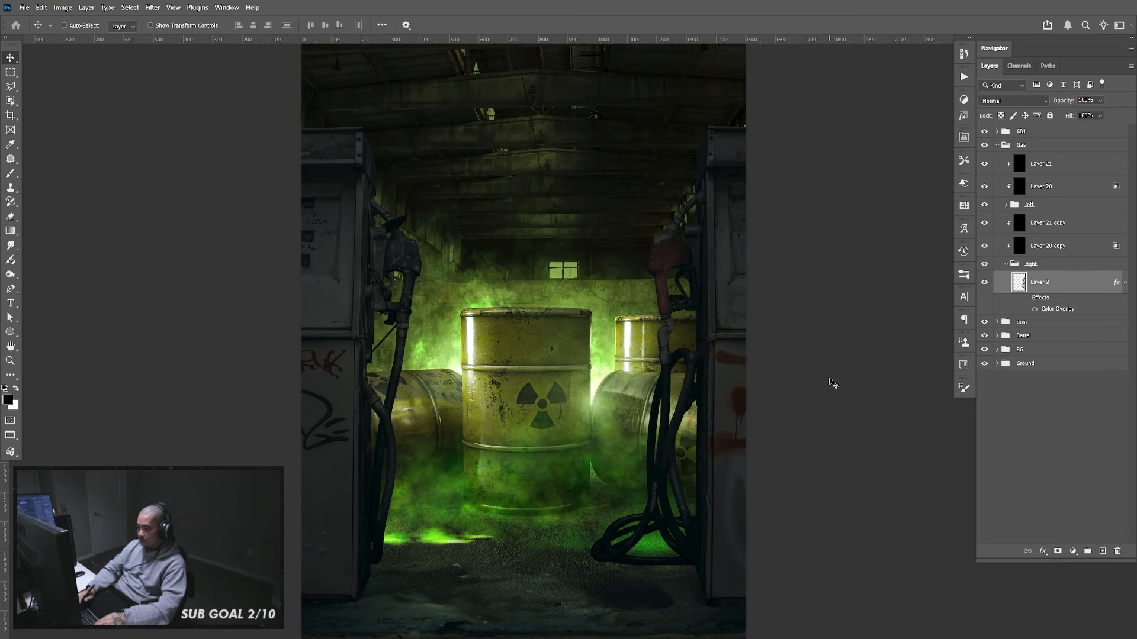
scroll(710, 412, "down", 2)
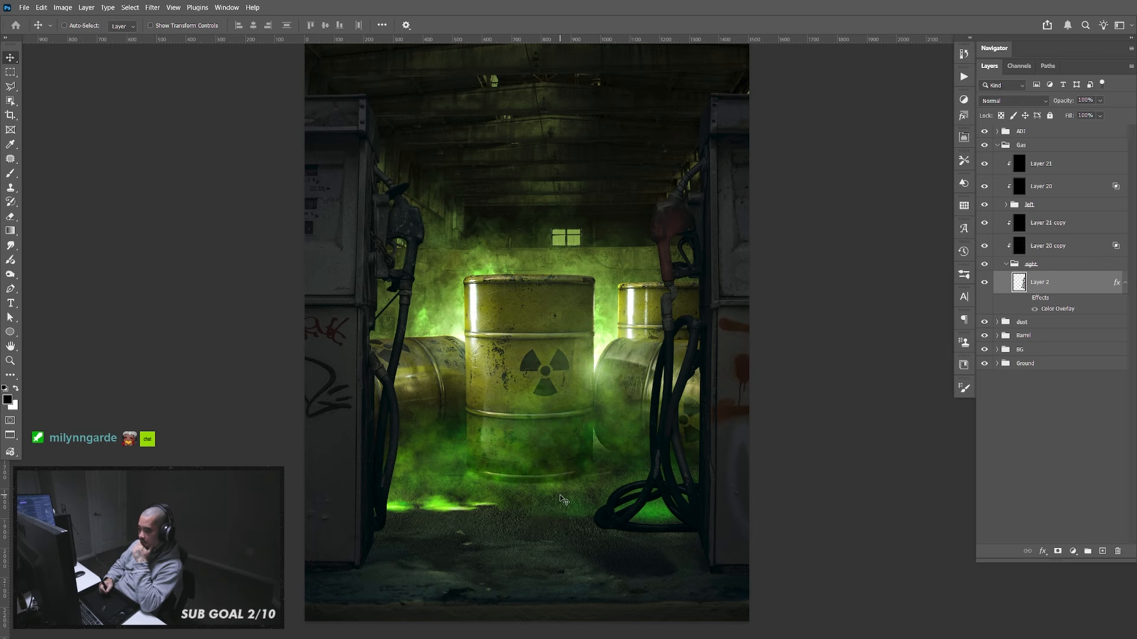
Duplicate Layer 16 in the Ground group twice and place both copies in their own group
left_click(997, 146)
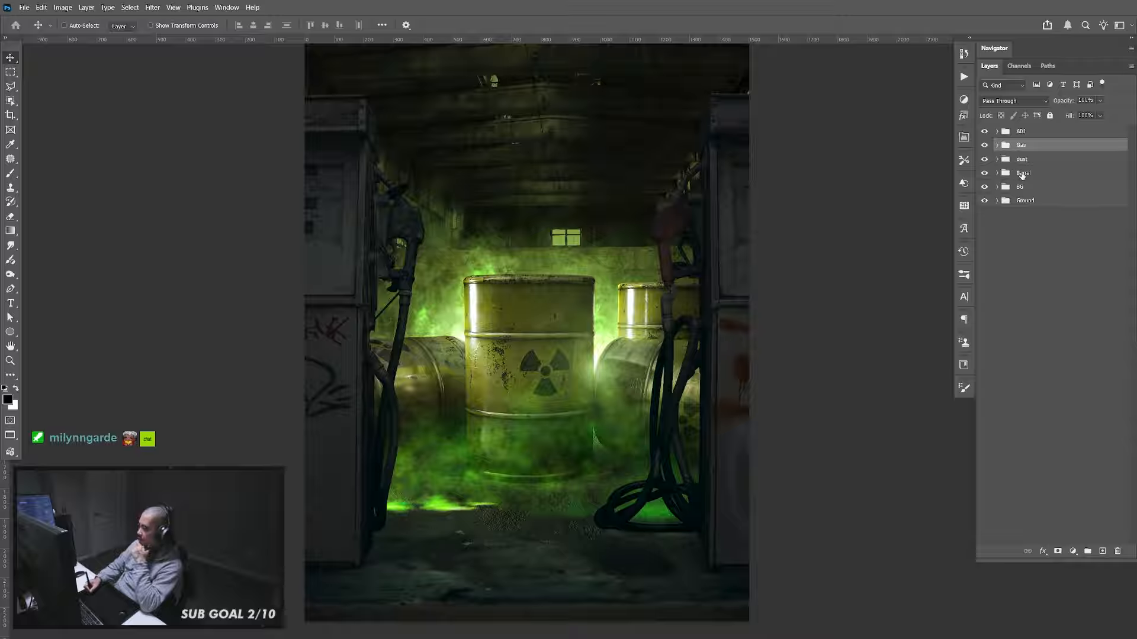
left_click(997, 201)
left_click(986, 220)
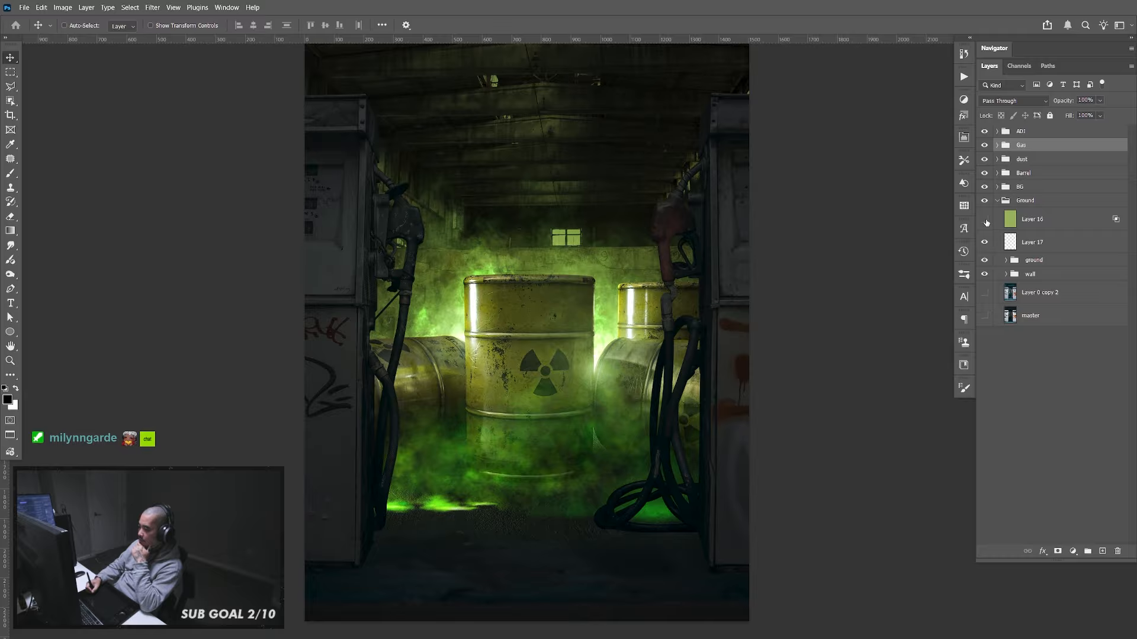
left_click(986, 219)
left_click(1035, 226)
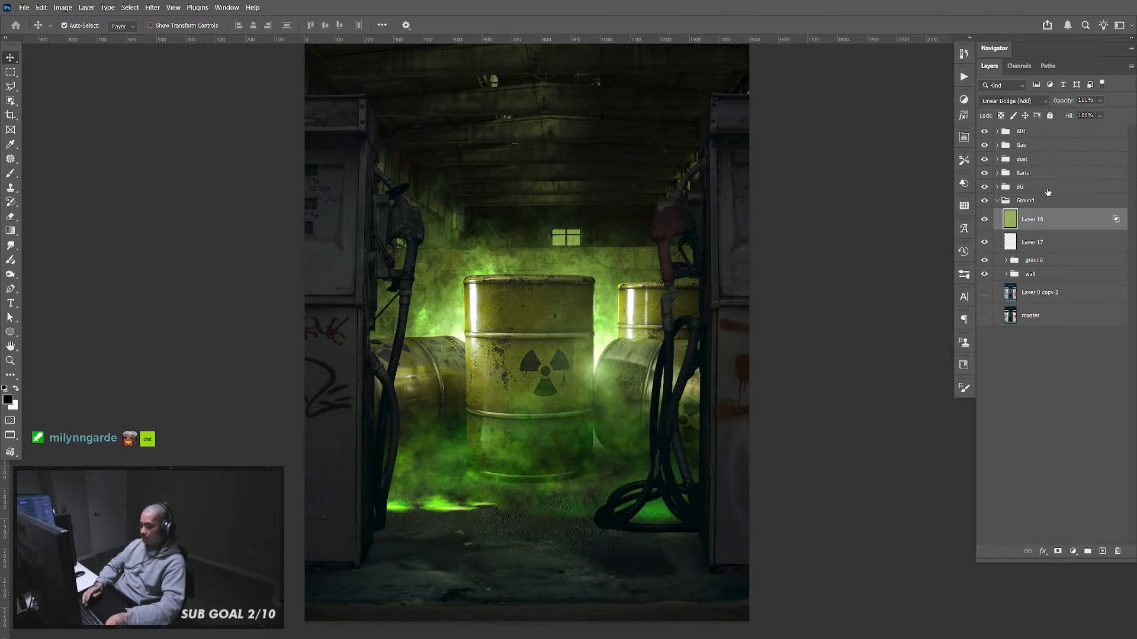
key("ctrl+j")
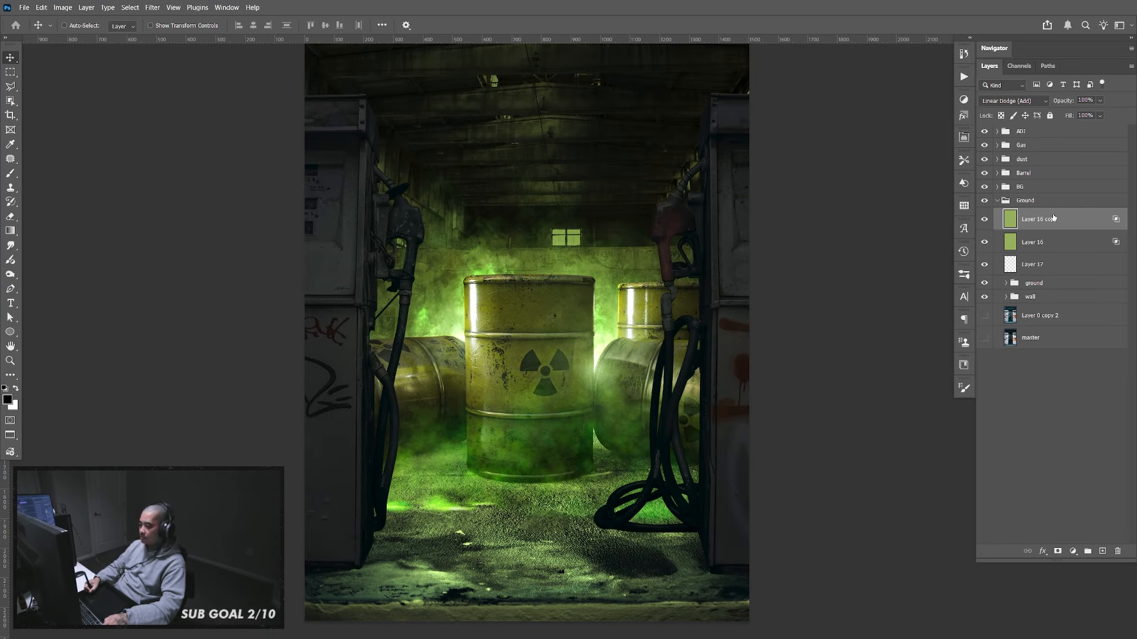
key("ctrl+g")
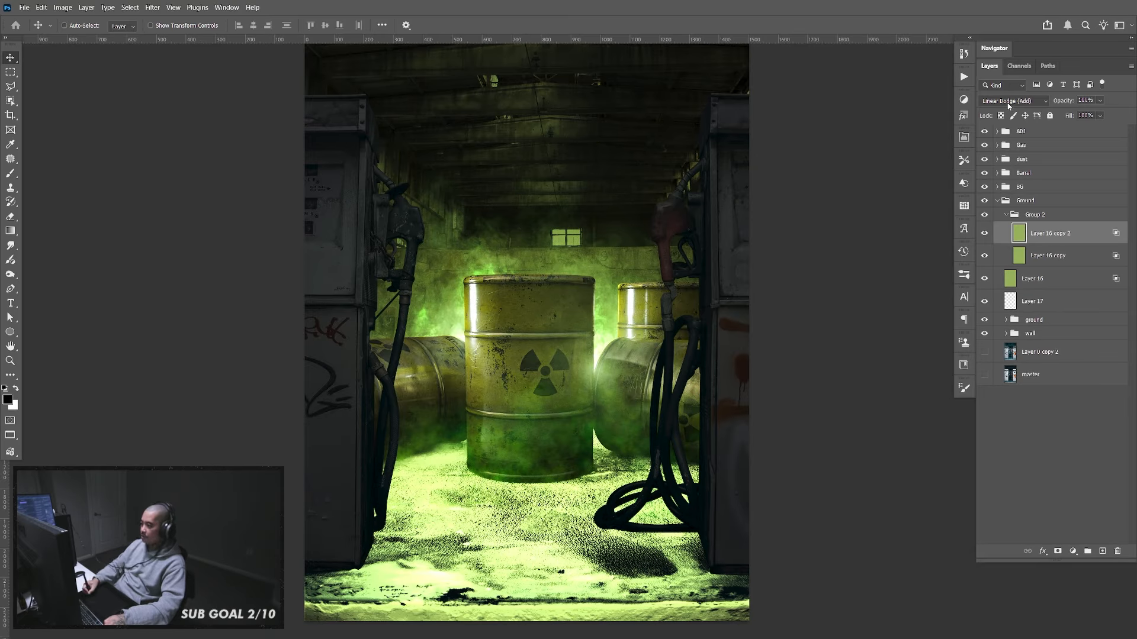
Set Layer 16 copy 2 to Multiply and compare the ground with each copy hidden and shown, leaving both visible
left_click(1012, 101)
left_click(1007, 151)
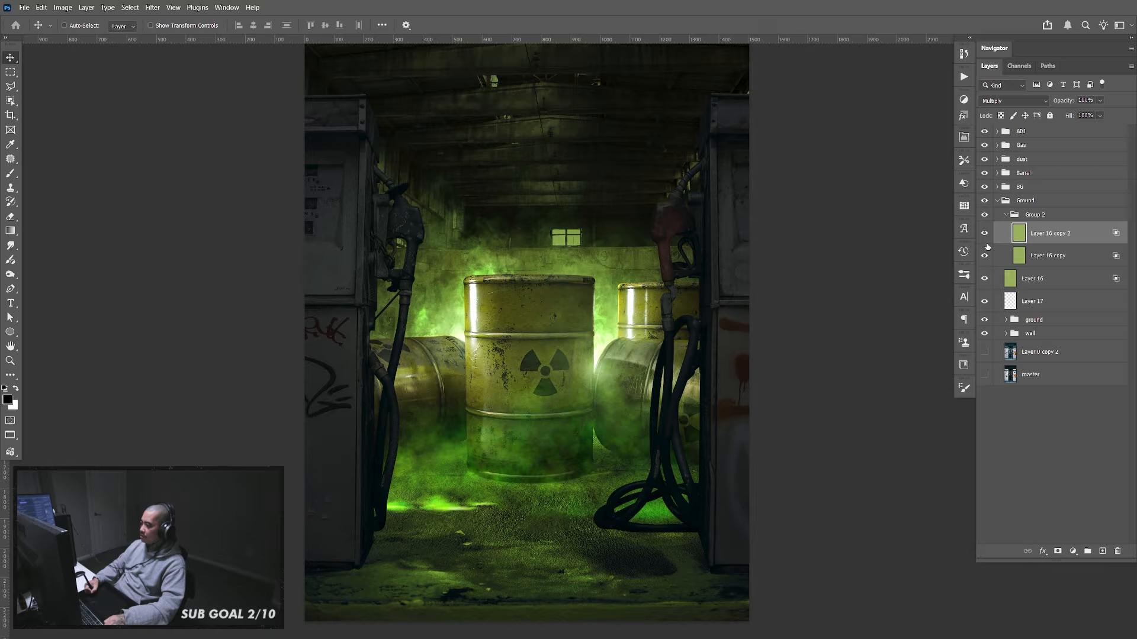
left_click(985, 256)
left_click(985, 233)
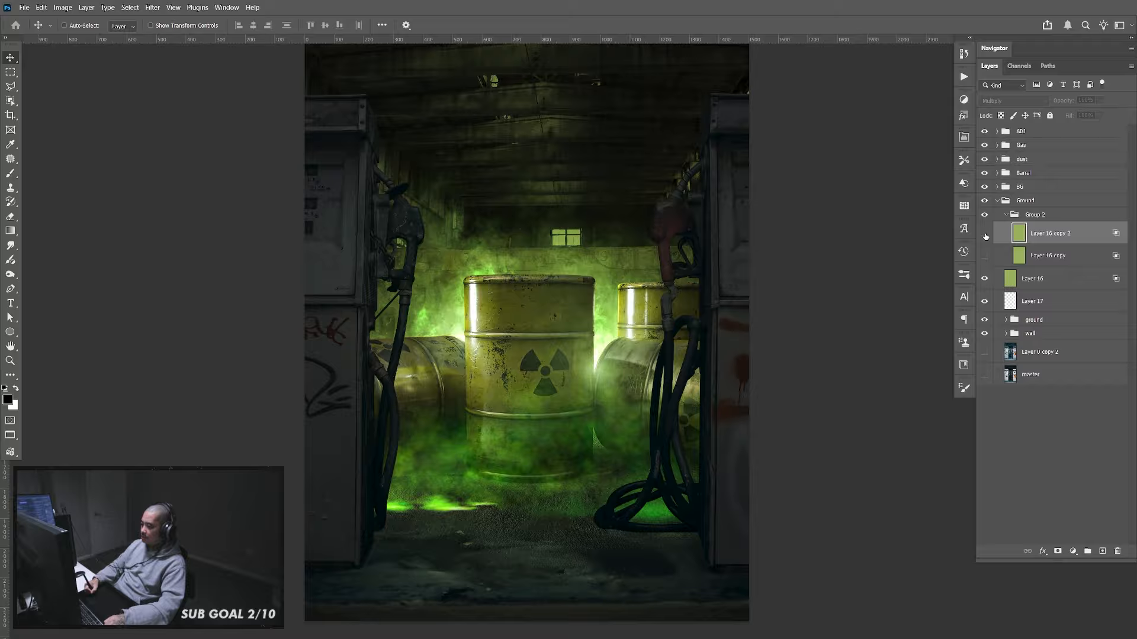
left_click(984, 233)
left_click(984, 256)
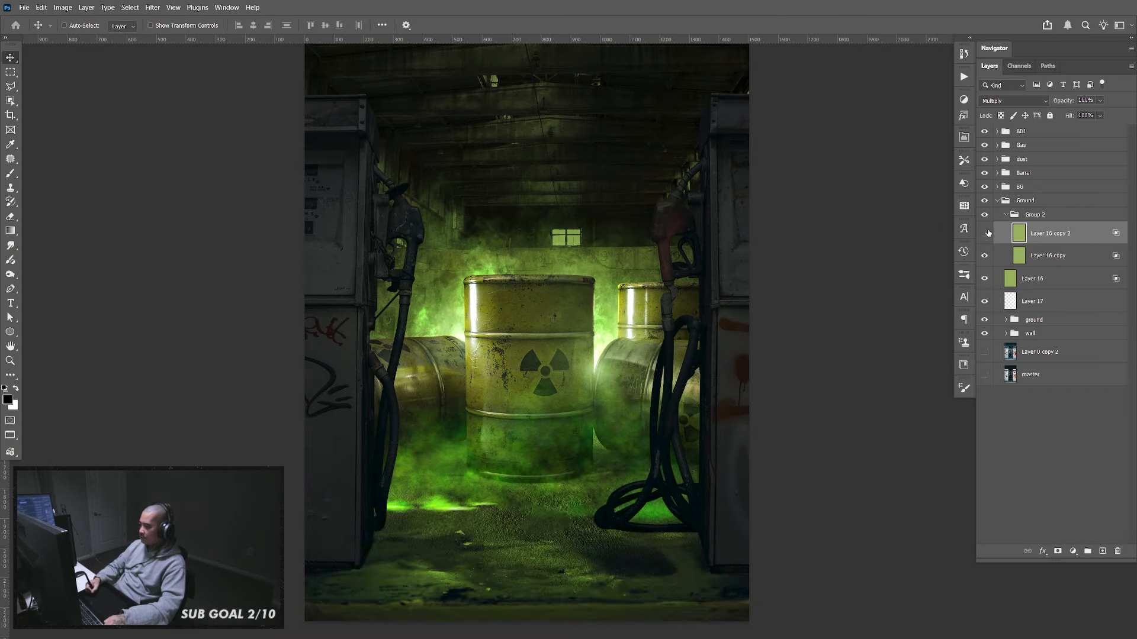
left_click(984, 232)
left_click(1029, 263)
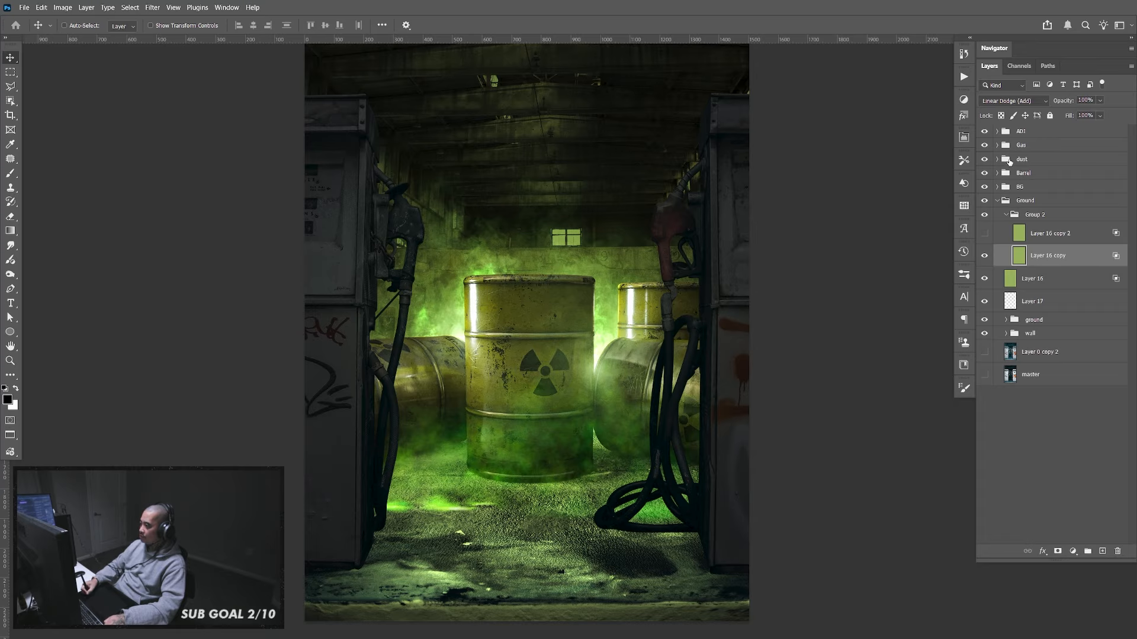
left_click(984, 234)
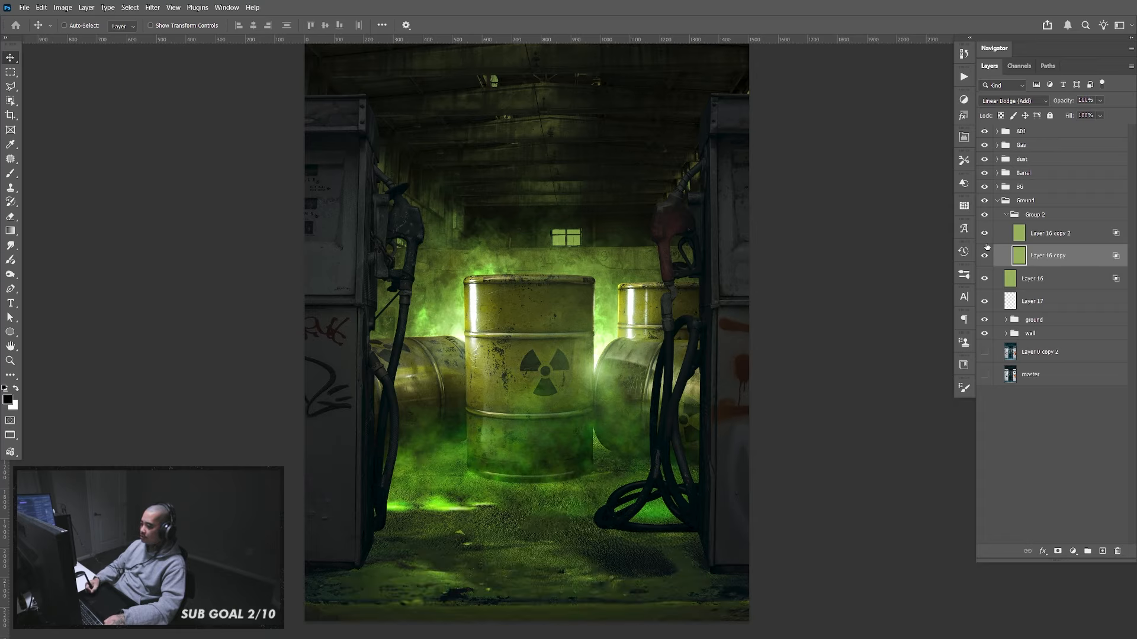
Rename the group holding the Layer 16 copies as adj and give it a black layer mask
left_click(1007, 216)
double_click(1044, 216)
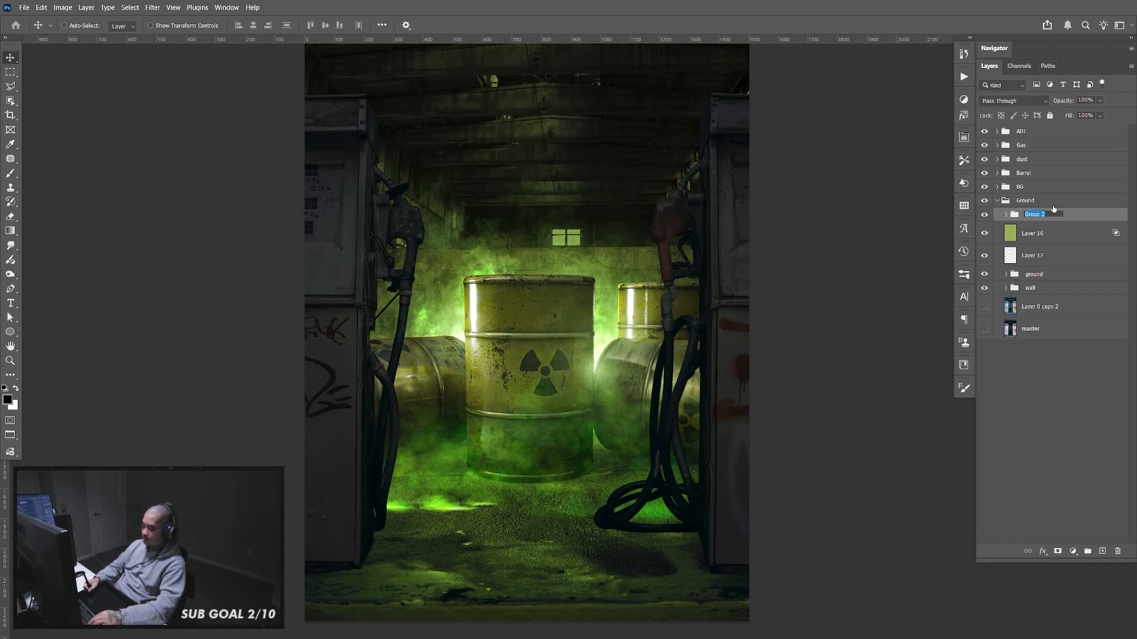
type("adj")
key("Return")
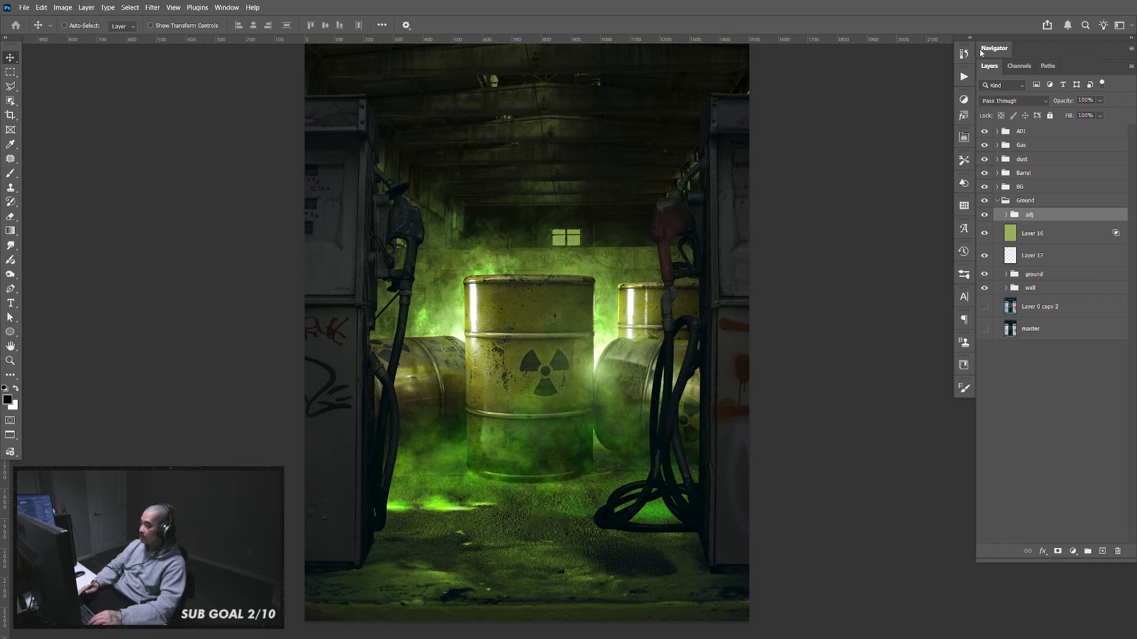
left_click(1058, 551)
key("ctrl+i")
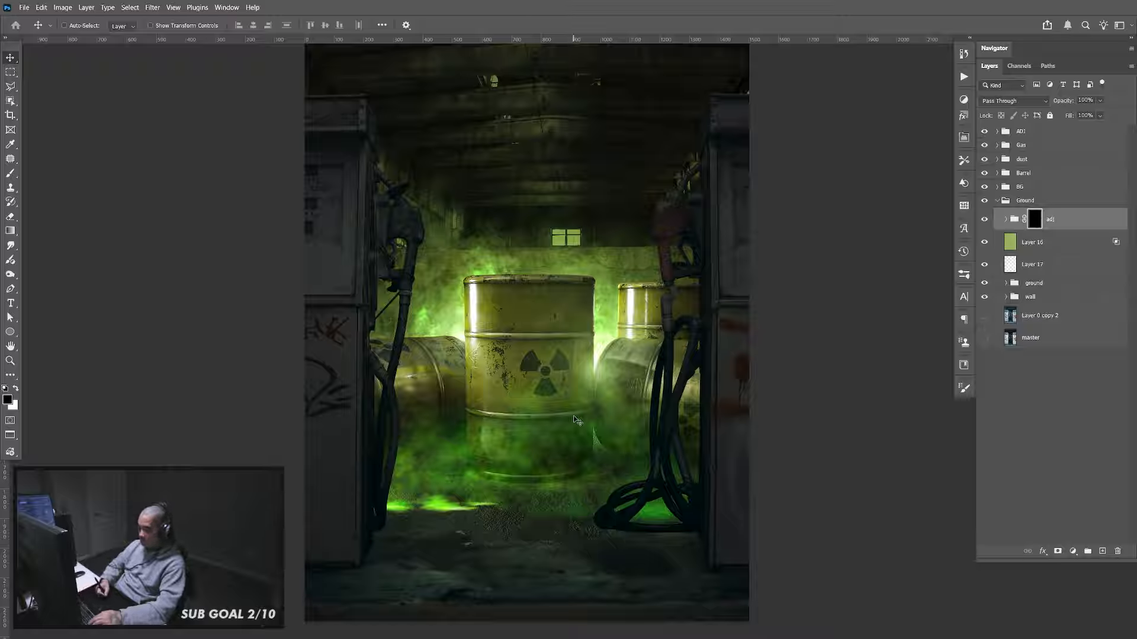
Paint white on the adj mask over the ground around the barrel's base with a 900 px brush at 33% opacity
key("b")
left_click(15, 389)
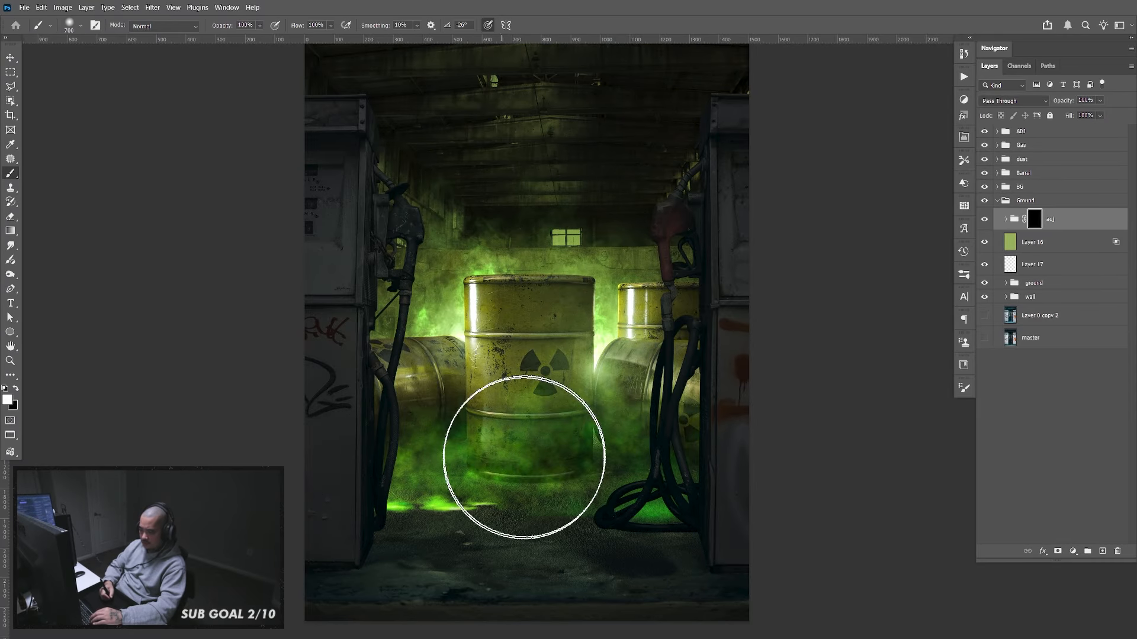
key("bracketright")
key("bracketright")
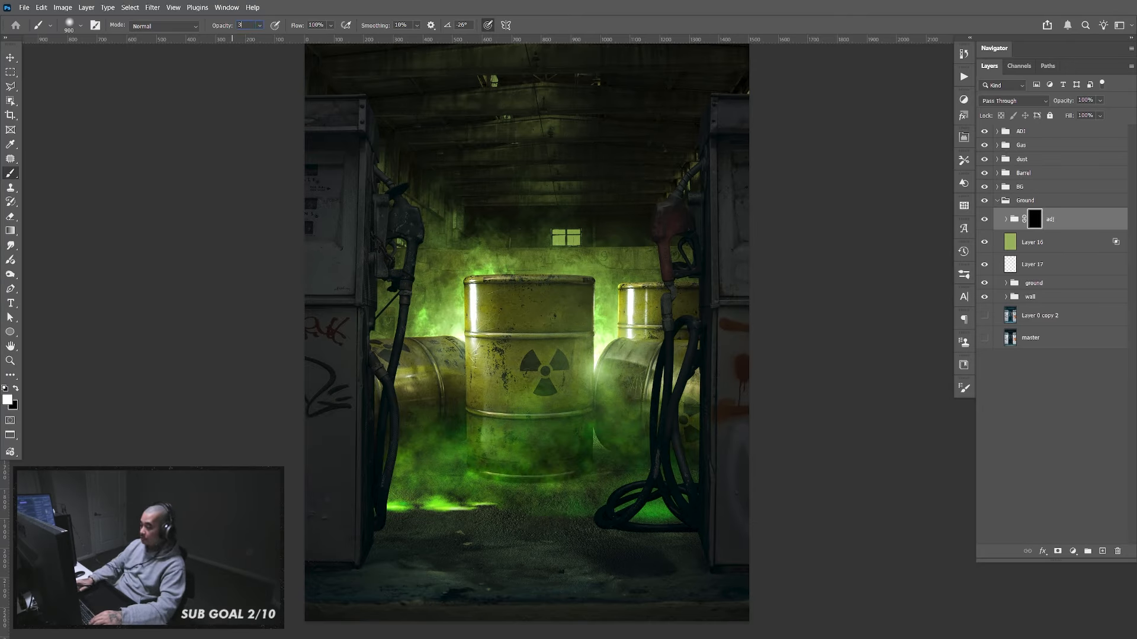
mouse_move(535, 423)
left_mouse_down()
mouse_move(525, 471)
mouse_move(496, 471)
mouse_move(549, 471)
mouse_move(496, 473)
mouse_move(523, 484)
mouse_move(505, 486)
mouse_move(547, 488)
mouse_move(576, 404)
left_mouse_up()
left_click_drag(563, 460, 570, 385)
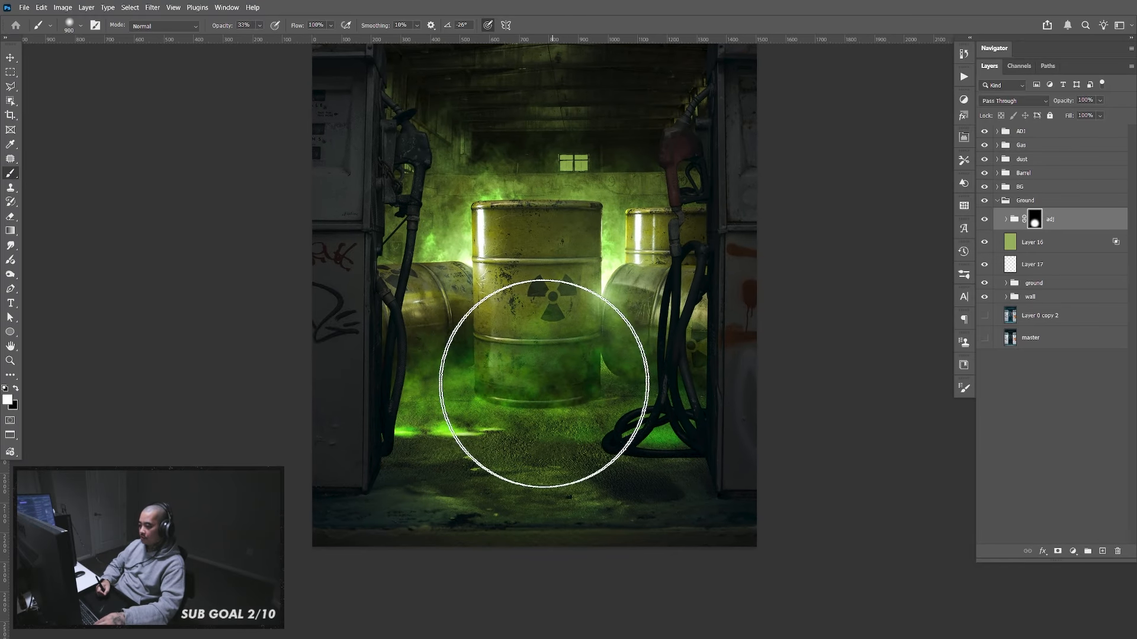
key("v")
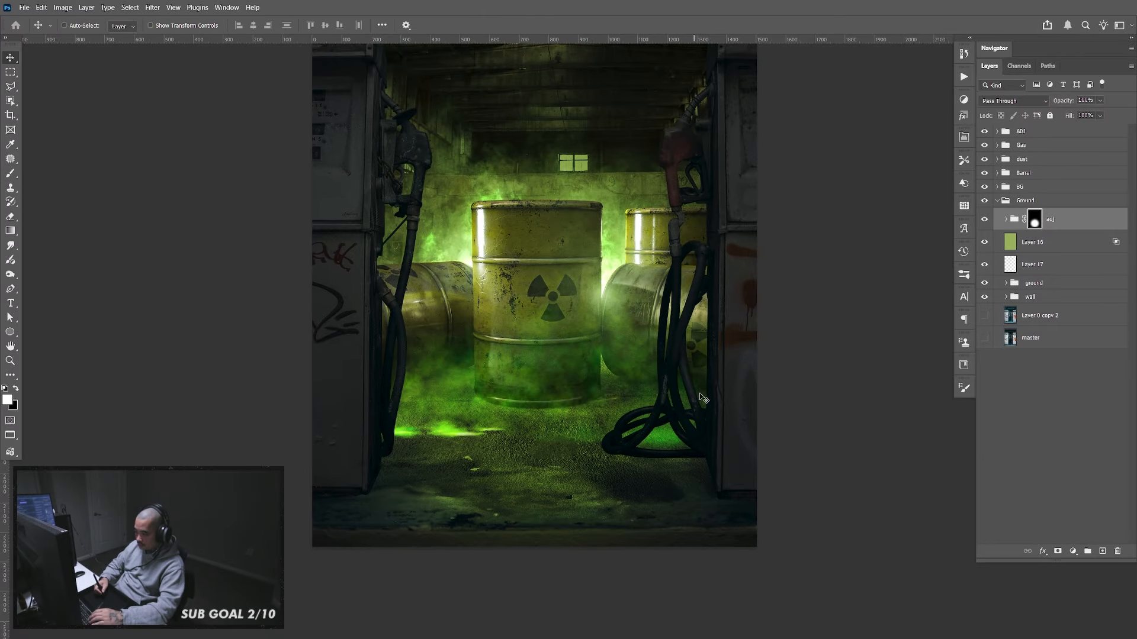
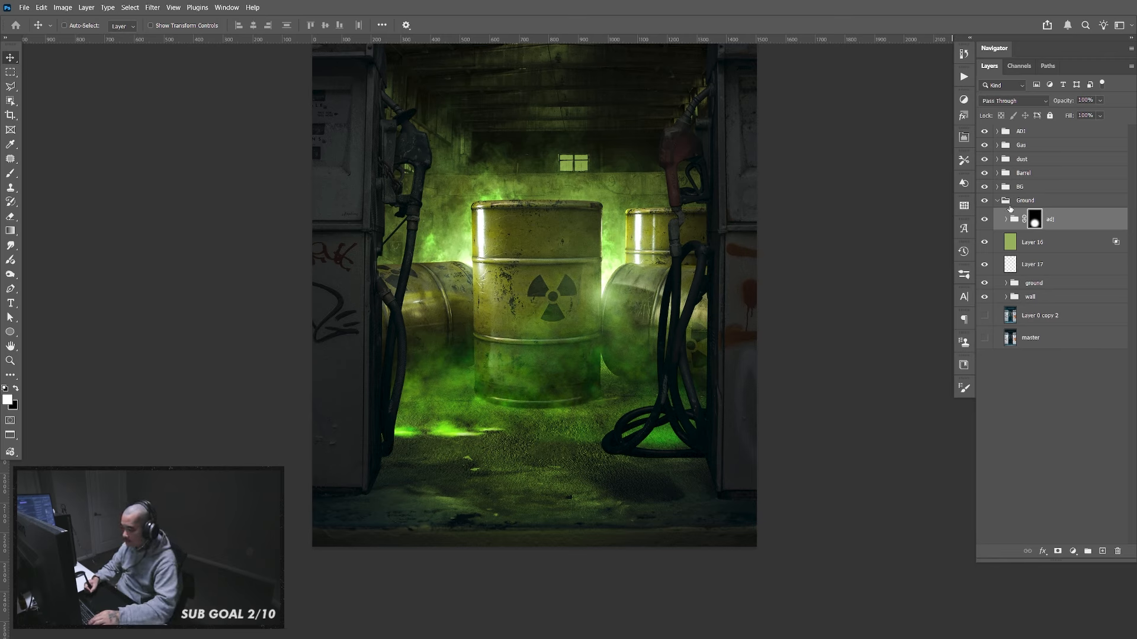
Group Layer 21, Layer 20 and the left pump group inside Gas and name the new group left
left_click(999, 200)
key("x")
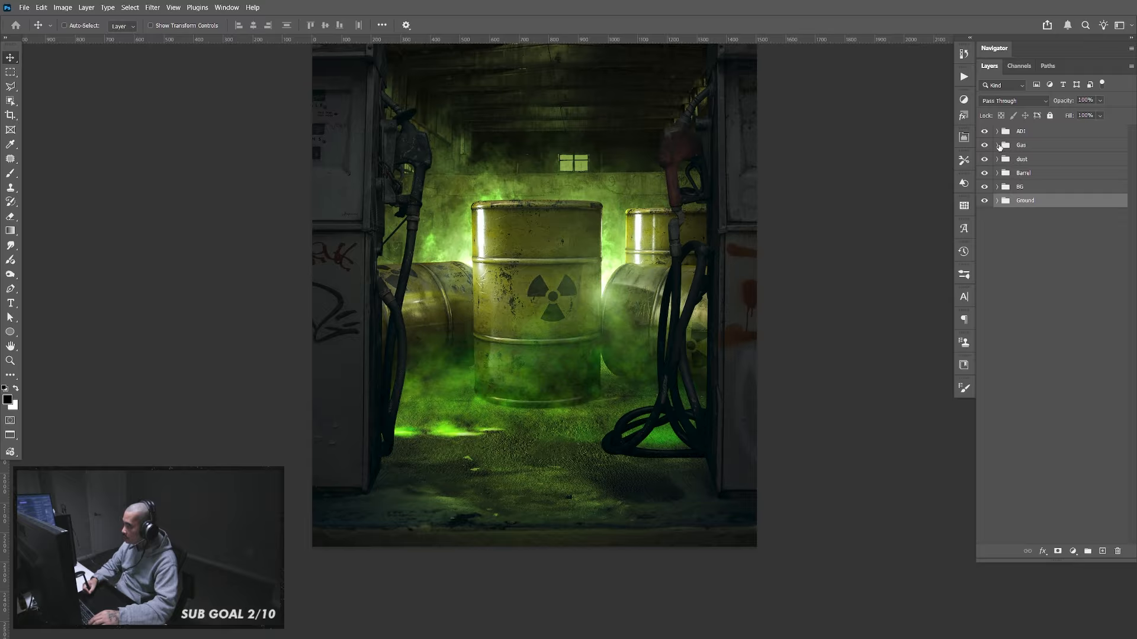
left_click(998, 146)
left_click(1060, 172)
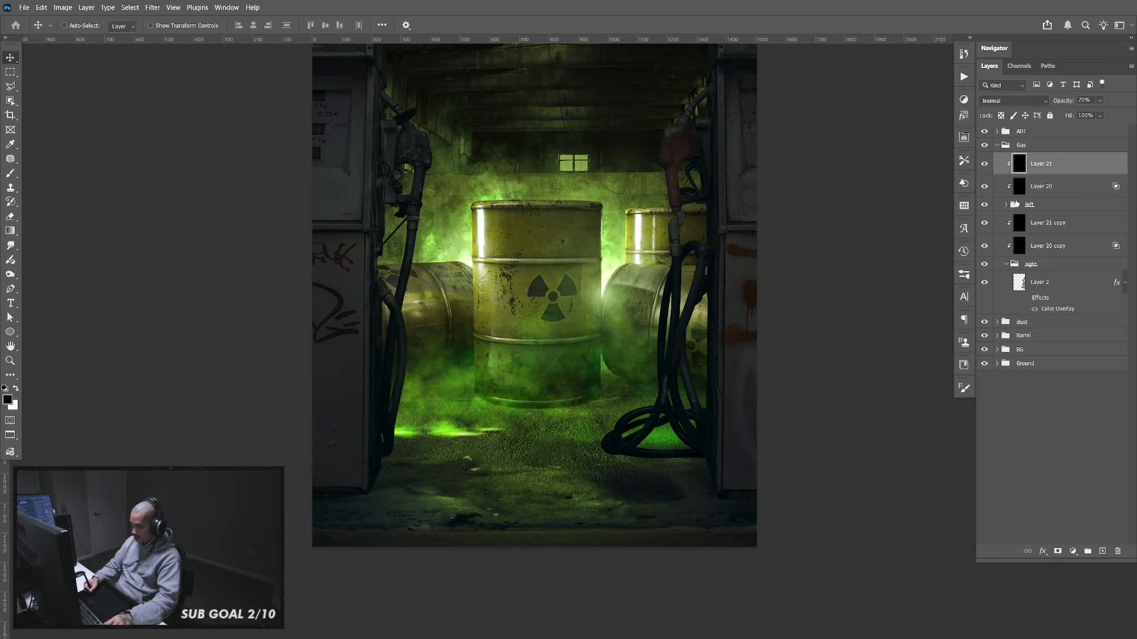
left_click(1006, 264)
left_click(1059, 212, "shift")
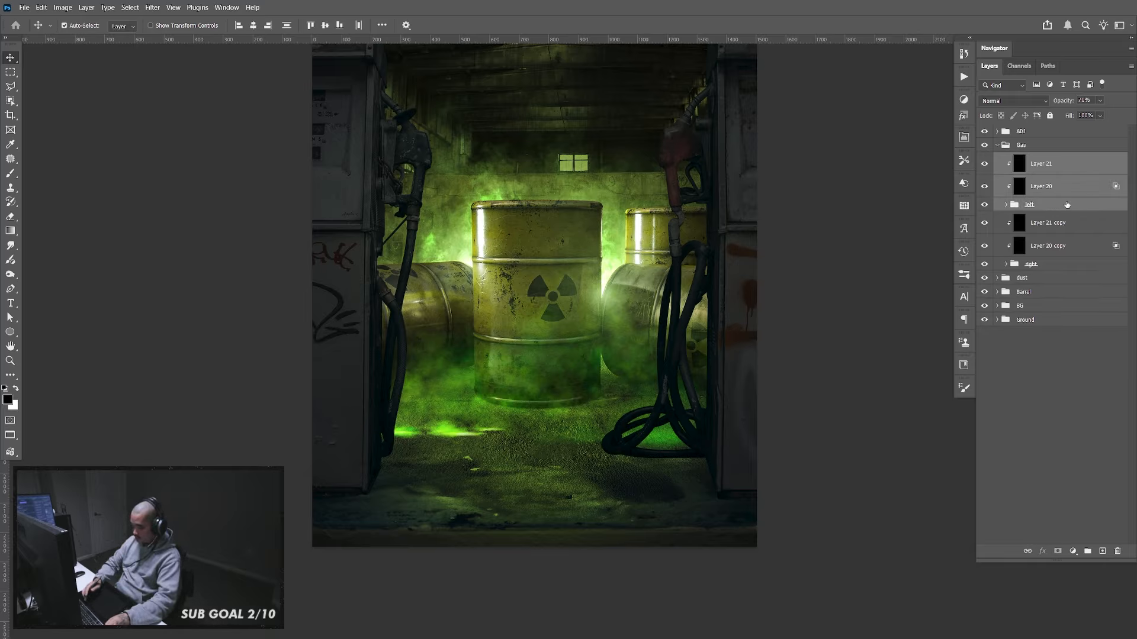
key("ctrl+g")
double_click(1034, 158)
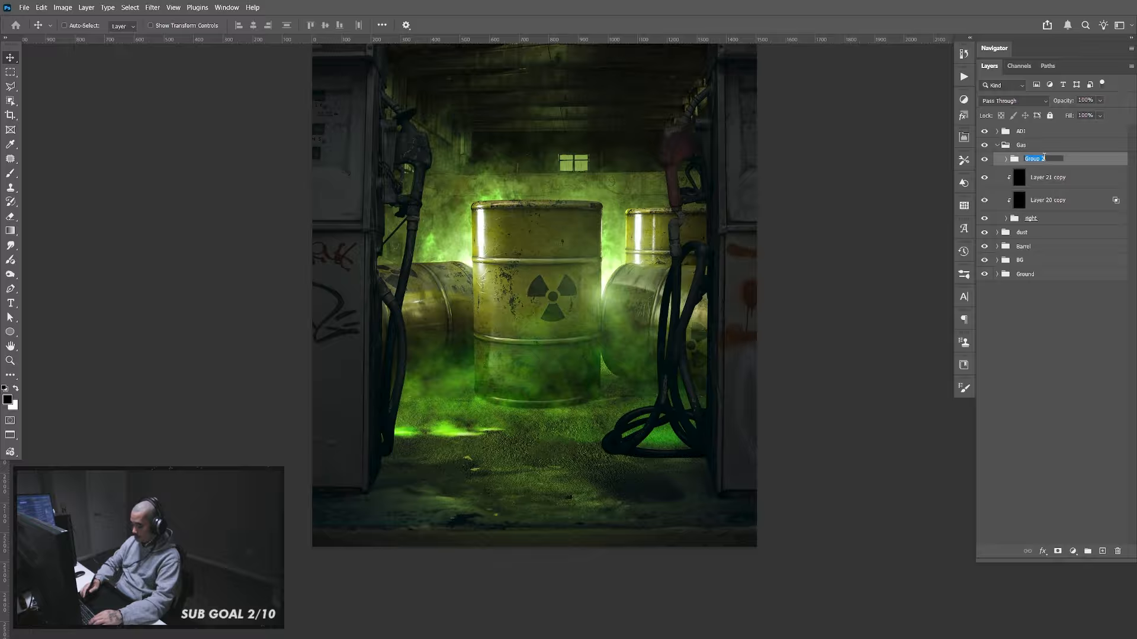
type("left")
key("Return")
Group Layer 21 copy, Layer 20 copy and the right pump group inside Gas and name the new group right
left_click(1048, 178)
left_click(1049, 206, "shift")
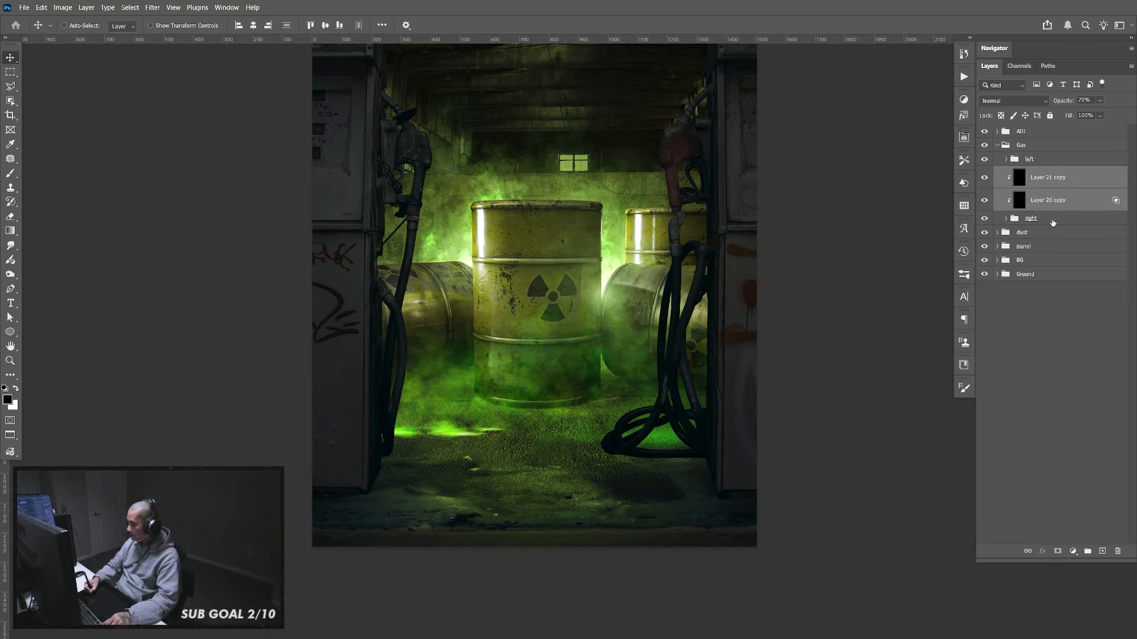
left_click(1052, 224, "shift")
key("ctrl+g")
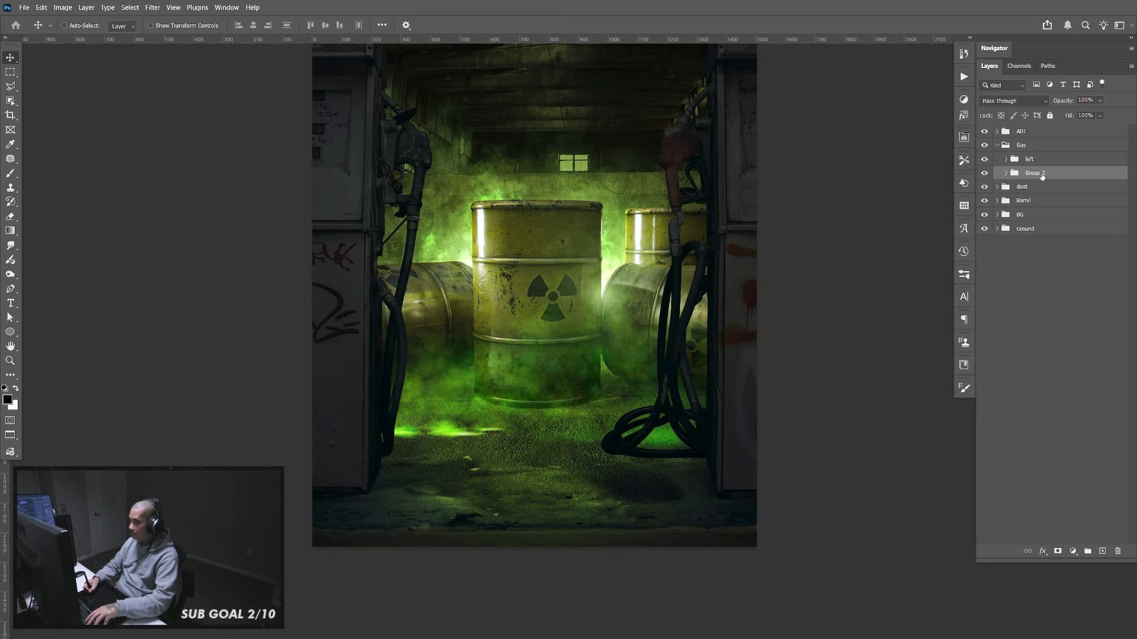
double_click(1036, 172)
type("right")
key("Return")
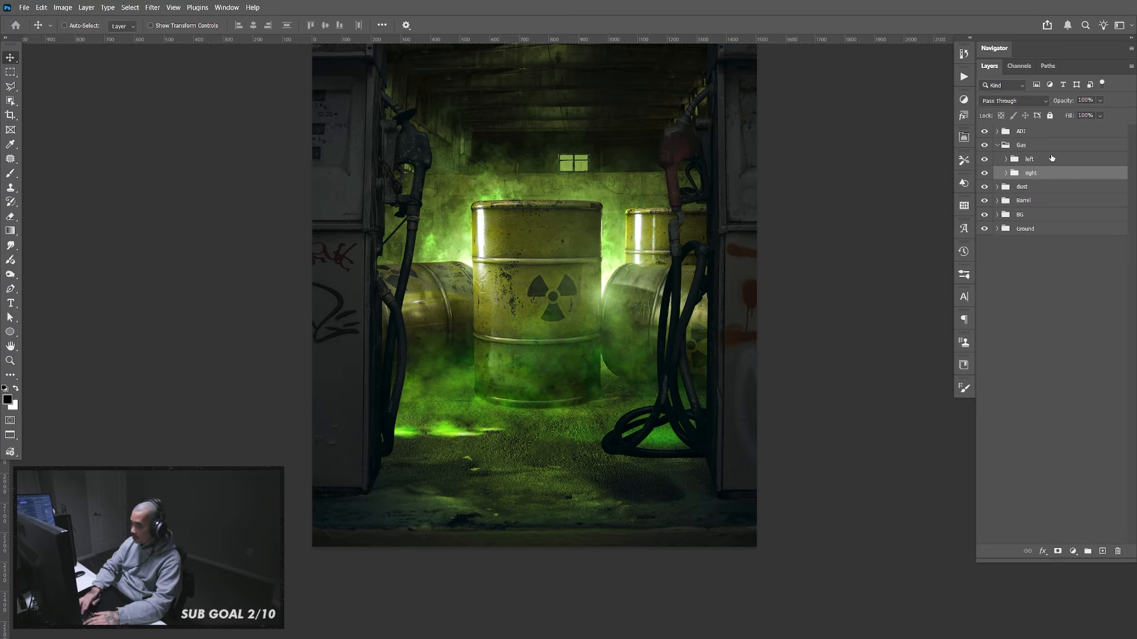
Create a new group inside Gas beneath the right group and name it sh
left_click(1044, 188)
left_click(1088, 551)
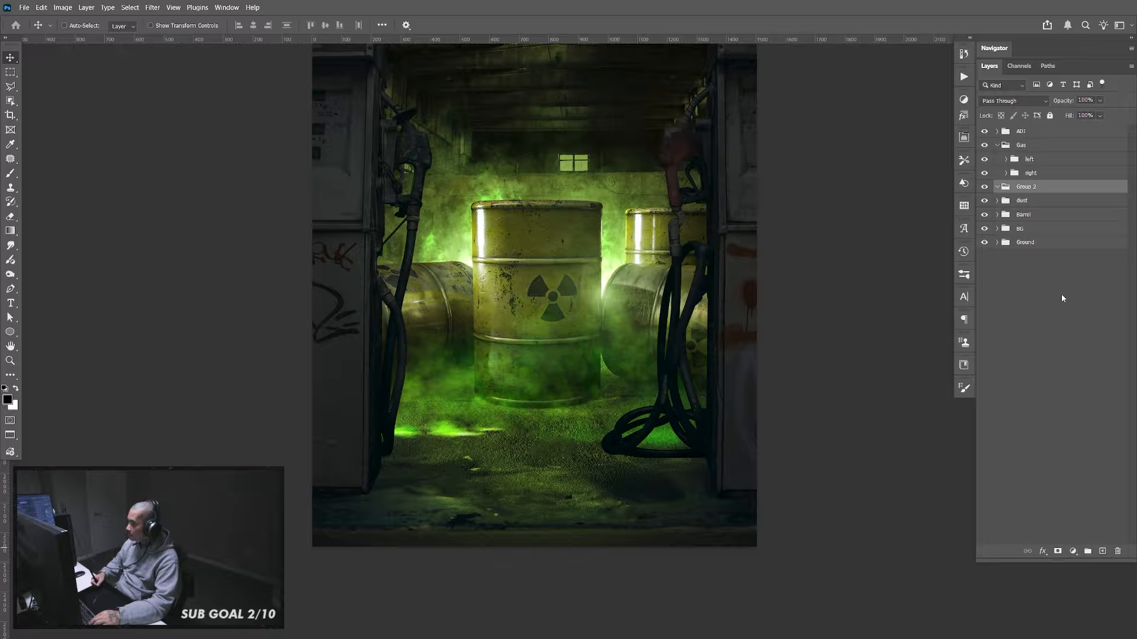
left_click_drag(1044, 188, 1038, 179)
double_click(1028, 187)
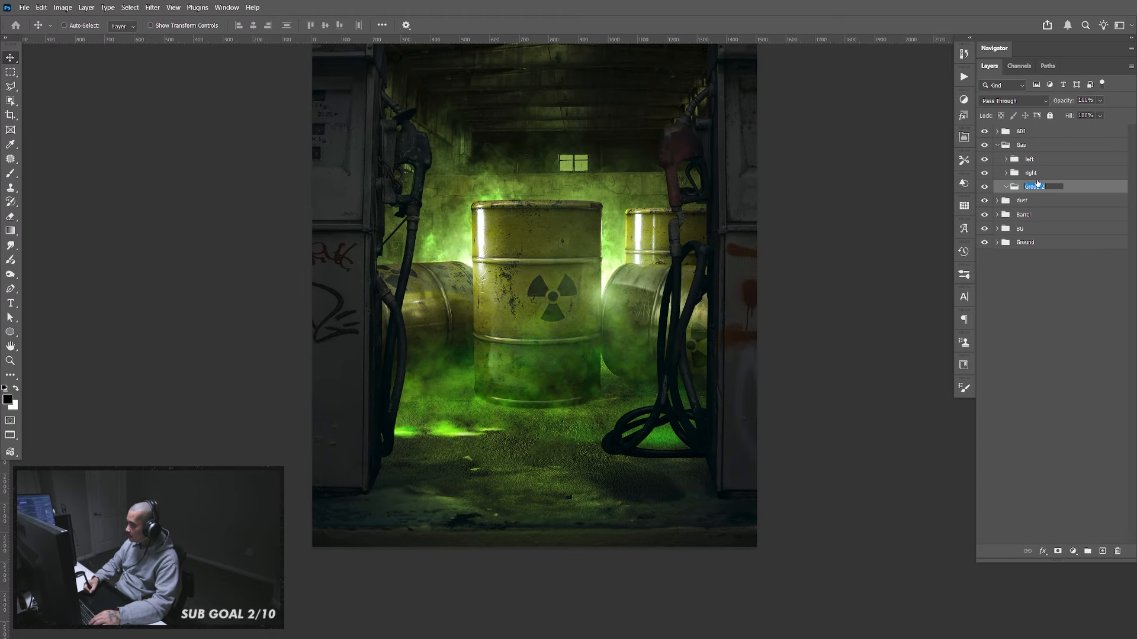
type("sh")
key("Return")
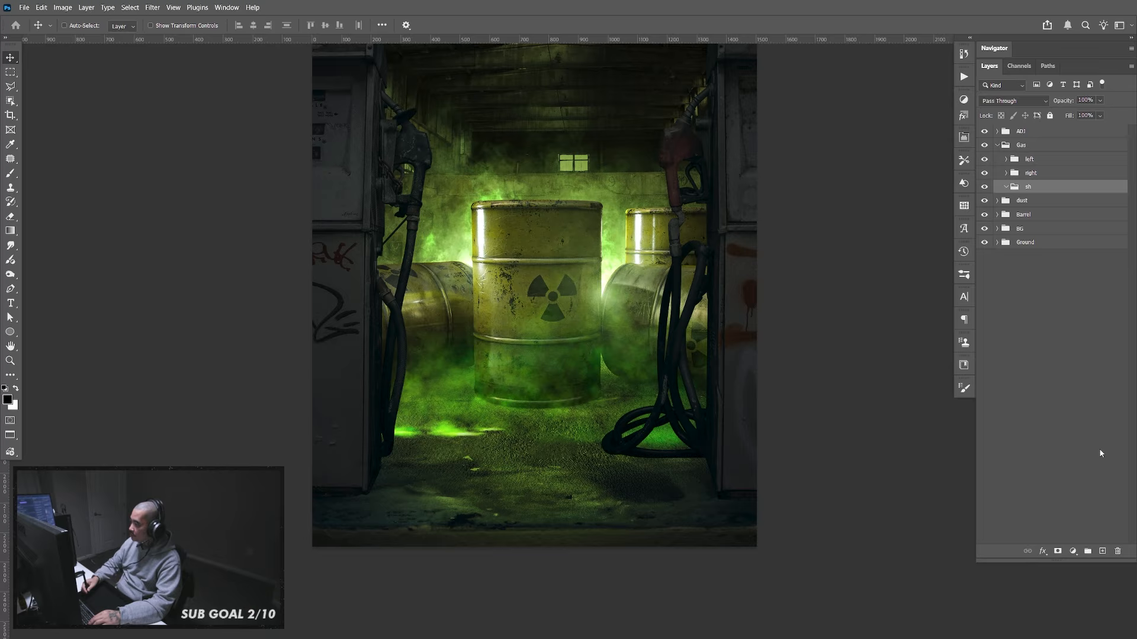
On a new layer in sh, lasso the ground beneath the right pump with a 3 px feather and fill it with black
left_click(1102, 551)
key("l")
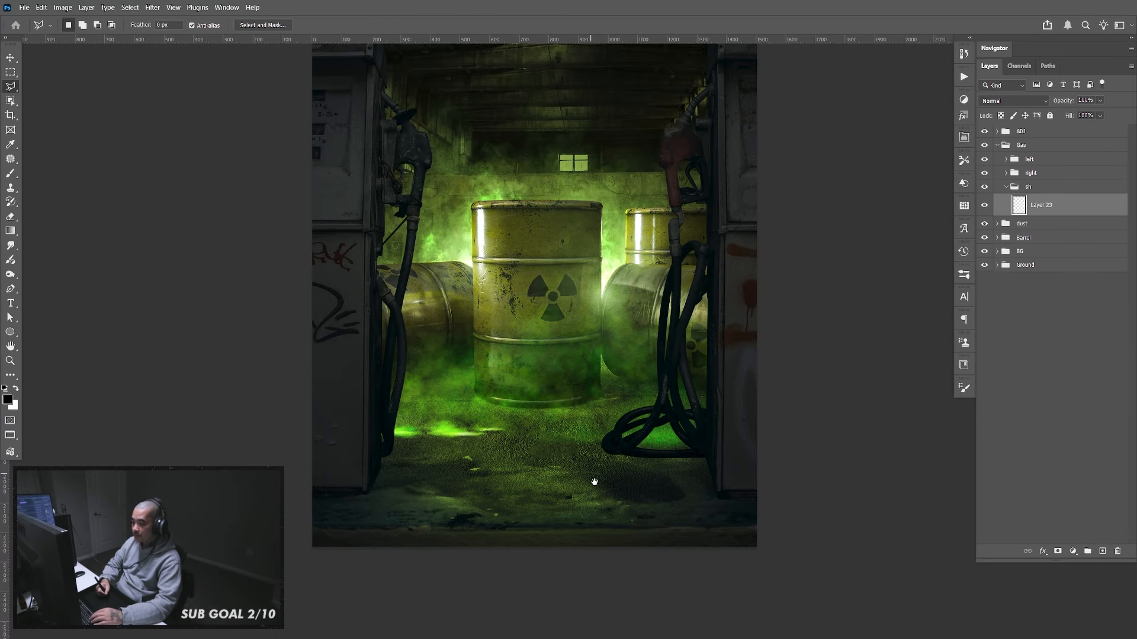
scroll(592, 477, "down", 5)
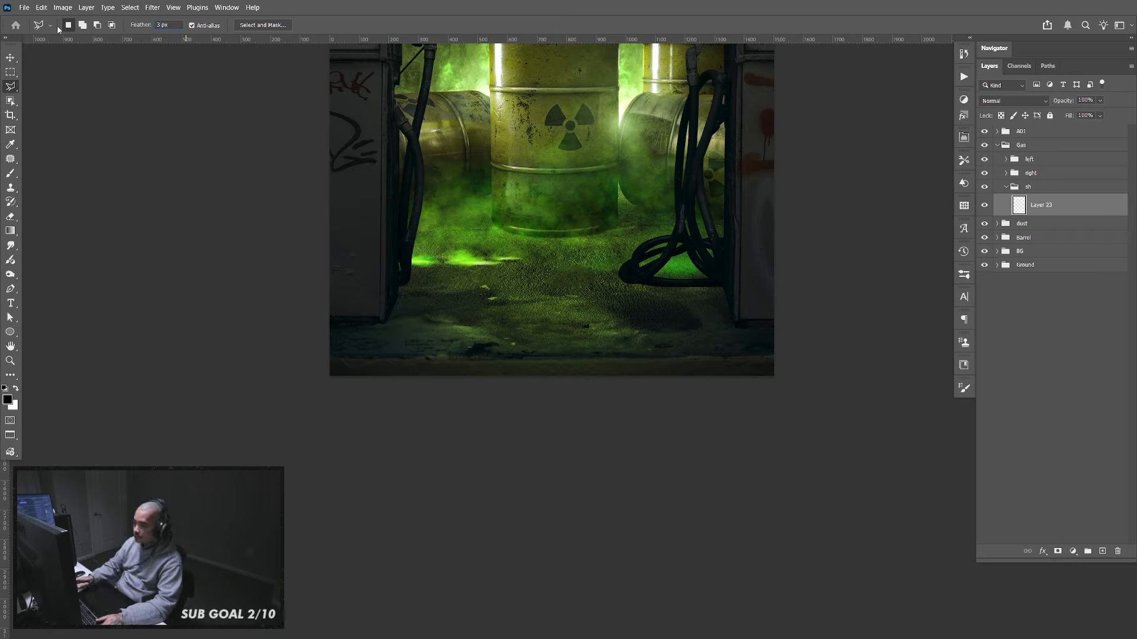
left_click(834, 246)
left_click(719, 275)
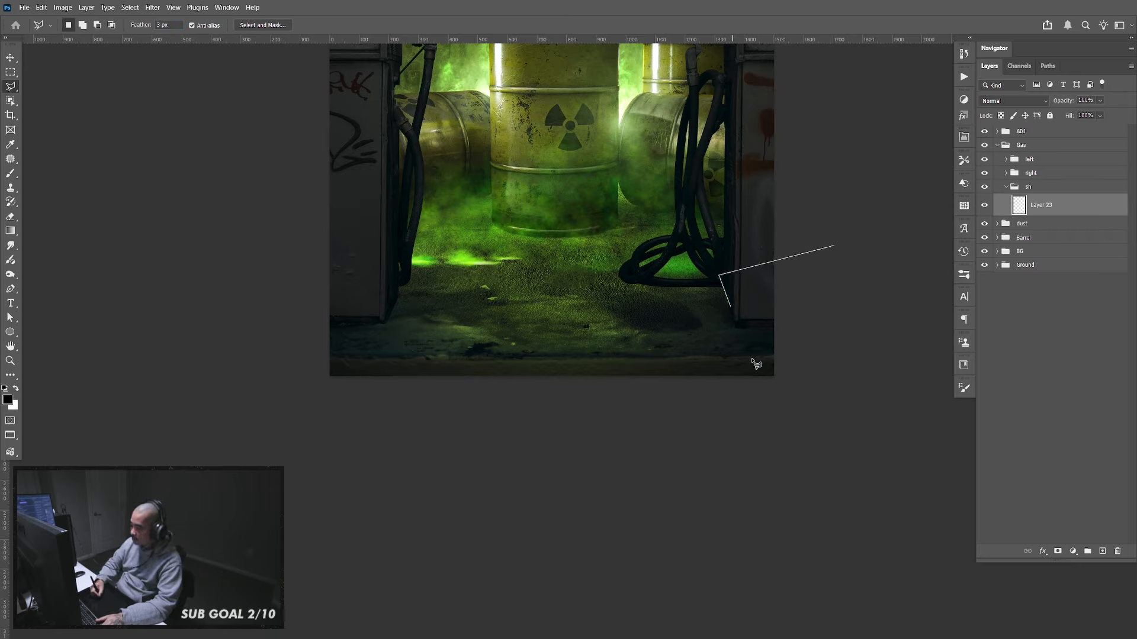
left_click(777, 485)
double_click(895, 346)
key("alt+BackSpace")
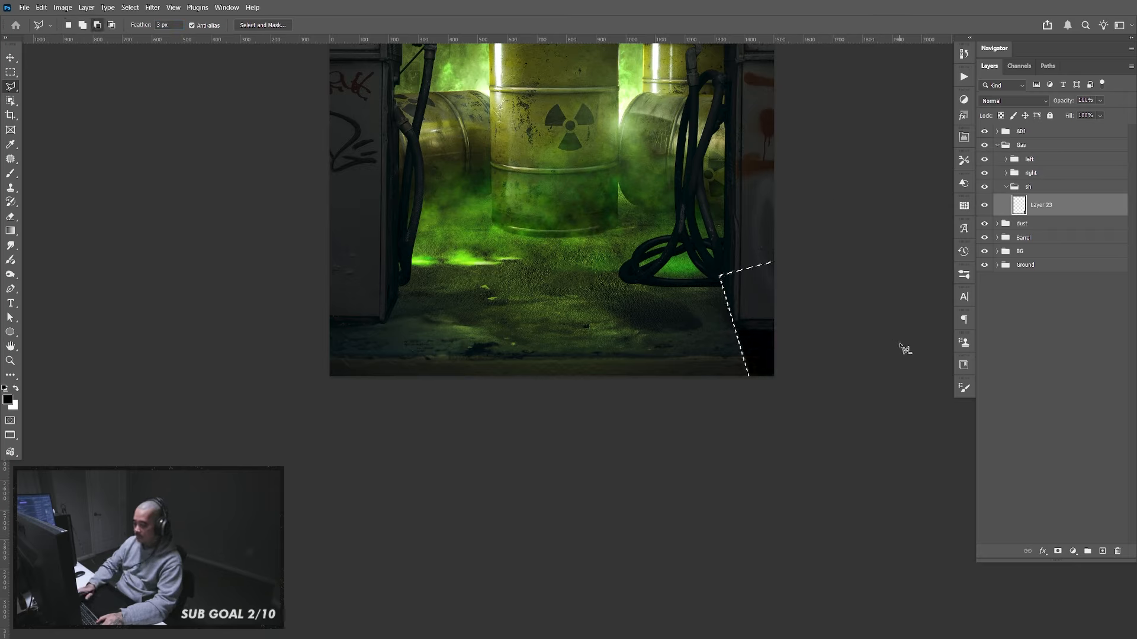
key("ctrl+d")
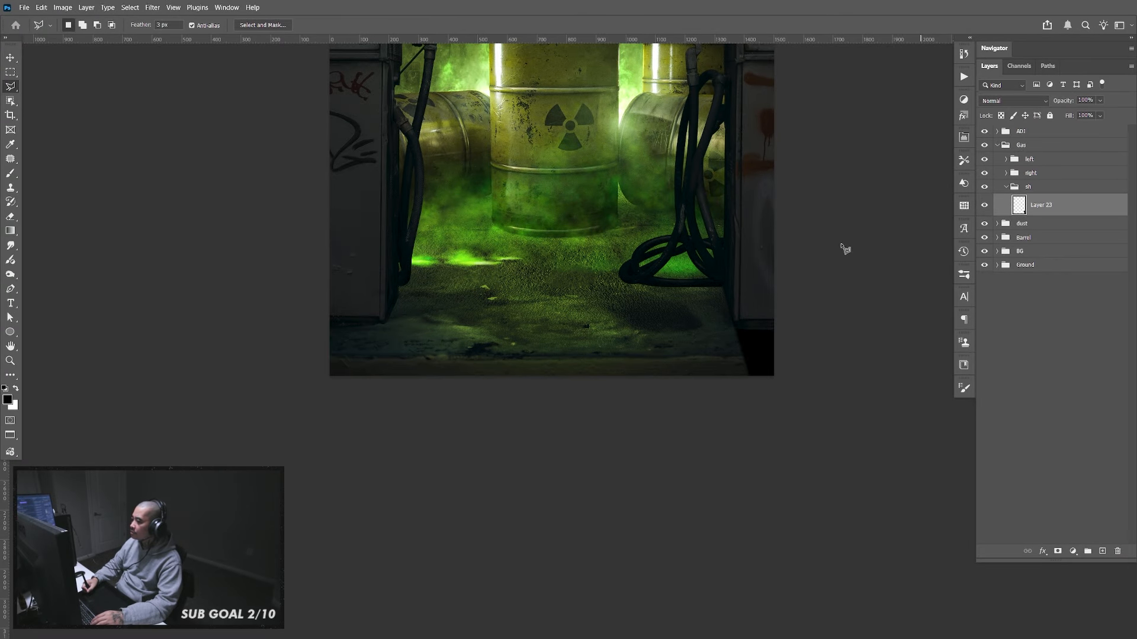
Lasso the ground beneath the left pump on Layer 23 and fill it with black
left_click(256, 264)
left_click(399, 291)
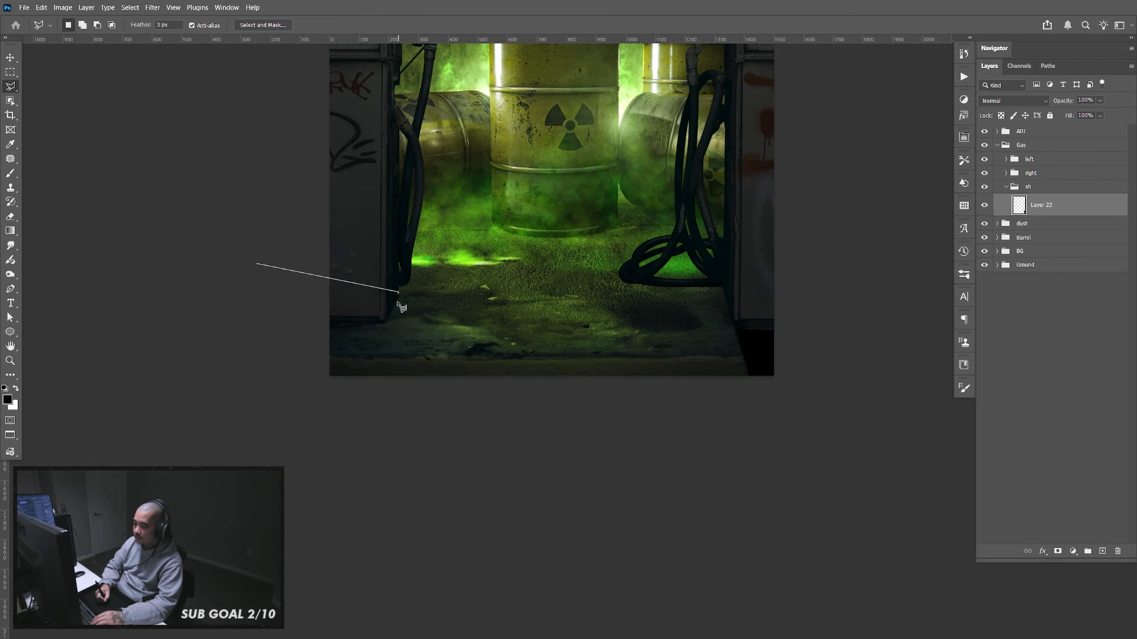
left_click(333, 448)
double_click(275, 350)
key("alt+BackSpace")
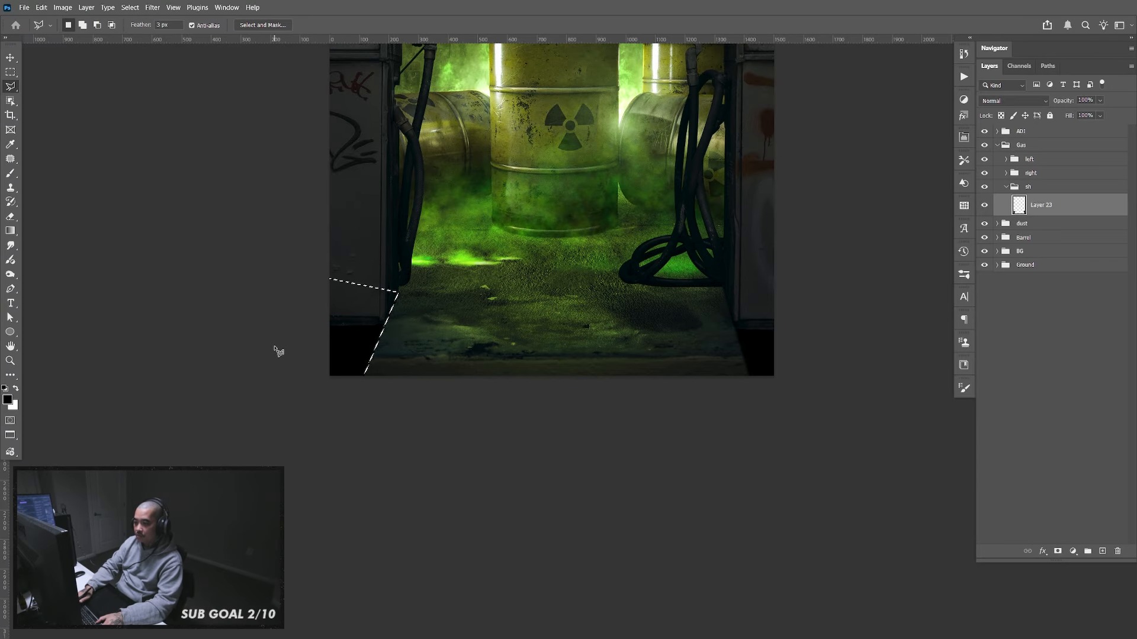
key("ctrl+d")
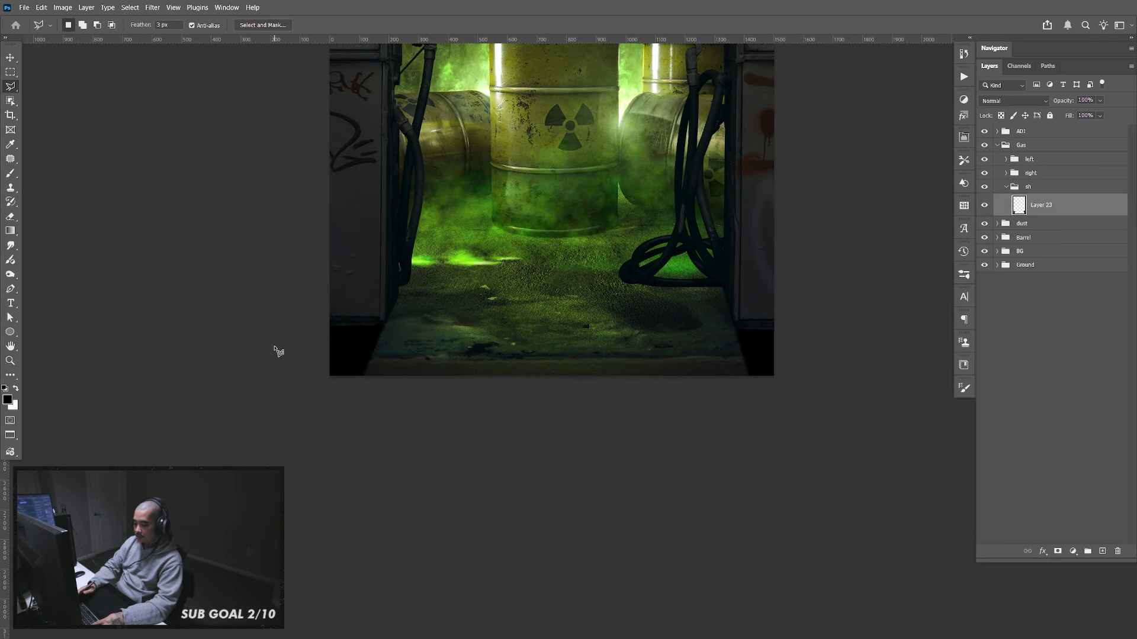
Extend the left pump's shadow with a black-filled lasso area so its inner edge runs straight down to the canvas bottom
double_click(1086, 216)
left_click(901, 155)
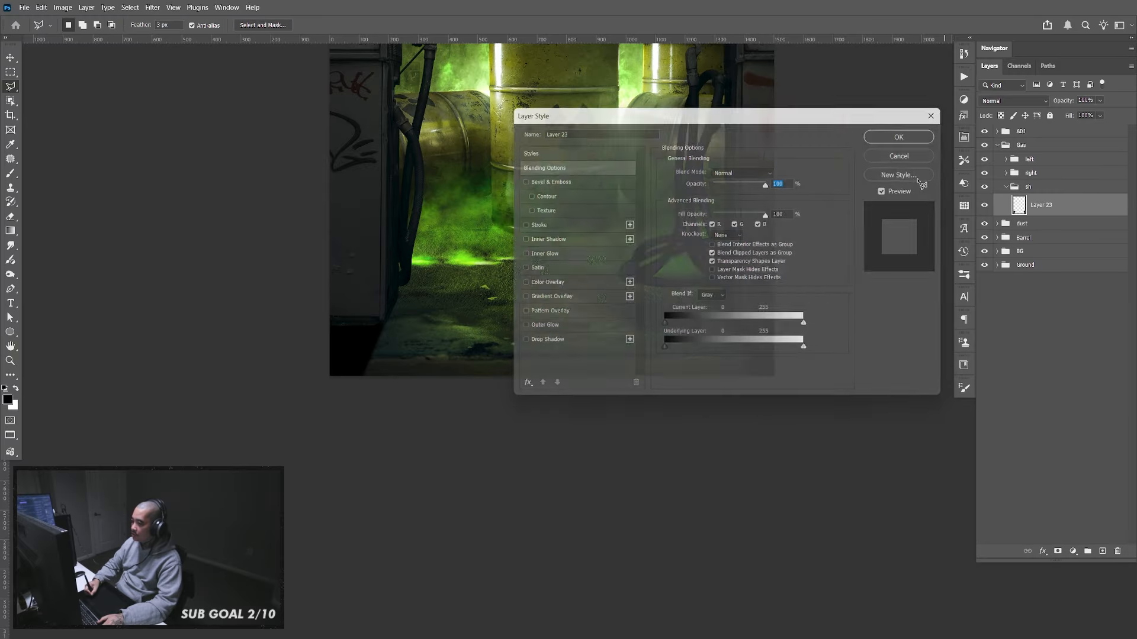
key("z")
left_click_drag(378, 375, 444, 390)
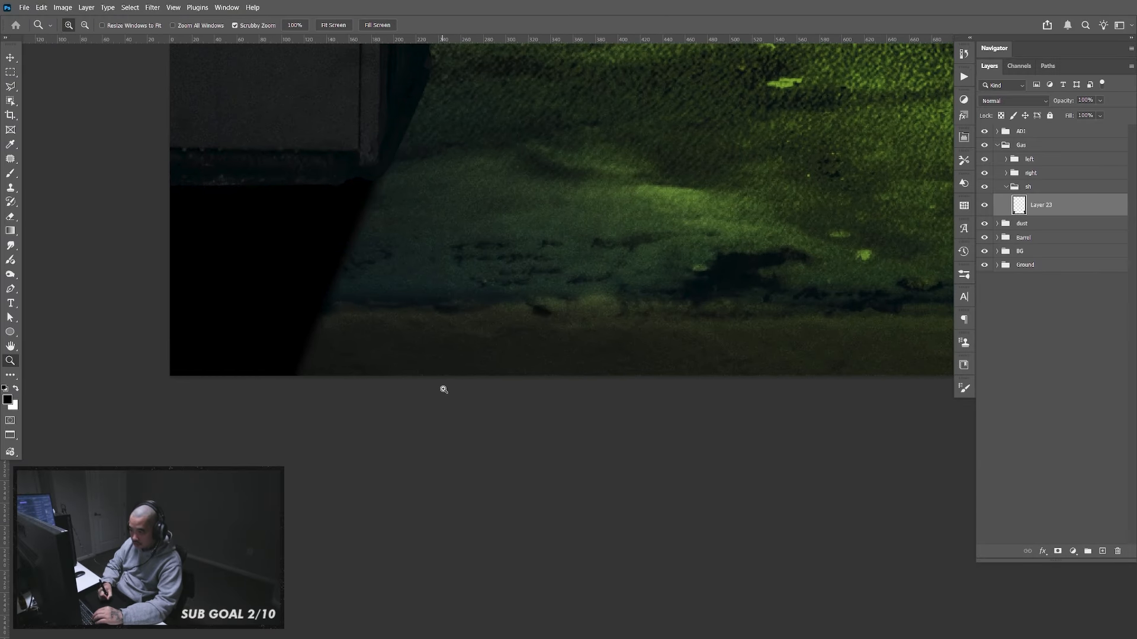
key("l")
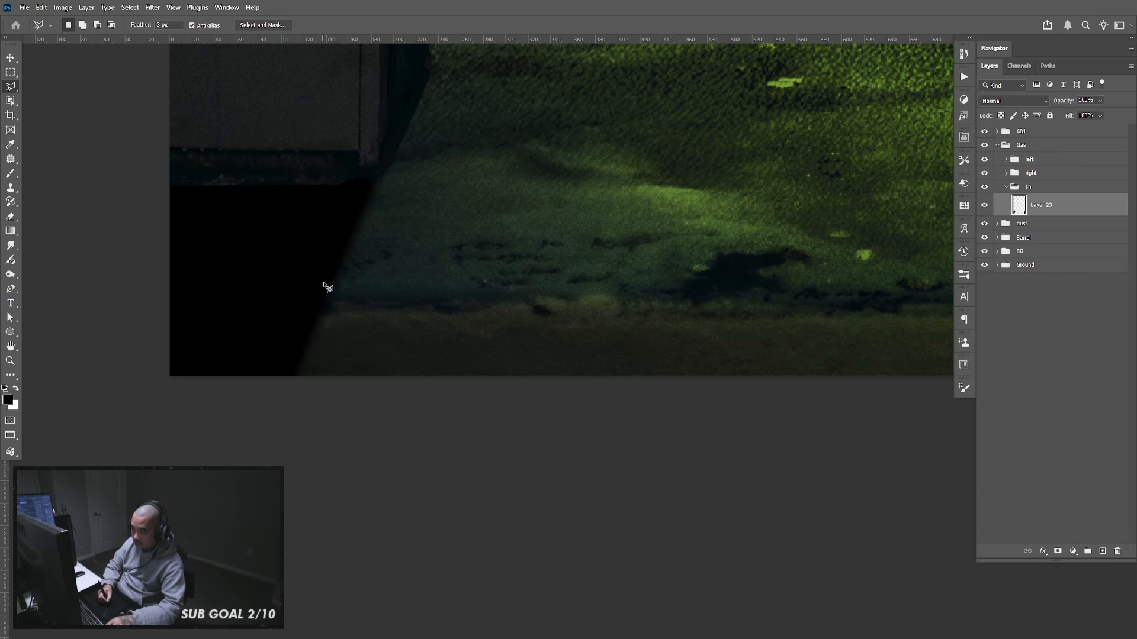
left_click(324, 211)
left_click(328, 418)
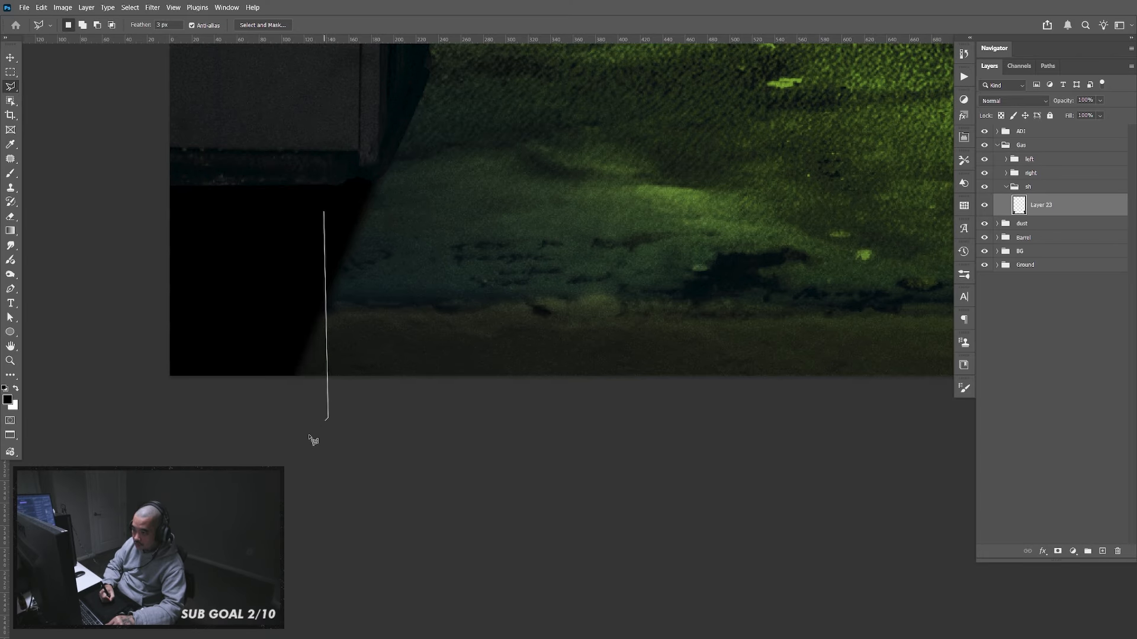
left_click(265, 464)
left_click(190, 434)
double_click(236, 212)
key("alt+BackSpace")
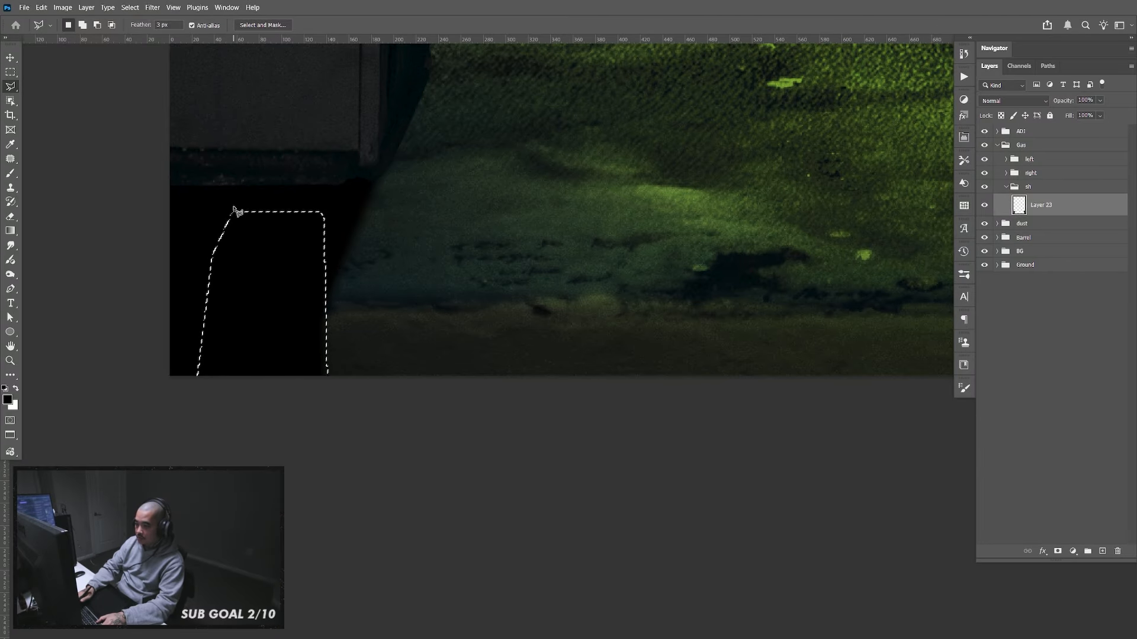
key("ctrl+d")
Extend the right pump's shadow with a black-filled lasso area so its inner edge runs straight down past the curb
mouse_move(793, 369)
left_mouse_down()
mouse_move(415, 347)
mouse_move(609, 403)
mouse_move(575, 360)
left_mouse_up()
left_click(758, 296)
left_click(689, 346)
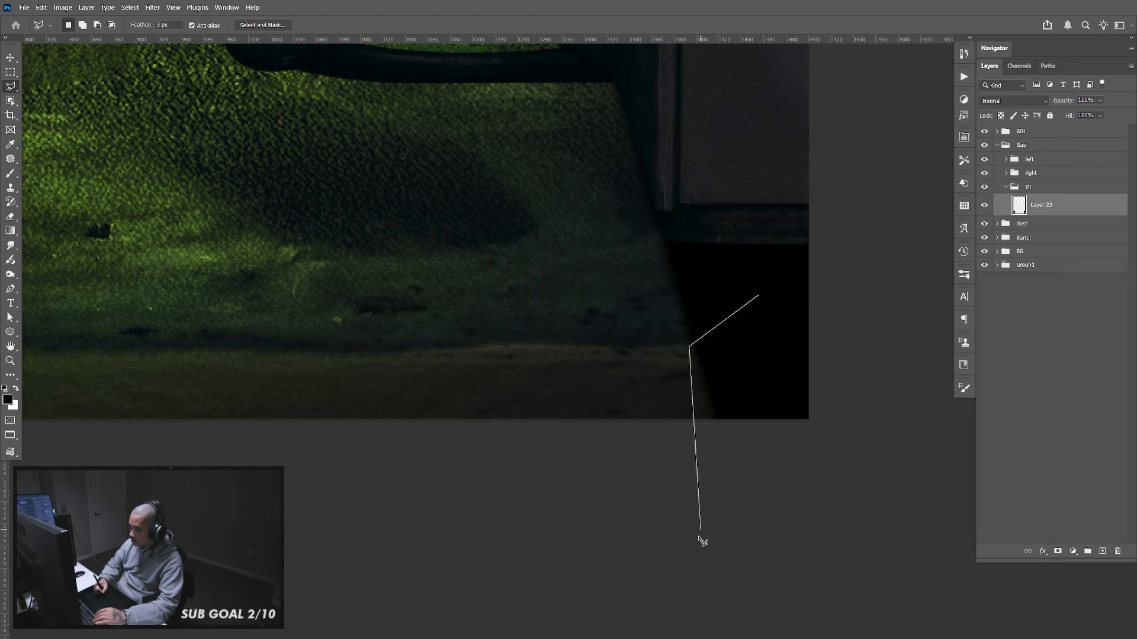
left_click(699, 546)
left_click(847, 542)
left_click(865, 343)
double_click(854, 278)
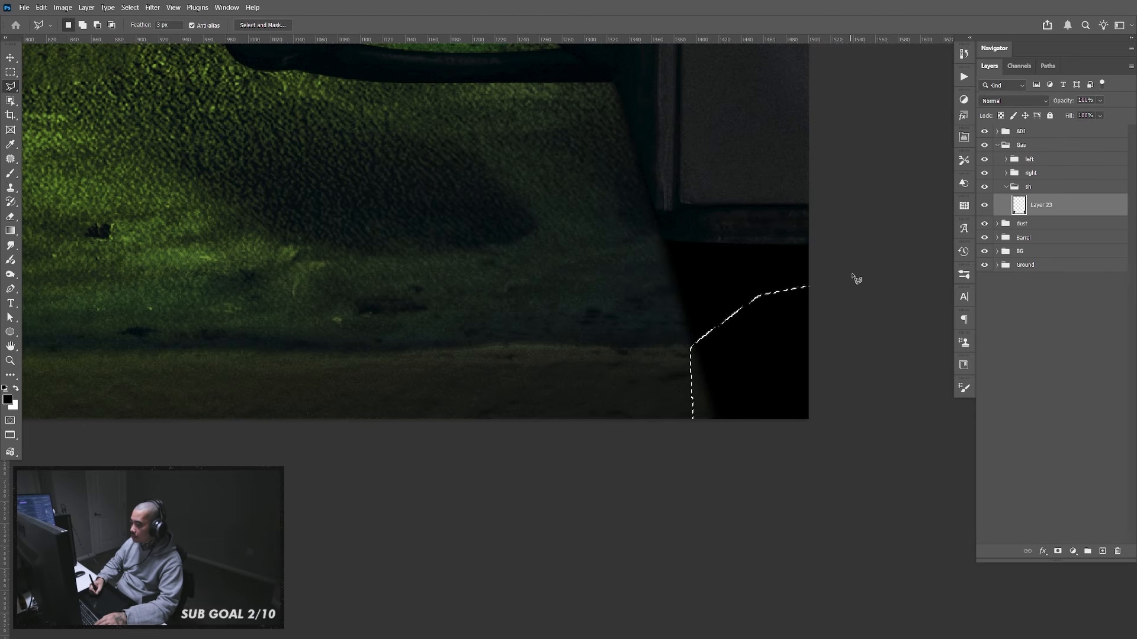
key("ctrl+d")
key("ctrl+minus")
key("ctrl+minus")
key("ctrl+minus")
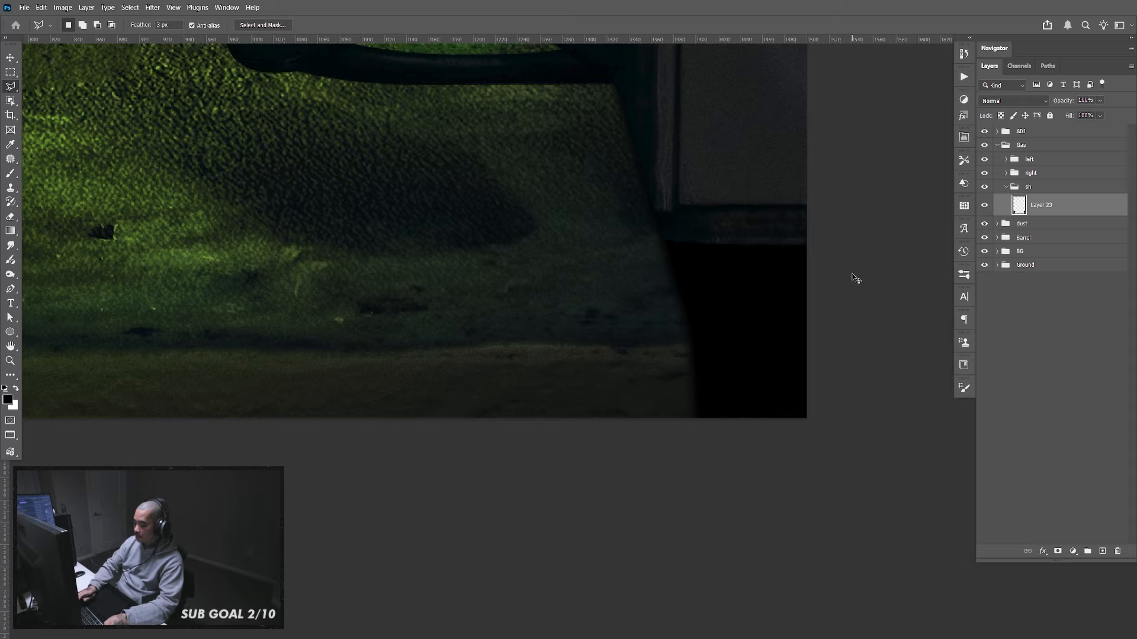
Set Layer 23's white Underlying Layer Blend If sliders to 0 / 42 and its opacity to 86%
left_click_drag(566, 248, 676, 372)
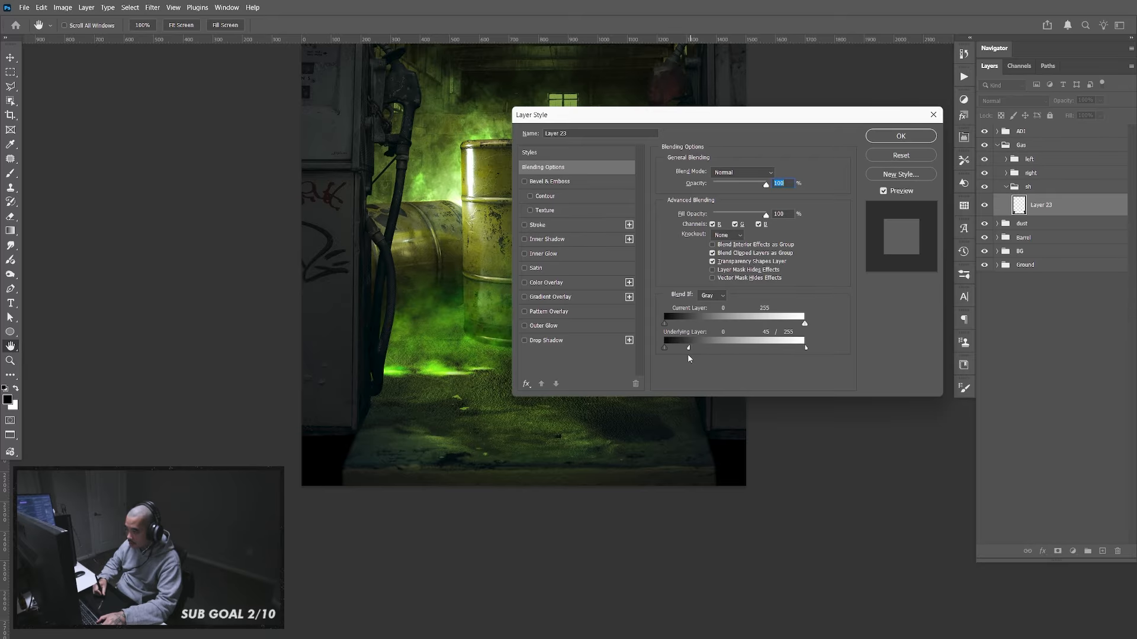
mouse_move(663, 347)
left_mouse_down()
mouse_move(704, 348)
mouse_move(651, 345)
left_mouse_up()
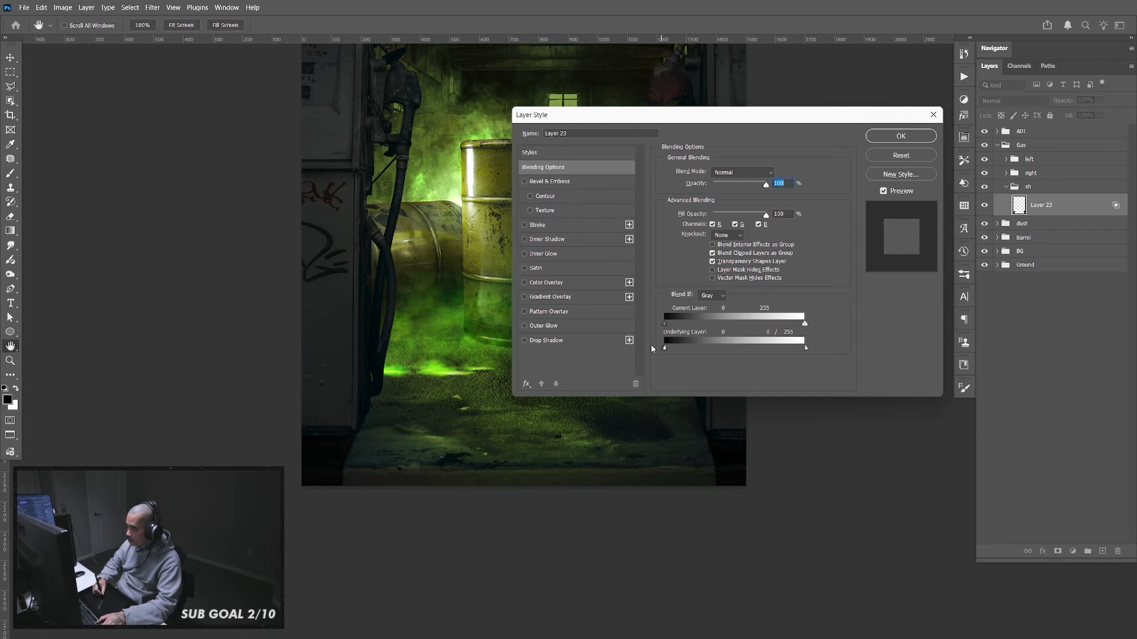
left_click_drag(781, 348, 686, 358)
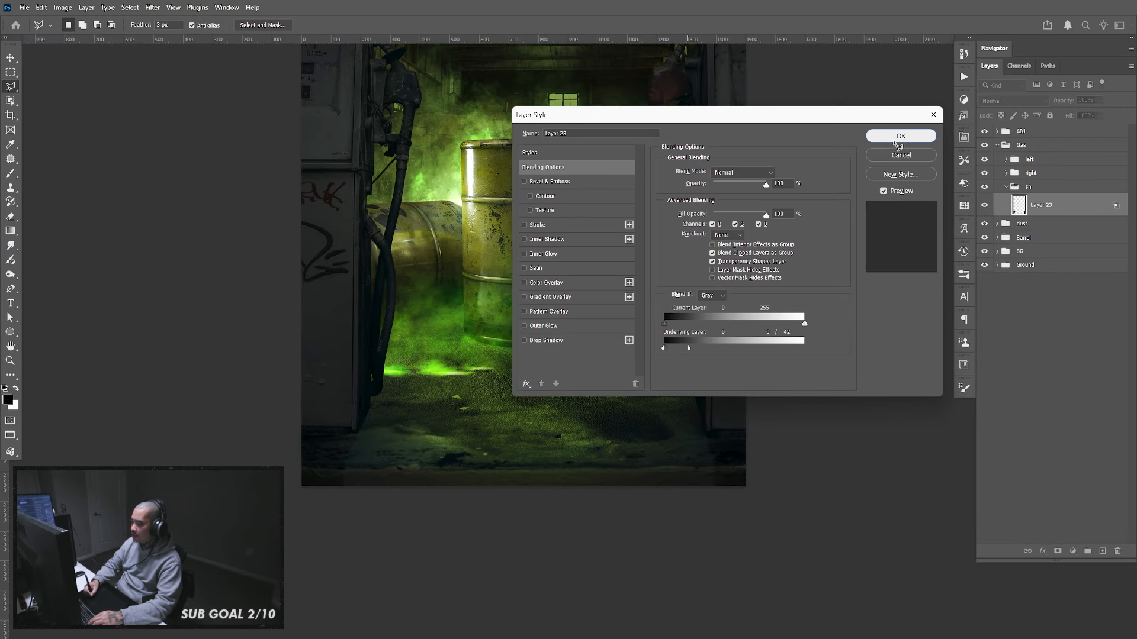
left_click(886, 155)
mouse_move(1099, 105)
left_mouse_down()
mouse_move(1063, 114)
mouse_move(1104, 116)
left_mouse_up()
left_click_drag(809, 256, 827, 314)
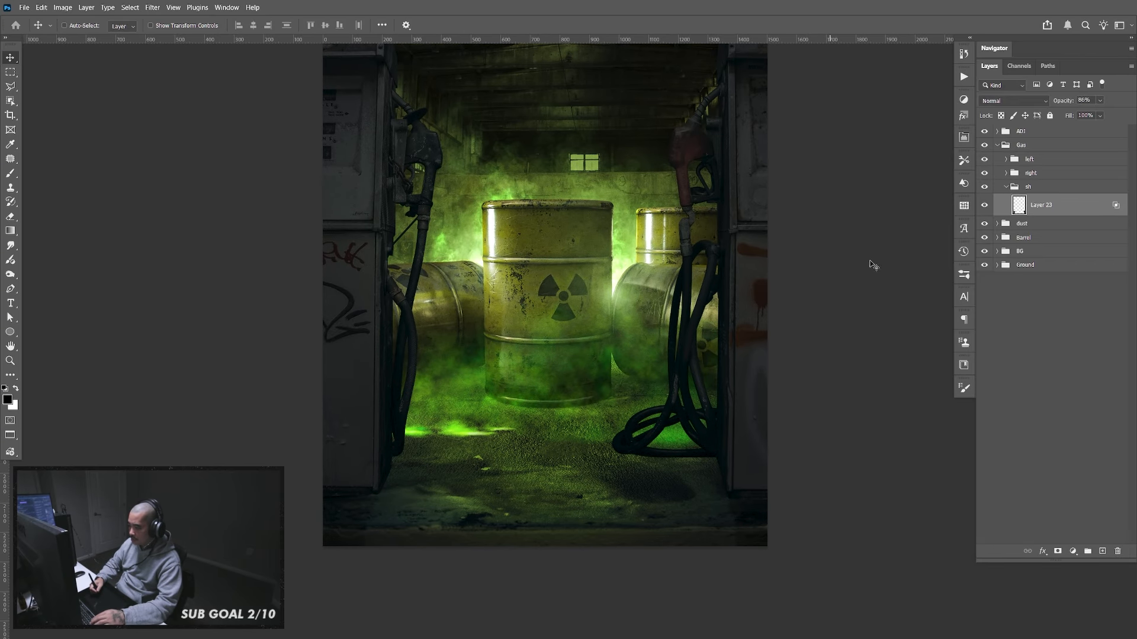
Duplicate Layer 23 and clear all pixels from the copy
key("ctrl+j")
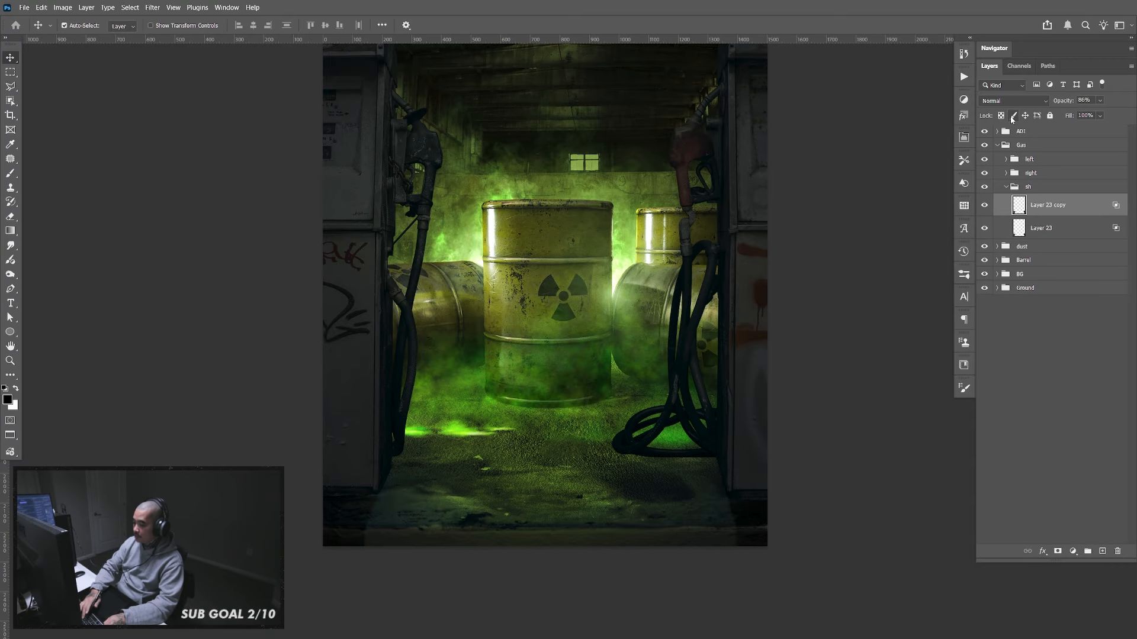
key("ctrl+a")
key("Delete")
key("ctrl+d")
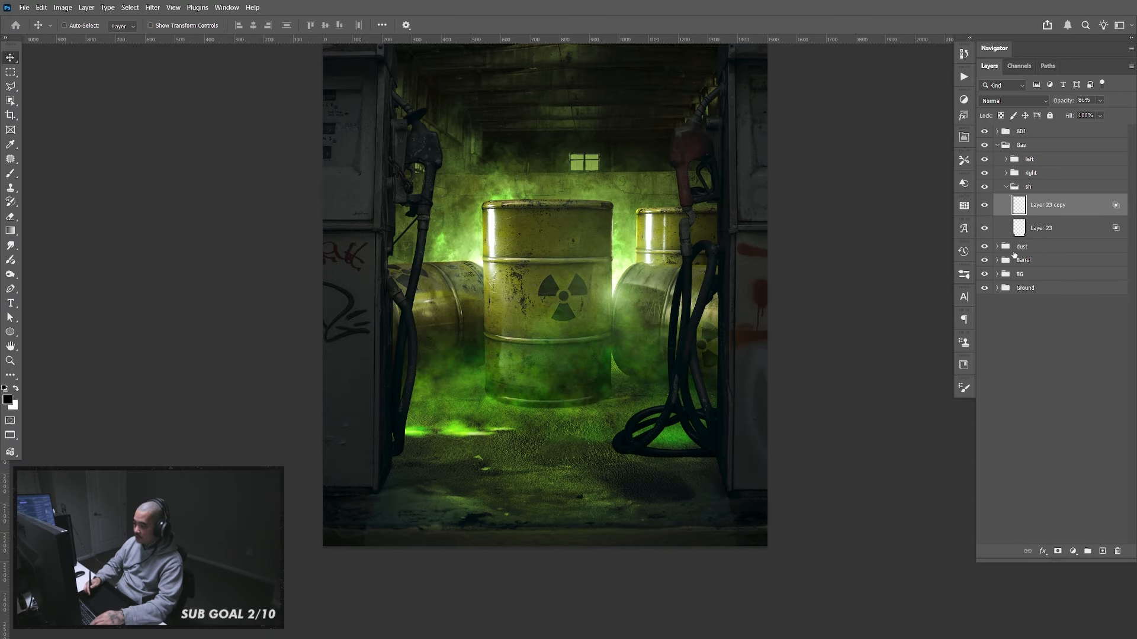
Reduce the Brush size to 60 px for painting the ground under the right pump's hoses
key("b")
scroll(718, 465, "up", 3)
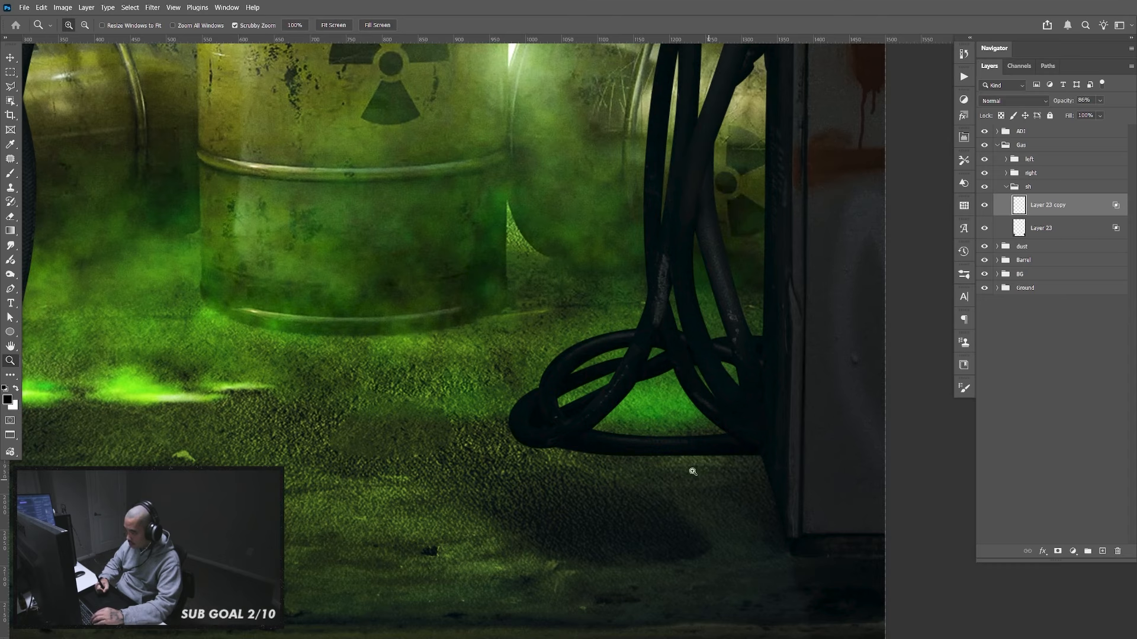
key("bracketleft")
key("bracketleft")
key("bracketleft")
key("bracketleft")
key("bracketleft")
key("bracketleft")
key("bracketleft")
key("bracketleft")
key("bracketleft")
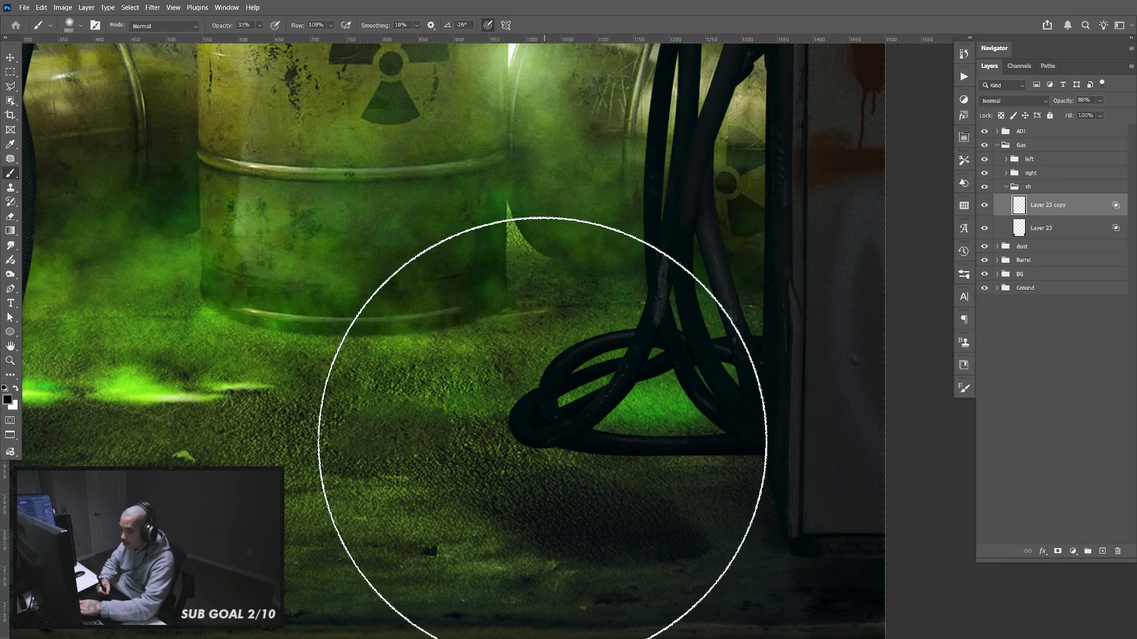
key("bracketleft")
key("bracketleft")
key("bracketleft")
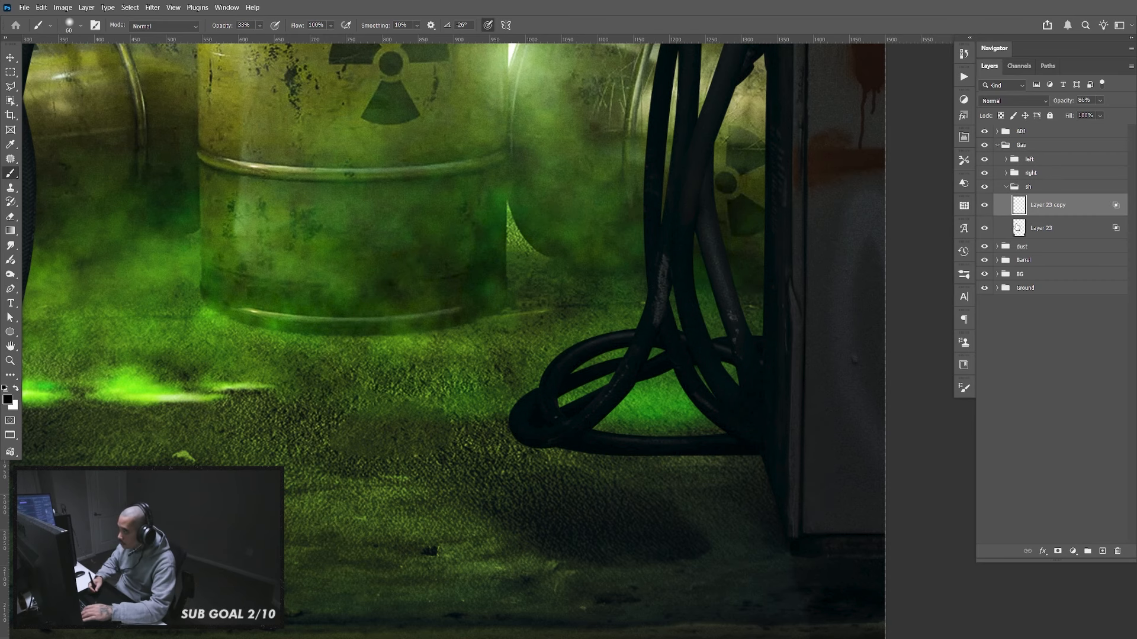
Using a temporary black fill, set Layer 23 copy's white Underlying Layer Blend If sliders to 0 / 255
key("alt+BackSpace")
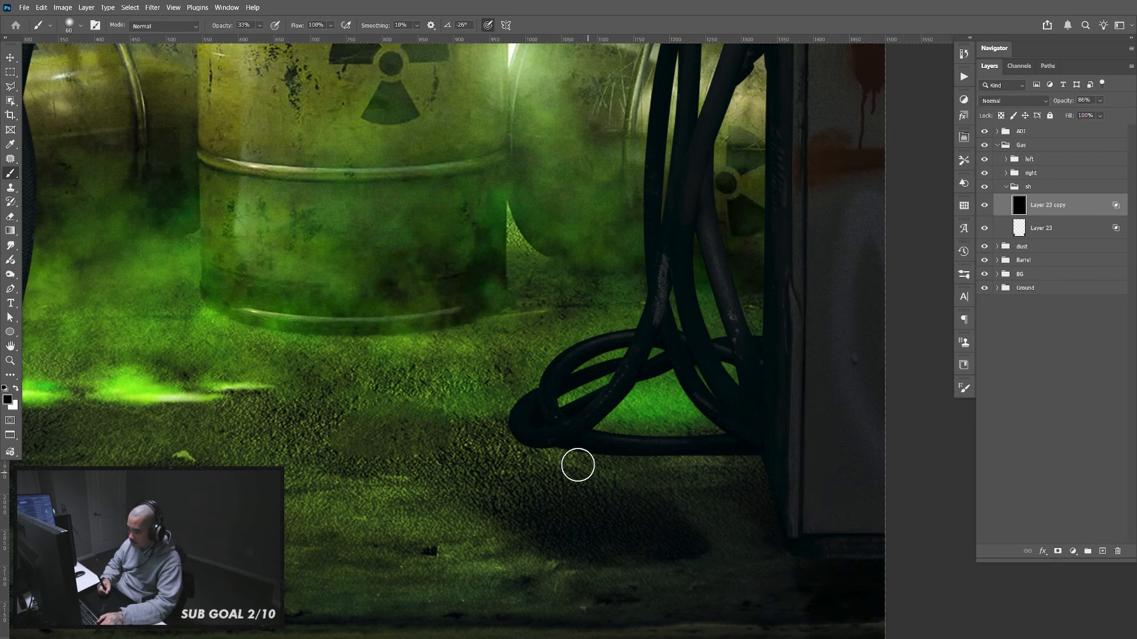
double_click(1084, 207)
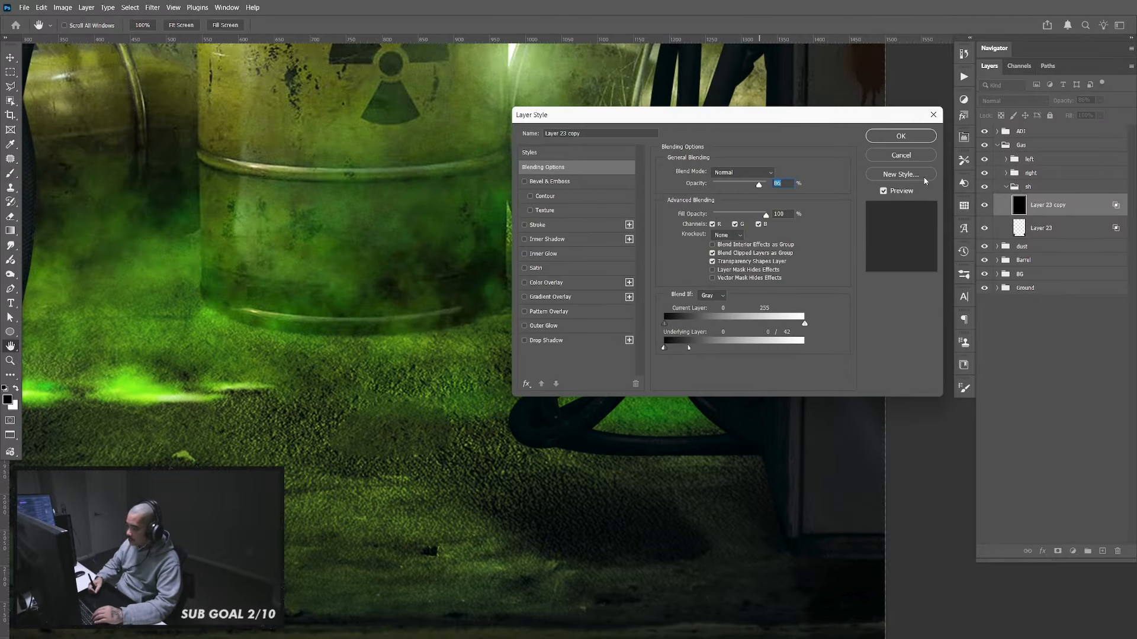
left_click_drag(710, 349, 840, 341)
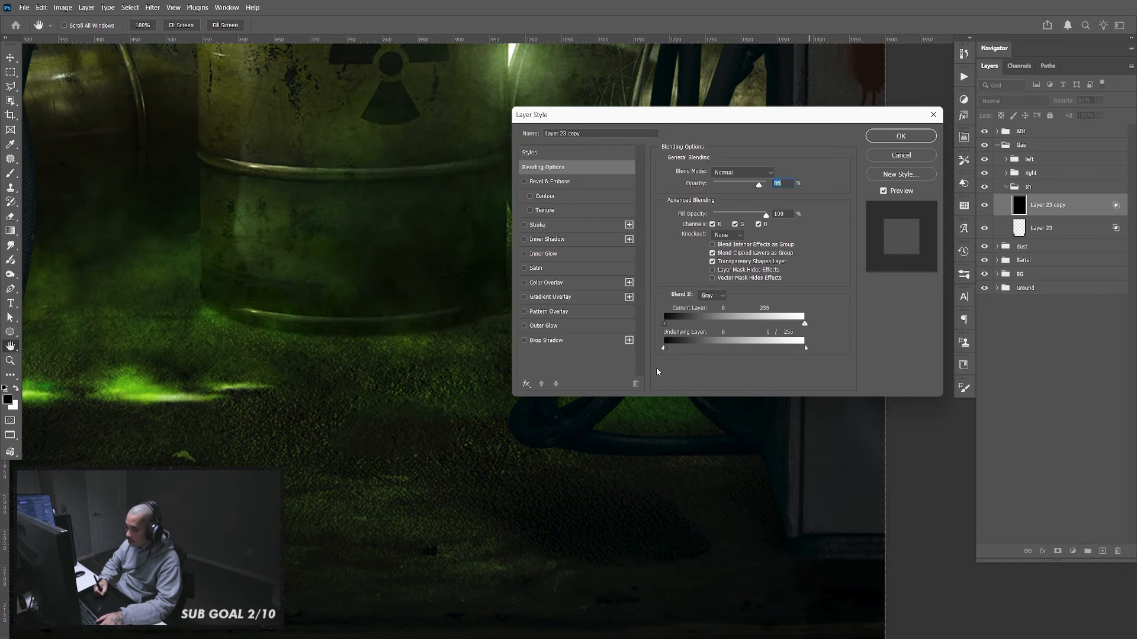
left_click(901, 136)
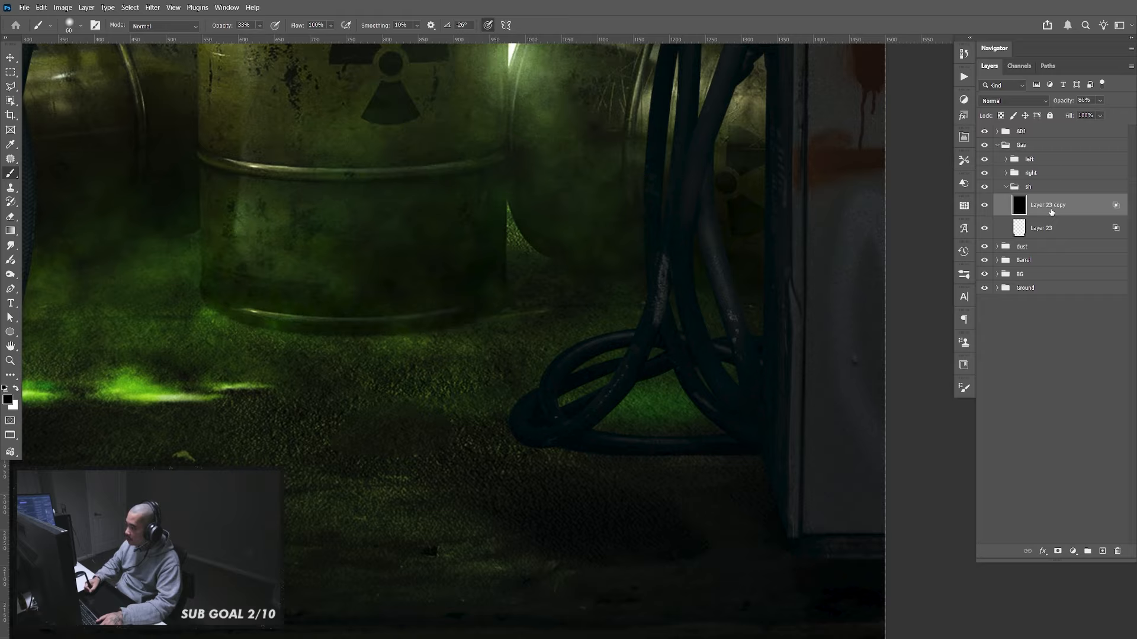
key("Delete")
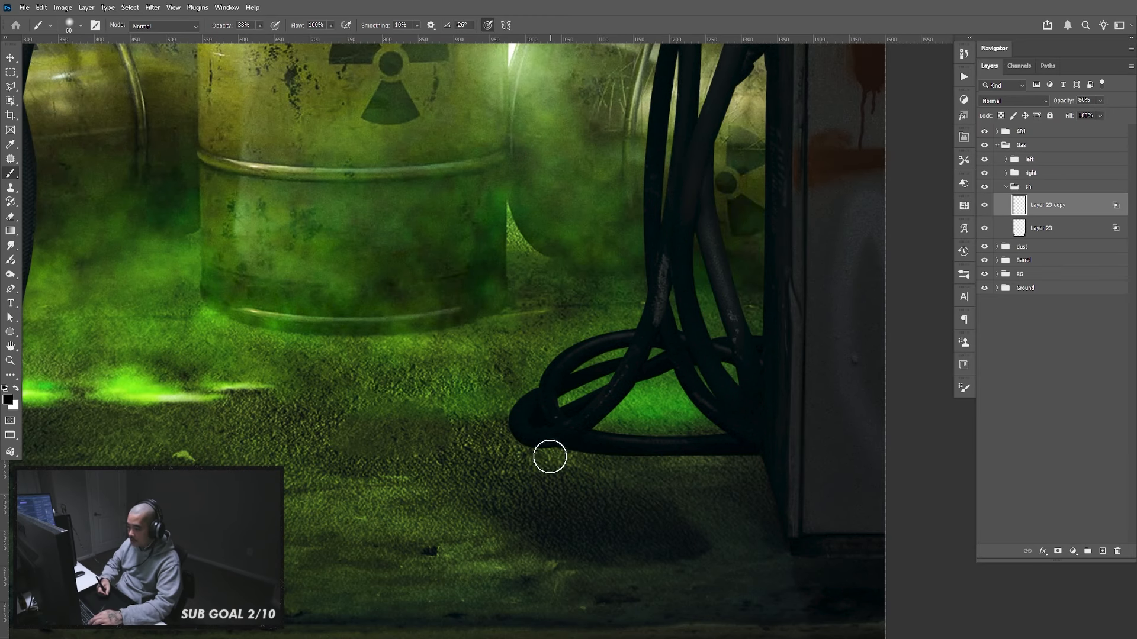
Paint a soft black shadow on Layer 23 copy directly beneath the right pump's hoses with the brush at 100% opacity
left_click_drag(535, 448, 594, 456)
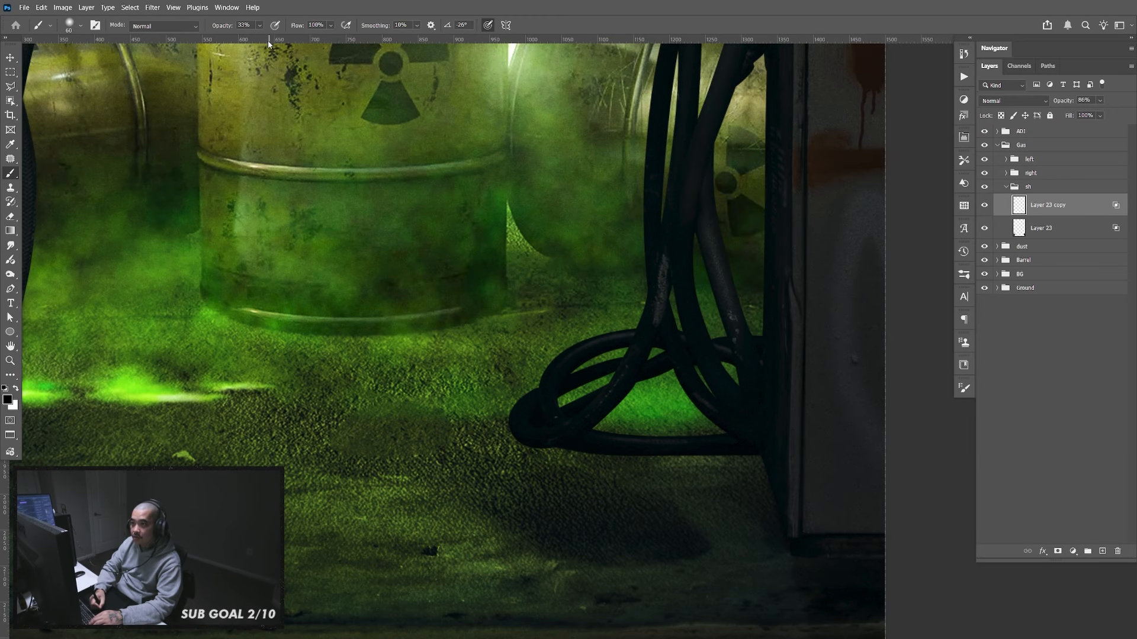
left_click(259, 24)
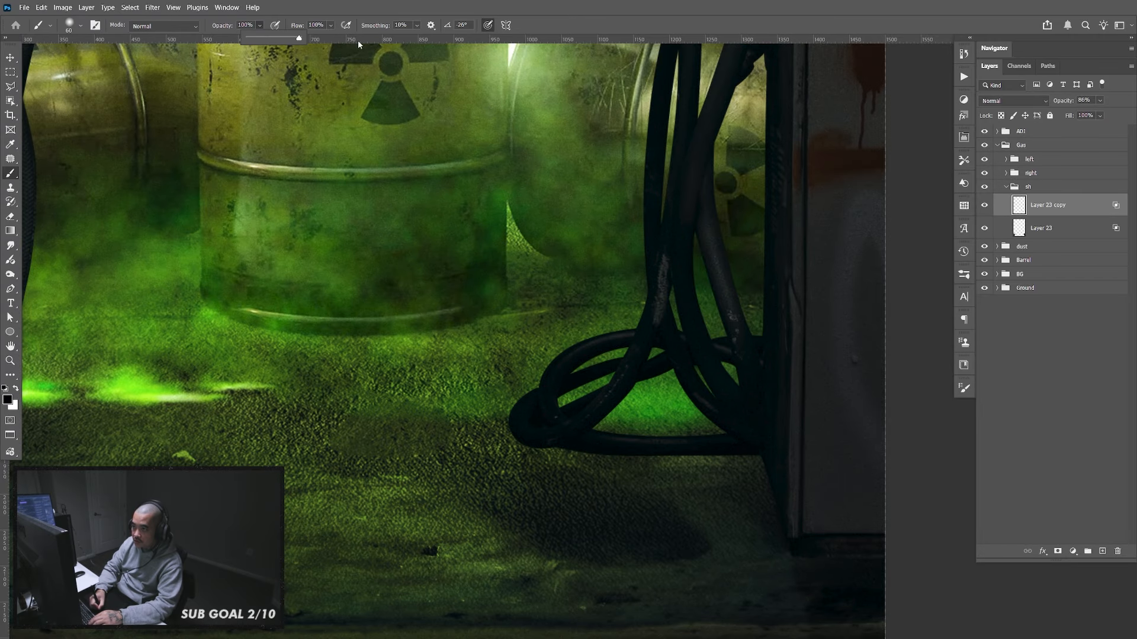
mouse_move(521, 445)
left_mouse_down()
mouse_move(603, 457)
mouse_move(527, 454)
mouse_move(698, 467)
left_mouse_up()
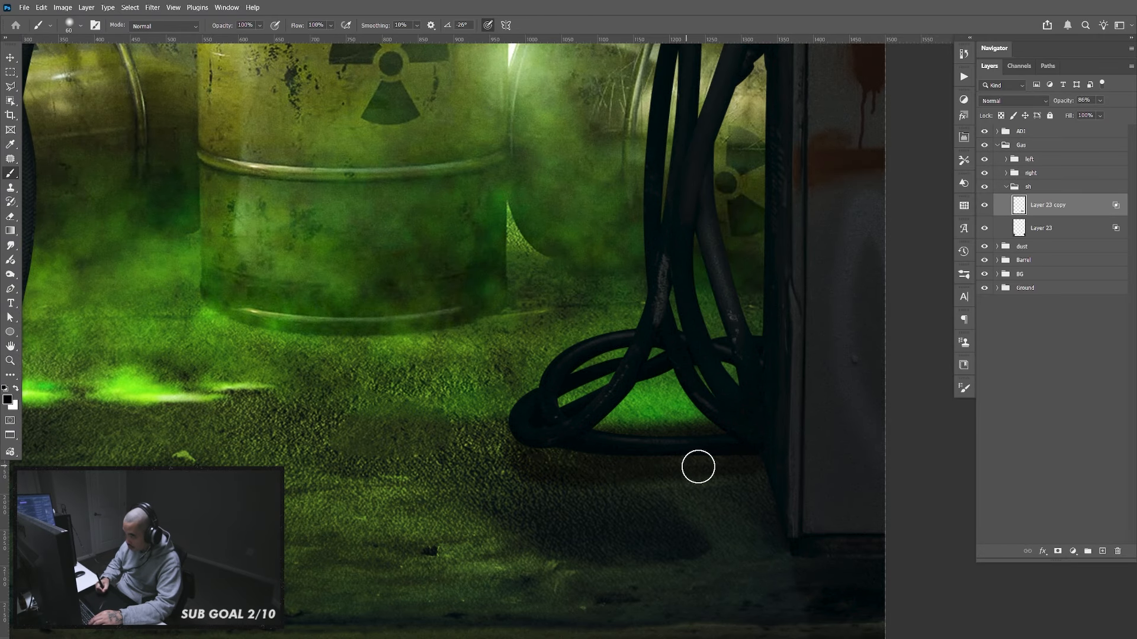
key("ctrl+z")
key("ctrl+z")
mouse_move(533, 453)
left_mouse_down()
mouse_move(647, 473)
mouse_move(755, 474)
left_mouse_up()
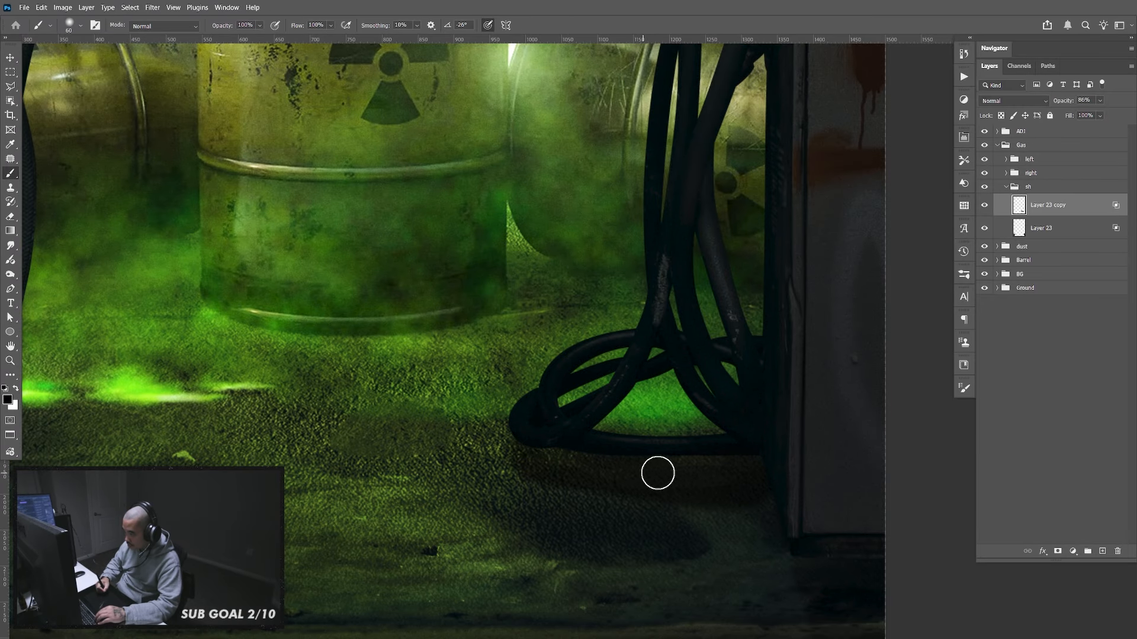
left_click_drag(558, 479, 649, 459)
Examine the ground shadows beneath both gas pumps up close and in the full composite
left_click_drag(316, 524, 668, 454)
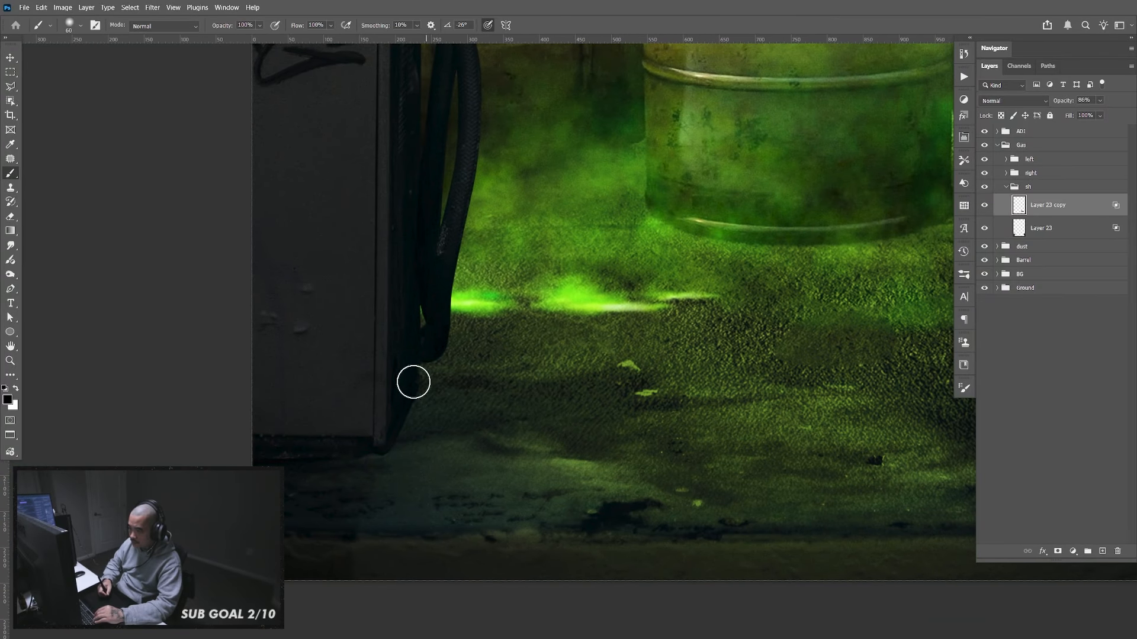
left_click_drag(691, 424, 352, 486)
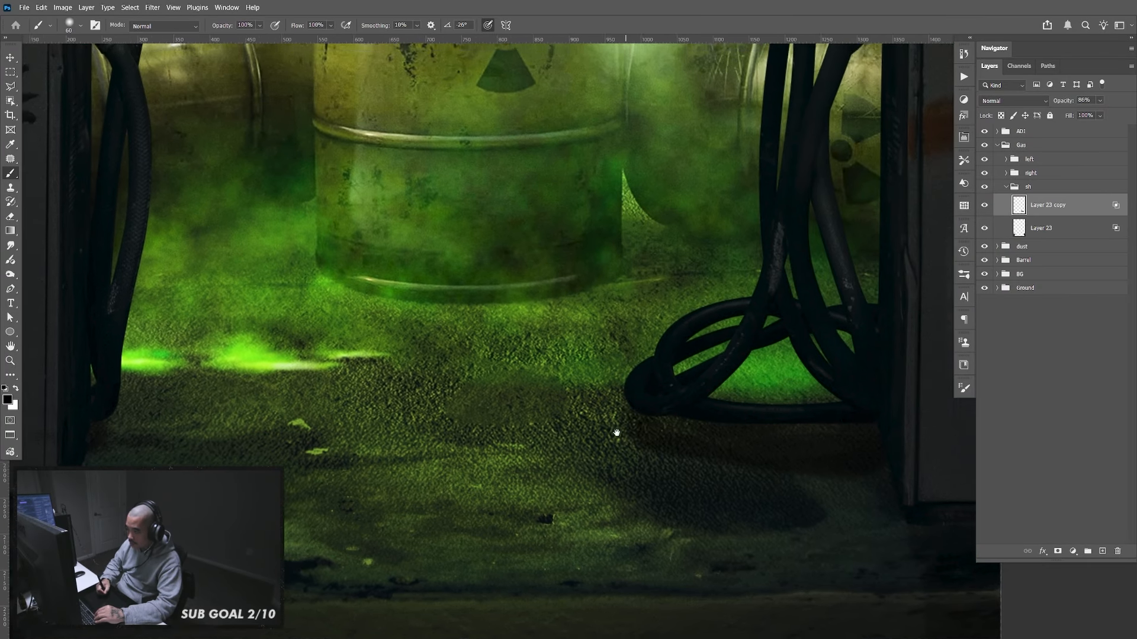
mouse_move(616, 434)
left_mouse_down()
mouse_move(560, 398)
mouse_move(602, 411)
left_mouse_up()
key("e")
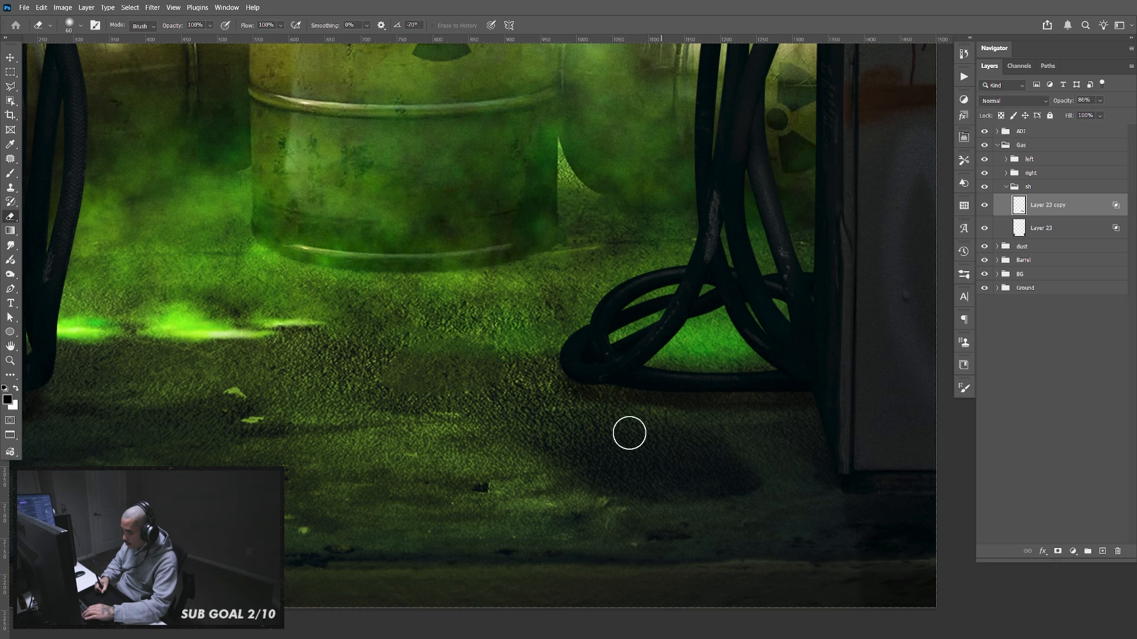
key("v")
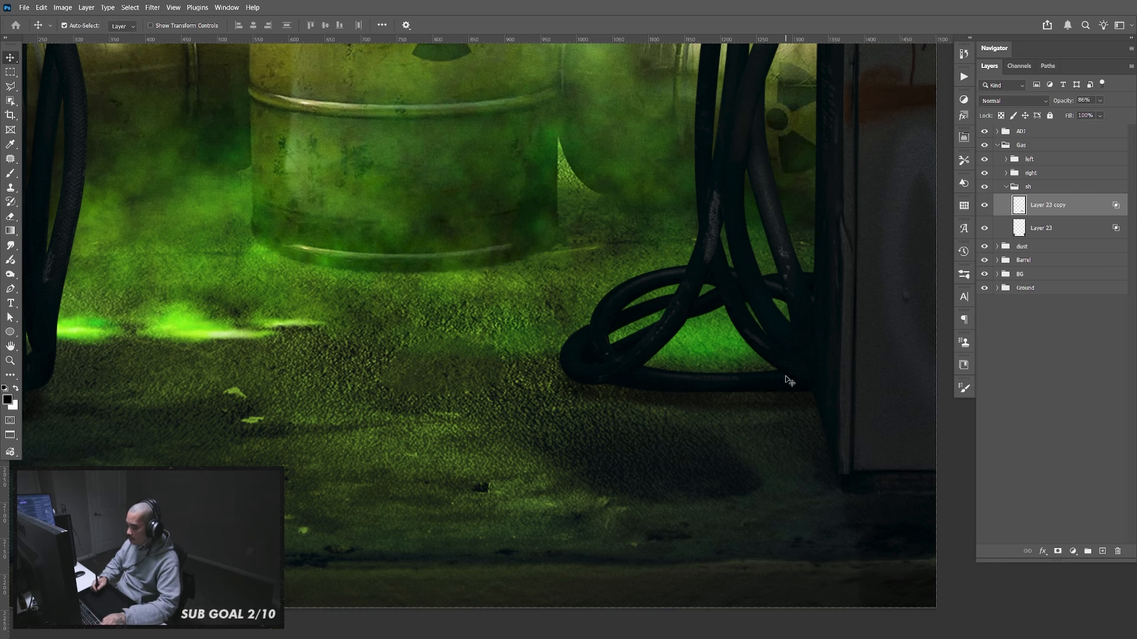
key("ctrl+minus")
key("ctrl+minus")
key("ctrl+minus")
left_click_drag(661, 360, 687, 438)
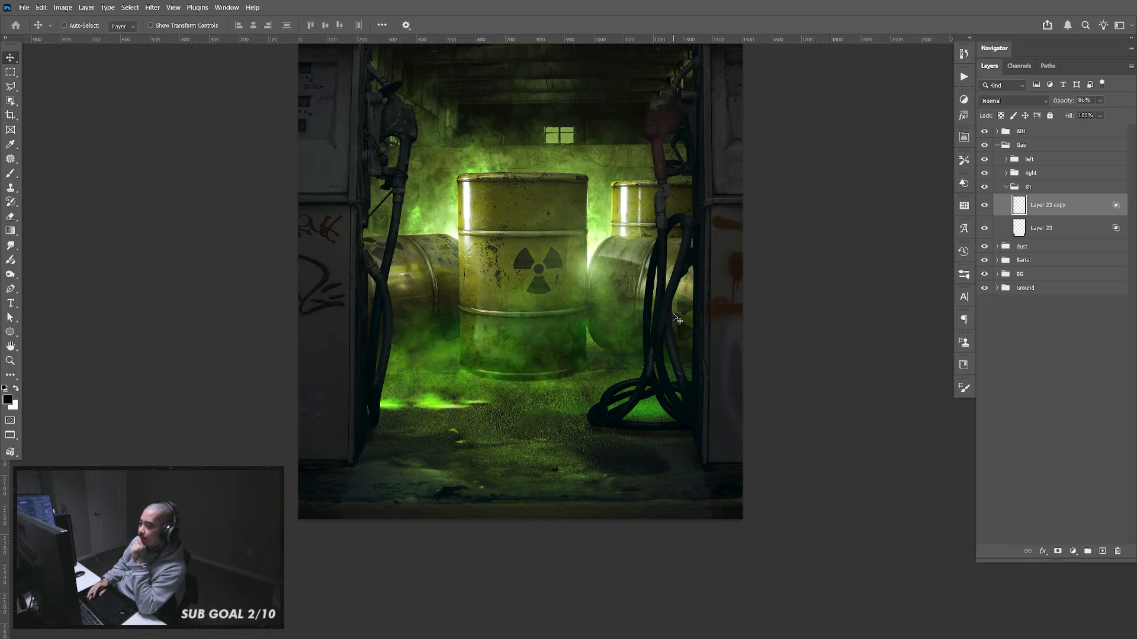
left_click_drag(658, 308, 664, 350)
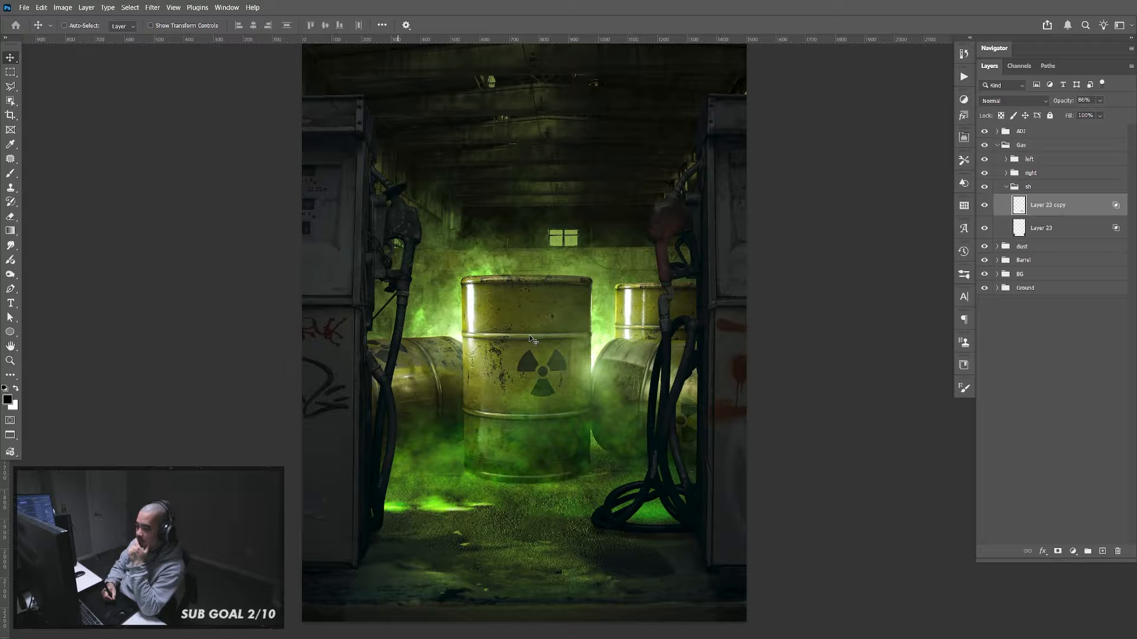
Create a new group above the left group inside the Gas group and name it adj
left_click(1005, 187)
left_click(1033, 160)
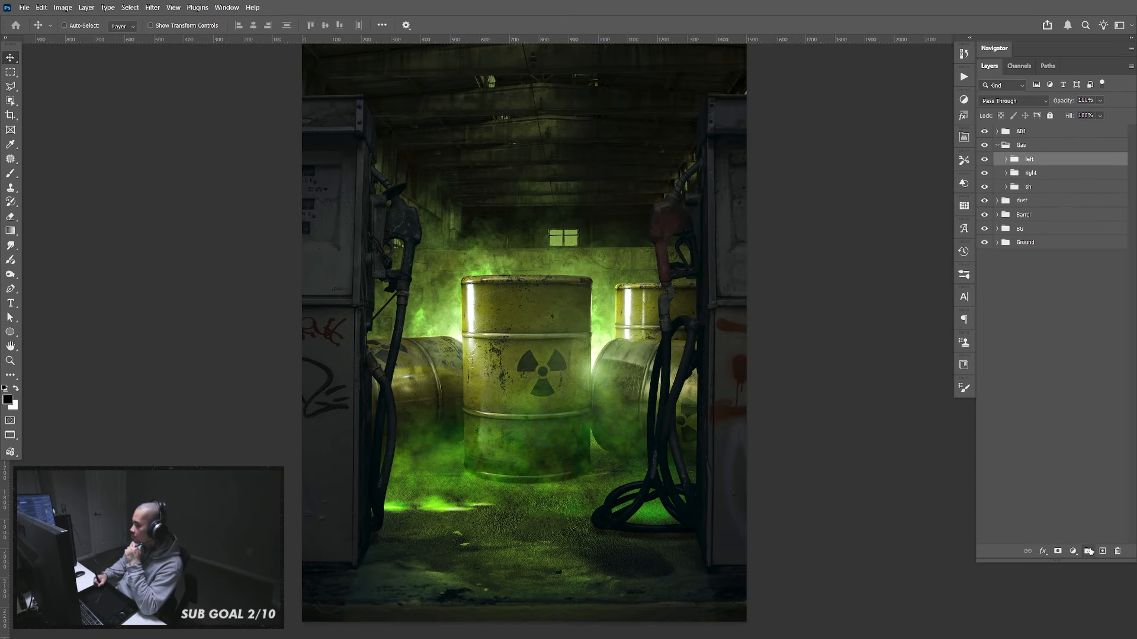
left_click(1088, 552)
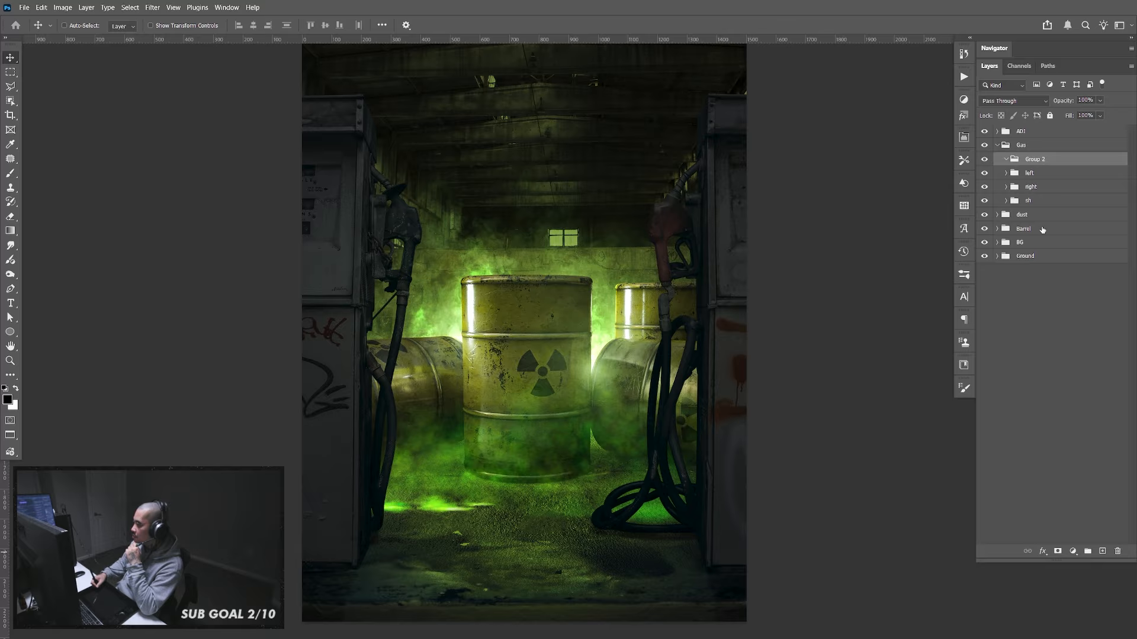
double_click(1038, 160)
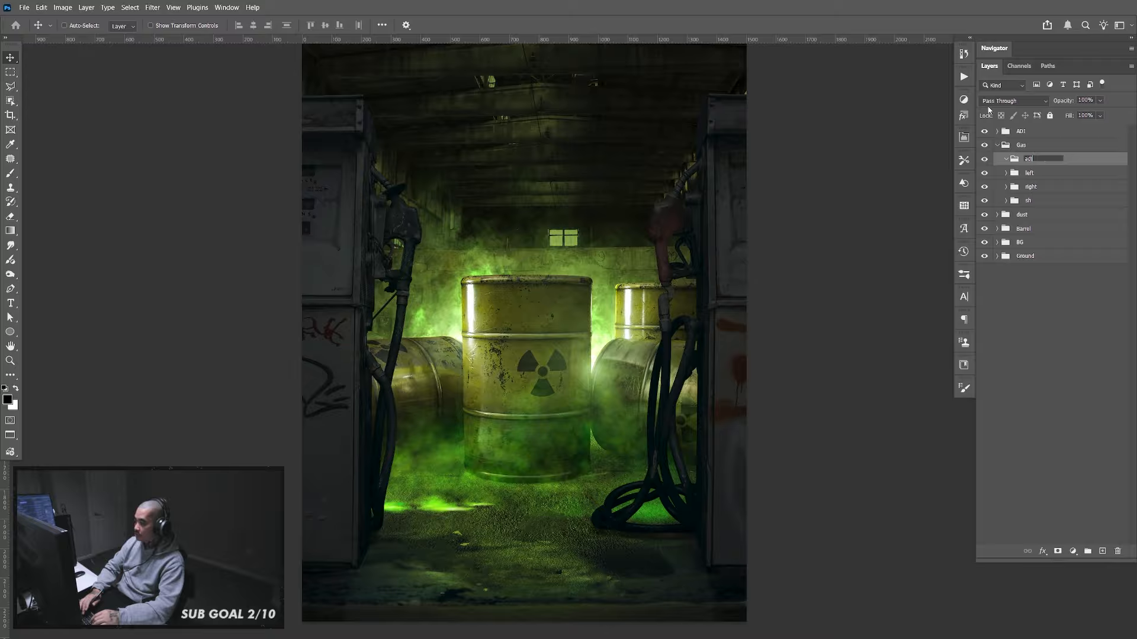
type("adj")
key("Return")
Duplicate the left and right pump groups and merge the two copies into a single layer
left_click(1033, 175)
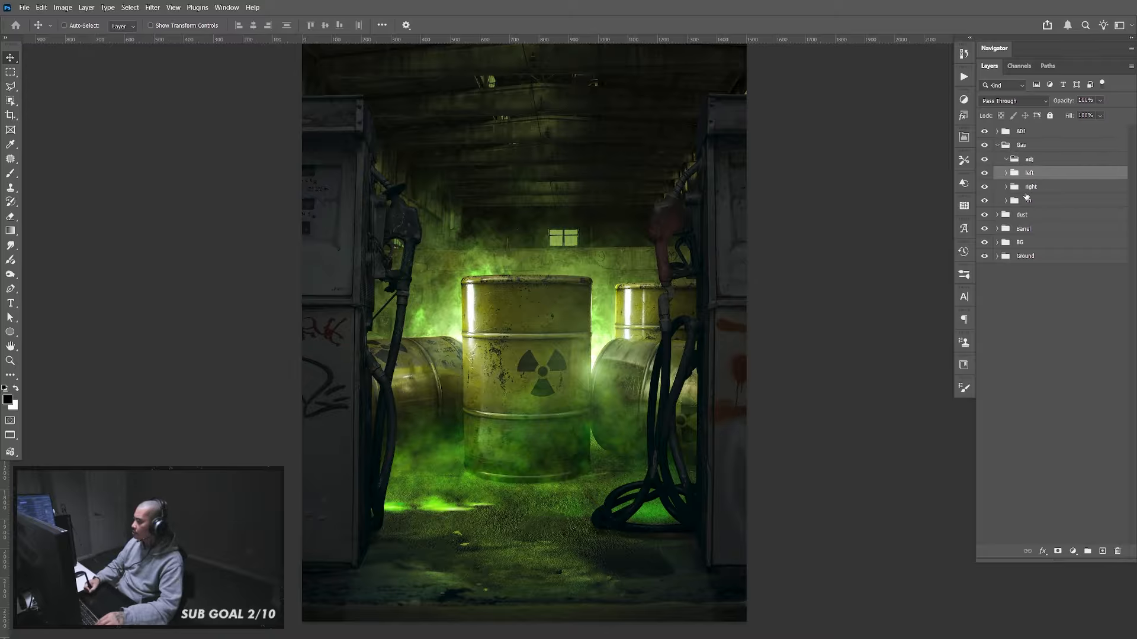
left_click(1034, 192, "shift")
key("ctrl+j")
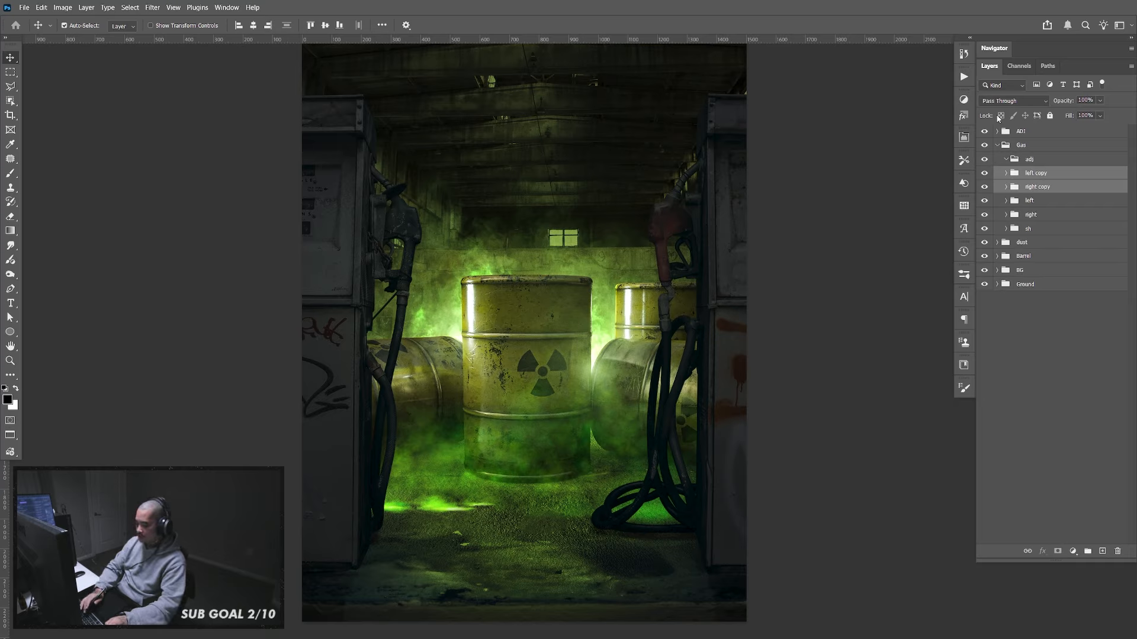
key("ctrl+e")
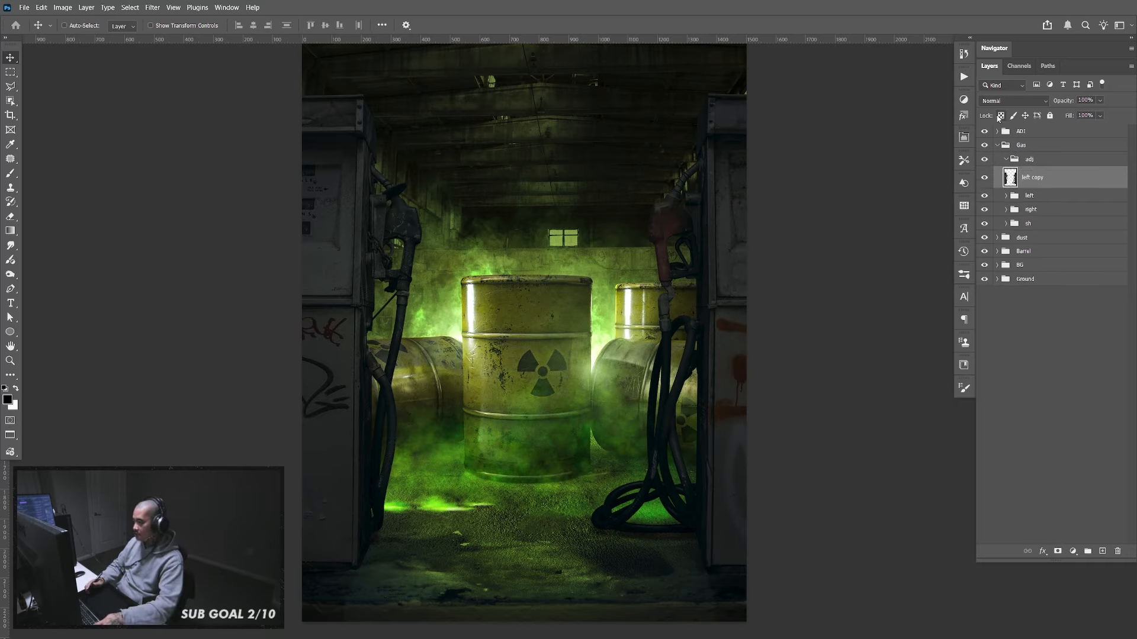
Mask the adj group with the merged pumps' outline and delete the merged pump layer
left_click(1010, 182, "ctrl")
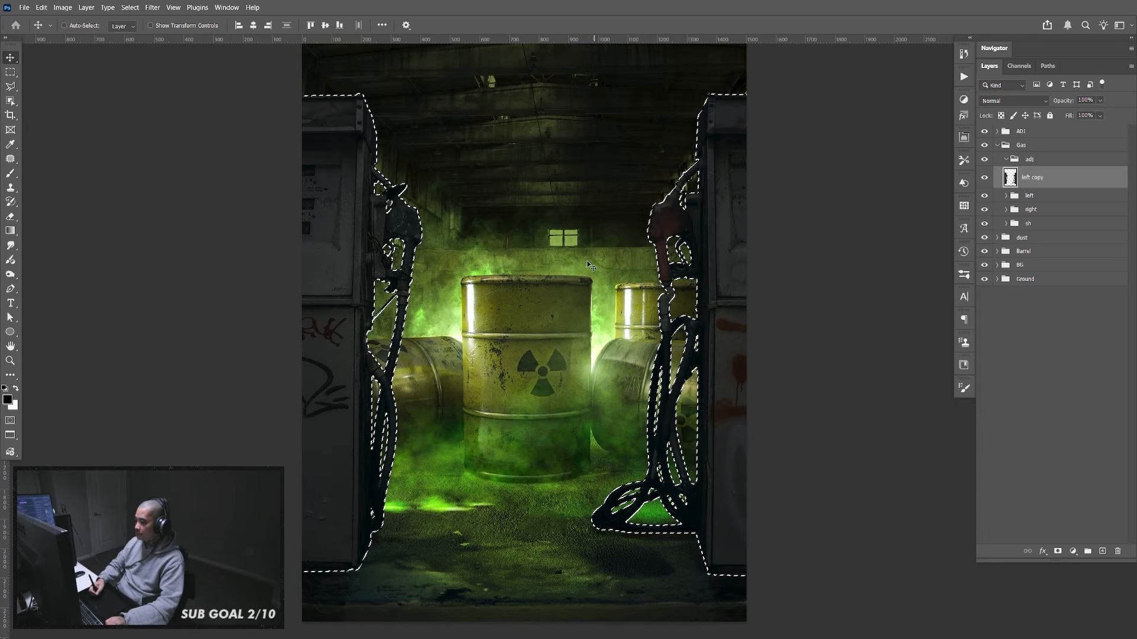
left_click(1034, 160)
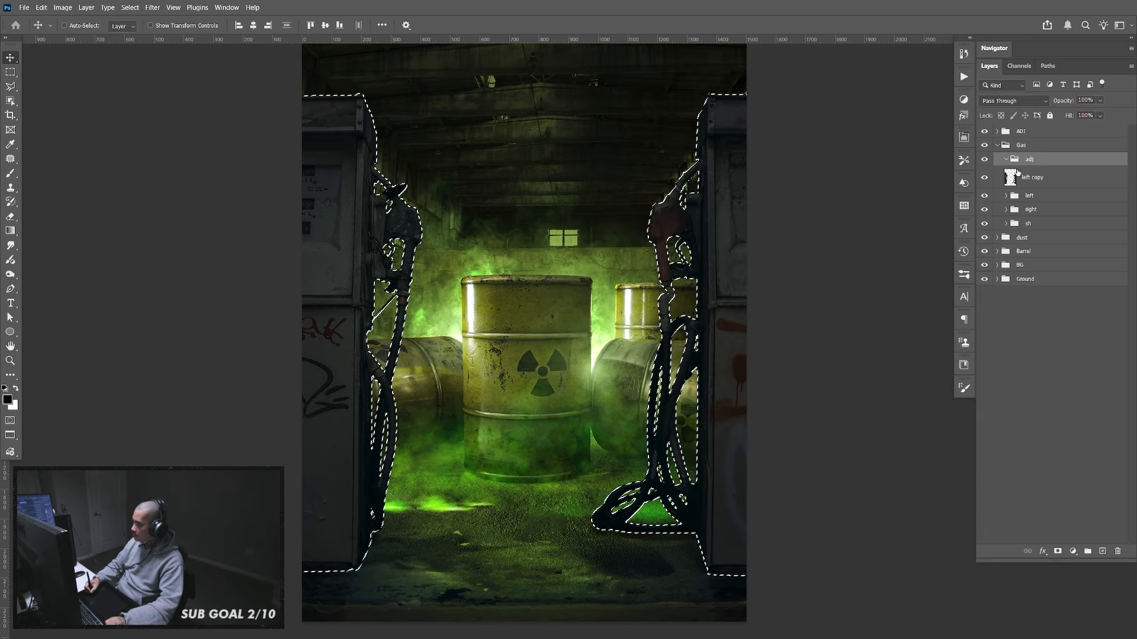
left_click(1057, 551)
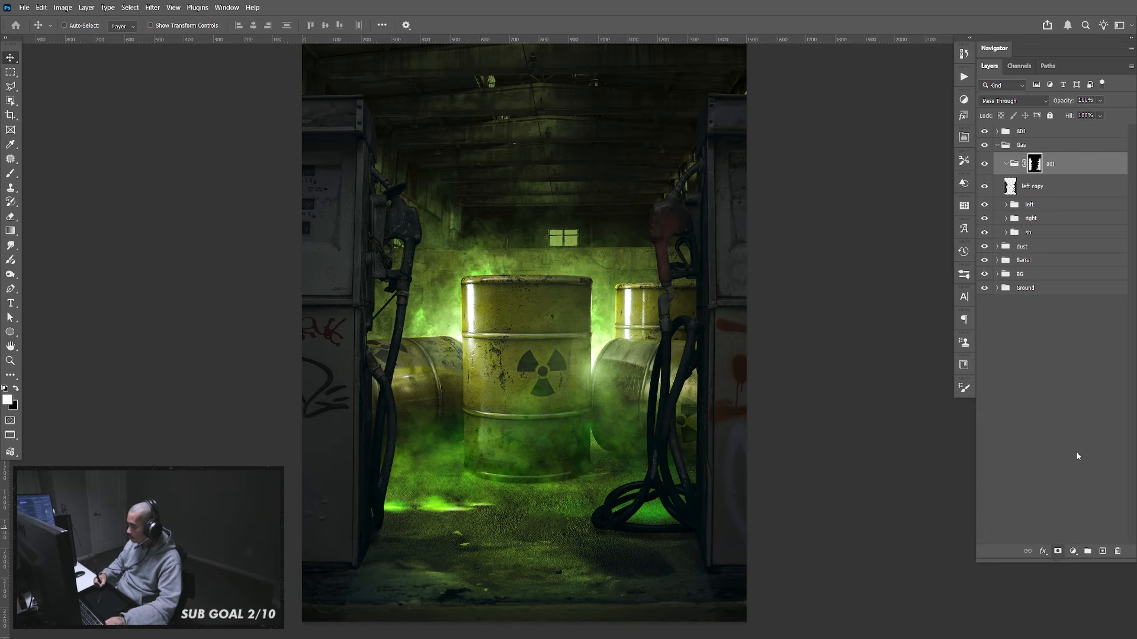
left_click(1046, 189)
key("Delete")
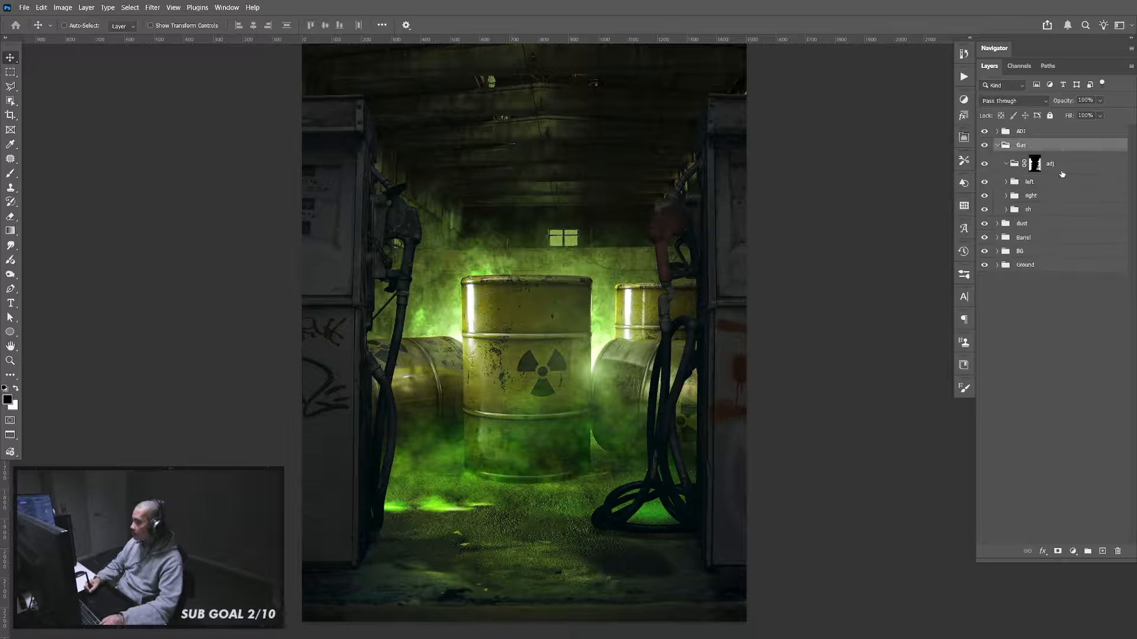
Add an empty layer inside the masked adj group and make black the foreground colour
left_click(1034, 164)
key("x")
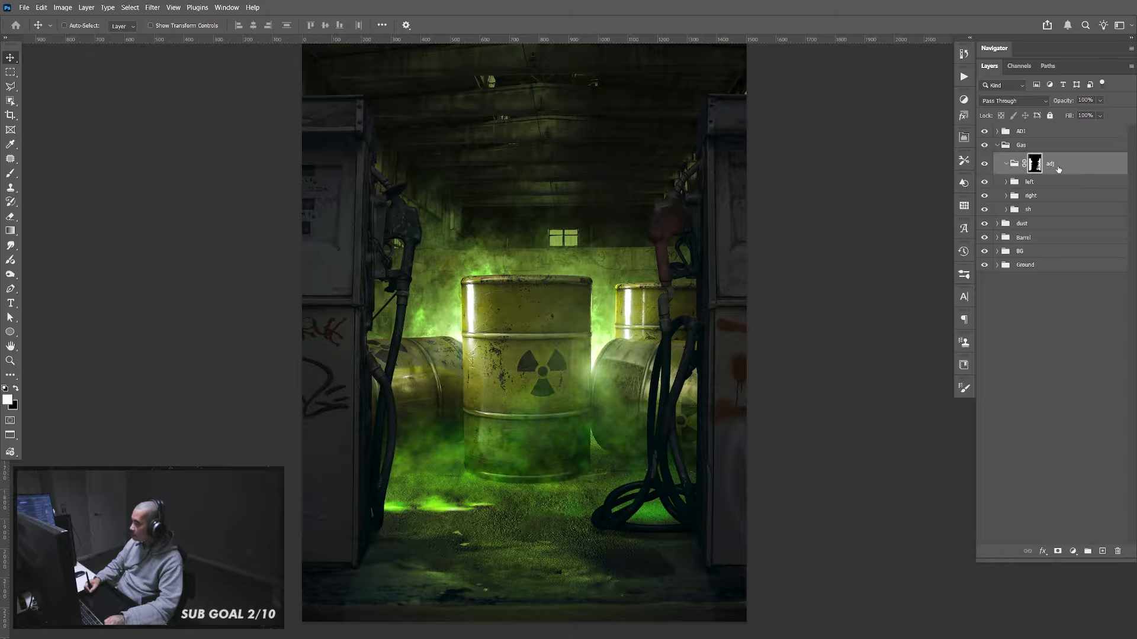
left_click(1102, 552)
key("x")
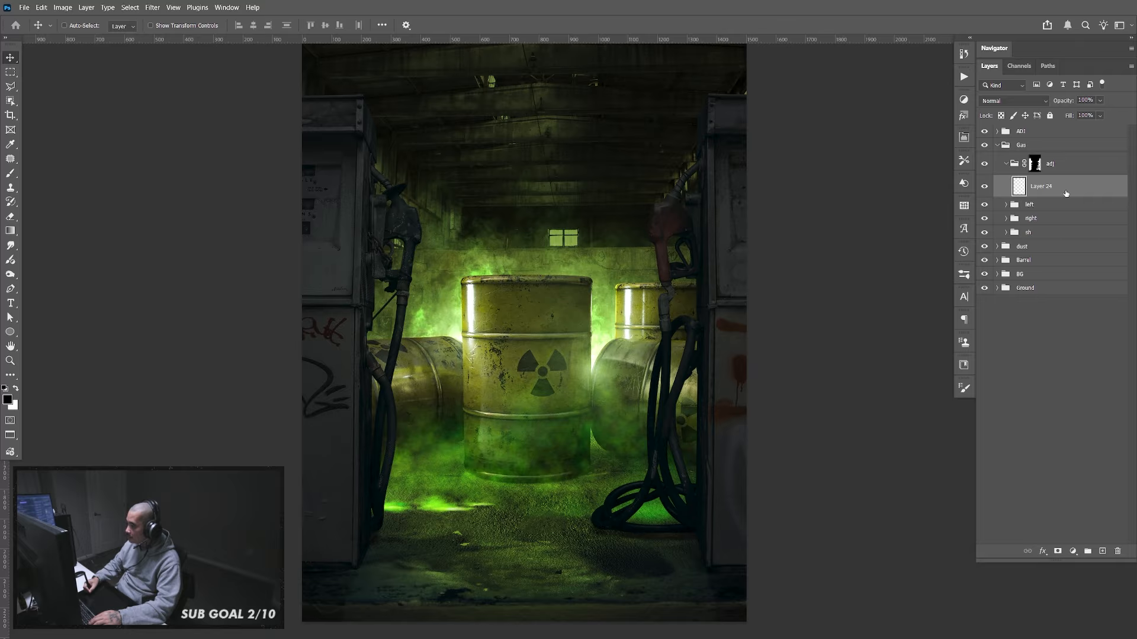
key("l")
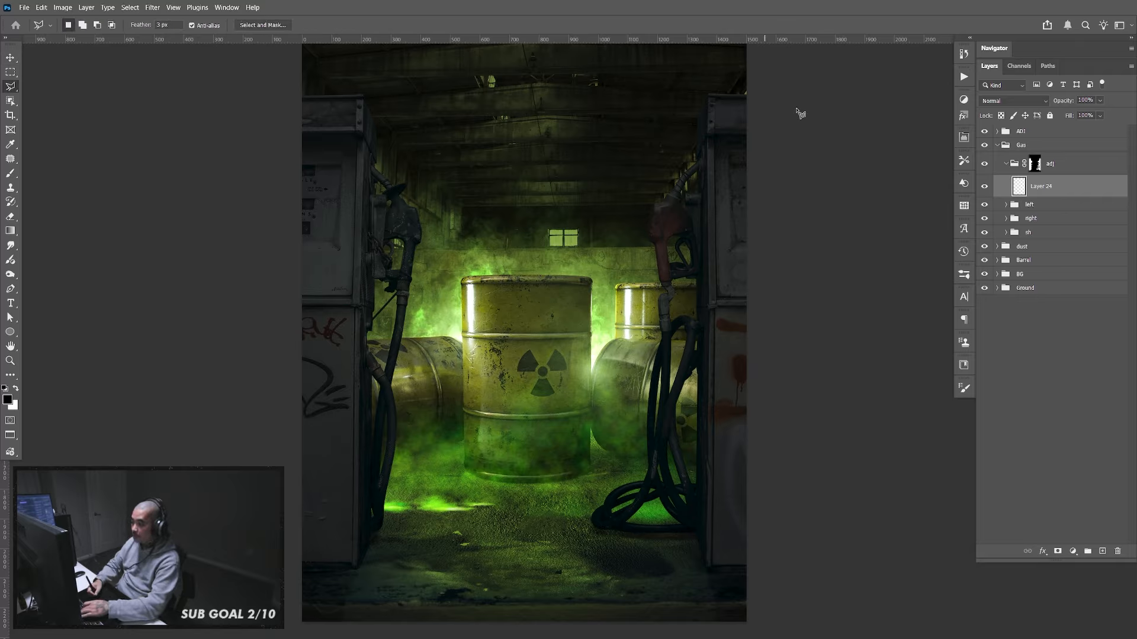
left_click(841, 80)
left_click(709, 64)
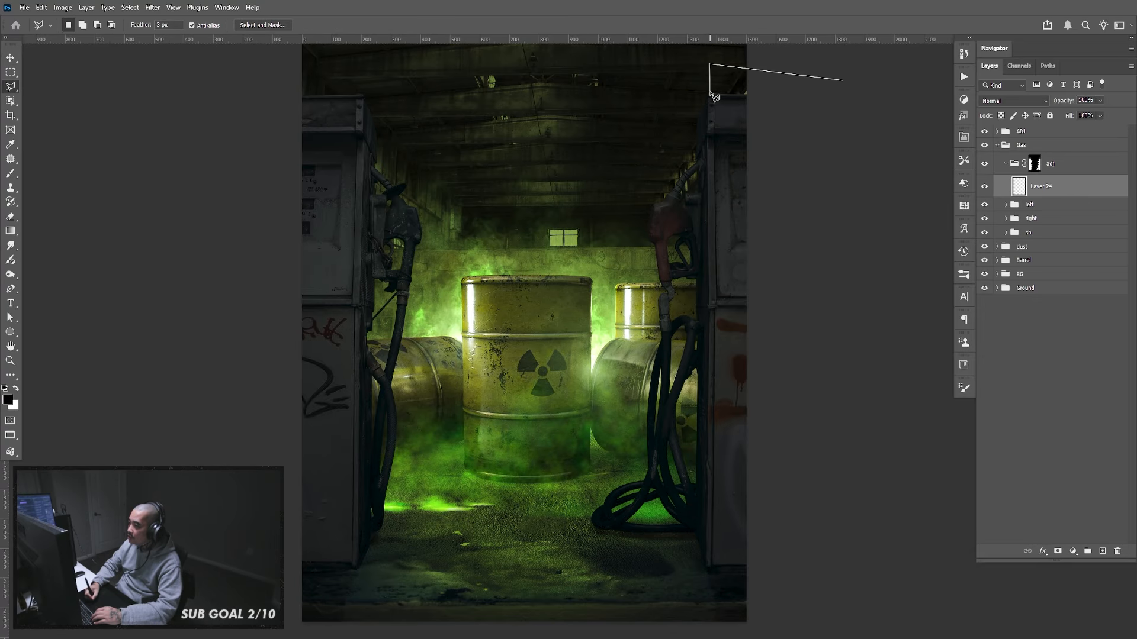
left_click(709, 91)
left_click(736, 189)
left_click(787, 207)
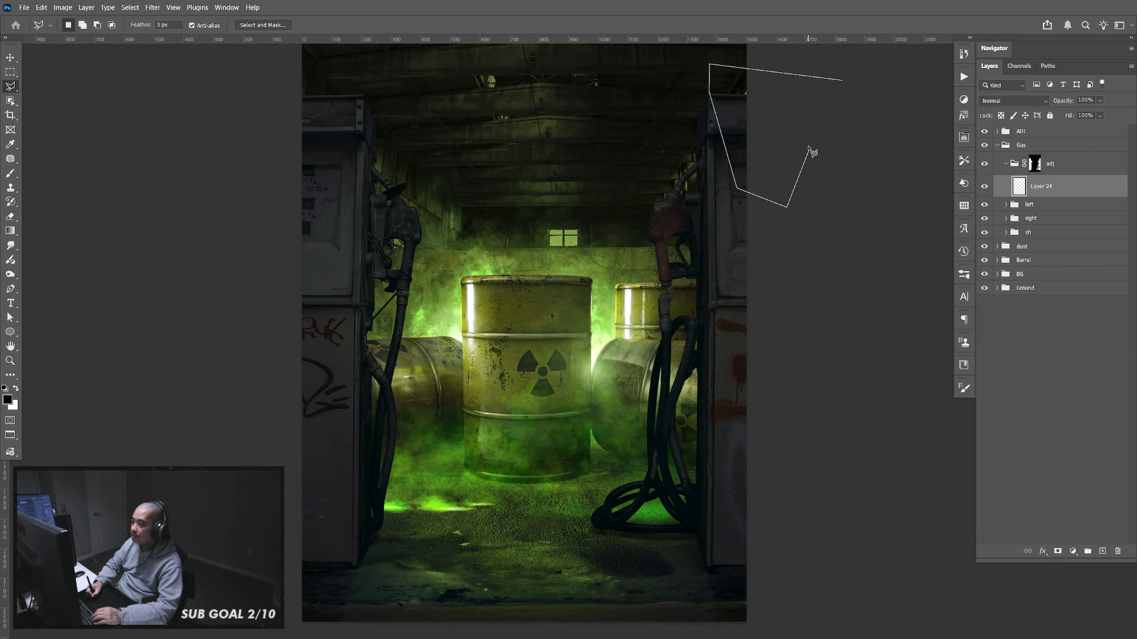
double_click(812, 114)
key("ctrl+d")
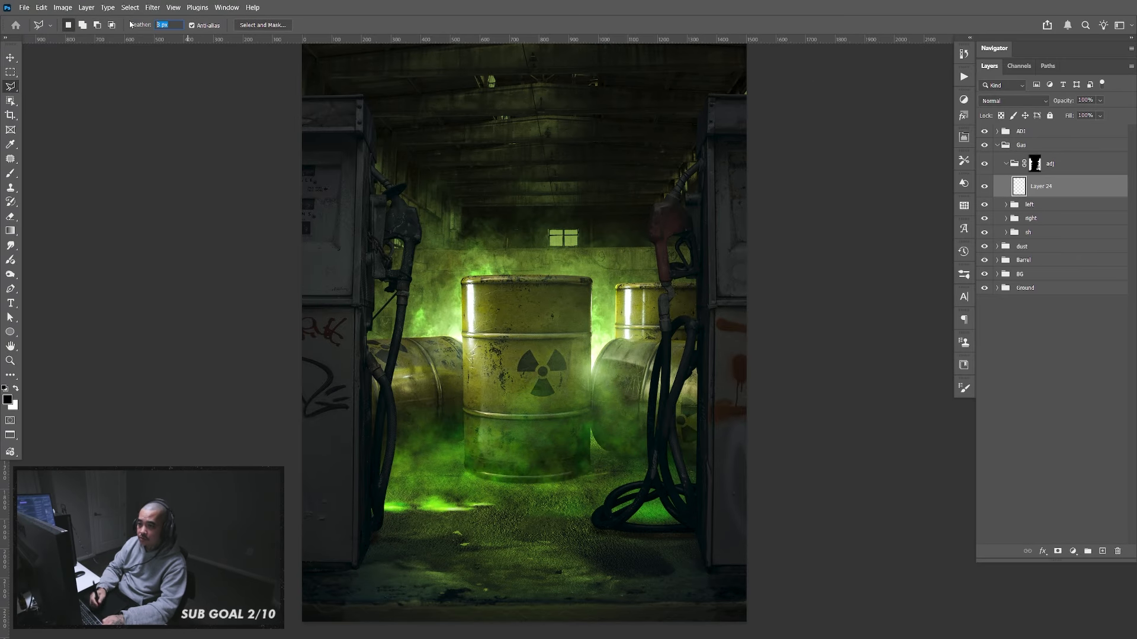
left_click(837, 81)
left_click(714, 60)
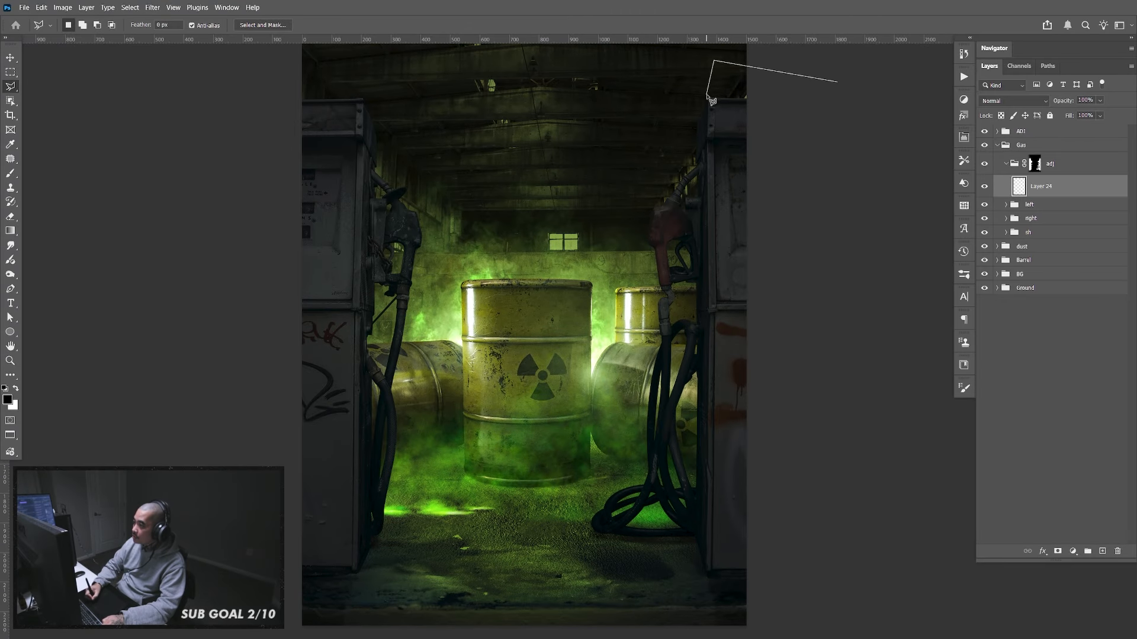
double_click(707, 138)
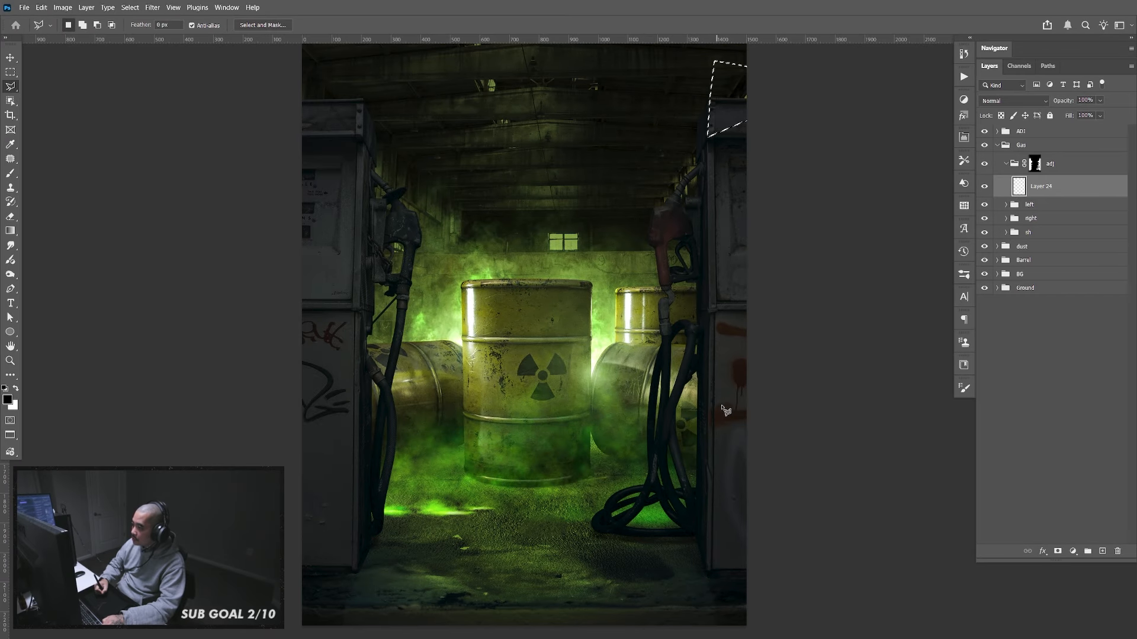
key("ctrl+d")
left_click(786, 69)
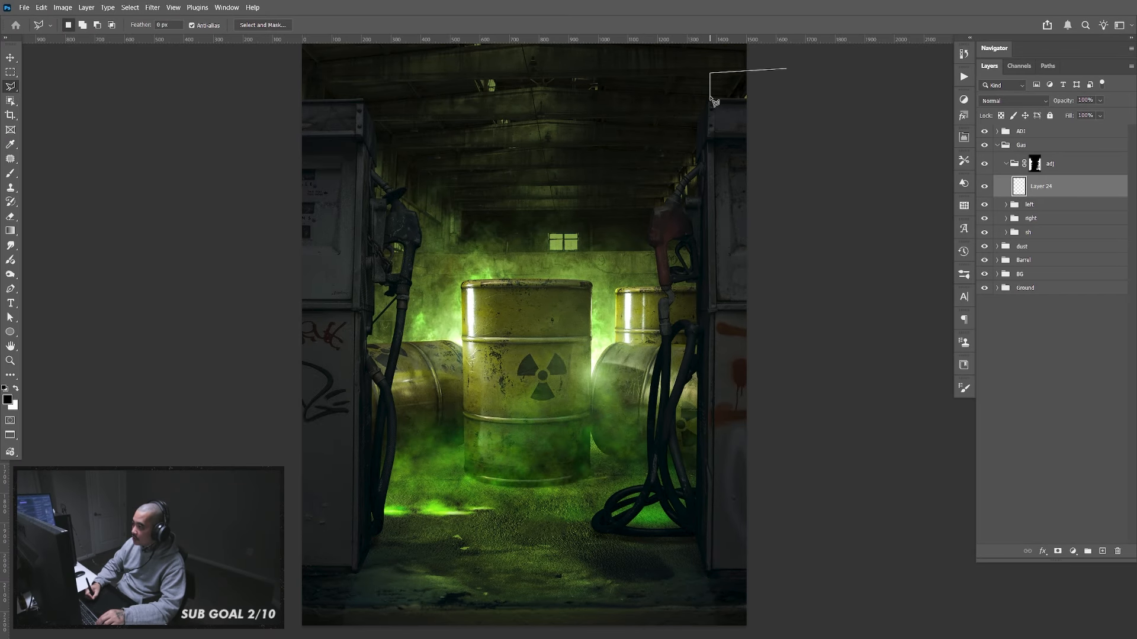
double_click(711, 96)
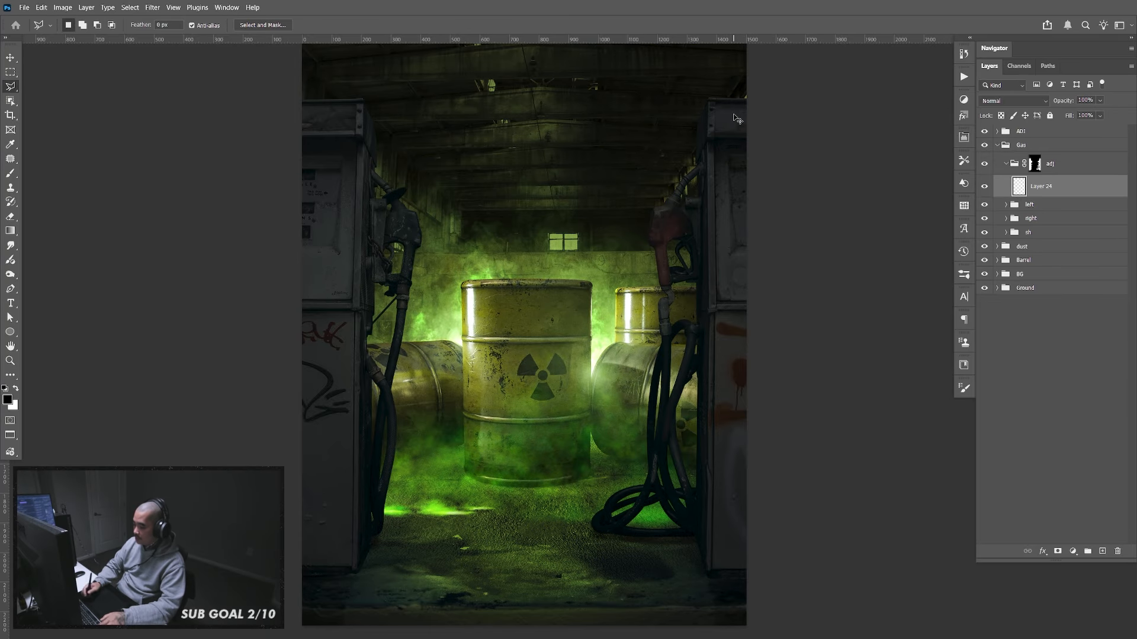
Start a Pen path above the right pump, running to its upper front corner and down the edge of its top cap
key("ctrl+plus")
key("ctrl+plus")
key("ctrl+plus")
left_click_drag(817, 73, 698, 332)
left_click_drag(859, 71, 680, 303)
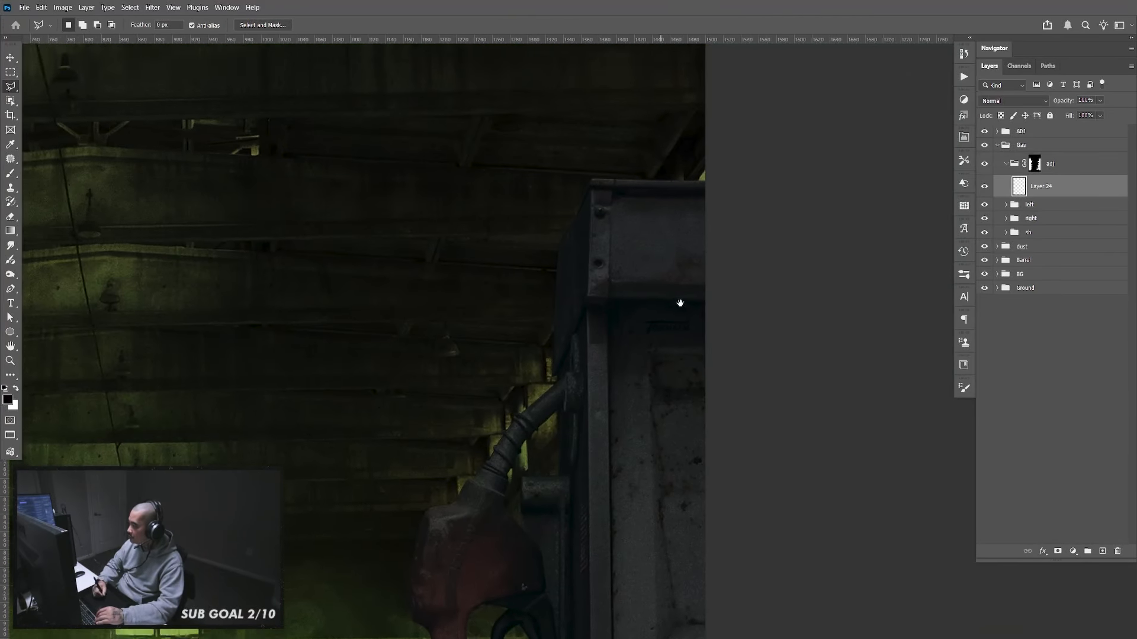
key("p")
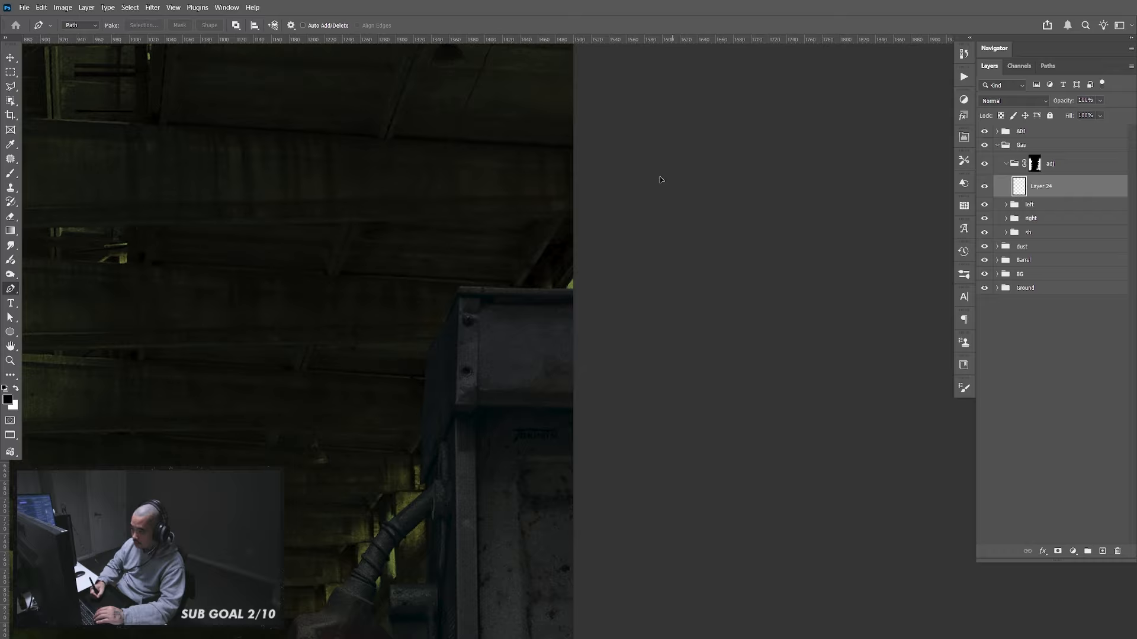
left_click(669, 176)
left_click(442, 198)
left_click(460, 287)
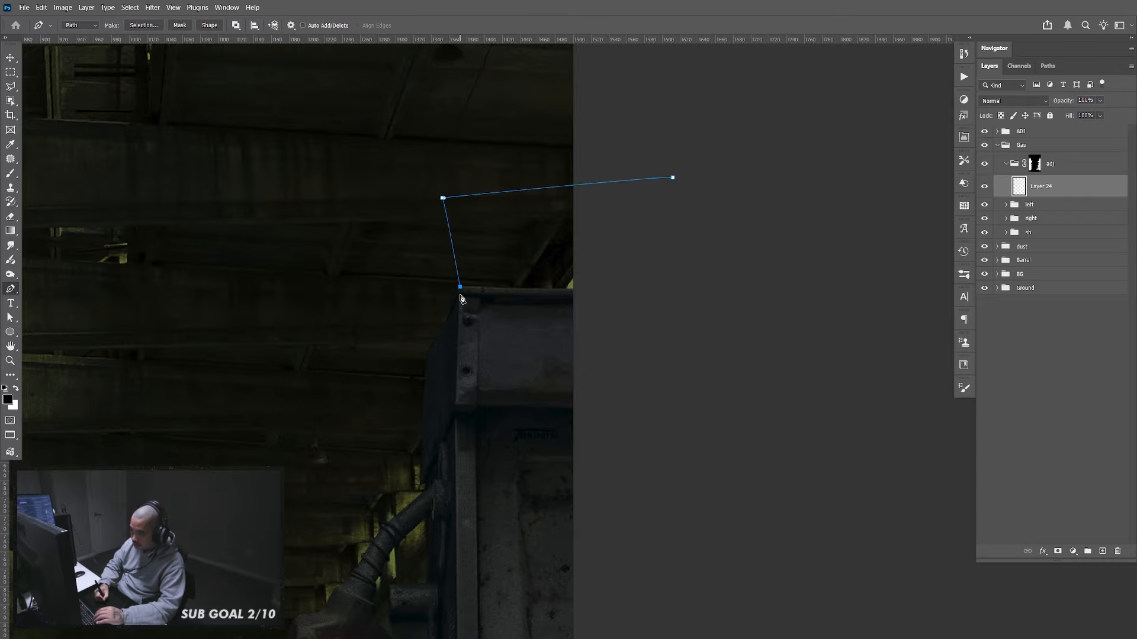
left_click(456, 404)
Continue the Pen path down the right pump's front edge to its base corner and out beyond the canvas
left_click_drag(456, 444, 484, 316)
left_click(520, 225)
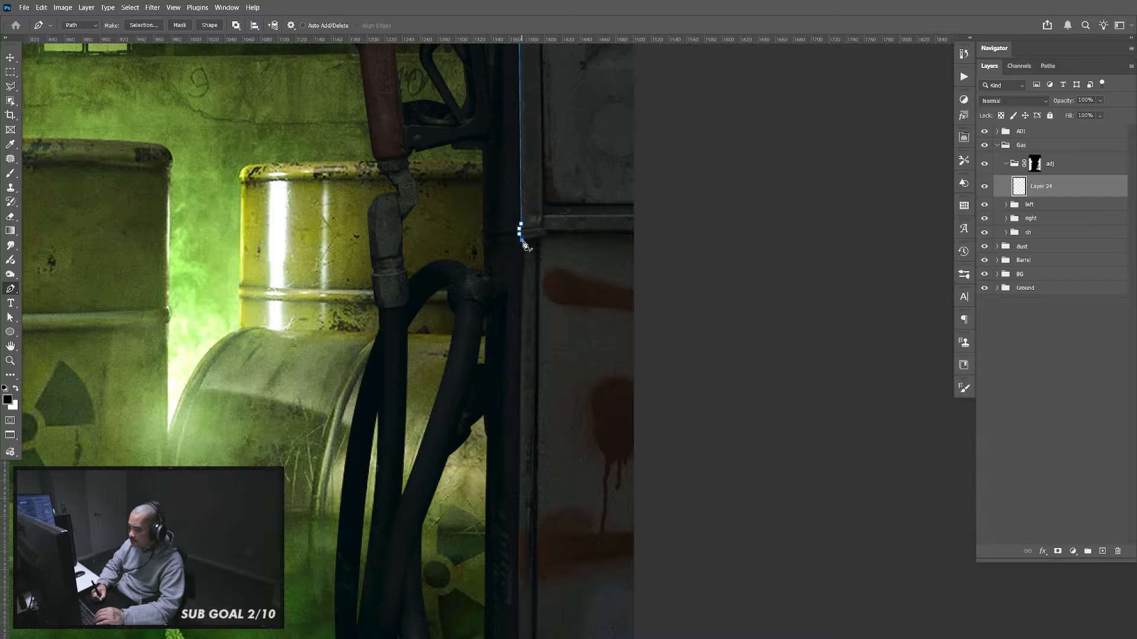
left_click_drag(528, 286, 547, 89)
left_click_drag(542, 425, 531, 350)
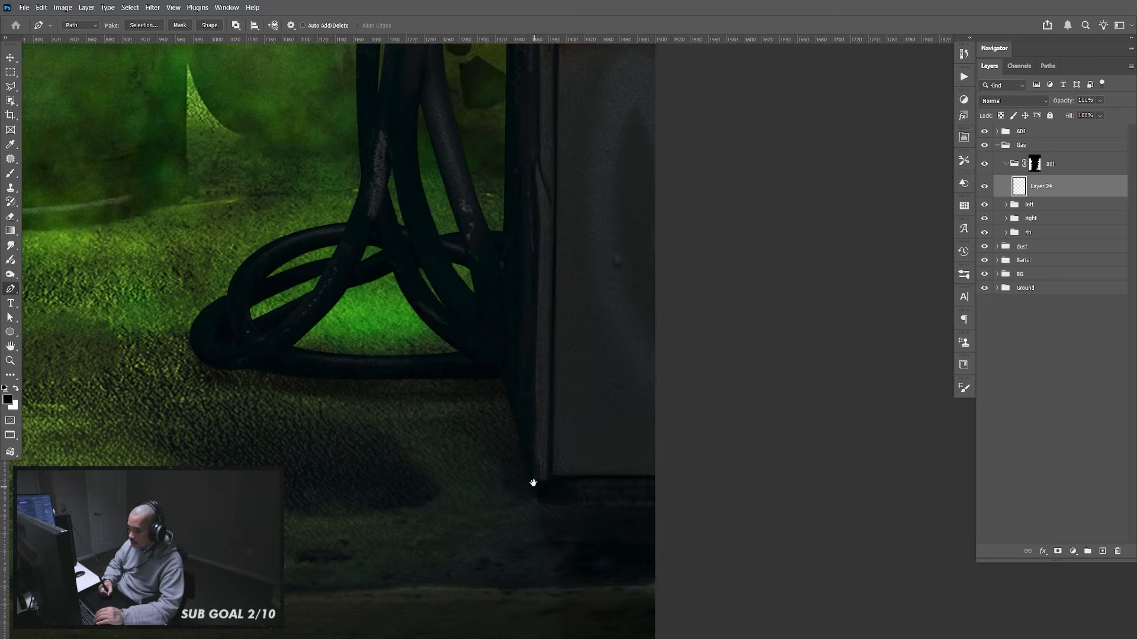
left_click_drag(536, 477, 538, 493)
left_click_drag(693, 516, 696, 508)
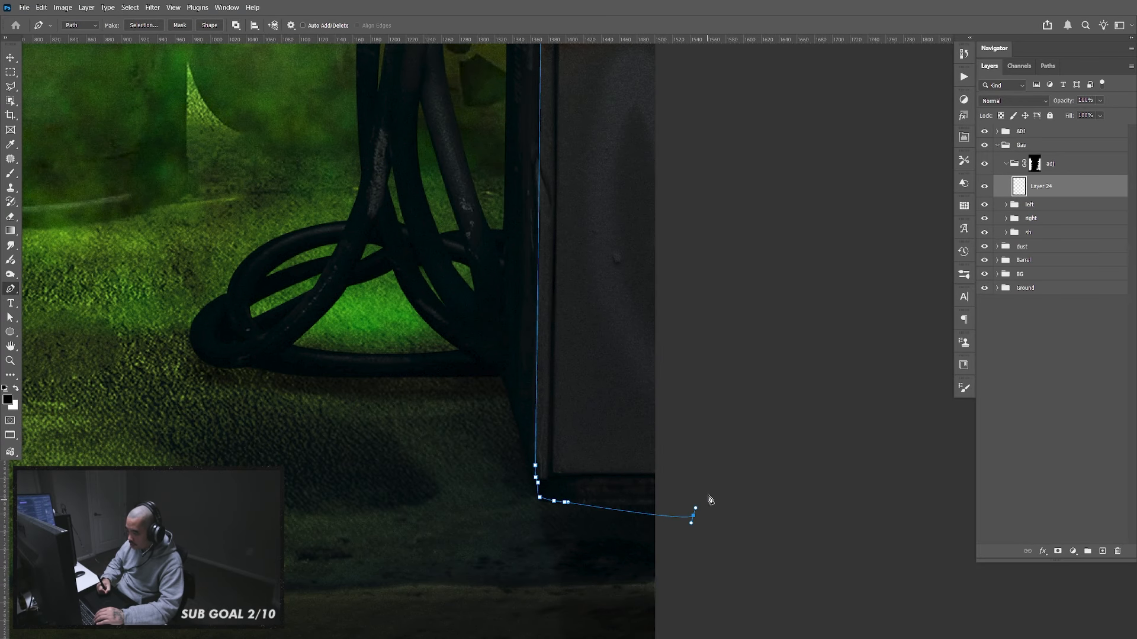
Run the right pump's path back up outside the canvas and close it at its starting point
left_click_drag(713, 369, 672, 628)
left_click_drag(649, 226, 644, 221)
left_click(614, 141)
left_click_drag(608, 115, 637, 339)
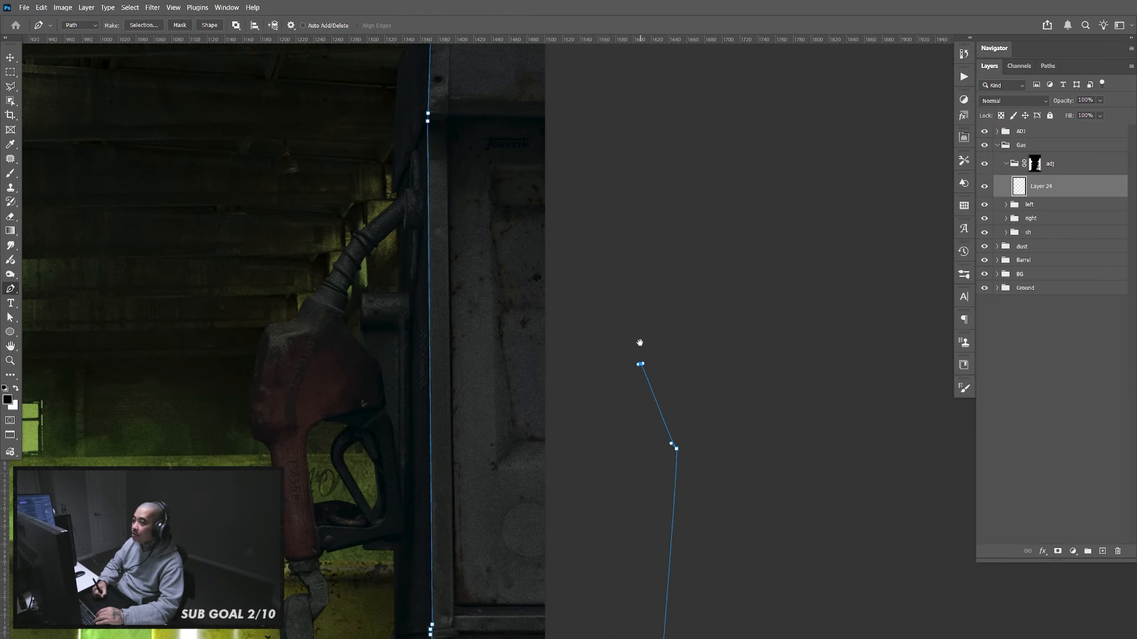
left_click_drag(654, 213, 642, 630)
left_click_drag(650, 419, 650, 408)
left_click(652, 318)
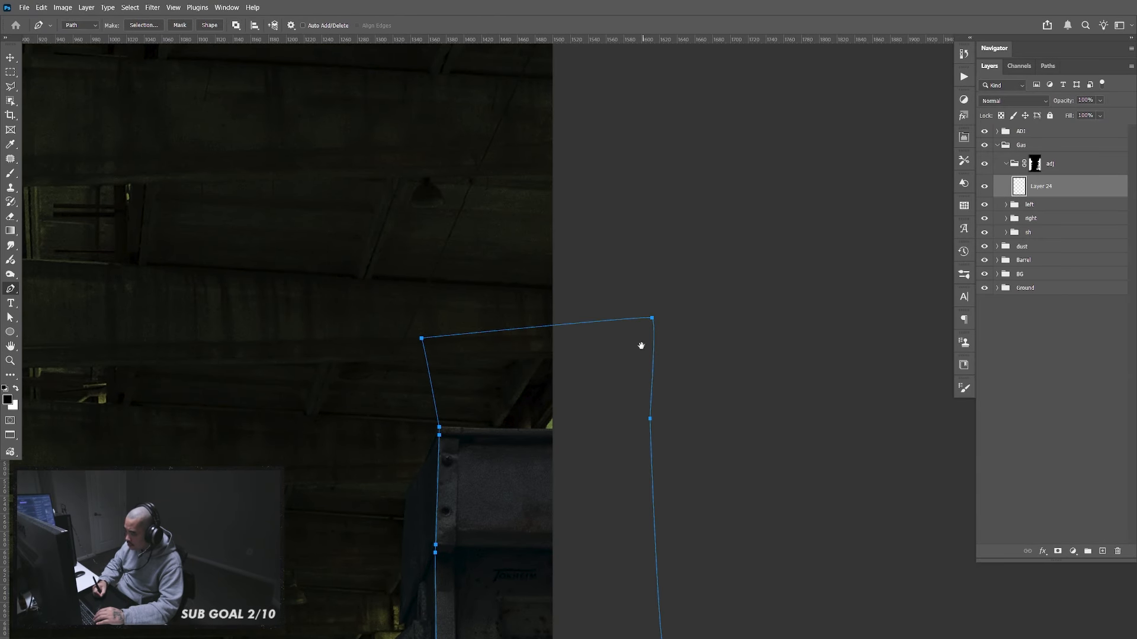
Start a second Pen path around the top of the left pump and down the edge of its top cap
left_click_drag(388, 417, 924, 304)
left_click_drag(249, 391, 639, 228)
left_click_drag(521, 477, 677, 427)
left_click_drag(480, 137, 554, 335)
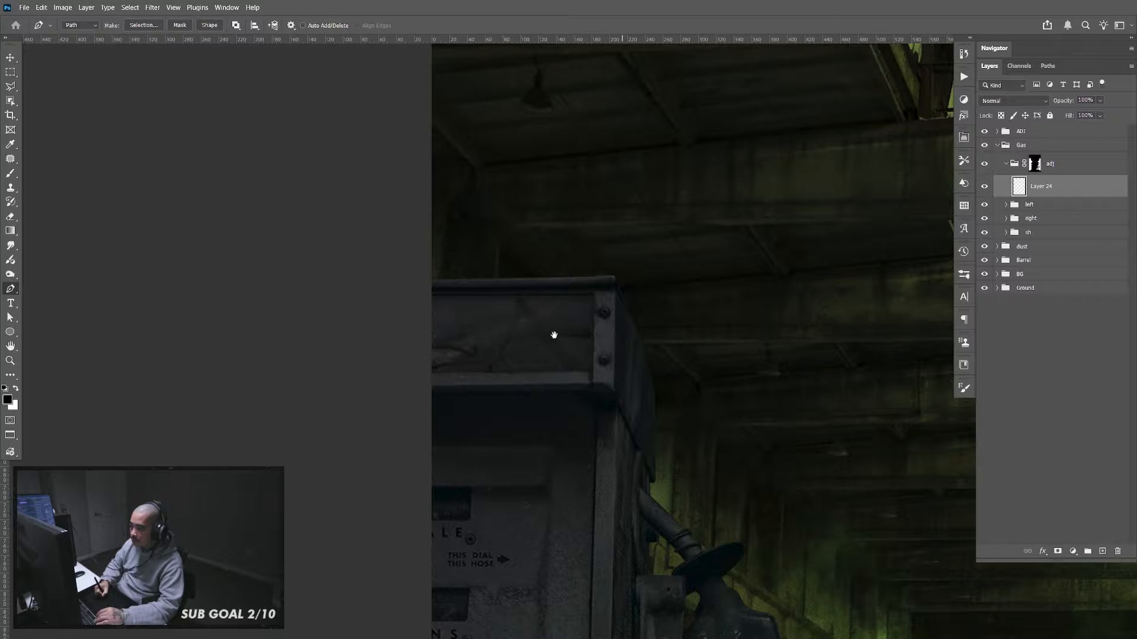
left_click(475, 212)
left_click(636, 169)
left_click(650, 248)
left_click_drag(616, 279, 616, 301)
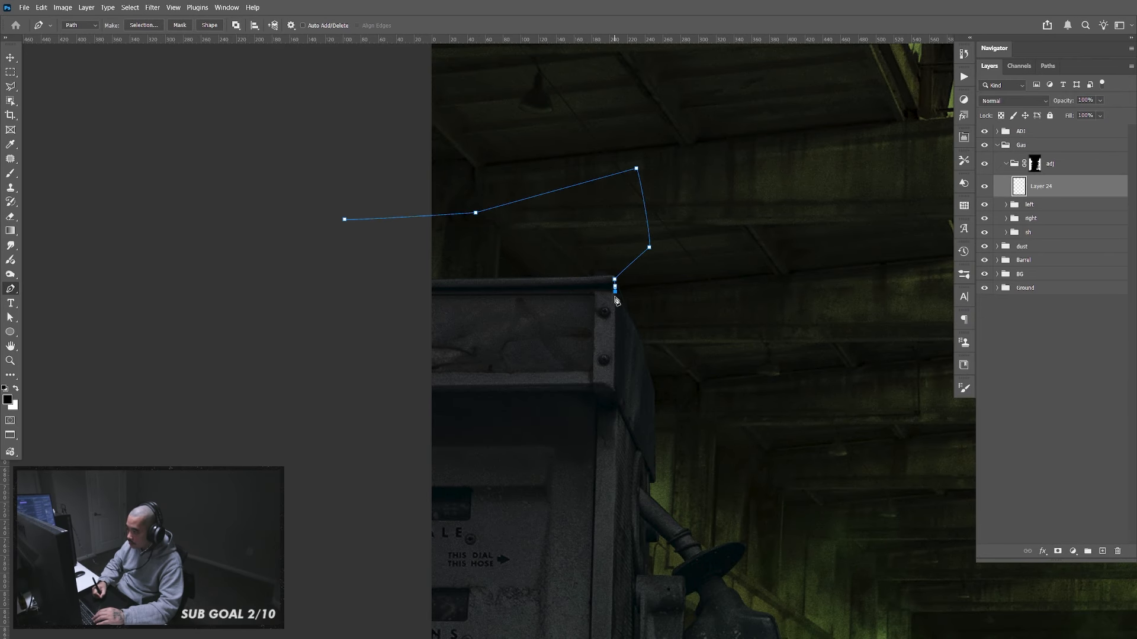
left_click(616, 397)
Trace the path down the left pump's front vertical edge, past the cabinet seam and along its lower panel
scroll(619, 409, "down", 10)
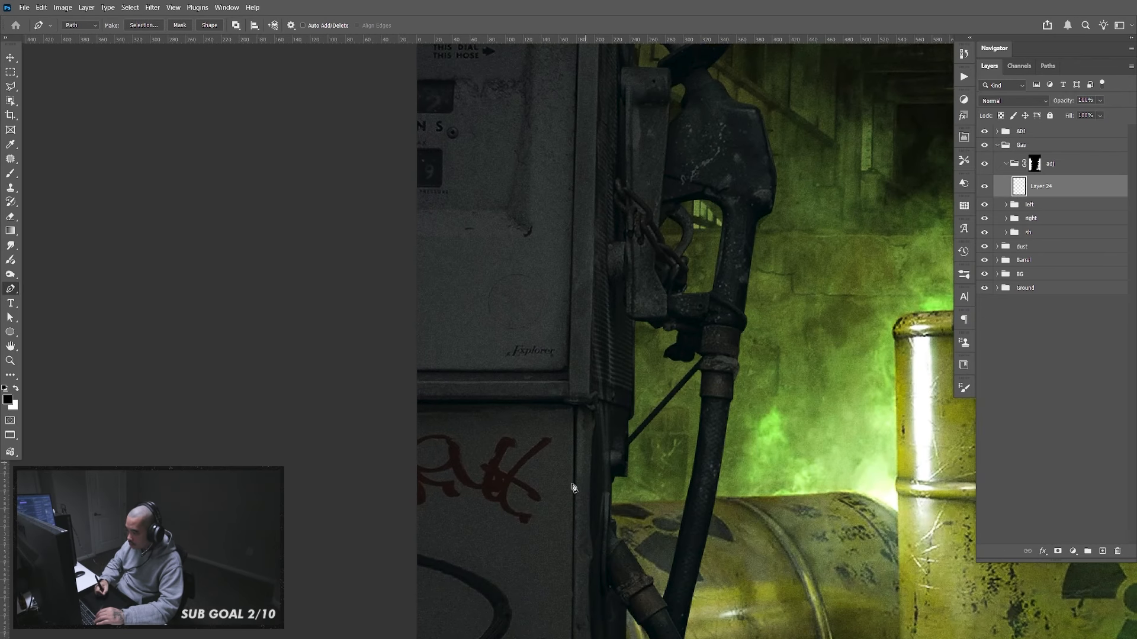
left_click(588, 396)
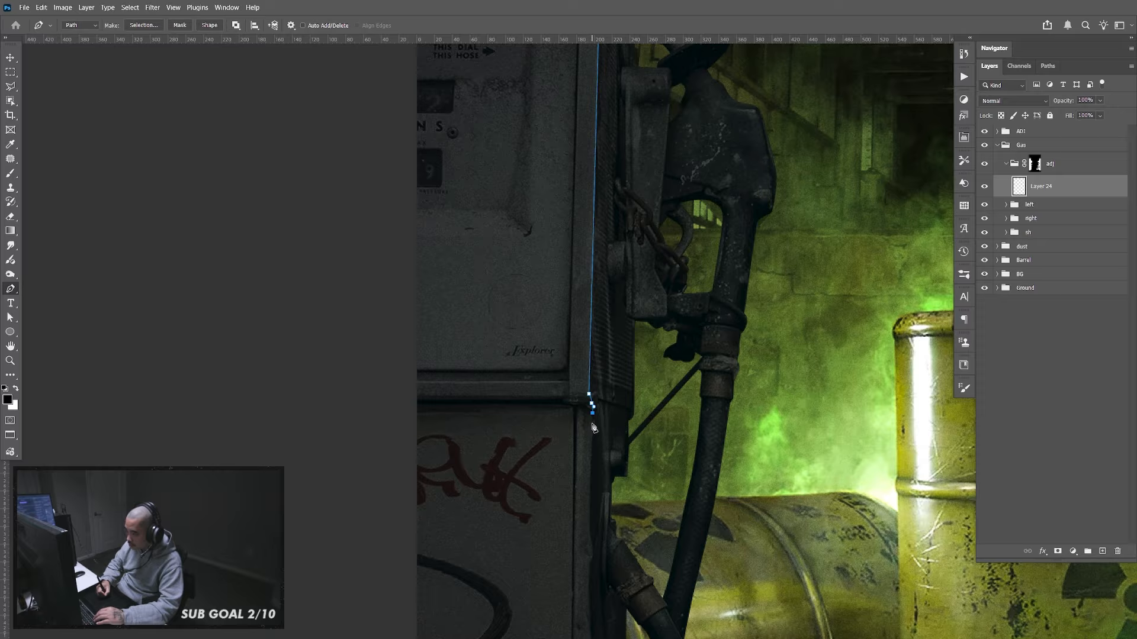
scroll(593, 427, "down", 5)
left_click(591, 269)
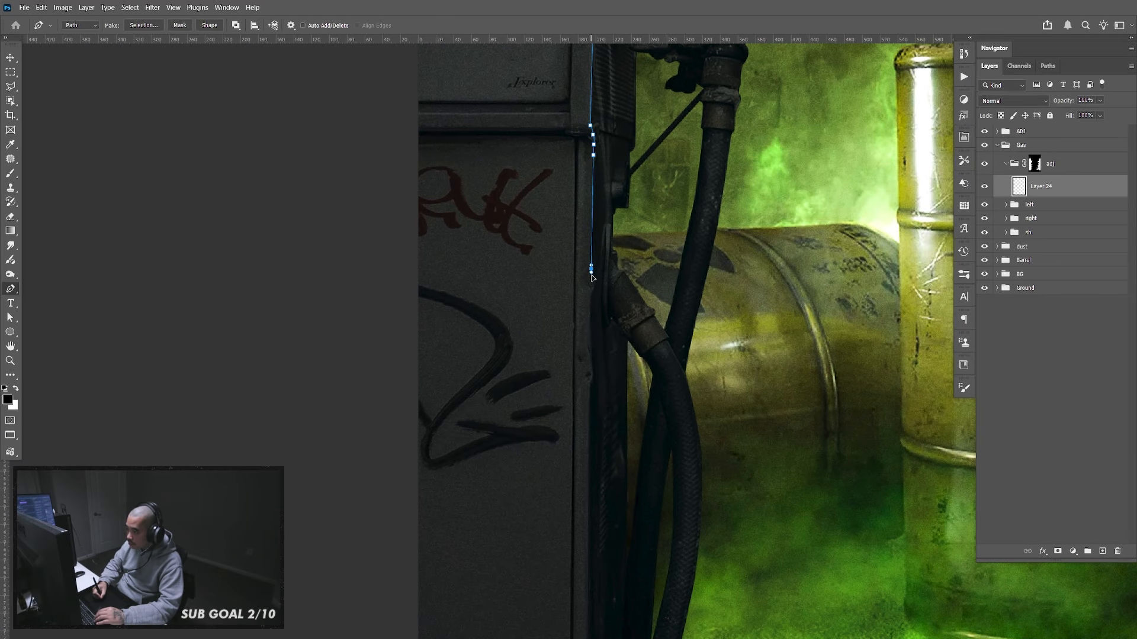
left_click(591, 309)
left_click(591, 330)
left_click(591, 356)
left_click(592, 382)
left_click_drag(591, 388, 590, 391)
left_click_drag(602, 585, 597, 320)
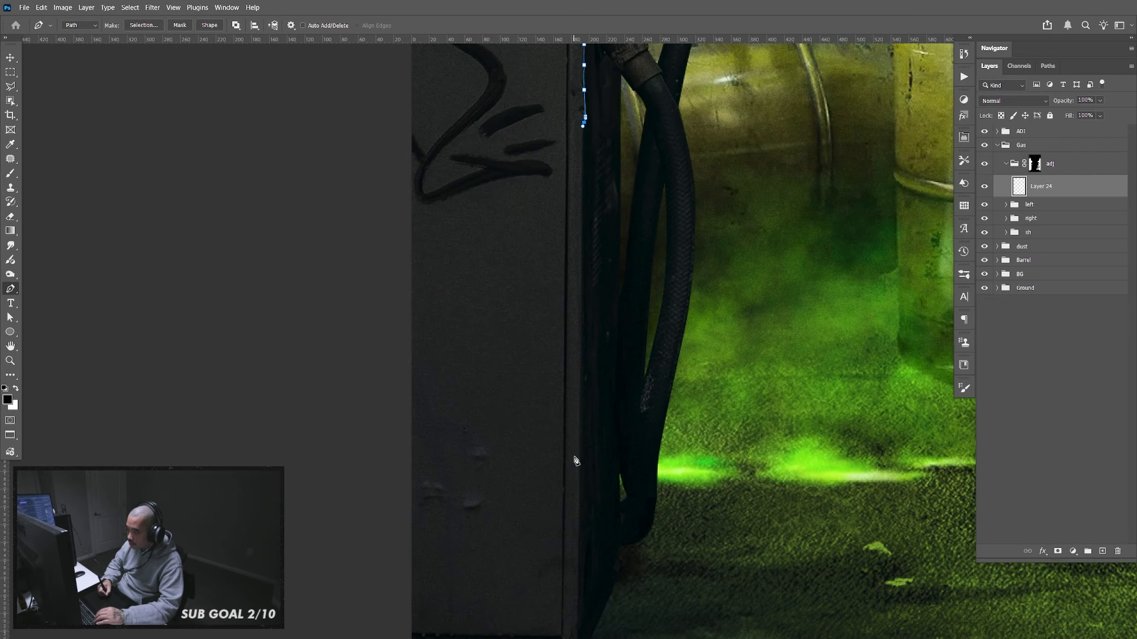
left_click_drag(579, 462, 577, 515)
Carry the path around the left pump's base corner and close it outside the canvas at its starting point
left_click_drag(577, 521, 615, 196)
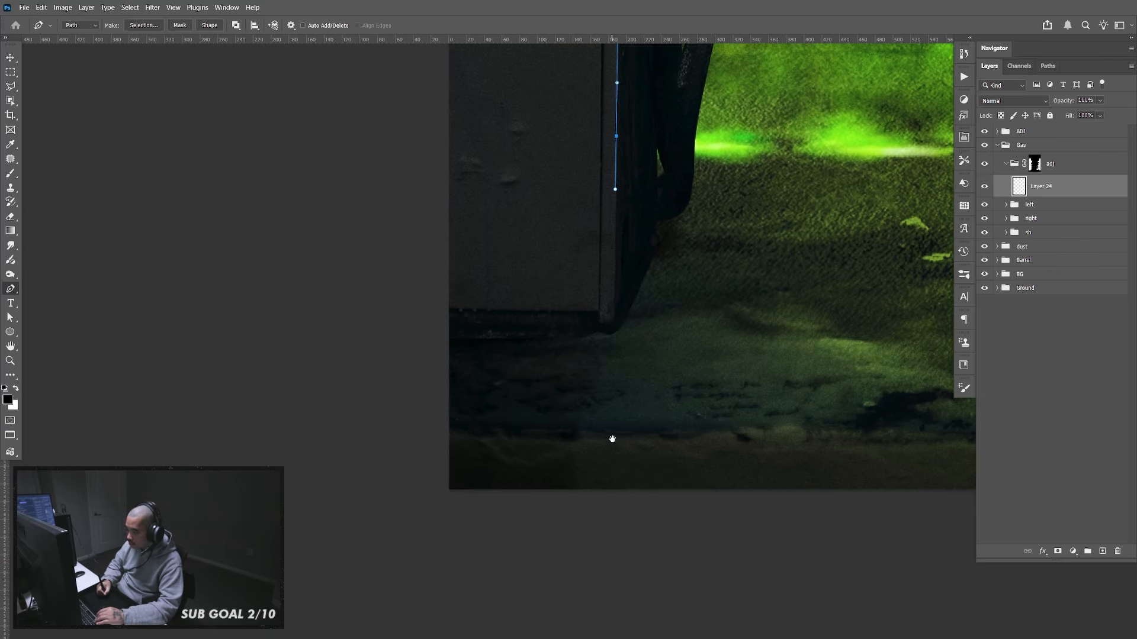
left_click_drag(612, 336, 610, 345)
left_click(447, 385)
left_click(398, 368)
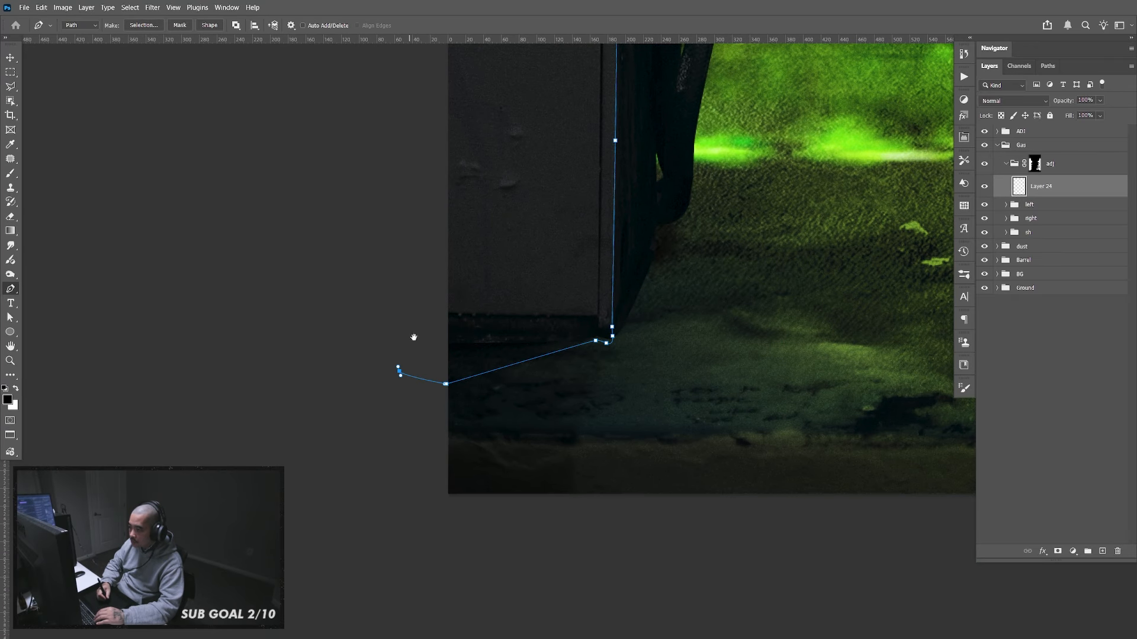
left_click_drag(390, 190, 413, 304)
left_click(399, 233)
left_click_drag(403, 208, 414, 341)
left_click_drag(396, 309, 395, 316)
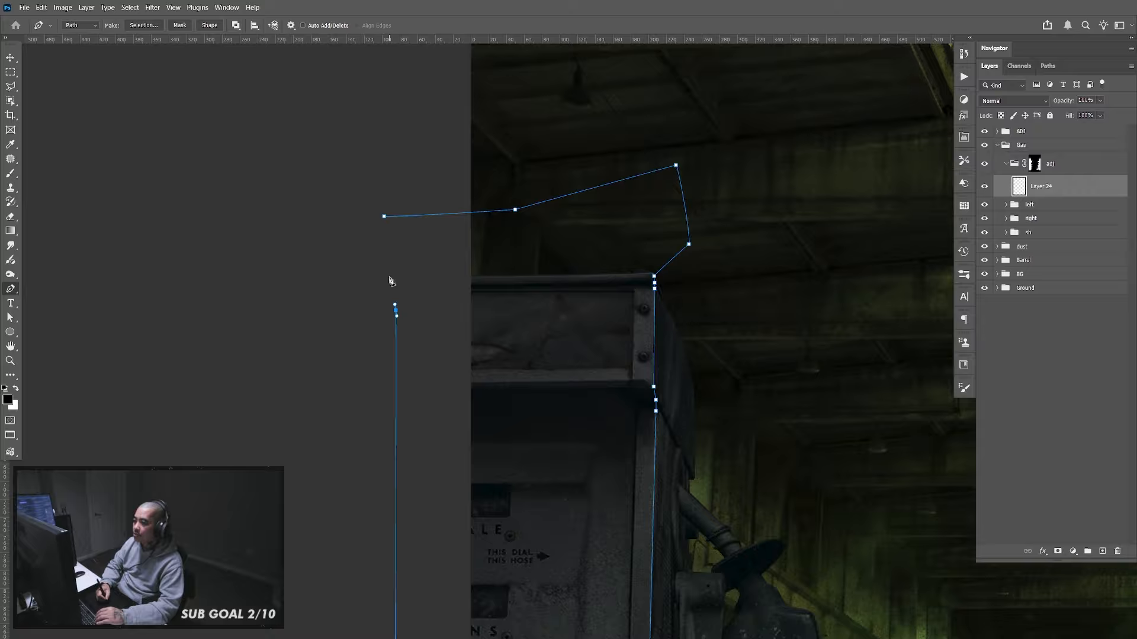
left_click(384, 218)
Load the work path covering both pump fronts as a selection and return to the layer list
left_click(1052, 64)
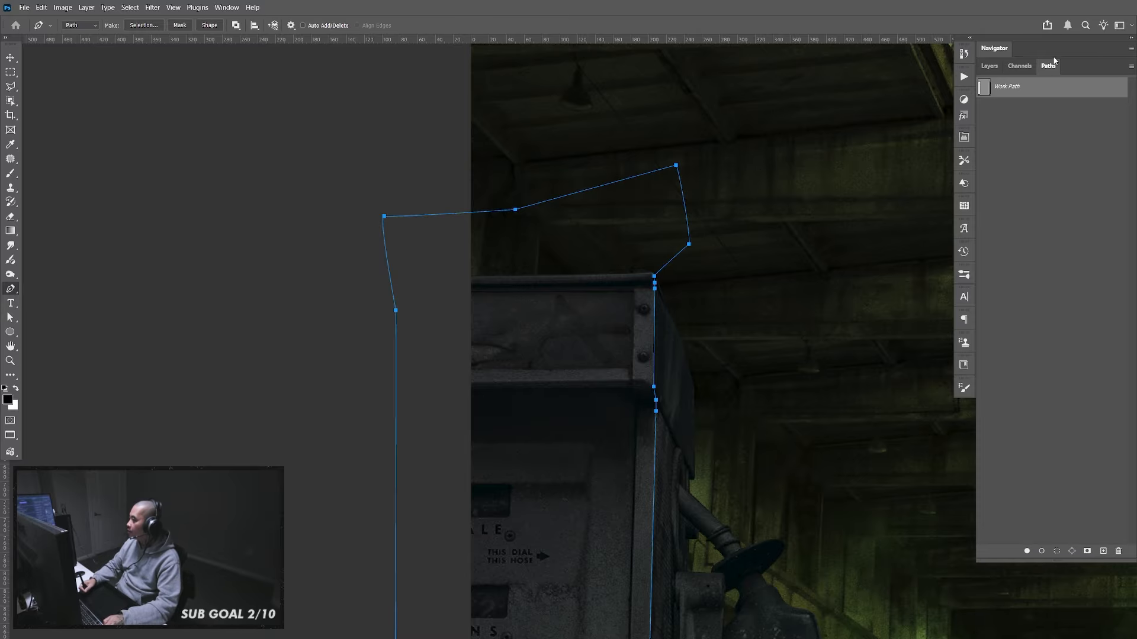
left_click(983, 87, "ctrl")
scroll(888, 203, "down", 4)
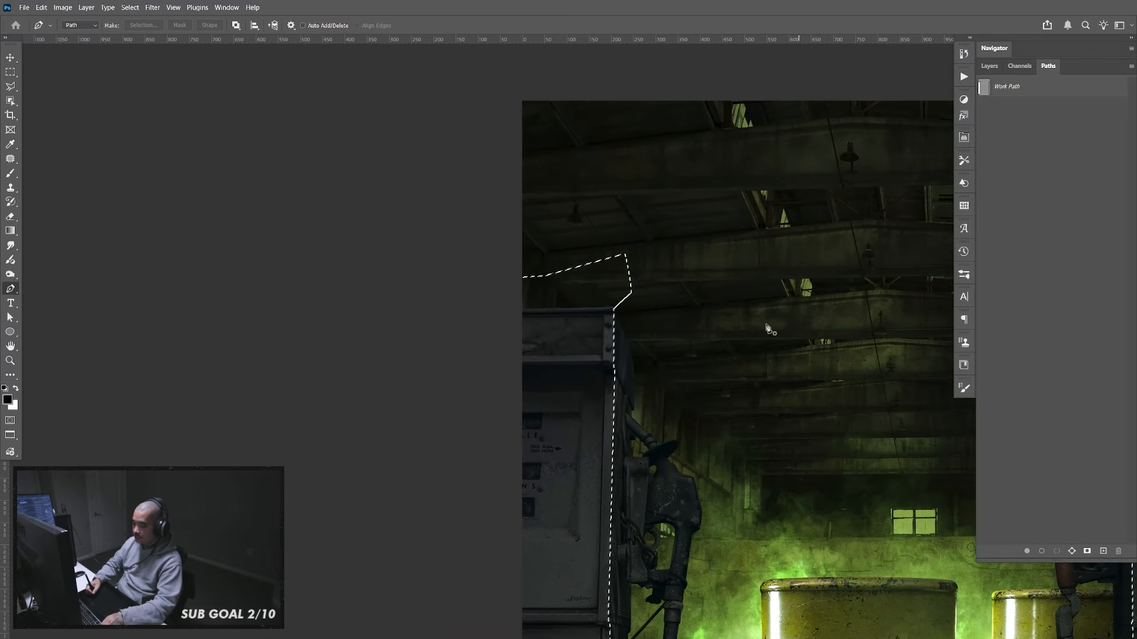
scroll(684, 318, "down", 2)
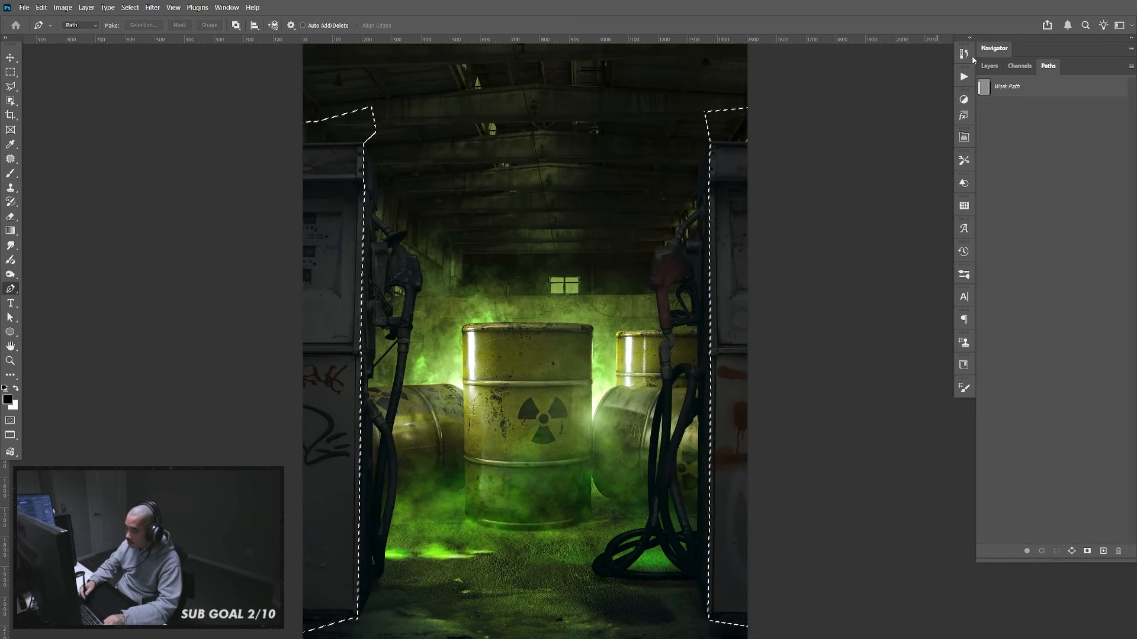
left_click(990, 66)
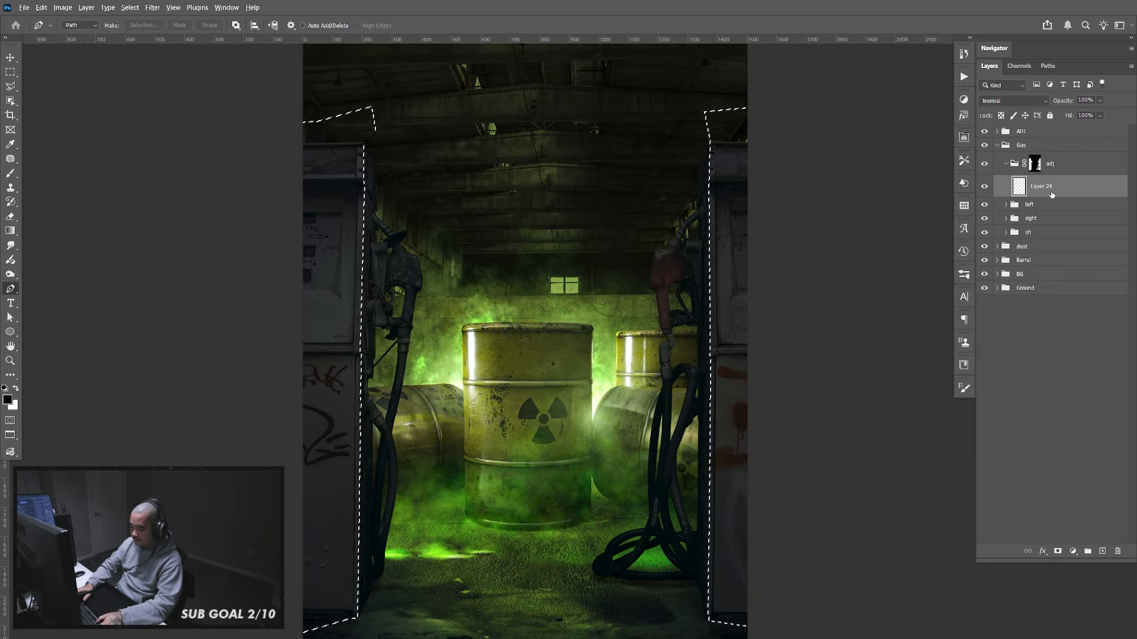
Fill the selected pump fronts with black on Layer 24, deselect, and lower the layer's opacity to 49%
key("alt+BackSpace")
key("ctrl+d")
key("v")
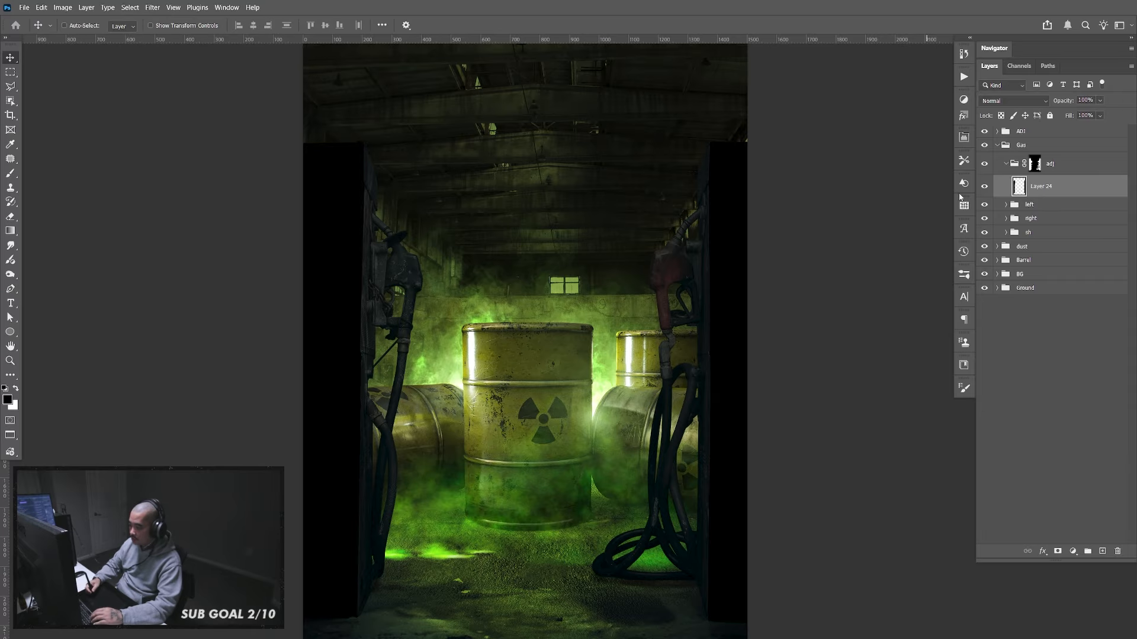
left_click(1100, 100)
left_click_drag(1115, 113, 1092, 115)
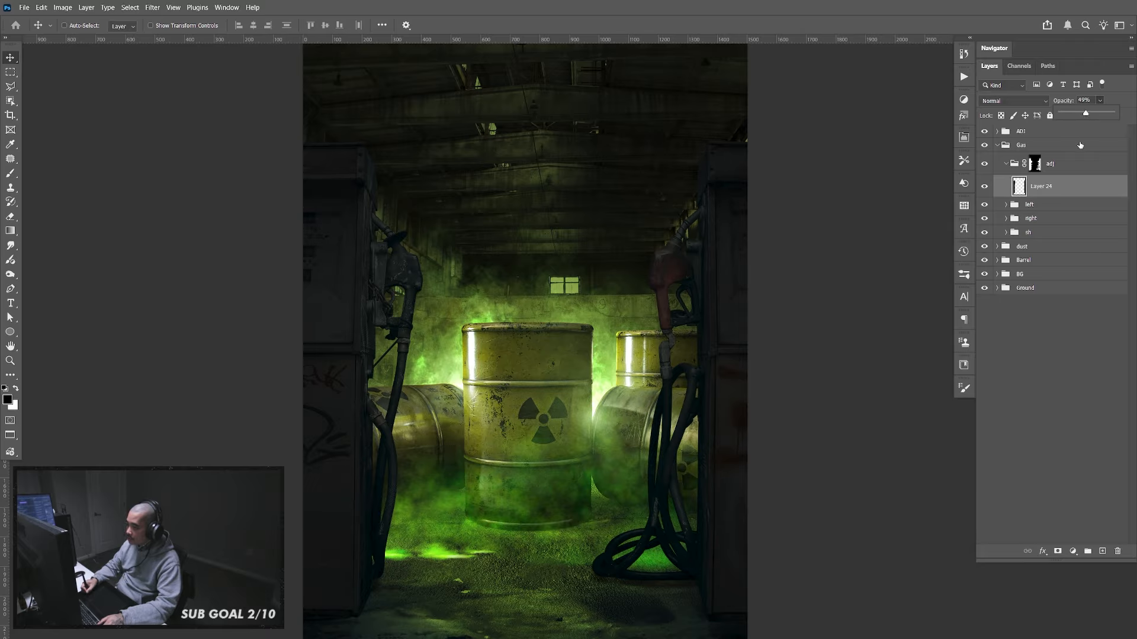
Expand the left and right groups, check Layer 21's effect, and lower Layer 21's opacity to 39%
left_click(1006, 204)
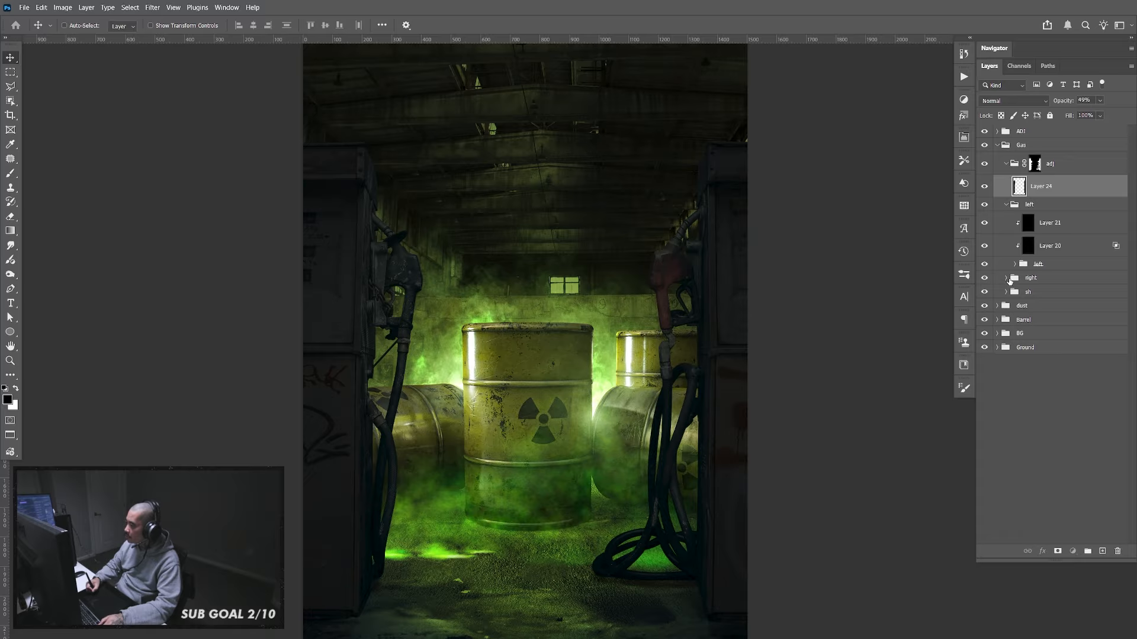
left_click(1006, 278)
left_click(989, 223)
left_click(989, 223)
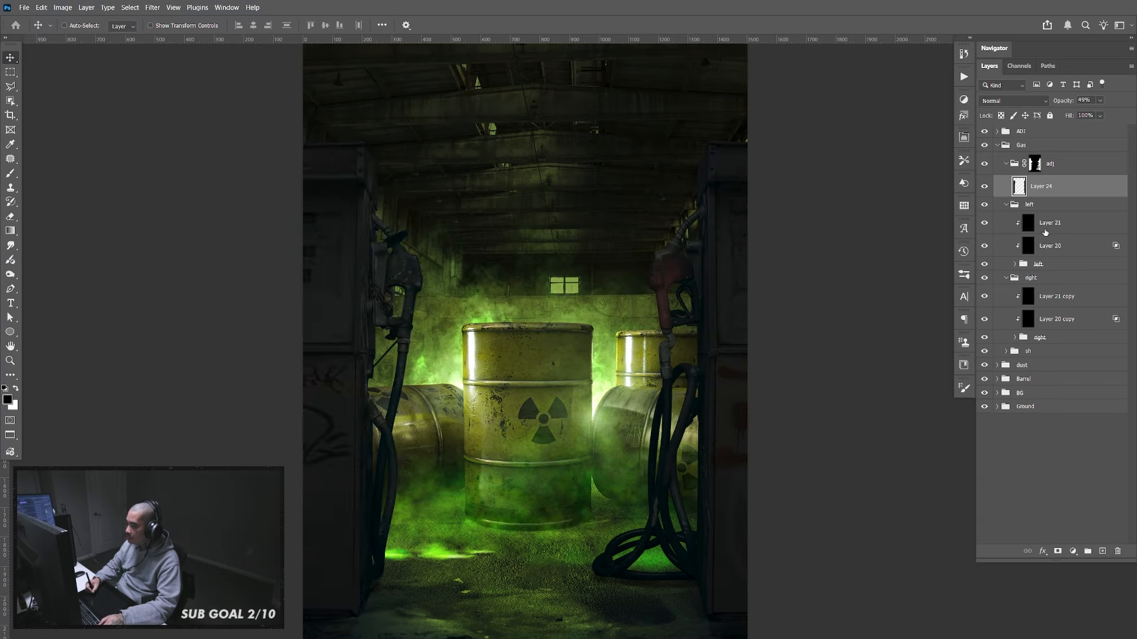
left_click(1044, 235)
left_click(990, 300)
left_click(990, 300)
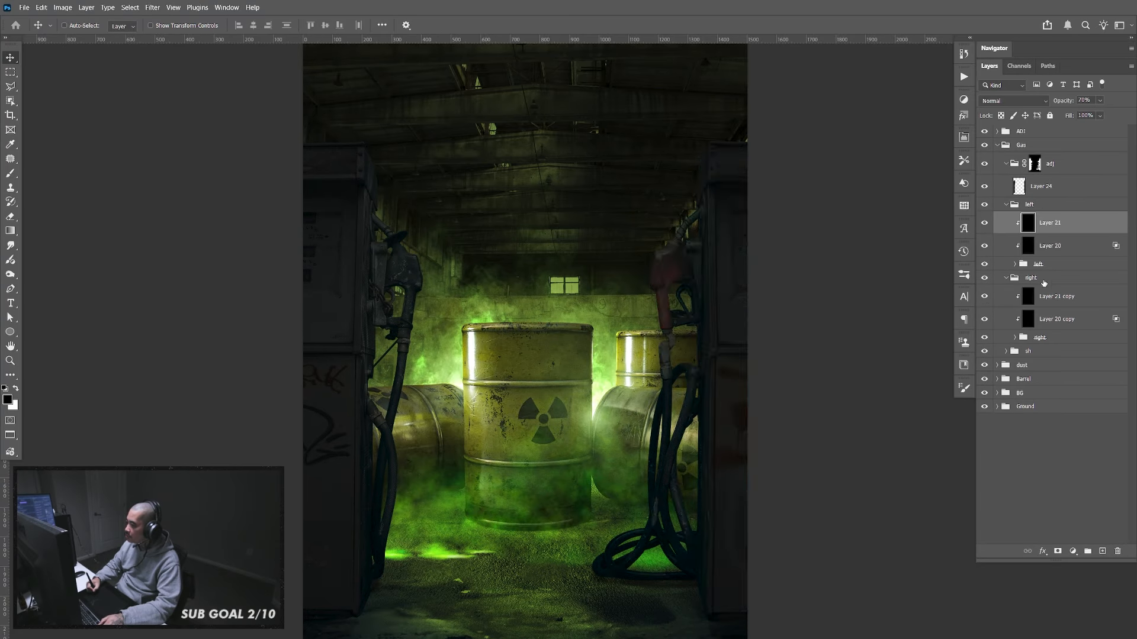
left_click(1100, 100)
mouse_move(1111, 113)
left_mouse_down()
mouse_move(1094, 114)
mouse_move(1113, 115)
left_mouse_up()
Set Layer 24's opacity to 71% and raise Layer 21's opacity to between 40 and 50 percent
left_click(1054, 186)
left_click(1100, 100)
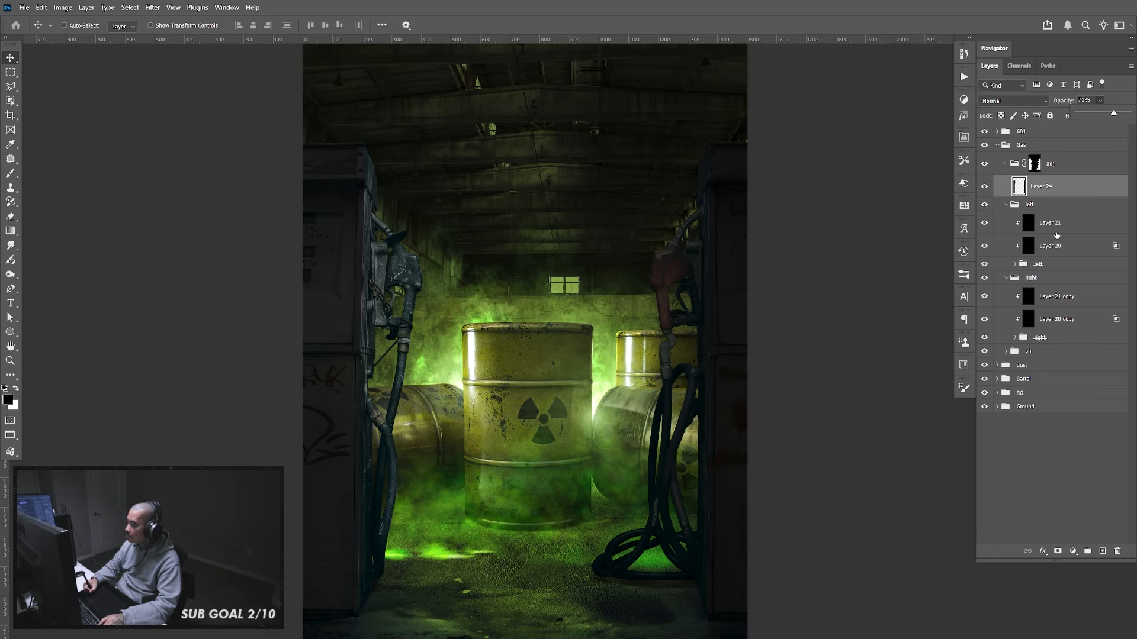
left_click(1054, 225)
left_click(989, 224)
left_click(989, 224)
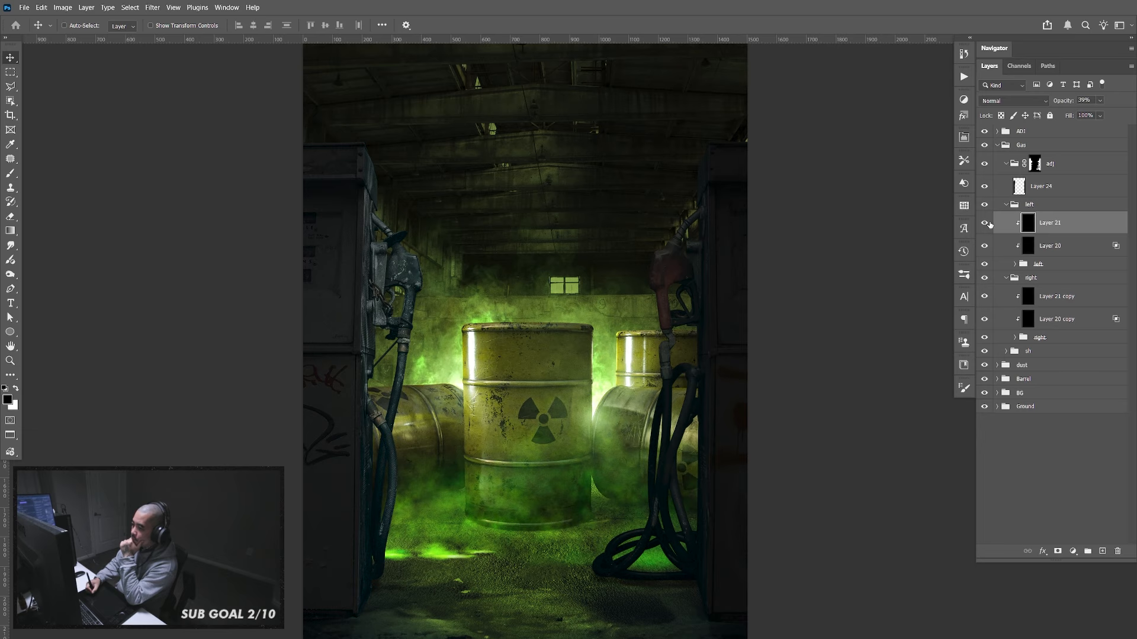
left_click(1099, 102)
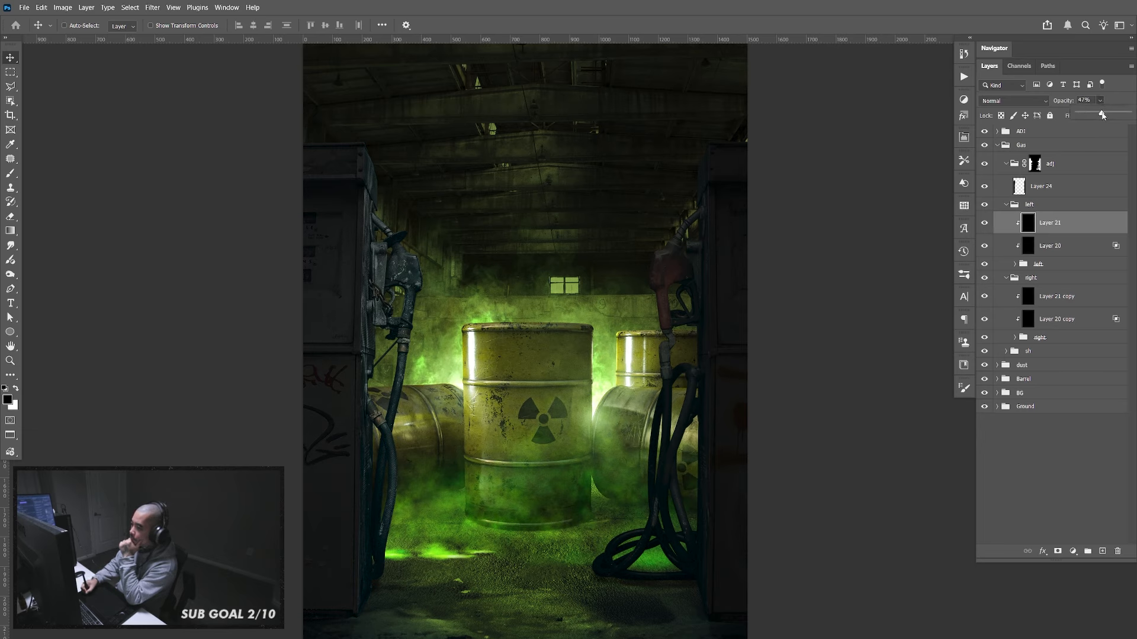
Lower the opacity of Layer 21 copy in the right group to 29%
left_click(1066, 289)
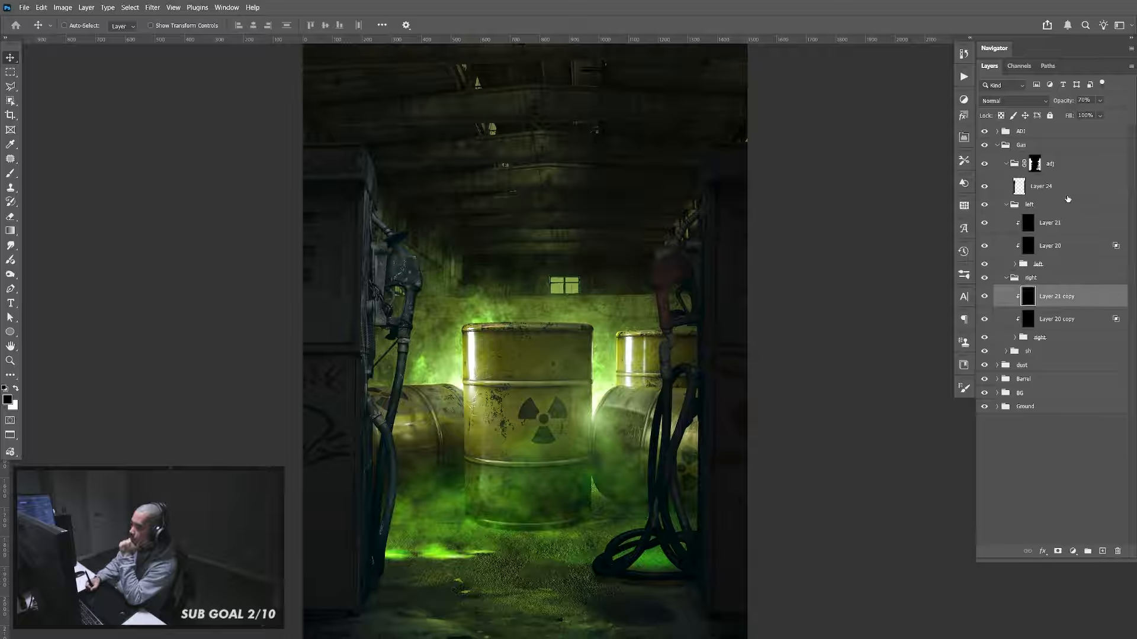
left_click(1065, 229)
left_click(1056, 295)
left_click(1086, 100)
type("42")
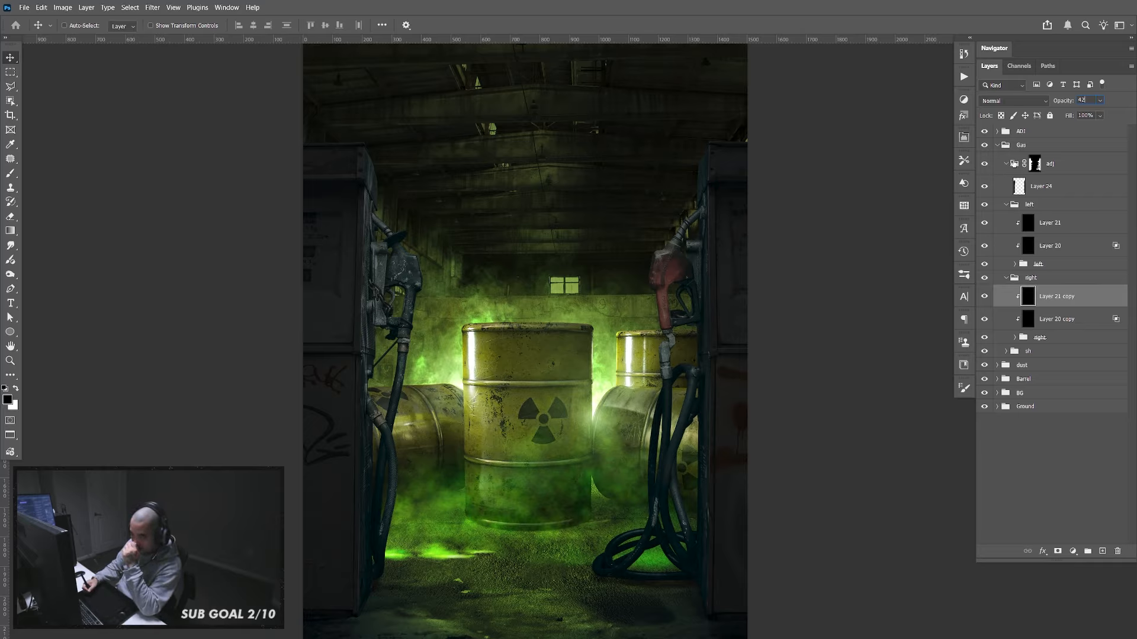
left_click(1099, 101)
left_click_drag(1099, 114, 1092, 115)
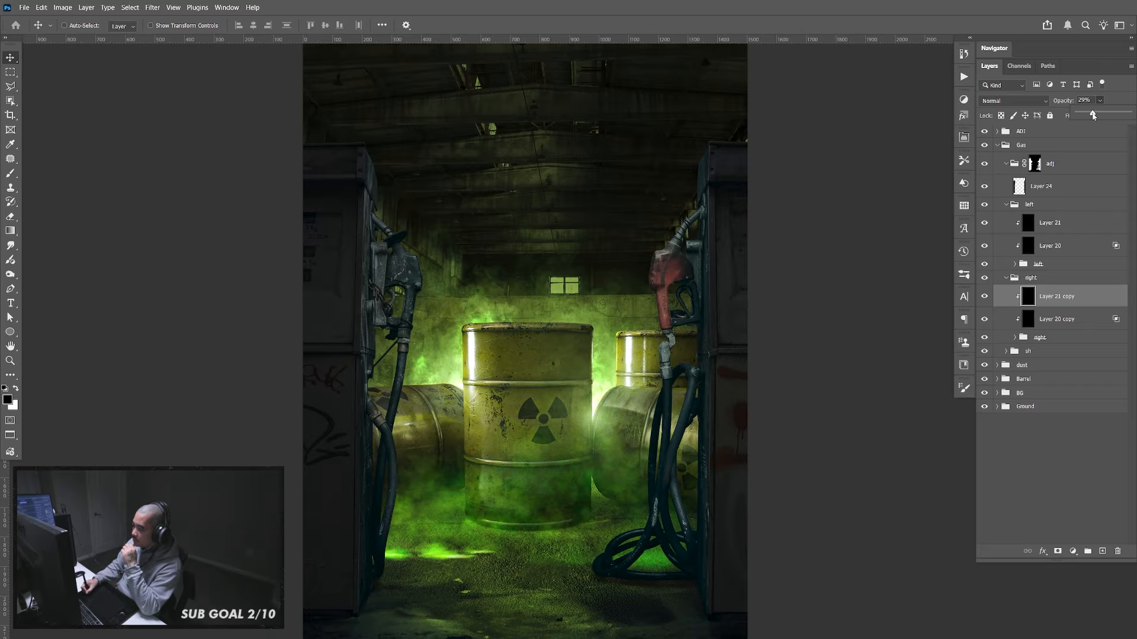
Compare the pumps with and without Layer 24, and collapse the left and right groups
left_click(1047, 191)
left_click(984, 186)
left_click(985, 186)
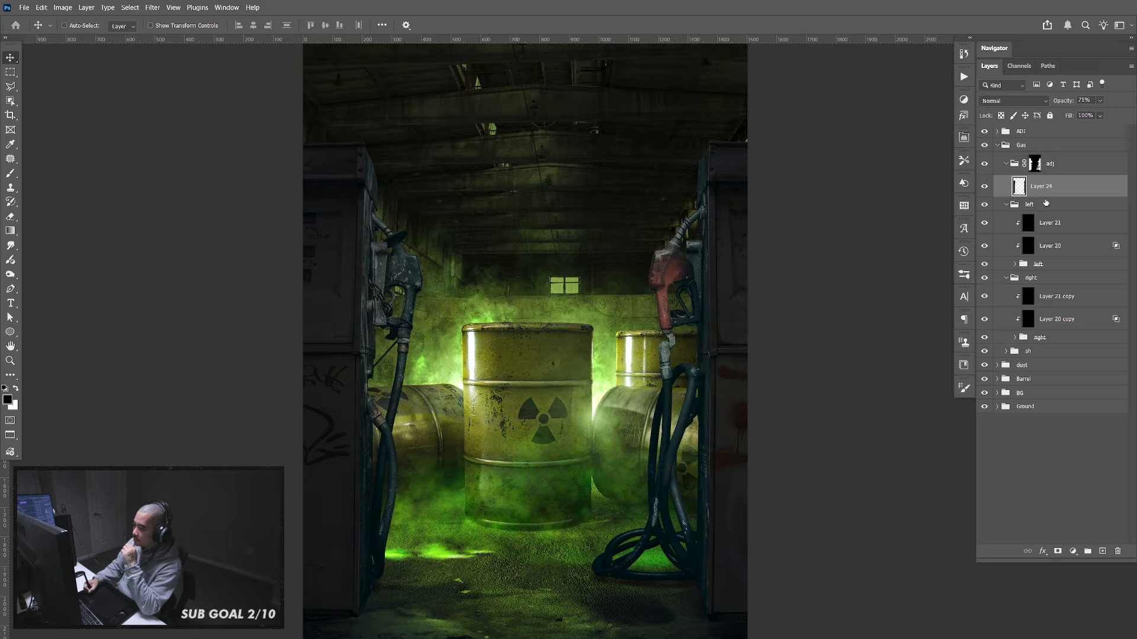
left_click(1006, 205)
left_click(1006, 218)
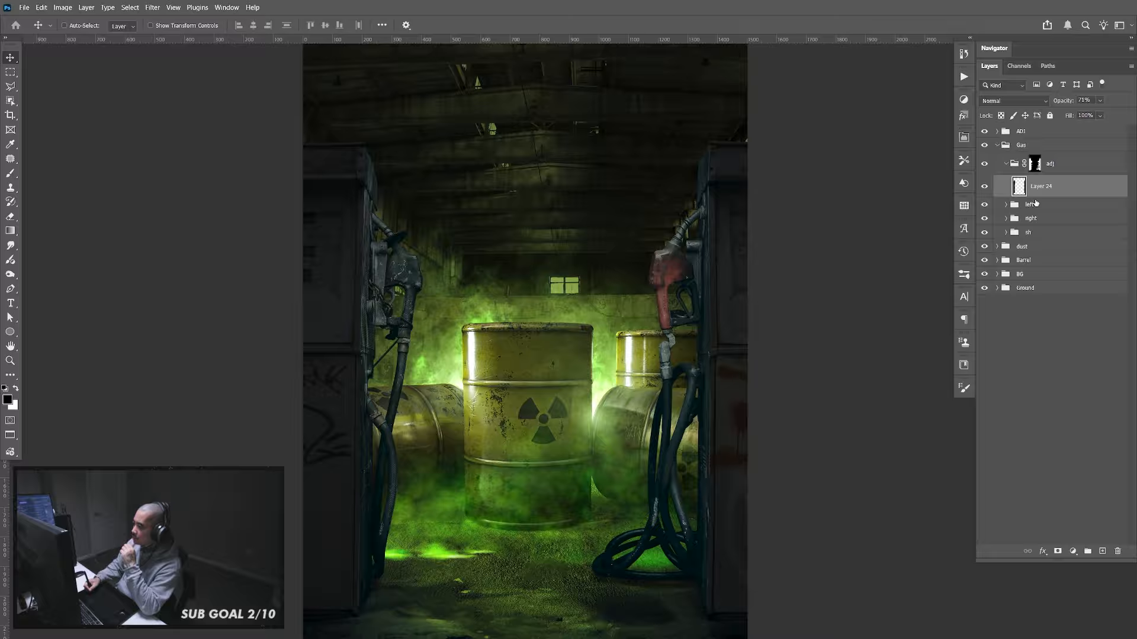
Paint black on Layer 24 over the right pump's red nozzle and the hose connector beneath it
key("z")
left_click_drag(434, 278, 480, 294)
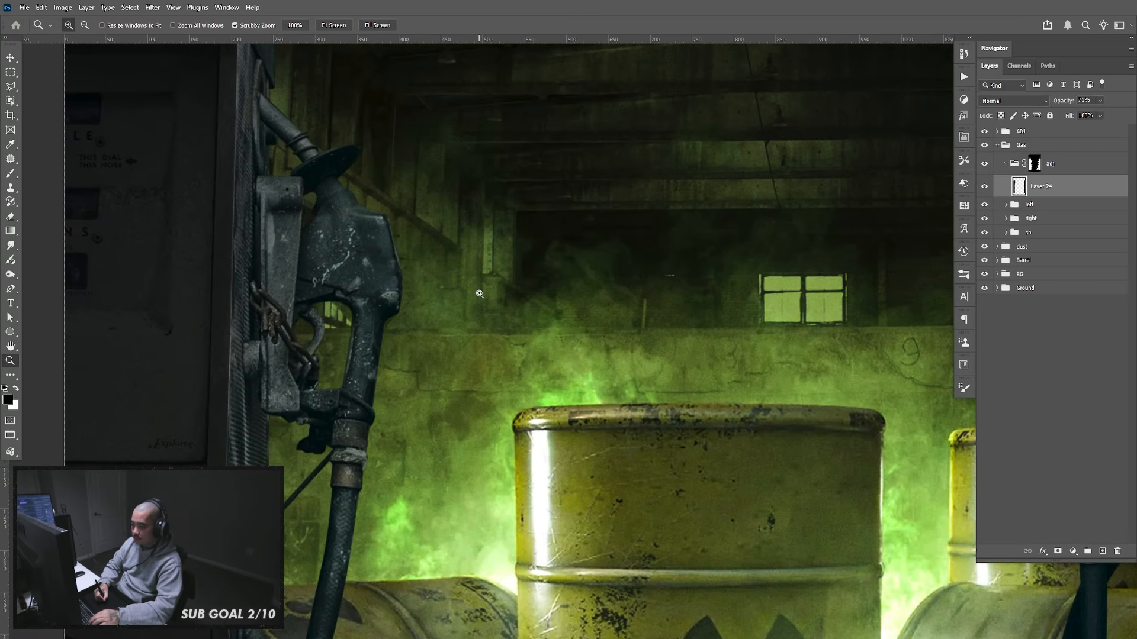
left_click_drag(815, 324, 363, 350)
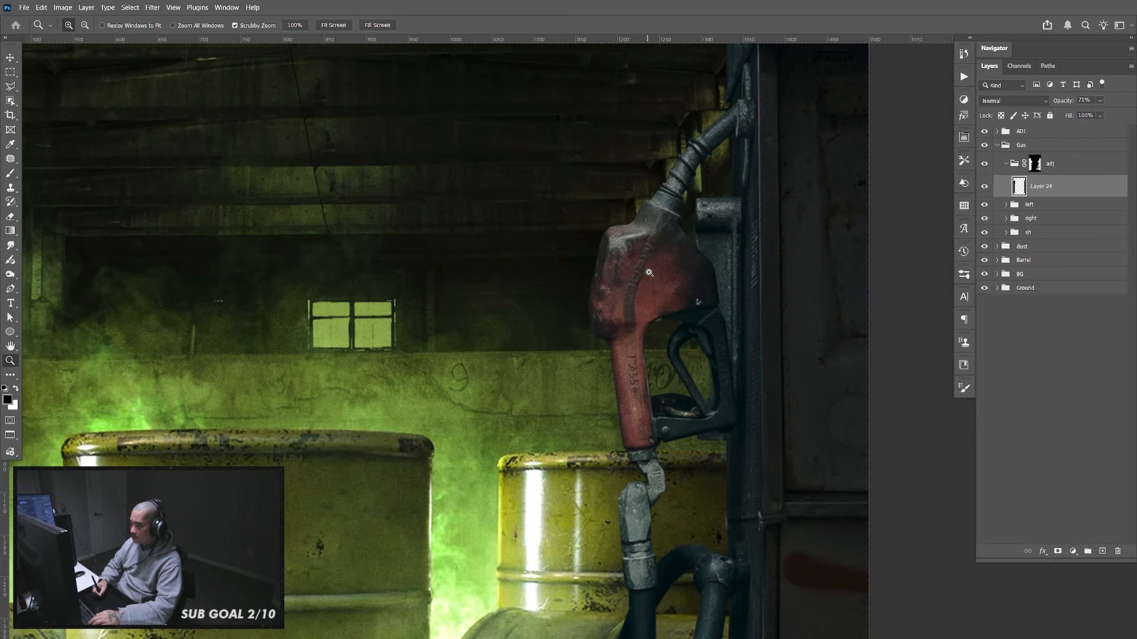
key("b")
mouse_move(642, 259)
left_mouse_down()
mouse_move(630, 292)
mouse_move(646, 245)
mouse_move(674, 263)
mouse_move(621, 296)
mouse_move(634, 427)
mouse_move(633, 392)
mouse_move(705, 416)
mouse_move(704, 341)
mouse_move(656, 244)
mouse_move(657, 212)
mouse_move(659, 197)
mouse_move(660, 219)
mouse_move(686, 216)
mouse_move(661, 218)
mouse_move(726, 122)
left_mouse_up()
key("bracketleft")
key("bracketleft")
key("bracketleft")
left_click_drag(641, 225, 655, 218)
mouse_move(646, 433)
left_mouse_down()
mouse_move(655, 296)
mouse_move(629, 358)
mouse_move(637, 417)
left_mouse_up()
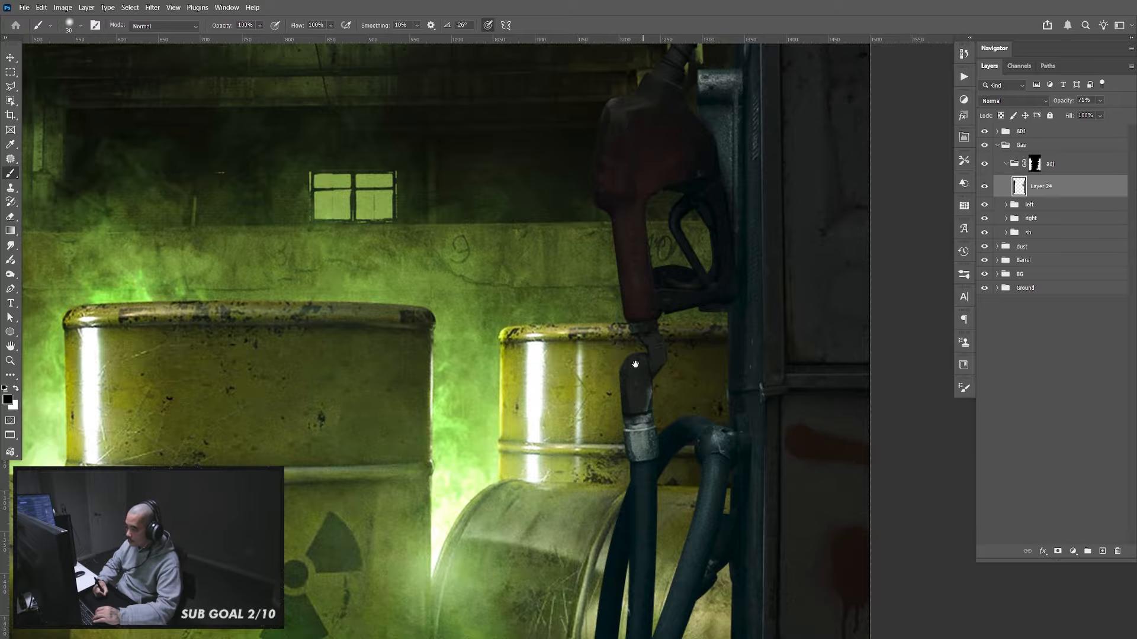
Darken the right pump's hanging hoses with black brush strokes on Layer 24, from the connector down toward the coil
mouse_move(635, 364)
left_mouse_down()
mouse_move(609, 72)
mouse_move(614, 185)
mouse_move(629, 196)
left_mouse_up()
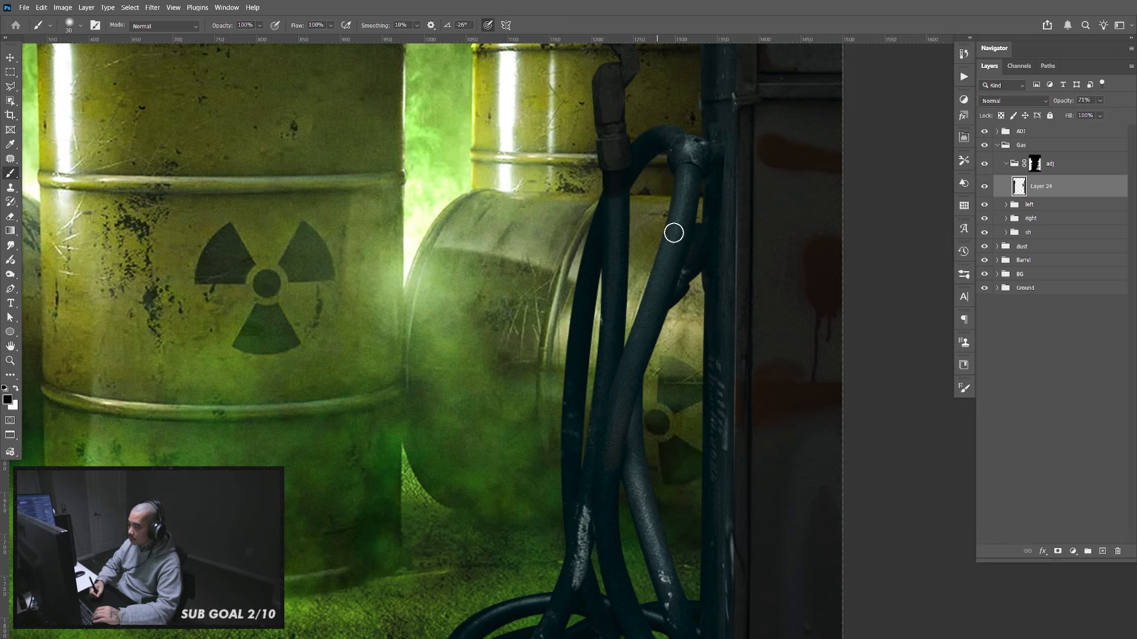
mouse_move(688, 148)
left_mouse_down()
mouse_move(672, 269)
mouse_move(625, 363)
mouse_move(584, 513)
left_mouse_up()
mouse_move(619, 198)
left_mouse_down()
mouse_move(607, 416)
mouse_move(594, 441)
left_mouse_up()
left_click_drag(625, 488, 610, 192)
left_click_drag(624, 127, 658, 366)
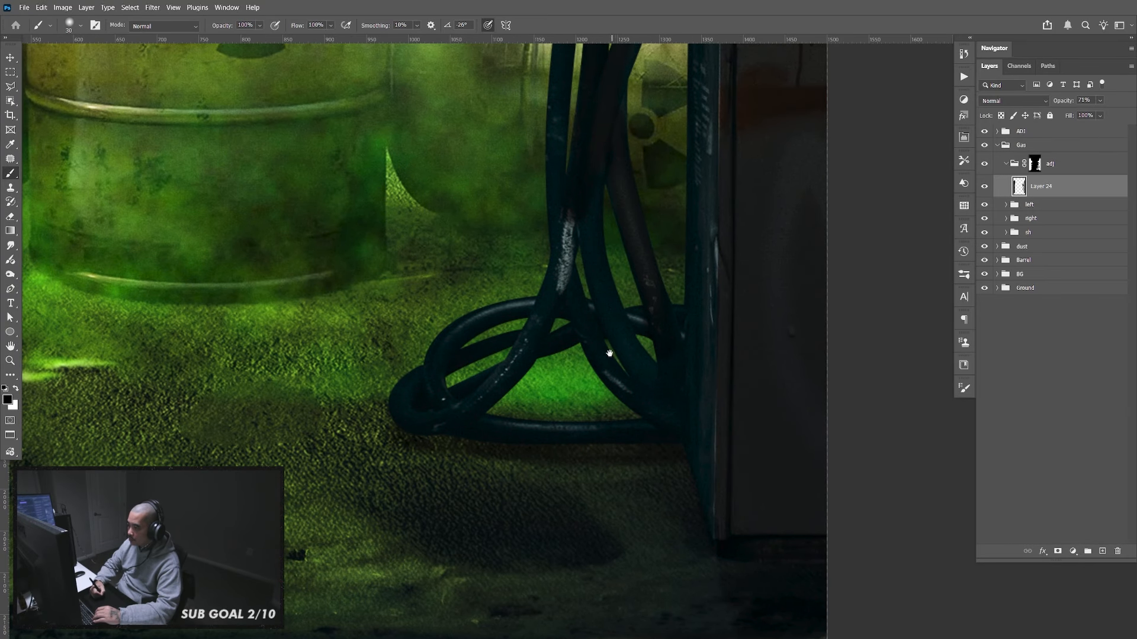
Paint black on Layer 24 along the left pump's lower hose and its fitting beside the fallen barrel
left_click_drag(314, 191, 589, 302)
left_click_drag(228, 212, 668, 304)
mouse_move(473, 137)
left_mouse_down()
mouse_move(525, 221)
mouse_move(543, 380)
mouse_move(506, 548)
left_mouse_up()
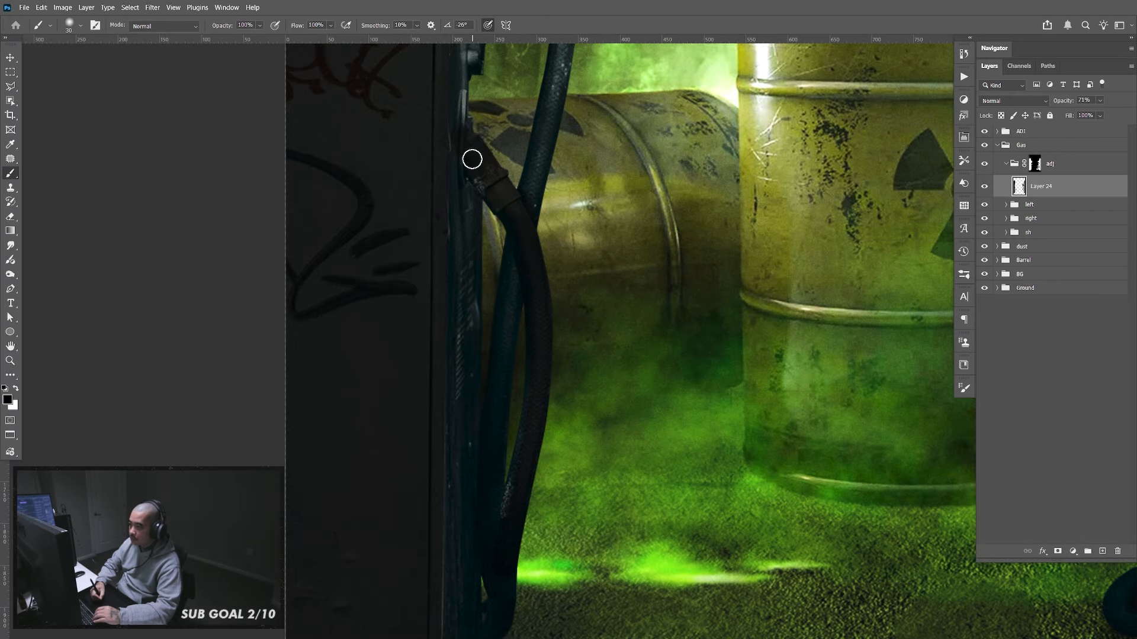
left_click_drag(473, 159, 496, 414)
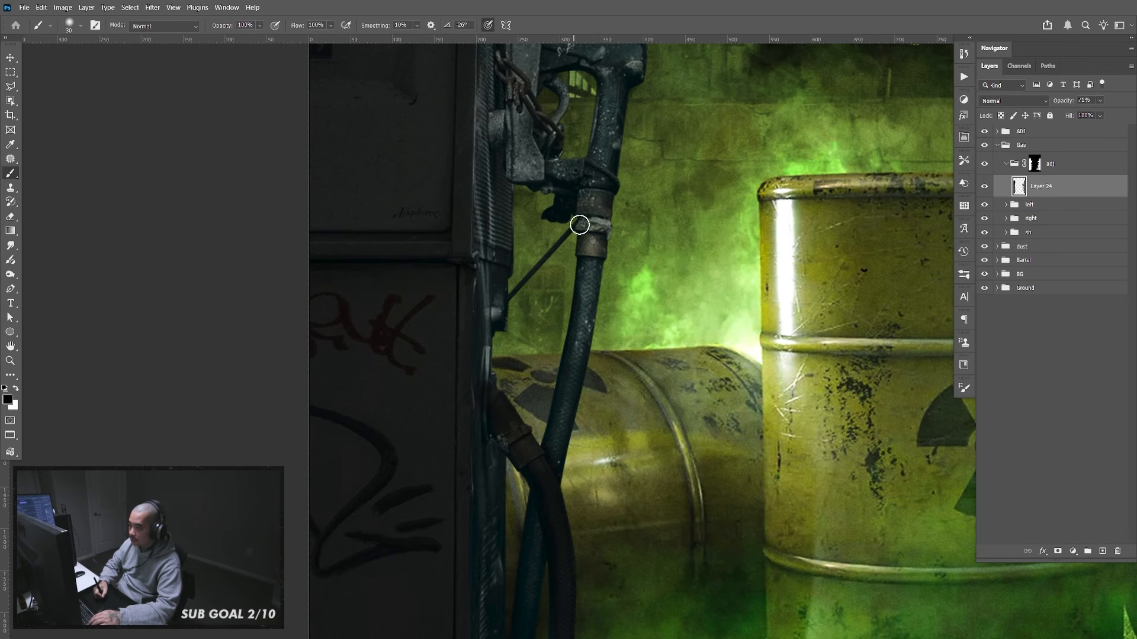
left_click_drag(579, 315, 540, 545)
Darken the left pump's upper hose fitting, nozzle and holder with black, using a smaller brush for the narrow fitting
left_click_drag(467, 104, 521, 156)
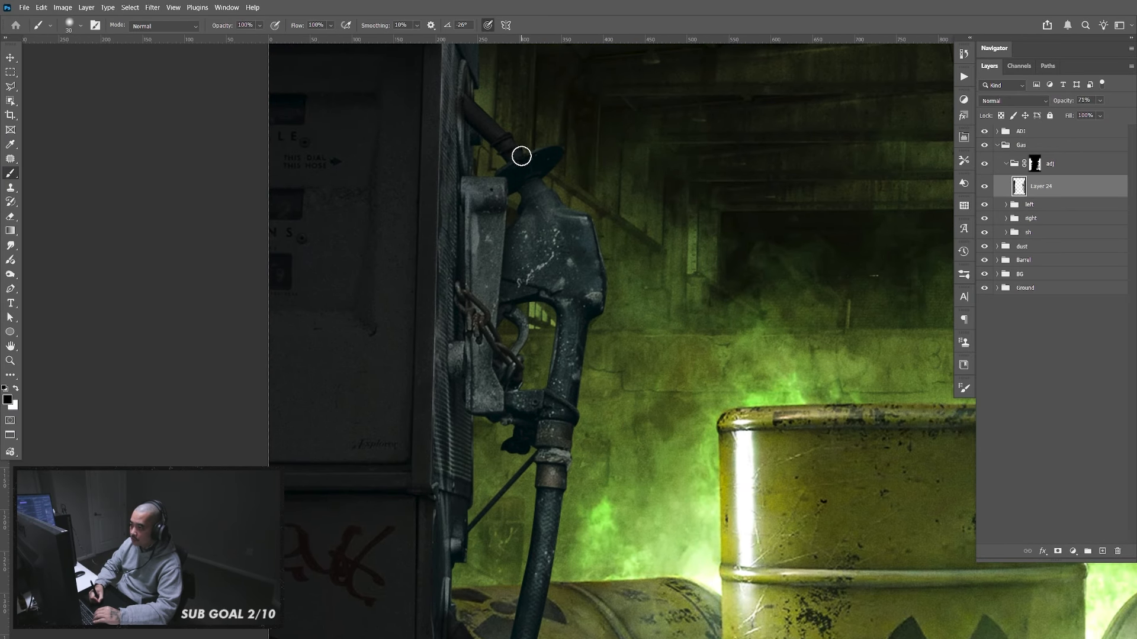
key("ctrl+z")
key("bracketleft")
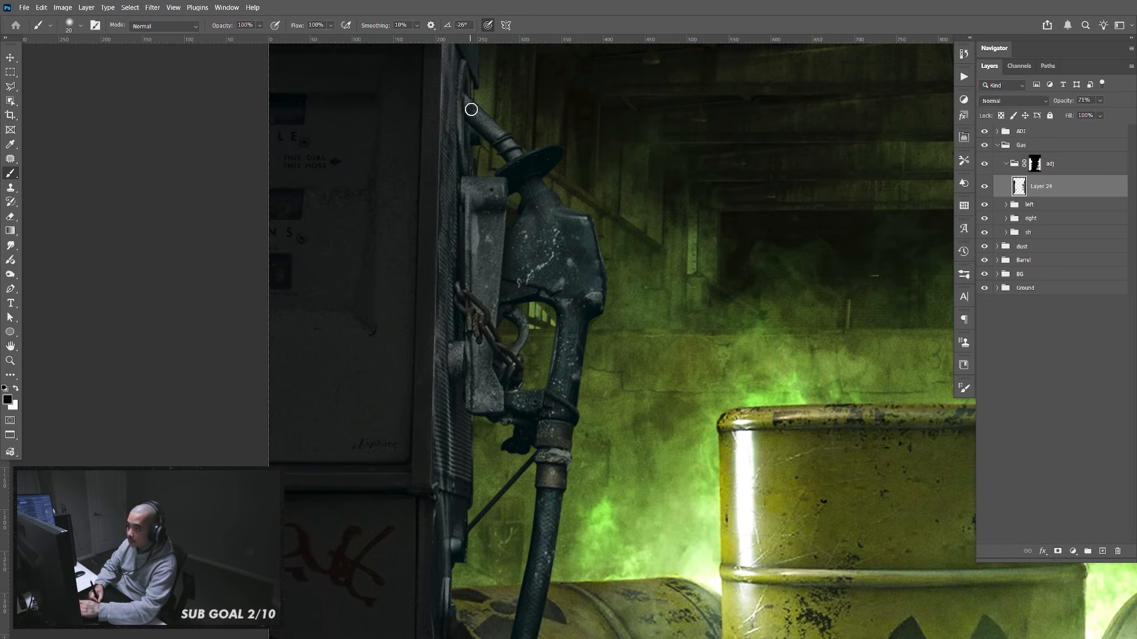
left_click_drag(471, 110, 514, 153)
key("bracketright")
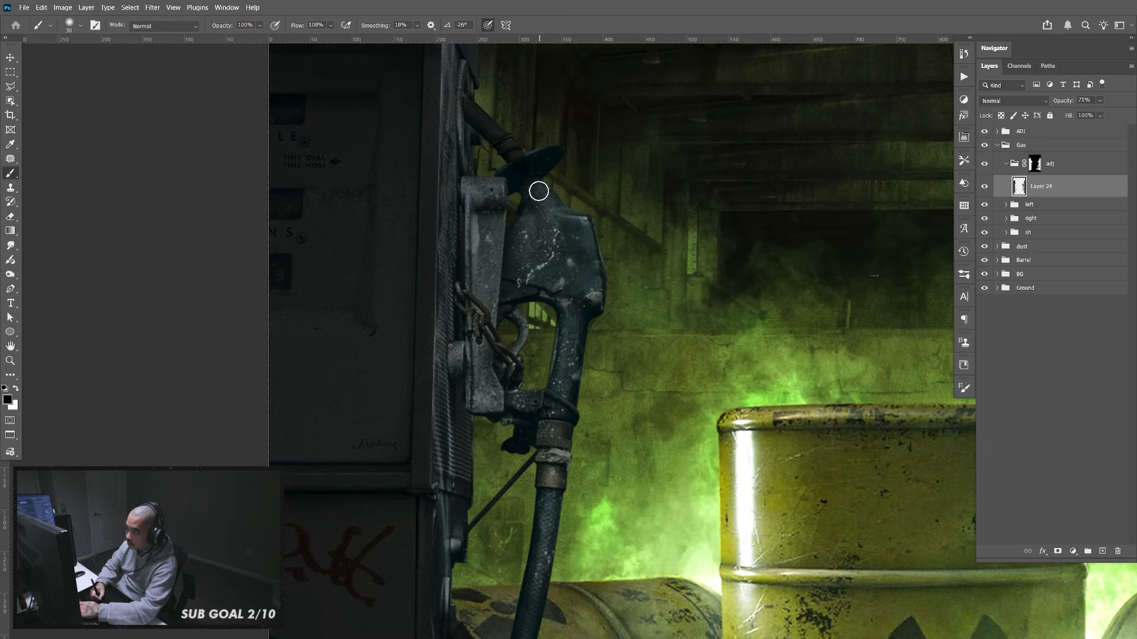
mouse_move(539, 191)
left_mouse_down()
mouse_move(520, 243)
mouse_move(540, 261)
mouse_move(574, 233)
mouse_move(597, 293)
mouse_move(569, 296)
mouse_move(549, 257)
left_mouse_up()
key("bracketright")
mouse_move(528, 256)
left_mouse_down()
mouse_move(480, 190)
mouse_move(489, 369)
mouse_move(495, 319)
mouse_move(524, 336)
mouse_move(578, 302)
mouse_move(561, 406)
mouse_move(490, 401)
left_mouse_up()
left_click_drag(560, 518, 578, 295)
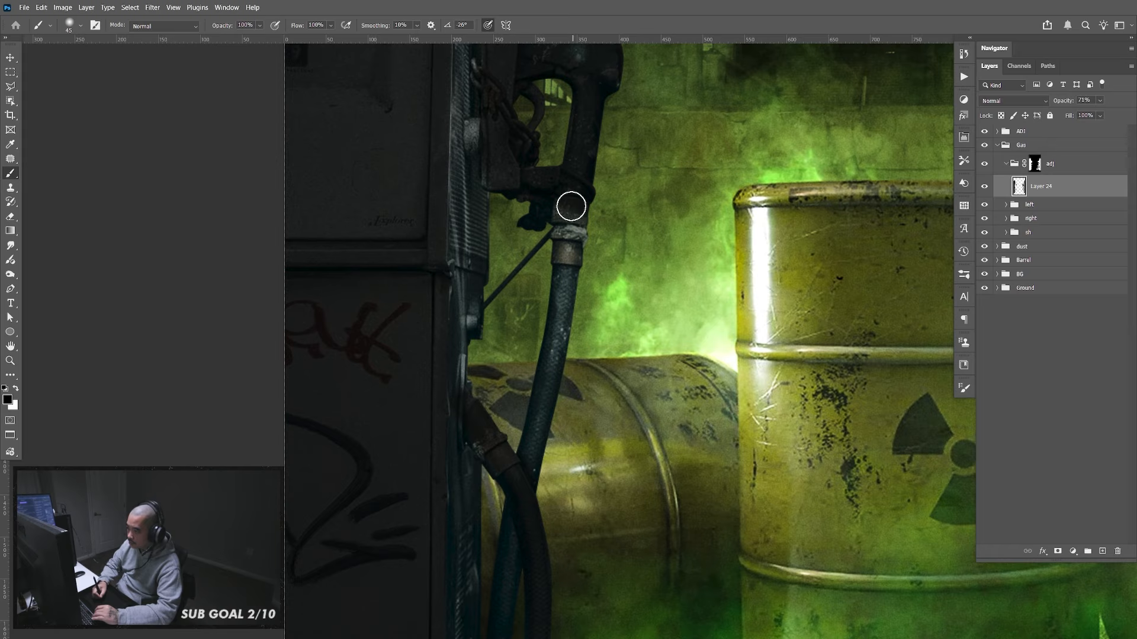
Darken the left pump's hose from the nozzle connector down to the ground and check the whole composition
mouse_move(568, 204)
left_mouse_down()
mouse_move(564, 316)
mouse_move(538, 422)
left_mouse_up()
mouse_move(544, 507)
left_mouse_down()
mouse_move(553, 265)
mouse_move(543, 223)
mouse_move(514, 456)
left_mouse_up()
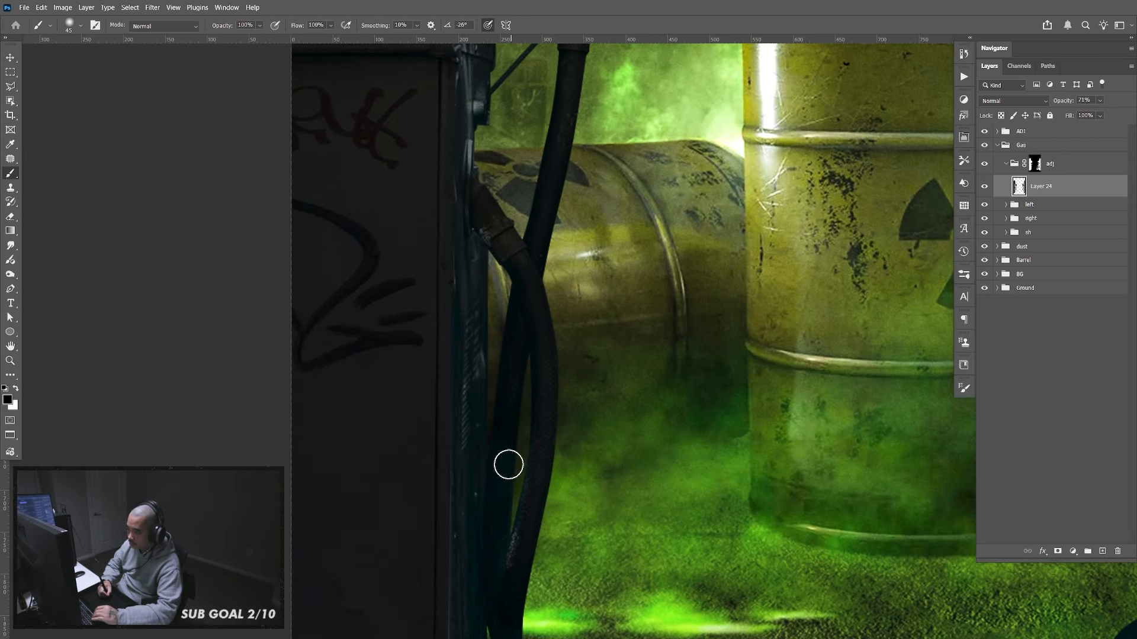
key("ctrl+minus")
key("ctrl+minus")
key("ctrl+minus")
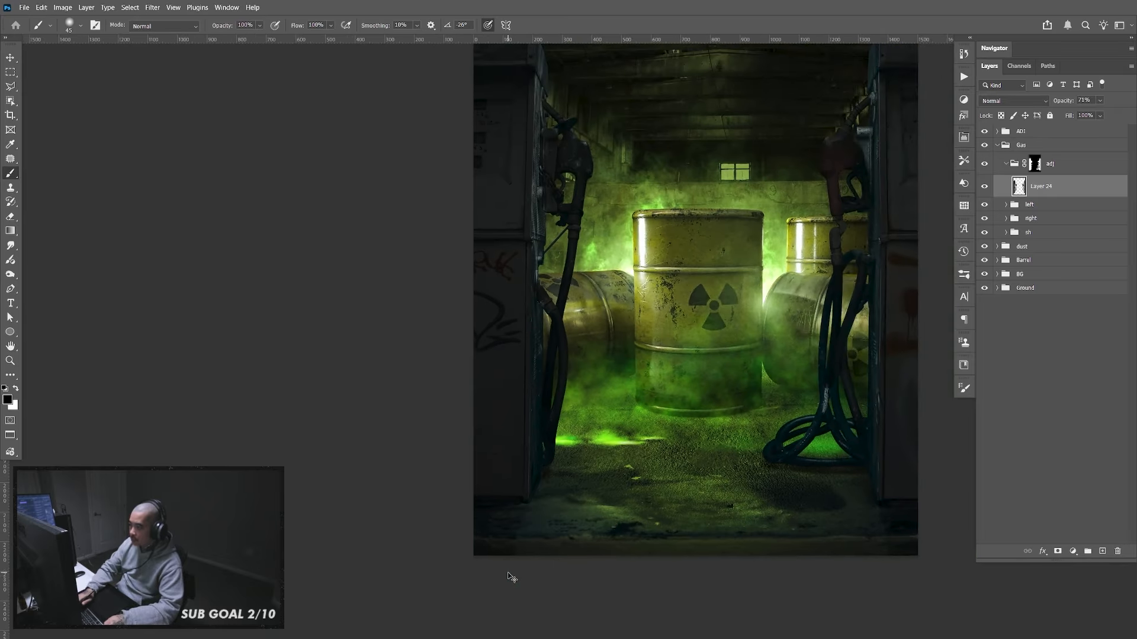
left_click_drag(847, 250, 754, 343)
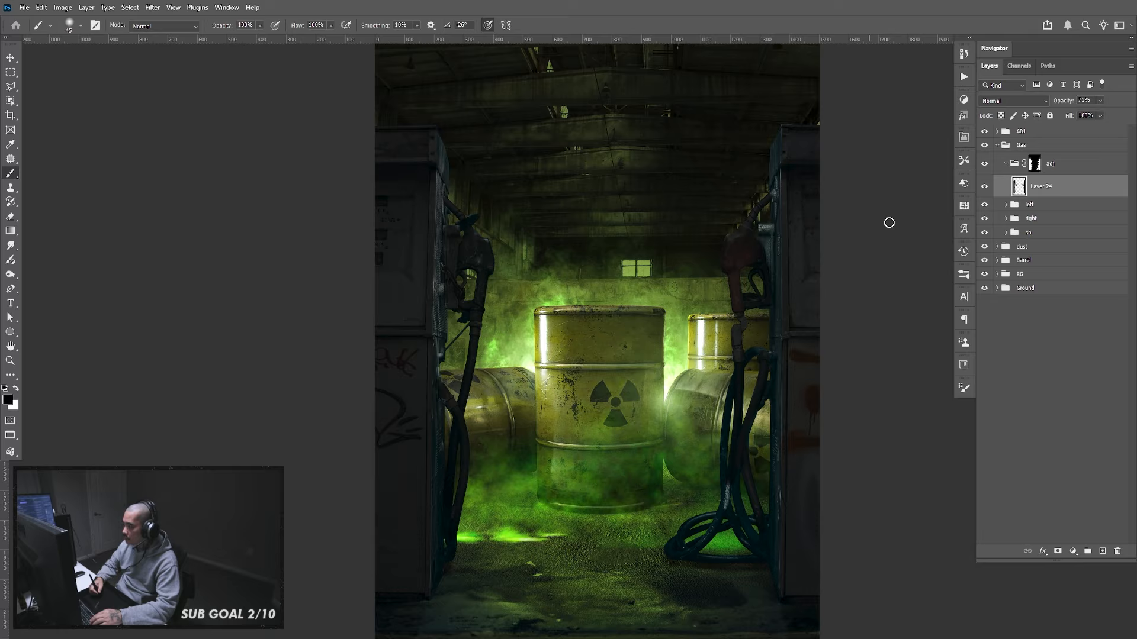
key("v")
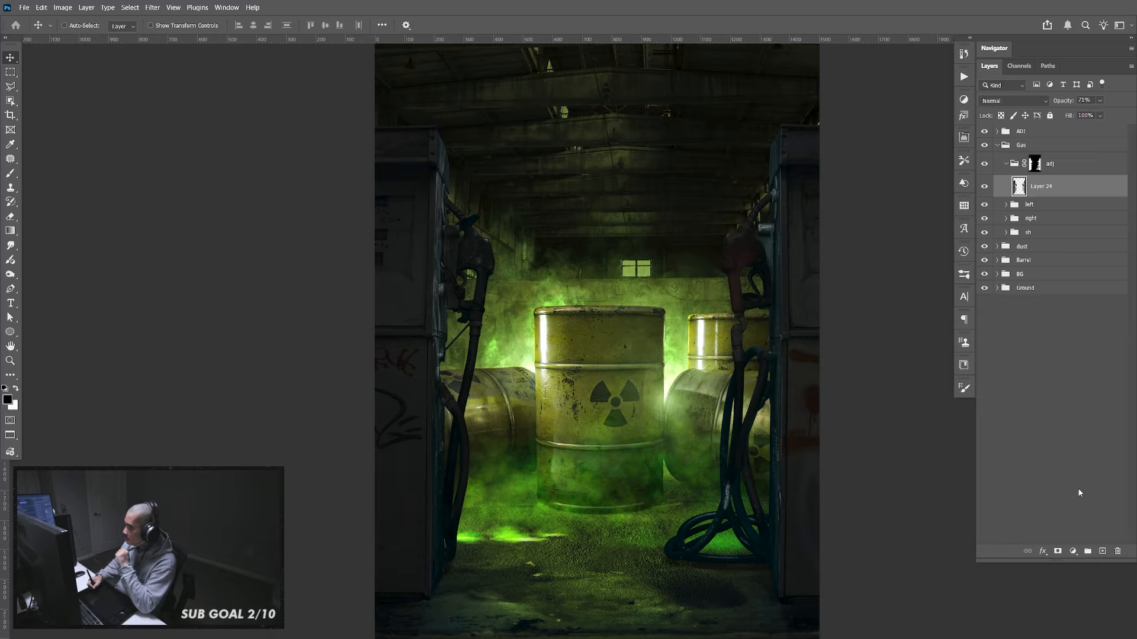
Create a new layer above Layer 24 in the adj group and fill it with a green sampled from the background glow
left_click(1103, 551)
left_click(8, 400)
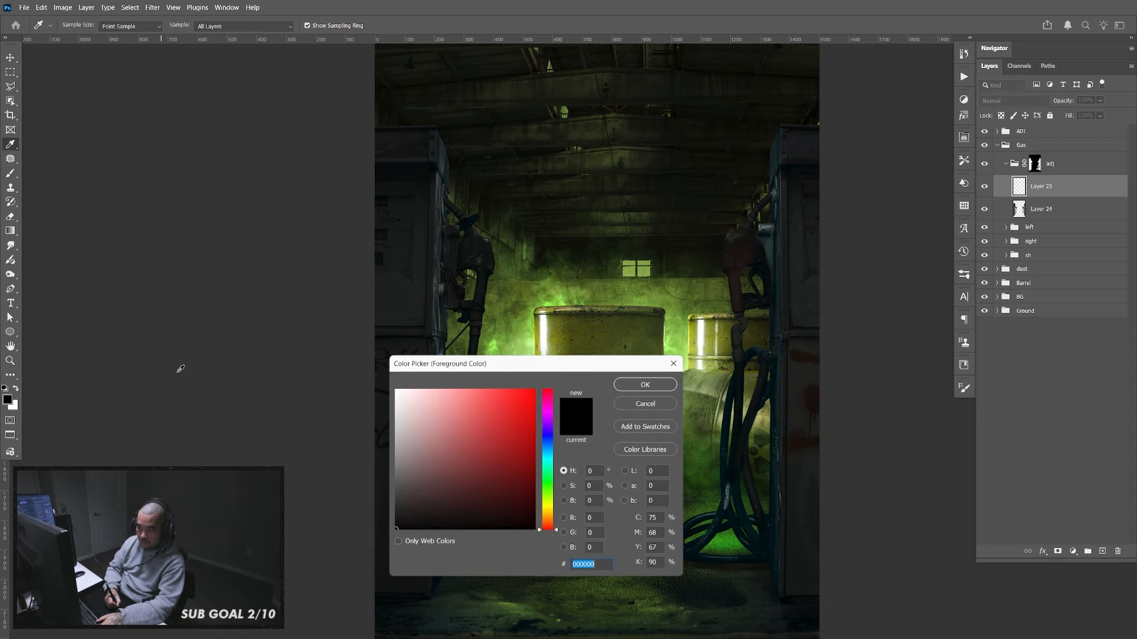
left_click(514, 317)
left_click(650, 389)
key("alt+BackSpace")
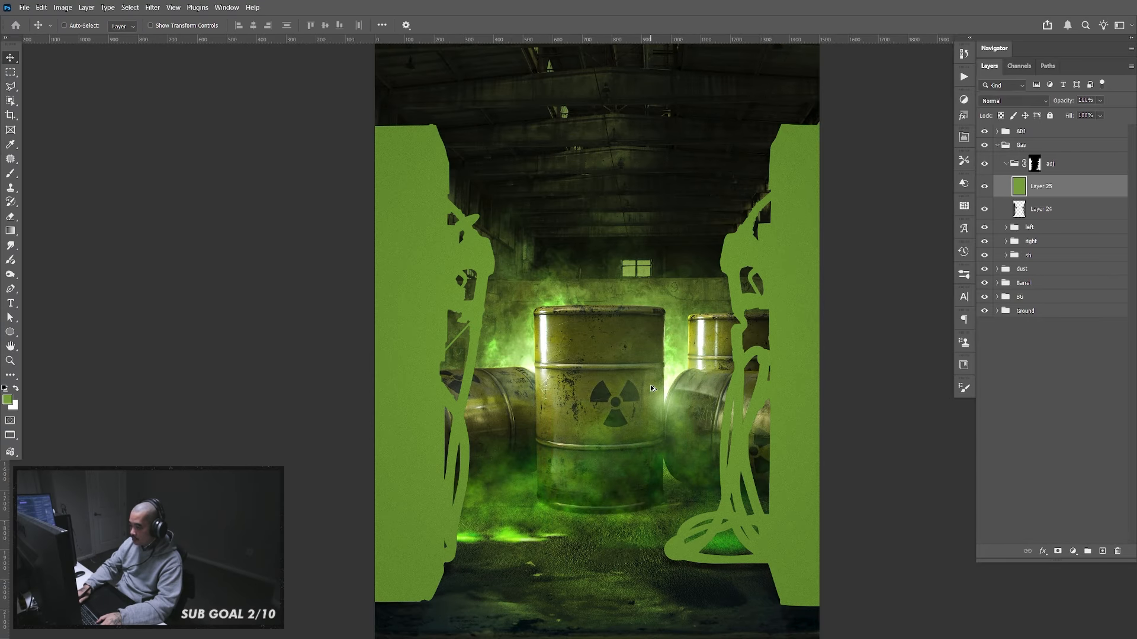
Set the green layer to Linear Dodge (Add) and split its Blend If underlying black slider to 0 / 50
left_click(1034, 100)
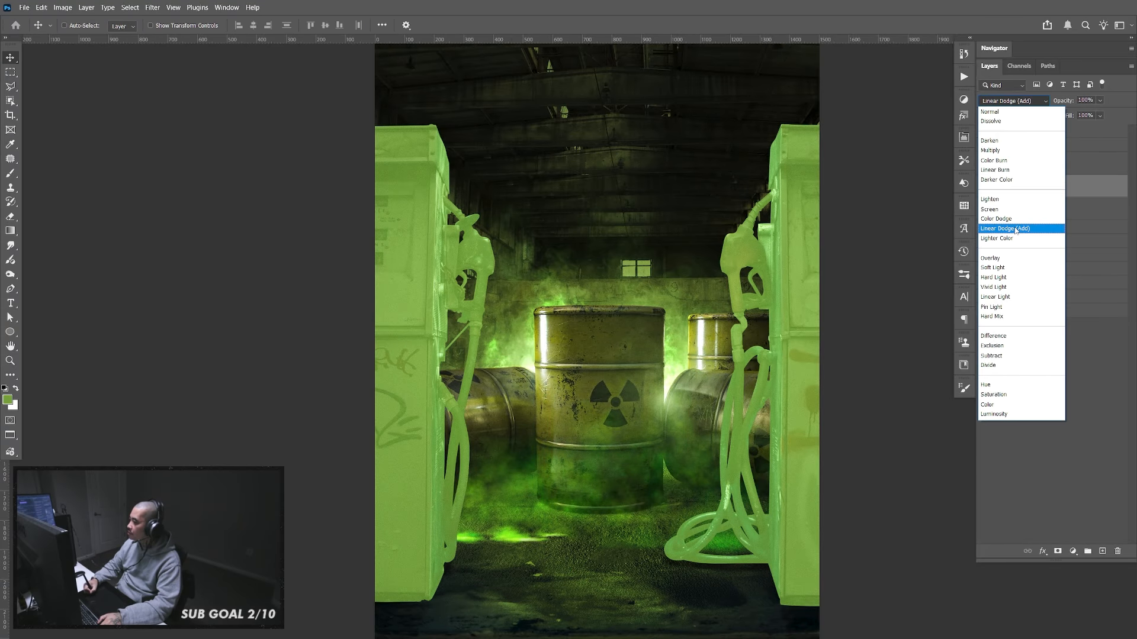
left_click(1017, 231)
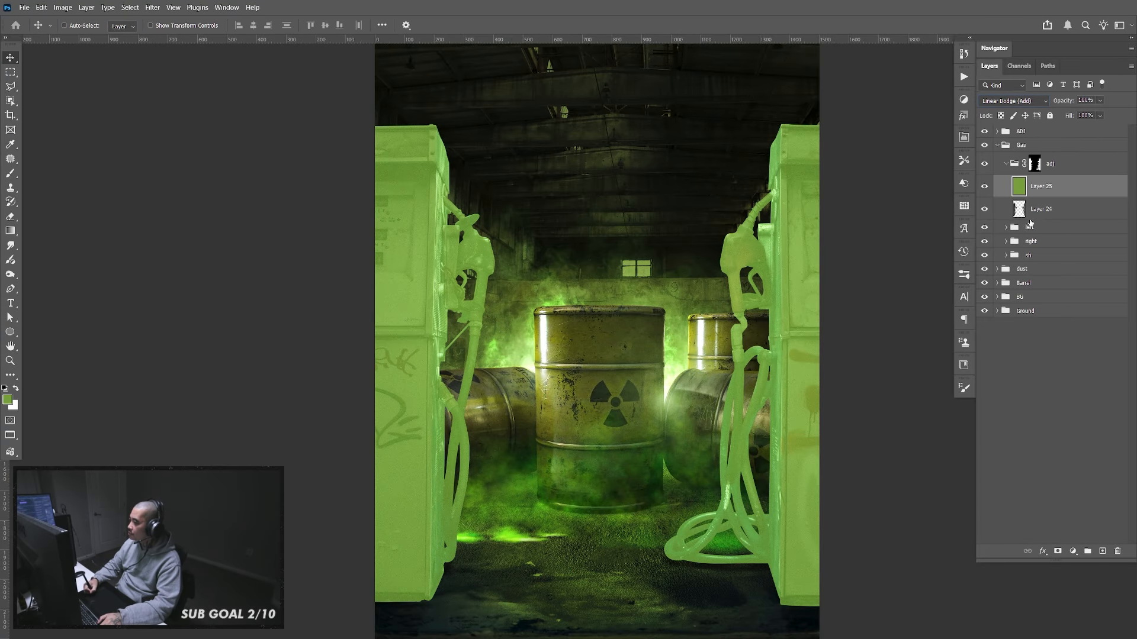
double_click(1100, 189)
left_click_drag(665, 348, 697, 350)
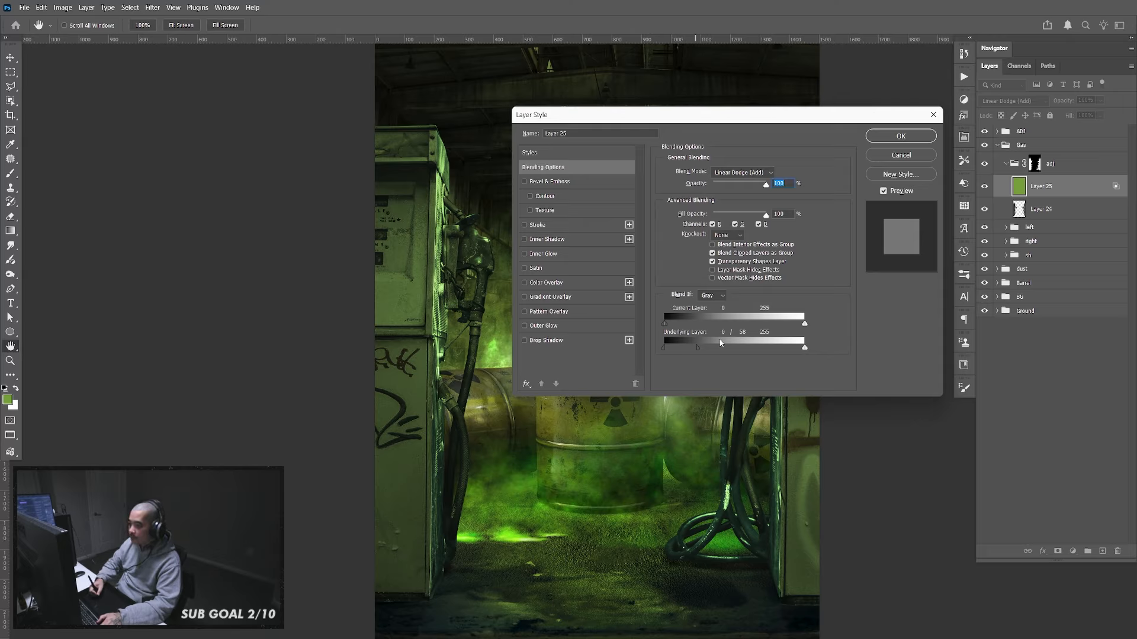
left_click_drag(697, 349, 693, 348)
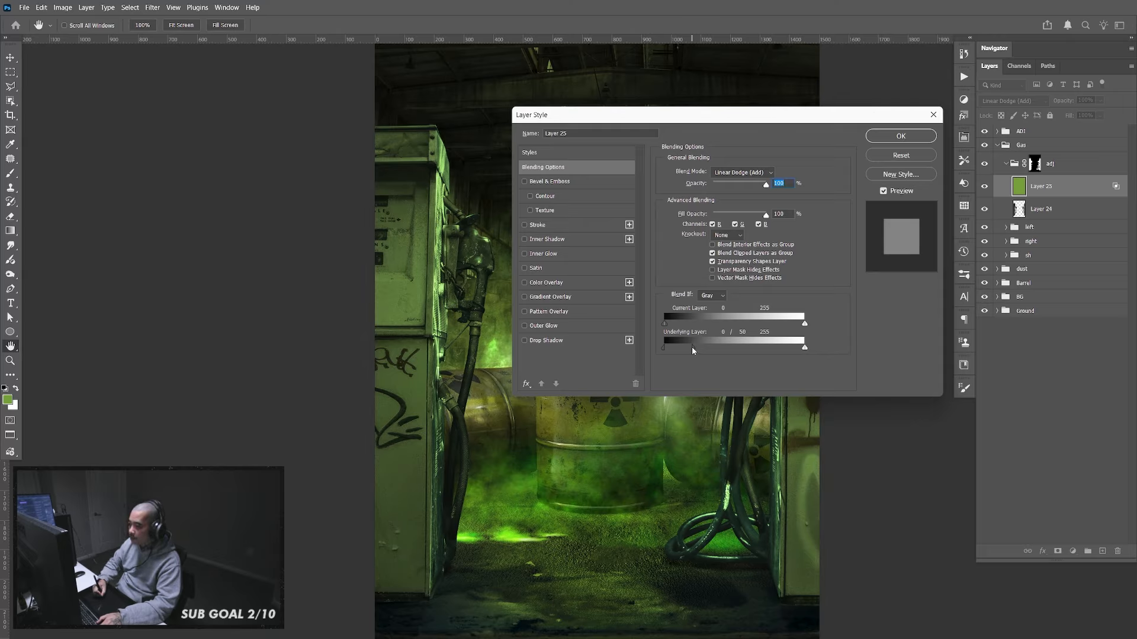
left_click(881, 141)
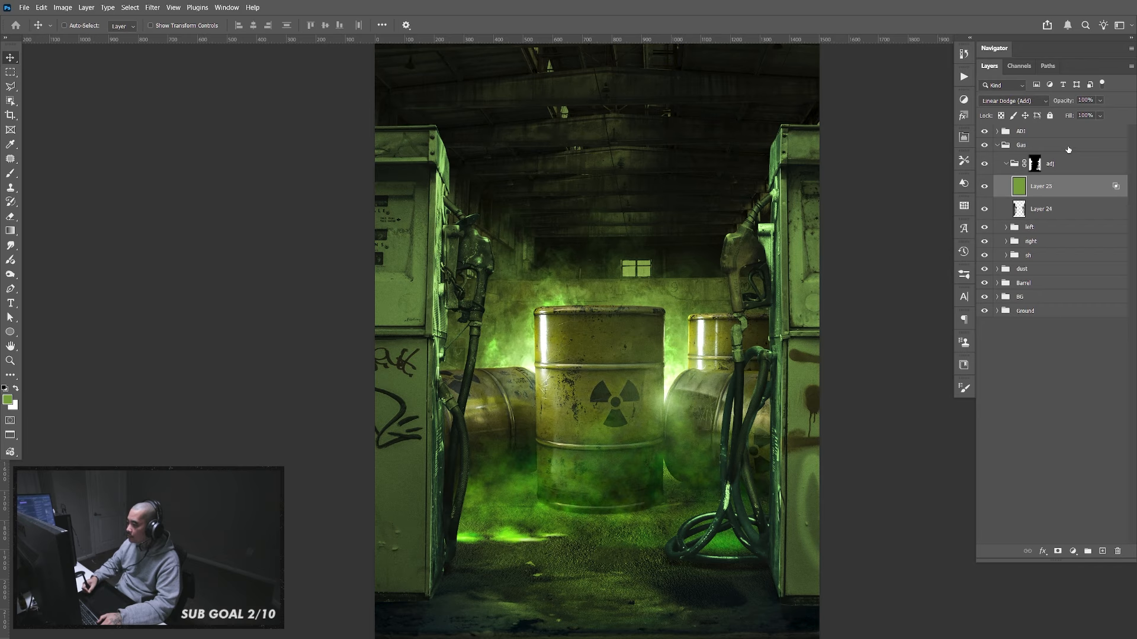
left_click(1057, 551)
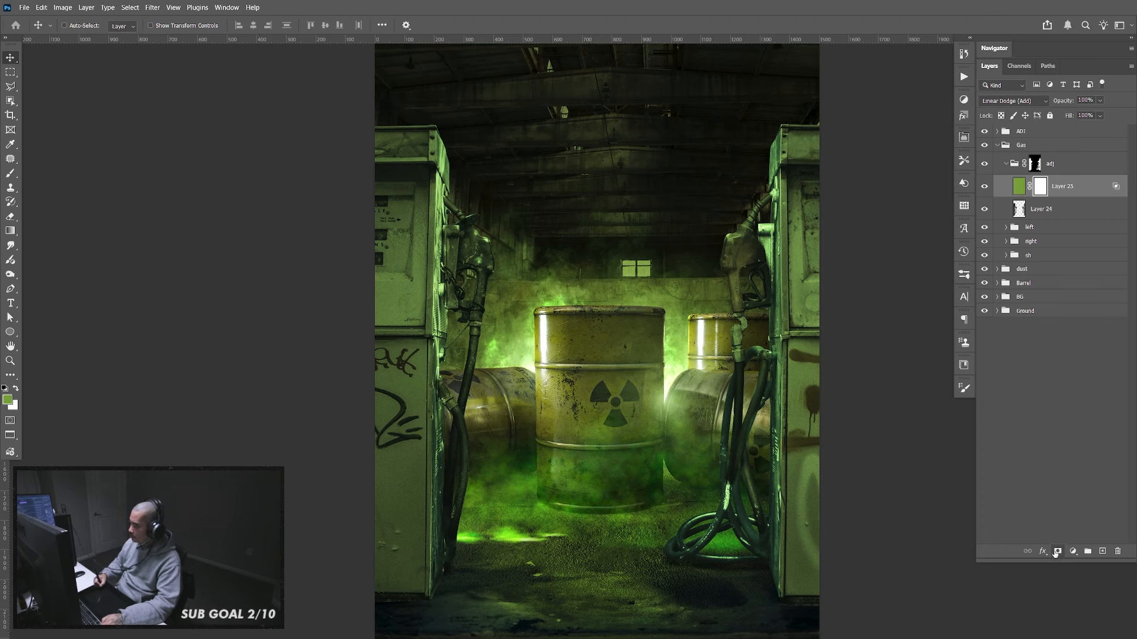
key("ctrl+i")
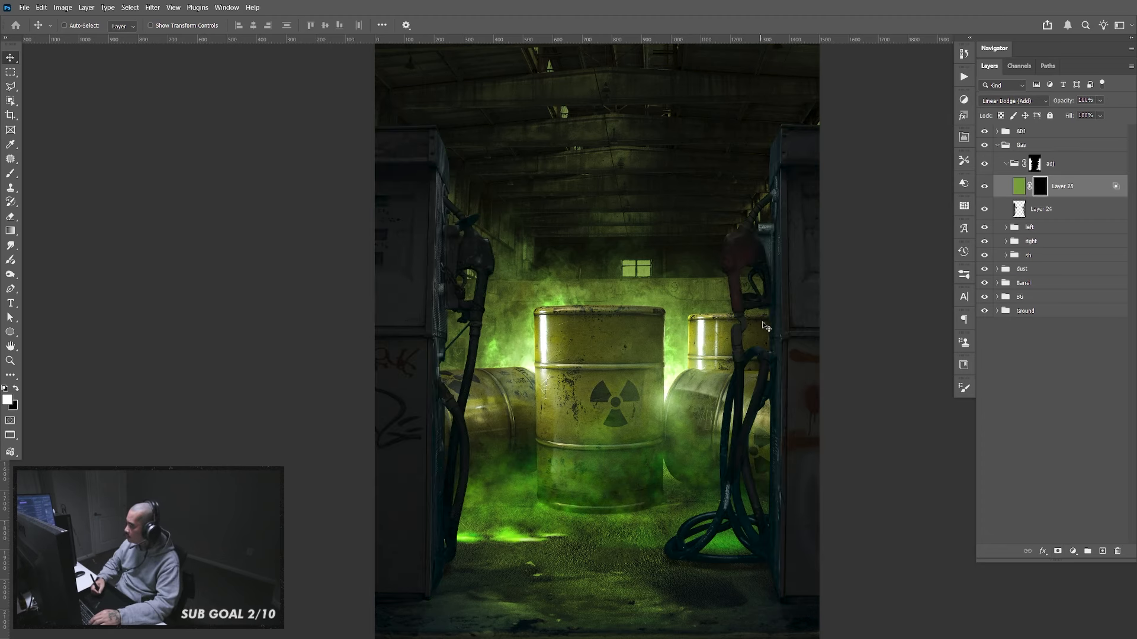
key("z")
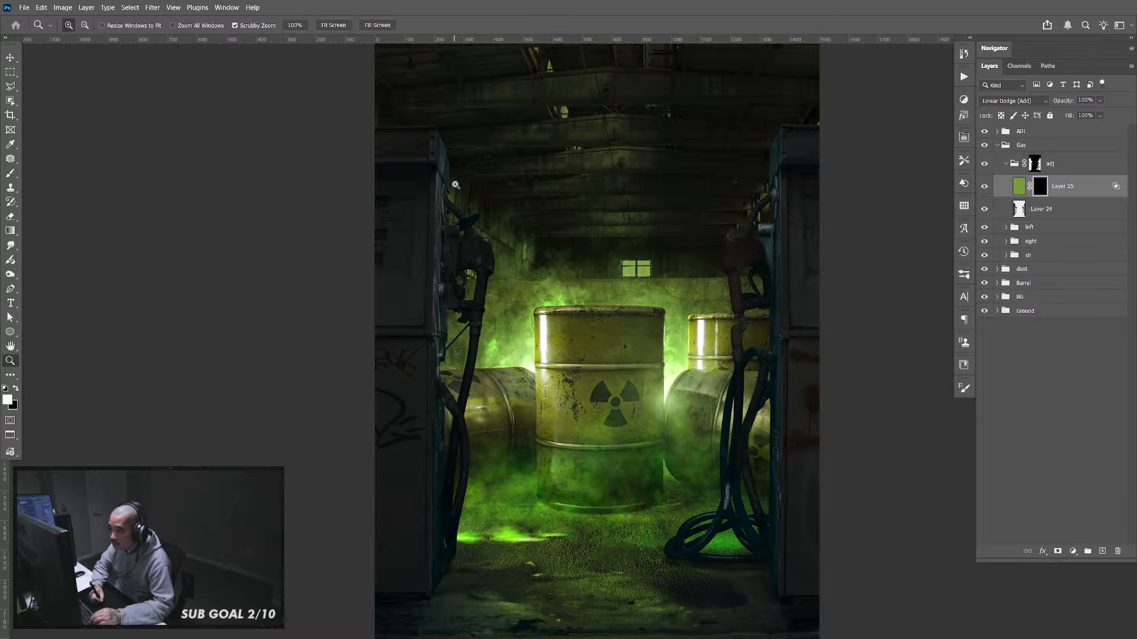
left_click_drag(454, 187, 506, 214)
left_click_drag(459, 62, 525, 254)
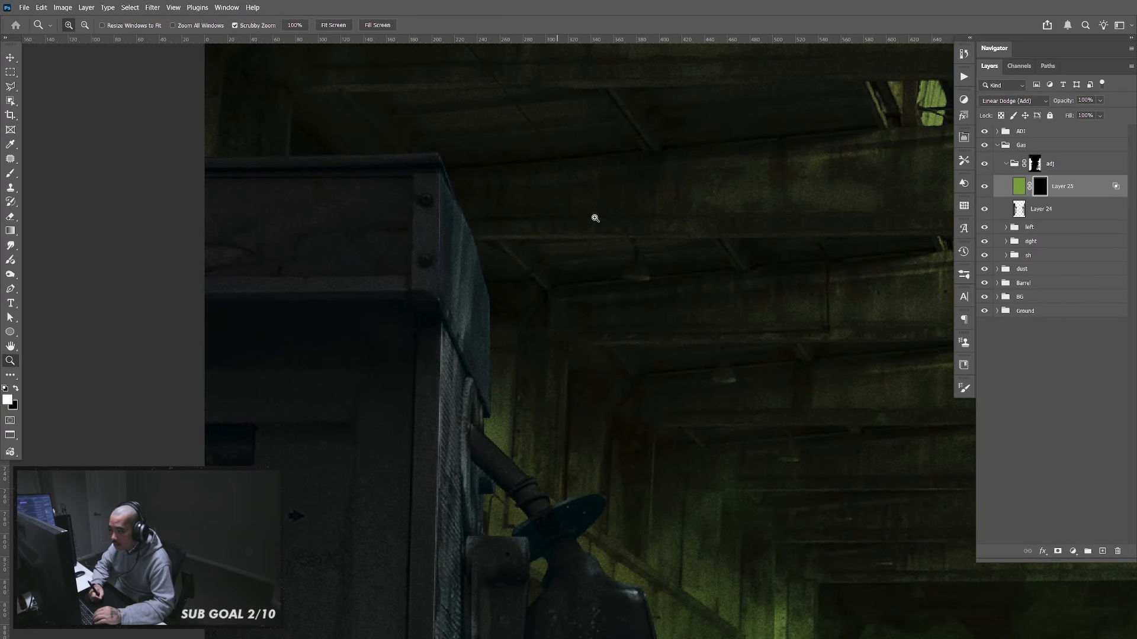
key("l")
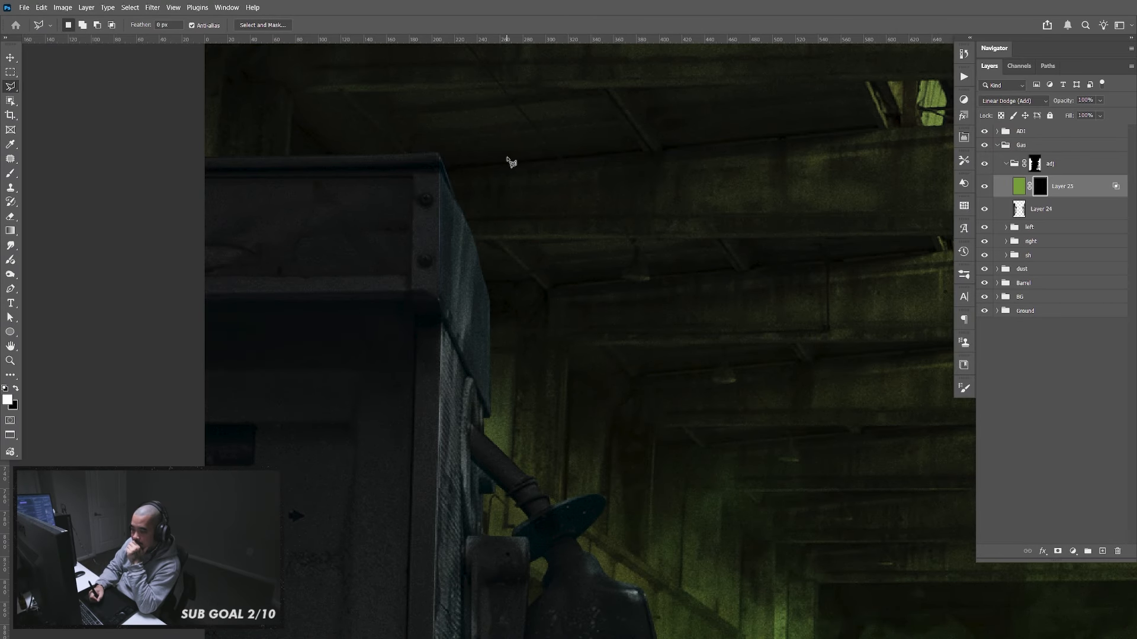
left_click_drag(532, 253, 488, 44)
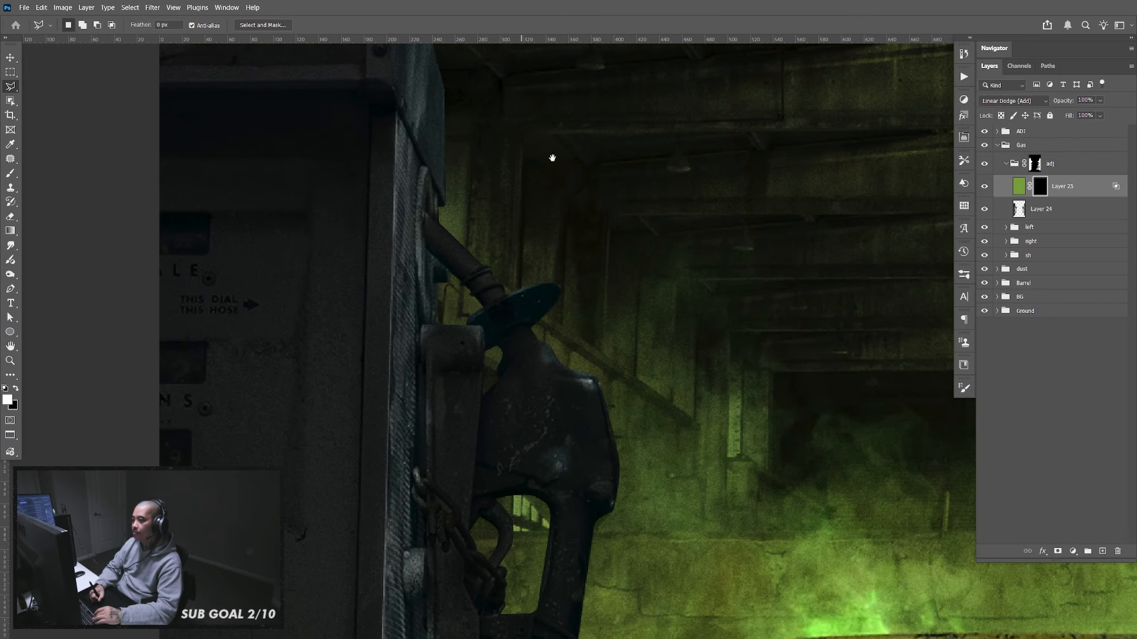
left_click(1073, 193)
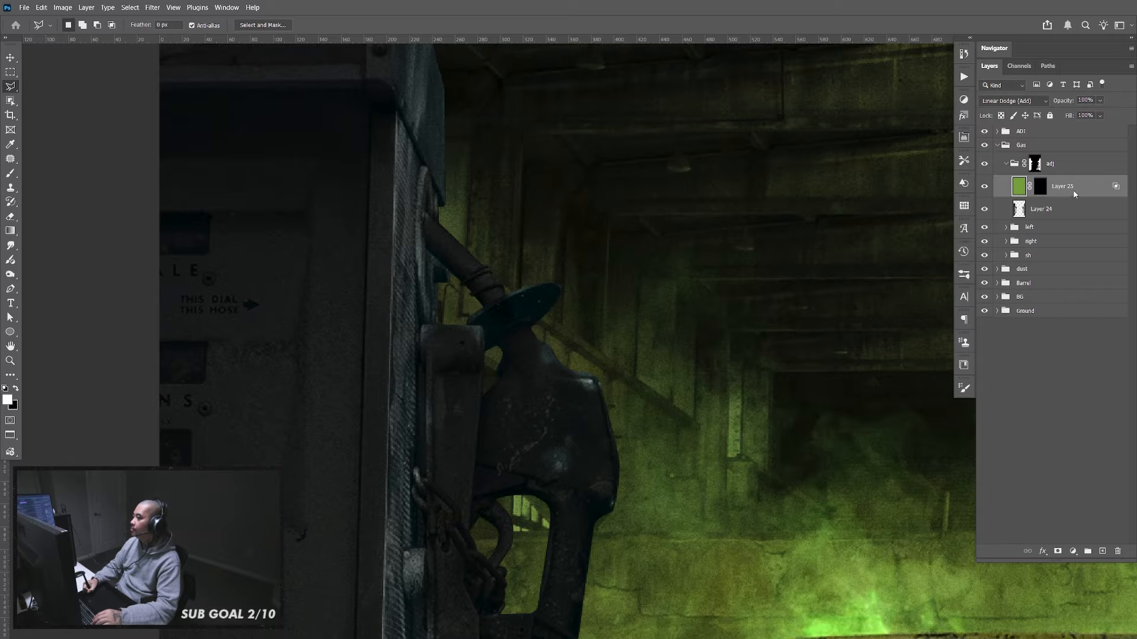
left_click(1038, 188)
right_click(1040, 187)
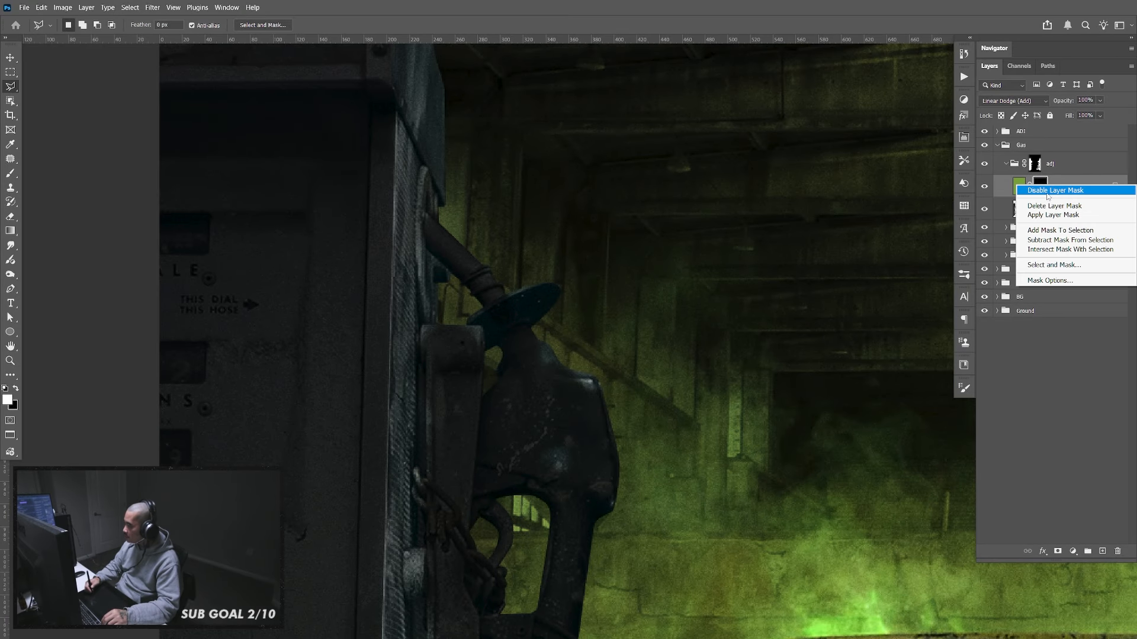
left_click(1054, 199)
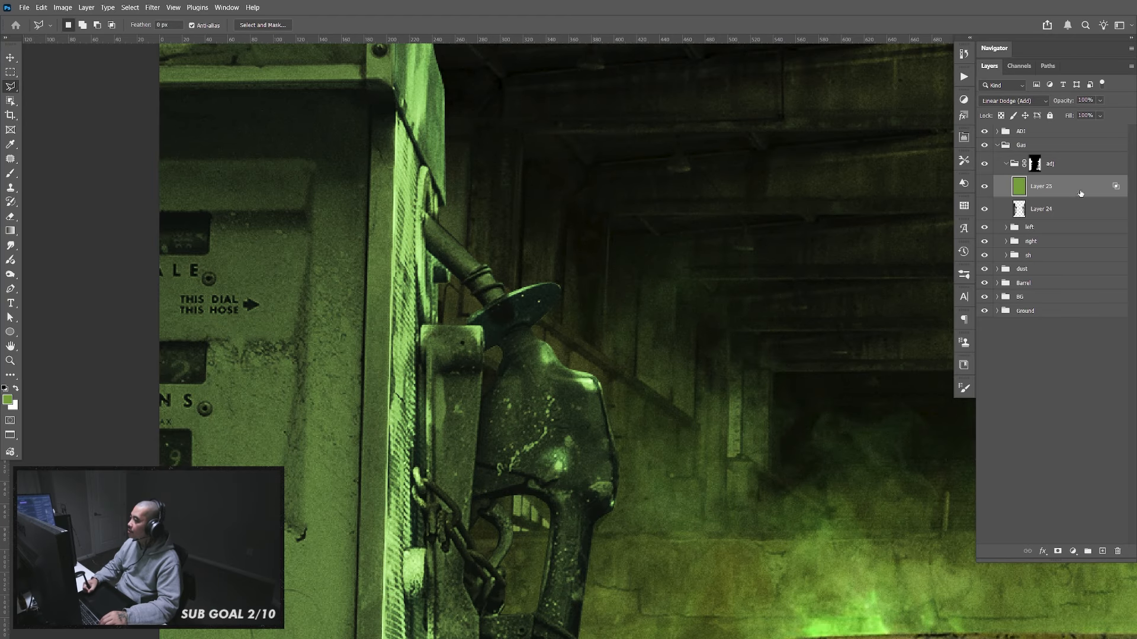
Put the green Layer 25 in its own group inside the adj group and collapse that group
double_click(1078, 192)
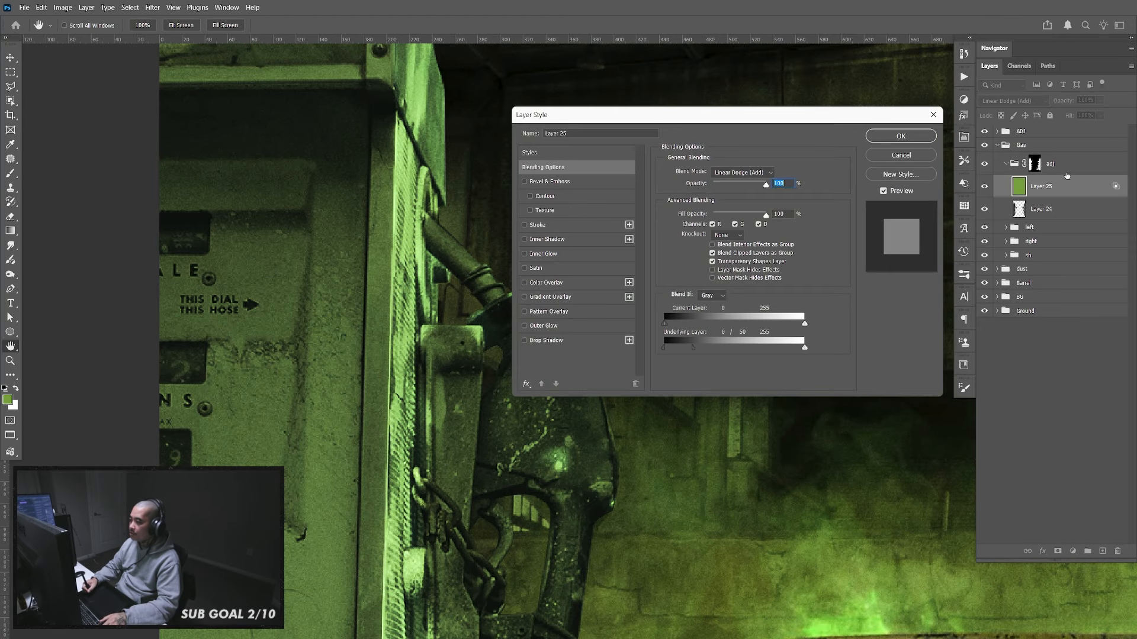
left_click(900, 156)
key("ctrl+g")
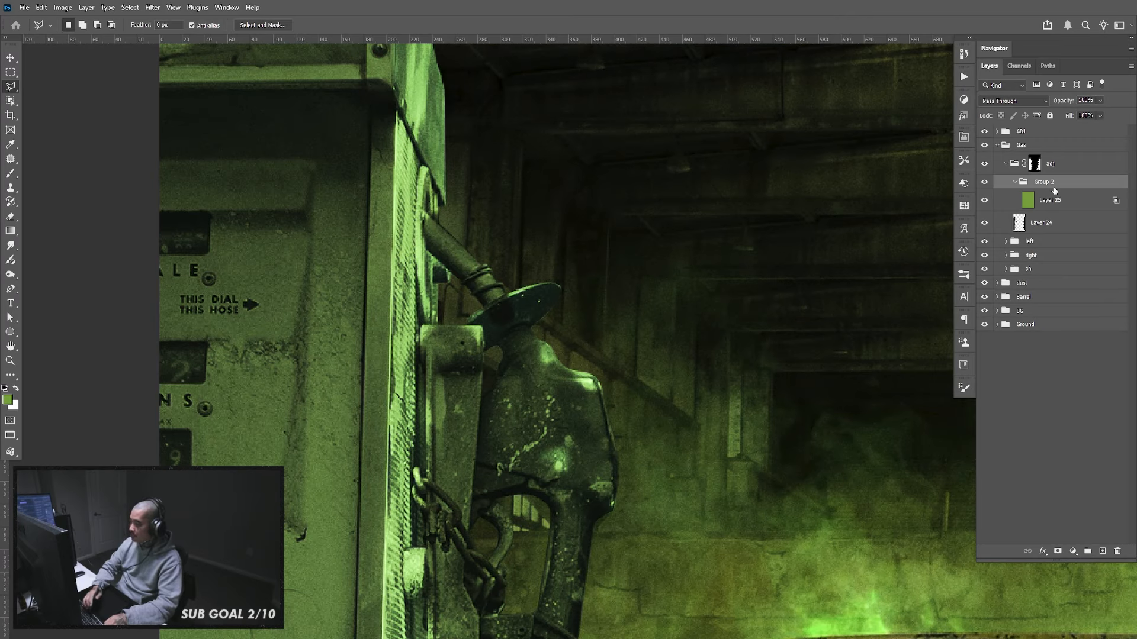
left_click(1016, 183)
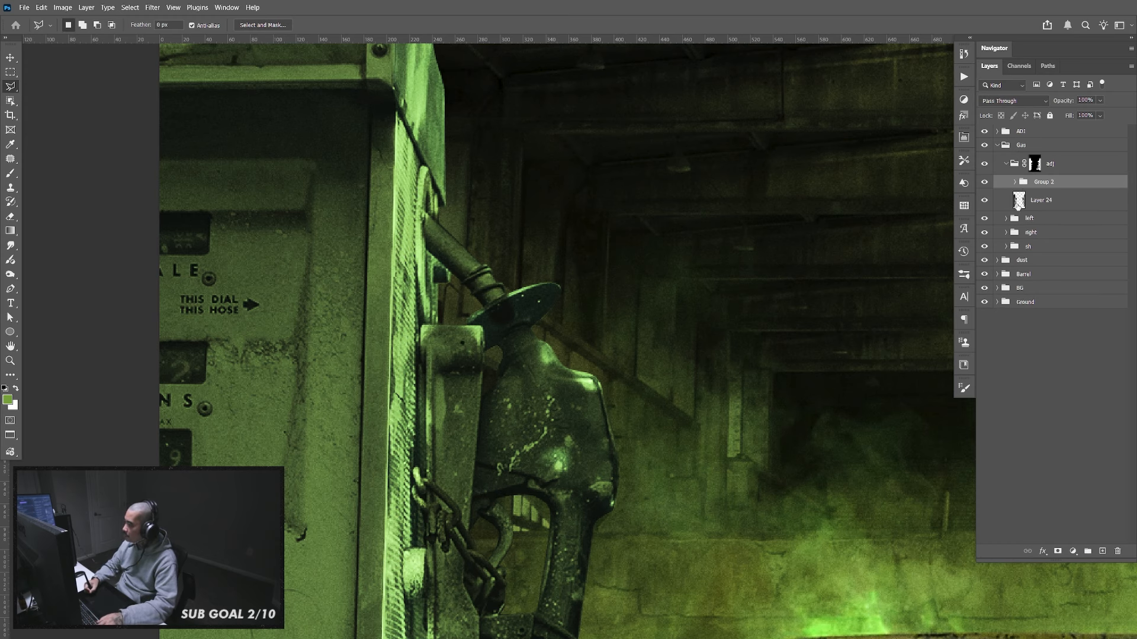
left_click_drag(858, 375, 871, 325)
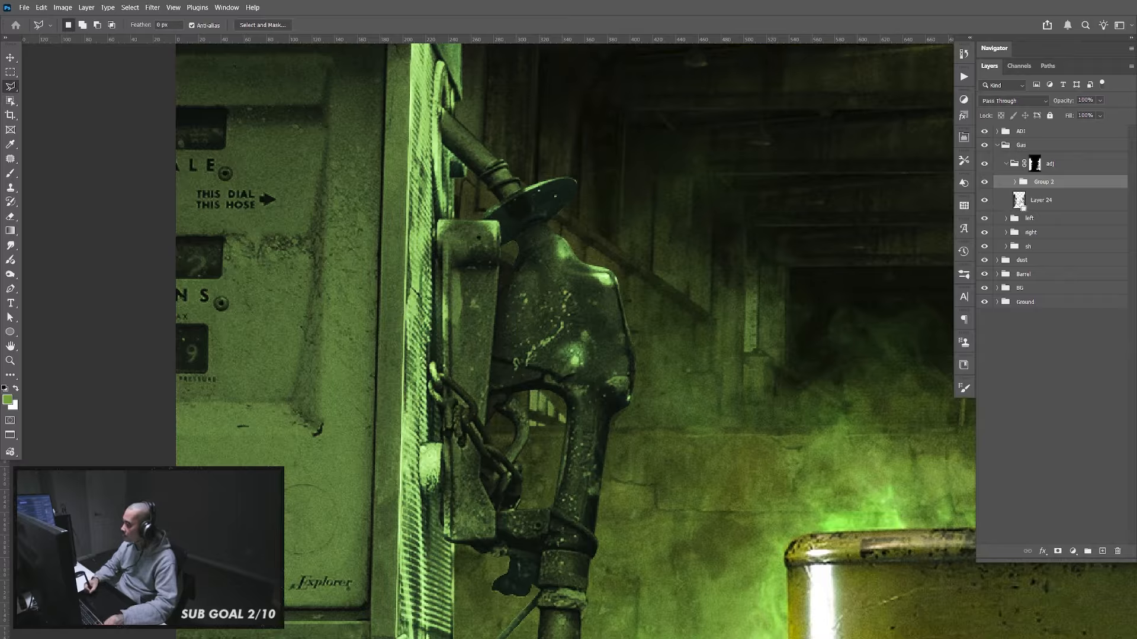
Add a mask to Group 2 from the outline of Layer 24's contents and invert the mask
left_click(1019, 201, "ctrl")
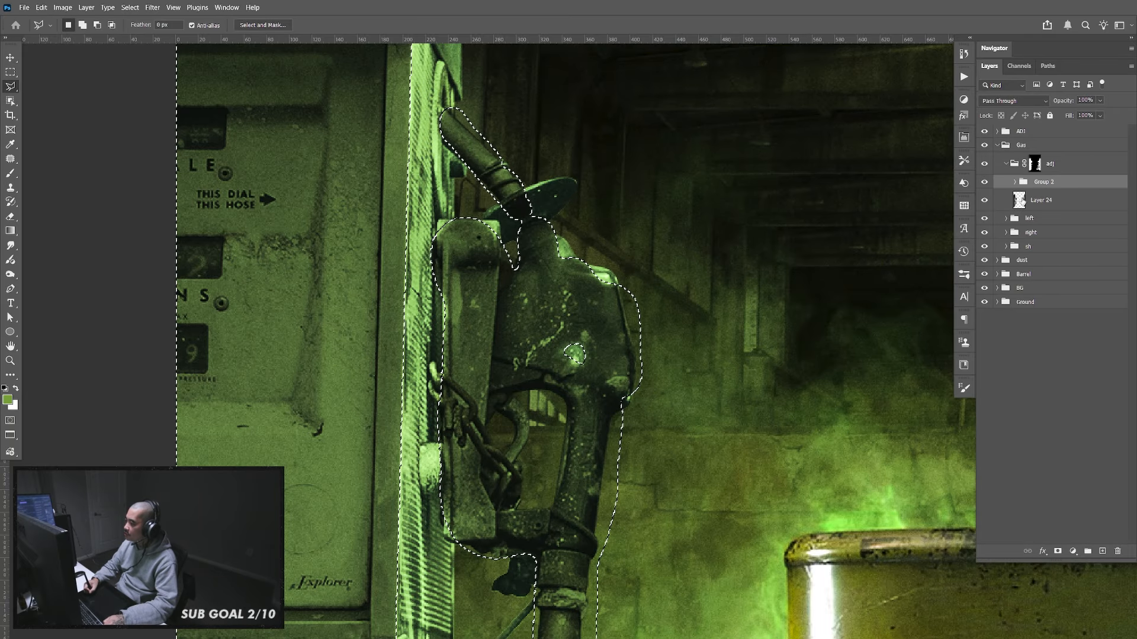
left_click(1057, 551)
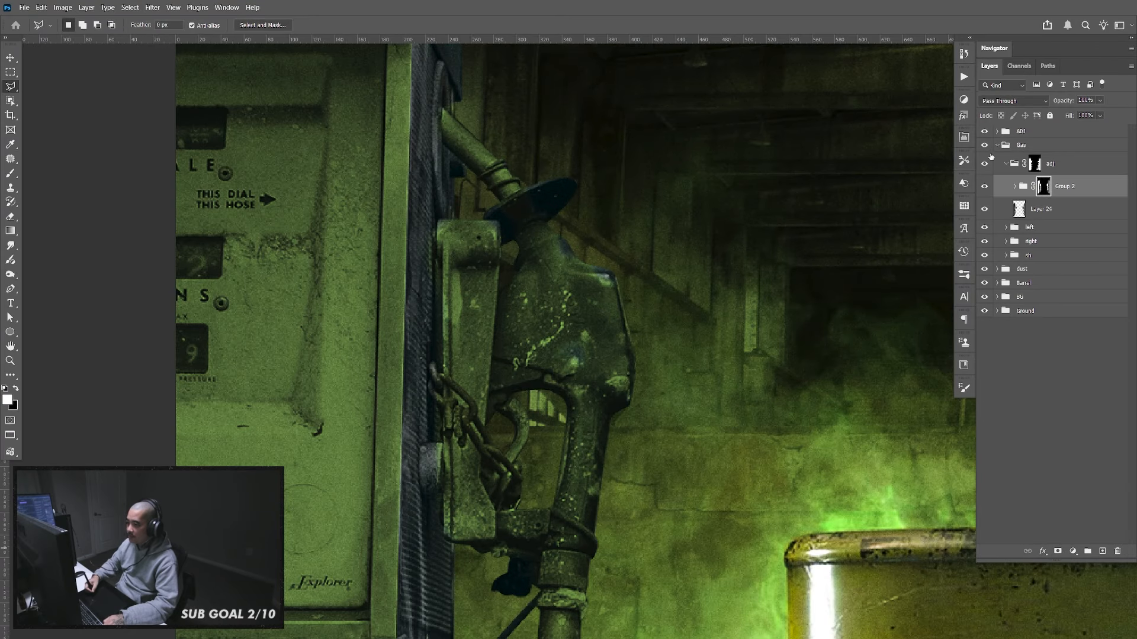
key("ctrl+i")
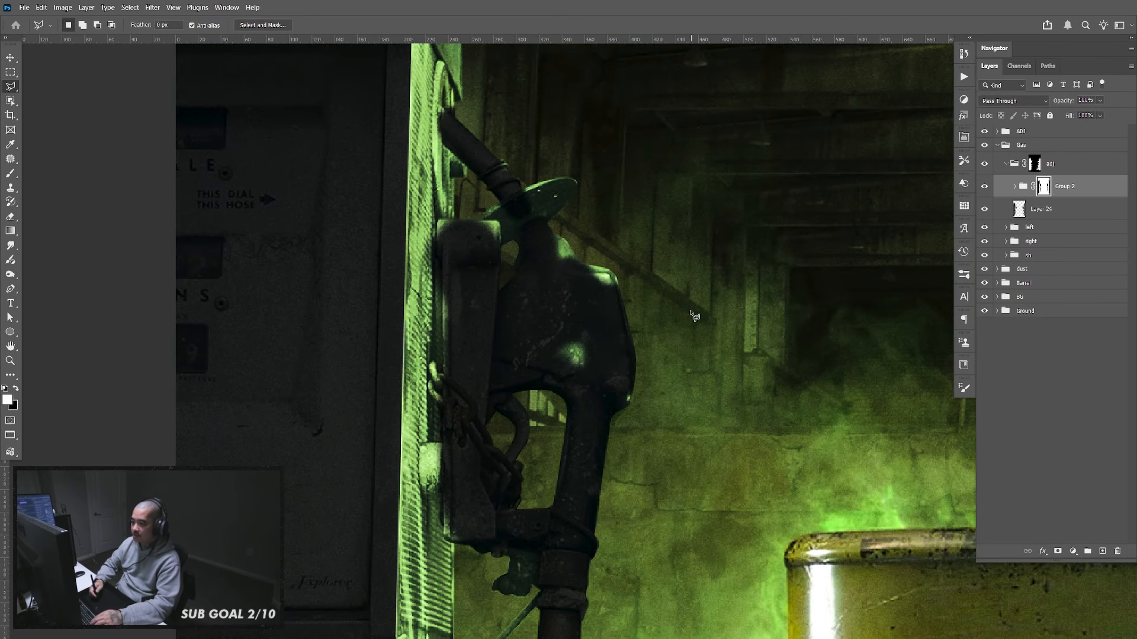
Examine the masked glow down the left pump and across the whole composition, and revert Group 2's mask to plain white
left_click_drag(676, 622, 716, 322)
left_click_drag(685, 538, 708, 282)
left_click_drag(715, 370, 713, 302)
left_click_drag(696, 526, 713, 329)
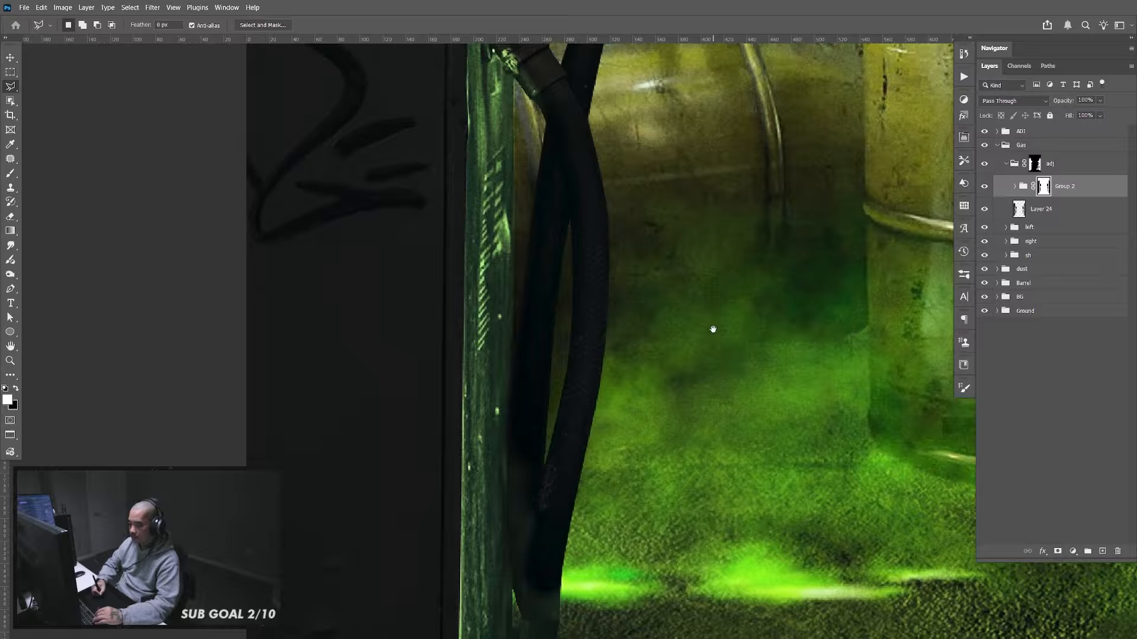
left_click_drag(709, 425, 706, 312)
left_click_drag(713, 445, 708, 332)
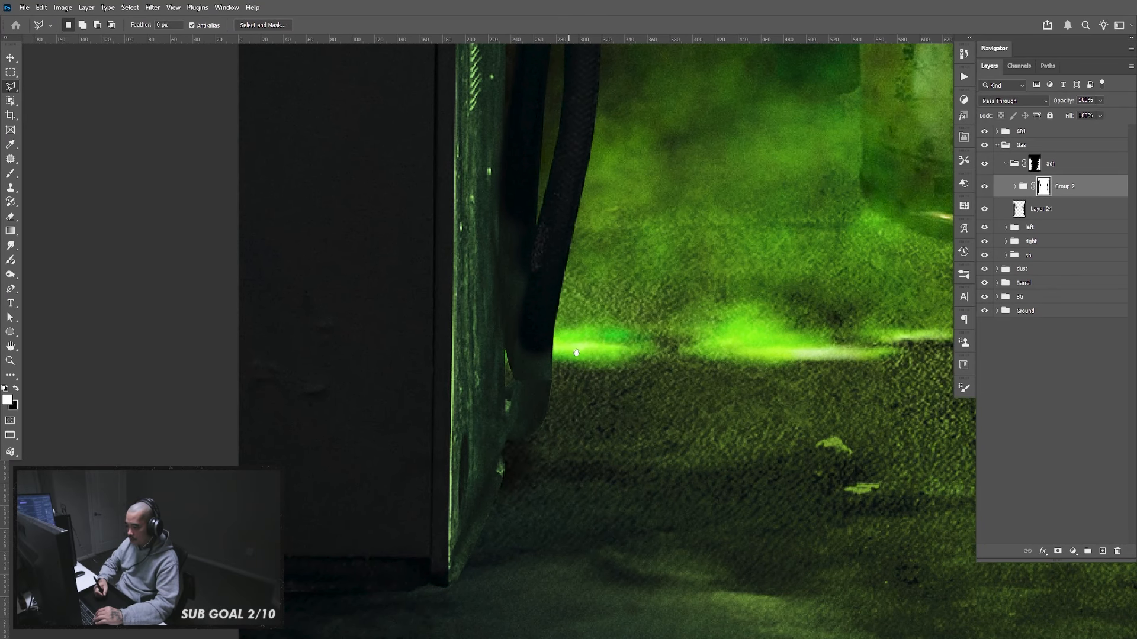
key("ctrl+0")
key("ctrl+minus")
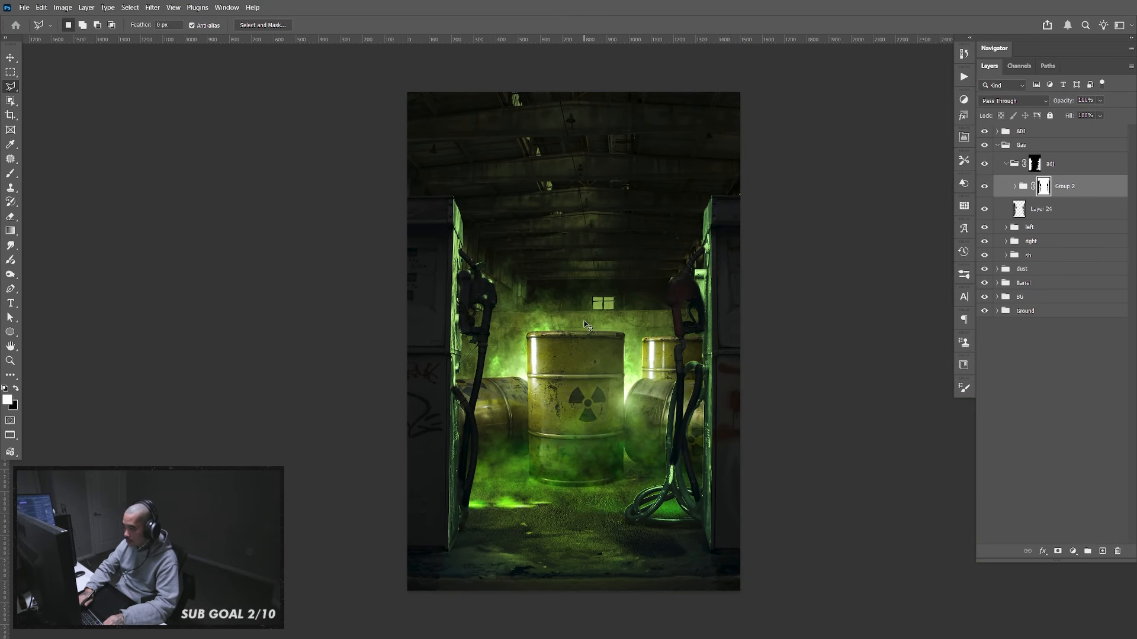
key("ctrl+plus")
key("ctrl+plus")
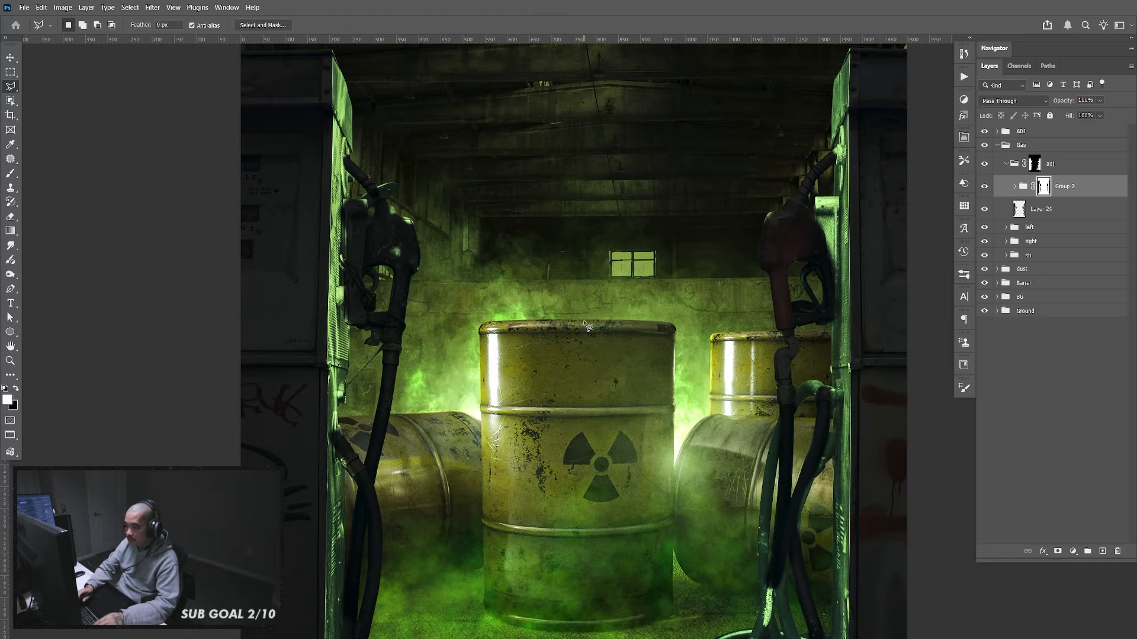
left_click_drag(566, 313, 609, 324)
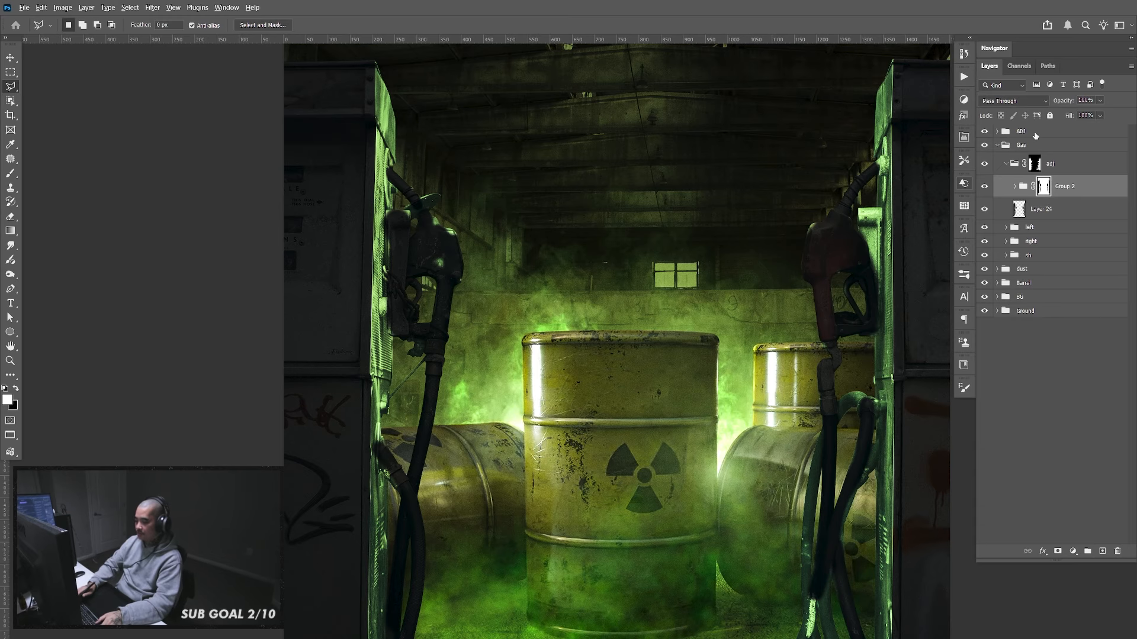
key("ctrl+z")
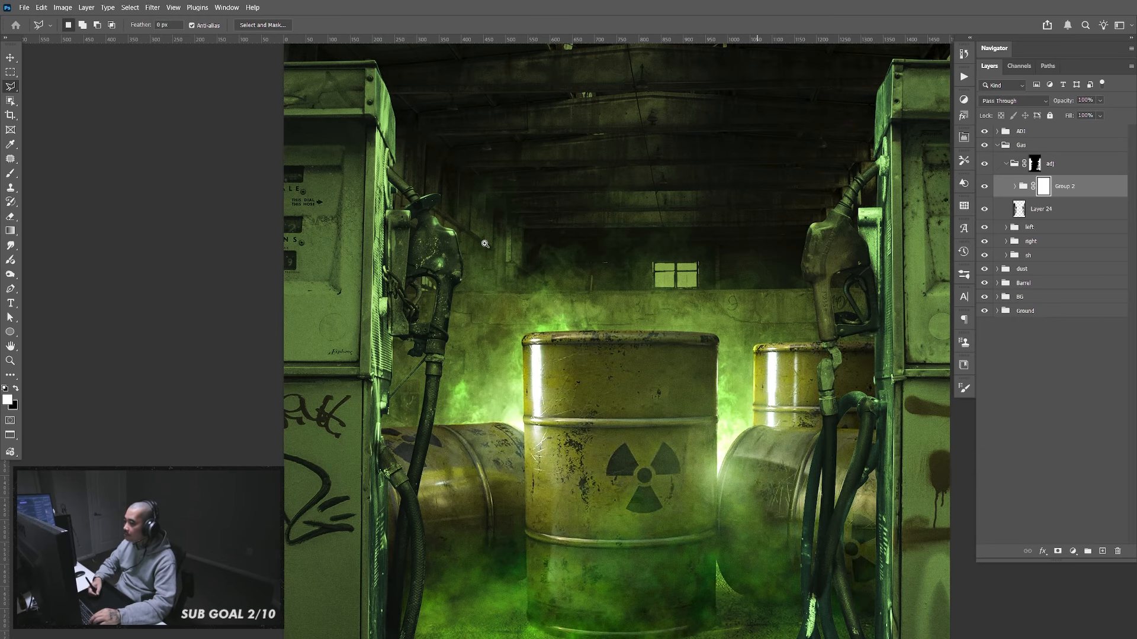
Start a Pen path at the left pump's top corner and run it down outside the side panel toward the upper hose
key("z")
left_click_drag(439, 220, 502, 276)
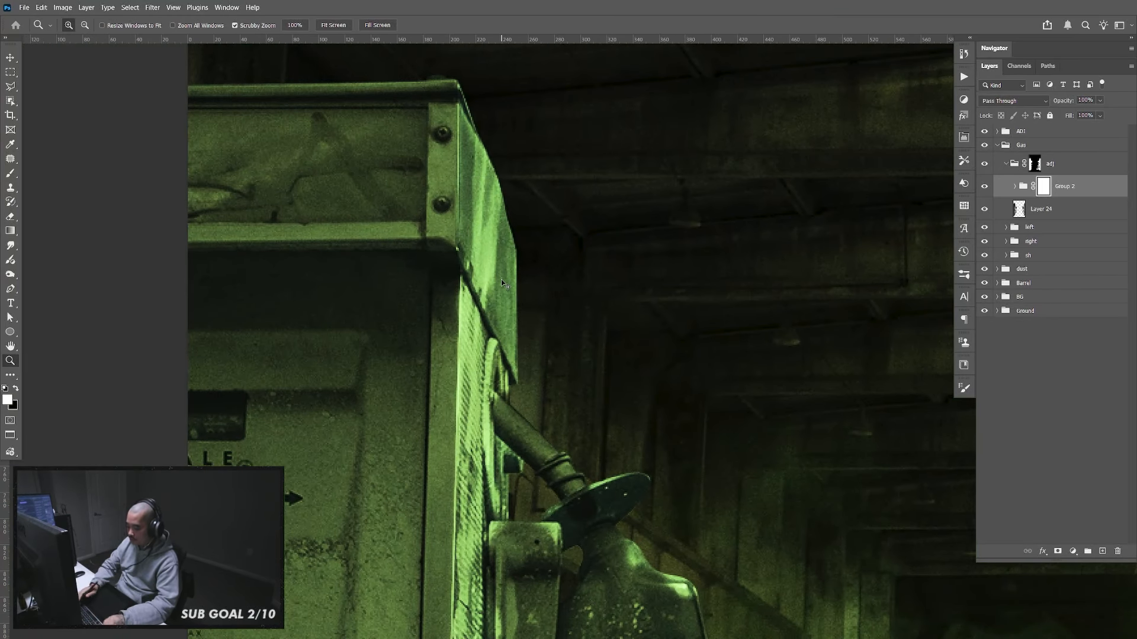
key("ctrl+plus")
left_click_drag(616, 293, 642, 355)
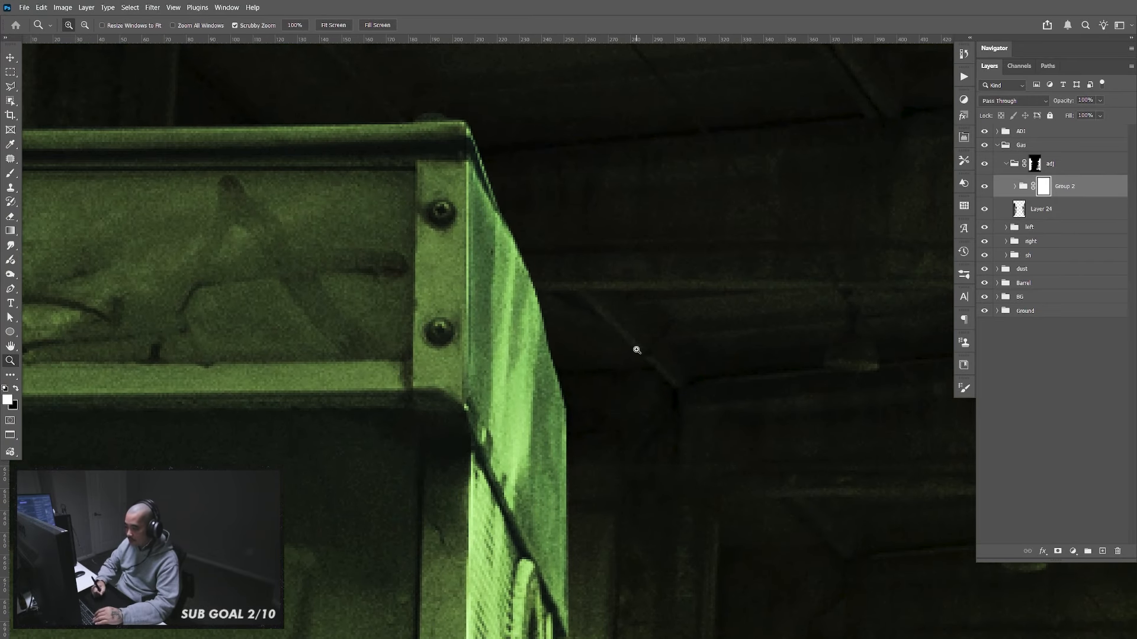
key("p")
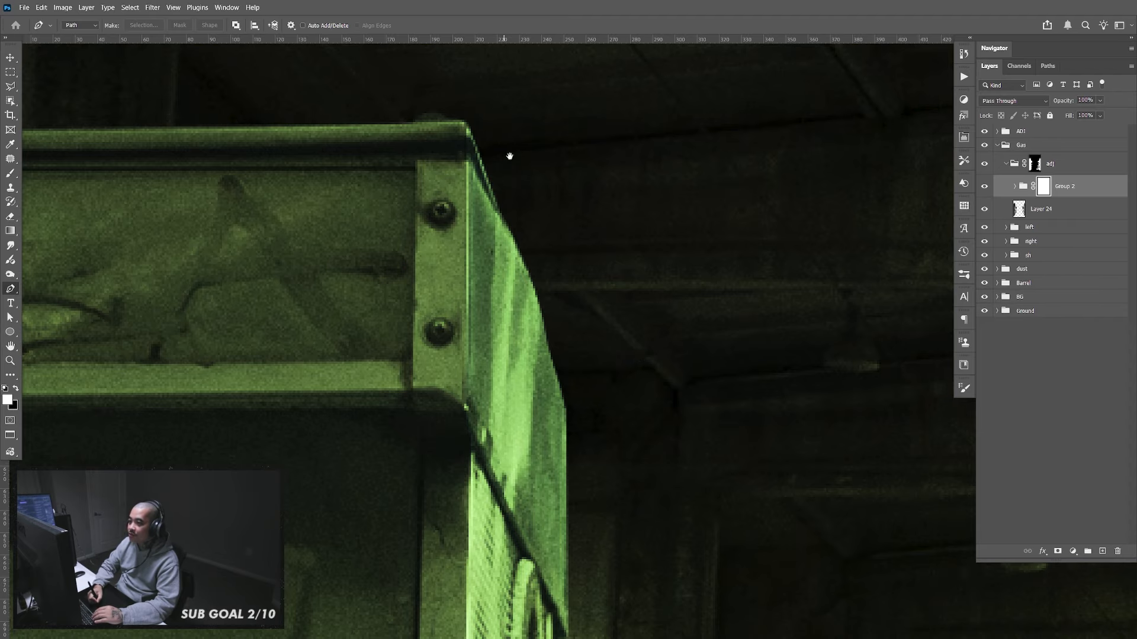
left_click_drag(541, 136, 518, 209)
left_click(449, 113)
scroll(583, 341, "down", 5)
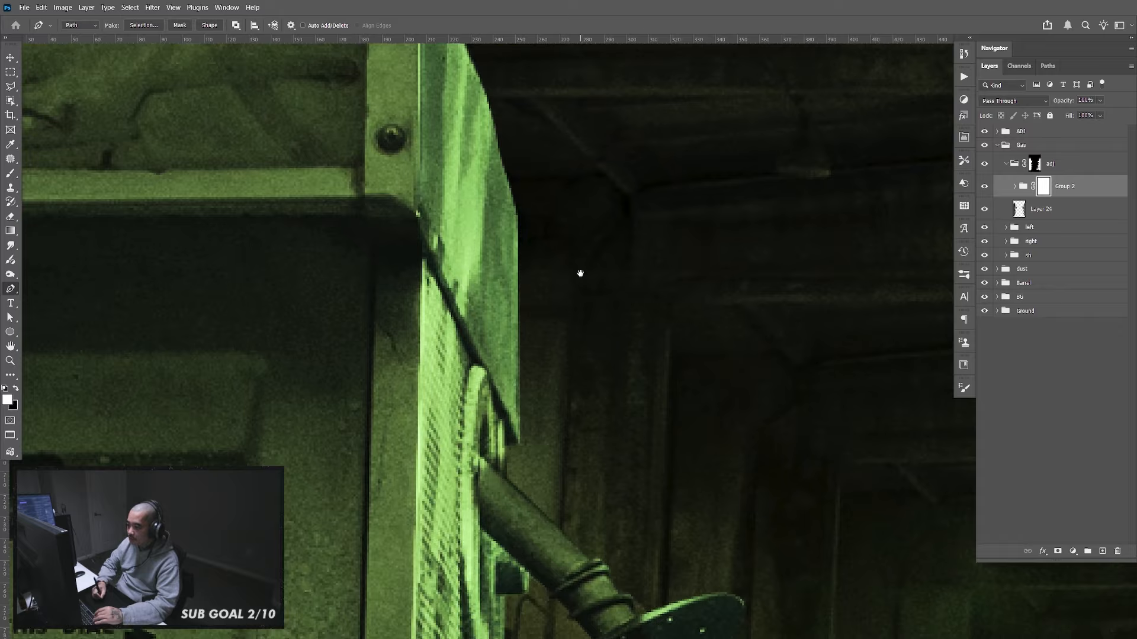
left_click(578, 118)
left_click(597, 235)
scroll(579, 367, "down", 2)
left_click(567, 255)
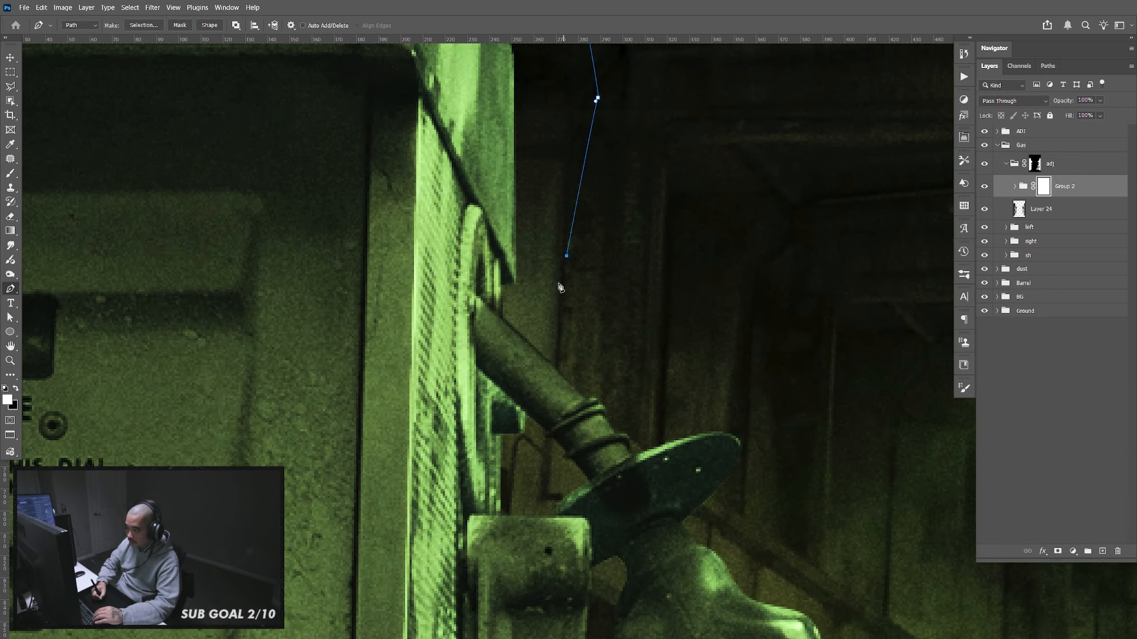
Continue the path around the upper hose's attachment and the small fitting below it to the top corner of the nozzle bracket
left_click(501, 318)
left_click(475, 294)
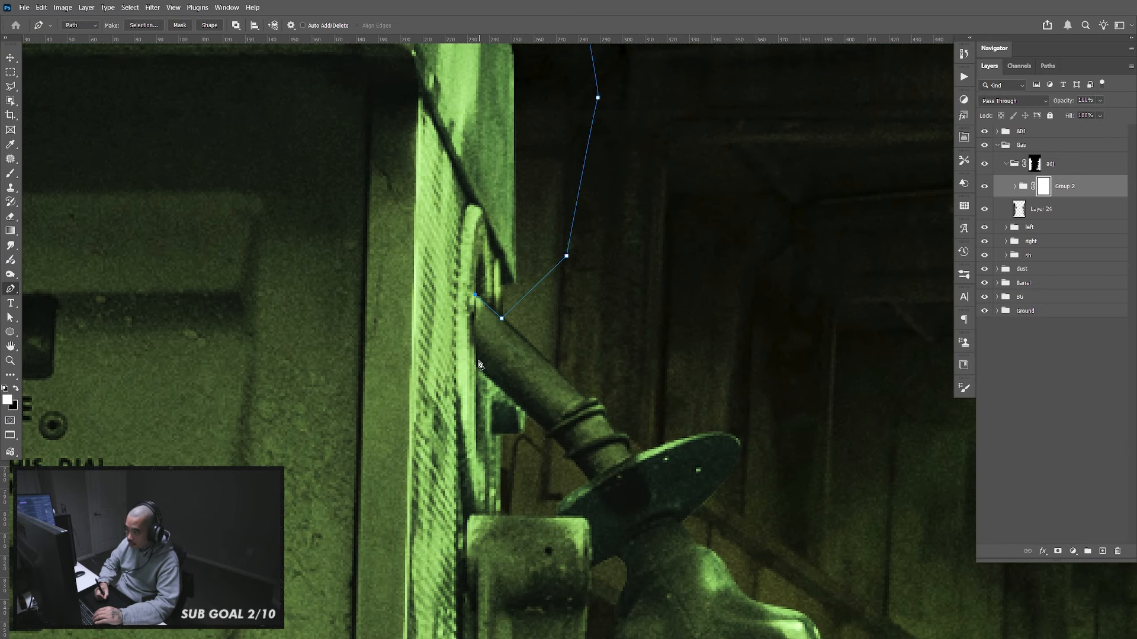
left_click(475, 361)
scroll(493, 387, "down", 2)
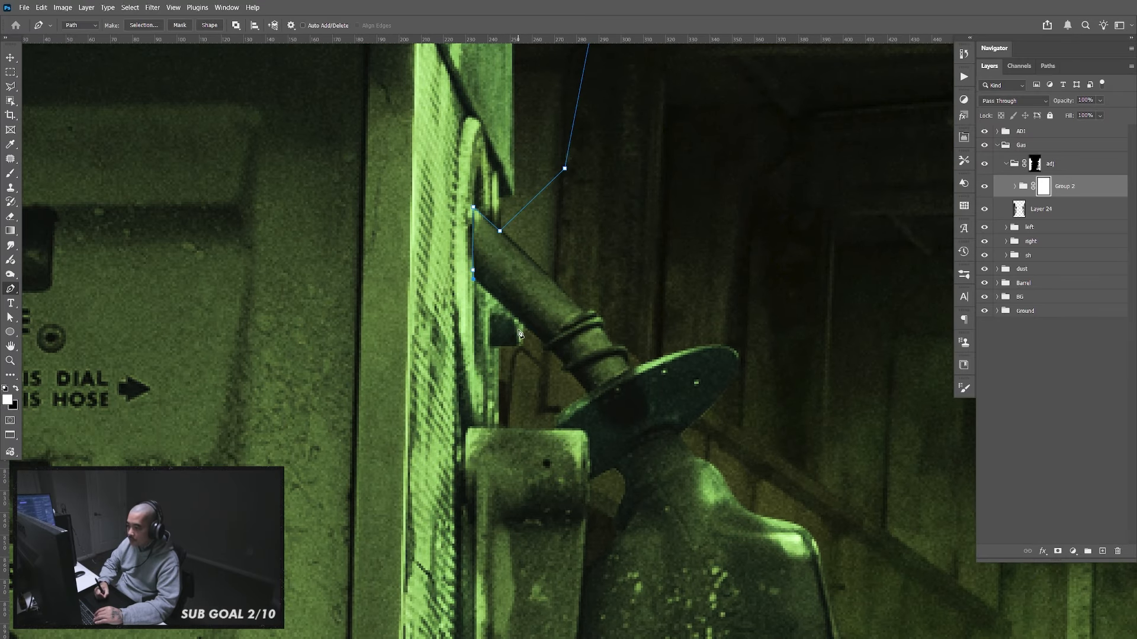
left_click(518, 319)
left_click(527, 334)
left_click(537, 365)
left_click(534, 379)
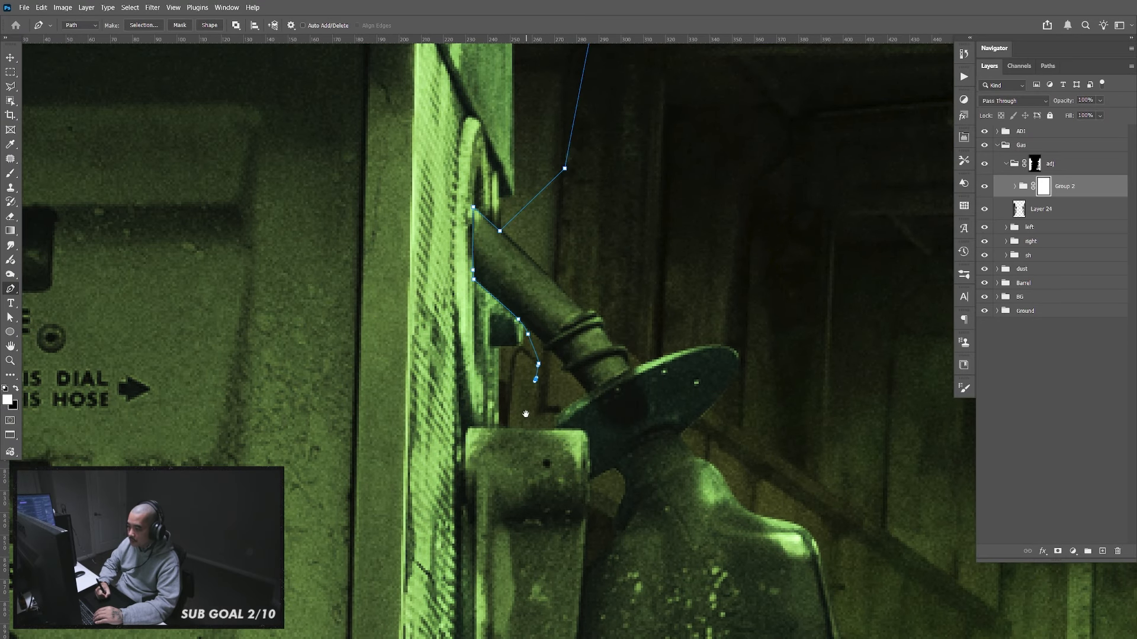
left_click_drag(521, 482, 515, 332)
left_click(508, 263)
left_click(491, 279)
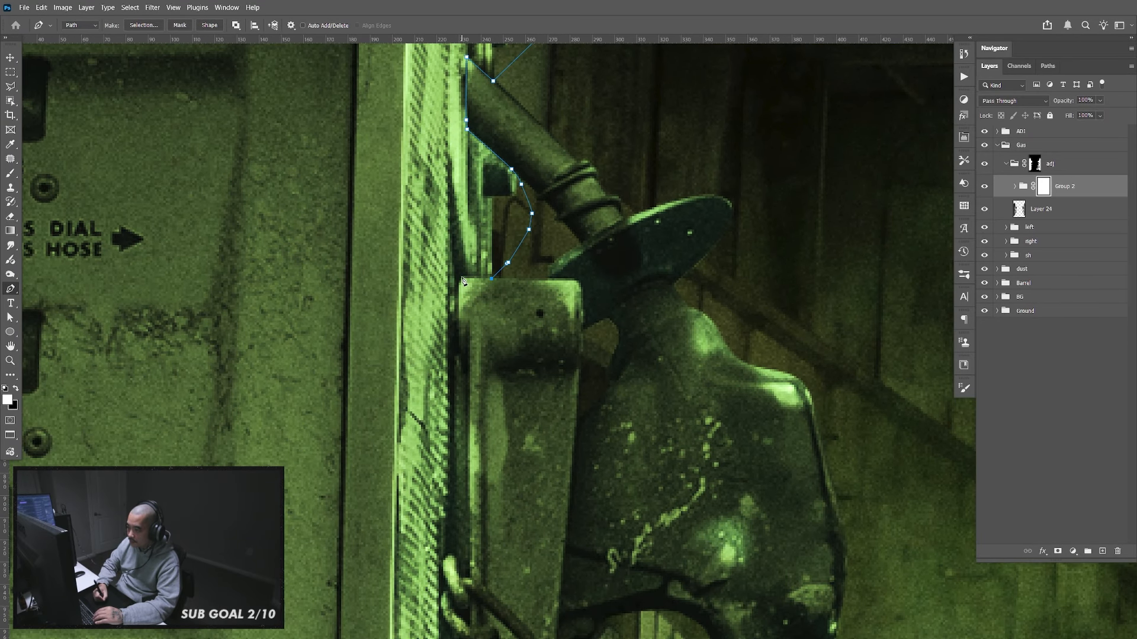
left_click(461, 279)
Trace the path down the nozzle bracket's inner edge and around the outer chain link to the bright block beneath
left_click_drag(456, 385, 459, 277)
left_click(456, 392)
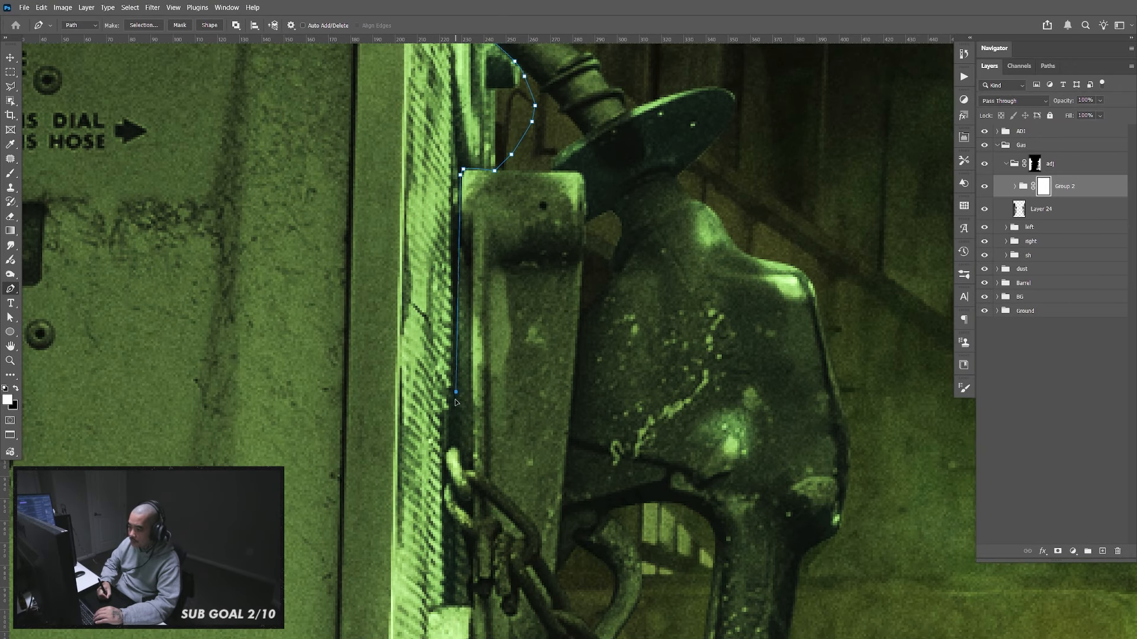
left_click(454, 438)
left_click_drag(454, 441, 485, 277)
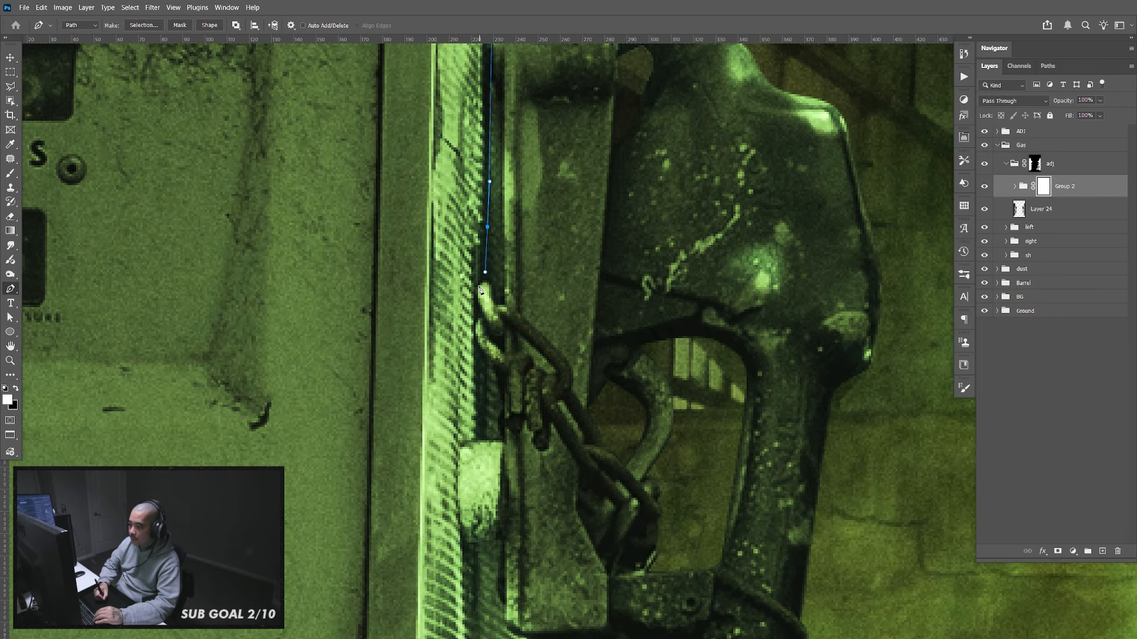
left_click(478, 285)
left_click(477, 307)
left_click(478, 319)
left_click_drag(476, 331, 476, 337)
left_click_drag(478, 419, 500, 287)
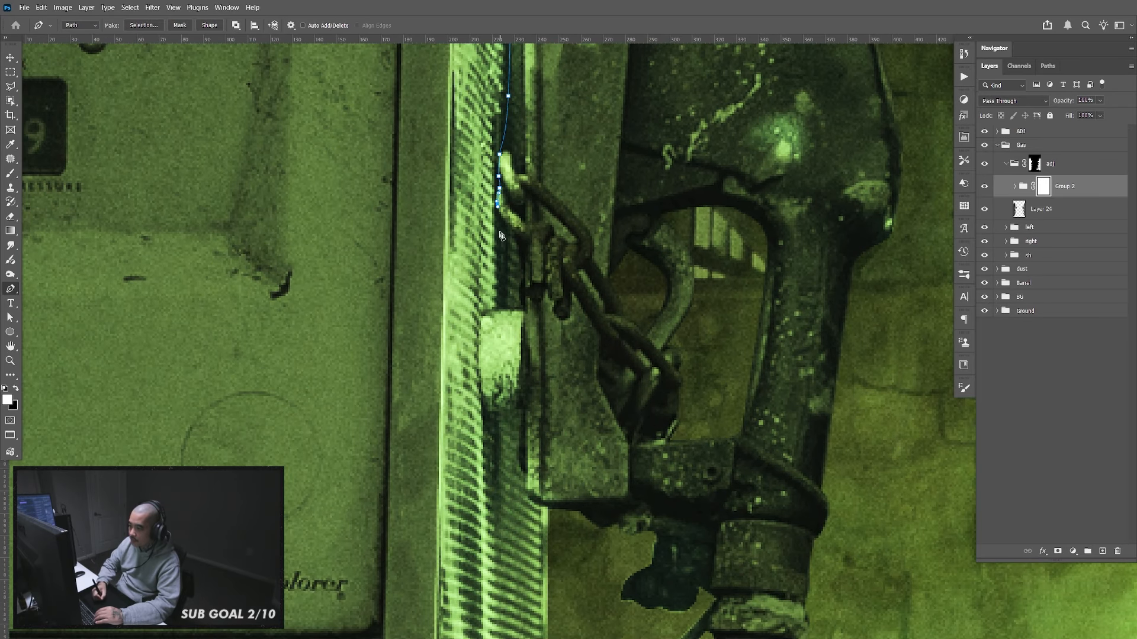
left_click(500, 222)
left_click(505, 235)
left_click(506, 249)
left_click(500, 308)
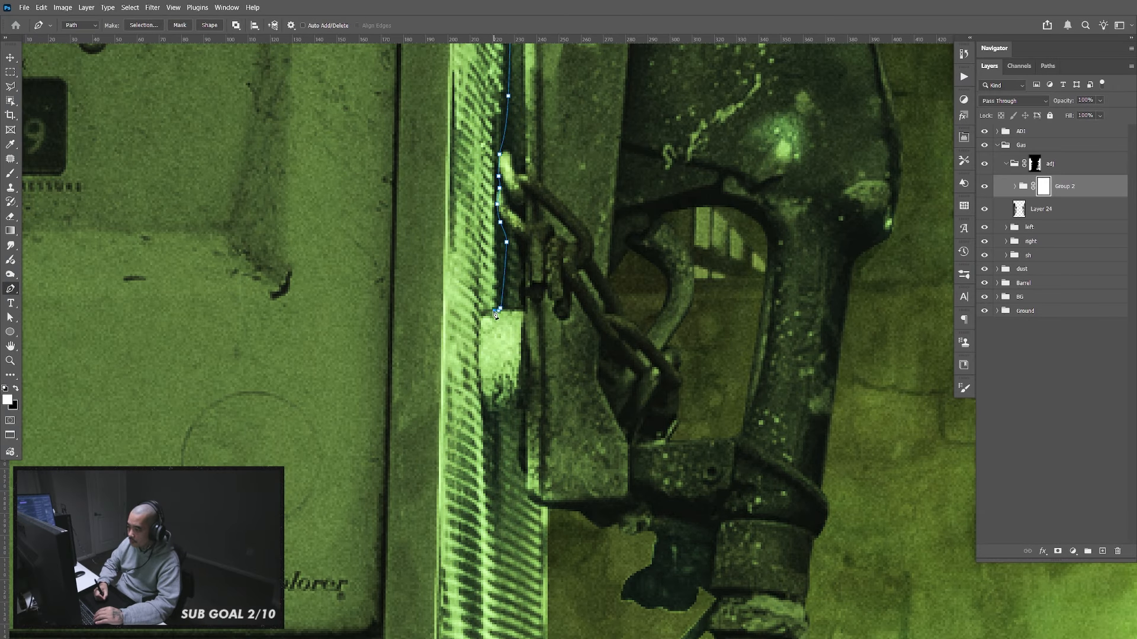
Outline the bright block beside the nozzle bracket with closely spaced path points back to the bracket's edge
left_click(492, 311)
left_click(481, 316)
left_click(478, 377)
left_click(483, 401)
left_click(487, 410)
left_click(500, 409)
left_click(514, 408)
left_click(519, 409)
Extend the path around the bracket's lower corner and down outside the ribbed side panel toward the thin diagonal cable
left_click_drag(531, 454, 507, 288)
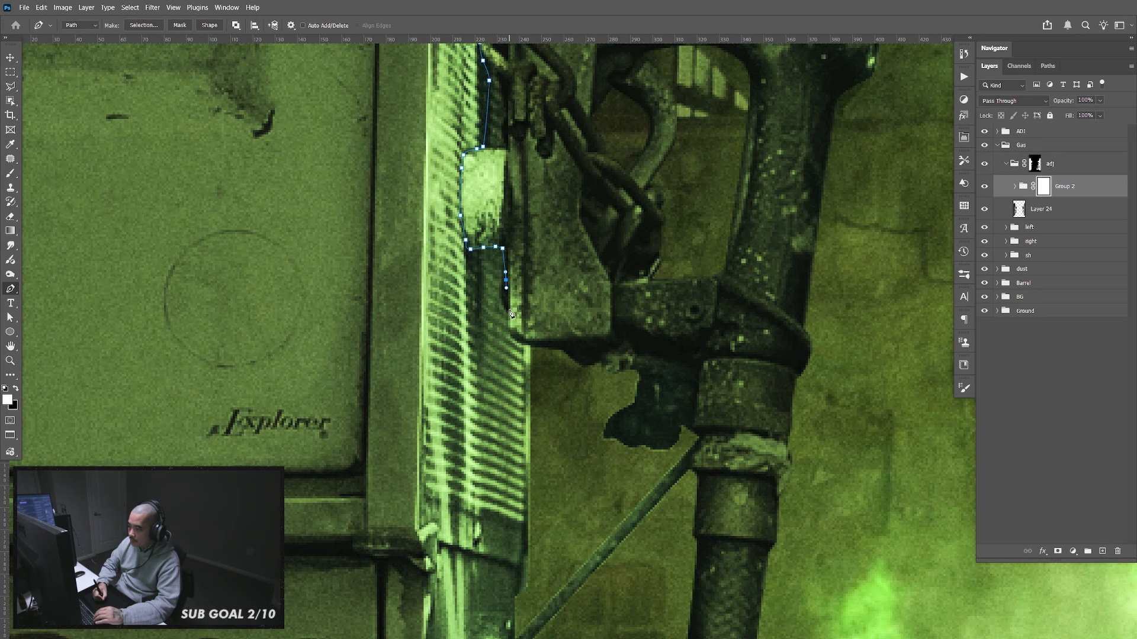
left_click(520, 340)
left_click(522, 345)
left_click(531, 348)
left_click(539, 352)
left_click_drag(534, 533, 538, 307)
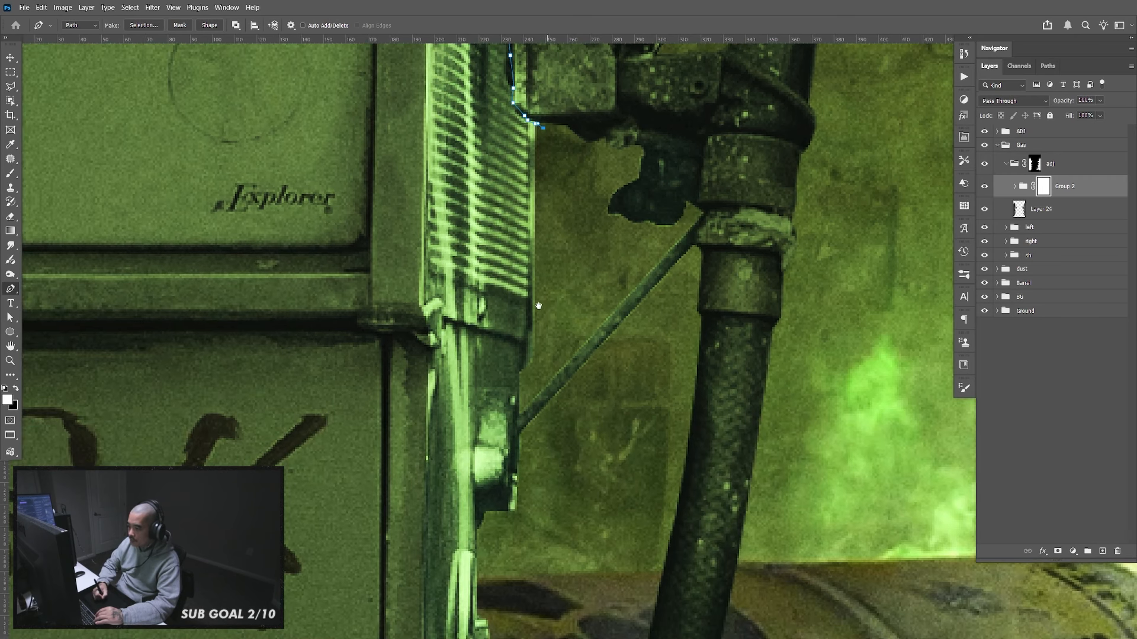
left_click(559, 299)
left_click(552, 355)
left_click(549, 360)
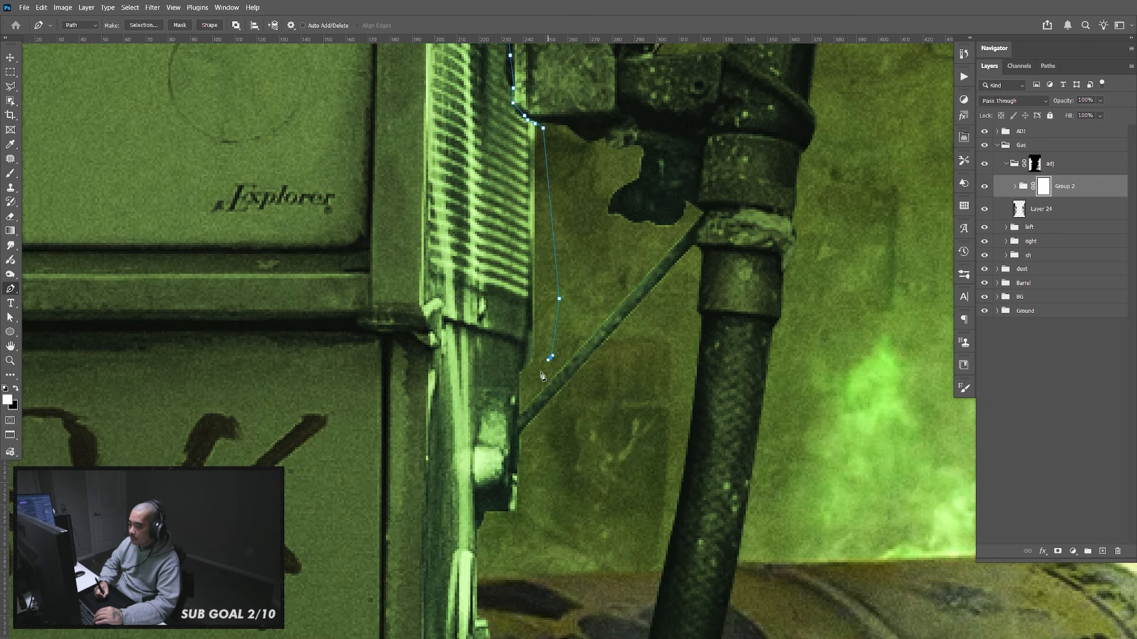
Route the path around the cable's attachment point and outside the round fitting to the top of the lower hose connector
left_click(519, 414)
left_click(520, 432)
left_click(527, 453)
left_click_drag(550, 417, 569, 158)
left_click(591, 267)
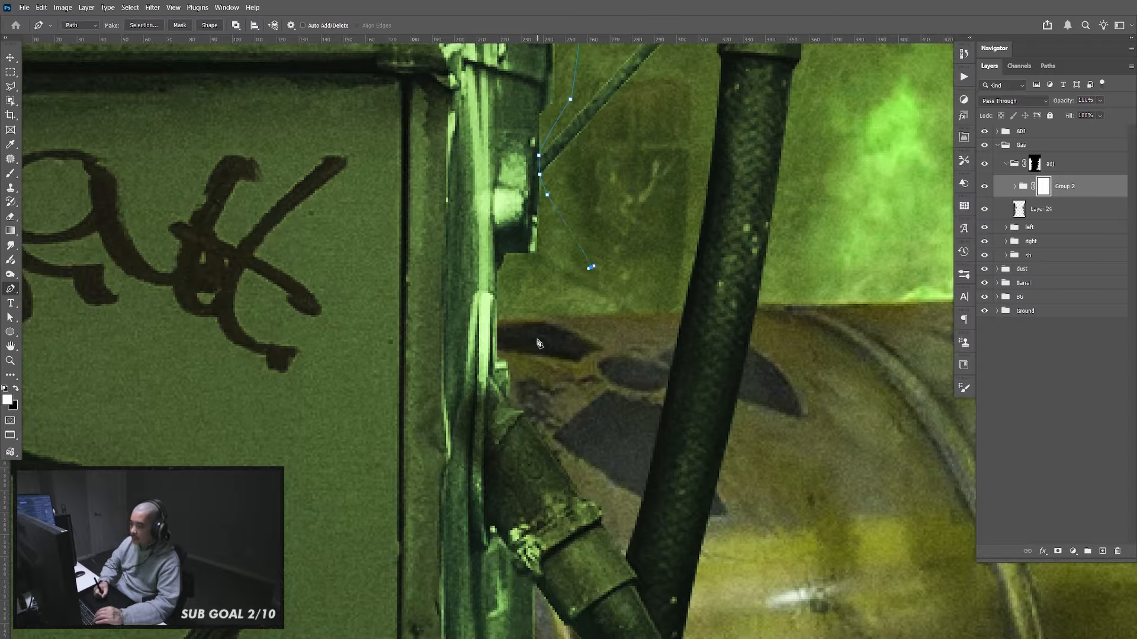
left_click(537, 341)
left_click(514, 363)
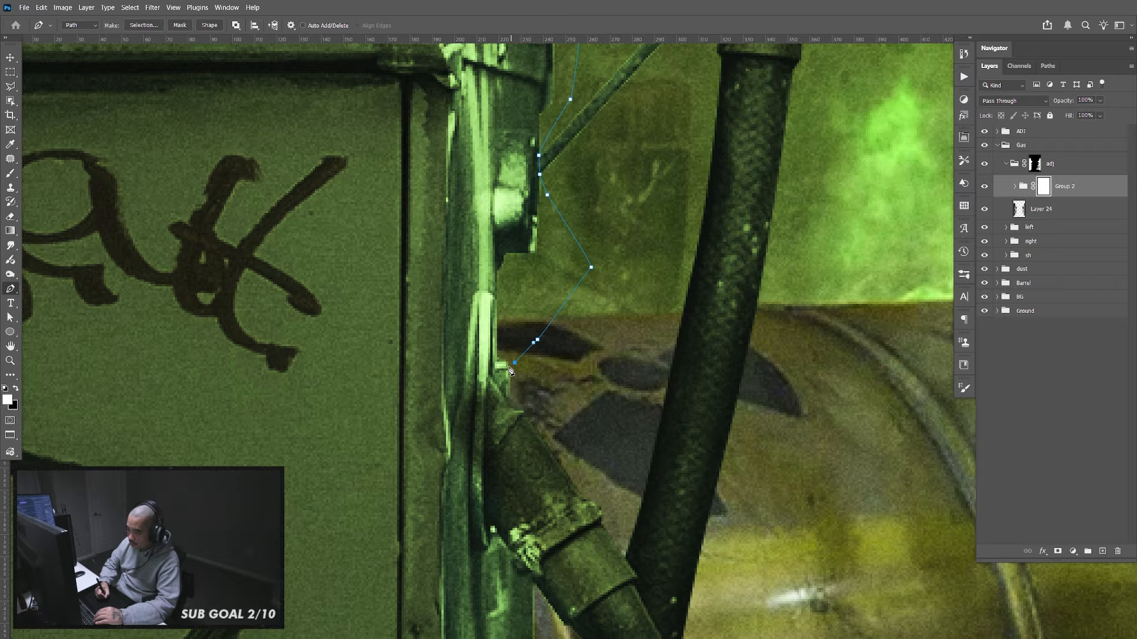
left_click(501, 357)
left_click(487, 378)
Trace the path along the lower hose connector's inner edge and around its corroded collar
left_click_drag(488, 471, 500, 349)
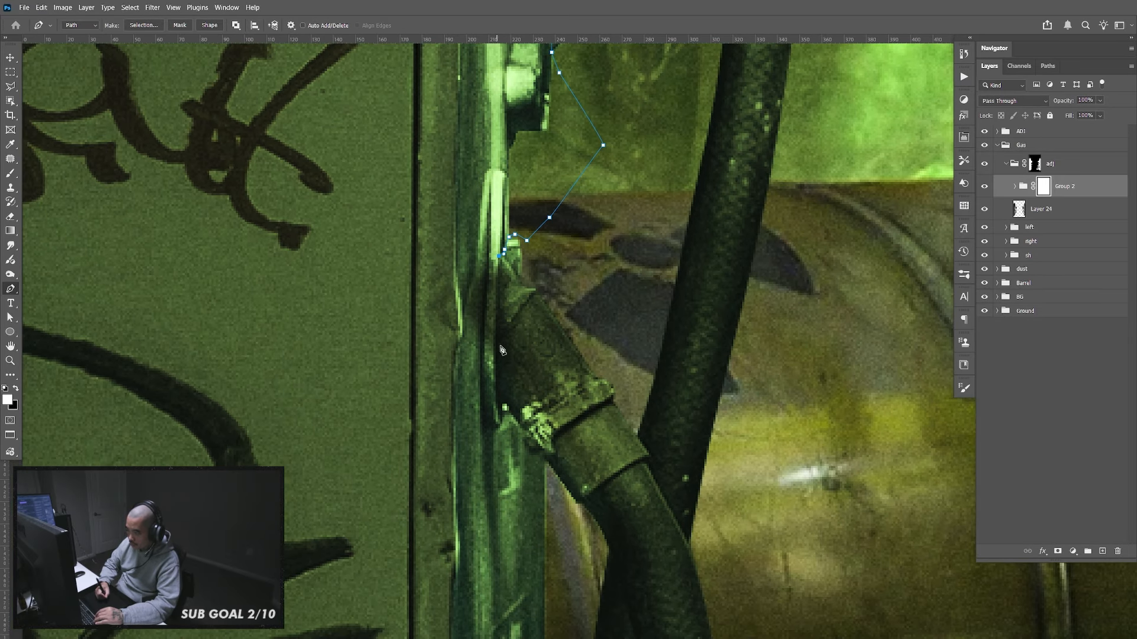
left_click(496, 348)
left_click_drag(497, 398, 503, 411)
left_click_drag(527, 454, 514, 325)
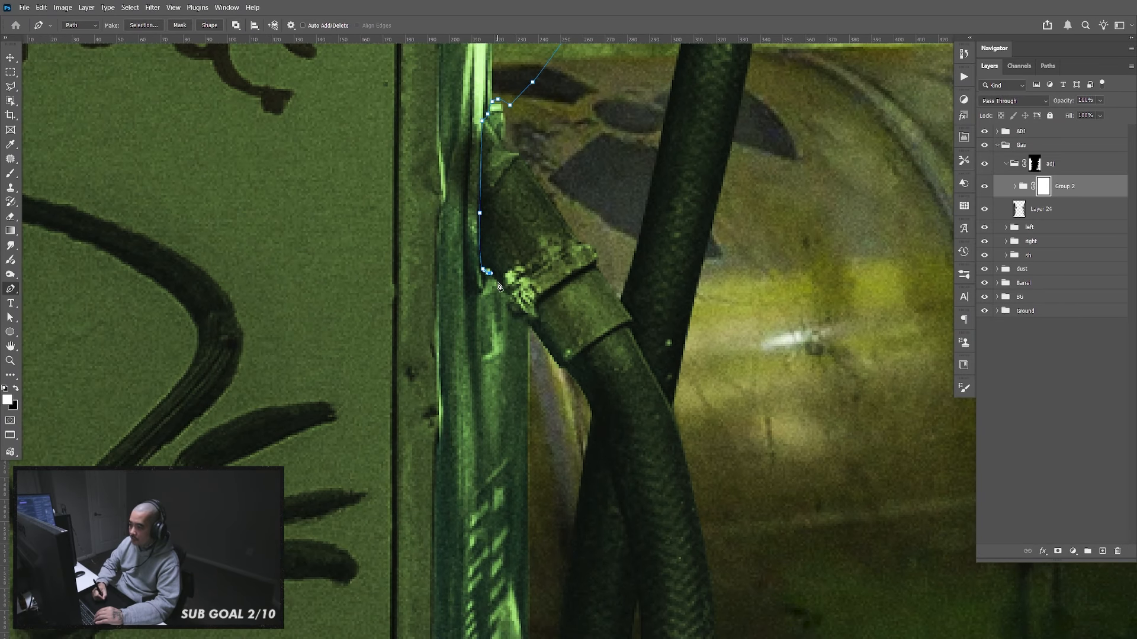
left_click(498, 282)
left_click(505, 291)
left_click(509, 302)
left_click(513, 312)
left_click(519, 315)
left_click(524, 318)
left_click(526, 322)
left_click(531, 332)
Continue the path down the boundary between the side panel and the hanging hose onto the ground beside the pump
scroll(551, 411, "down", 10)
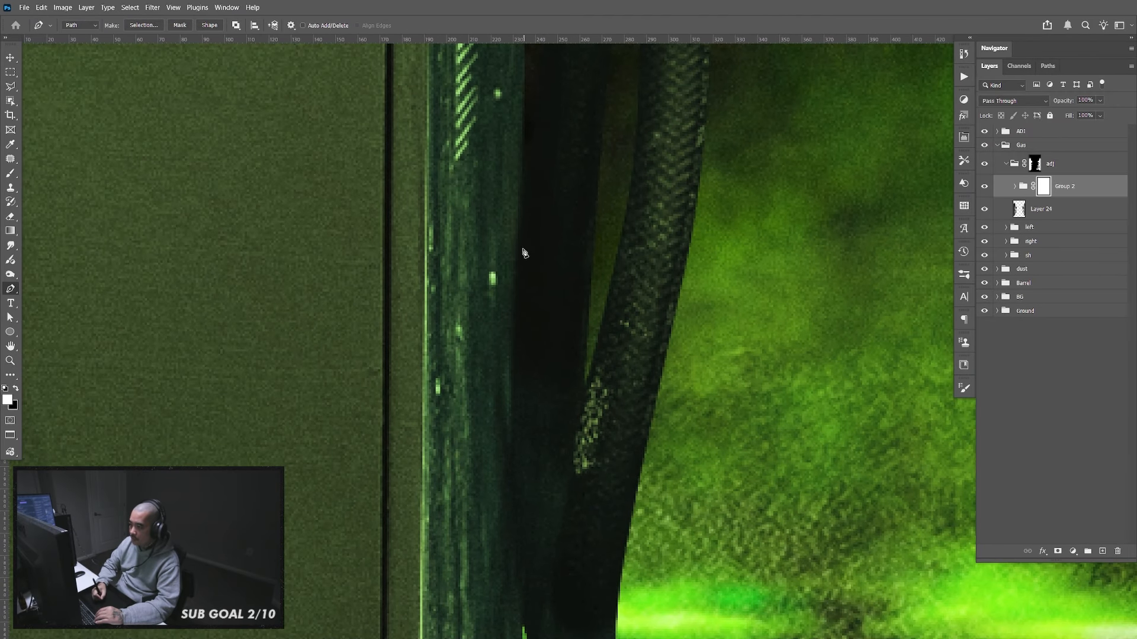
left_click_drag(523, 252, 514, 359)
left_click_drag(539, 282, 569, 44)
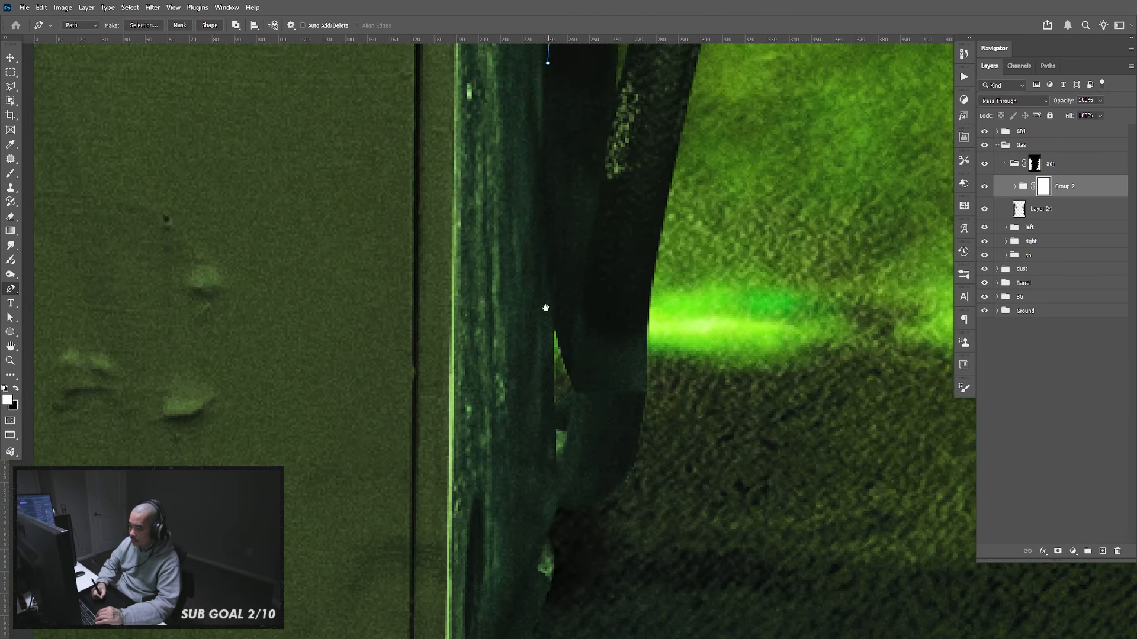
left_click_drag(549, 304, 552, 366)
left_click_drag(560, 457, 540, 334)
left_click_drag(553, 379, 555, 382)
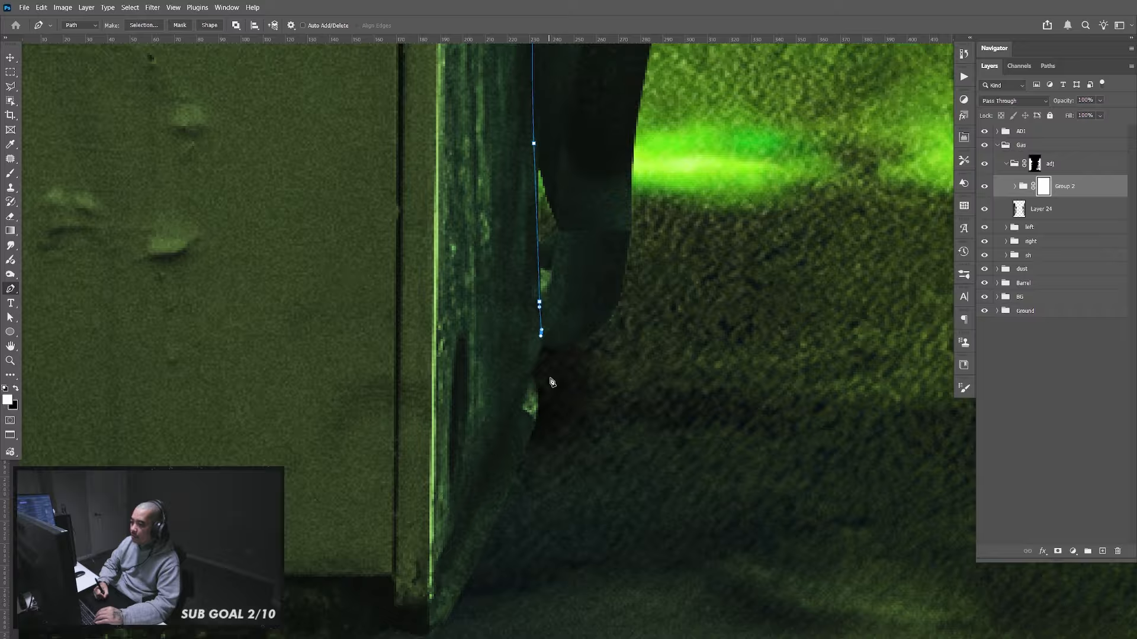
left_click_drag(589, 457, 590, 466)
scroll(578, 364, "down", 3)
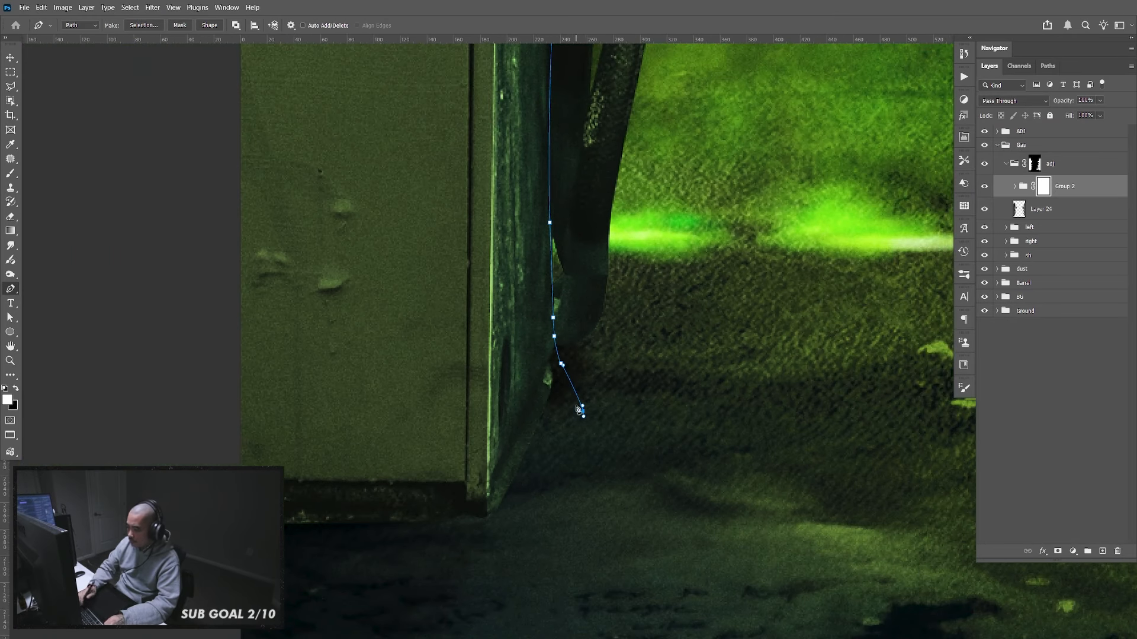
Carry the path across the ground beneath the pump and back up to the bottom of the side panel's front edge
left_click(593, 551)
left_click(451, 566)
left_click(430, 494)
left_click_drag(455, 328, 495, 322)
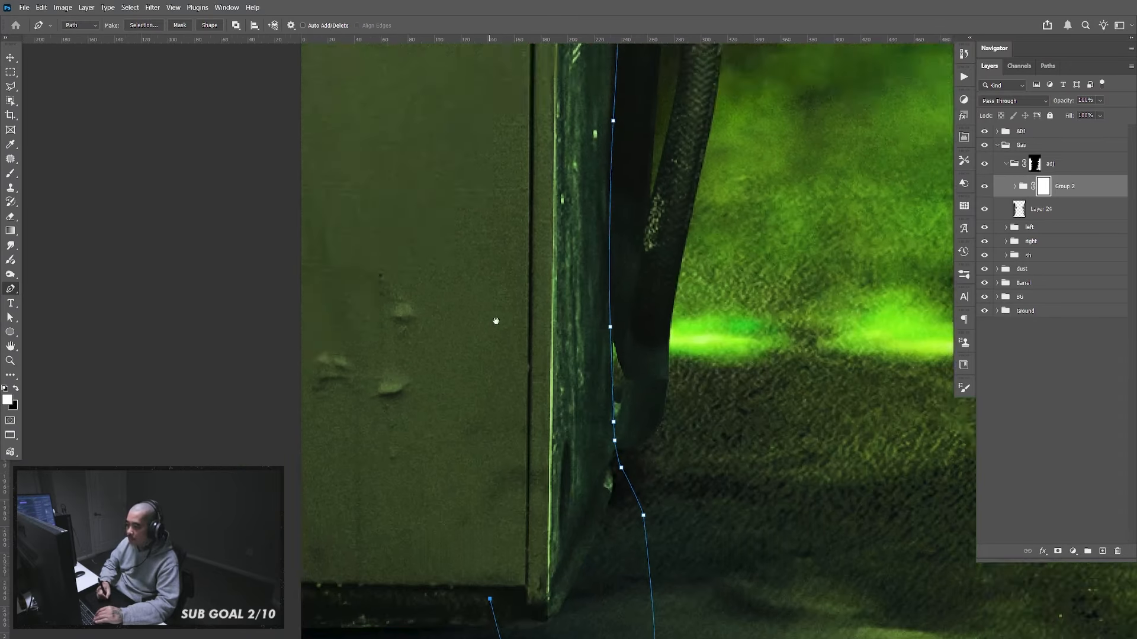
key("ctrl+z")
key("ctrl+z")
left_click_drag(532, 484, 532, 471)
Trace the path up the side panel's front edge to the level of the lower hose connector
left_click_drag(560, 307, 554, 365)
left_click(514, 413)
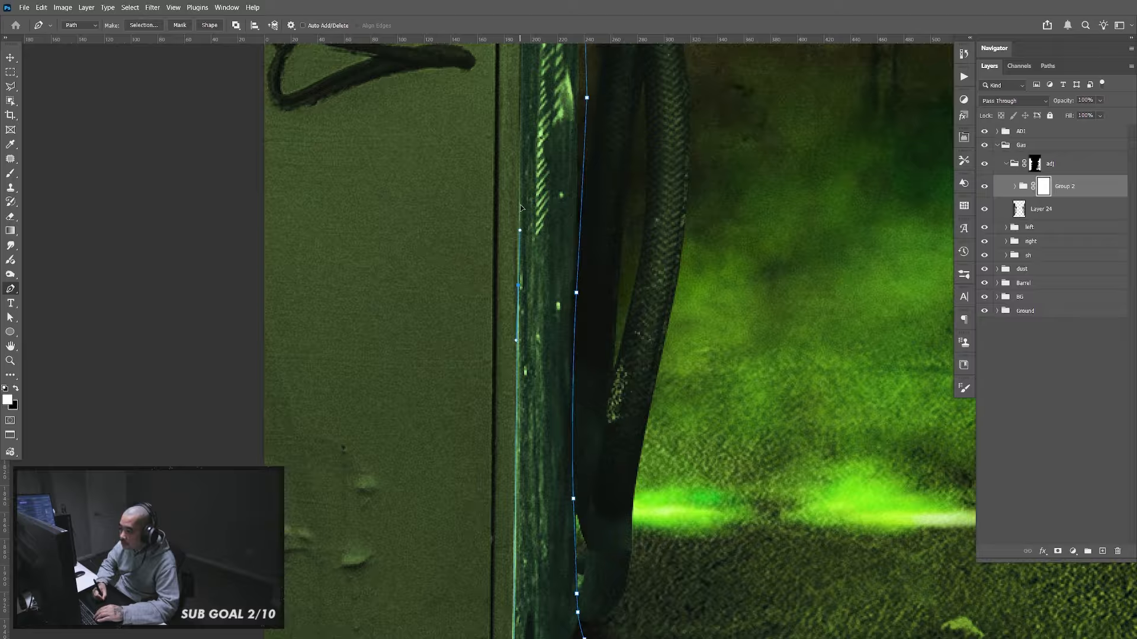
left_click(519, 286)
left_click(521, 157)
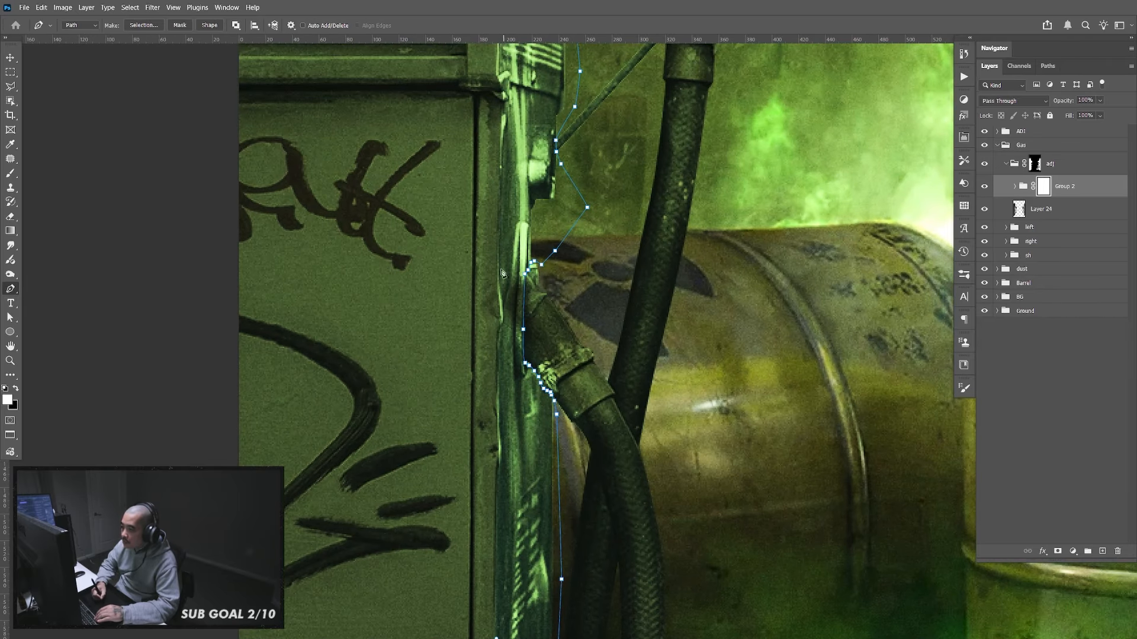
left_click(497, 476)
left_click(499, 434)
left_click(498, 421)
left_click(496, 401)
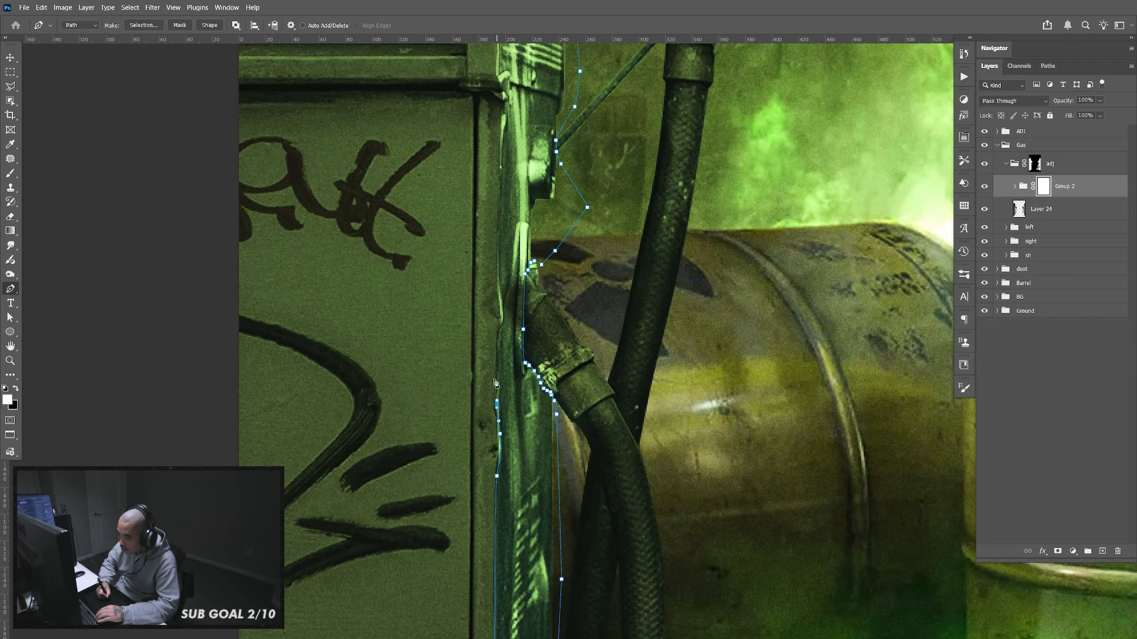
Continue the path up the front edge, following its dents, and around the corner beneath the horizontal ledge
left_click(499, 335)
left_click(502, 314)
left_click(498, 286)
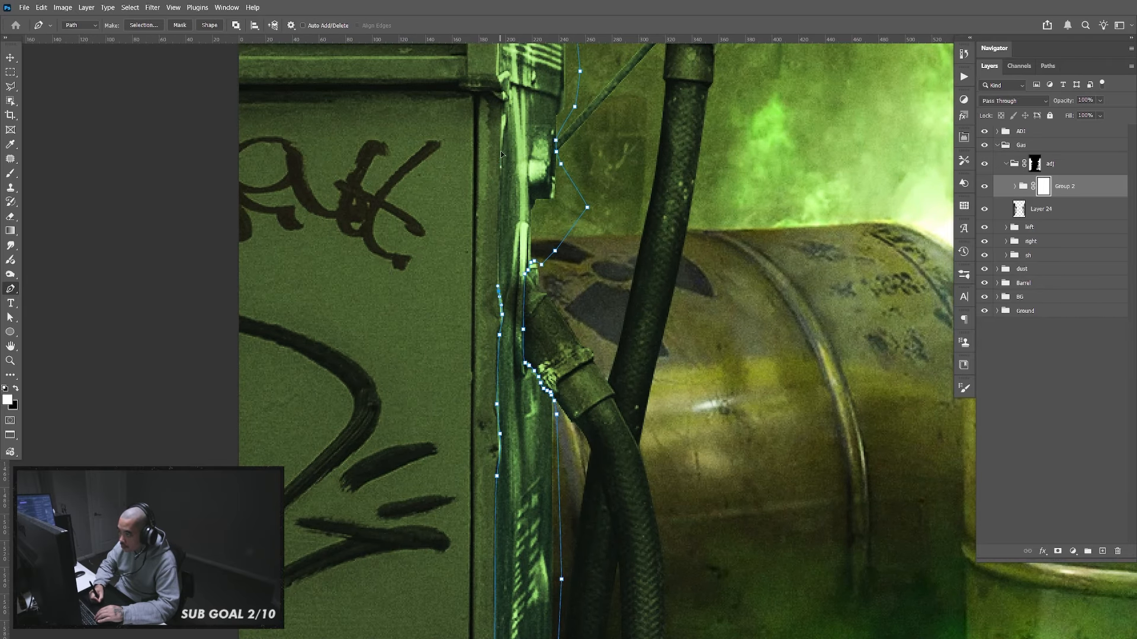
left_click(500, 160)
left_click(502, 132)
left_click_drag(519, 148, 511, 310)
left_click(497, 280)
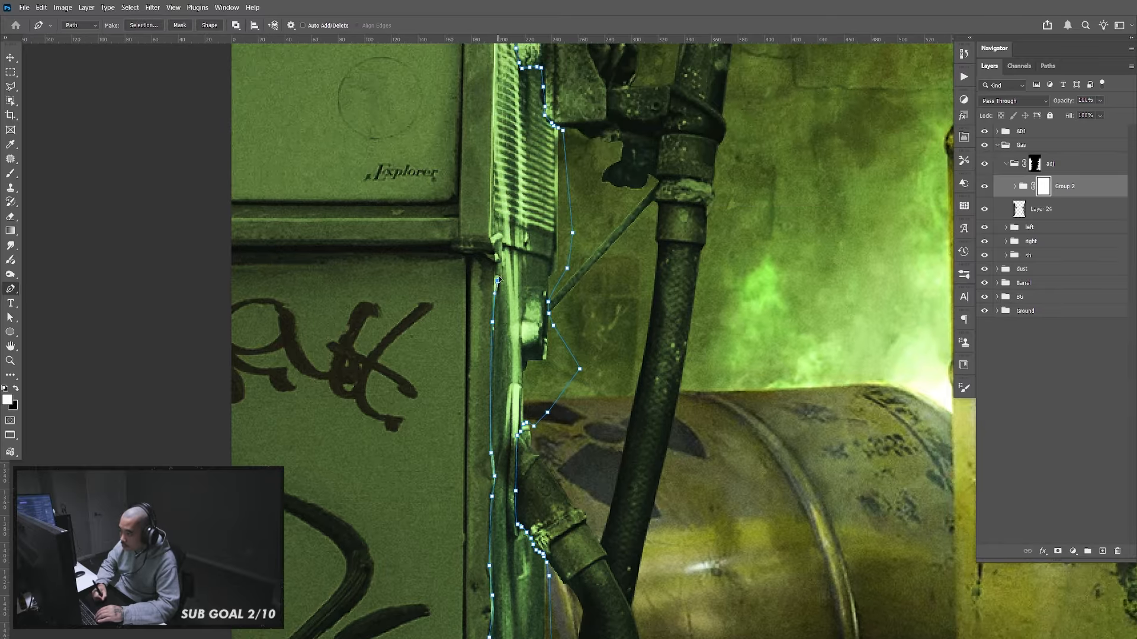
left_click(490, 234)
Extend the path along the ribbed panel's front edge up to the notch beneath the pump's top cap
left_click_drag(506, 89, 496, 215)
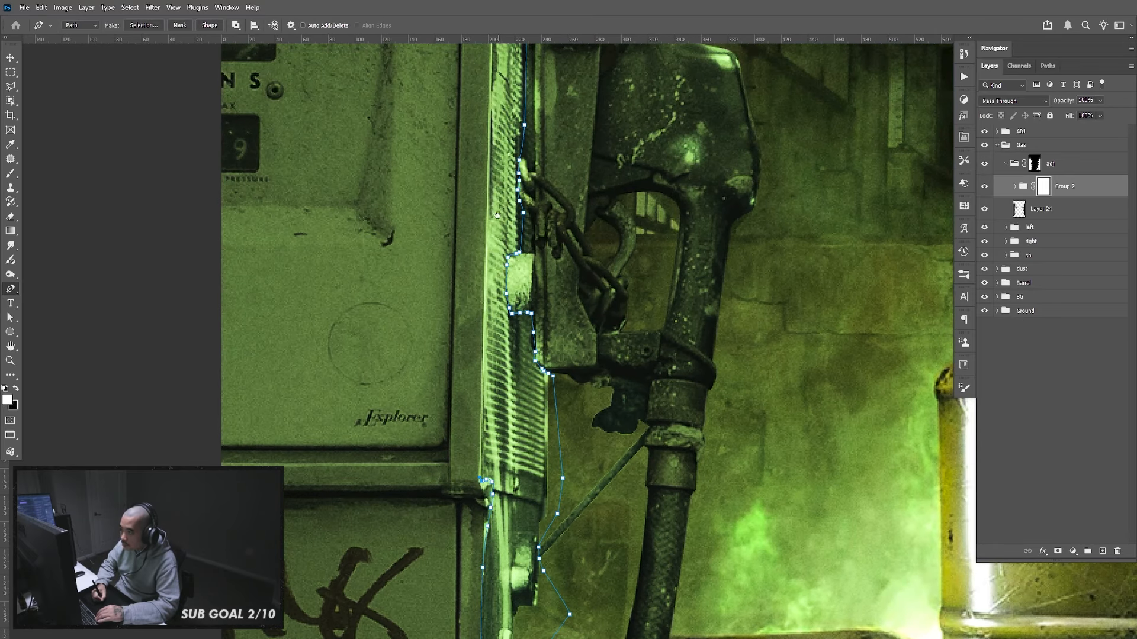
left_click_drag(500, 165, 479, 362)
left_click(485, 173)
left_click(481, 157)
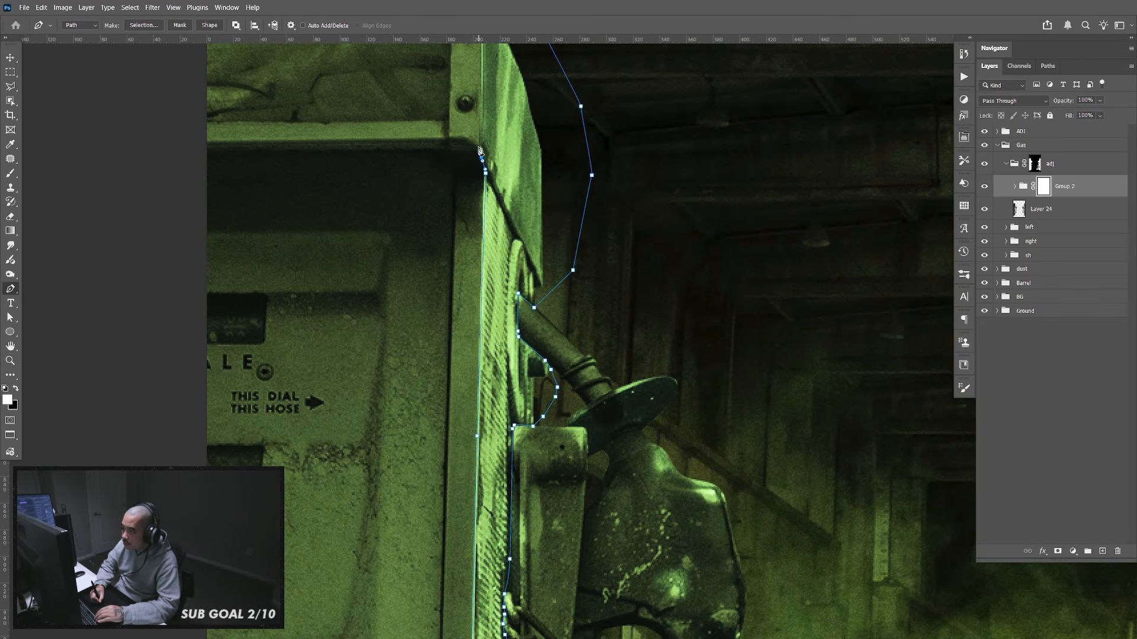
left_click(478, 147)
Run the path up the top cap's front corner and close it at its starting anchor above the pump
left_click_drag(497, 69, 494, 234)
left_click_drag(477, 143, 476, 139)
left_click(475, 120)
left_click(471, 99)
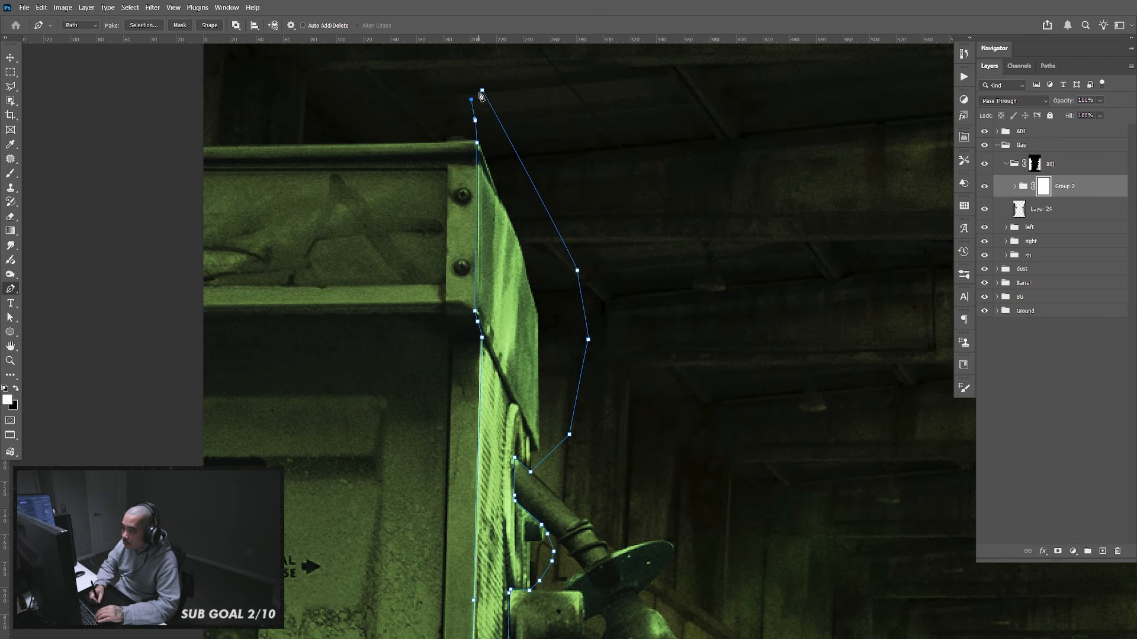
left_click(482, 90)
Load the work path as a selection, fill it with black on Group 2's mask, deselect, and invert the mask
left_click(1047, 66)
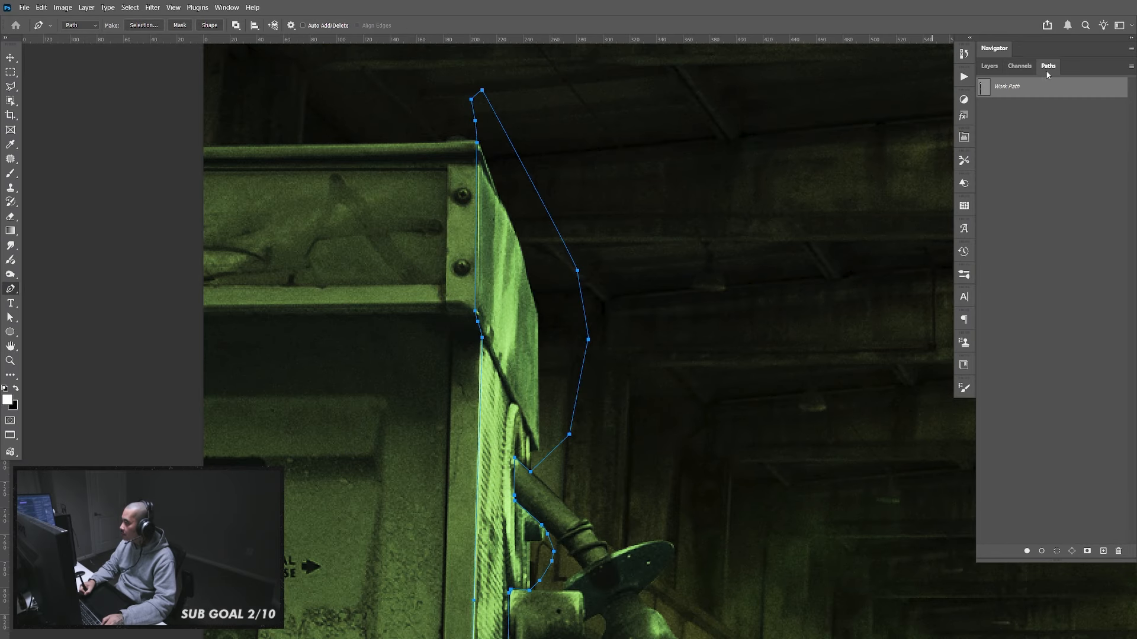
left_click(984, 95, "ctrl")
left_click(989, 66)
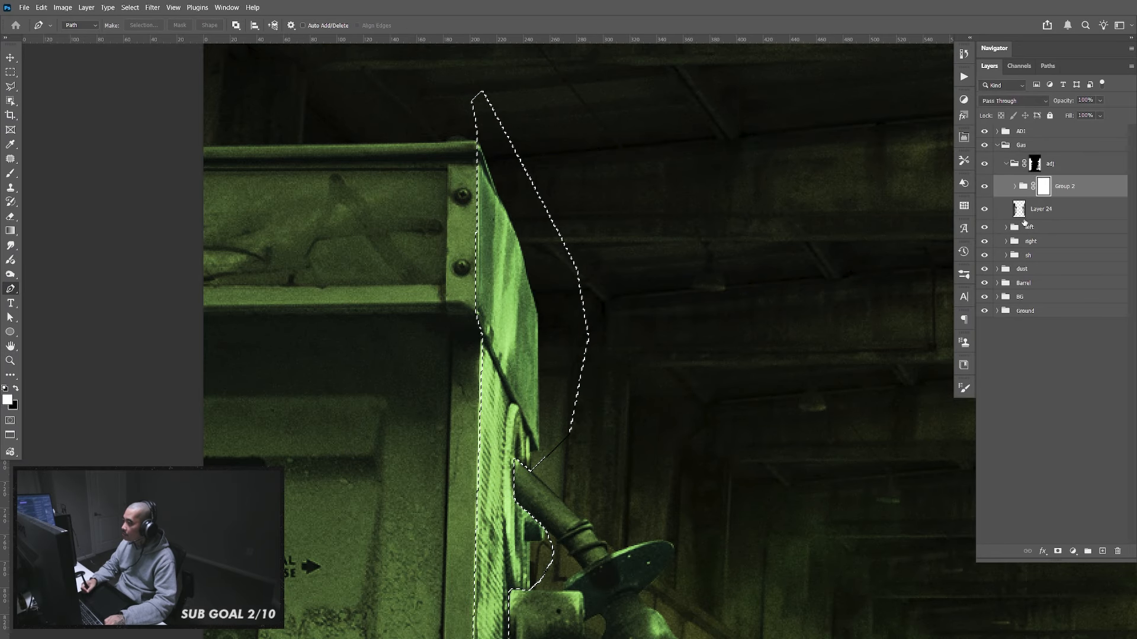
key("BackSpace")
key("ctrl+d")
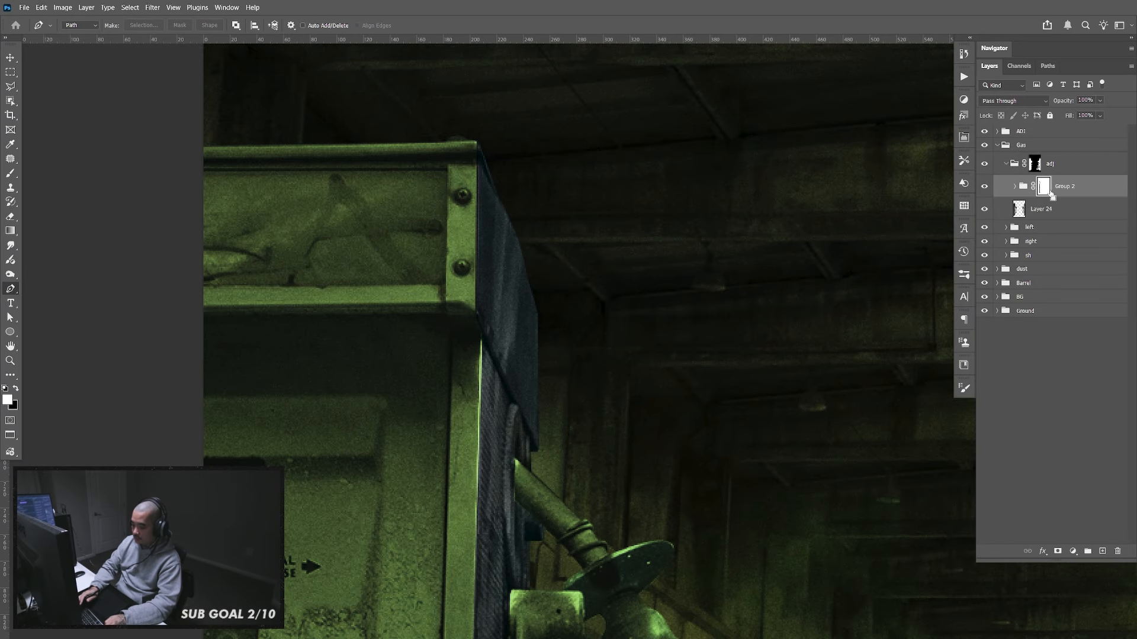
key("ctrl+i")
Examine the green glow on the left pump's side panel within the full composition
key("ctrl+minus")
key("ctrl+minus")
key("ctrl+minus")
key("ctrl+minus")
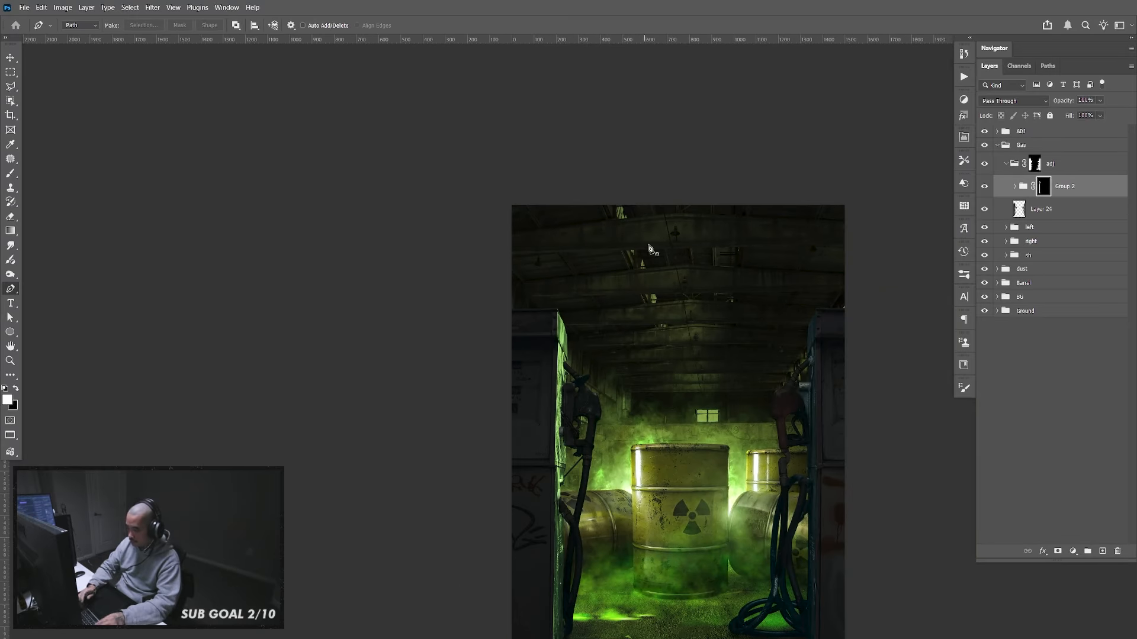
left_click_drag(689, 466, 679, 366)
key("ctrl+plus")
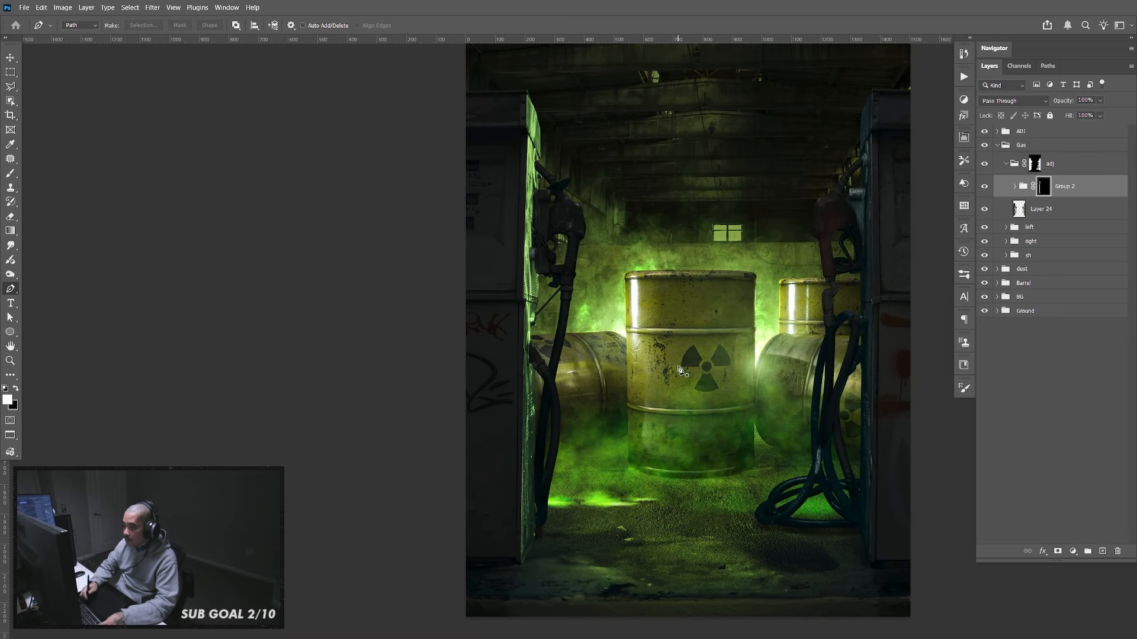
key("v")
key("ctrl")
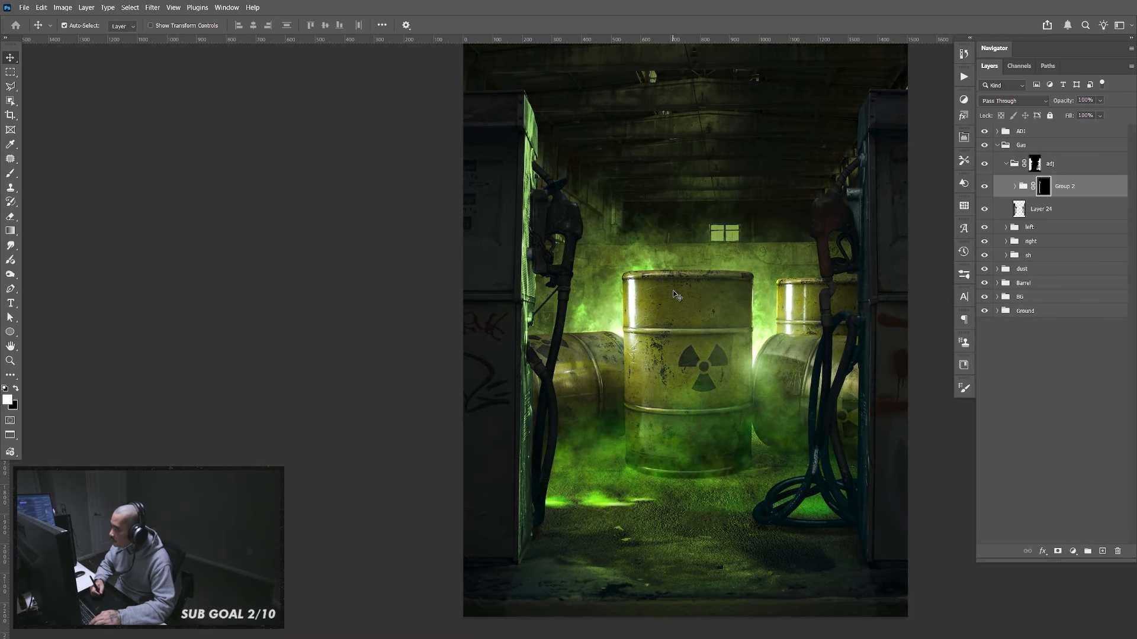
left_click_drag(783, 317, 782, 320)
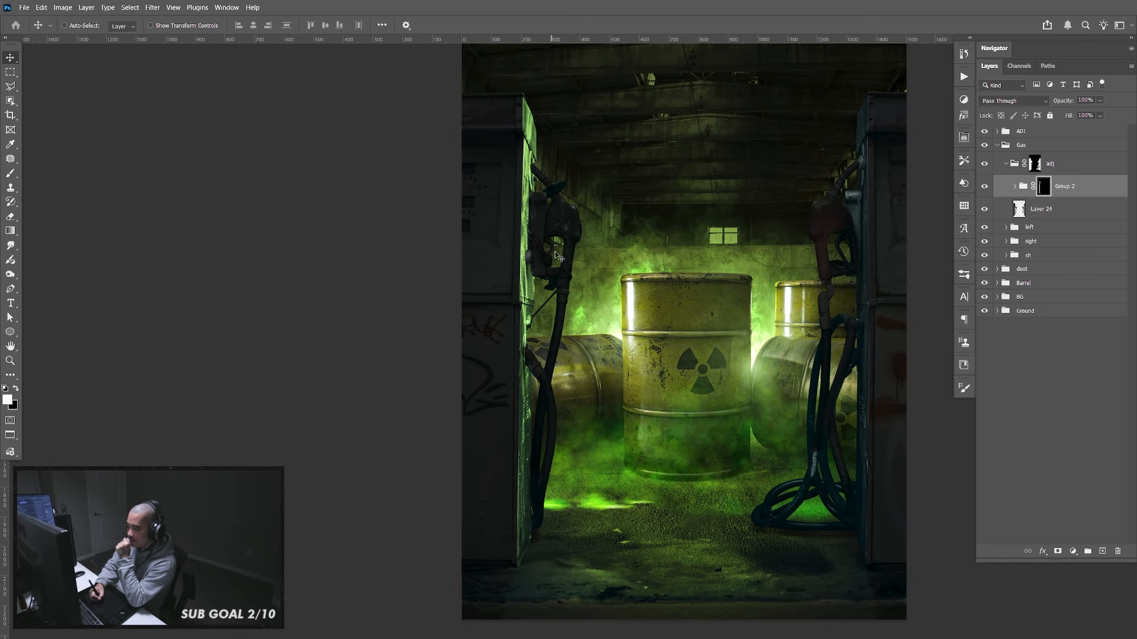
Add a layer mask to the green Linear Dodge (Add) layer inside Group 2
left_click(1015, 187)
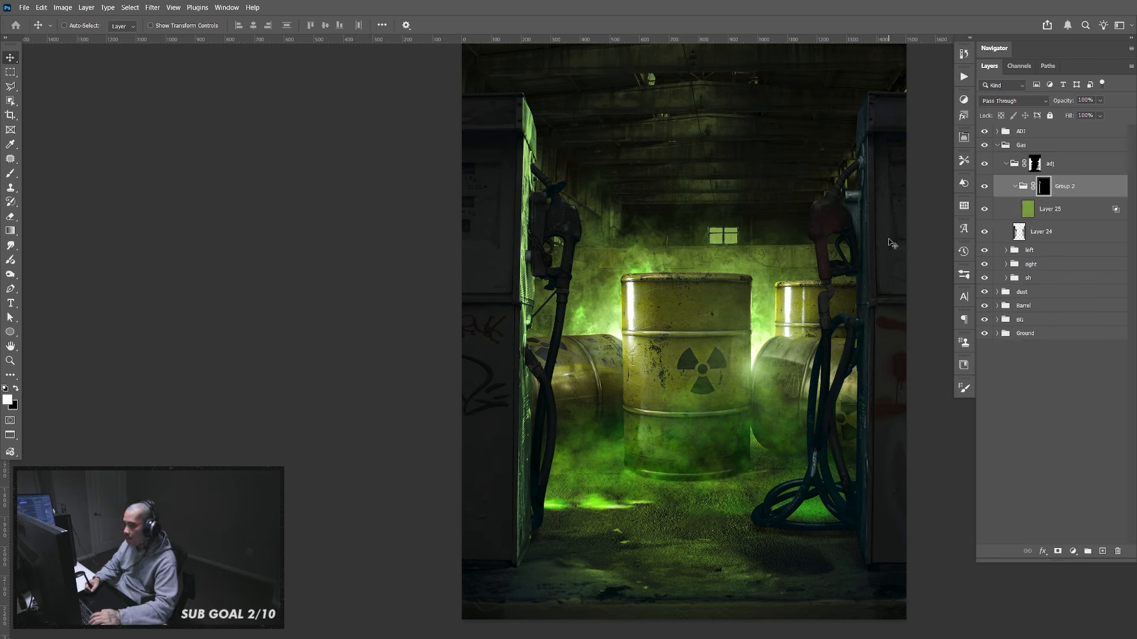
left_click(1035, 219)
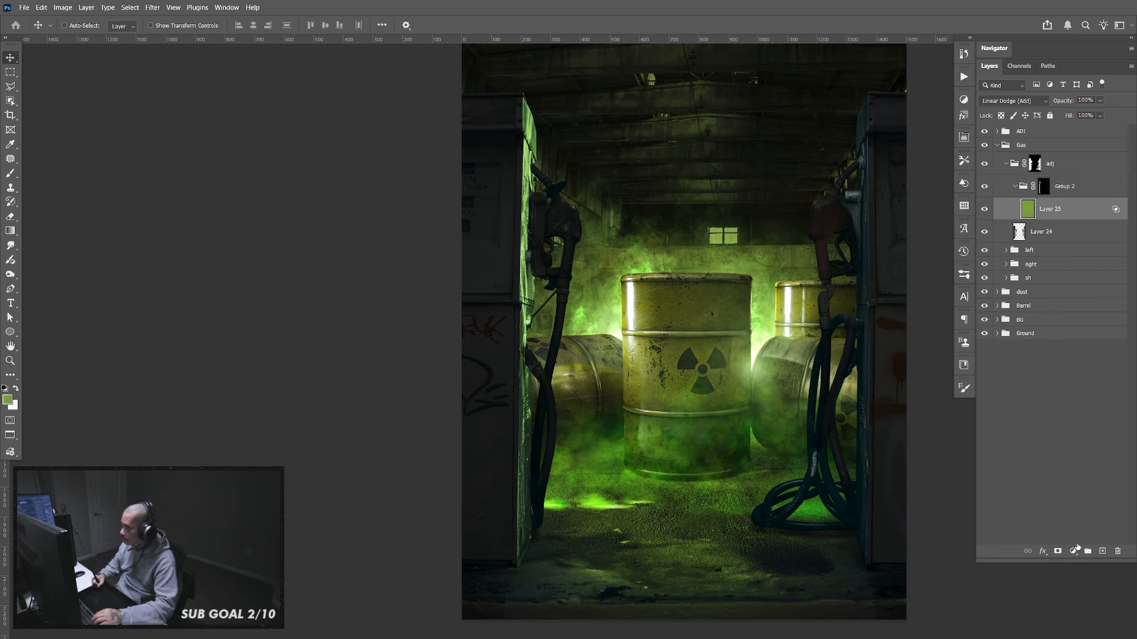
left_click(1057, 552)
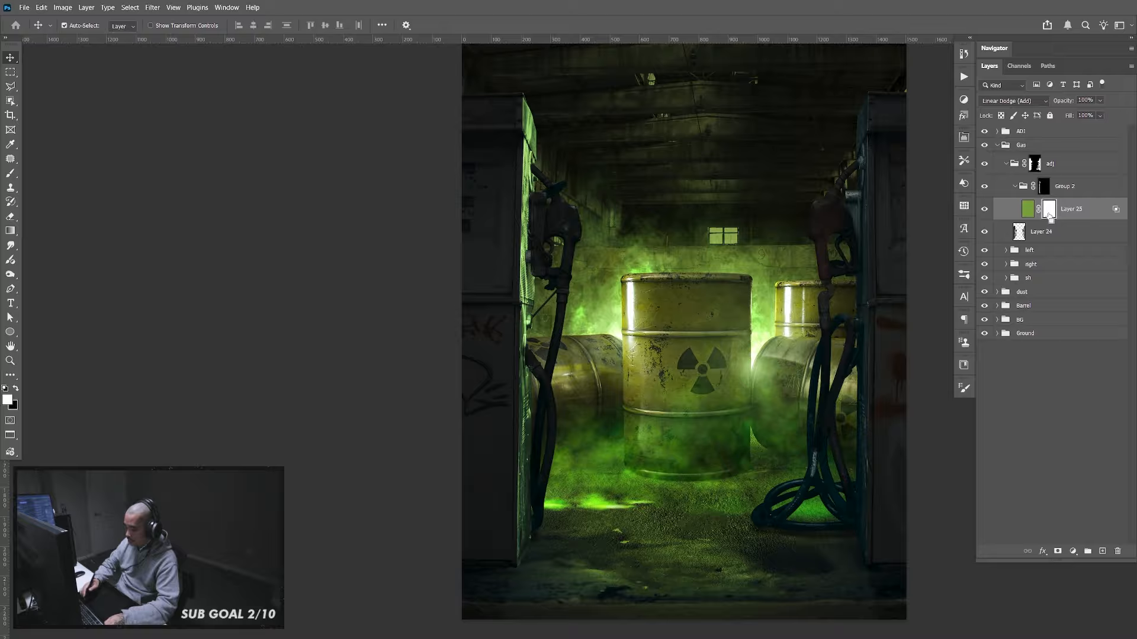
Try inverting the green layer's mask to black and painting the glow back with a soft white brush near the upper side panel
key("ctrl+i")
key("b")
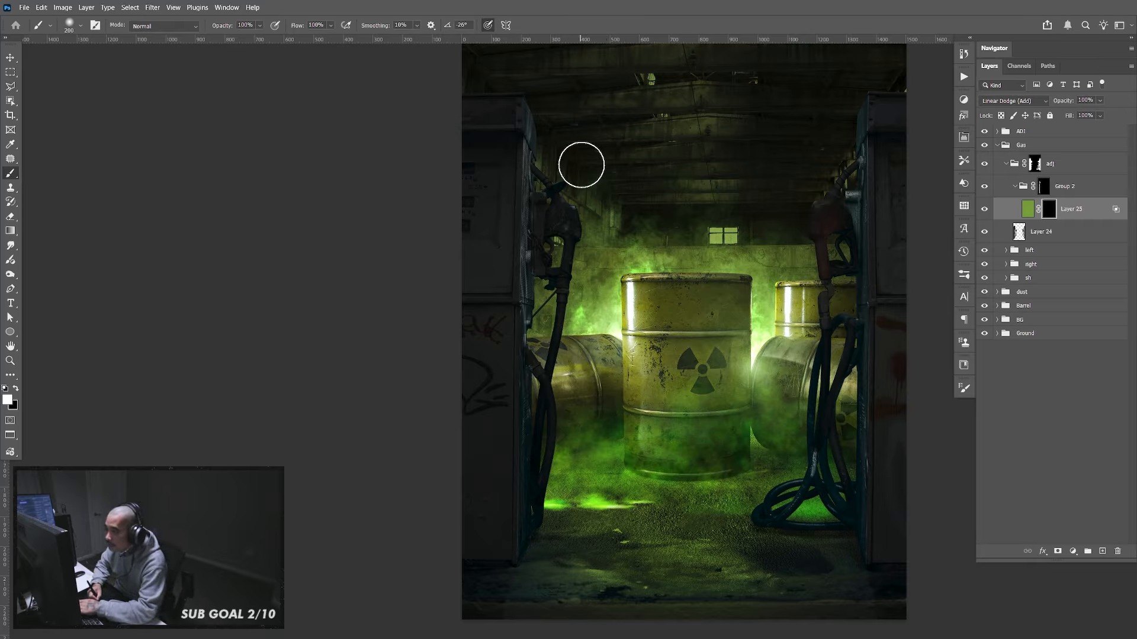
key("]")
key("]")
key("]")
key("]")
key("]")
key("]")
left_click(583, 153)
key("[")
key("[")
key("[")
key("[")
key("[")
key("[")
key("[")
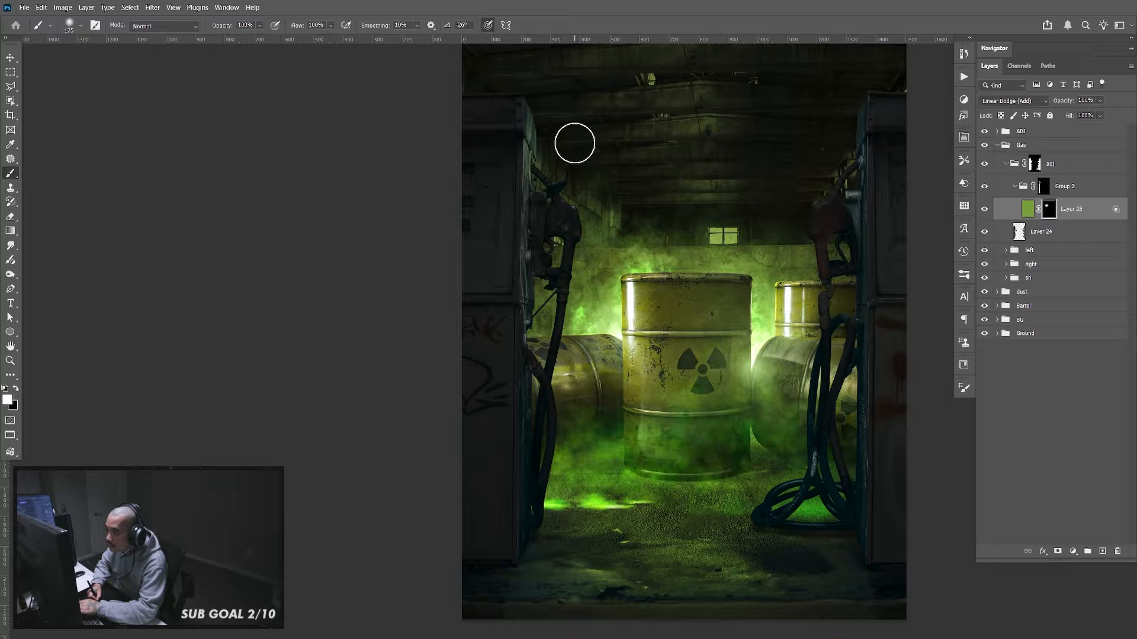
left_click_drag(568, 148, 565, 180)
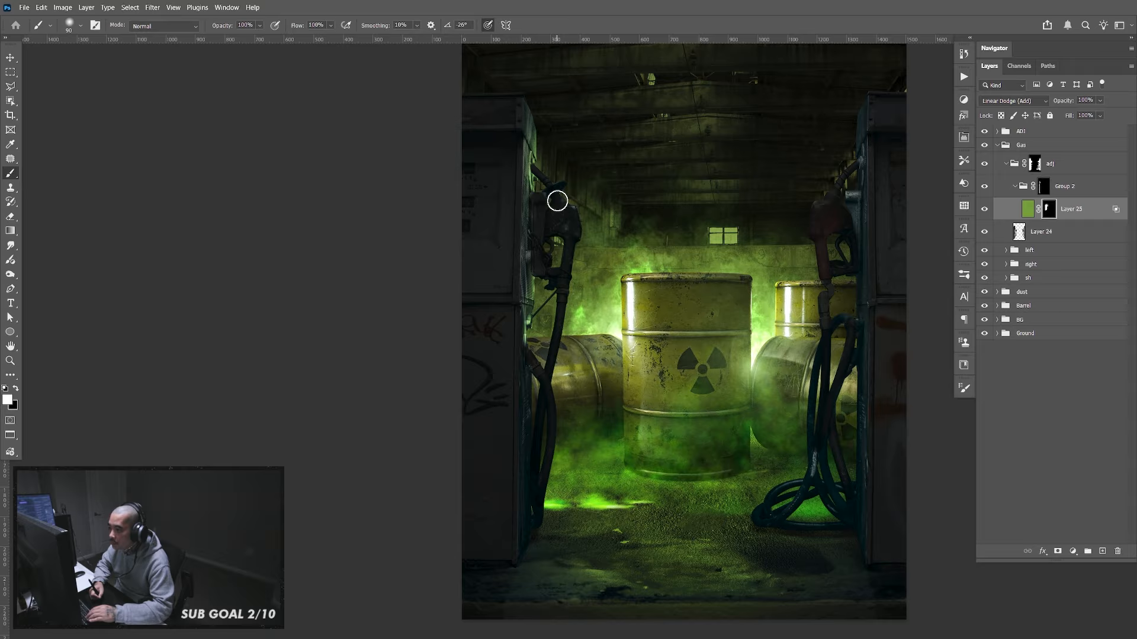
key("ctrl+z")
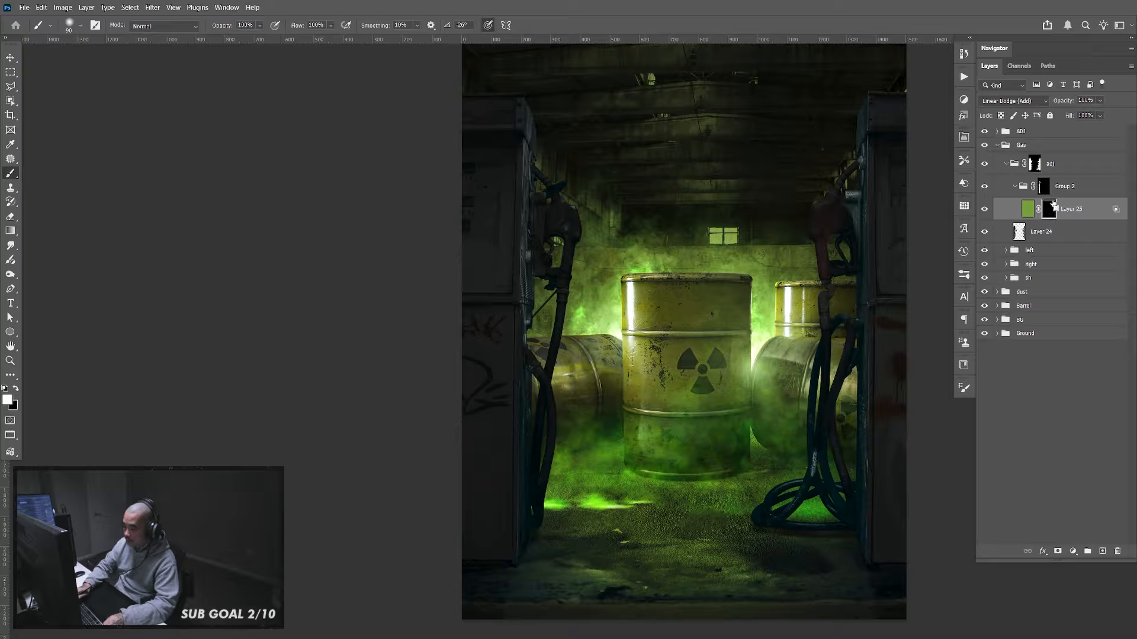
key("ctrl+i")
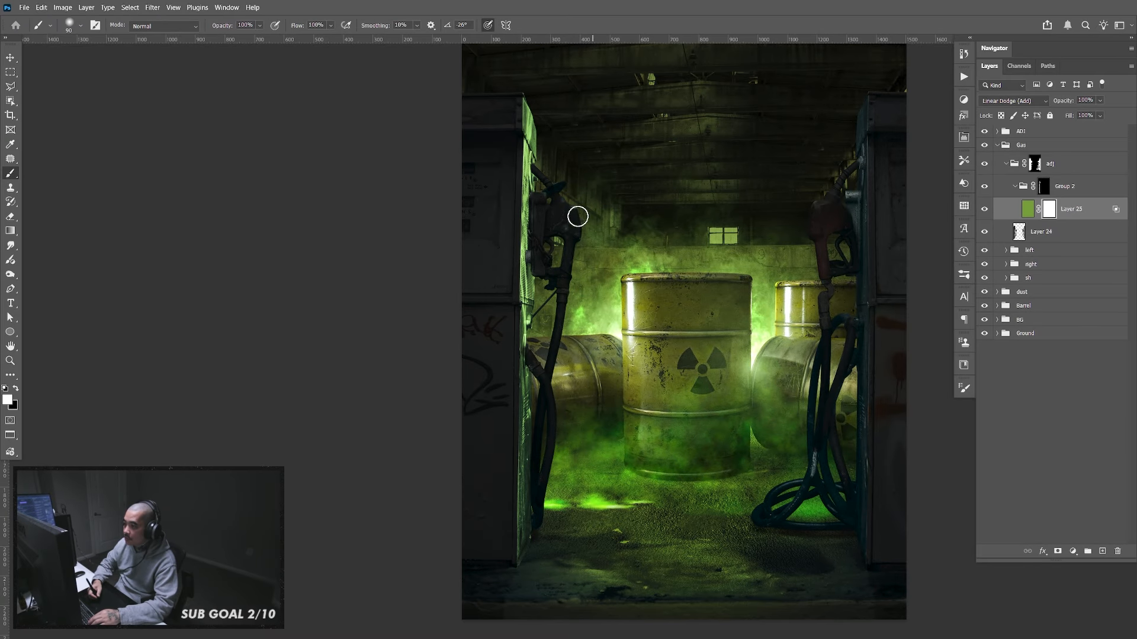
Paint black with a 70 px soft brush on the green layer's mask to shade the panel beside the lower hose connector
left_click_drag(577, 347, 636, 290)
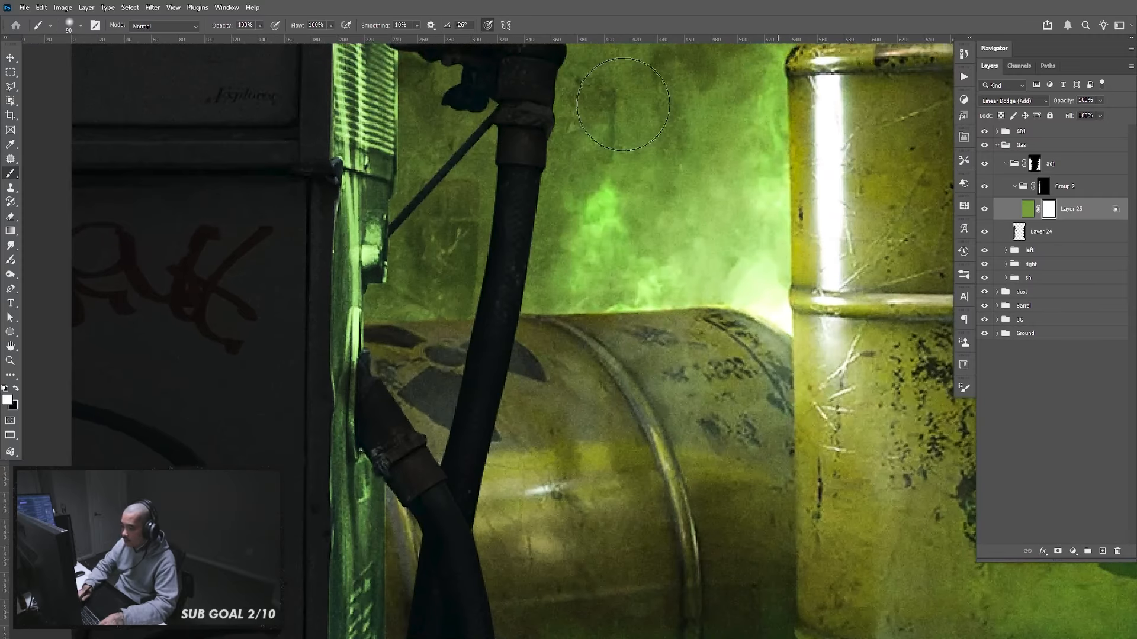
mouse_move(590, 72)
left_mouse_down()
mouse_move(623, 77)
mouse_move(609, 67)
left_mouse_up()
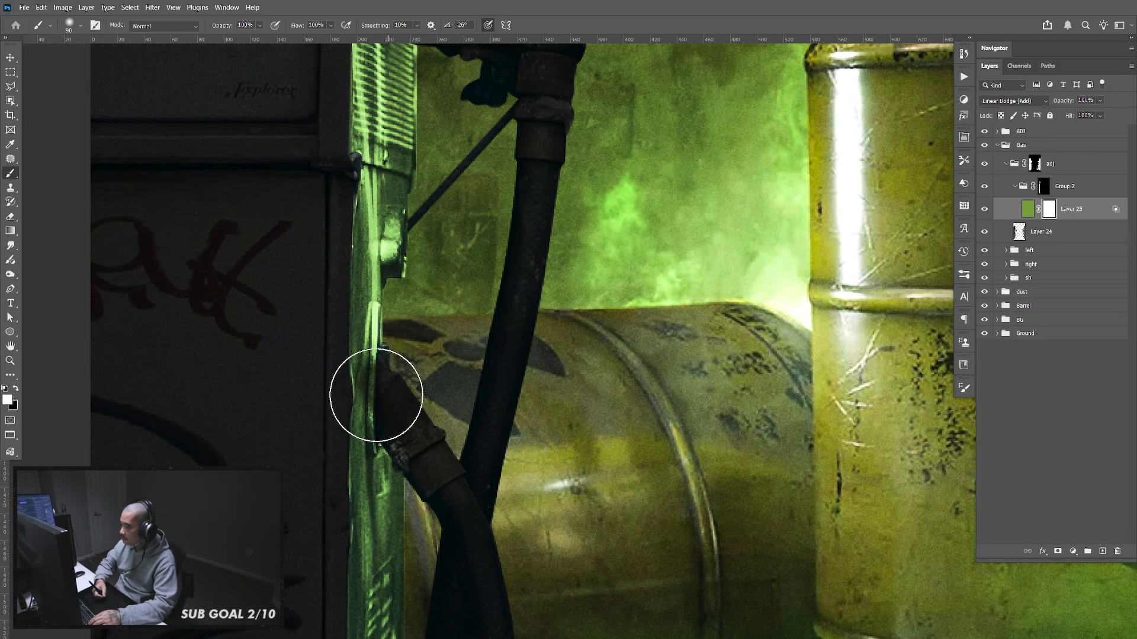
left_click_drag(406, 421, 411, 385)
key("x")
key("bracketleft")
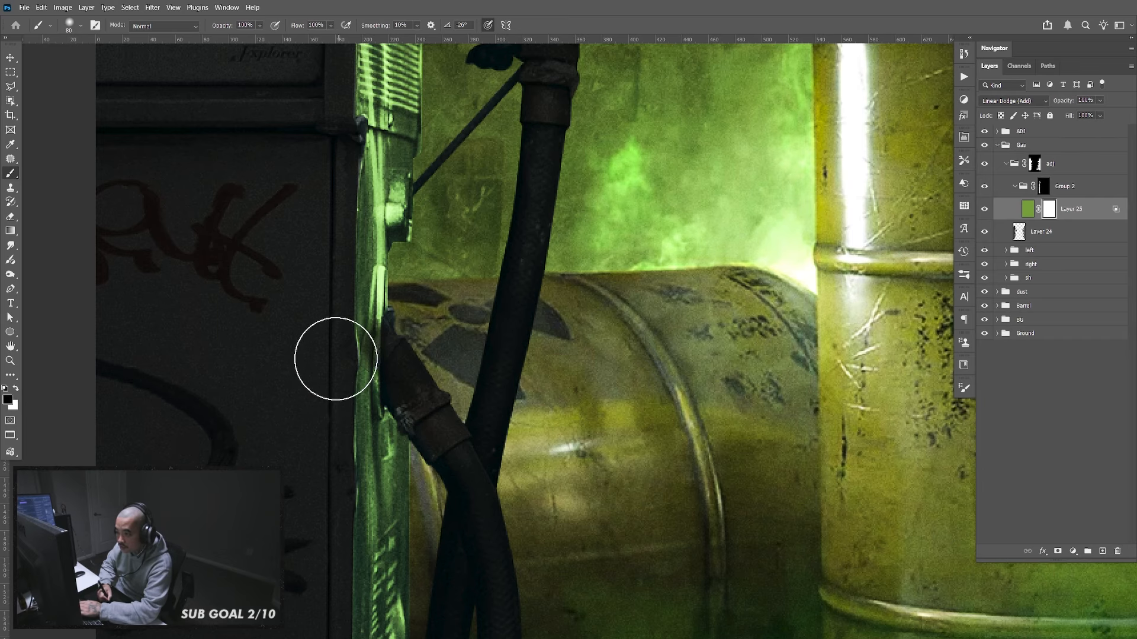
key("bracketright")
key("bracketright")
key("bracketleft")
key("bracketleft")
key("bracketleft")
left_click_drag(355, 355, 353, 354)
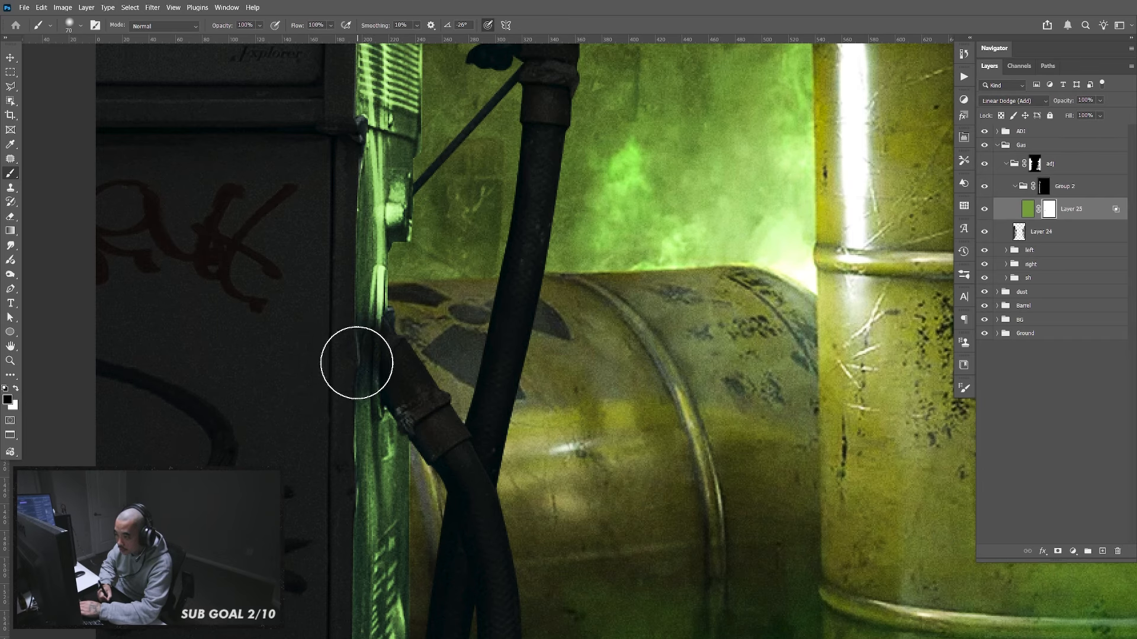
Shade the ribbed panel beside the nozzle holder by painting black on the green layer's mask with a 125 px brush
key("bracketright")
key("bracketright")
key("bracketright")
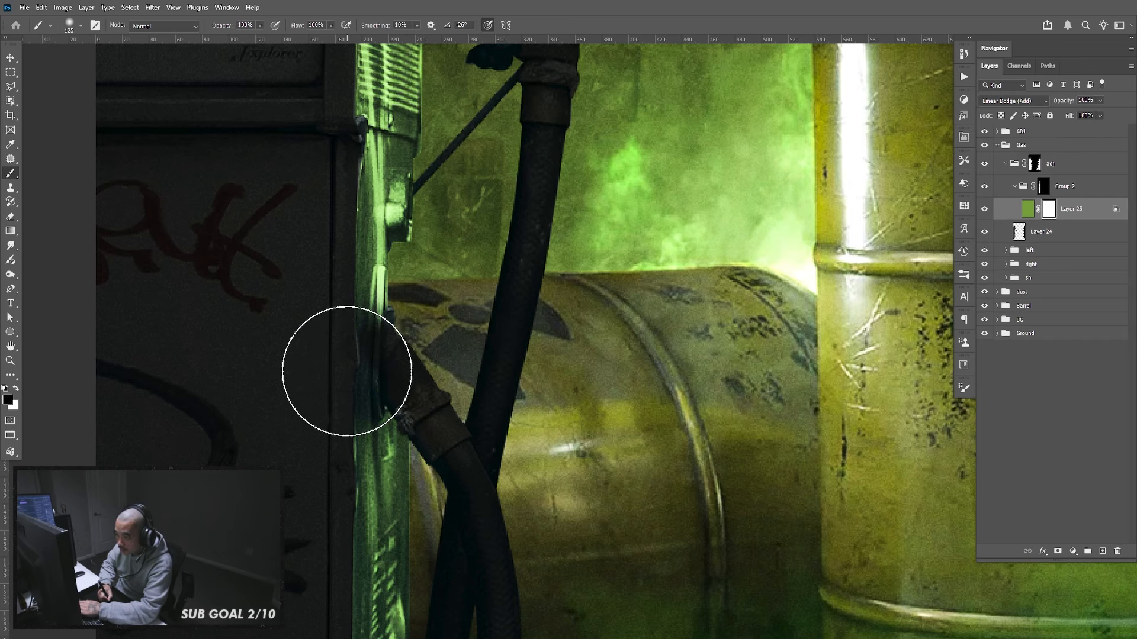
key("bracketright")
mouse_move(340, 287)
left_mouse_down()
mouse_move(363, 368)
mouse_move(379, 359)
mouse_move(409, 421)
mouse_move(414, 387)
mouse_move(413, 454)
mouse_move(412, 270)
mouse_move(413, 332)
left_mouse_up()
mouse_move(421, 290)
left_mouse_down()
mouse_move(401, 247)
mouse_move(398, 259)
left_mouse_up()
left_click_drag(413, 181, 422, 358)
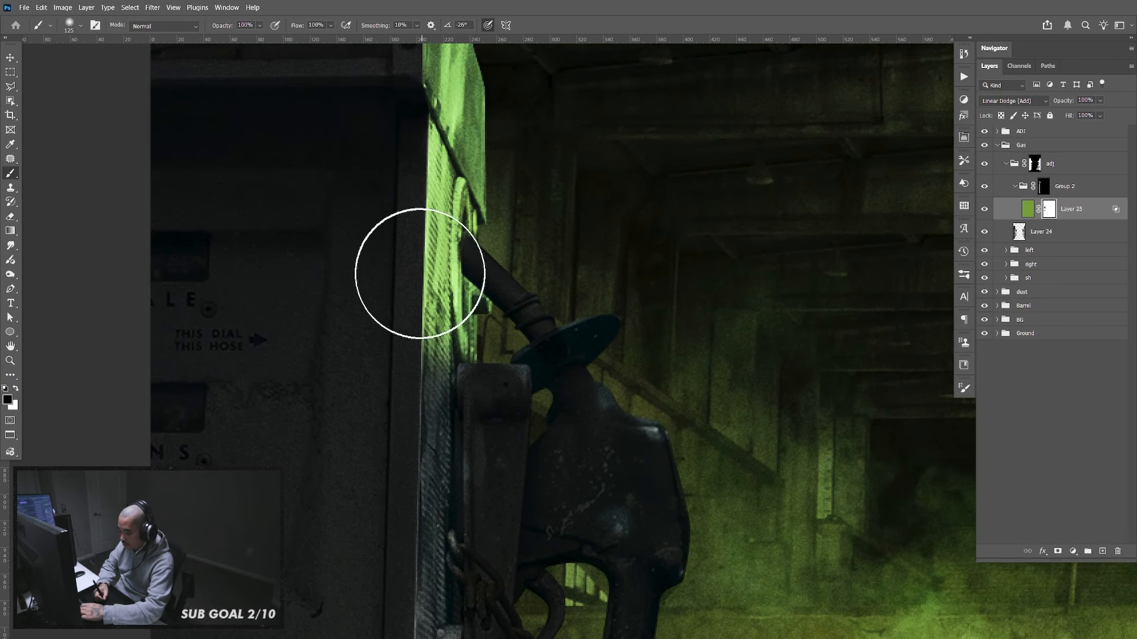
Paint a shadow on the green layer's mask with a 25 px brush where the nozzle spout meets the upper side panel
key("bracketleft")
key("bracketleft")
key("bracketleft")
key("bracketleft")
key("bracketleft")
key("bracketleft")
key("bracketleft")
key("bracketleft")
left_click_drag(451, 252, 413, 225)
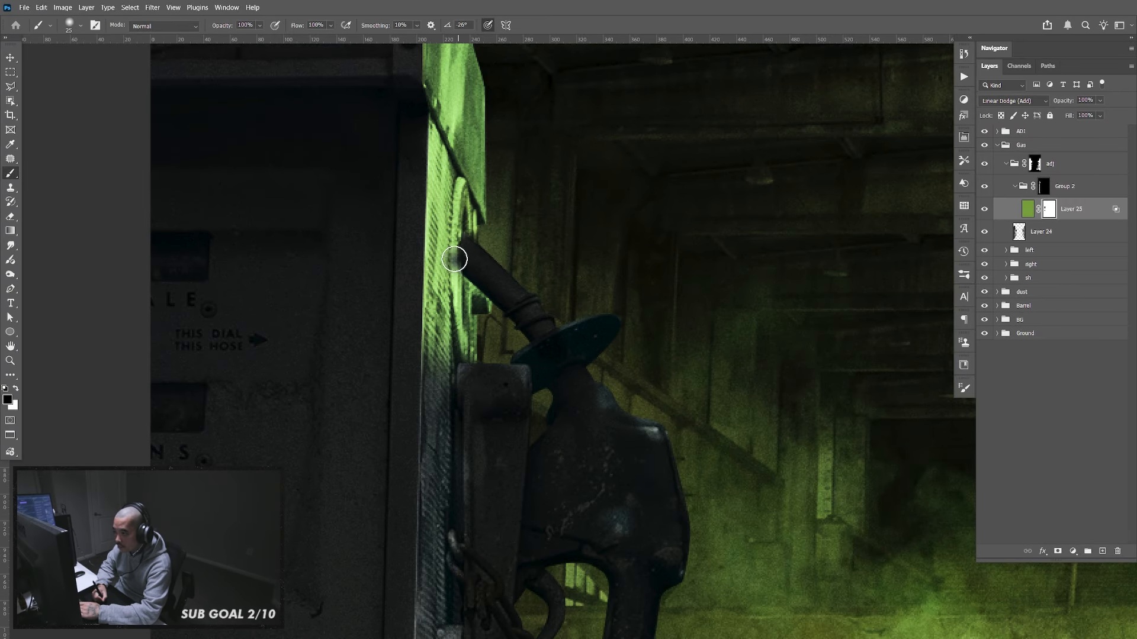
mouse_move(454, 258)
left_mouse_down()
mouse_move(421, 244)
mouse_move(450, 247)
mouse_move(415, 219)
left_mouse_up()
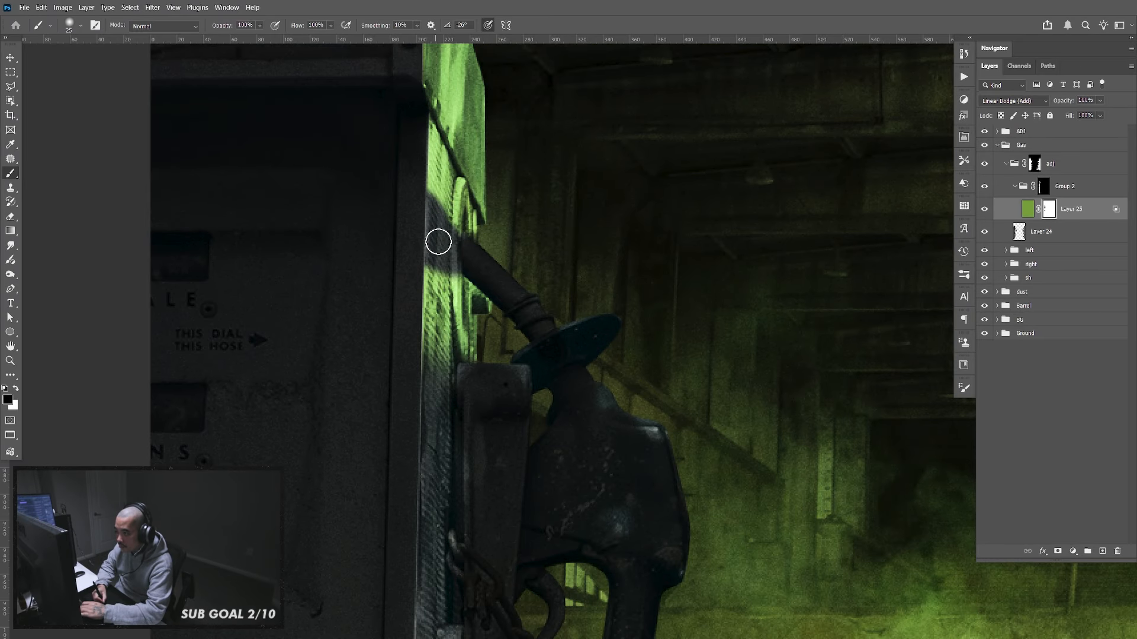
Examine the shading along the side panel from the nozzle down past the lower hose connector
left_click_drag(438, 284, 484, 444)
left_click_drag(478, 533, 495, 136)
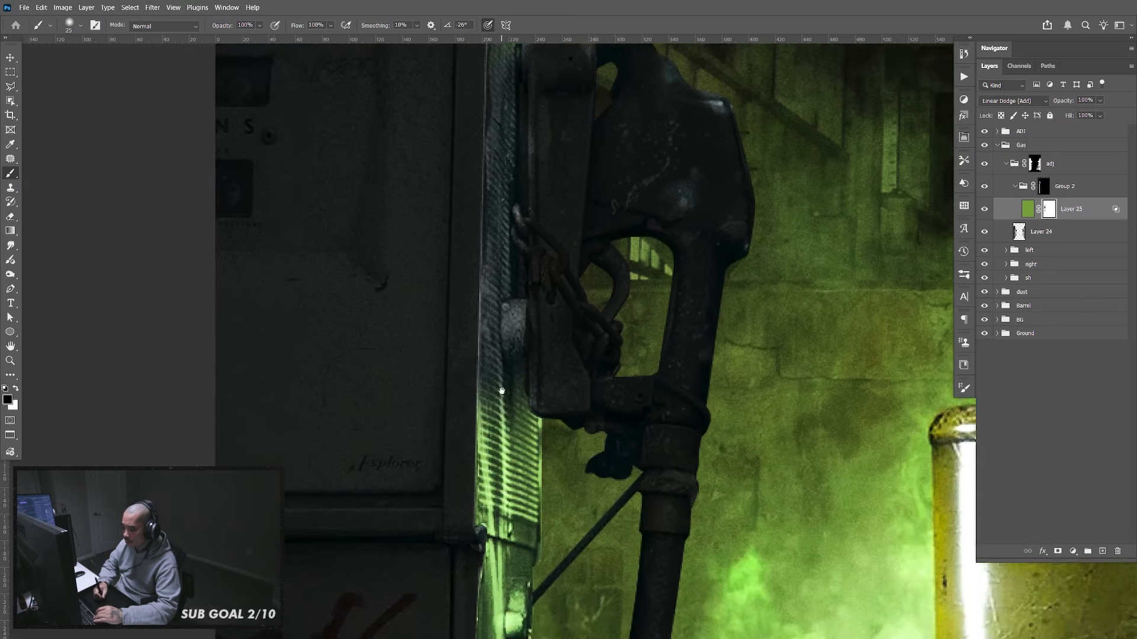
left_click_drag(514, 585, 494, 347)
left_click_drag(505, 442, 495, 329)
left_click_drag(514, 507, 507, 311)
left_click_drag(517, 551, 521, 373)
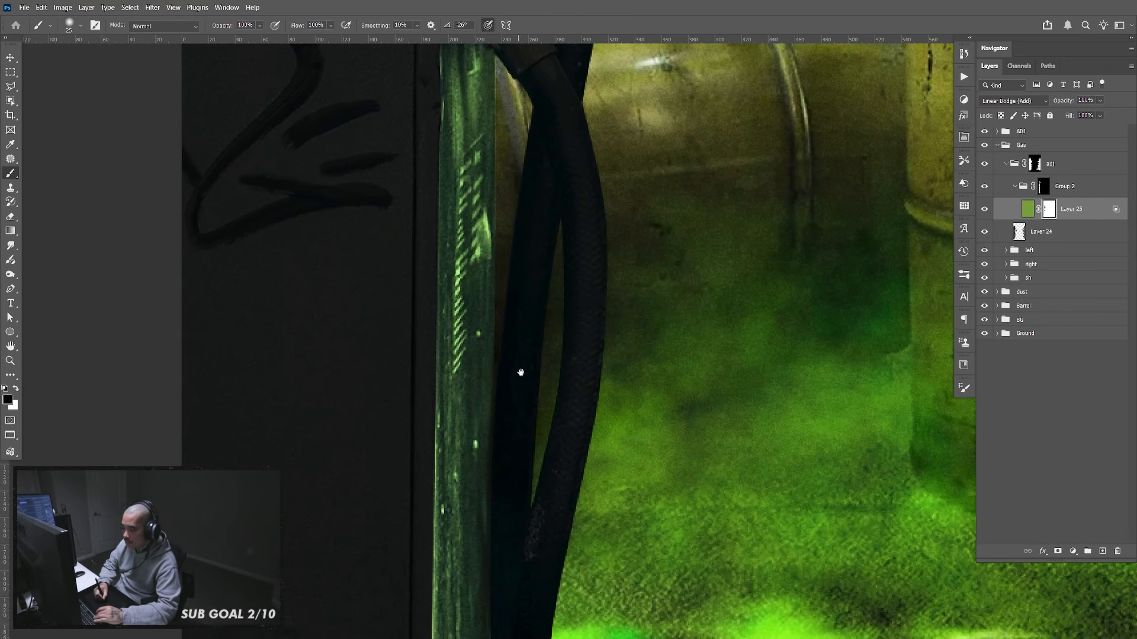
left_click_drag(497, 71, 529, 299)
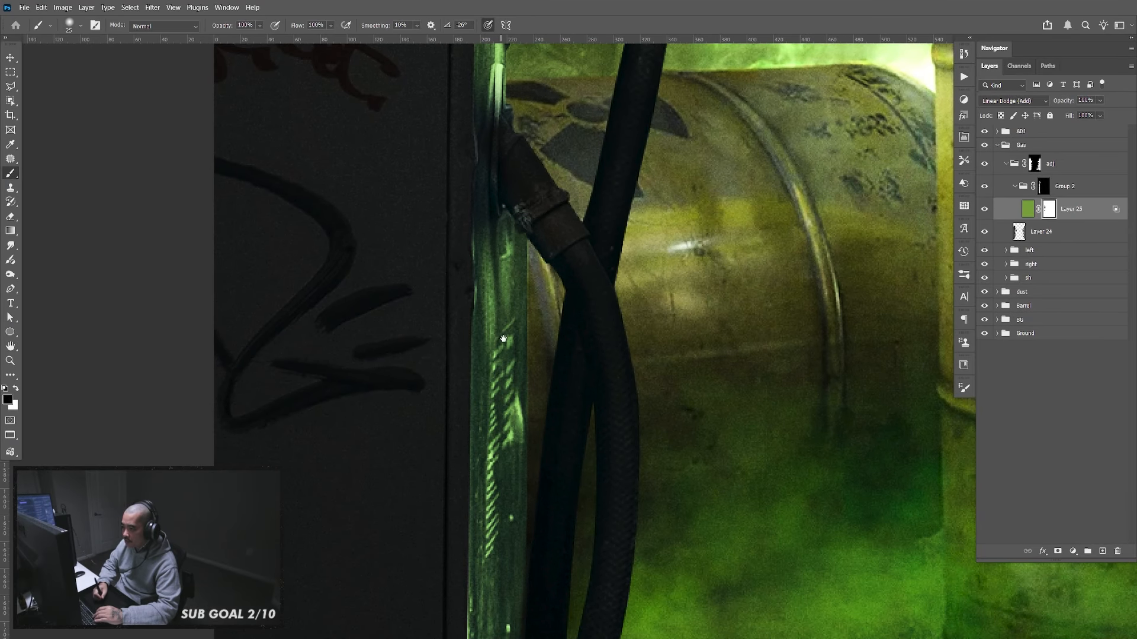
Shade the lower side panel beside the hanging hoses by painting black on the green layer's mask with a brush enlarged to 150 px
left_click_drag(503, 339, 526, 255)
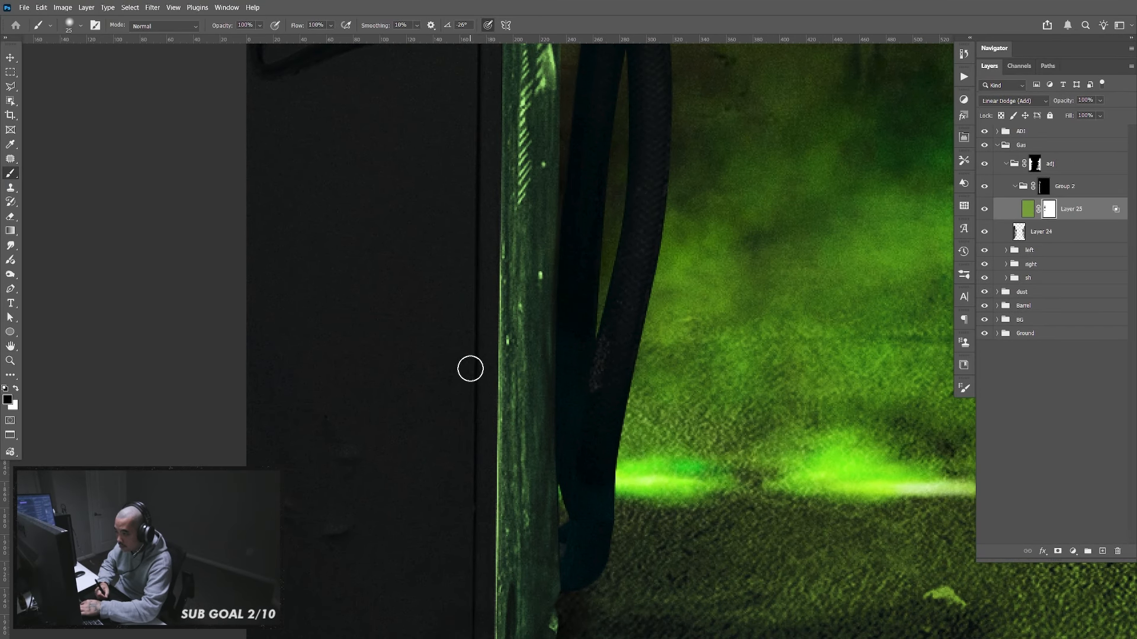
key("bracketright")
key("bracketright")
key("bracketright")
key("bracketright")
key("bracketright")
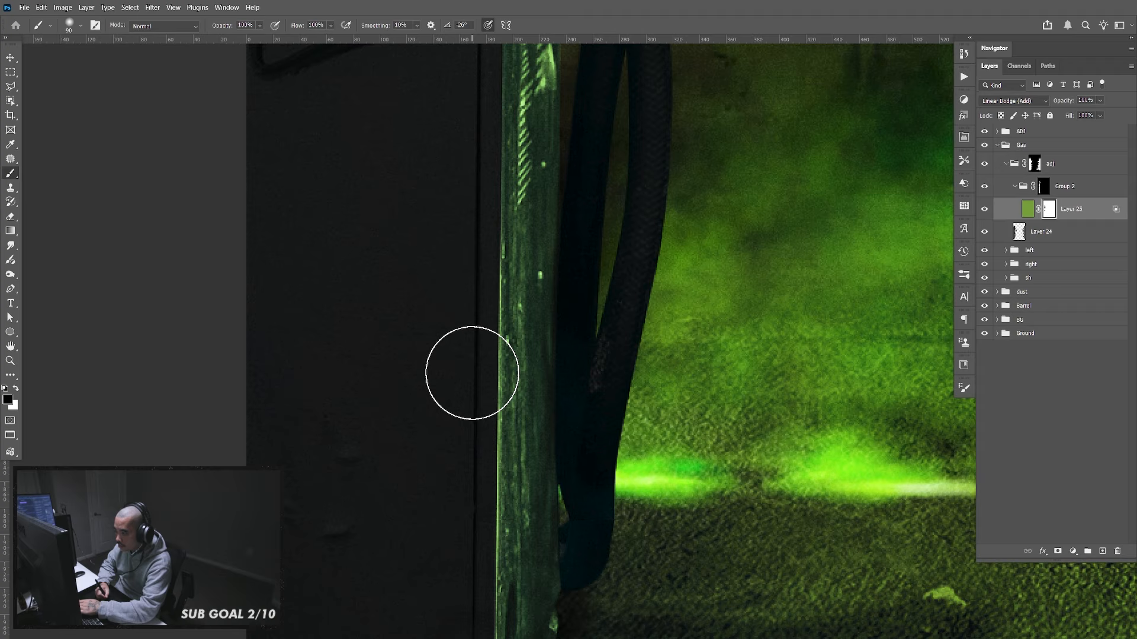
left_click_drag(464, 428, 464, 337)
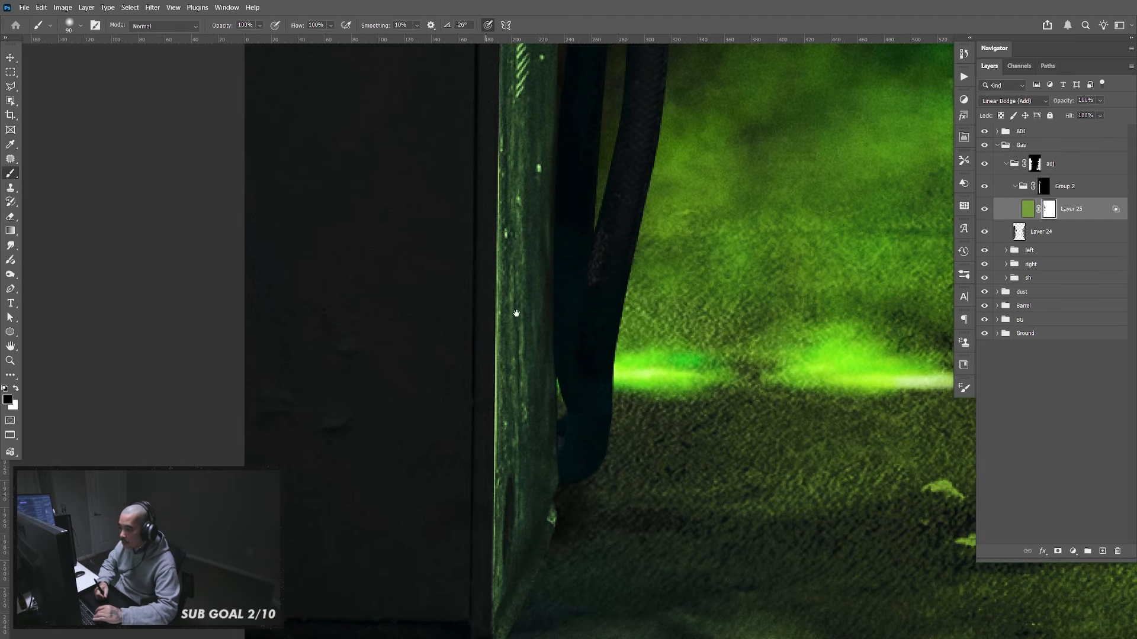
key("bracketright")
key("bracketright")
key("bracketright")
key("bracketright")
key("bracketright")
key("bracketright")
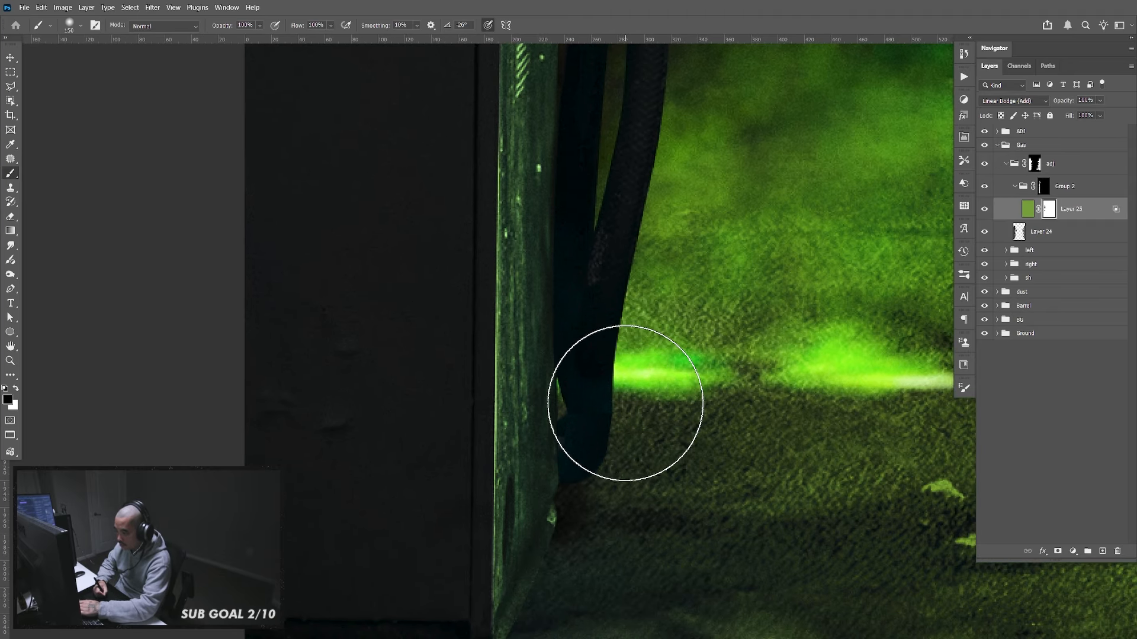
left_click_drag(630, 201, 629, 373)
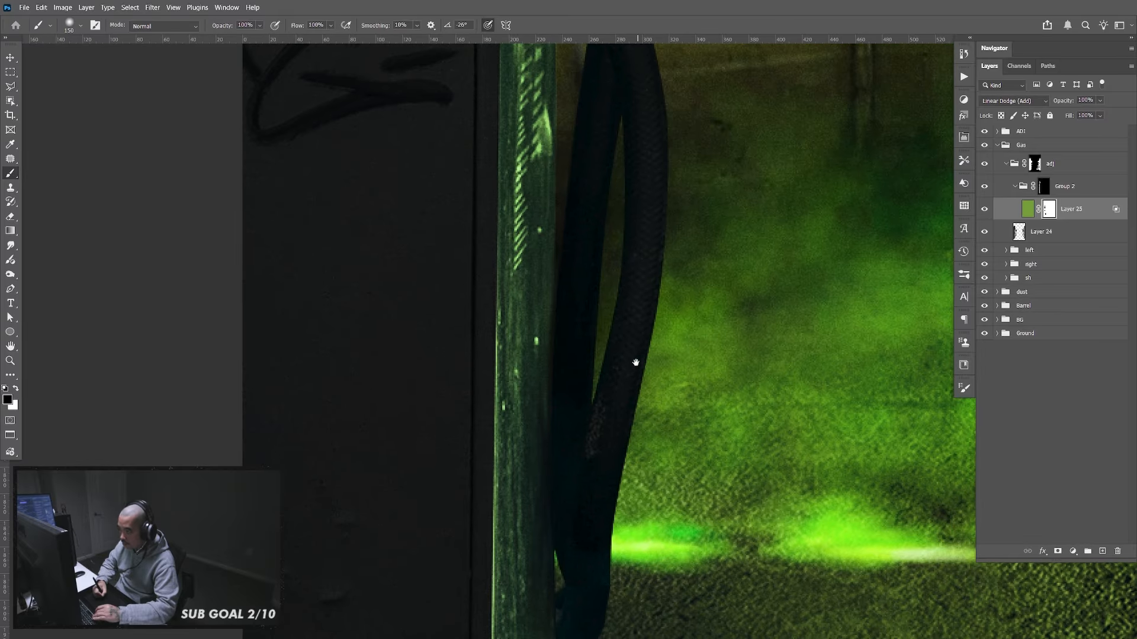
left_click_drag(650, 144, 685, 441)
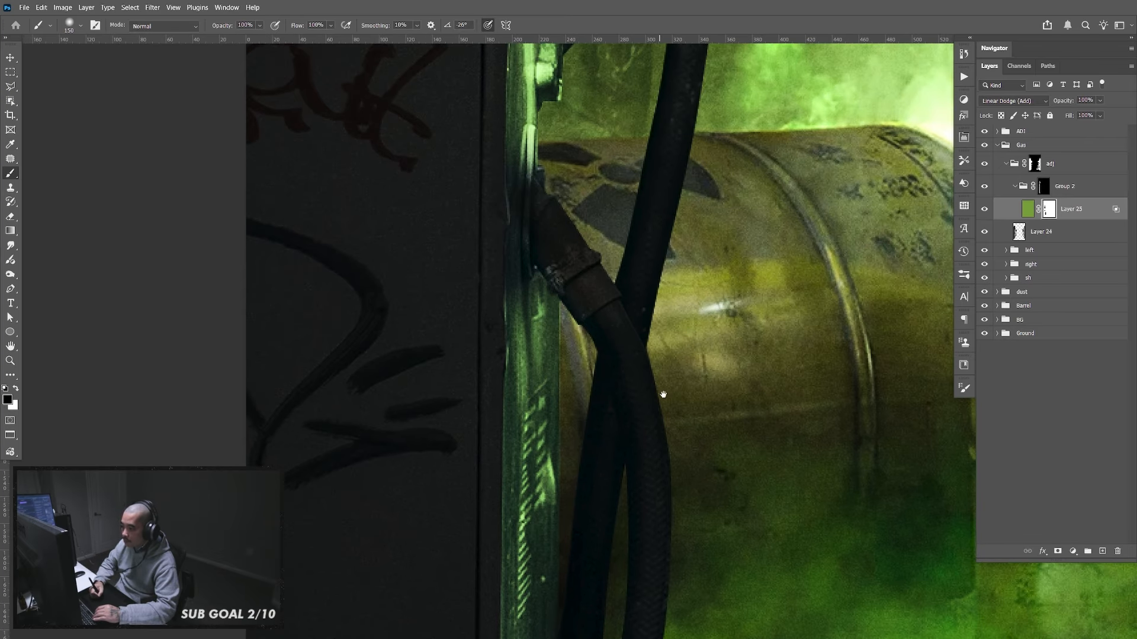
Darken the front edge of the lower side panel down towards the base on the green layer's mask with a 90 px brush
left_click_drag(663, 395, 710, 225)
key("bracketleft")
key("bracketleft")
key("bracketleft")
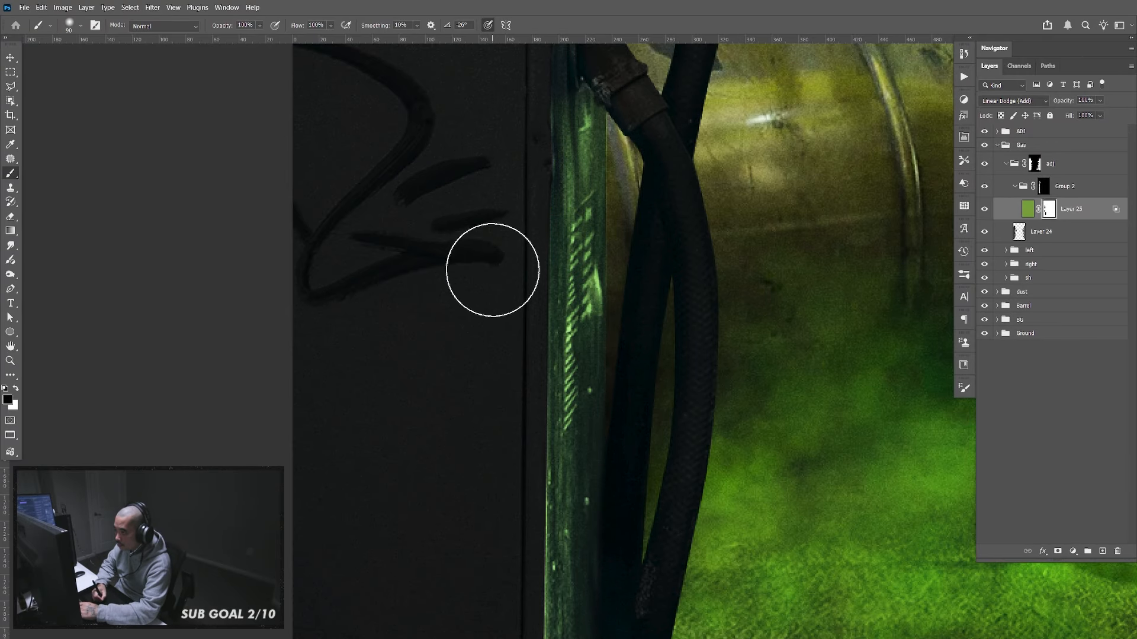
mouse_move(496, 528)
left_mouse_down()
mouse_move(470, 337)
mouse_move(471, 226)
left_mouse_up()
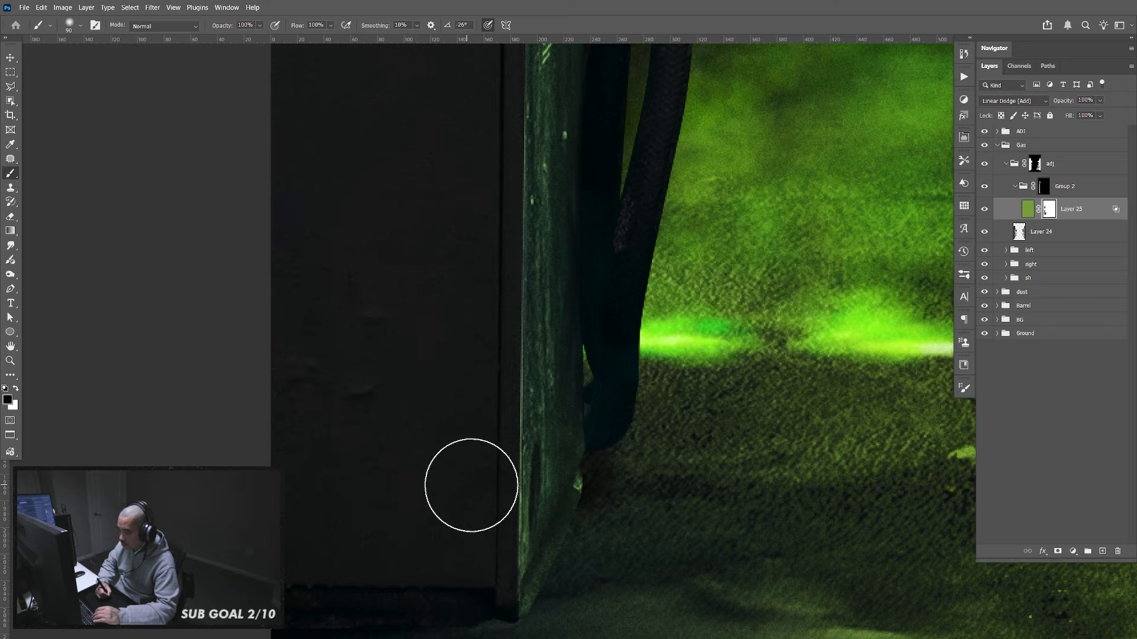
left_click_drag(464, 568, 459, 507)
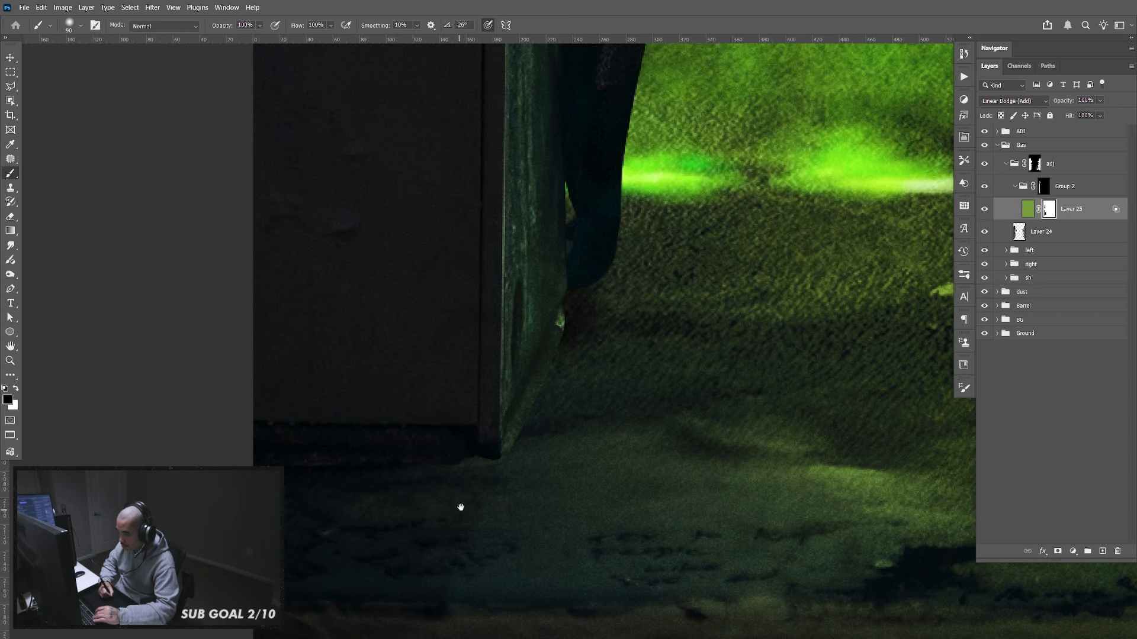
Fade the green at the bottom corner of the pump by painting black on the green layer's mask with a 250 px brush
key("bracketright")
key("bracketright")
key("bracketright")
key("bracketright")
key("bracketright")
key("bracketright")
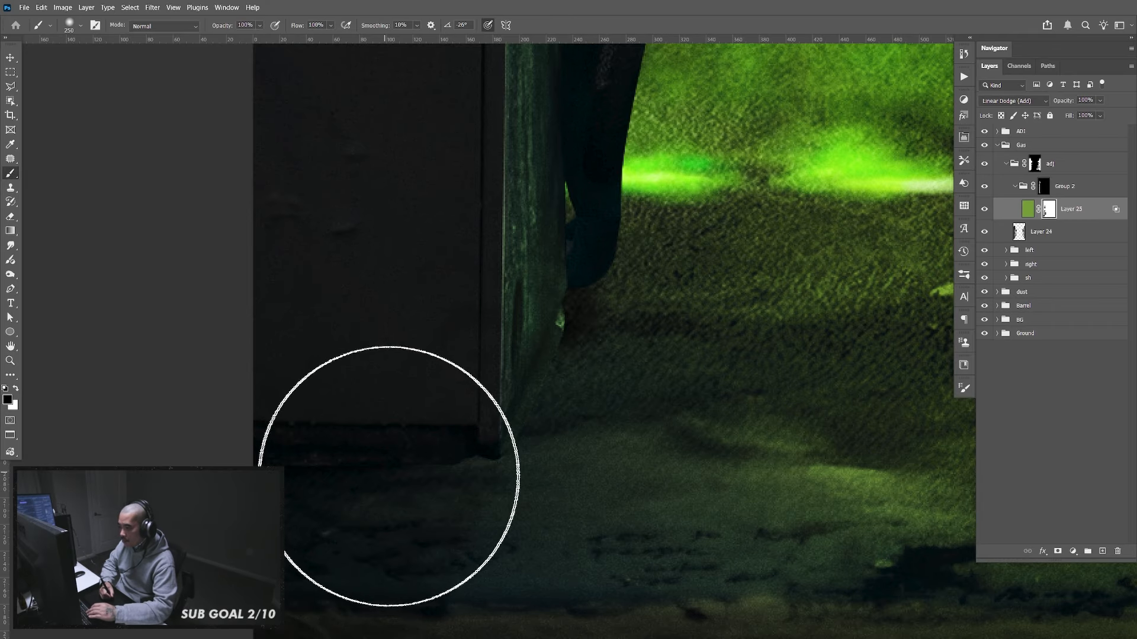
Tone down the green on the upper side panel and cap by painting black on the green layer's mask with a brush up to 300 px
scroll(720, 415, "down", 5)
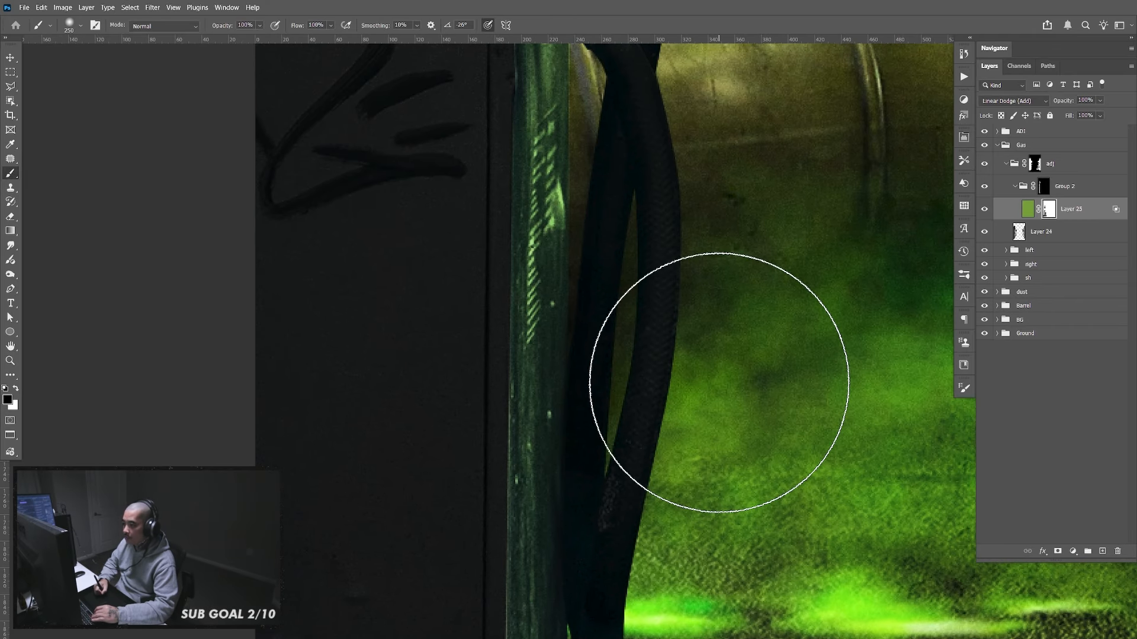
scroll(722, 387, "down", 2)
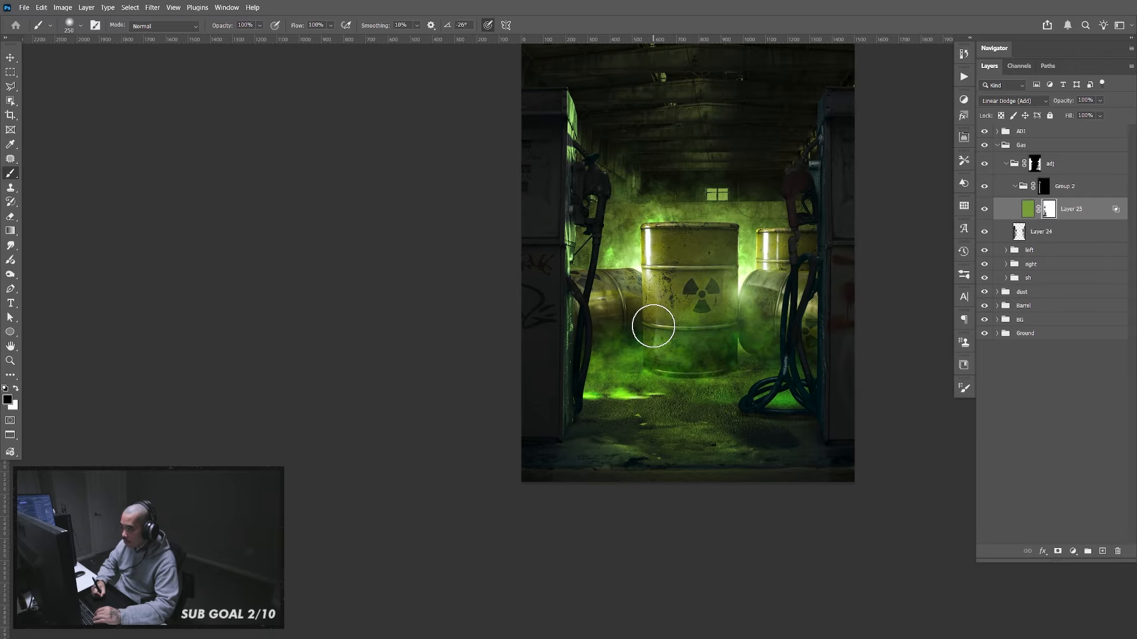
scroll(652, 325, "up", 4)
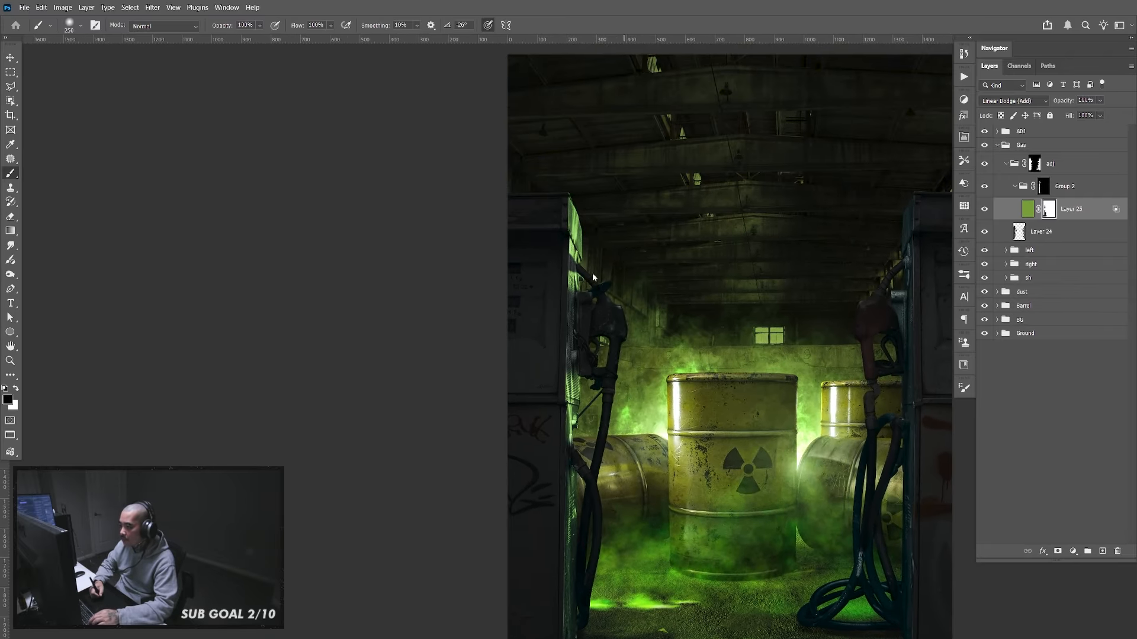
key("z")
left_click_drag(583, 270, 634, 311)
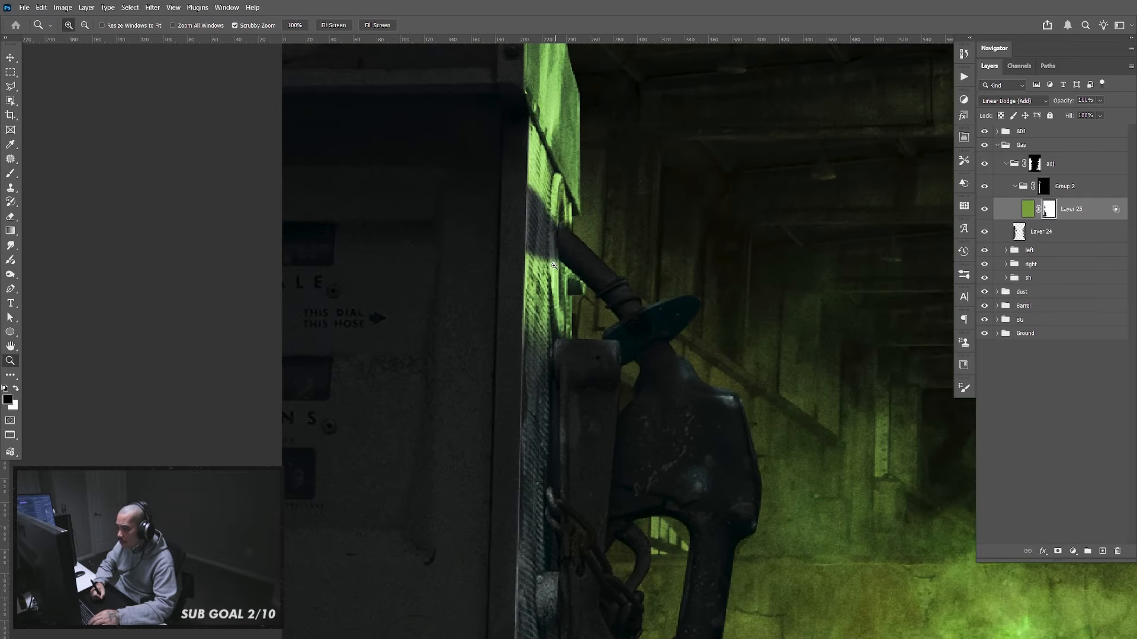
left_click_drag(581, 204, 597, 245)
key("b")
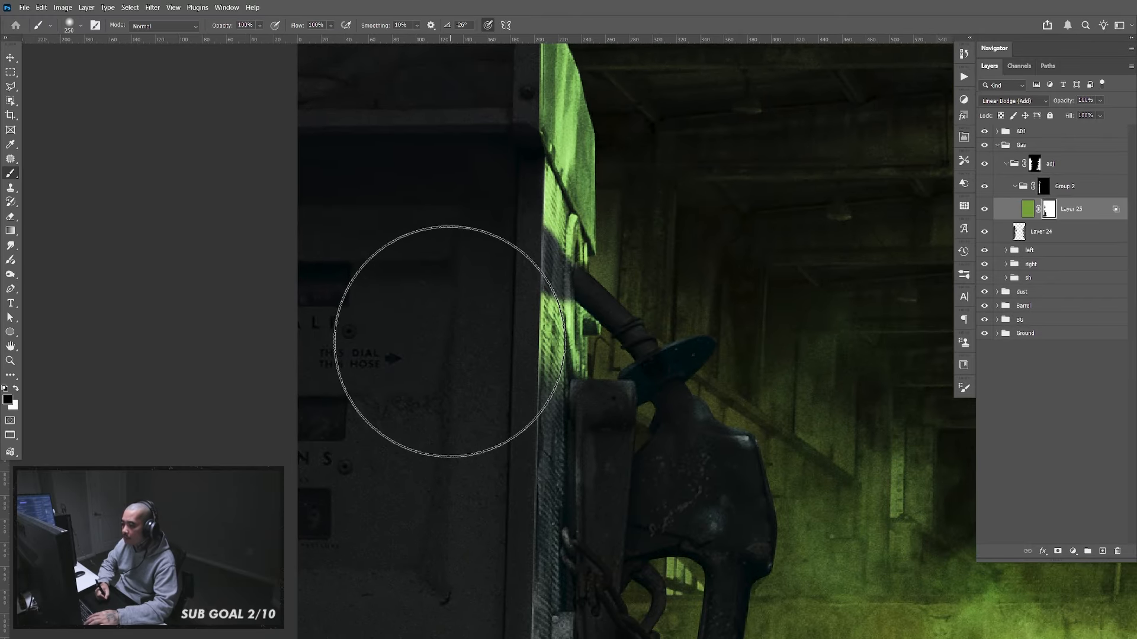
key("bracketleft")
key("bracketleft")
key("bracketleft")
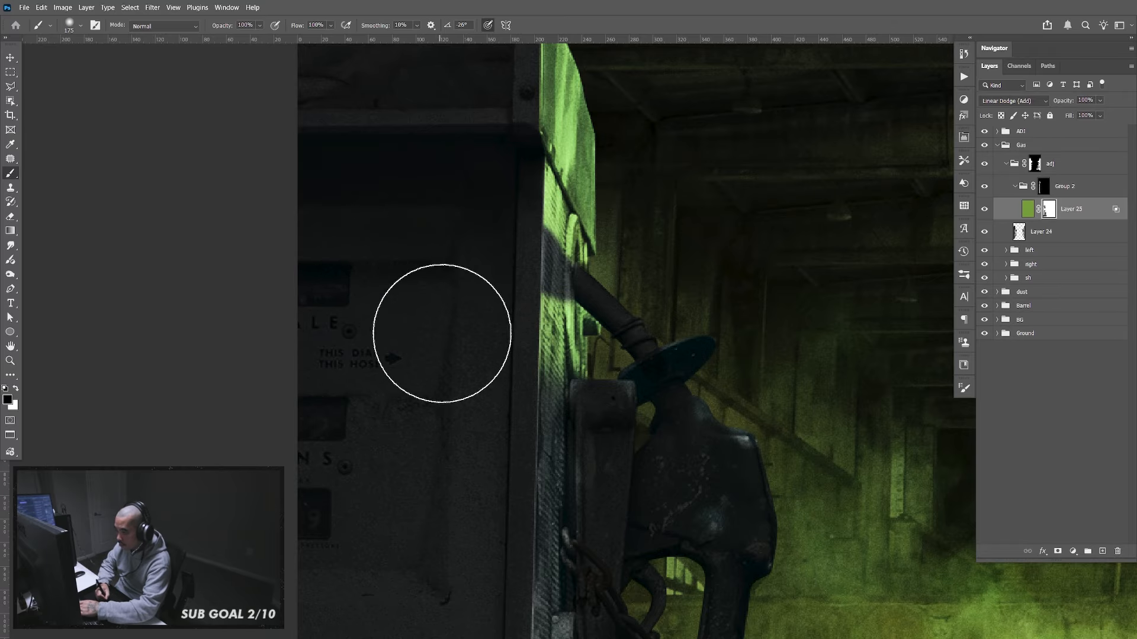
key("bracketleft")
key("bracketleft")
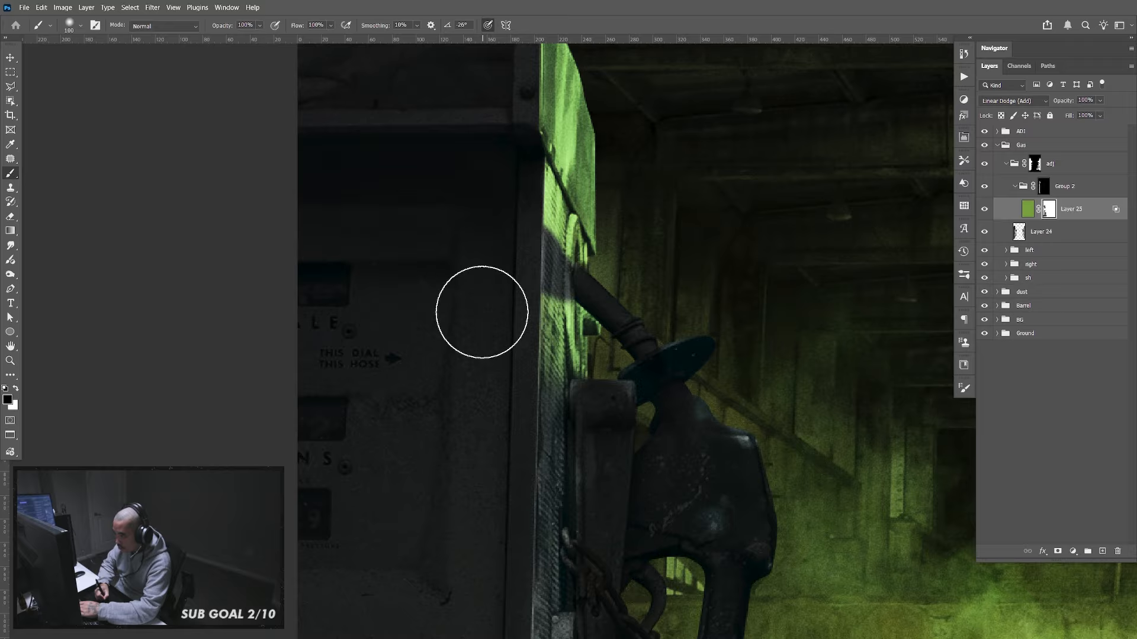
key("bracketright")
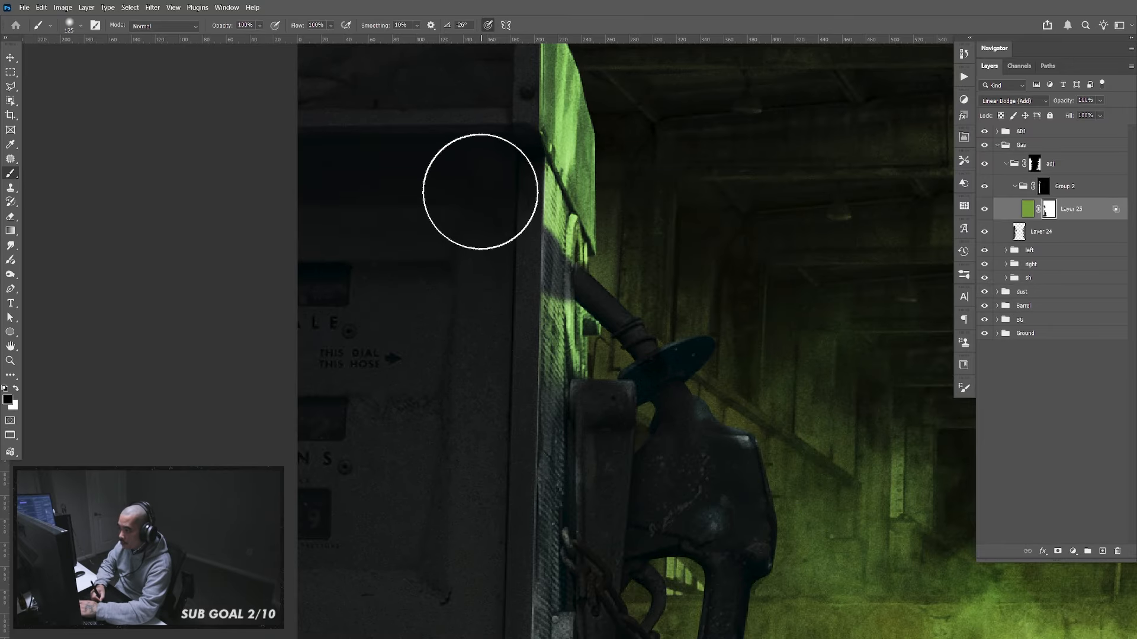
key("bracketright")
key("bracketright")
key("bracketright")
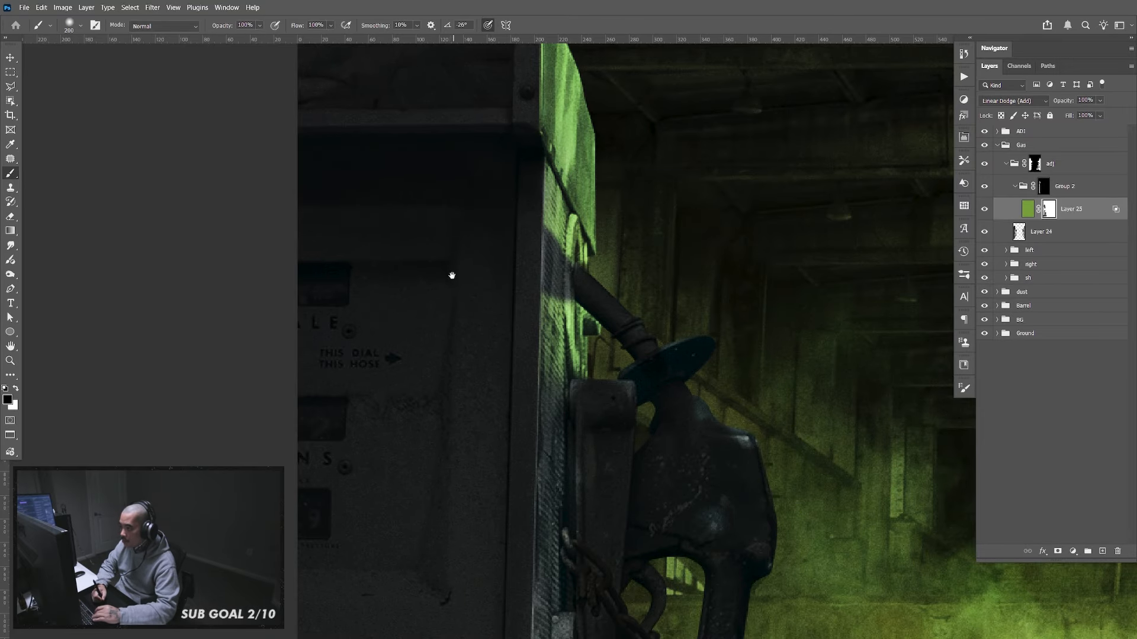
left_click_drag(452, 275, 460, 360)
key("bracketright")
key("bracketright")
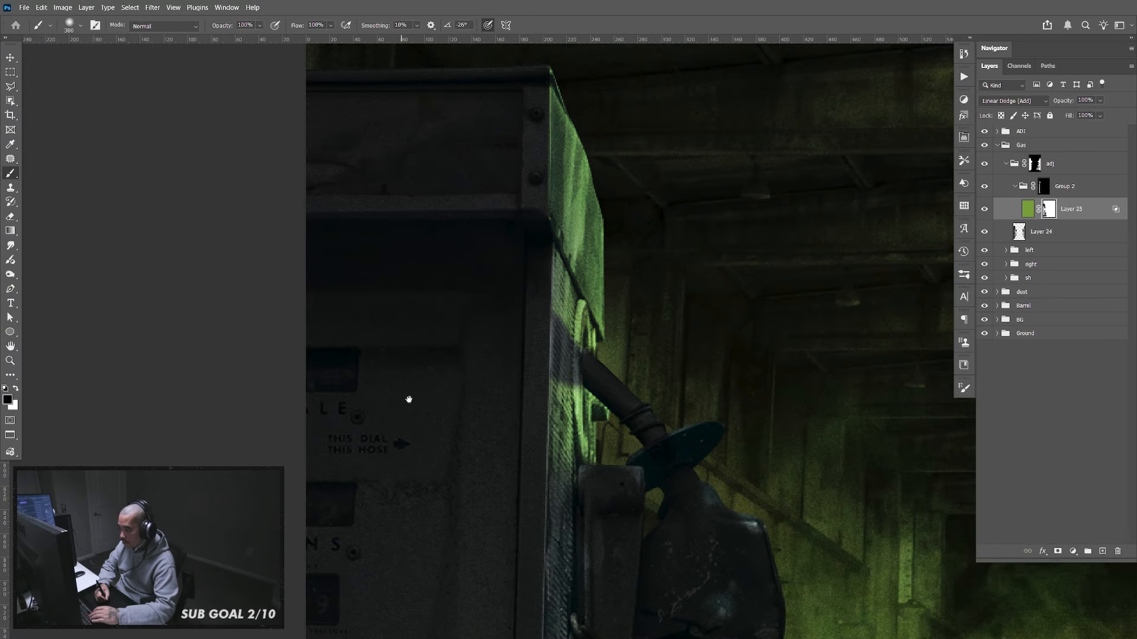
Compare the pump with Group 2 and its mask switched off and on, and leave the group's mask selected
left_click_drag(408, 399, 381, 329)
key("v")
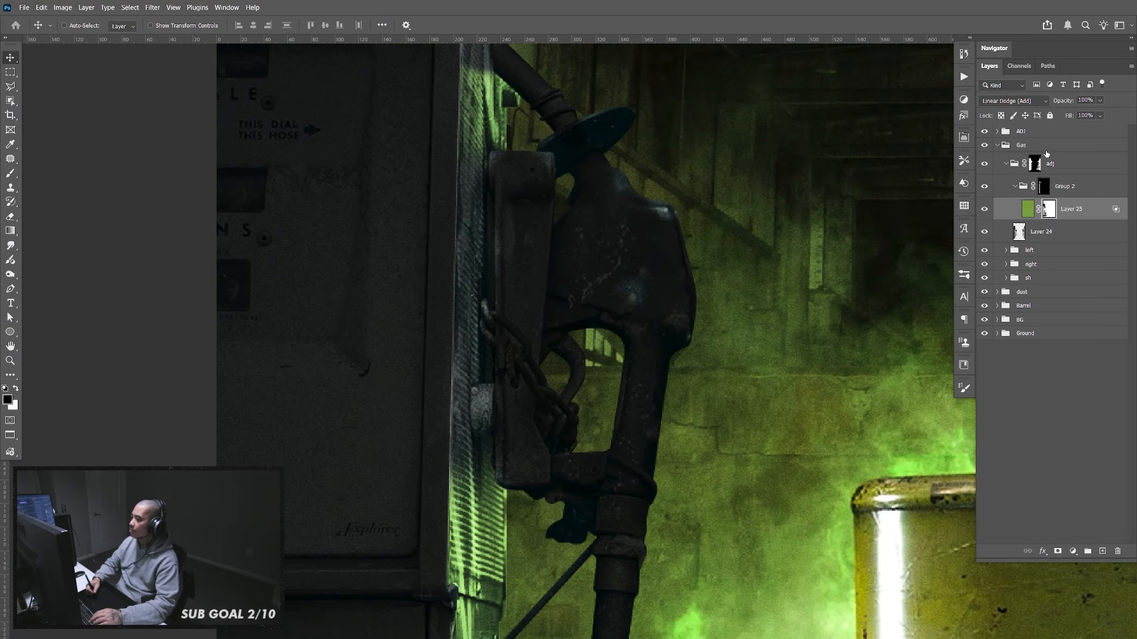
left_click(985, 186)
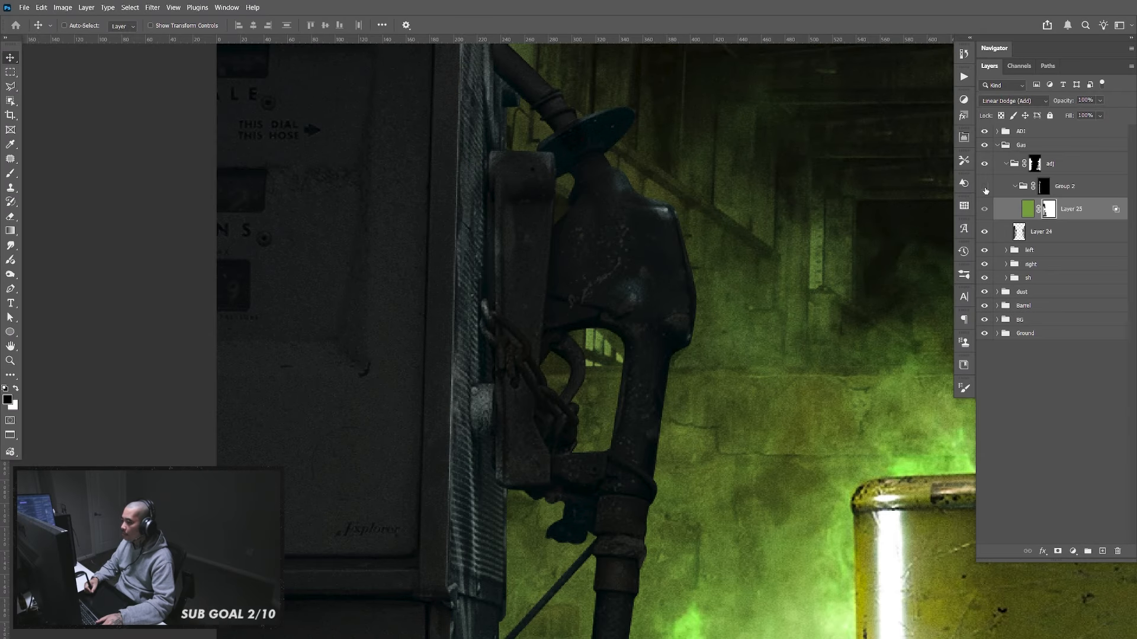
left_click(985, 186)
left_click(1038, 188)
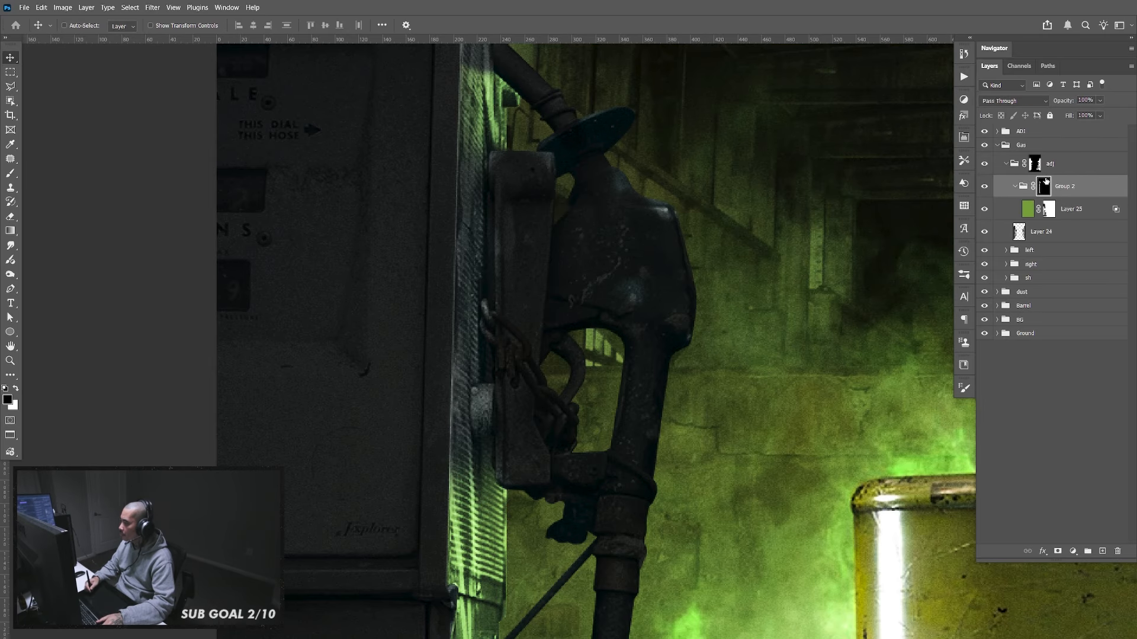
right_click(1044, 189)
left_click(1048, 195)
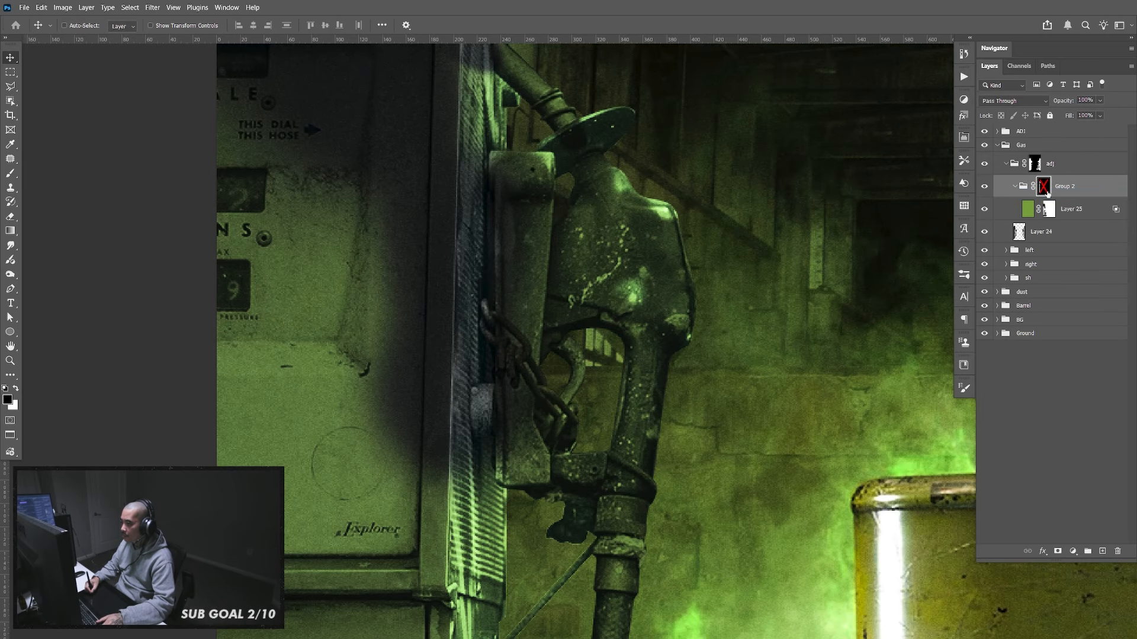
left_click(1045, 188, "shift")
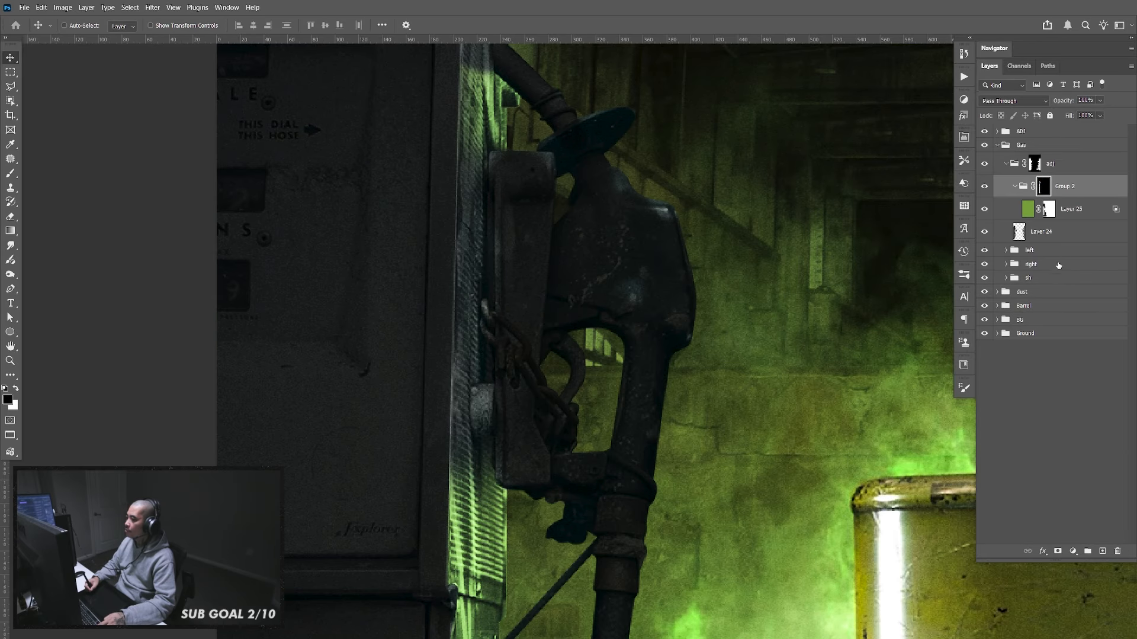
Add a thin green rim light to the nozzle body's outer edge by painting white on Group 2's mask with a 15 px brush
left_click_drag(811, 139, 800, 306)
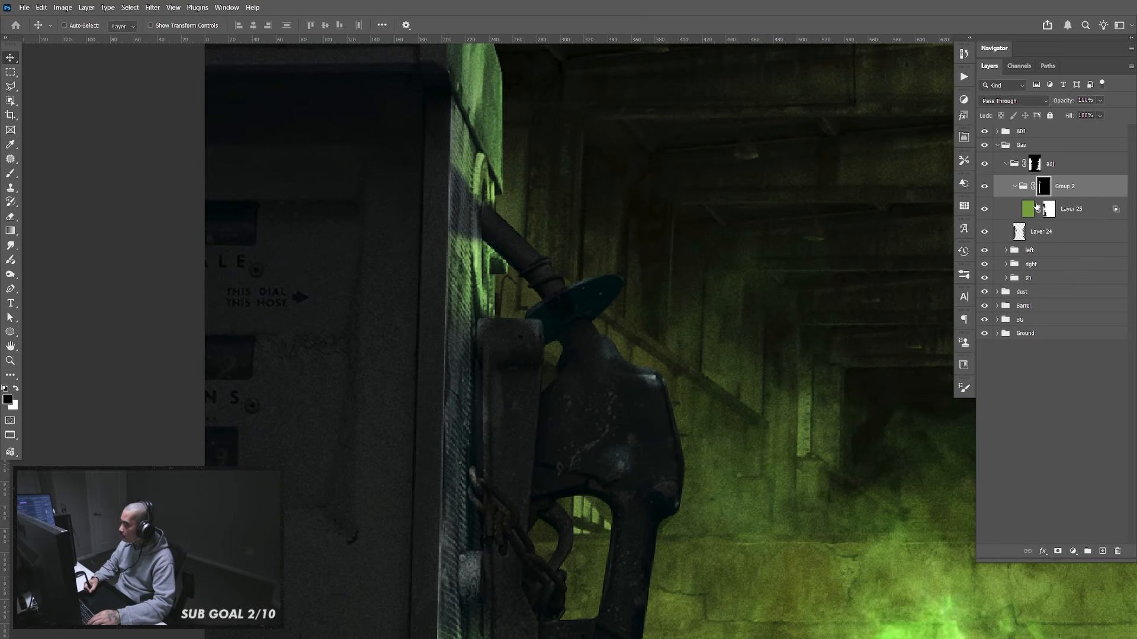
key("z")
left_click_drag(707, 426, 736, 434)
left_click_drag(729, 490, 716, 396)
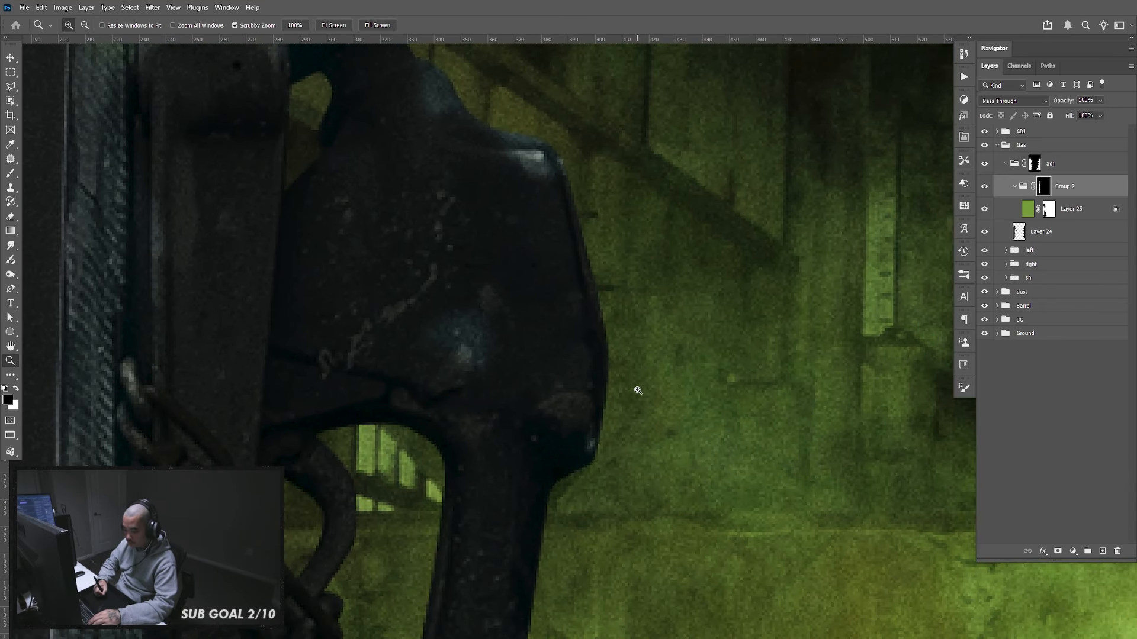
key("b")
key("x")
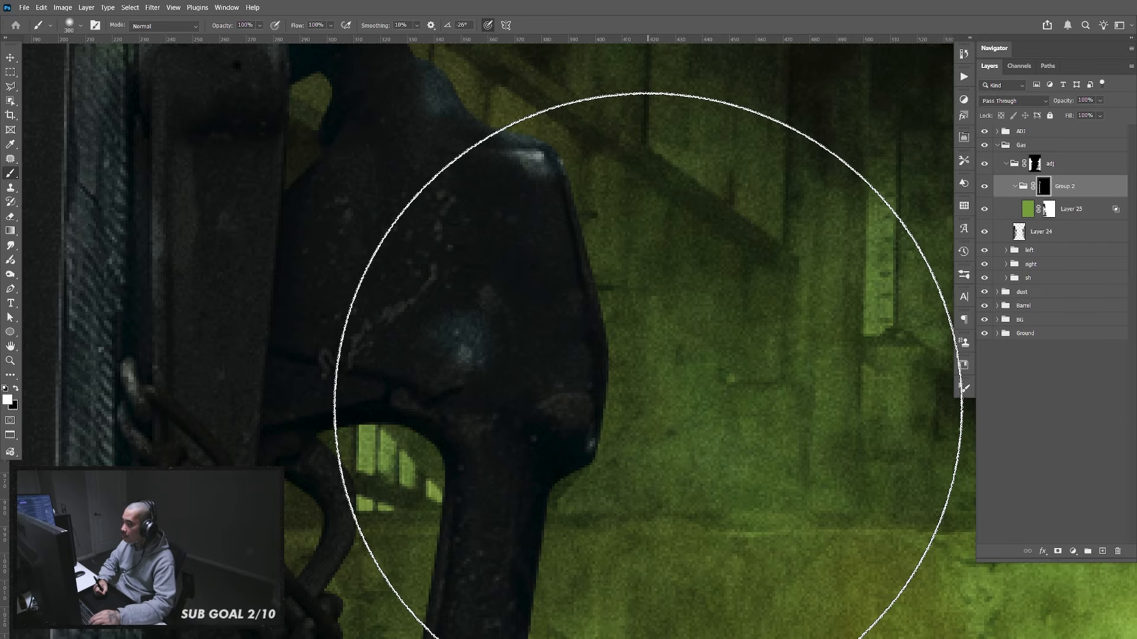
key("bracketleft")
key("bracketleft")
key("bracketleft")
key("bracketleft")
key("bracketleft")
key("bracketleft")
key("bracketleft")
key("bracketleft")
key("bracketleft")
key("bracketleft")
key("bracketleft")
key("bracketleft")
key("bracketleft")
key("bracketleft")
key("bracketleft")
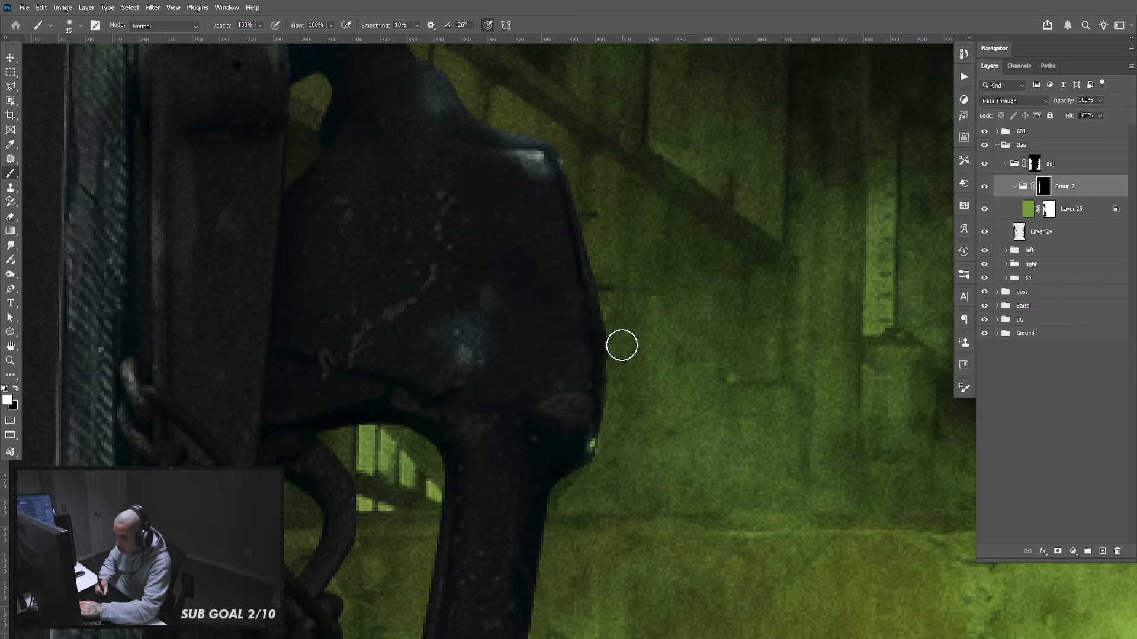
left_click_drag(578, 160, 587, 192)
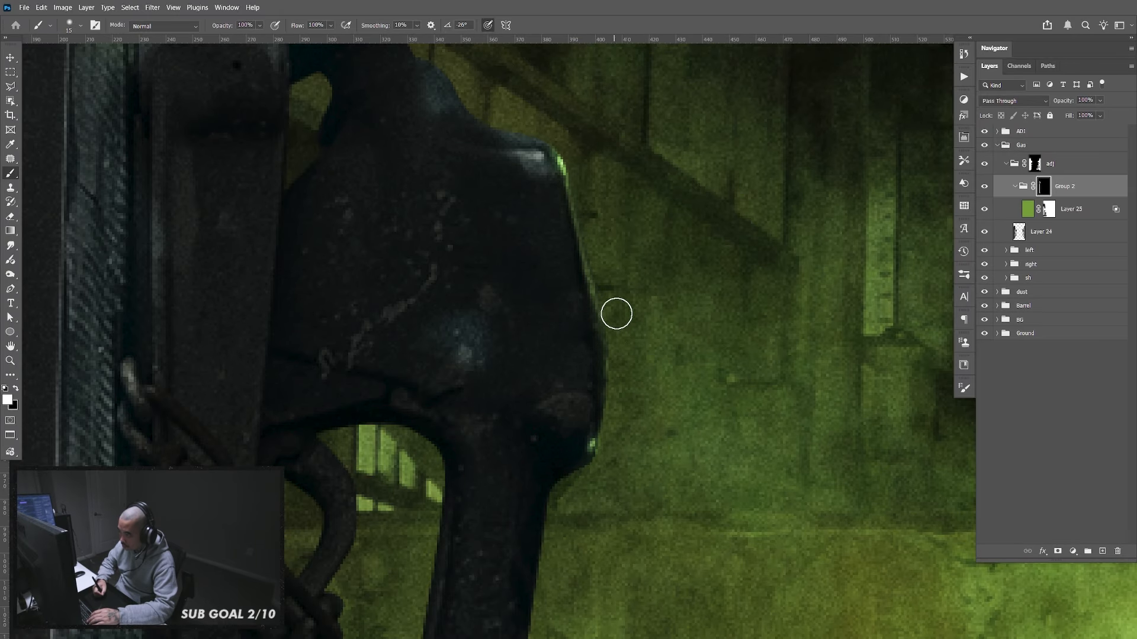
Extend the green rim light along the nozzle's upper shoulder and the guard disc's edge on Group 2's mask, and set the brush to 40 px
scroll(621, 329, "up", 6)
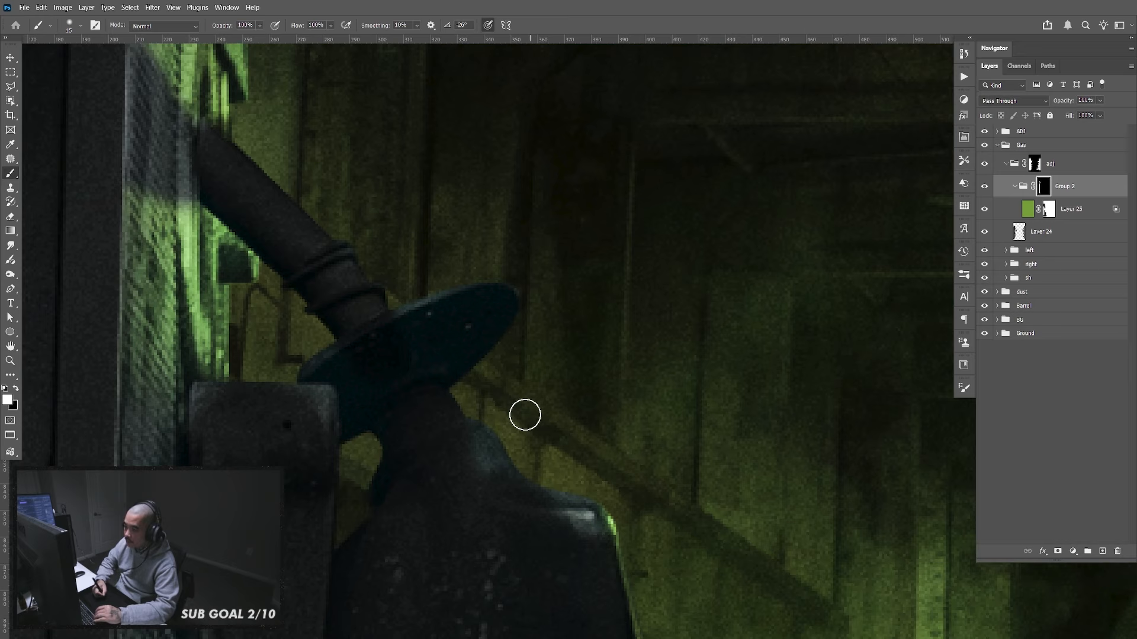
left_click_drag(552, 466, 595, 476)
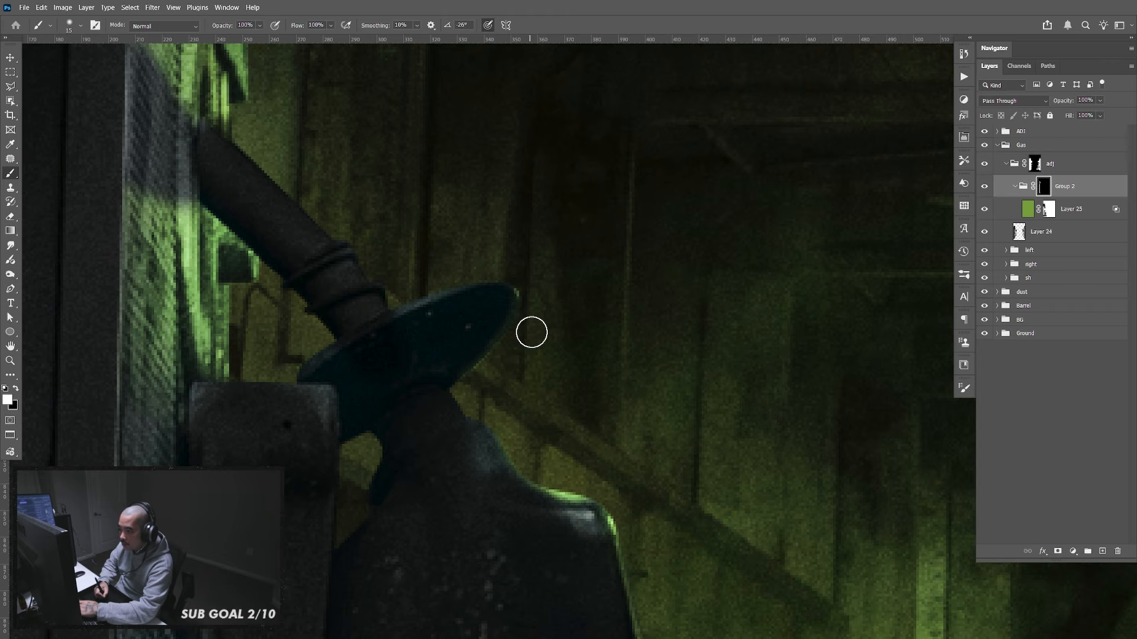
key("bracketright")
key("bracketright")
key("bracketright")
key("bracketright")
key("bracketright")
key("bracketright")
key("bracketright")
key("bracketright")
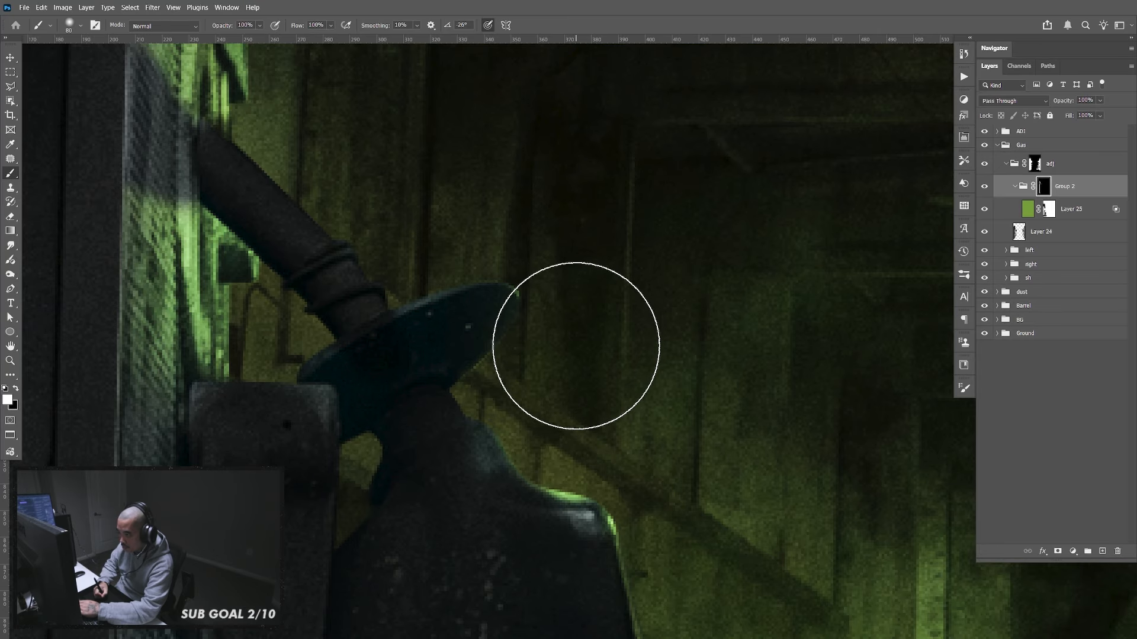
key("bracketleft")
key("bracketleft")
key("bracketleft")
key("bracketleft")
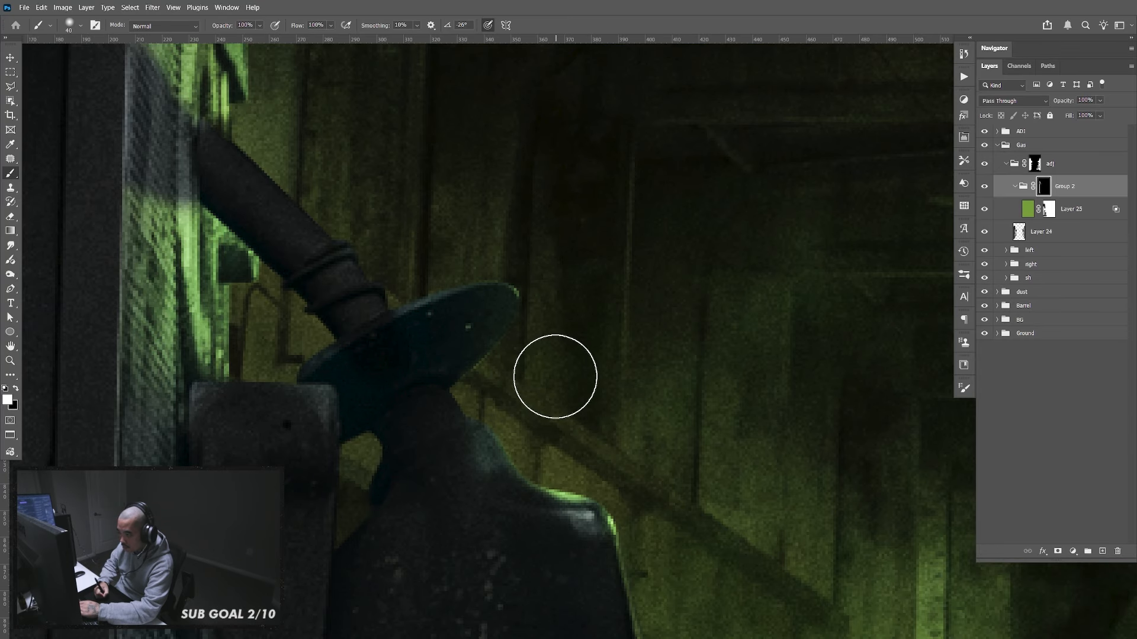
Add a new layer above Group 2's green Linear Dodge layer, fill it with the foreground green and set it to Multiply
left_click(1076, 211)
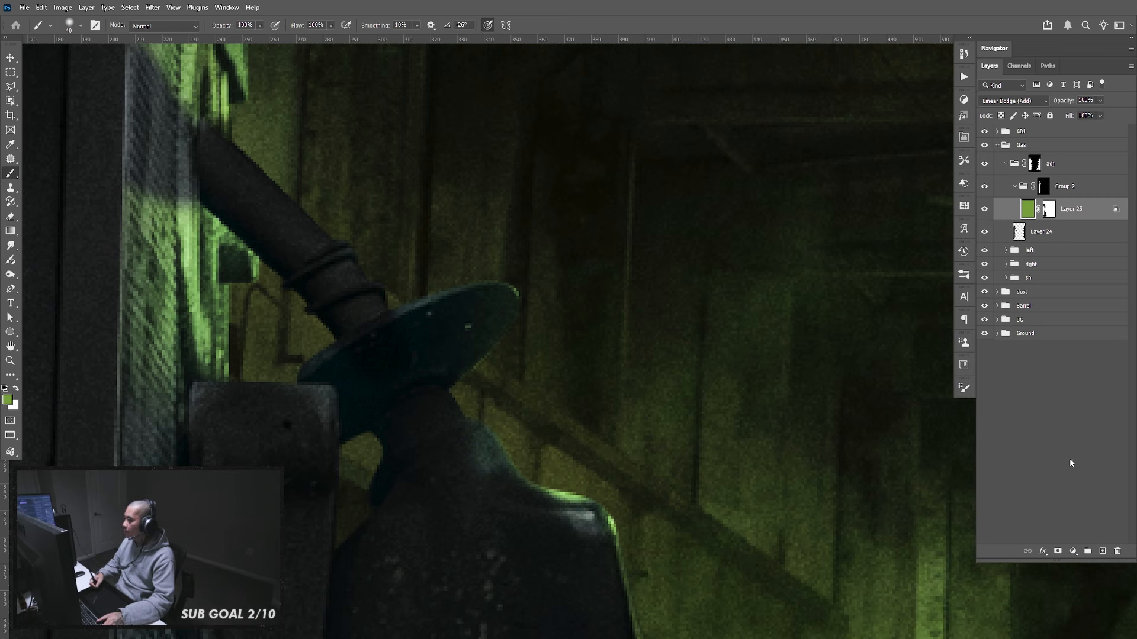
left_click(1102, 551)
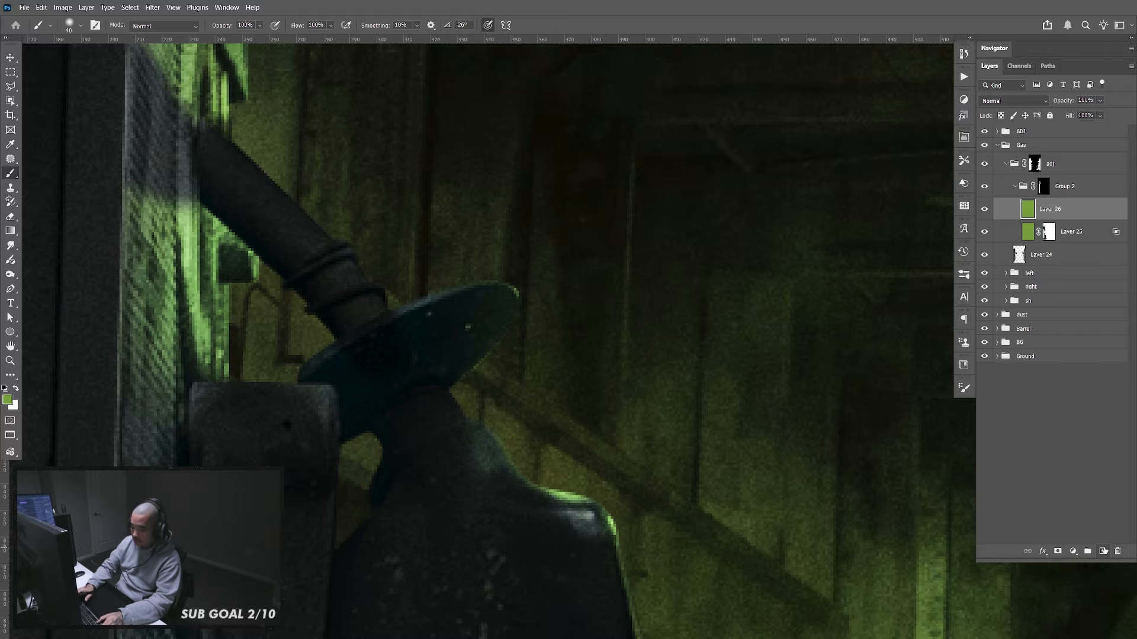
key("alt+BackSpace")
left_click(1006, 104)
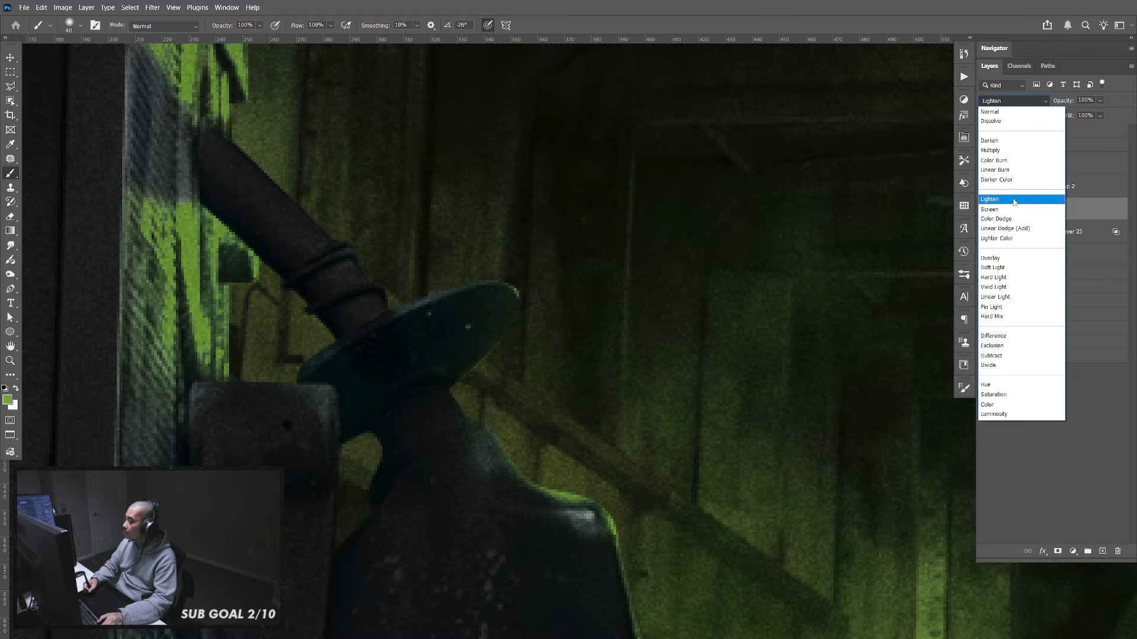
left_click(1006, 151)
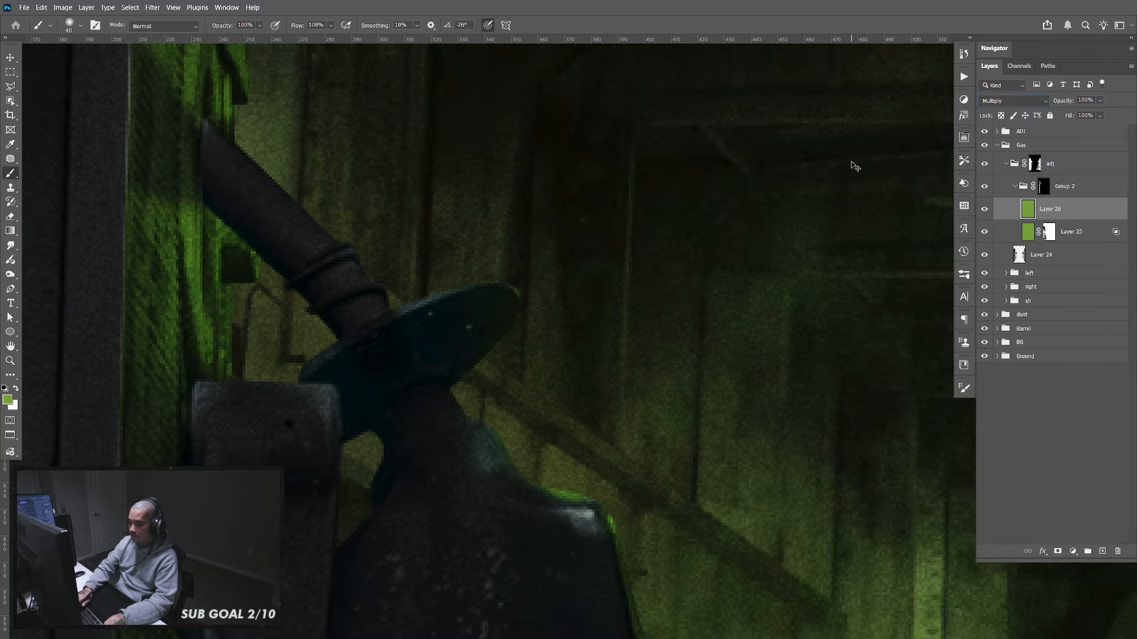
Examine how the green Multiply layer affects the gas pump in the whole composite
key("ctrl+minus")
key("ctrl+minus")
key("ctrl+minus")
key("ctrl+minus")
key("ctrl+minus")
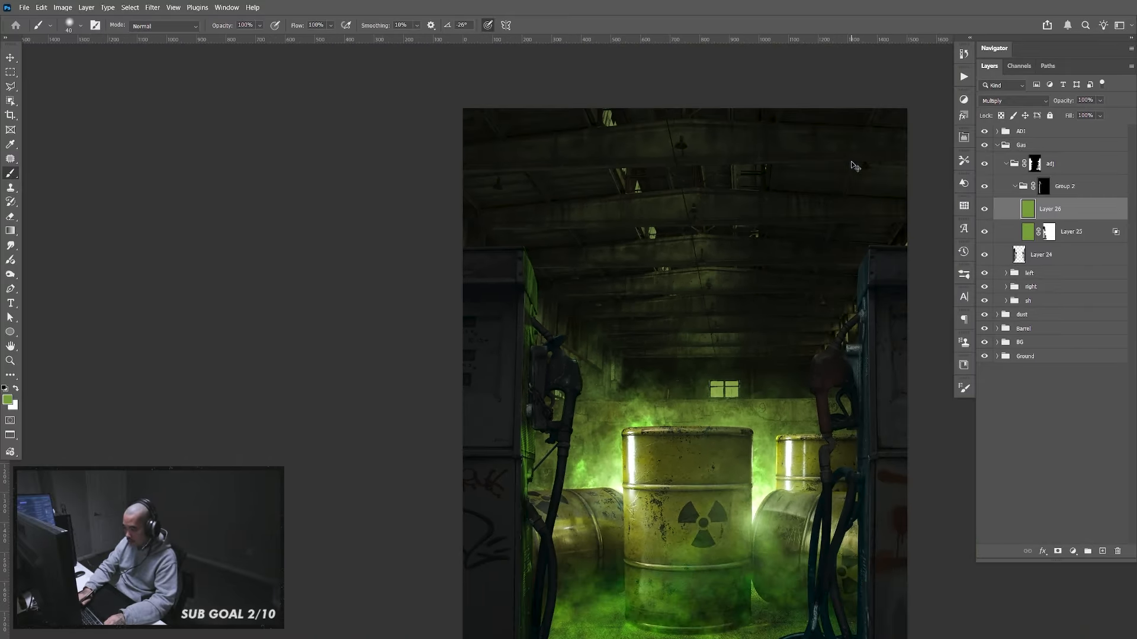
key("ctrl+plus")
key("ctrl+plus")
key("v")
left_click_drag(723, 482, 686, 328)
left_click(985, 209)
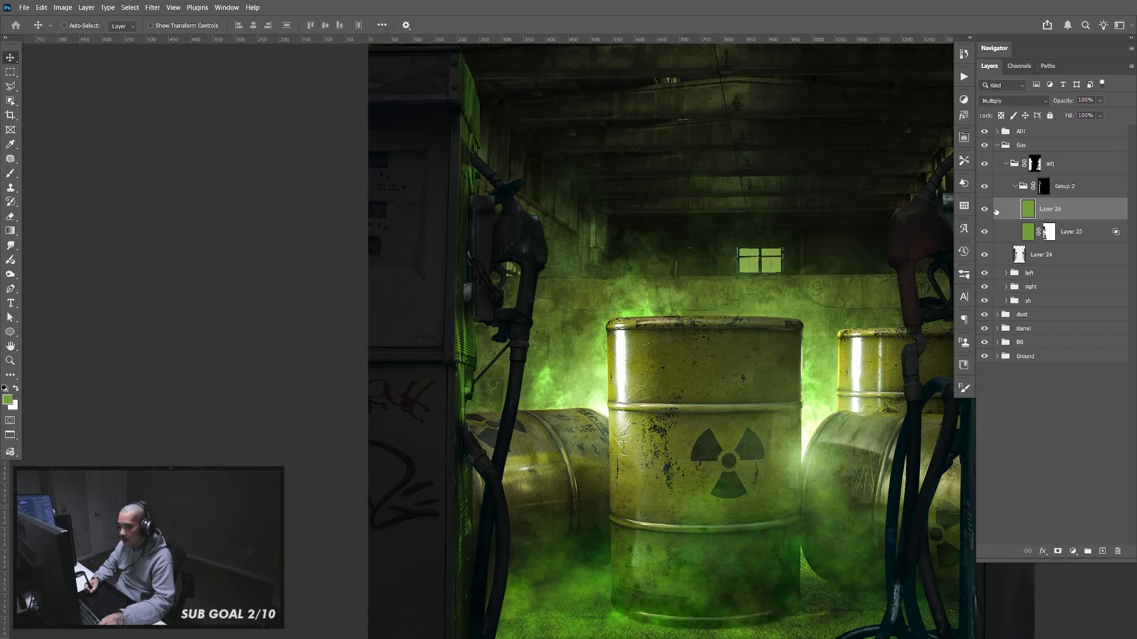
Try strengthening the glow with a duplicate of the green Linear Dodge (Add) layer, clipped and unclipped, and delete the duplicate
left_click(1086, 234)
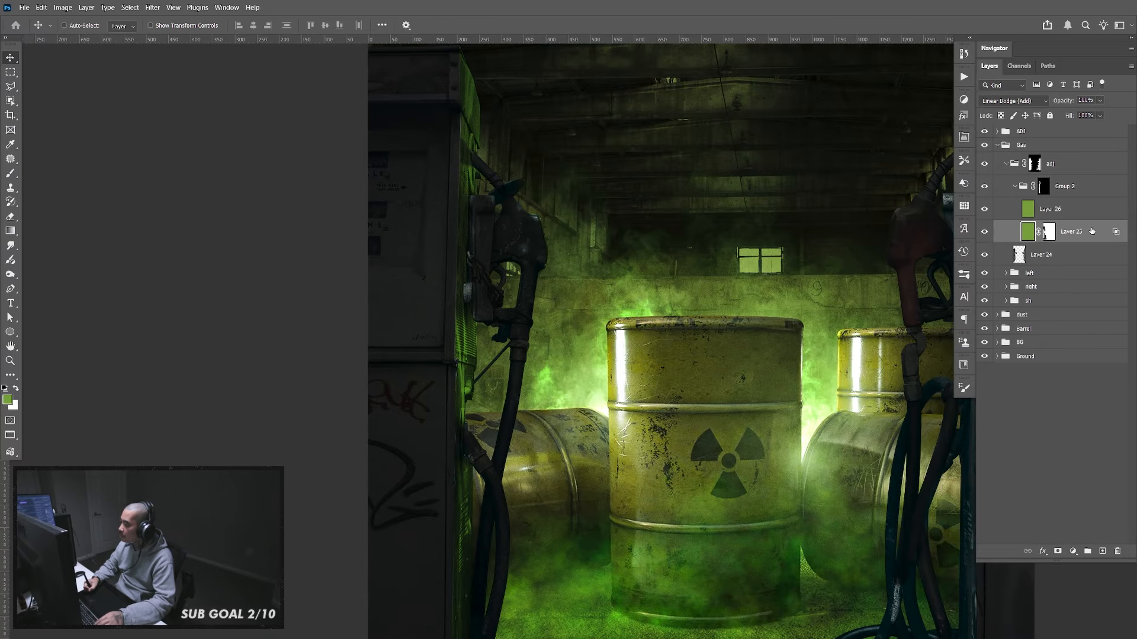
key("ctrl+j")
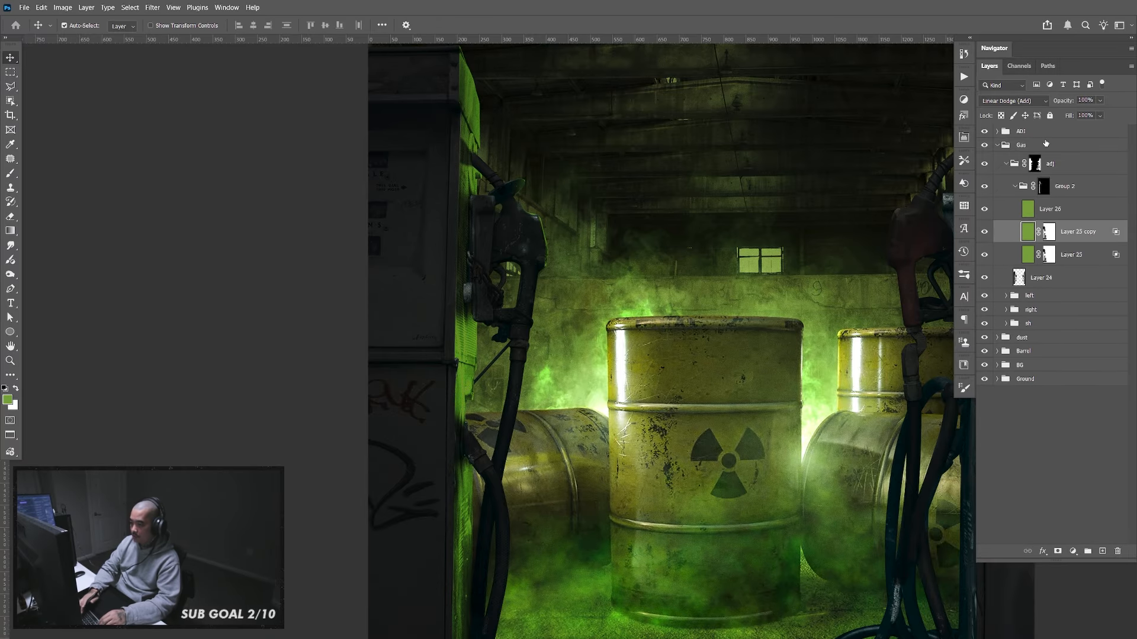
key("ctrl+alt+g")
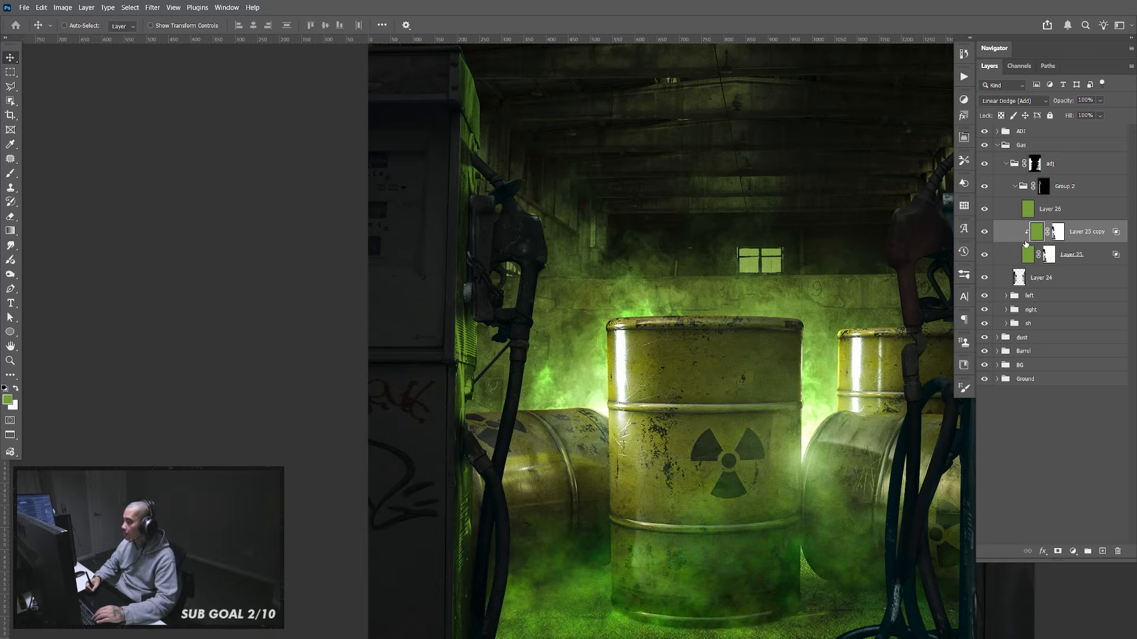
key("ctrl+alt+g")
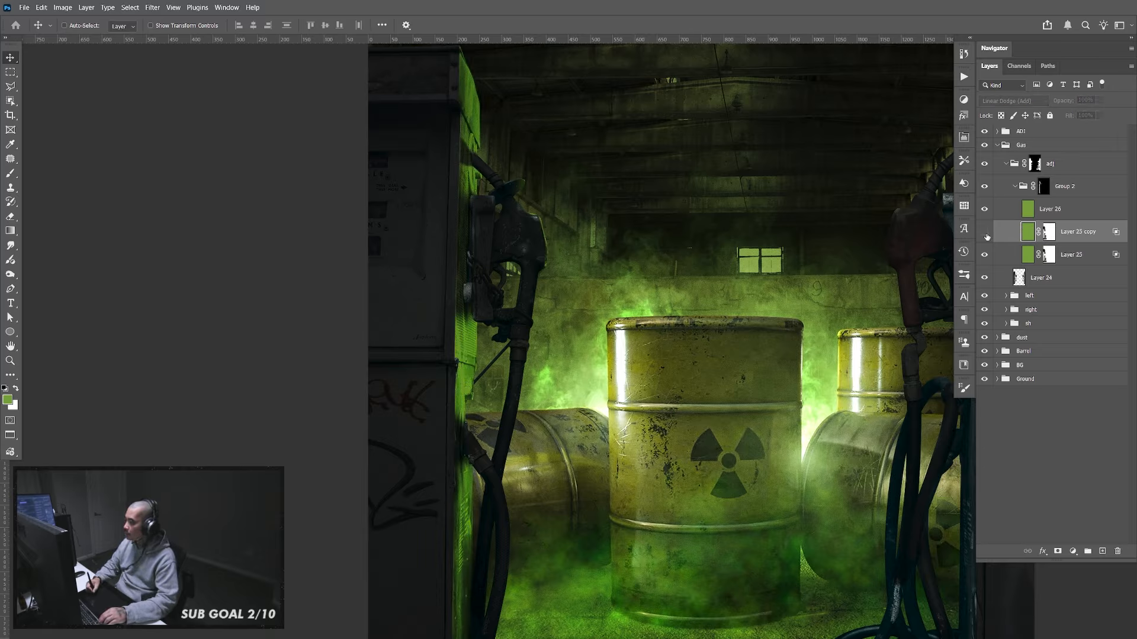
left_click(986, 236)
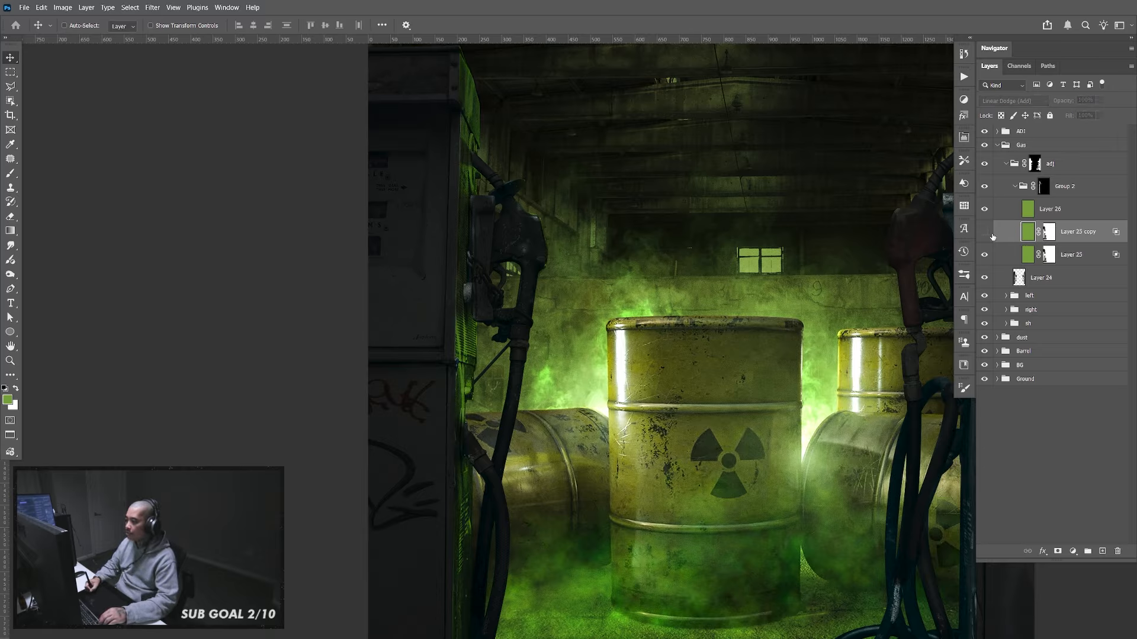
left_click(985, 234)
left_click(985, 234)
key("Delete")
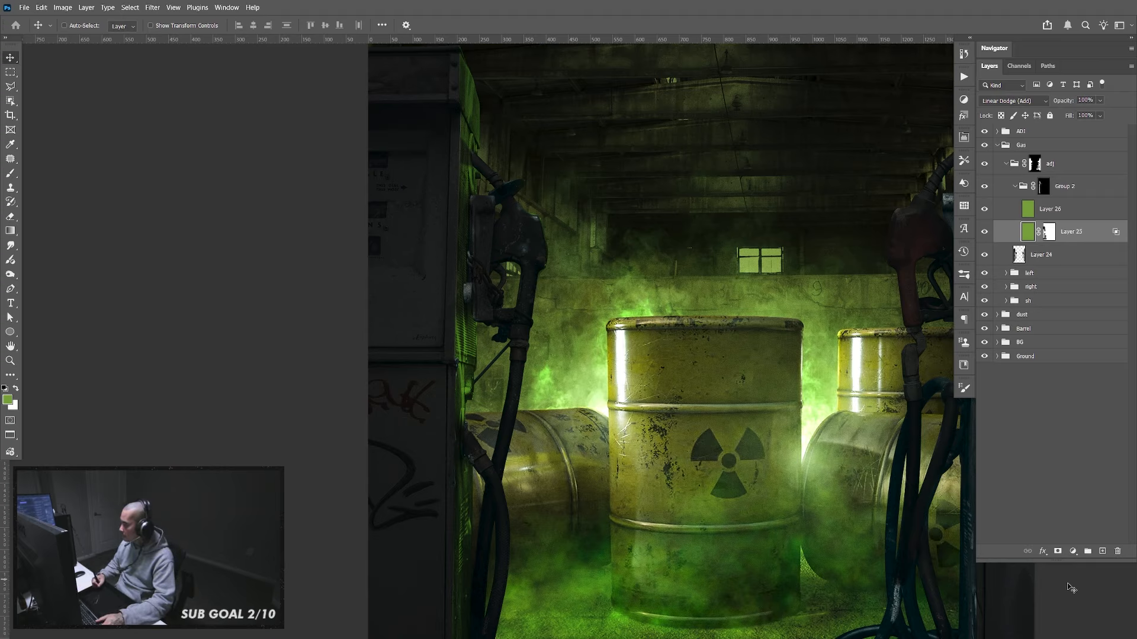
Add a Levels adjustment directly above the green Linear Dodge layer with its white input level at 195
left_click(1073, 551)
left_click(1060, 379)
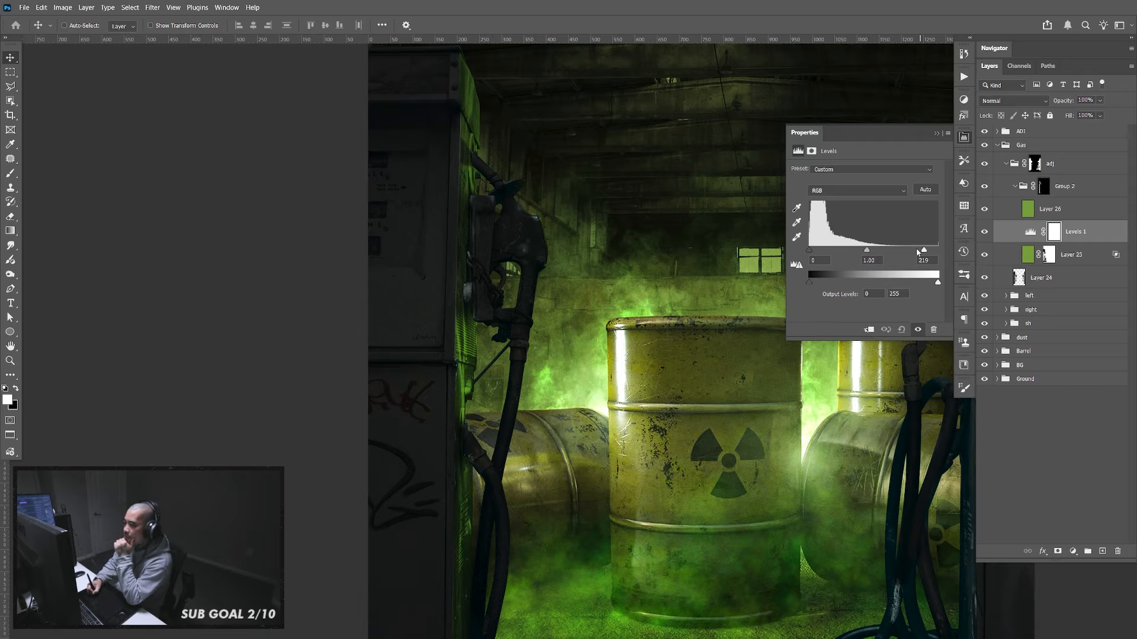
mouse_move(917, 252)
left_mouse_down()
mouse_move(902, 254)
mouse_move(919, 253)
left_mouse_up()
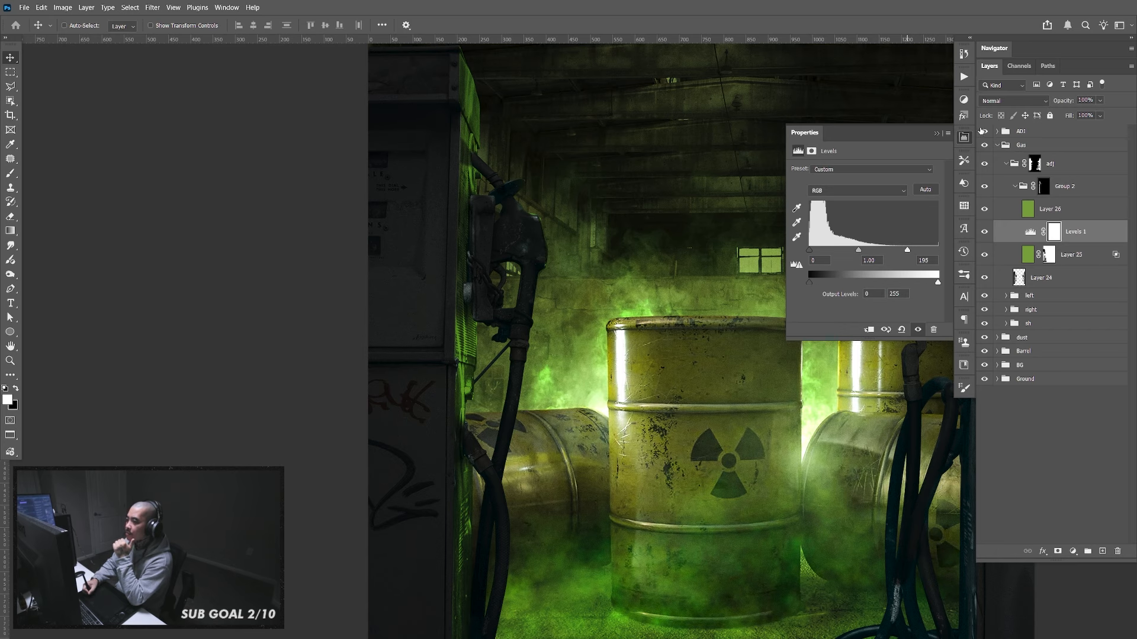
left_click(964, 136)
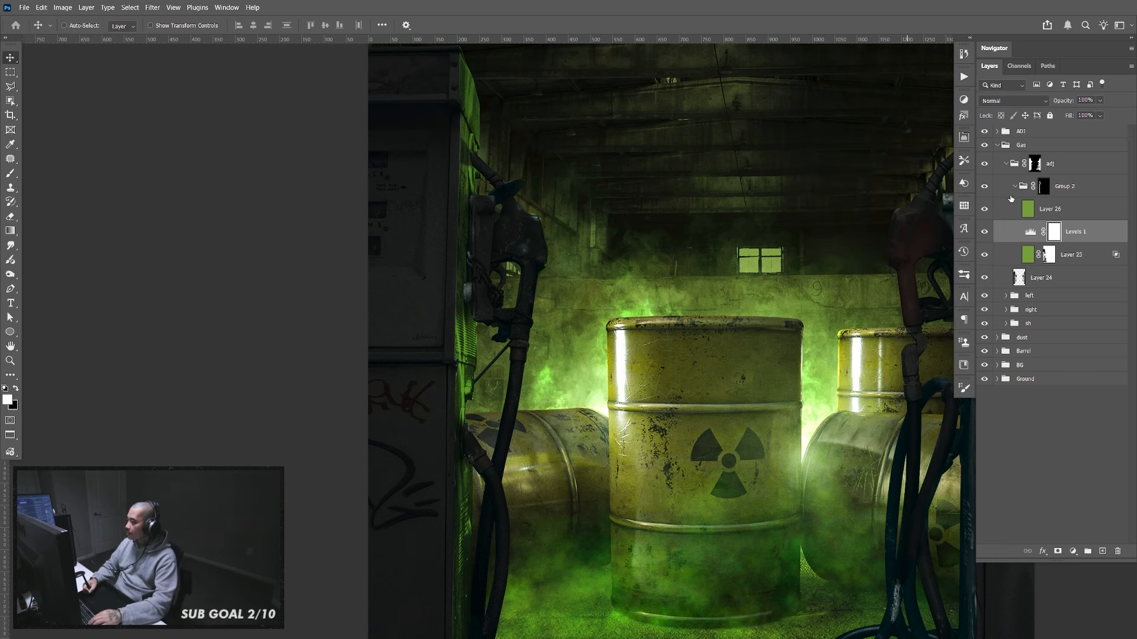
Move the Levels adjustment above the green Multiply layer and compare the pump with the adjustment hidden and shown
left_click_drag(666, 415, 663, 294)
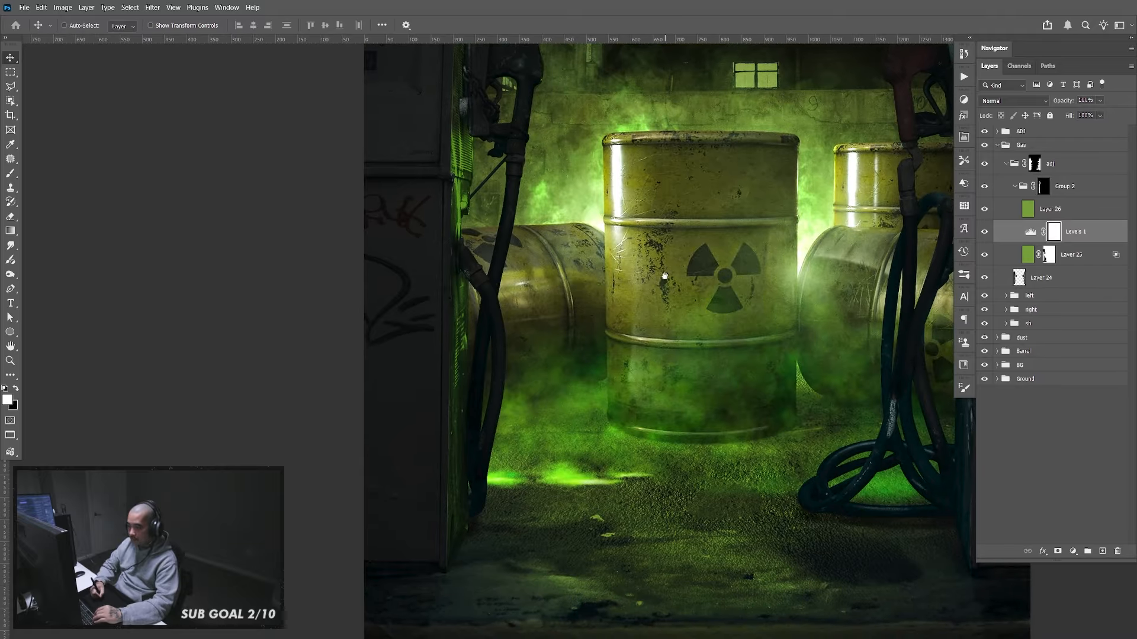
left_click_drag(663, 237, 667, 299)
key("z")
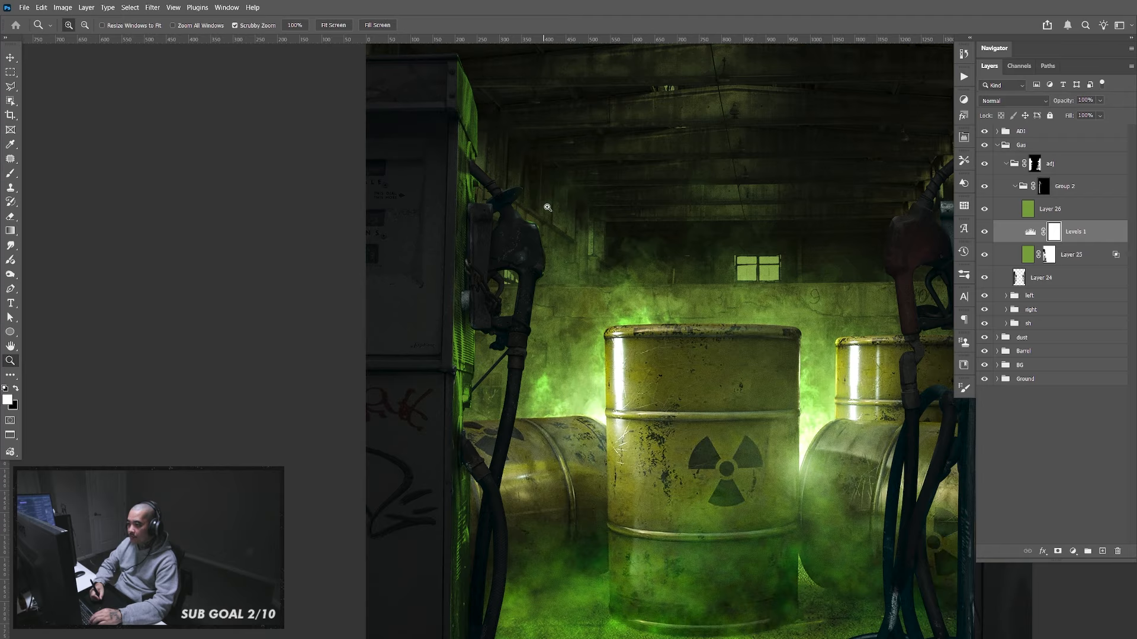
left_click_drag(547, 206, 587, 228)
left_click_drag(1071, 231, 1072, 207)
left_click(985, 209)
left_click(985, 210)
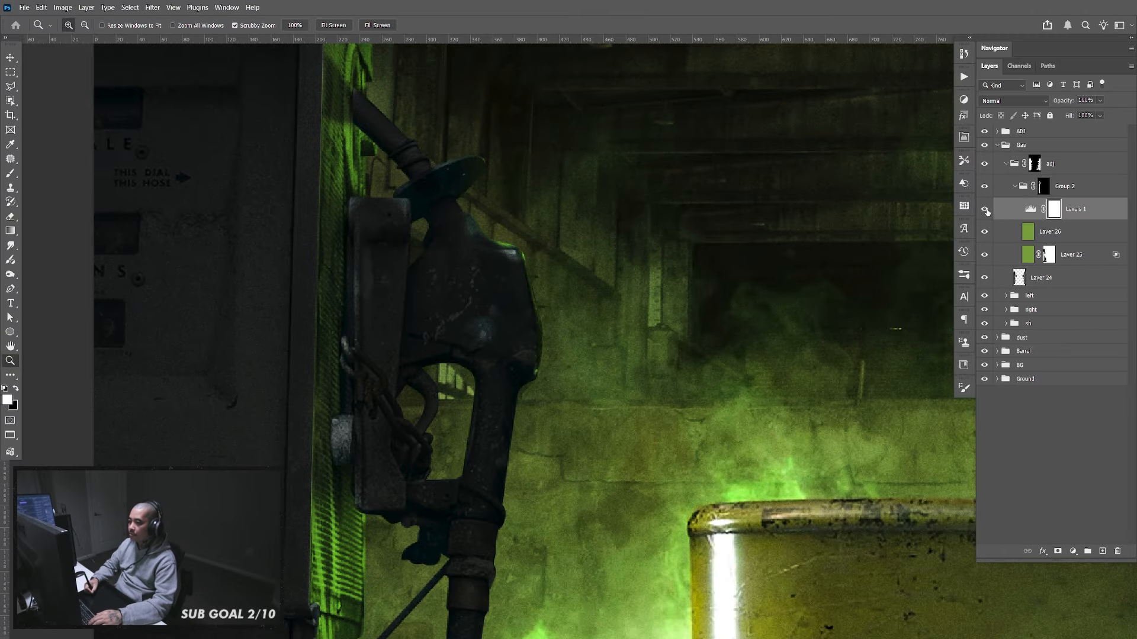
Set the Levels white input level to 123 and compare the composite with the adjustment hidden and shown
double_click(1030, 209)
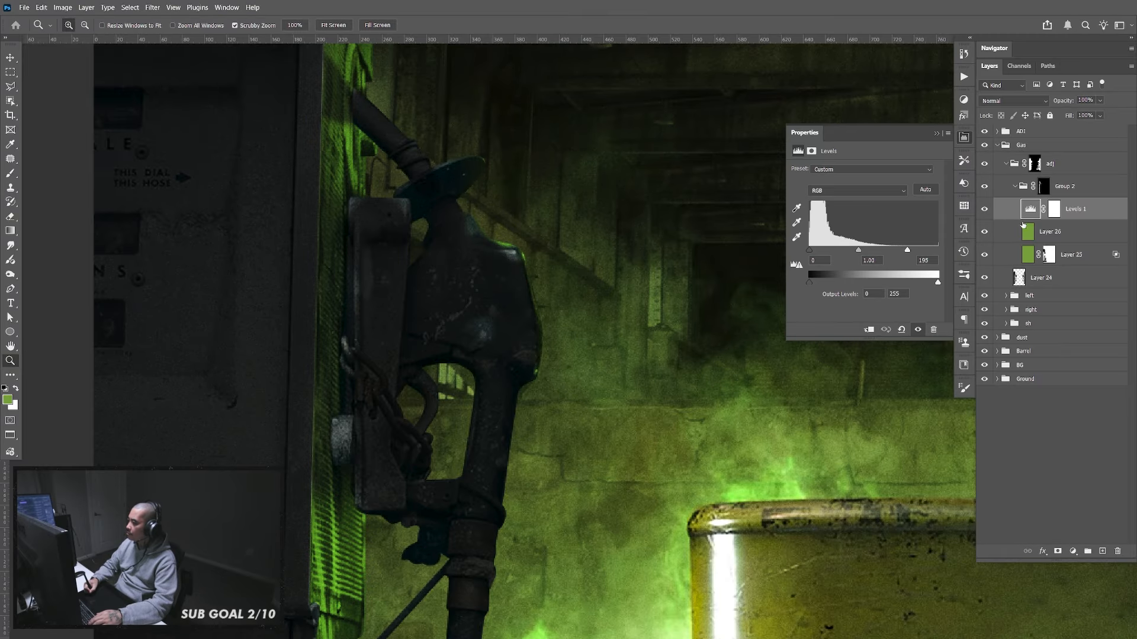
left_click_drag(912, 249, 871, 253)
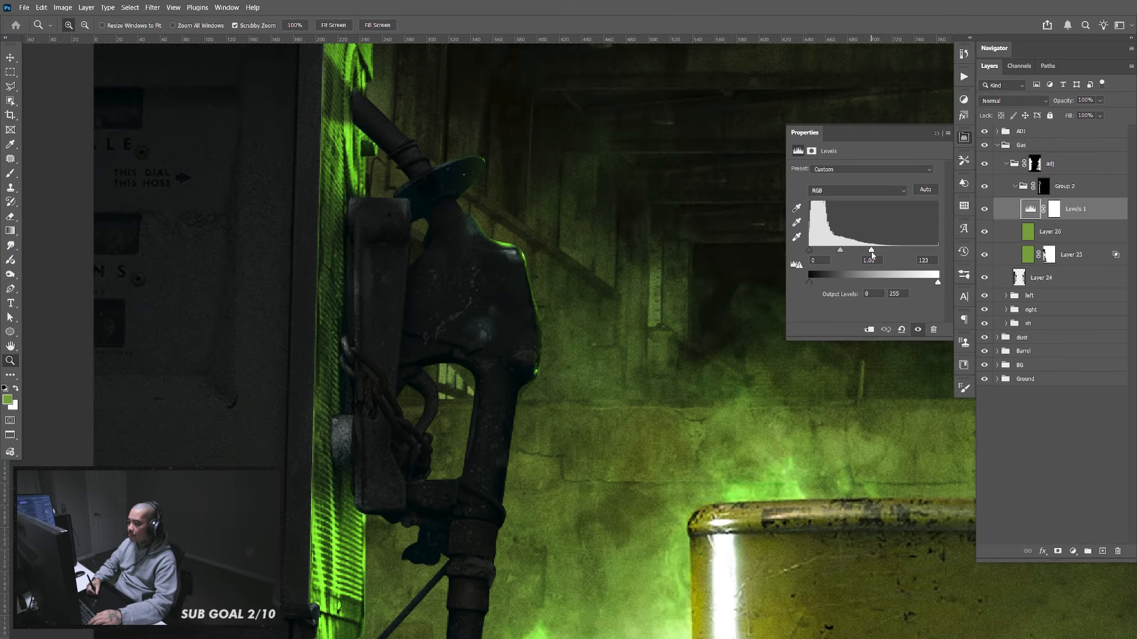
left_click(963, 140)
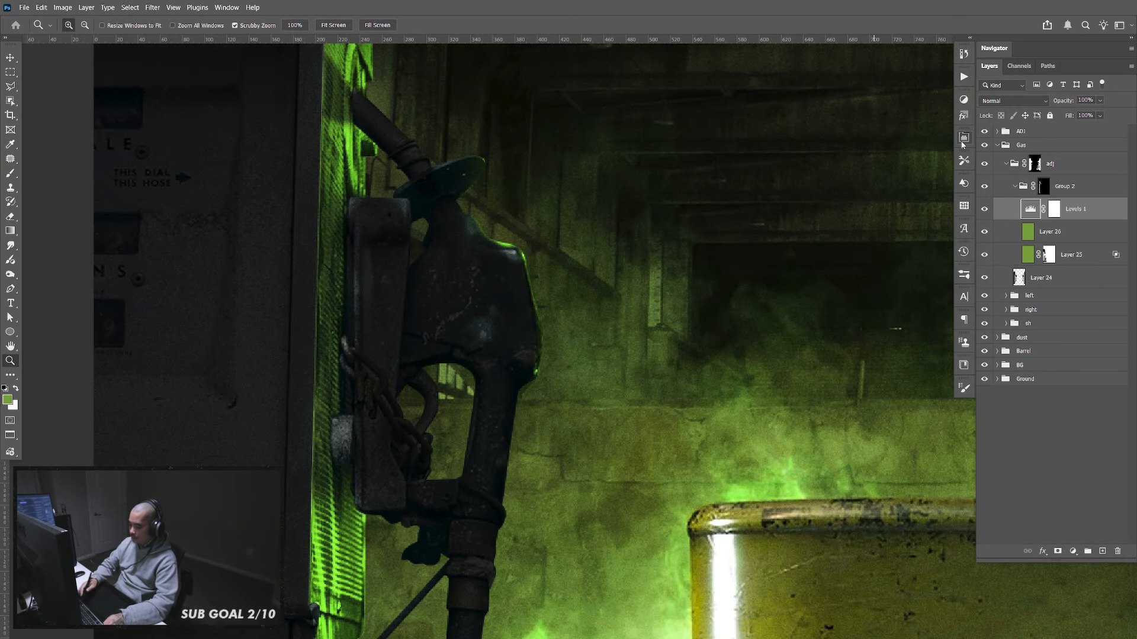
key("ctrl+minus")
key("ctrl+minus")
key("ctrl+minus")
key("ctrl+plus")
left_click_drag(749, 380, 732, 284)
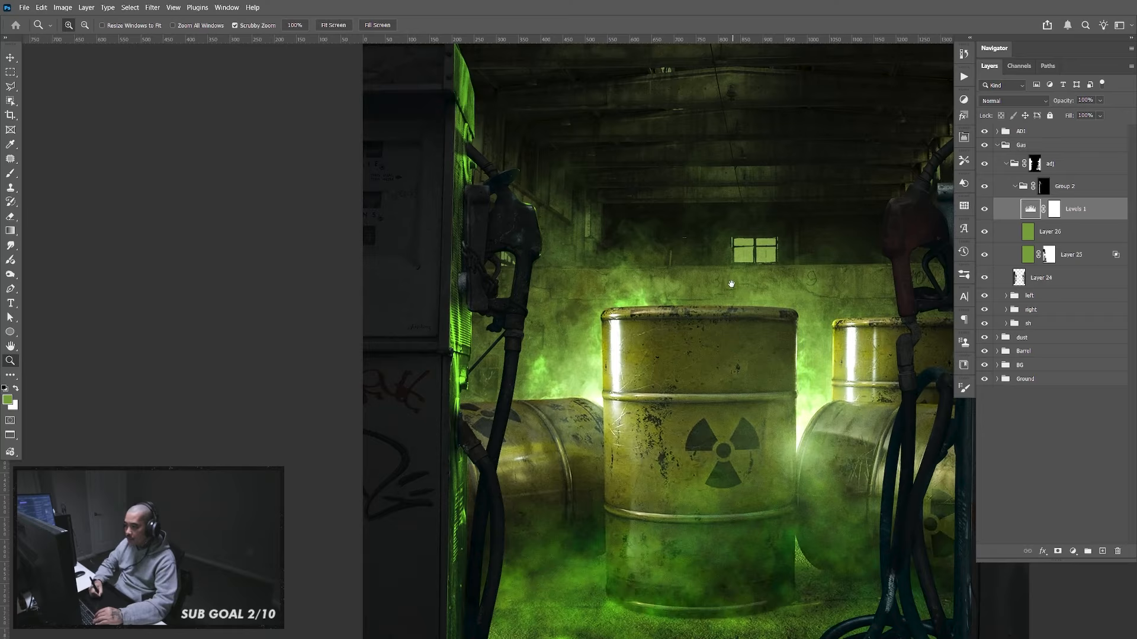
left_click_drag(987, 217, 986, 234)
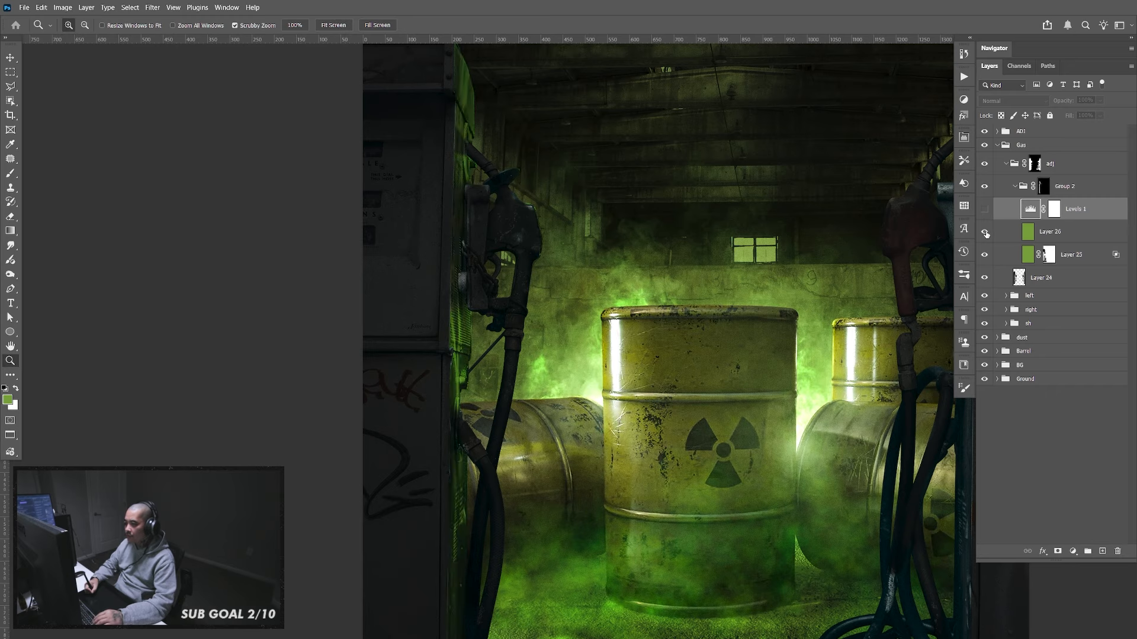
left_click(985, 214)
Try masking the Multiply layer with a selection loaded from the Linear Dodge layer's mask, then undo the mask and deselect
left_click(1053, 238)
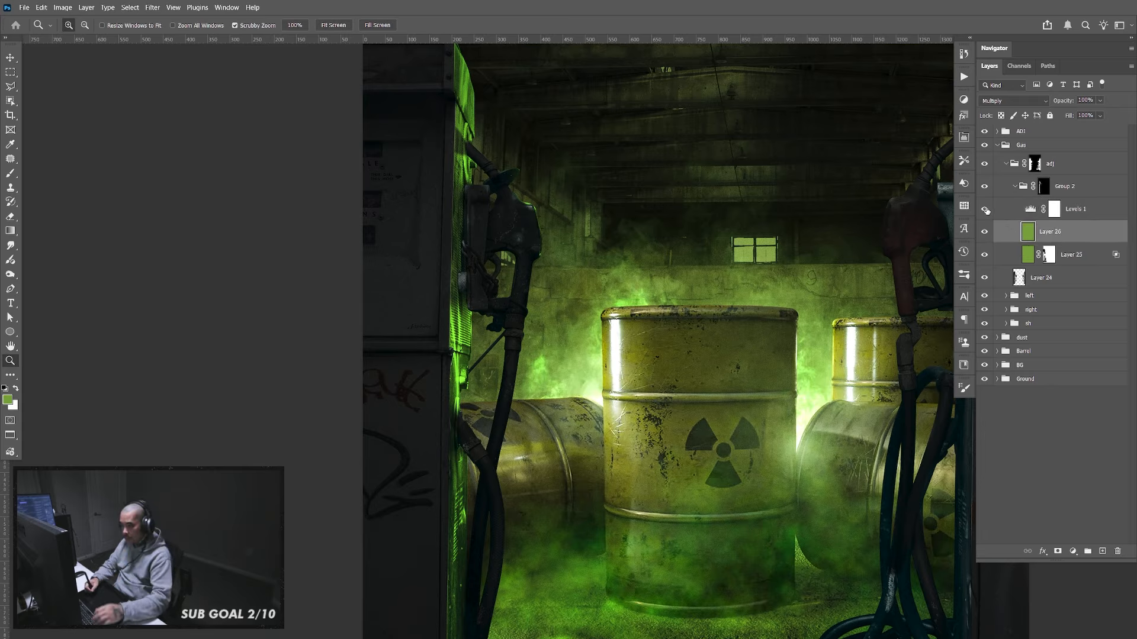
left_click(1049, 255, "ctrl")
left_click(1057, 551)
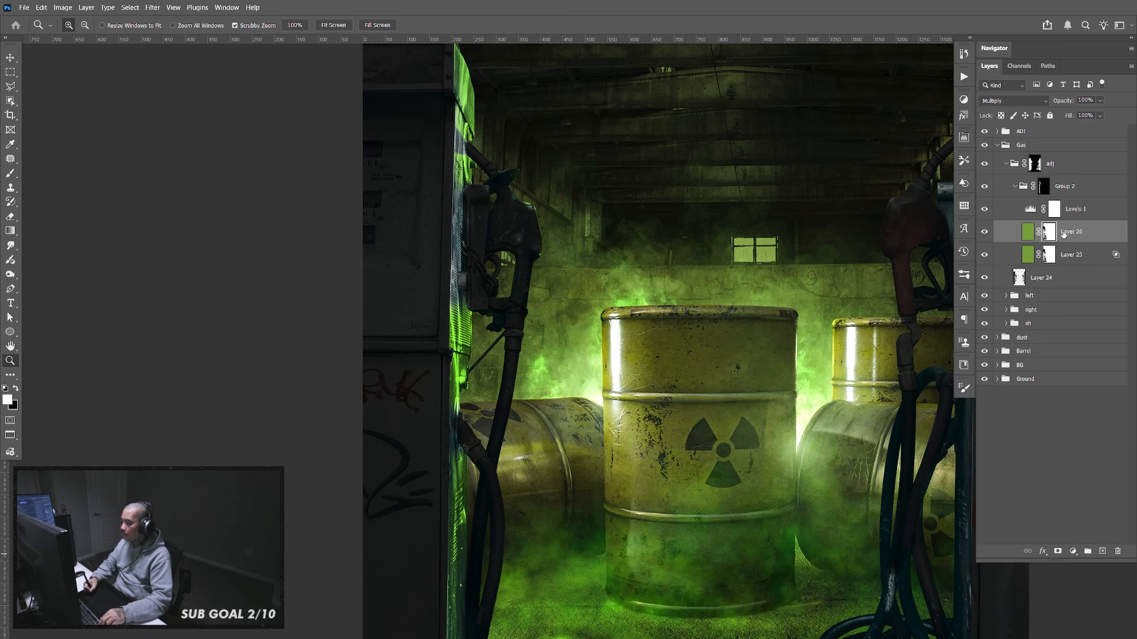
key("ctrl+z")
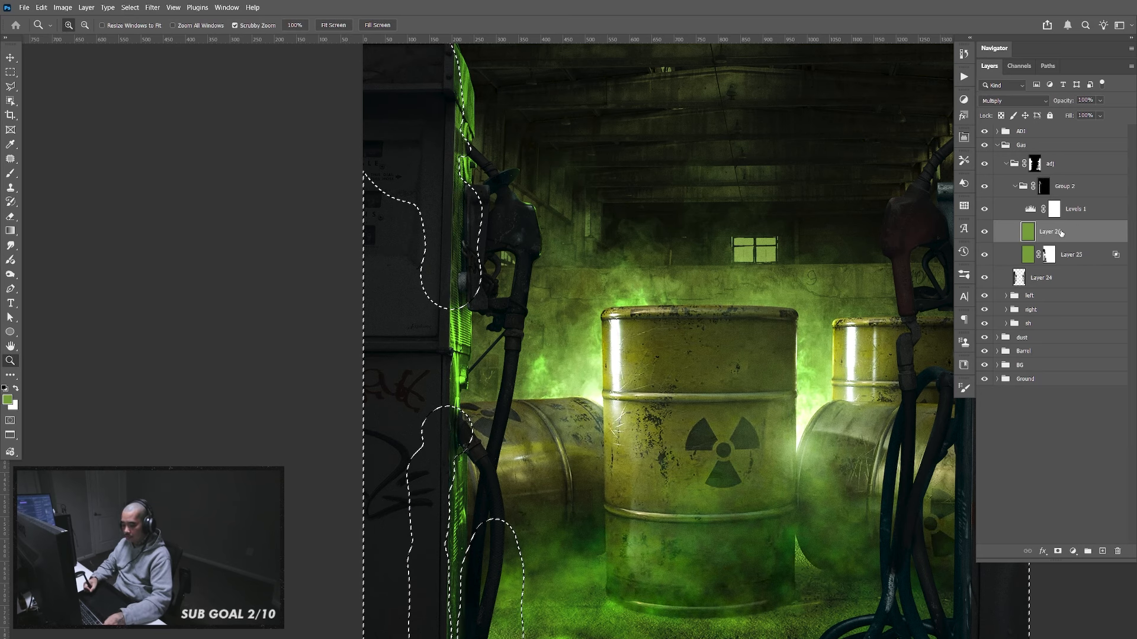
key("ctrl+d")
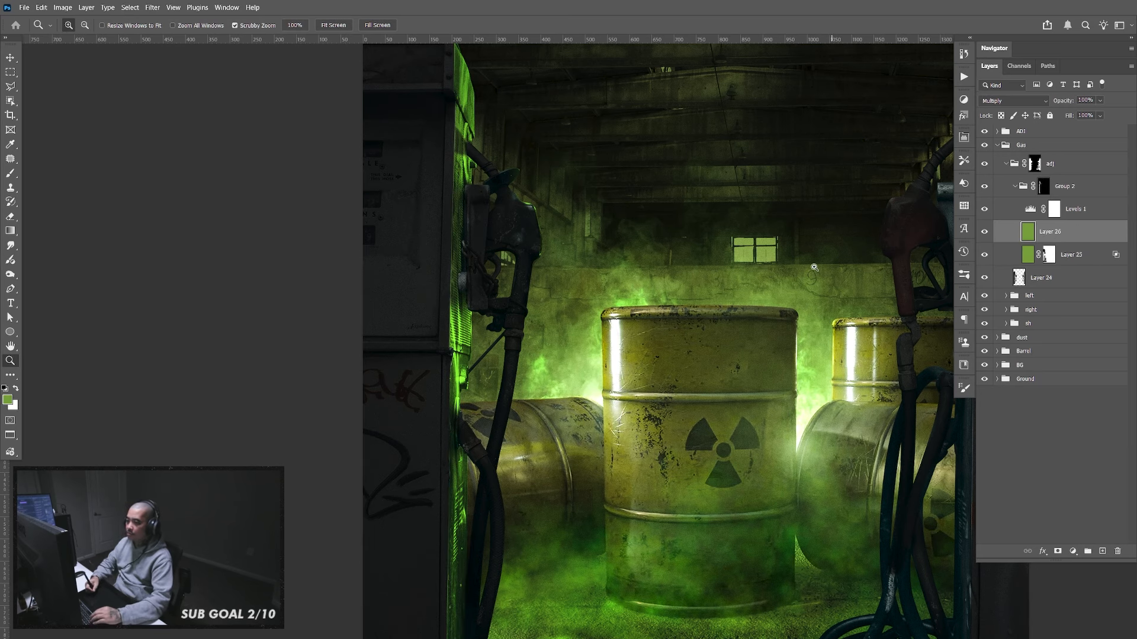
Compare the green light on the pump's side panel and nozzle with the Levels adjustment hidden and shown
left_click(984, 210)
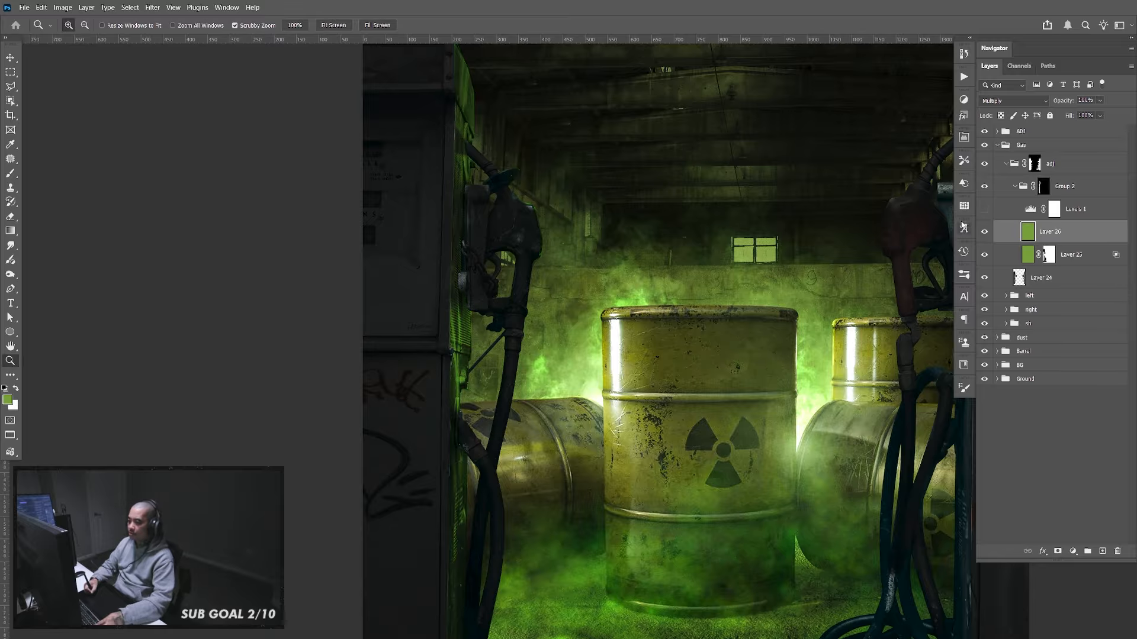
key("ctrl+minus")
key("ctrl+minus")
key("ctrl+1")
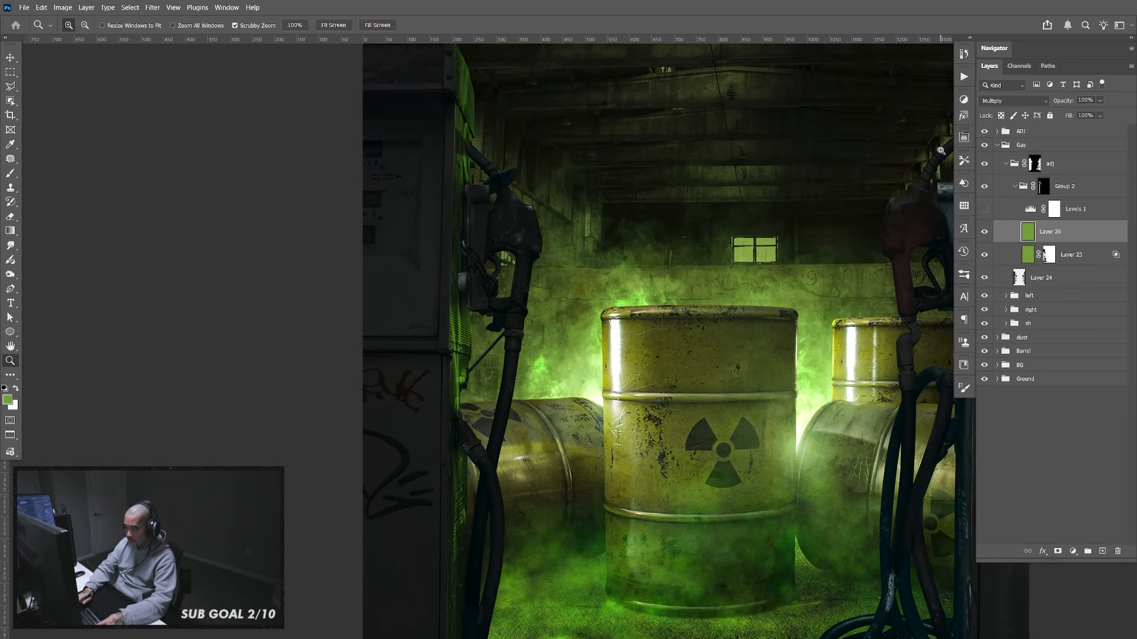
left_click(984, 209)
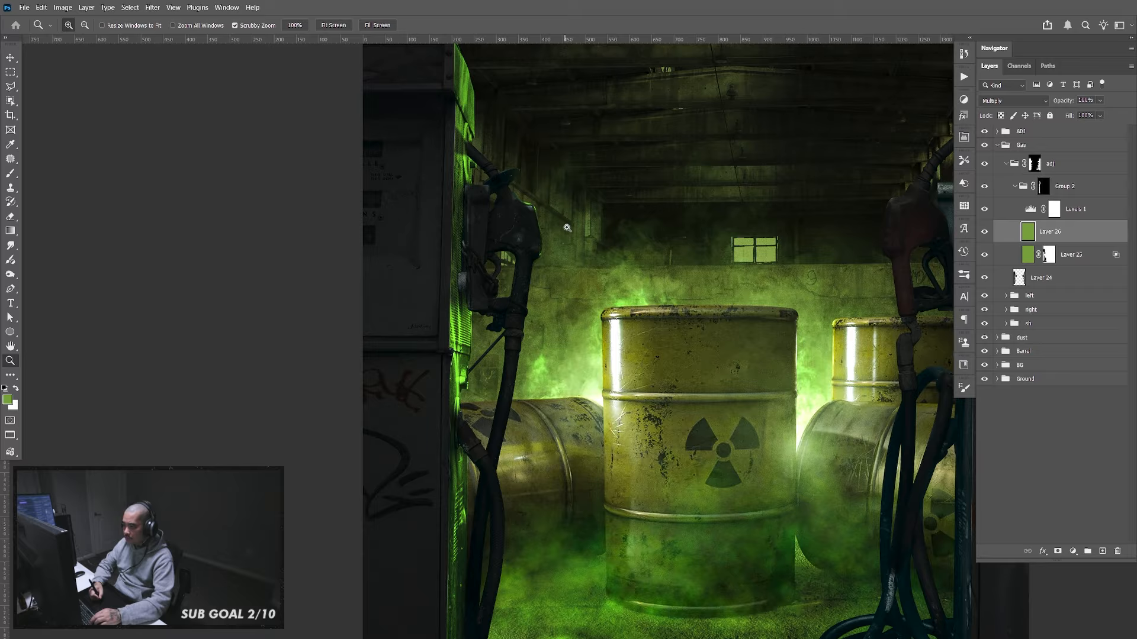
left_click_drag(567, 228, 625, 312)
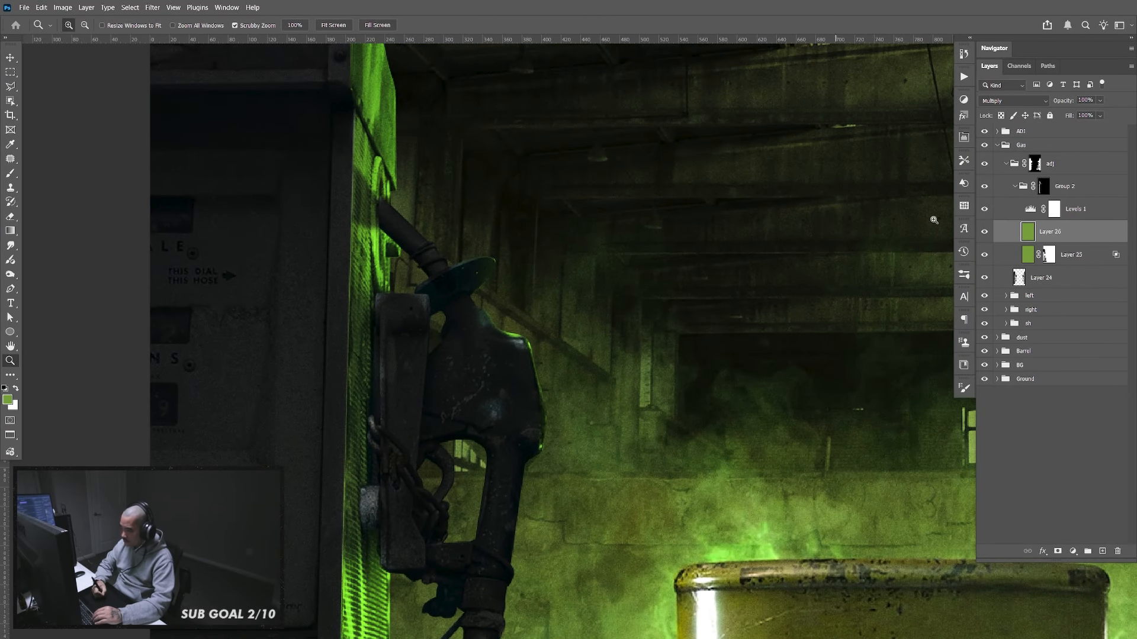
left_click(984, 211)
left_click(984, 211)
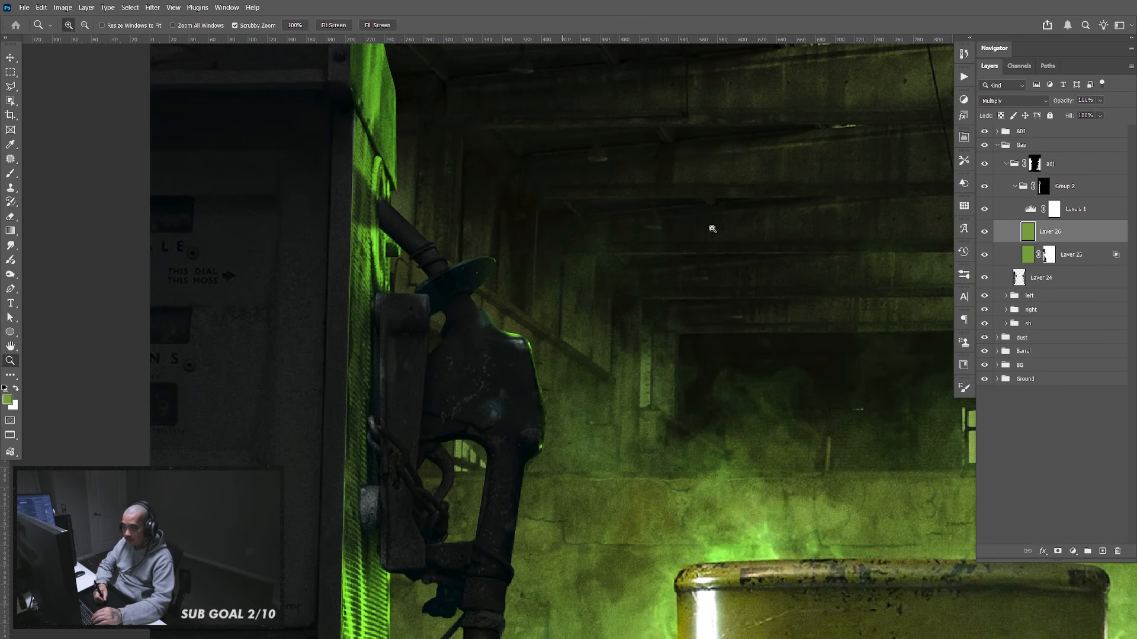
Invert the Levels mask to black and paint the adjustment back over the gas nozzle's outer edge with a soft white 175 px brush
left_click(1058, 210)
key("ctrl+i")
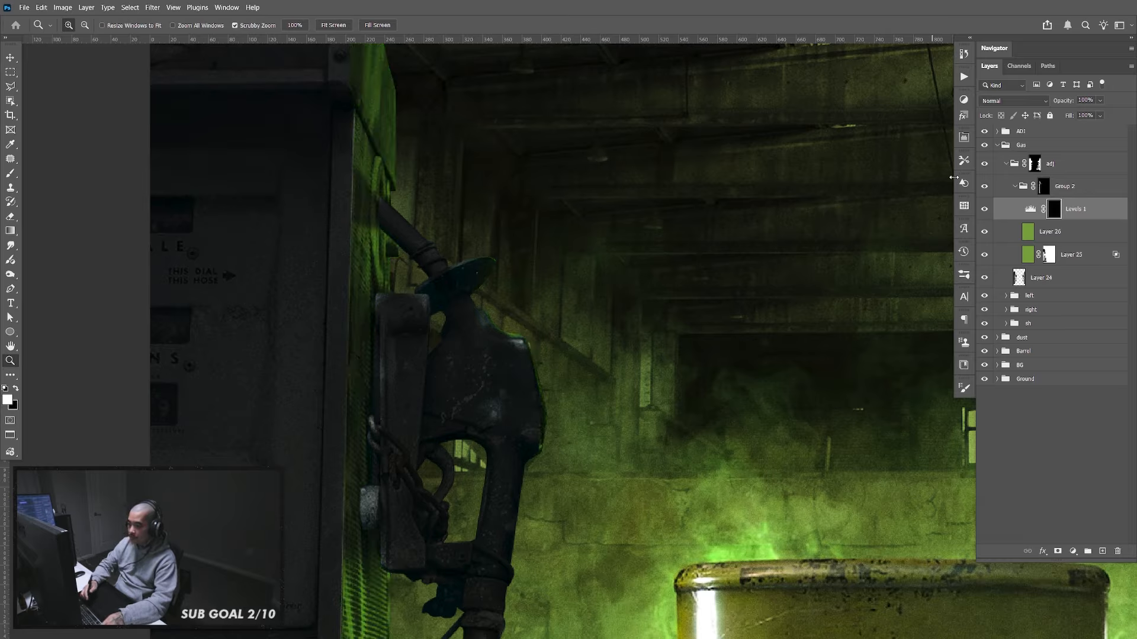
left_click(984, 235)
key("b")
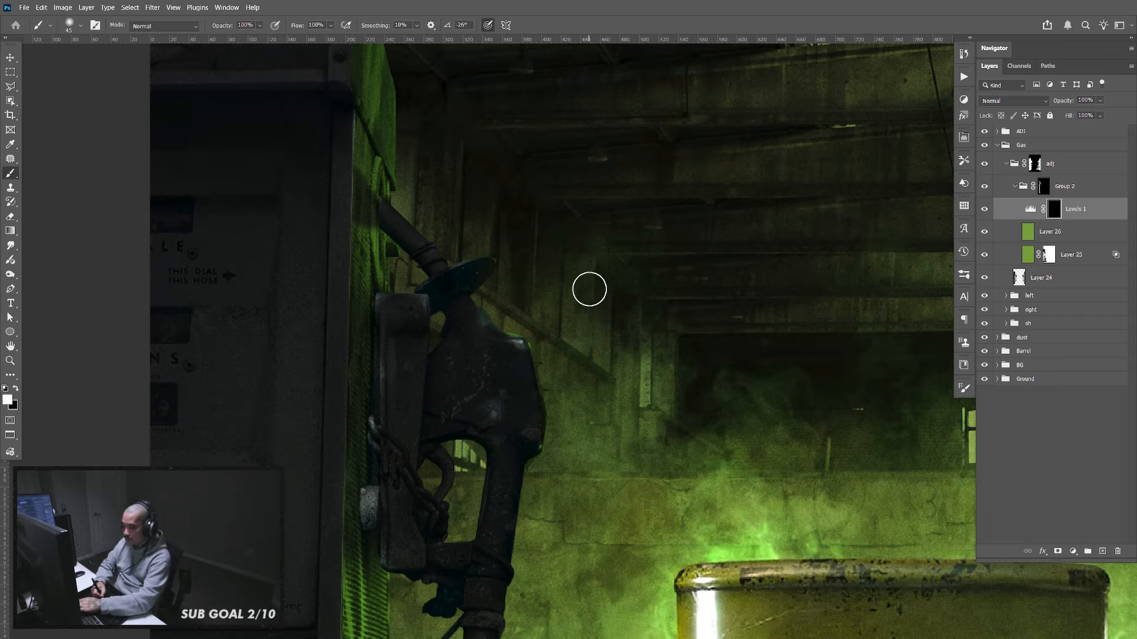
key("bracketright")
key("bracketright")
key("bracketright")
key("bracketright")
key("bracketright")
key("bracketright")
key("bracketright")
key("bracketright")
key("bracketright")
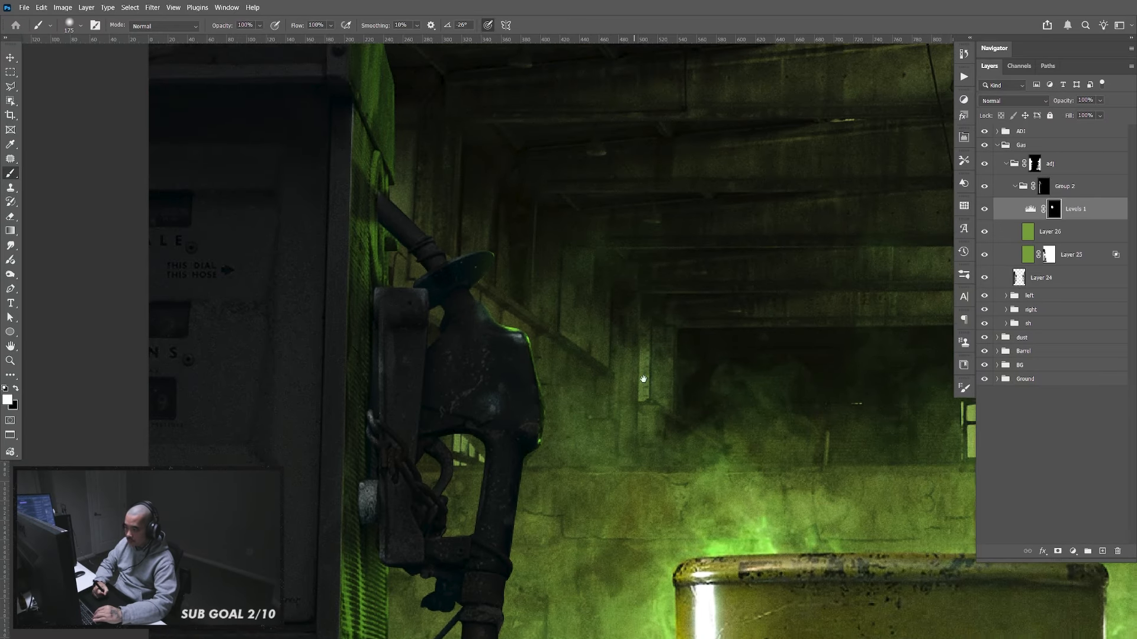
scroll(608, 440, "down", 3)
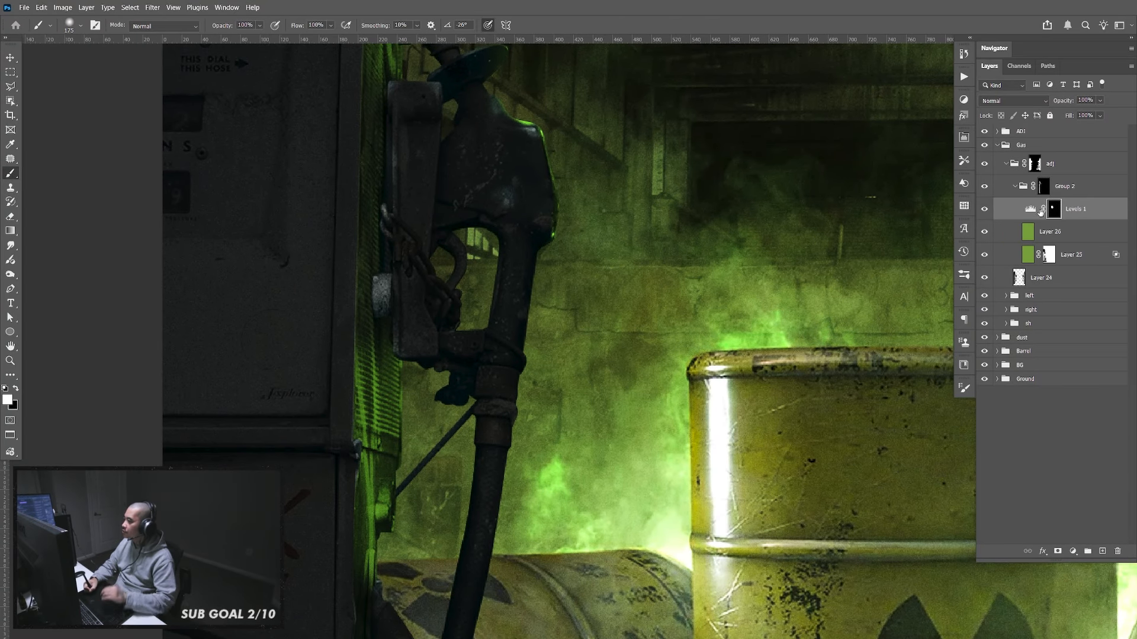
Select Group 2's mask and compare the green rim light on the pump with the group hidden and shown
left_click(1044, 187)
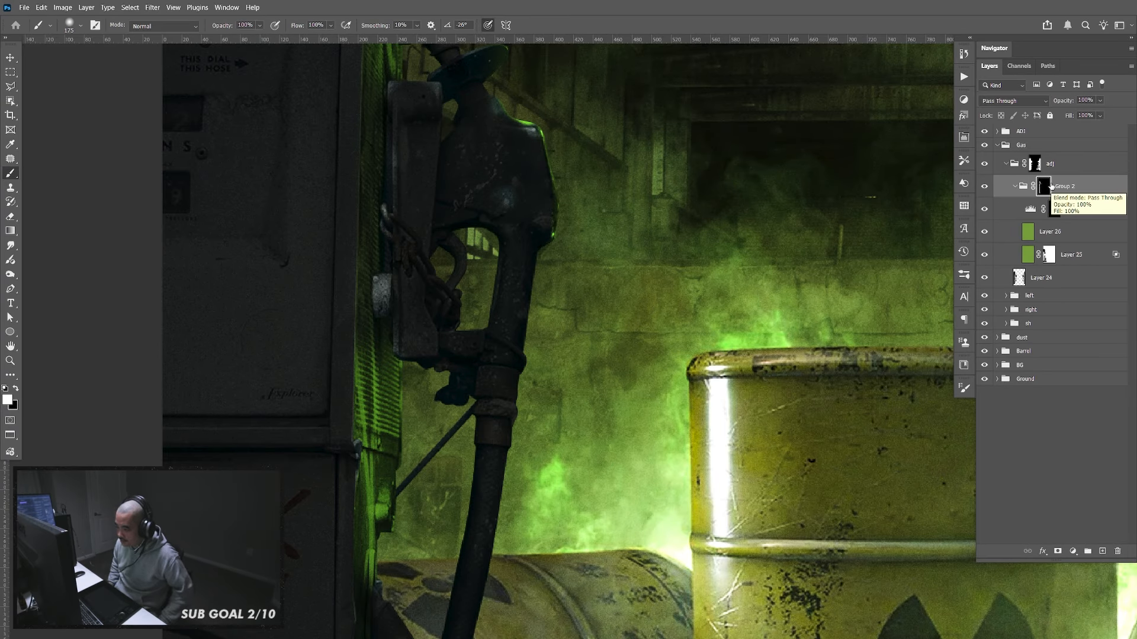
left_click(986, 188)
left_click(986, 188)
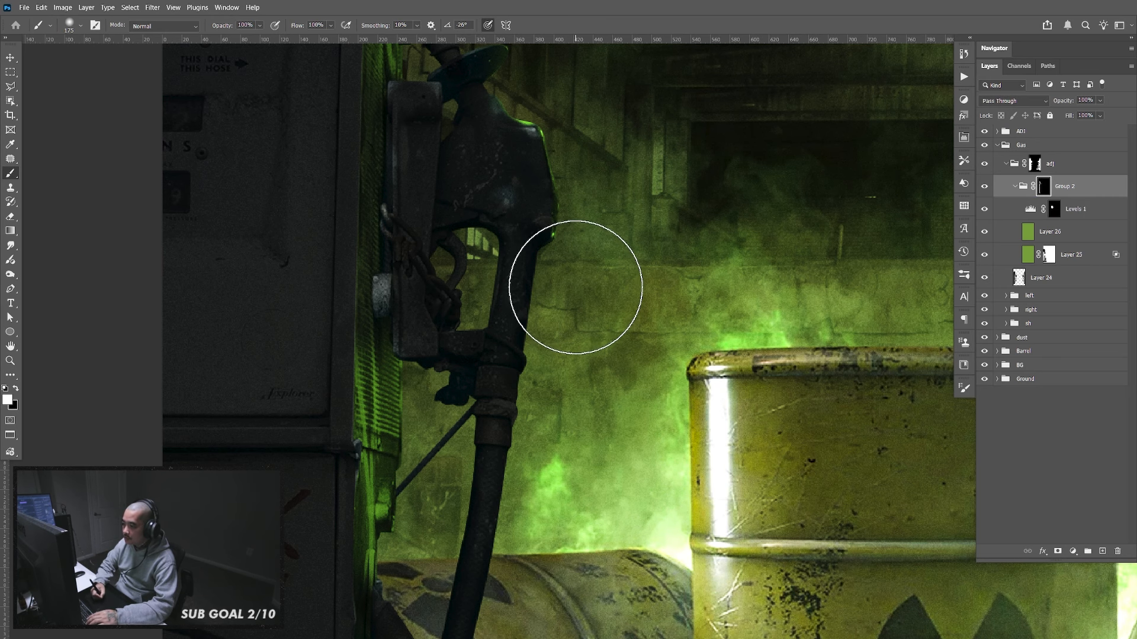
Reduce the brush to 20 px and paint white on Group 2's mask along the edge of the nozzle handle and hose coupling
key("bracketleft")
key("bracketleft")
key("bracketleft")
key("bracketleft")
key("bracketleft")
key("bracketleft")
key("bracketleft")
key("bracketleft")
key("bracketleft")
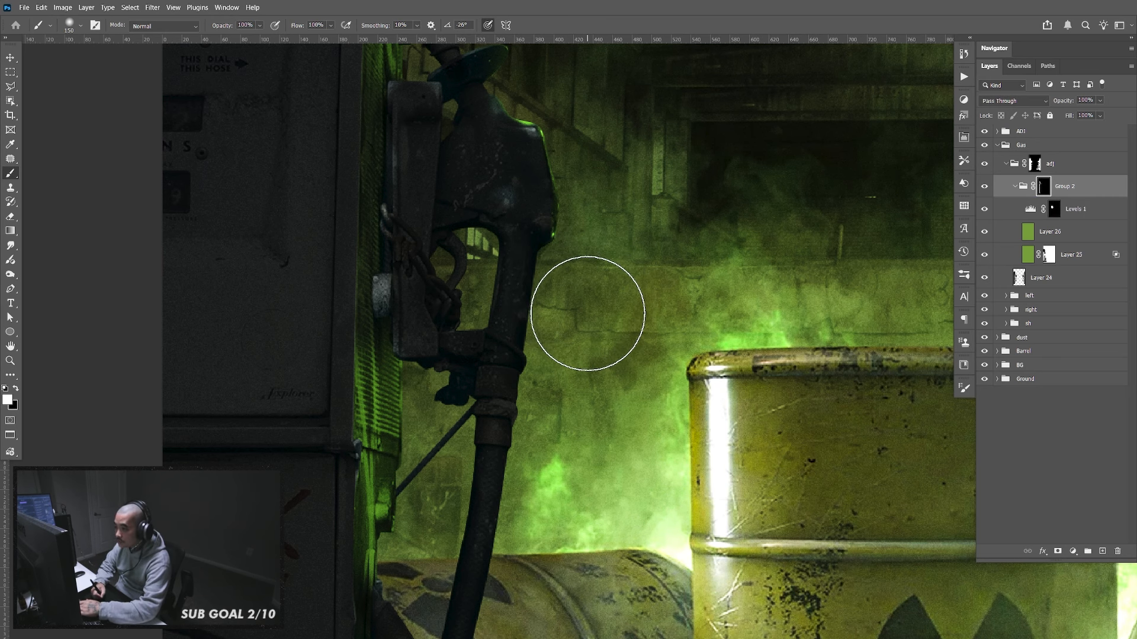
key("bracketleft")
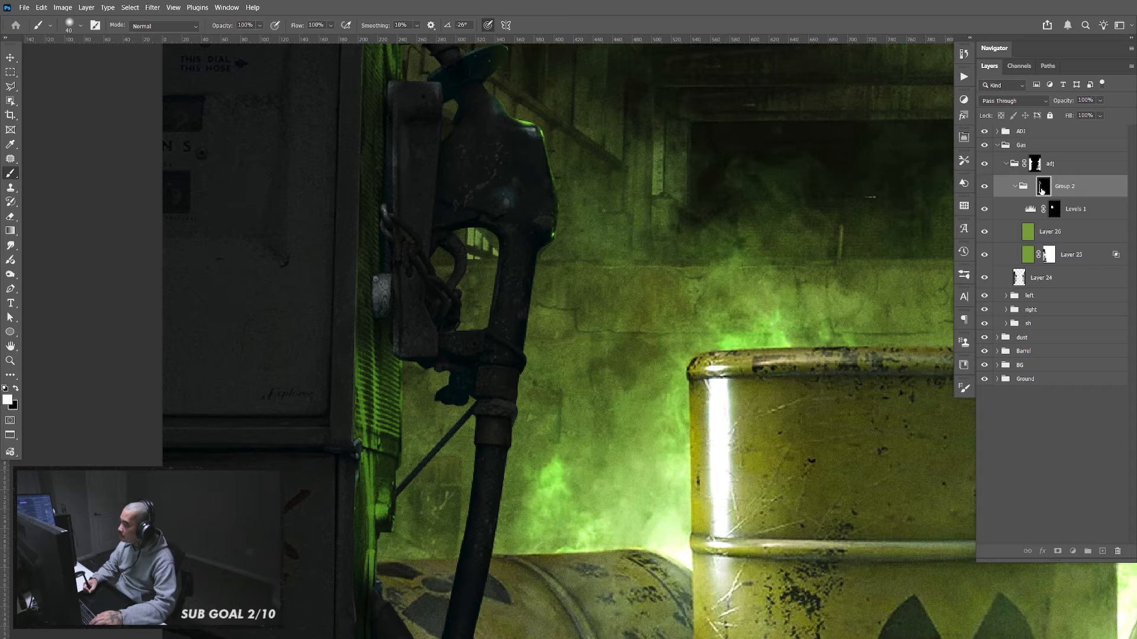
key("v")
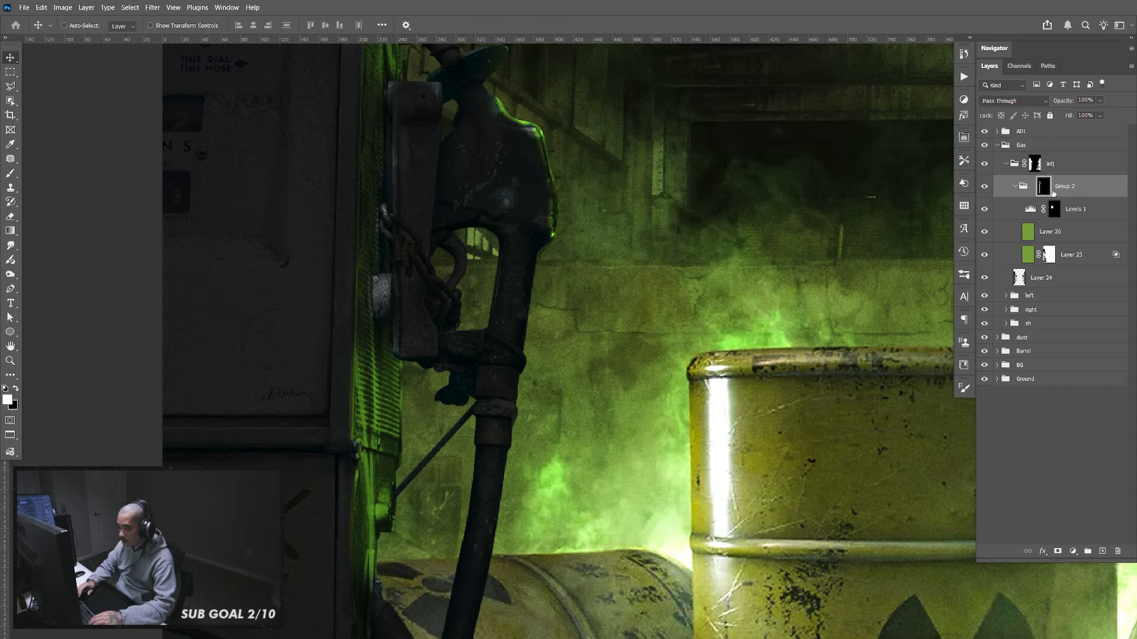
key("ctrl")
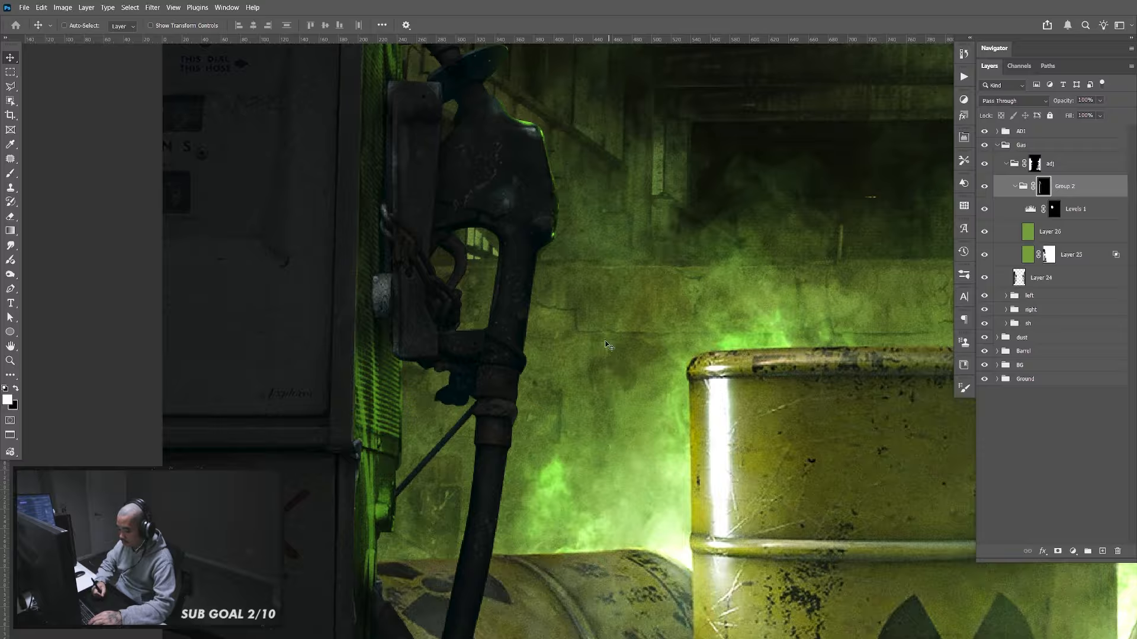
key("b")
key("bracketleft")
key("bracketleft")
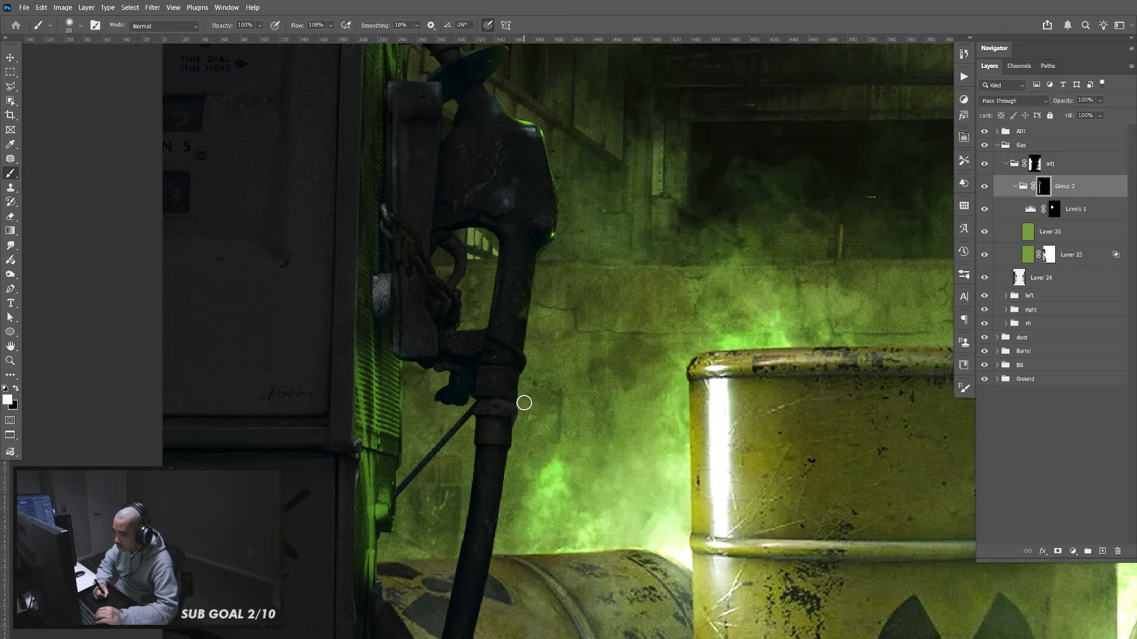
left_click_drag(533, 431, 540, 303)
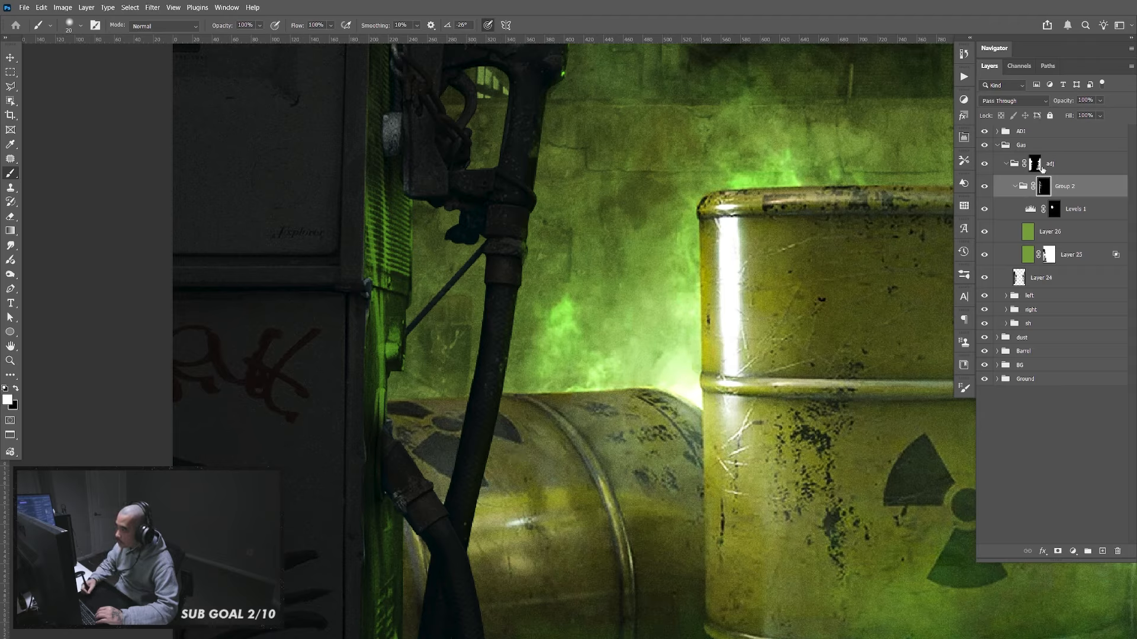
Touch up the Levels mask along the nozzle's lower edge with the small white brush and review the wider composite
left_click(1053, 210)
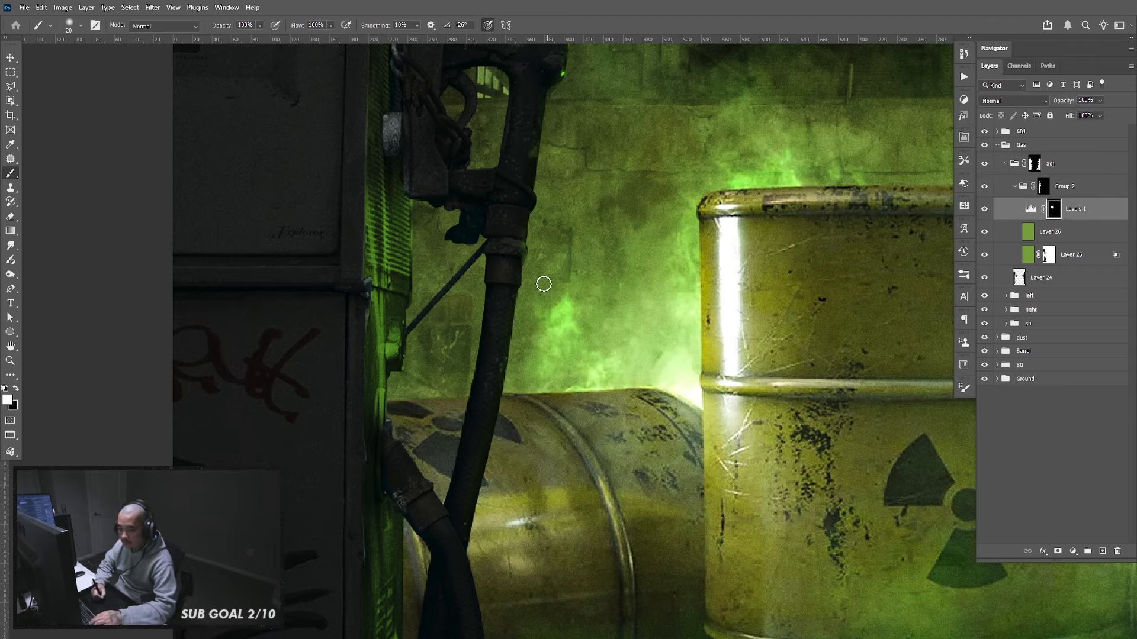
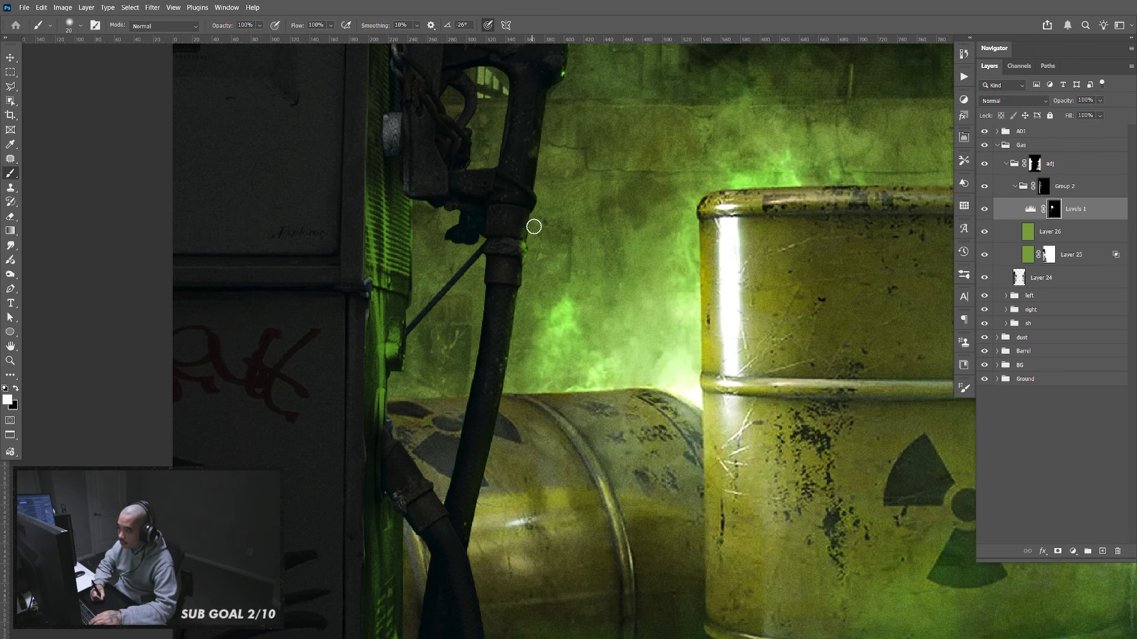
scroll(558, 251, "up", 3)
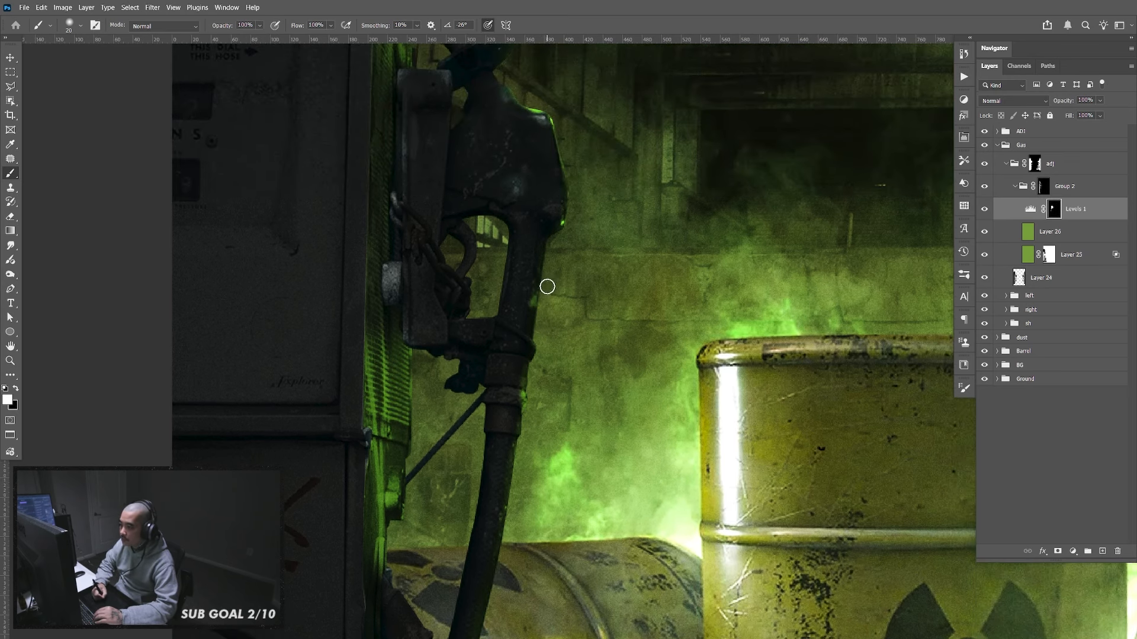
scroll(557, 251, "up", 3)
key("v")
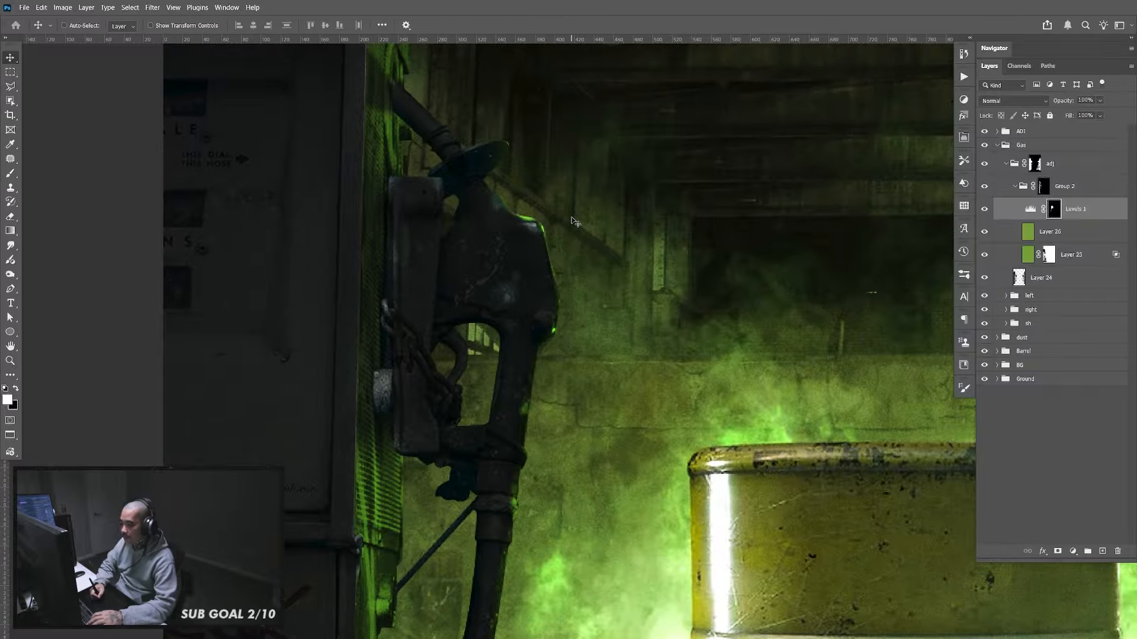
scroll(574, 225, "down", 5)
scroll(574, 222, "up", 2)
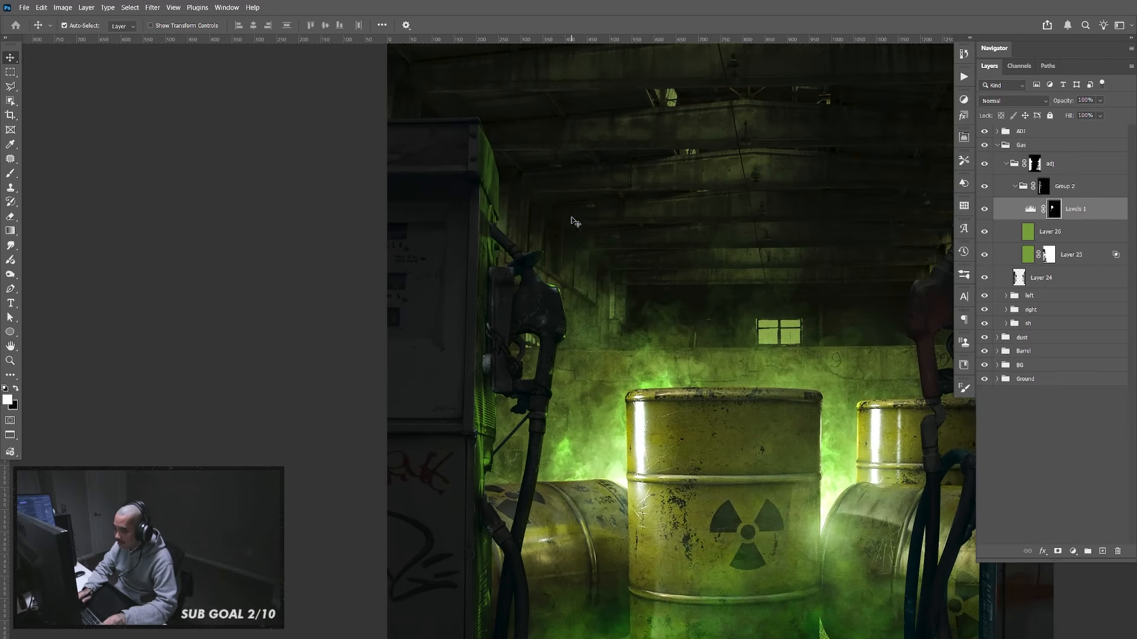
scroll(707, 414, "down", 2)
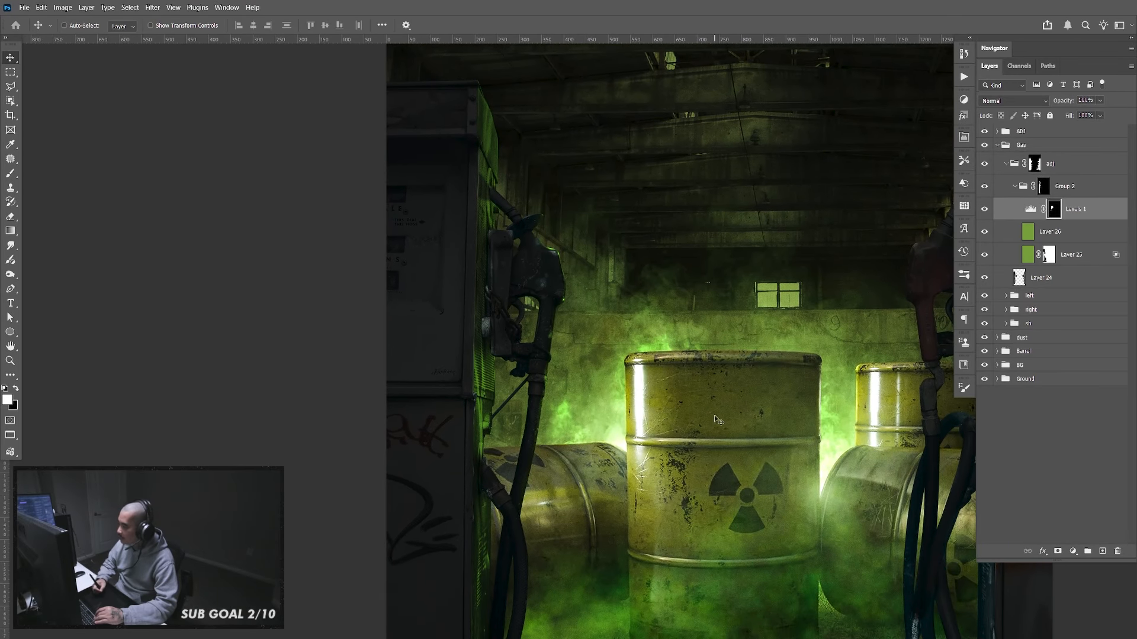
Collapse Group 2, load the adj group's mask as a selection, and add a new layer at the top of that group
left_click(1016, 188)
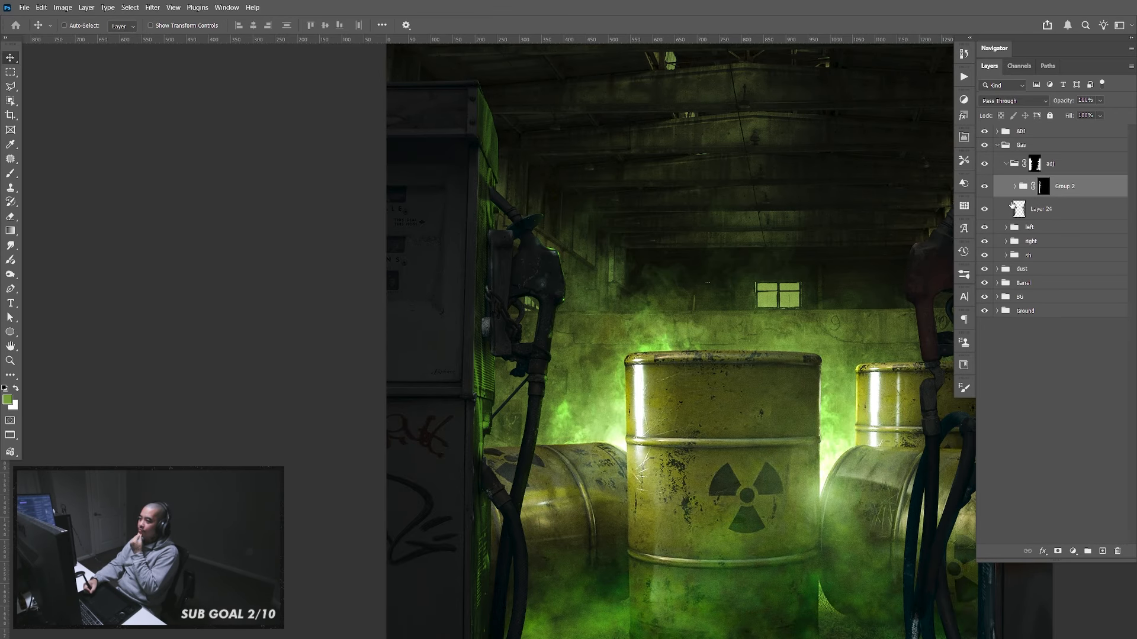
left_click(1035, 166)
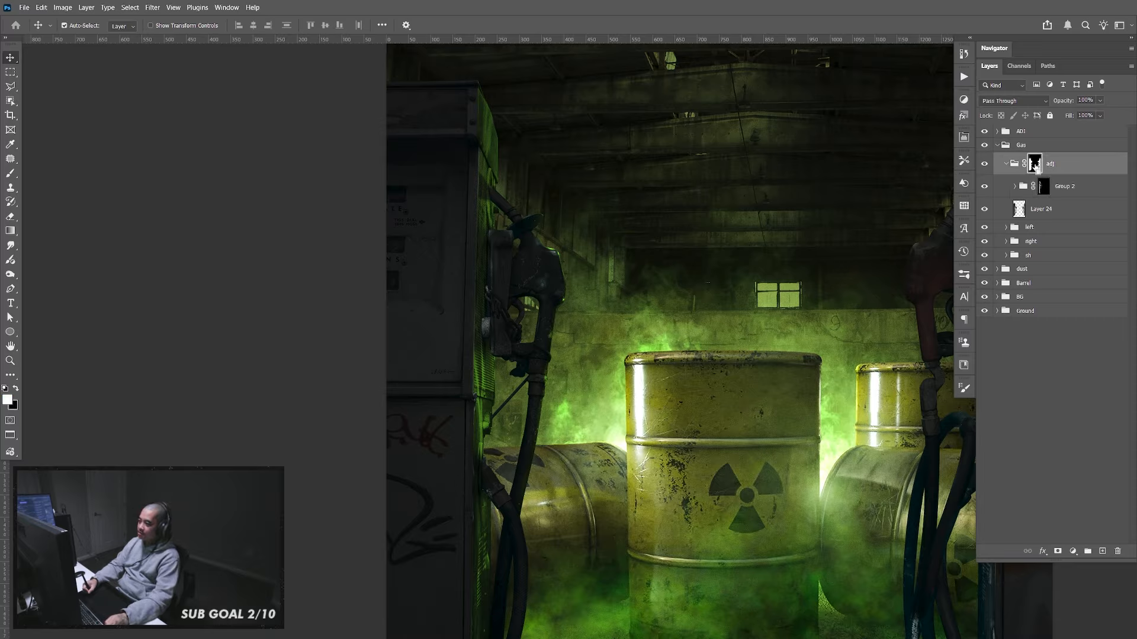
left_click(1034, 166, "ctrl")
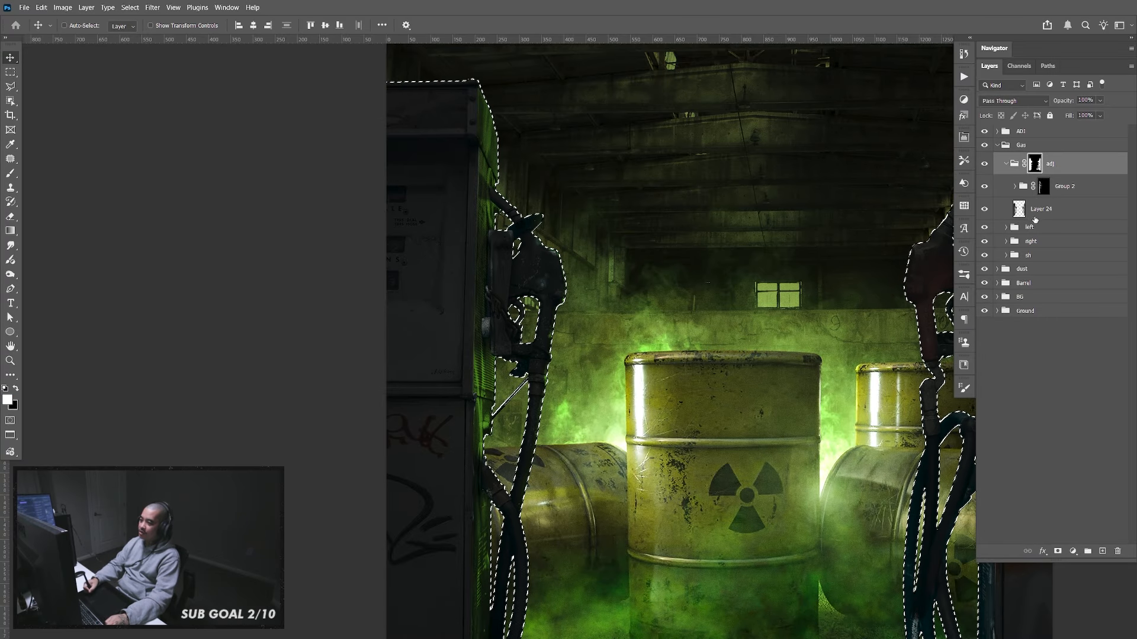
left_click(1102, 551)
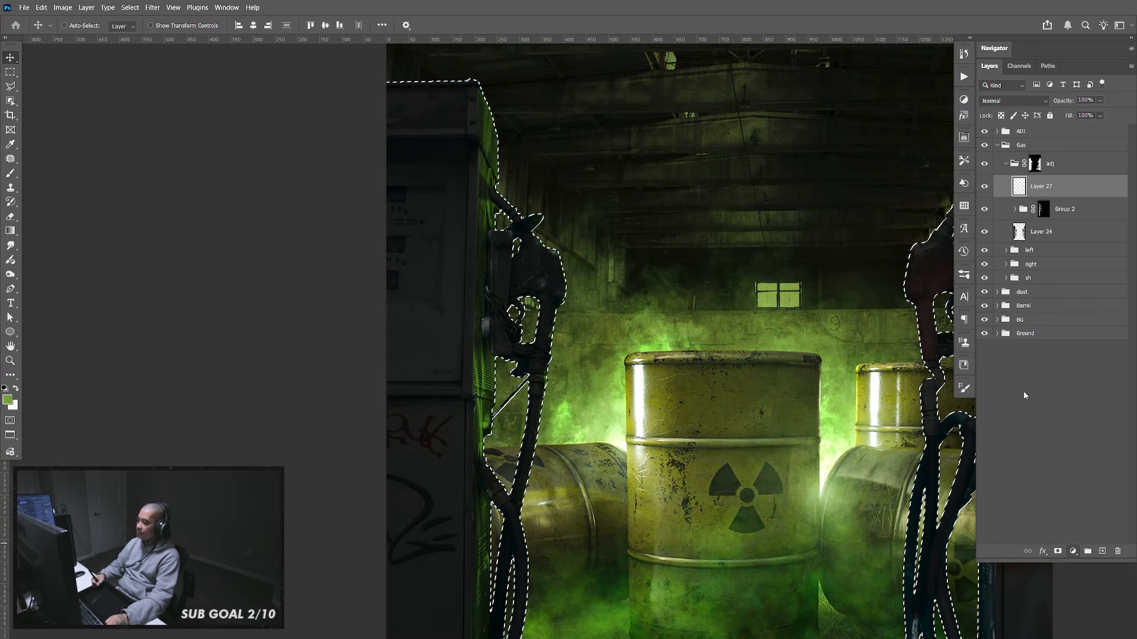
Choose a brighter green foreground colour, fill the pump-shaped selection with it on the new layer, and deselect
left_click(8, 399)
left_click(664, 342)
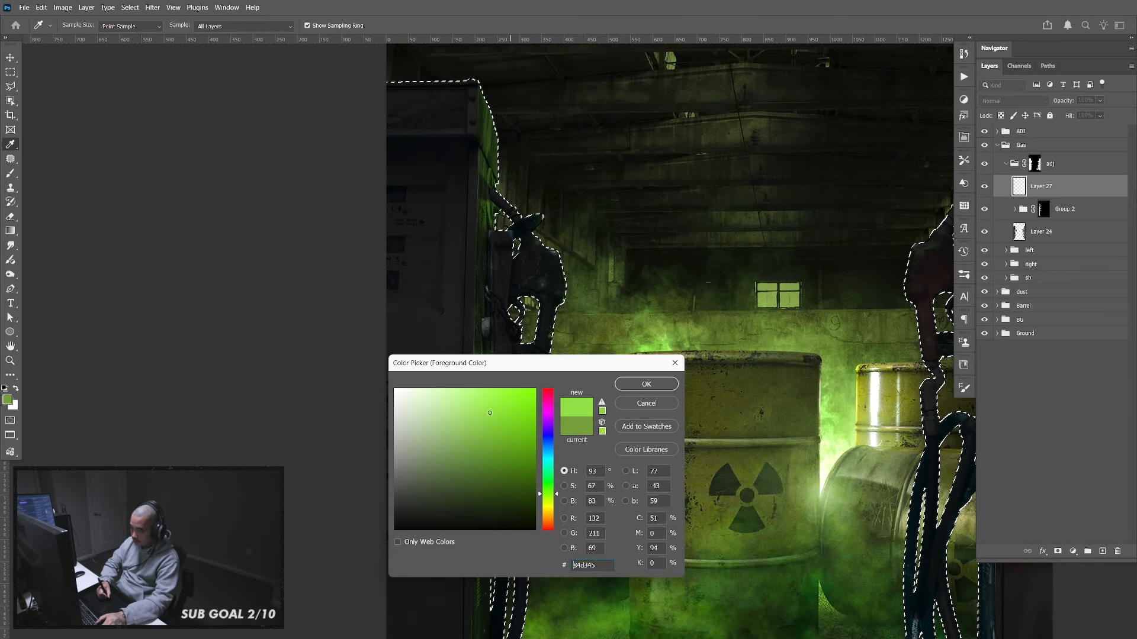
left_click(646, 385)
key("v")
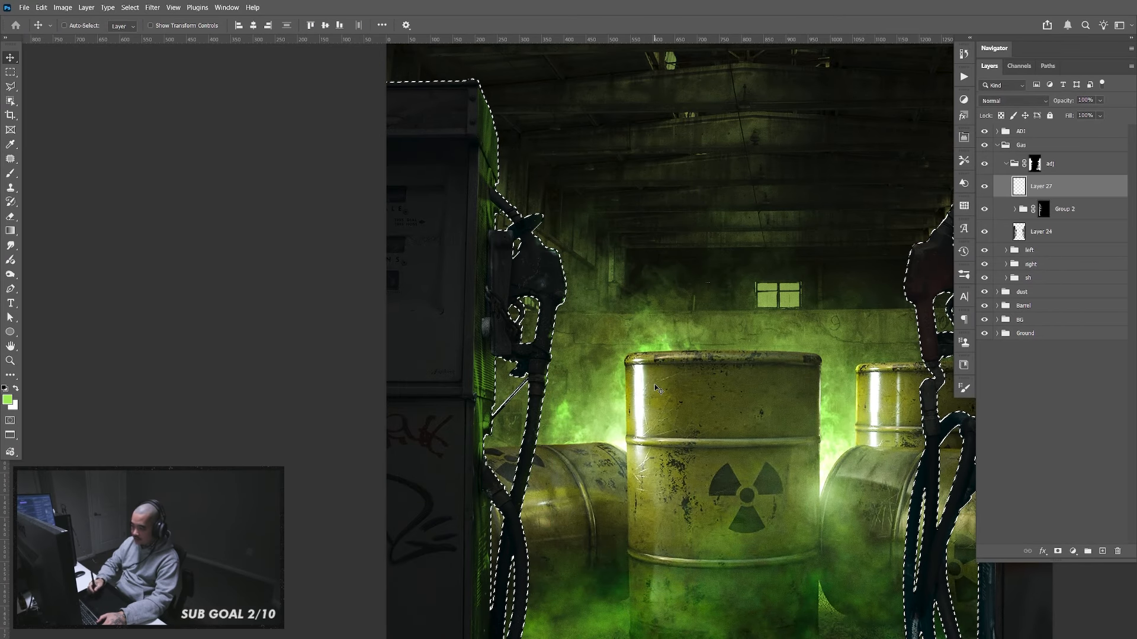
key("alt+BackSpace")
key("ctrl+d")
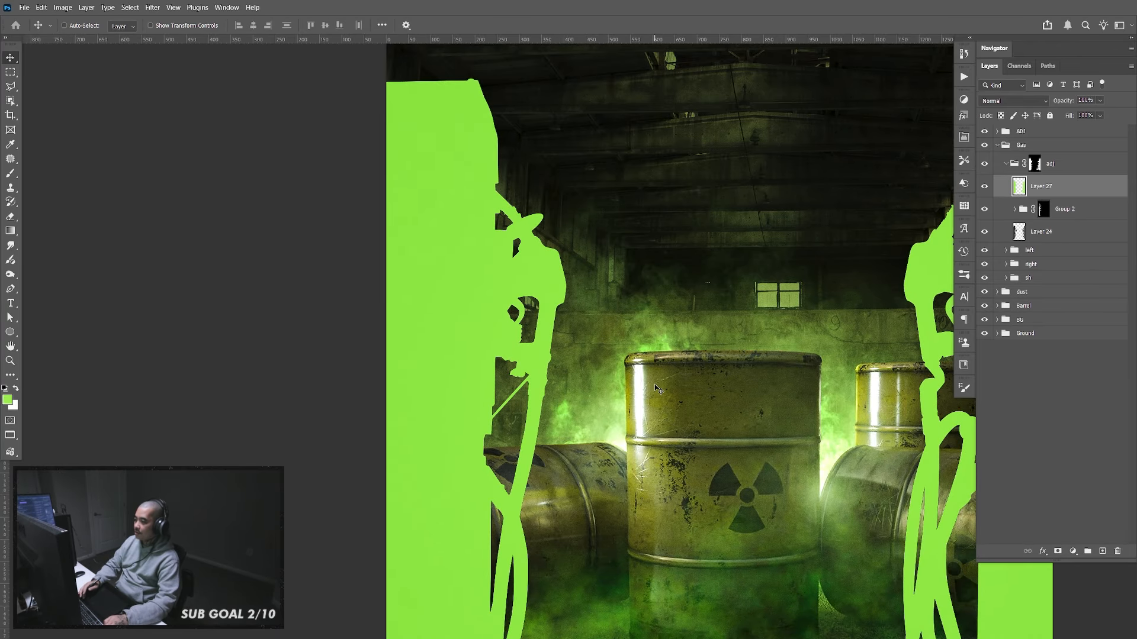
Marquee-select the right half of the image and cut the right pump's green fill onto its own layer
scroll(912, 247, "down", 3)
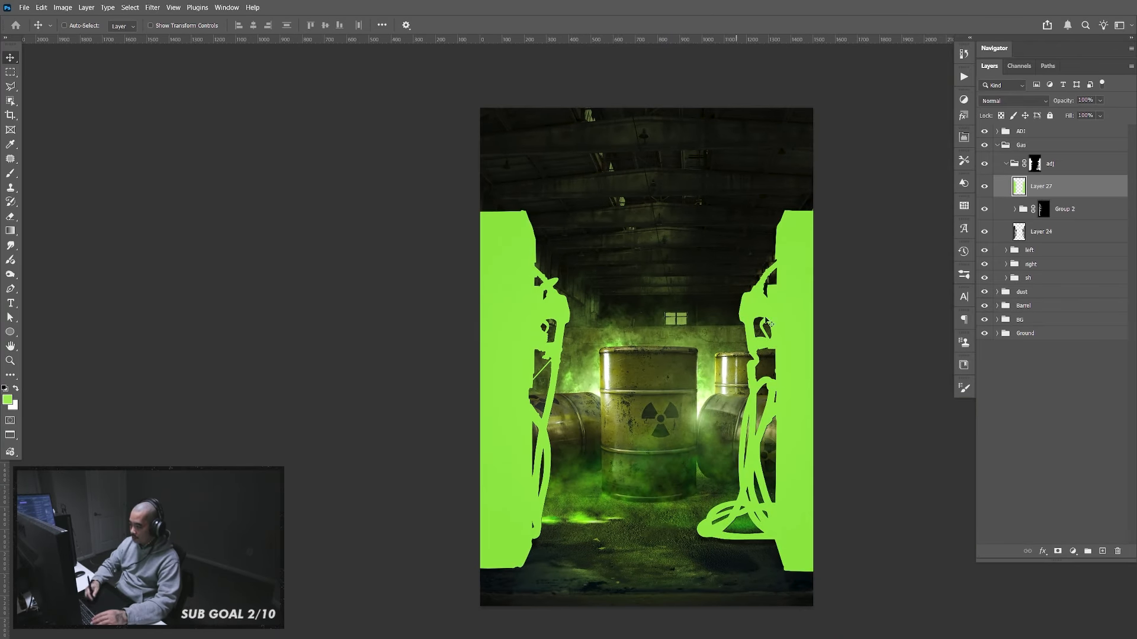
key("m")
left_click_drag(876, 166, 663, 631)
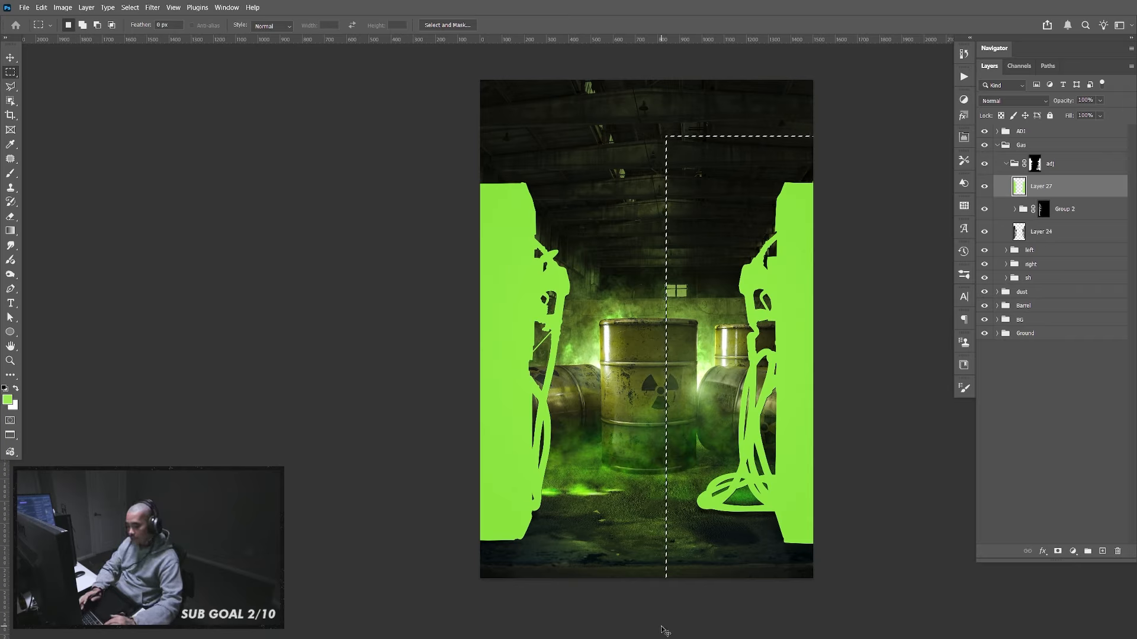
key("ctrl+j")
Hide the right pump's fill layer and check the left pump's fill by hiding and showing Layer 27
left_click_drag(986, 188, 985, 208)
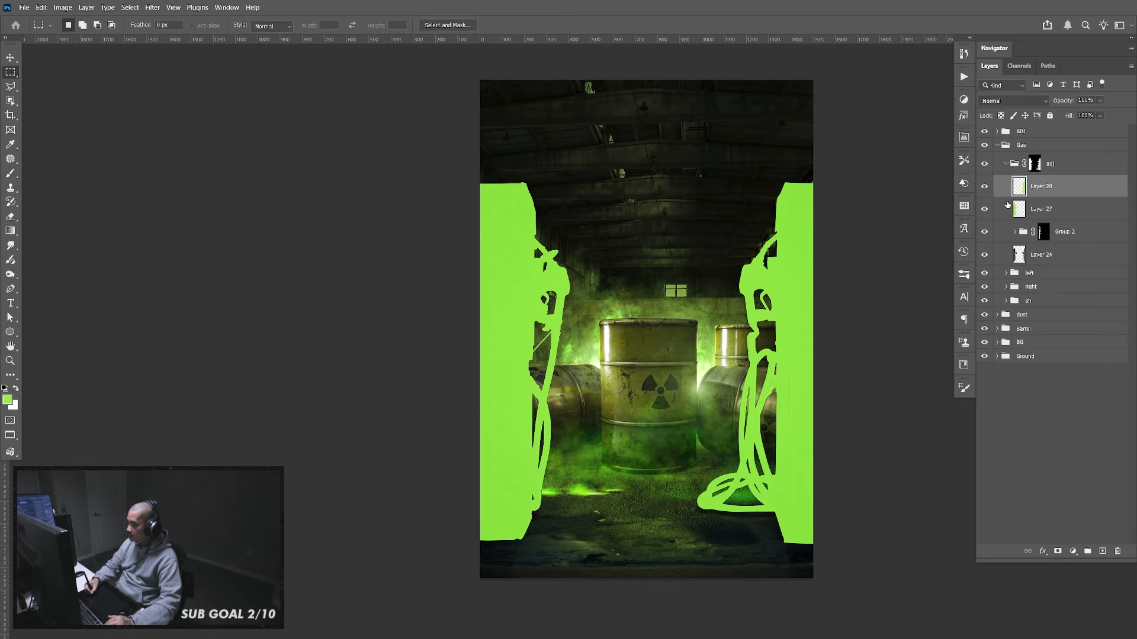
left_click(985, 187)
left_click(1035, 216)
left_click(984, 208)
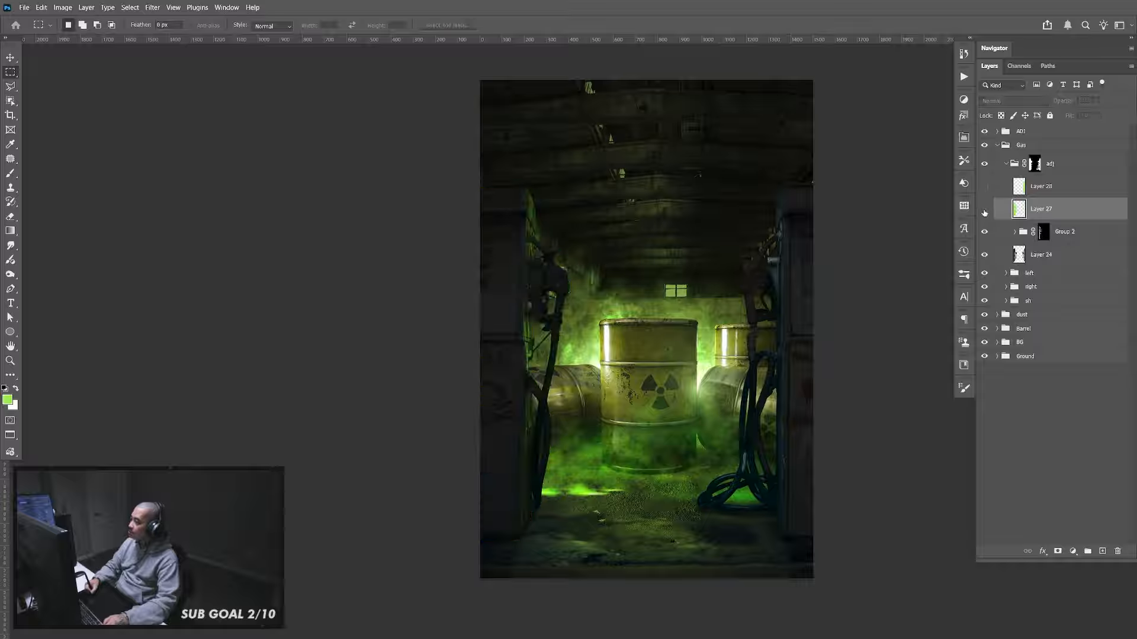
left_click(984, 208)
Group the left pump's fill layer and name the group "left"
key("ctrl+g")
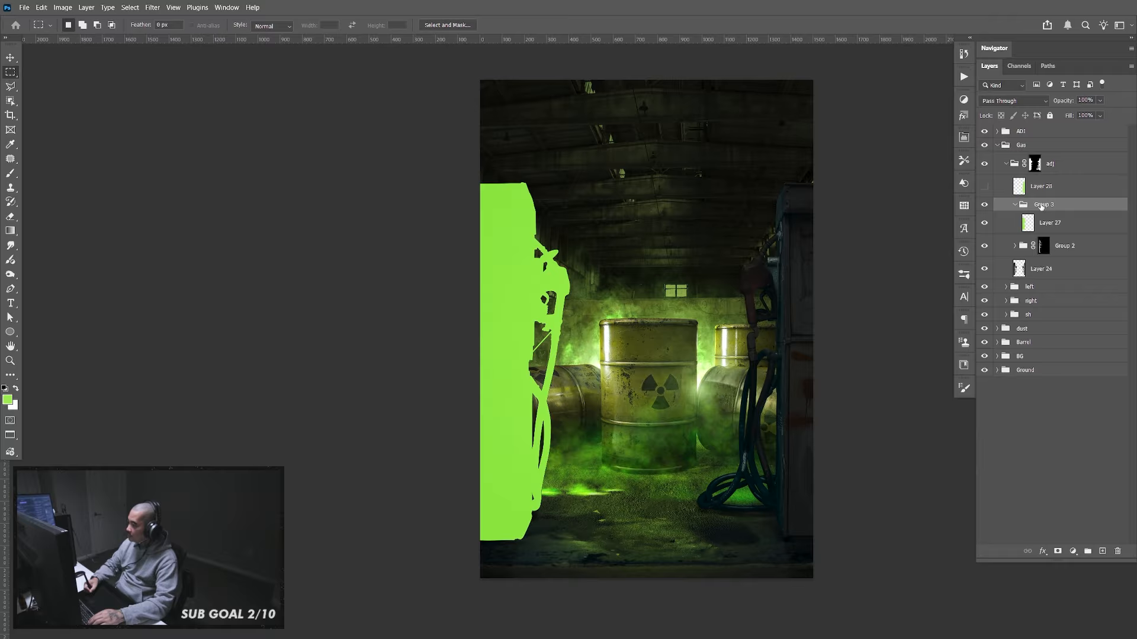
double_click(1041, 205)
type("left")
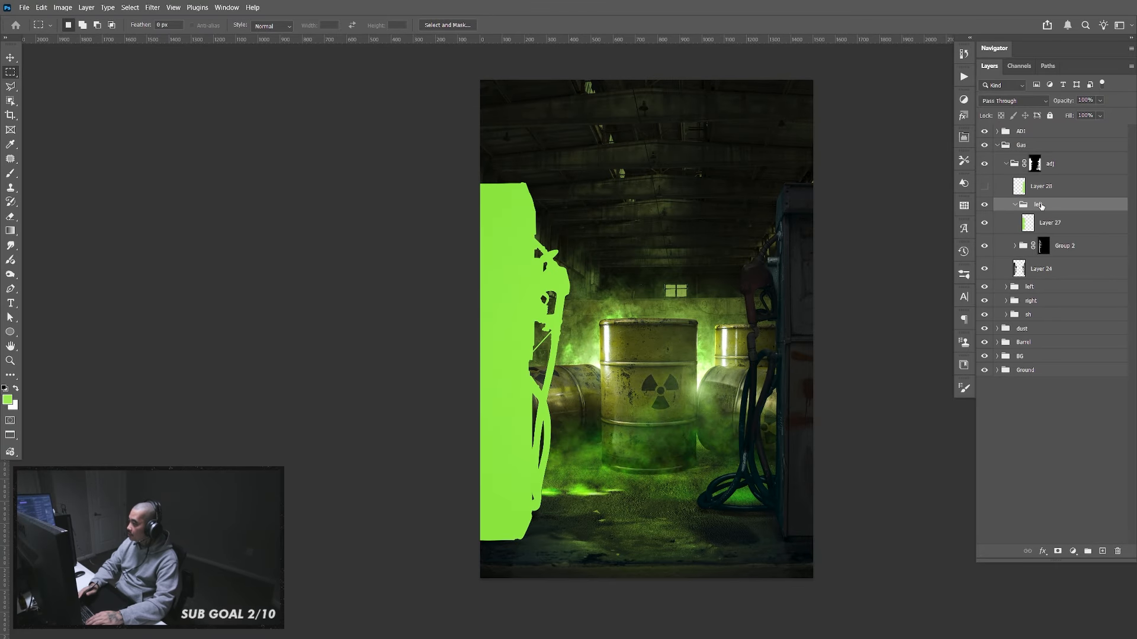
Duplicate Layer 27 inside the left group and invert the copy's colour to purple
left_click(1075, 229)
key("ctrl+j")
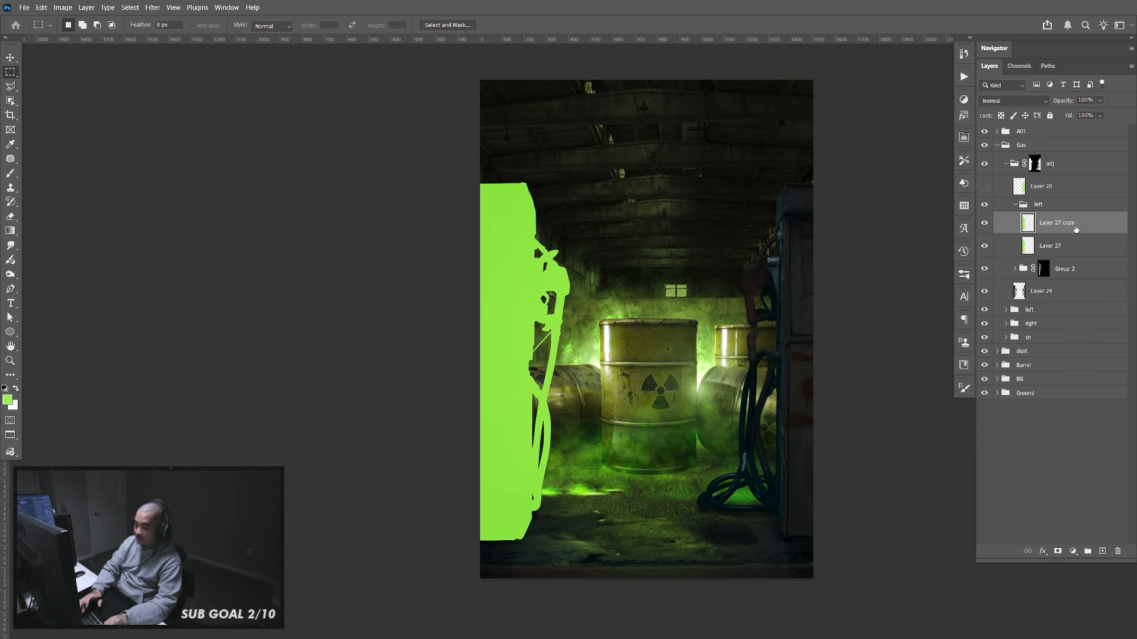
key("ctrl+i")
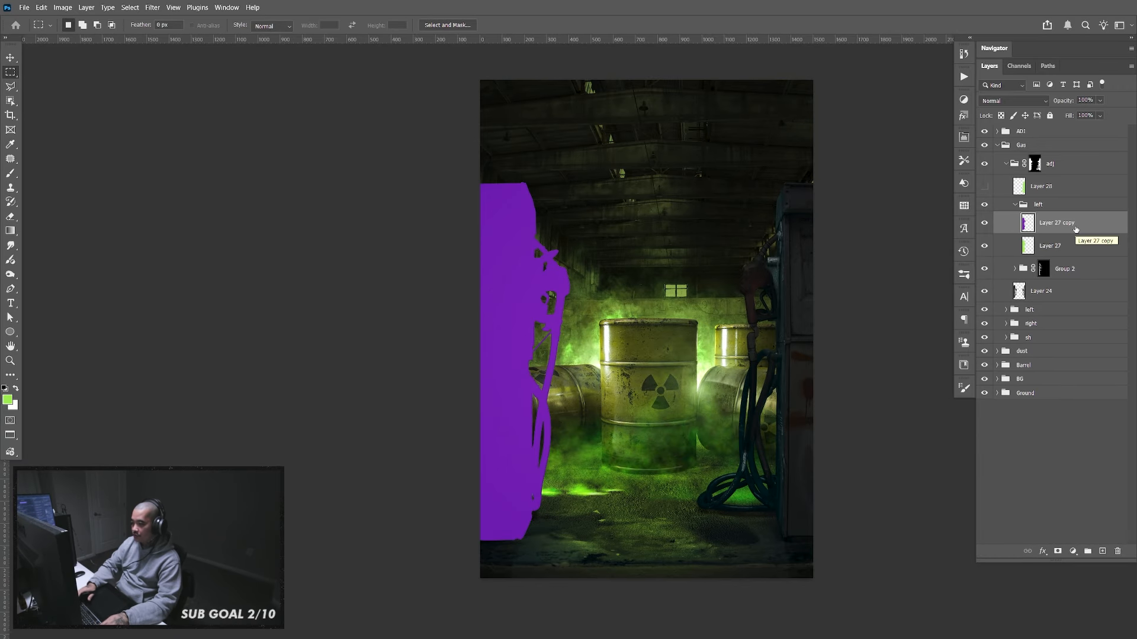
Nudge the purple copy slightly left to expose a thin green rim along the left pump's edge
key("ctrl+plus")
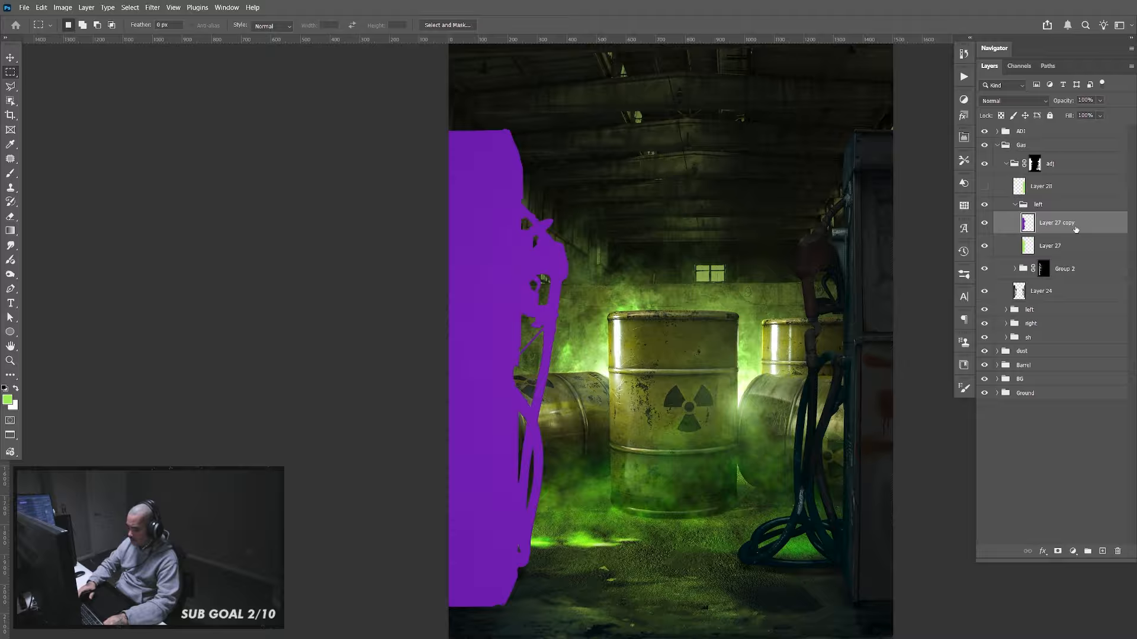
key("ctrl+plus")
key("v")
key("Left")
key("Left")
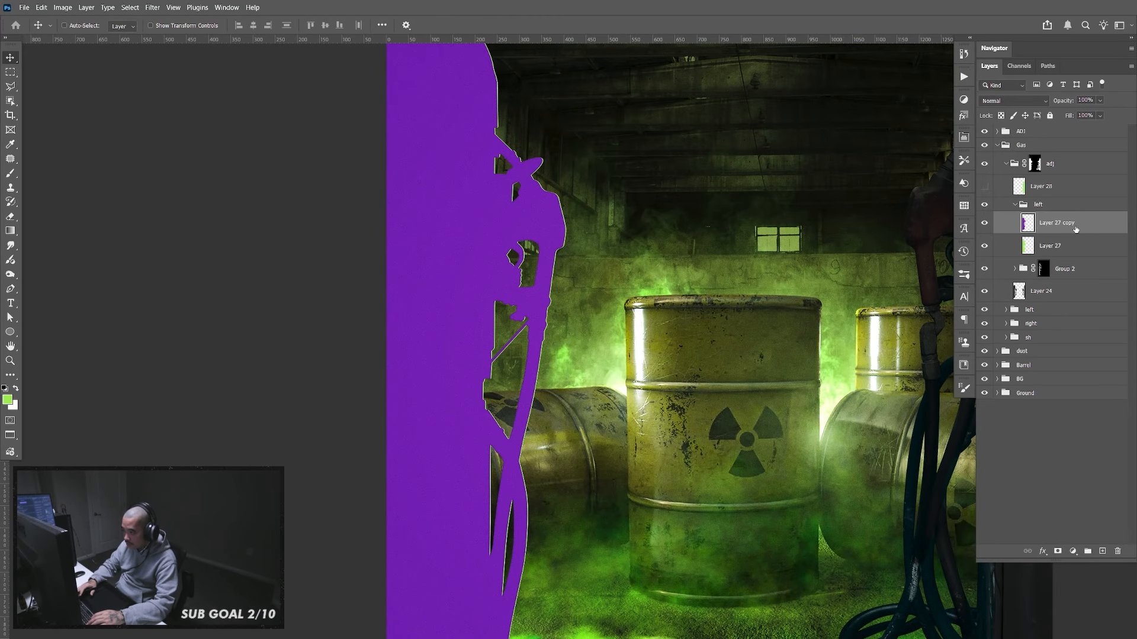
Fine-tune the purple copy's horizontal offset with small nudges so a thin green rim shows along the left pump's edge
key("Left")
key("Left")
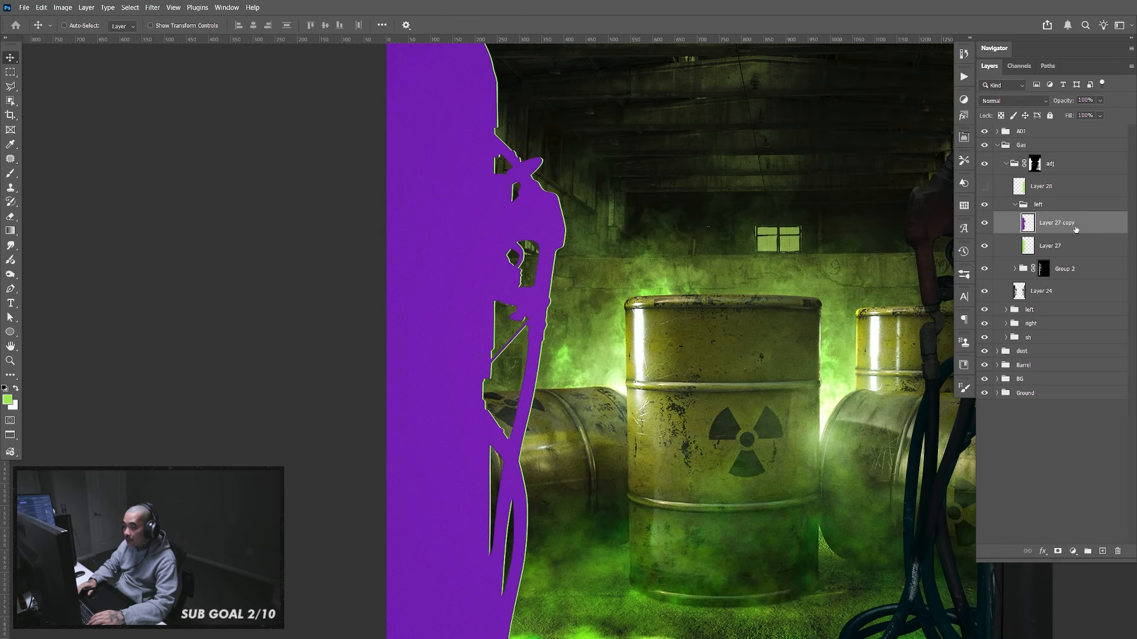
key("Right")
key("Right")
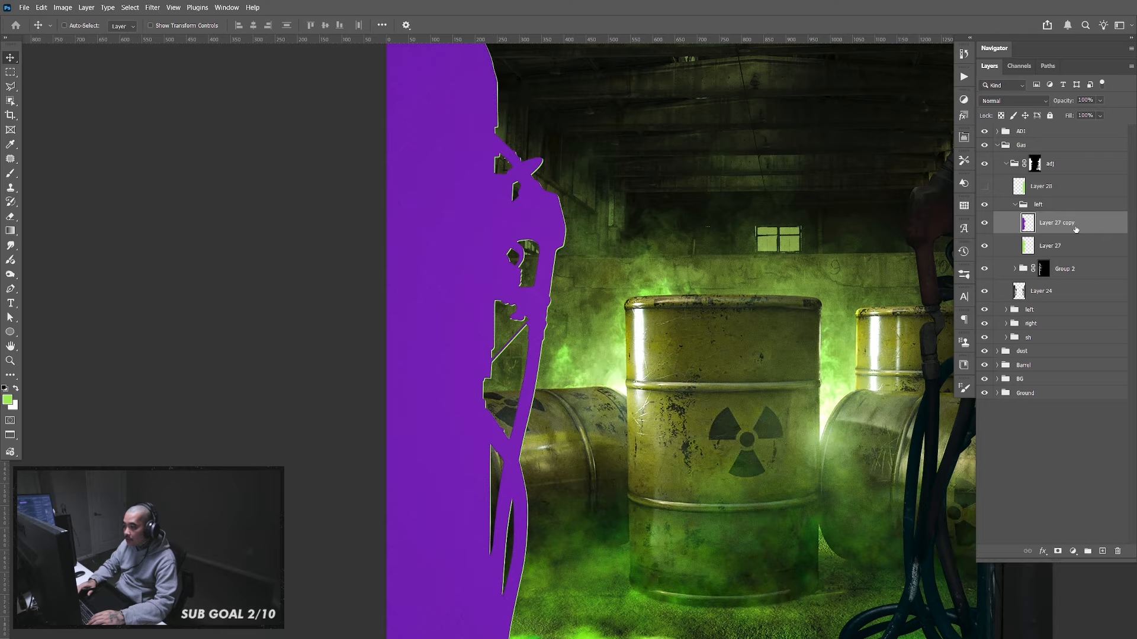
key("Left")
key("Left")
key("Right")
key("Left")
key("Right")
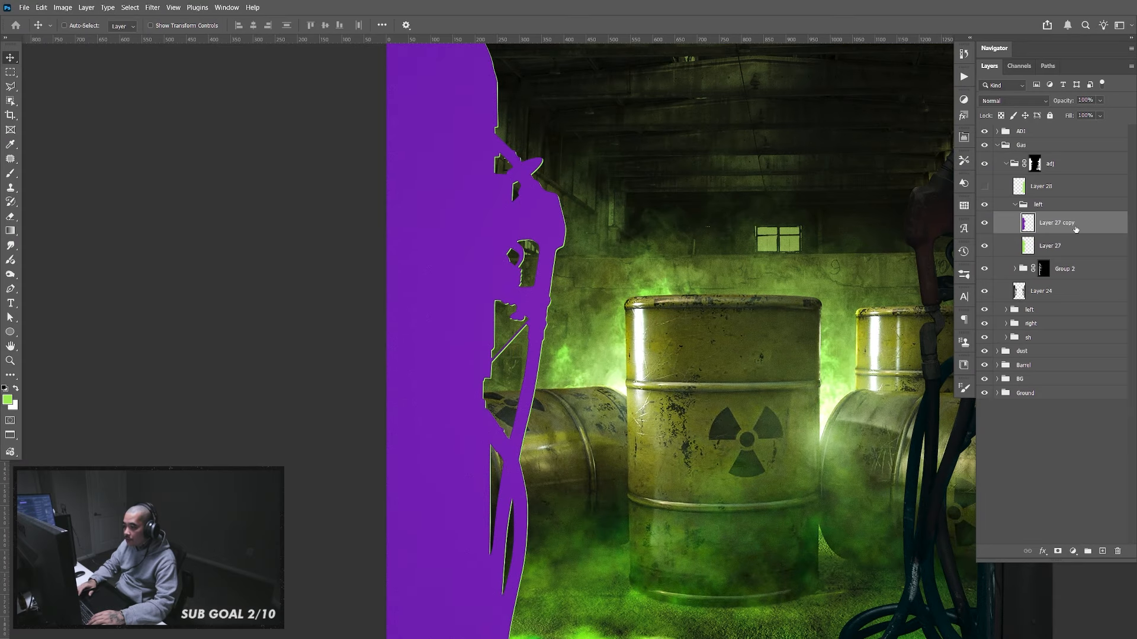
Cut the purple copy's silhouette out of the green fill on Layer 27 and hide the purple copy
left_click(1029, 228, "ctrl")
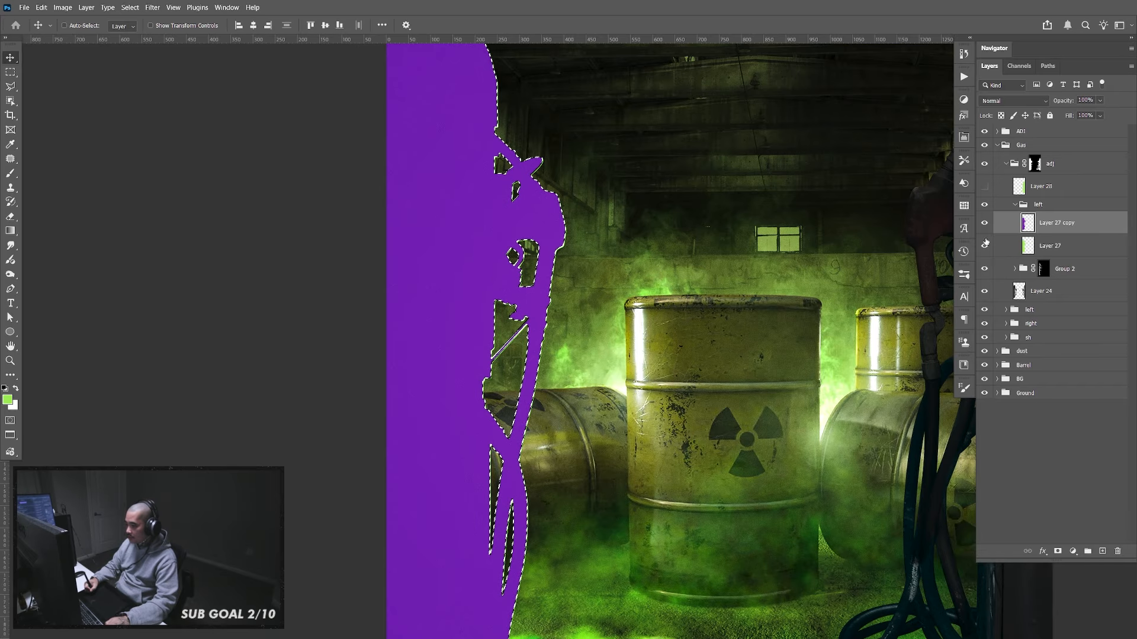
key("alt+bracketleft")
left_click(985, 224)
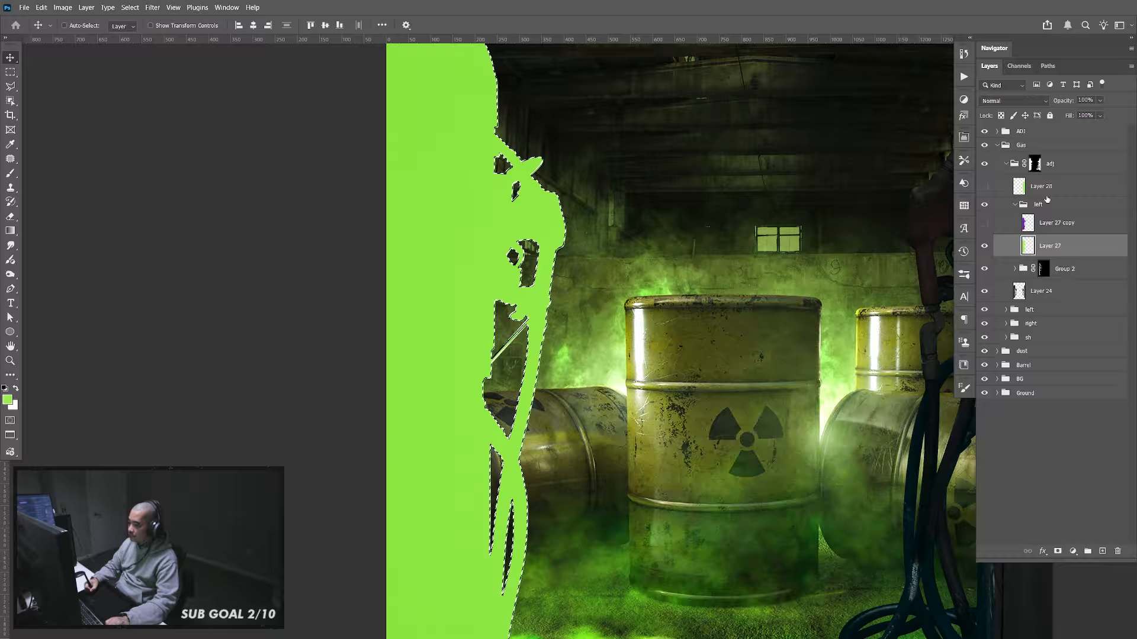
key("Delete")
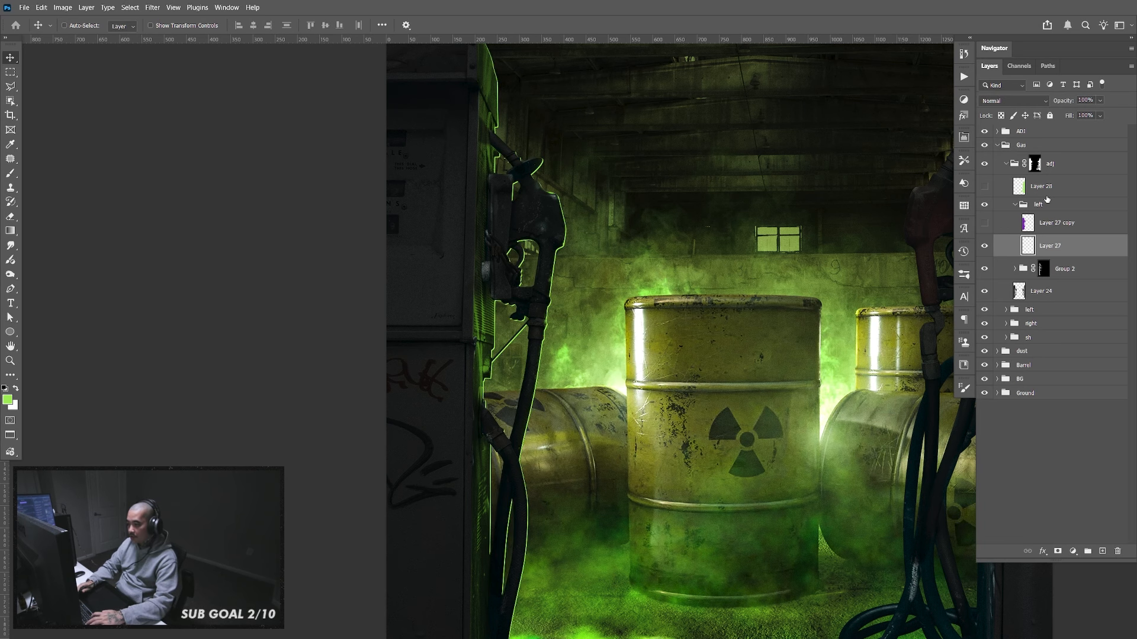
Check the left pump's rim from top to base with Layer 27 hidden and shown, and delete the purple copy layer
scroll(696, 431, "down", 5)
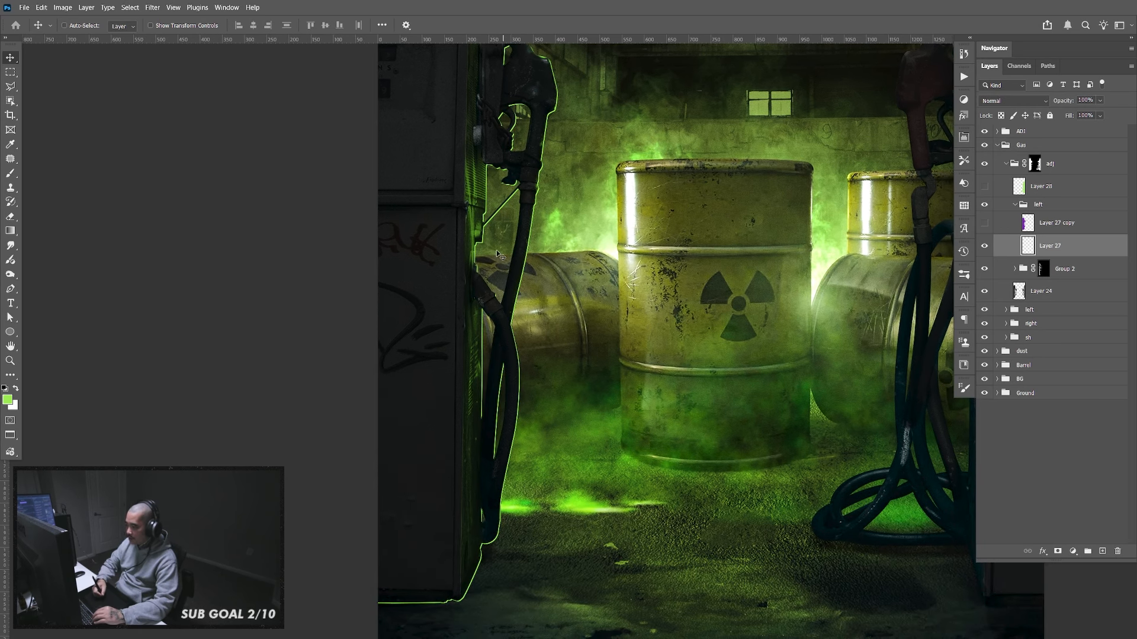
scroll(690, 309, "up", 8)
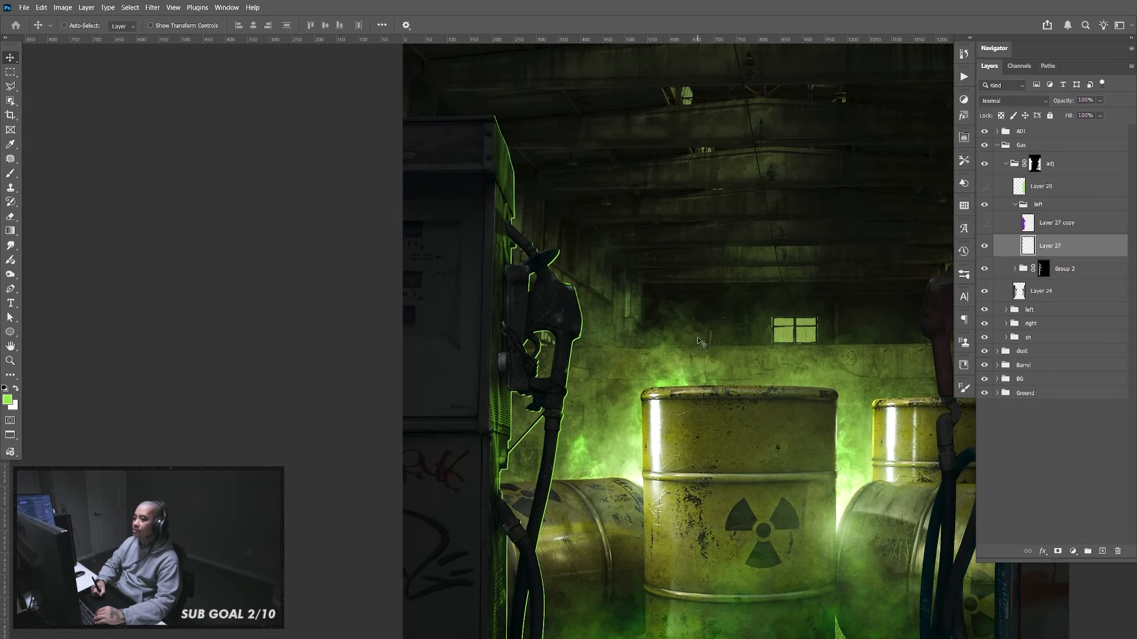
left_click(986, 249)
left_click(987, 252)
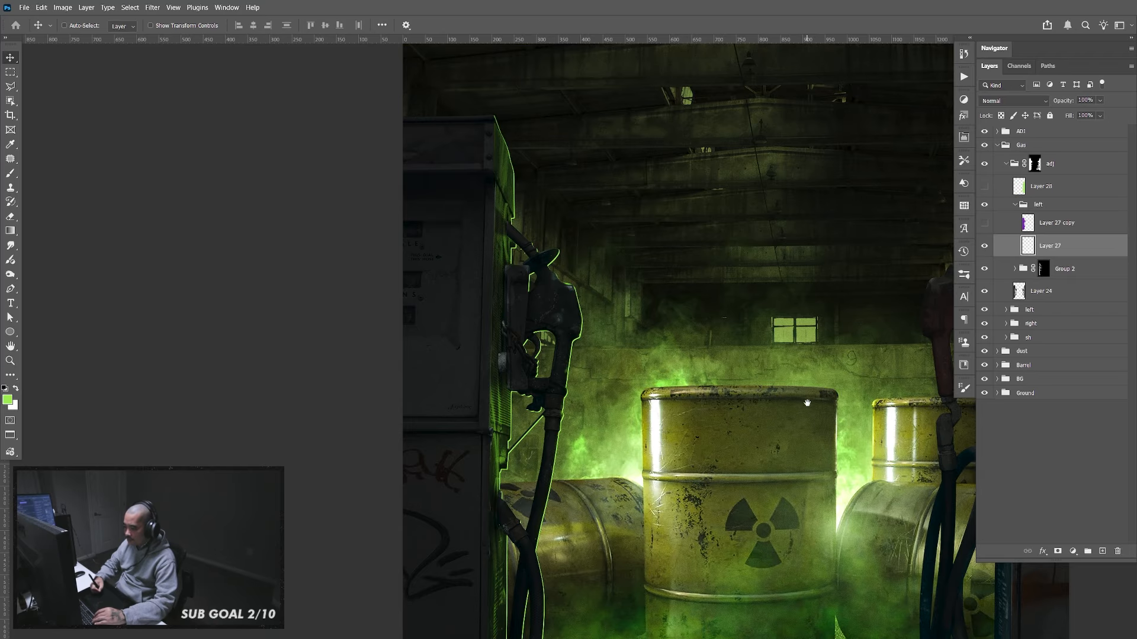
scroll(806, 394, "down", 4)
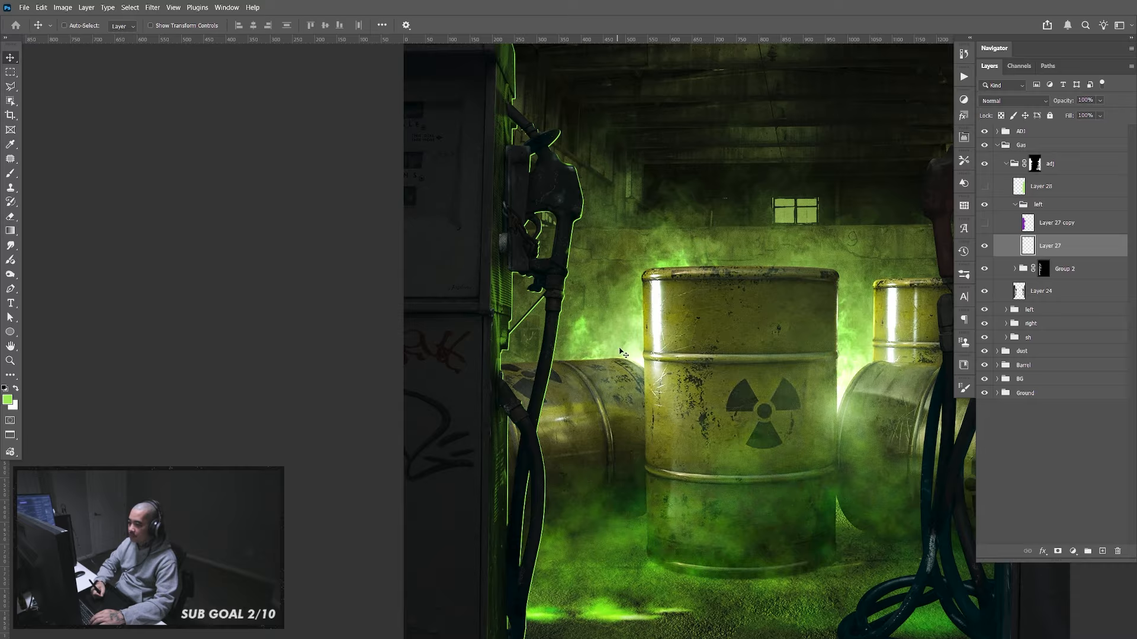
scroll(626, 361, "down", 7)
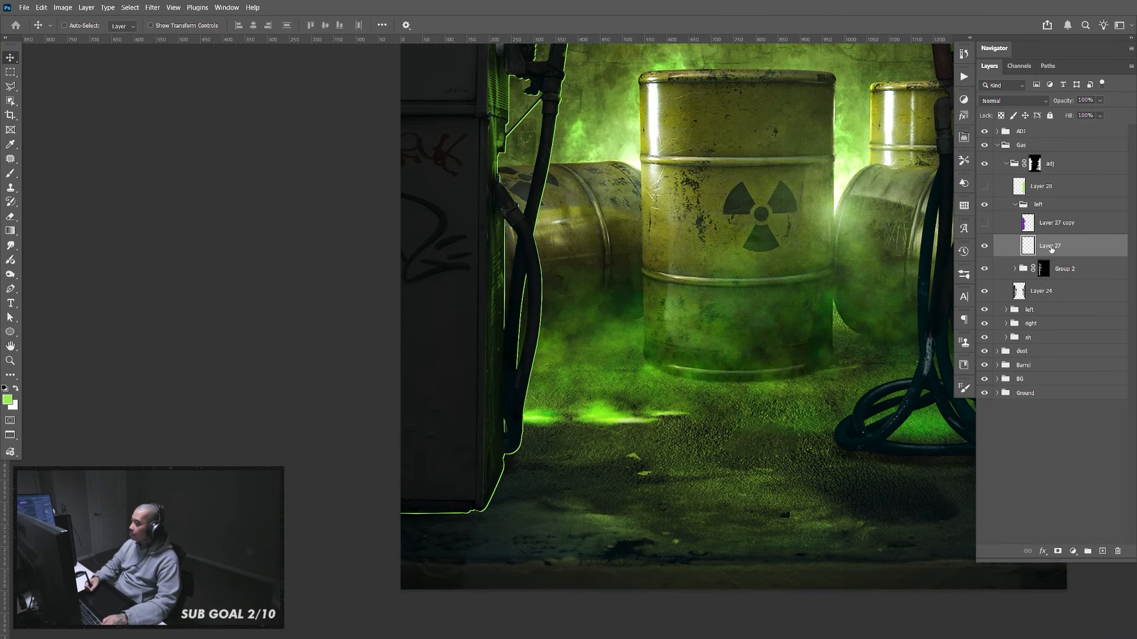
left_click(1068, 223)
key("Delete")
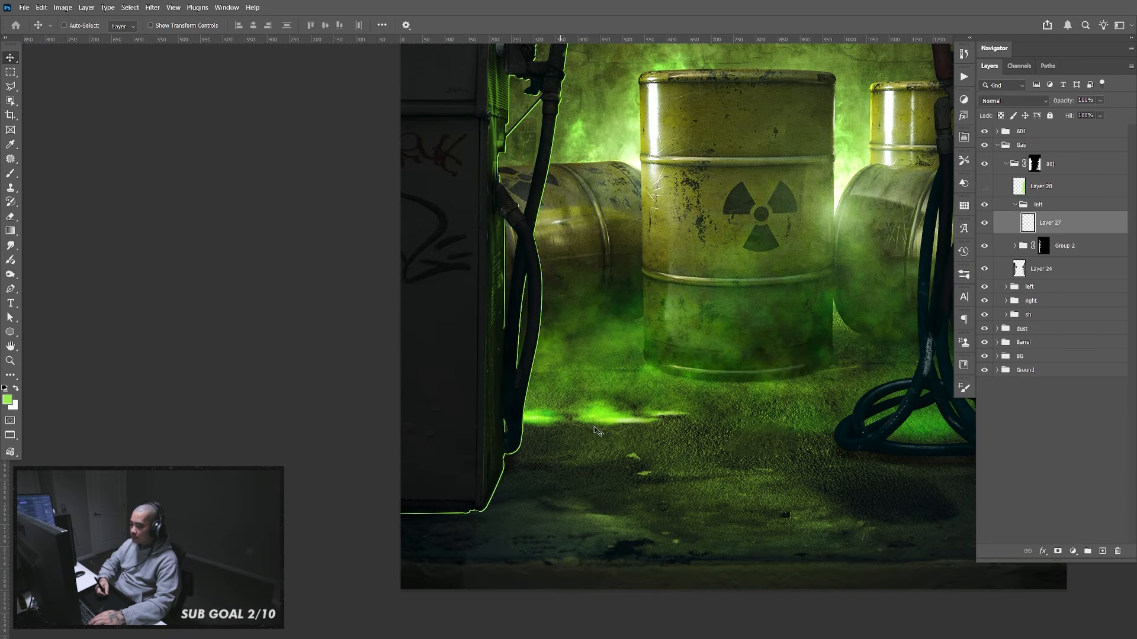
Add a white layer mask to Layer 27 for hiding the rim around the left pump's base
key("z")
left_click_drag(509, 496, 538, 497)
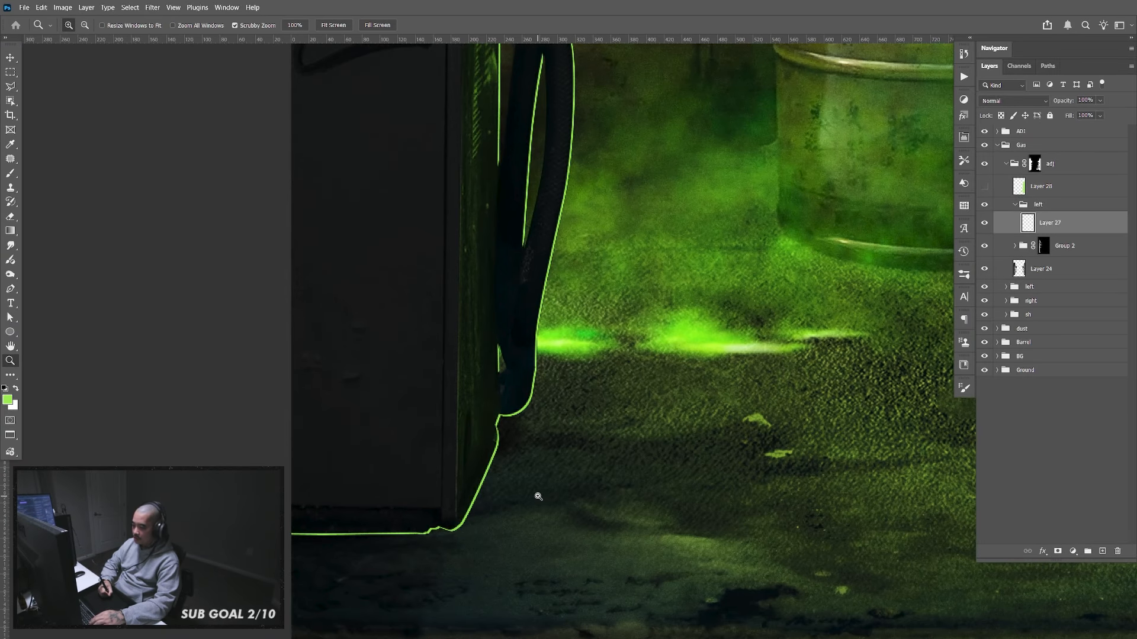
left_click_drag(584, 539, 574, 429)
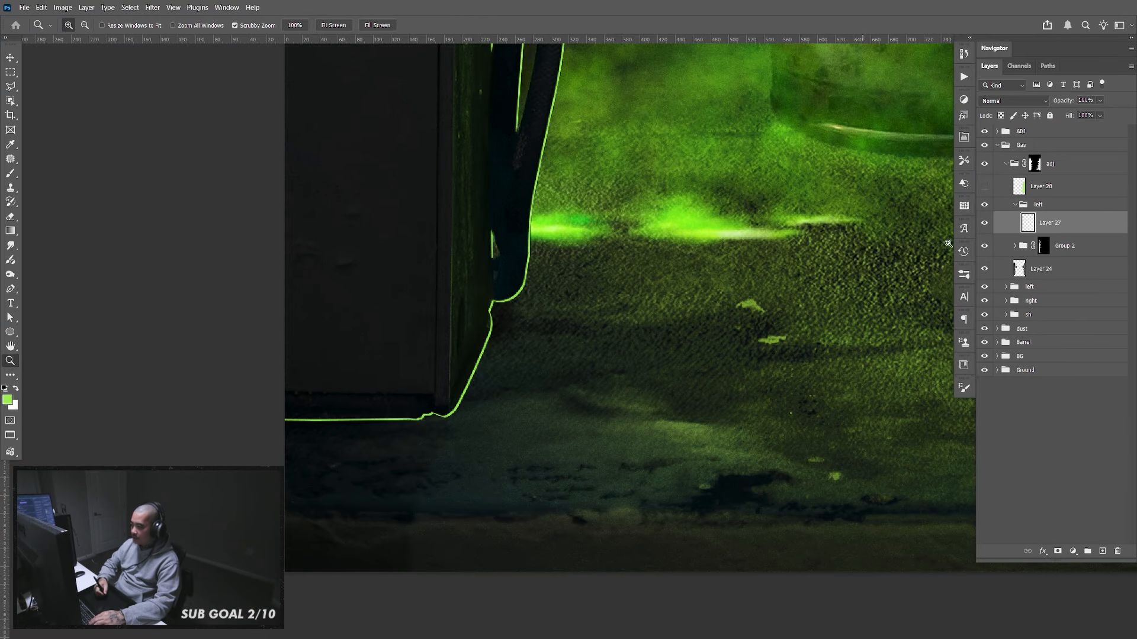
left_click(1058, 551)
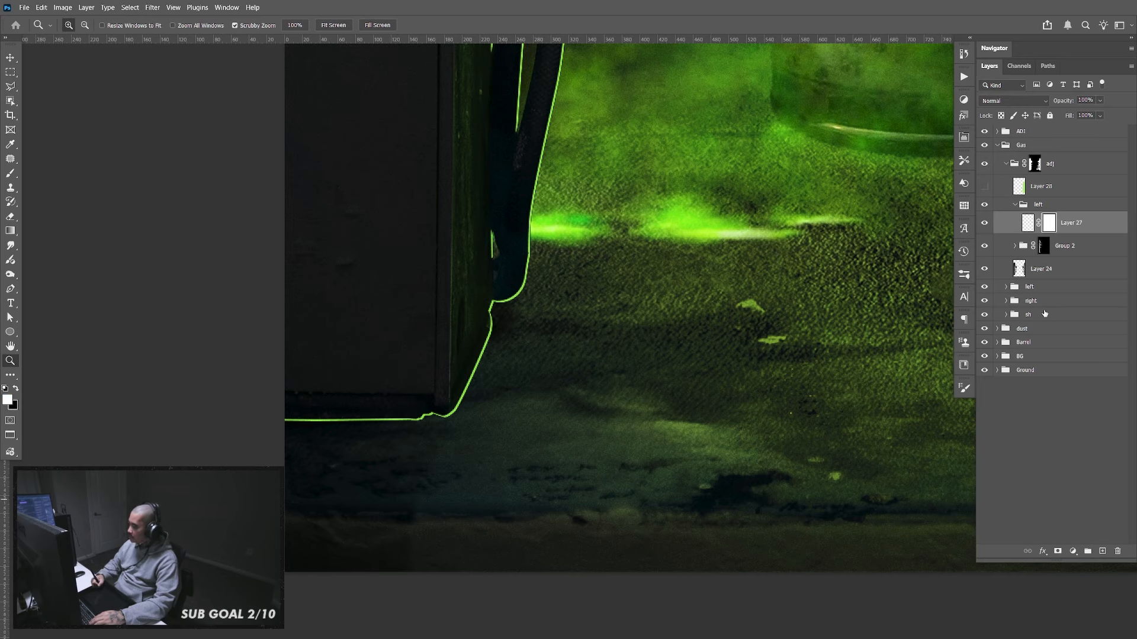
Paint black on Layer 27's mask with a large soft brush to remove the green rim along the left pump's base and lower corner
key("b")
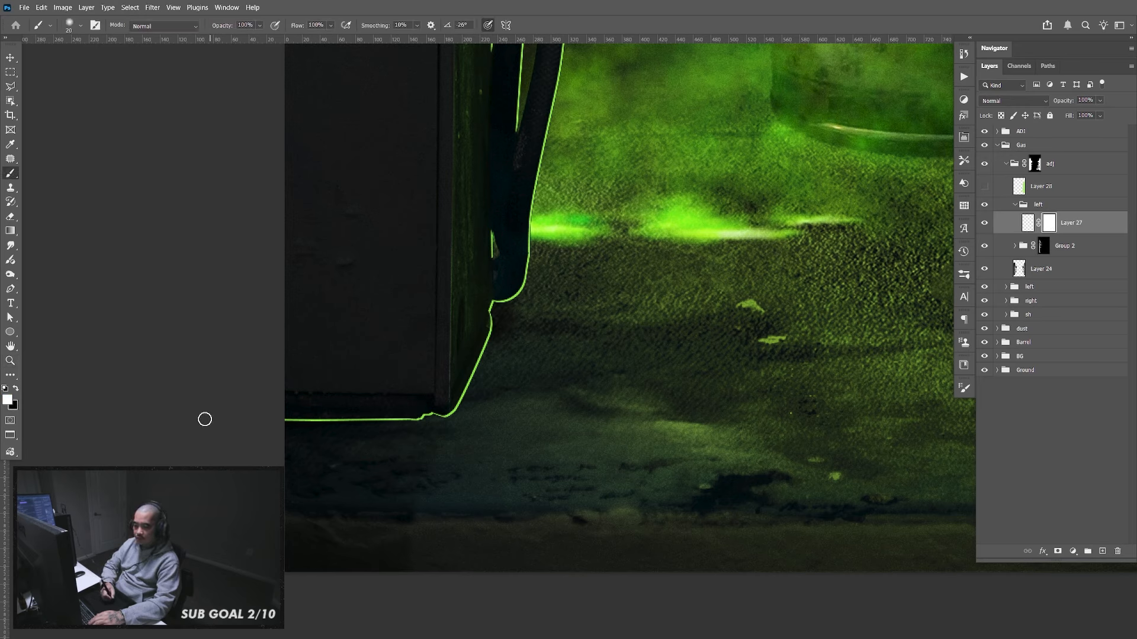
key("x")
key("bracketright")
key("bracketright")
key("bracketright")
key("bracketright")
key("bracketright")
key("bracketright")
key("bracketright")
key("bracketright")
key("bracketright")
key("bracketright")
key("bracketright")
key("bracketright")
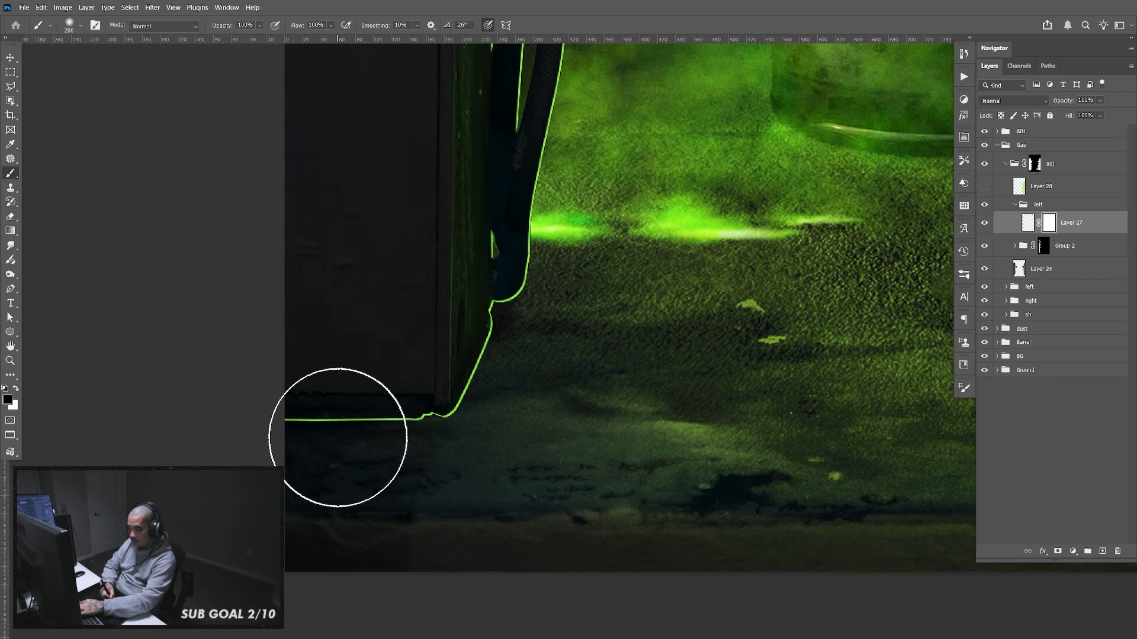
key("bracketright")
key("bracketright")
mouse_move(323, 427)
left_mouse_down()
mouse_move(353, 438)
mouse_move(391, 429)
left_mouse_up()
key("bracketright")
key("bracketleft")
key("bracketleft")
key("bracketleft")
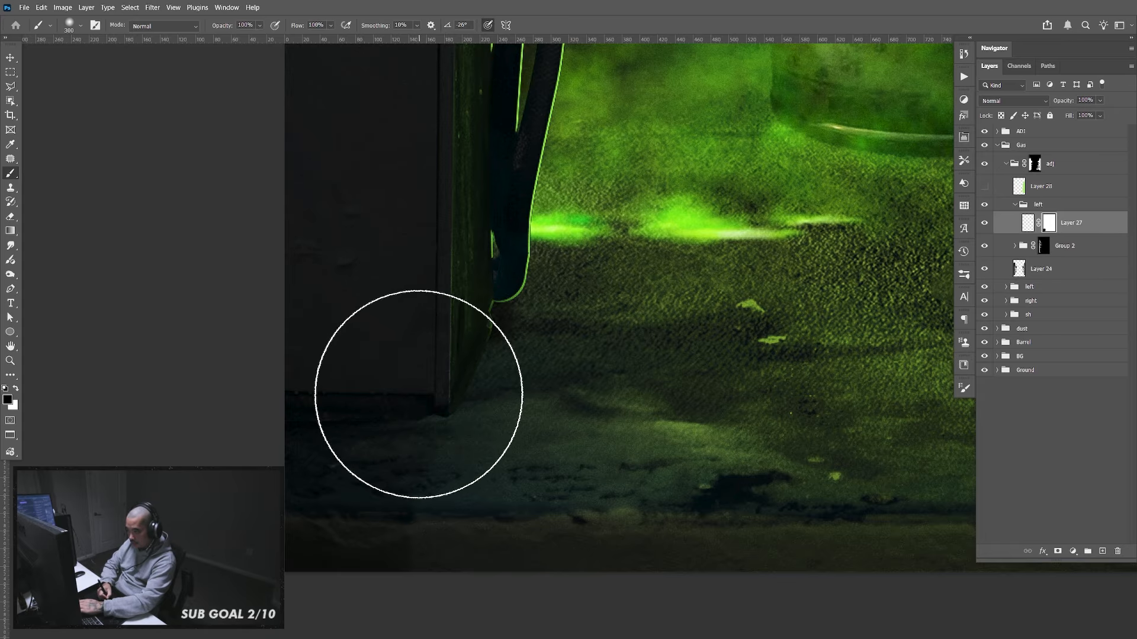
key("bracketleft")
key("bracketleft")
key("bracketleft")
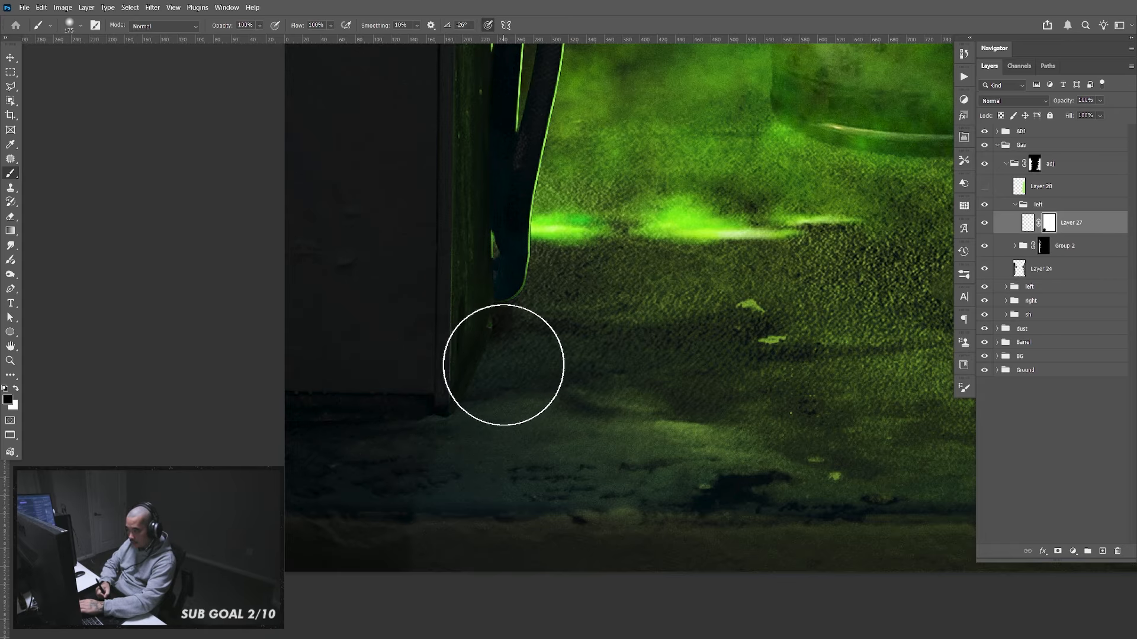
Add a new layer above Layer 27 in the left group and name it "rim light" for the pump's hoses
left_click_drag(587, 360, 573, 536)
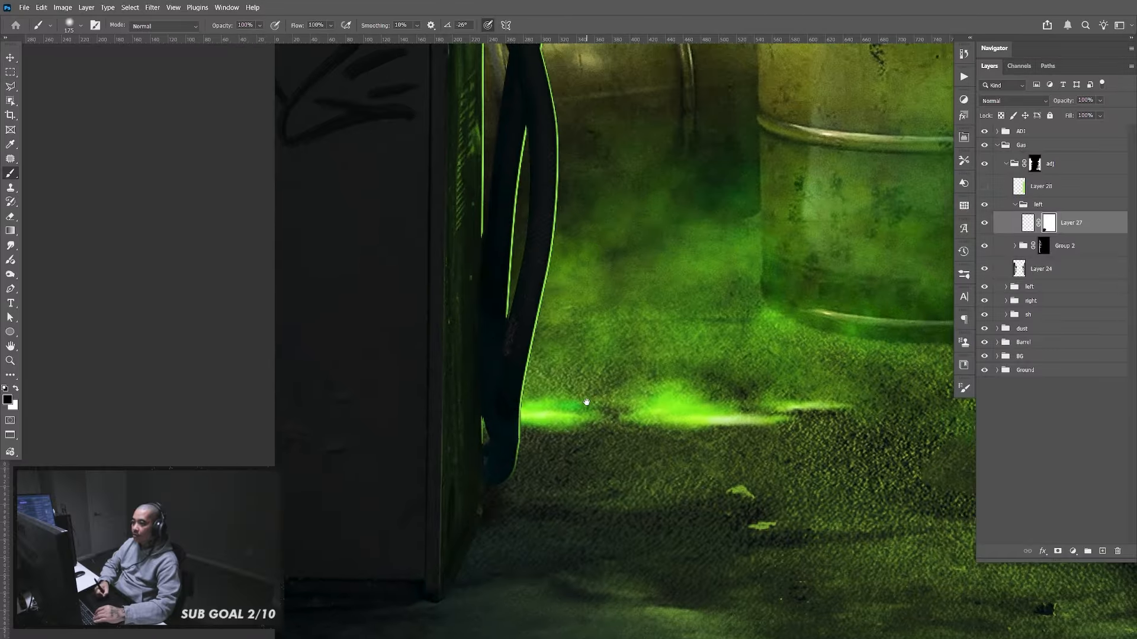
left_click_drag(657, 263, 662, 373)
left_click_drag(672, 329, 665, 365)
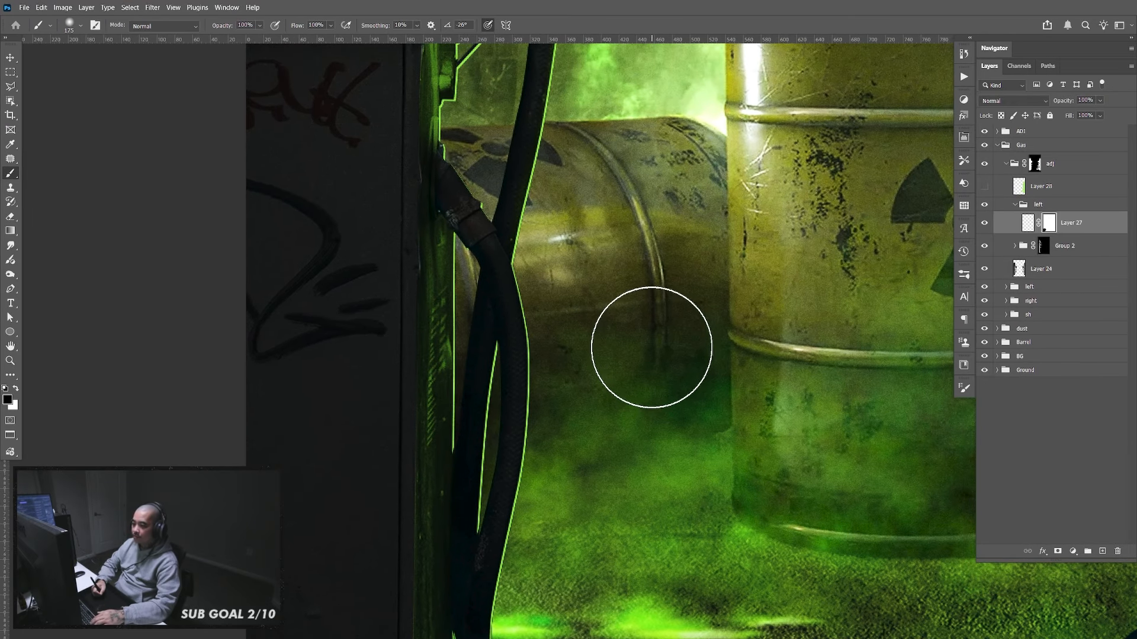
key("ctrl+plus")
key("ctrl+plus")
key("ctrl+plus")
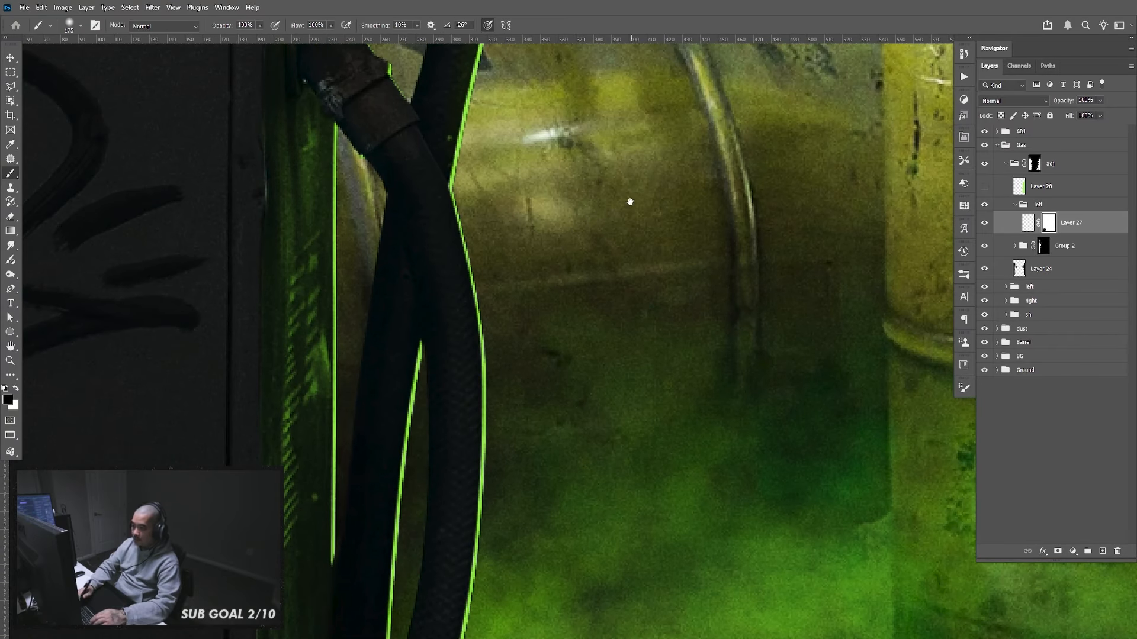
left_click_drag(629, 251, 665, 364)
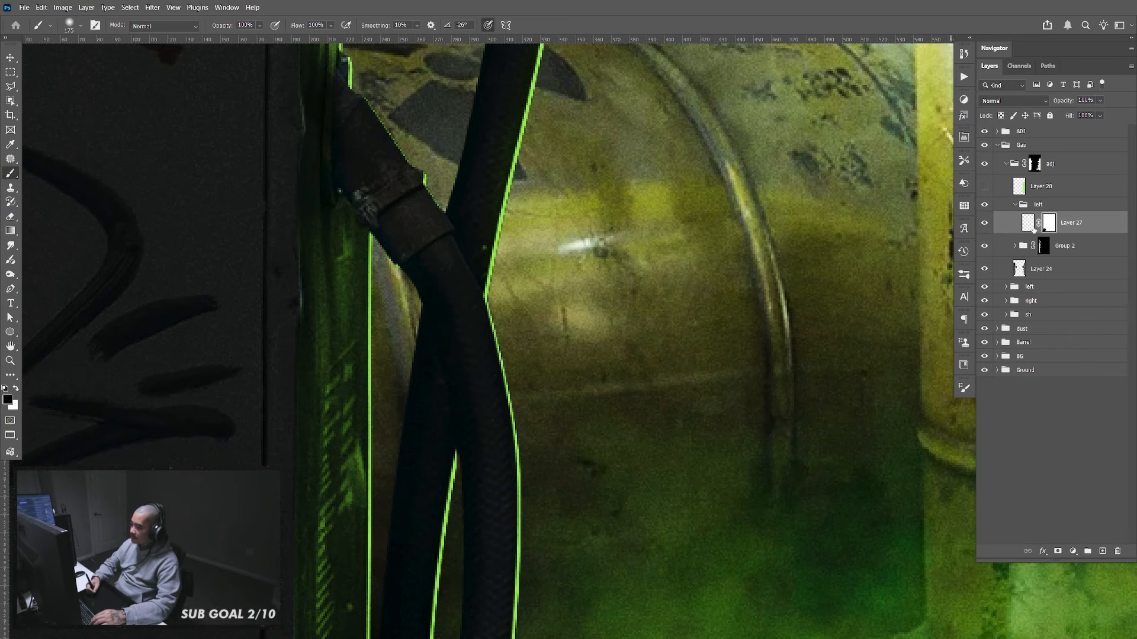
left_click(1103, 551)
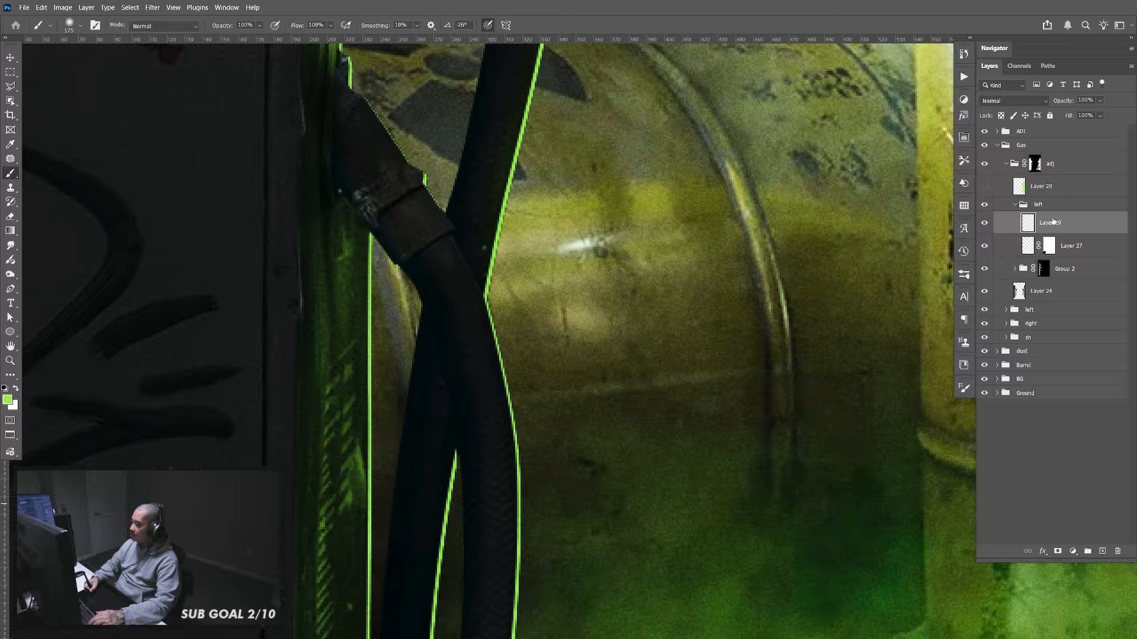
double_click(1057, 222)
type("rim")
key("Return")
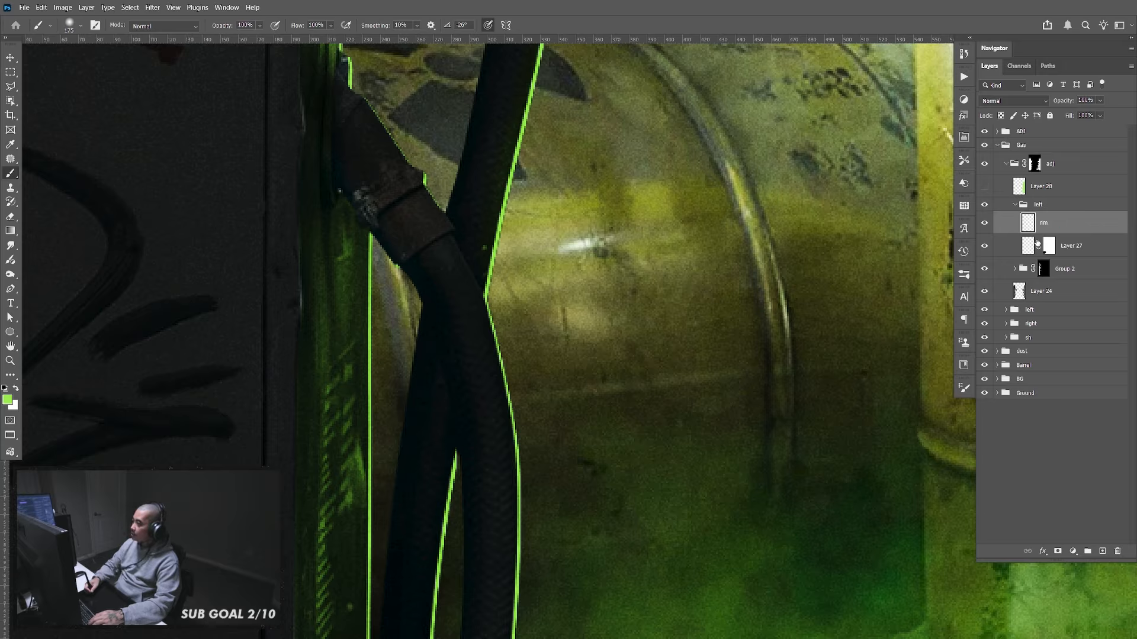
double_click(1044, 224)
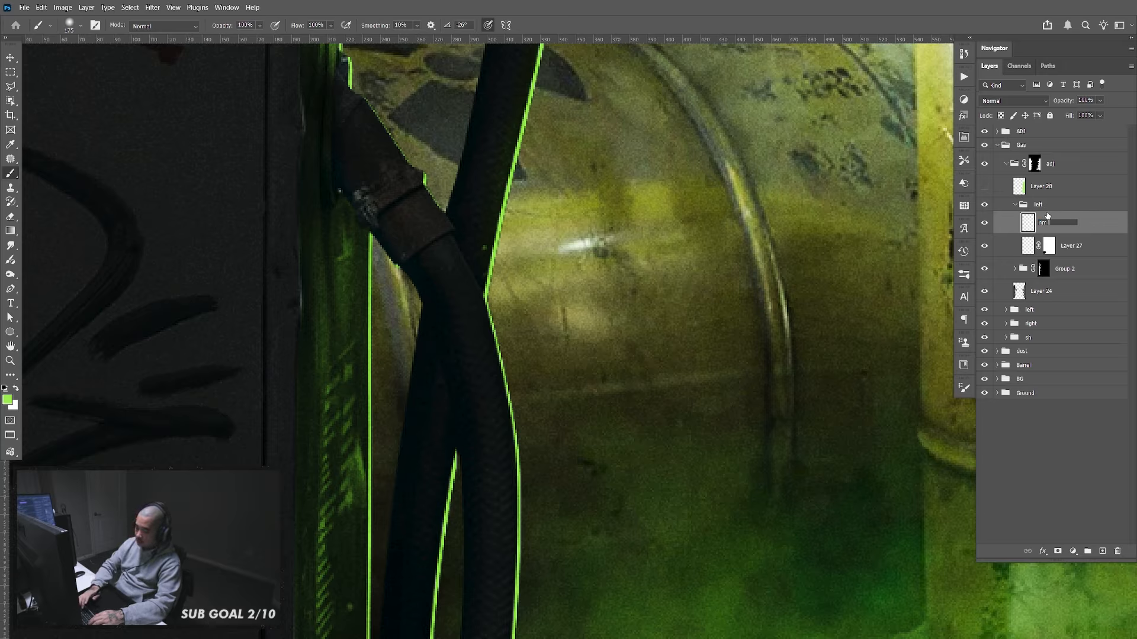
key("Return")
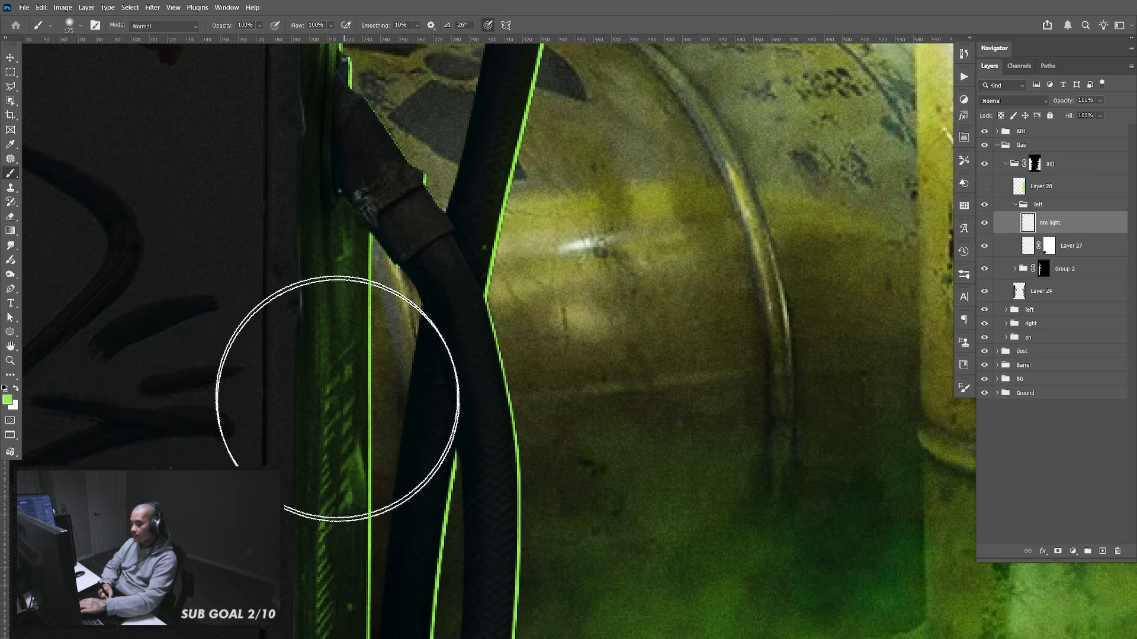
Set the brush to a 3 px size with 0% hardness for painting on the rim light layer
left_click(80, 25)
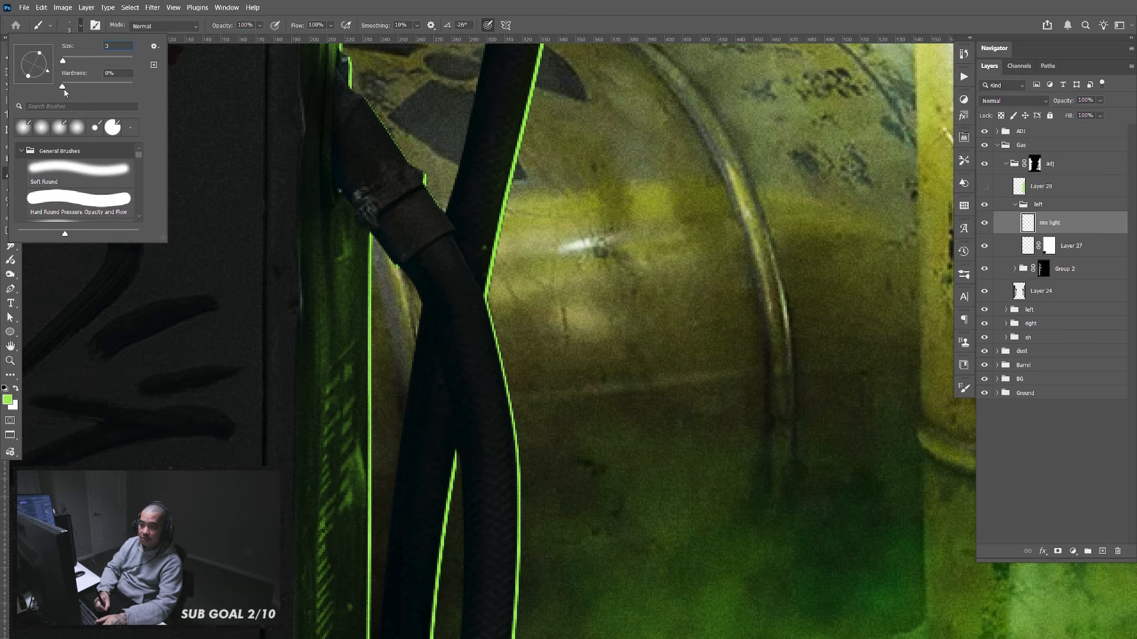
Adjust the brush tip's hardness and trace a pen path along the outer edge of the hose connector and the hose below it
left_click_drag(62, 86, 148, 62)
left_click(81, 30)
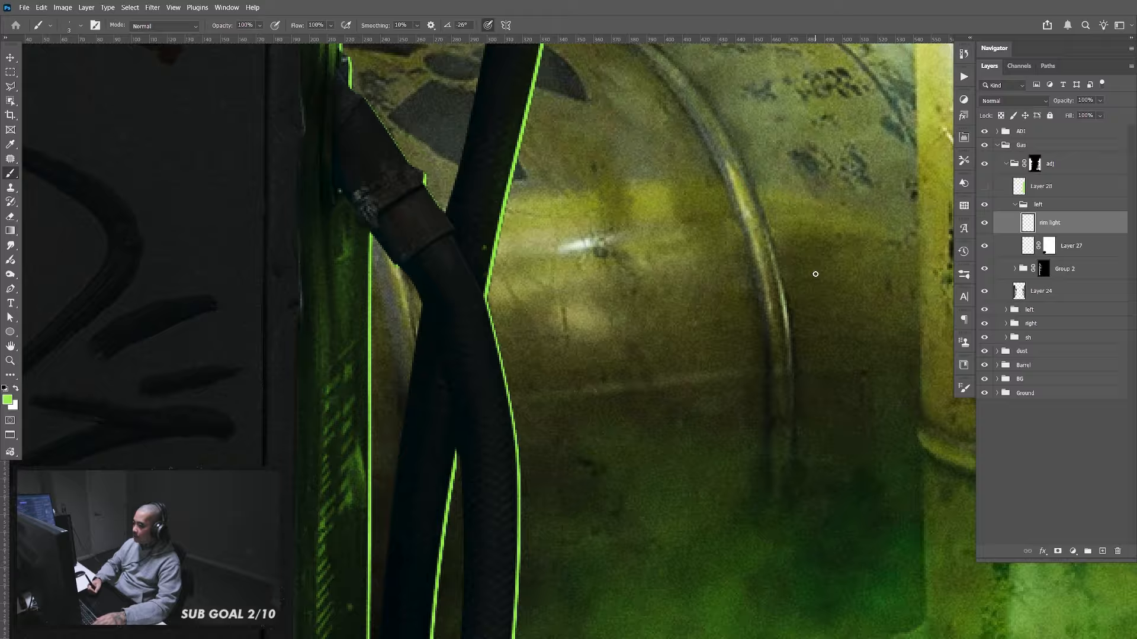
key("p")
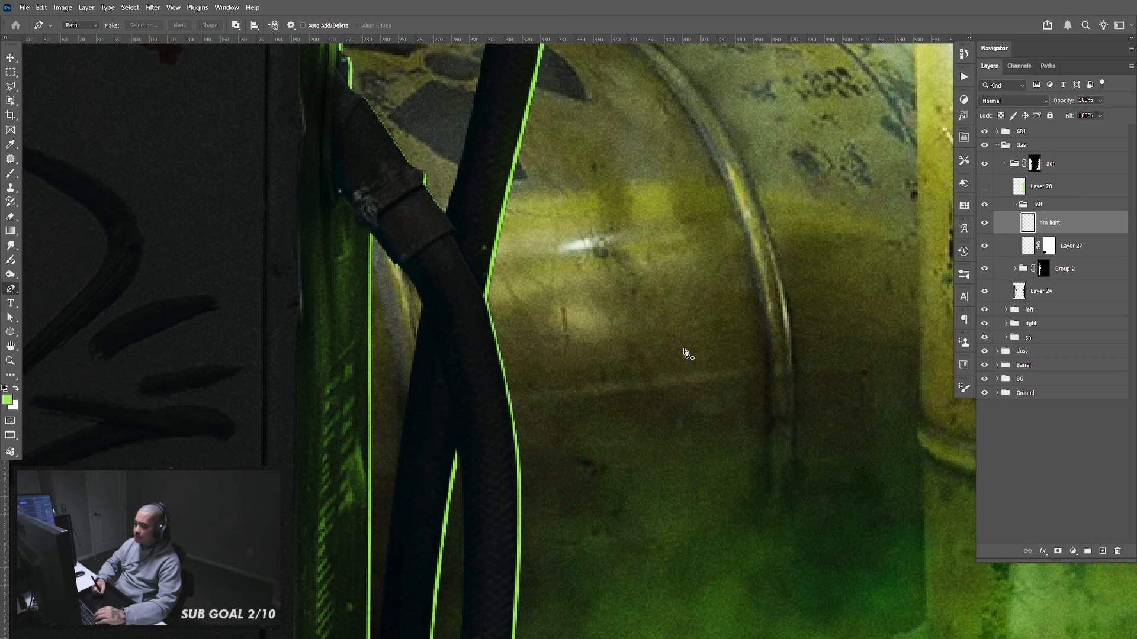
key("ctrl+plus")
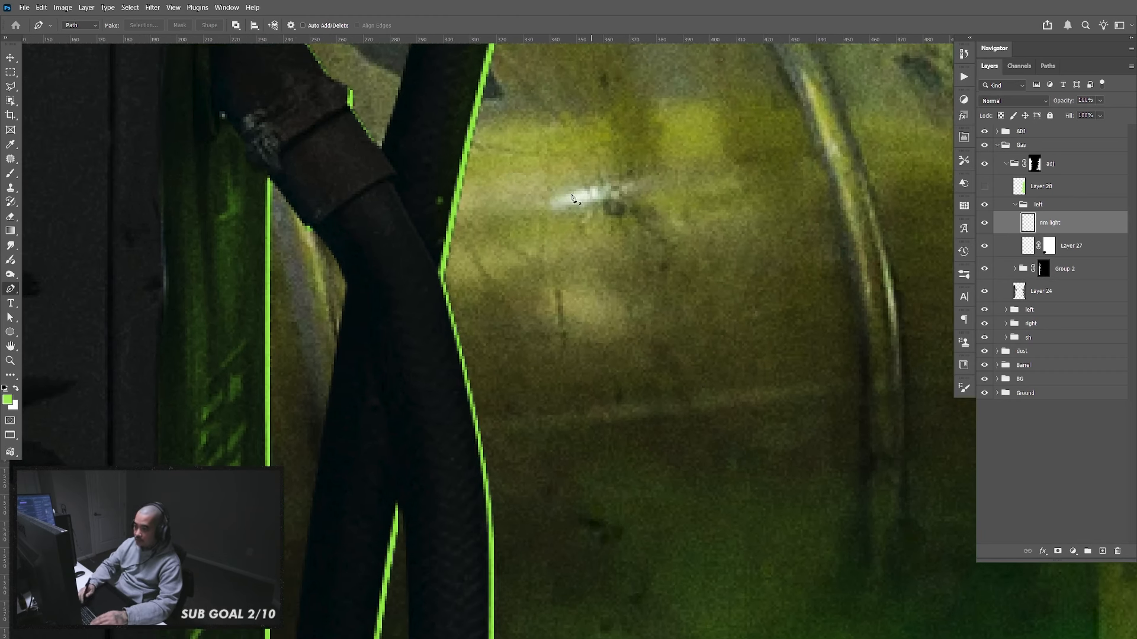
left_click_drag(575, 284, 693, 488)
key("ctrl+plus")
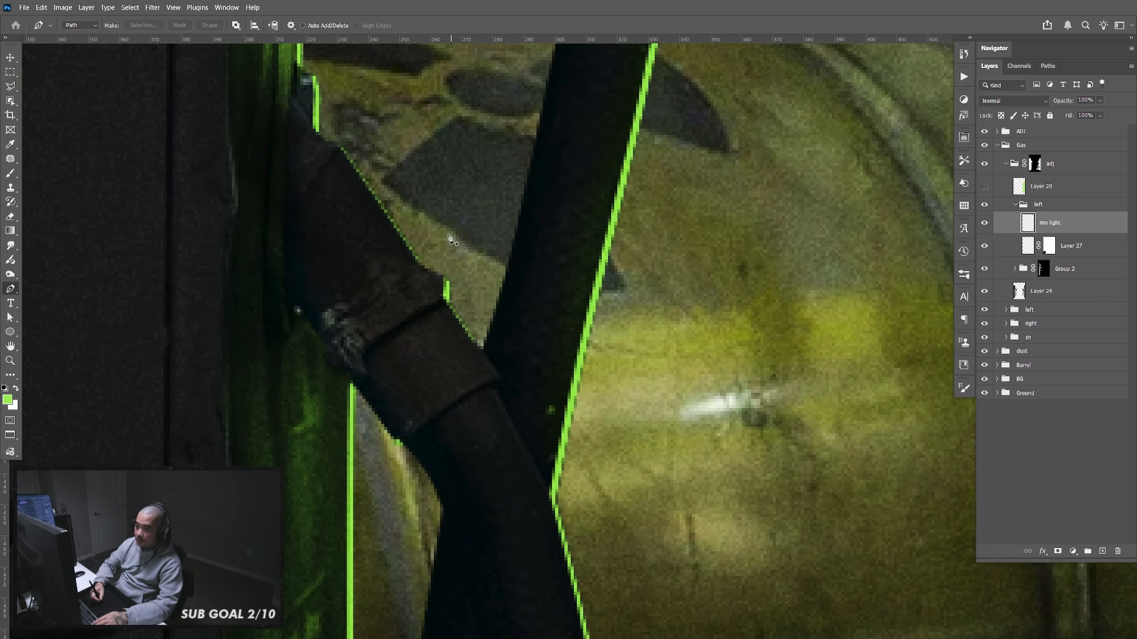
left_click_drag(487, 295, 433, 288)
left_click(408, 242)
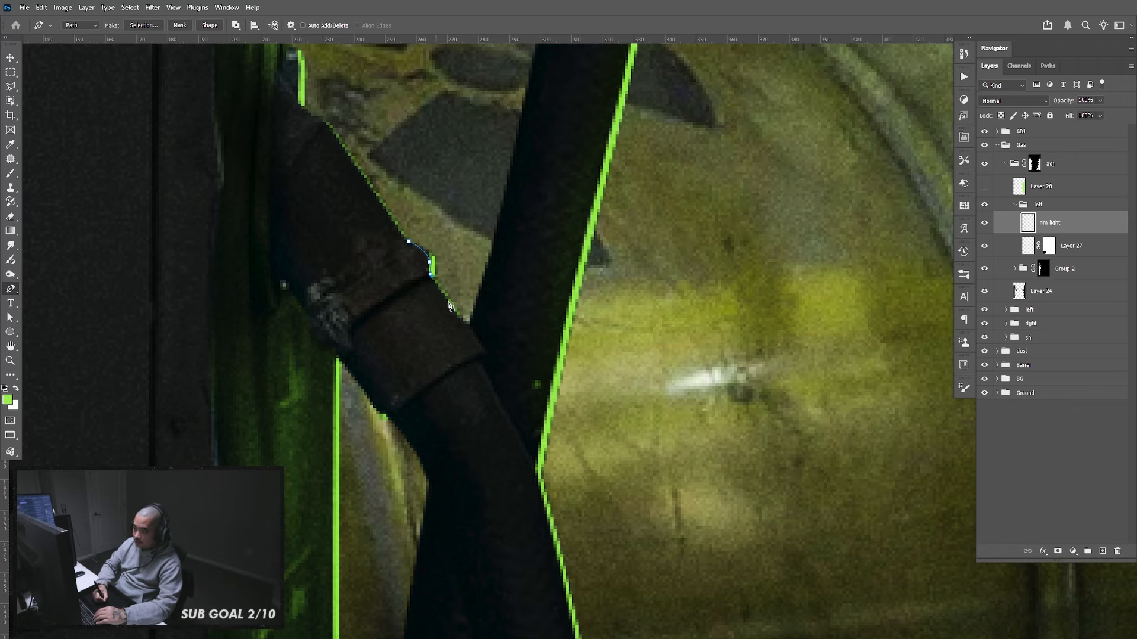
left_click(482, 349)
left_click(479, 357)
left_click_drag(530, 458, 483, 263)
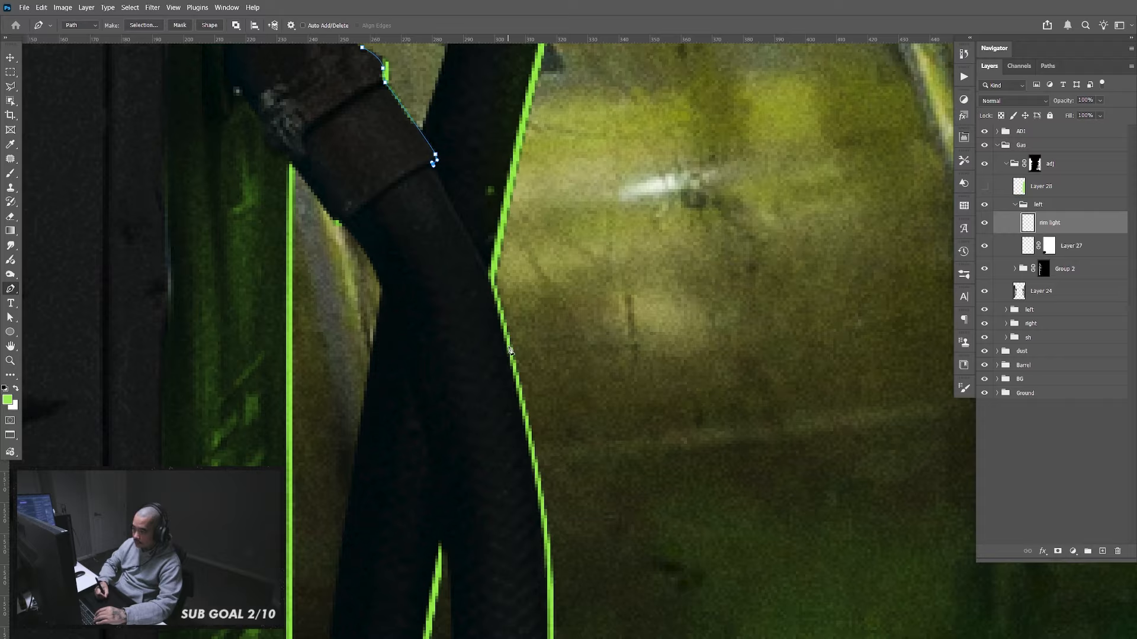
left_click_drag(509, 353, 532, 460)
left_click(540, 500)
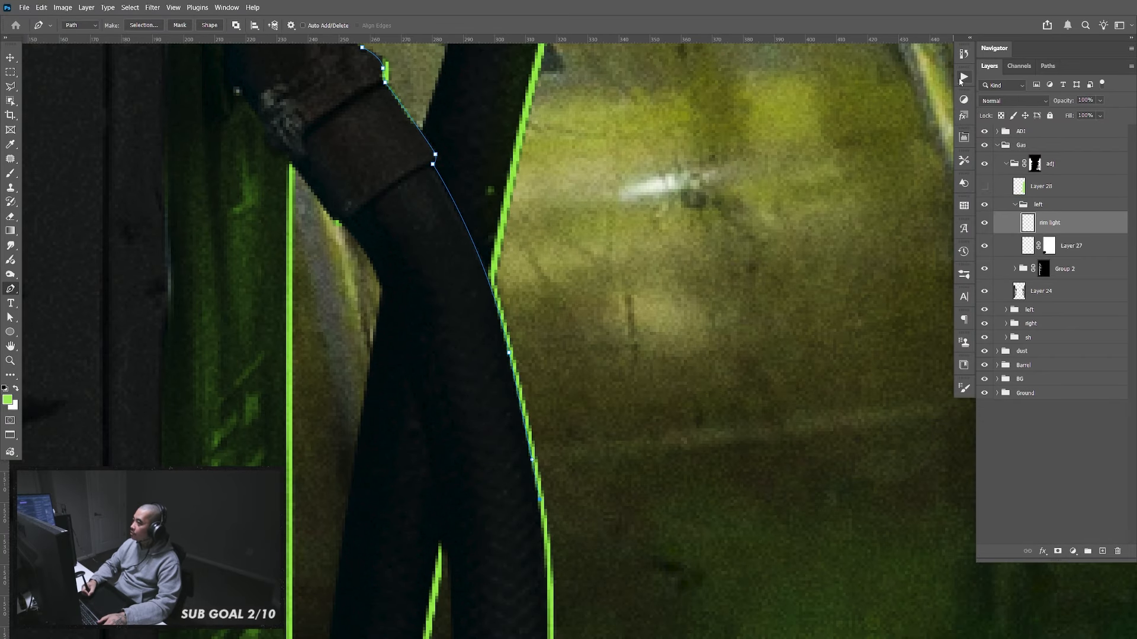
Stroke the hose path in green on the rim light layer with the Stroke Brush Path action
left_click(964, 77)
left_click(874, 211)
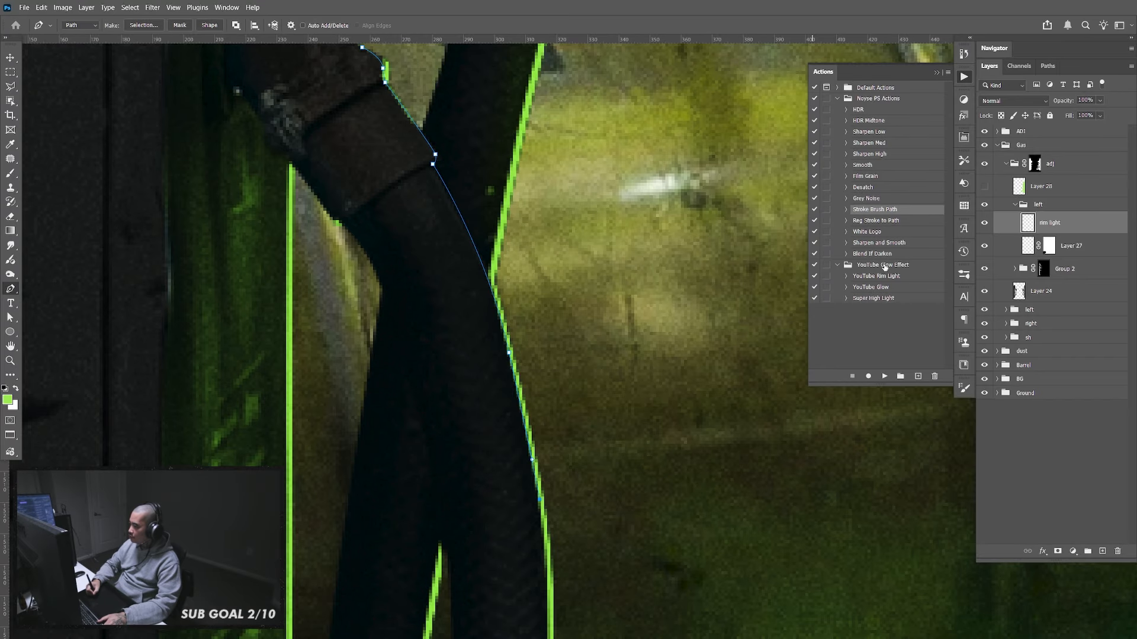
left_click(886, 375)
Trace the upper outer edge of the hose connector with the Pen tool and stroke the path with the green brush
left_click_drag(682, 255, 746, 421)
left_click_drag(546, 364, 579, 478)
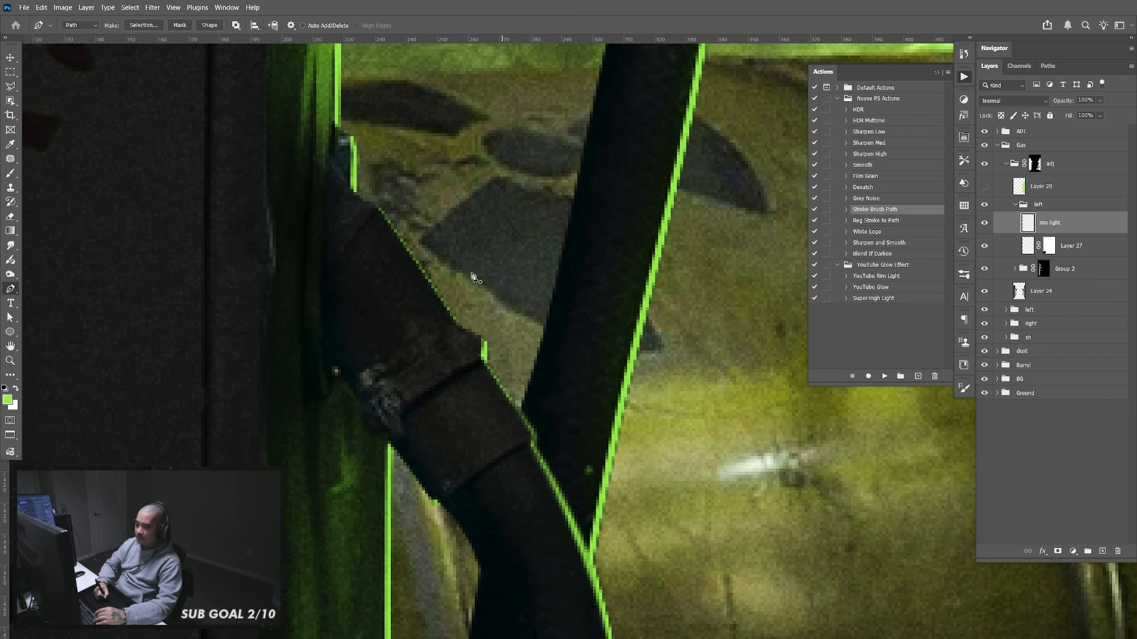
left_click(328, 151)
left_click_drag(355, 195, 395, 232)
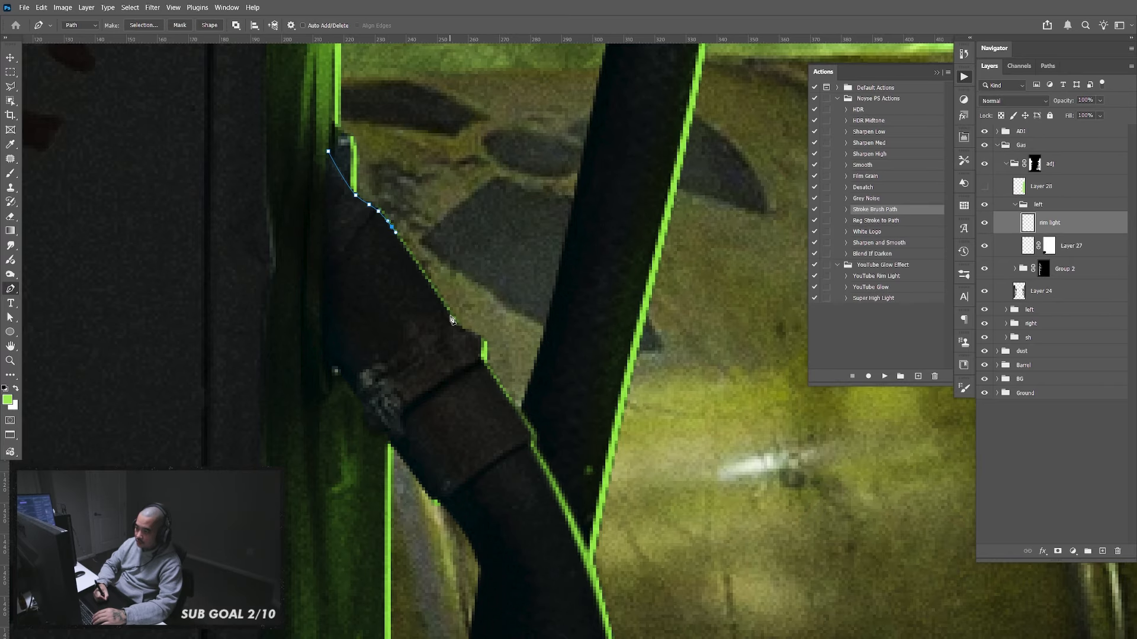
left_click(449, 314)
left_click(464, 331)
left_click_drag(481, 340, 484, 353)
key("F2")
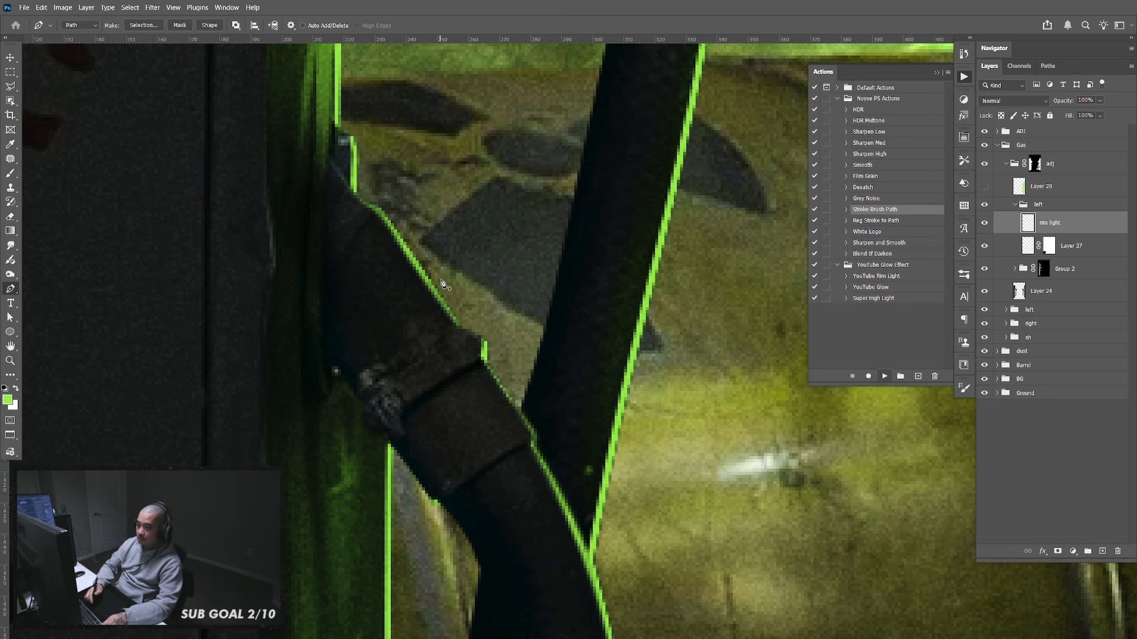
Trace the lower rim of the hose connector's sleeve and stroke the path as a rim light
left_click_drag(424, 179, 494, 341)
mouse_move(610, 610)
left_mouse_down()
mouse_move(576, 403)
mouse_move(551, 401)
mouse_move(559, 391)
left_mouse_up()
left_click(481, 444)
left_click(558, 385)
mouse_move(528, 345)
left_mouse_down()
mouse_move(522, 332)
mouse_move(532, 348)
left_mouse_up()
key("F2")
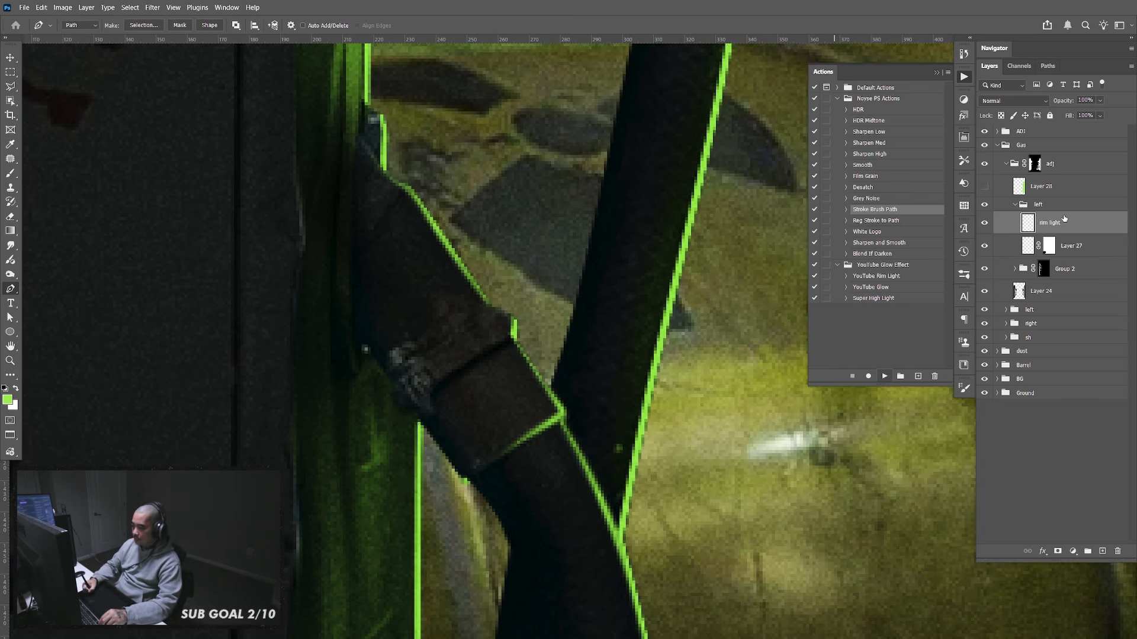
Trace the seam above the sleeve and the bulge at its outer end, and stroke that path as well
left_click(437, 384)
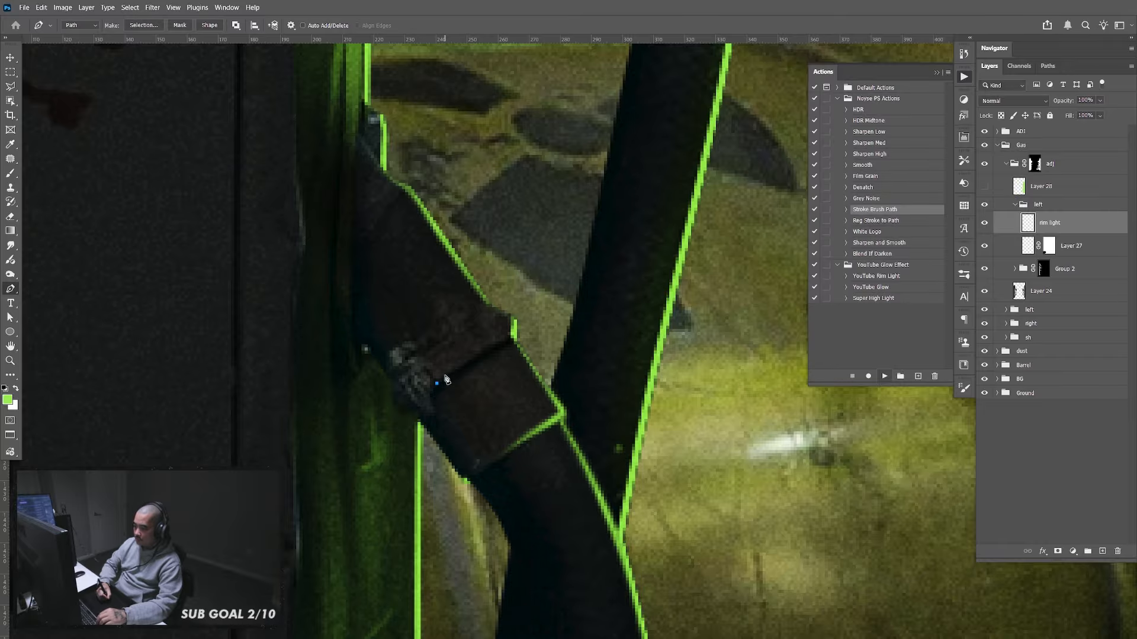
left_click(499, 344)
left_click(499, 313)
left_click(491, 308)
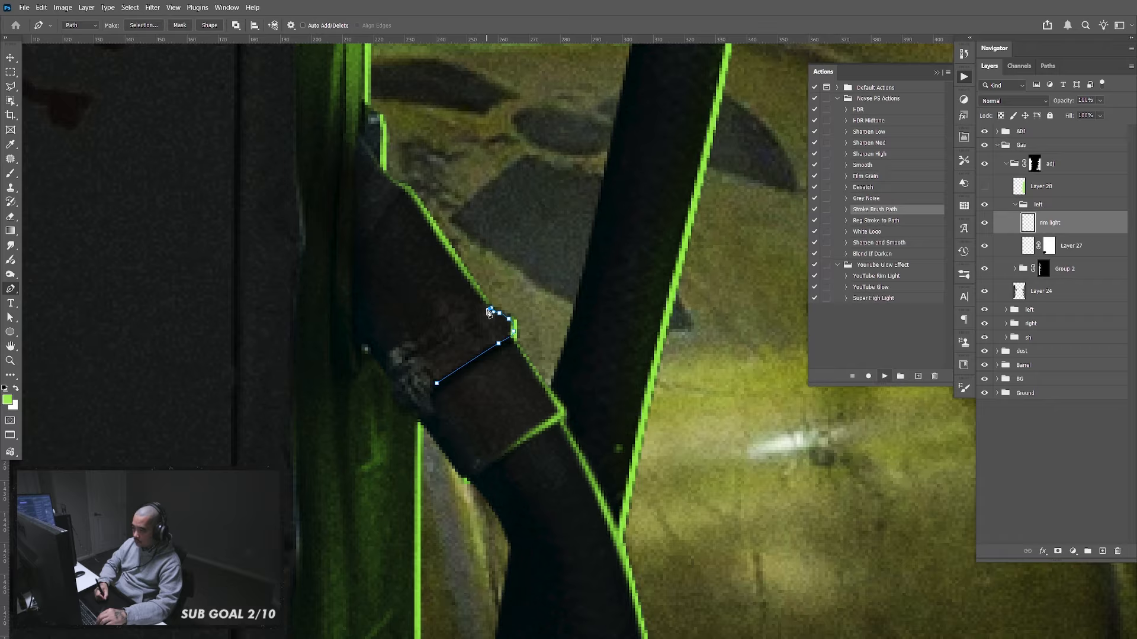
key("F2")
Set the rim light layer's opacity to 40%
left_click_drag(616, 252, 631, 316)
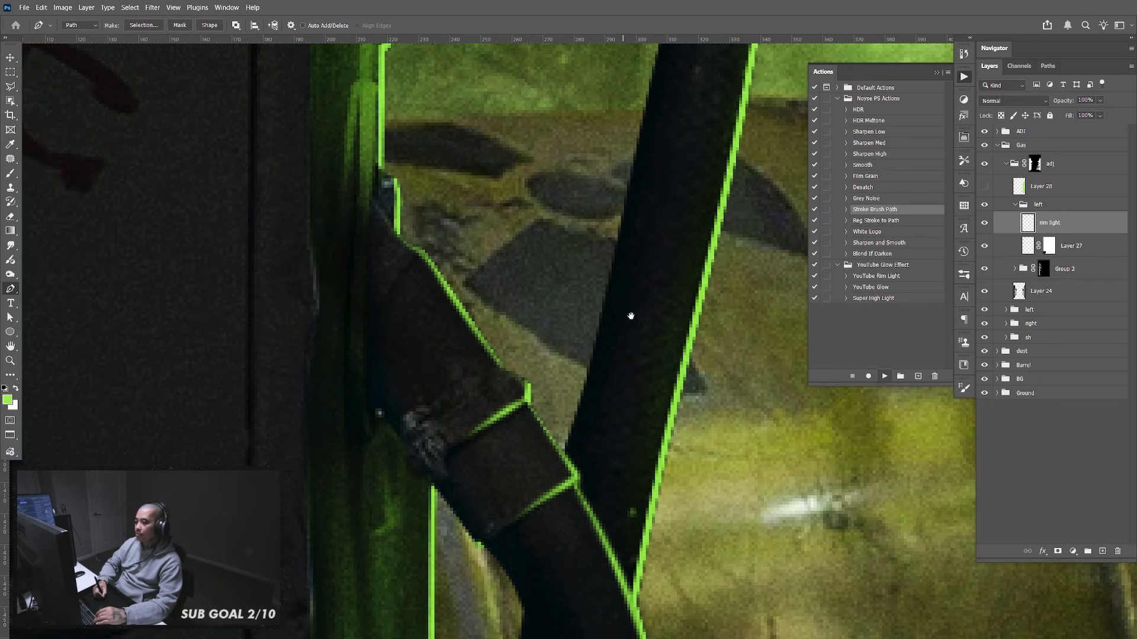
left_click_drag(1100, 102, 1087, 116)
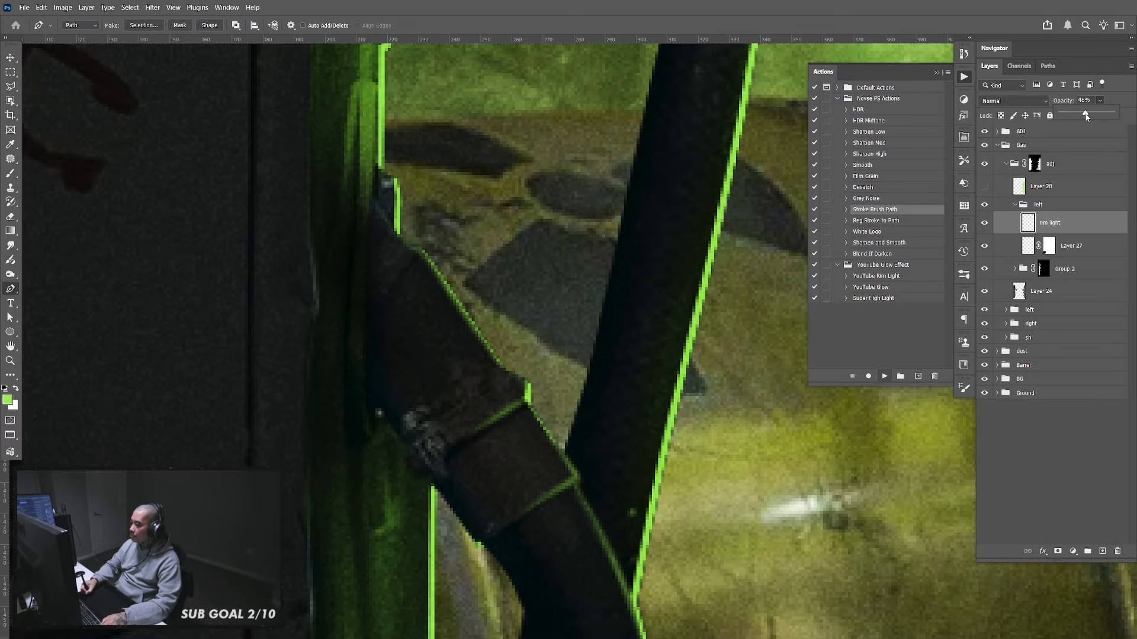
left_click(1089, 100)
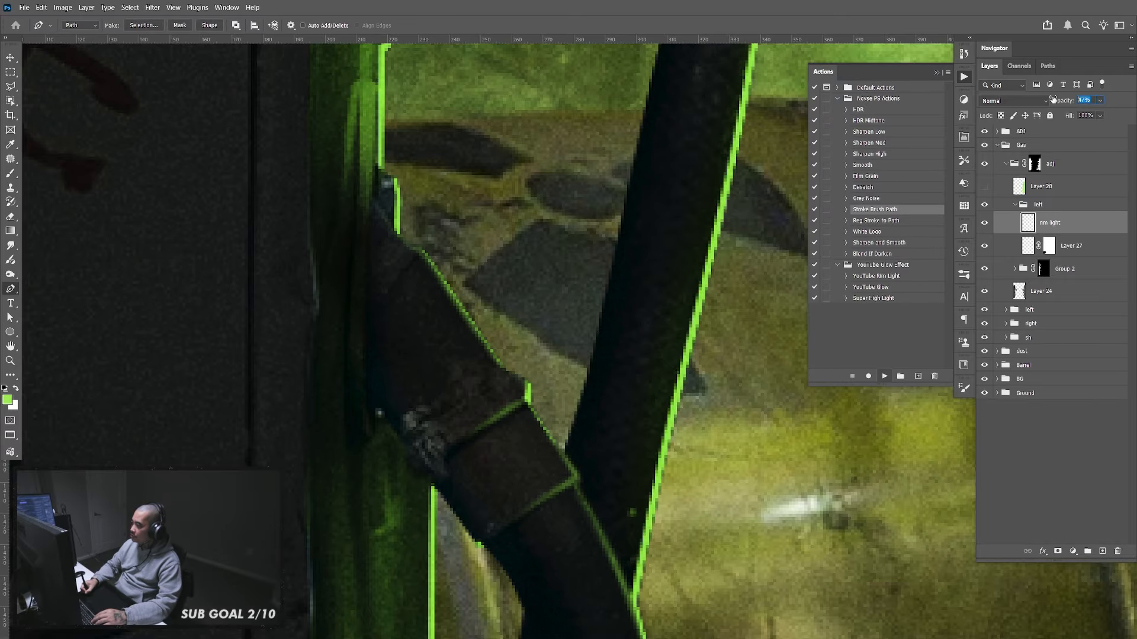
type("40")
key("Return")
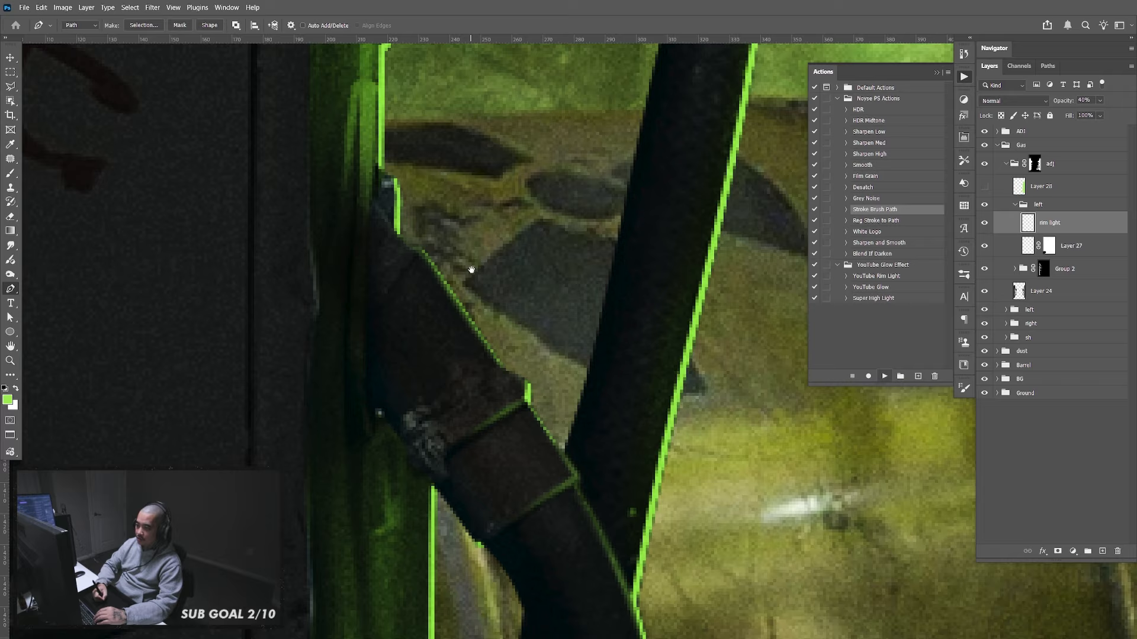
Split the Underlying Layer black Blend If slider of Layer 27 to 0 / 36 and apply the layer style
left_click_drag(475, 174, 480, 301)
left_click_drag(477, 196, 467, 396)
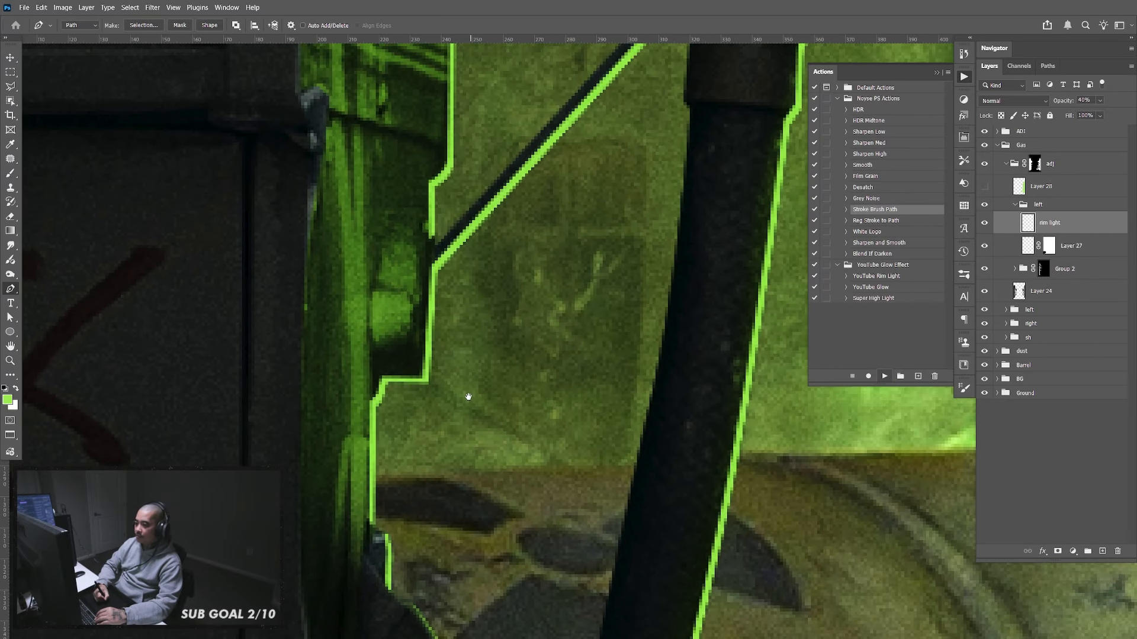
left_click_drag(604, 231, 500, 336)
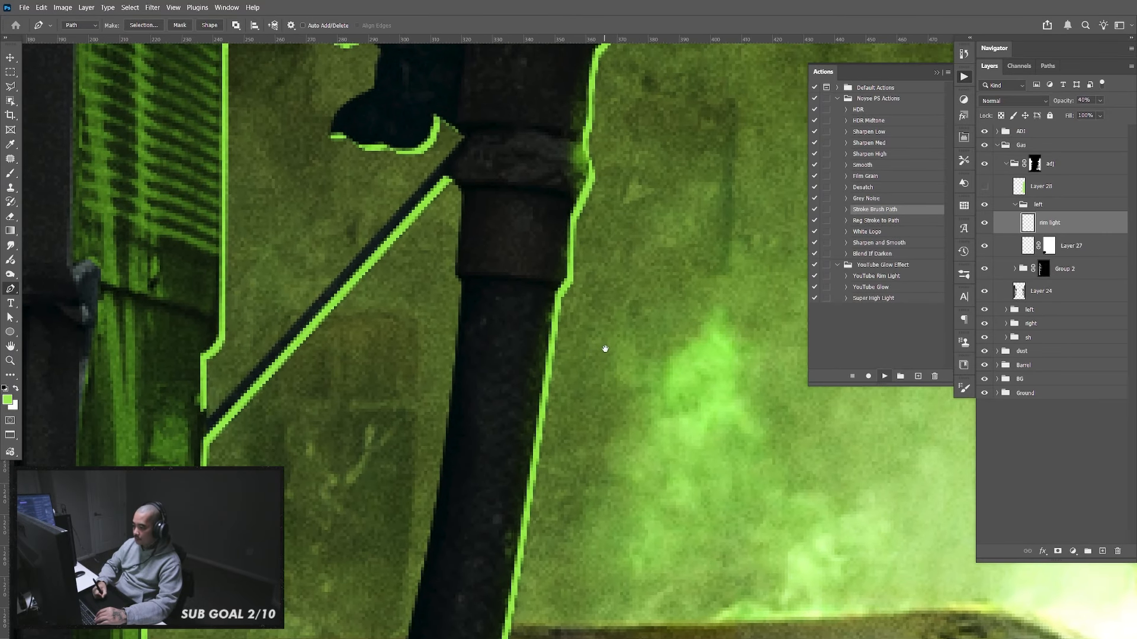
left_click_drag(605, 349, 601, 346)
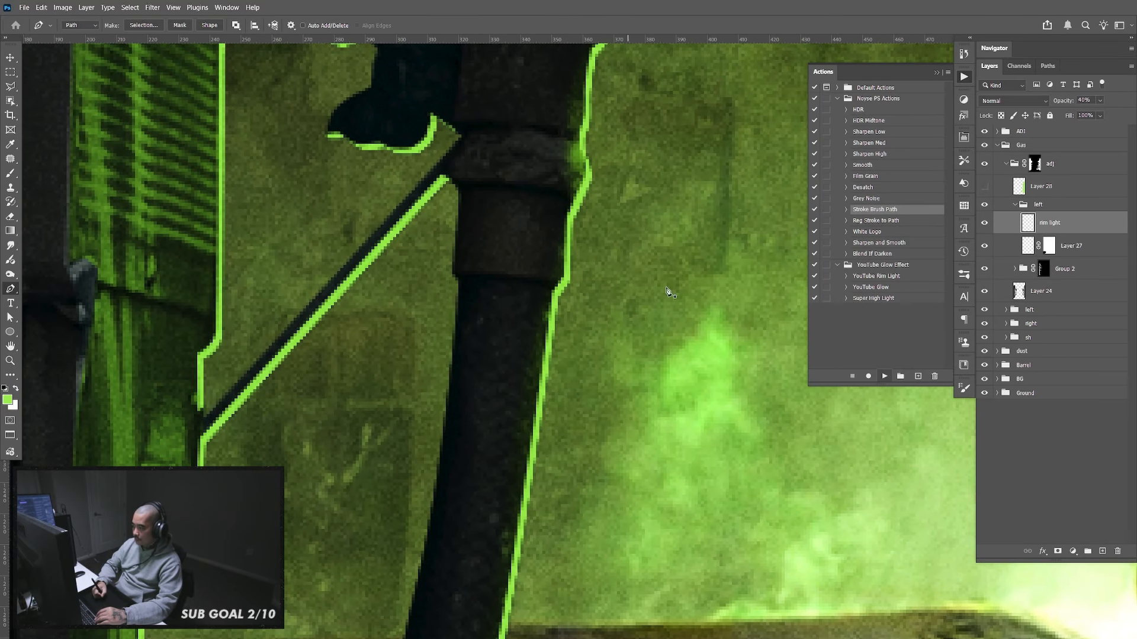
left_click(1067, 253)
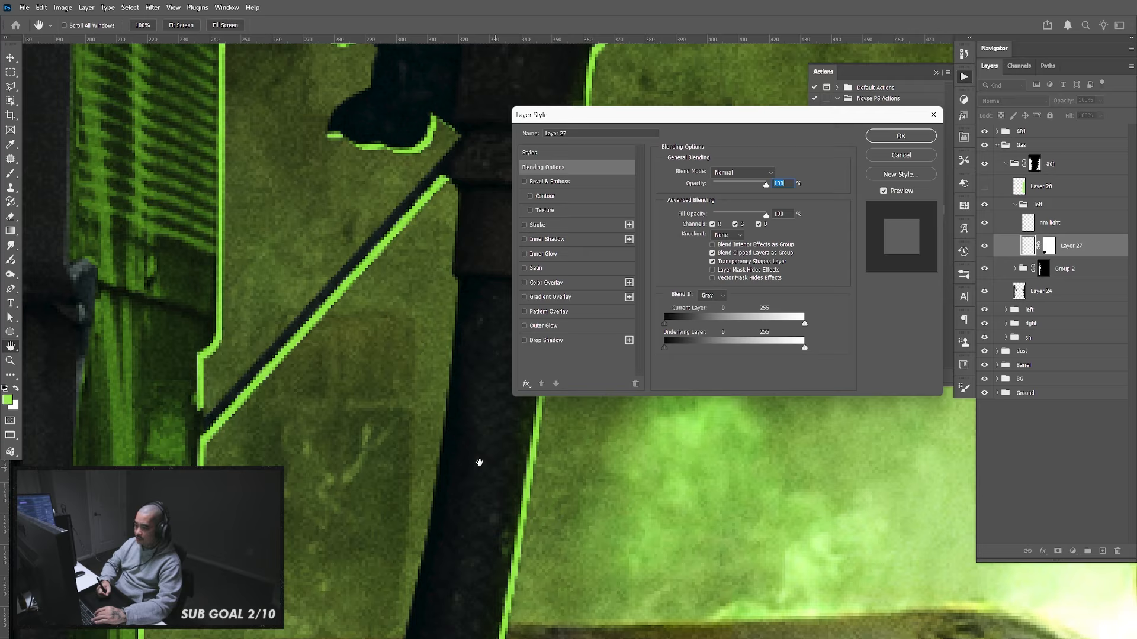
left_click_drag(480, 462, 389, 368)
left_click_drag(664, 348, 685, 351)
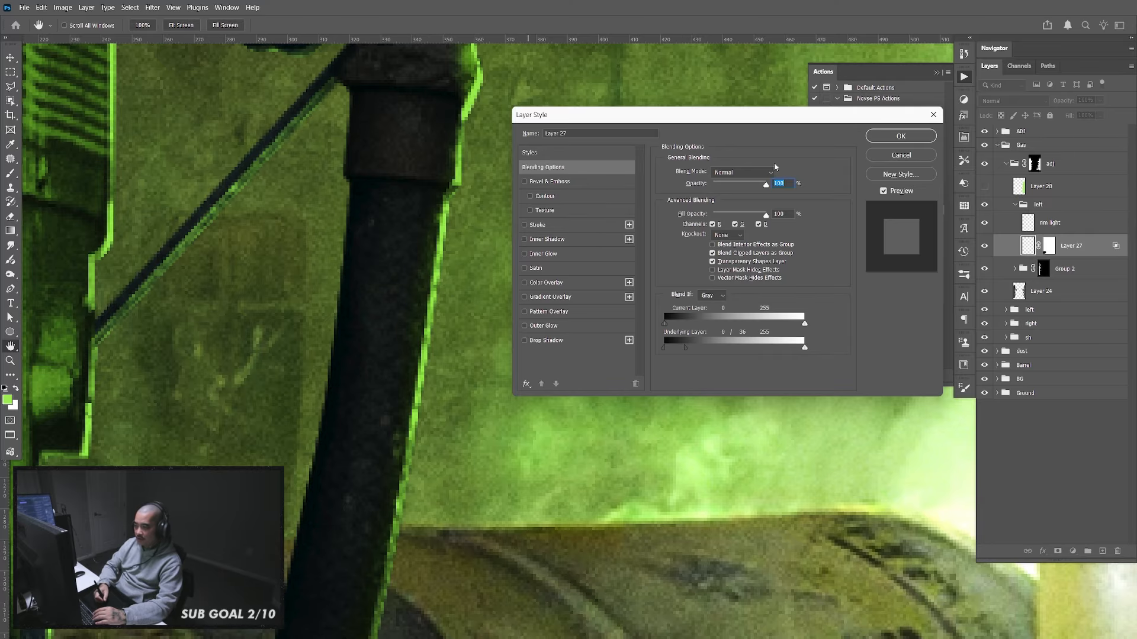
left_click(901, 135)
Examine the blended rim light in the full composition and close up along the pump hose
key("ctrl+minus")
key("ctrl+minus")
key("ctrl+minus")
key("ctrl+minus")
key("ctrl+minus")
key("ctrl+minus")
key("ctrl+minus")
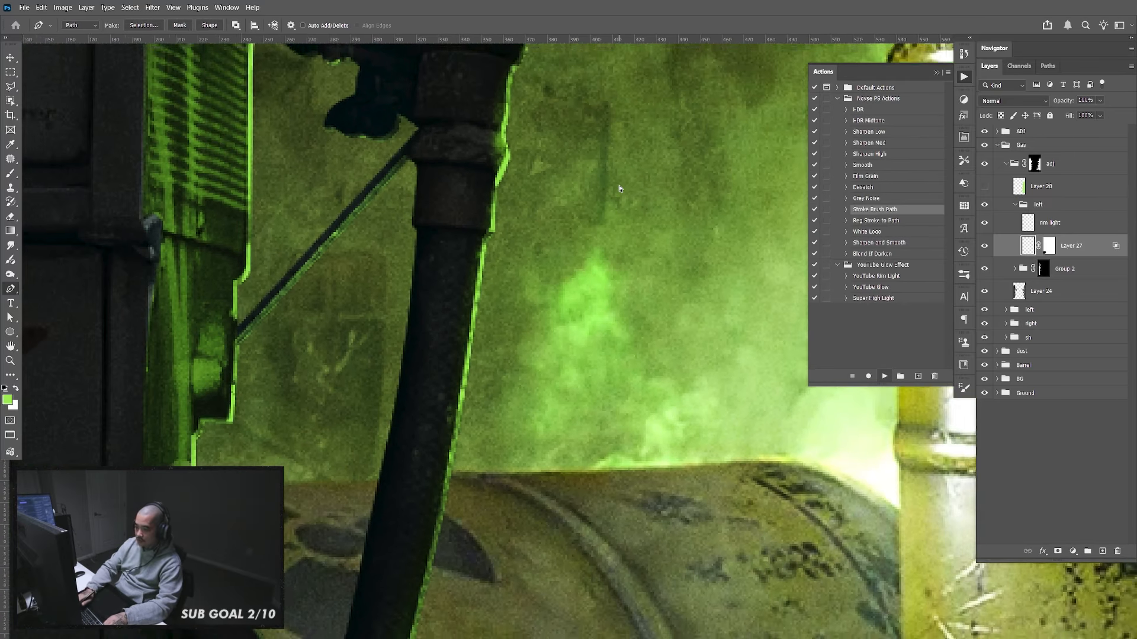
key("ctrl+plus")
key("ctrl+plus")
key("ctrl+plus")
key("ctrl+plus")
key("ctrl+plus")
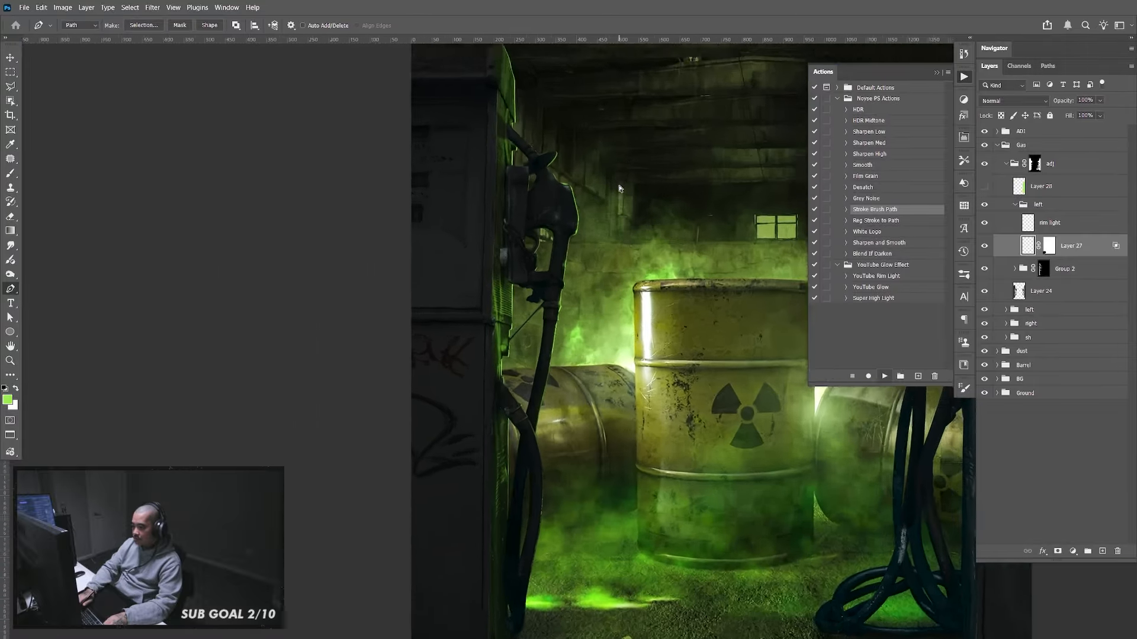
key("ctrl+plus")
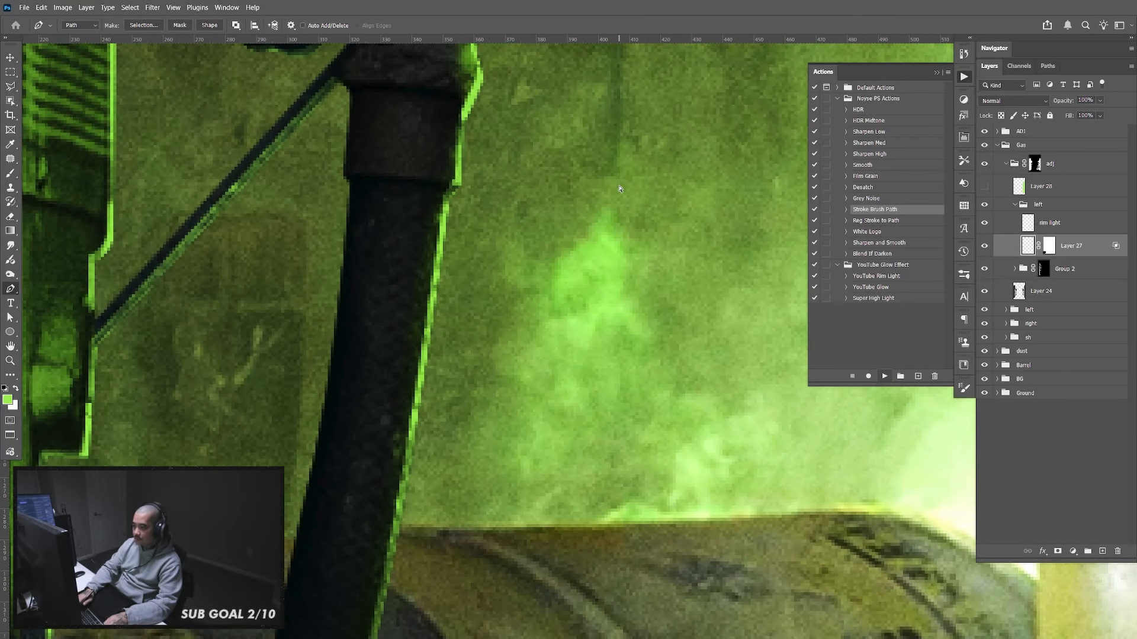
On the rim light layer, trace the lower edge of the collar where the hose meets the nozzle and stroke the path
left_click(1050, 224)
left_click_drag(558, 306, 643, 491)
scroll(563, 330, "up", 1)
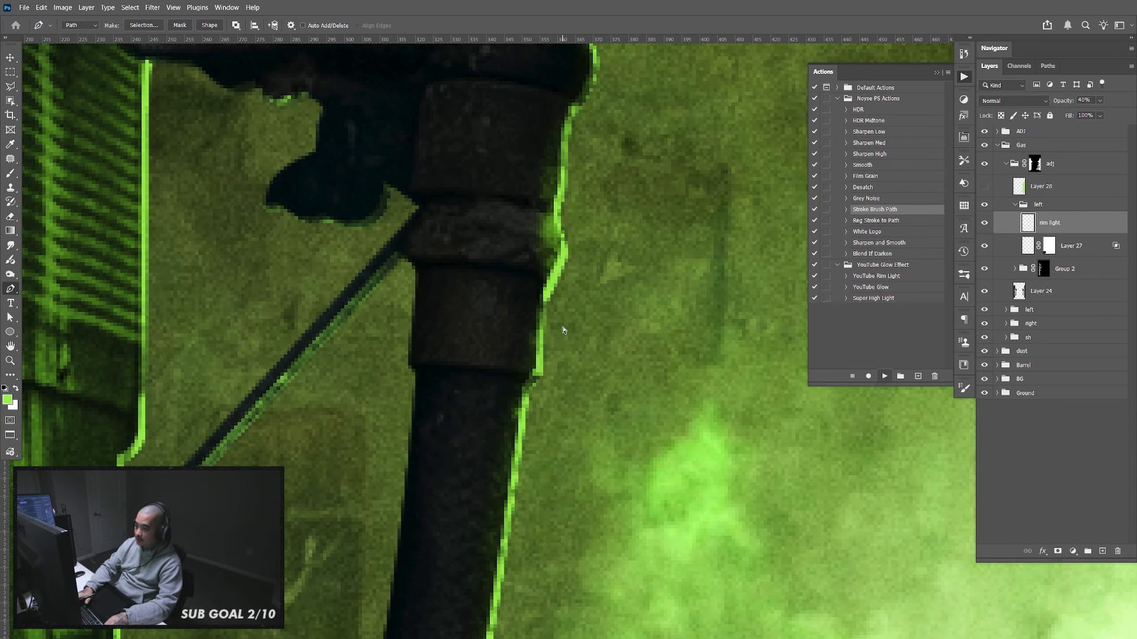
left_click(413, 364)
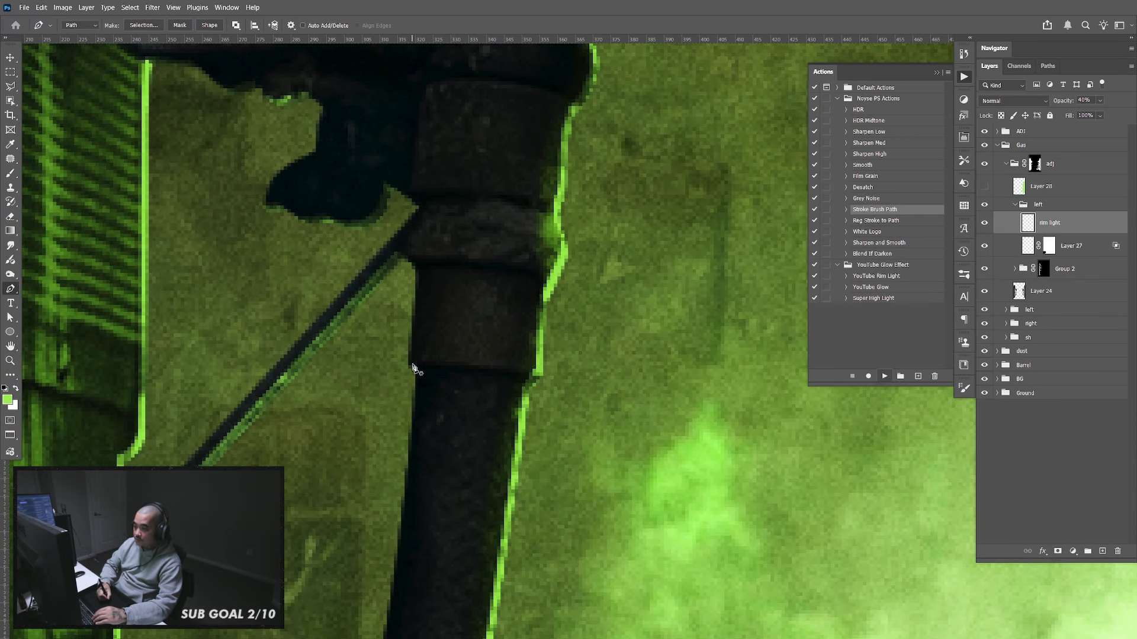
left_click_drag(517, 373, 530, 377)
left_click(535, 374)
left_click(542, 285)
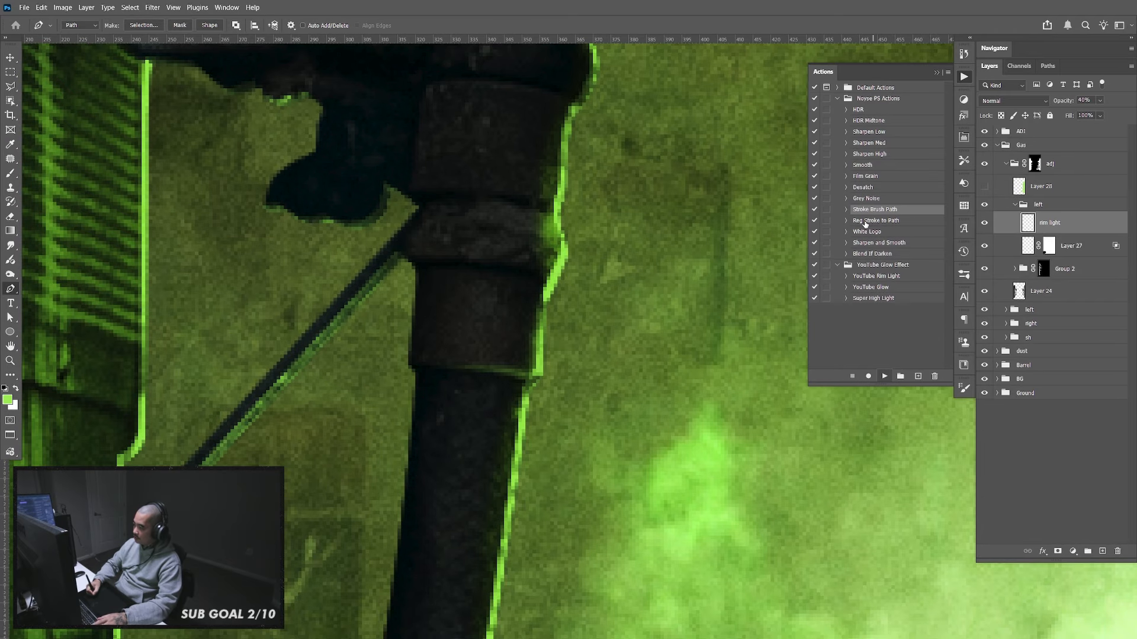
Trace the lower edge and outer side of the ring above the nozzle collar and stroke the path
scroll(619, 343, "up", 2)
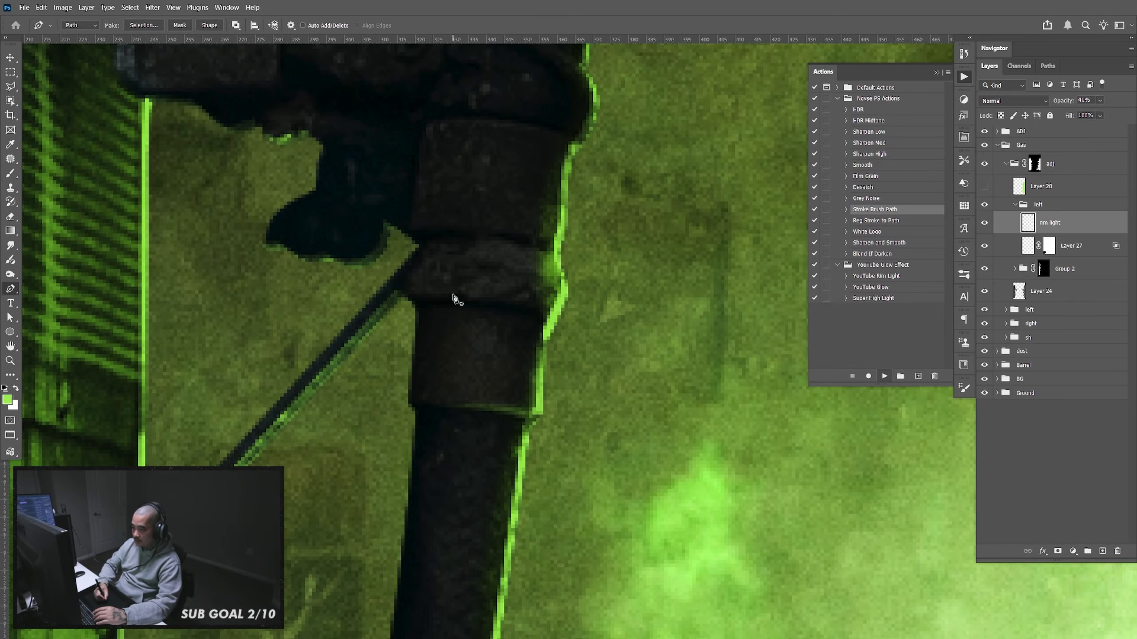
left_click(546, 309)
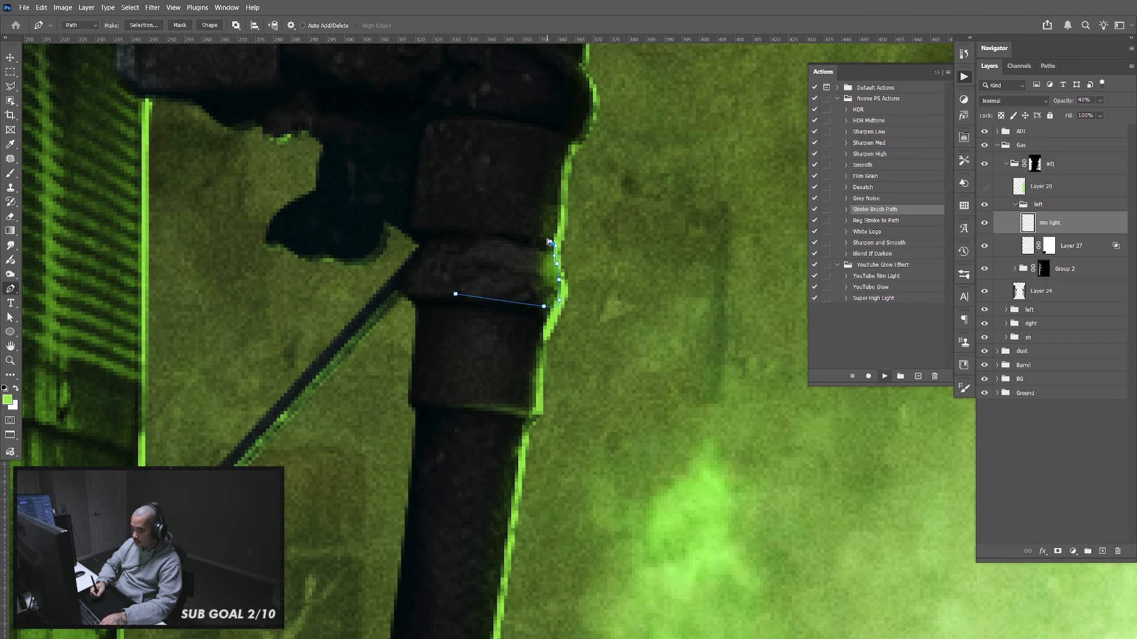
key("F2")
Trace the curved seam at the base of the nozzle handle and stroke it as a thin green highlight
scroll(598, 225, "up", 4)
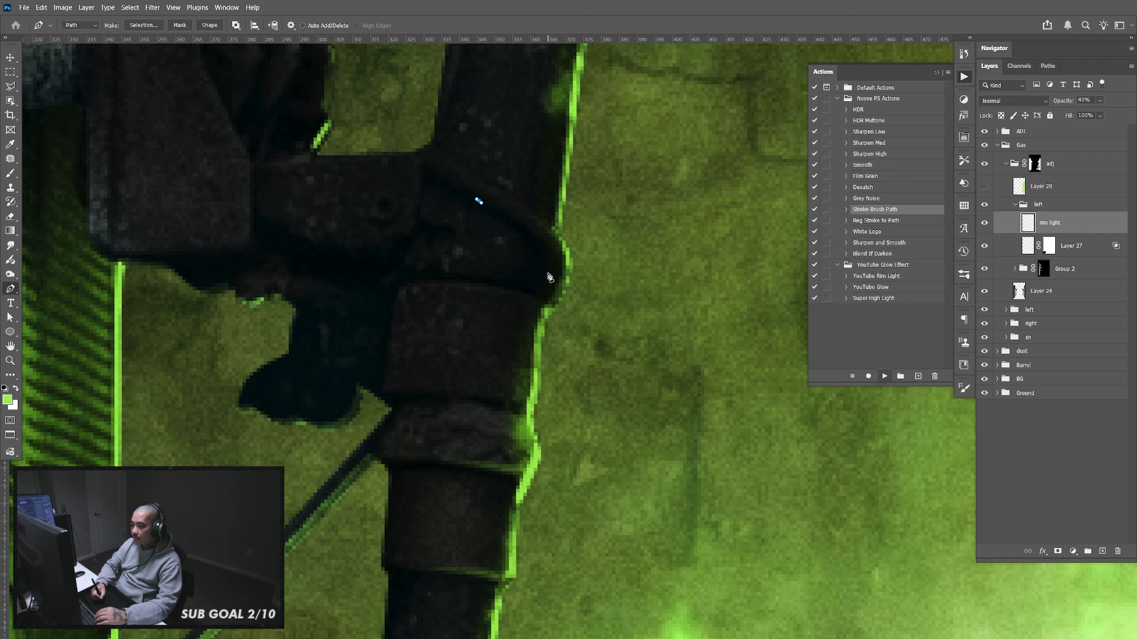
left_click_drag(553, 271, 546, 296)
left_click(541, 304)
key("F2")
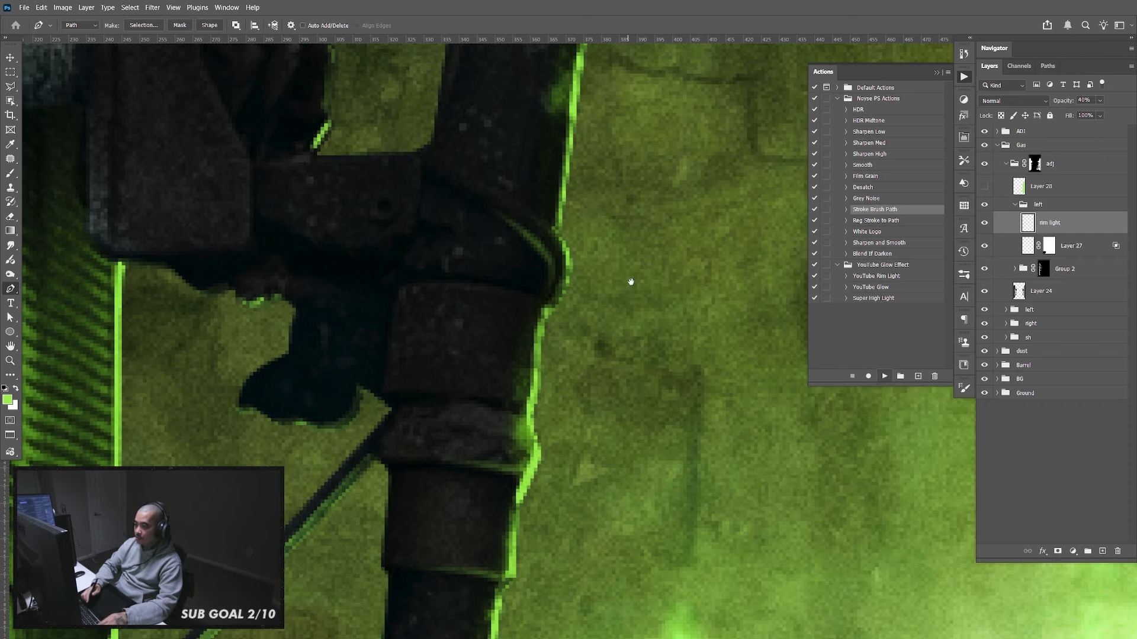
left_click_drag(630, 282, 668, 373)
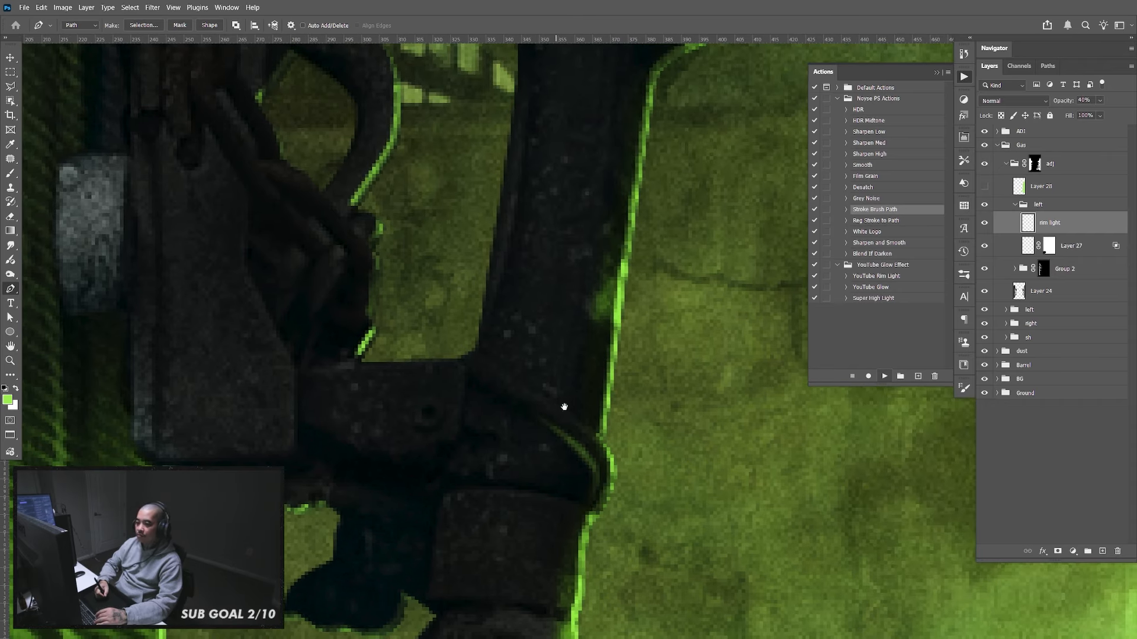
left_click_drag(564, 406, 576, 421)
left_click_drag(799, 361, 576, 417)
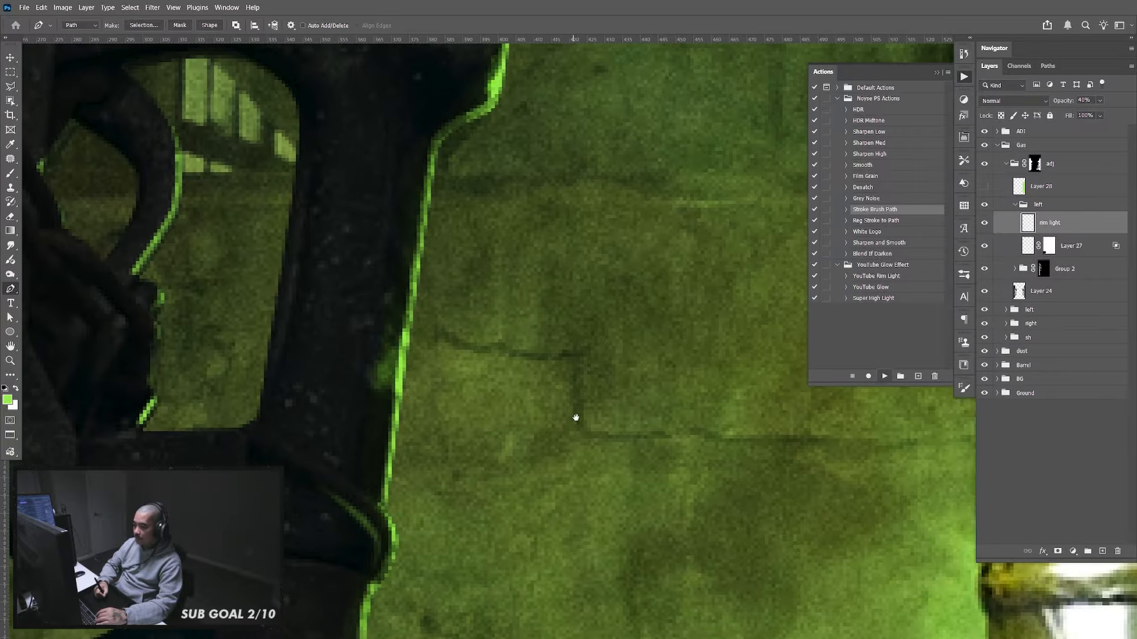
Add a new layer above the rim light layer, hide it and make the rim light layer active again
left_click_drag(586, 214, 598, 394)
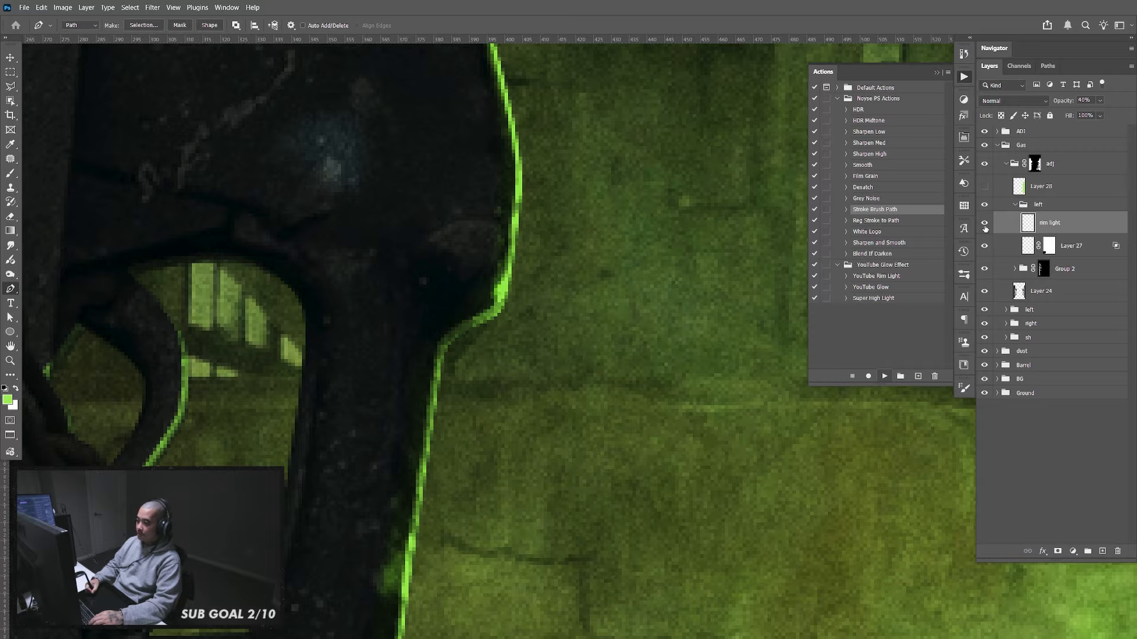
left_click_drag(651, 456, 664, 584)
mouse_move(665, 252)
left_mouse_down()
mouse_move(668, 494)
mouse_move(699, 622)
mouse_move(672, 242)
left_mouse_up()
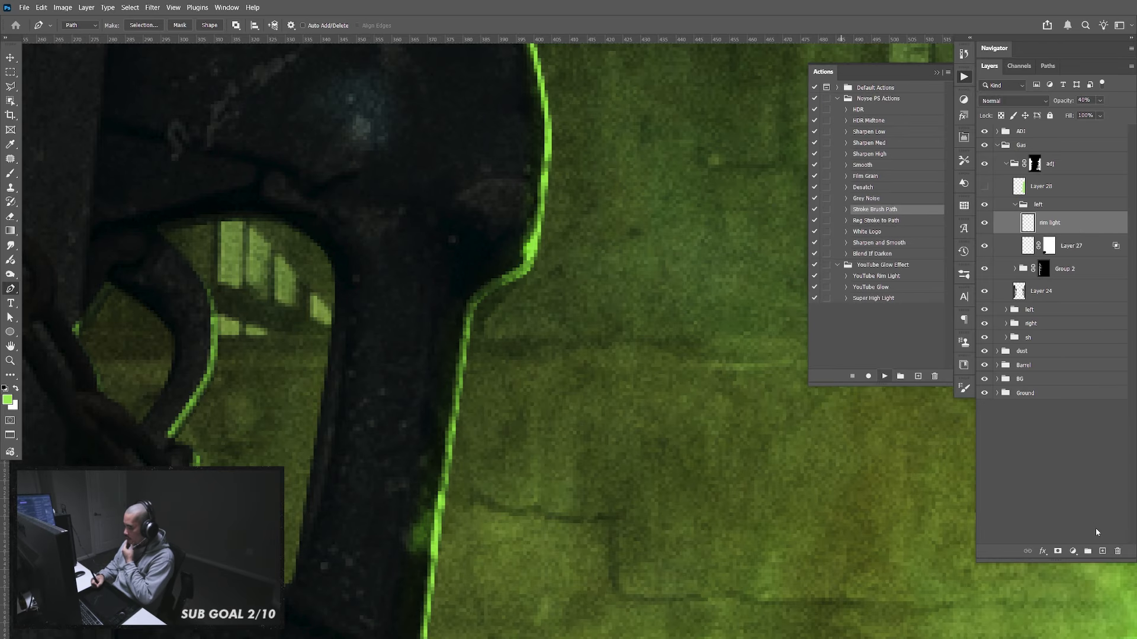
left_click(1103, 551)
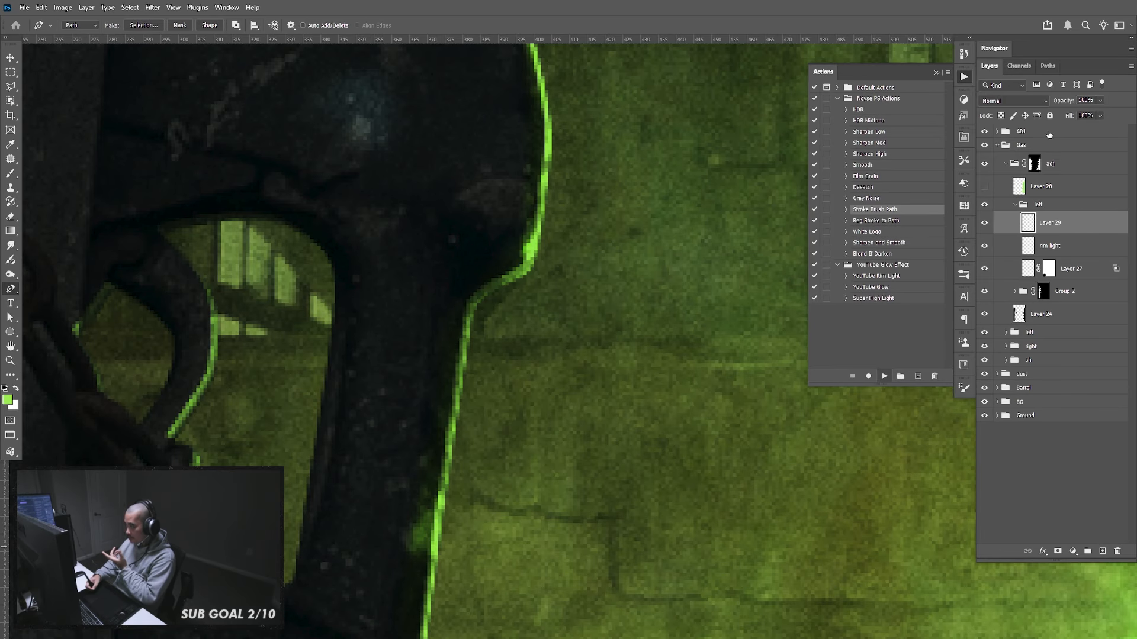
left_click(1090, 100)
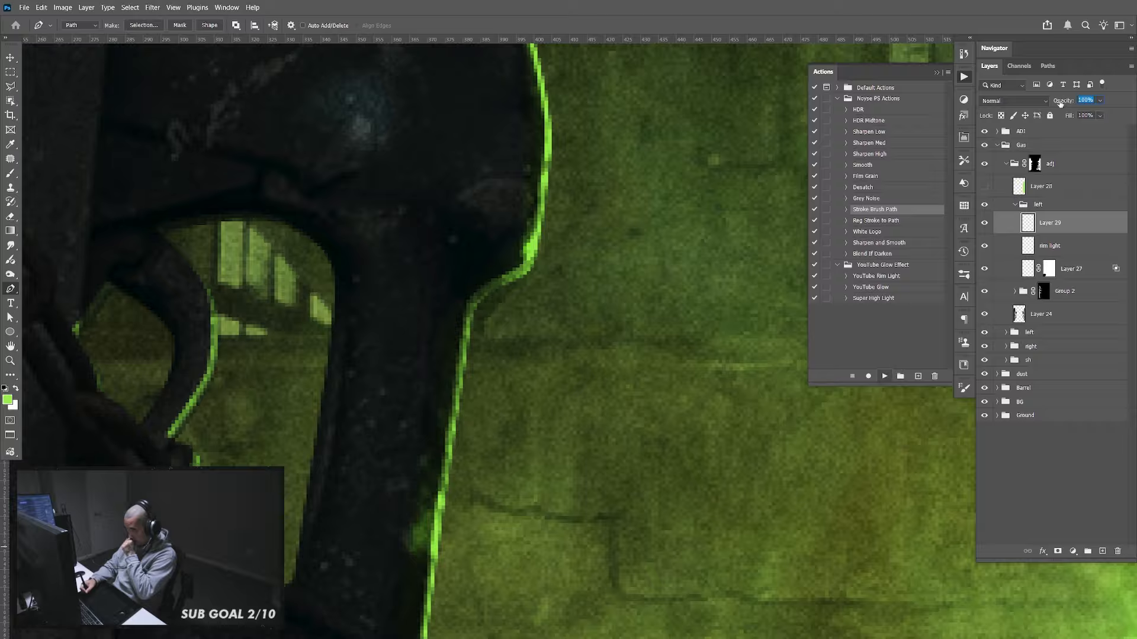
left_click(1079, 226)
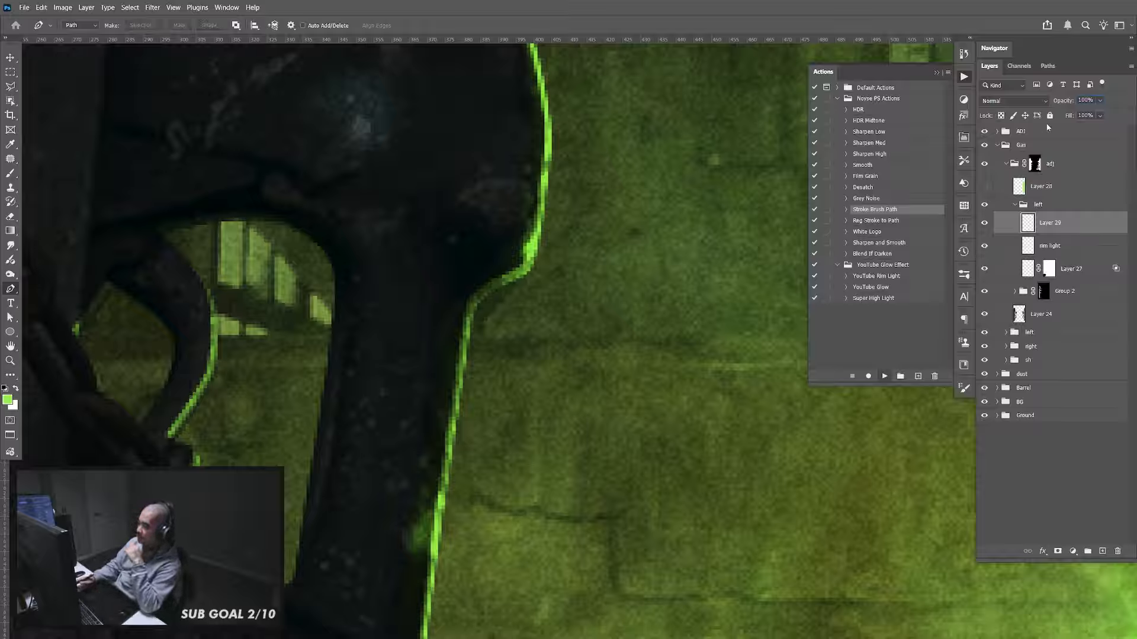
left_click(992, 226)
left_click(1049, 248)
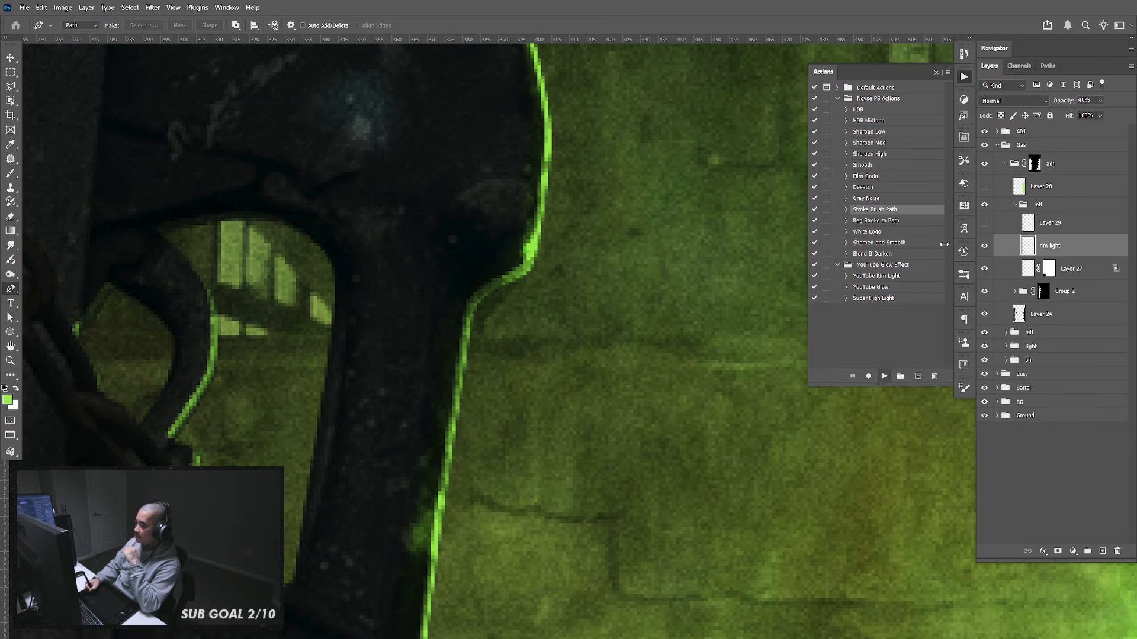
On the rim light layer, trace the upper curve and inner side of the nozzle's handle opening and stroke the path
left_click_drag(620, 286, 688, 263)
left_click(306, 412)
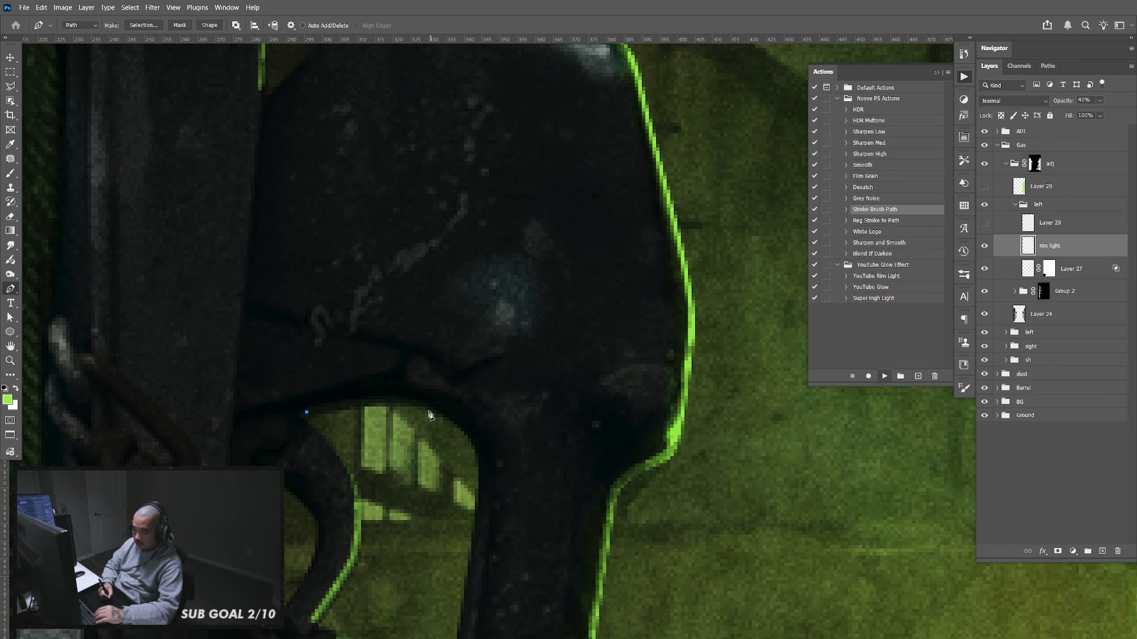
left_click_drag(429, 408, 459, 426)
left_click_drag(480, 494, 474, 537)
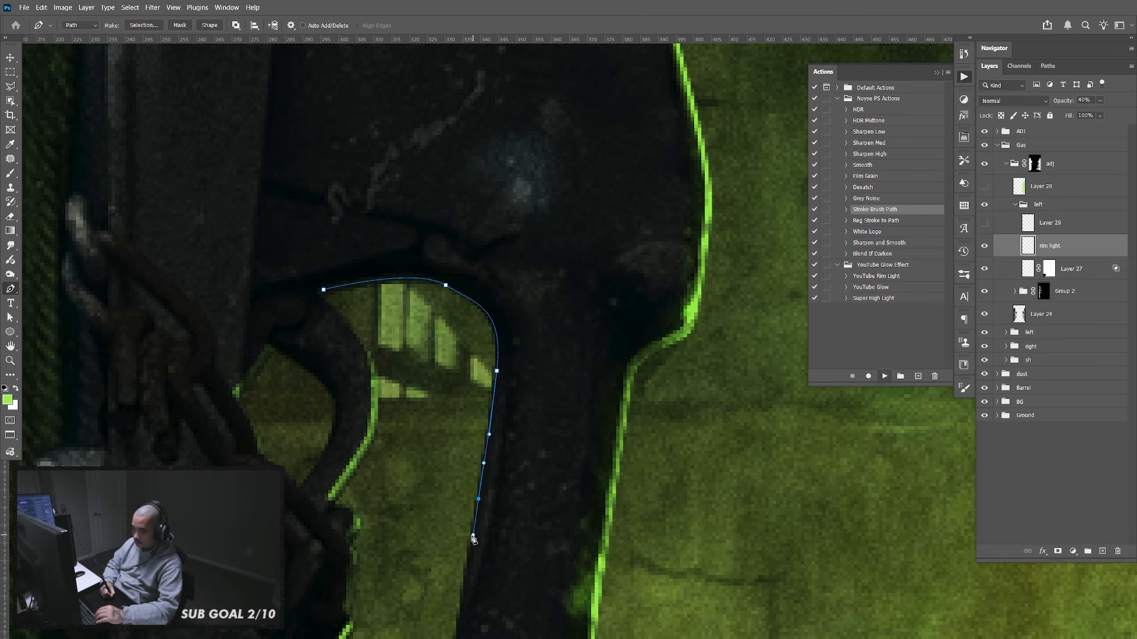
key("Return")
Trace the outer edge of the chain beside the trigger down to the base of the opening and stroke the path
mouse_move(519, 288)
left_mouse_down()
mouse_move(571, 361)
mouse_move(615, 114)
left_mouse_up()
left_click(361, 290)
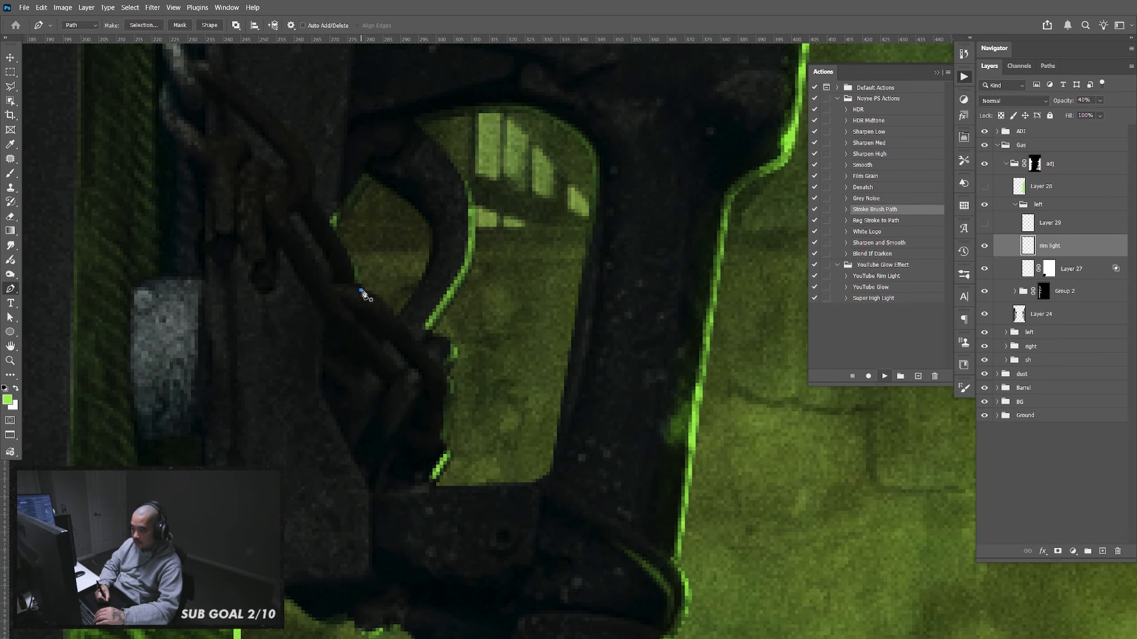
left_click_drag(435, 367, 441, 437)
left_click(436, 448)
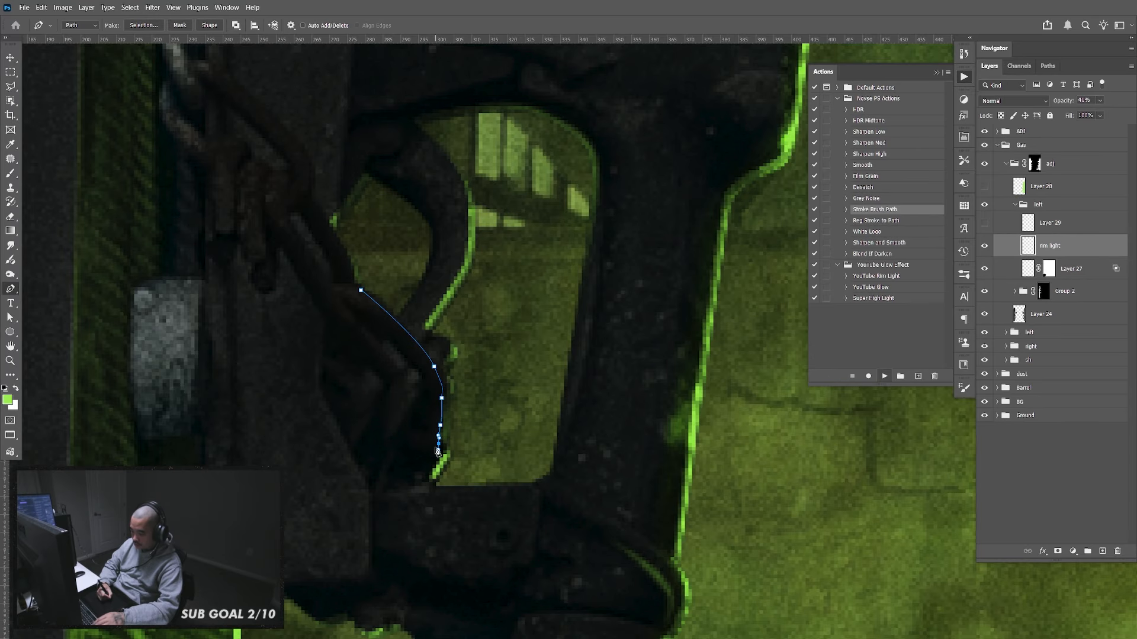
key("Return")
Trace the short slanted edge of the nozzle bracket below the chain and stroke the path
scroll(507, 390, "down", 2)
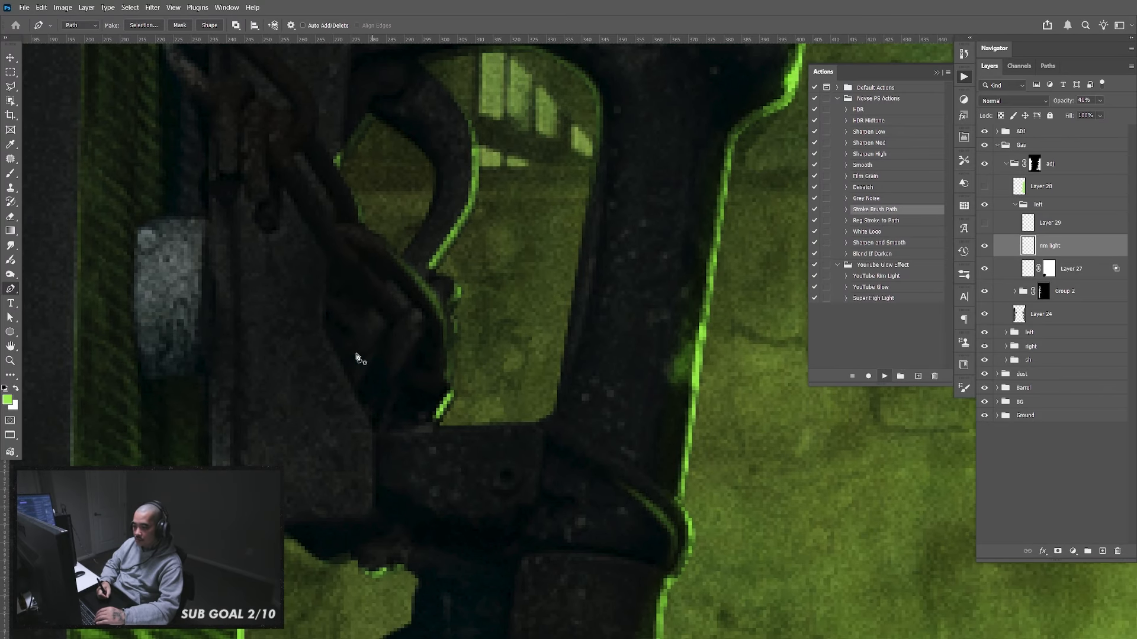
left_click_drag(368, 431, 371, 444)
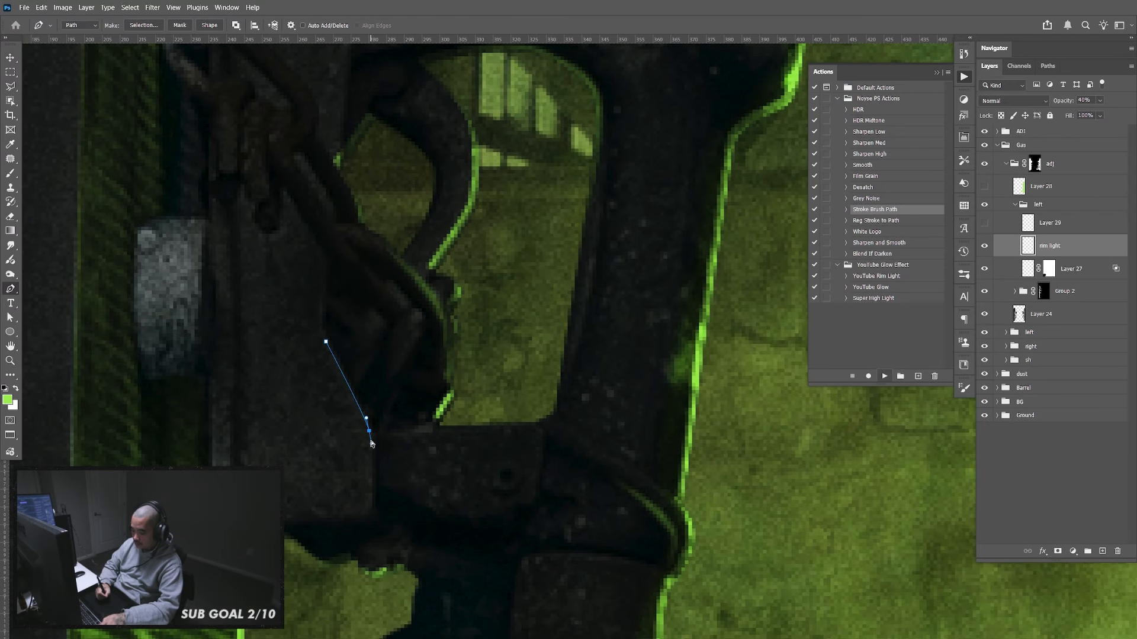
key("Return")
Trace the rounded upper corner and outer side of the nozzle holder beneath the disc guard and stroke the path
scroll(540, 399, "down", 3)
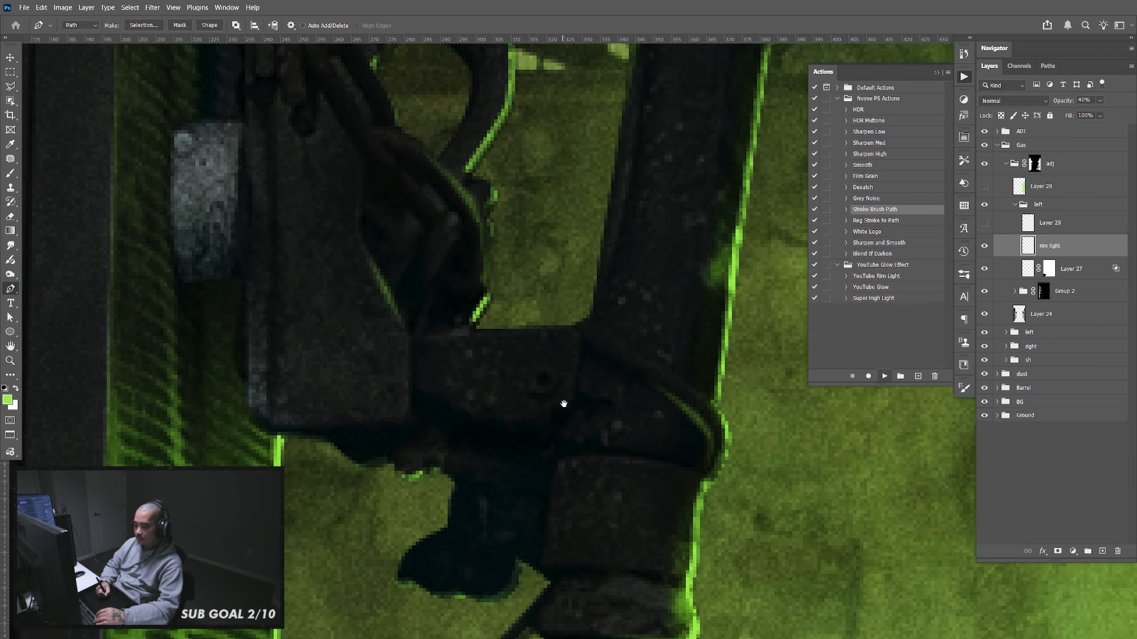
left_click_drag(564, 404, 561, 320)
left_click_drag(561, 371, 561, 416)
left_click_drag(563, 177, 548, 502)
left_click_drag(610, 219, 576, 411)
left_click_drag(580, 276, 611, 313)
left_click_drag(474, 225, 469, 298)
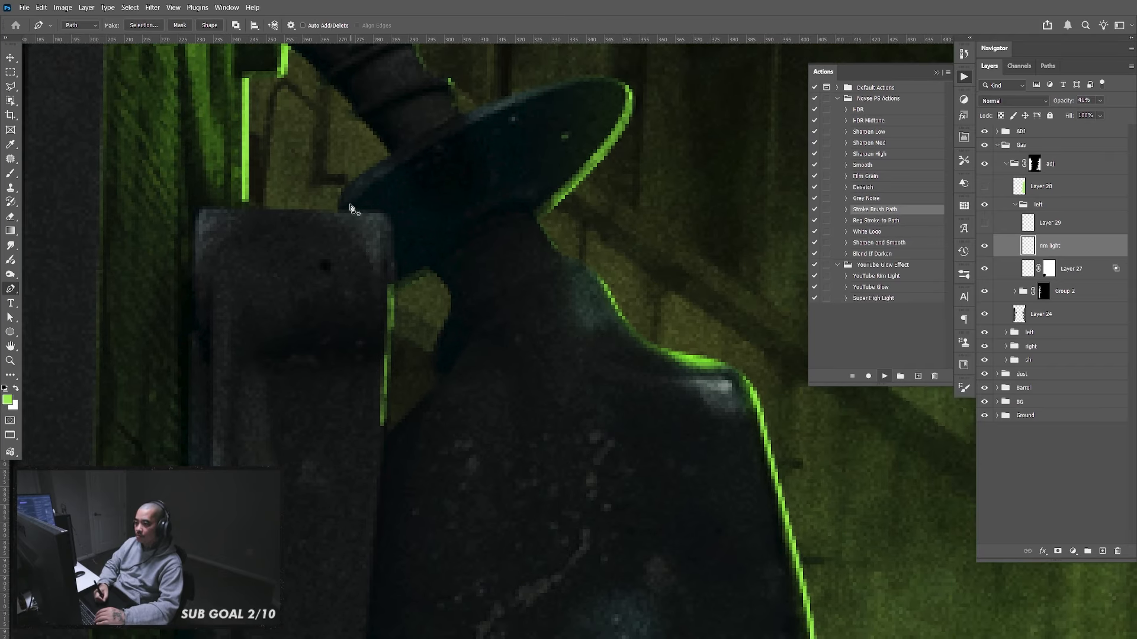
mouse_move(386, 265)
left_mouse_down()
mouse_move(390, 249)
mouse_move(390, 264)
left_mouse_up()
key("ctrl+z")
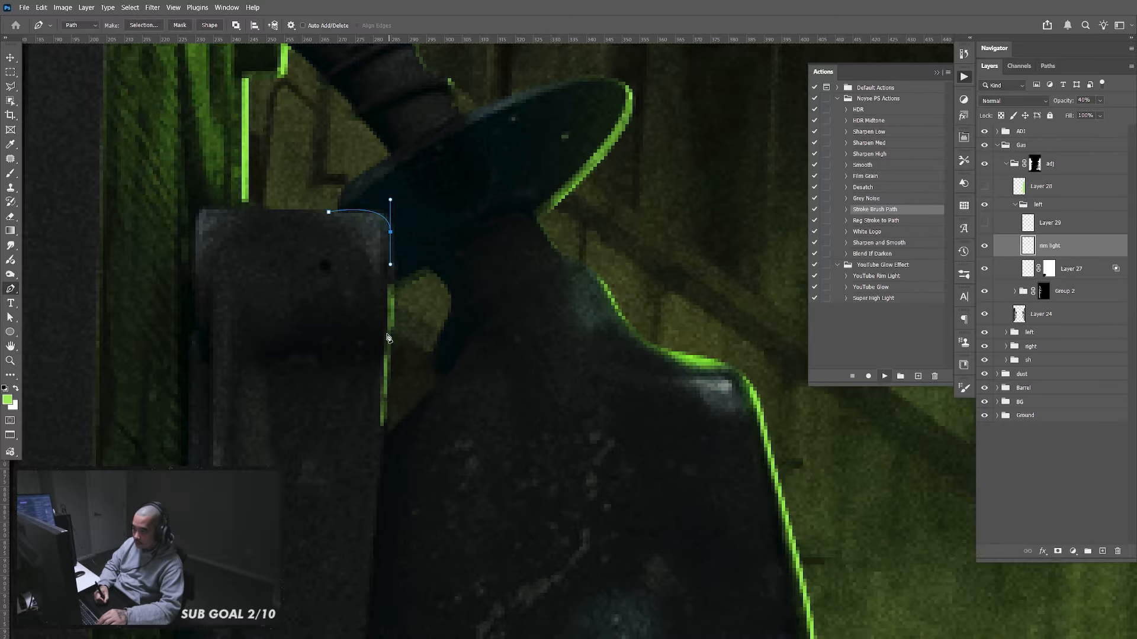
left_click_drag(383, 434, 377, 491)
key("Return")
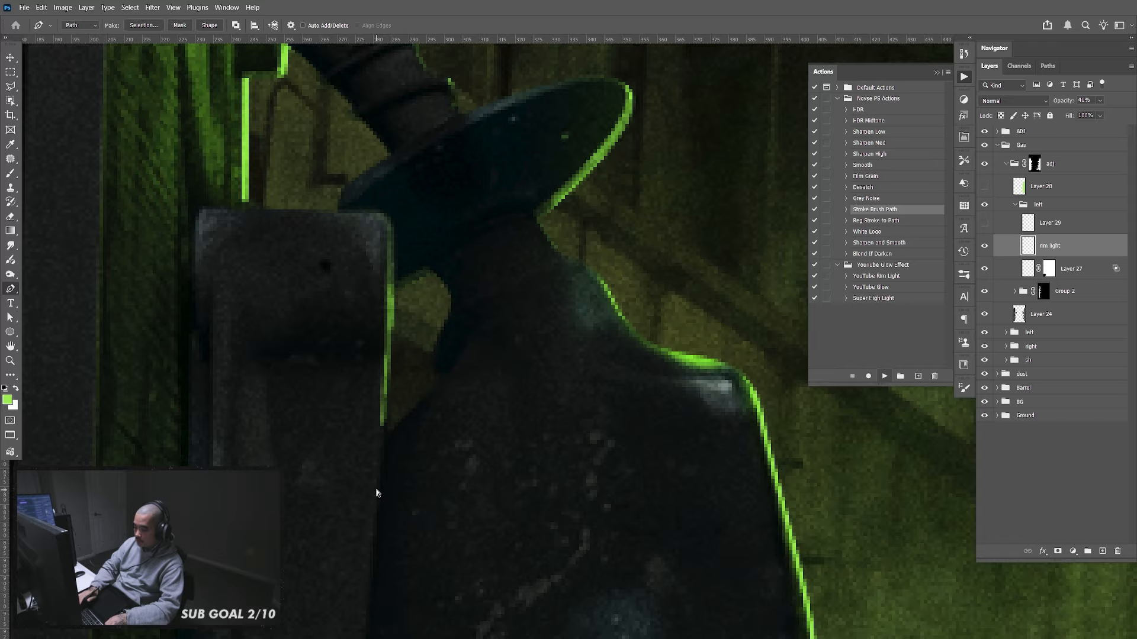
Trace the lower ring seam on the tube just above the disc guard and stroke the path
left_click_drag(437, 292, 510, 378)
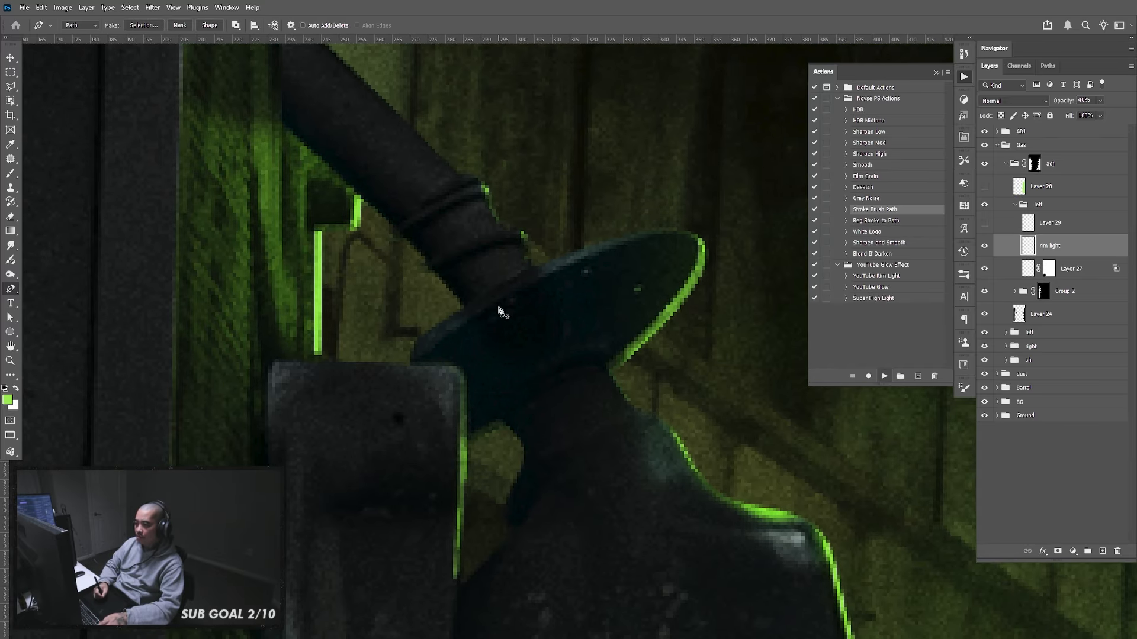
left_click_drag(597, 217, 551, 322)
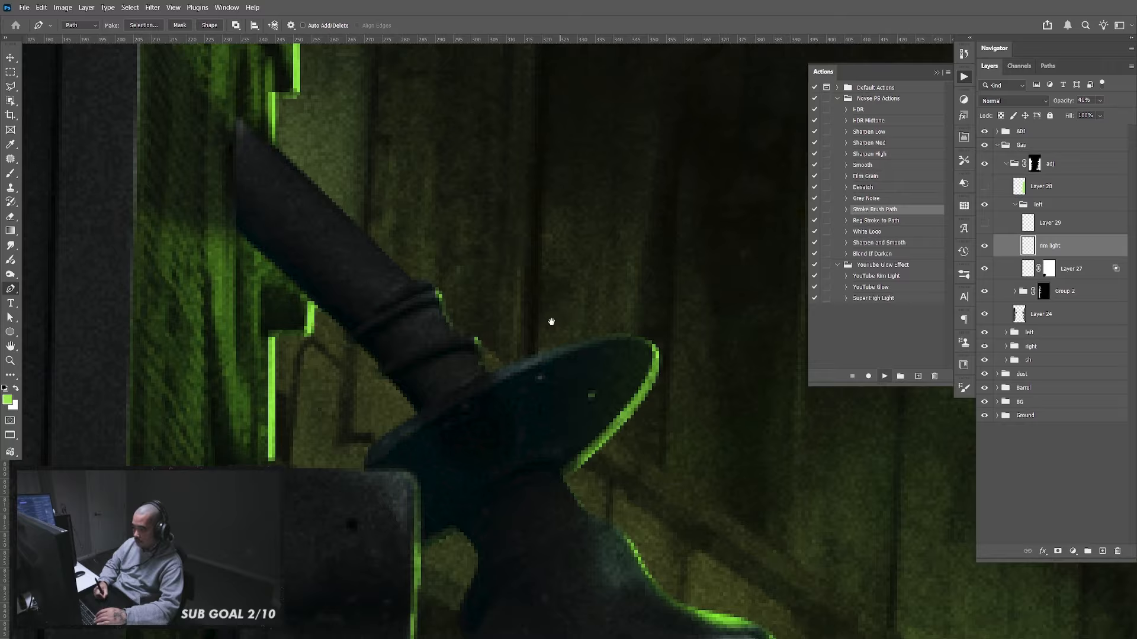
left_click(417, 347)
left_click_drag(477, 341, 481, 359)
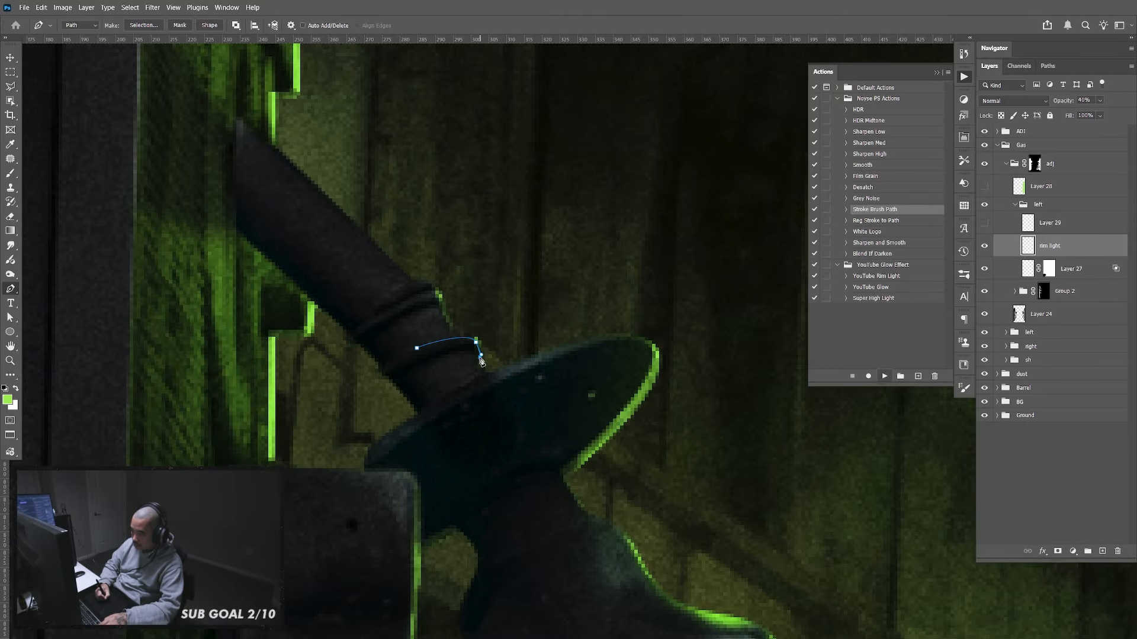
key("F2")
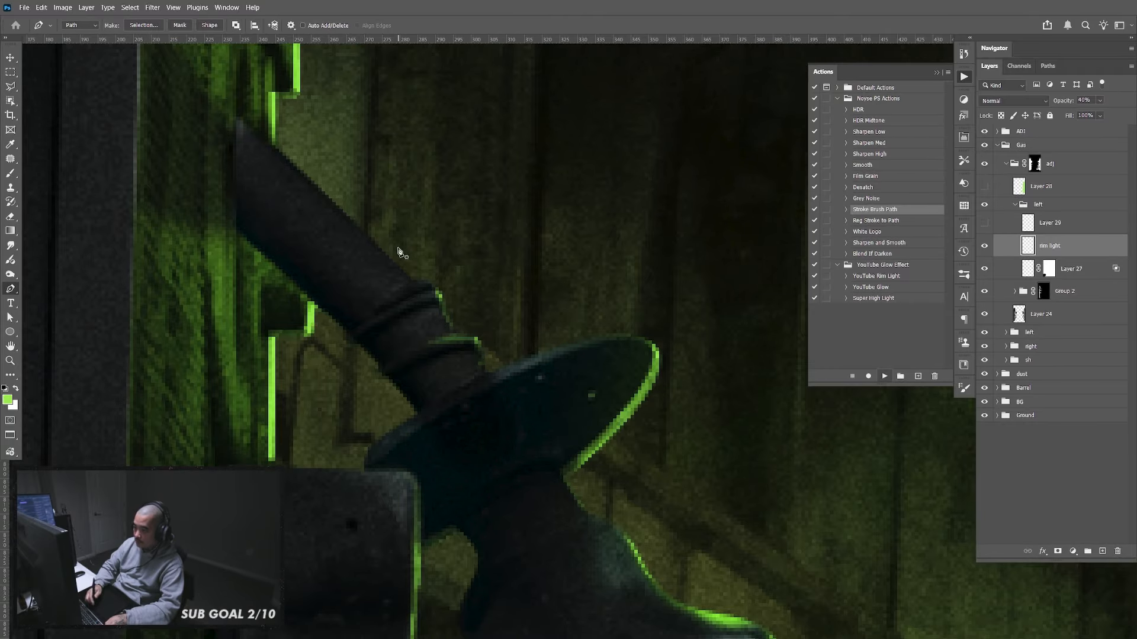
Trace the two edges of the upper ring on the tube and stroke each as a thin green highlight
left_click(389, 294)
left_click_drag(428, 282, 441, 305)
left_click(436, 294)
key("F2")
left_click(392, 308)
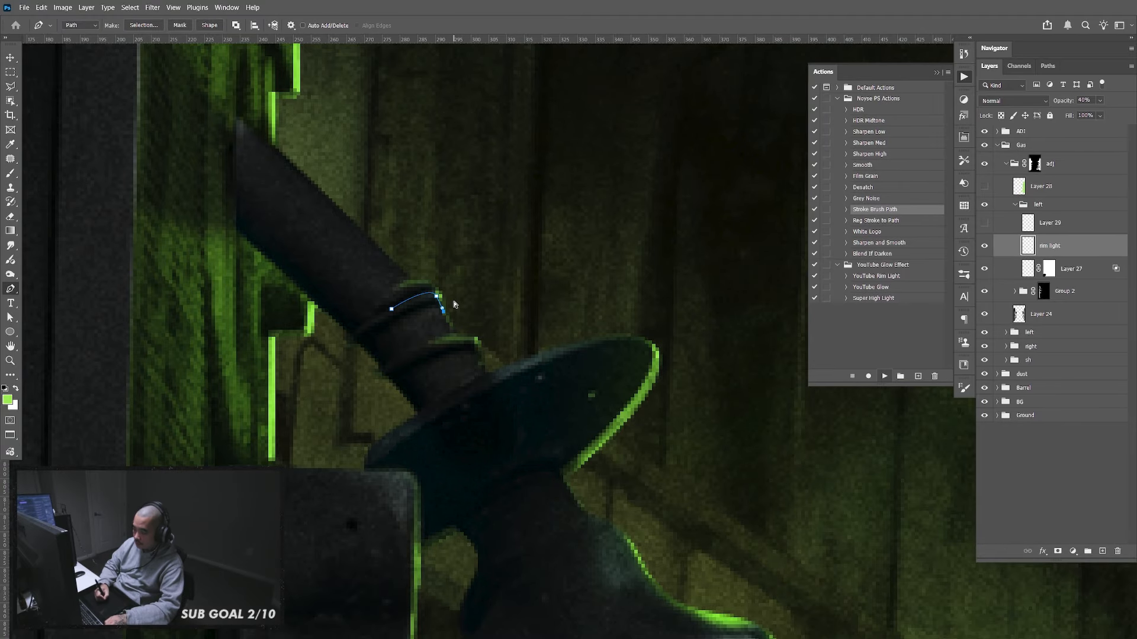
key("F2")
Trace the upper edge of the tube from the pump panel down to the upper ring and stroke the path
left_click_drag(557, 153, 566, 337)
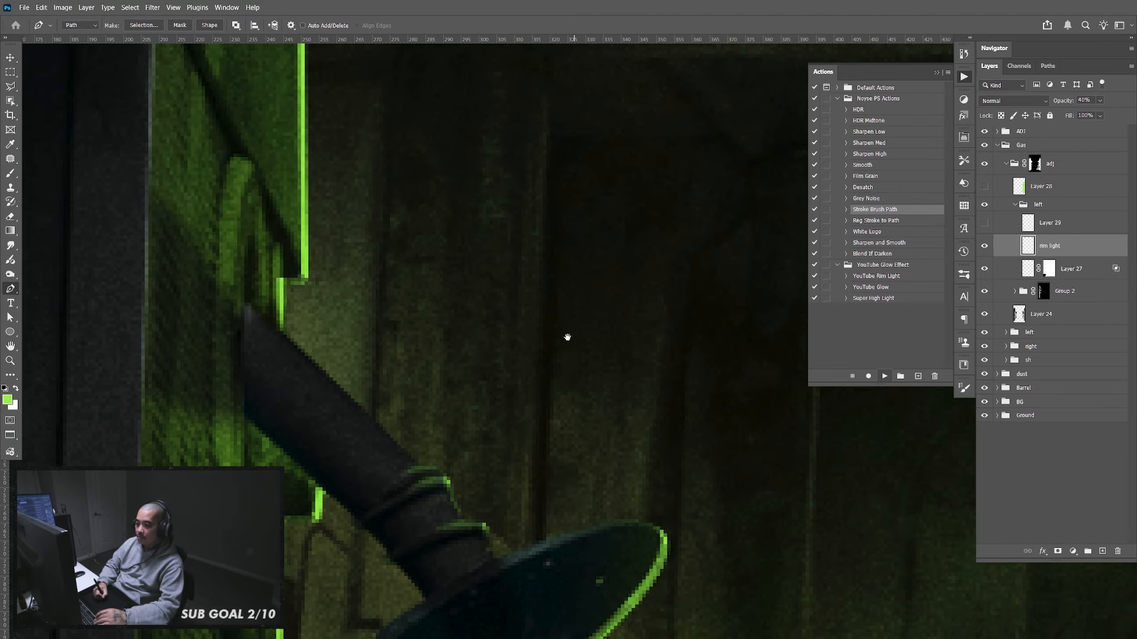
left_click(251, 304)
left_click_drag(365, 415, 414, 464)
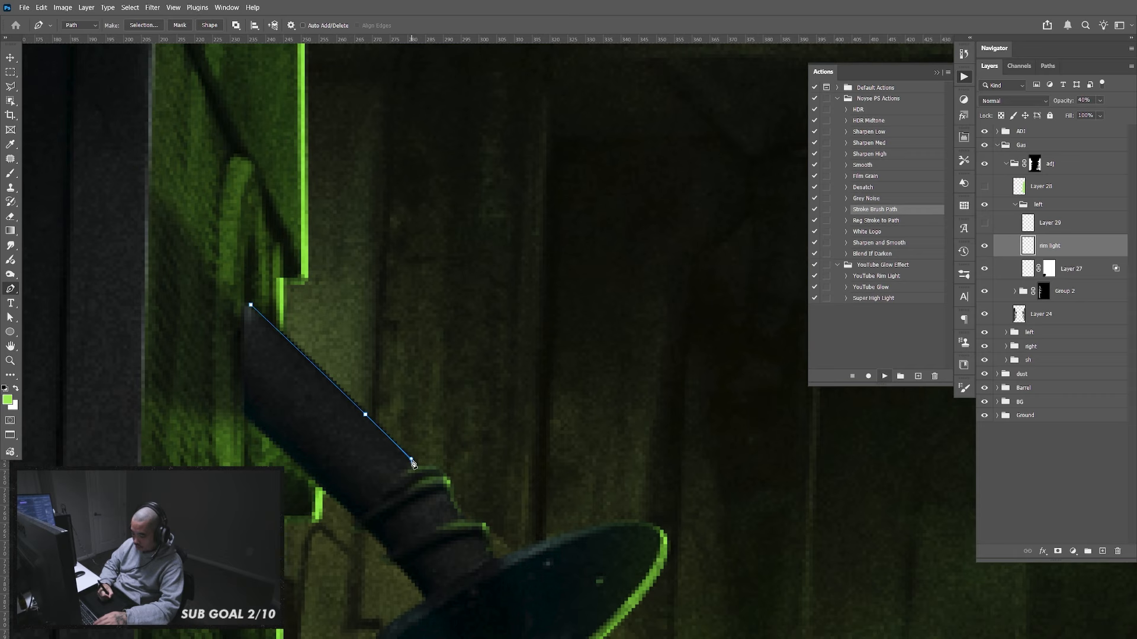
key("F2")
Examine the full composition, expand the Ground group and compare the composite with the original master photo shown on its own
left_click_drag(545, 433, 541, 373)
scroll(540, 369, "down", 10)
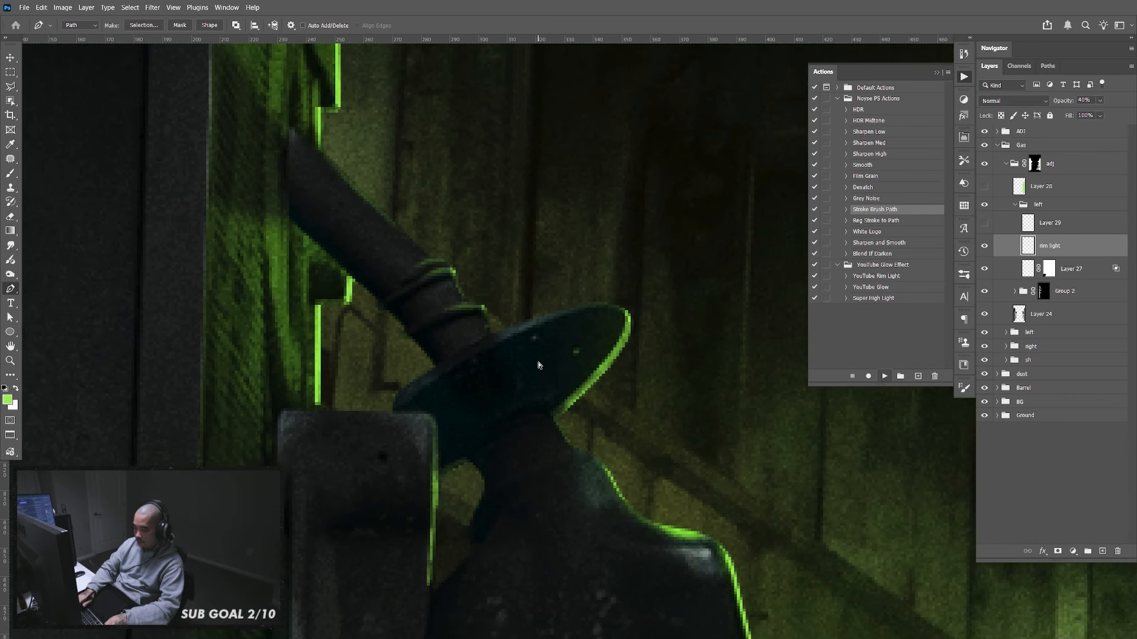
key("ctrl+minus")
key("ctrl+minus")
key("ctrl+plus")
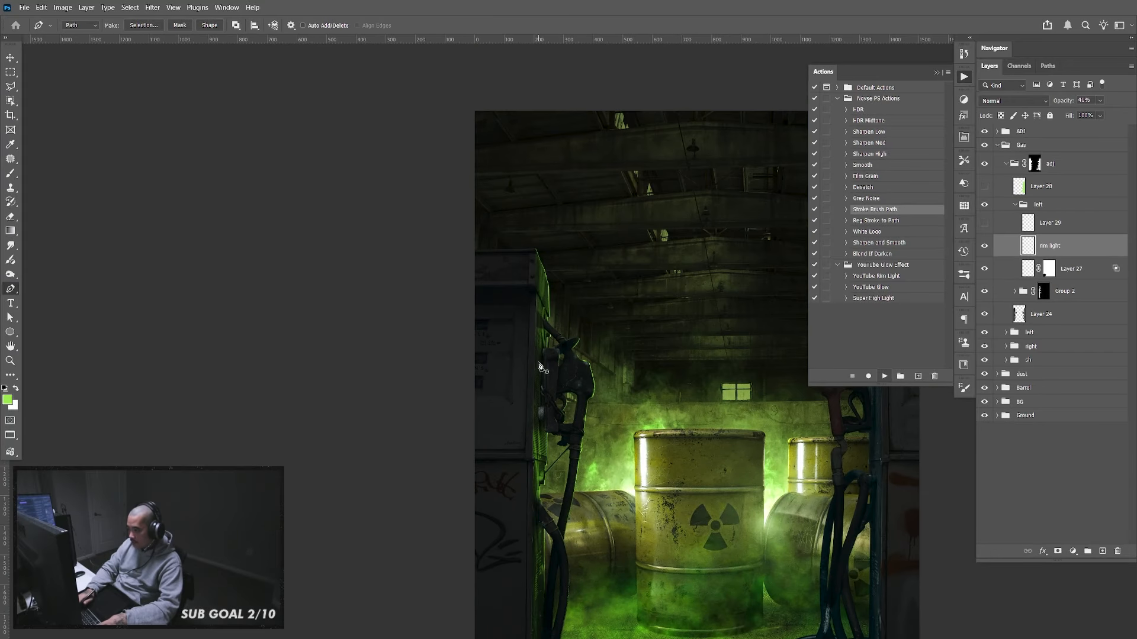
left_click_drag(706, 540, 665, 437)
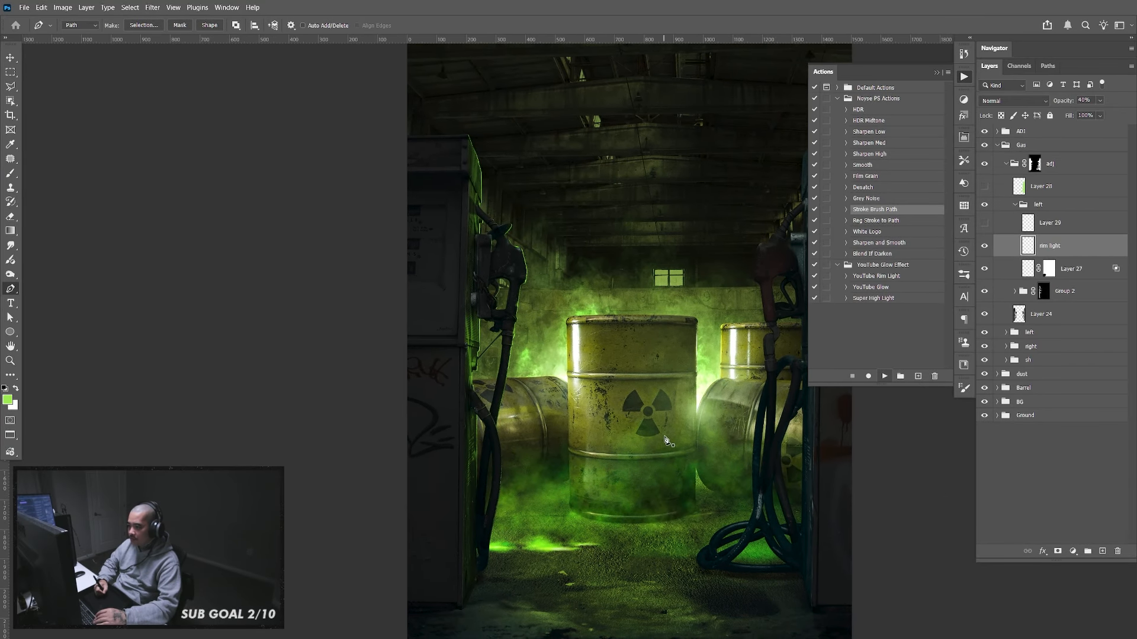
left_click(998, 416)
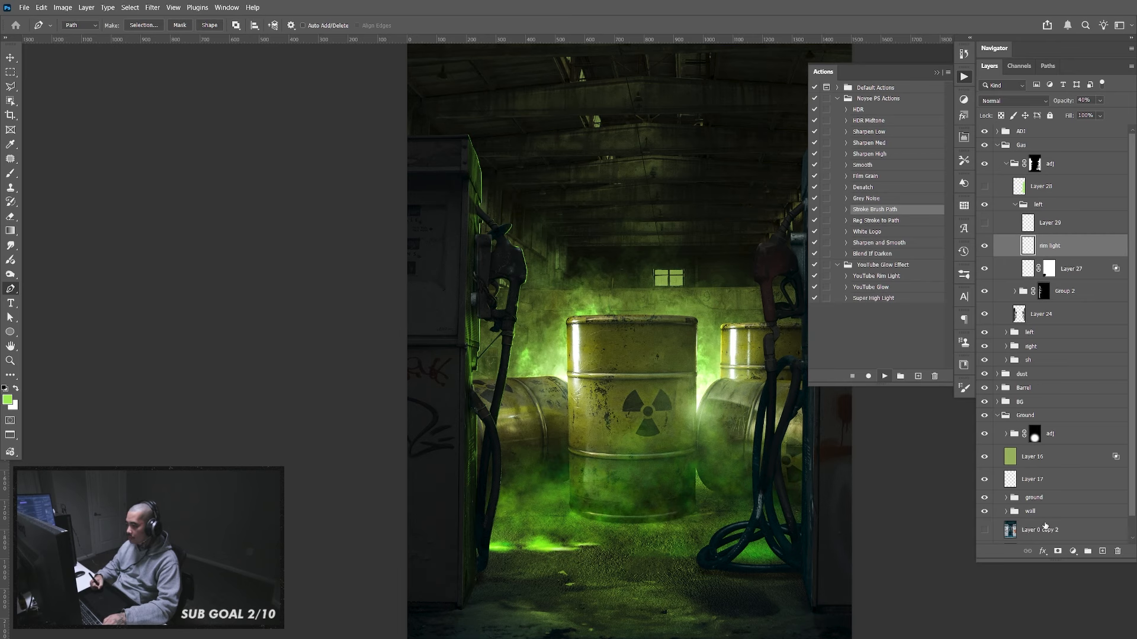
left_click(1050, 531)
scroll(1048, 521, "down", 1)
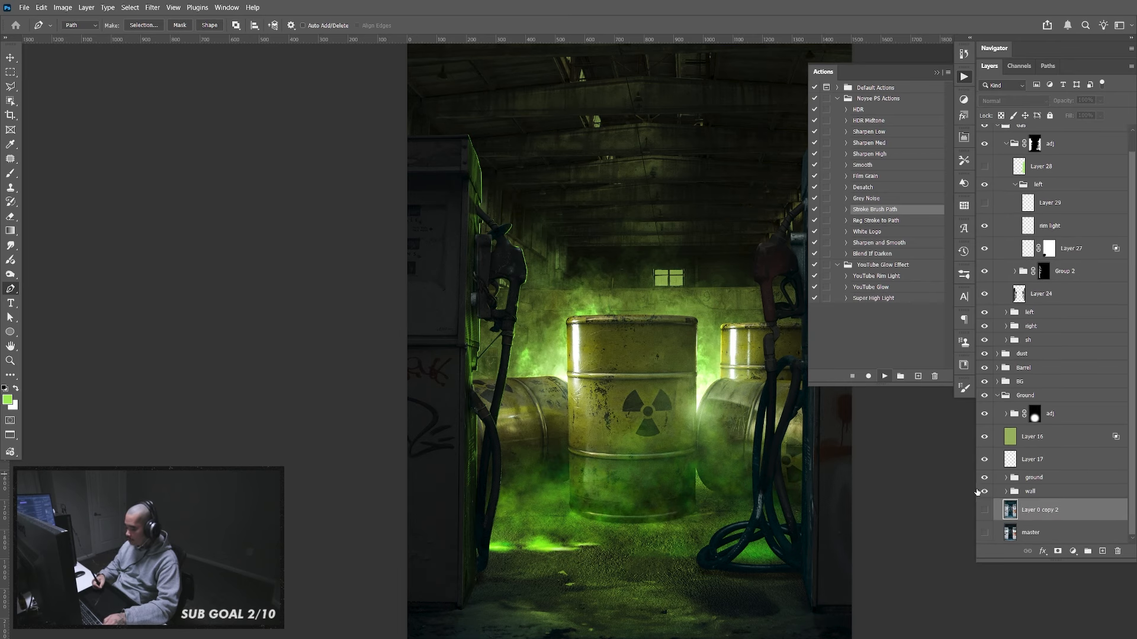
left_click(985, 533, "alt")
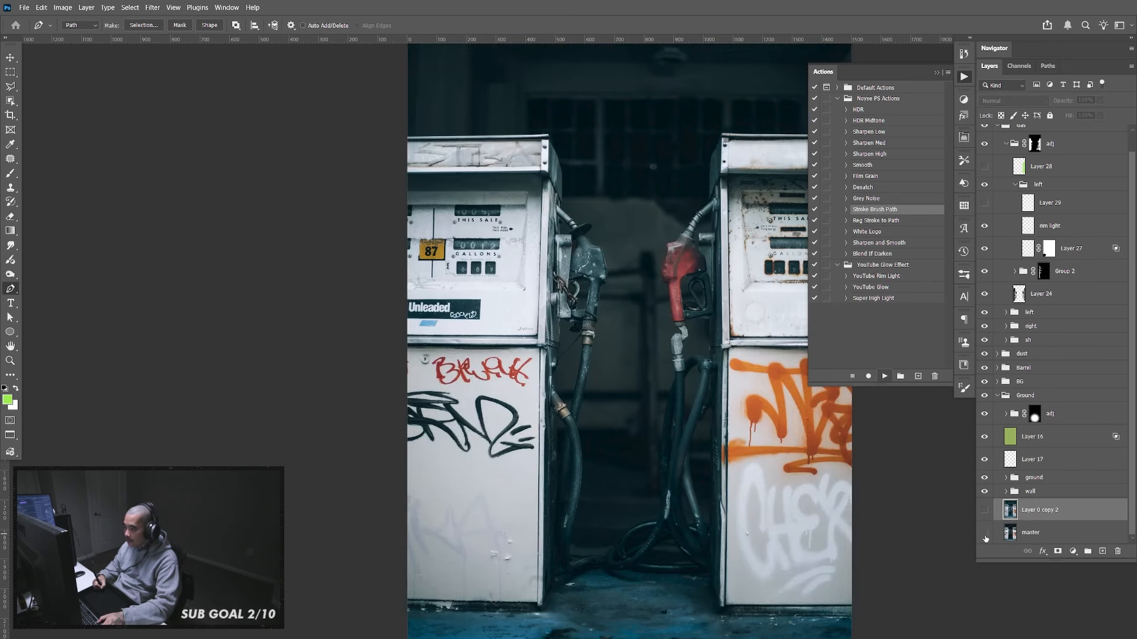
left_click(985, 534, "alt")
left_click(964, 77)
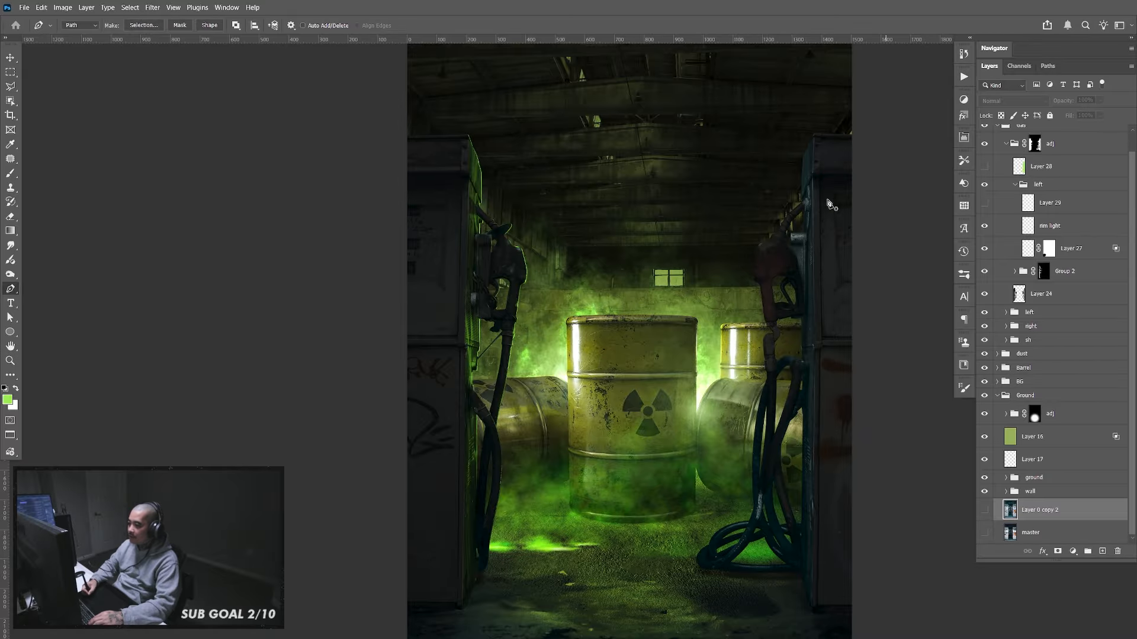
Trace the diagonal seam on the left pump's upper side panel down to its outer corner and try to stroke the path
key("z")
left_click(549, 332)
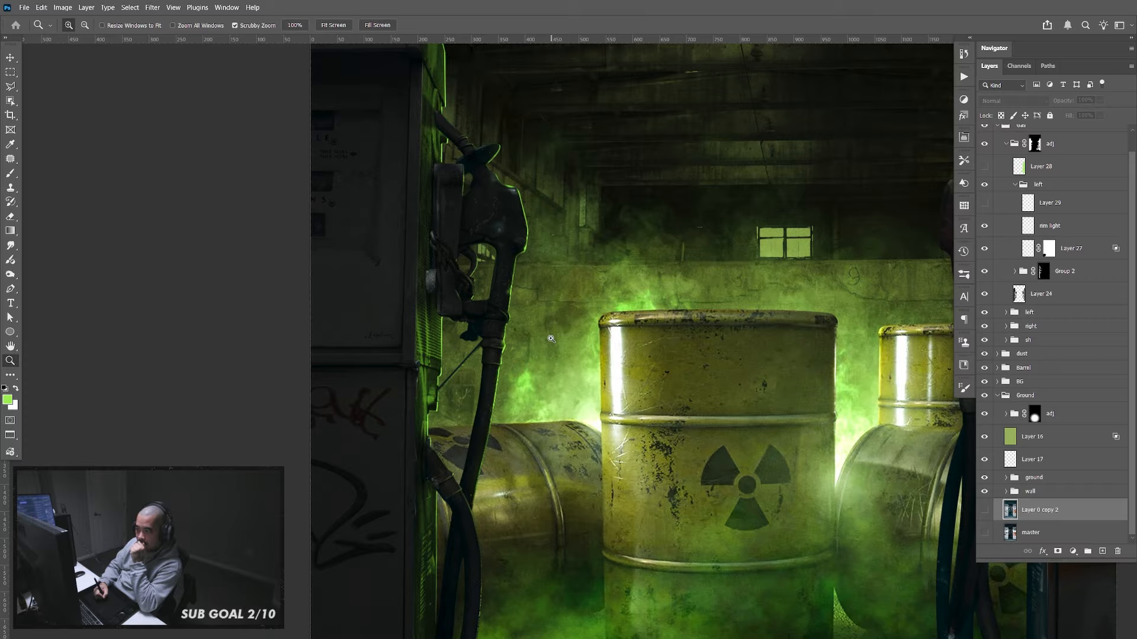
left_click_drag(549, 269, 555, 298)
left_click_drag(554, 174, 556, 322)
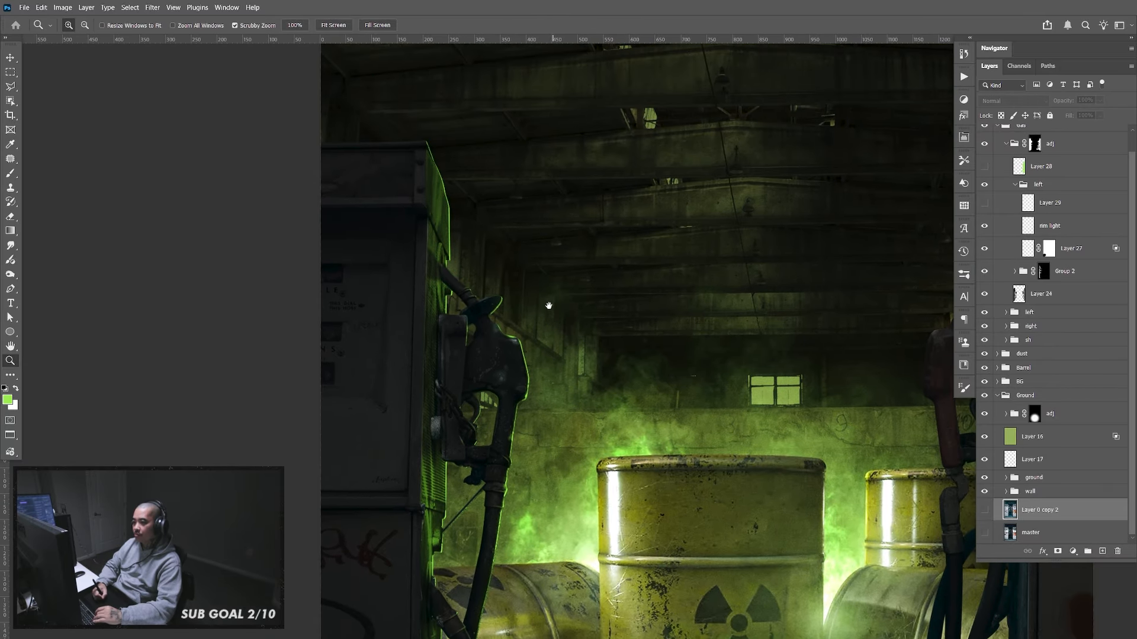
left_click_drag(454, 267, 500, 297)
key("p")
mouse_move(469, 100)
left_mouse_down()
mouse_move(522, 332)
mouse_move(484, 331)
left_mouse_up()
left_click(435, 372)
left_click(486, 485)
key("F2")
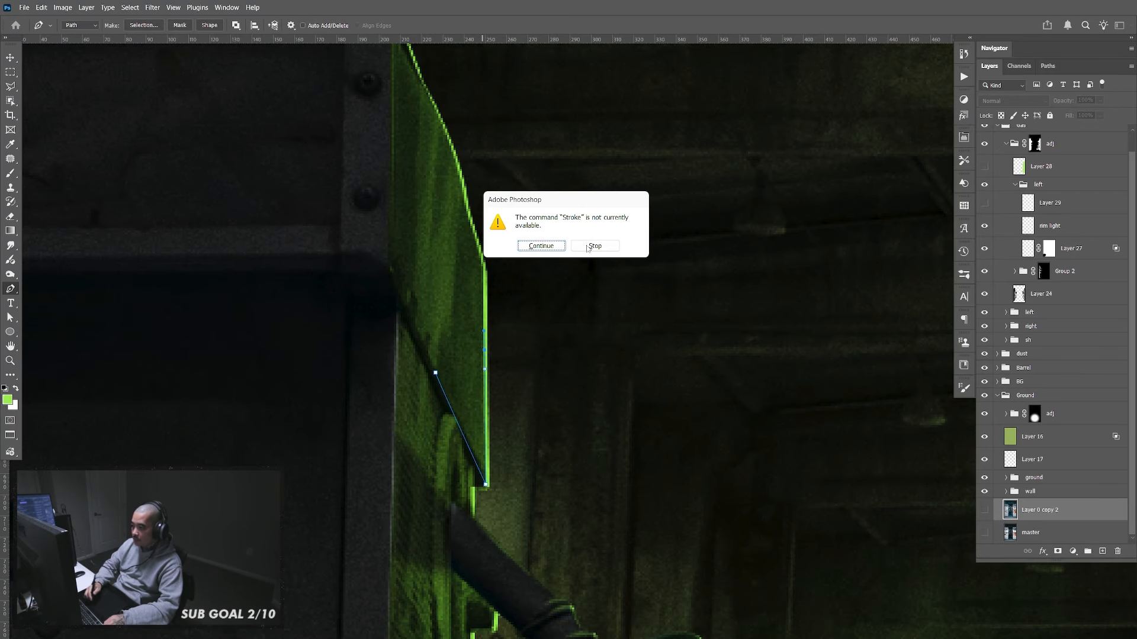
left_click(595, 246)
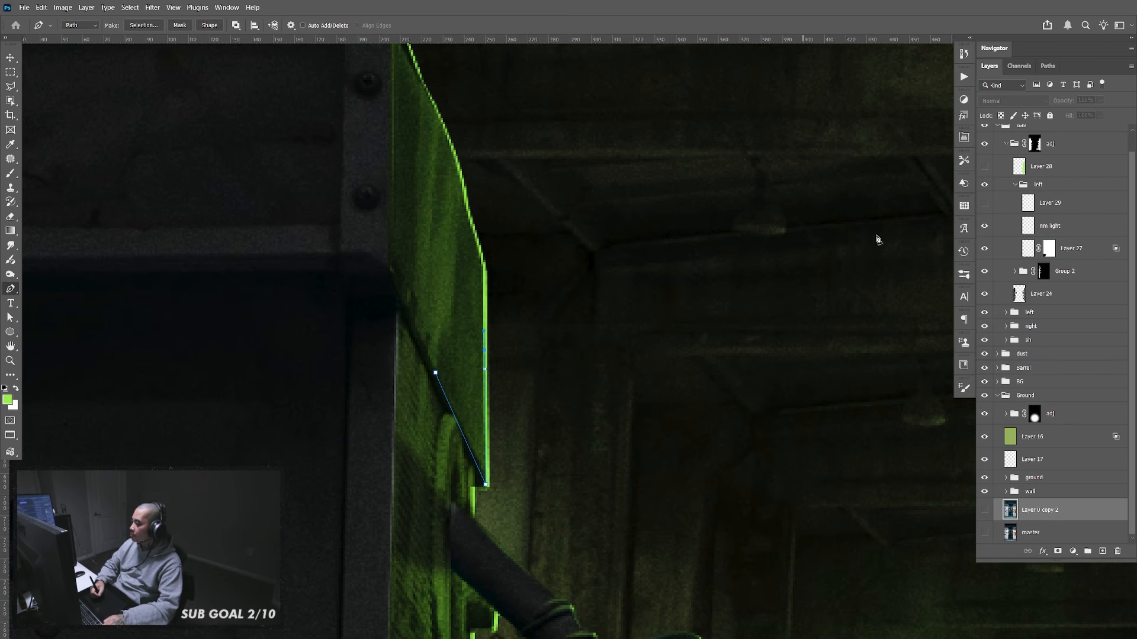
Make the rim light layer active, play the Stroke Brush Path action on the traced path and collapse the action's steps
left_click(1061, 202)
left_click(1058, 229)
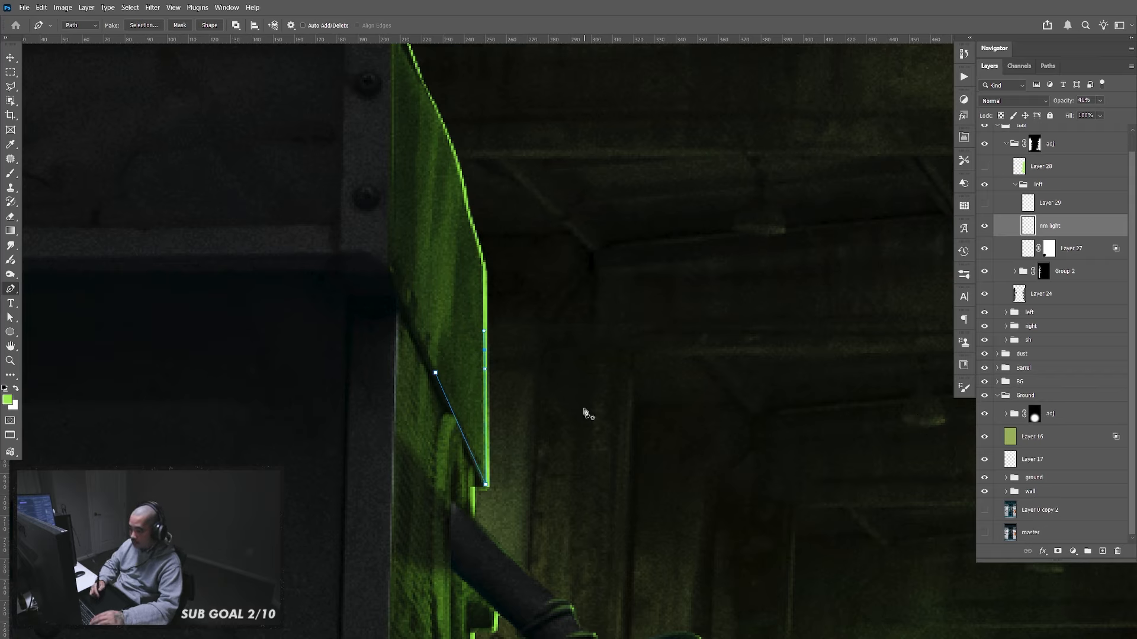
left_click(964, 77)
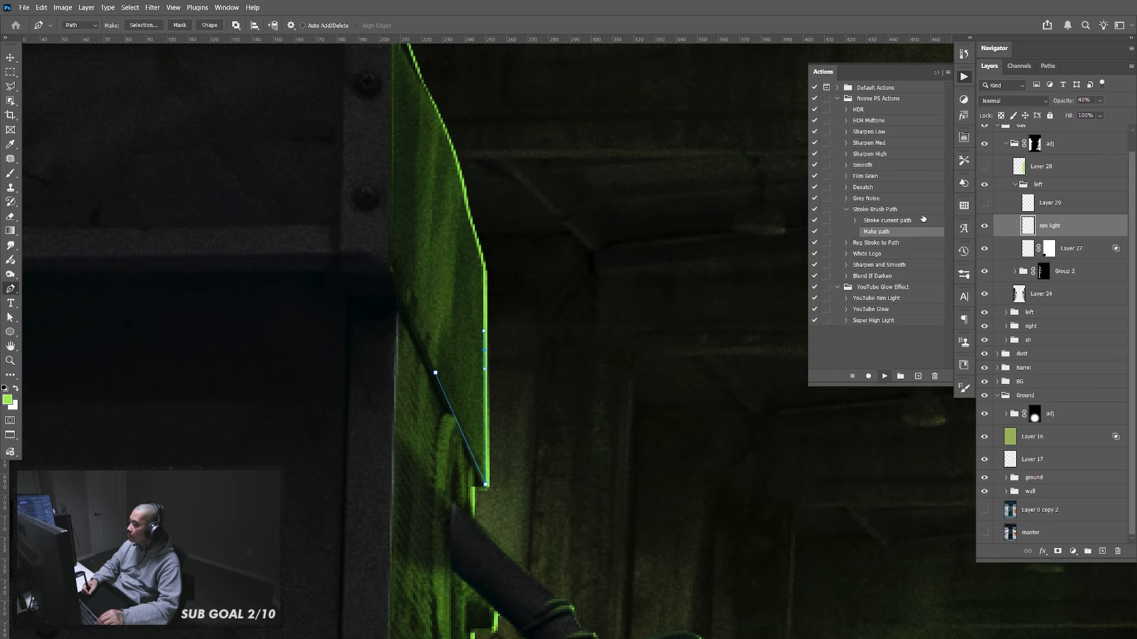
left_click(874, 209)
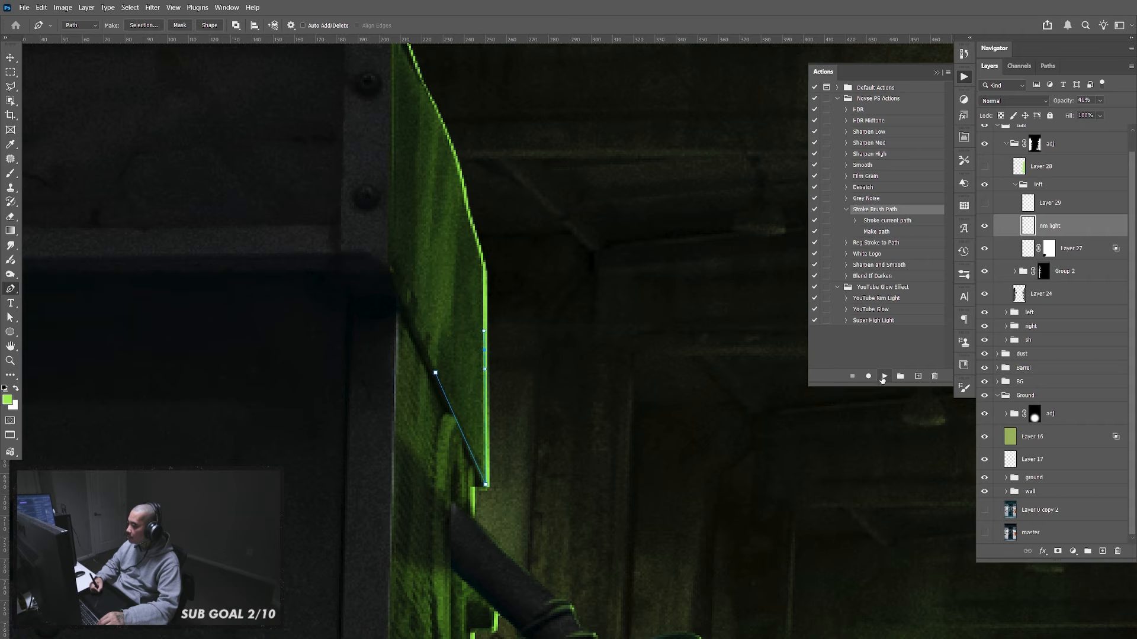
left_click(885, 376)
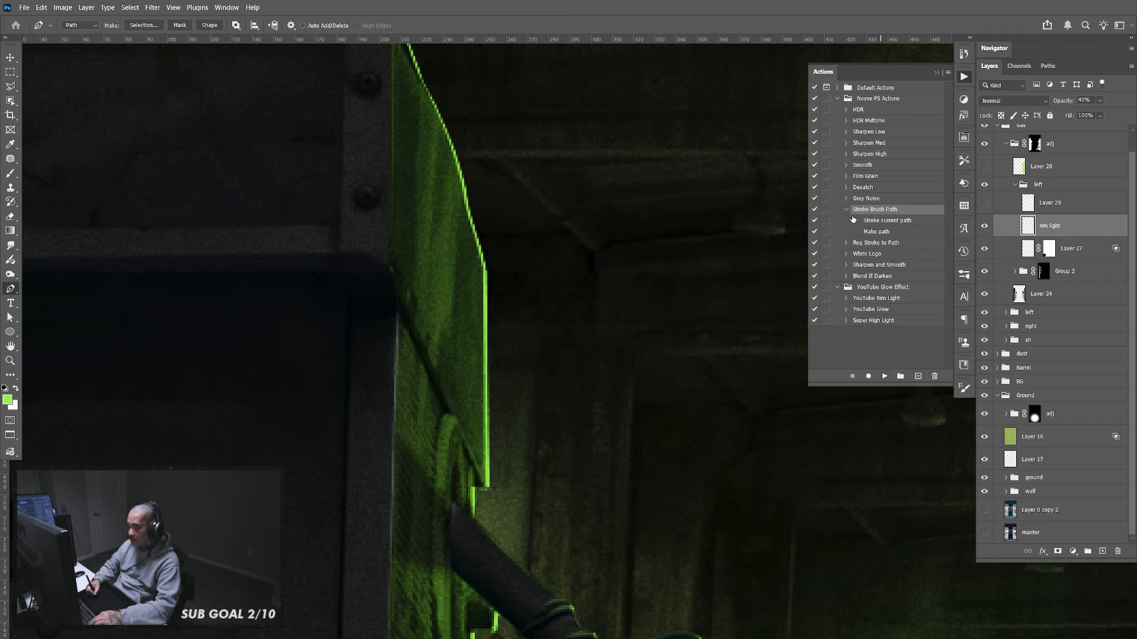
left_click(846, 210)
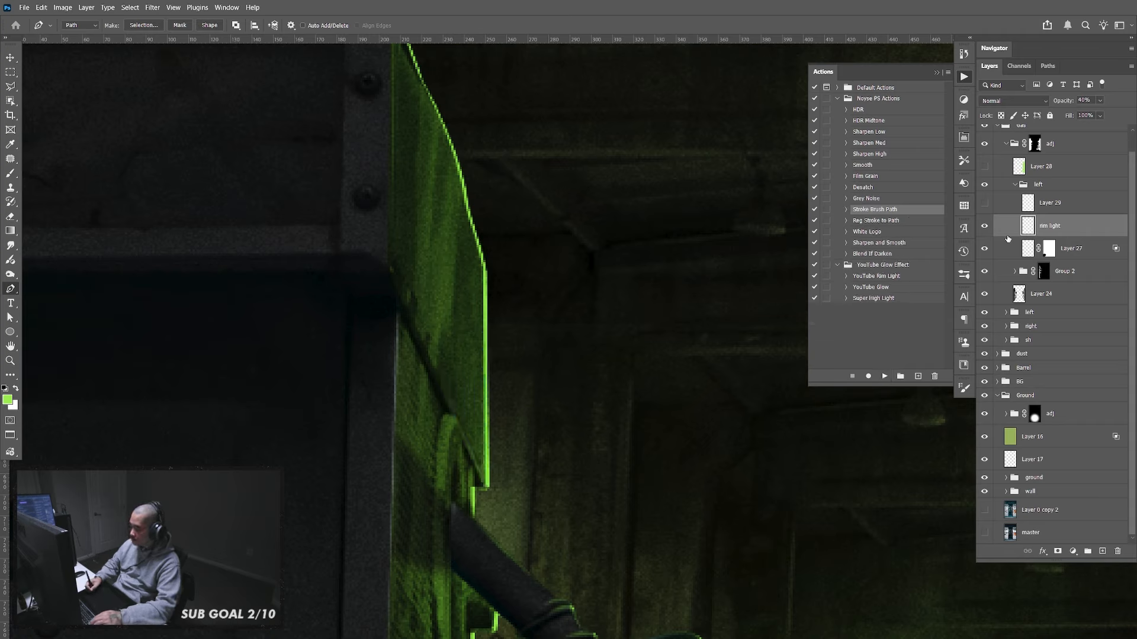
Retrace the lower part of the diagonal panel seam to the outer corner and stroke it on the rim light layer
left_click(430, 362)
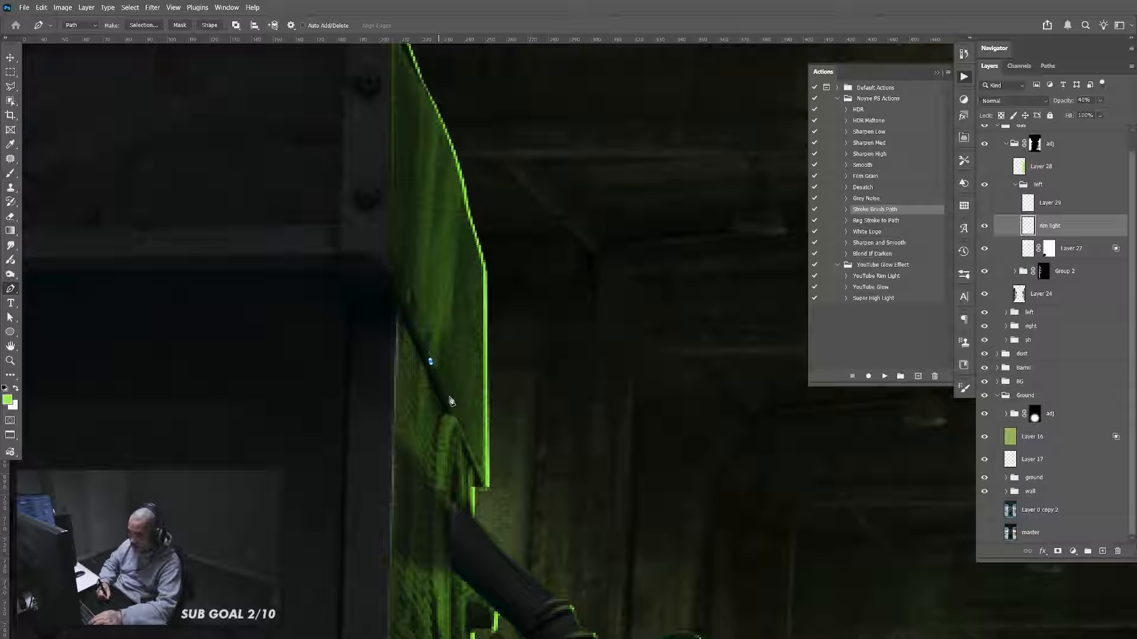
left_click(486, 485)
key("F2")
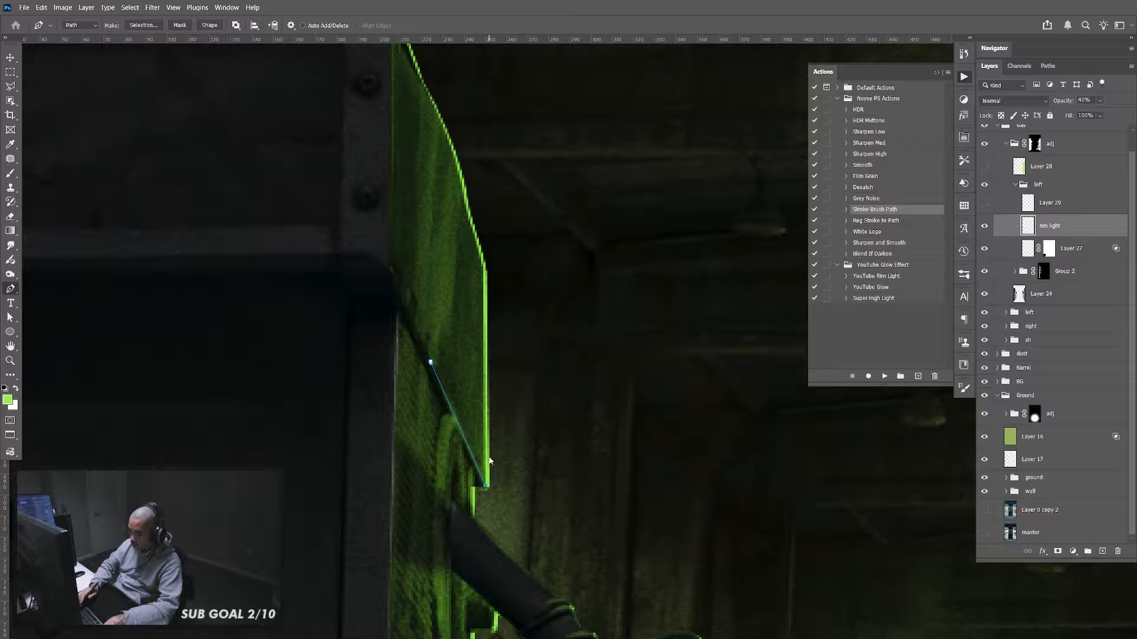
Fade the glow on the left pump's upper side panel by painting black on Layer 27's mask with a large 700 px brush
left_click_drag(652, 492, 636, 447)
left_click_drag(652, 345, 642, 469)
key("ctrl+minus")
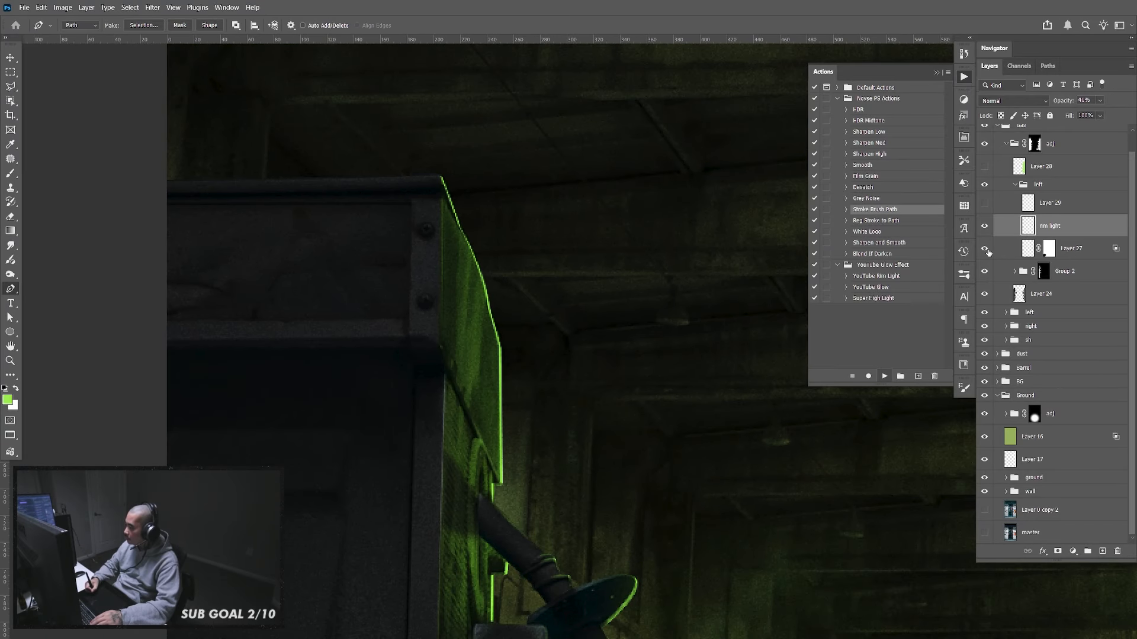
left_click(985, 249)
left_click(985, 249)
left_click(1049, 248)
key("d")
key("b")
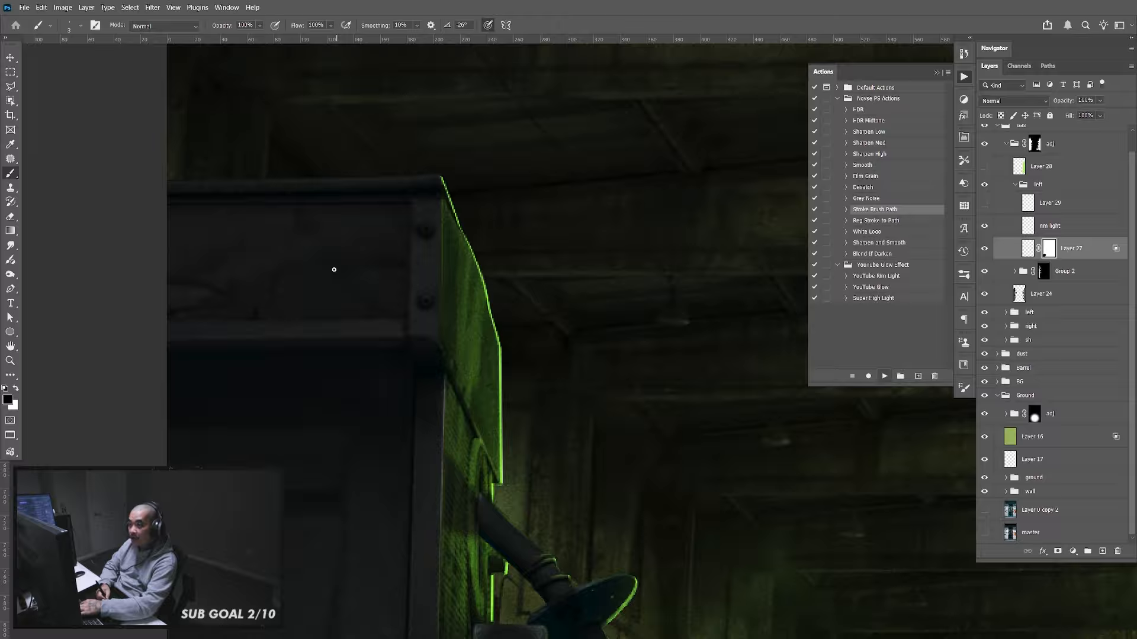
key("bracketright")
key("bracketright")
key("bracketright")
key("bracketright")
key("bracketright")
key("bracketright")
key("bracketright")
key("bracketright")
key("bracketright")
key("bracketright")
key("bracketright")
key("bracketright")
key("bracketright")
key("bracketright")
key("bracketright")
key("bracketright")
key("bracketright")
key("bracketright")
key("bracketright")
key("bracketright")
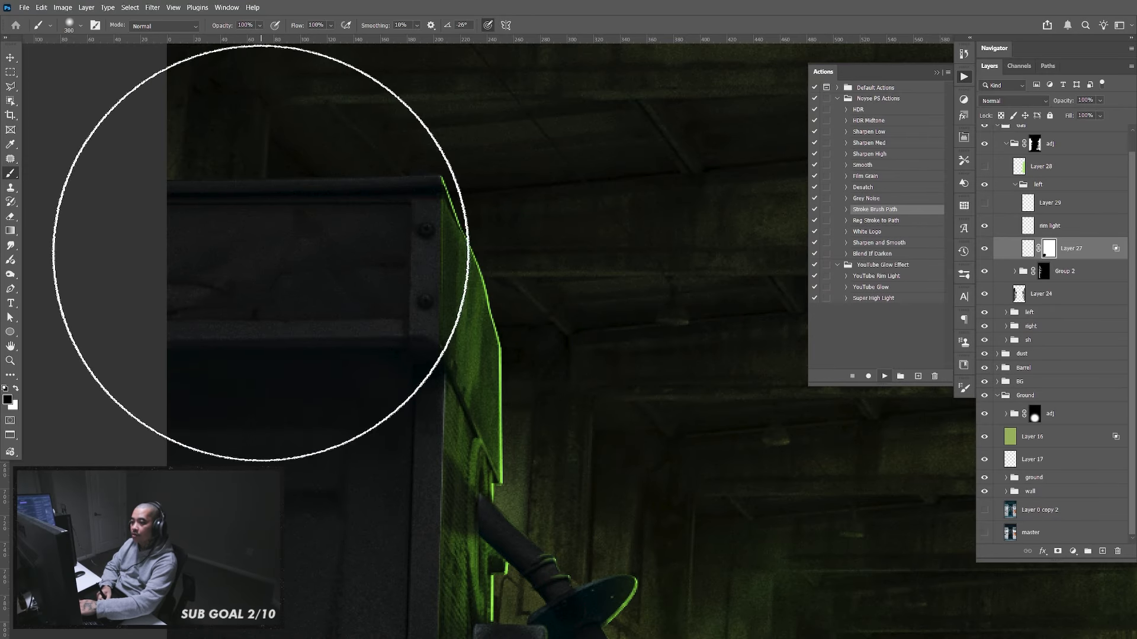
key("ctrl+minus")
key("ctrl+minus")
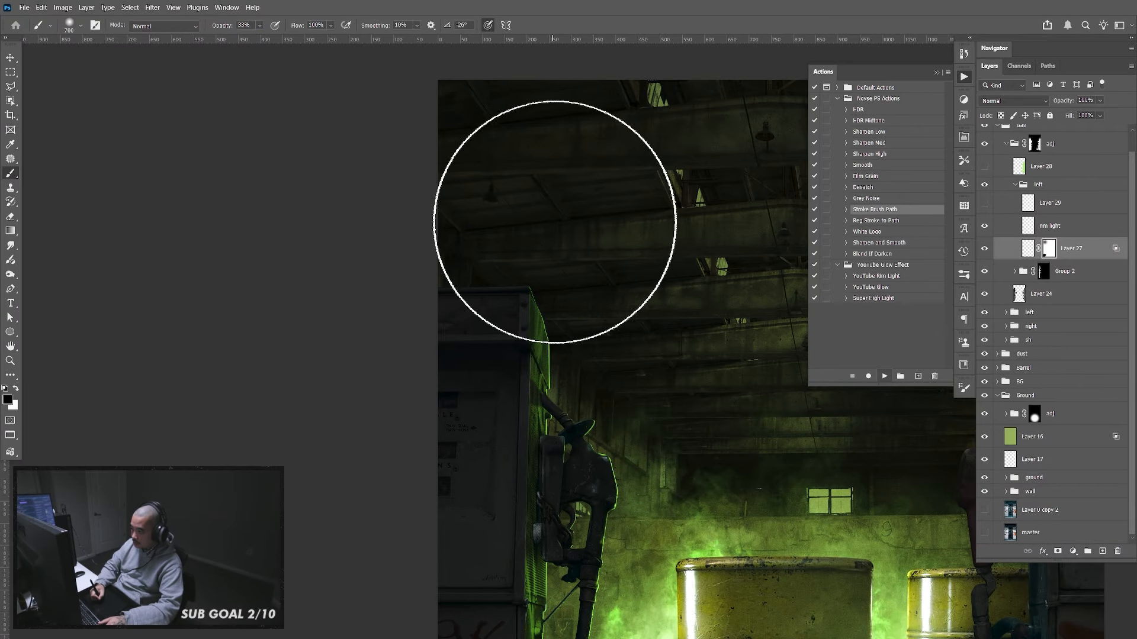
left_click_drag(705, 437, 555, 254)
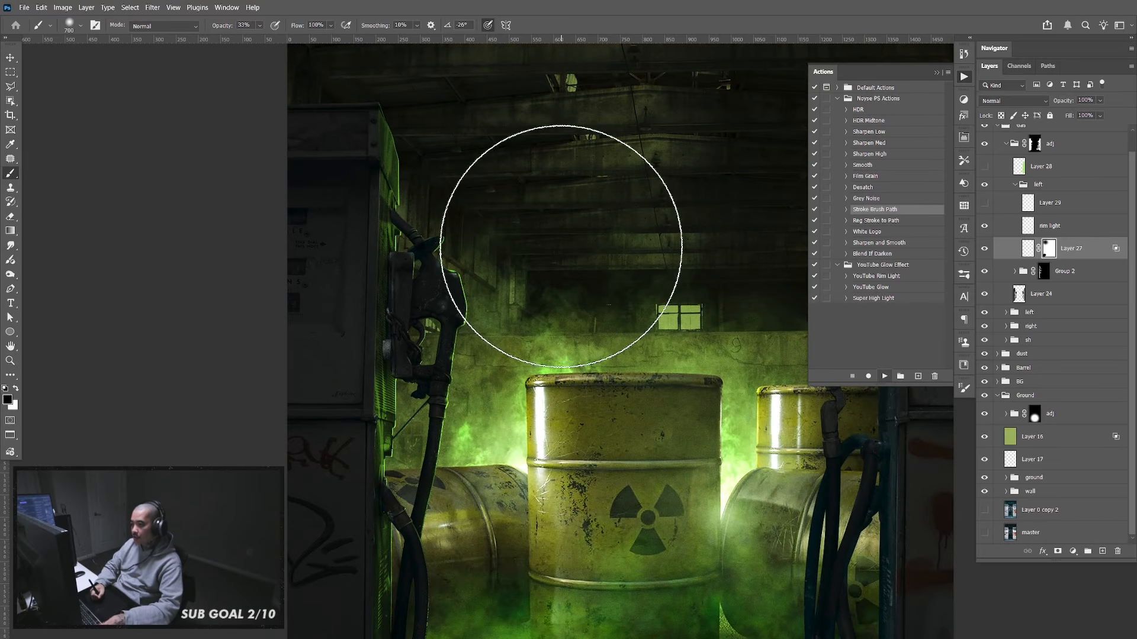
Compare the pump with and without Layer 27, reduce that layer's opacity to 60% and close the Actions panel
key("v")
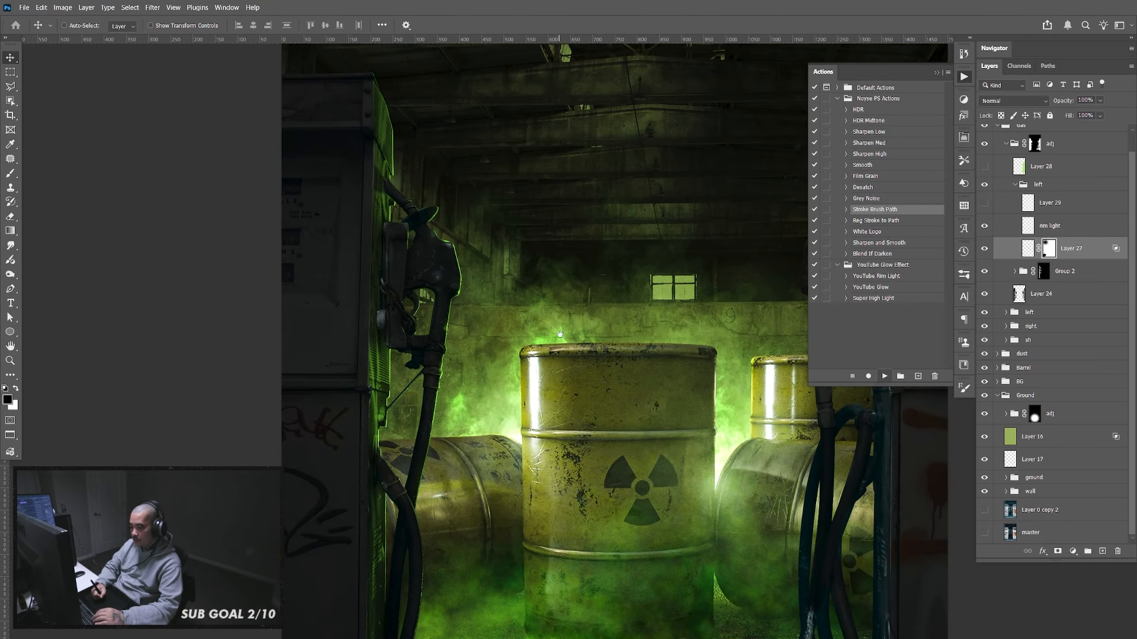
left_click_drag(560, 334, 558, 286)
left_click_drag(569, 339, 579, 374)
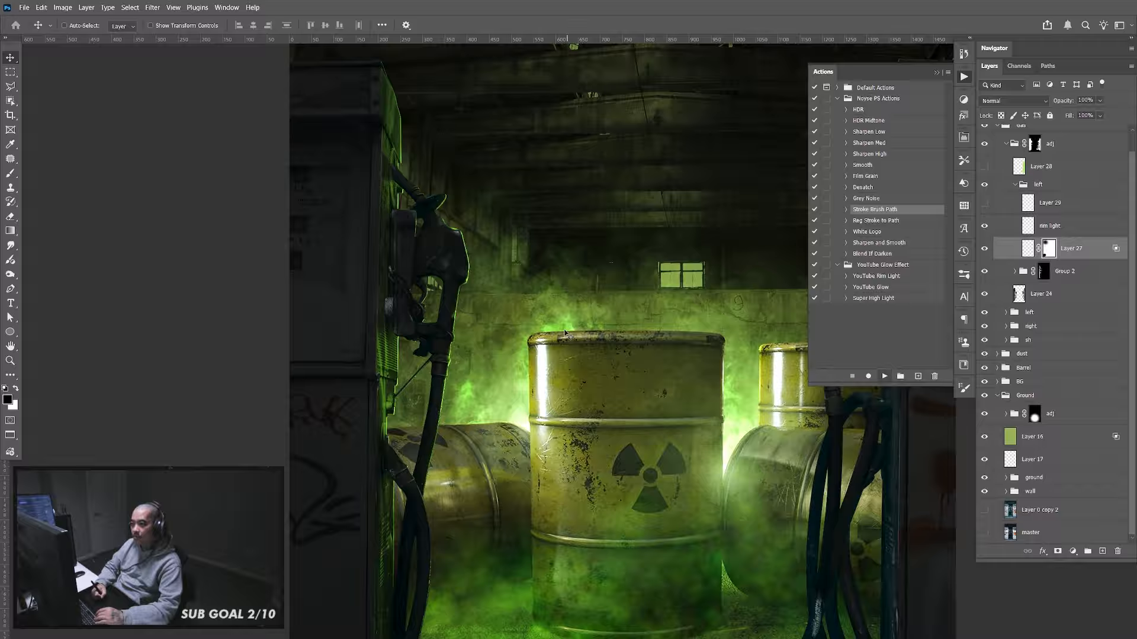
left_click(984, 251)
left_click(986, 251)
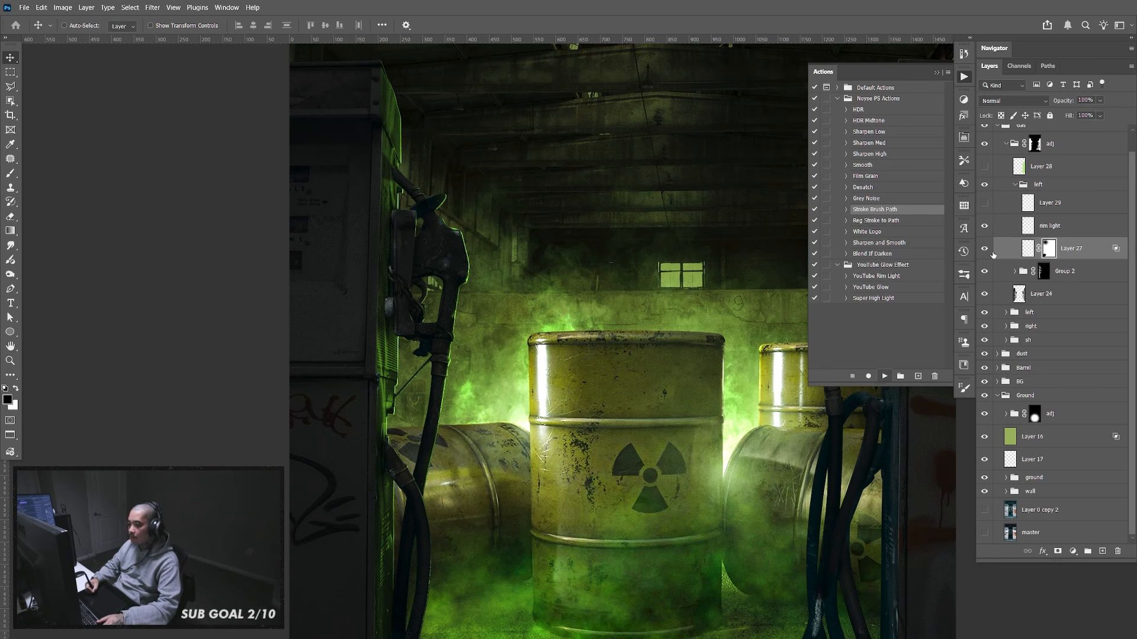
left_click(1028, 249)
left_click(1099, 100)
left_click_drag(1114, 113, 1082, 117)
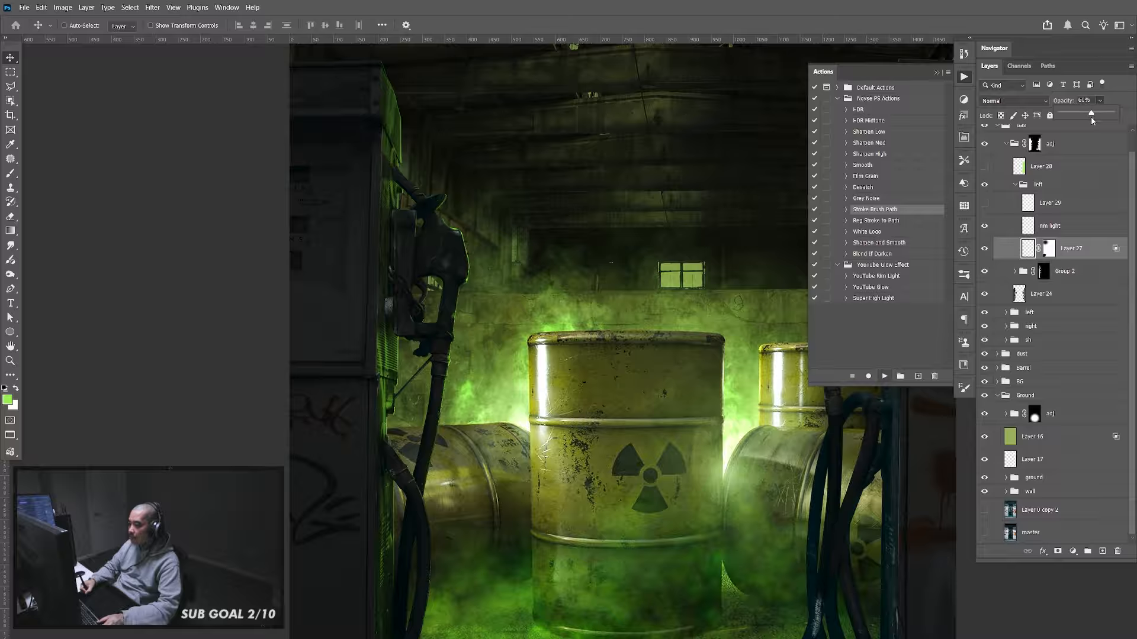
left_click_drag(1094, 118, 1097, 118)
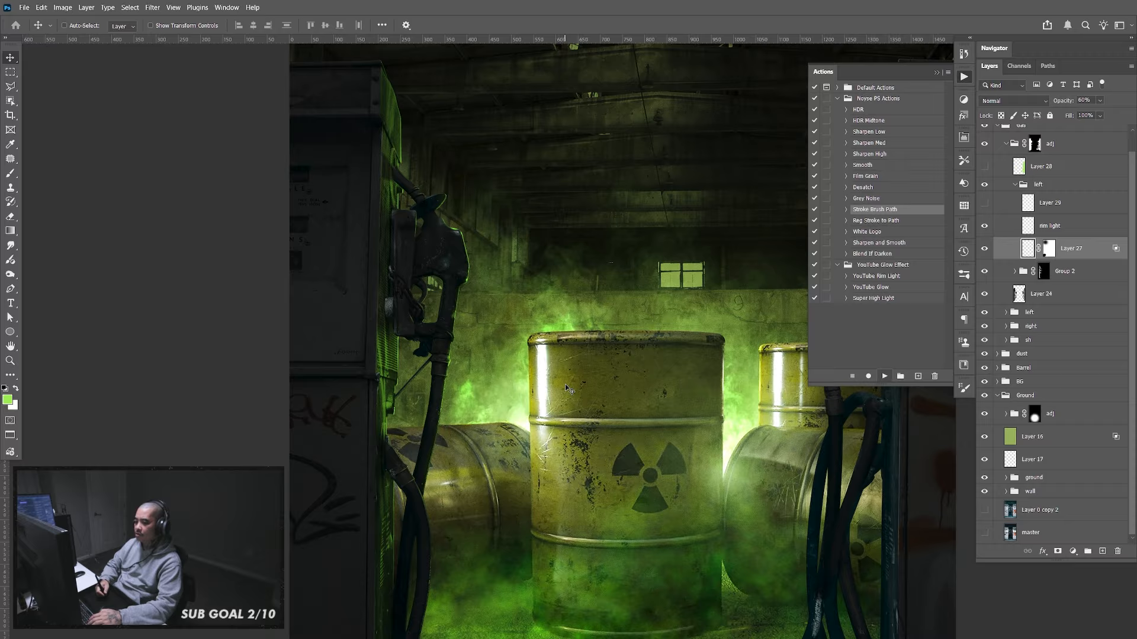
left_click_drag(590, 511, 574, 437)
left_click(964, 82)
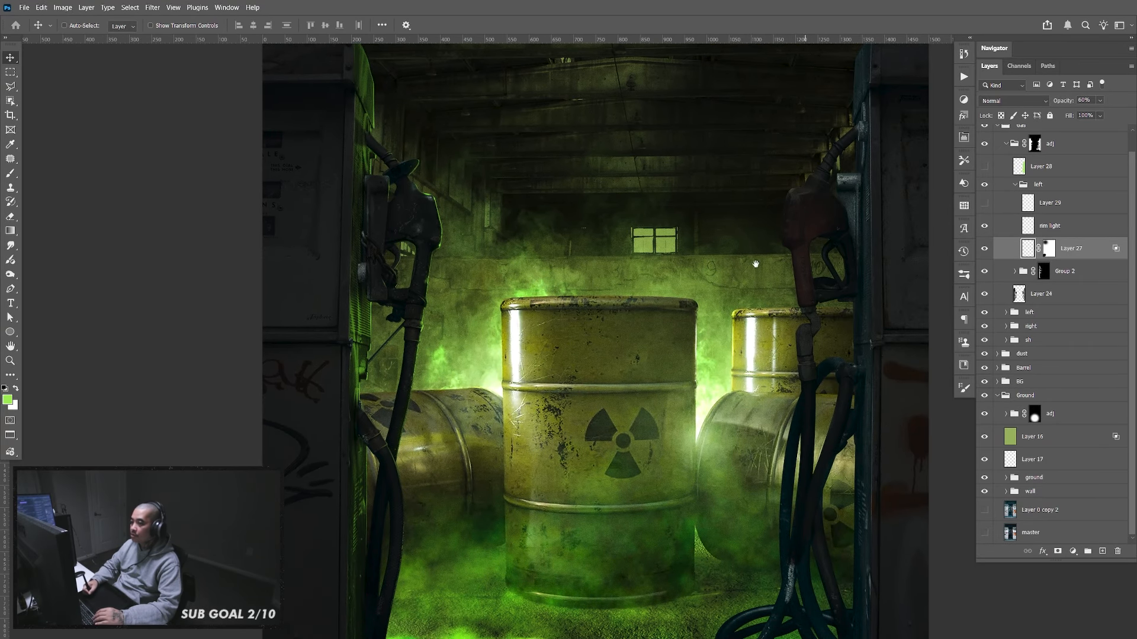
Collapse the left rim light group and inspect Group 2's layers and the area covered by its mask
left_click_drag(756, 261, 740, 284)
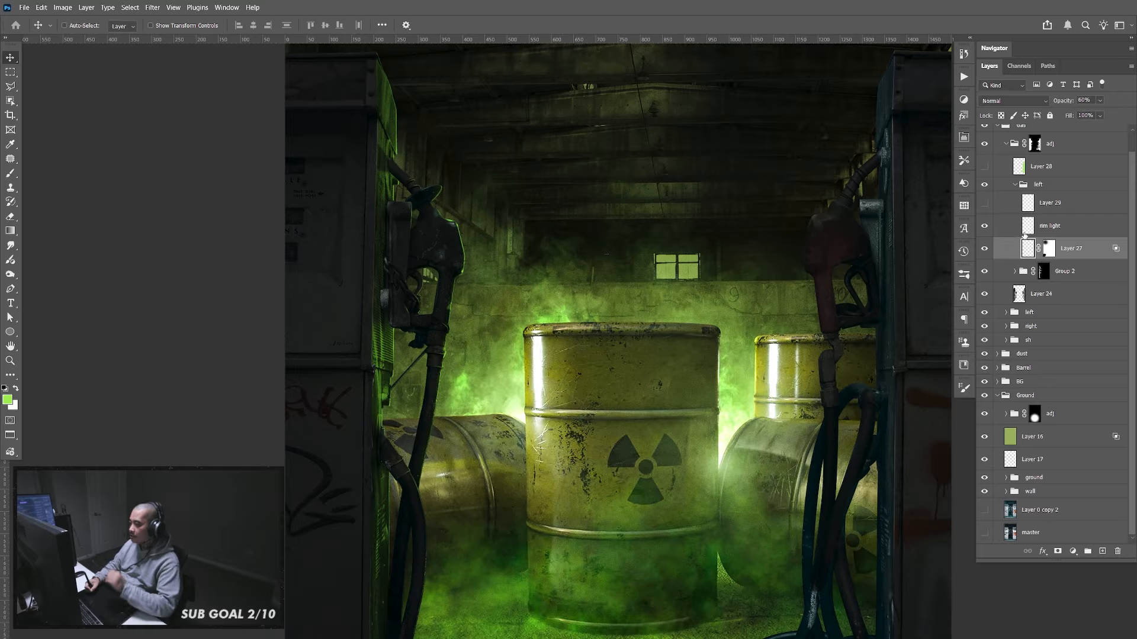
left_click(1014, 184)
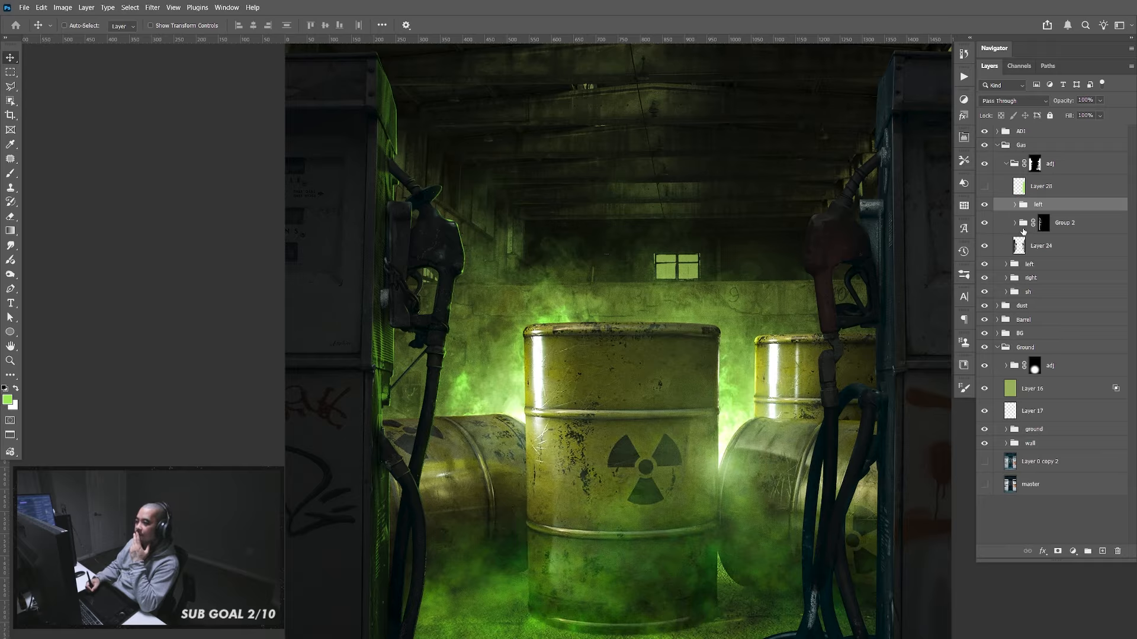
left_click(1015, 223)
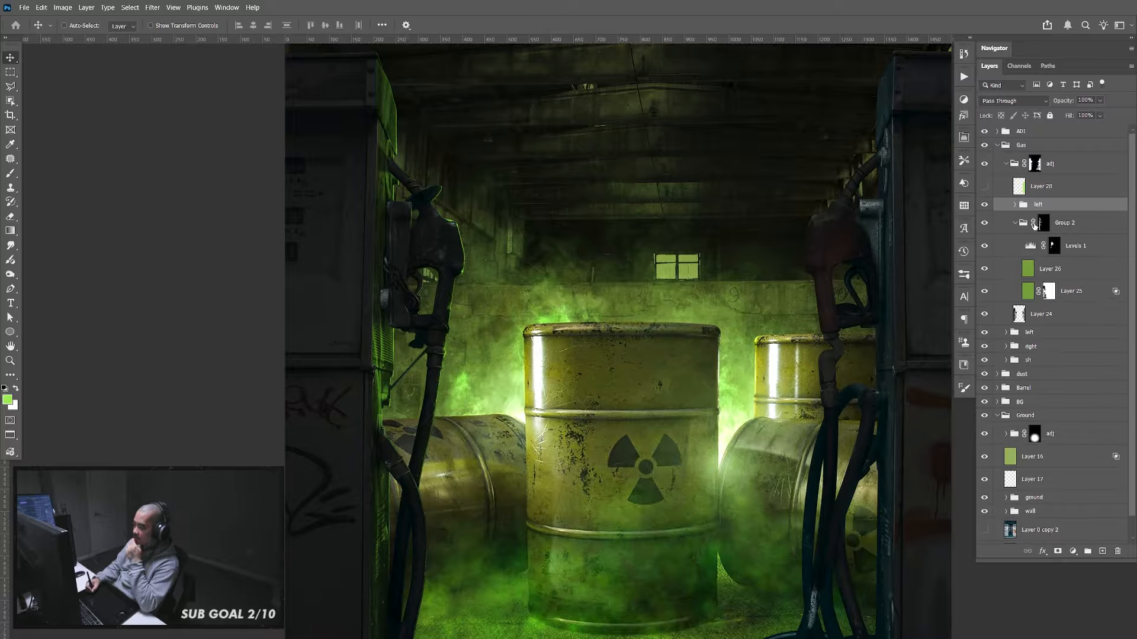
left_click(1043, 223, "ctrl")
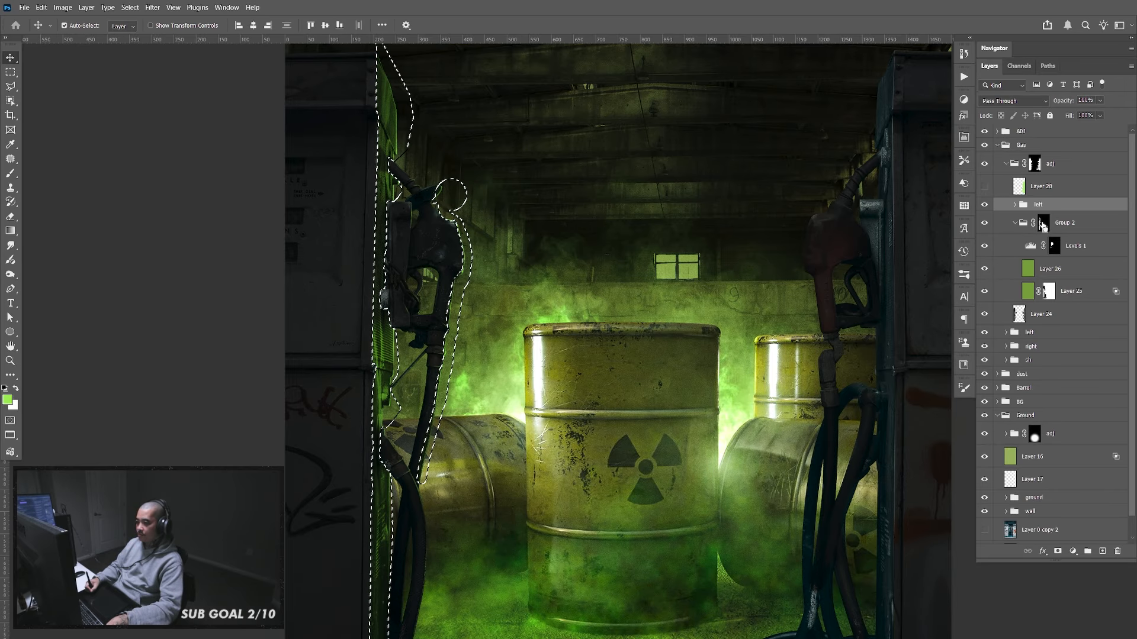
key("ctrl+d")
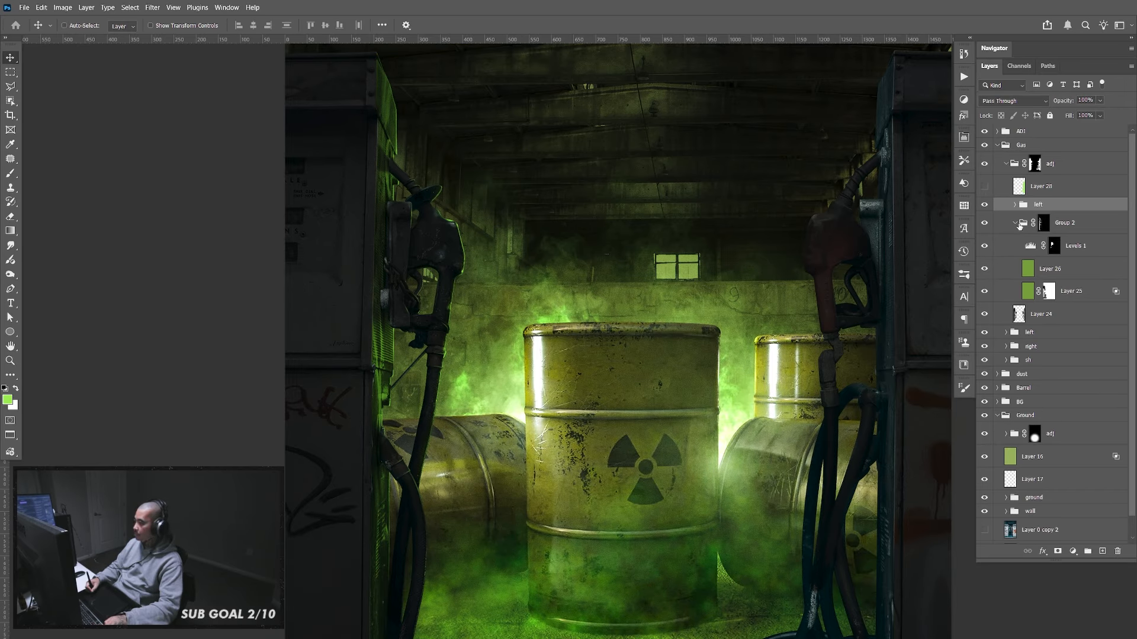
left_click(1020, 225)
left_click(1015, 224)
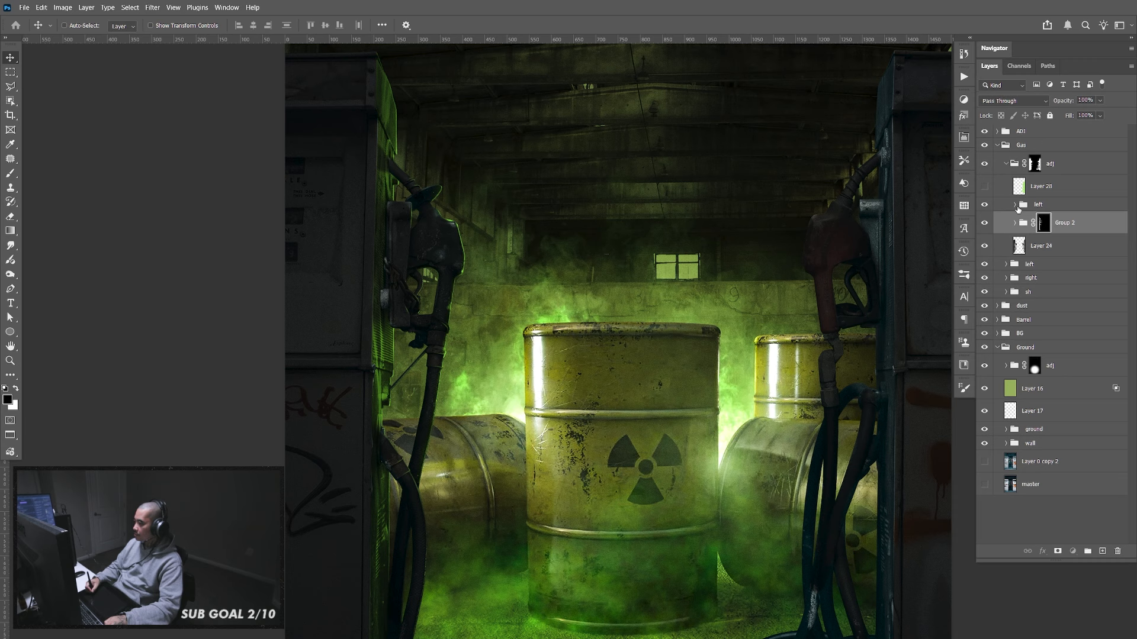
left_click(1015, 204)
left_click(1015, 205)
Create a new group above the left rim light group and add a layer in it filled with the bright green foreground colour
left_click(1039, 207)
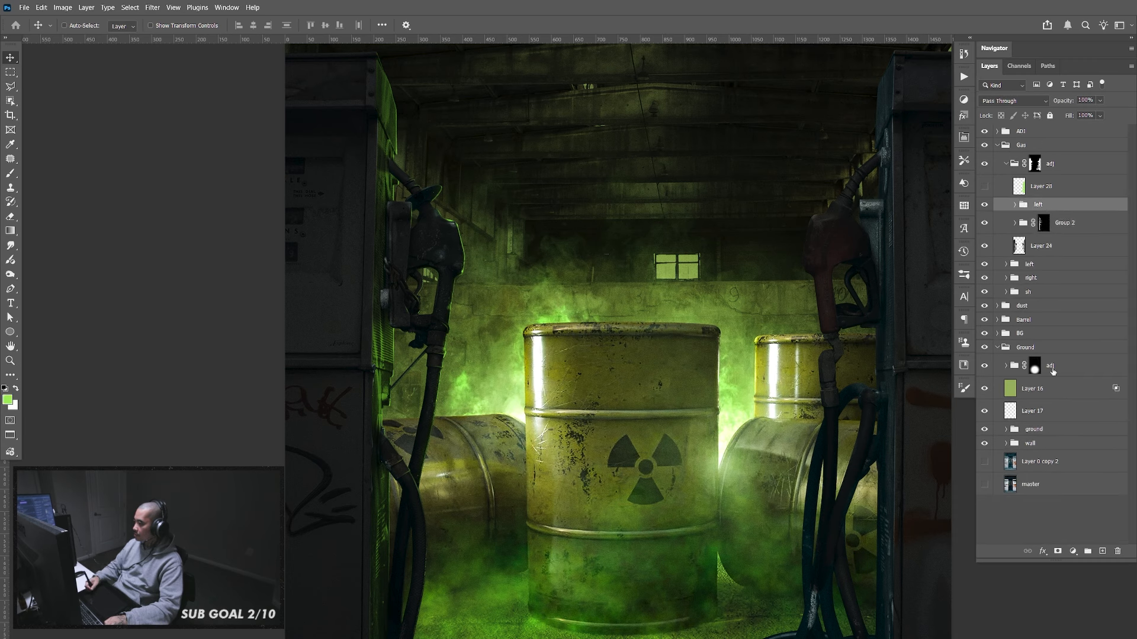
left_click(1087, 551)
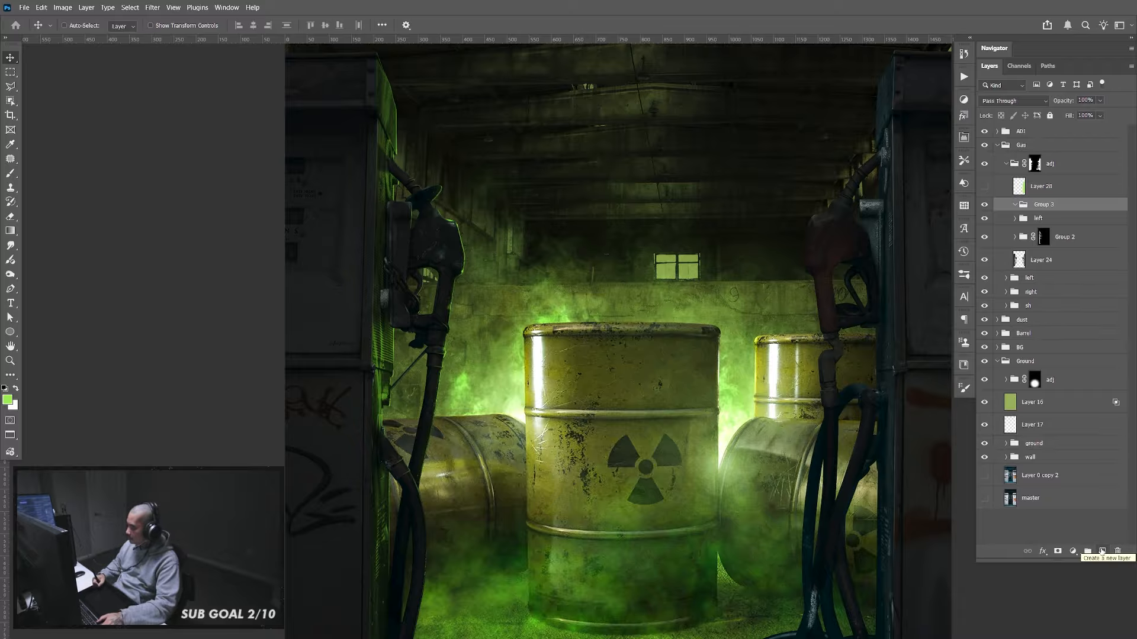
left_click(1101, 552)
key("alt+BackSpace")
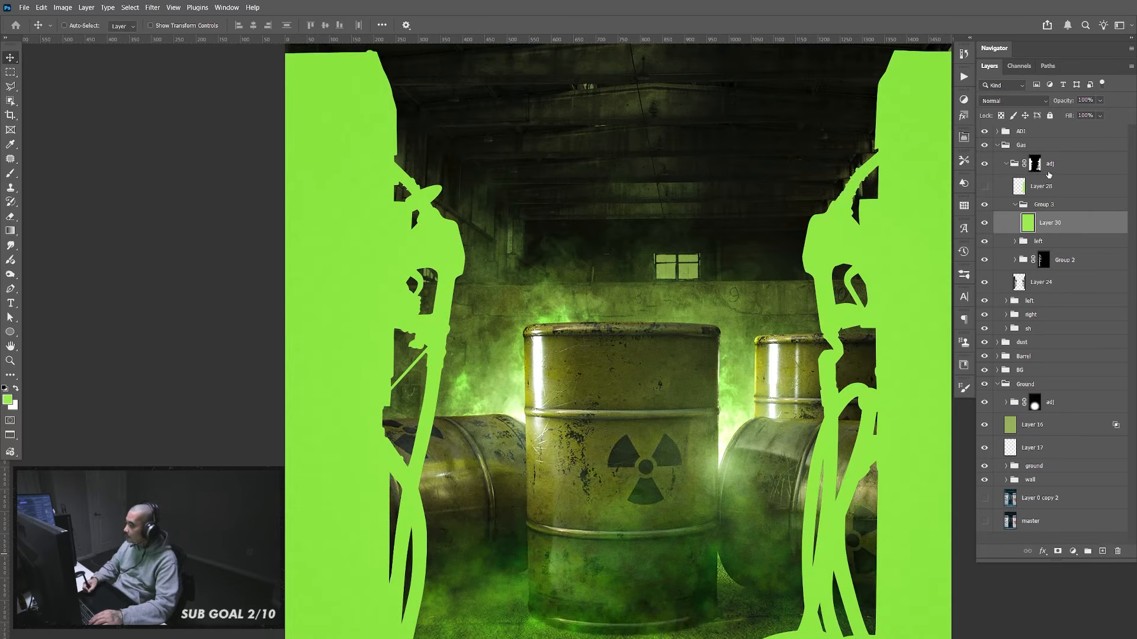
Load the adj group's pump-shaped mask as a selection and delete the green inside it from Layer 30
left_click(1015, 205)
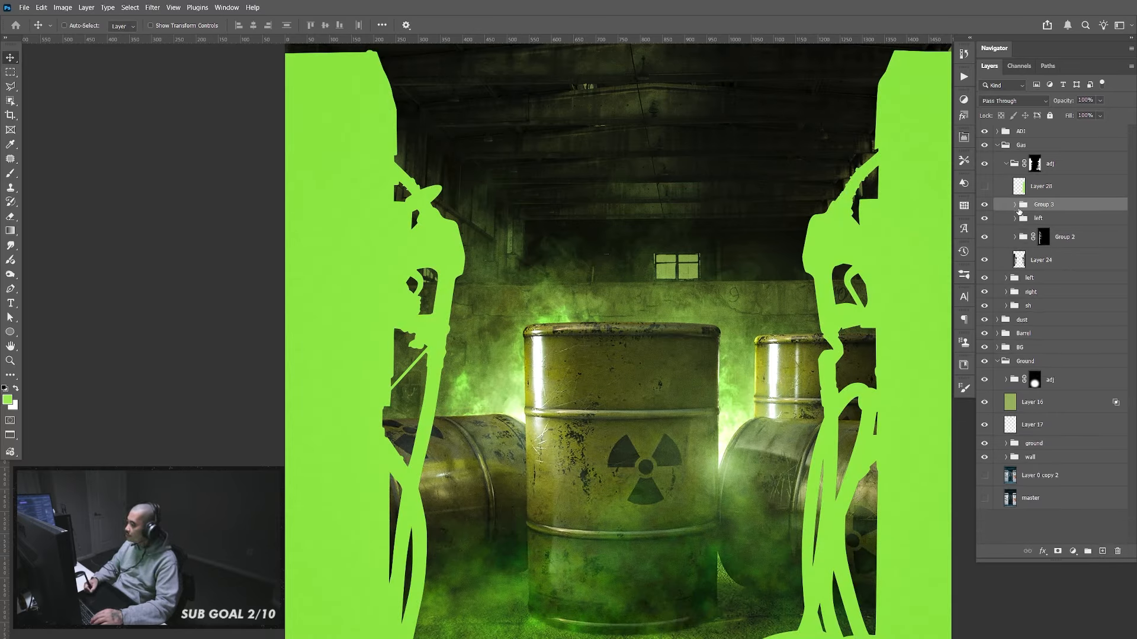
left_click(1015, 205)
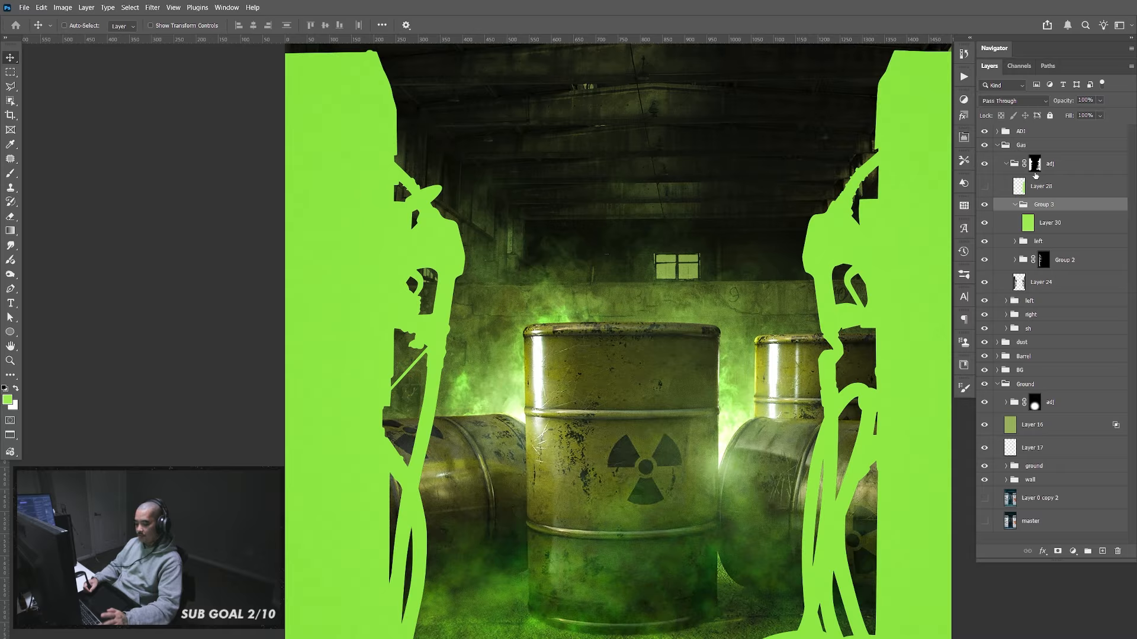
left_click(1027, 222, "ctrl")
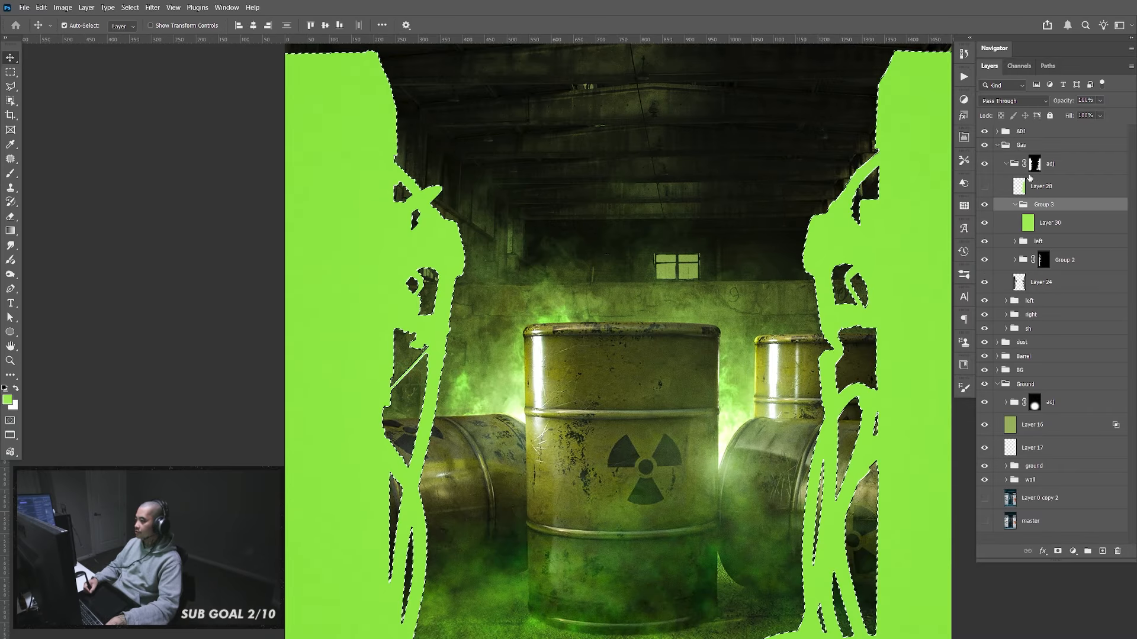
left_click(1064, 231)
key("Delete")
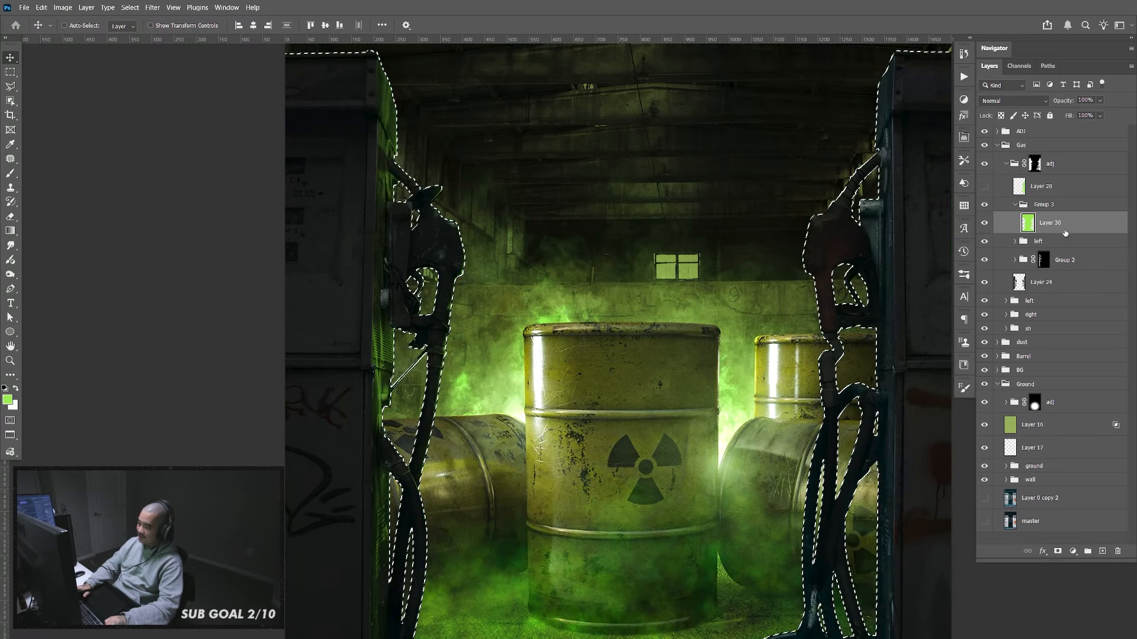
Deselect the pump selection and soften Layer 30's green edges with a Gaussian Blur of 5.6 pixels radius
key("ctrl+d")
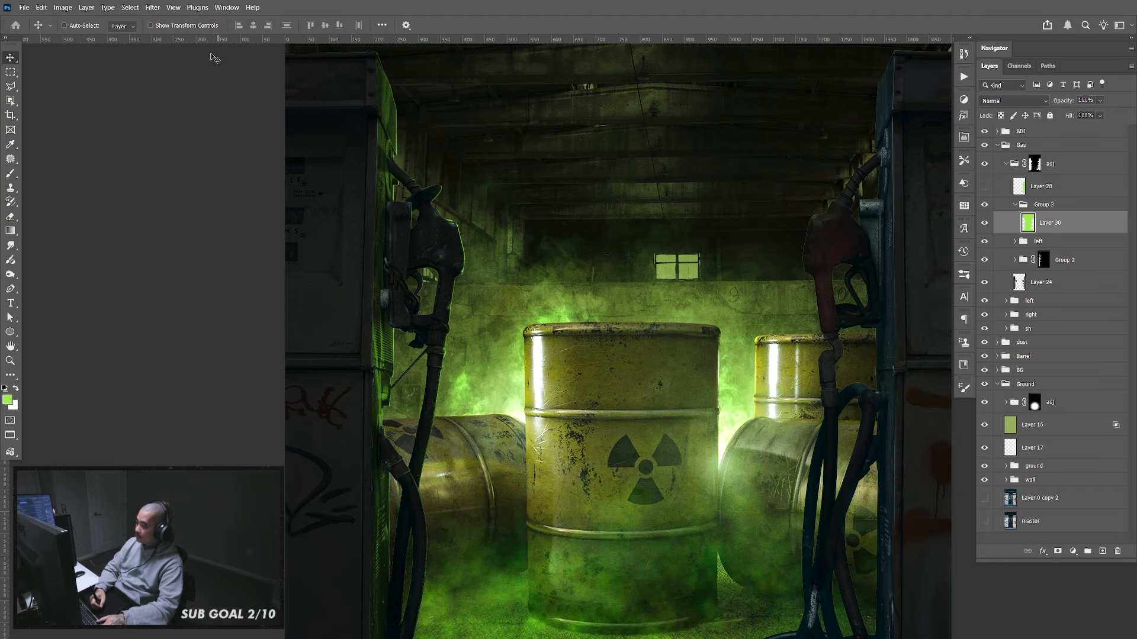
left_click(152, 8)
mouse_move(247, 176)
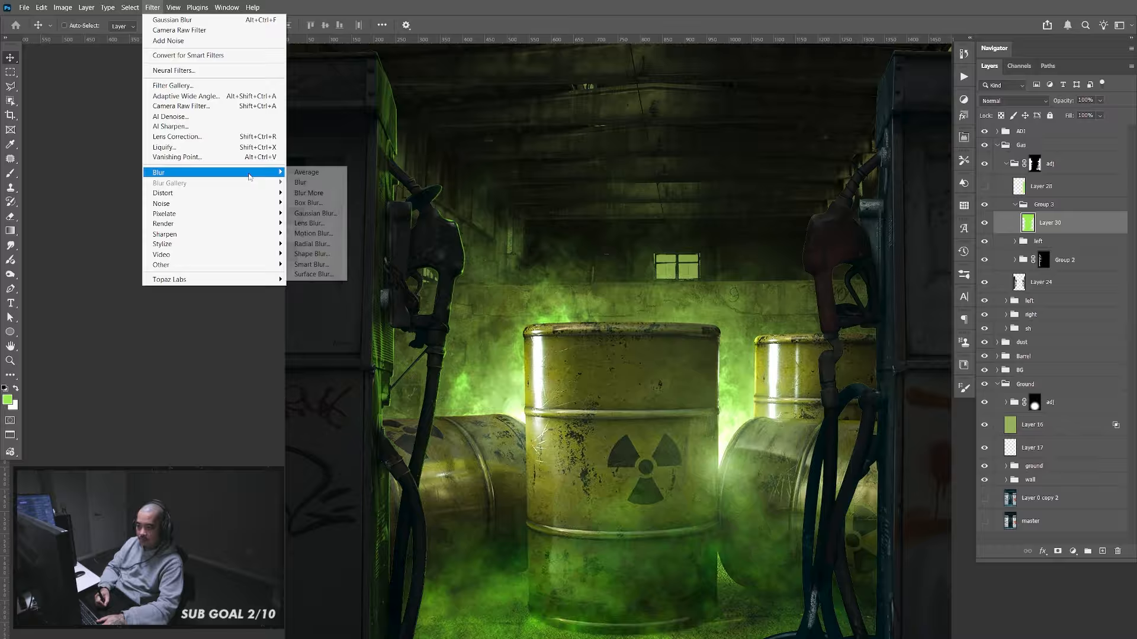
left_click(326, 213)
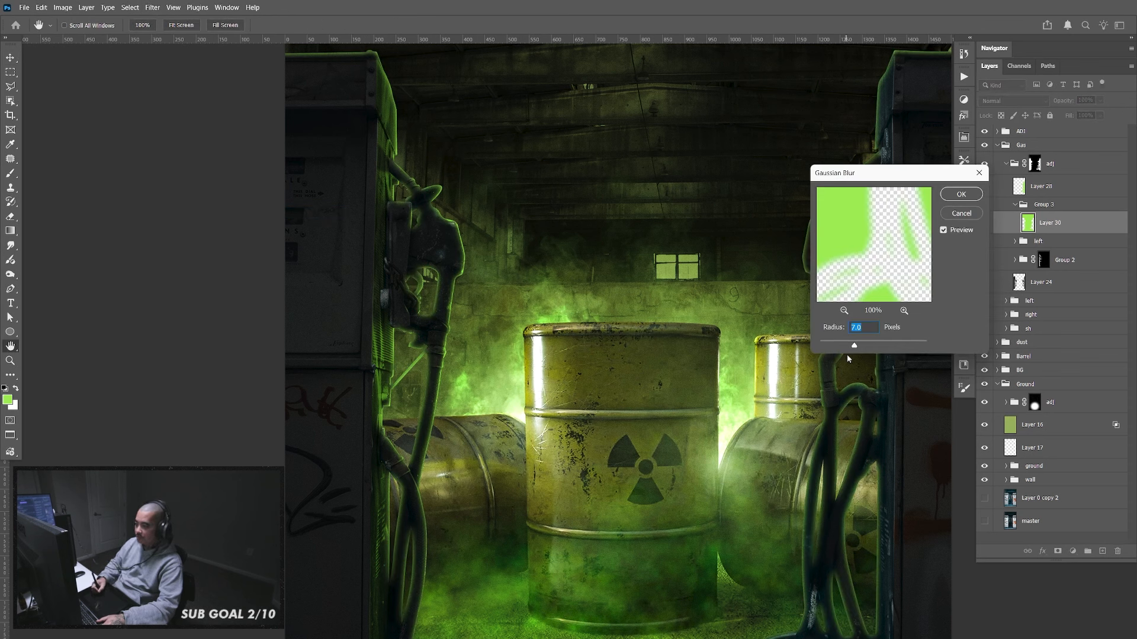
left_click_drag(854, 345, 851, 349)
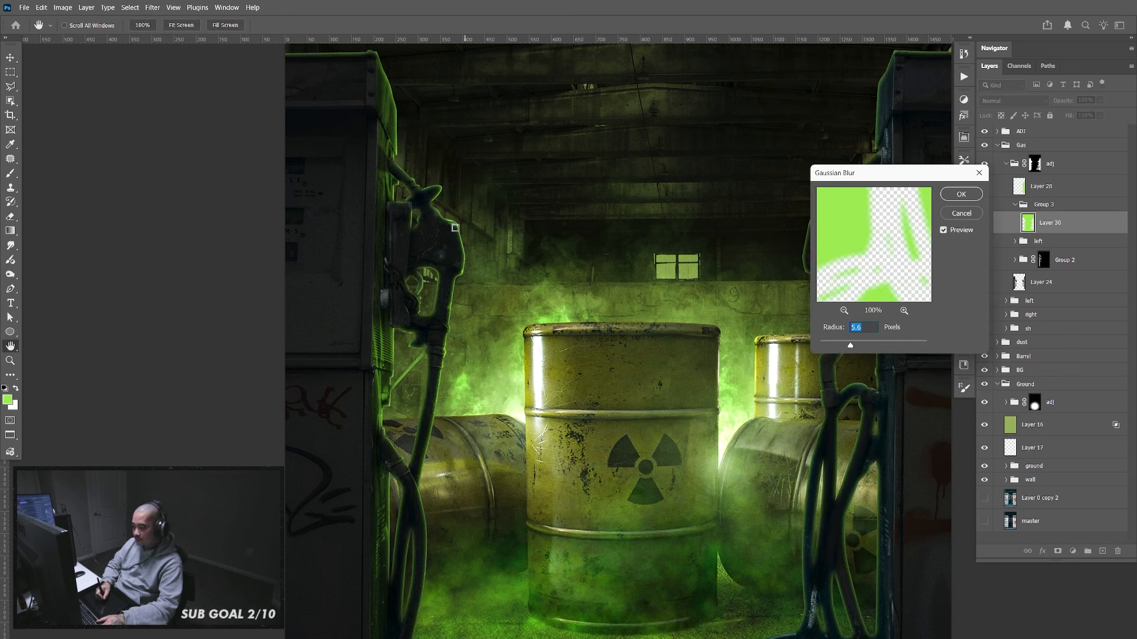
left_click(968, 199)
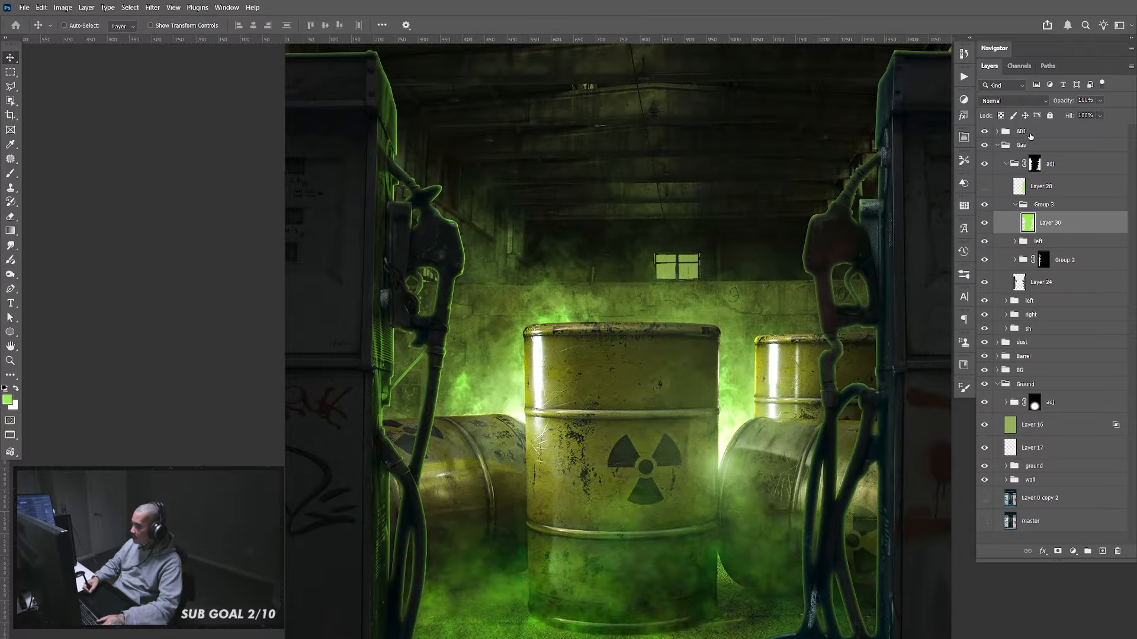
Set Layer 30 to Screen blending and split its Blend If underlying-layer black point to 0 / 24
left_click(1012, 101)
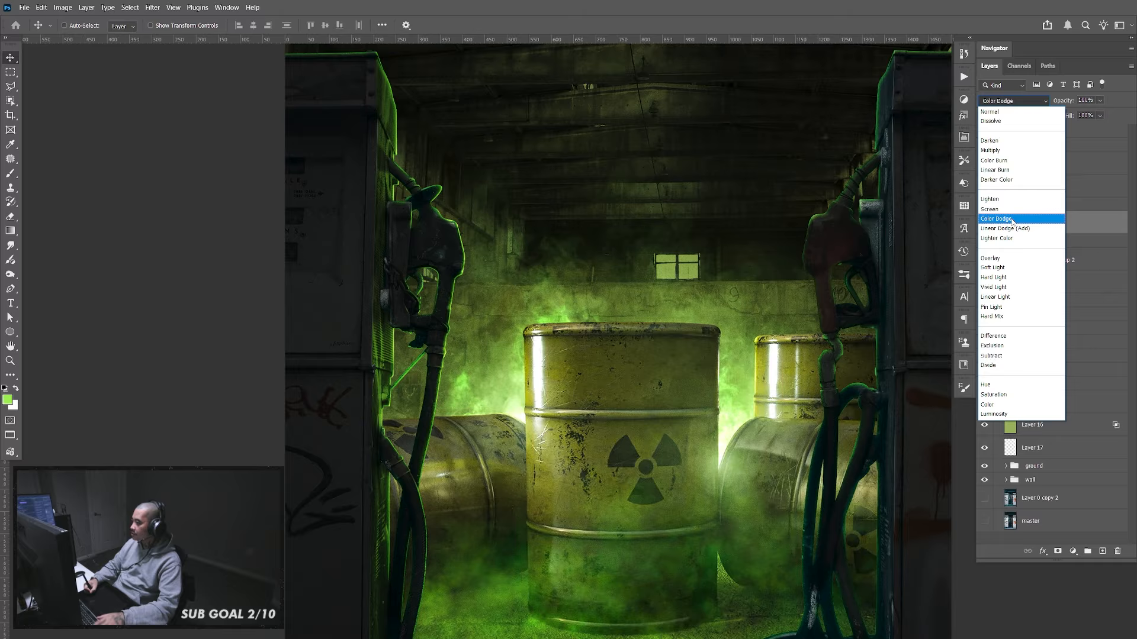
left_click(1010, 213)
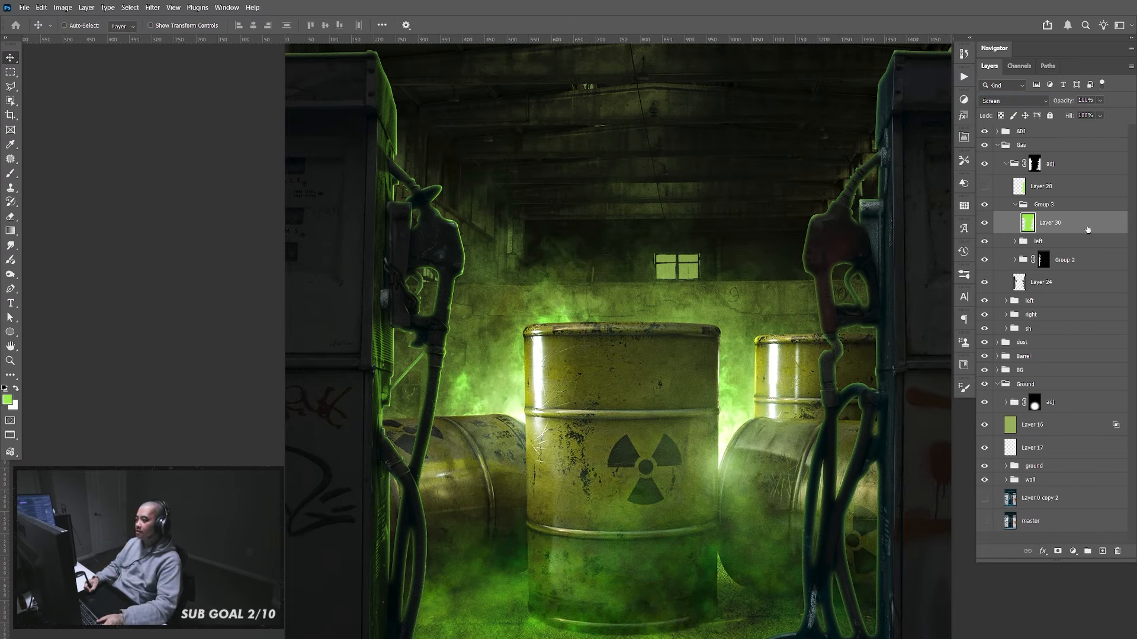
double_click(1083, 222)
mouse_move(669, 347)
left_mouse_down()
mouse_move(688, 347)
mouse_move(664, 347)
mouse_move(677, 349)
left_mouse_up()
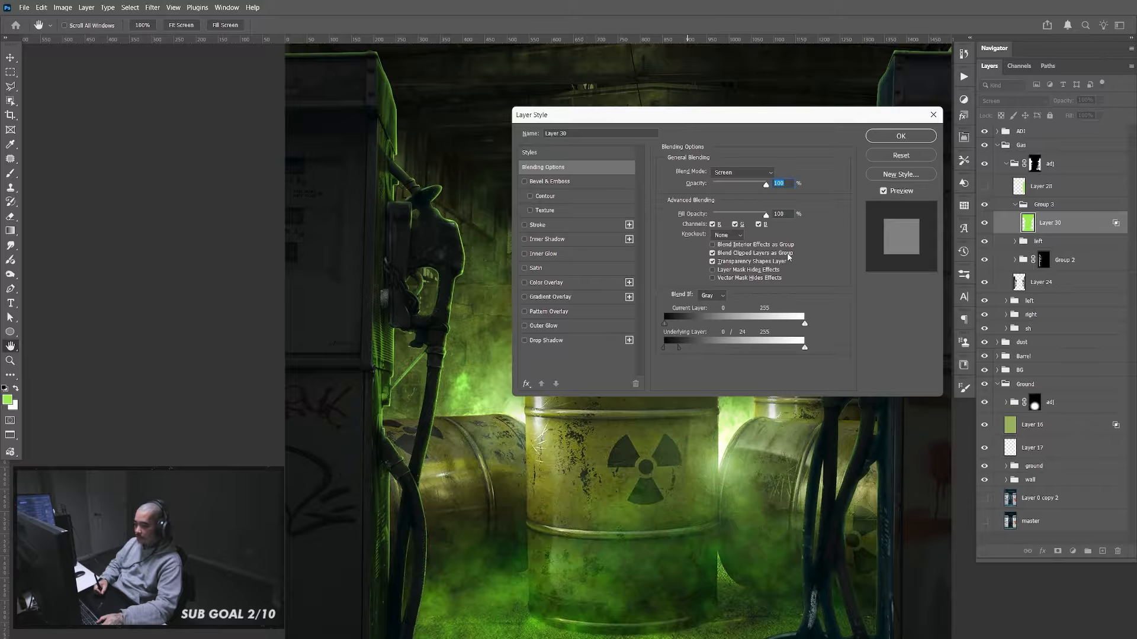
left_click(903, 138)
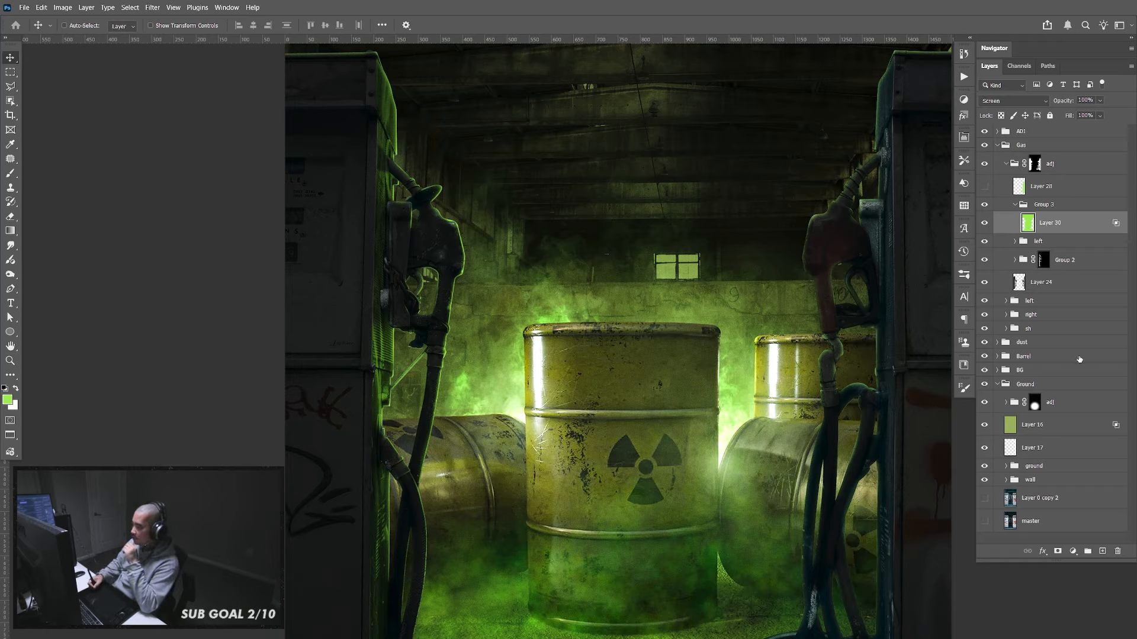
Add a black mask to Layer 30 and paint white with a size 175 brush to bring back the glow along the left nozzle
left_click(1057, 552)
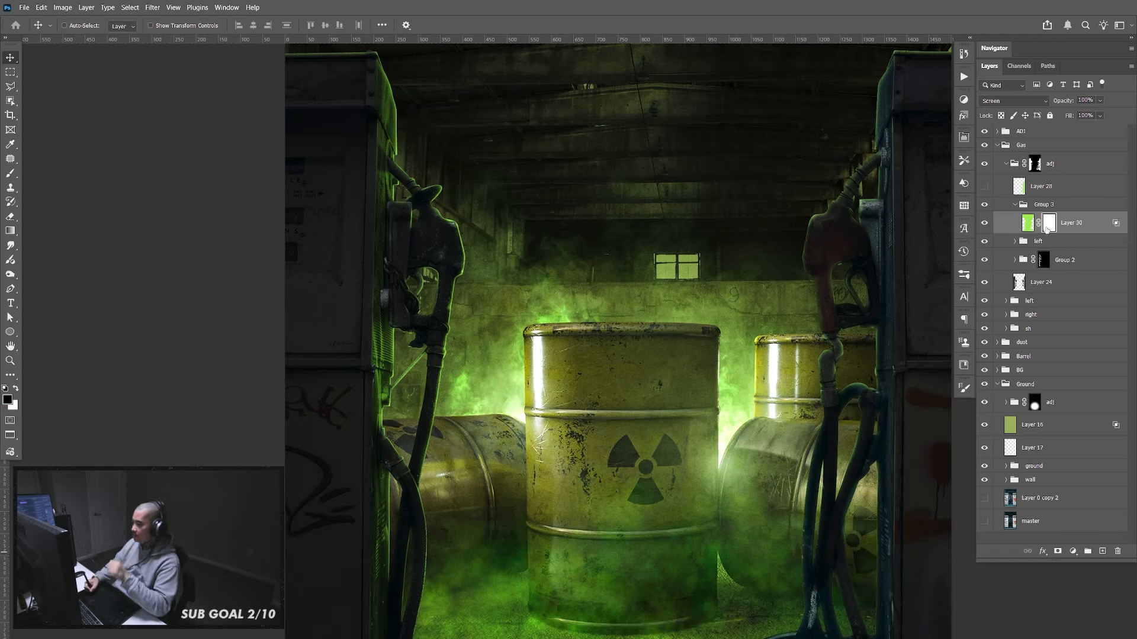
key("ctrl+i")
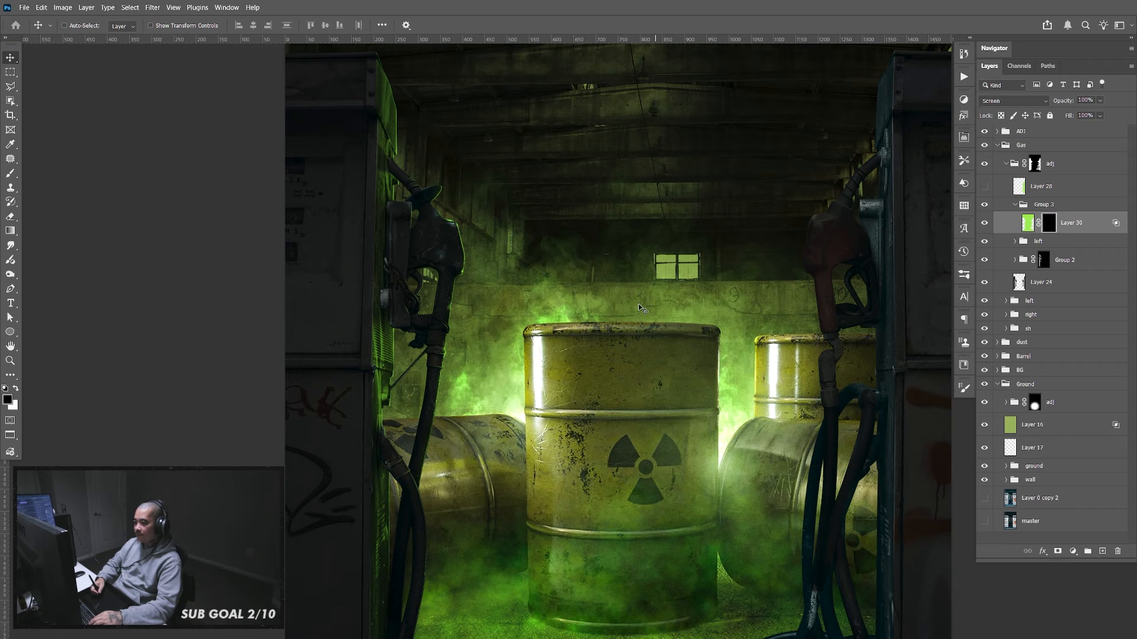
key("b")
key("x")
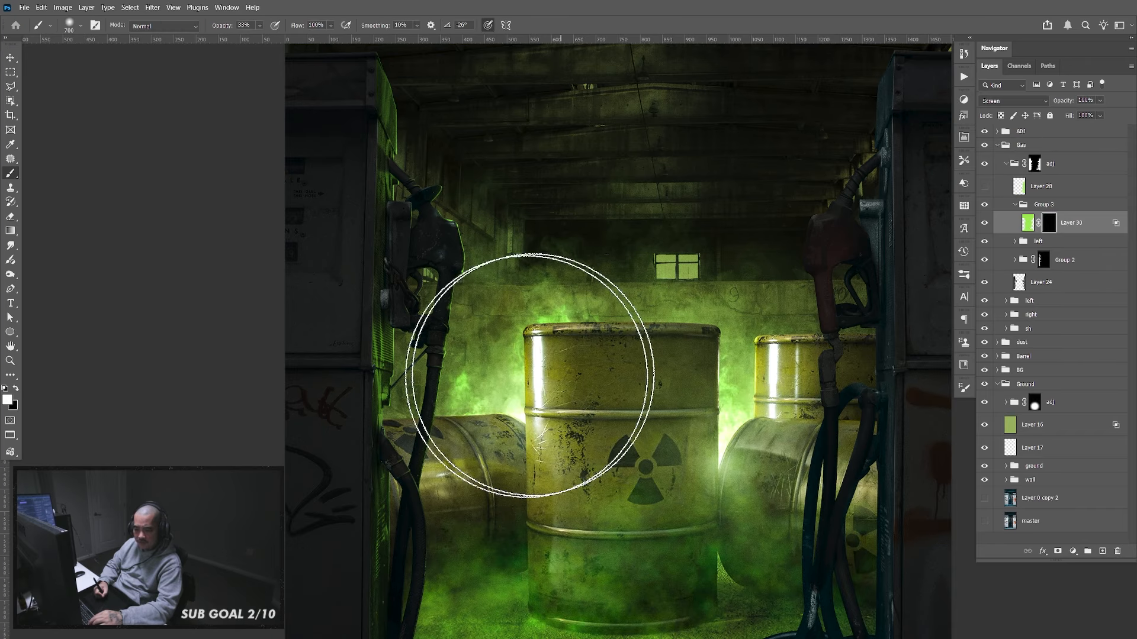
key("bracketleft")
key("bracketleft")
key("bracketleft")
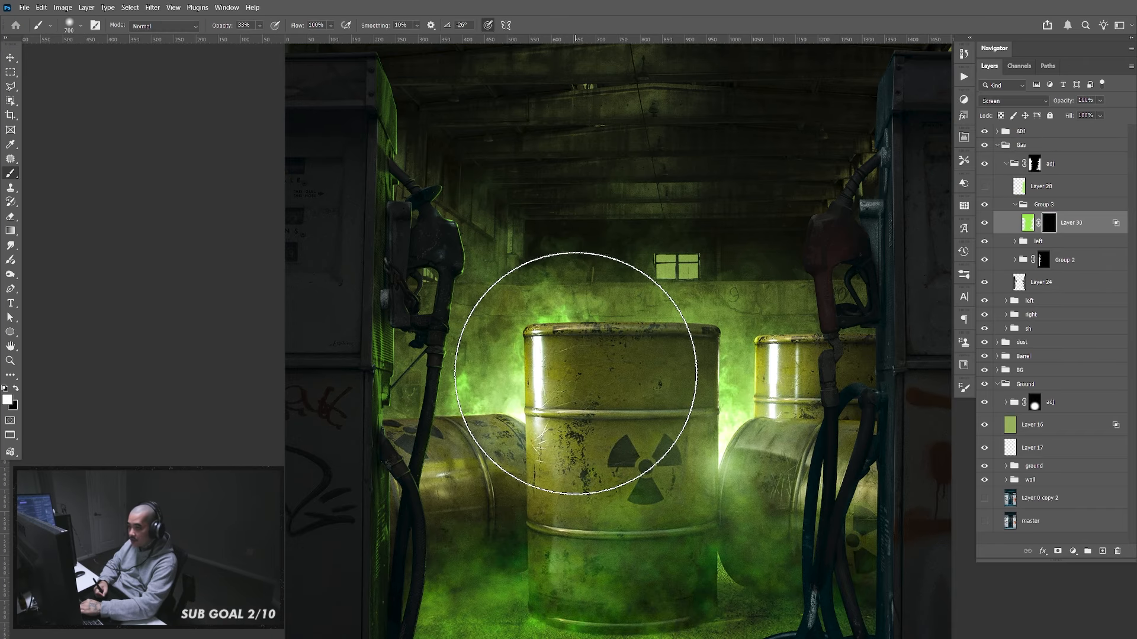
key("bracketleft")
key("bracketleft")
key("bracketleft")
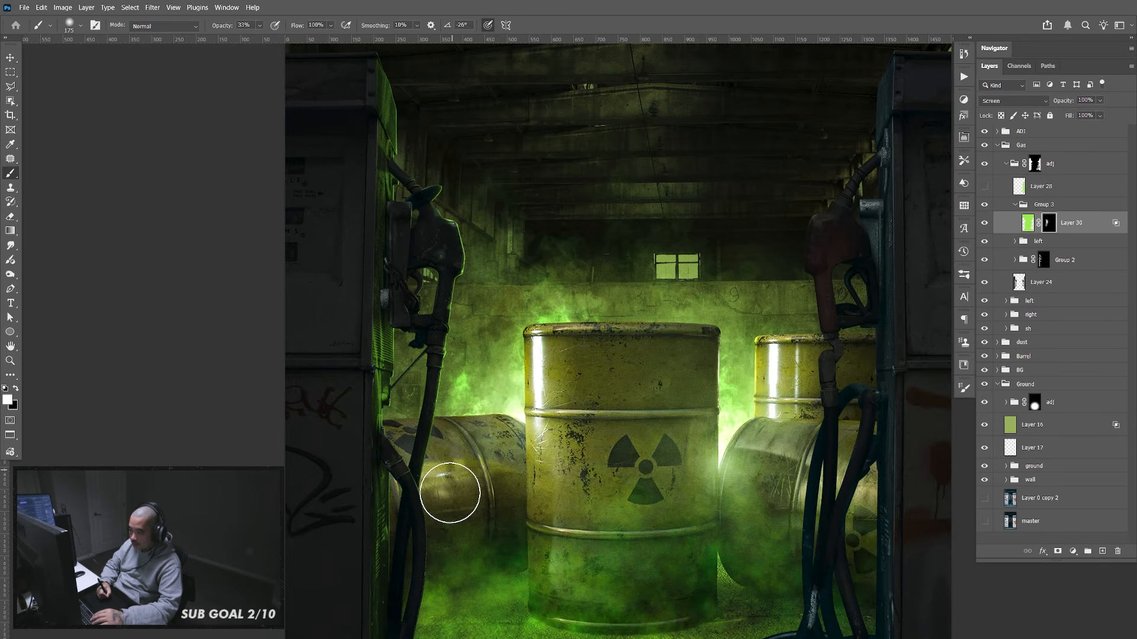
Paint white on Layer 30's mask down the left pump's hose to extend the edge glow towards the ground
scroll(450, 486, "down", 5)
mouse_move(450, 320)
left_mouse_down()
mouse_move(449, 383)
mouse_move(447, 292)
mouse_move(436, 452)
left_mouse_up()
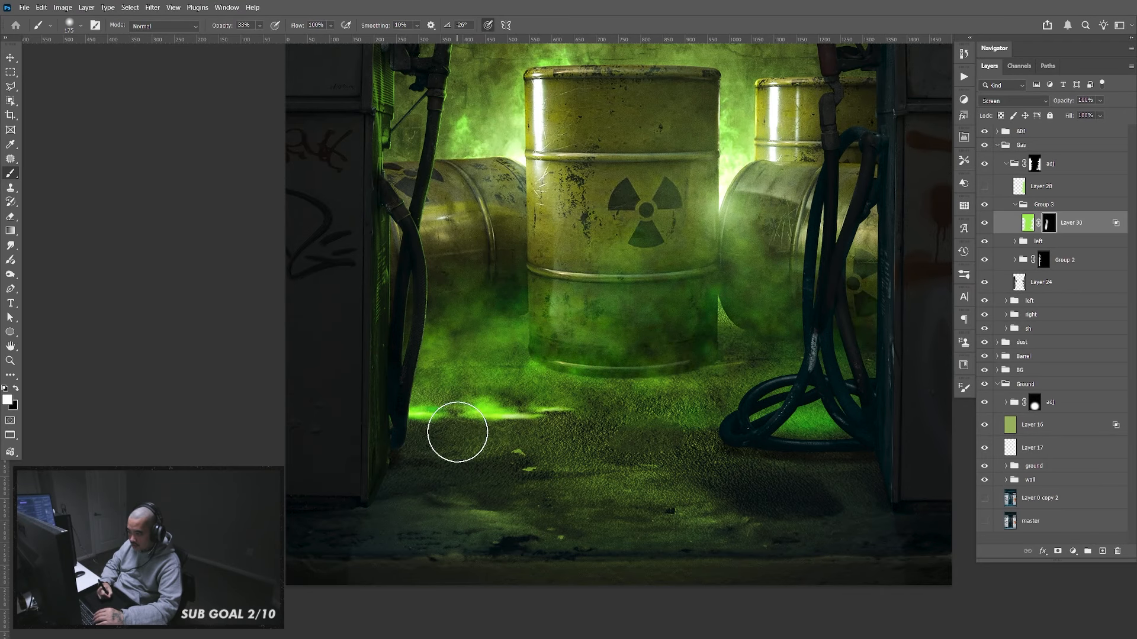
key("x")
key("space")
left_click_drag(543, 171, 524, 410)
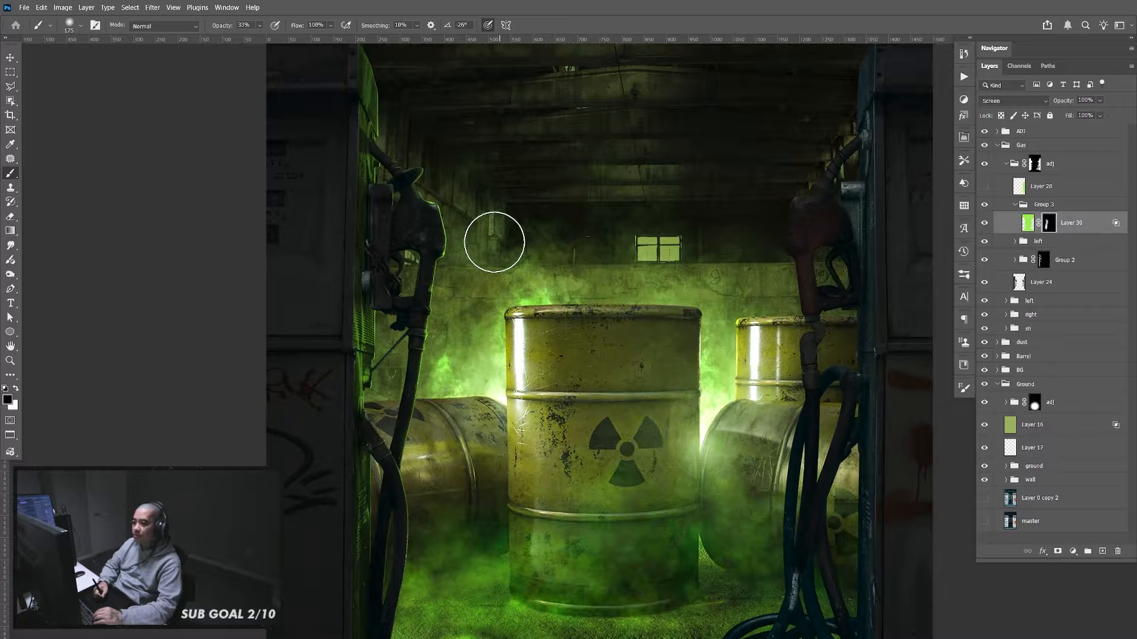
key("x")
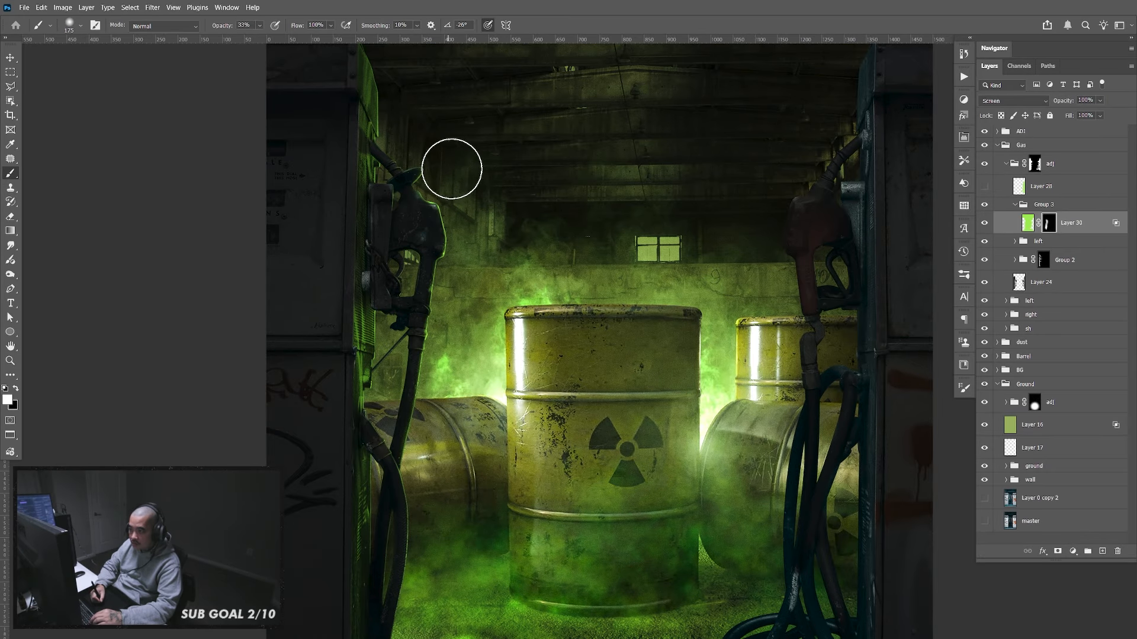
Examine the left pump's edge glow close up and within the whole composition
key("space")
mouse_move(518, 227)
left_mouse_down()
mouse_move(517, 252)
mouse_move(529, 217)
left_mouse_up()
key("v")
key("space")
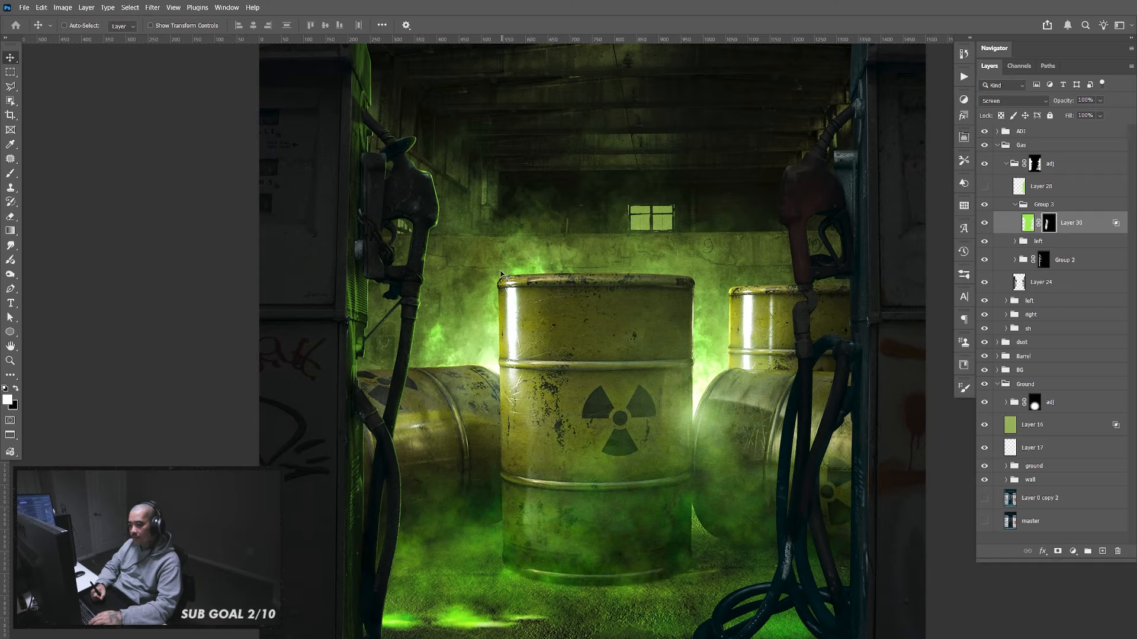
key("space")
left_click_drag(500, 273, 544, 215)
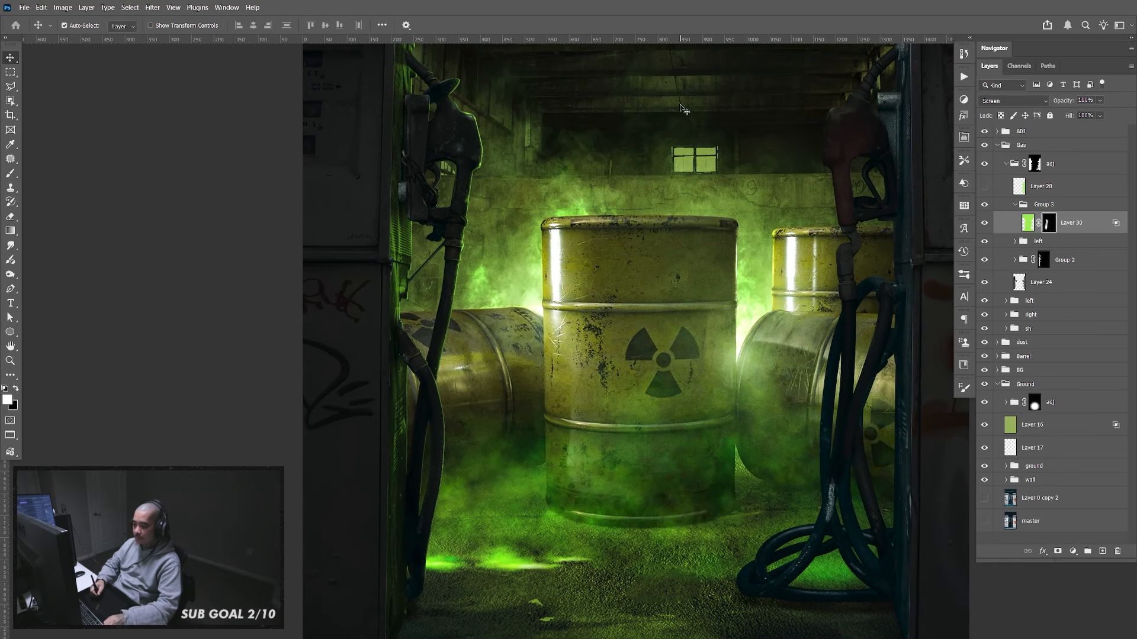
key("ctrl+minus")
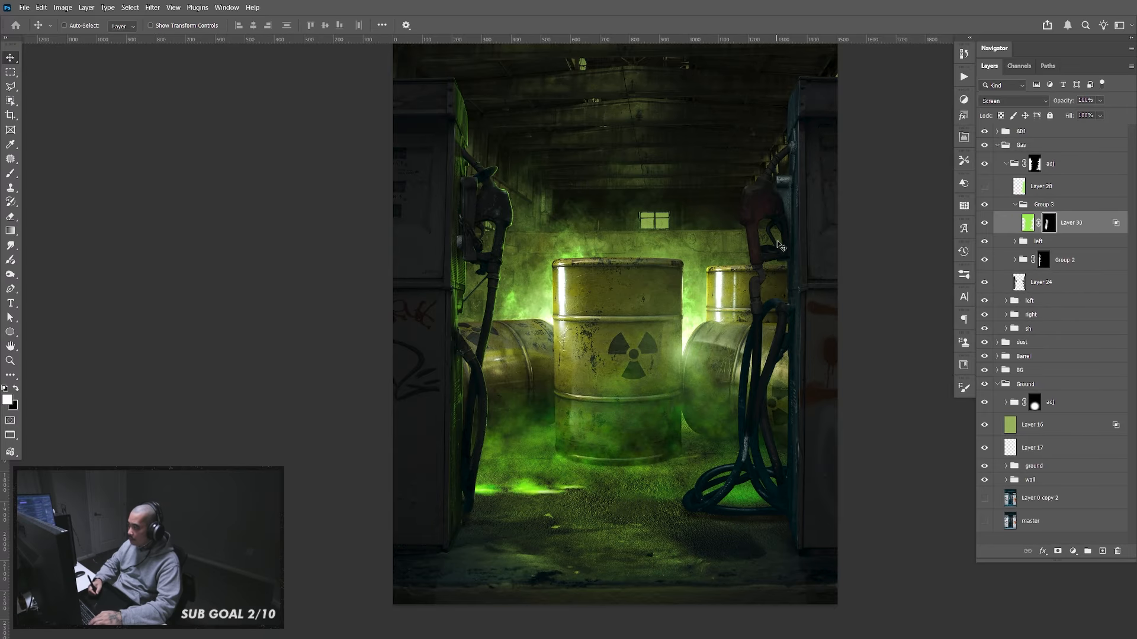
key("ctrl")
left_click_drag(743, 339, 737, 336)
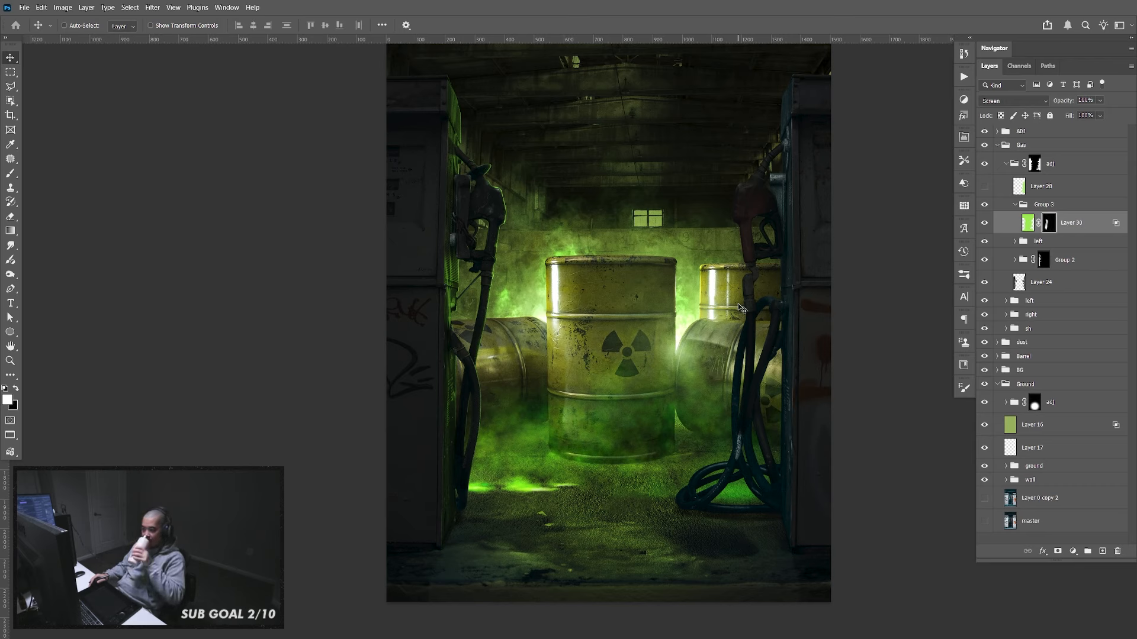
Collapse Group 3, then add a green-filled Soft Light layer above hidden Layer 28 in the pumps' adj group
left_click(1016, 206)
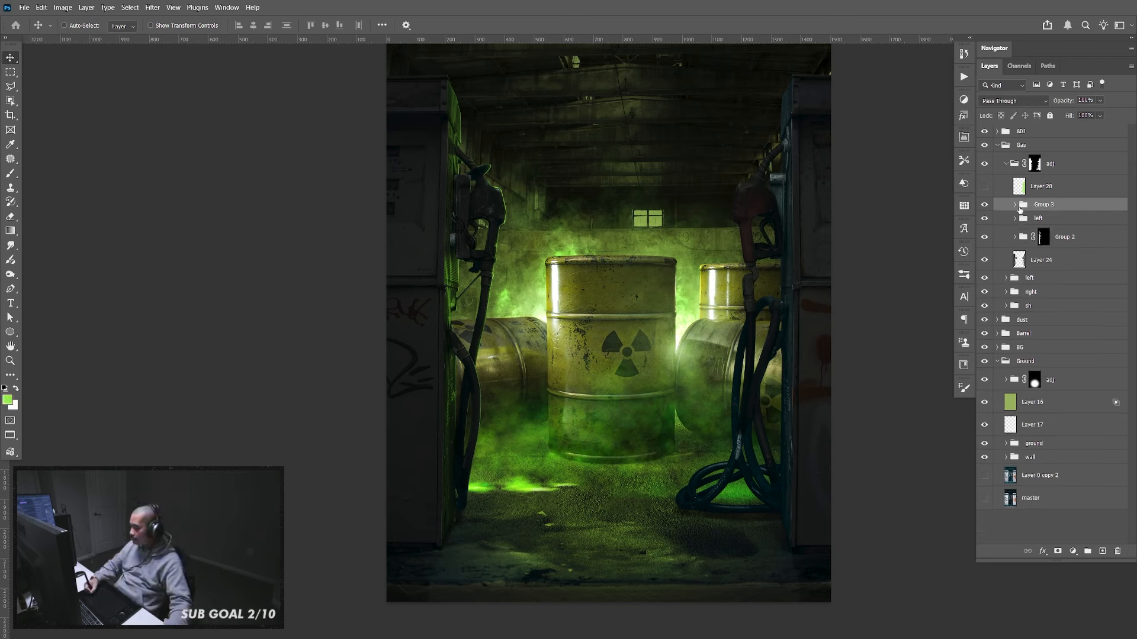
left_click(1051, 187)
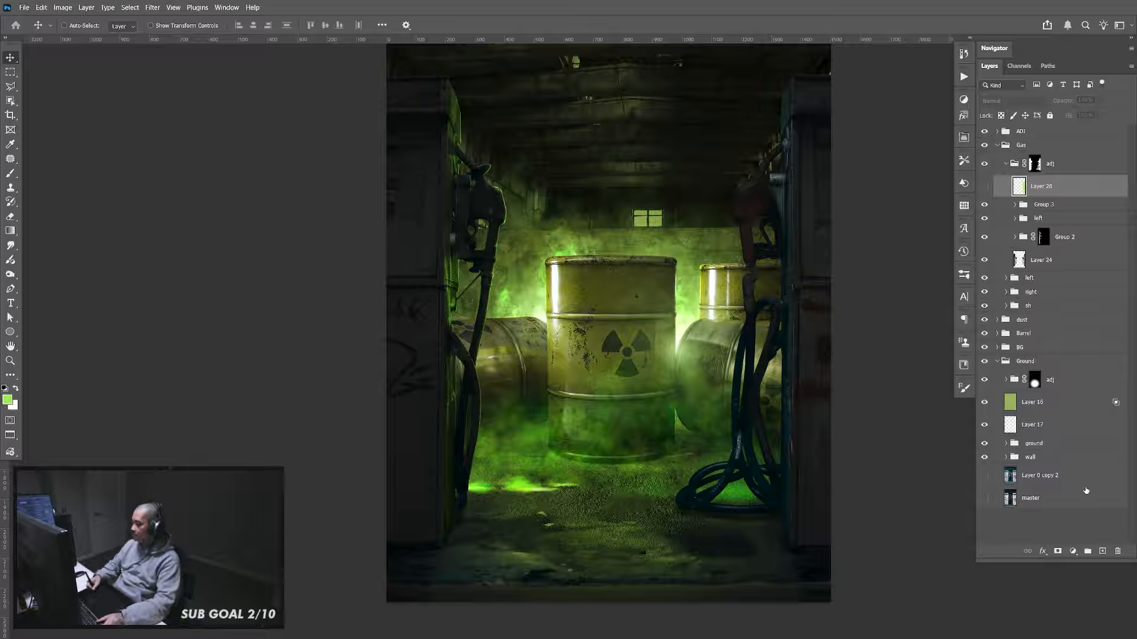
left_click(1102, 551)
key("alt+BackSpace")
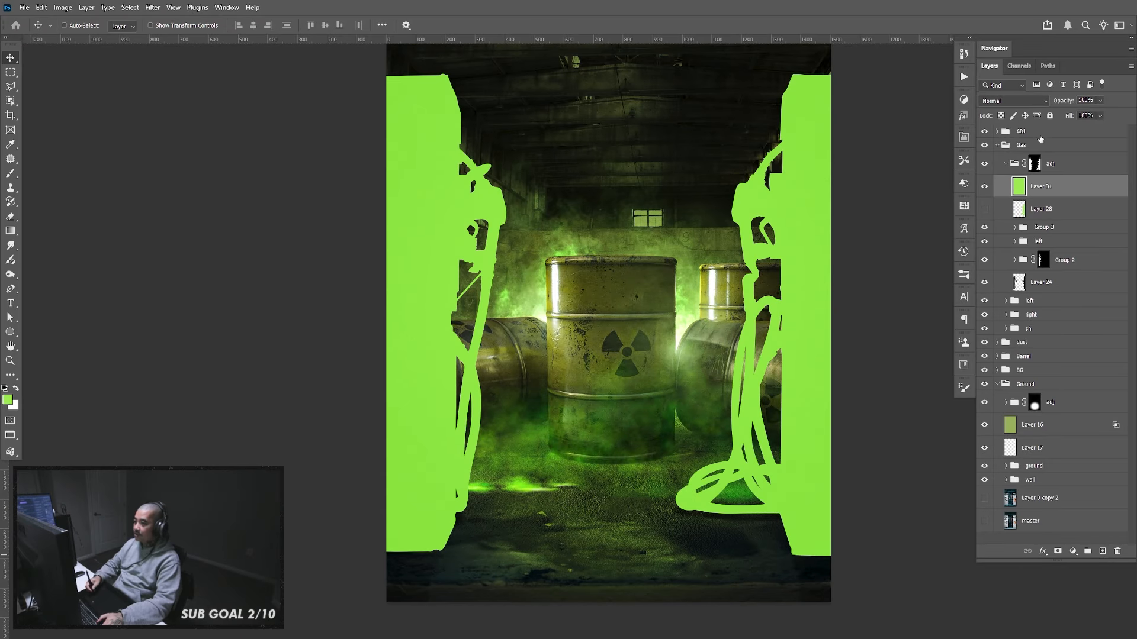
left_click(1014, 101)
left_click(1019, 259)
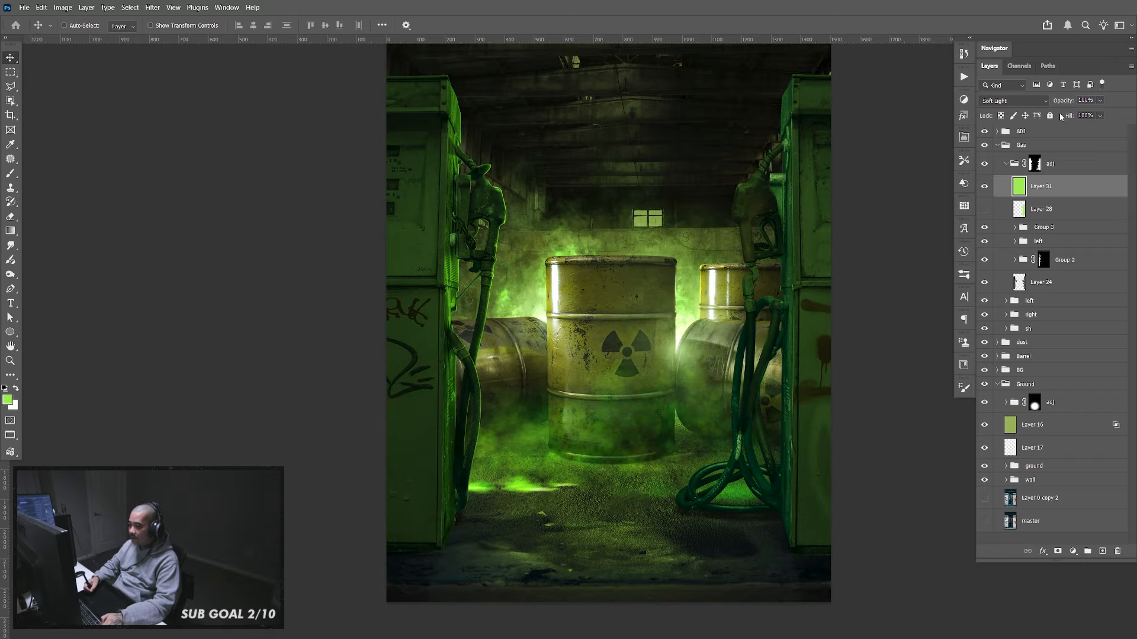
Split the new green layer's Blend If underlying-layer black point to 0 / 131 to keep the tint off the dark areas
double_click(1078, 198)
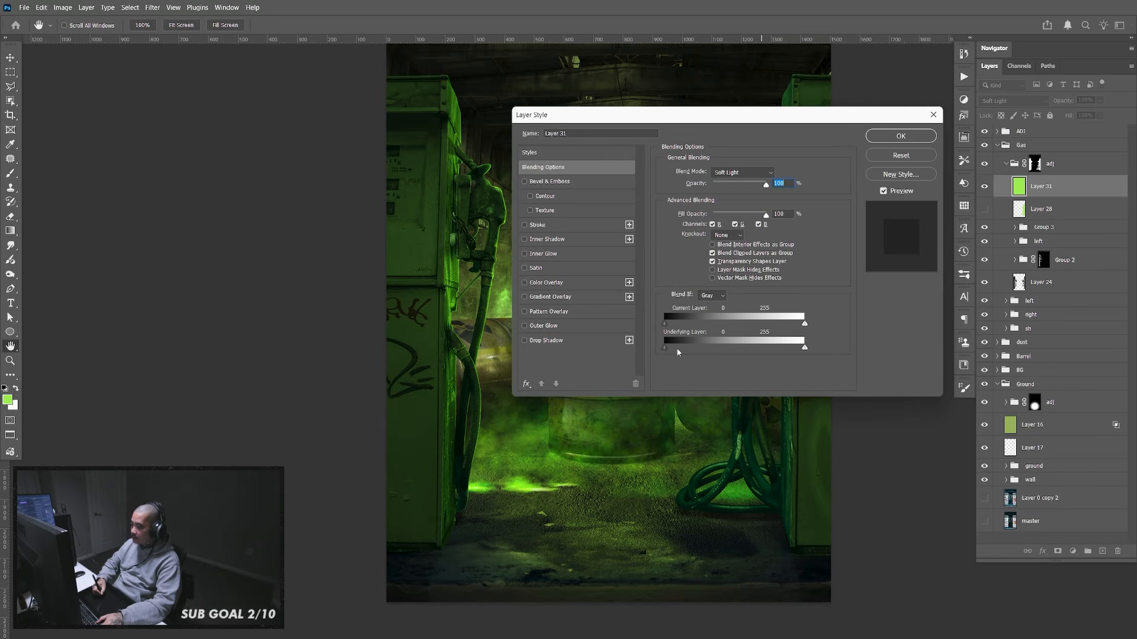
left_click_drag(663, 348, 784, 360)
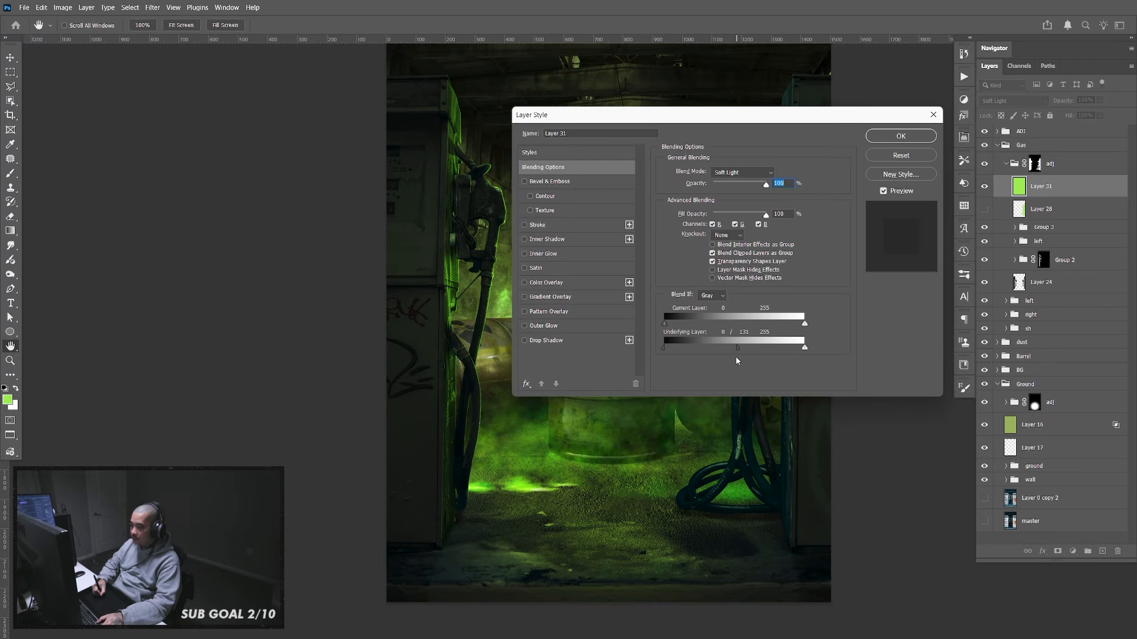
left_click(896, 139)
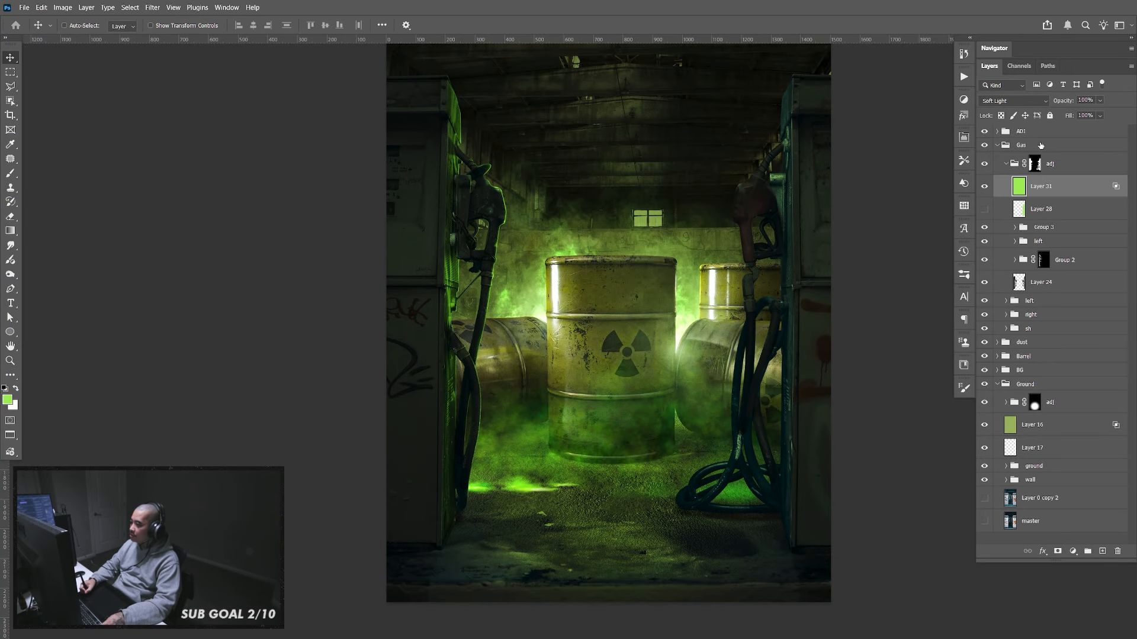
Review the tinted pumps across the whole image and collapse their adj group
left_click_drag(794, 360, 808, 376)
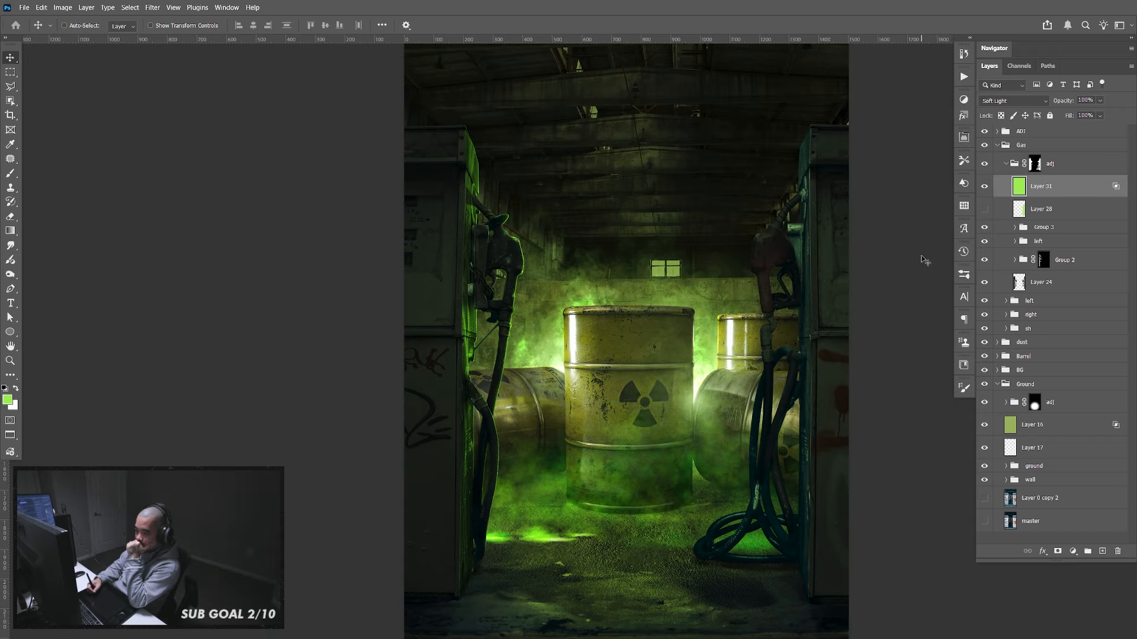
left_click_drag(768, 488, 773, 398)
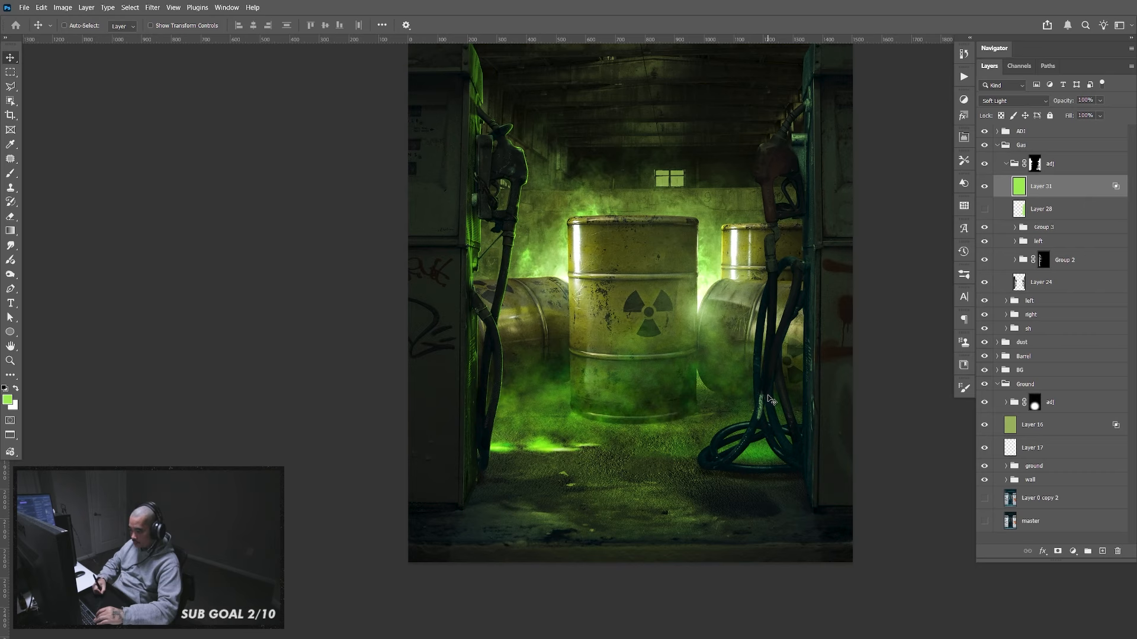
left_click(1006, 164)
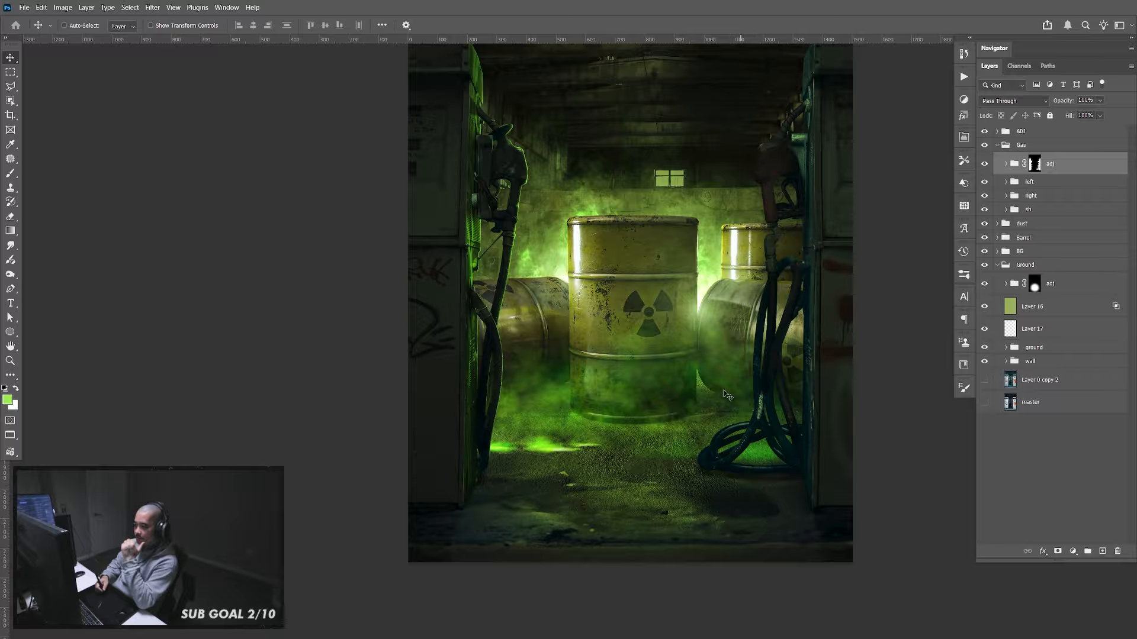
left_click_drag(669, 279, 660, 322)
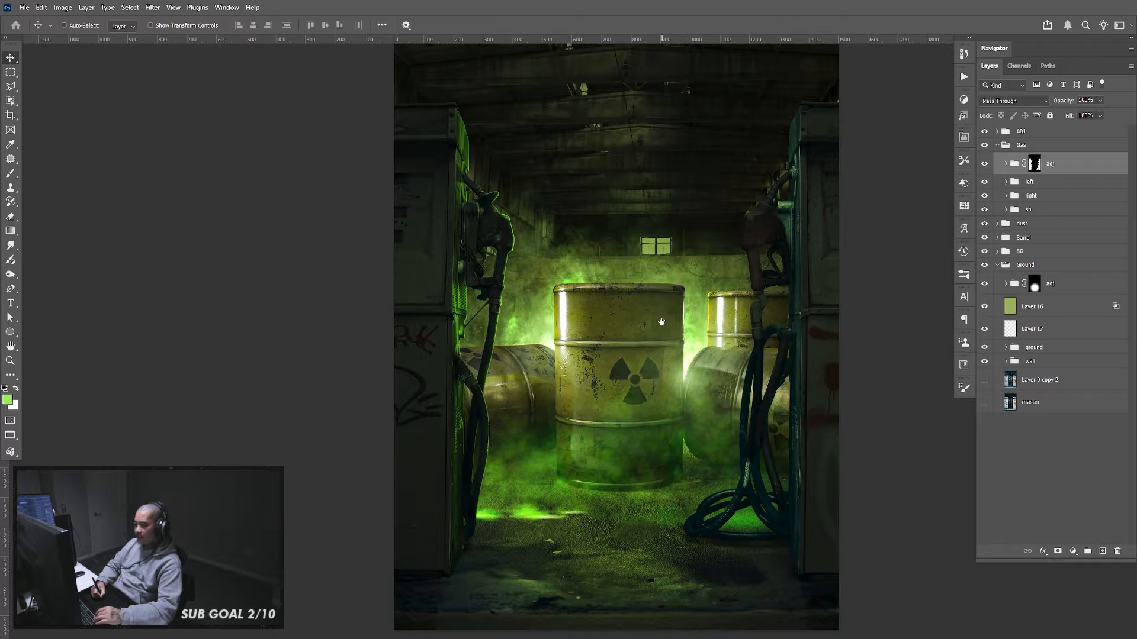
Compare the left pump's nozzle close up with and without the left group, the adj group, Layer 31, Group 3 and the nested left group
key("z")
left_click_drag(502, 212, 552, 264)
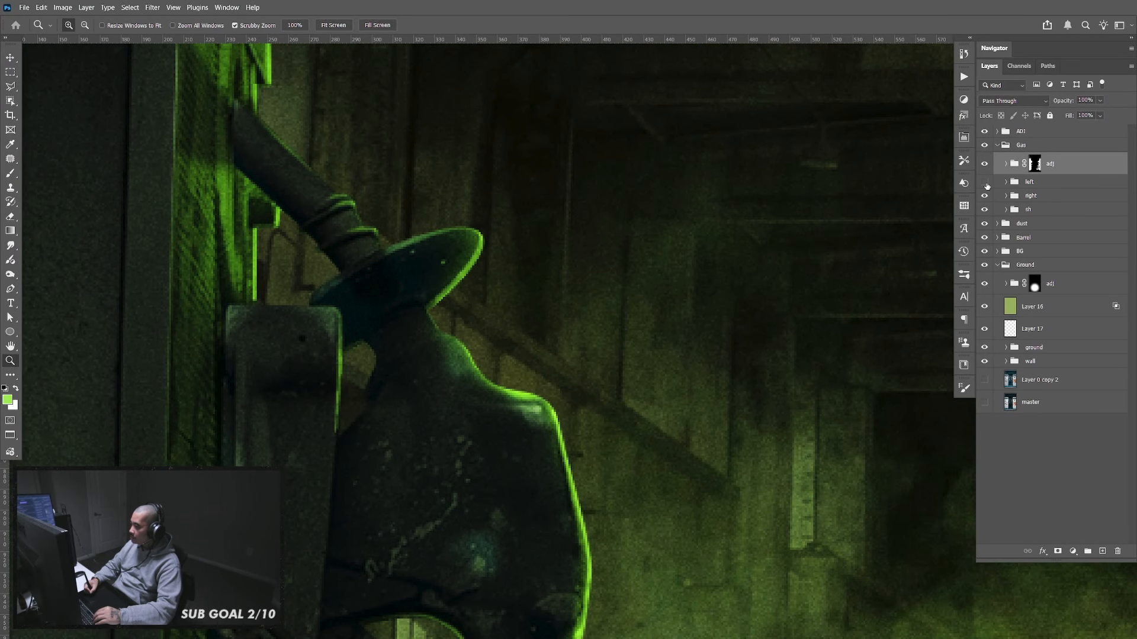
left_click(986, 183)
left_click(985, 184)
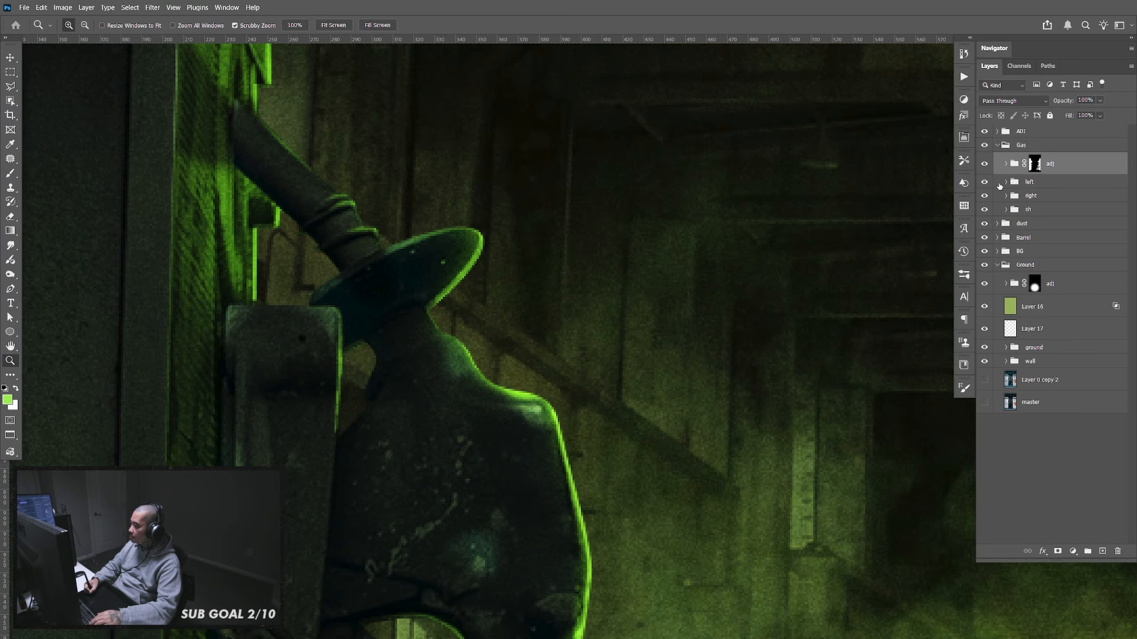
left_click(986, 165)
left_click(1006, 164)
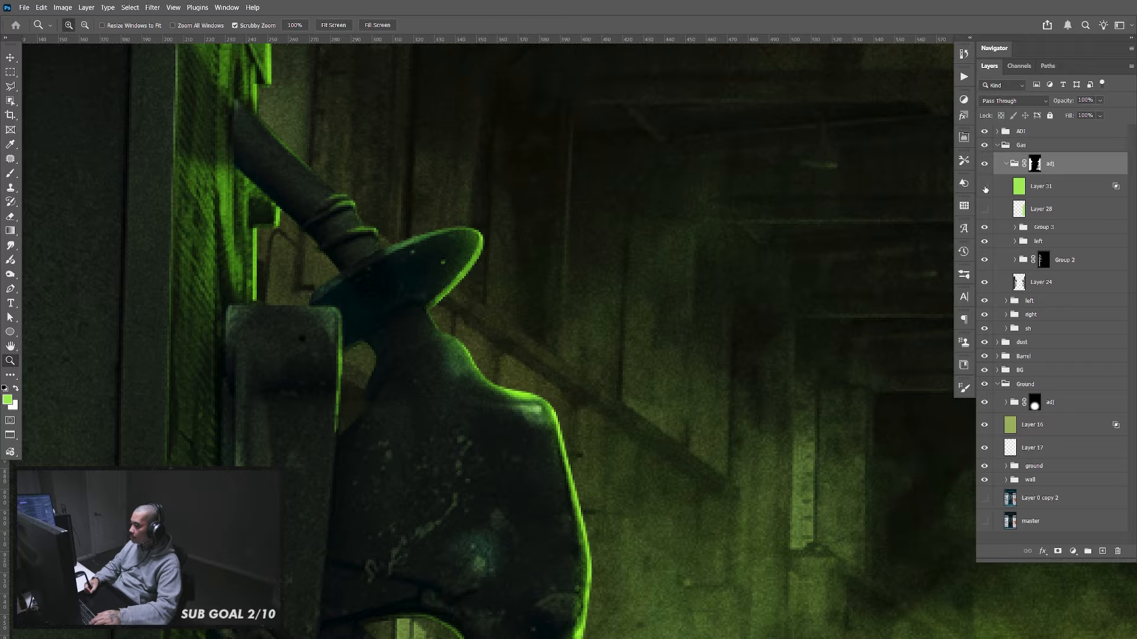
left_click(984, 187)
left_click(985, 187)
left_click(985, 229)
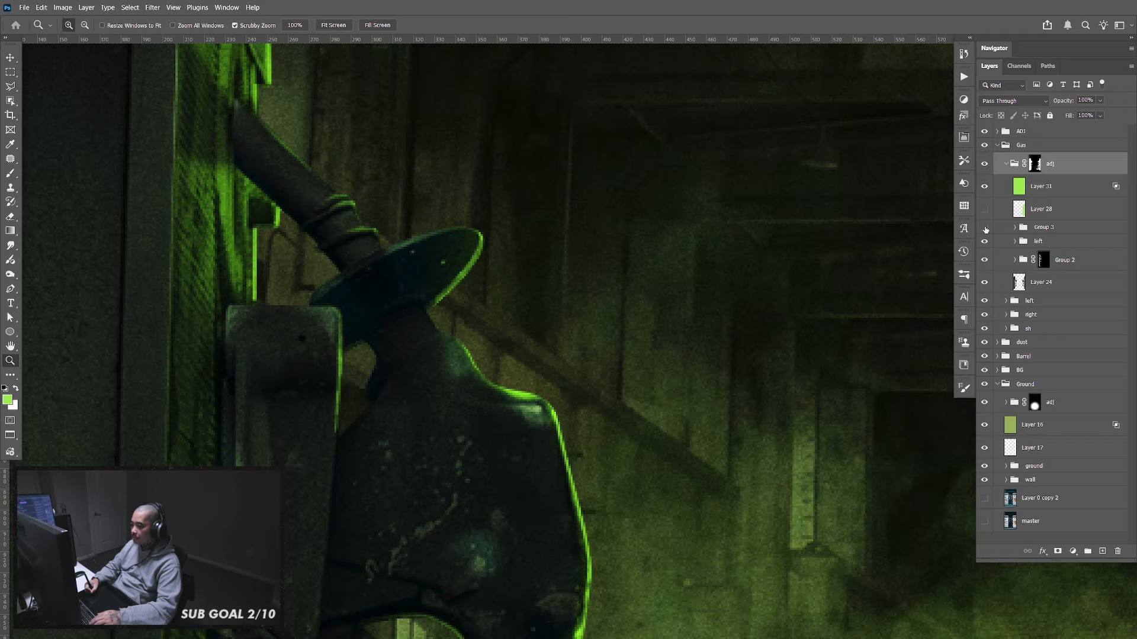
left_click(984, 229)
left_click(985, 241)
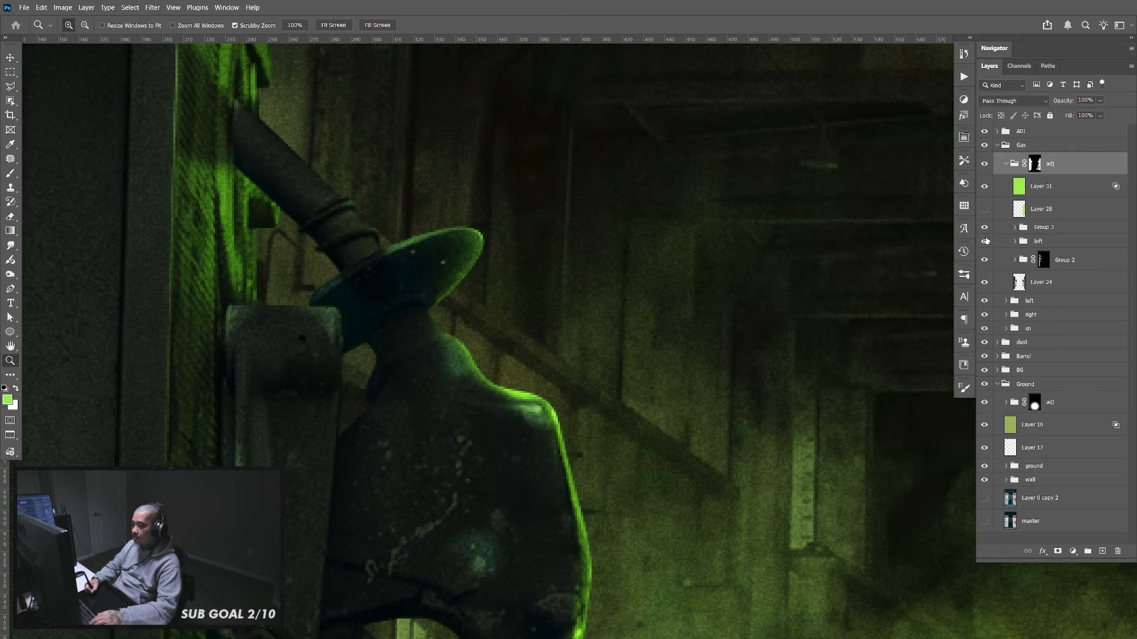
left_click(985, 241)
left_click(985, 242)
left_click(986, 242)
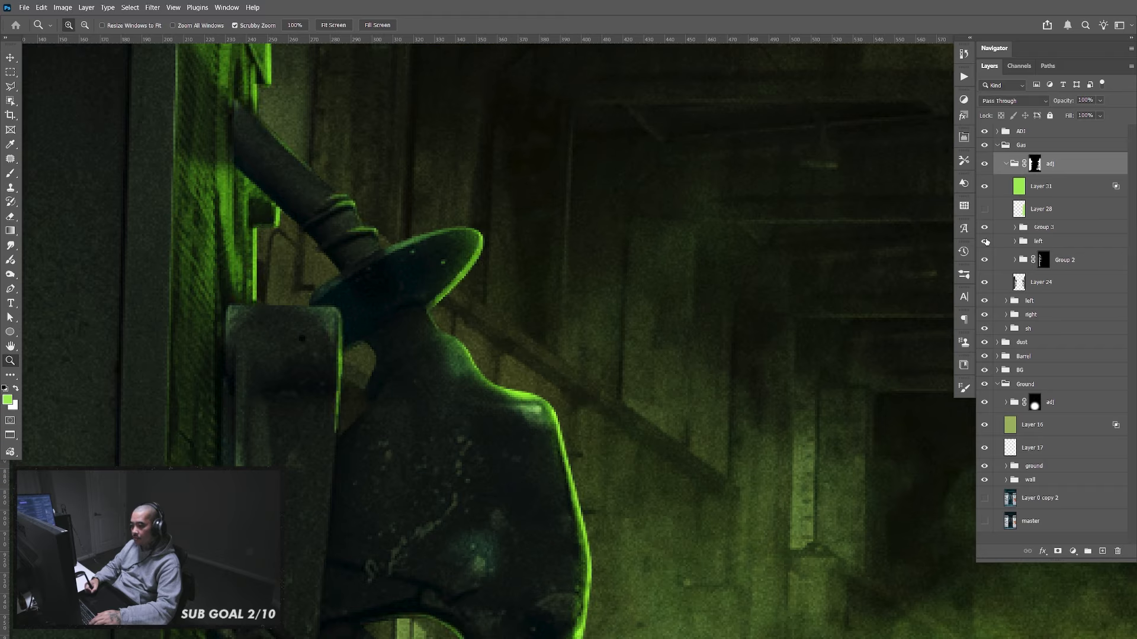
Check the rim light and Layer 27 inside the nested left group, and target Layer 27's mask with a smaller brush
left_click(1014, 242)
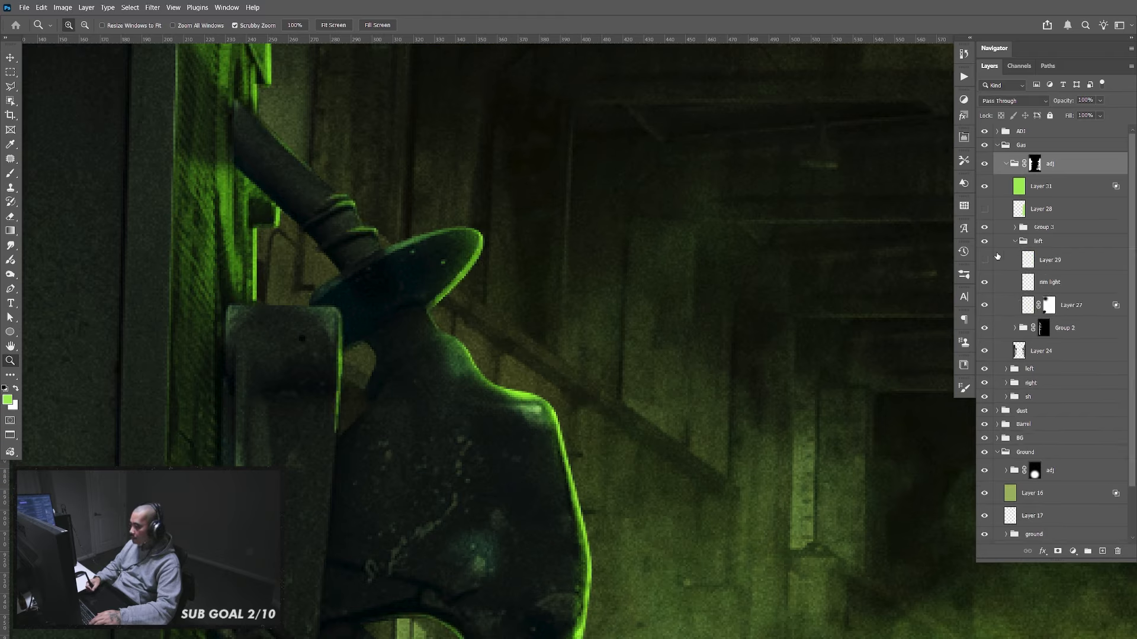
left_click(984, 283)
left_click(985, 283)
left_click(984, 305)
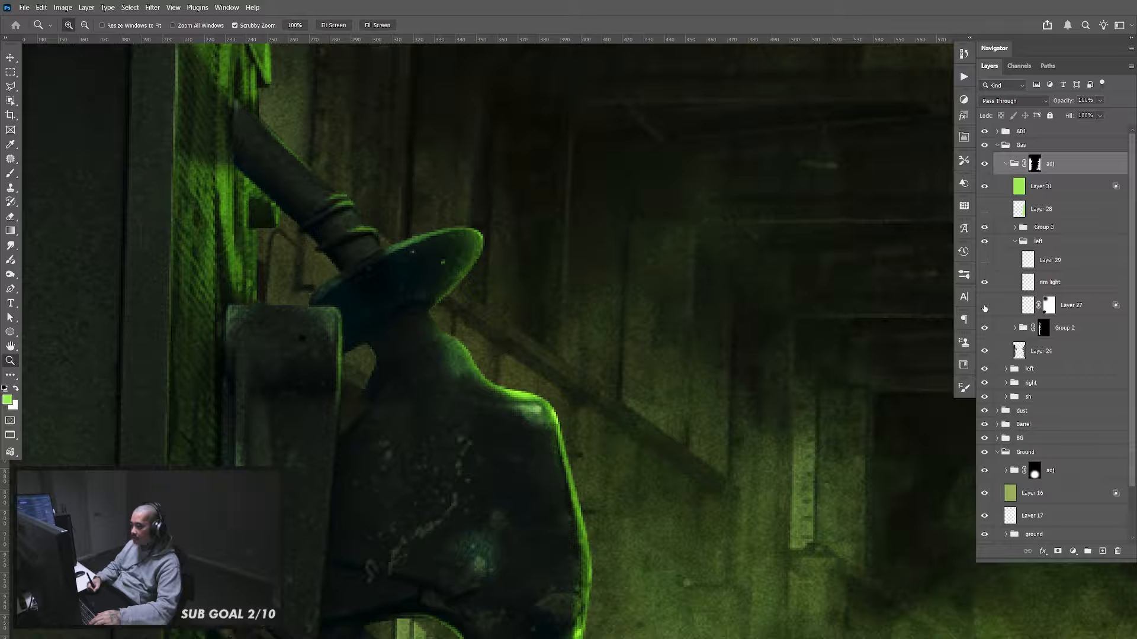
left_click(985, 305)
left_click(1048, 304)
key("b")
key("d")
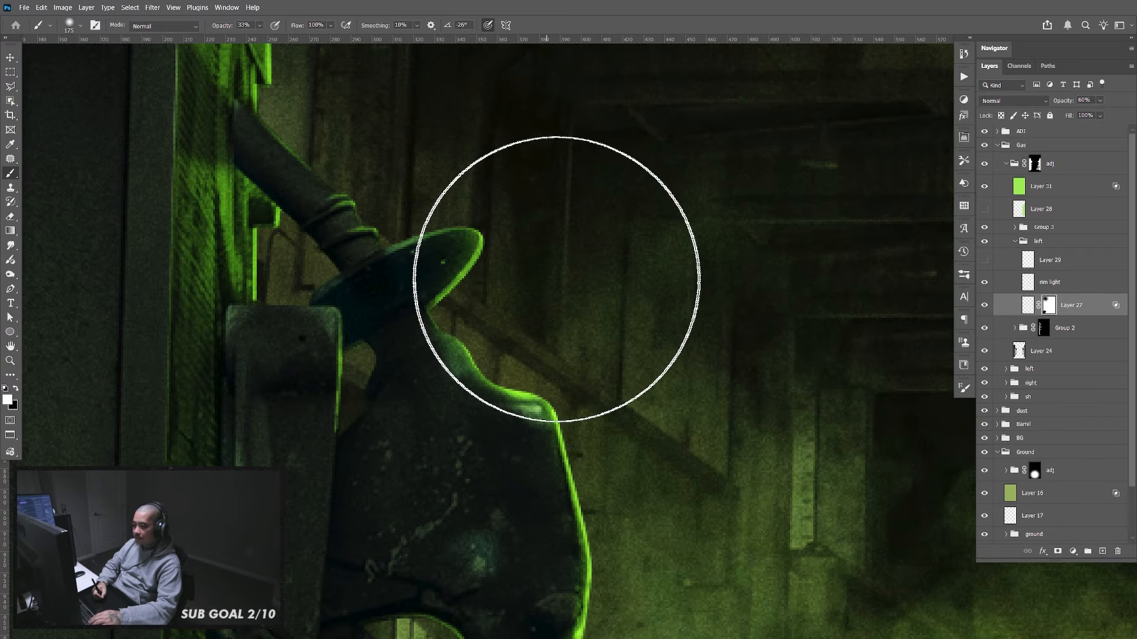
key("bracketleft")
key("bracketleft")
key("bracketleft")
key("bracketleft")
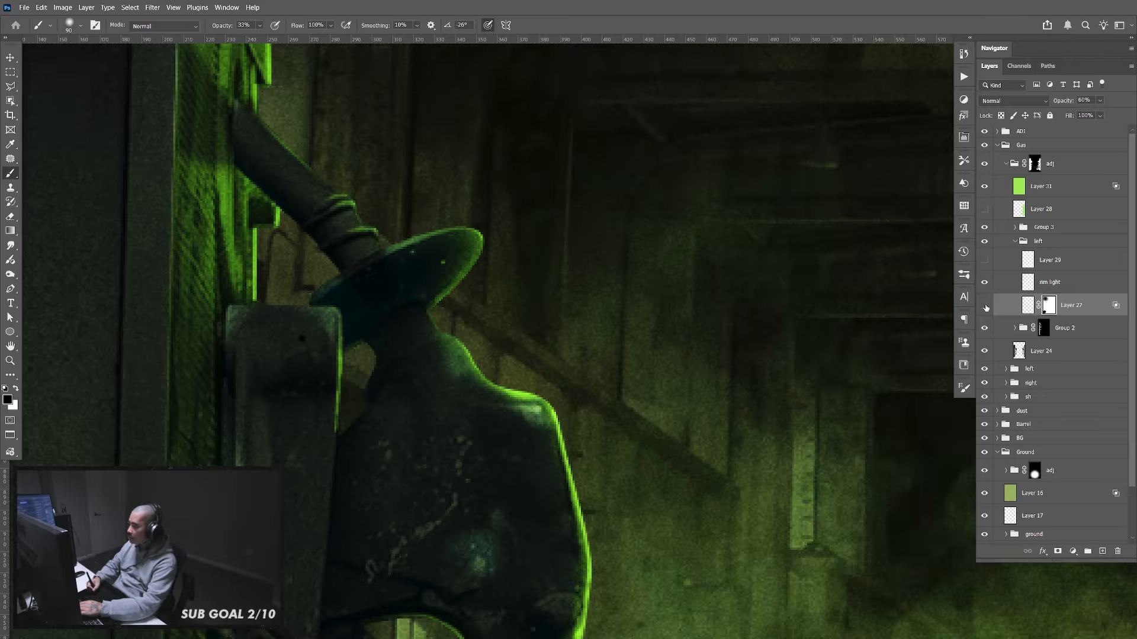
Check how Layer 27, the rim light and Layer 31 each affect the nozzle's upper edge
left_click(984, 306)
left_click(984, 306)
left_click(984, 284)
left_click(985, 284)
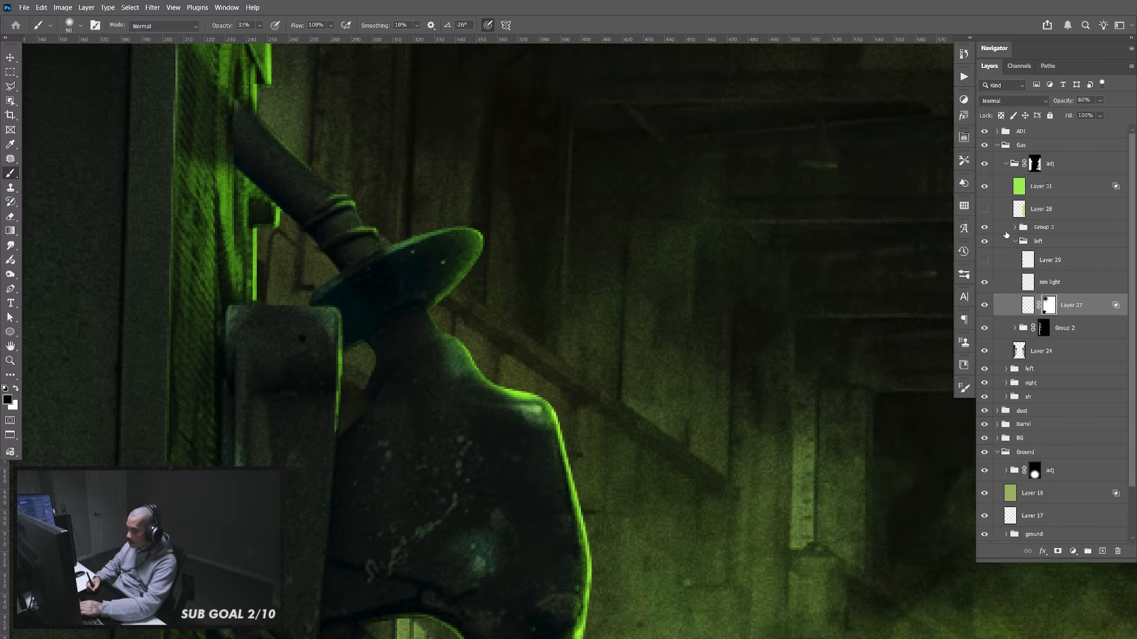
left_click(985, 187)
left_click(985, 188)
Add a mask to Layer 31 and paint it black with a size 50 brush along the nozzle flange's upper edge to reduce the tint
left_click(1032, 194)
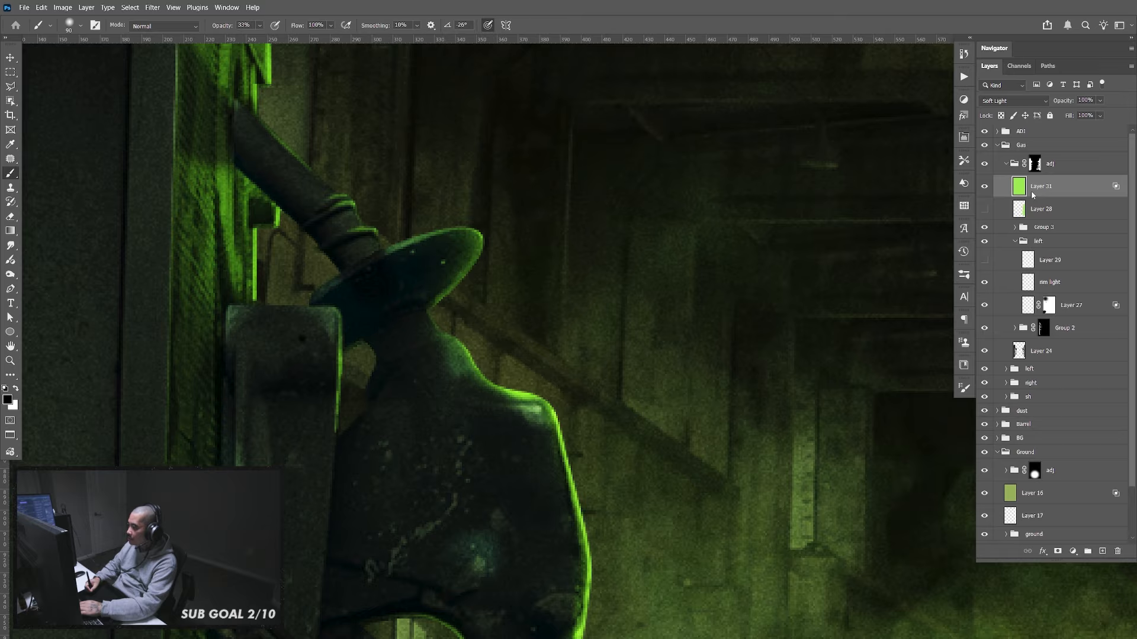
left_click(1057, 551)
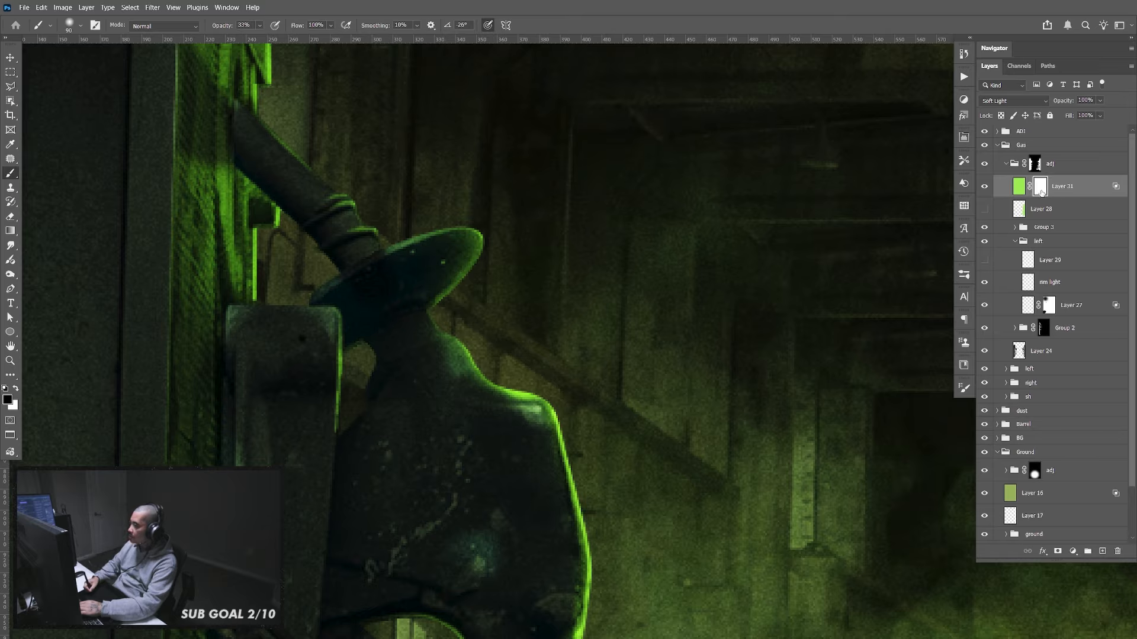
key("bracketleft")
key("bracketleft")
key("bracketleft")
key("bracketleft")
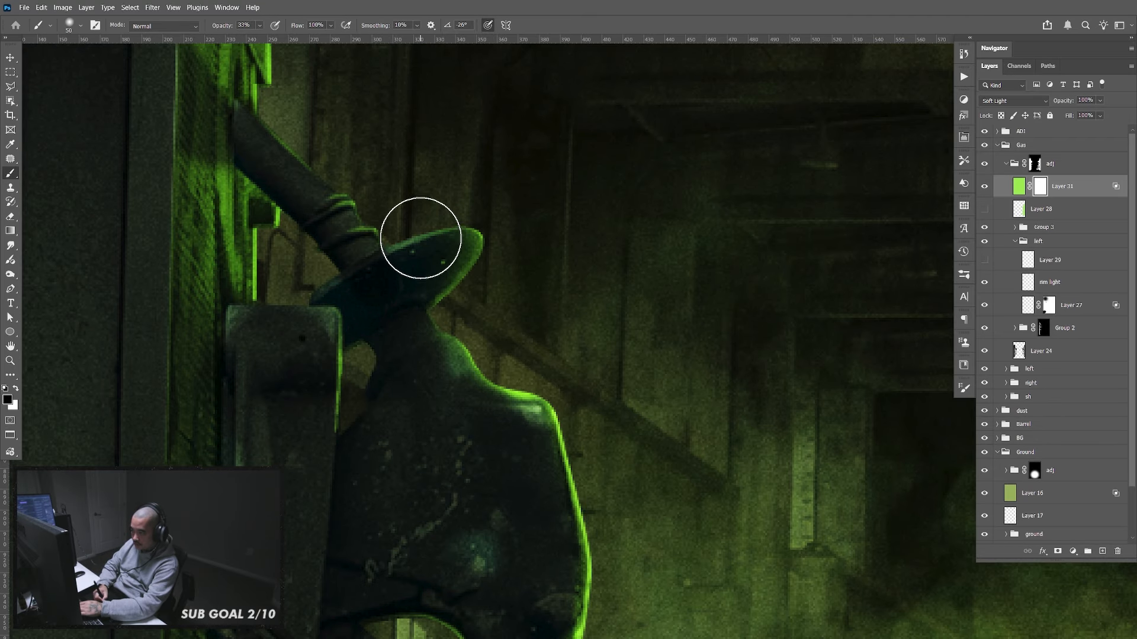
left_click_drag(420, 238, 455, 220)
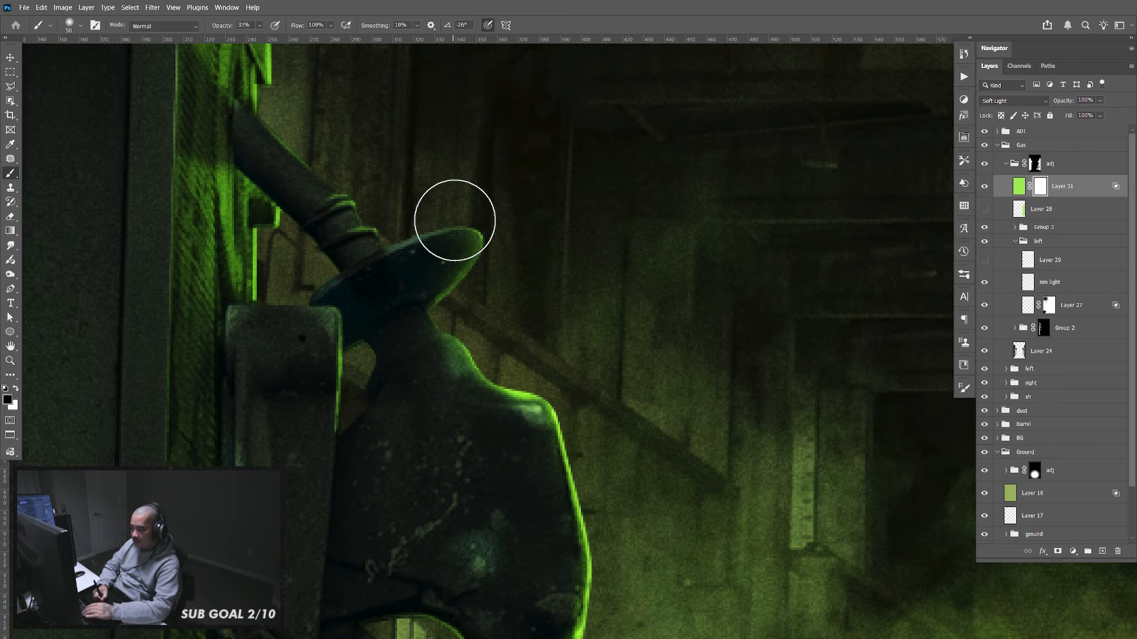
Review the pumps in the whole composition, then collapse the Gas and Ground groups
scroll(589, 68, "down", 1)
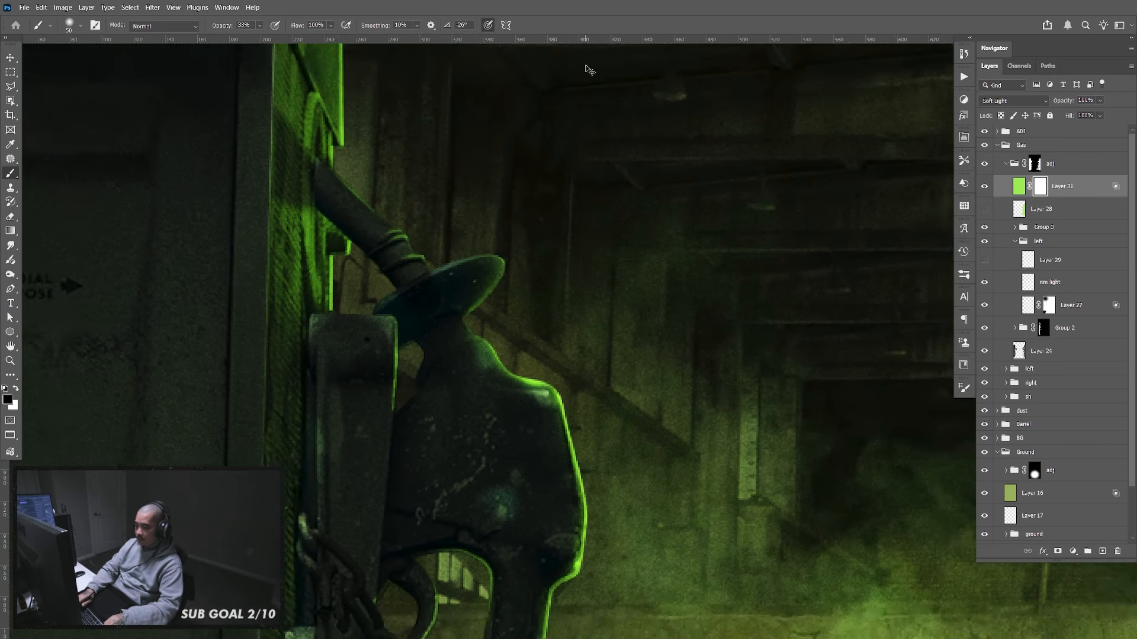
scroll(589, 69, "down", 3)
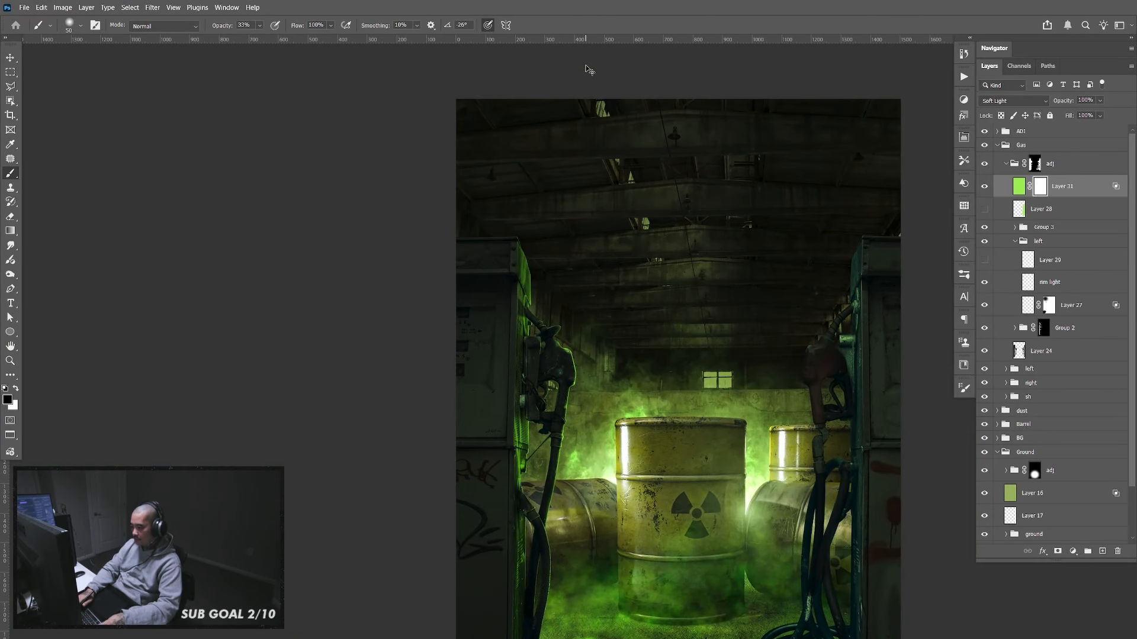
key("v")
mouse_move(727, 565)
left_mouse_down()
mouse_move(705, 491)
mouse_move(647, 430)
mouse_move(607, 422)
mouse_move(600, 456)
left_mouse_up()
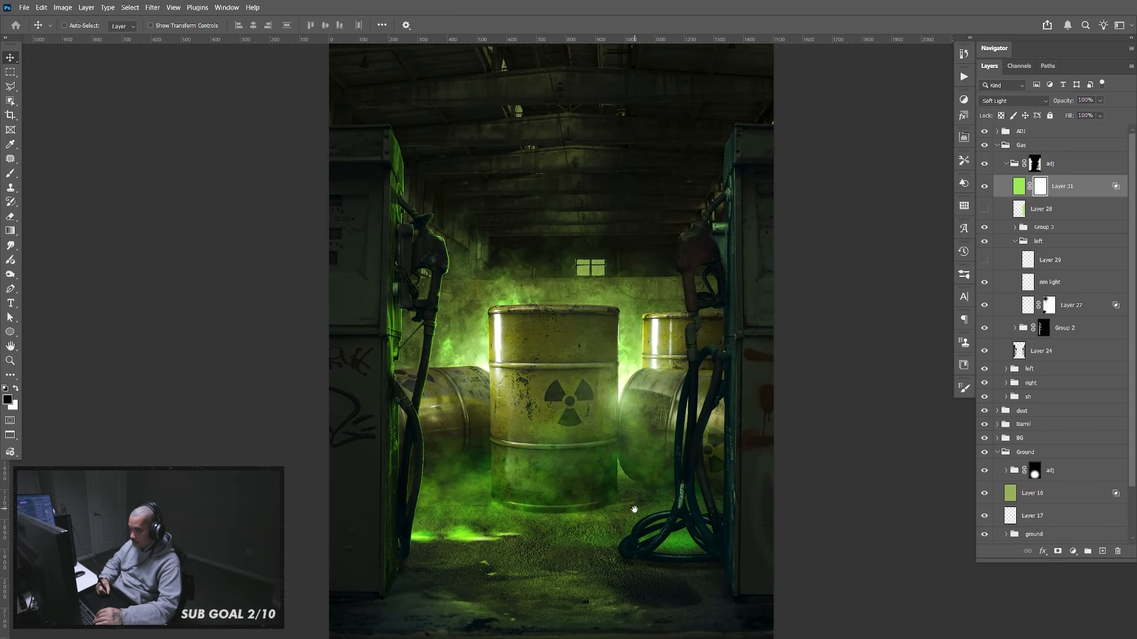
key("space")
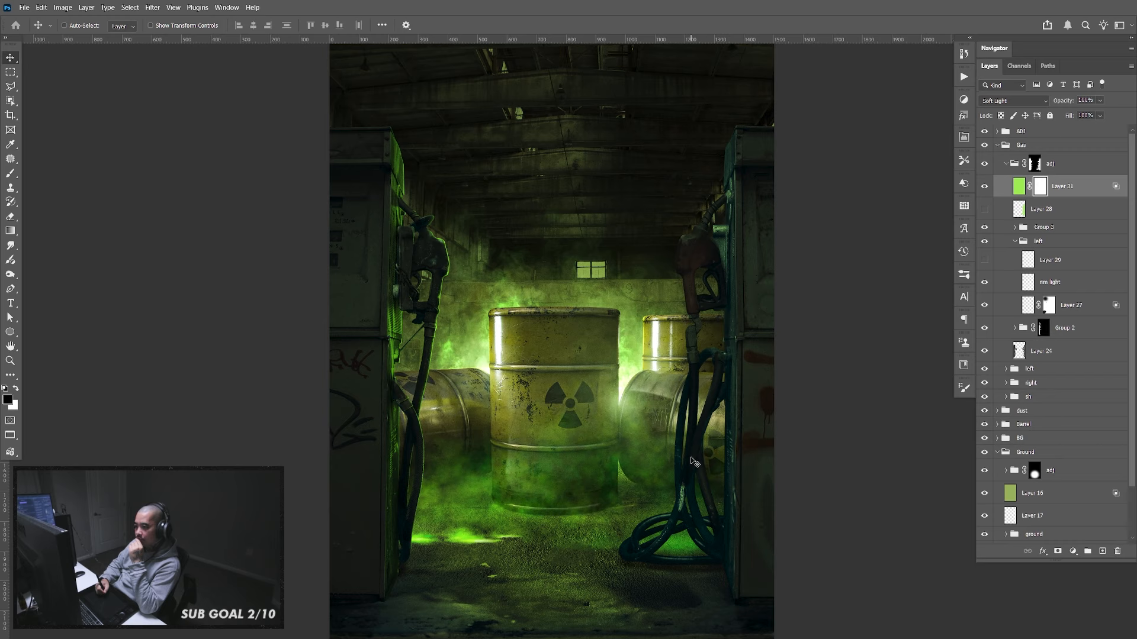
left_click(998, 146)
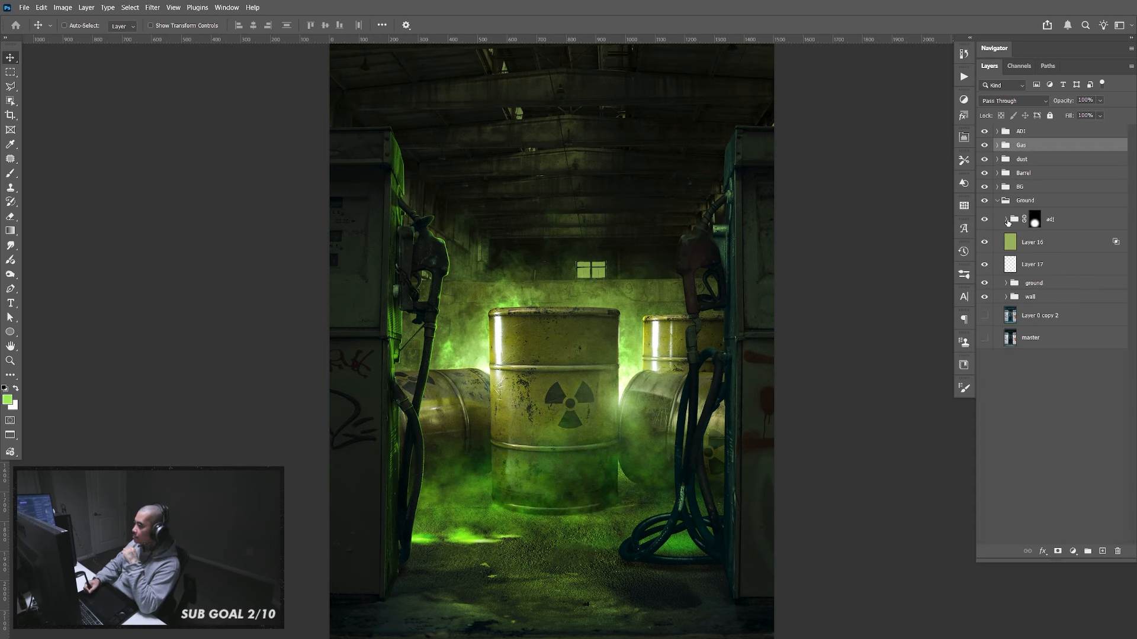
left_click(998, 201)
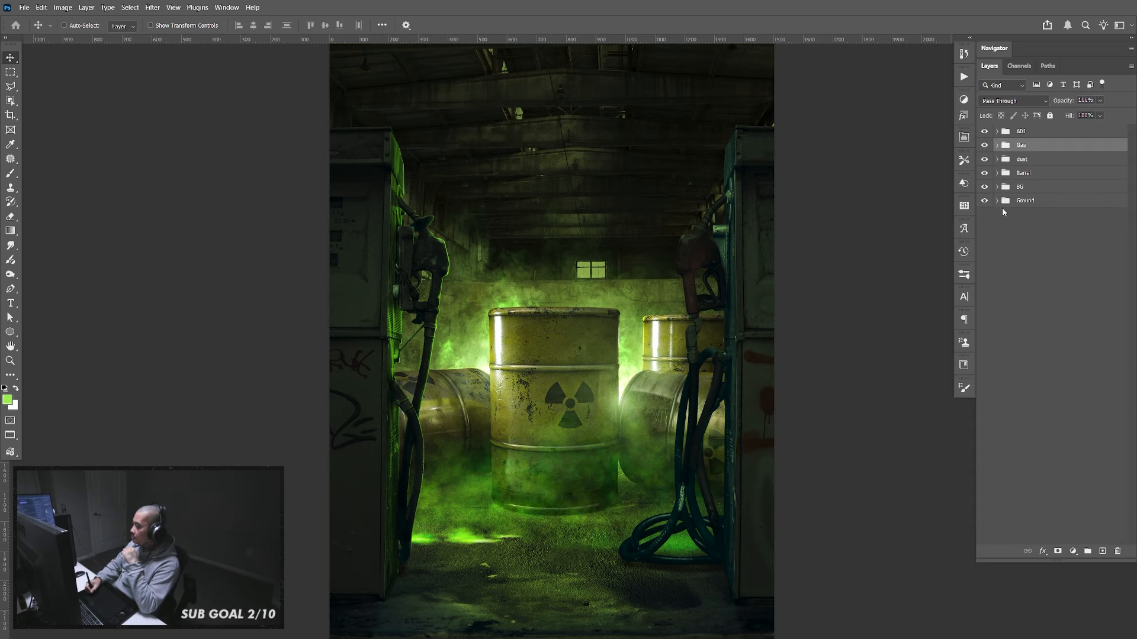
Compare the image with and without the dust group, then expand it and check Layer 18 and Layer 19 separately
left_click(985, 159)
left_click(985, 159)
left_click(997, 159)
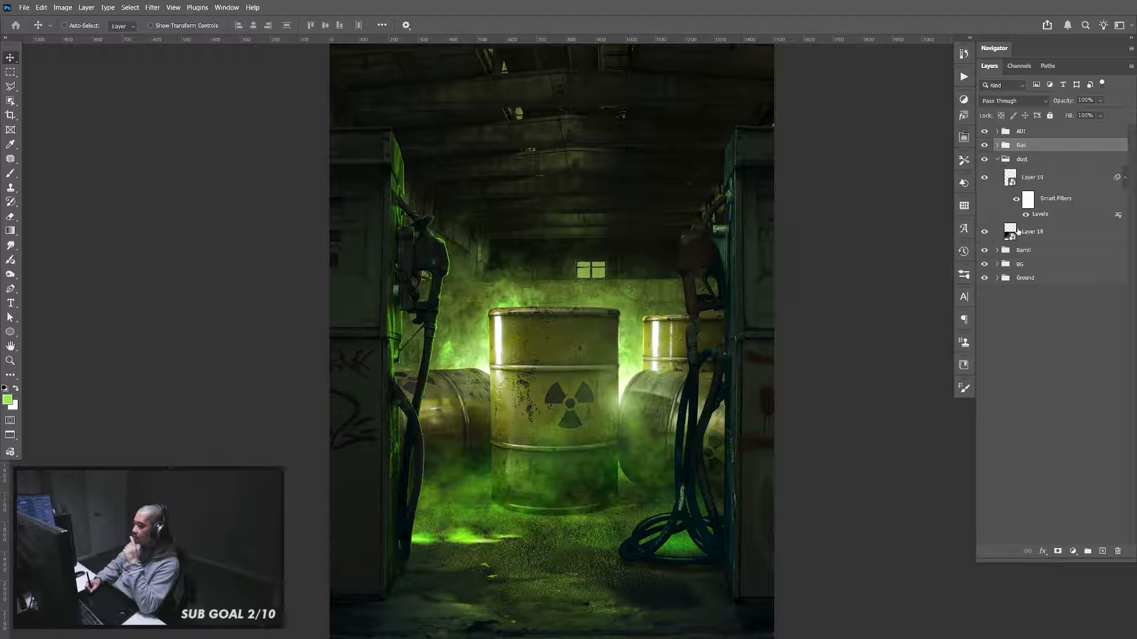
left_click(985, 231)
left_click(985, 178)
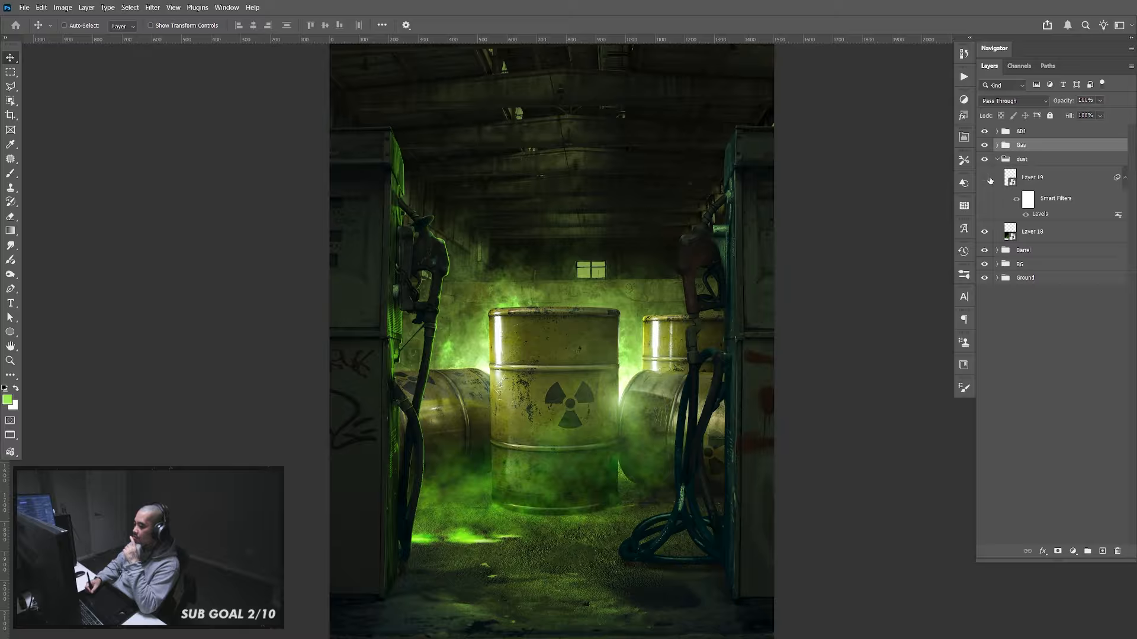
left_click(985, 178)
Duplicate Layer 19 in the dust group and fit the whole canvas in view
left_click(1040, 181)
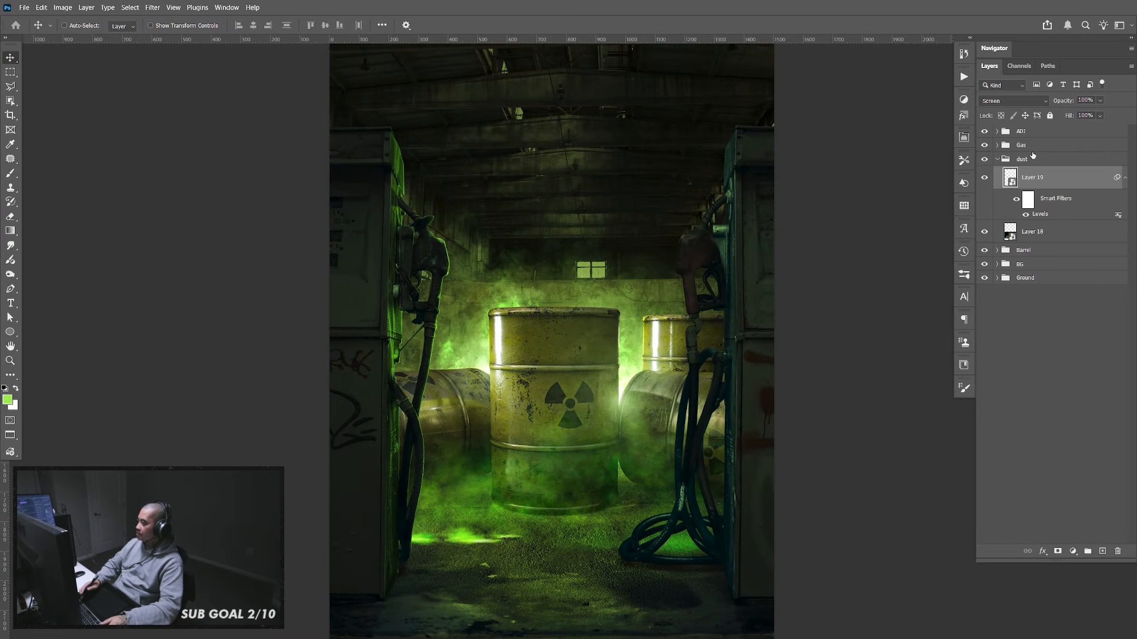
key("ctrl+j")
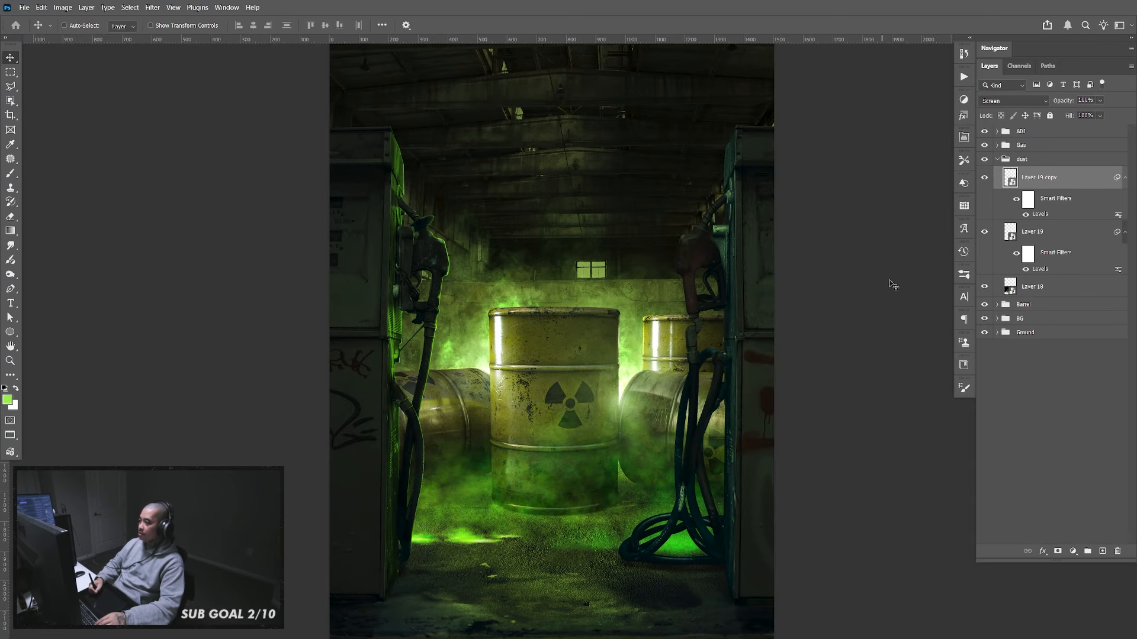
key("ctrl")
key("ctrl+minus")
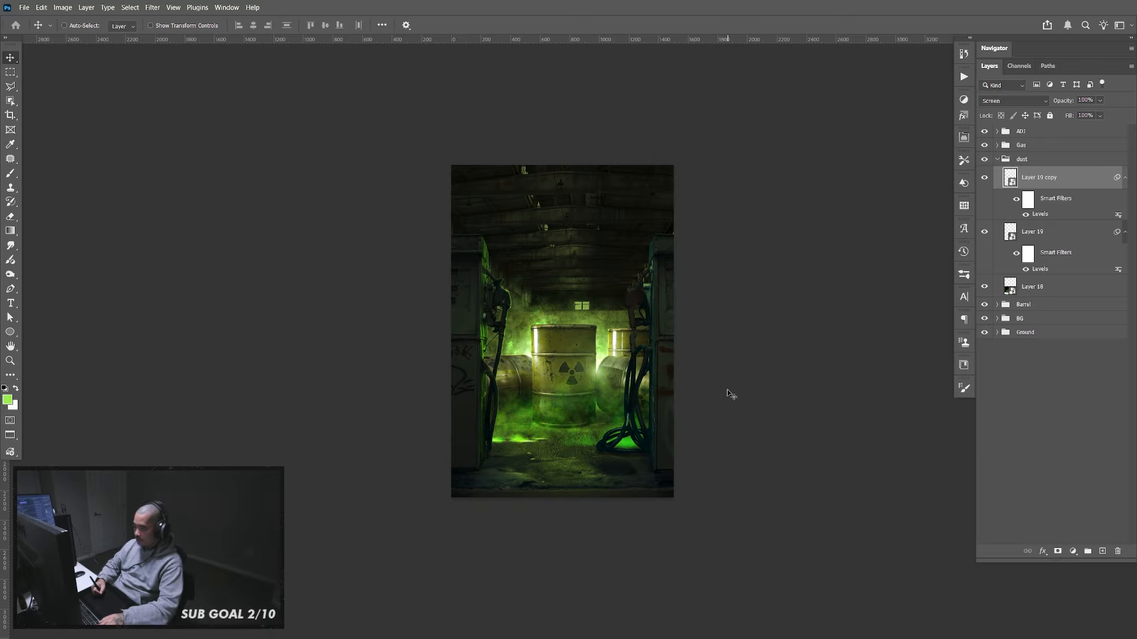
key("ctrl")
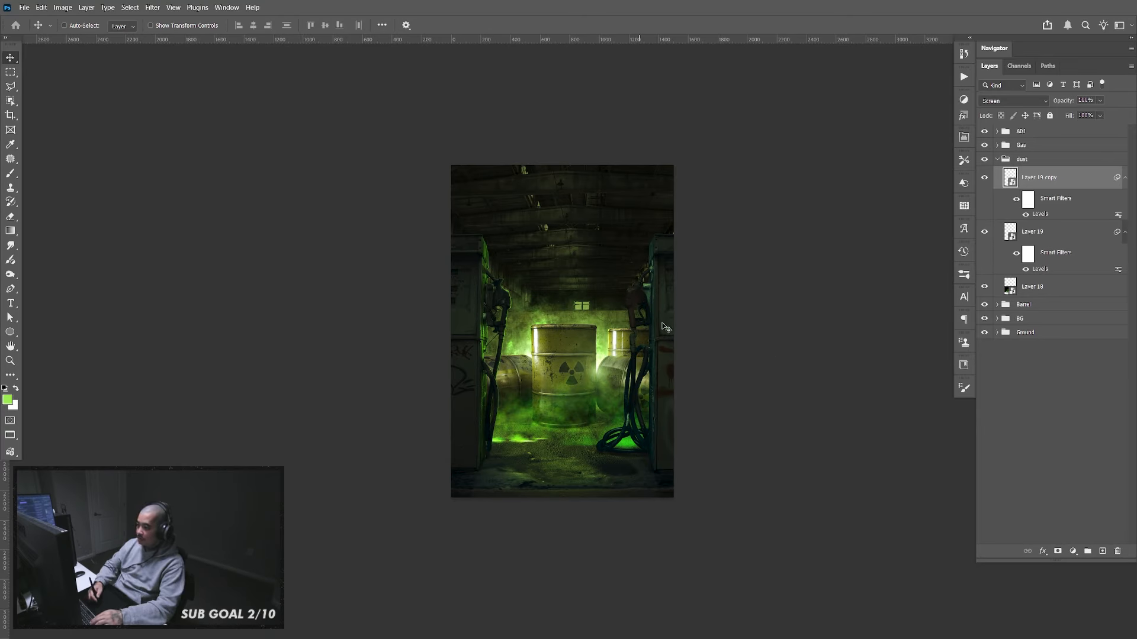
key("ctrl")
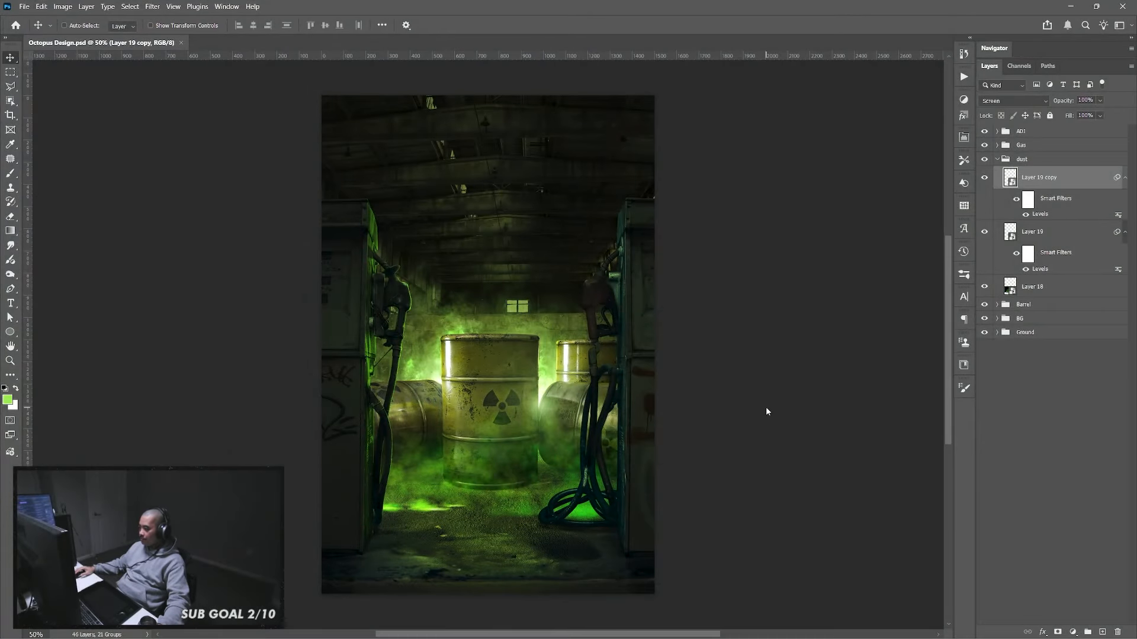
Rotate the copied smoke layer 89.60° and move it to the canvas's upper-left area behind the left pump
key("ctrl+t")
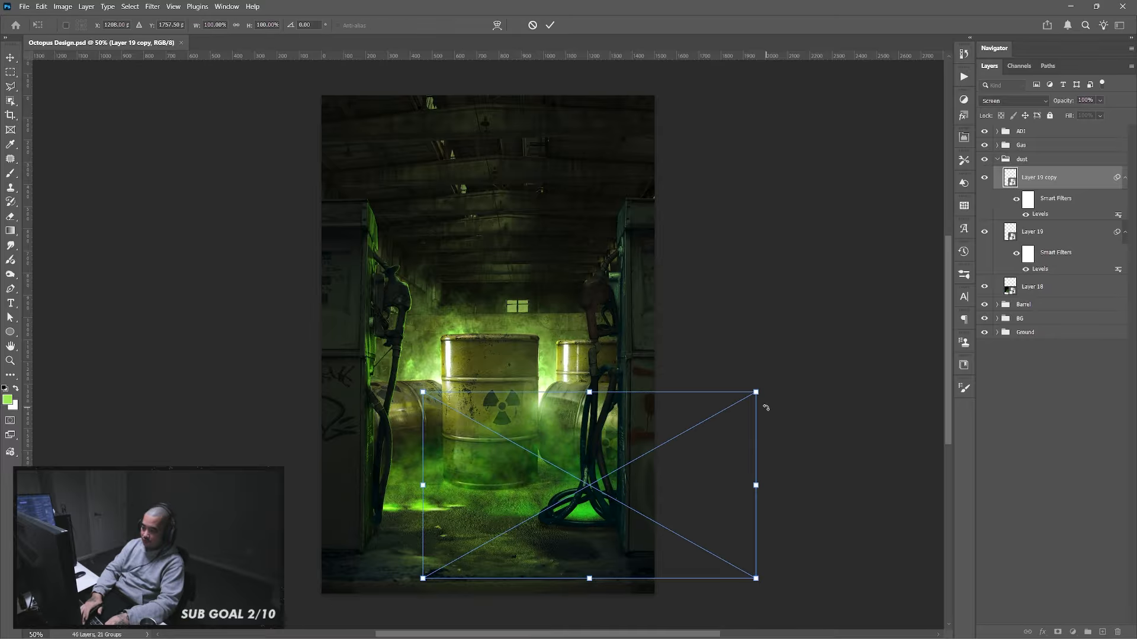
left_click_drag(785, 363, 731, 561)
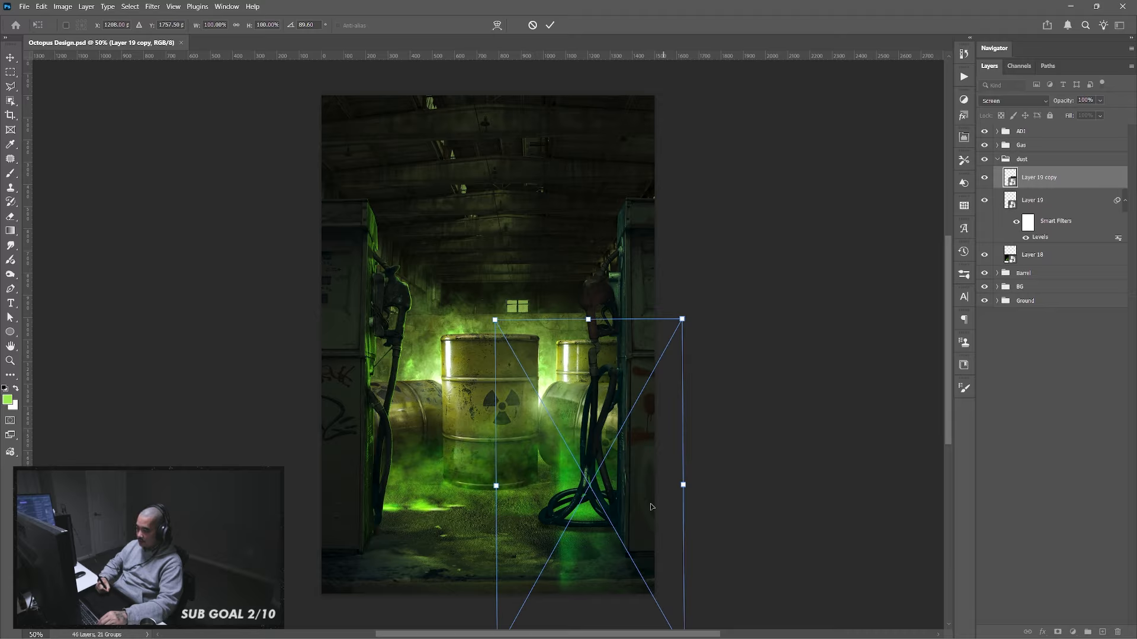
left_click_drag(657, 493, 414, 244)
key("Return")
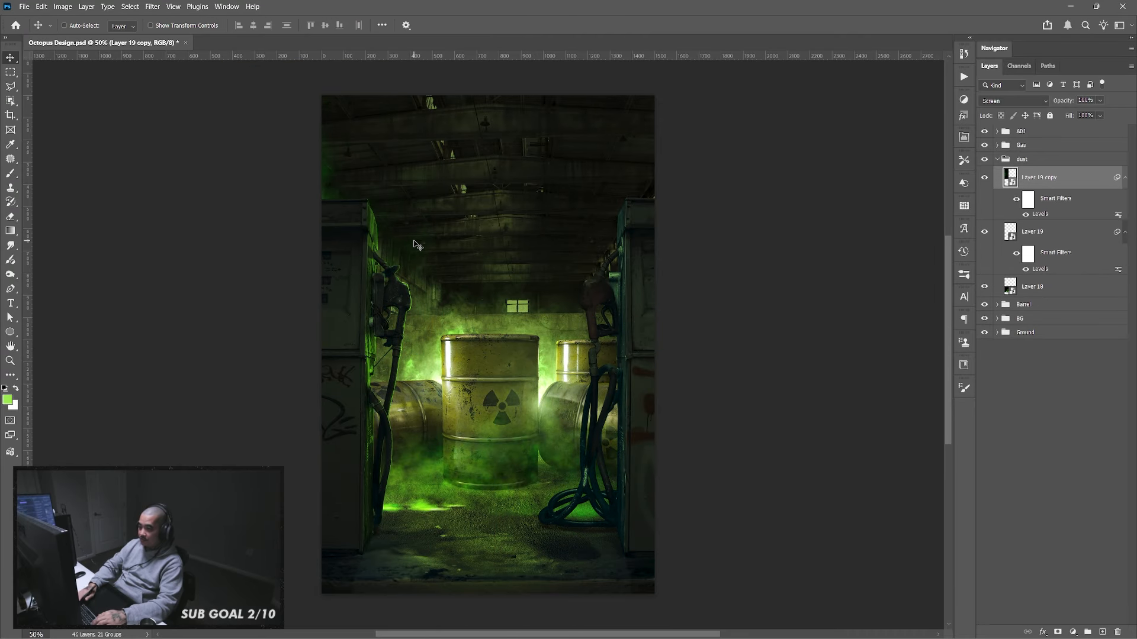
Turn off the Levels smart filter on Layer 19 copy and add a layer mask to it
key("f")
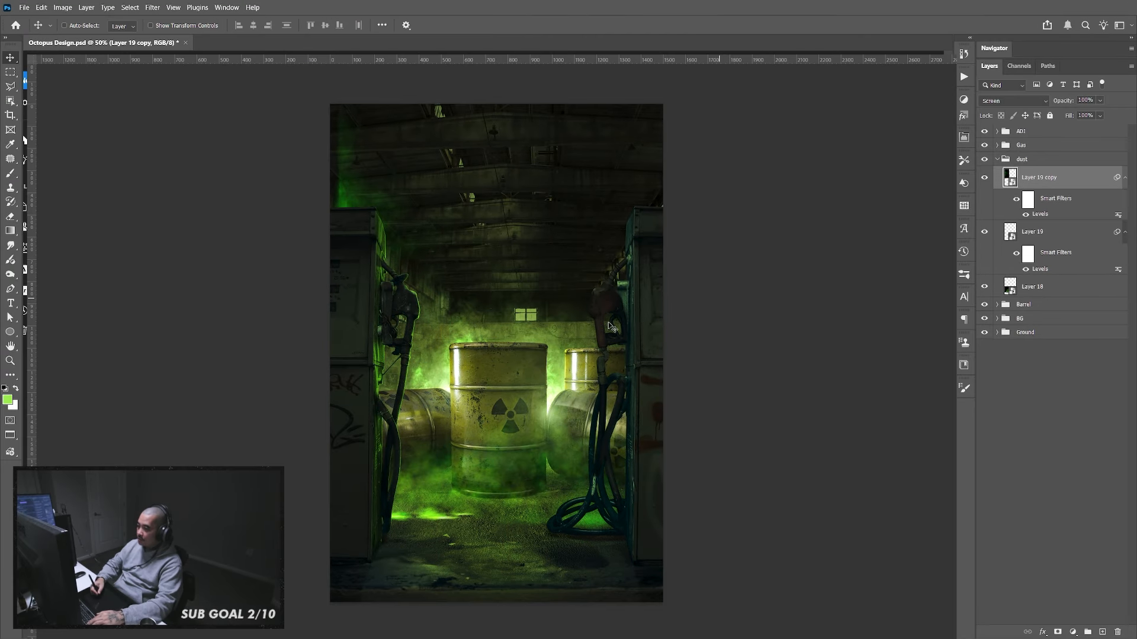
left_click(1025, 215)
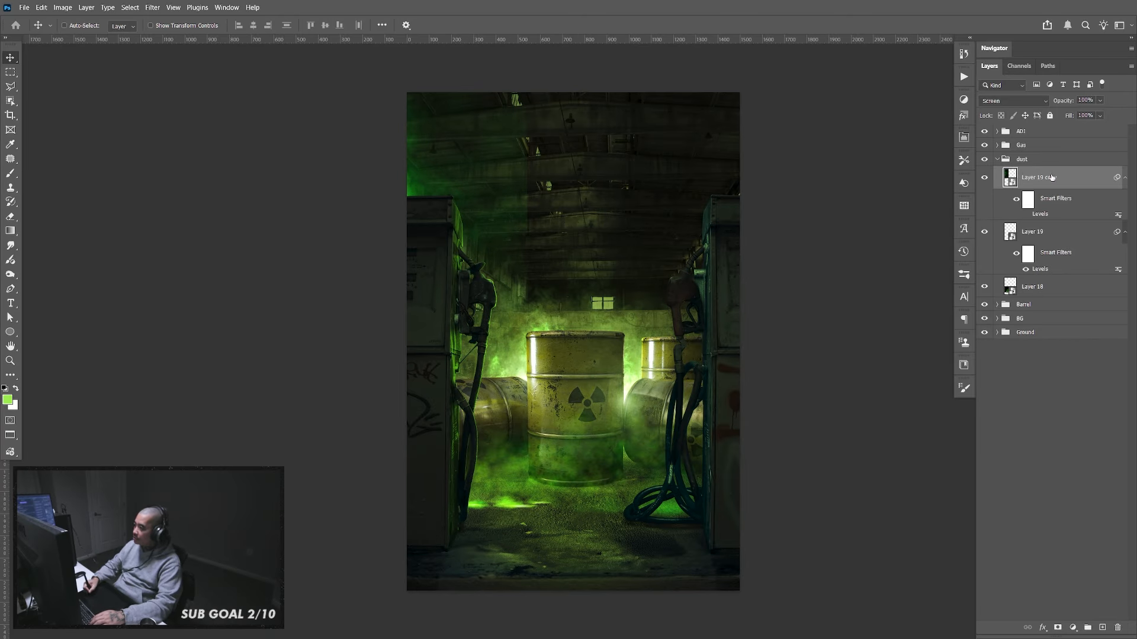
left_click(1057, 627)
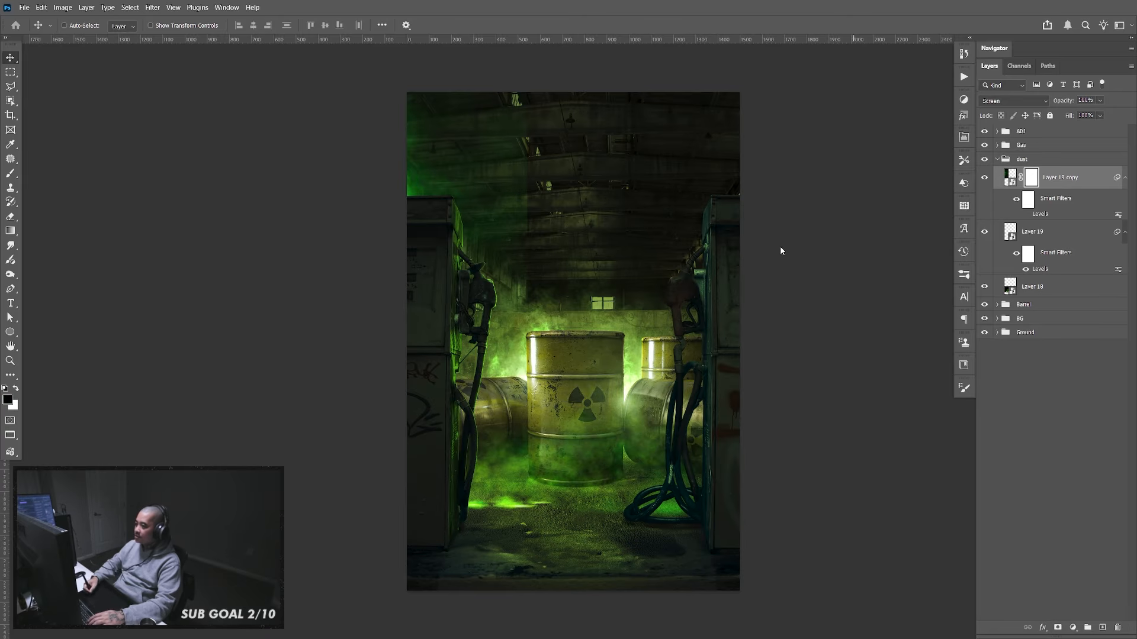
Paint black on Layer 19 copy's mask with a soft 1700 px brush over the upper-right ceiling, then compare the layer on and off
key("b")
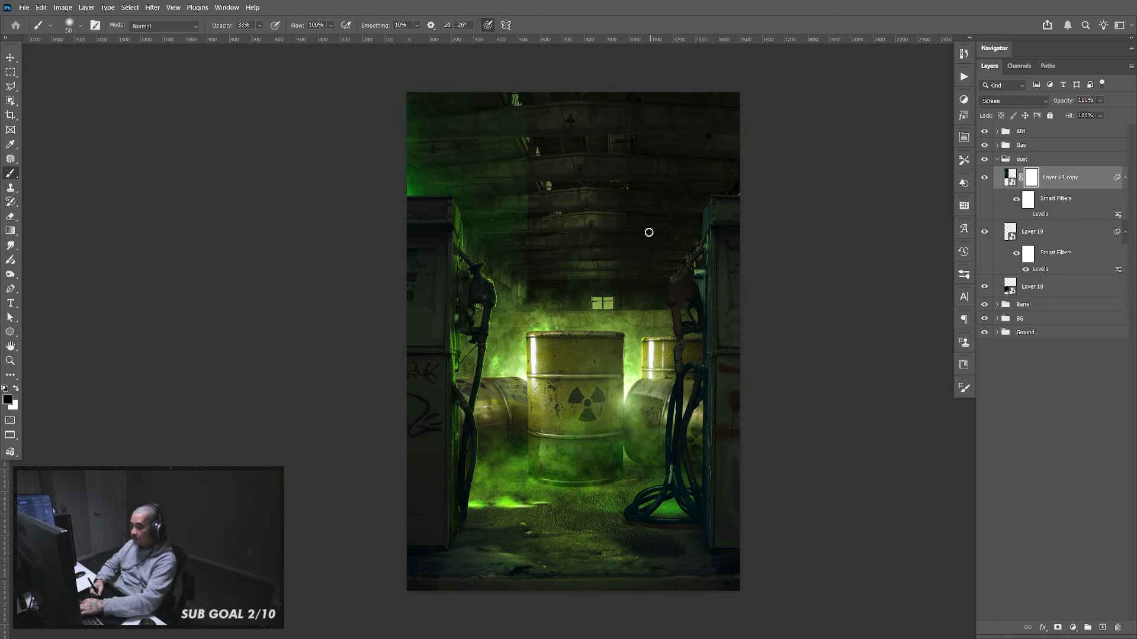
key("]")
key("]")
key("]")
key("]")
key("]")
key("]")
key("]")
key("]")
key("]")
key("]")
key("]")
key("]")
key("]")
key("]")
key("]")
key("]")
key("]")
key("]")
key("]")
key("]")
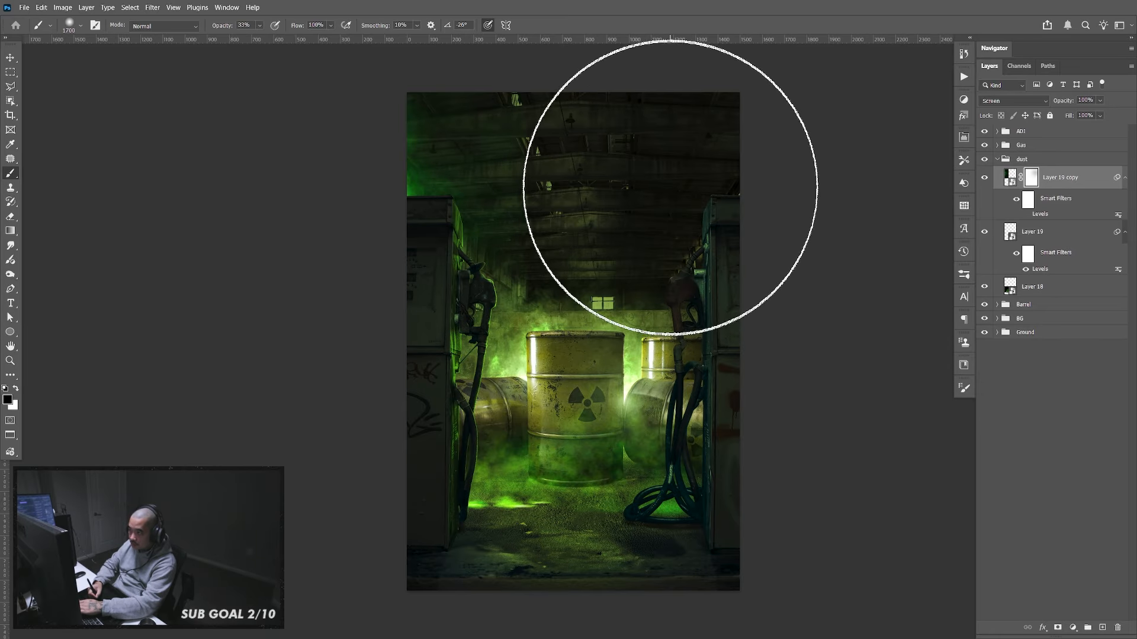
left_click_drag(673, 172, 664, 167)
key("v")
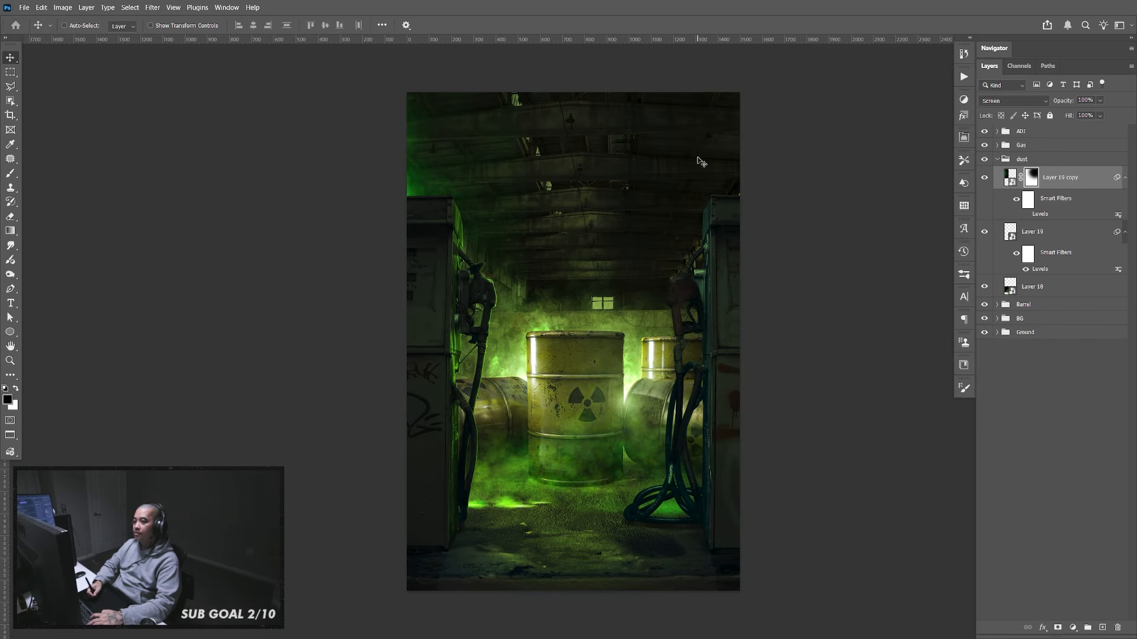
left_click(986, 179)
left_click(986, 179)
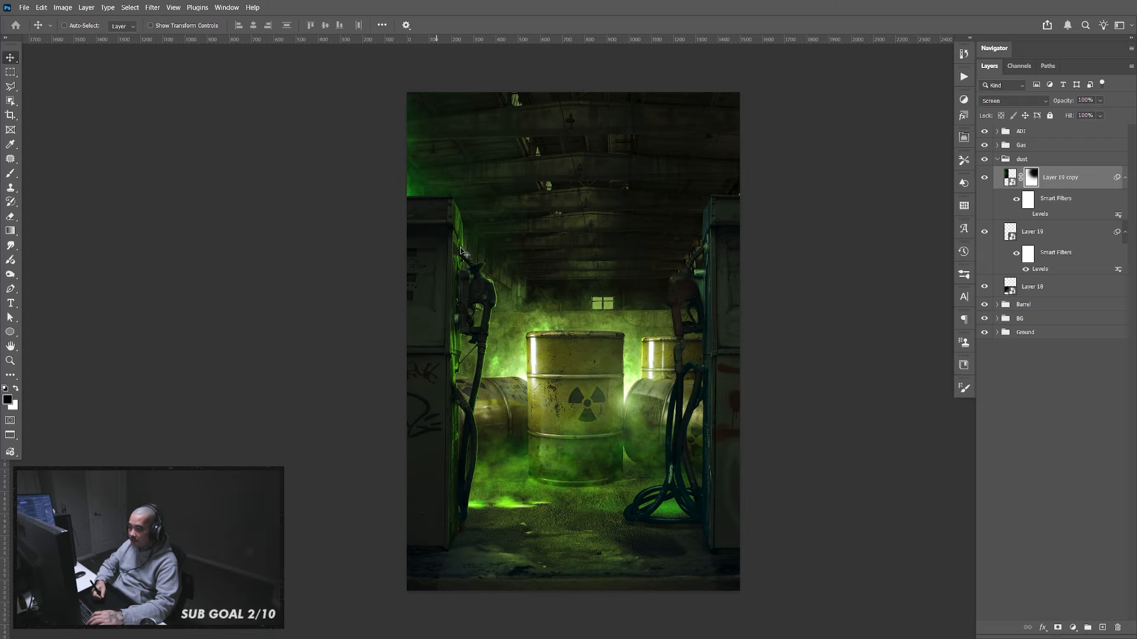
Duplicate the masked smoke layer, flip the copy horizontally and move it across to the right pump
key("ctrl+j")
key("ctrl+t")
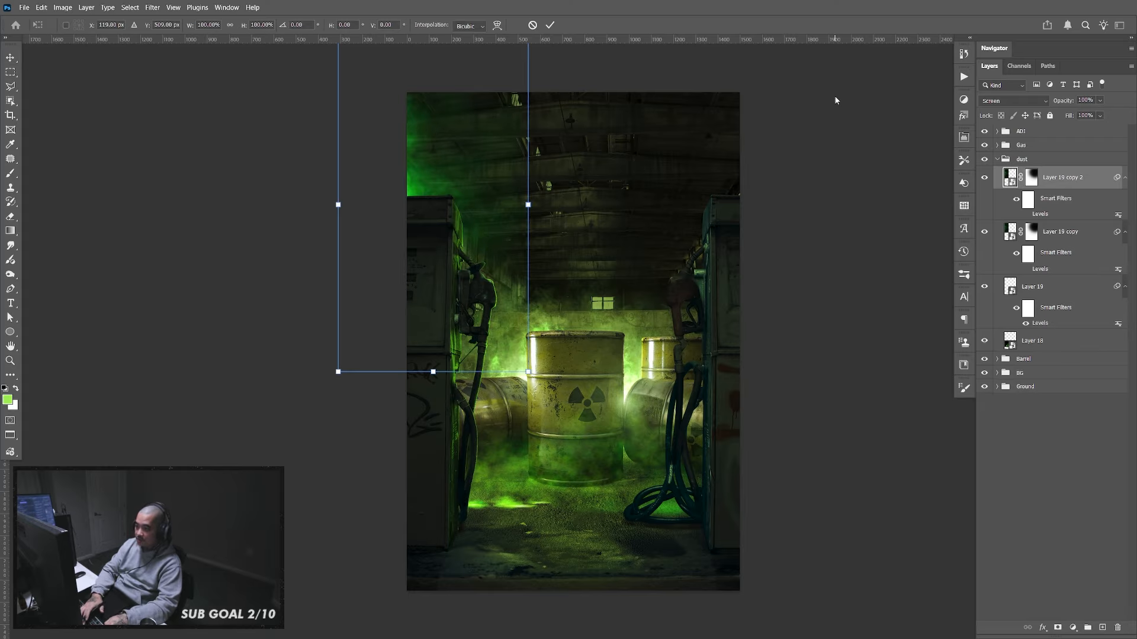
right_click(456, 235)
left_click(526, 450)
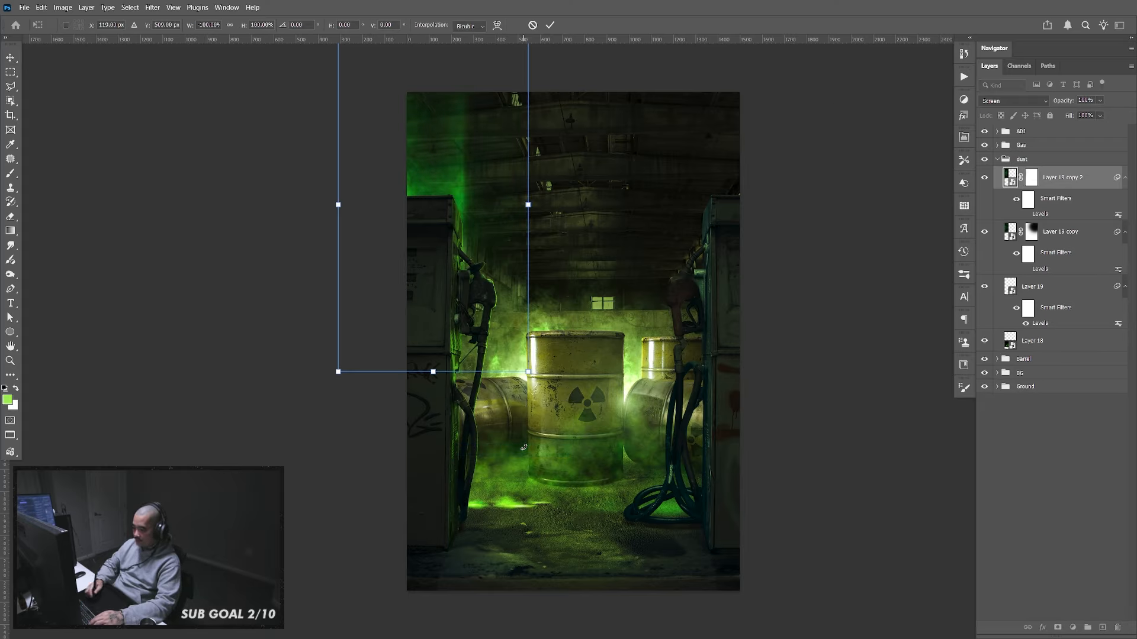
key("Return")
left_click_drag(463, 247, 876, 249)
Rotate the mirrored smoke copy and reposition it behind the upper part of the right pump
key("ctrl+t")
mouse_move(879, 181)
left_mouse_down()
mouse_move(891, 159)
mouse_move(880, 178)
left_mouse_up()
left_click_drag(884, 300, 943, 377)
left_click_drag(854, 282, 836, 247)
key("Return")
left_click_drag(794, 203, 780, 207)
Mask the mirrored smoke copy with a large soft black brush over the middle of the scene
left_click(1031, 177)
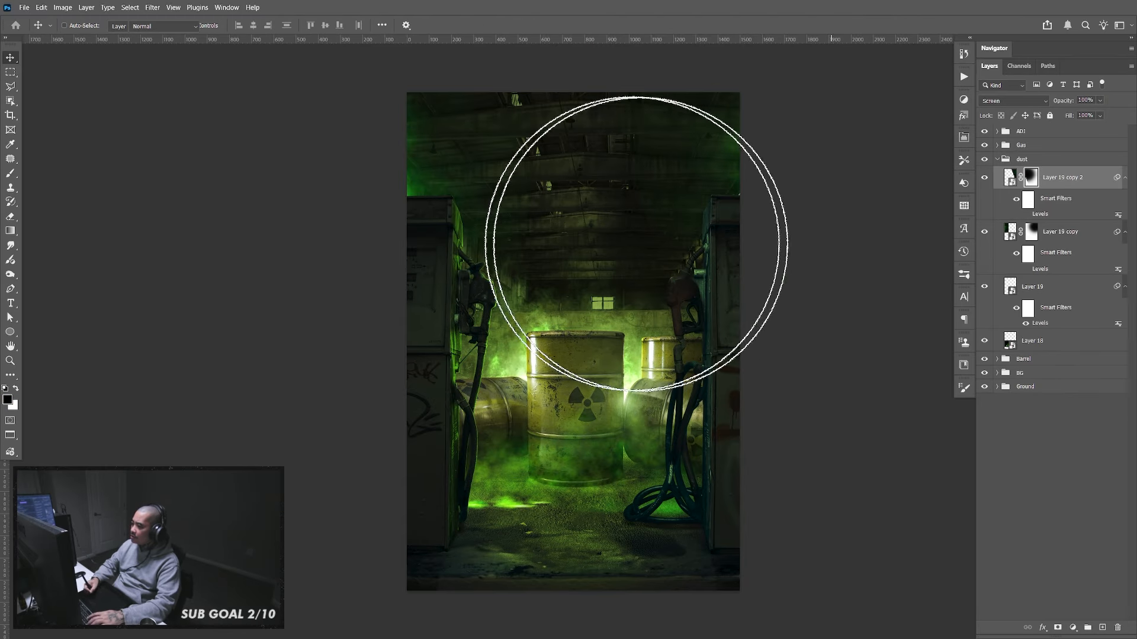
key("b")
key("d")
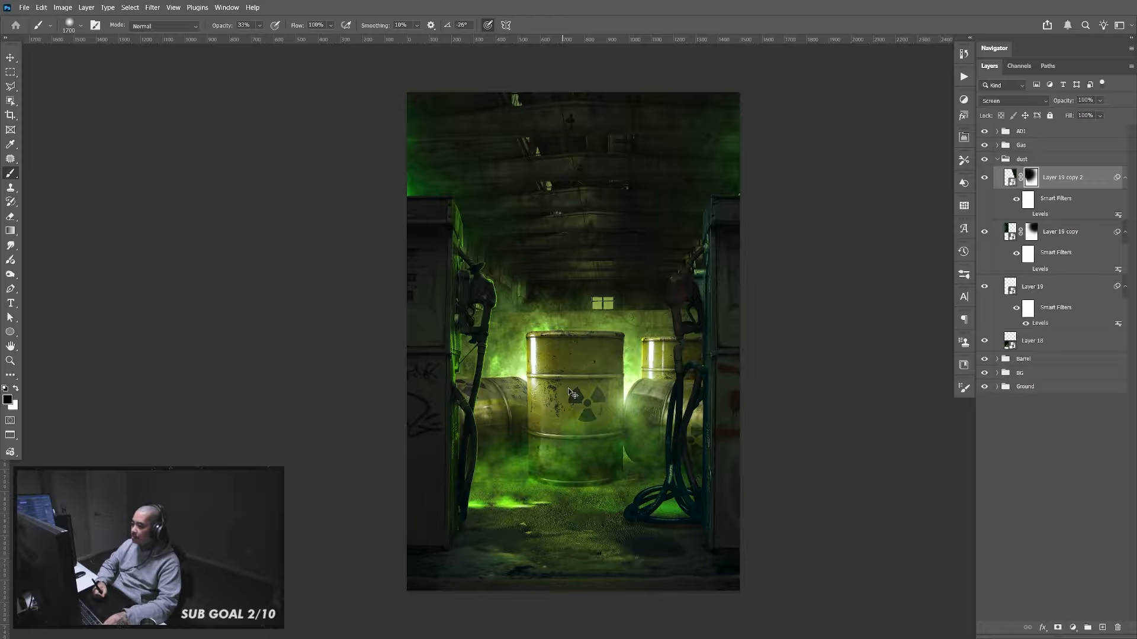
key("v")
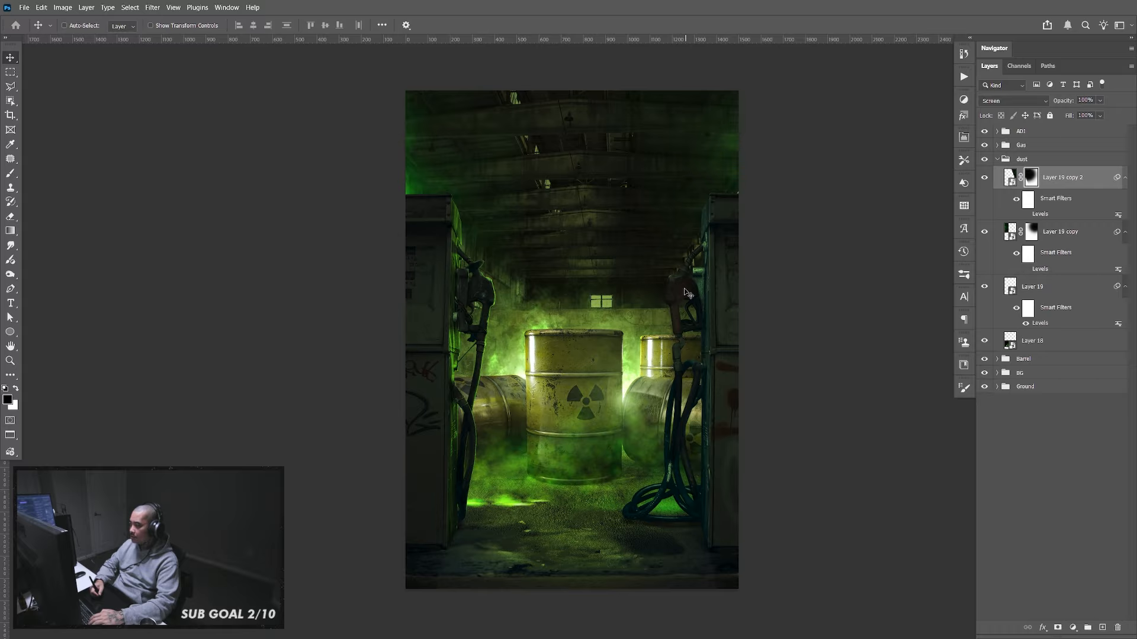
Inspect the left pump's edge, hose and nearby barrel up close, then review the whole composition
scroll(689, 302, "down", 1)
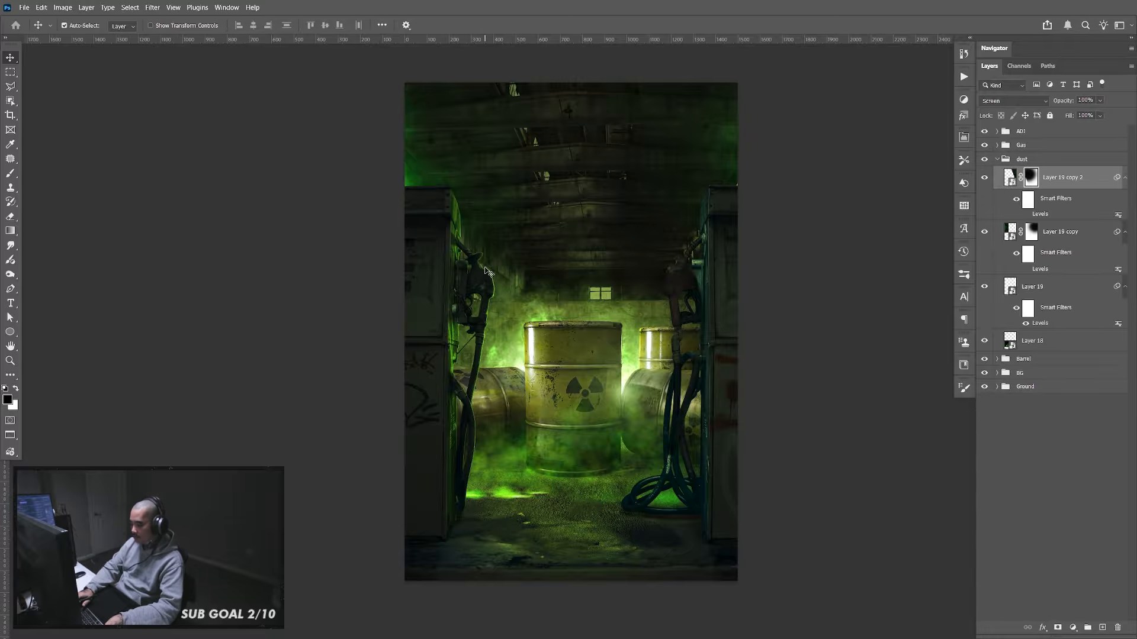
key("ctrl+plus")
key("ctrl+plus")
key("ctrl+plus")
key("ctrl+plus")
left_click_drag(479, 355, 525, 222)
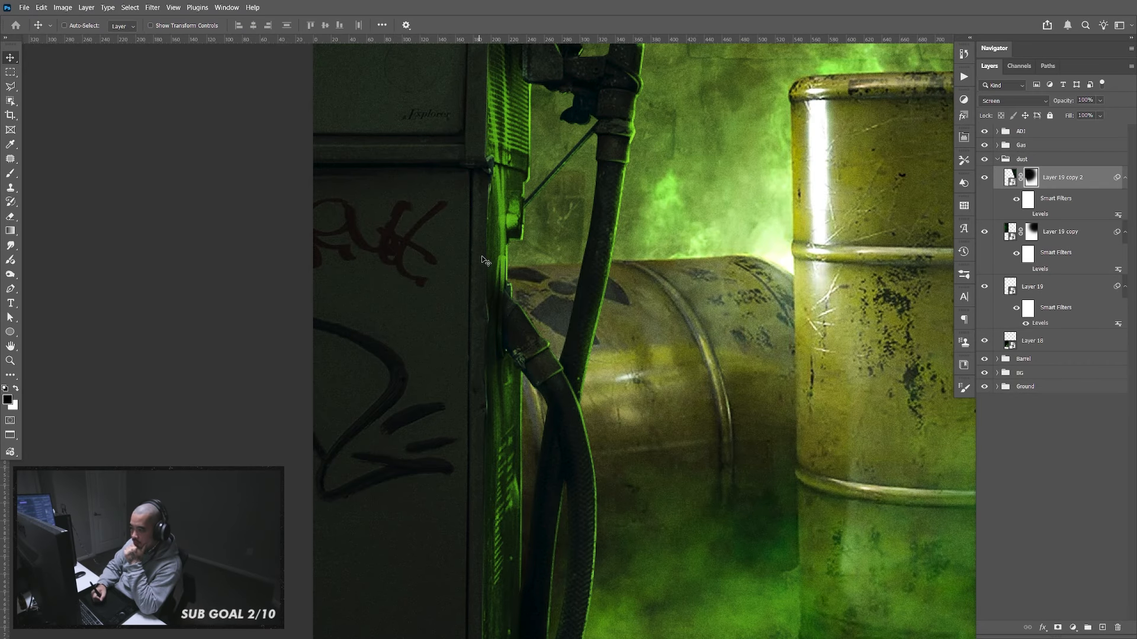
key("ctrl+minus")
key("ctrl+minus")
key("ctrl+minus")
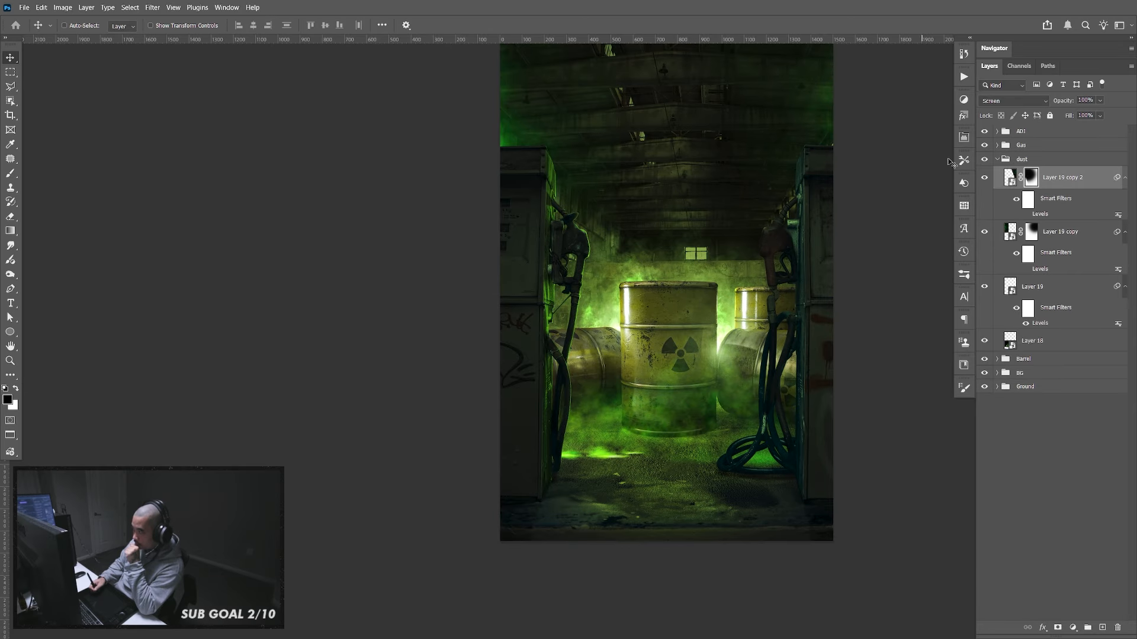
Collapse the dust group, expand the ADJ group and set the green Soft Light Layer 12 to 100% opacity
left_click(996, 160)
left_click(997, 132)
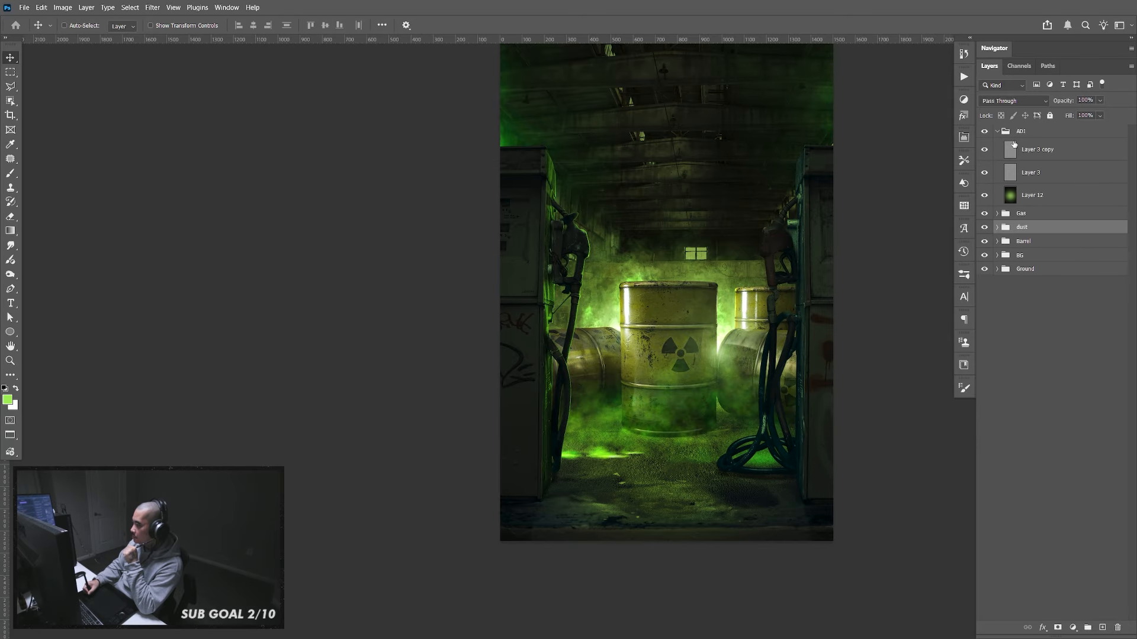
left_click(984, 195)
left_click(985, 196)
left_click(1035, 205)
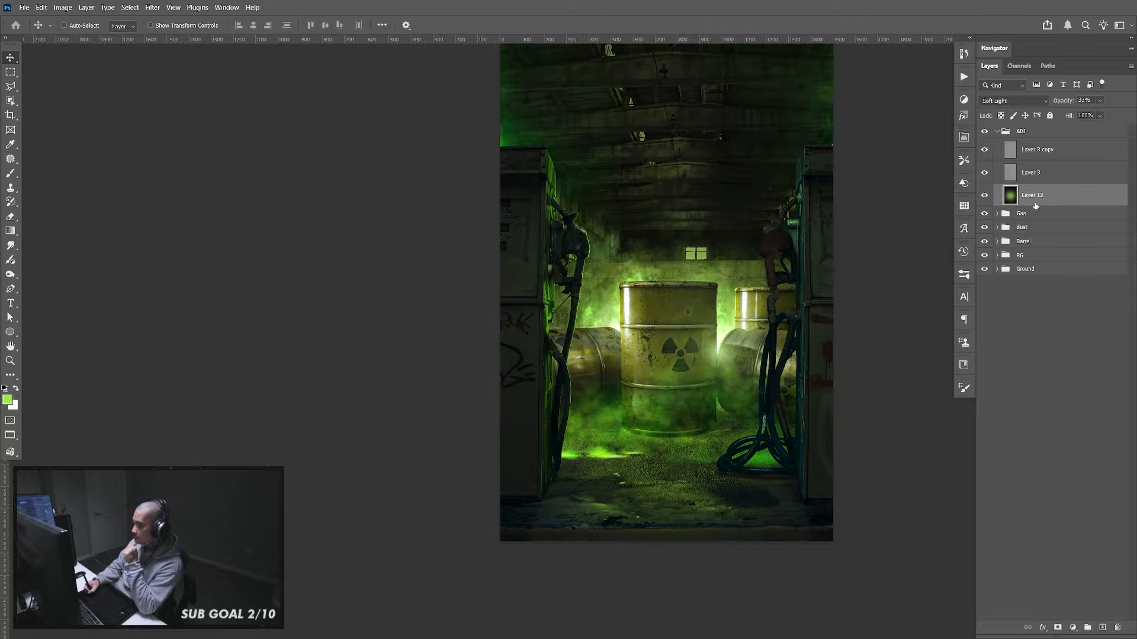
left_click(1100, 100)
left_click_drag(1095, 113, 1128, 112)
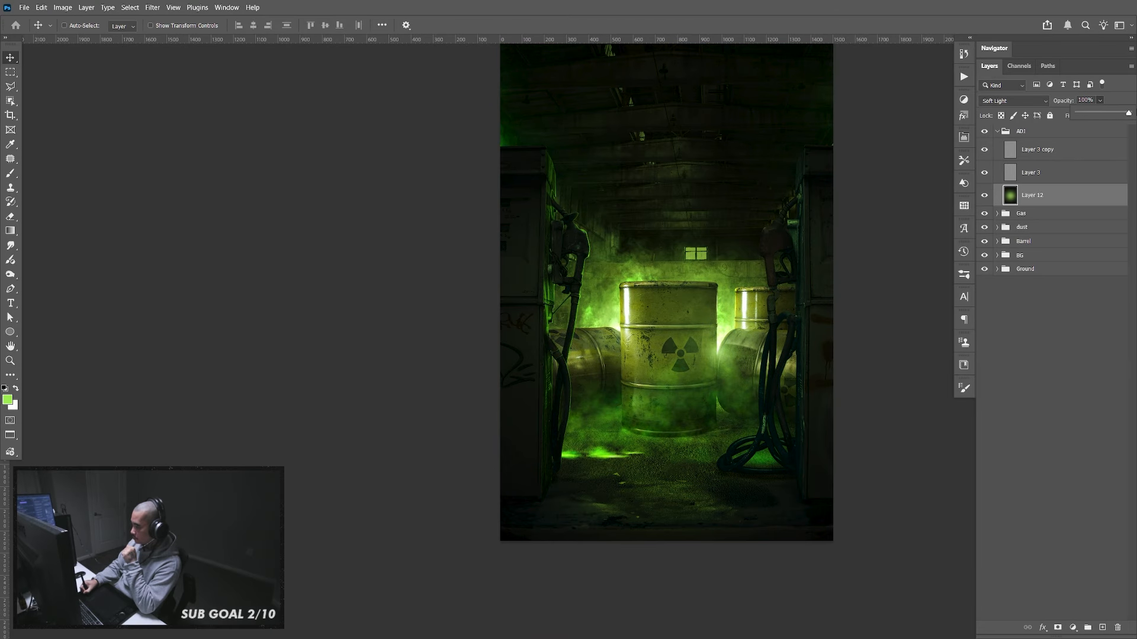
left_click(1047, 196)
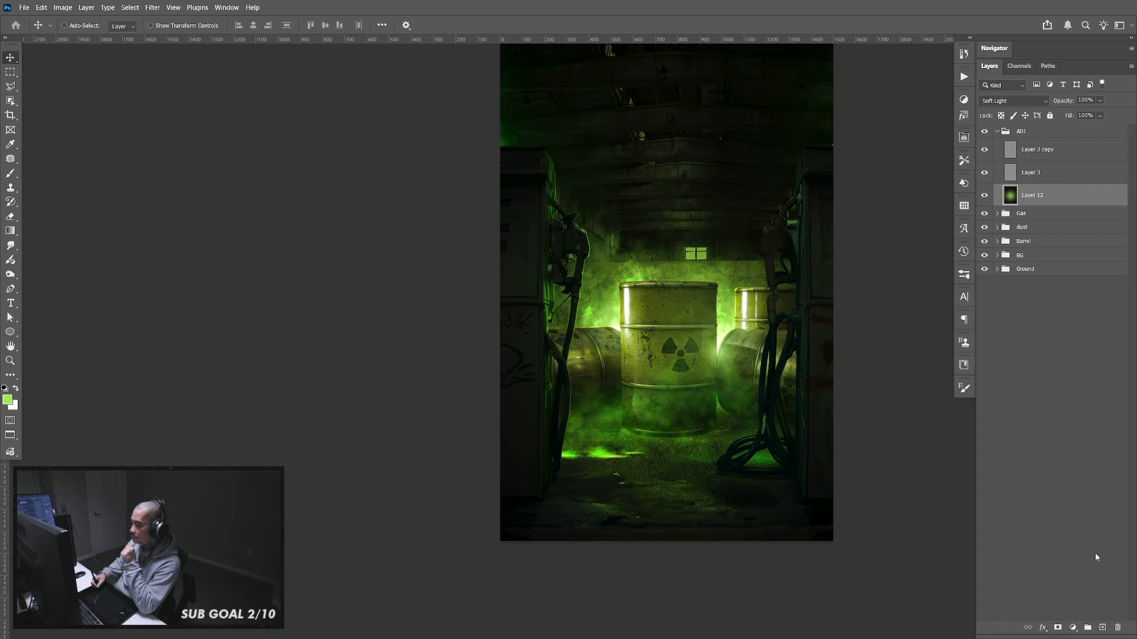
Add a Levels adjustment above Layer 12 with midtones at 1.28 and the output black level at 8
left_click(1073, 628)
left_click(1064, 451)
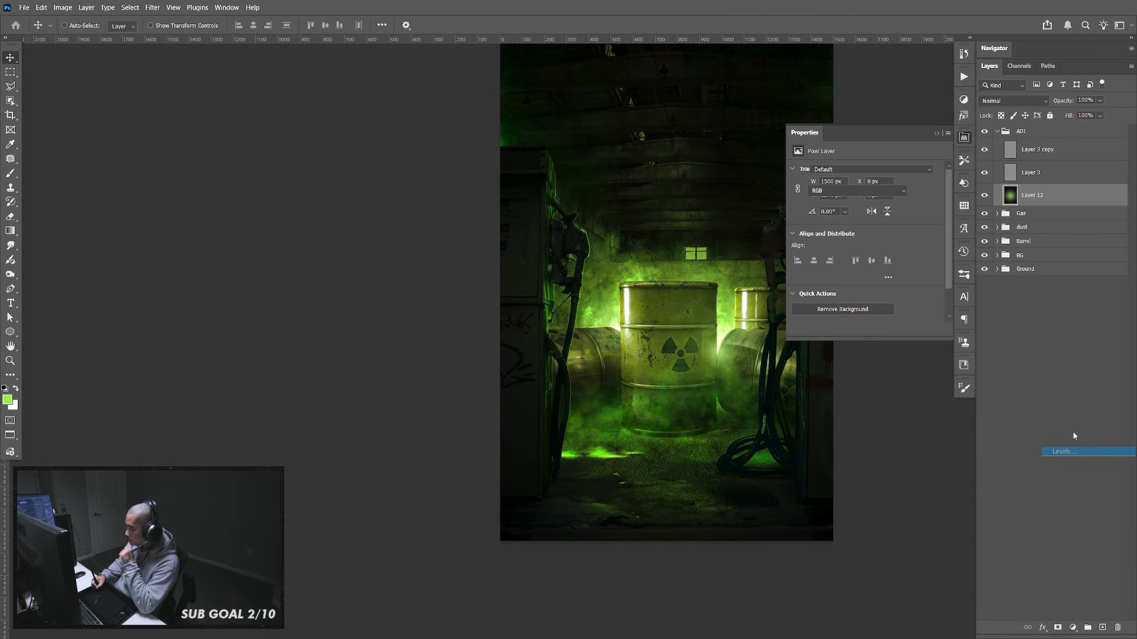
left_click_drag(811, 283, 818, 281)
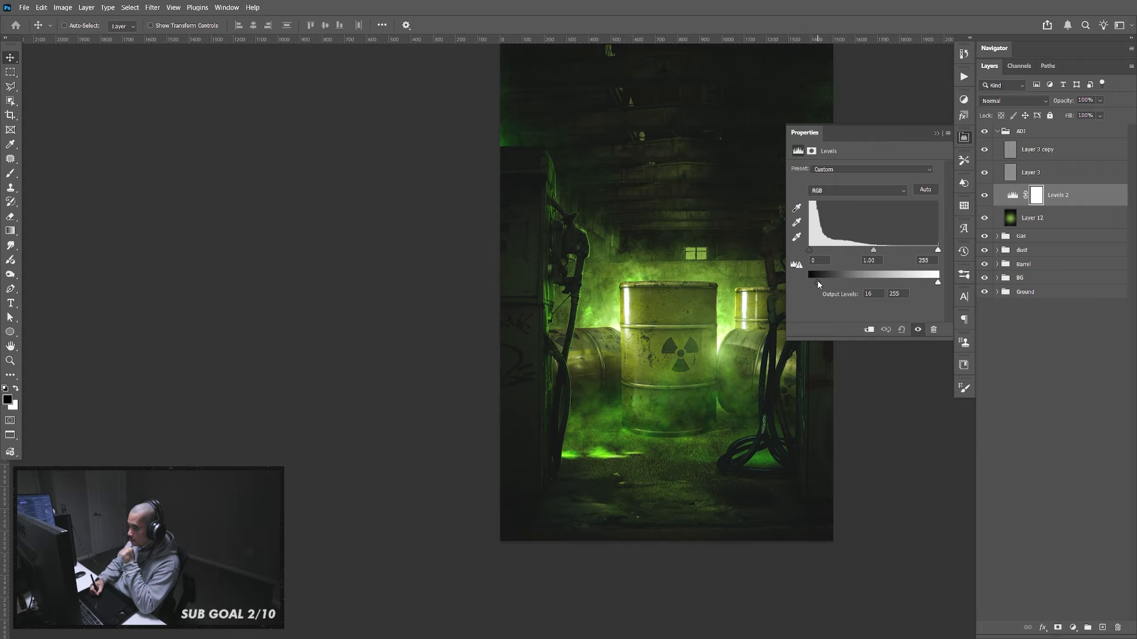
left_click_drag(871, 251, 862, 250)
left_click_drag(817, 282, 819, 285)
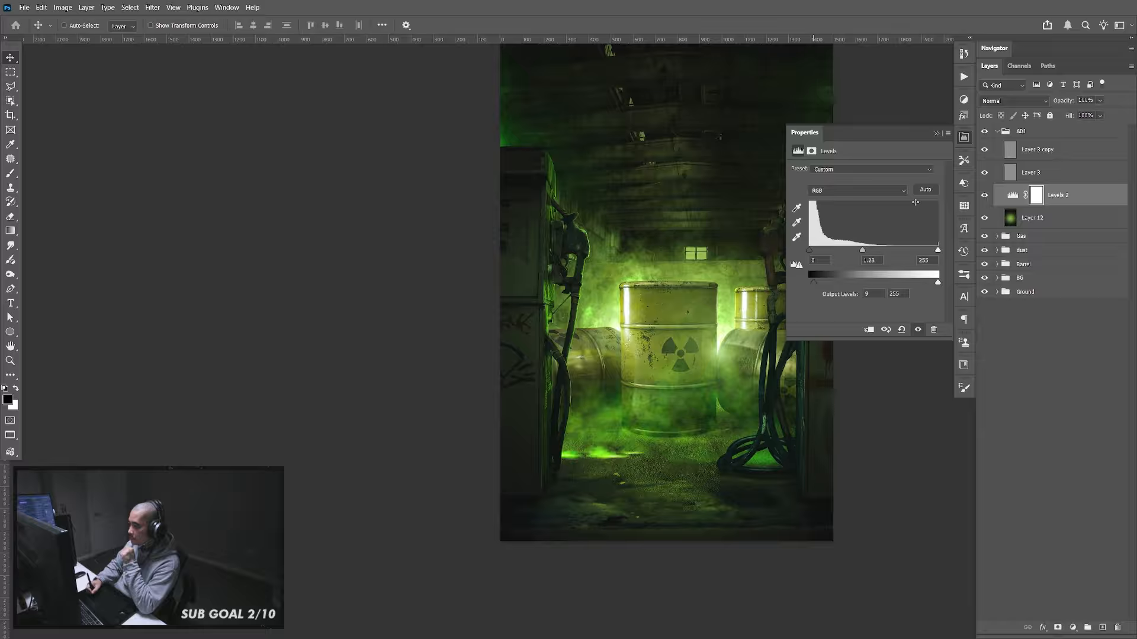
left_click(964, 138)
Compare the composition with and without Layer 12 and the Levels adjustment
left_click(984, 218)
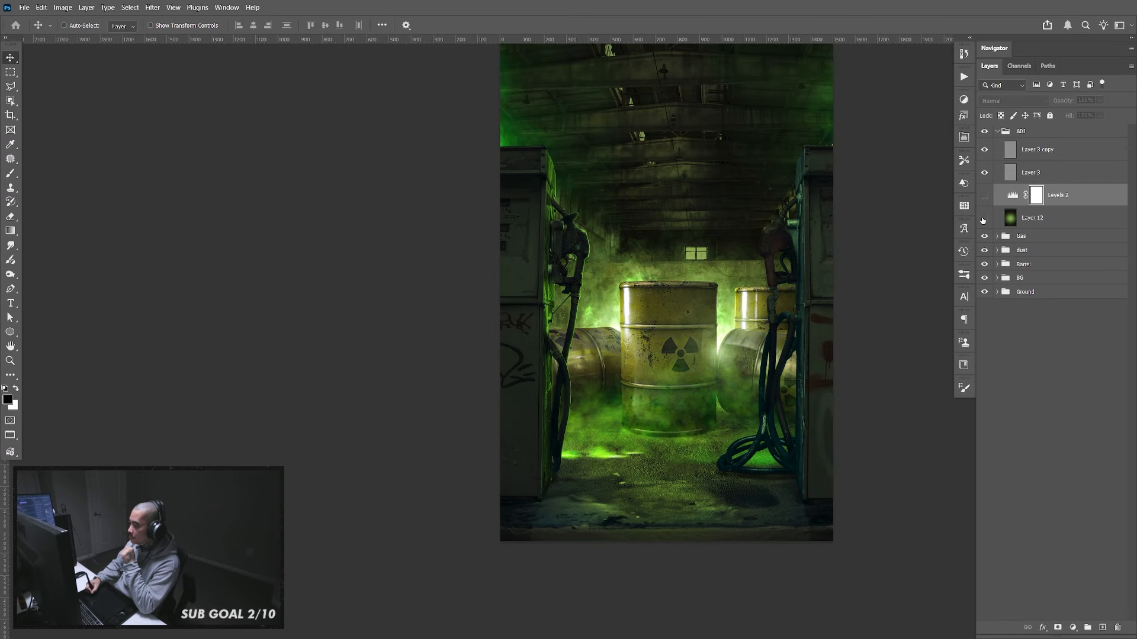
left_click(985, 218)
key("ctrl")
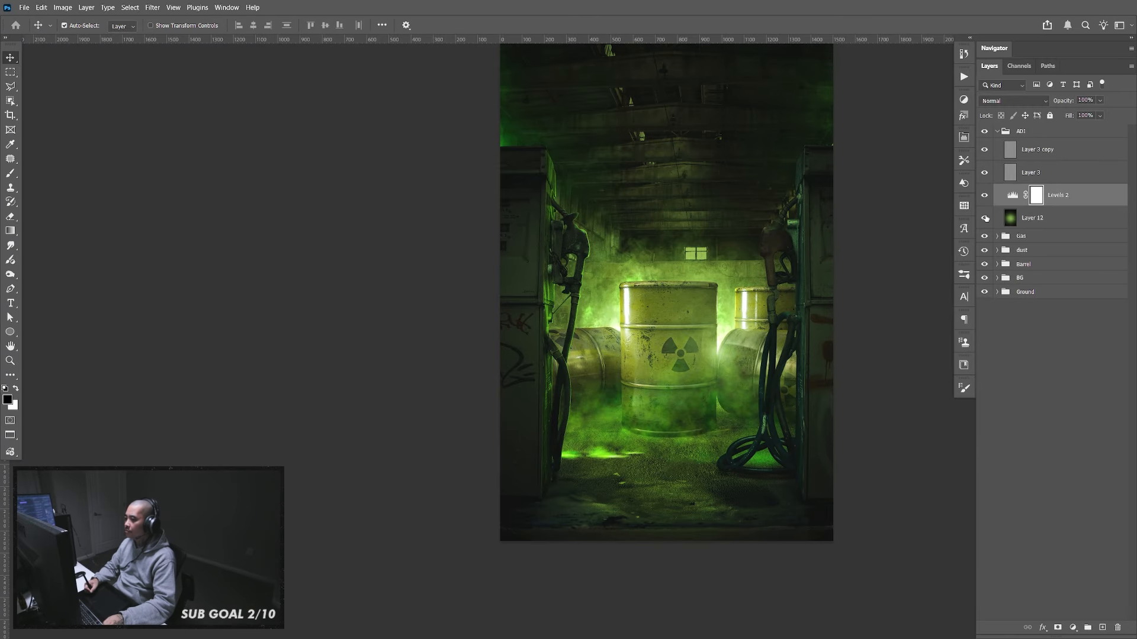
left_click_drag(893, 311, 890, 309)
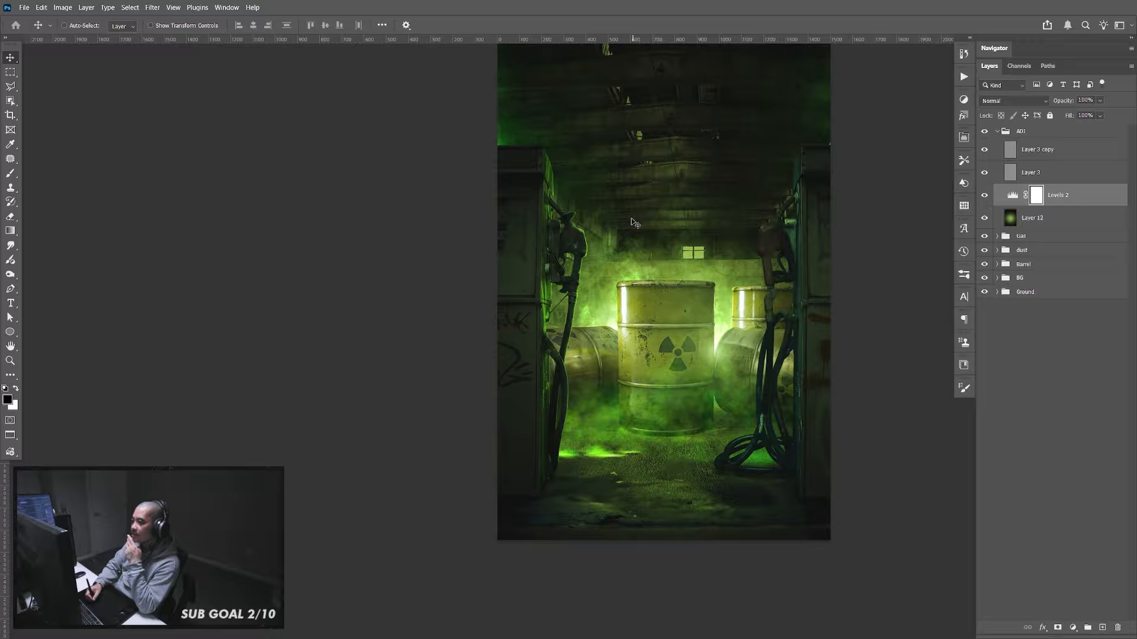
Expand the dust group and paint black on Layer 19 copy's mask with a 700 px brush over the ceiling above the barrels
left_click(997, 251)
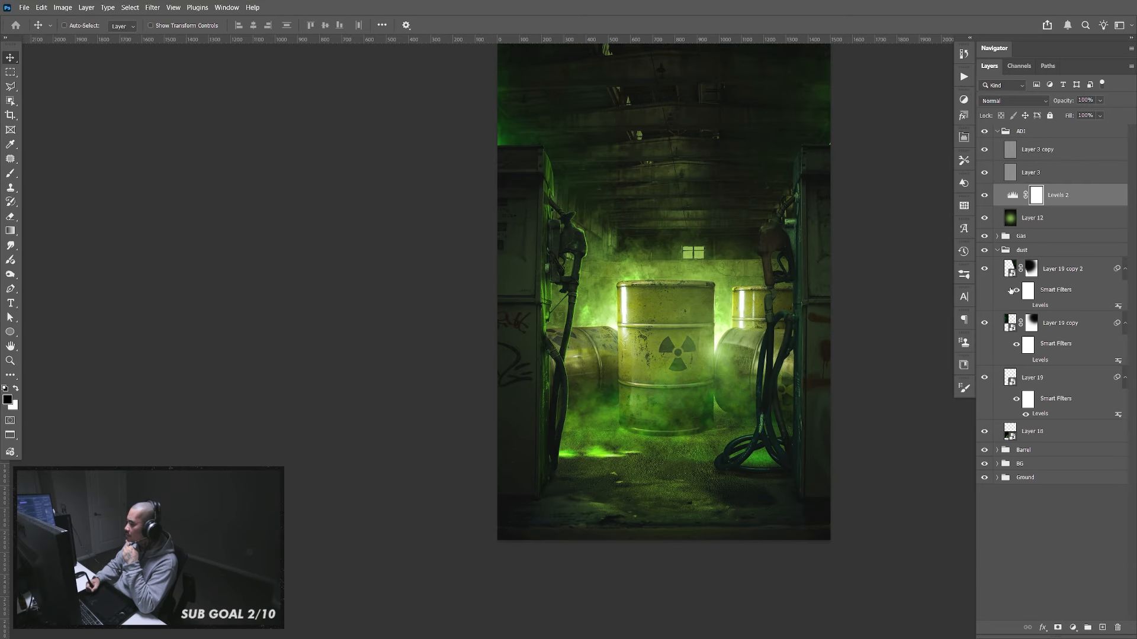
left_click(984, 323)
left_click(1033, 325)
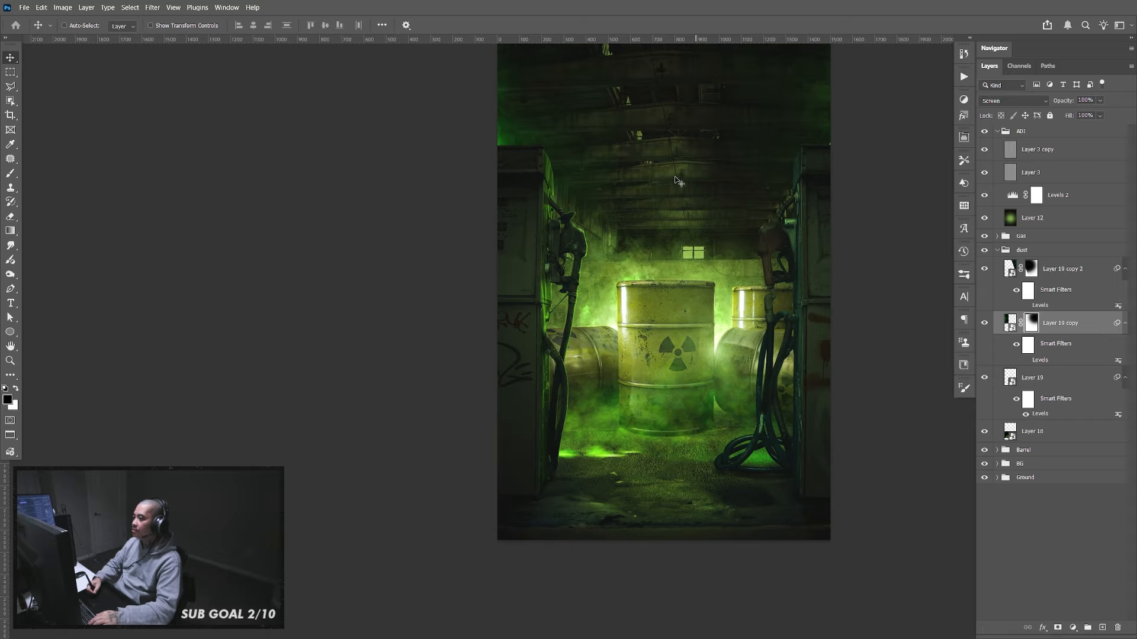
key("b")
key("bracketleft")
key("bracketleft")
key("bracketleft")
key("bracketleft")
key("bracketleft")
key("bracketleft")
key("bracketleft")
key("bracketleft")
key("bracketleft")
key("bracketleft")
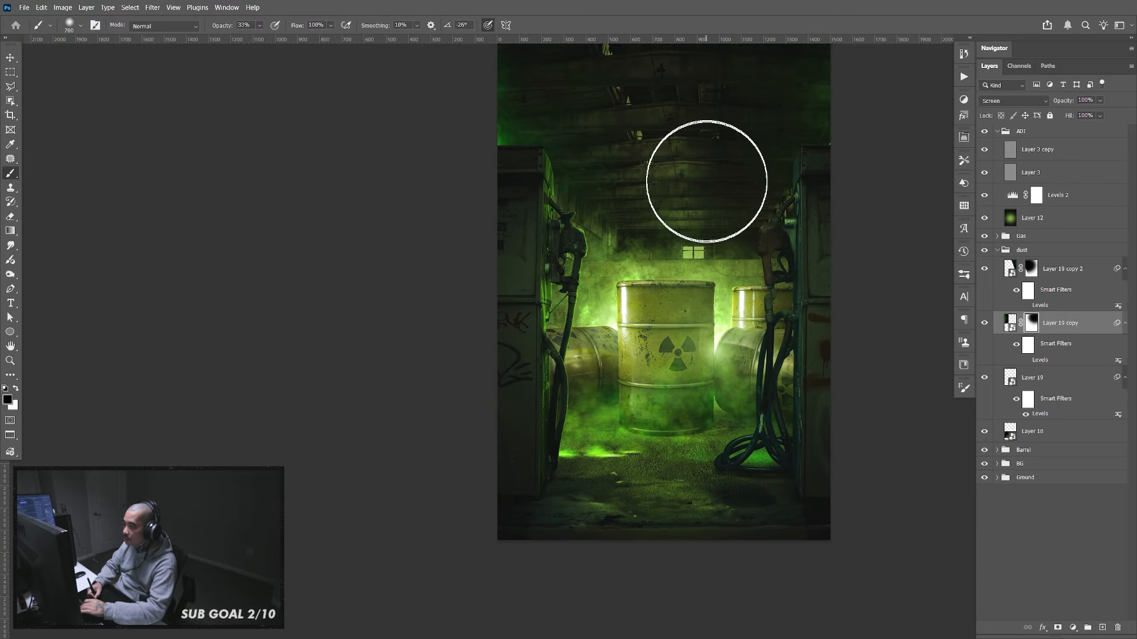
left_click_drag(706, 143, 697, 221)
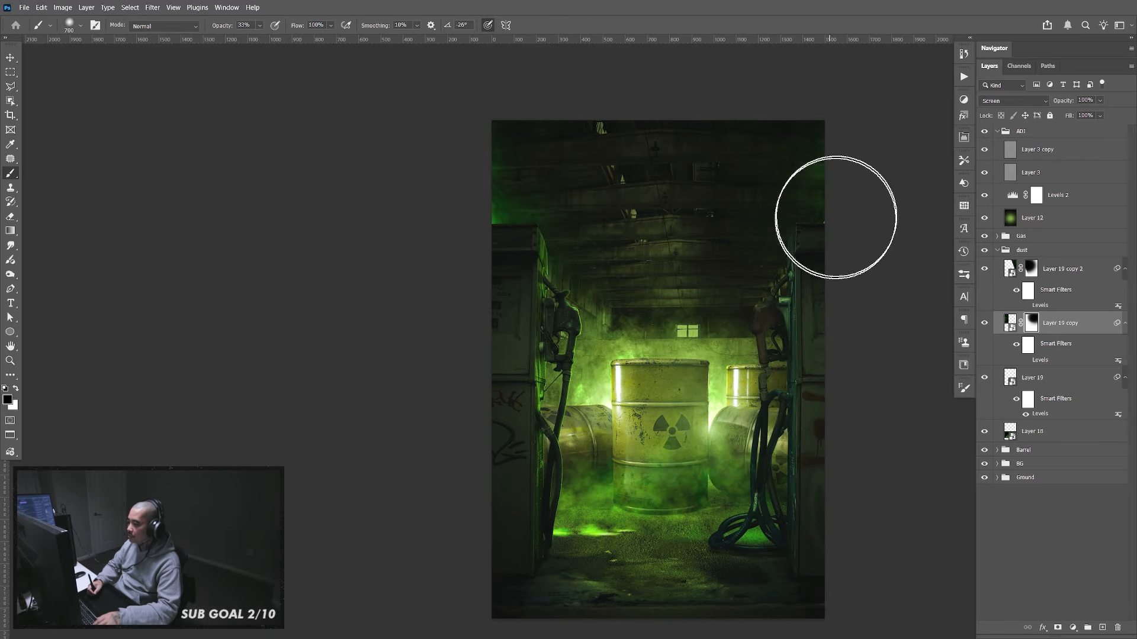
key("v")
scroll(787, 326, "down", 2)
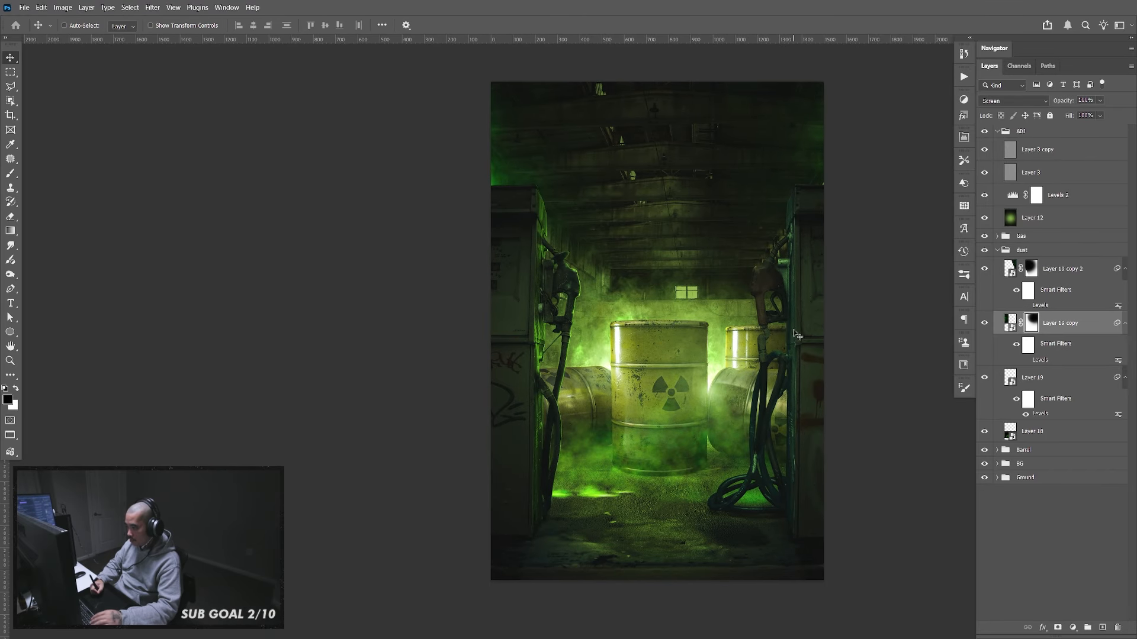
Collapse the dust group, add a layer above Layer 12, fill it with the light green foreground colour and set it to Color Dodge
left_click(1000, 251)
left_click(1069, 220)
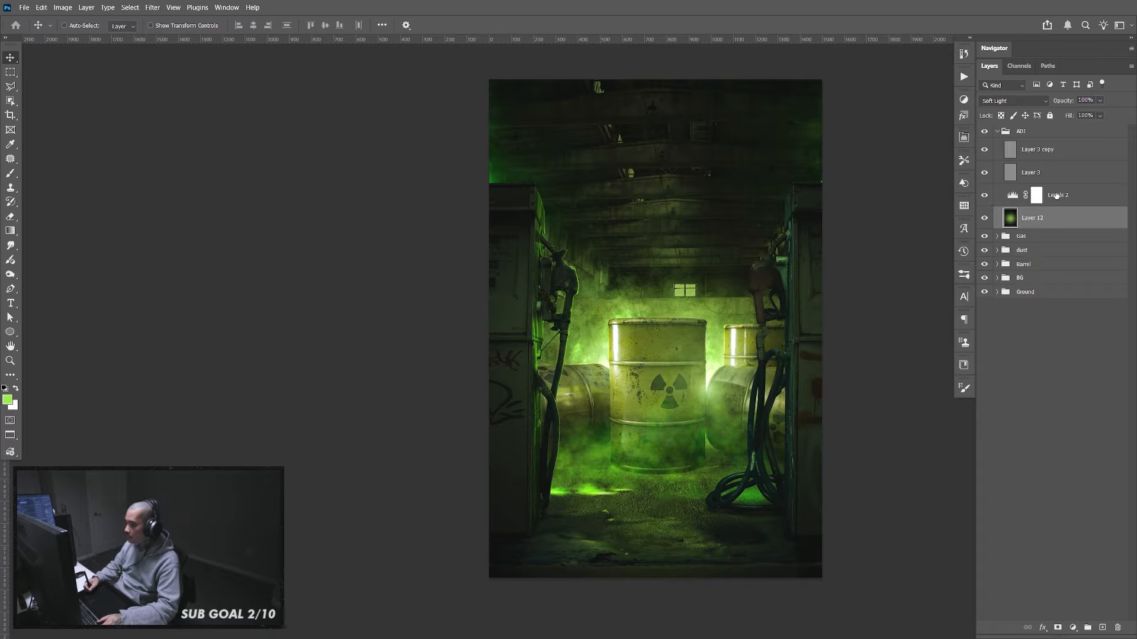
left_click(1102, 627)
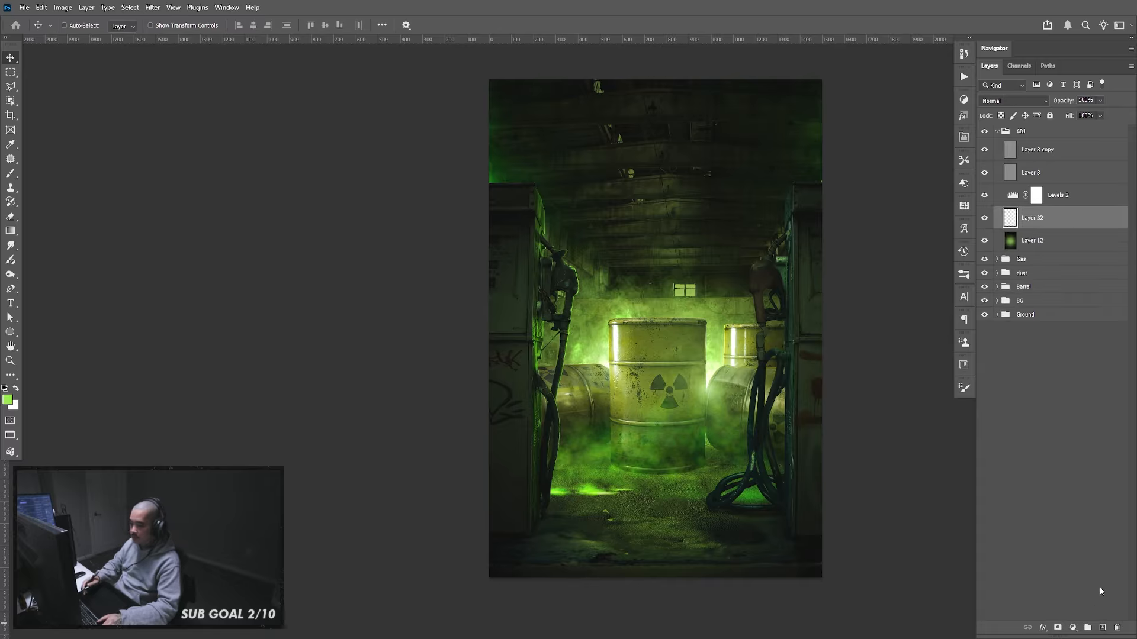
key("alt+BackSpace")
left_click(1030, 103)
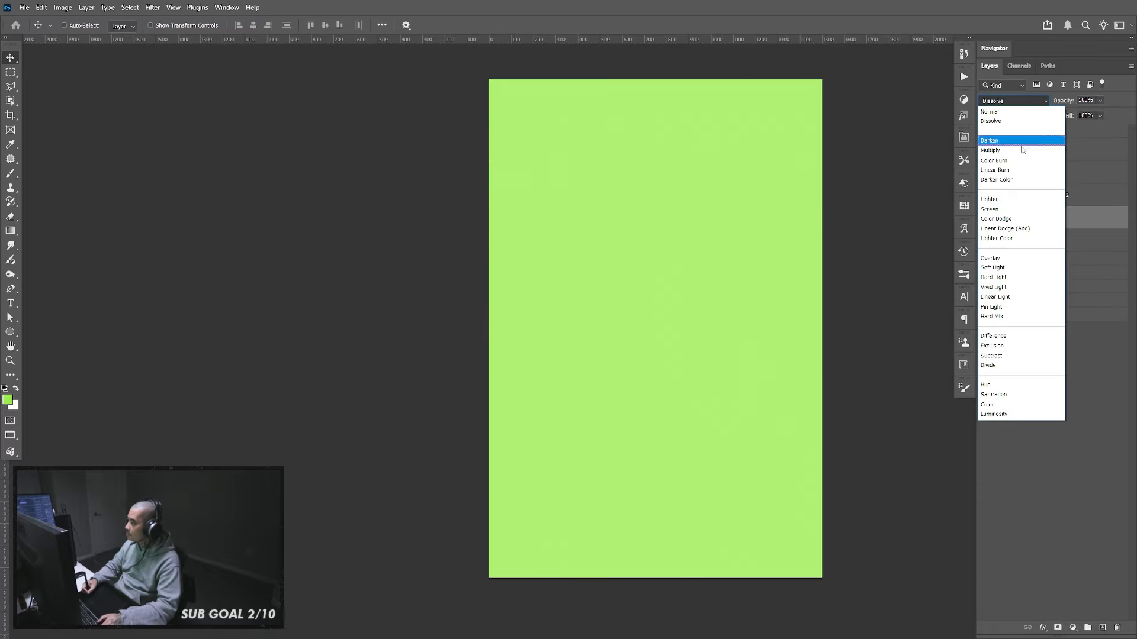
left_click(1024, 219)
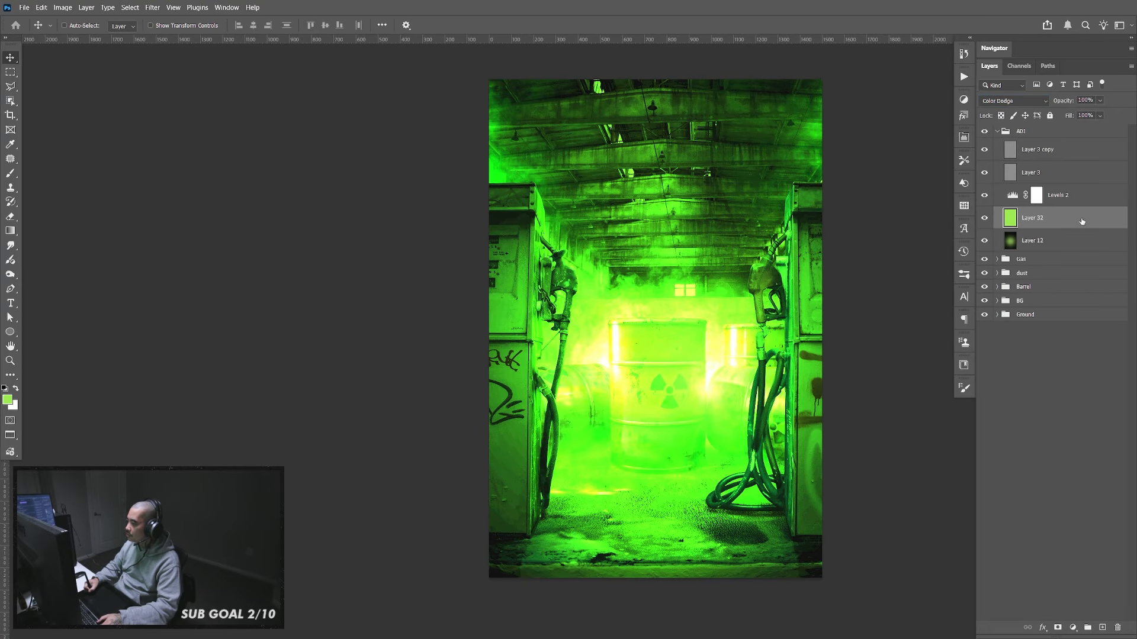
Try limiting Layer 32 to the brightest underlying tones with the underlying-layer black Blend If values at 220/255
left_click_drag(429, 424, 251, 414)
left_click_drag(664, 347, 789, 348)
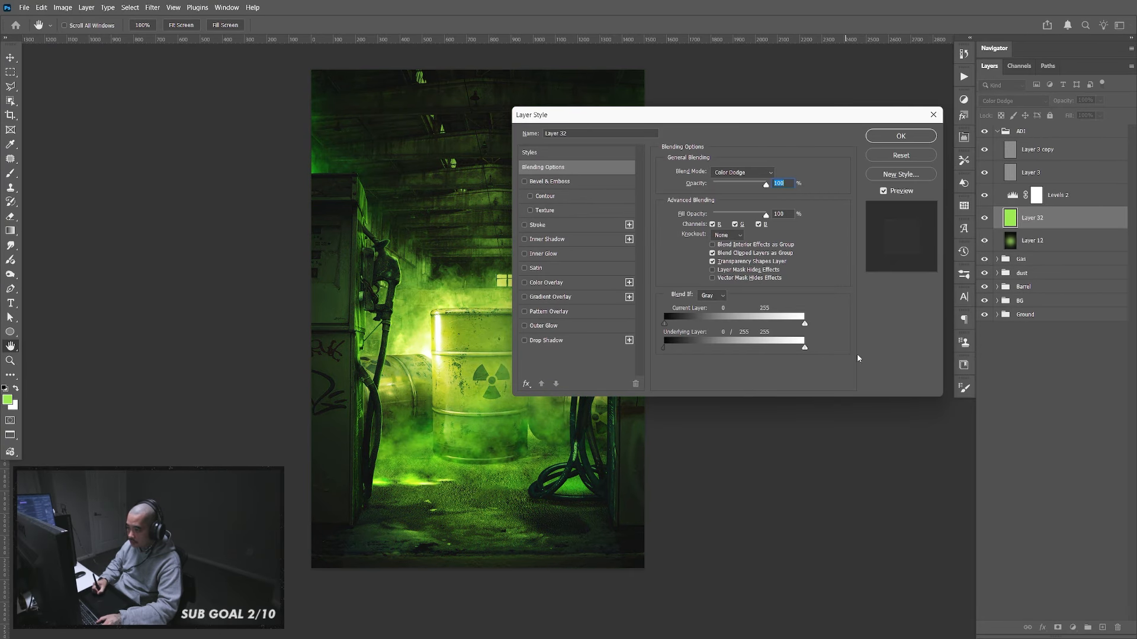
left_click_drag(665, 348, 785, 348)
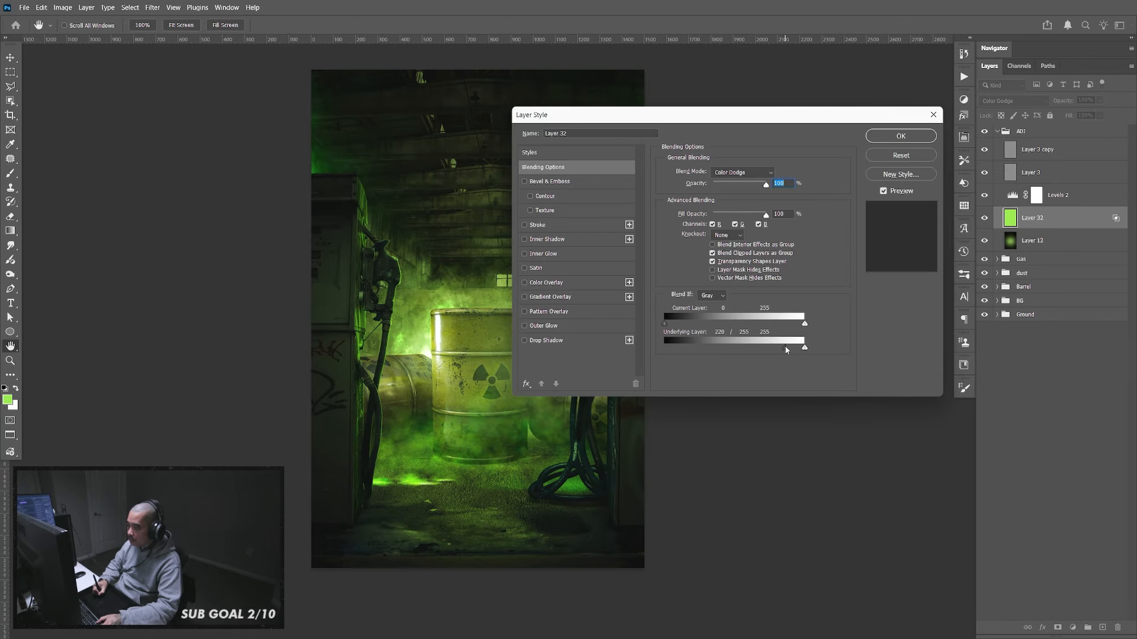
left_click(901, 136)
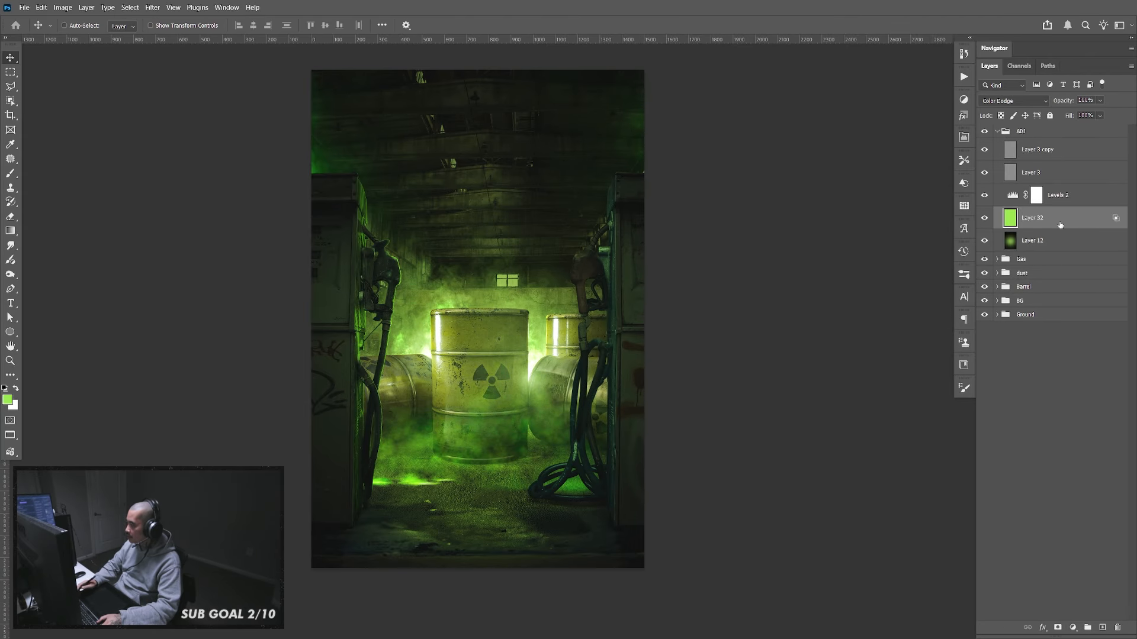
Delete the light green Color Dodge layer above Layer 12
key("Delete")
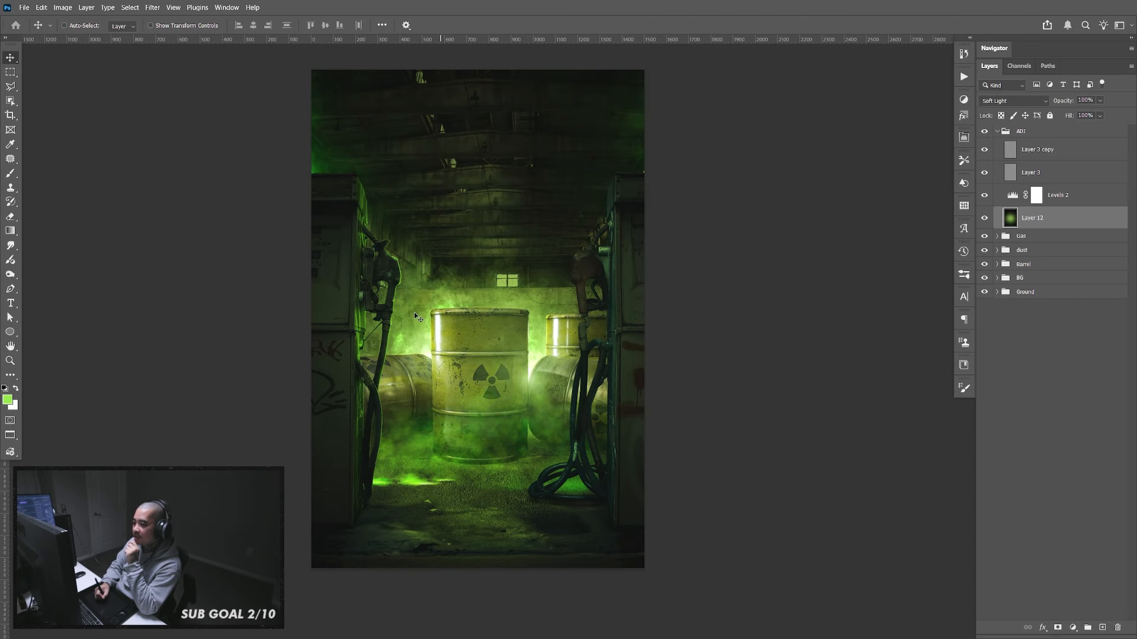
left_click_drag(615, 356, 664, 394)
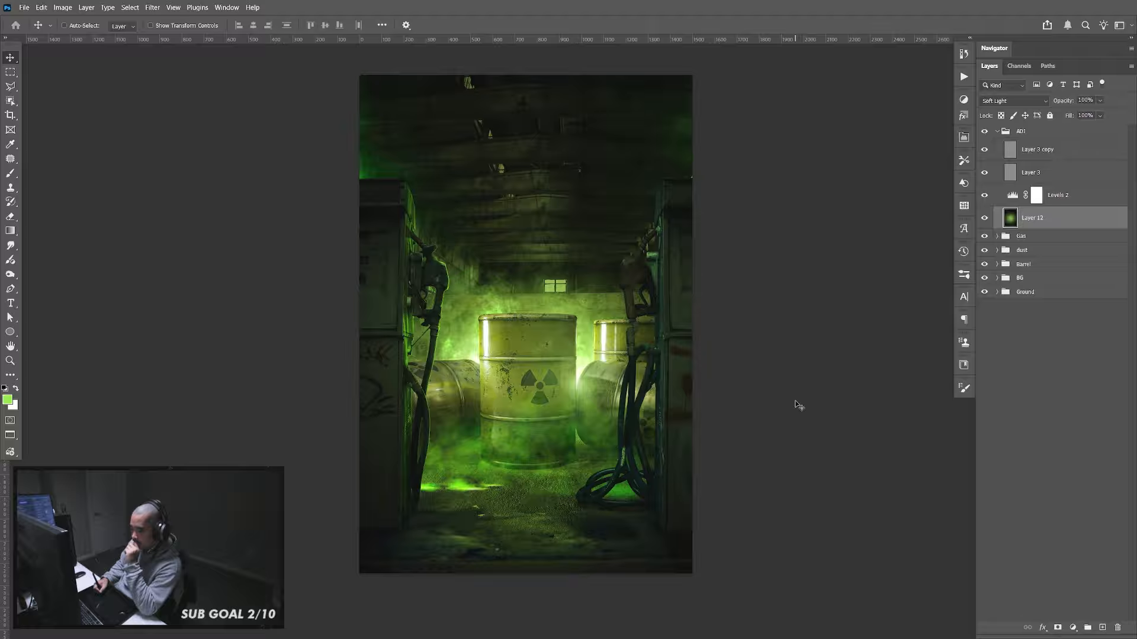
Collapse the adjustments group, expand the Ground groups and compare the floor with the ground subgroup and ground layer hidden and shown
key("ctrl+plus")
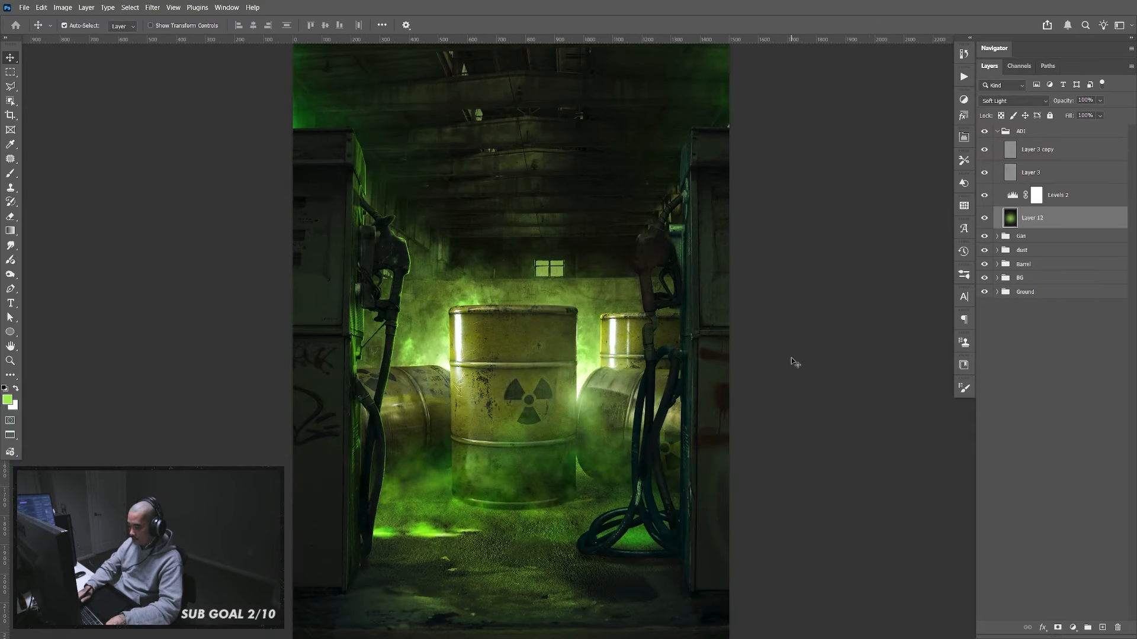
left_click_drag(654, 478, 651, 386)
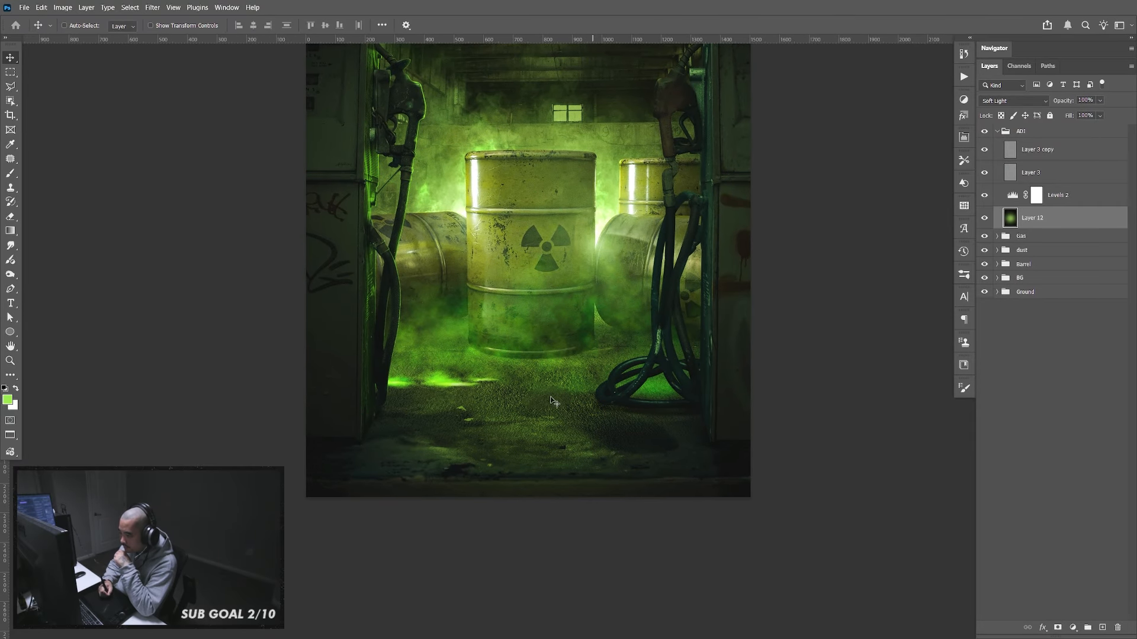
left_click(997, 132)
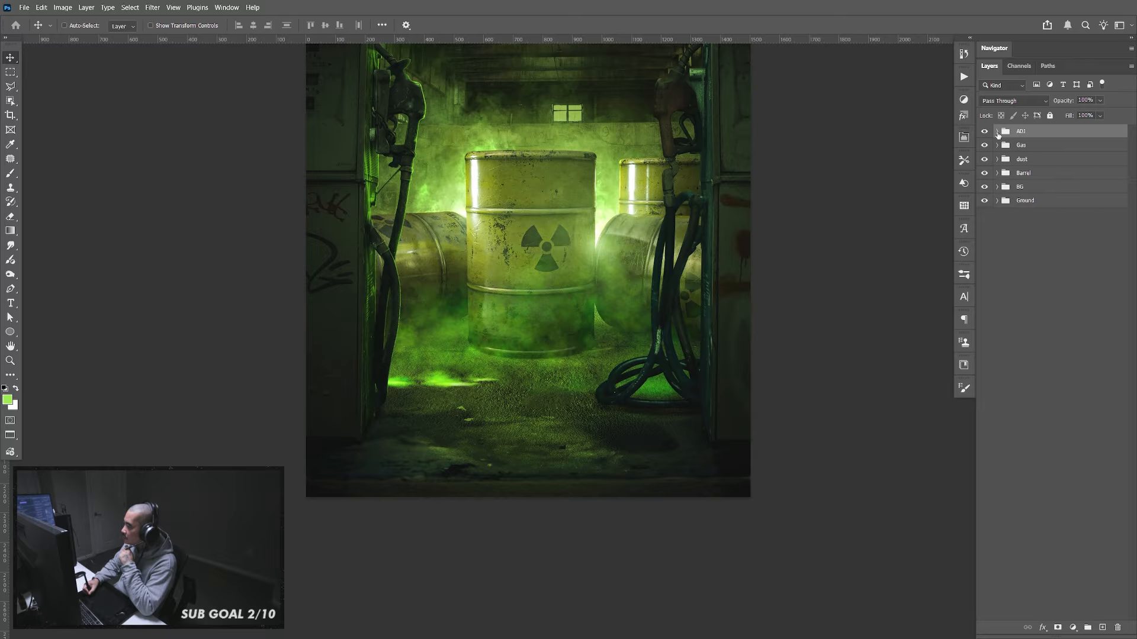
left_click(998, 200)
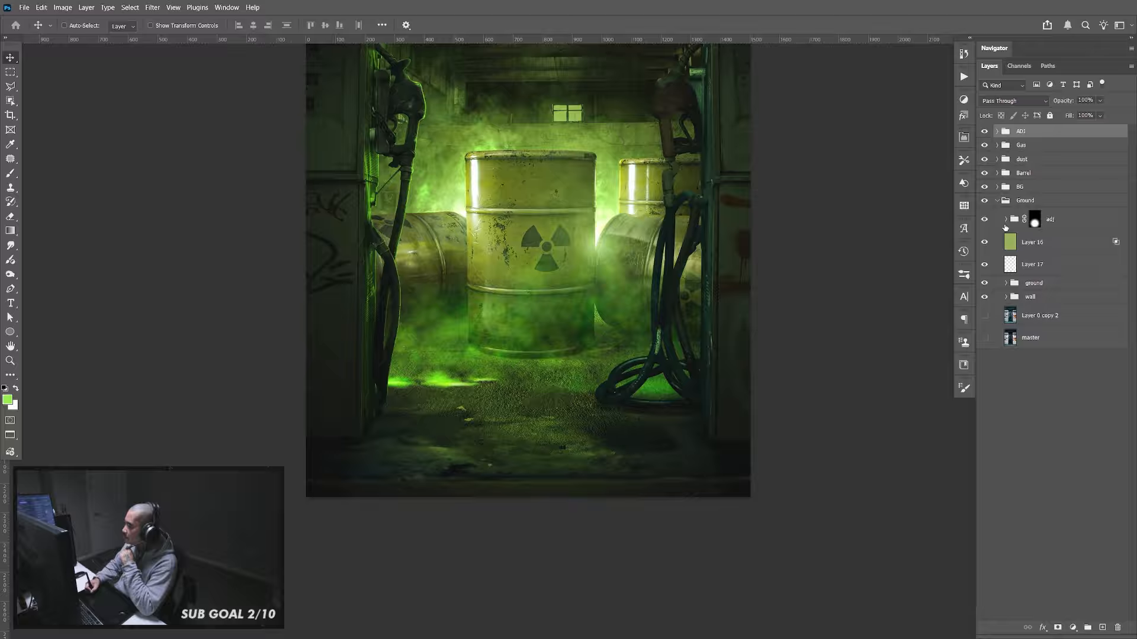
left_click(984, 283)
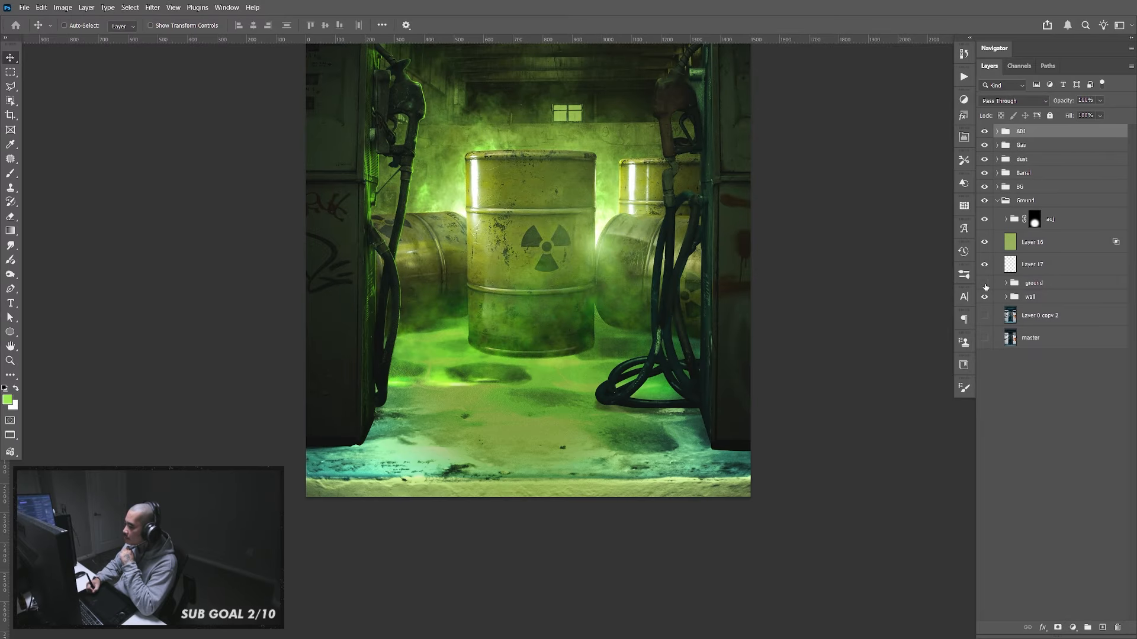
left_click(986, 284)
left_click(1006, 284)
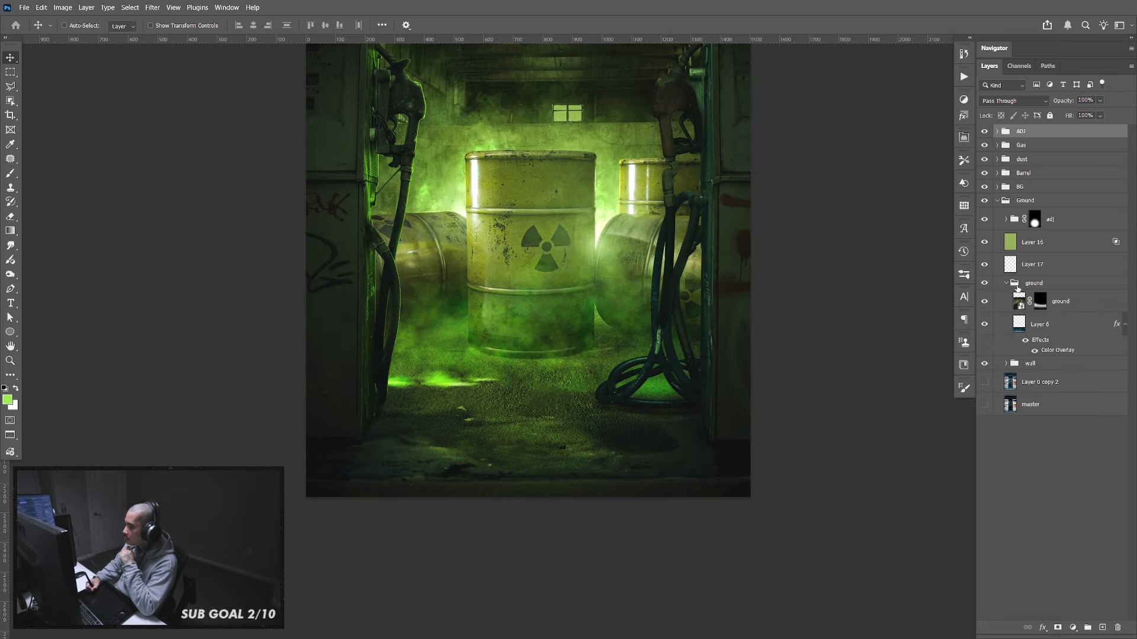
left_click(984, 302)
left_click(985, 303)
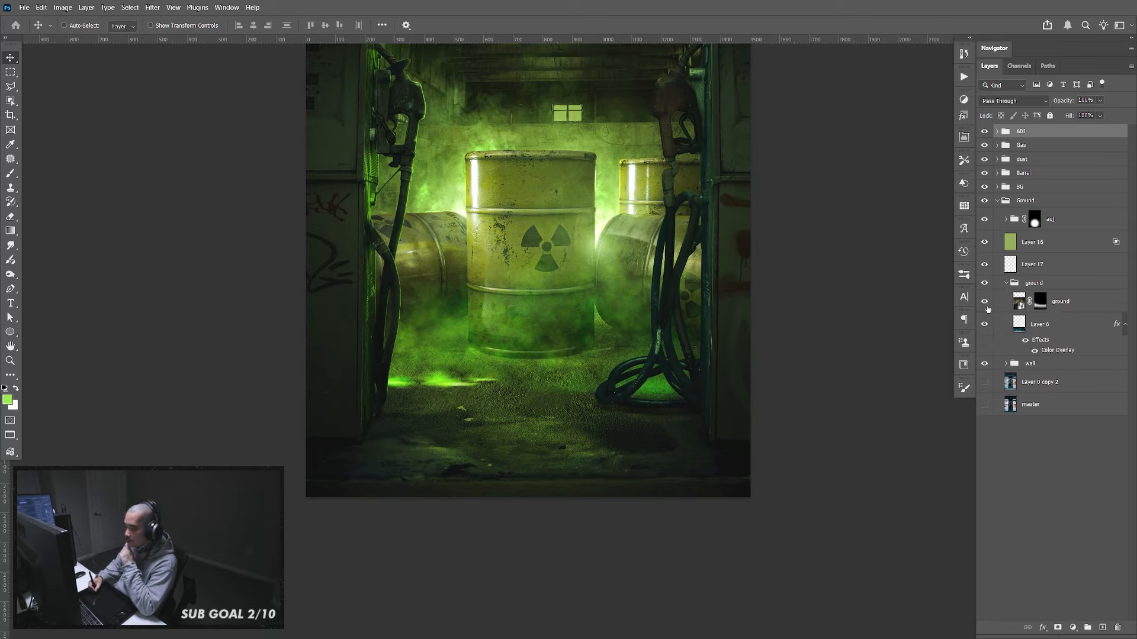
Paint black on the ground layer's mask with a 1000 px brush over the floor in front of the barrels, and compare without the layer
left_click(1017, 309)
key("b")
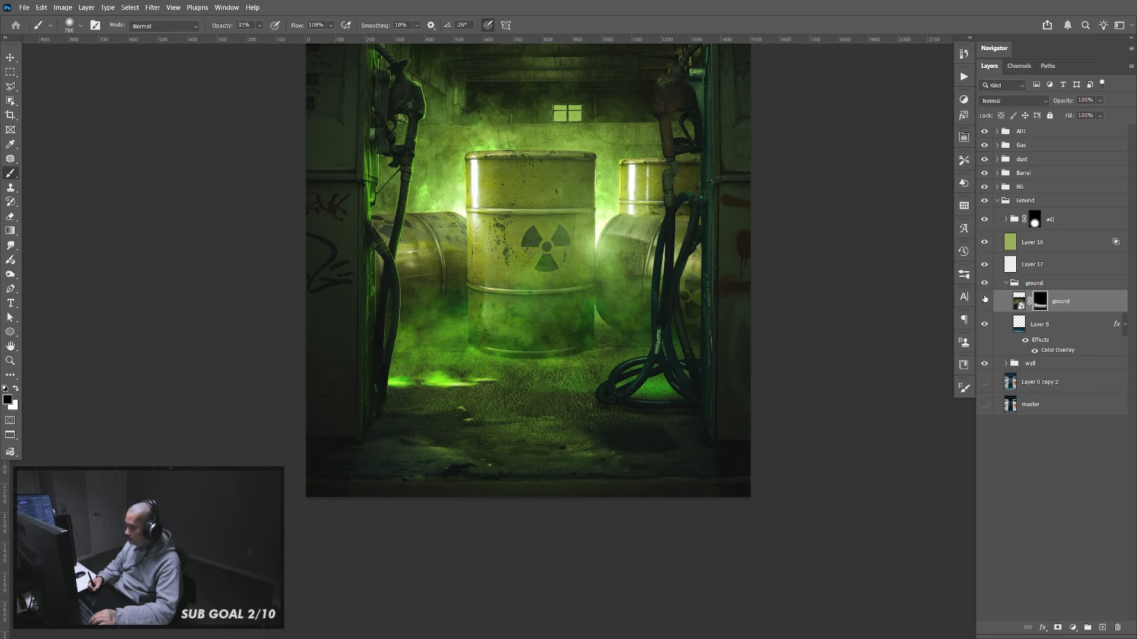
left_click(985, 300)
left_click(985, 302)
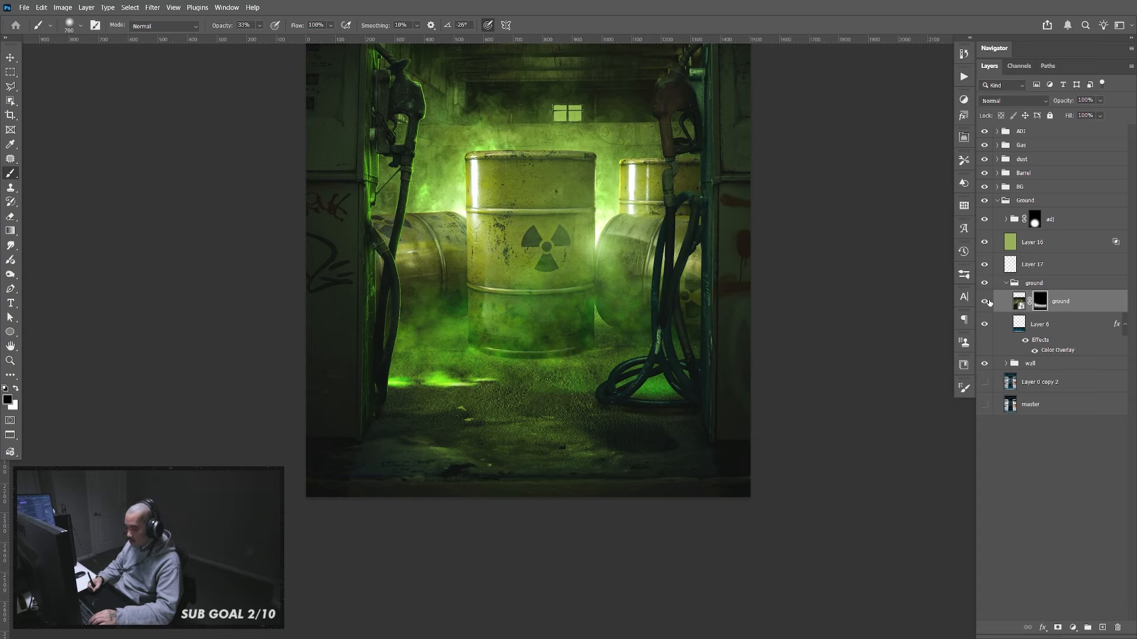
left_click(1019, 301)
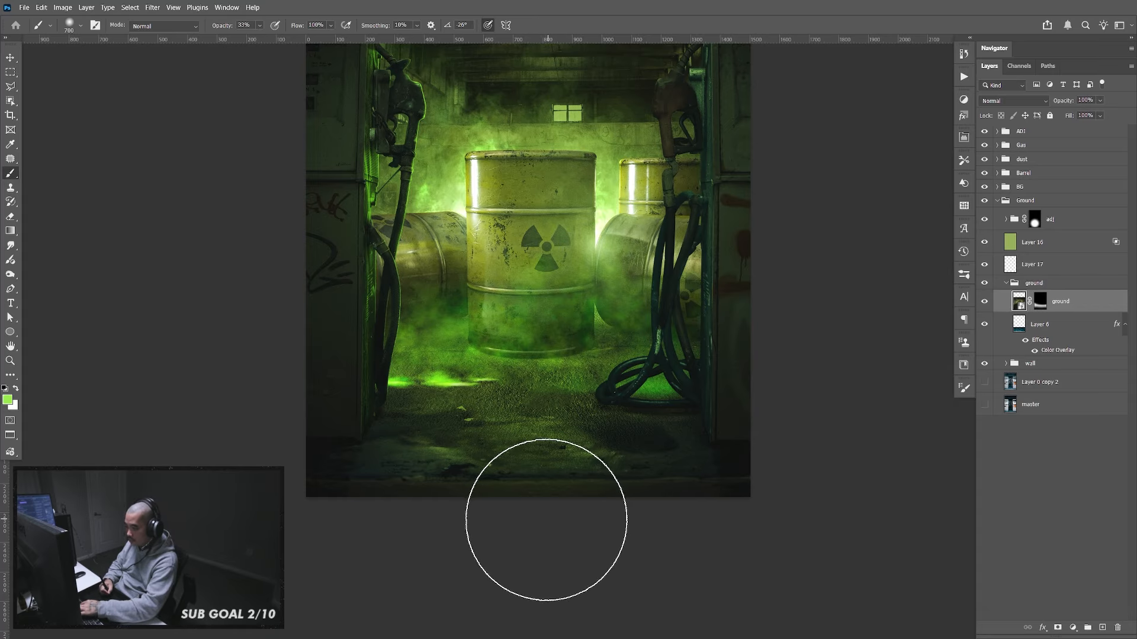
key("bracketright")
key("bracketright")
key("bracketright")
key("ctrl+shift+alt+n")
key("d")
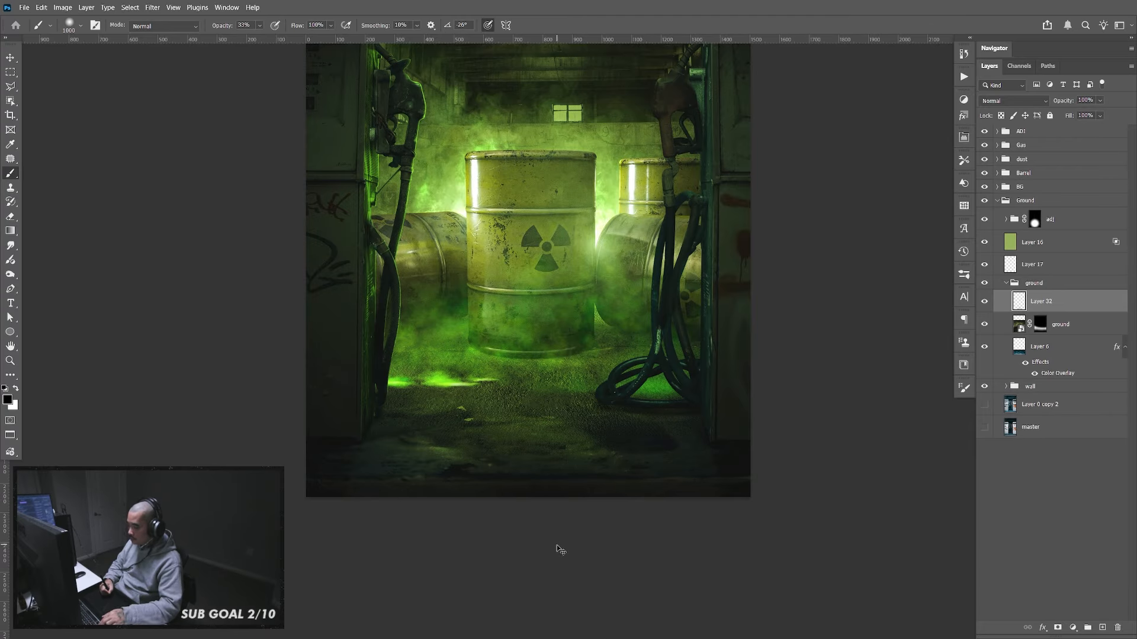
key("ctrl+z")
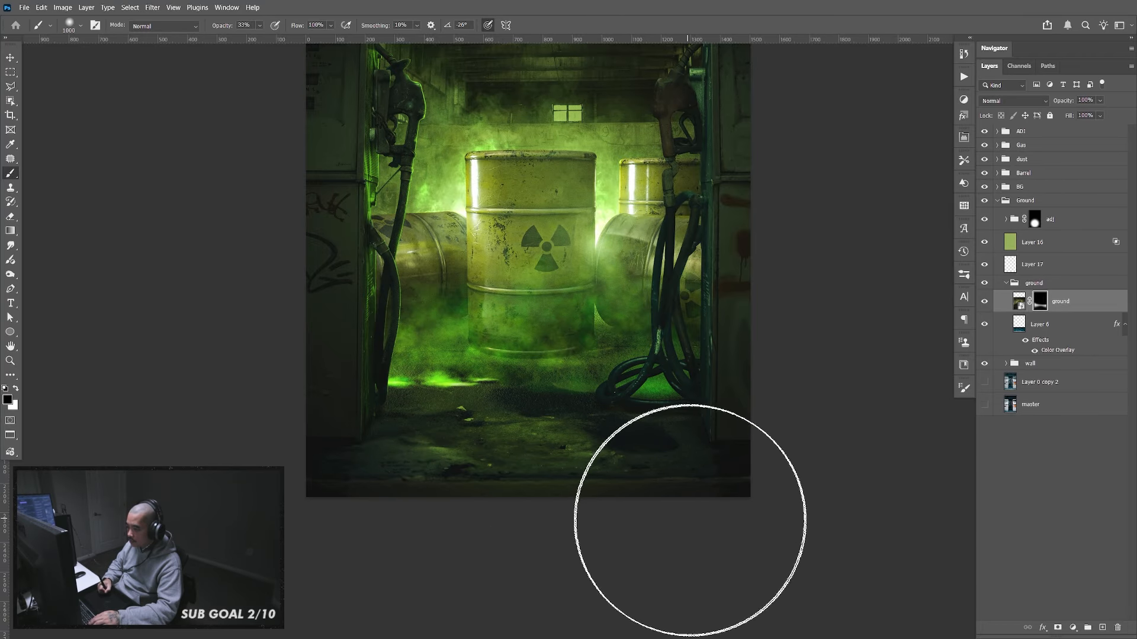
key("v")
left_click(985, 302)
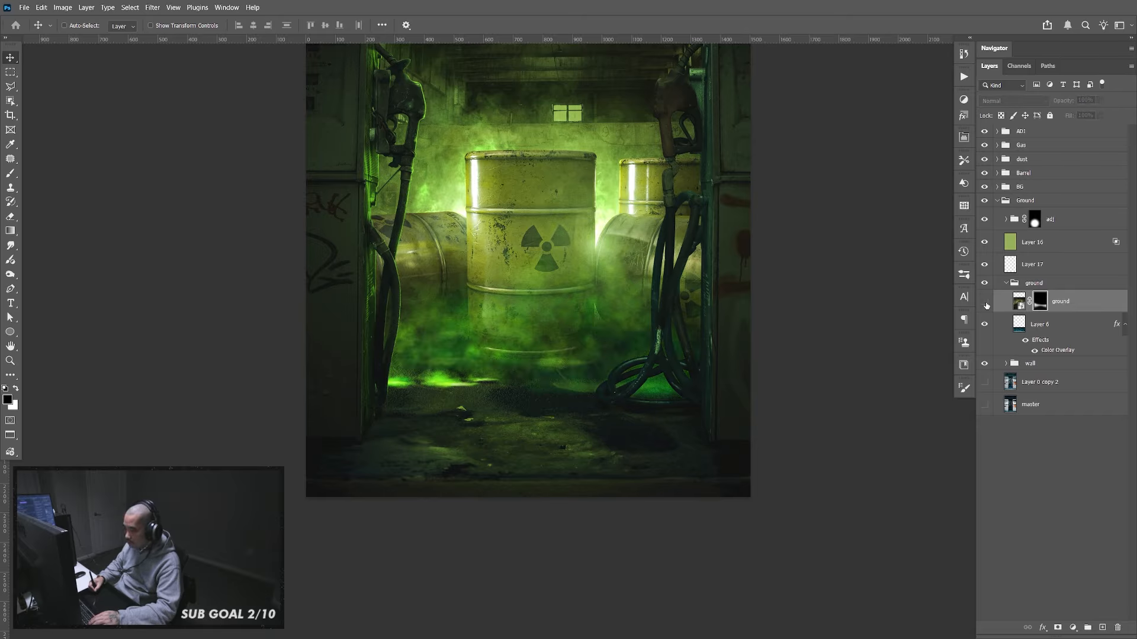
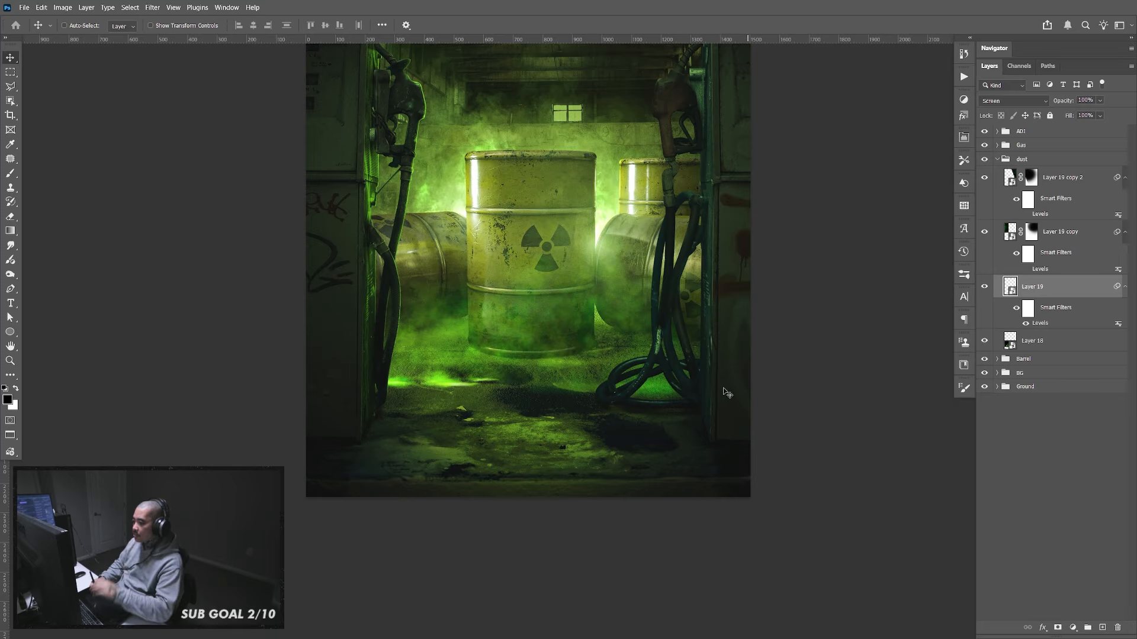
Shift the Layer 19 smoke slightly down over the floor in front of the barrels and collapse the dust group
left_click_drag(667, 393, 688, 430)
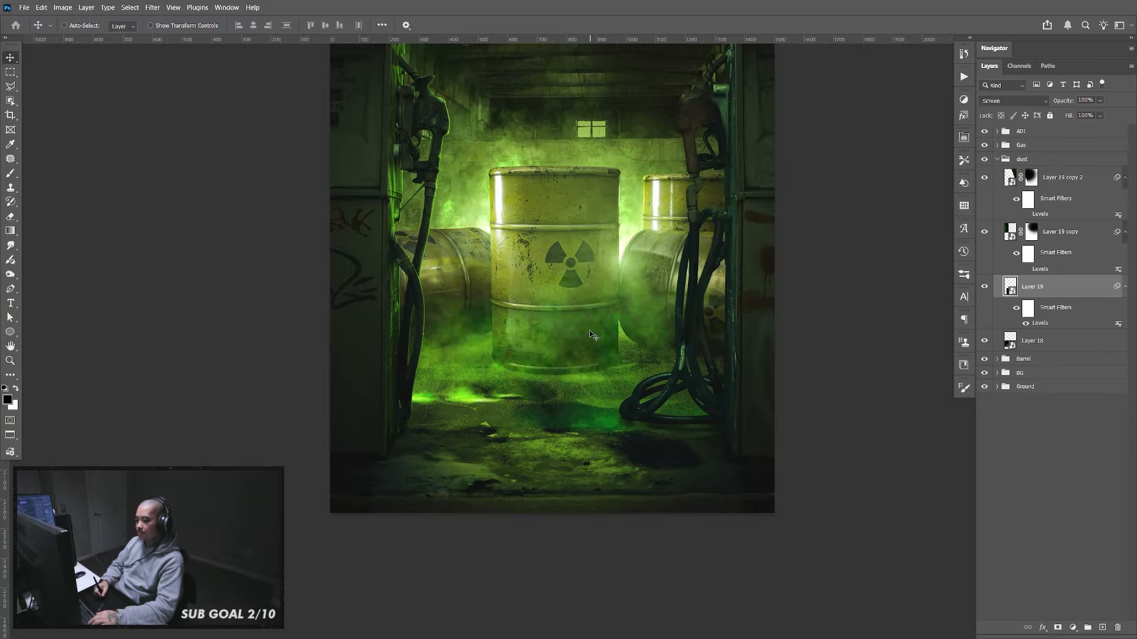
left_click_drag(610, 257, 621, 375)
left_click(997, 158)
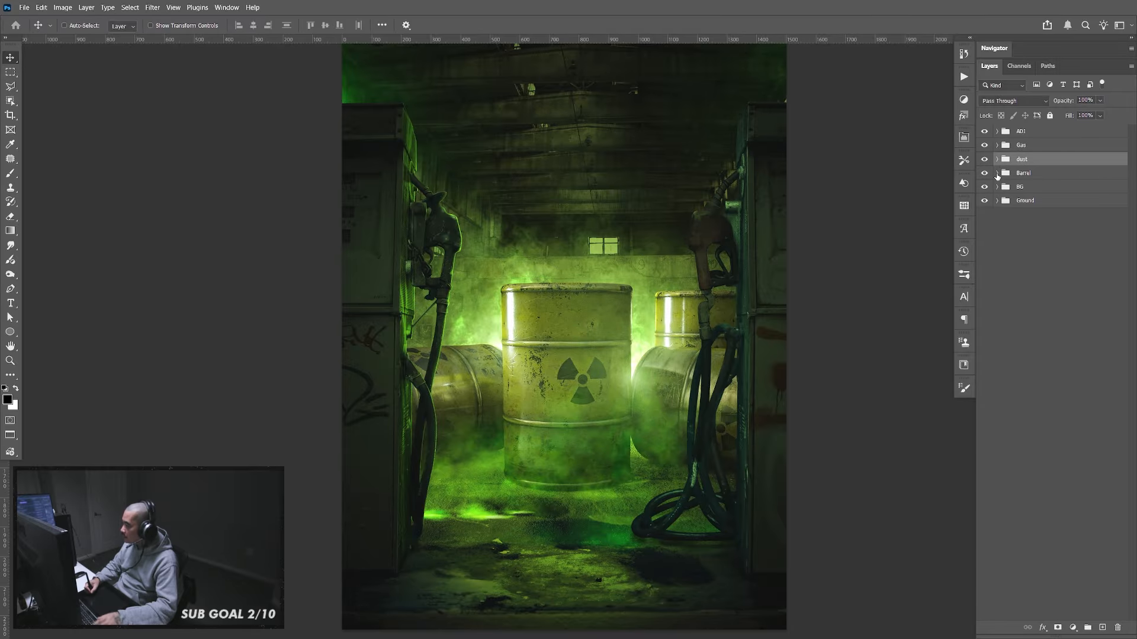
Check the glow layer's effect in subgroup 2 of the Barrel group and set its opacity to 83%
left_click(997, 173)
left_click(1006, 200)
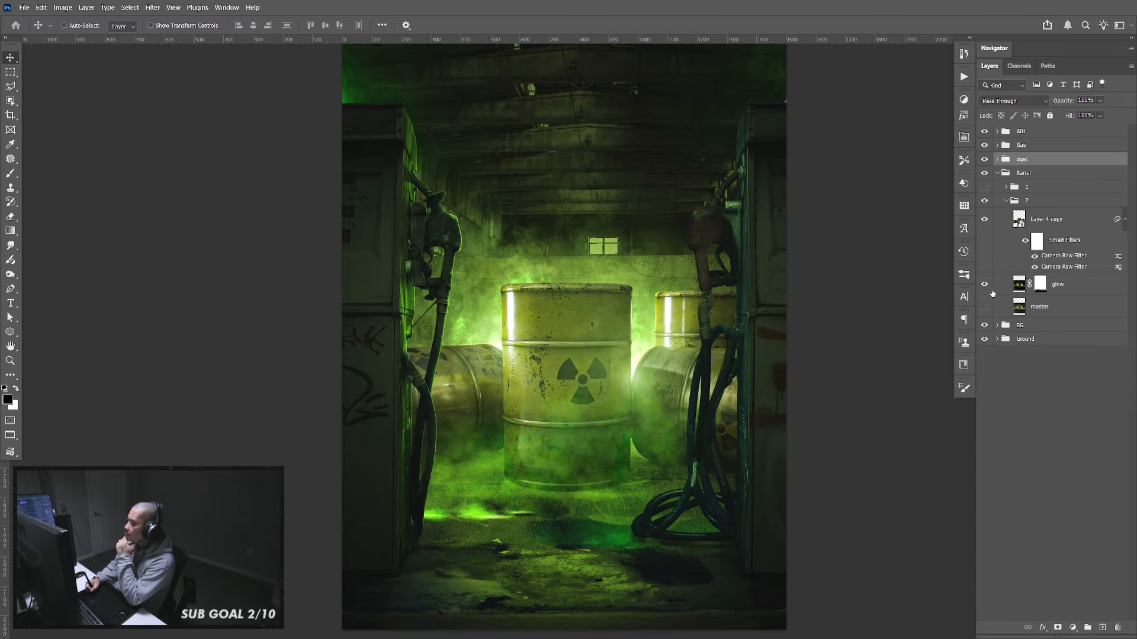
left_click(985, 284)
left_click(985, 285)
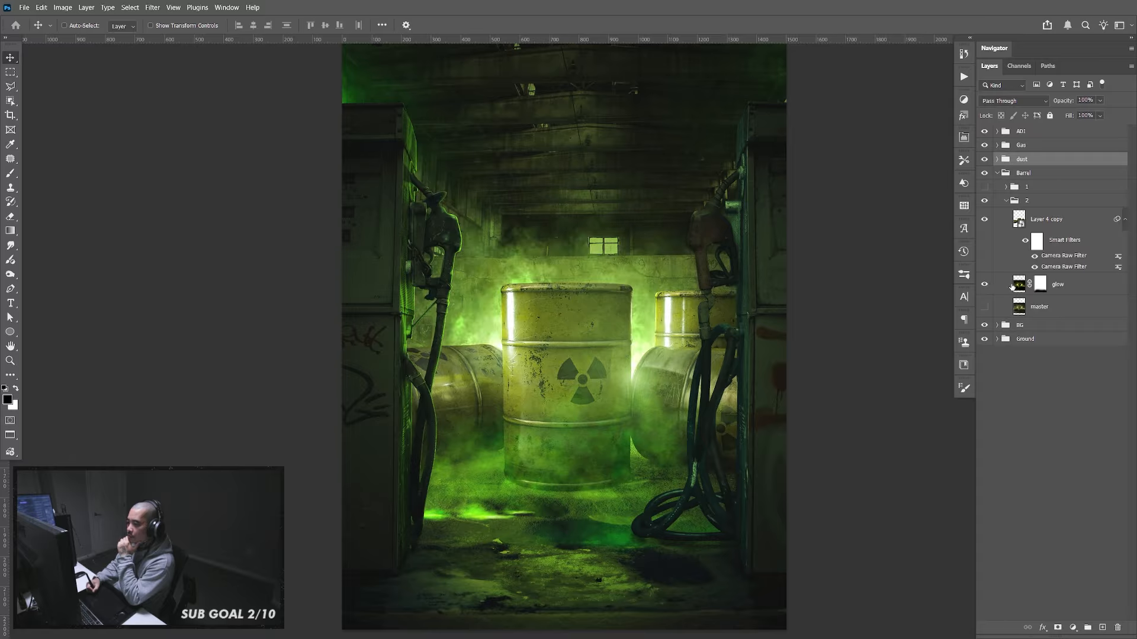
left_click(1060, 289)
left_click(1100, 101)
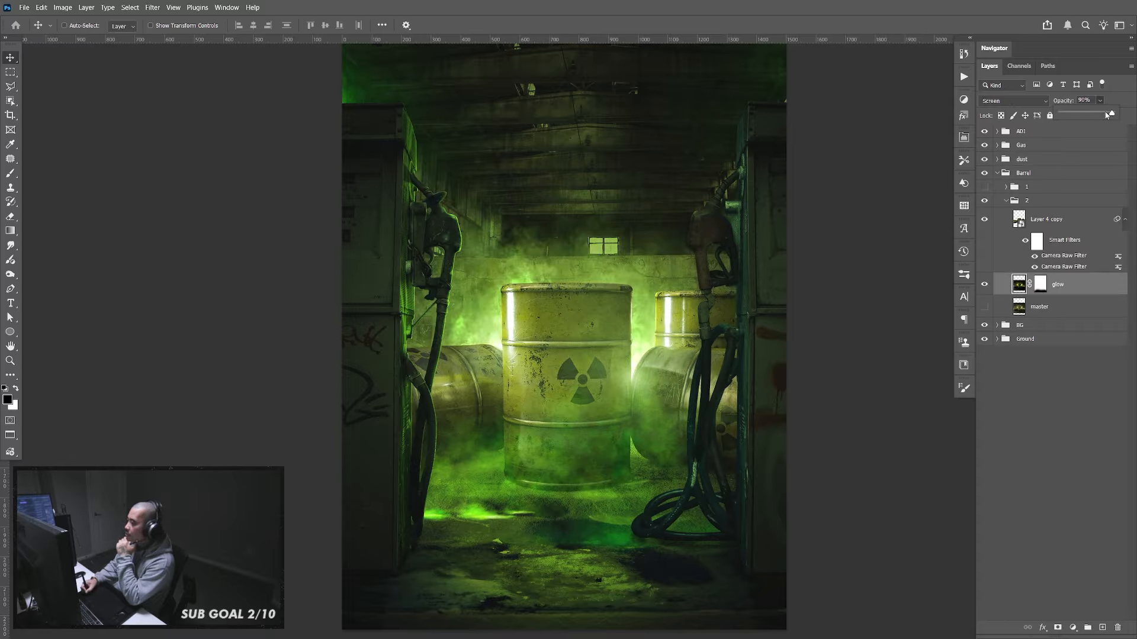
mouse_move(1106, 115)
left_mouse_down()
mouse_move(1082, 114)
mouse_move(1128, 113)
mouse_move(1107, 115)
left_mouse_up()
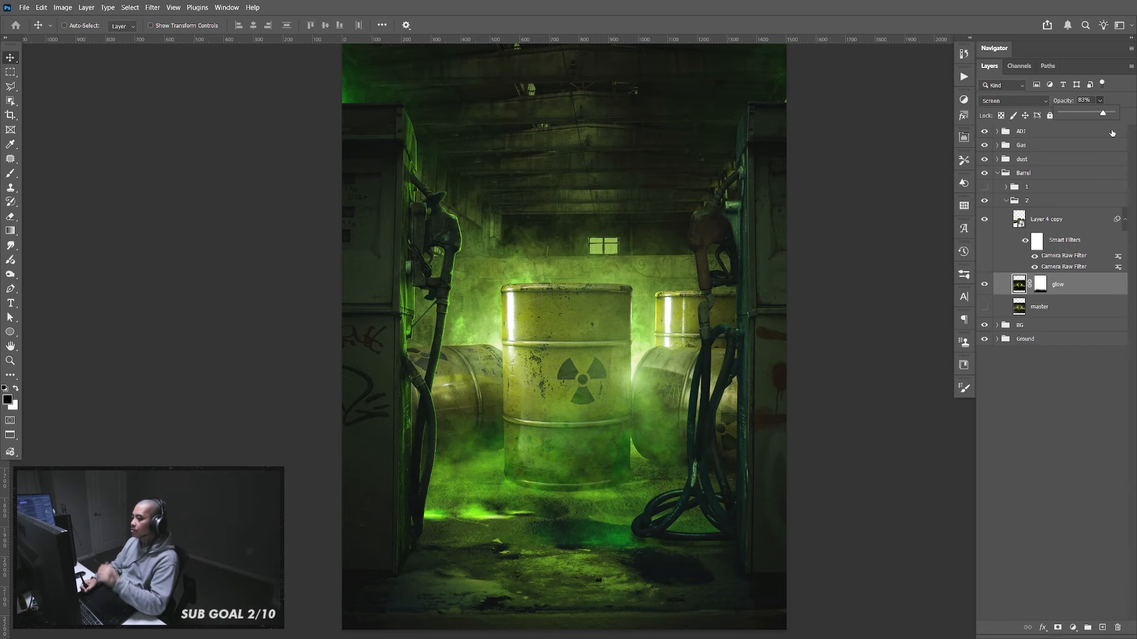
mouse_move(772, 416)
left_mouse_down()
mouse_move(781, 409)
mouse_move(771, 415)
left_mouse_up()
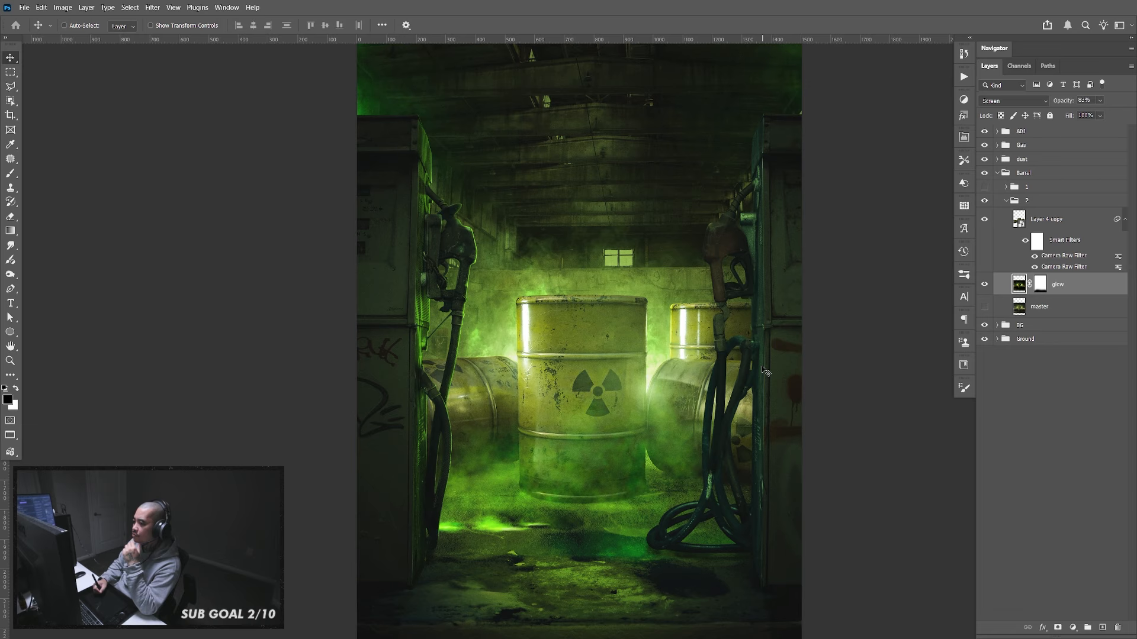
left_click_drag(768, 388, 763, 331)
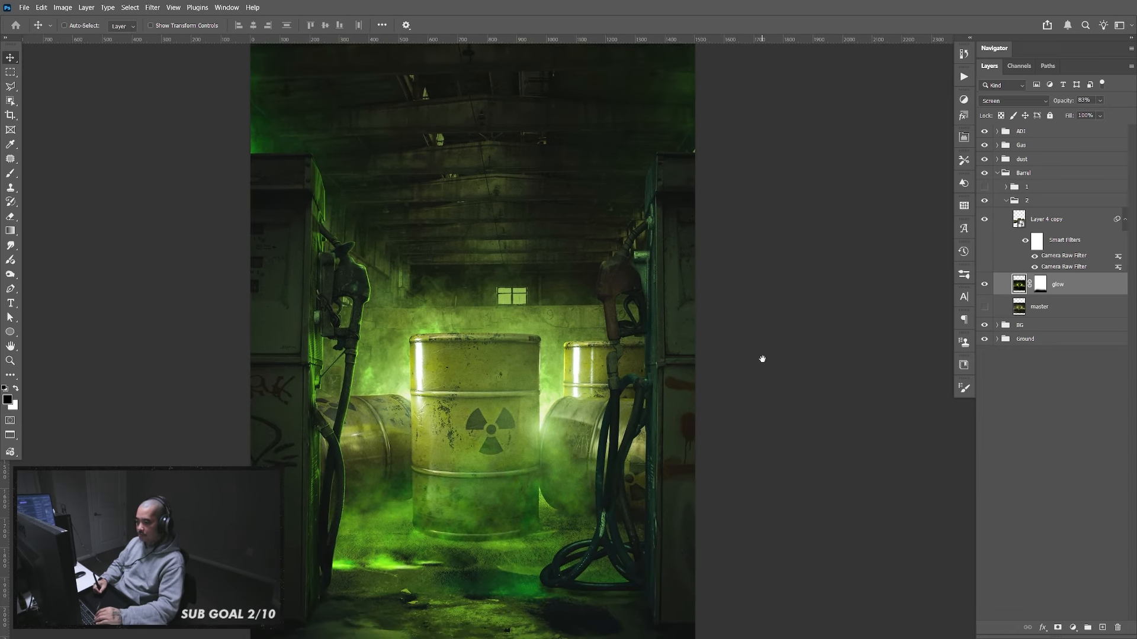
left_click_drag(766, 432, 746, 398)
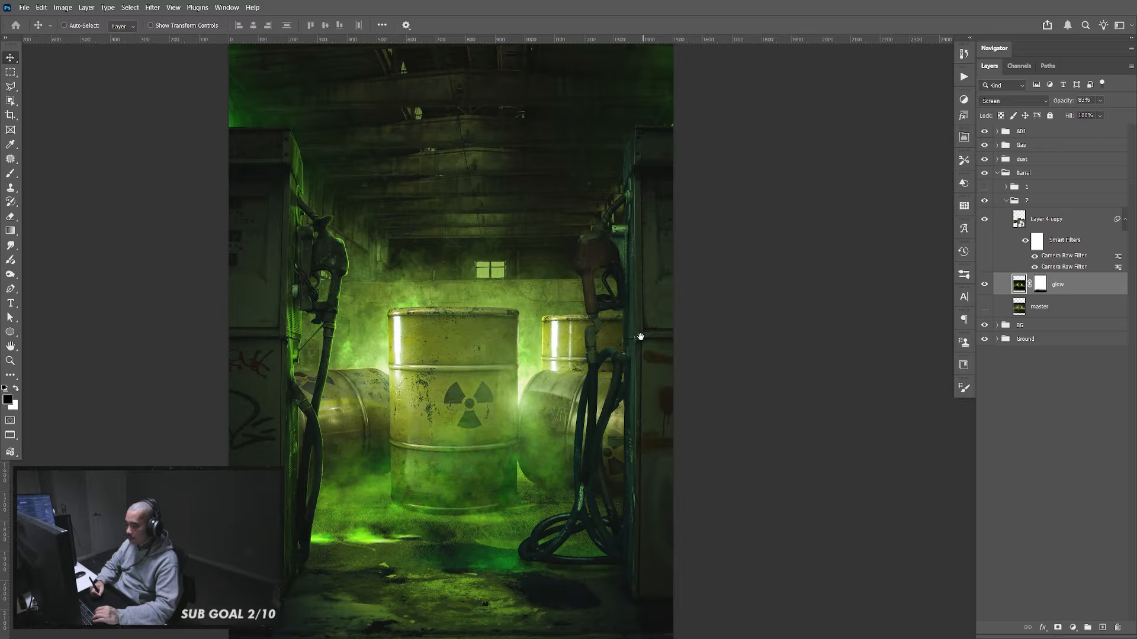
left_click_drag(639, 335, 702, 330)
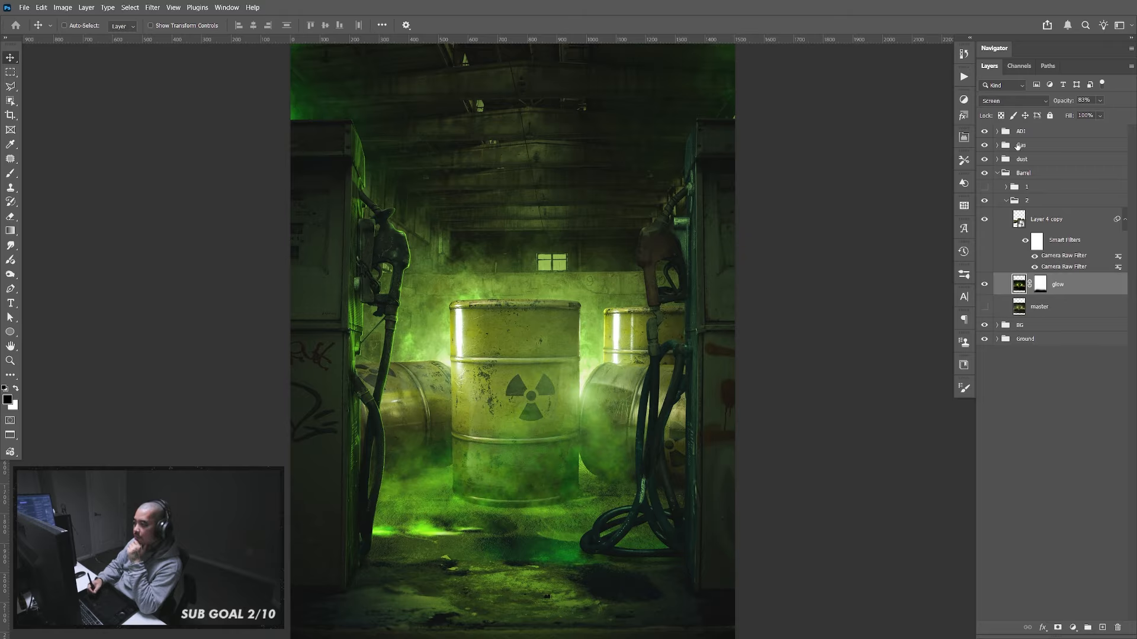
Collapse the Barrel group, add a clipped layer directly above Group 1 in the BG group and fill it with black
left_click(999, 173)
left_click(997, 187)
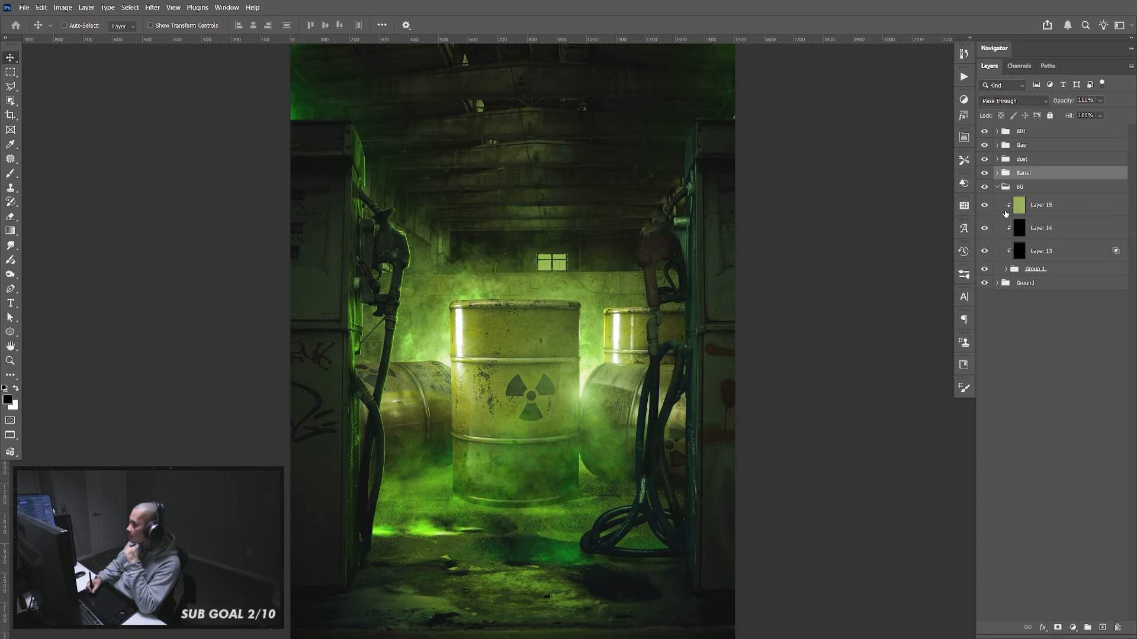
left_click(1041, 272)
left_click(1103, 627)
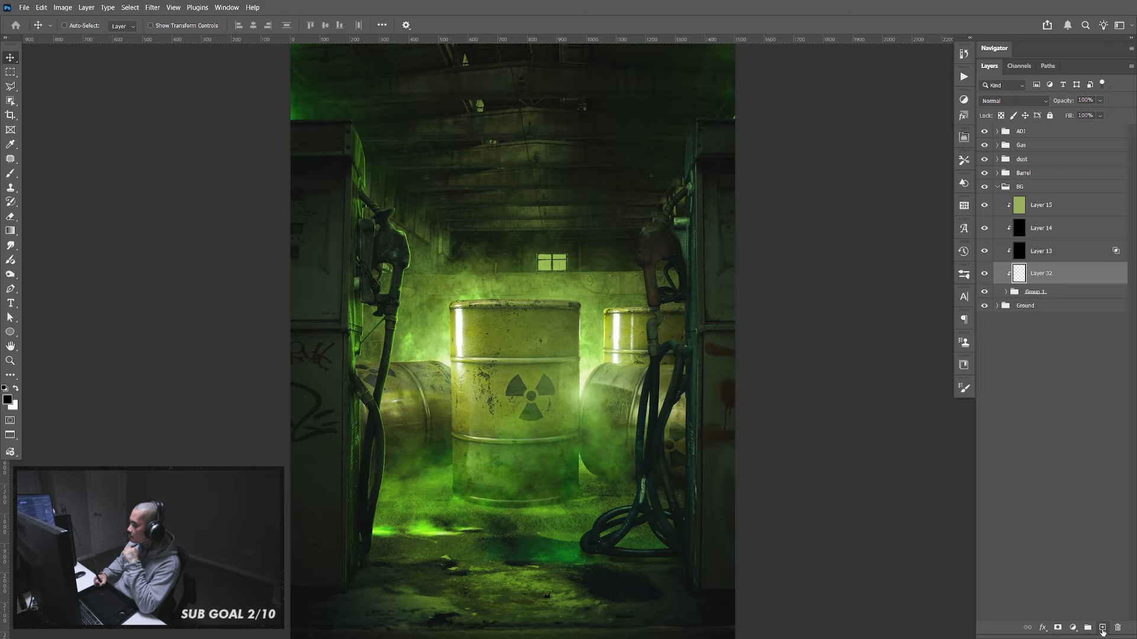
key("alt+BackSpace")
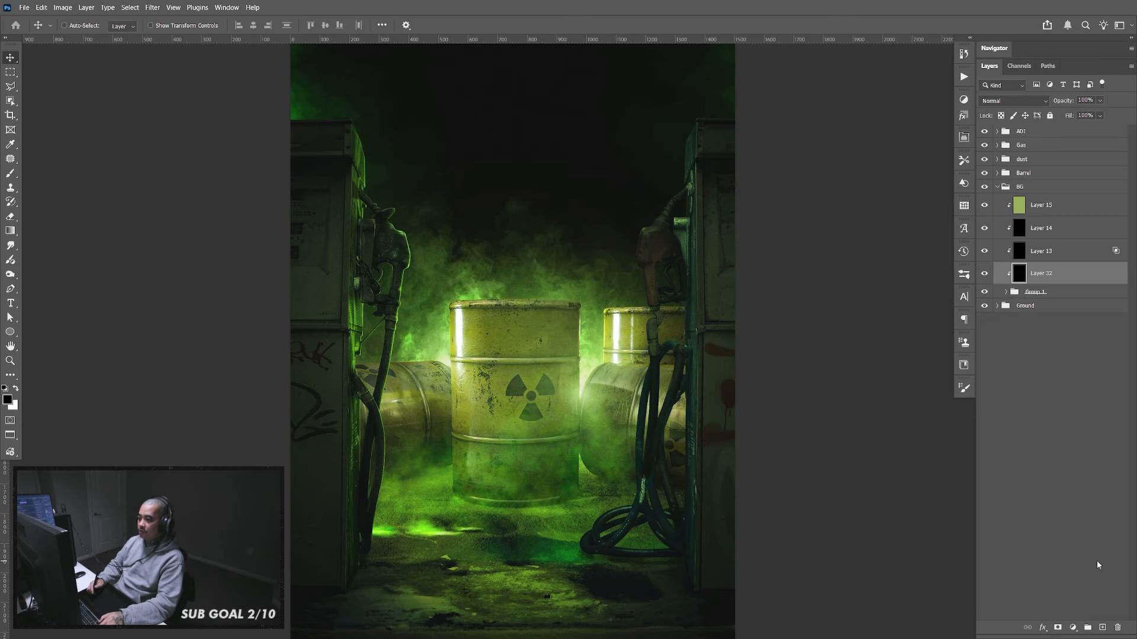
Erase the centre of the black clipped layer around the barrels and back wall with a soft 1800 px eraser
key("e")
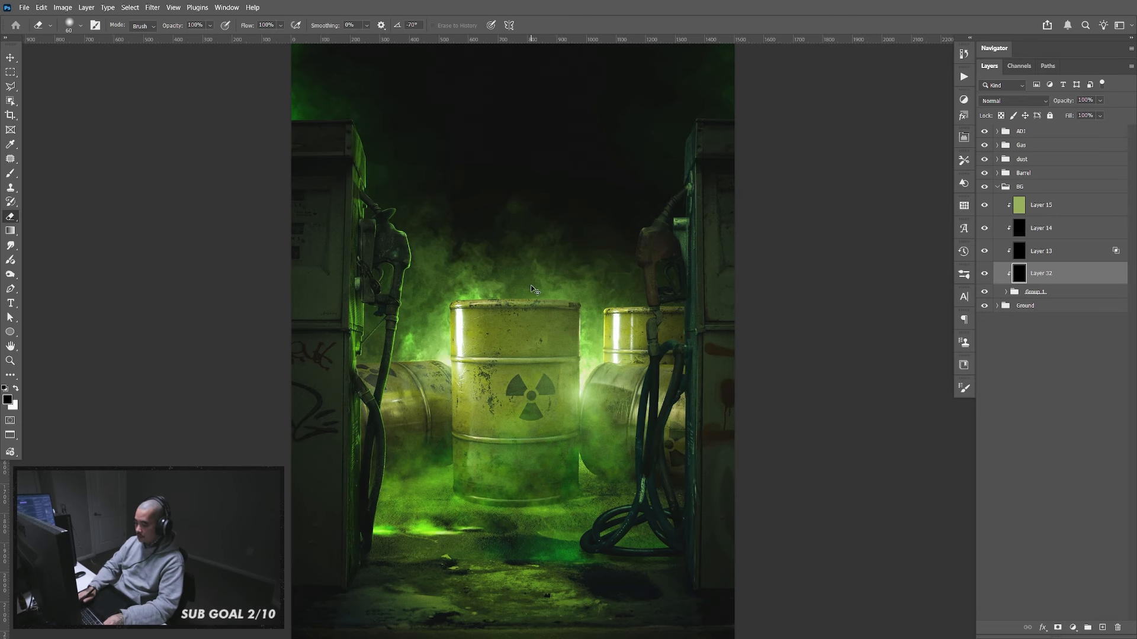
key("ctrl+minus")
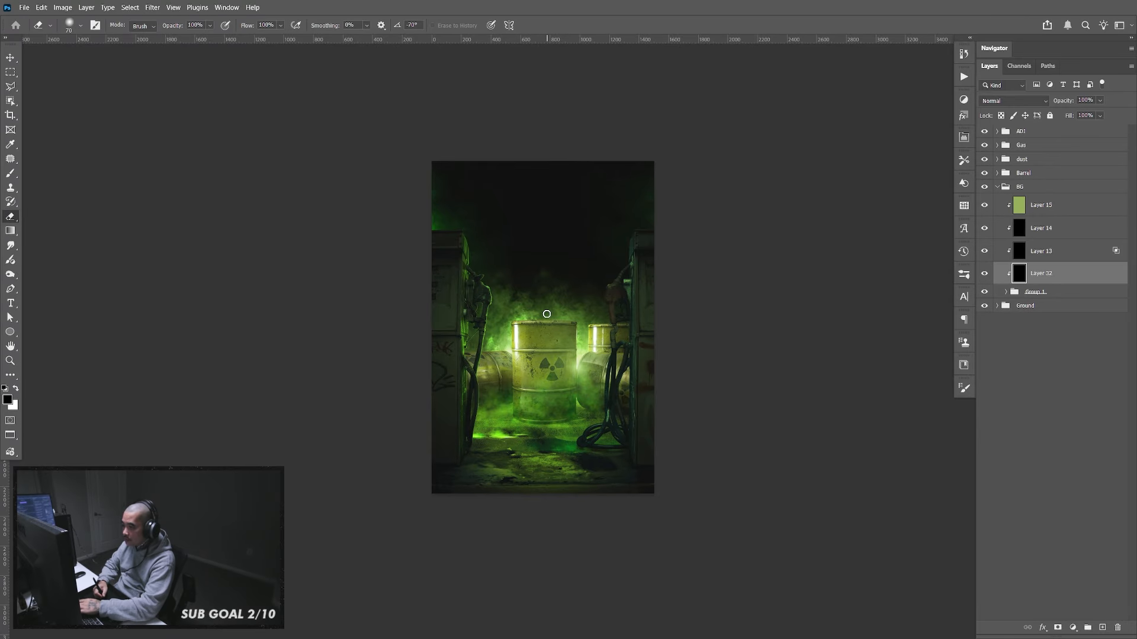
key("bracketright")
key("bracketright")
key("bracketright")
key("bracketright")
key("bracketright")
key("bracketright")
key("bracketright")
key("bracketright")
key("bracketright")
key("bracketright")
key("bracketright")
key("bracketright")
key("bracketright")
key("bracketright")
key("bracketright")
left_click(545, 306)
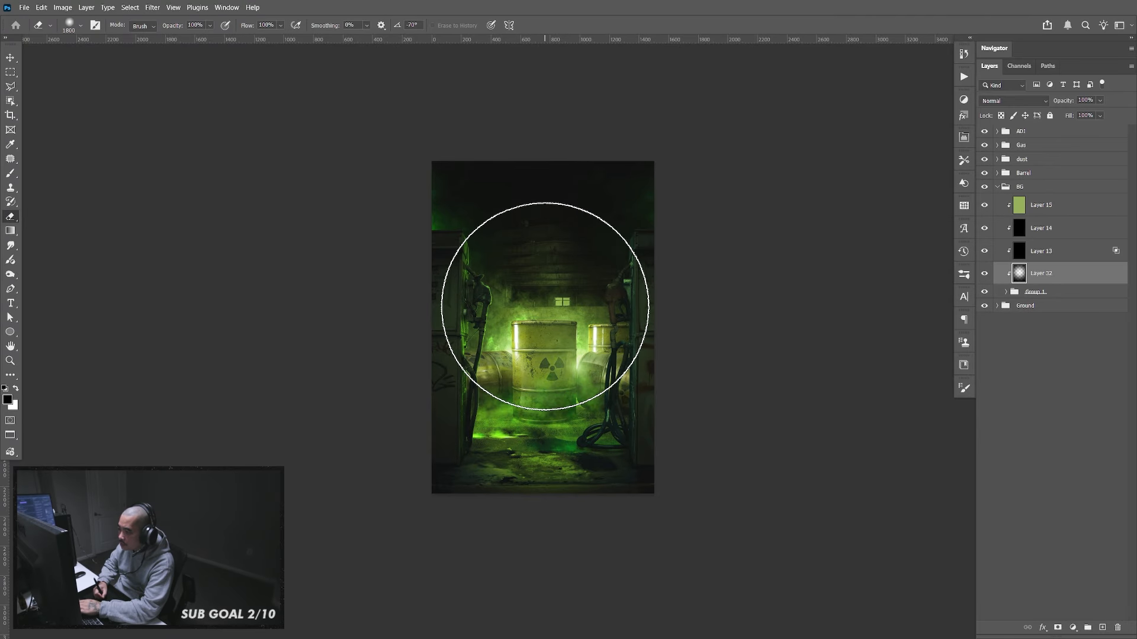
Erase more of Layer 32's centre around the barrels and back wall, enlarging the soft eraser to 1900 px
left_click(544, 307)
key("bracketright")
left_click(544, 309)
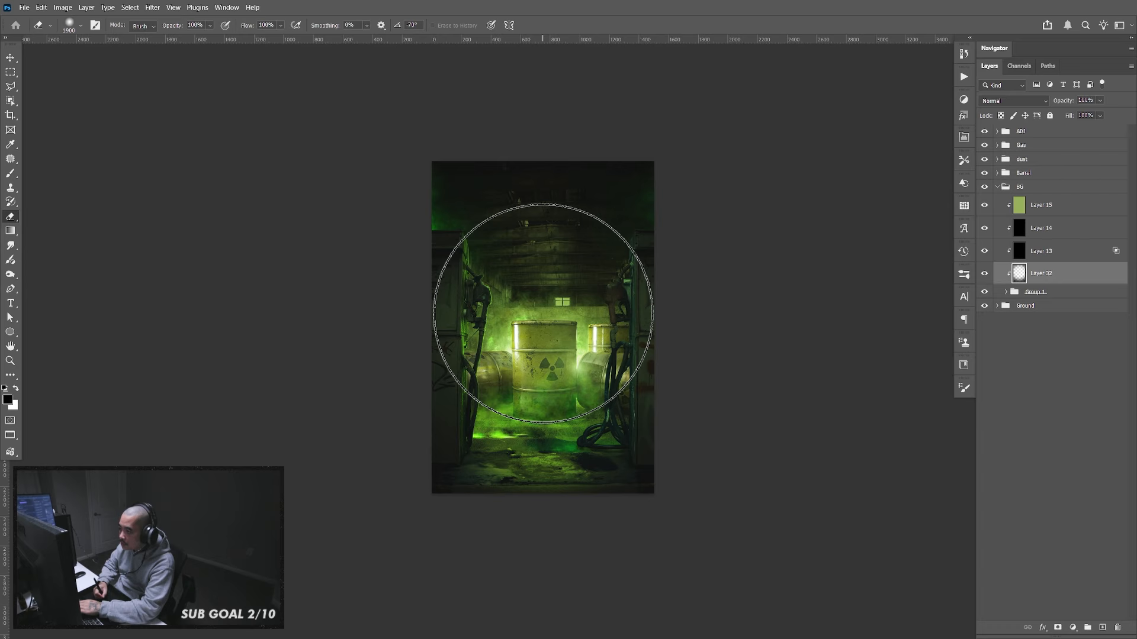
key("ctrl+plus")
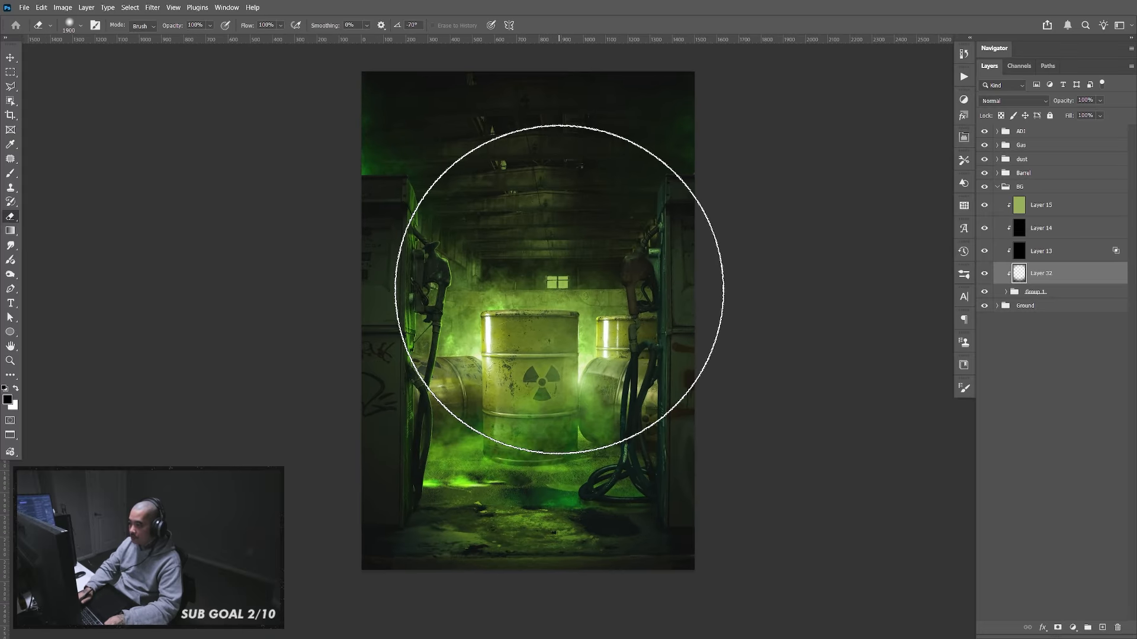
key("v")
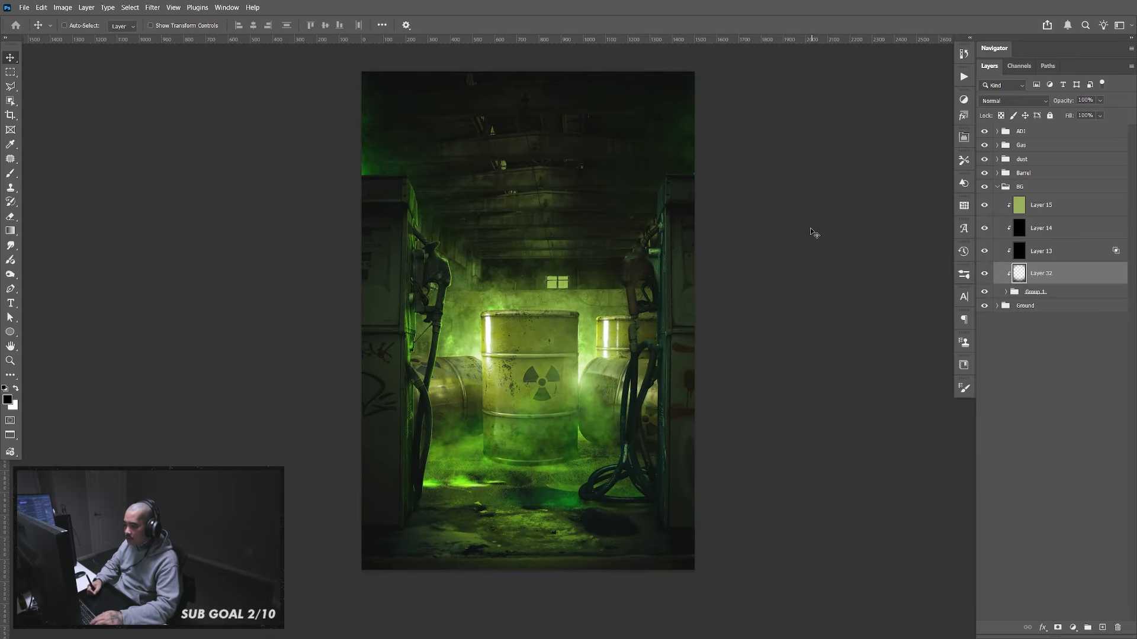
left_click_drag(760, 309, 761, 312)
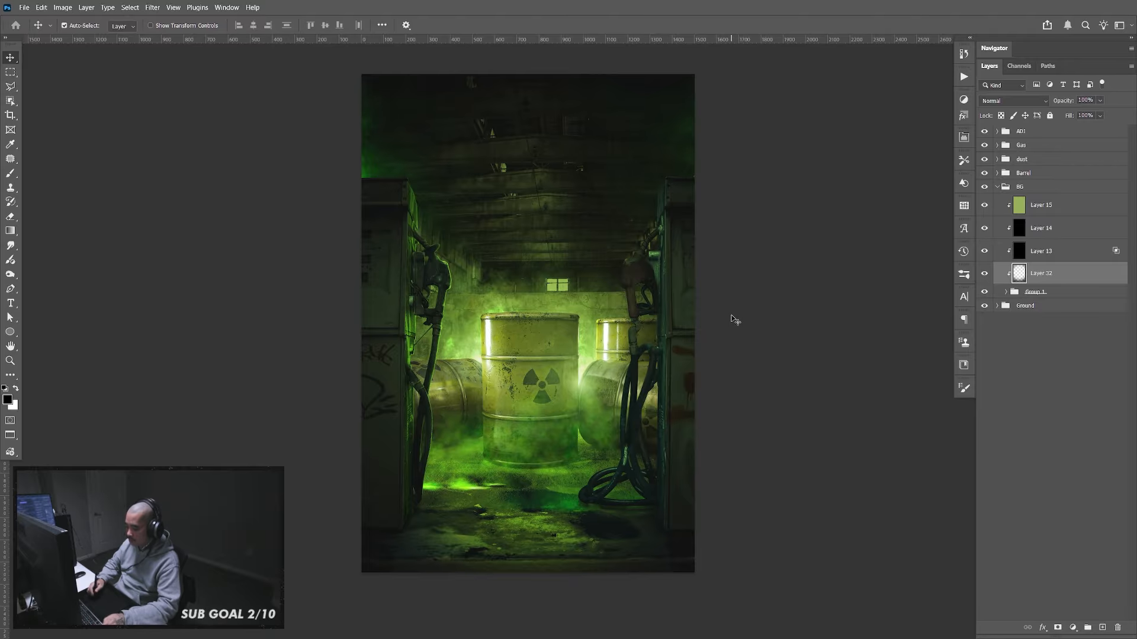
key("ctrl+plus")
mouse_move(756, 456)
left_mouse_down()
mouse_move(733, 401)
mouse_move(733, 452)
mouse_move(695, 448)
mouse_move(753, 455)
left_mouse_up()
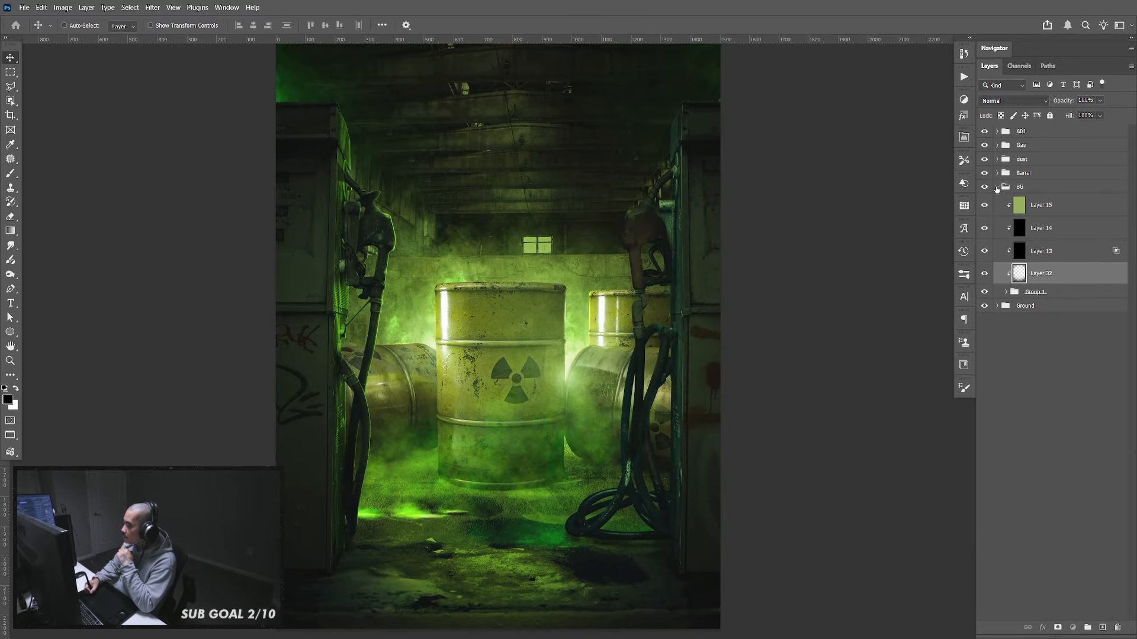
Collapse the BG group and set the opacity of Layer 23 in the Gas group's sh subgroup to 100%
left_click(998, 187)
left_click(998, 145)
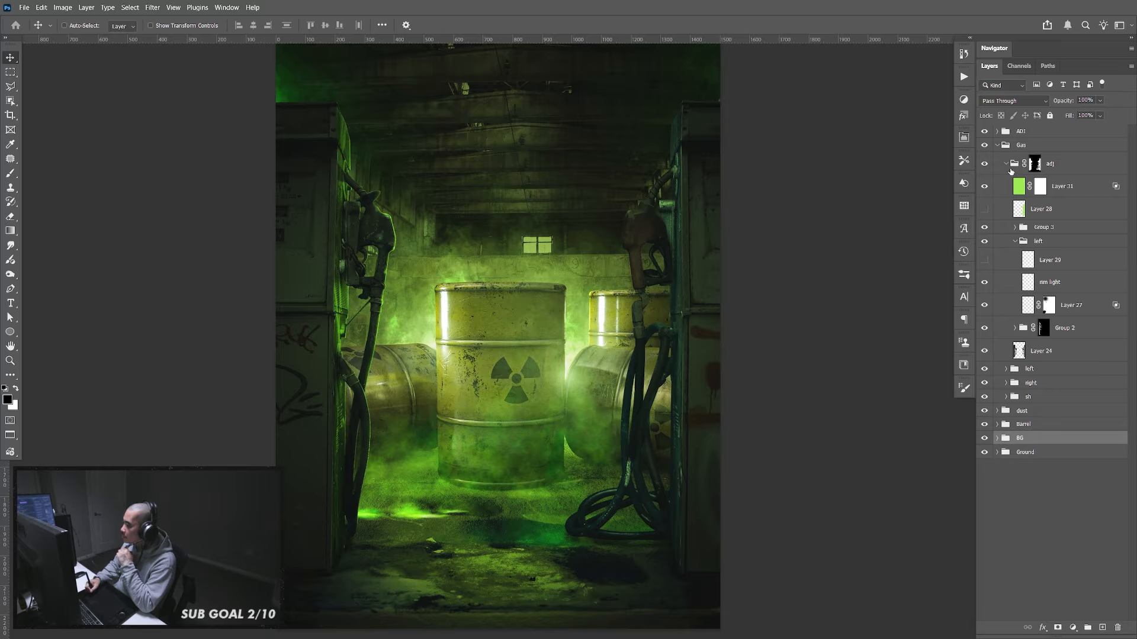
left_click(1007, 164)
left_click(1007, 209)
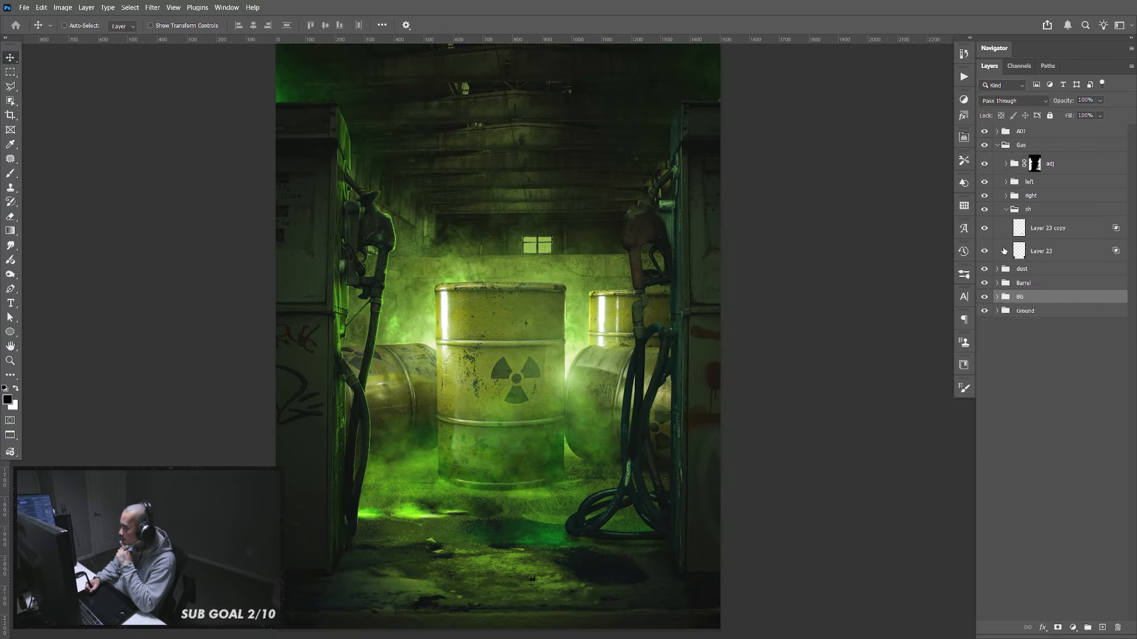
left_click(1023, 253)
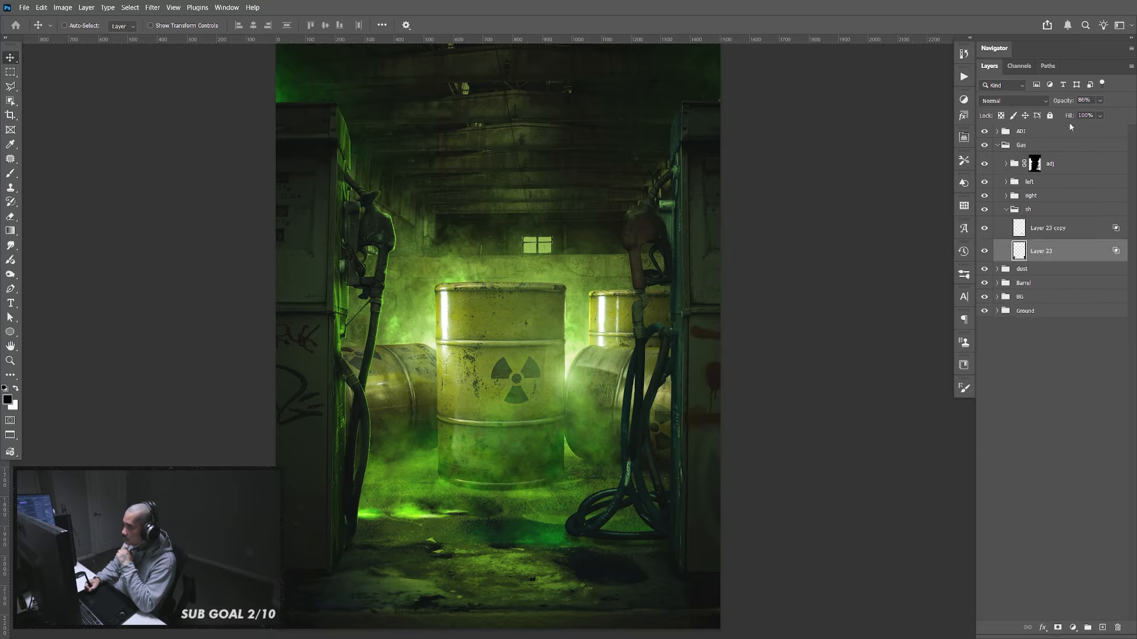
left_click(1099, 115)
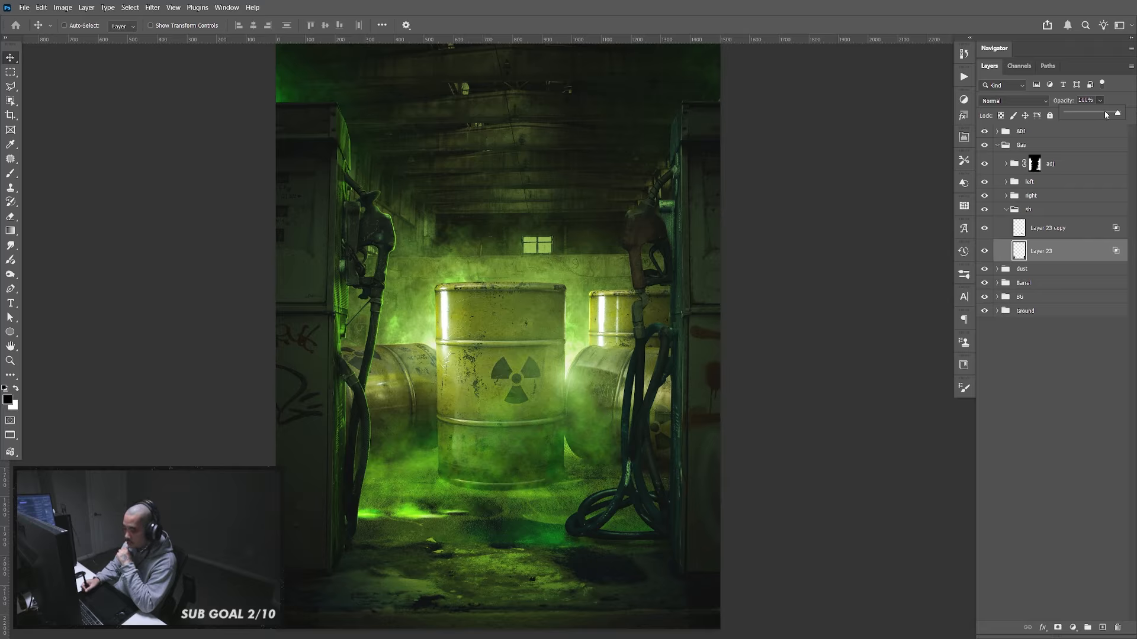
Duplicate Layer 23 in the sh subgroup and set the copy's opacity to 47%
key("ctrl+j")
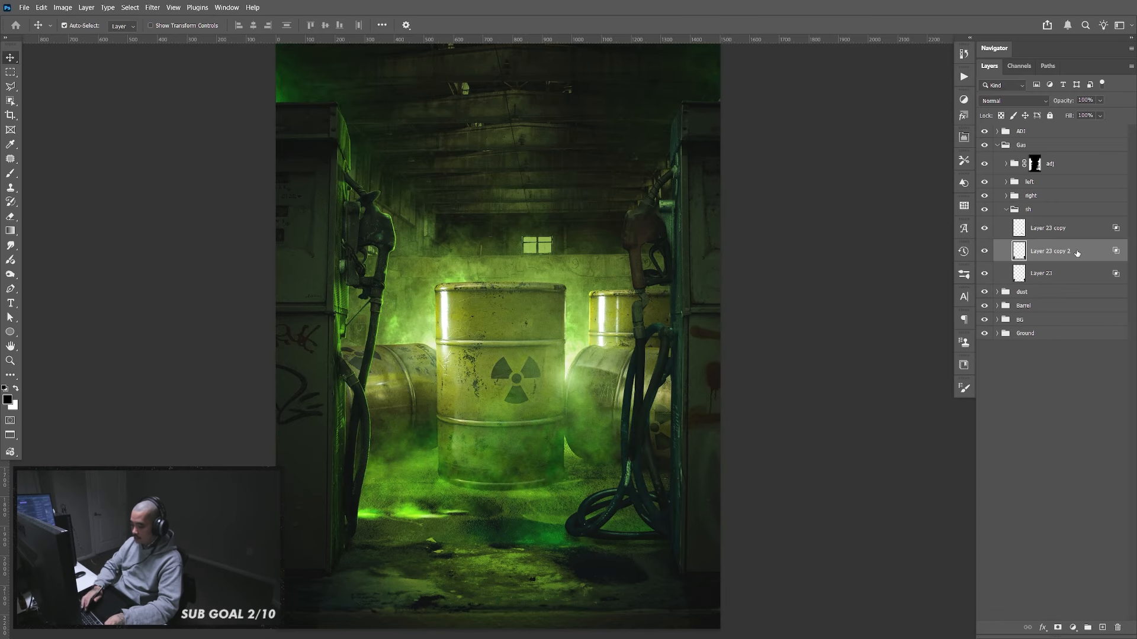
left_click_drag(1100, 100, 1050, 118)
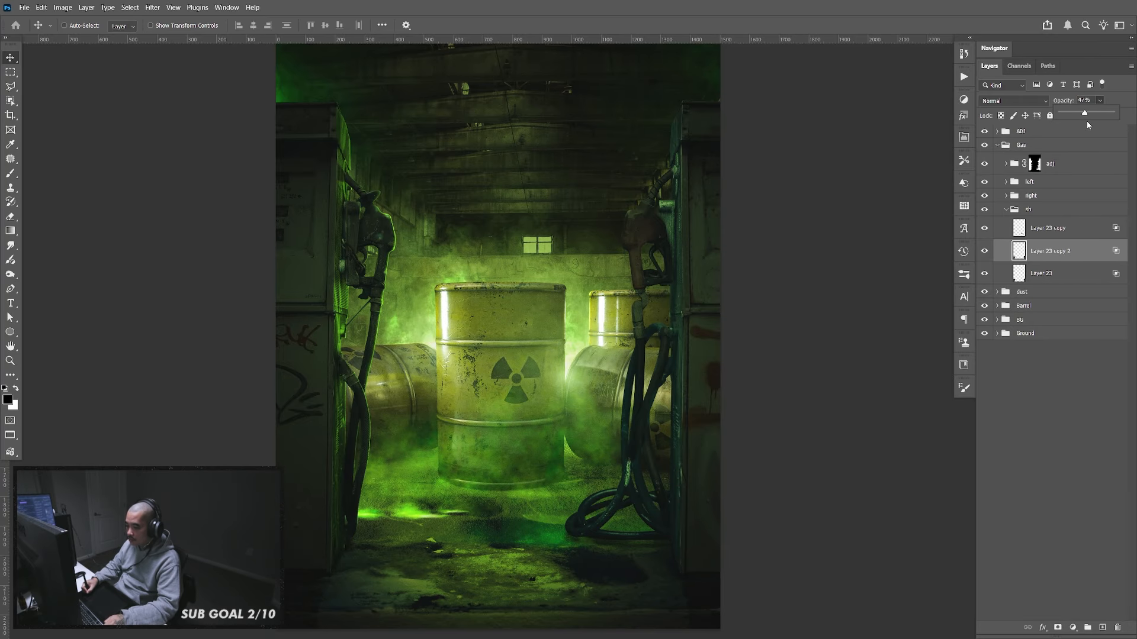
left_click_drag(704, 461, 703, 442)
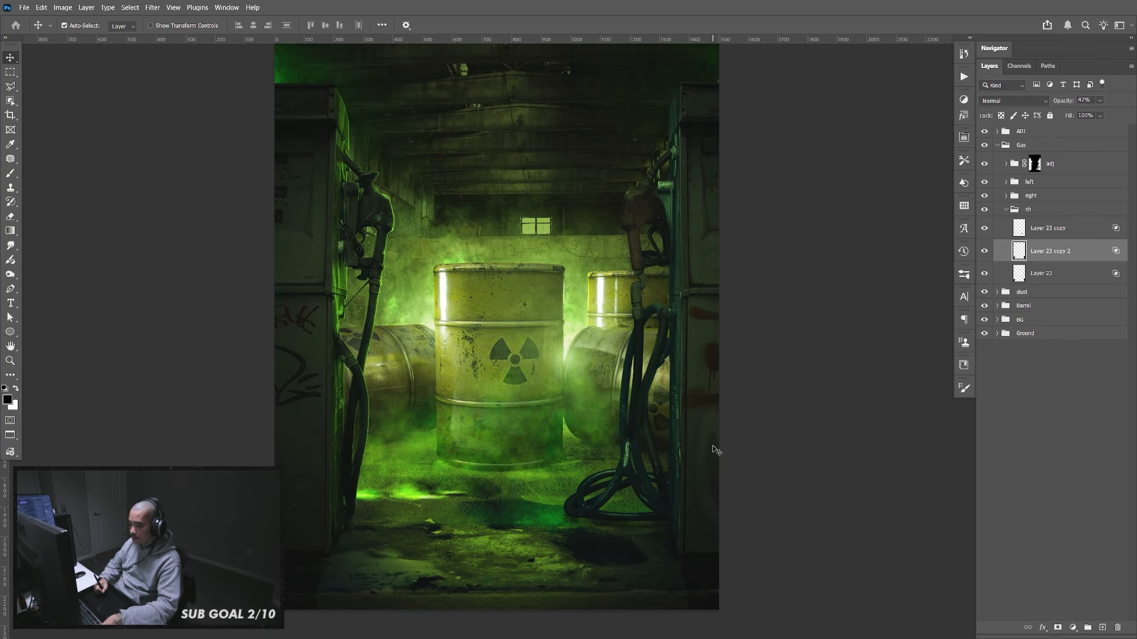
left_click_drag(663, 530, 662, 491)
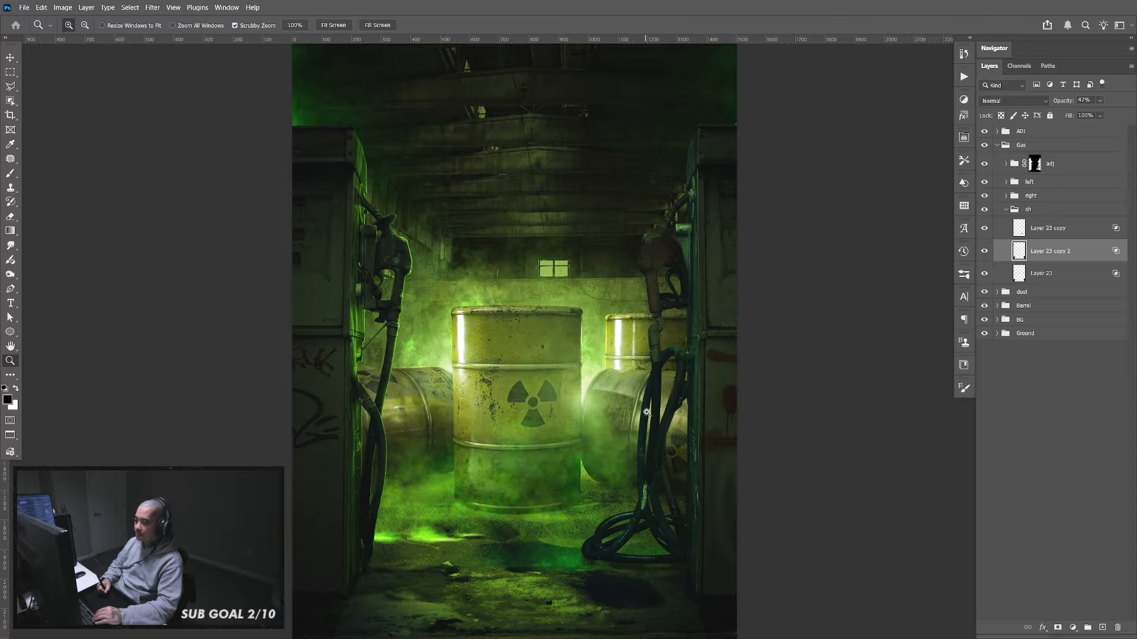
Collapse the Gas group and place Layer 4 copy from subgroup 2 of the Barrel group in its own group
left_click(1006, 211)
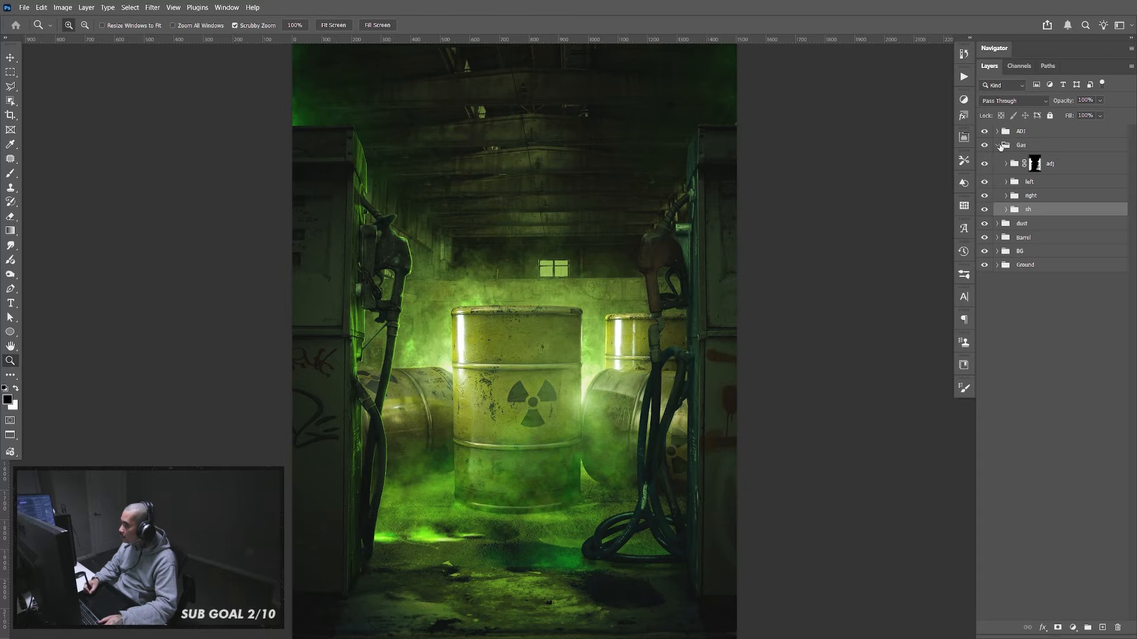
left_click(997, 145)
left_click(997, 173)
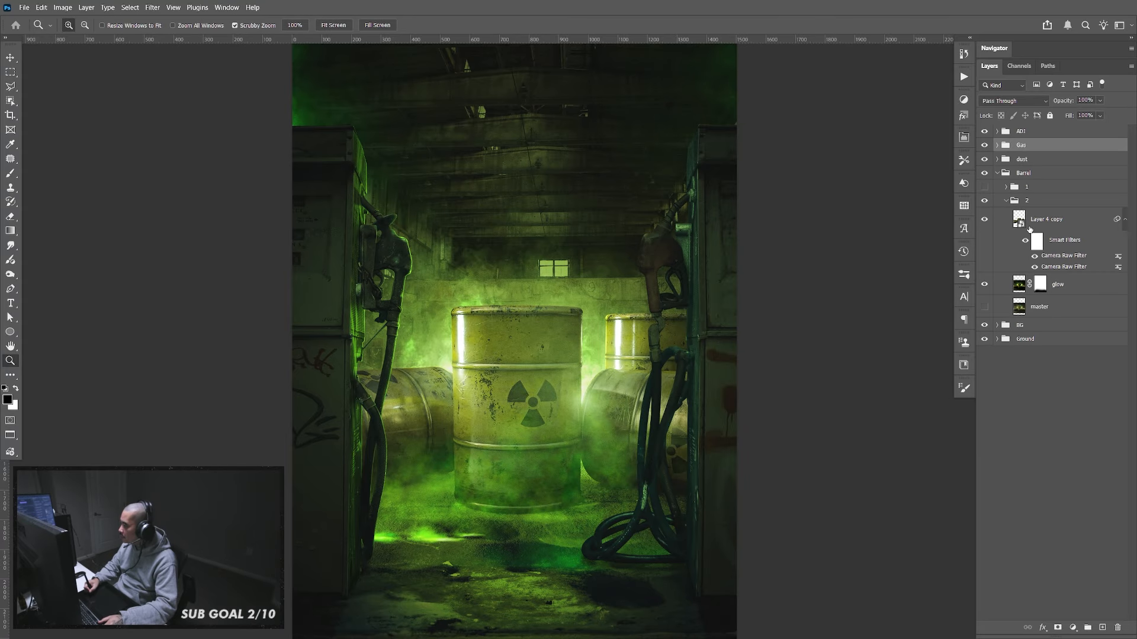
left_click(1037, 223)
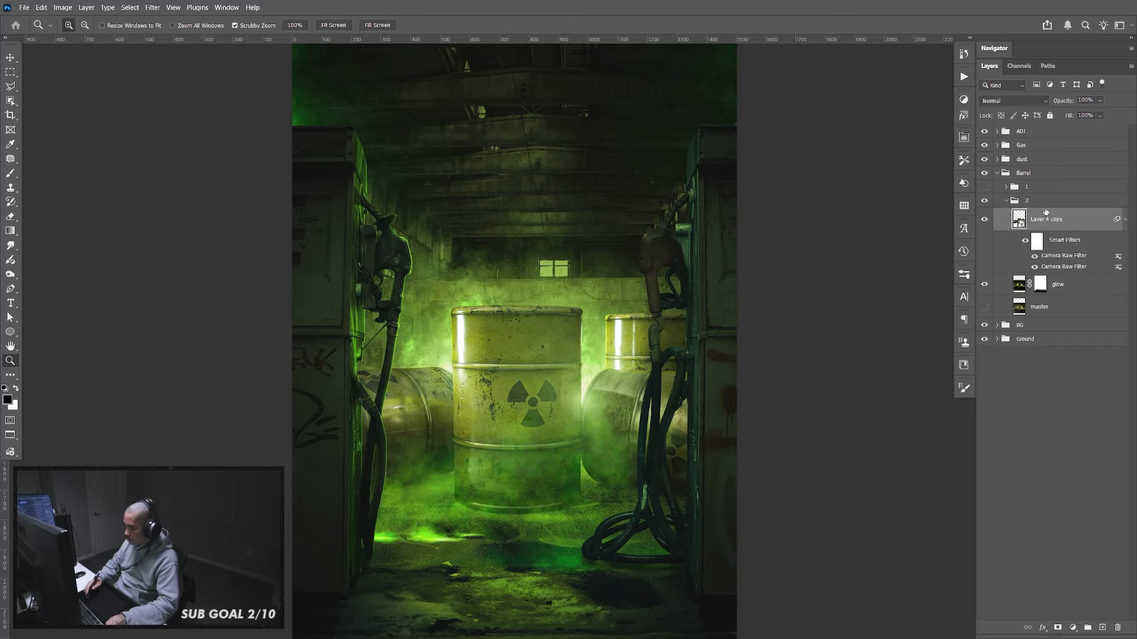
key("ctrl+g")
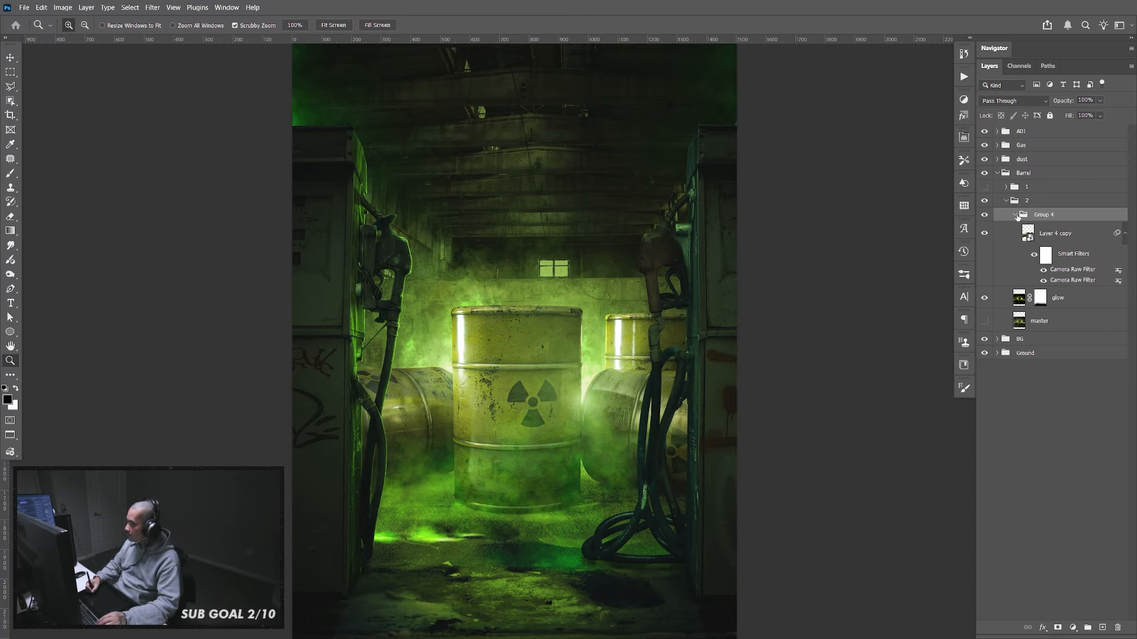
left_click(1016, 215)
Add a black-filled layer above Group 4 in the Barrel group and clip it to that group
left_click(1061, 235)
left_click(1054, 261, "shift")
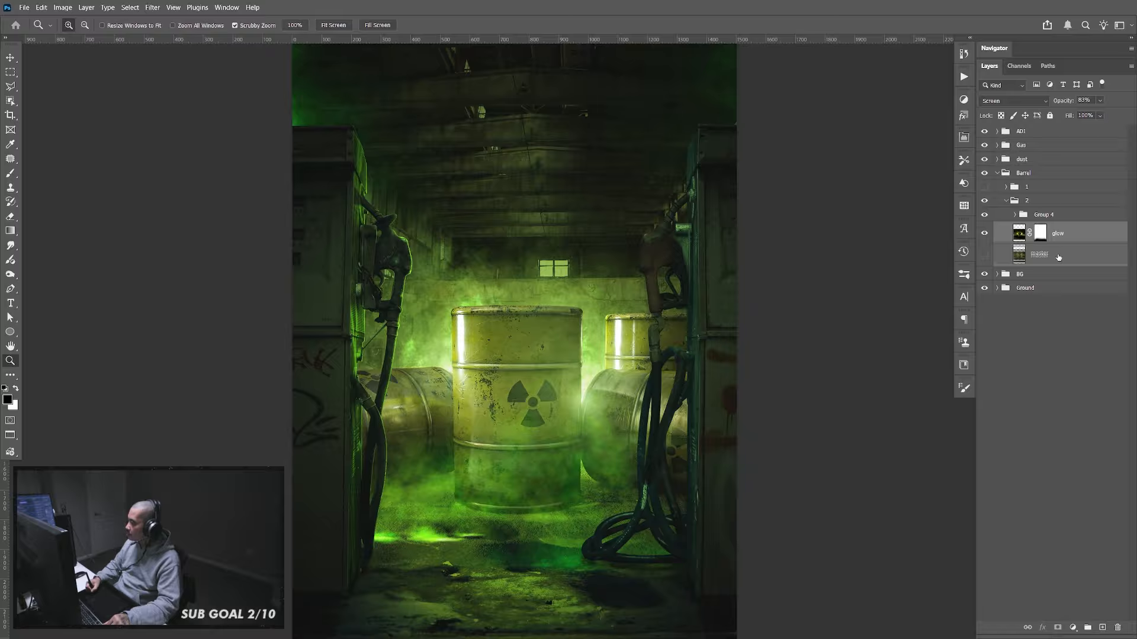
left_click(1070, 238)
key("alt+]")
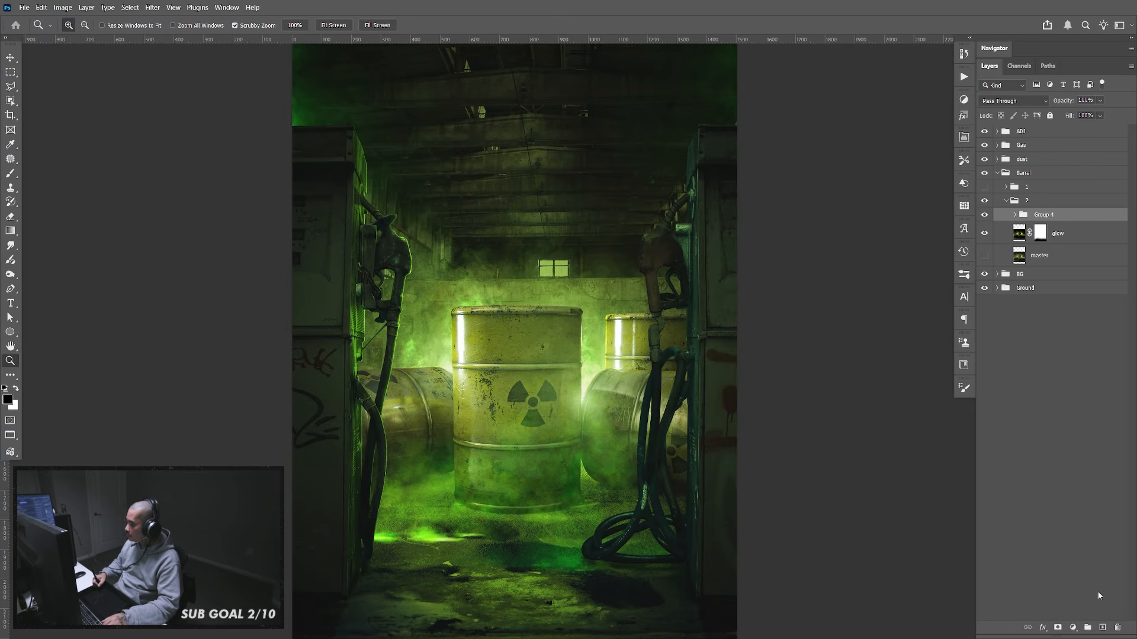
left_click(1102, 628)
key("alt+BackSpace")
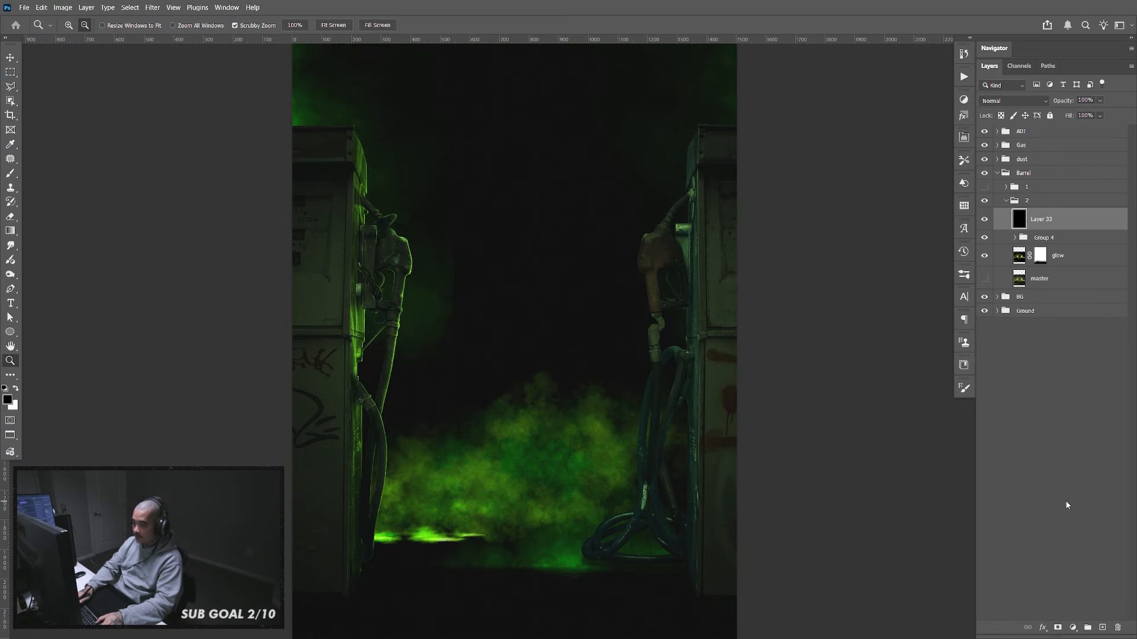
key("ctrl+alt+g")
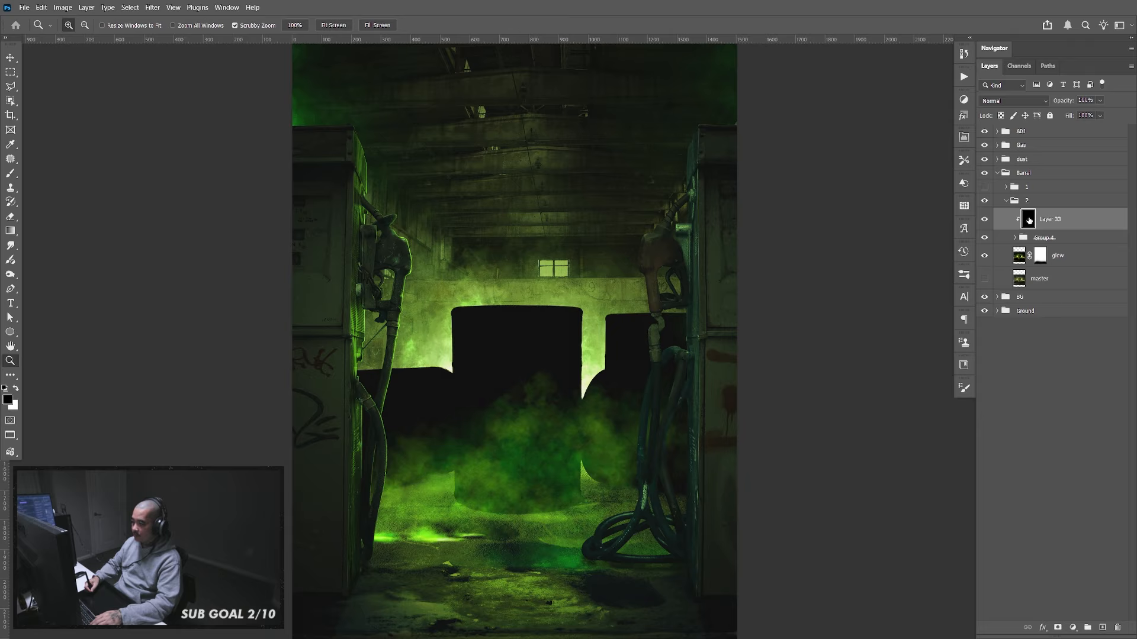
Split Layer 33's Blend If underlying-layer white slider to 0 / 255 and compare the barrels with the layer hidden and shown
double_click(1087, 230)
left_click_drag(469, 484, 318, 416)
left_click_drag(804, 347, 800, 348)
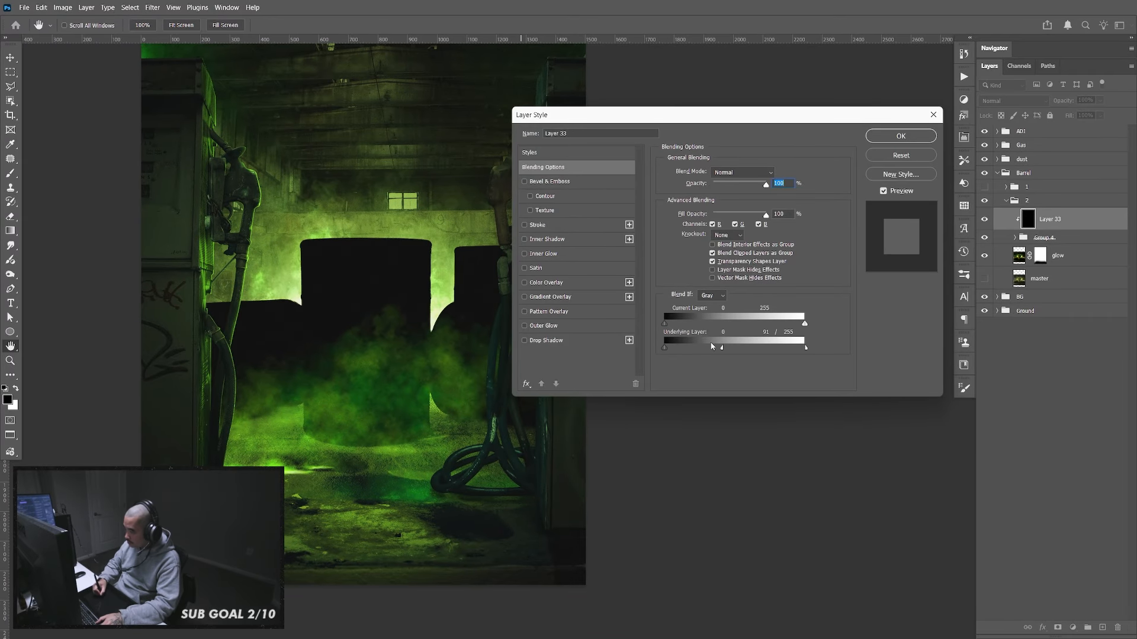
key("Return")
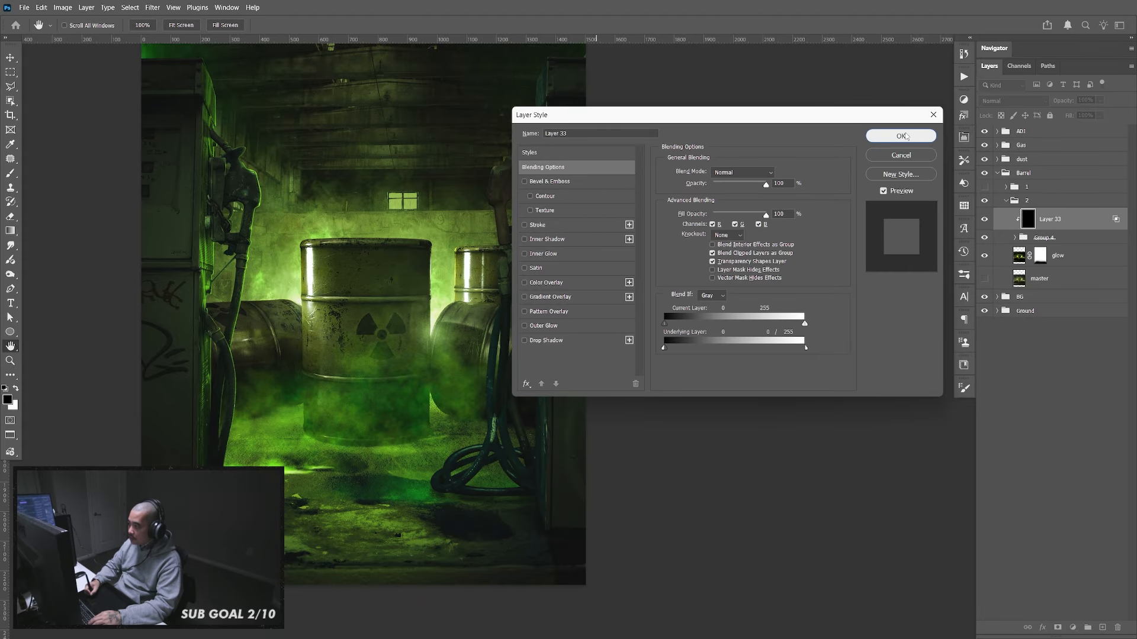
left_click_drag(570, 311, 632, 317)
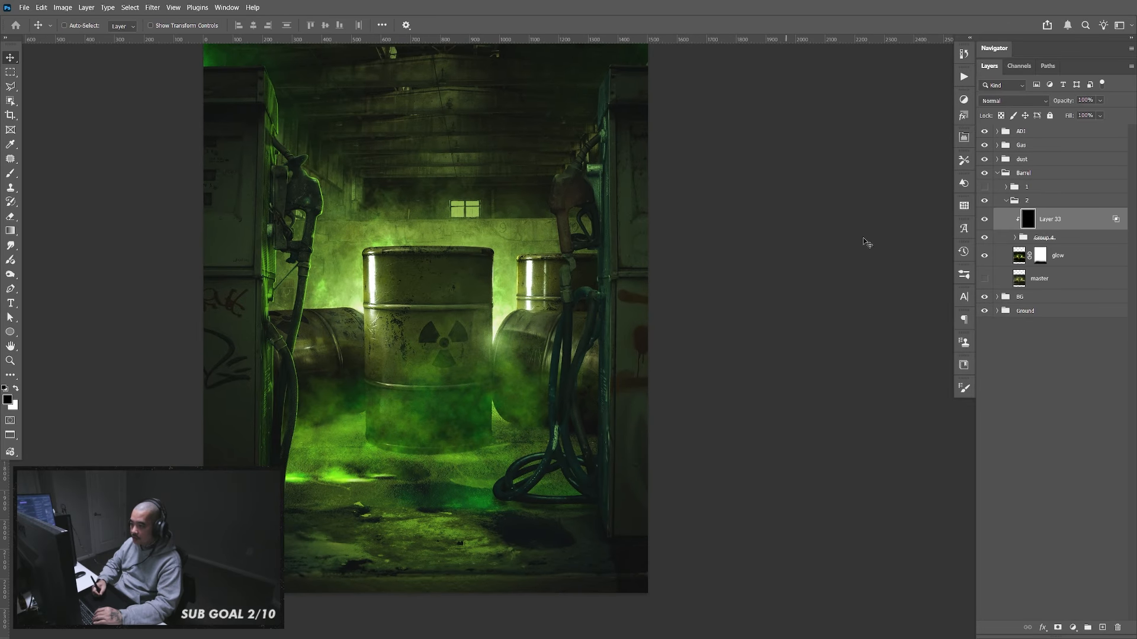
left_click(986, 221)
left_click(987, 222)
key("ctrl")
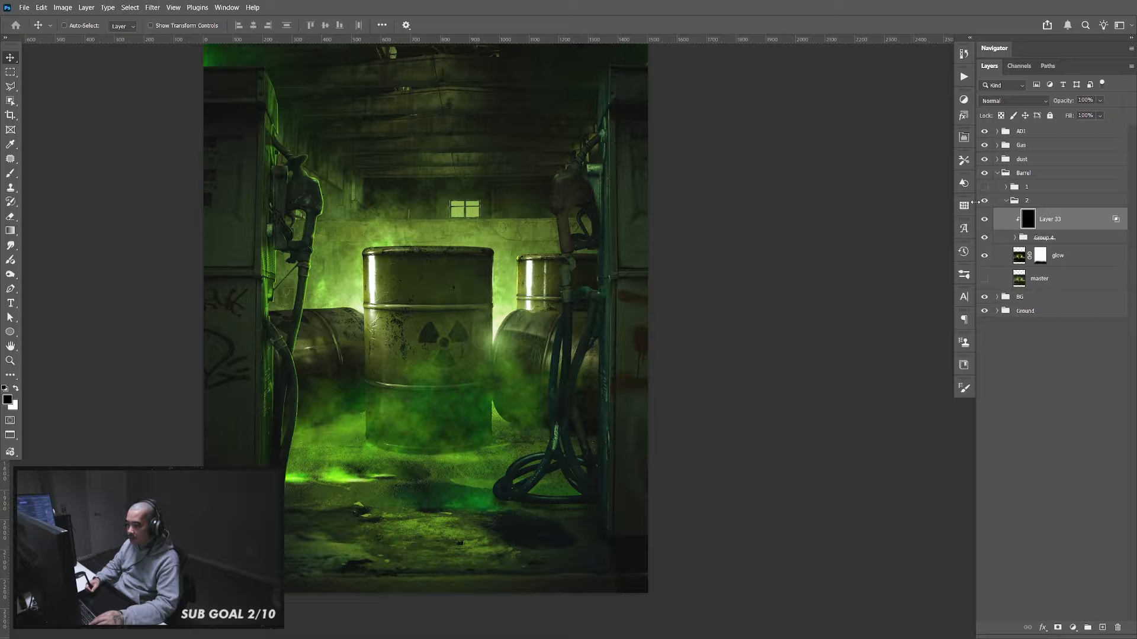
left_click_drag(676, 338, 685, 352)
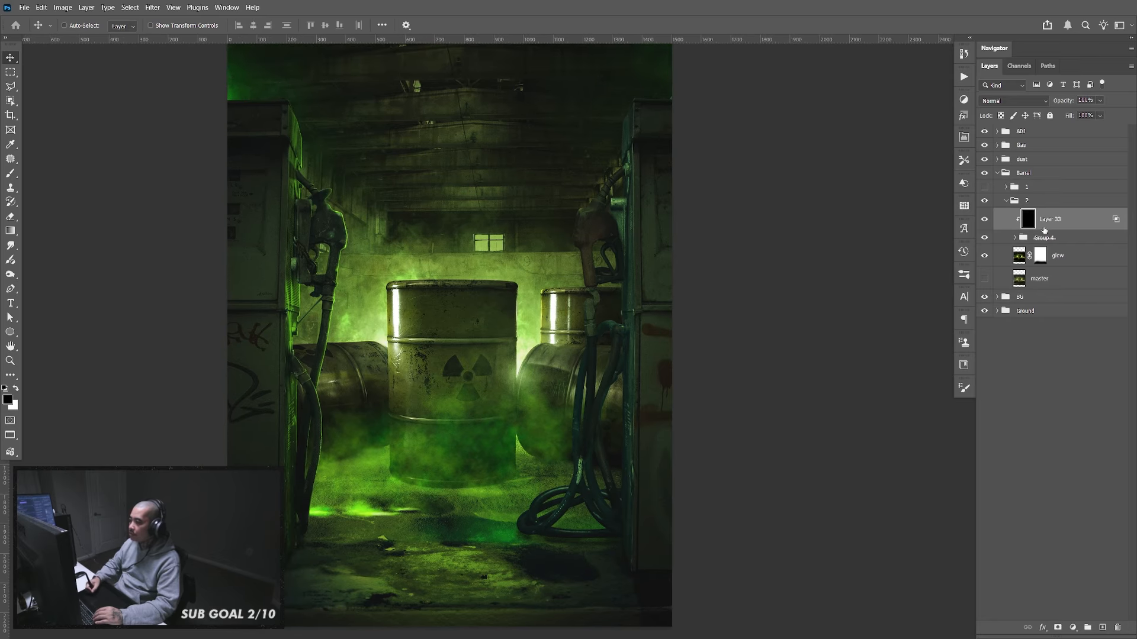
Set the opacity of the black clipped Layer 33 over the barrels to 65%
left_click(1100, 101)
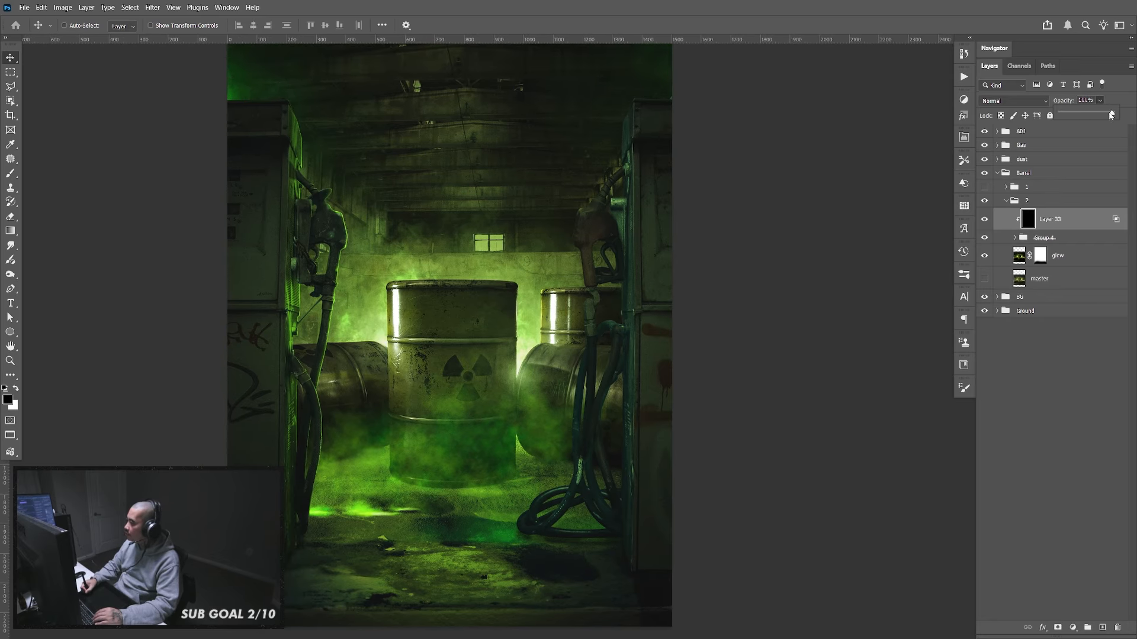
mouse_move(1111, 115)
left_mouse_down()
mouse_move(1066, 116)
mouse_move(1101, 119)
left_mouse_up()
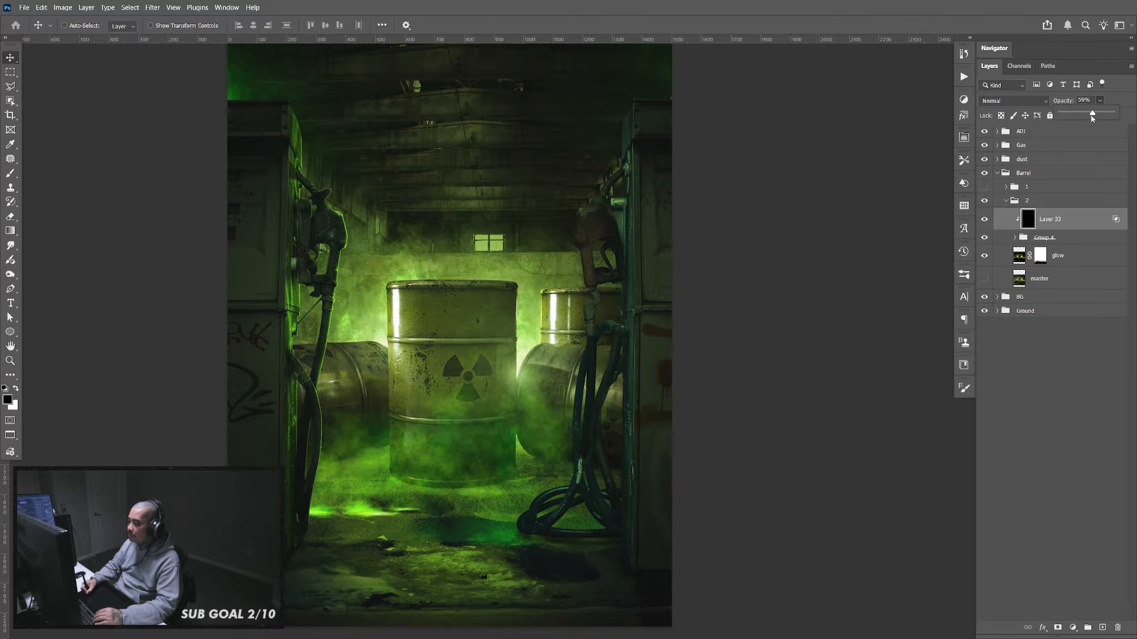
left_click(1091, 100)
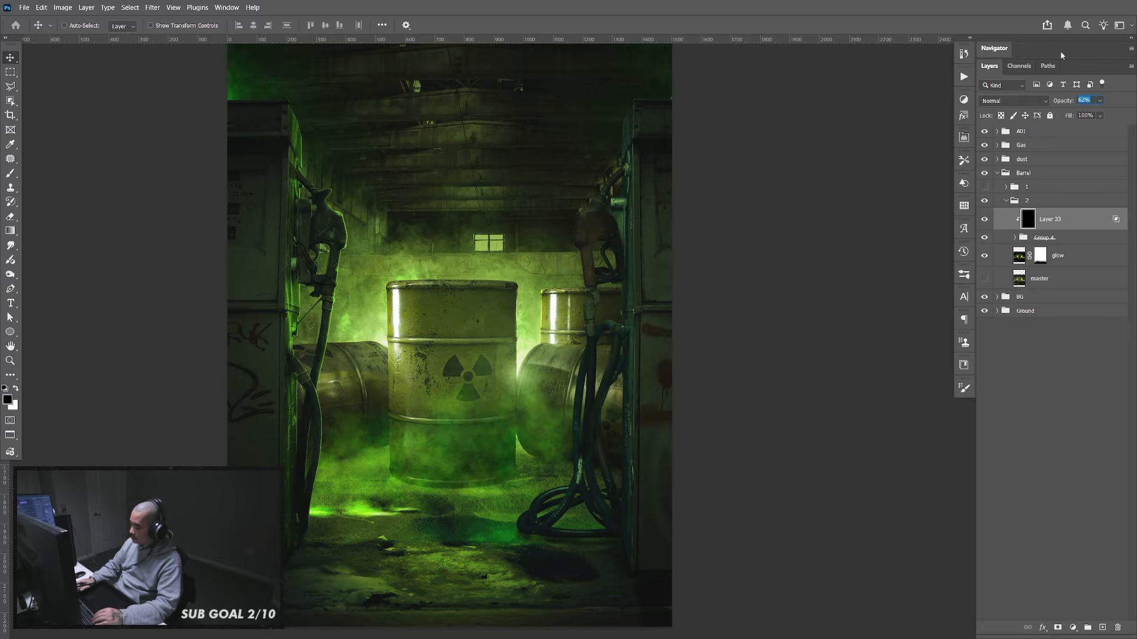
type("65")
key("Return")
left_click_drag(602, 394, 812, 452)
left_click_drag(713, 450, 661, 479)
Collapse the Barrel group and apply a 3-pixel Gaussian Blur to Layer 9 inside Group 1 of the BG group
left_click(997, 173)
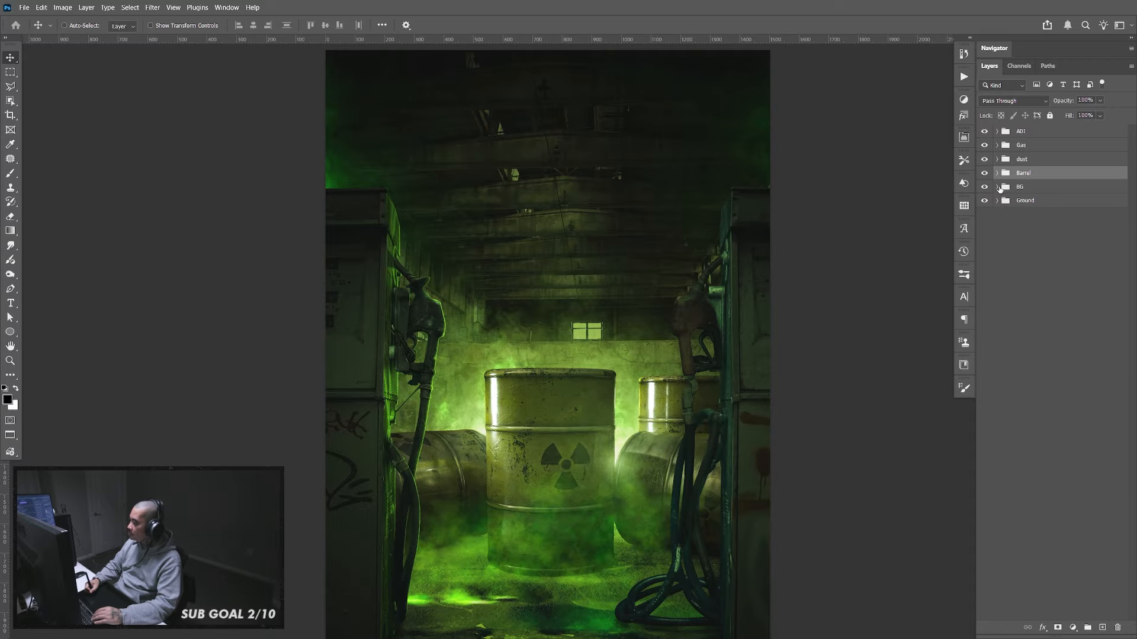
left_click(997, 187)
left_click(1006, 292)
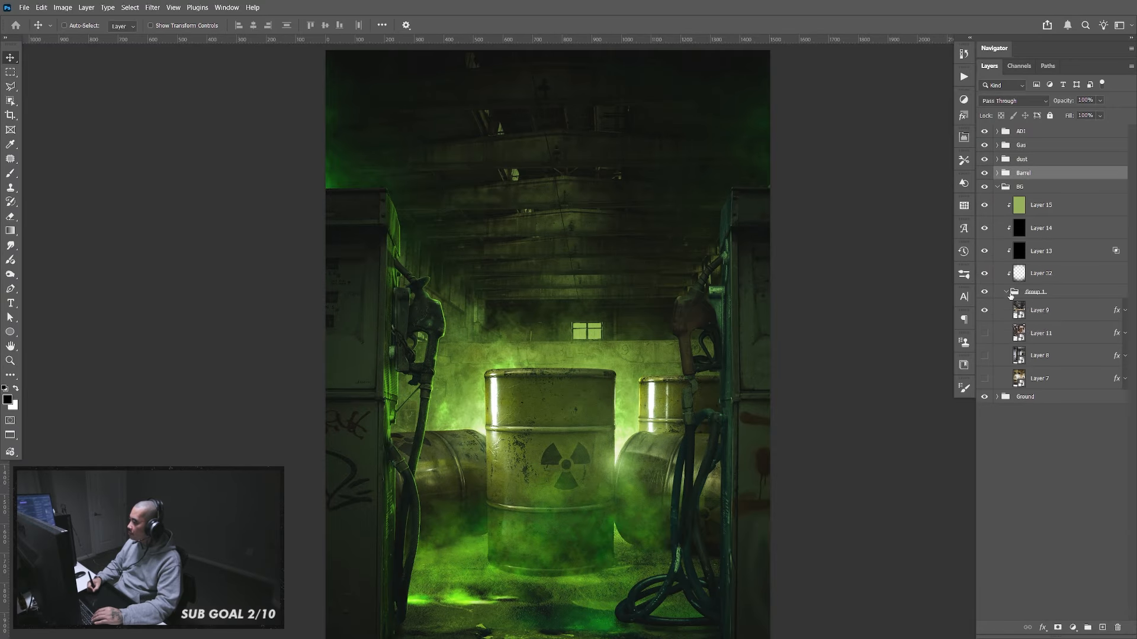
left_click(1044, 314)
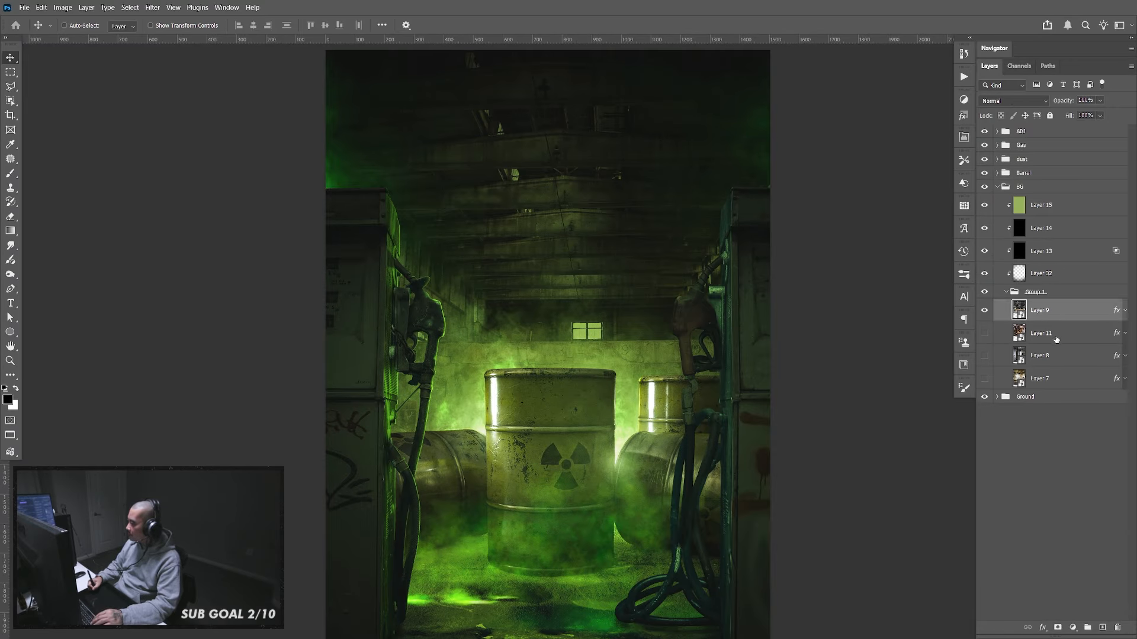
left_click(152, 7)
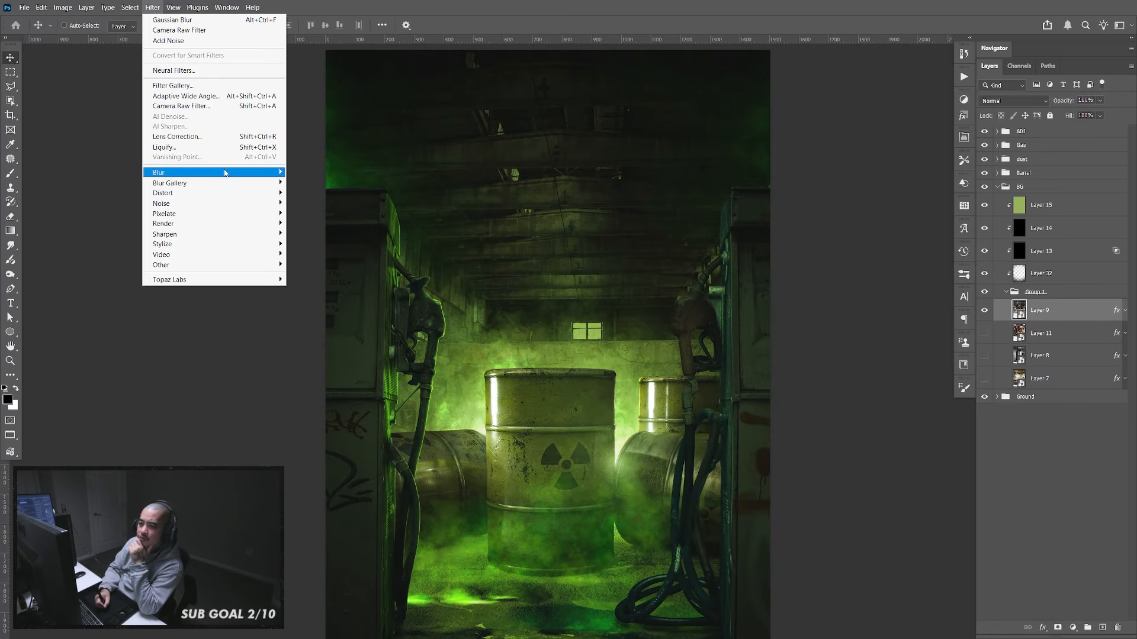
mouse_move(224, 173)
left_click(310, 214)
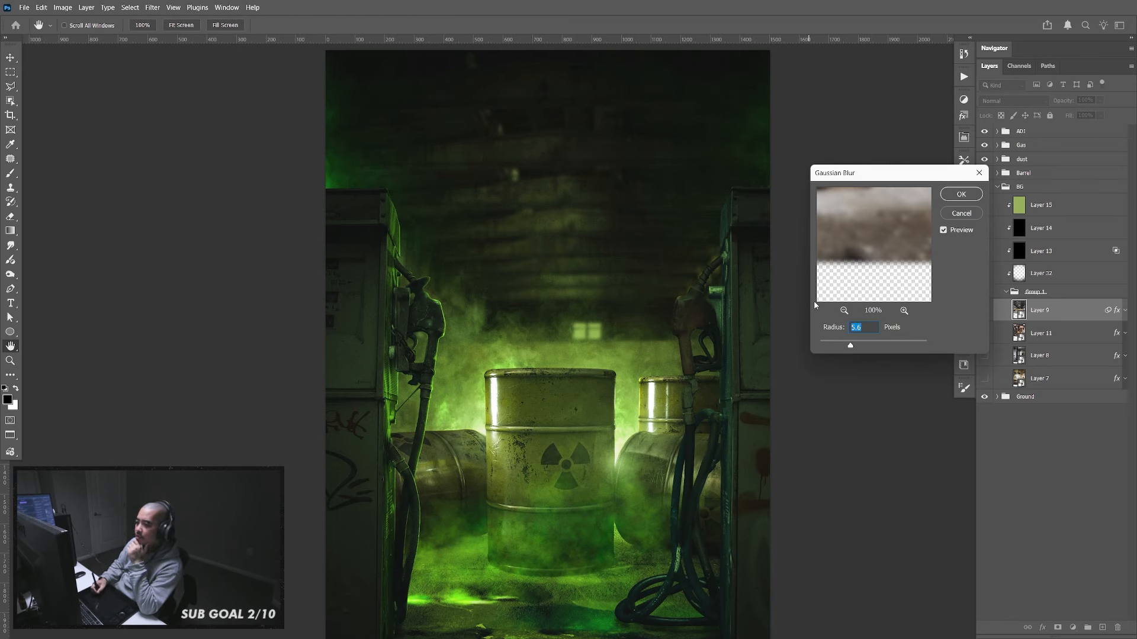
mouse_move(835, 347)
left_mouse_down()
mouse_move(820, 347)
mouse_move(832, 347)
left_mouse_up()
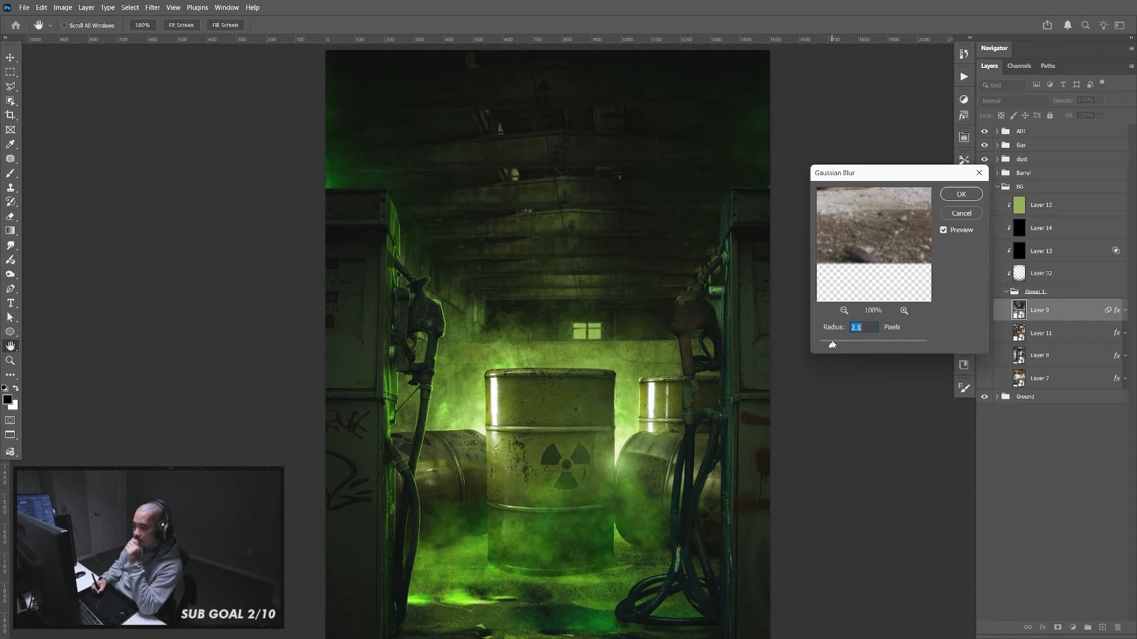
type("3")
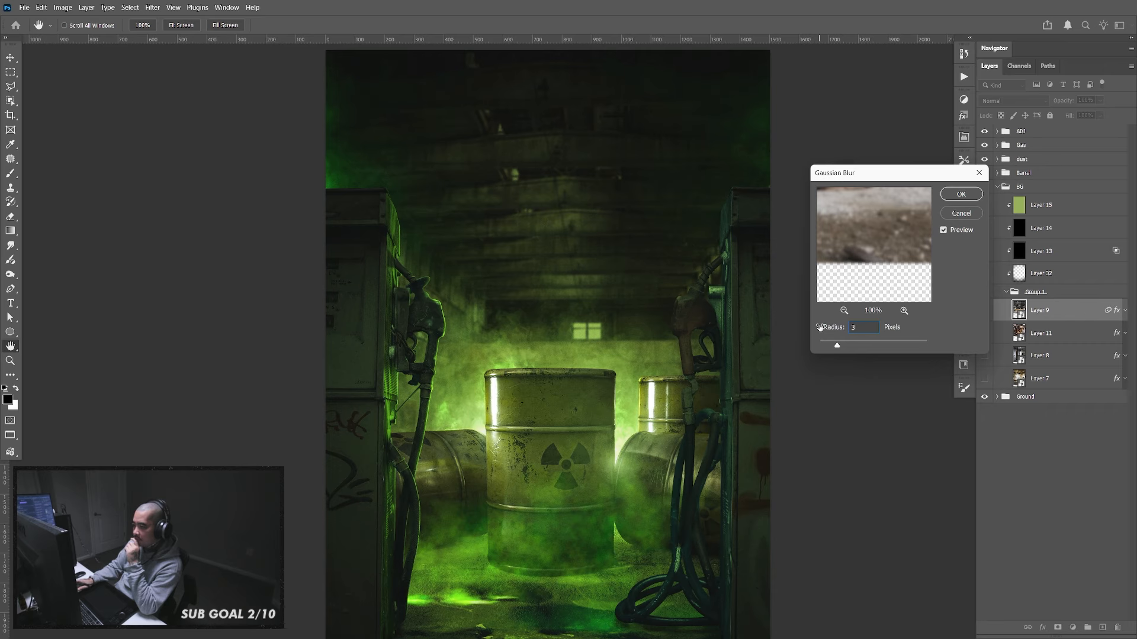
key("Return")
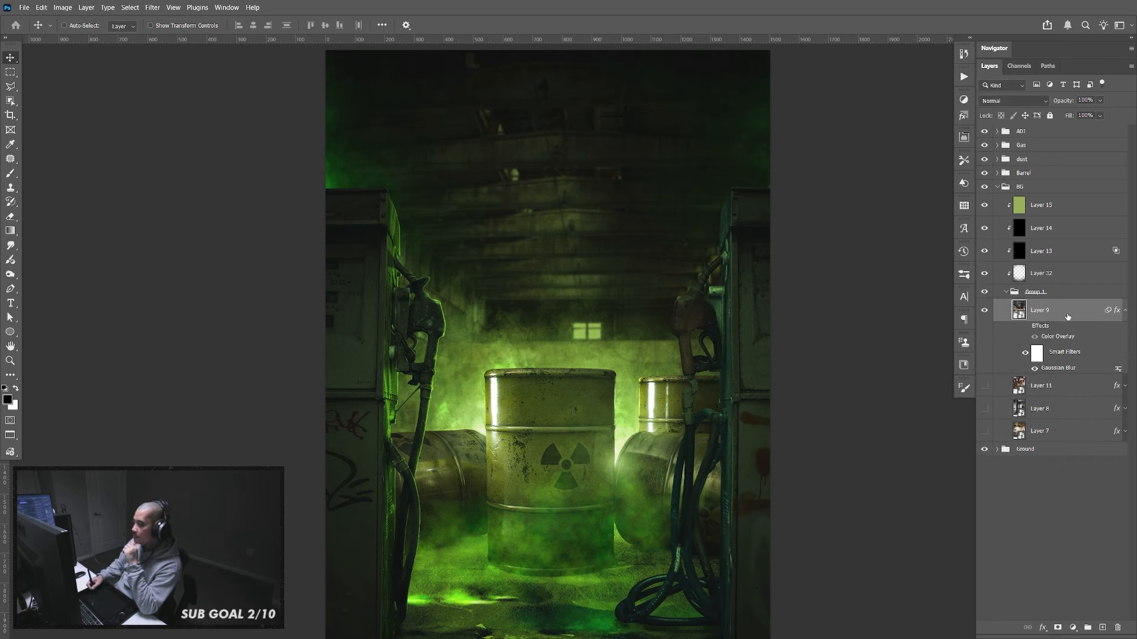
Lasso the background's lower part, from the wall behind the barrels down to the floor, and fill it black on Layer 9's smart filter mask
left_click(1125, 311)
left_click(1123, 311)
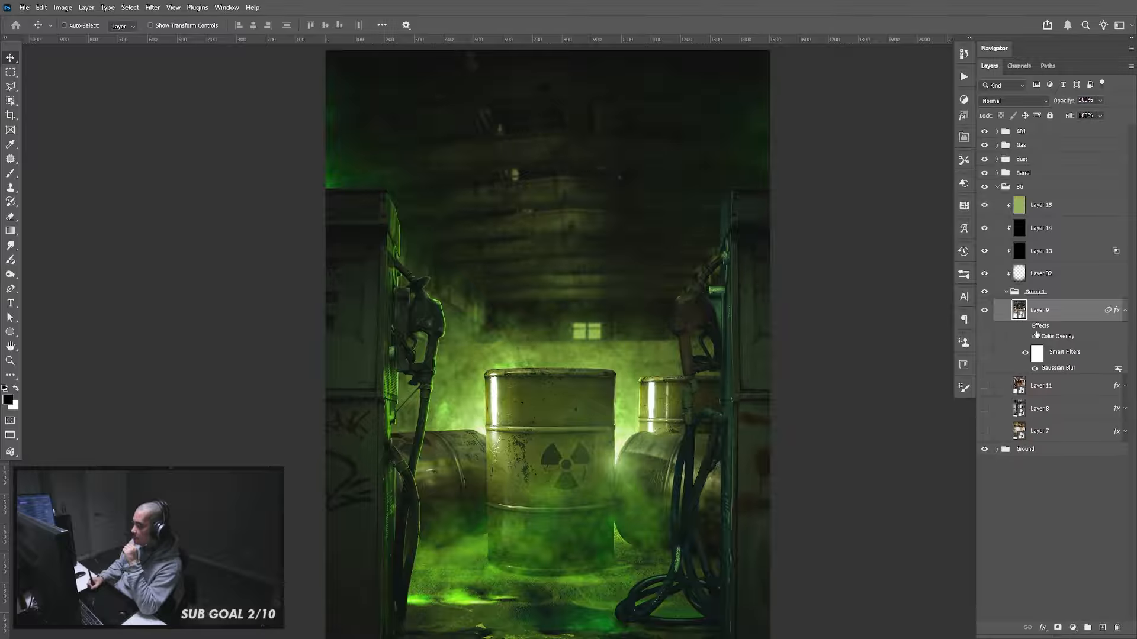
left_click(1034, 355)
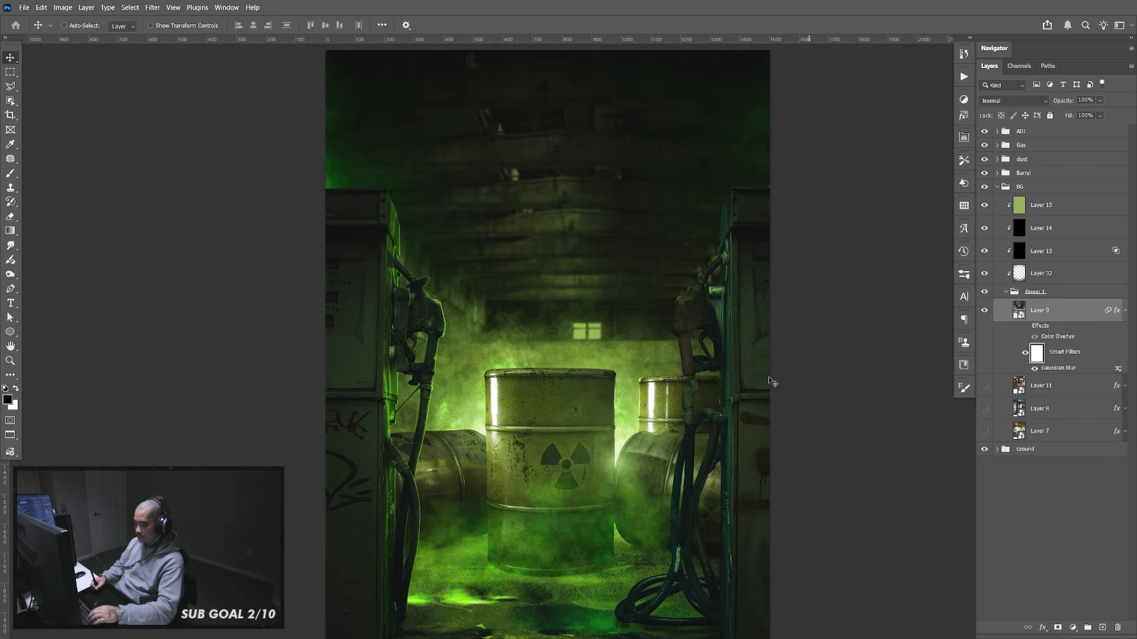
key("l")
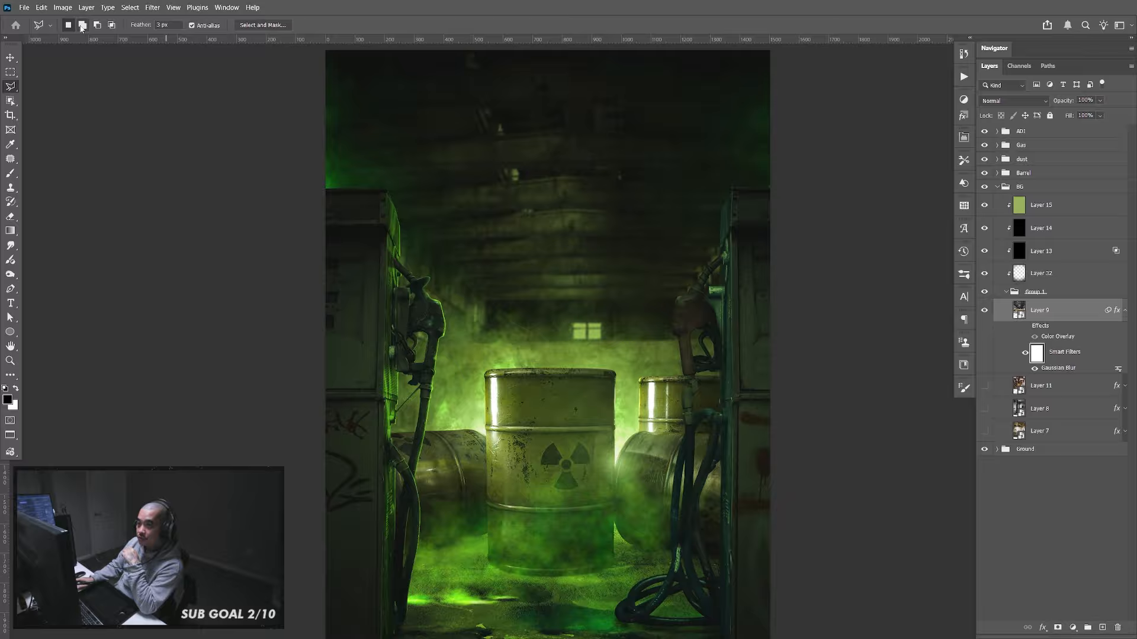
left_click(191, 497)
left_click(286, 372)
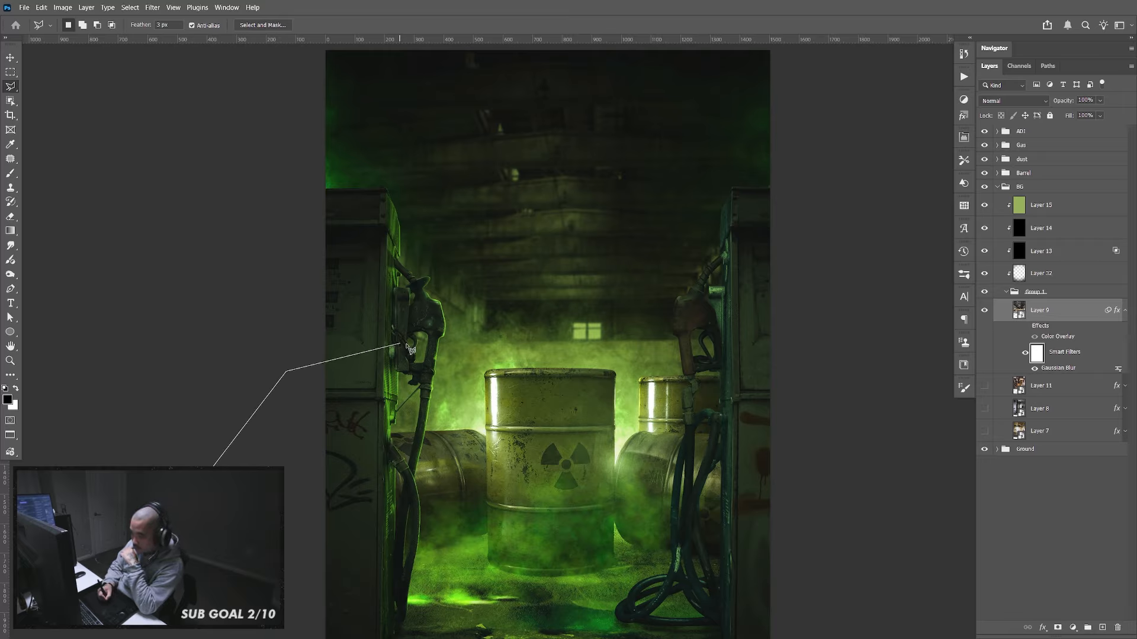
left_click(400, 344)
left_click(815, 340)
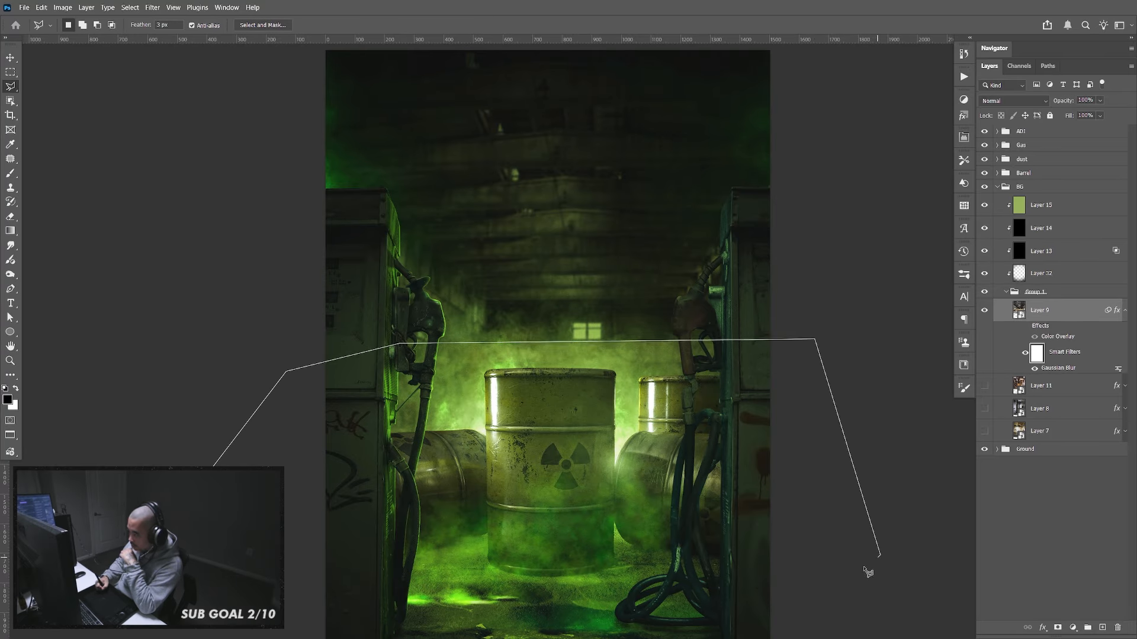
left_click(878, 557)
left_click(621, 578)
double_click(242, 550)
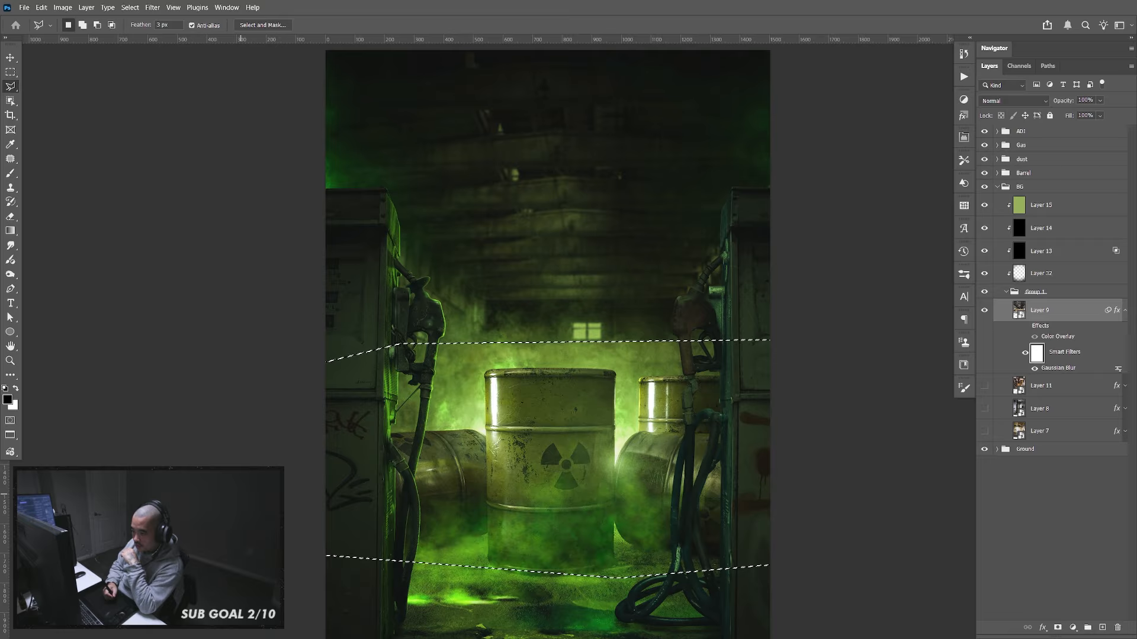
key("alt+BackSpace")
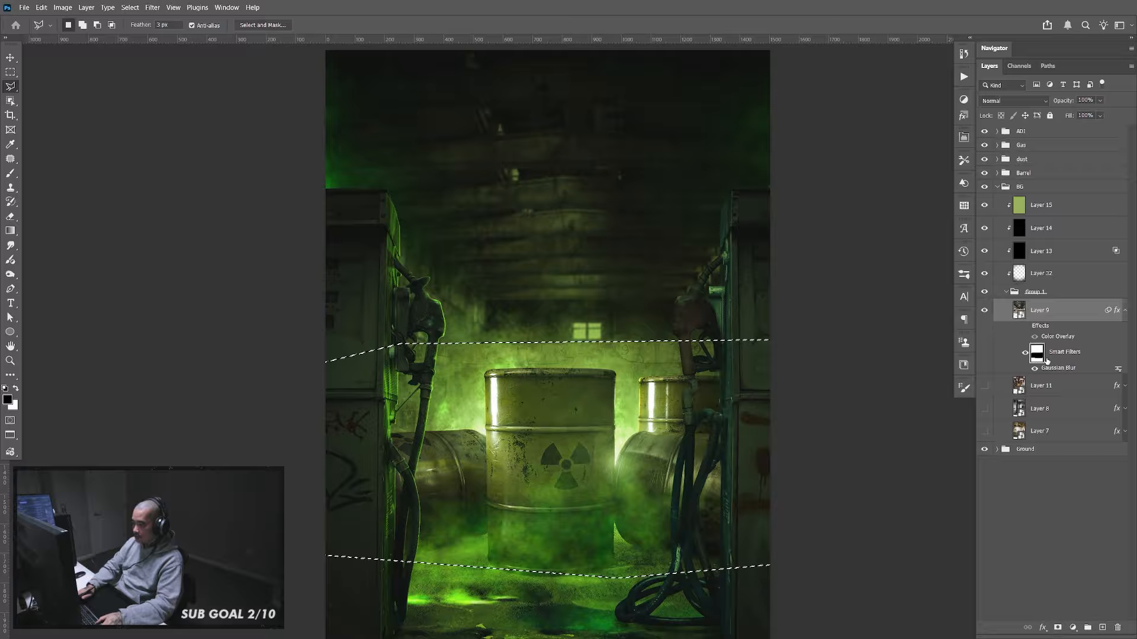
key("ctrl+d")
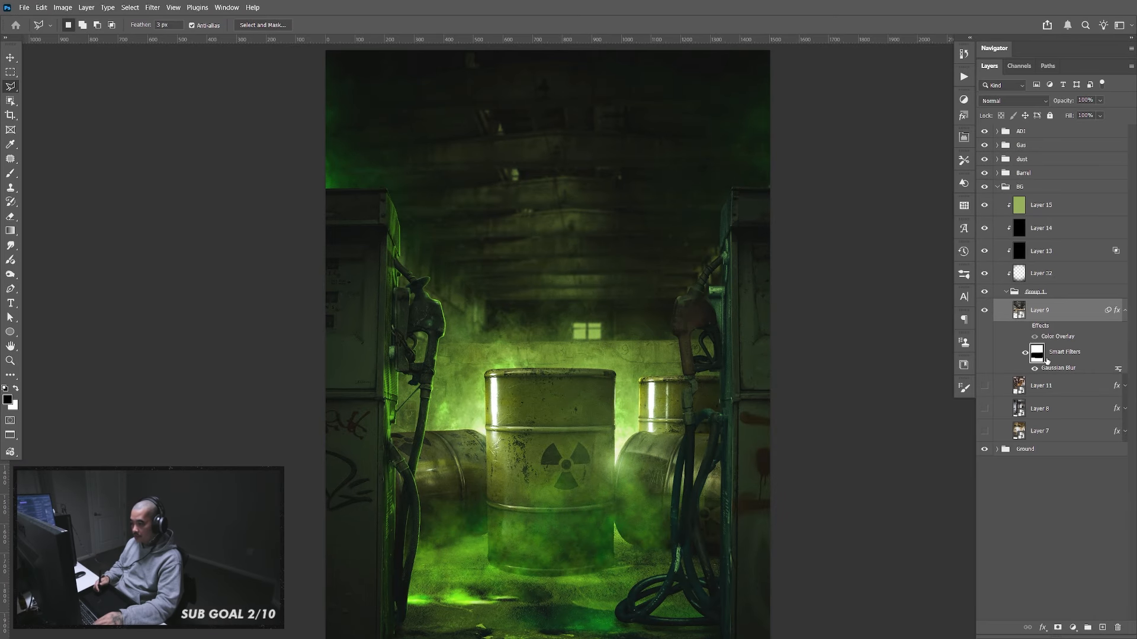
key("v")
Compare the background with Layer 9's smart filters off and on, and check the Gaussian Blur radius without changing it
scroll(739, 396, "down", 3)
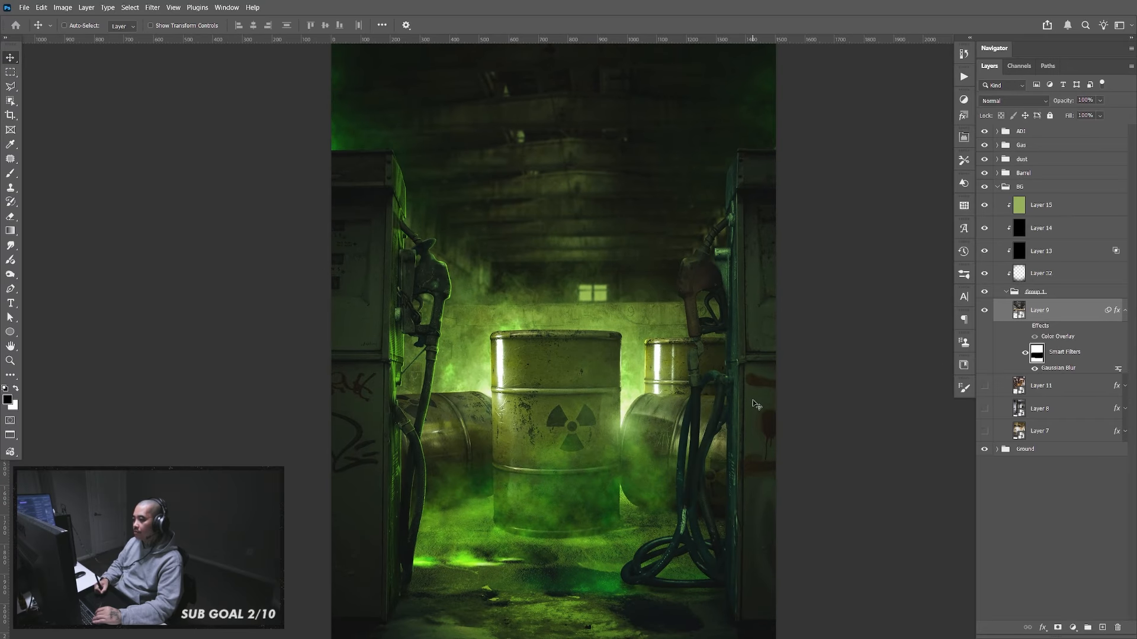
left_click(1025, 353)
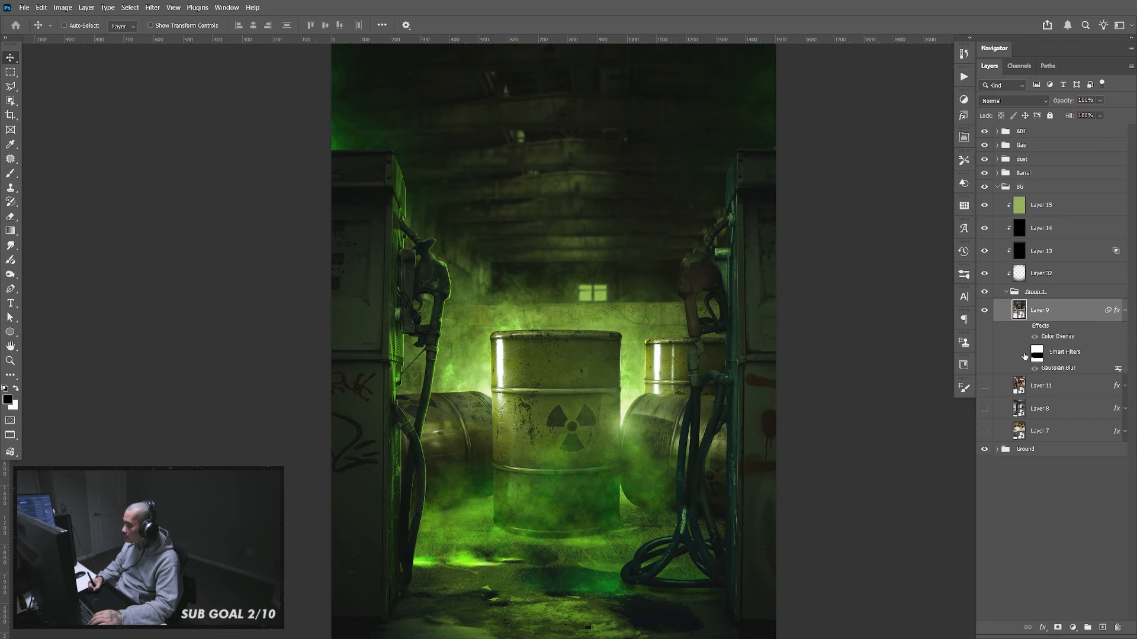
left_click(1025, 353)
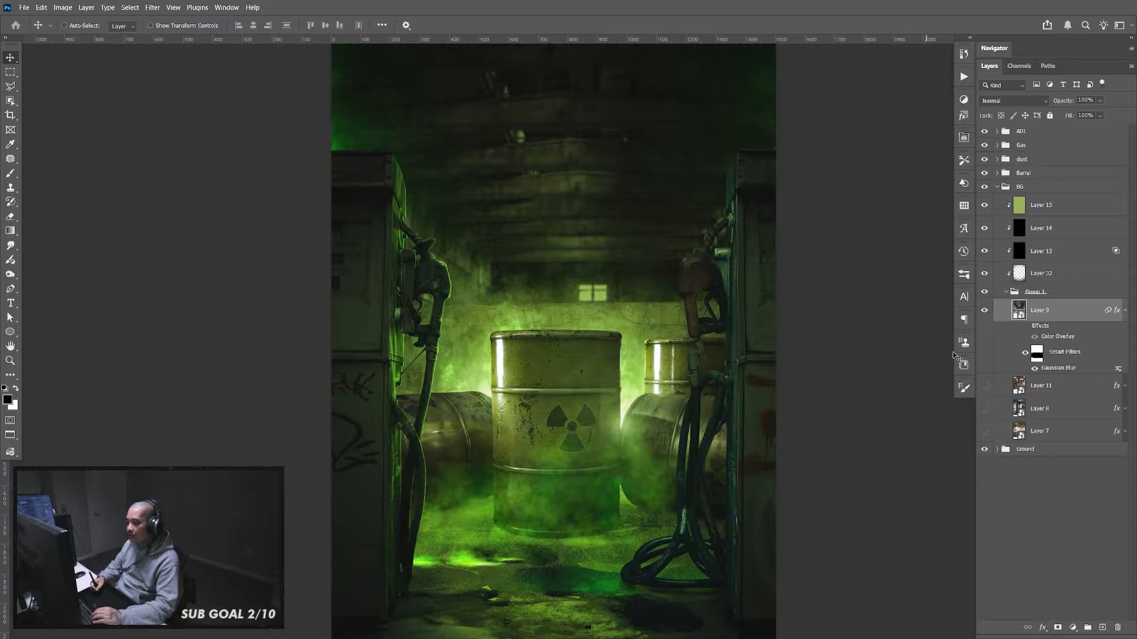
double_click(1050, 371)
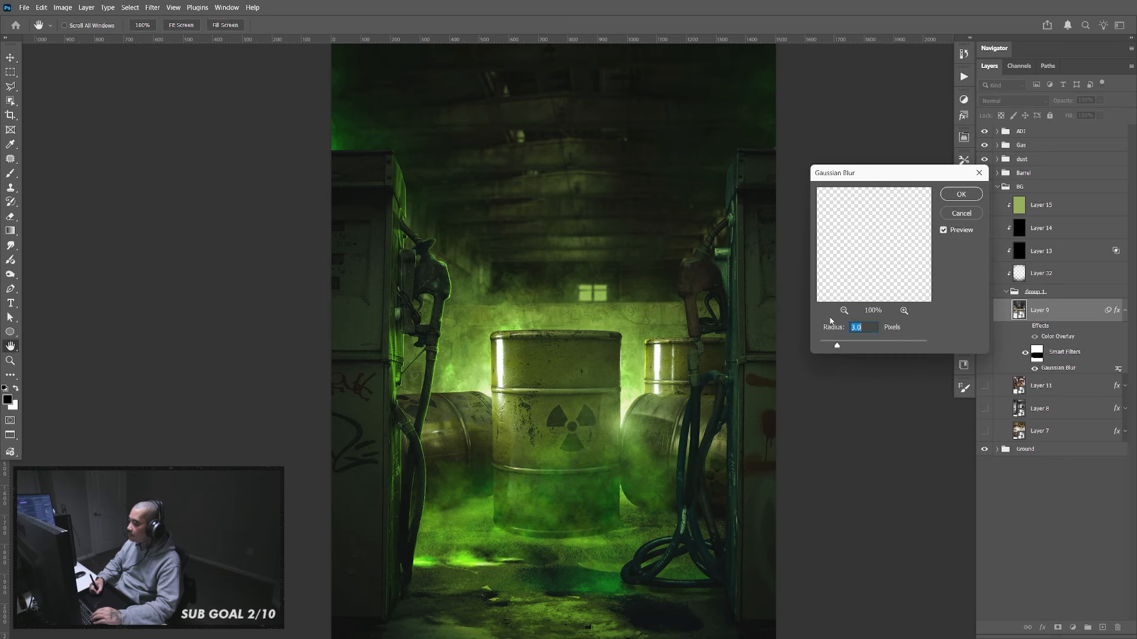
key("Return")
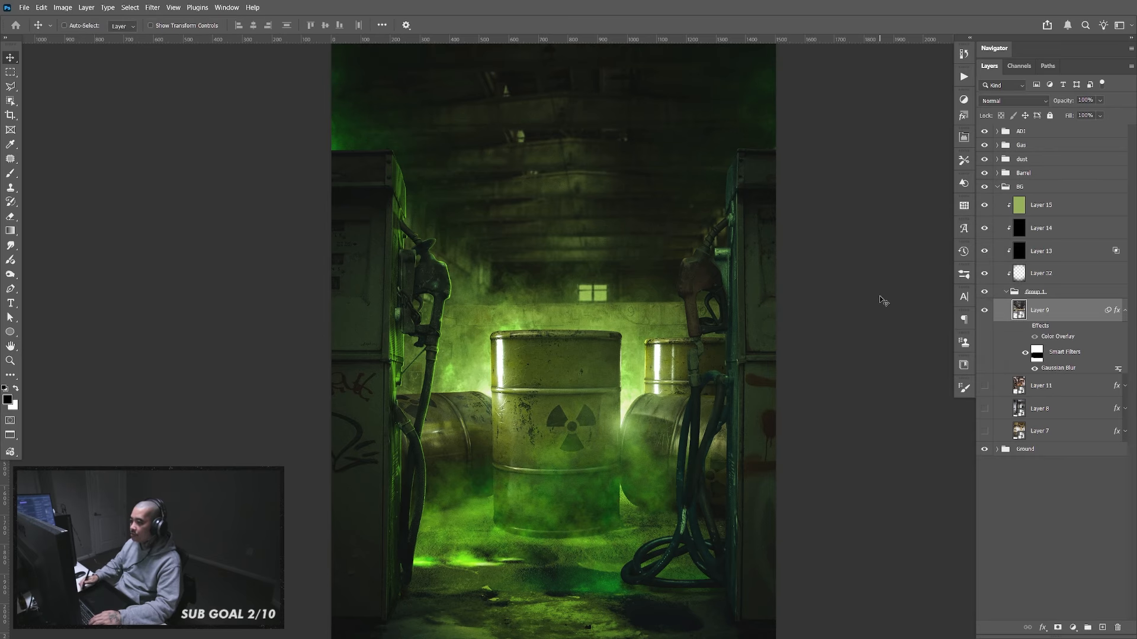
Examine the whole composite at a reduced size to judge the softened background against the pumps and barrels
left_click_drag(692, 428, 631, 389)
key("ctrl+minus")
key("ctrl+minus")
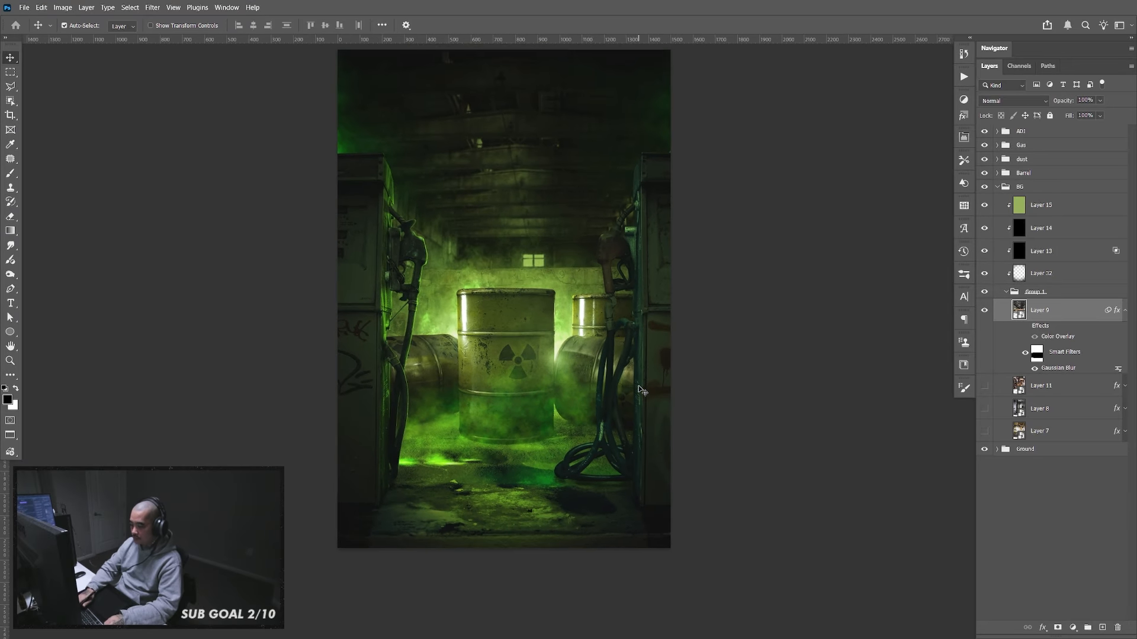
key("ctrl+plus")
left_click_drag(616, 437, 653, 465)
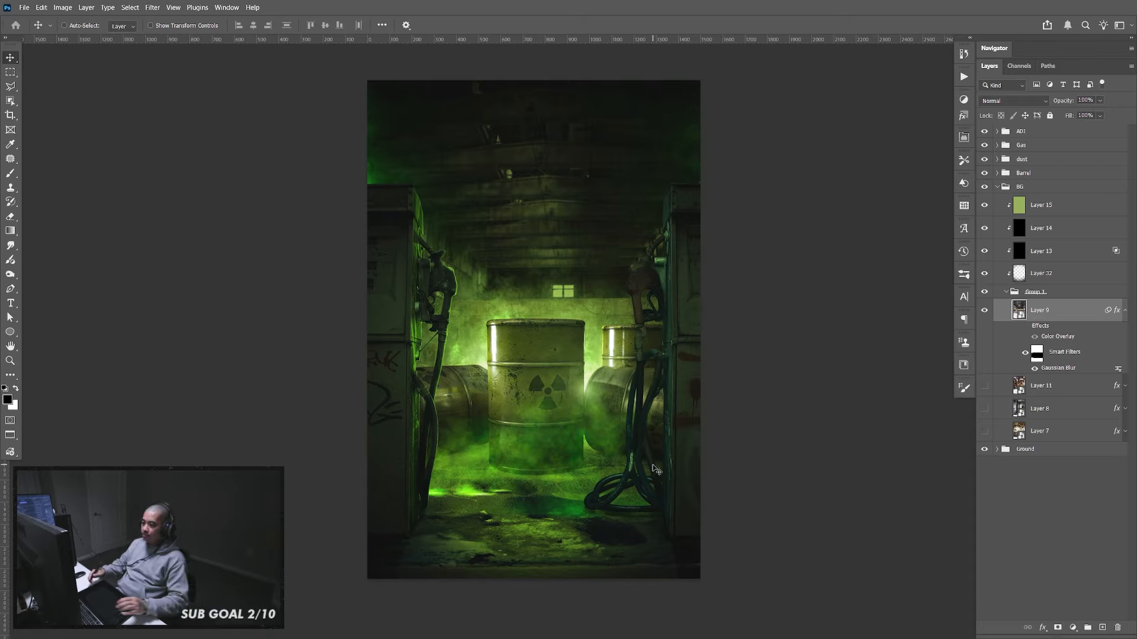
left_click_drag(570, 400, 593, 421)
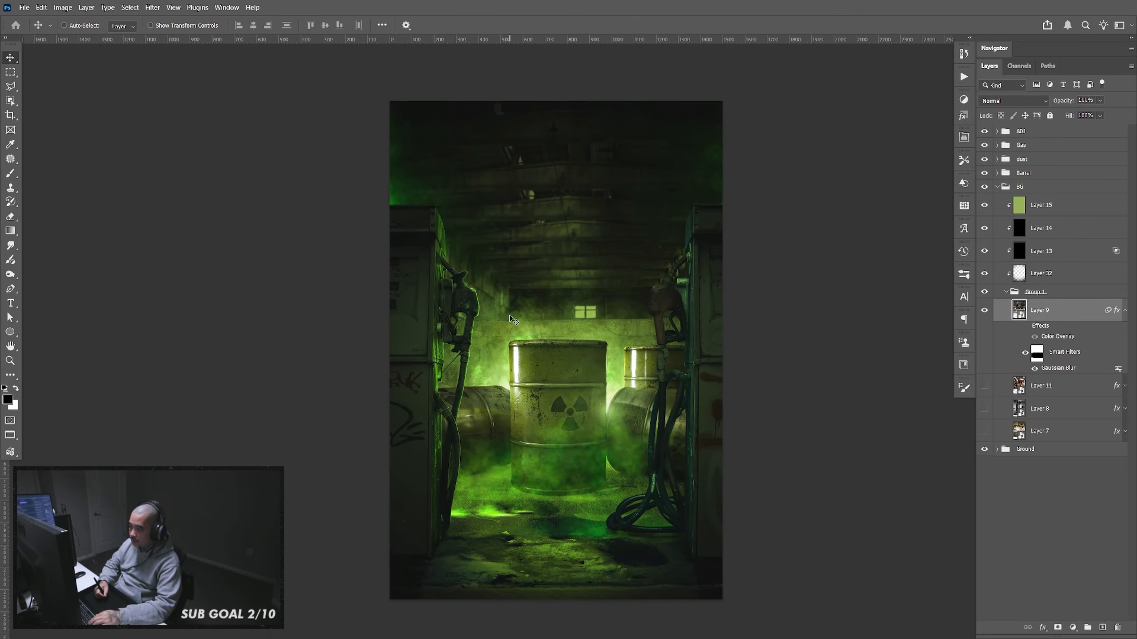
key("z")
mouse_move(521, 314)
left_mouse_down()
mouse_move(552, 321)
mouse_move(521, 317)
left_mouse_up()
key("v")
left_click_drag(586, 380, 537, 352)
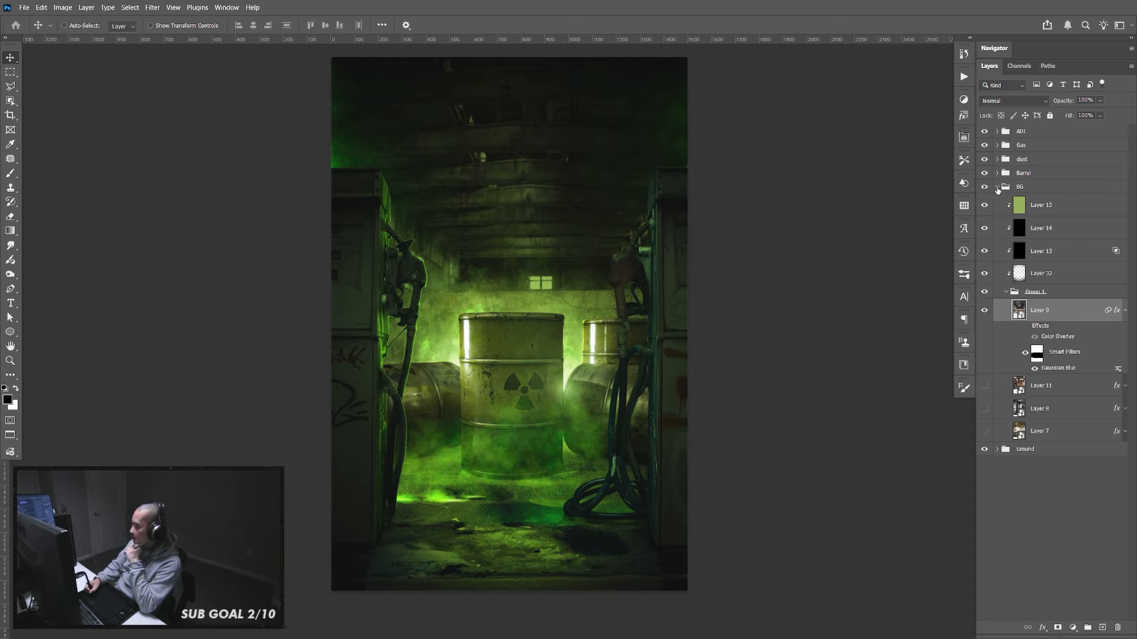
Collapse the BG group and look through the right, left and adj subgroups of the Gas group for the pump adjustments
left_click(998, 187)
left_click(997, 145)
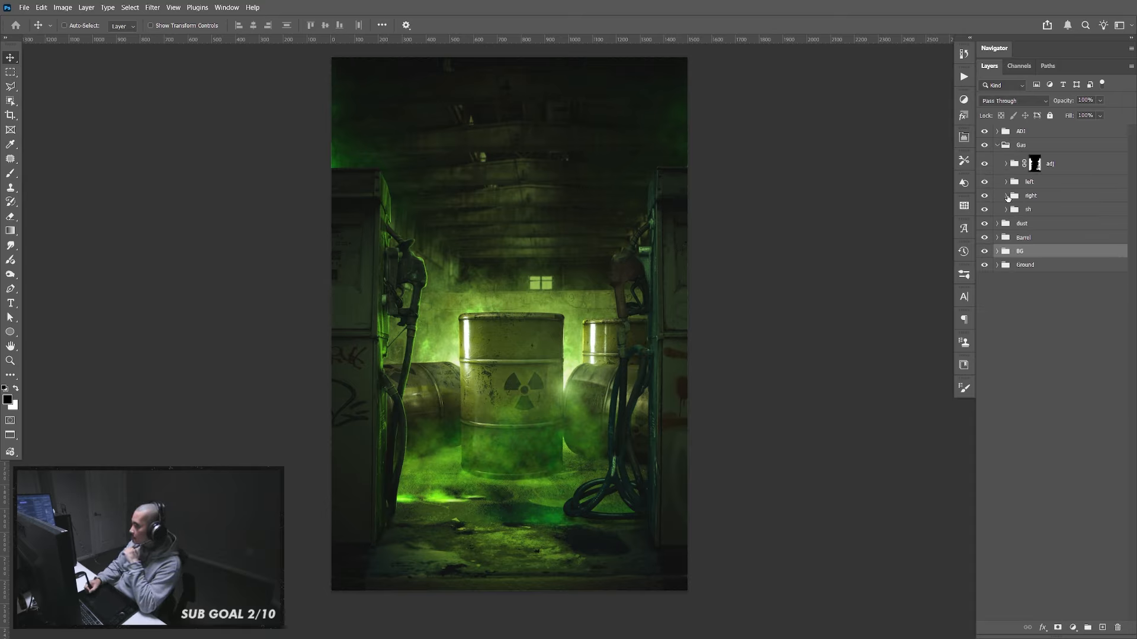
left_click(1006, 196)
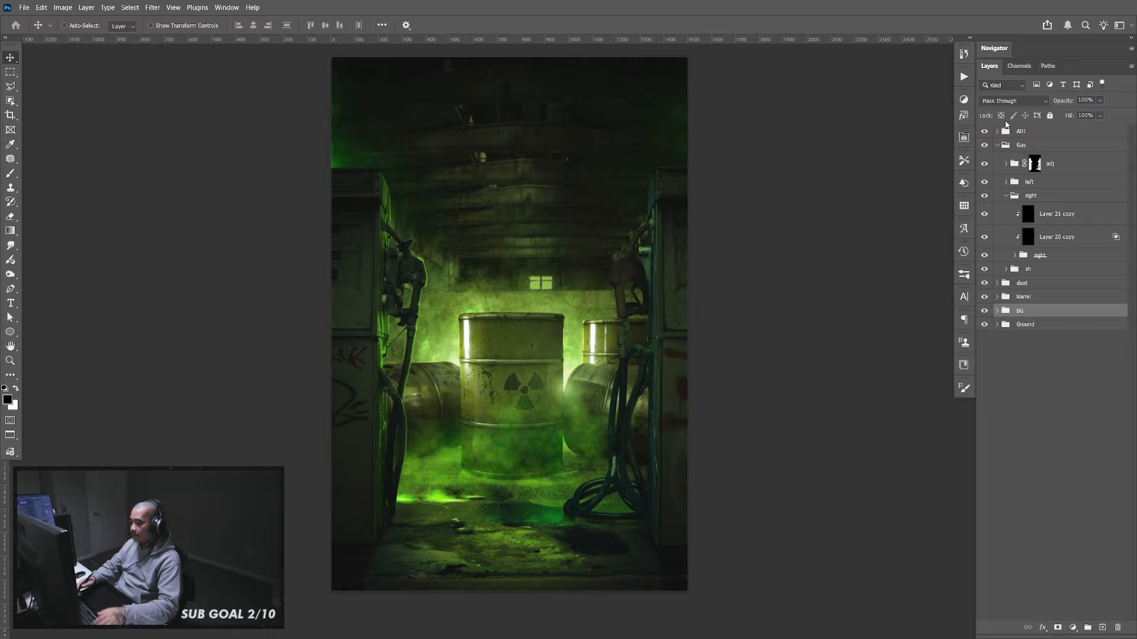
key("ctrl+plus")
key("ctrl+plus")
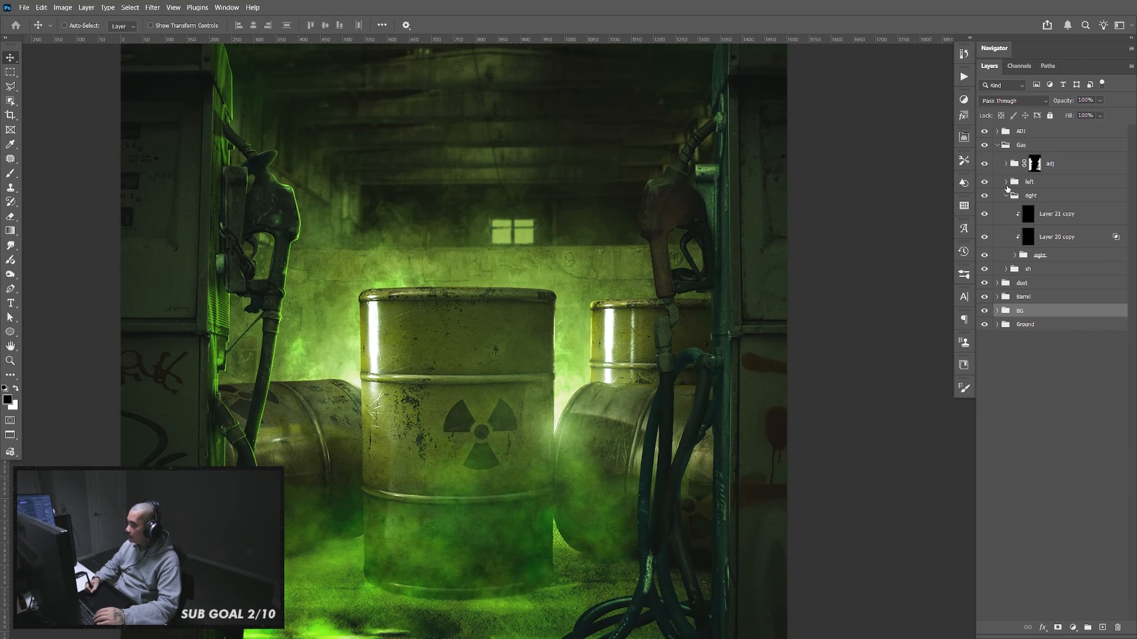
left_click(1006, 183)
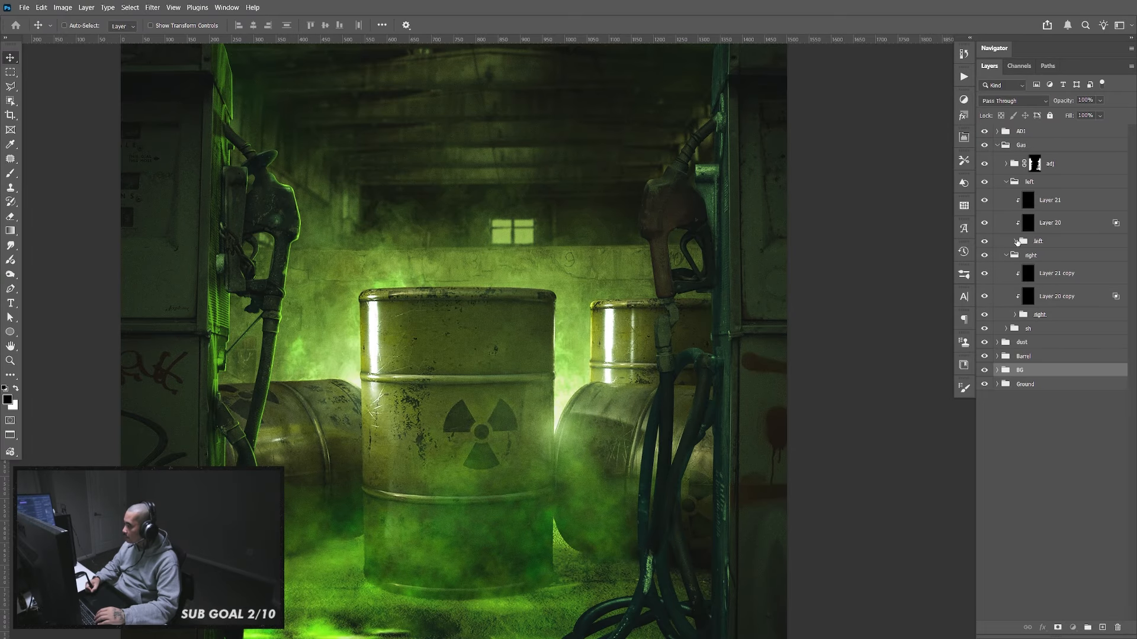
left_click(1016, 242)
left_click(1016, 242)
left_click(1006, 182)
left_click(1006, 164)
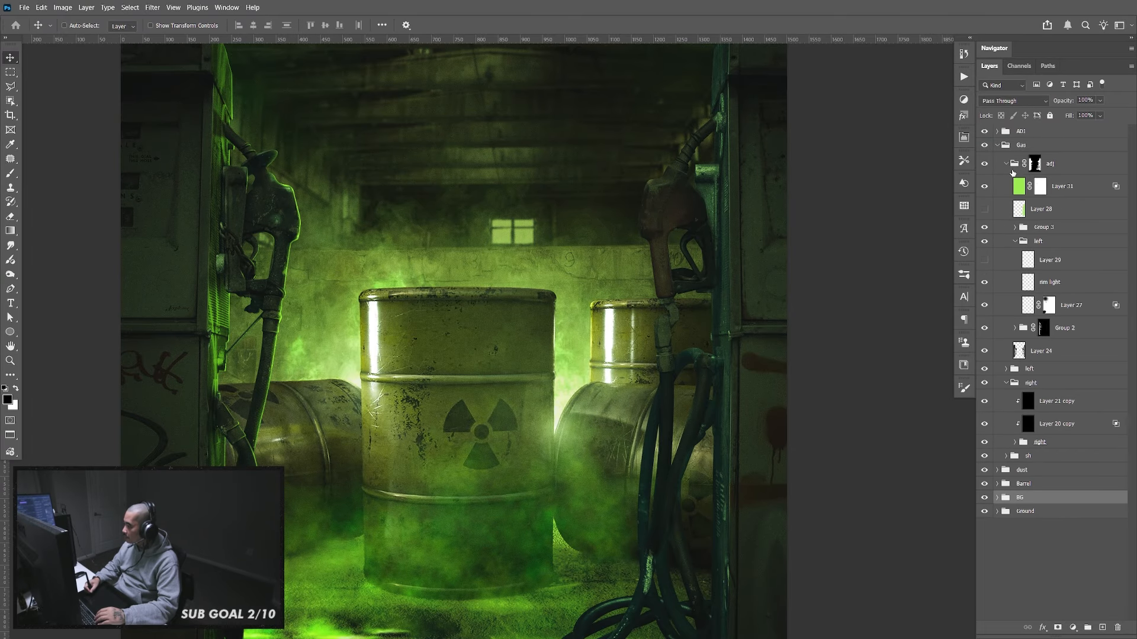
left_click(1016, 242)
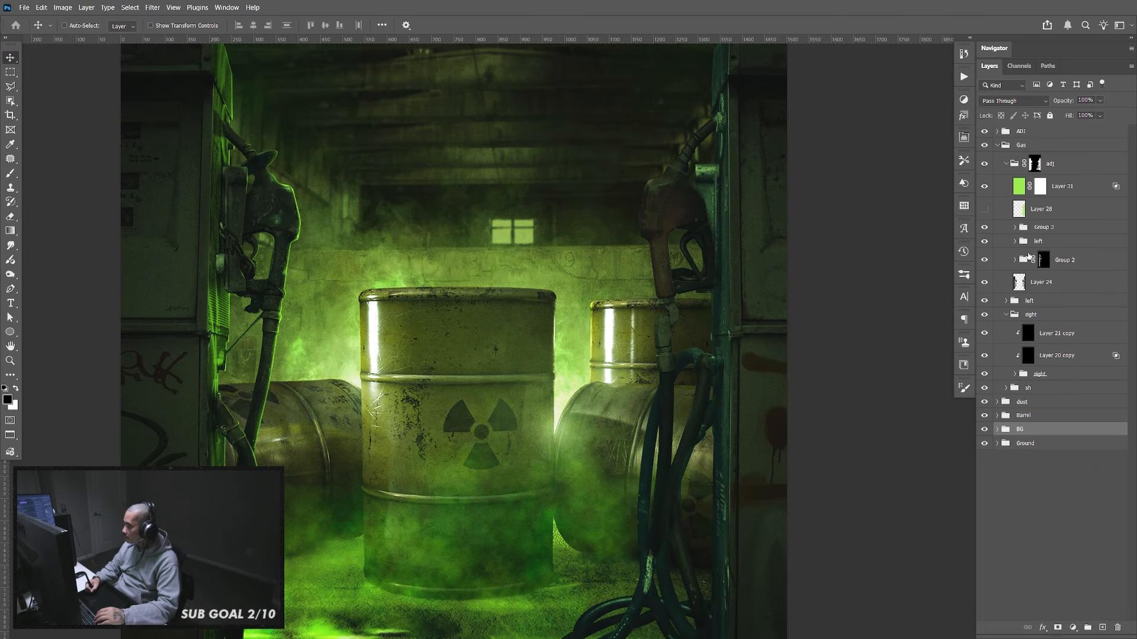
Select the mask of Group 2 in the adj group and compare the pumps with that group hidden and shown
left_click(984, 260)
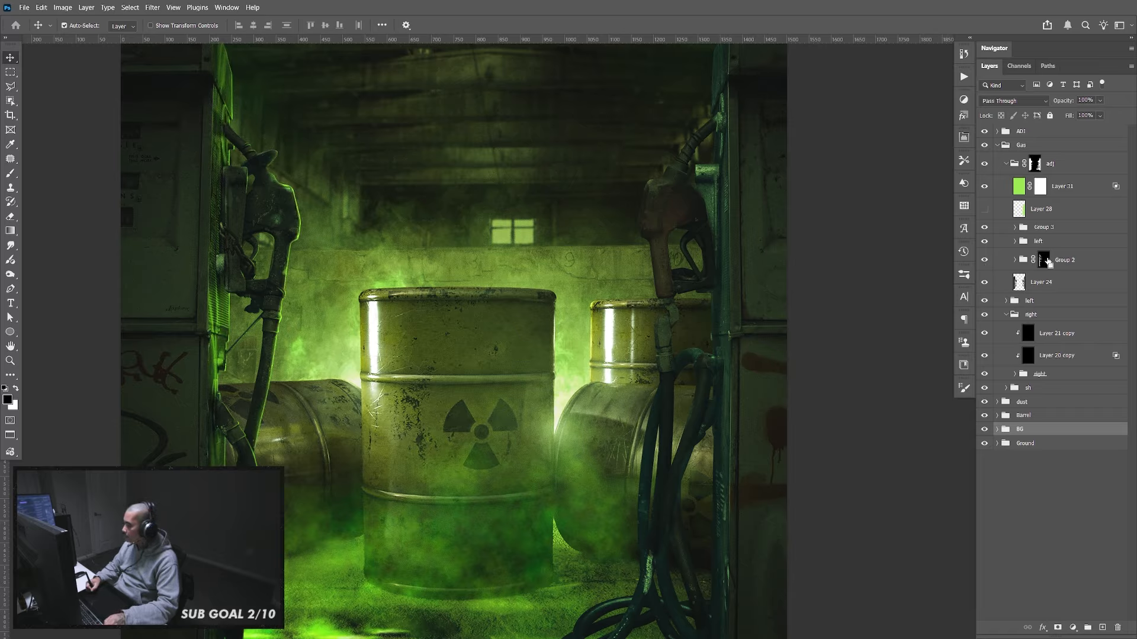
left_click(1043, 260, "ctrl")
key("ctrl+d")
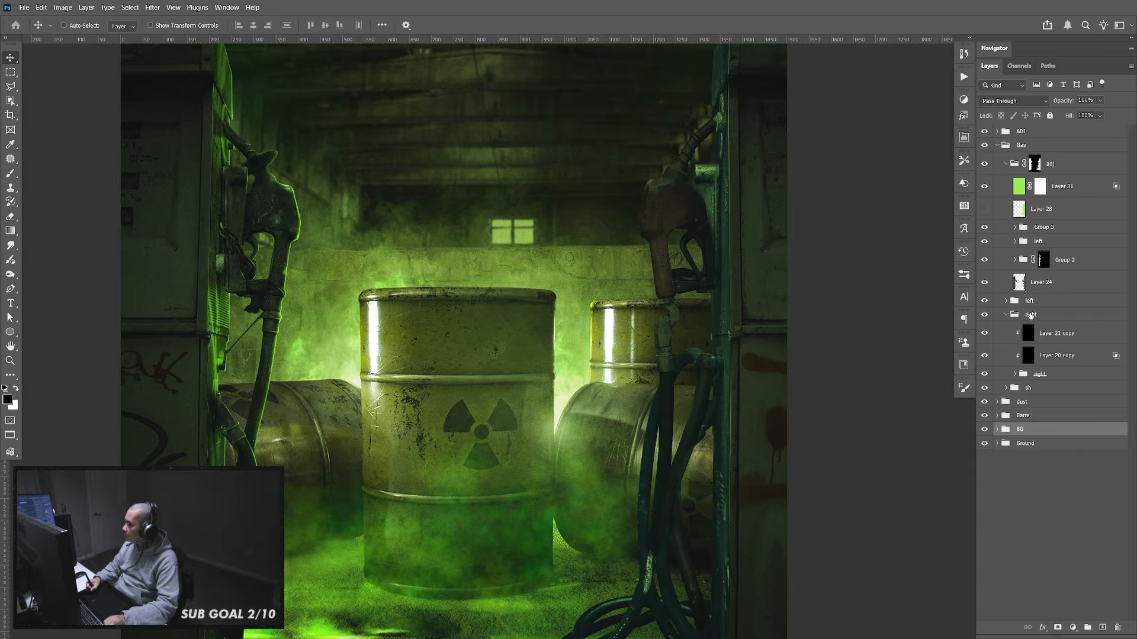
left_click(1044, 263)
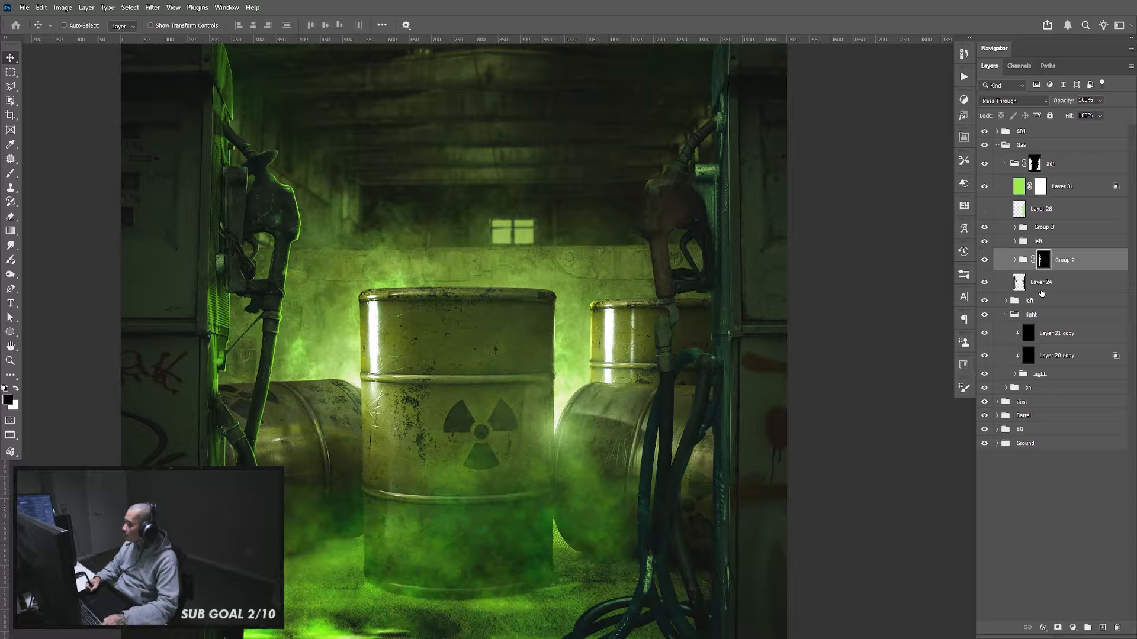
left_click(985, 260)
left_click(985, 261)
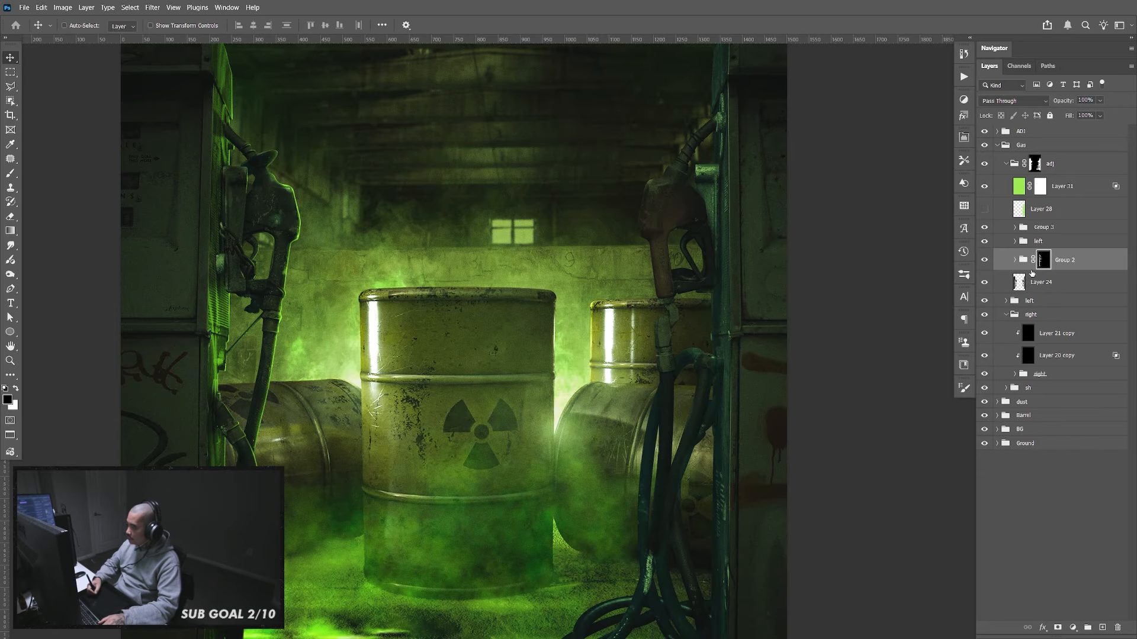
Start a Pen path above the right pump and trace down the upper edge of its teal side panel
left_click_drag(750, 164, 721, 262)
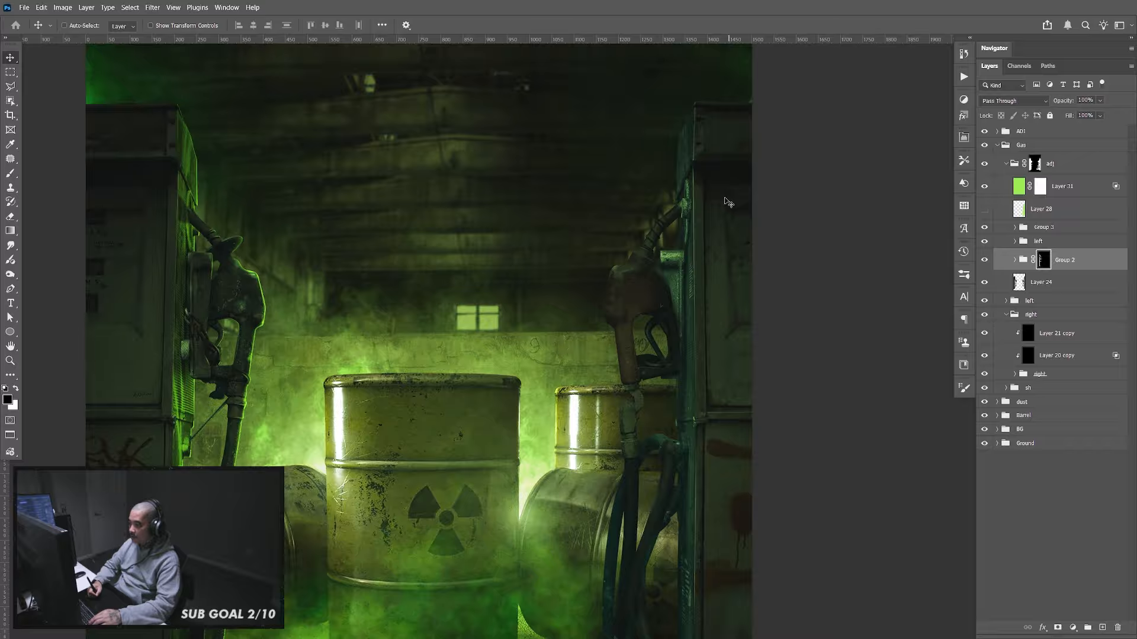
key("ctrl+plus")
key("ctrl+plus")
key("ctrl+plus")
left_click_drag(762, 241, 711, 398)
key("p")
left_click_drag(685, 346, 678, 545)
left_click(560, 240)
left_click(663, 150)
left_click(743, 160)
left_click(743, 211)
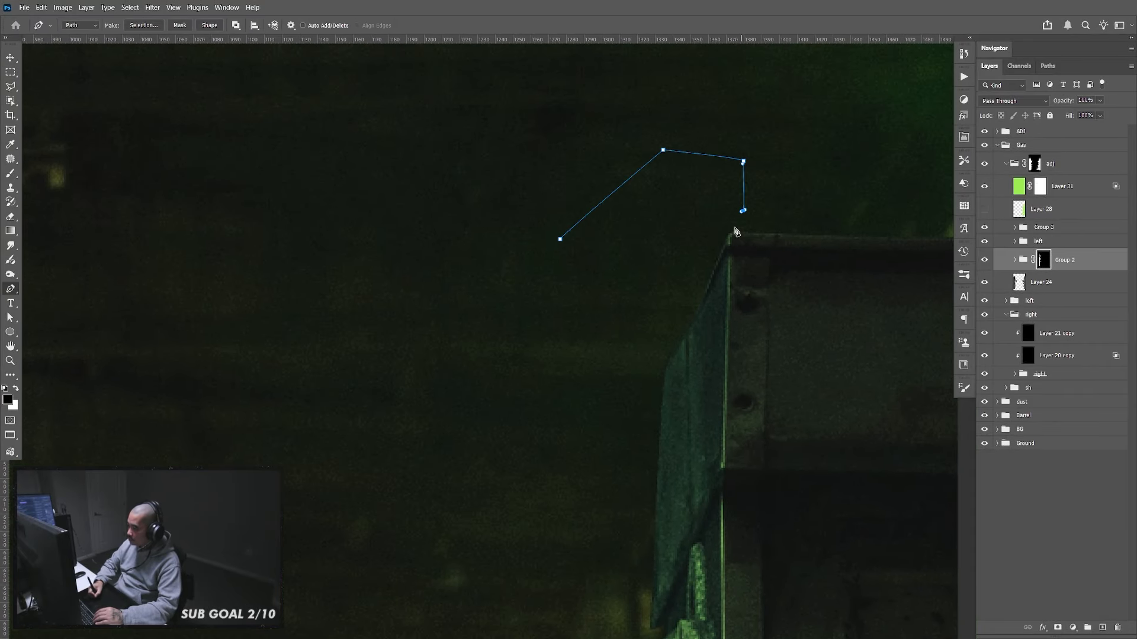
left_click(731, 234)
left_click(729, 302)
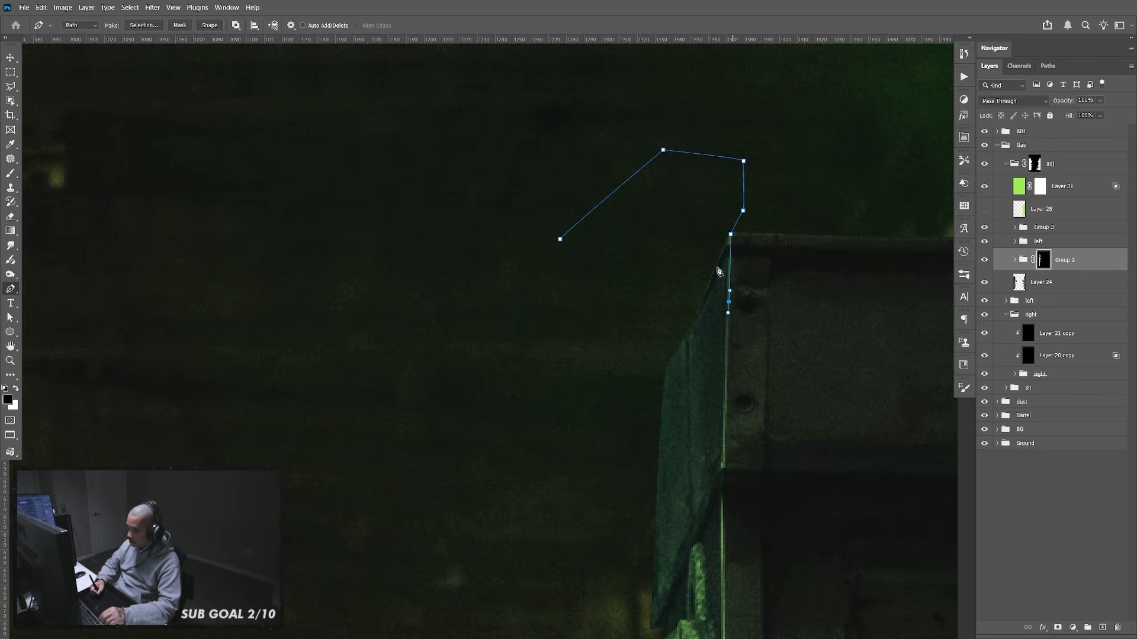
left_click(723, 462)
left_click_drag(732, 572, 724, 416)
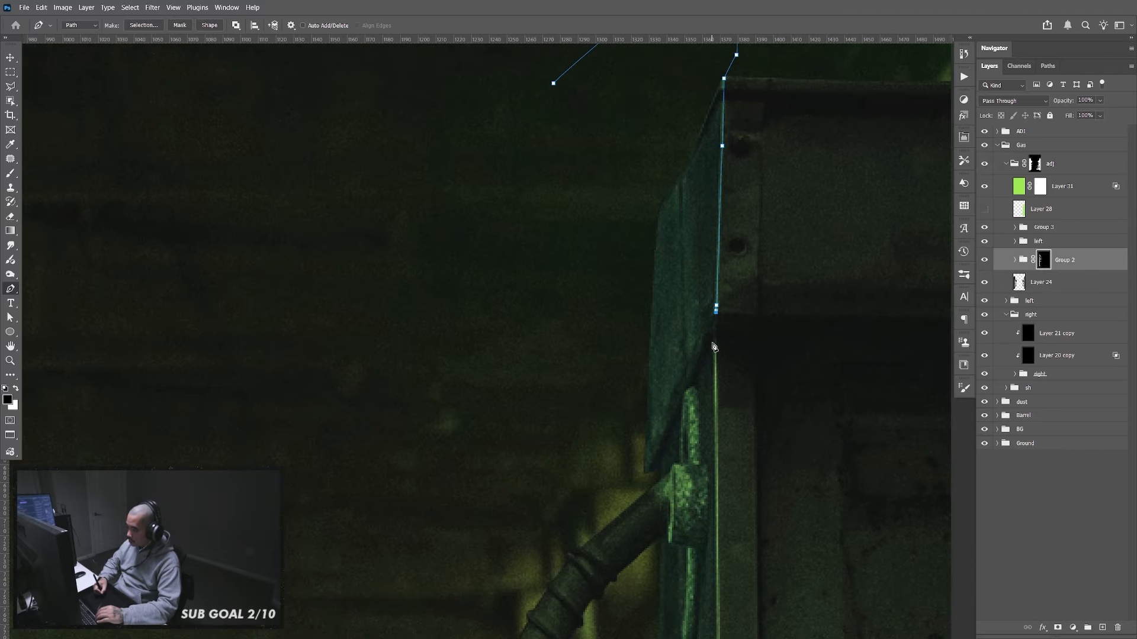
Continue the path down the panel edge beside the nozzle to the horizontal trim on the pump body
left_click(715, 329)
left_click(714, 338)
left_click_drag(743, 580, 723, 359)
scroll(716, 408, "down", 8)
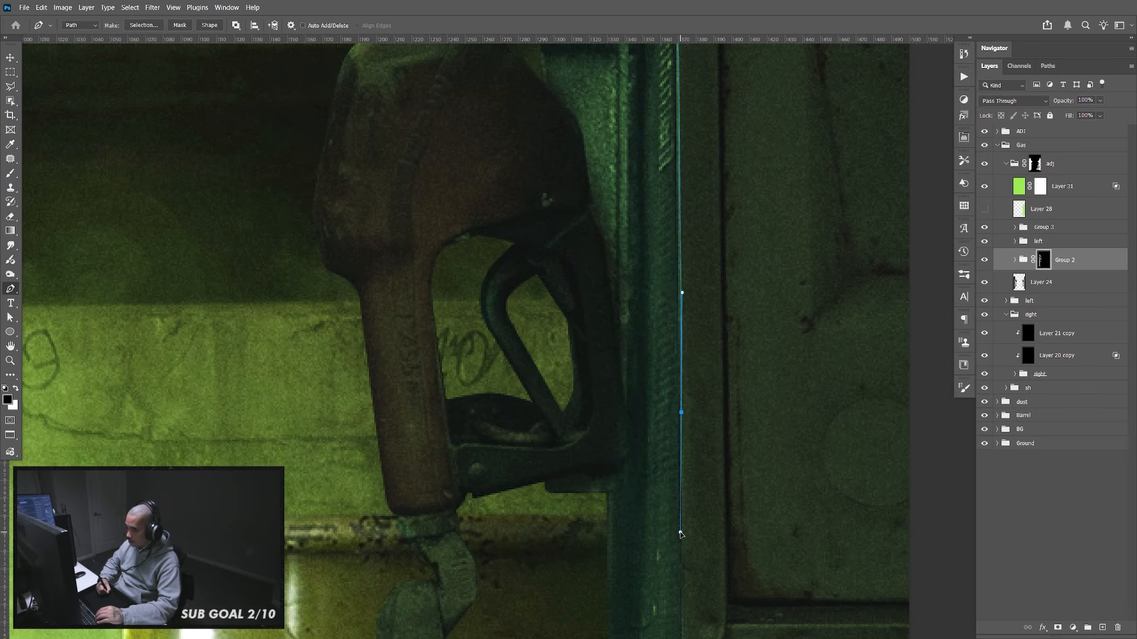
scroll(693, 385, "down", 8)
left_click(681, 171)
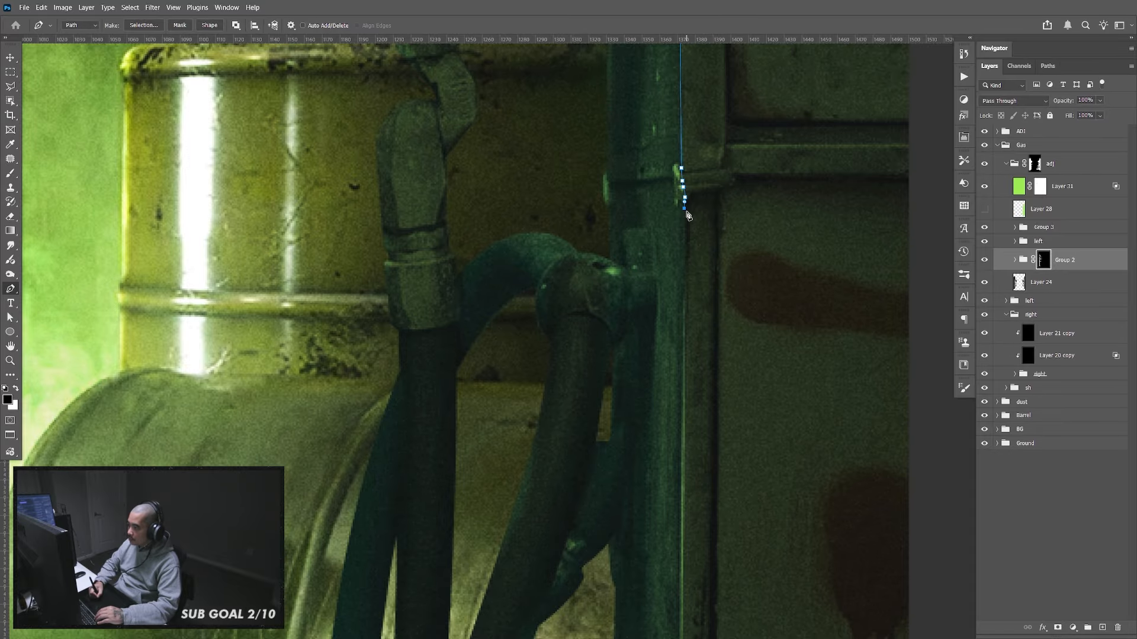
Undo the last anchor points, retrace the path around the trim's small ledge and continue down the edge
key("ctrl+z")
key("ctrl+z")
key("ctrl+z")
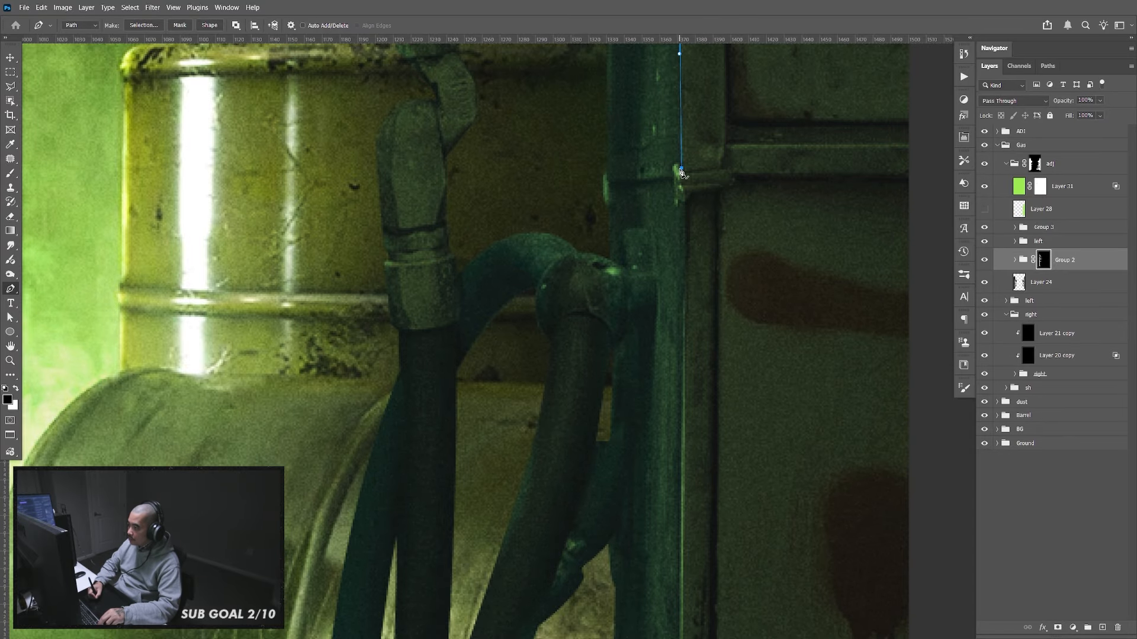
key("ctrl+z")
left_click(681, 165)
scroll(677, 201, "down", 3)
left_click(673, 410)
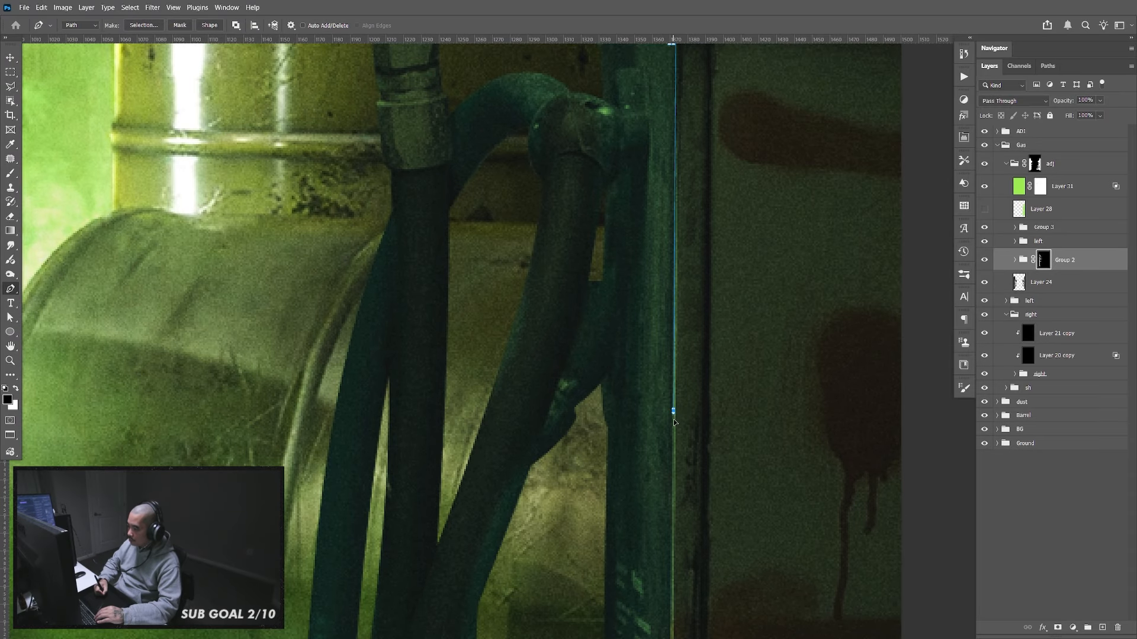
left_click(675, 507)
Extend the path down the lower panel edge to the foot of the right pump
scroll(675, 507, "down", 7)
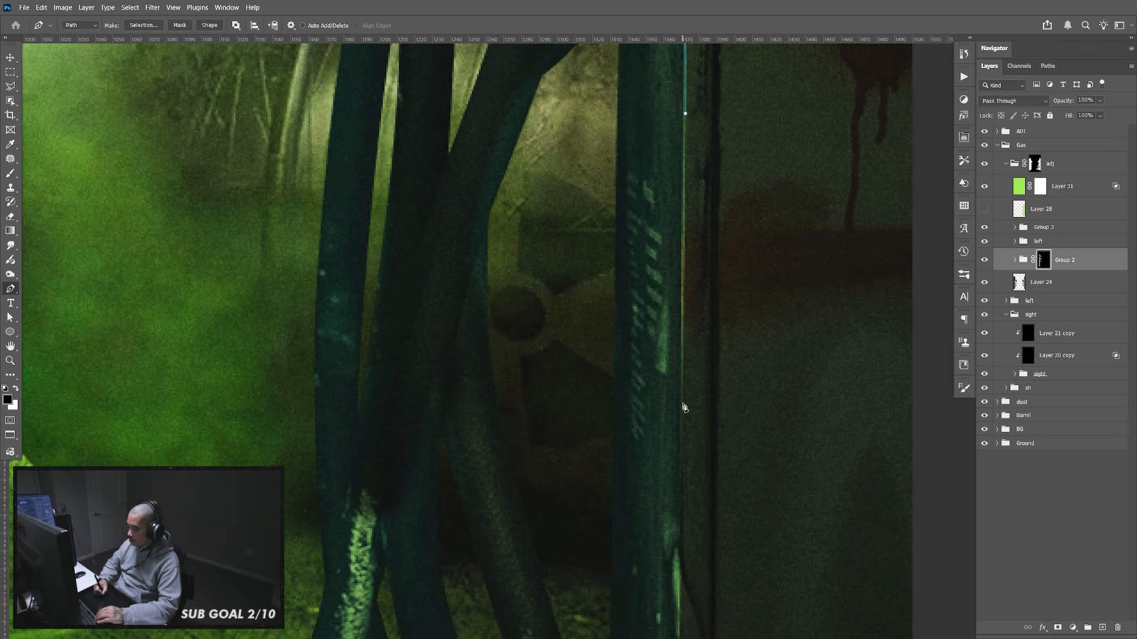
left_click_drag(683, 407, 660, 231)
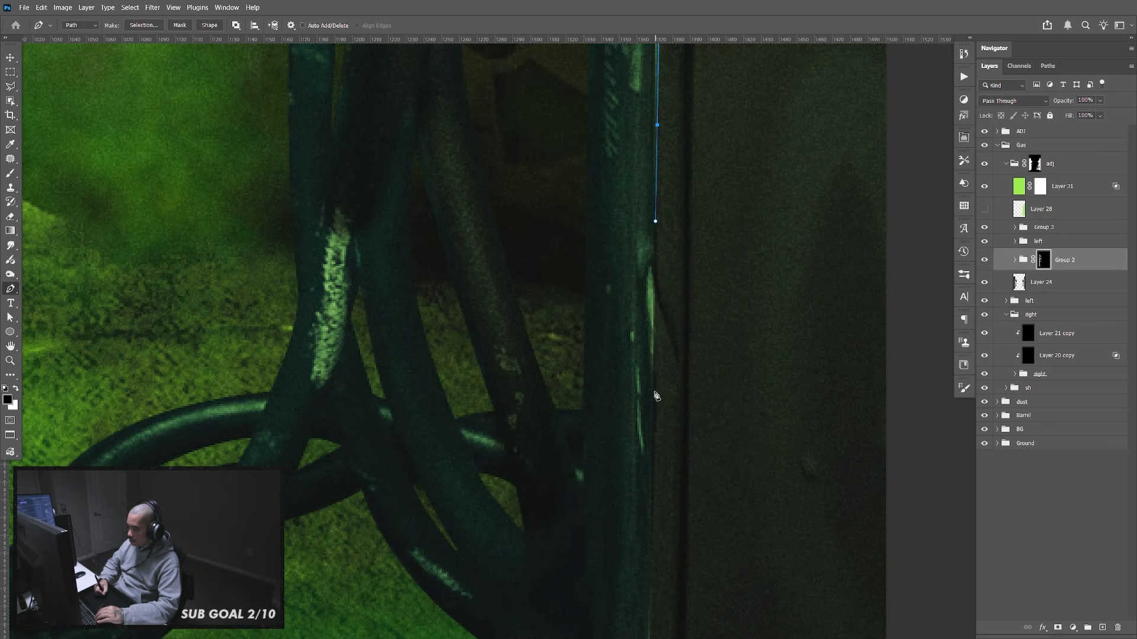
left_click_drag(654, 395, 653, 472)
left_click_drag(672, 513, 666, 206)
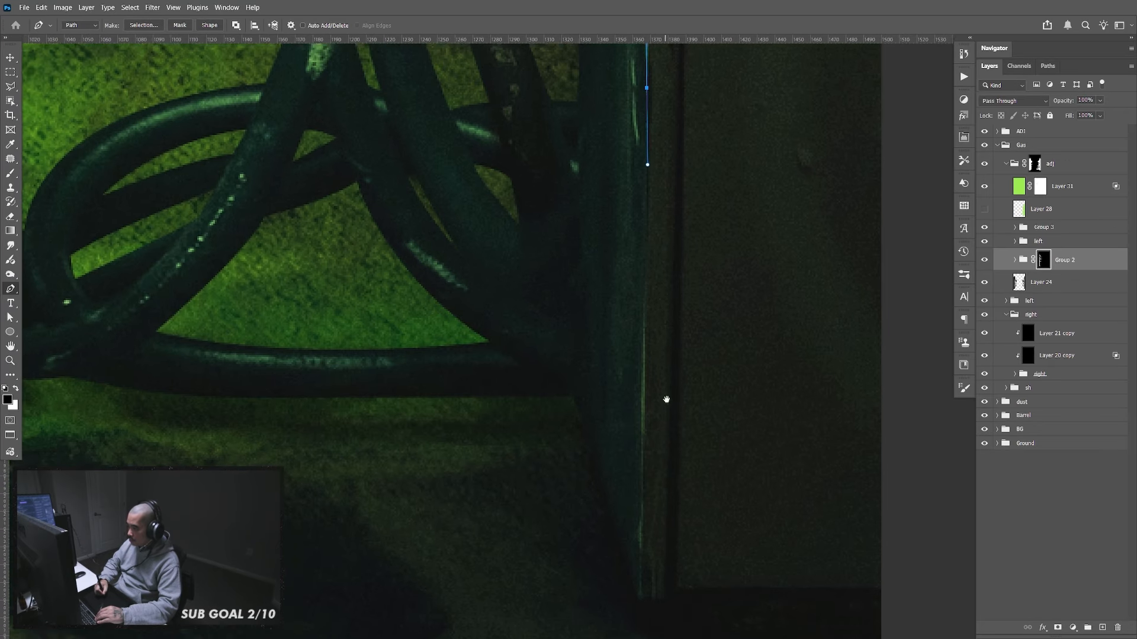
left_click_drag(667, 399, 664, 336)
left_click_drag(640, 467, 639, 508)
left_click(638, 537)
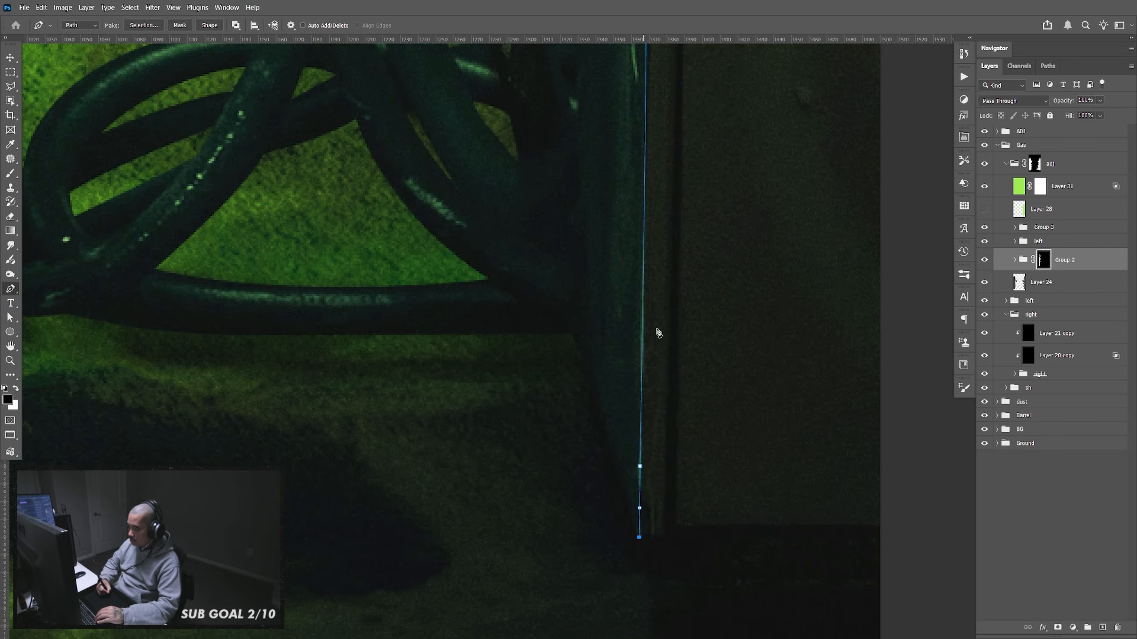
Turn the path at the pump's foot and trace back up where the panel meets the coiled hoses
left_click(570, 326)
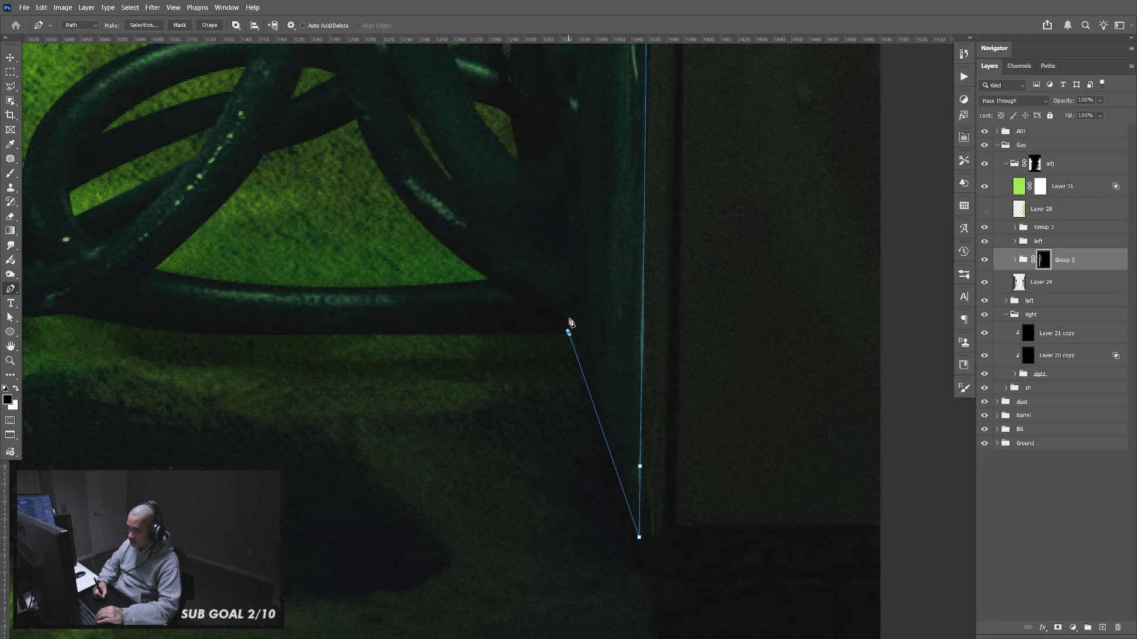
left_click_drag(570, 326, 567, 423)
left_click_drag(572, 378, 572, 377)
left_click_drag(568, 368, 566, 363)
left_click_drag(562, 355, 565, 318)
left_click_drag(573, 308, 573, 301)
left_click_drag(574, 289, 575, 286)
left_click_drag(597, 217, 572, 328)
left_click(574, 359)
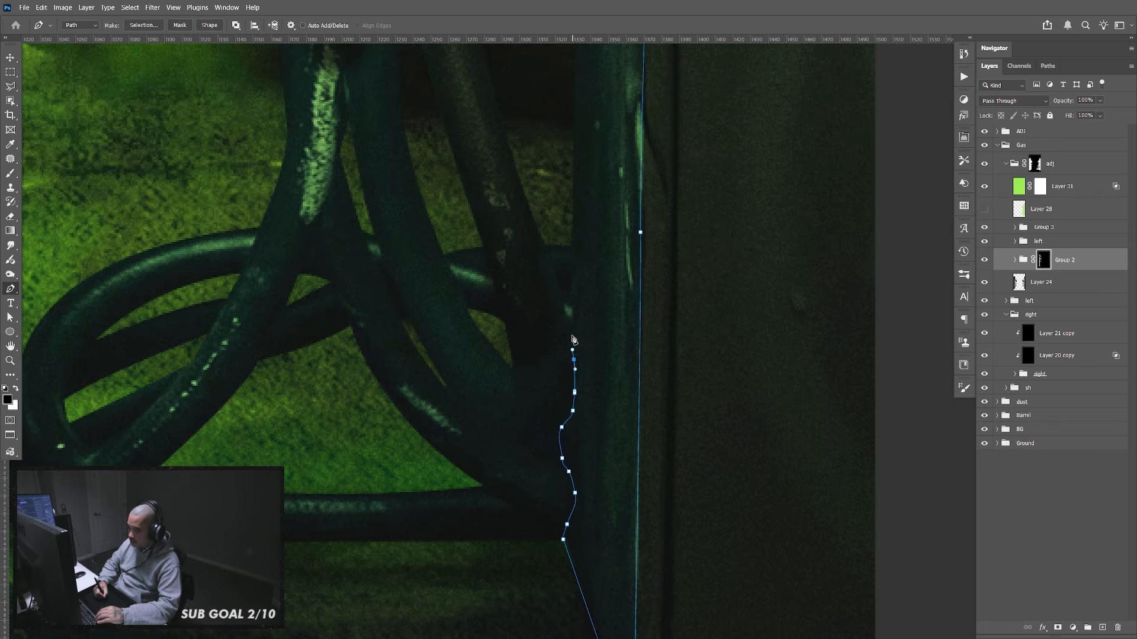
left_click(572, 306)
left_click_drag(571, 283, 571, 277)
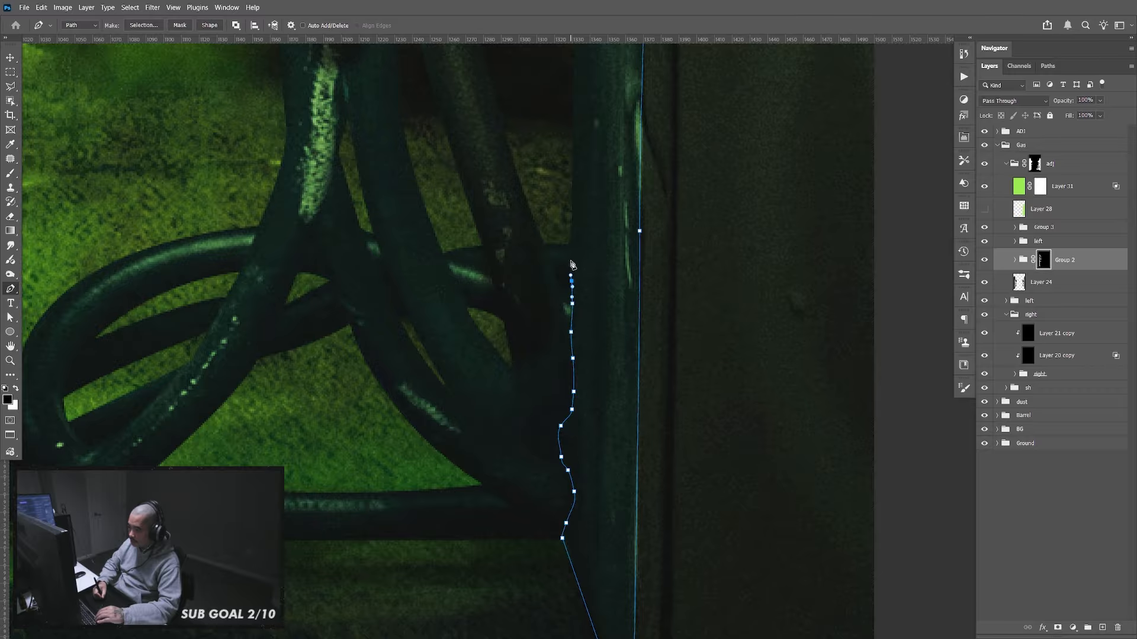
Carry the path up past the hanging hoses to the underside of the hose connector
left_click_drag(561, 229, 561, 227)
left_click_drag(567, 195, 592, 296)
left_click(572, 228)
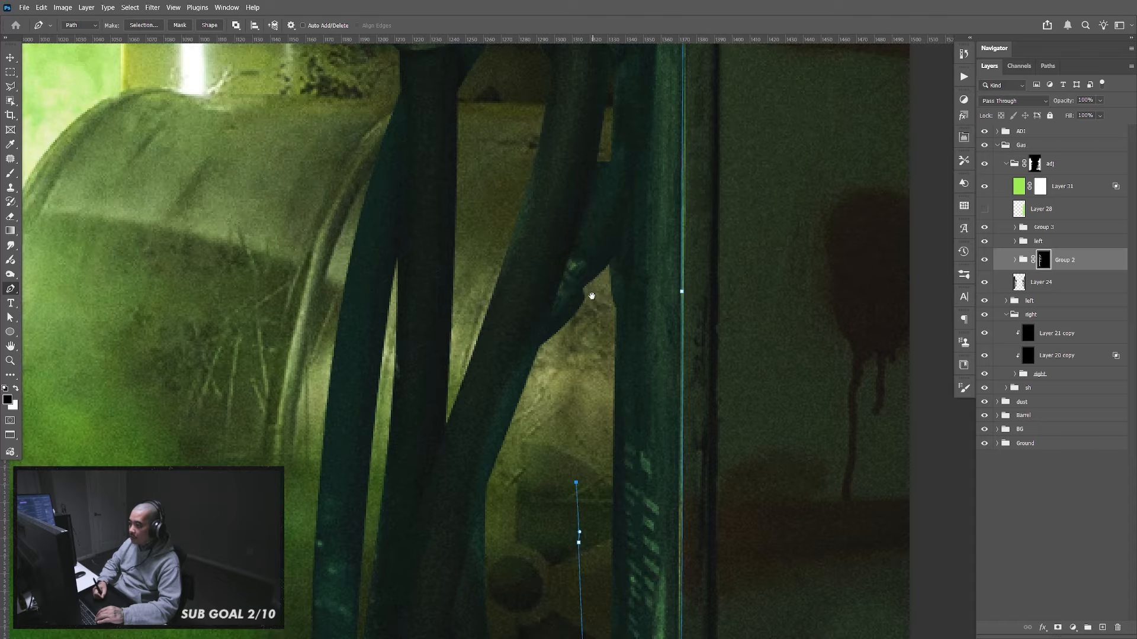
left_click_drag(604, 405, 604, 396)
left_click_drag(625, 266, 610, 246)
left_click_drag(608, 238, 611, 280)
left_click_drag(615, 271, 617, 268)
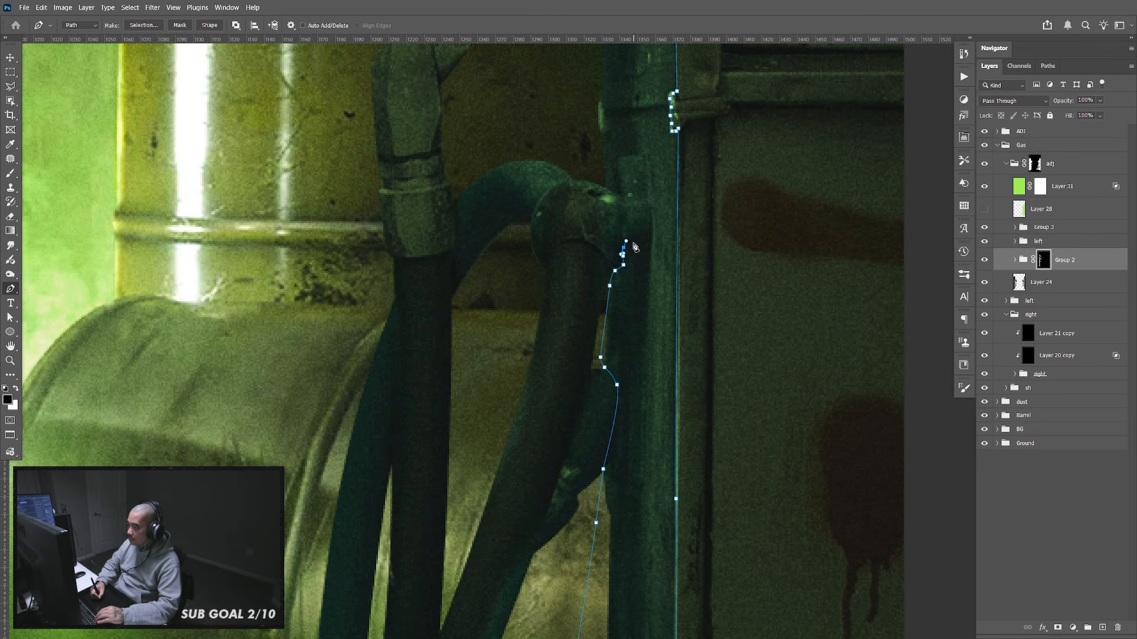
Trace the path around the hose connector so that it stays outside the panel outline
left_click(633, 243)
left_click(650, 239)
left_click(649, 222)
left_click(649, 200)
left_click(644, 196)
left_click(630, 196)
left_click(620, 196)
left_click_drag(614, 193, 612, 191)
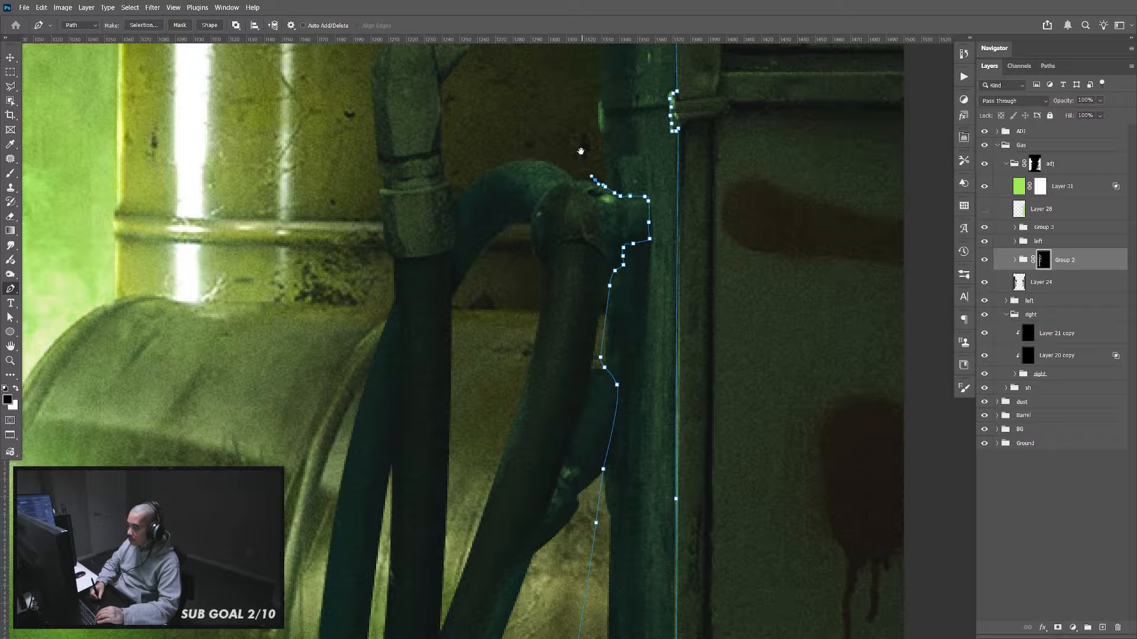
Continue the path up behind the nozzle and over the top of its holder bracket
left_click_drag(581, 151, 612, 264)
left_click_drag(606, 370, 623, 337)
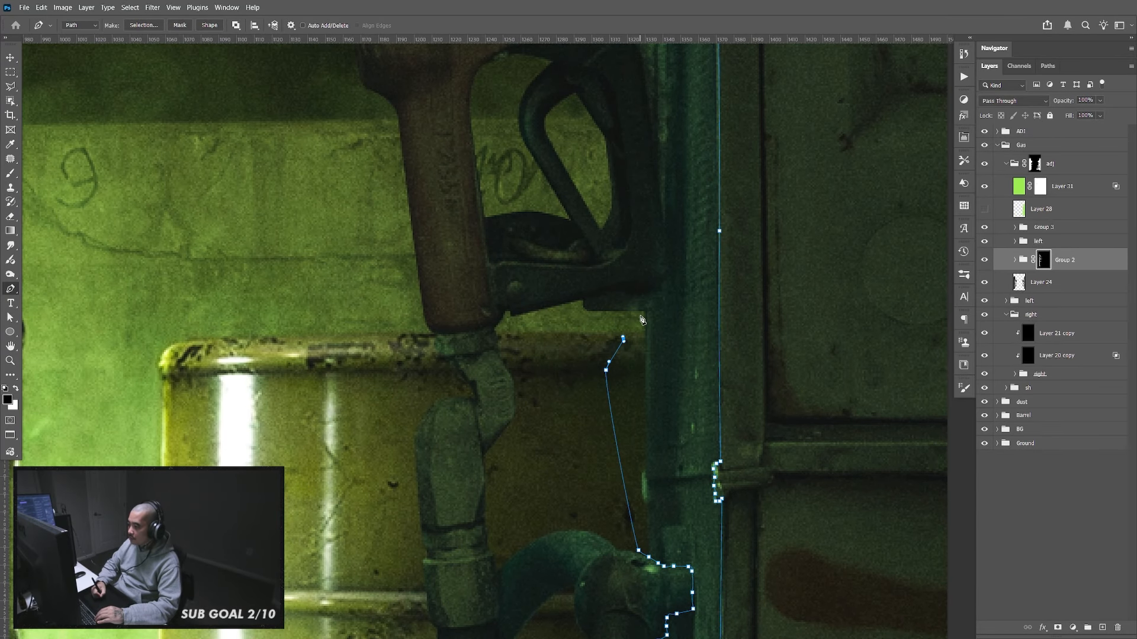
left_click(666, 275)
left_click_drag(691, 166, 617, 277)
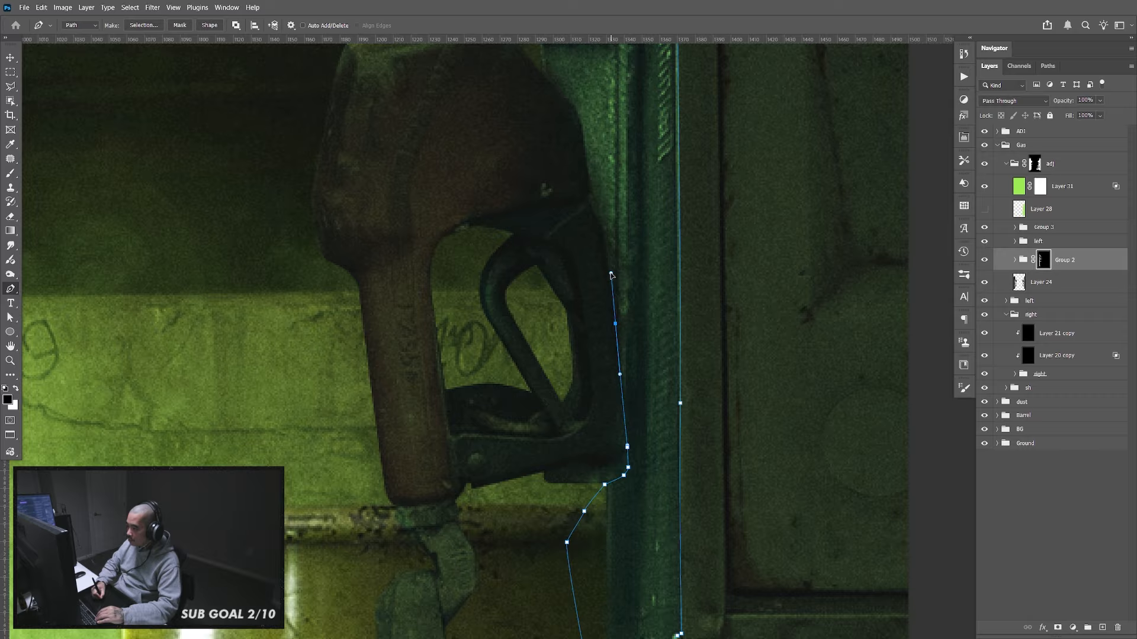
left_click_drag(629, 228, 652, 328)
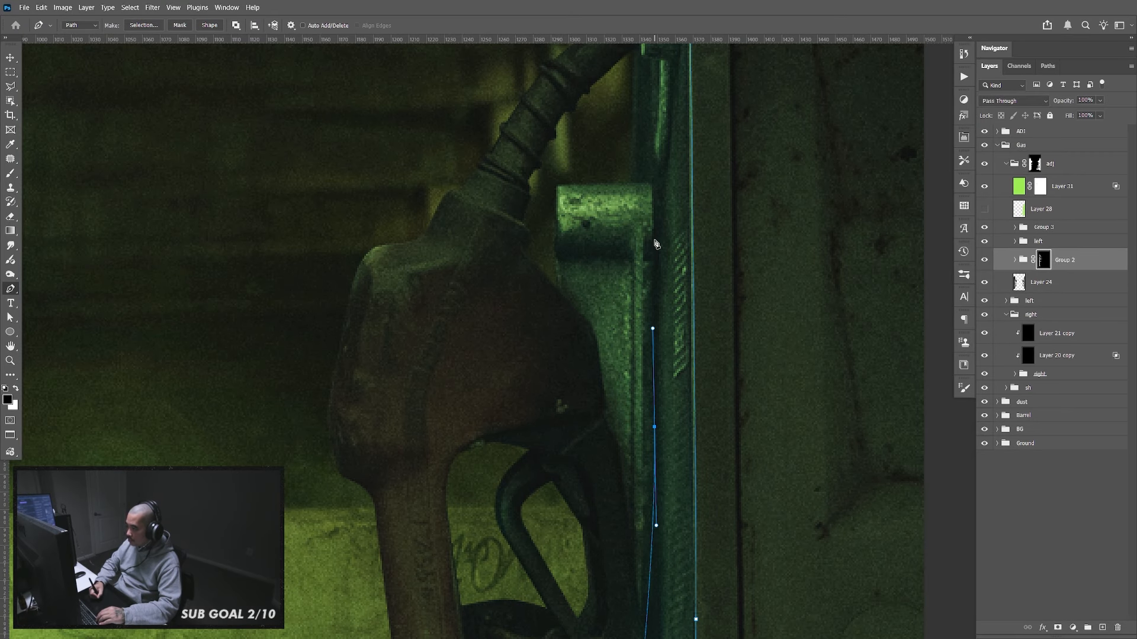
left_click_drag(654, 240, 609, 296)
left_click(602, 231)
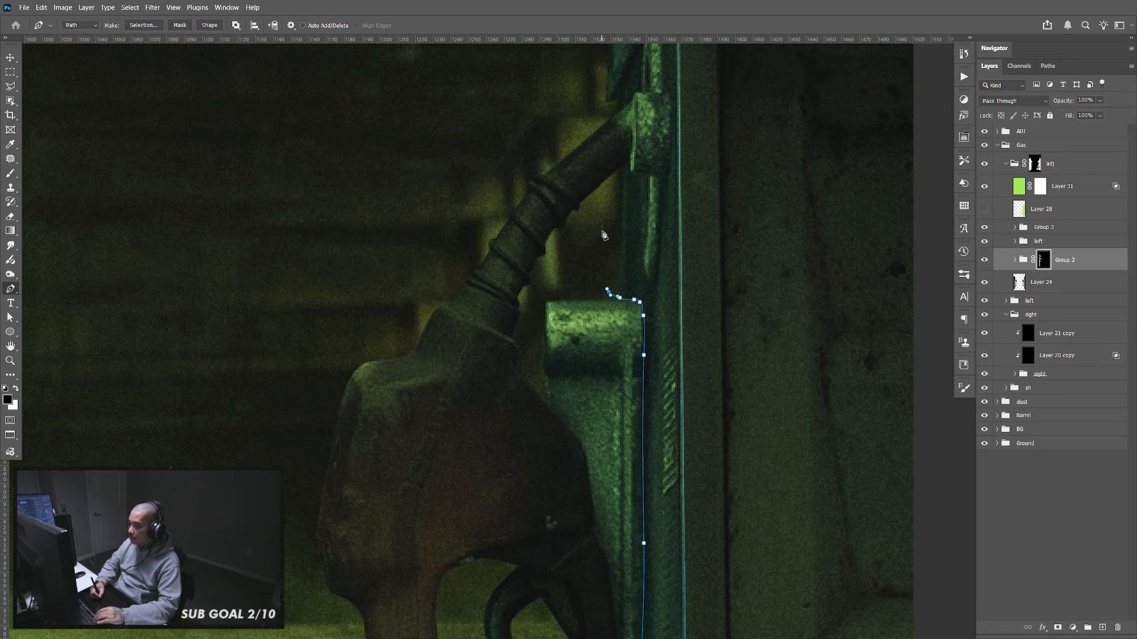
Trace the path around the fitting where the upper hose joins the pump
left_click(610, 198)
left_click(625, 165)
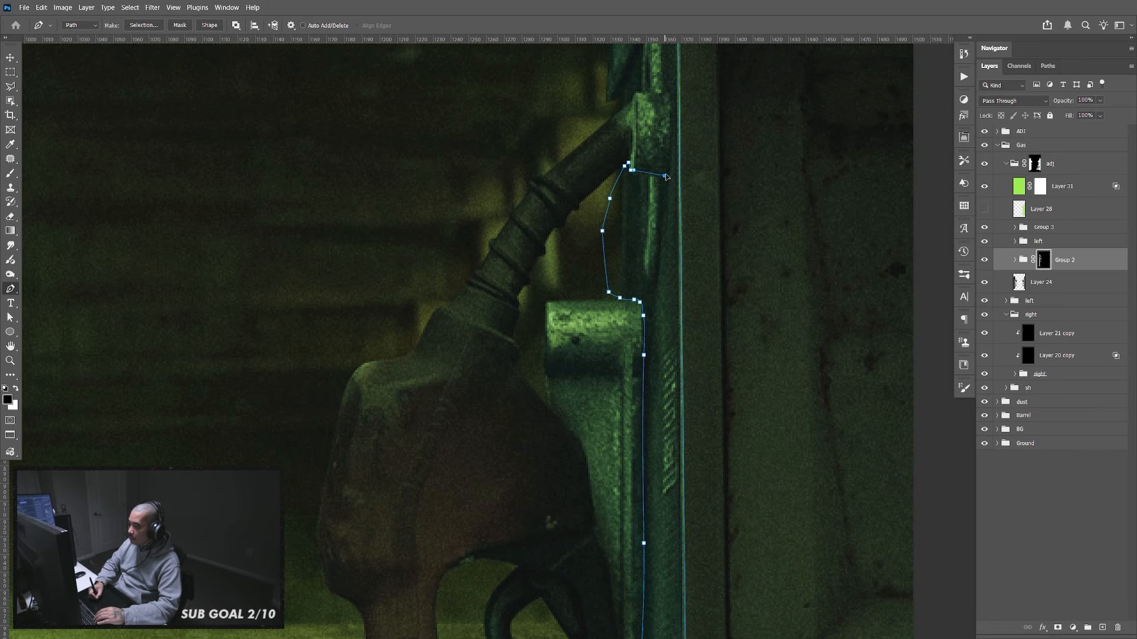
left_click_drag(664, 191, 649, 263)
left_click(647, 277)
left_click(639, 275)
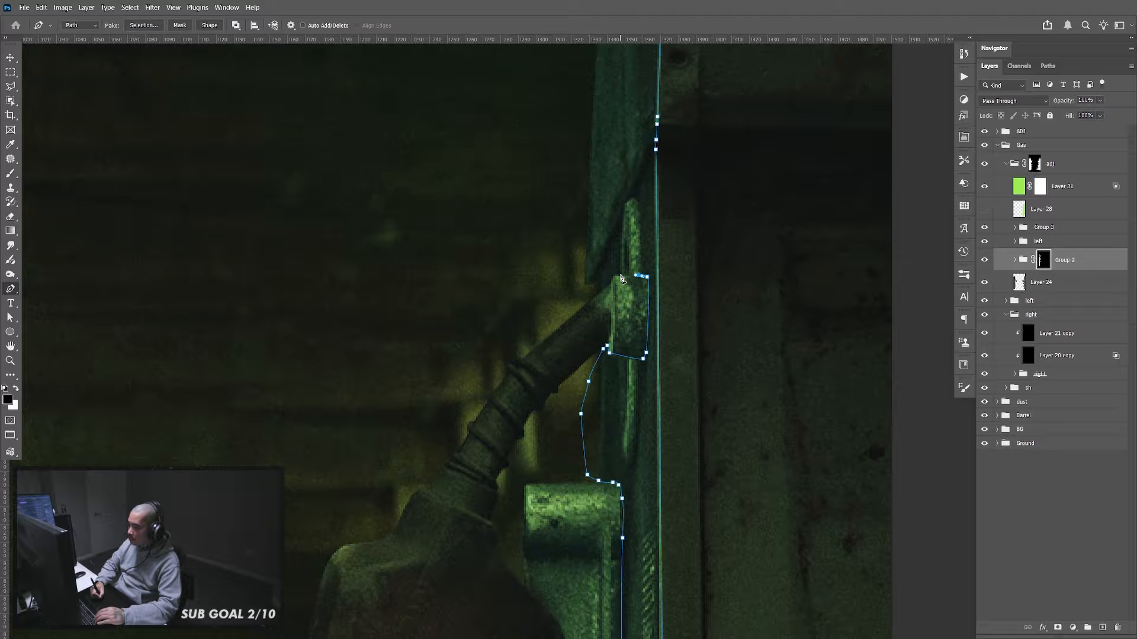
left_click(619, 275)
left_click(612, 279)
Run the path up outside the side panel and close it at its starting point above the pump
left_click(577, 298)
left_click(550, 281)
left_click_drag(550, 280, 537, 259)
left_click_drag(527, 165, 527, 161)
left_click(528, 117)
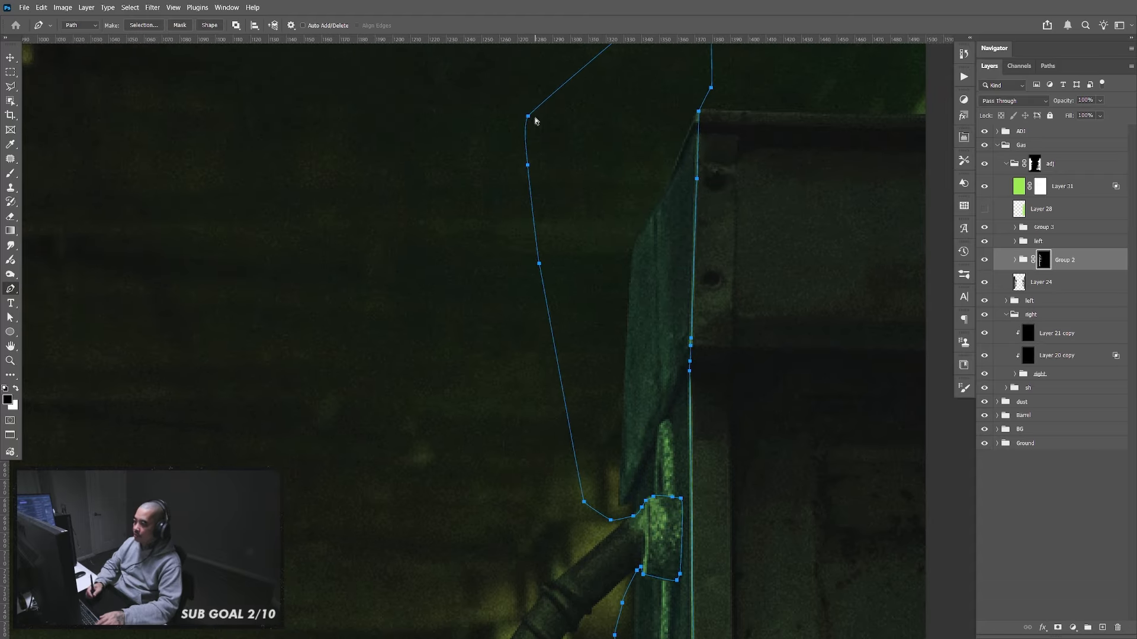
key("ctrl+minus")
key("ctrl+minus")
key("ctrl+minus")
key("ctrl+minus")
key("ctrl+minus")
left_click_drag(657, 364, 664, 325)
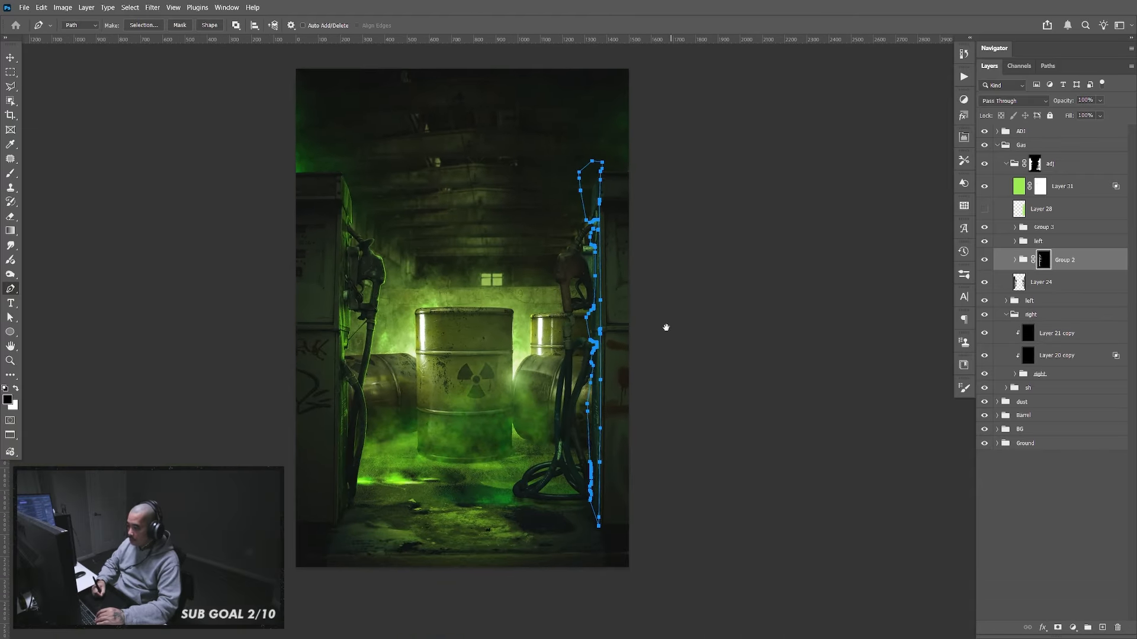
Load the Work Path as a selection, fill it with white on Group 2's mask, and deselect
left_click(1048, 65)
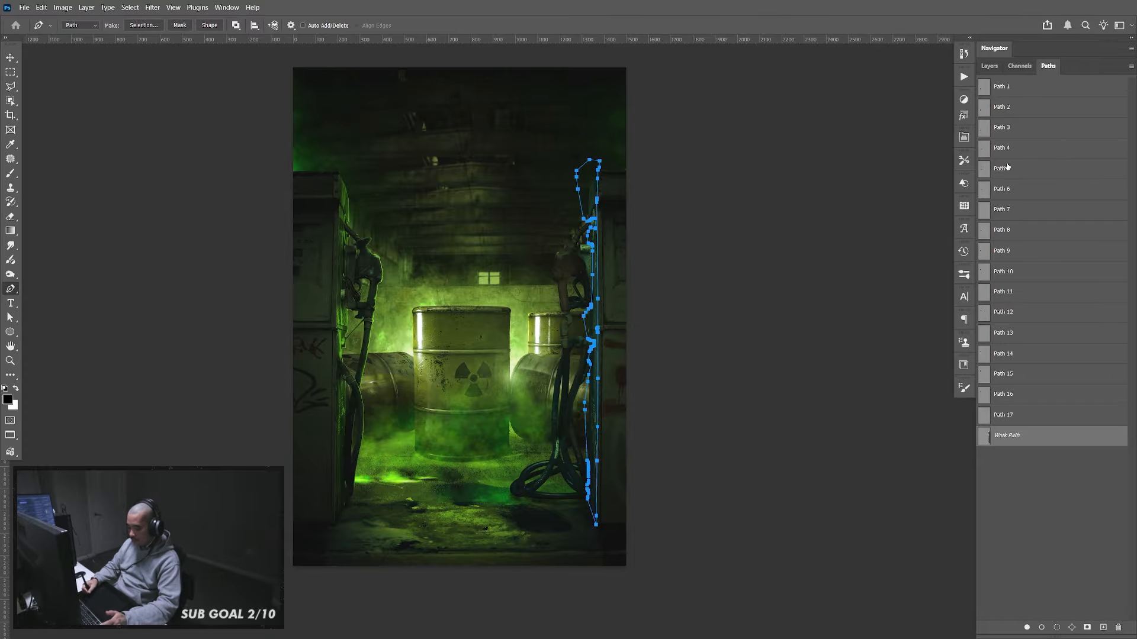
left_click(989, 439, "ctrl")
left_click(989, 66)
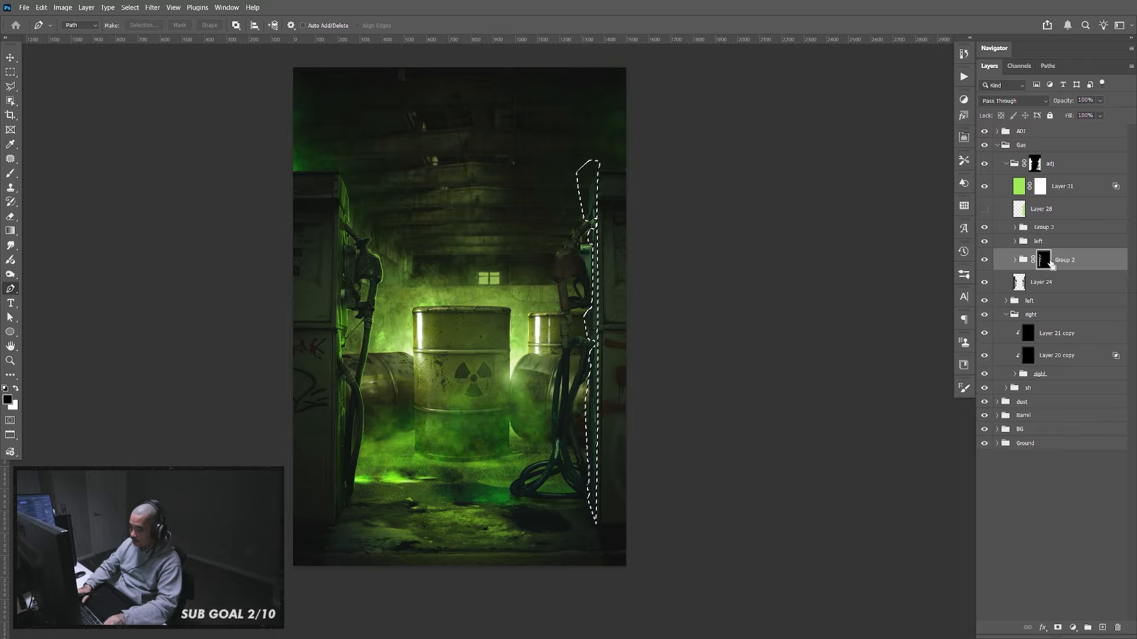
key("ctrl+BackSpace")
key("ctrl+d")
Set the Brush to 15 px at 100% opacity for retouching Group 2's mask on the right pump
key("z")
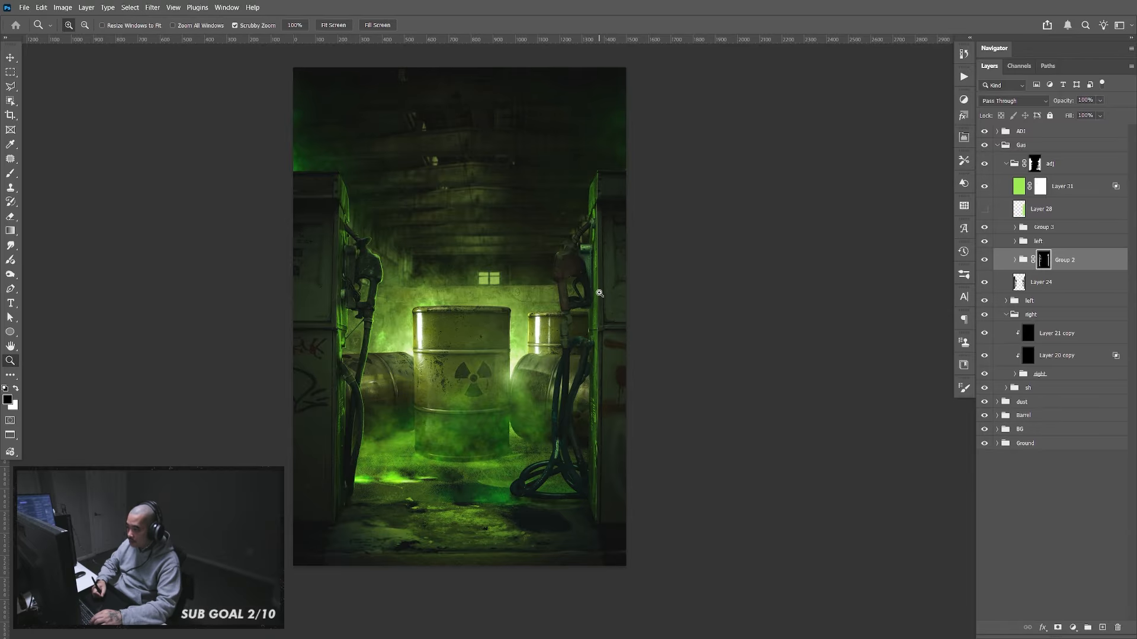
left_click_drag(599, 292, 625, 307)
mouse_move(665, 371)
left_mouse_down()
mouse_move(682, 267)
mouse_move(680, 373)
left_mouse_up()
left_click_drag(613, 188, 669, 230)
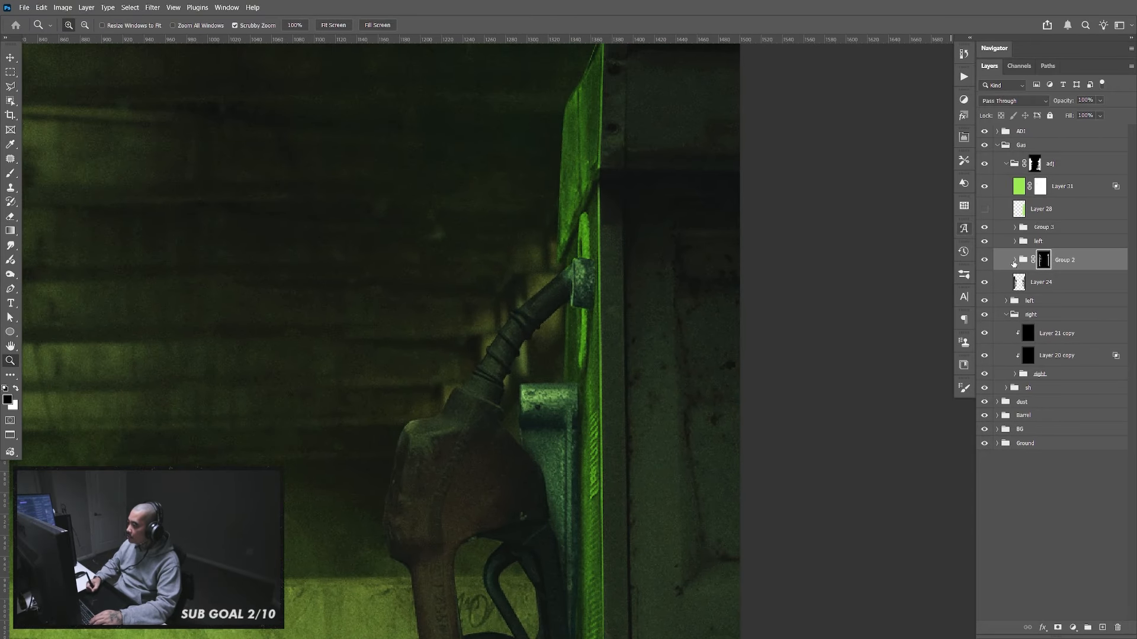
left_click_drag(647, 286, 530, 262)
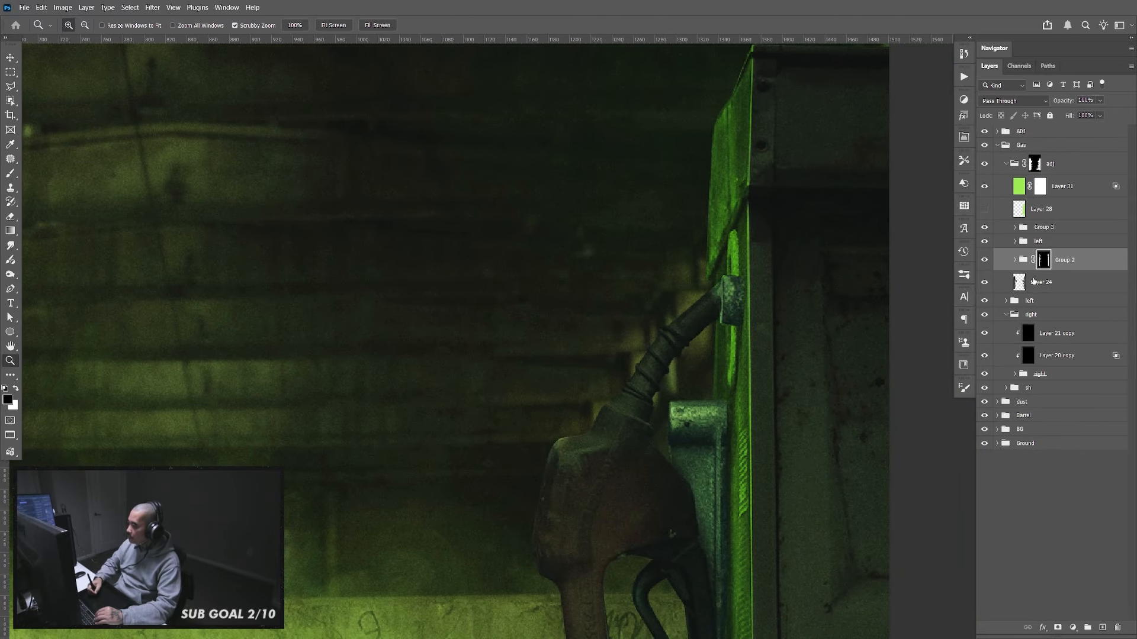
key("b")
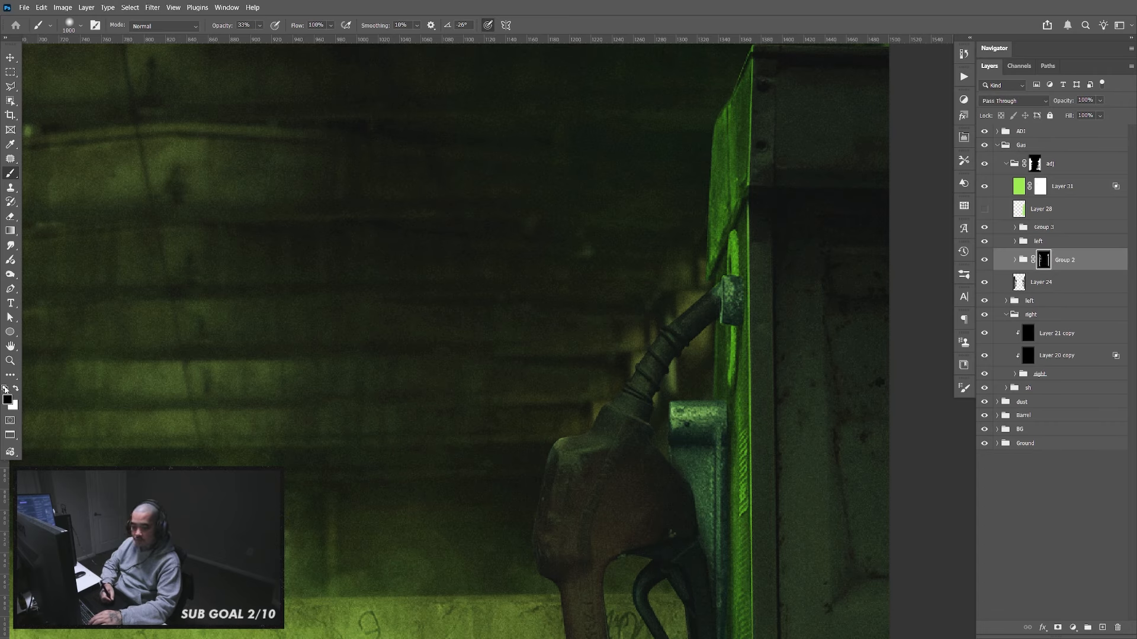
key("bracketleft")
key("bracketleft")
key("bracketleft")
key("bracketleft")
key("bracketleft")
key("bracketleft")
key("bracketleft")
key("bracketleft")
key("bracketleft")
key("bracketleft")
key("bracketleft")
key("bracketleft")
key("bracketleft")
key("bracketleft")
key("bracketleft")
key("bracketleft")
key("bracketleft")
key("bracketleft")
key("bracketleft")
key("bracketleft")
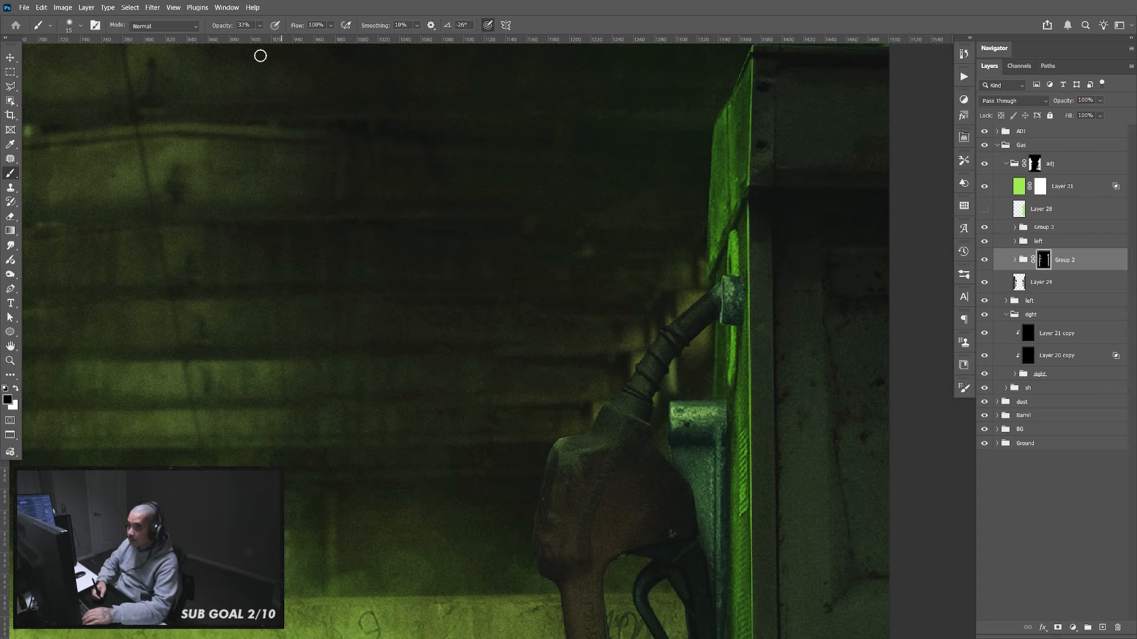
left_click(259, 25)
Paint black on Group 2's mask with the 15 px Brush to clean the panel edge around the right pump's upper hose fitting
left_click_drag(758, 283, 748, 286)
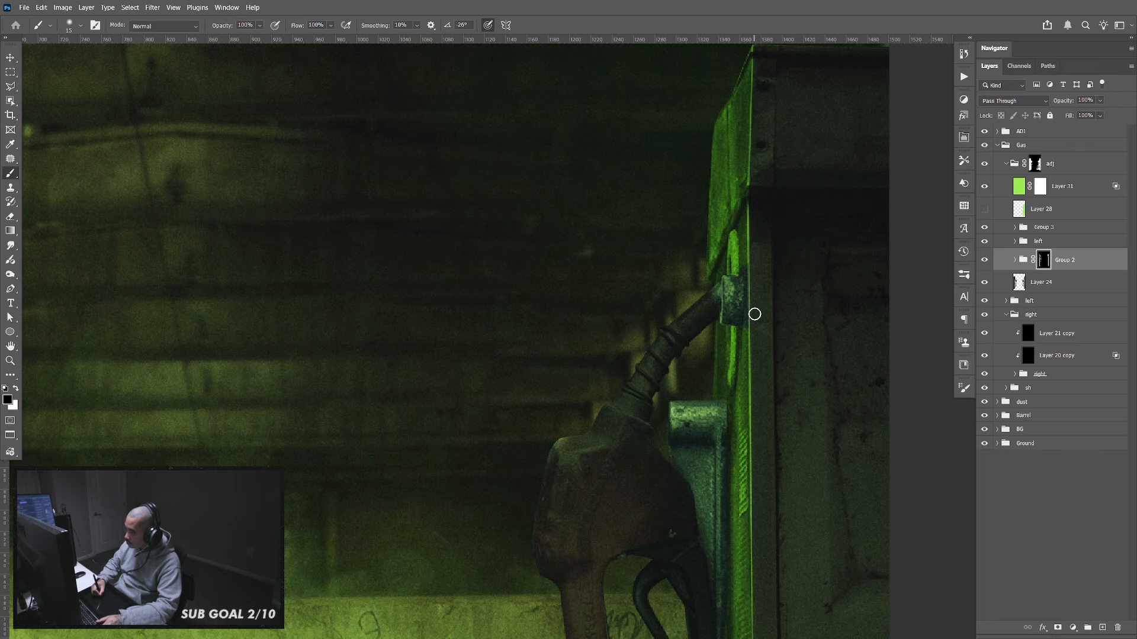
left_click_drag(757, 496, 761, 278)
left_click_drag(736, 579, 766, 310)
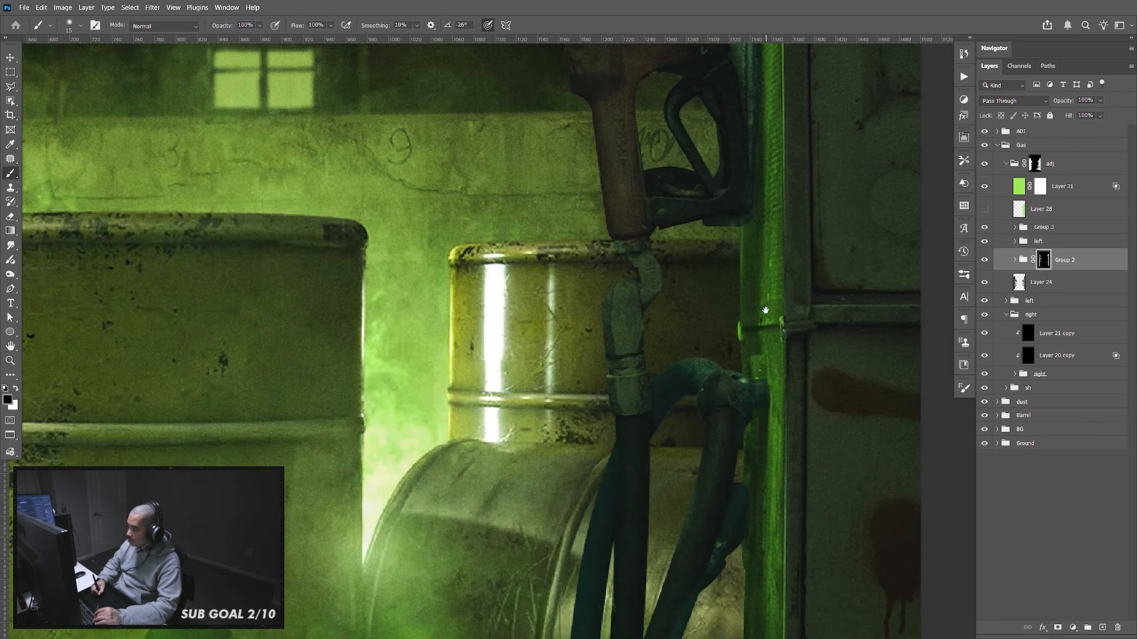
left_click_drag(888, 170, 726, 361)
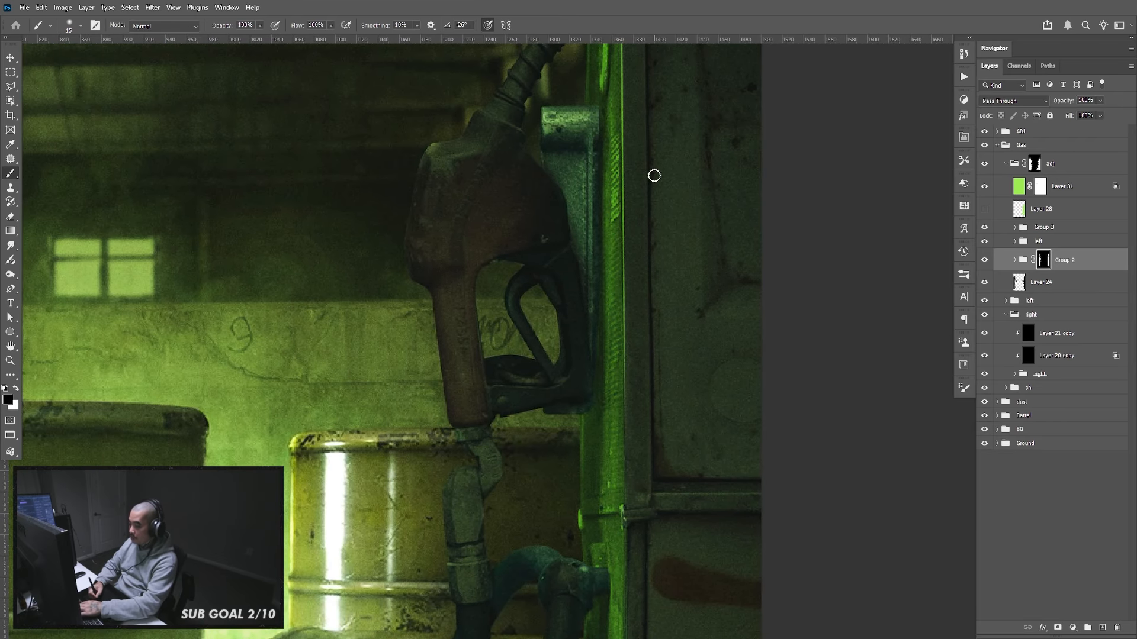
Enlarge the Brush to 50 px and up to 80 px, and paint out the green light along the panel edge beside the nozzle
key("bracketright")
key("bracketright")
key("bracketright")
key("bracketright")
key("bracketright")
key("bracketright")
key("bracketright")
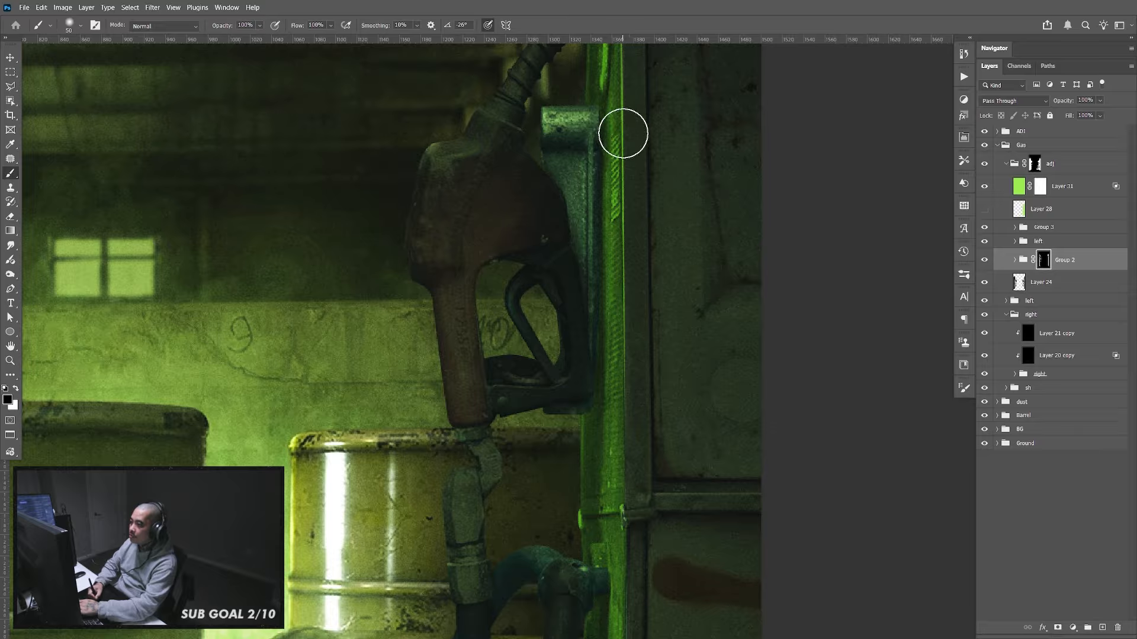
mouse_move(627, 129)
left_mouse_down()
mouse_move(632, 119)
mouse_move(627, 406)
left_mouse_up()
key("space")
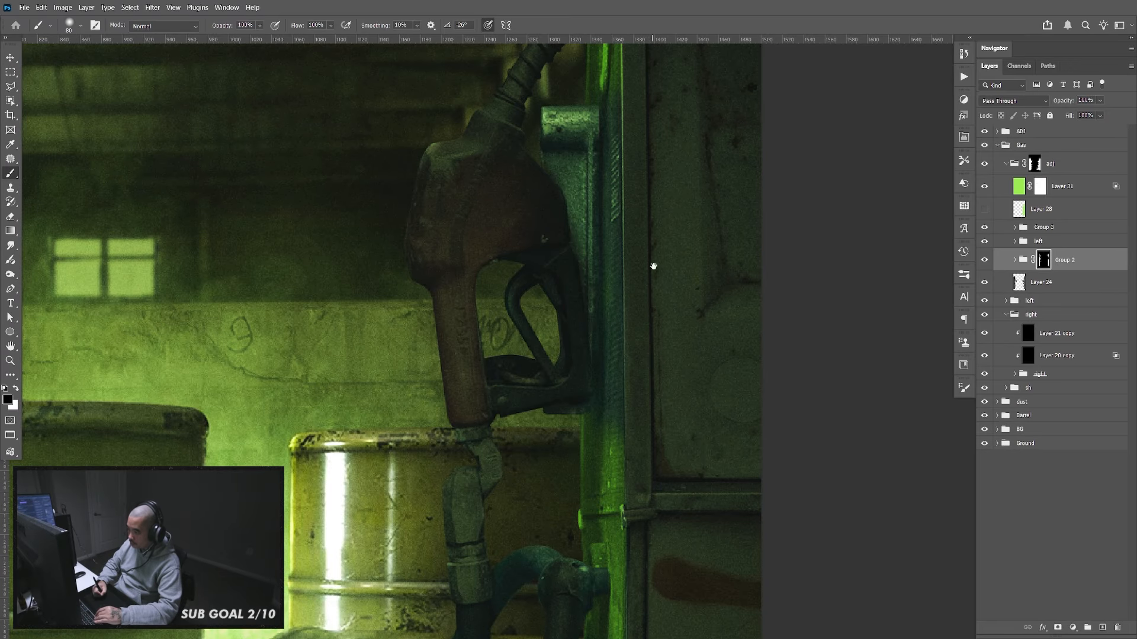
Soften the green light along the panel edge beside the barrels and hanging hoses with the 80 px Brush on Group 2's mask
left_click_drag(660, 340, 659, 337)
left_click_drag(659, 485, 656, 254)
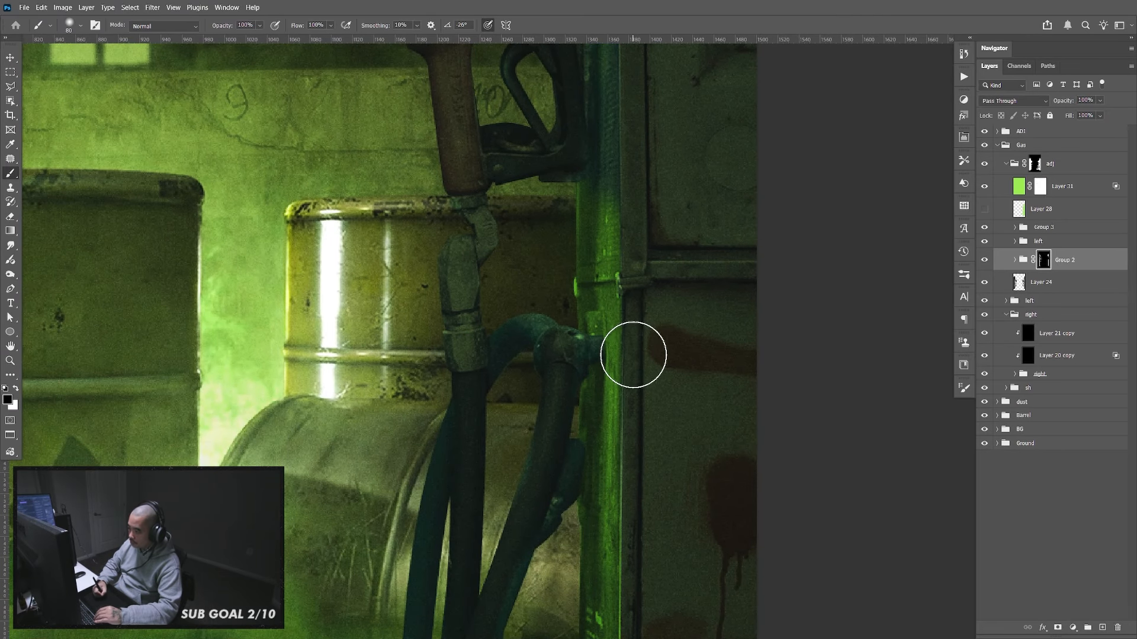
key("space")
left_click_drag(661, 615, 631, 345)
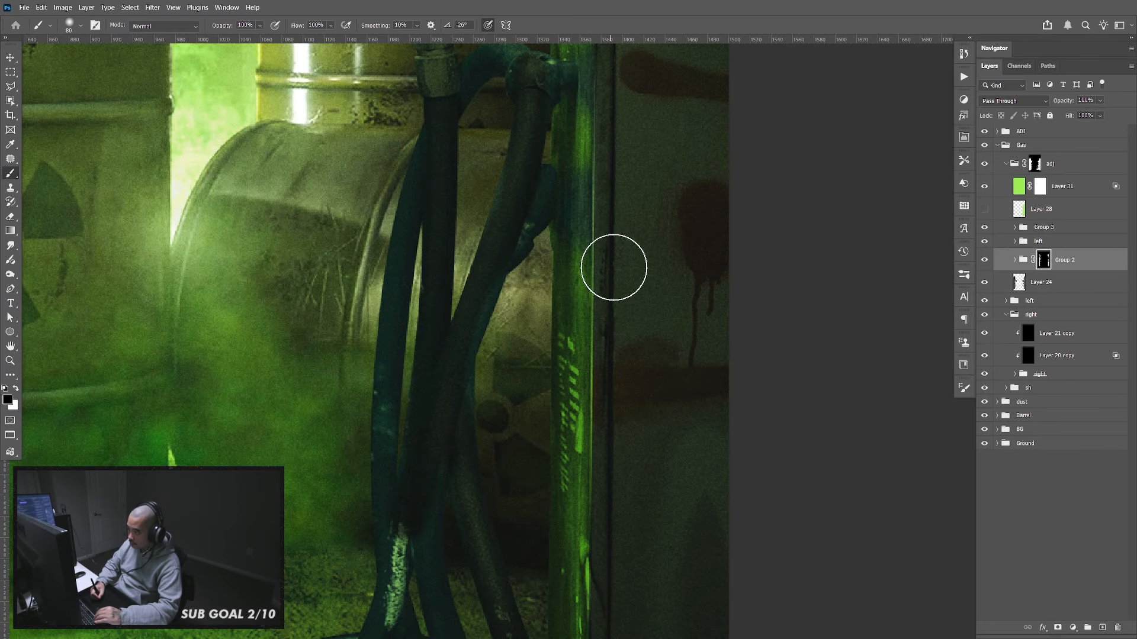
key("space")
left_click_drag(646, 522, 626, 250)
Enlarge the Brush to 100 px and up to 150 px, and fade the green light along the right pump's lower side panel
key("bracketright")
key("bracketright")
key("bracketright")
key("bracketright")
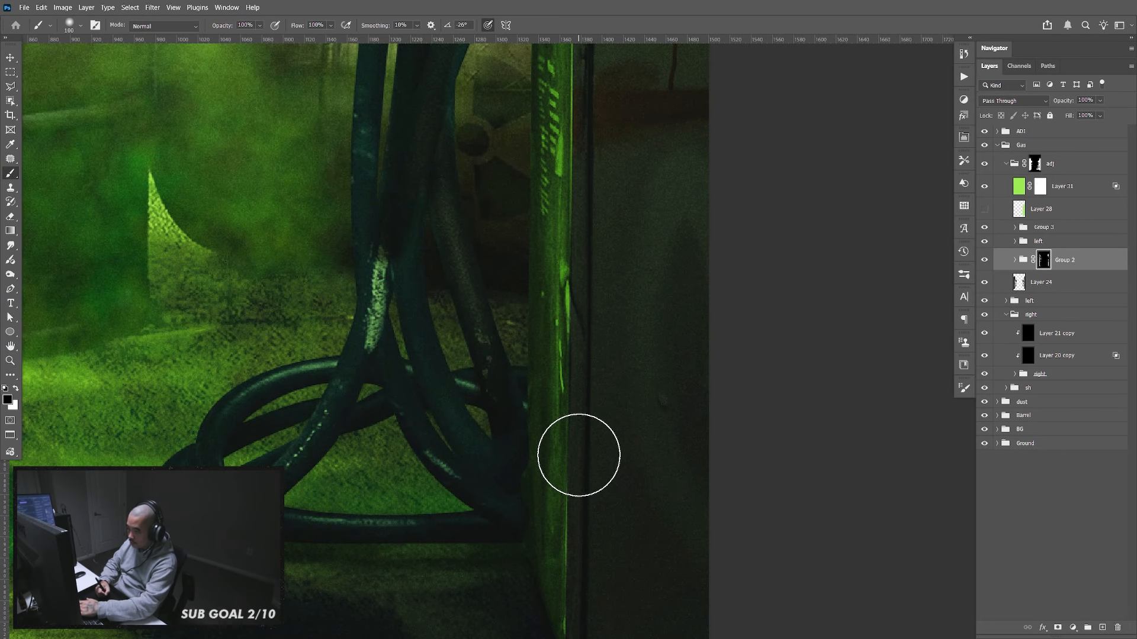
key("space")
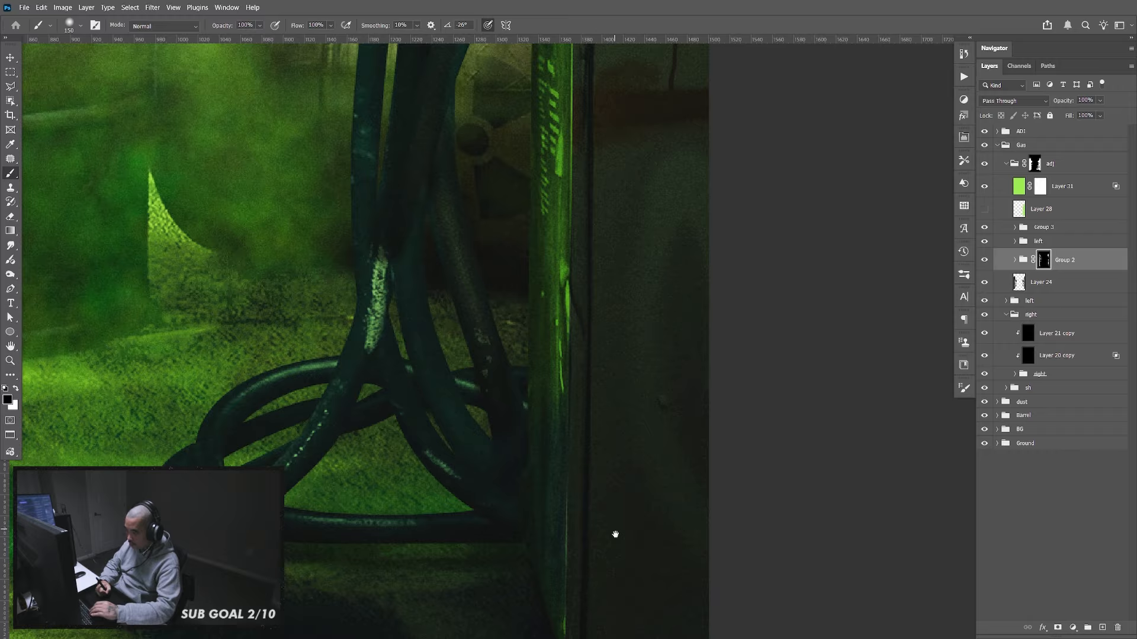
left_click_drag(628, 615, 604, 450)
key("space")
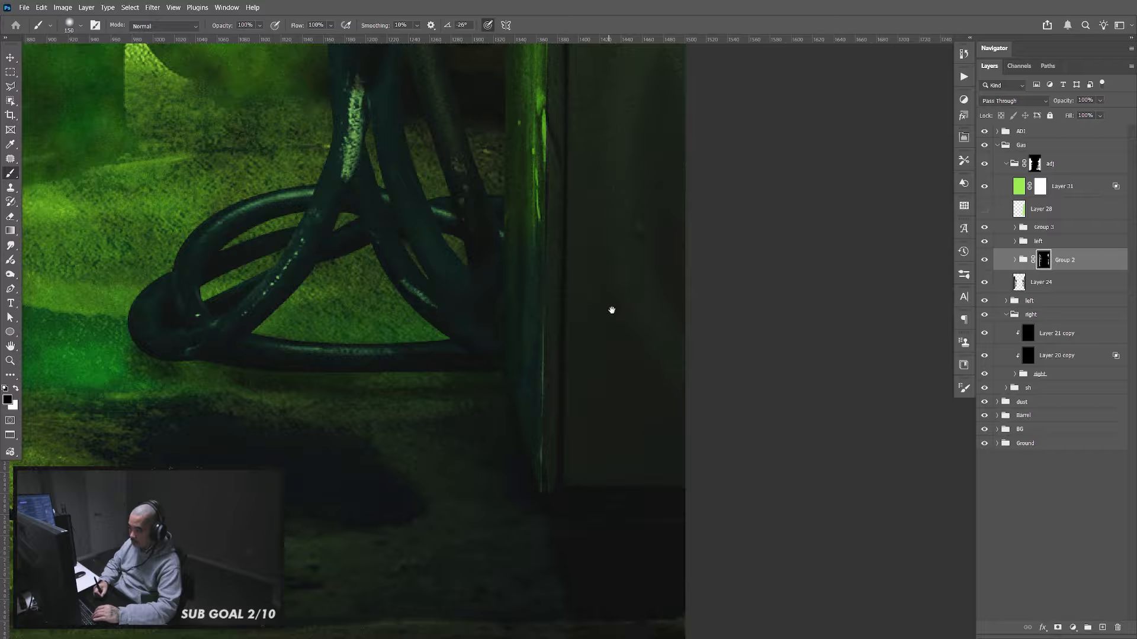
left_click_drag(619, 300, 594, 430)
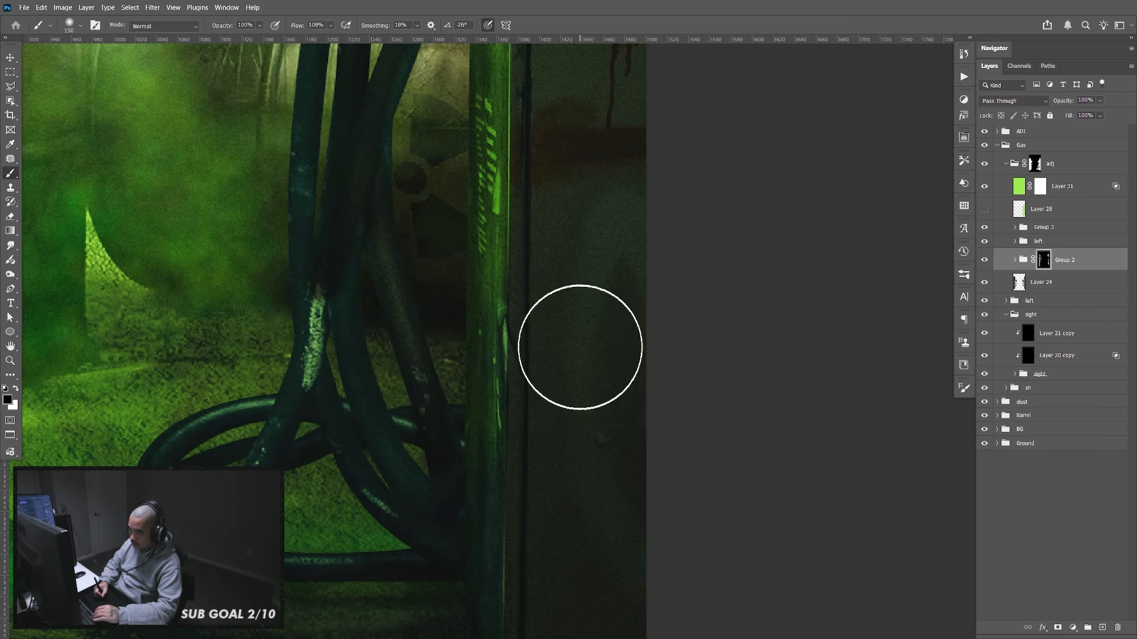
Reduce the Brush to 90 px and refine Group 2's mask along the pump edge beside the lower hoses
key("bracketleft")
key("bracketleft")
key("bracketleft")
key("bracketleft")
key("bracketleft")
key("bracketleft")
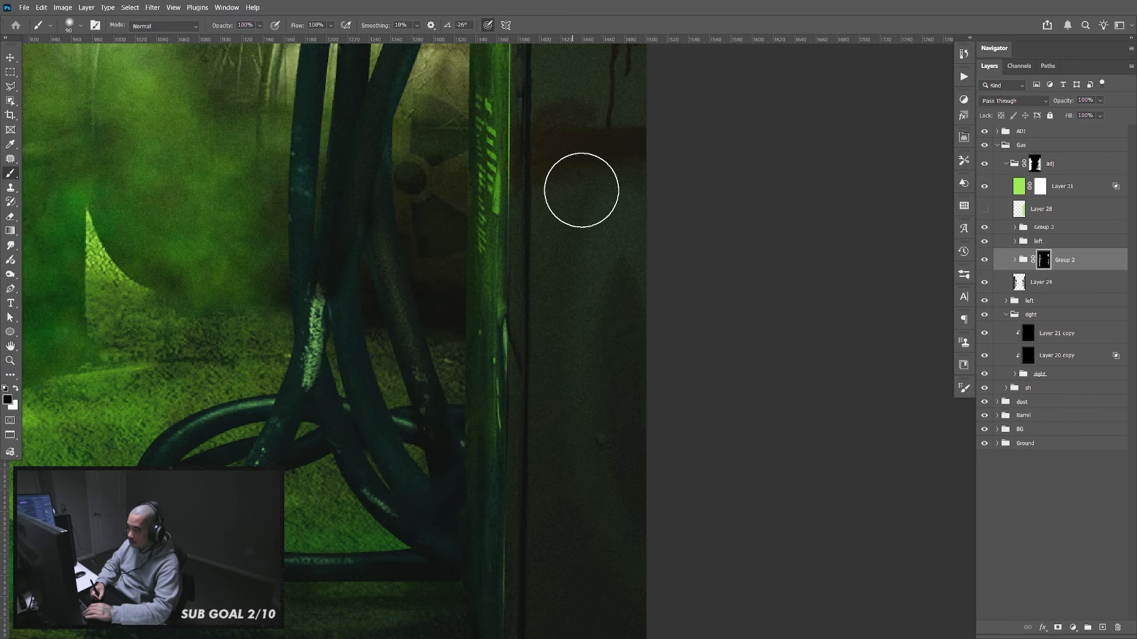
key("space")
left_click_drag(607, 52, 584, 229)
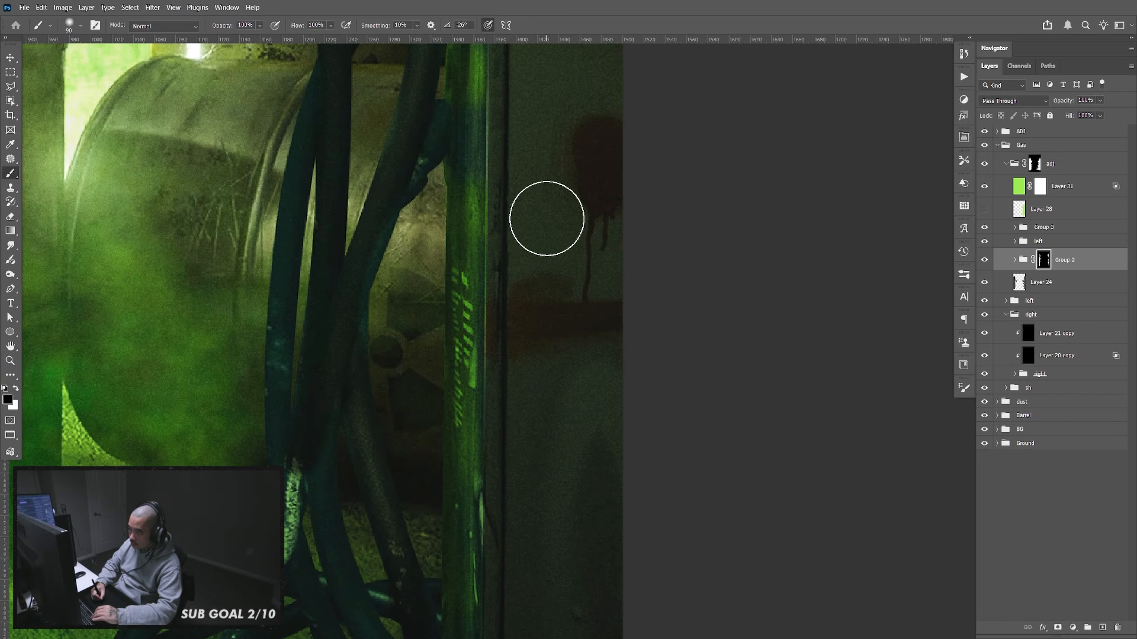
Refine the mask up the pump's edge to its top with the 90 px Brush, enlarging it to 150 px at the upper corner
key("space")
left_click_drag(567, 181, 574, 257)
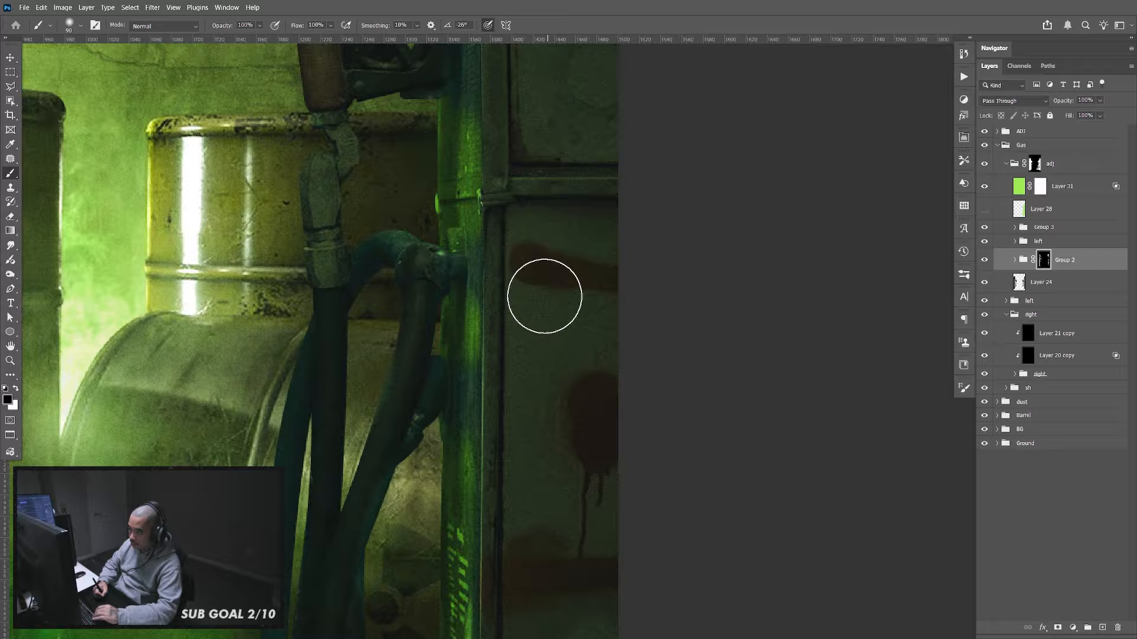
left_click_drag(570, 261, 557, 441)
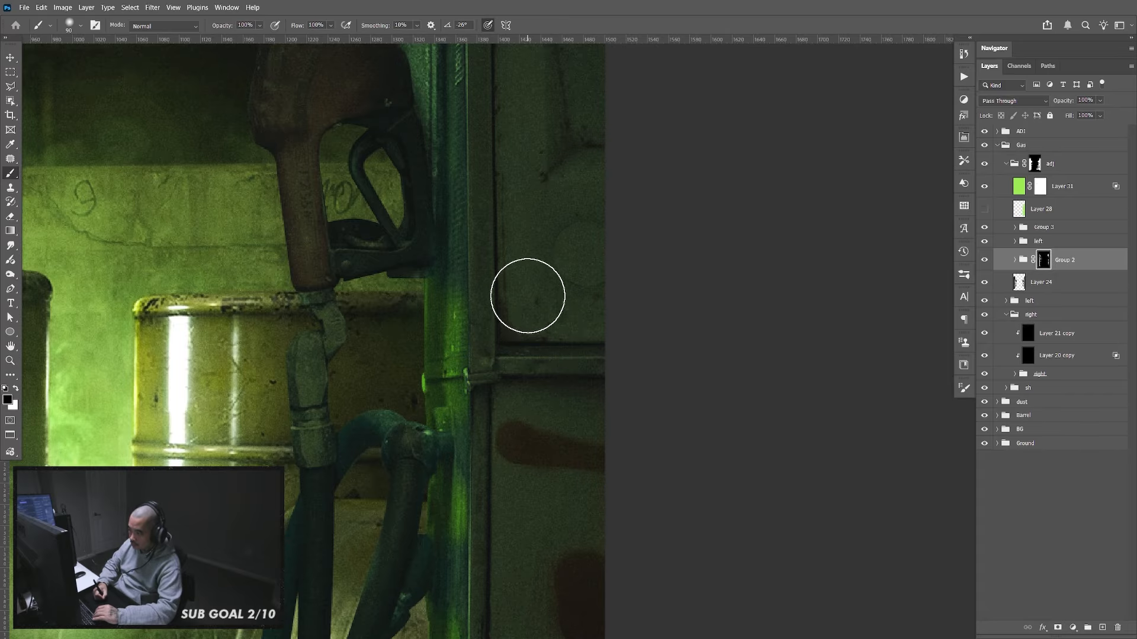
left_click_drag(558, 334, 546, 632)
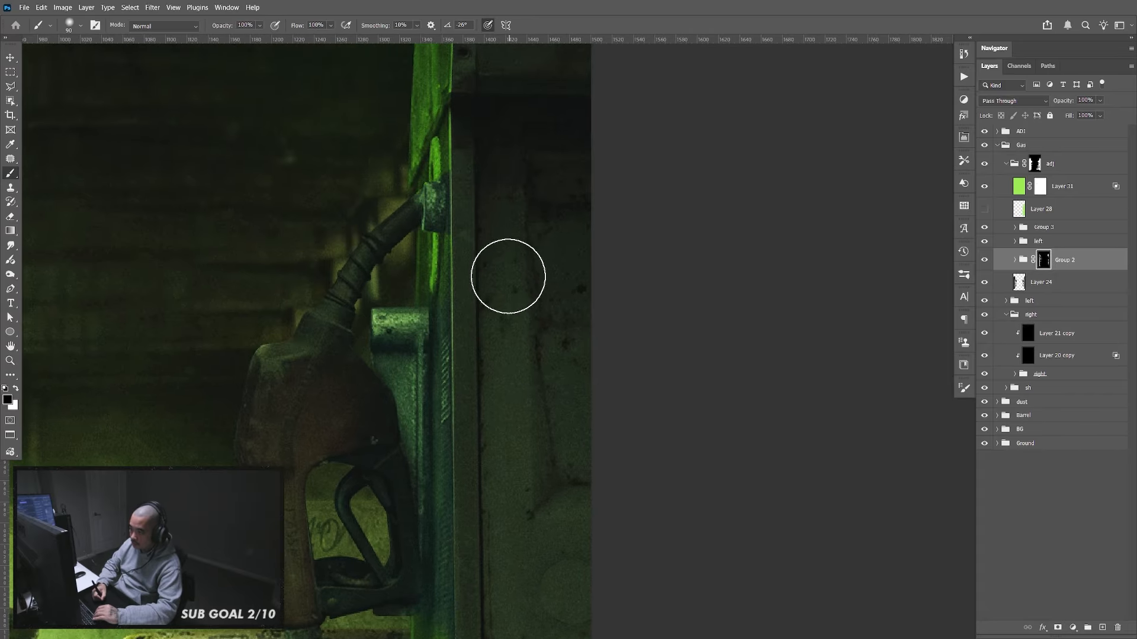
left_click_drag(556, 205, 551, 313)
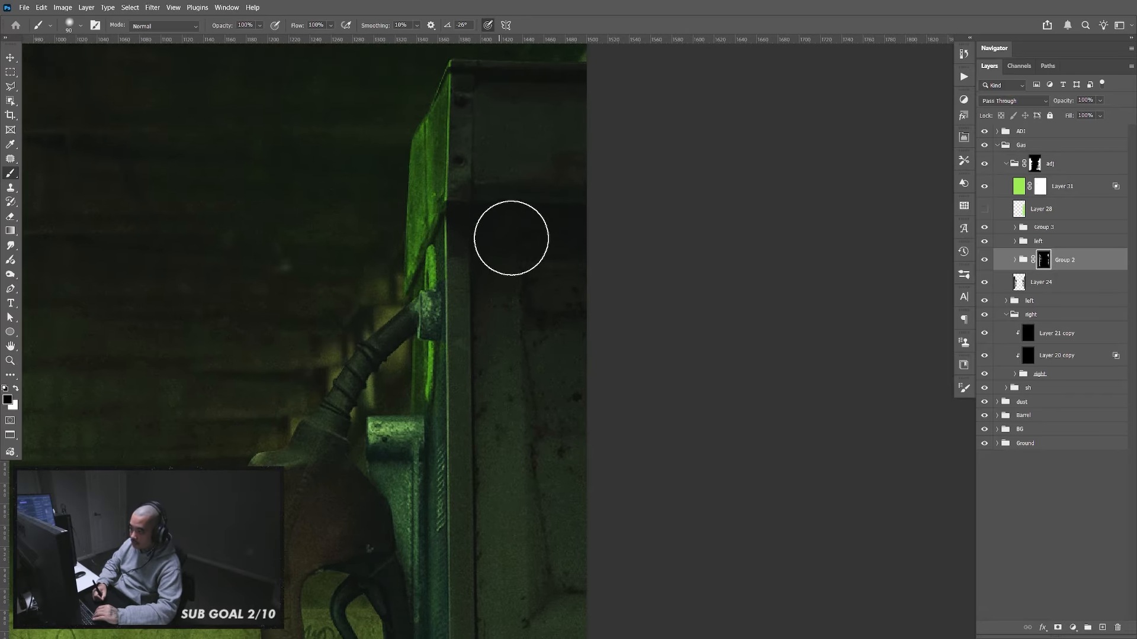
left_click_drag(523, 172, 524, 247)
key("bracketright")
key("bracketright")
key("bracketright")
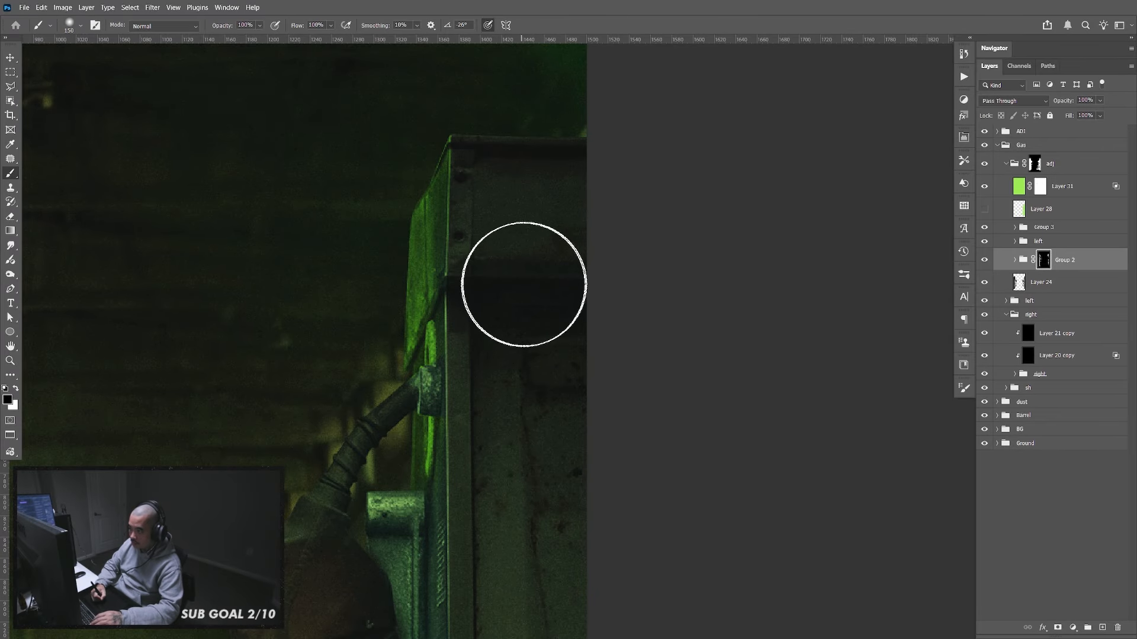
Compare the right pump with Layer 24 hidden and shown, and select Layer 24 for a Polygonal Lasso edit at the upper corner
key("v")
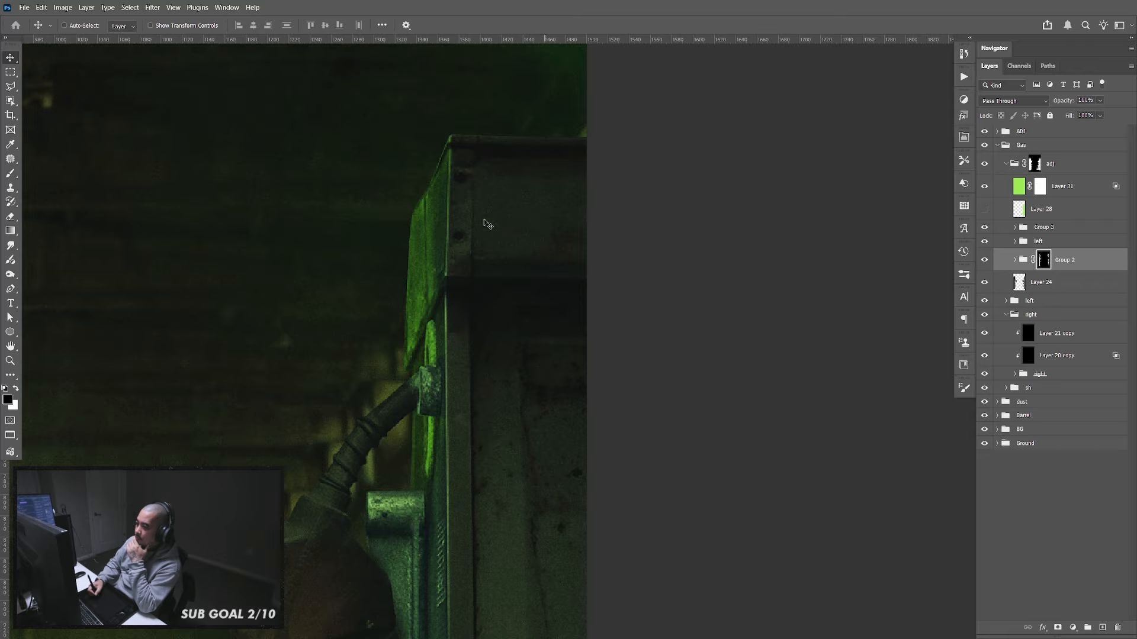
left_click(987, 283)
left_click(987, 284)
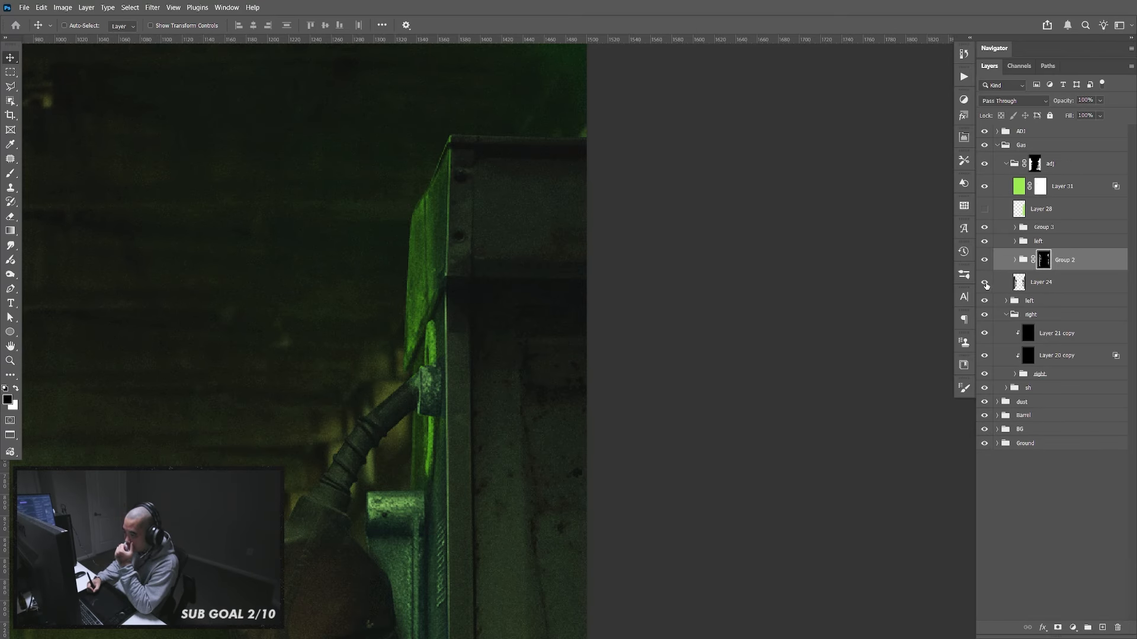
left_click(986, 285)
left_click(987, 286)
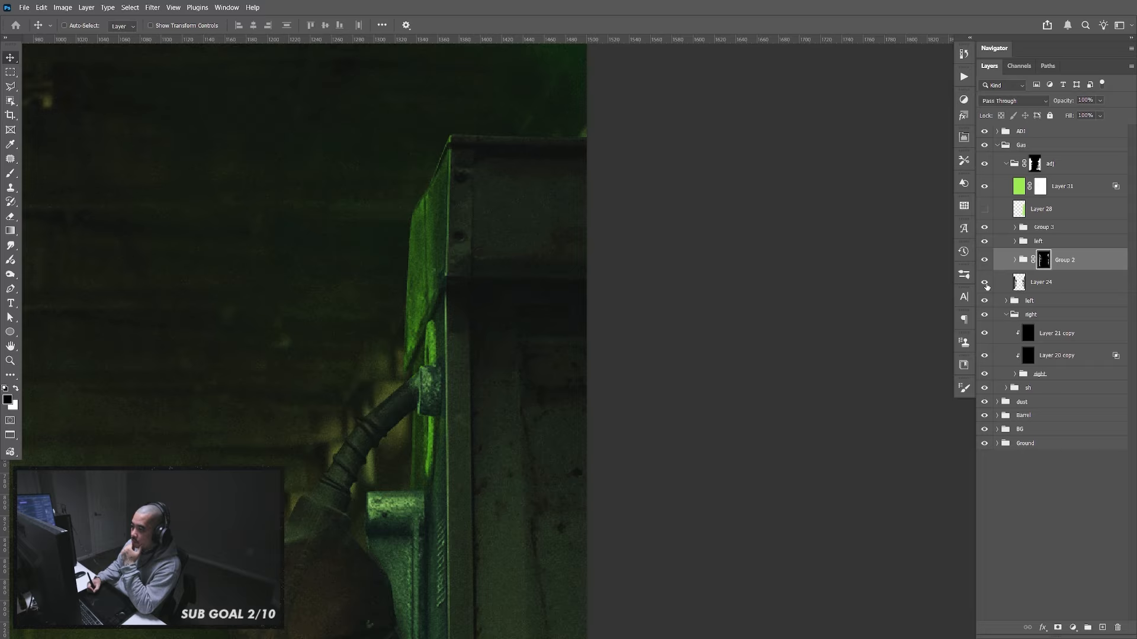
left_click(1040, 292)
key("z")
left_click_drag(516, 248, 545, 286)
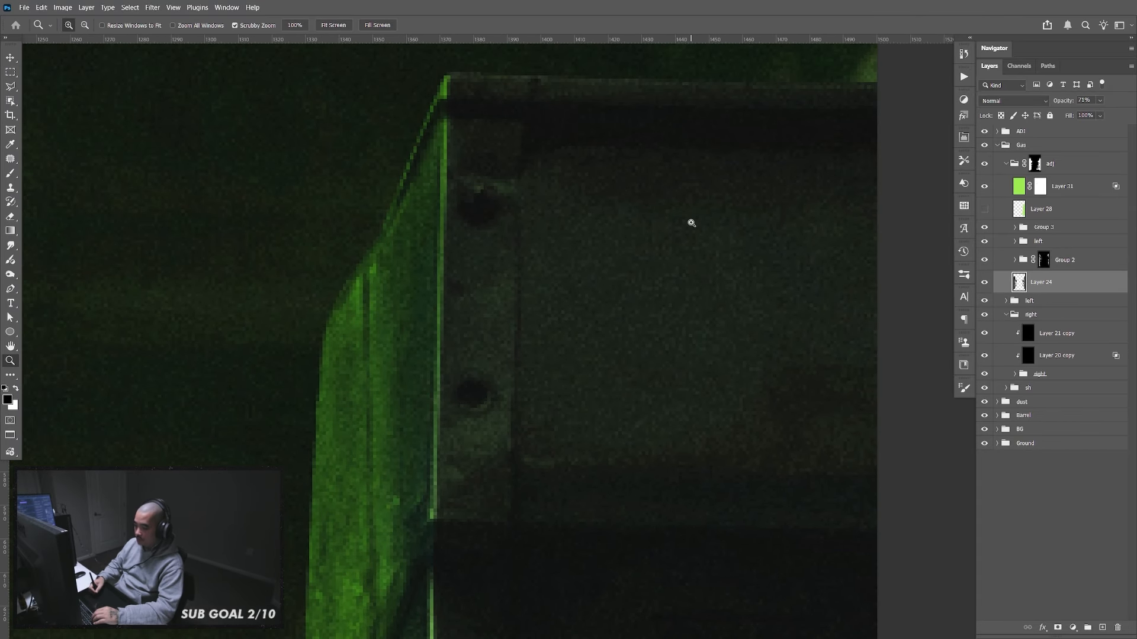
key("l")
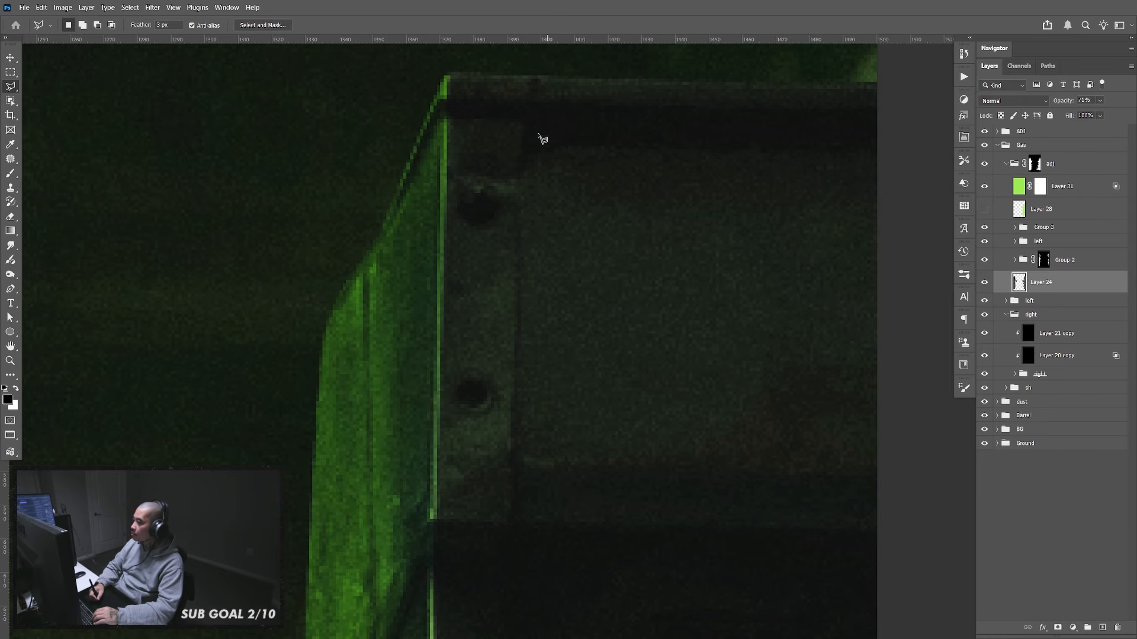
left_click_drag(513, 141, 520, 186)
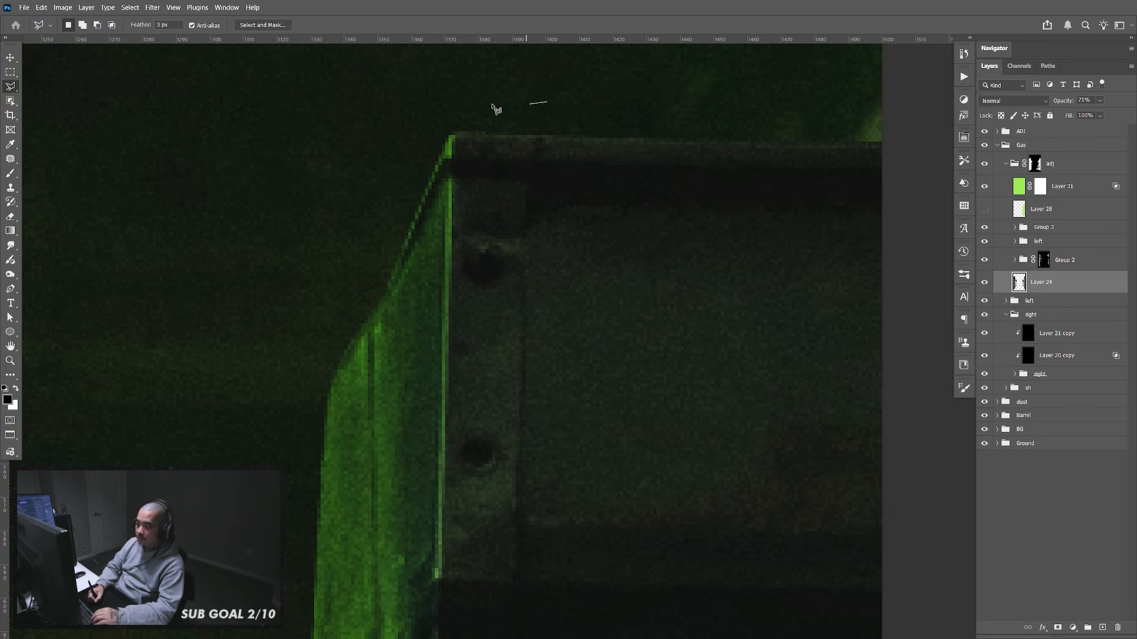
left_click(472, 85)
left_click(448, 137)
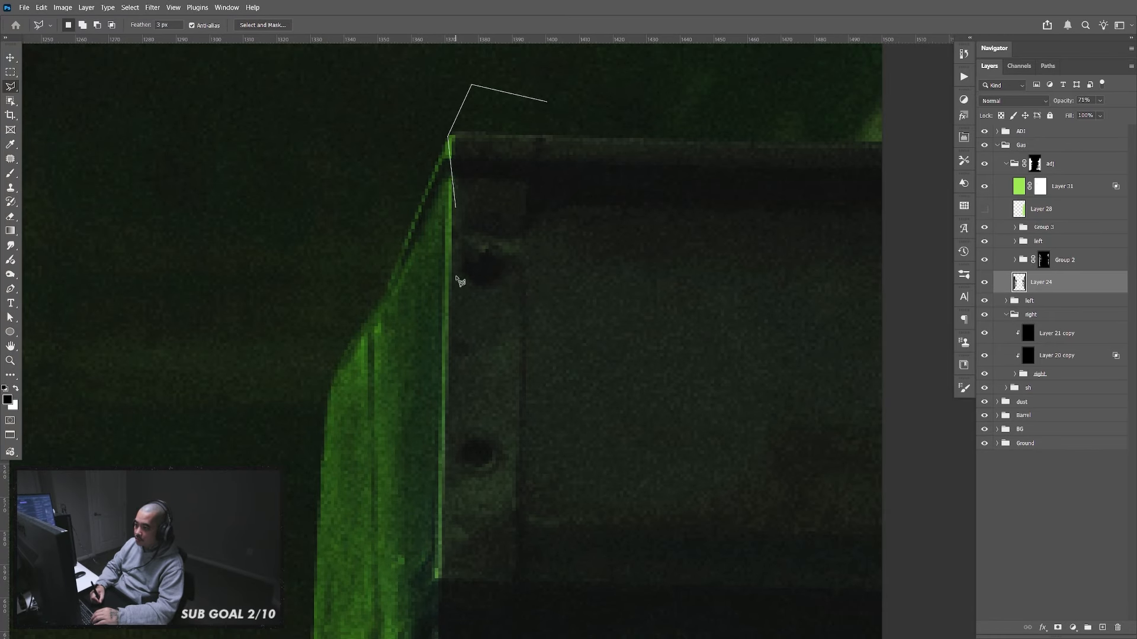
left_click(437, 583)
left_click(481, 595)
left_click(543, 570)
double_click(627, 305)
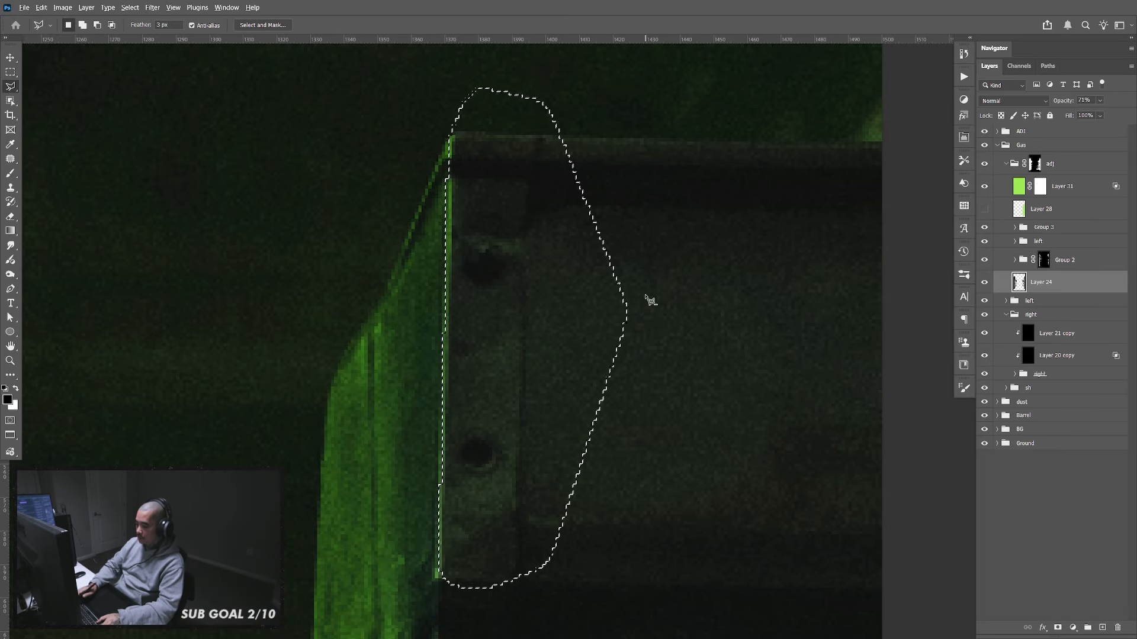
key("ctrl+d")
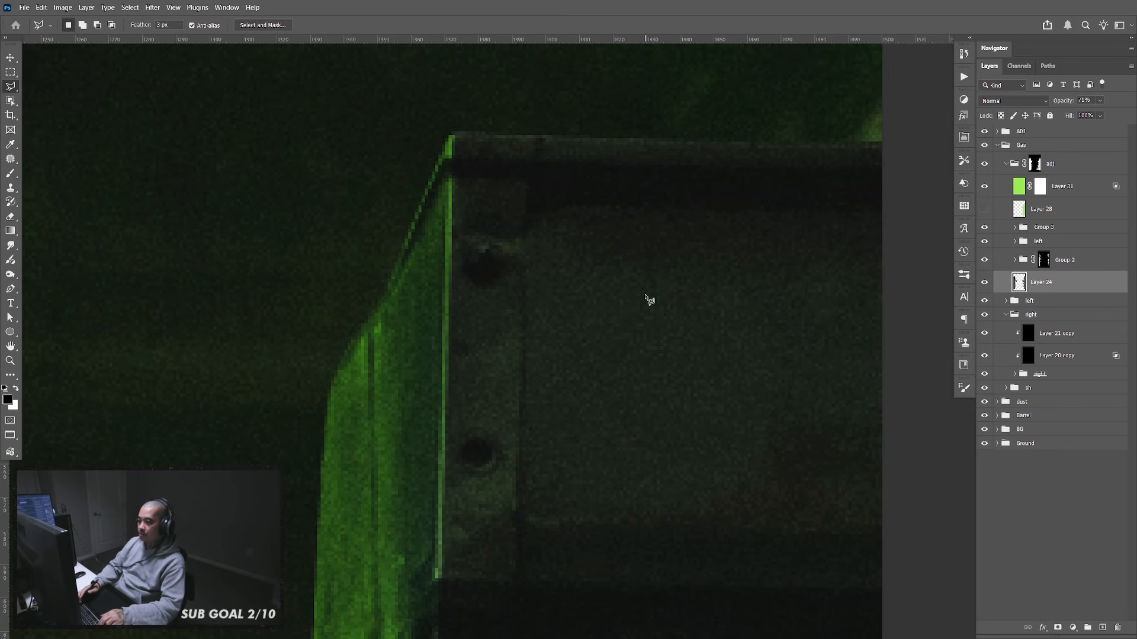
Outline the pump front's upper corner with the Polygonal Lasso at 0 px feather, fill it with black on Layer 24, and deselect
left_click(604, 88)
left_click(434, 78)
left_click(448, 136)
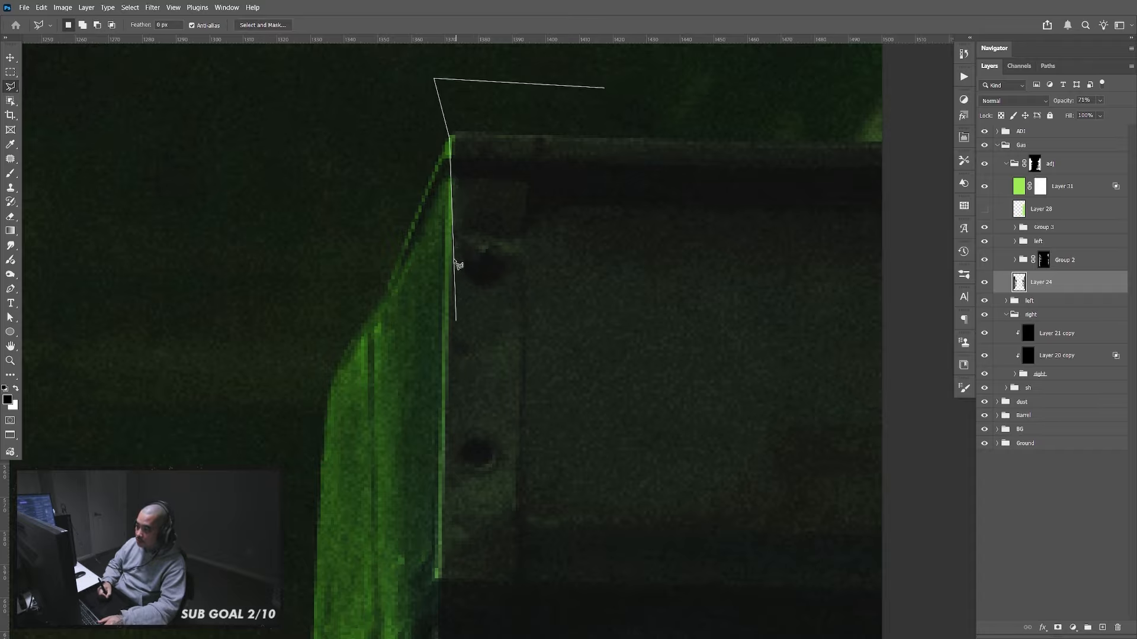
left_click(435, 587)
left_click(472, 599)
left_click(655, 513)
double_click(684, 277)
key("alt+BackSpace")
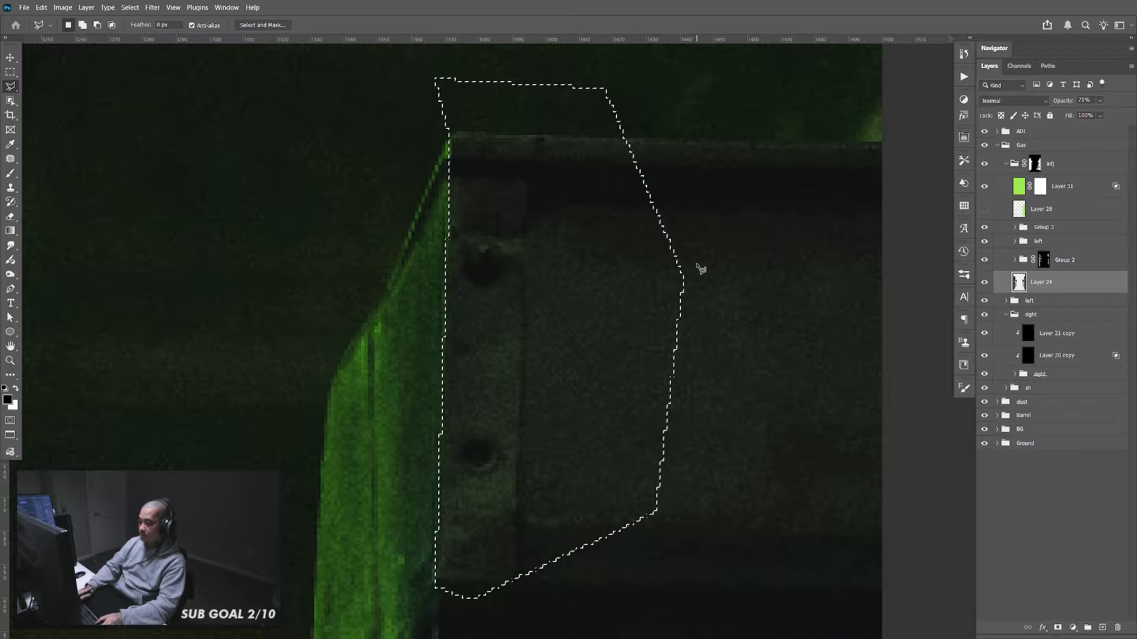
key("ctrl+d")
Outline the pump front's edge from below the top section to beside the nozzle, fill it with black on Layer 24, and deselect
left_click_drag(627, 635, 664, 329)
scroll(657, 452, "down", 5)
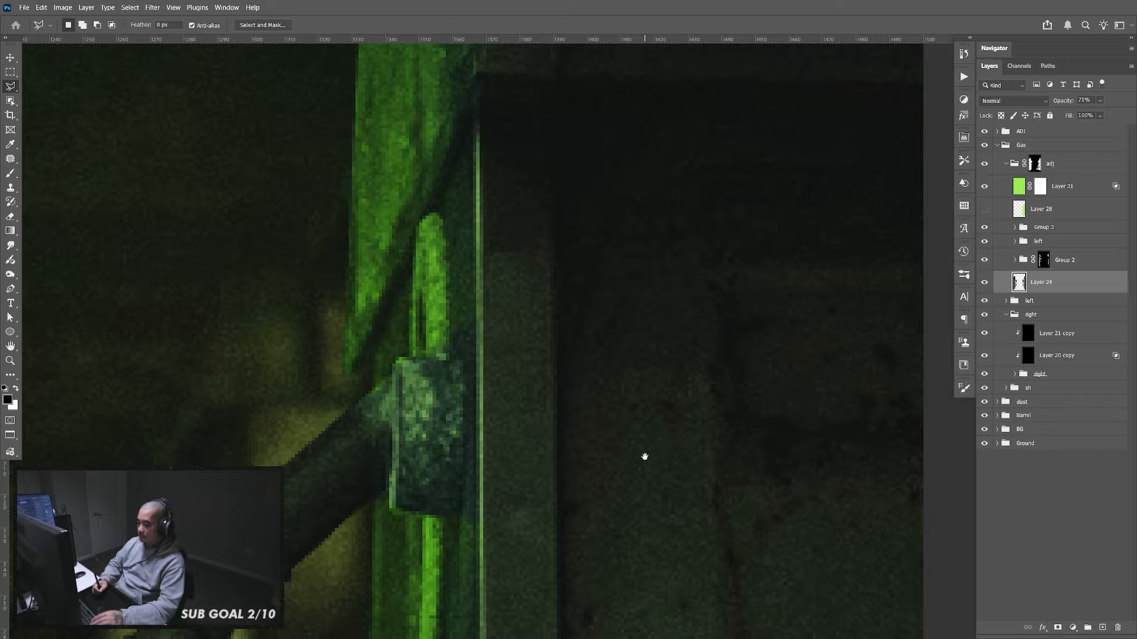
scroll(649, 462, "down", 3)
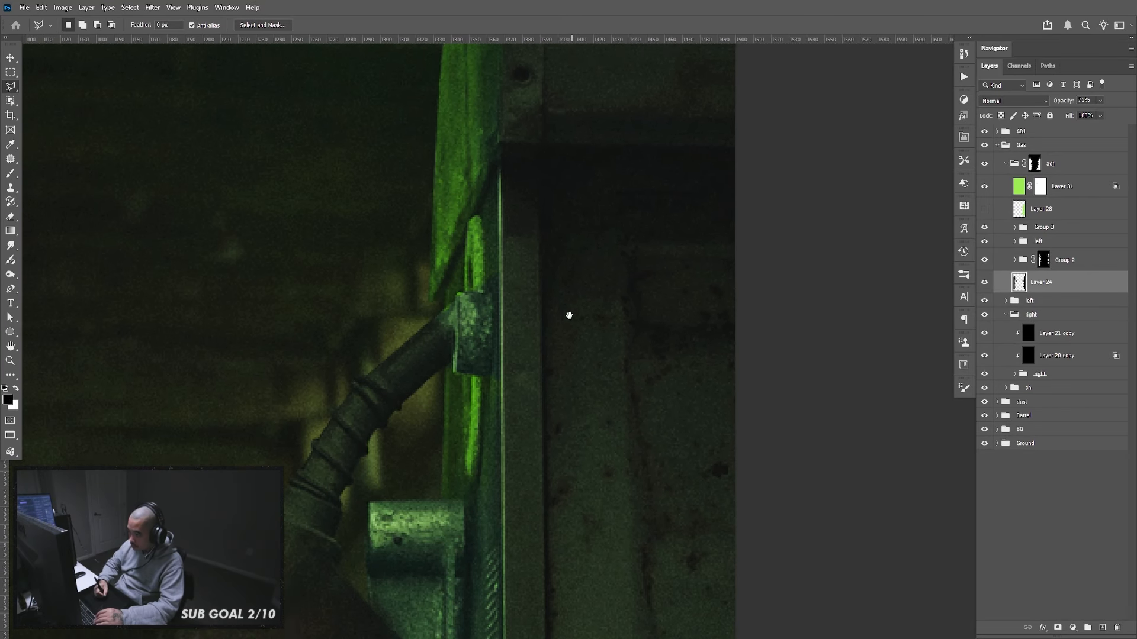
scroll(602, 96, "down", 1)
left_click(598, 141)
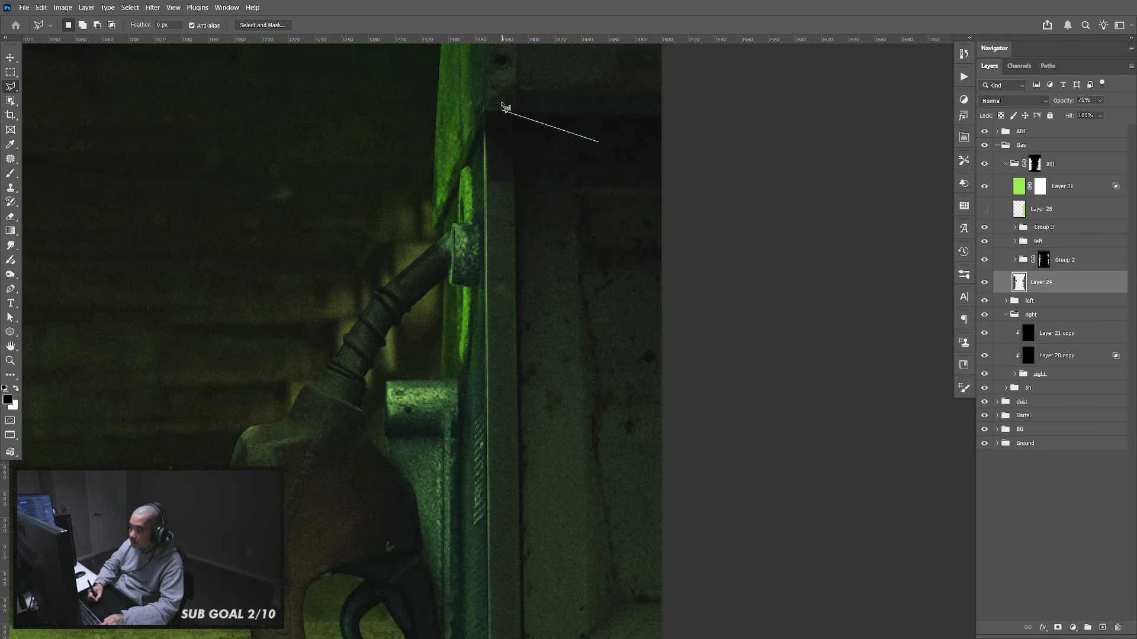
left_click(503, 101)
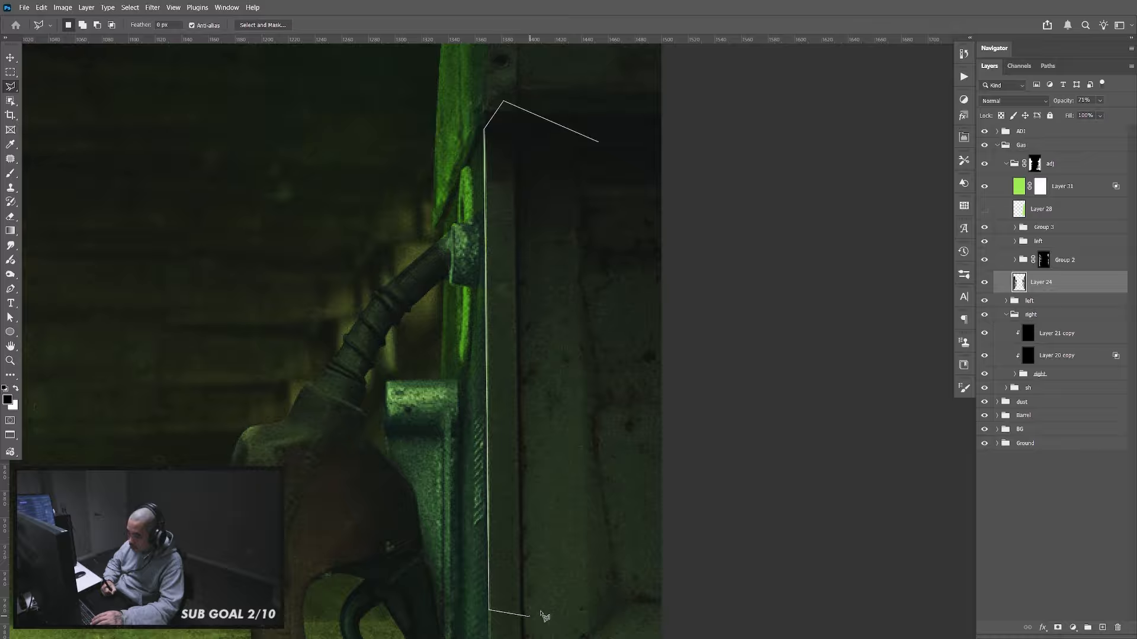
left_click(667, 479)
double_click(689, 330)
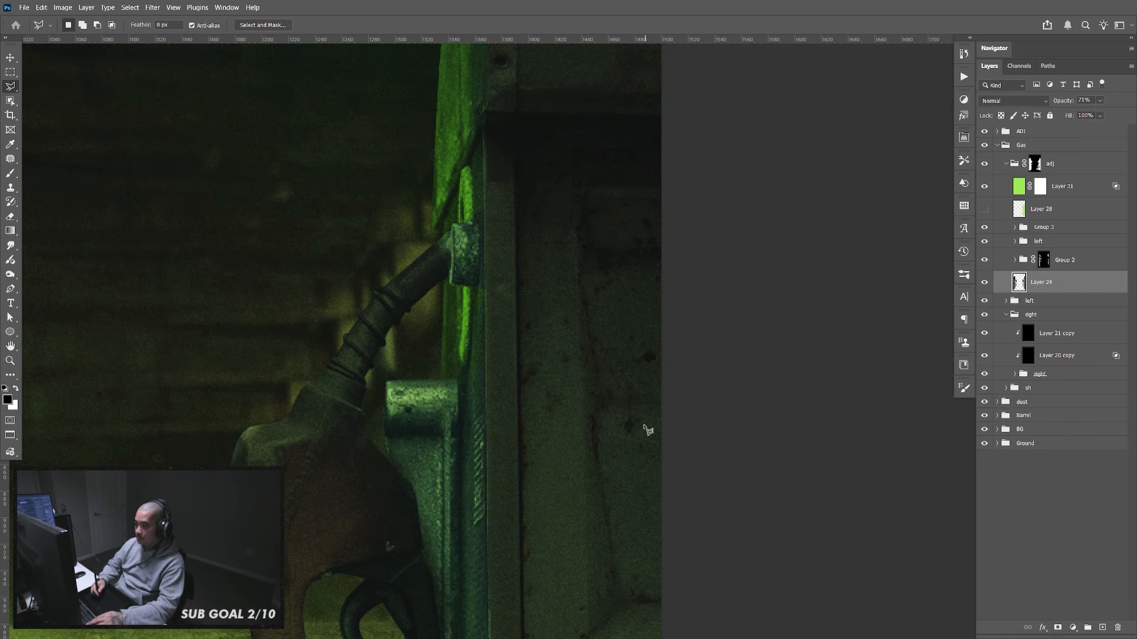
scroll(655, 375, "down", 10)
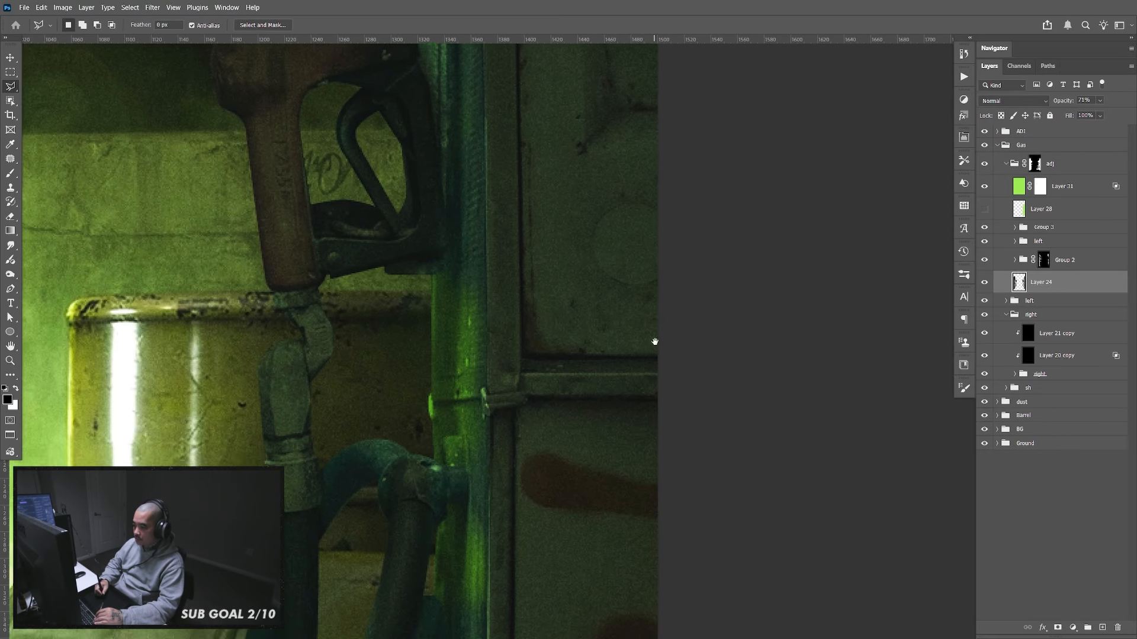
Outline the right pump front's edge from below the horizontal seam towards its base with the Polygonal Lasso at 0 px feather, and fill it with black
scroll(655, 341, "down", 5)
left_click(688, 185)
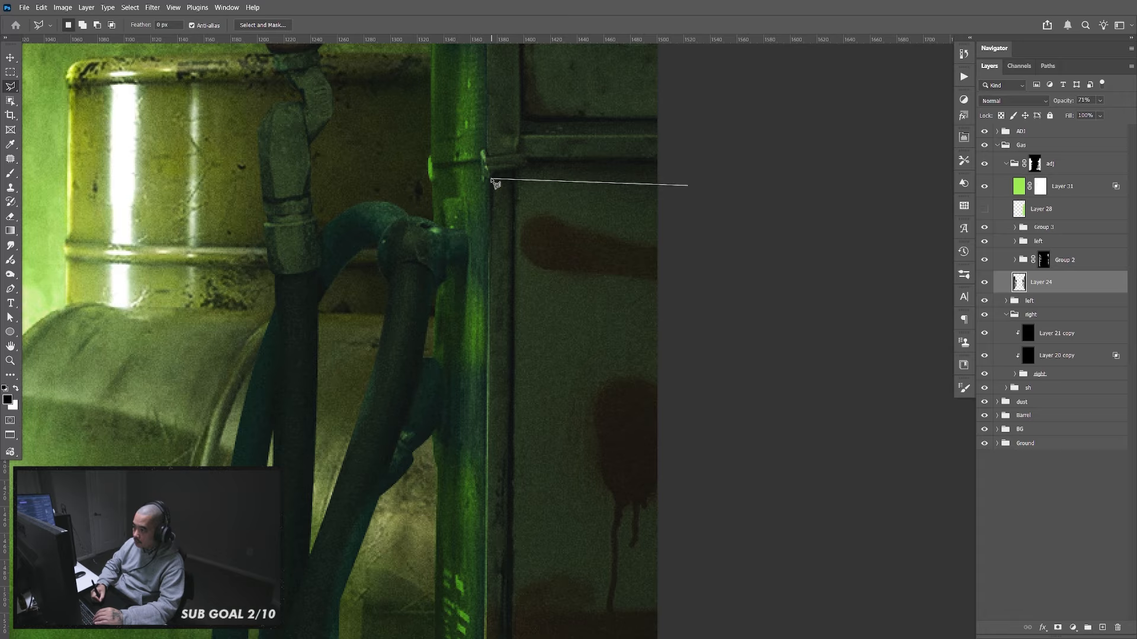
scroll(491, 365, "down", 8)
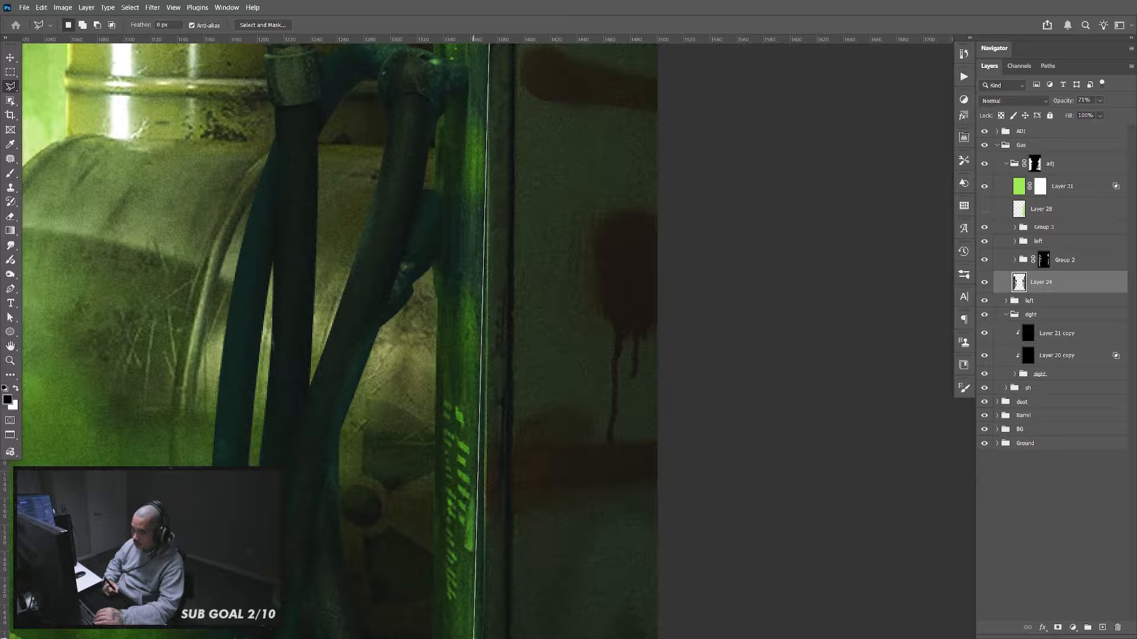
scroll(498, 414, "down", 8)
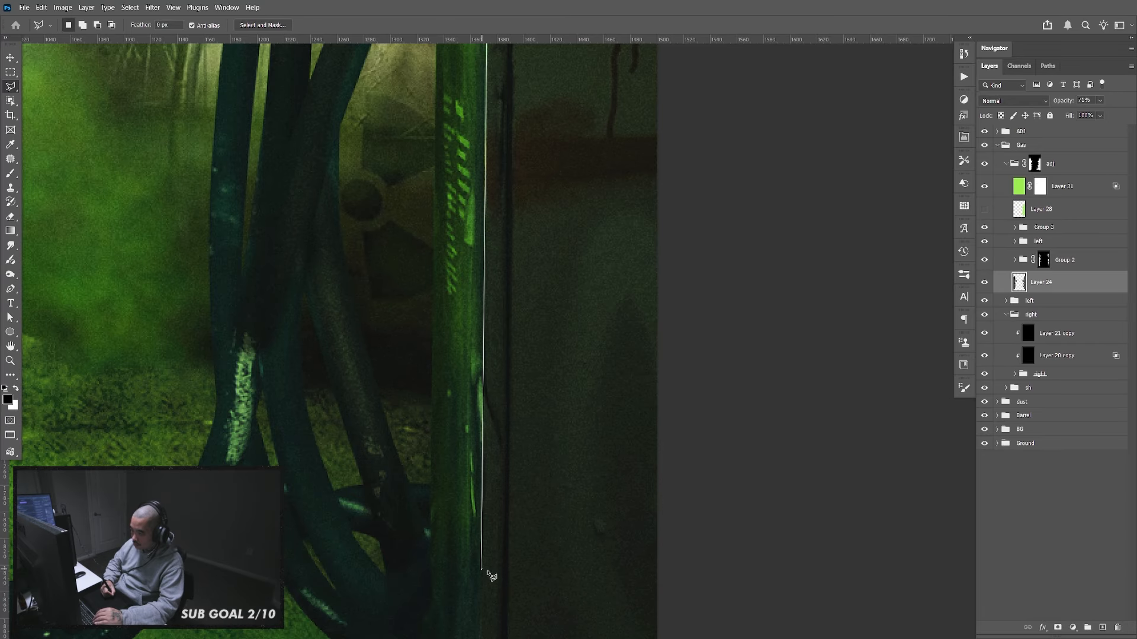
left_click(482, 570)
left_click(713, 555)
double_click(757, 454)
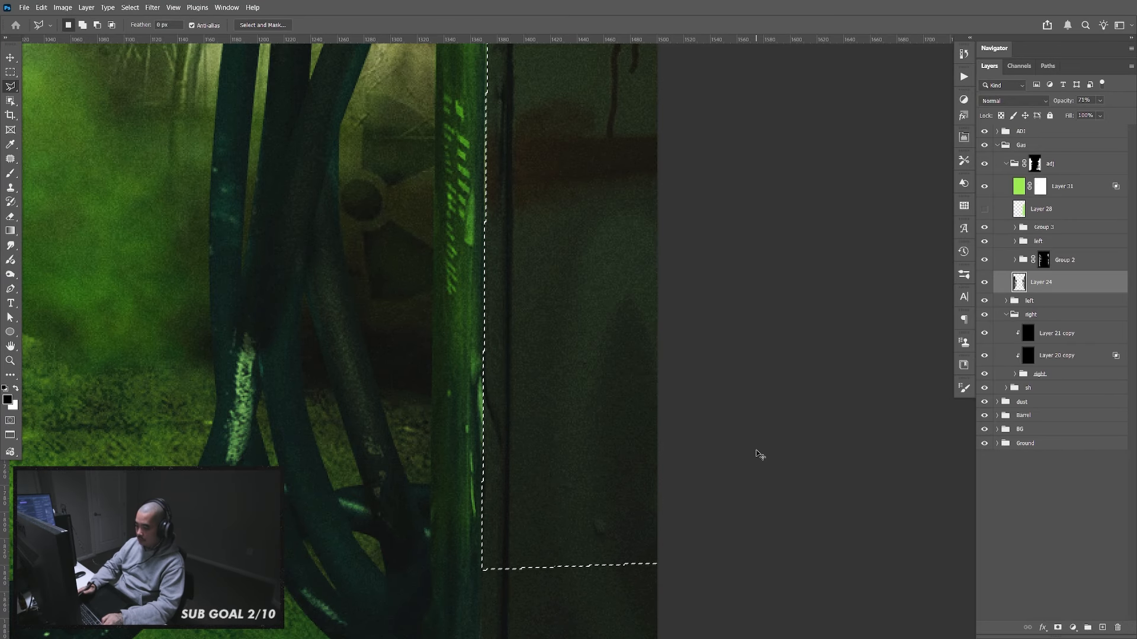
Outline the pump front's edge beside the hoses with the Polygonal Lasso at 1 px feather, fill it with black on Layer 24, and deselect
scroll(634, 352, "up", 7)
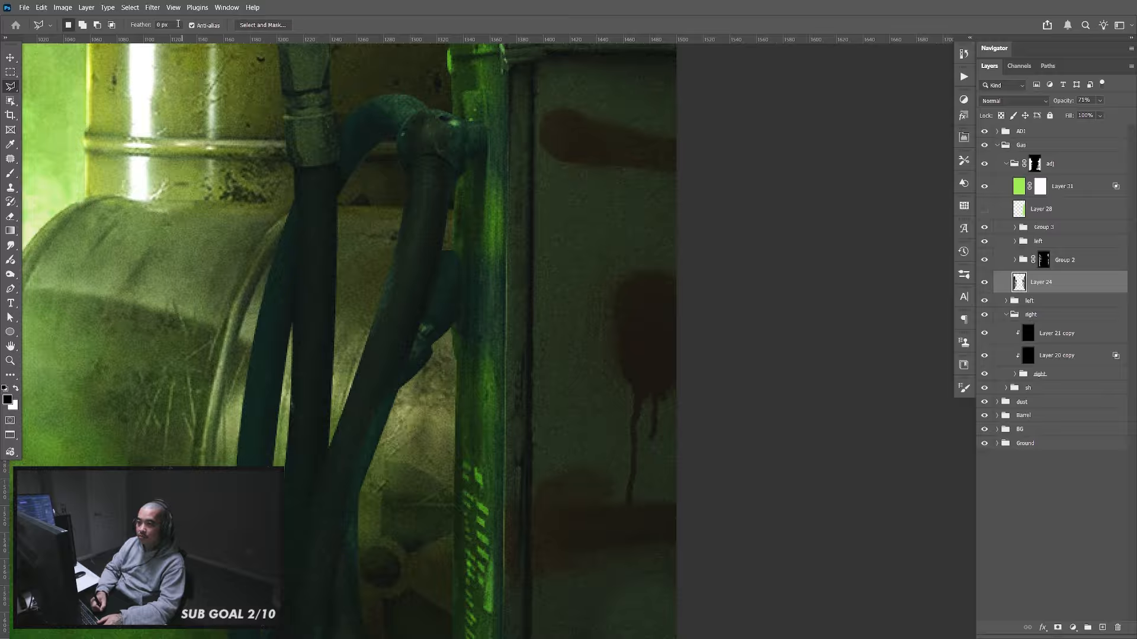
key("Return")
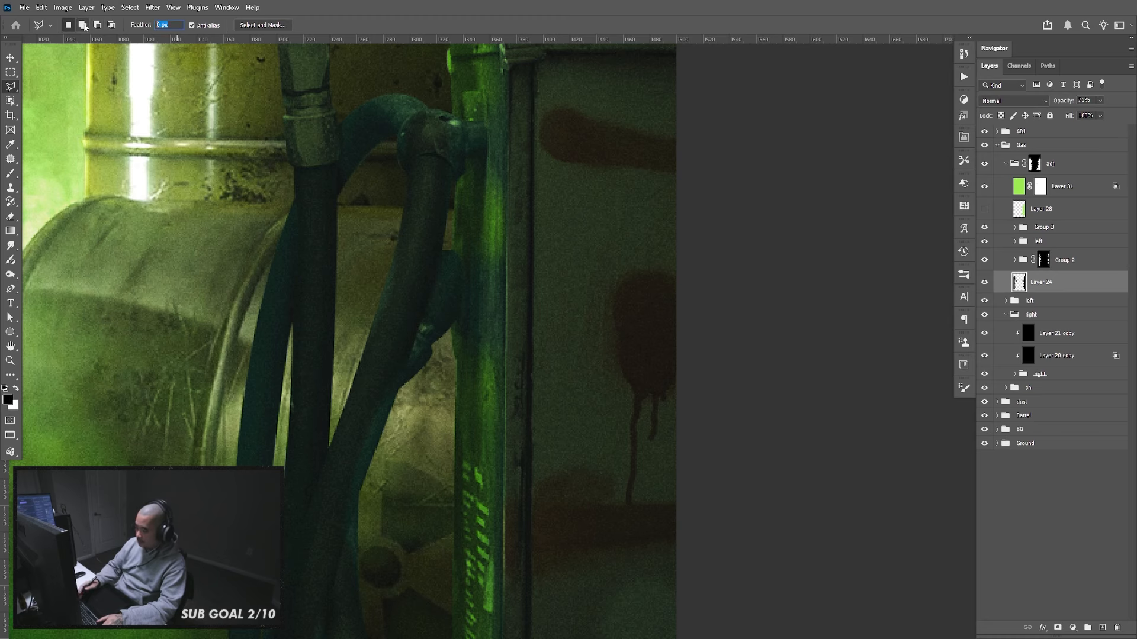
type("1")
left_click(716, 125)
left_click(536, 97)
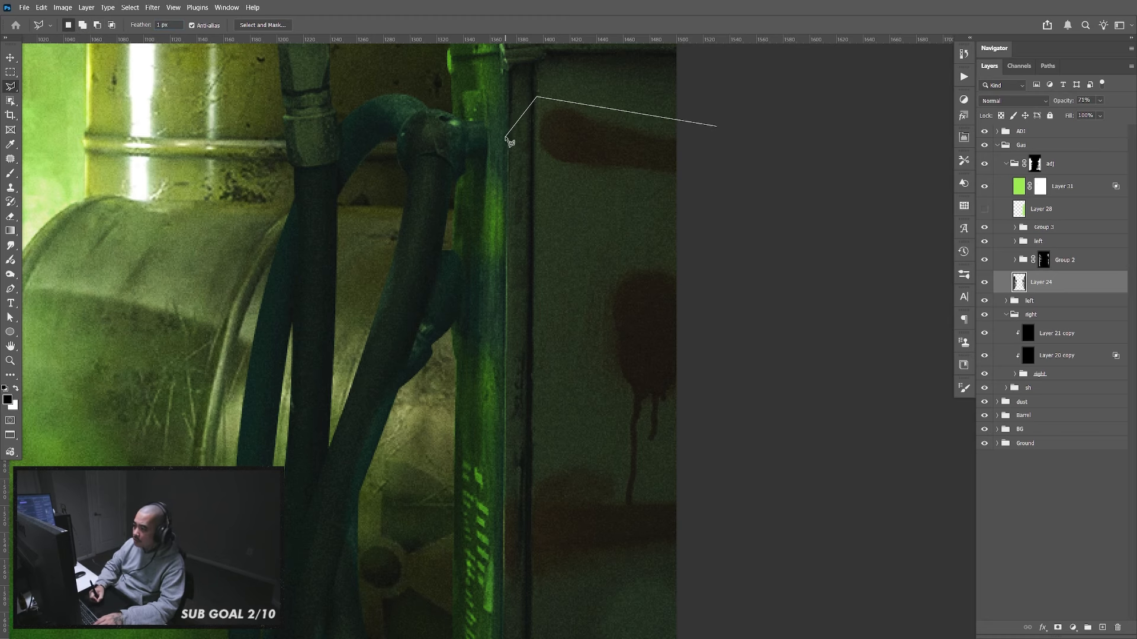
left_click(507, 134)
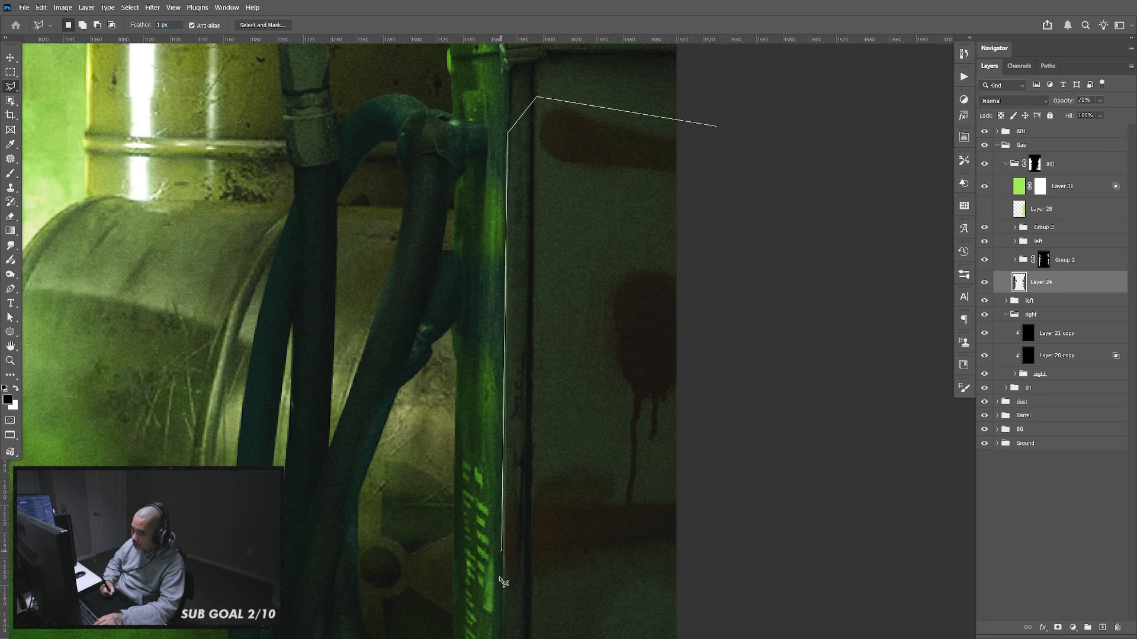
scroll(502, 583, "down", 6)
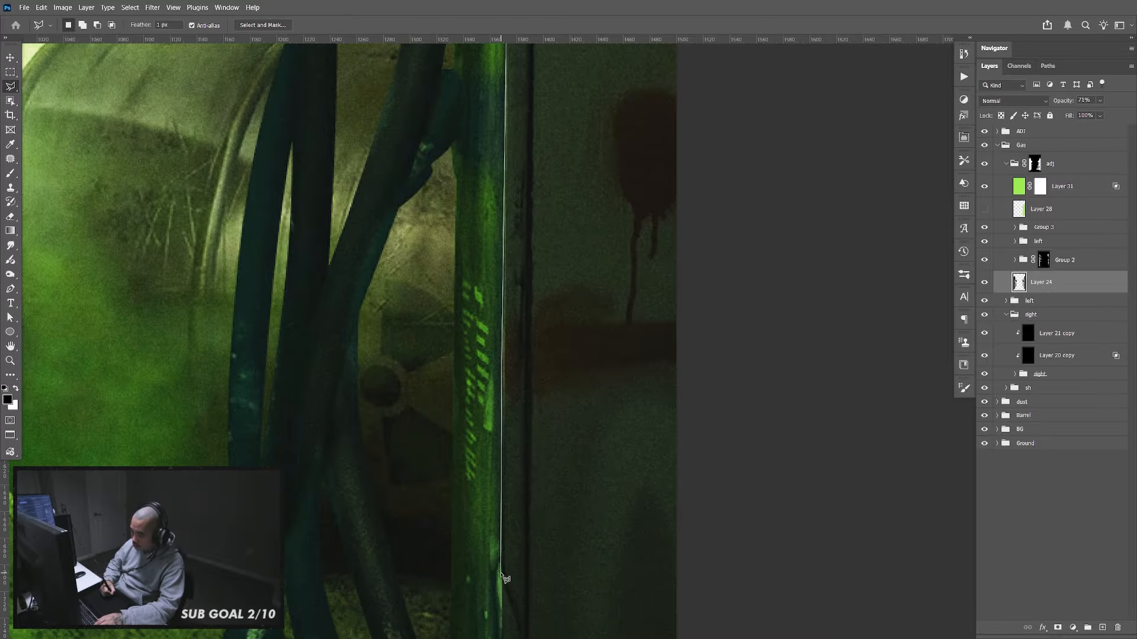
left_click(501, 572)
left_click(774, 541)
double_click(812, 357)
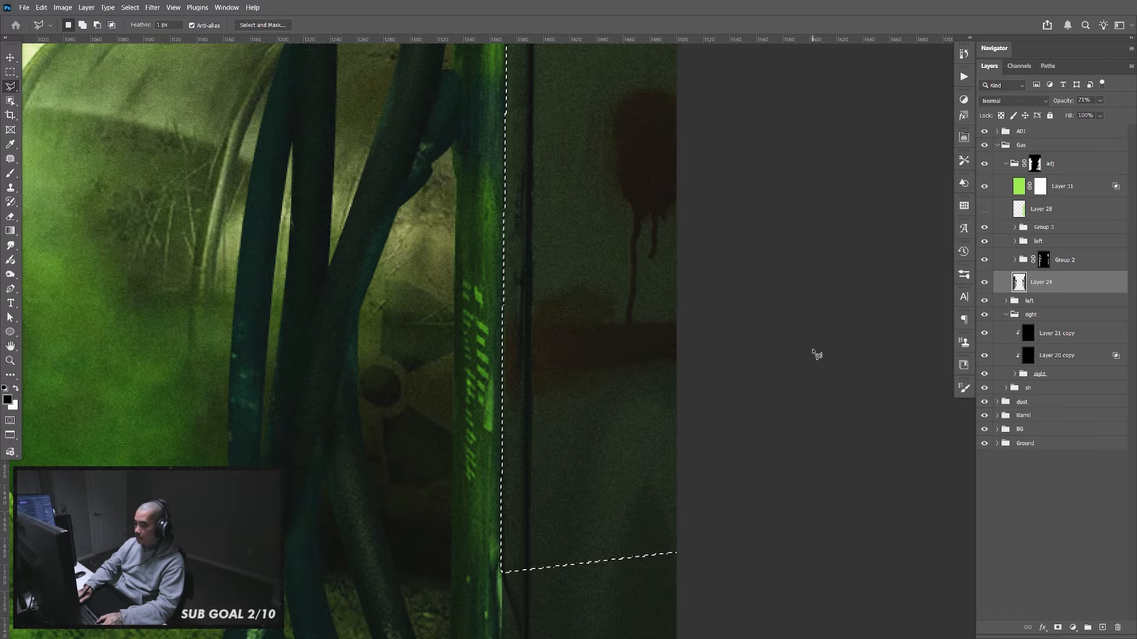
key("ctrl+d")
Outline the pump front's lowest edge down to the floor with the 1 px feather Polygonal Lasso, fill it with black on Layer 24, and deselect
left_click_drag(629, 325, 639, 370)
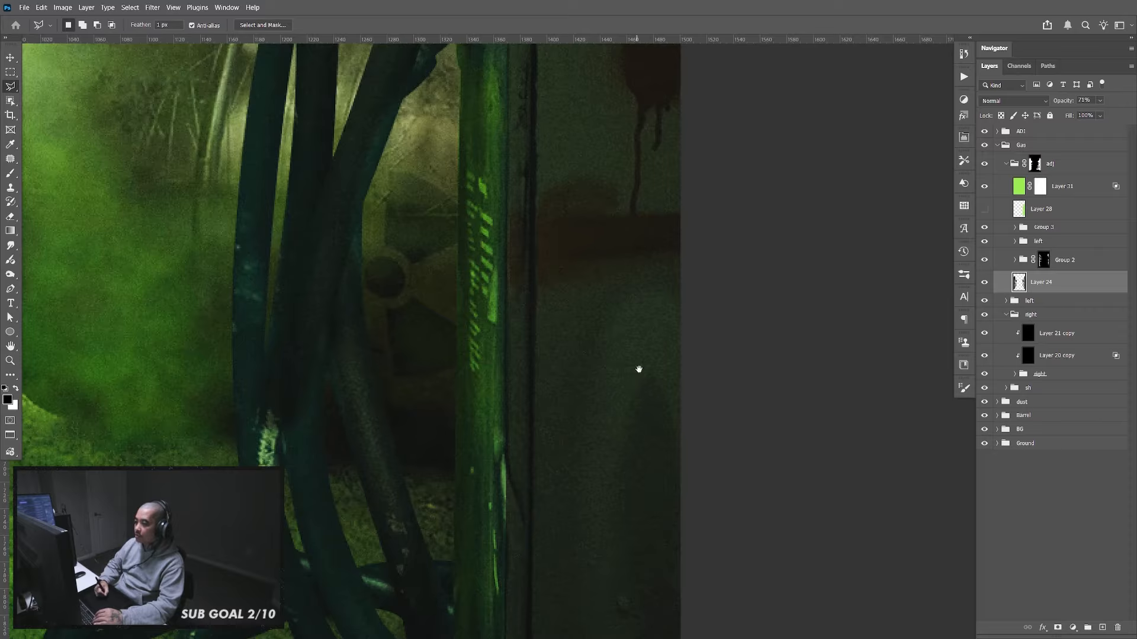
left_click(725, 291)
left_click(558, 323)
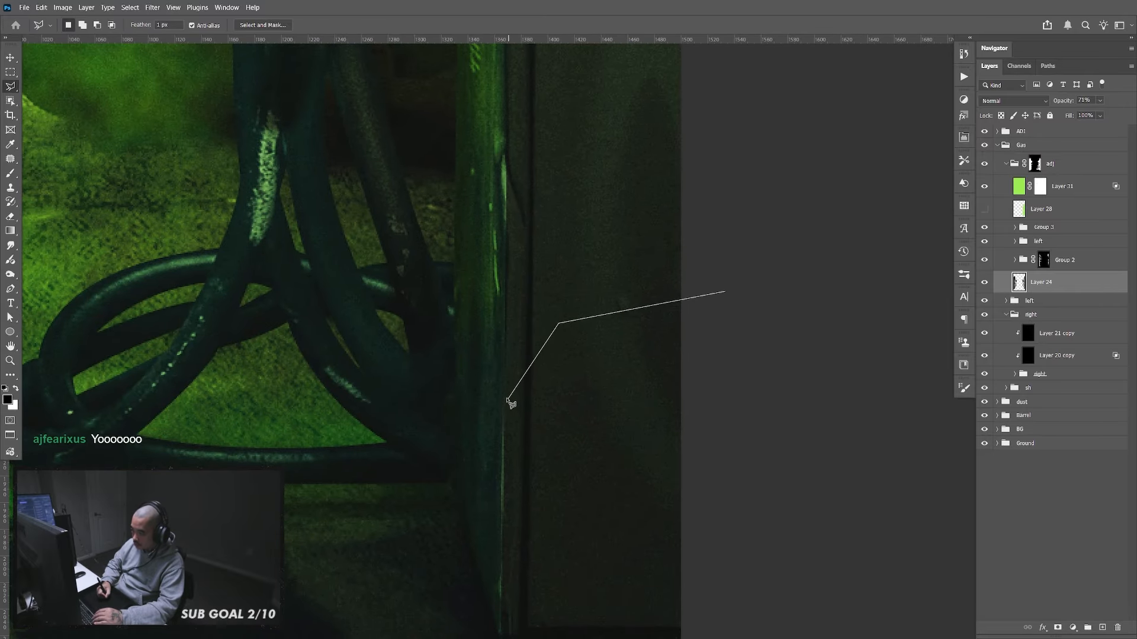
left_click(504, 397)
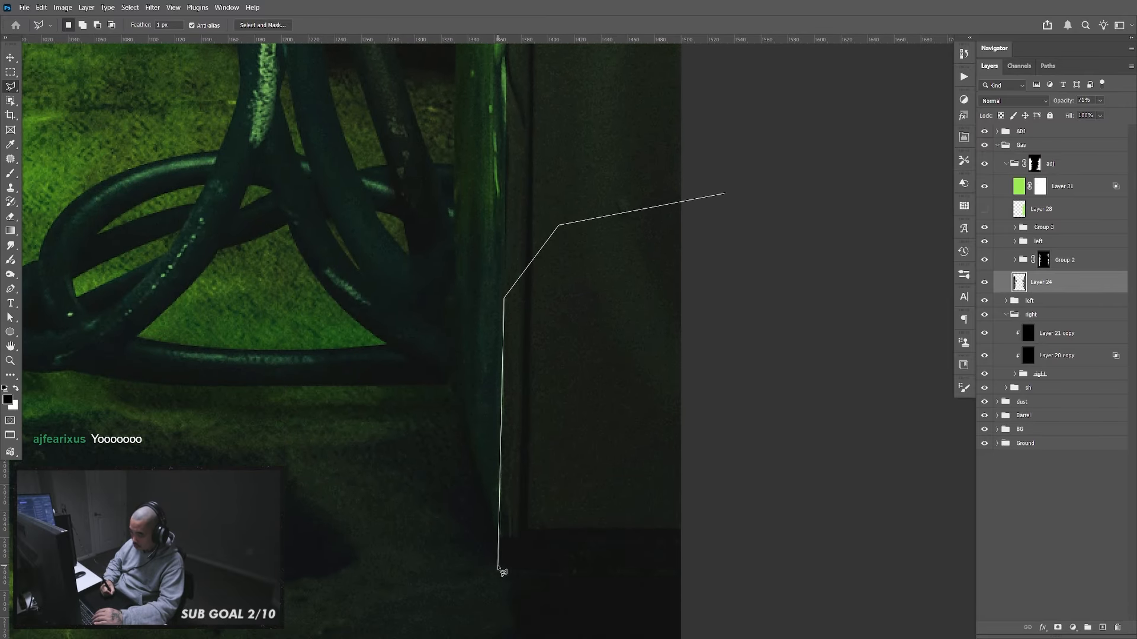
left_click(498, 569)
left_click(665, 598)
left_click(757, 577)
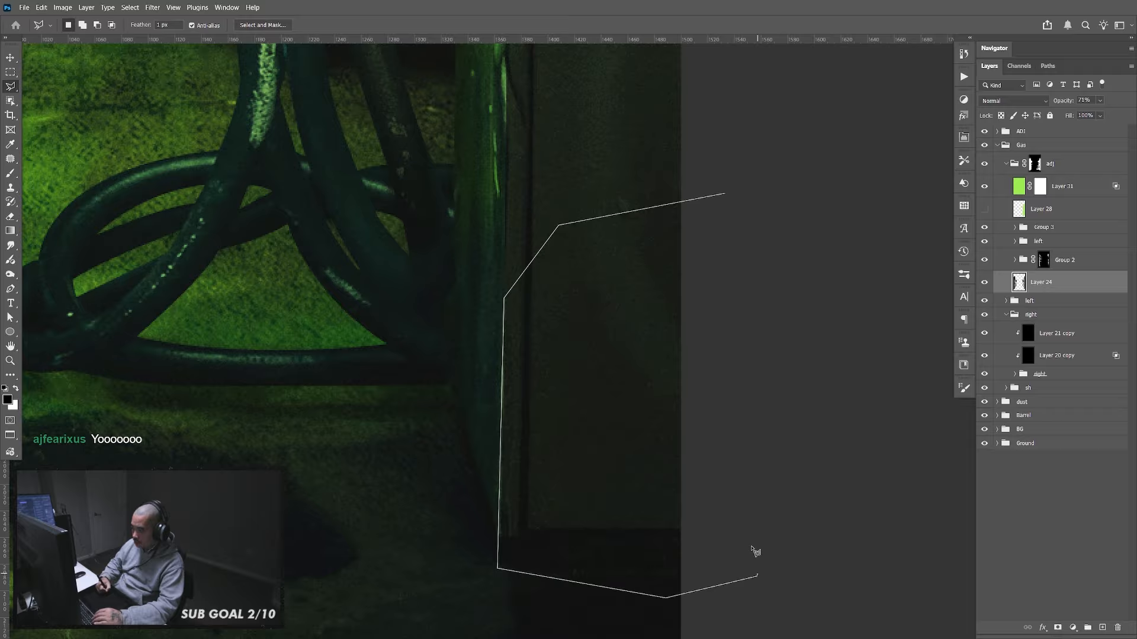
double_click(781, 340)
key("ctrl+d")
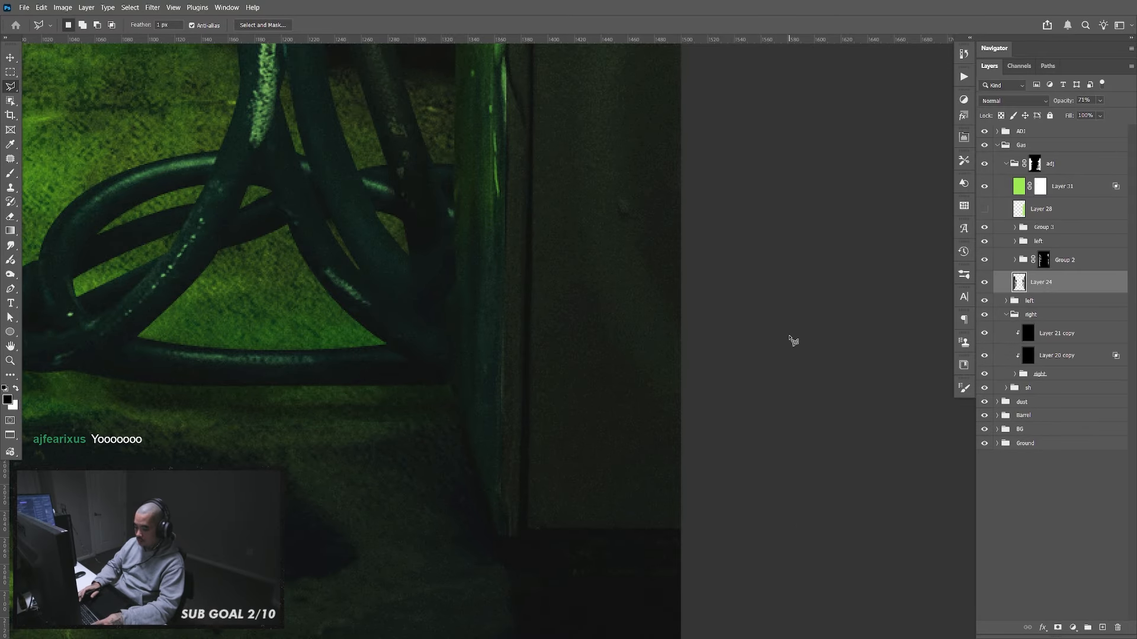
Inspect the left pump's hose and base edges against the floor, and check the pump edges in the whole composite
left_click_drag(525, 439, 912, 551)
mouse_move(145, 262)
left_mouse_down()
mouse_move(481, 406)
mouse_move(769, 403)
left_mouse_up()
mouse_move(441, 391)
left_mouse_down()
mouse_move(528, 373)
mouse_move(811, 424)
left_mouse_up()
left_click_drag(524, 376, 590, 394)
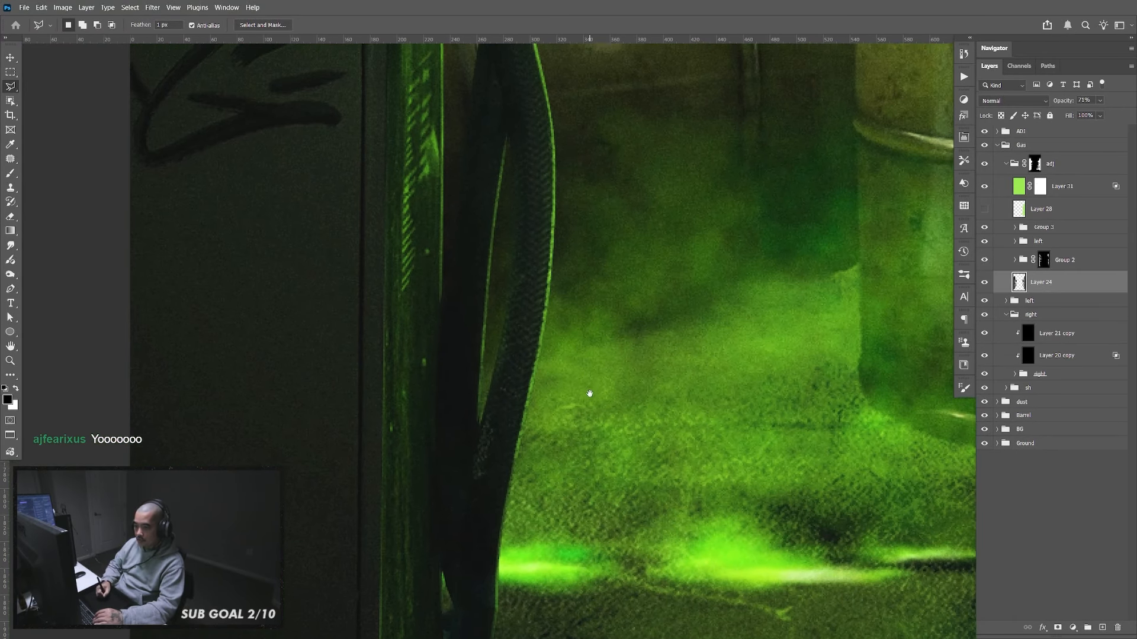
left_click_drag(525, 464, 574, 350)
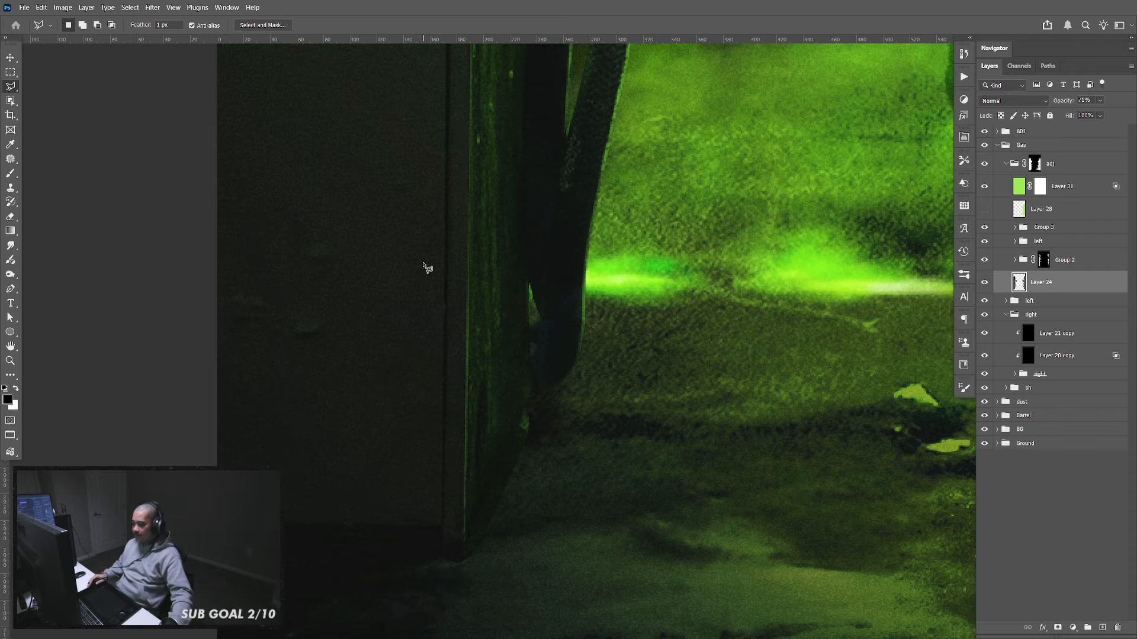
key("ctrl+minus")
key("ctrl+minus")
key("ctrl+minus")
key("ctrl+minus")
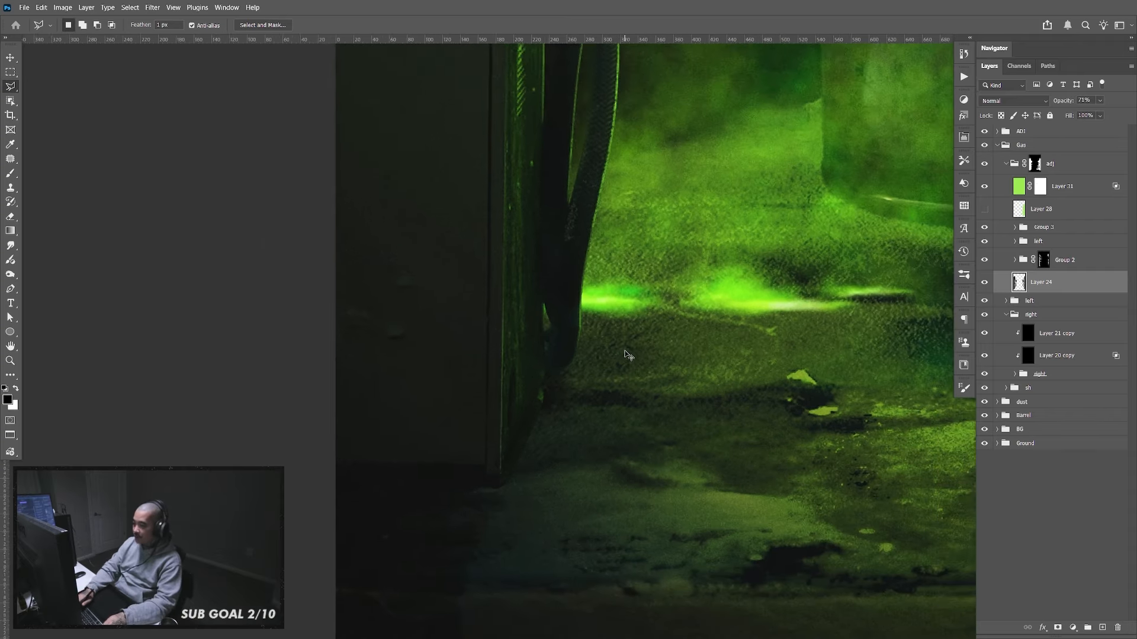
key("v")
left_click_drag(769, 117, 655, 332)
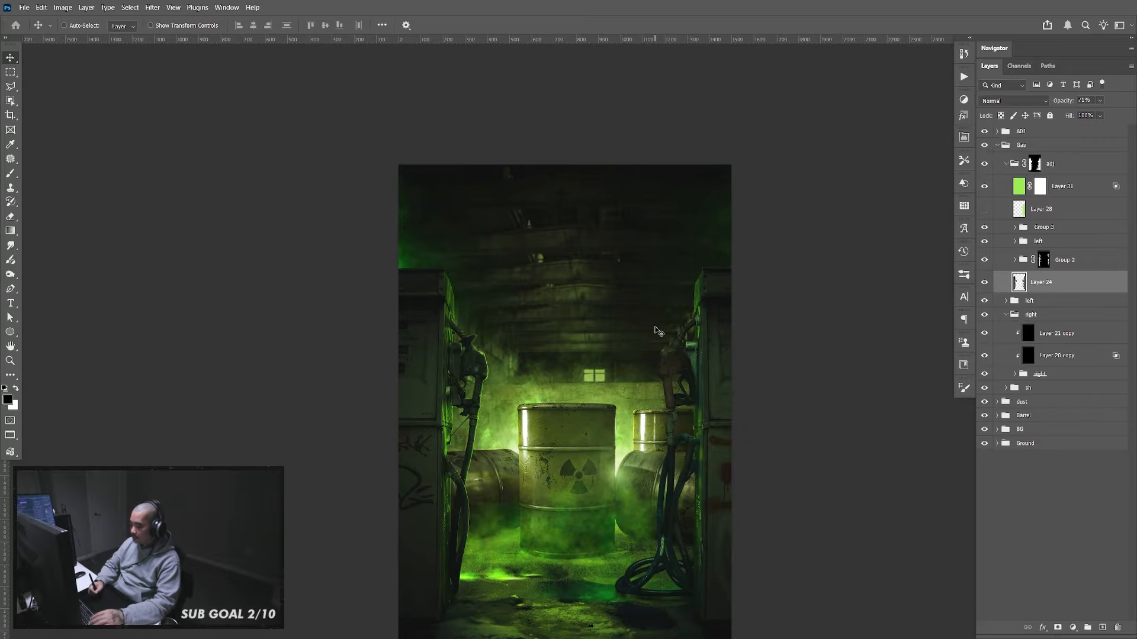
key("ctrl+plus")
left_click_drag(632, 412, 659, 376)
key("ctrl+minus")
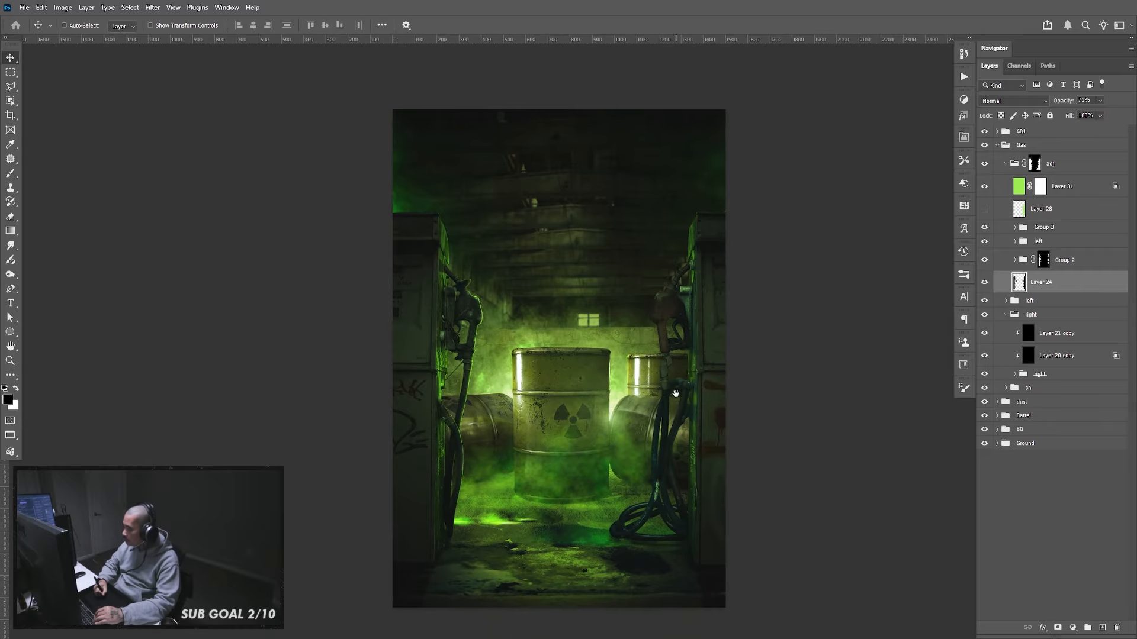
Expand the Ground group and compare the composite with the original photo on the master layer by isolating that layer
left_click(996, 444)
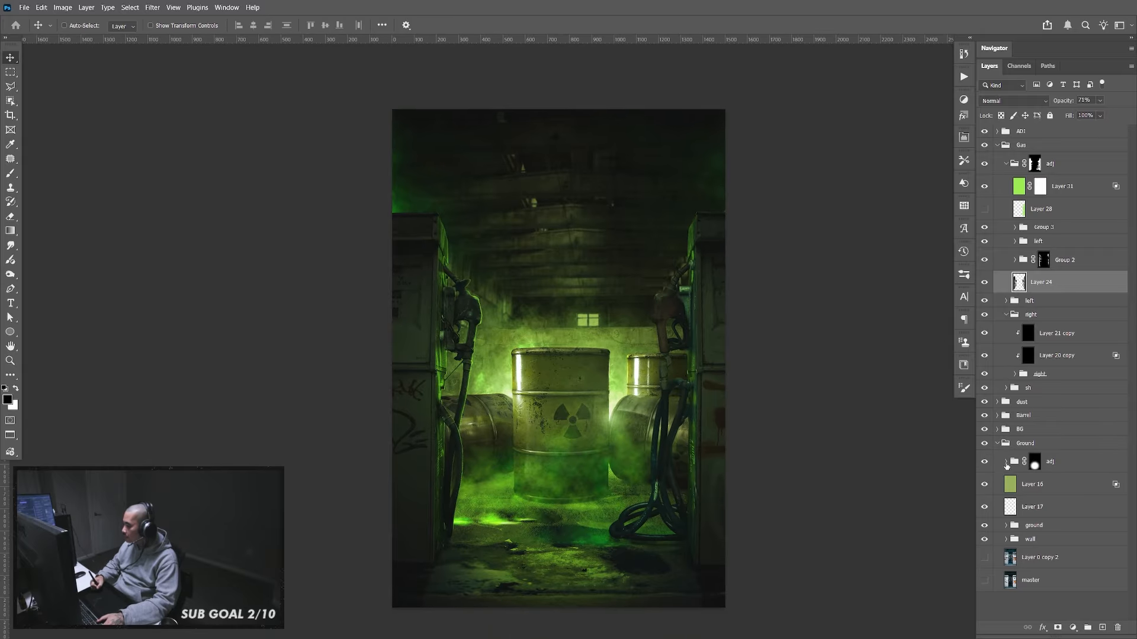
left_click(985, 581, "alt")
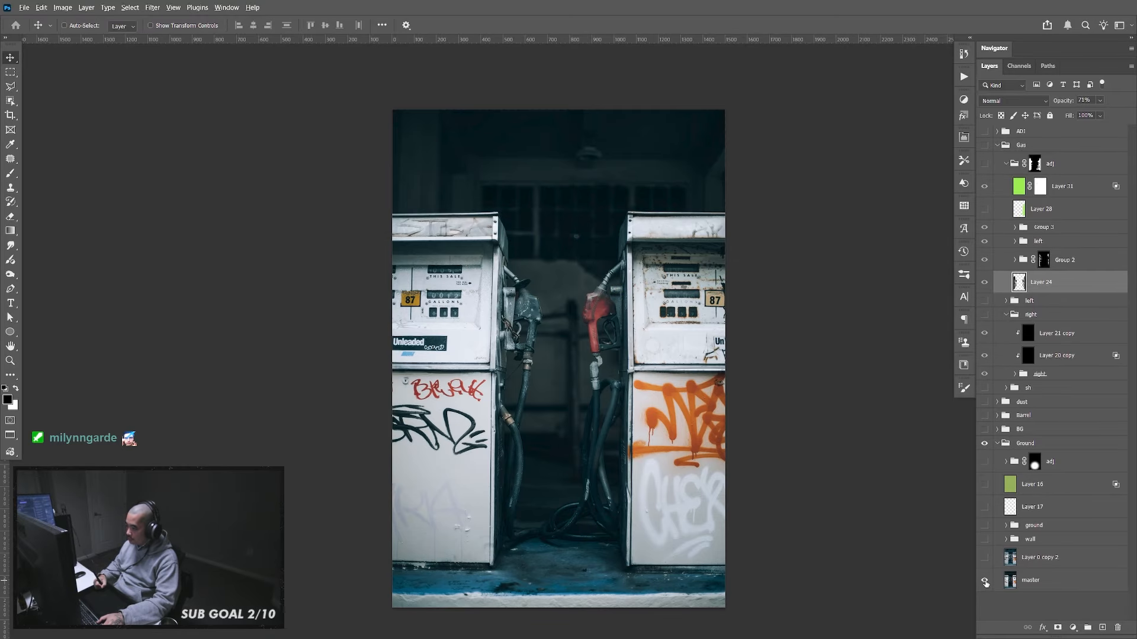
left_click(985, 582, "alt")
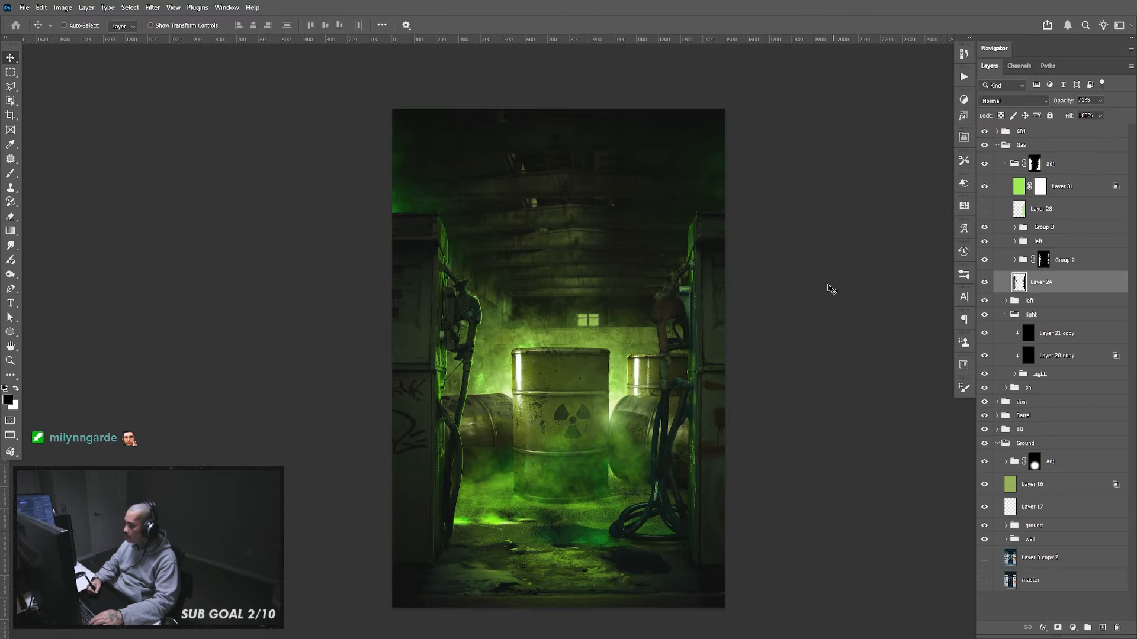
Examine the barrels, the smoke and the floor beside the left pump up close and in the overall composite
key("ctrl+plus")
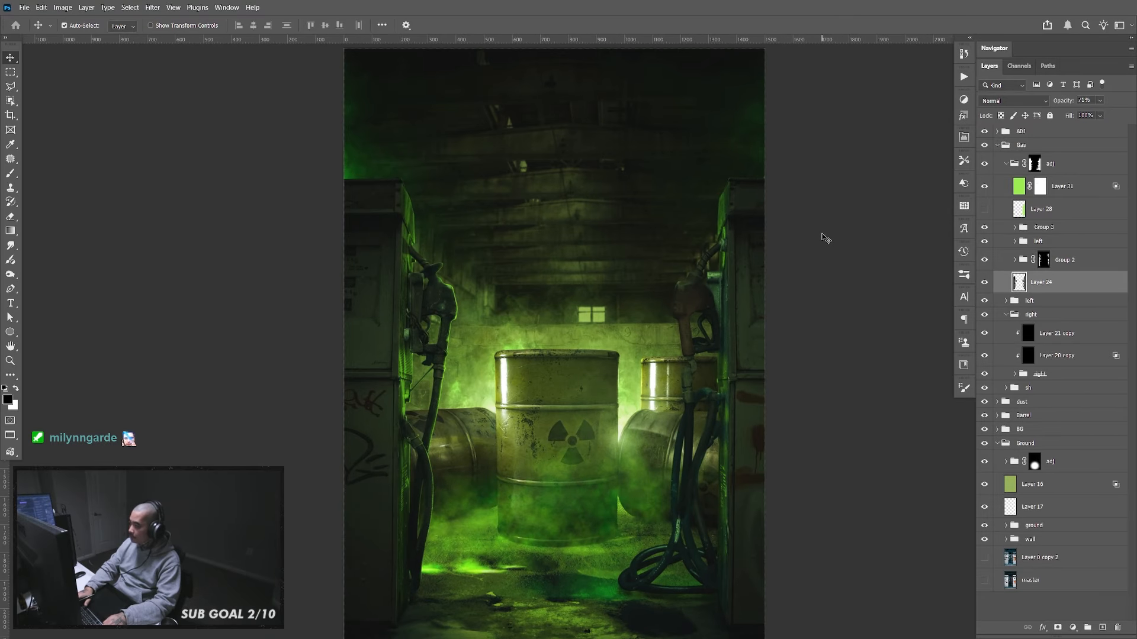
scroll(797, 379, "down", 3)
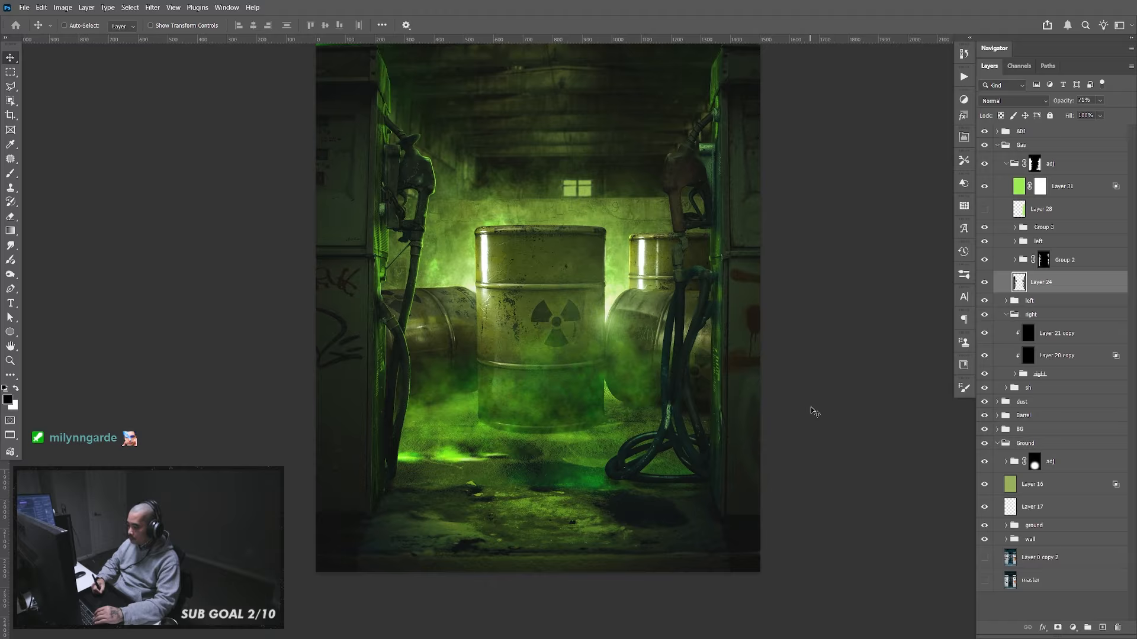
key("ctrl+plus")
key("ctrl+plus")
key("ctrl+plus")
left_click_drag(435, 370, 690, 294)
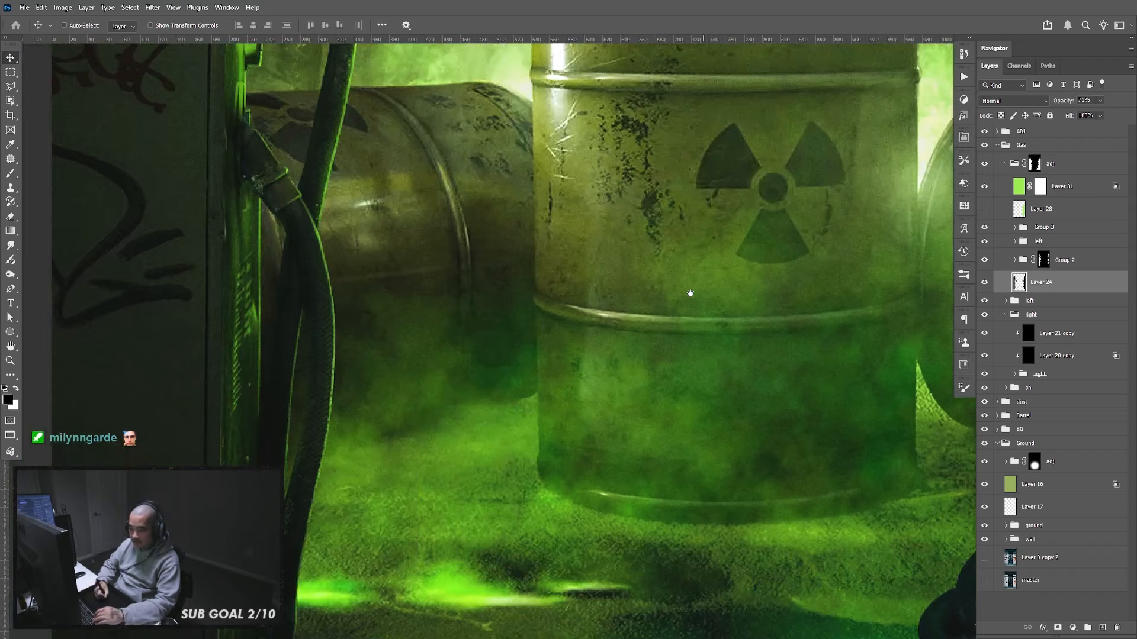
left_click_drag(332, 451, 592, 358)
scroll(595, 358, "down", 5)
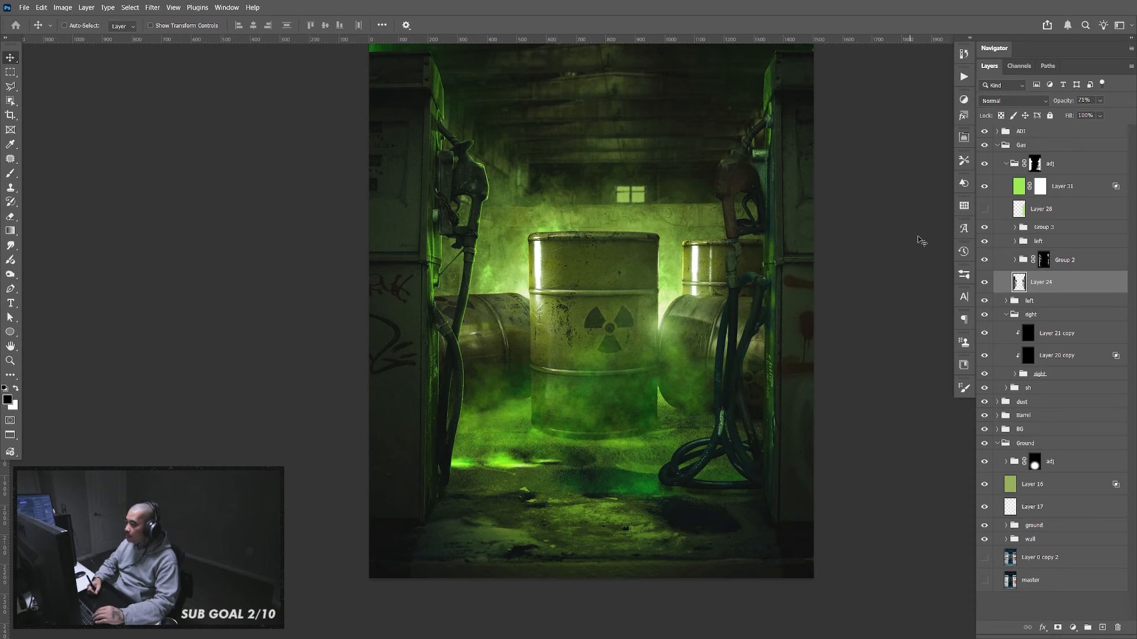
Collapse the right group and compare the pumps with Group 2, left, Group 3 and Layer 31 of the adj group hidden and shown
left_click(1006, 314)
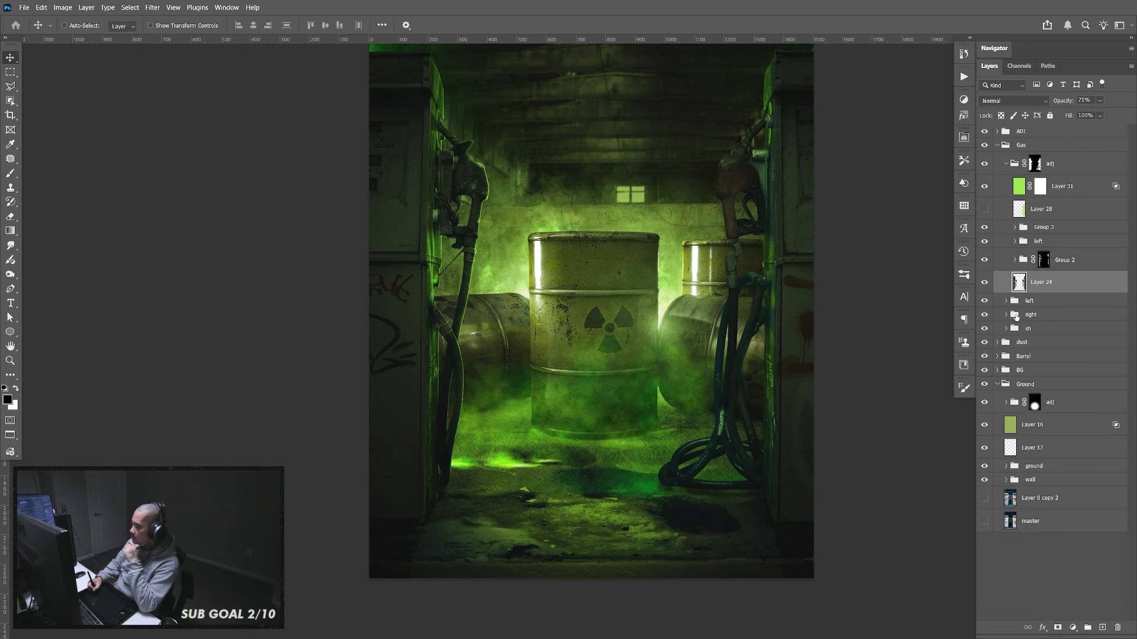
left_click(985, 261)
left_click(985, 260)
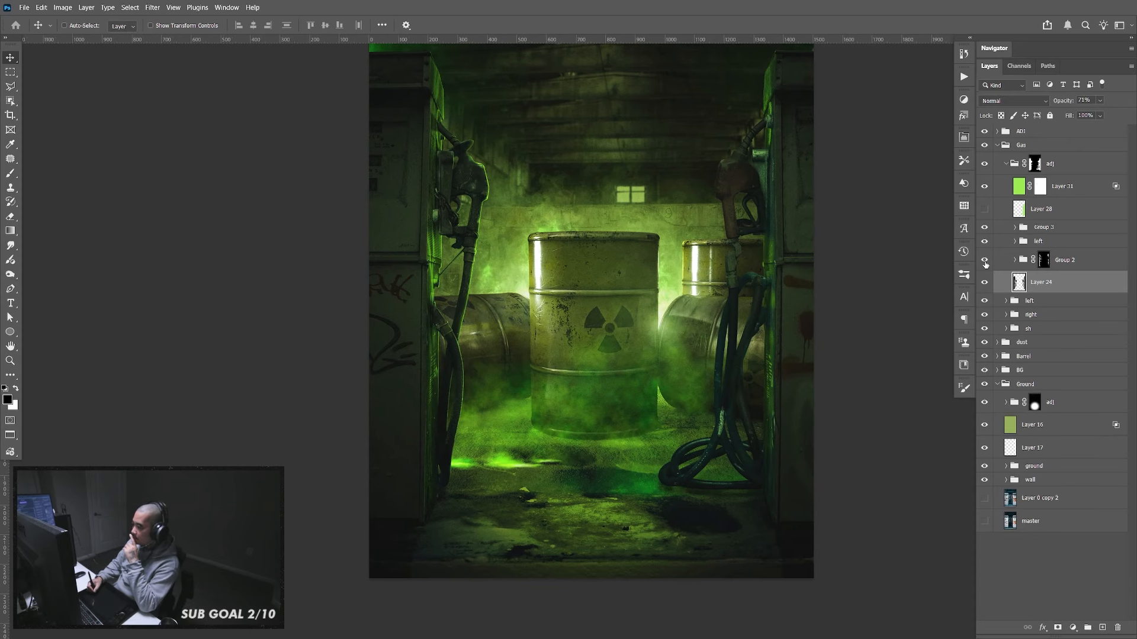
left_click(985, 243)
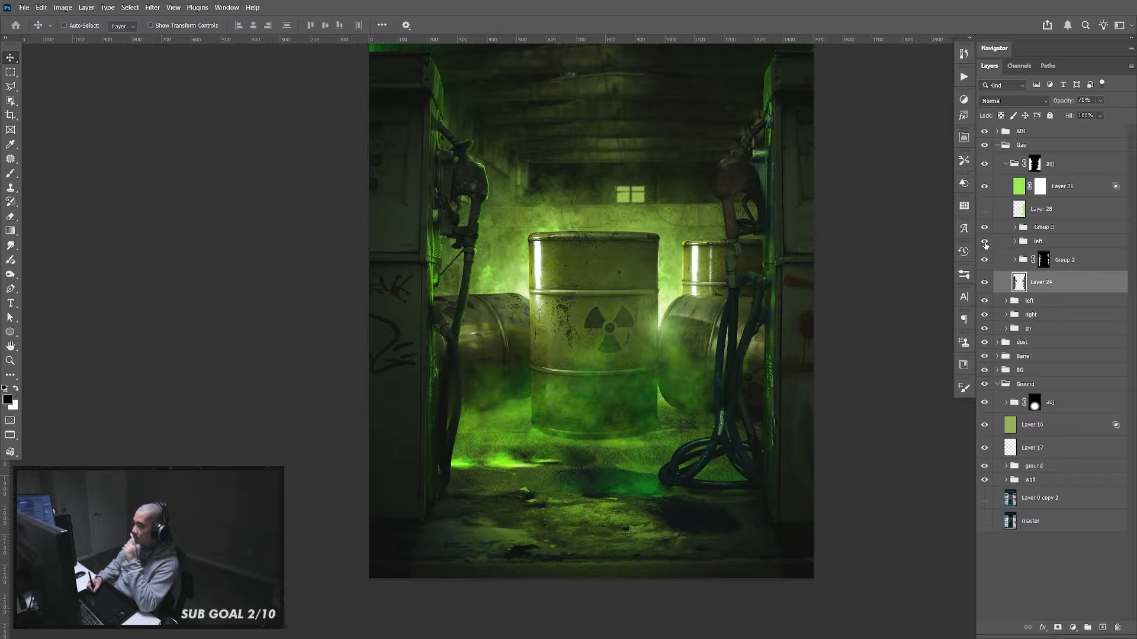
left_click(985, 242)
left_click(986, 243)
left_click(985, 229)
left_click(985, 229)
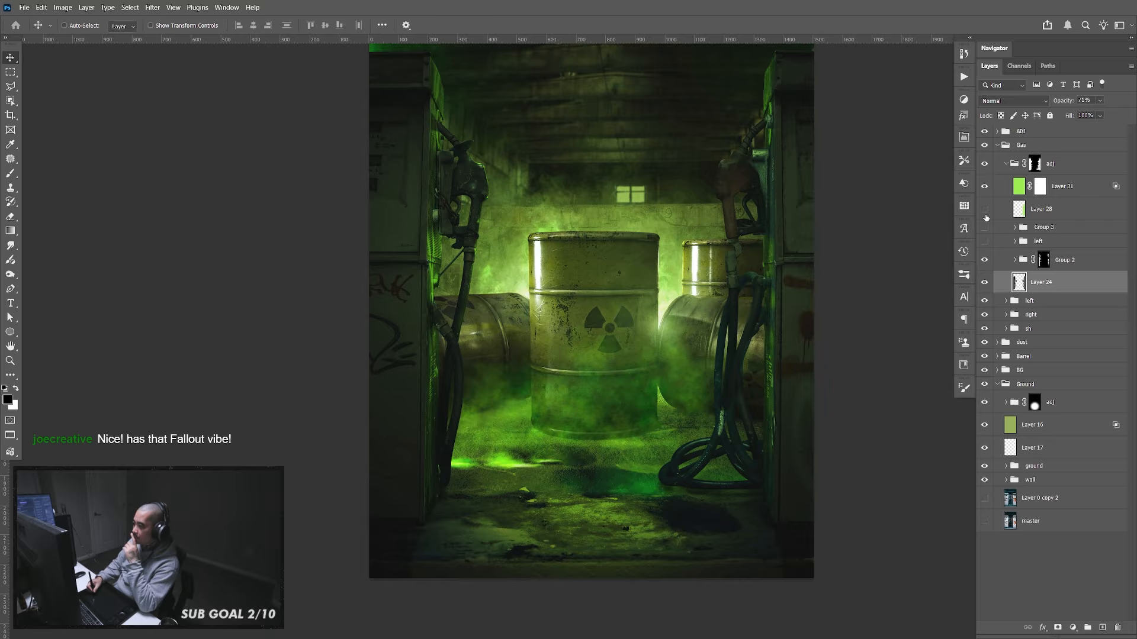
left_click(985, 229)
left_click(985, 242)
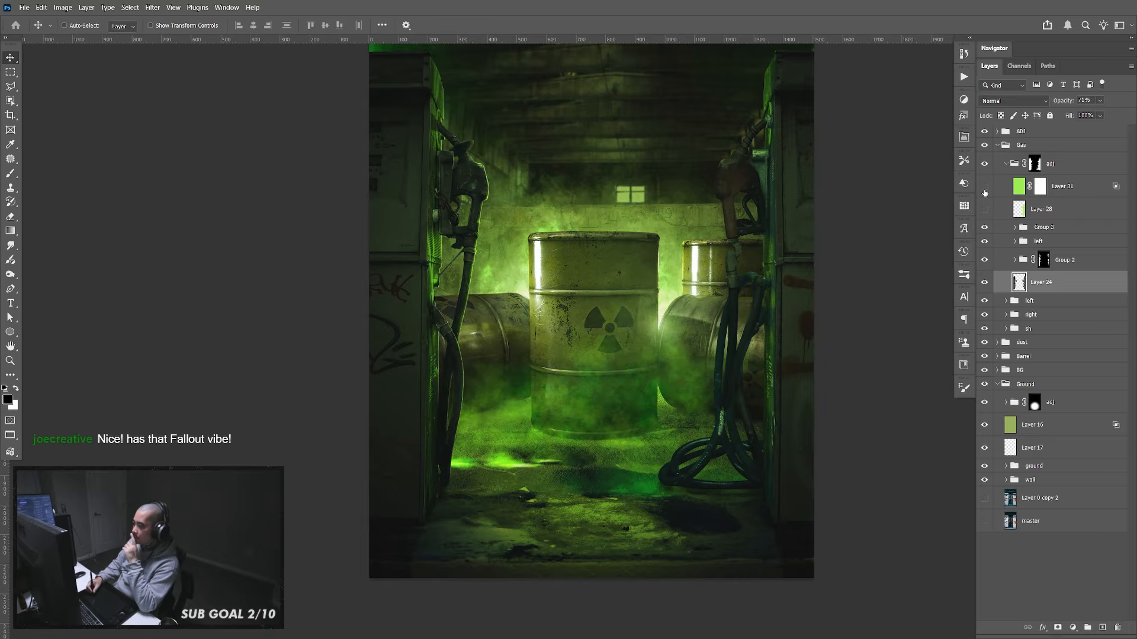
left_click(985, 189)
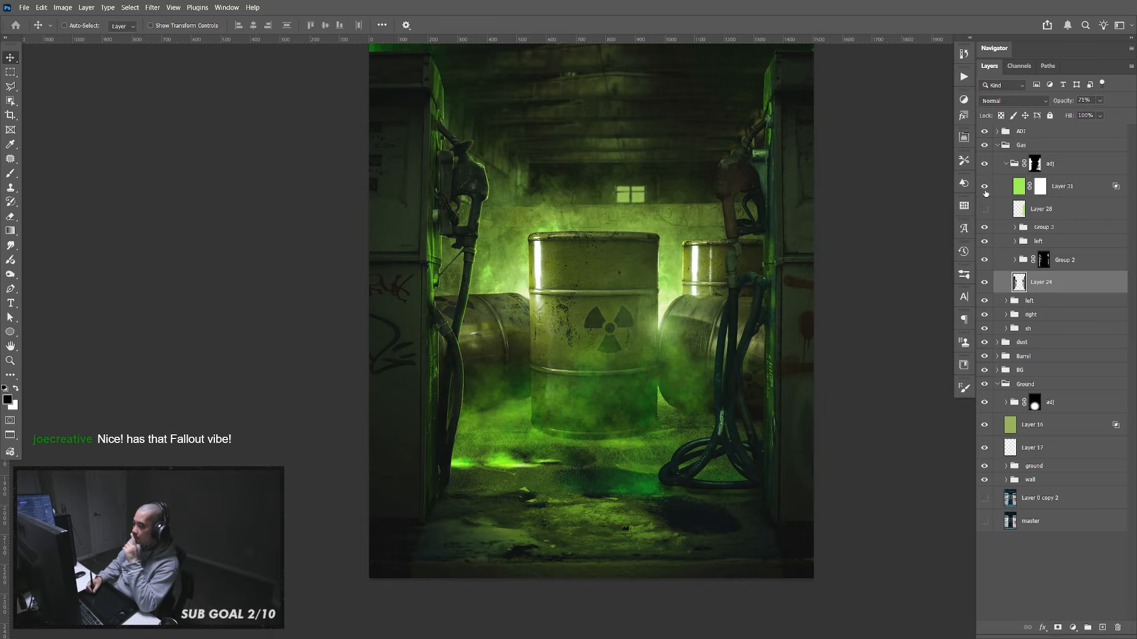
Examine what Group 2 and its Levels, Layer 26 and Layer 25 contribute by toggling their visibility
left_click(986, 260)
left_click(986, 260)
left_click(1014, 260)
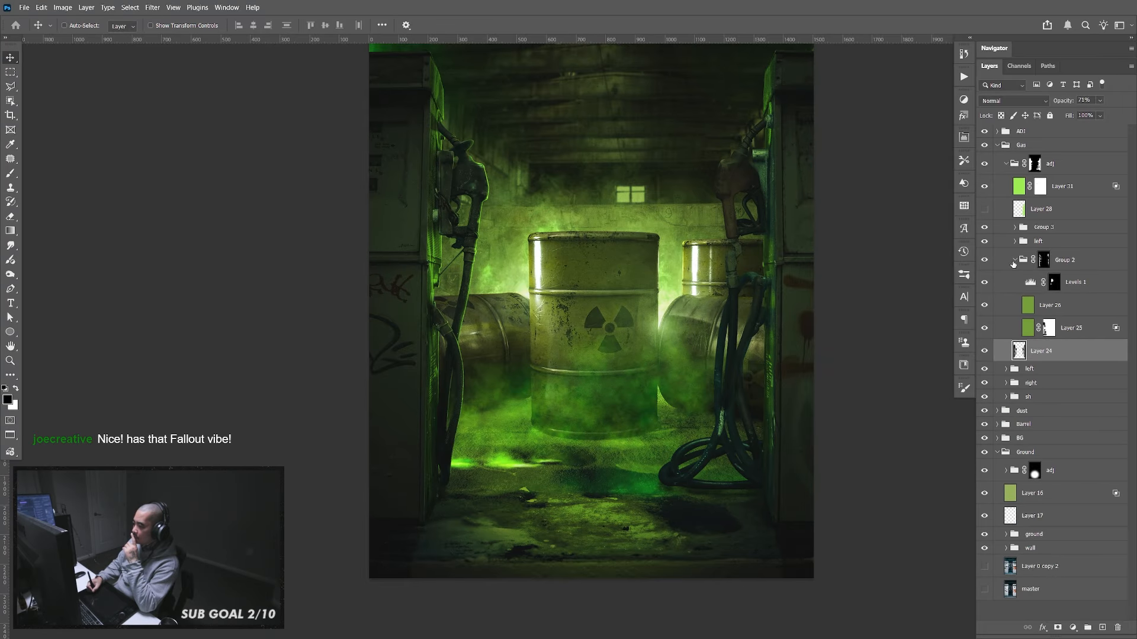
left_click(986, 283)
left_click(985, 328)
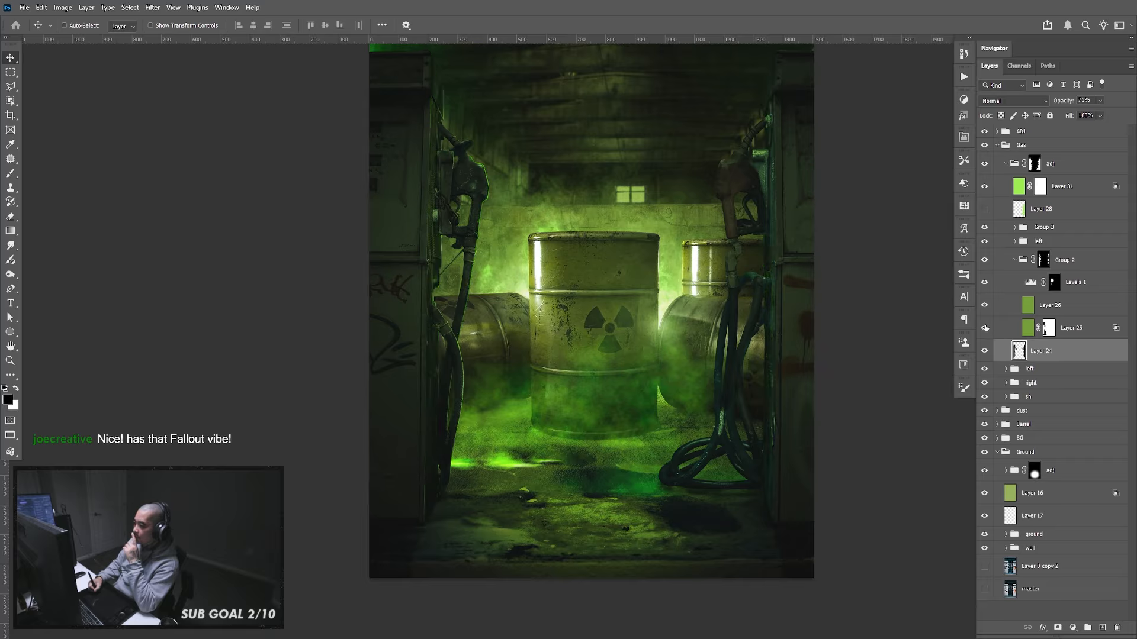
left_click(985, 329)
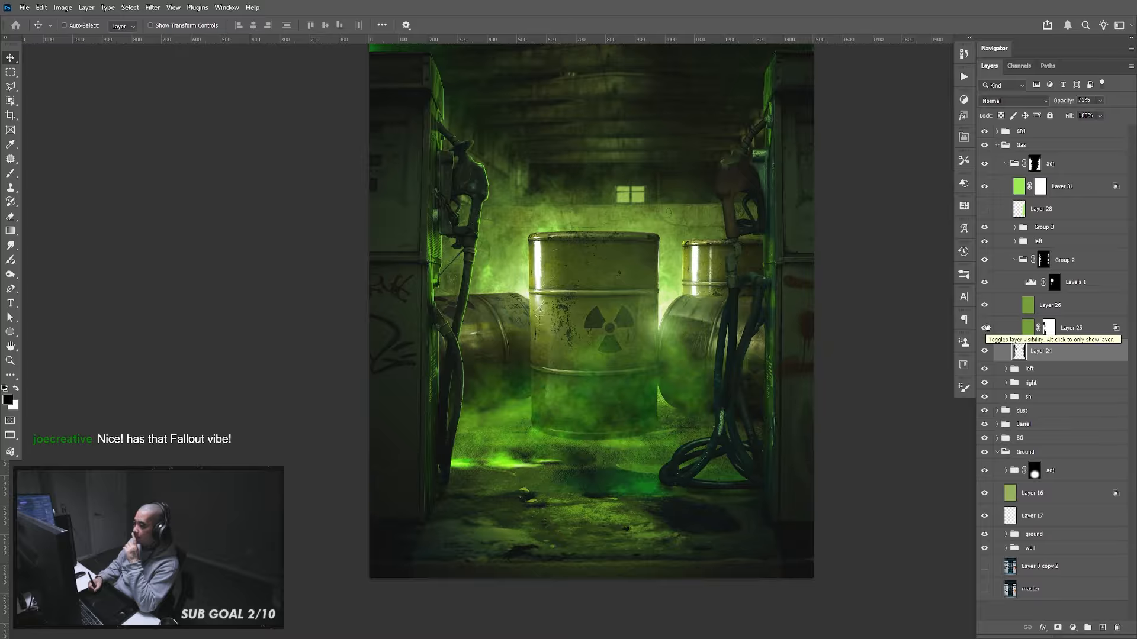
left_click(986, 307)
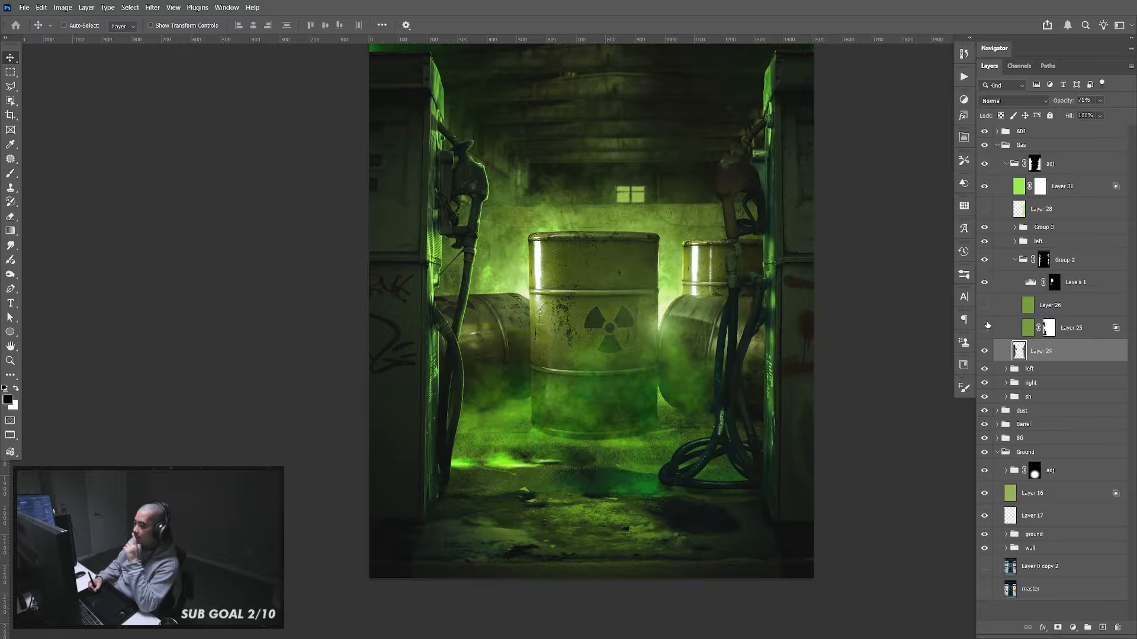
left_click(987, 326)
left_click(986, 328)
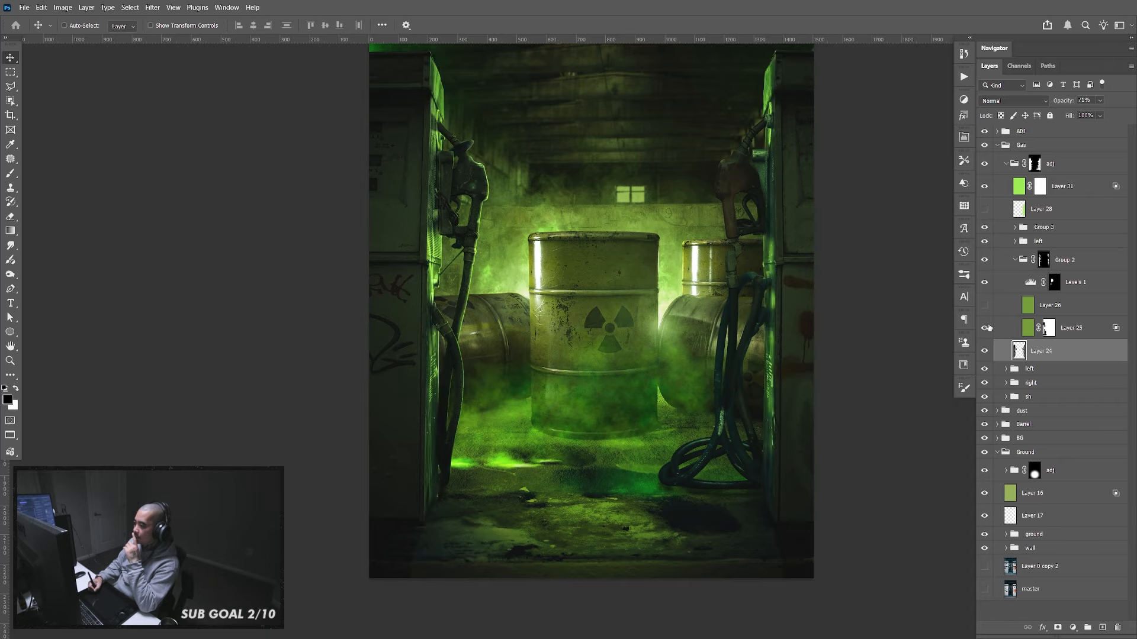
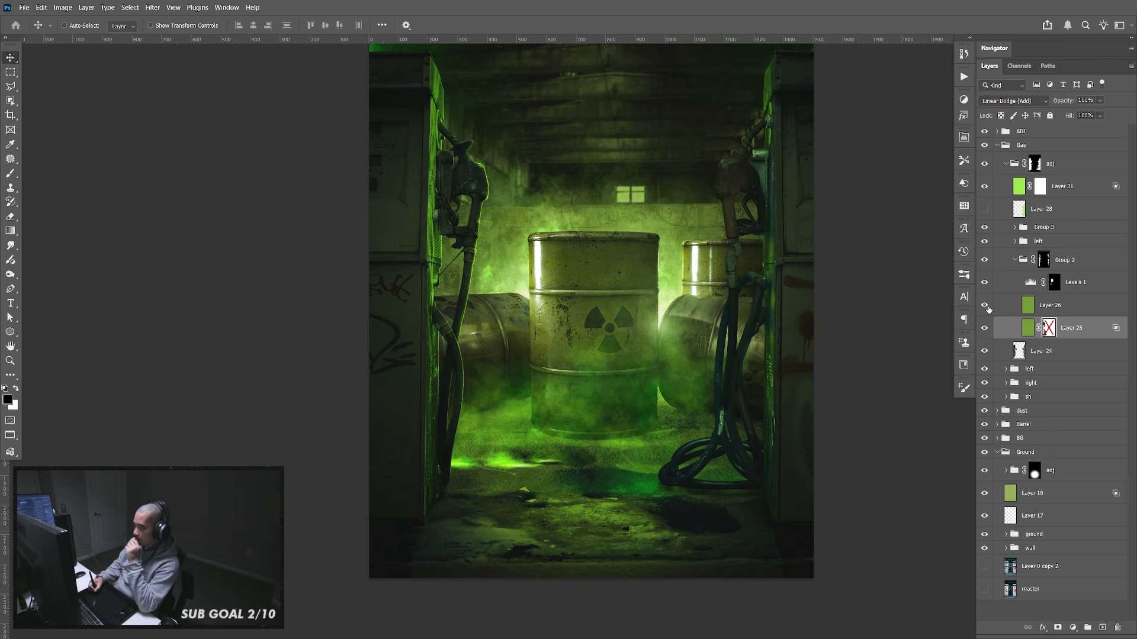
Inspect the clipped shading layers in the left and right pump groups, toggling Layer 21 copy and Layer 20 copy in the right group
left_click(1005, 369)
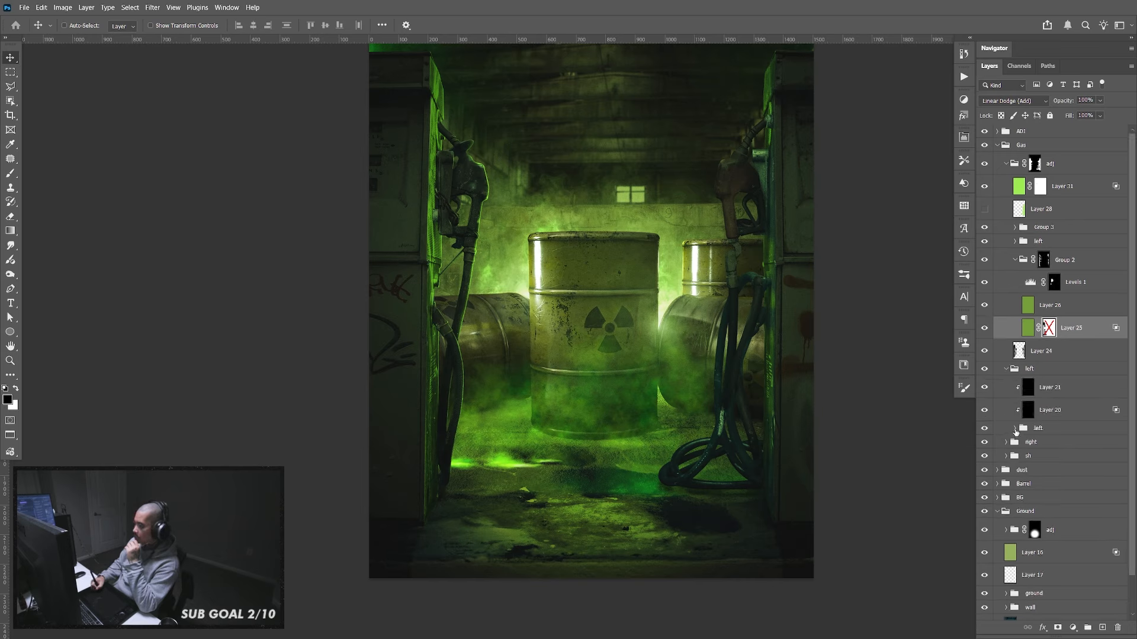
left_click(1056, 388)
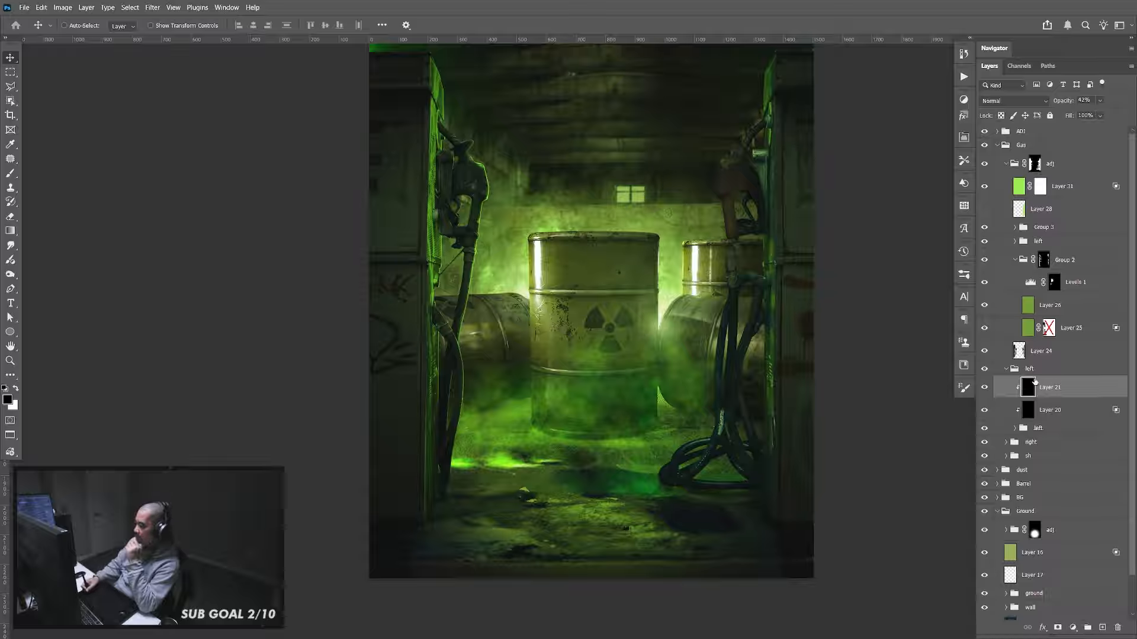
left_click(1007, 442)
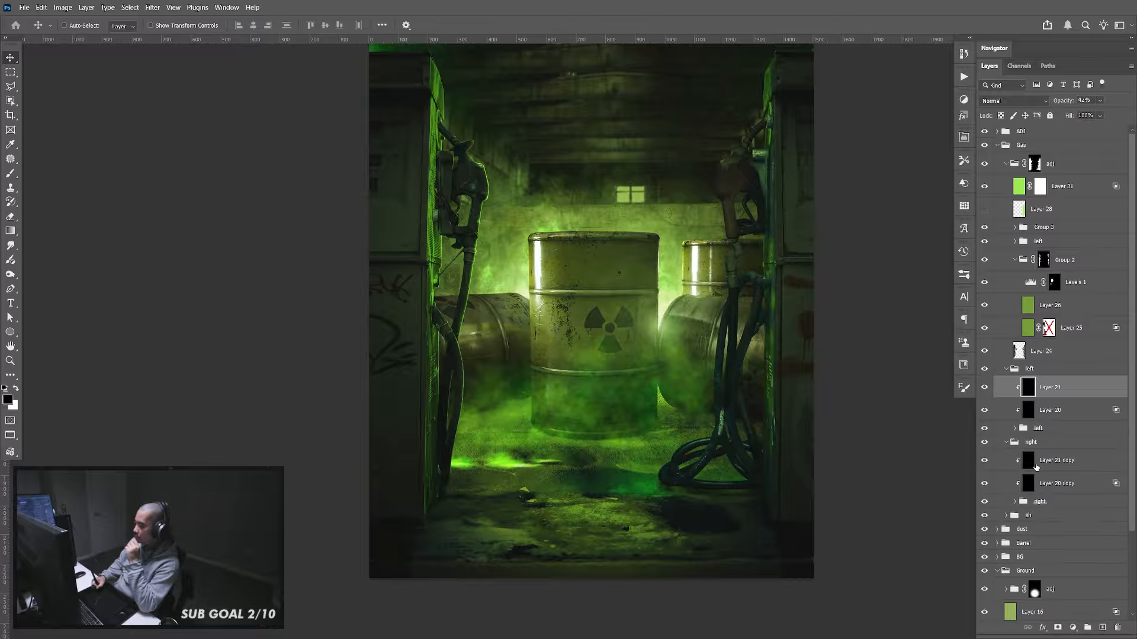
left_click(1060, 469)
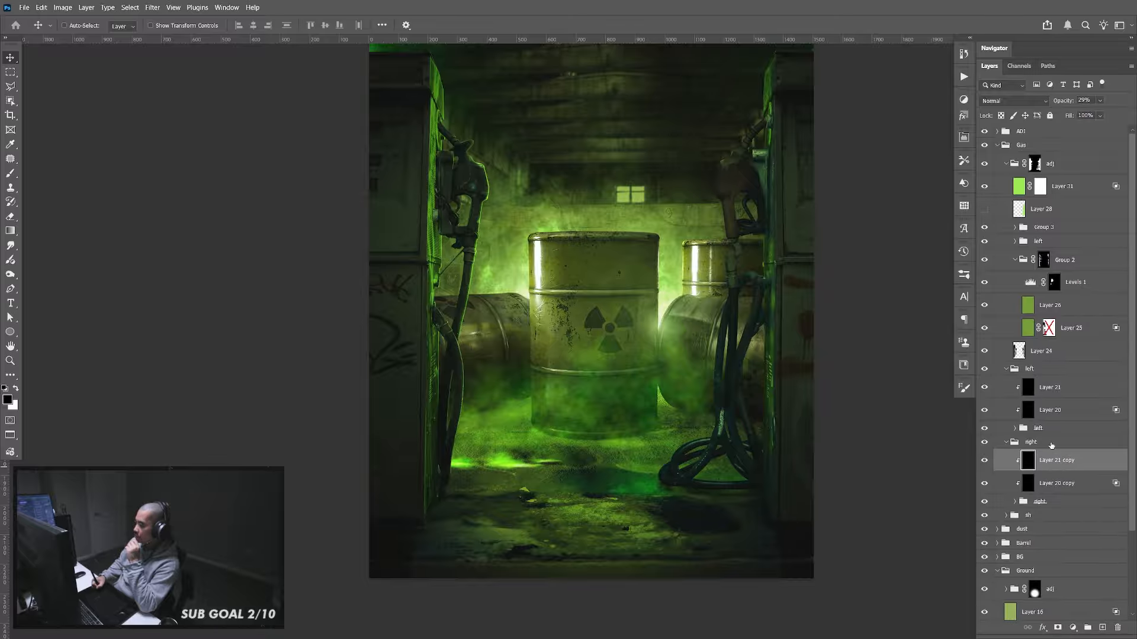
left_click(986, 464)
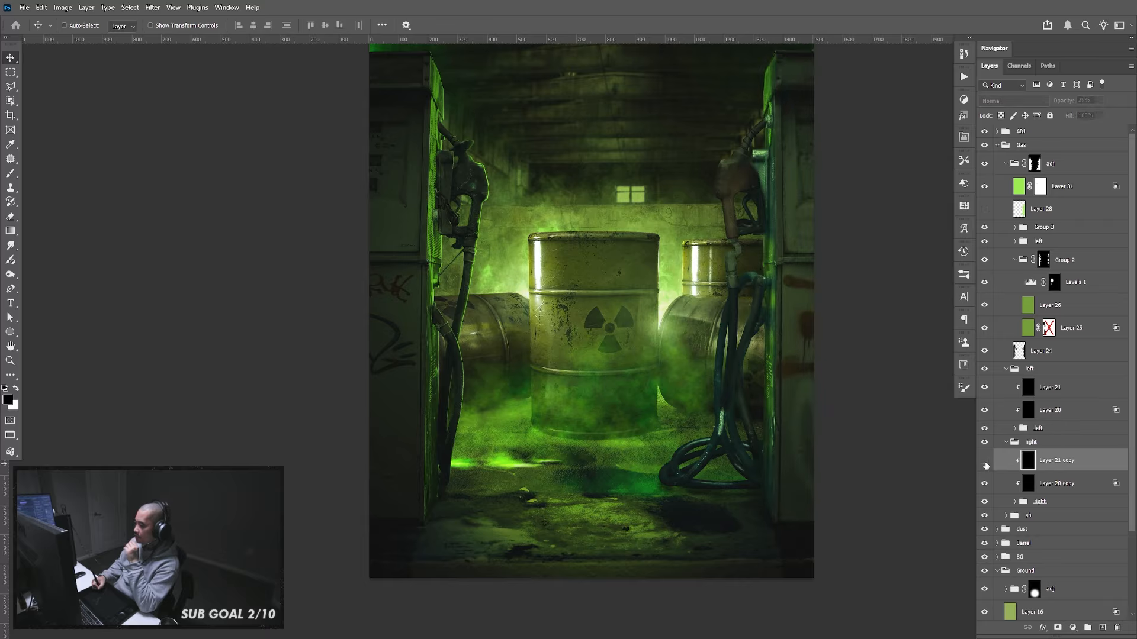
left_click(985, 462)
left_click(984, 484)
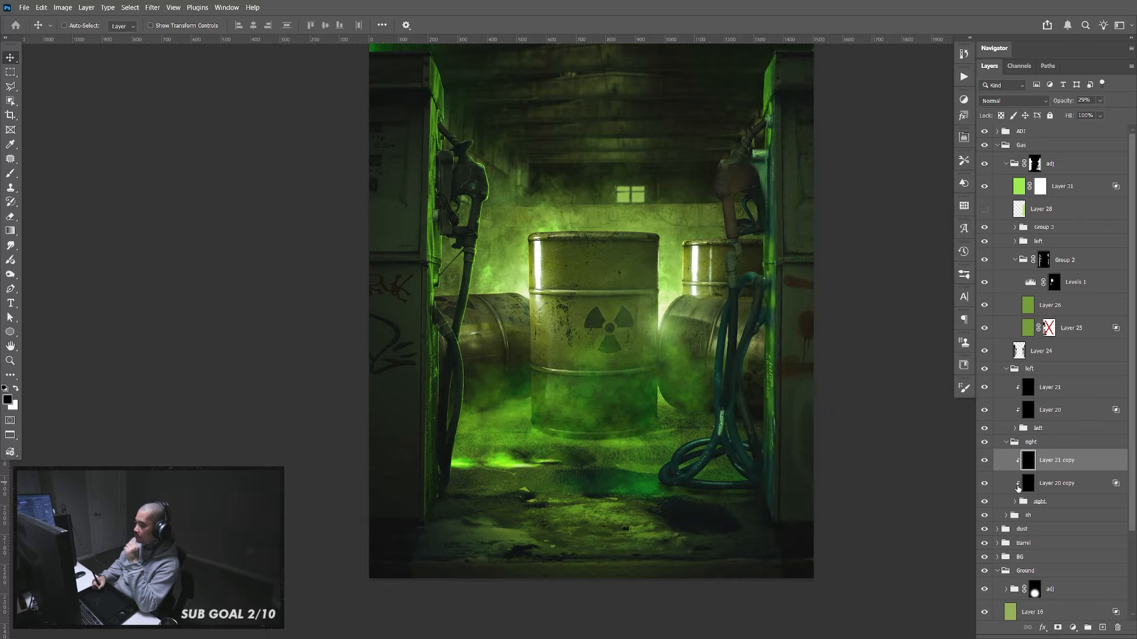
left_click(1006, 443)
left_click(1007, 369)
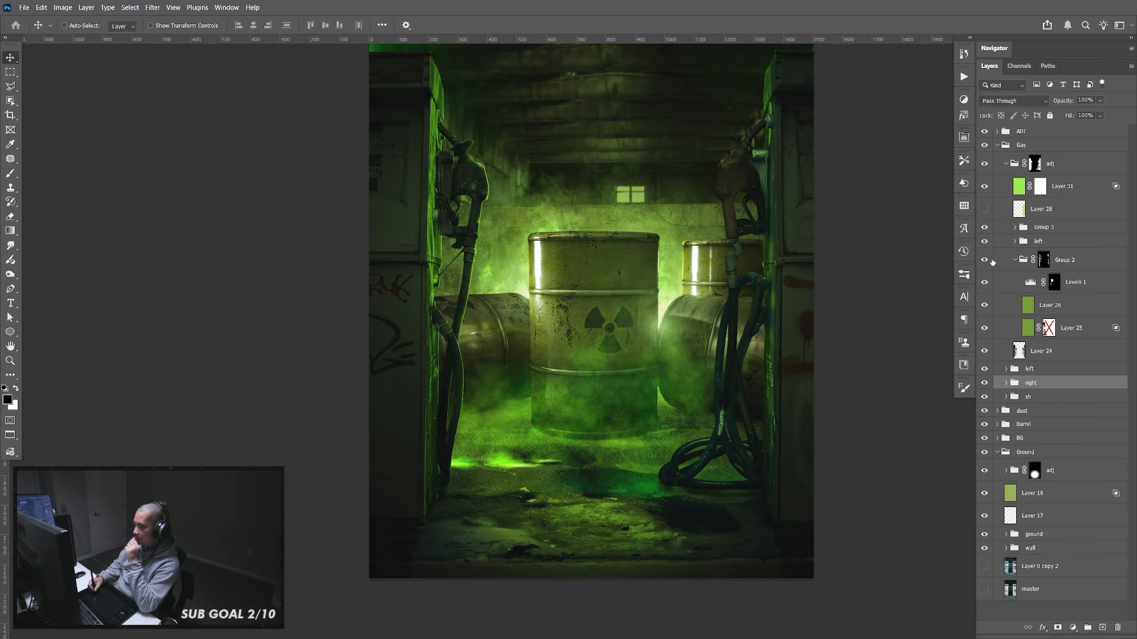
Compare the image with and without Group 2 and its existing Levels adjustment
left_click(986, 260)
left_click(985, 261)
left_click(1081, 289)
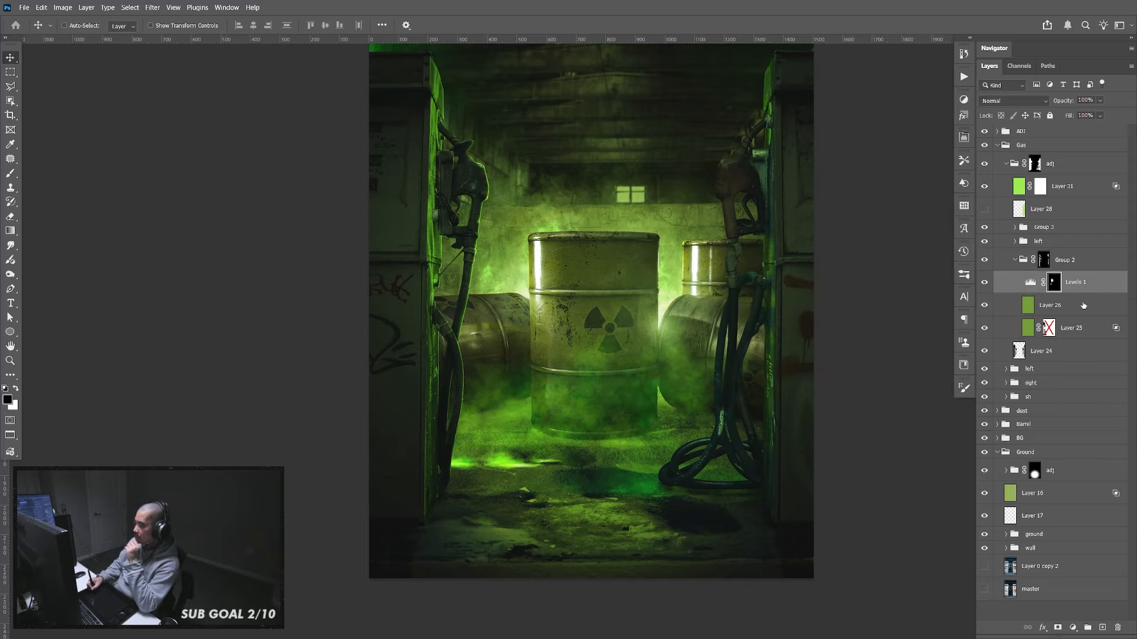
left_click(985, 283)
left_click(985, 283)
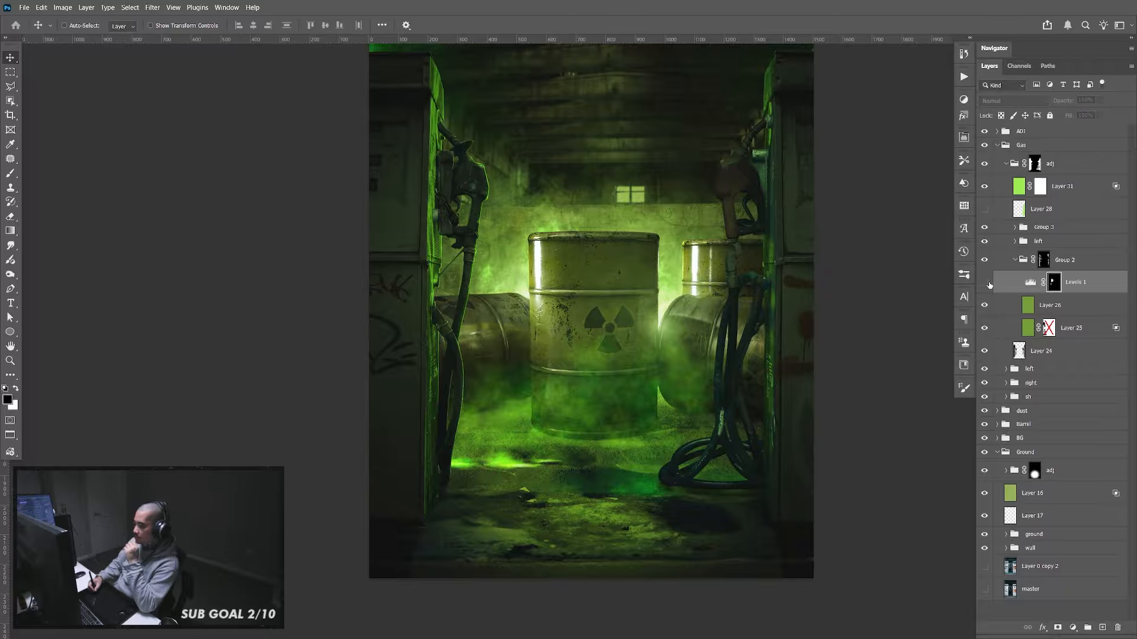
left_click(985, 283)
Add a Levels adjustment above Layer 26 in Group 2 with black input 11 and midtones 1.37
left_click(1064, 309)
left_click(1073, 628)
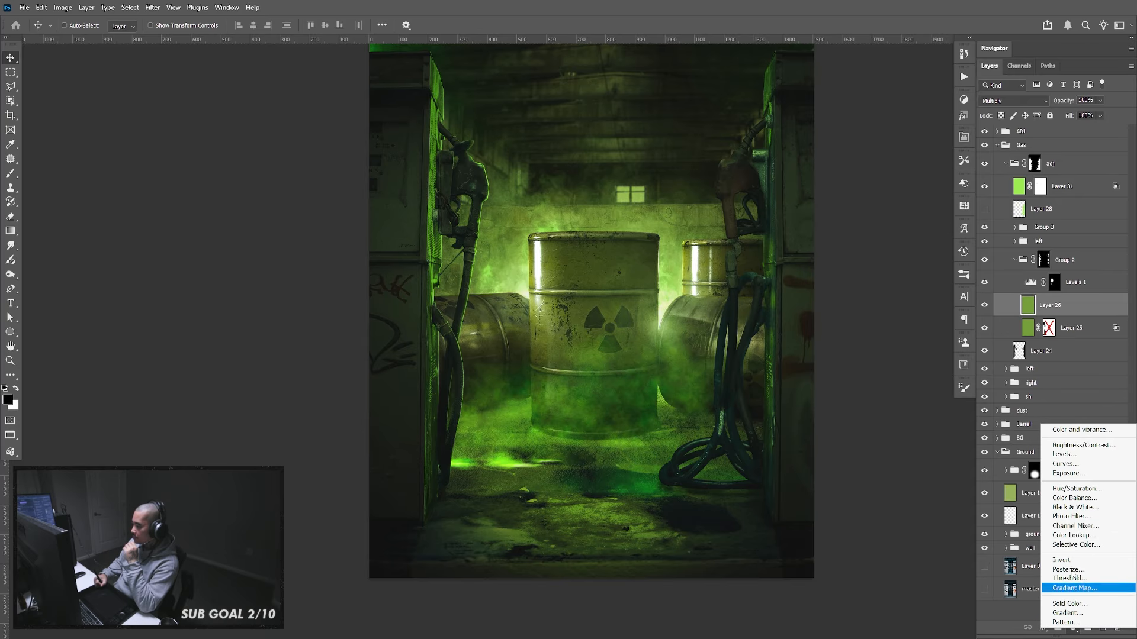
left_click(1078, 454)
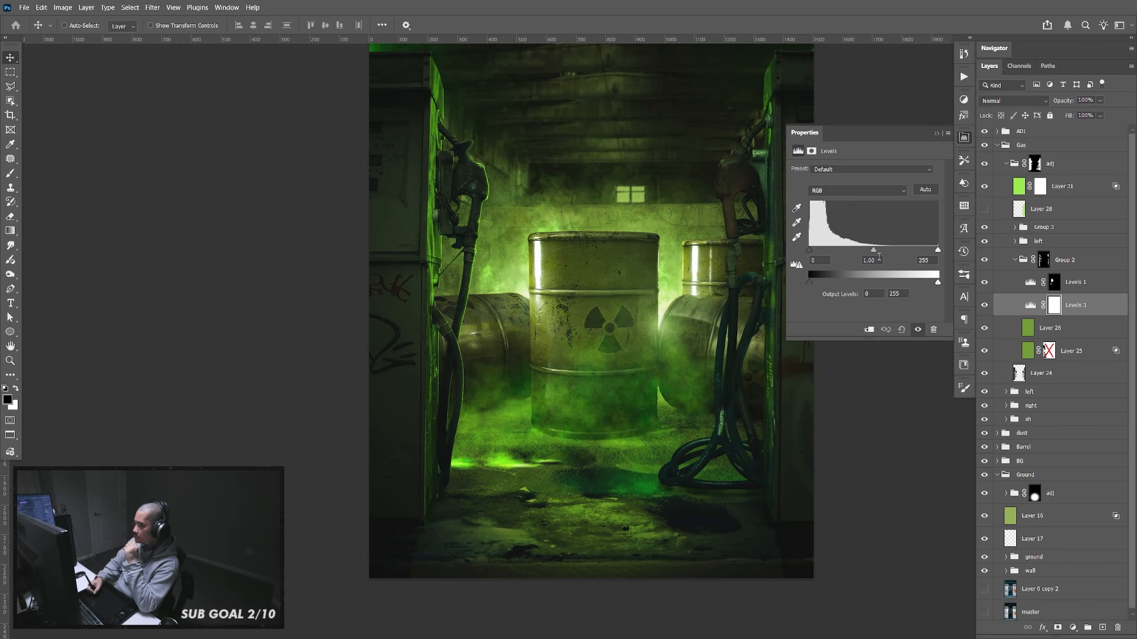
left_click_drag(873, 249, 814, 252)
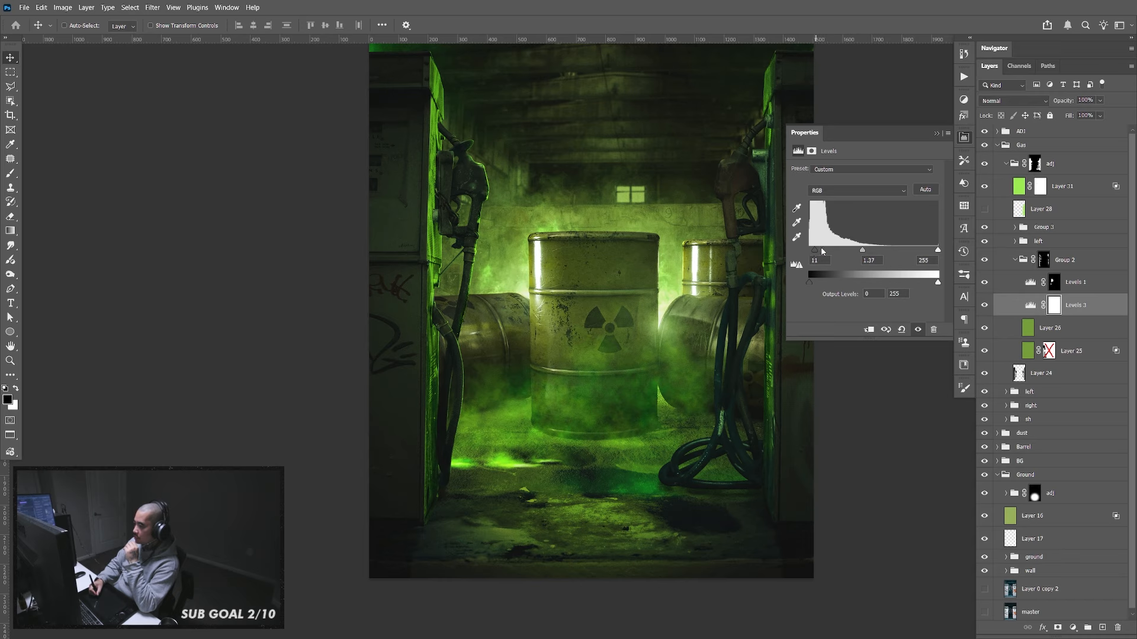
left_click(964, 138)
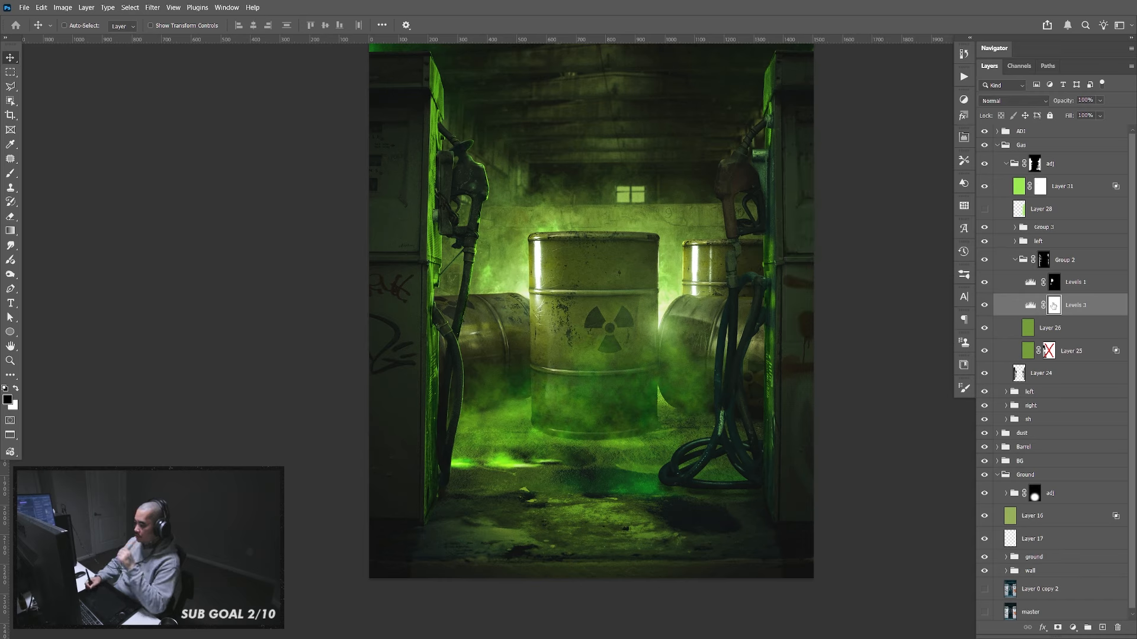
Invert the new Levels mask and paint it white with an enlarged soft brush over the right gas pump's outer side
key("ctrl+i")
key("b")
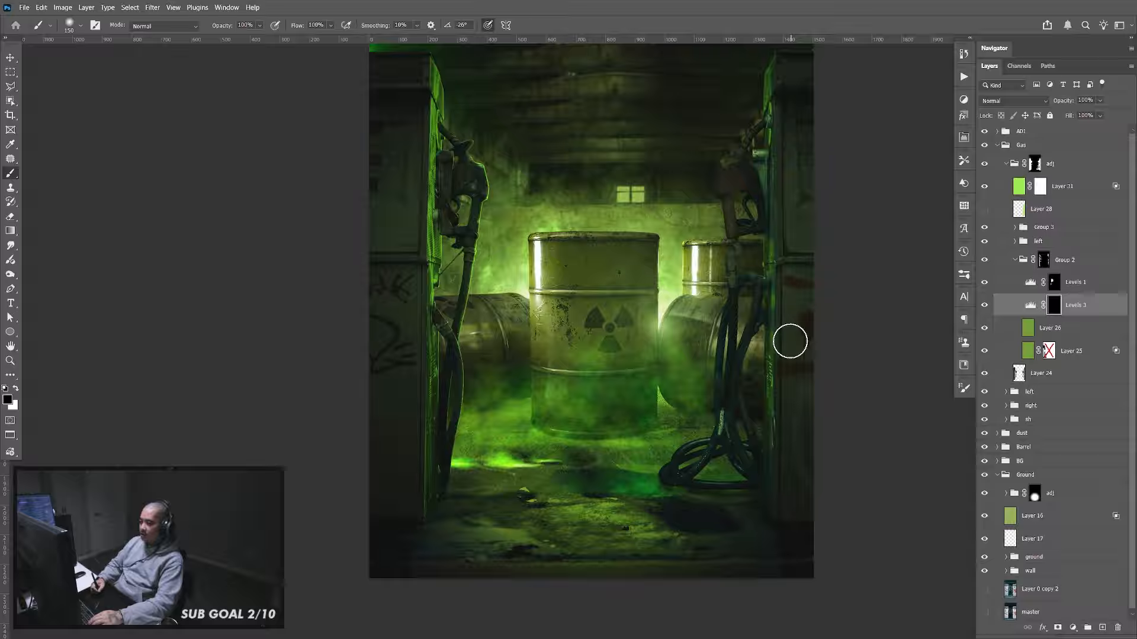
key("x")
key("bracketright")
key("bracketright")
key("bracketright")
key("bracketright")
key("bracketright")
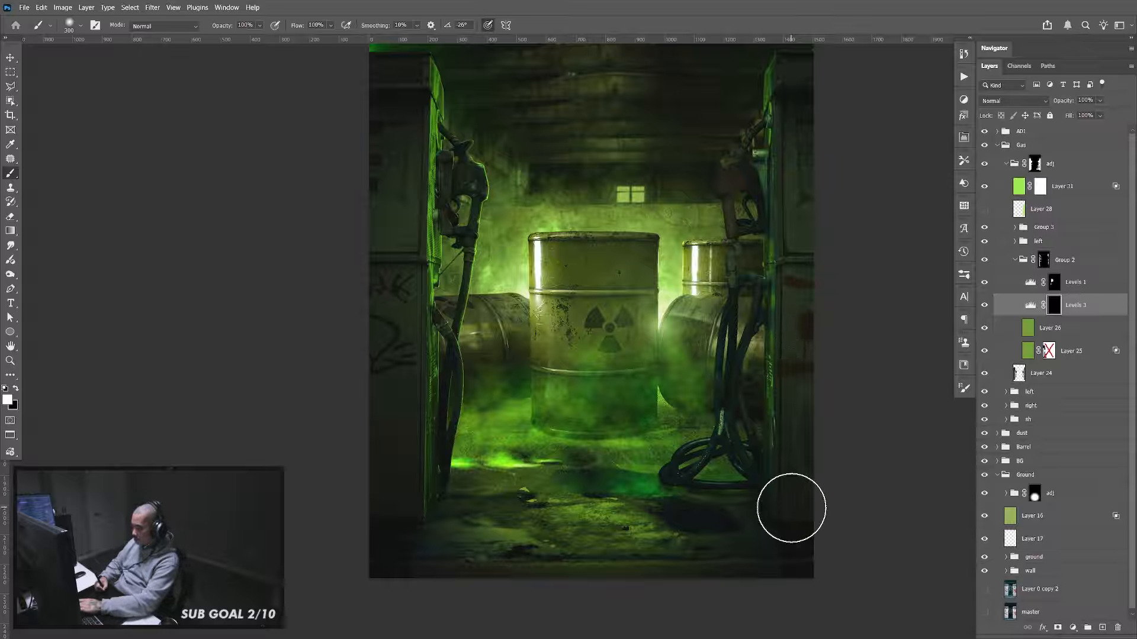
mouse_move(805, 345)
left_mouse_down()
mouse_move(796, 333)
mouse_move(823, 260)
left_mouse_up()
left_click_drag(817, 299, 814, 334)
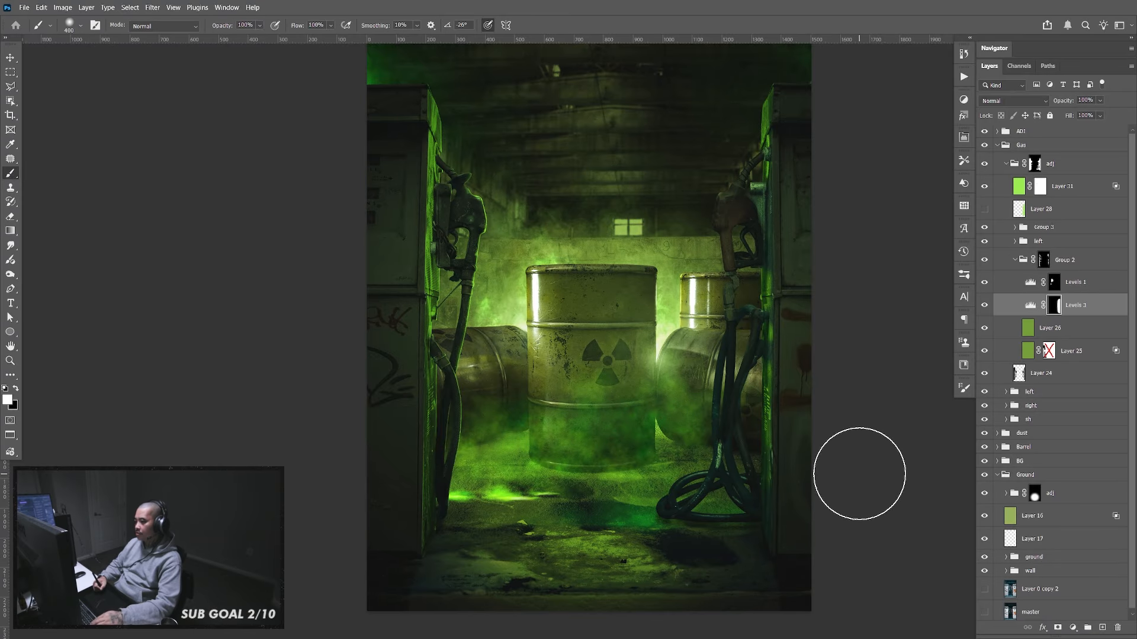
Compare the right pump's lighting with and without the new Levels adjustment, the other Levels layer and all of Group 2
key("v")
mouse_move(858, 467)
left_mouse_down()
mouse_move(856, 450)
mouse_move(855, 471)
left_mouse_up()
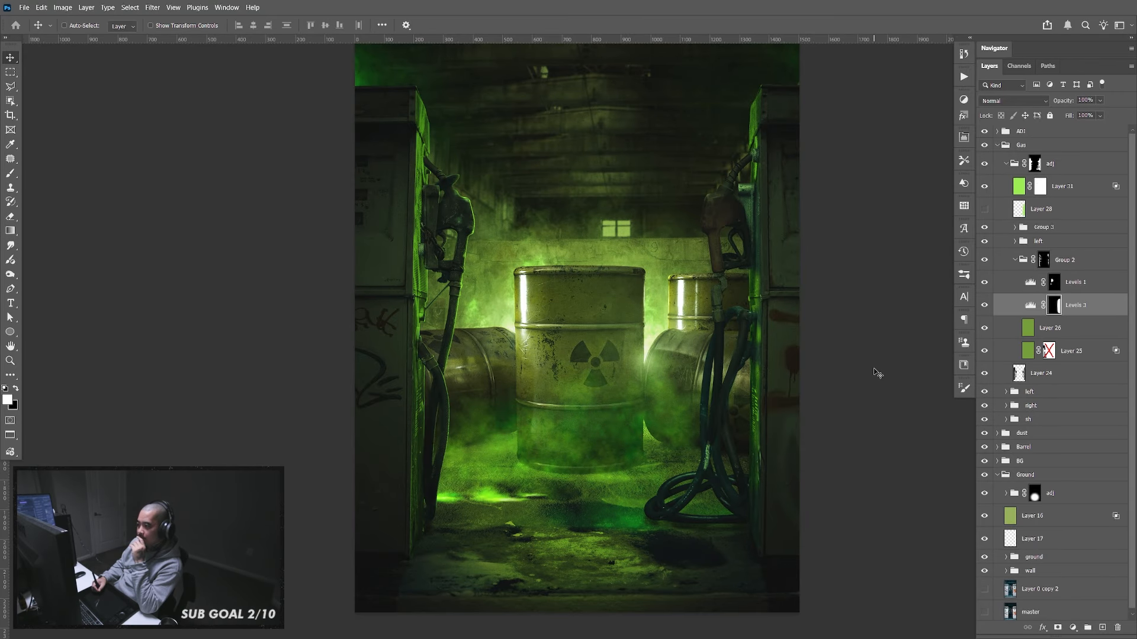
left_click(983, 305)
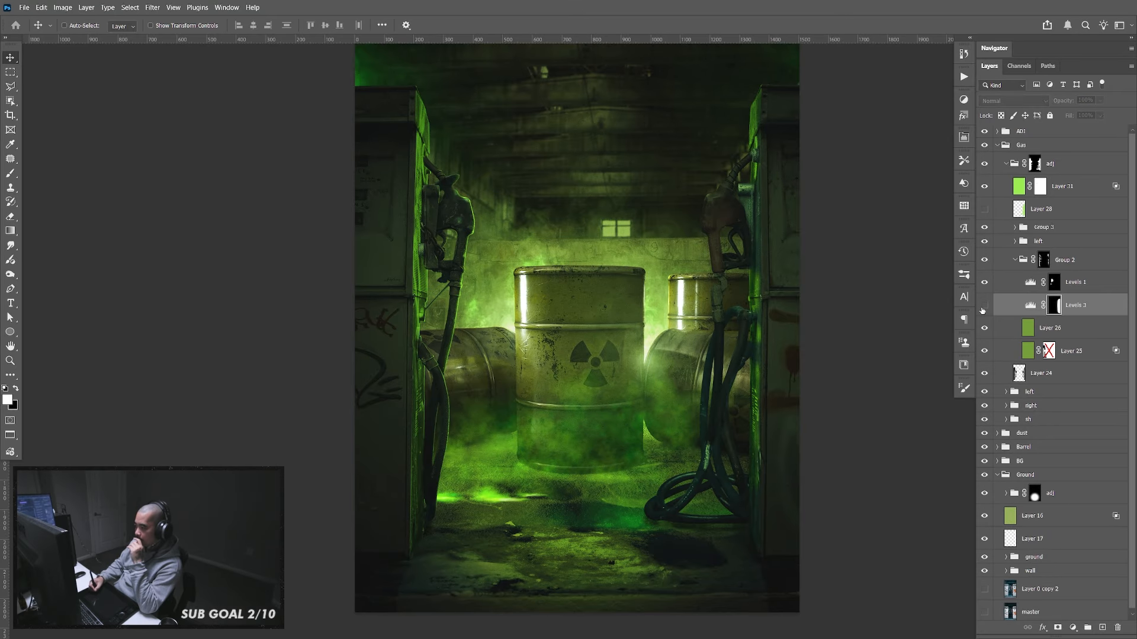
left_click(984, 306)
left_click(984, 305)
left_click(984, 306)
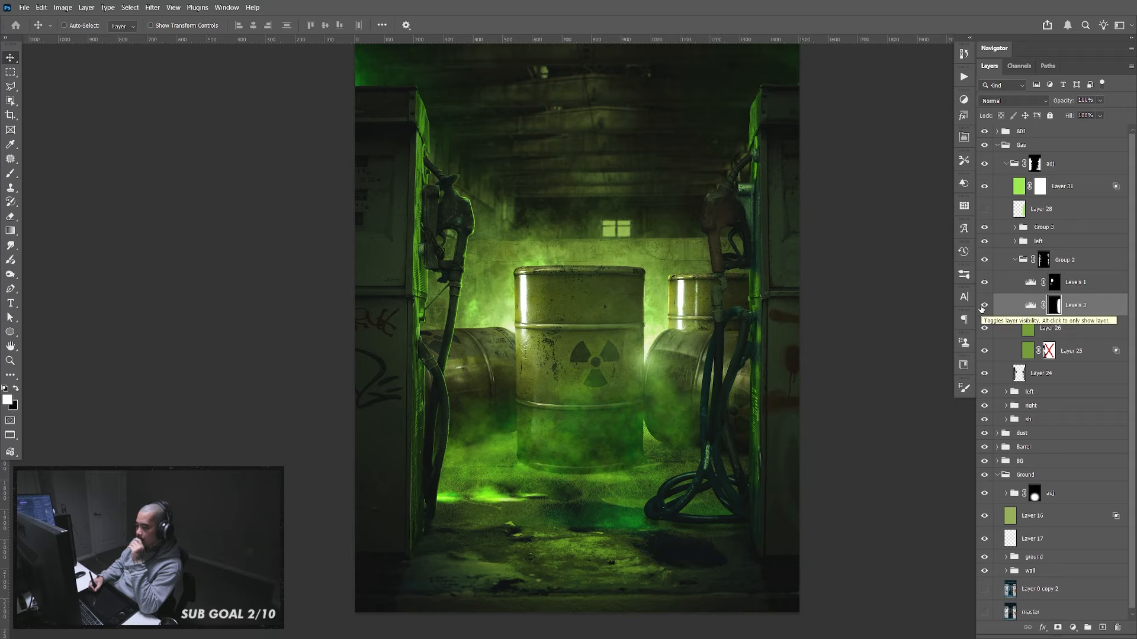
left_click(983, 306)
left_click(985, 306)
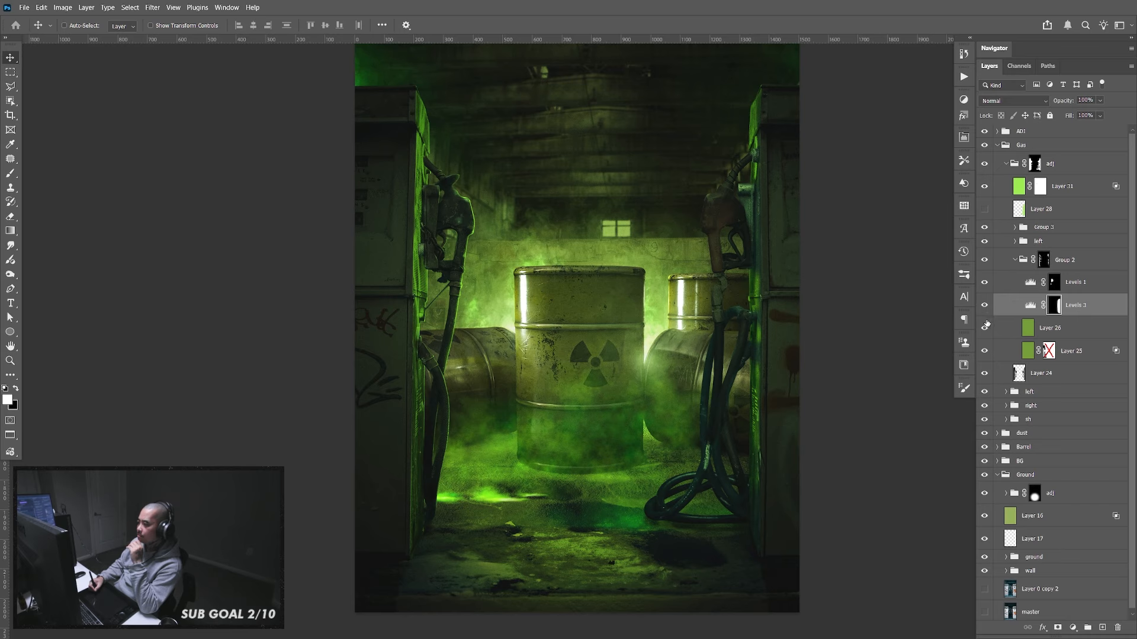
left_click(984, 284)
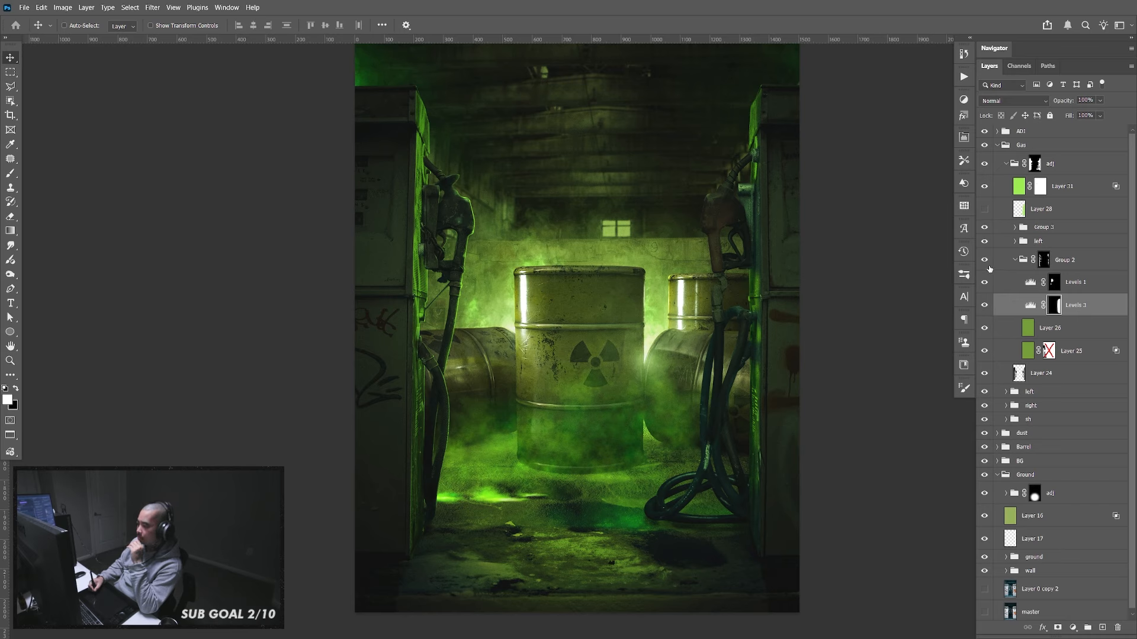
left_click(984, 260)
left_click(984, 260)
Target the Group 2 mask with a black brush and compare the image with and without the group
left_click(1001, 262)
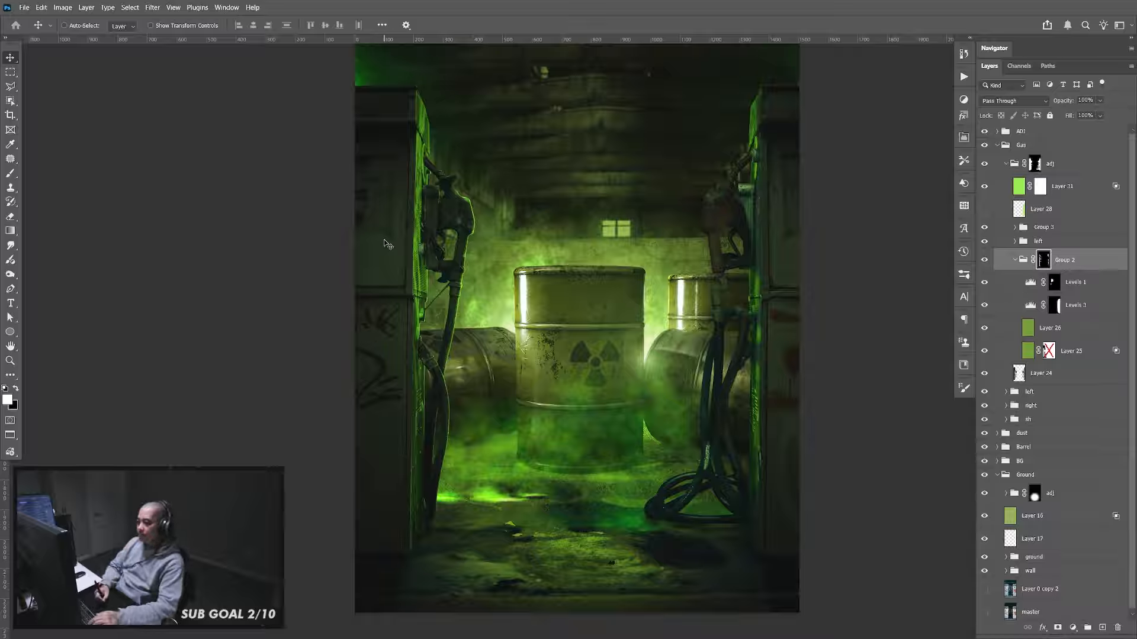
key("b")
key("x")
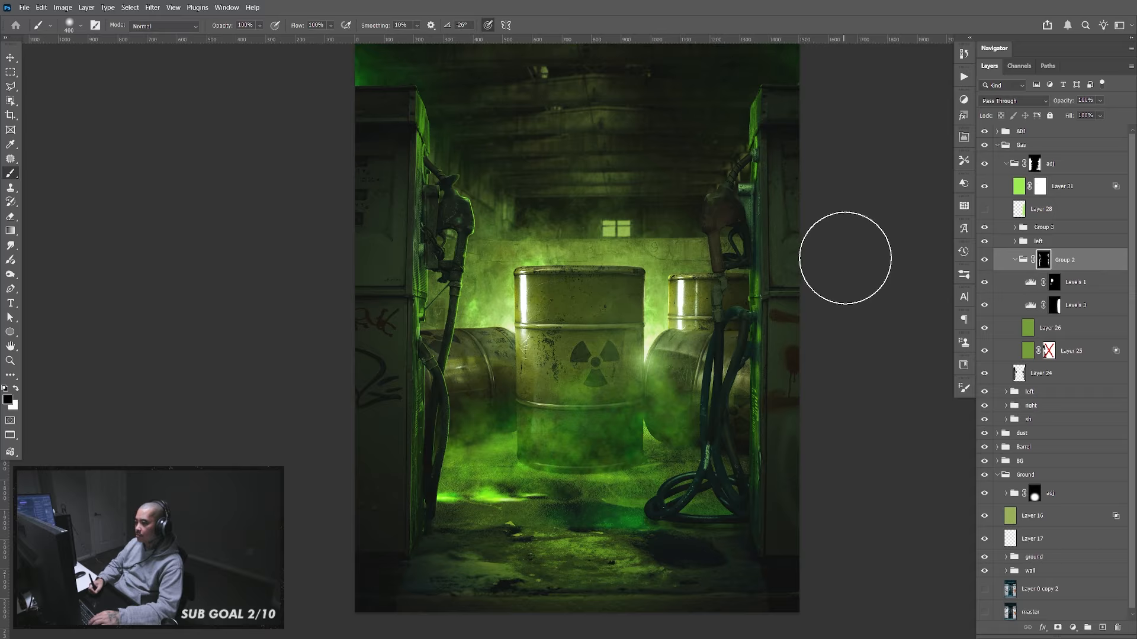
left_click(986, 262)
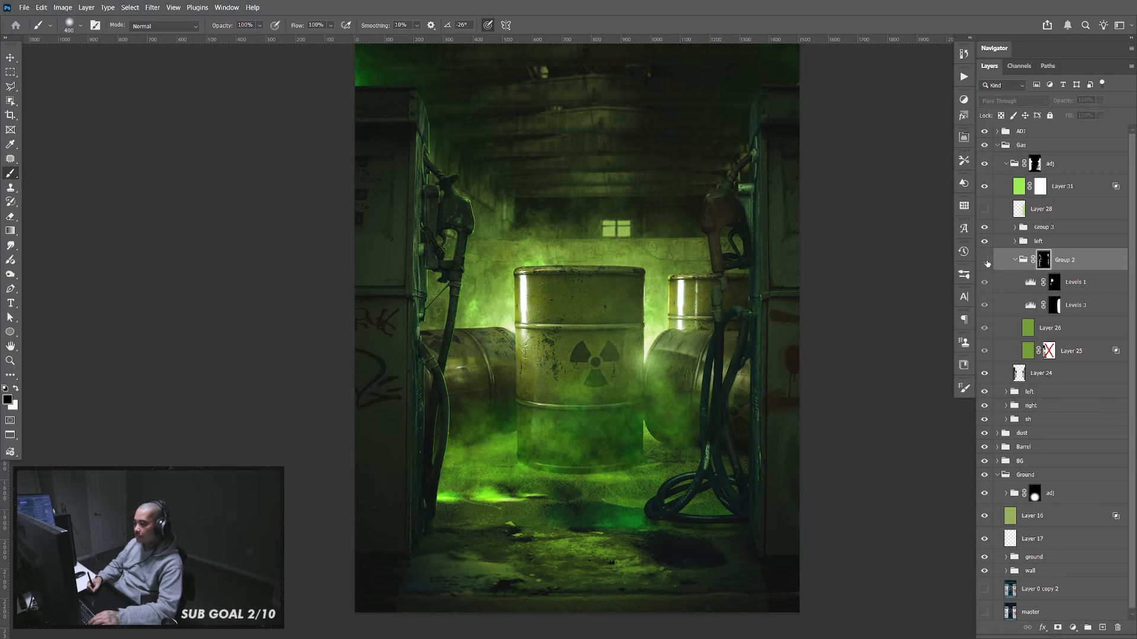
left_click(985, 262)
left_click(985, 260)
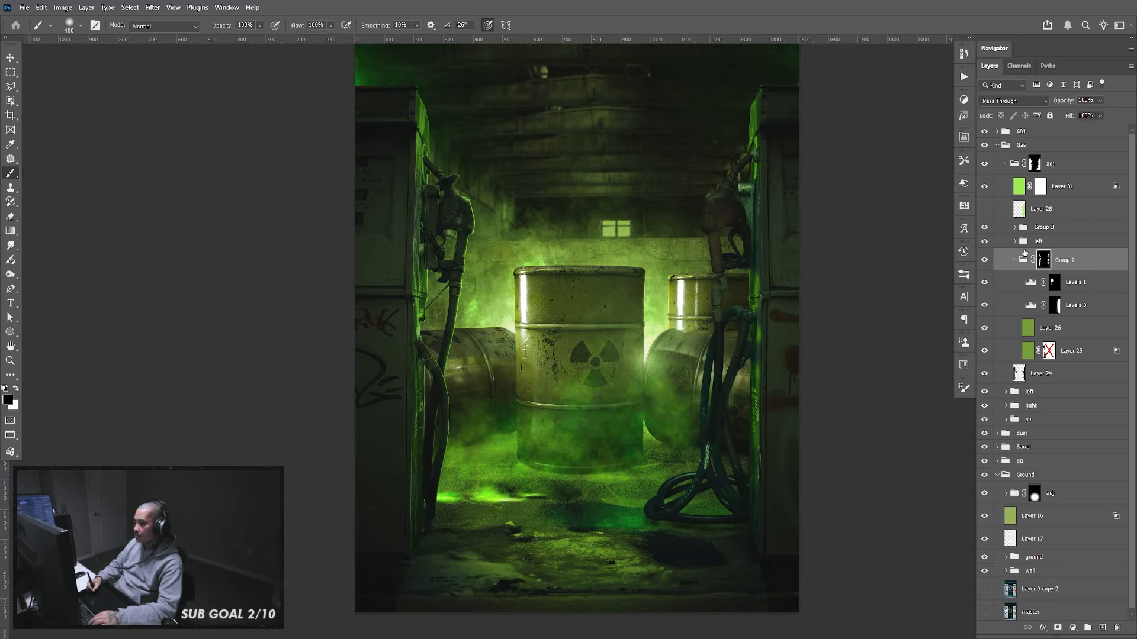
Turn off the Color Overlay effect on Layer 2 inside the nested right pump group
left_click(1015, 261)
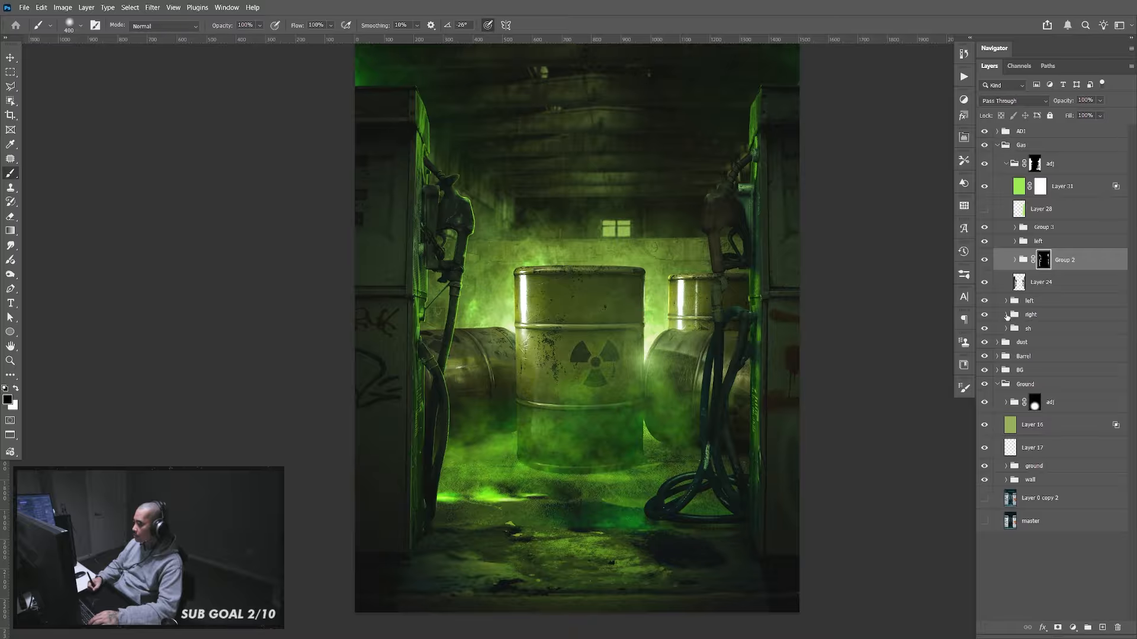
left_click(1007, 315)
left_click(1015, 374)
left_click(1070, 408)
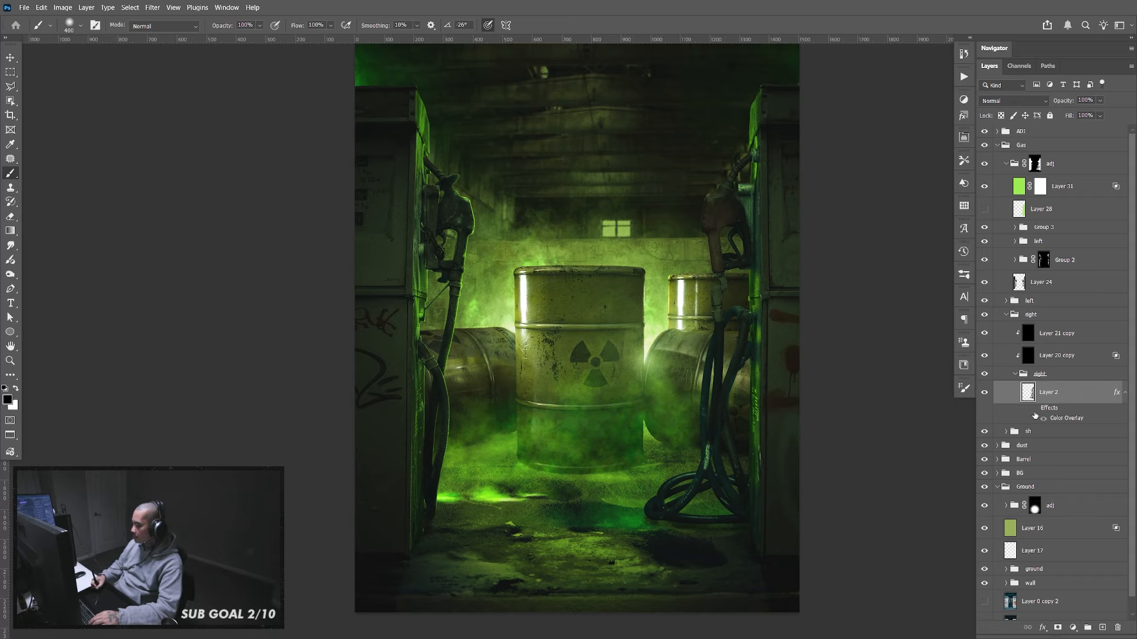
left_click(1043, 418)
left_click(1044, 419)
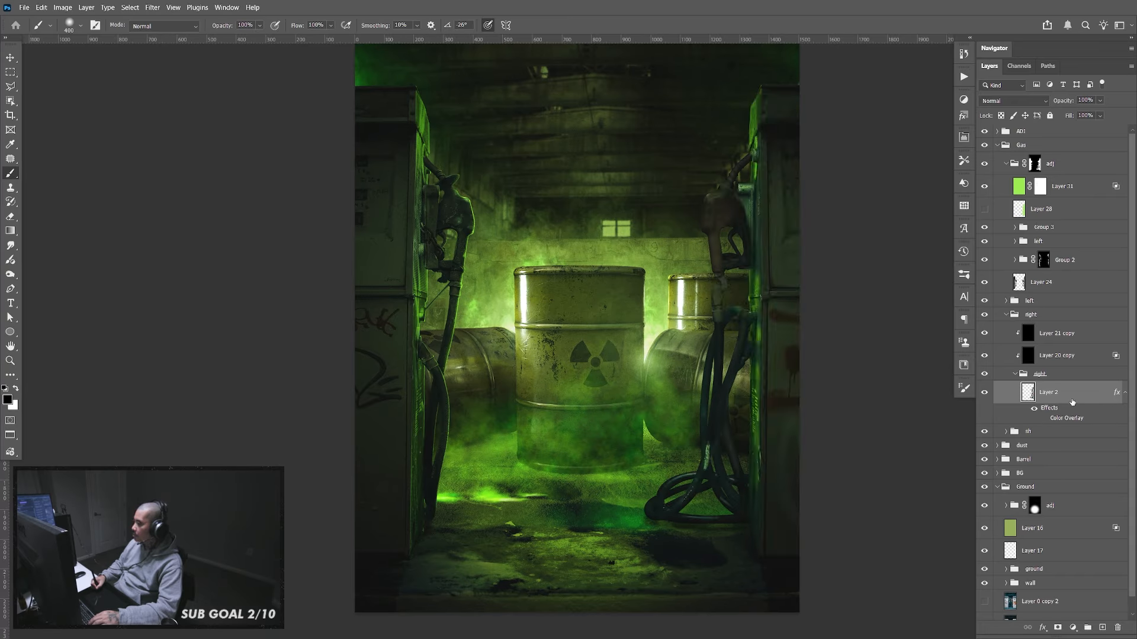
Run the Sharpen Low action on Layer 2 of the right pump
left_click(964, 78)
left_click(897, 134)
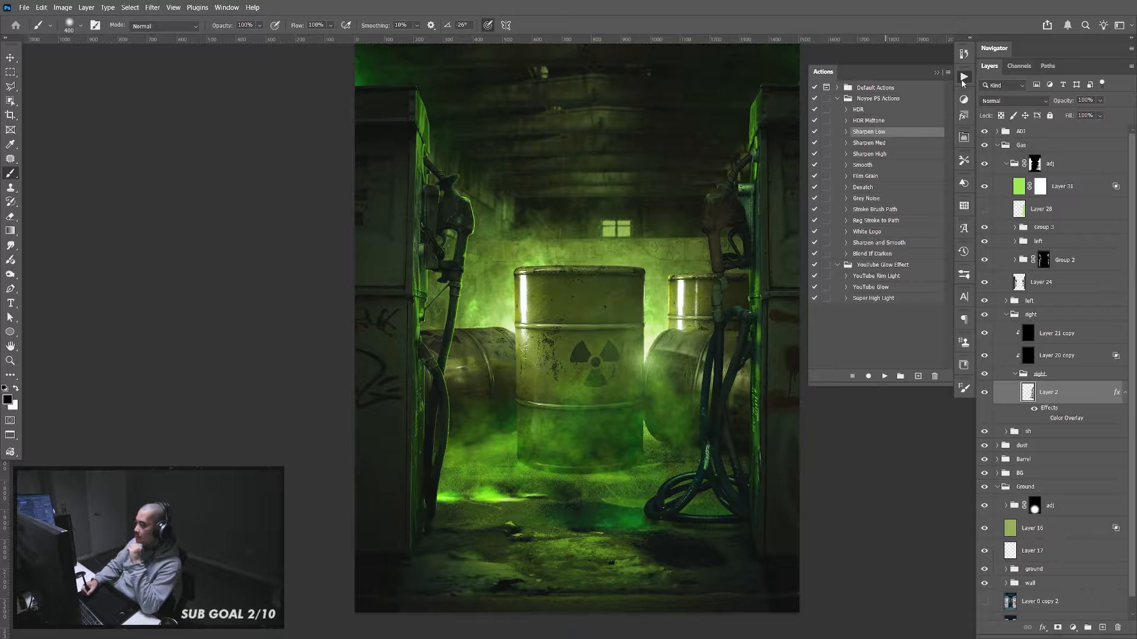
Collapse the right pump group and compare the image with and without the left lighting group
left_click(964, 76)
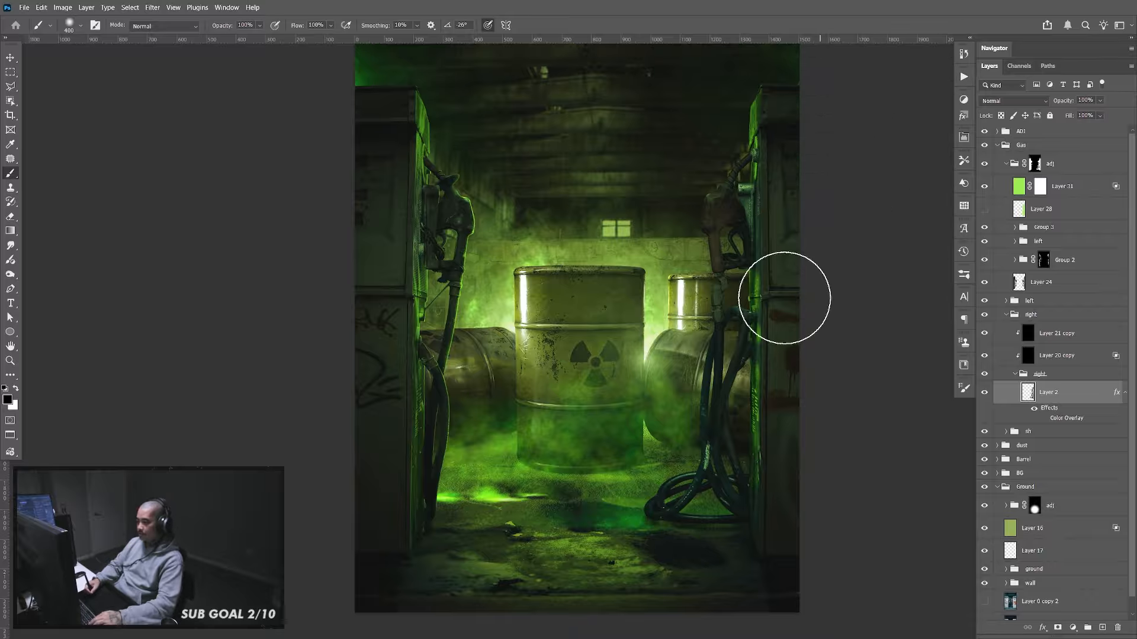
key("v")
mouse_move(784, 389)
left_mouse_down()
mouse_move(791, 441)
mouse_move(772, 398)
left_mouse_up()
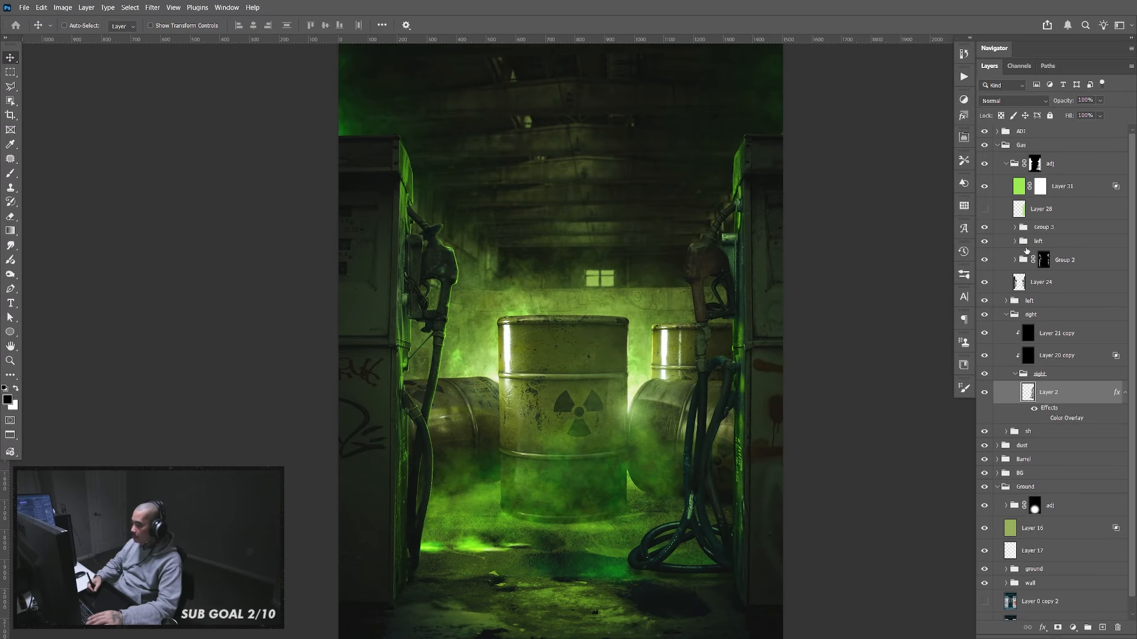
left_click(1006, 314)
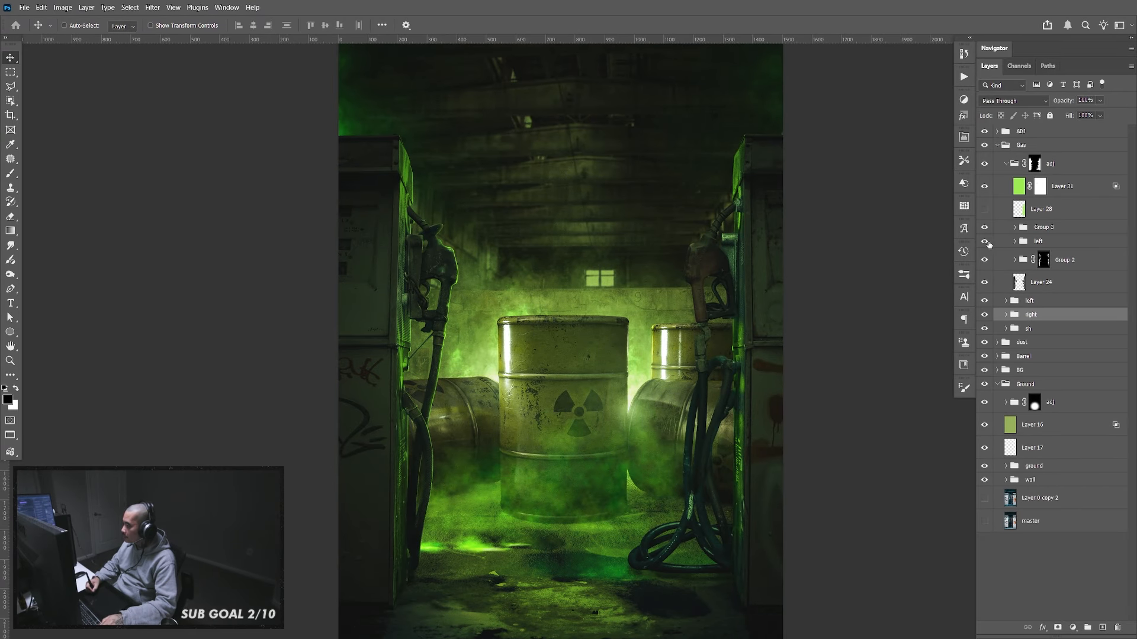
left_click(987, 244)
left_click(986, 245)
left_click(985, 243)
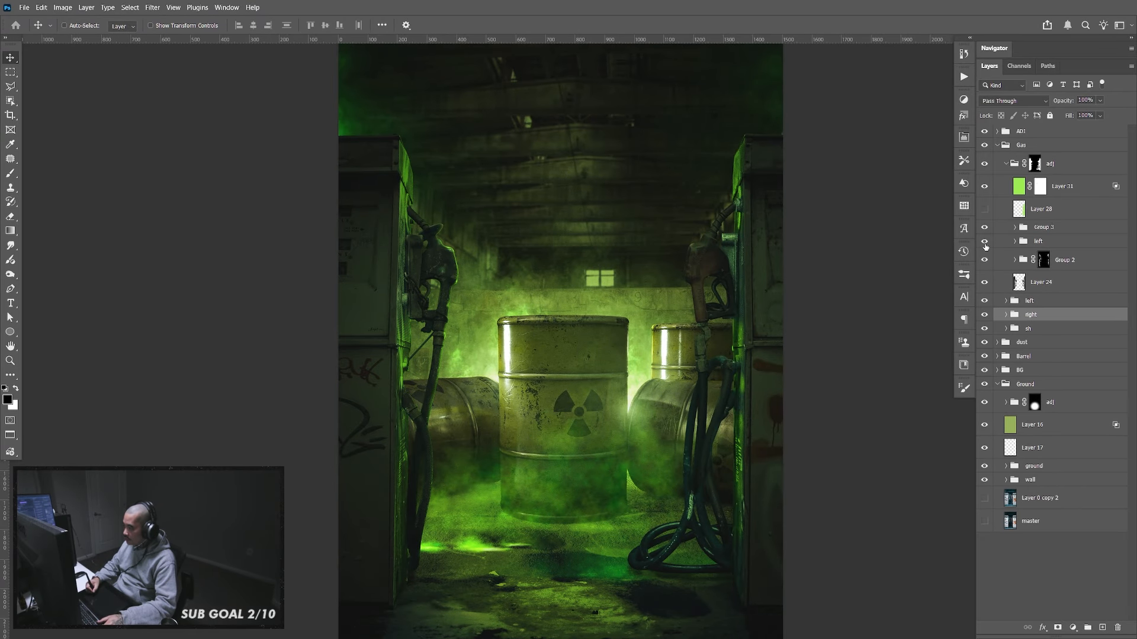
Create a new group above Group 2 and rename it "right"
left_click(1073, 270)
left_click(1088, 628)
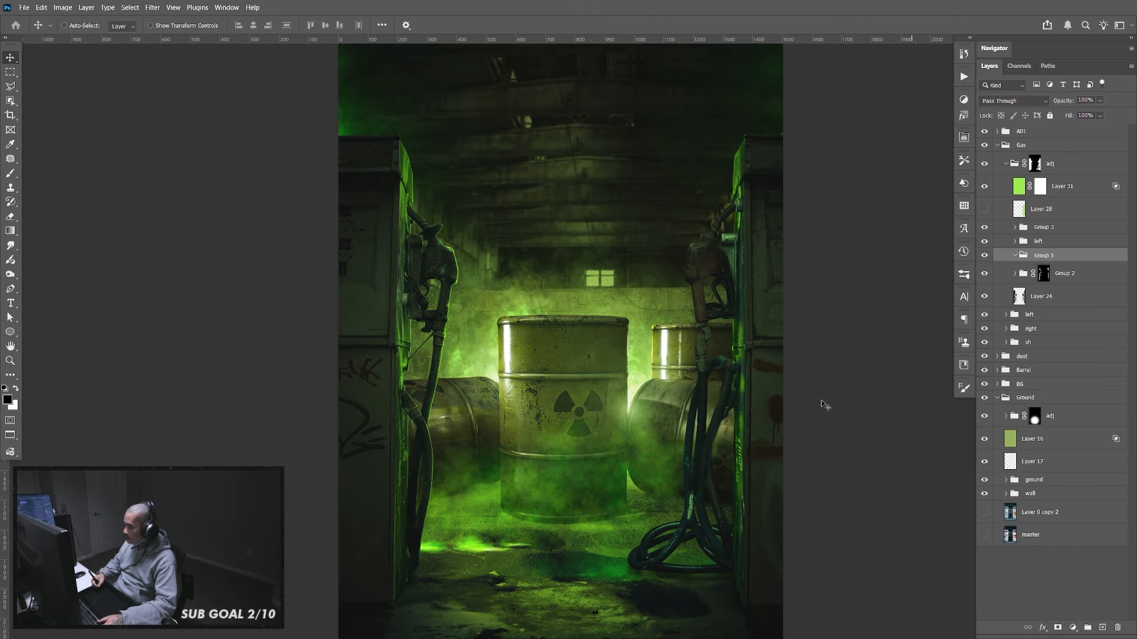
double_click(1042, 255)
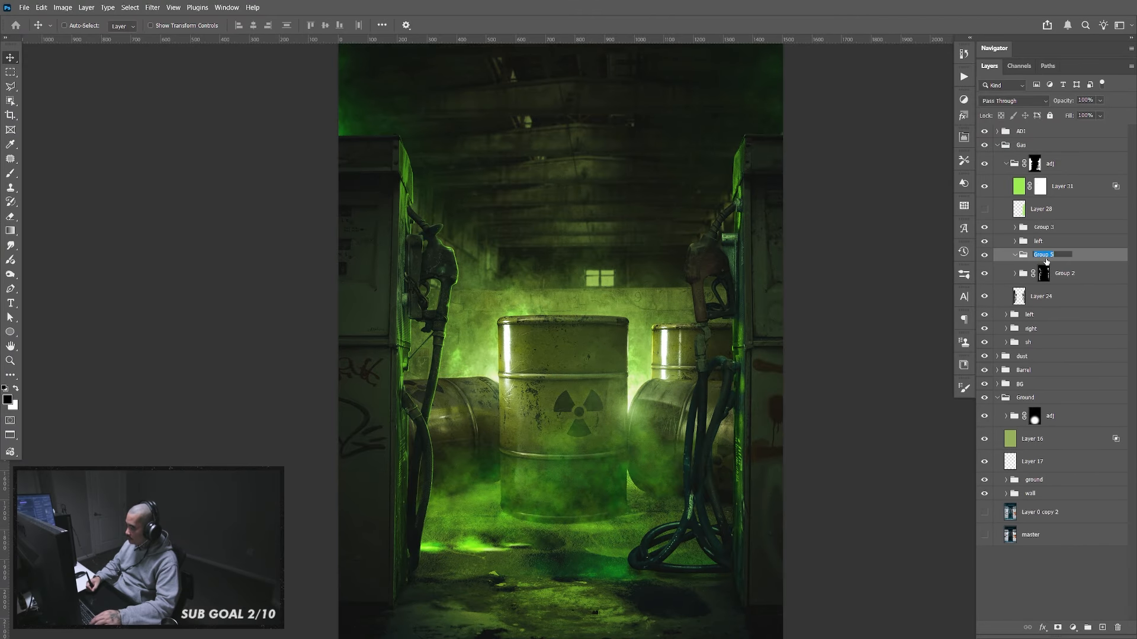
type("right")
key("Return")
left_click_drag(800, 383, 789, 371)
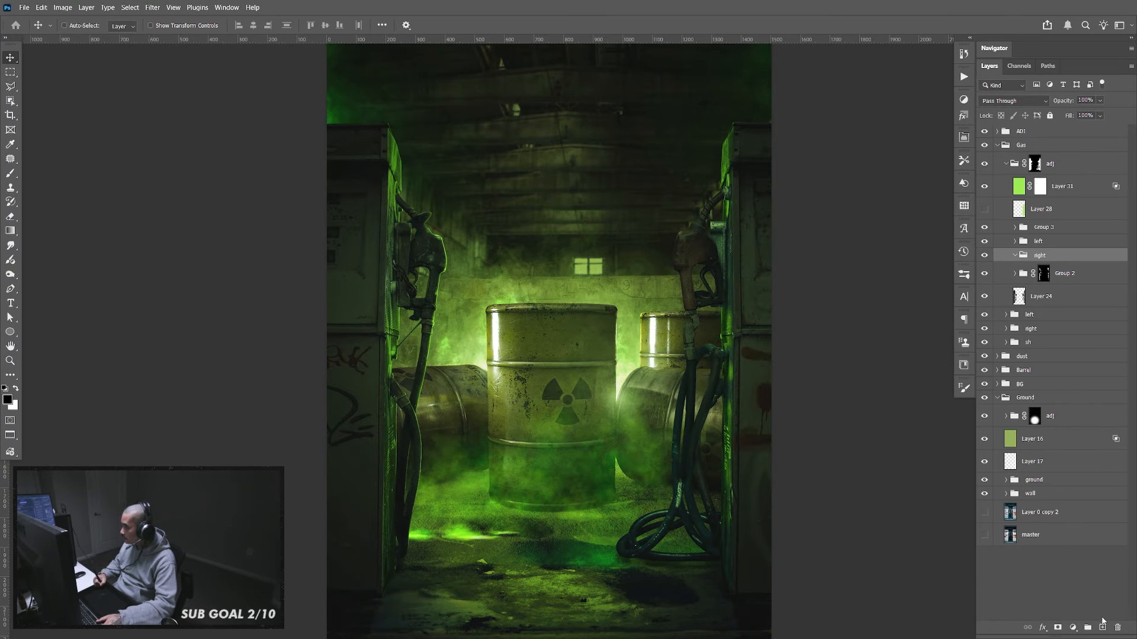
Show the green Layer 28 silhouette and move it into the new right group
left_click(1055, 212)
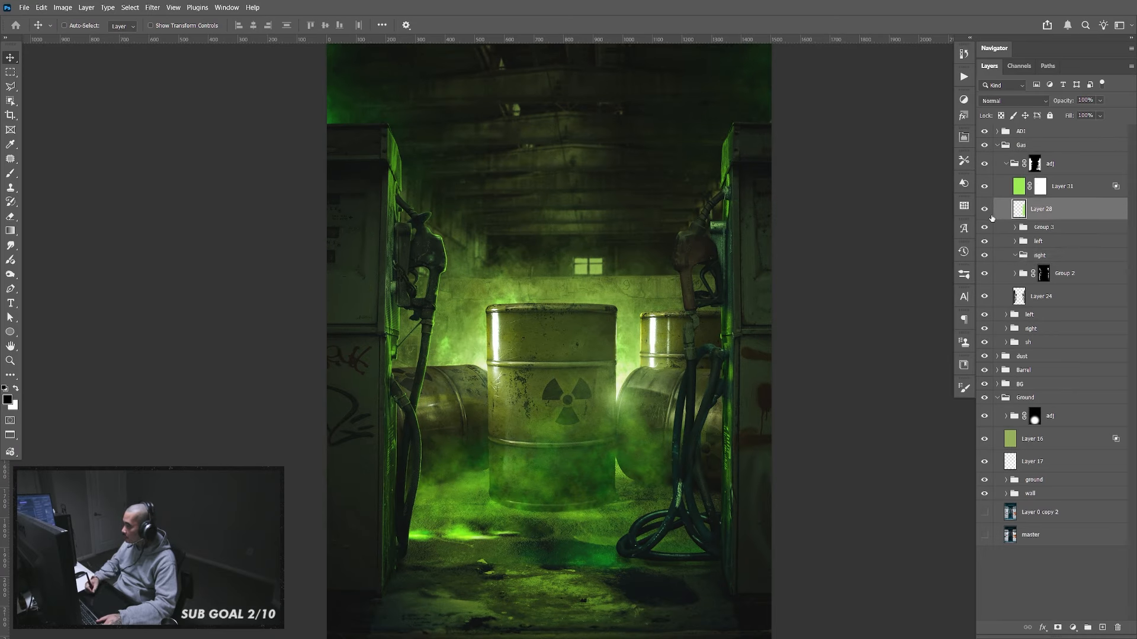
left_click(985, 209)
left_click_drag(1045, 218, 1056, 263)
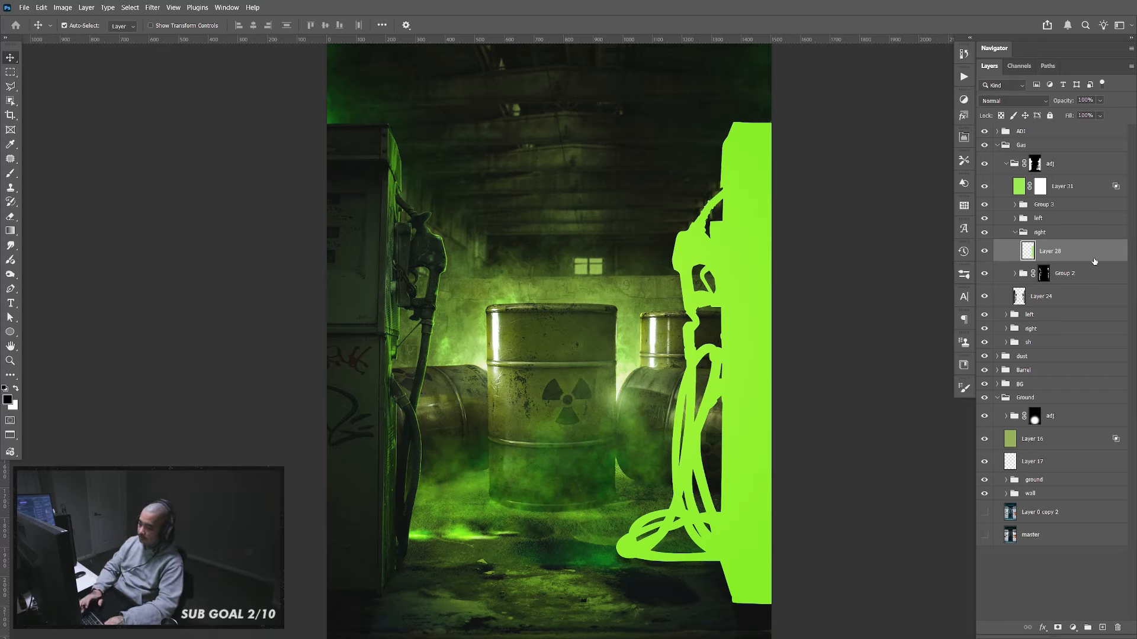
Duplicate Layer 28, invert the copy's colour and offset it slightly so a thin green edge of the original remains exposed
key("ctrl+j")
key("ctrl+i")
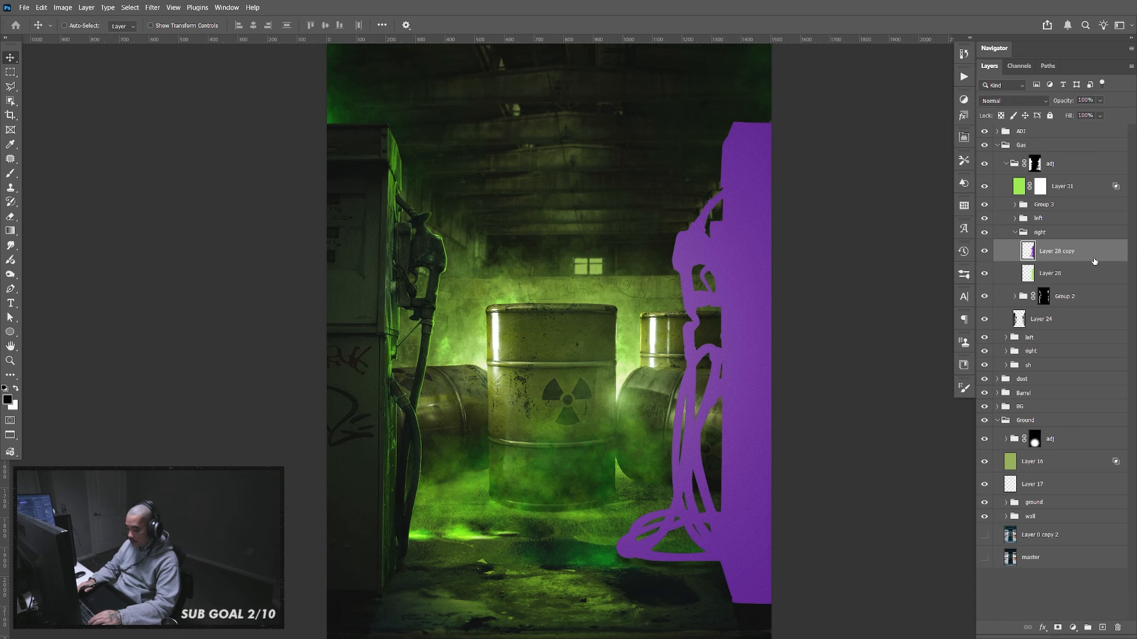
key("ctrl+plus")
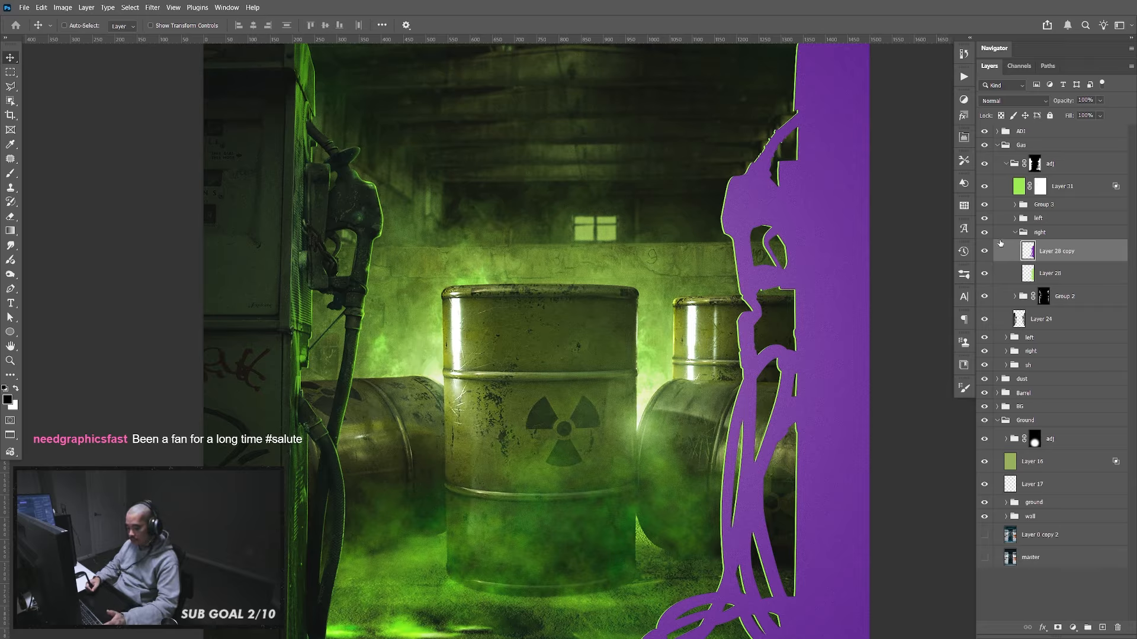
Cut the offset copy's silhouette out of Layer 28 to leave only the rim light, and delete the copy
left_click(1028, 253, "ctrl")
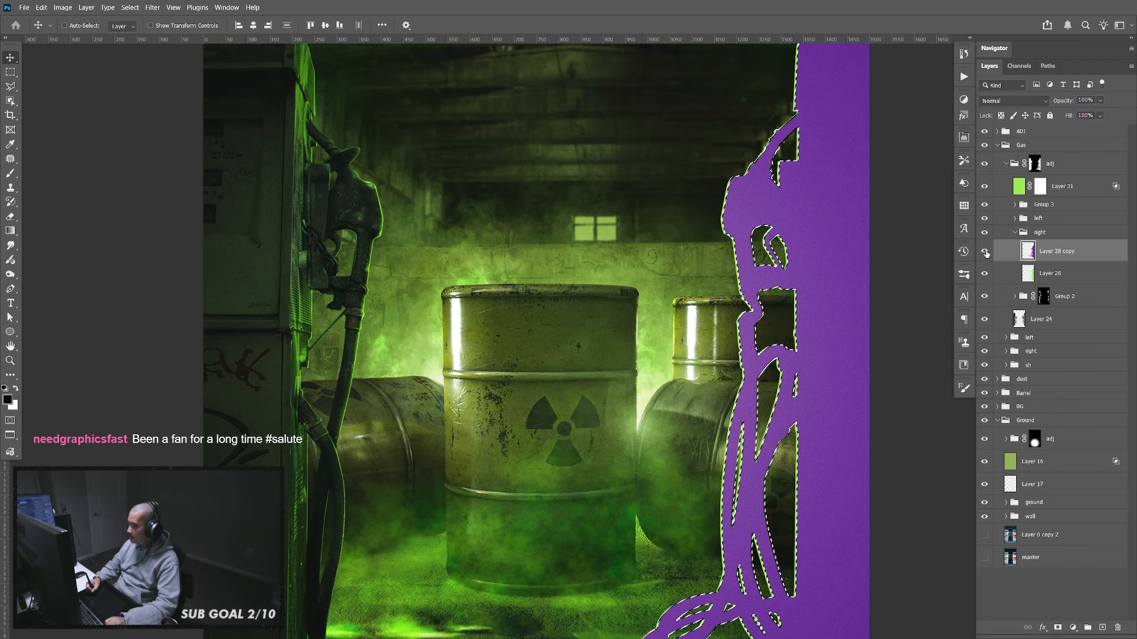
left_click(985, 253)
key("alt+bracketleft")
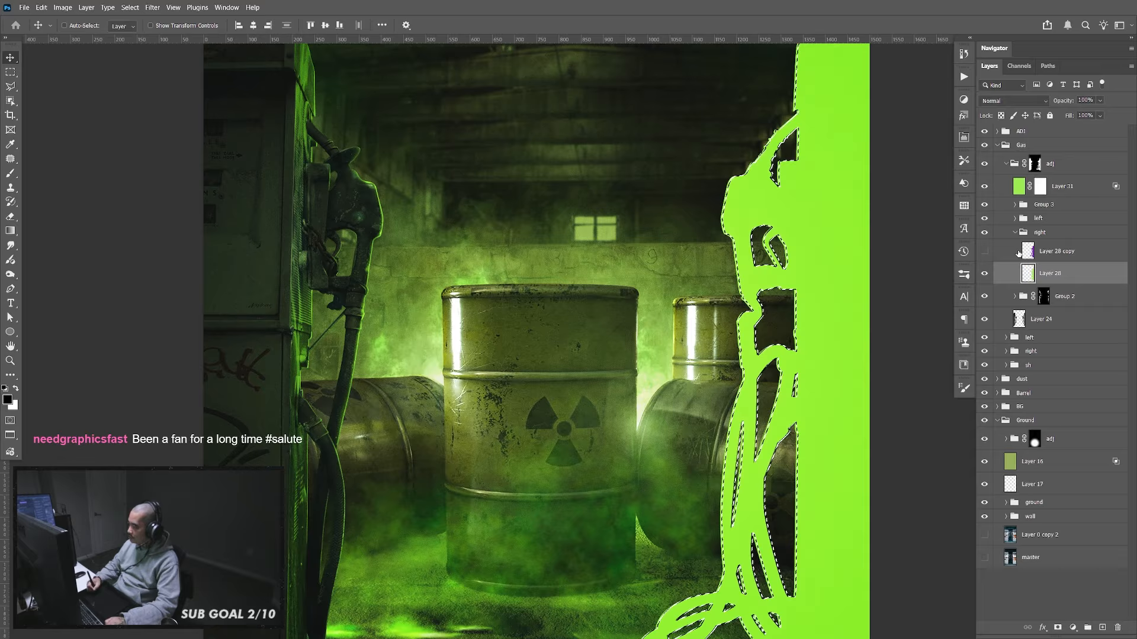
key("Delete")
key("ctrl+d")
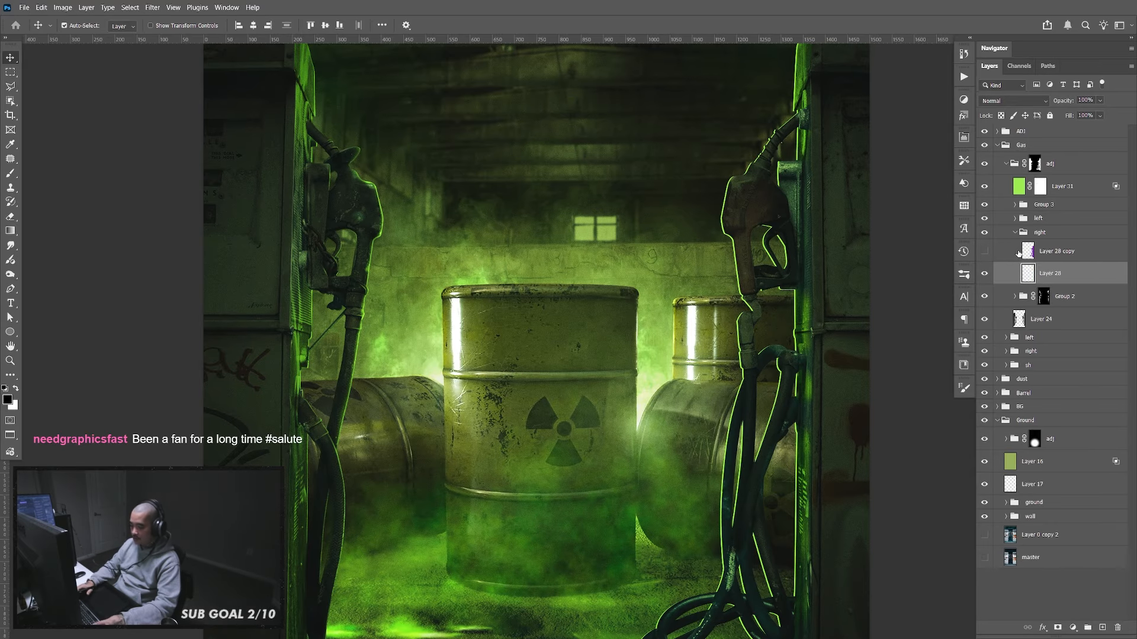
key("alt+bracketright")
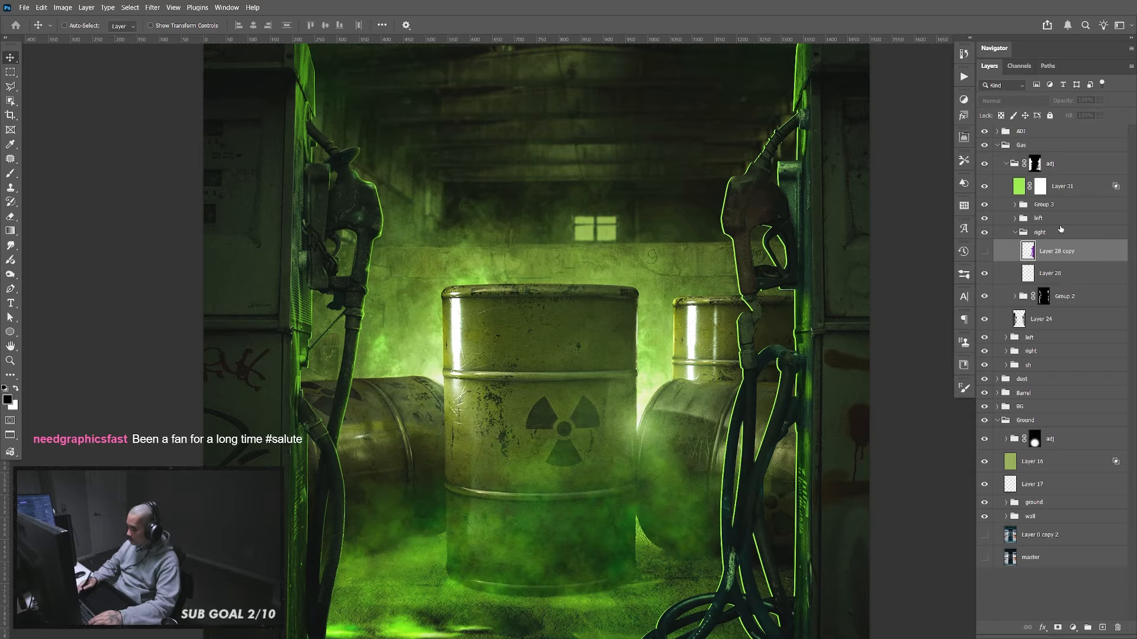
key("Delete")
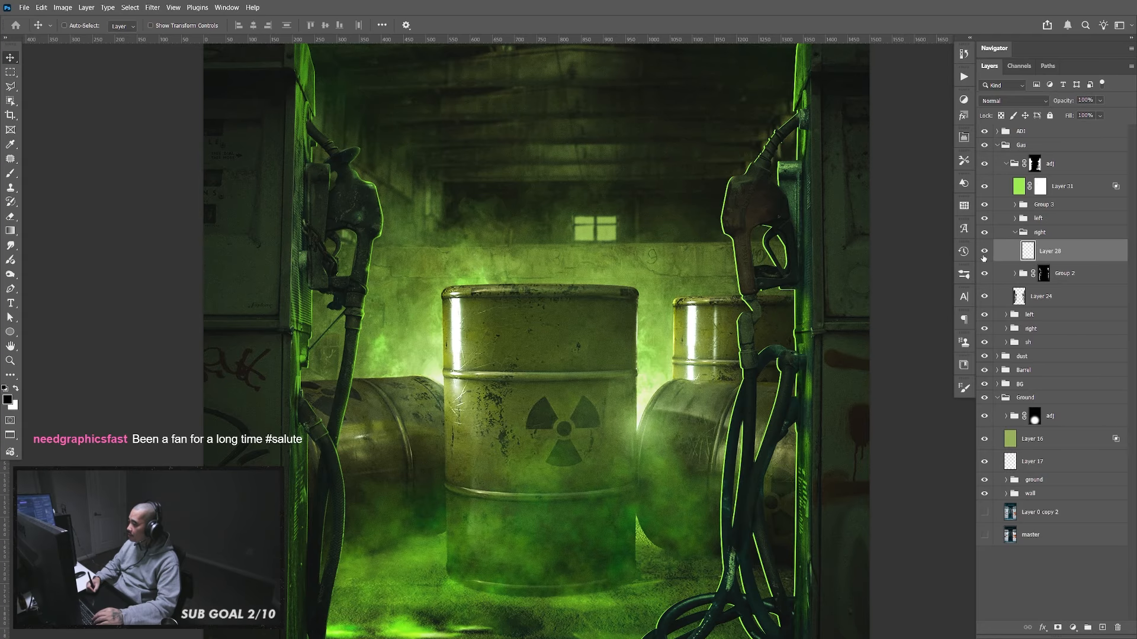
Check the rim light on Layer 28 and set its Blend If underlying shadows to a 0 / 34 split
left_click(984, 252)
left_click(984, 252)
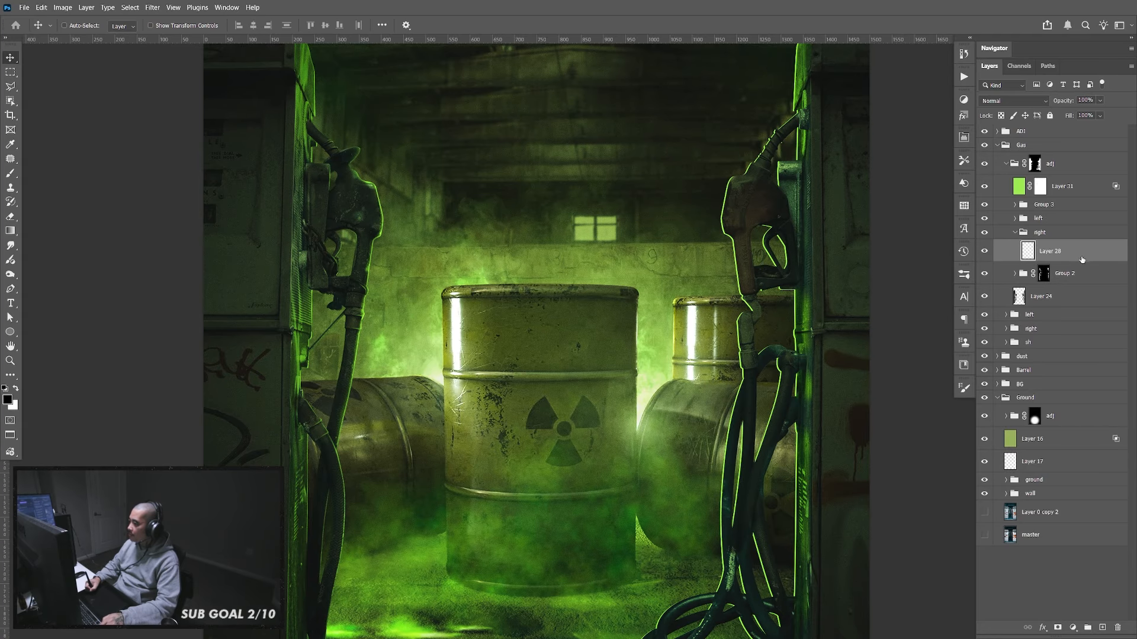
double_click(1074, 253)
left_click_drag(503, 478, 209, 414)
left_click_drag(664, 347, 686, 352)
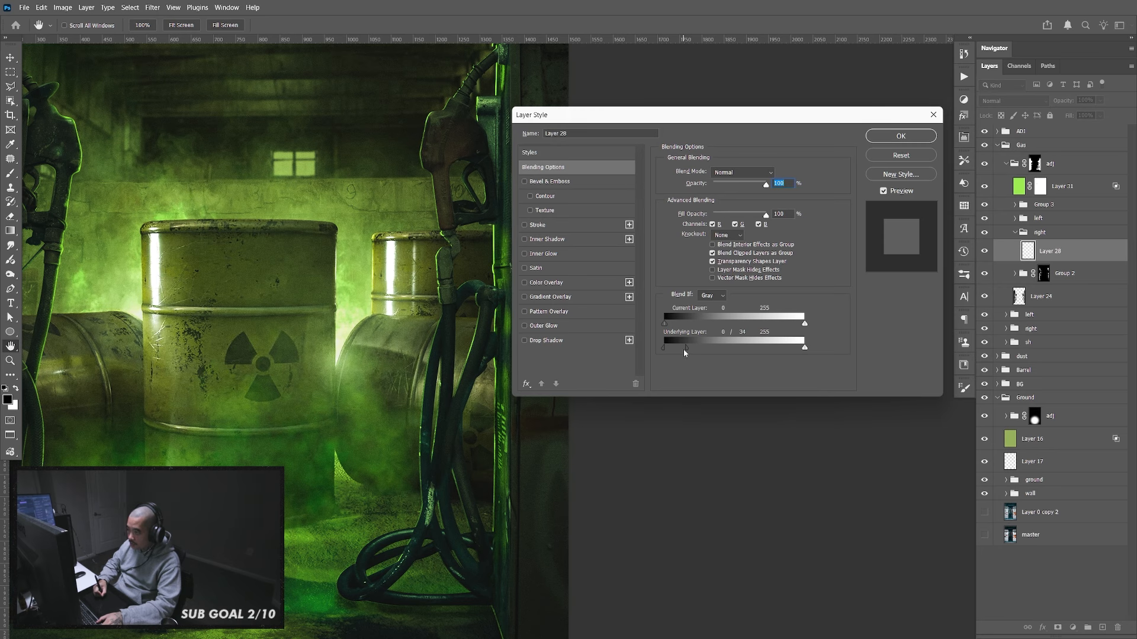
left_click(900, 136)
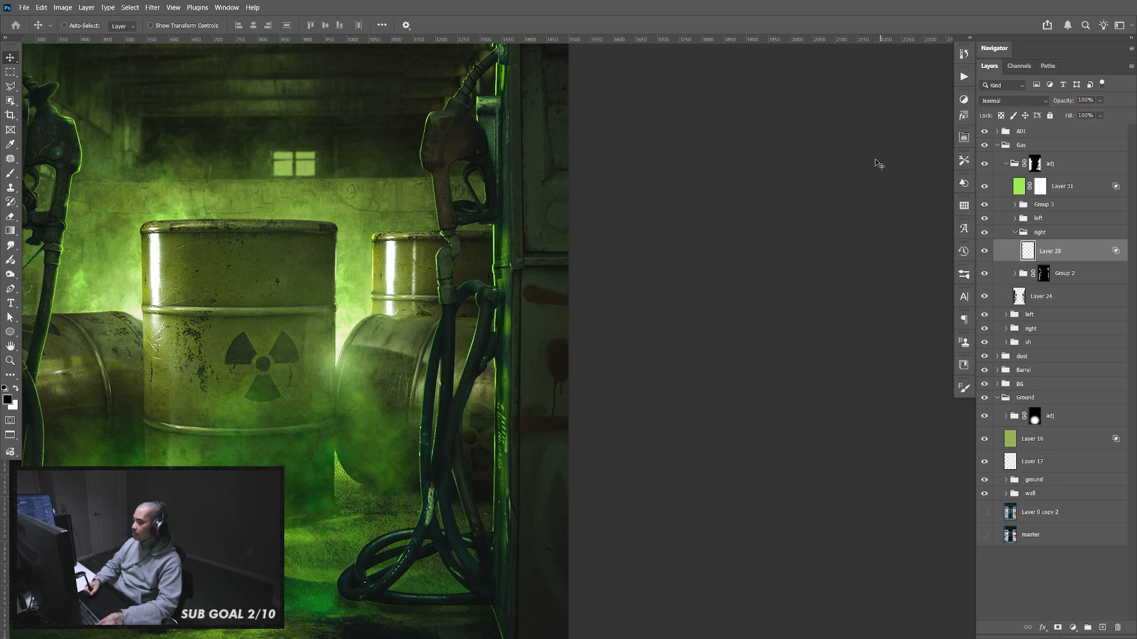
Compare the right pump with and without Layer 28 and set that layer's opacity to 70%
key("v")
left_click_drag(412, 379, 508, 427)
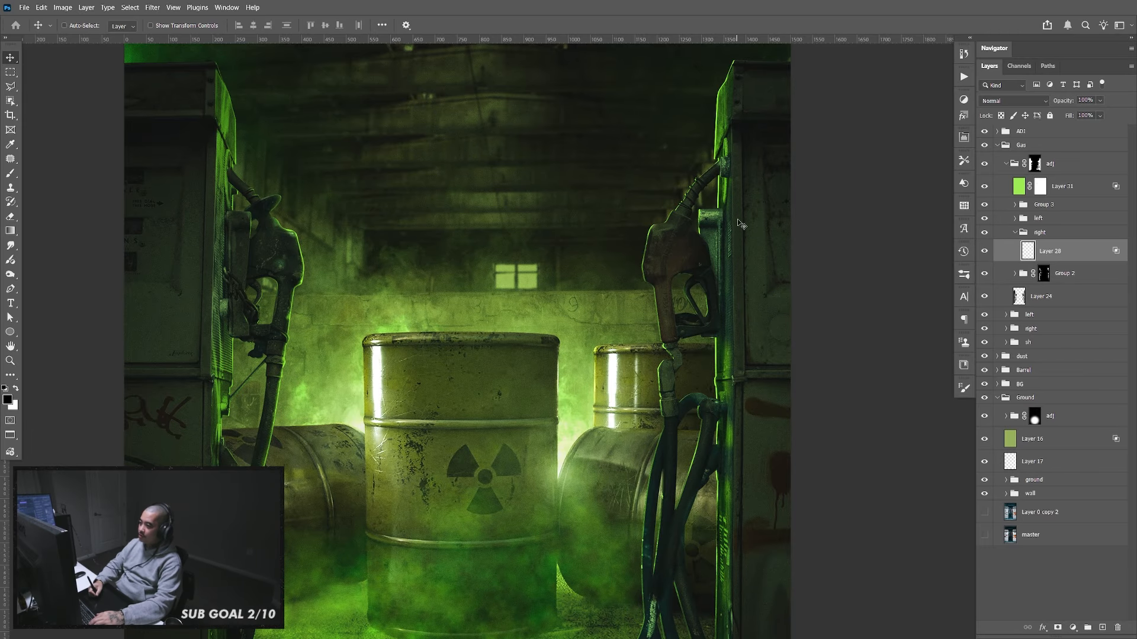
left_click_drag(751, 363, 744, 426)
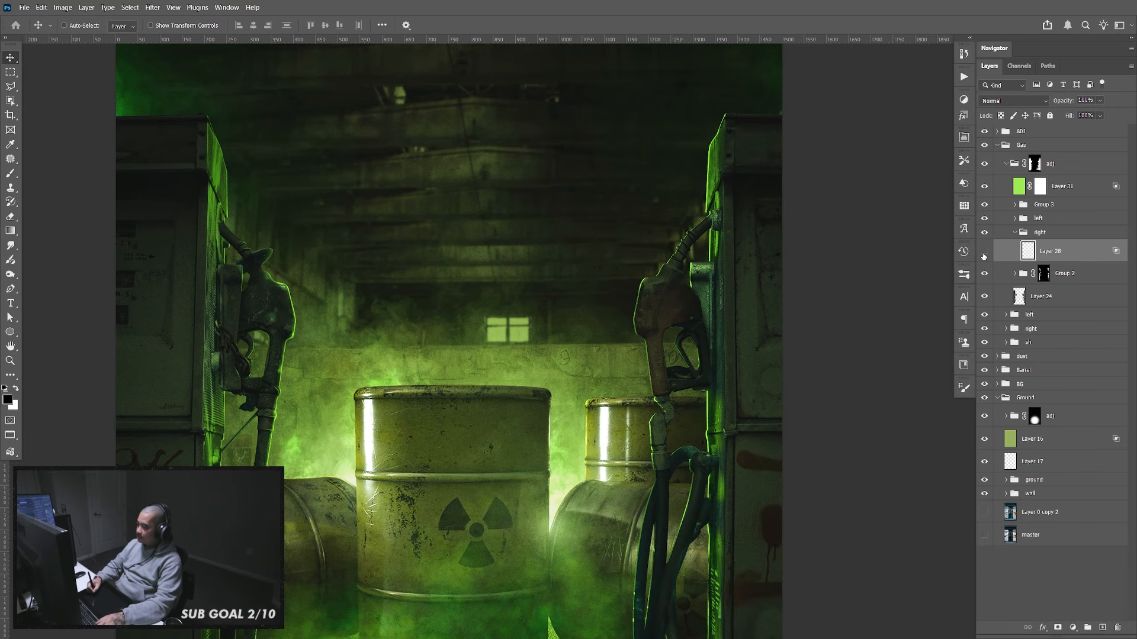
left_click(984, 251)
left_click(984, 251)
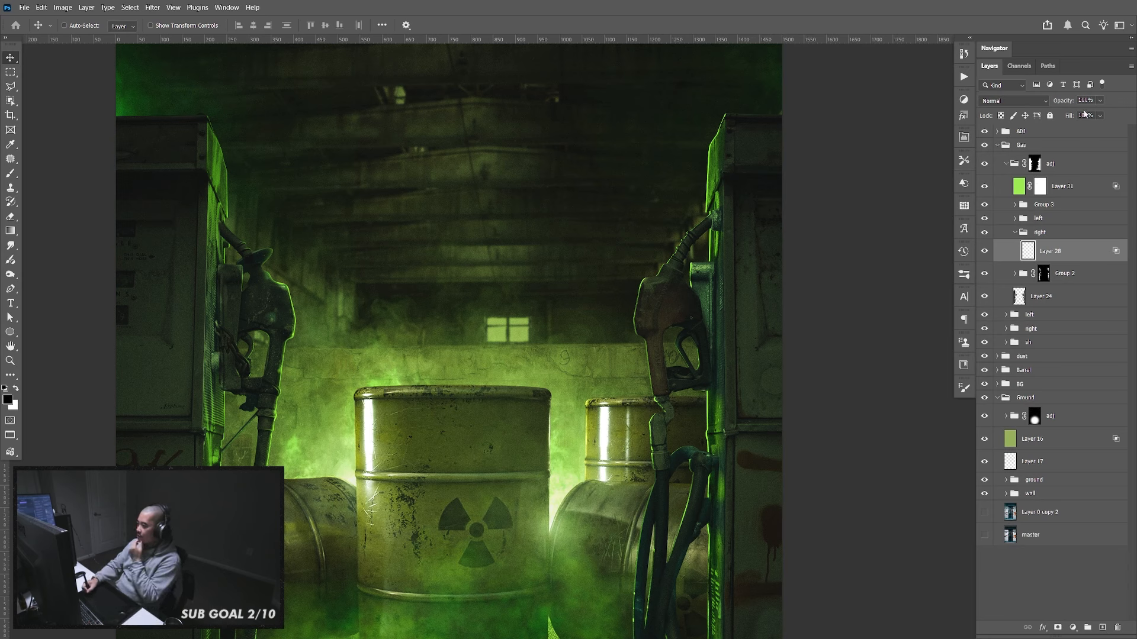
left_click(1100, 101)
left_click_drag(1100, 114, 1082, 114)
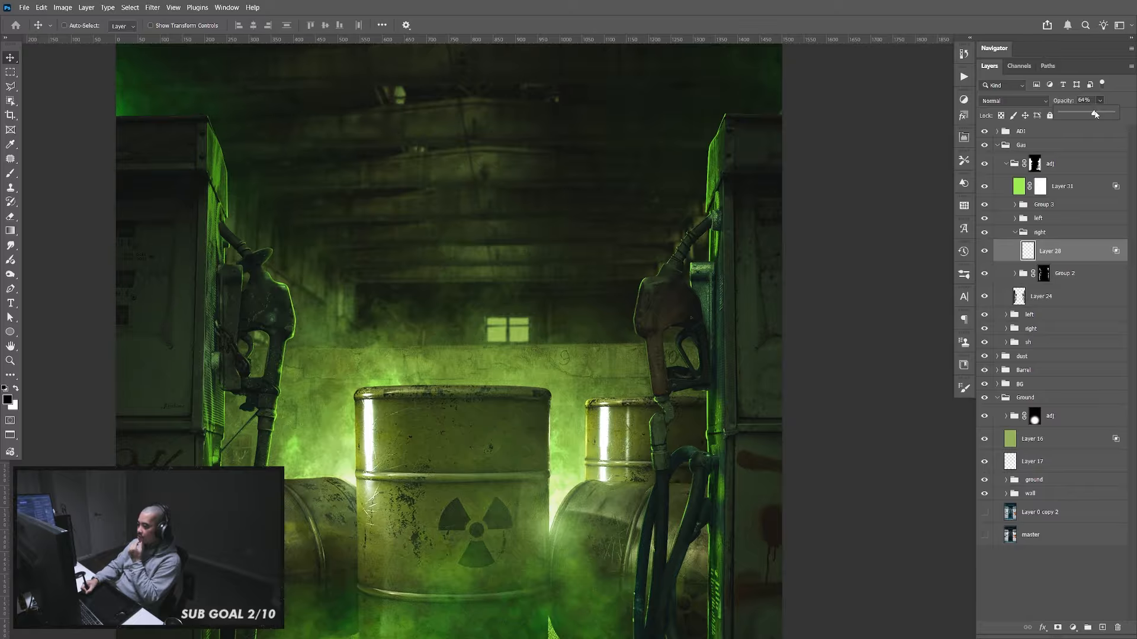
left_click_drag(1090, 99, 1091, 99)
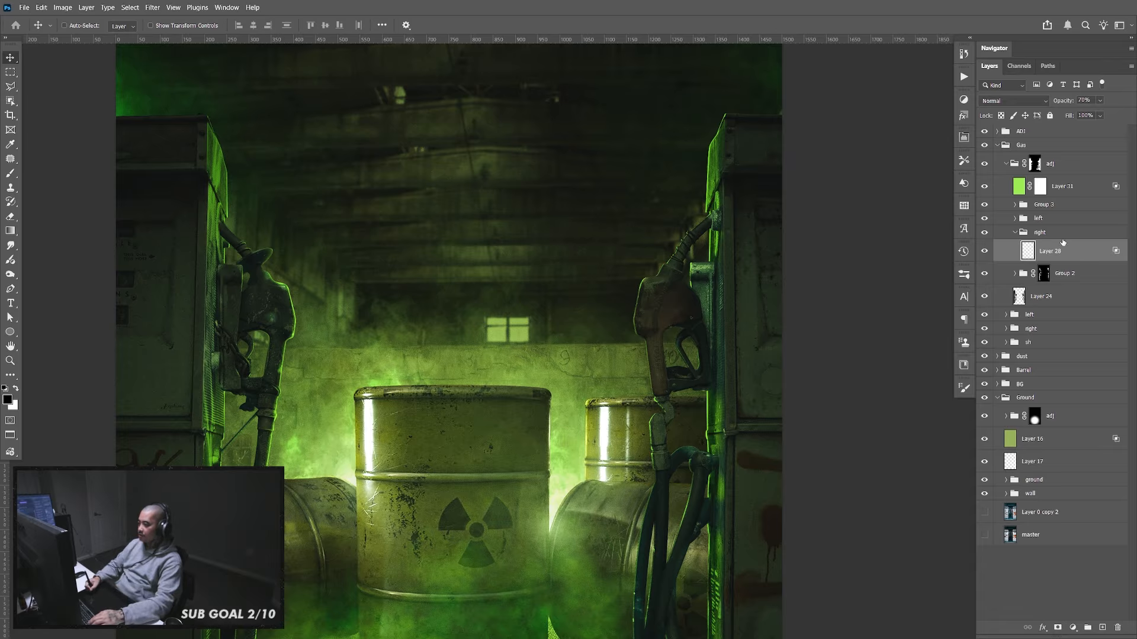
Add an empty layer above Layer 28 in the right group and rename it "rim"
left_click(1102, 626)
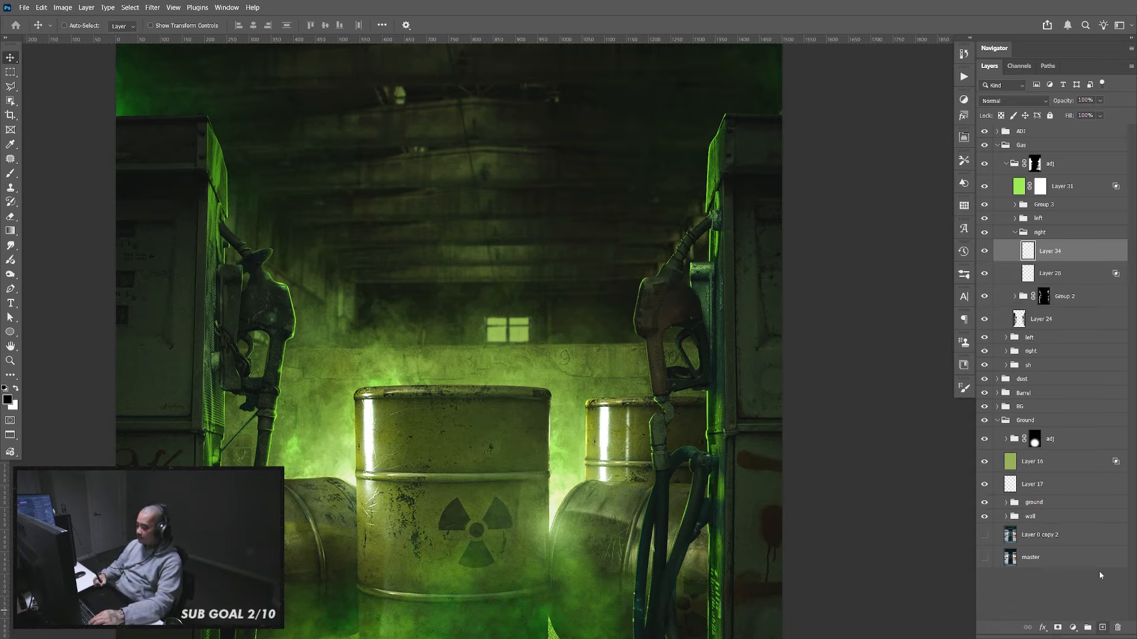
double_click(1051, 252)
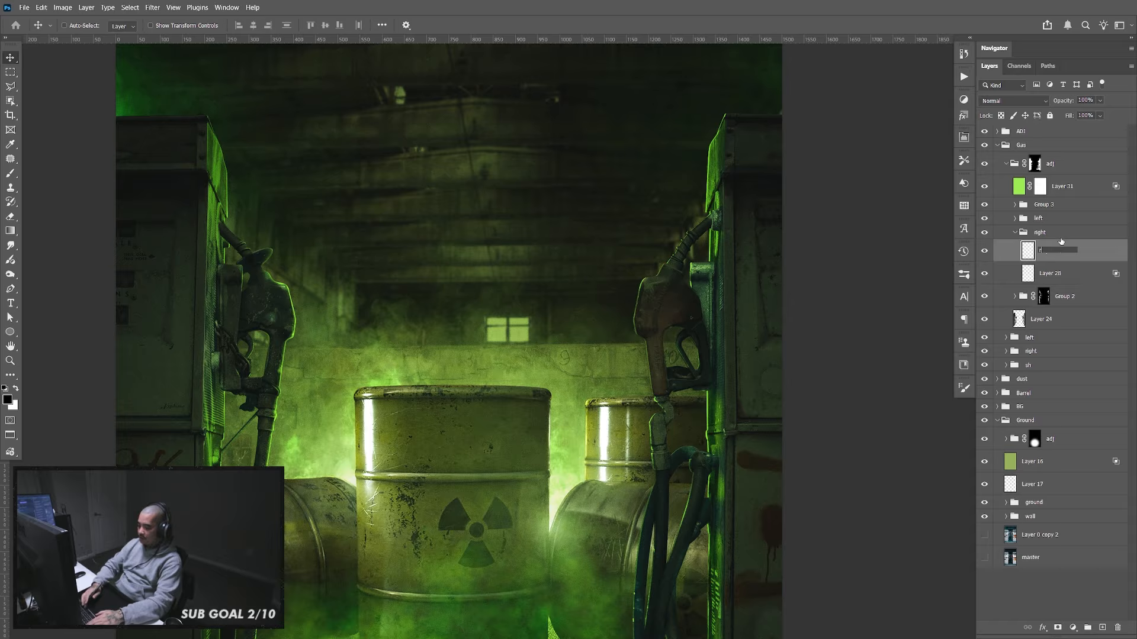
type("rim")
key("Return")
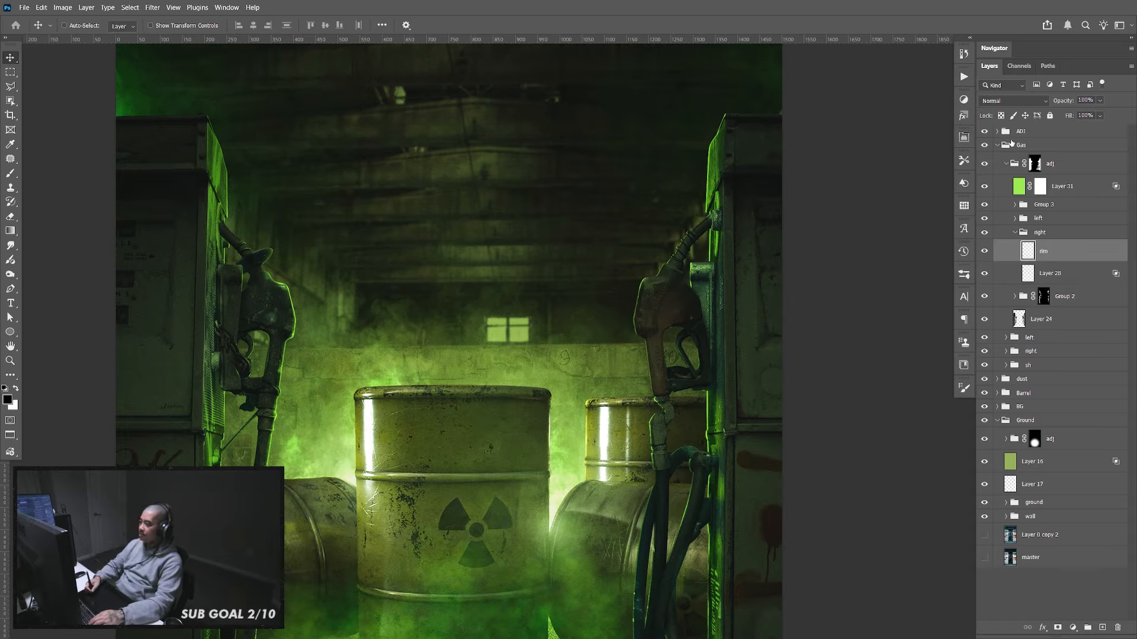
Check the rim light layer's settings in the left group and set the new rim layer's opacity to 40%
left_click(1014, 219)
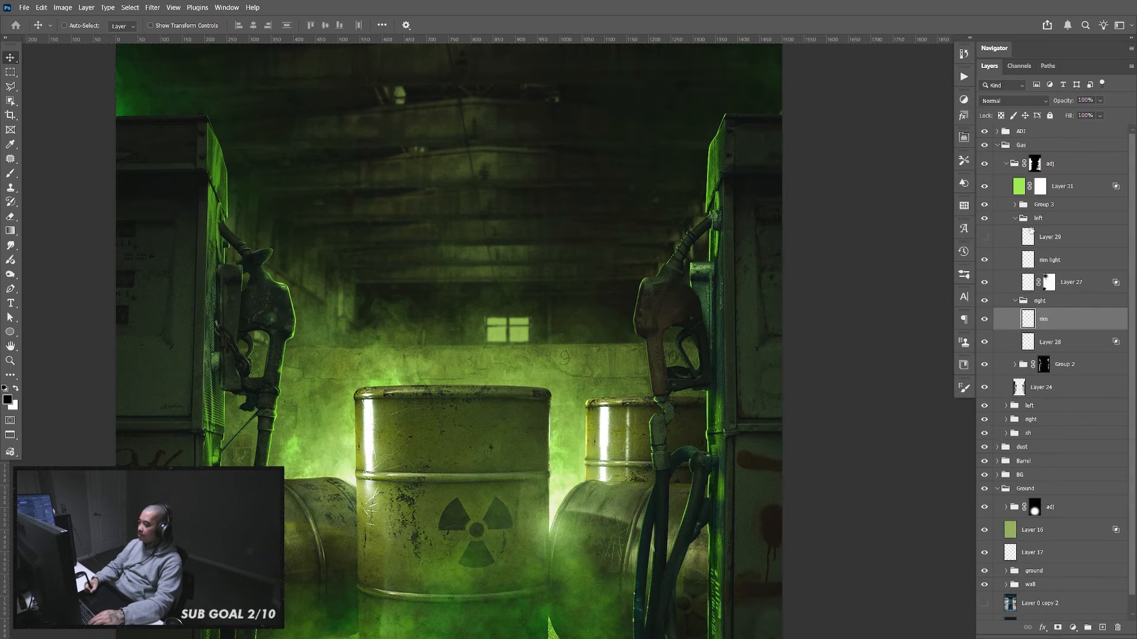
left_click(1058, 260)
left_click(1056, 325)
type("40")
key("Return")
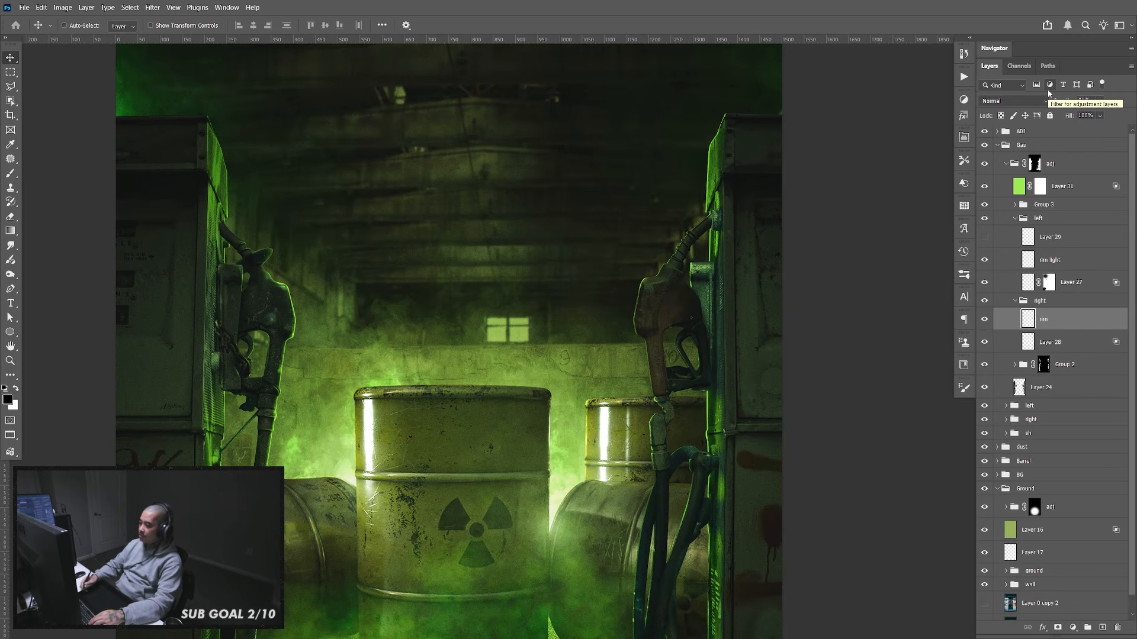
key("f")
key("f")
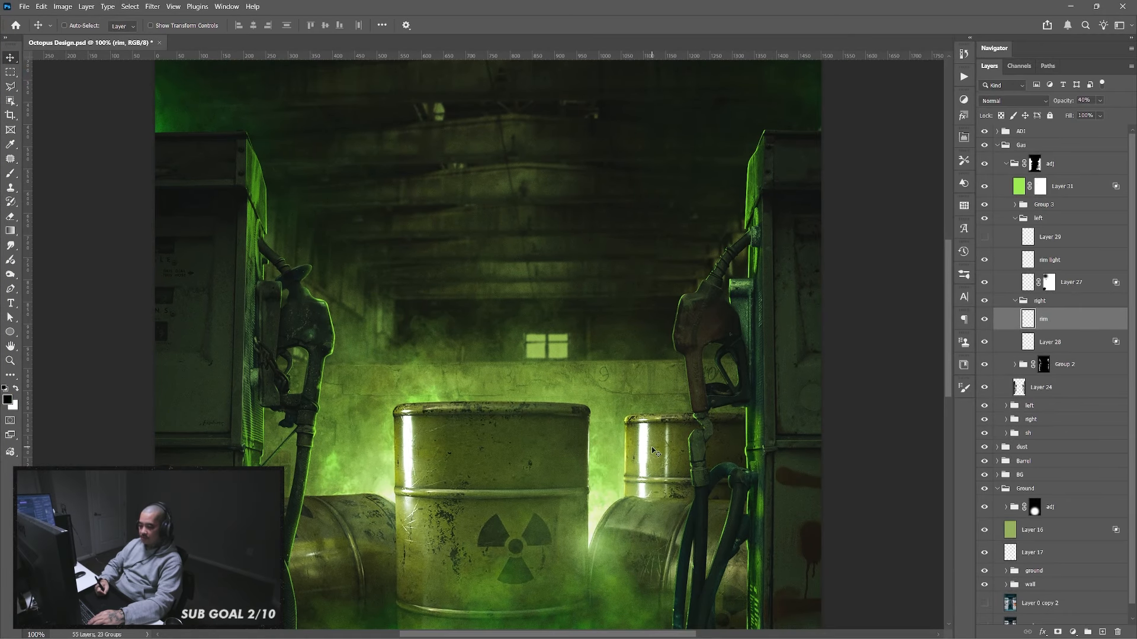
key("f")
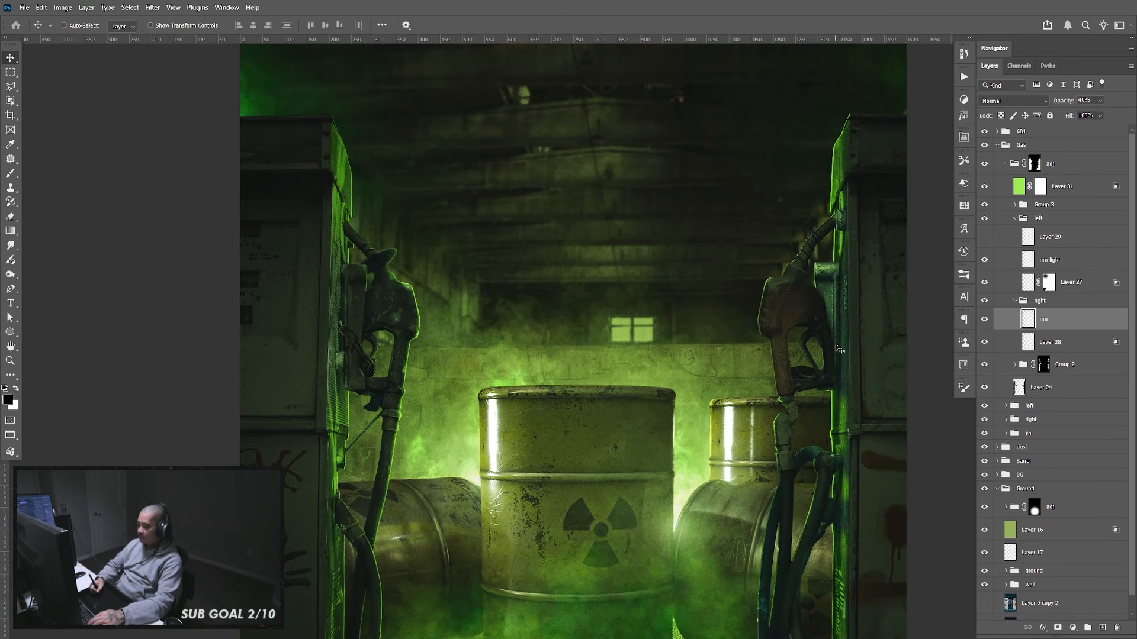
Collapse the left lighting group and set Layer 28's opacity to 64%
key("ctrl+plus")
left_click_drag(770, 397, 676, 466)
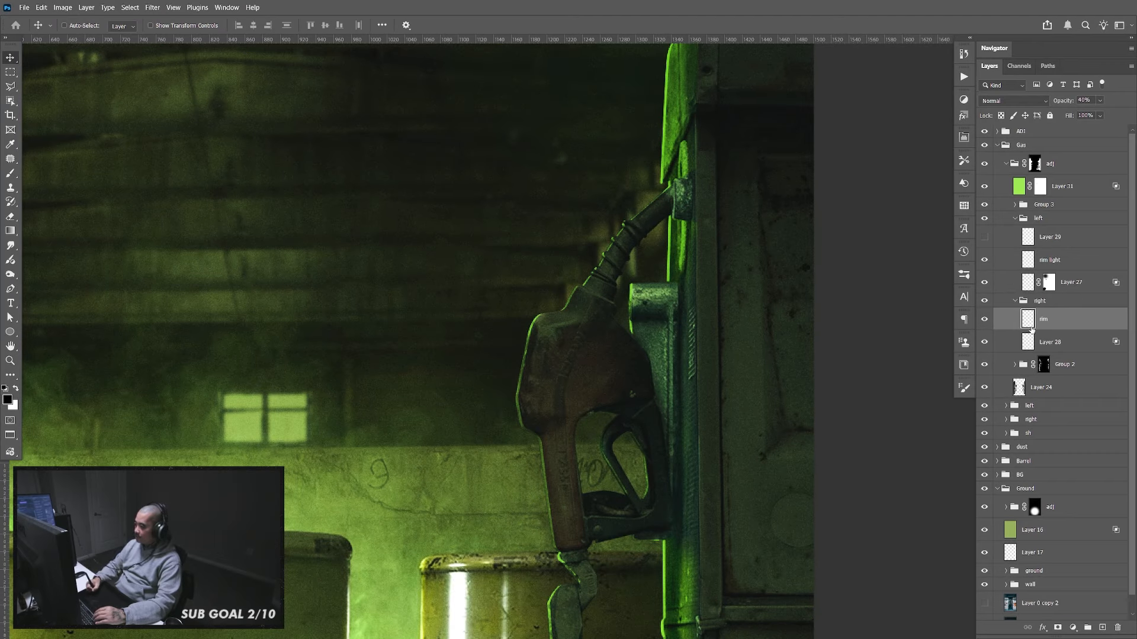
left_click(1013, 219)
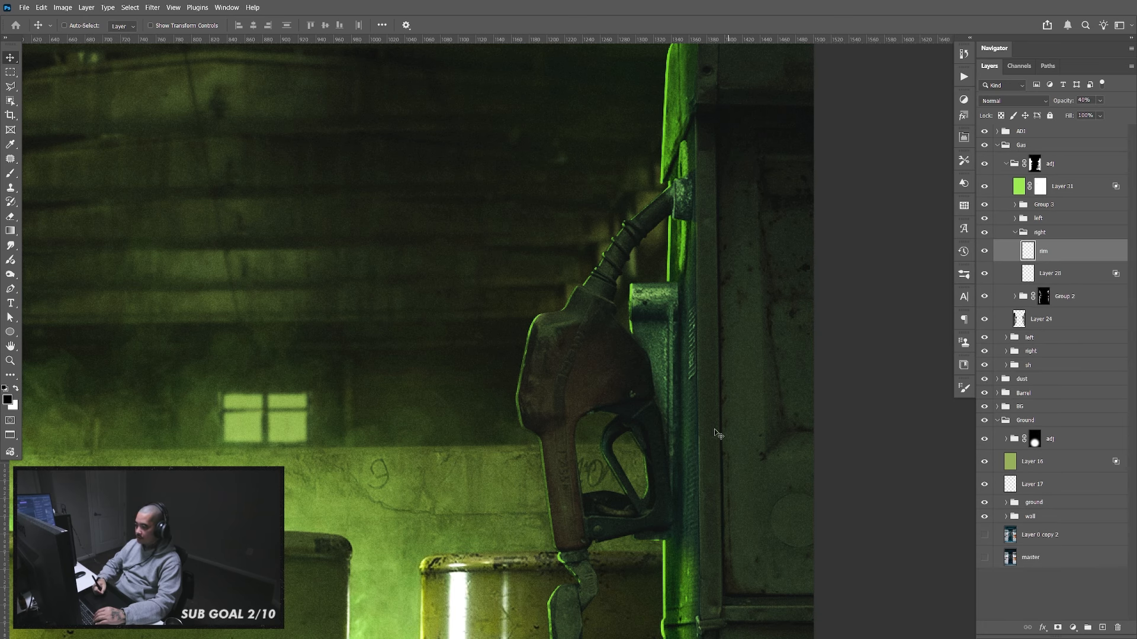
scroll(720, 434, "down", 2)
left_click(1050, 279)
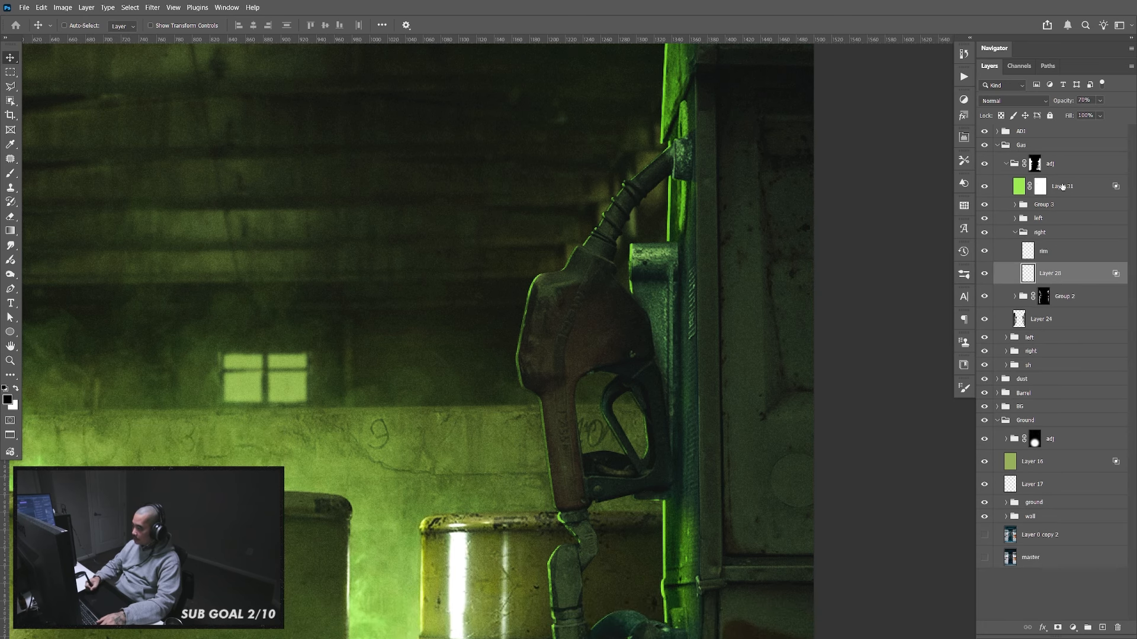
left_click(1100, 101)
mouse_move(1111, 116)
left_mouse_down()
mouse_move(1124, 115)
mouse_move(1106, 116)
left_mouse_up()
left_click(1108, 147)
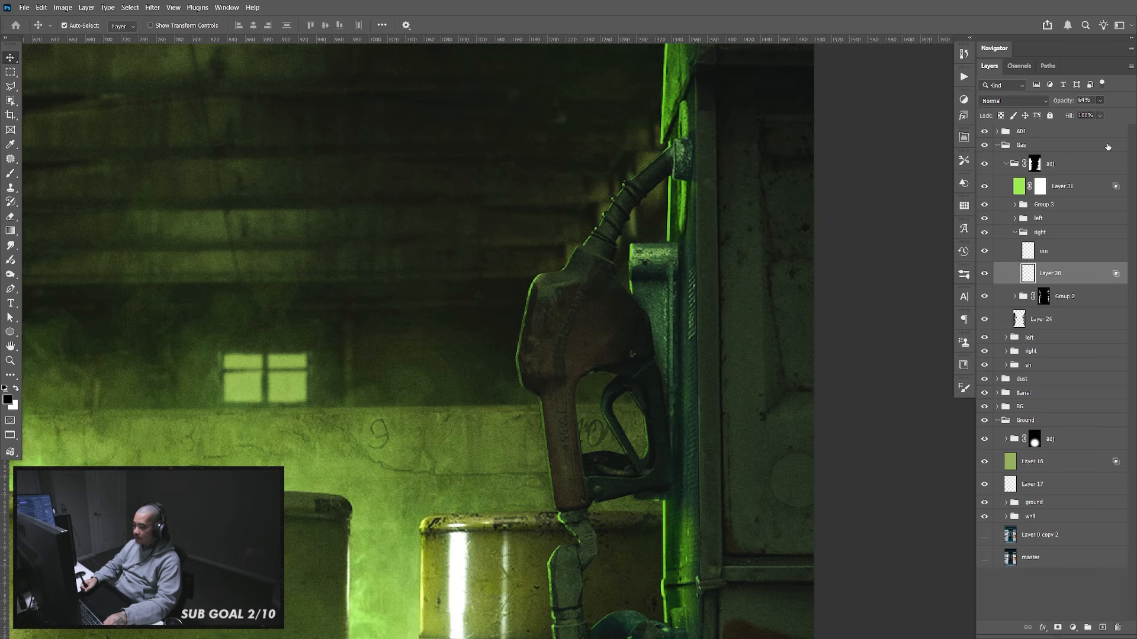
Duplicate Layer 28 in the right group and give the copy a black layer mask, with white ready for brushing
left_click_drag(573, 445, 746, 385)
left_click_drag(508, 407, 431, 439)
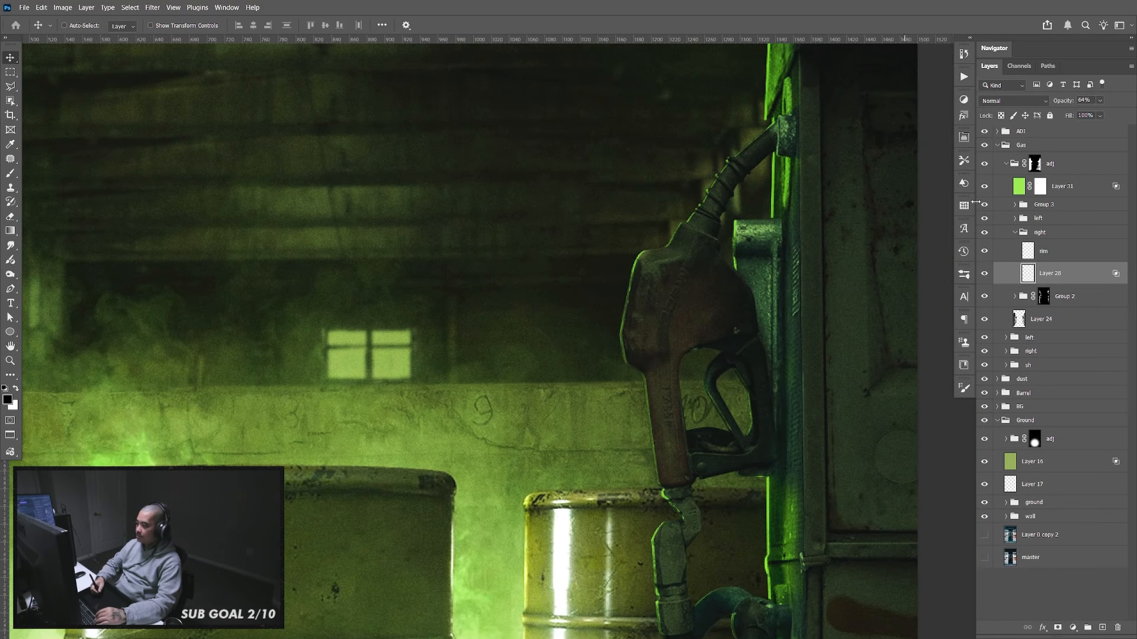
left_click_drag(795, 482, 774, 395)
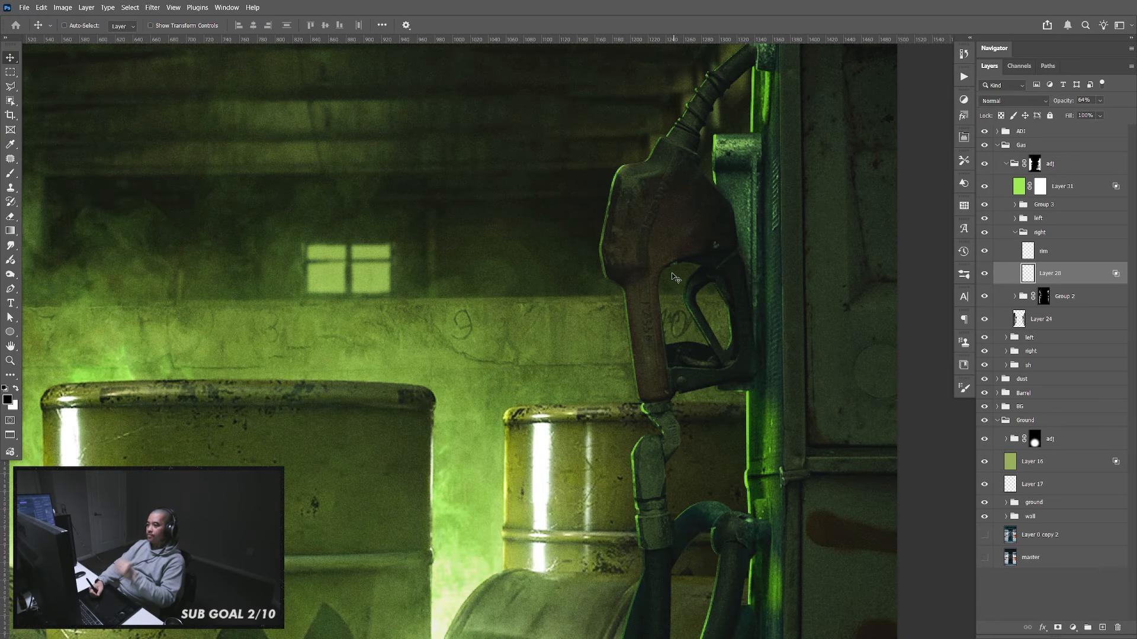
left_click_drag(553, 393, 561, 431)
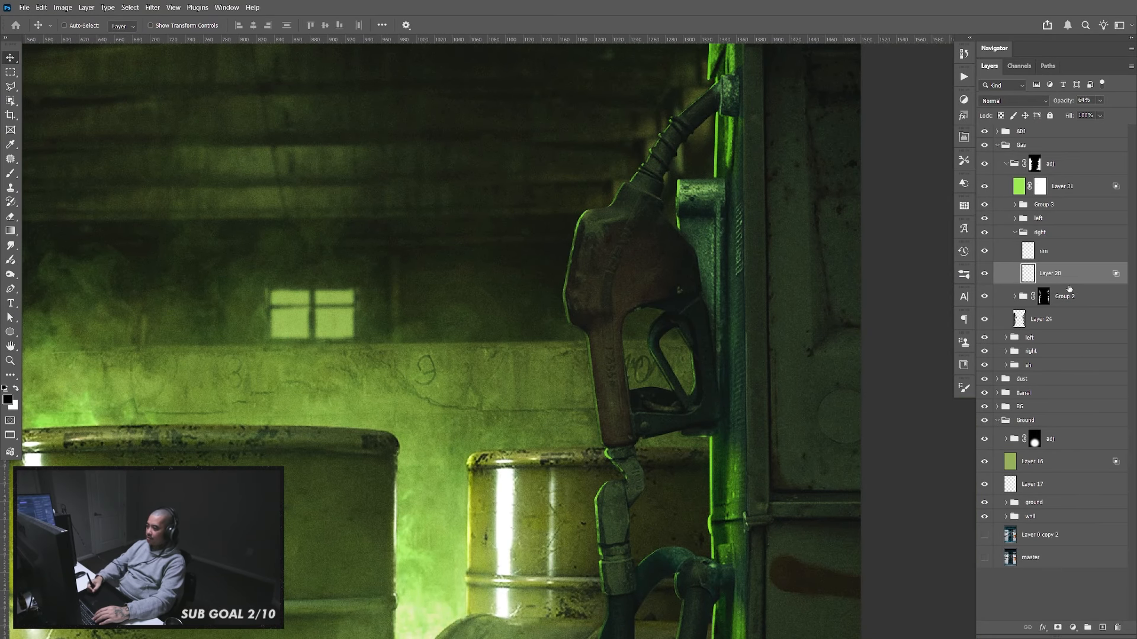
key("ctrl+j")
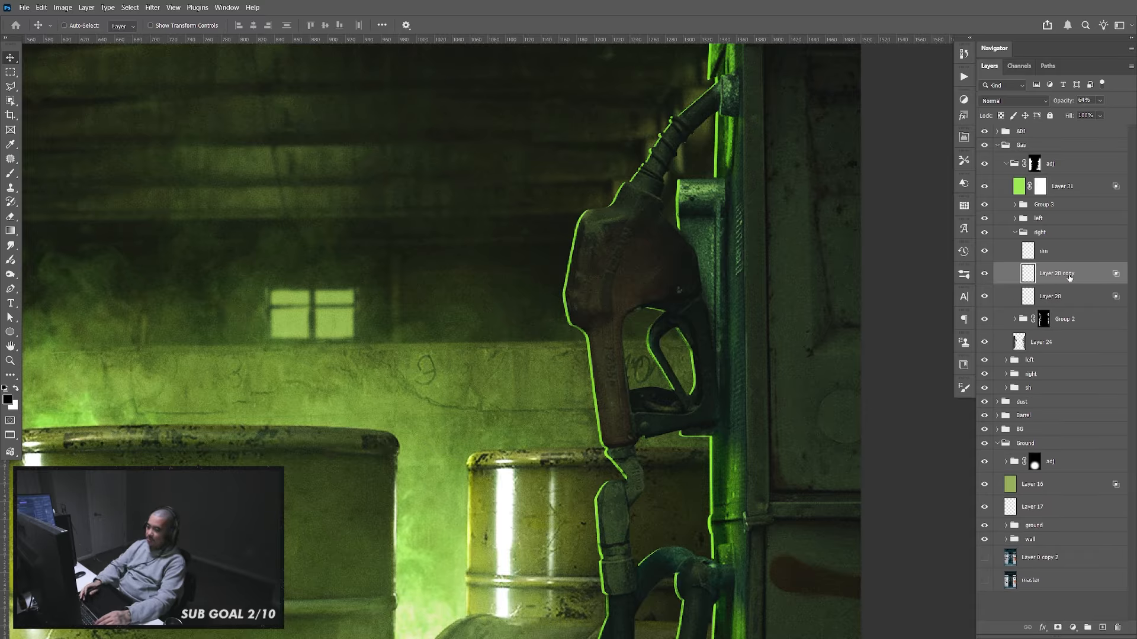
left_click(1101, 101)
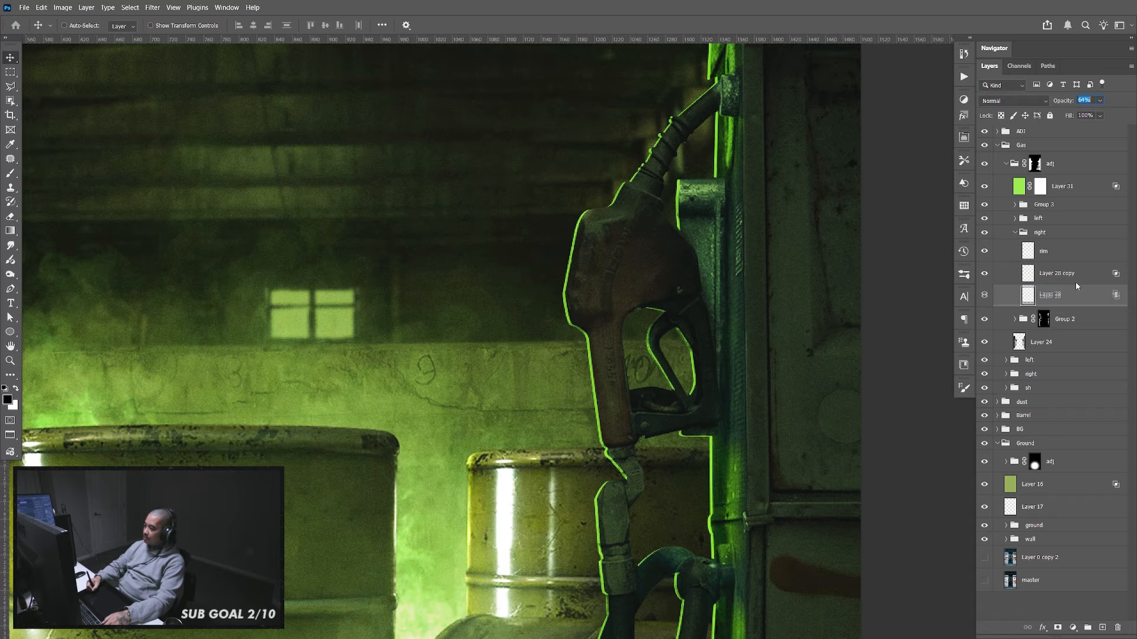
left_click(1058, 627)
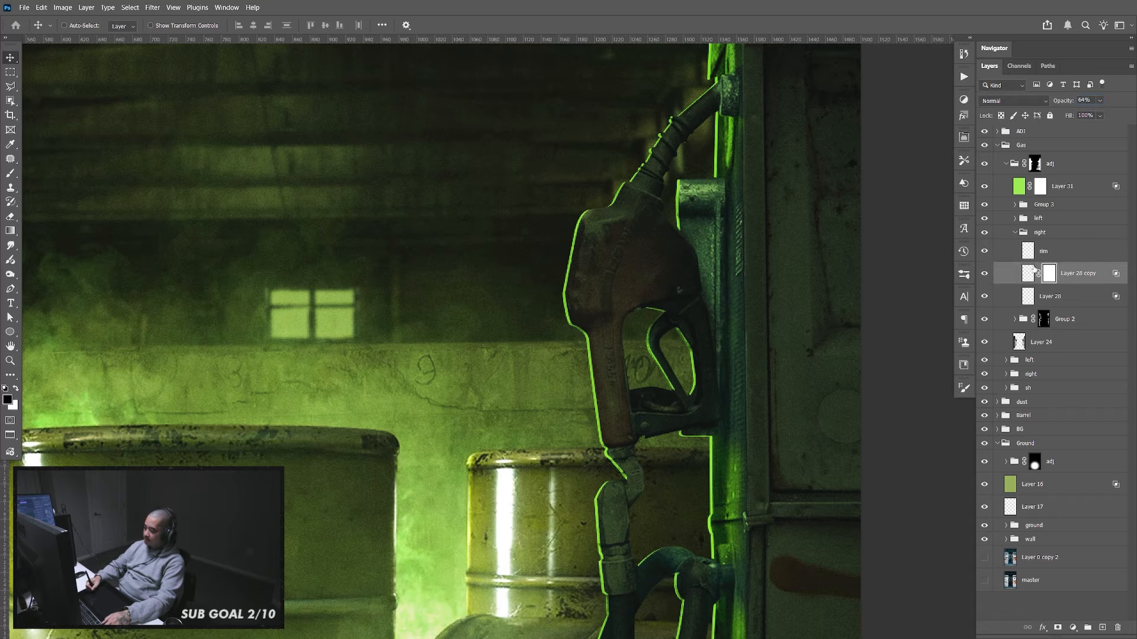
key("ctrl+i")
key("b")
key("x")
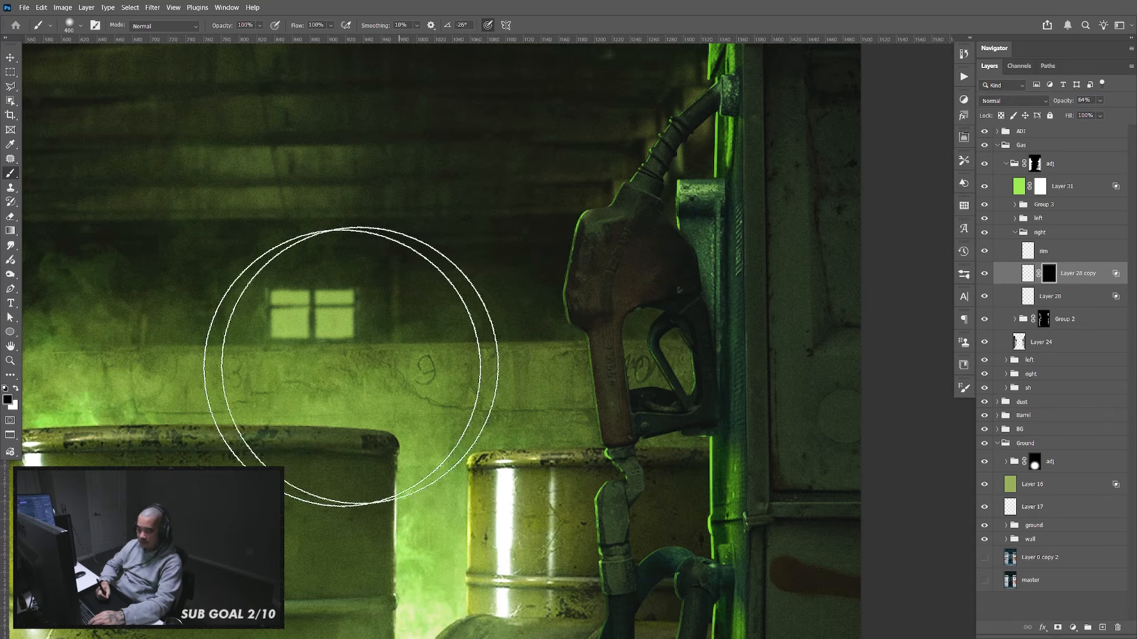
Paint white on the Layer 28 copy mask to reveal extra green rim light along the right pump's nozzle edge and upper hoses
left_click(454, 338)
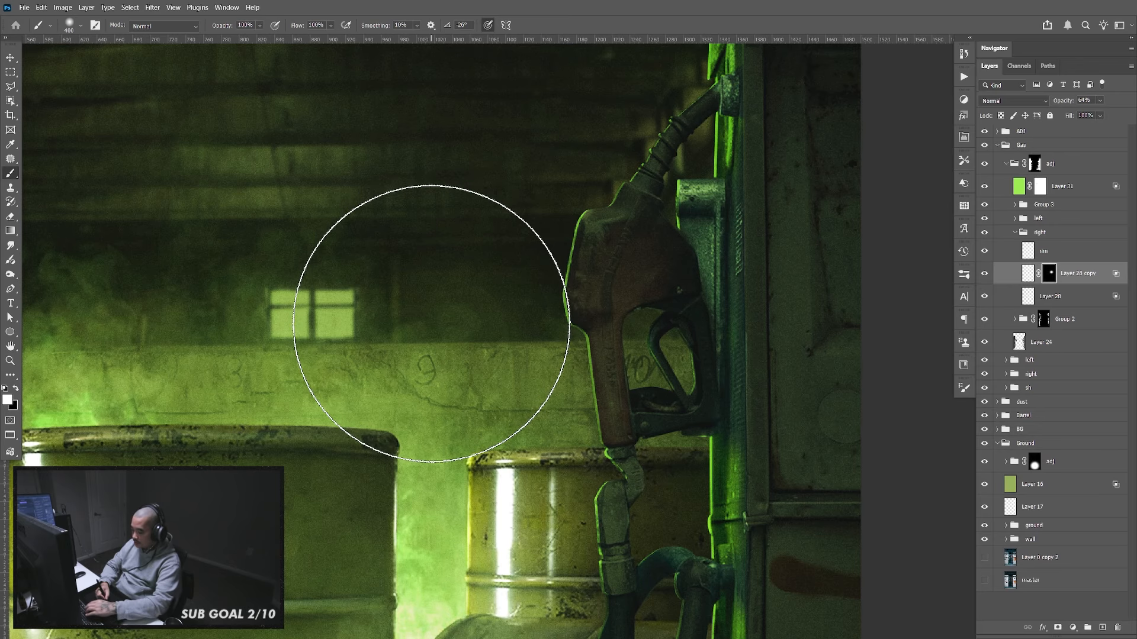
key("bracketleft")
key("bracketleft")
key("bracketleft")
key("bracketleft")
key("bracketleft")
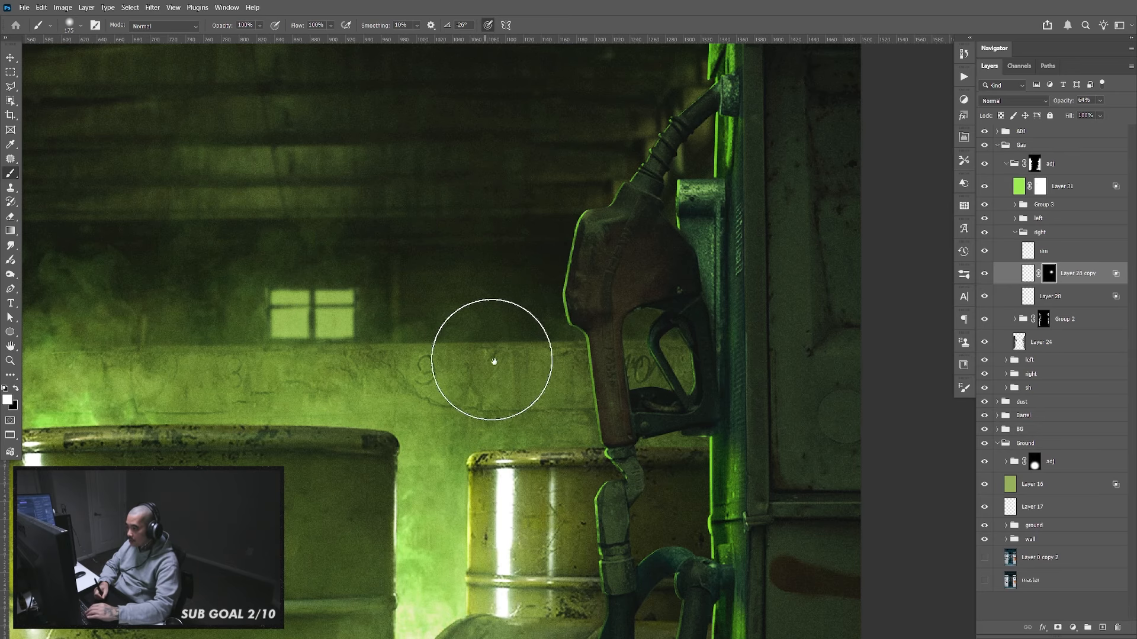
left_click_drag(539, 332, 489, 384)
left_click_drag(500, 320, 510, 297)
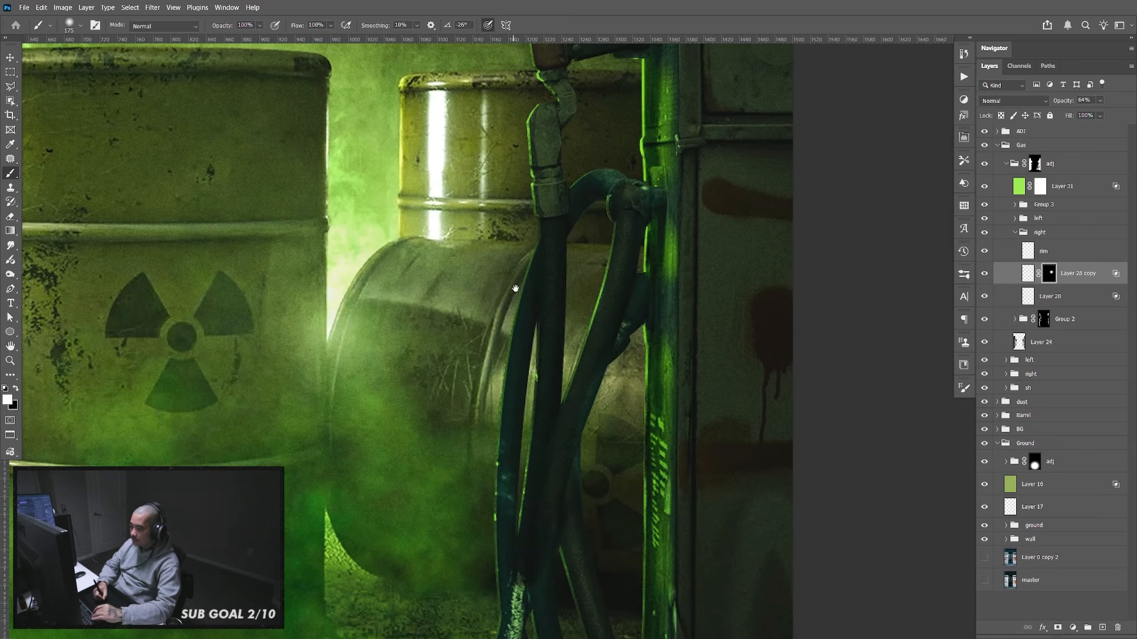
mouse_move(427, 447)
left_mouse_down()
mouse_move(437, 371)
mouse_move(432, 388)
left_mouse_up()
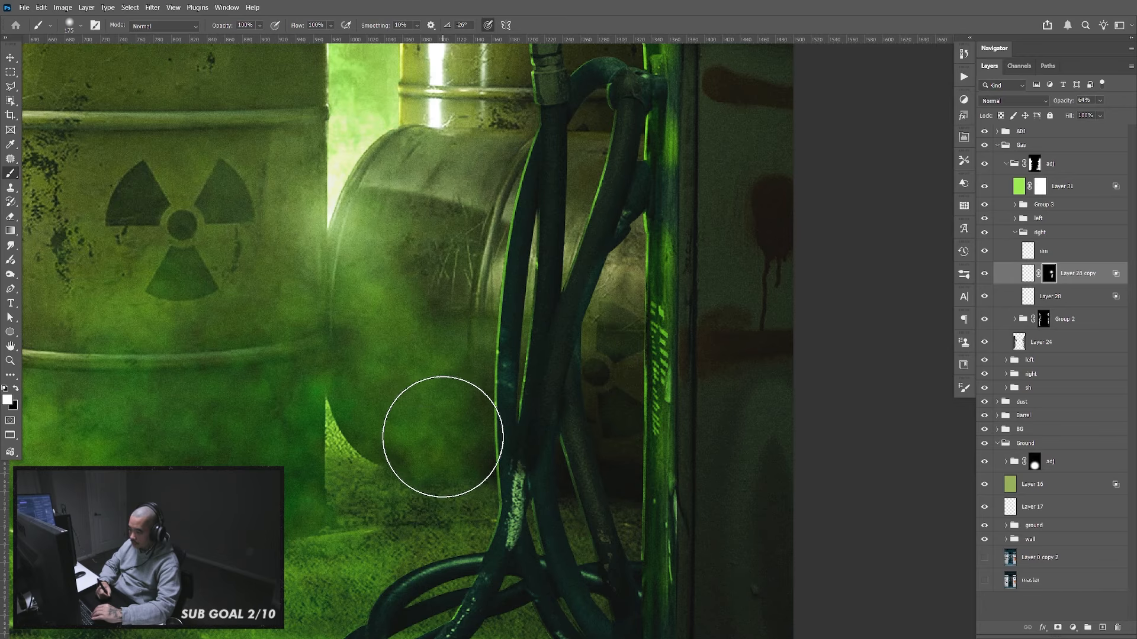
Continue revealing the copy's rim light between the right pump's hanging hoses using a smaller soft brush
key("bracketleft")
key("bracketleft")
key("bracketleft")
key("bracketleft")
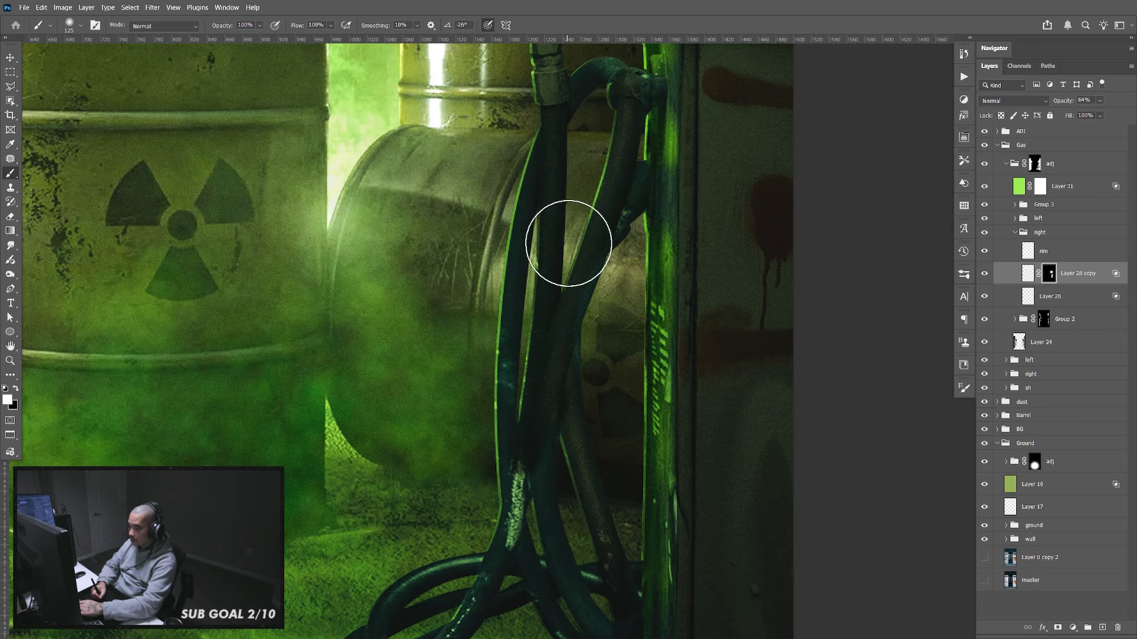
left_click_drag(592, 178, 575, 521)
key("x")
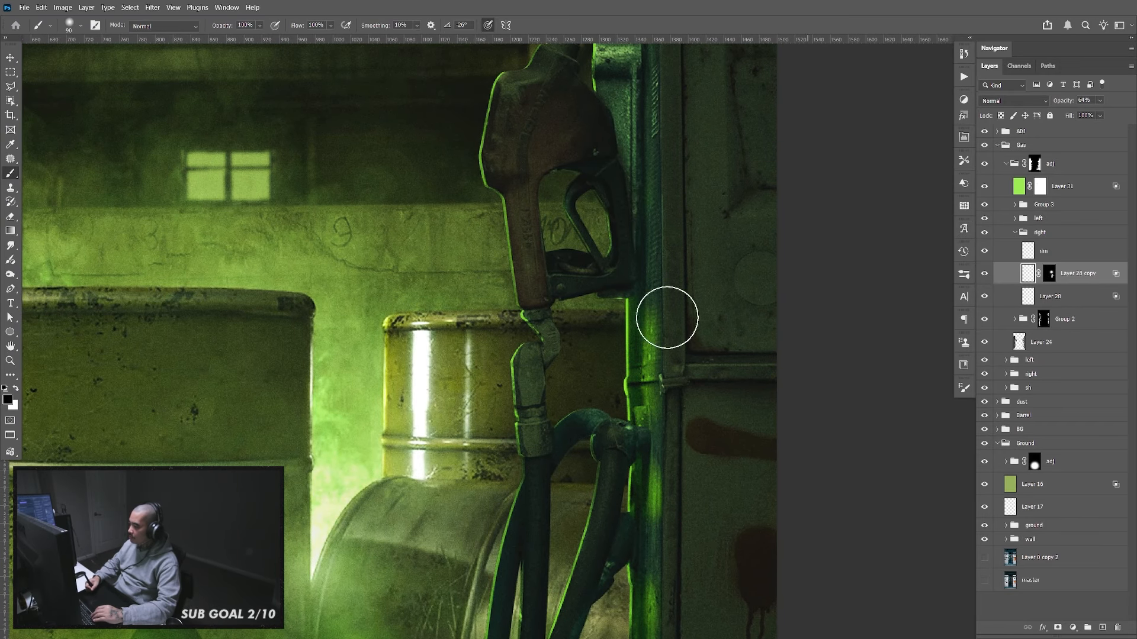
Soften the green rim edges on the nozzle and hoses with the Blur tool at 20% strength on Layer 28 and its copy
left_click(11, 247)
left_click_drag(11, 246, 44, 245)
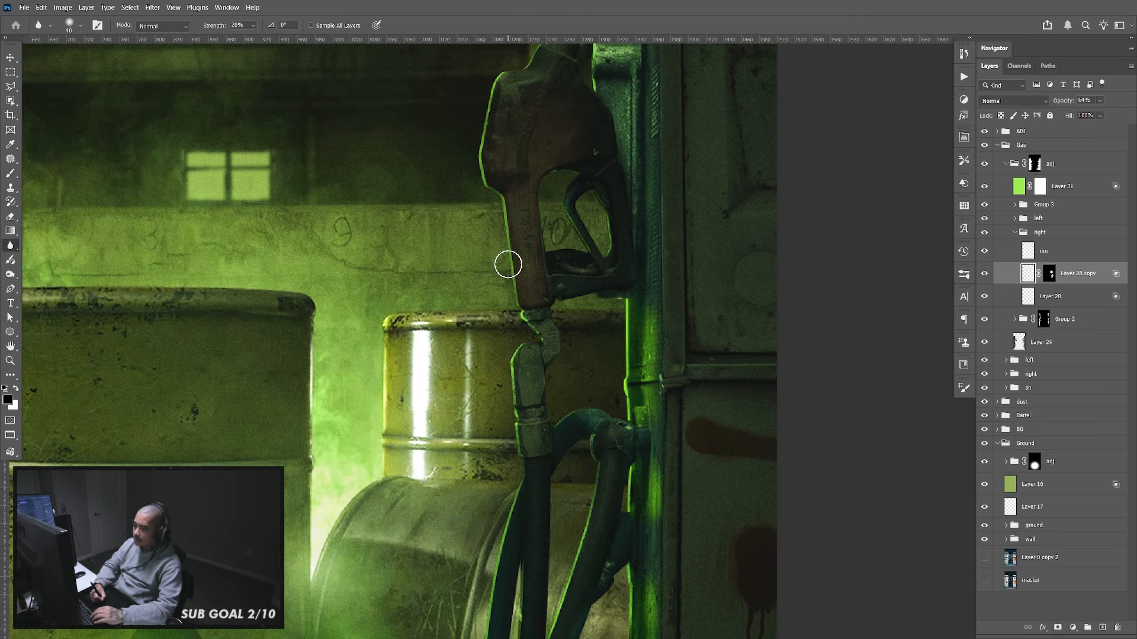
left_click(984, 274)
left_click(984, 275)
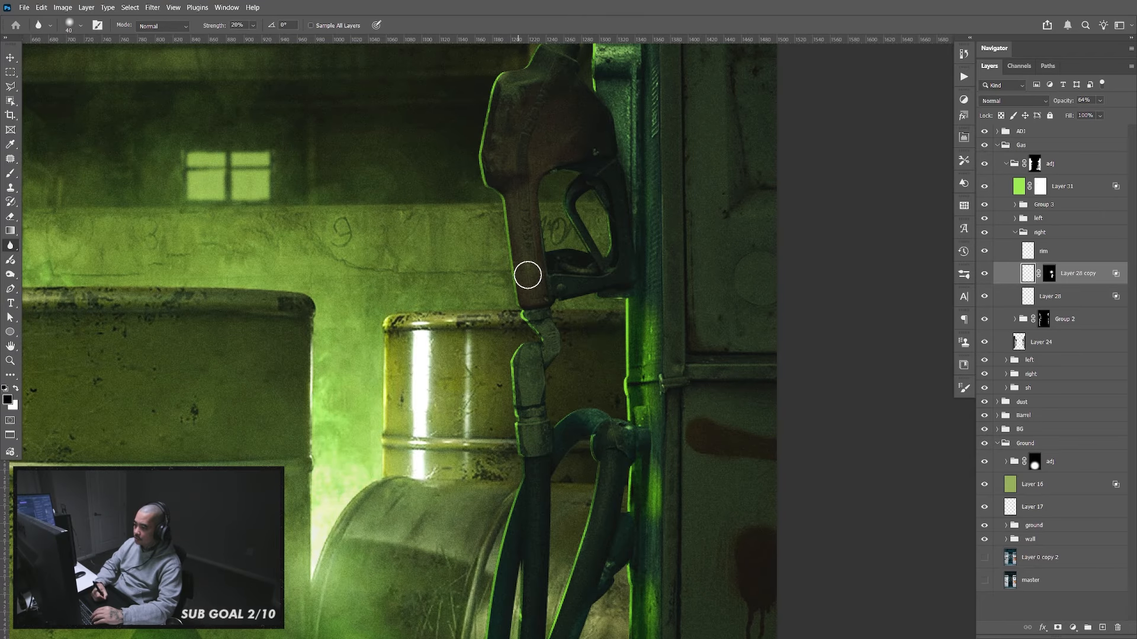
left_click(1034, 300)
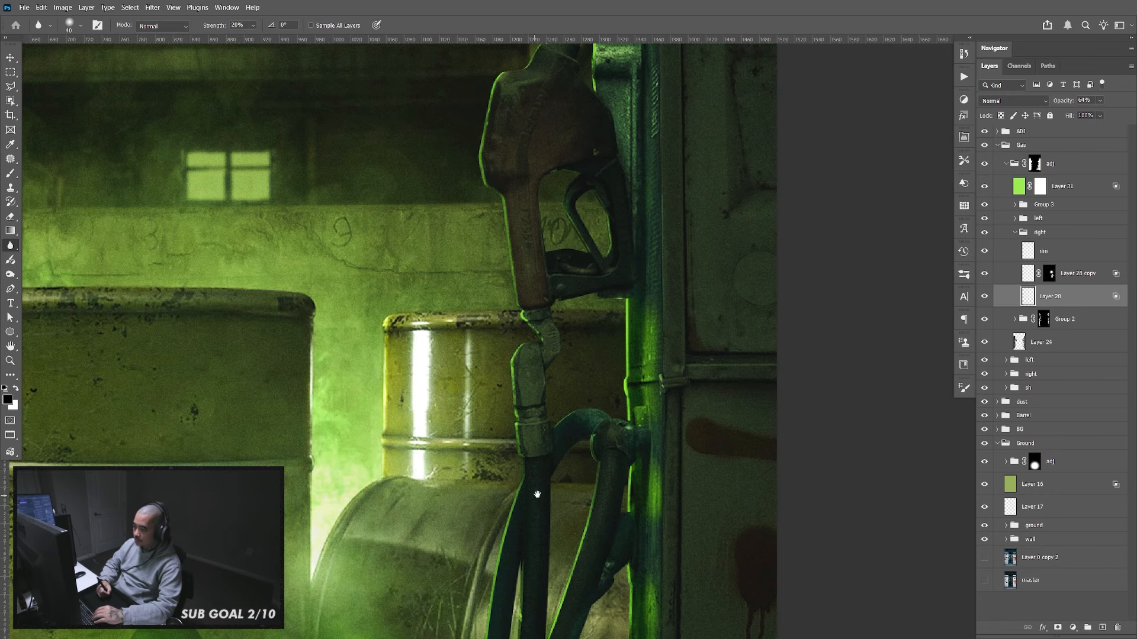
scroll(545, 379, "down", 5)
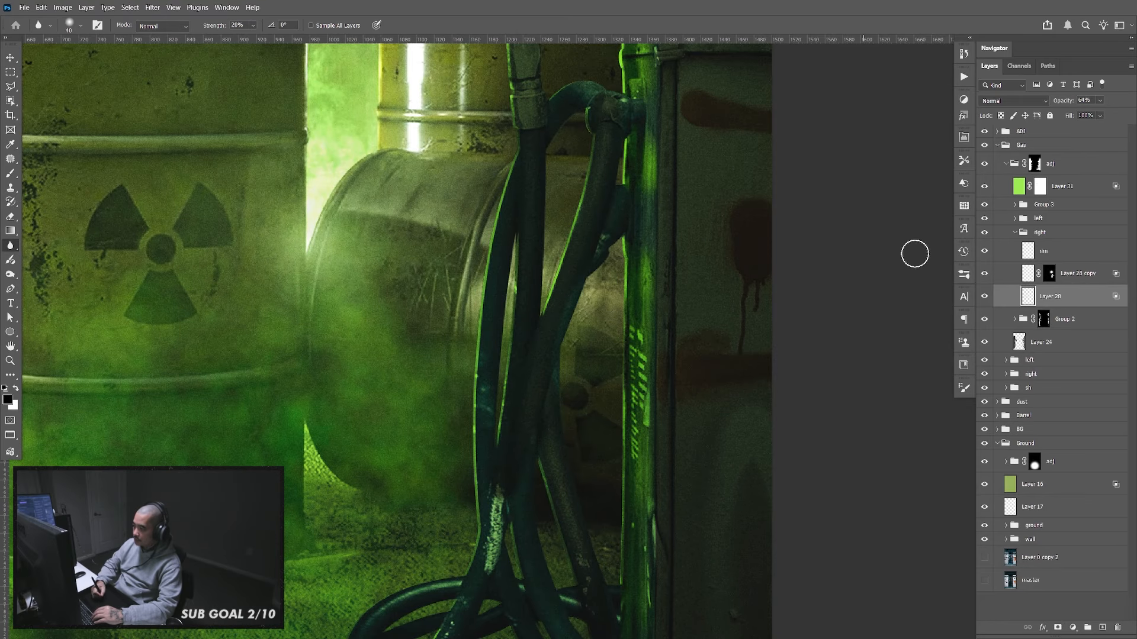
left_click(1069, 274)
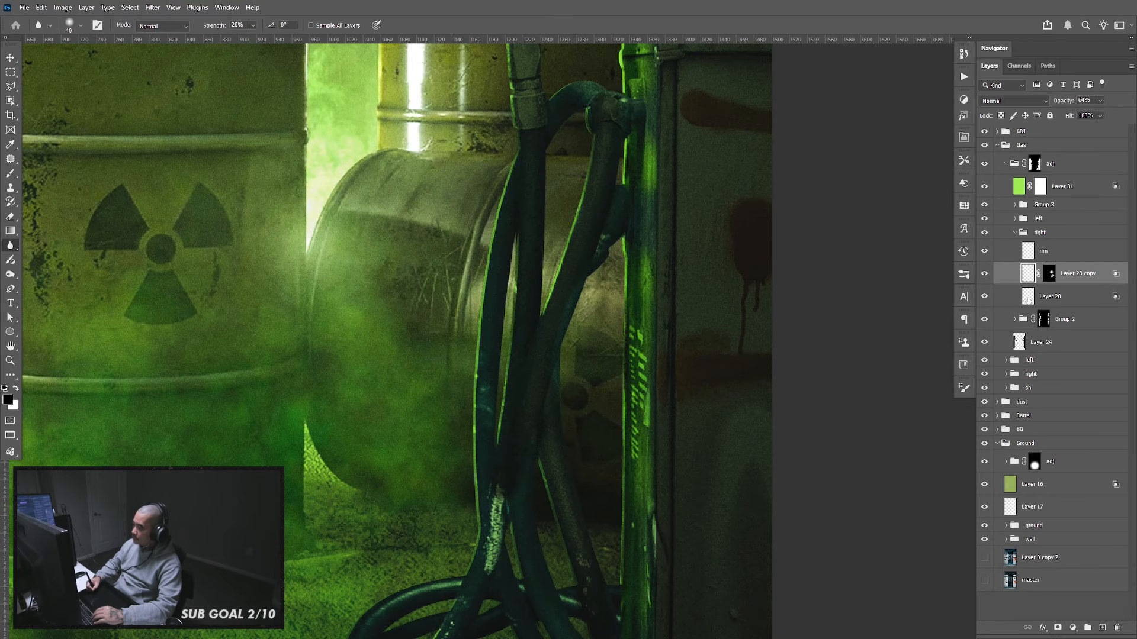
left_click(1041, 299)
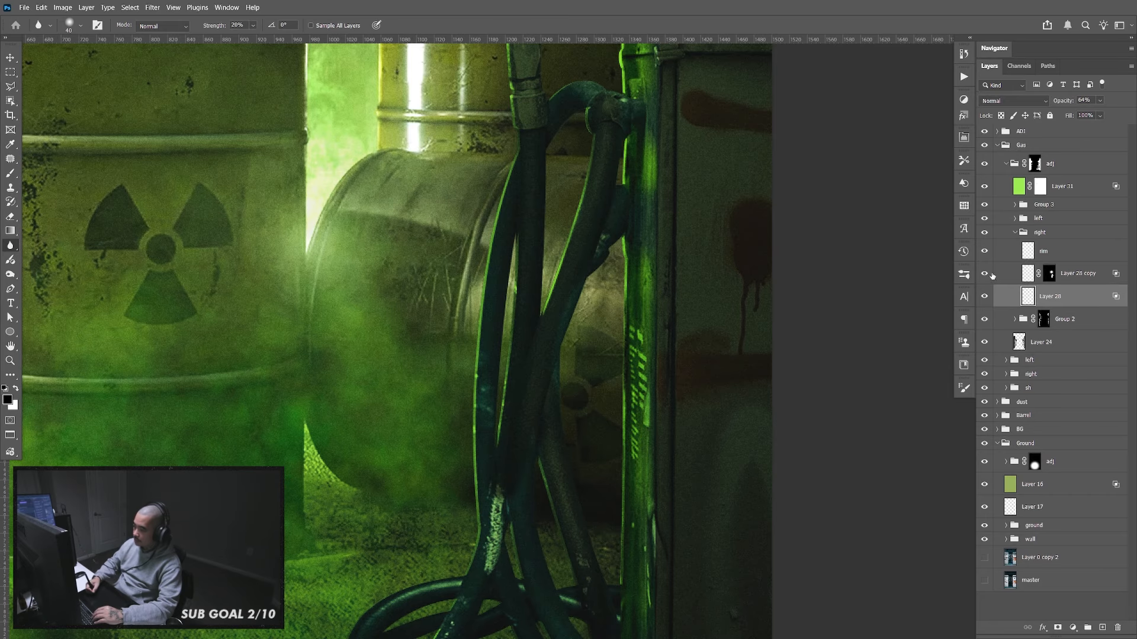
left_click(1023, 278)
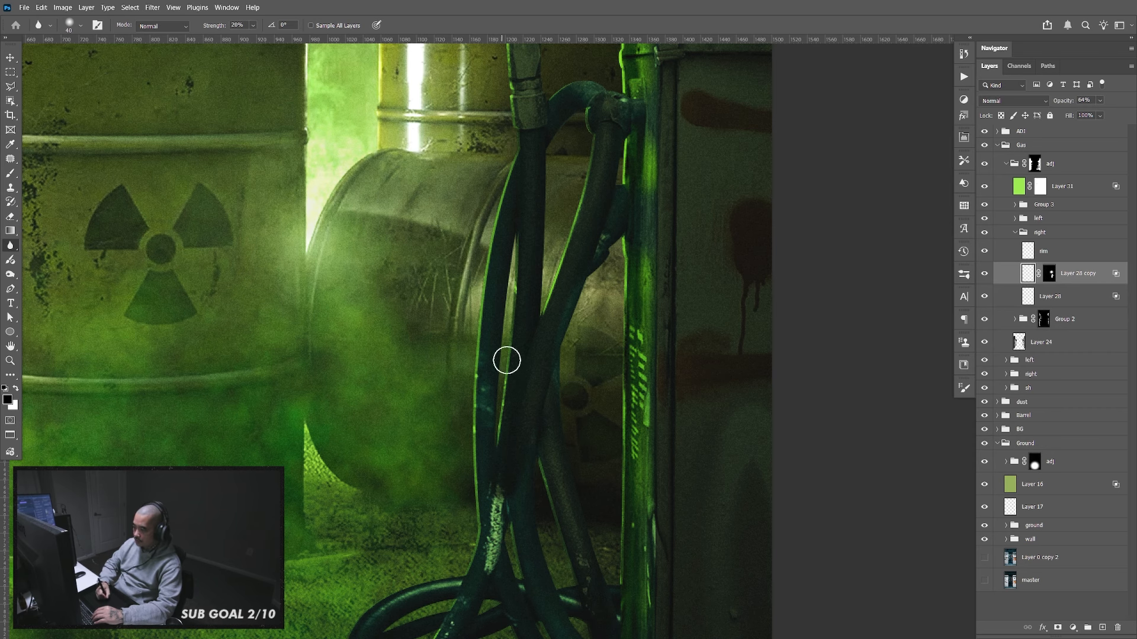
left_click_drag(530, 473, 533, 183)
left_click_drag(541, 354, 521, 313)
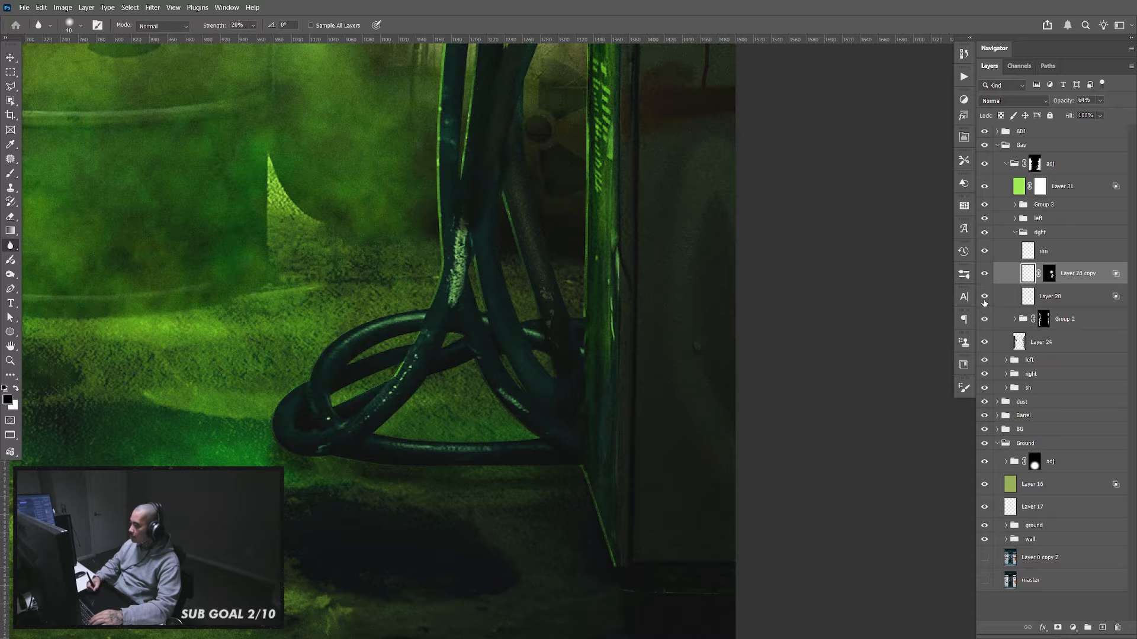
Add a mask to Layer 28 and paint black to hide the green rim along the right pump's lower edge
left_click(1048, 298)
left_click(1058, 628)
key("x")
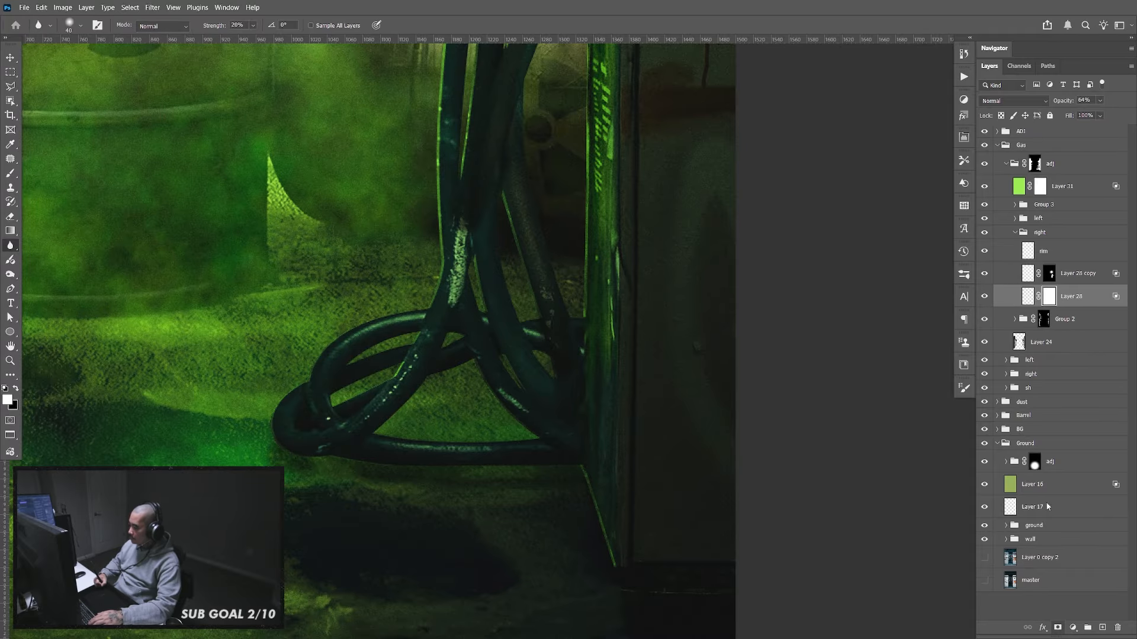
key("b")
key("x")
left_click_drag(592, 497, 608, 541)
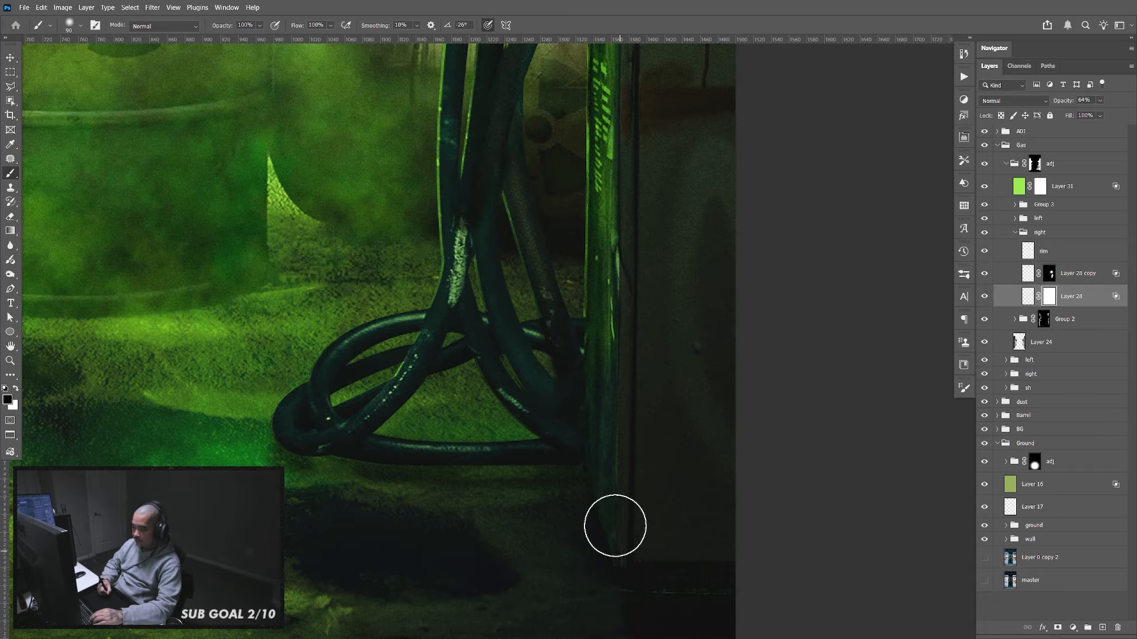
left_click_drag(634, 418, 652, 490)
Mask out Layer 28's rim light along the top edge of the right pump with a soft 300 px brush
left_click_drag(642, 88, 651, 414)
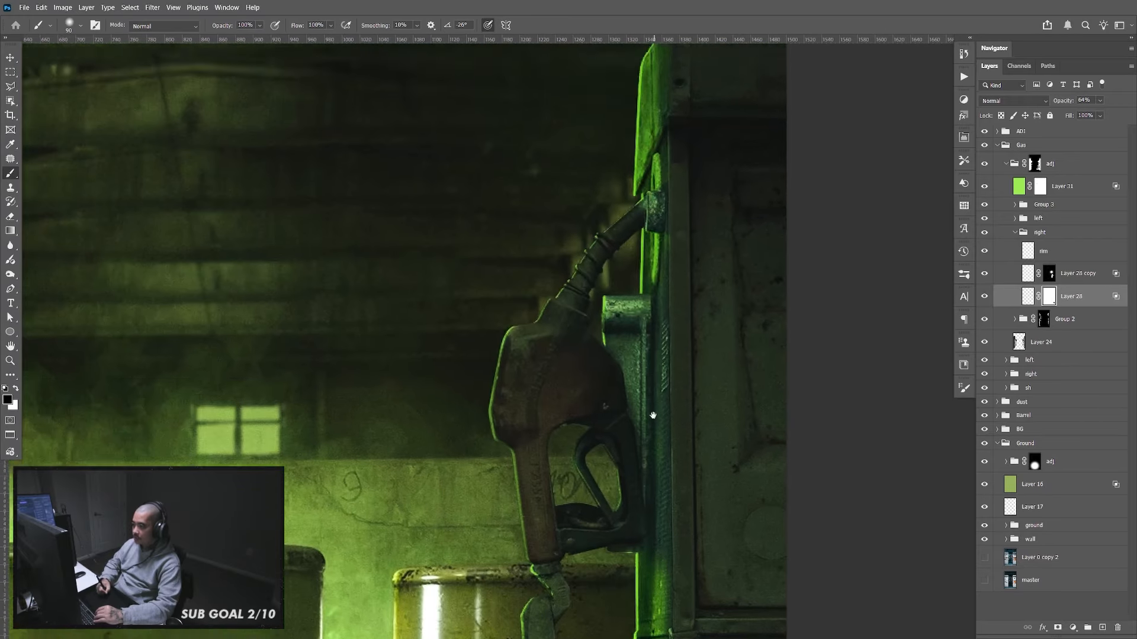
left_click_drag(650, 207, 650, 430)
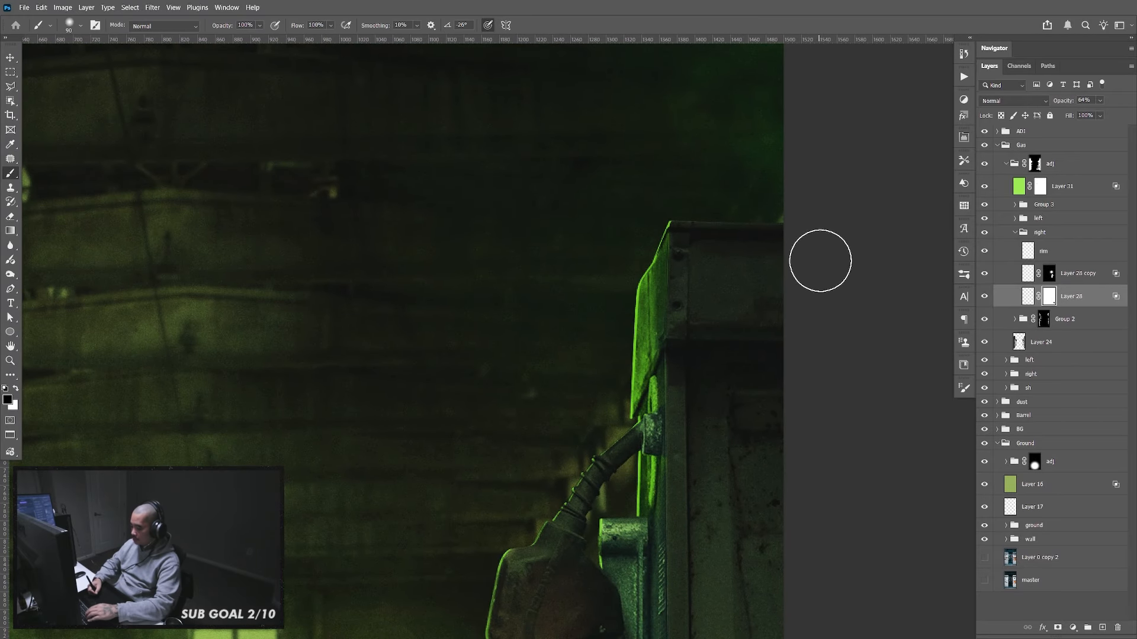
key("bracketright")
key("bracketright")
key("bracketright")
key("bracketright")
key("bracketright")
key("bracketright")
key("bracketright")
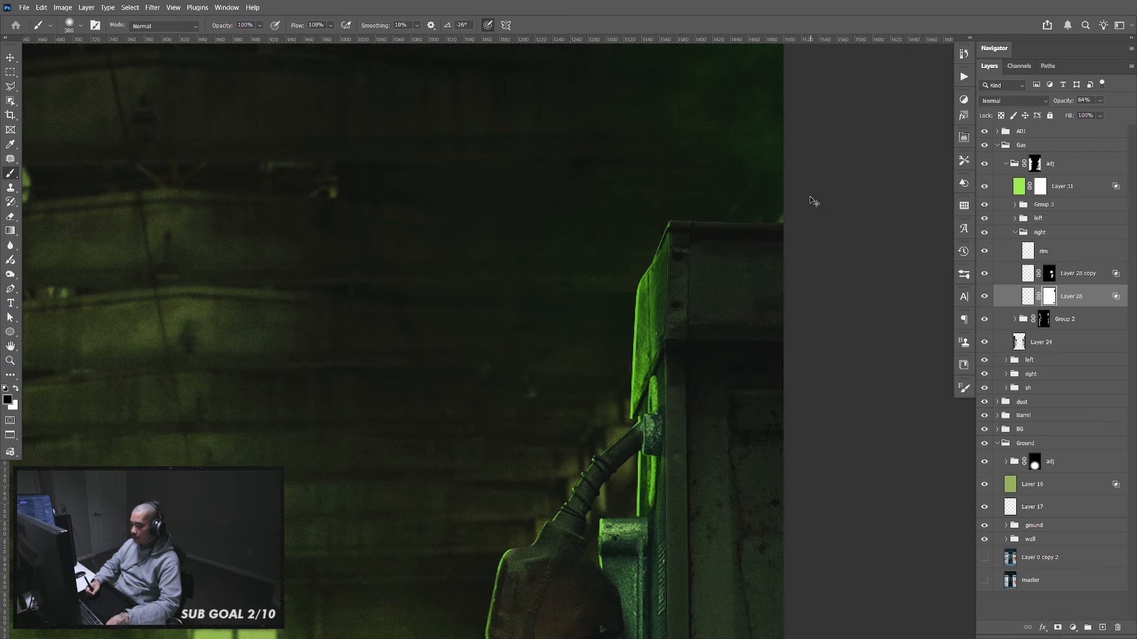
Select the rim layer in the right group and set the brush to 3 px with 100% hardness
left_click(1066, 251)
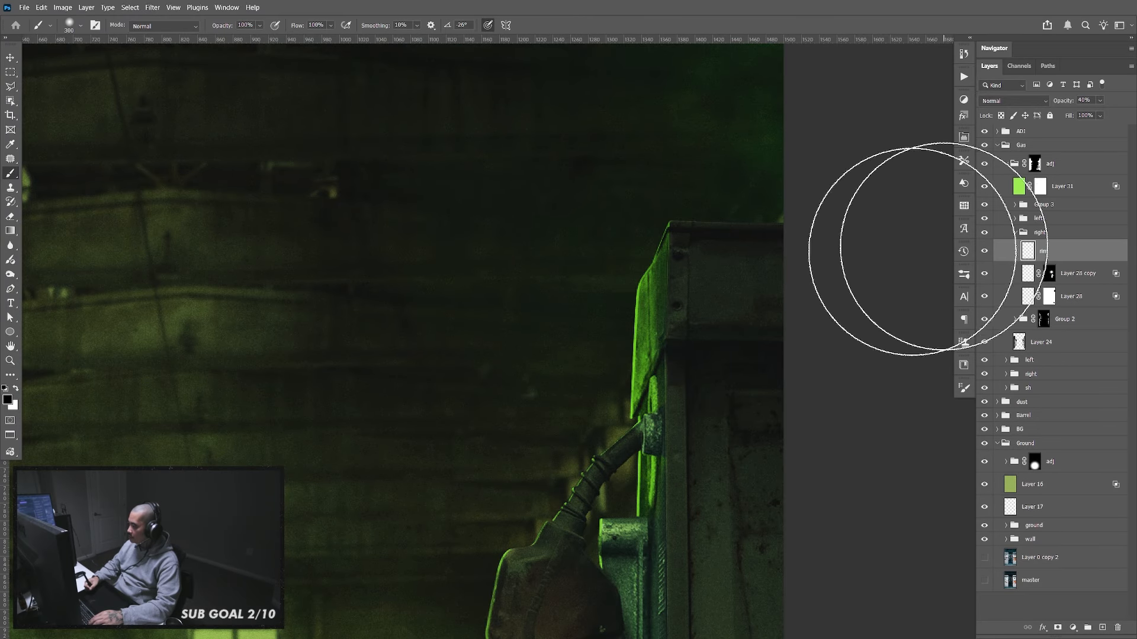
key("ctrl+plus")
key("ctrl+plus")
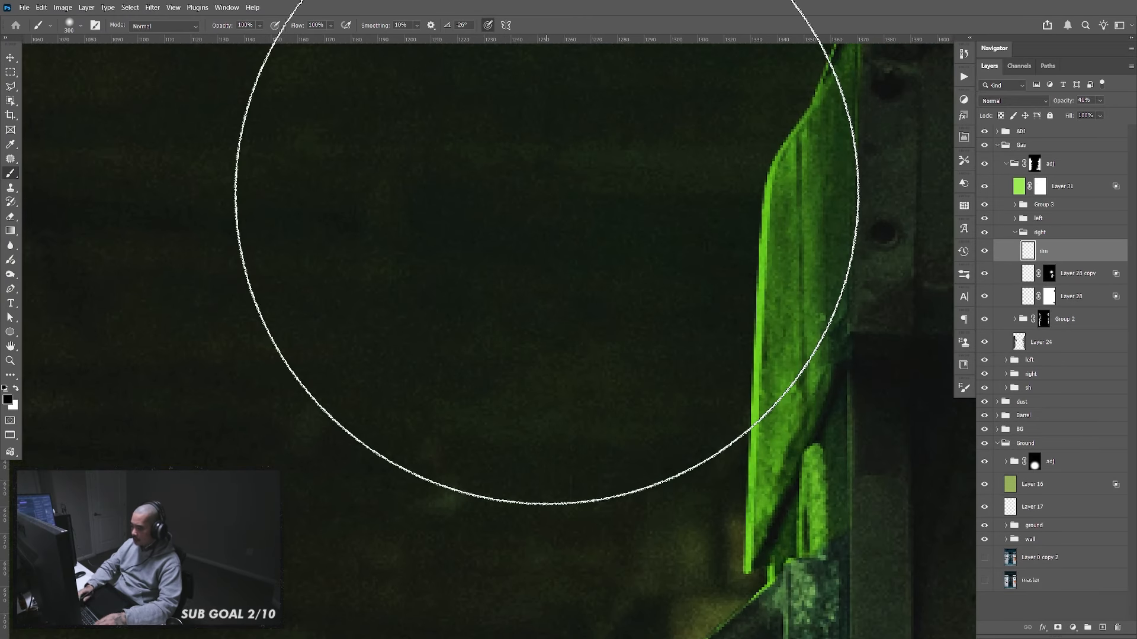
left_click_drag(725, 514, 666, 256)
left_click_drag(654, 317, 659, 354)
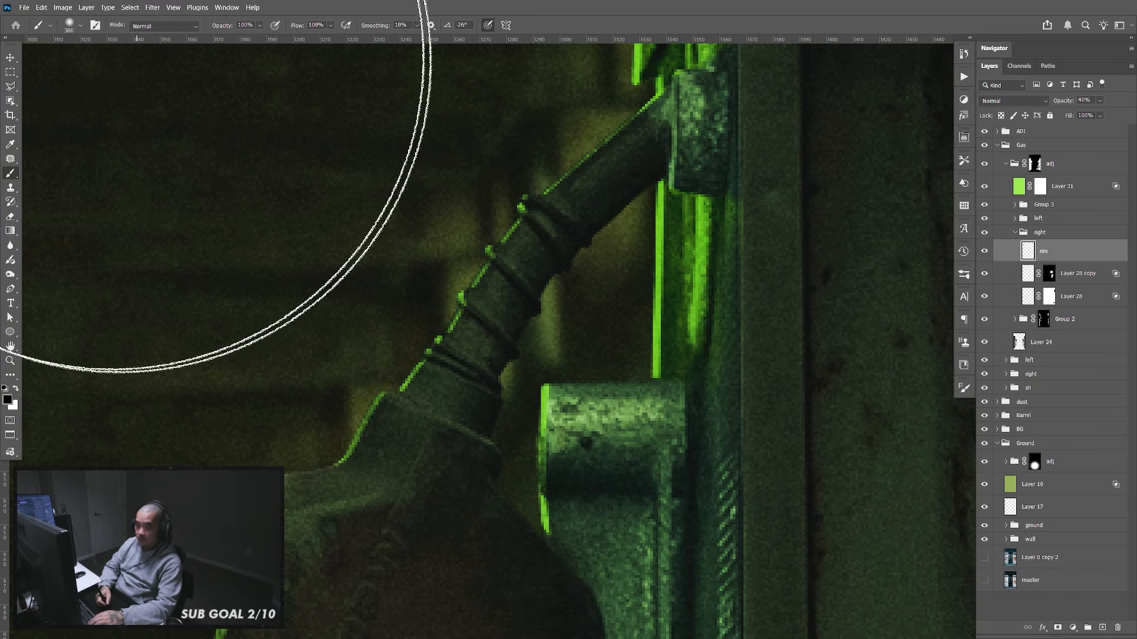
left_click(81, 27)
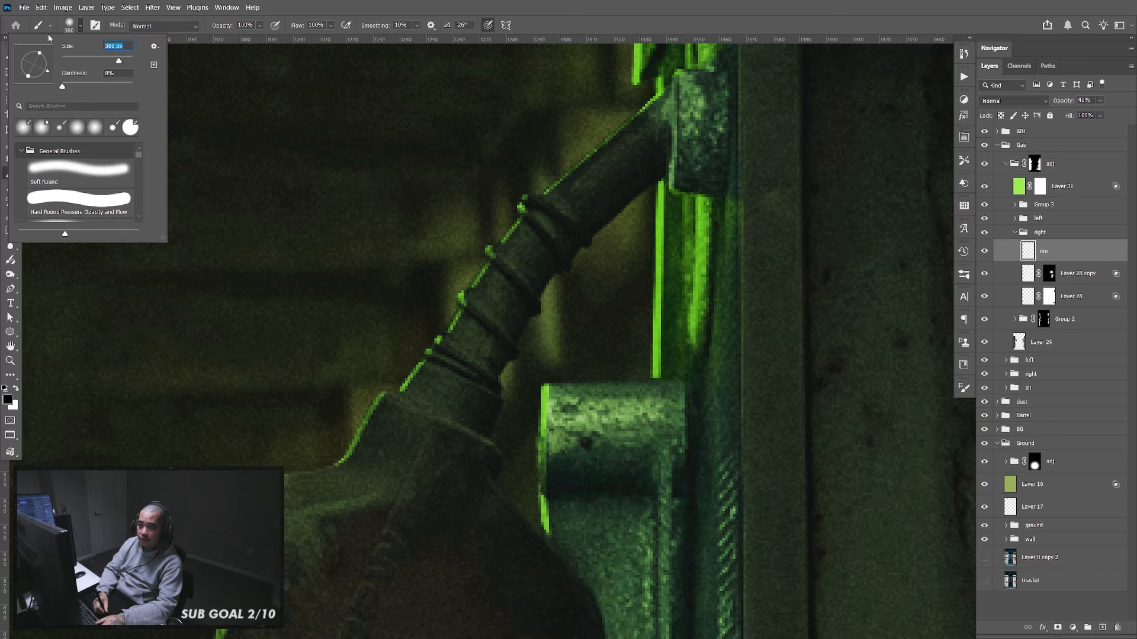
type("3")
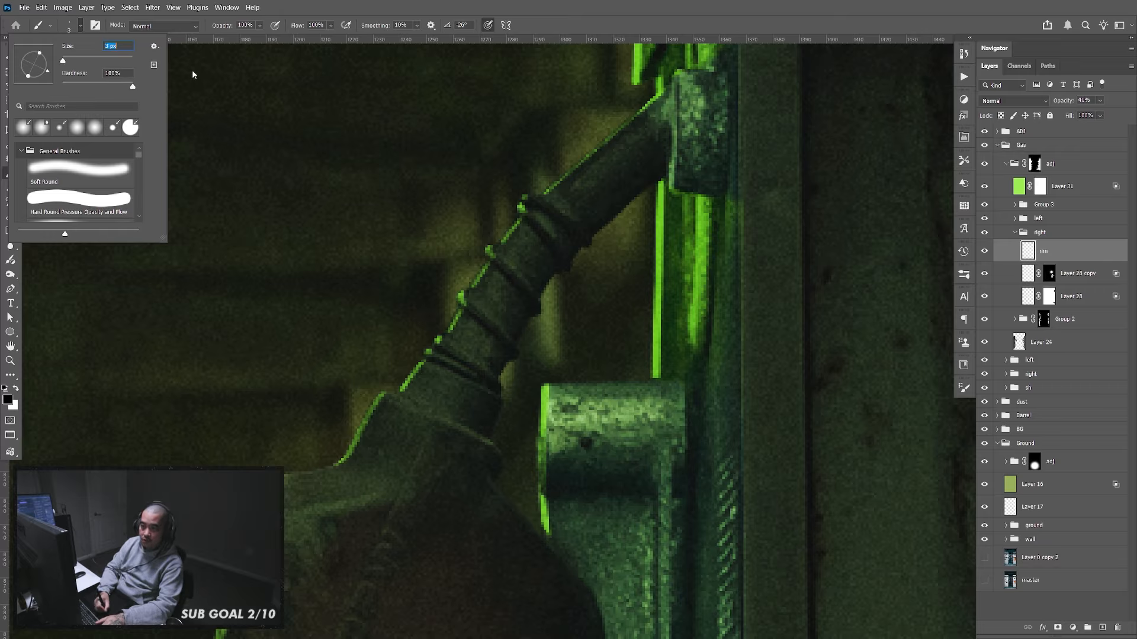
left_click(81, 27)
Set the foreground color to green #5ebd1b, sampled from the rim light beside the pump's nozzle
left_click(9, 401)
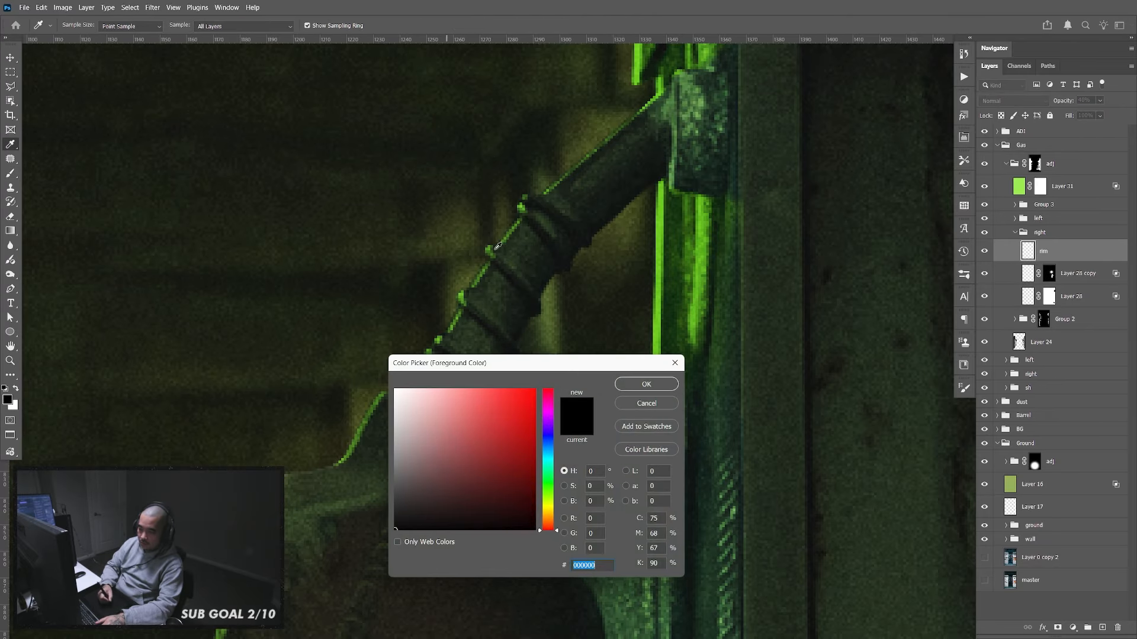
left_click(659, 238)
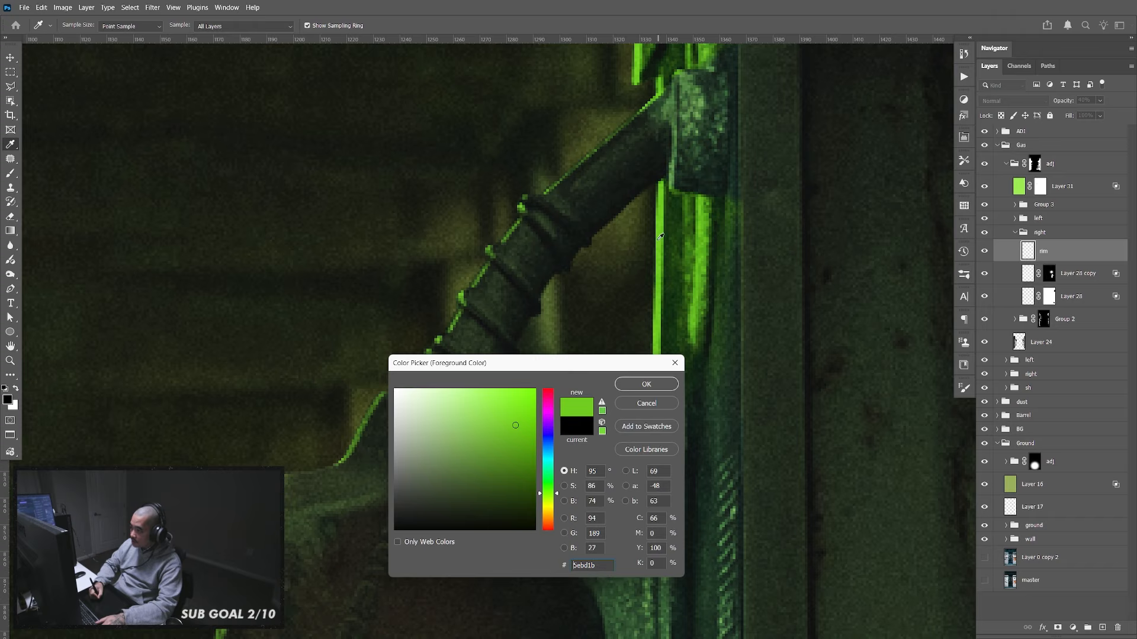
left_click(650, 381)
Draw a Pen path along the upper edge of the opening below the right pump's nozzle body and down the trigger guard
key("p")
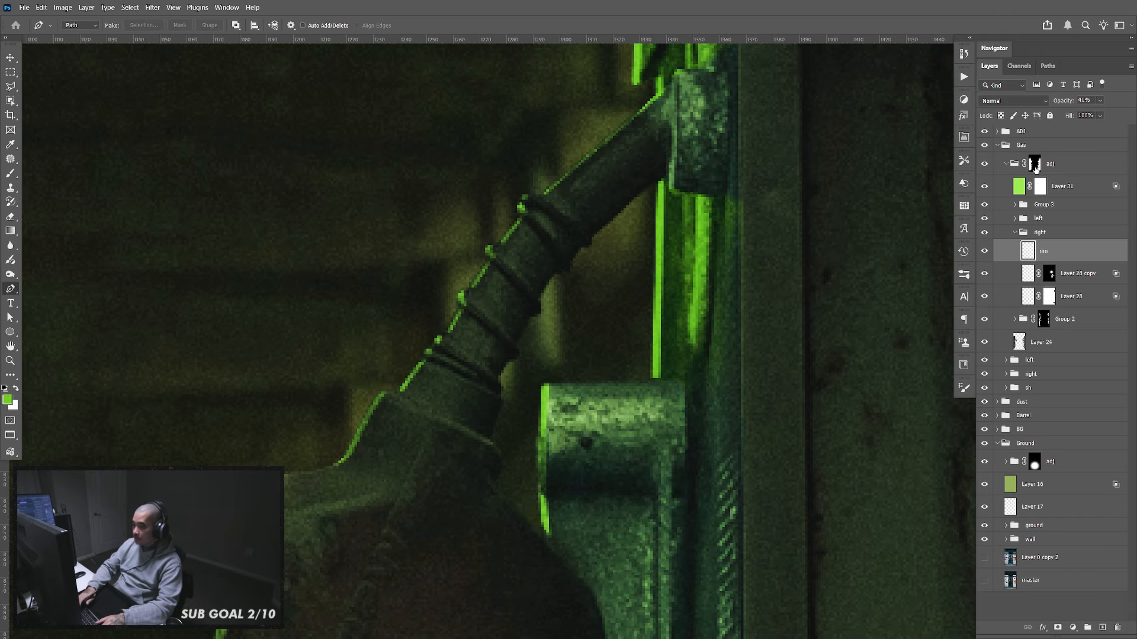
key("ctrl+plus")
key("ctrl+plus")
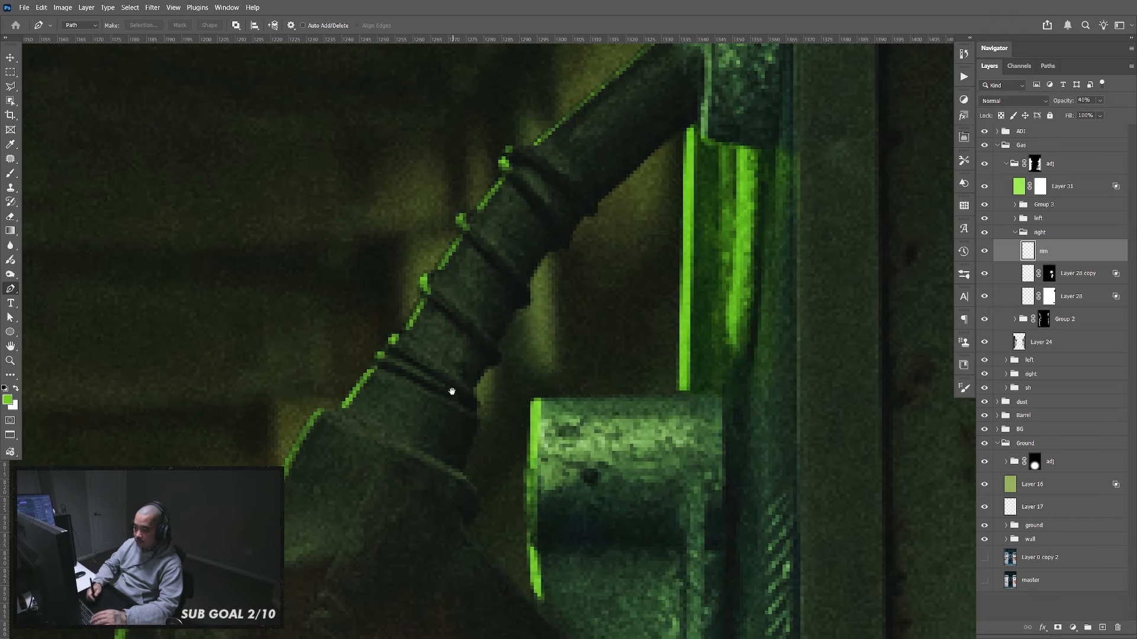
left_click_drag(371, 563, 556, 320)
left_click_drag(555, 515, 544, 226)
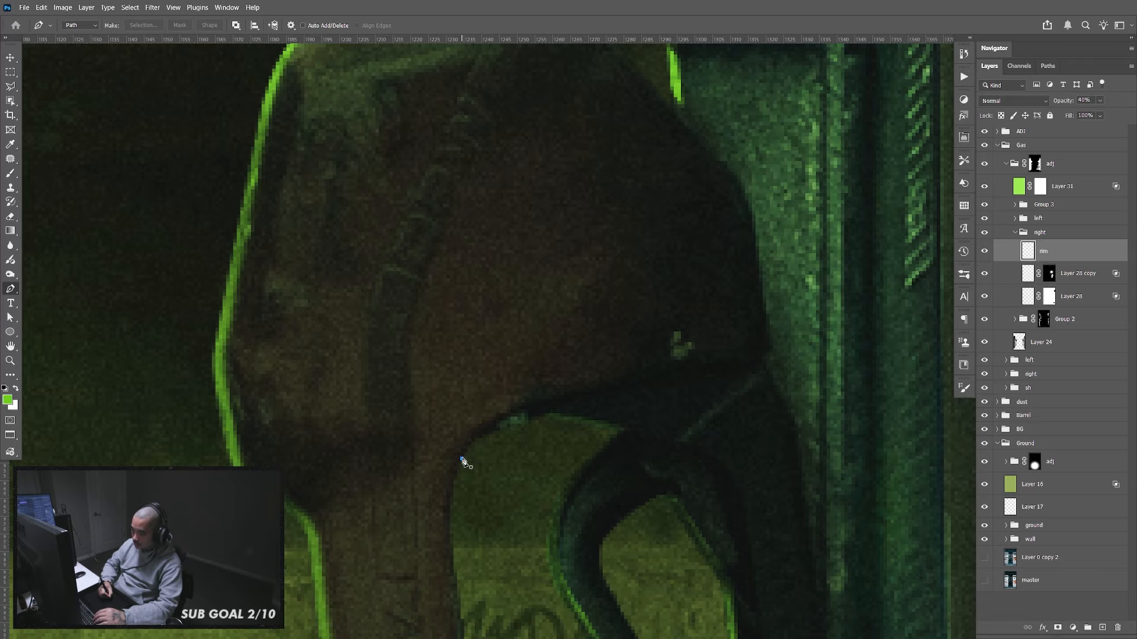
left_click(462, 458)
left_click_drag(567, 415, 622, 427)
left_click(624, 426)
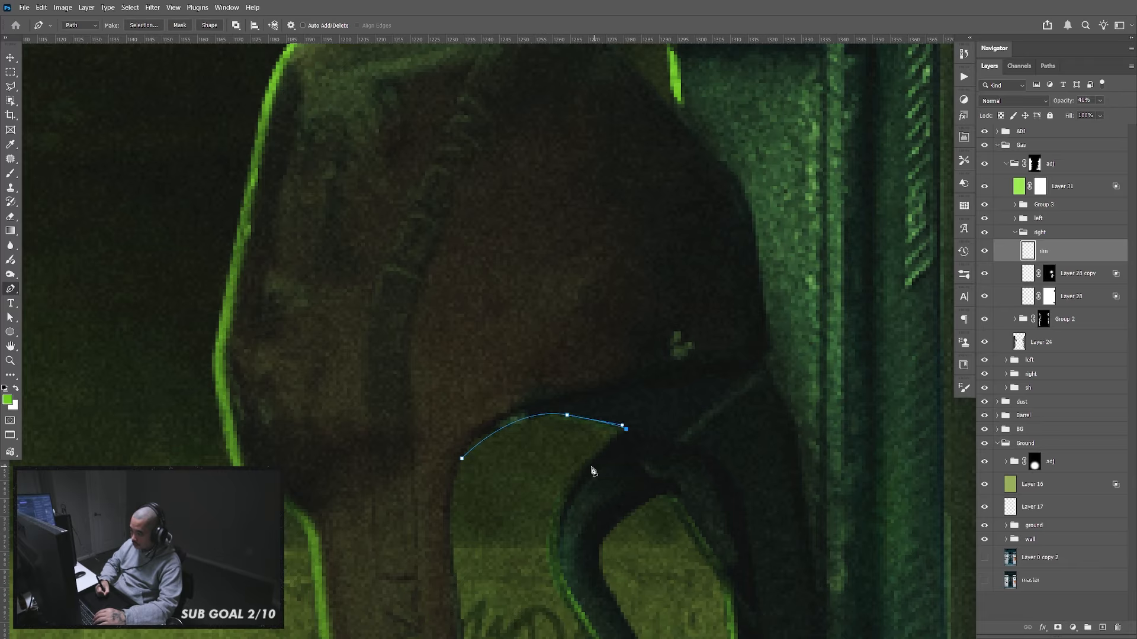
left_click_drag(584, 467, 573, 487)
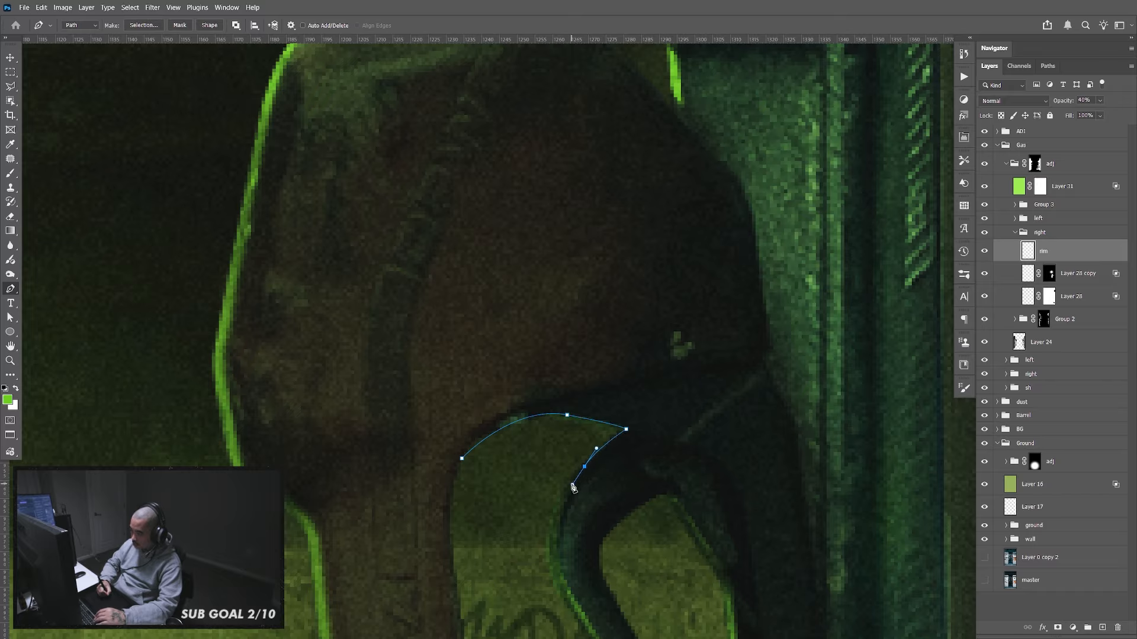
Run the Stroke Brush Path action to paint the opening's path with the green brush
left_click(964, 77)
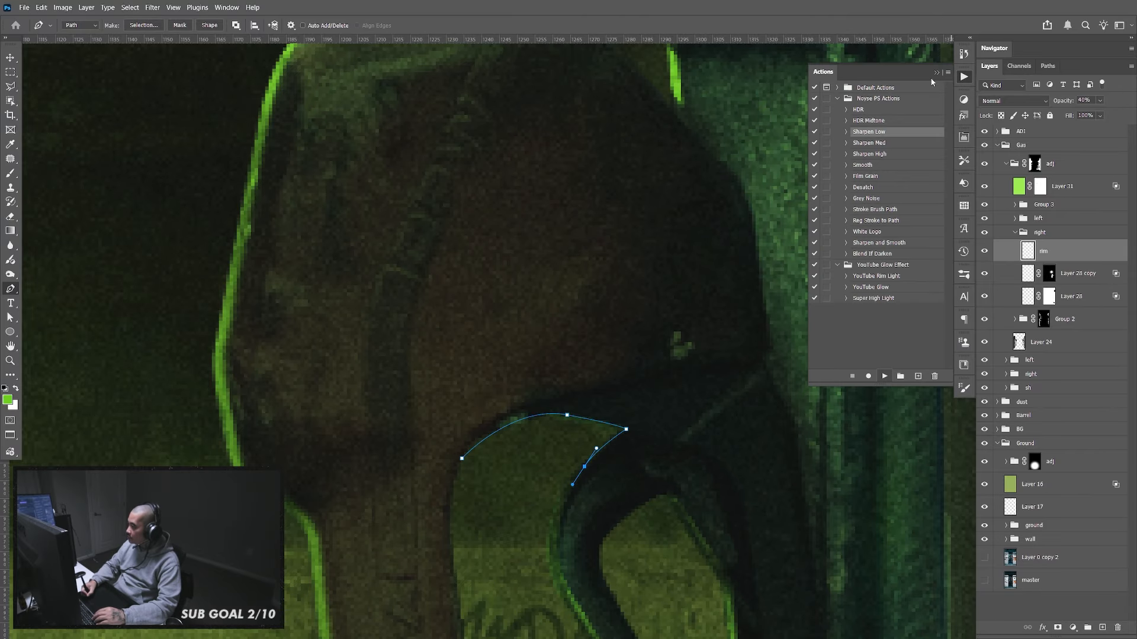
left_click(896, 211)
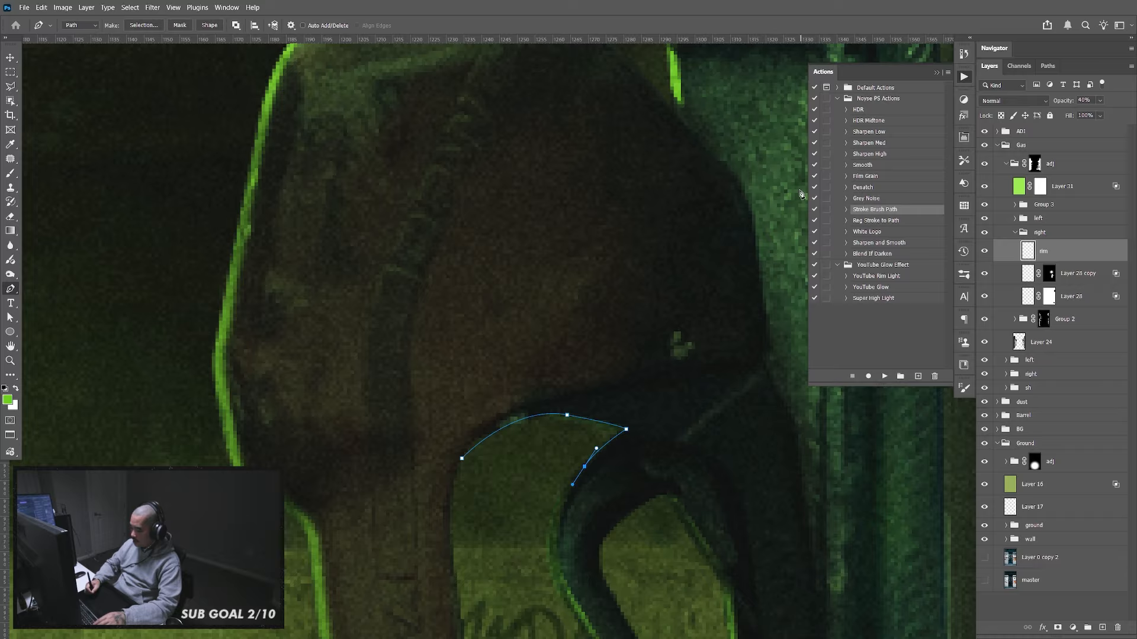
left_click(885, 376)
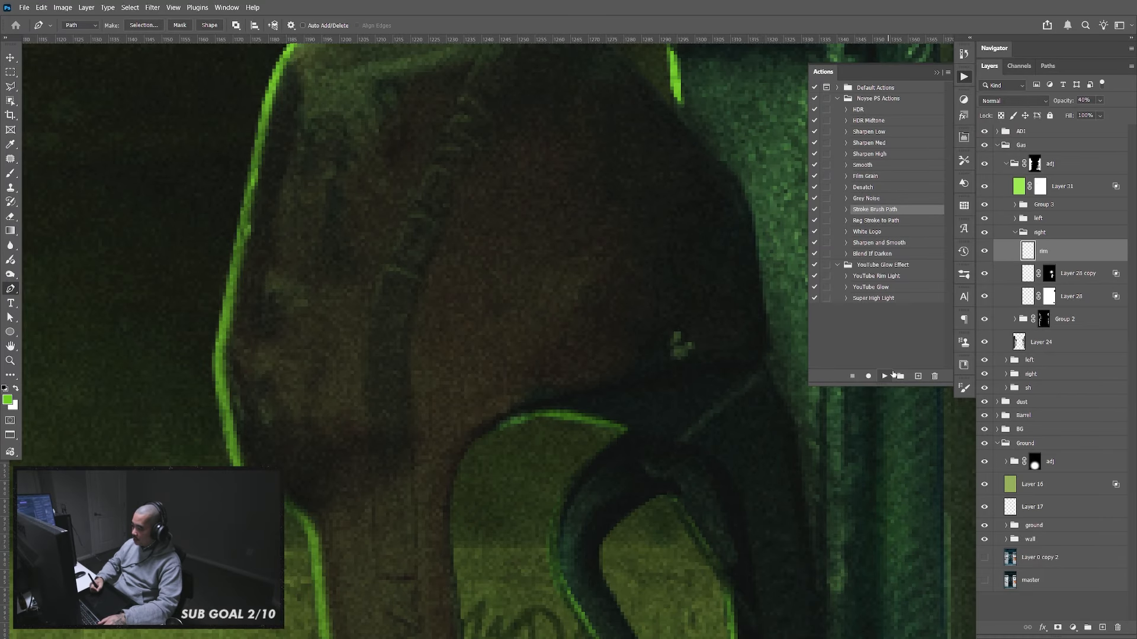
left_click(963, 78)
Draw a Pen path across the nozzle body's upper lip, where the ribbed hose begins, and stroke it in green
scroll(748, 190, "up", 10)
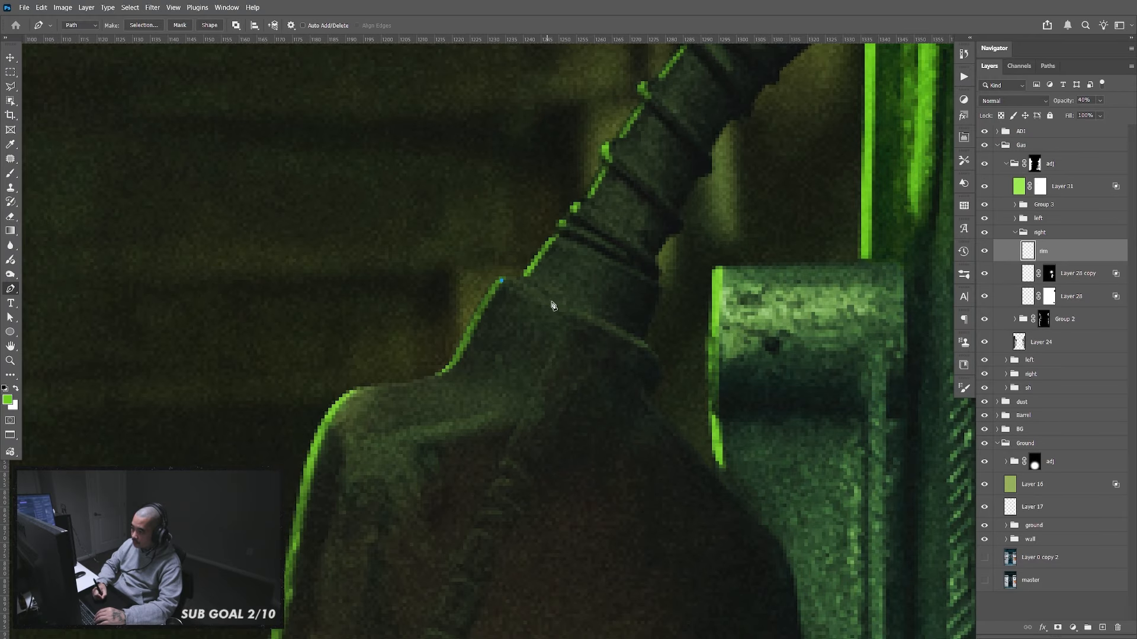
left_click_drag(552, 302, 586, 318)
key("ctrl+z")
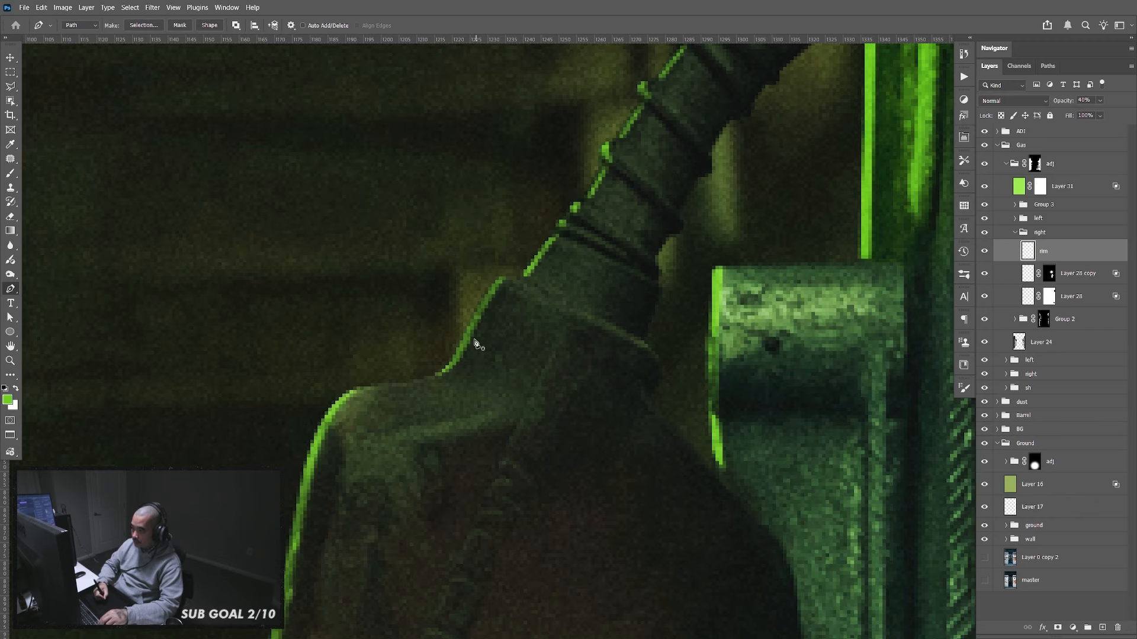
left_click_drag(594, 320, 628, 333)
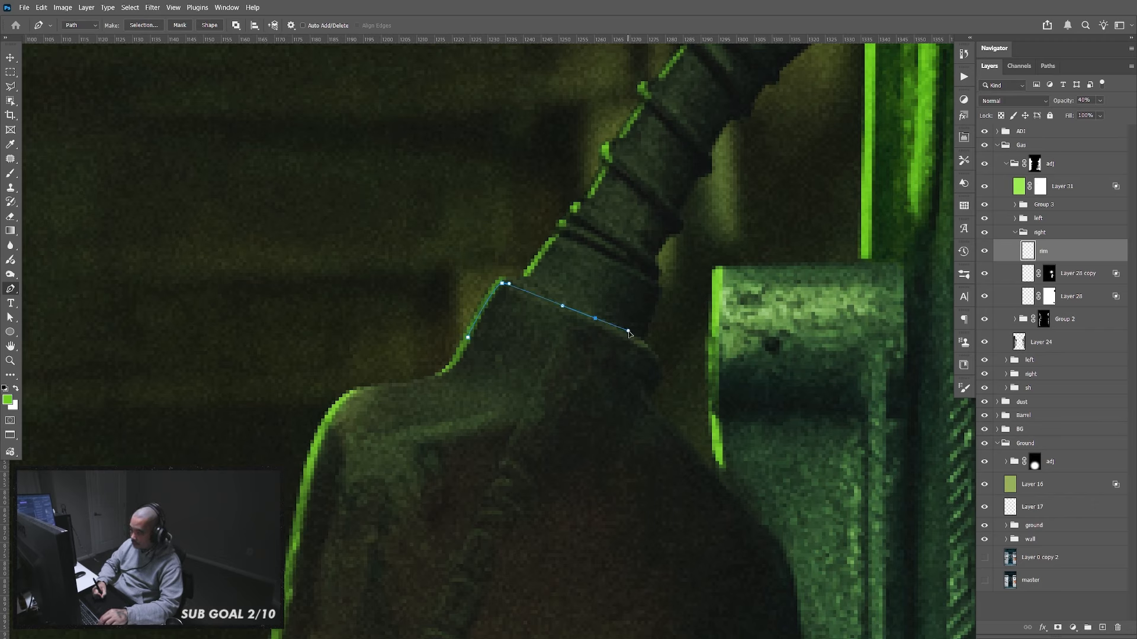
key("Return")
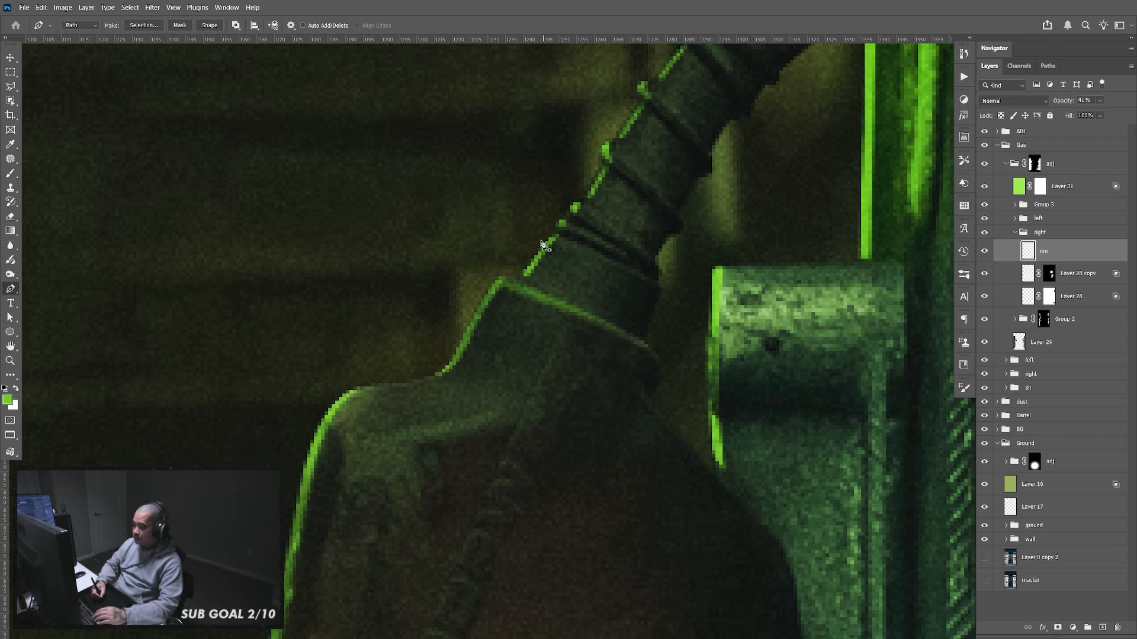
Stroke green Pen paths along the lowest ridges of the ribbed hose section above the nozzle
left_click_drag(633, 273, 639, 277)
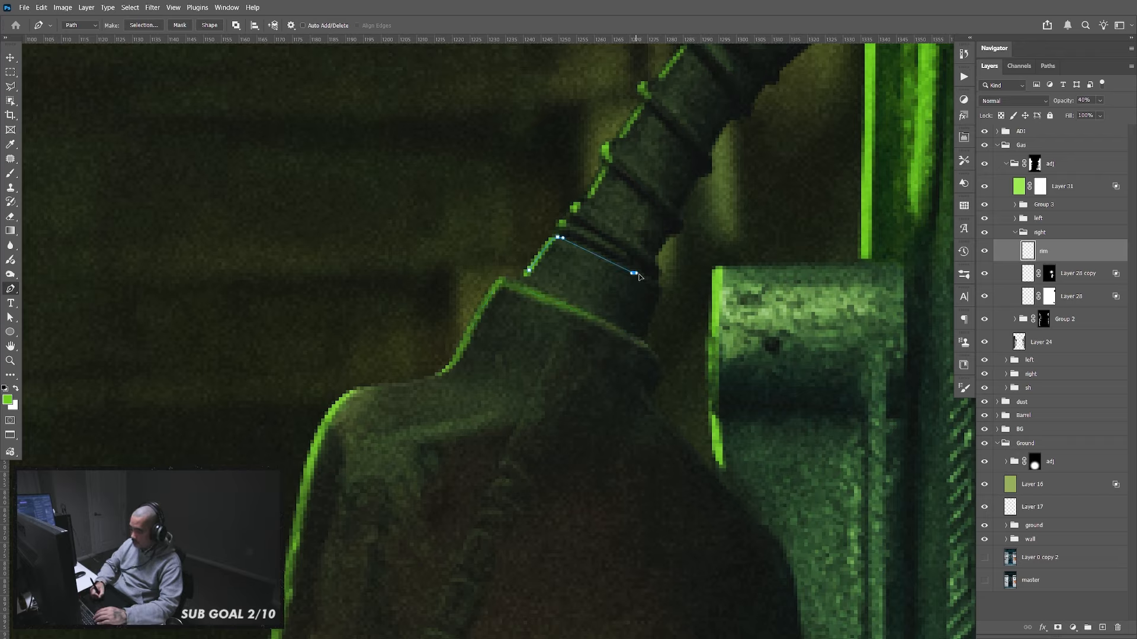
key("Return")
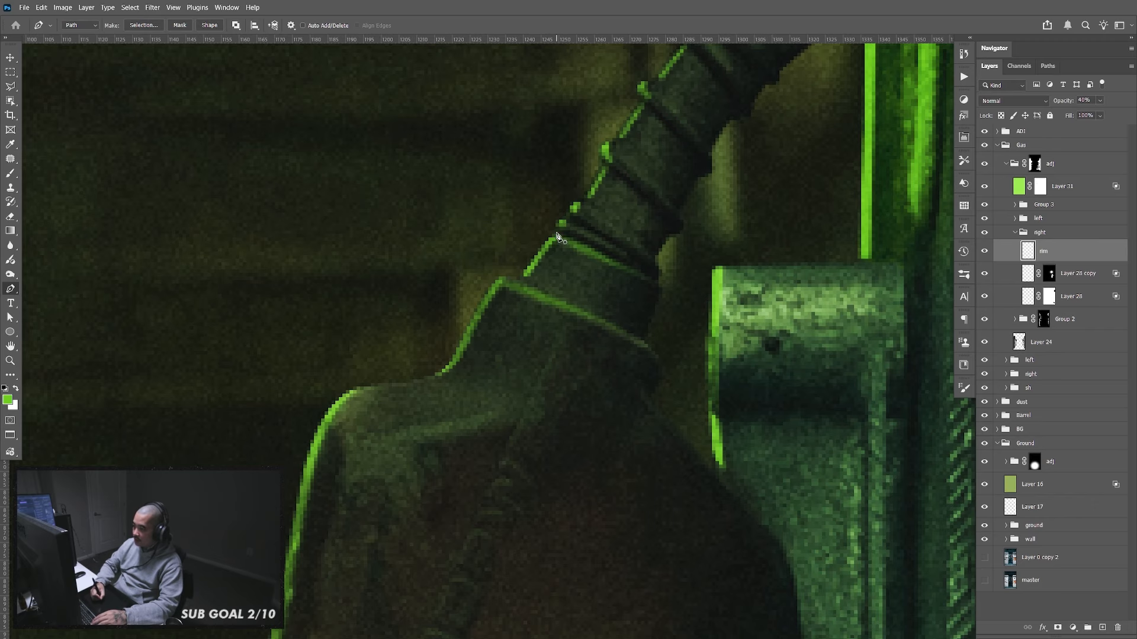
left_click_drag(598, 236, 615, 247)
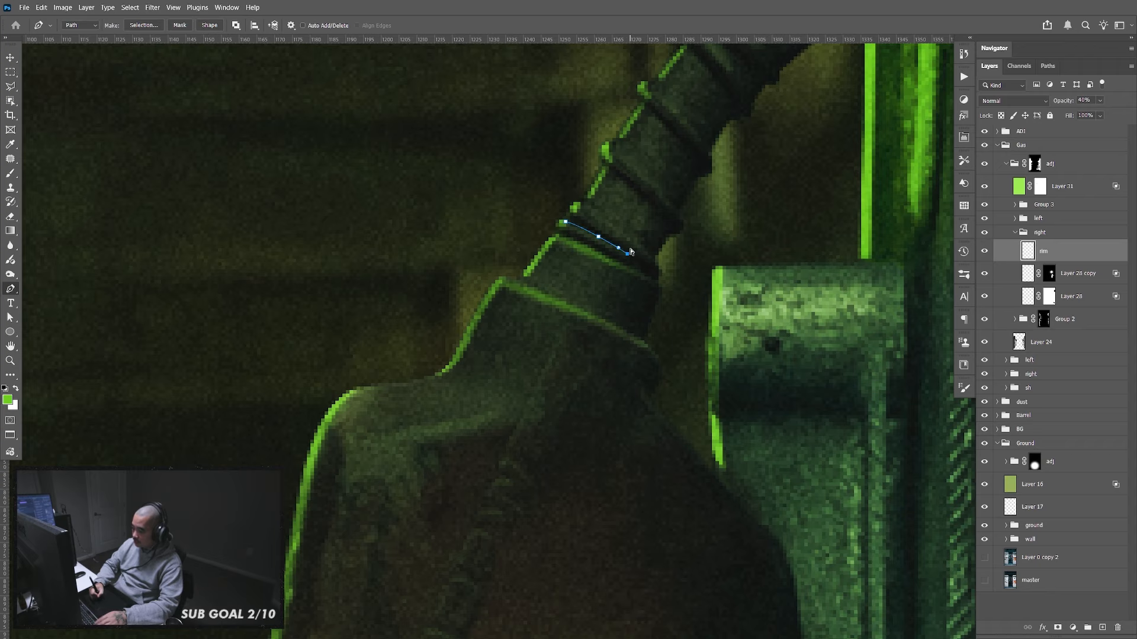
key("Return")
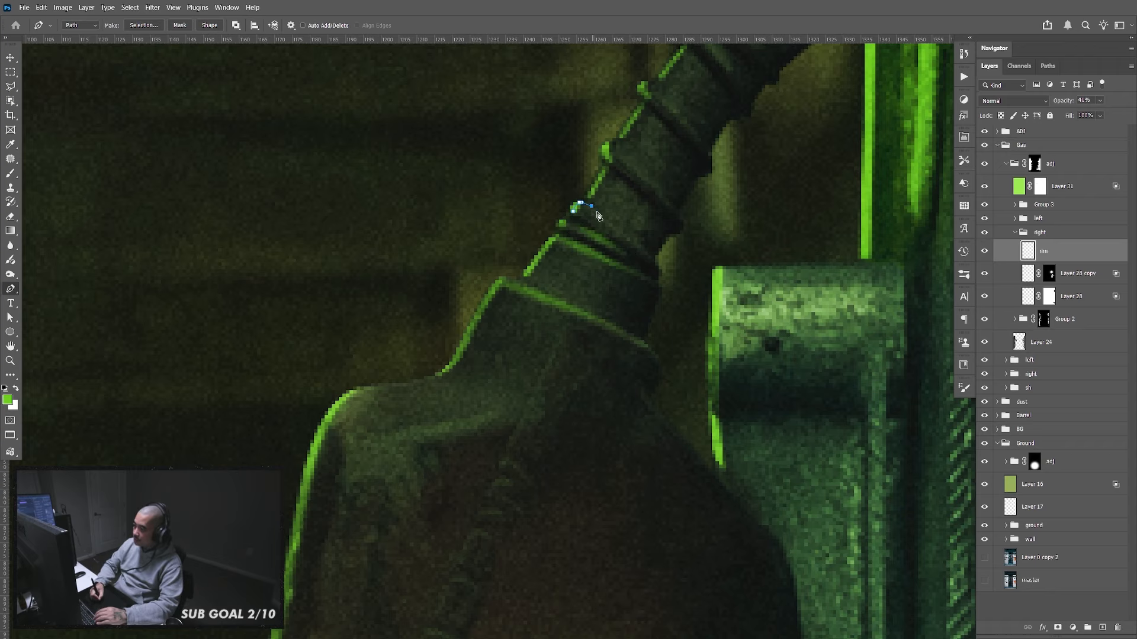
left_click(646, 261)
key("Return")
Add green path strokes along the two middle ridges of the ribbed hose
left_click_drag(655, 256, 528, 435)
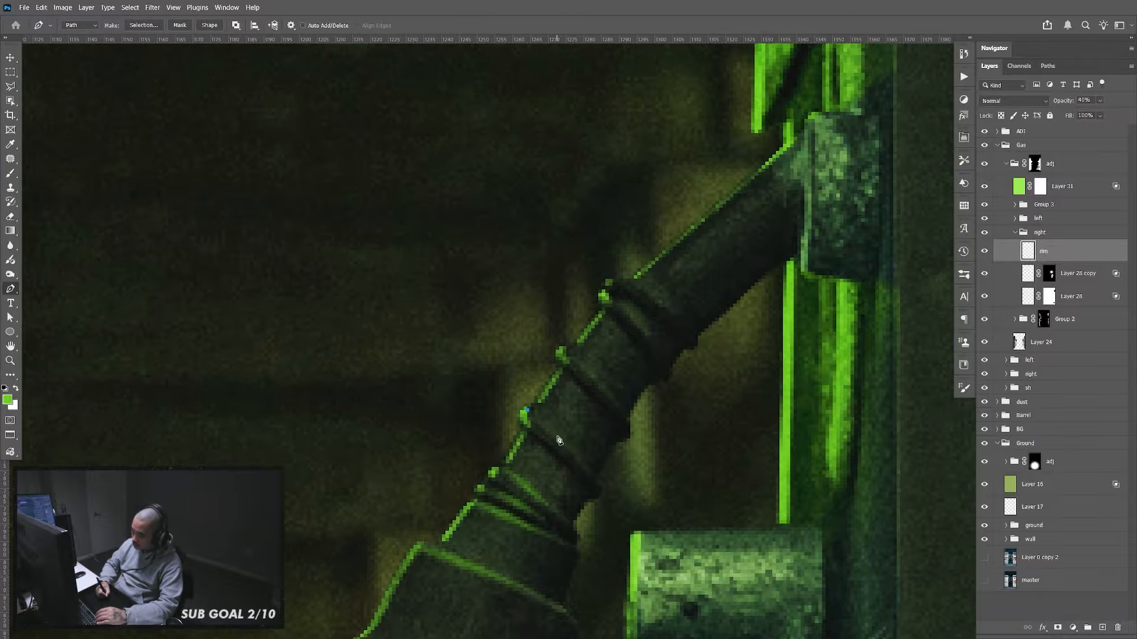
left_click(582, 465)
key("Return")
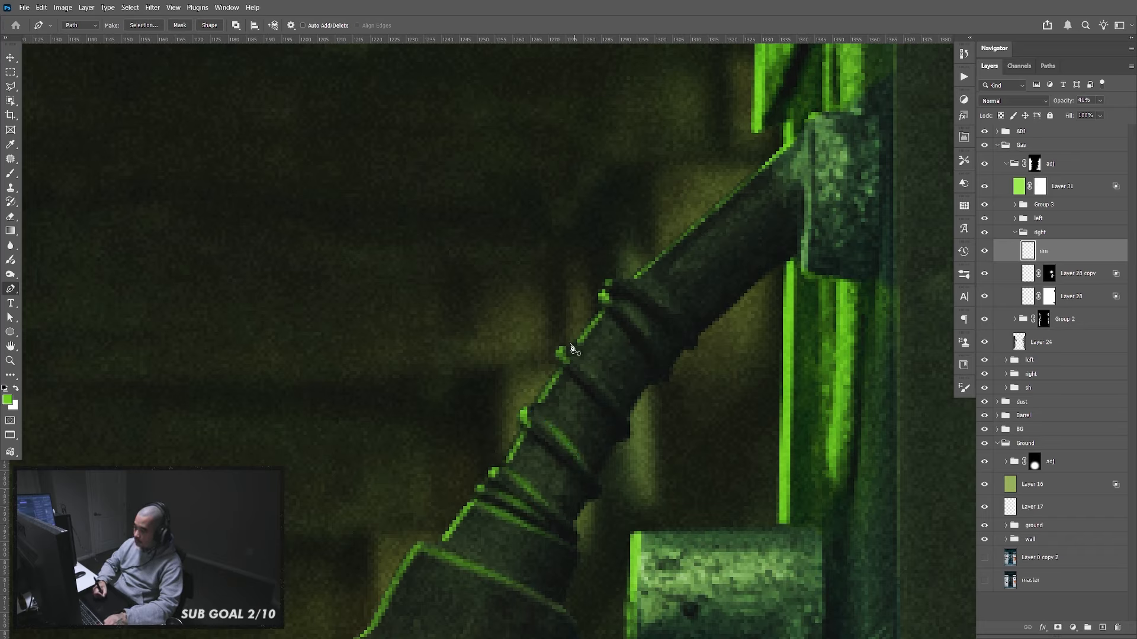
left_click(610, 392)
key("Return")
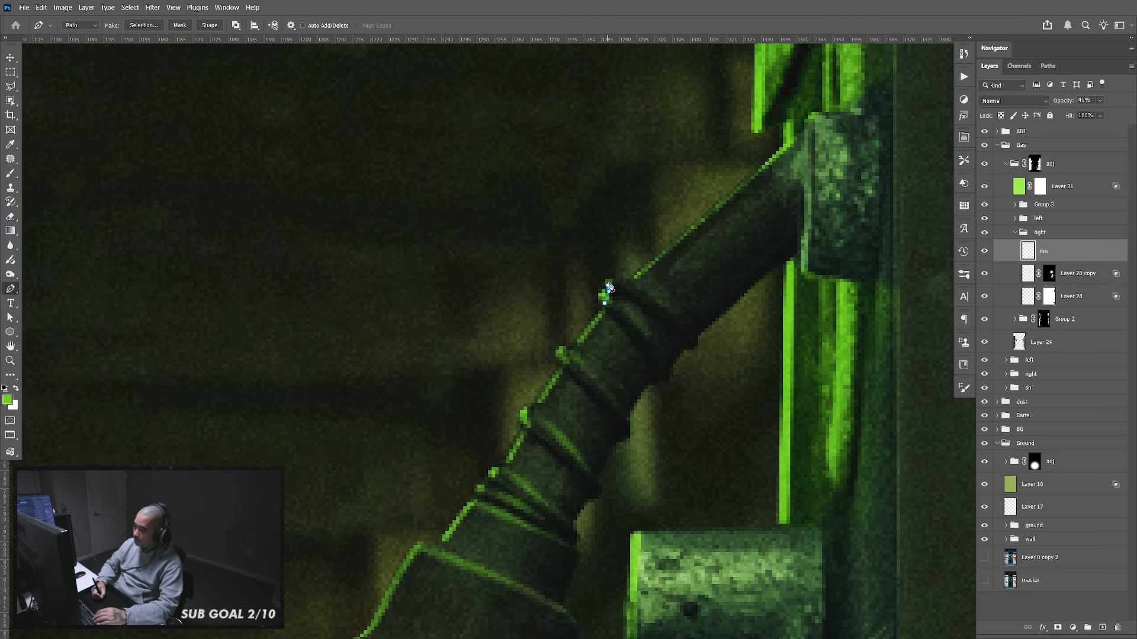
Add green path strokes along the two uppermost ridges of the ribbed hose
left_click_drag(659, 303, 680, 320)
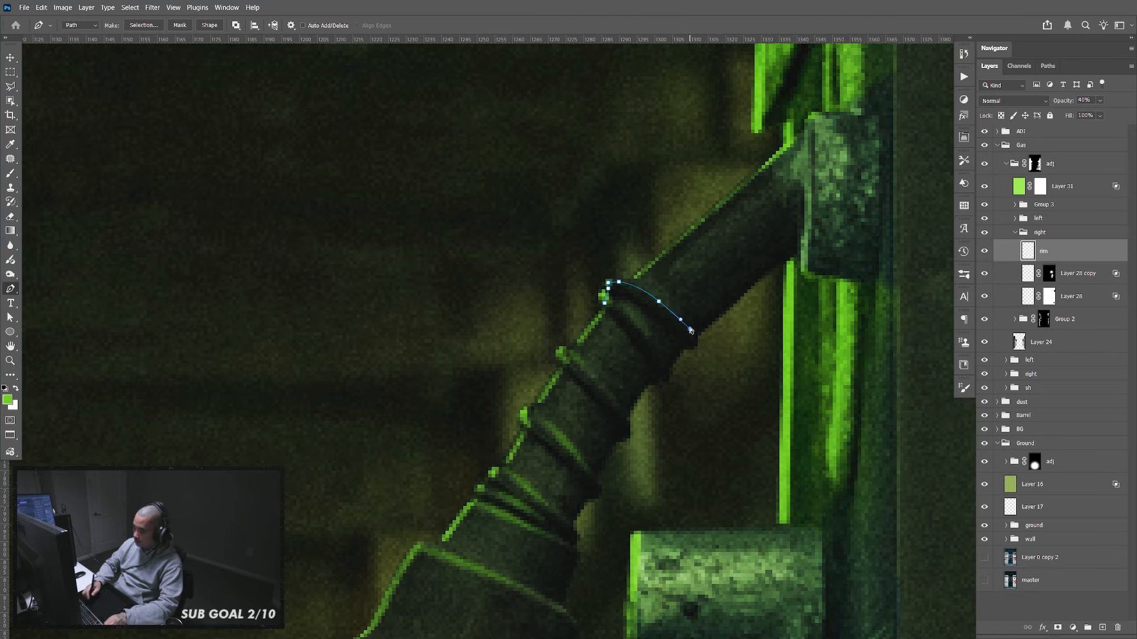
key("Return")
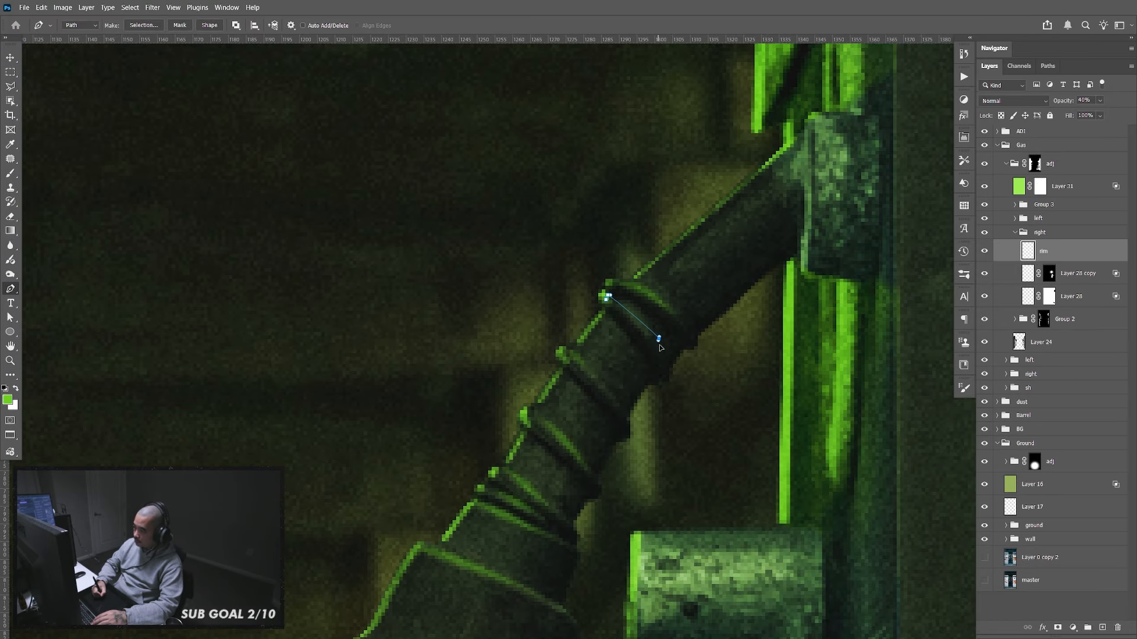
left_click_drag(664, 360, 673, 367)
key("Return")
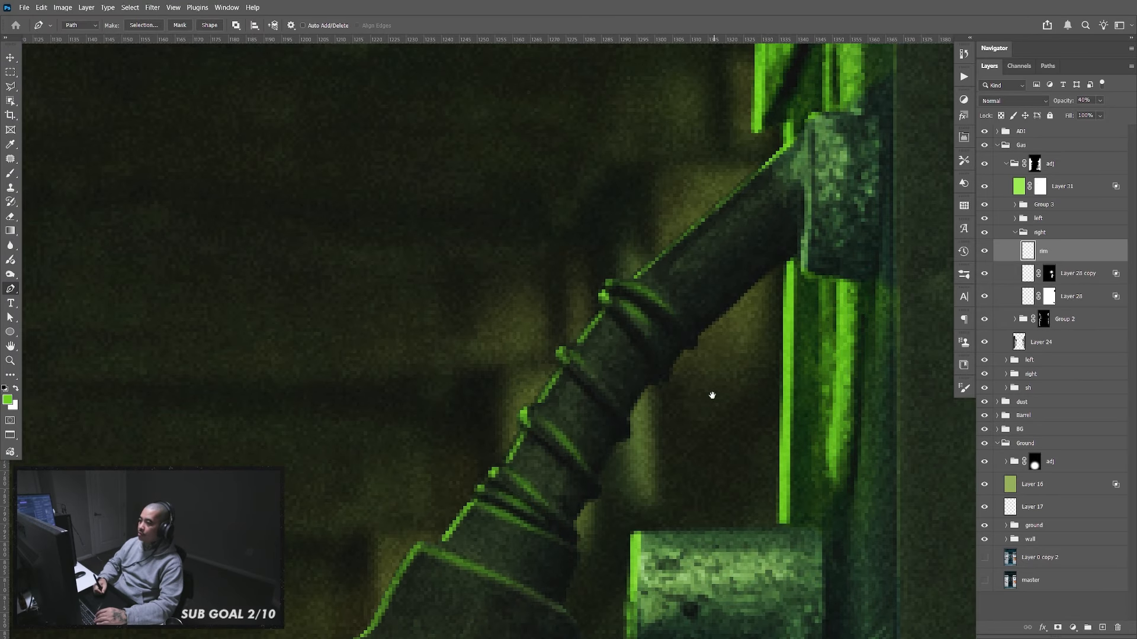
Stroke green rim paths around the nozzle handle's lower corner and along the lower edge of the connector below it
mouse_move(720, 451)
left_mouse_down()
mouse_move(696, 361)
mouse_move(708, 343)
mouse_move(704, 444)
left_mouse_up()
left_click_drag(757, 373, 738, 198)
left_click_drag(678, 536, 749, 243)
left_click_drag(681, 563, 723, 371)
left_click_drag(737, 589, 723, 331)
left_click_drag(710, 462, 750, 320)
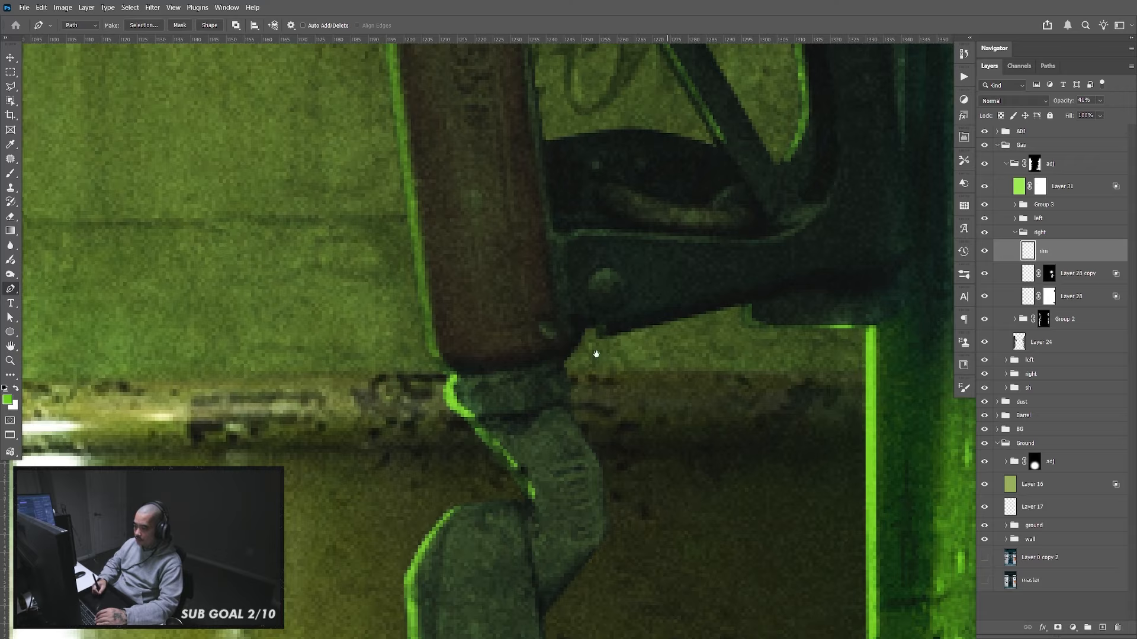
left_click(415, 243)
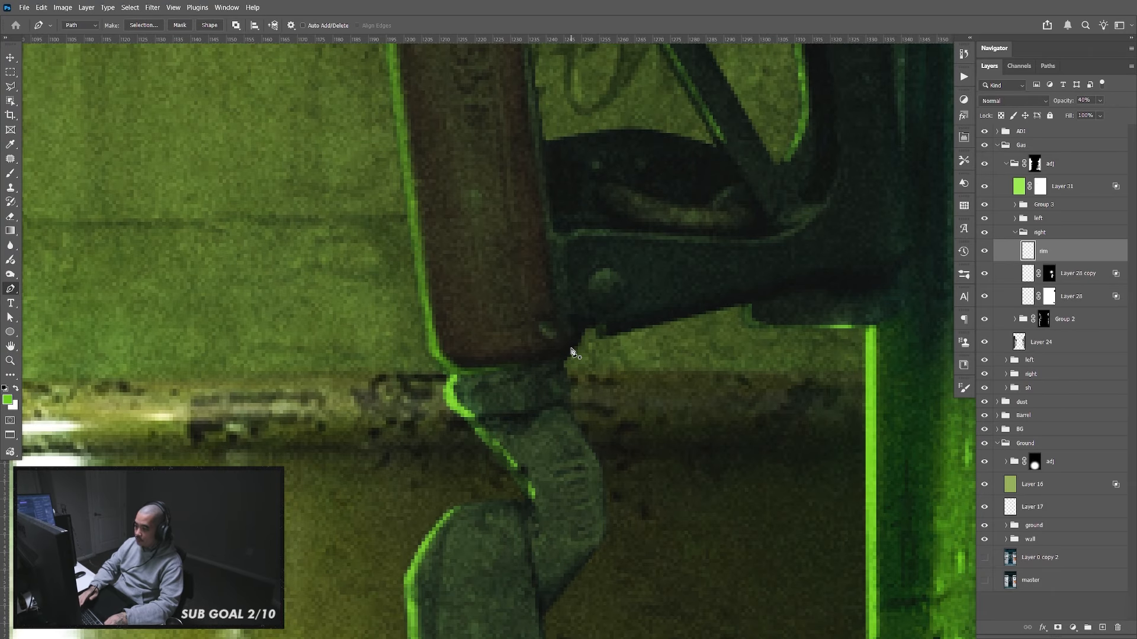
scroll(572, 352, "down", 2)
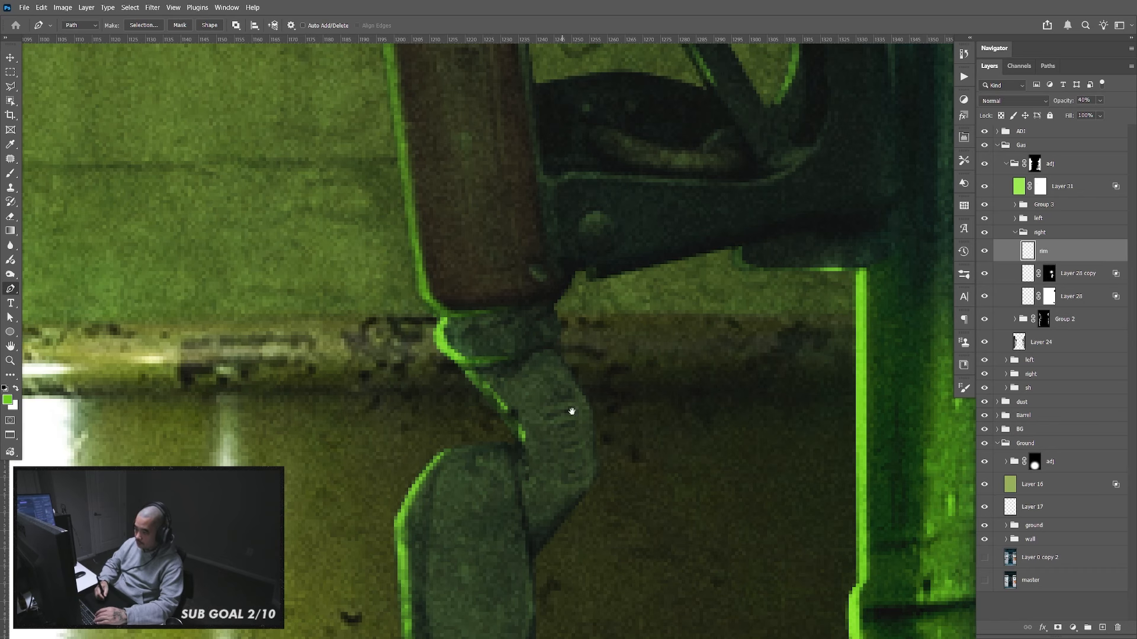
Draw a curved Pen path along the dark seam under the long hose fitting and stroke it in green
left_click_drag(572, 411, 593, 225)
left_click_drag(585, 474, 586, 395)
left_click(428, 324)
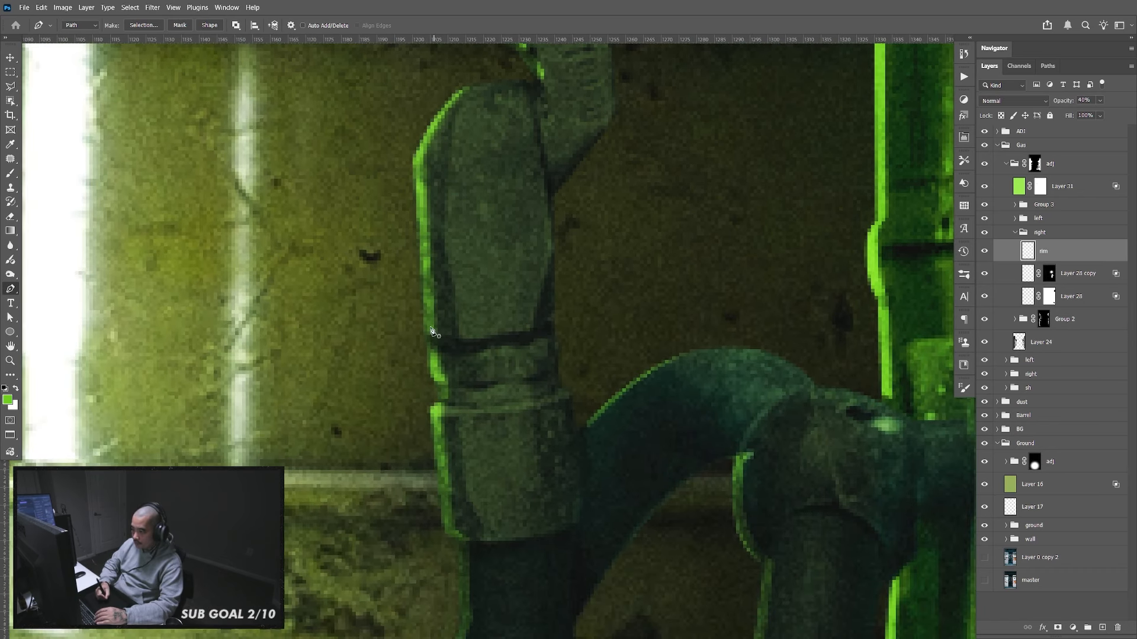
left_click(433, 339)
left_click_drag(492, 344, 520, 340)
left_click(531, 337)
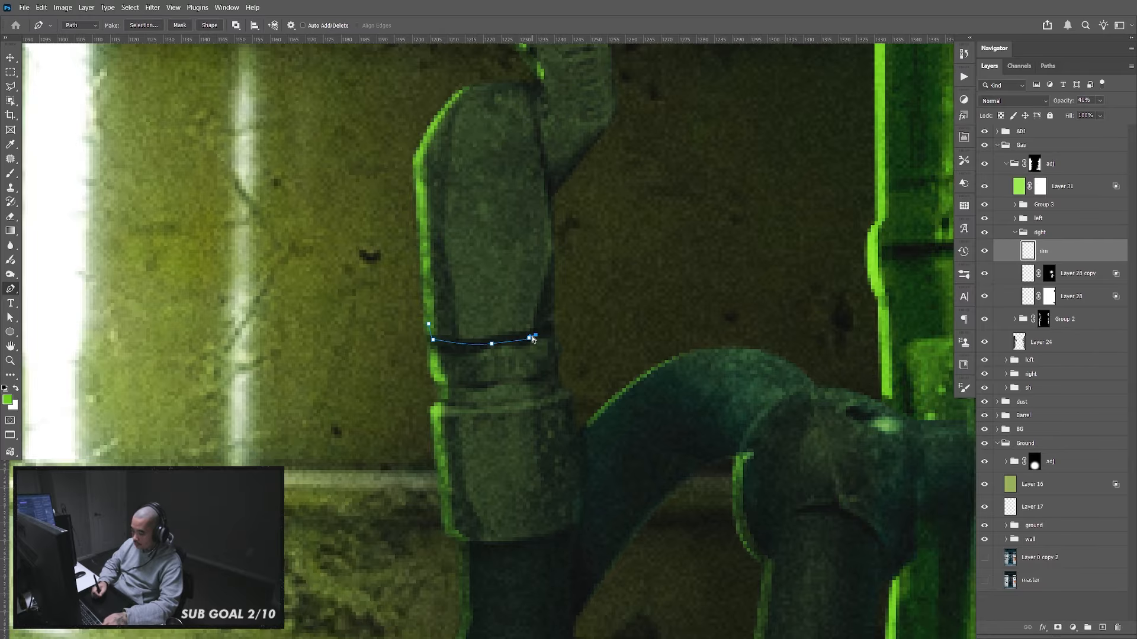
key("Return")
Strengthen the seam's outer corner with green path strokes and stroke the top edge of the collar below it
left_click(428, 306)
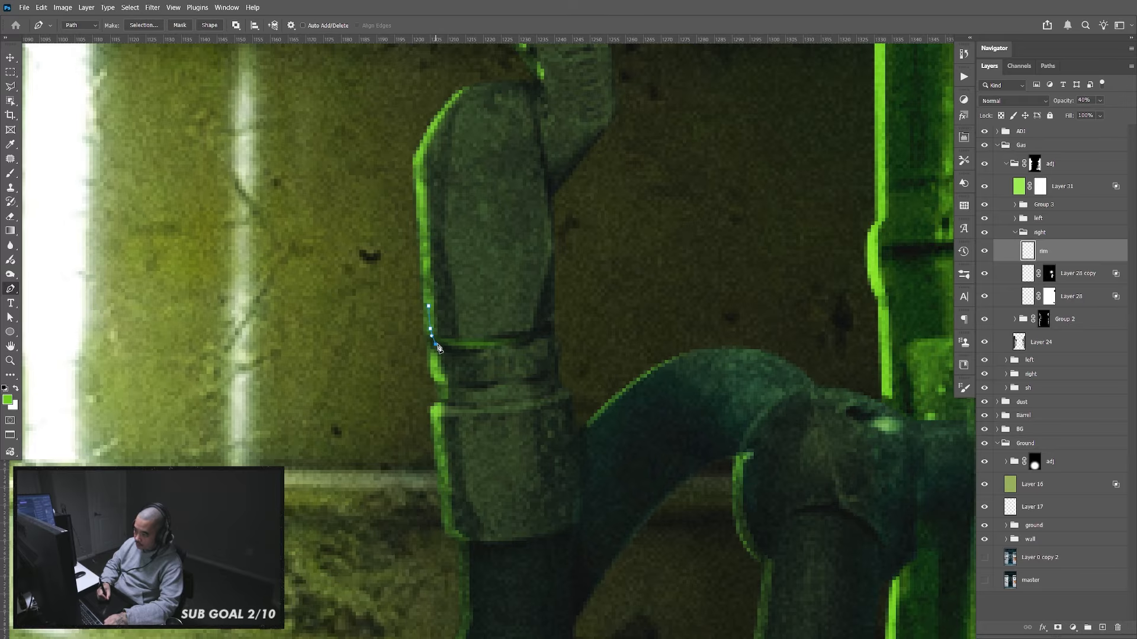
left_click(458, 348)
key("Return")
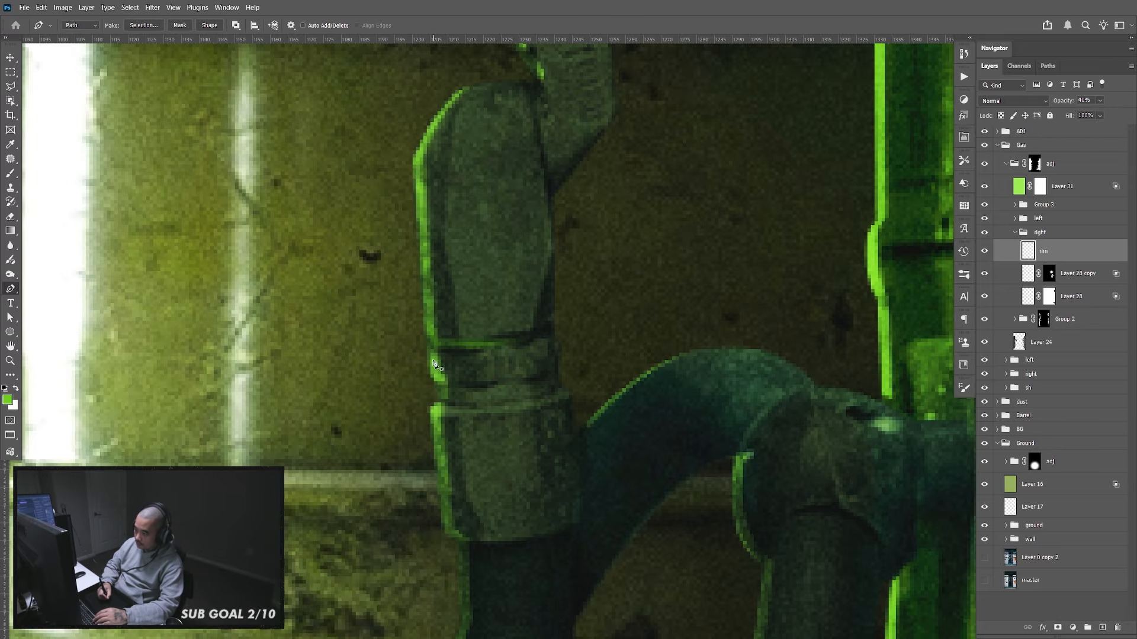
key("Return")
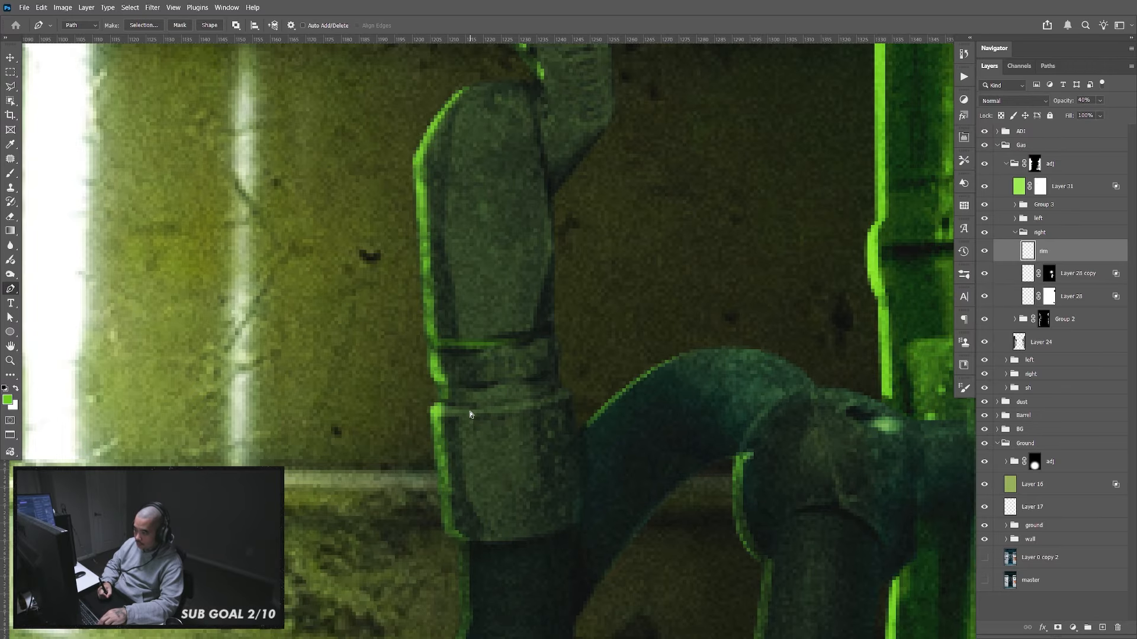
left_click(504, 410)
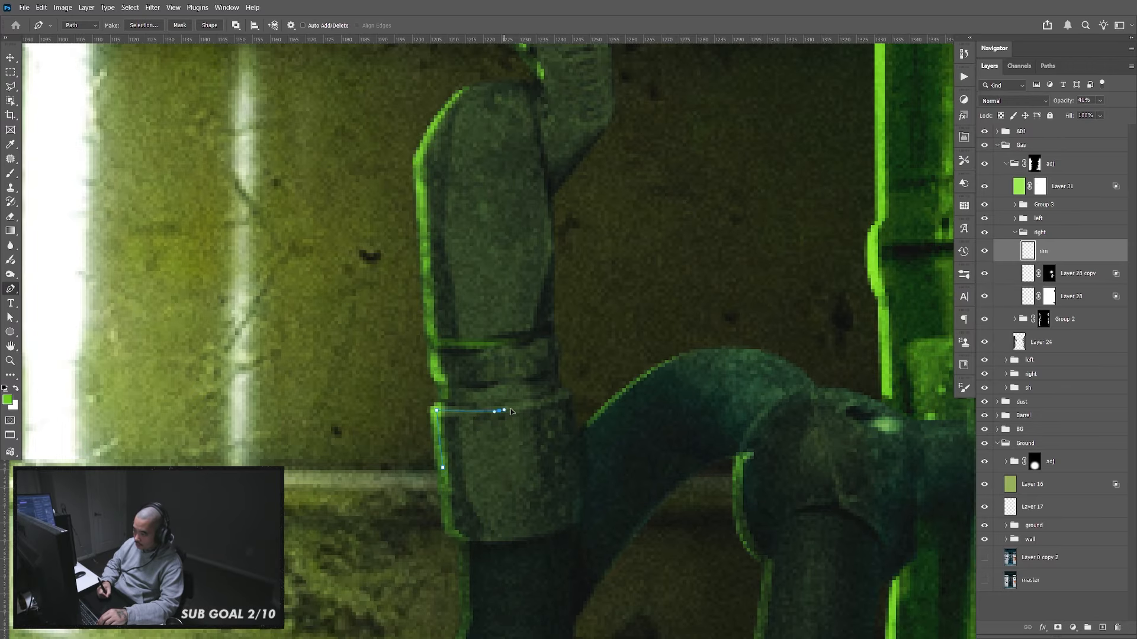
key("Return")
scroll(579, 424, "down", 5)
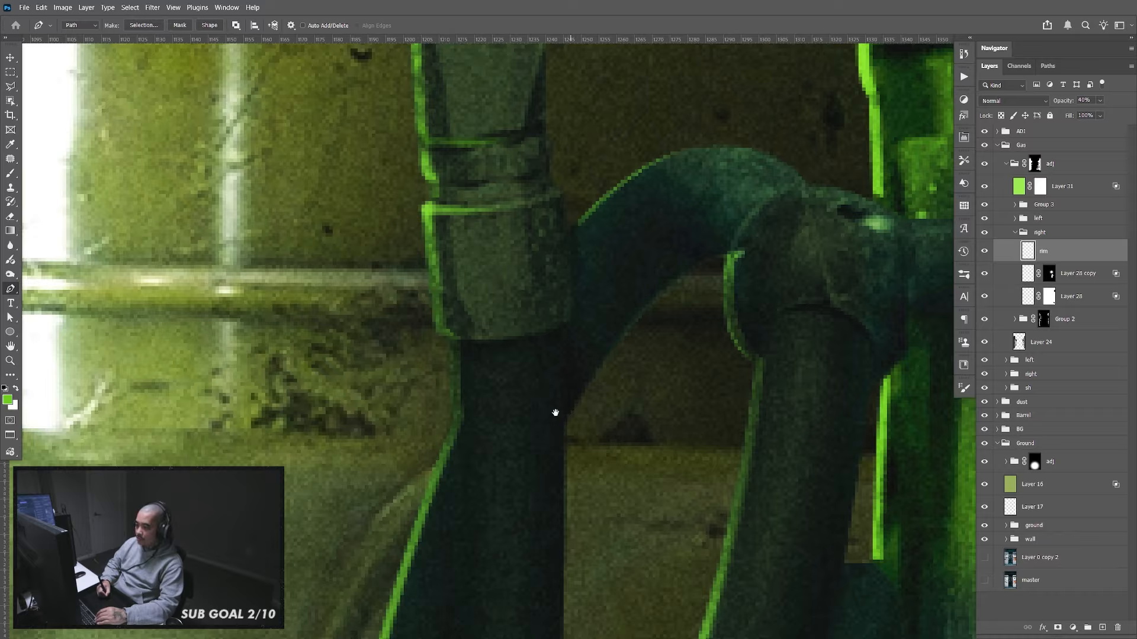
left_click(440, 321)
left_click(446, 334)
left_click_drag(490, 338, 528, 339)
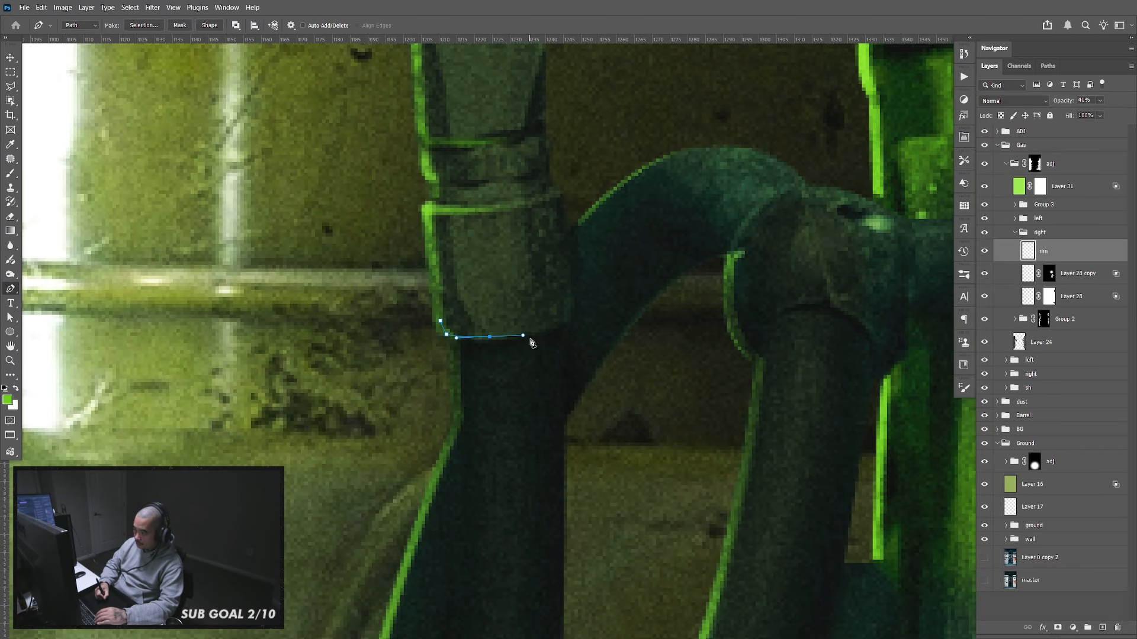
key("ctrl+z")
key("ctrl+z")
key("ctrl+z")
Draw a Pen path down the collar's outer side and across its bottom edge, and stroke it in green
left_click(431, 255)
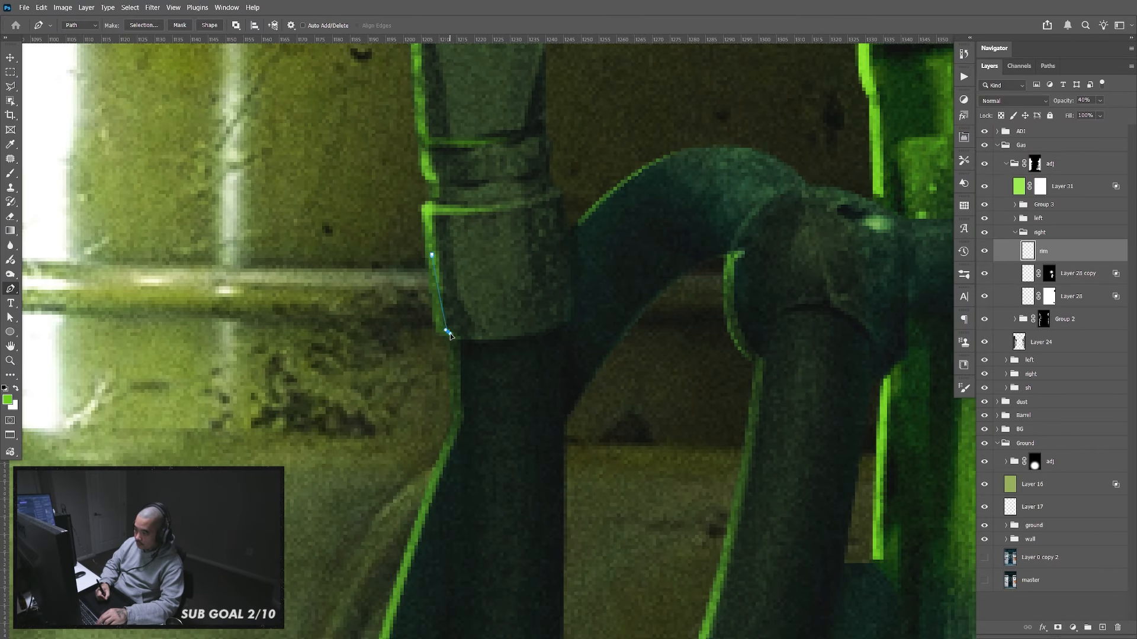
left_click_drag(492, 338, 527, 335)
left_click(553, 330)
key("Return")
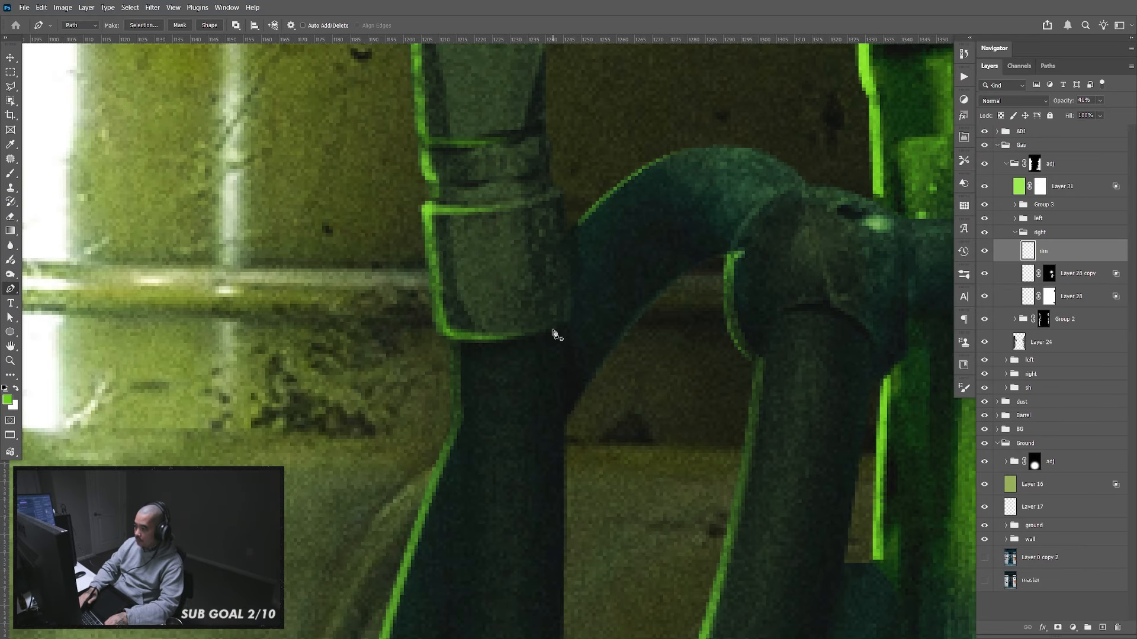
Draw a curved Pen path around the outer edge of the round elbow joint and stroke it in green
key("space")
left_click_drag(692, 378, 681, 355)
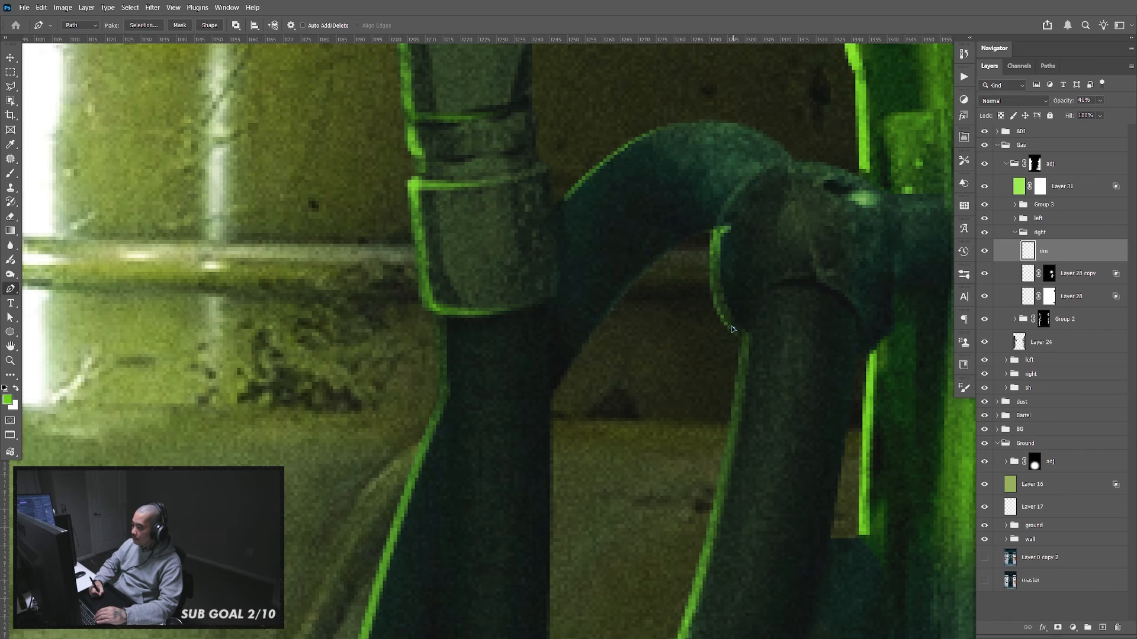
left_click_drag(721, 224, 736, 173)
left_click_drag(814, 163, 844, 168)
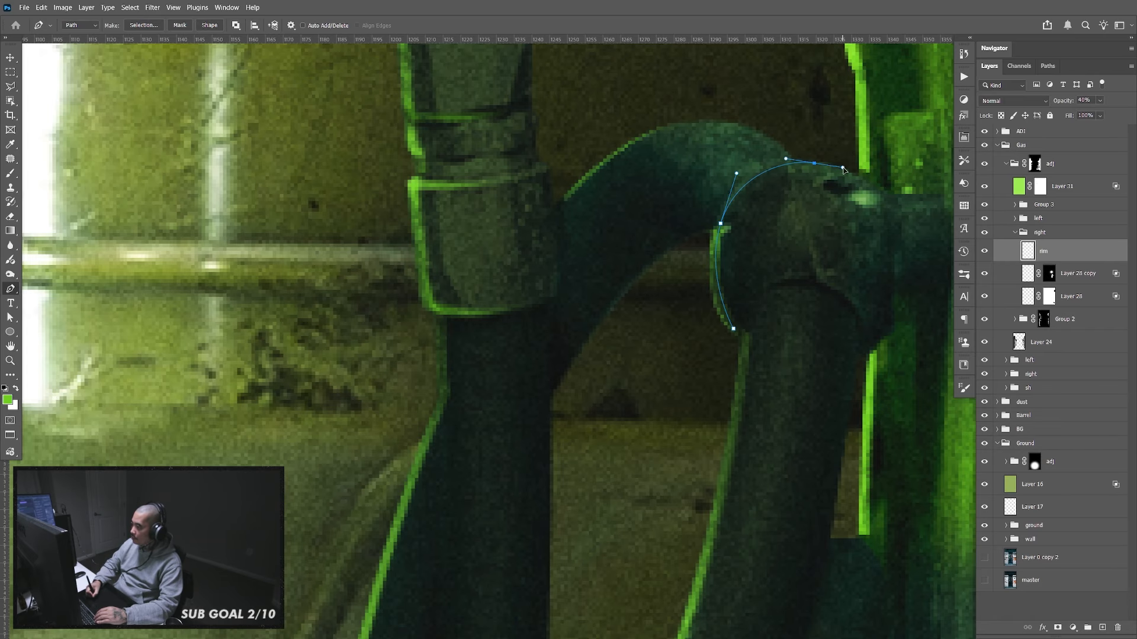
key("Return")
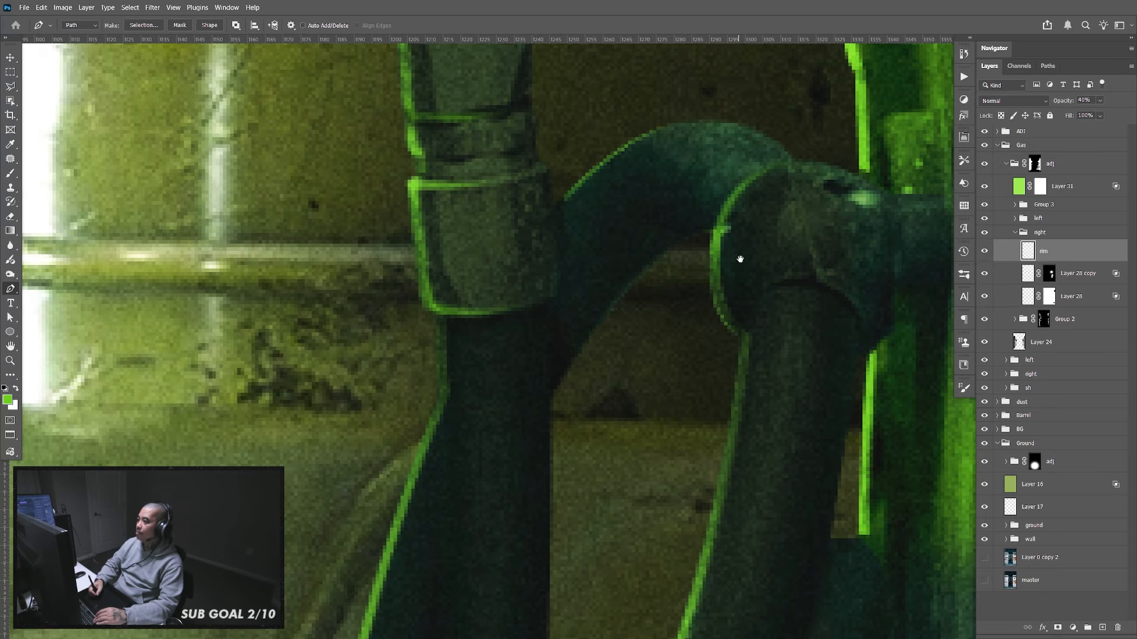
Draw a Pen path down the outer edge of the straight hose below the collar and stroke it in green
scroll(740, 259, "down", 6)
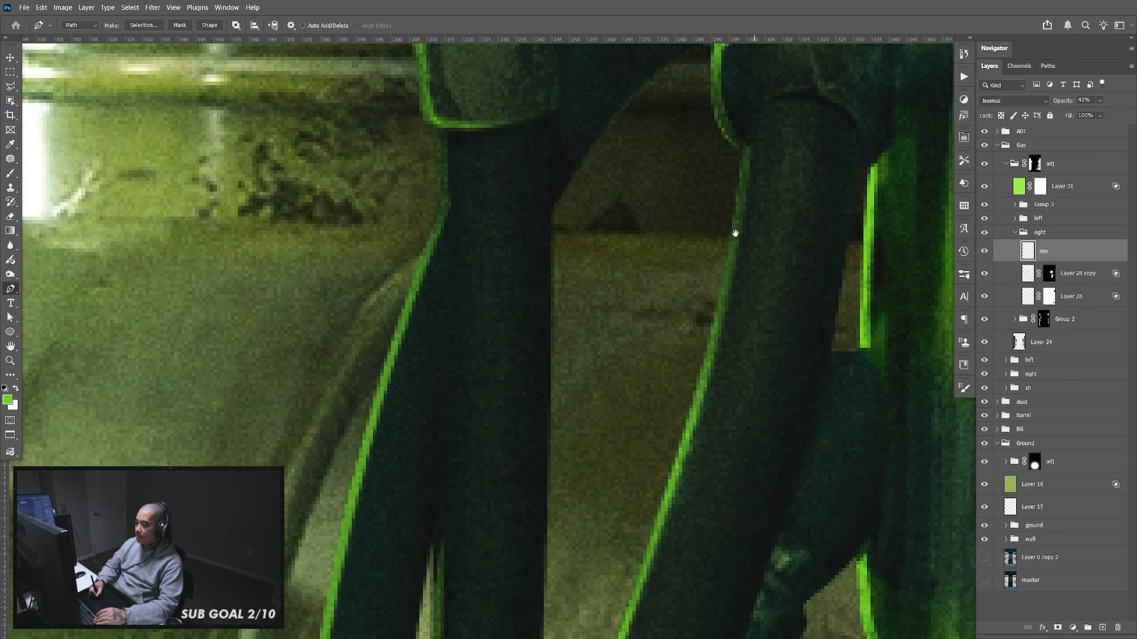
left_click(444, 136)
left_click_drag(468, 545, 524, 234)
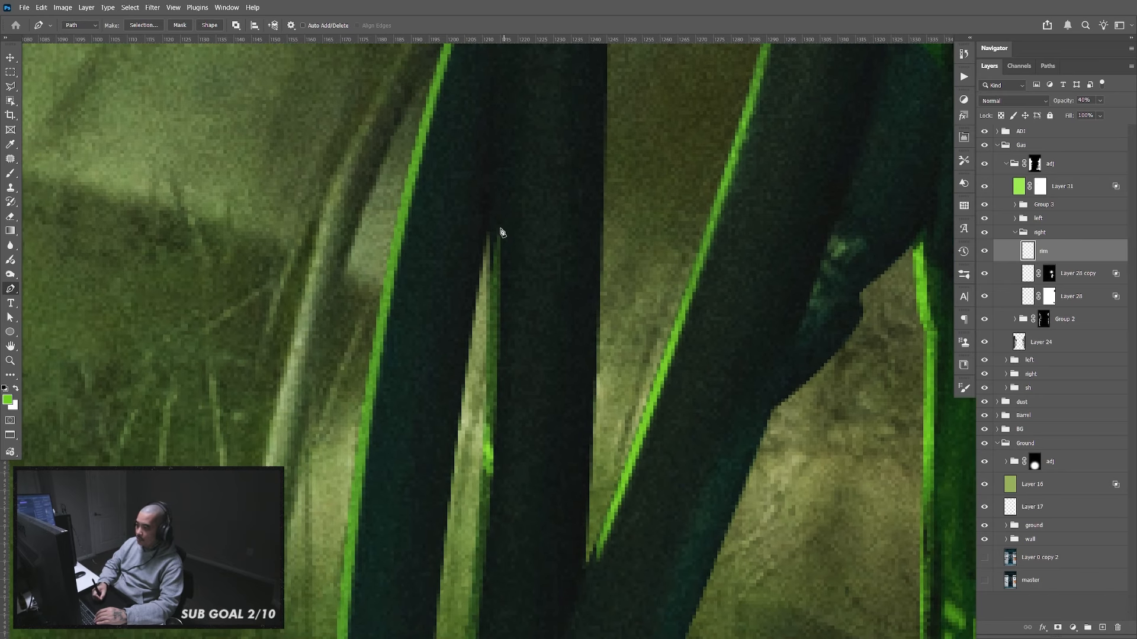
left_click(497, 233)
left_click(490, 399)
left_click(483, 539)
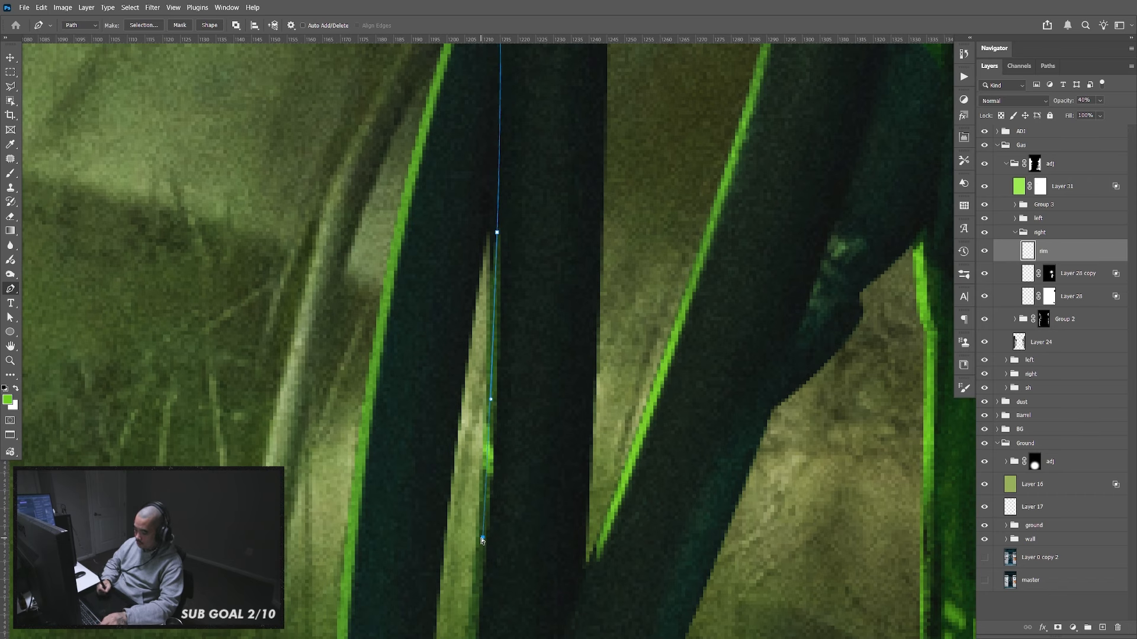
key("Return")
Strengthen the upper part of the straight hose's edge, just below the collar, with a second green path stroke
left_click_drag(613, 148, 617, 406)
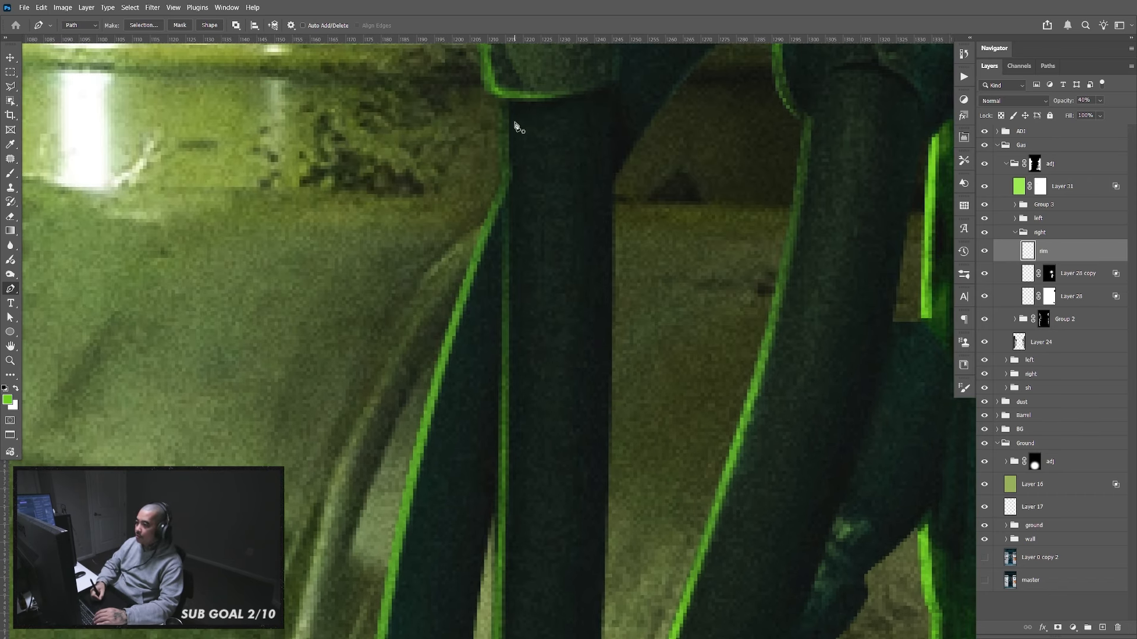
left_click(502, 105)
left_click_drag(505, 407, 505, 424)
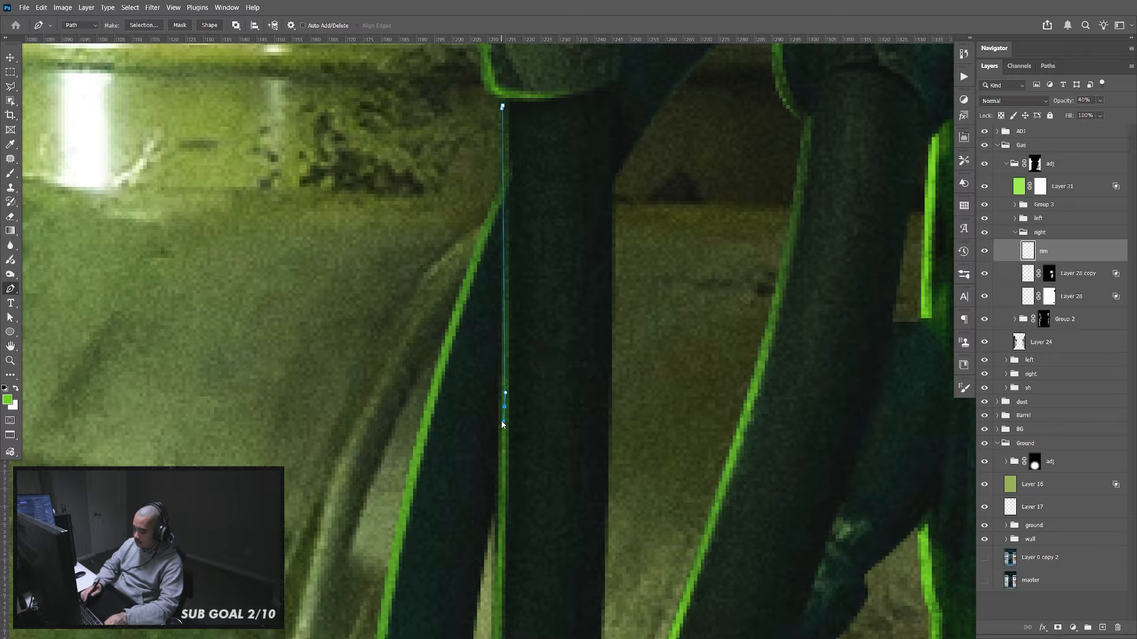
key("Return")
Extend the slanted hose's green rim with a stroked Pen path curving down where it overlaps the straight hose
left_click_drag(578, 461, 576, 444)
left_click_drag(606, 493, 593, 369)
mouse_move(457, 611)
left_mouse_down()
mouse_move(632, 426)
mouse_move(570, 282)
left_mouse_up()
left_click_drag(612, 385, 571, 289)
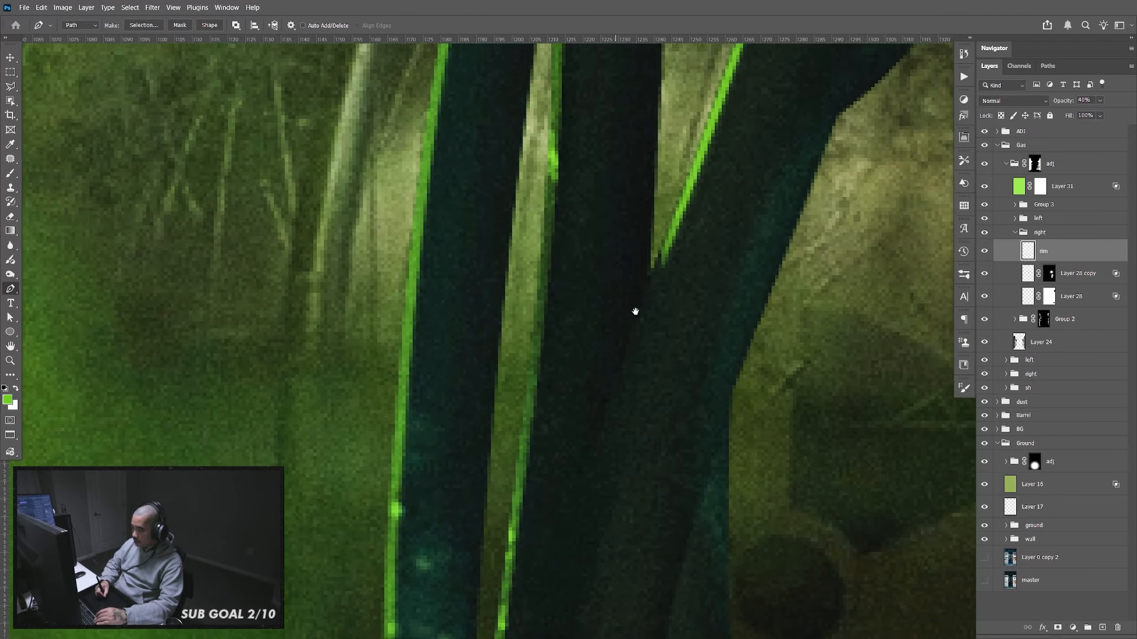
left_click_drag(635, 312, 632, 305)
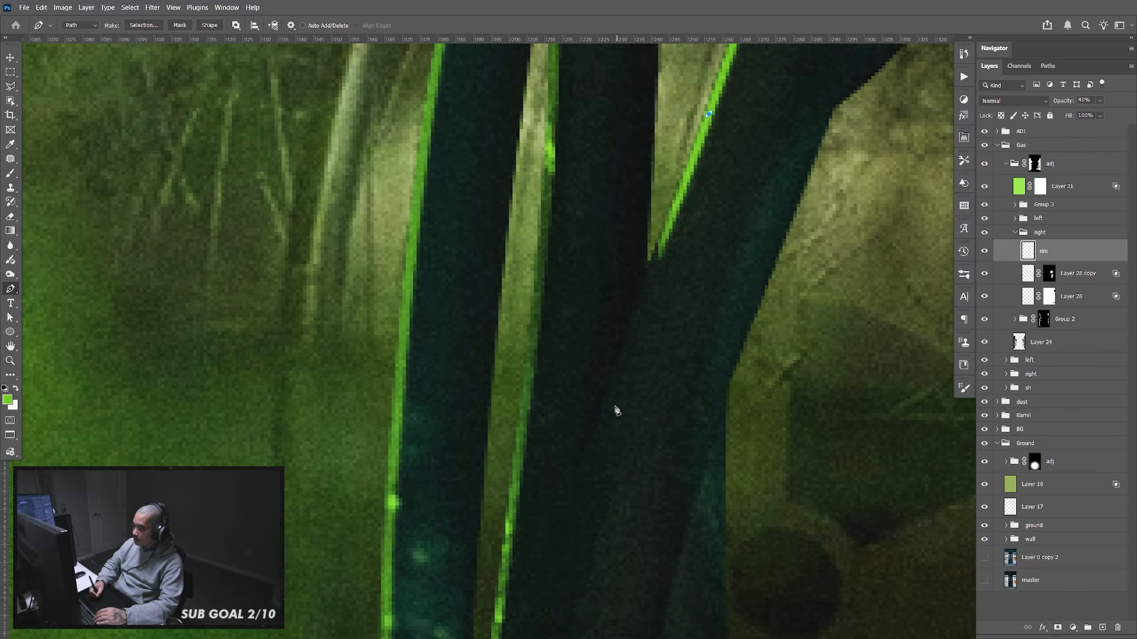
left_click_drag(607, 403, 579, 510)
left_click(574, 557)
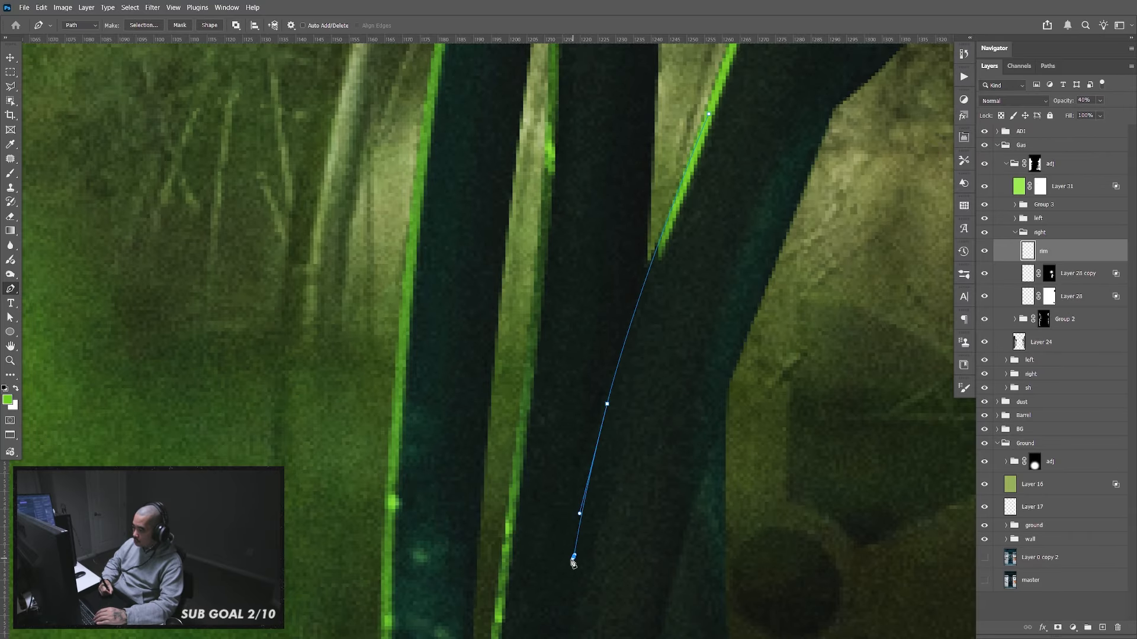
key("Return")
Strengthen the rim where the slanted hose meets the straight hose with another green path stroke
left_click_drag(704, 396, 660, 426)
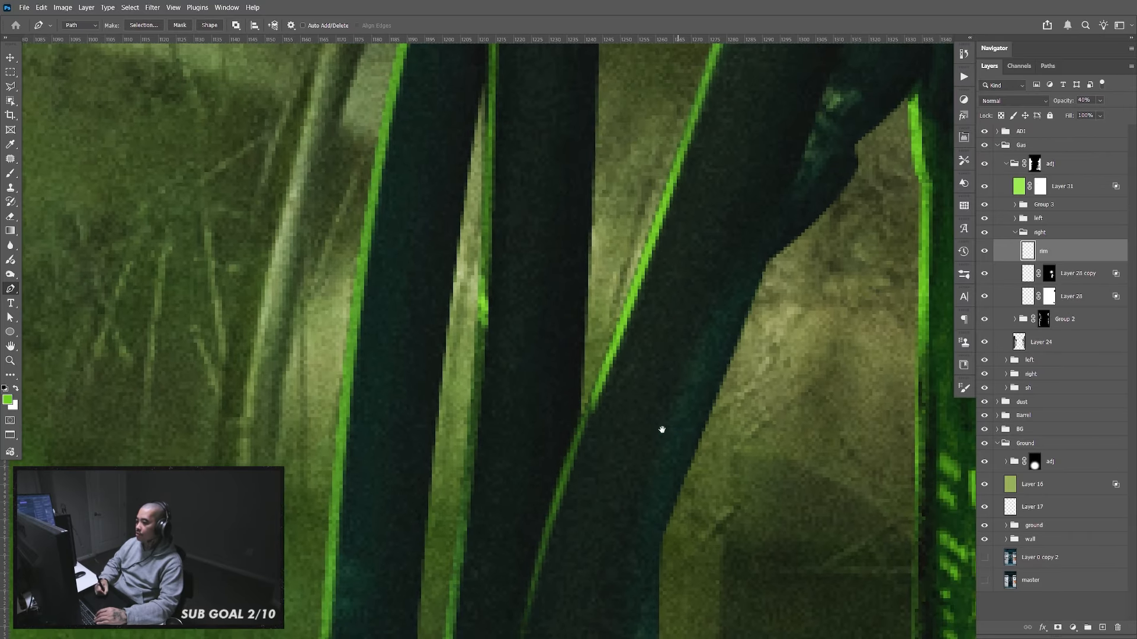
left_click_drag(626, 307, 643, 258)
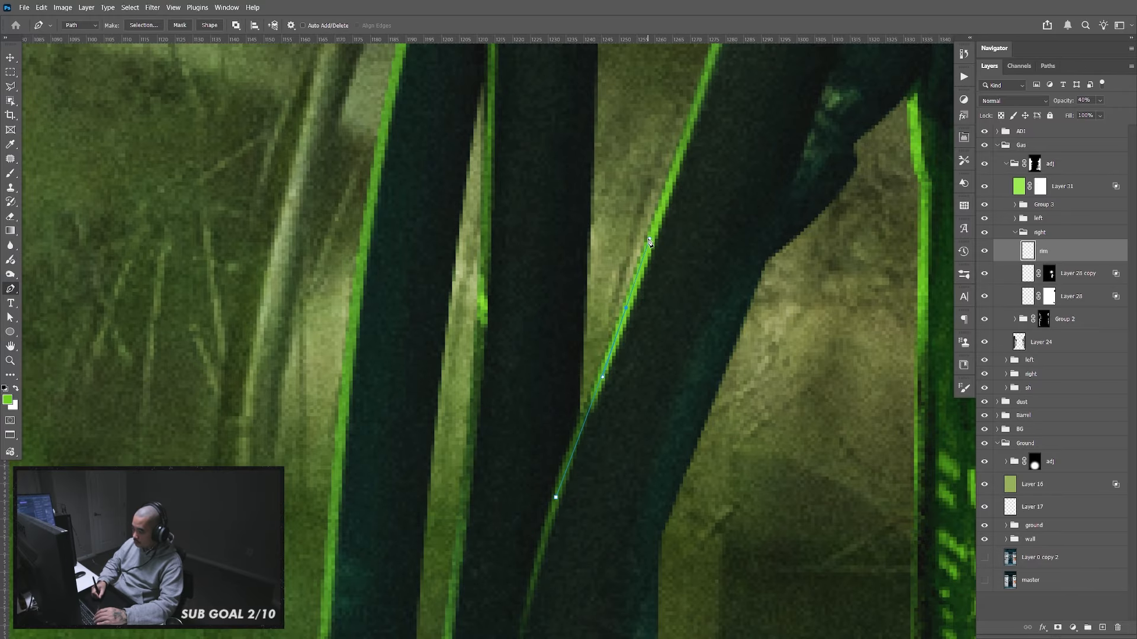
key("Return")
left_click_drag(655, 448, 691, 376)
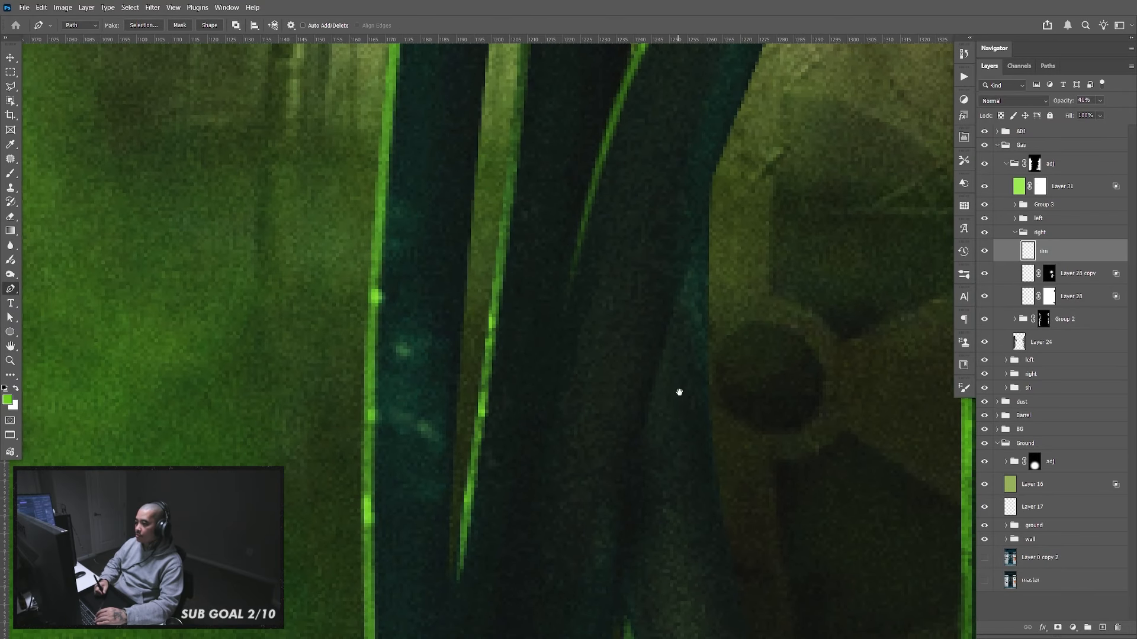
left_click_drag(664, 474, 676, 384)
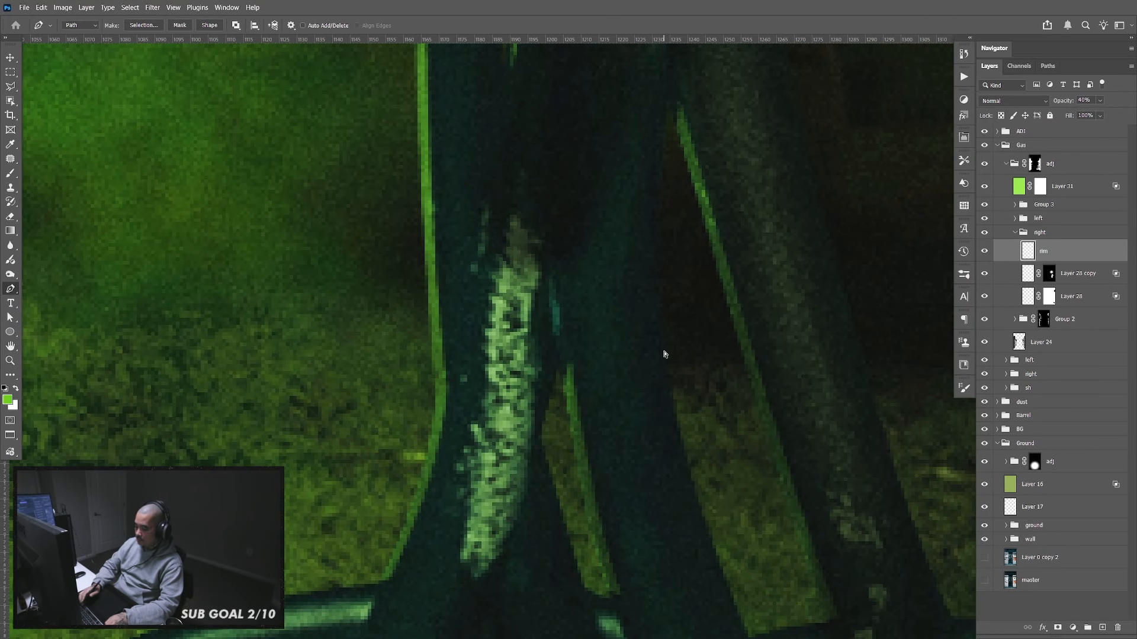
scroll(664, 355, "down", 4)
scroll(665, 354, "down", 2)
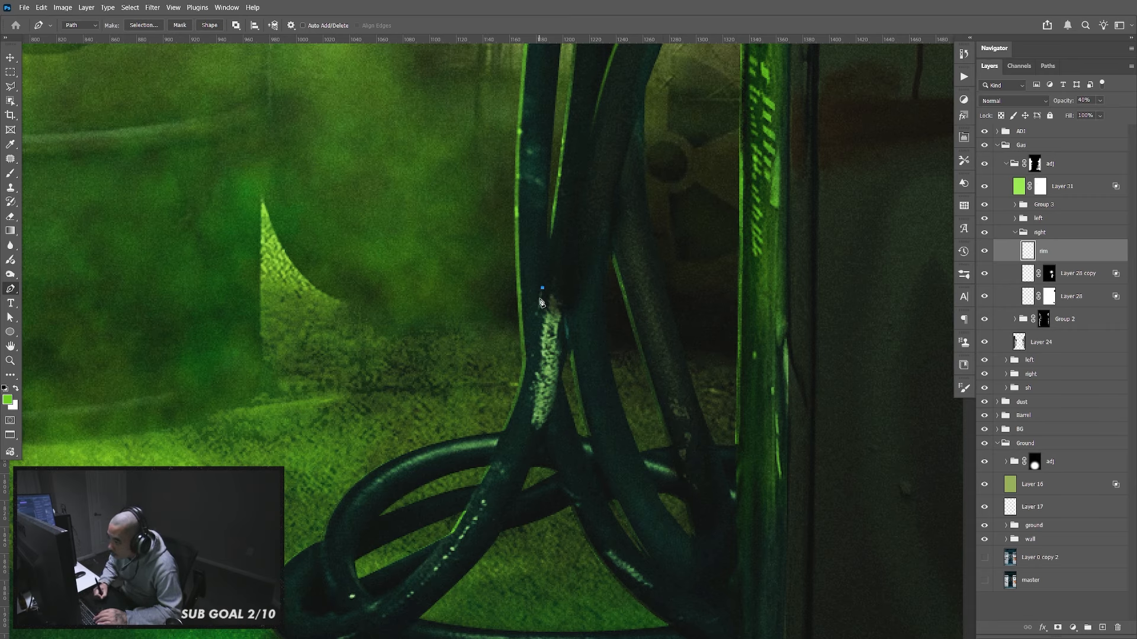
left_click_drag(496, 448, 410, 582)
key("Escape")
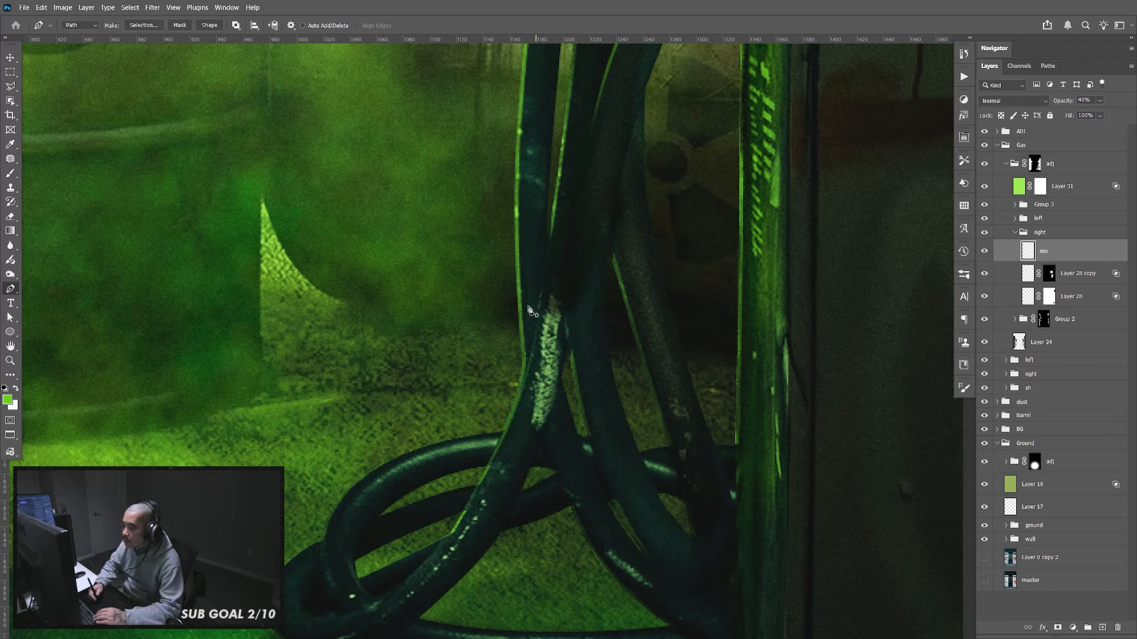
Set the brush size to 4 px and stroke a green Pen path down the outer edge of the lower crossing hose
key("b")
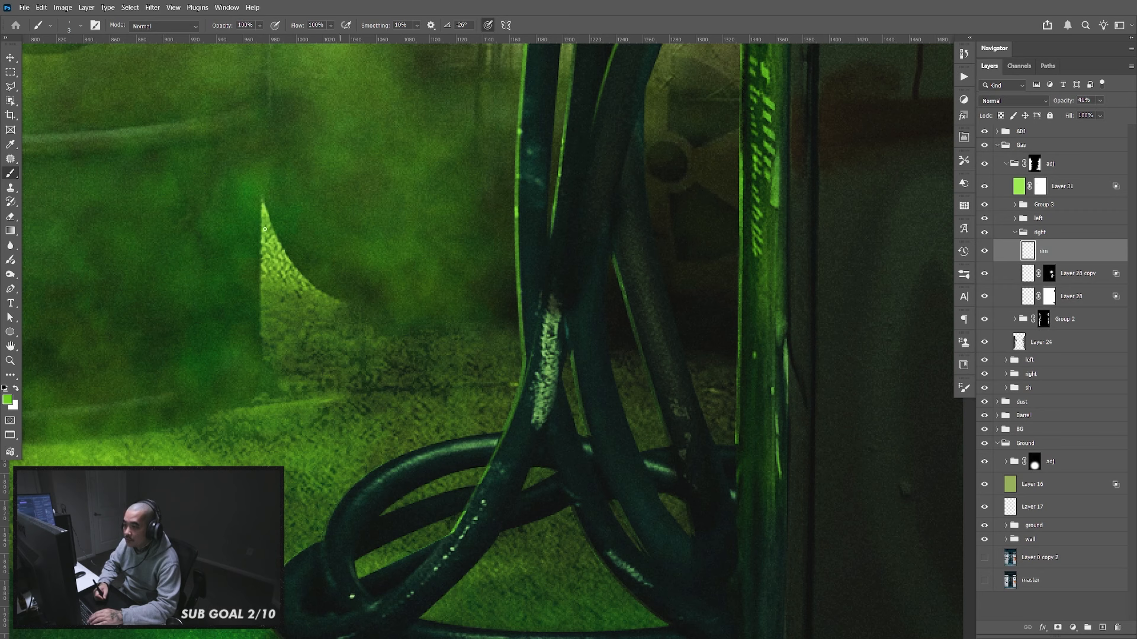
left_click(81, 26)
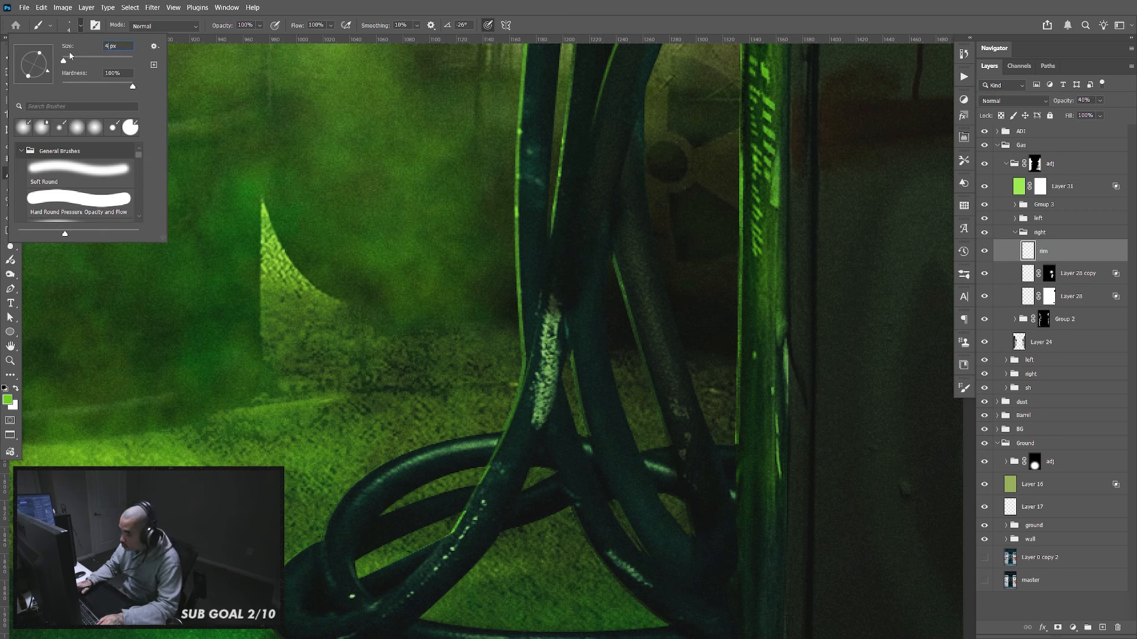
key("Return")
key("p")
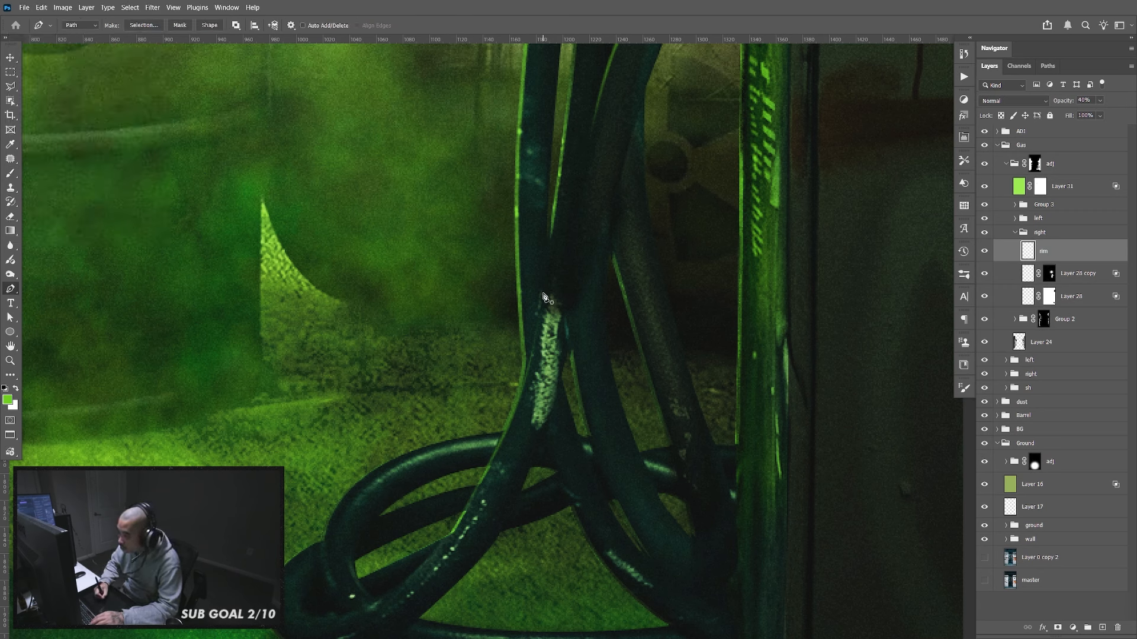
left_click(543, 293)
left_click_drag(500, 447, 469, 507)
left_click_drag(441, 552, 418, 569)
key("Return")
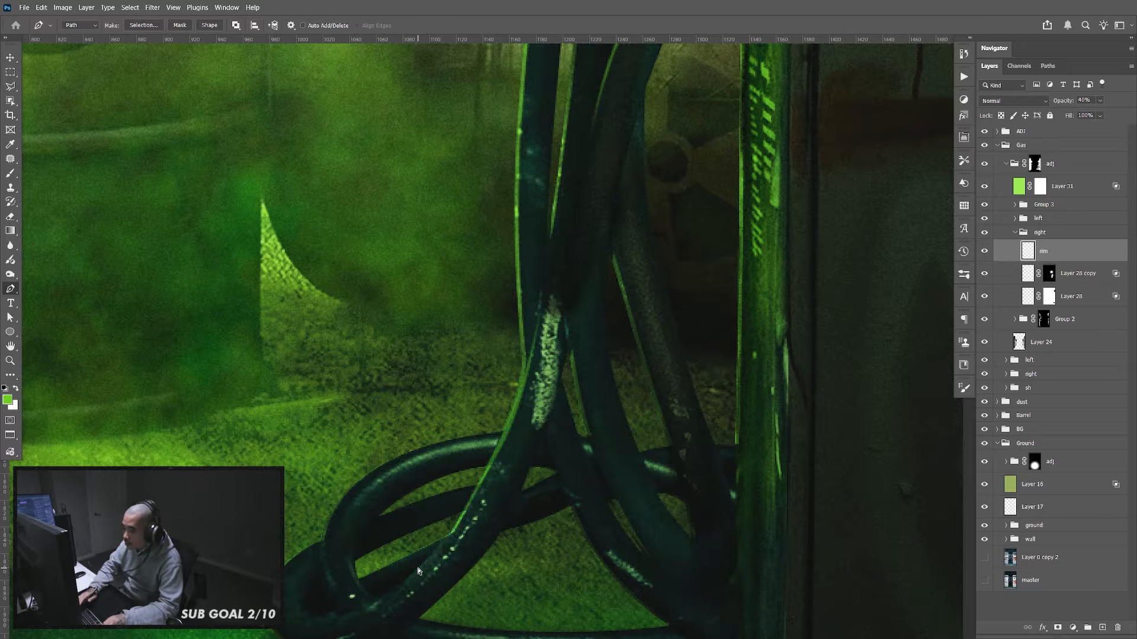
Add a new layer above the rim layer and stroke a multi-point green Pen path down the lower crossing hose's outer edge
left_click(1101, 627)
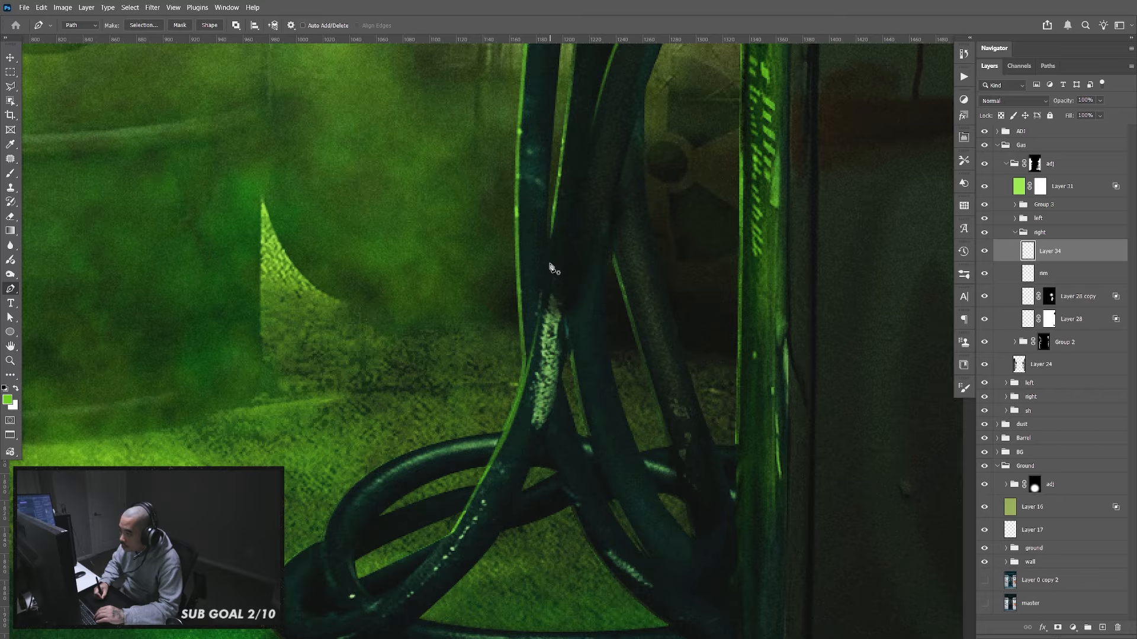
left_click(534, 381)
left_click(504, 437)
left_click(474, 493)
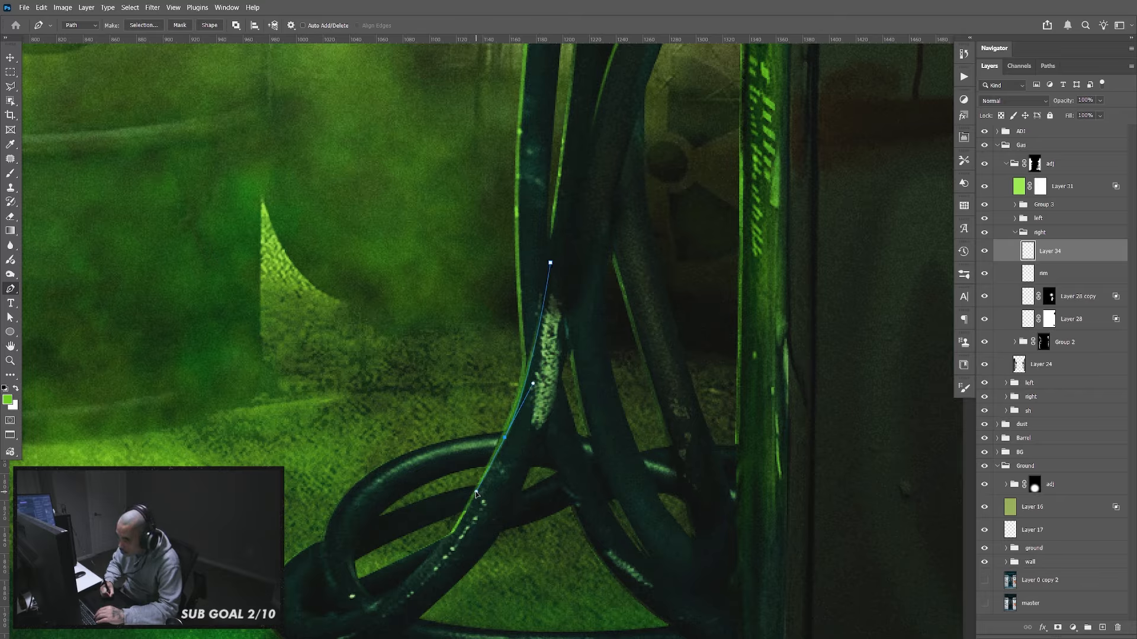
left_click(459, 527)
left_click(435, 552)
left_click(412, 576)
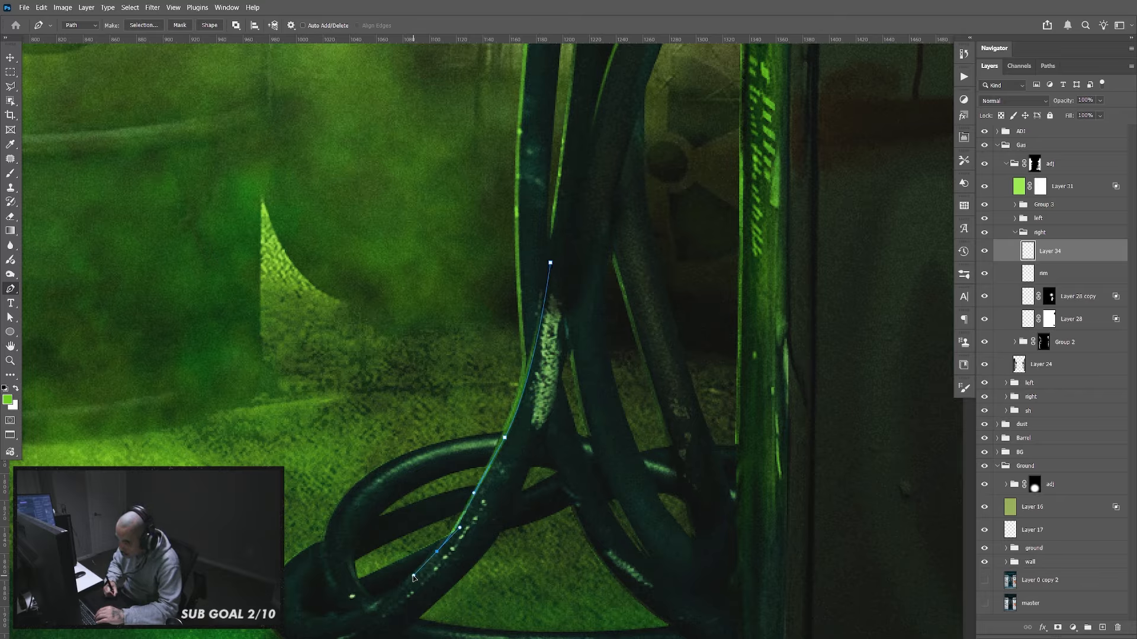
left_click(396, 593)
key("Return")
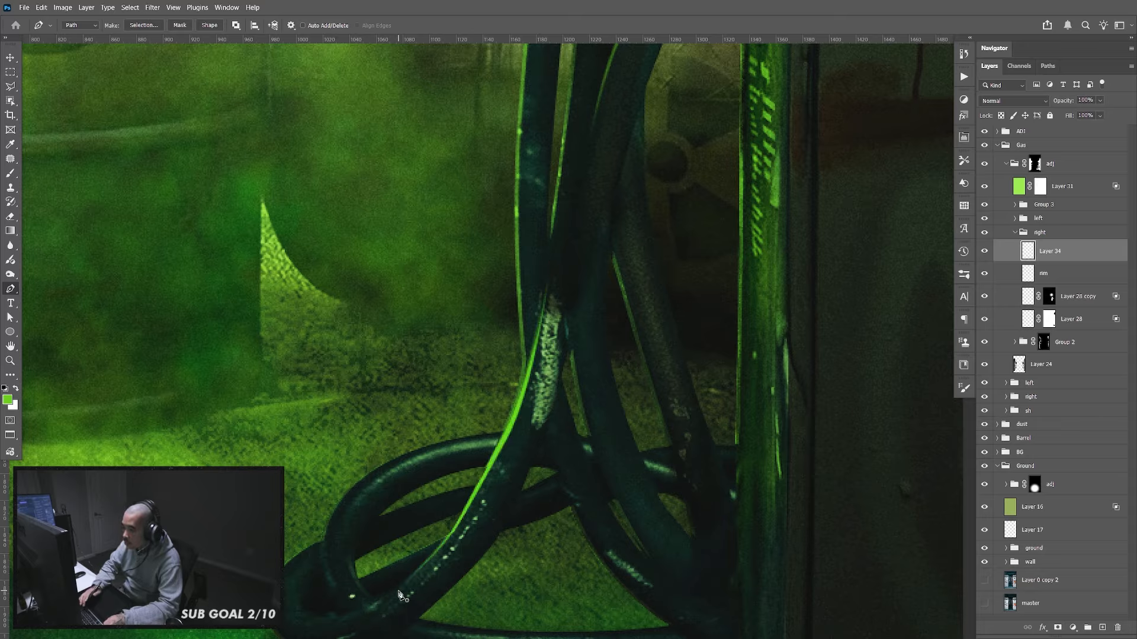
Undo the green stroke and the last Pen path points on the new layer
key("ctrl+z")
key("ctrl+z")
key("ctrl+z")
key("ctrl+z")
key("ctrl+z")
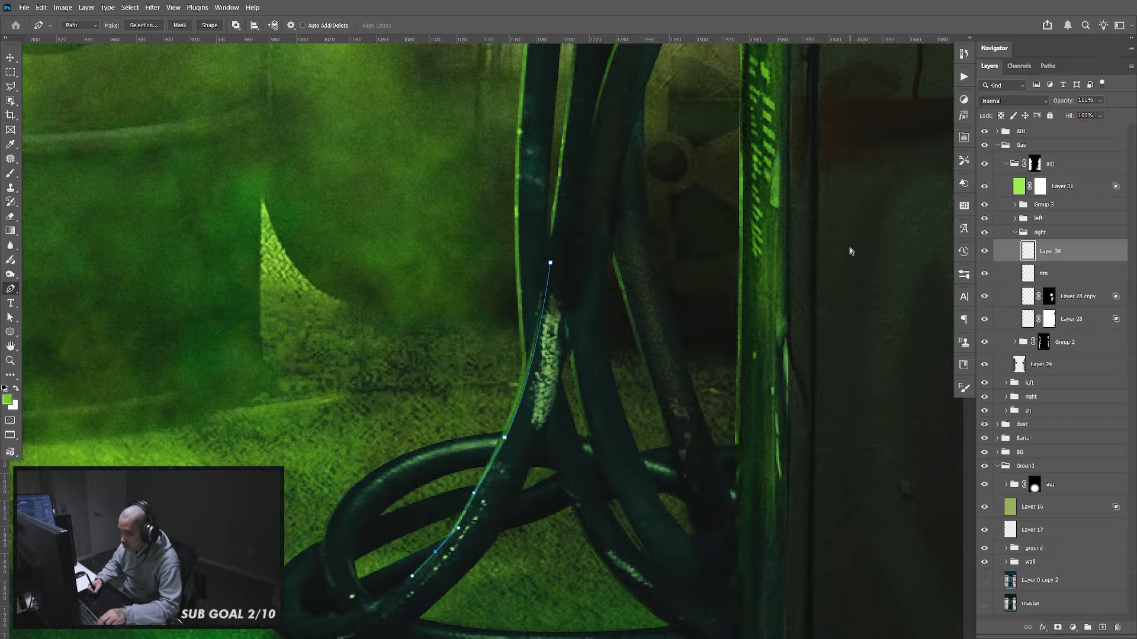
Draw one smooth Pen curve along the lower crossing hose's outer edge, from its bottom bend upward, and stroke it in green
left_click(399, 588)
key("ctrl+z")
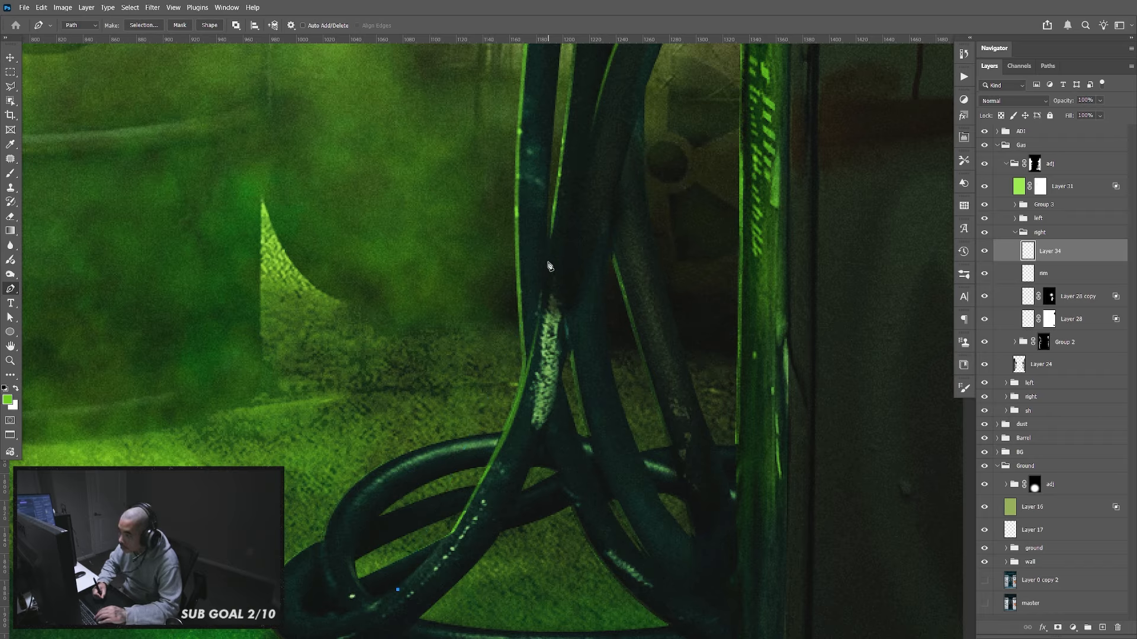
left_click_drag(549, 264, 571, 66)
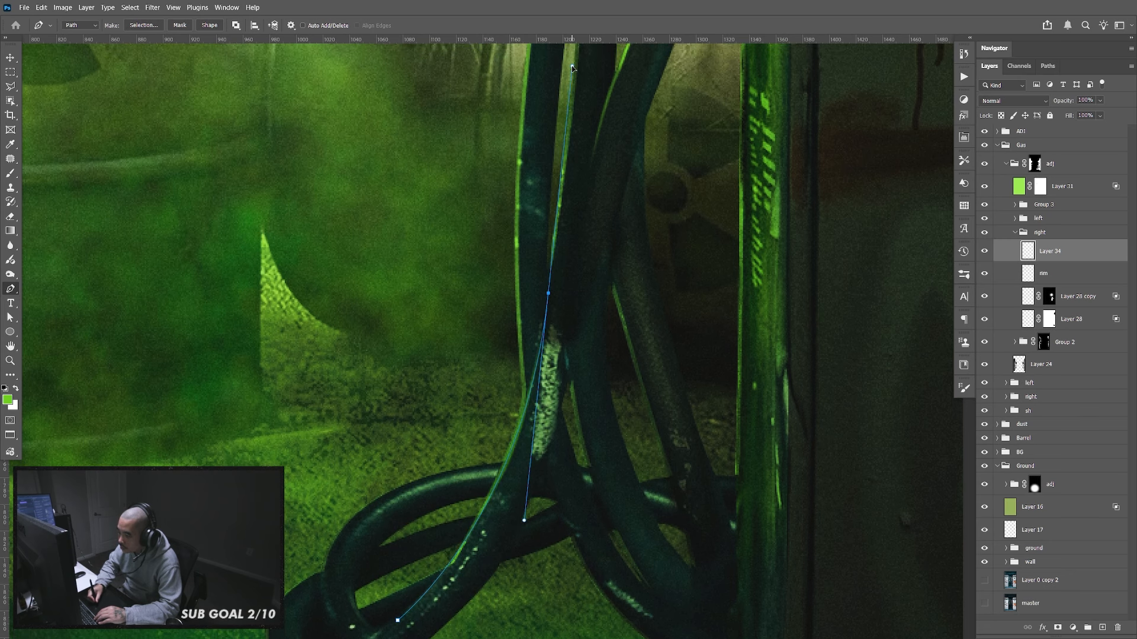
key("Return")
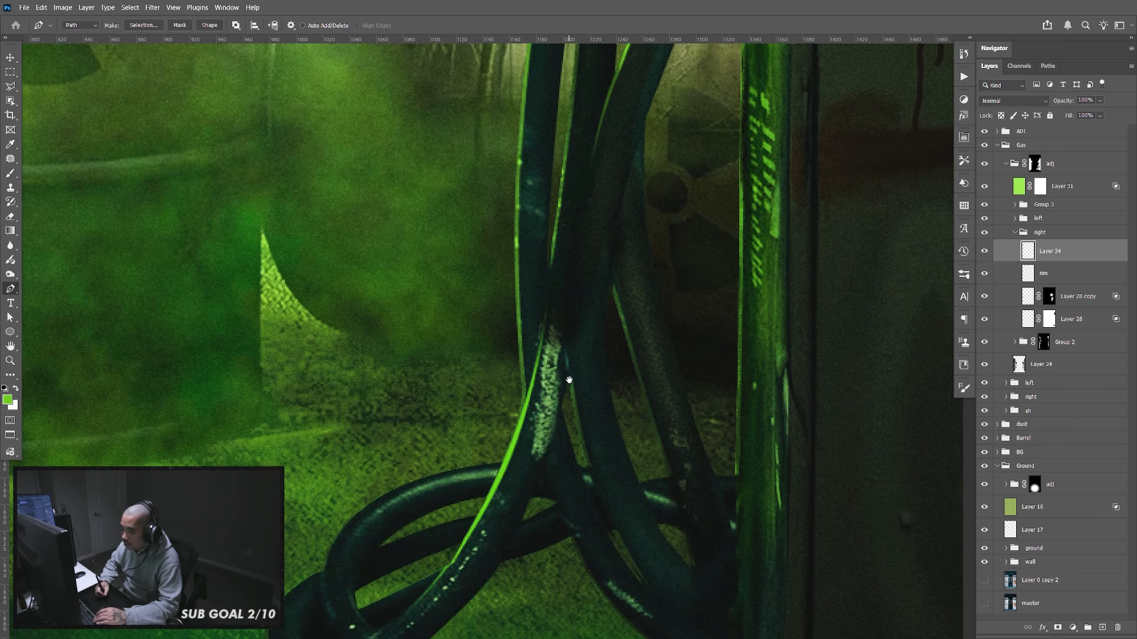
Lower the new rim layer's opacity to 37%
left_click_drag(577, 400, 599, 386)
left_click(1100, 101)
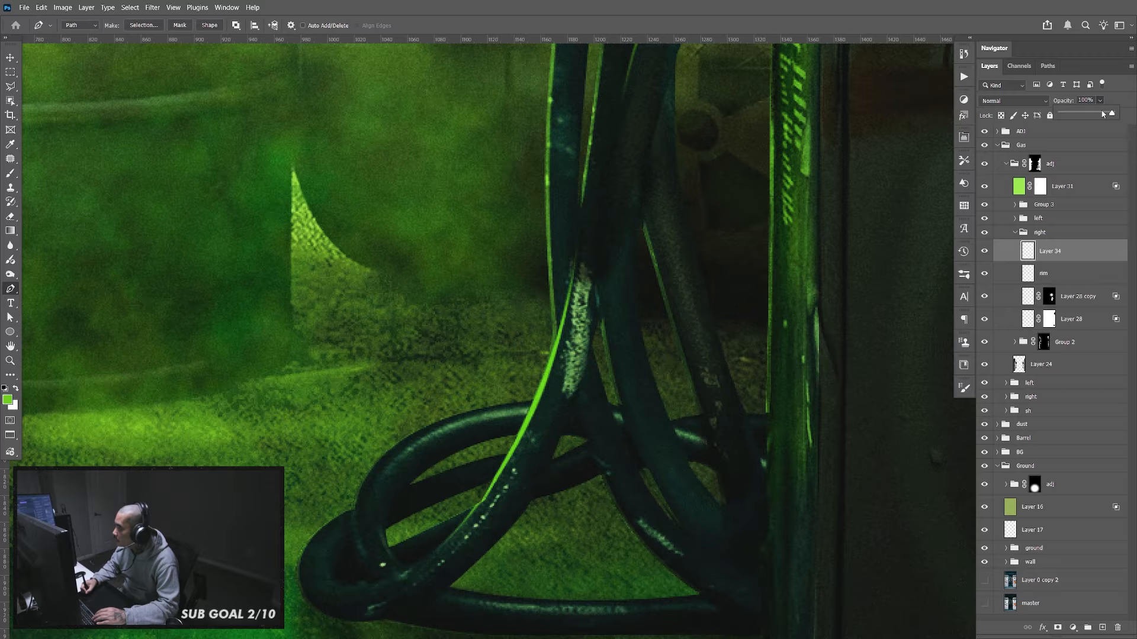
left_click_drag(1101, 114, 1090, 114)
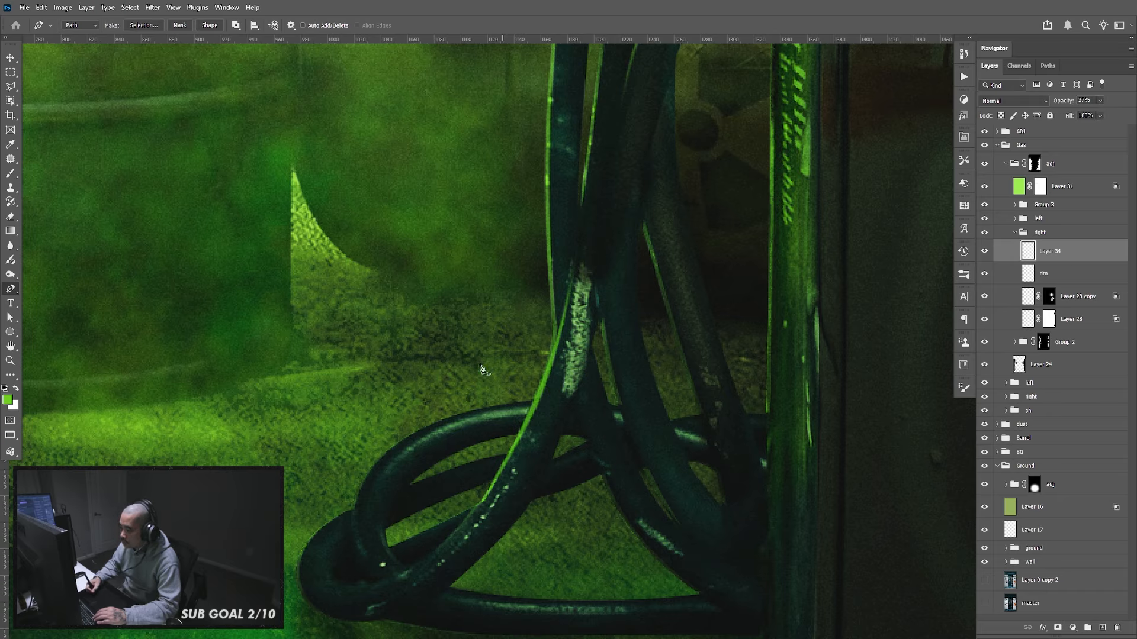
Set the brush size to 3 px and stroke a green Pen path along the coiled hose's outer upper edge on Layer 34
key("b")
left_click(81, 26)
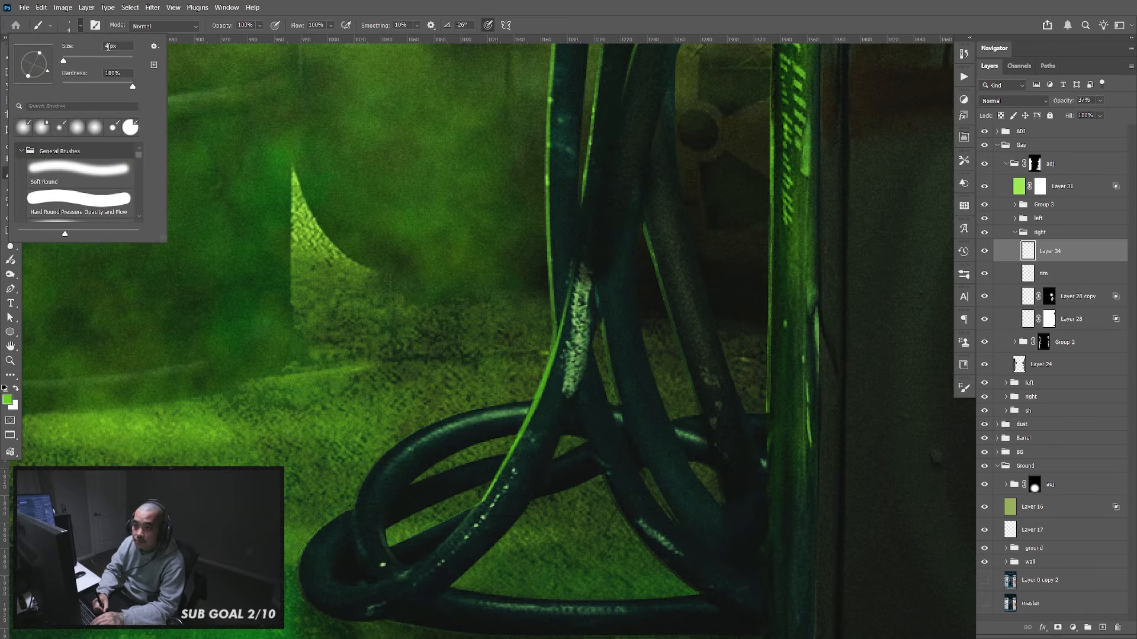
type("3")
key("Return")
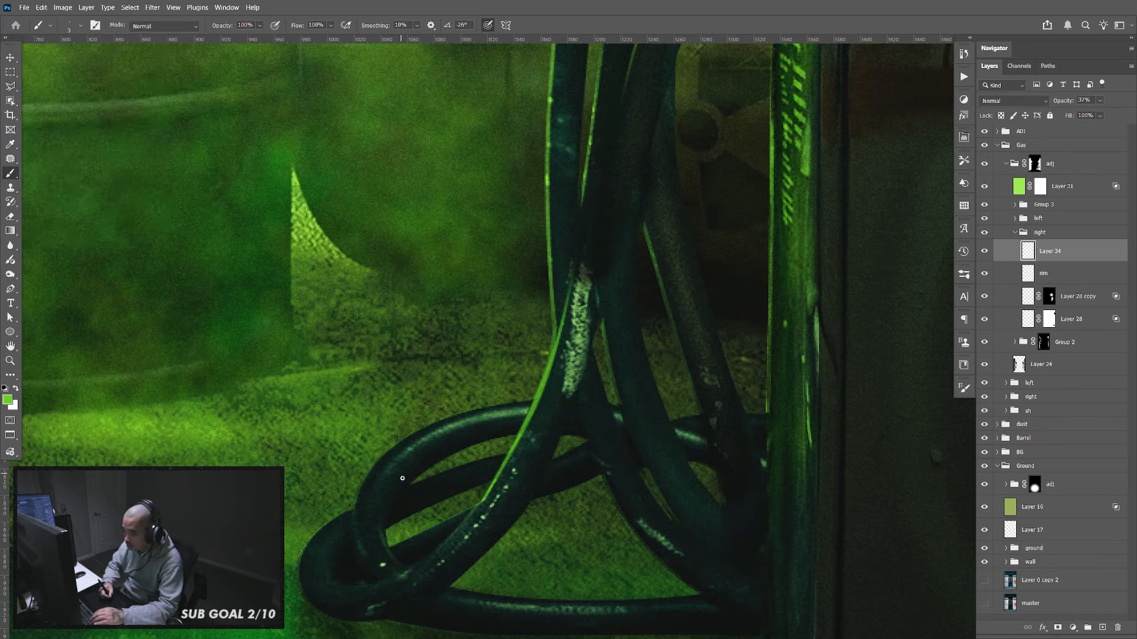
key("p")
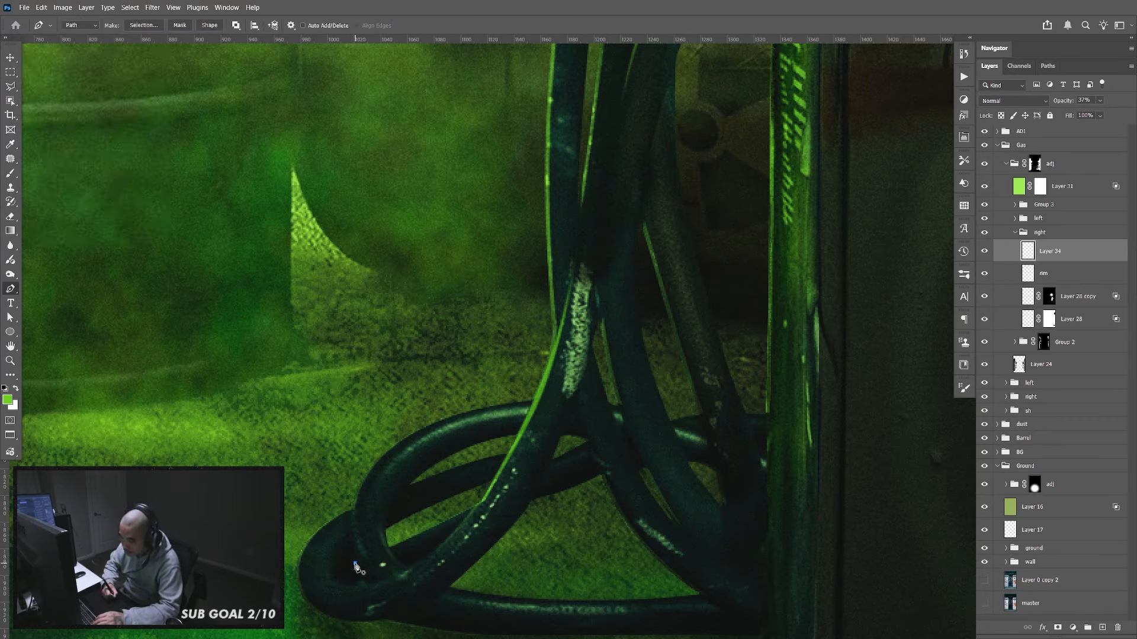
left_click_drag(402, 442, 469, 404)
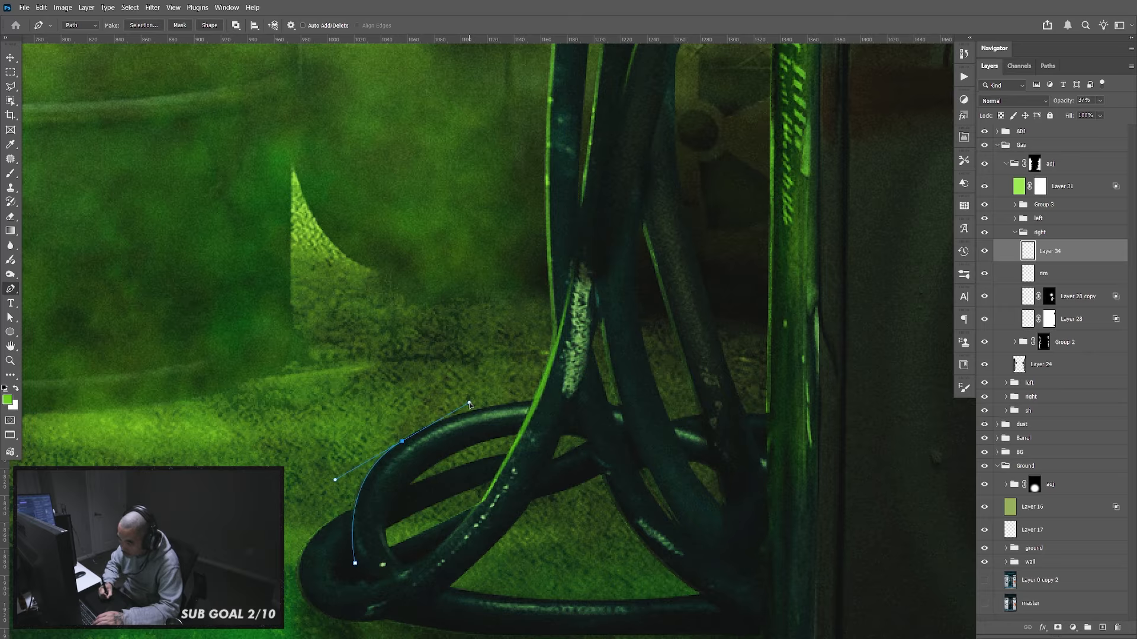
left_click(532, 404)
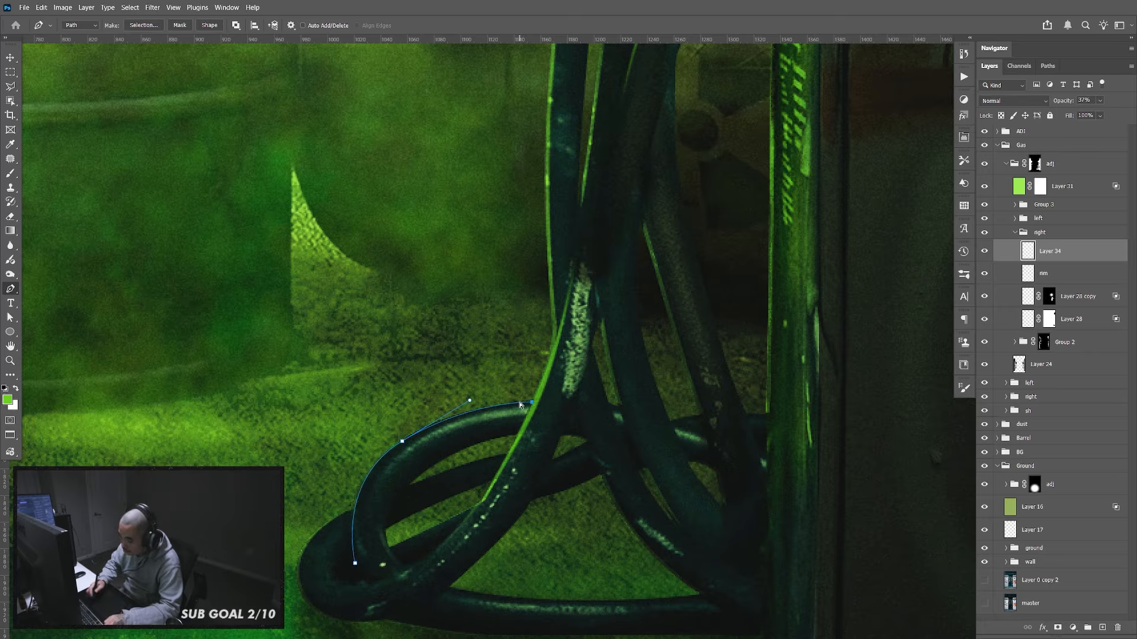
key("Return")
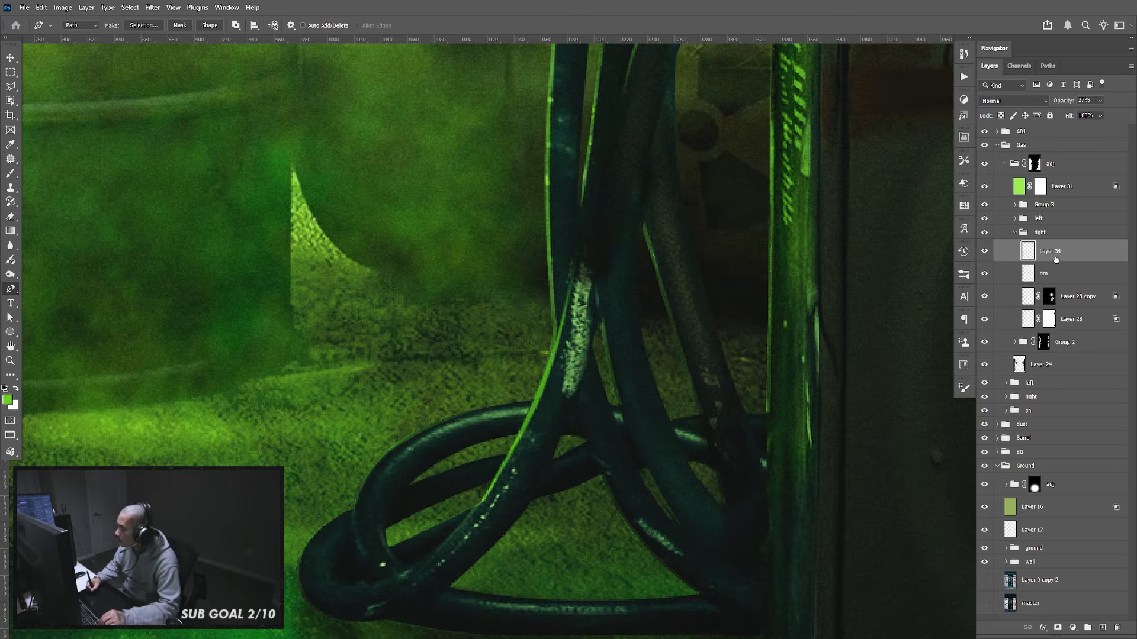
Raise Layer 34's opacity to 100%
left_click(984, 252)
left_click(1100, 101)
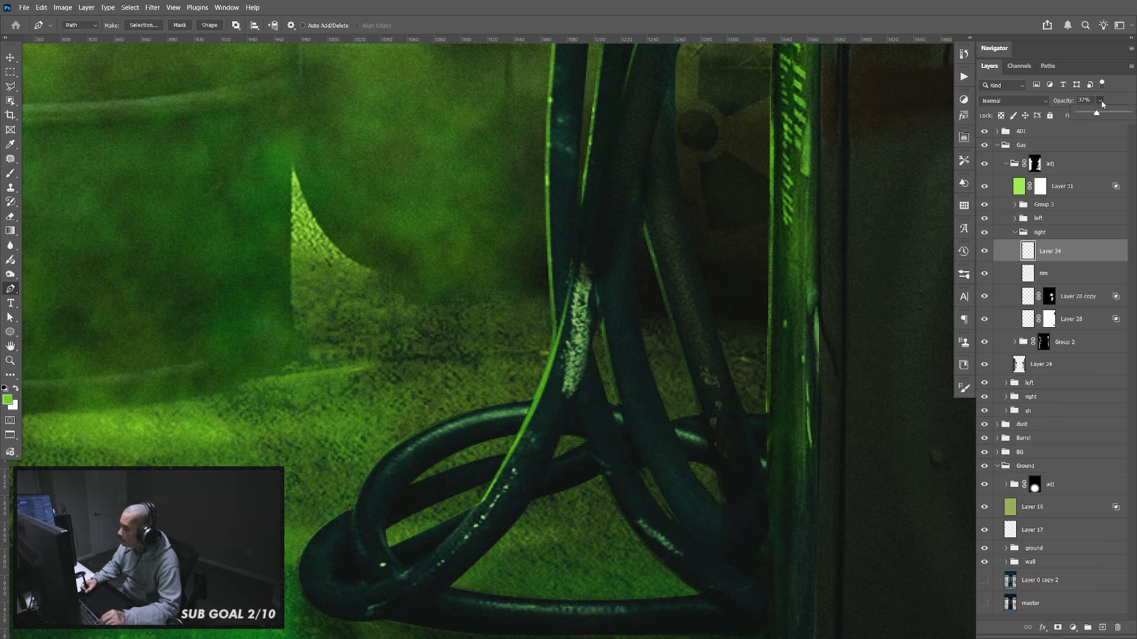
left_click_drag(1102, 113, 1135, 117)
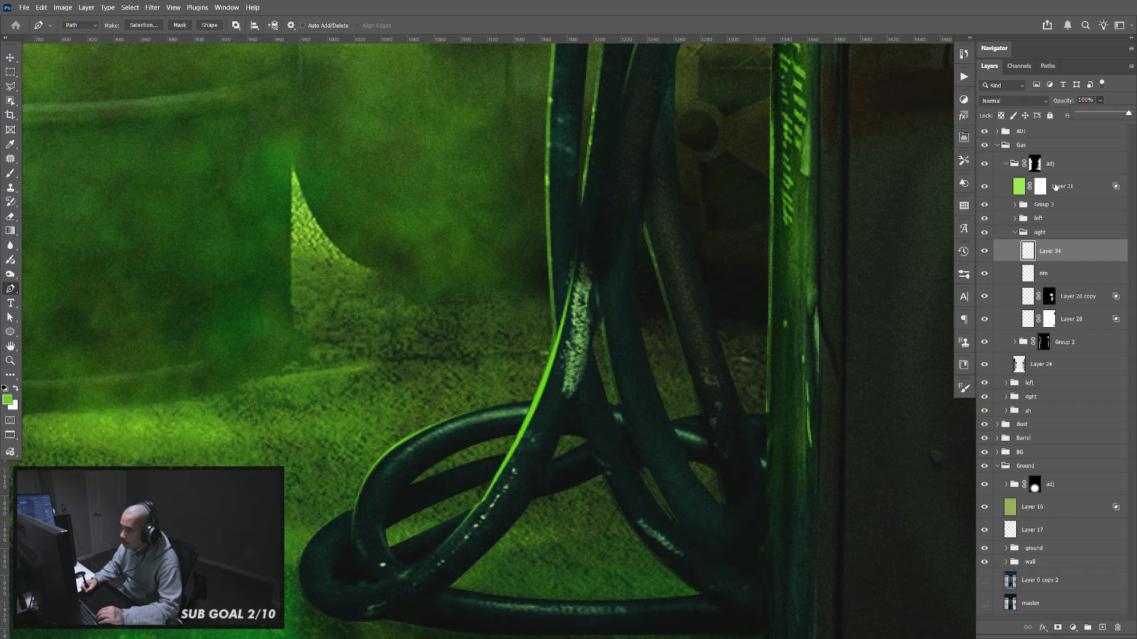
left_click(1064, 276)
left_click(1071, 259)
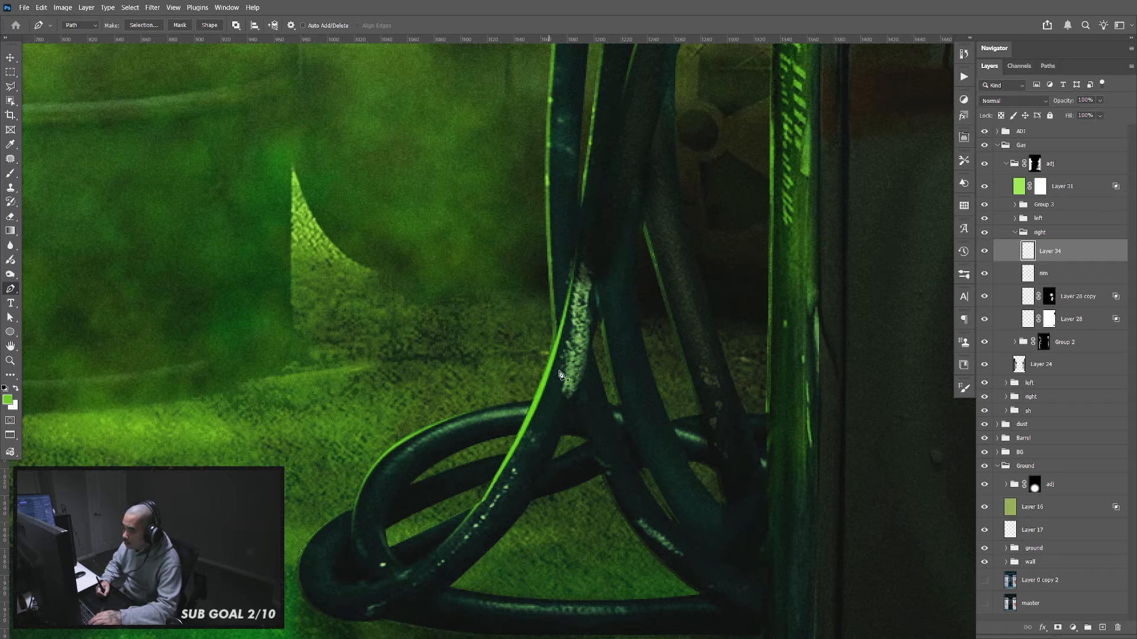
Soften Layer 34's green strokes on the lower hoses using an 80 px Eraser at 33% opacity
key("e")
key("bracketleft")
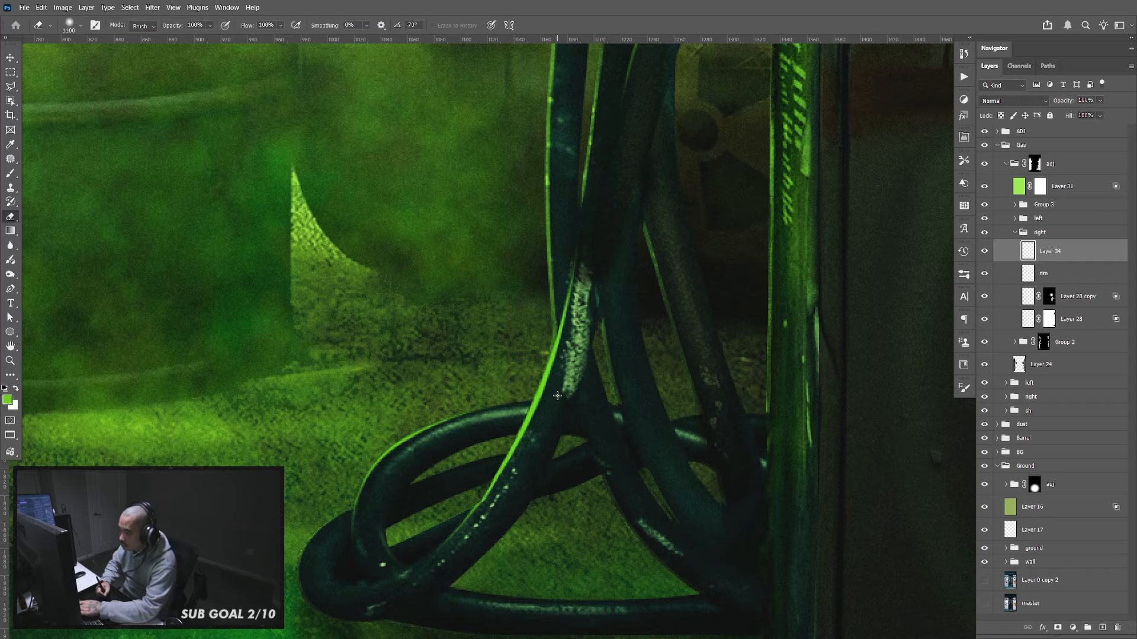
key("bracketleft")
key("bracketleft")
key("bracketleft")
key("bracketleft")
key("bracketleft")
key("bracketleft")
key("bracketleft")
key("bracketleft")
key("bracketleft")
key("bracketleft")
key("bracketleft")
key("bracketleft")
key("bracketleft")
key("bracketleft")
key("bracketleft")
key("bracketleft")
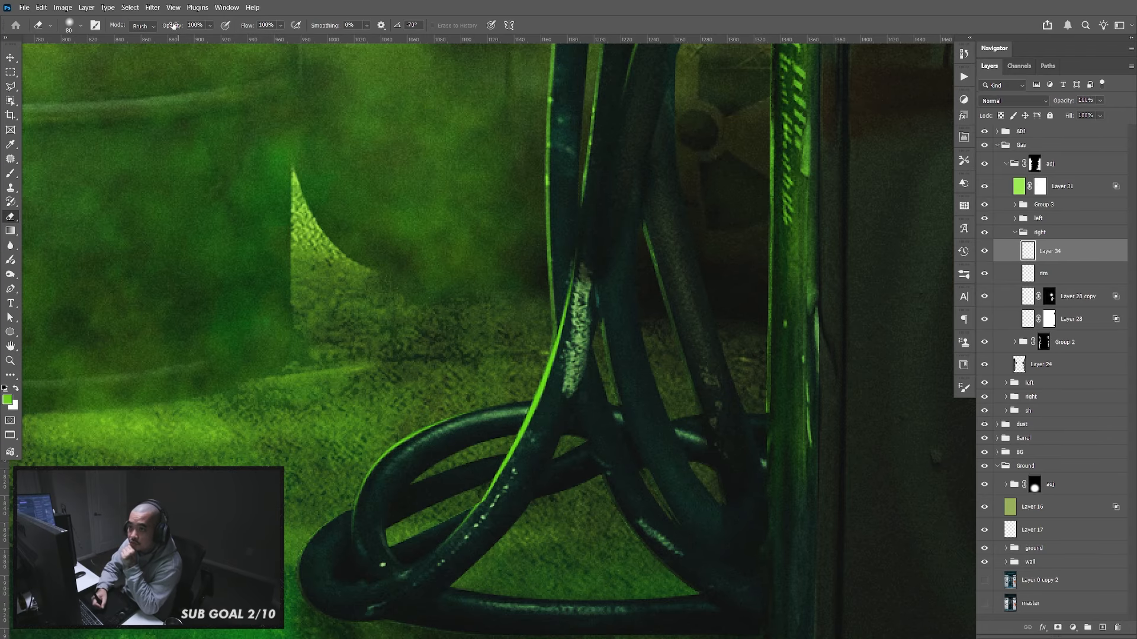
left_click(202, 25)
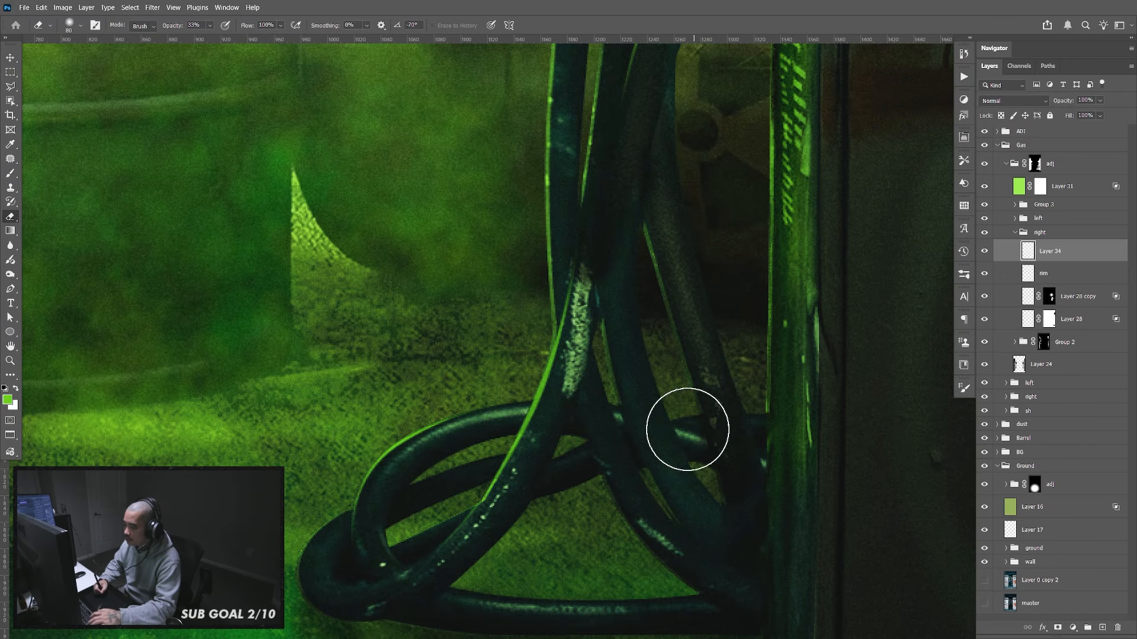
left_click_drag(678, 504, 684, 460)
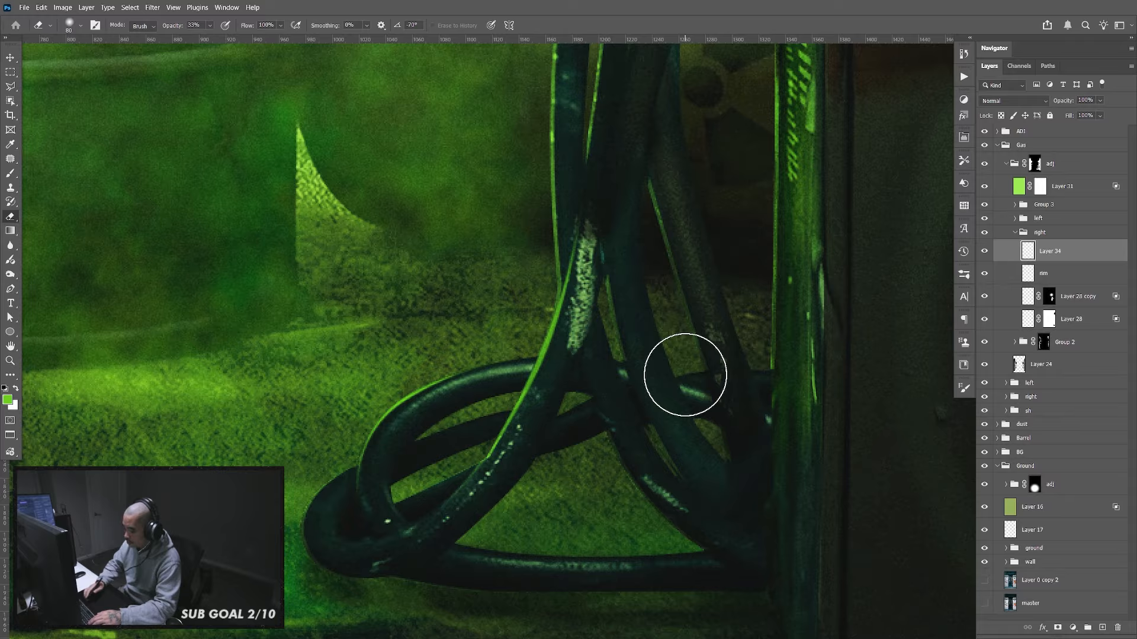
Compare Layer 34 and the rim layer on the upper hoses, and softly erase the rim layer's green line at the hose crossing
key("p")
left_click_drag(482, 480, 505, 409)
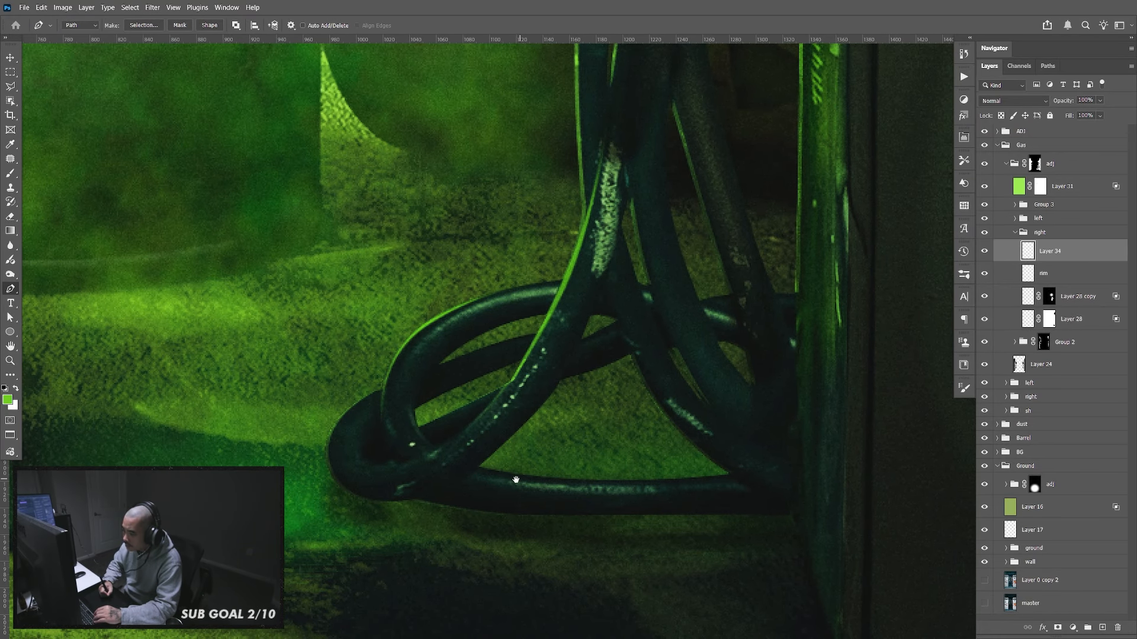
left_click_drag(516, 479, 491, 577)
left_click_drag(492, 479, 503, 585)
left_click_drag(510, 414, 515, 522)
left_click(985, 258)
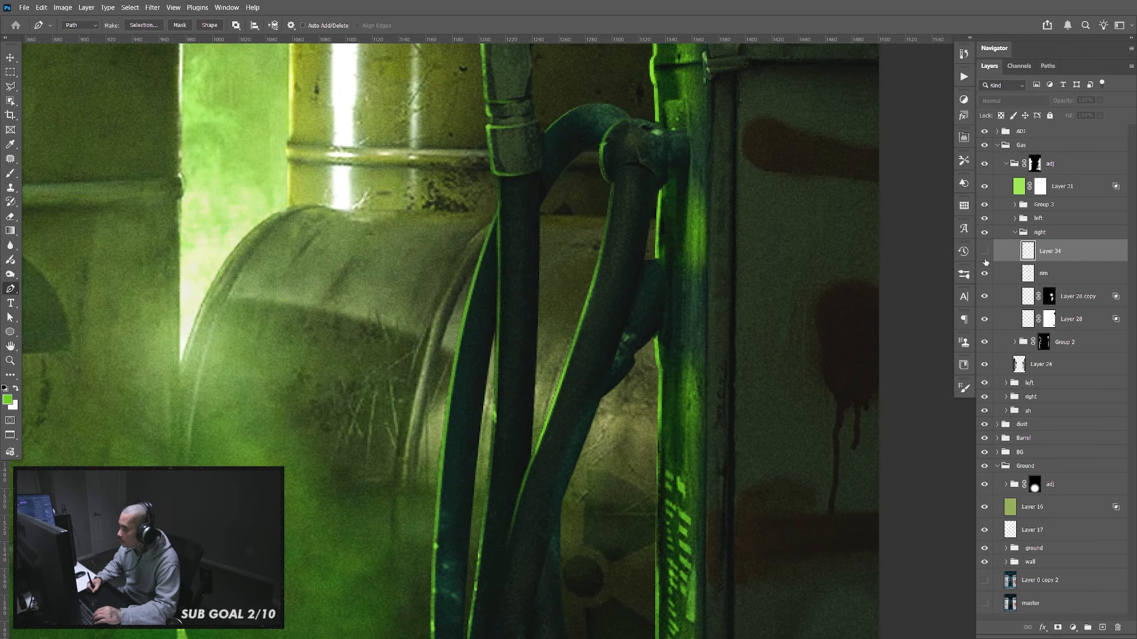
left_click(984, 260)
left_click(985, 276)
left_click(986, 275)
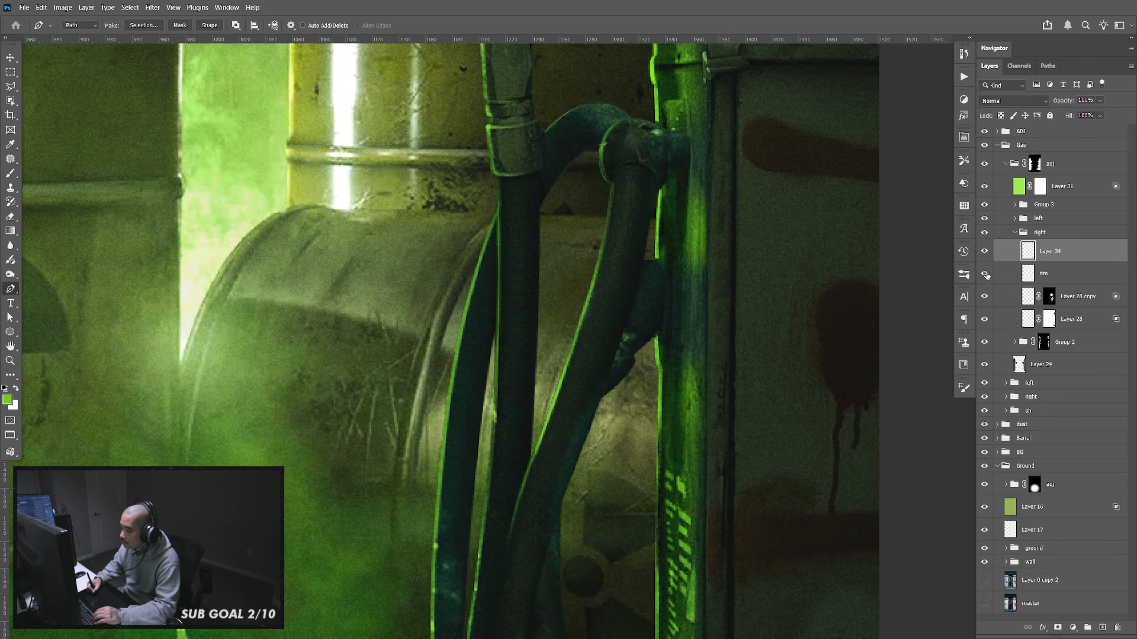
left_click(1048, 278)
key("e")
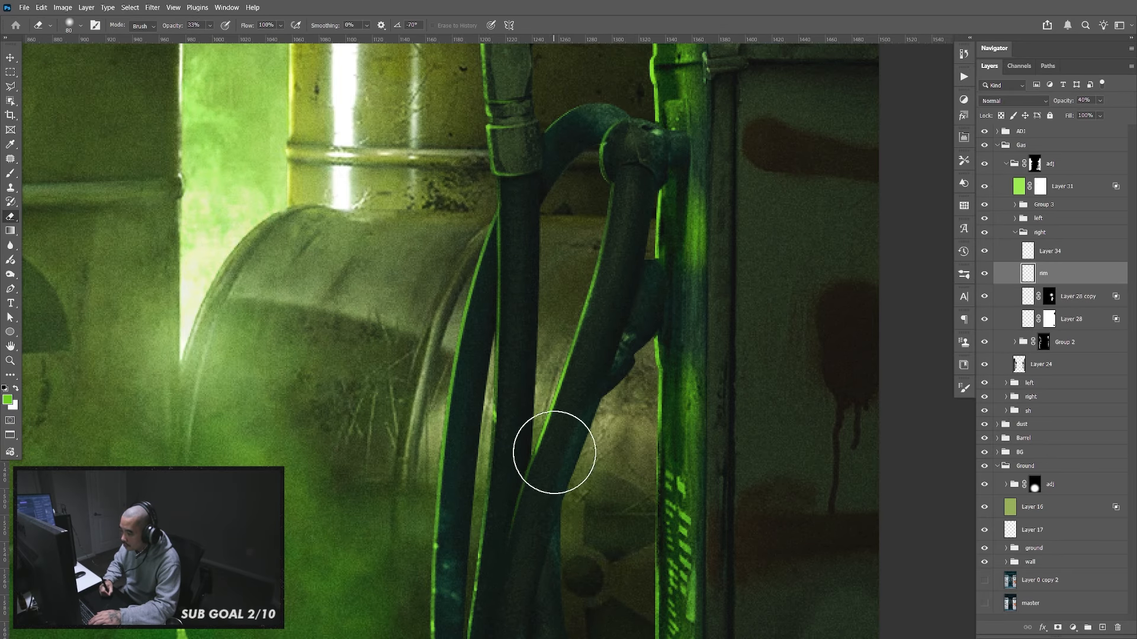
mouse_move(532, 525)
left_mouse_down()
mouse_move(558, 452)
mouse_move(539, 525)
mouse_move(547, 499)
left_mouse_up()
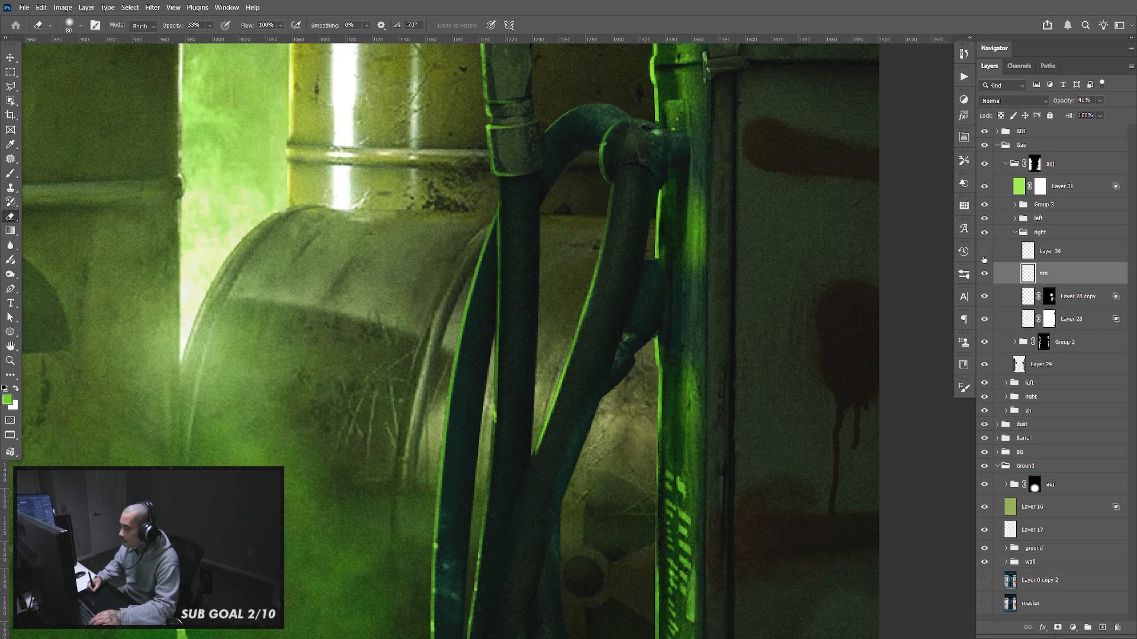
On Layer 34, stroke a green Pen path along the front hose's outer edge, from beneath its collar down past the hose crossing
left_click(1038, 255)
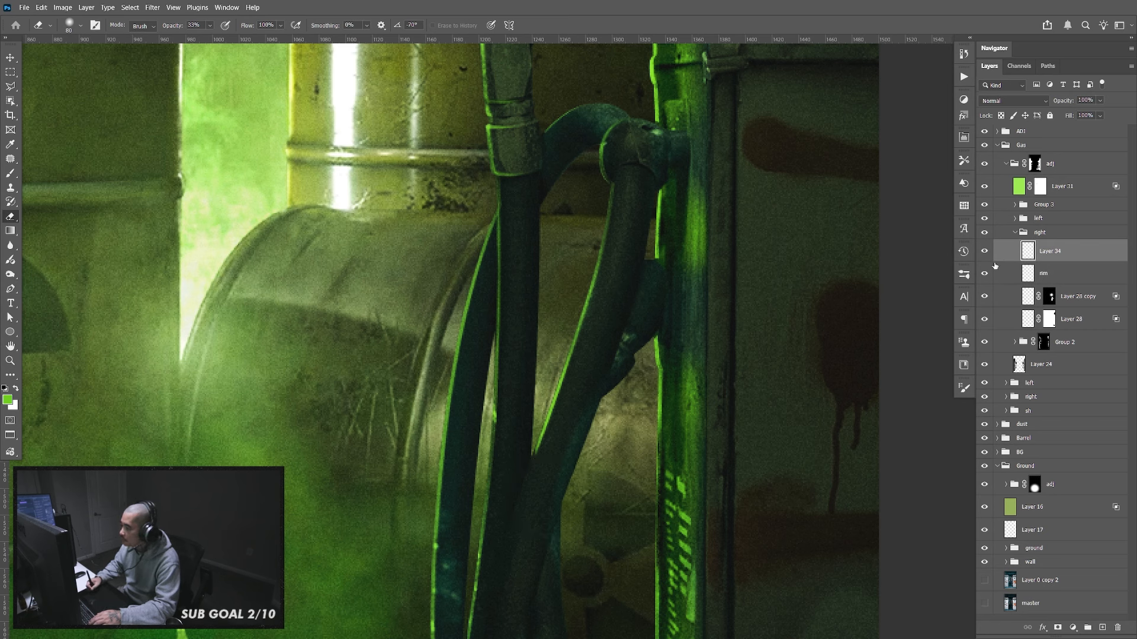
key("p")
left_click(613, 187)
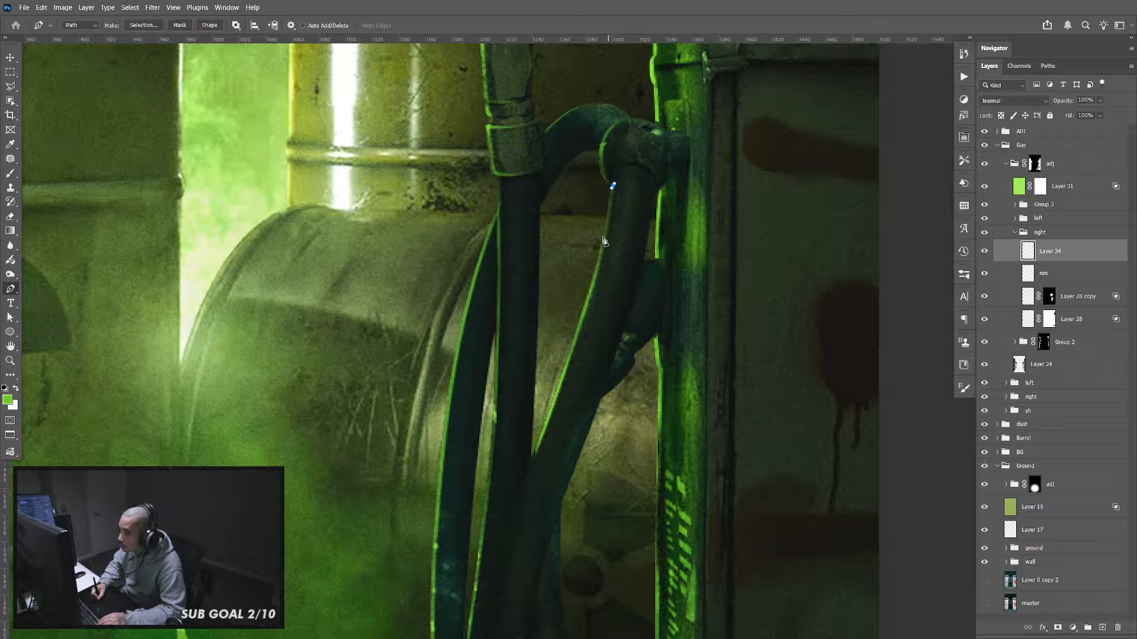
left_click_drag(553, 408, 510, 513)
left_click_drag(521, 489, 548, 283)
left_click_drag(513, 439, 509, 467)
key("Return")
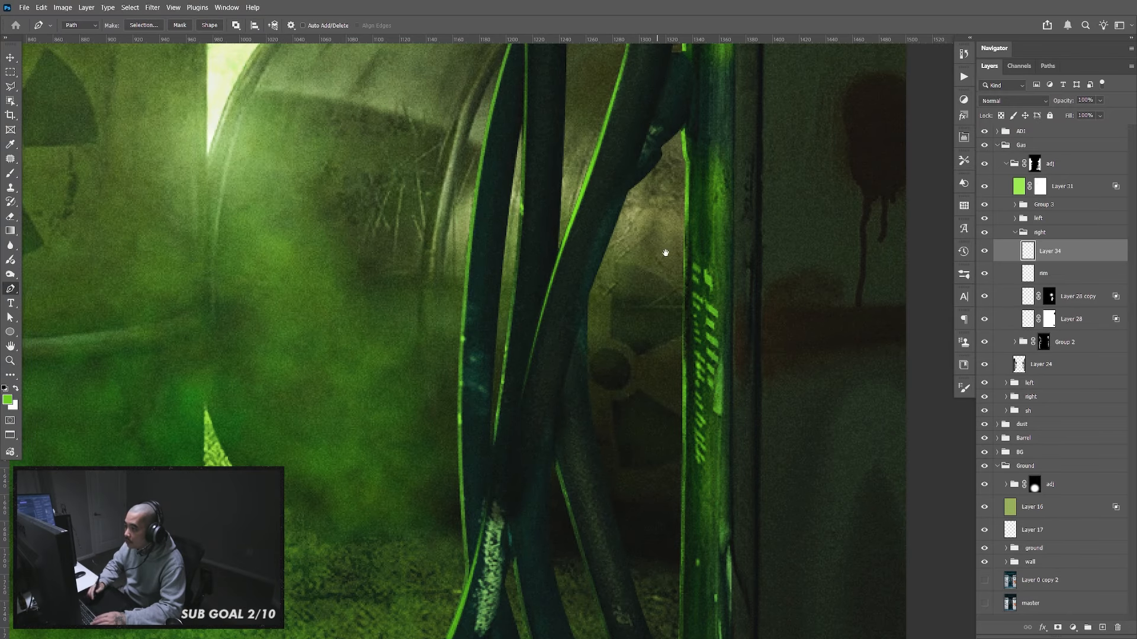
left_click_drag(665, 253, 667, 368)
key("e")
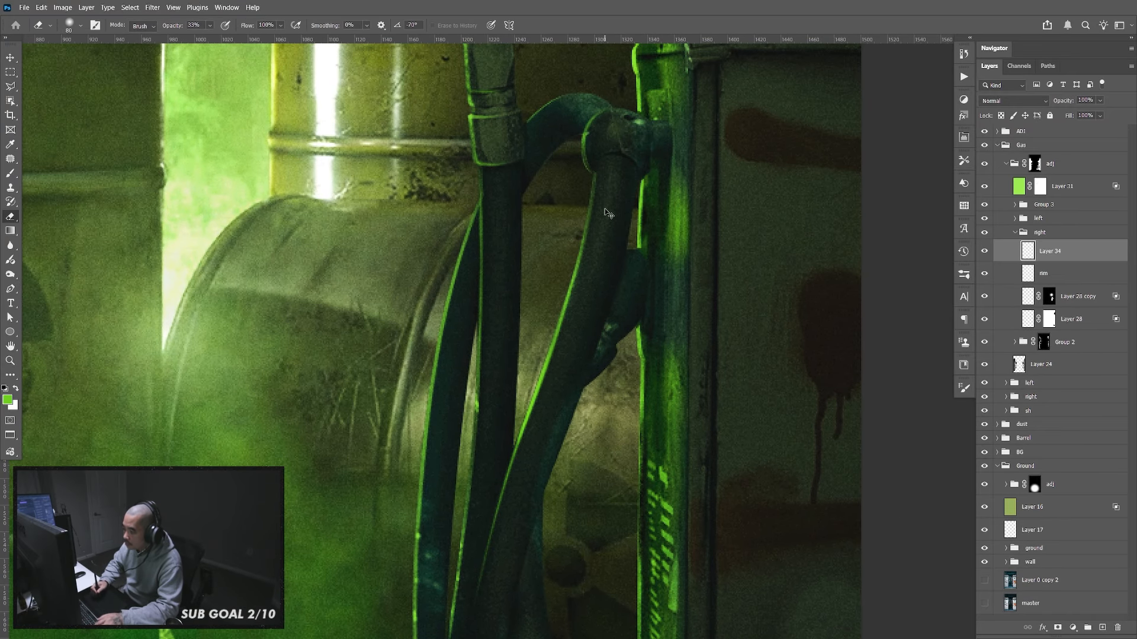
Target Layer 28 copy's mask and enlarge the black brush to 125 px
scroll(604, 228, "down", 8)
scroll(607, 211, "up", 5)
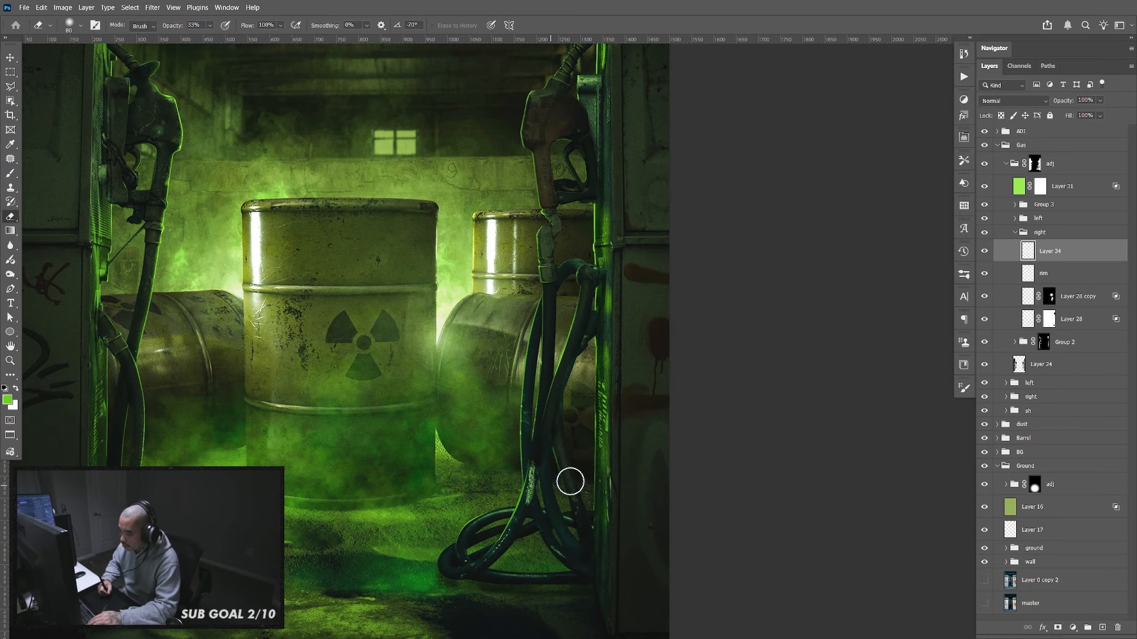
left_click(984, 297)
left_click(985, 298)
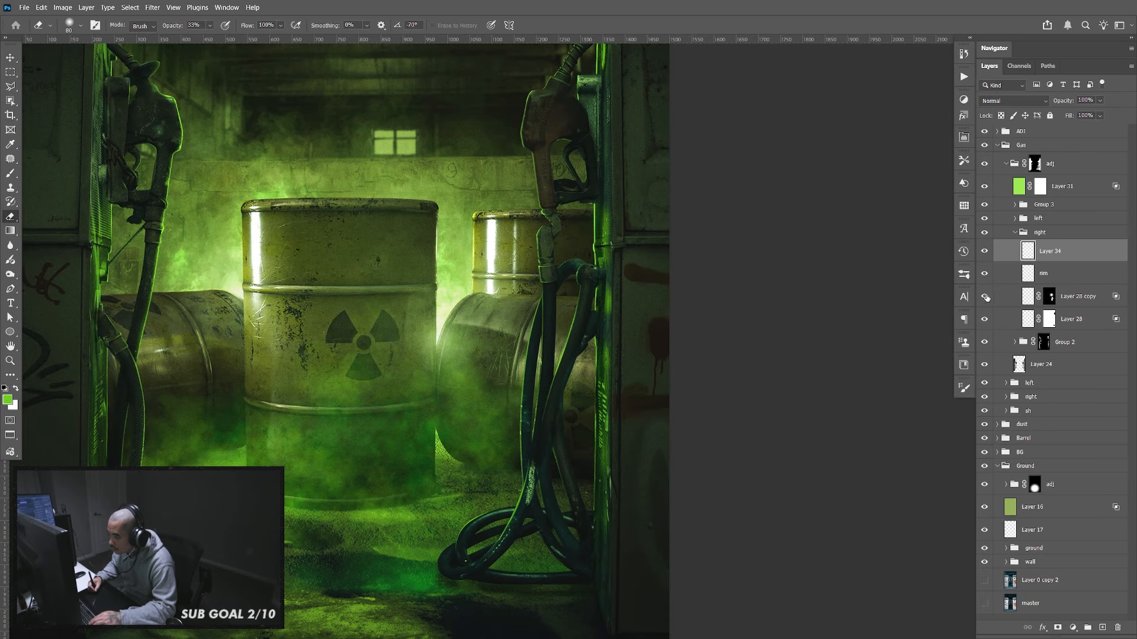
left_click(1050, 298)
key("b")
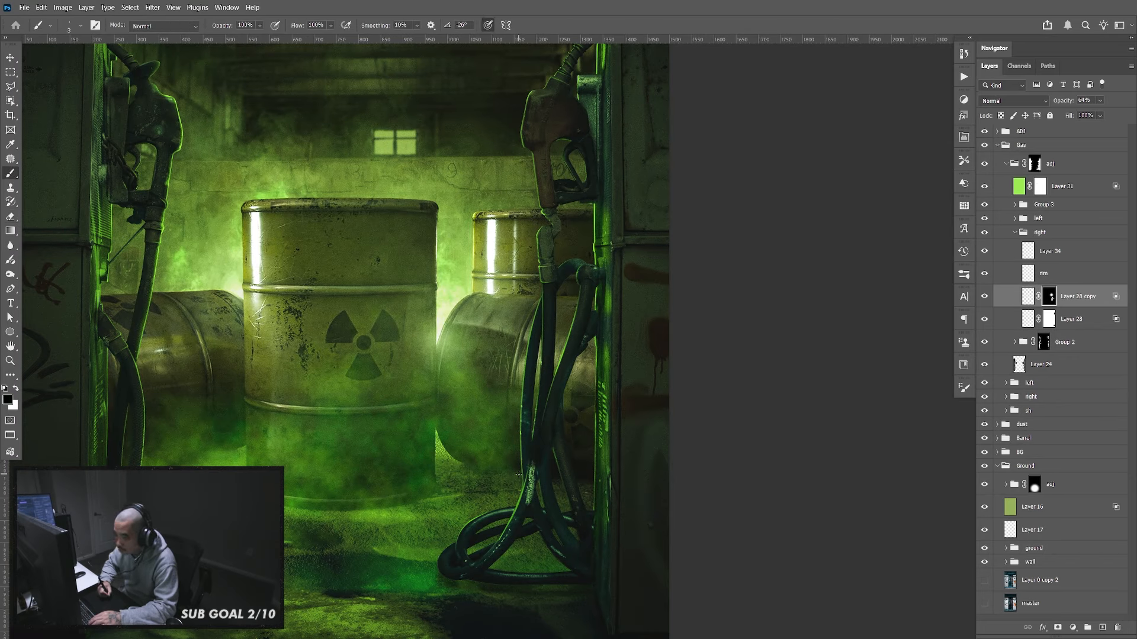
key("bracketright")
key("bracketright")
key("bracketright")
key("bracketright")
key("bracketright")
key("bracketright")
key("bracketright")
key("bracketright")
key("bracketright")
key("bracketright")
key("bracketright")
key("bracketright")
key("bracketright")
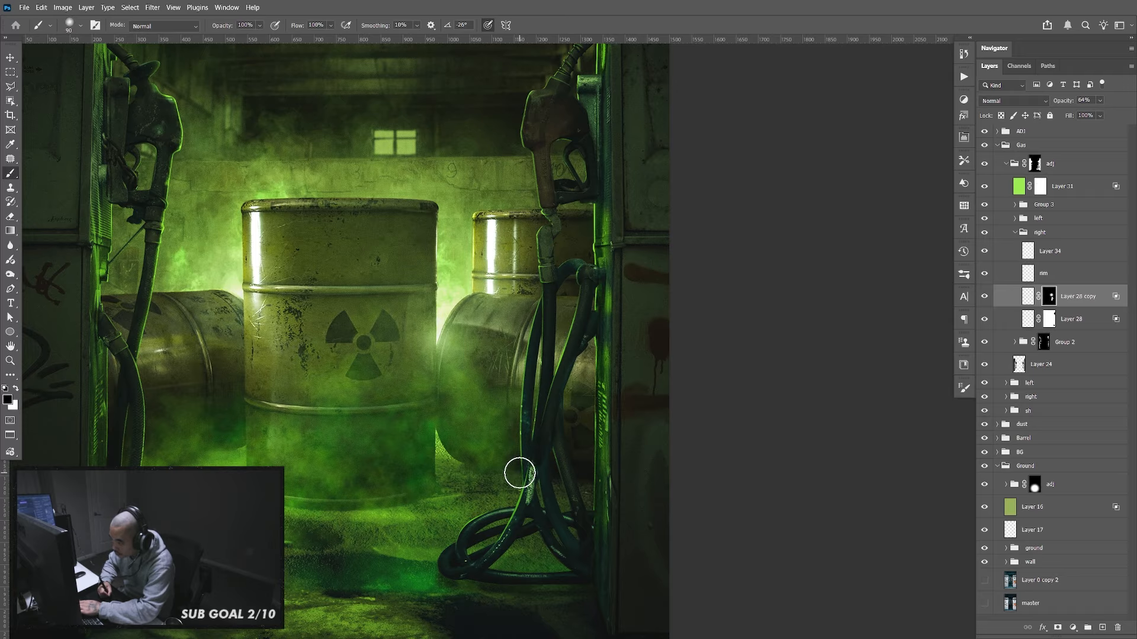
key("bracketright")
key("bracketright")
key("bracketright")
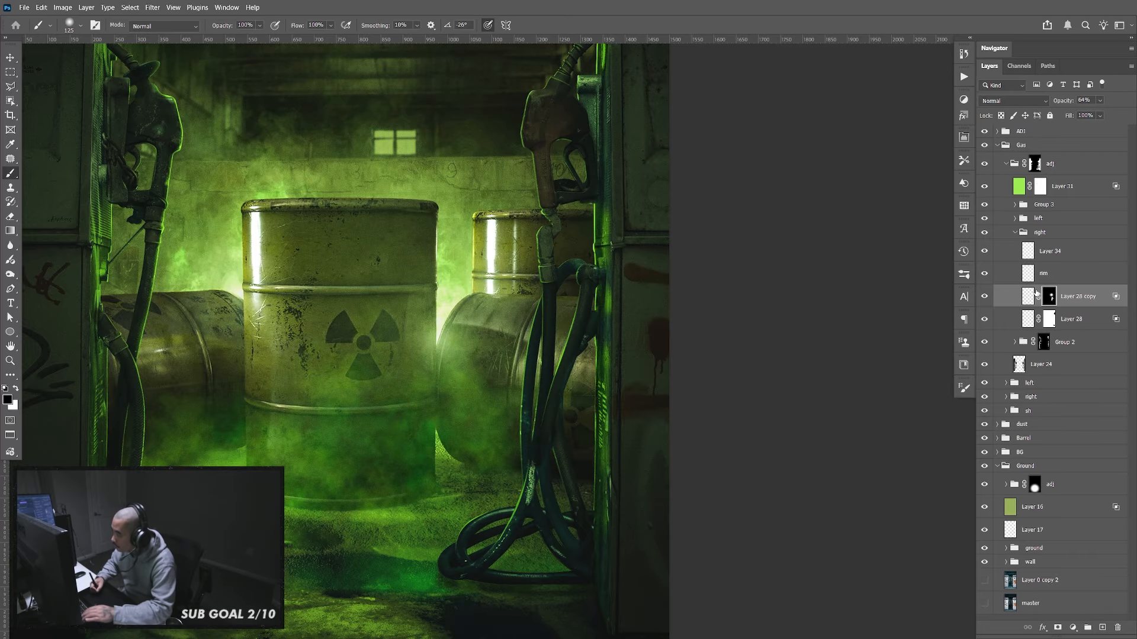
Compare the hose lighting with and without Layer 28 copy and Layer 28, checking their masks
left_click(984, 273)
left_click(985, 297)
left_click(985, 298)
left_click(985, 298)
left_click(985, 319)
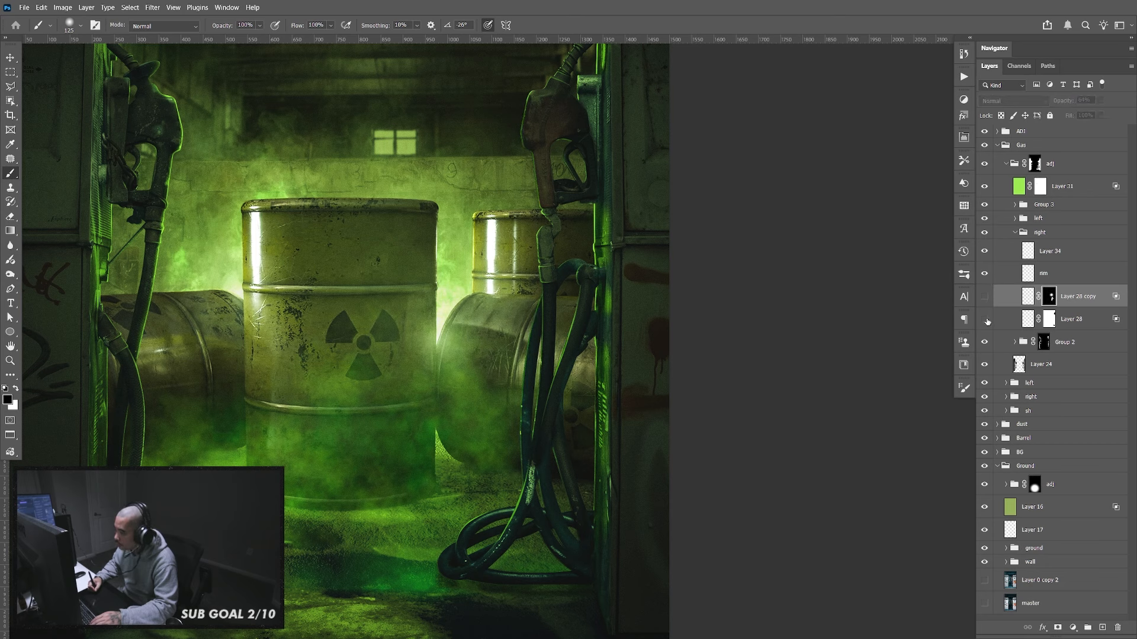
left_click(985, 319)
left_click(985, 297)
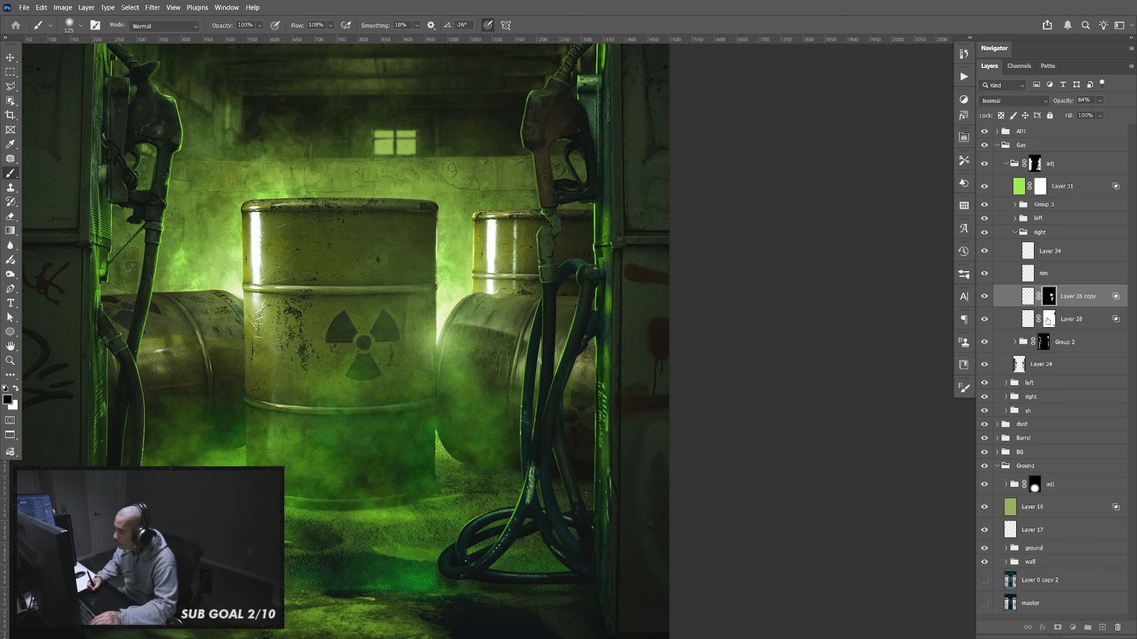
left_click(1047, 319)
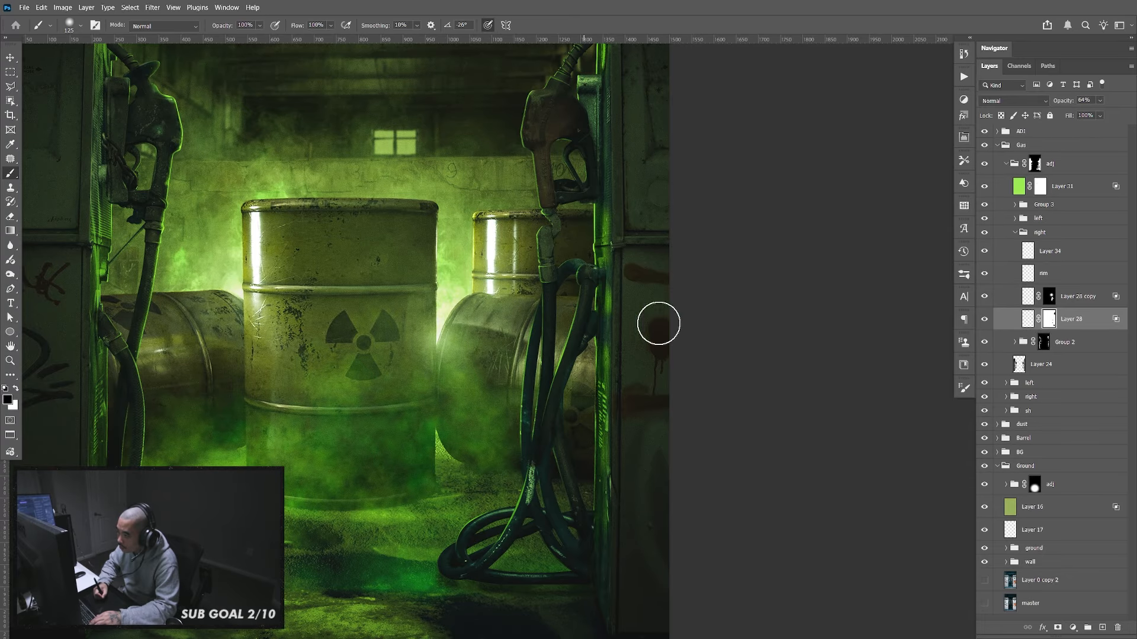
left_click(1054, 298)
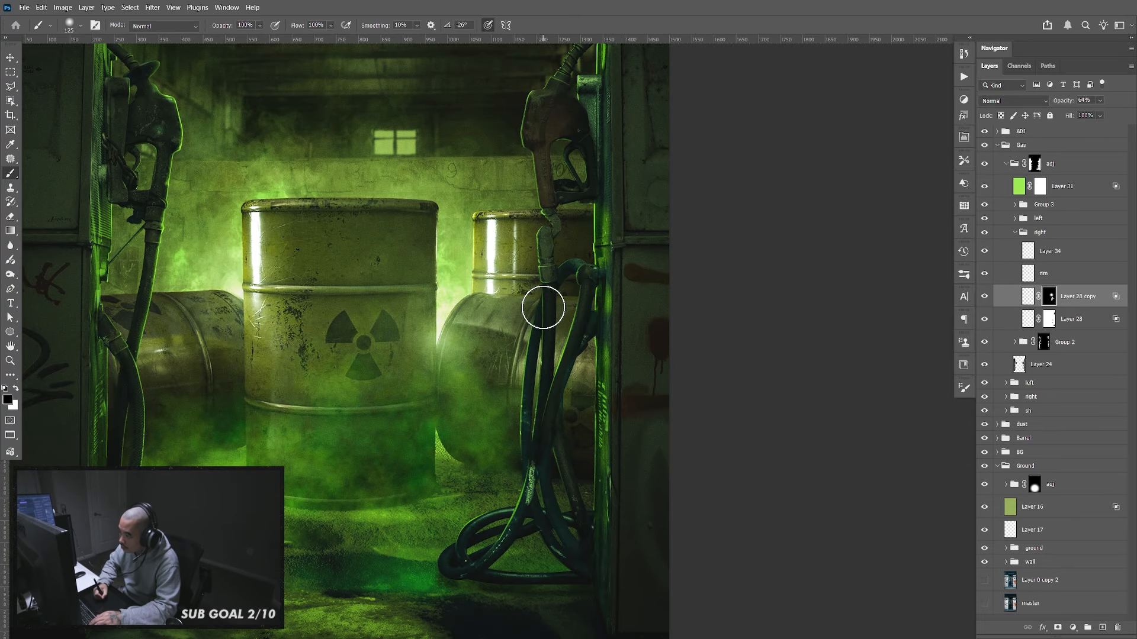
Review the whole composite, select the gas pumps' right adjustment group, and expand Group 3
key("v")
scroll(637, 347, "down", 3)
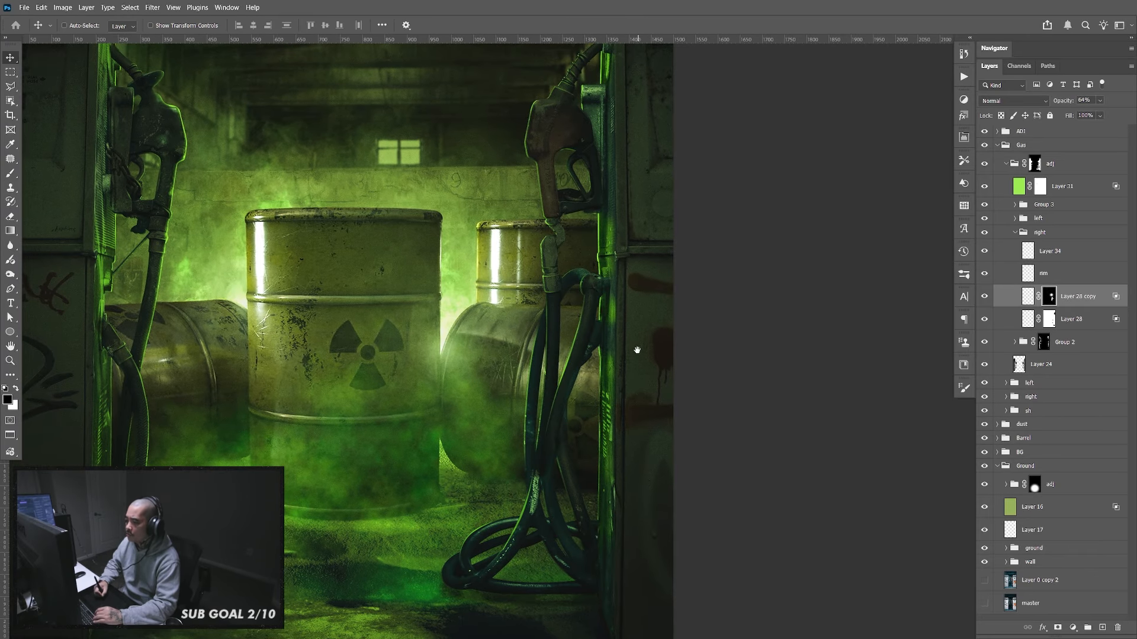
key("ctrl+plus")
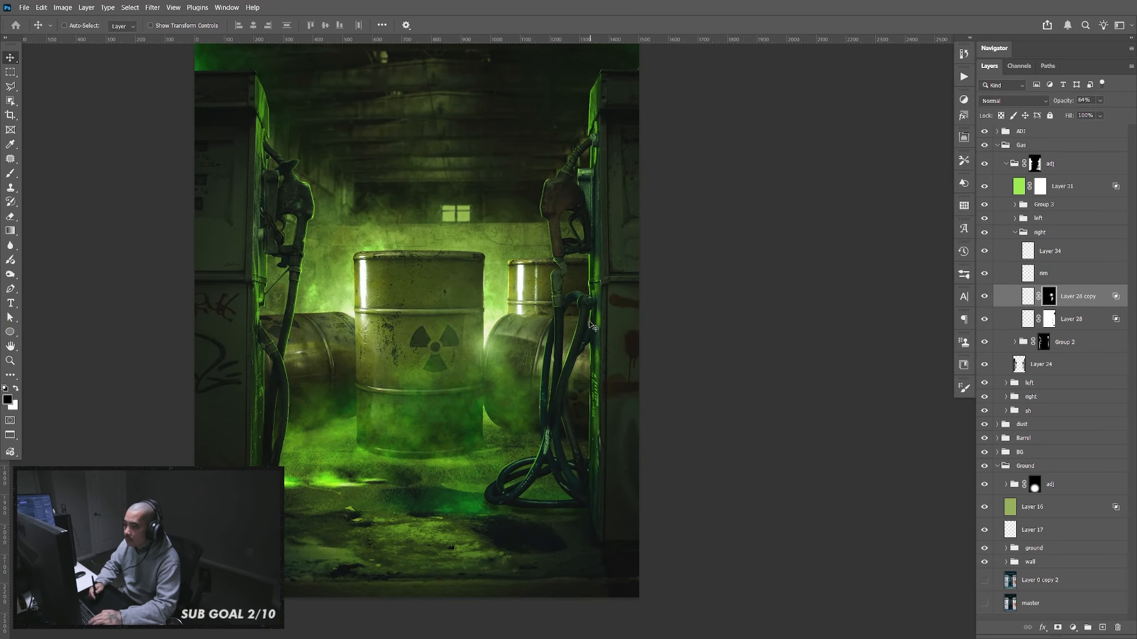
left_click_drag(589, 382, 646, 435)
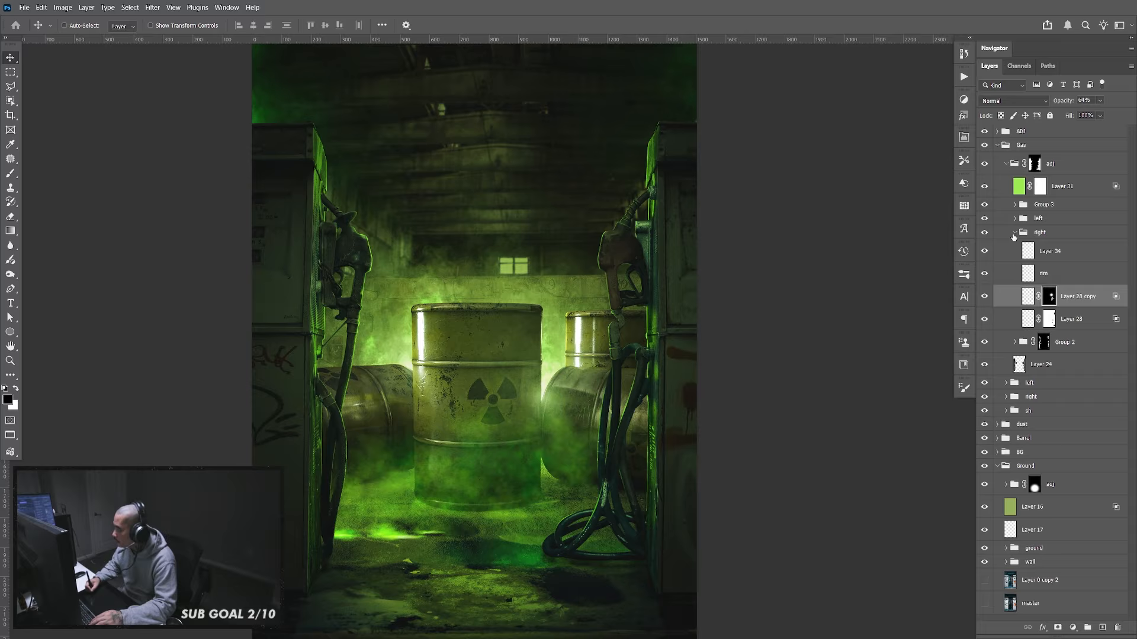
left_click(1015, 236)
left_click(1015, 205)
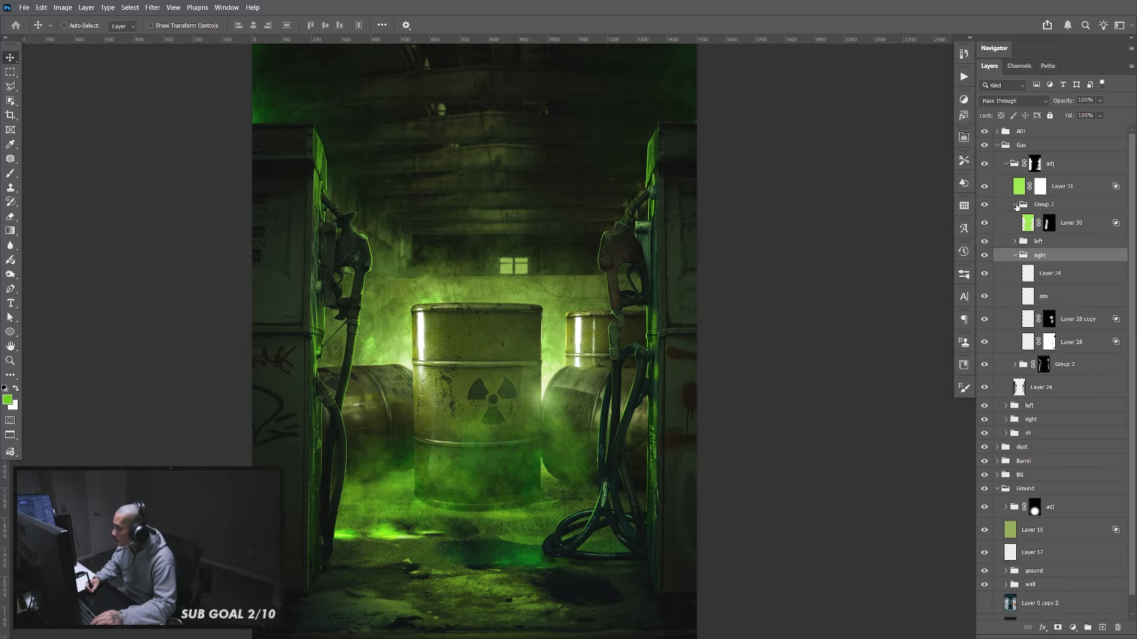
Collapse the right group, target Layer 30's mask in Group 3 with the brush, and compare the image with and without the layer
left_click(1016, 256)
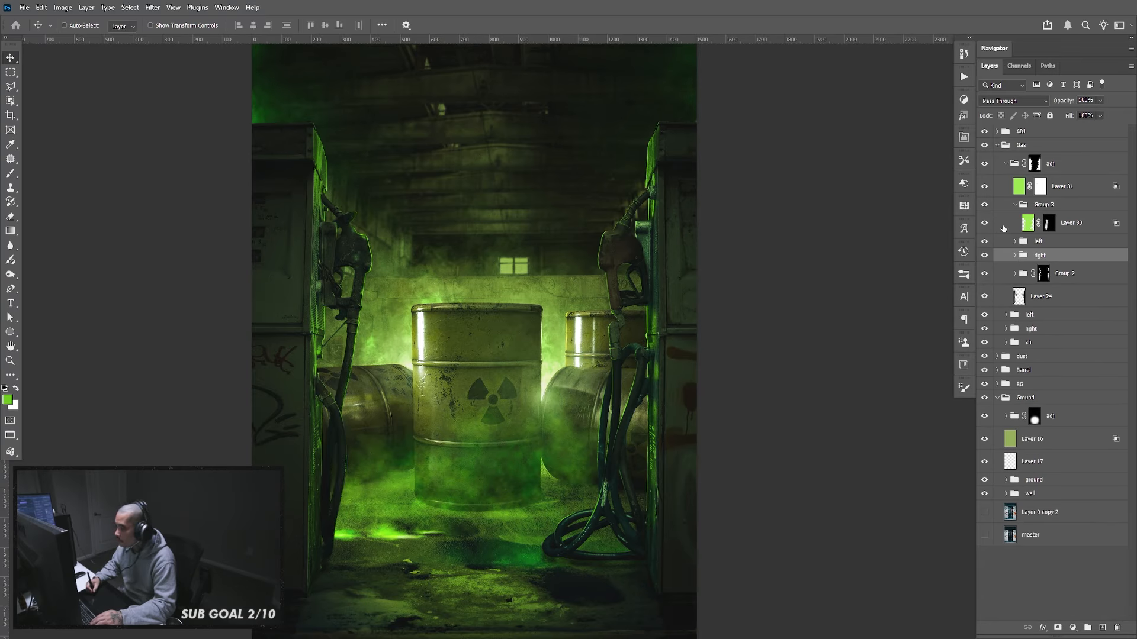
left_click(1017, 228)
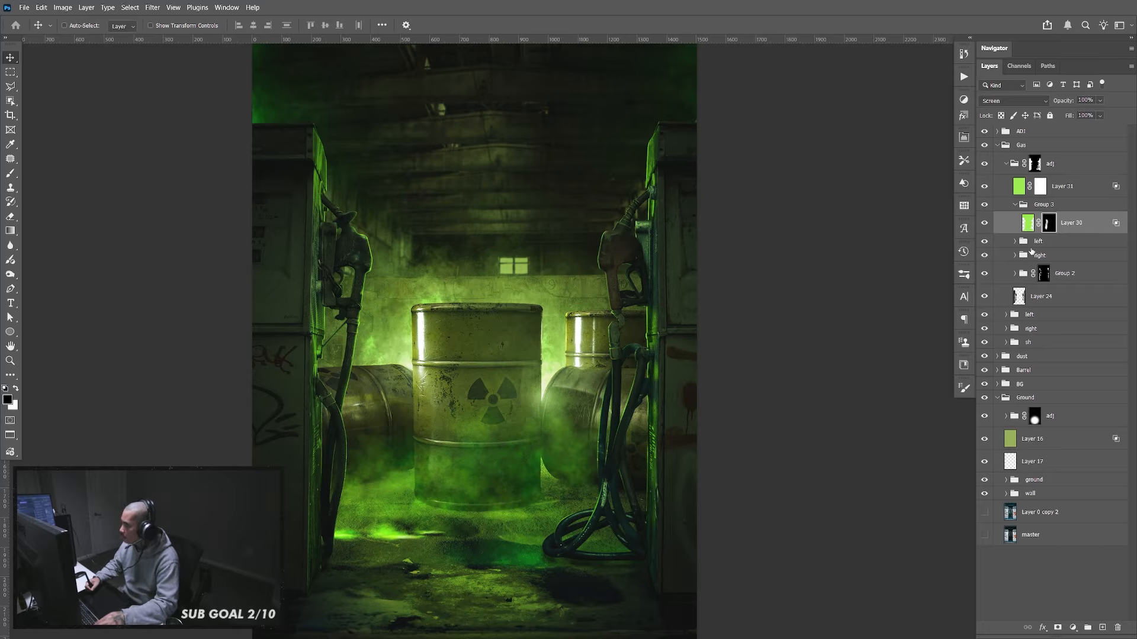
key("b")
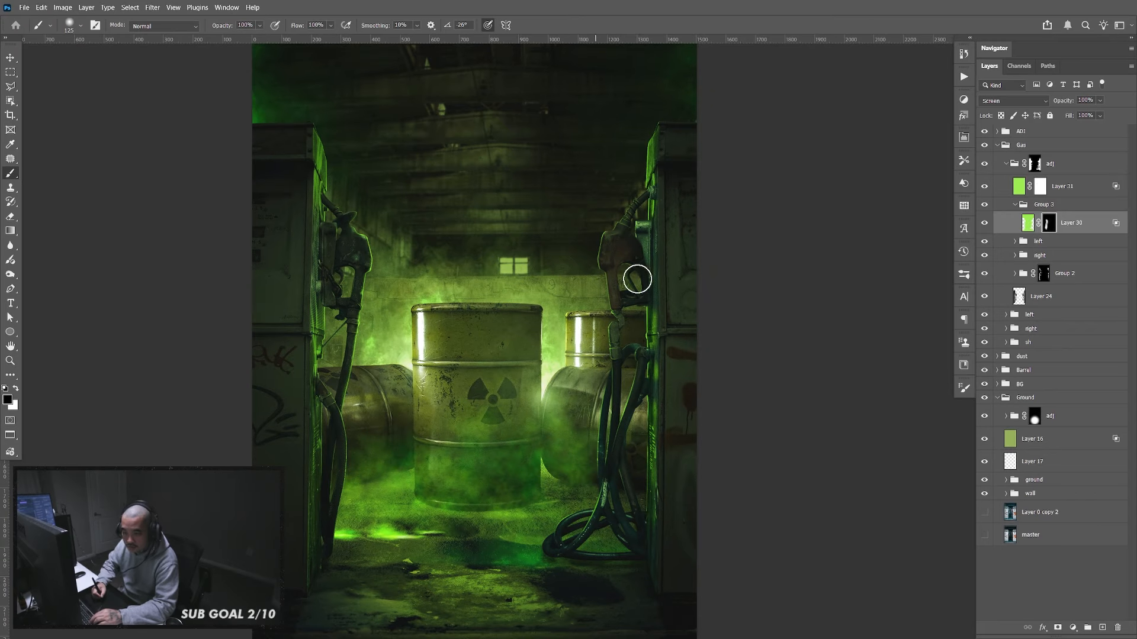
left_click(984, 223)
left_click(984, 222)
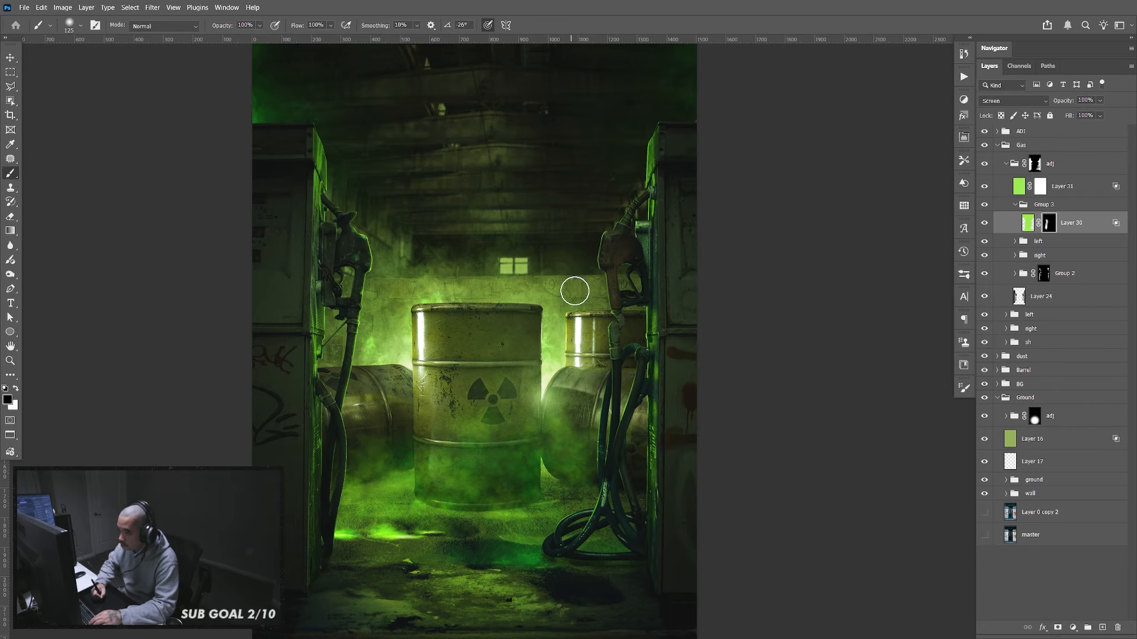
Paint white on Layer 30's mask with a 500 px brush, from above the barrel down over its right half
key("x")
key("bracketright")
key("bracketright")
key("bracketright")
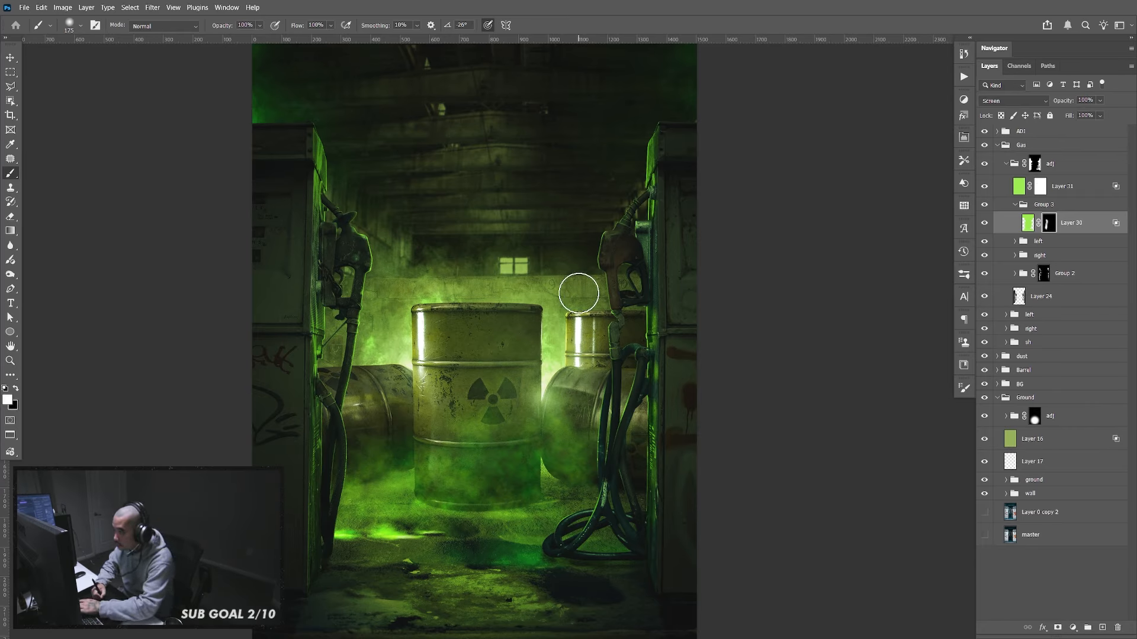
key("bracketright")
key("bracketright")
key("bracketright")
key("bracketright")
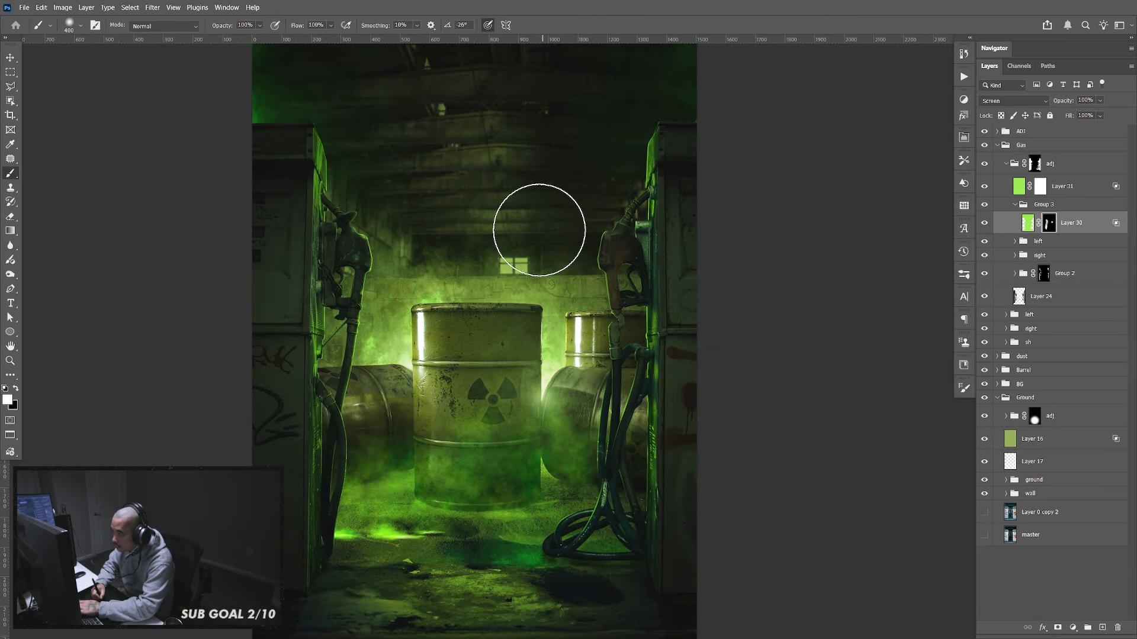
mouse_move(526, 220)
left_mouse_down()
mouse_move(559, 174)
mouse_move(535, 310)
left_mouse_up()
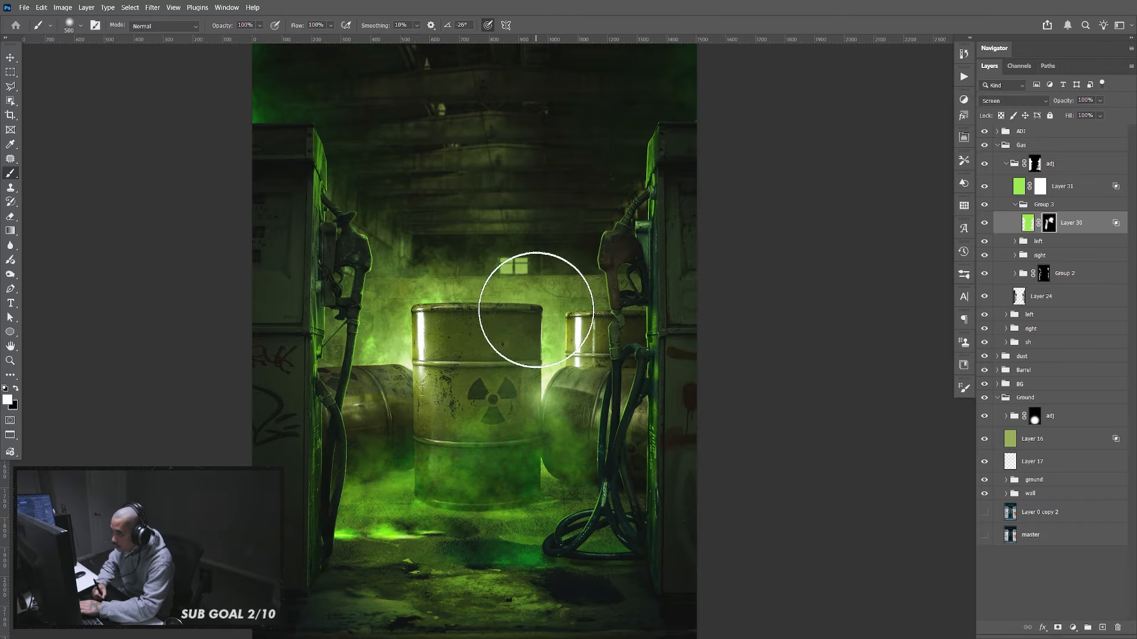
mouse_move(534, 390)
left_mouse_down()
mouse_move(528, 456)
mouse_move(492, 510)
mouse_move(533, 425)
mouse_move(511, 366)
left_mouse_up()
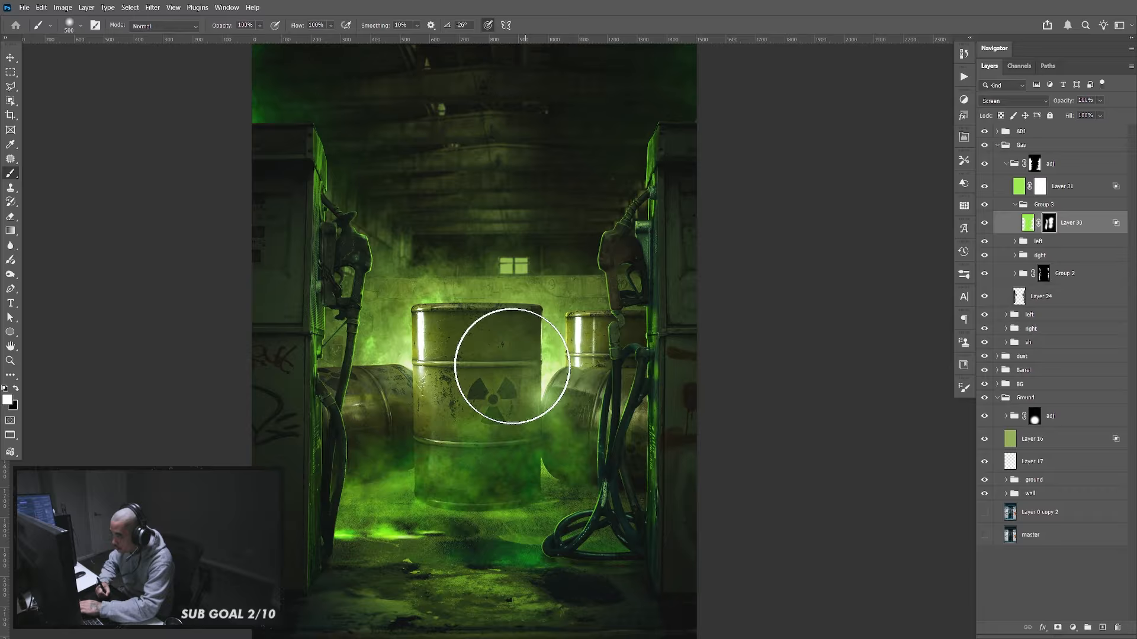
key("v")
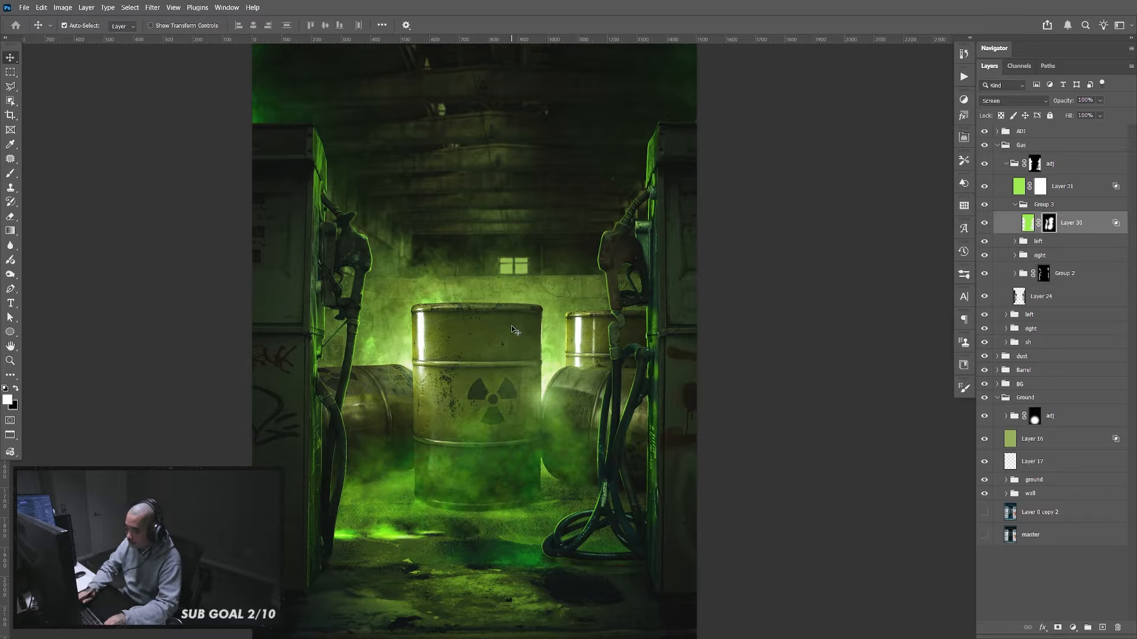
Collapse Group 3, compare the coiled hoses with and without the right group, and add a white mask to that group
key("ctrl+minus")
key("ctrl+minus")
key("ctrl+plus")
key("ctrl+plus")
scroll(513, 329, "down", 1)
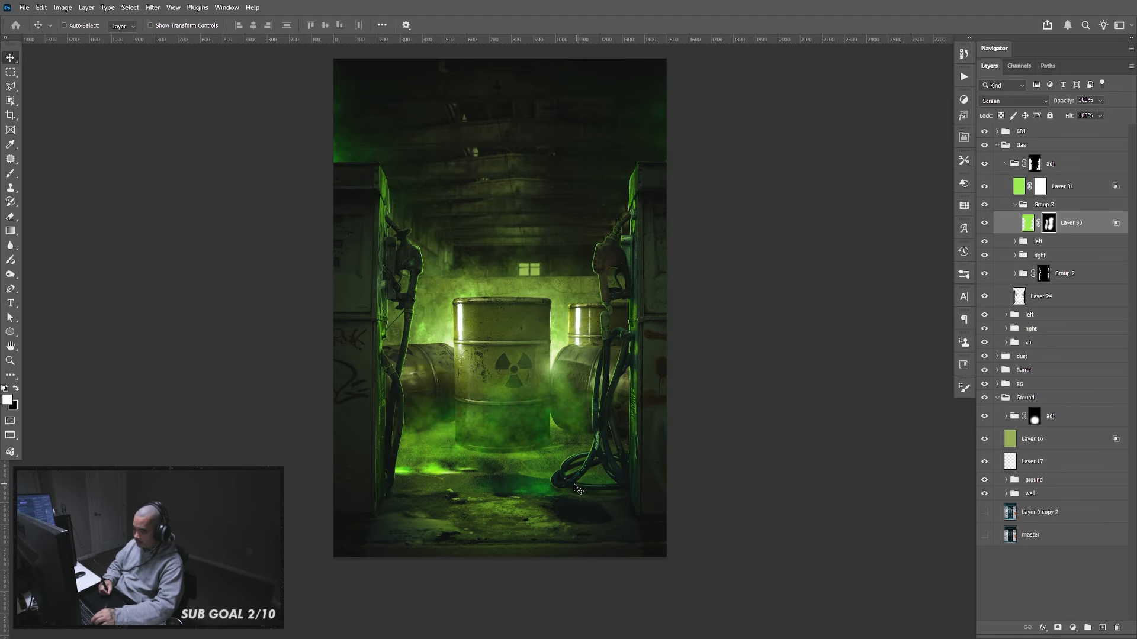
key("z")
left_click_drag(567, 491, 607, 495)
left_click(1015, 204)
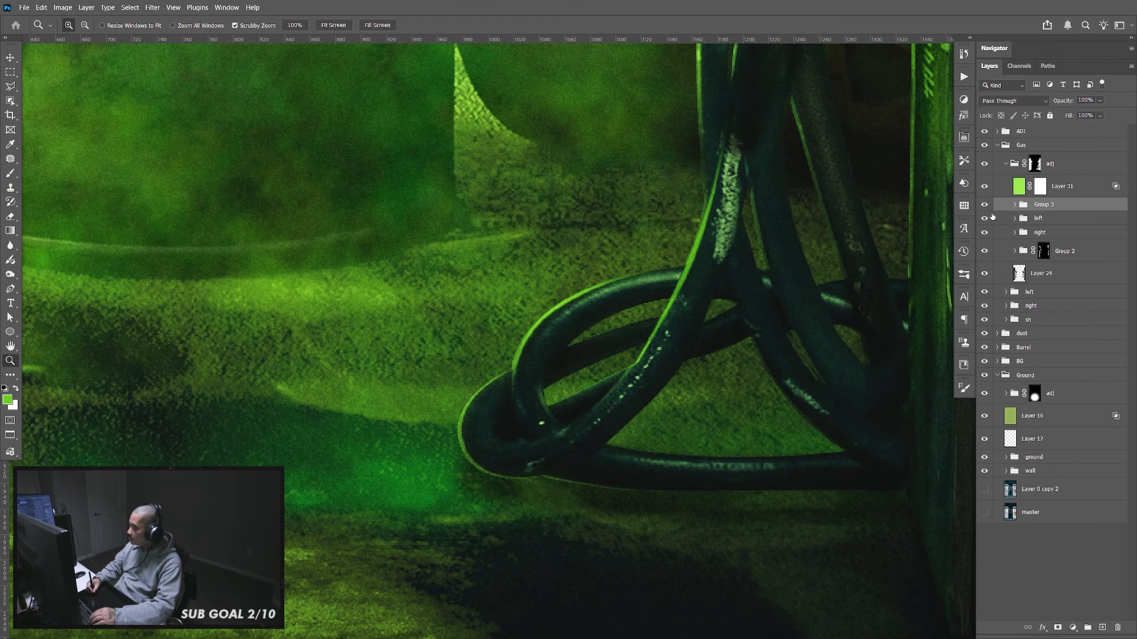
left_click(986, 233)
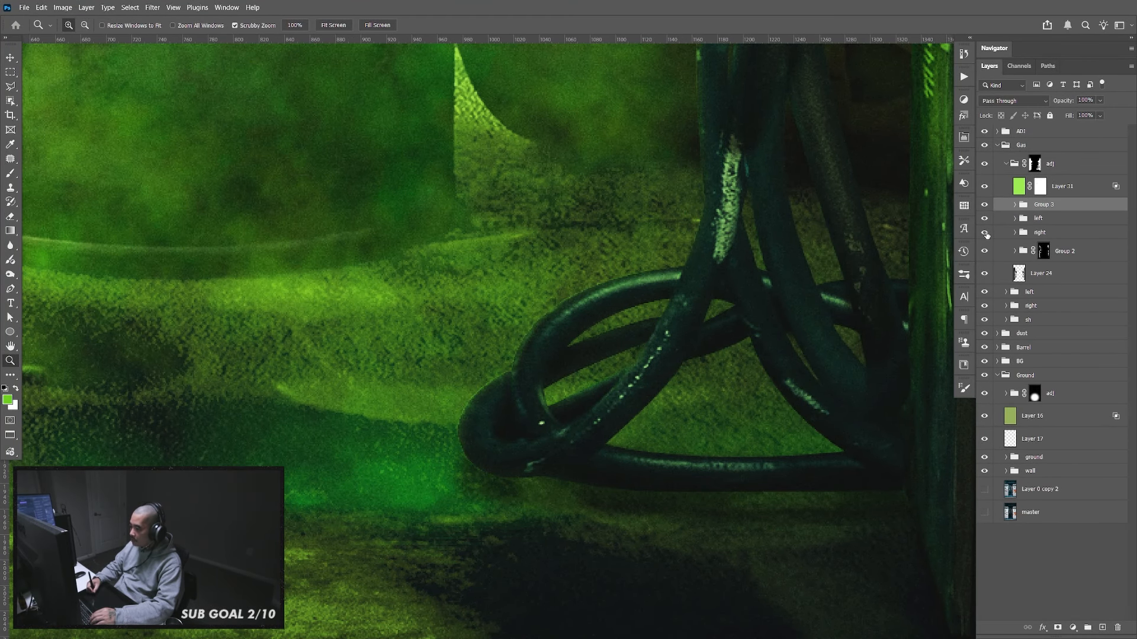
left_click(985, 234)
left_click(1052, 236)
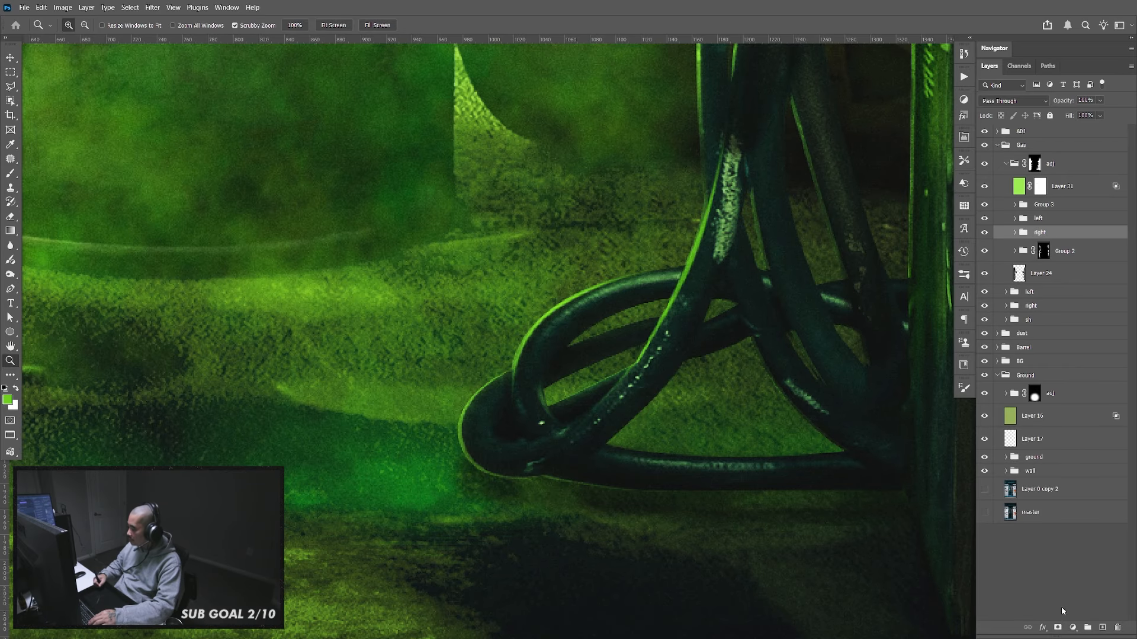
left_click(1057, 628)
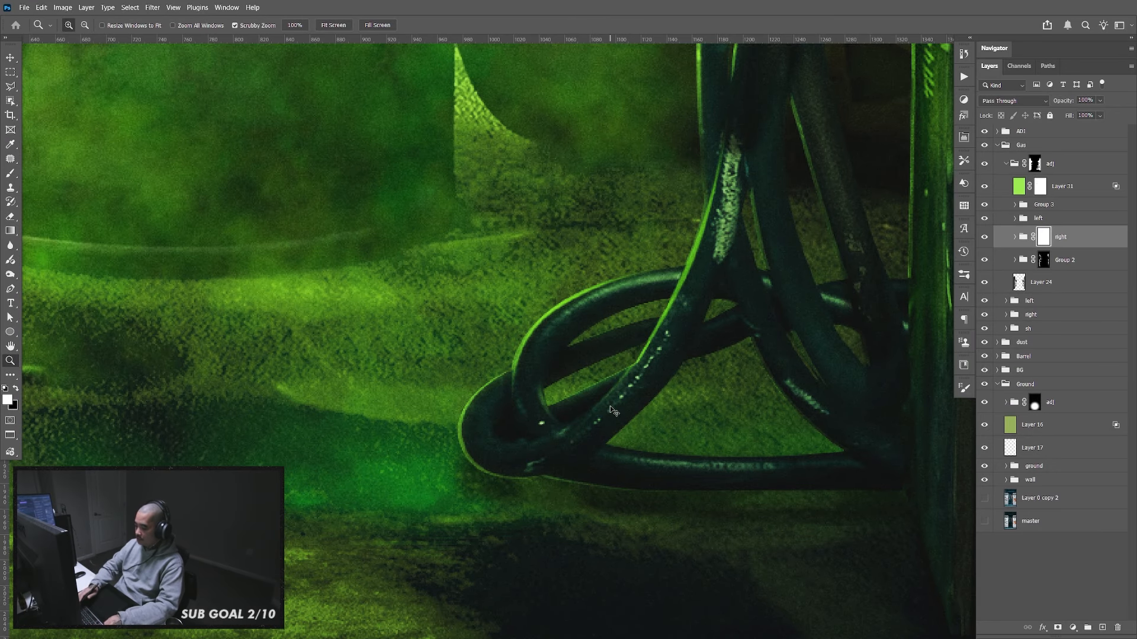
Paint black on the right group's mask with a 600 px brush to hide the rim light along the coiled hoses' lower edge
key("ctrl+minus")
key("ctrl+minus")
key("b")
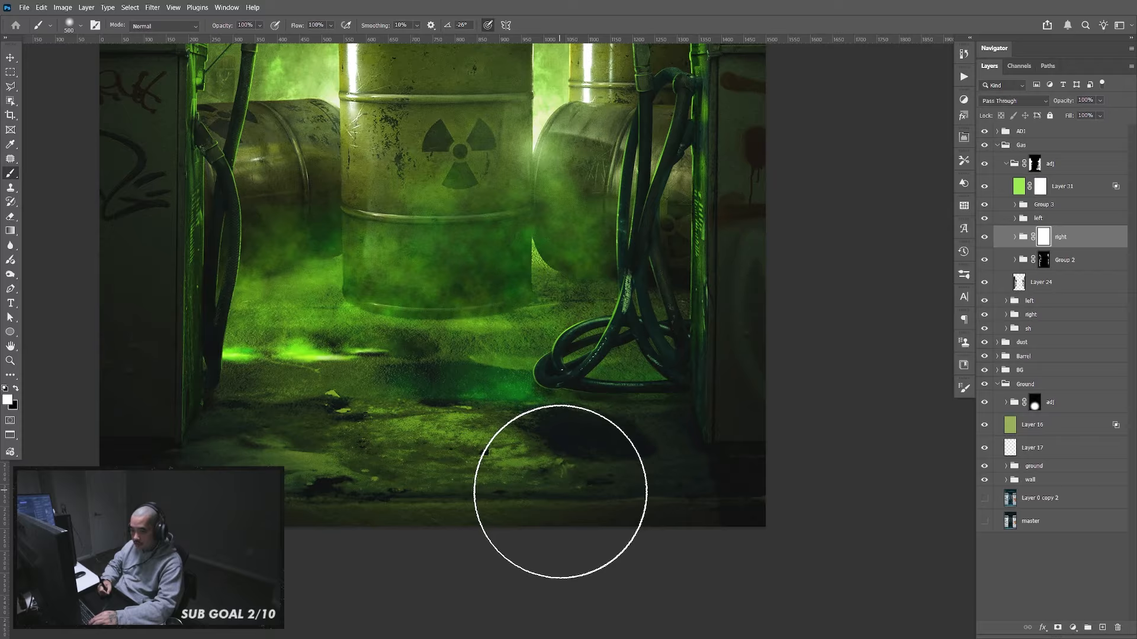
key("x")
key("bracketright")
key("bracketright")
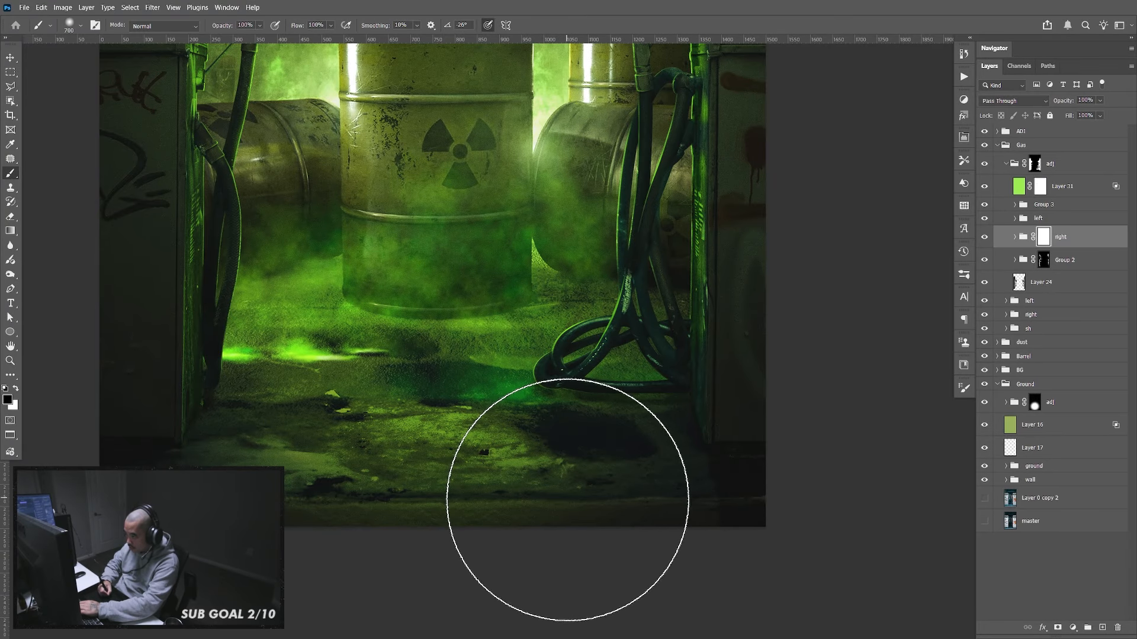
key("bracketleft")
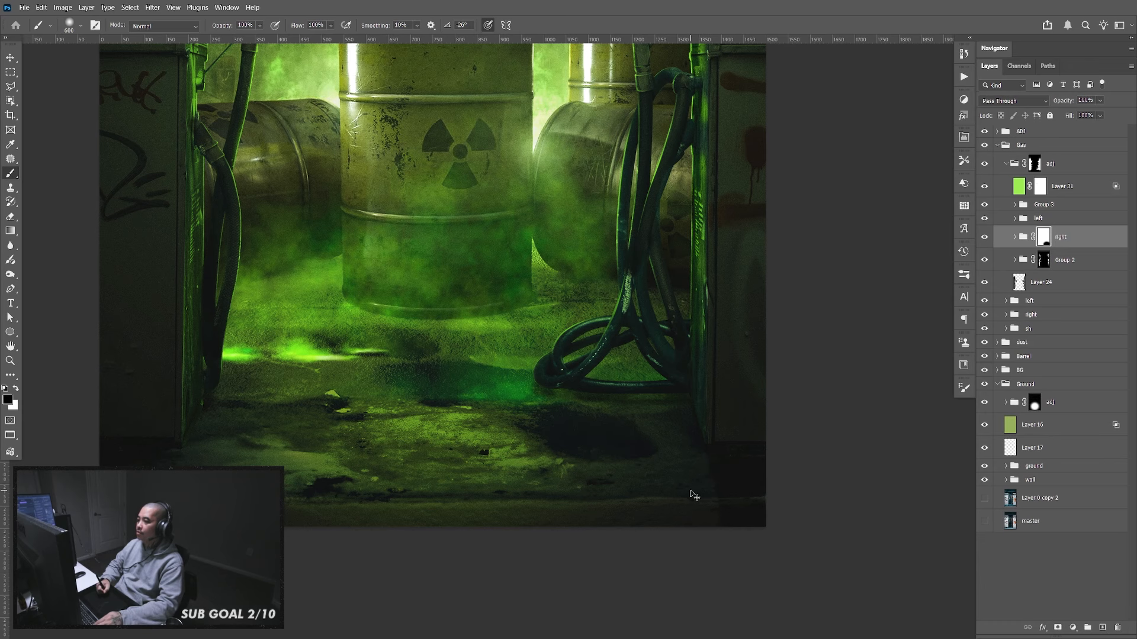
key("v")
Examine the lighting across the whole composite and up close around both pump nozzles
left_click_drag(527, 317, 574, 406)
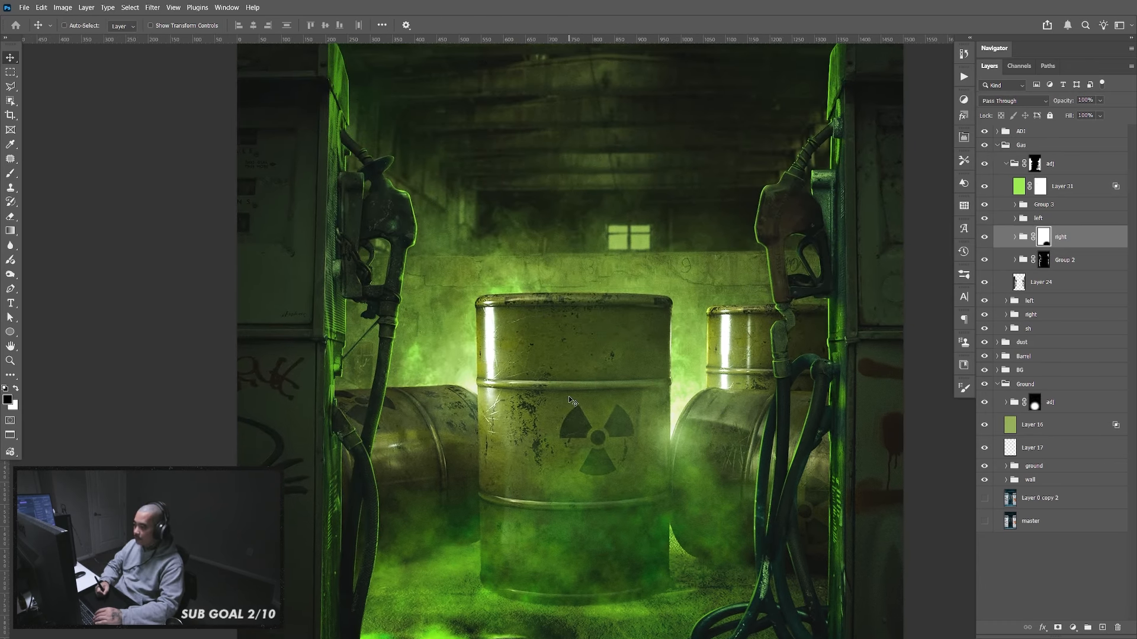
key("ctrl+minus")
key("ctrl+minus")
key("ctrl+minus")
key("ctrl+plus")
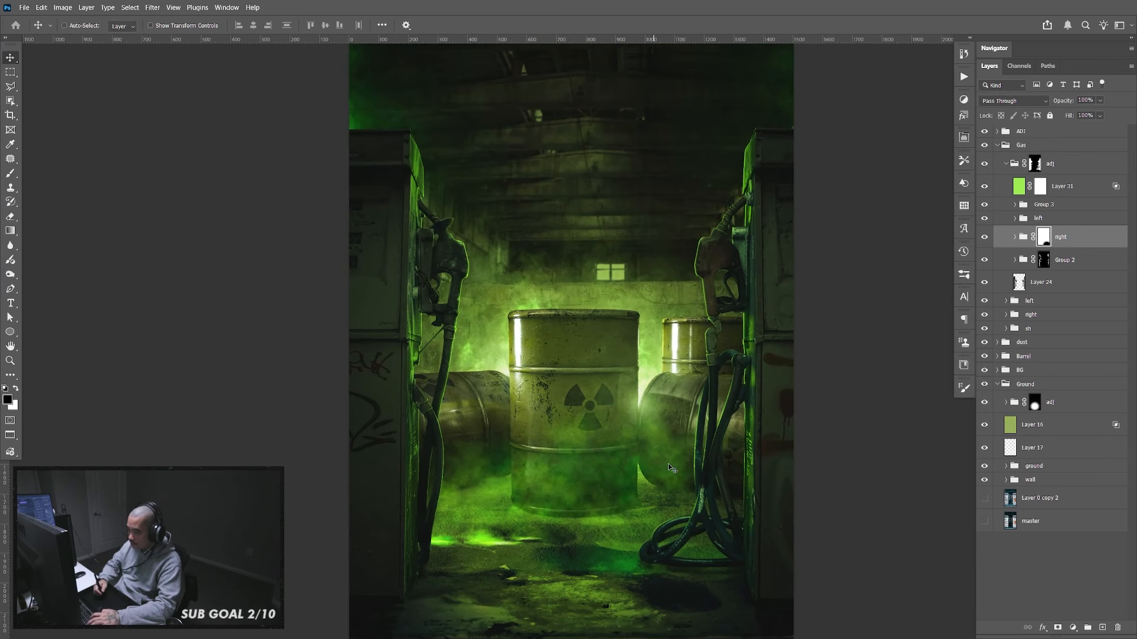
left_click_drag(682, 480, 734, 473)
key("ctrl+minus")
key("ctrl+plus")
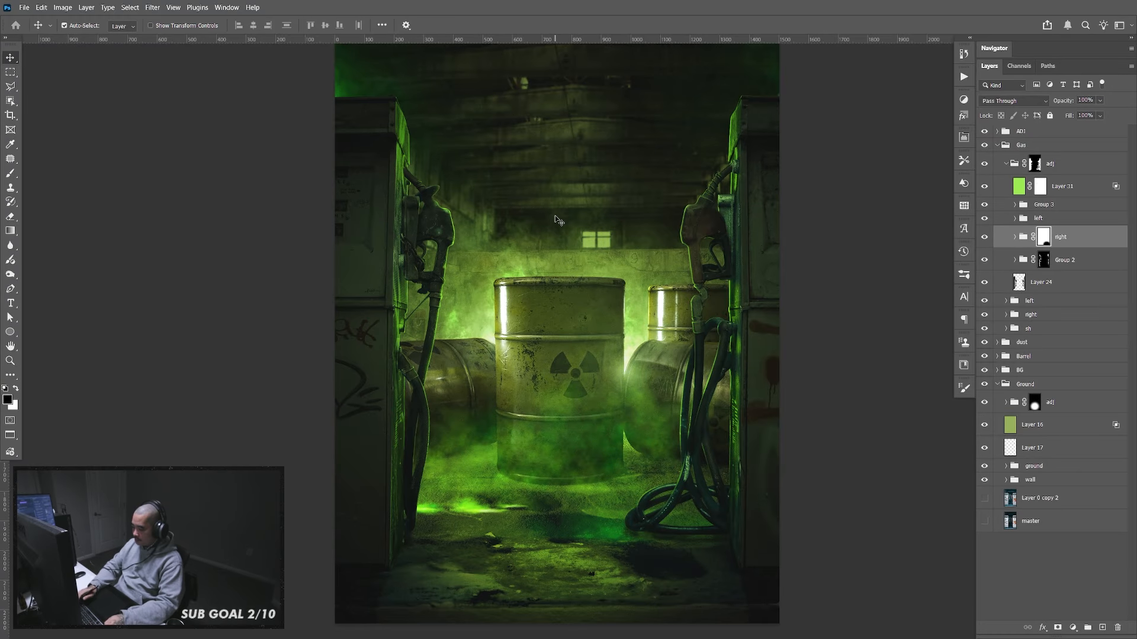
key("ctrl+plus")
left_click_drag(681, 278, 521, 533)
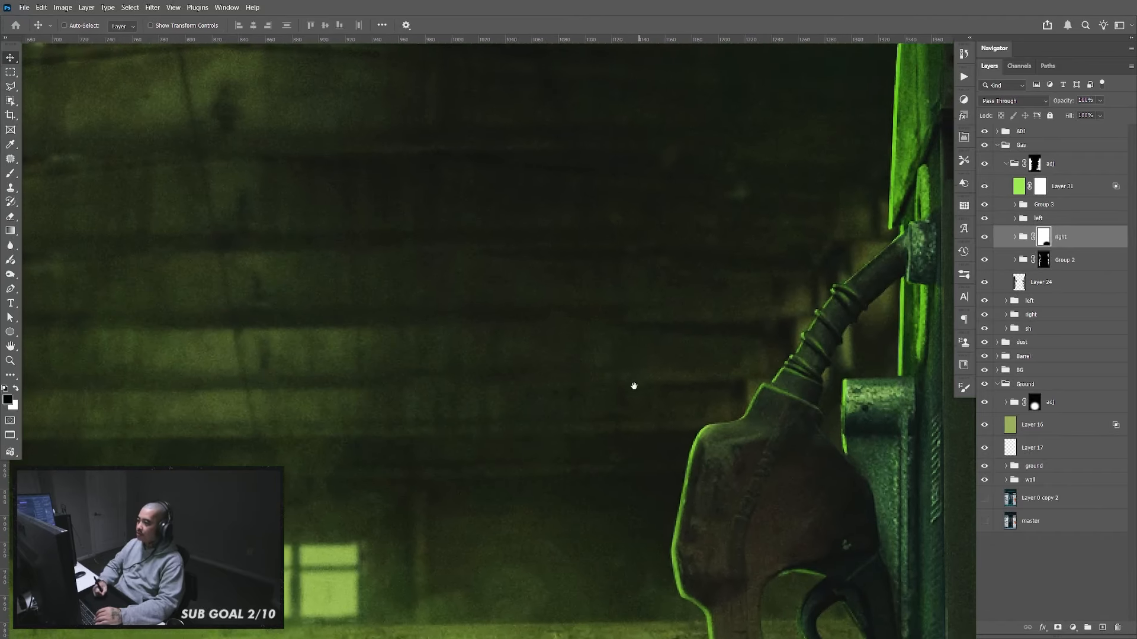
left_click_drag(634, 386, 610, 400)
left_click_drag(265, 384, 606, 368)
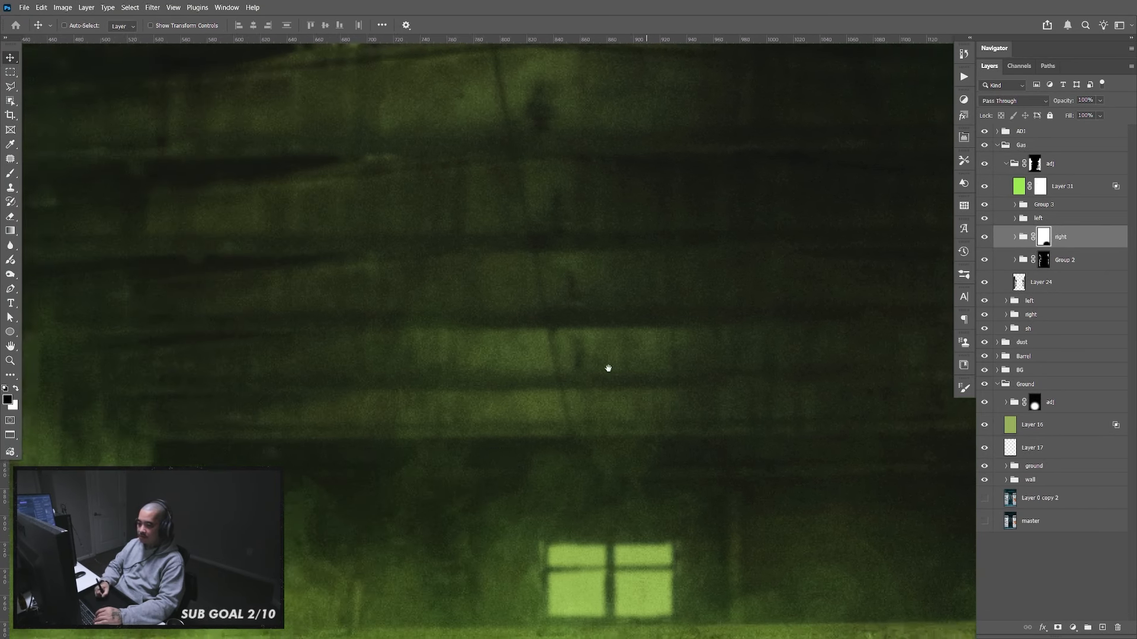
left_click_drag(166, 391, 614, 375)
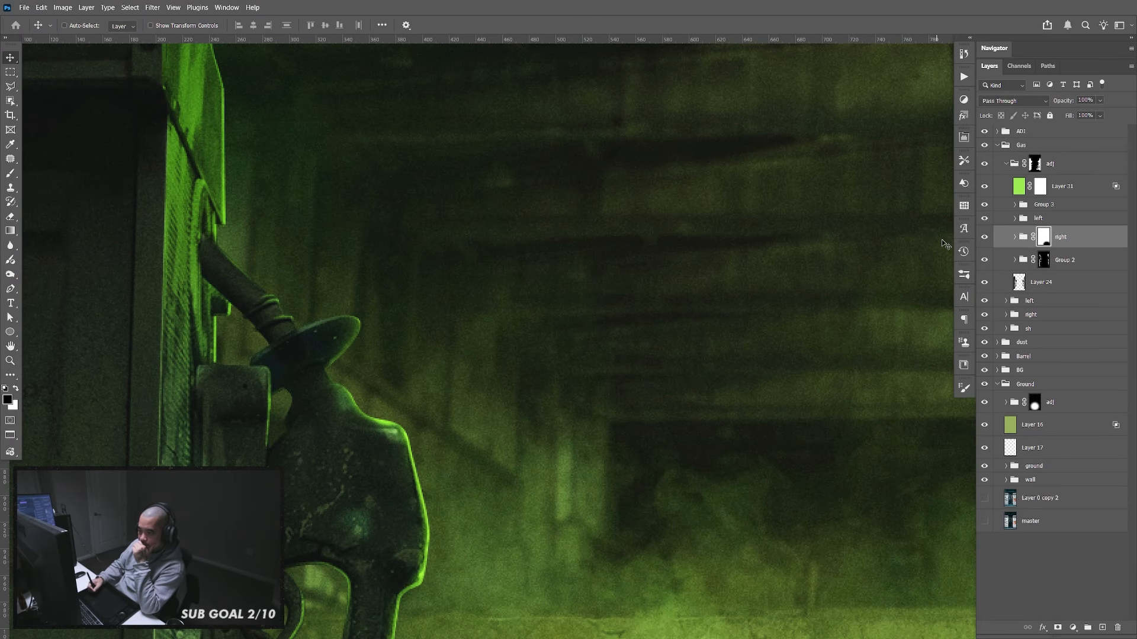
Compare the left pump nozzle's lighting with and without the left group and Group 2
left_click(984, 218)
left_click(984, 219)
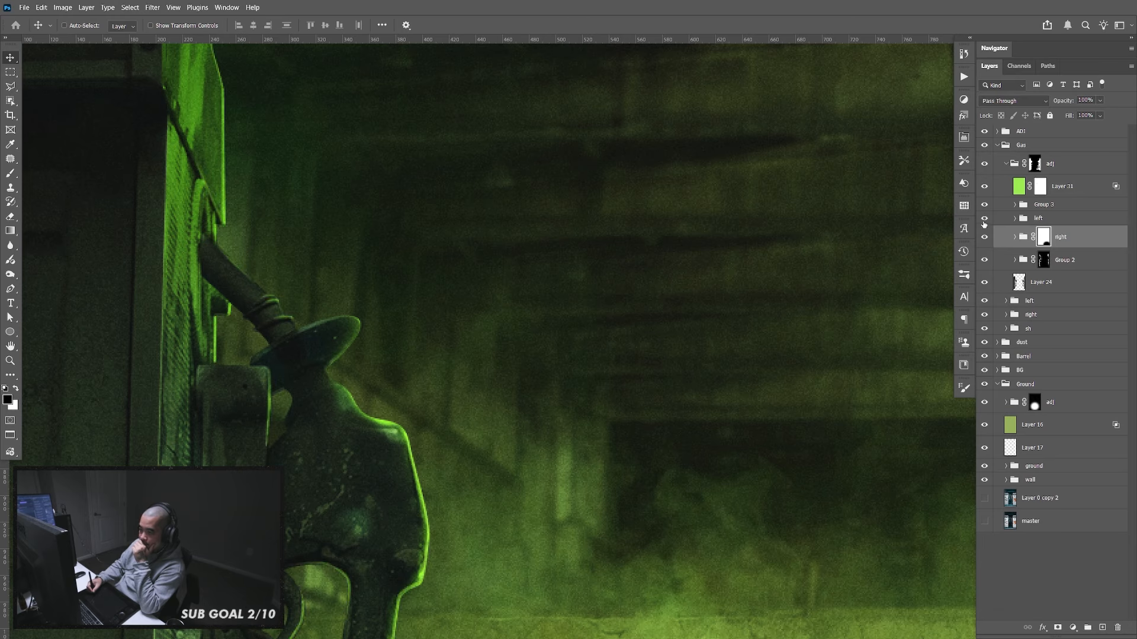
left_click(984, 219)
left_click(985, 220)
left_click(984, 260)
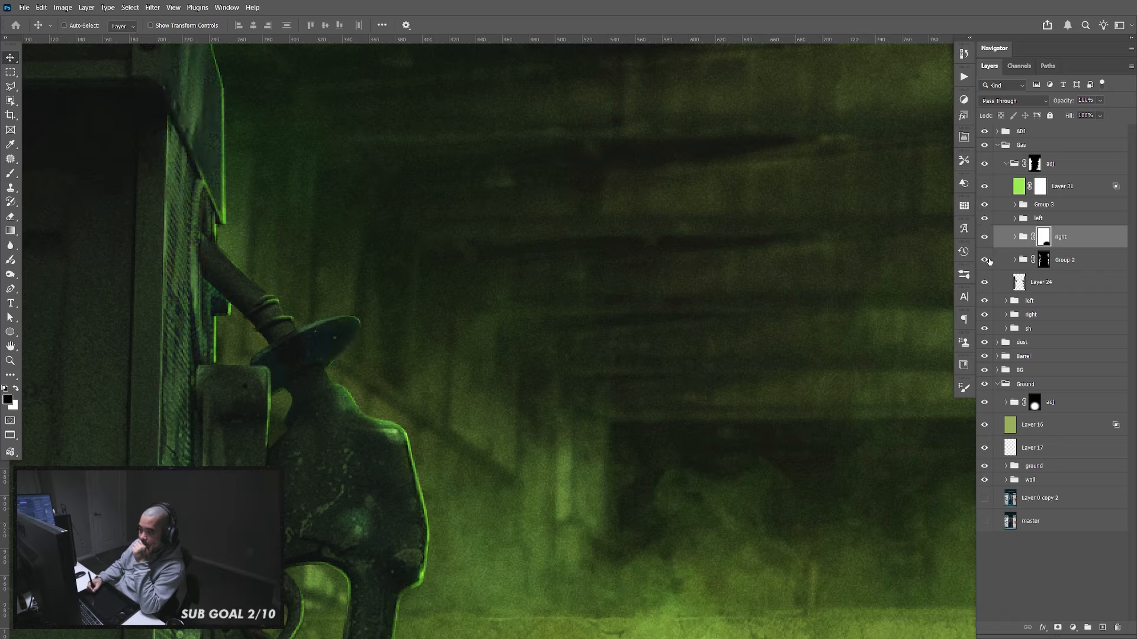
left_click(984, 260)
left_click(985, 260)
left_click(985, 260)
On Group 2's mask, paint black with a soft brush of around 125 px over the green glow on the left nozzle's collar
left_click(1043, 261)
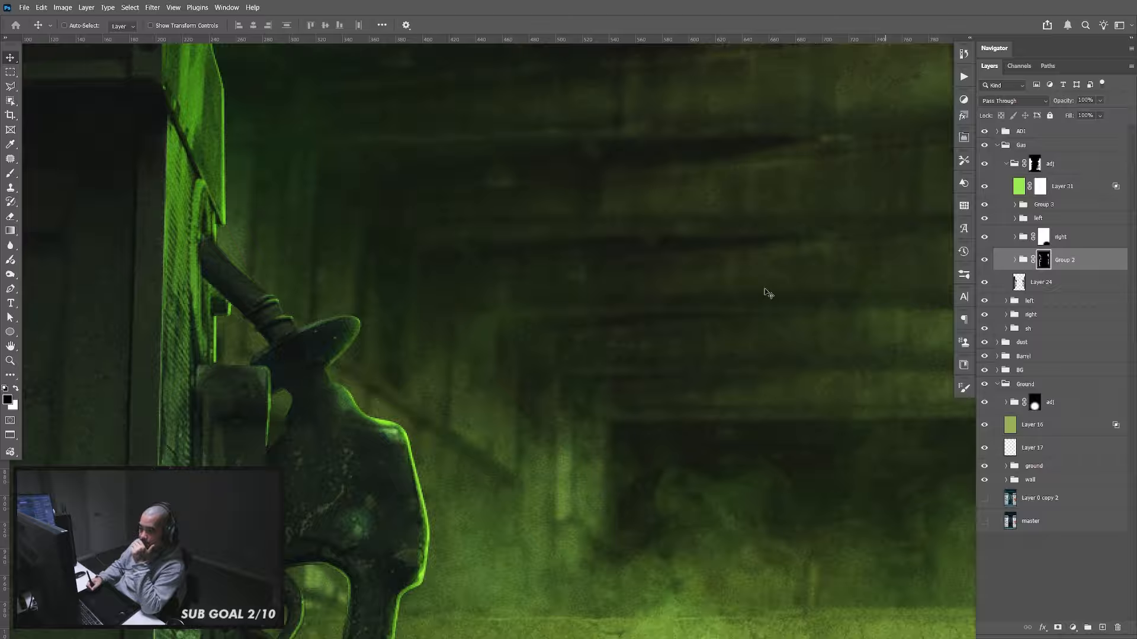
key("b")
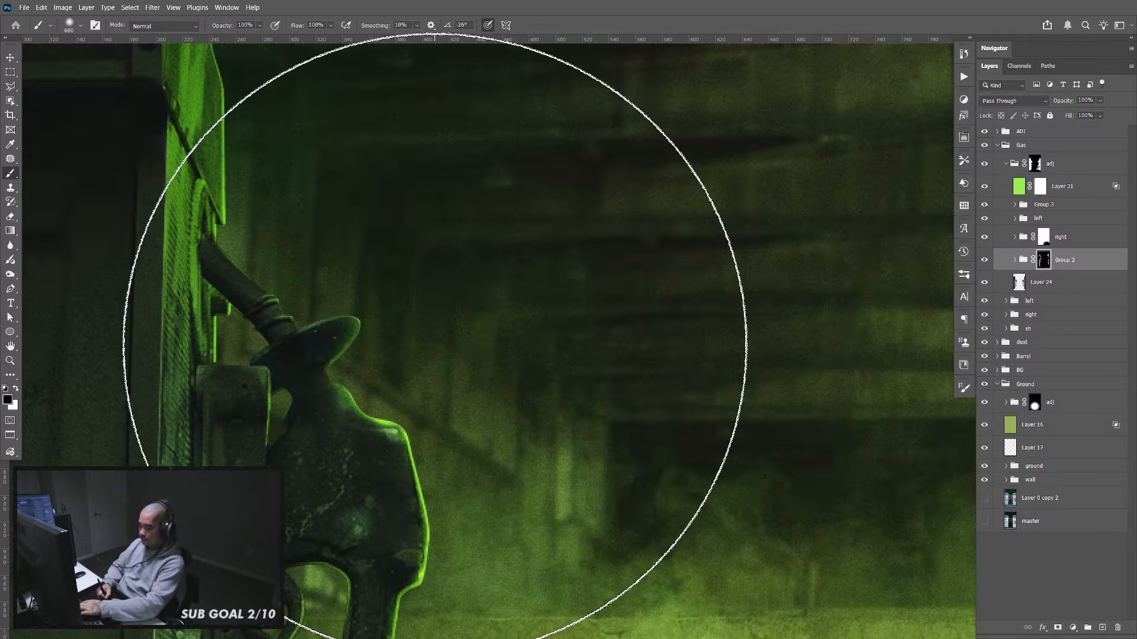
key("bracketleft")
key("bracketleft")
key("bracketleft")
key("bracketleft")
key("bracketleft")
key("bracketleft")
key("bracketleft")
key("bracketleft")
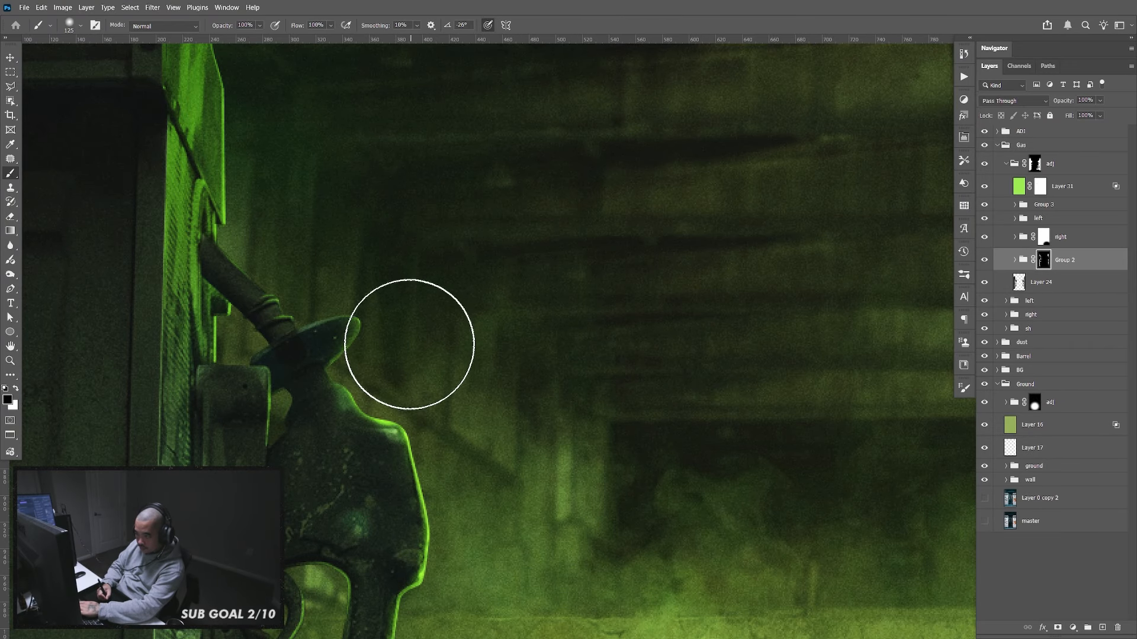
key("bracketright")
left_click_drag(405, 346, 395, 347)
key("bracketleft")
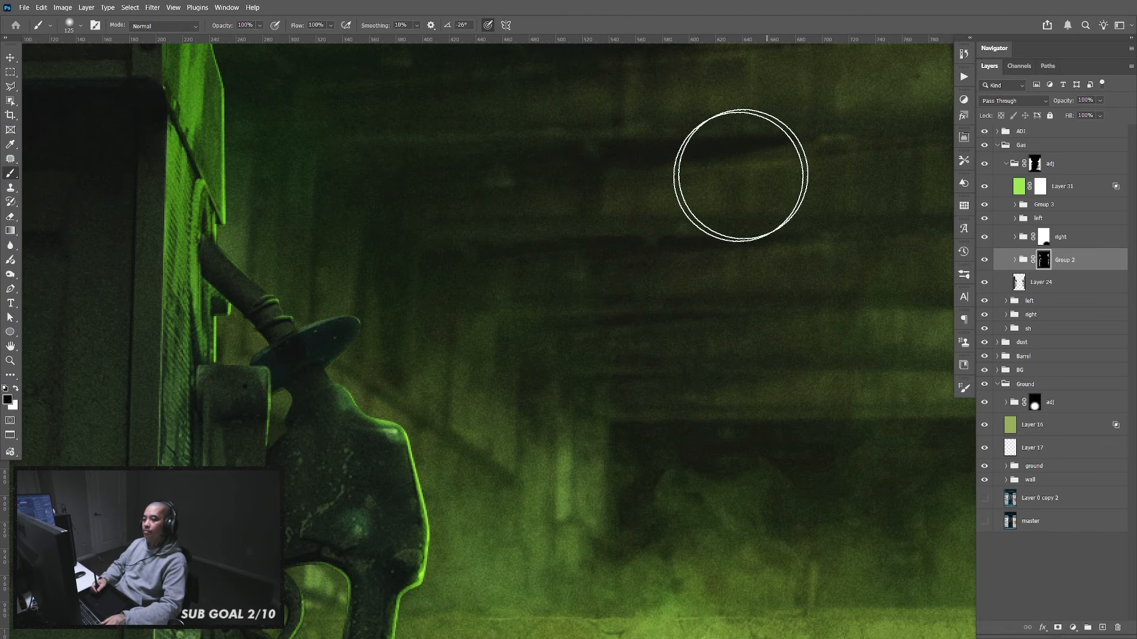
Add a new empty layer above Layer 31 in the adj group and reset the colours to default black and white
scroll(612, 358, "down", 3)
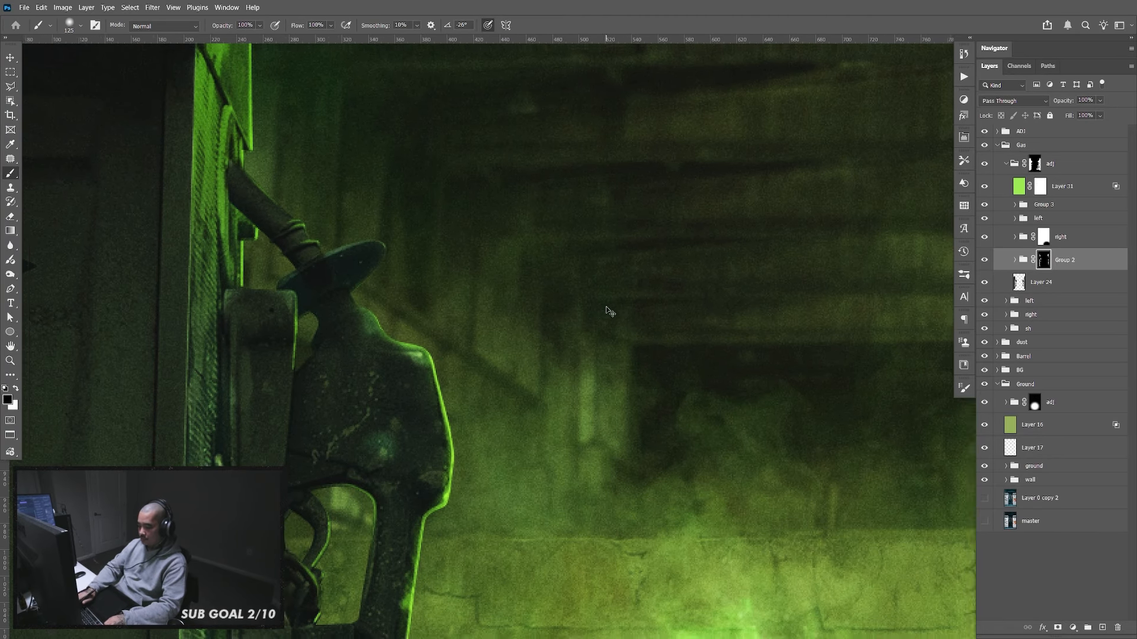
scroll(611, 311, "down", 10)
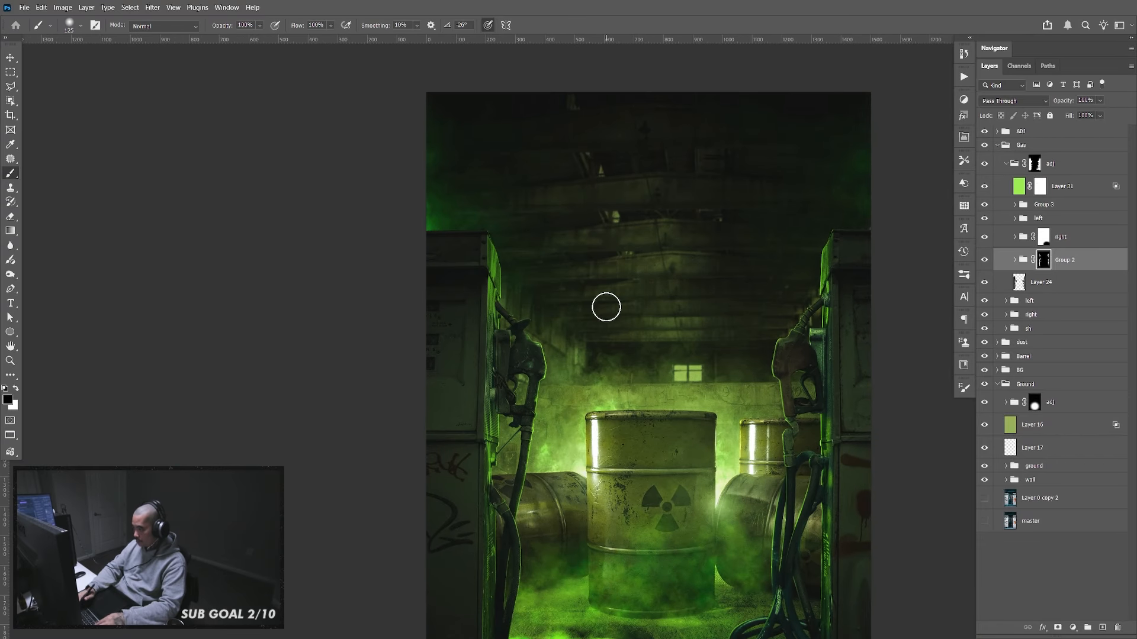
key("v")
left_click_drag(782, 562, 706, 429)
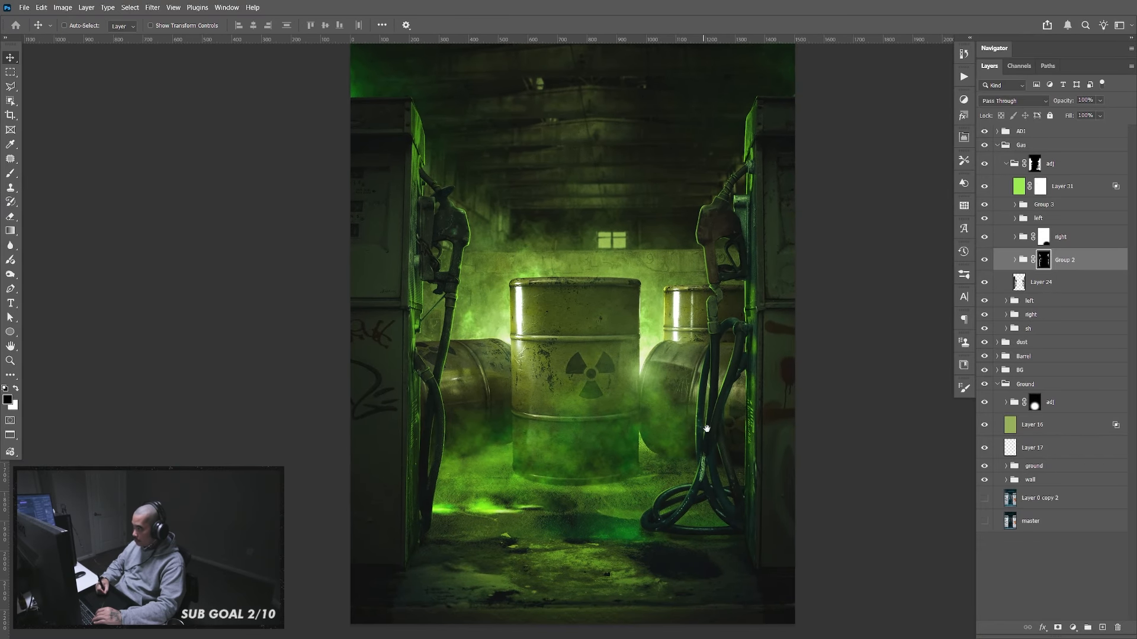
left_click(1048, 195)
left_click(984, 186)
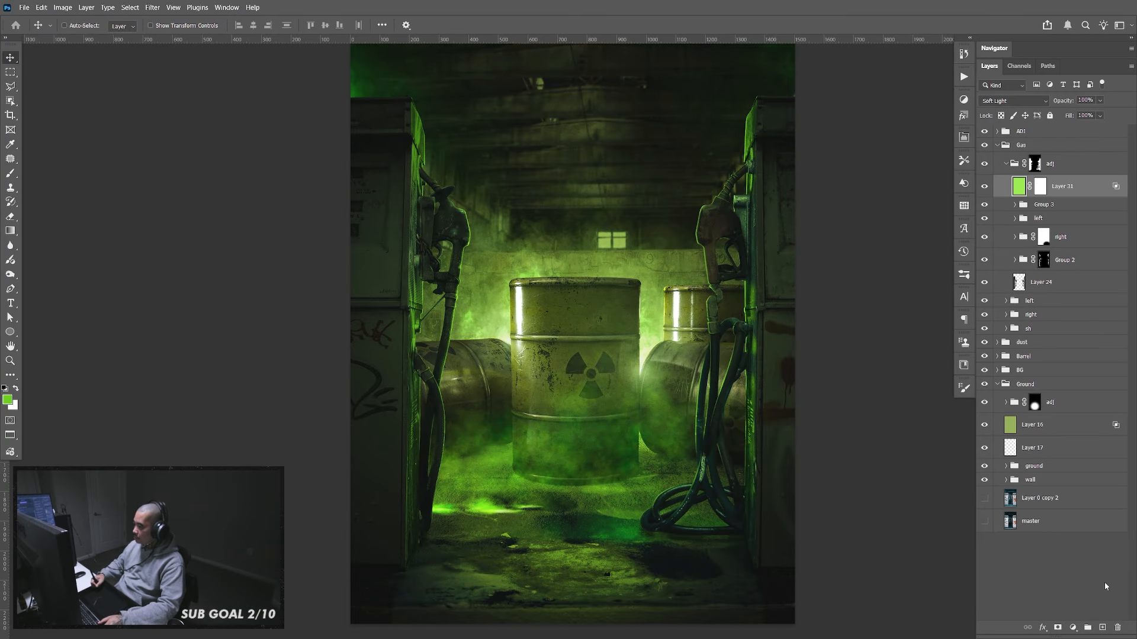
left_click(1102, 628)
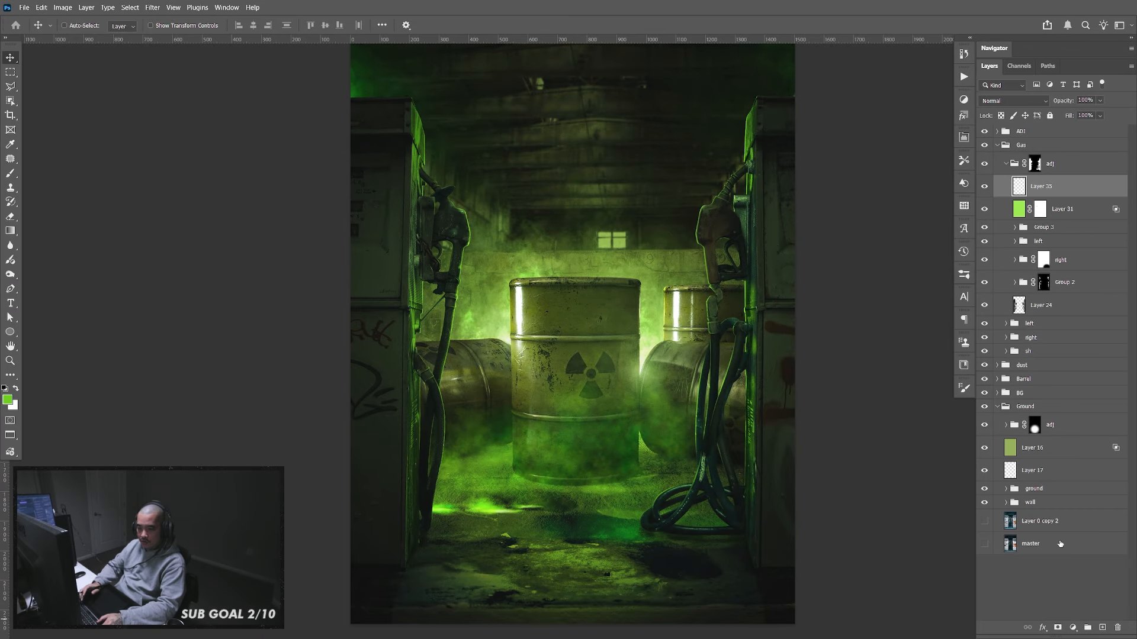
key("d")
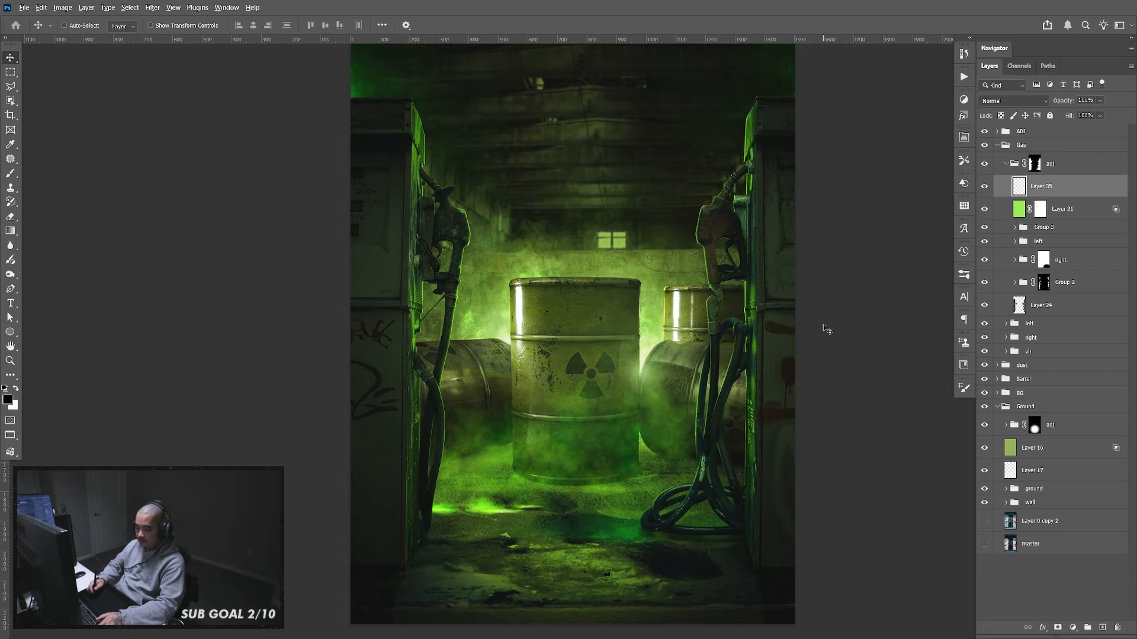
Fill Layer 35 with black and split its Blend If Underlying Layer white slider to 0 / 255
key("alt+BackSpace")
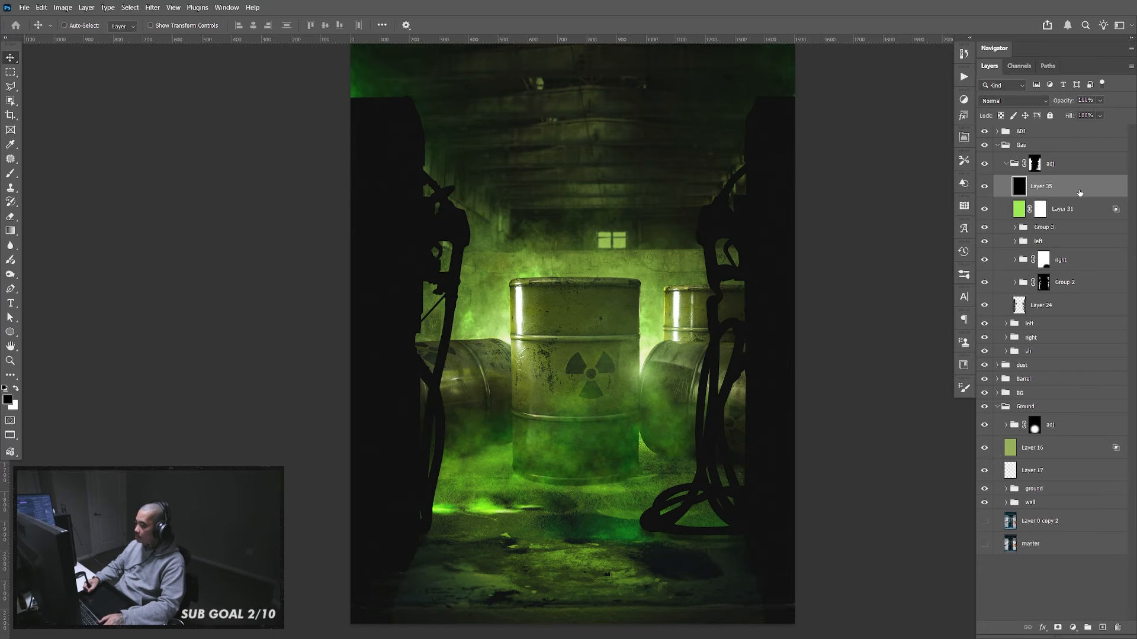
double_click(1078, 193)
left_click_drag(578, 515, 381, 511)
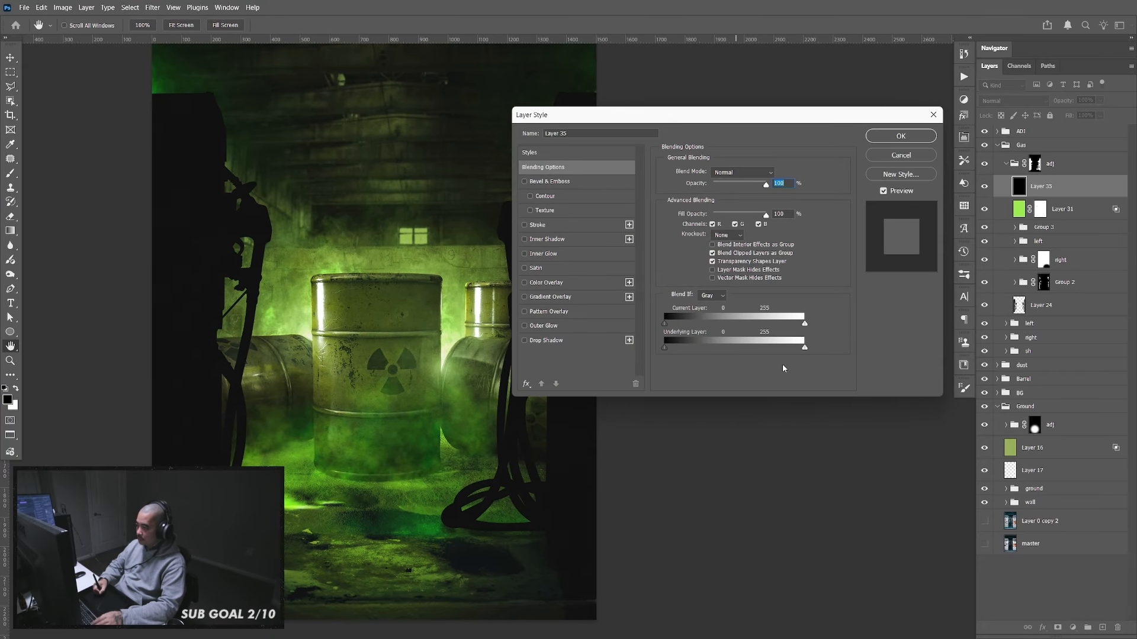
left_click_drag(730, 351, 585, 342)
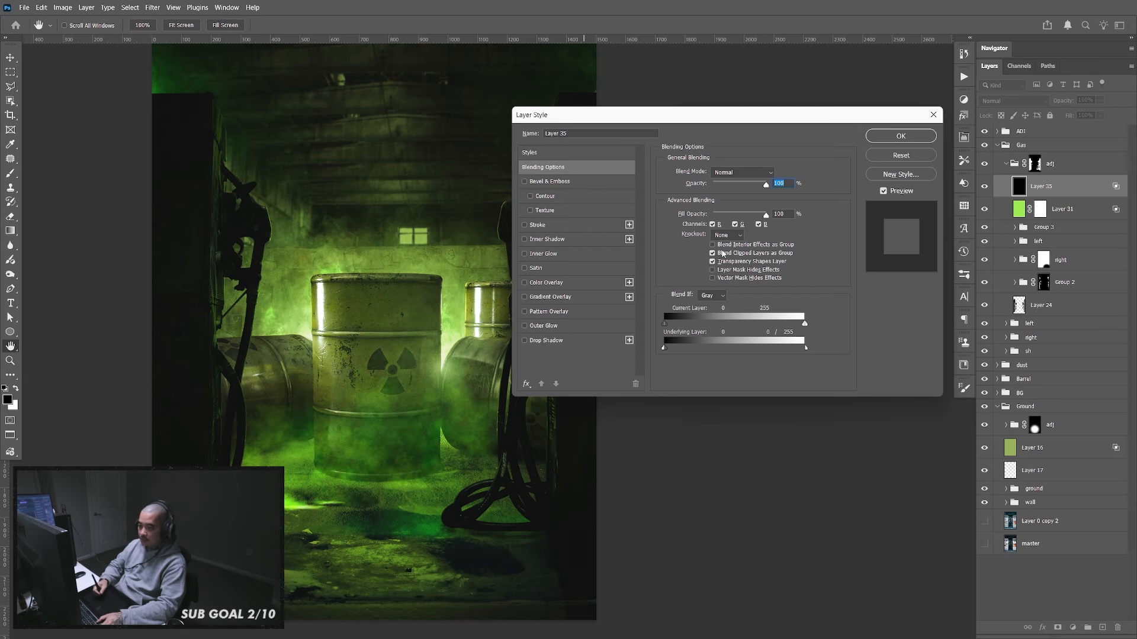
left_click(910, 141)
left_click_drag(702, 280, 761, 295)
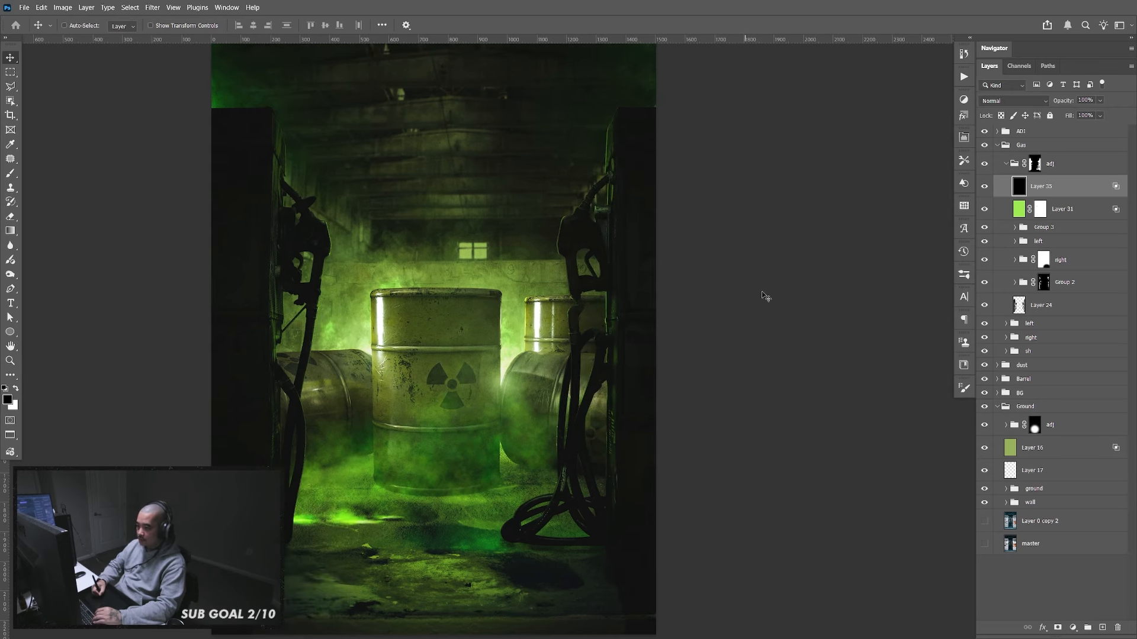
left_click(1099, 100)
mouse_move(1114, 112)
left_mouse_down()
mouse_move(1057, 113)
mouse_move(1125, 122)
left_mouse_up()
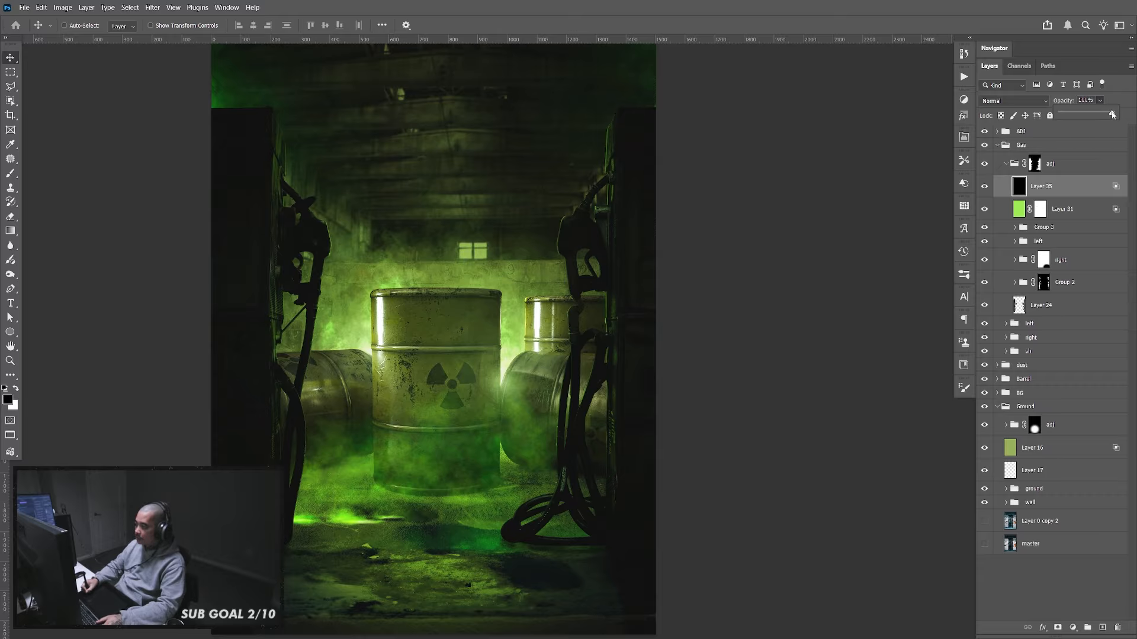
left_click(1076, 179)
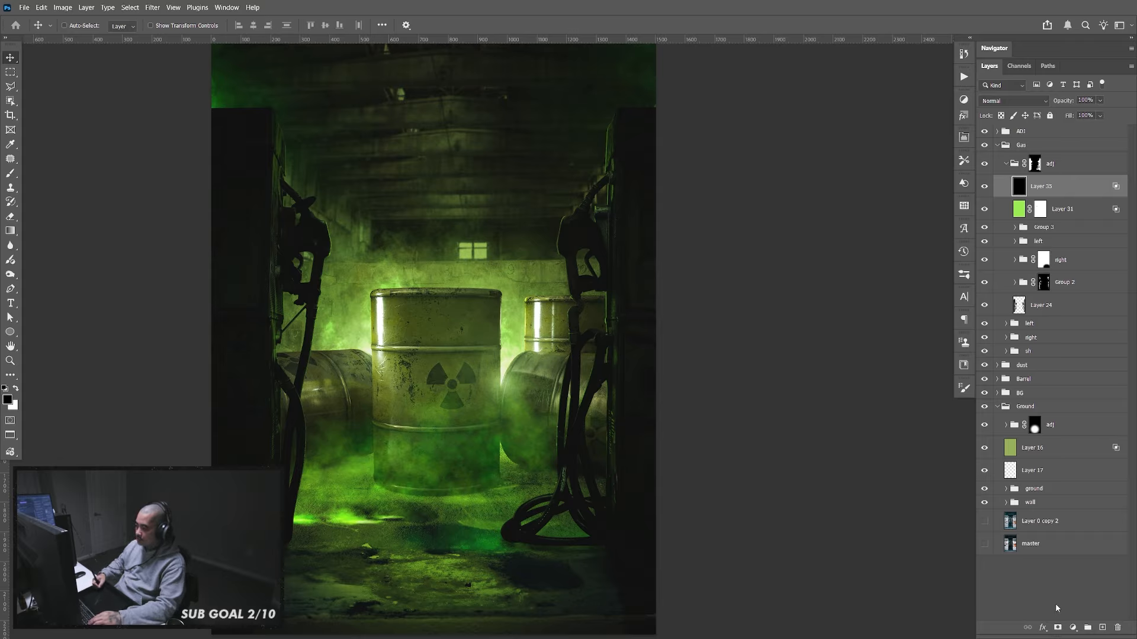
Enlarge the soft eraser to about 1300 px and lighten Layer 35's black around the image centre at 33% opacity
key("b")
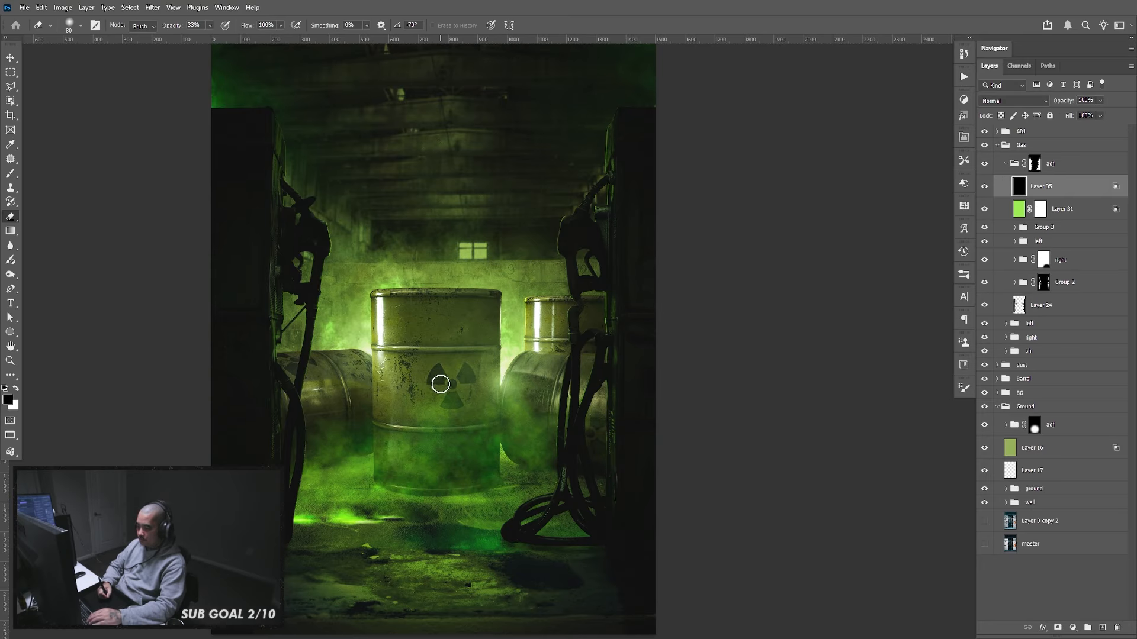
key("bracketright")
key("bracketright")
key("bracketright")
key("bracketright")
key("bracketright")
key("bracketright")
key("bracketright")
key("bracketright")
key("bracketright")
key("bracketright")
key("bracketright")
key("bracketright")
key("bracketright")
key("bracketright")
key("bracketright")
key("bracketright")
key("bracketright")
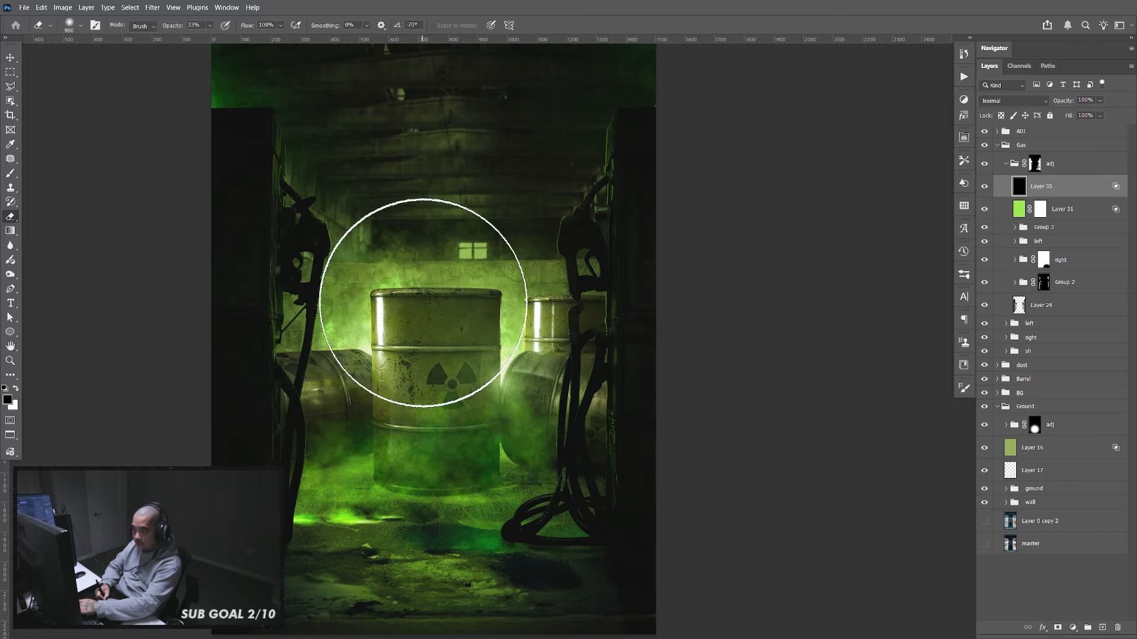
left_click(430, 291)
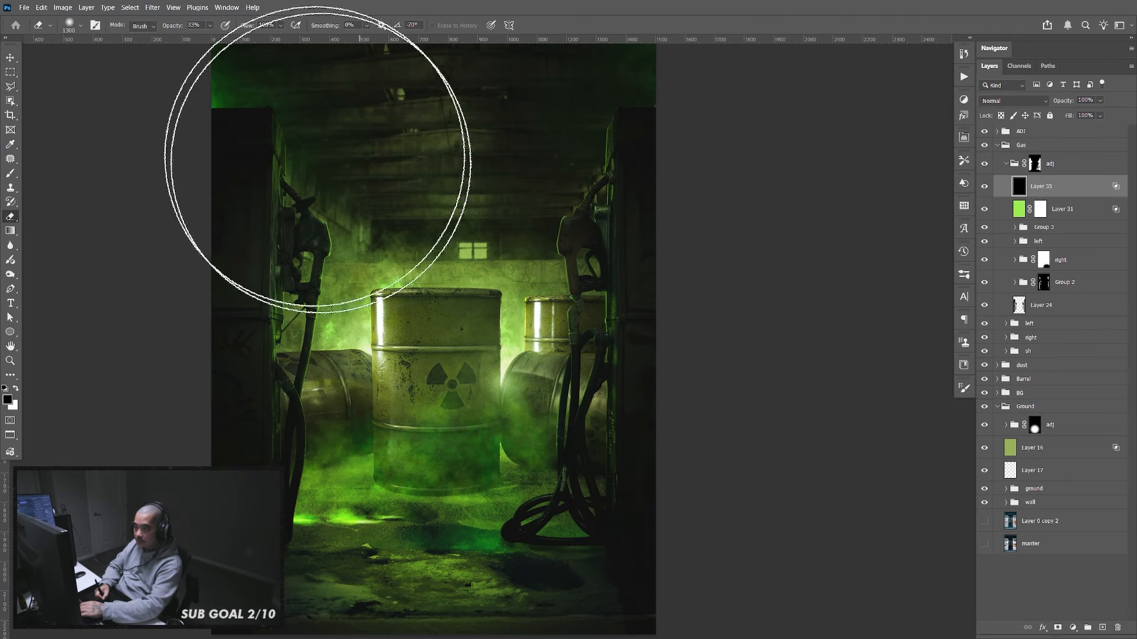
Set the eraser's opacity to 100% and erase Layer 35's black over the middle of the scene and the pumps
left_click(210, 25)
left_click_drag(214, 38, 248, 37)
left_click(426, 279)
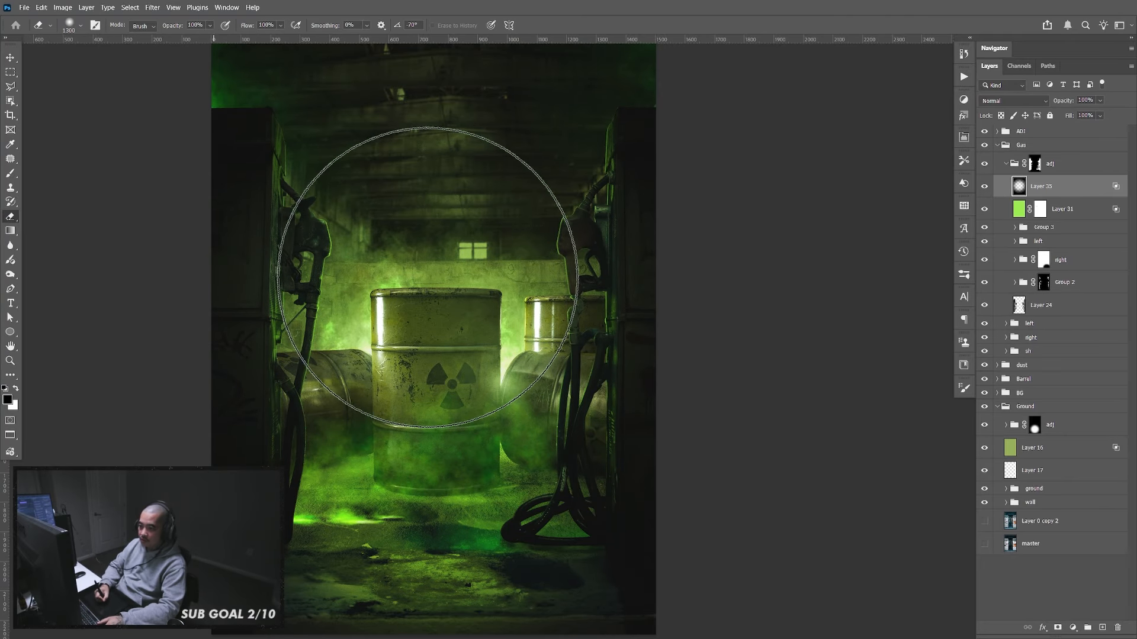
key("ctrl+z")
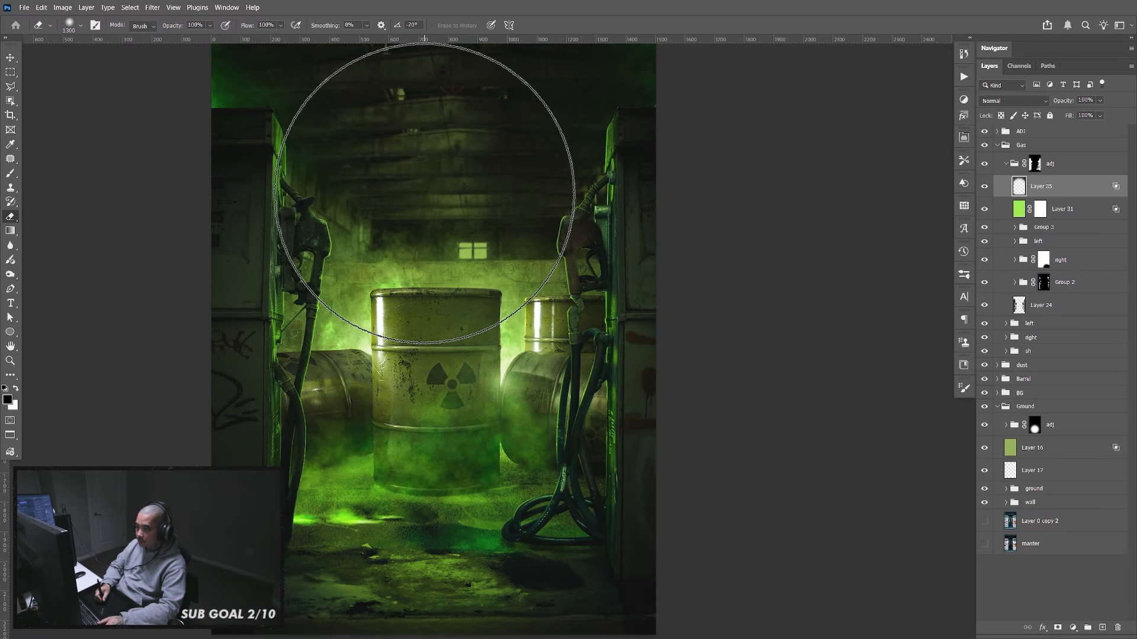
key("v")
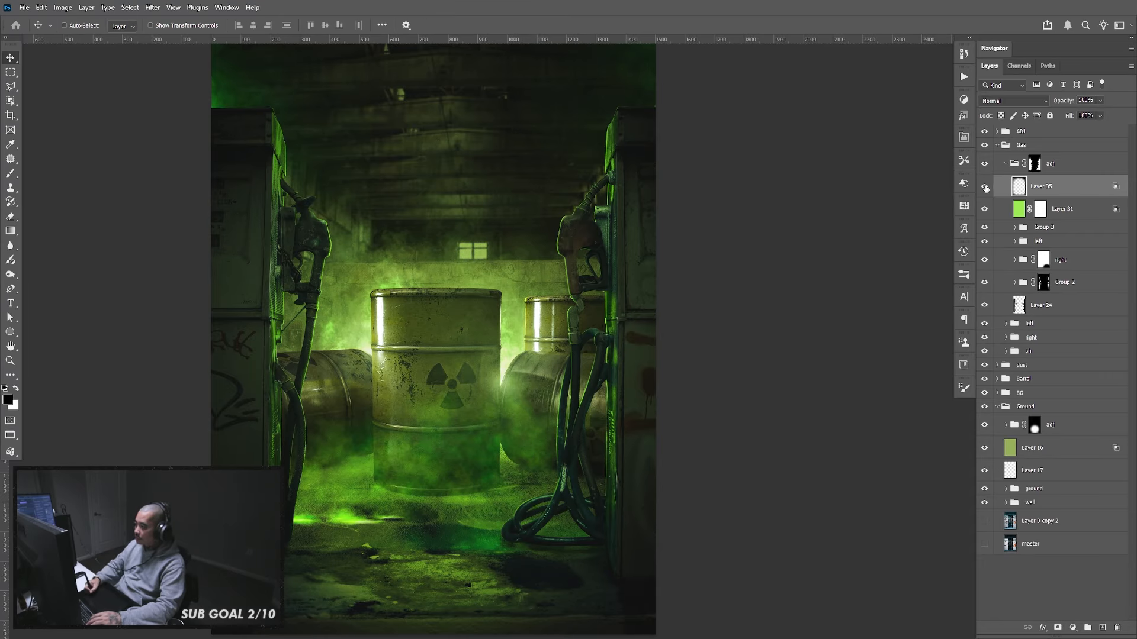
Compare the gas pumps with and without Layer 35's darkening and examine the whole composite
left_click(985, 188)
left_click(984, 188)
left_click(985, 189)
left_click(985, 189)
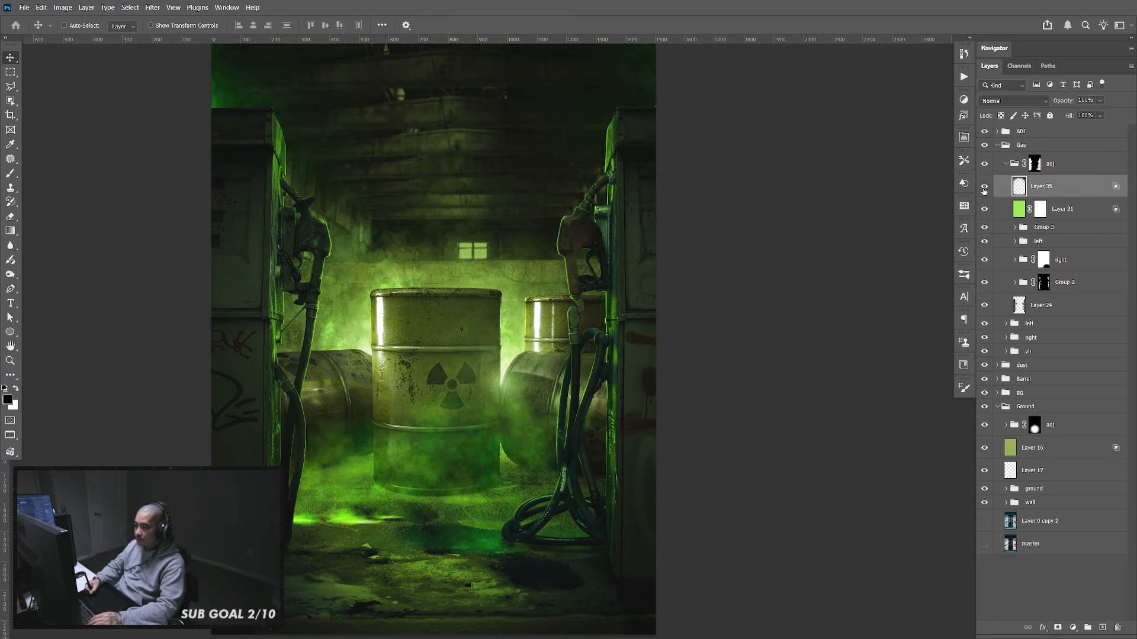
left_click(985, 188)
left_click(985, 188)
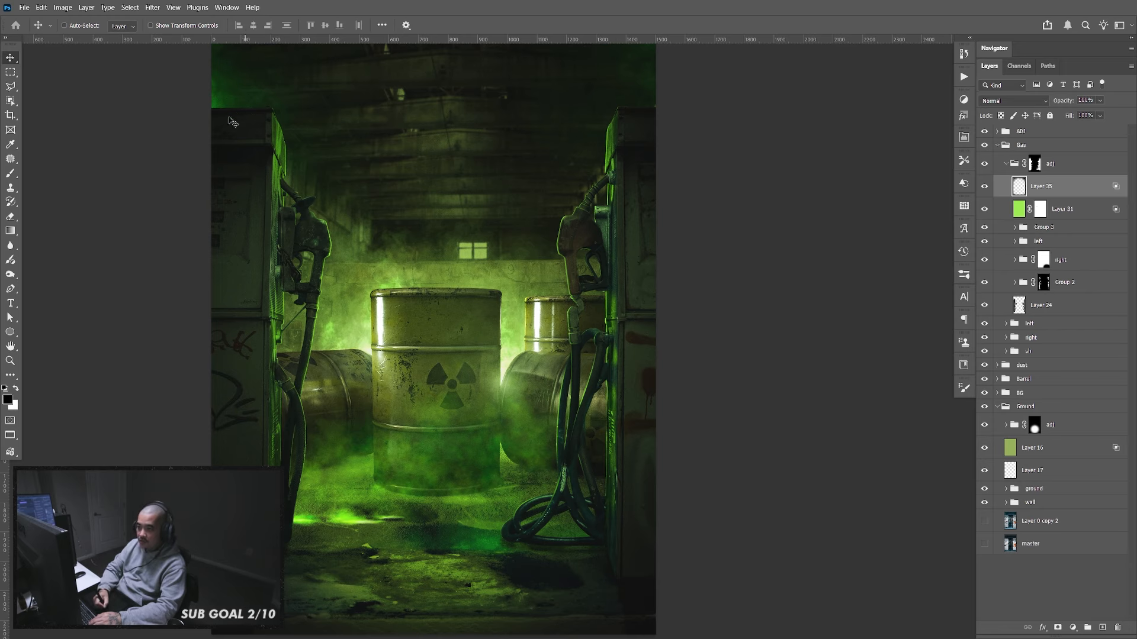
left_click_drag(467, 390, 528, 415)
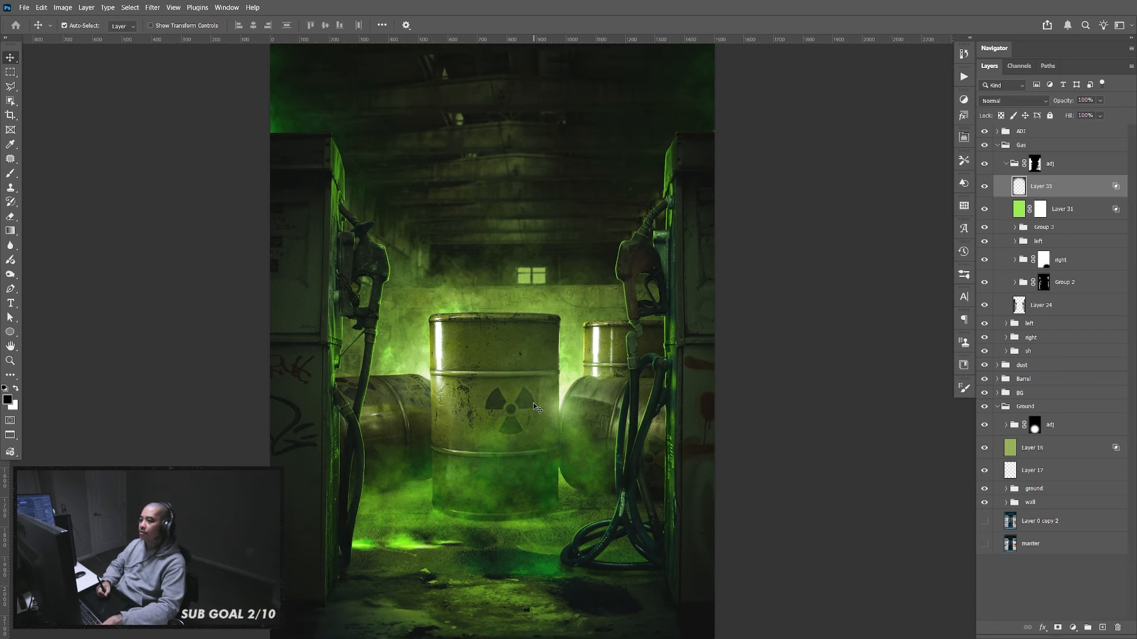
left_click_drag(528, 514, 561, 452)
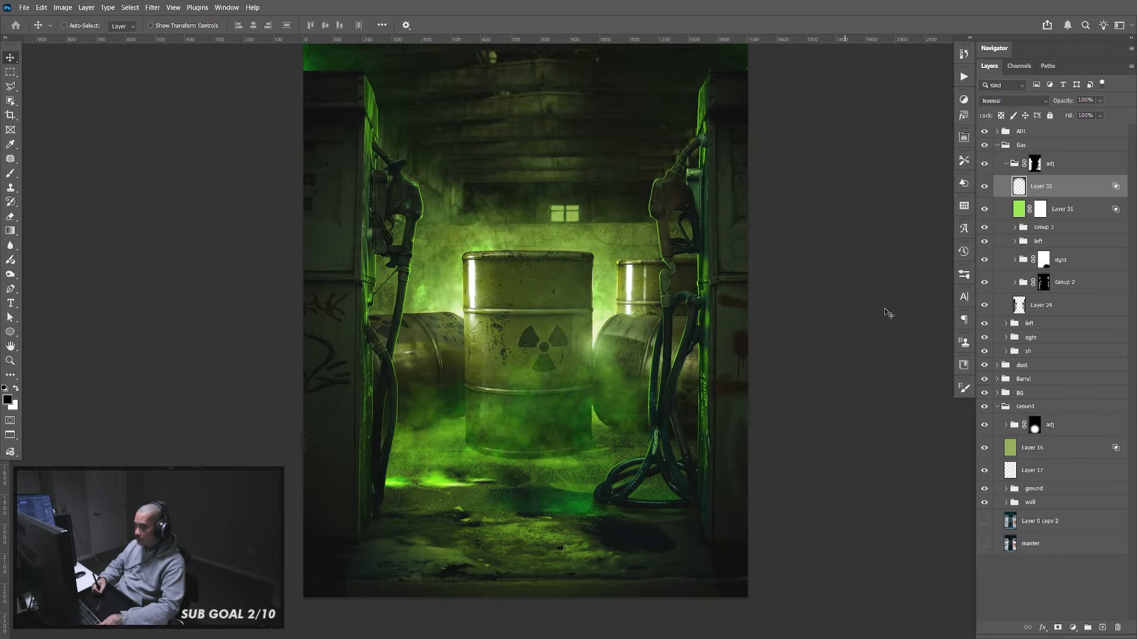
Compare the pumps' lighting with and without Layer 31 and the Group 3, left and right groups in adj
left_click(986, 209)
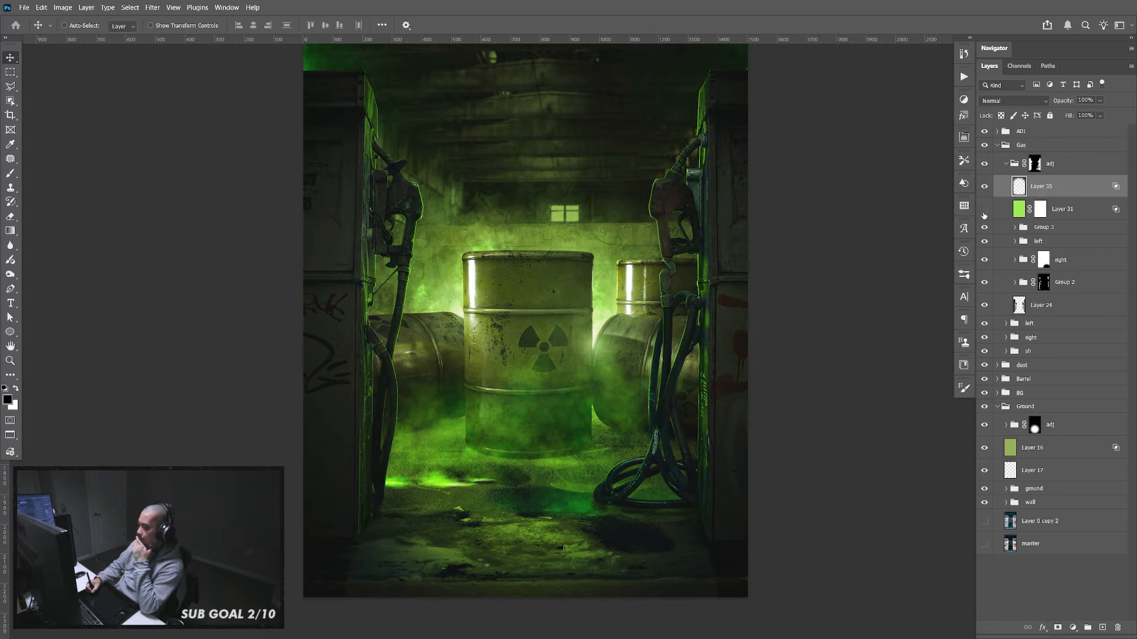
left_click(985, 210)
left_click(985, 229)
left_click(985, 229)
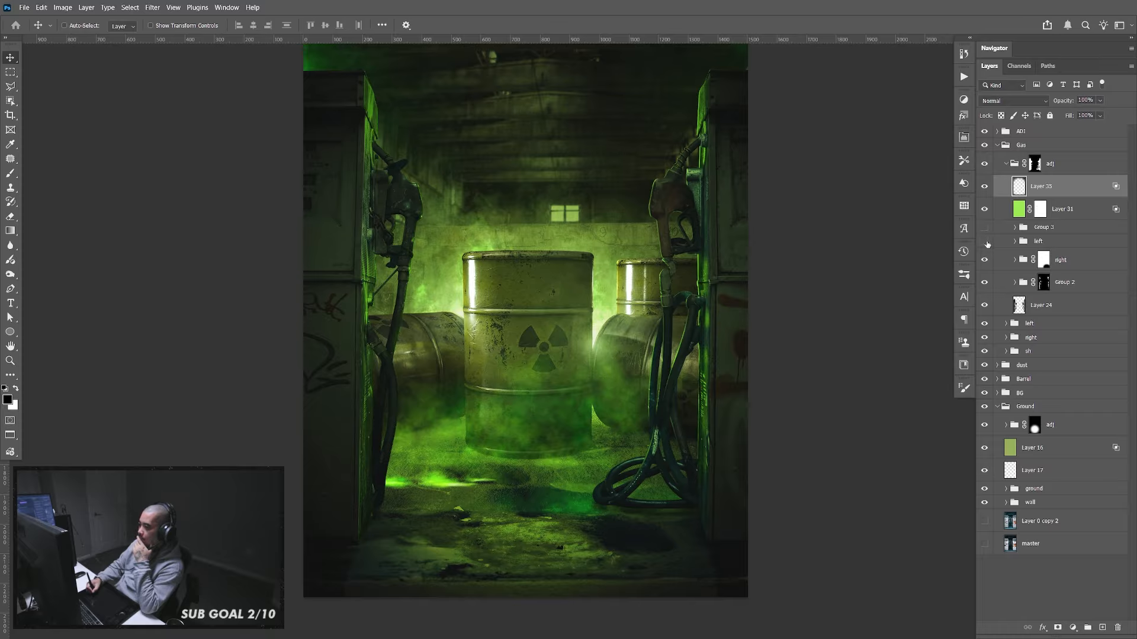
left_click(986, 261)
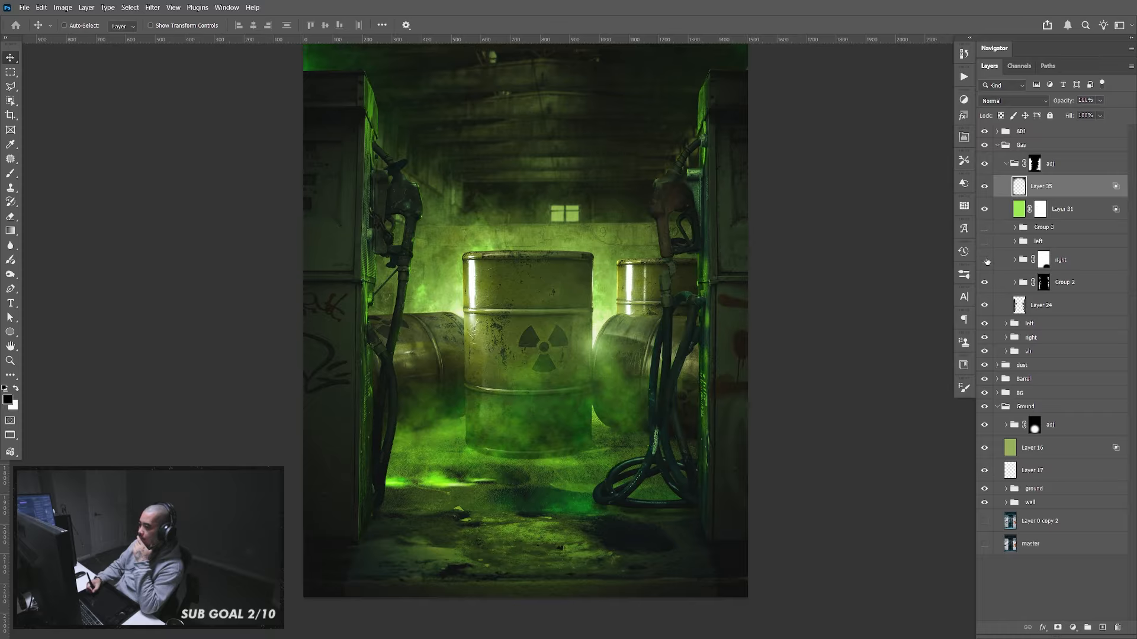
left_click(985, 260)
left_click(985, 241)
left_click(984, 228)
Group the Group 3, left and right groups together and name the new group "rim light"
left_click(1043, 227)
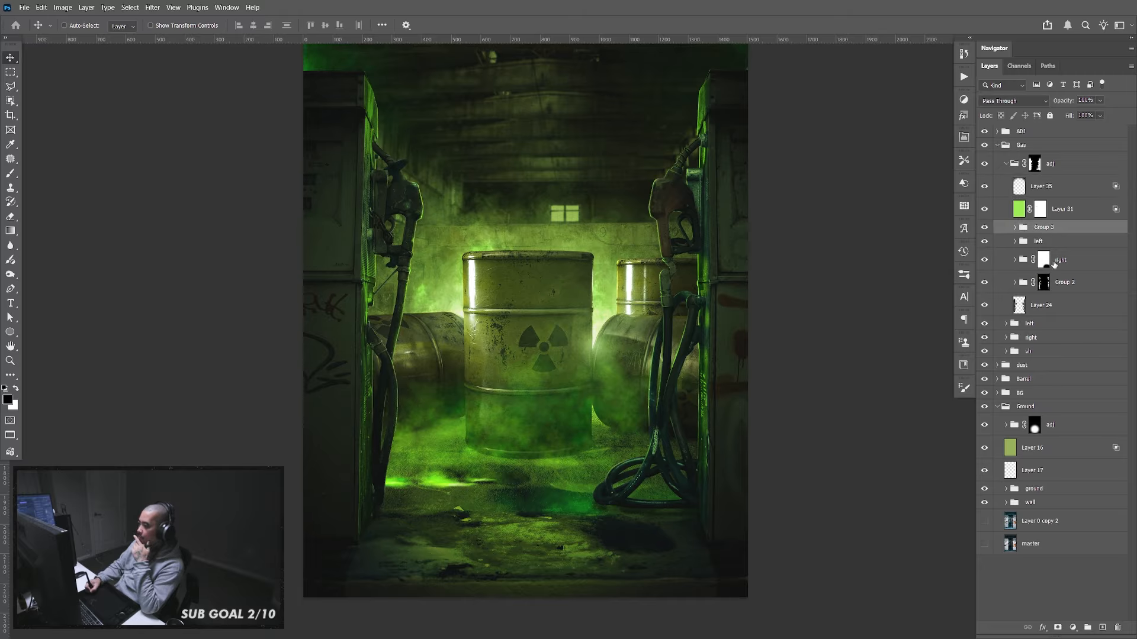
left_click(1064, 256, "shift")
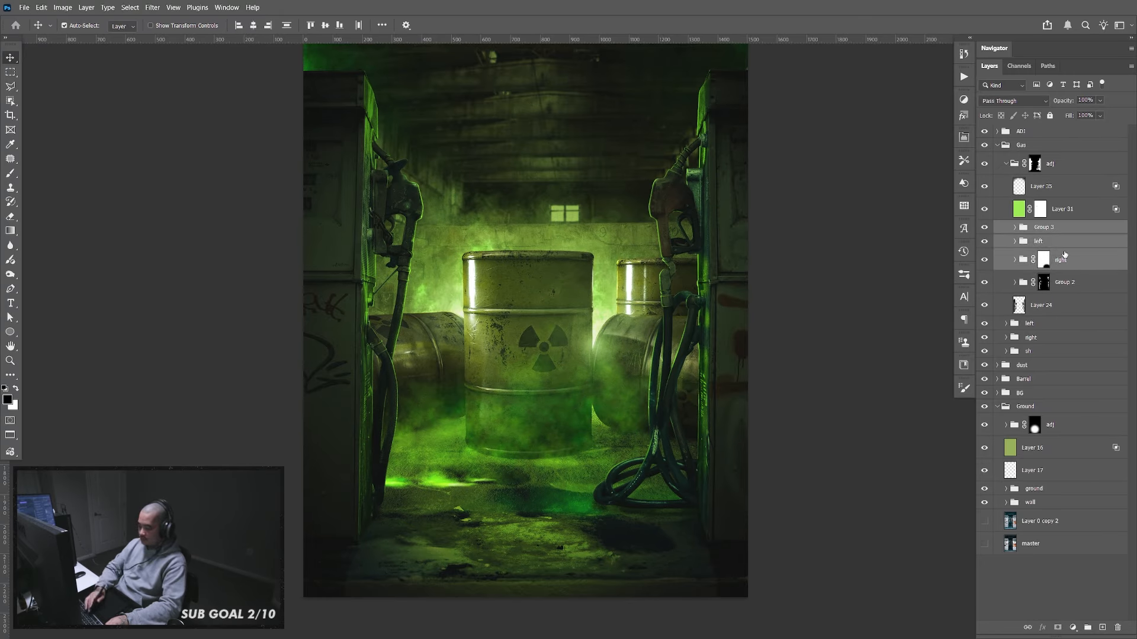
key("ctrl+g")
double_click(1060, 231)
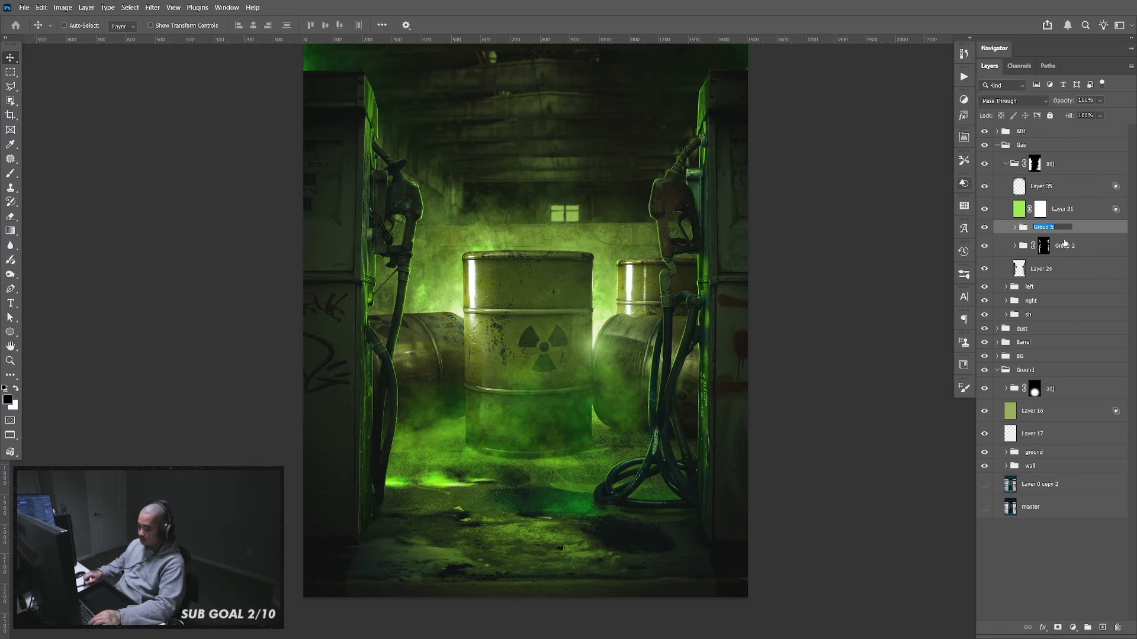
type("rim light")
key("Return")
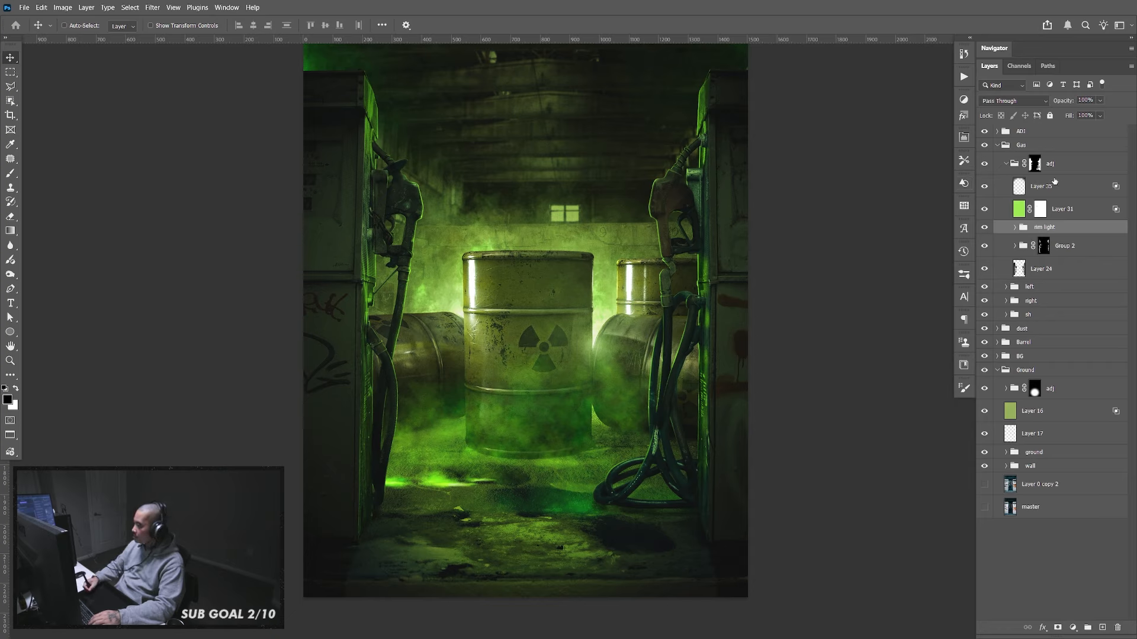
Set the rim light group's opacity to 70%
left_click(1101, 101)
mouse_move(1113, 114)
left_mouse_down()
mouse_move(1049, 114)
mouse_move(1094, 117)
left_mouse_up()
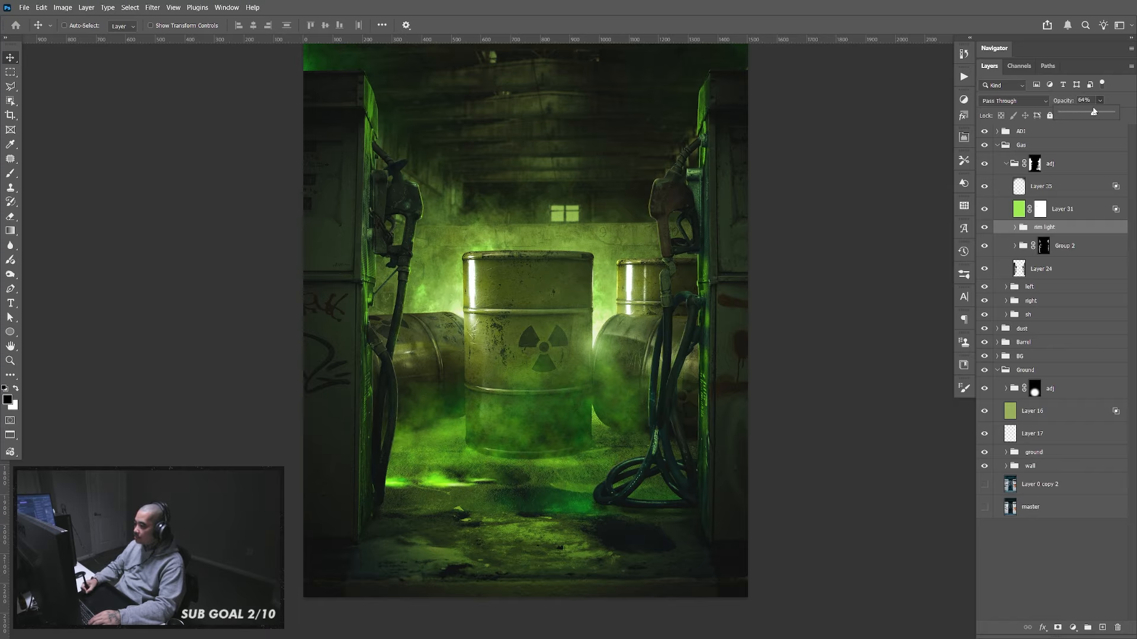
left_click(1032, 96)
type("70")
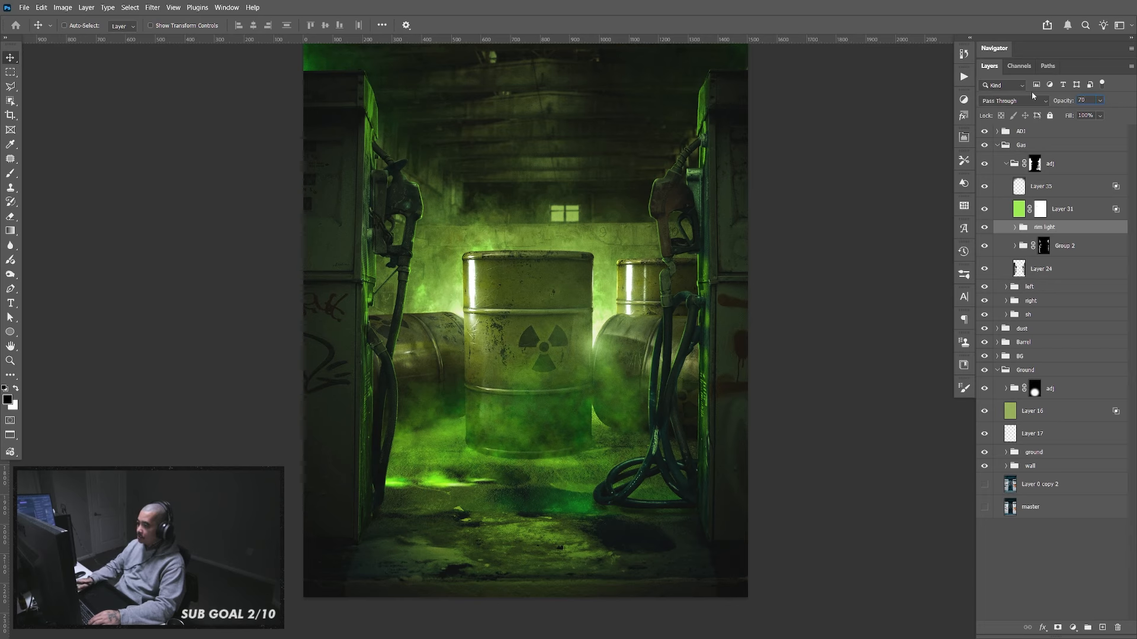
key("Return")
Compare the pumps with and without the rim light group and check the effect of its opacity
left_click(985, 230)
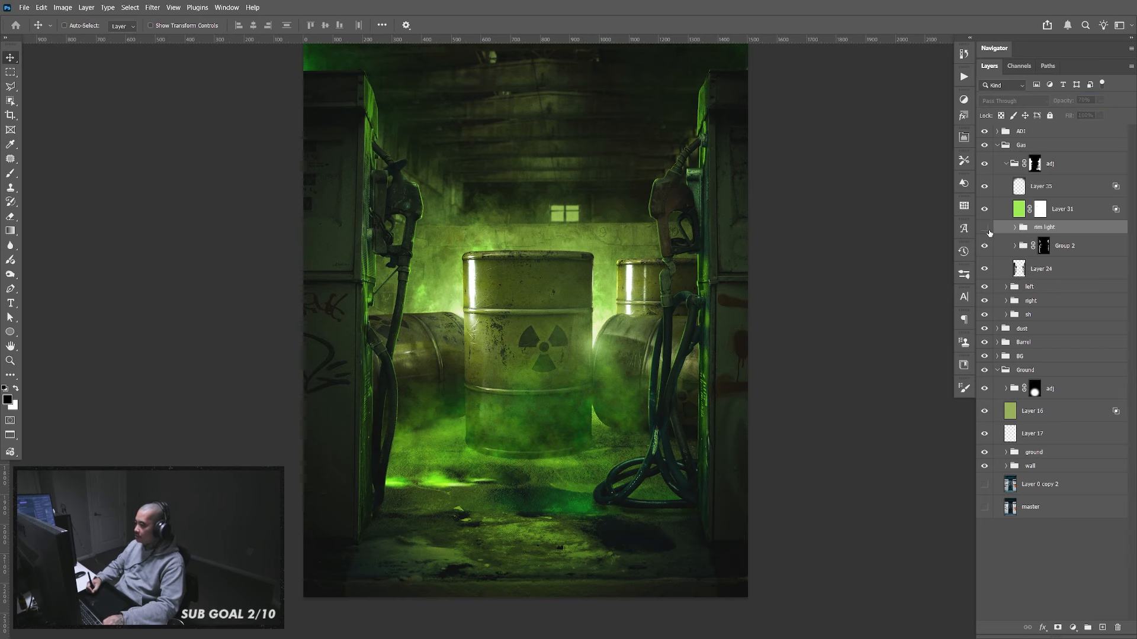
left_click(985, 229)
left_click(1100, 101)
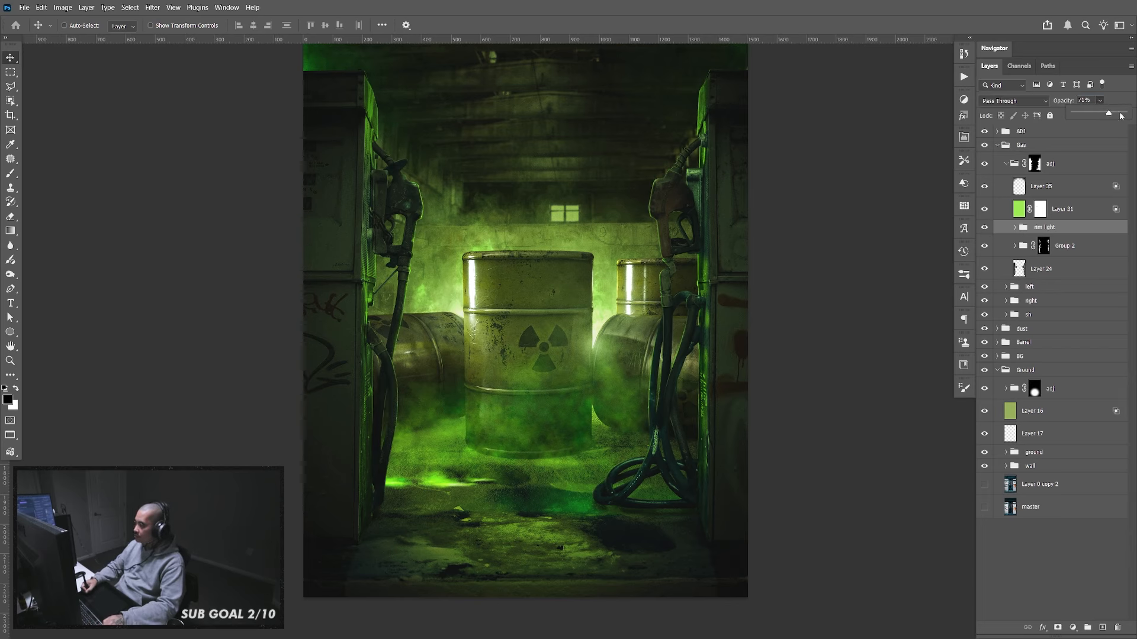
key("Escape")
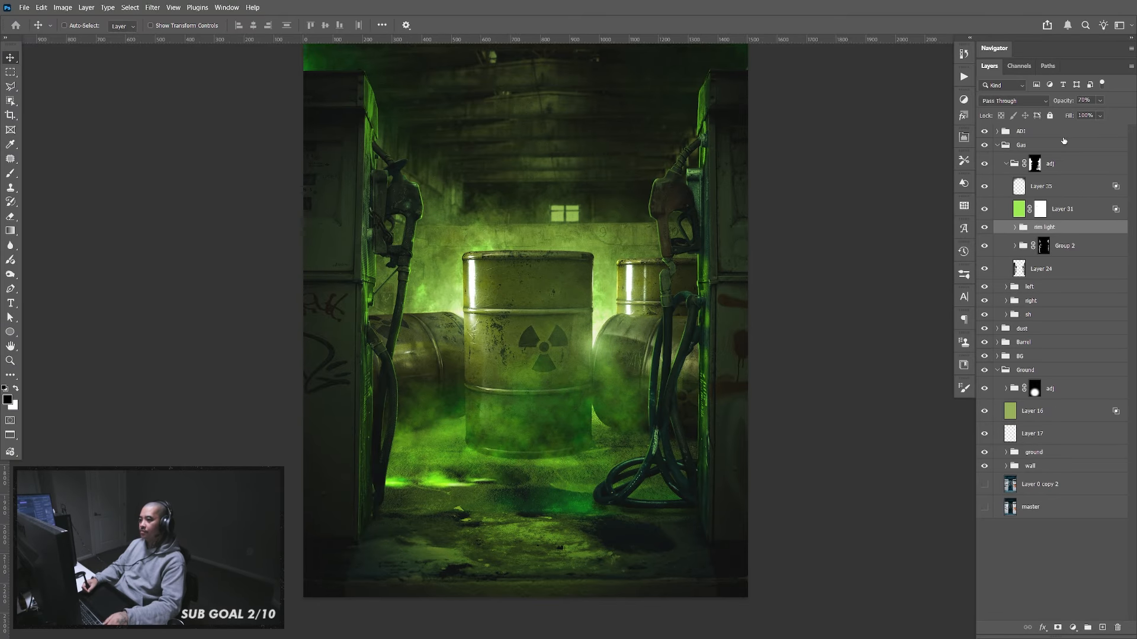
left_click_drag(814, 354, 825, 398)
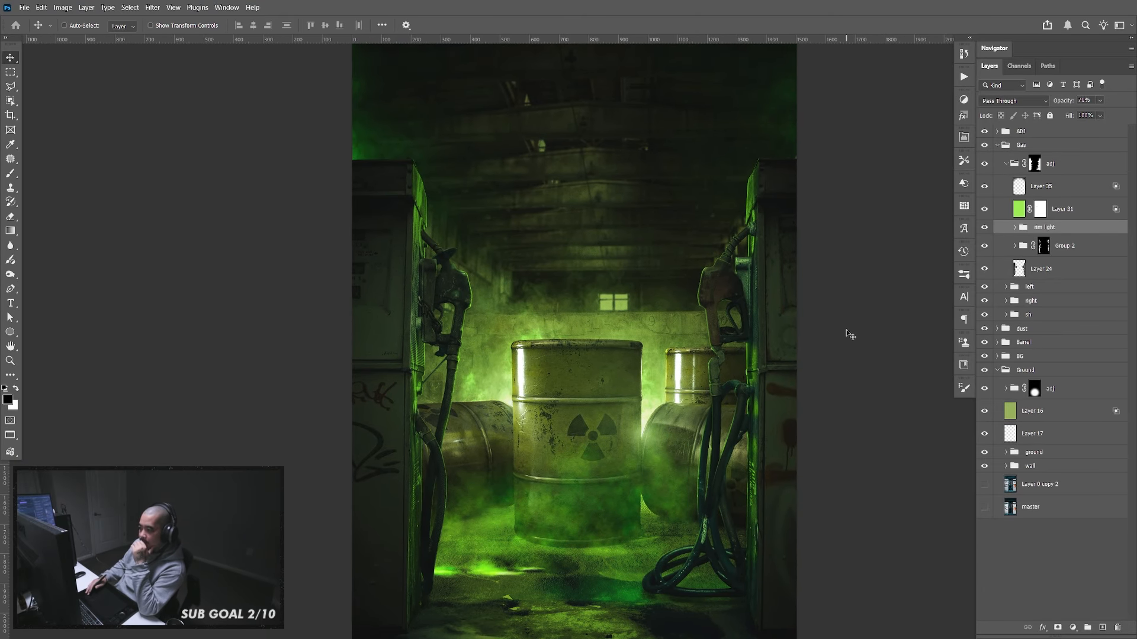
Collapse the adj group inside Gas and compare the pumps with and without all its lighting adjustments
left_click(1006, 164)
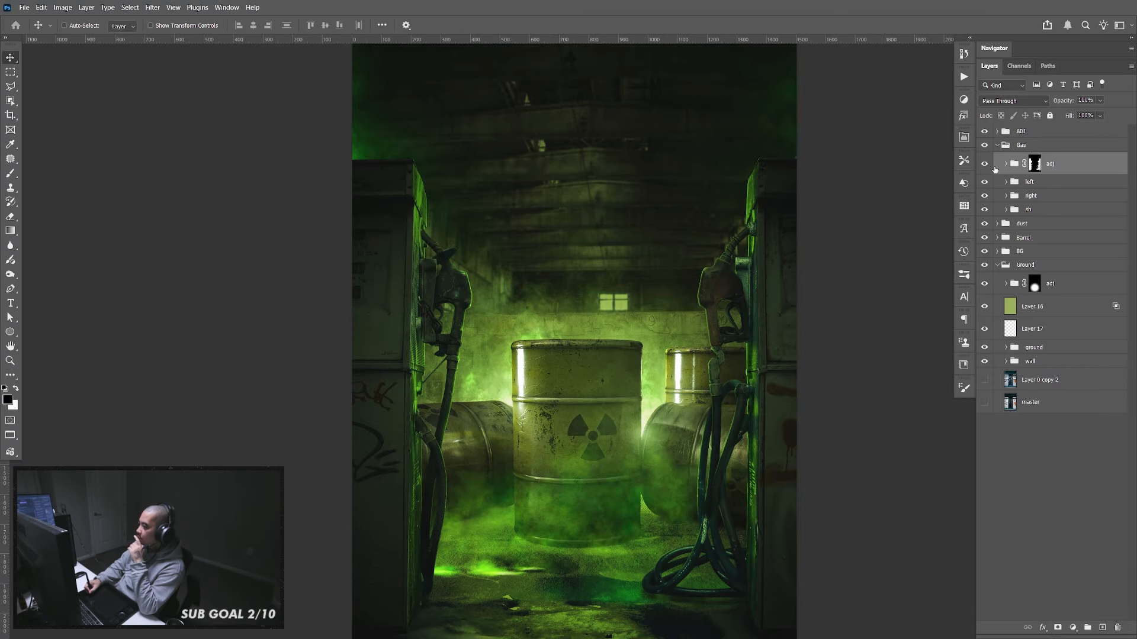
left_click(986, 167)
left_click(986, 166)
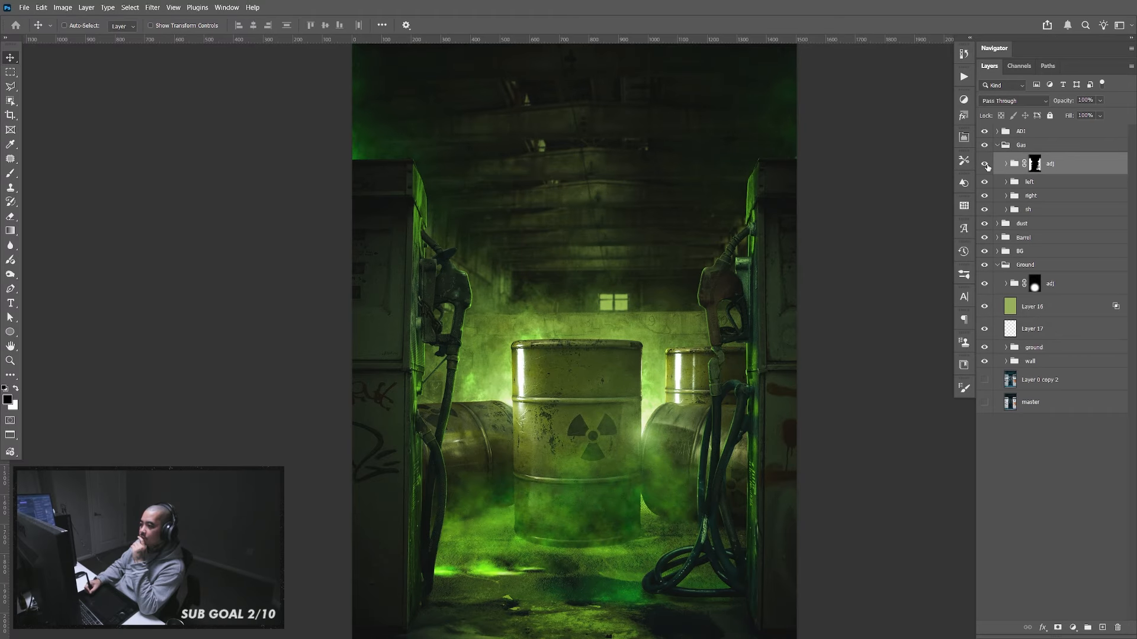
left_click(986, 166)
left_click(986, 166)
left_click(986, 167)
left_click(986, 166)
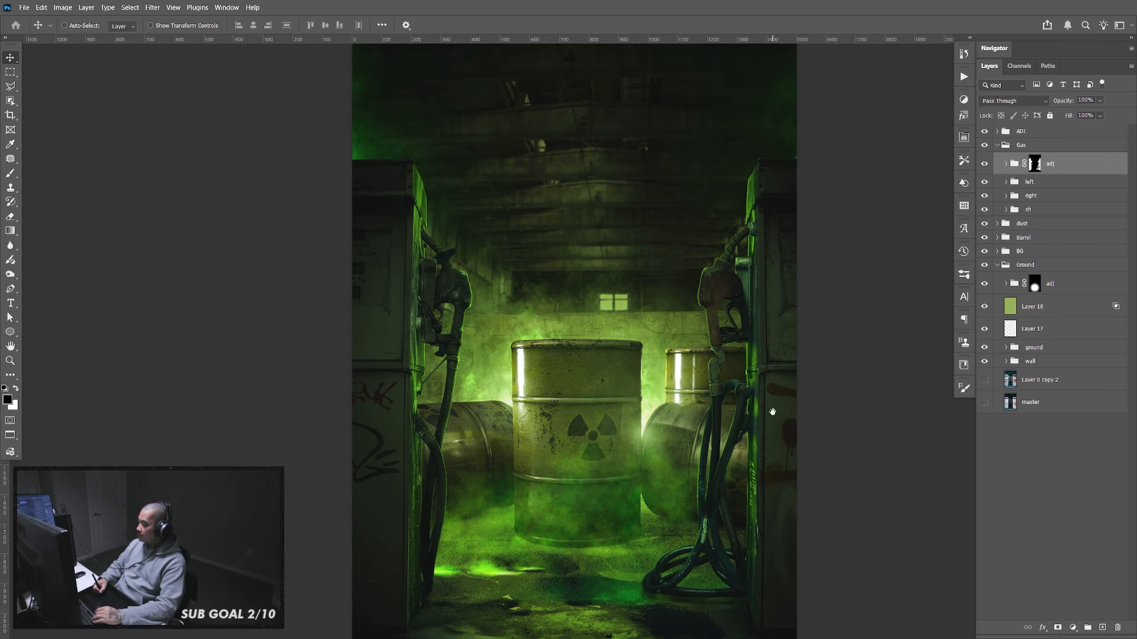
Look over the whole composite and collapse the Gas group
left_click_drag(770, 406, 758, 371)
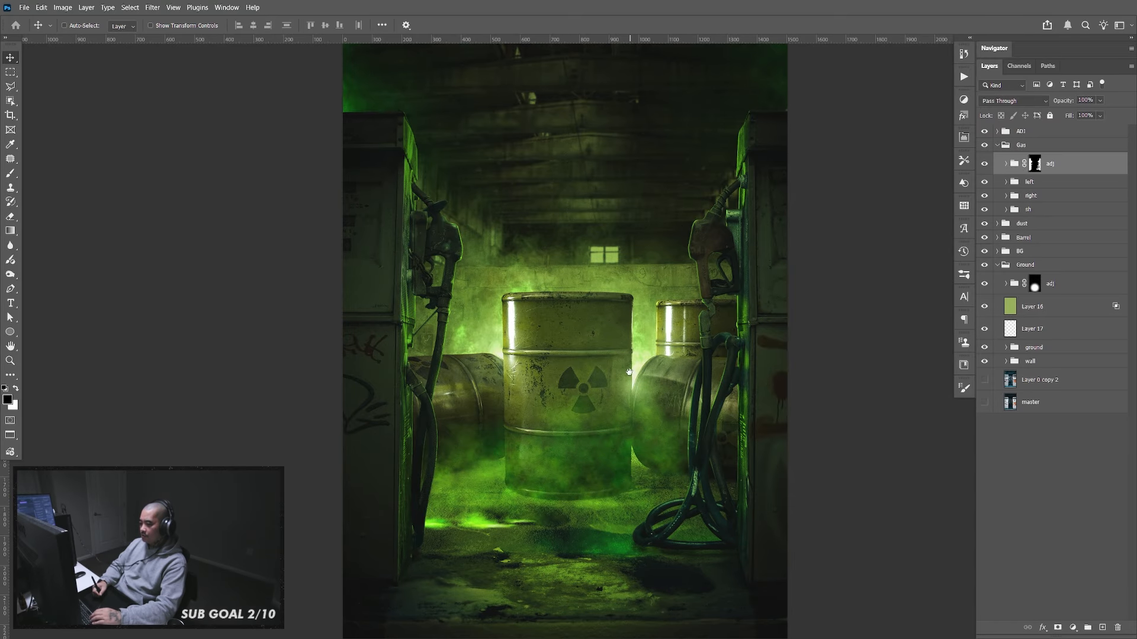
scroll(629, 371, "down", 1)
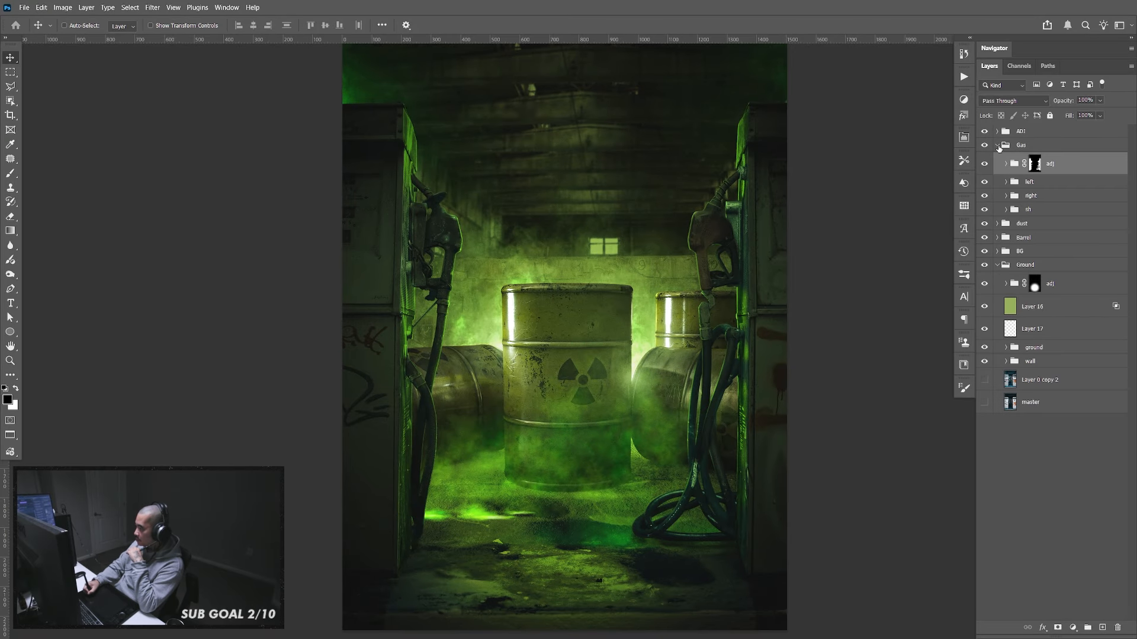
left_click(998, 145)
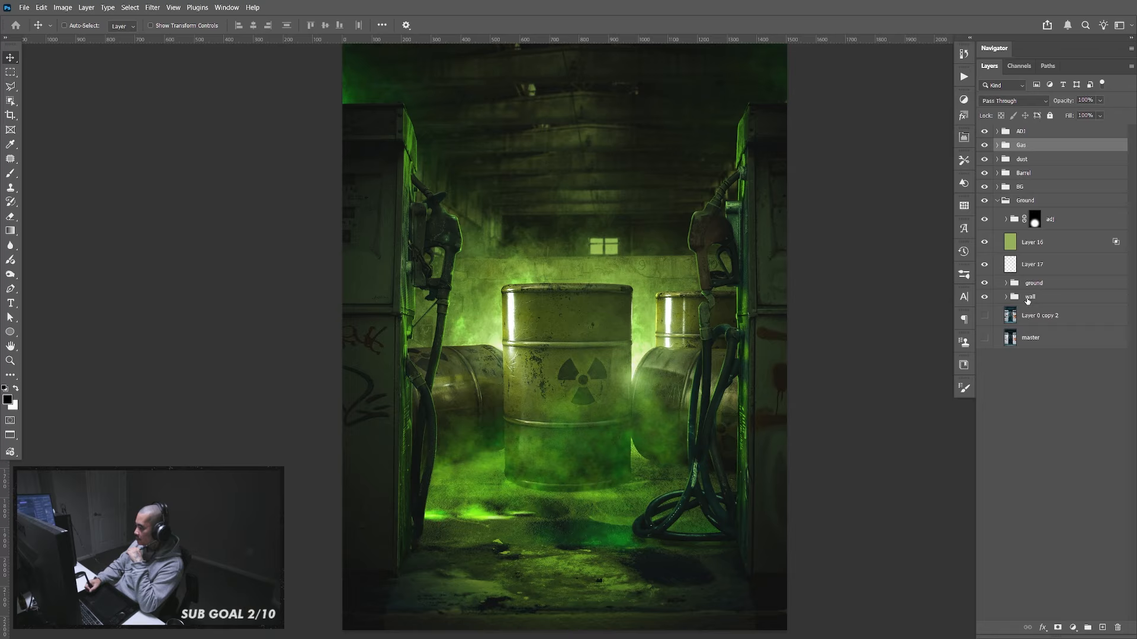
Compare the whole composite with the original gas pump photo on the master layer
left_click(985, 339, "alt")
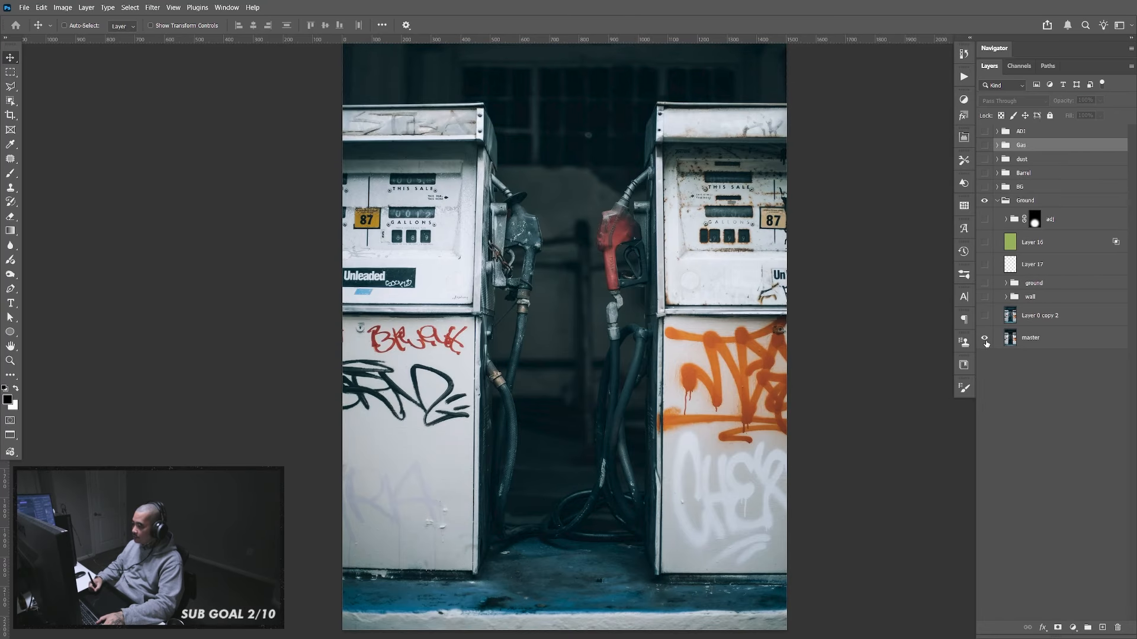
left_click(985, 340, "alt")
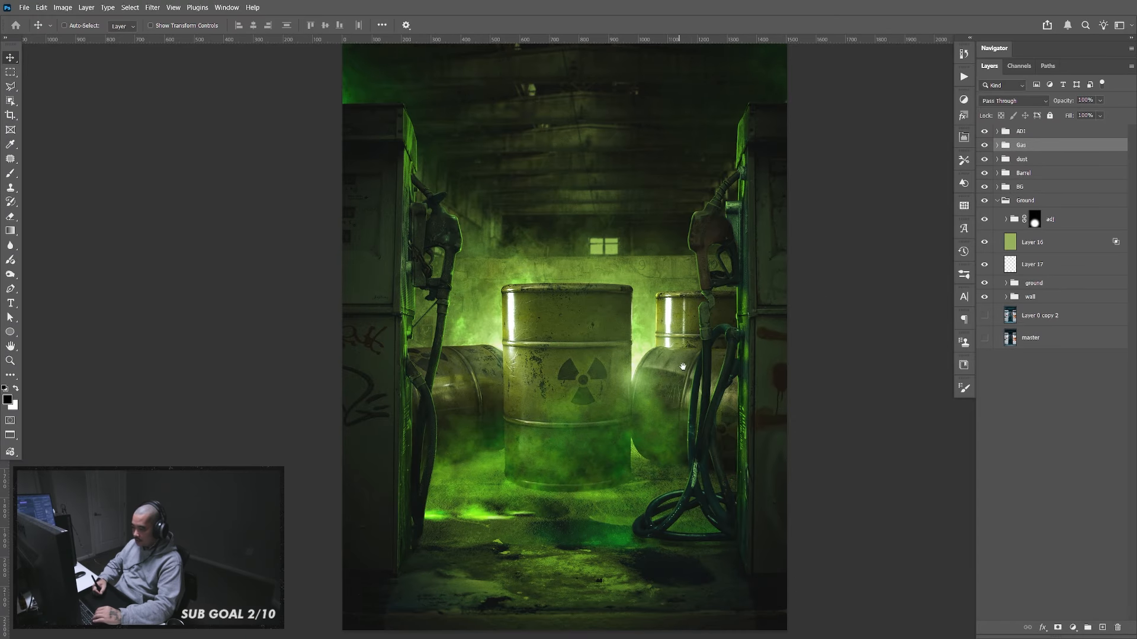
left_click_drag(684, 356, 687, 373)
key("ctrl+minus")
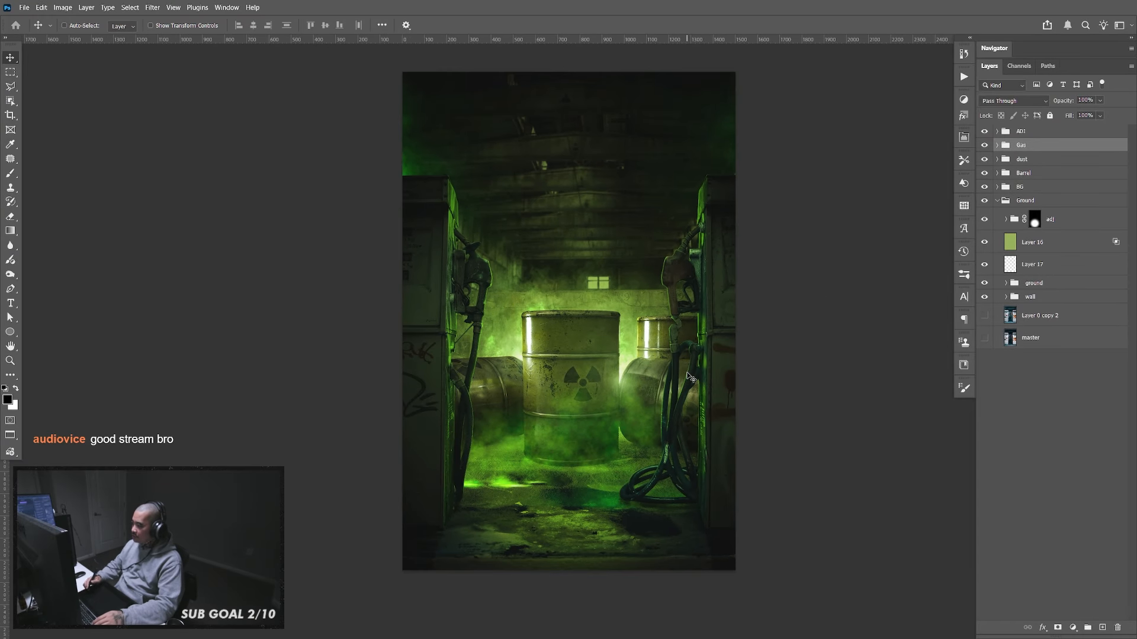
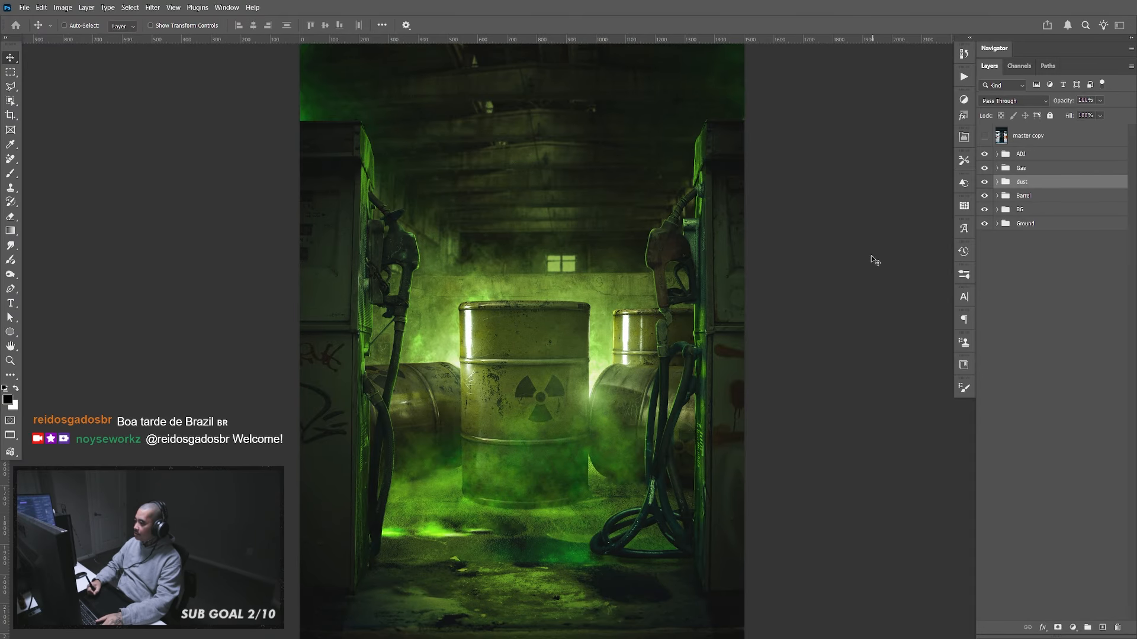
Look through the open octopus and tentacle source images and return to the barrel composite
key("ctrl")
key("ctrl+Tab")
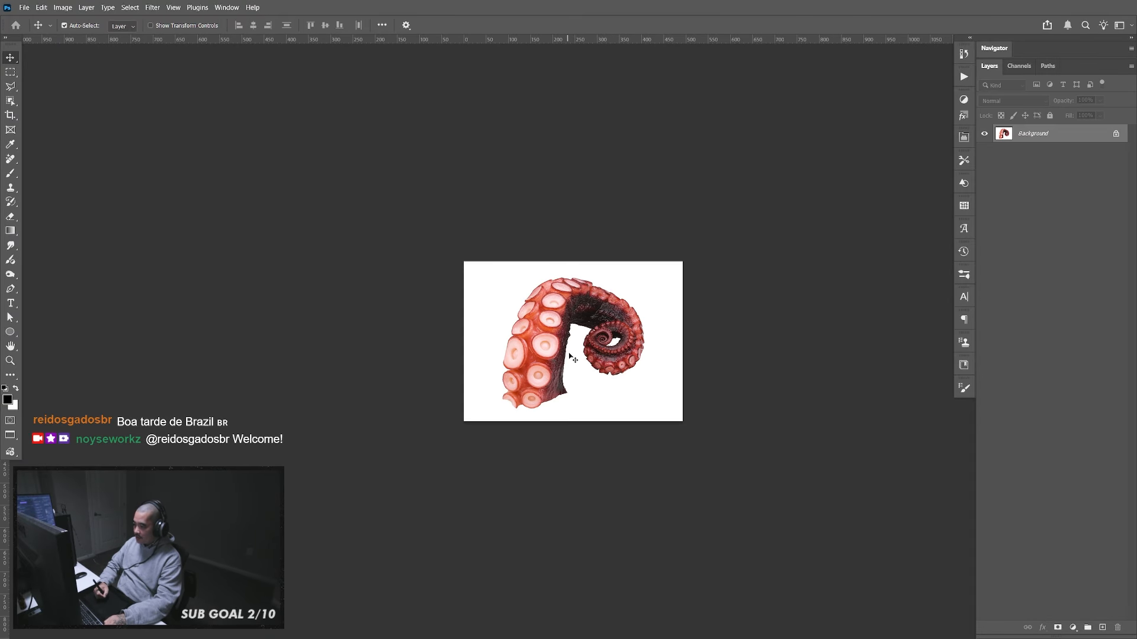
key("ctrl+Tab")
key("ctrl+Tab")
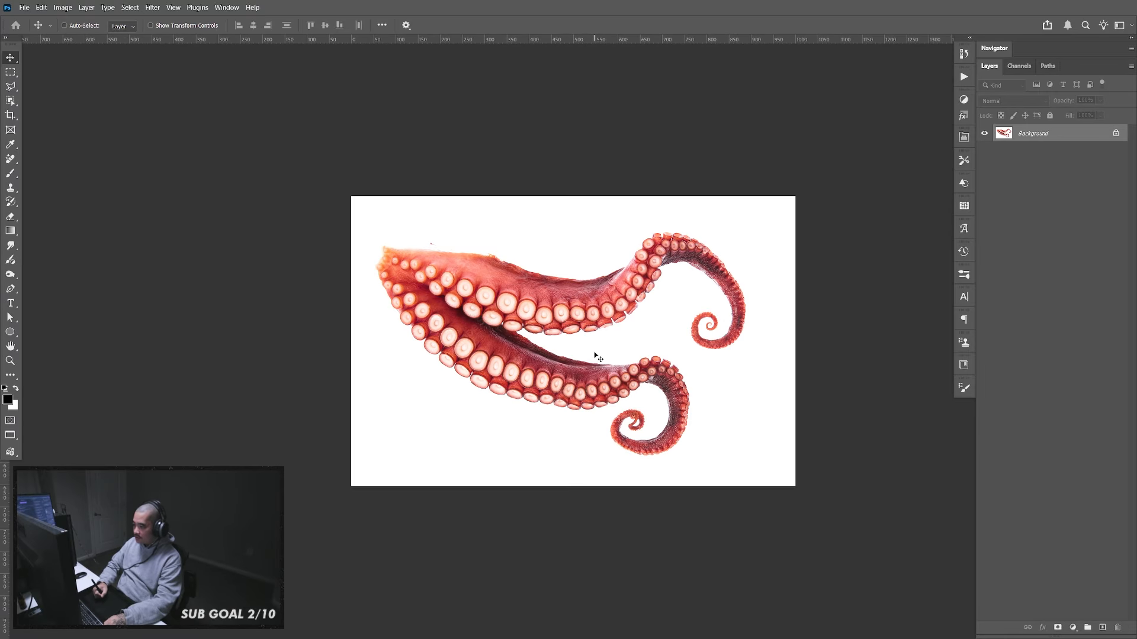
key("ctrl+Tab")
key("ctrl+Tab")
key("ctrl+Tab")
key("ctrl+Tab")
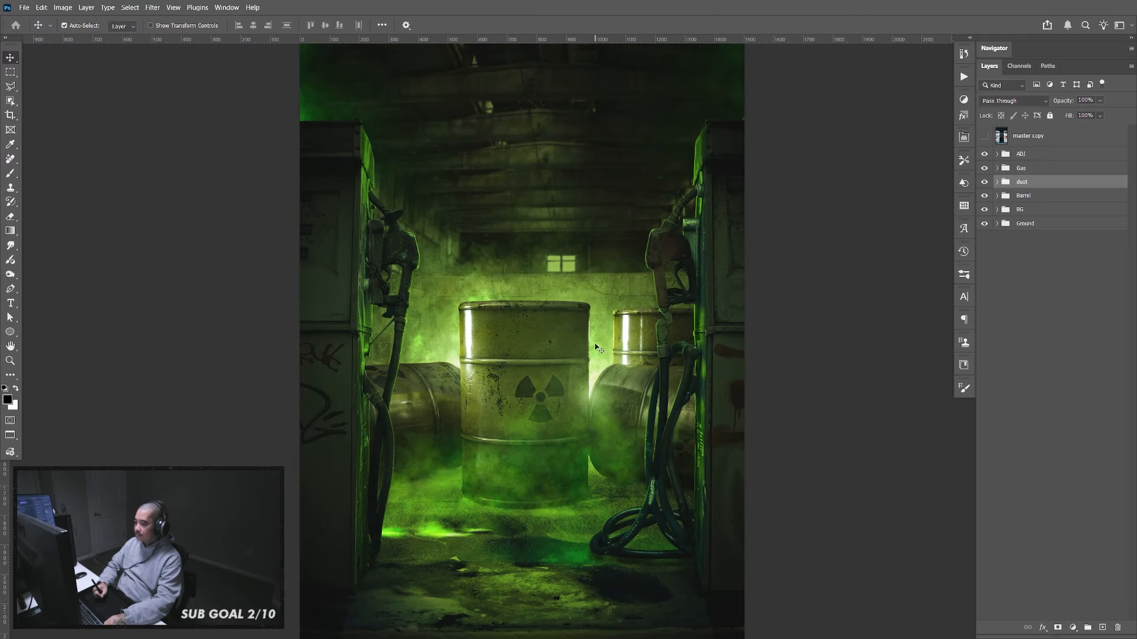
Compare the composite with the original photo on the master copy layer
left_click(984, 136)
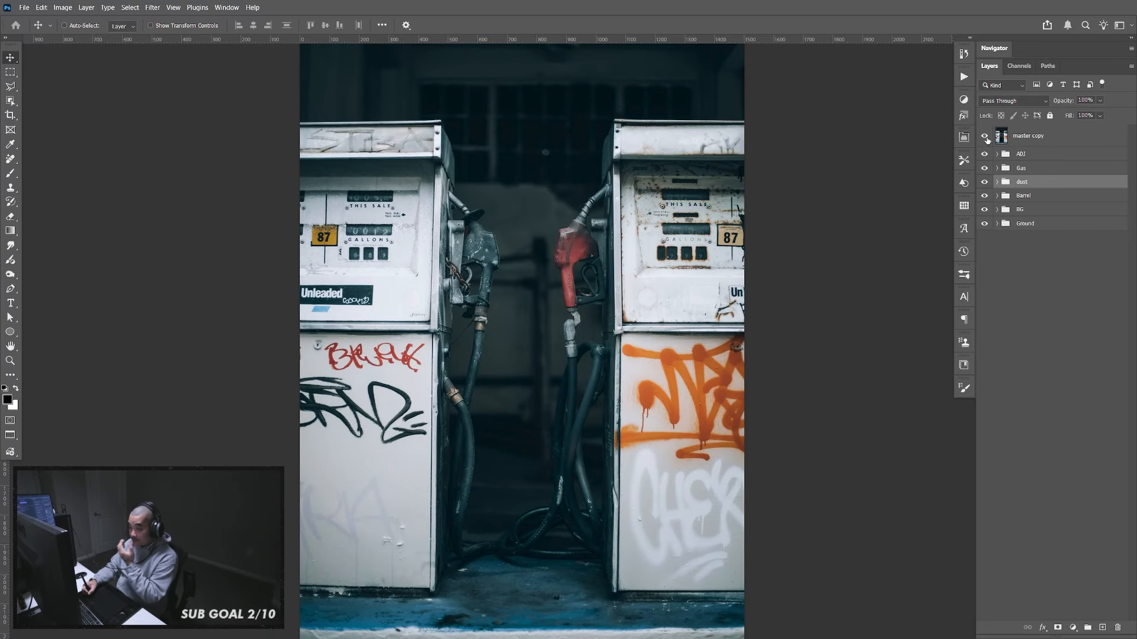
left_click(984, 136)
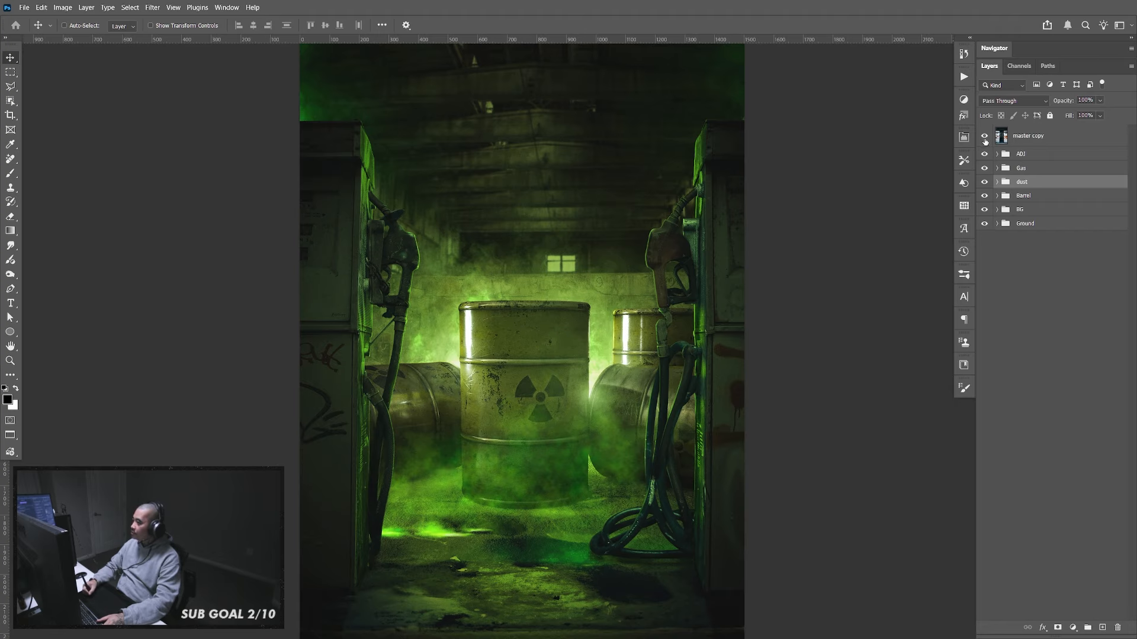
left_click(984, 137)
left_click(984, 136)
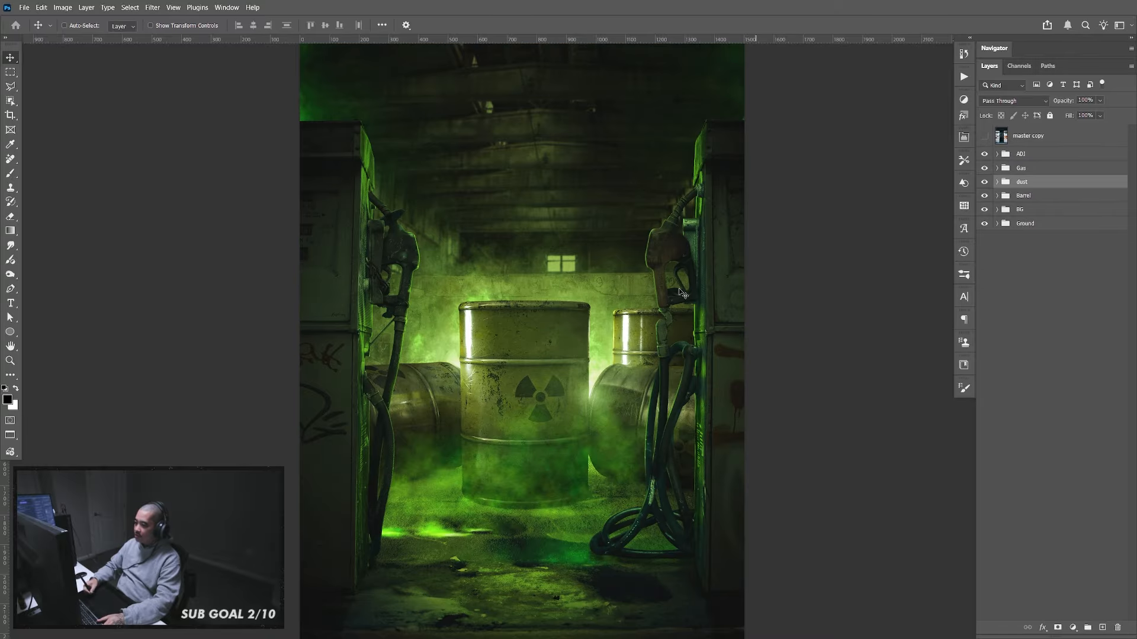
left_click_drag(614, 269, 623, 281)
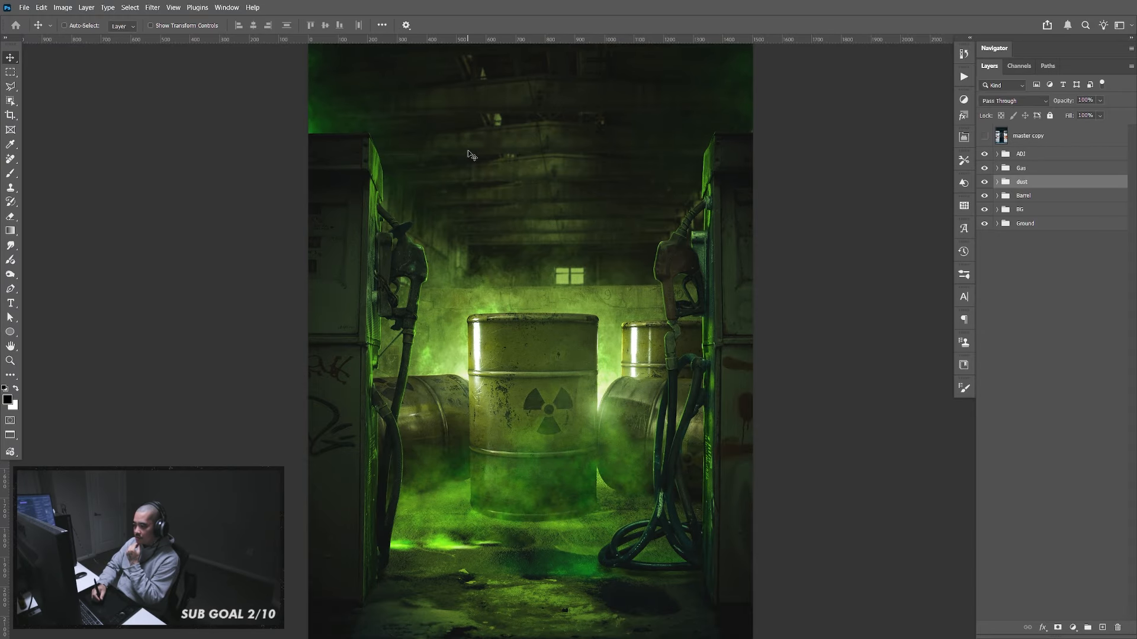
Review the tentacle and full octopus source images once more, ending back at the composite
key("ctrl+Tab")
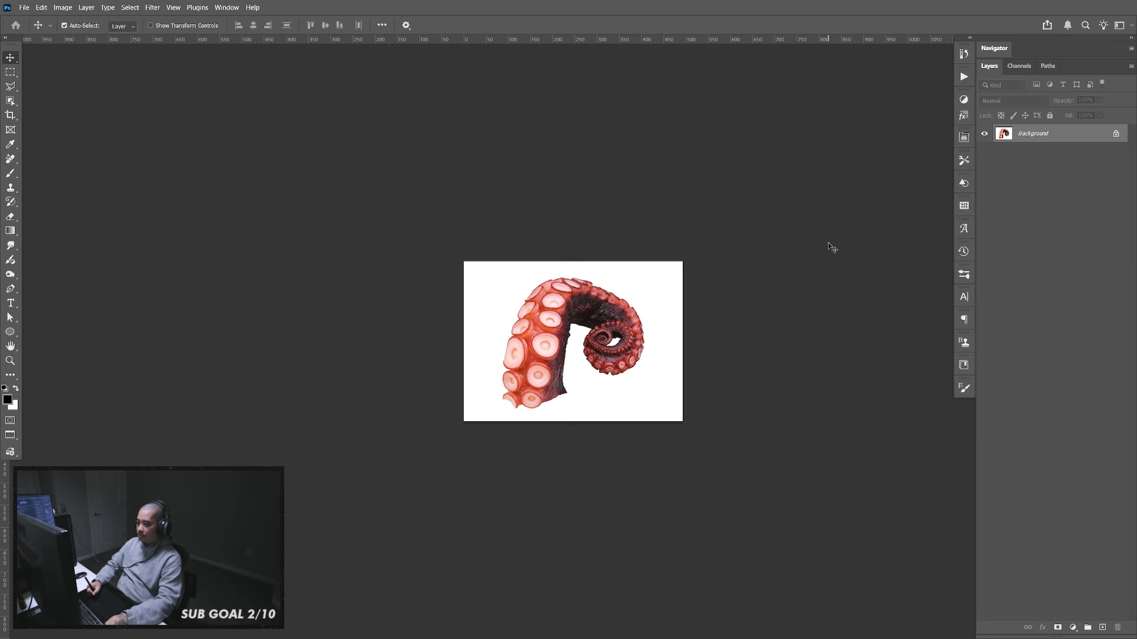
key("ctrl+Tab")
key("ctrl+Tab")
key("ctrl+Tab")
key("ctrl+Tab")
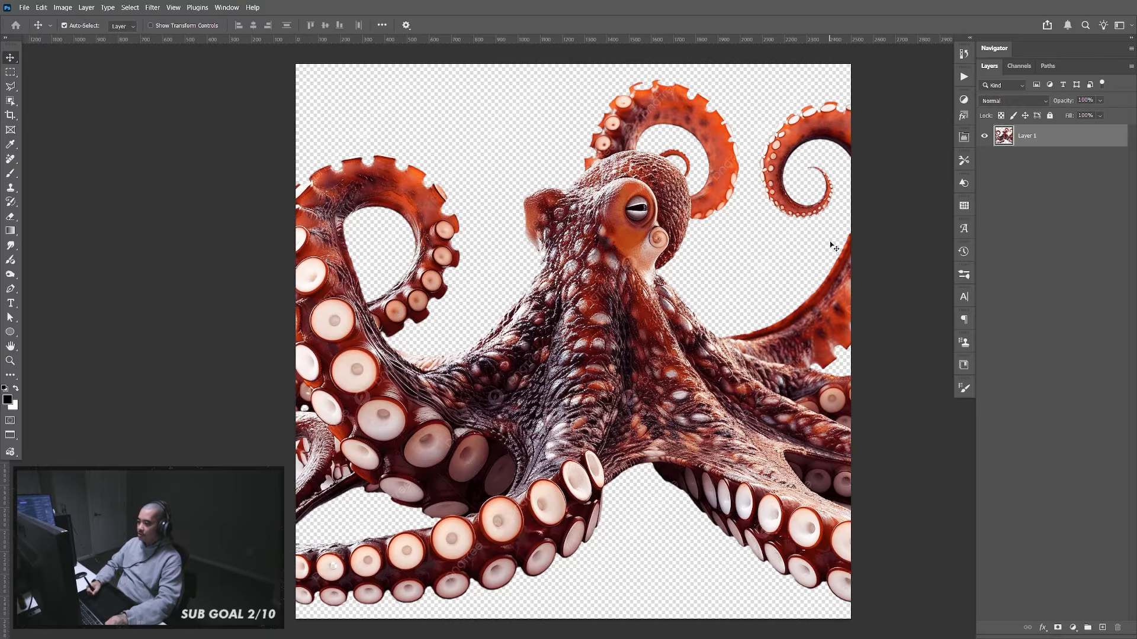
key("ctrl+Tab")
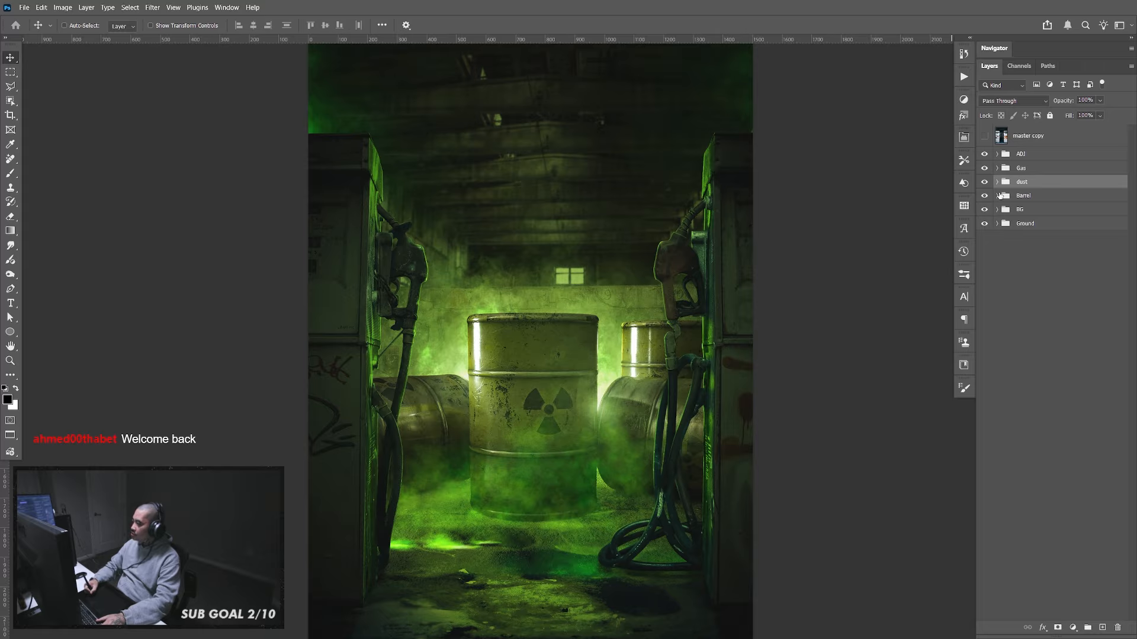
Check group 2 inside Barrel on and off, and open the Layer 4 copy smart object in Group 4 for editing
left_click(997, 196)
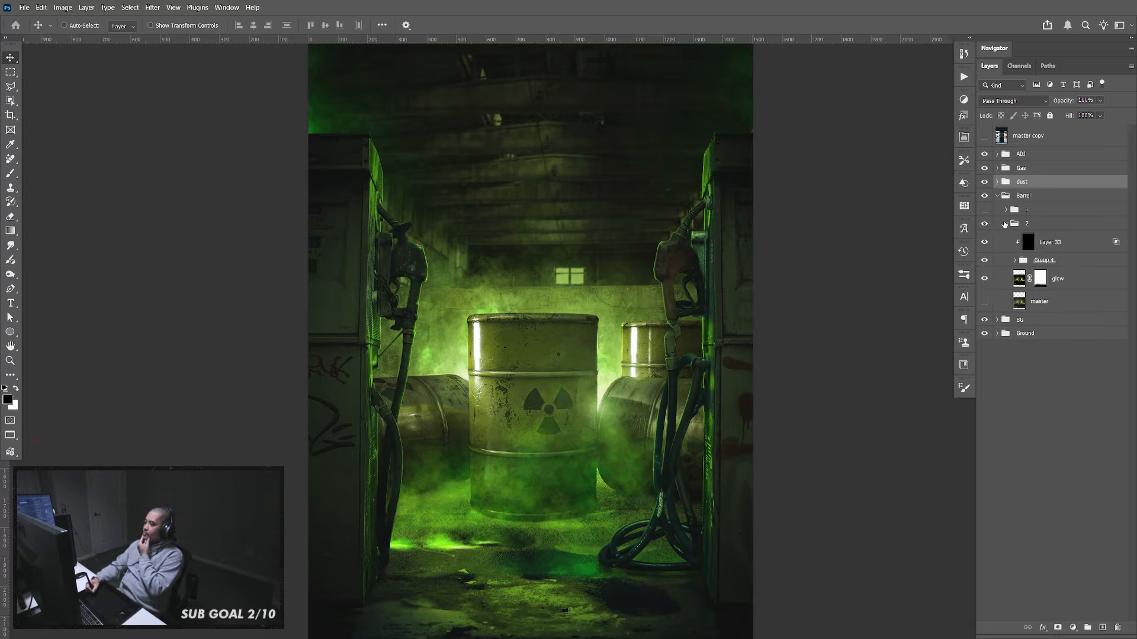
left_click(1005, 224)
left_click(985, 224)
left_click(985, 224)
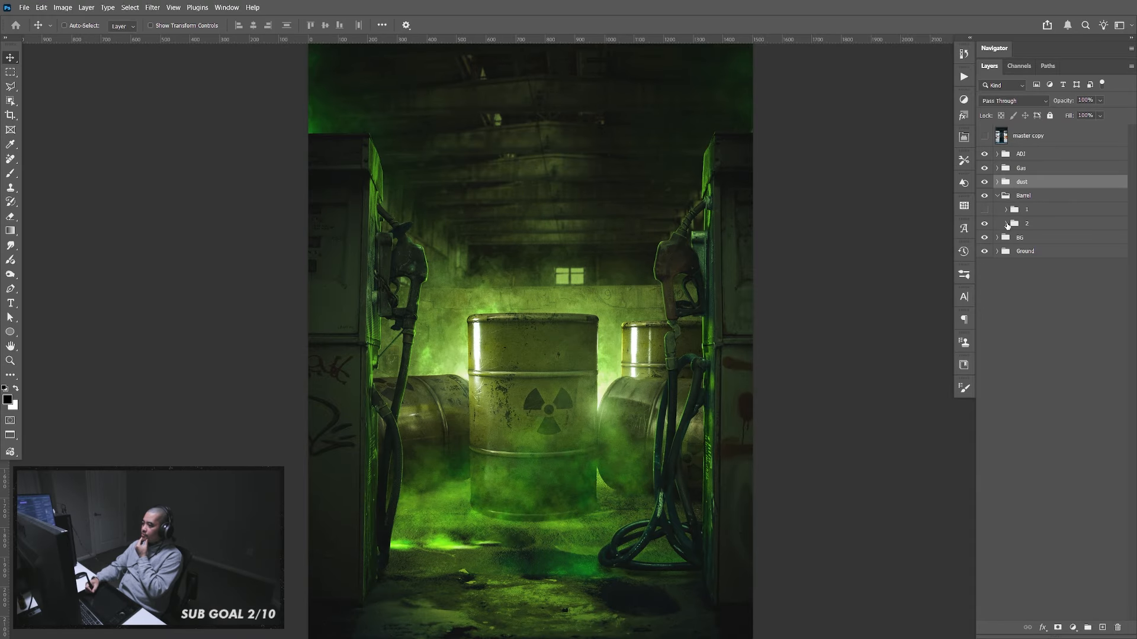
left_click(1006, 224)
left_click(1016, 260)
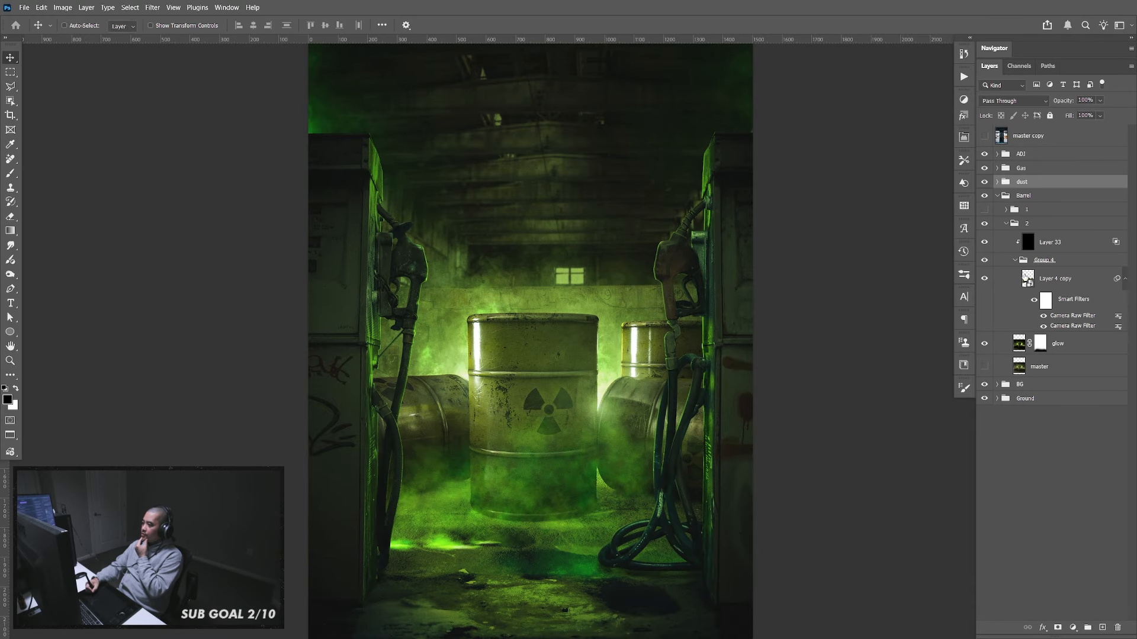
double_click(1028, 279)
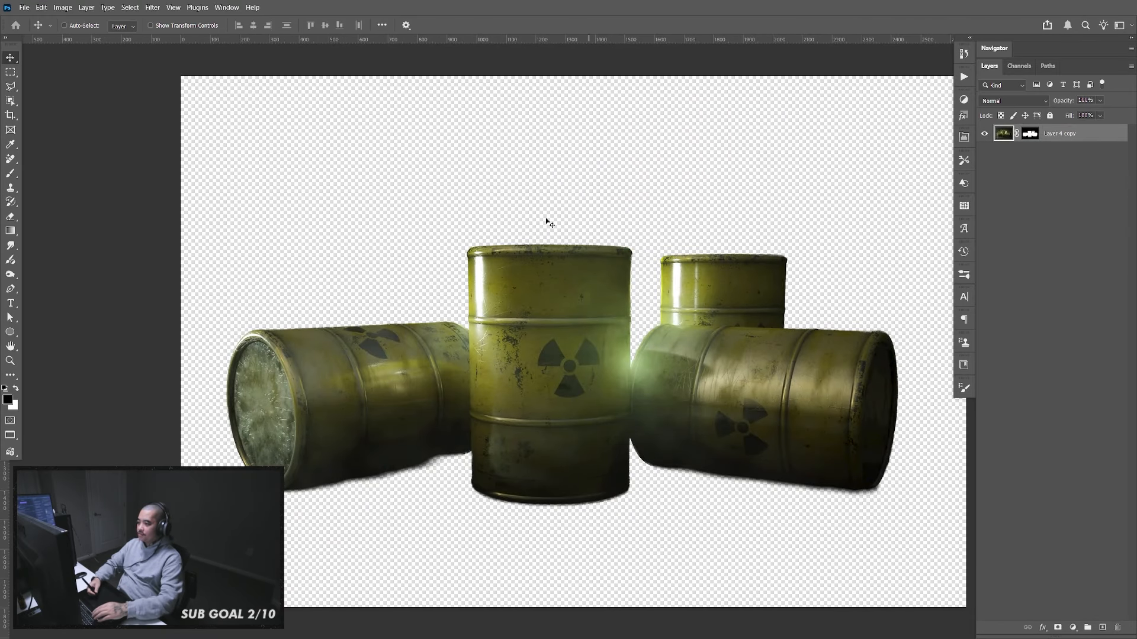
Duplicate the Layer 4 copy barrels layer and disable the layer mask on the duplicate
key("ctrl+plus")
key("ctrl+plus")
key("ctrl+plus")
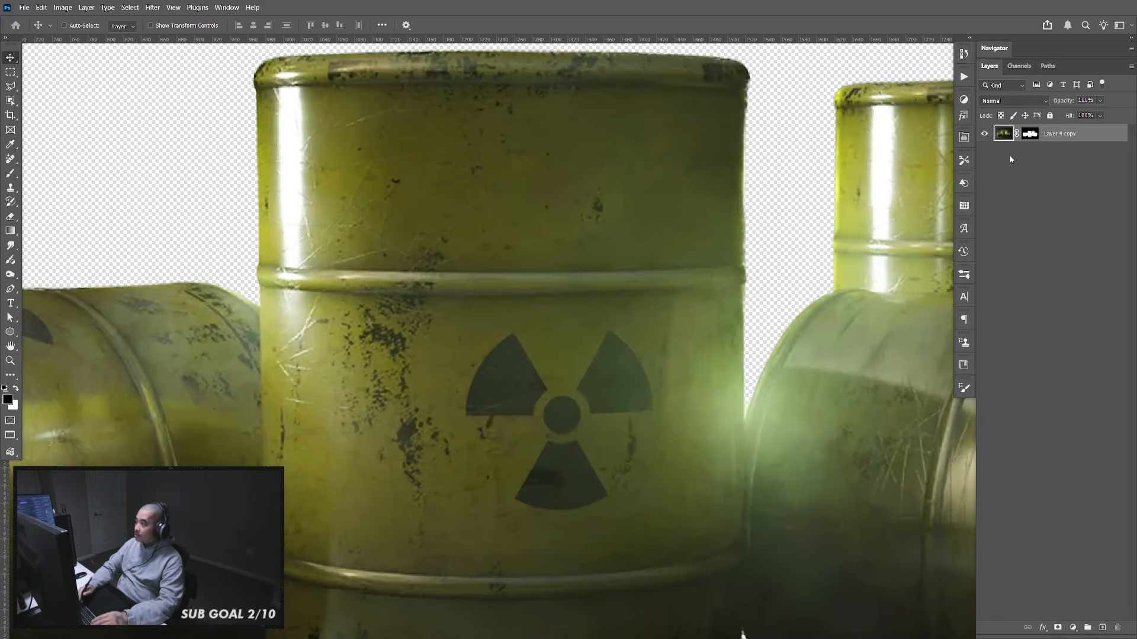
left_click_drag(666, 211, 695, 326)
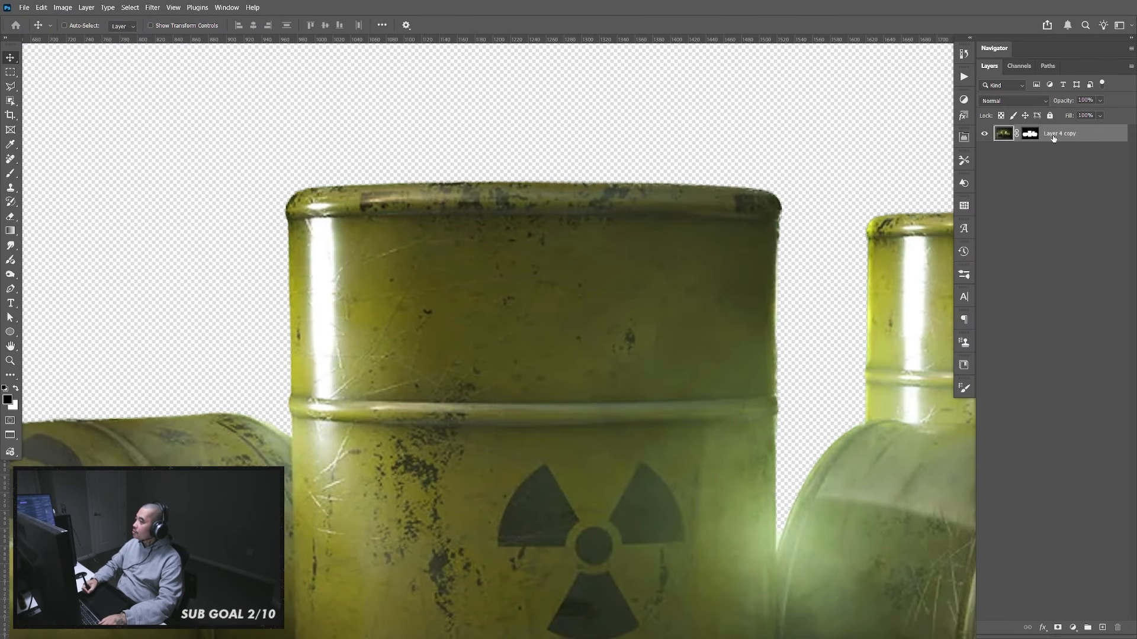
key("ctrl+j")
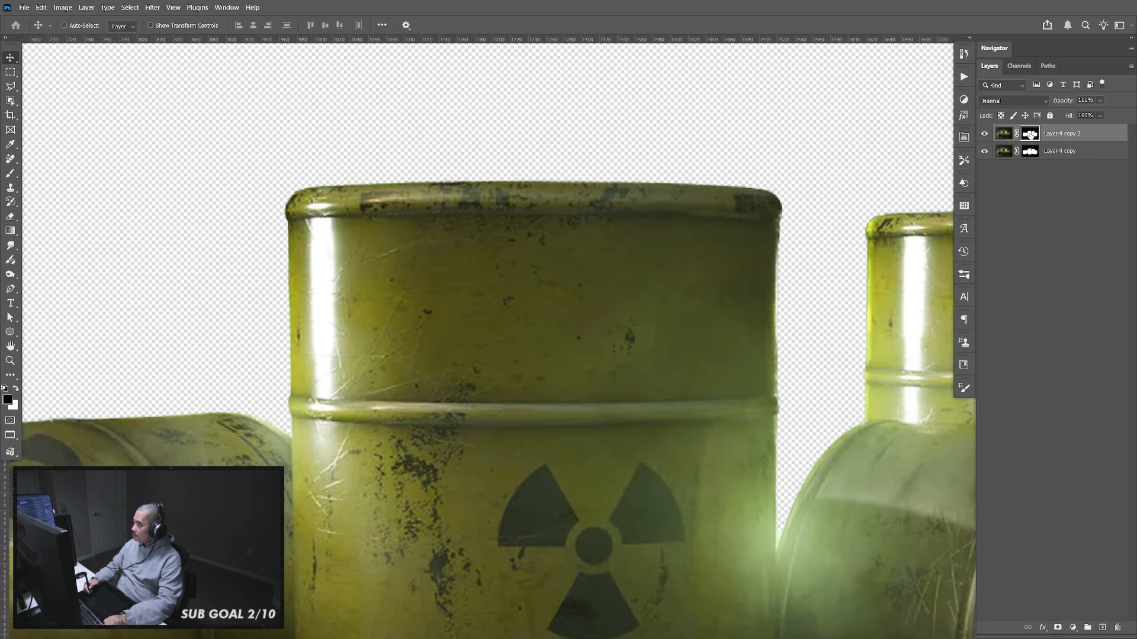
right_click(1030, 135)
left_click(1060, 140)
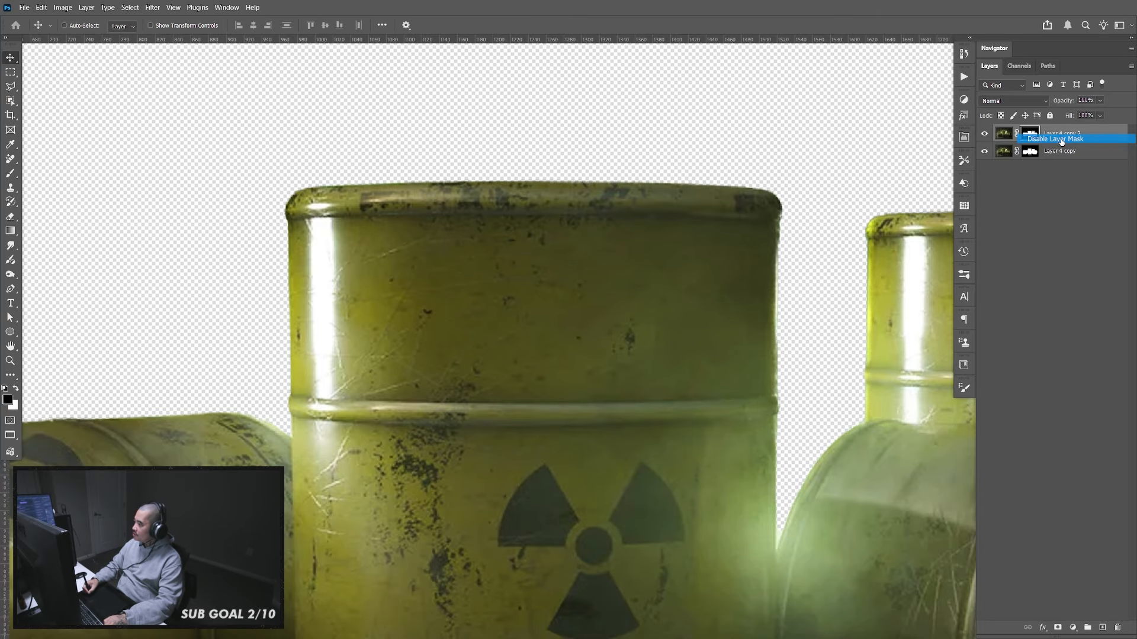
double_click(1101, 134)
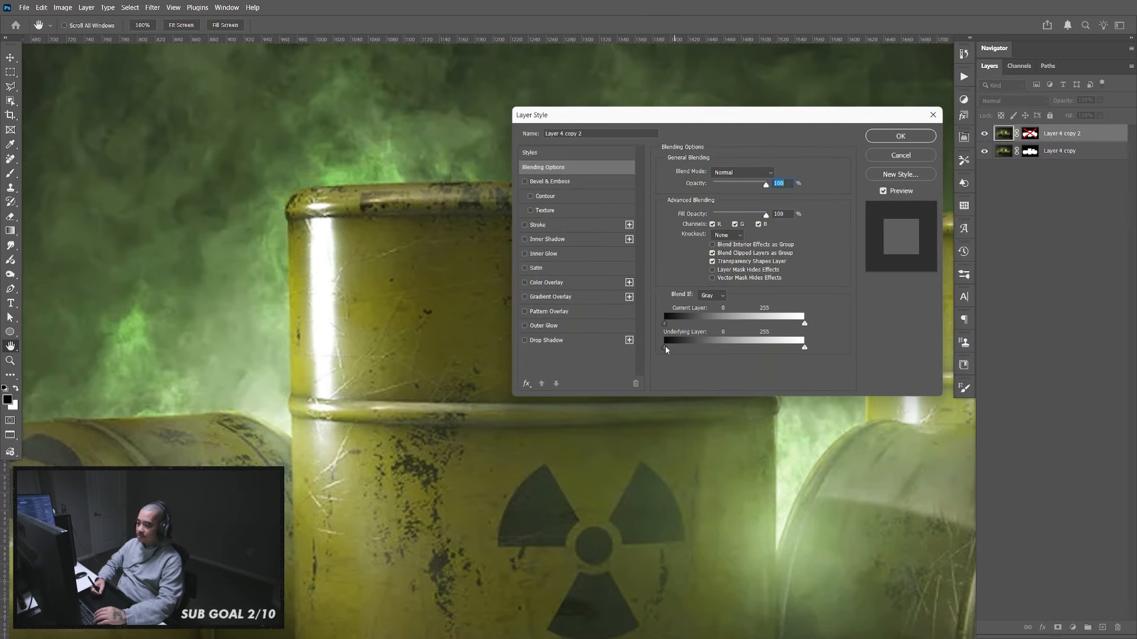
left_click(900, 156)
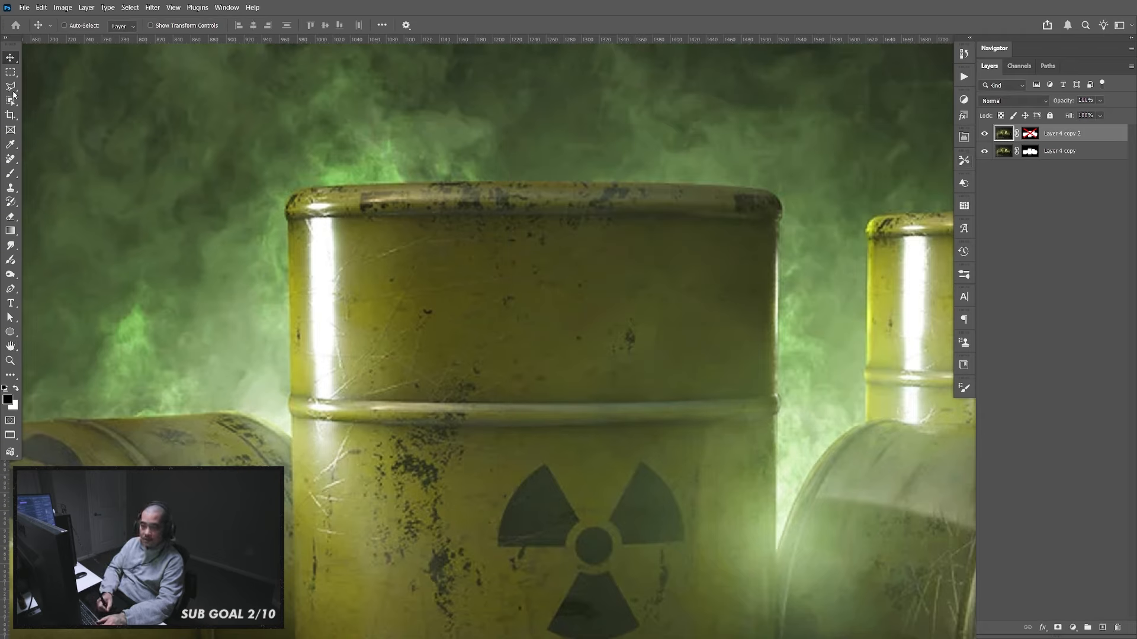
Outline the bright vertical highlight on the front barrel with a Polygonal Lasso selection, from the rim to below the upper ridge
left_click(11, 86)
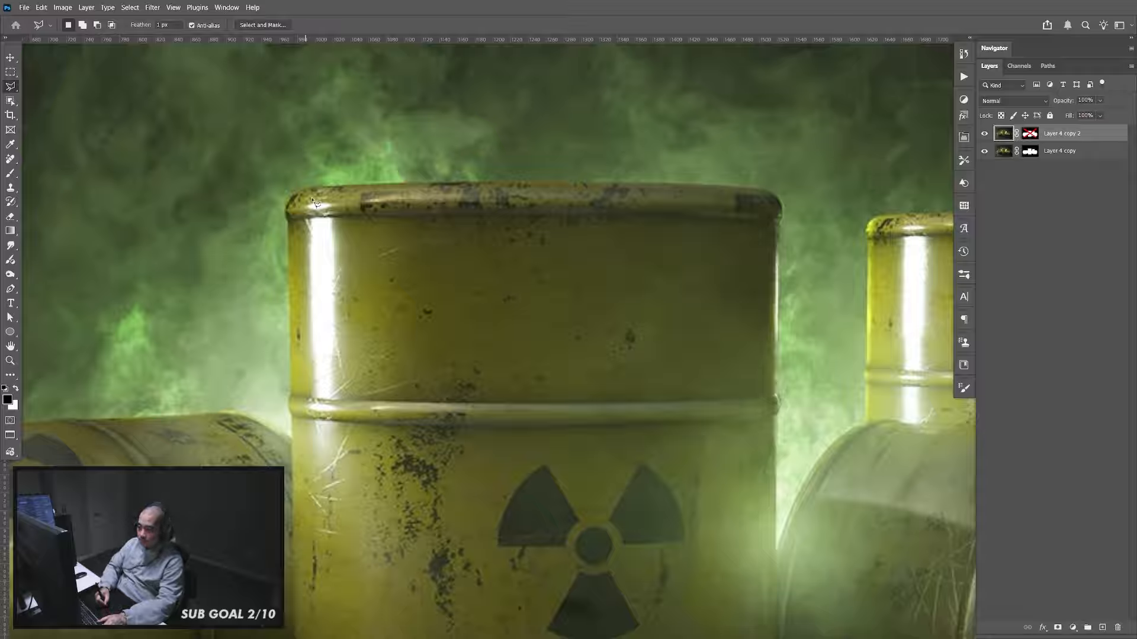
mouse_move(312, 200)
left_mouse_down()
mouse_move(342, 201)
mouse_move(358, 452)
mouse_move(341, 582)
left_mouse_up()
left_click(302, 546)
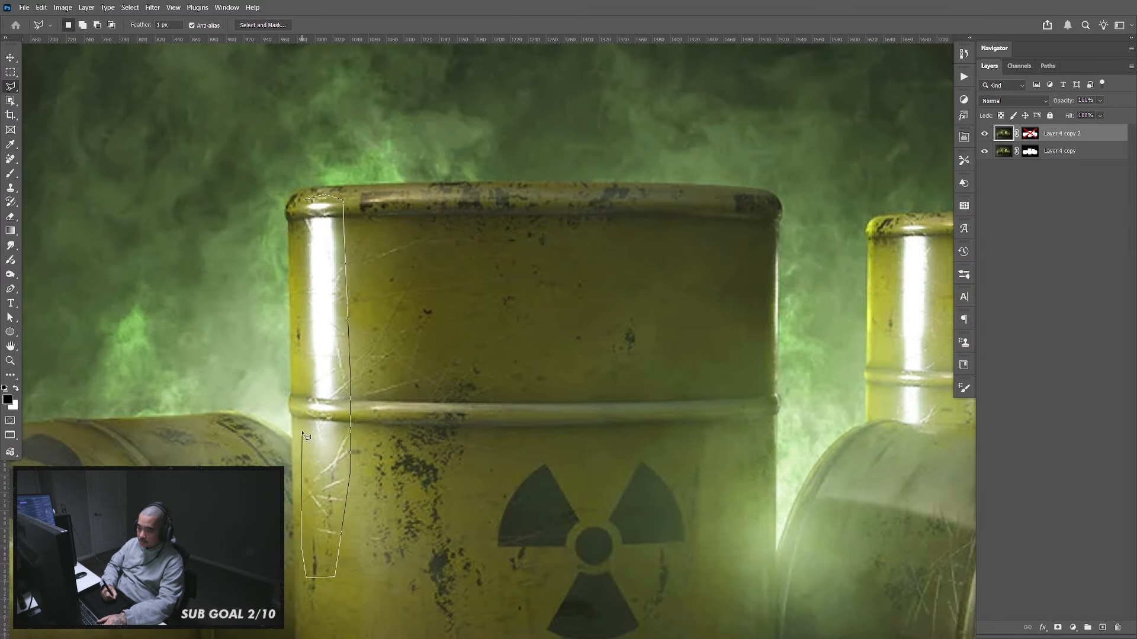
left_click(301, 378)
left_click(294, 232)
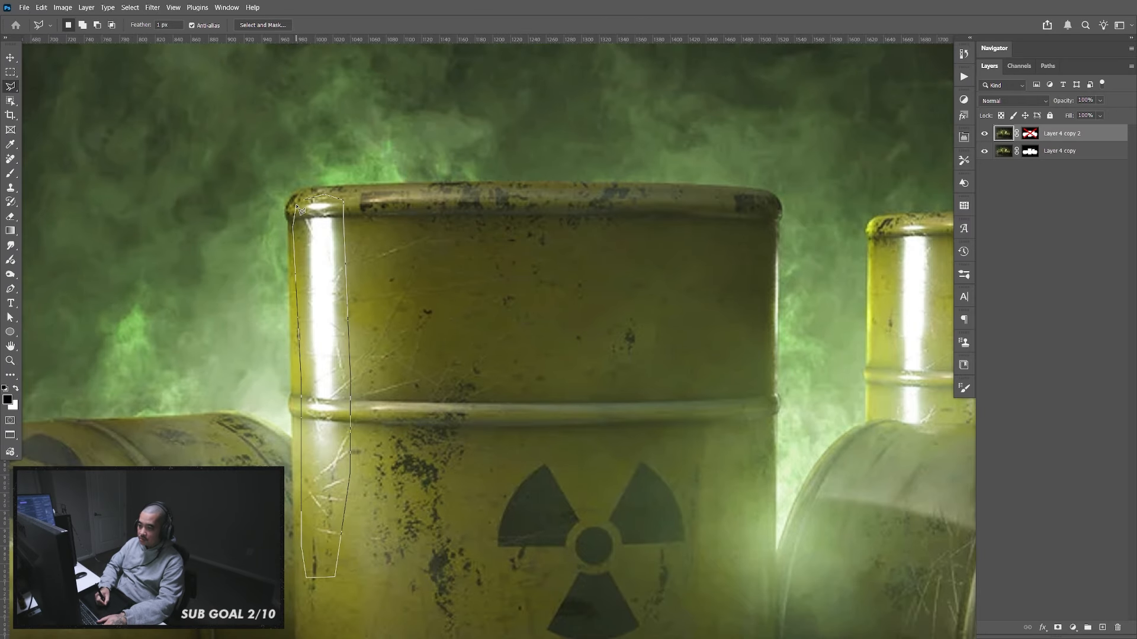
left_click(313, 200)
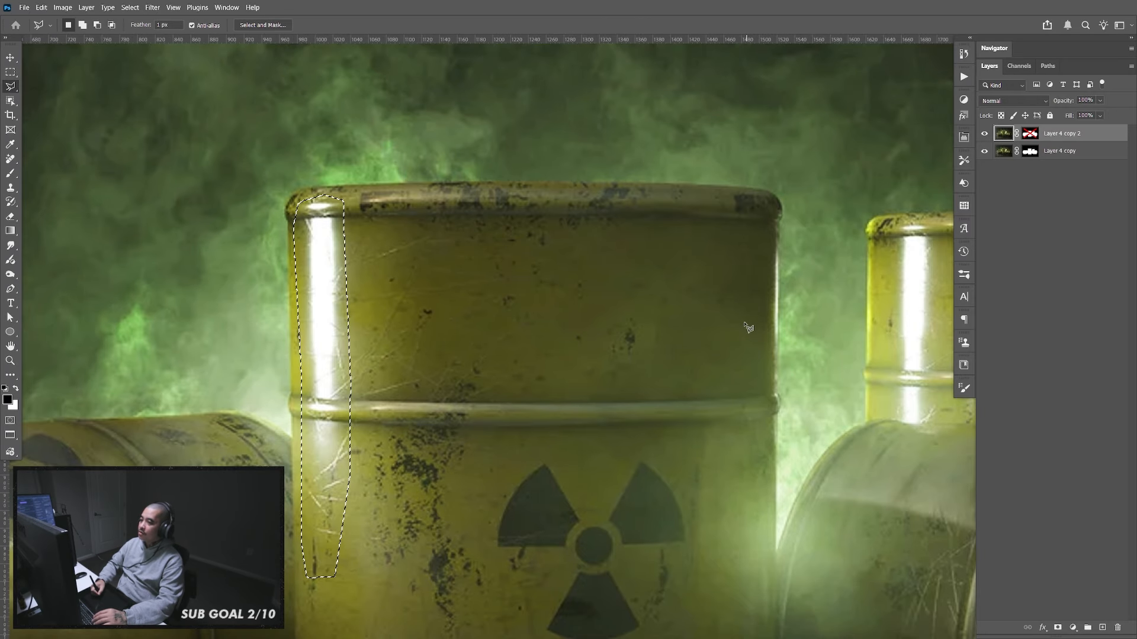
Run Generative Fill without a prompt on the selected highlight of the front barrel
left_click_drag(749, 325, 589, 292)
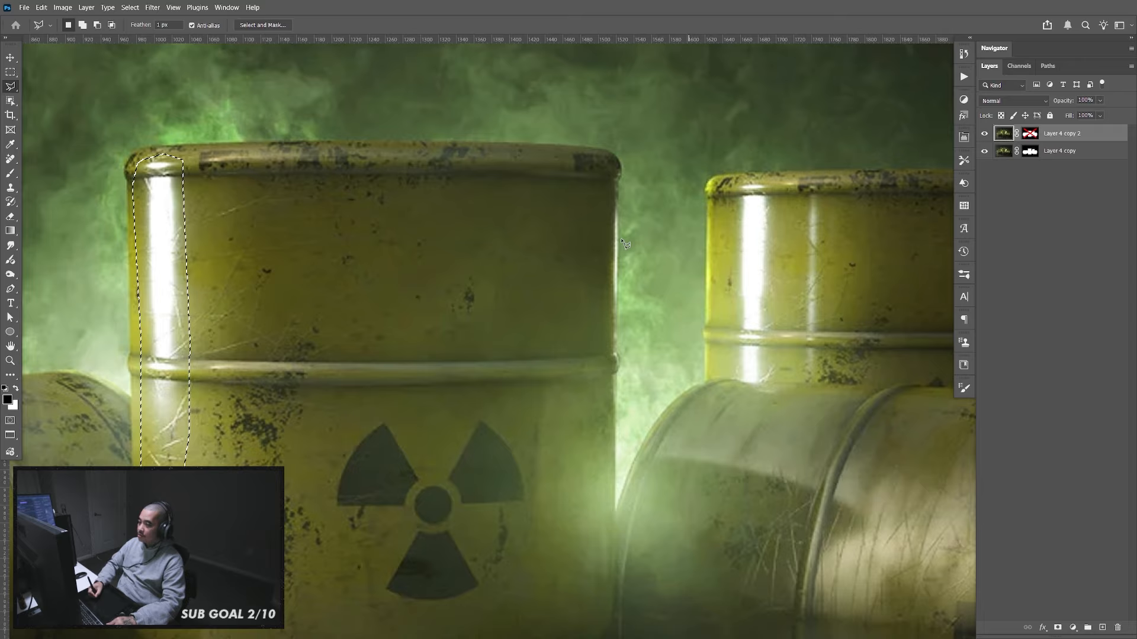
left_click(41, 7)
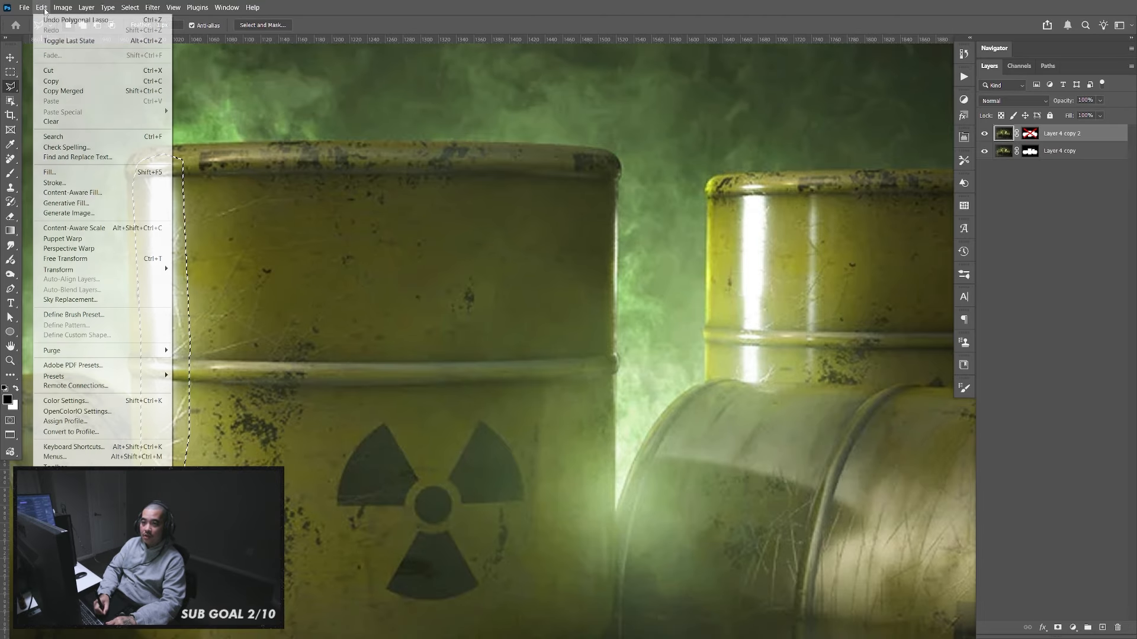
left_click(119, 203)
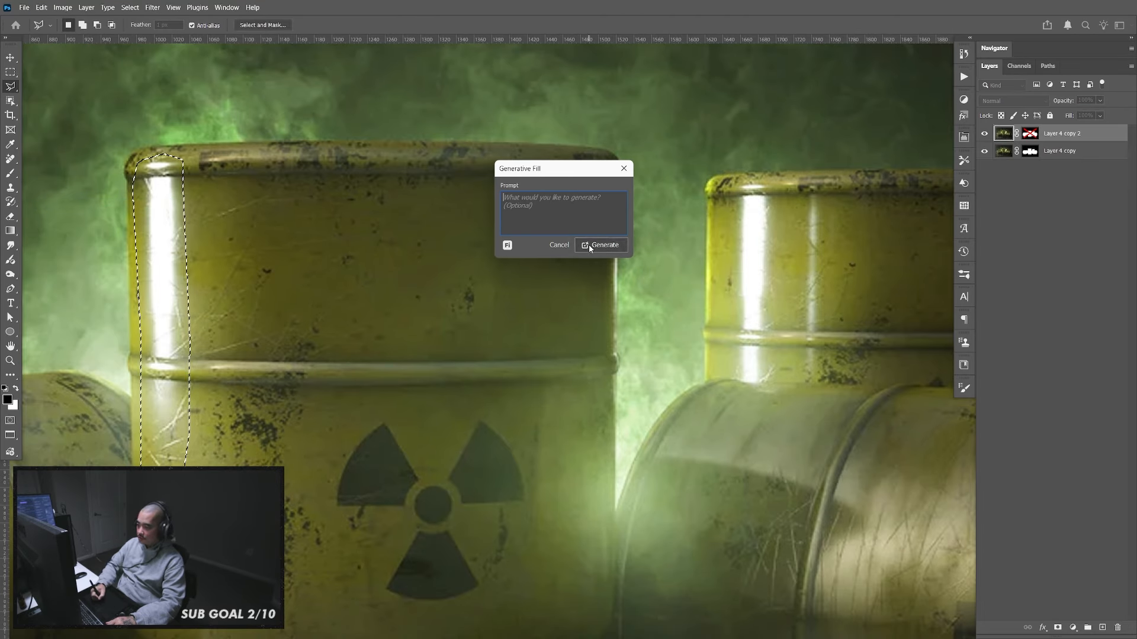
left_click(588, 244)
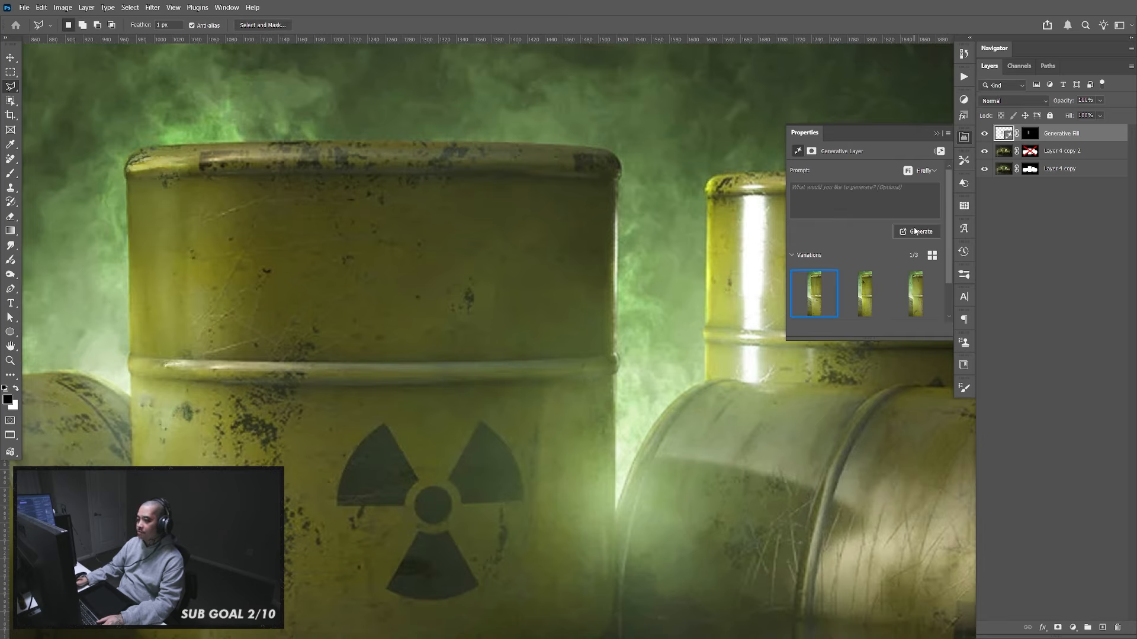
Compare the generated variations for the front barrel's highlight area and choose the third one
left_click(863, 299)
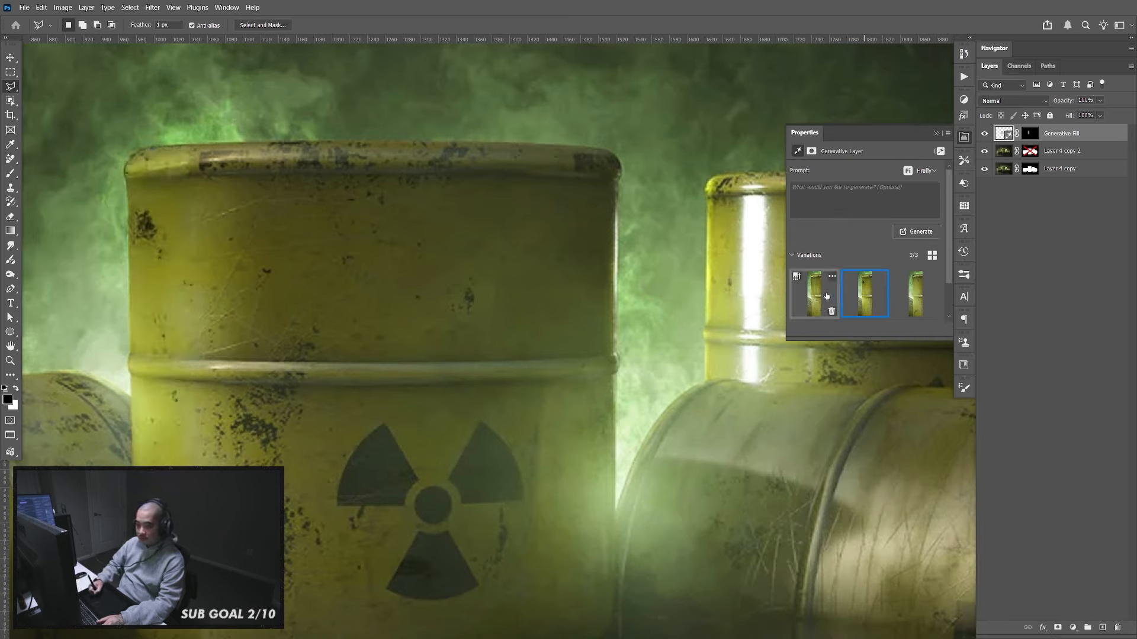
left_click(813, 296)
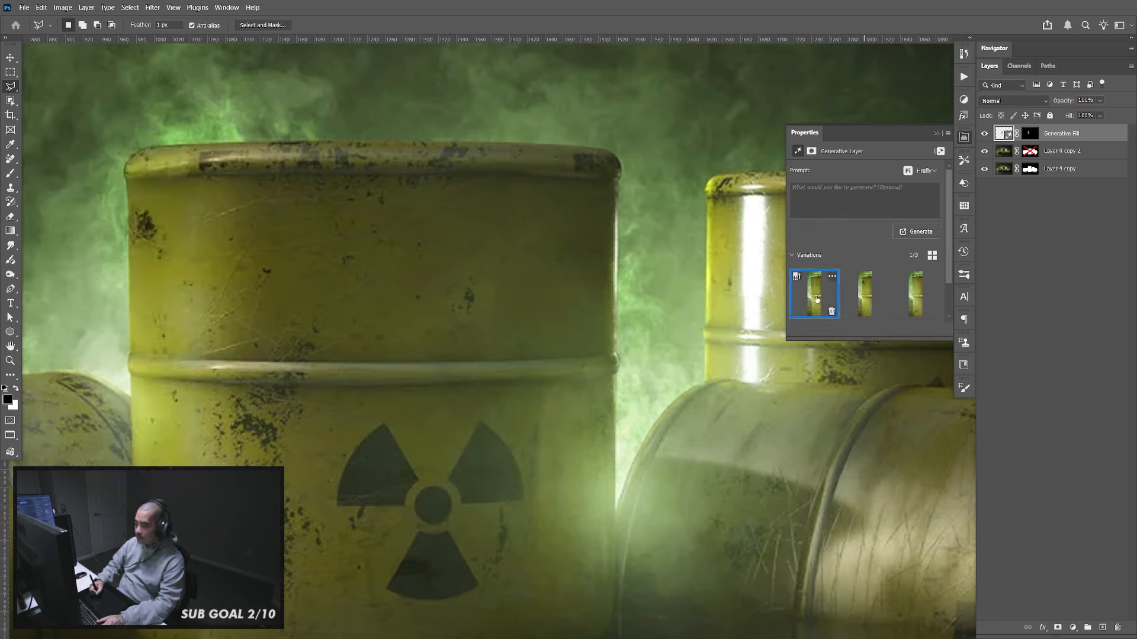
left_click(915, 303)
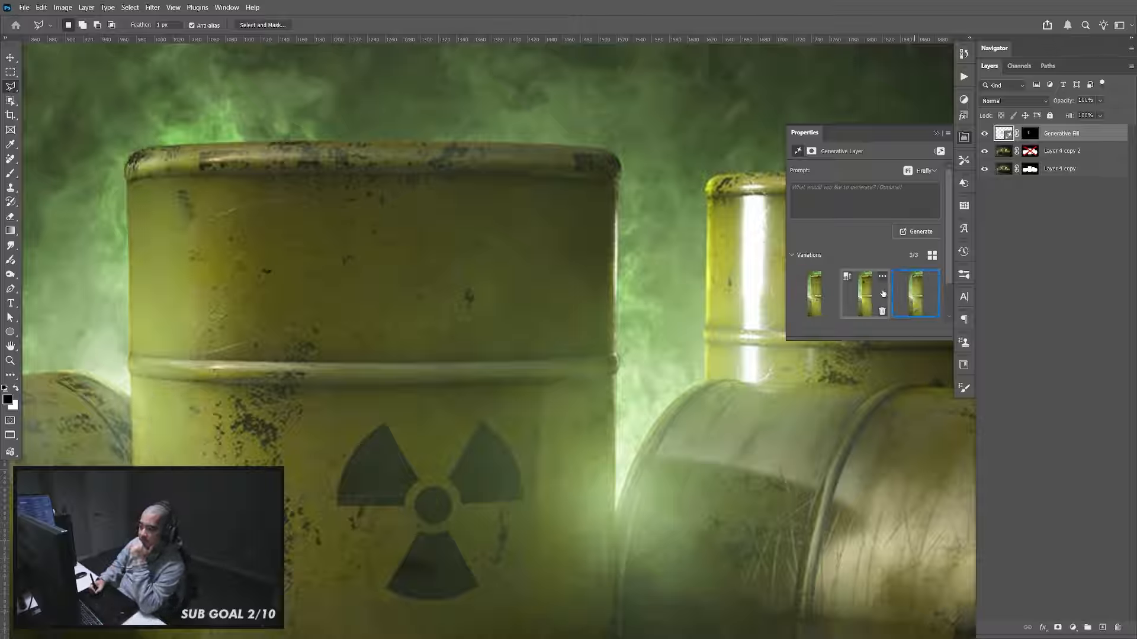
Compare all the generated variations for the front barrel's highlight area again and choose the second one
left_click(864, 299)
left_click(811, 302)
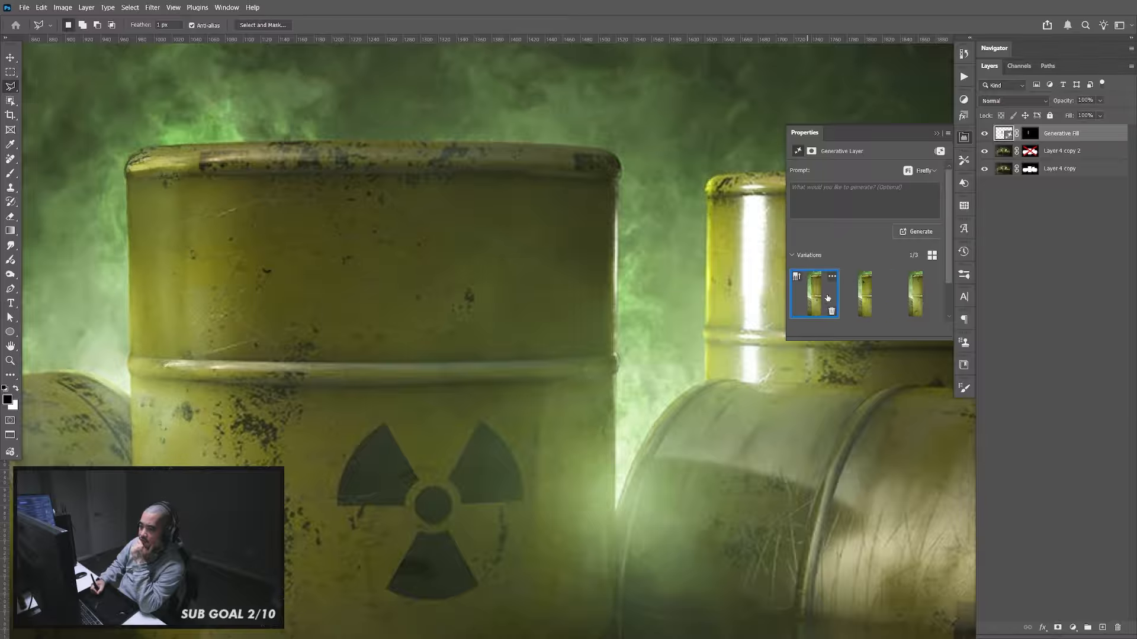
left_click(866, 296)
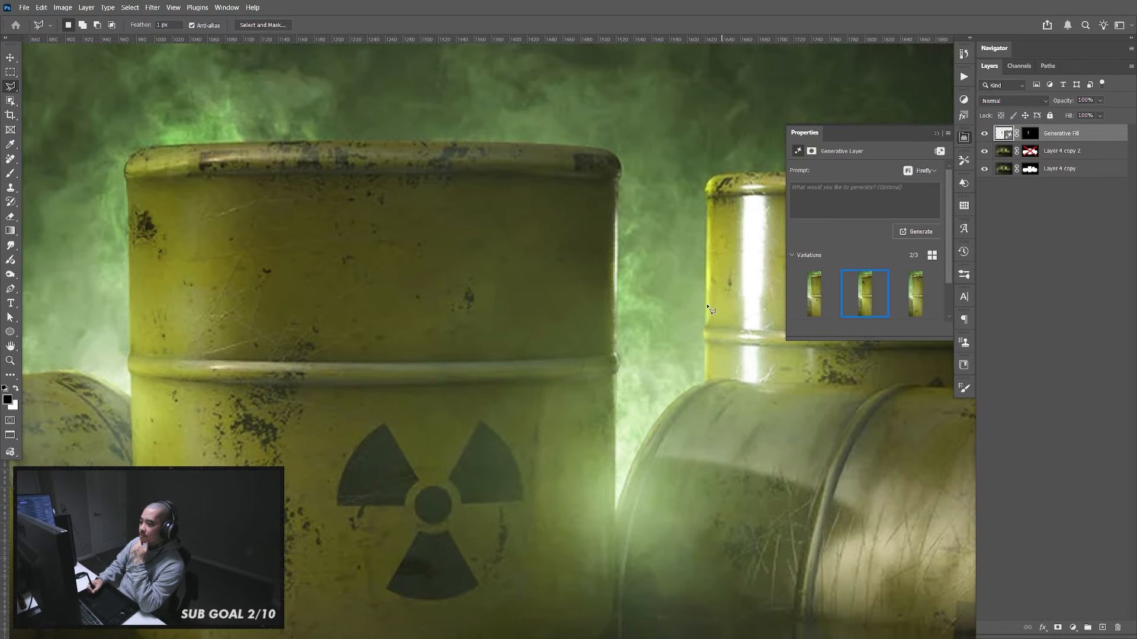
left_click(970, 140)
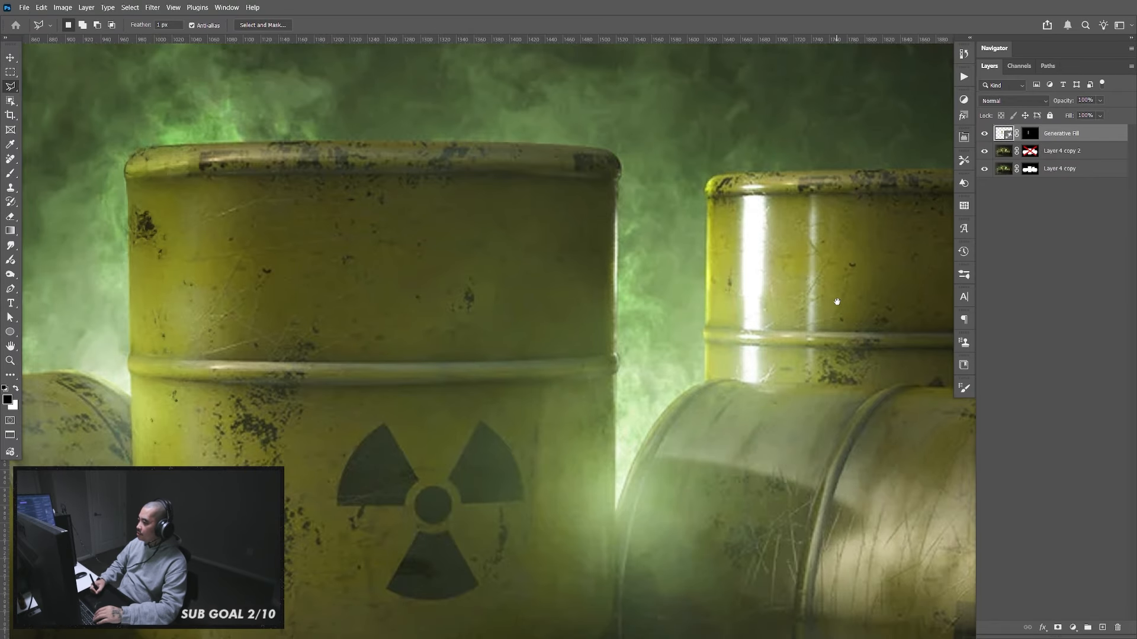
Outline both vertical highlights on the rear upright barrel with one Polygonal Lasso selection, from the rim to the lying barrel's edge
left_click_drag(833, 305, 655, 301)
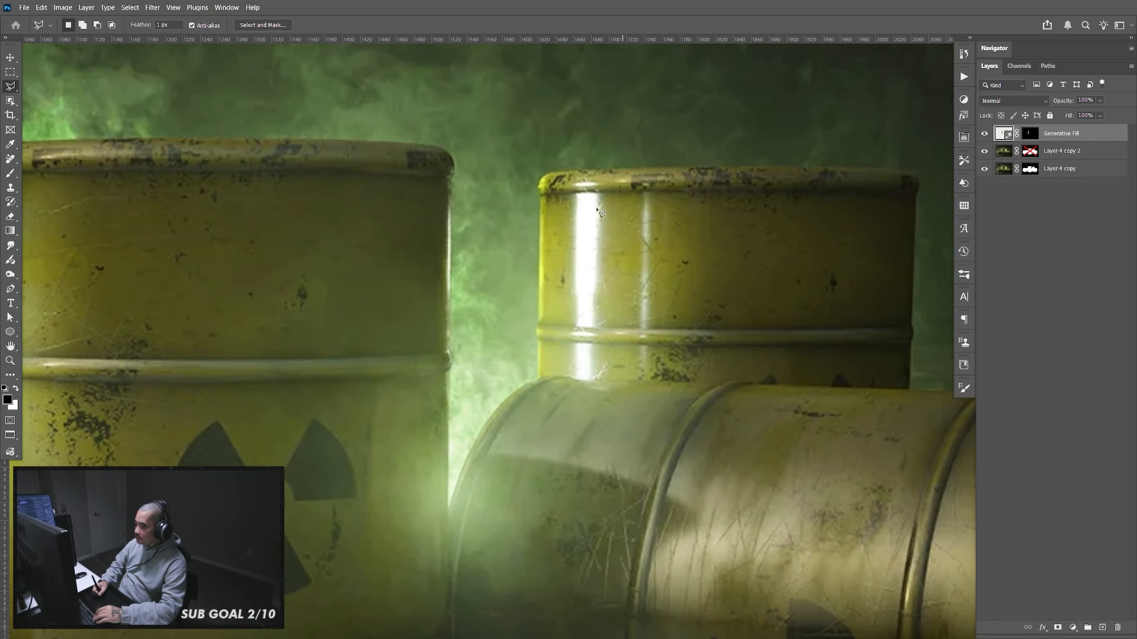
left_click(567, 175)
left_click(657, 176)
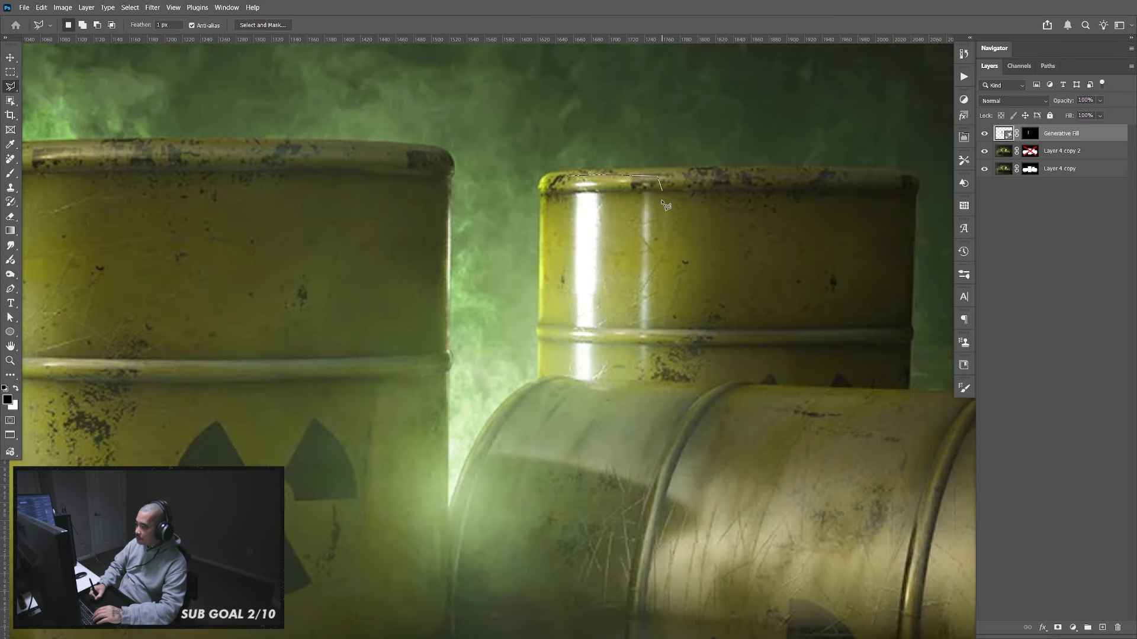
left_click(658, 381)
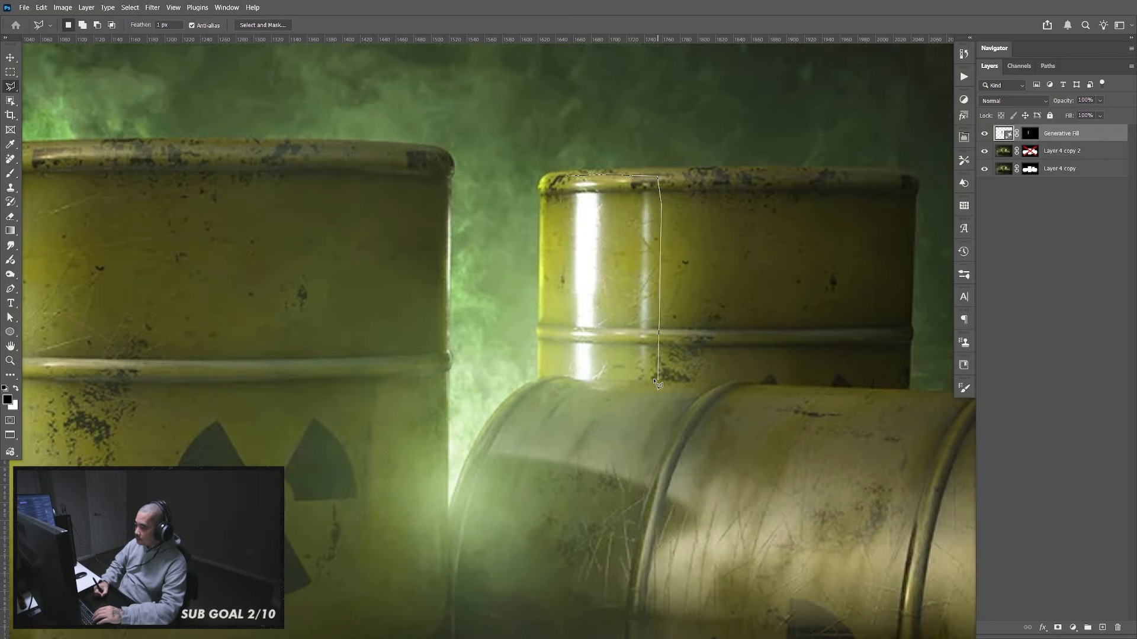
left_click(566, 381)
left_click(559, 360)
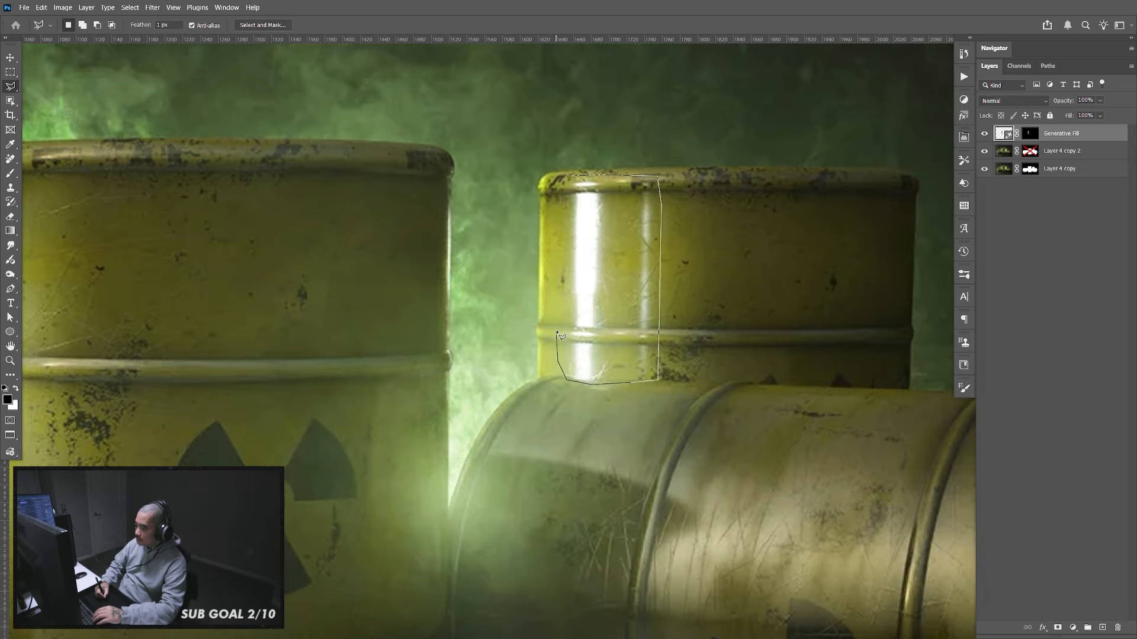
left_click(567, 177)
Run Generative Fill without a prompt on the selected highlights of the rear barrel
left_click(43, 7)
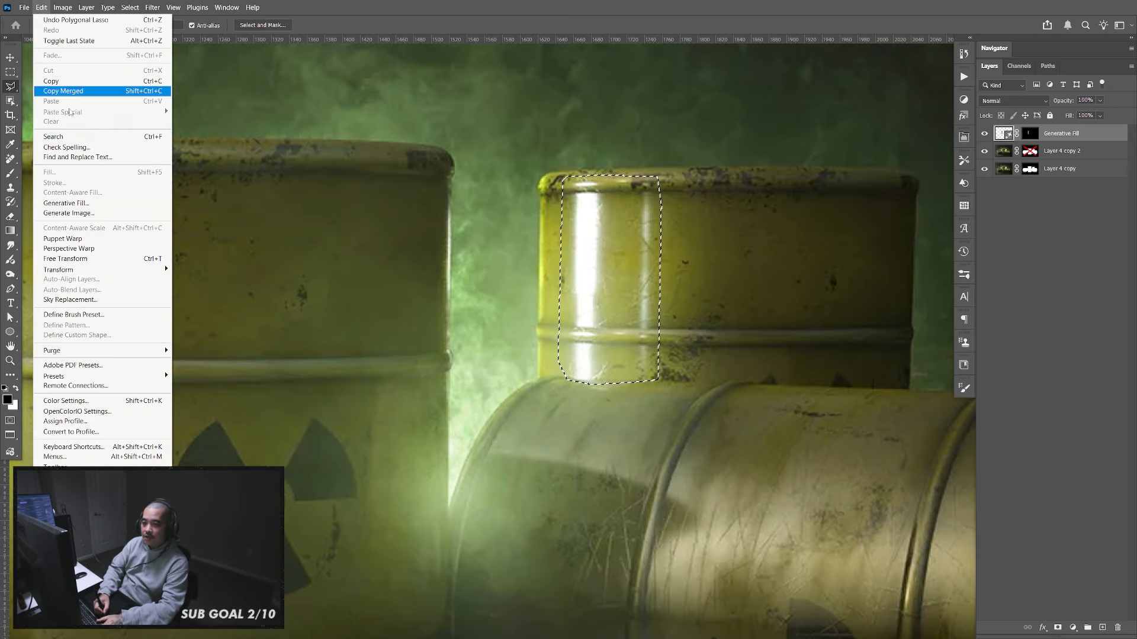
left_click(102, 205)
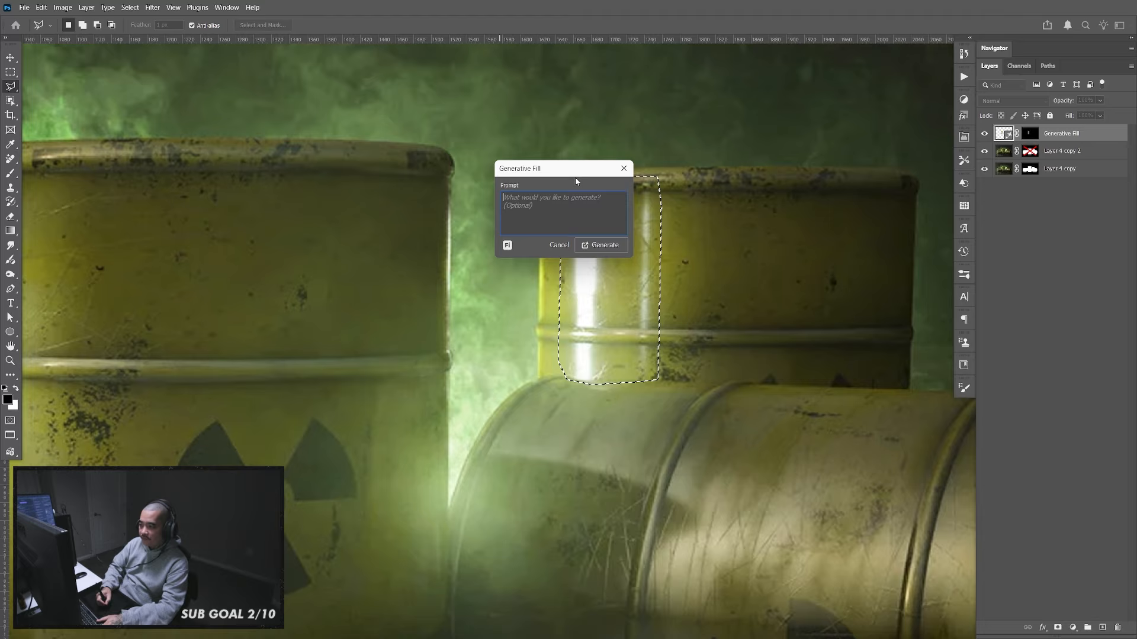
left_click(604, 245)
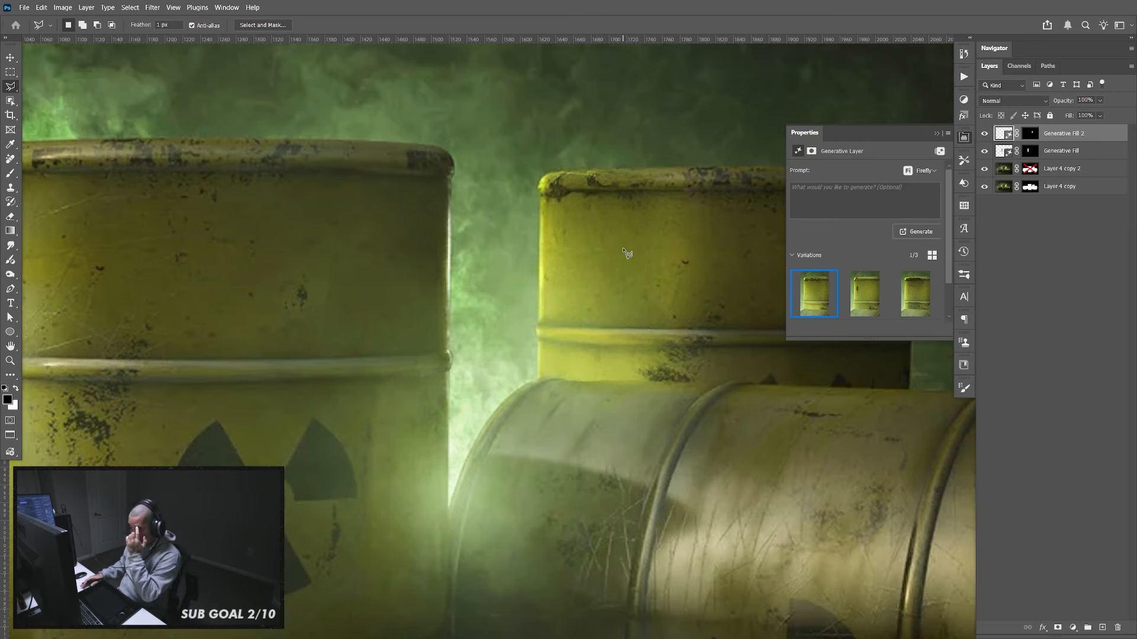
Compare the rear barrel's generated variations up close and in the full image, and choose the second one
left_click(861, 305)
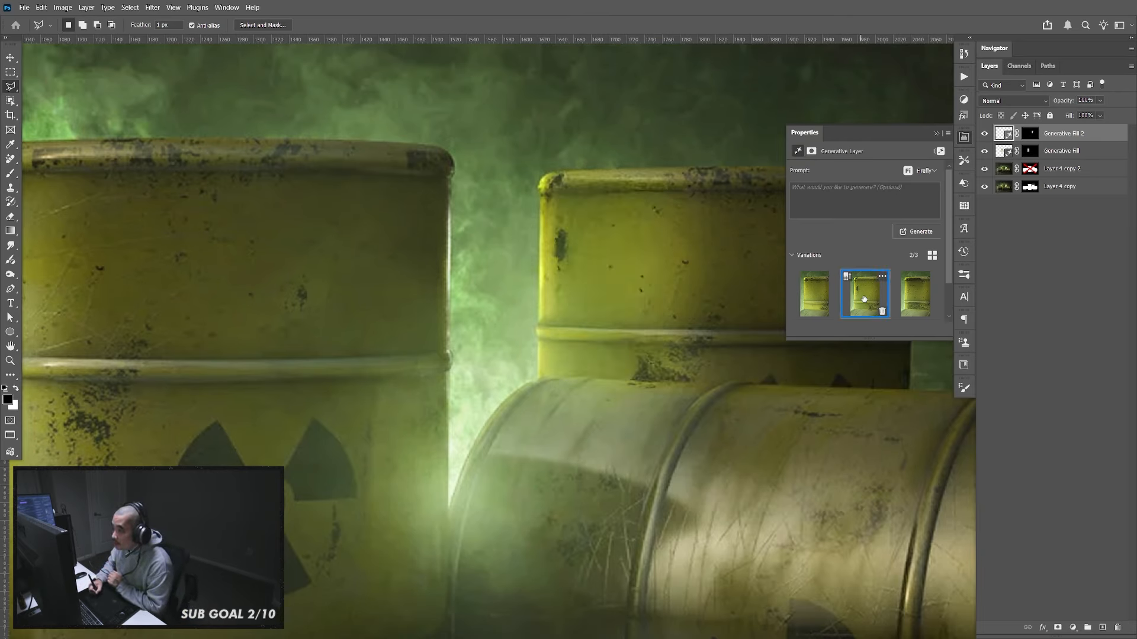
left_click(910, 302)
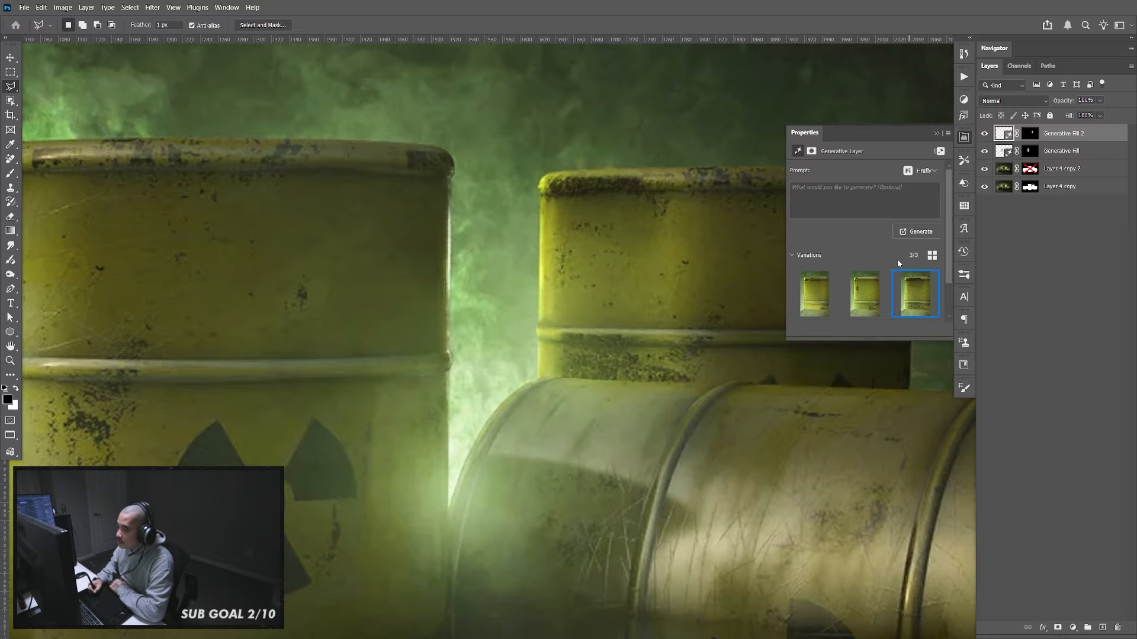
left_click(963, 138)
key("ctrl+0")
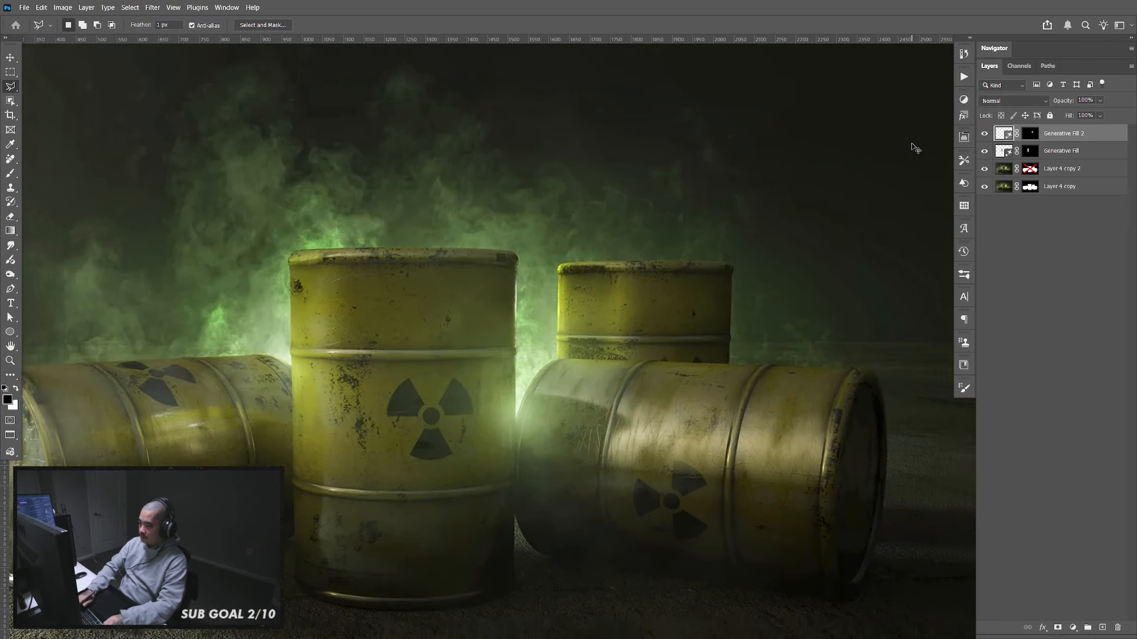
left_click(964, 137)
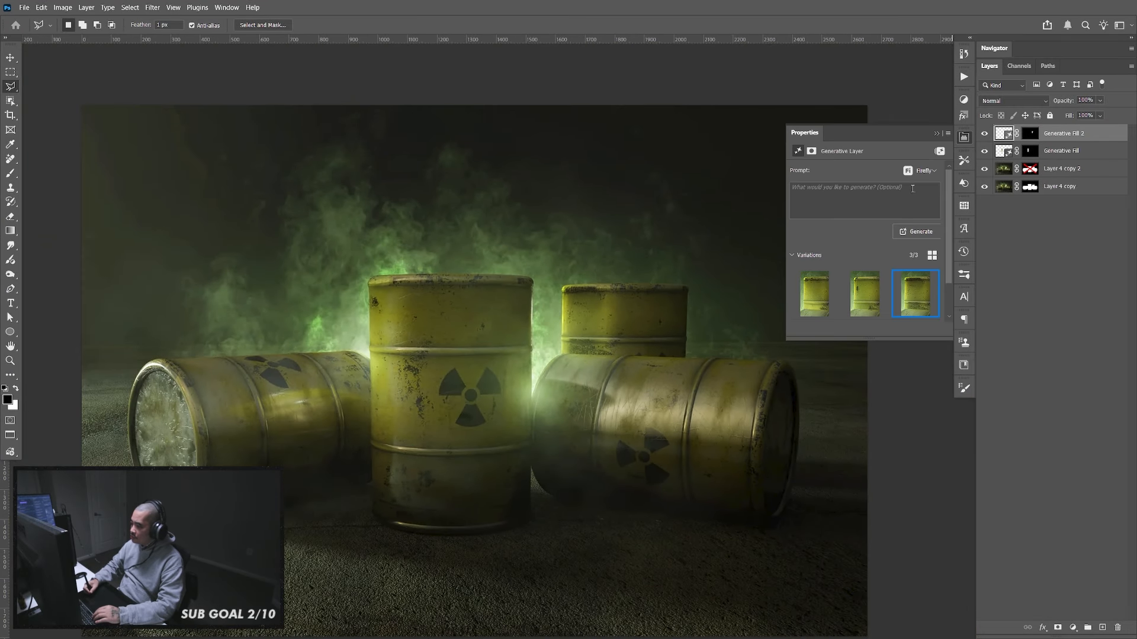
left_click(820, 300)
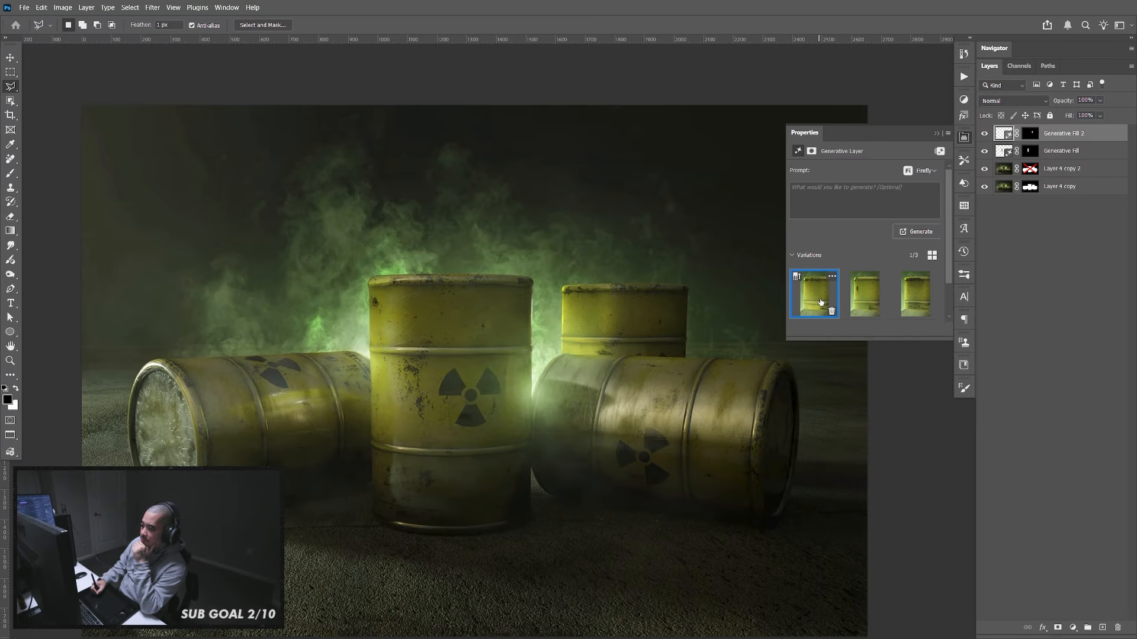
left_click(861, 303)
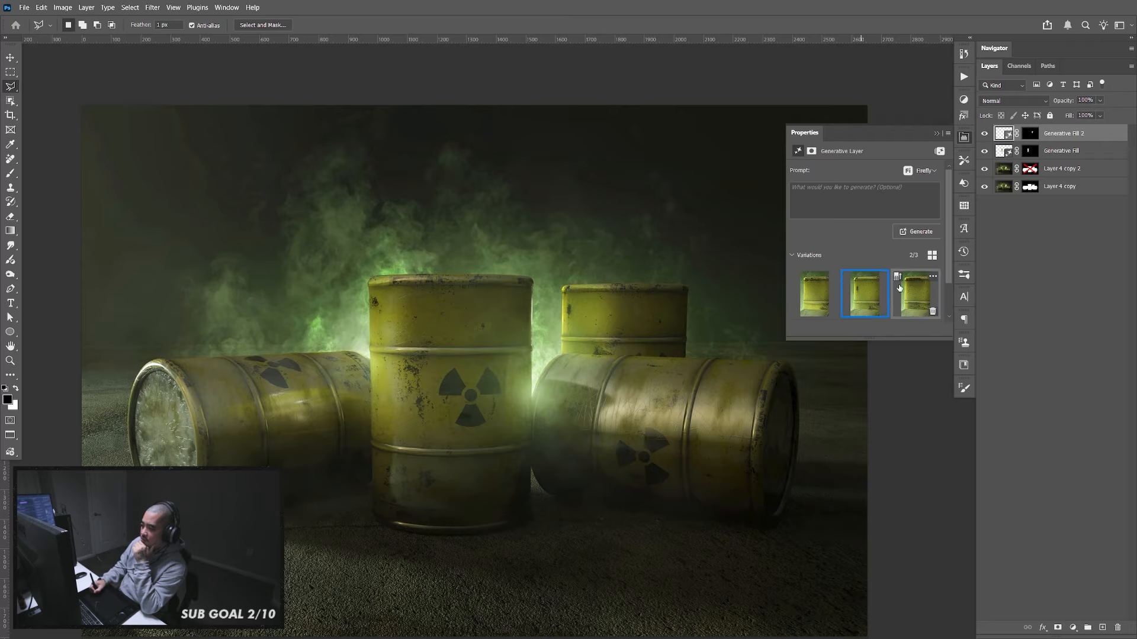
left_click(963, 137)
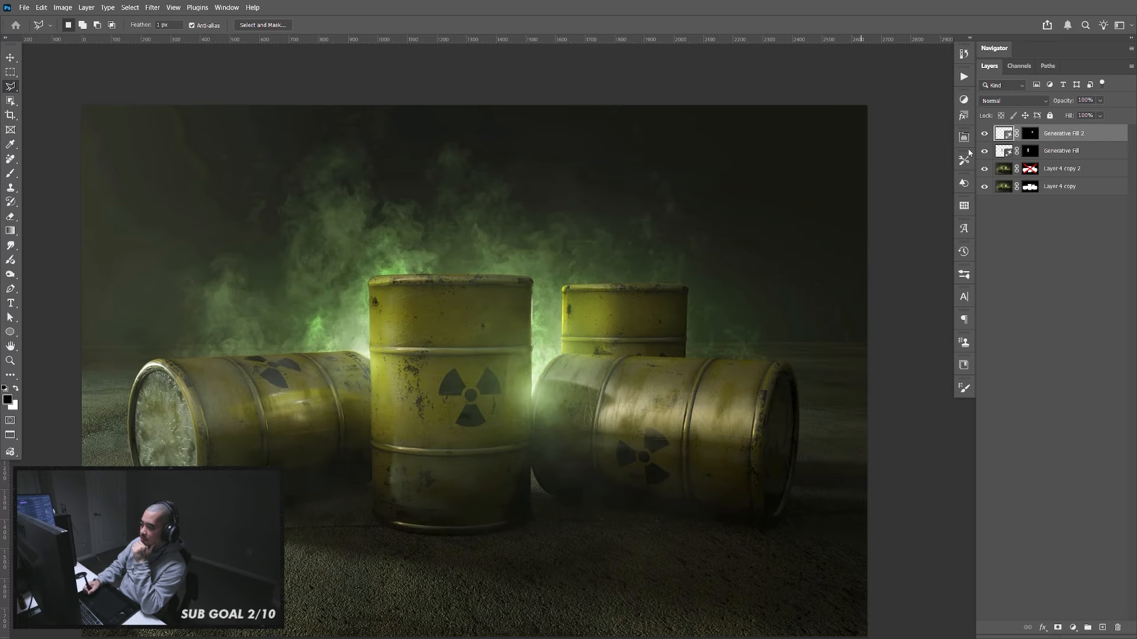
Merge both Generative Fill layers with Layer 4 copy 2 and mask the merged layer with Layer 4 copy's barrel outline
left_click(1056, 170, "shift")
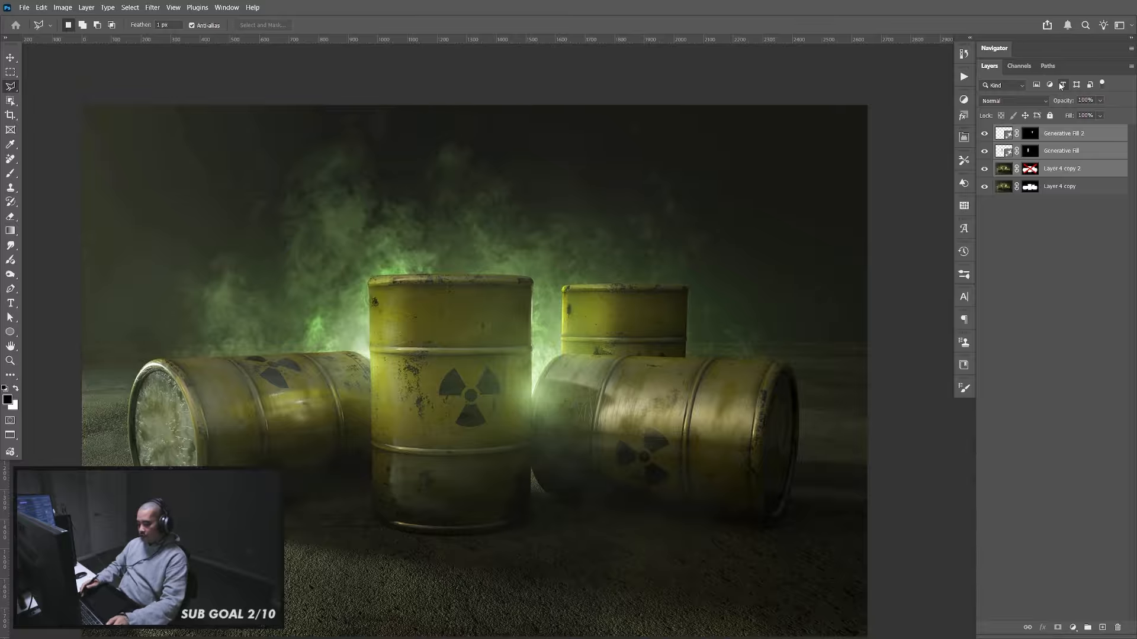
key("ctrl+e")
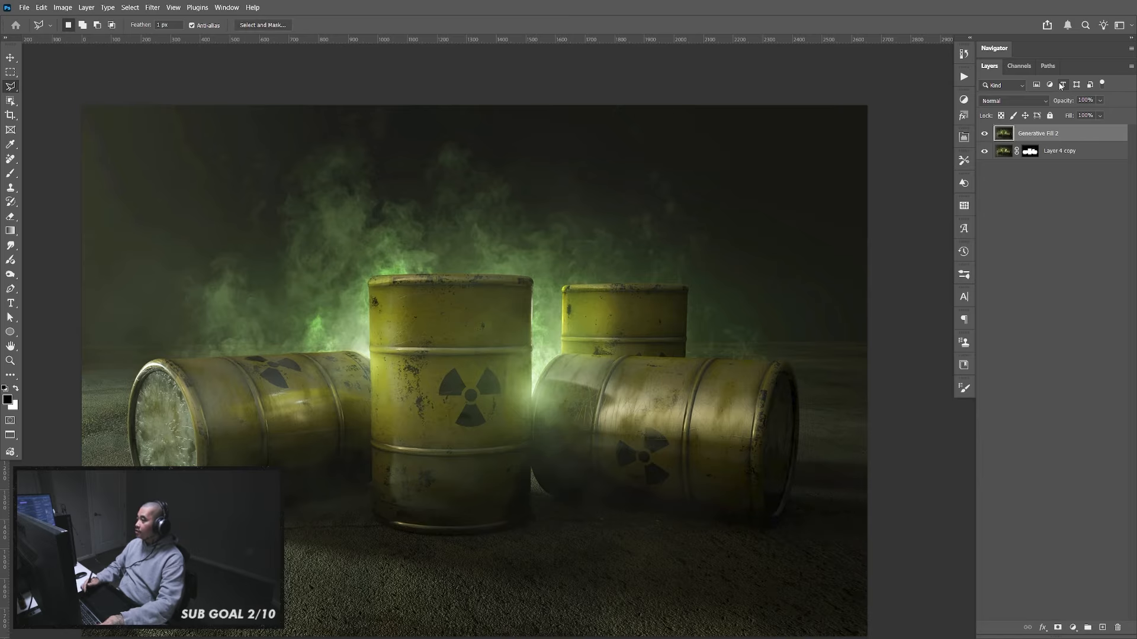
left_click(1030, 152)
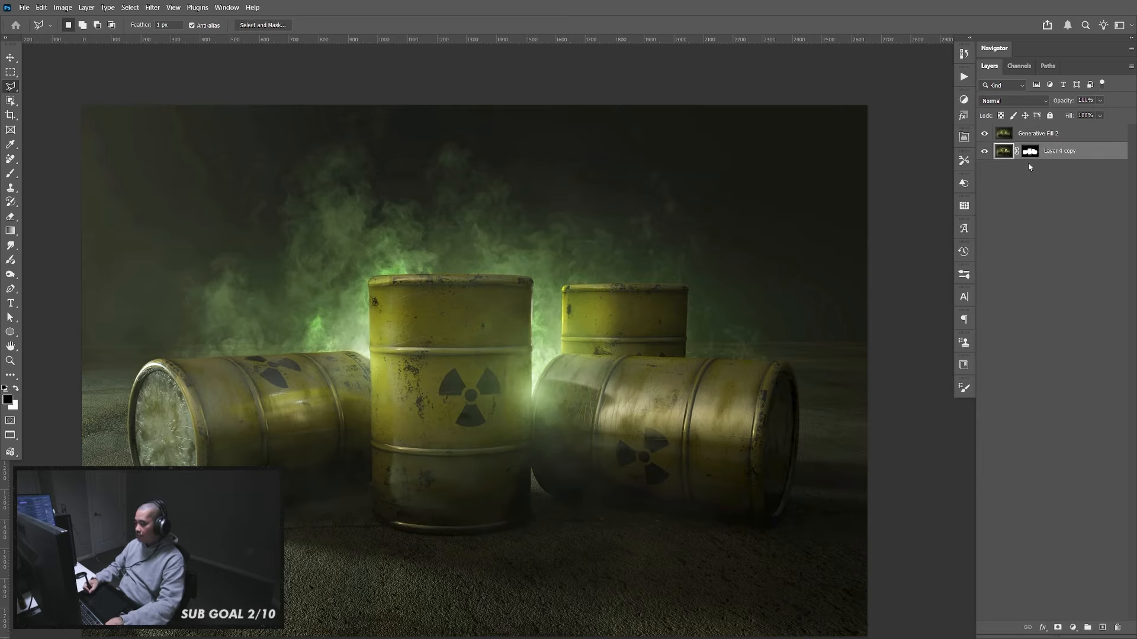
left_click(1030, 152, "ctrl")
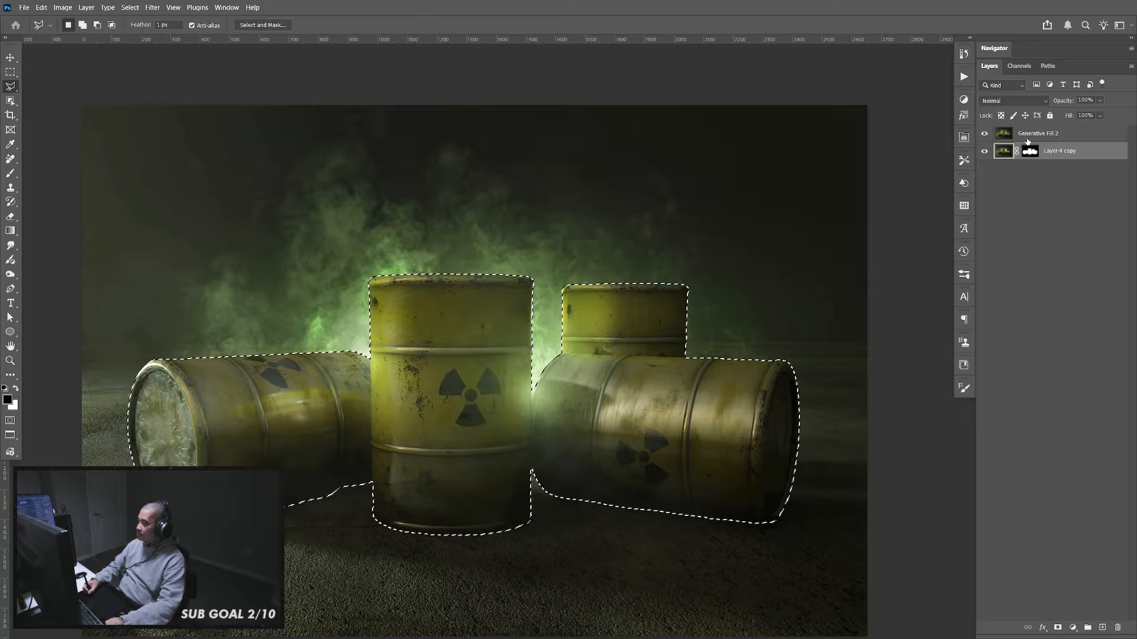
left_click(1027, 140)
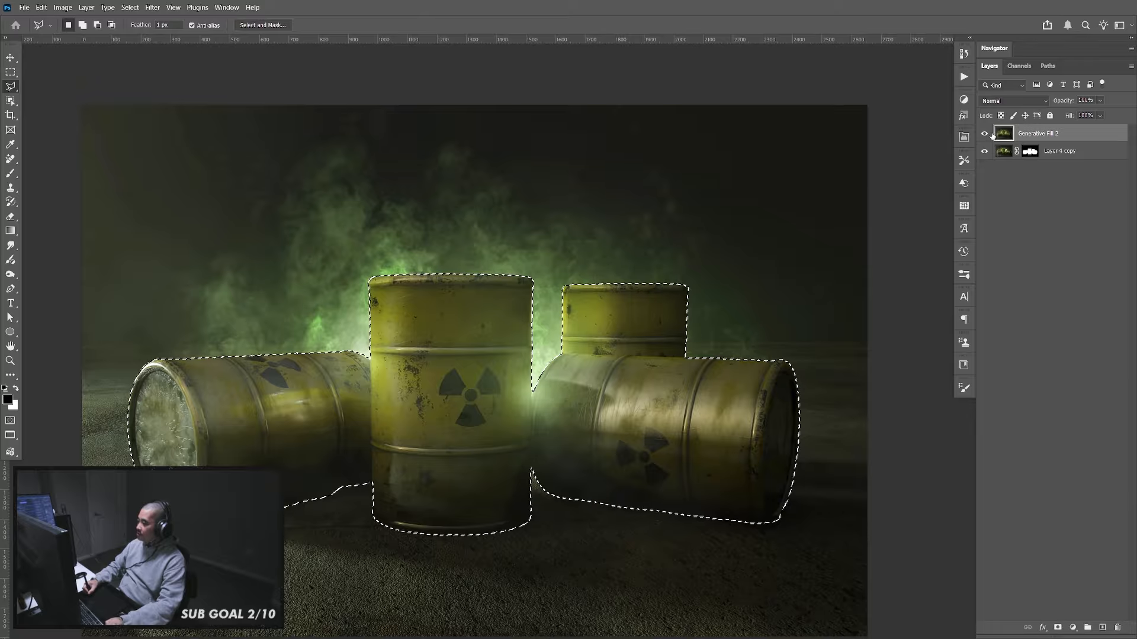
left_click(1058, 629)
Hide the original Layer 4 copy and close the barrels' smart object, saving its changes into Octopus Design.psd
left_click(984, 152)
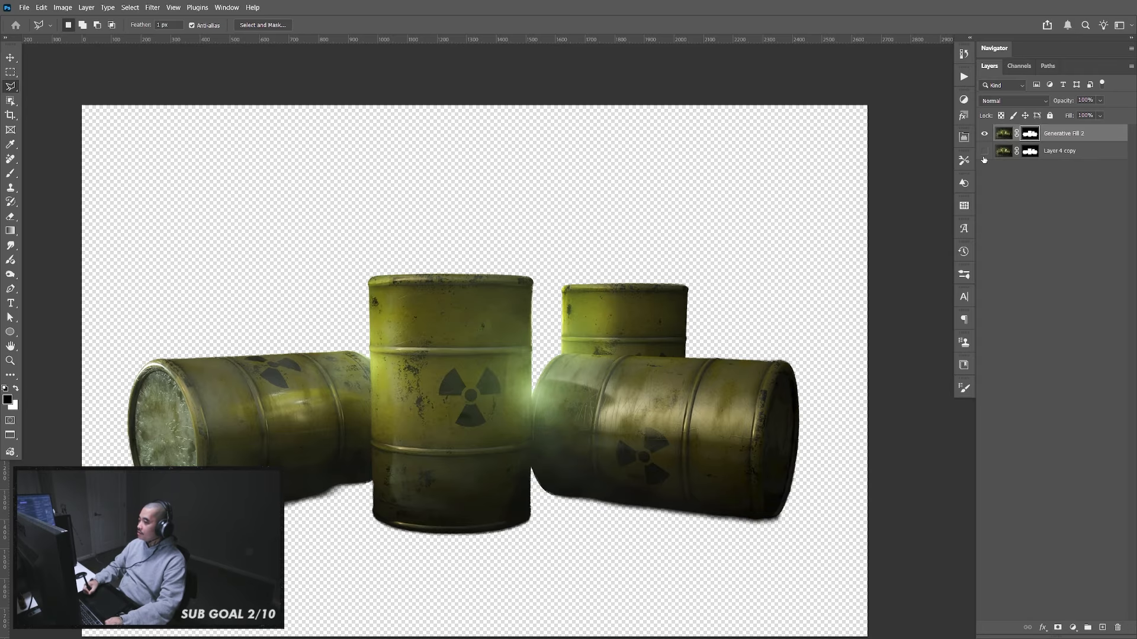
key("v")
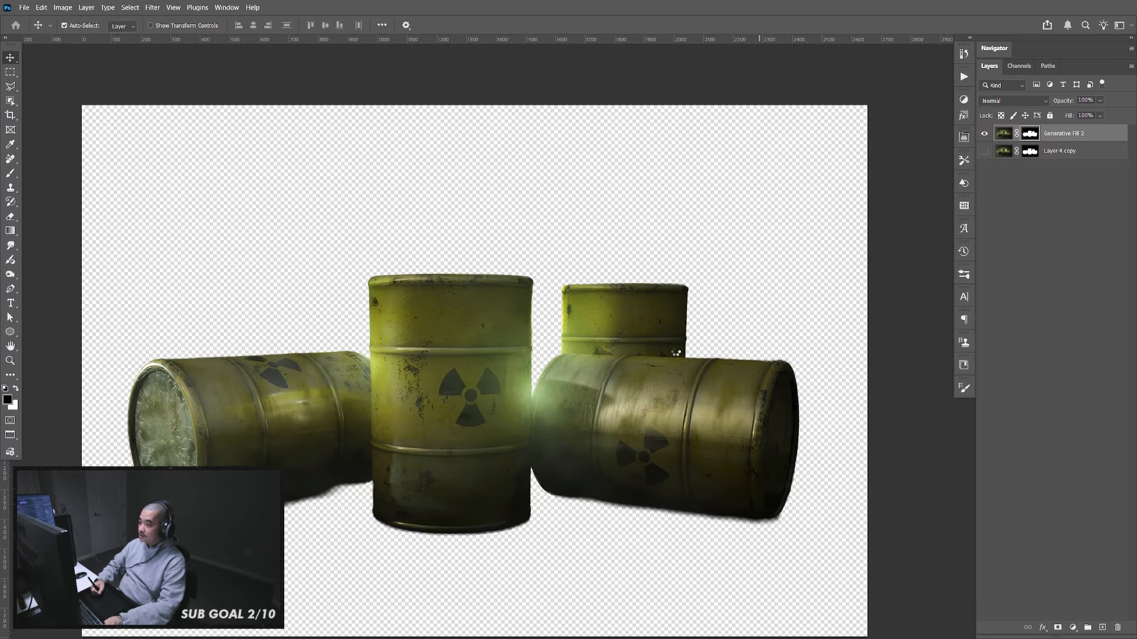
key("ctrl+w")
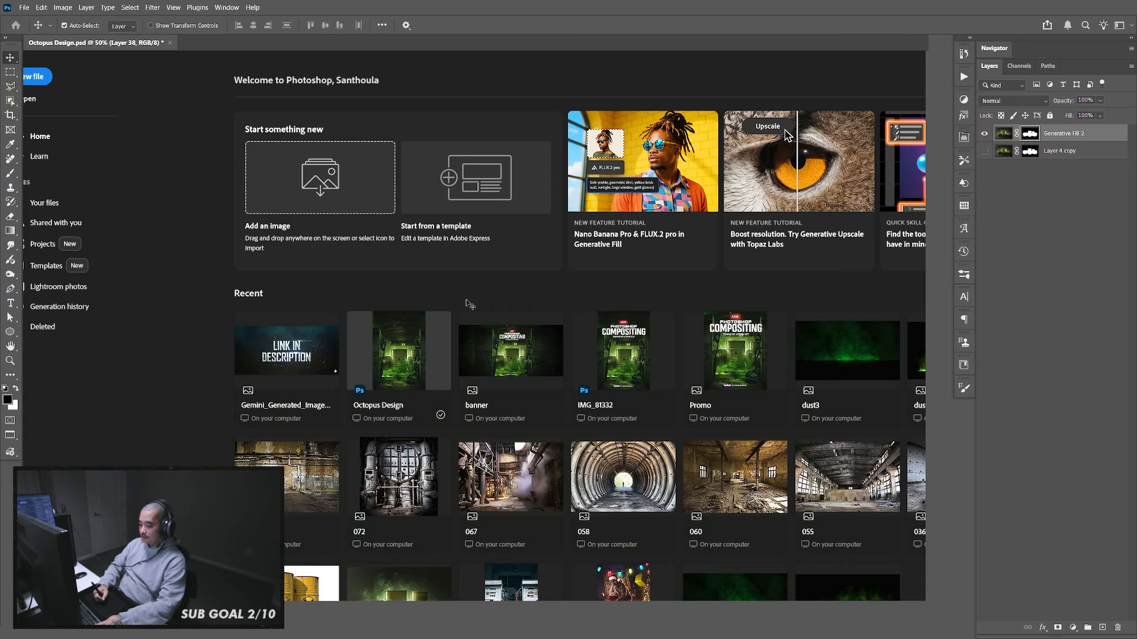
left_click_drag(574, 456, 570, 448)
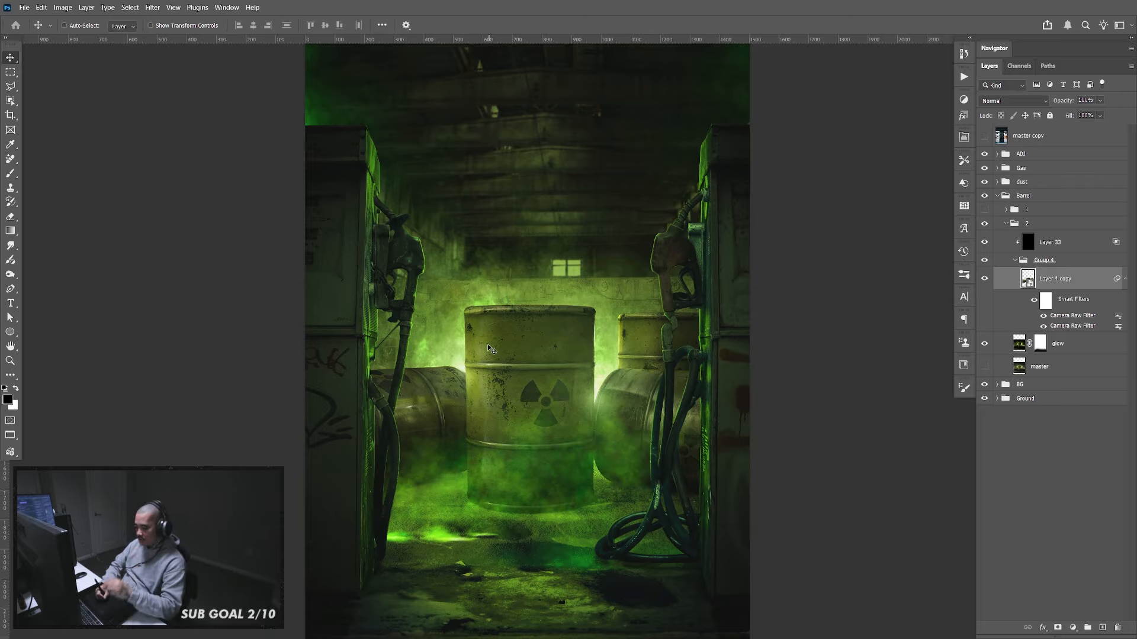
Compare the scene before and after the barrel update by undoing and redoing it, keeping the updated barrels
key("ctrl")
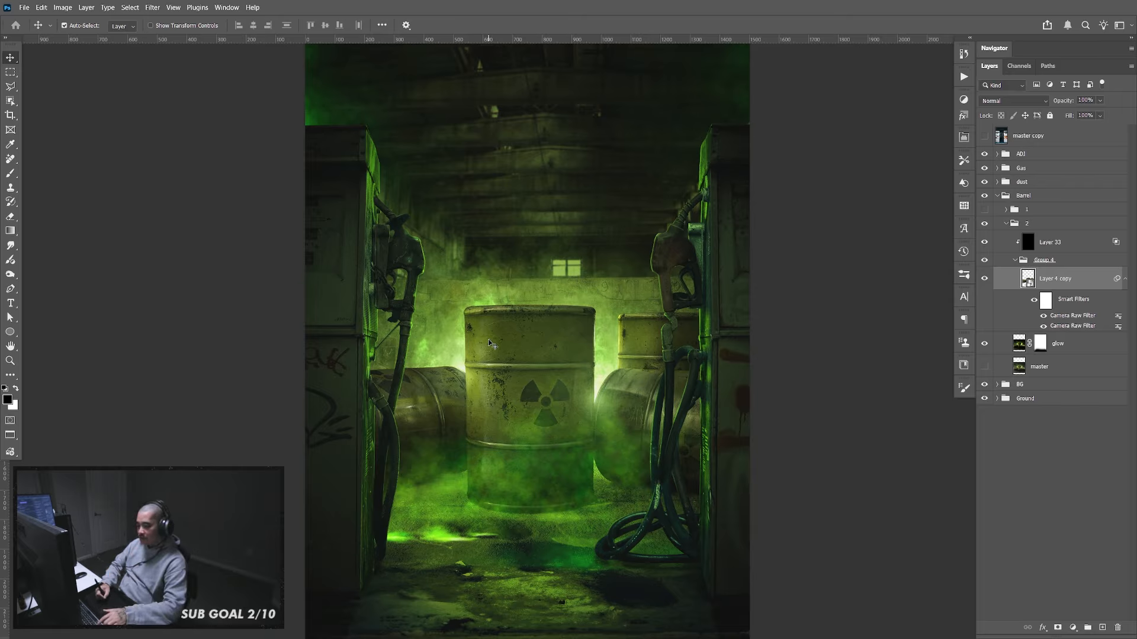
key("ctrl+z")
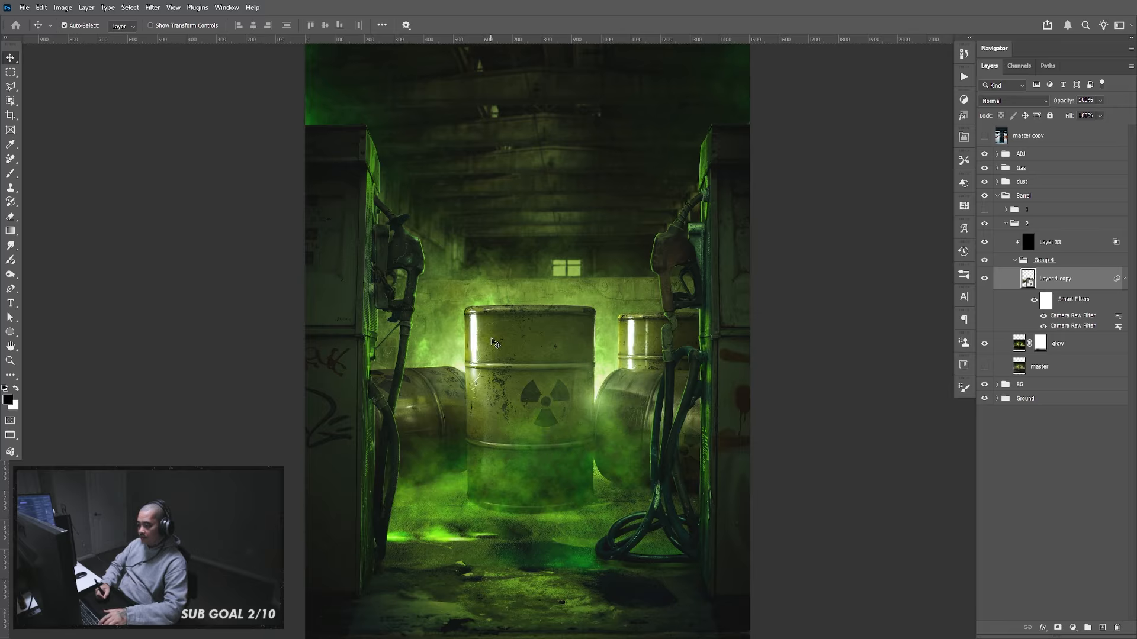
key("ctrl+shift+z")
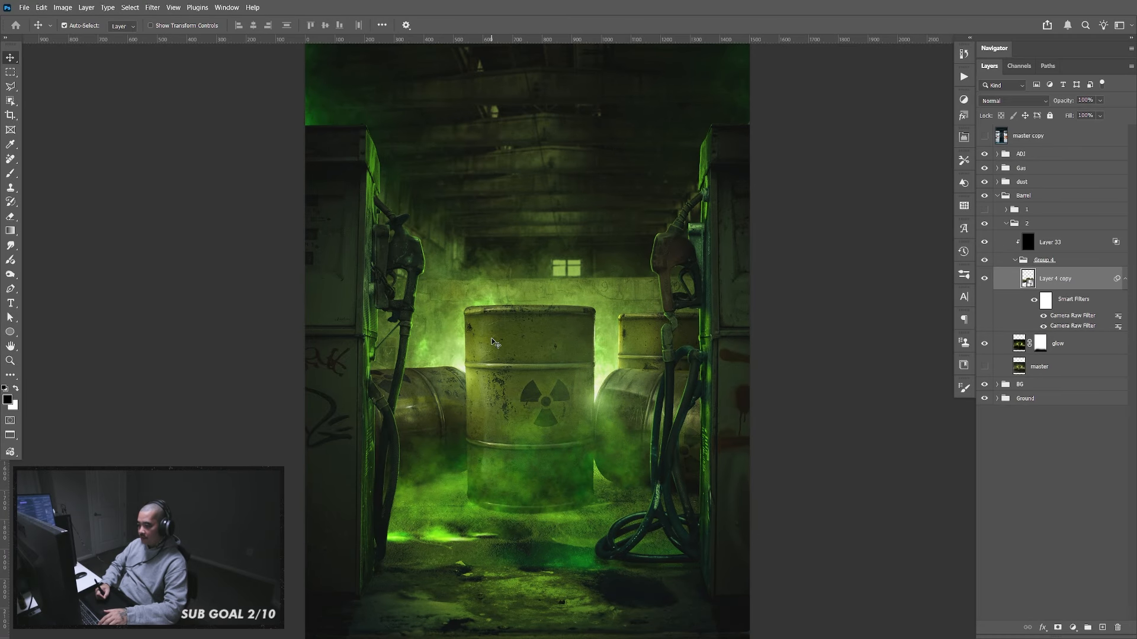
key("ctrl+z")
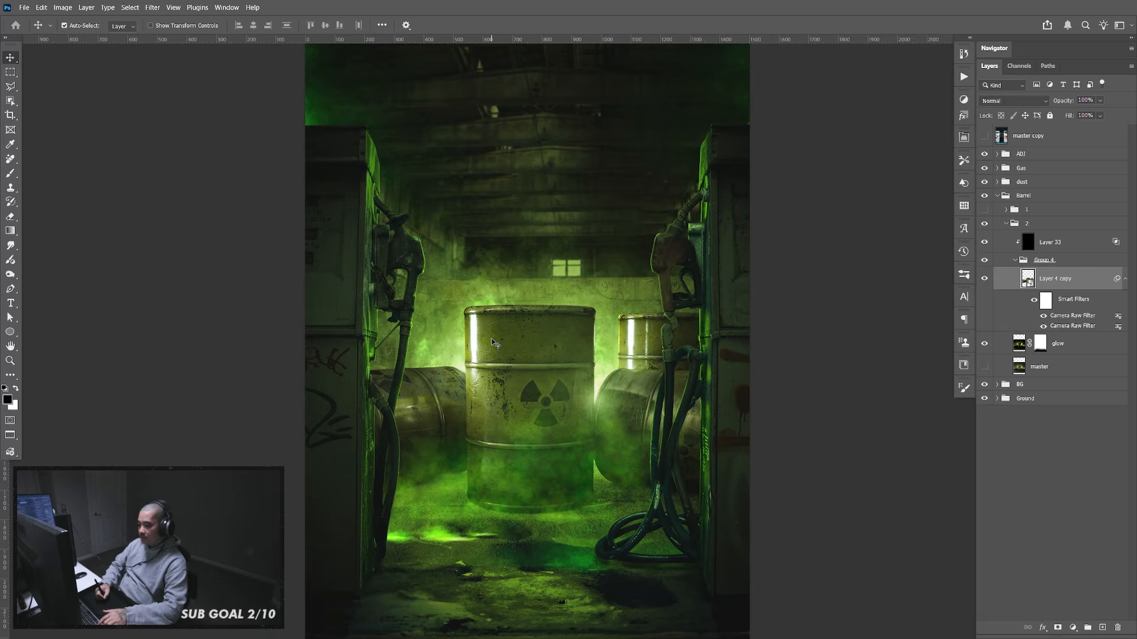
key("ctrl+shift+z")
left_click_drag(667, 363, 602, 369)
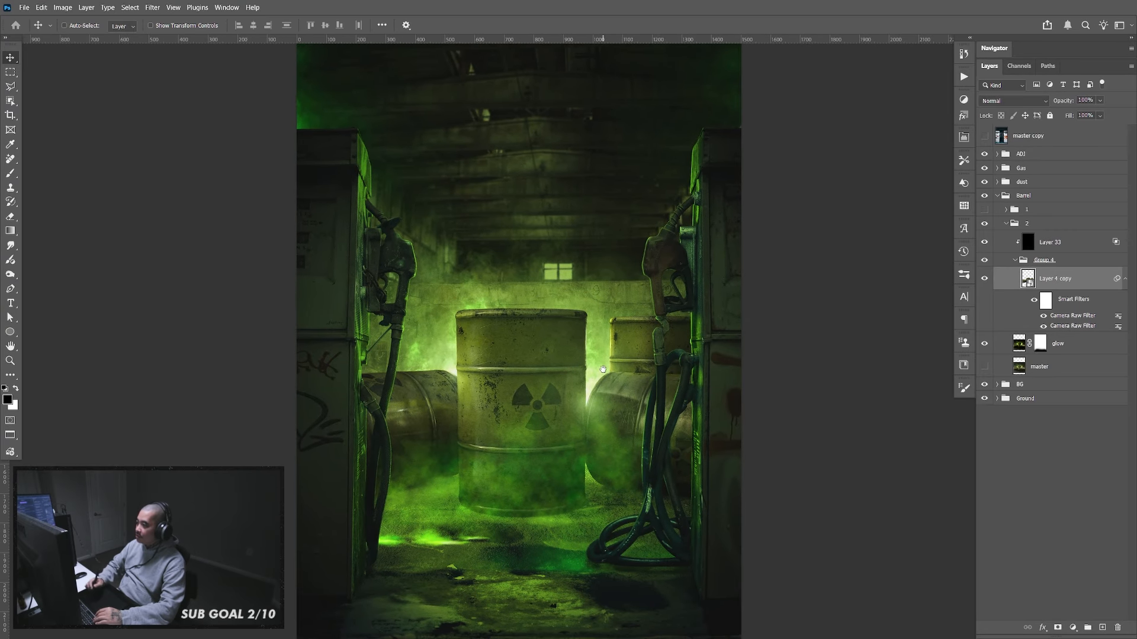
Collapse group 2 inside the Barrel group and select the Barrel group
left_click(1006, 224)
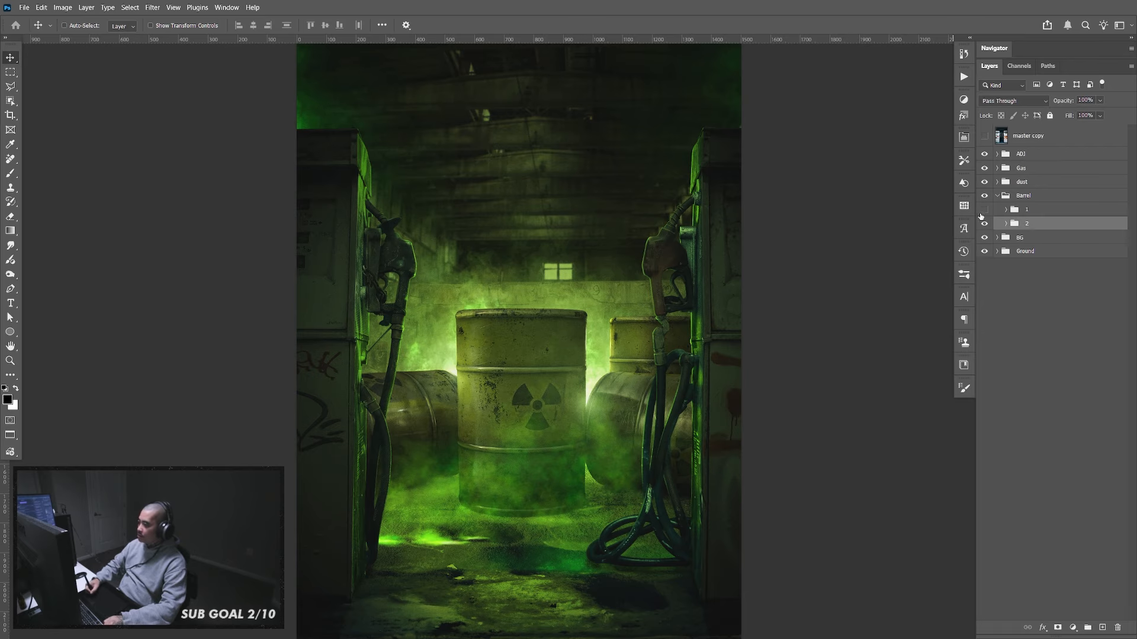
left_click(997, 196, "ctrl")
left_click(997, 196)
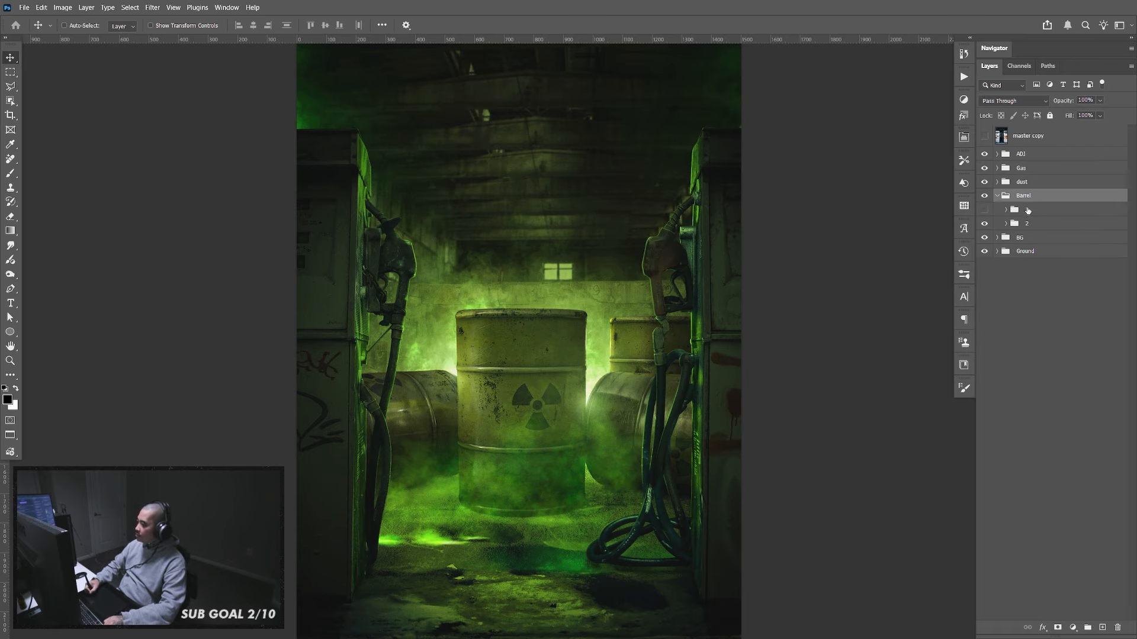
Isolate both tentacles in the two-tentacle image with Select Subject, copy them to a new layer and hide the Background
key("ctrl+Tab")
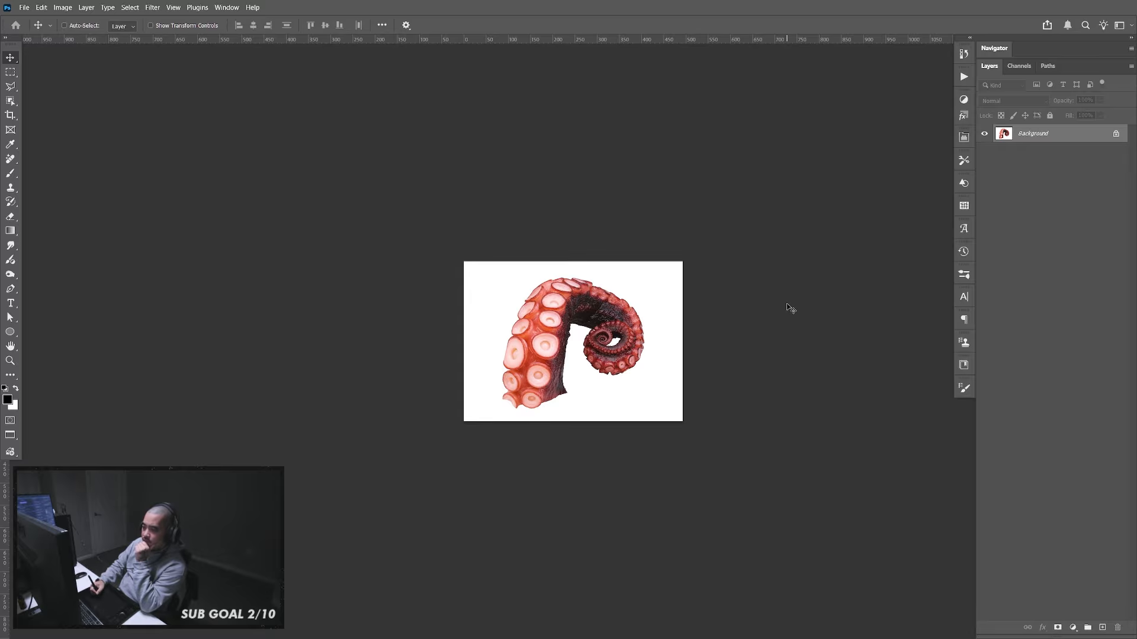
key("ctrl+Tab")
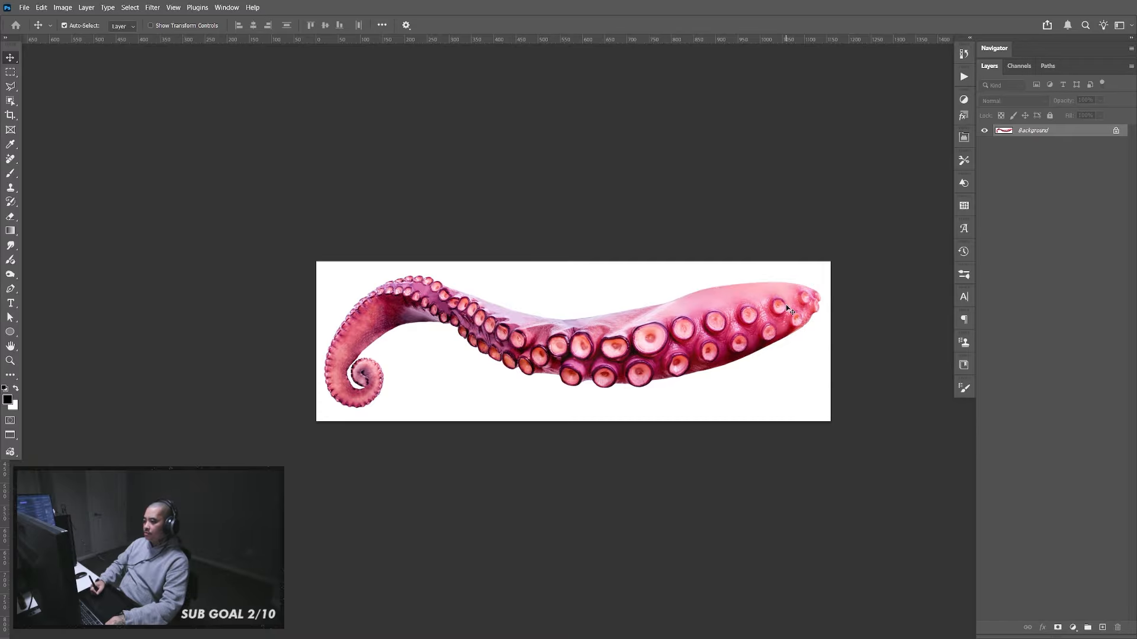
key("ctrl+Tab")
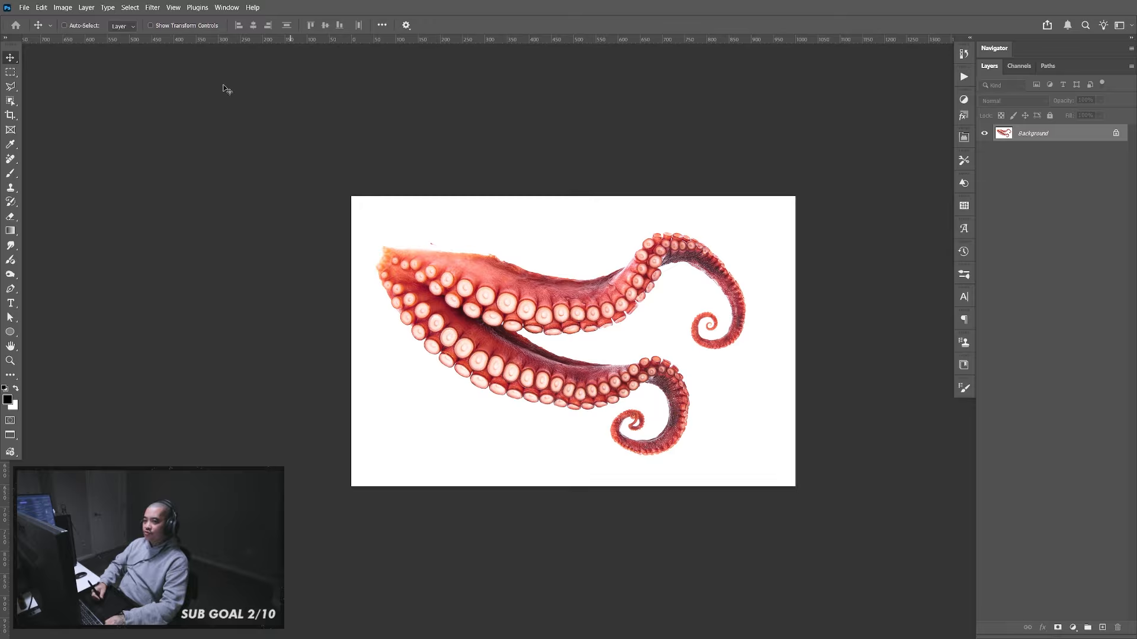
left_click(129, 7)
left_click(170, 137)
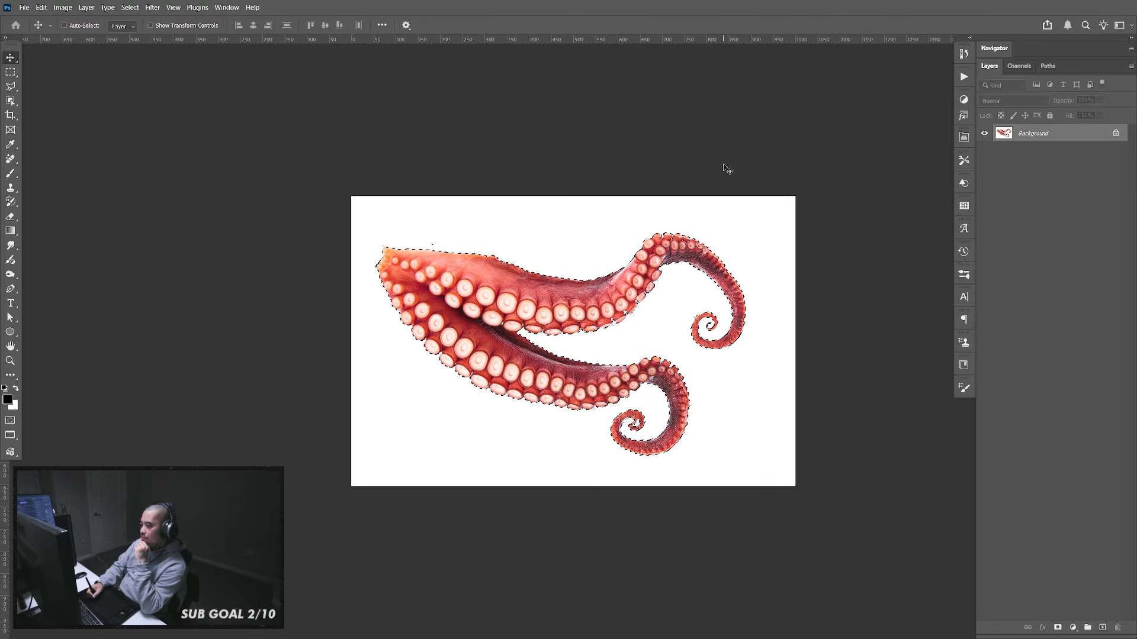
key("ctrl+j")
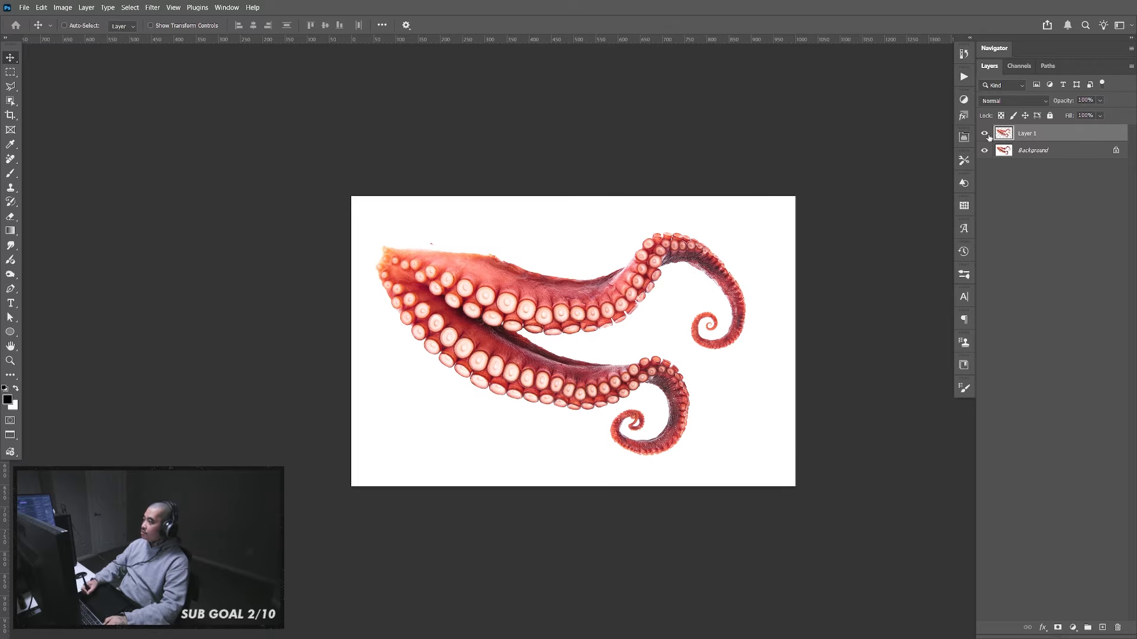
left_click(985, 150)
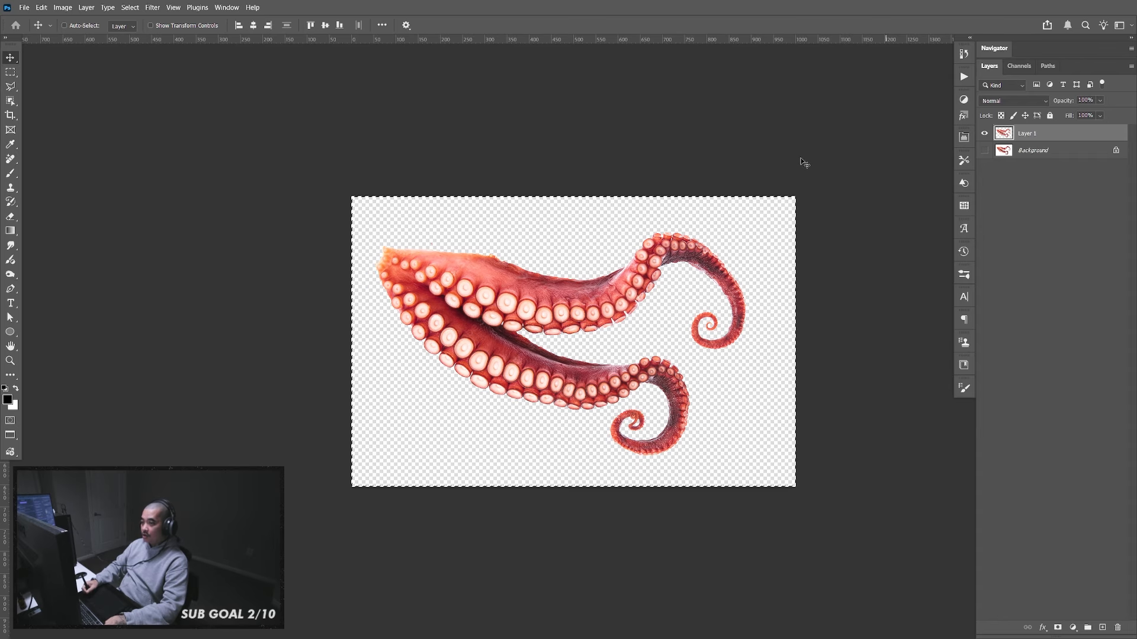
Paste the cut-out tentacles into the green barrel scene, directly above the collapsed Barrel group
key("ctrl+Tab")
key("ctrl+Tab")
key("ctrl+Tab")
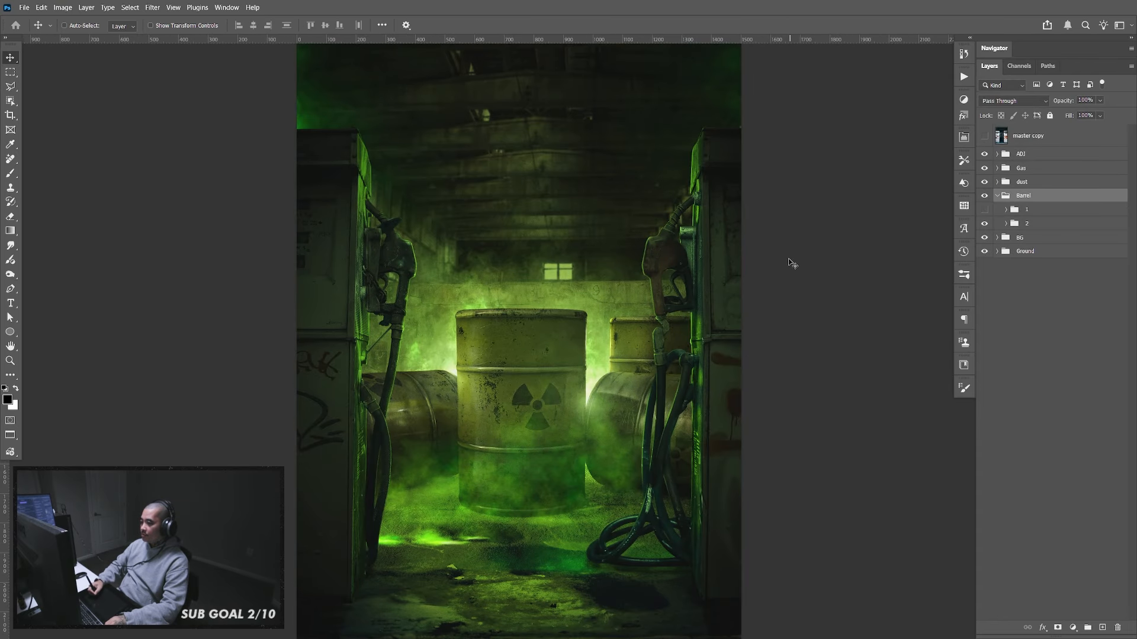
left_click(996, 197)
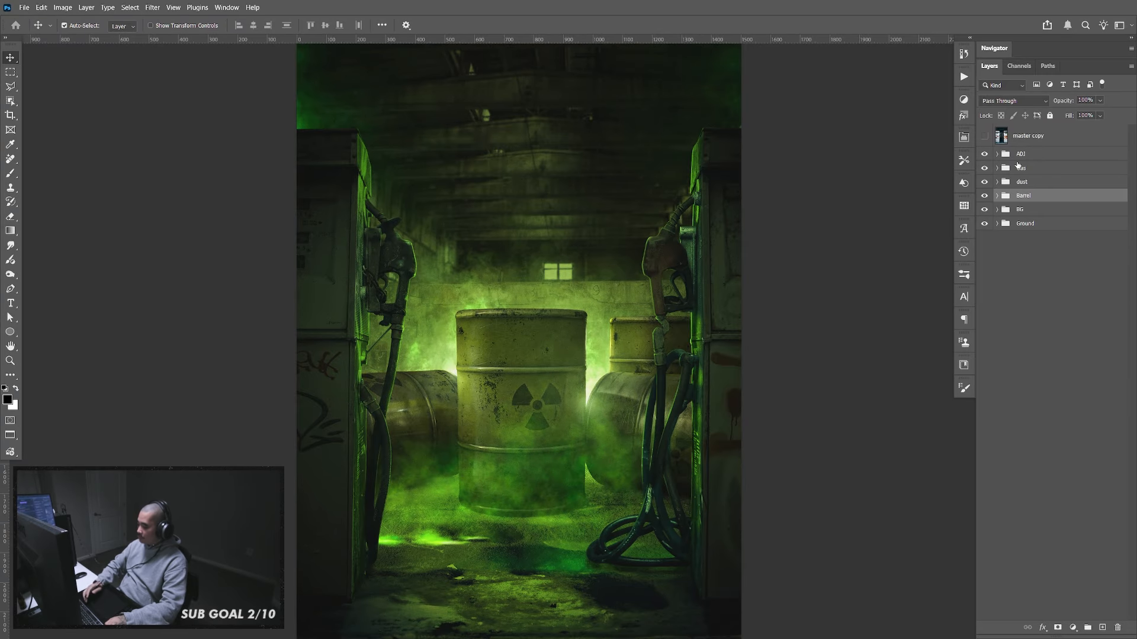
key("ctrl+v")
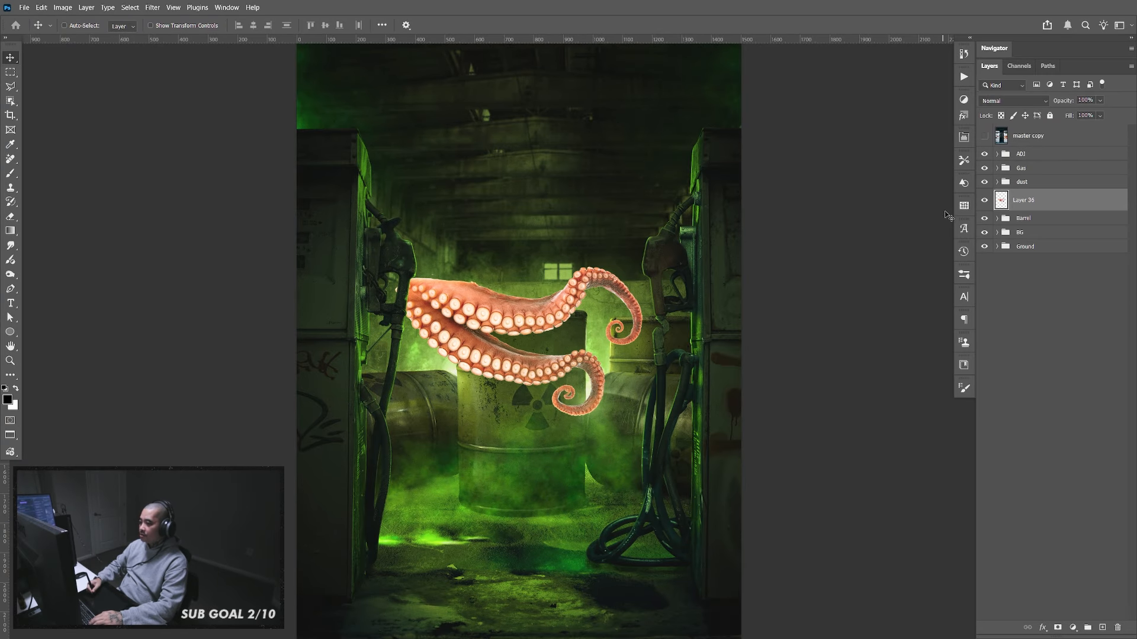
Convert the pasted tentacle layer to a smart object and put it in a new group
right_click(1037, 202)
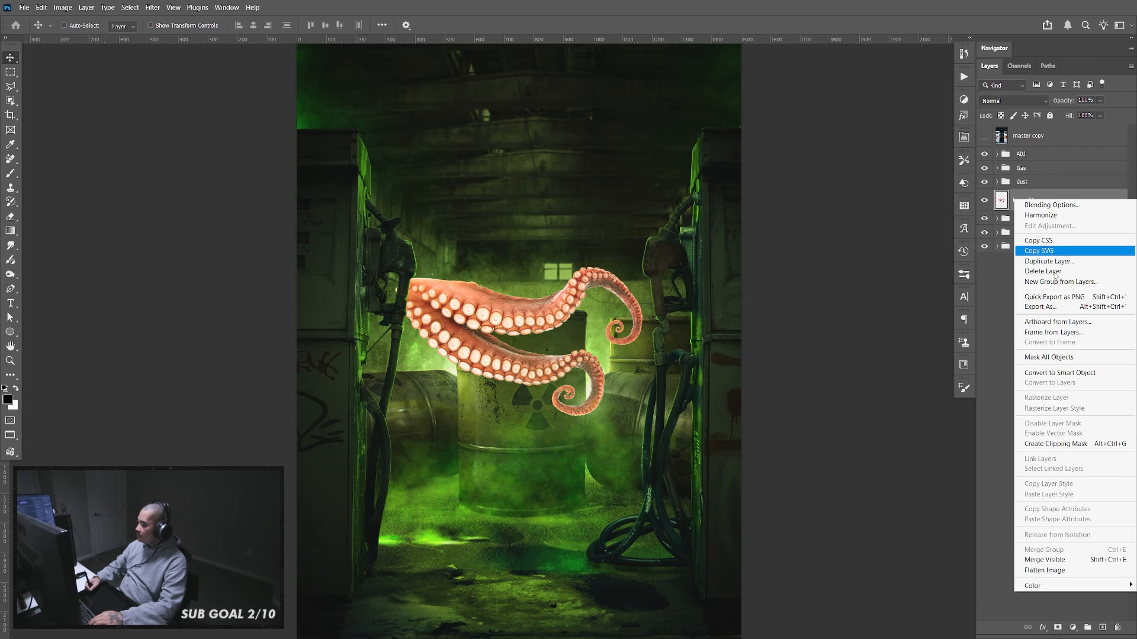
left_click(1062, 372)
key("ctrl+g")
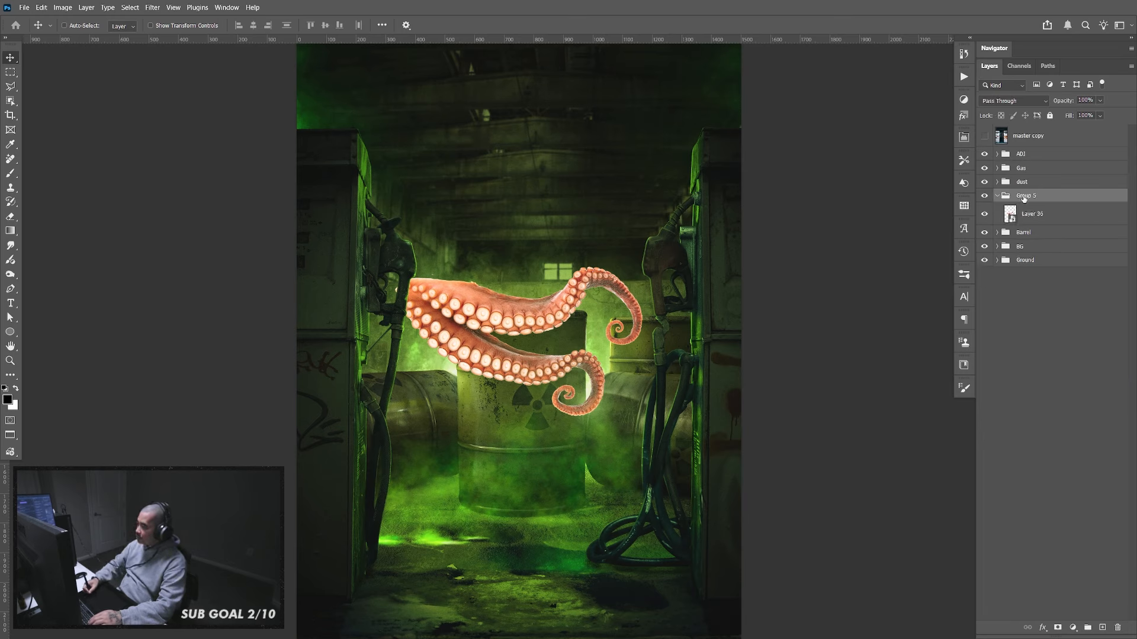
Rotate the tentacle smart object to about -120° so the tips curl upward, and position it over the central barrel
left_click(1033, 213)
key("ctrl+t")
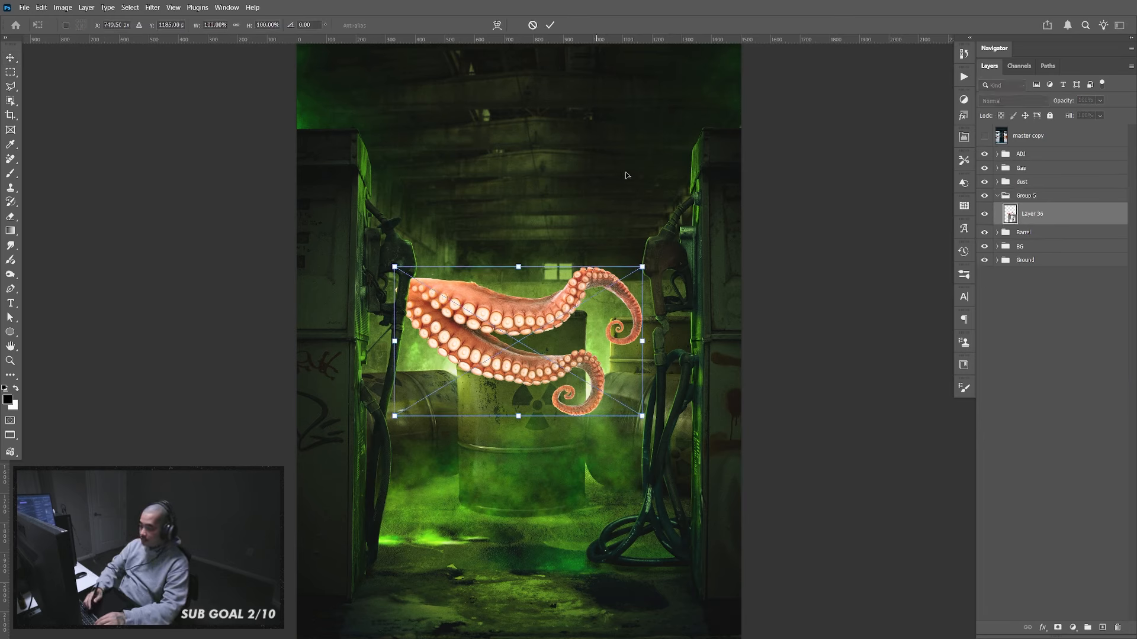
left_click_drag(662, 264, 409, 138)
key("Return")
left_click_drag(544, 392, 558, 330)
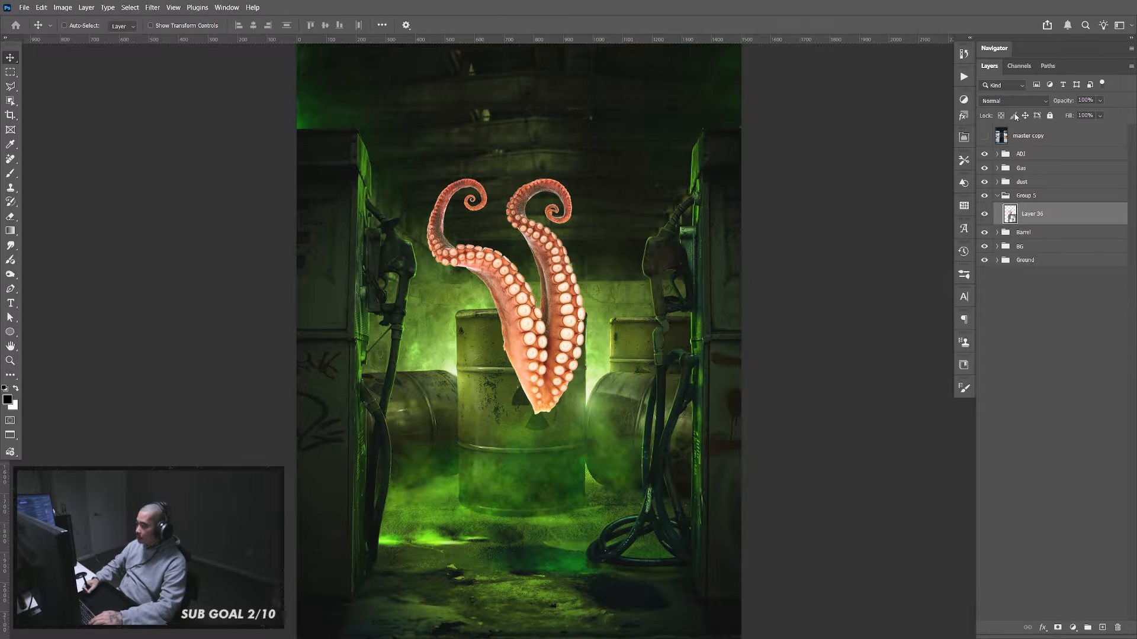
Rename the collapsed tentacle group as tenacles and move it below the Barrel group
left_click(1006, 197)
double_click(1028, 197)
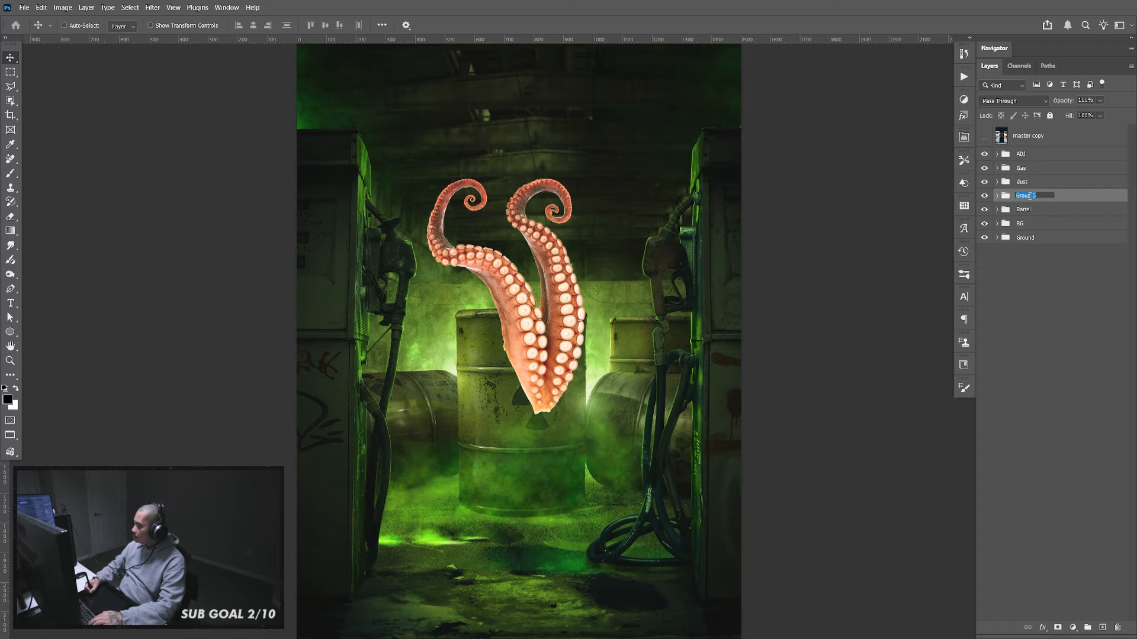
type("tenacles")
key("Return")
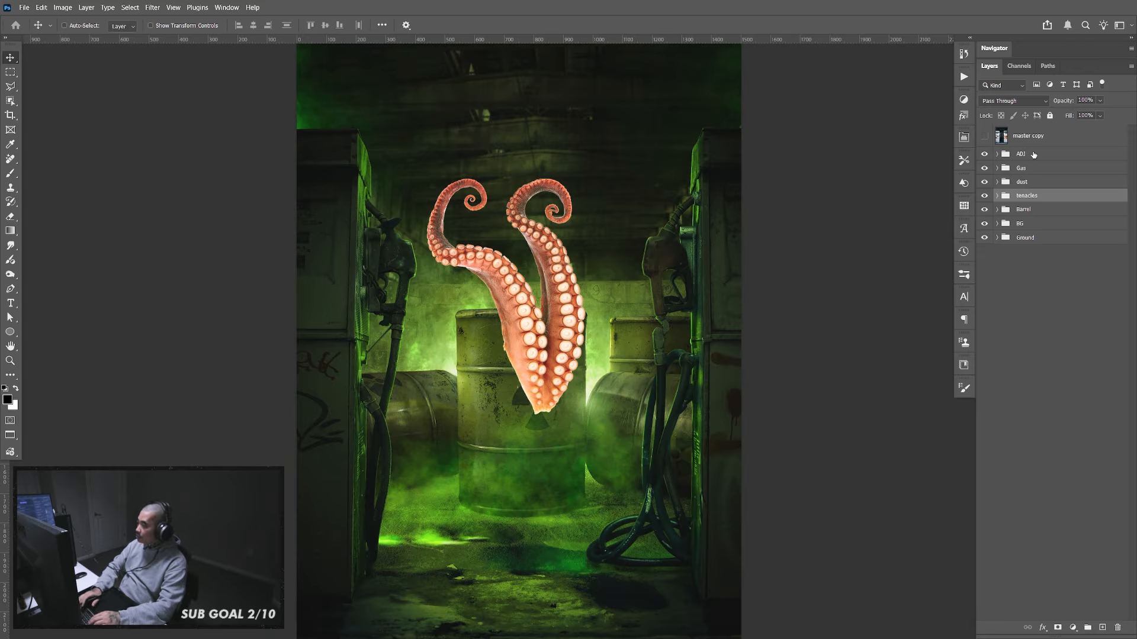
left_click_drag(1050, 200, 1057, 217)
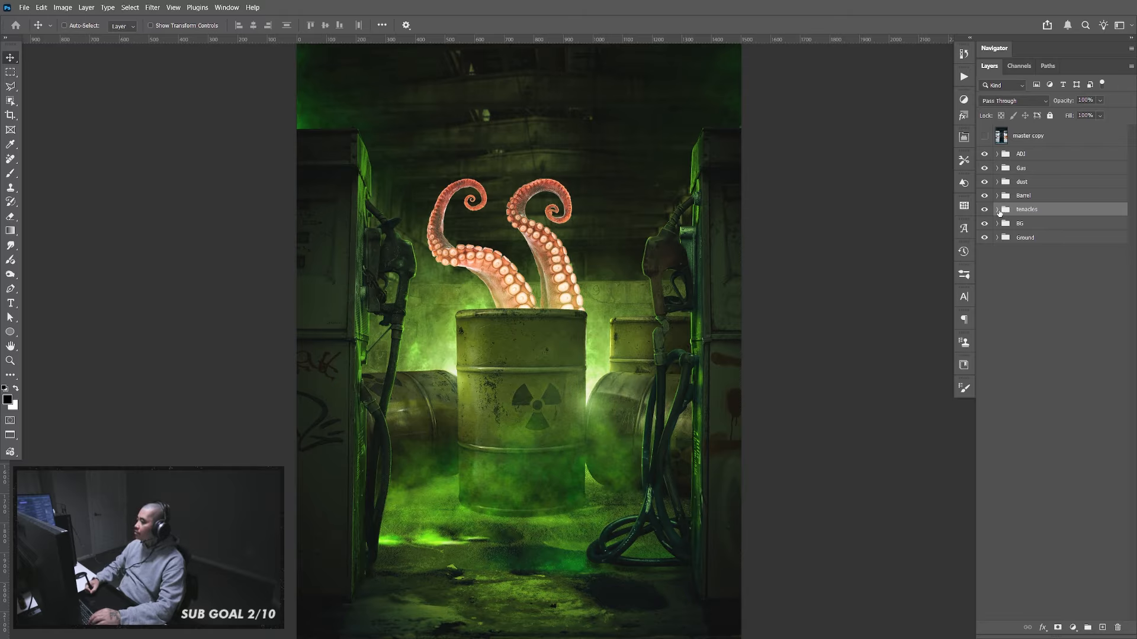
Expand the Barrel group and its group 2, compare the scene with and without the glow layer, and select that layer
left_click(997, 196)
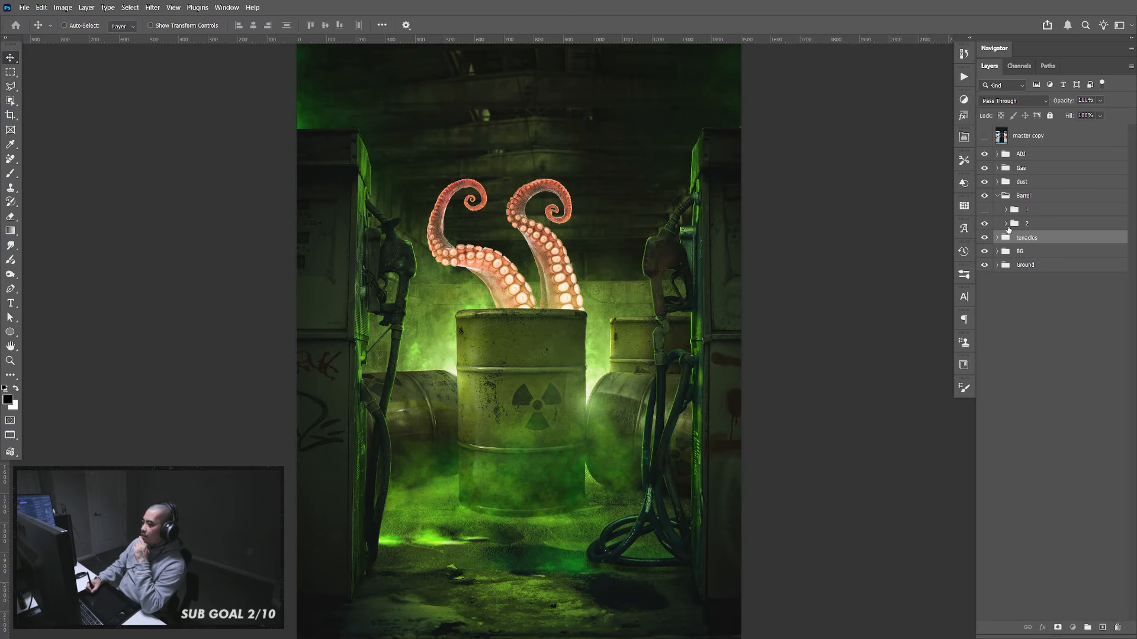
left_click(1006, 223)
left_click(1015, 260)
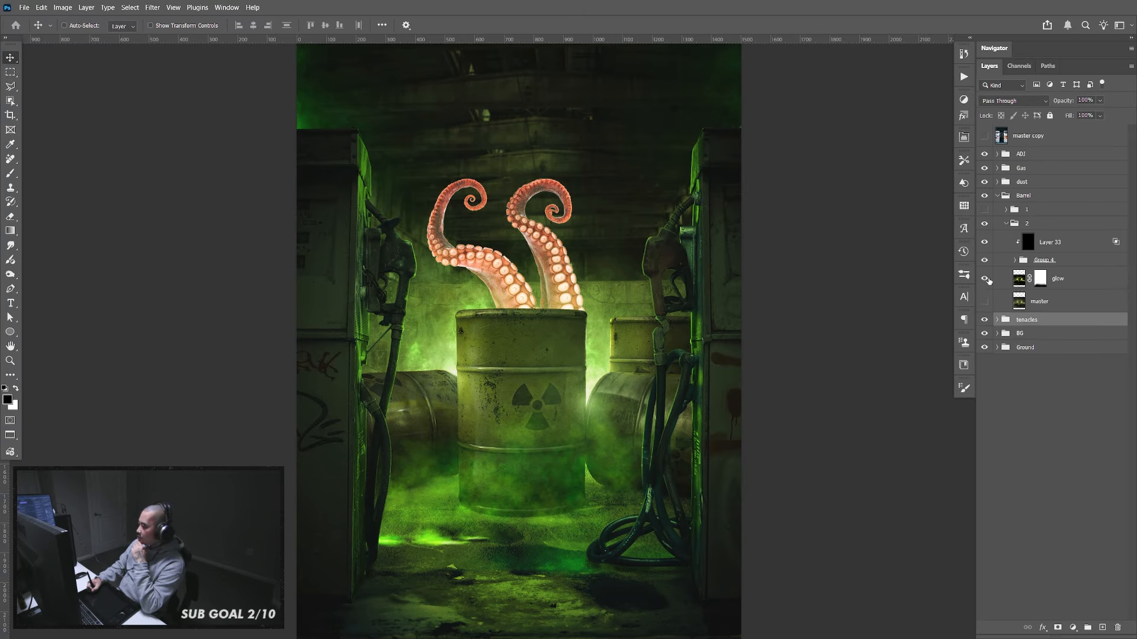
left_click(985, 279)
left_click(986, 279)
left_click(1052, 283)
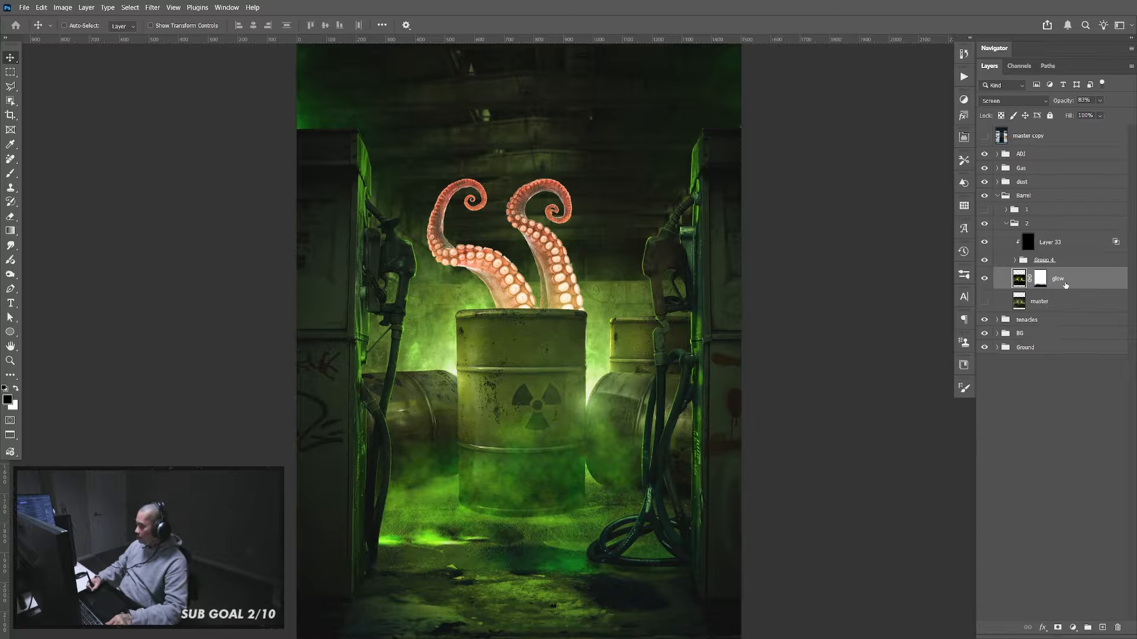
left_click_drag(1065, 286, 1068, 329)
key("ctrl")
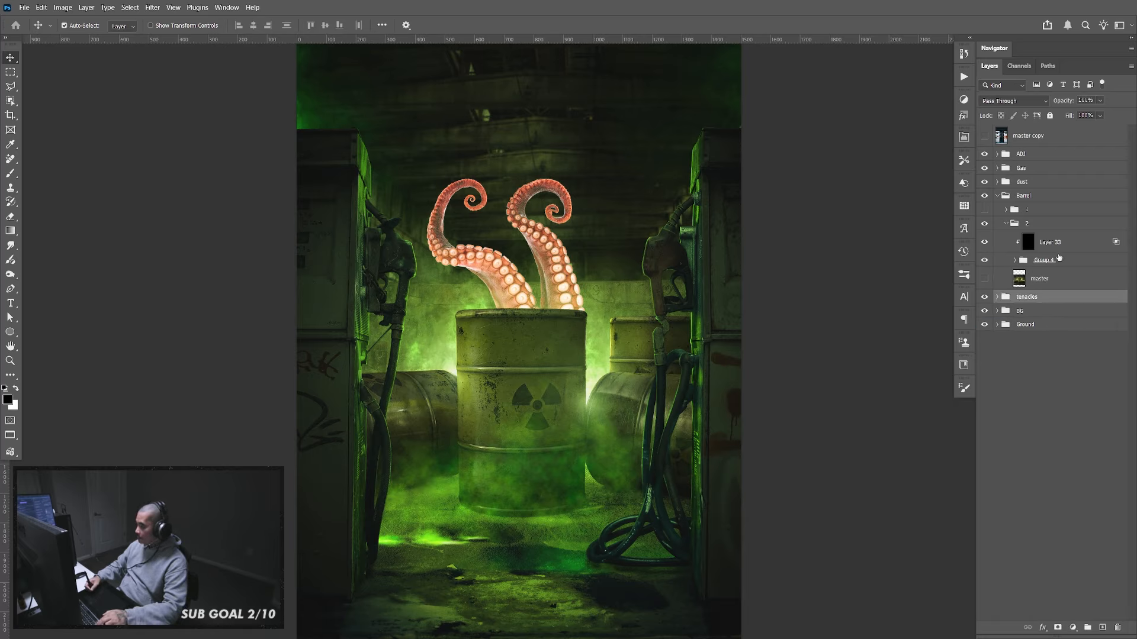
key("ctrl+z")
Move the glow layer directly below the tenacles group, place it in a new group named Glow, and collapse the open groups
left_click_drag(1077, 283, 1077, 330)
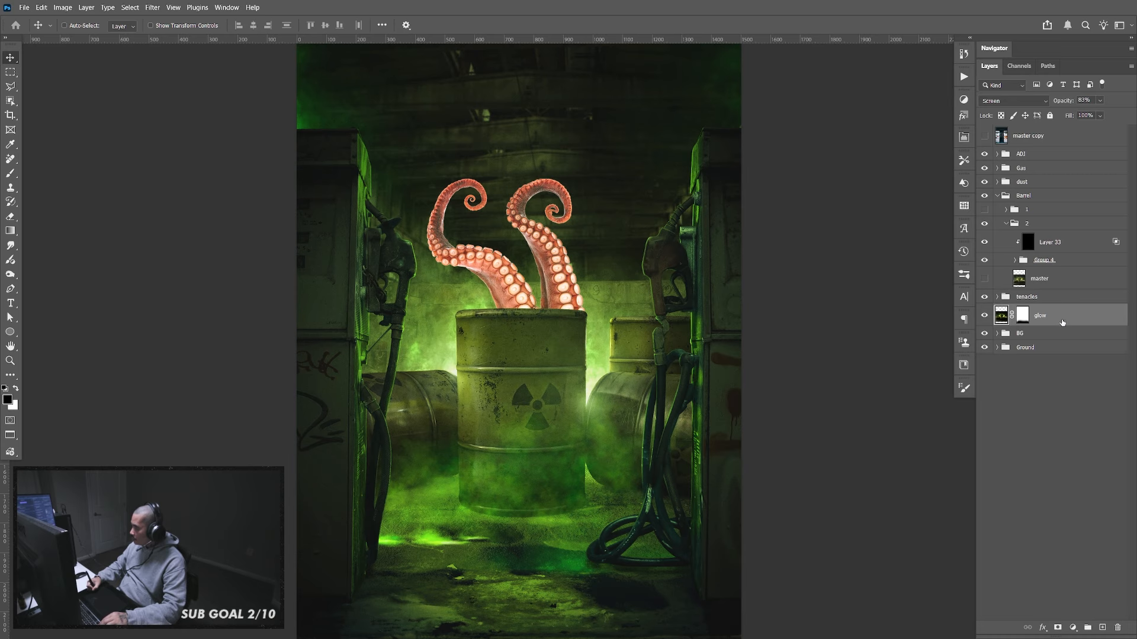
key("ctrl+g")
double_click(1035, 311)
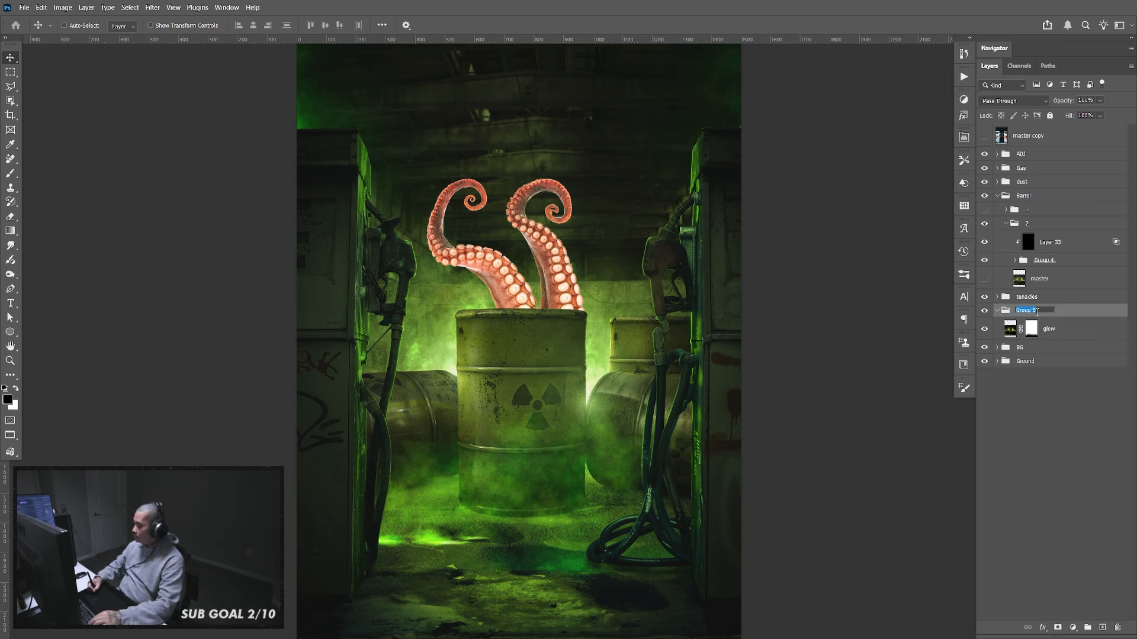
type("Gl")
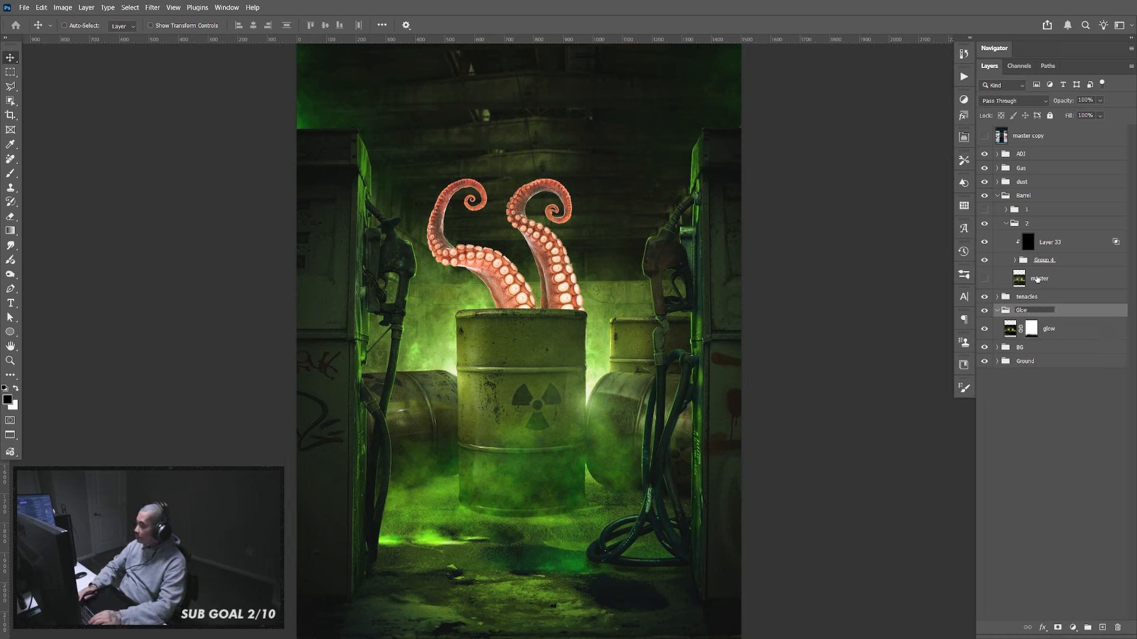
type("ow")
key("Return")
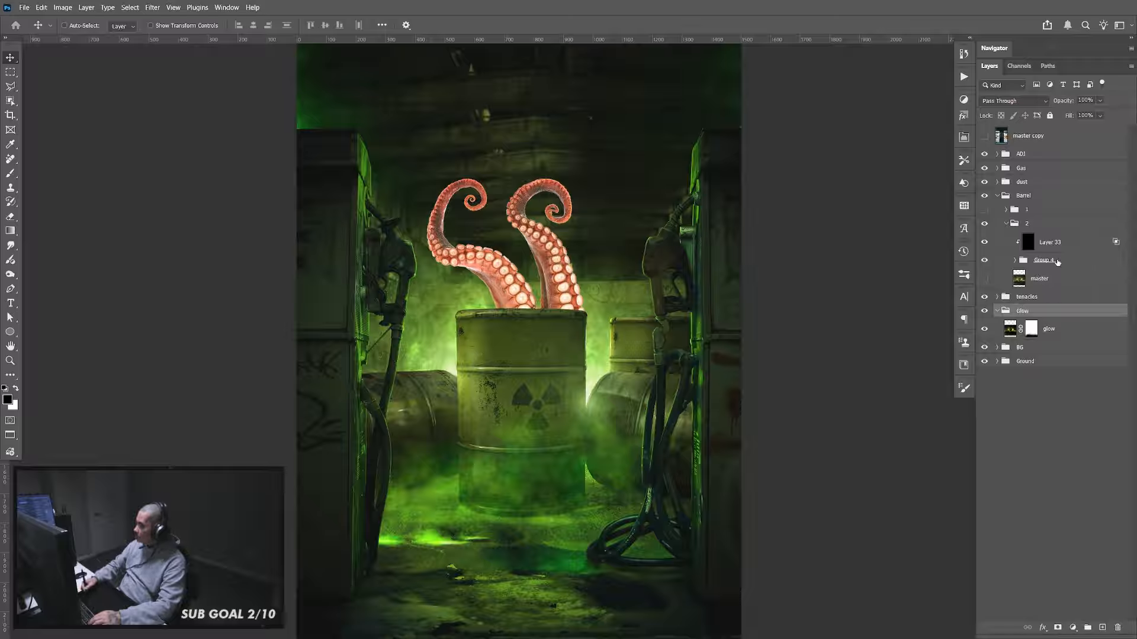
left_click(997, 196)
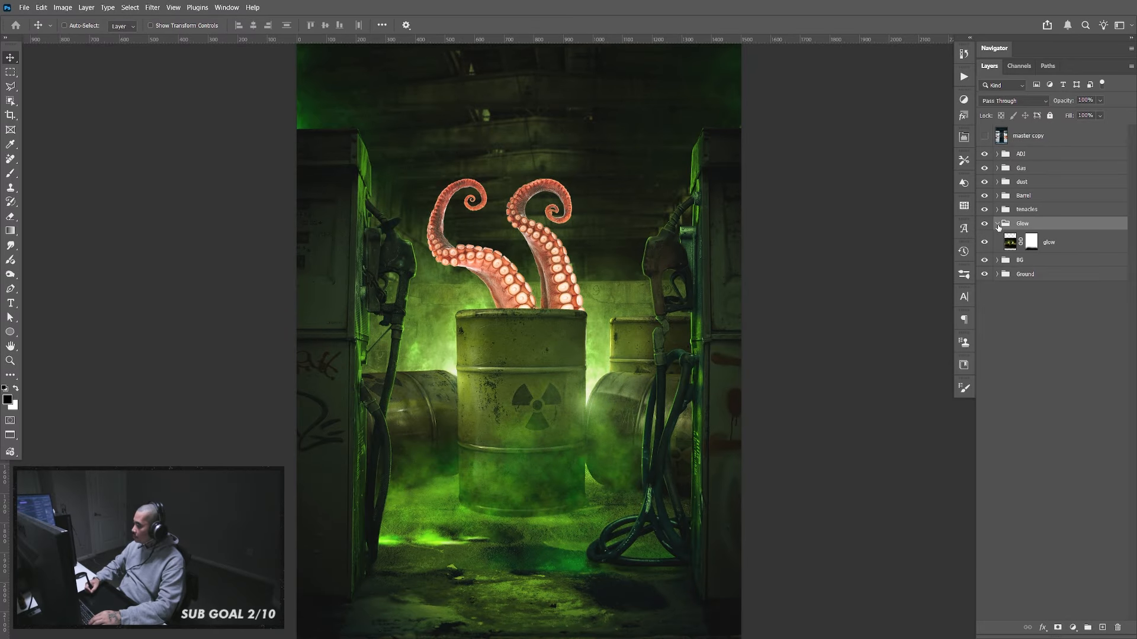
left_click(998, 224)
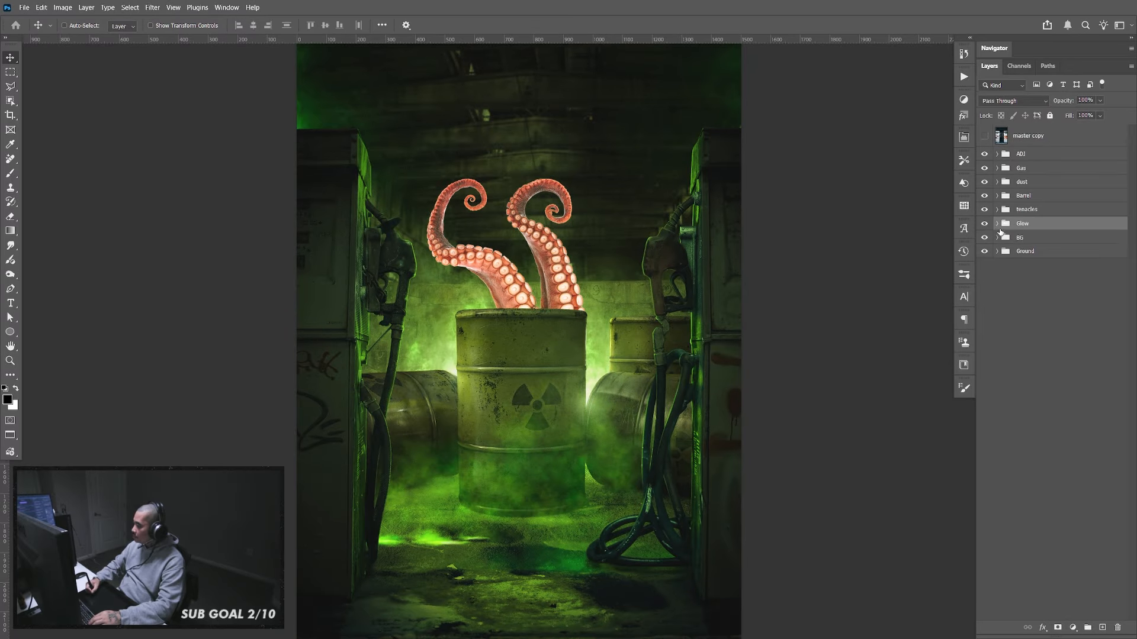
Check what the Barrel, tenacles and Glow groups contribute by toggling their visibility, leaving all of them shown
left_click(985, 196)
left_click(985, 196)
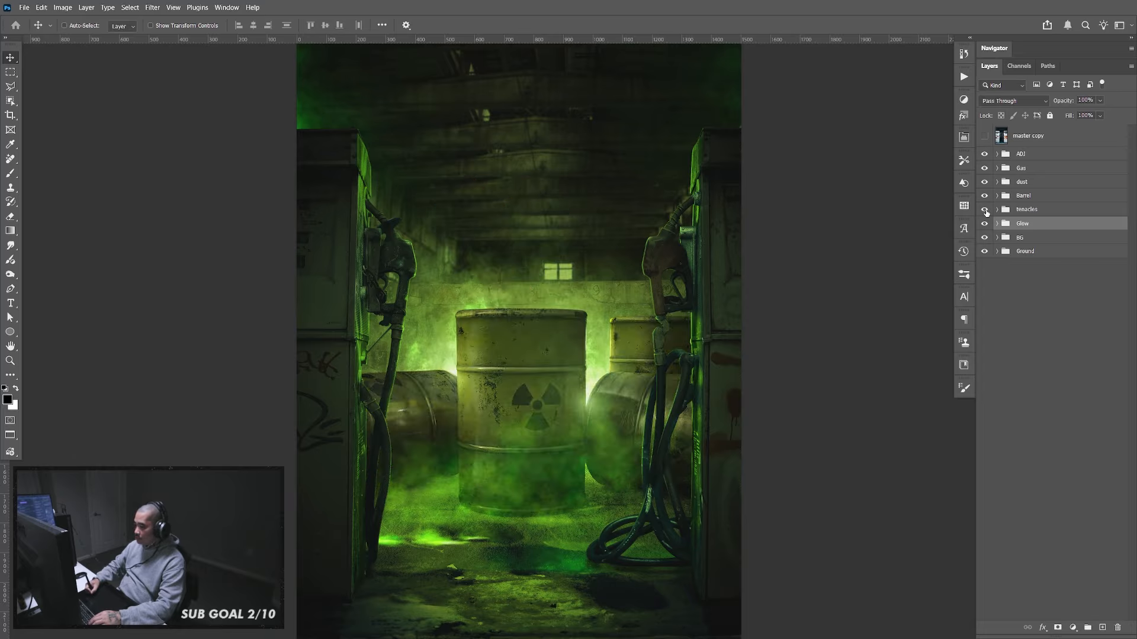
left_click(985, 210)
left_click(985, 224)
left_click(985, 225)
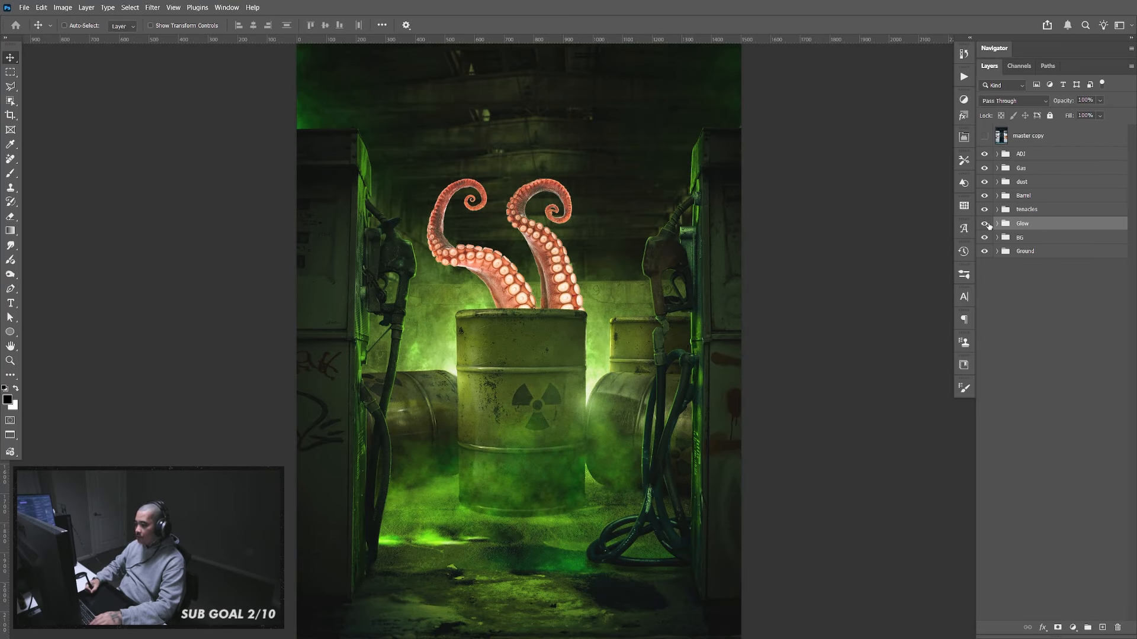
Shift the smart object inside the tenacles group slightly up and to the left above the central barrel
left_click(1021, 211)
left_click(997, 210)
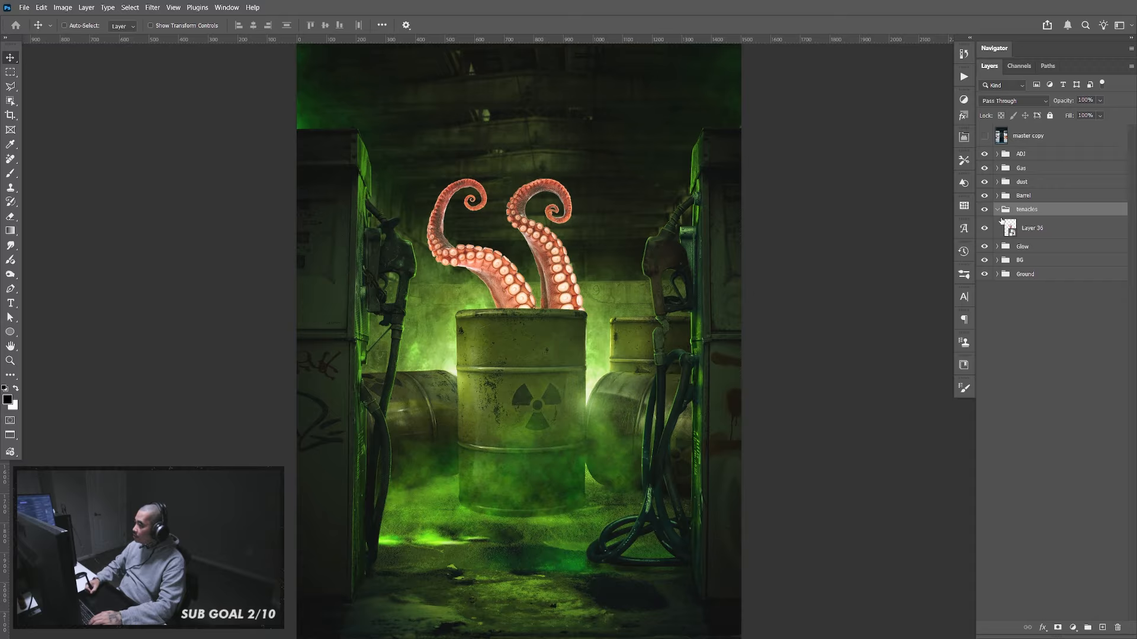
left_click(1033, 232)
left_click_drag(589, 336, 580, 318)
left_click_drag(588, 374, 586, 371)
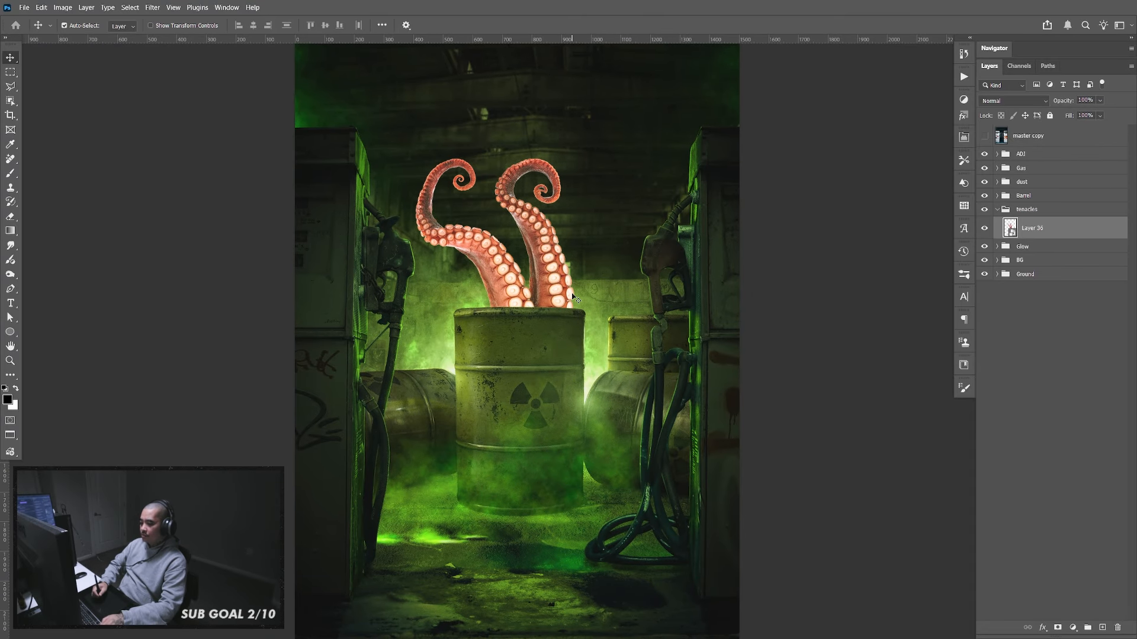
Flip the tentacles horizontally and reposition them so they rise out of the central barrel's opening
key("ctrl+t")
right_click(550, 265)
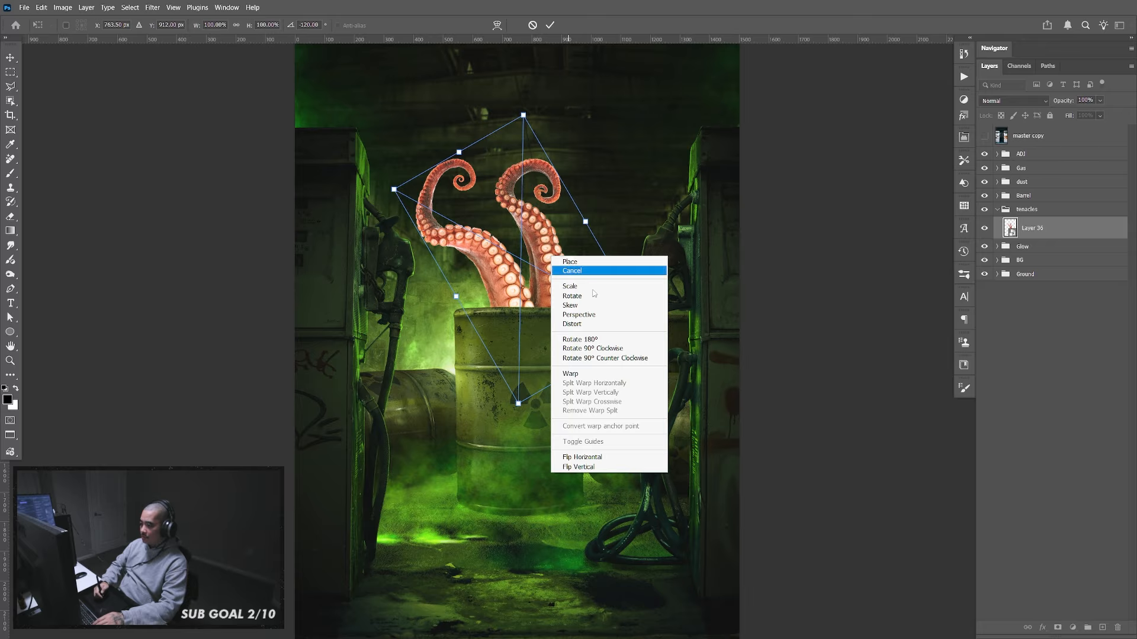
left_click(586, 455)
key("Return")
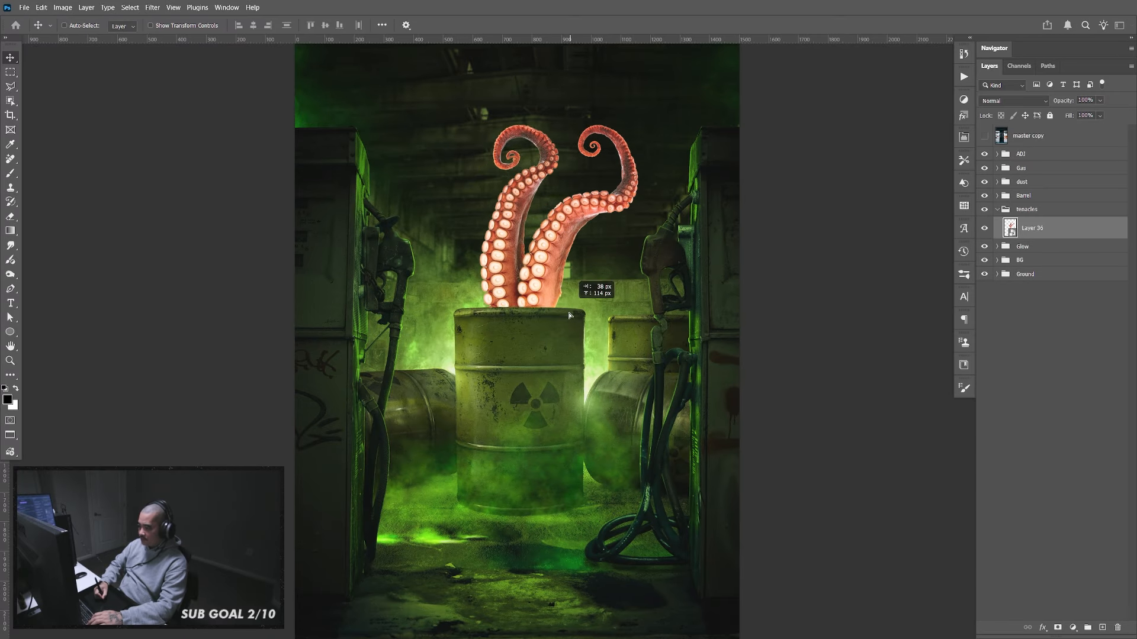
mouse_move(574, 334)
left_mouse_down()
mouse_move(589, 323)
mouse_move(581, 353)
left_mouse_up()
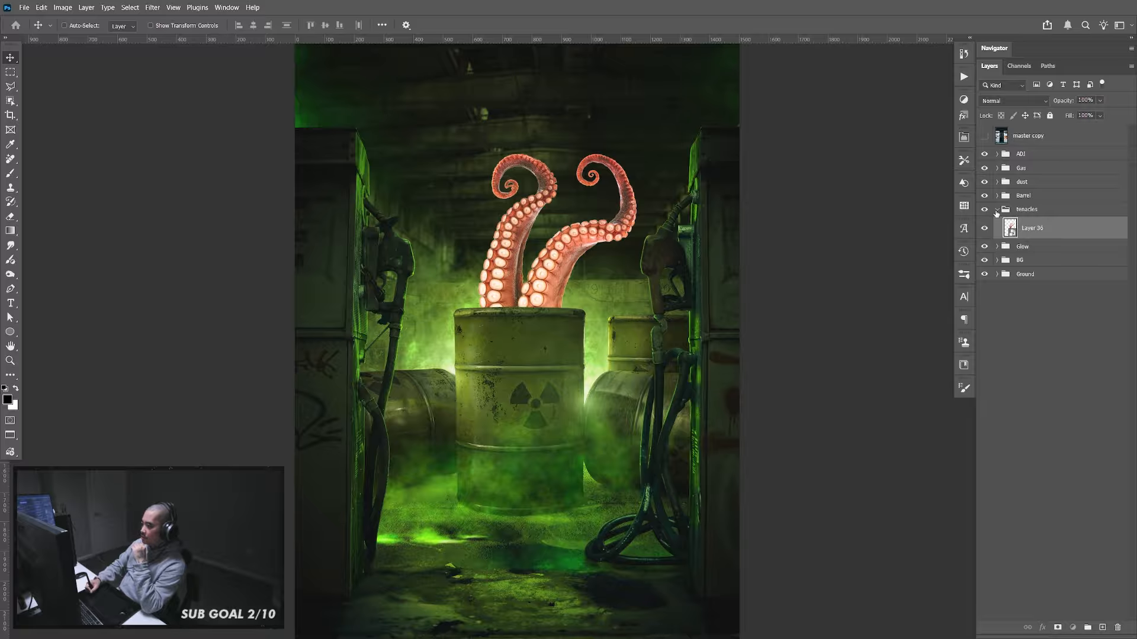
Collapse the tenacles group and hide it
left_click(998, 209)
left_click(985, 210)
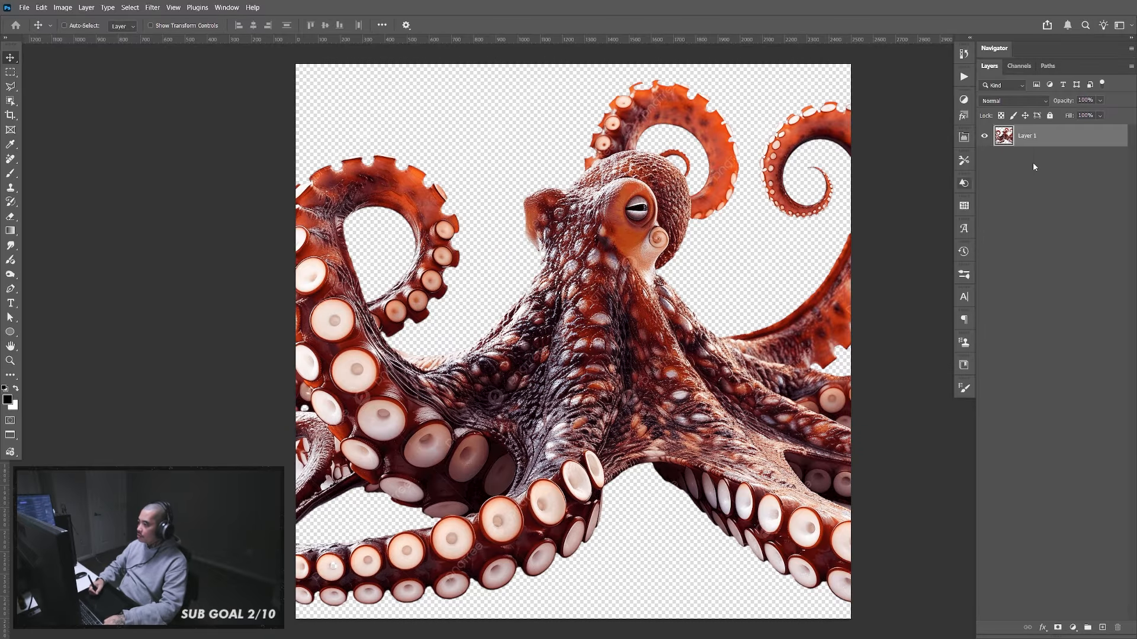
Copy the entire cut-out octopus image into the barrel composite as a new layer directly above the Glow group
mouse_move(744, 309)
left_mouse_down()
mouse_move(735, 325)
mouse_move(747, 308)
left_mouse_up()
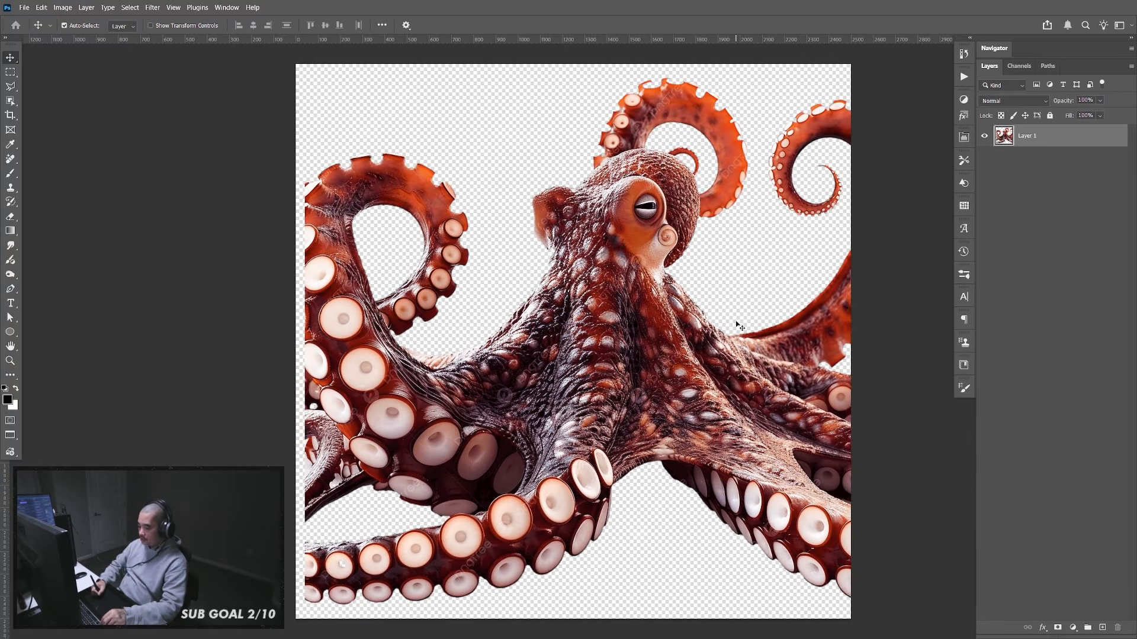
key("ctrl+z")
key("ctrl+a")
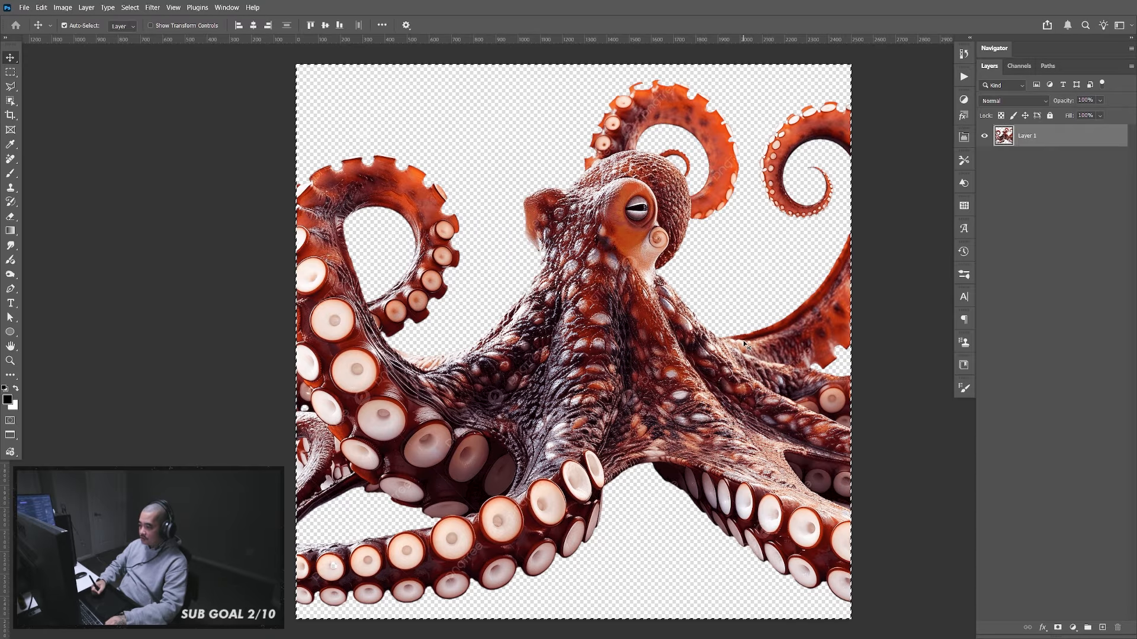
key("ctrl+Tab")
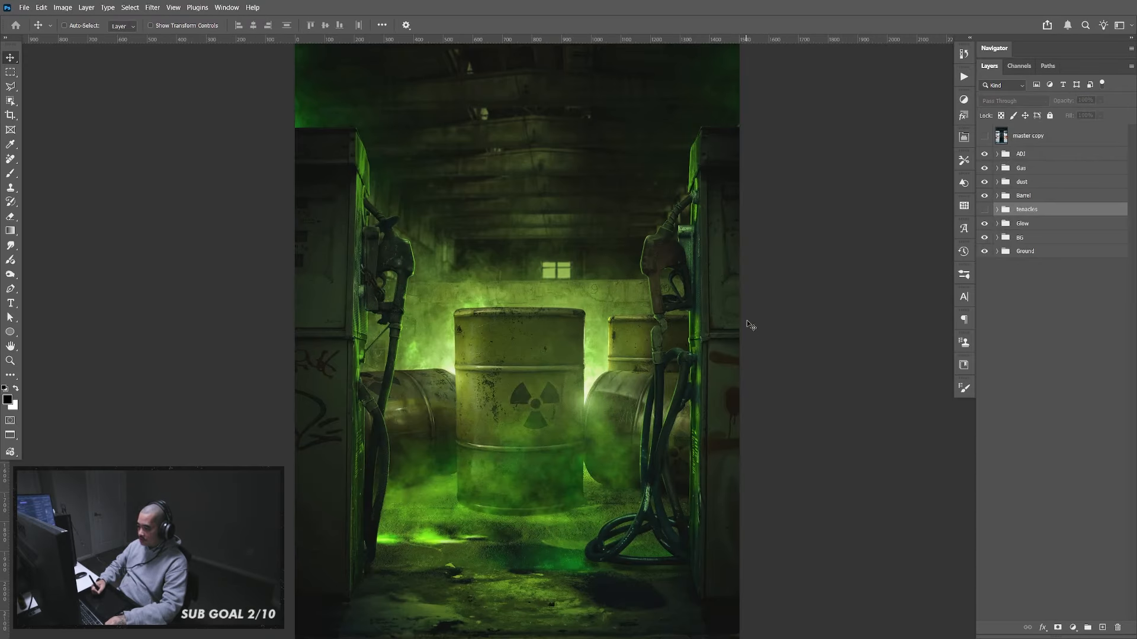
left_click(1039, 228)
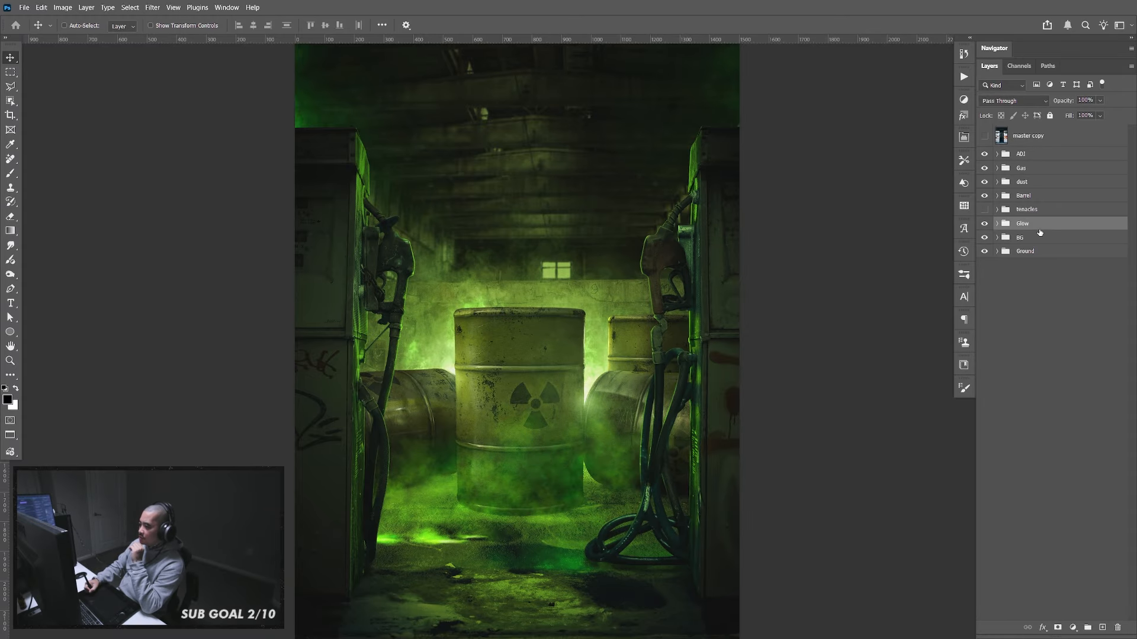
key("ctrl+v")
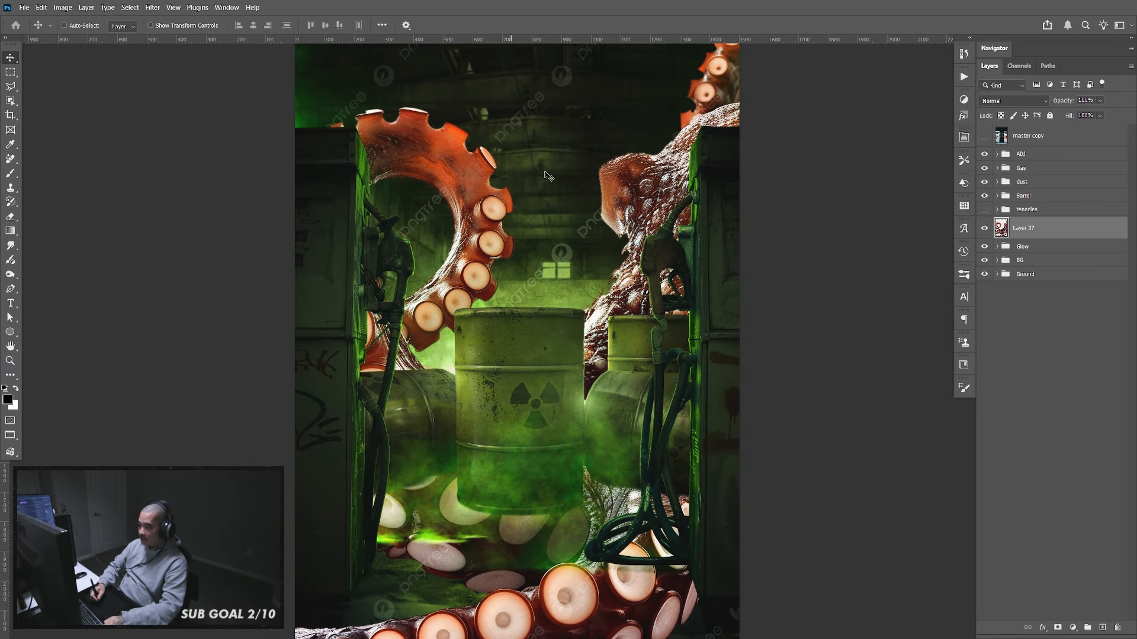
Scale the pasted octopus down to about 46.7% and position it behind the central barrel with its head above the rim
scroll(541, 176, "down", 3)
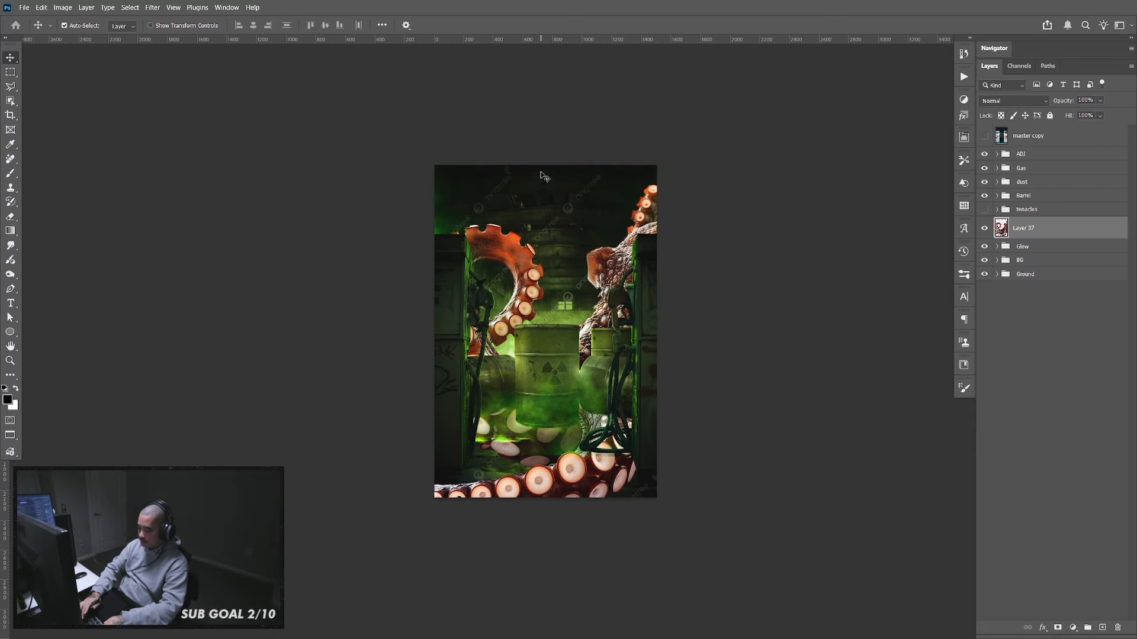
key("ctrl+t")
left_click_drag(804, 166, 716, 251)
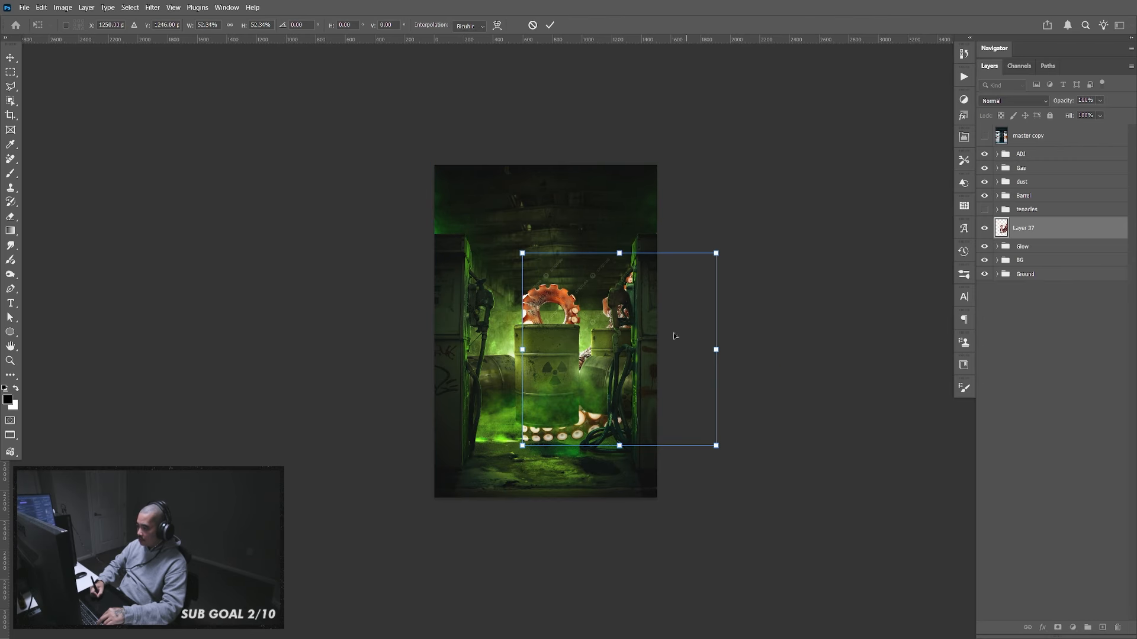
left_click_drag(660, 346, 589, 327)
left_click_drag(640, 236, 634, 253)
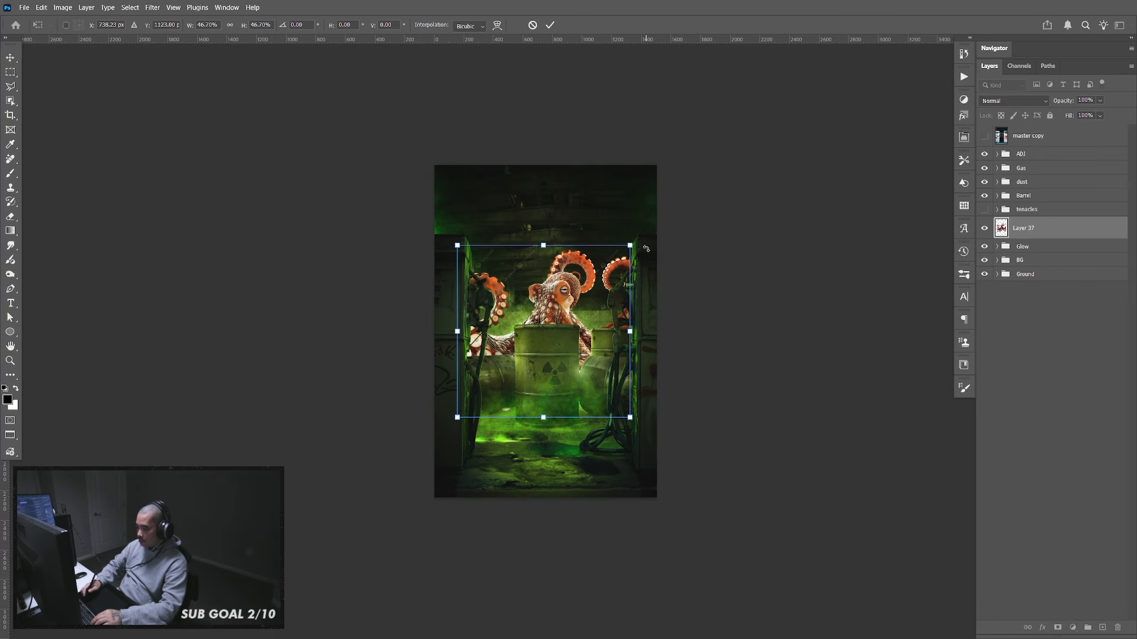
key("Return")
Enlarge the octopus behind the central barrel slightly, to about 102%
key("ctrl+plus")
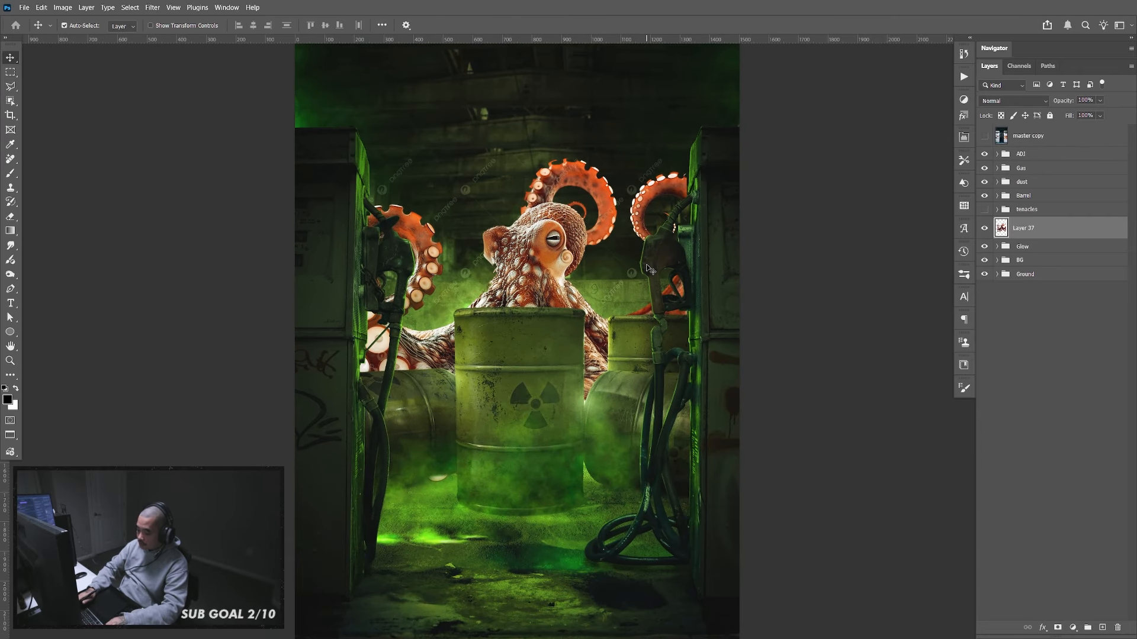
key("ctrl+plus")
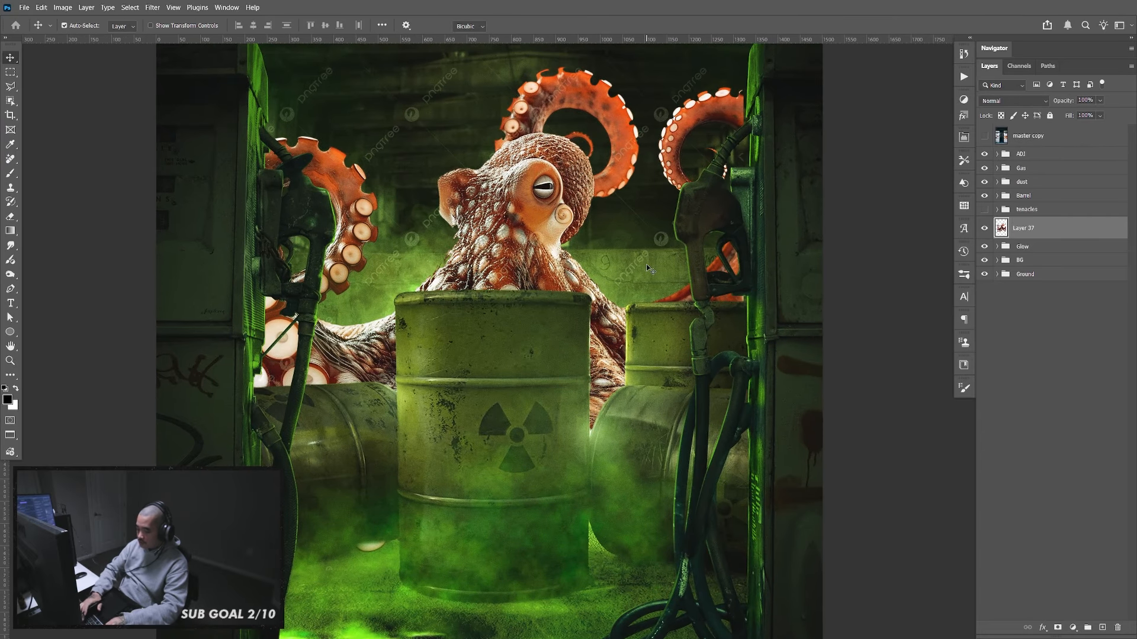
key("ctrl+t")
left_click_drag(744, 314, 760, 301)
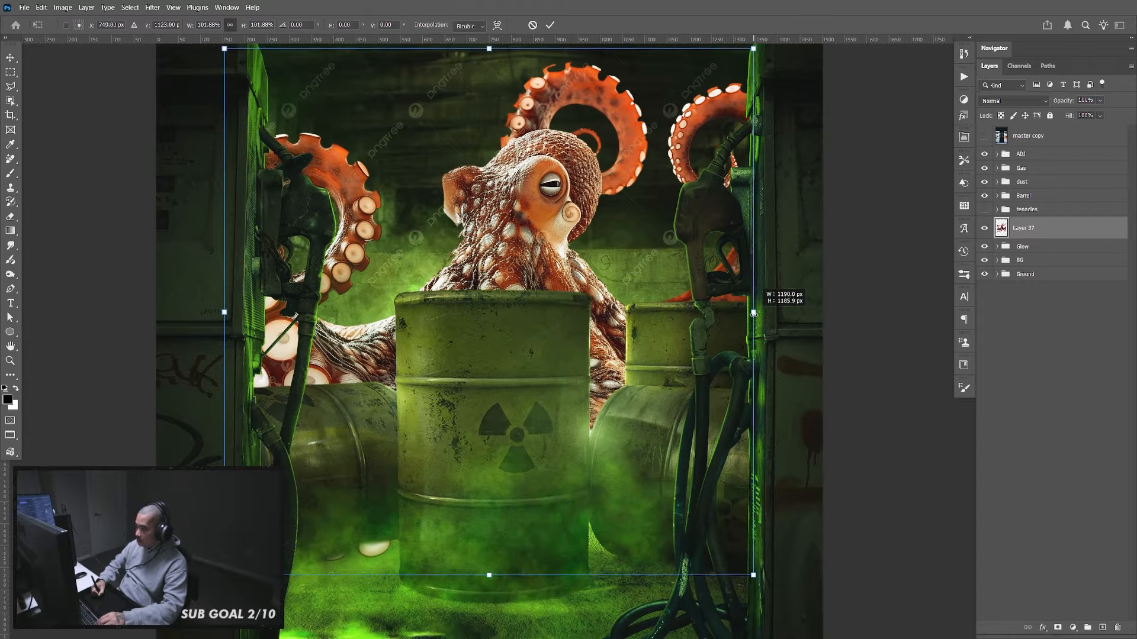
key("Return")
left_click_drag(636, 214, 647, 286)
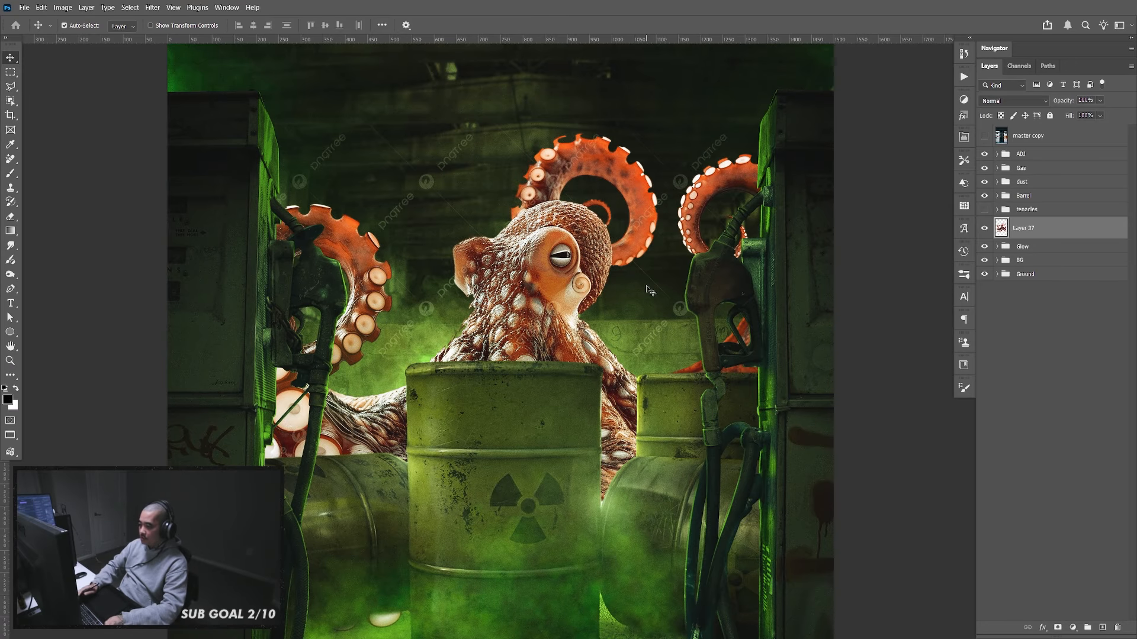
key("ctrl+minus")
key("ctrl+minus")
key("ctrl+plus")
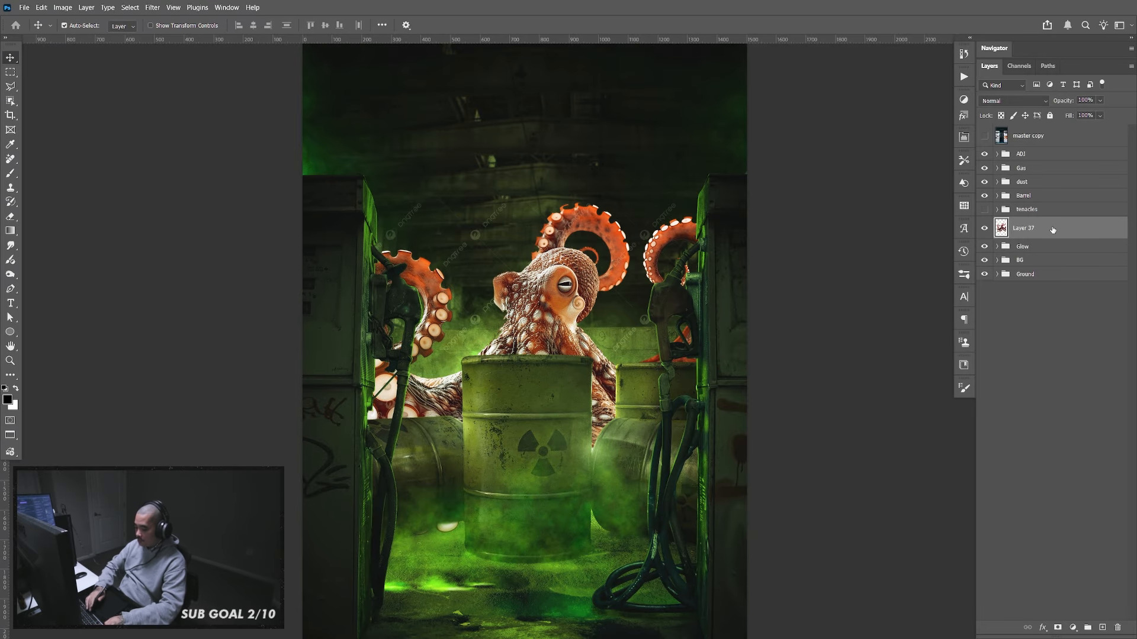
Put the octopus layer in a new group and mask the layer with its own outline contracted by 2 pixels
key("ctrl+g")
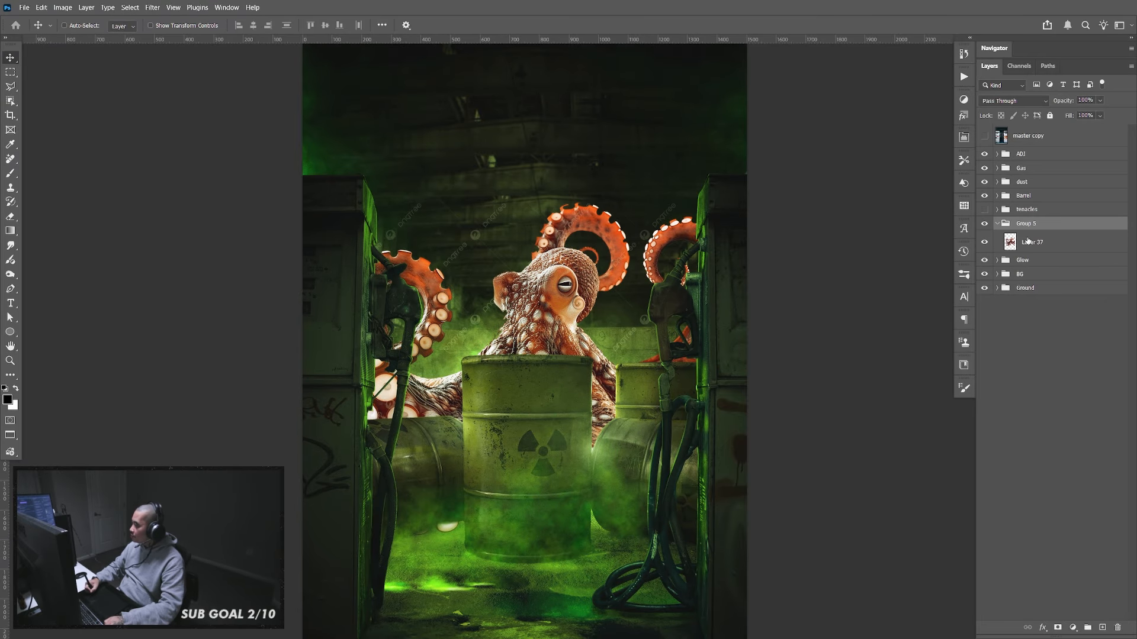
left_click(1027, 240)
left_click(1010, 243, "ctrl")
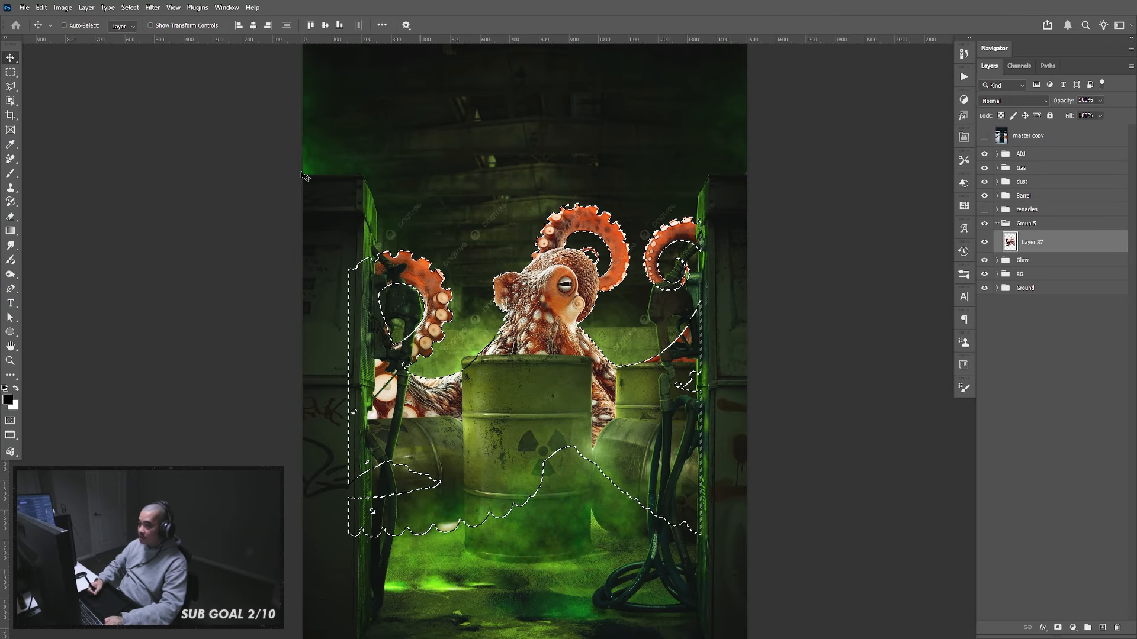
left_click(130, 8)
mouse_move(178, 168)
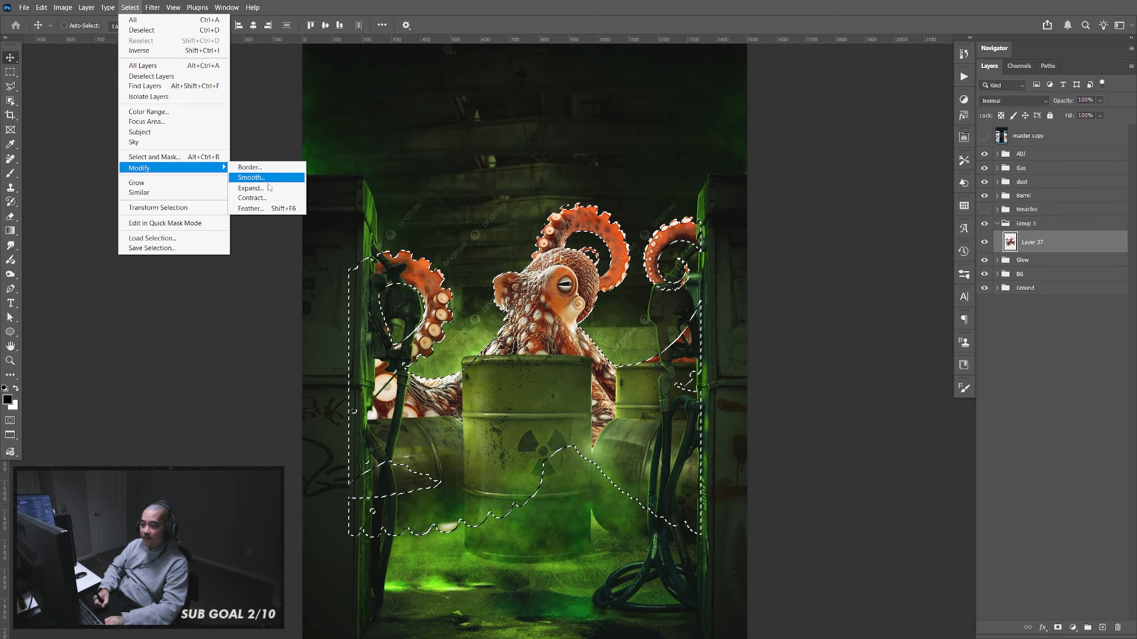
left_click(267, 198)
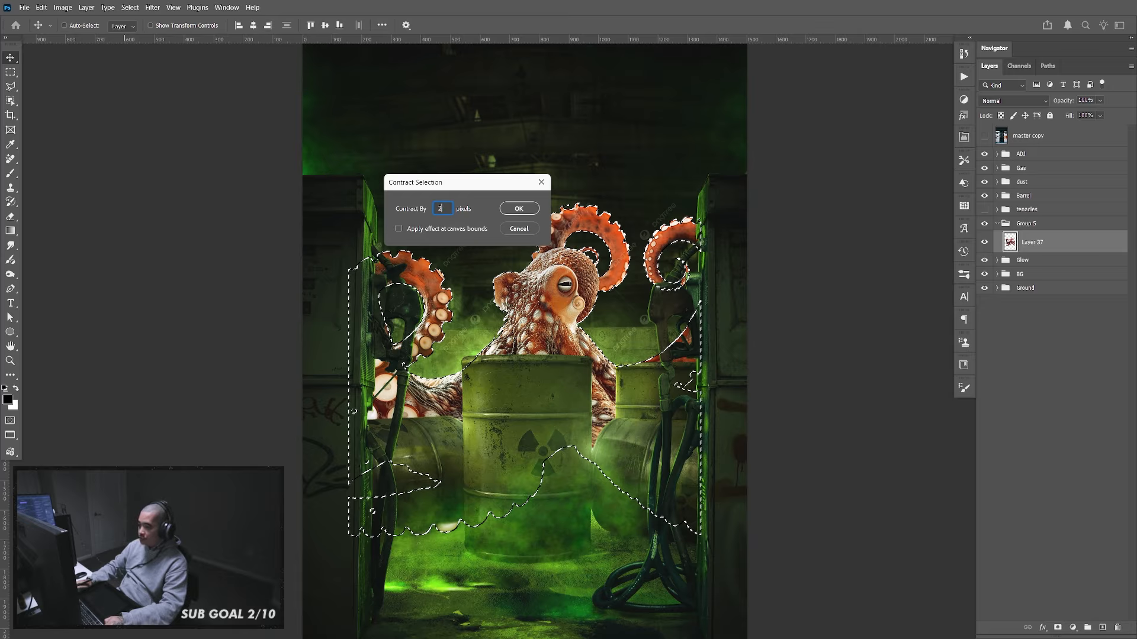
type("2")
key("Return")
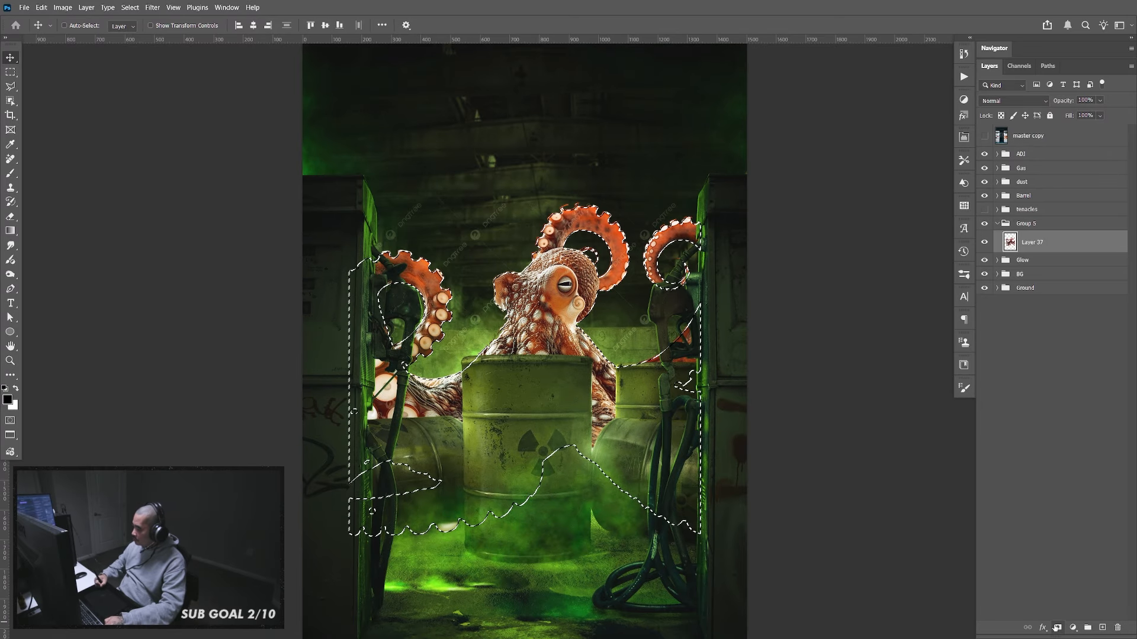
left_click(1057, 628)
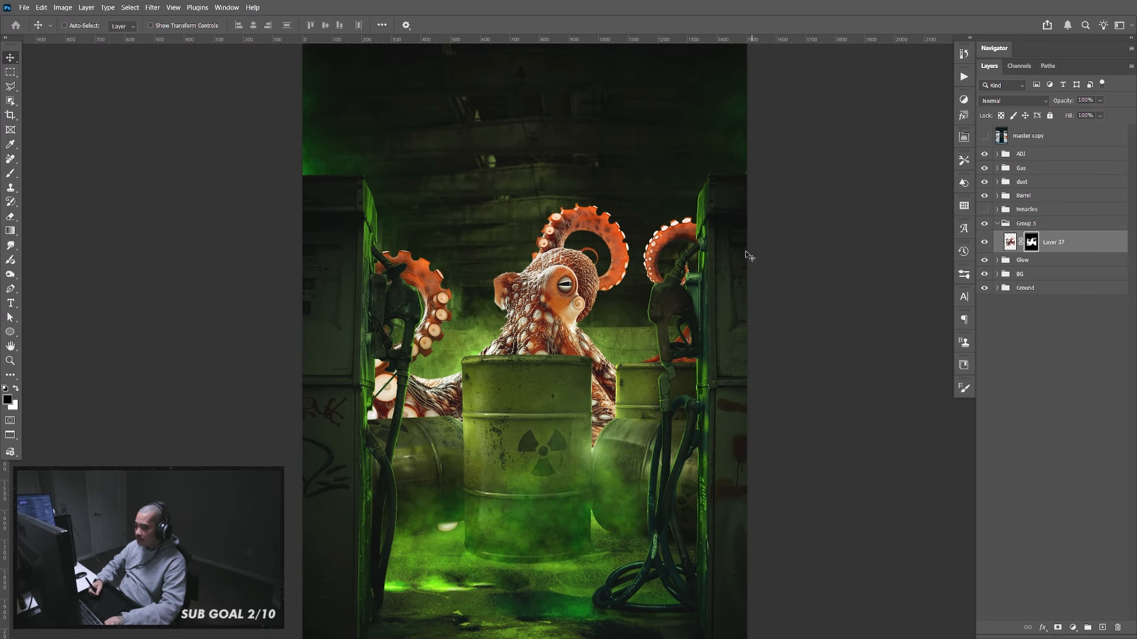
left_click_drag(619, 468, 621, 459)
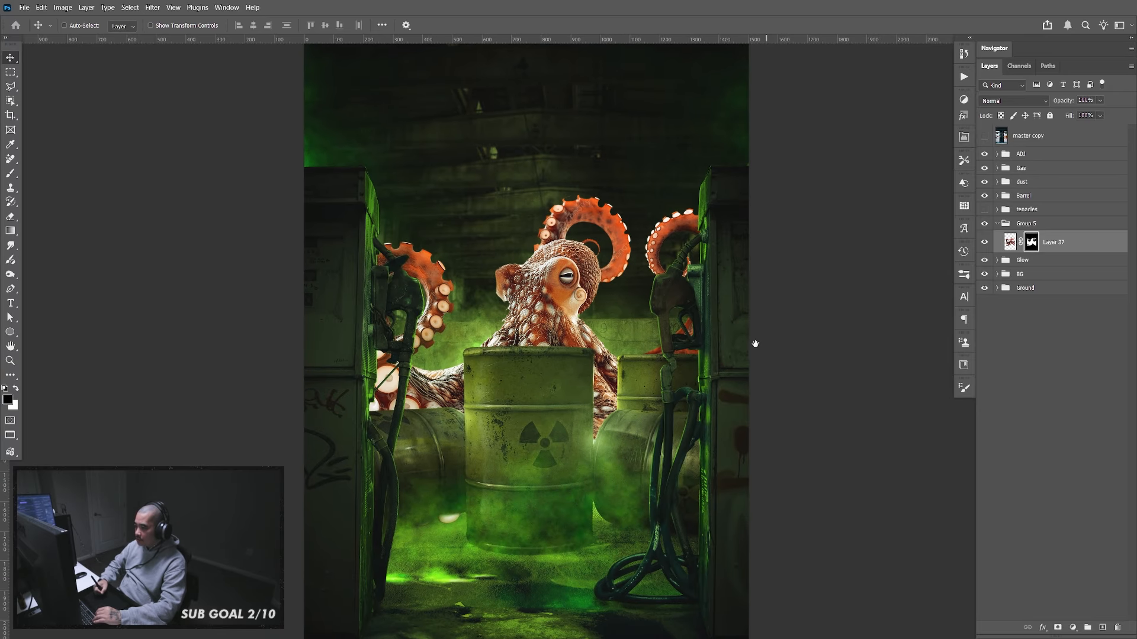
Rename the layer group Group 5 as "octopus"
left_click_drag(755, 344, 741, 375)
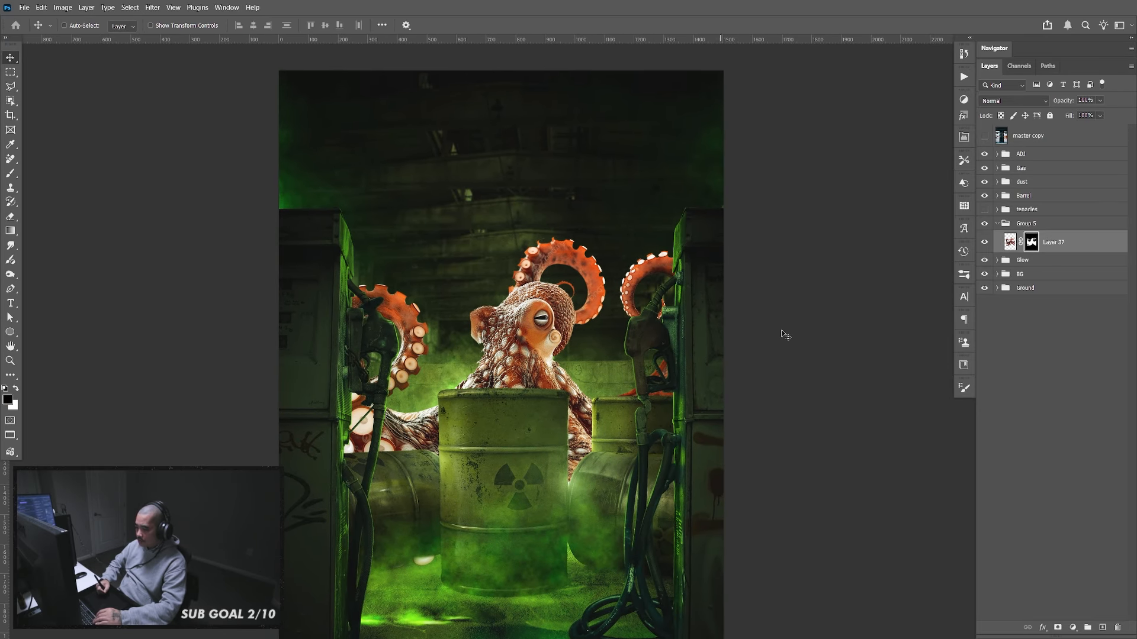
left_click(998, 224)
double_click(1025, 223)
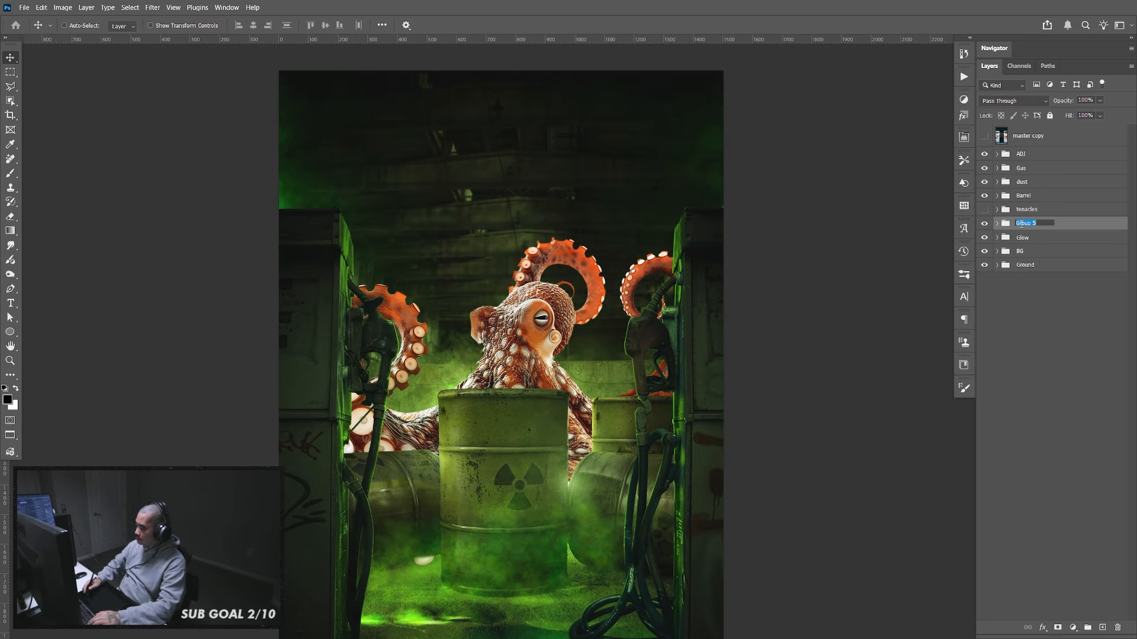
type("octopus")
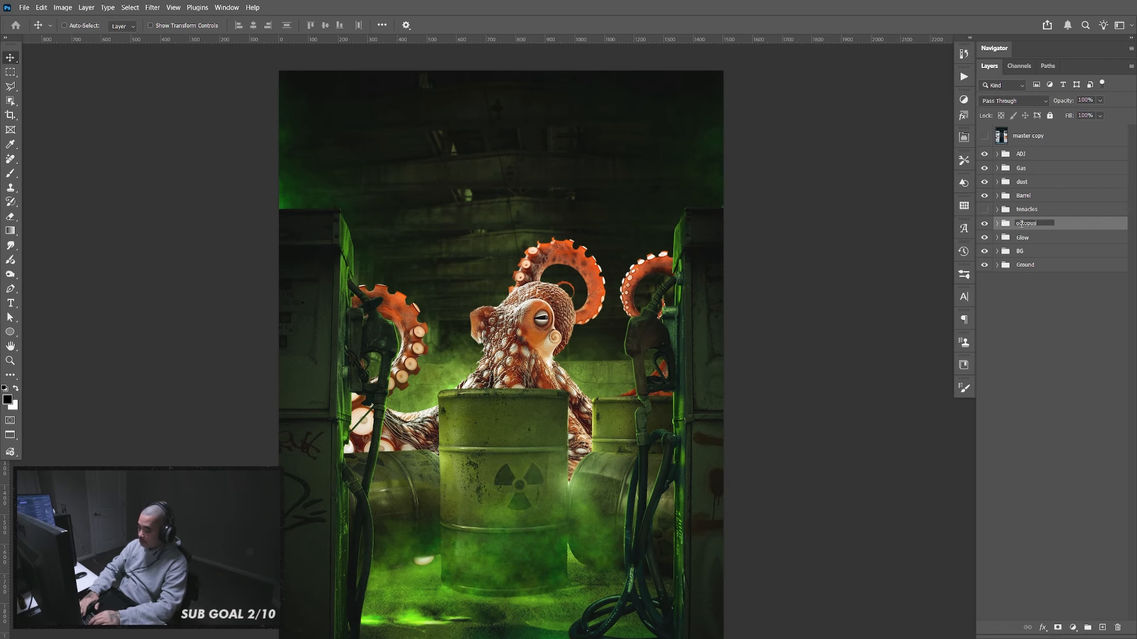
key("Return")
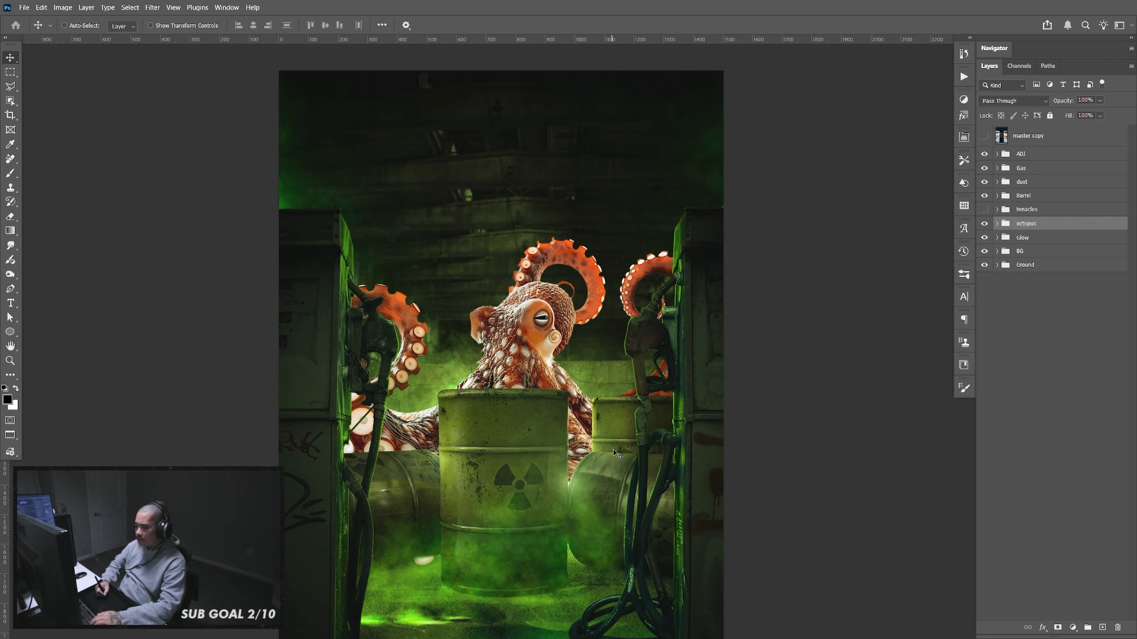
Compare the scene with the tentacles and with the octopus by toggling the visibility of their two groups
left_click_drag(610, 549, 624, 429)
left_click(984, 224)
left_click(984, 211)
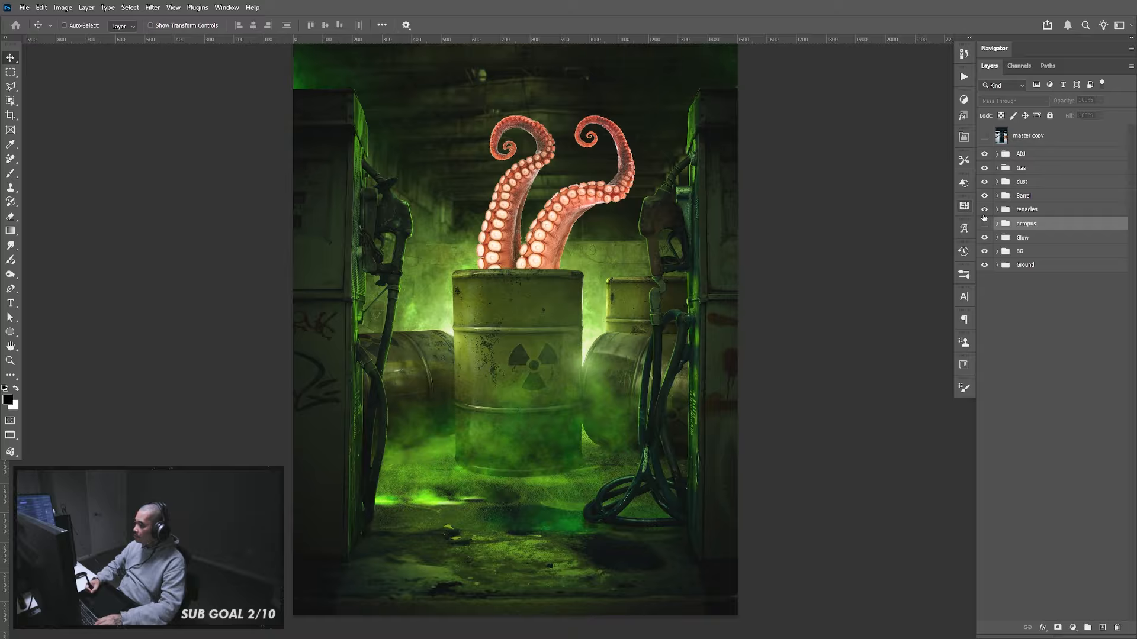
left_click(984, 210)
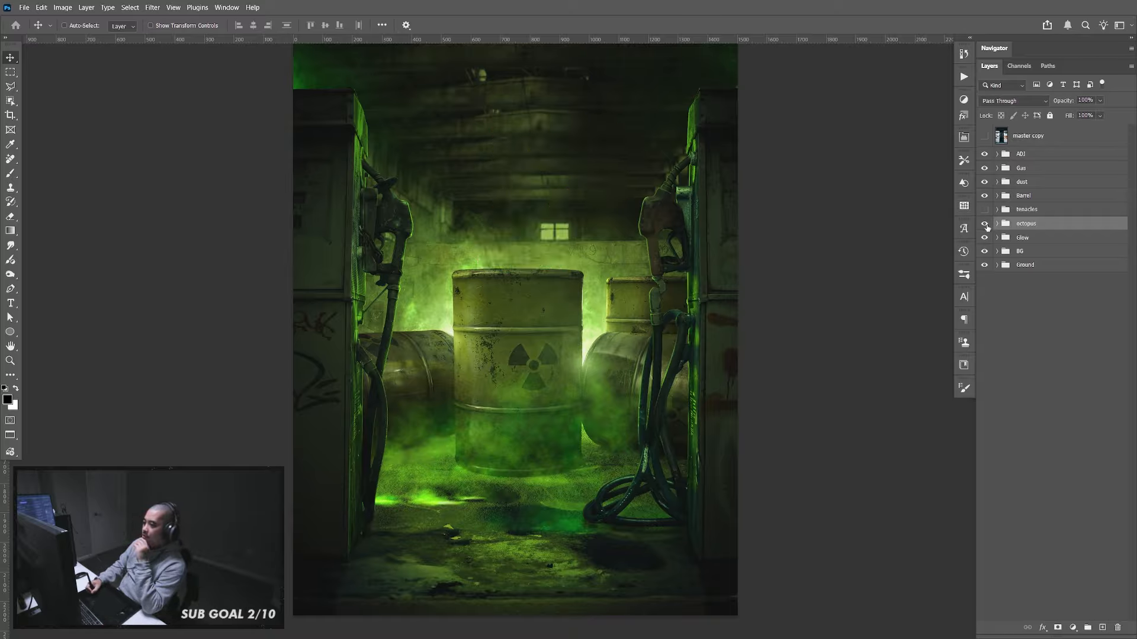
left_click(985, 224)
left_click(985, 225)
left_click(984, 224)
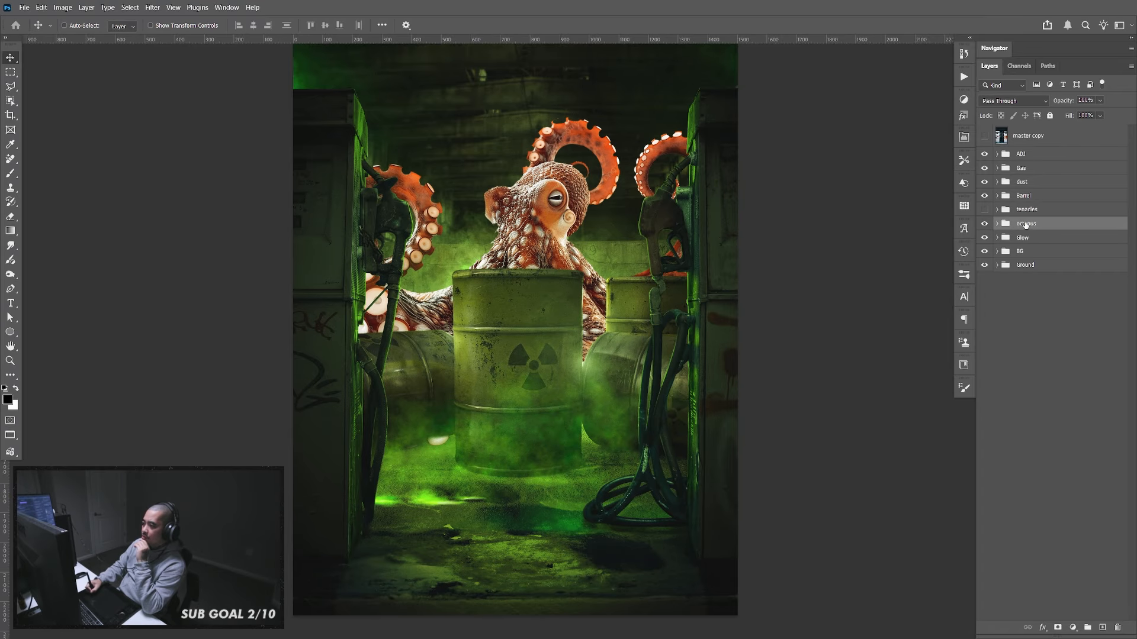
Add a layer mask to the octopus group and fill its lower part with black, from mid-barrel down to the canvas's bottom edge
left_click(1058, 628)
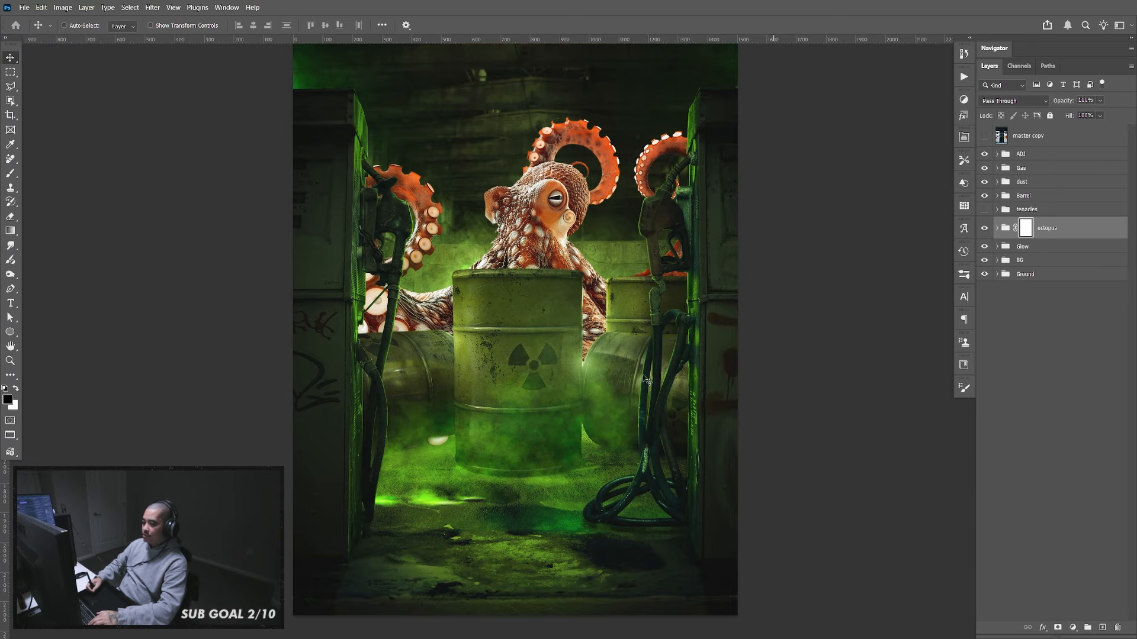
key("m")
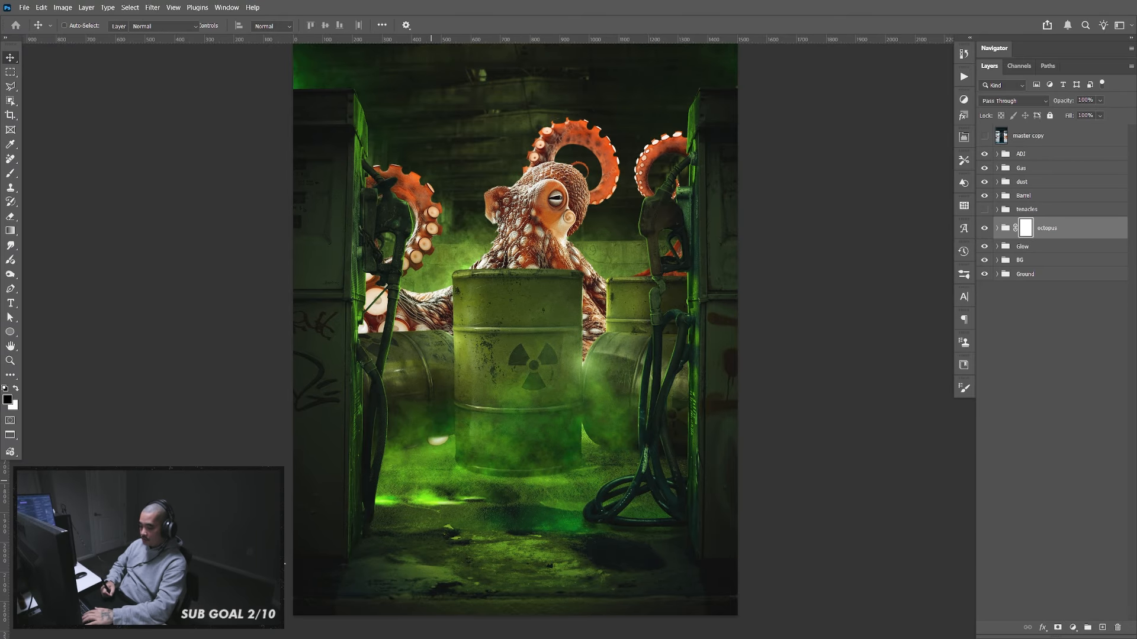
left_click_drag(290, 620, 836, 397)
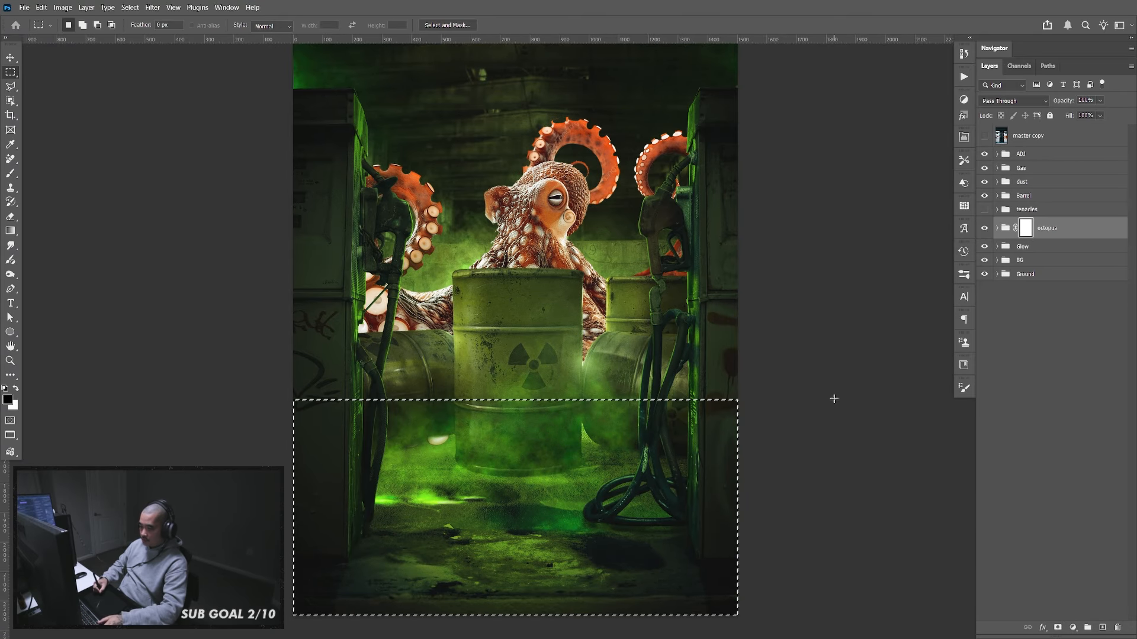
key("alt+BackSpace")
key("ctrl+d")
key("v")
left_click_drag(817, 308, 827, 396)
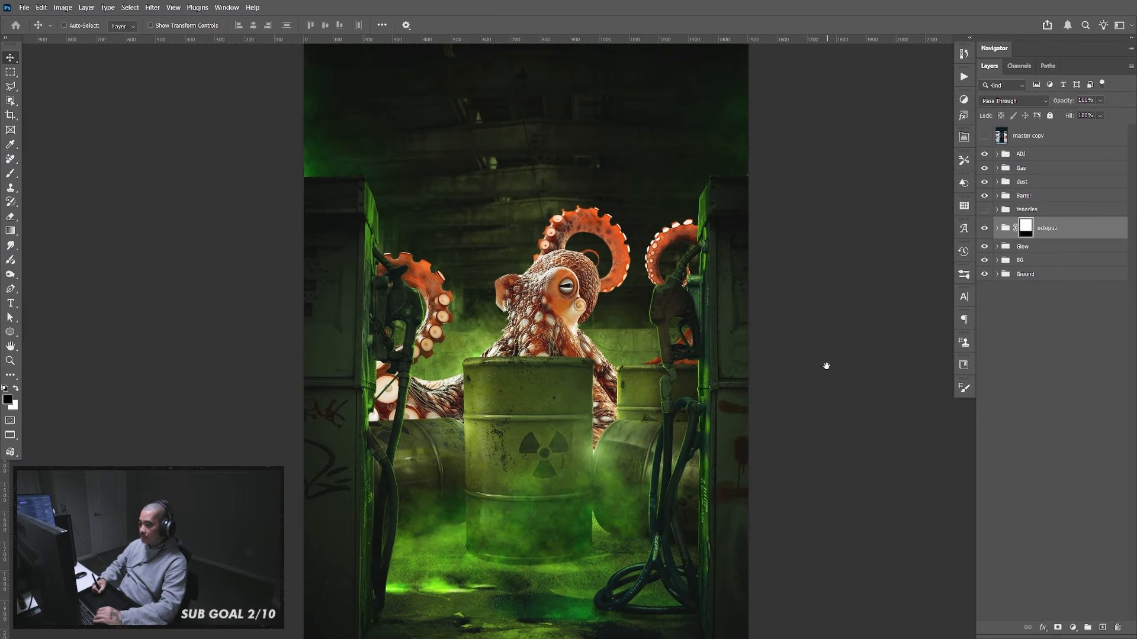
Examine the masked octopus against the tentacles, viewing each group alone and both together
left_click(984, 227)
left_click(984, 209)
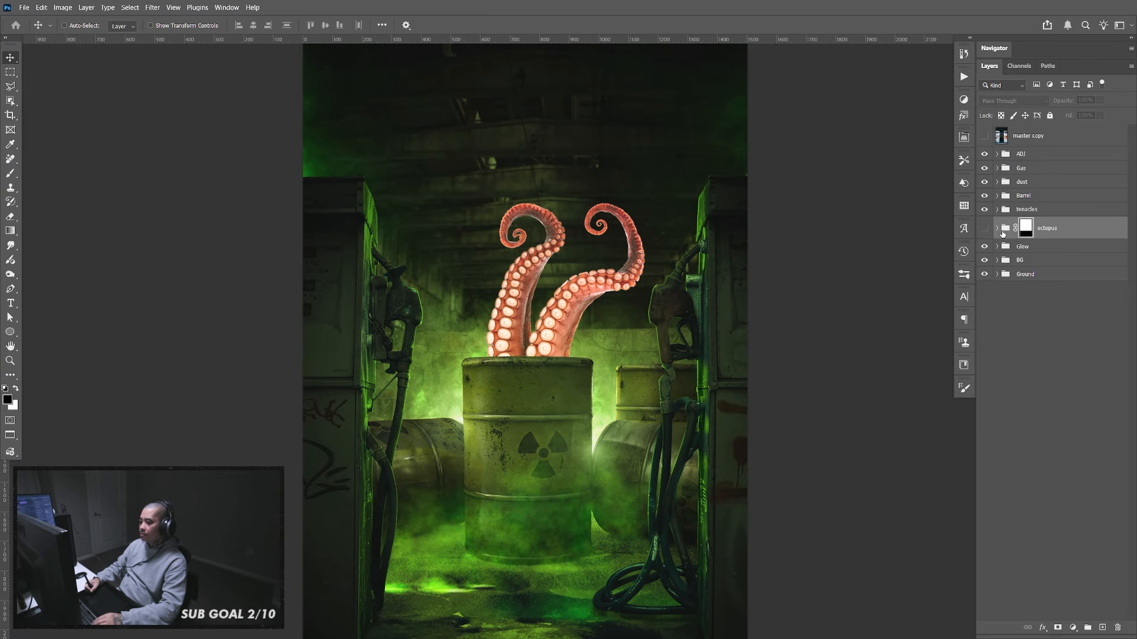
left_click(984, 209)
left_click(984, 228)
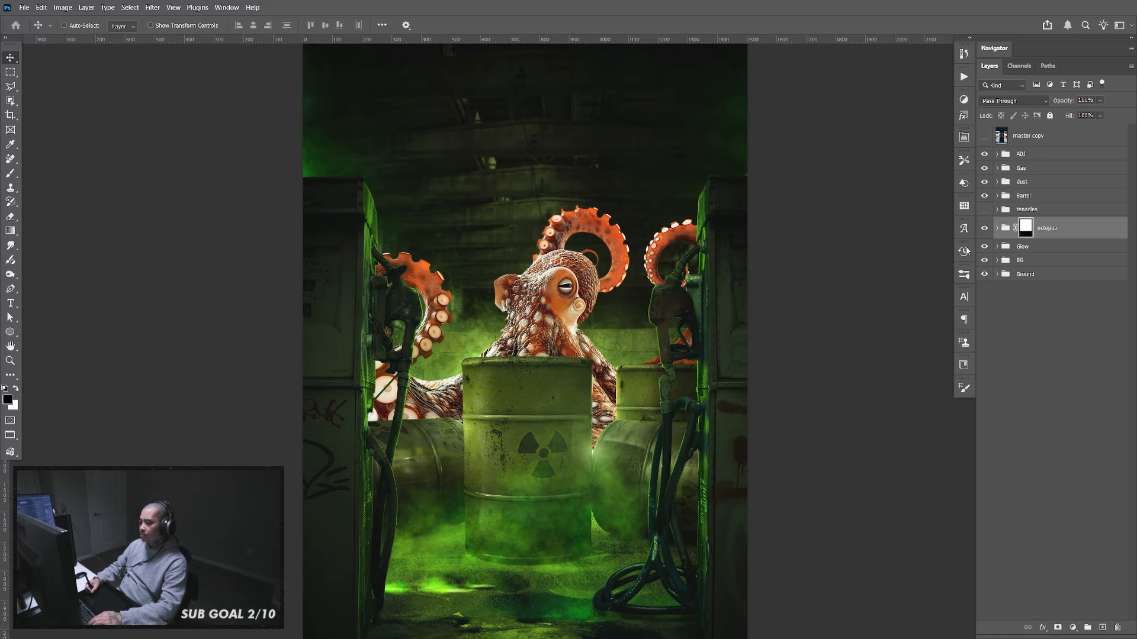
left_click_drag(710, 439, 705, 412)
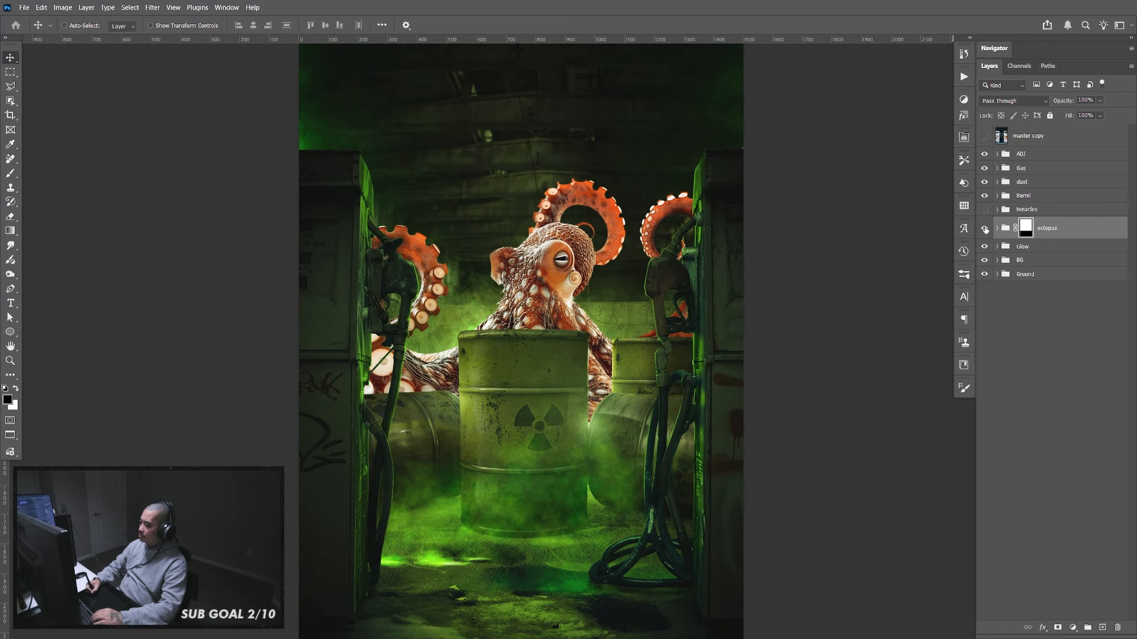
left_click(984, 228)
left_click(985, 209)
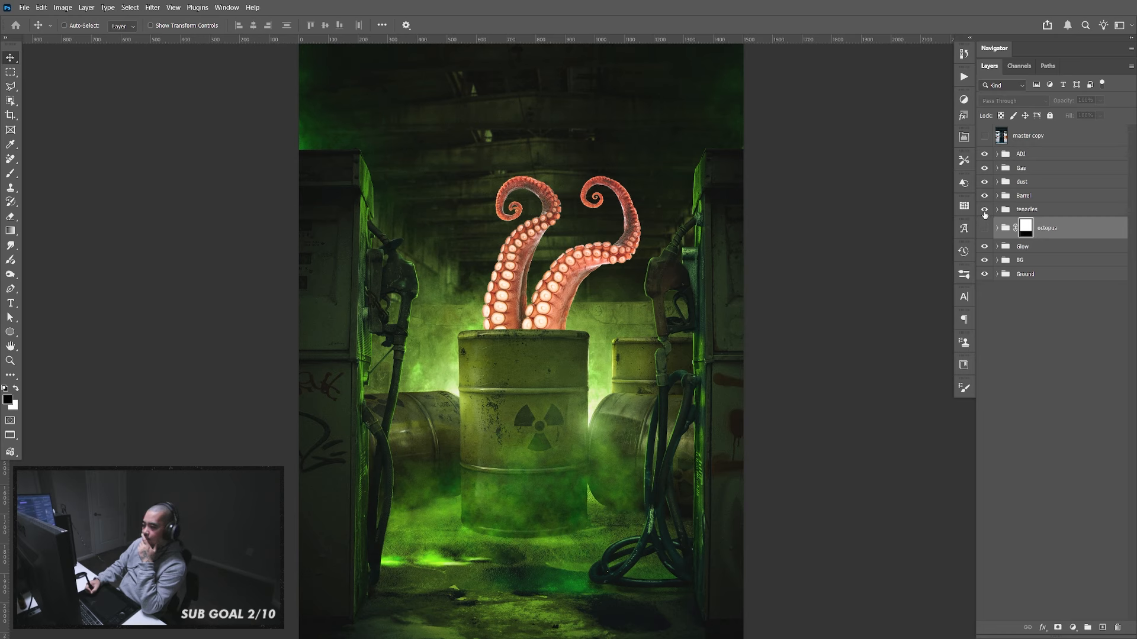
left_click(984, 209)
left_click(985, 228)
left_click(984, 209)
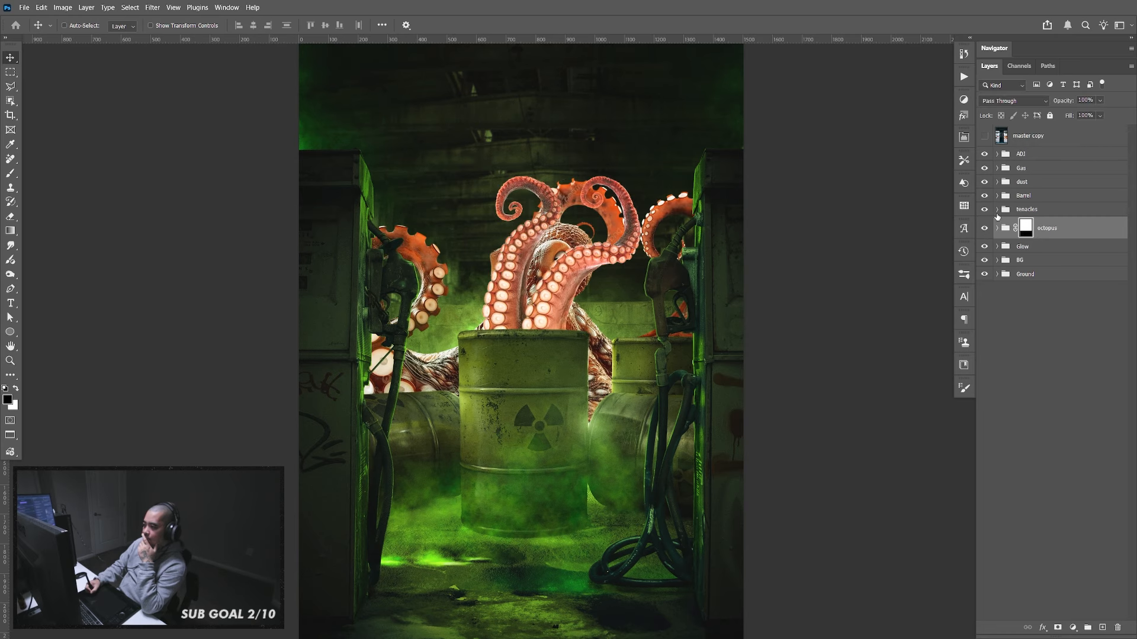
left_click(985, 209)
left_click(985, 228)
left_click(984, 209)
Add a black Color Overlay in Normal mode at 55% opacity to Layer 36 in the tentacles group
left_click(997, 209)
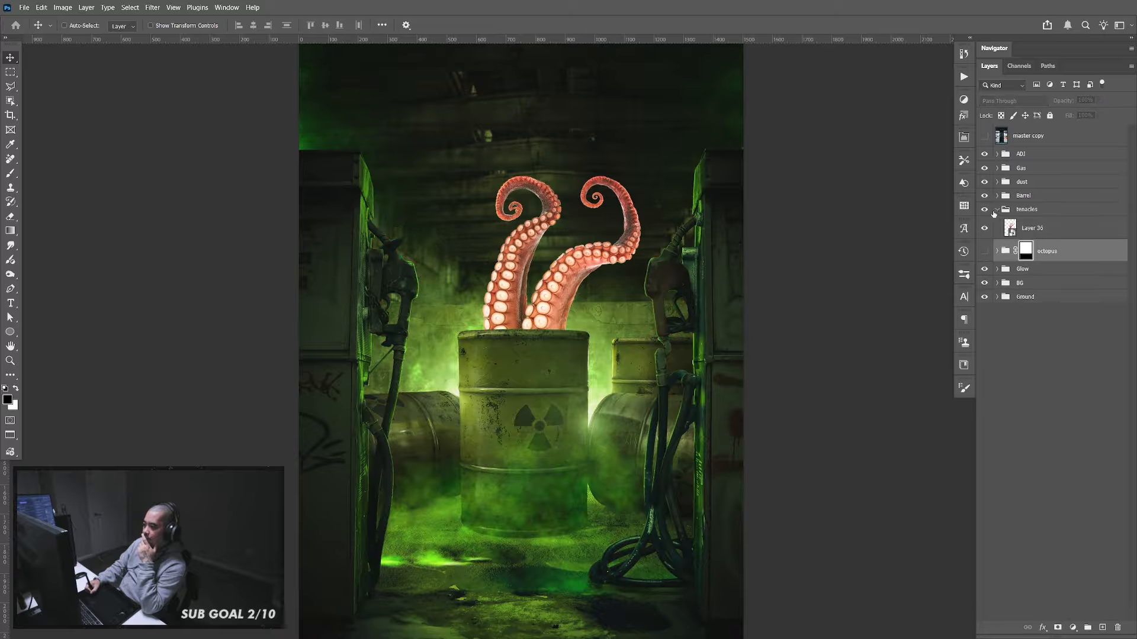
left_click(1062, 237)
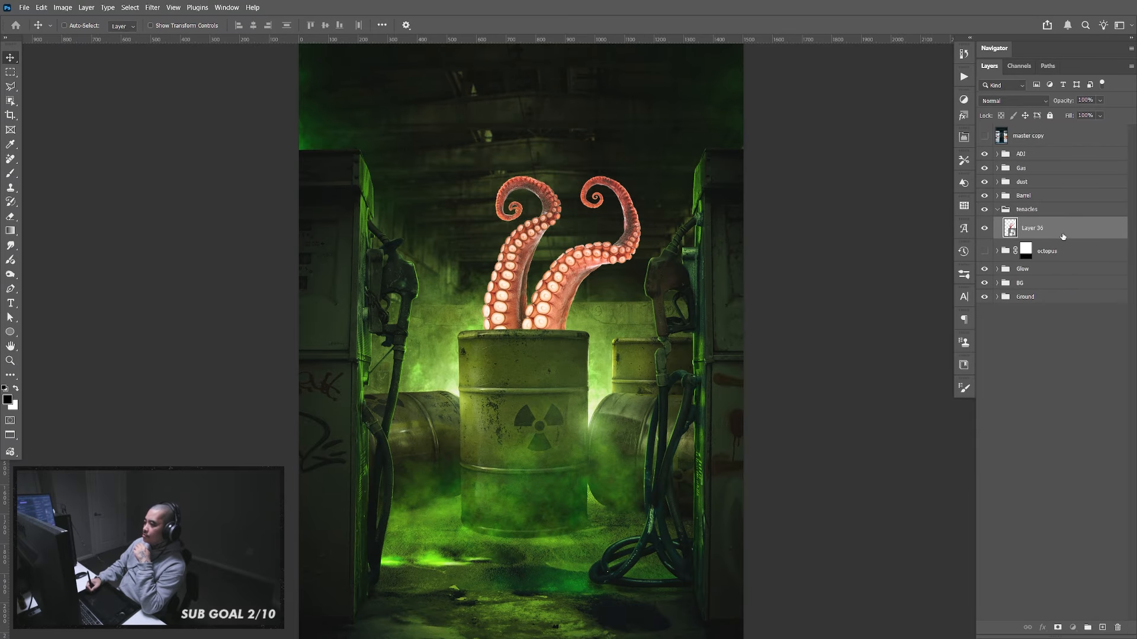
double_click(1042, 234)
left_click_drag(345, 409, 233, 376)
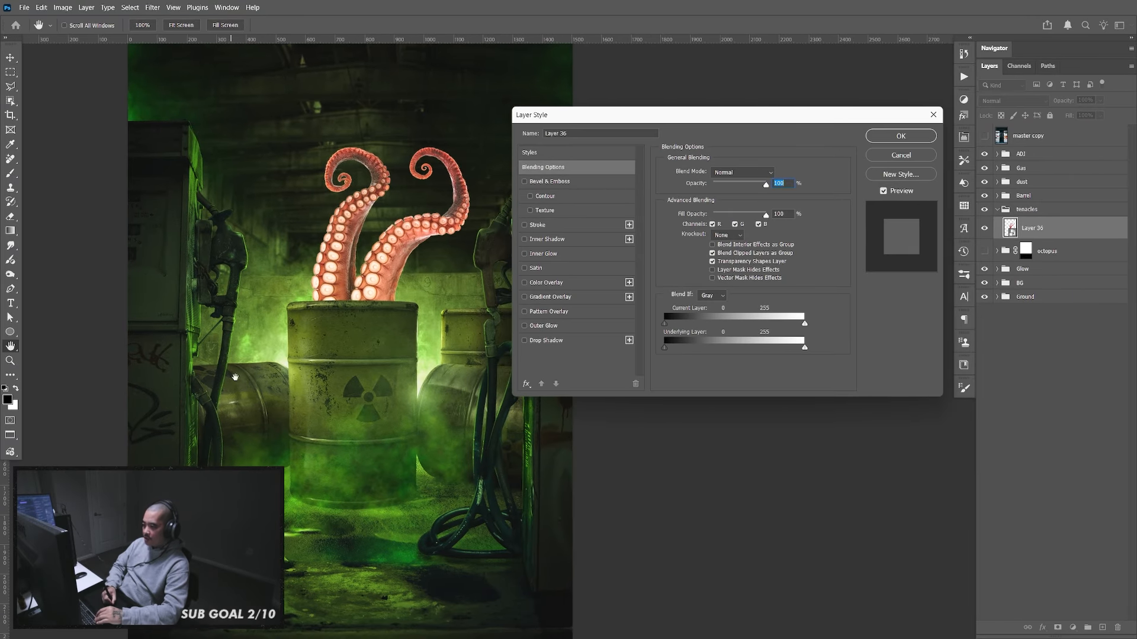
left_click(545, 282)
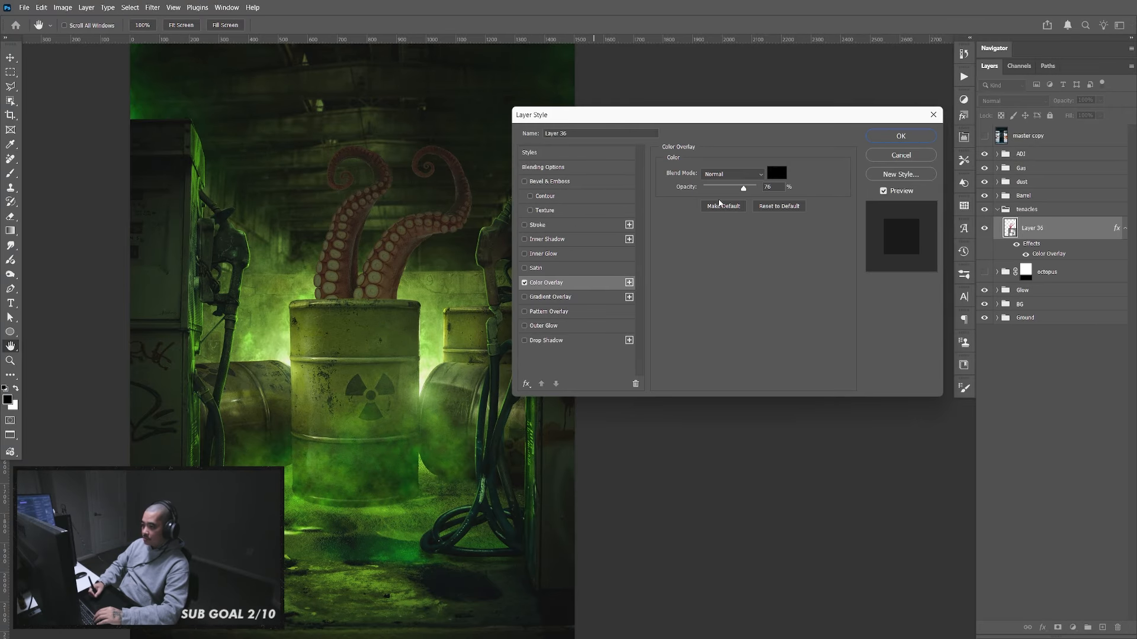
left_click_drag(743, 188, 732, 188)
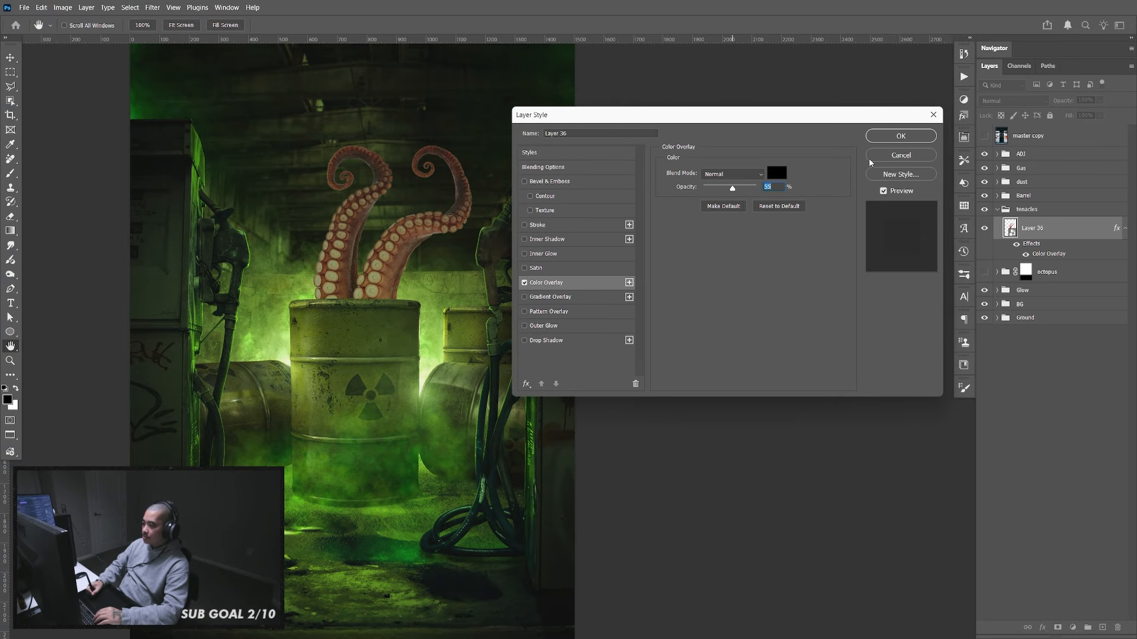
left_click(888, 136)
Convert Layer 37 in the octopus group to a smart object and give it a copy of Layer 36's Color Overlay style
right_click(1068, 235)
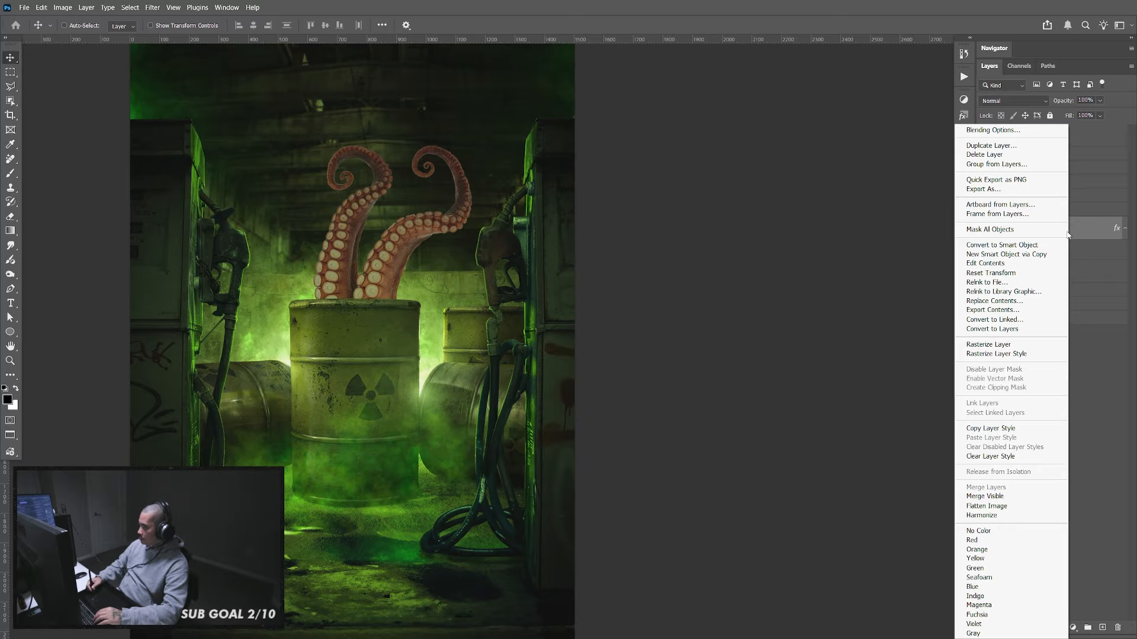
left_click(994, 429)
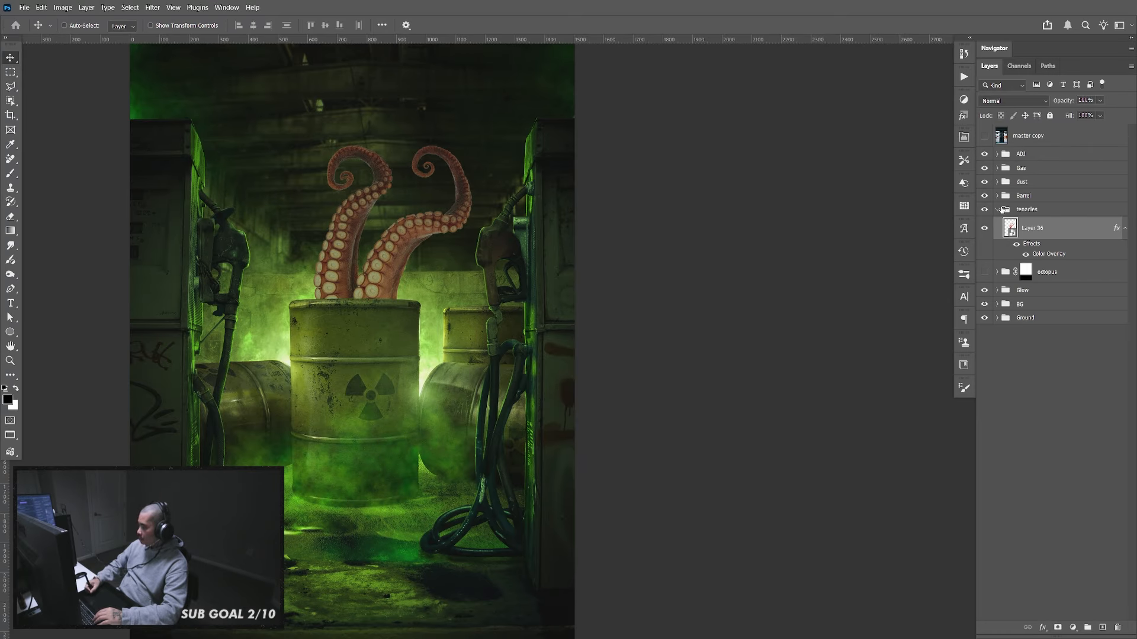
left_click(998, 209)
left_click(997, 228)
left_click(1053, 251)
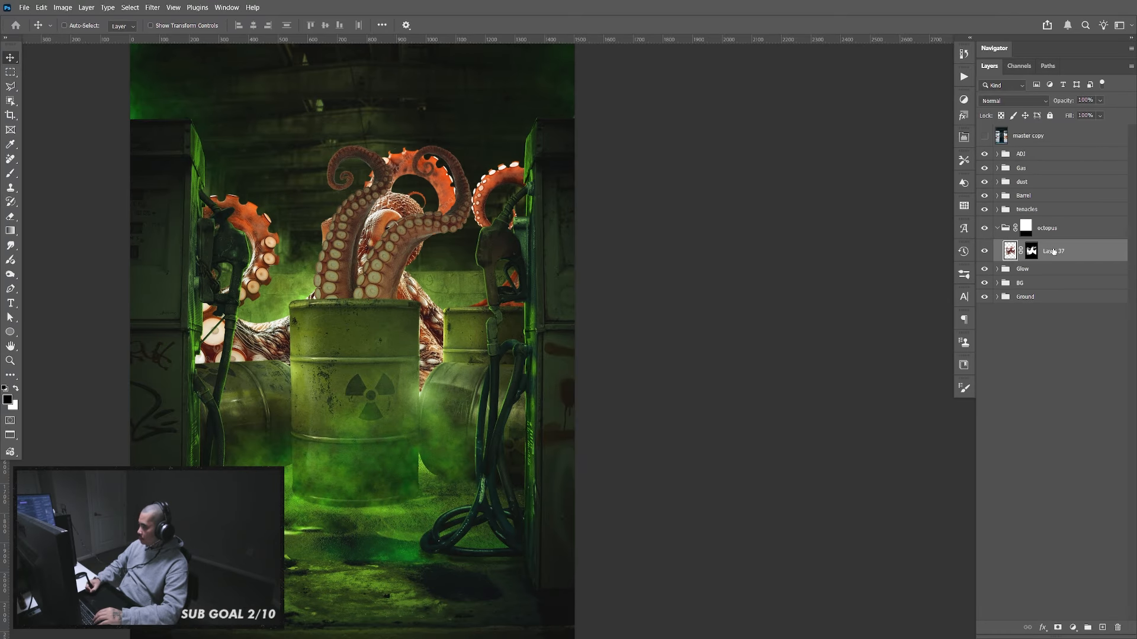
right_click(1063, 253)
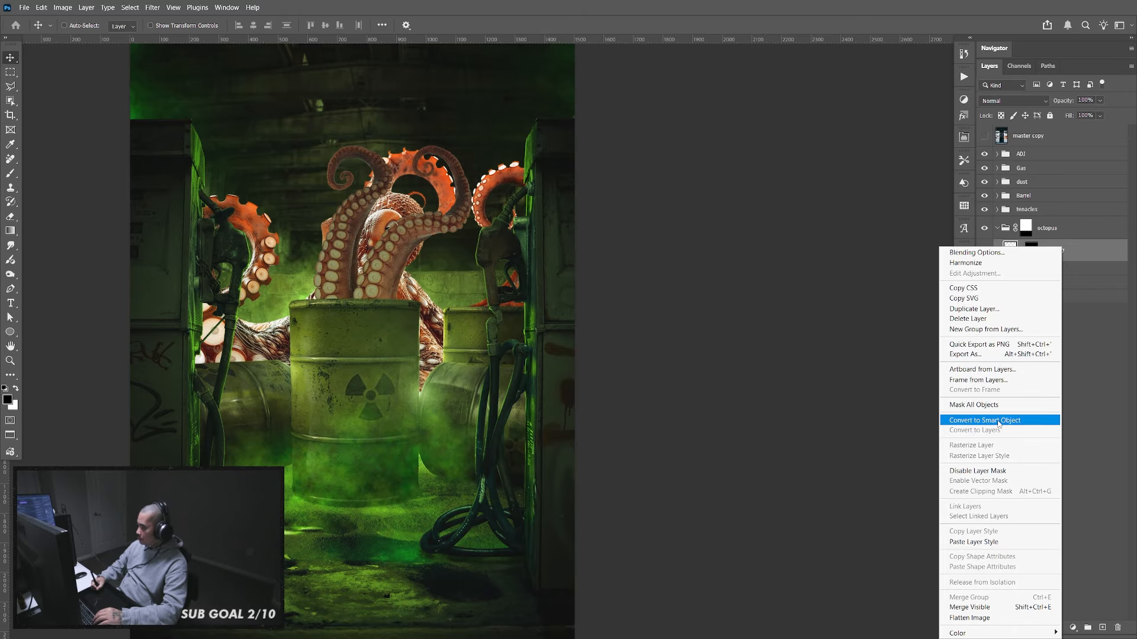
left_click(1001, 421)
right_click(1062, 255)
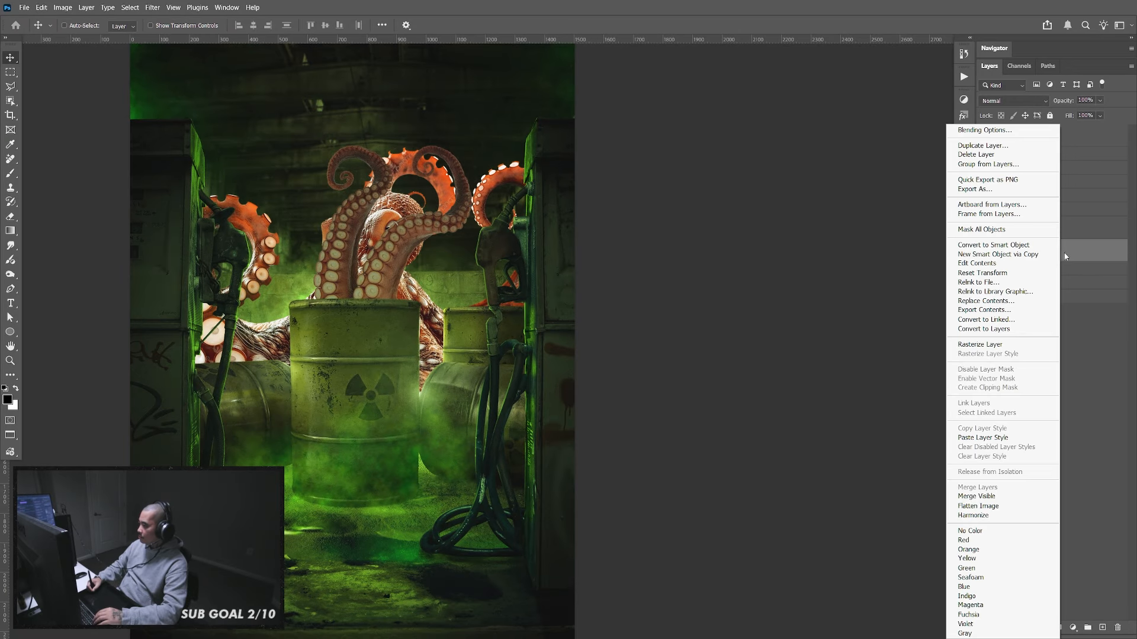
left_click(1010, 437)
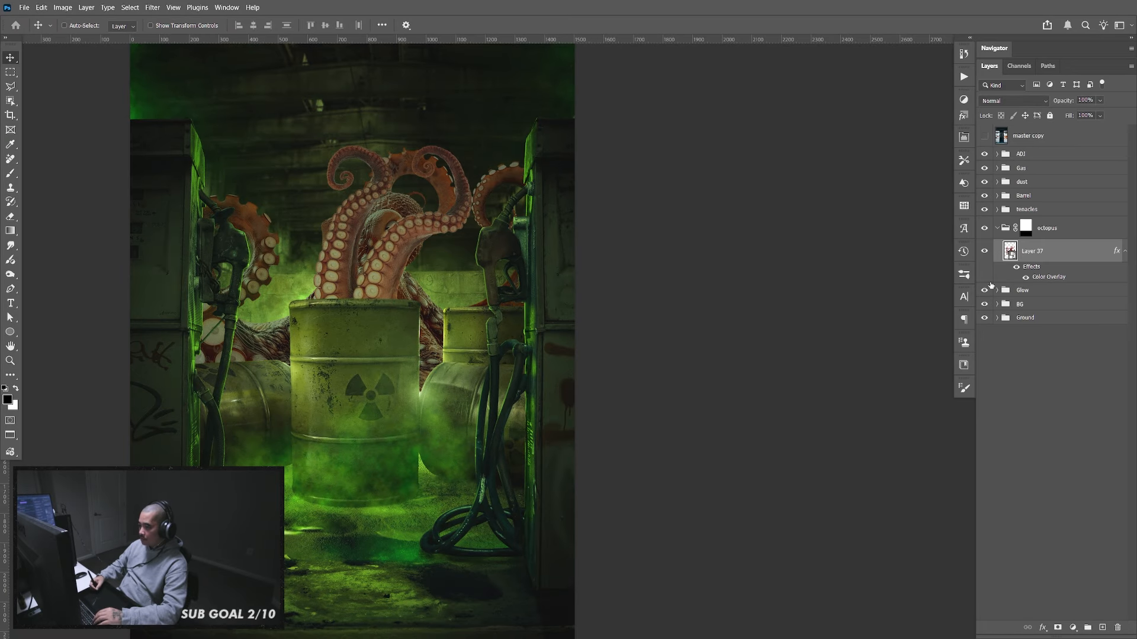
left_click(997, 228)
Compare the darkened octopus with the darkened tentacles by showing one group at a time
left_click(984, 227)
left_click(984, 210)
left_click(984, 228)
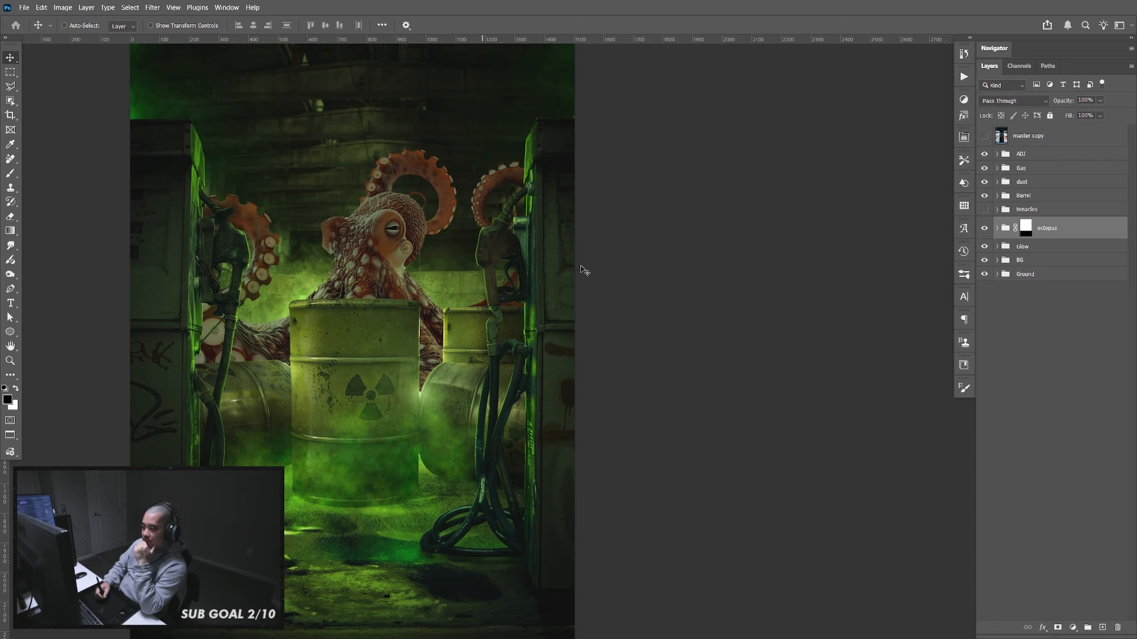
left_click(985, 228)
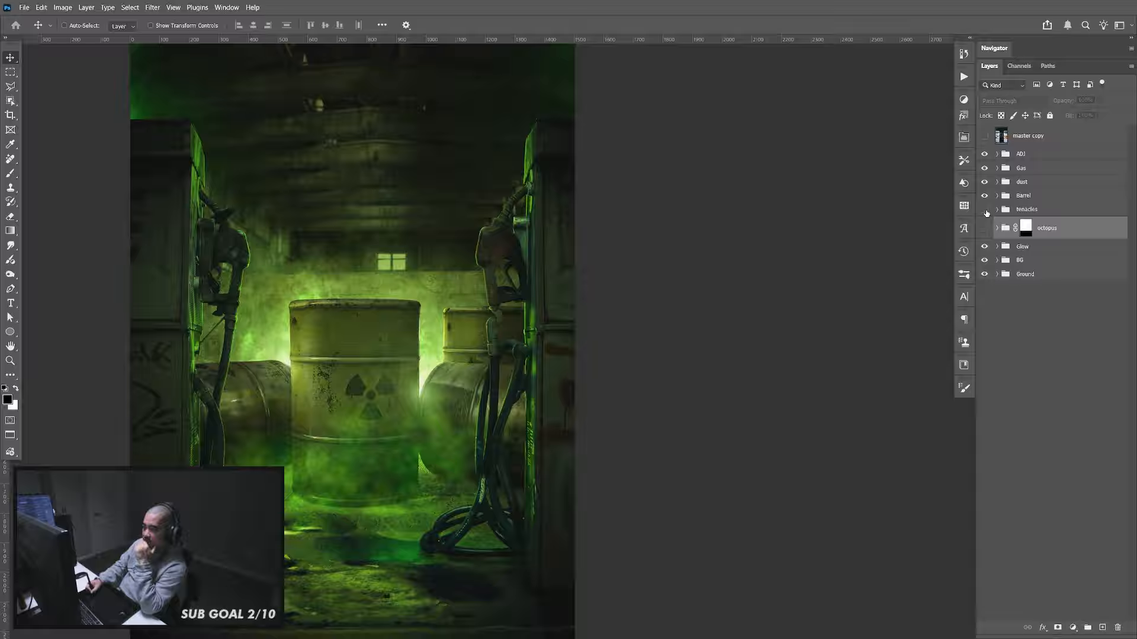
left_click(985, 211)
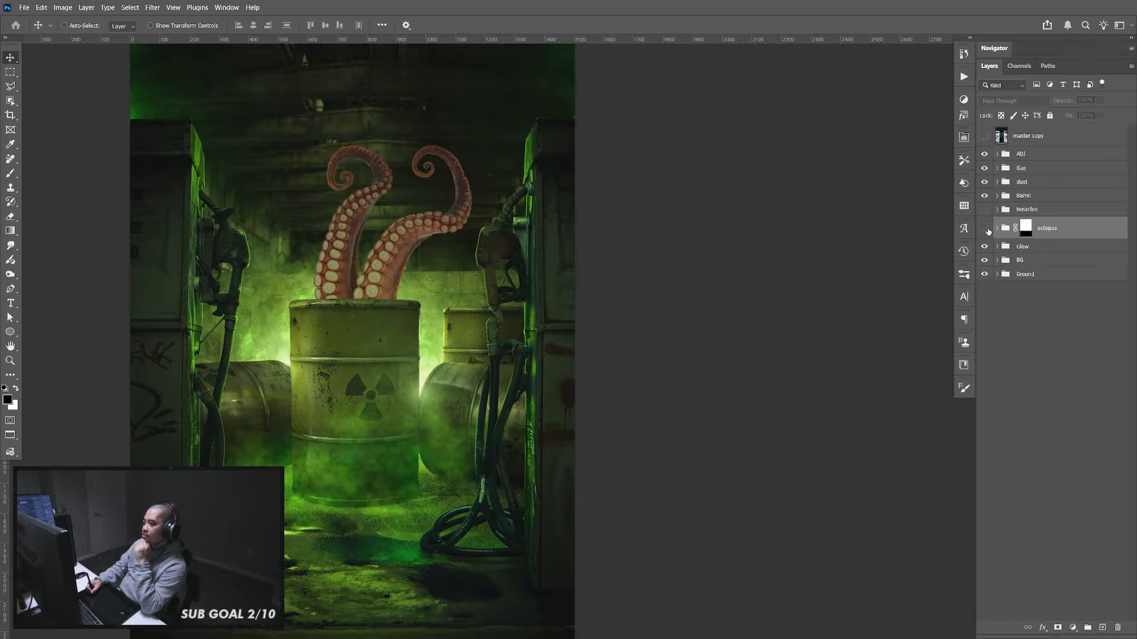
Show the octopus group, move it beneath the Glow group, and hide the tentacles group
left_click(987, 230)
left_click_drag(1060, 231, 1061, 255)
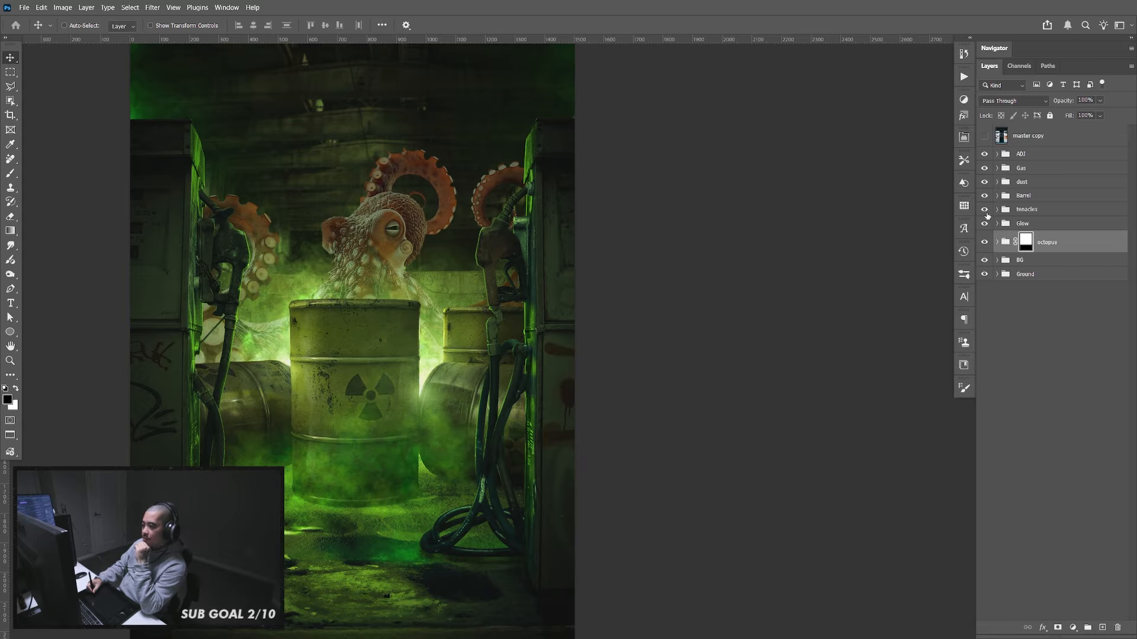
left_click(985, 211)
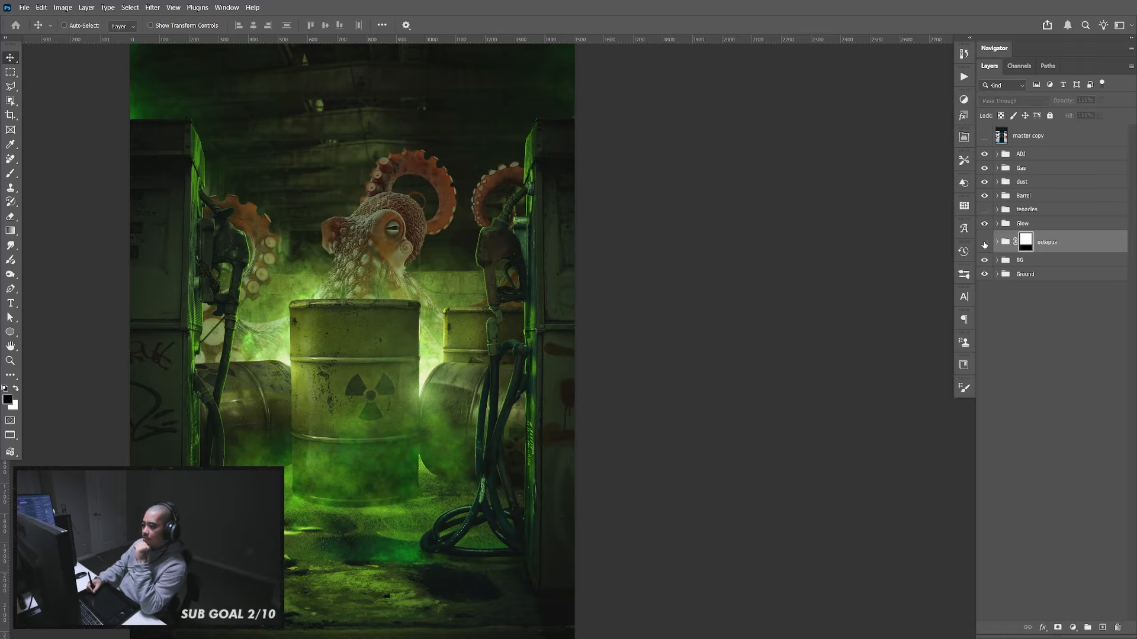
Toggle the octopus group's visibility to judge how it blends into the scene beneath the glow
left_click(984, 242)
left_click(984, 242)
left_click(984, 242)
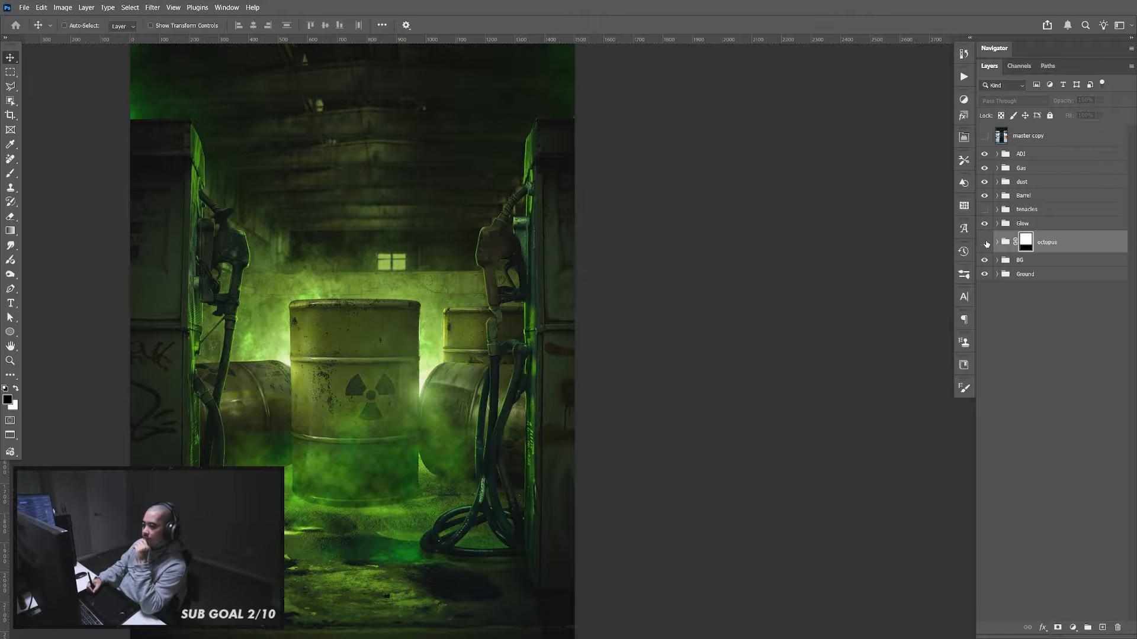
left_click(985, 242)
left_click(985, 243)
left_click(985, 242)
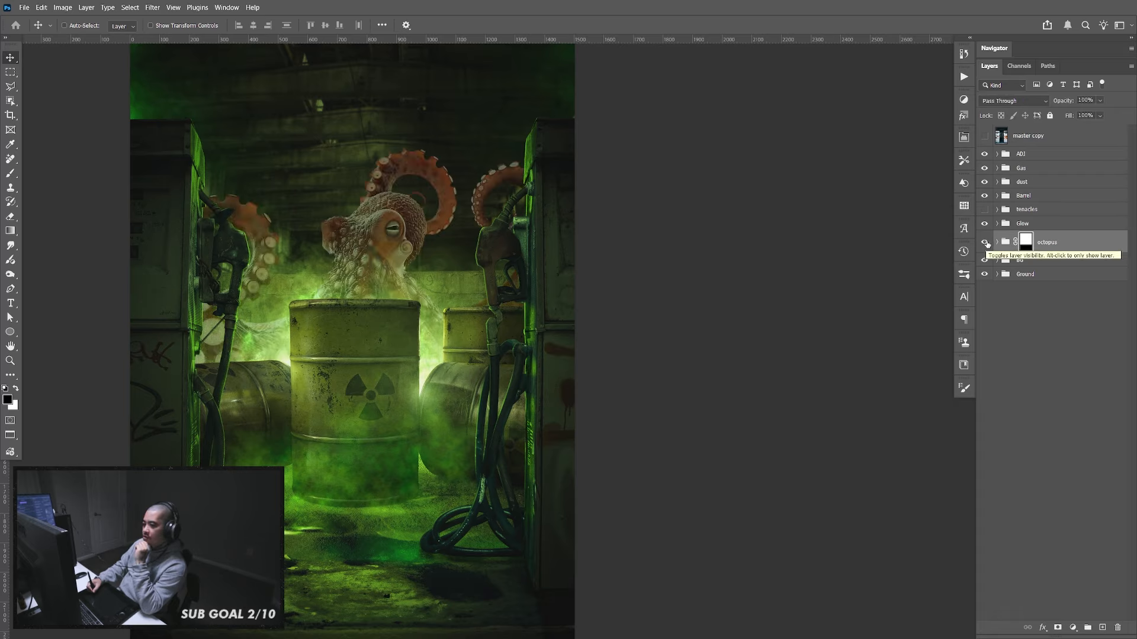
left_click(984, 243)
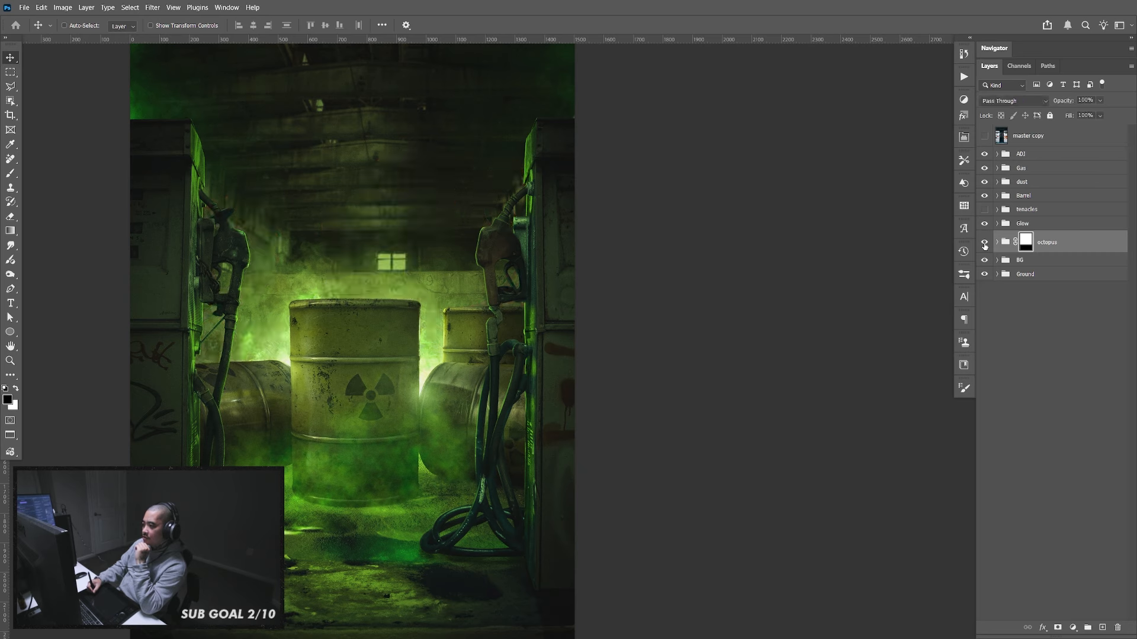
Compare the scene with the octopus group shown, with the tentacles group shown, and with both hidden
left_click(985, 243)
left_click(985, 243)
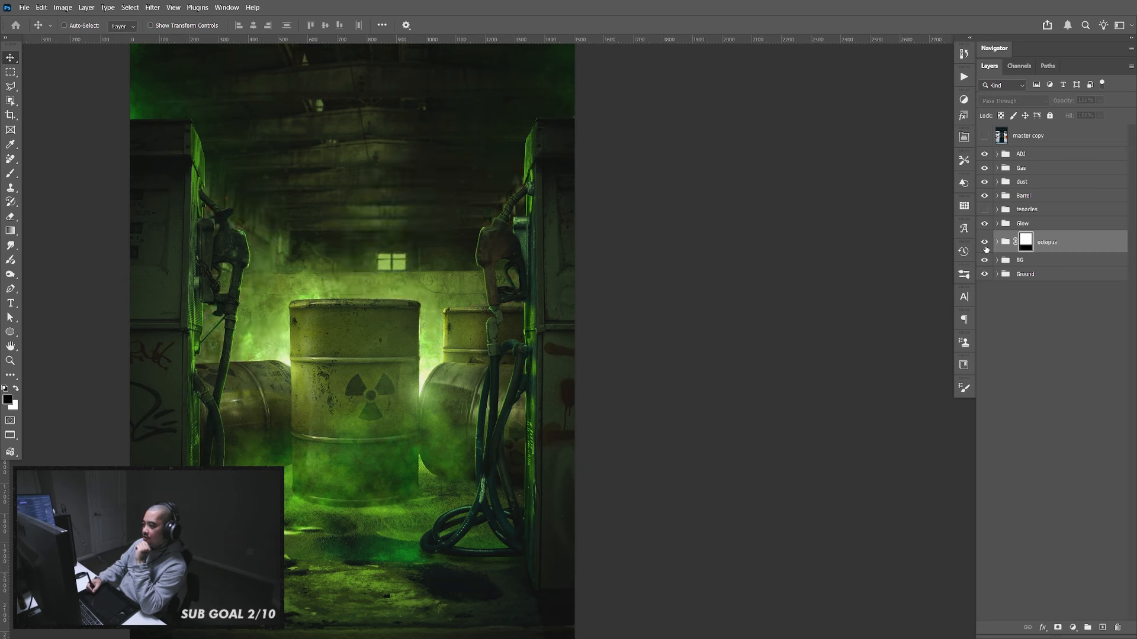
left_click(985, 245)
left_click(985, 244)
left_click(984, 209)
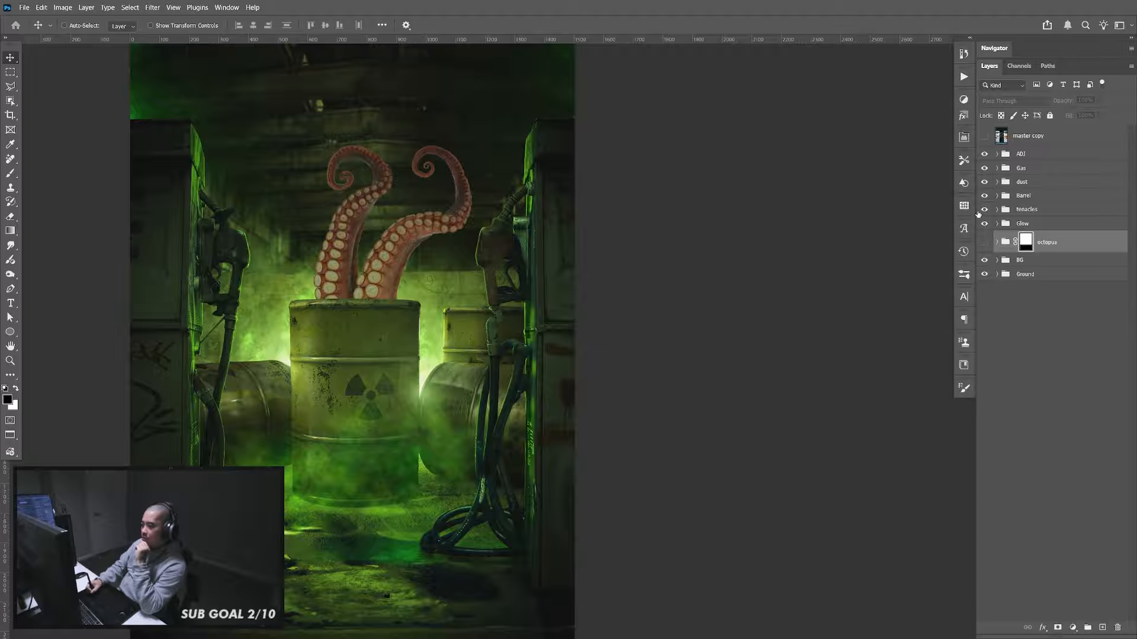
left_click(986, 211)
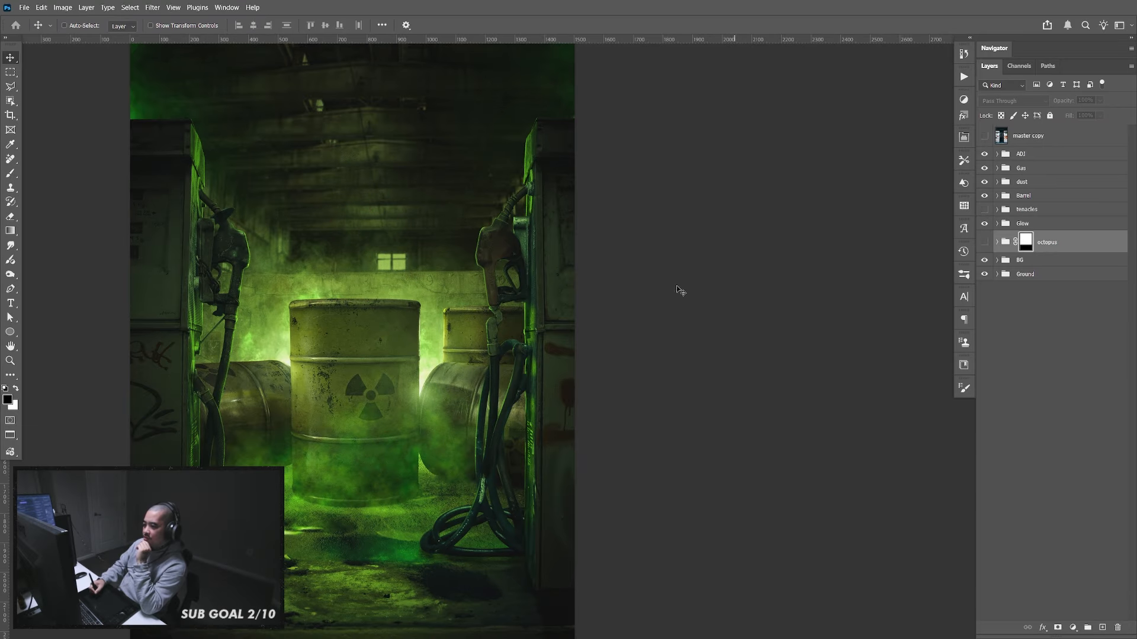
left_click(984, 242)
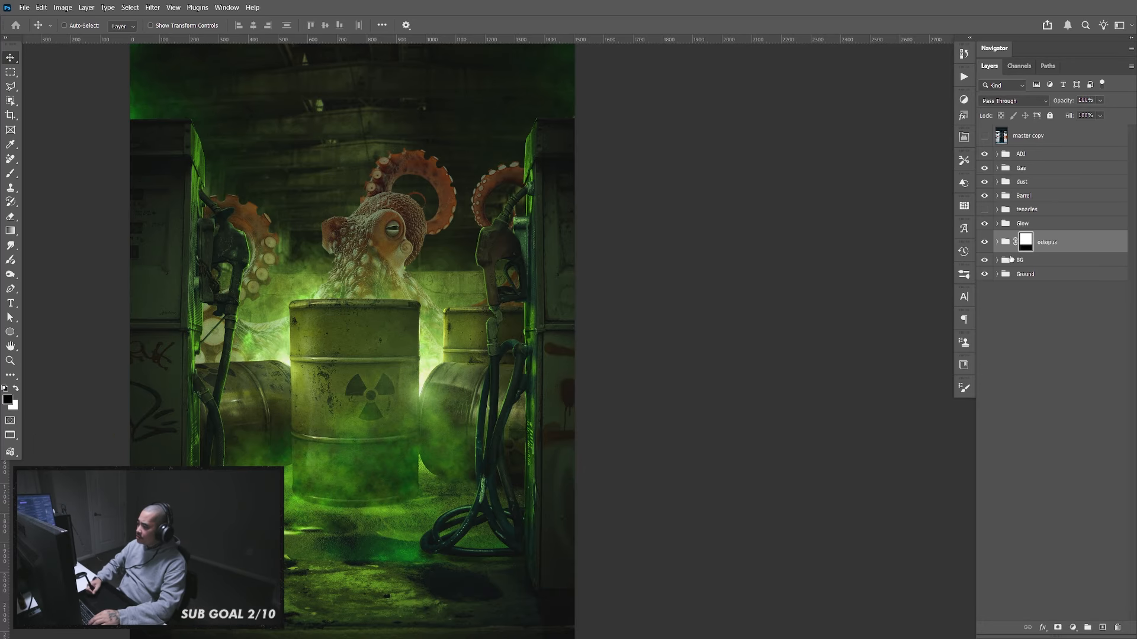
Open the contents of the octopus group's Layer 37 smart object for editing around the head and the tentacle behind it
left_click(997, 242)
double_click(1010, 265)
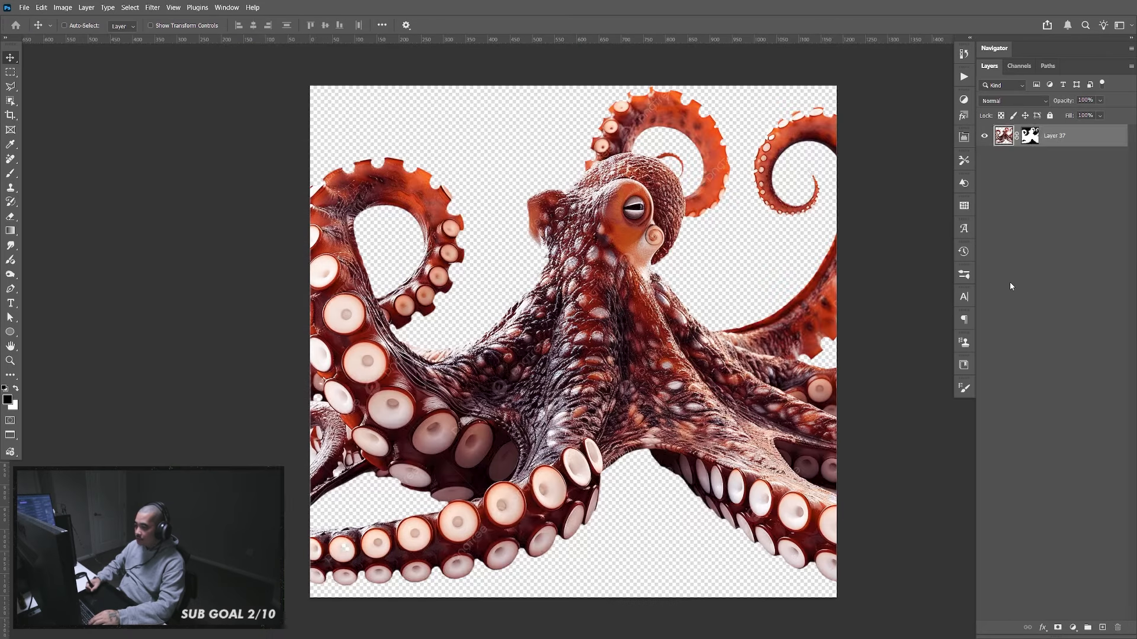
key("z")
left_click_drag(675, 191, 734, 295)
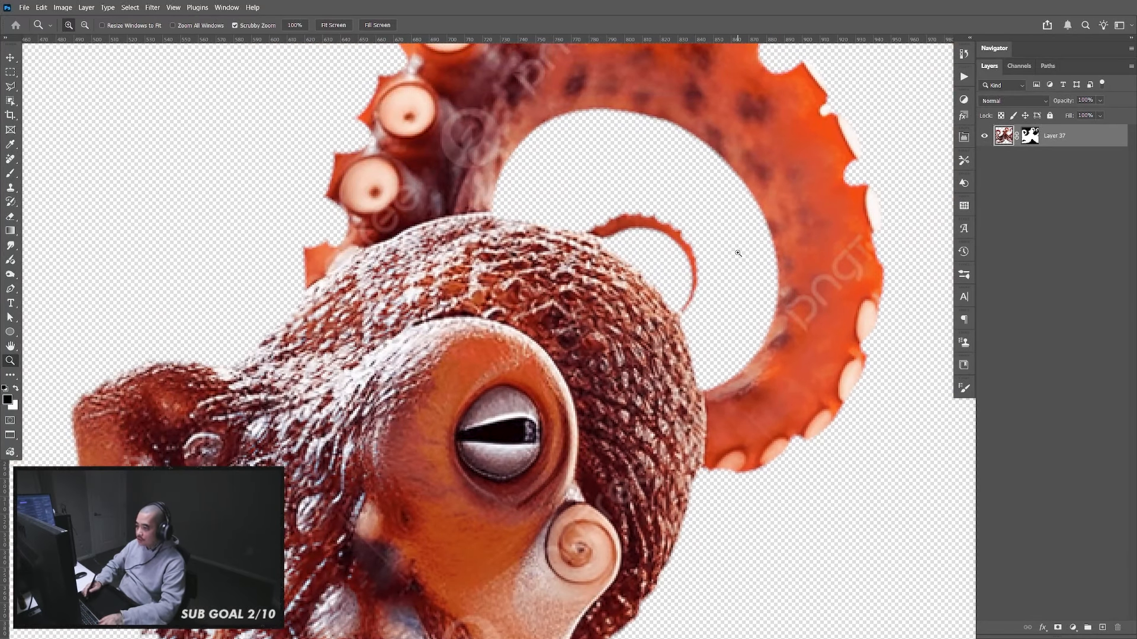
key("ctrl+minus")
key("p")
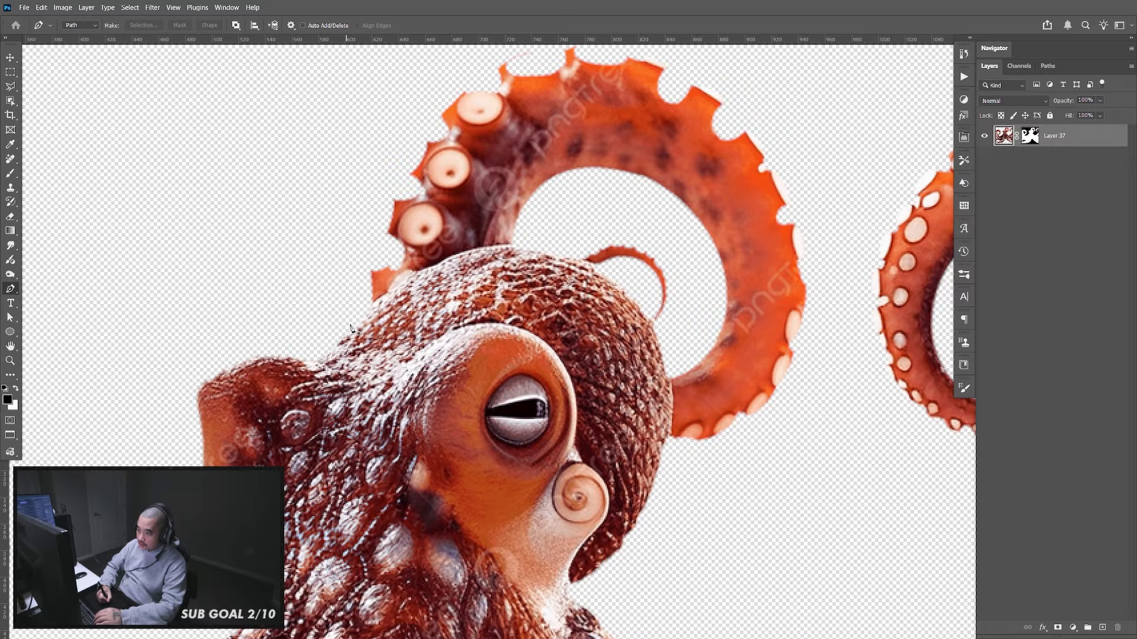
left_click(1101, 628)
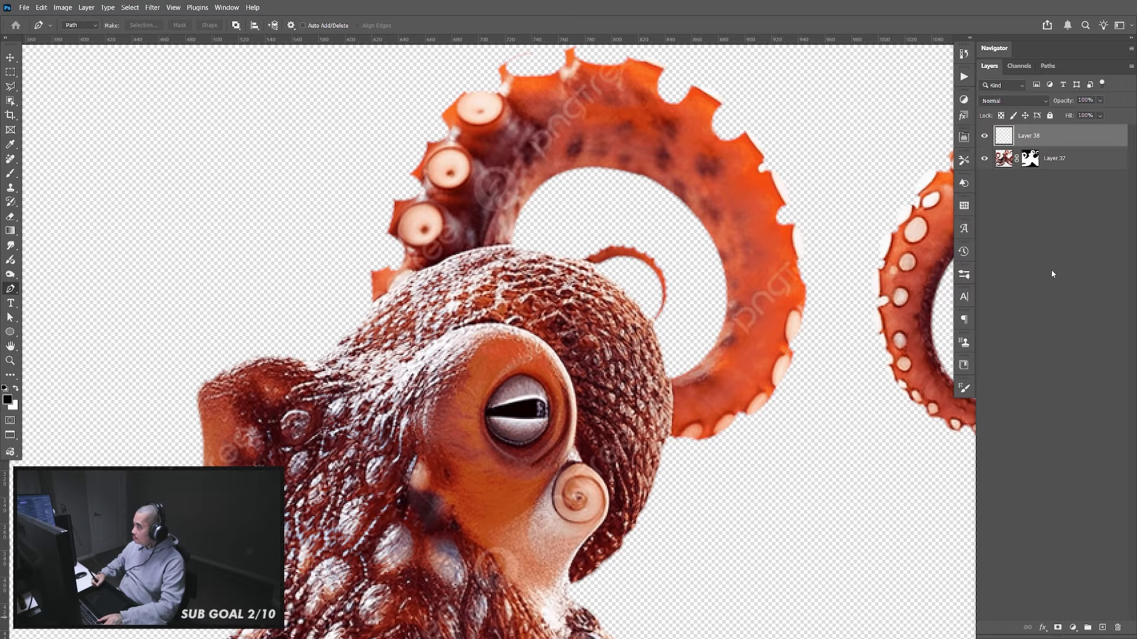
key("ctrl+z")
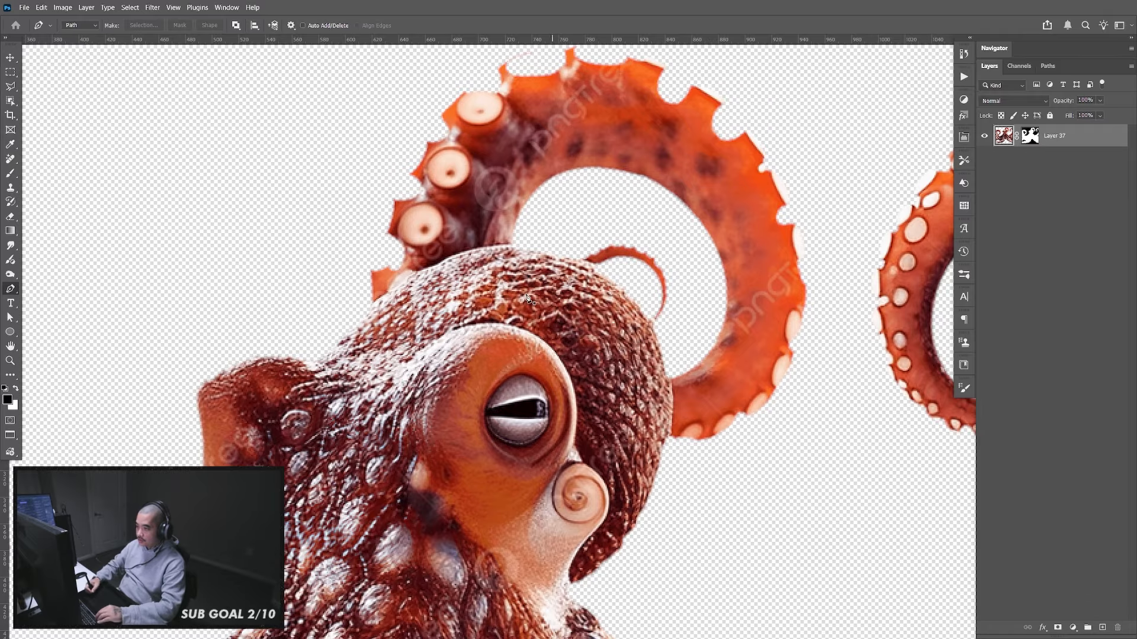
Draw a closed pen path along the top and back of the octopus's head and loosely around the curled tentacle behind it
left_click(354, 327)
left_click_drag(468, 254, 525, 236)
left_click_drag(622, 288, 639, 306)
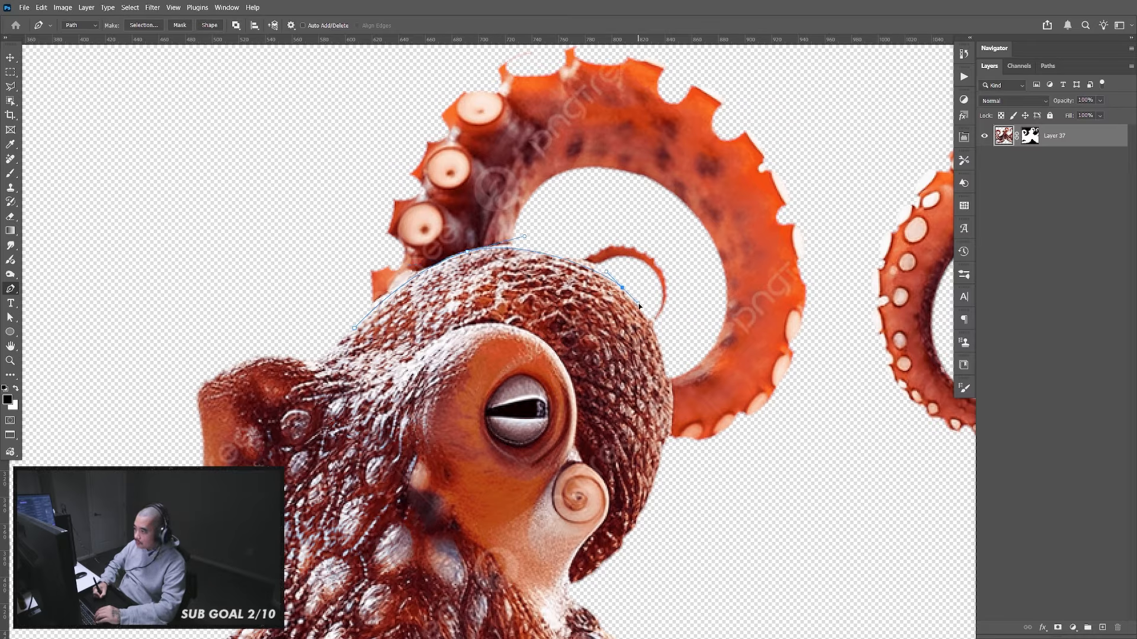
left_click_drag(672, 415, 672, 494)
left_click(704, 508)
left_click(821, 376)
left_click(847, 270)
left_click(833, 197)
left_click_drag(821, 163, 826, 241)
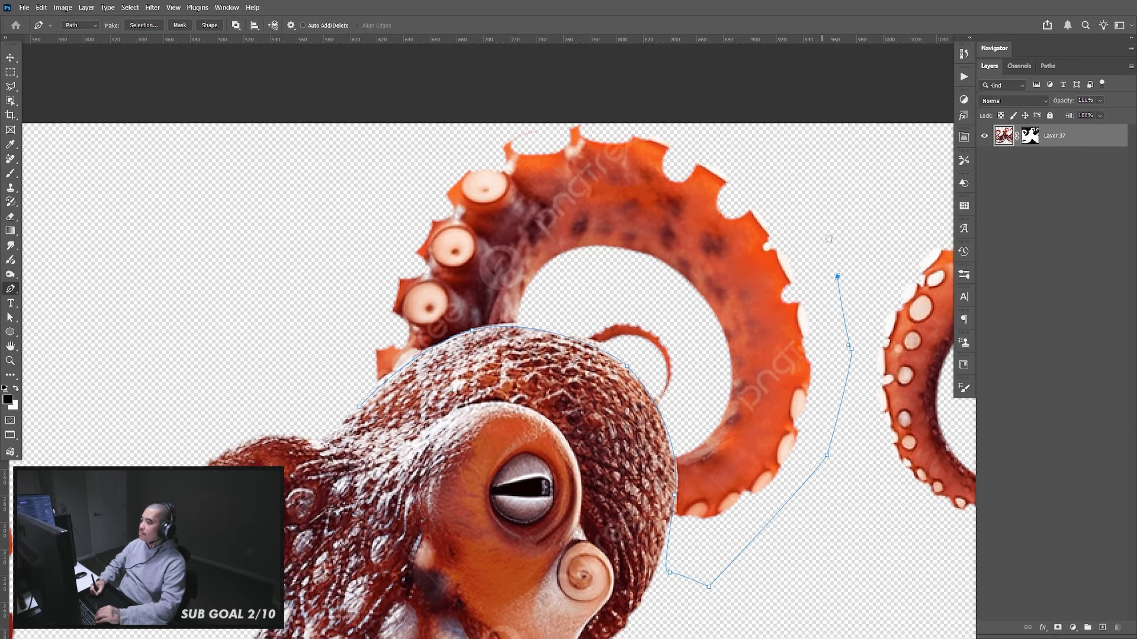
left_click(844, 189)
left_click(675, 87)
left_click(376, 95)
left_click(272, 262)
left_click(299, 321)
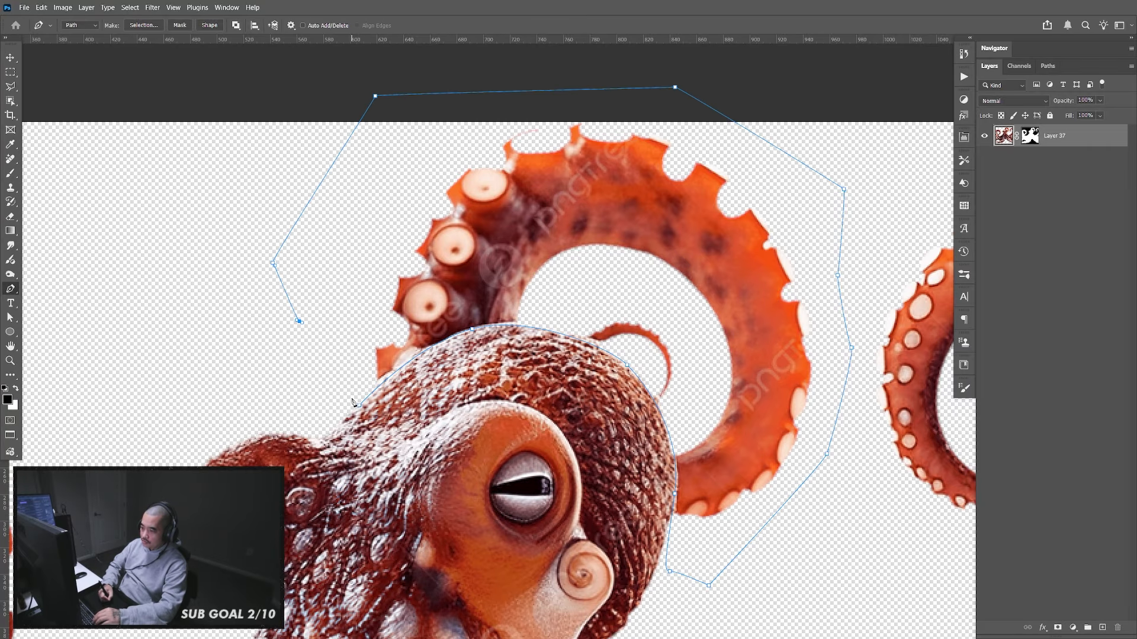
left_click(360, 405)
Convert the path to a selection, remove the curled tentacle behind the head, and deselect
right_click(369, 248)
left_click(435, 295)
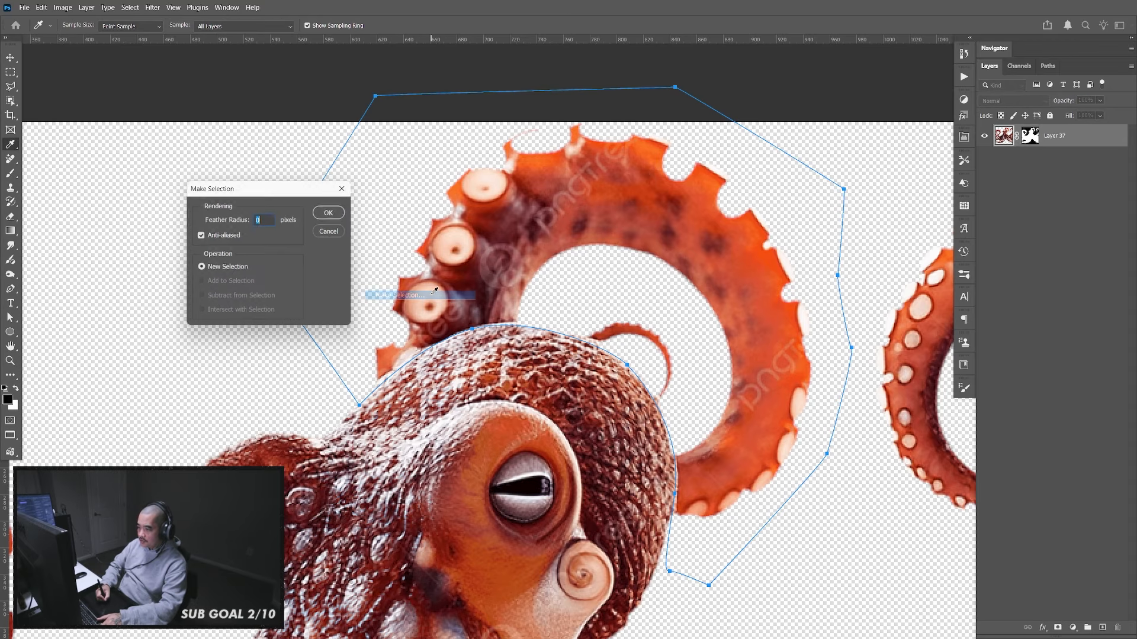
key("Return")
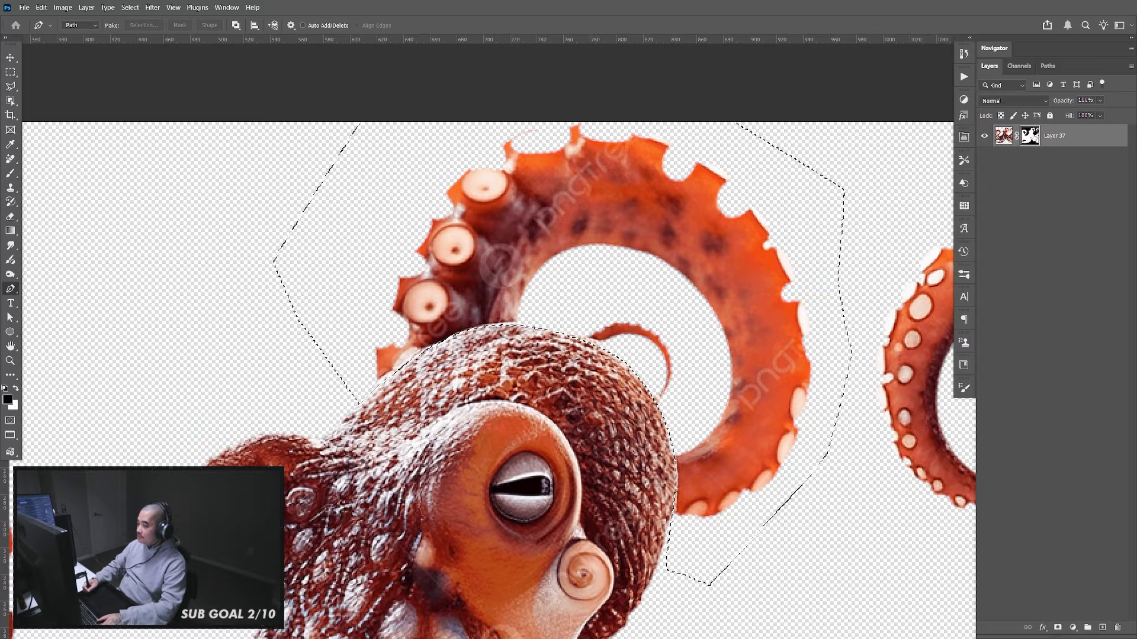
key("Delete")
key("ctrl+d")
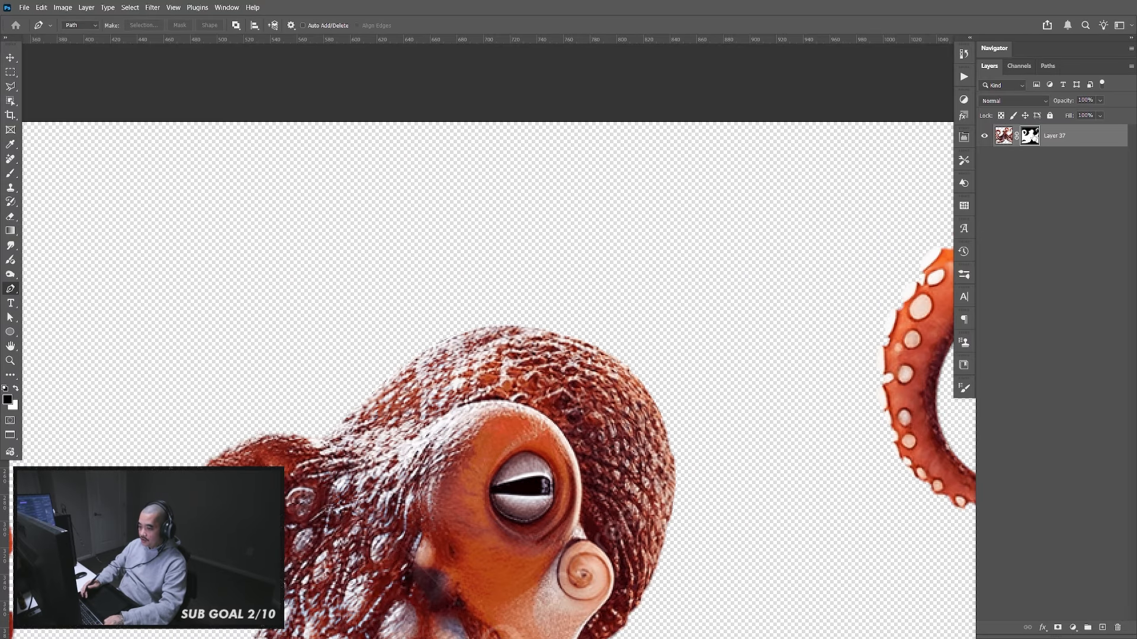
Save and close the edited smart object contents to update the octopus in the main scene
key("ctrl+s")
key("ctrl+w")
key("v")
left_click_drag(659, 401, 698, 424)
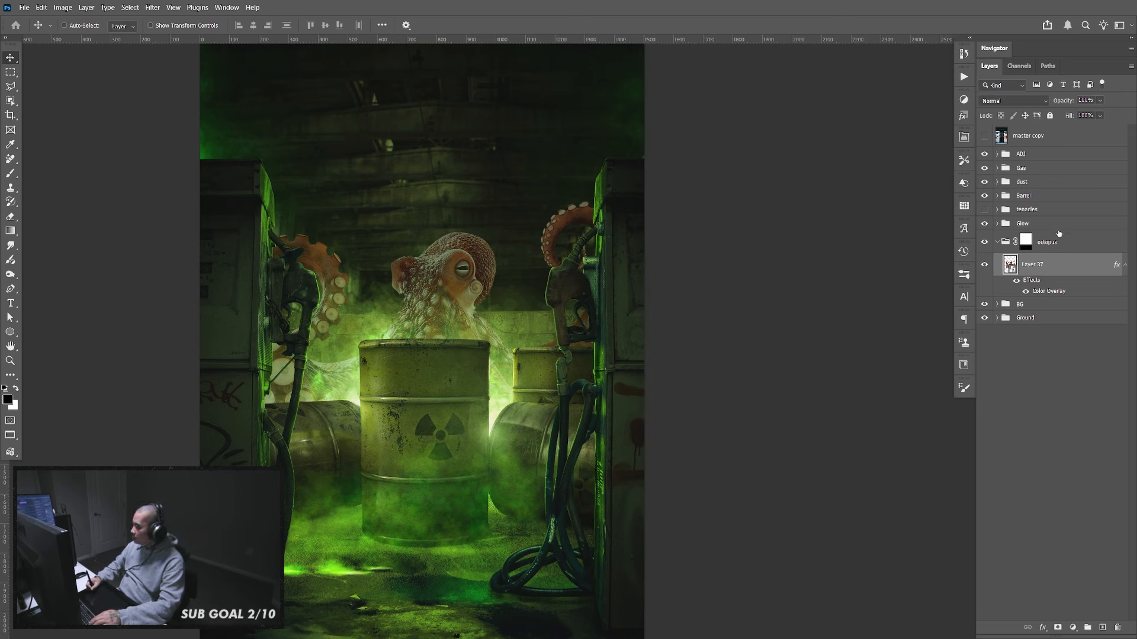
Clear Layer 37's layer style and run the Sharpen Low action on it
right_click(1061, 273)
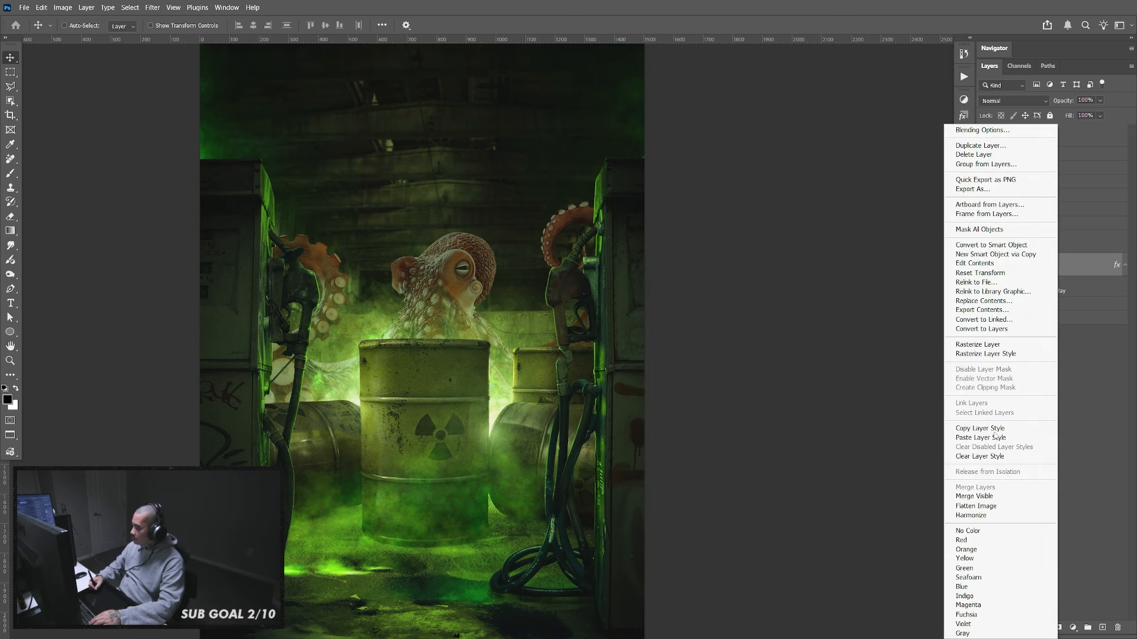
left_click(994, 457)
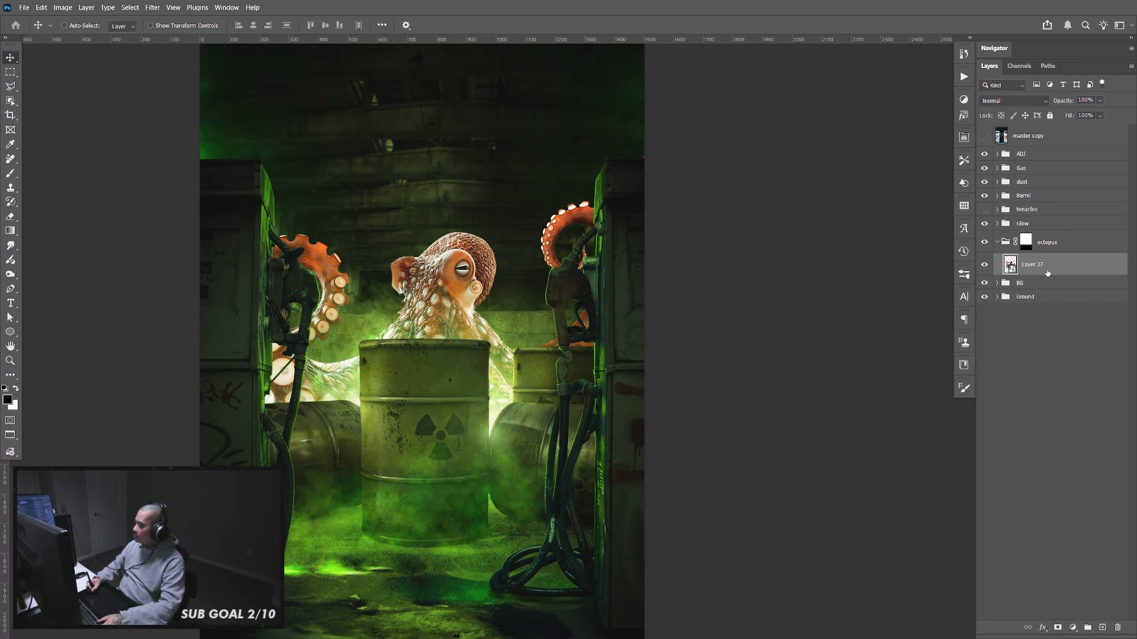
left_click(963, 77)
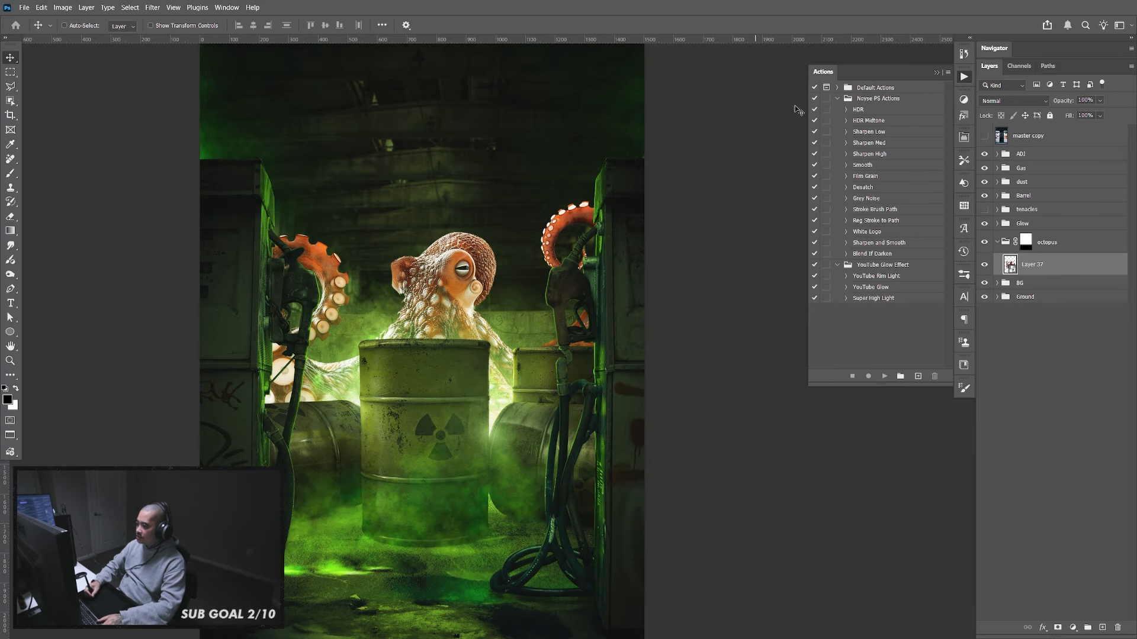
left_click(890, 132)
left_click(885, 376)
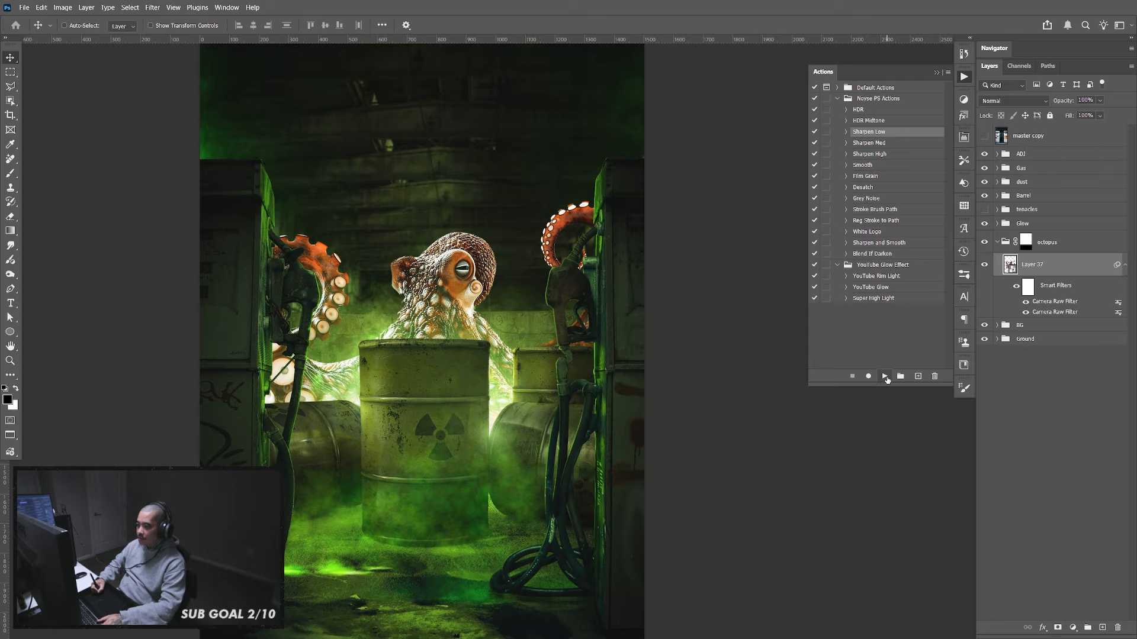
left_click(964, 77)
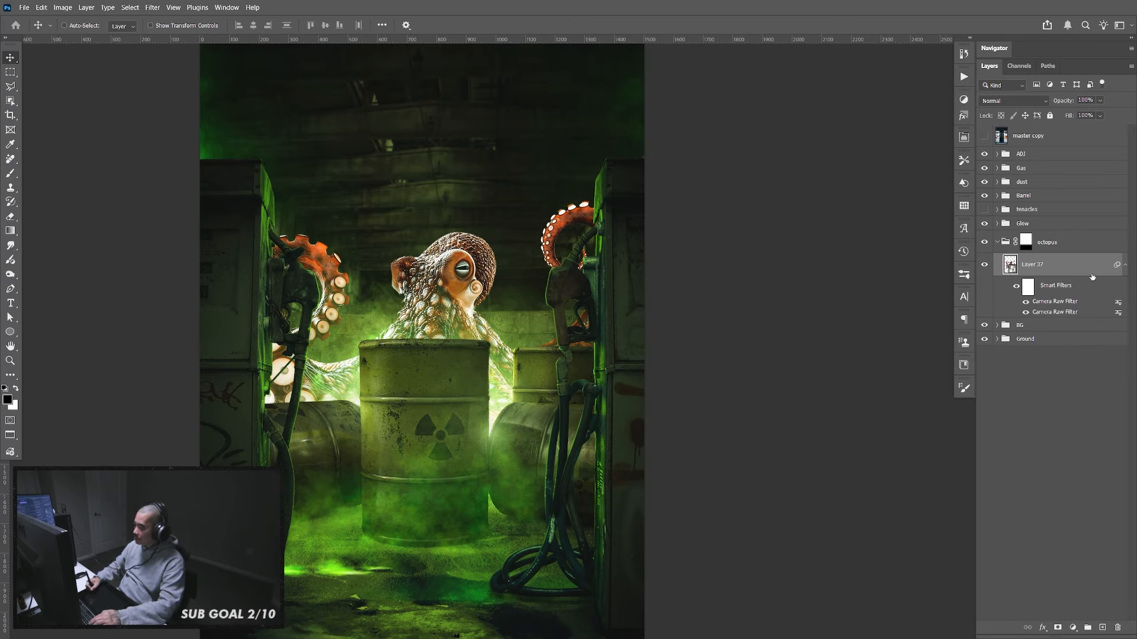
left_click(1124, 266)
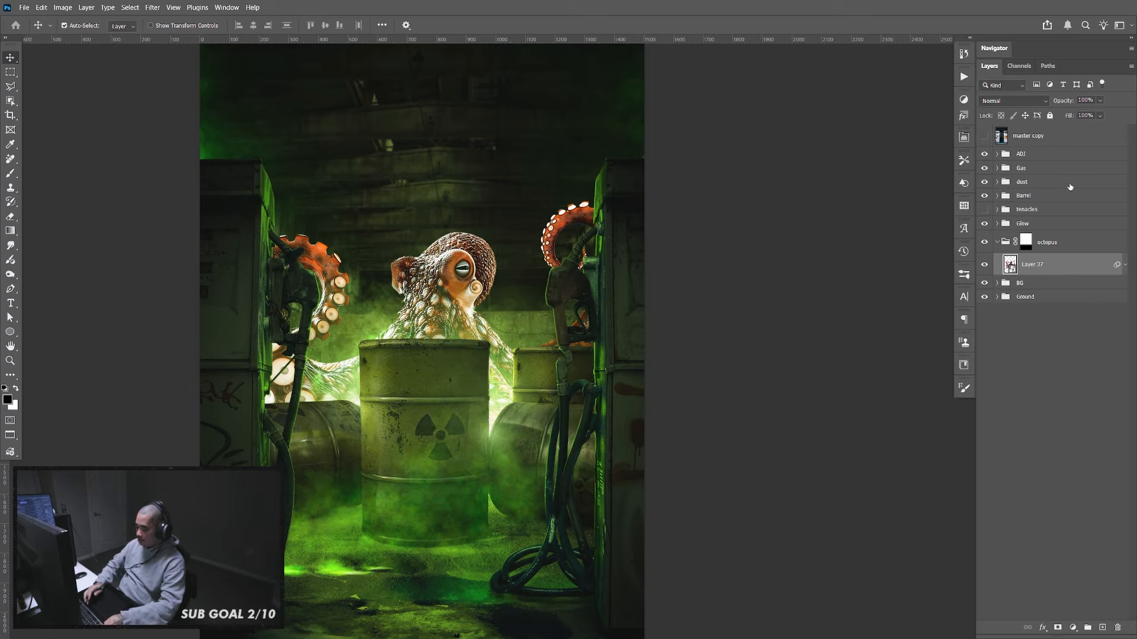
Group Layer 37 inside the octopus group and name the new group main
key("ctrl+g")
left_click(1007, 261)
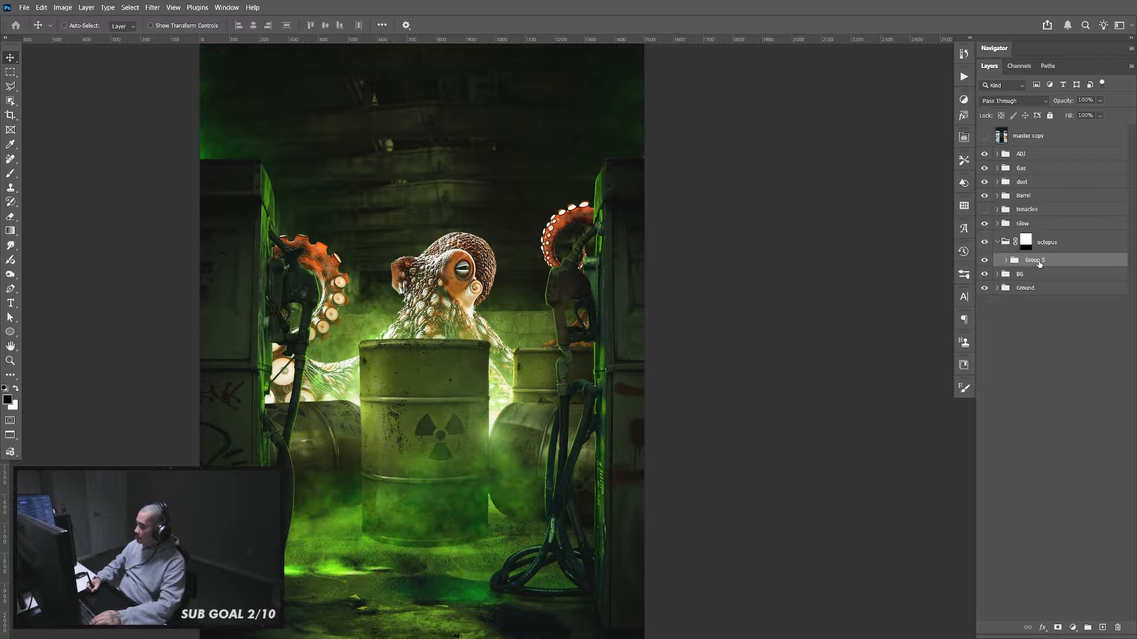
double_click(1038, 261)
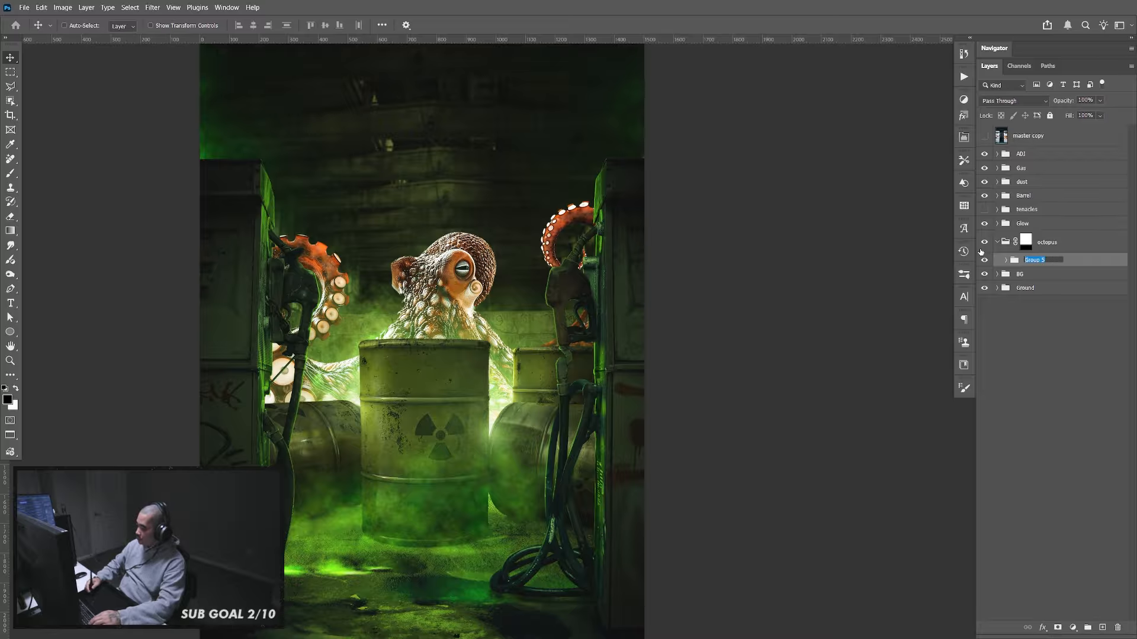
type("main")
key("Return")
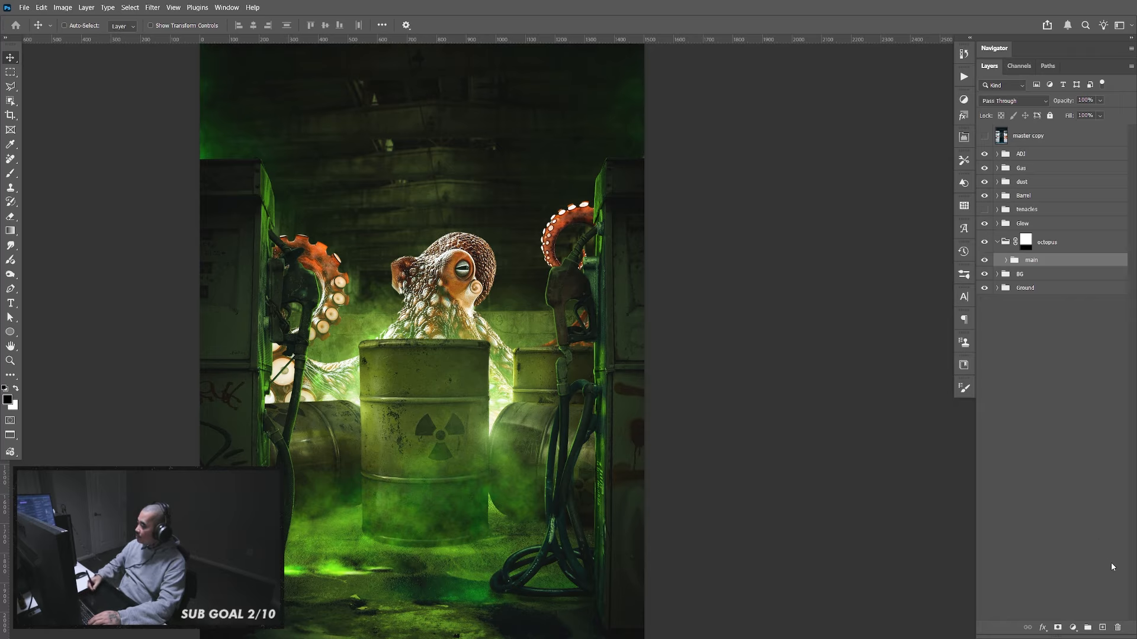
Add a black-filled layer clipped to the main group and split its Underlying Layer Blend If highlights so bright octopus details show through
left_click(1102, 627)
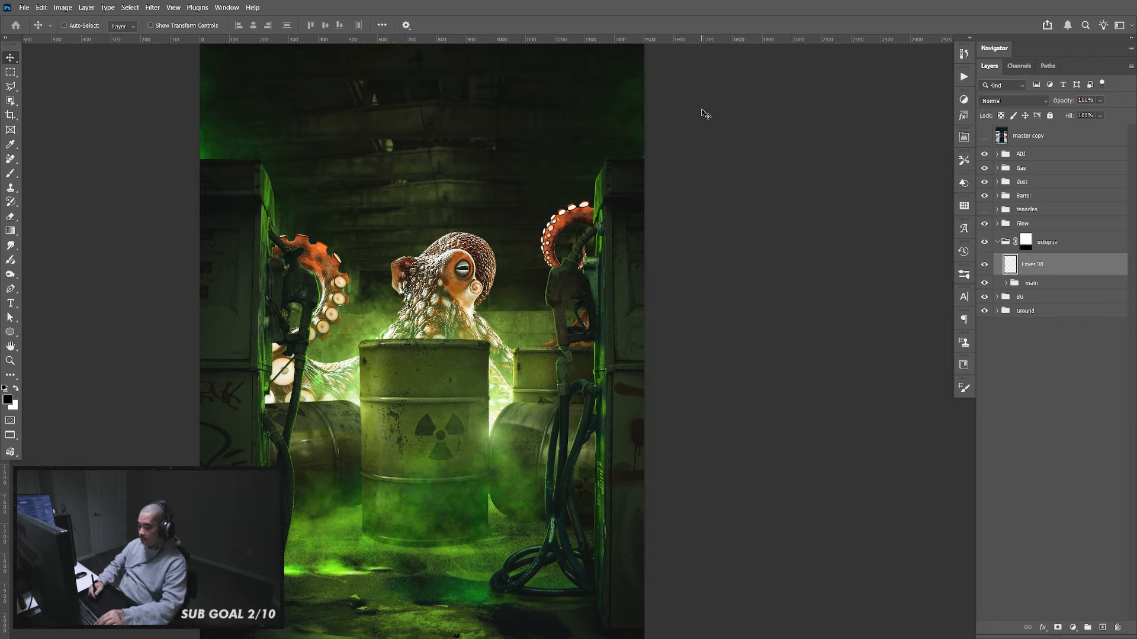
key("alt+BackSpace")
key("ctrl+alt+g")
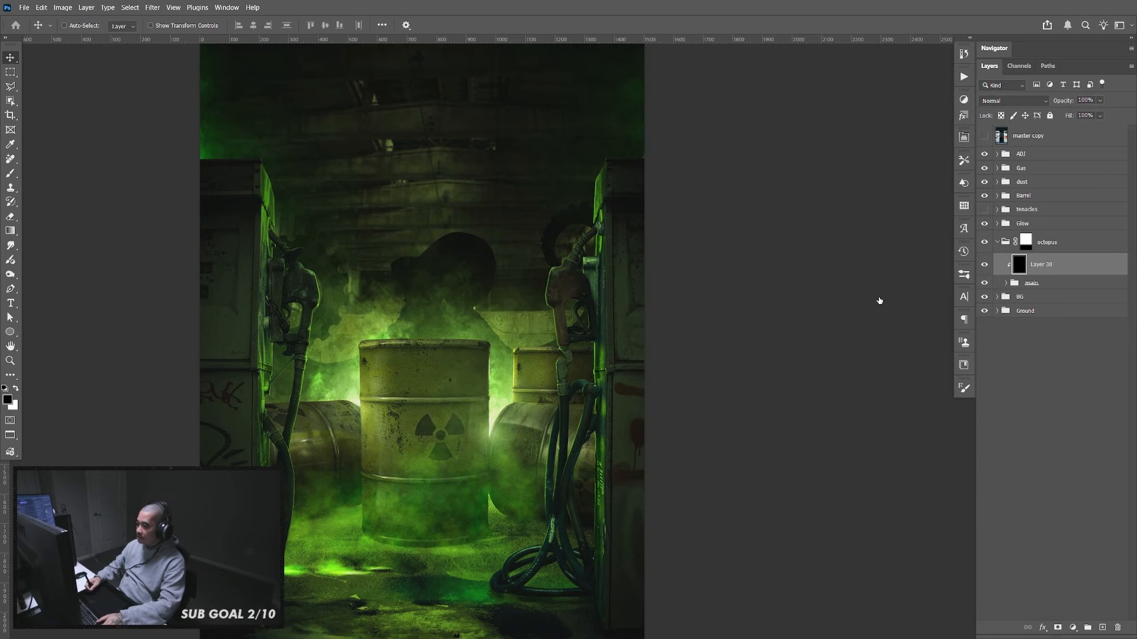
left_click_drag(805, 350, 766, 356)
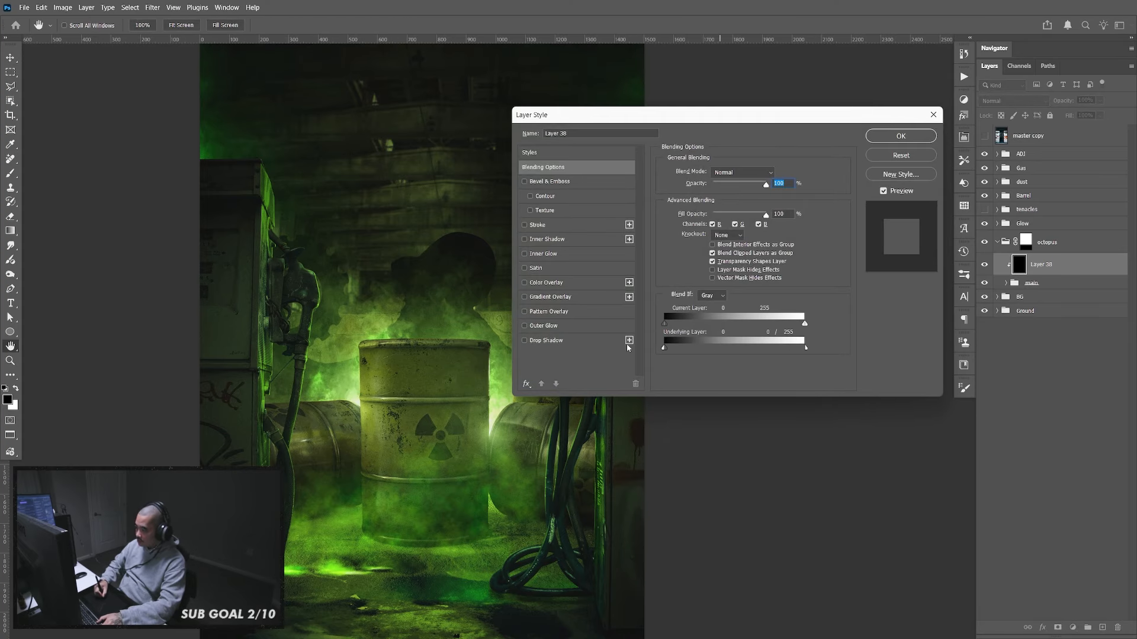
left_click(911, 138)
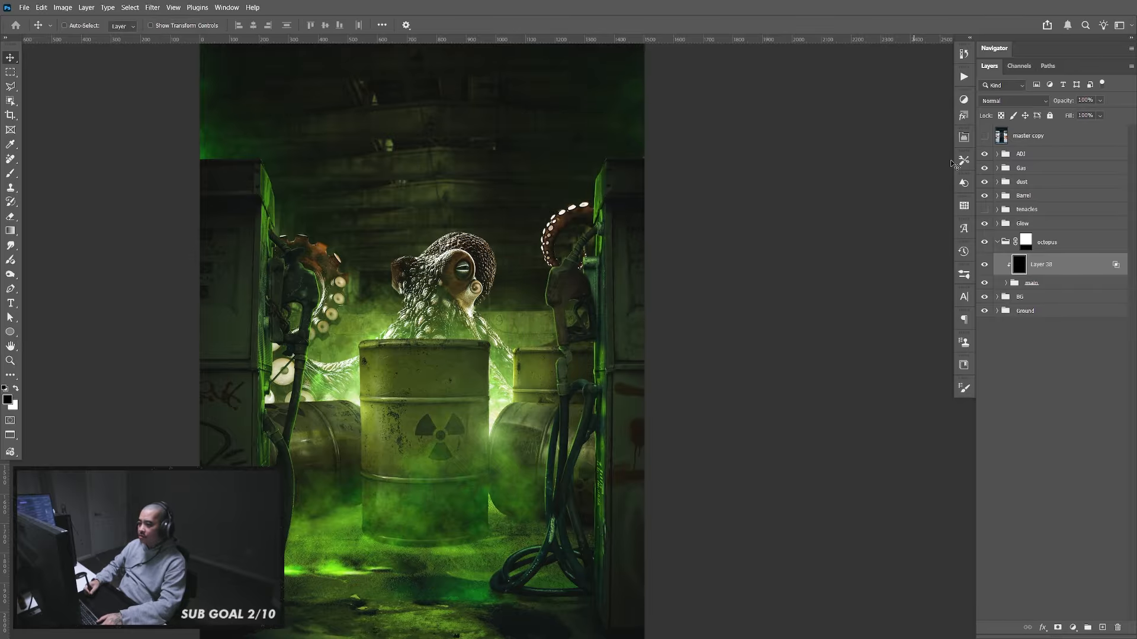
Toggle the clipped black layer to judge its darkening, and lower its opacity to about 11%
left_click(985, 267)
left_click(985, 267)
left_click(985, 267)
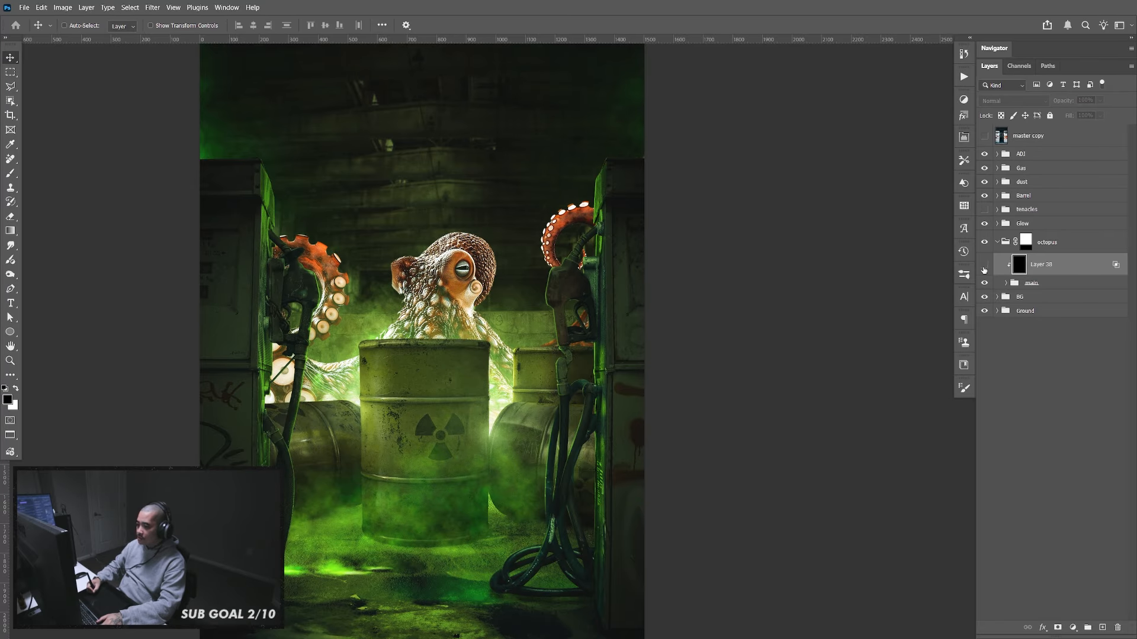
left_click(984, 267)
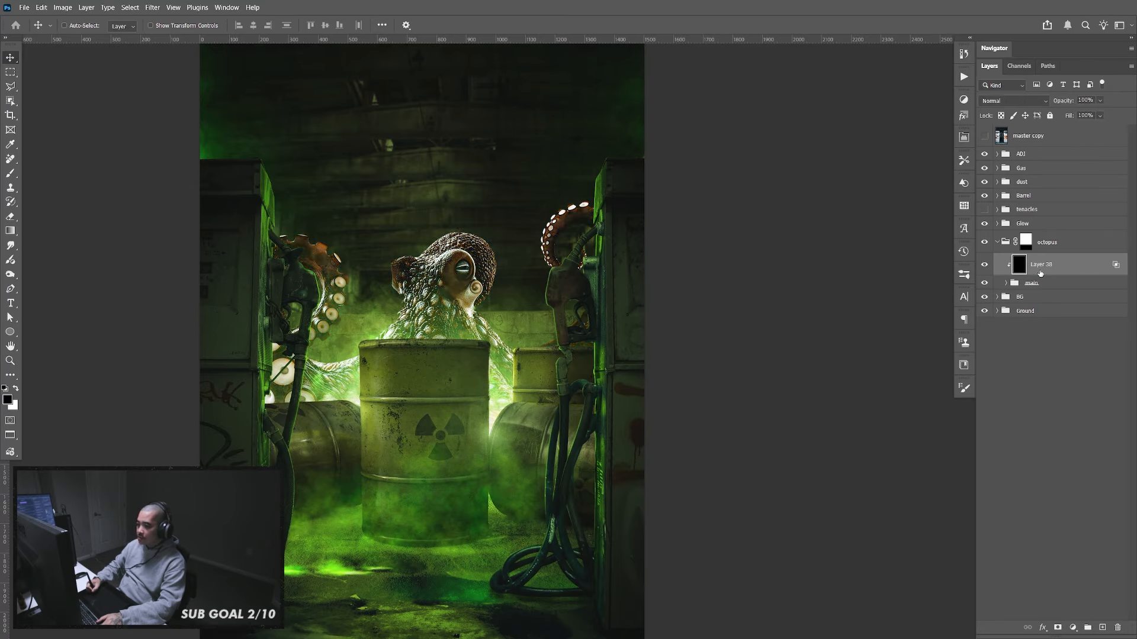
left_click(1099, 100)
left_click_drag(1100, 113, 1070, 118)
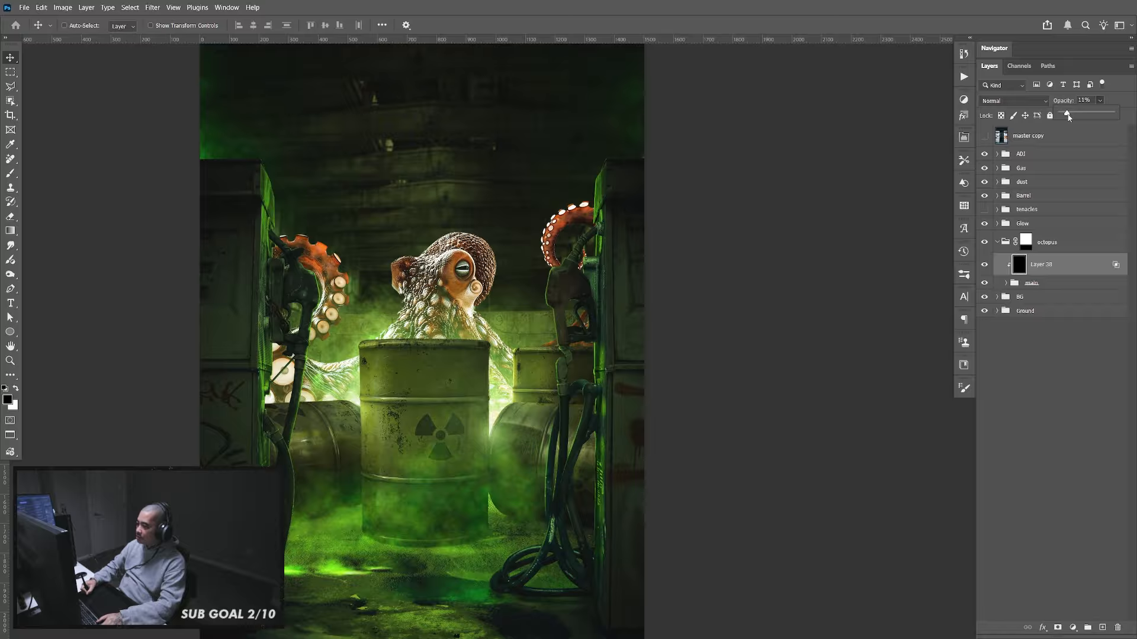
Add a clipped layer directly above the main group and fill it with a green sampled from the scene, #577b2a
left_click(1065, 283)
left_click(1102, 627)
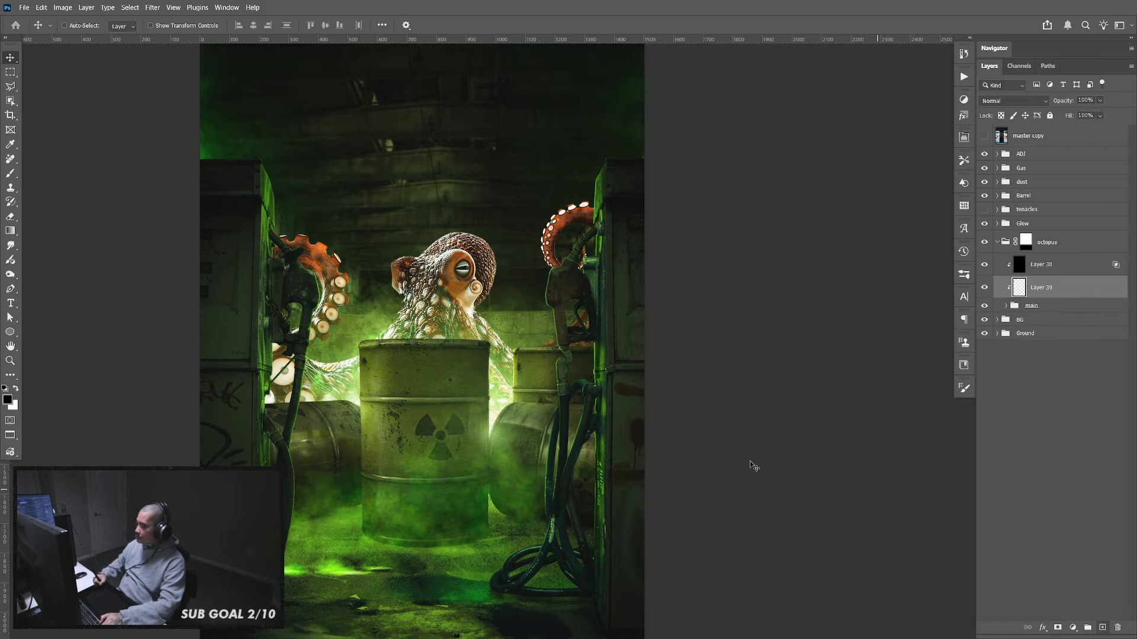
left_click(8, 400)
left_click(349, 342)
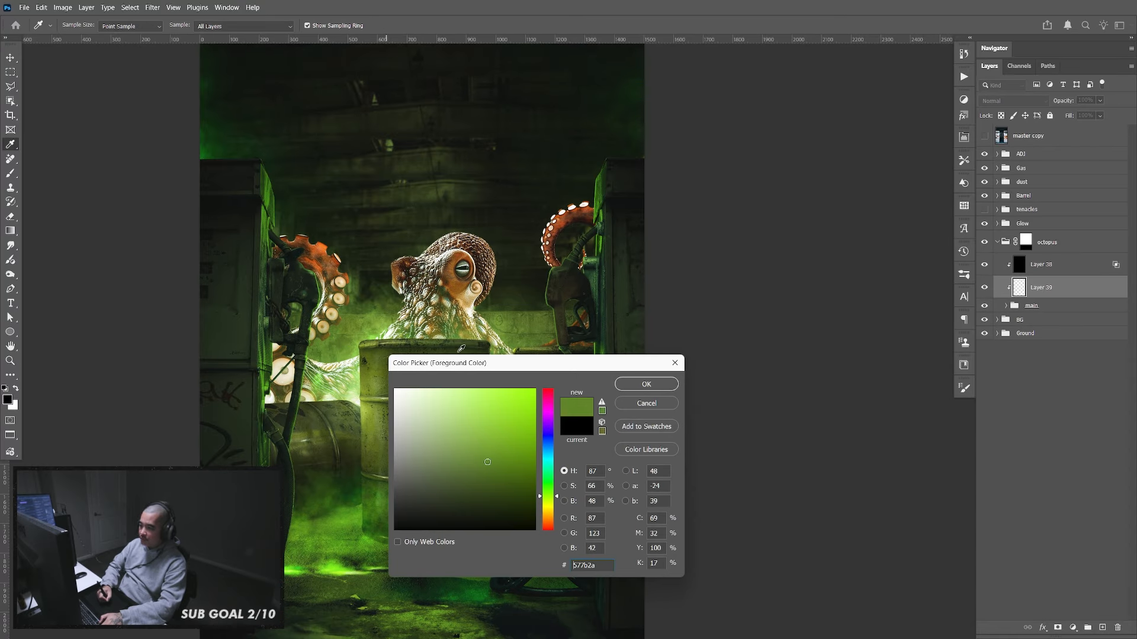
key("Return")
key("alt+BackSpace")
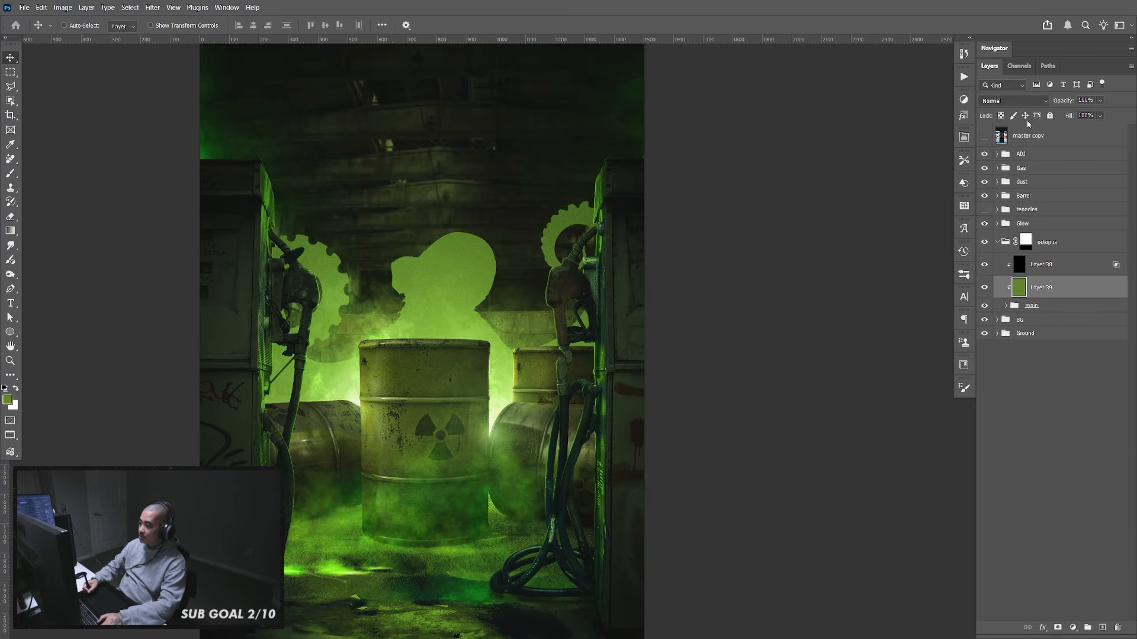
Set the blend mode of the clipped green layer to Multiply
left_click(1013, 101)
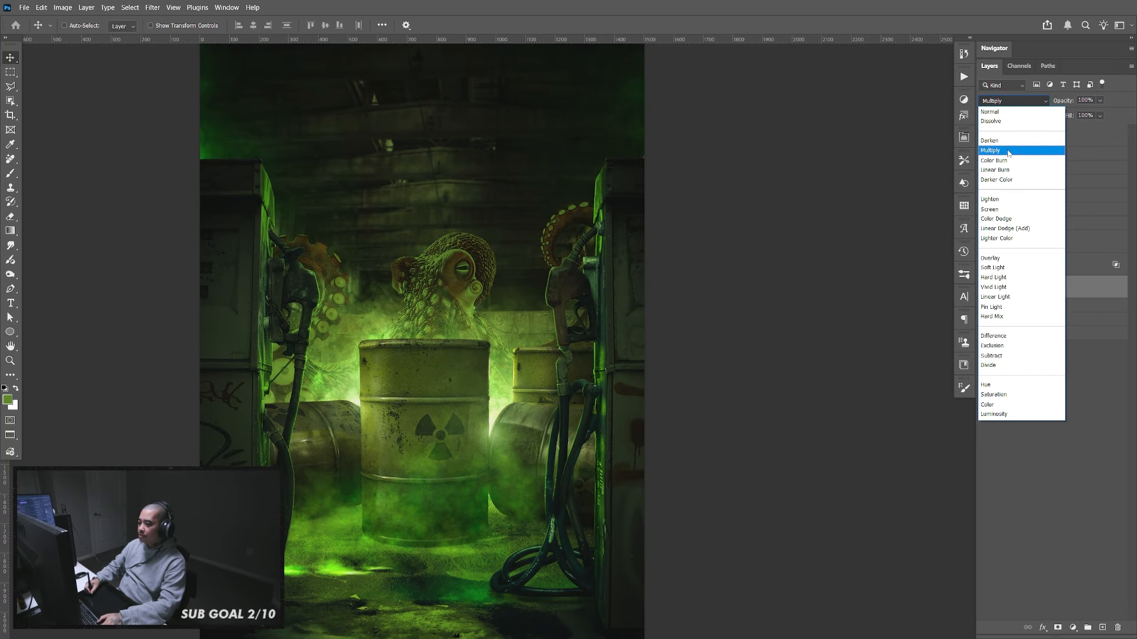
left_click(1008, 153)
double_click(1079, 291)
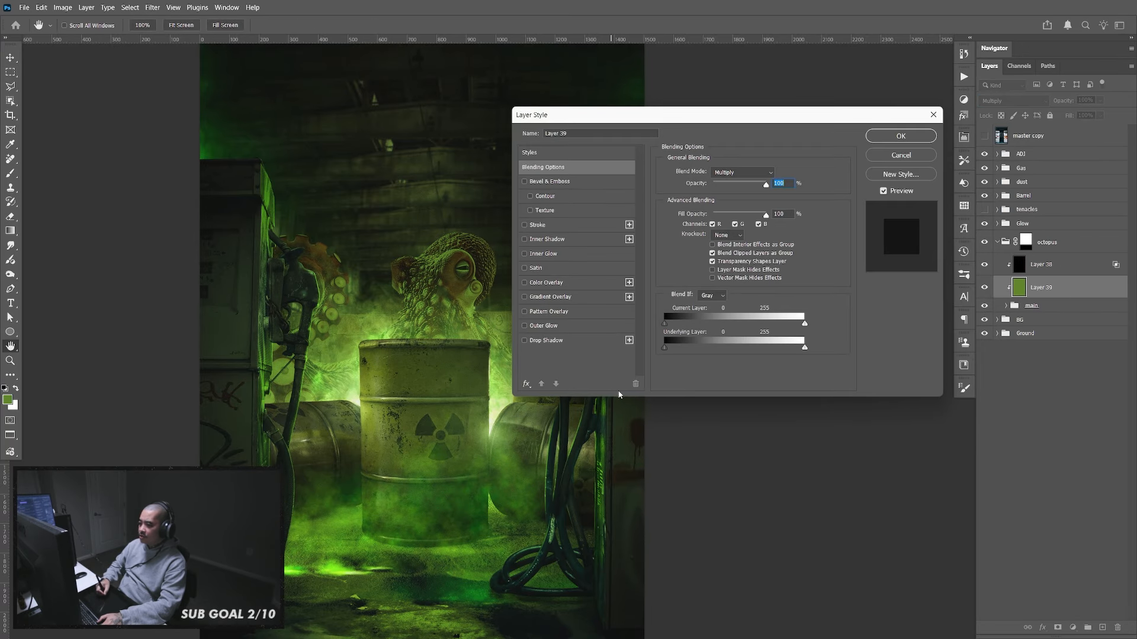
key("alt")
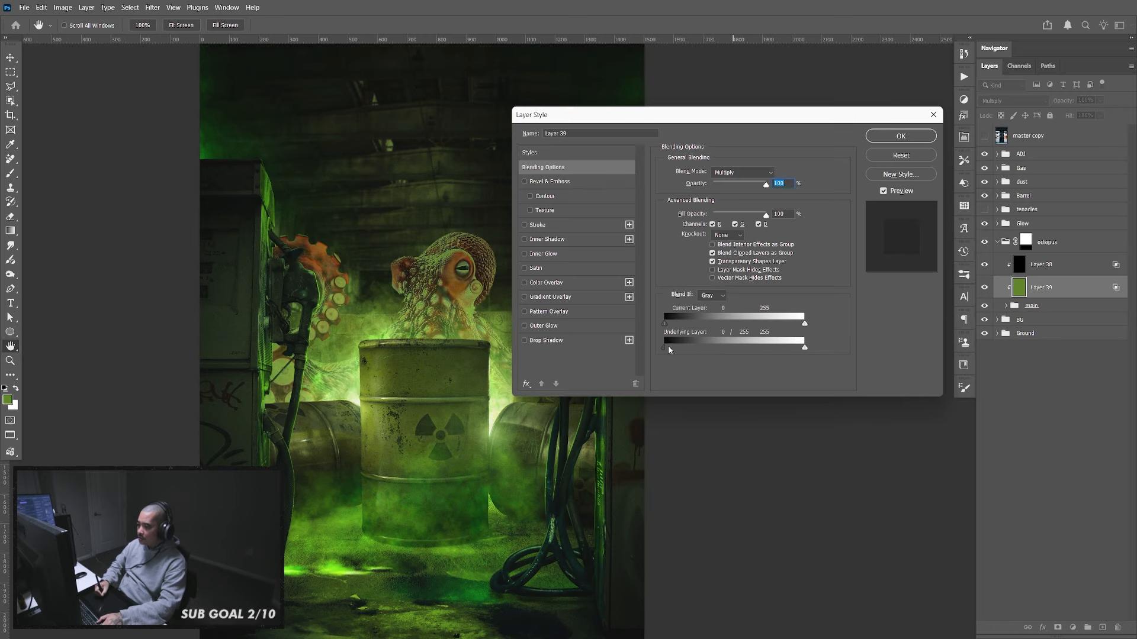
key("ctrl+z")
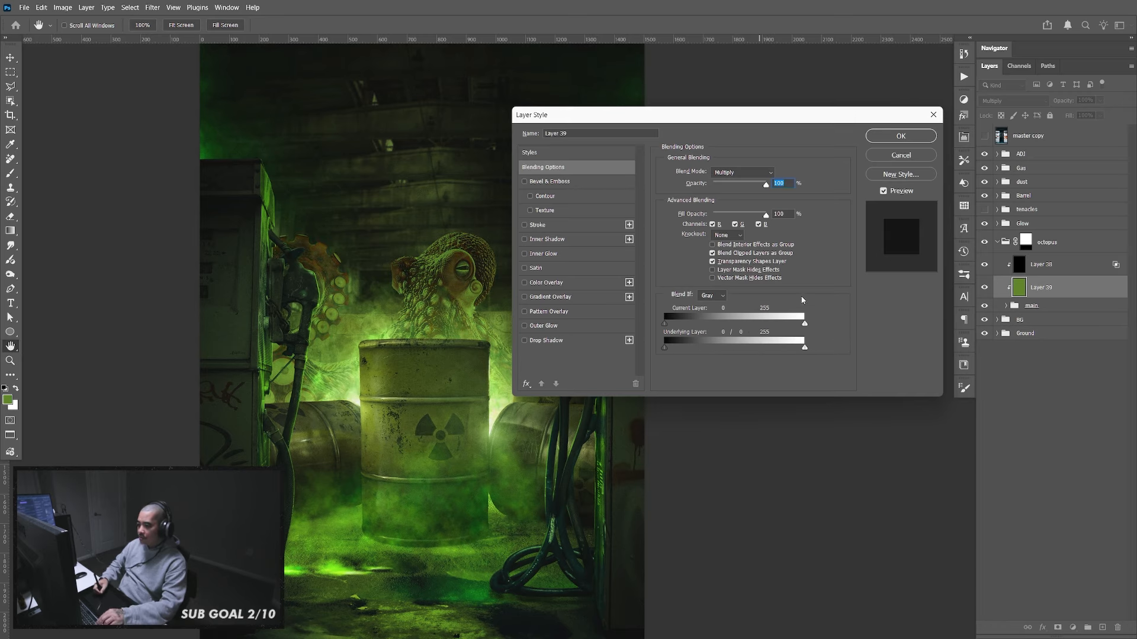
left_click(896, 156)
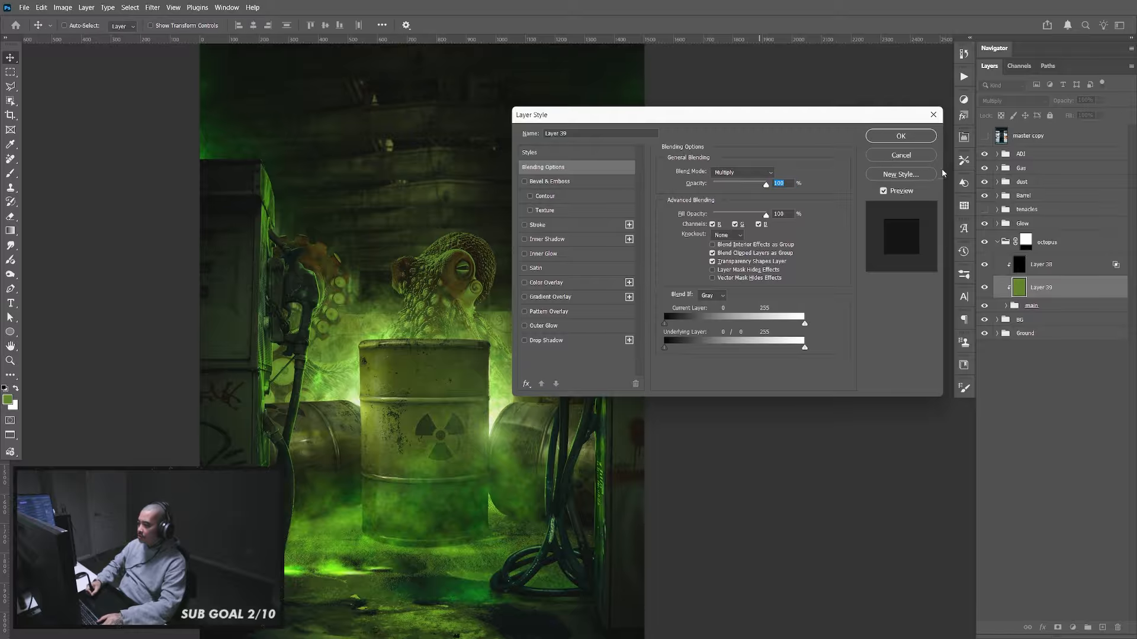
Lower the Multiply green layer's opacity to about 59%
left_click(1100, 100)
left_click_drag(1111, 112, 1091, 116)
Add another clipped layer directly above the main group and fill it with black
left_click(1053, 307)
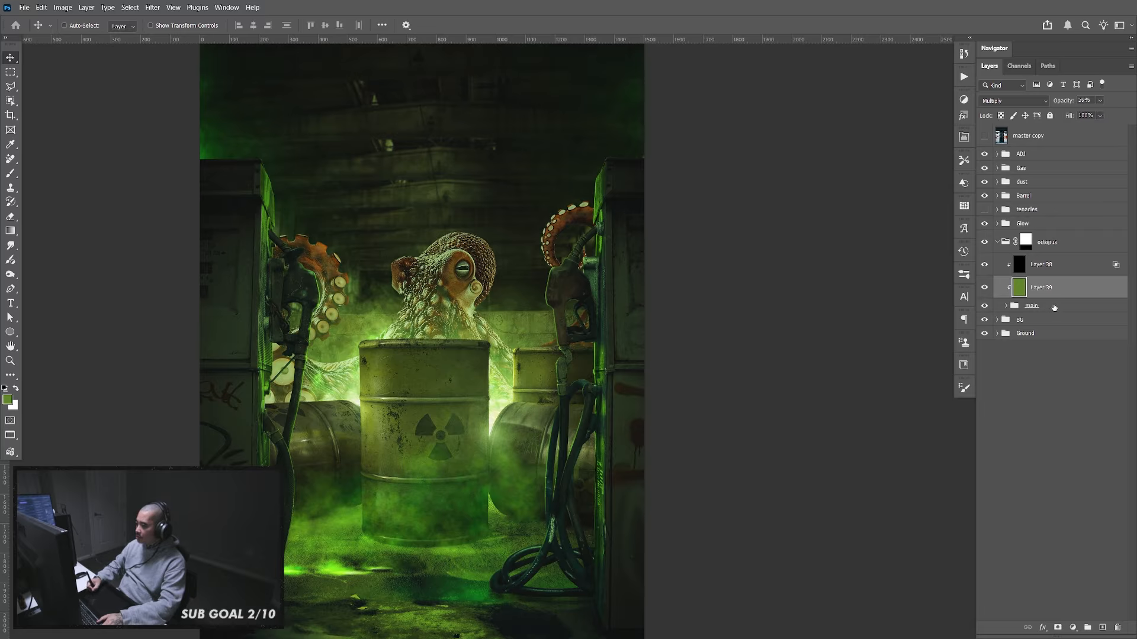
left_click(1102, 628)
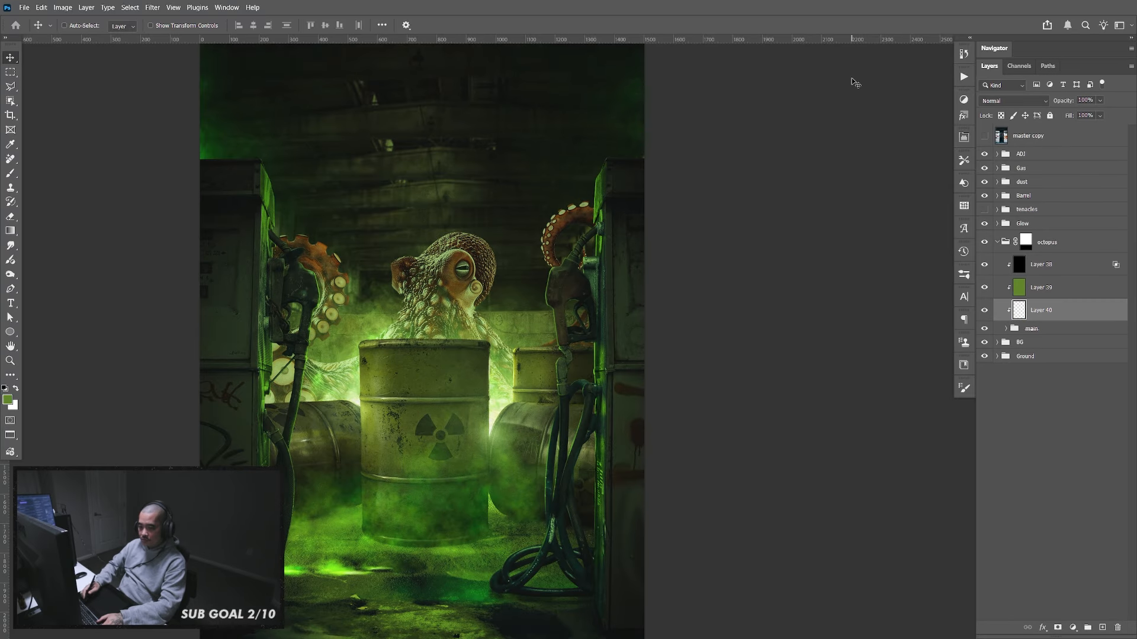
key("d")
key("alt+BackSpace")
Erase the new black layer over the octopus's head and upper tentacles with a large soft eraser, reduced to about 1200 px
key("e")
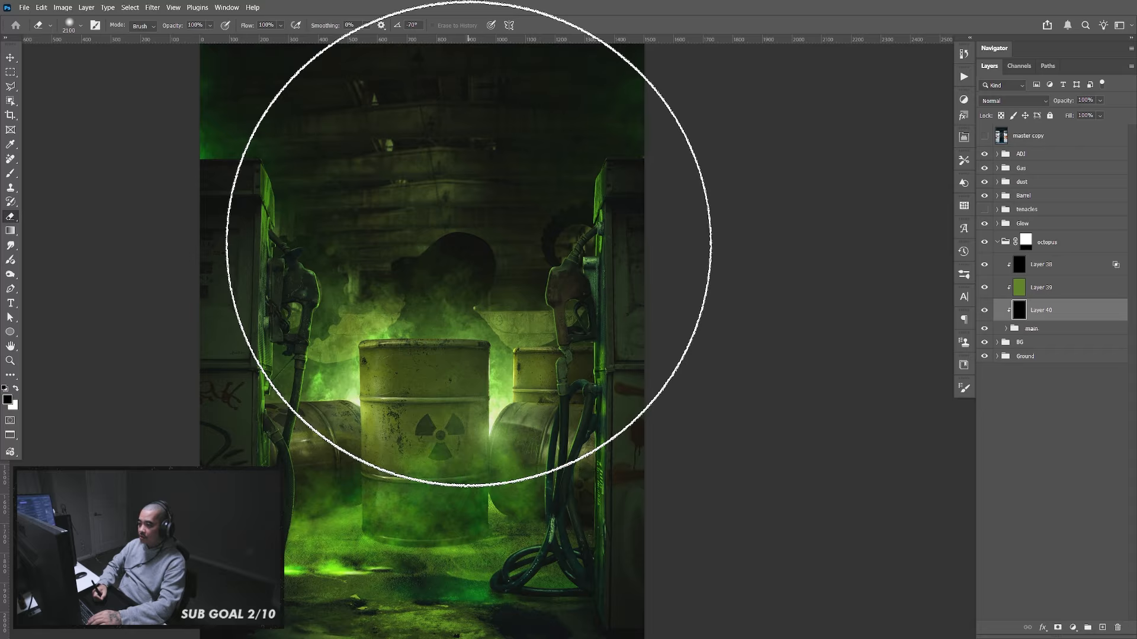
key("bracketleft")
key("bracketleft")
key("bracketleft")
key("bracketleft")
key("bracketleft")
key("bracketleft")
key("bracketleft")
key("bracketleft")
key("bracketleft")
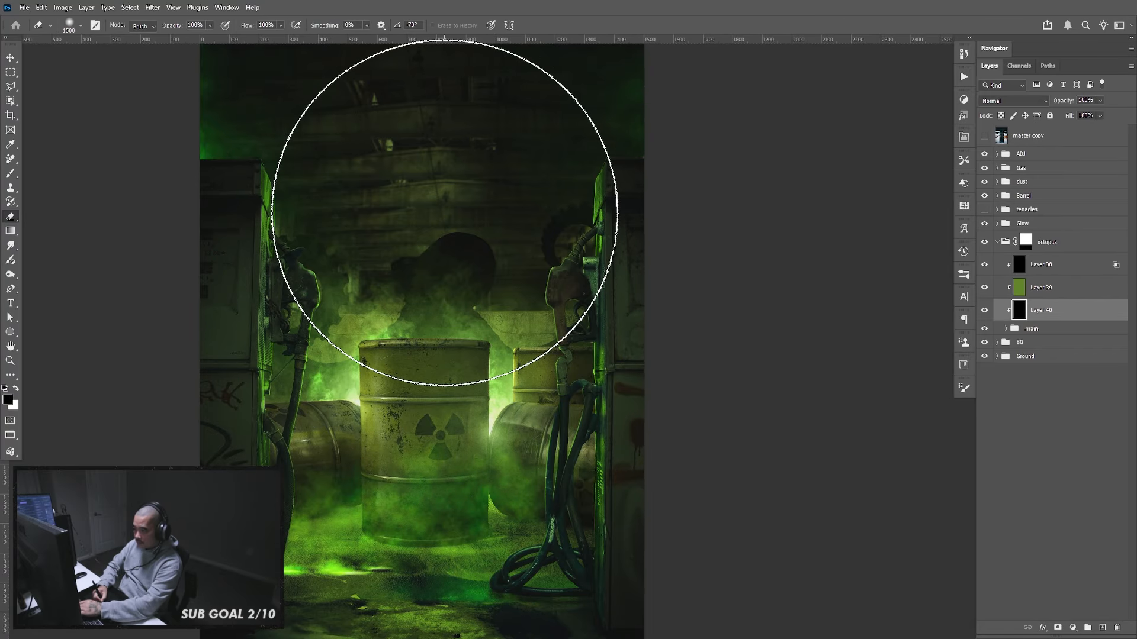
left_click(442, 213)
left_click(446, 214)
left_click(447, 214)
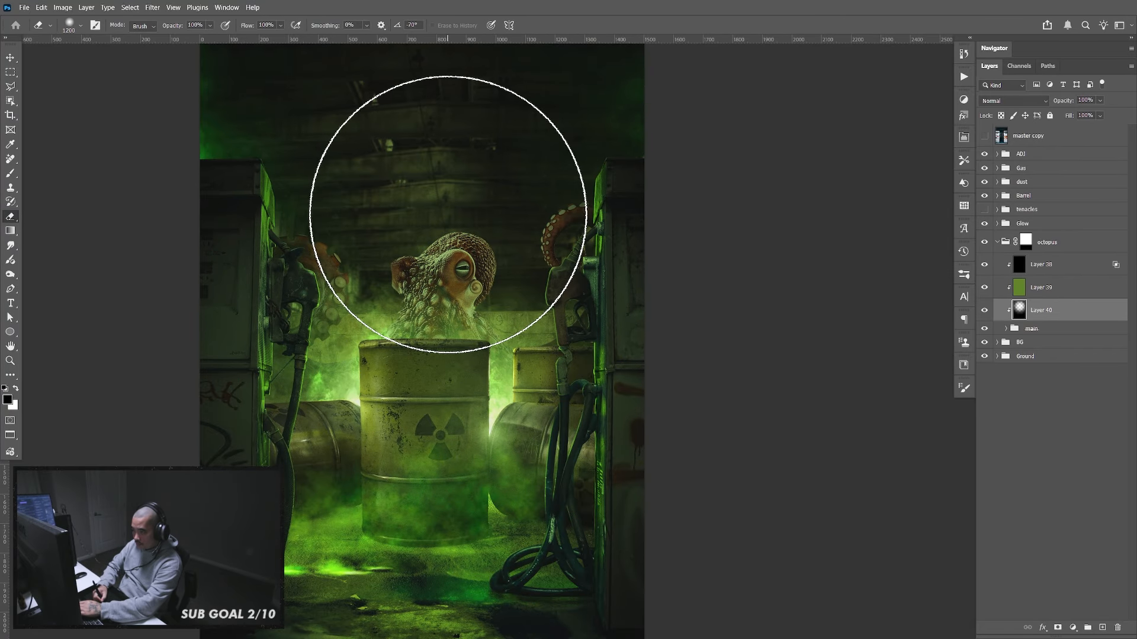
left_click(446, 219)
left_click(449, 221)
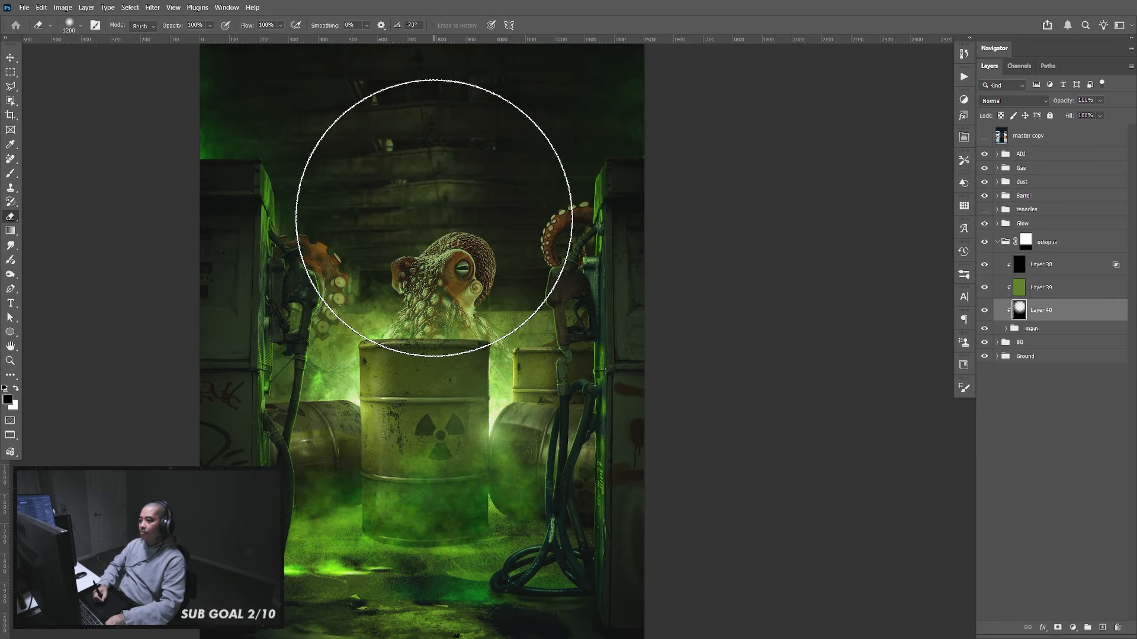
Examine the octopus's head up close, comparing it with each black clipped layer hidden and shown
key("v")
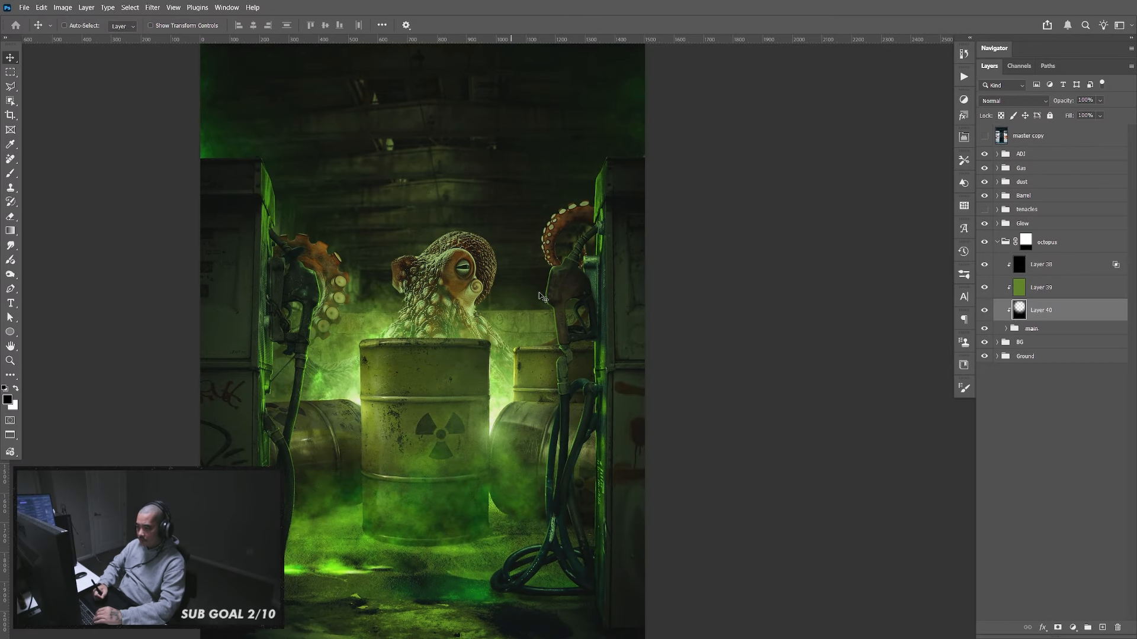
left_click_drag(550, 335, 555, 334)
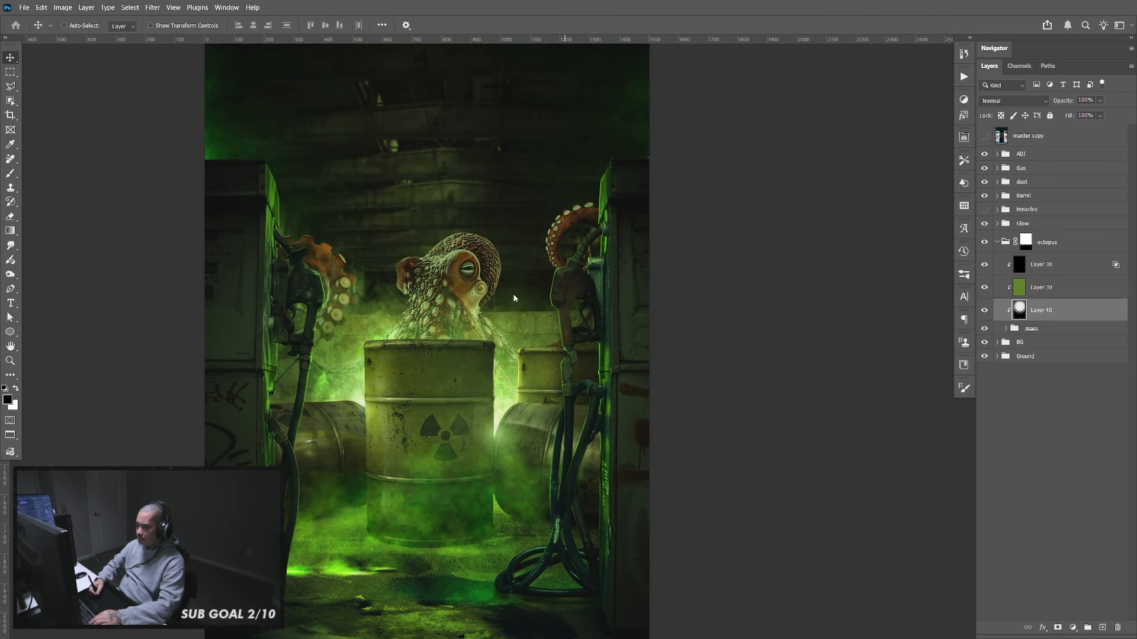
key("z")
left_click_drag(479, 280, 1019, 251)
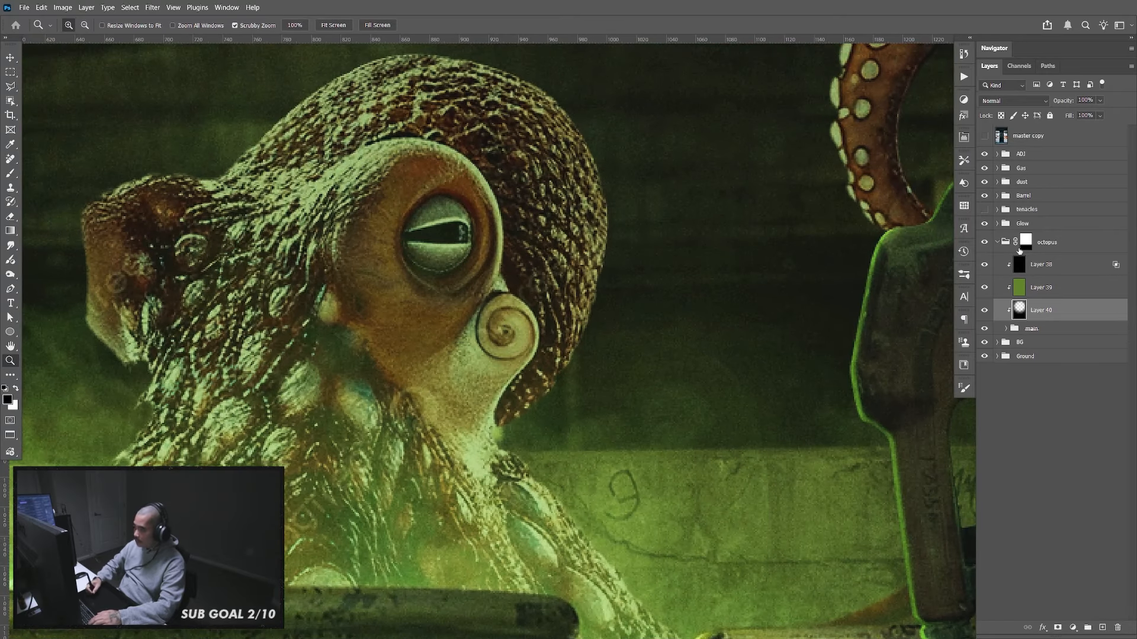
left_click(984, 265)
left_click(984, 265)
left_click(984, 310)
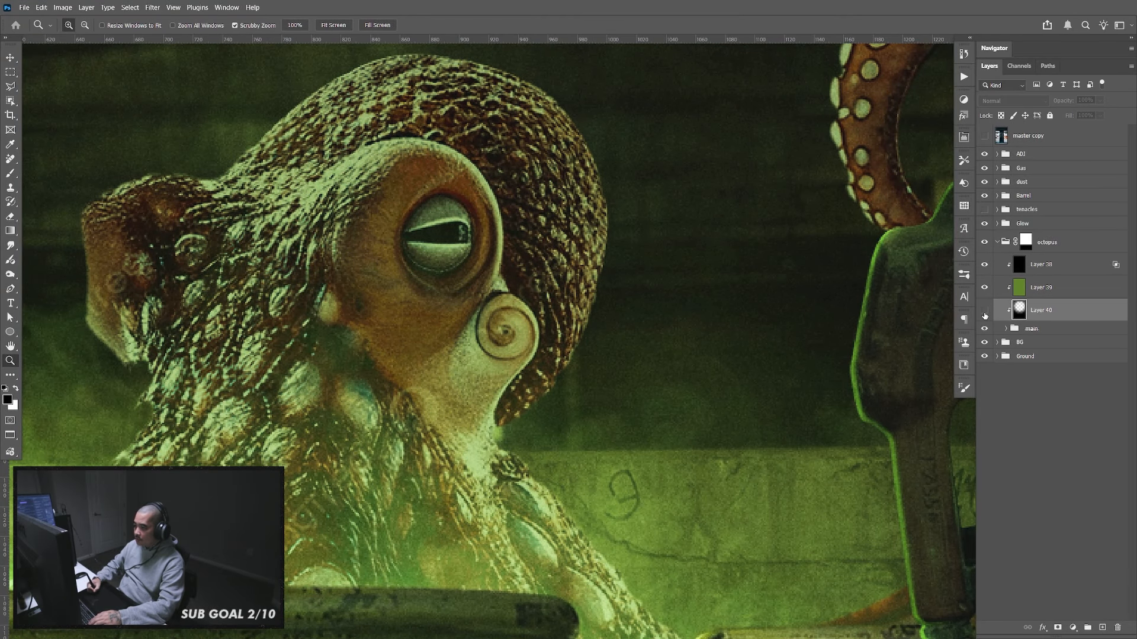
left_click(984, 310)
Add a white layer mask to the green Multiply layer and another to the black Layer 38
left_click(1054, 297)
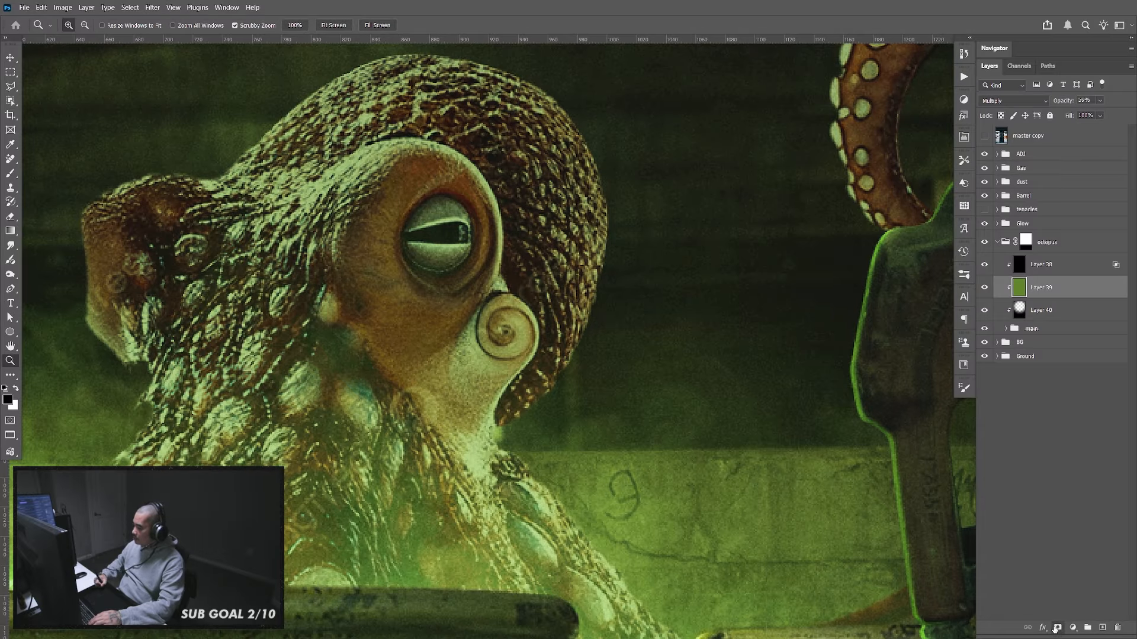
left_click(1057, 628)
left_click_drag(441, 258, 490, 269)
left_click(1046, 270)
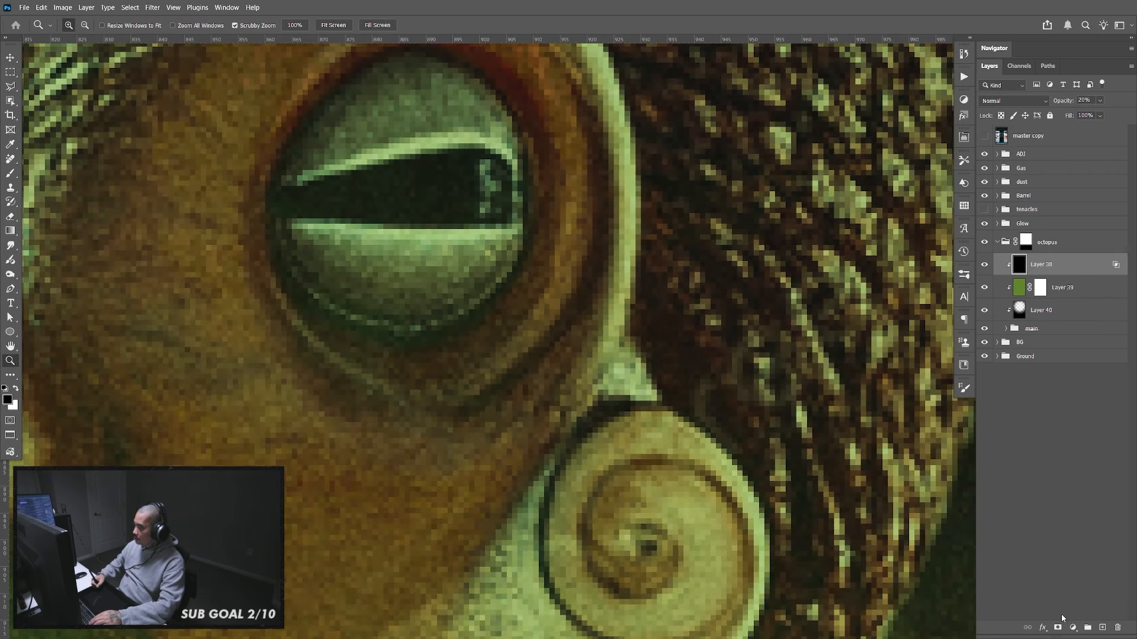
left_click(1057, 629)
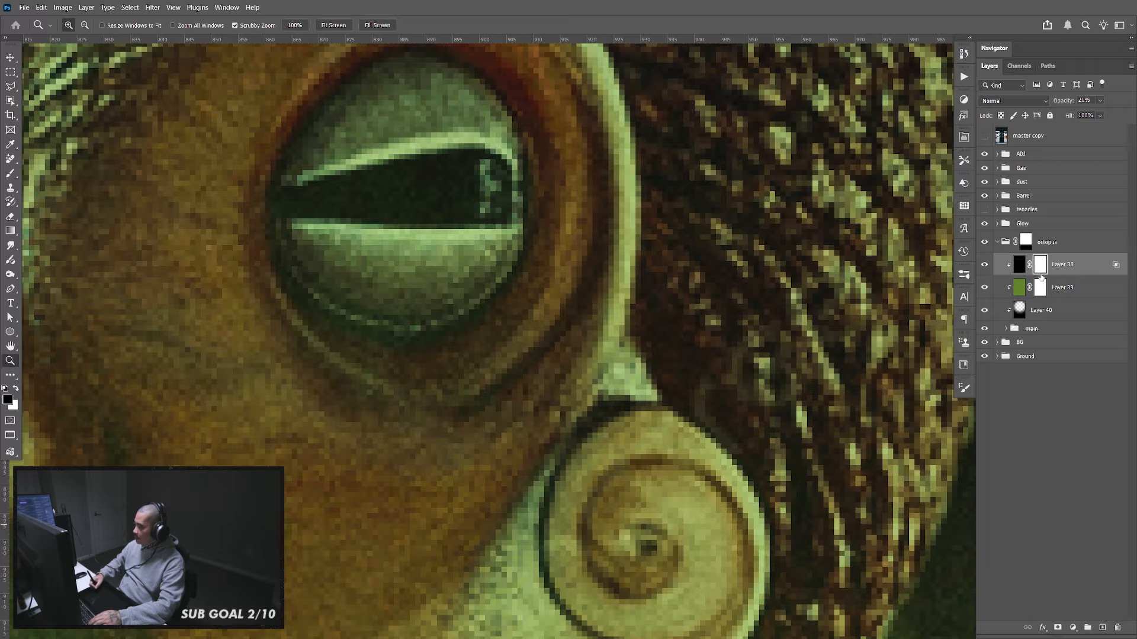
Set up a 20 px black brush at 100% opacity for working on the octopus's eye
key("b")
left_click_drag(406, 253, 432, 333)
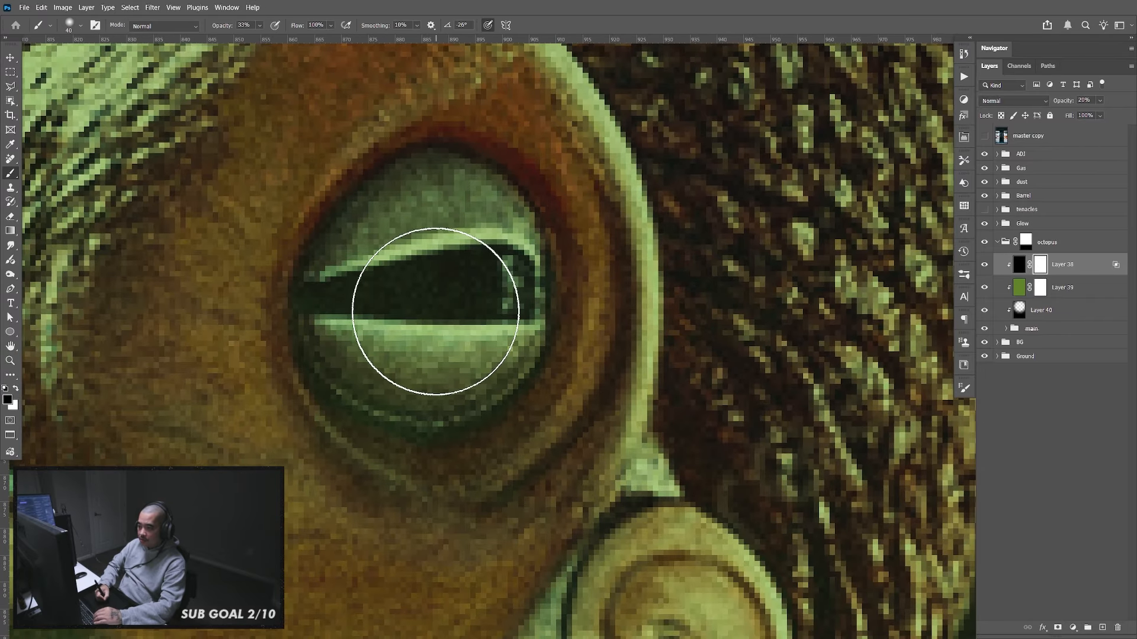
key("bracketleft")
key("bracketleft")
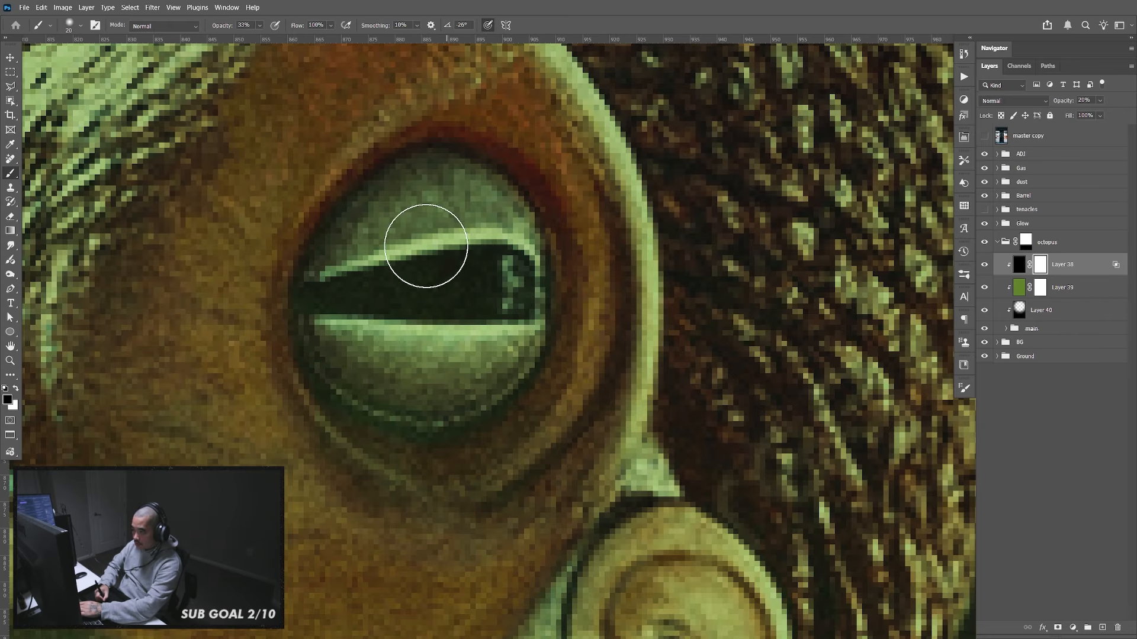
key("0")
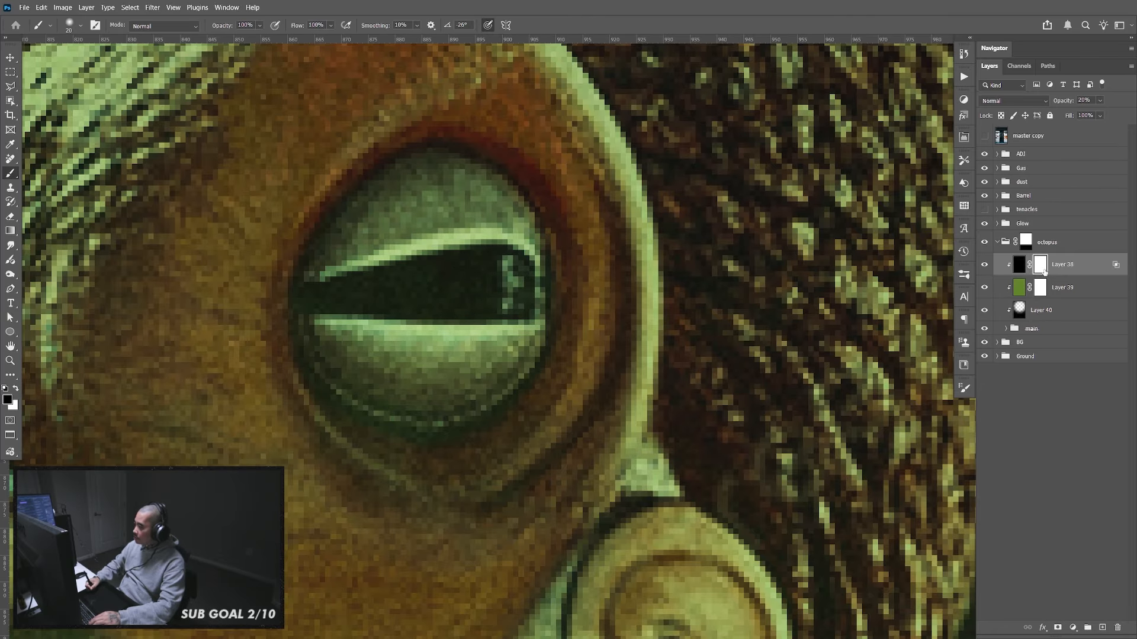
Toggle Layer 38 to compare the eye, and try masking the green Multiply layer off the eye
left_click(985, 268)
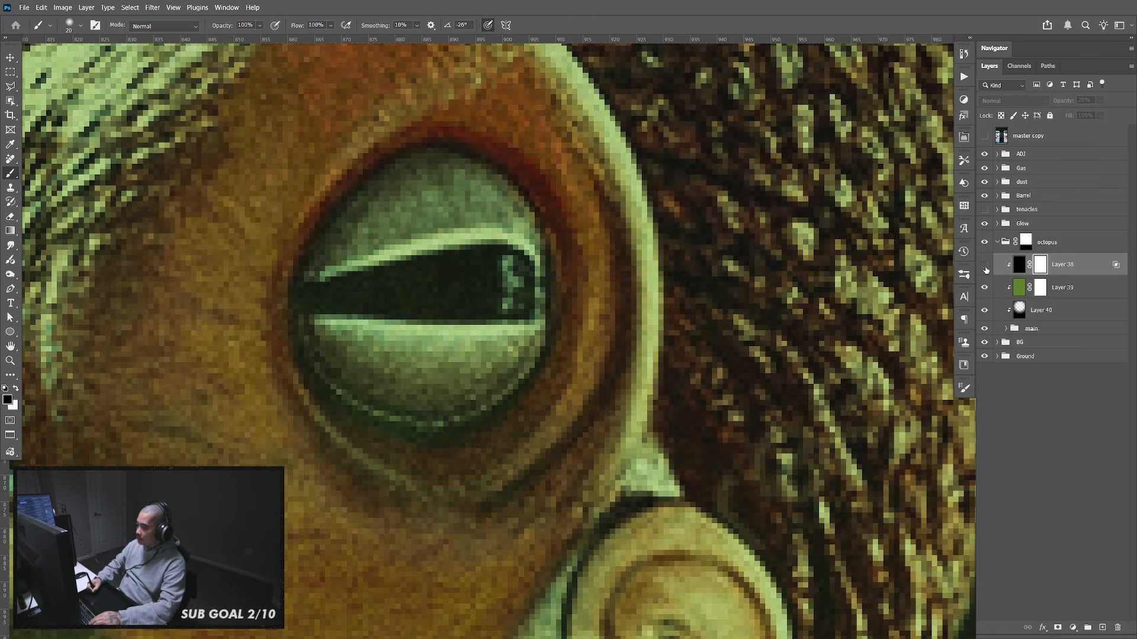
left_click(985, 268)
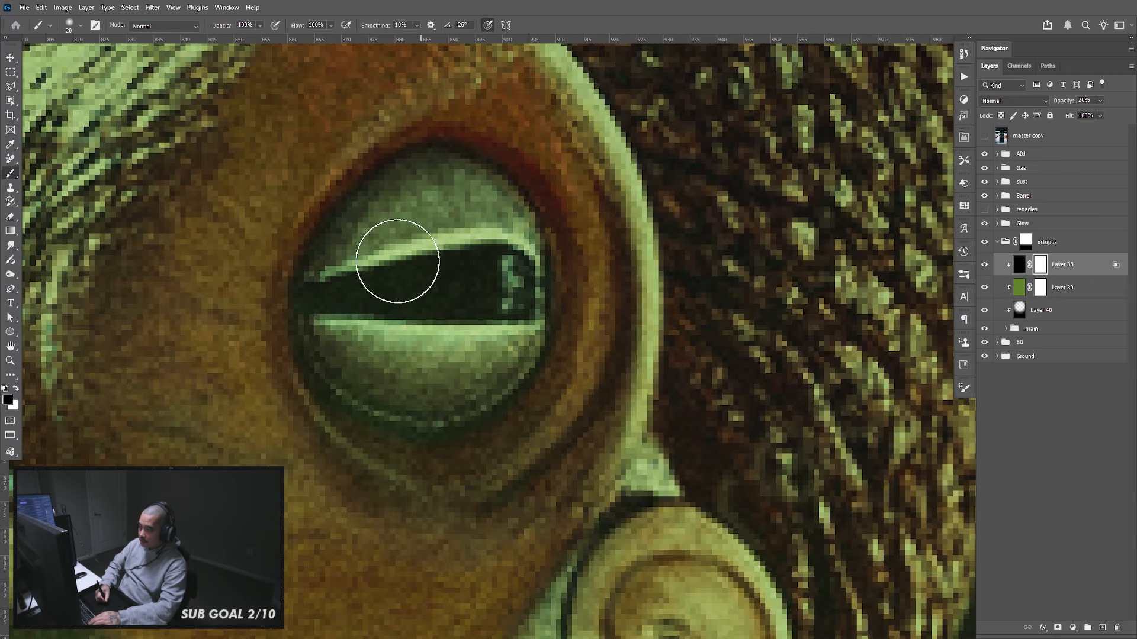
left_click(1042, 290)
mouse_move(456, 260)
left_mouse_down()
mouse_move(434, 323)
mouse_move(449, 310)
mouse_move(466, 248)
mouse_move(438, 216)
mouse_move(410, 233)
mouse_move(364, 301)
mouse_move(392, 327)
mouse_move(395, 316)
mouse_move(390, 356)
mouse_move(409, 383)
mouse_move(472, 366)
mouse_move(479, 219)
mouse_move(502, 237)
left_mouse_up()
key("ctrl+z")
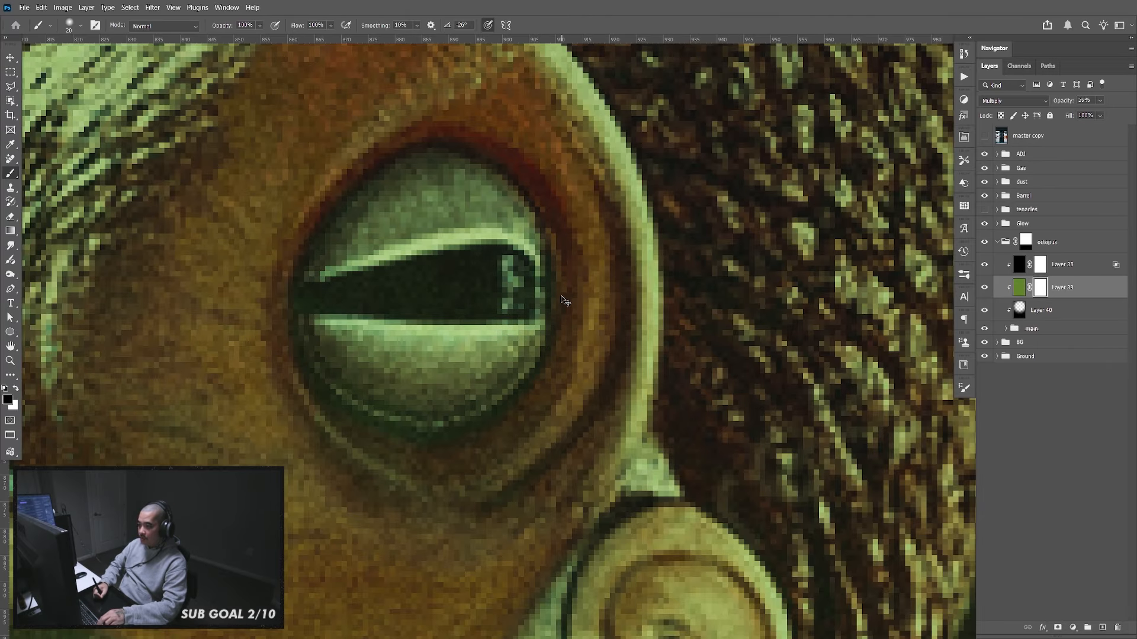
Add a new layer above Layer 38 and clip it to the main group
left_click(1066, 264)
left_click(1103, 628)
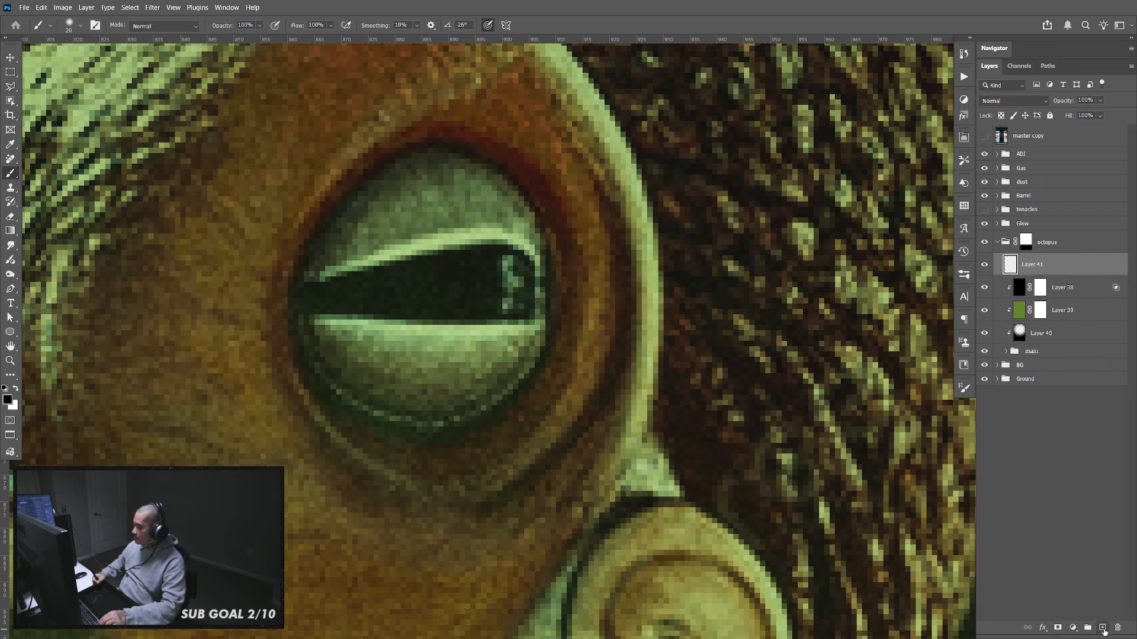
key("ctrl+alt+g")
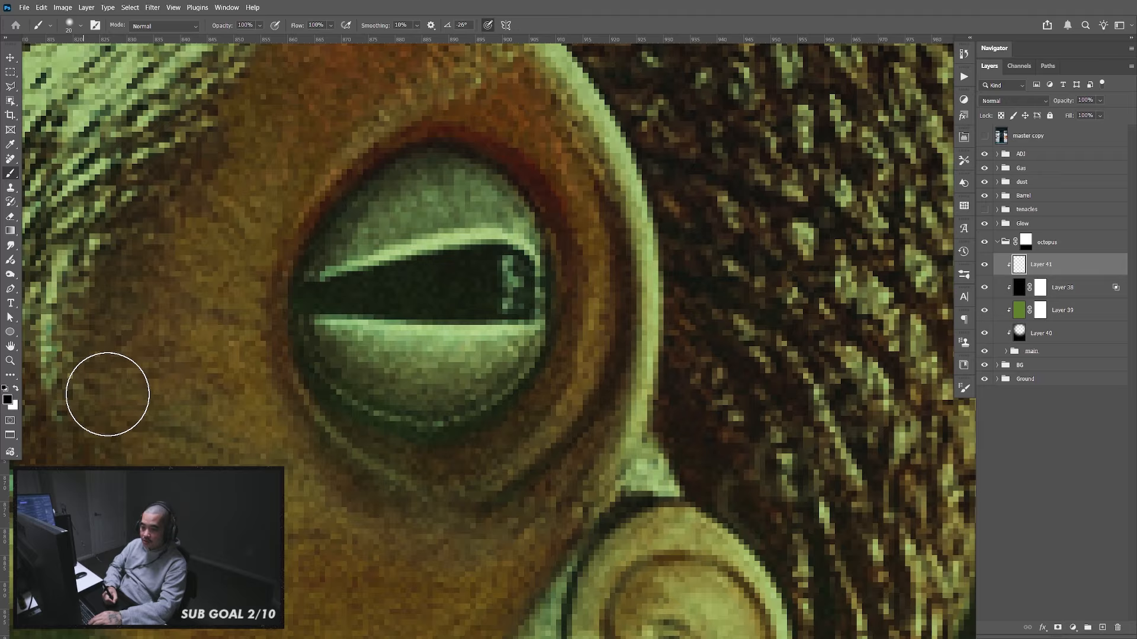
Choose a bright, saturated green as the foreground colour, based on a hue sampled from the octopus's eye
left_click(8, 400)
left_click(491, 261)
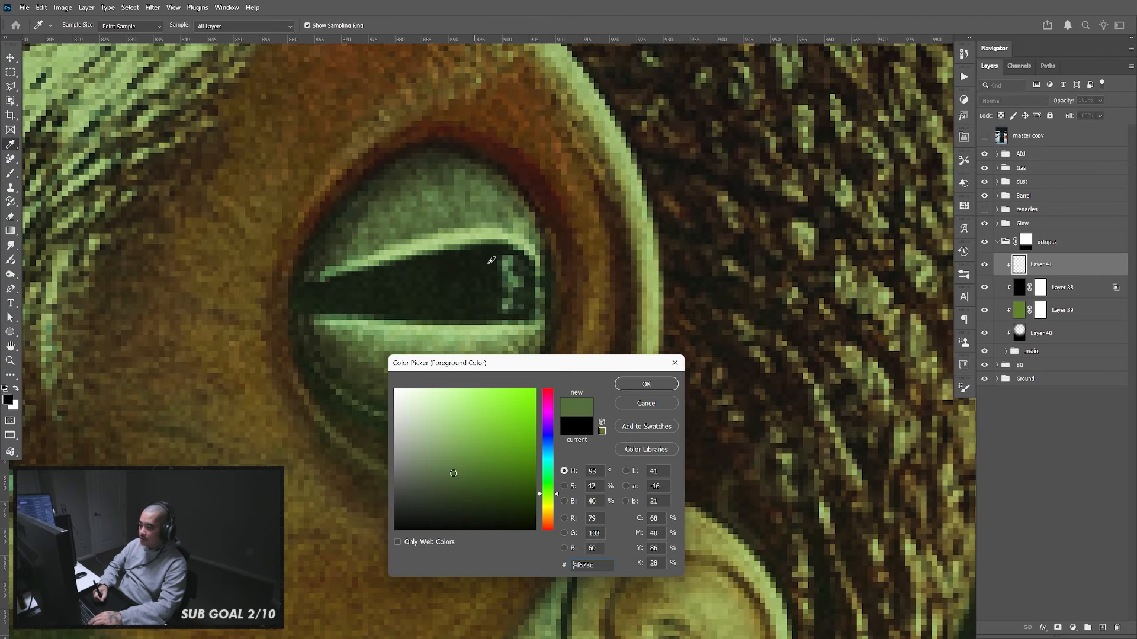
left_click(487, 423)
left_click(647, 385)
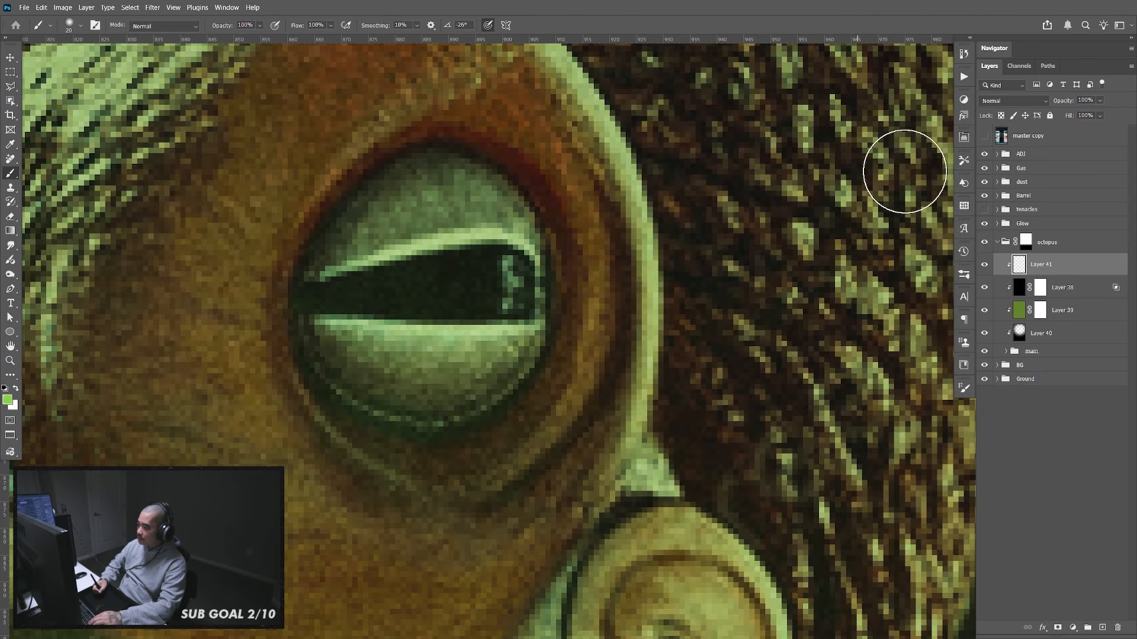
Set the new clipped layer to Soft Light and paint bright green over the octopus's whole eye
left_click(1022, 99)
left_click(1018, 270)
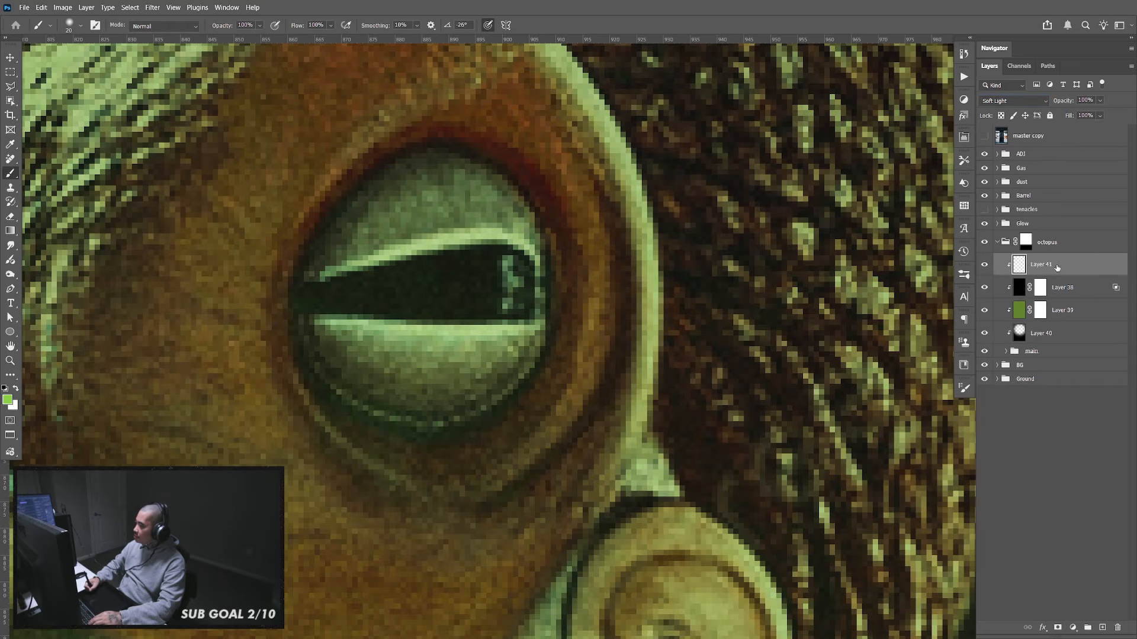
mouse_move(437, 287)
left_mouse_down()
mouse_move(420, 222)
mouse_move(377, 250)
mouse_move(363, 294)
mouse_move(391, 353)
mouse_move(409, 338)
mouse_move(424, 355)
mouse_move(468, 355)
mouse_move(494, 256)
mouse_move(445, 222)
mouse_move(423, 268)
mouse_move(434, 300)
mouse_move(441, 273)
mouse_move(390, 281)
left_mouse_up()
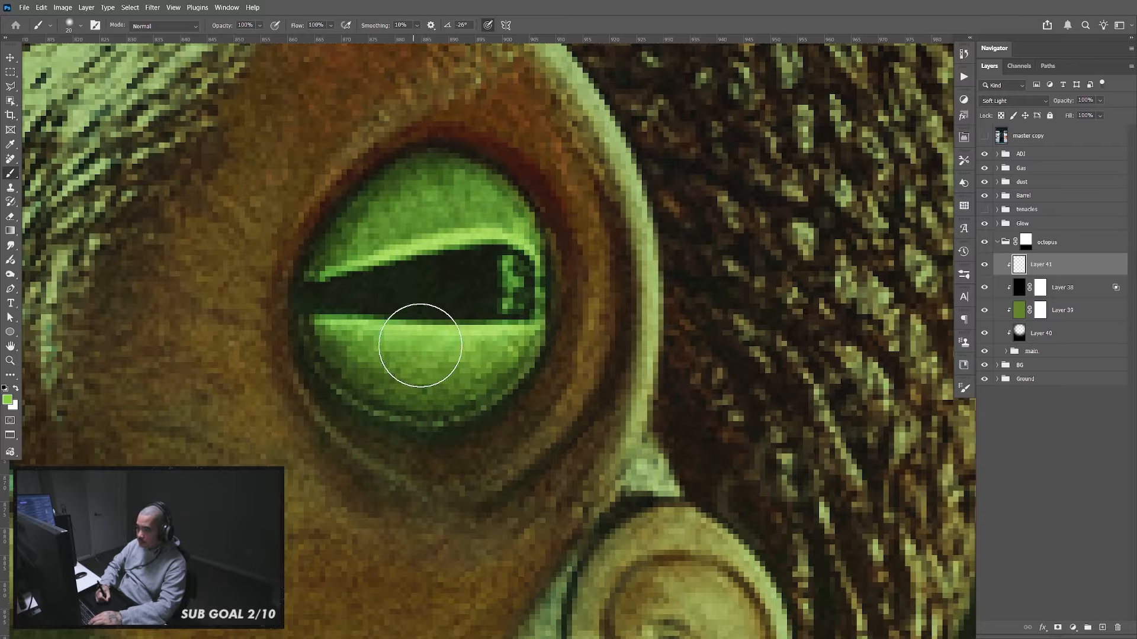
Review the whole composition with the octopus's green eye at a smaller view scale
key("ctrl+minus")
key("ctrl+minus")
key("ctrl+minus")
key("ctrl+minus")
key("ctrl+minus")
key("ctrl+minus")
key("ctrl+minus")
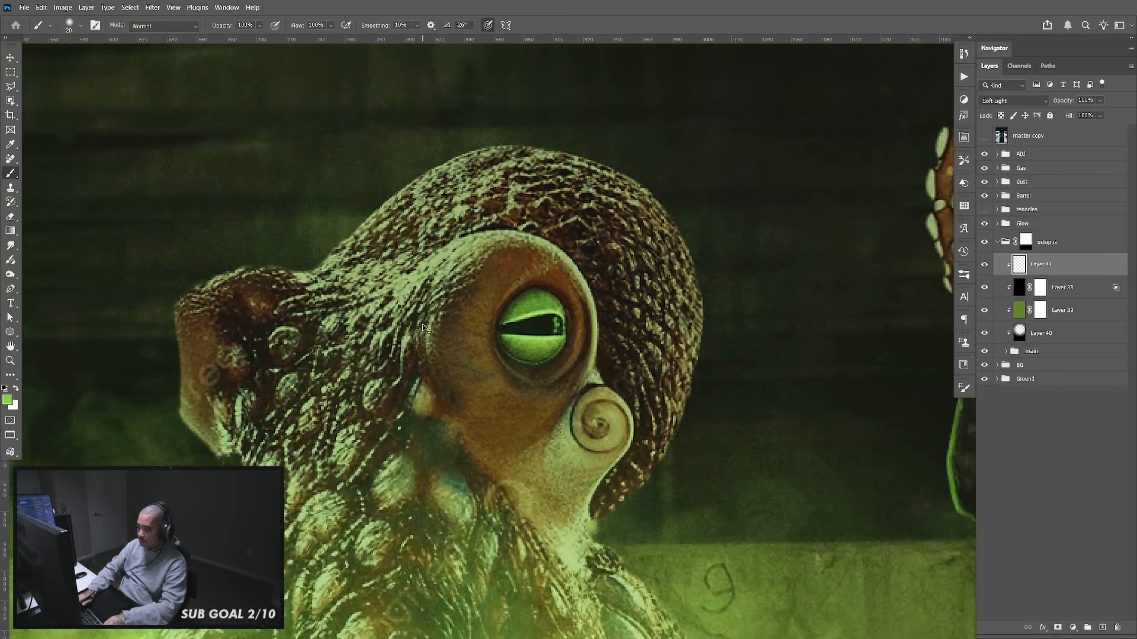
key("ctrl+plus")
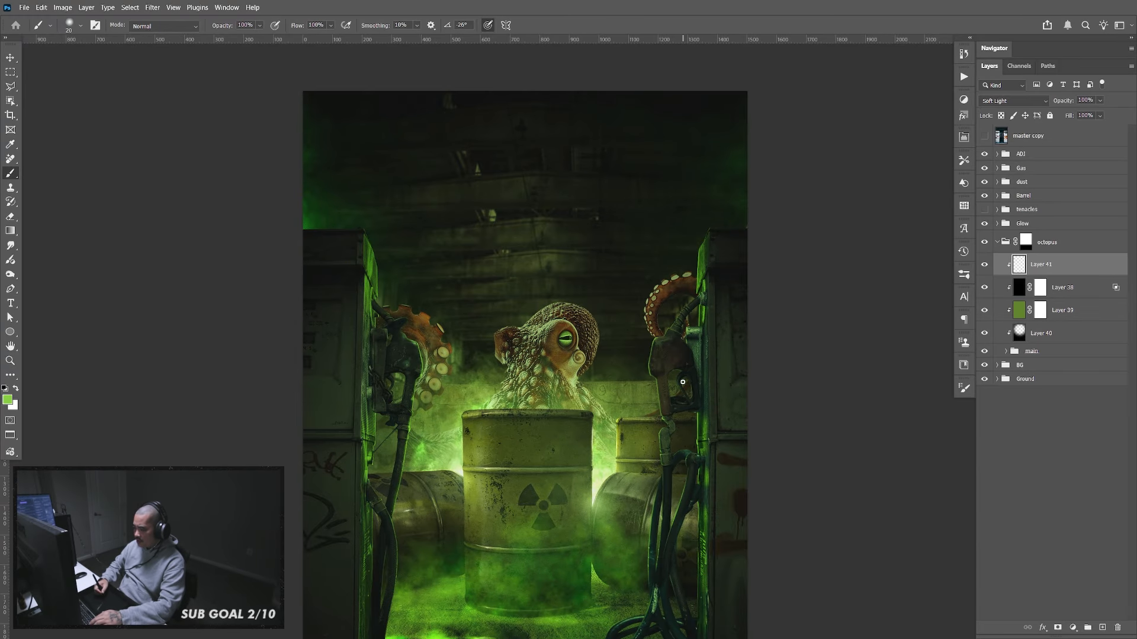
key("v")
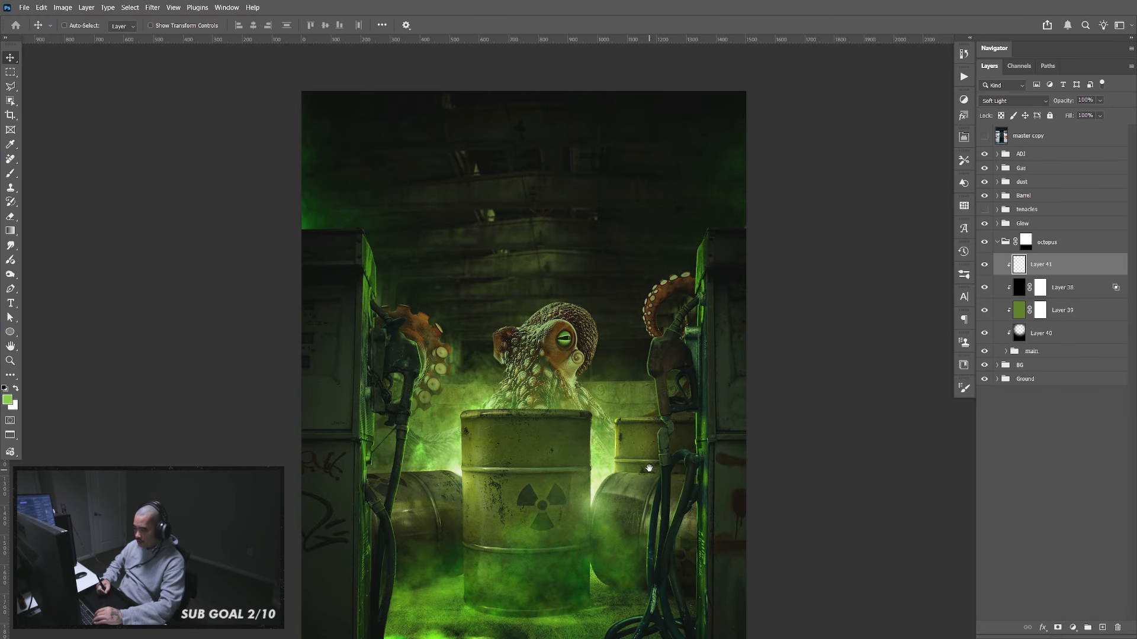
left_click_drag(652, 476, 646, 449)
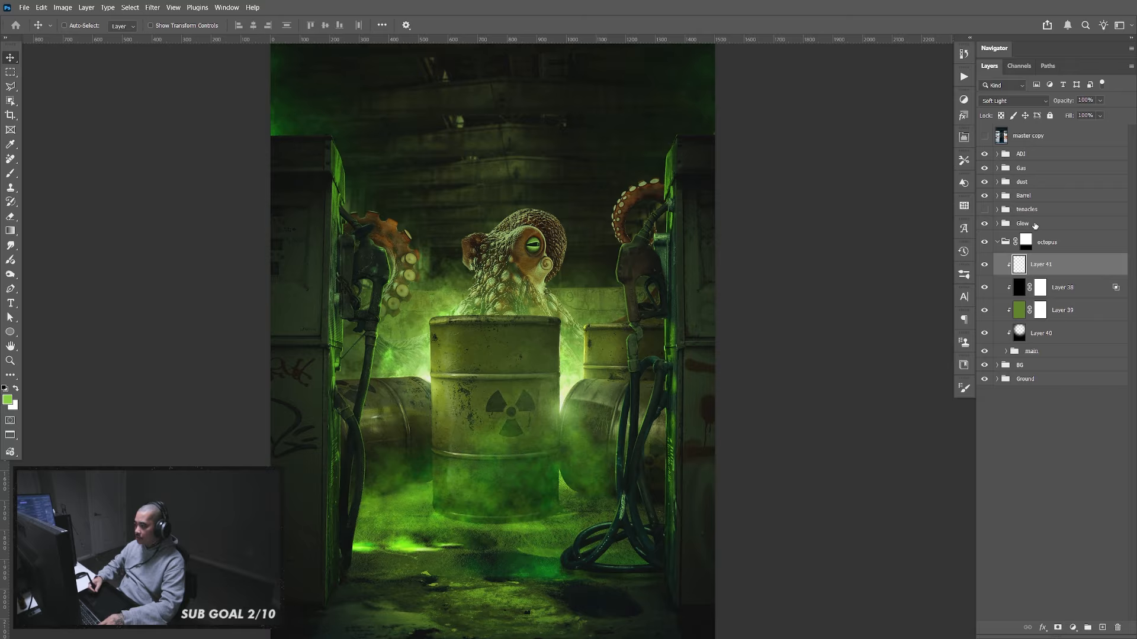
Toggle the visibility of the black Layer 38 and the green Layer 39 to compare the octopus's shading
left_click(984, 290)
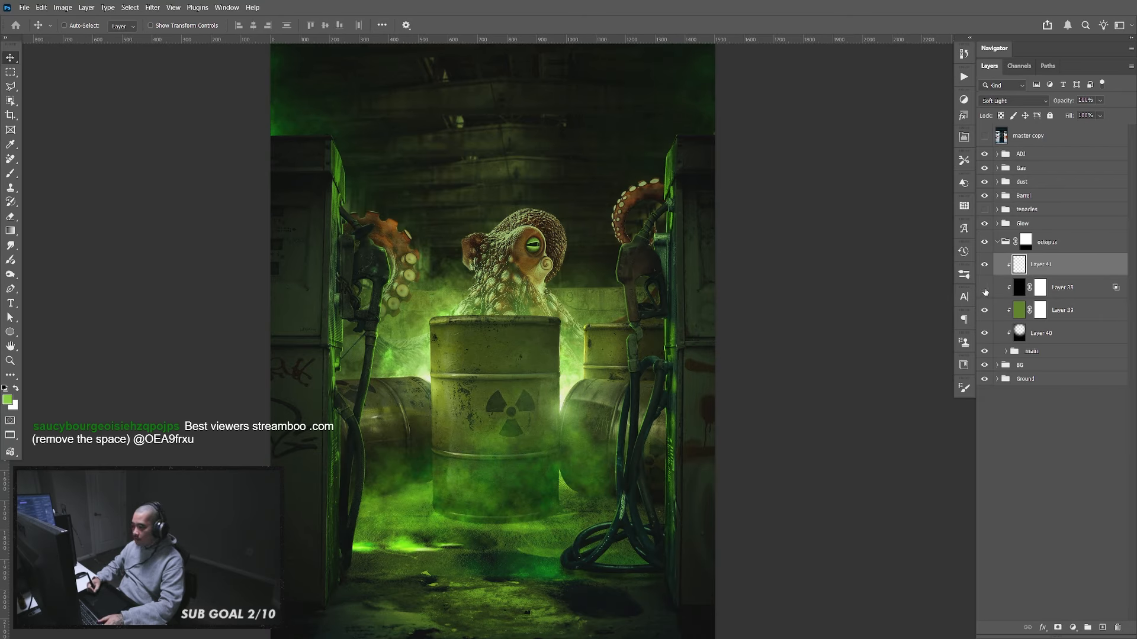
left_click(984, 290)
left_click(984, 289)
left_click(985, 290)
left_click(984, 289)
left_click(984, 310)
left_click(984, 310)
Try Color Dodge as the blend mode of green Layer 39, and return it to Multiply
left_click(1067, 317)
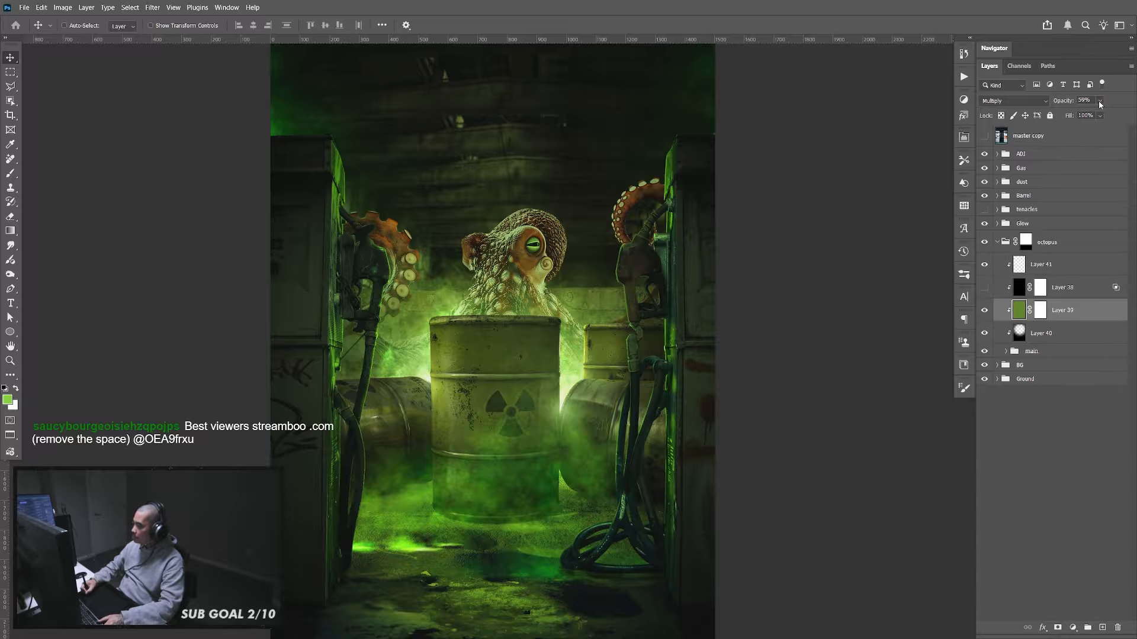
left_click(1013, 100)
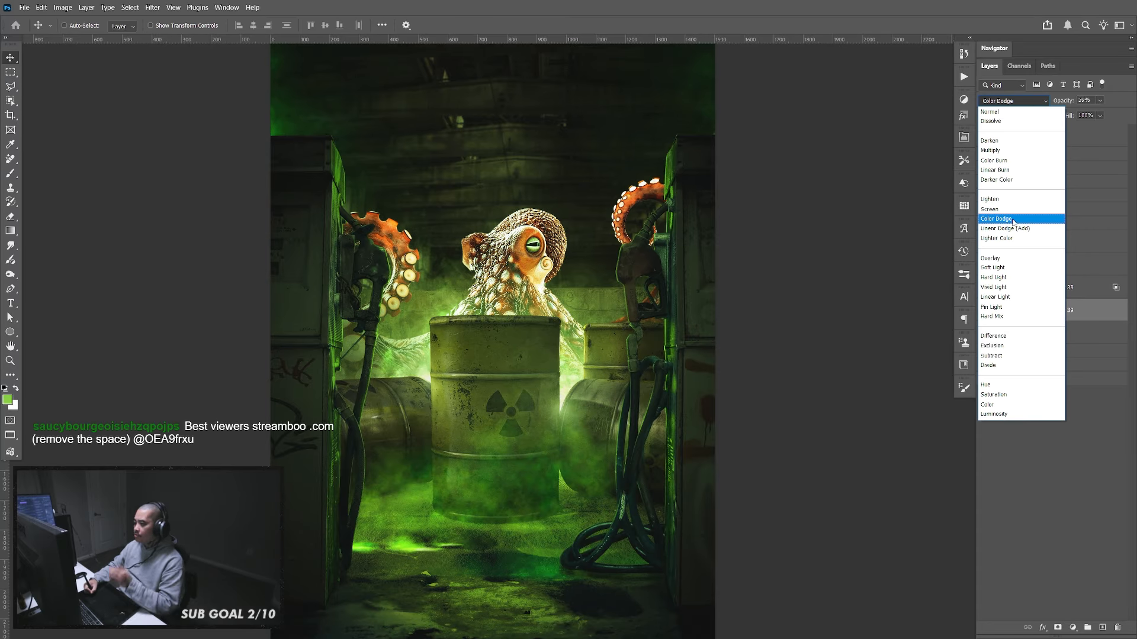
left_click(1010, 151)
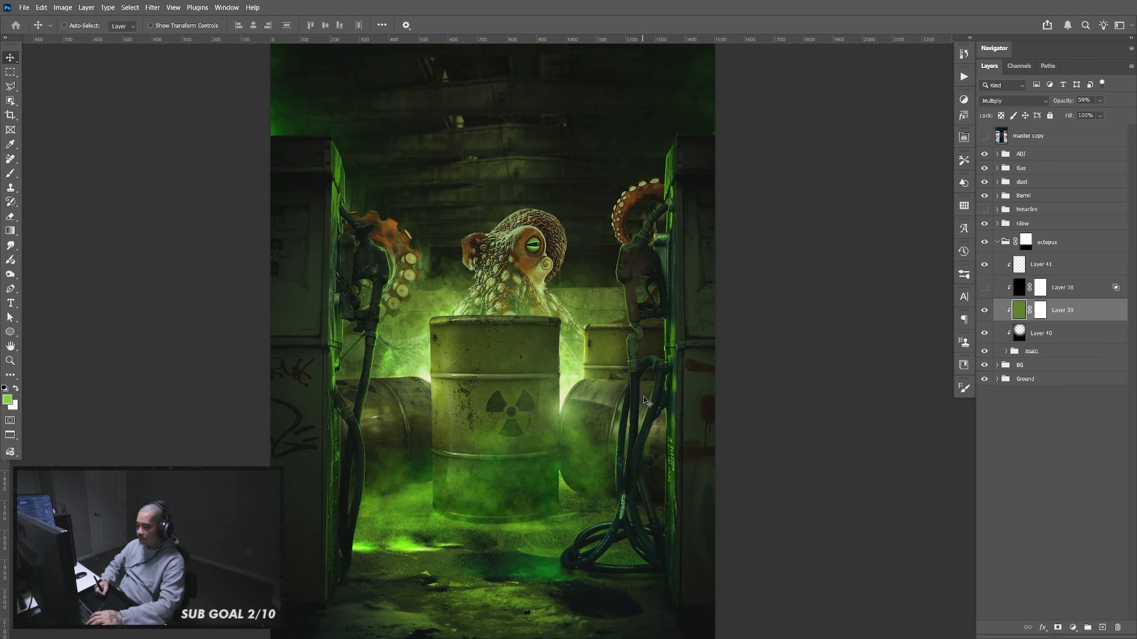
key("ctrl")
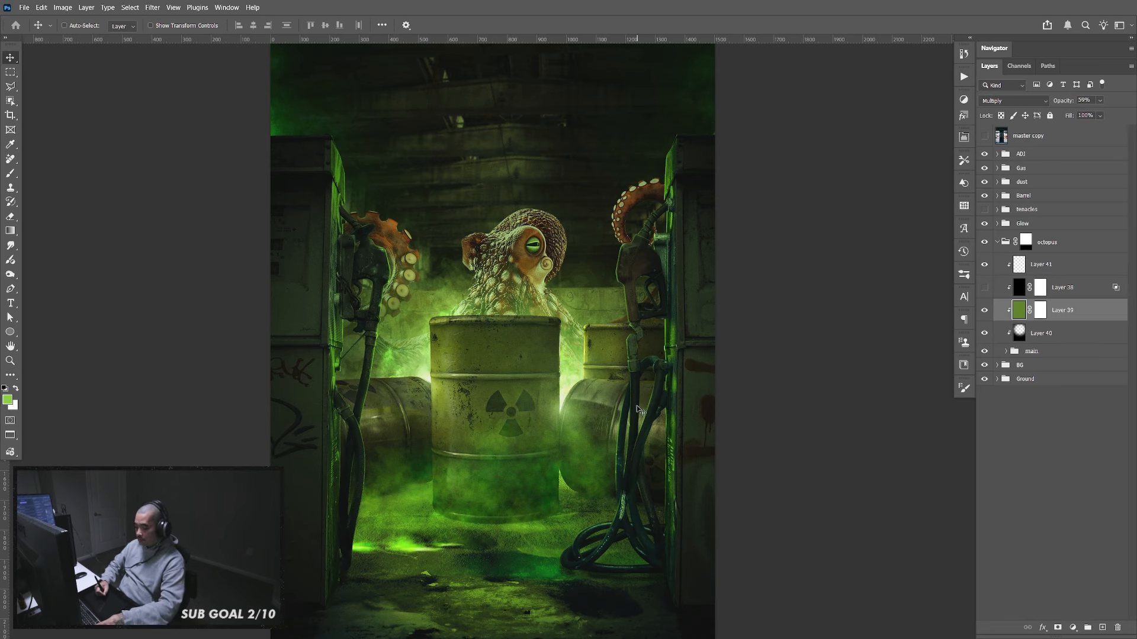
left_click_drag(645, 421, 649, 432)
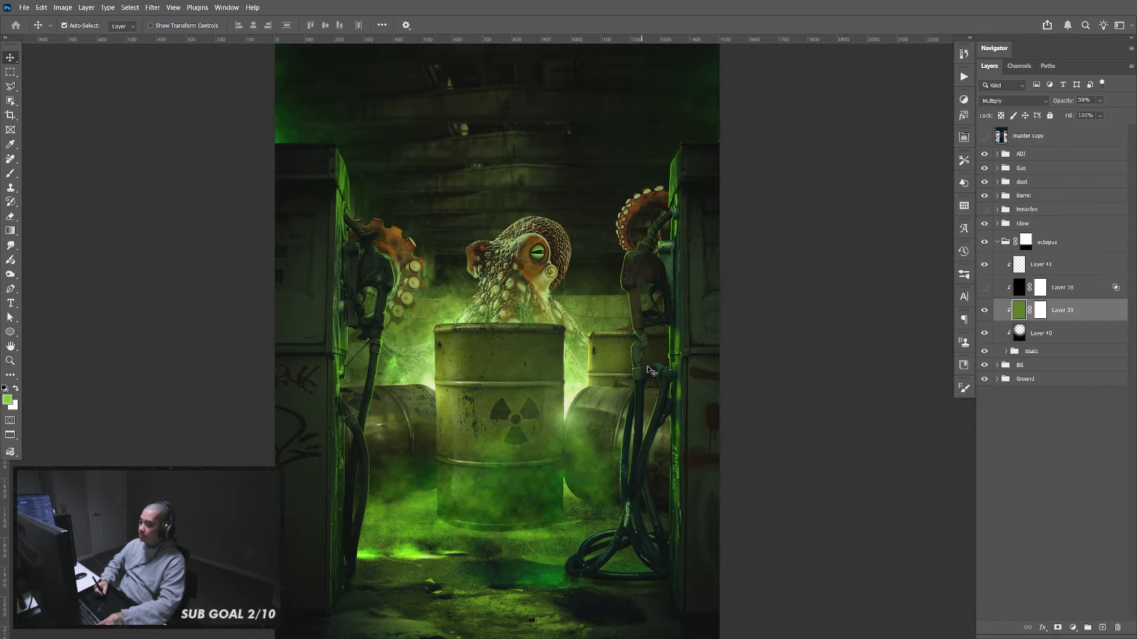
left_click_drag(648, 403, 650, 414)
left_click_drag(687, 324, 695, 339)
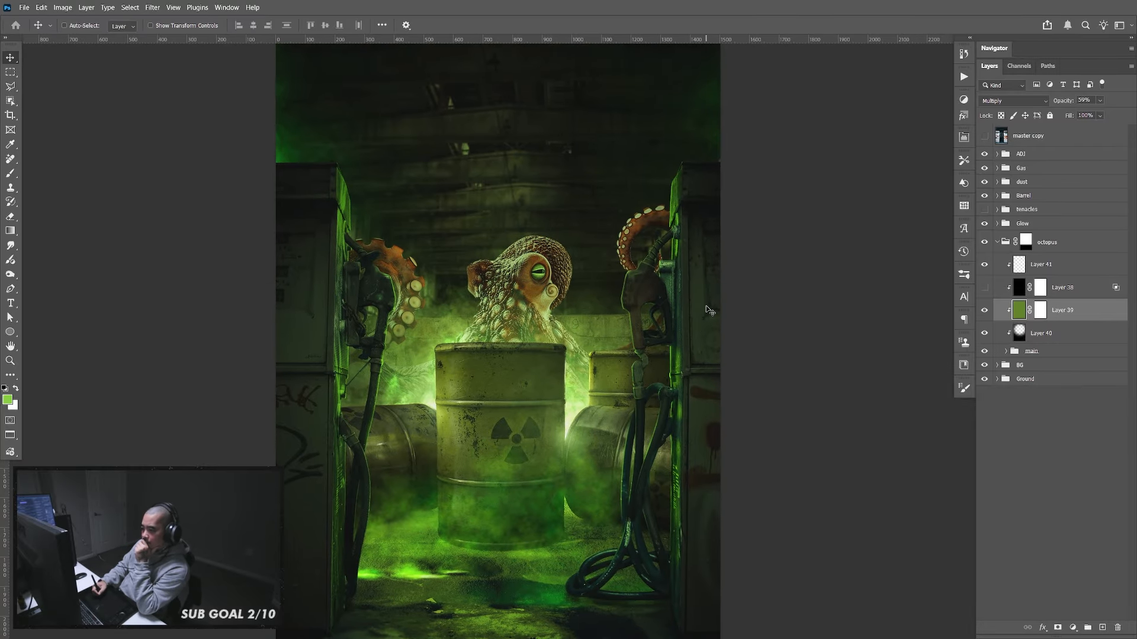
Expand the main group, toggle Layer 40 to compare its effect, and make Layer 38 visible again
left_click(1006, 350)
left_click(1027, 370)
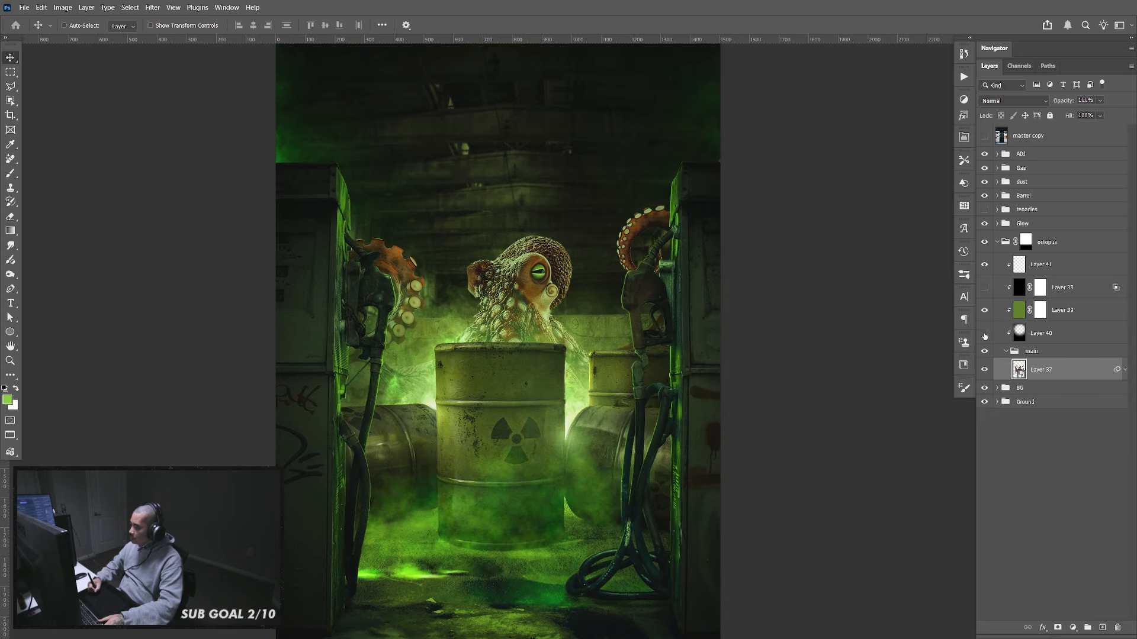
left_click(985, 334)
left_click(985, 334)
left_click(1048, 287)
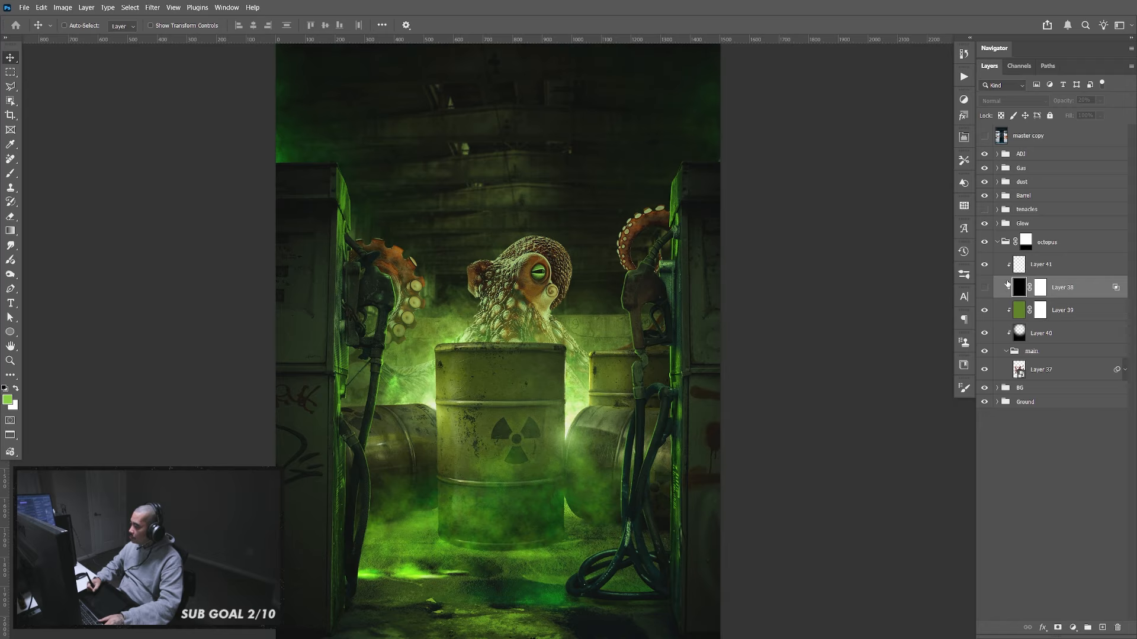
left_click(984, 288)
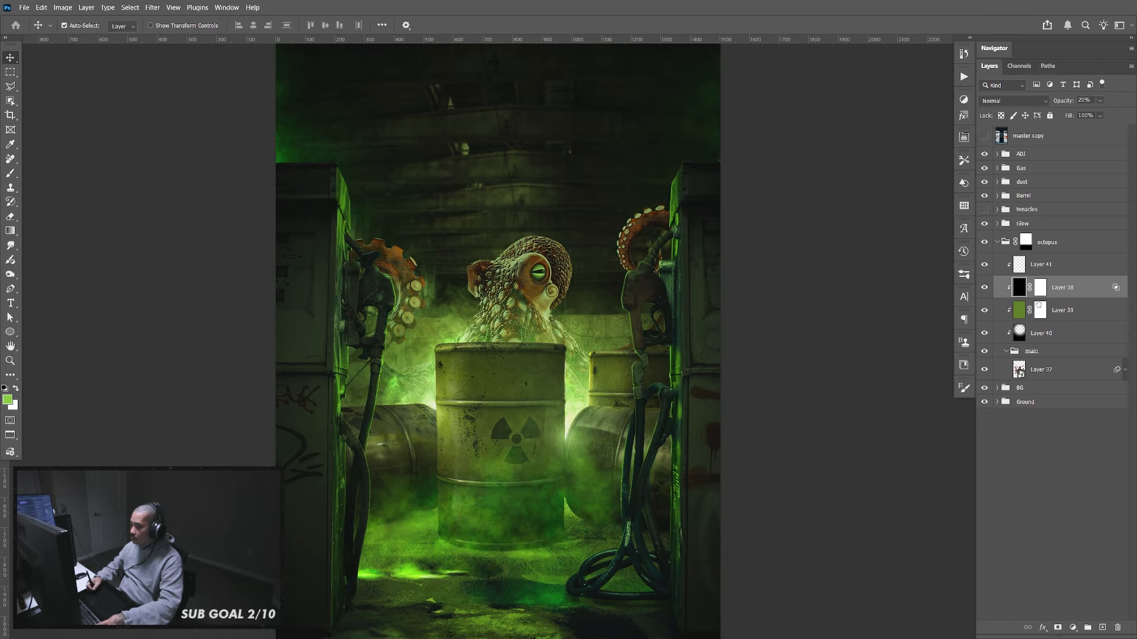
Duplicate the octopus smart object Layer 37, hide the original, and rasterize the copy
left_click(1043, 373)
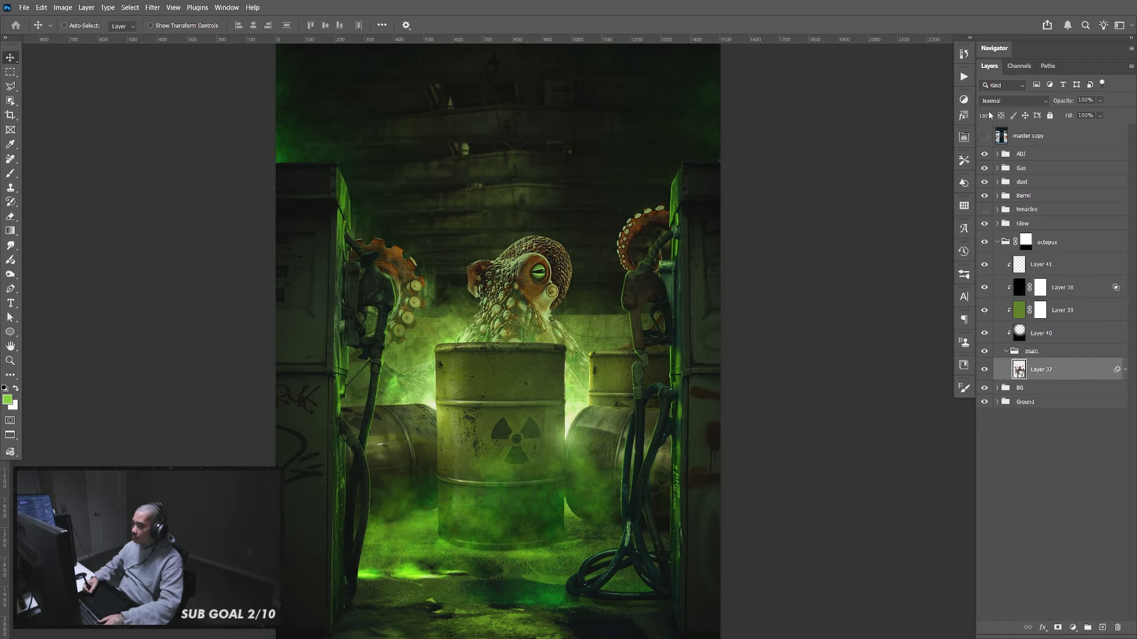
key("ctrl+j")
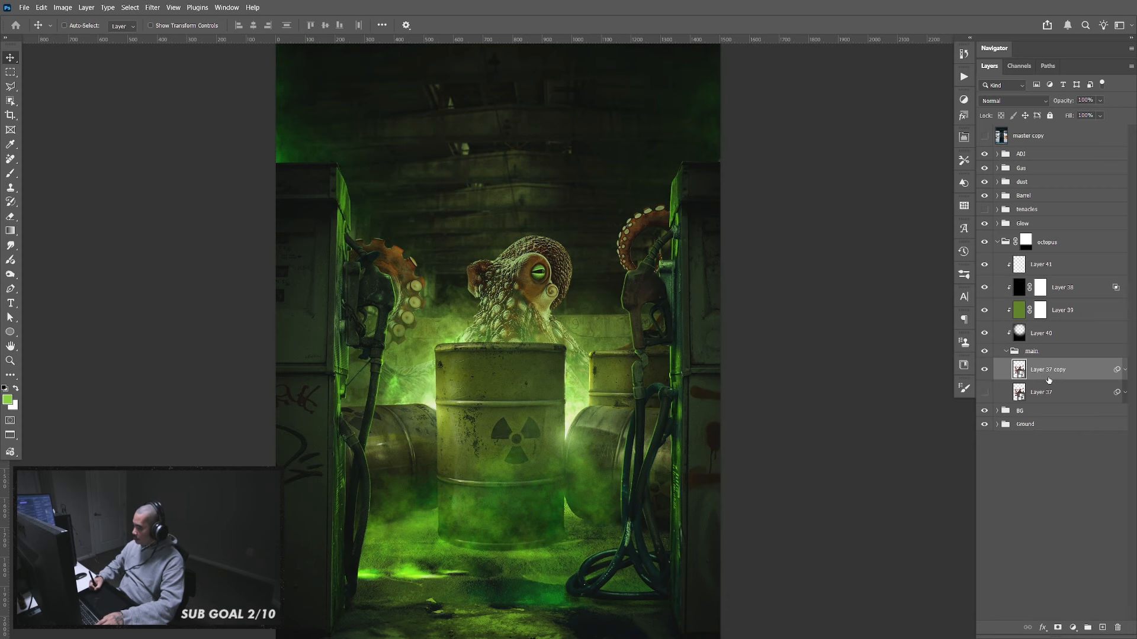
right_click(1051, 369)
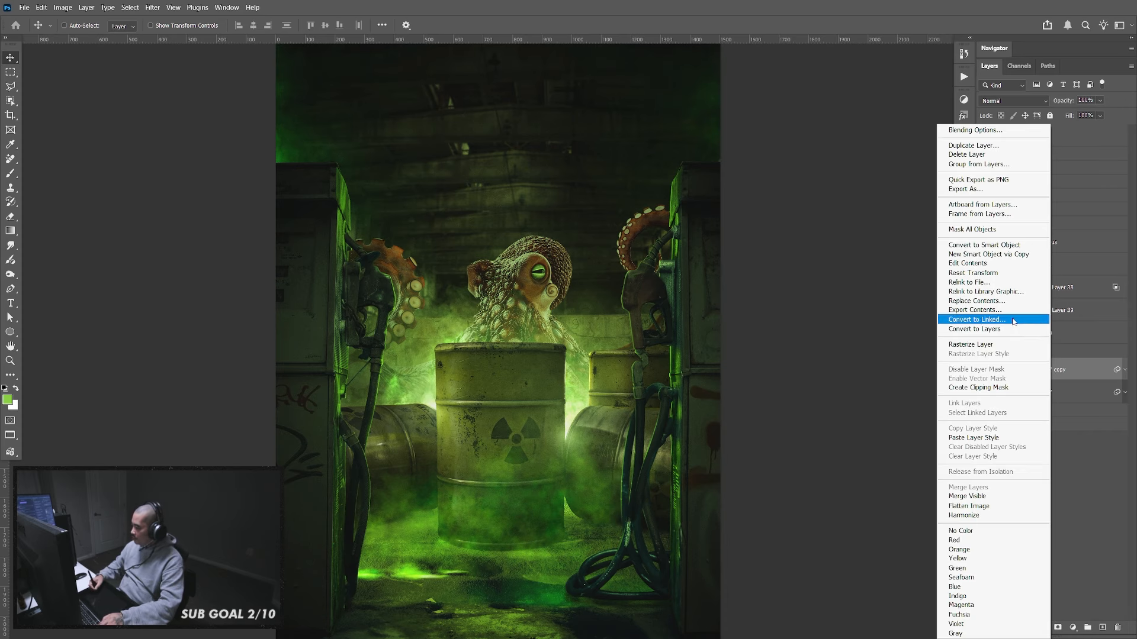
left_click(1036, 348)
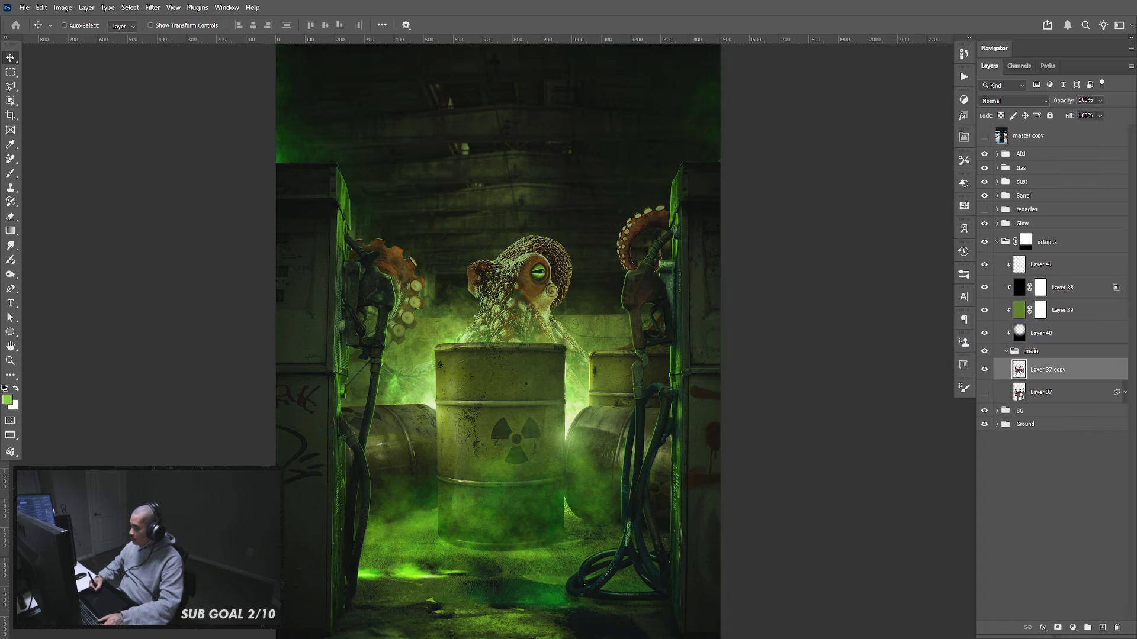
Run the HDR action from the Noyse PS Actions set on the rasterized octopus copy
left_click(962, 78)
left_click(855, 111)
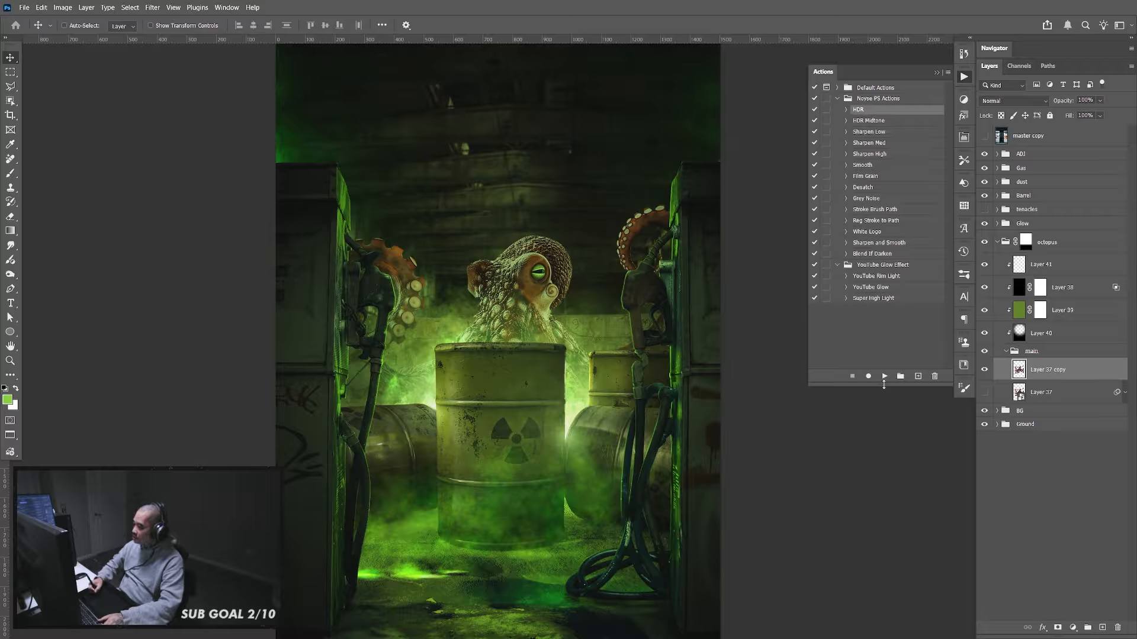
left_click(885, 379)
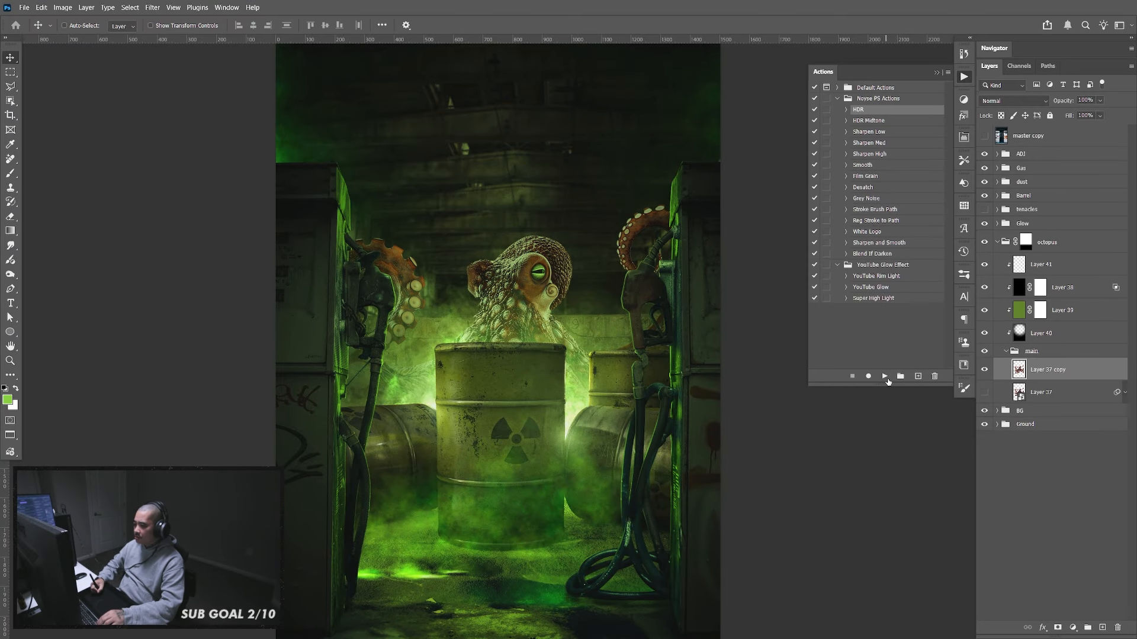
left_click(964, 79)
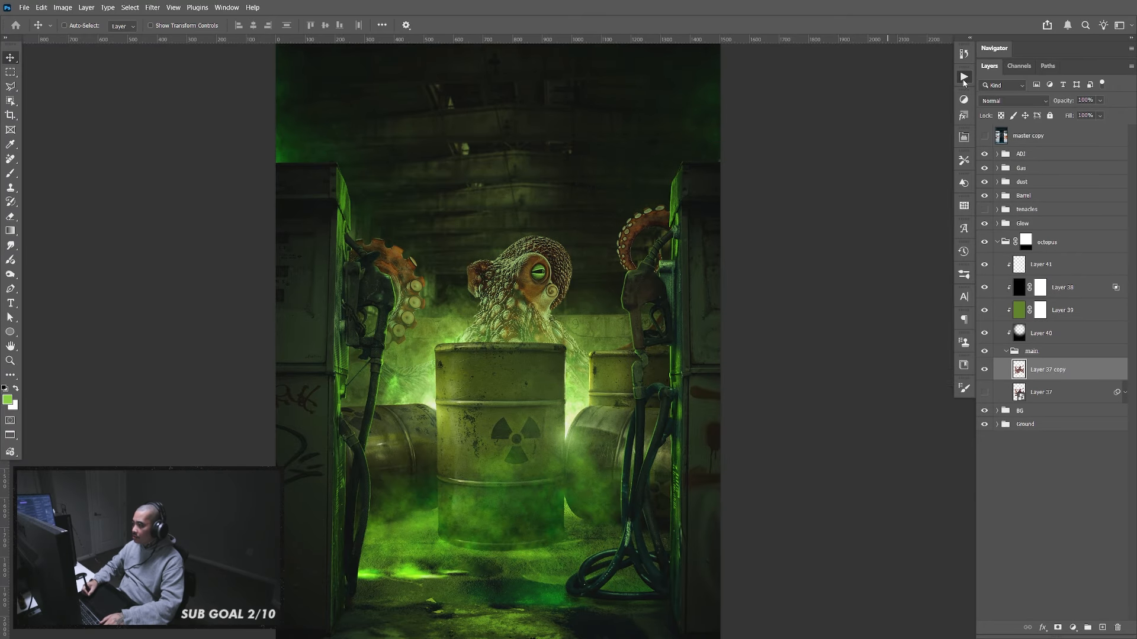
Compare the octopus with and without the HDR-treated copy, keeping the original Layer 37 beneath it
scroll(592, 288, "up", 2)
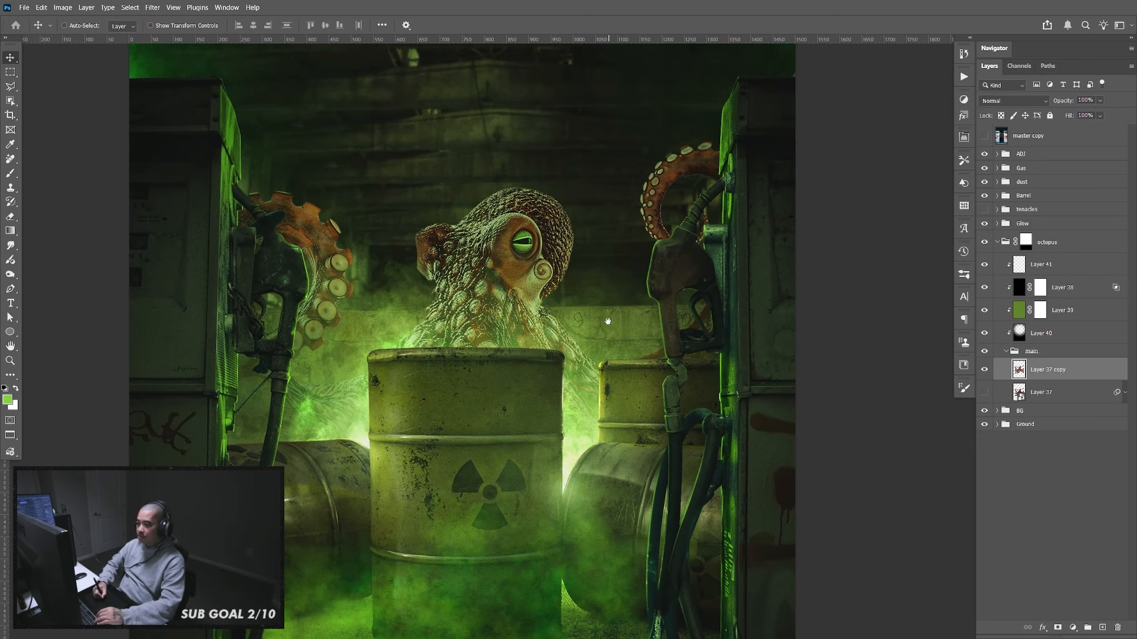
left_click(985, 371)
left_click(986, 372)
left_click(986, 372)
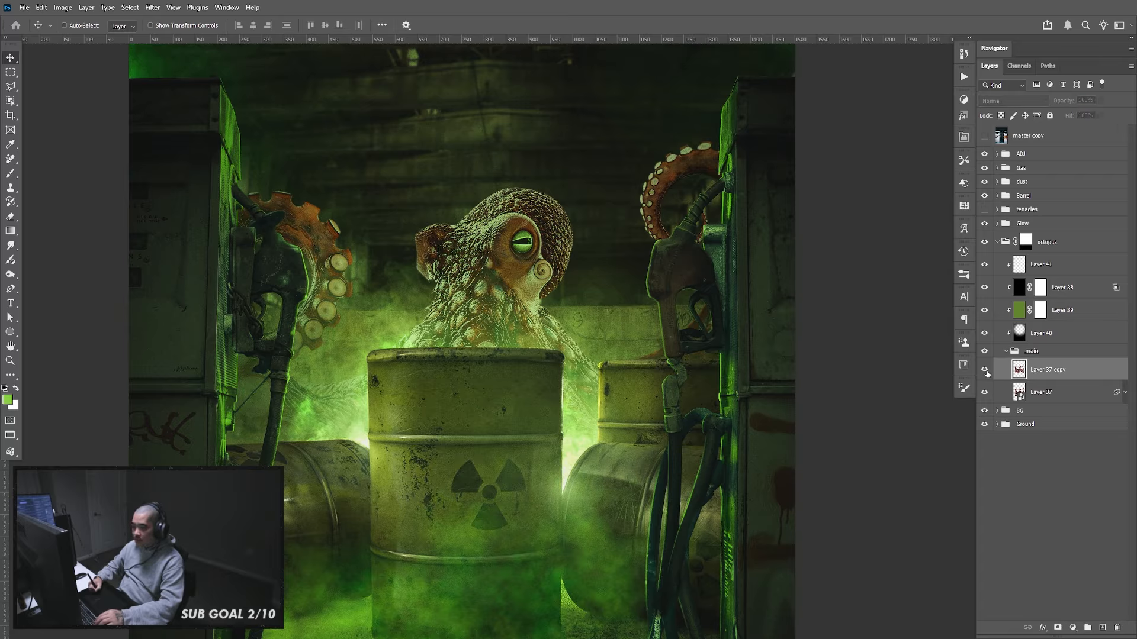
left_click(985, 371)
left_click(985, 371)
left_click(986, 371)
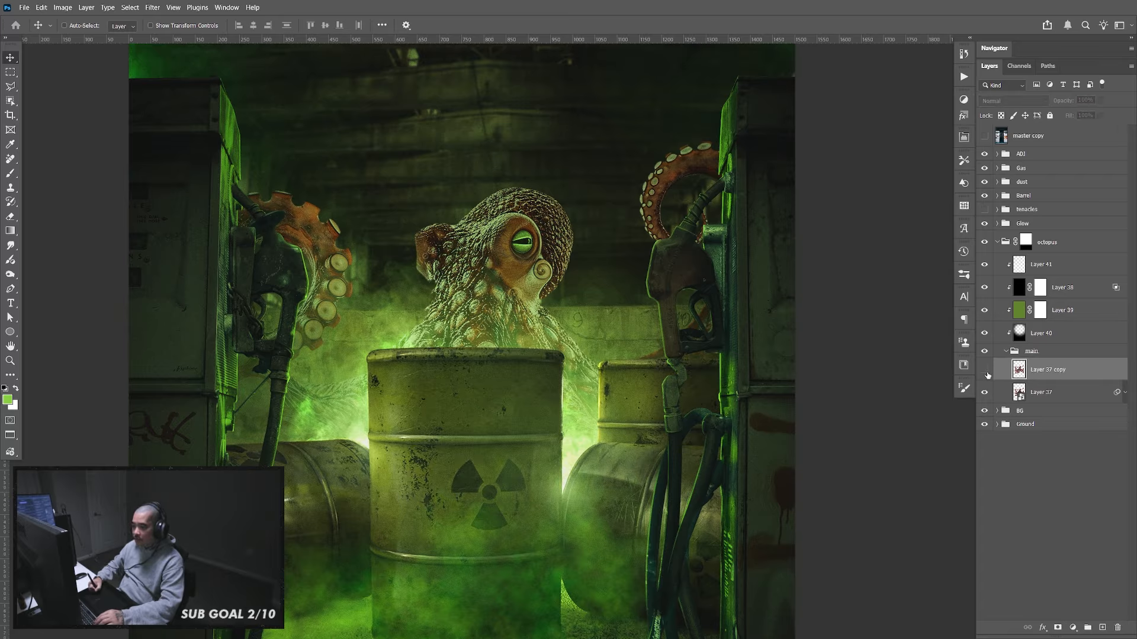
left_click(985, 371)
left_click(985, 371)
left_click(985, 371)
left_click(985, 371)
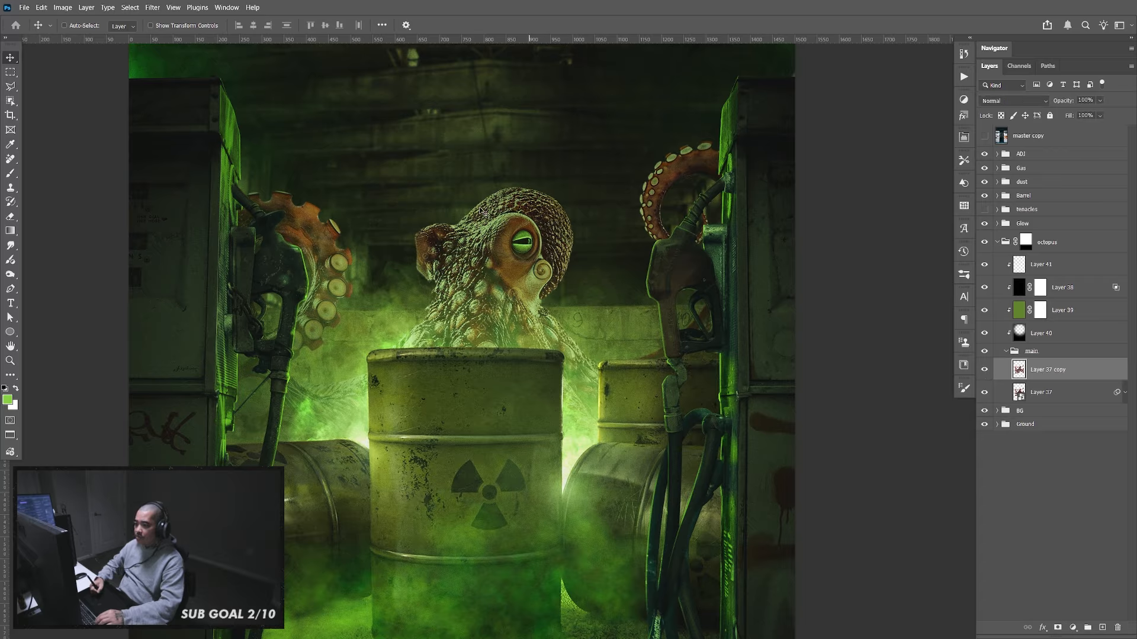
Duplicate Layer 37 beneath the HDR copy, and erase the HDR copy over the octopus's neck and face with a 400 px eraser
key("ctrl+j")
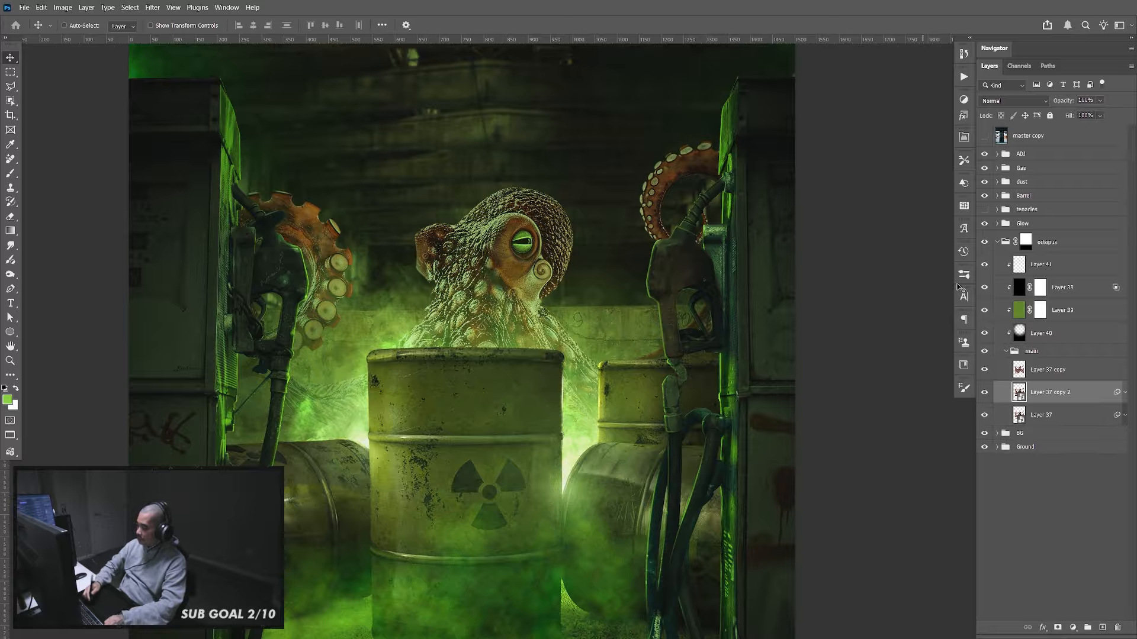
left_click(1009, 370)
key("e")
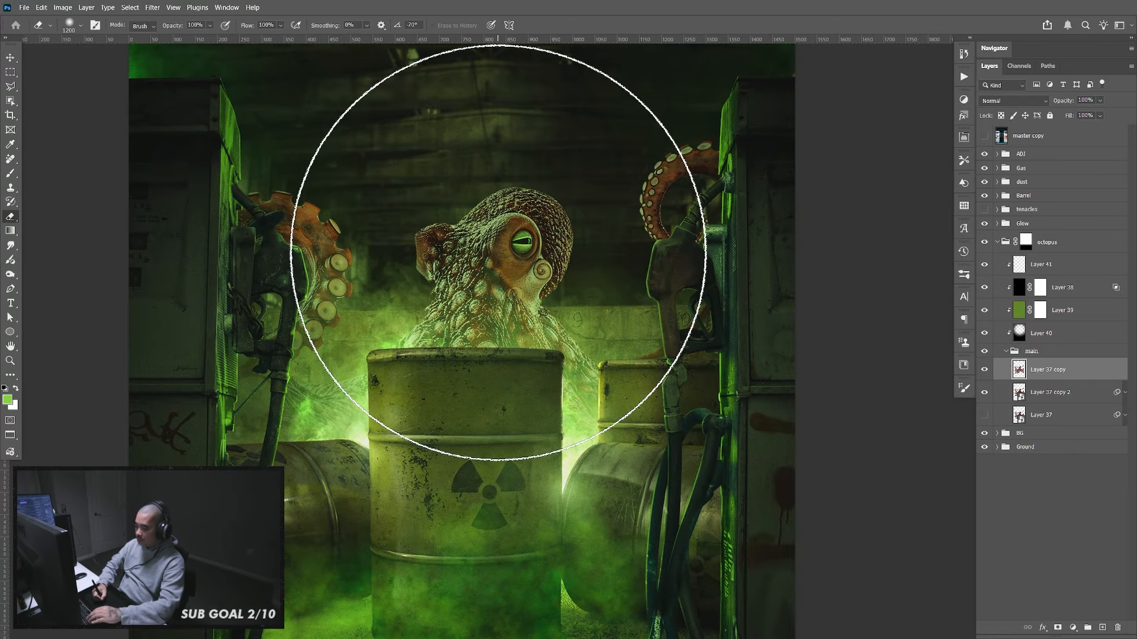
key("bracketleft")
key("bracketleft")
key("bracketleft")
key("bracketleft")
key("bracketleft")
key("bracketleft")
key("bracketleft")
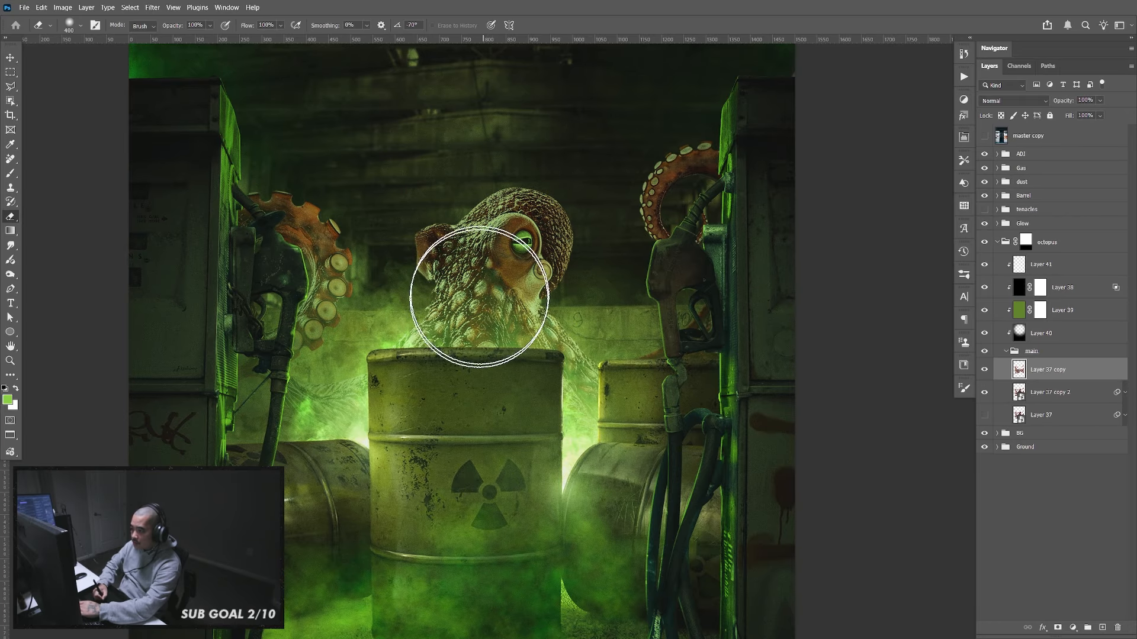
mouse_move(447, 366)
left_mouse_down()
mouse_move(438, 376)
mouse_move(525, 253)
mouse_move(541, 251)
left_mouse_up()
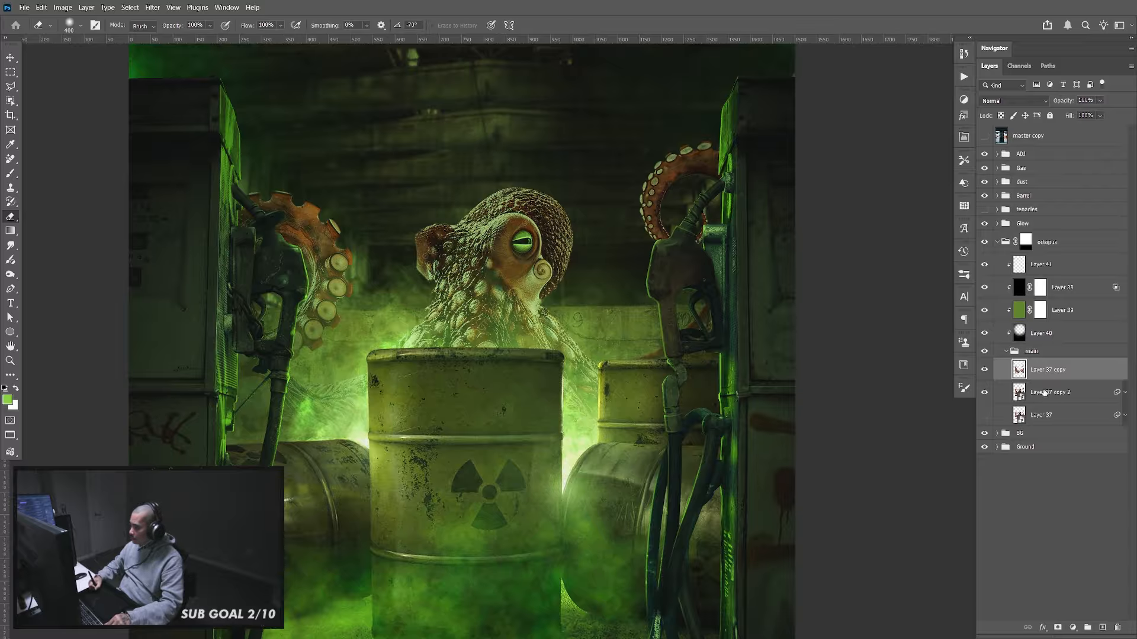
Compare the partly erased HDR copy, and merge it with Layer 37 copy 2
left_click(985, 370)
left_click(985, 370)
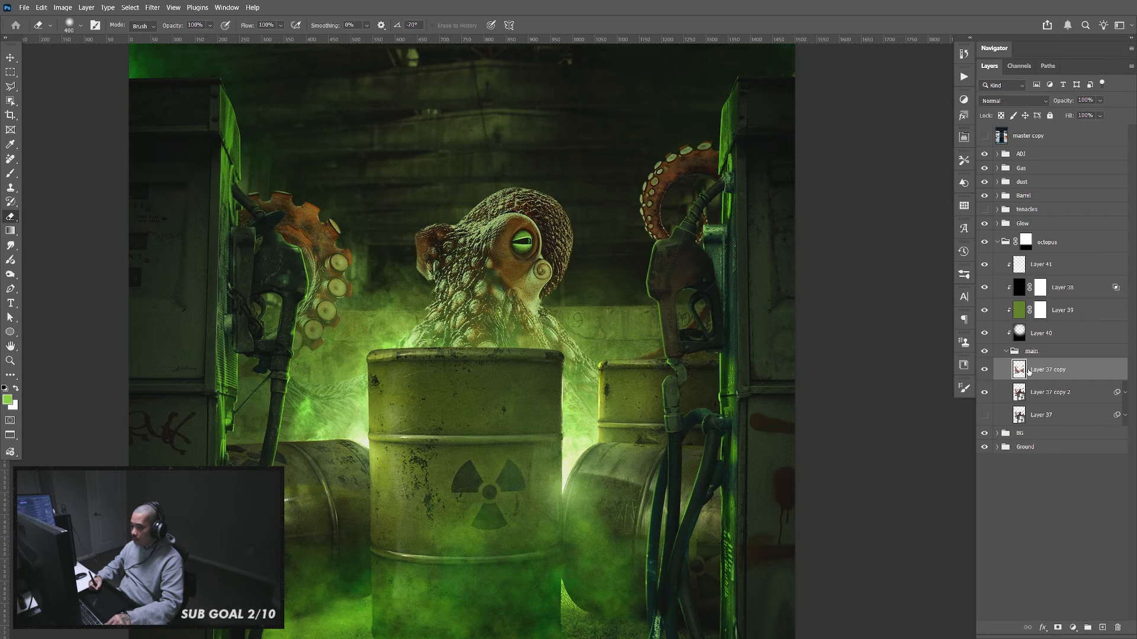
left_click(1052, 391, "shift")
key("ctrl+e")
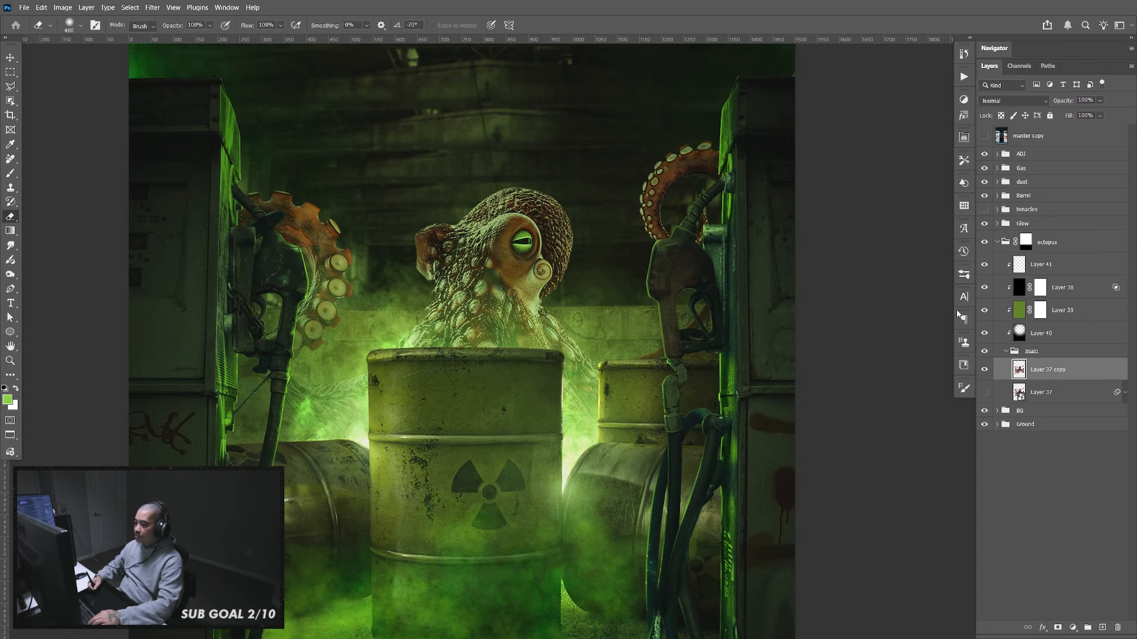
Patch out the pale mottled spot on the flap behind the octopus's head in the merged layer, using nearby darker skin
key("z")
mouse_move(462, 270)
left_mouse_down()
mouse_move(485, 290)
mouse_move(474, 266)
left_mouse_up()
left_click_drag(561, 147, 504, 342)
left_click_drag(1057, 376, 1054, 373)
left_click(11, 159)
left_click(65, 193)
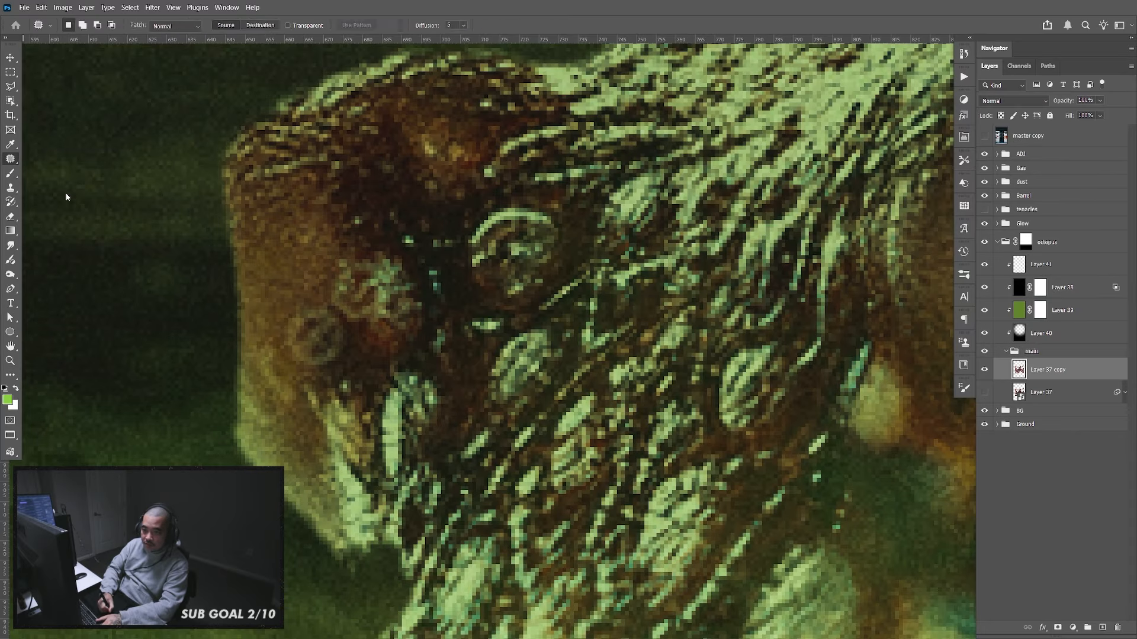
mouse_move(348, 257)
left_mouse_down()
mouse_move(318, 302)
mouse_move(356, 254)
mouse_move(353, 186)
left_mouse_up()
key("ctrl+d")
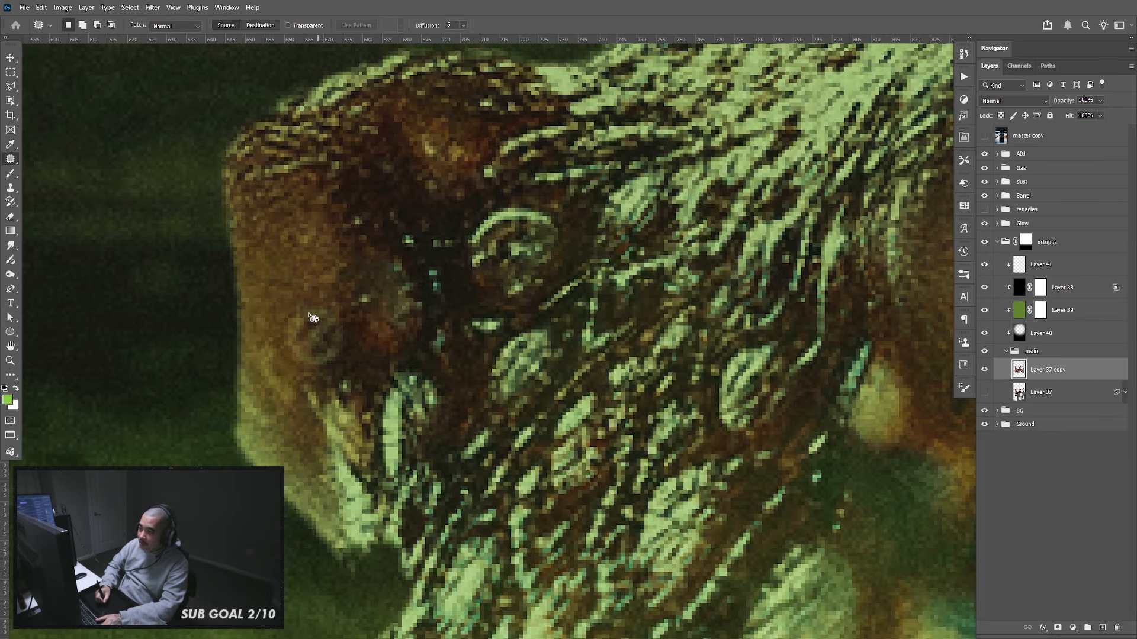
Patch out the small ring-shaped spot and the blemishes near the outer edge of the octopus's flap
mouse_move(299, 302)
left_mouse_down()
mouse_move(343, 324)
mouse_move(311, 299)
left_mouse_up()
key("ctrl+d")
mouse_move(320, 323)
left_mouse_down()
mouse_move(312, 287)
mouse_move(256, 393)
mouse_move(280, 341)
mouse_move(277, 319)
left_mouse_up()
key("ctrl+d")
left_click_drag(276, 385, 263, 352)
left_click_drag(261, 377, 295, 378)
key("ctrl+d")
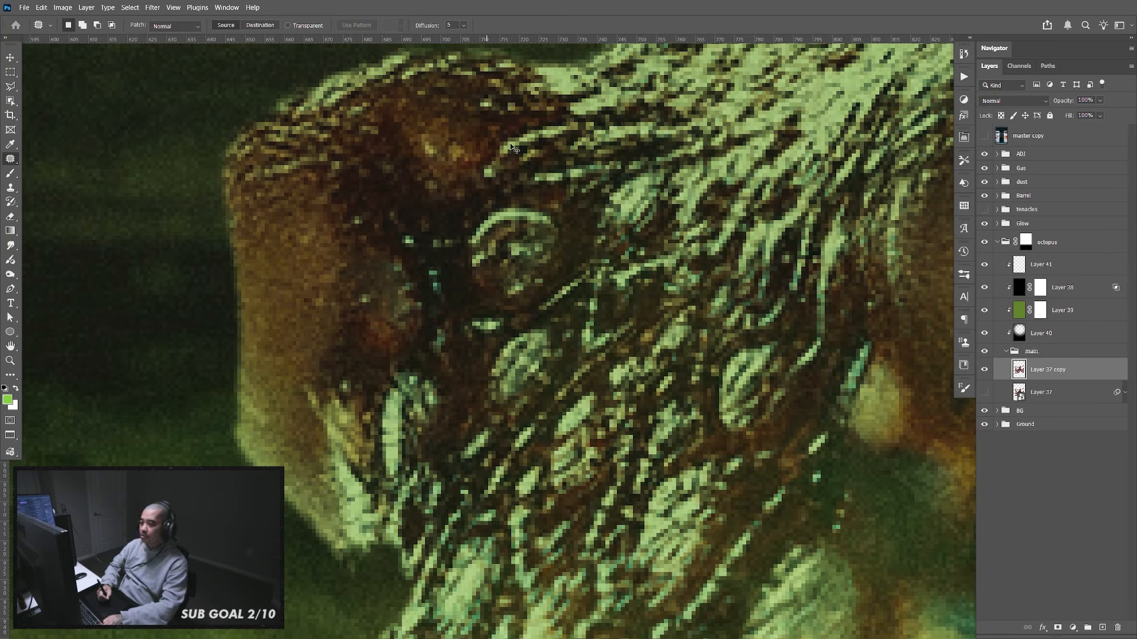
scroll(553, 89, "down", 2)
scroll(550, 86, "down", 4)
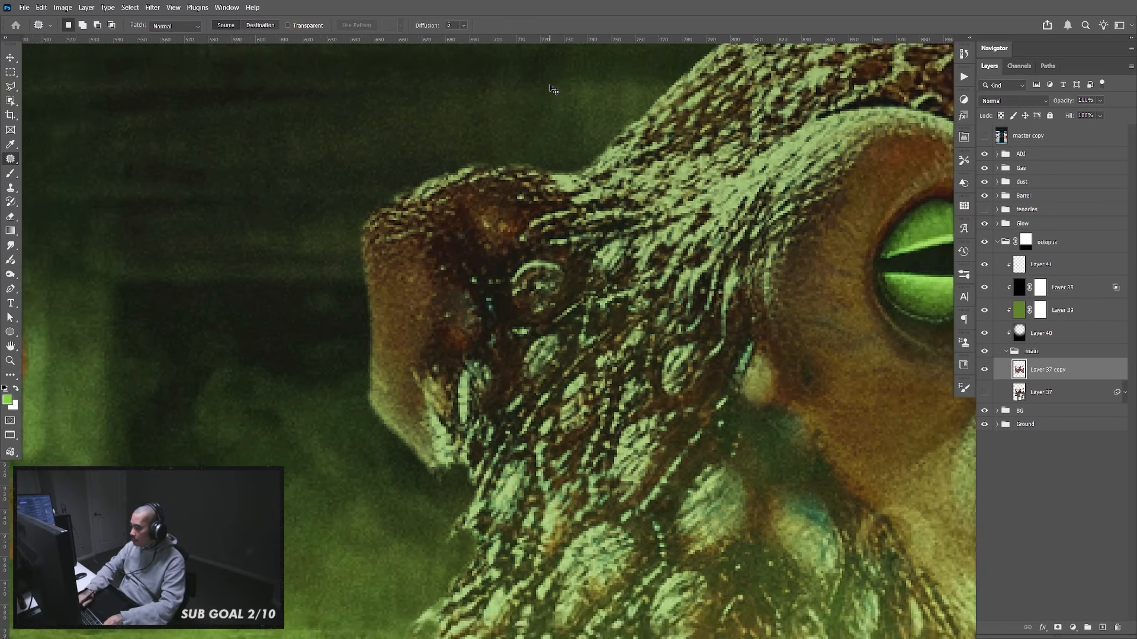
Trace a Pen path up the outer edge of the octopus's neck, from the barrel rim to below the head flap, bridging the notch
scroll(706, 375, "up", 1)
scroll(710, 383, "down", 2)
scroll(713, 384, "down", 2)
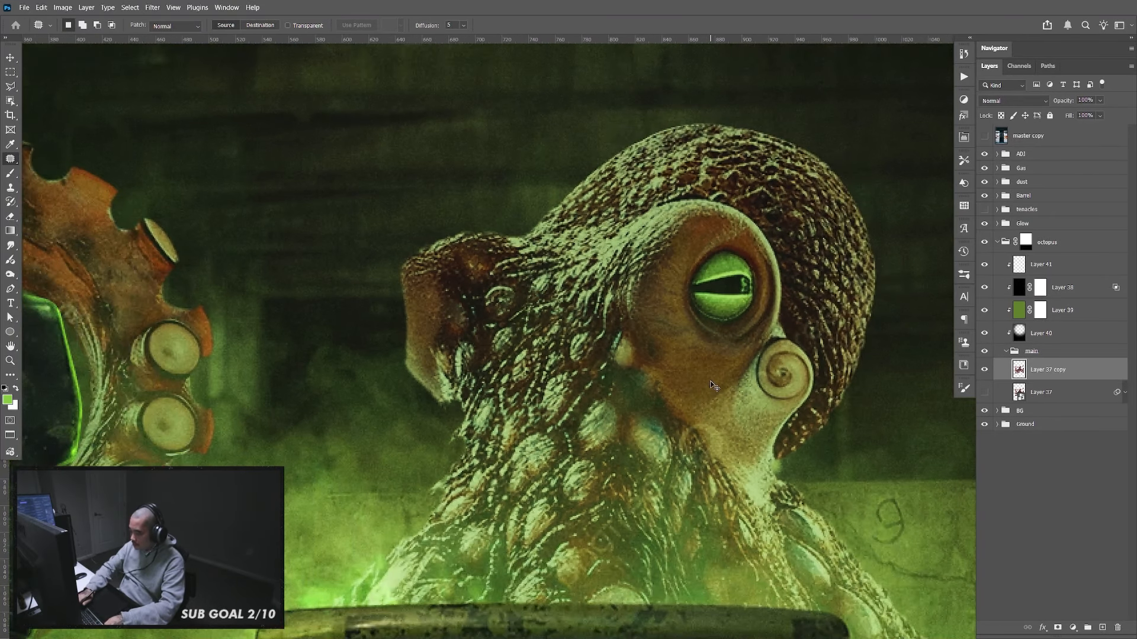
scroll(589, 297, "up", 5)
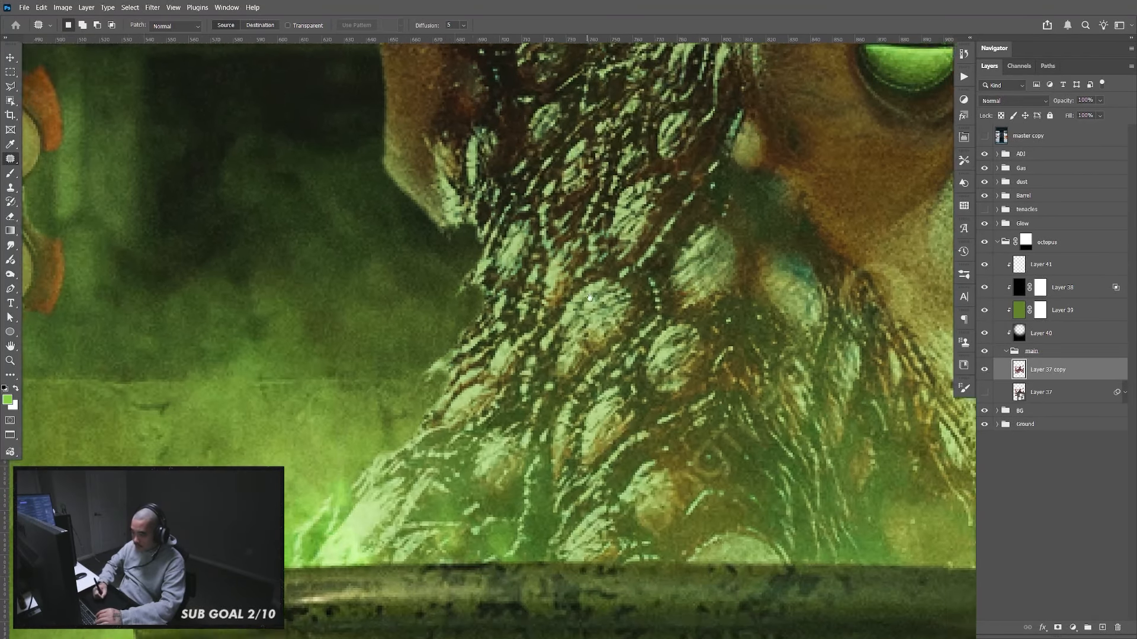
left_click_drag(589, 297, 600, 288)
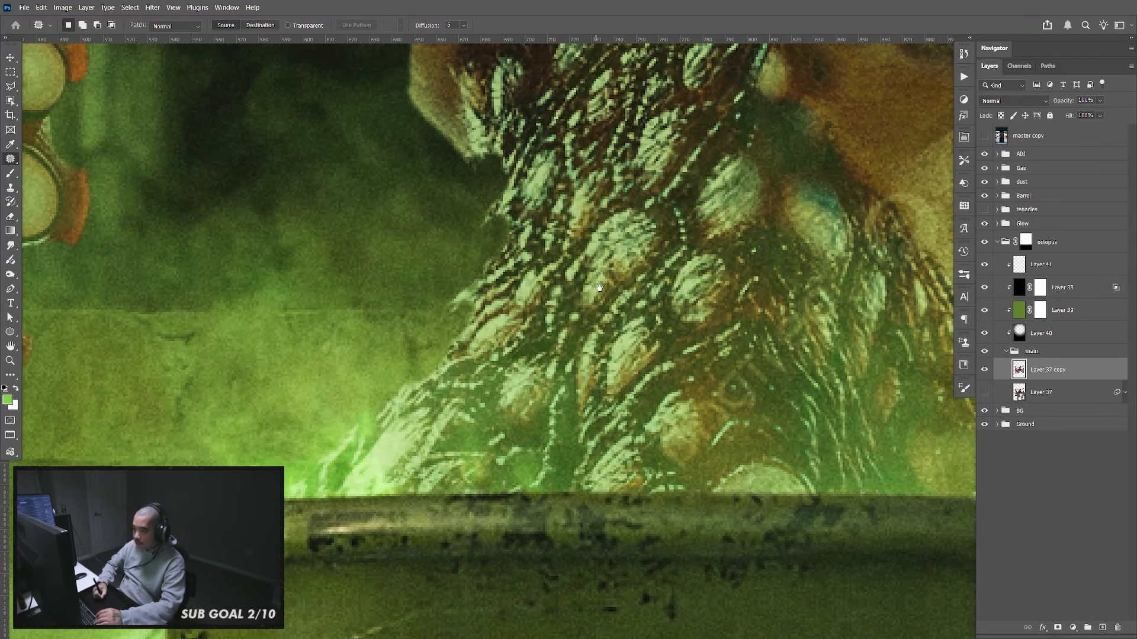
key("p")
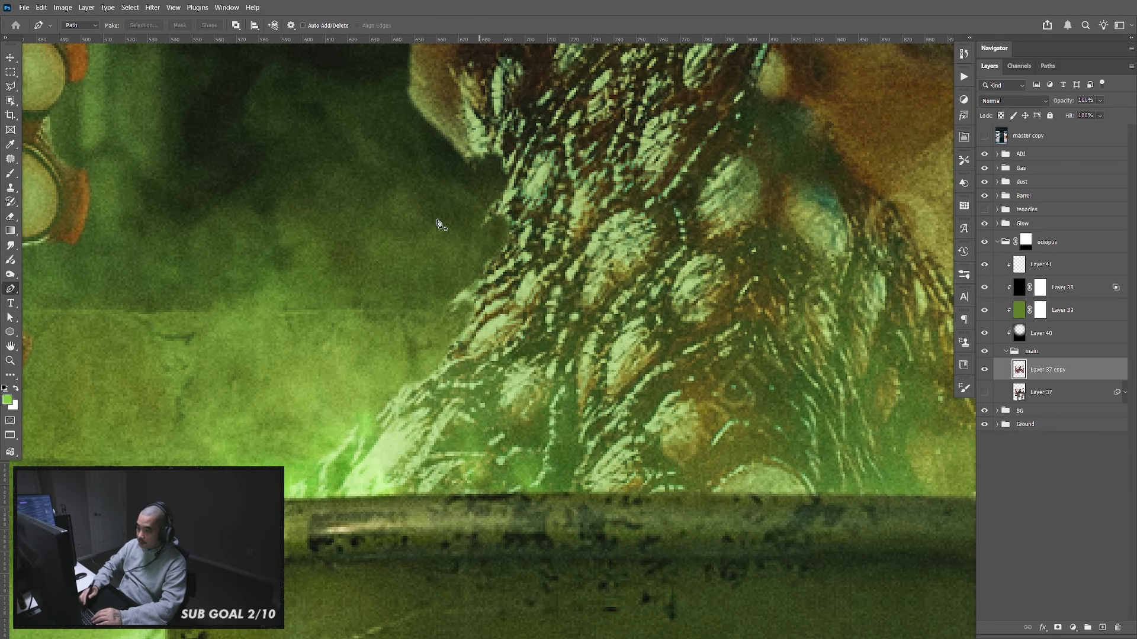
left_click(299, 484)
left_click_drag(379, 407, 401, 377)
left_click_drag(443, 310, 468, 255)
left_click(488, 212)
left_click_drag(501, 189, 514, 168)
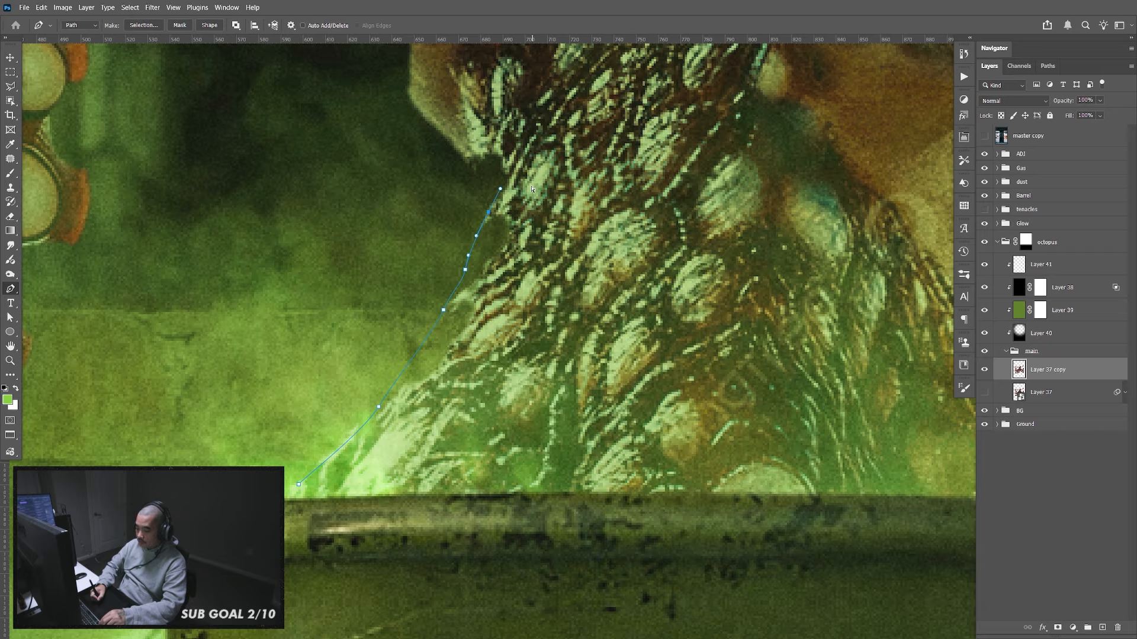
key("ctrl+z")
left_click_drag(479, 225, 490, 203)
left_click_drag(488, 194, 466, 160)
left_click_drag(459, 144, 457, 139)
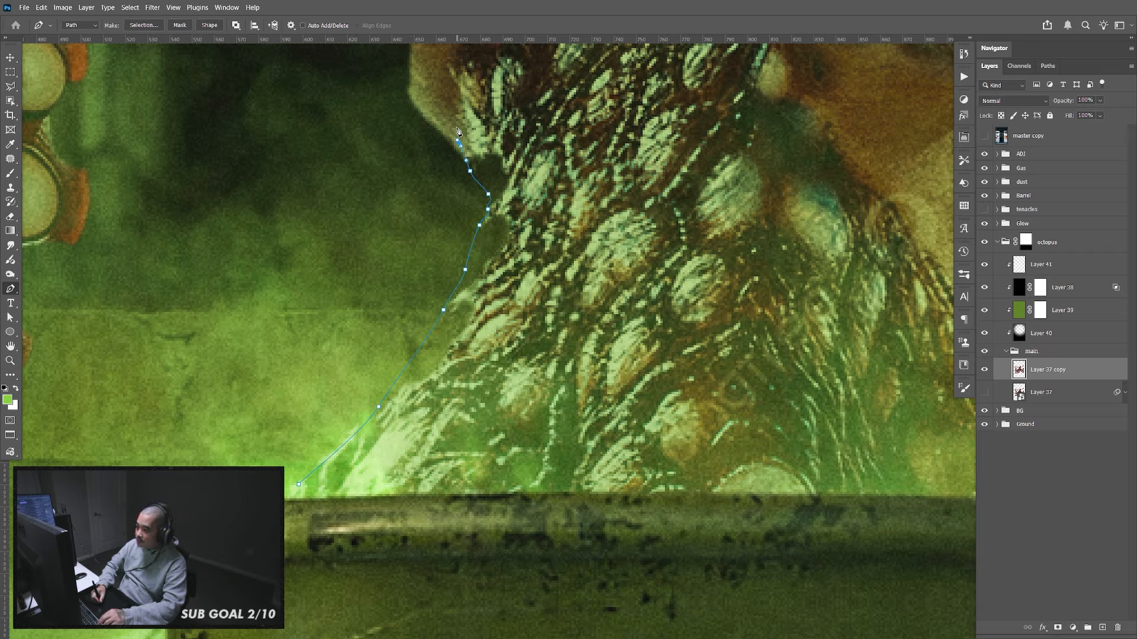
Close the path across the octopus's neck and barrel rim, and convert it to an anti-aliased selection with feather radius 0
left_click(458, 125)
left_click(512, 105)
left_click(568, 102)
left_click(656, 190)
left_click(673, 318)
left_click(647, 415)
left_click(559, 483)
left_click(403, 565)
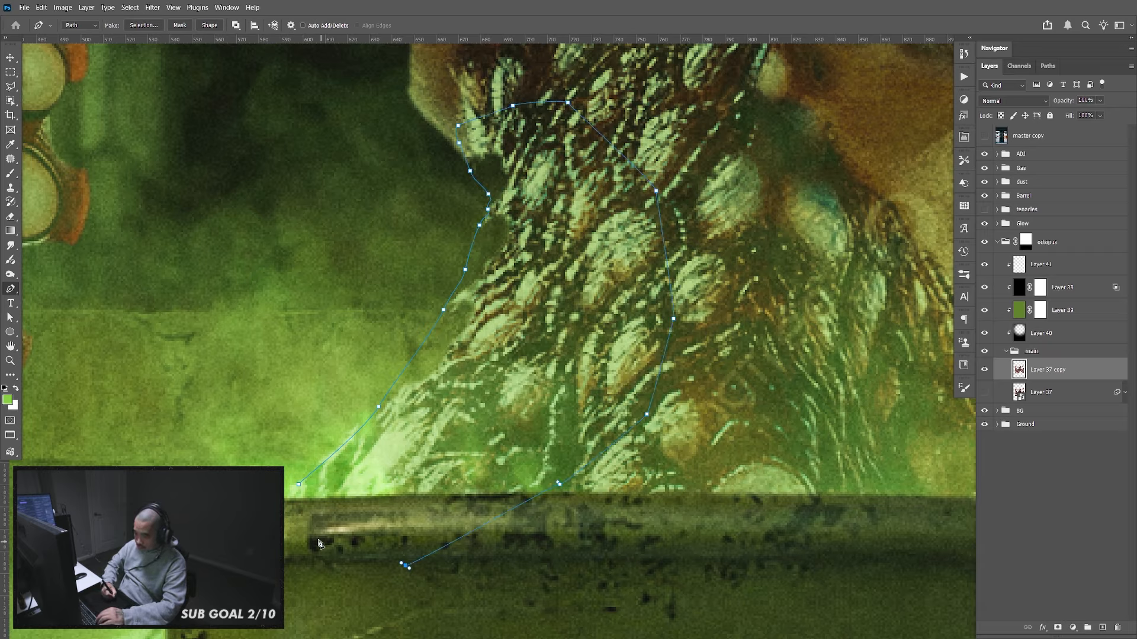
left_click(320, 543)
left_click(299, 484)
right_click(504, 331)
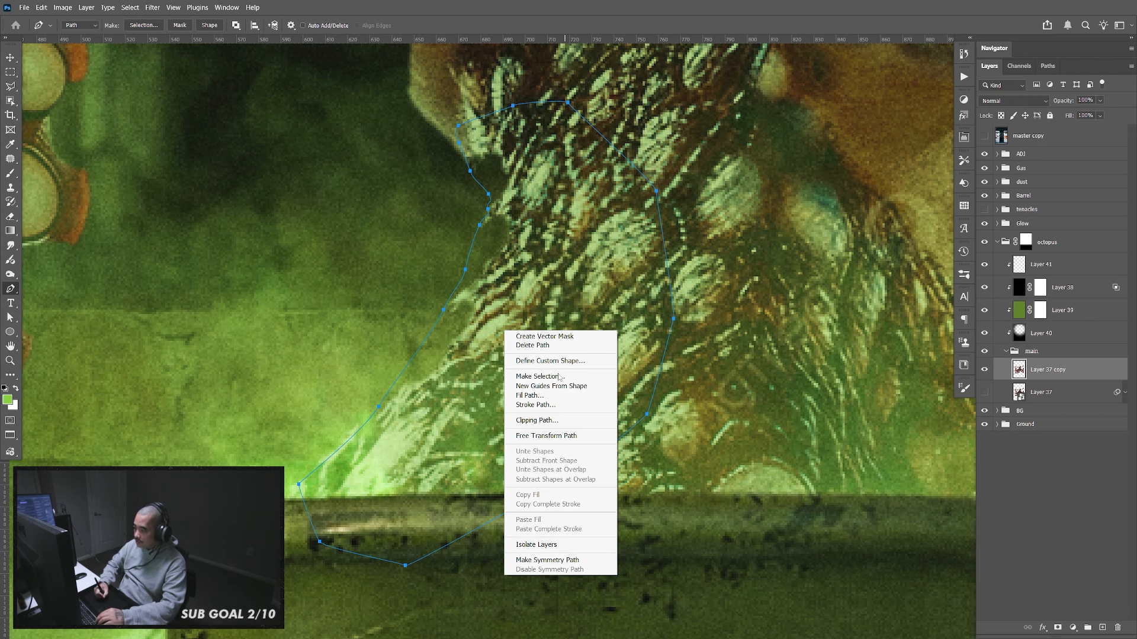
left_click(536, 376)
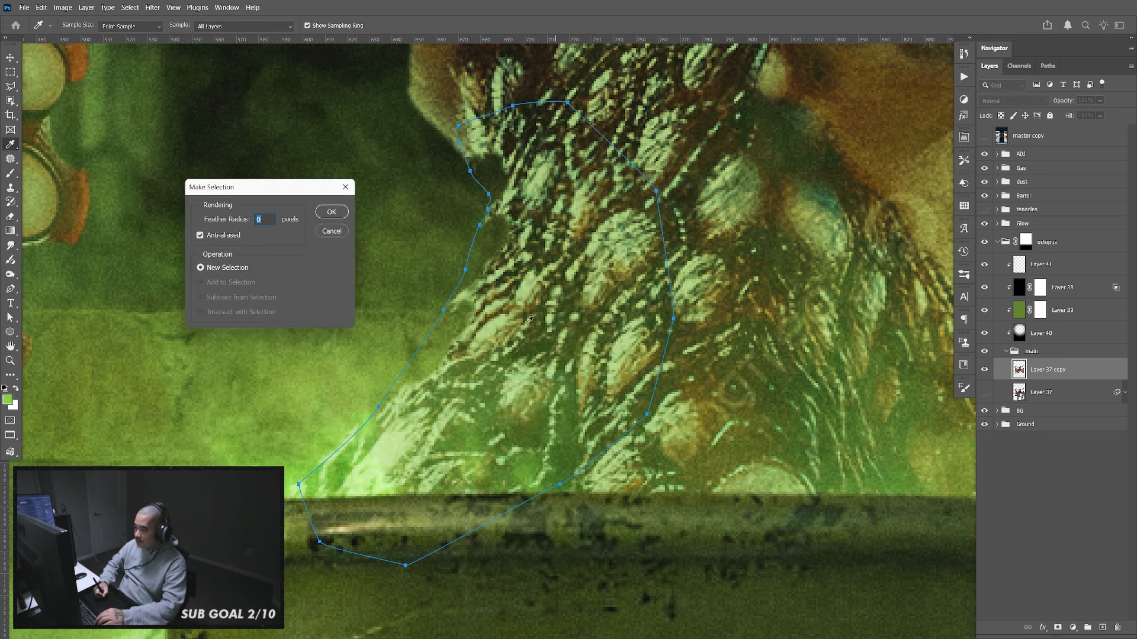
left_click(327, 215)
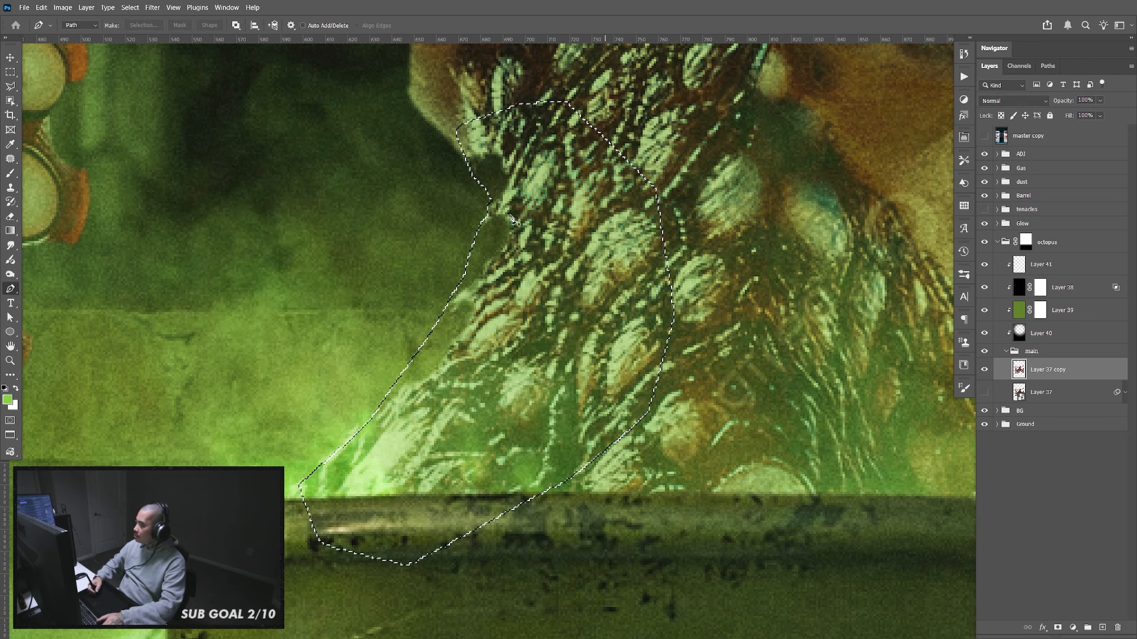
Clone neck skin into the gaps along the selected outer edge using a 35 px Clone Stamp brush, and deselect
left_click(11, 188)
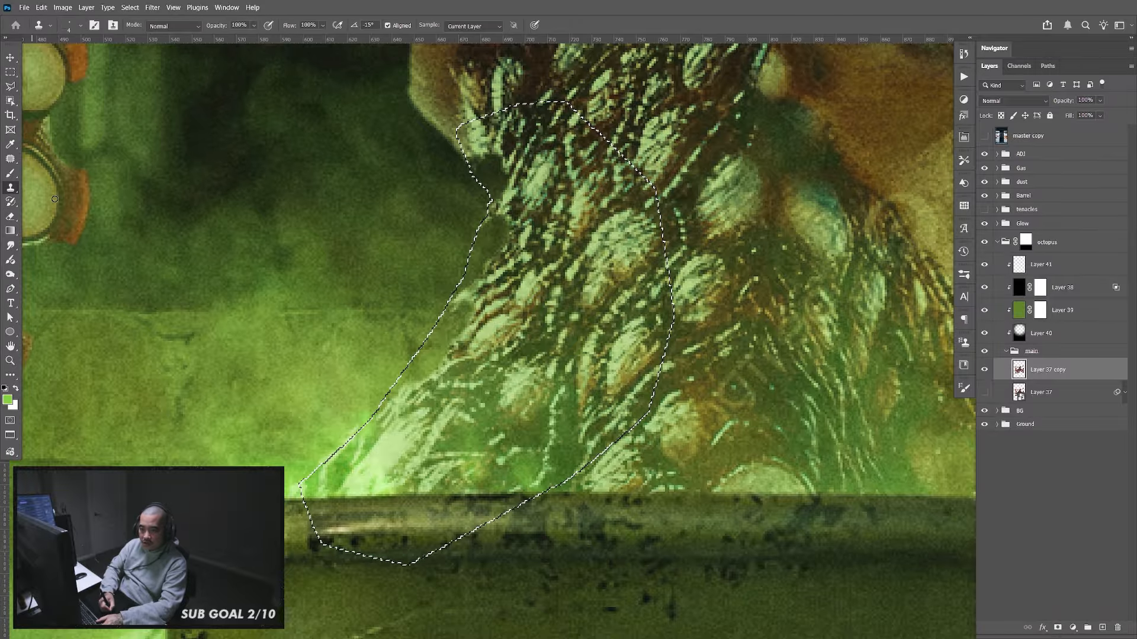
key("bracketright")
key("bracketright")
key("bracketright")
key("bracketright")
key("bracketright")
key("bracketright")
key("bracketright")
key("bracketright")
key("bracketright")
key("bracketright")
key("bracketright")
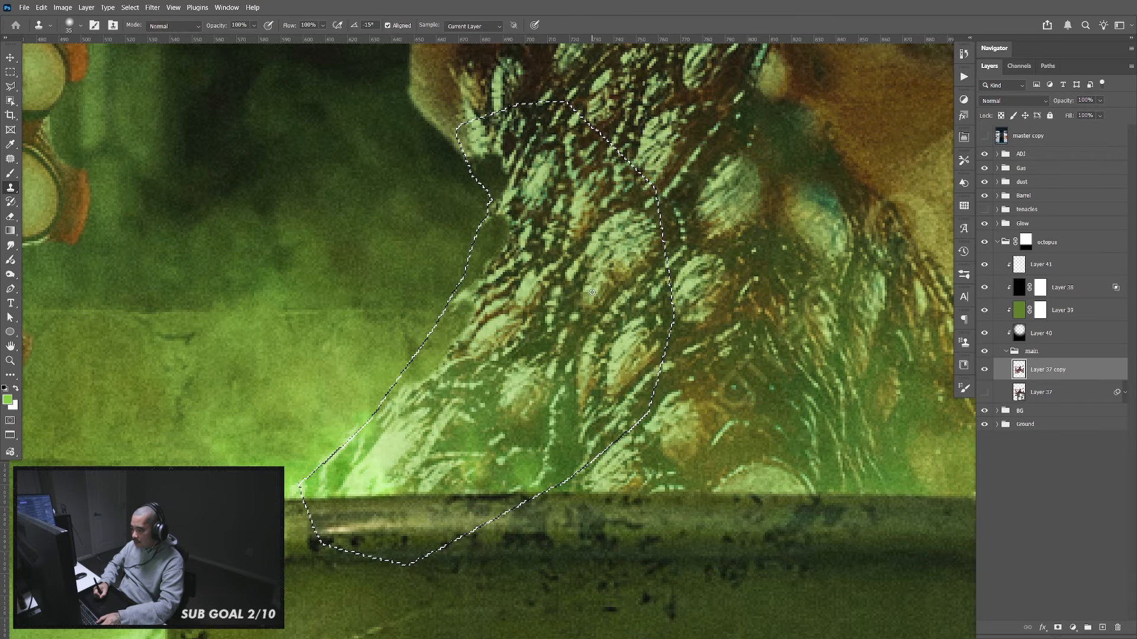
left_click(592, 292, "alt")
mouse_move(485, 321)
left_mouse_down()
mouse_move(437, 342)
mouse_move(432, 363)
mouse_move(504, 222)
mouse_move(556, 190)
mouse_move(533, 202)
mouse_move(503, 166)
mouse_move(491, 195)
mouse_move(498, 231)
left_mouse_up()
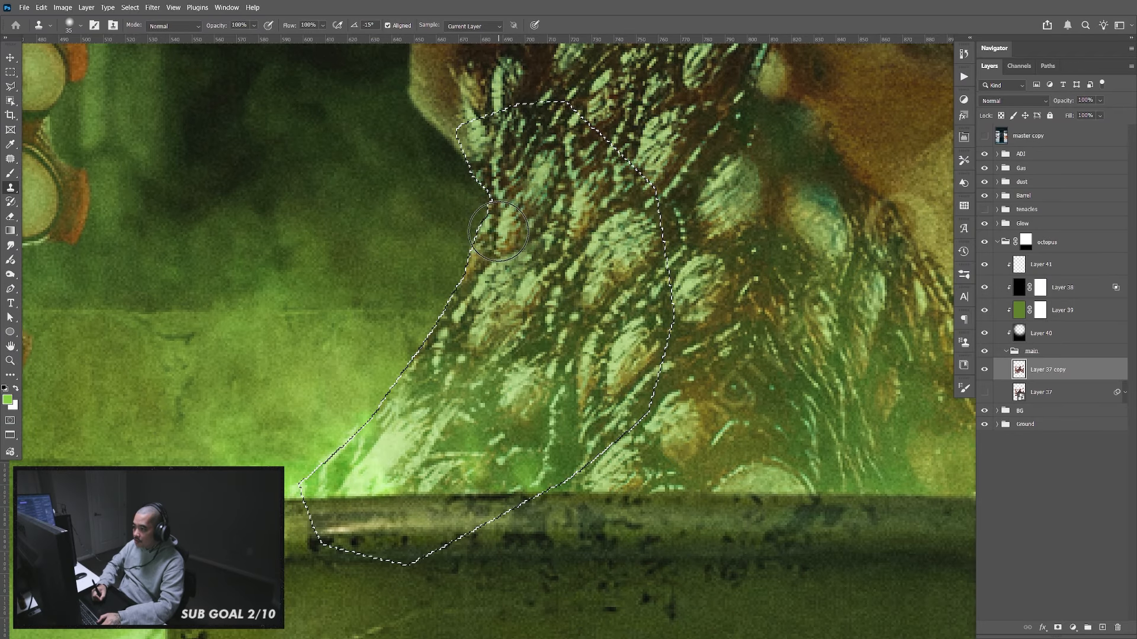
key("ctrl+d")
key("v")
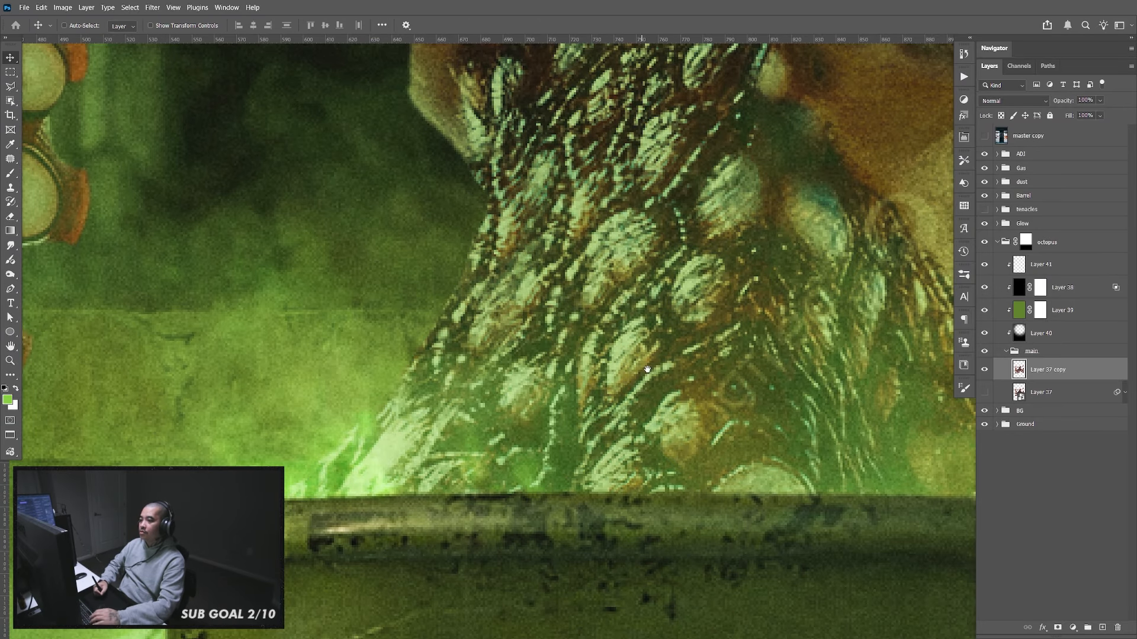
Examine the rebuilt neck edge up close, along with the nearby tentacle and barrel rim, and within the wider scene
left_click_drag(647, 370, 628, 401)
left_click_drag(483, 239, 415, 355)
left_click_drag(234, 254, 651, 376)
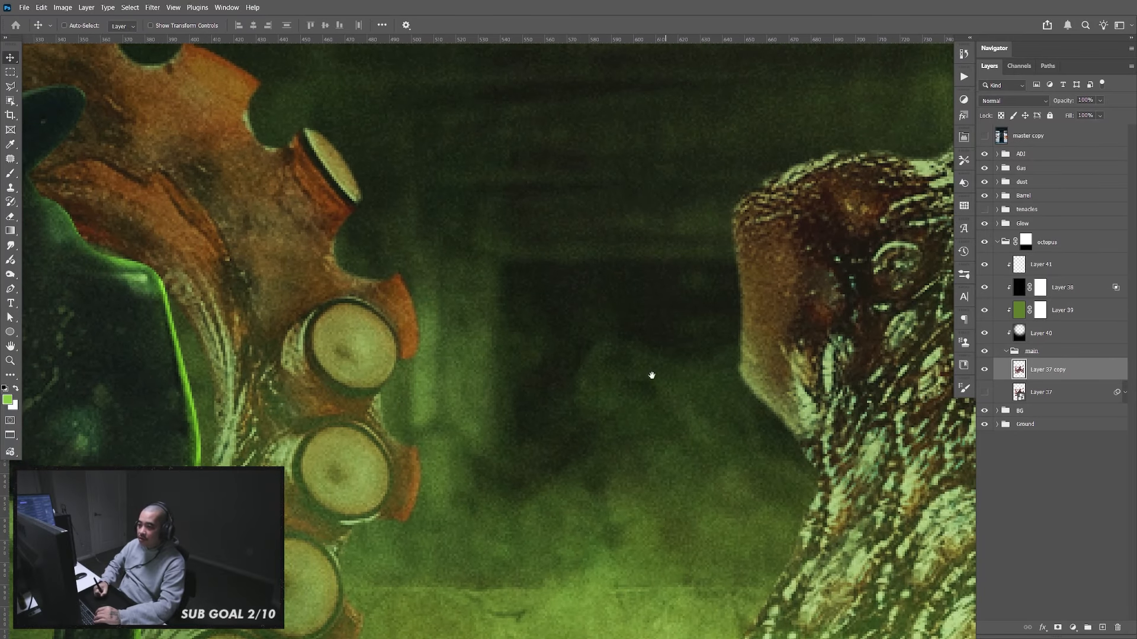
left_click_drag(583, 328, 632, 373)
left_click_drag(592, 242, 560, 248)
left_click_drag(702, 563, 510, 197)
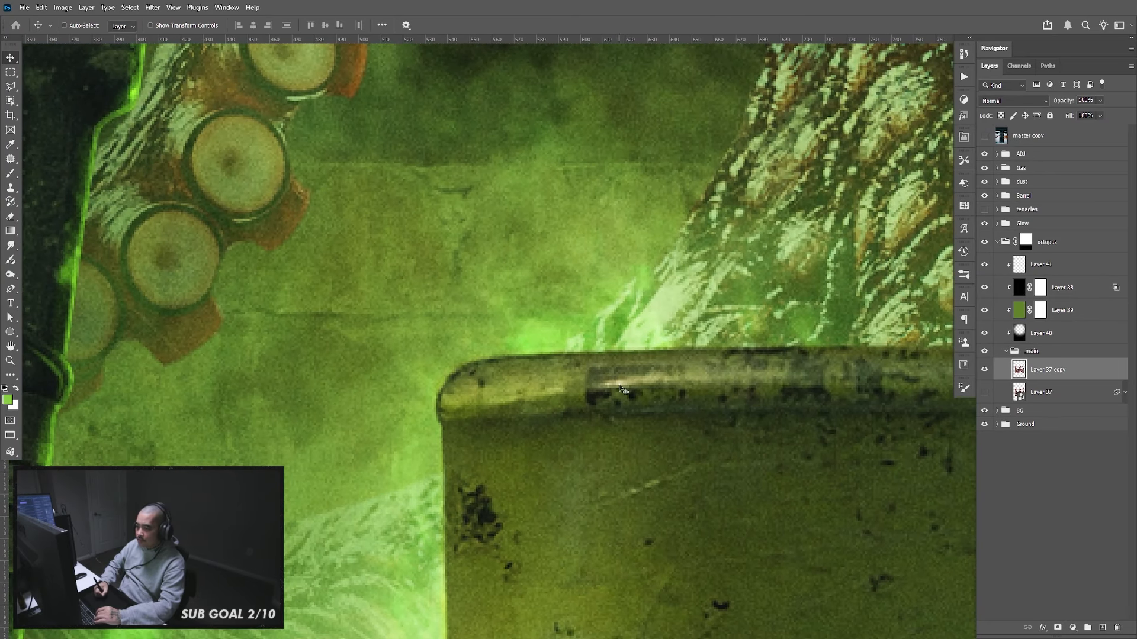
key("ctrl+minus")
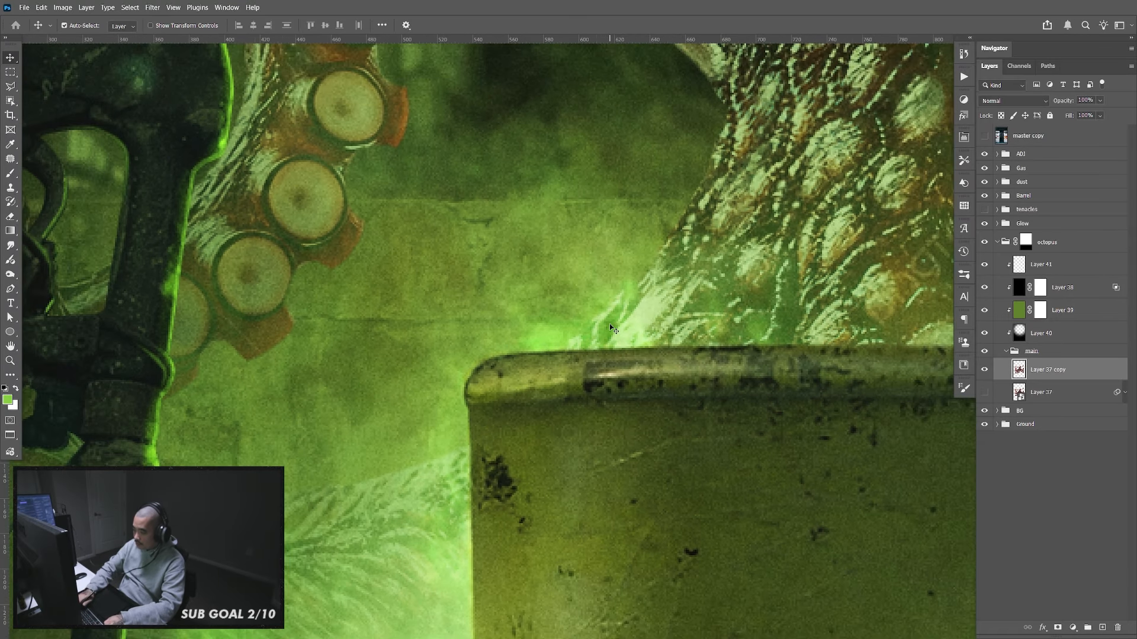
key("ctrl+minus")
key("ctrl+minus")
left_click_drag(712, 323, 678, 336)
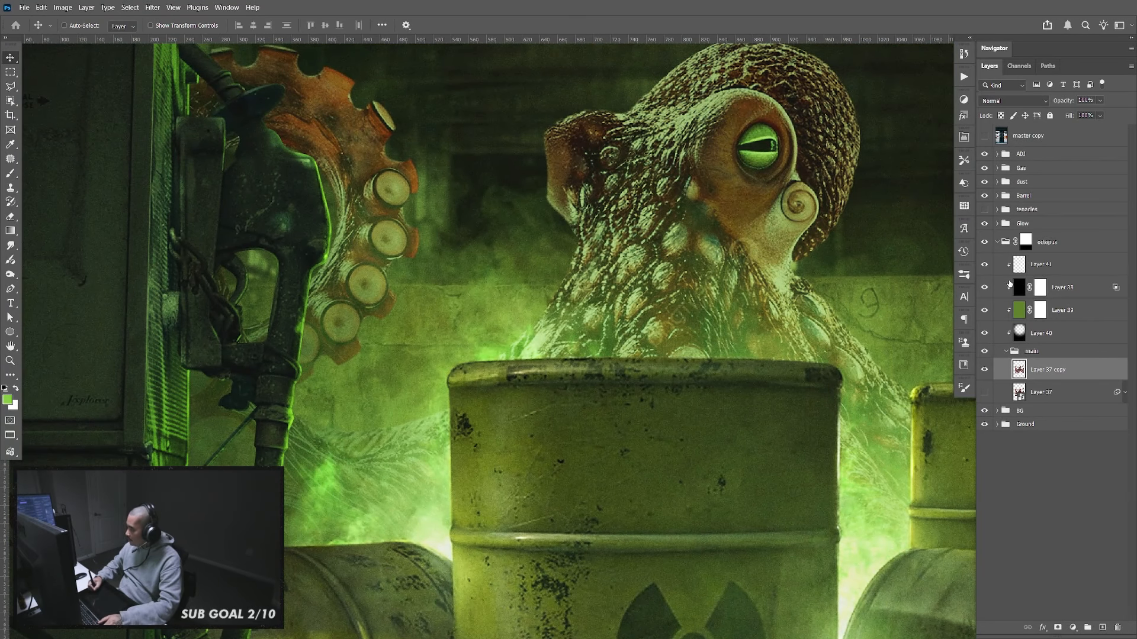
Try the glow layer in the Glow group at 100% opacity, and return it to 83%
left_click(998, 243)
left_click(997, 224)
left_click(1063, 242)
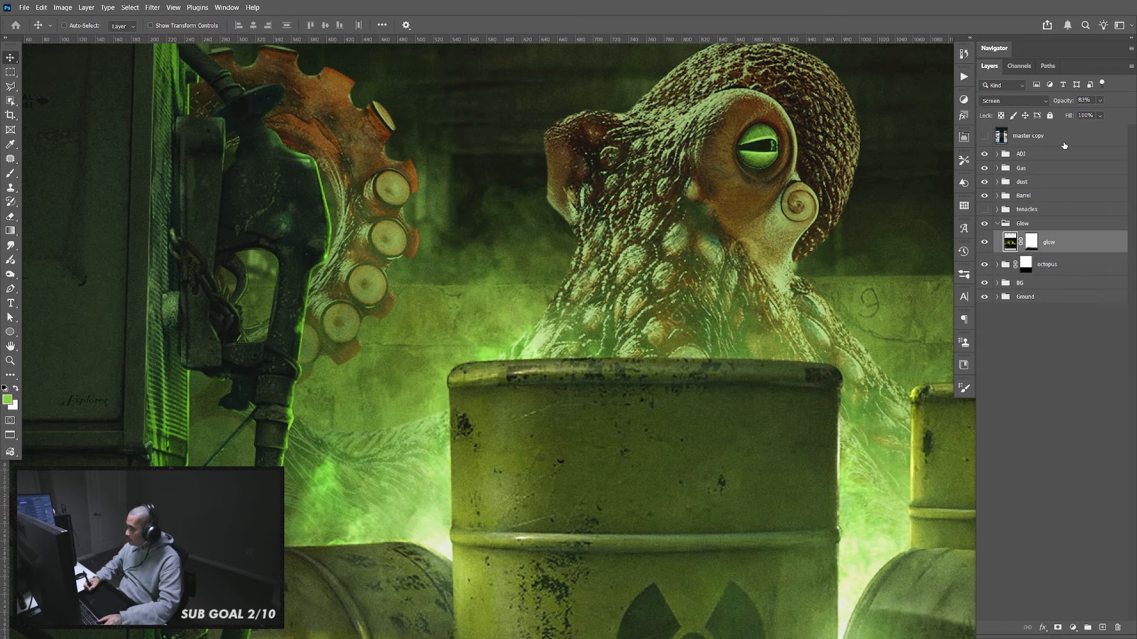
left_click_drag(1101, 103, 1123, 117)
left_click(919, 312)
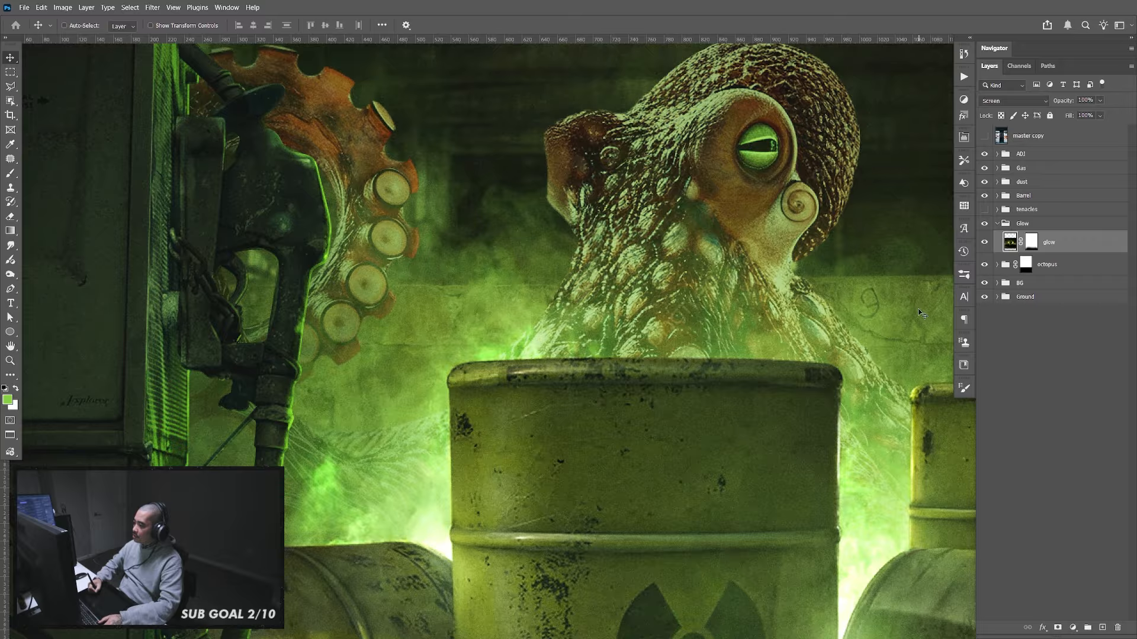
key("ctrl+0")
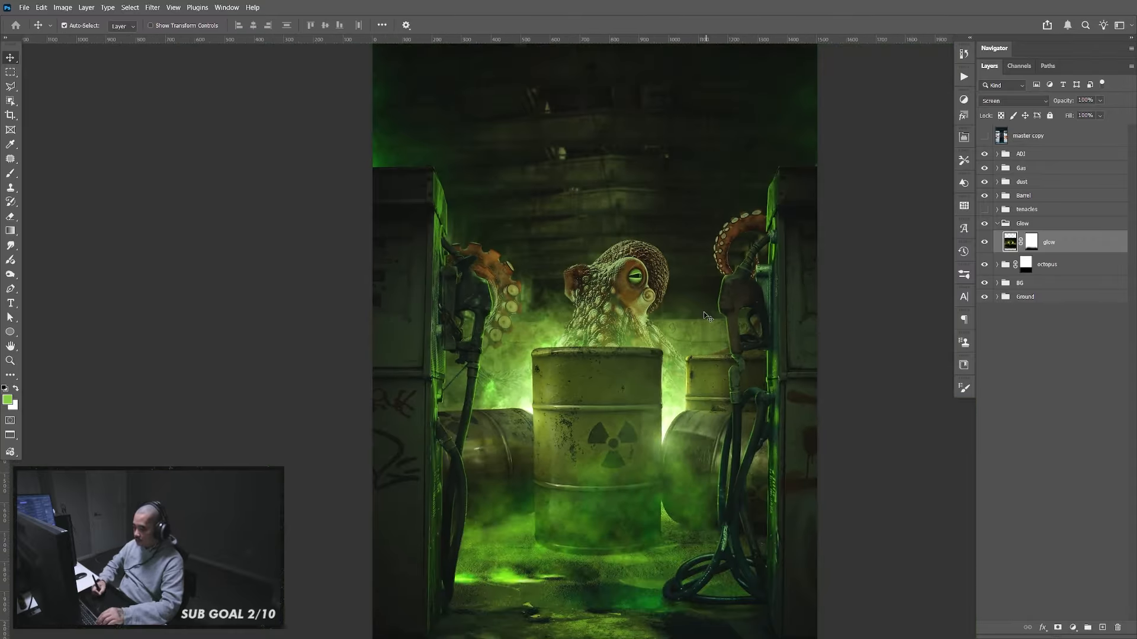
key("8")
key("3")
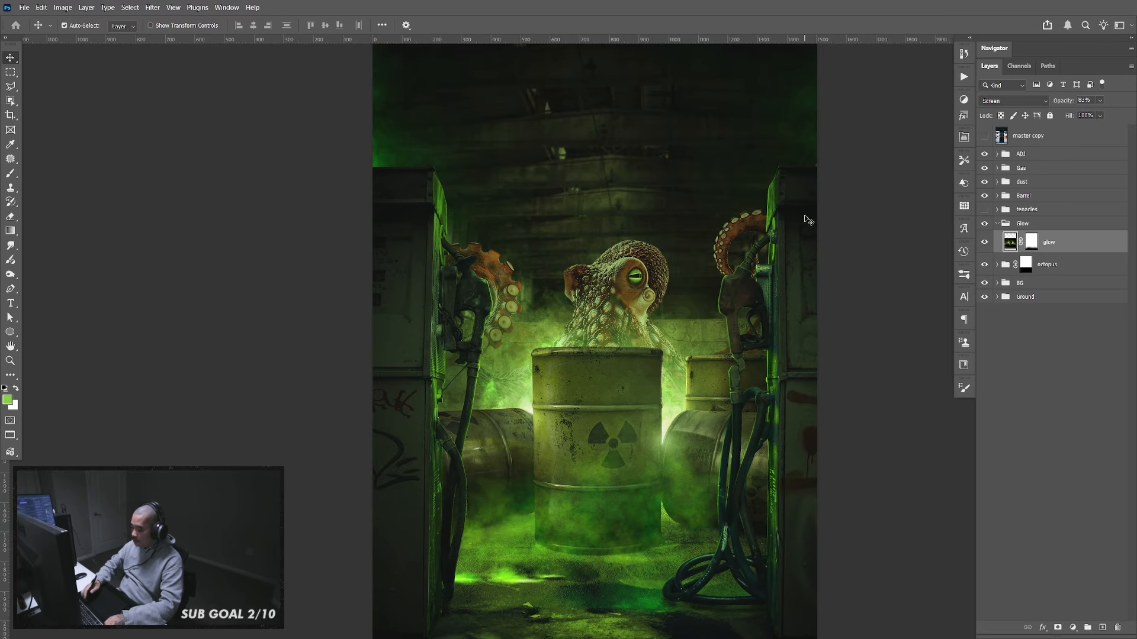
Compare the scene with and without the glow layer, and lower that layer's opacity to 63%
scroll(808, 220, "up", 3)
left_click(984, 243)
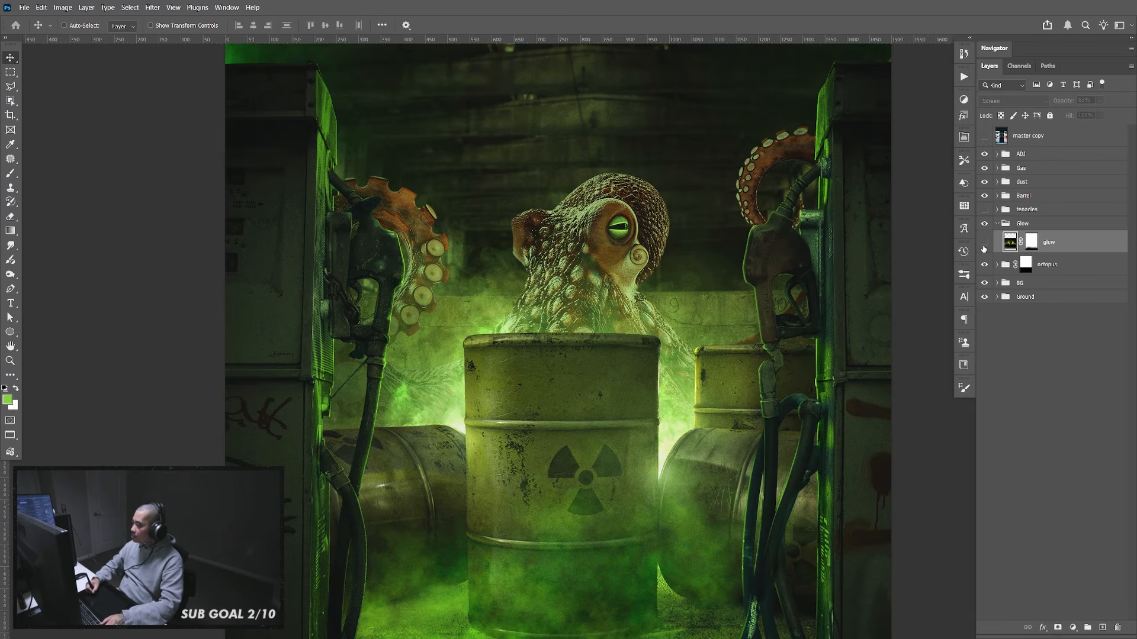
left_click(984, 243)
left_click(1099, 100)
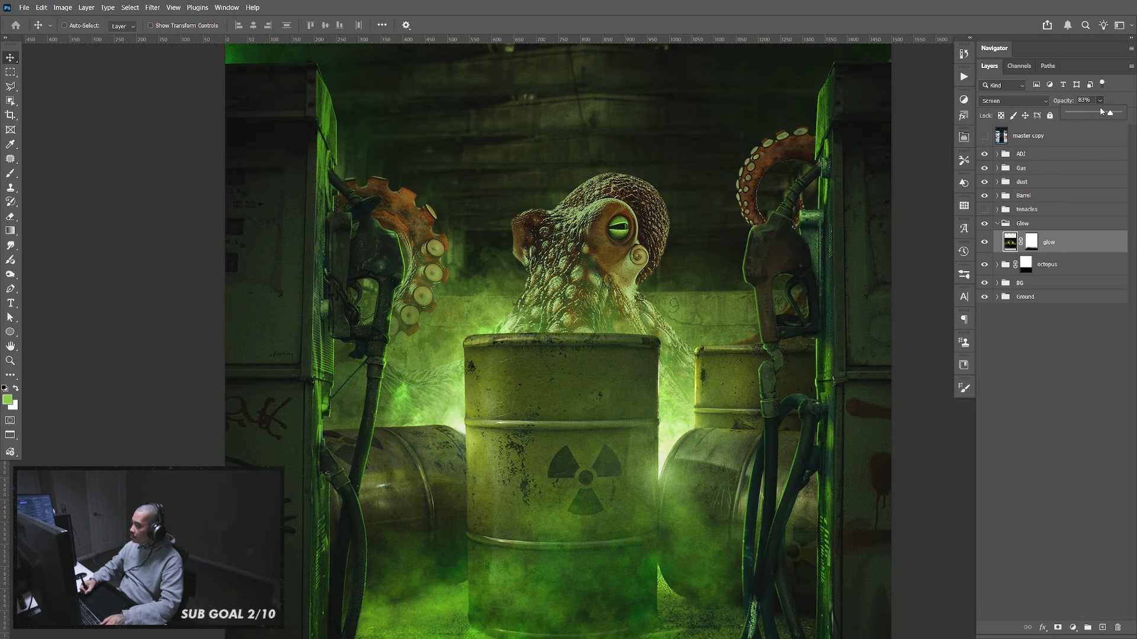
left_click_drag(1112, 113, 1104, 115)
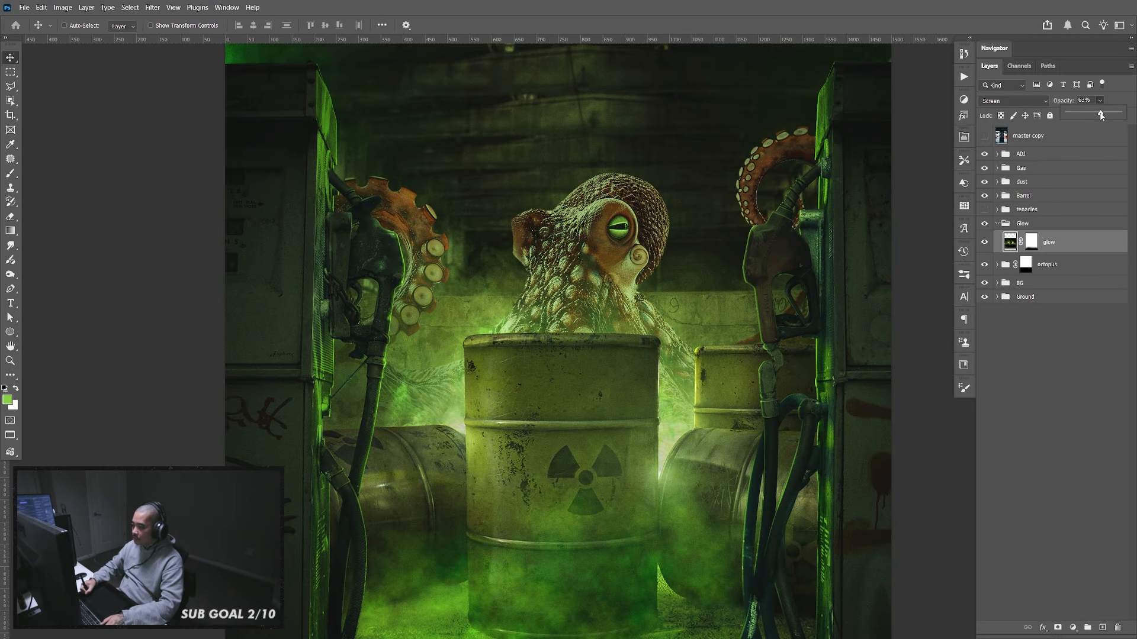
left_click_drag(746, 341, 731, 363)
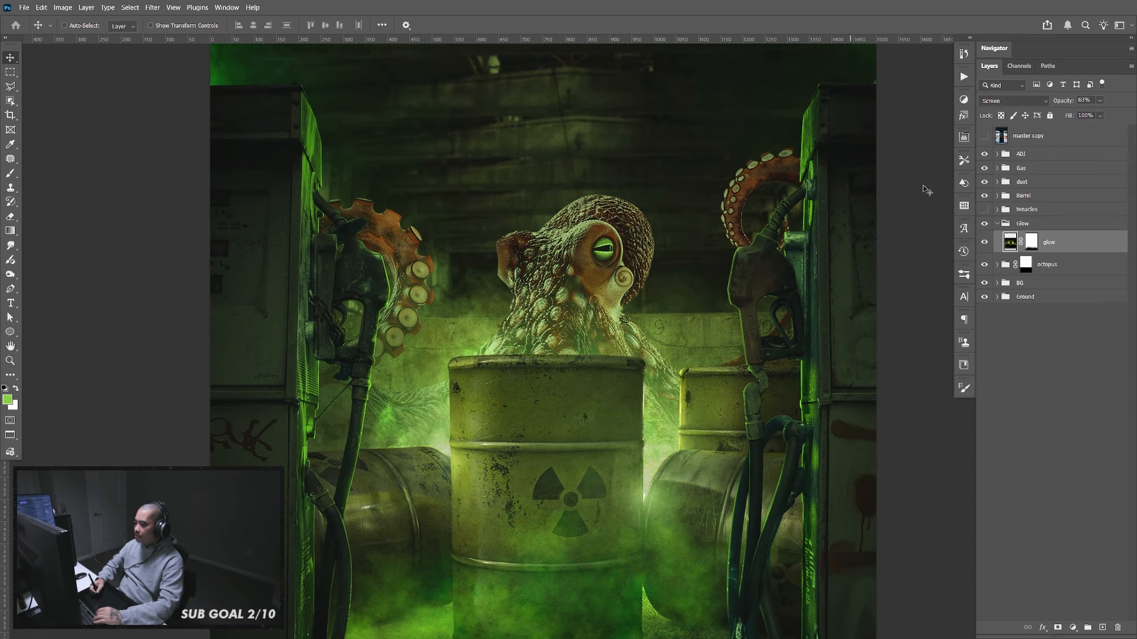
Duplicate Layer 37 copy in the octopus group, keeping the original hidden, and run the Smooth action on the duplicate
left_click(997, 224)
left_click(997, 243)
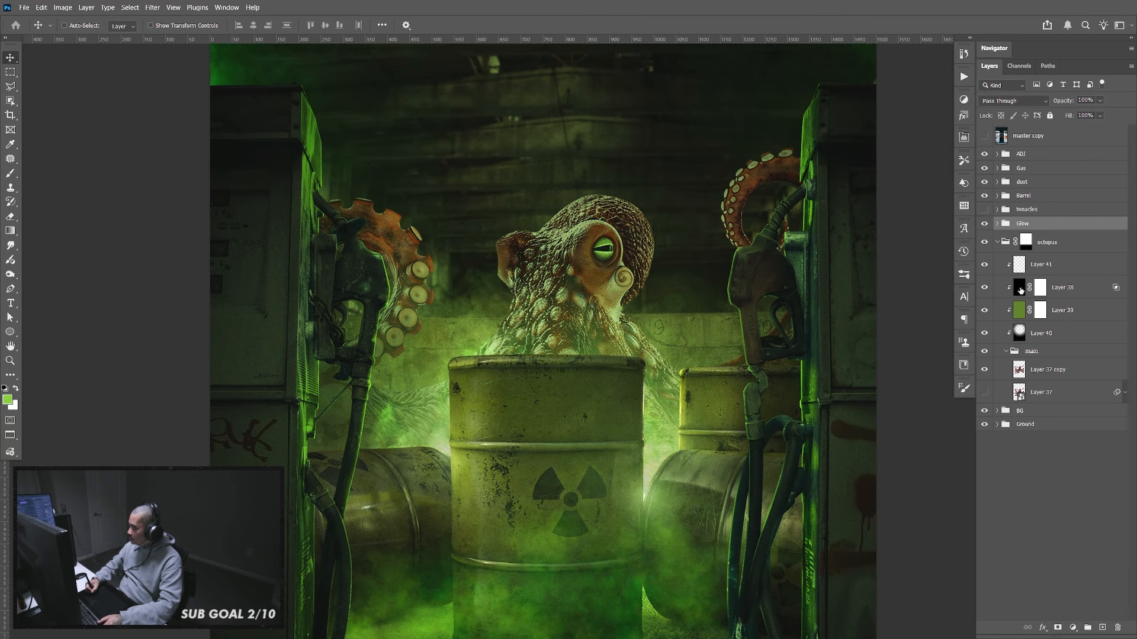
left_click(1060, 376)
key("ctrl+j")
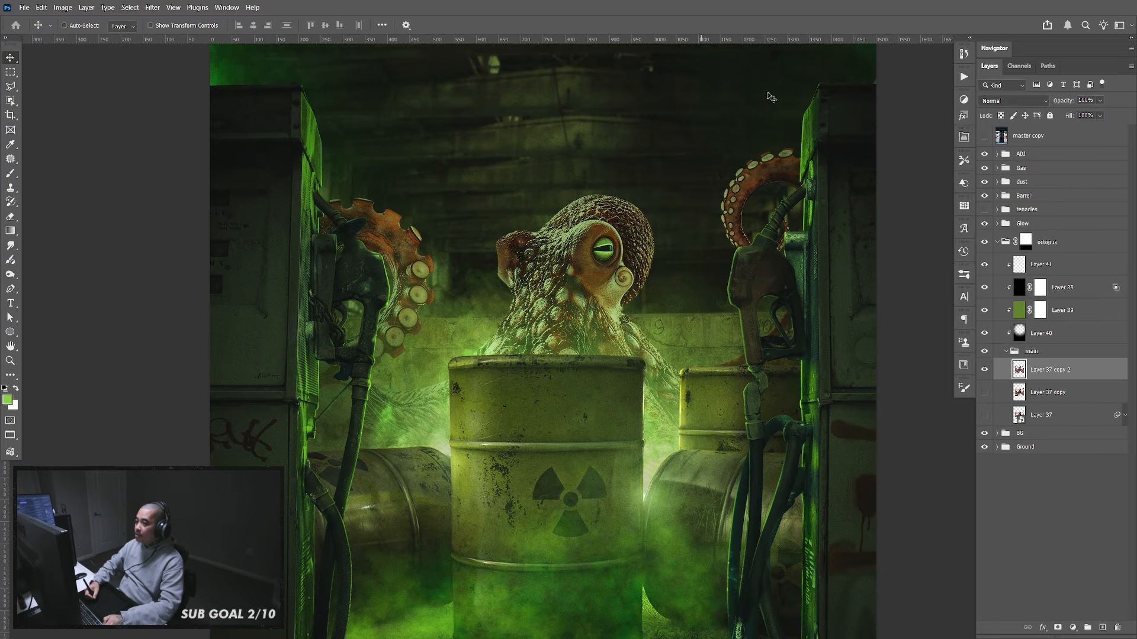
left_click(963, 77)
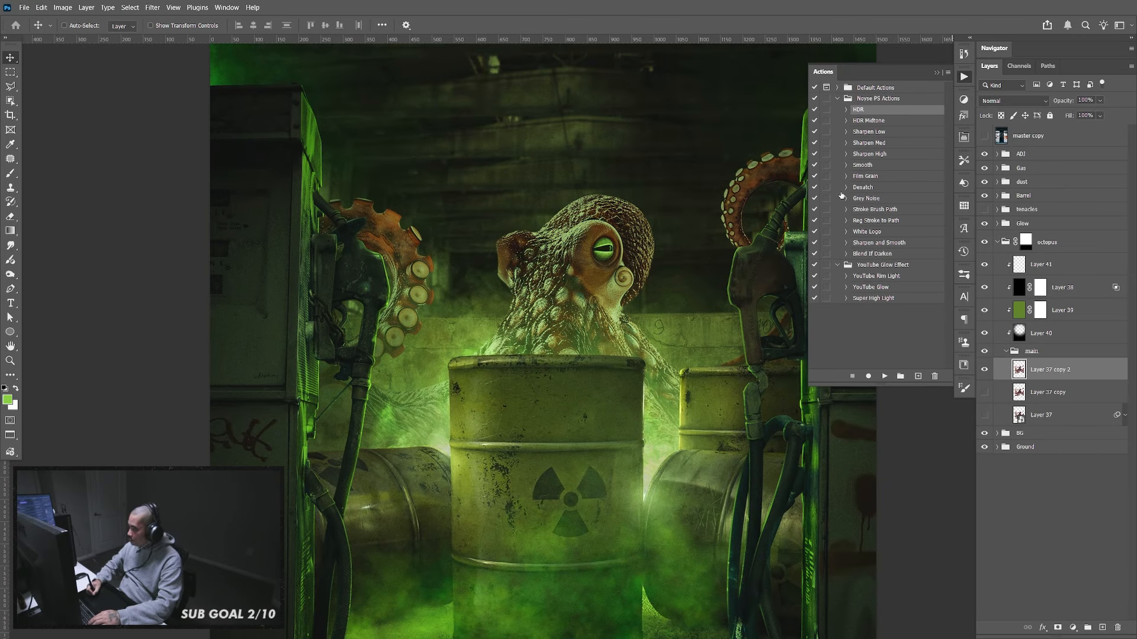
left_click(876, 165)
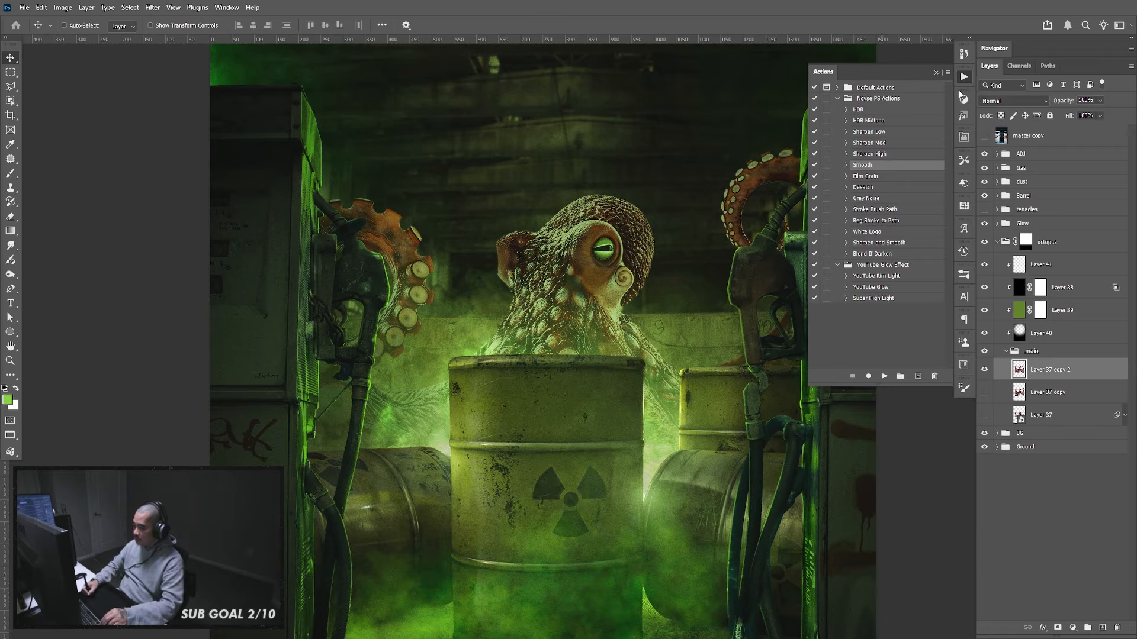
left_click(964, 77)
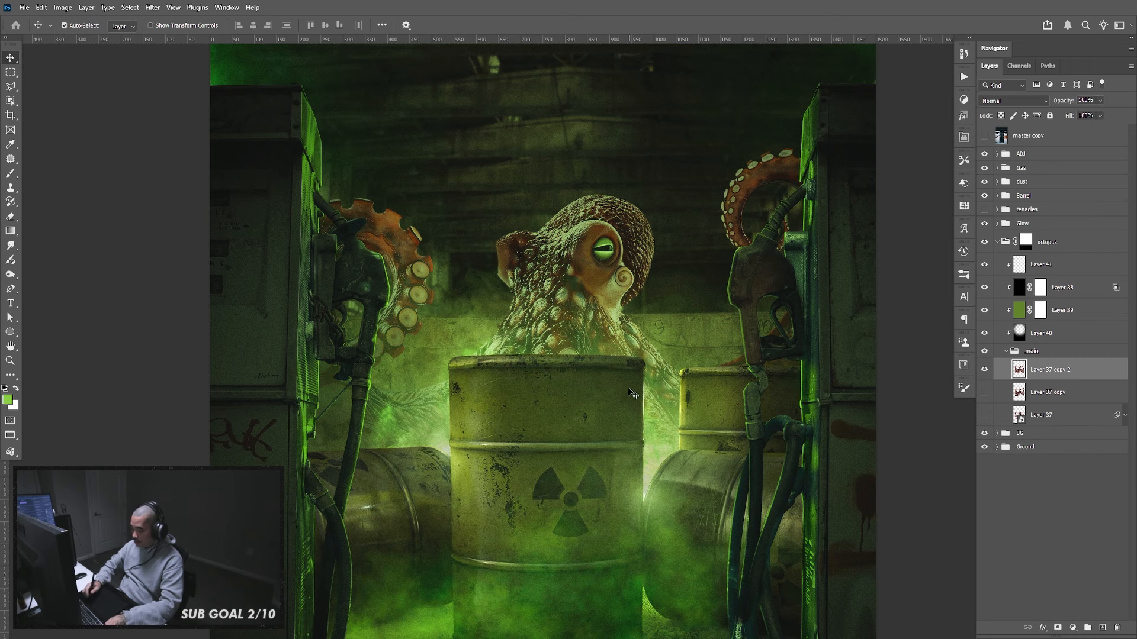
Examine the smoothed octopus up close and in the full composition, and collapse the main group
scroll(632, 393, "up", 2)
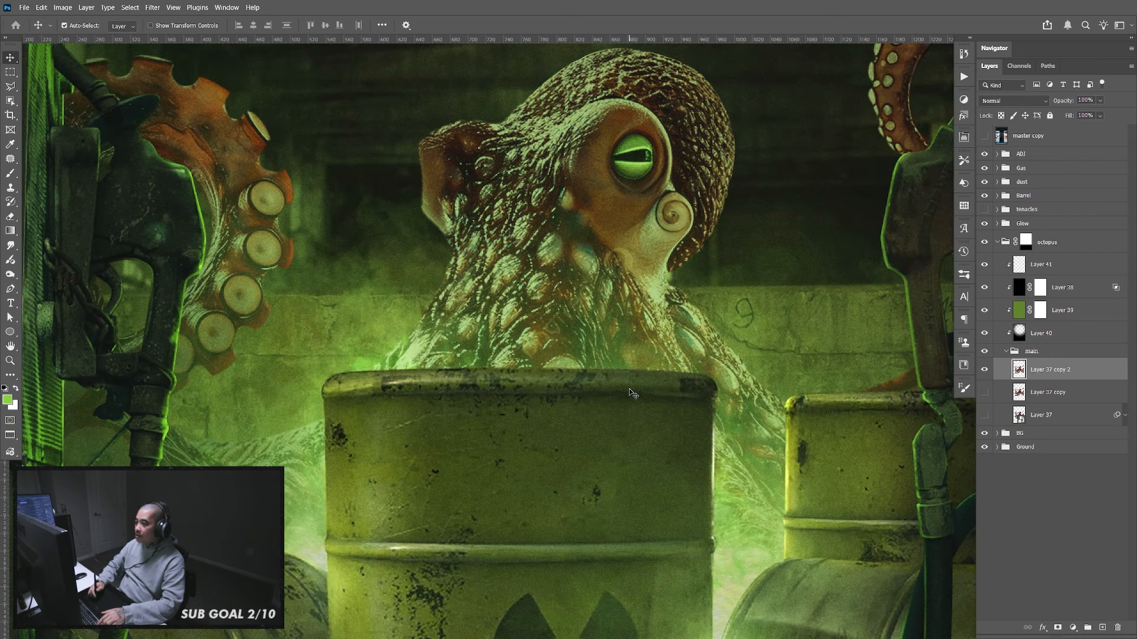
scroll(647, 130, "down", 2)
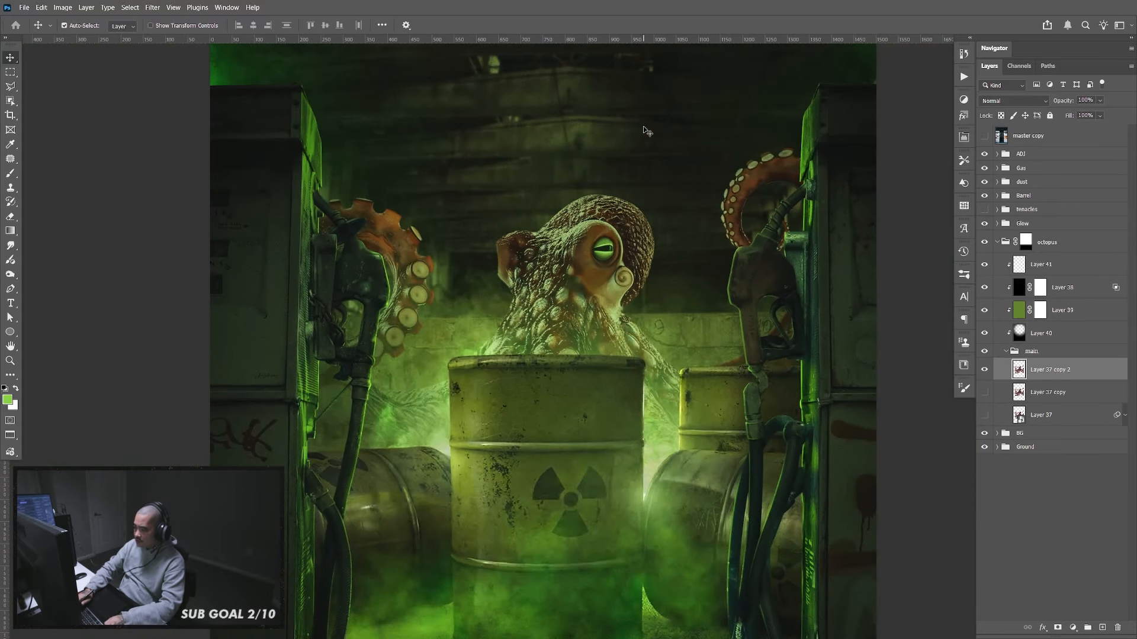
scroll(645, 129, "down", 3)
scroll(645, 129, "up", 1)
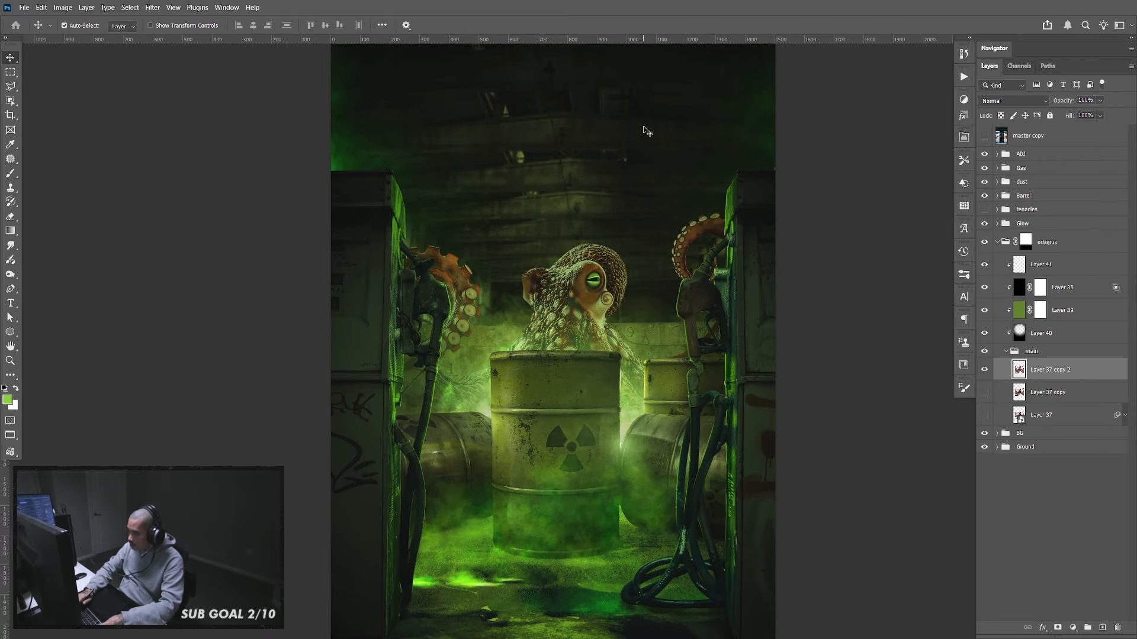
left_click_drag(754, 401, 734, 414)
left_click(1006, 351)
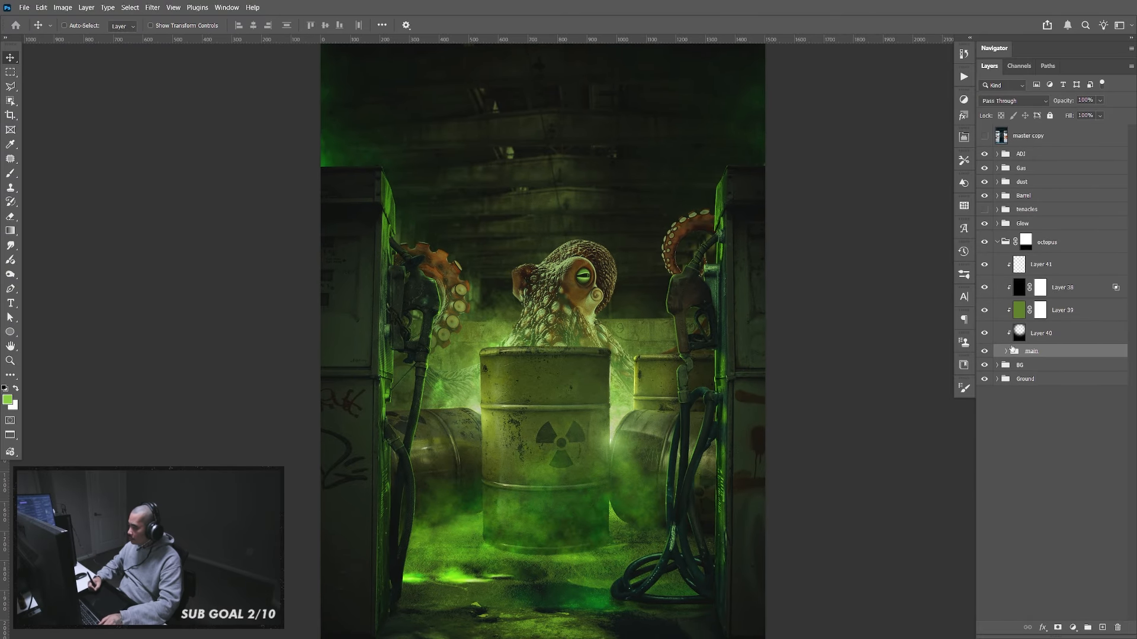
Examine the octopus in the full scene and compare it with and without the green Layer 39 tint
scroll(698, 336, "up", 4)
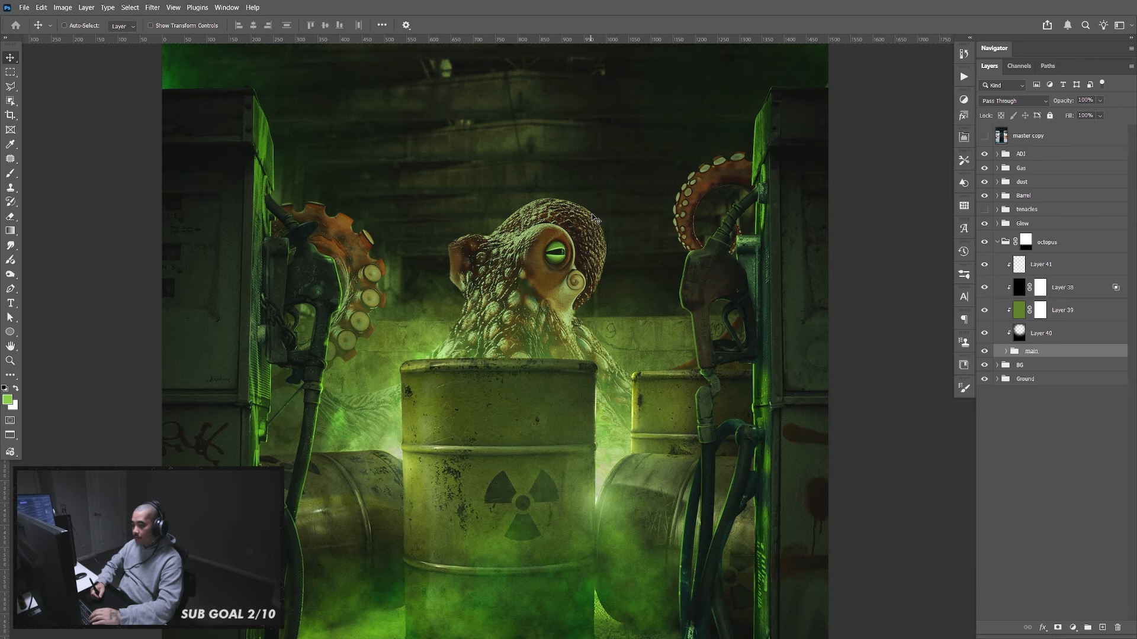
scroll(614, 264, "down", 4)
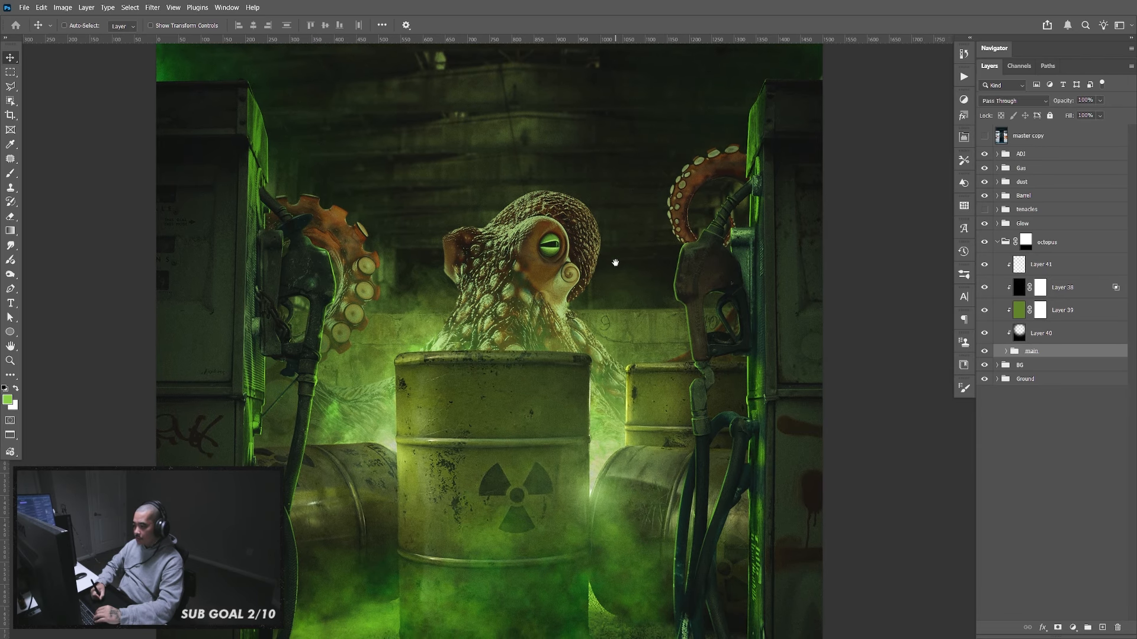
scroll(614, 259, "down", 1)
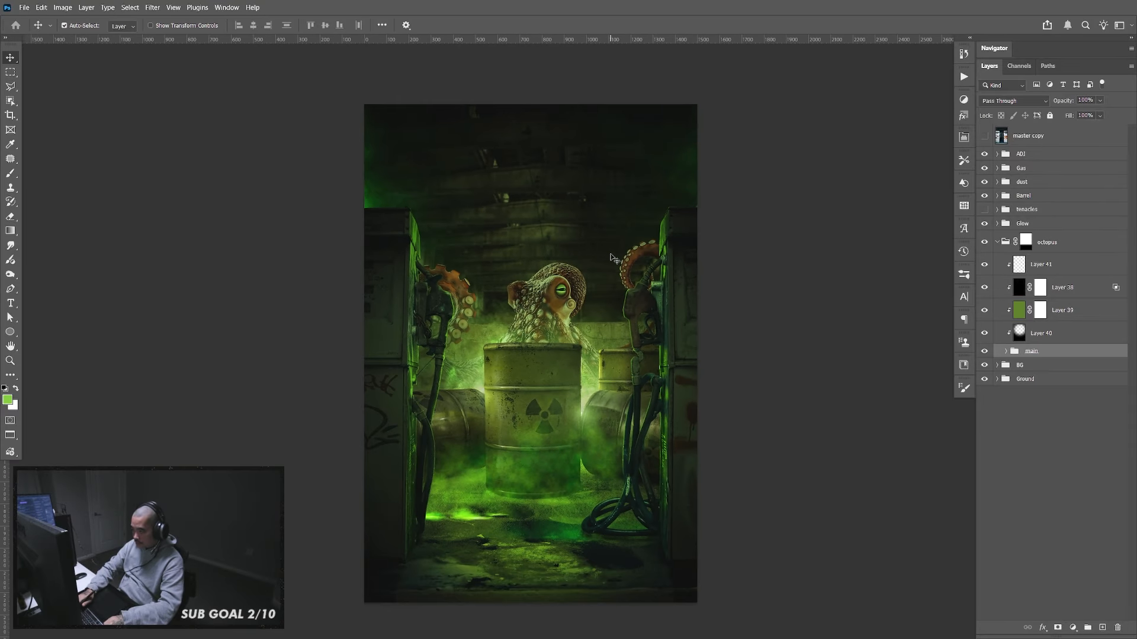
scroll(614, 259, "up", 3)
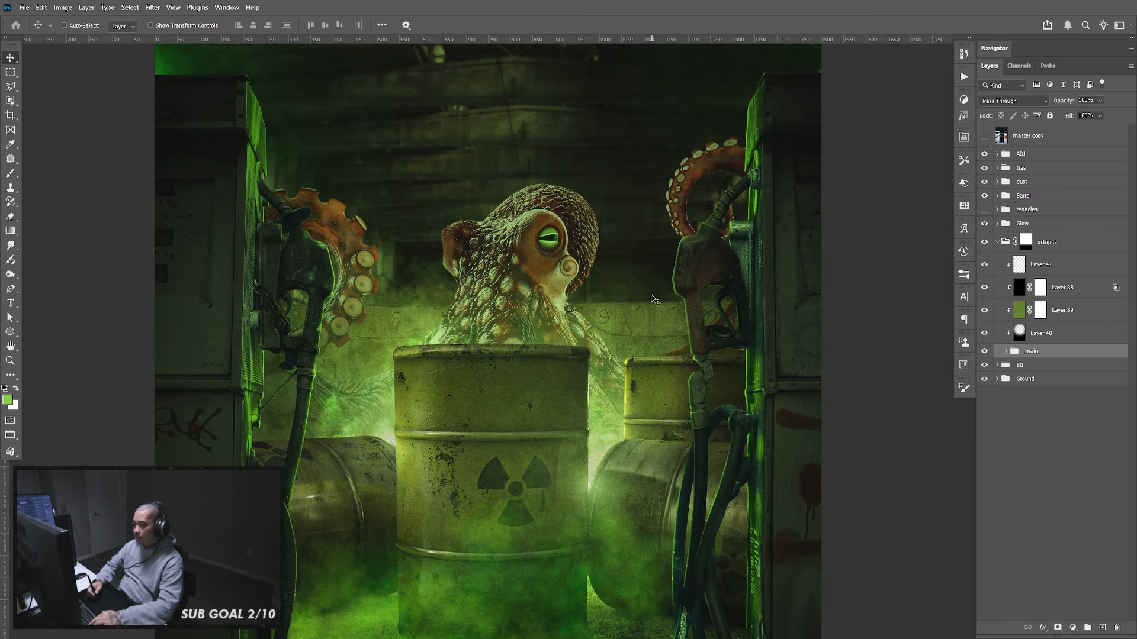
left_click_drag(663, 336, 660, 337)
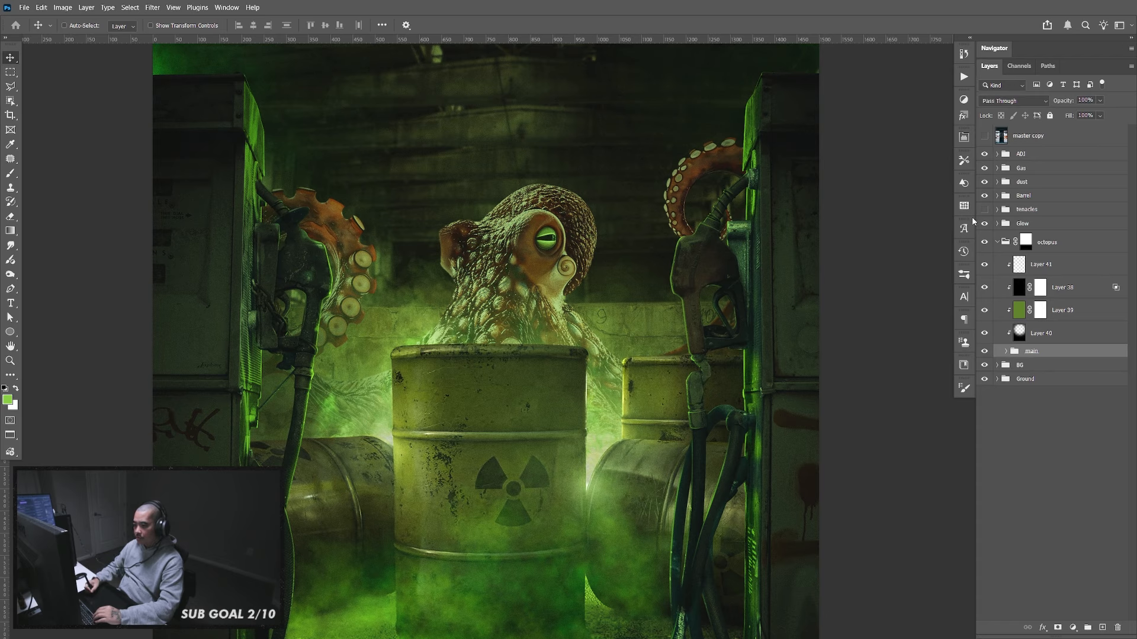
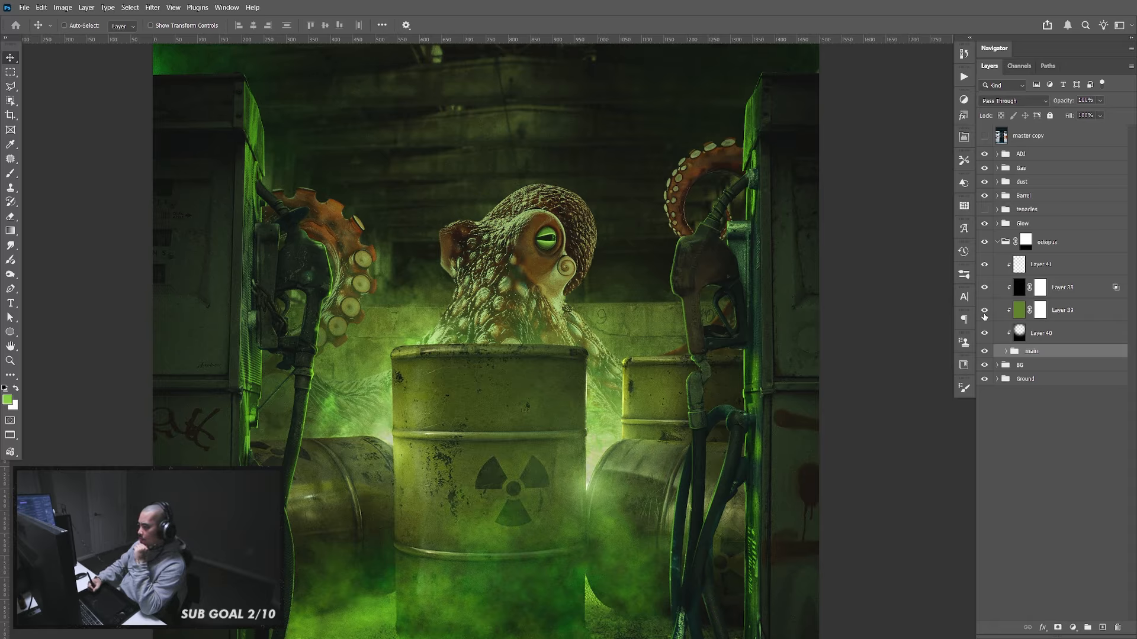
left_click(984, 311)
left_click(984, 312)
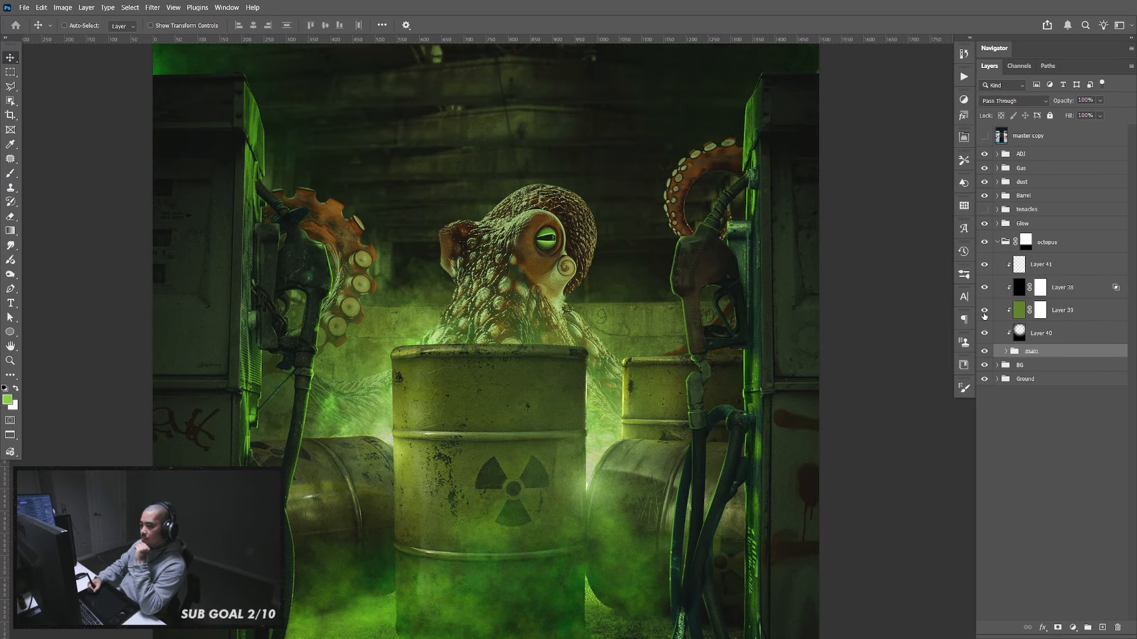
Try the green Multiply tint on Layer 39 at 100% opacity, and undo the change
left_click(1071, 321)
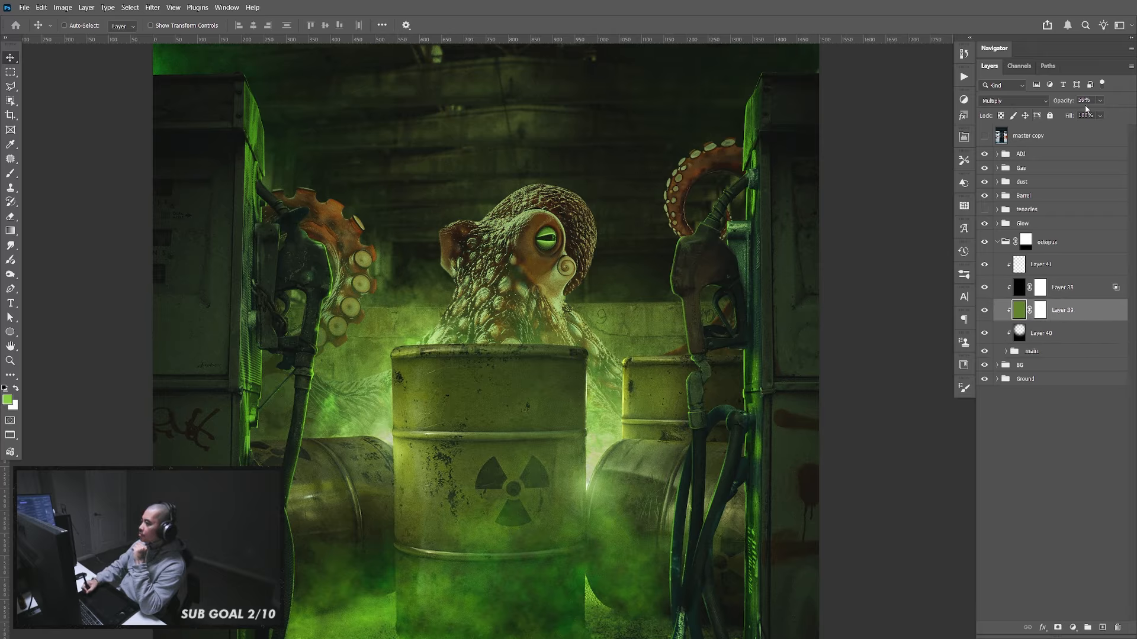
left_click(1100, 115)
left_click_drag(1101, 114, 1130, 120)
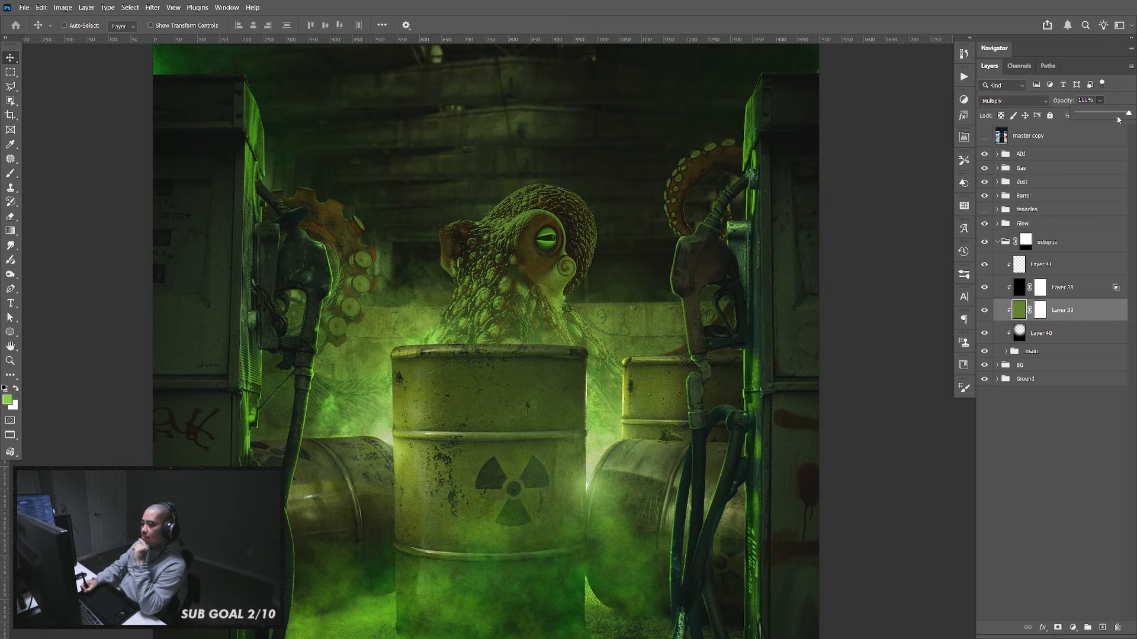
left_click(1099, 147)
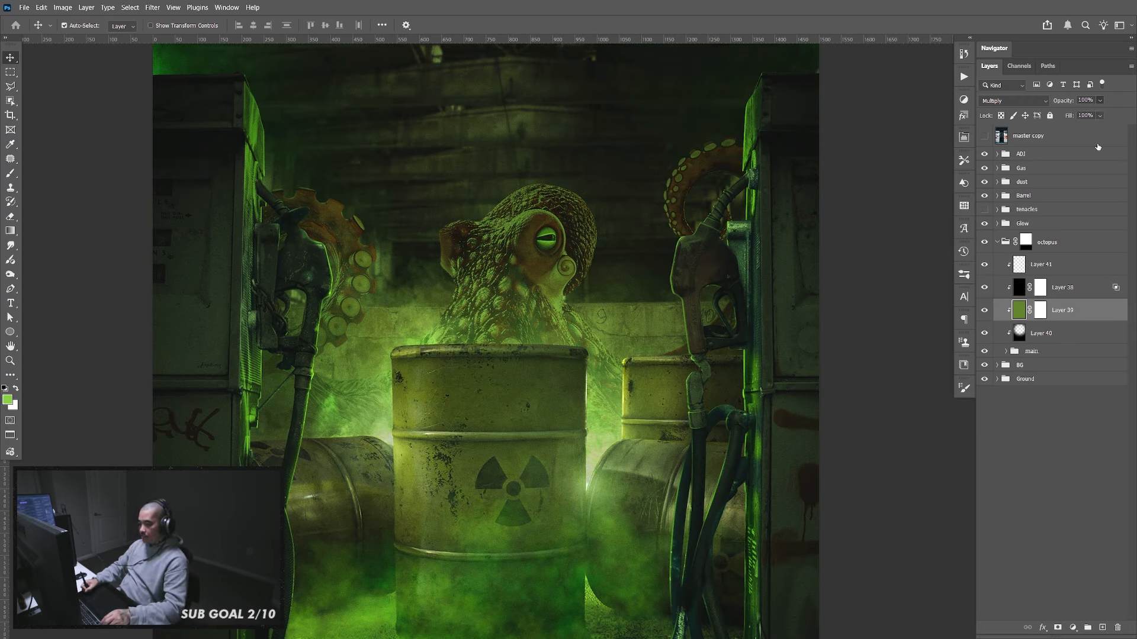
key("ctrl+z")
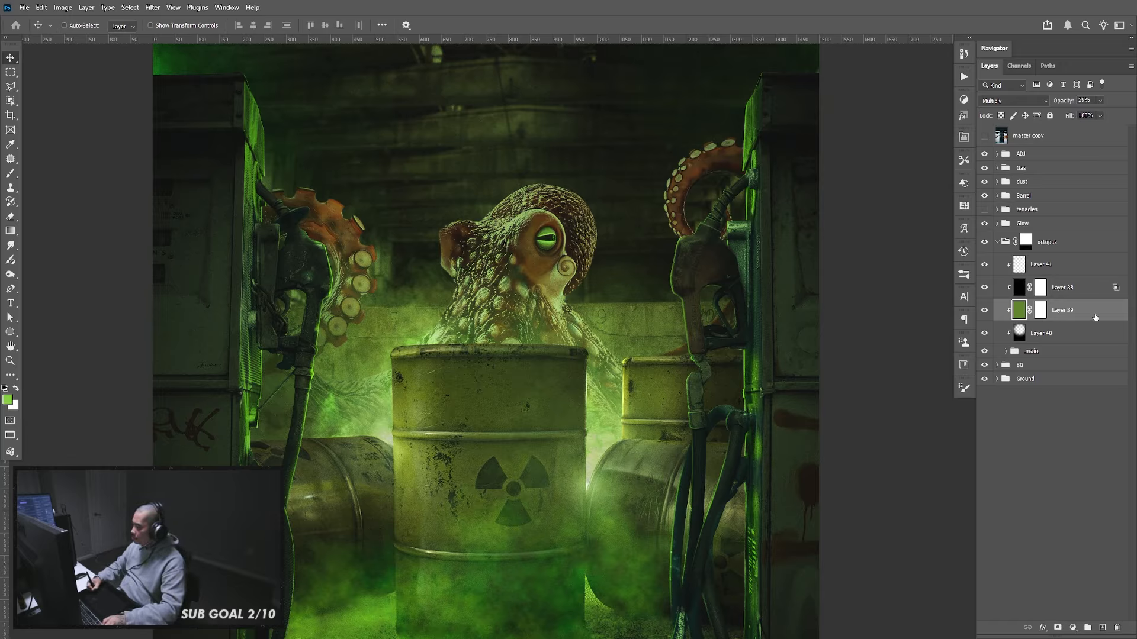
Split the white Underlying Layer Blend If slider of Layer 39 to 240 / 255
double_click(1095, 313)
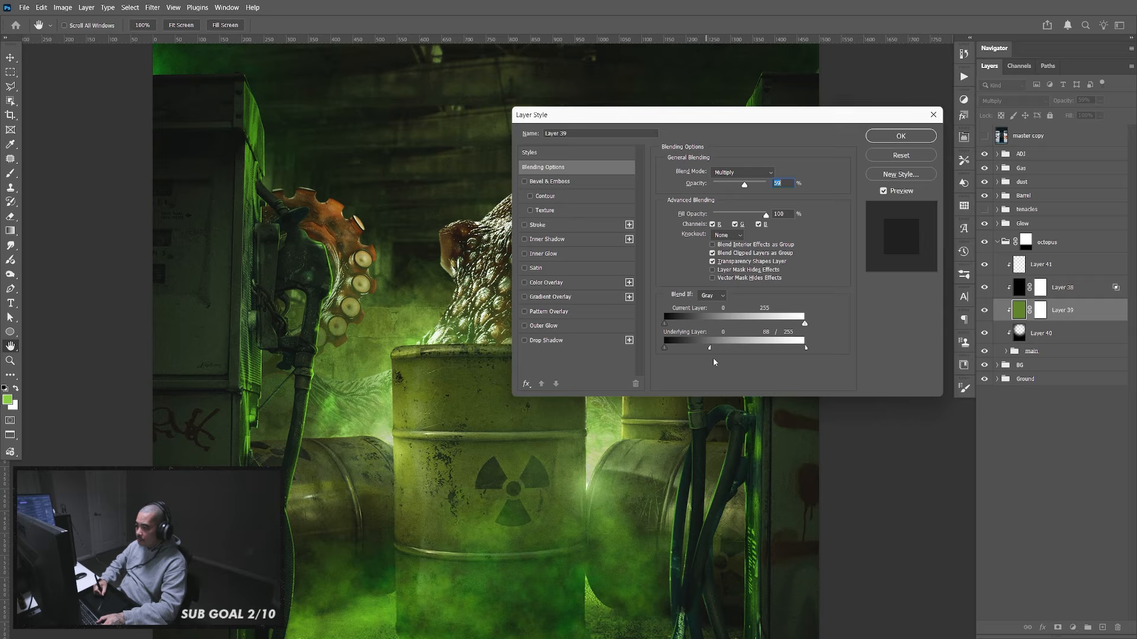
left_click_drag(724, 348, 729, 363)
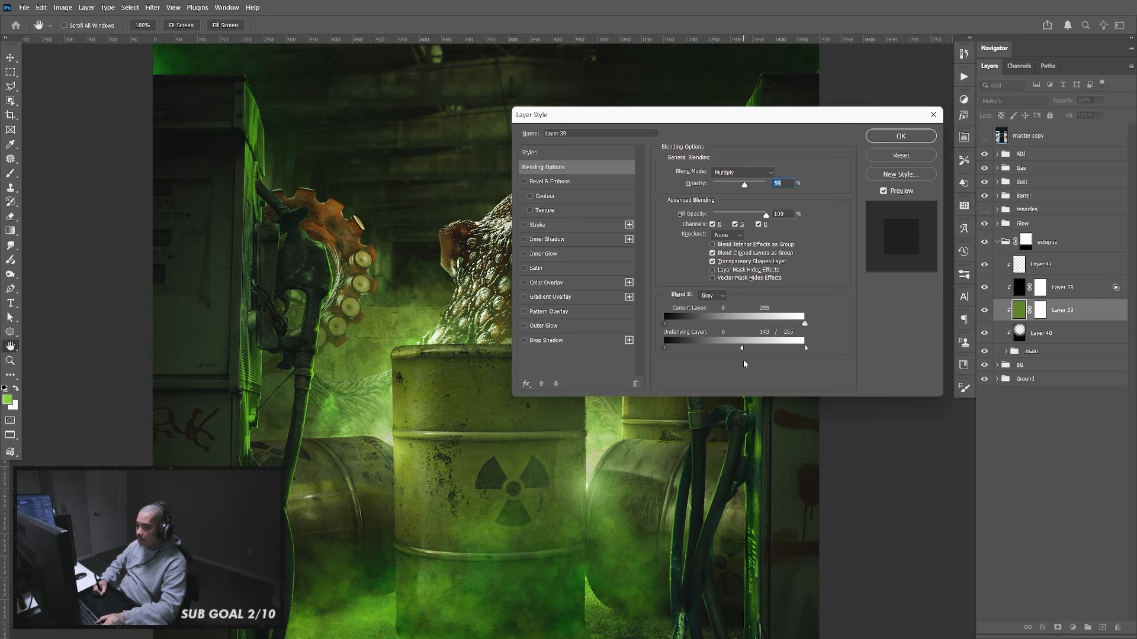
key("Return")
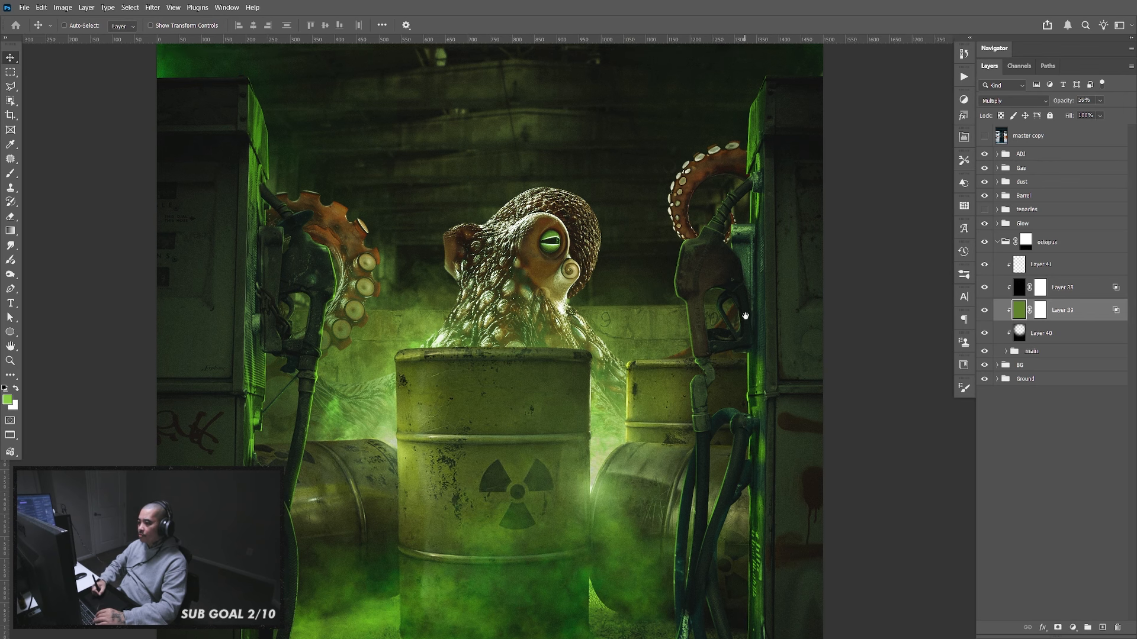
double_click(1091, 316)
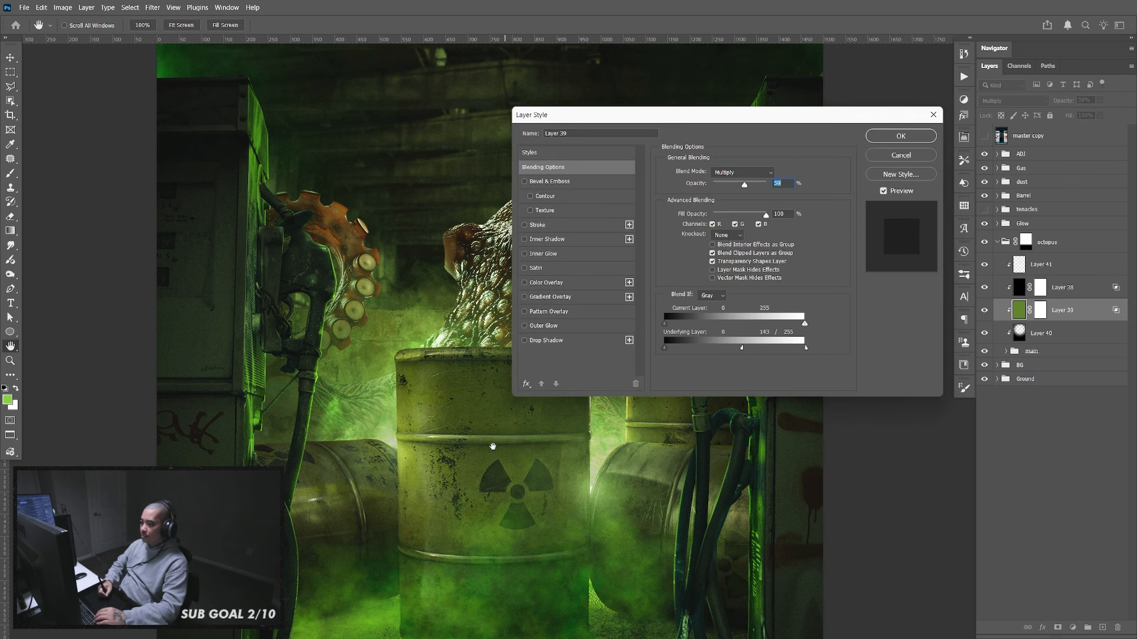
left_click_drag(493, 447, 345, 432)
left_click_drag(741, 349, 794, 353)
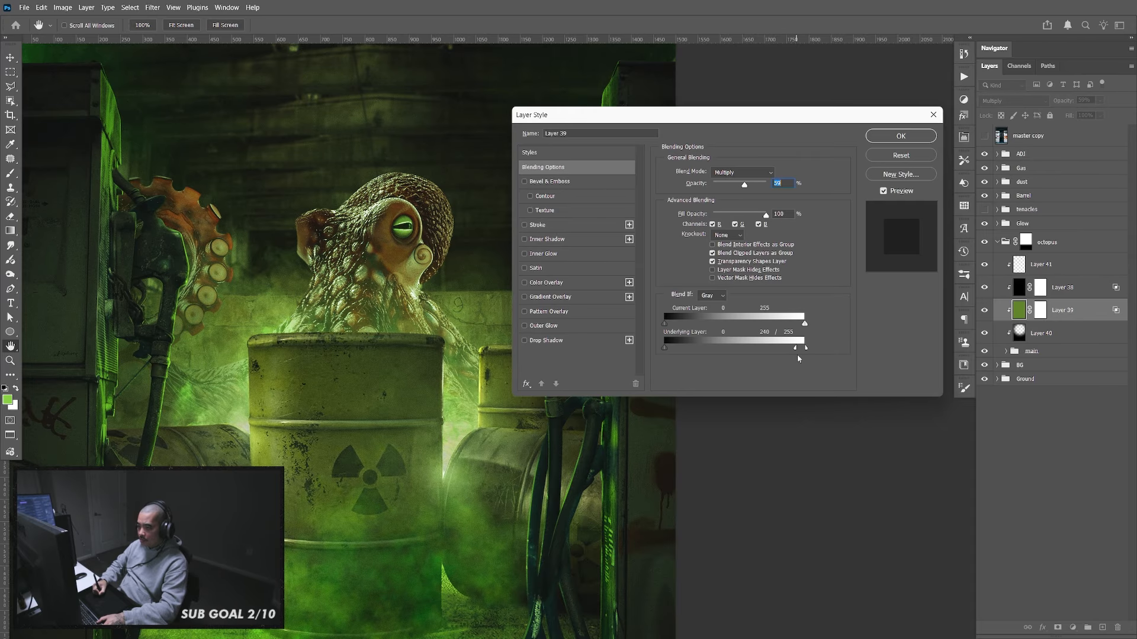
left_click(900, 136)
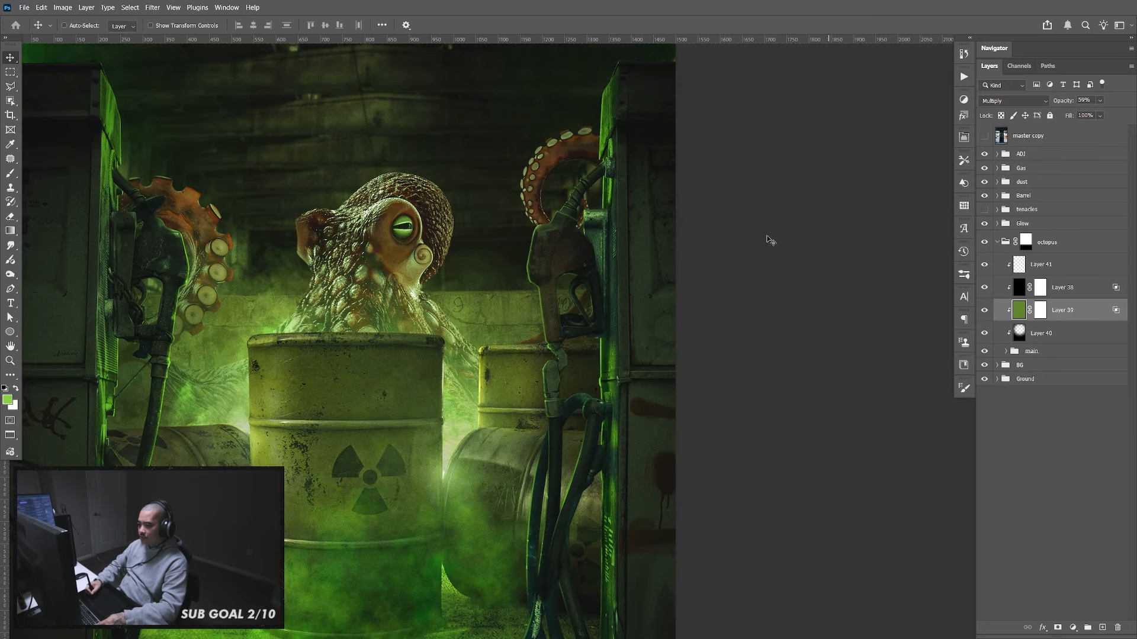
Examine the octopus's tint against the barrels and pumps, both close in and across the full composition
left_click_drag(445, 406, 571, 402)
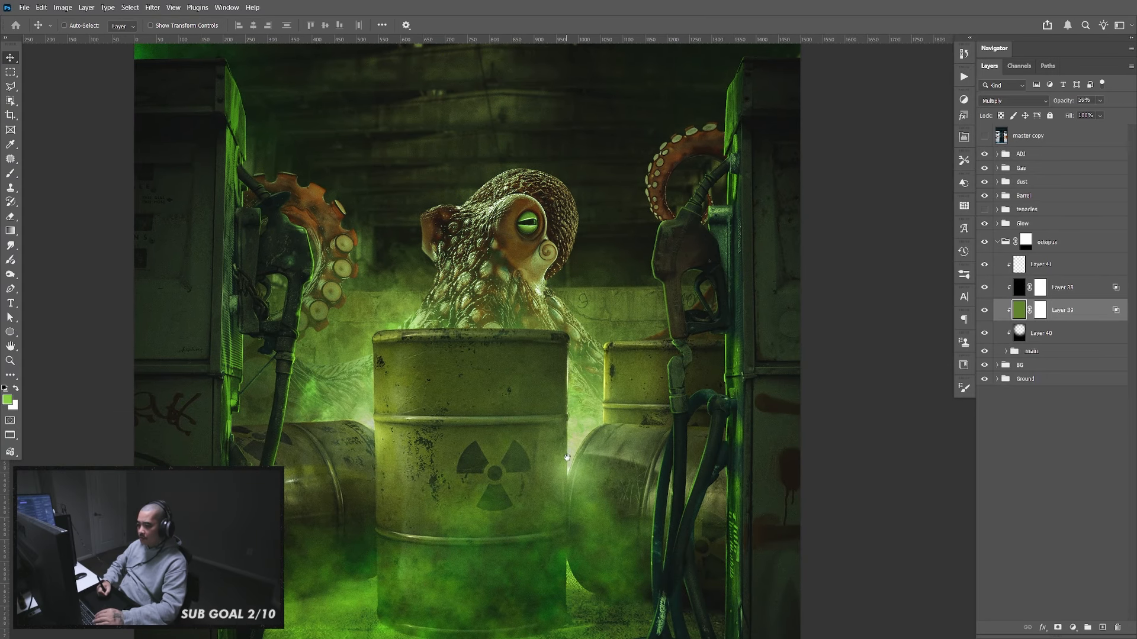
left_click_drag(560, 504, 581, 454)
left_click_drag(584, 370, 587, 464)
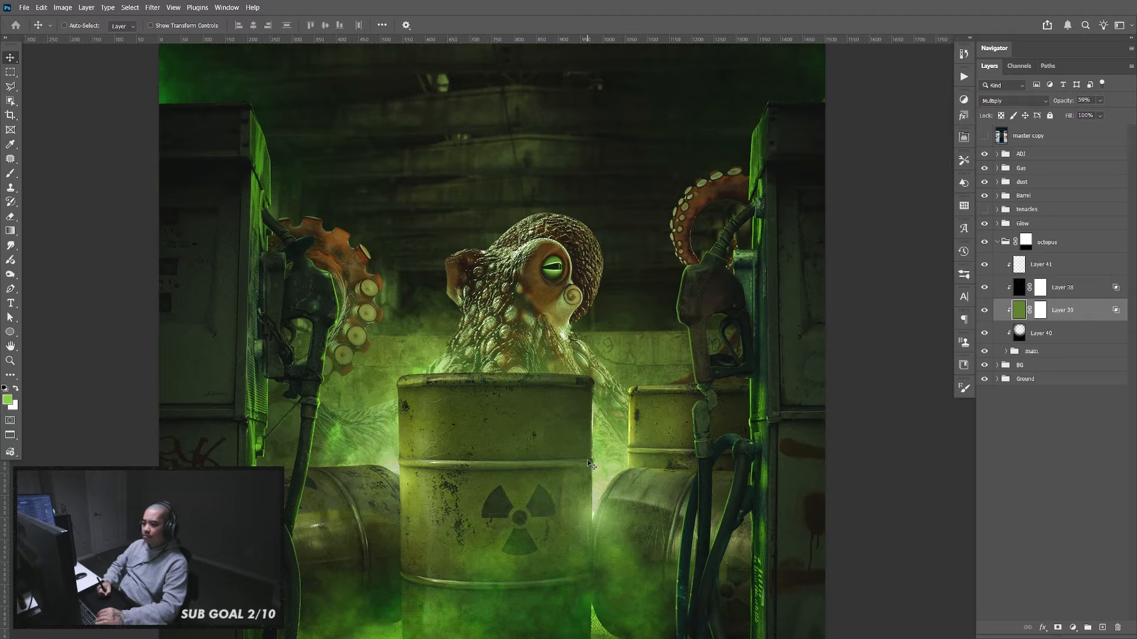
left_click_drag(571, 396, 576, 441)
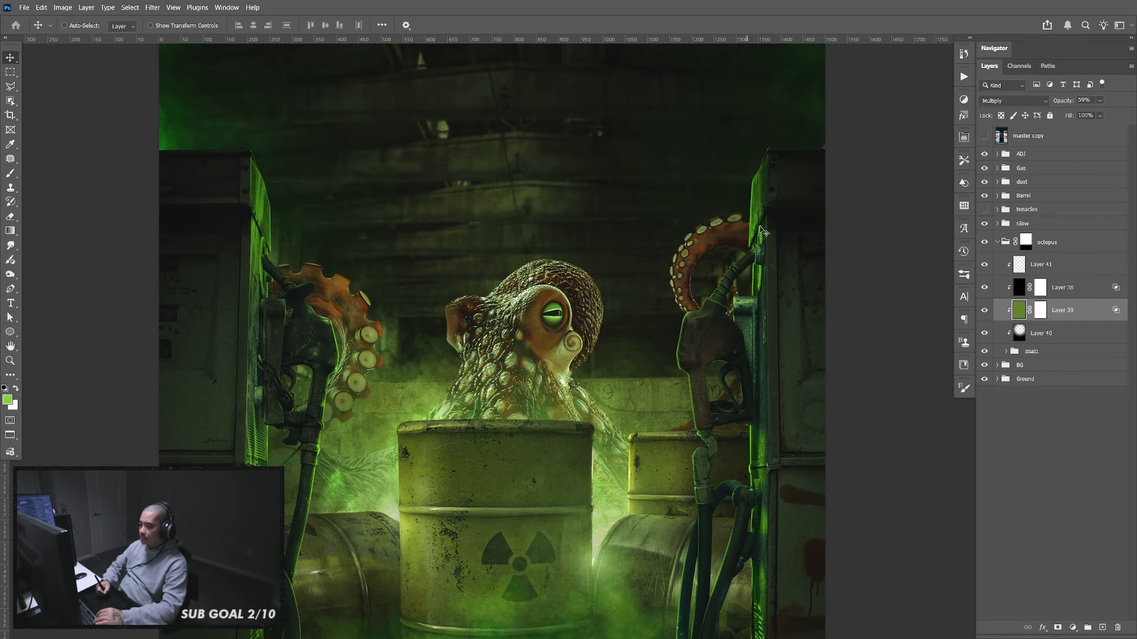
key("ctrl")
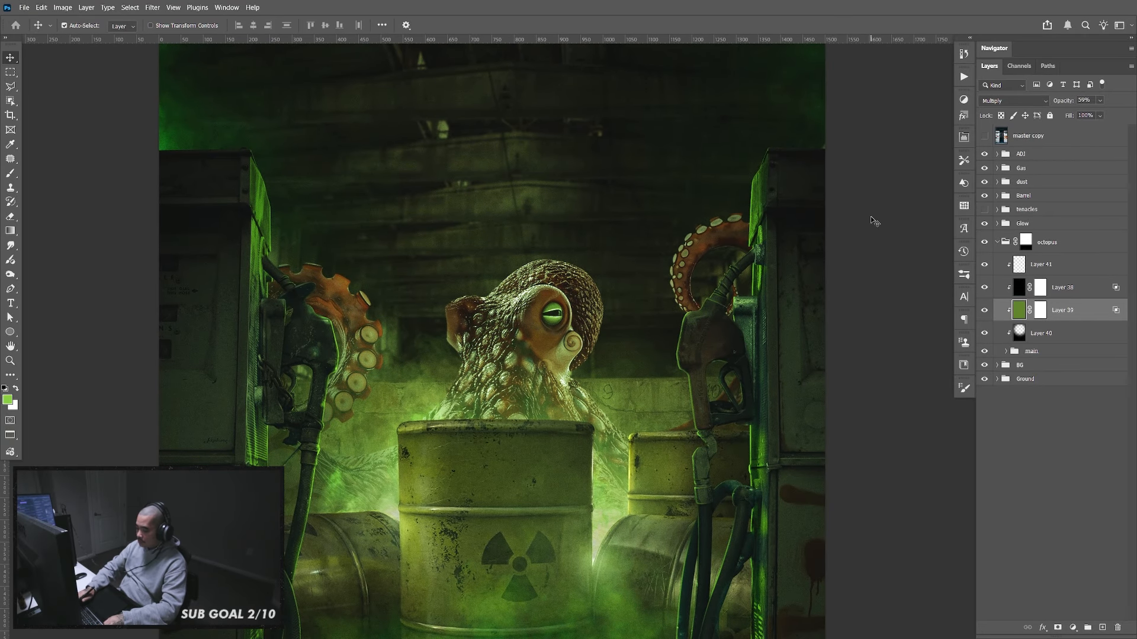
key("ctrl+minus")
key("ctrl+minus")
key("ctrl+equal")
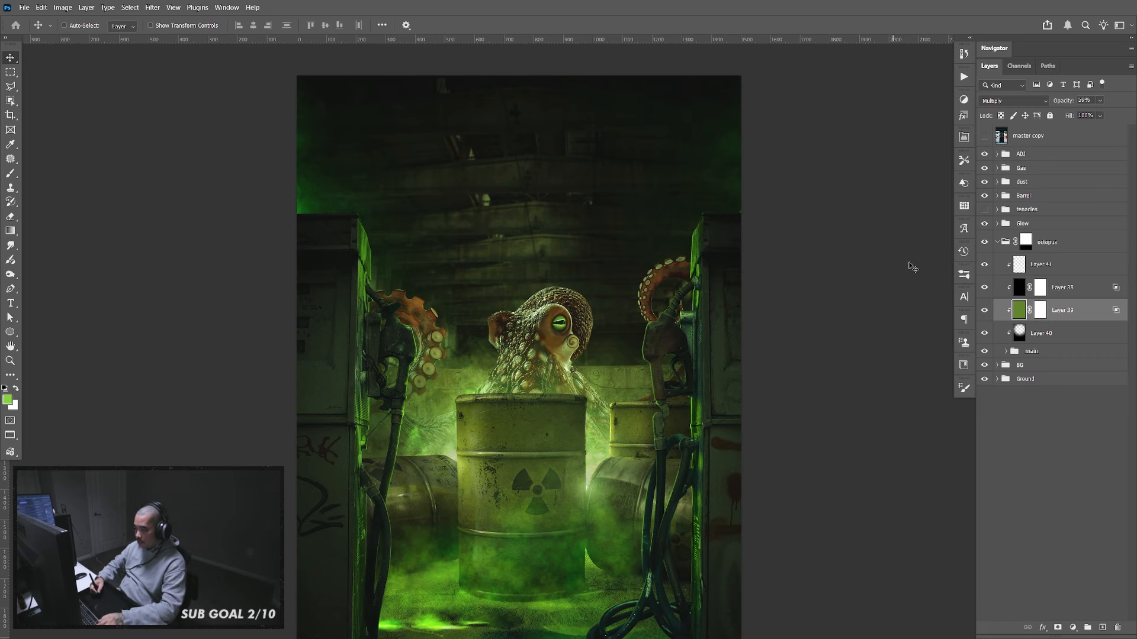
key("ctrl")
Add a new clipped layer directly above Layer 40 in the octopus group and fill it with black
left_click(1058, 335)
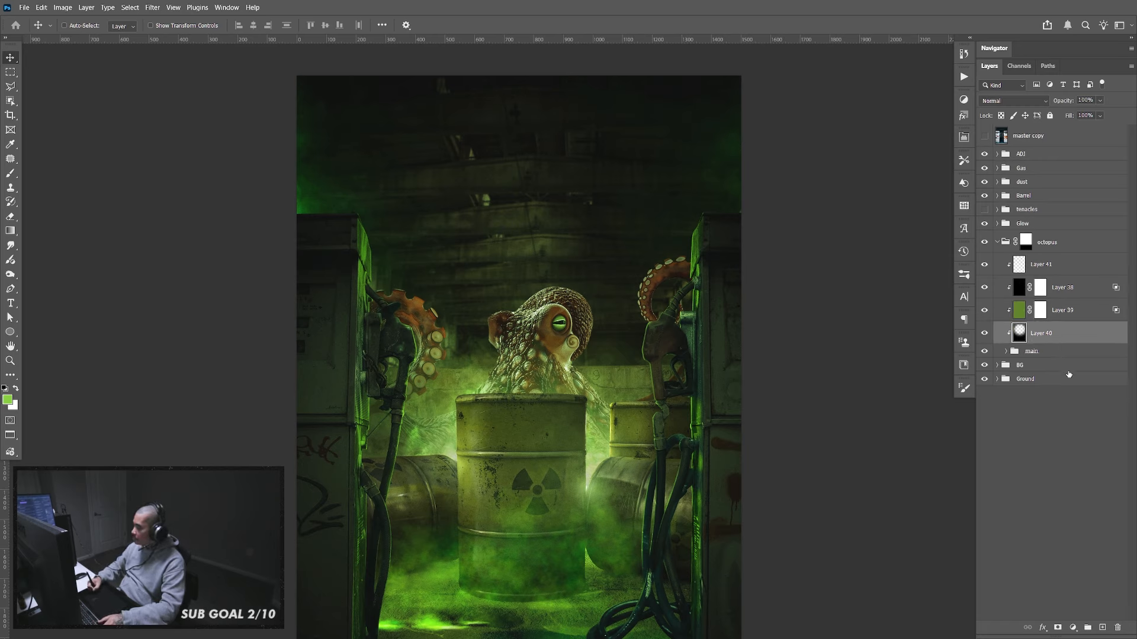
left_click(1102, 628)
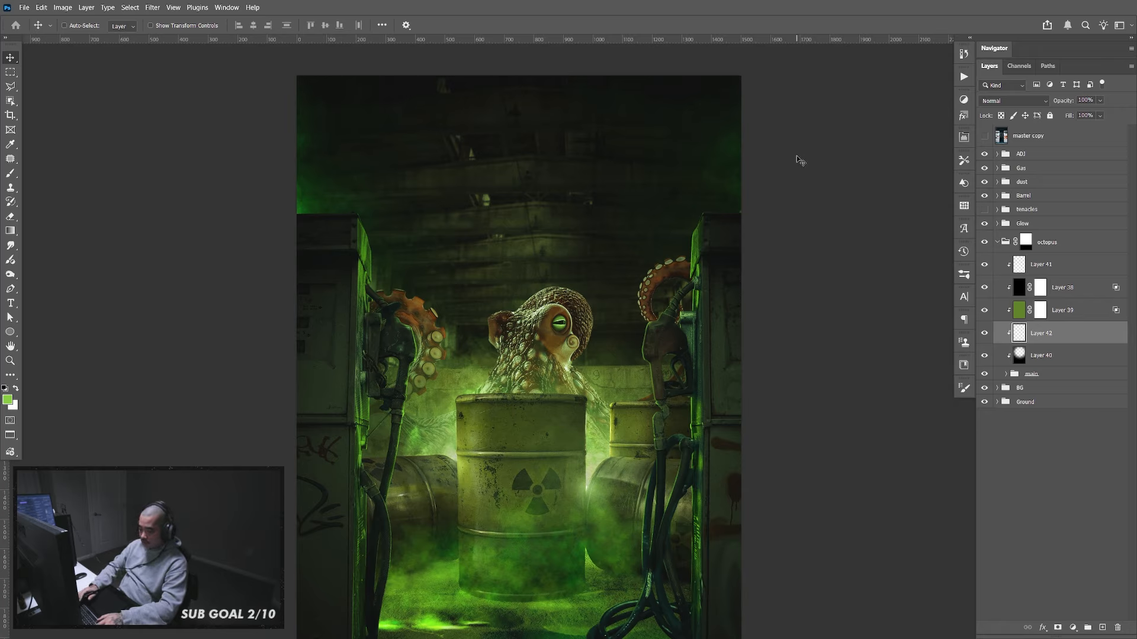
key("d")
key("alt+BackSpace")
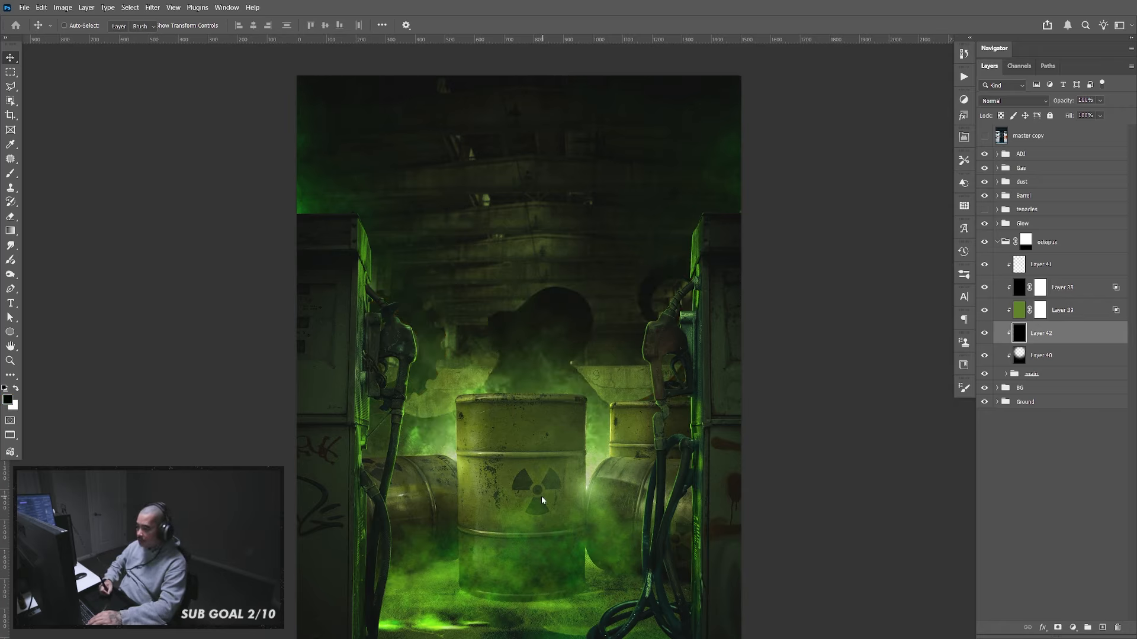
key("e")
key("bracketright")
key("bracketright")
key("bracketright")
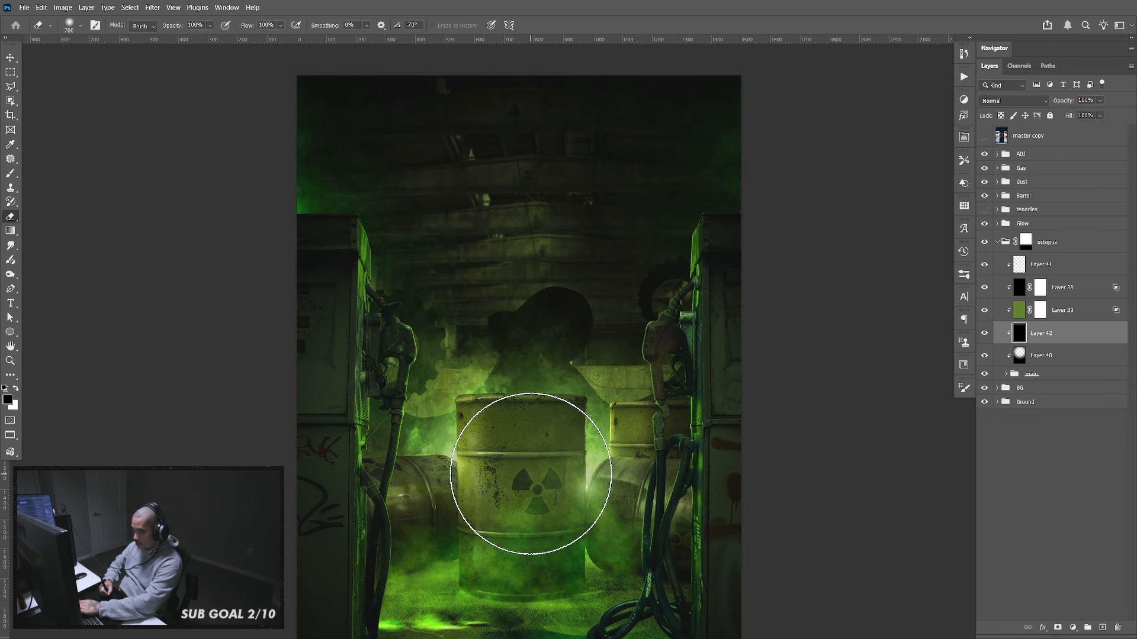
key("bracketleft")
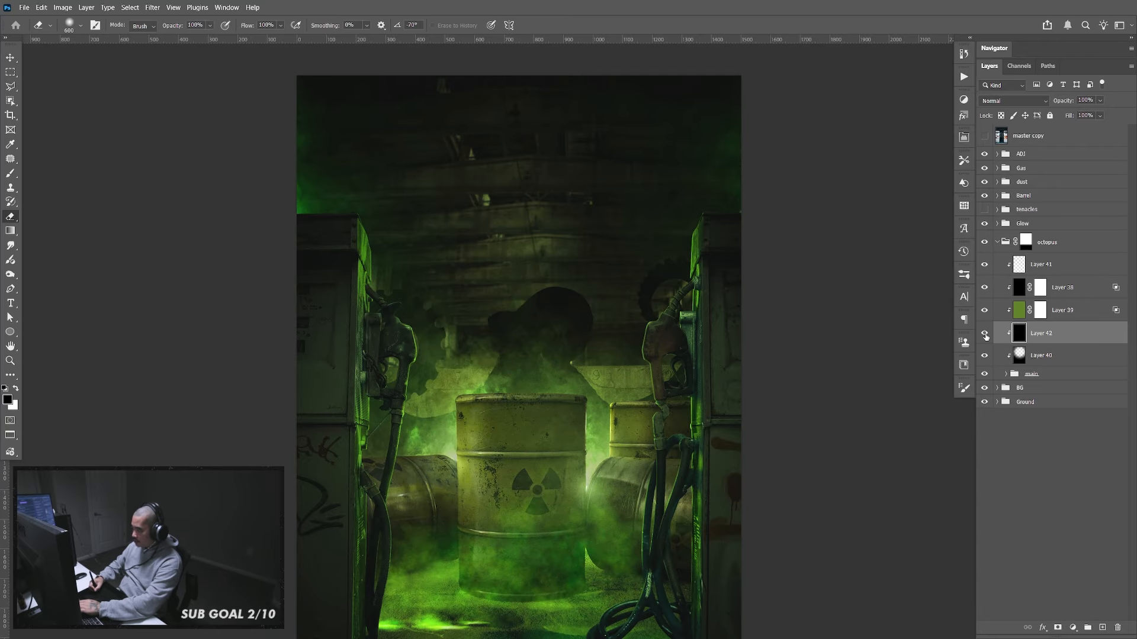
Hide the black clipped layer to examine the octopus up close and in the full scene, and show the layer again
left_click(985, 335)
key("v")
scroll(577, 286, "up", 1)
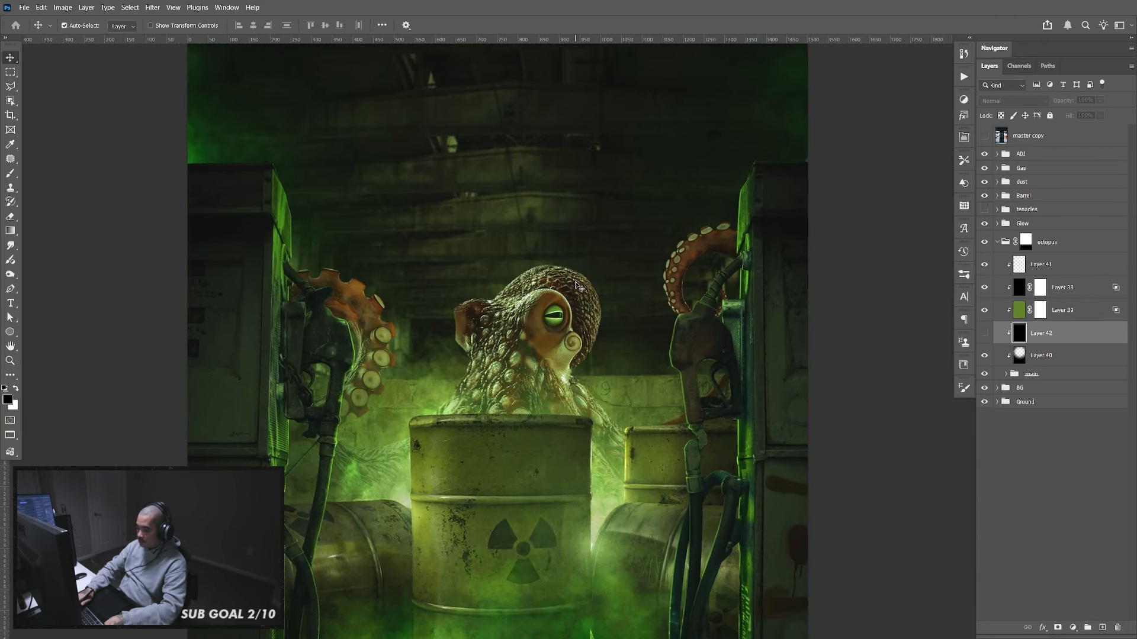
scroll(577, 286, "up", 3)
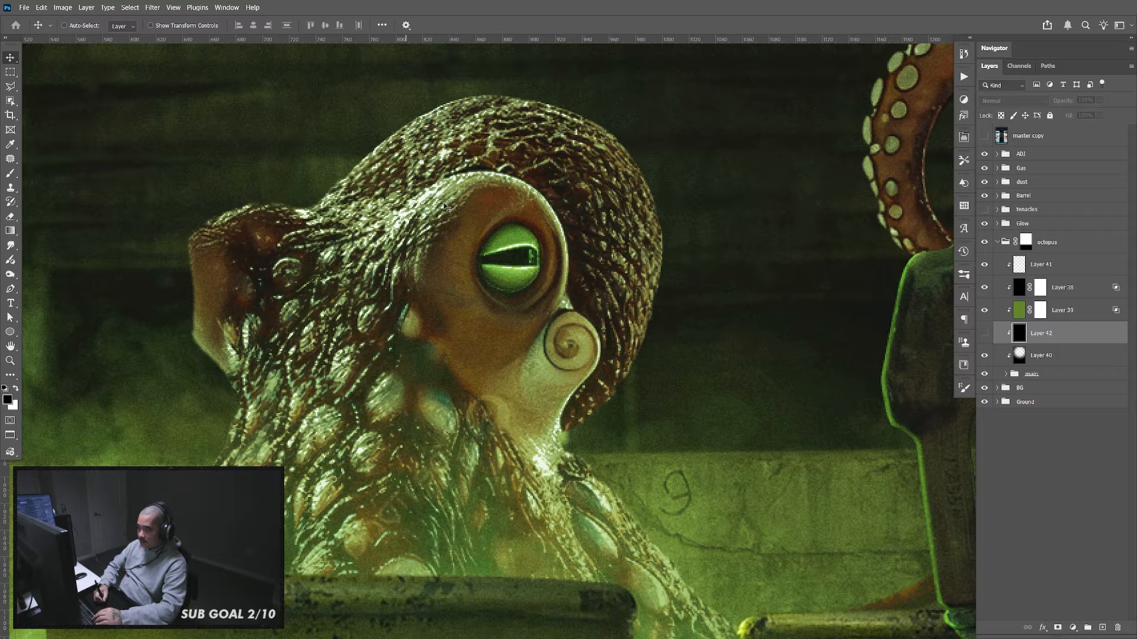
scroll(444, 206, "down", 5)
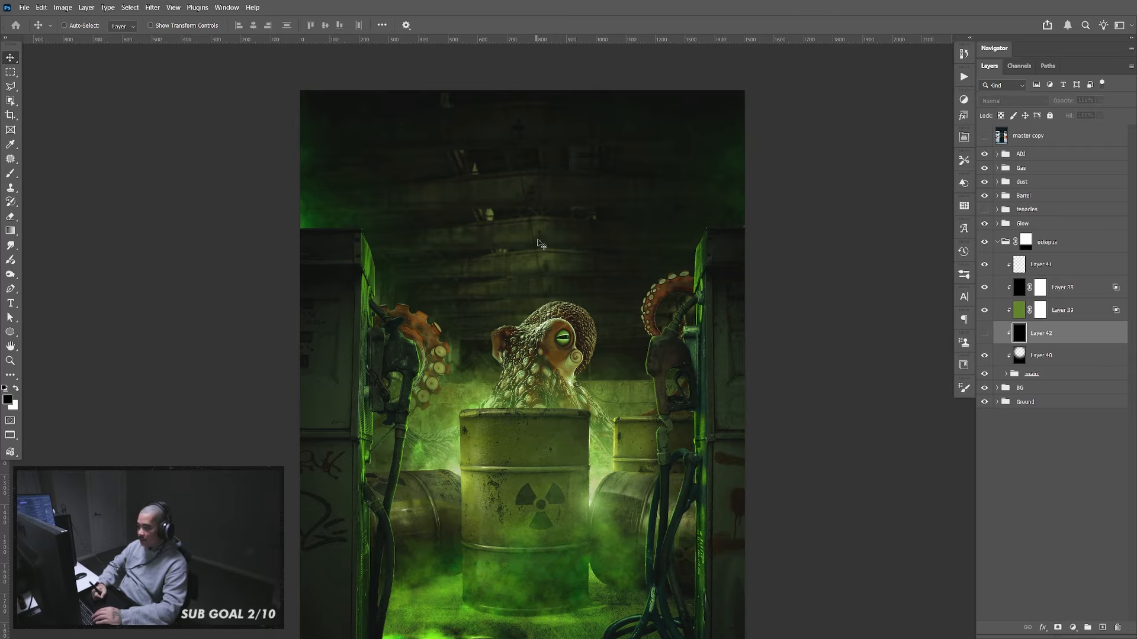
left_click(985, 333)
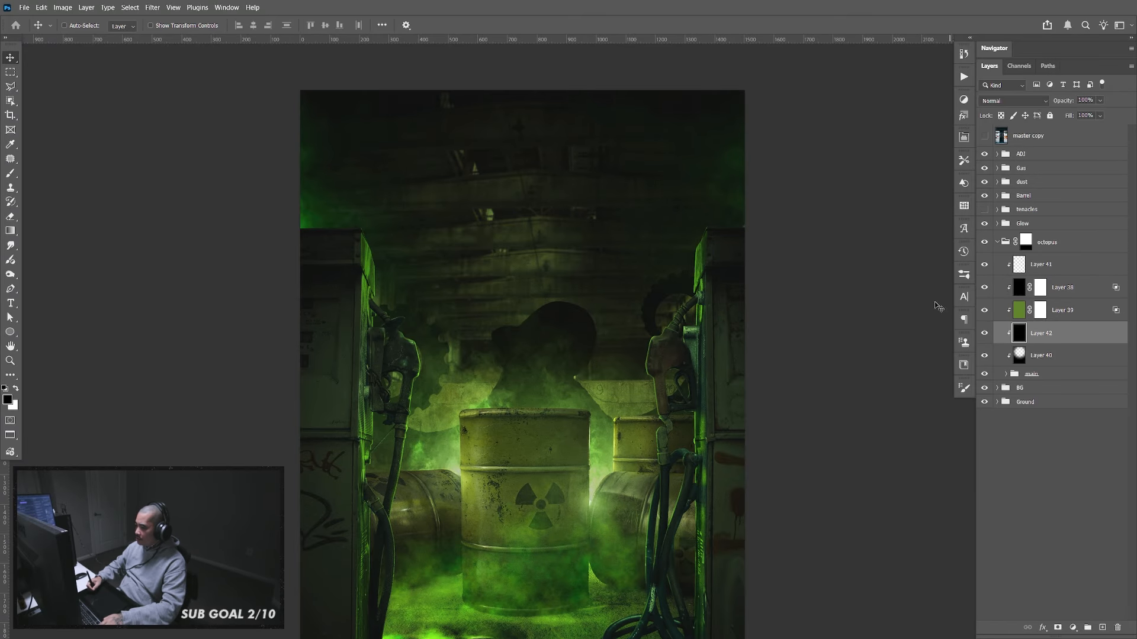
left_click_drag(581, 455, 579, 450)
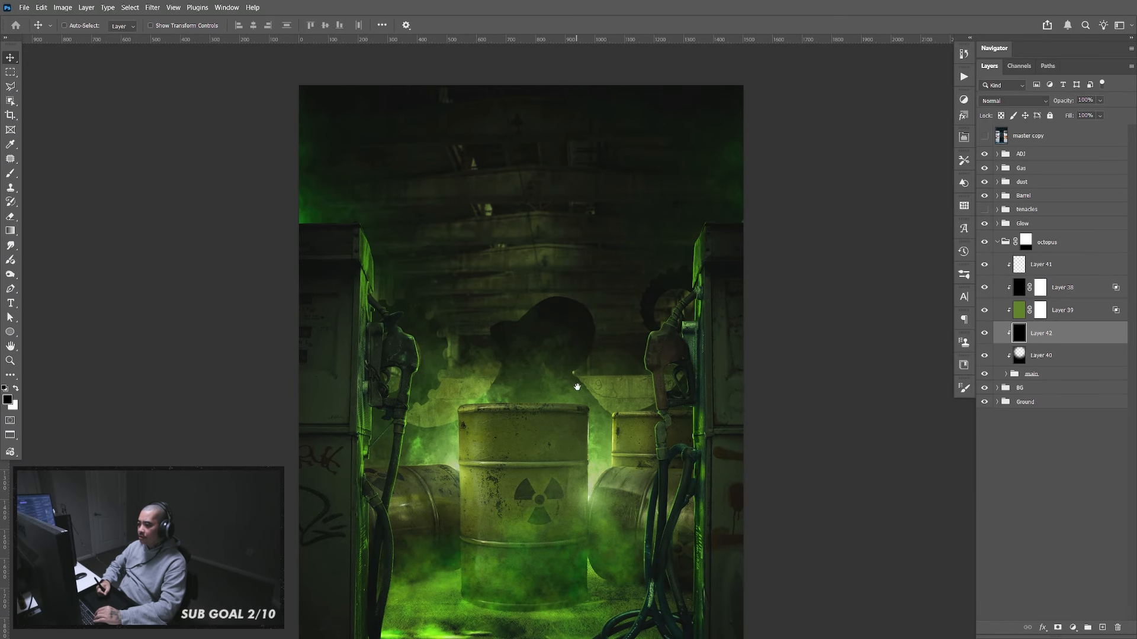
Expand the BG group, collapse the effects list of Layer 9 in Group 1, and hide that layer
left_click(997, 388)
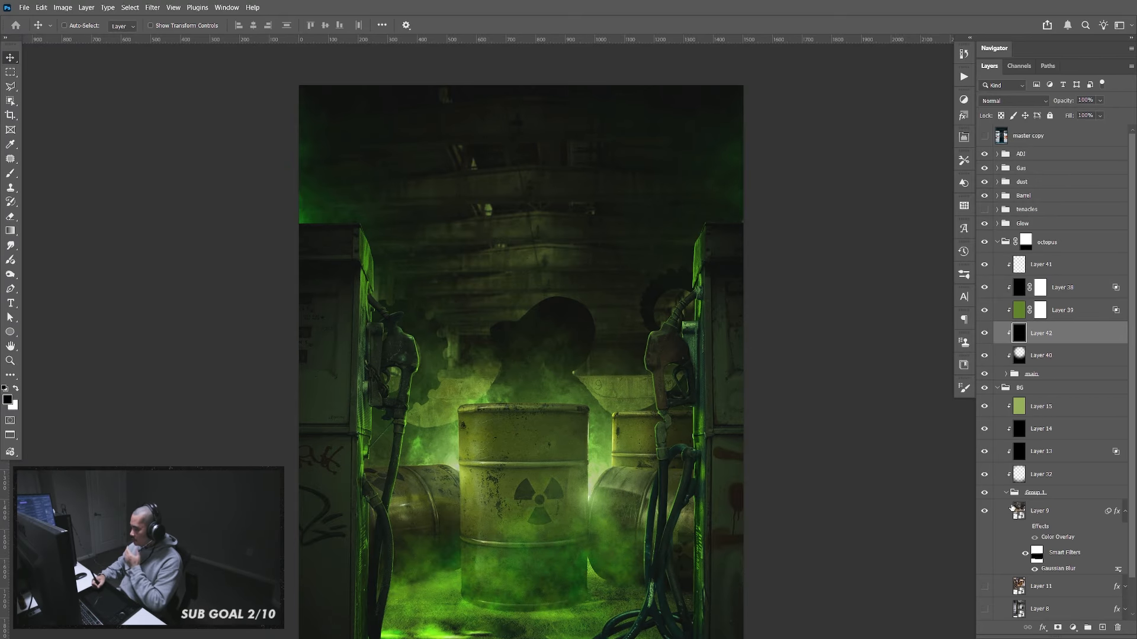
left_click(1121, 522)
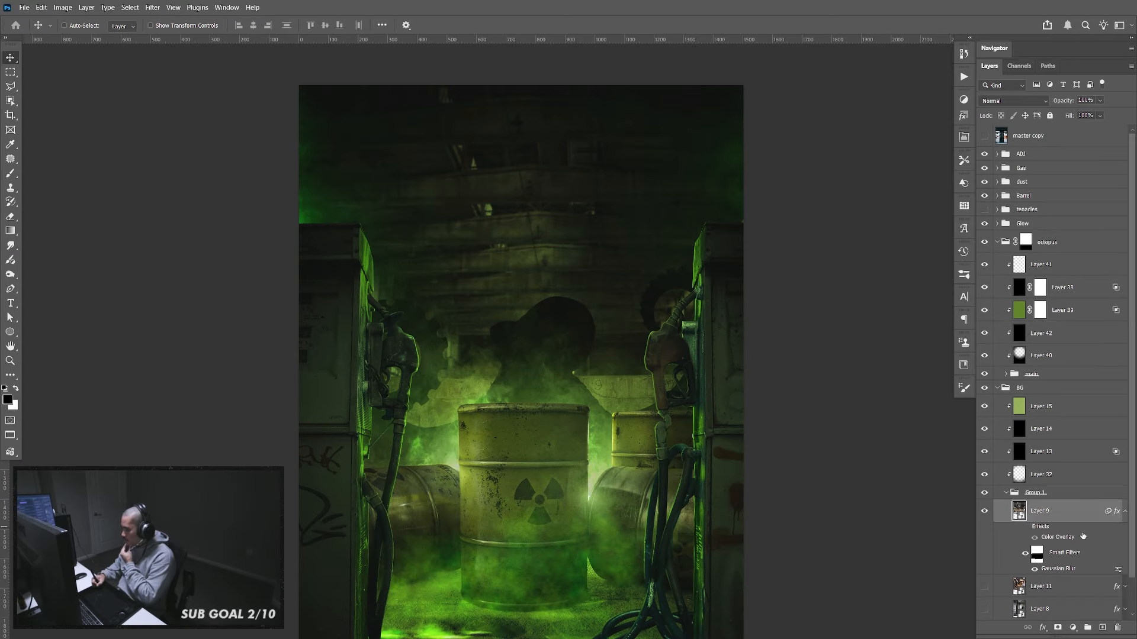
left_click(1124, 512)
left_click(984, 511)
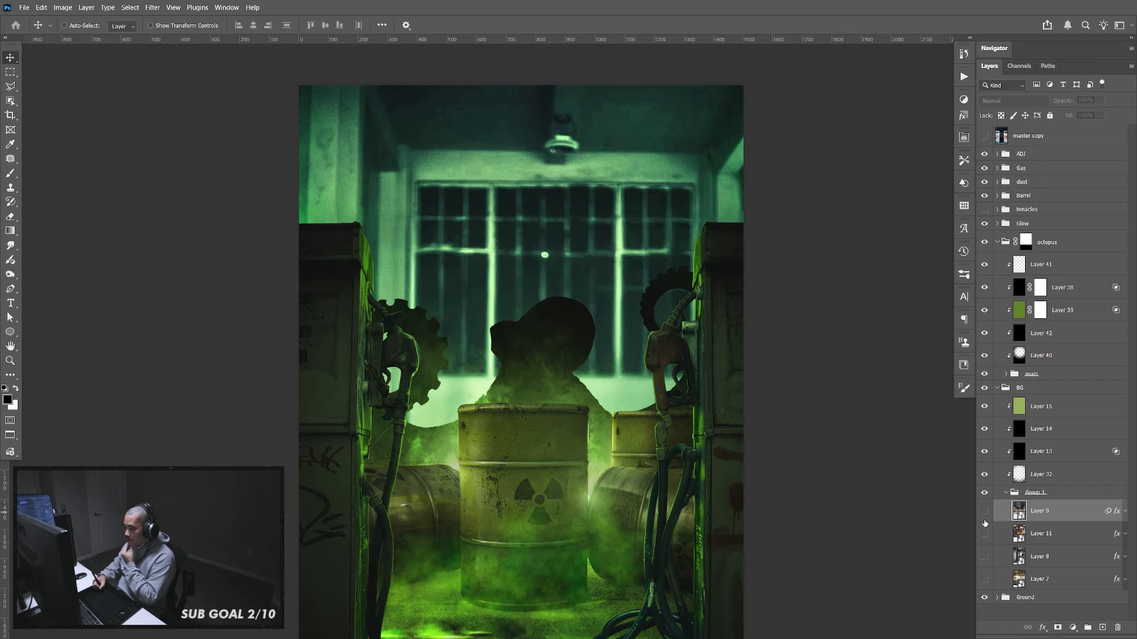
Preview Layer 11, Layer 8 and Layer 7 in Group 1 individually as the background, keeping Layer 7 shown and selected
left_click(985, 534)
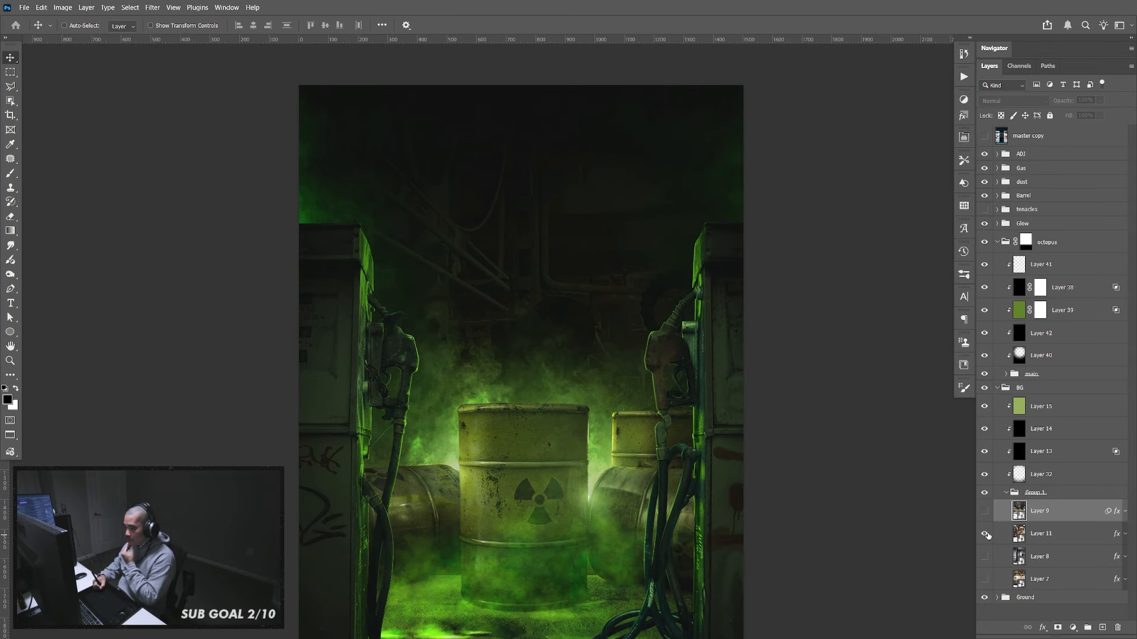
left_click(985, 534)
left_click(986, 557)
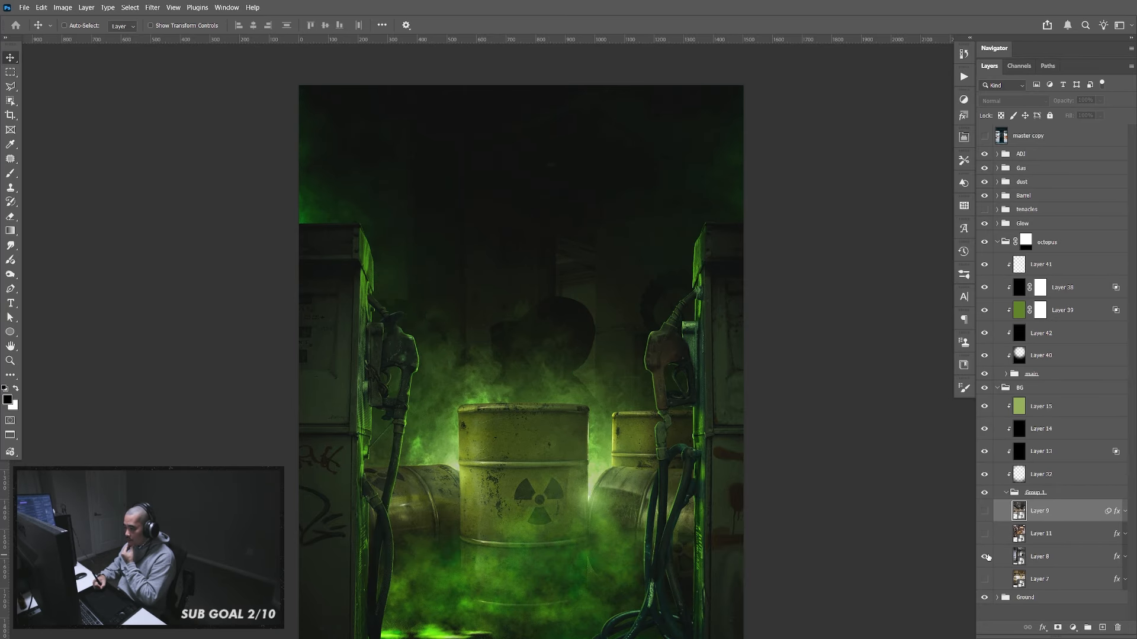
left_click(985, 557)
left_click(985, 579)
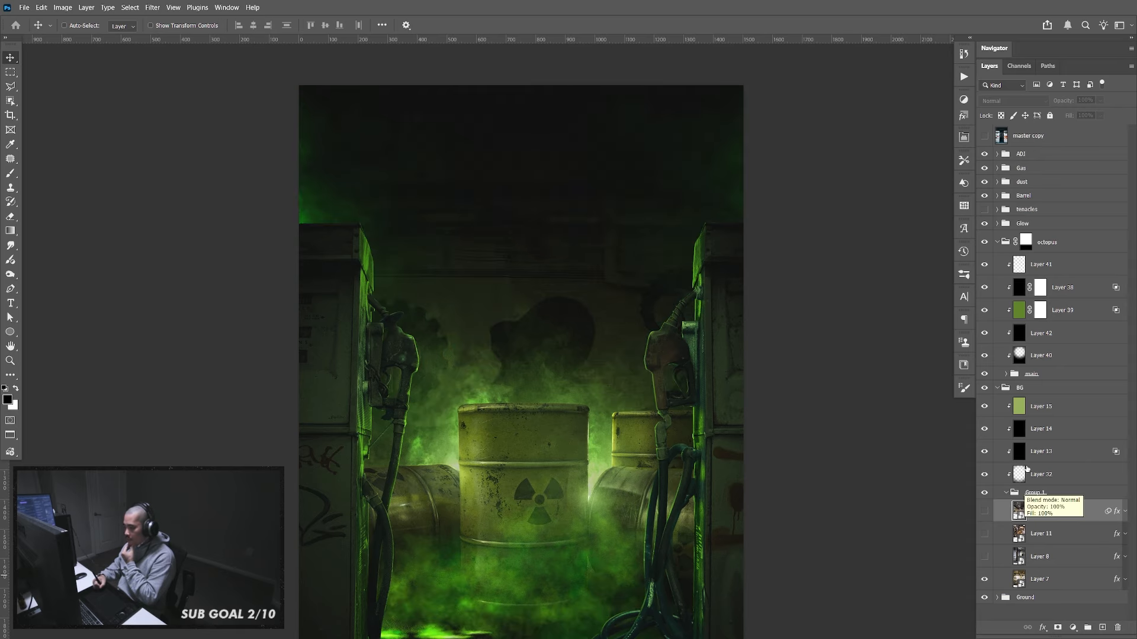
left_click(1037, 584)
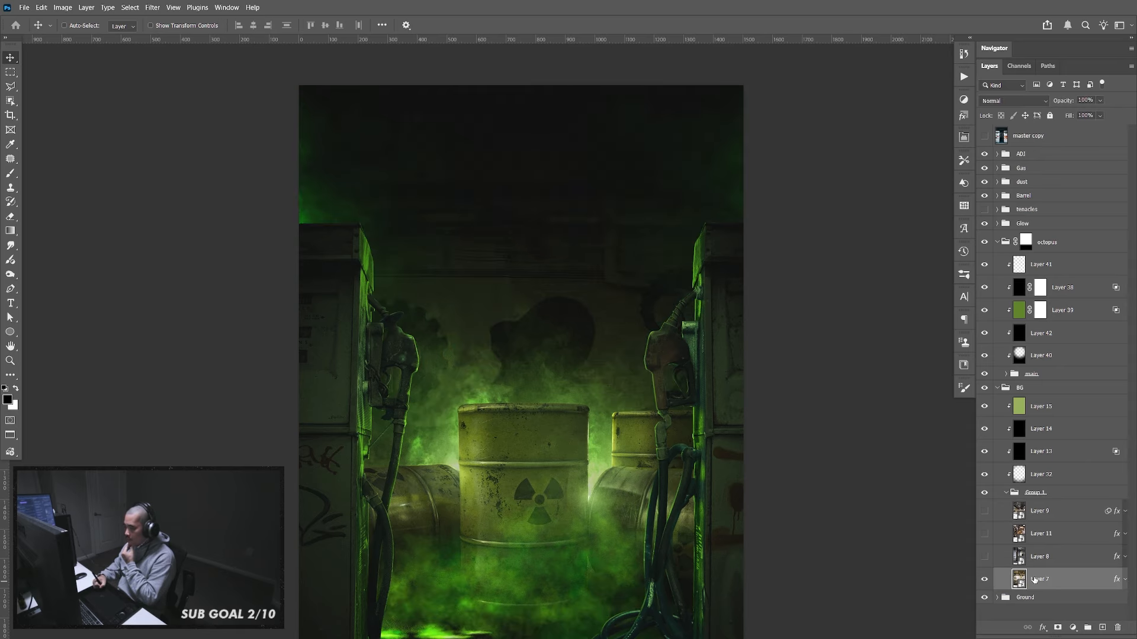
Compare Layer 9 with Layer 7 as the background behind the barrels, leaving only Layer 7 shown
left_click_drag(665, 442, 662, 428)
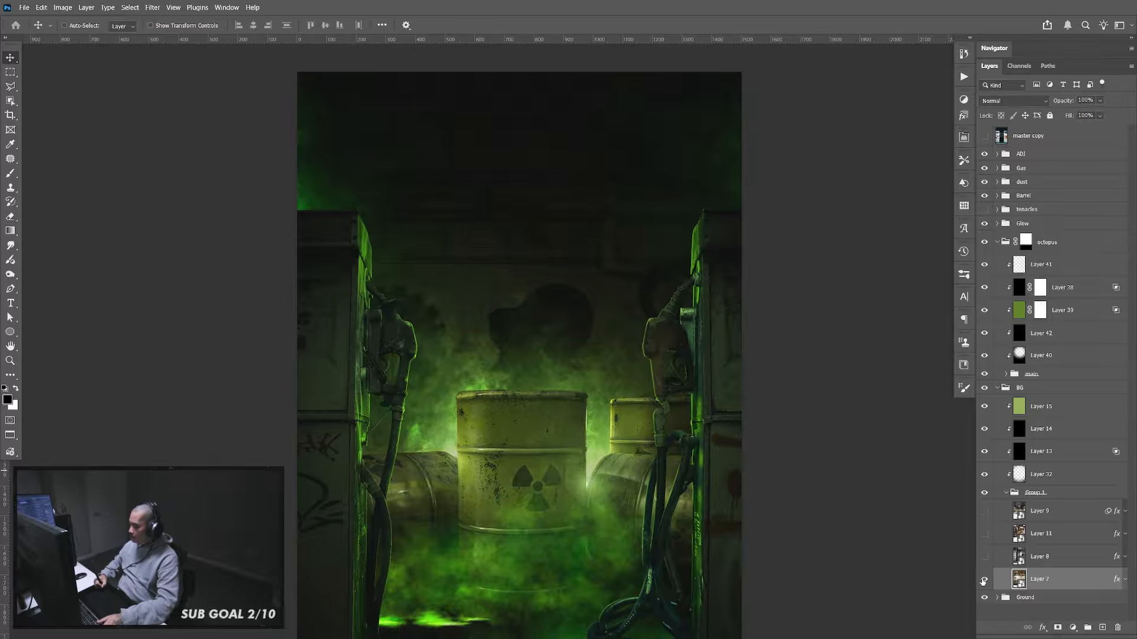
left_click(983, 580)
left_click(984, 511)
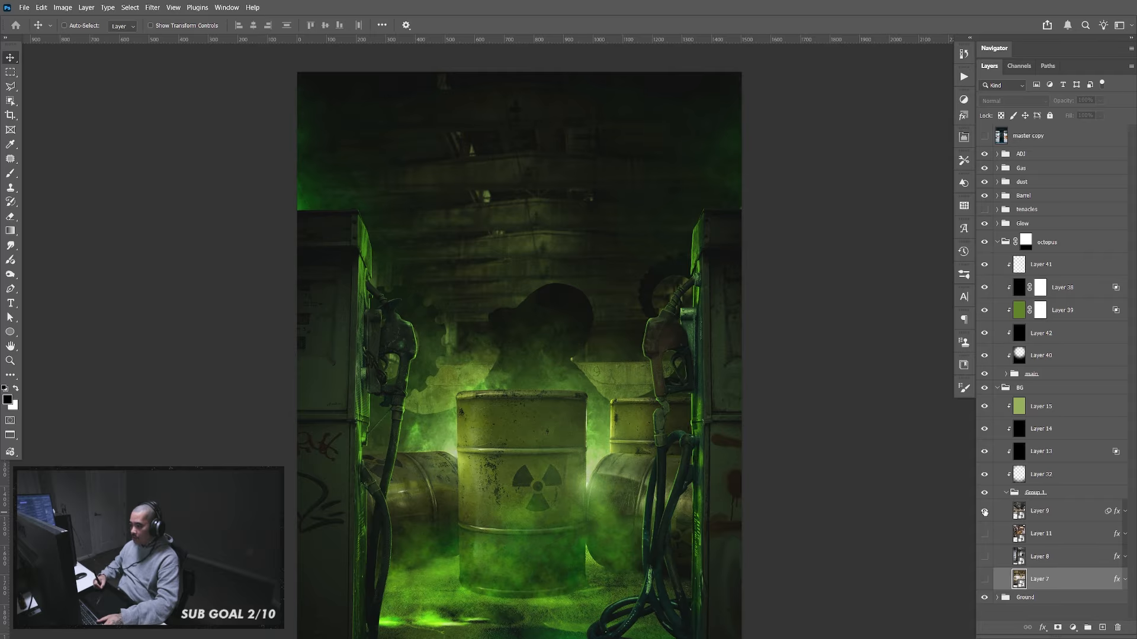
left_click(985, 512)
left_click(985, 579)
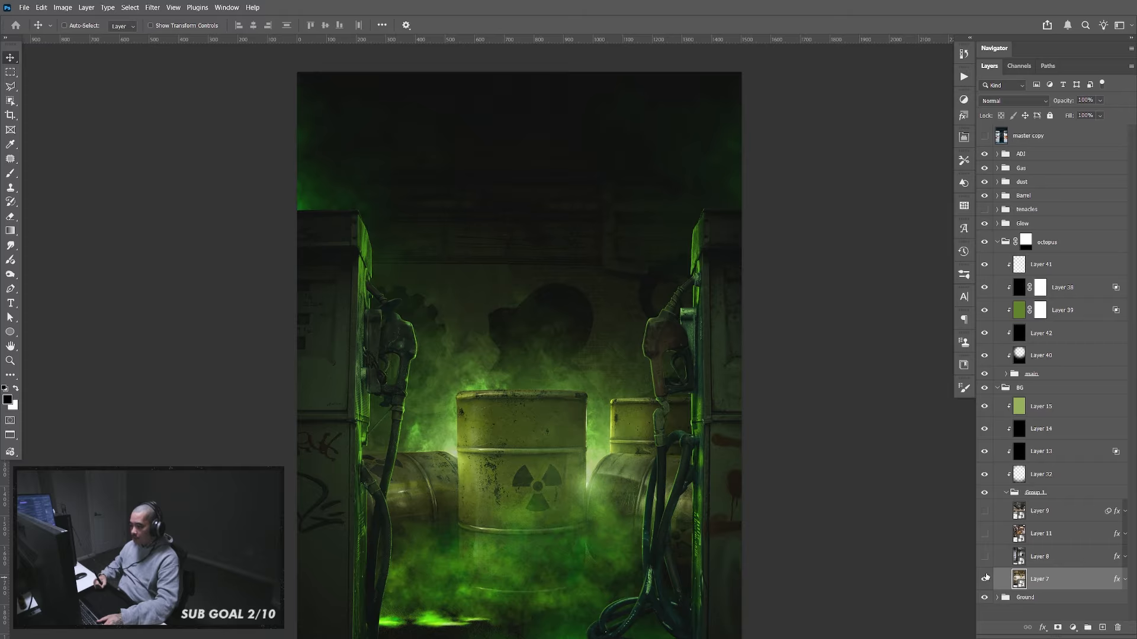
left_click(984, 511)
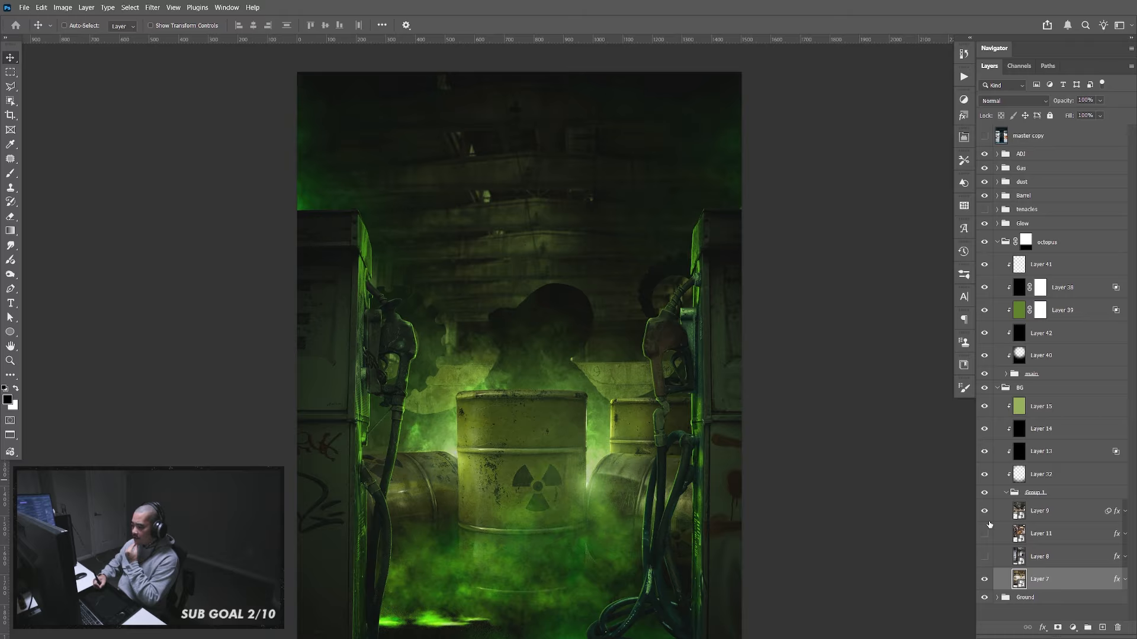
left_click(985, 511)
left_click(984, 579)
left_click(985, 579)
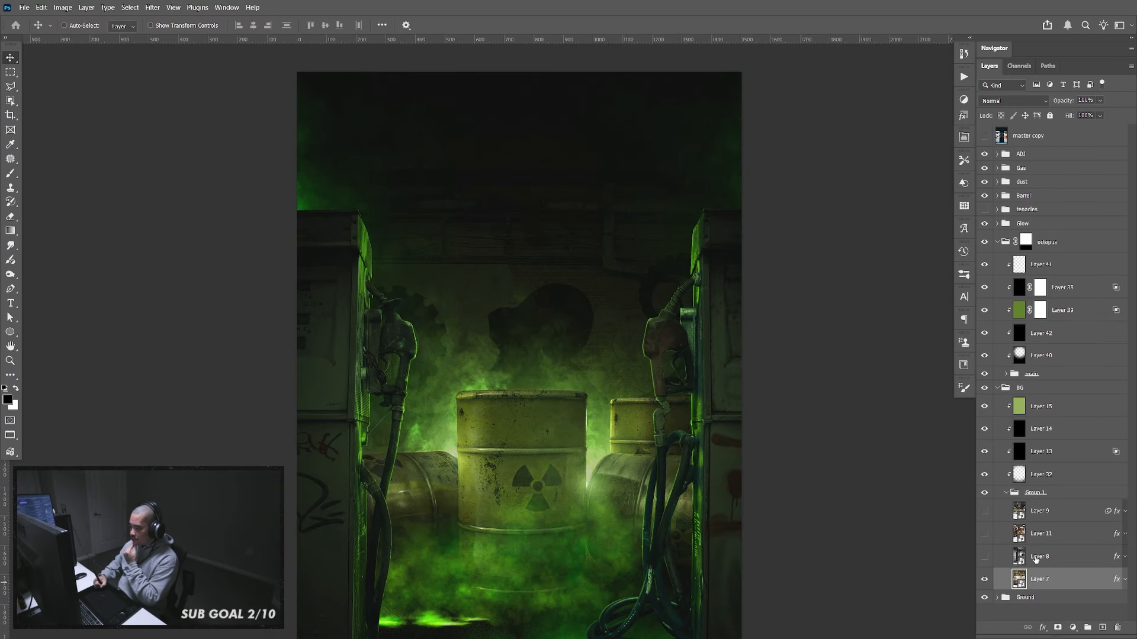
Check how the clipped Layer 13 and Layer 15 affect the background by switching their visibility
left_click(1036, 456)
left_click(984, 451)
left_click(985, 452)
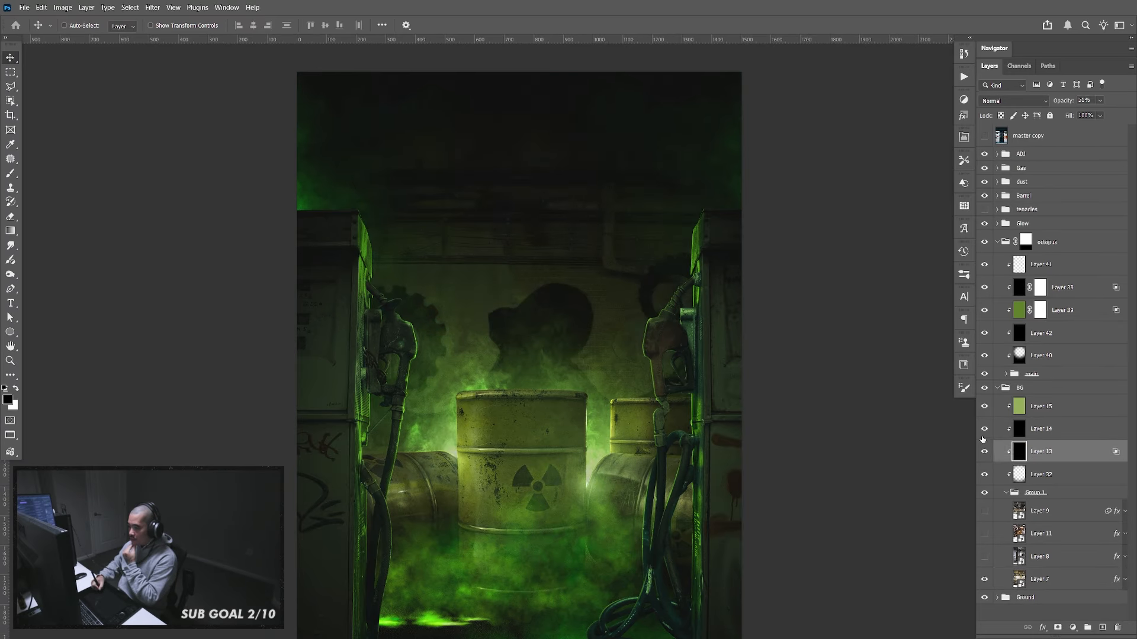
left_click(985, 407)
Expand the effects list of Layer 7 and turn its effects off
left_click(1053, 578)
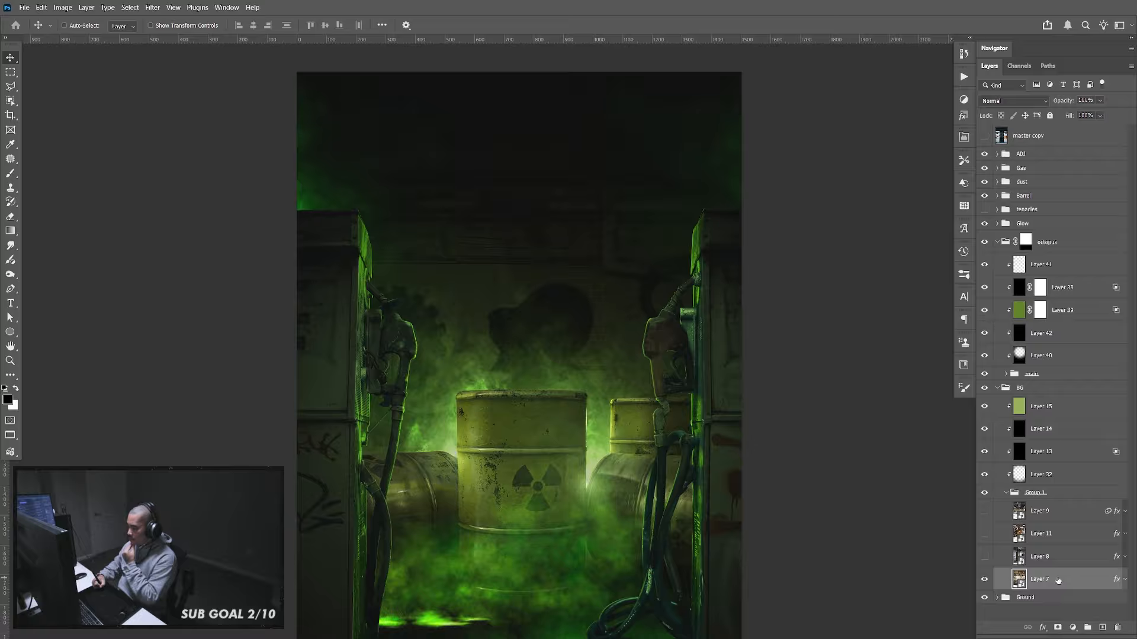
left_click(1124, 579)
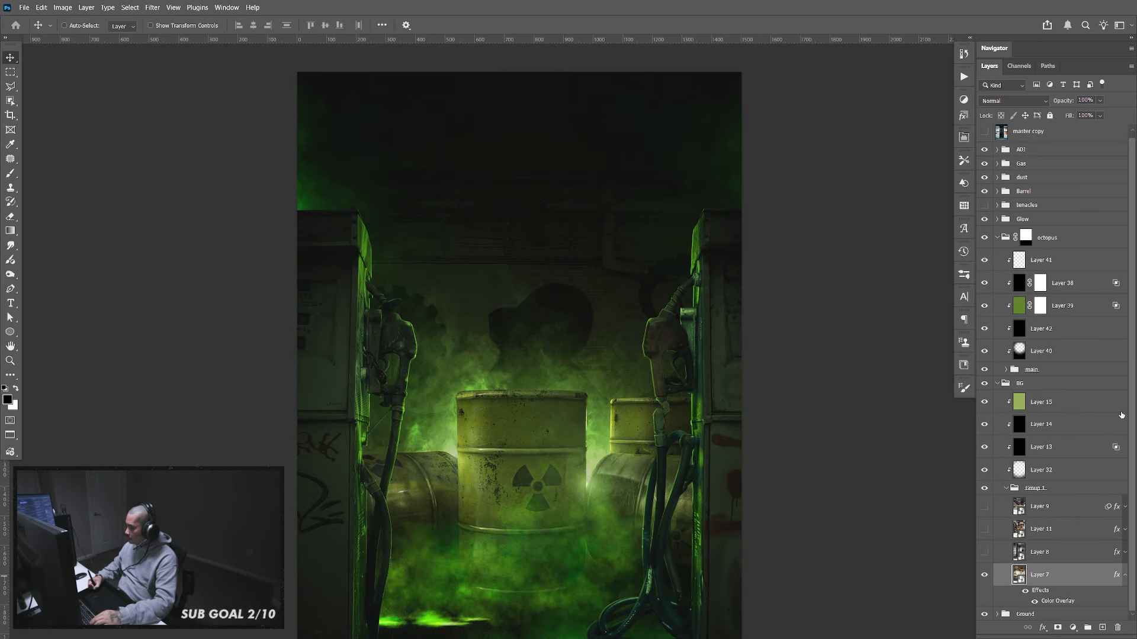
left_click(1031, 600)
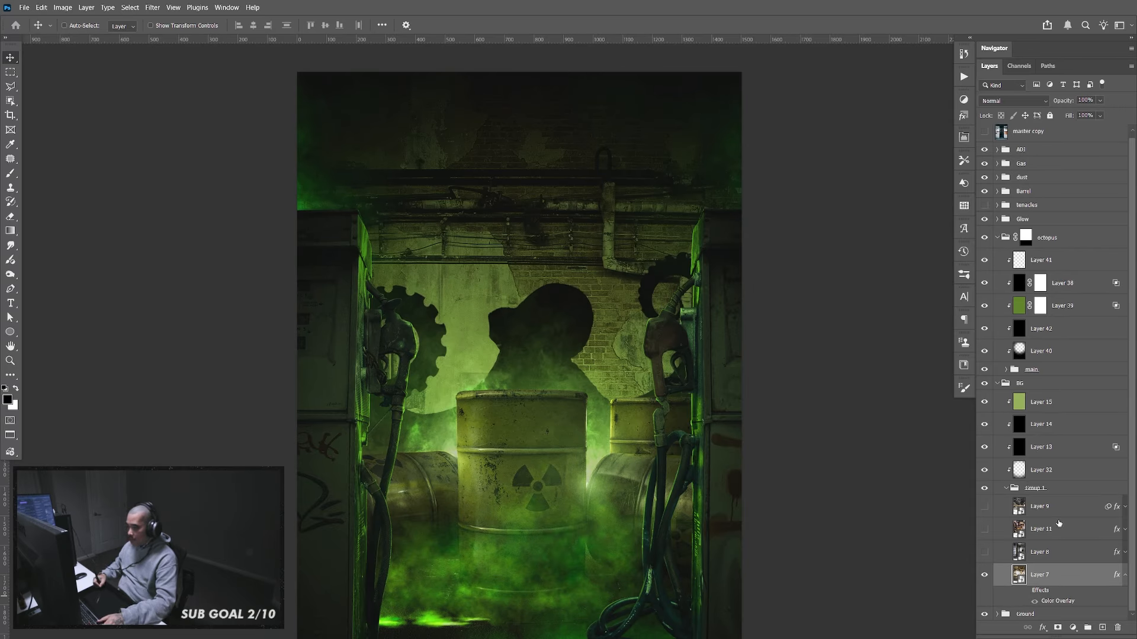
Examine the brightened background wall with the clipped Layer 13 and Layer 14 hidden and shown in turn
scroll(738, 482, "down", 1)
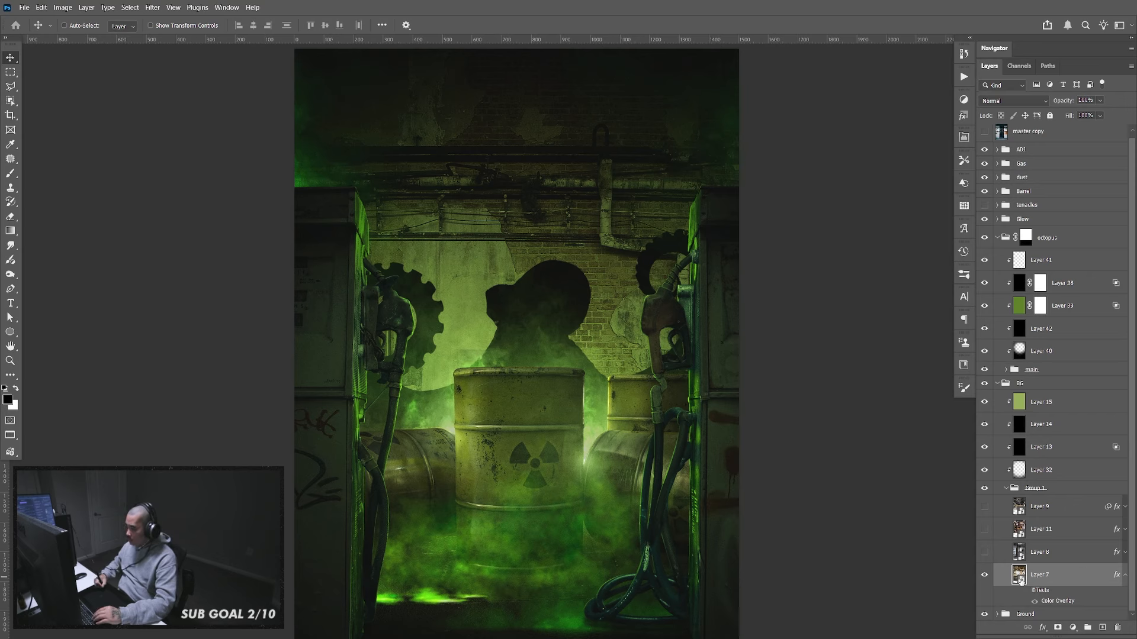
left_click(983, 448)
left_click(982, 448)
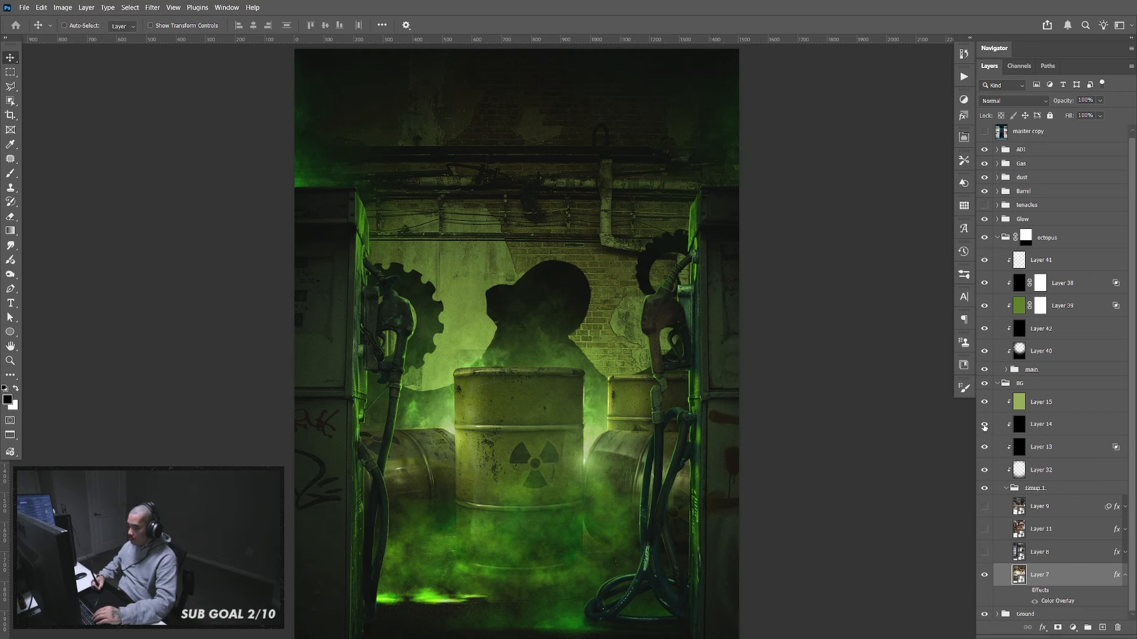
left_click(984, 426)
left_click(984, 426)
Add a new layer clipped directly above Group 1 in the BG group and fill it with black
left_click(1059, 487)
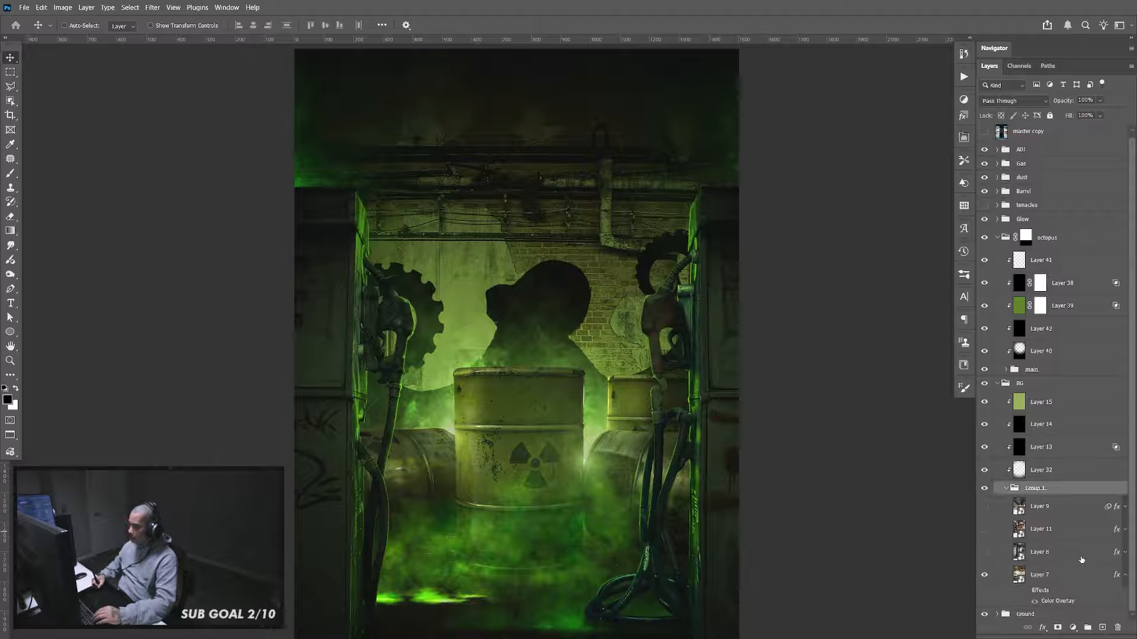
left_click(1102, 628)
left_click_drag(1069, 508, 1089, 487)
key("alt+BackSpace")
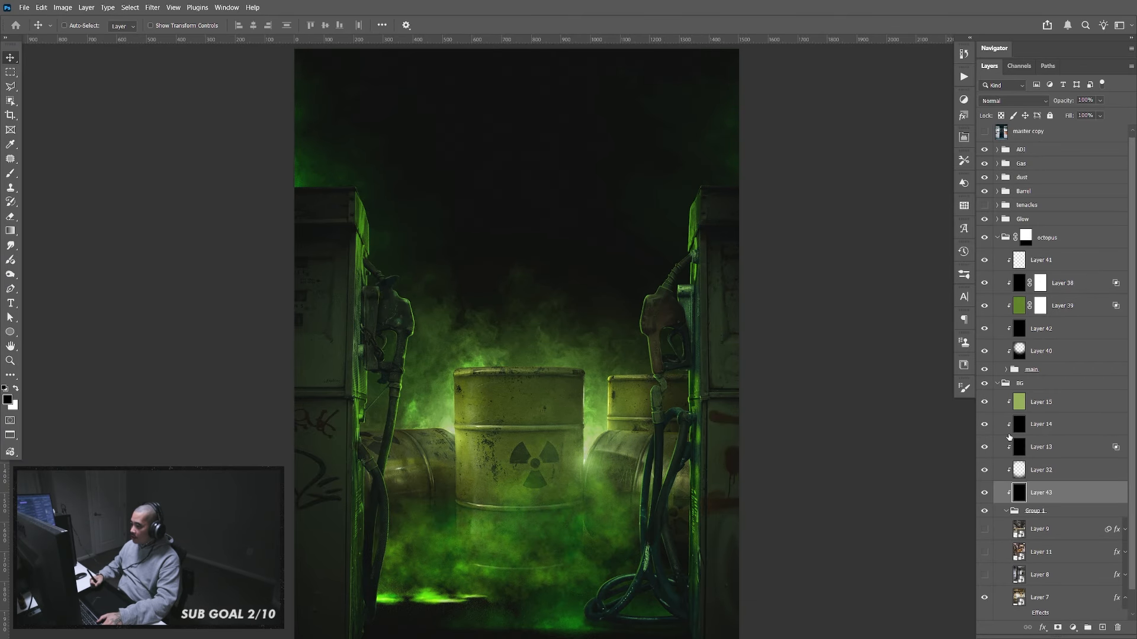
Split the black clipped layer's Blend If underlying highlights to about 59 / 255 and set its opacity to 22%
left_click_drag(804, 348, 797, 349, "alt")
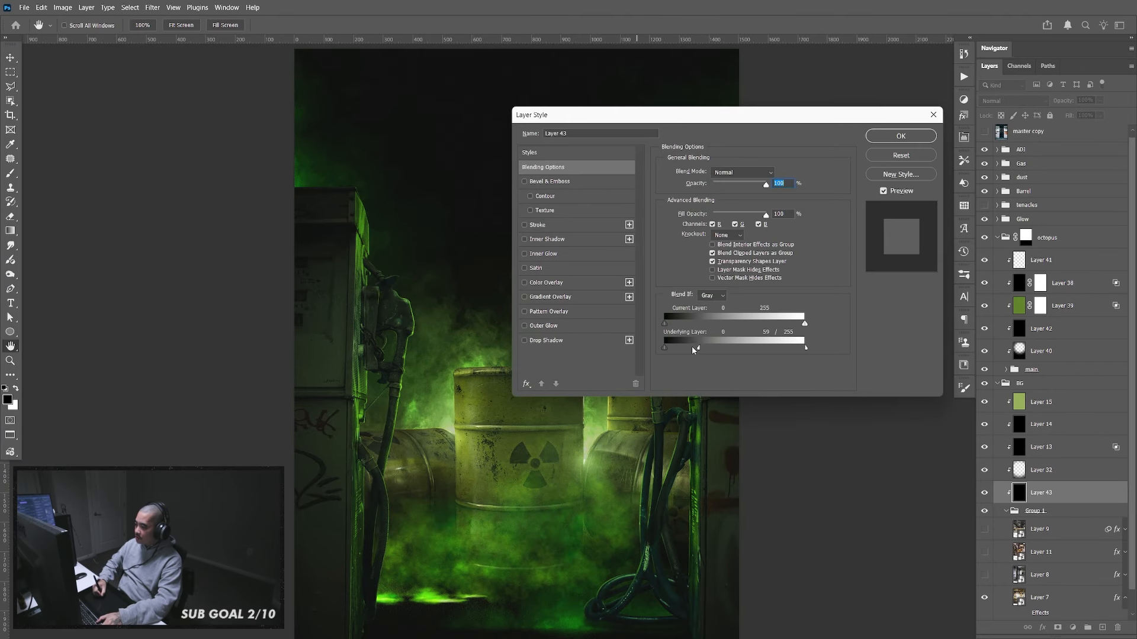
left_click(901, 136)
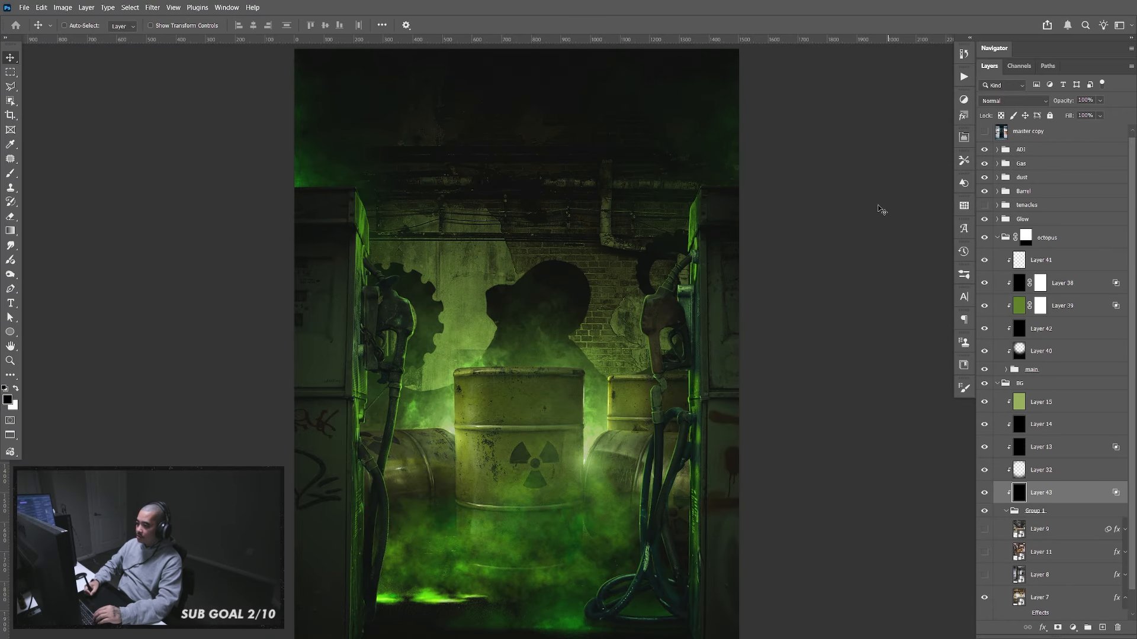
left_click_drag(803, 389, 801, 387)
left_click(1100, 100)
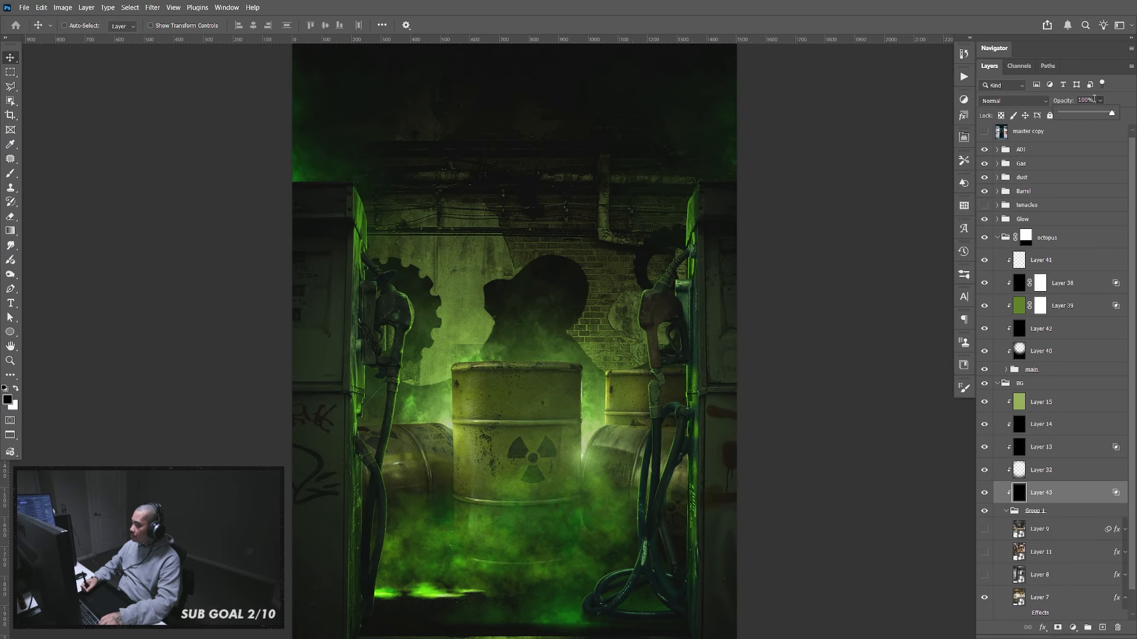
mouse_move(1106, 119)
left_mouse_down()
mouse_move(1070, 121)
mouse_move(1085, 122)
left_mouse_up()
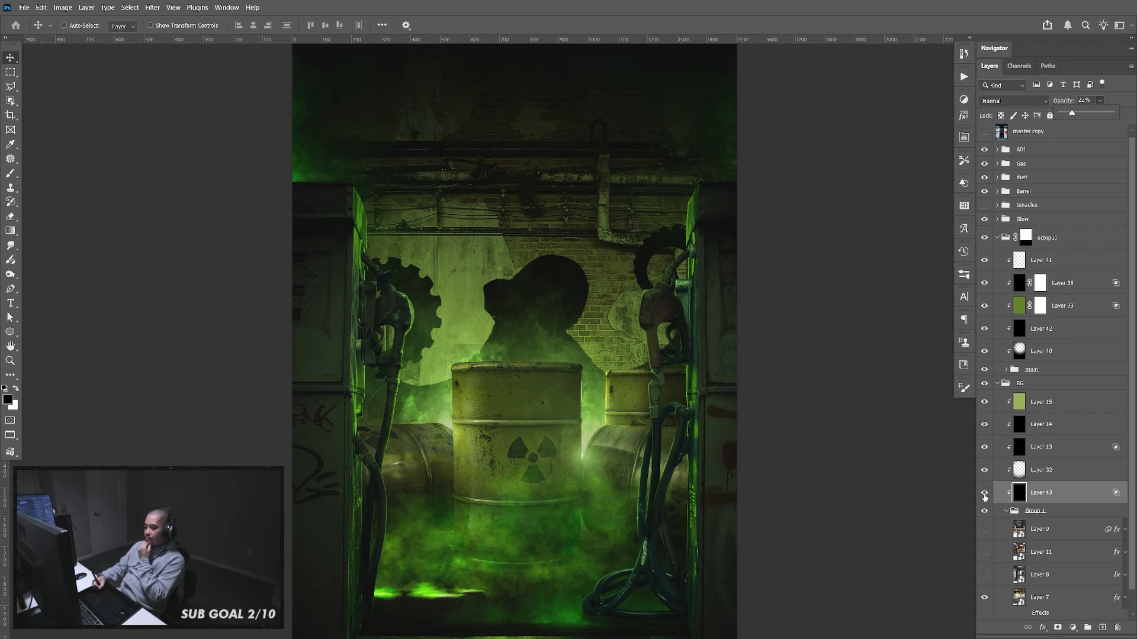
Remove the black clipped layer above Group 1 and restore the effects of Layer 7
left_click(984, 496)
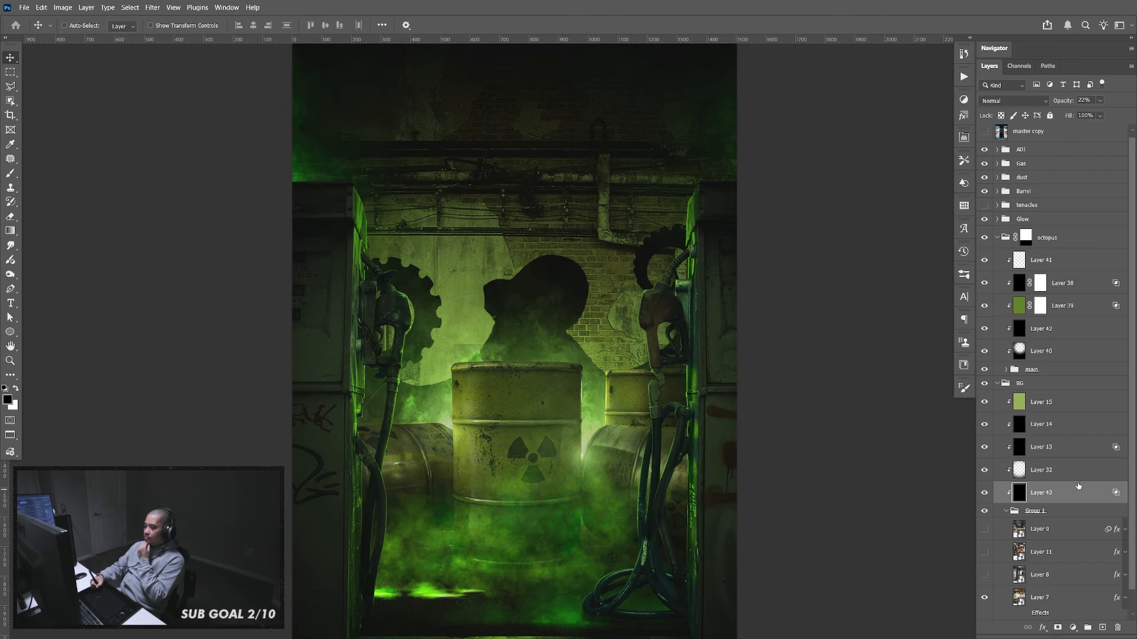
key("Delete")
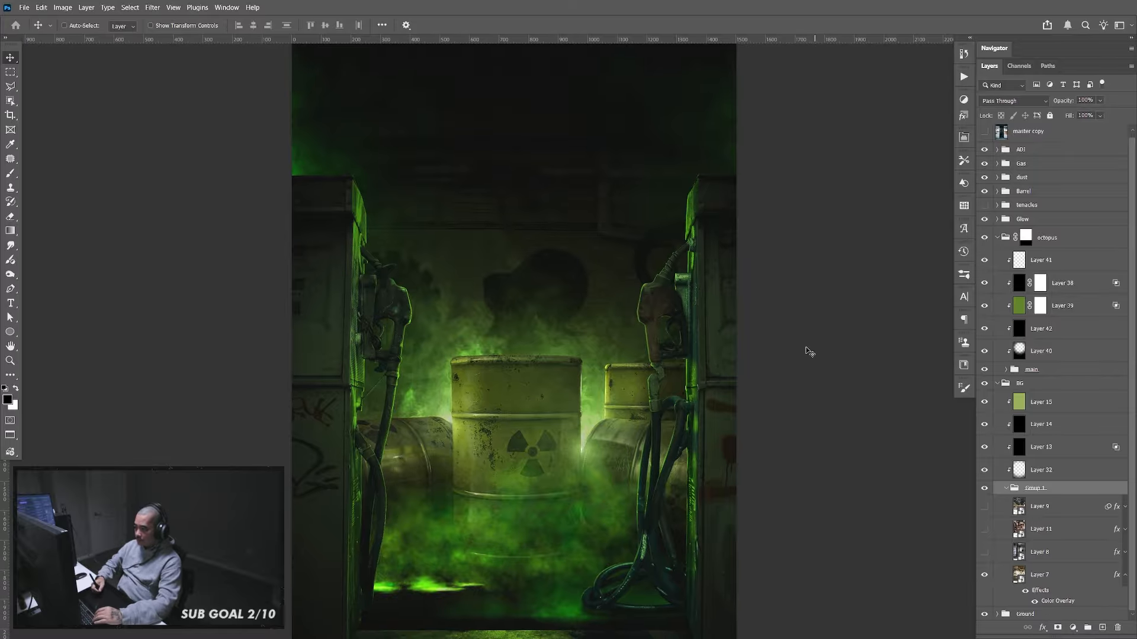
key("ctrl+minus")
key("ctrl+plus")
left_click_drag(712, 397, 706, 352)
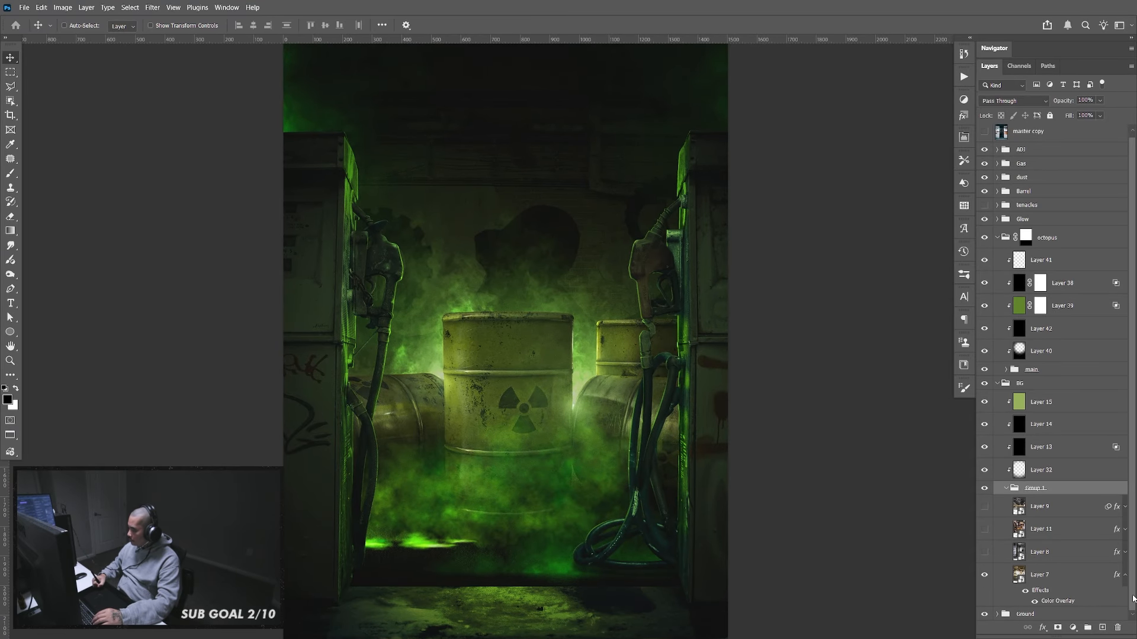
Collapse the effects list of Layer 7 and preview Layer 9 and Layer 11 as backgrounds before showing Layer 7 again
left_click(1125, 576)
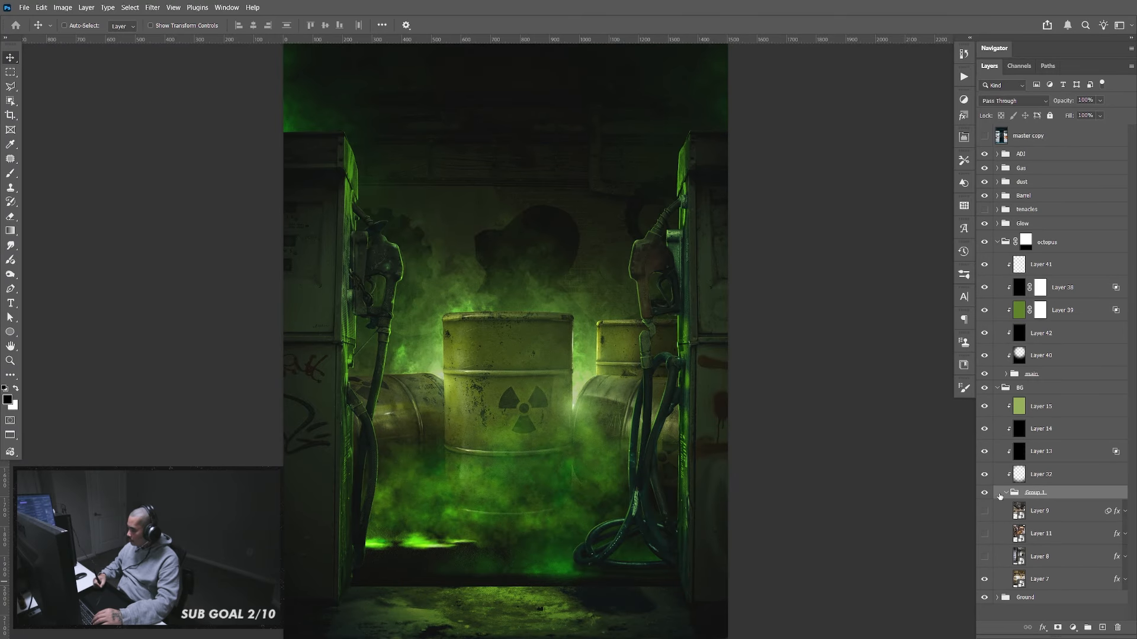
left_click(985, 579)
left_click(985, 511)
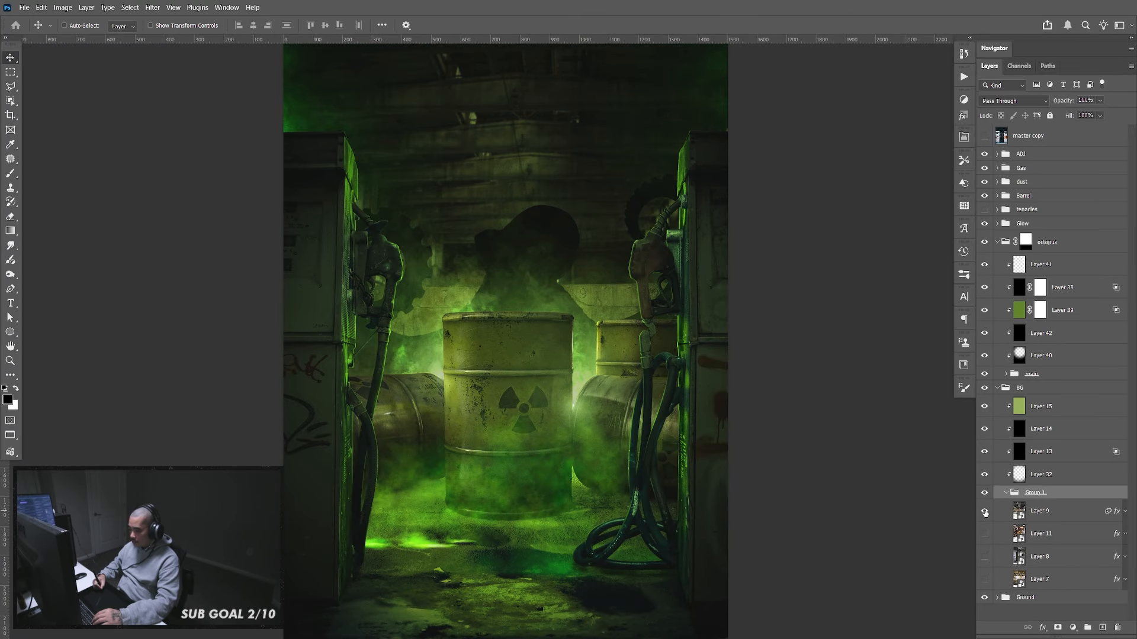
left_click(984, 511)
left_click(984, 534)
left_click(985, 533)
left_click(985, 579)
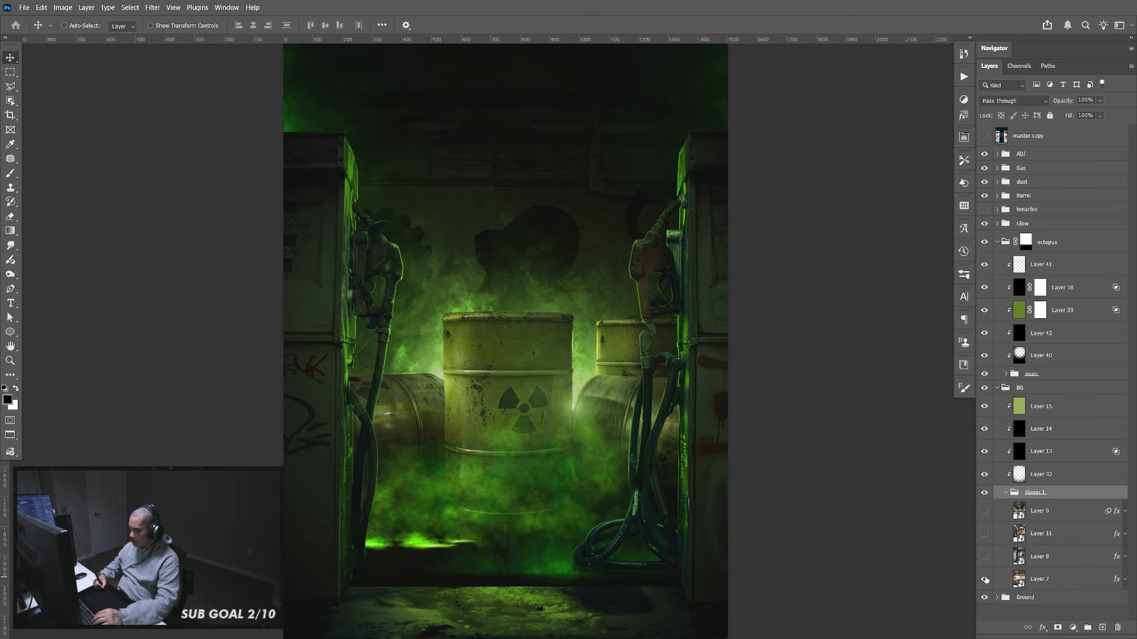
Add a layer mask to Layer 7 and paint out its lower part across the floor in black with a soft 700 px brush
left_click(1042, 582)
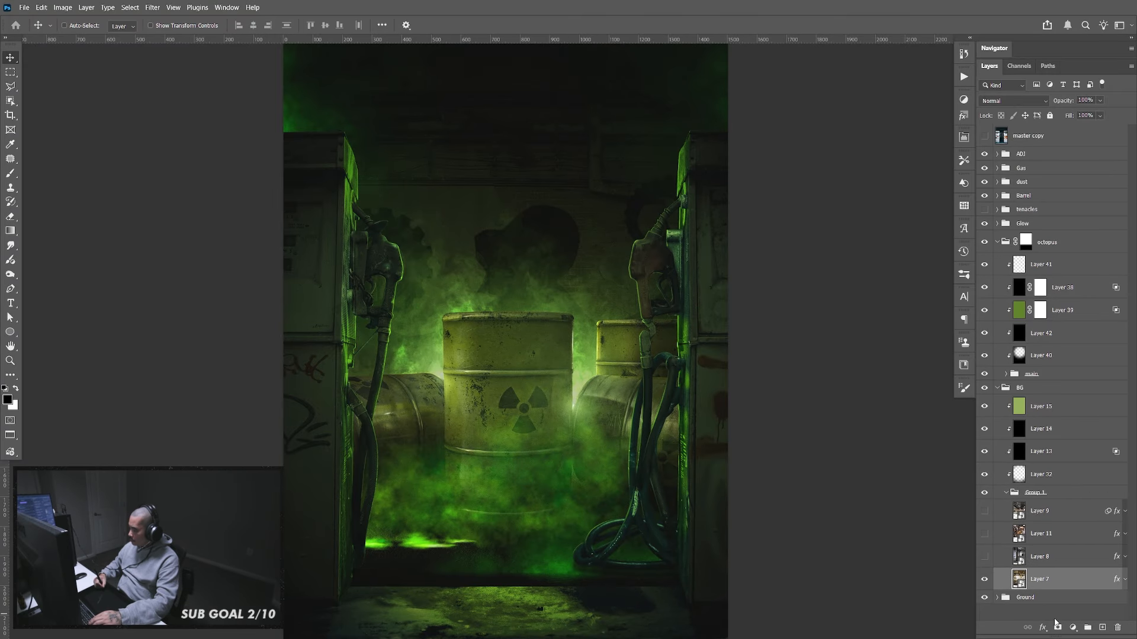
left_click(1057, 627)
left_click_drag(675, 442, 673, 442)
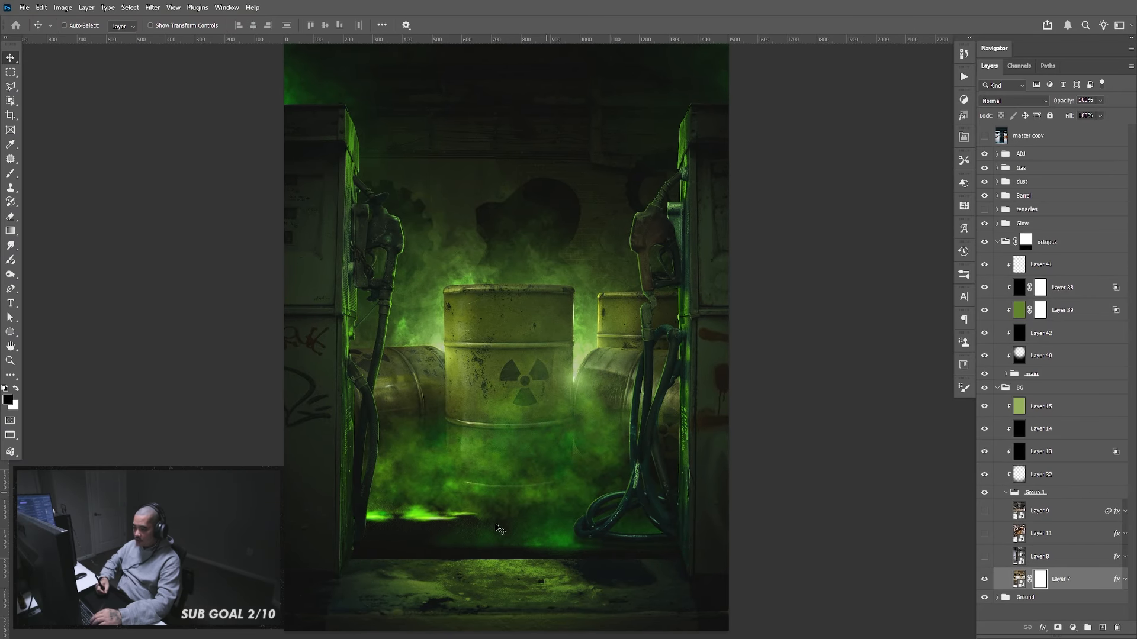
key("b")
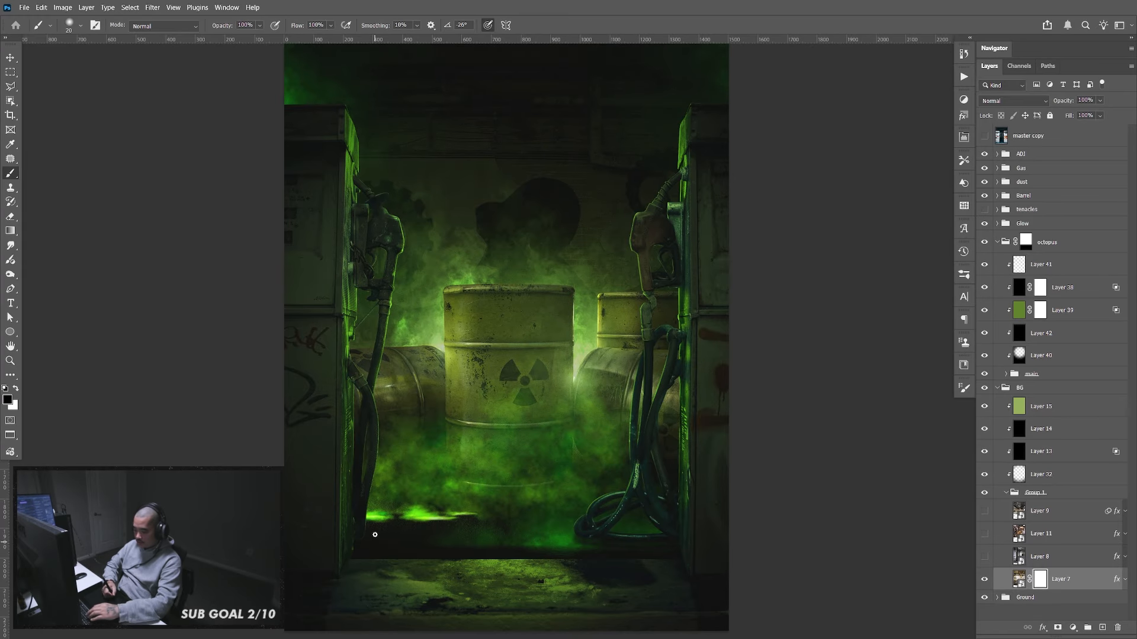
key("bracketright")
key("bracketright")
key("bracketright")
key("bracketright")
key("bracketright")
key("bracketright")
key("bracketright")
key("bracketright")
key("bracketright")
key("bracketright")
key("bracketright")
key("bracketright")
key("bracketright")
key("bracketright")
key("bracketright")
key("bracketright")
key("bracketright")
key("bracketright")
left_click_drag(357, 553, 658, 562)
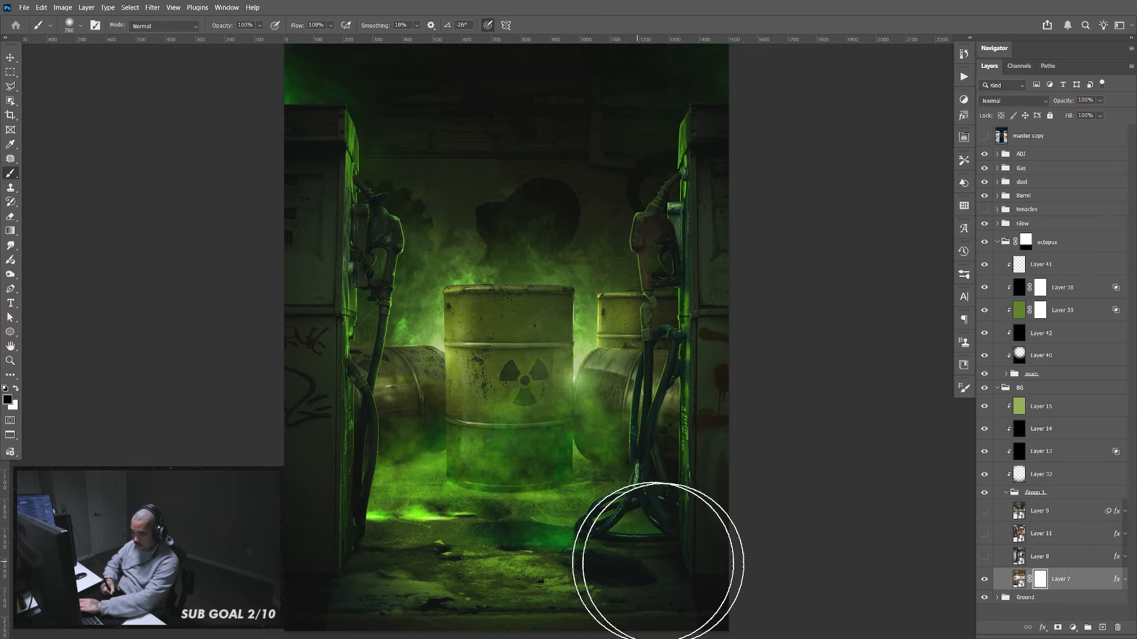
key("v")
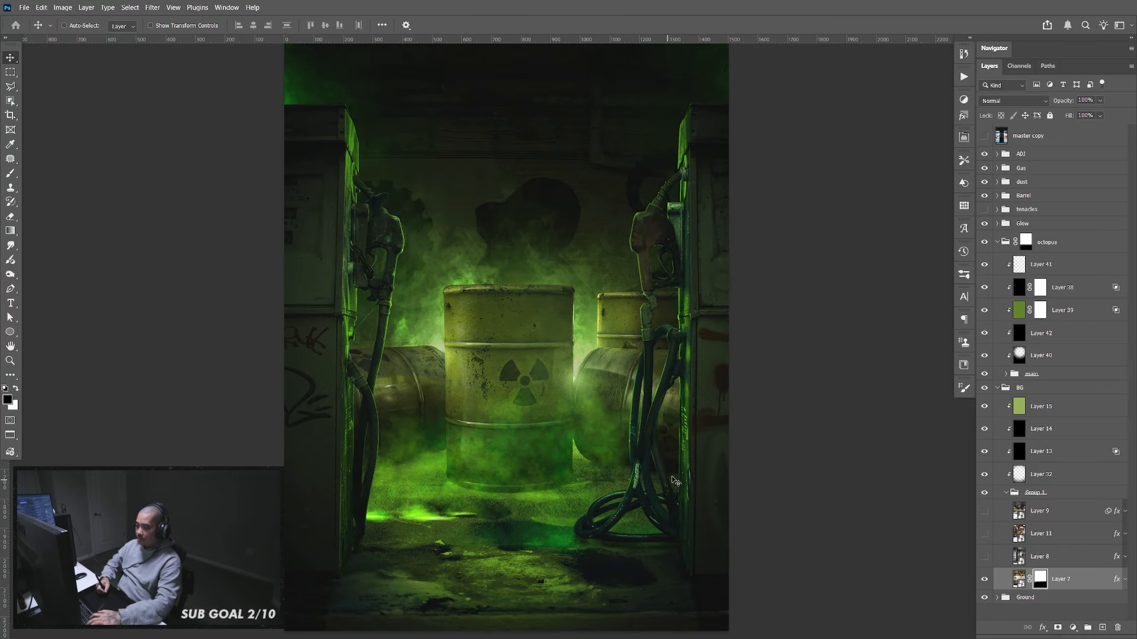
left_click_drag(662, 434, 698, 476)
left_click_drag(709, 317, 718, 332)
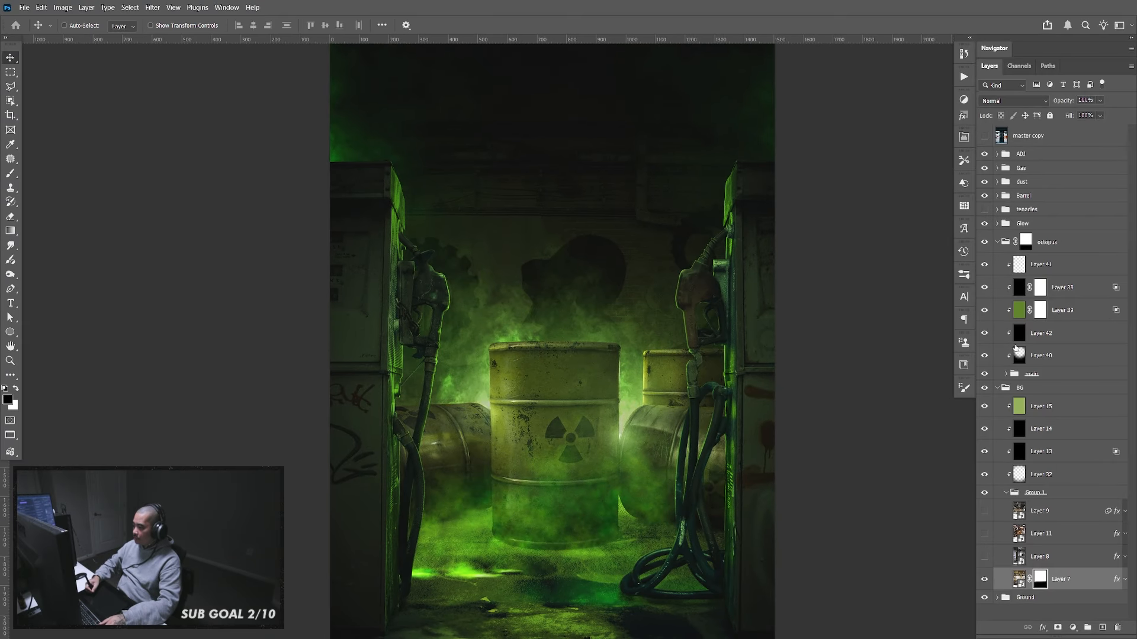
Collapse the BG group and hide the black Layer 42 in the octopus group
left_click(997, 389)
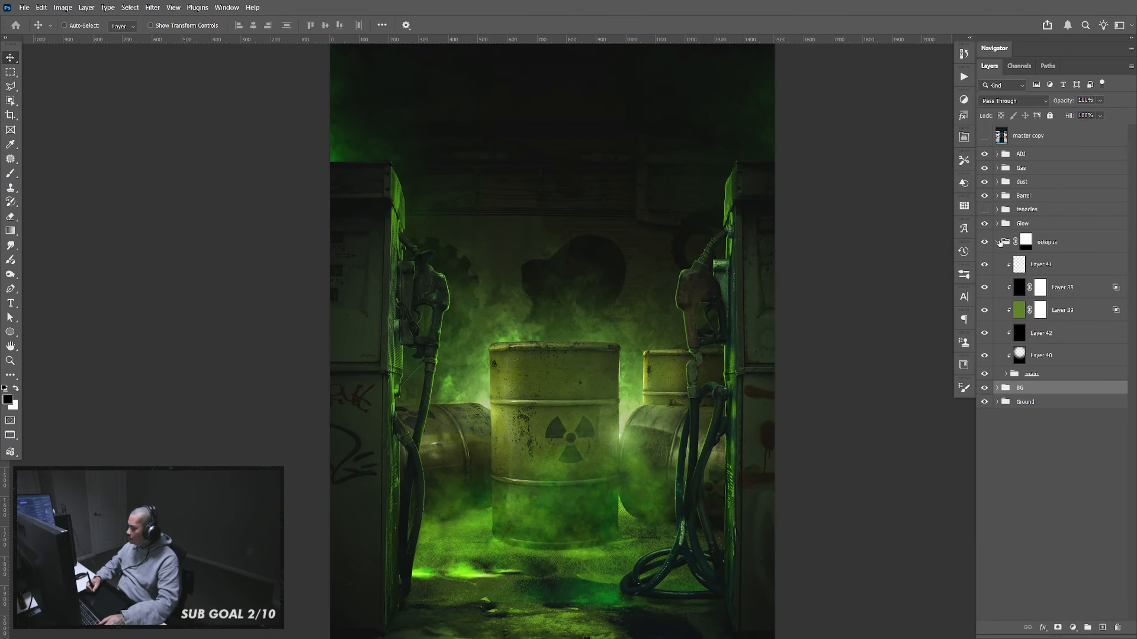
left_click(1037, 359)
left_click(1040, 339)
left_click(985, 334)
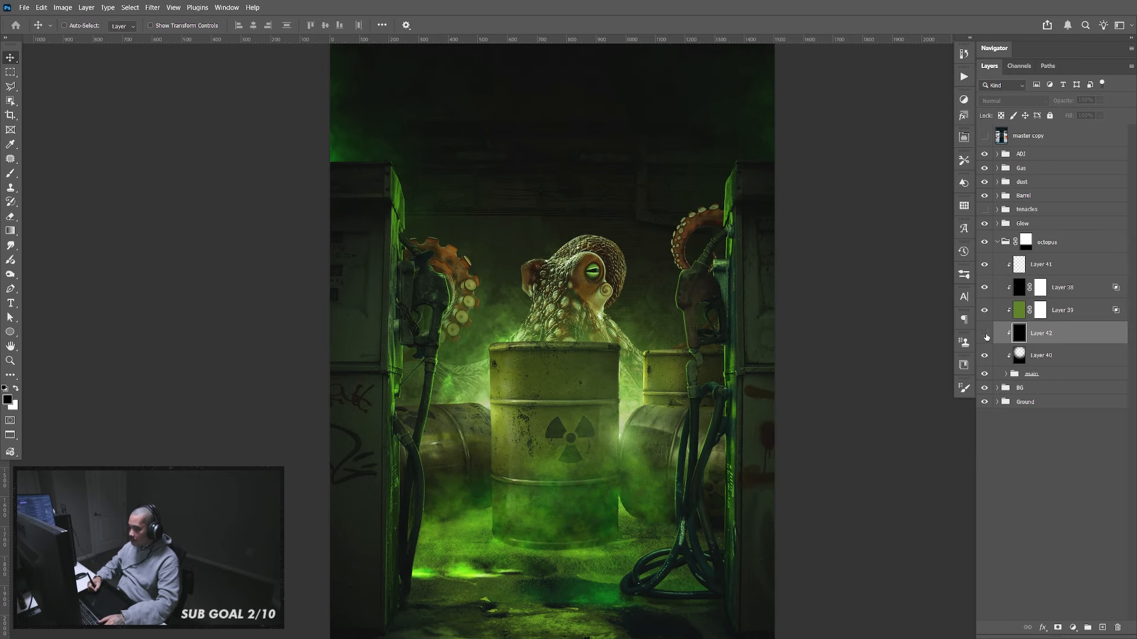
Compare the octopus with and without the black Layer 42, leaving the layer shown
left_click(985, 335)
left_click(984, 335)
left_click(985, 335)
left_click(984, 335)
left_click(984, 335)
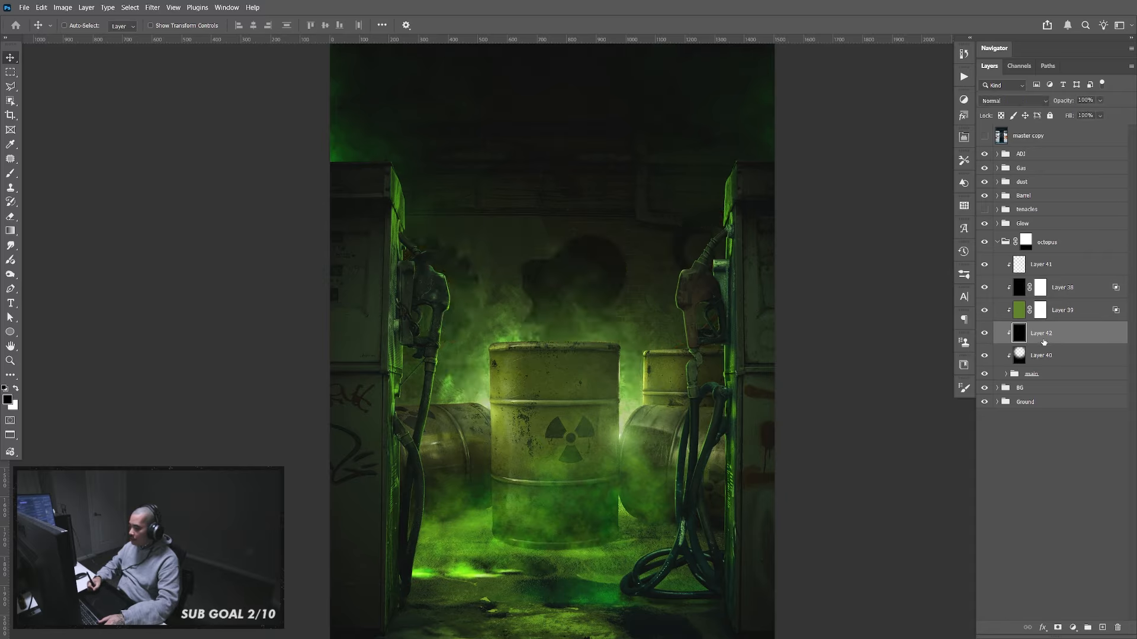
Erase a soft opening in the black Layer 42 around the barrel and octopus, enlarging the eraser up to 1000 px
key("e")
key("bracketright")
key("bracketright")
key("bracketright")
key("bracketright")
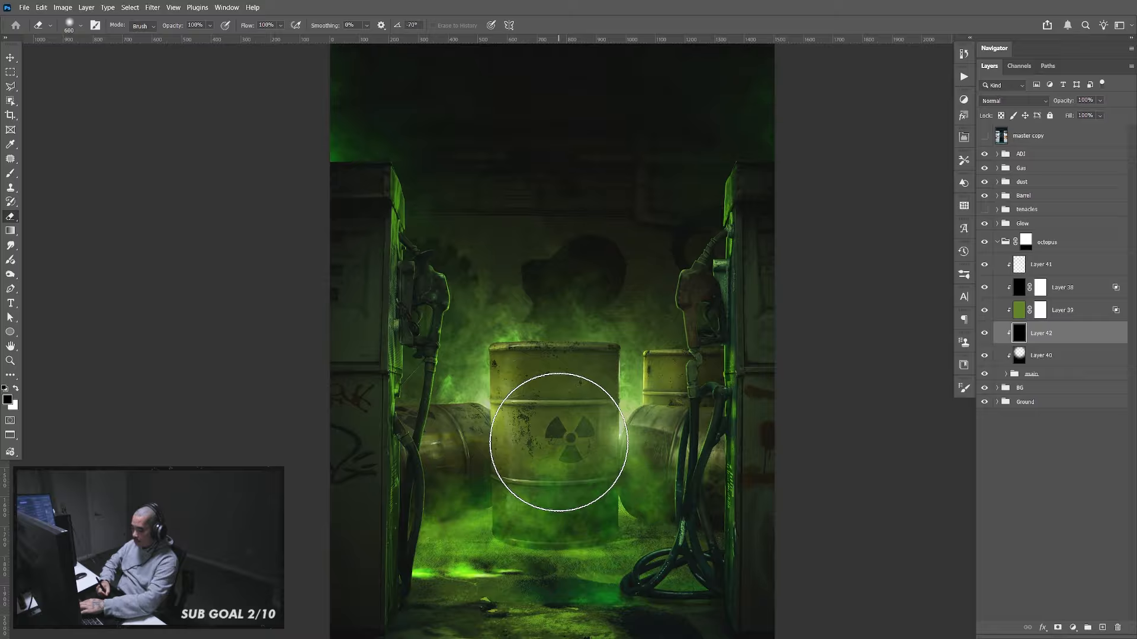
key("bracketright")
left_click(563, 433)
key("bracketleft")
key("bracketleft")
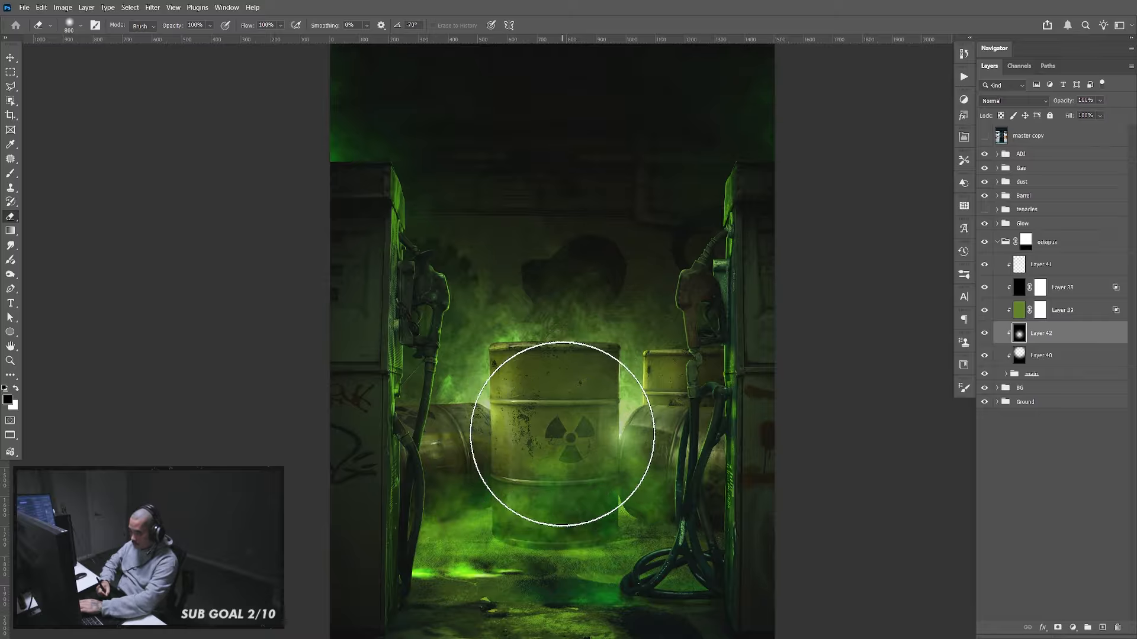
key("bracketright")
key("bracketright")
key("bracketright")
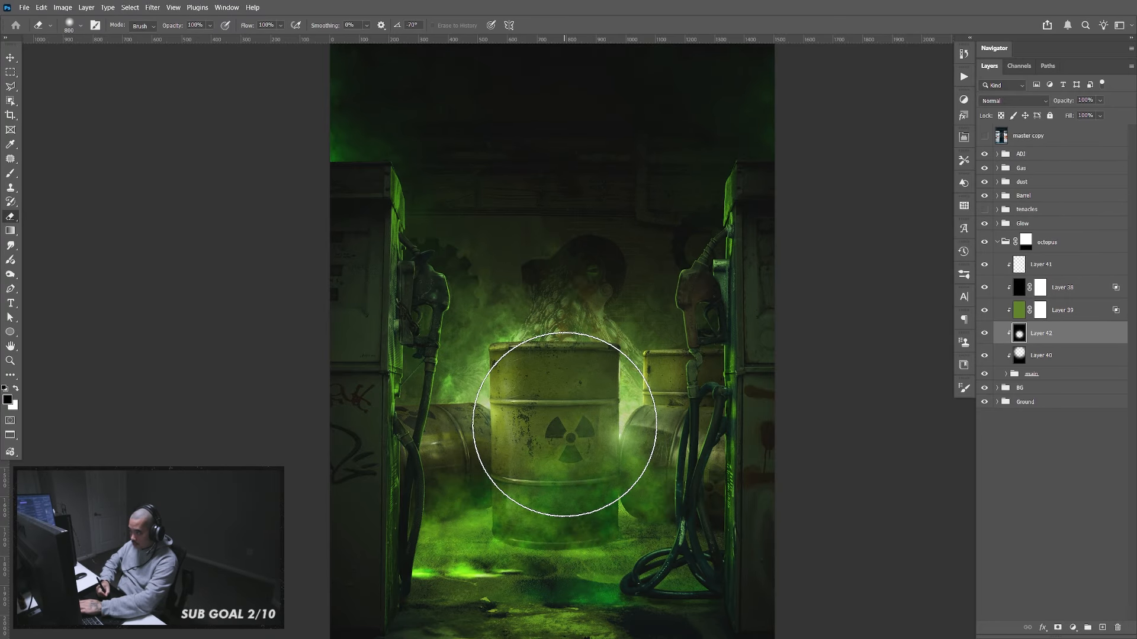
left_click(565, 425)
left_click(565, 428)
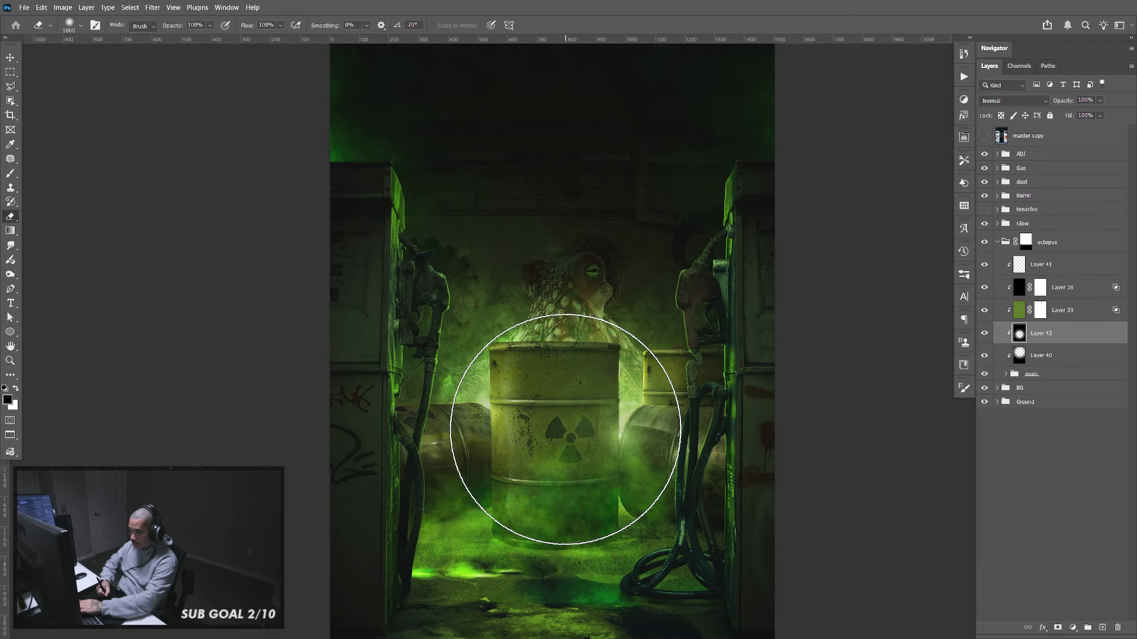
left_click(572, 441)
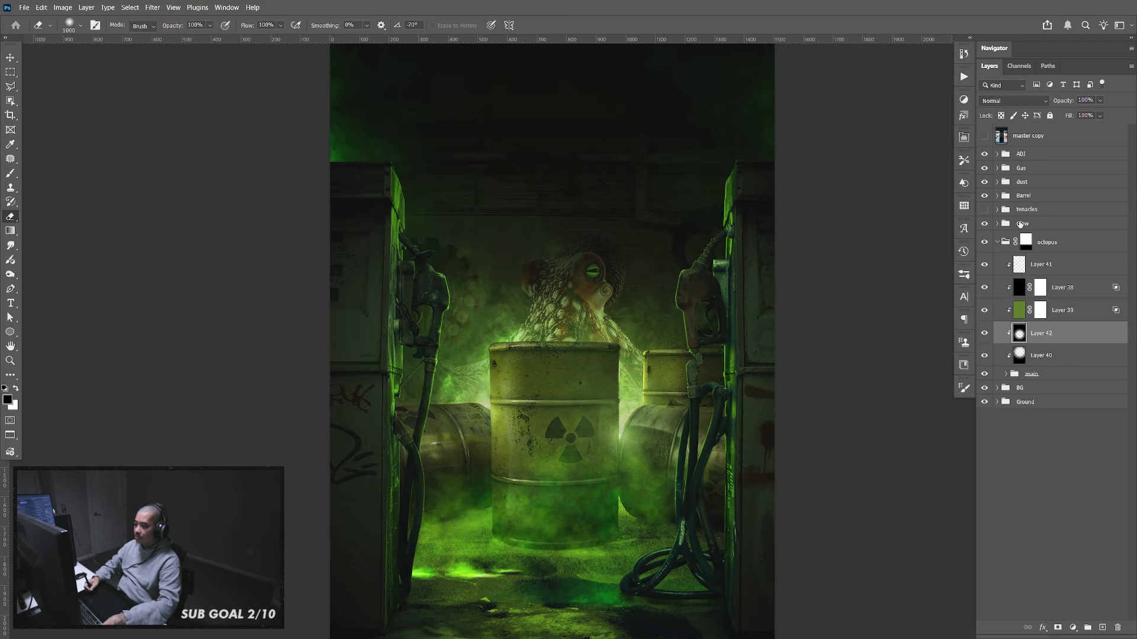
Compare the octopus with and without Layer 42 and set the layer to Soft Light blending at 64% opacity
key("v")
left_click(985, 334)
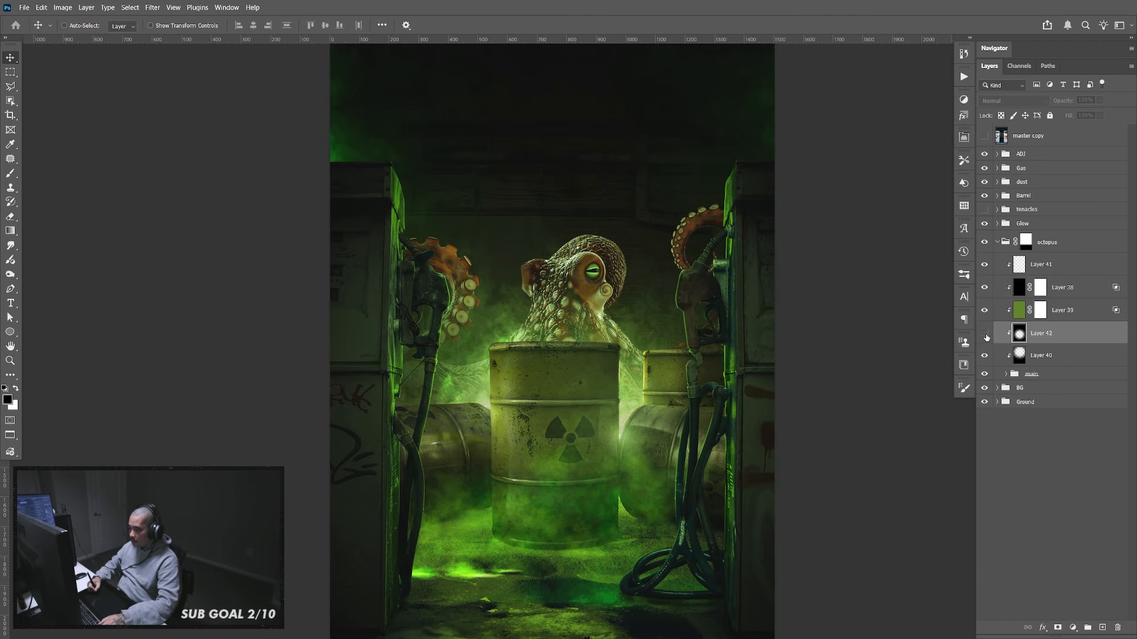
left_click(986, 335)
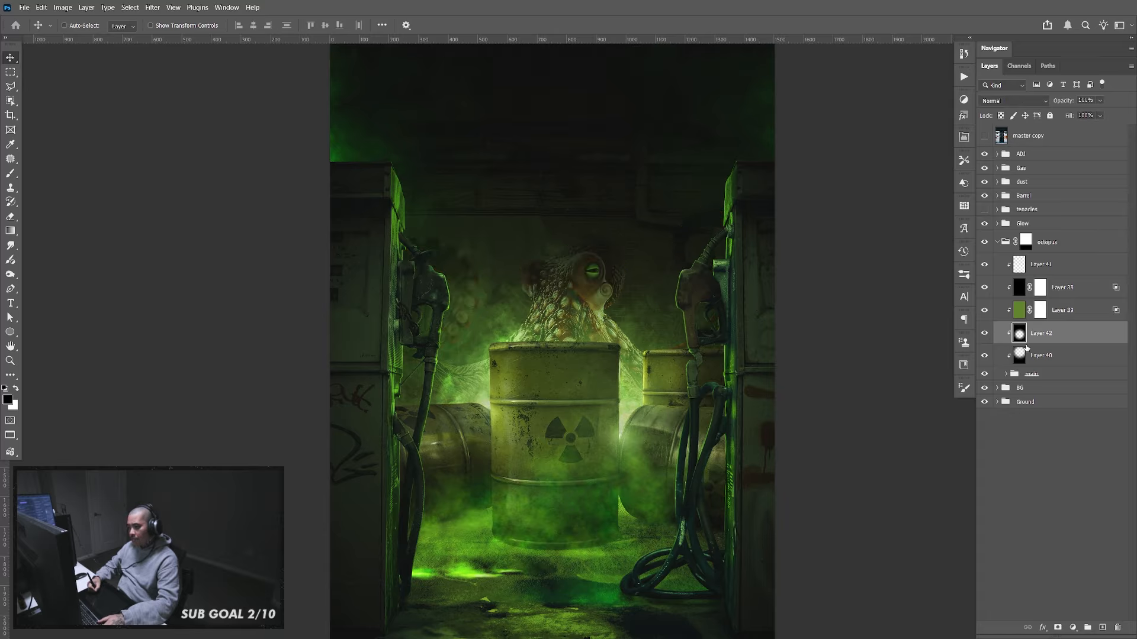
left_click(1100, 100)
left_click_drag(1113, 114, 1076, 120)
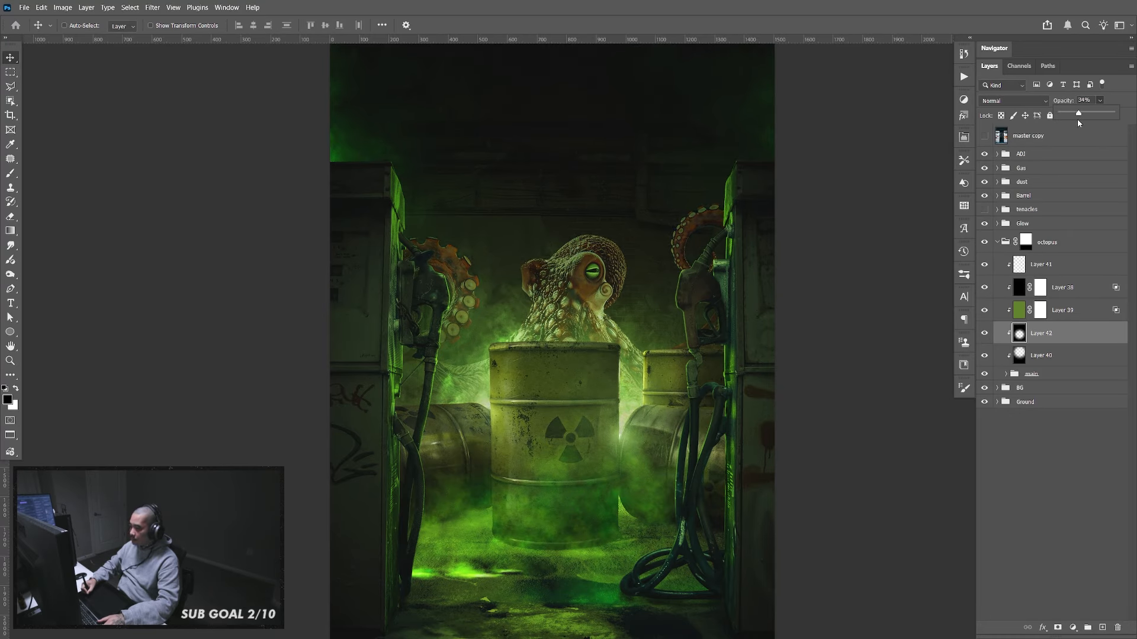
left_click(1031, 97)
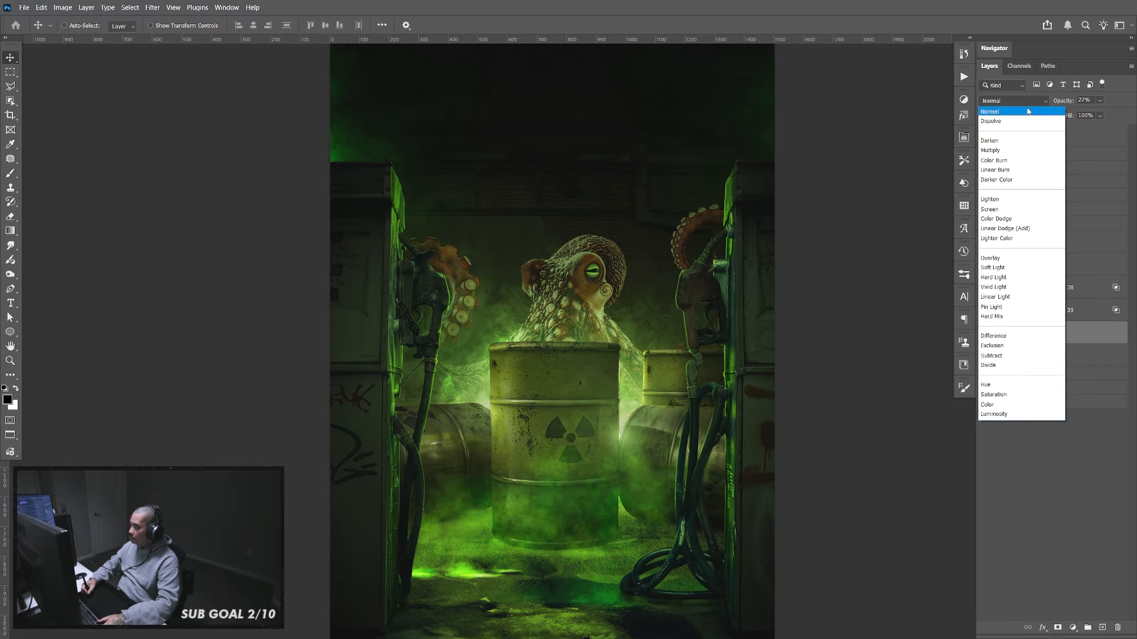
left_click(1007, 270)
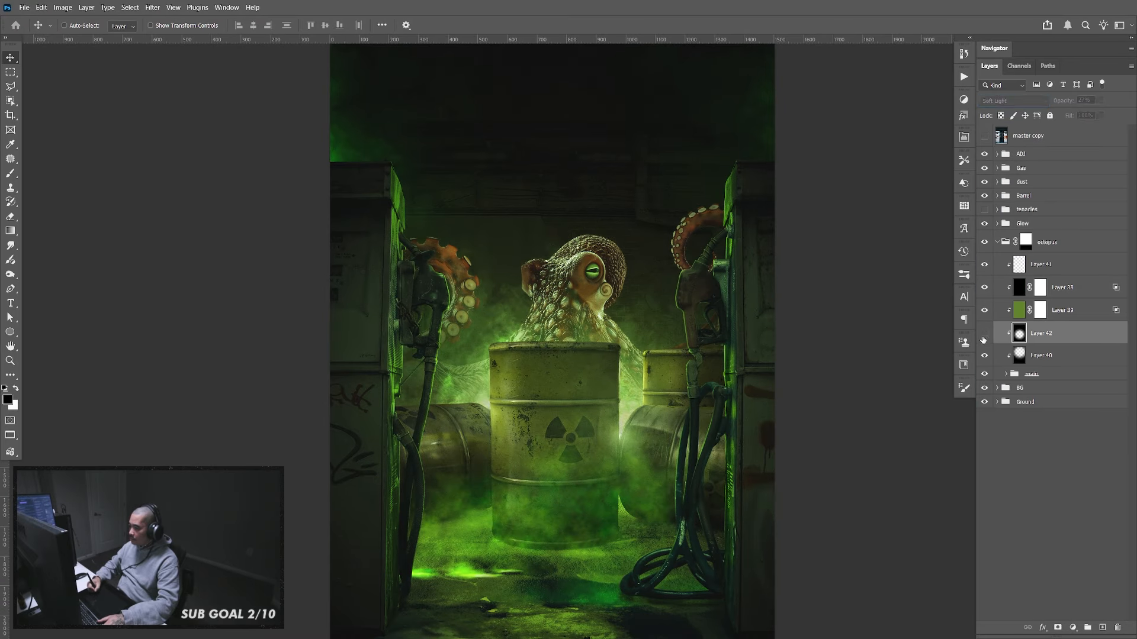
left_click(1100, 100)
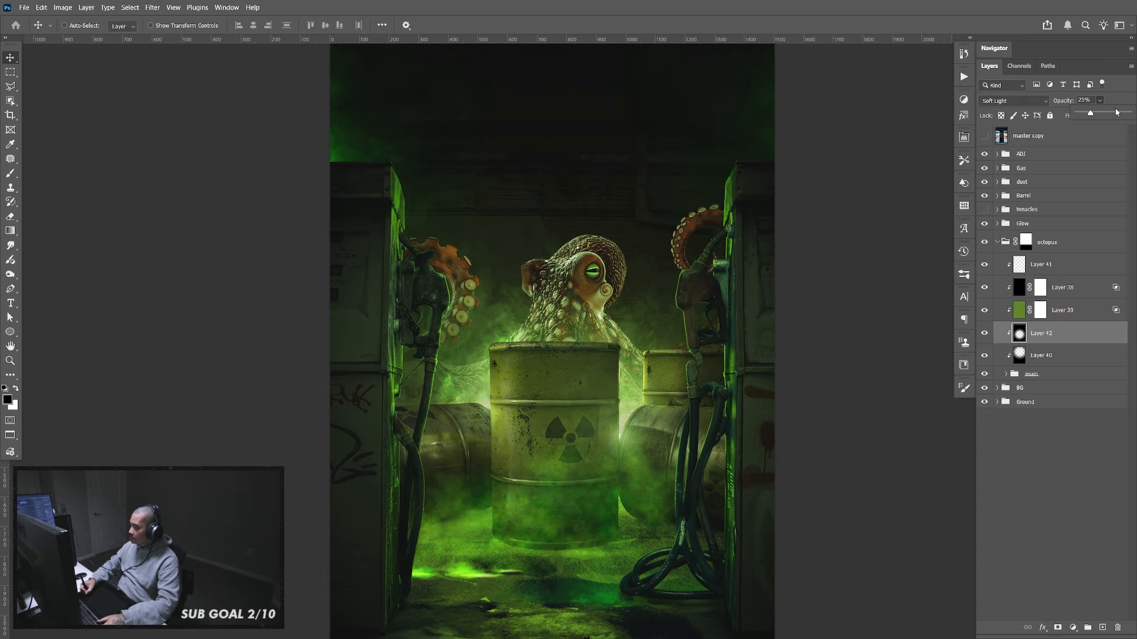
left_click_drag(1117, 112, 1135, 112)
left_click(1057, 342)
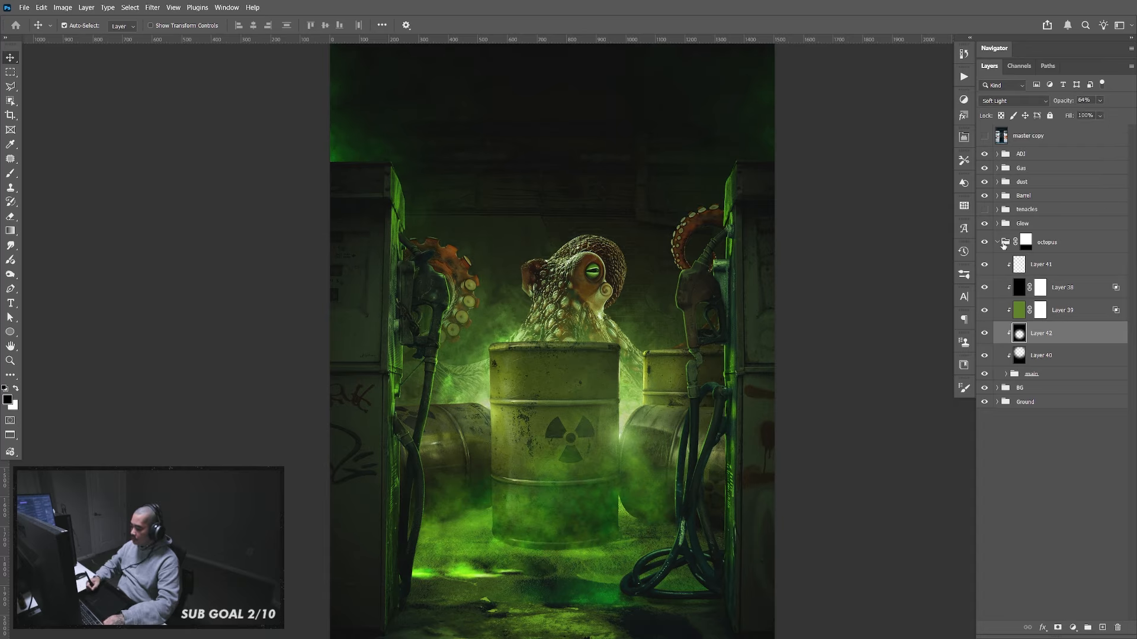
Duplicate Layer 42 as a clipped layer and set the copy to Normal blending at 17% opacity
key("ctrl+j")
key("ctrl+alt+g")
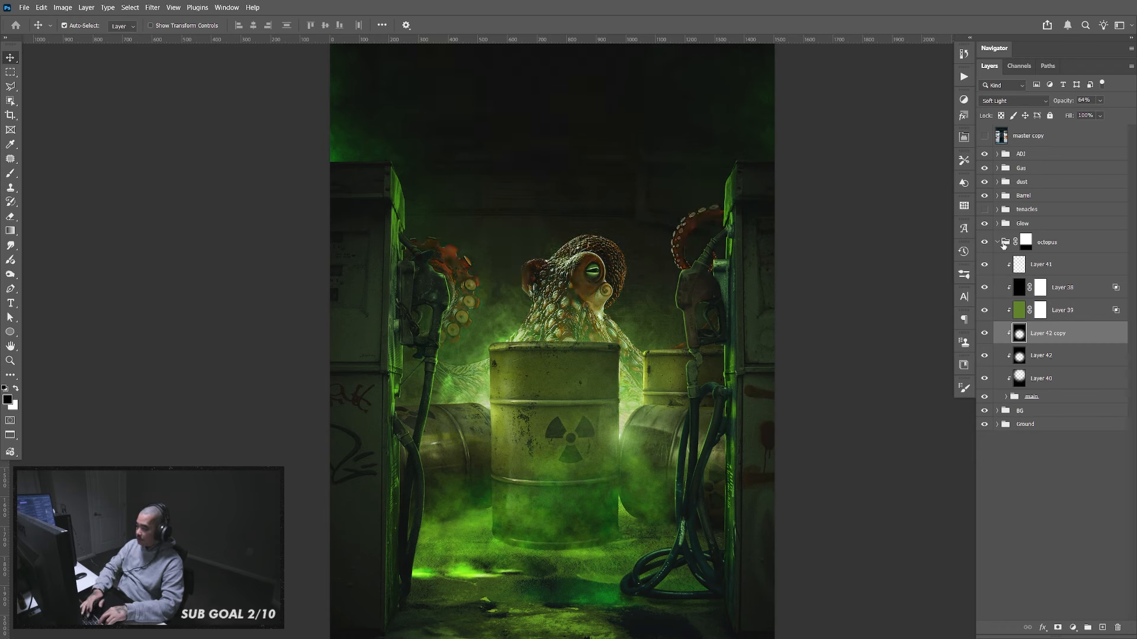
left_click(1013, 100)
left_click(1016, 111)
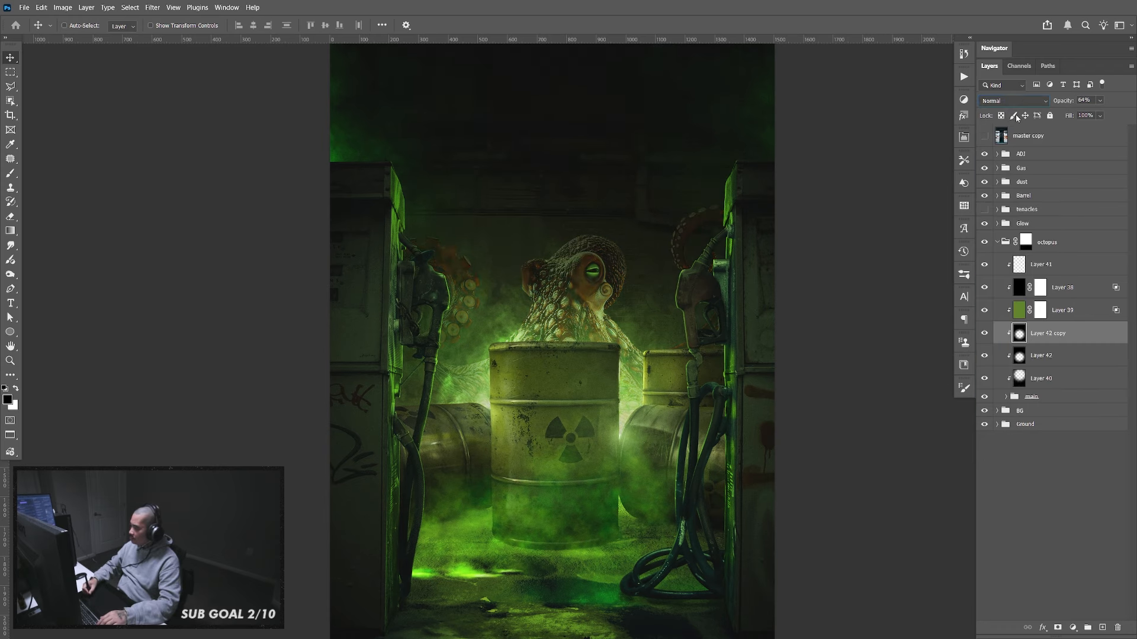
left_click(1100, 100)
left_click_drag(1106, 114, 1084, 117)
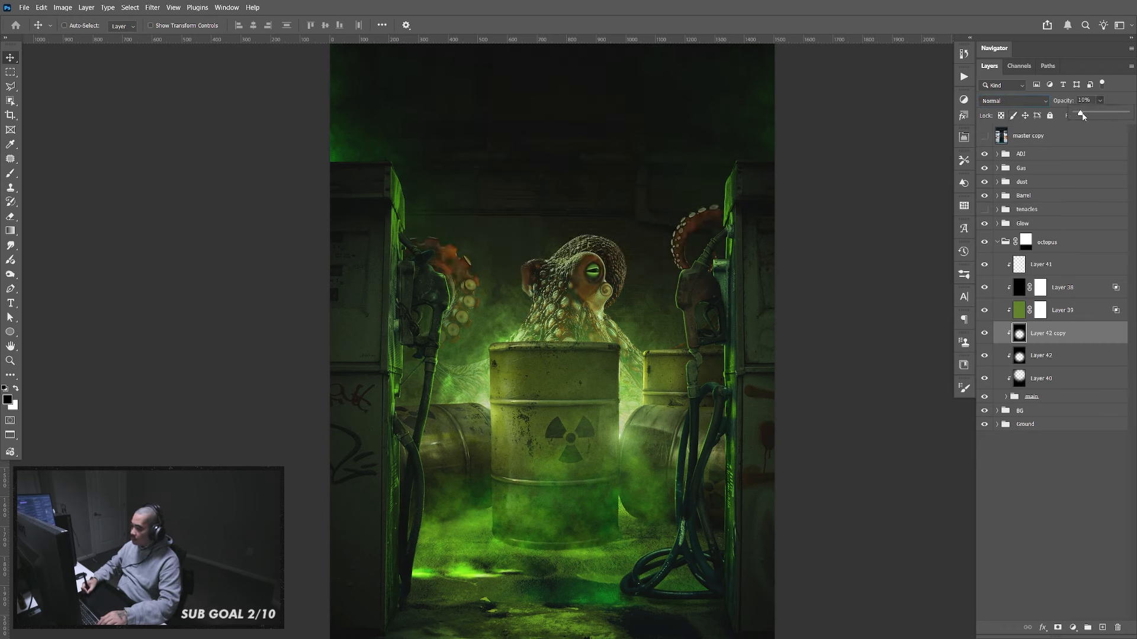
key("Return")
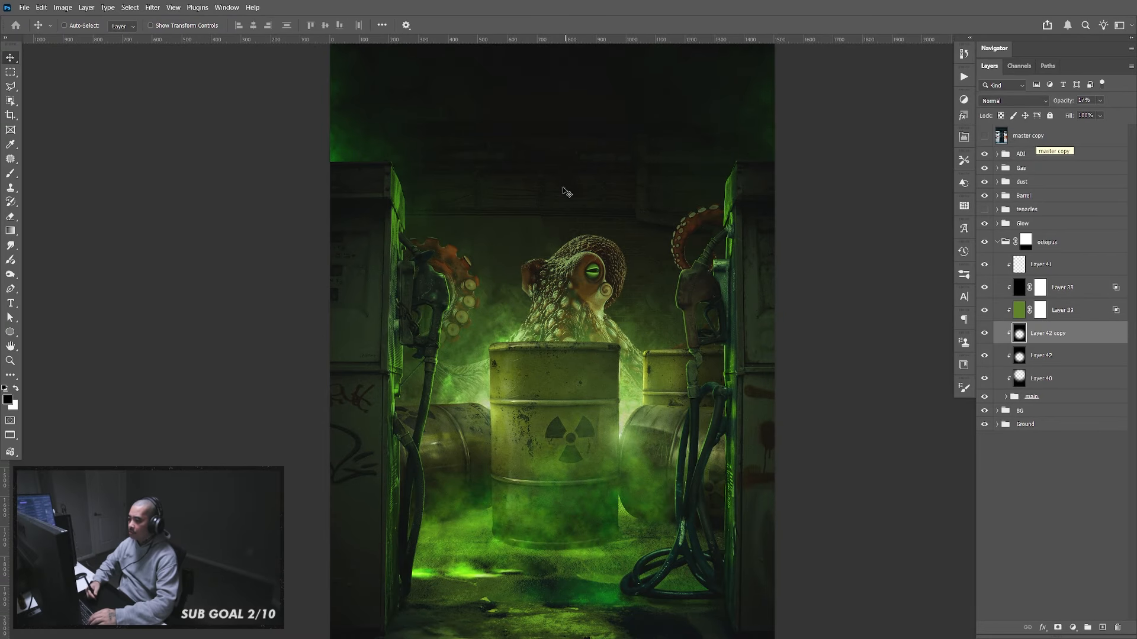
Examine the darkened octopus and its tentacles close up and within the whole composition
key("ctrl+plus")
key("ctrl+plus")
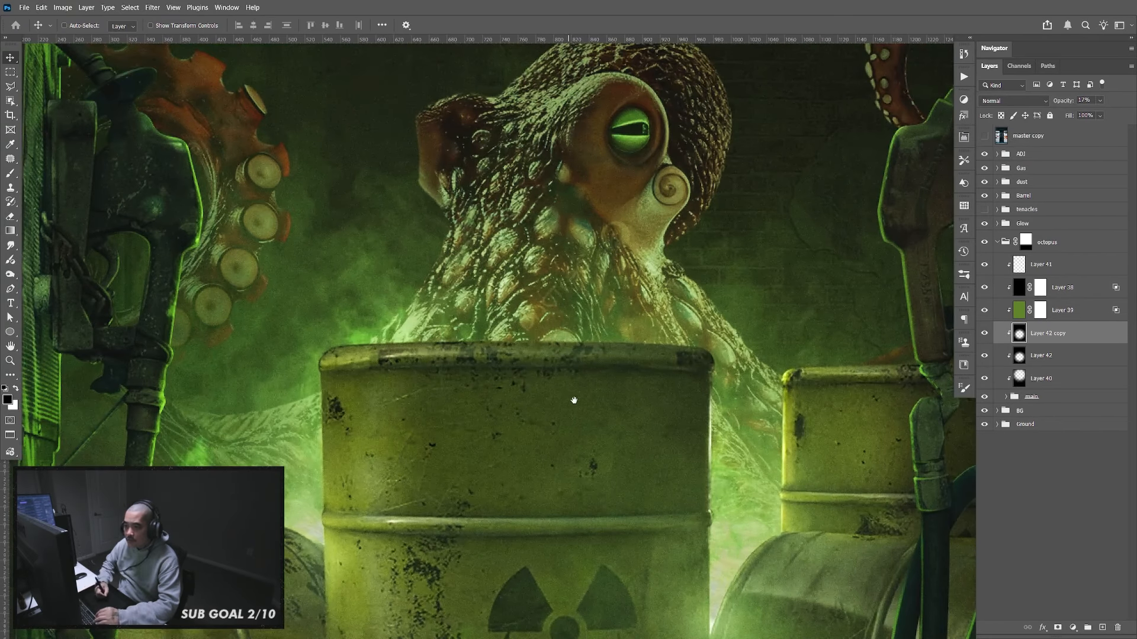
left_click_drag(562, 383, 594, 406)
left_click_drag(567, 359, 605, 449)
left_click_drag(738, 483, 633, 421)
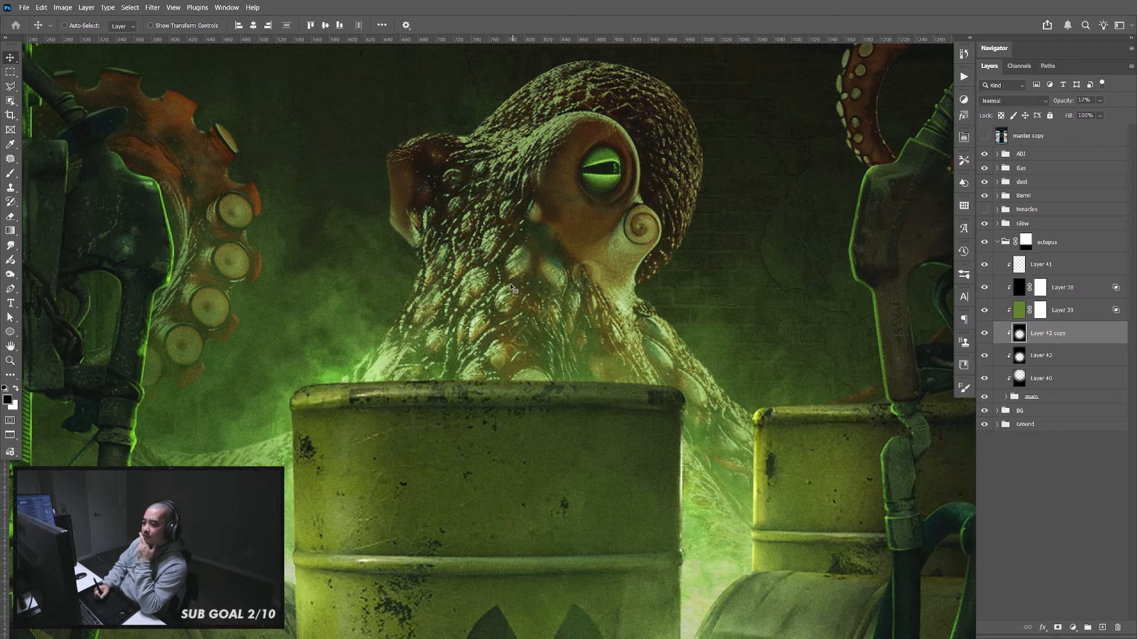
left_click_drag(565, 376, 533, 443)
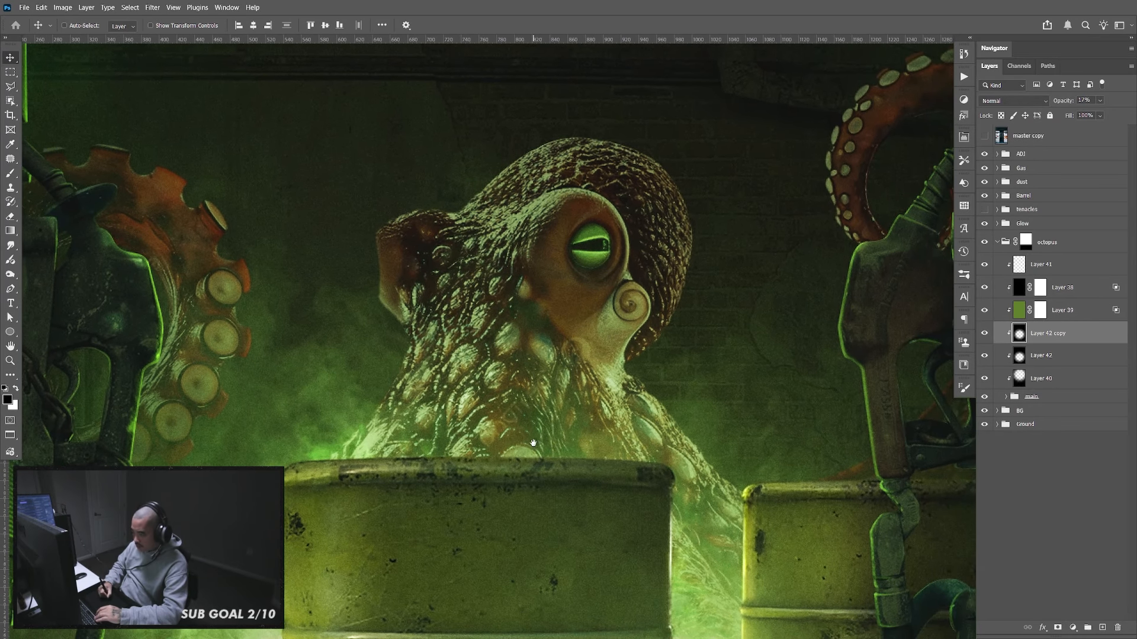
key("ctrl+minus")
key("ctrl+plus")
key("ctrl+minus")
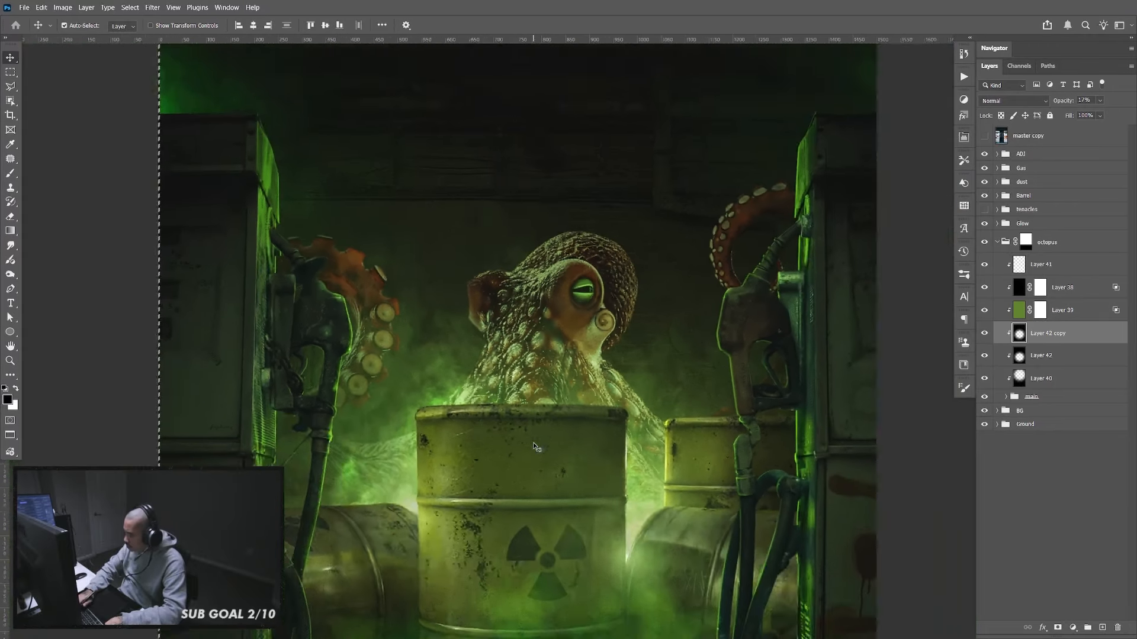
key("ctrl+minus")
key("ctrl+minus")
key("ctrl+plus")
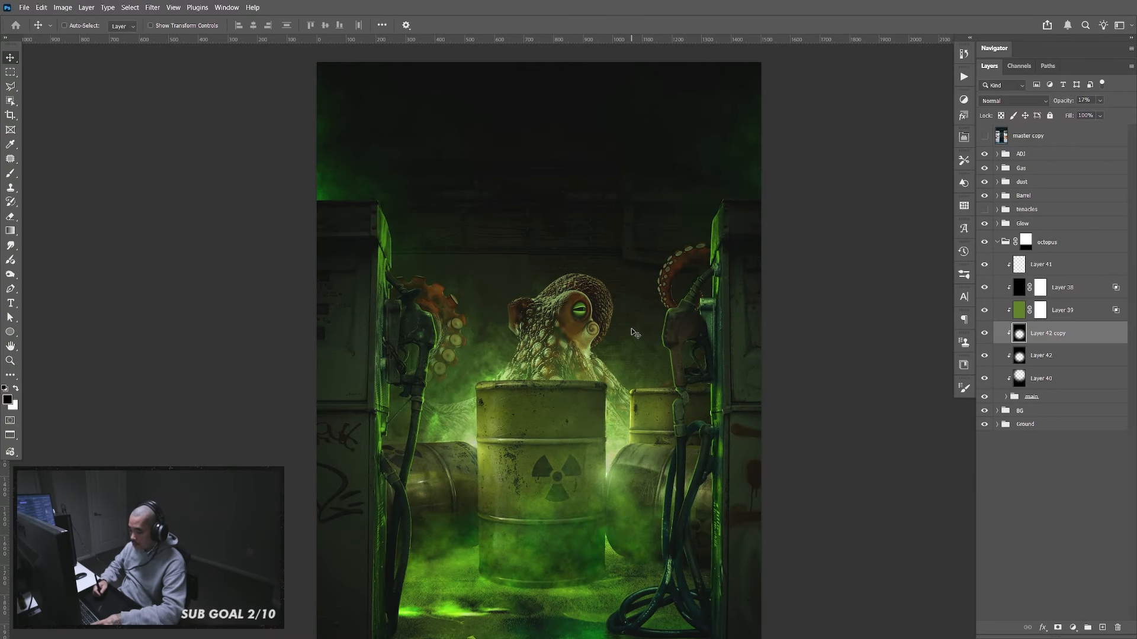
left_click_drag(669, 534, 660, 477)
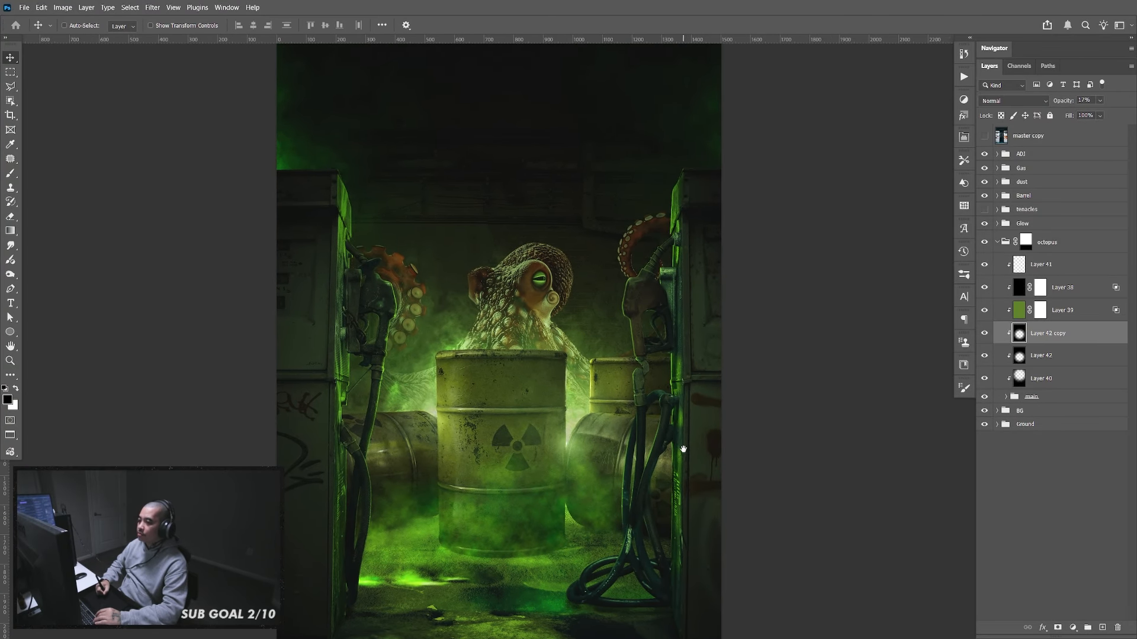
Expand the BG group and compare Layer 7 and Layer 9 as backgrounds, leaving only Layer 9 shown in Group 1
left_click(998, 411)
scroll(1122, 553, "down", 1)
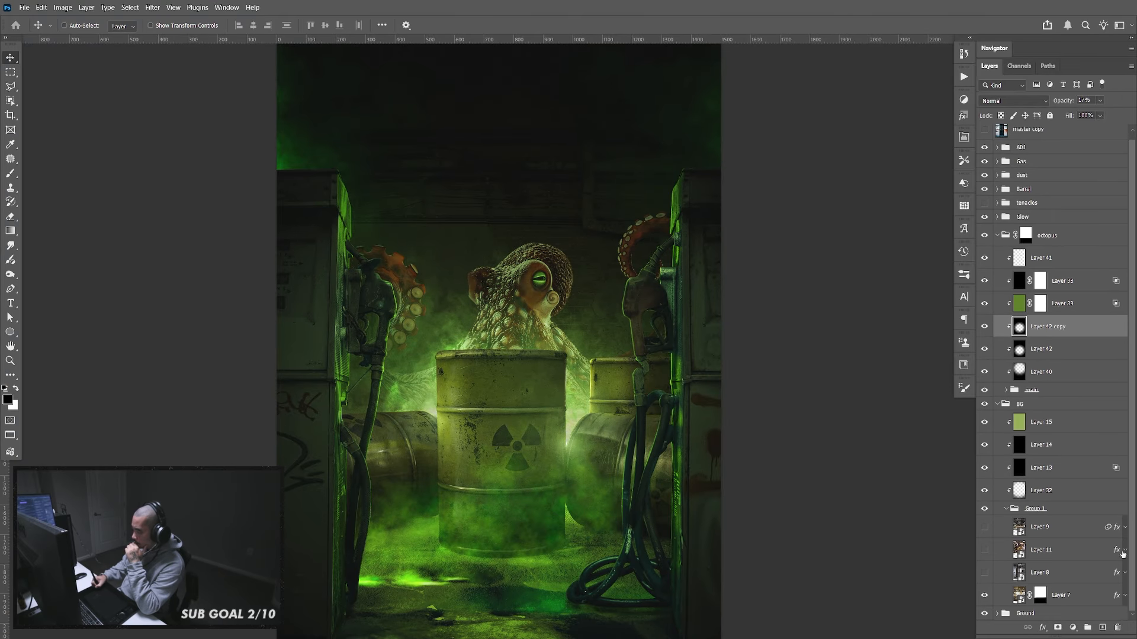
left_click(985, 595)
left_click(984, 527)
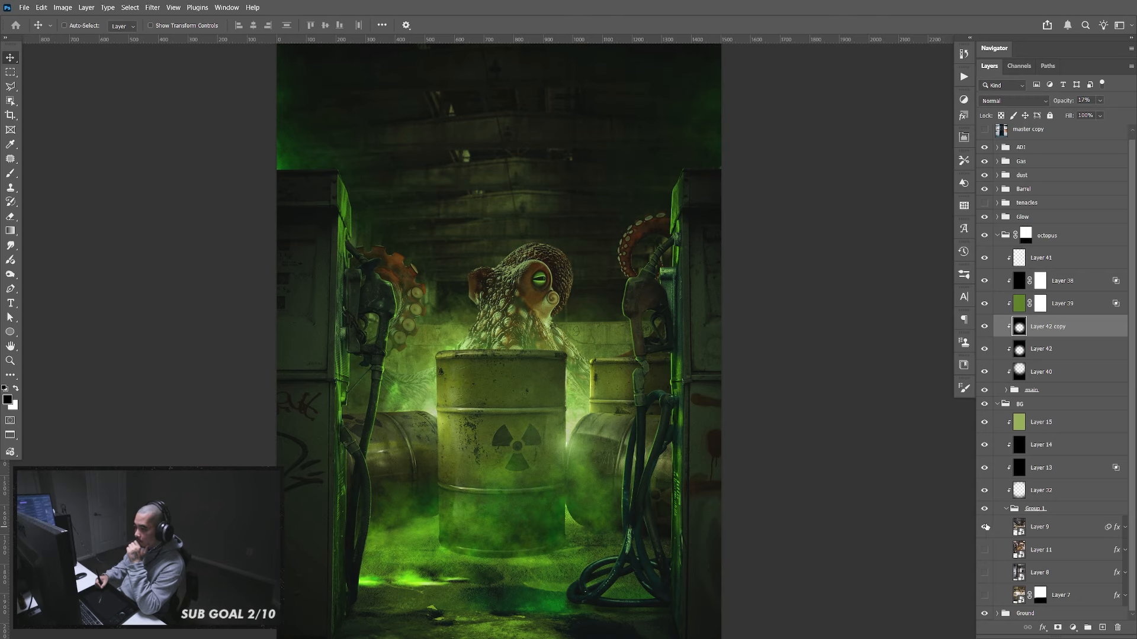
left_click(985, 527)
left_click(985, 527)
left_click(985, 527)
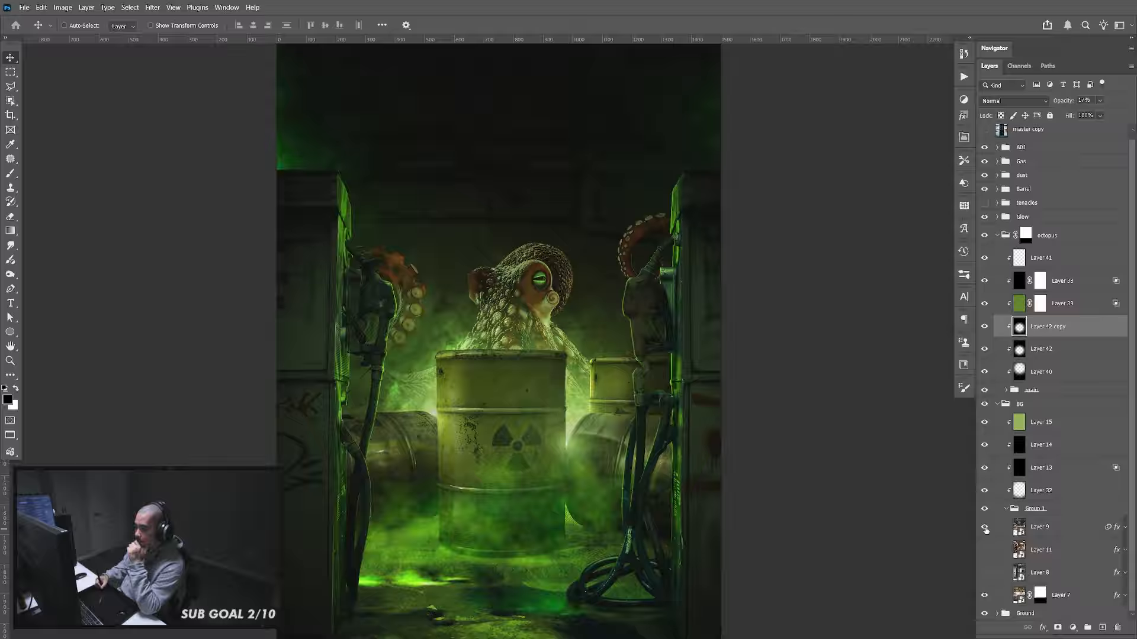
left_click(985, 527)
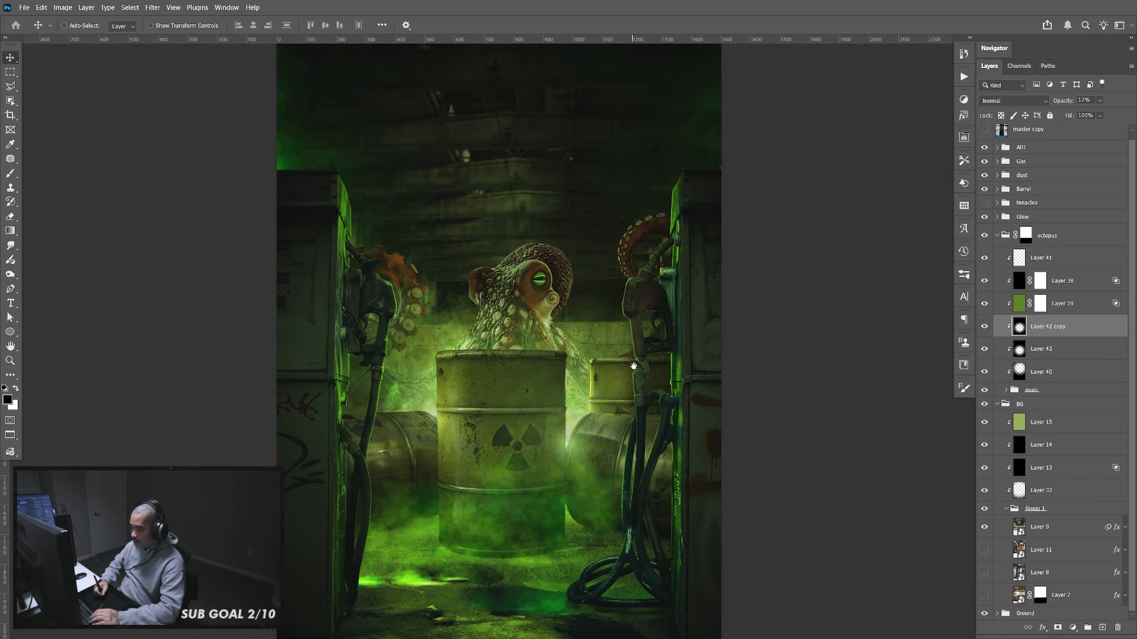
Inspect the octopus's head and tentacles against the Layer 9 background at close range
left_click_drag(633, 365, 660, 396)
left_click(1031, 489)
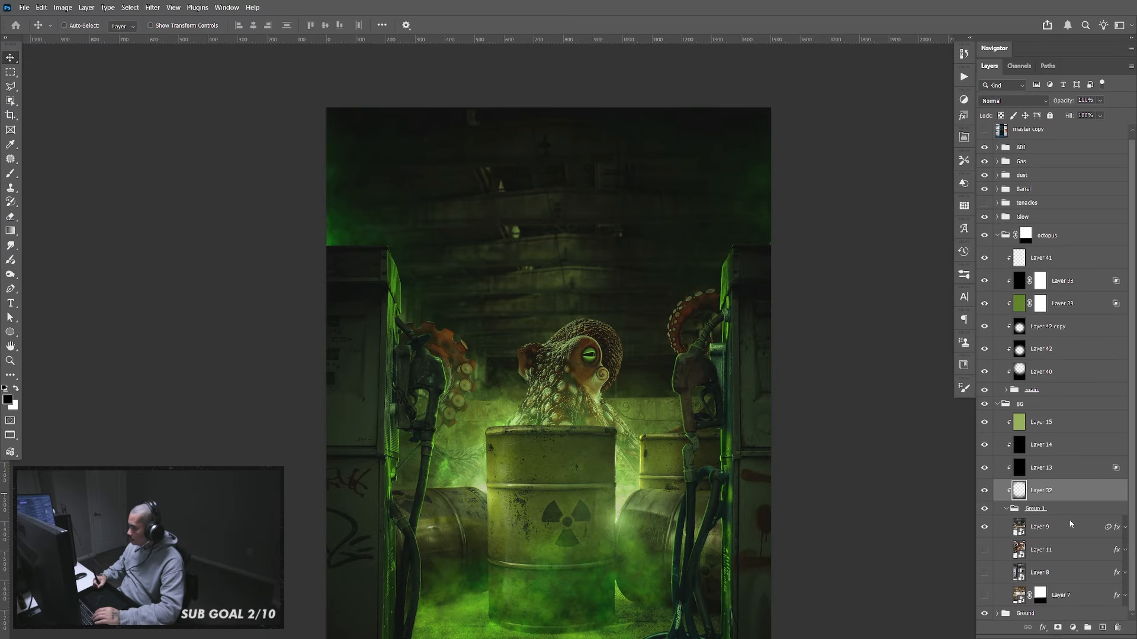
left_click_drag(652, 457, 650, 450)
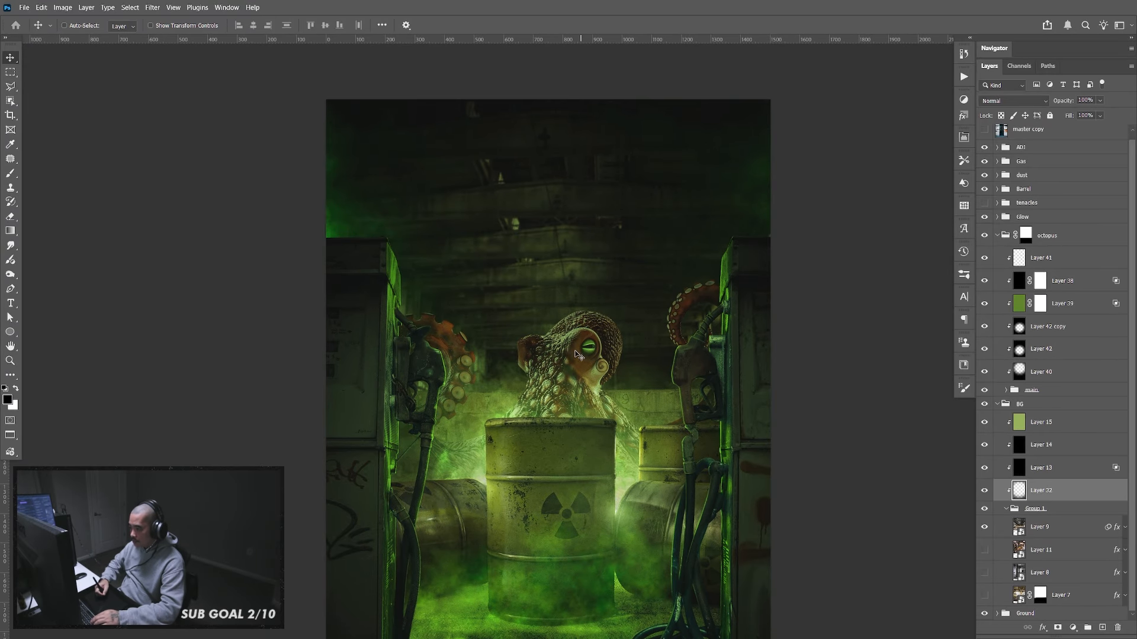
key("z")
left_click_drag(584, 353, 657, 393)
left_click_drag(414, 575, 627, 428)
key("ctrl+minus")
key("ctrl+minus")
key("ctrl+minus")
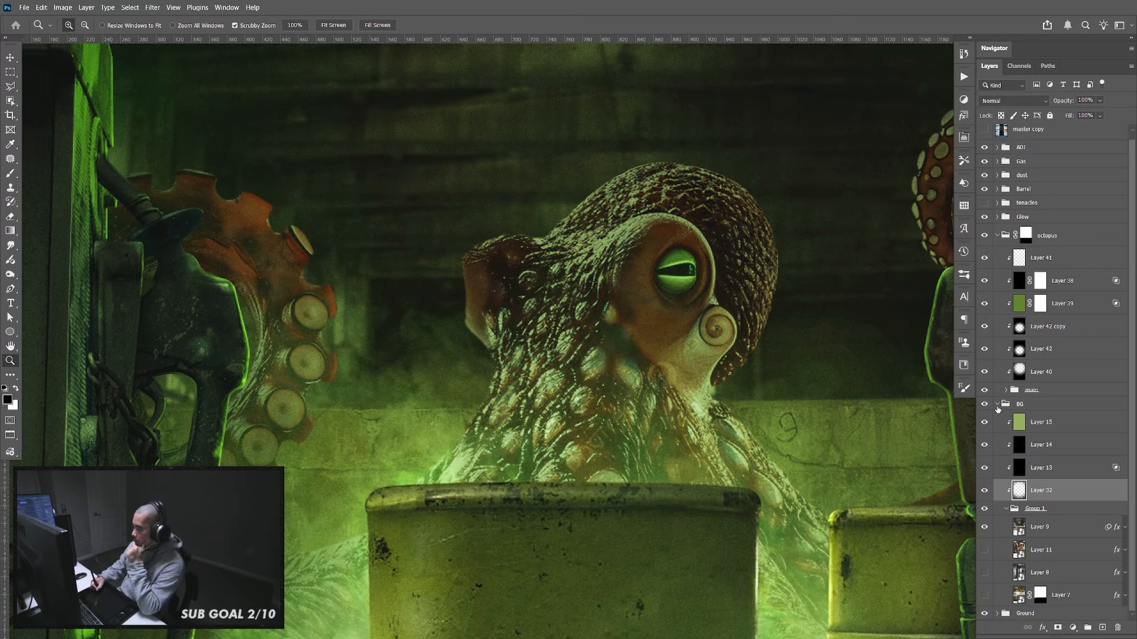
Collapse the BG group, hide the octopus's clipped layers, and reveal Layer 40, Layer 42, Layer 42 copy and Layer 39 one by one
left_click(997, 405)
left_click_drag(984, 267, 985, 359)
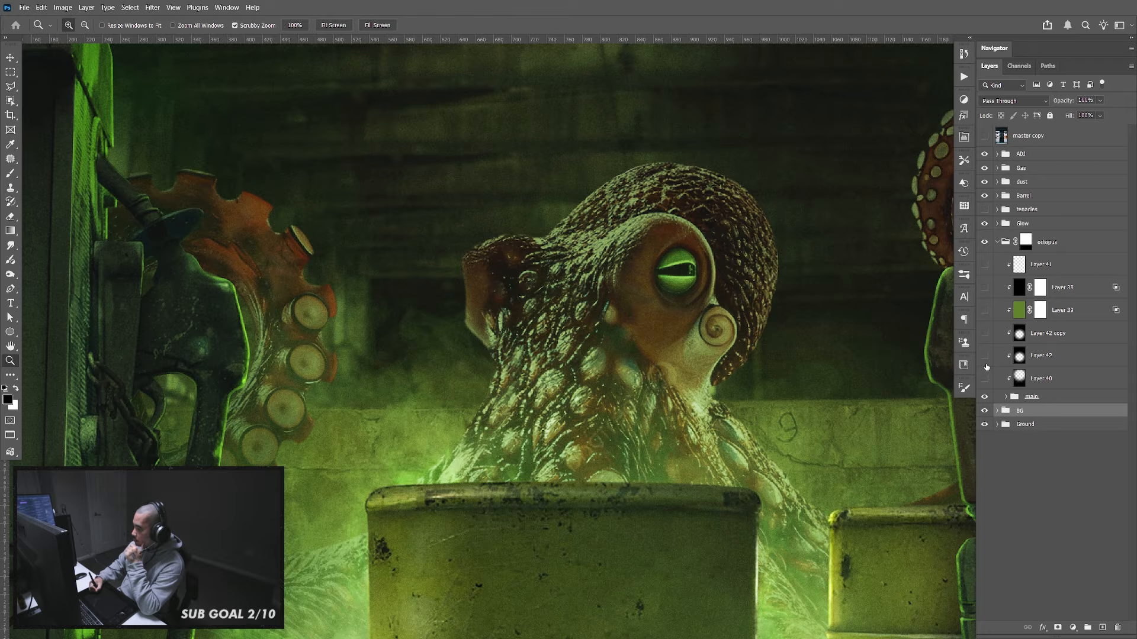
left_click_drag(984, 264, 984, 362)
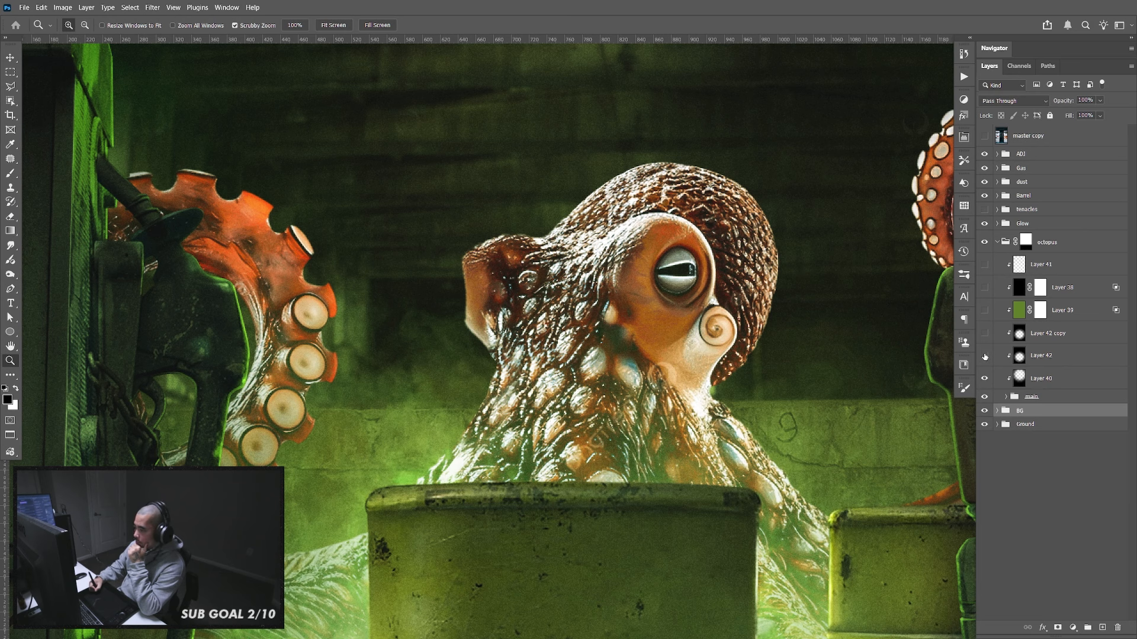
left_click(984, 356)
left_click(984, 335)
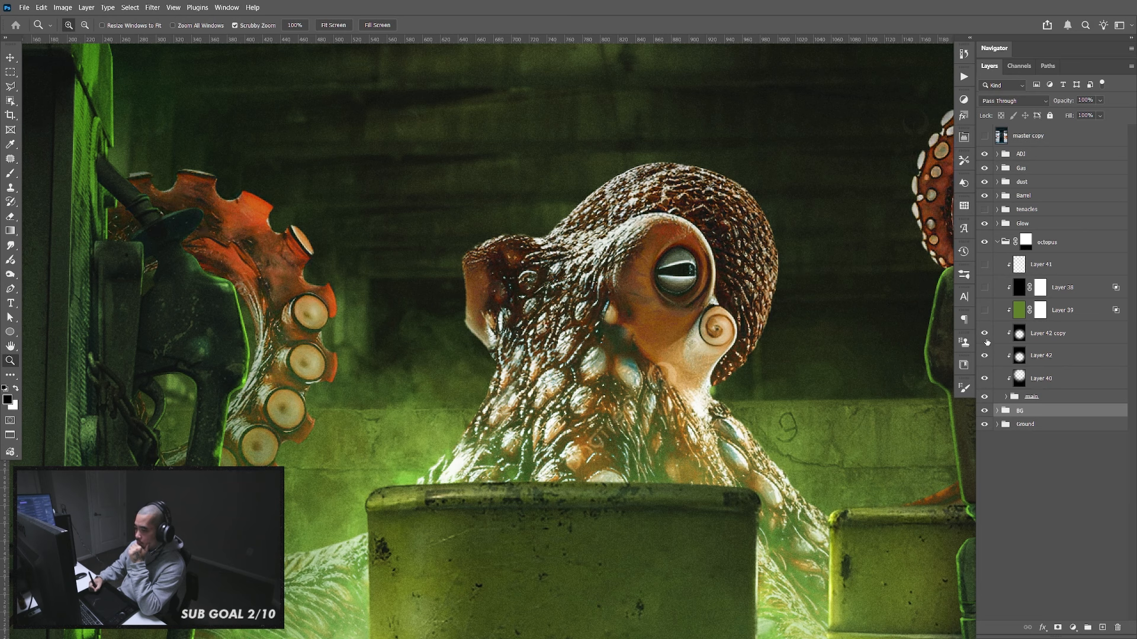
left_click(985, 310)
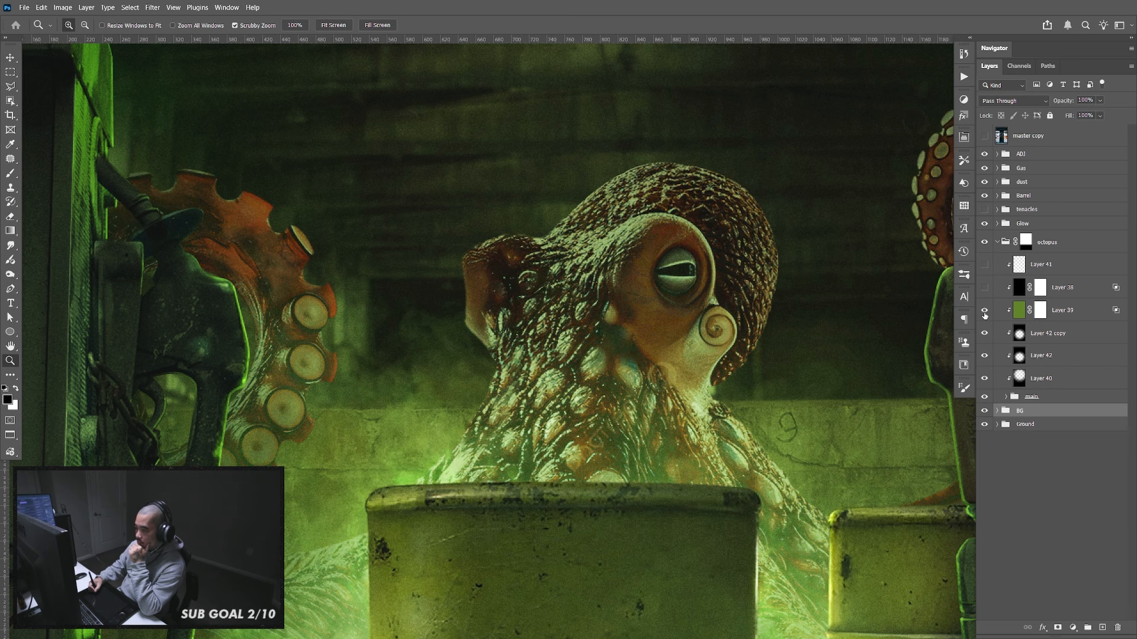
Lower Layer 39's opacity to 27% and show Layer 38 and Layer 41 above it
left_click(1009, 317)
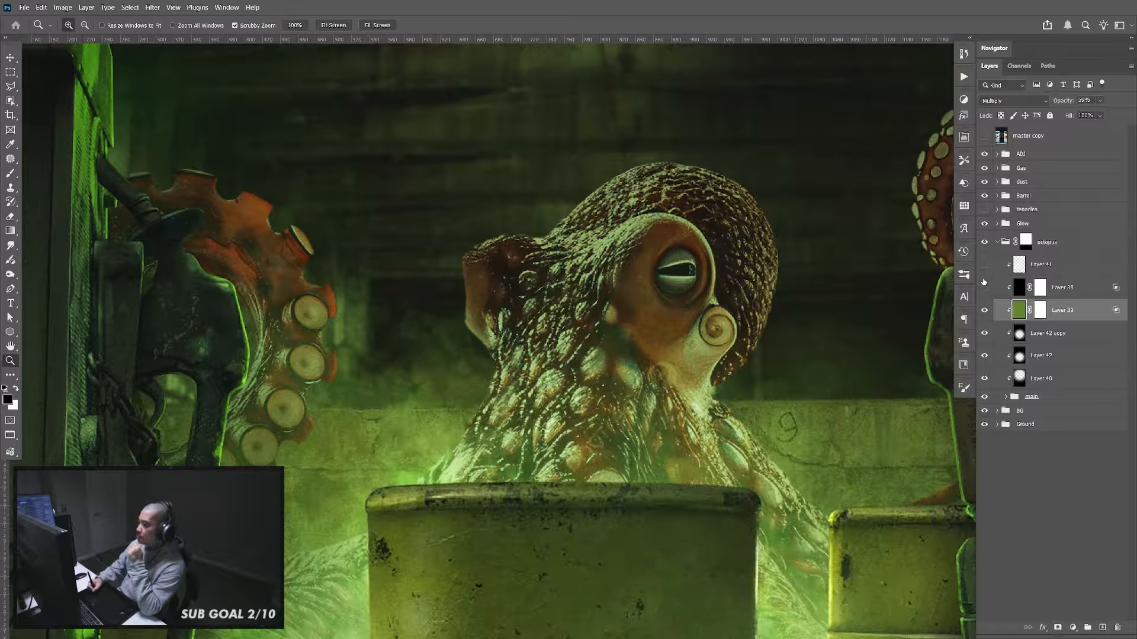
left_click(1099, 100)
left_click_drag(1107, 113, 1094, 117)
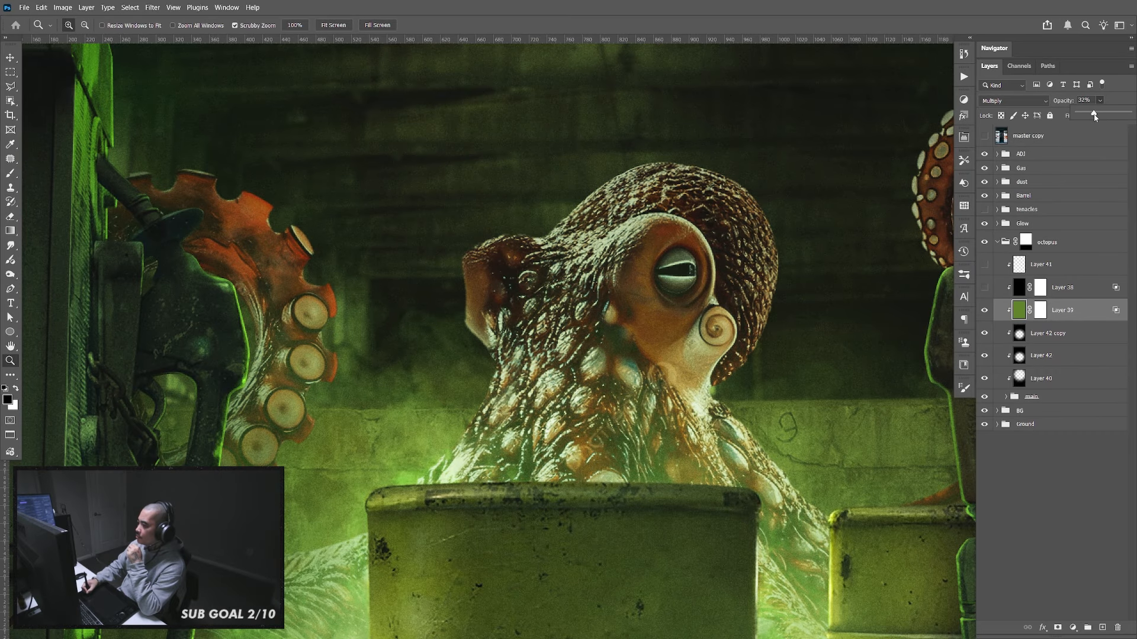
left_click(984, 287)
left_click(985, 264)
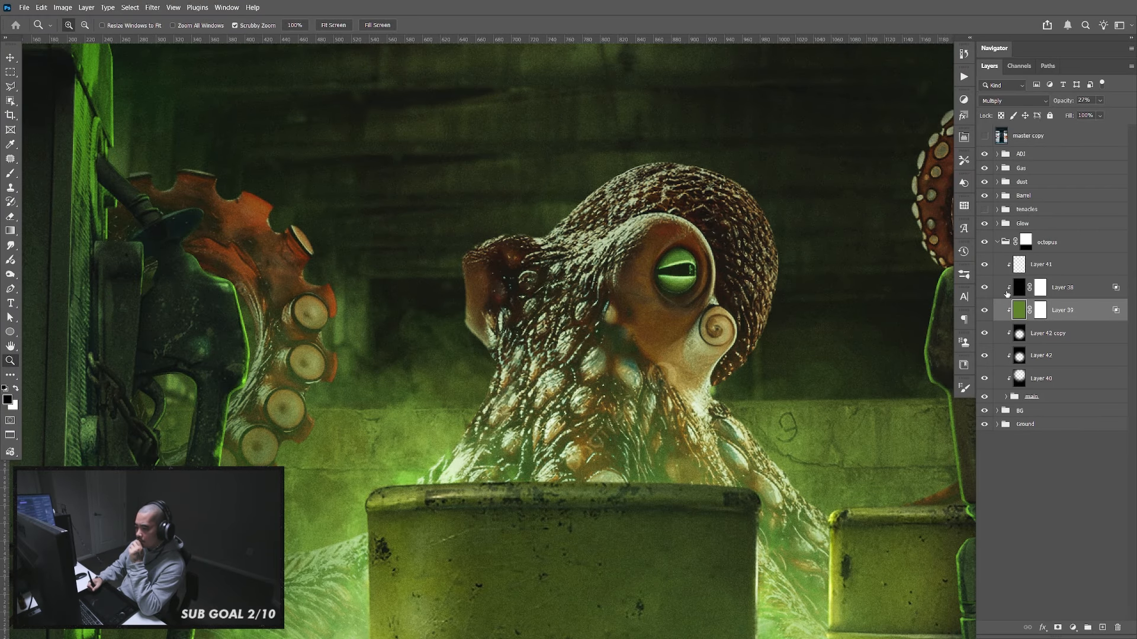
Add a new clipped layer above Layer 41 in the octopus group and name it rim
left_click_drag(645, 421, 670, 383)
left_click_drag(605, 337, 651, 345)
left_click_drag(479, 302, 521, 321)
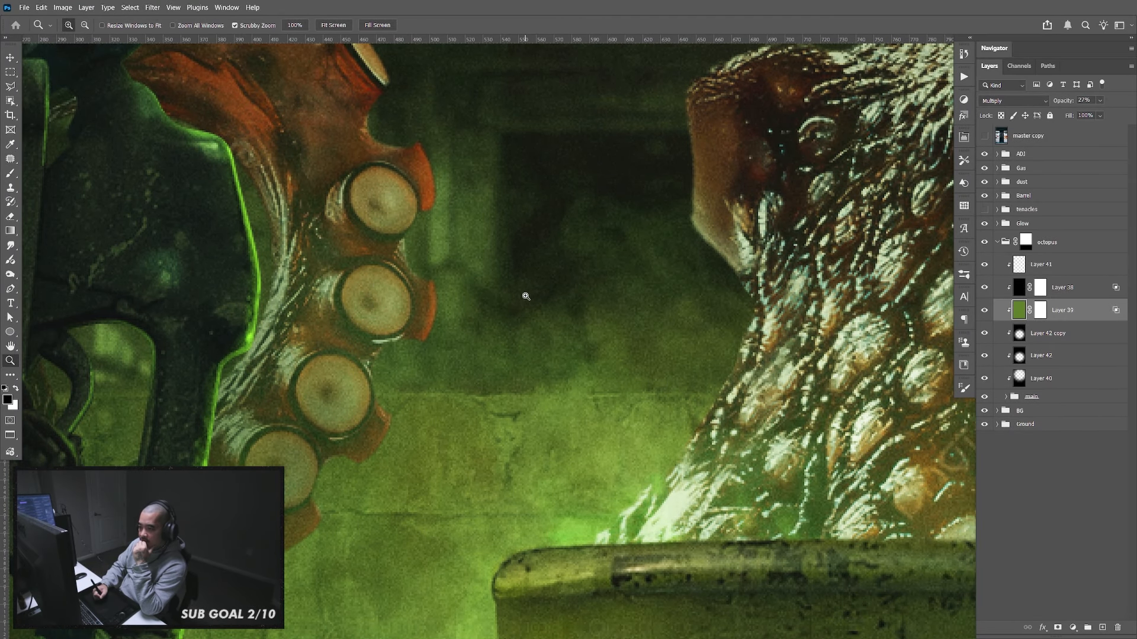
left_click(1039, 271)
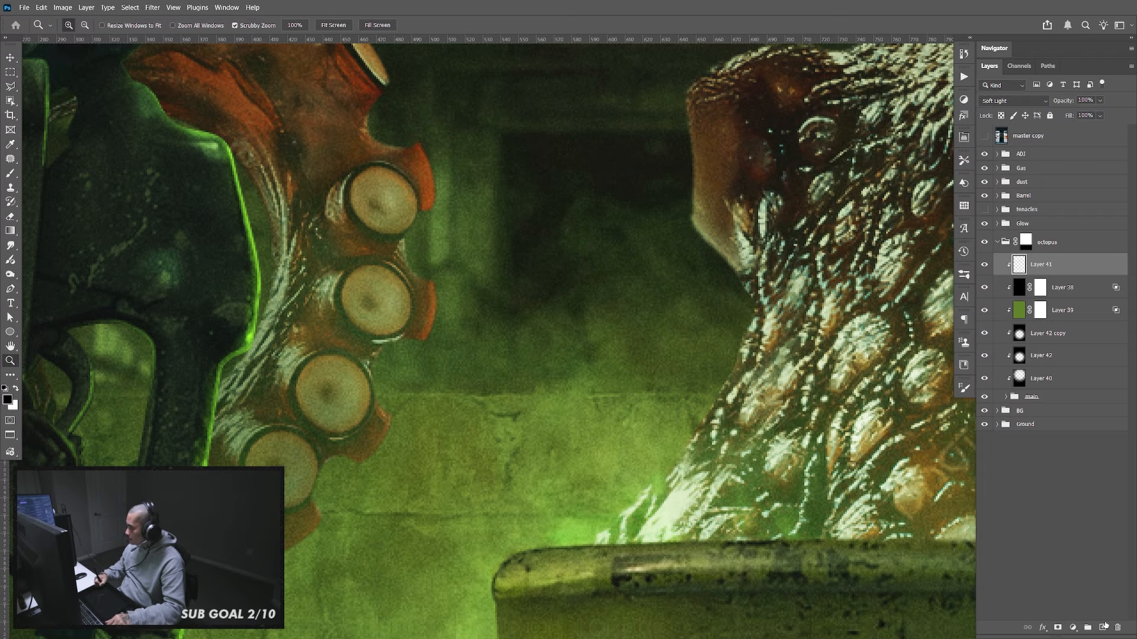
left_click(1103, 628)
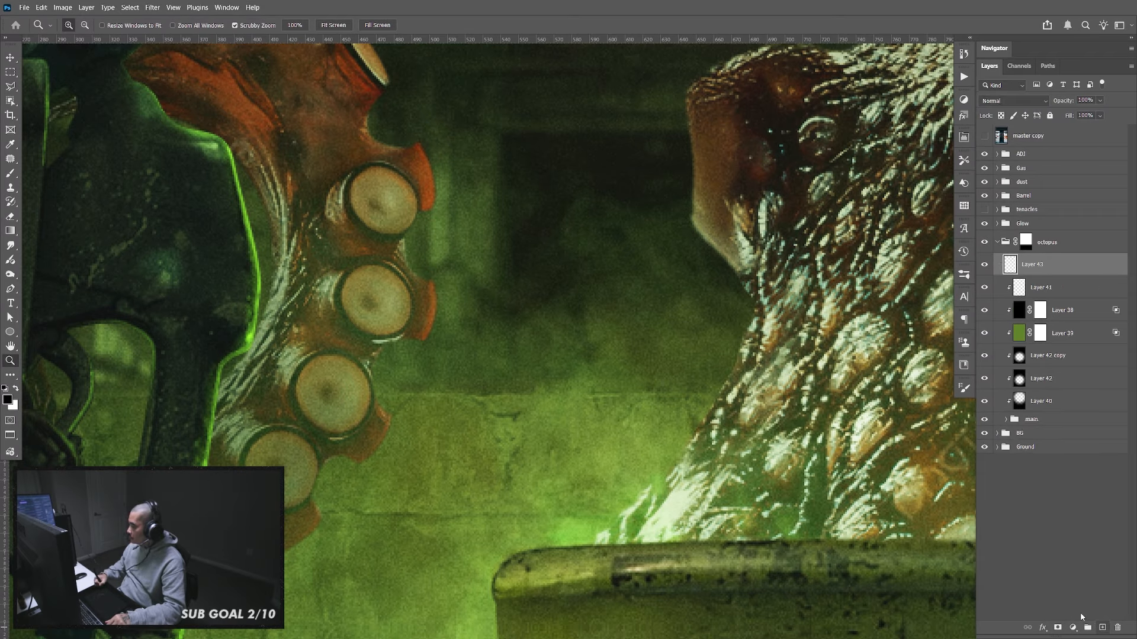
key("ctrl+alt+g")
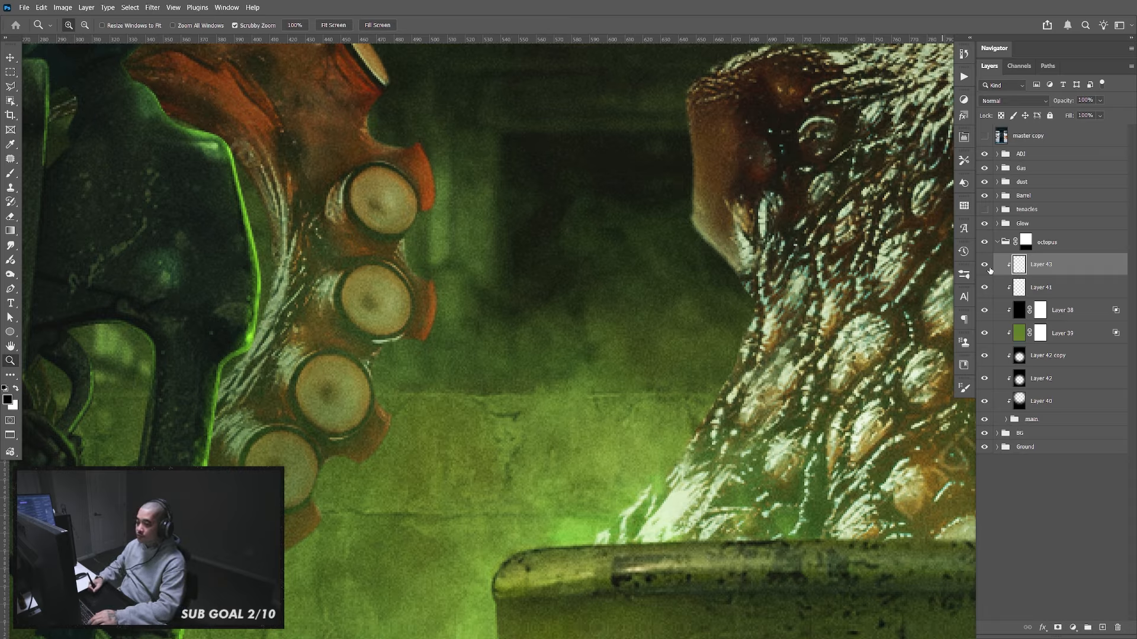
double_click(1041, 264)
type("rim")
key("Return")
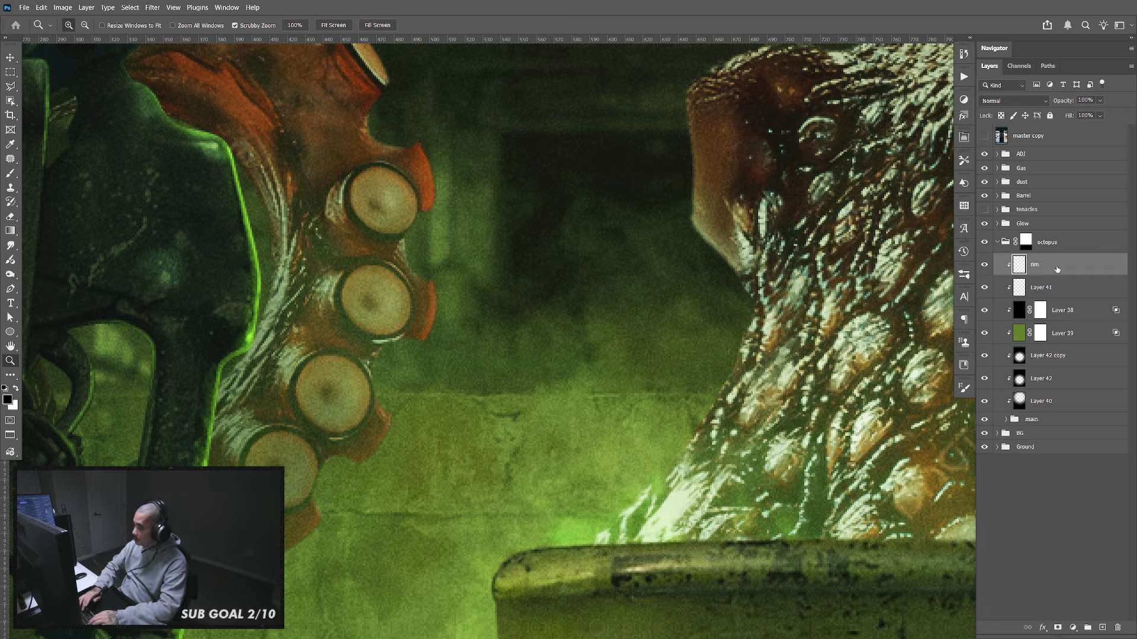
Set the foreground colour to green #62b122, sampled from the glowing edge of the dark foreground object beside the tentacle
left_click_drag(495, 340, 580, 393)
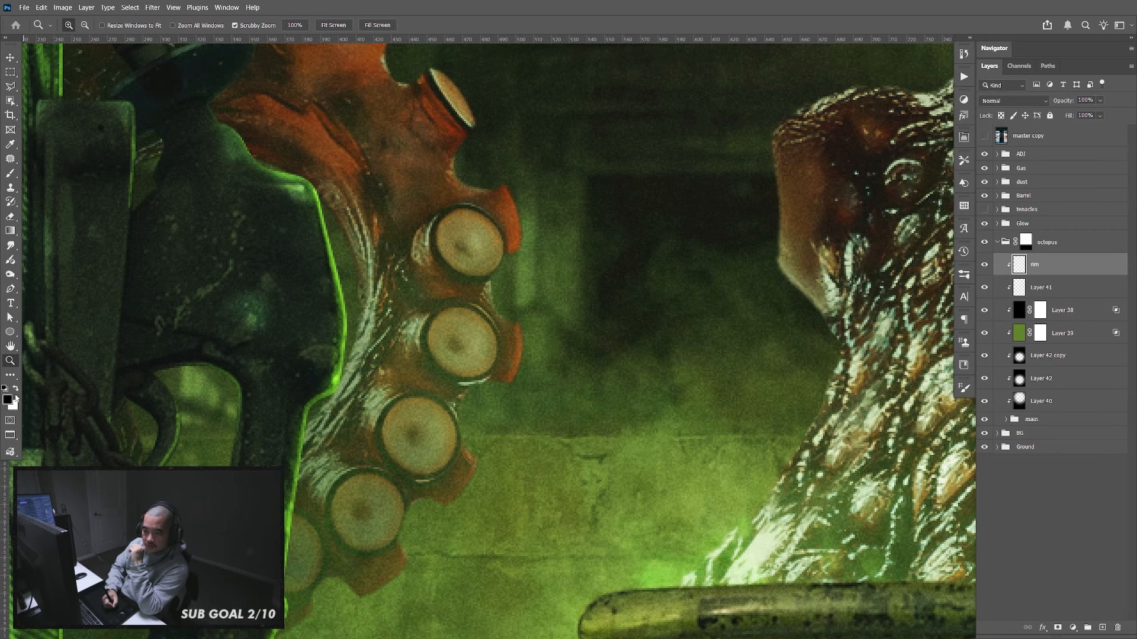
left_click(11, 400)
left_click(336, 253)
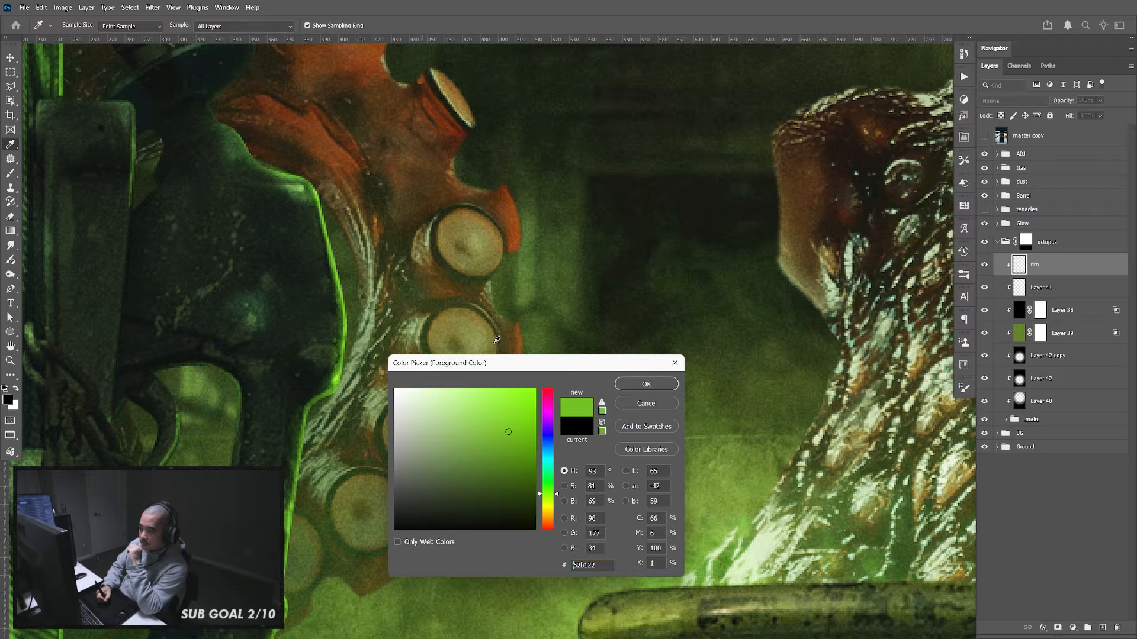
left_click(621, 386)
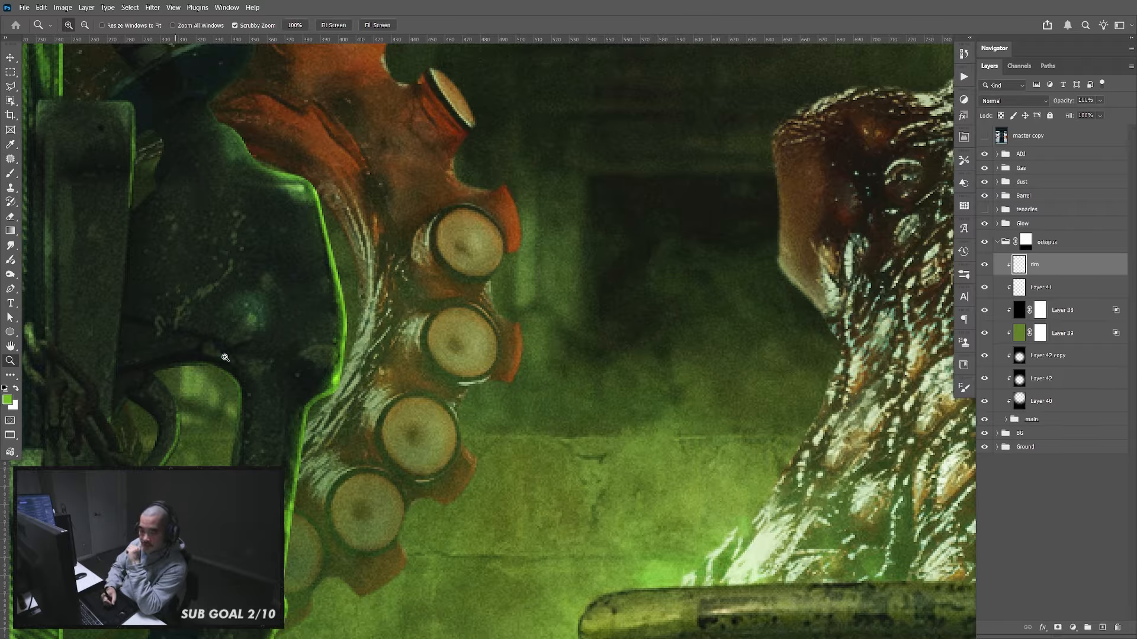
Set the Brush tool to a size of 4 px and a hardness of 100%
key("b")
left_click(81, 26)
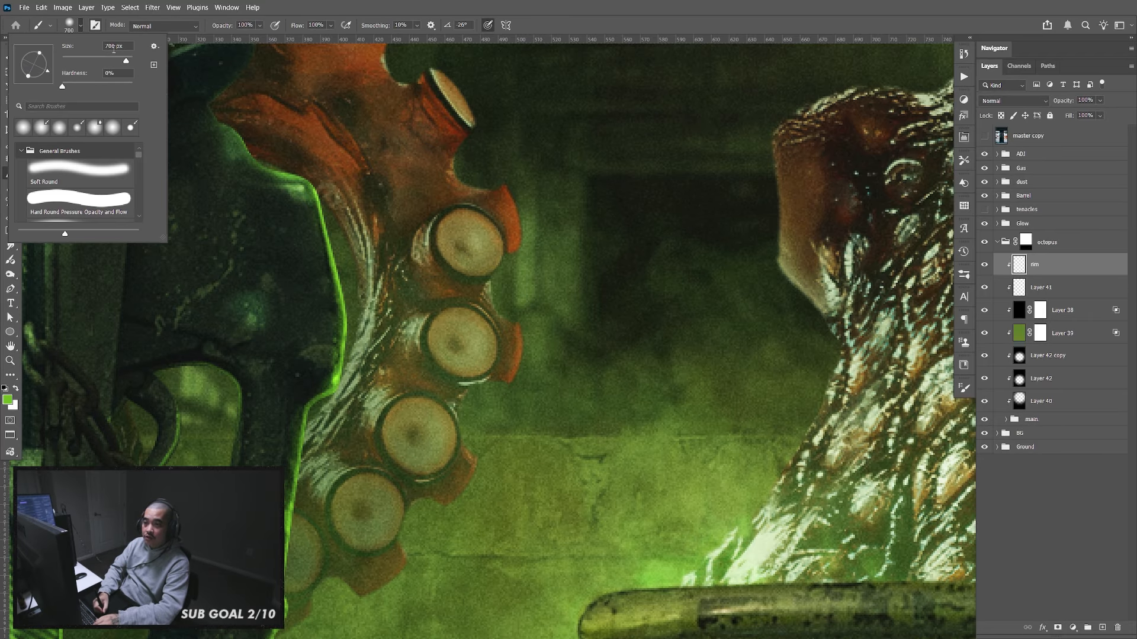
type("3")
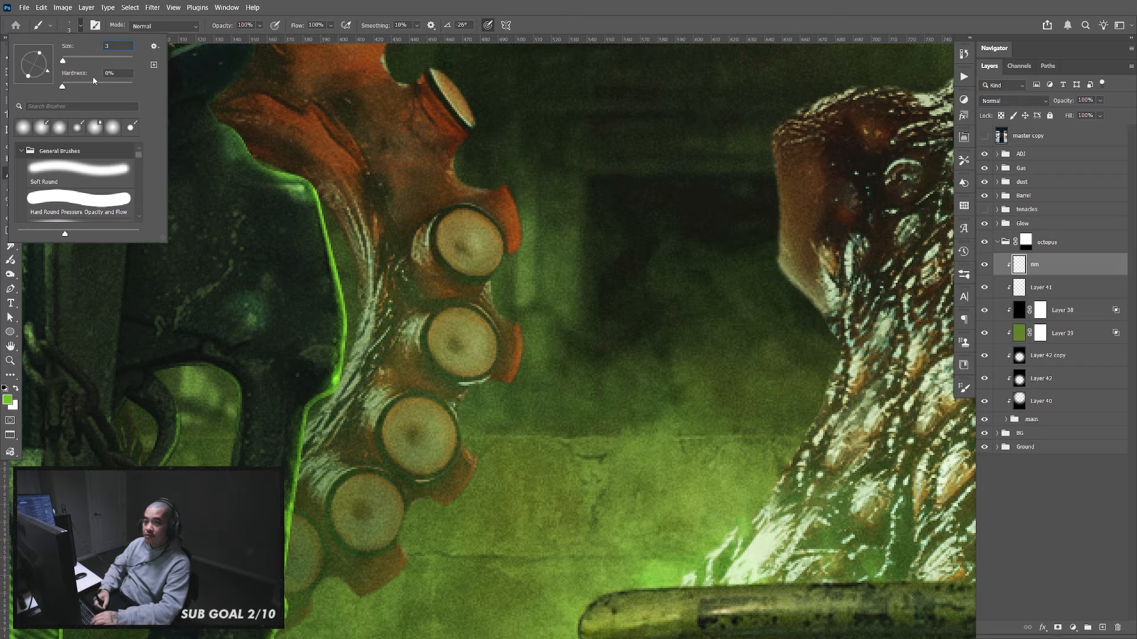
left_click_drag(94, 82, 133, 85)
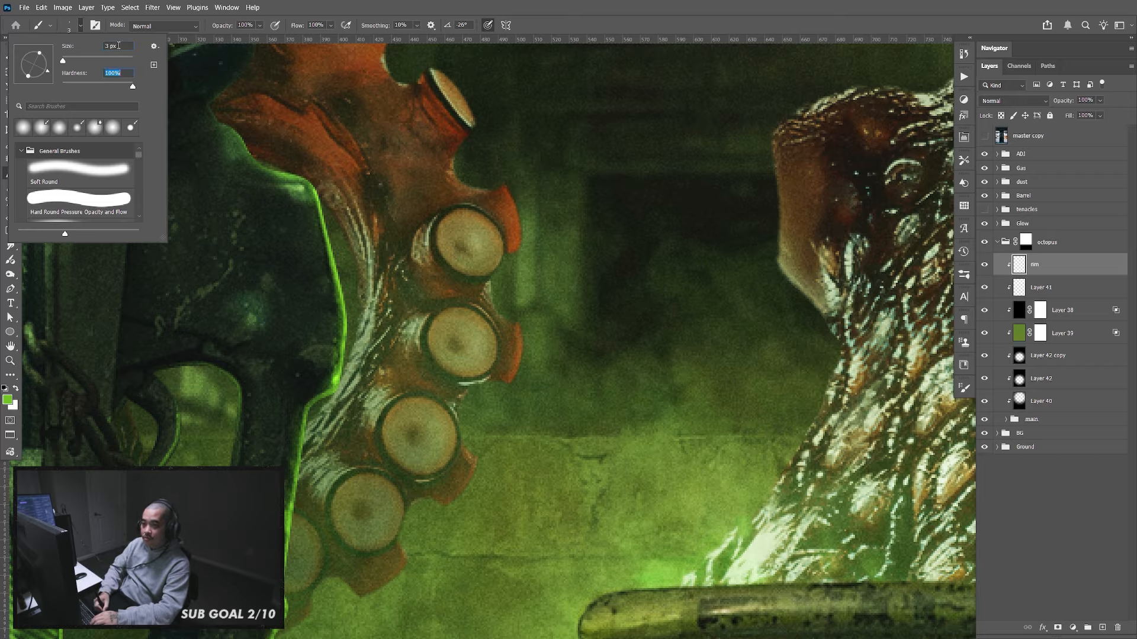
left_click(119, 45)
type("4")
key("Return")
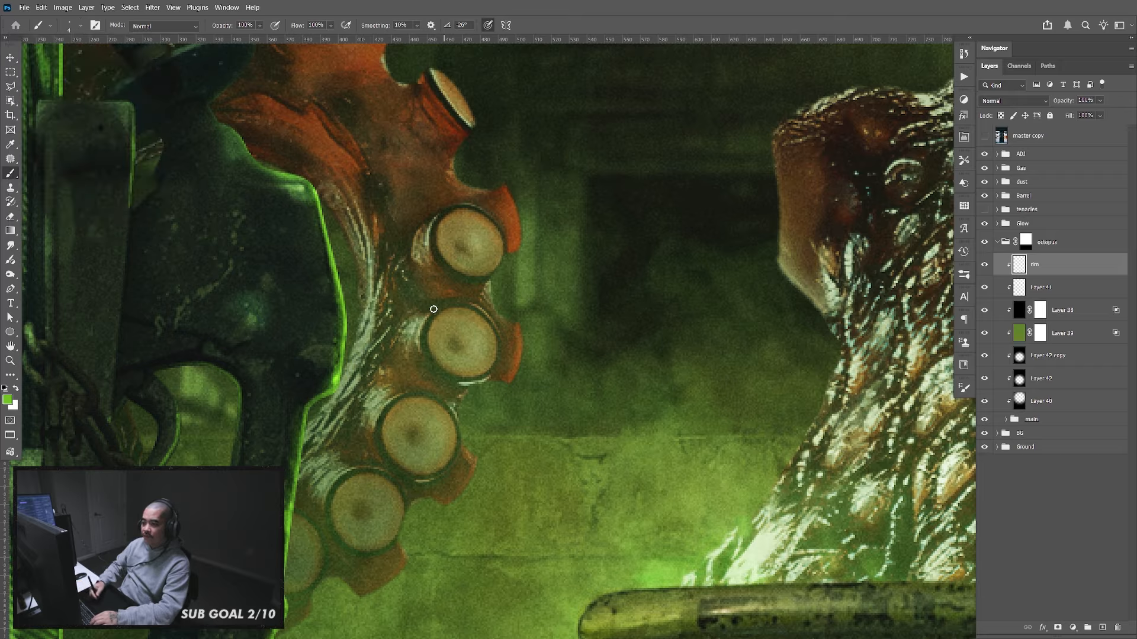
Try tracing a Pen path around the lower edge of a low tentacle sucker and stroking it with the Stroke Brush Path action
key("p")
key("ctrl+plus")
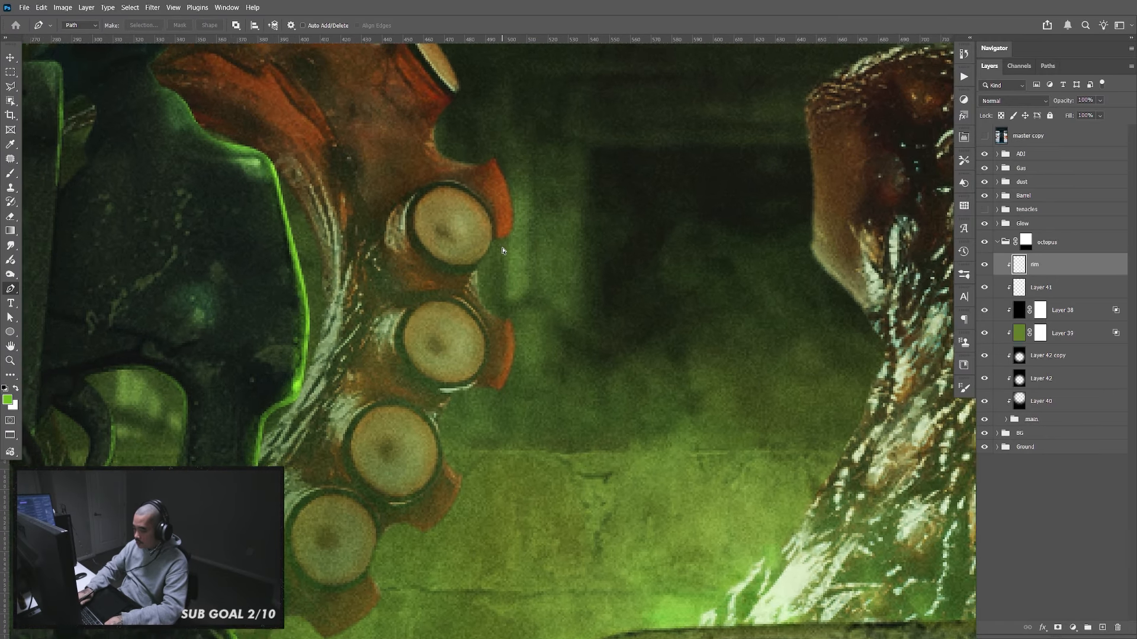
key("ctrl+plus")
left_click_drag(543, 383, 666, 273)
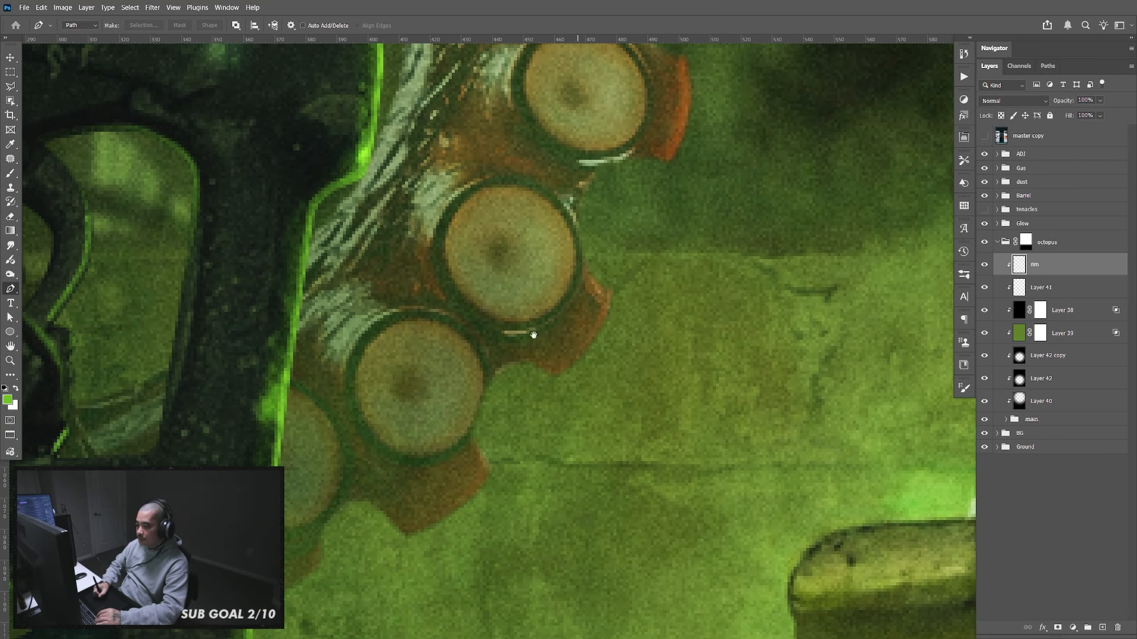
left_click(347, 399)
left_click_drag(444, 454, 492, 443)
left_click(484, 359)
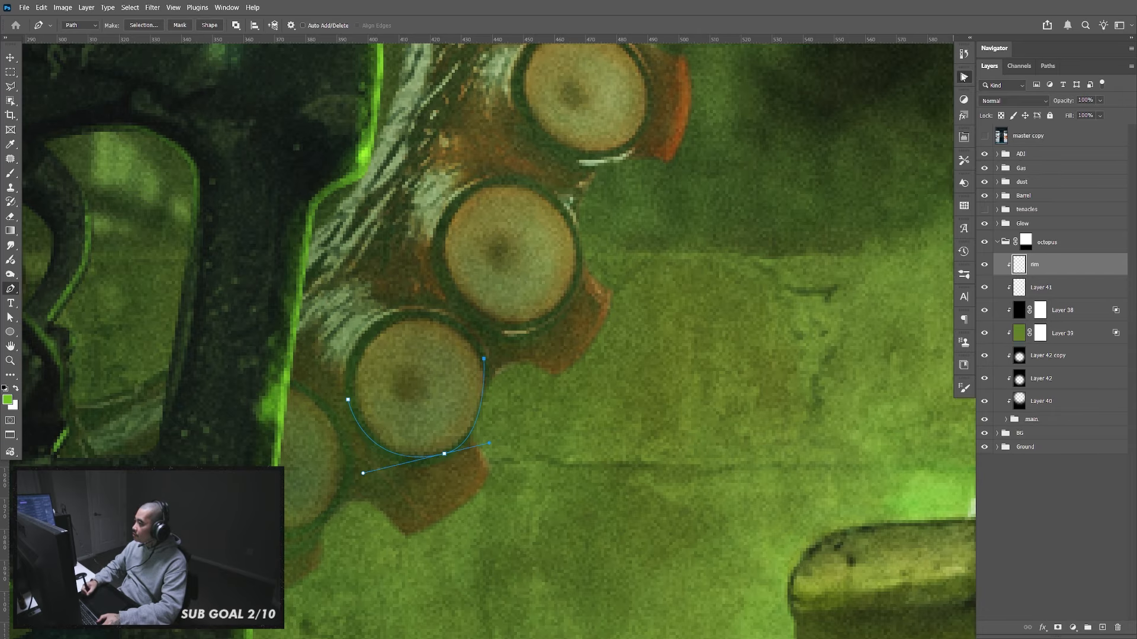
left_click(964, 76)
left_click(880, 210)
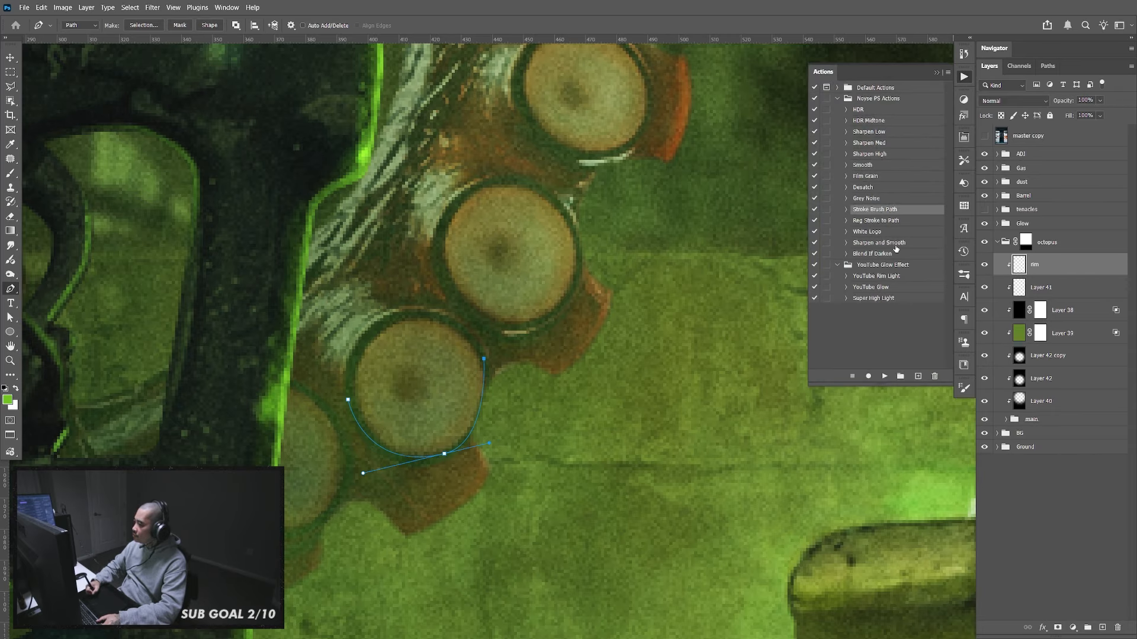
left_click(884, 377)
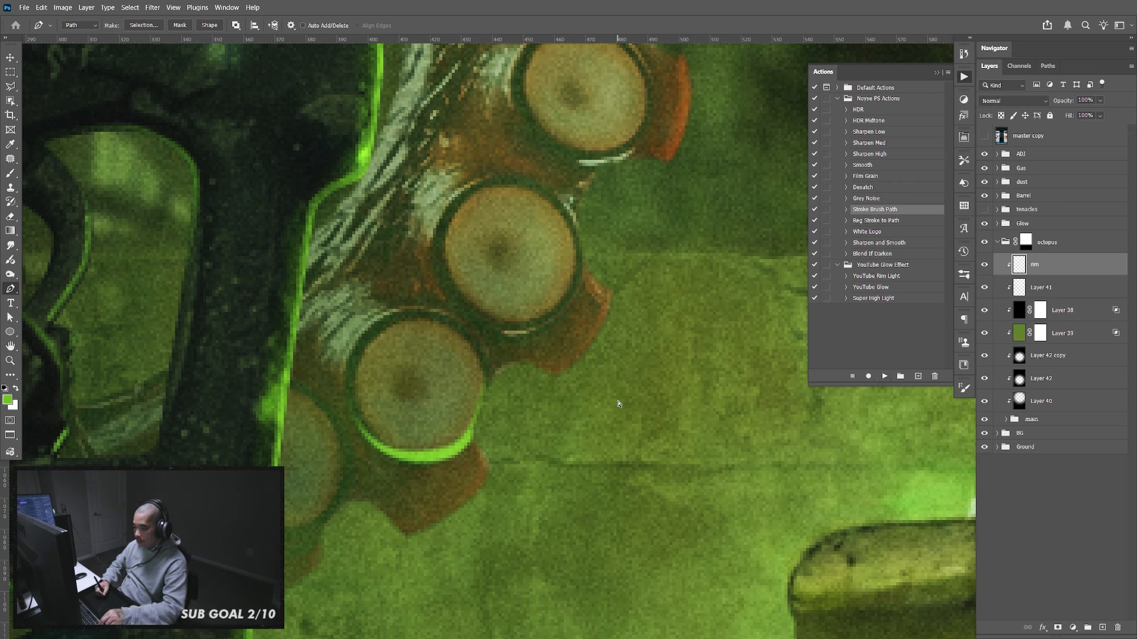
Undo the green stroke and remove the path traced along the sucker's edge
key("ctrl+z")
key("ctrl+z")
key("ctrl+z")
key("ctrl+z")
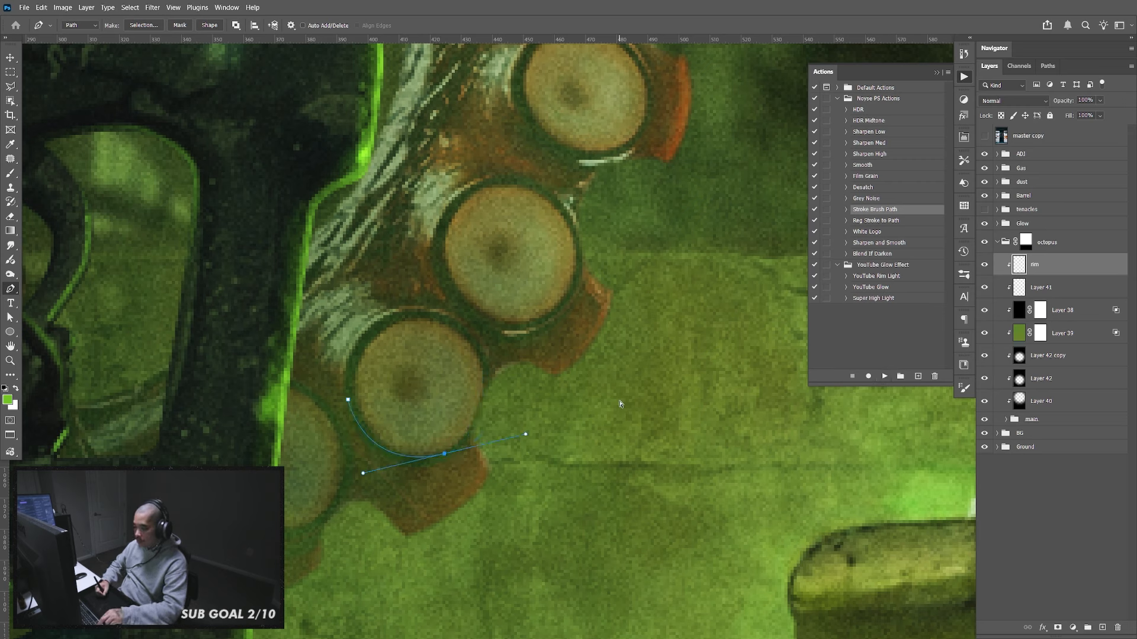
key("ctrl+z")
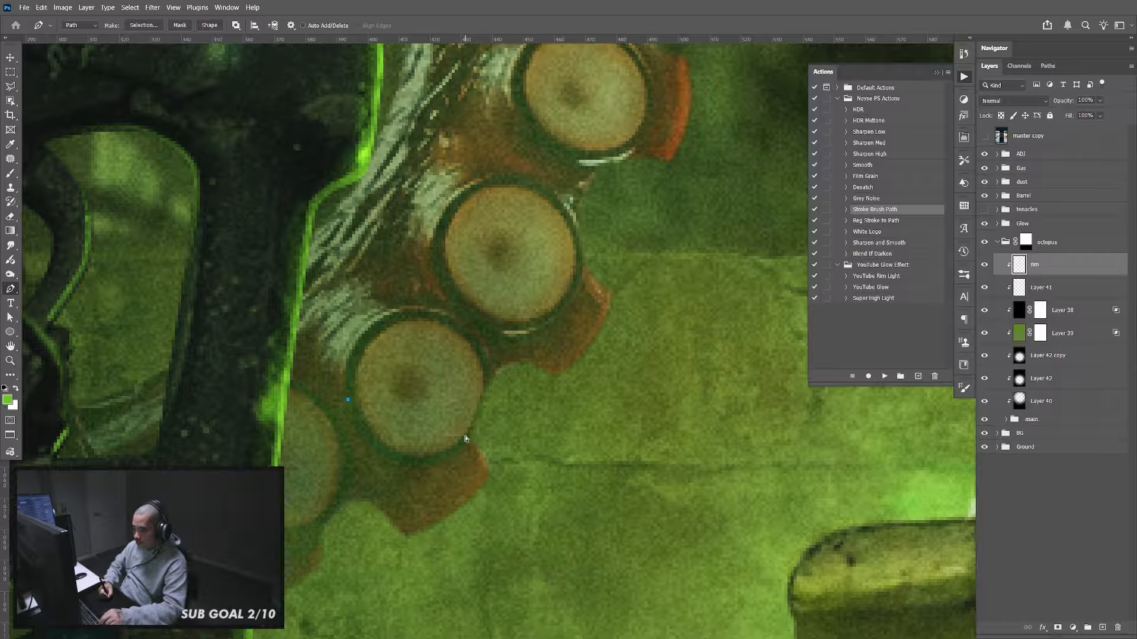
key("ctrl+z")
Retrace the sucker's lower-right edge with the Pen tool, run Stroke Brush Path on it, and release the rim layer's clipping mask
left_click(356, 426)
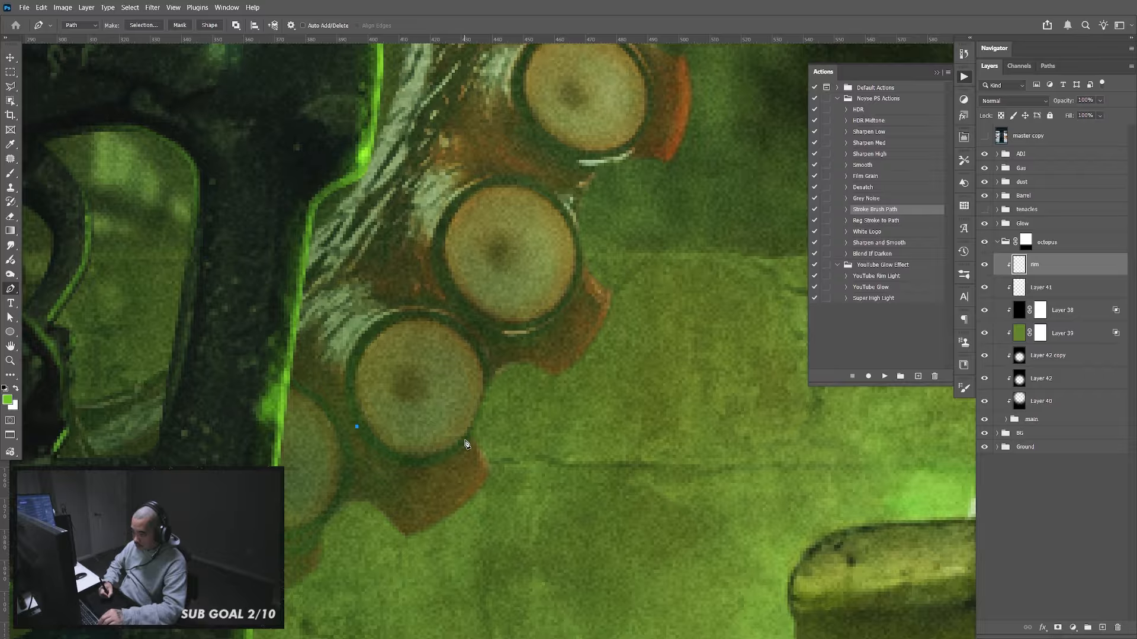
left_click_drag(465, 442, 508, 404)
left_click(471, 342)
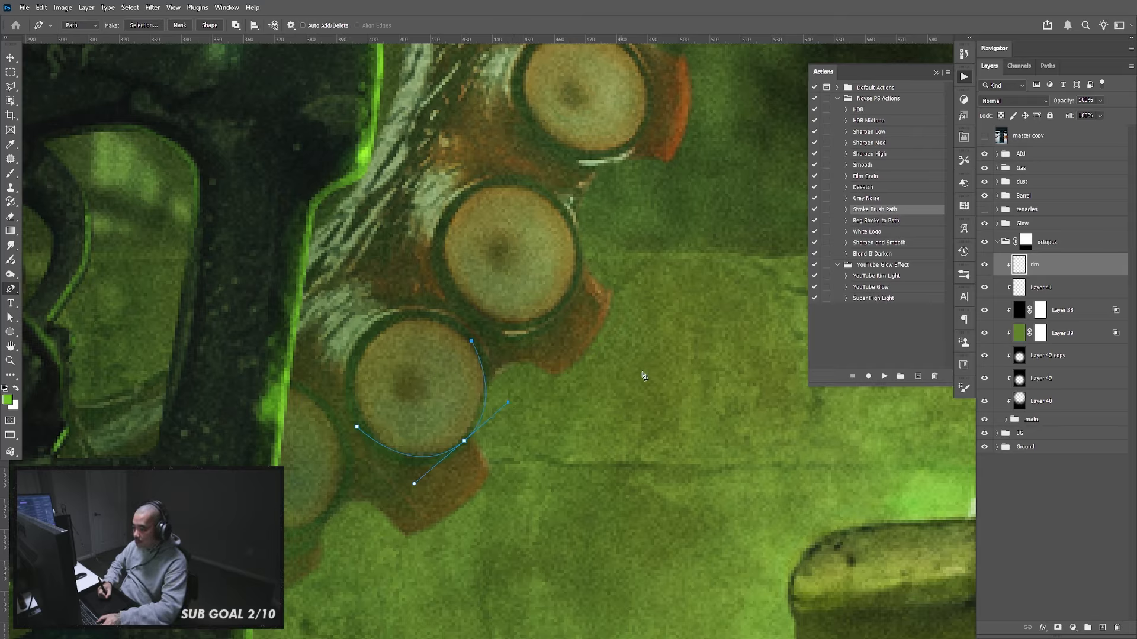
left_click(885, 376)
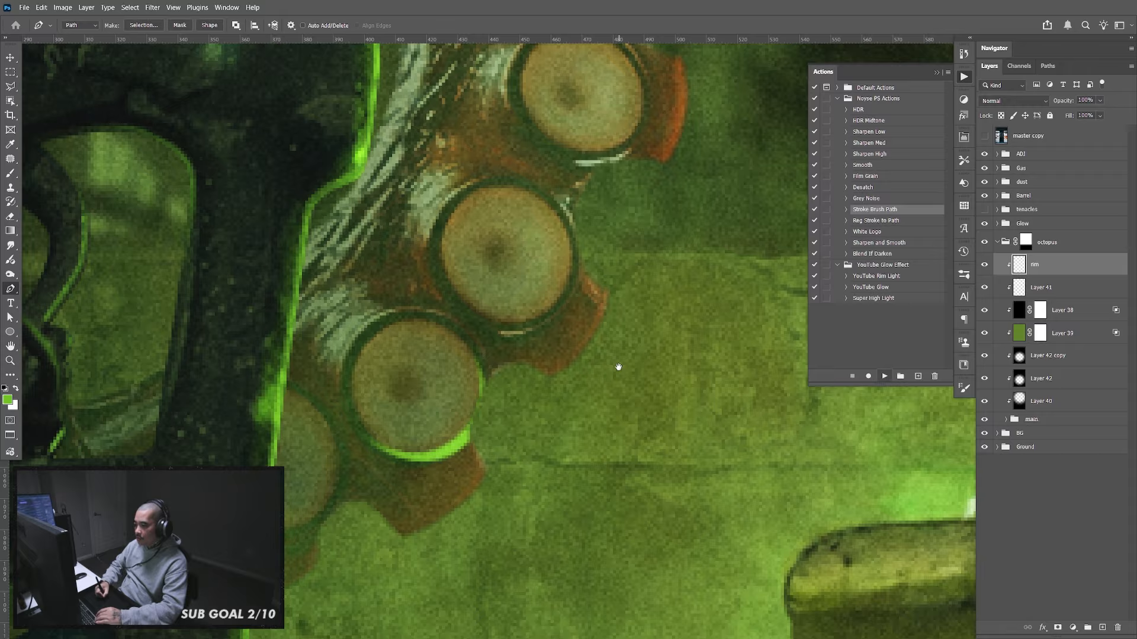
key("ctrl+alt+g")
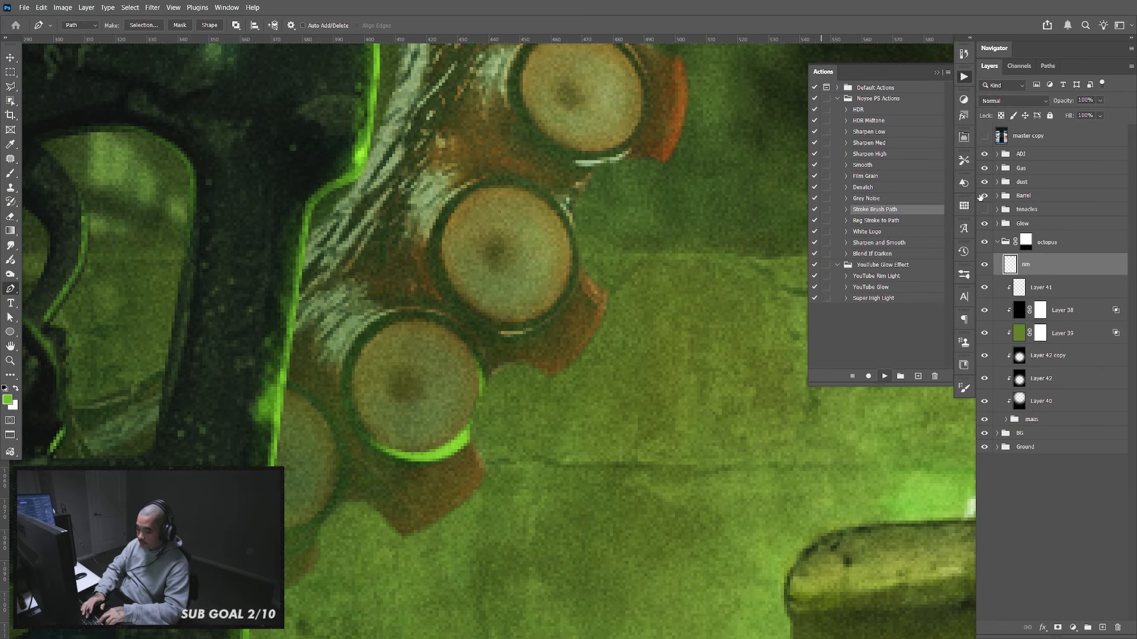
Trace the lower-right edge of the next sucker up the tentacle and stroke the path in green
left_click_drag(649, 368, 589, 462)
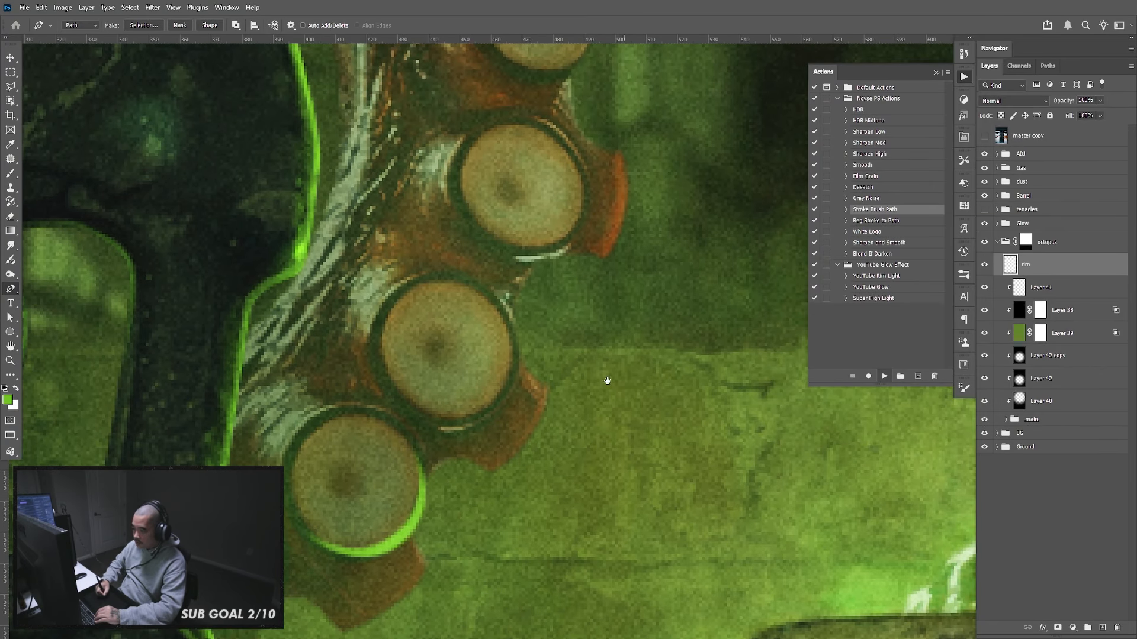
left_click(394, 402)
left_click_drag(501, 403, 544, 354)
left_click(506, 307)
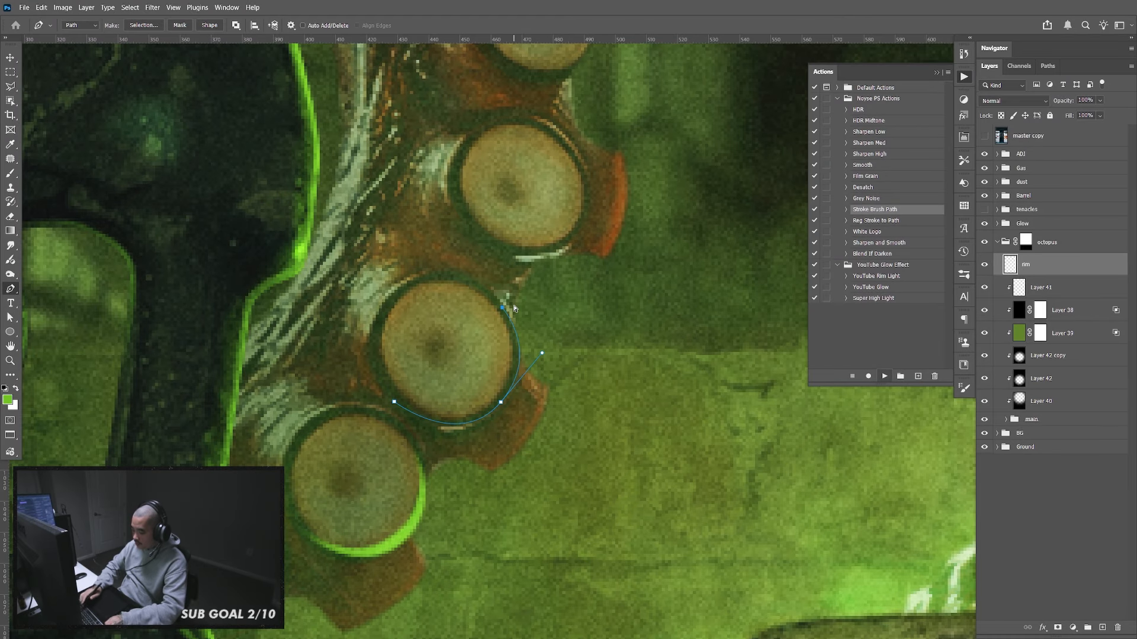
key("F2")
Add a matching green rim stroke along the lower-right edge of the third sucker up, following a curved Pen path
left_click_drag(658, 348, 613, 445)
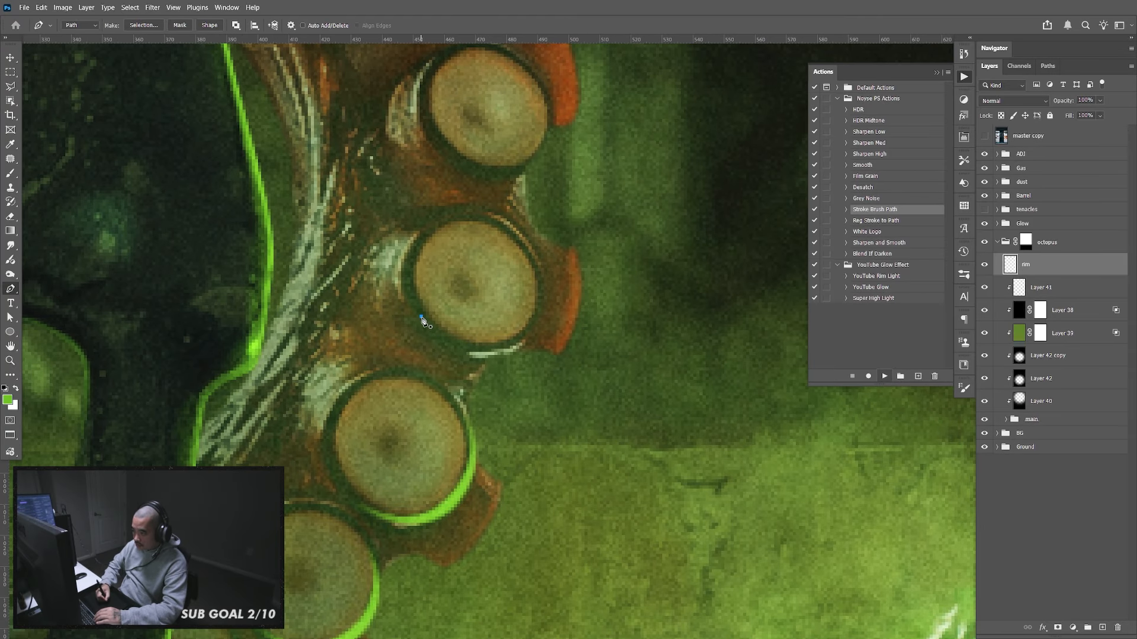
left_click_drag(560, 271, 572, 261)
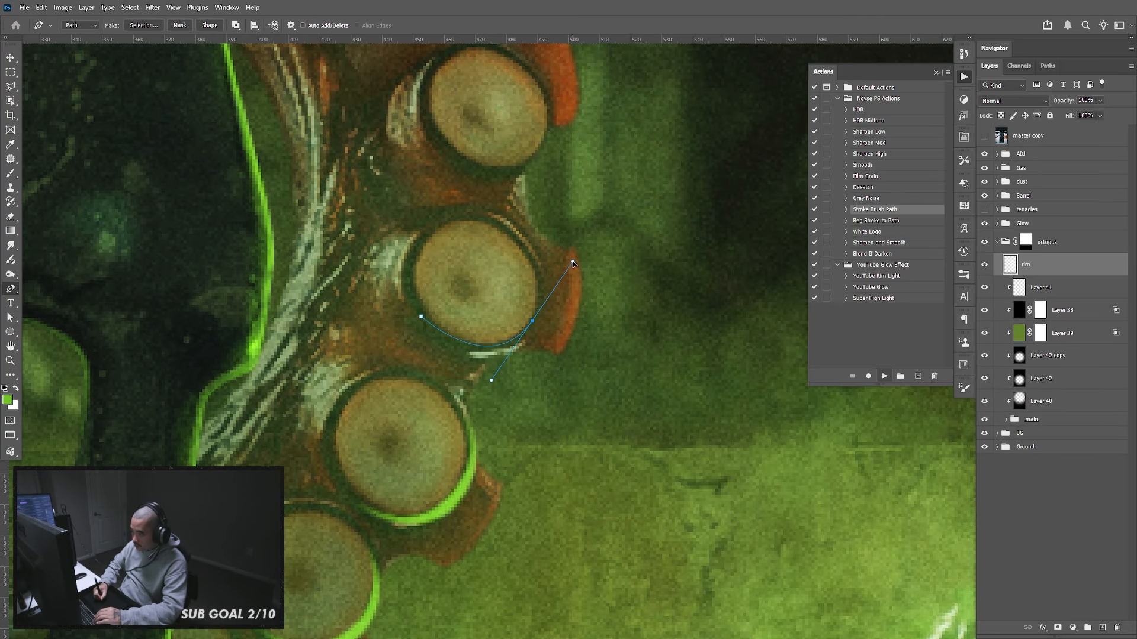
left_click(507, 223)
key("F2")
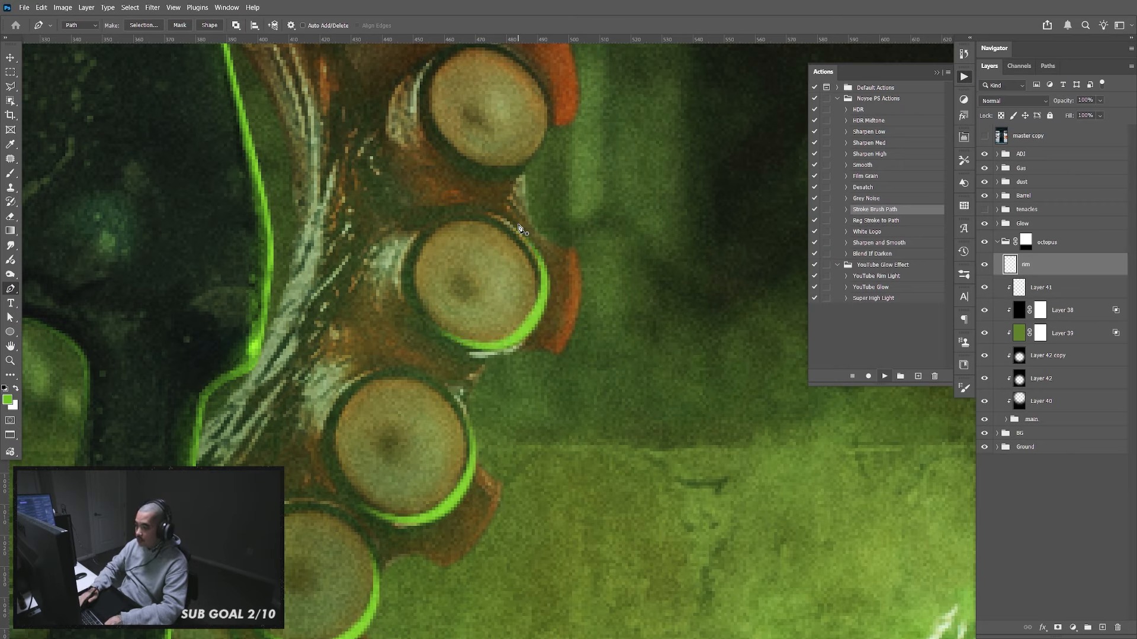
Raise the opacity of the octopus group's green Multiply fill layer, Layer 39, to 100%, comparing the tint on and off first
scroll(615, 305, "down", 8)
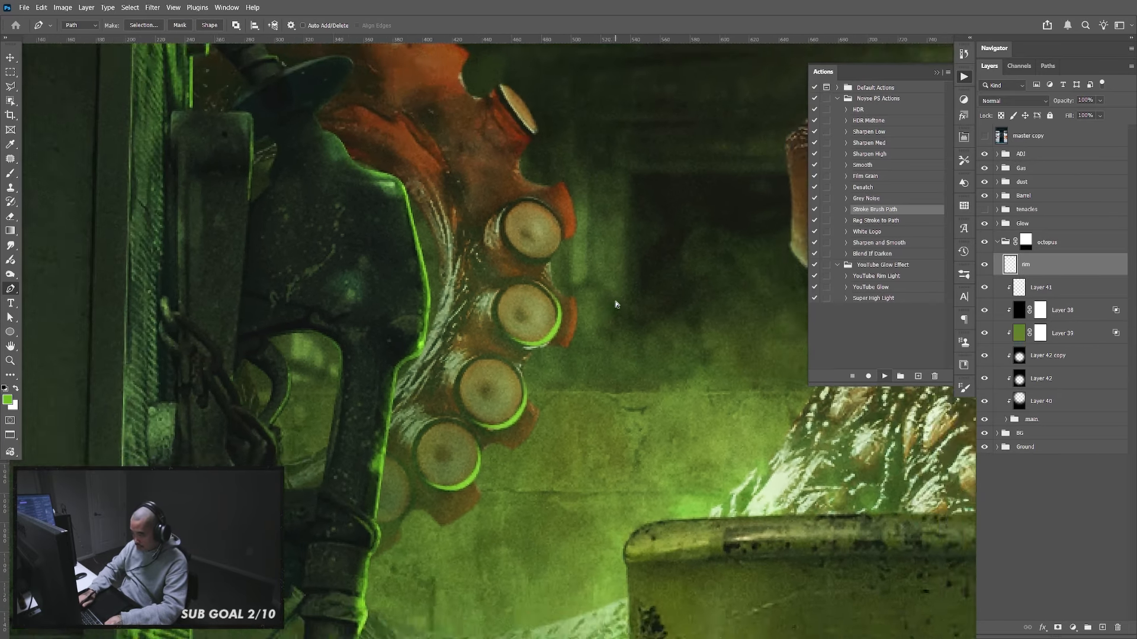
scroll(615, 305, "up", 8)
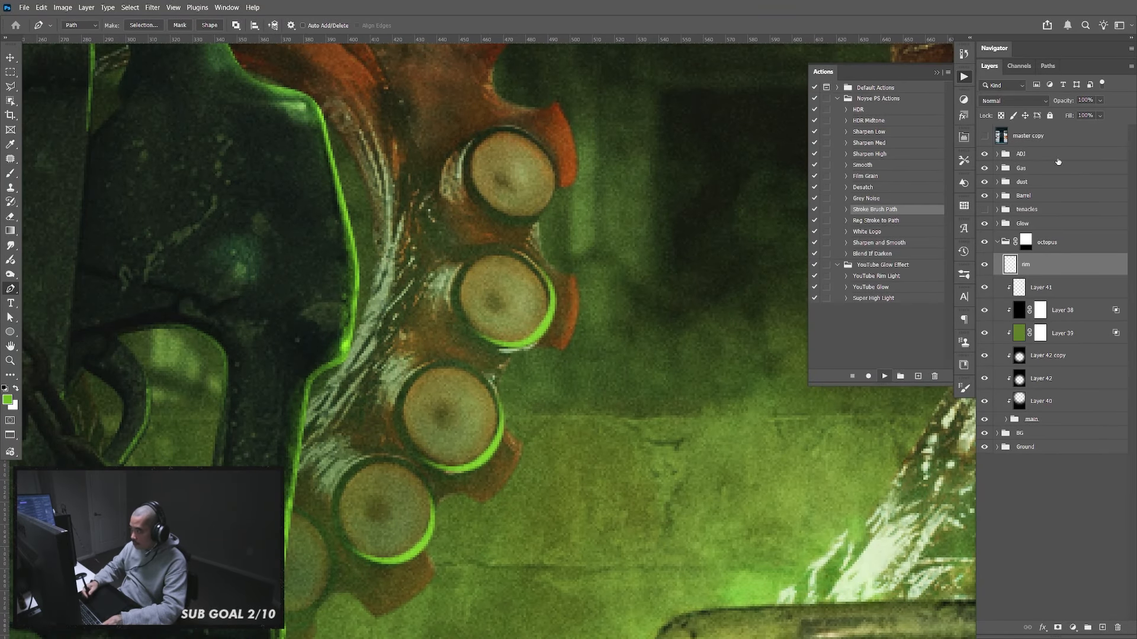
left_click(1061, 334)
left_click(985, 335)
left_click(985, 335)
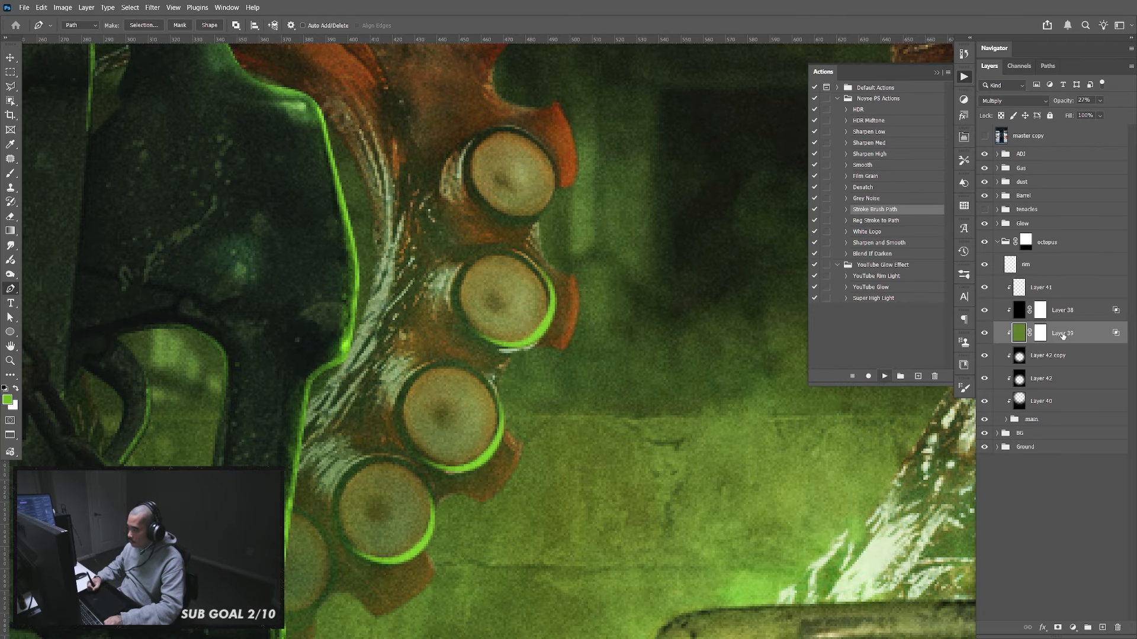
left_click(1099, 100)
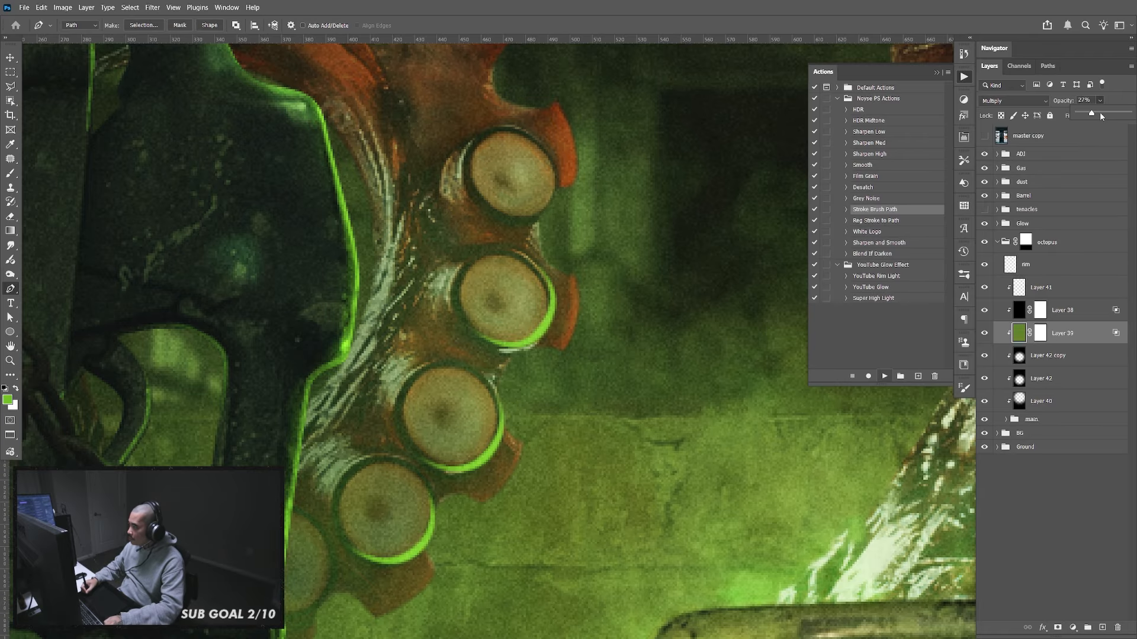
left_click_drag(1089, 113, 1131, 113)
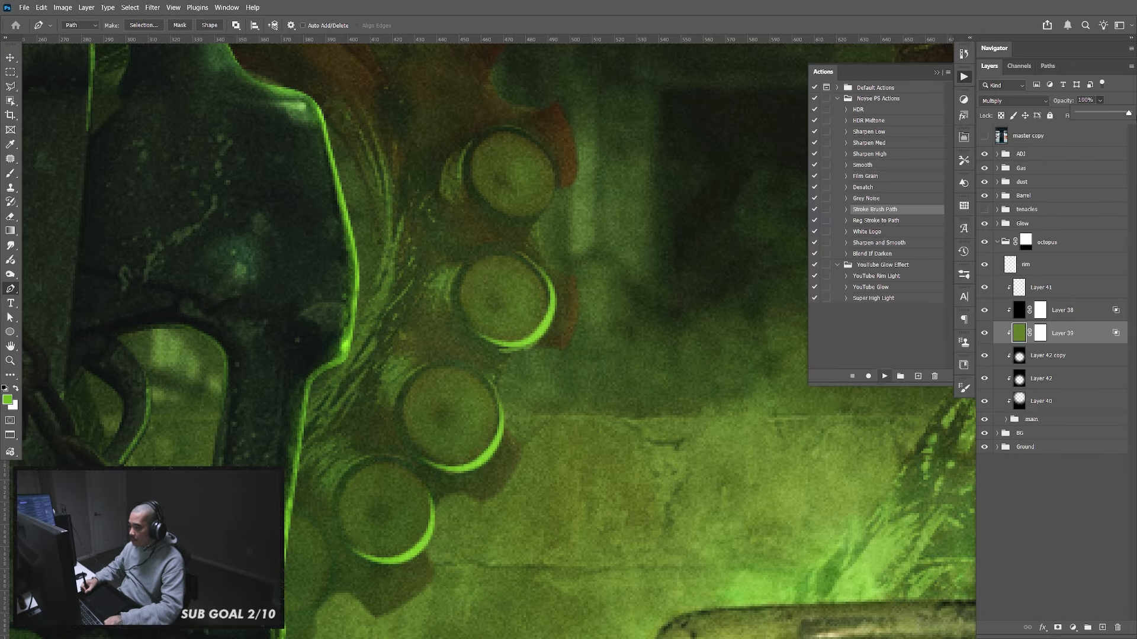
left_click(960, 100)
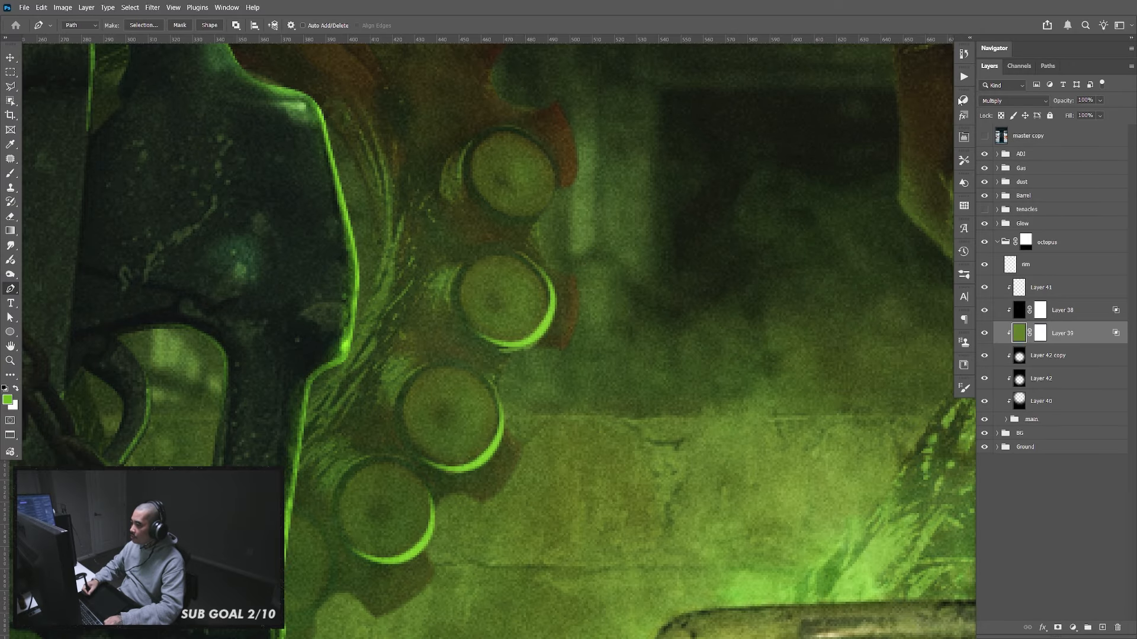
Examine the stronger green tint across the whole scene and on the octopus head, comparing it with the tint layer hidden
key("ctrl+minus")
key("ctrl+minus")
key("ctrl+minus")
key("ctrl+minus")
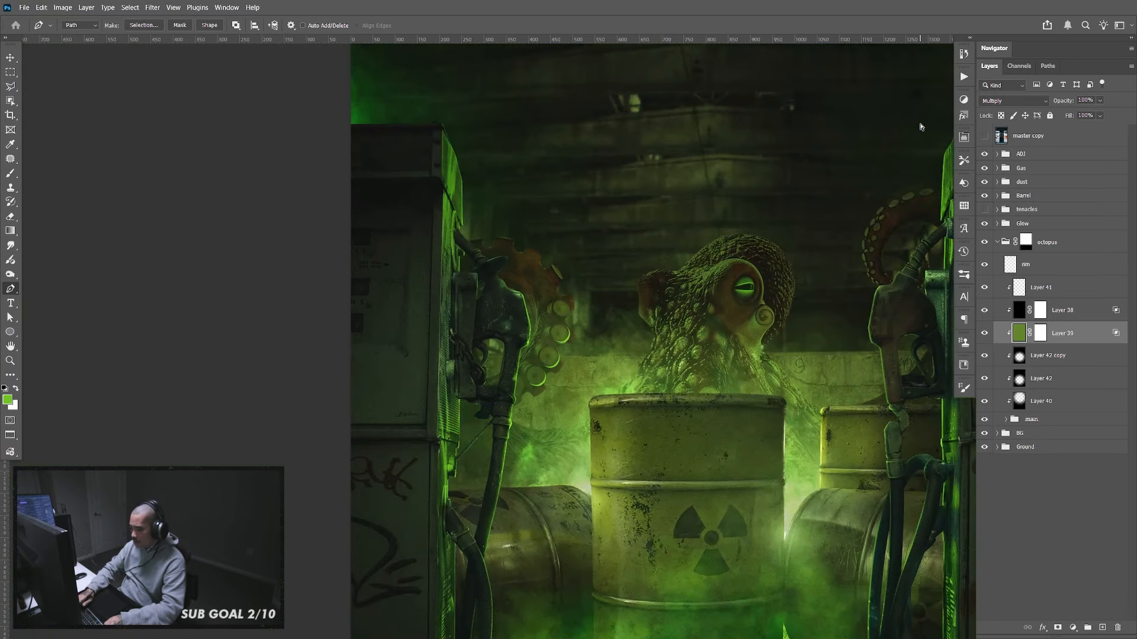
key("ctrl+plus")
key("ctrl+plus")
key("ctrl+plus")
key("ctrl+plus")
left_click_drag(740, 285, 681, 325)
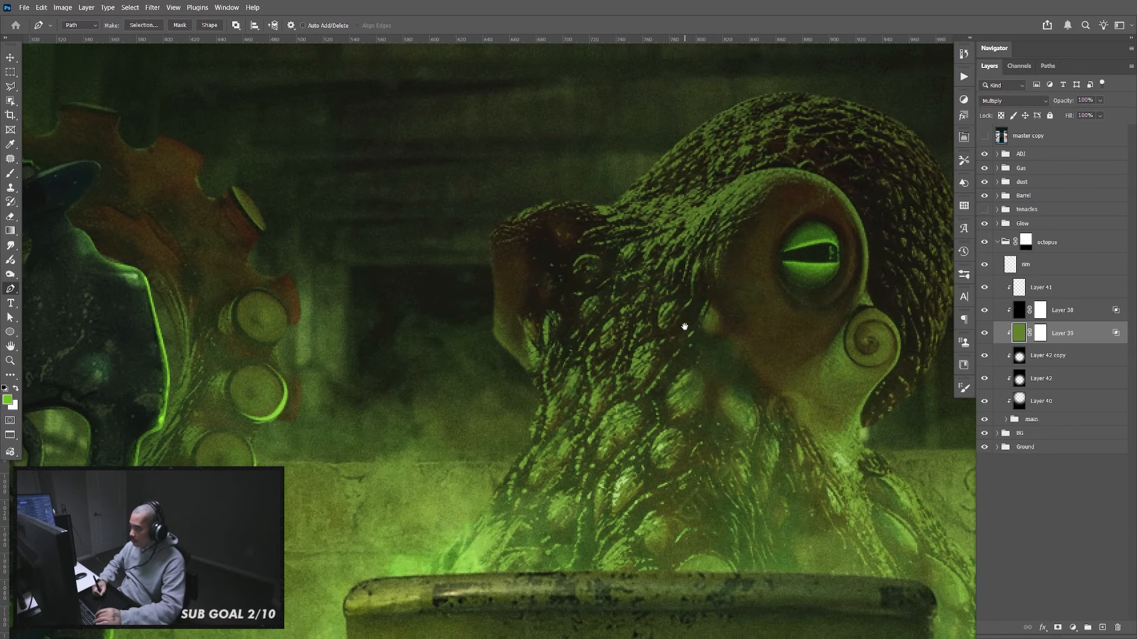
left_click(985, 333)
left_click(985, 334)
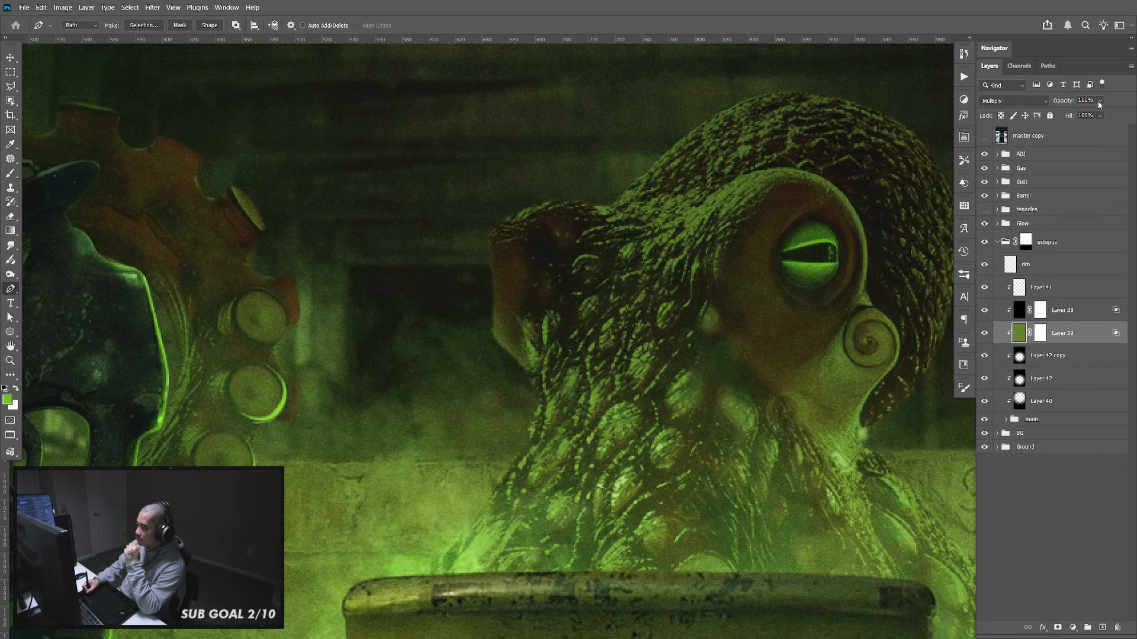
mouse_move(1107, 115)
left_mouse_down()
mouse_move(1094, 113)
mouse_move(1121, 117)
left_mouse_up()
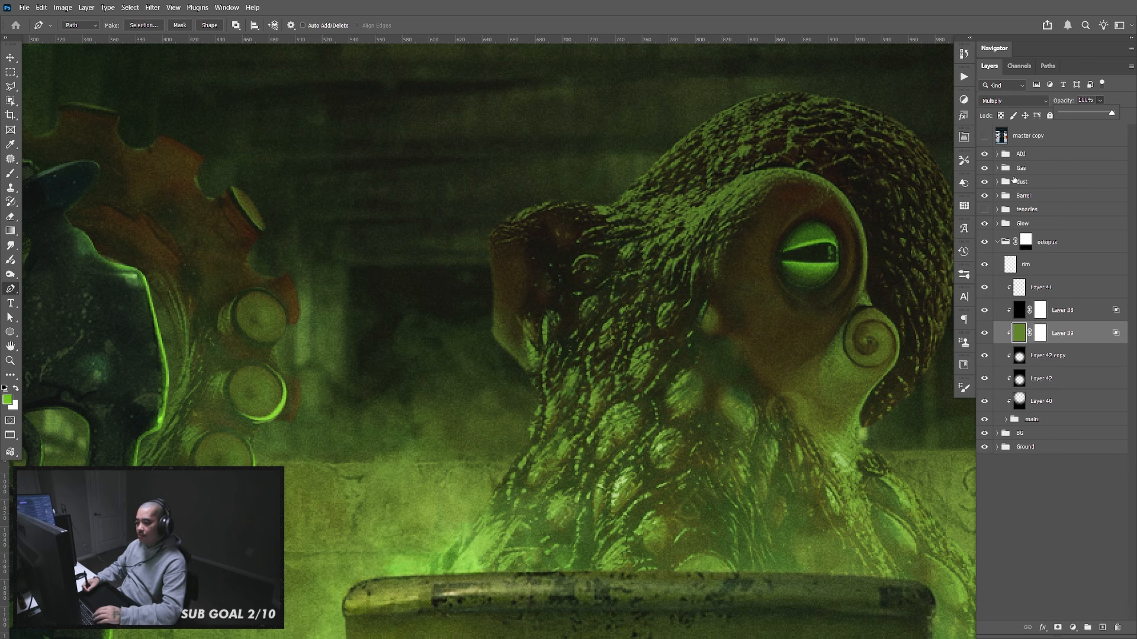
On the rim layer, trace the lower-right edge of the fourth sucker up with a curved Pen path and stroke it in green
left_click(1048, 273)
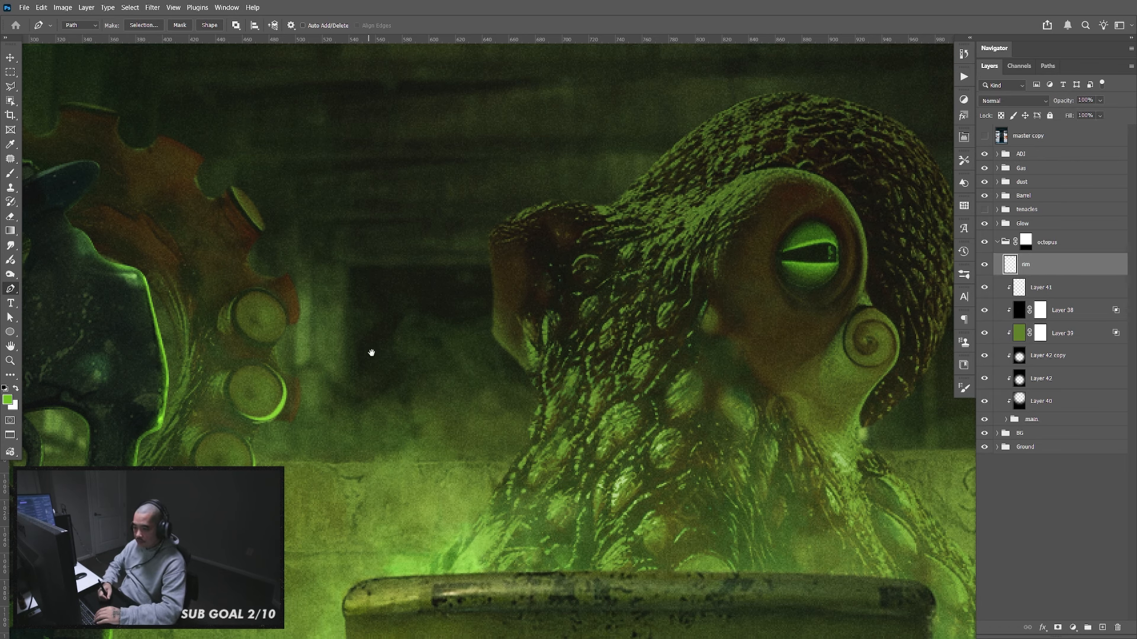
scroll(398, 287, "up", 3)
left_click_drag(196, 408, 542, 360)
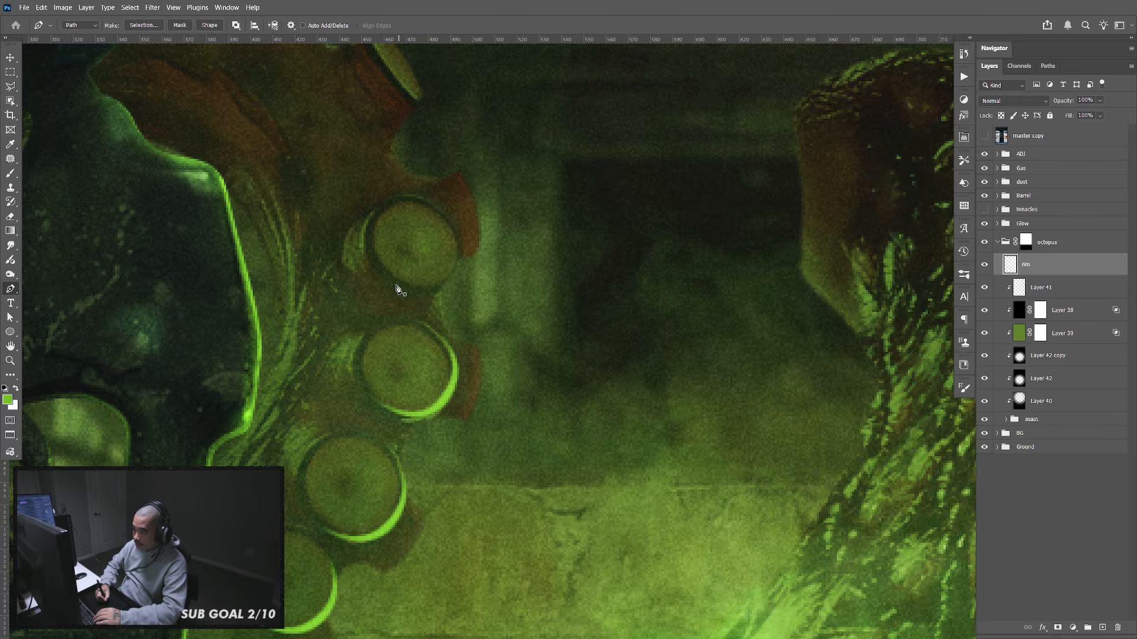
left_click(388, 282)
left_click_drag(447, 338, 454, 313)
left_click_drag(460, 248, 475, 215)
left_click(439, 186)
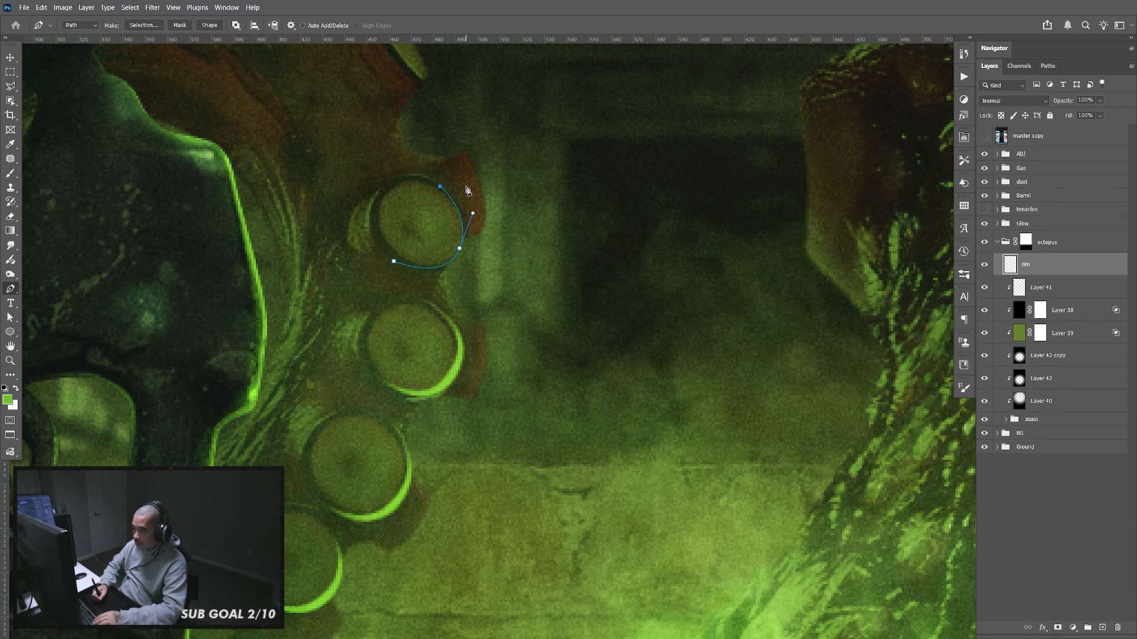
key("F2")
Set the brush size to 3 px and stroke a Pen path along the flap edge below the lowest rim-lit sucker
left_click_drag(517, 268, 520, 296)
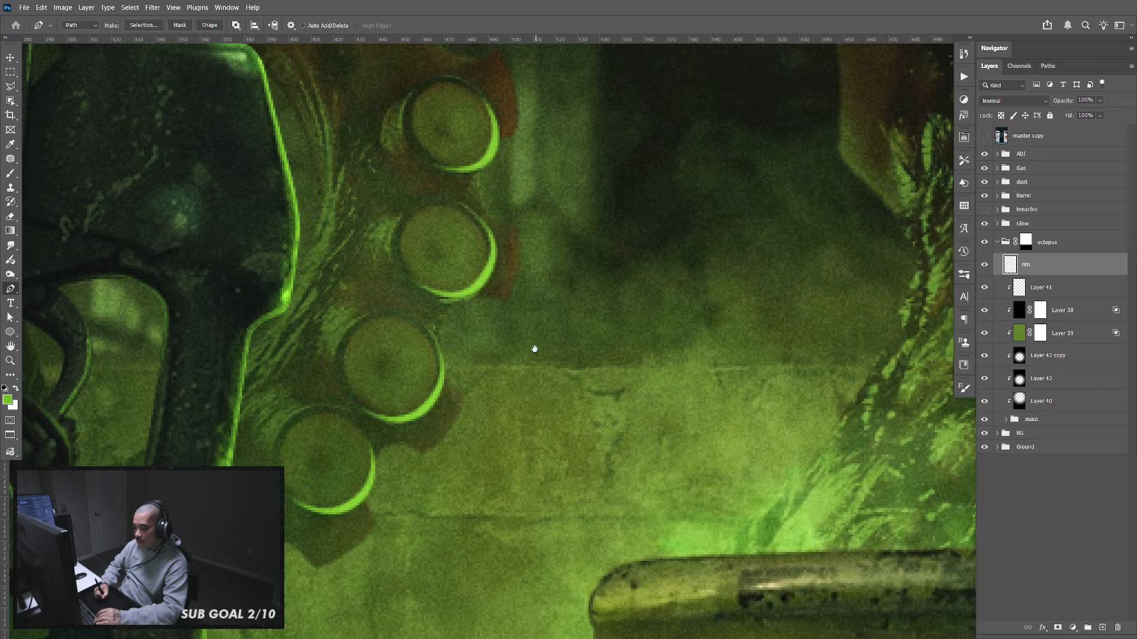
key("b")
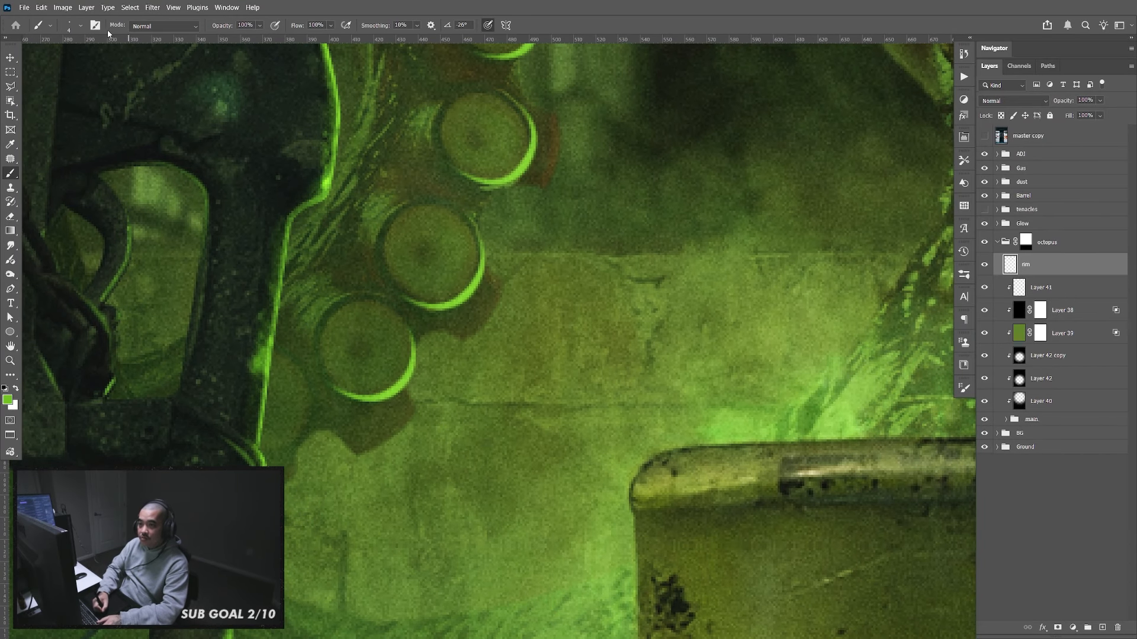
left_click(81, 26)
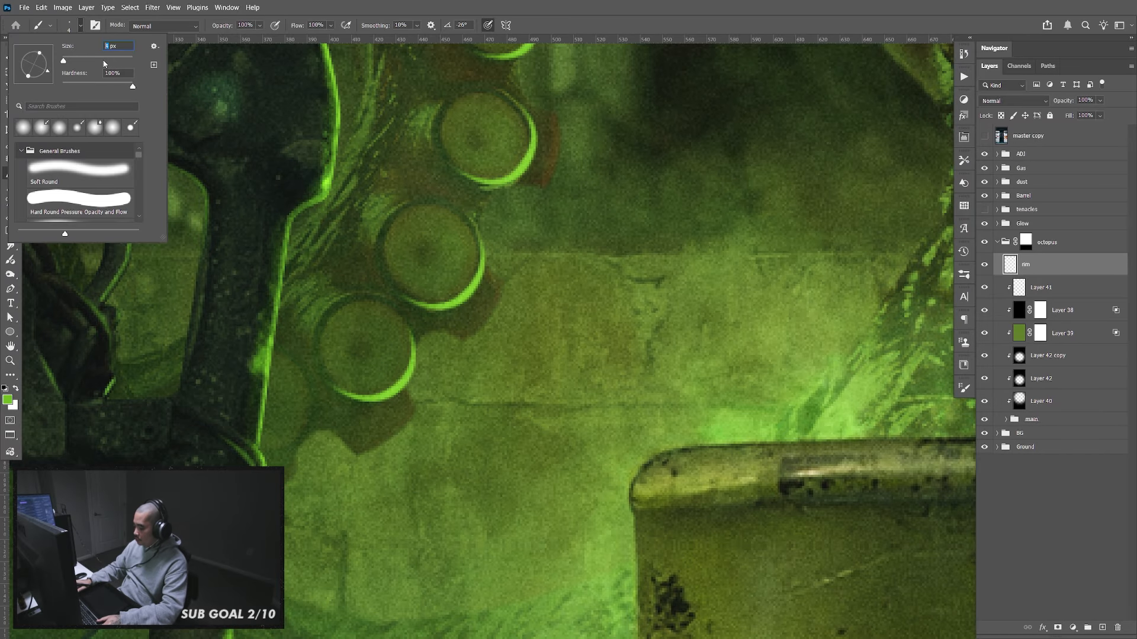
type("3")
key("Return")
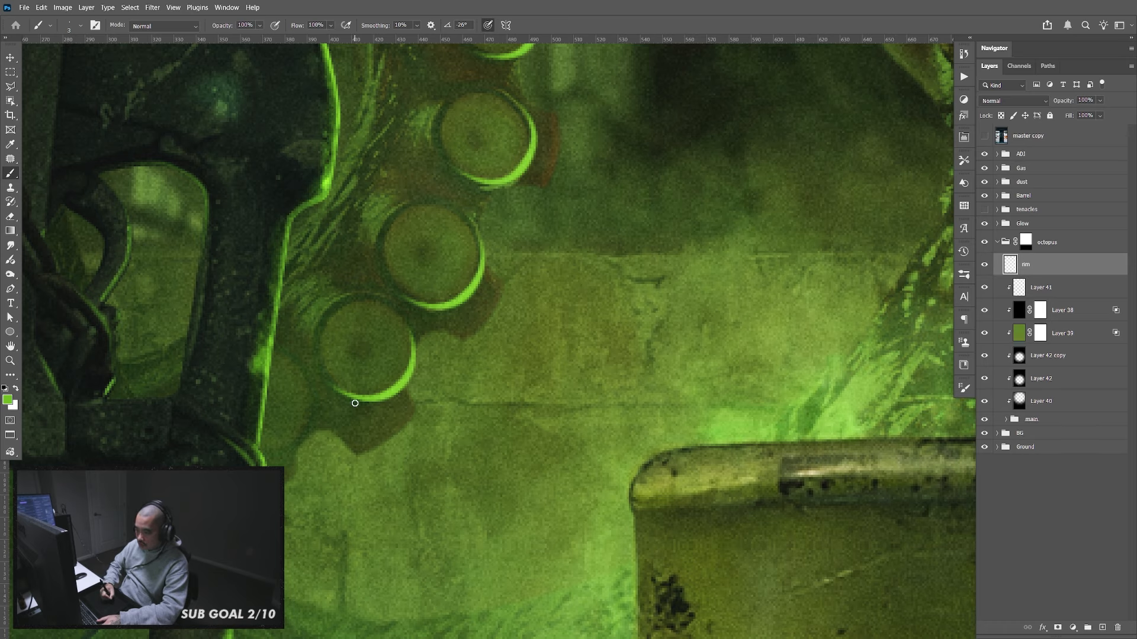
key("p")
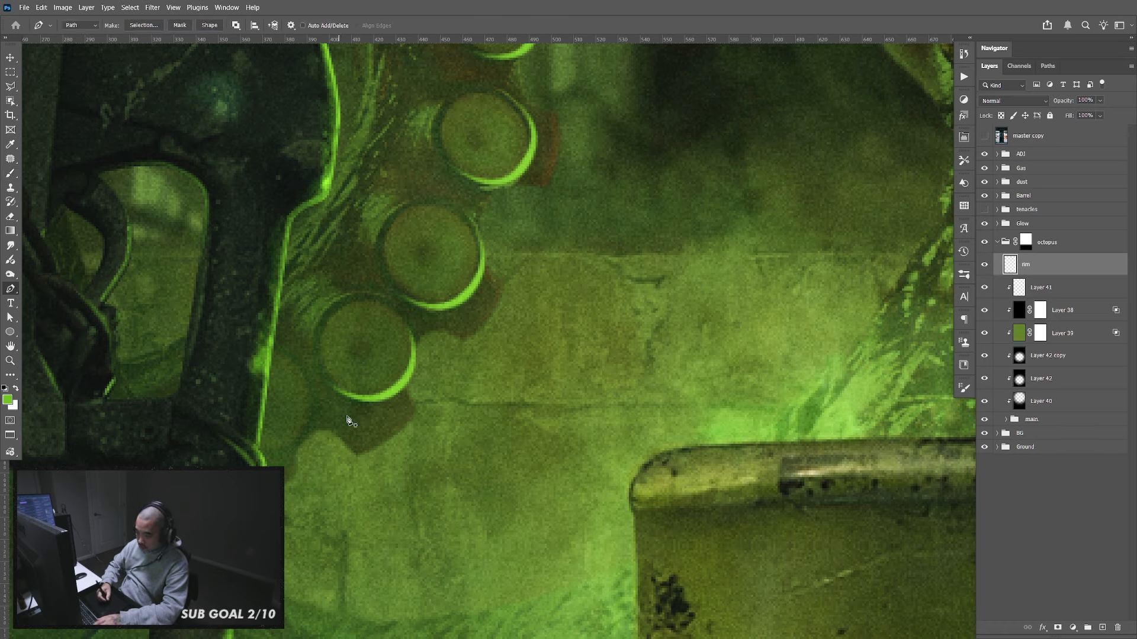
left_click(355, 456)
left_click_drag(415, 408, 416, 401)
key("Return")
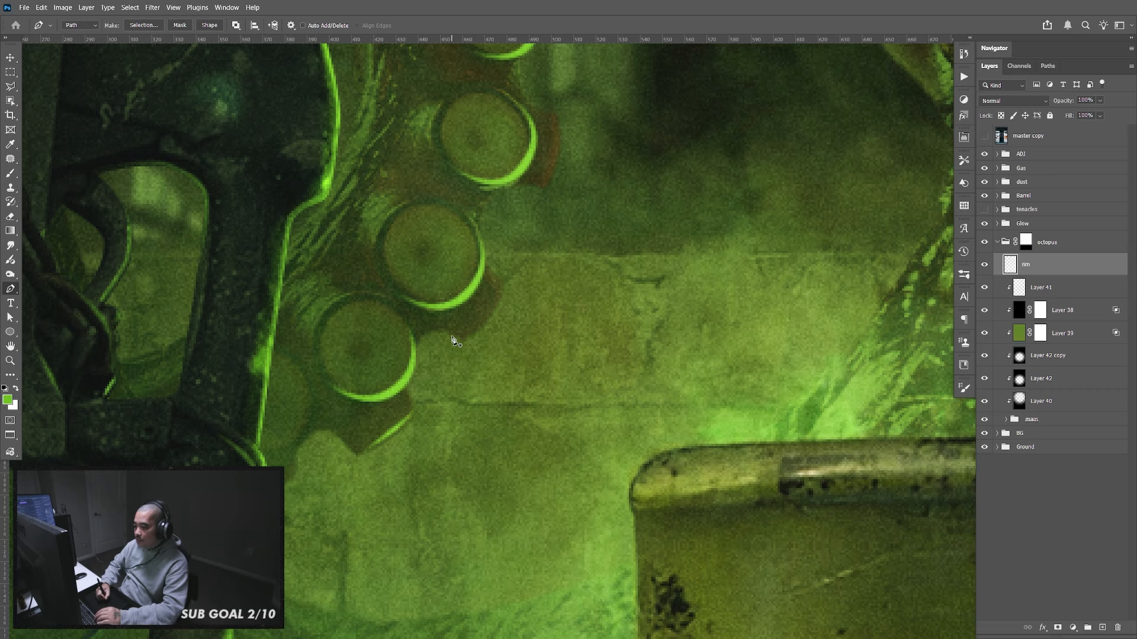
Undo that flap stroke and the path's last anchor, redraw the anchor with a fuller curve, and stroke the path again
key("ctrl+z")
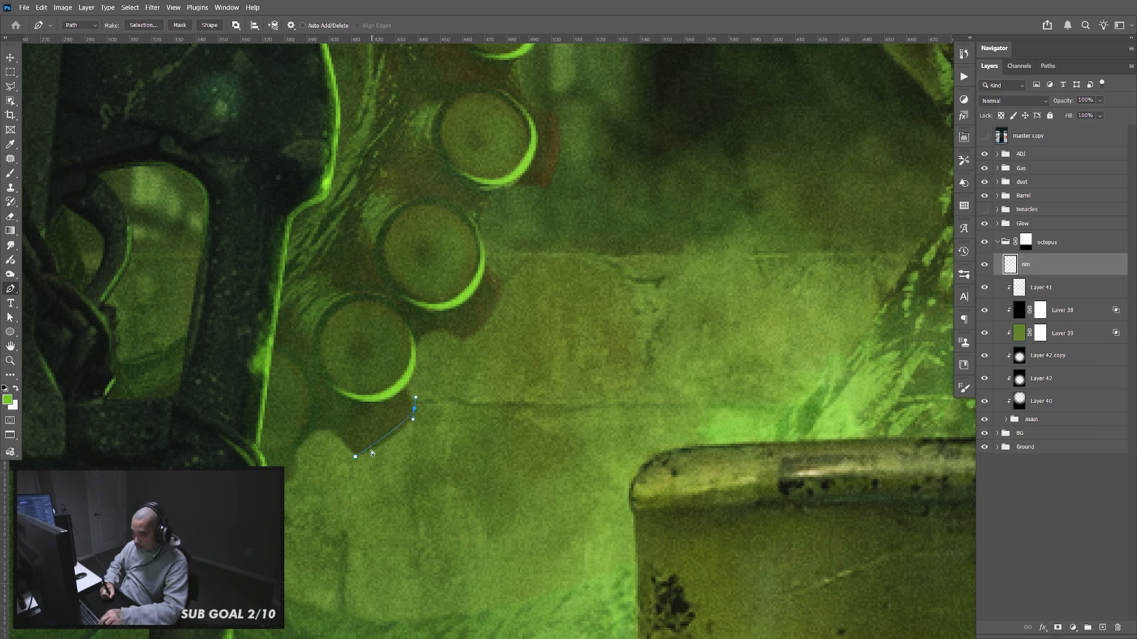
key("ctrl+z")
left_click_drag(414, 410, 430, 379)
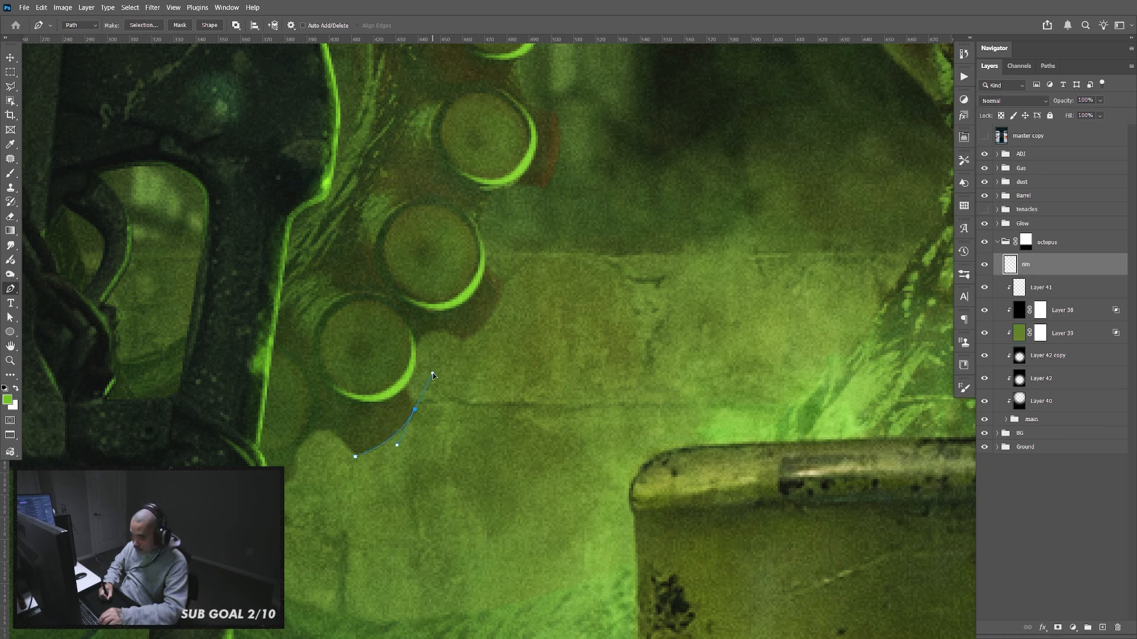
key("Return")
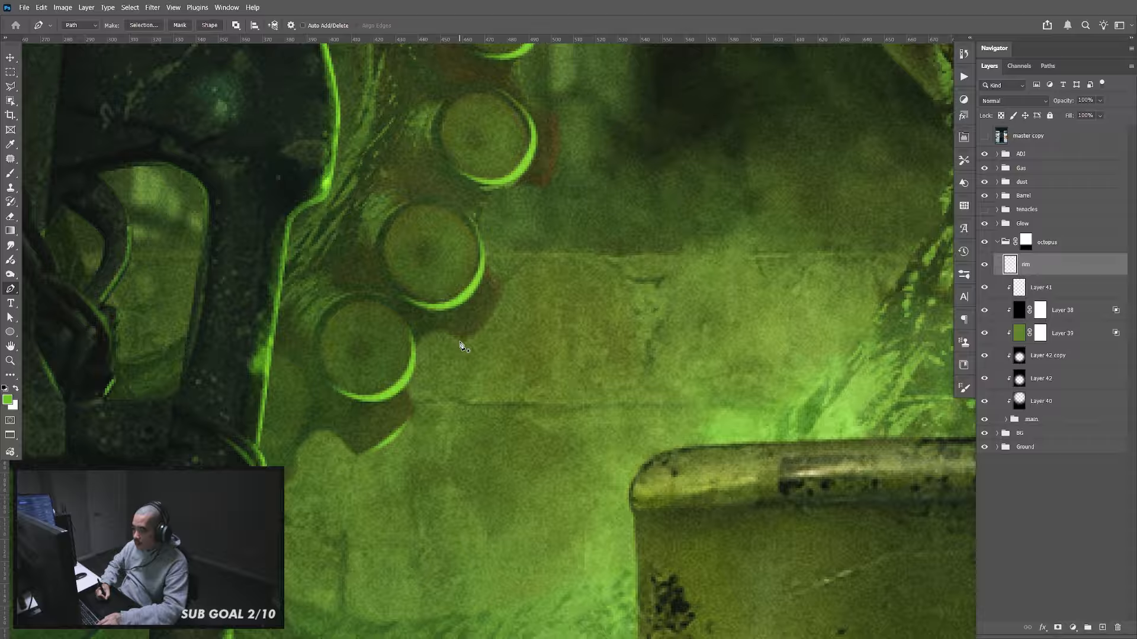
Trace the outer flap edge beside the second rim-lit sucker up with a curved Pen path and stroke it in green
left_click(460, 342)
left_click_drag(503, 283, 510, 247)
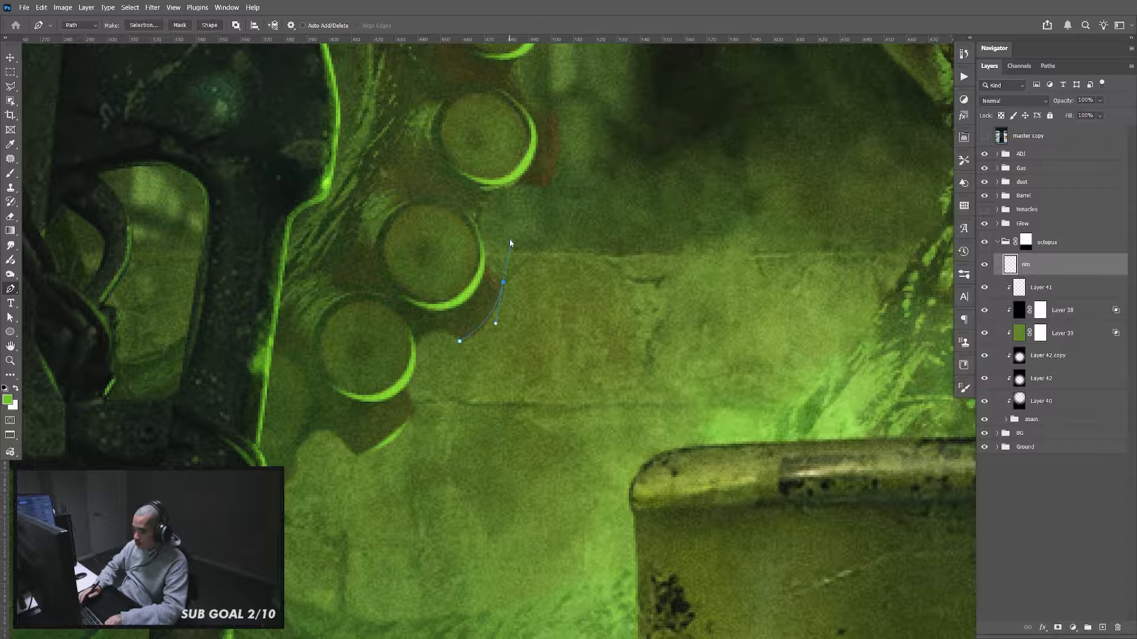
key("Return")
Add a thin green rim stroke along the outer flap edge beside the third rim-lit sucker up, following a Pen path
left_click_drag(635, 170, 546, 299)
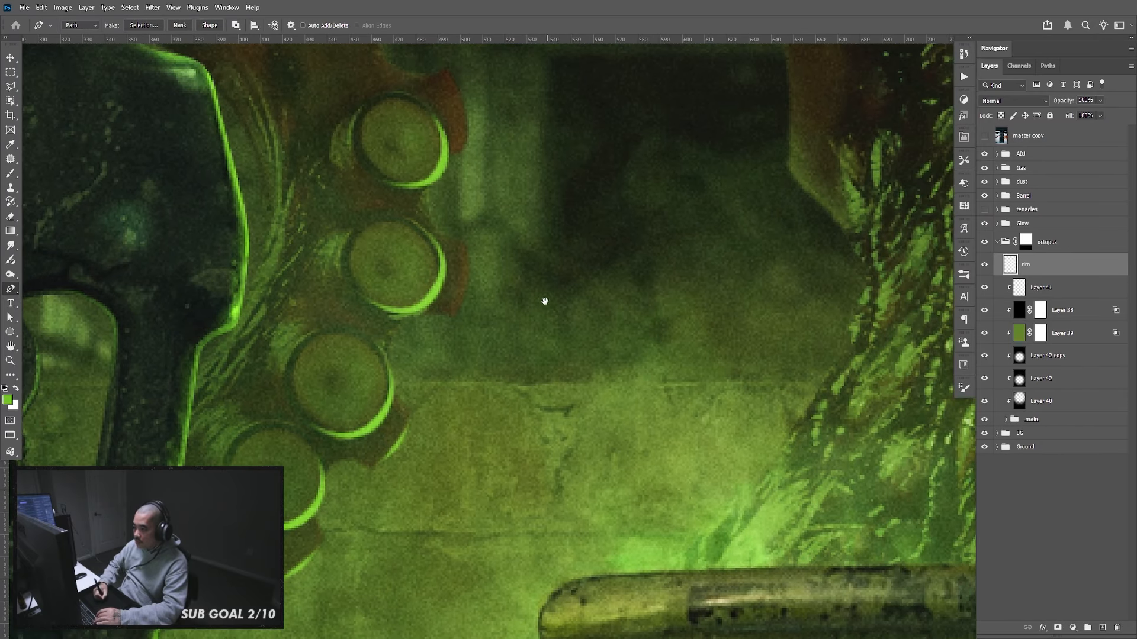
left_click(452, 317)
left_click_drag(465, 241, 455, 193)
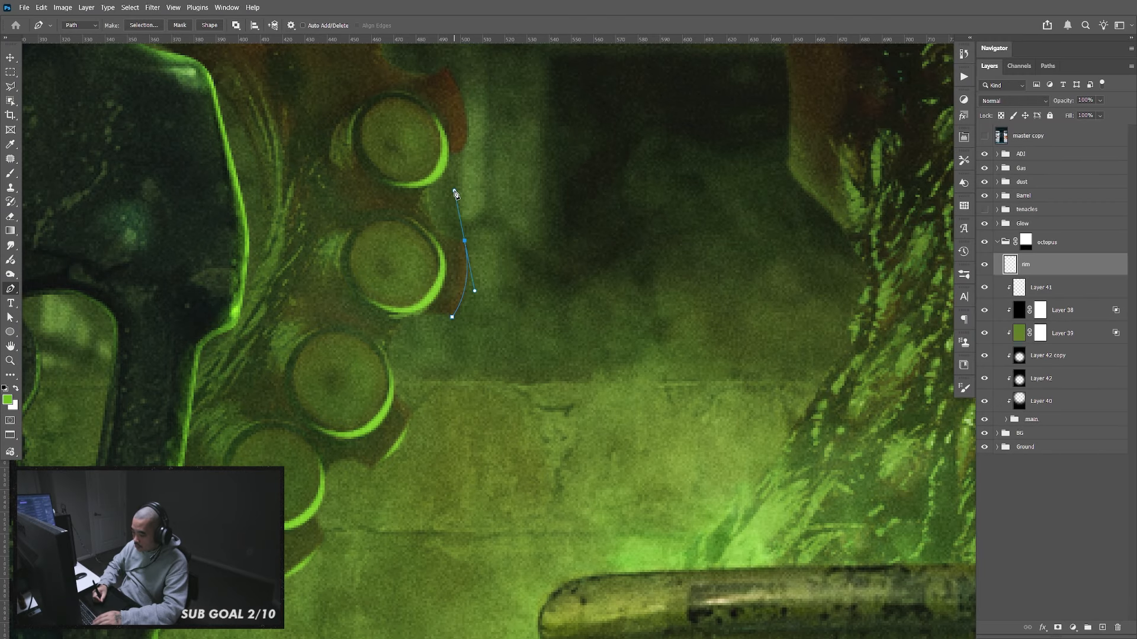
key("Return")
Stroke a curved Pen path down the flap edge beside the fourth rim-lit sucker up and check the rim light in the full scene
mouse_move(558, 300)
left_mouse_down()
mouse_move(553, 418)
mouse_move(558, 398)
left_mouse_up()
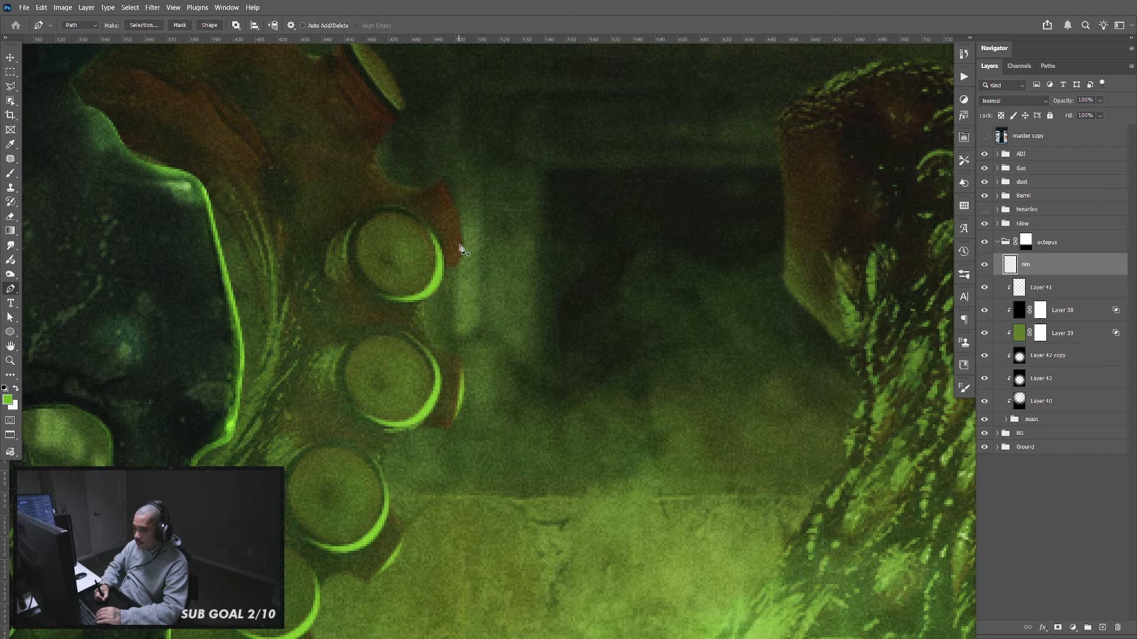
left_click(444, 185)
left_click_drag(458, 266, 448, 306)
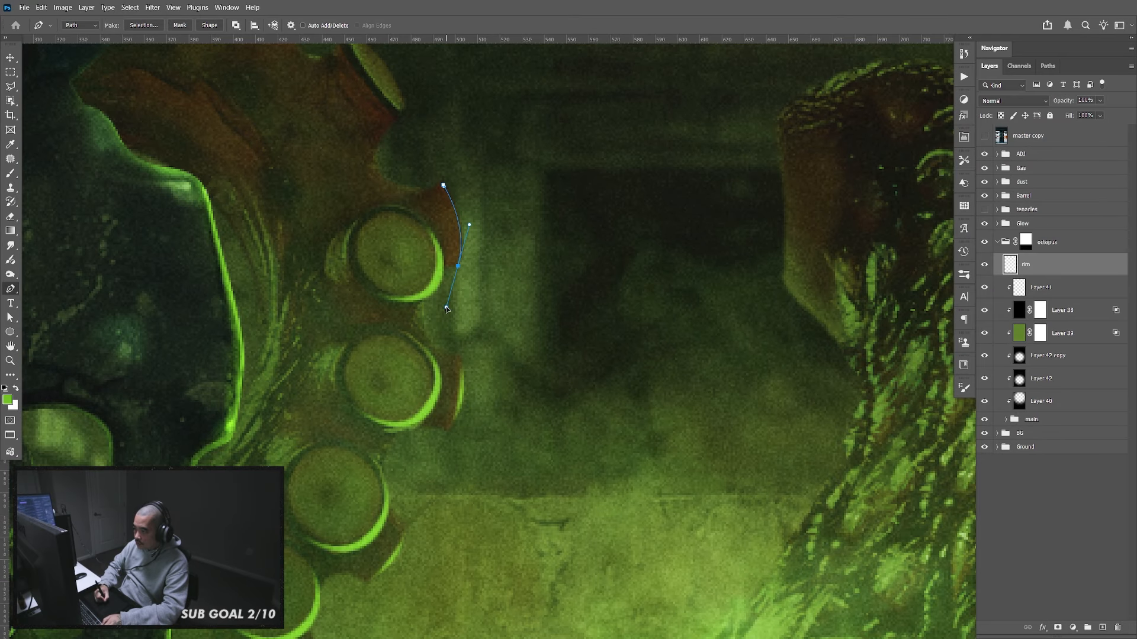
key("Return")
left_click_drag(556, 387, 576, 379)
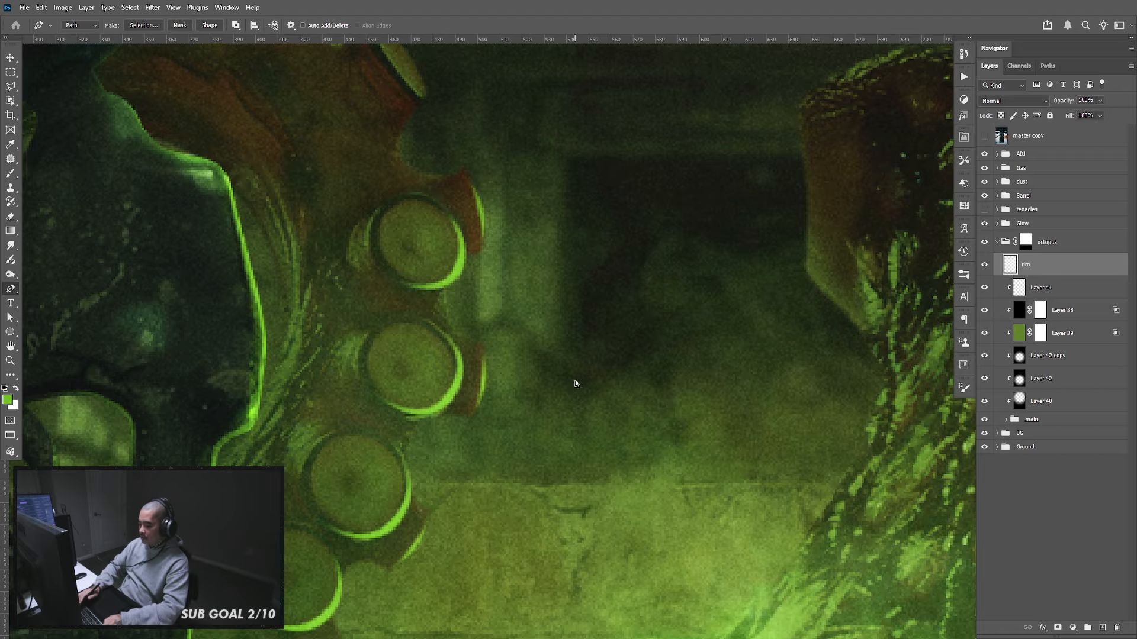
key("ctrl+minus")
scroll(575, 384, "down", 4)
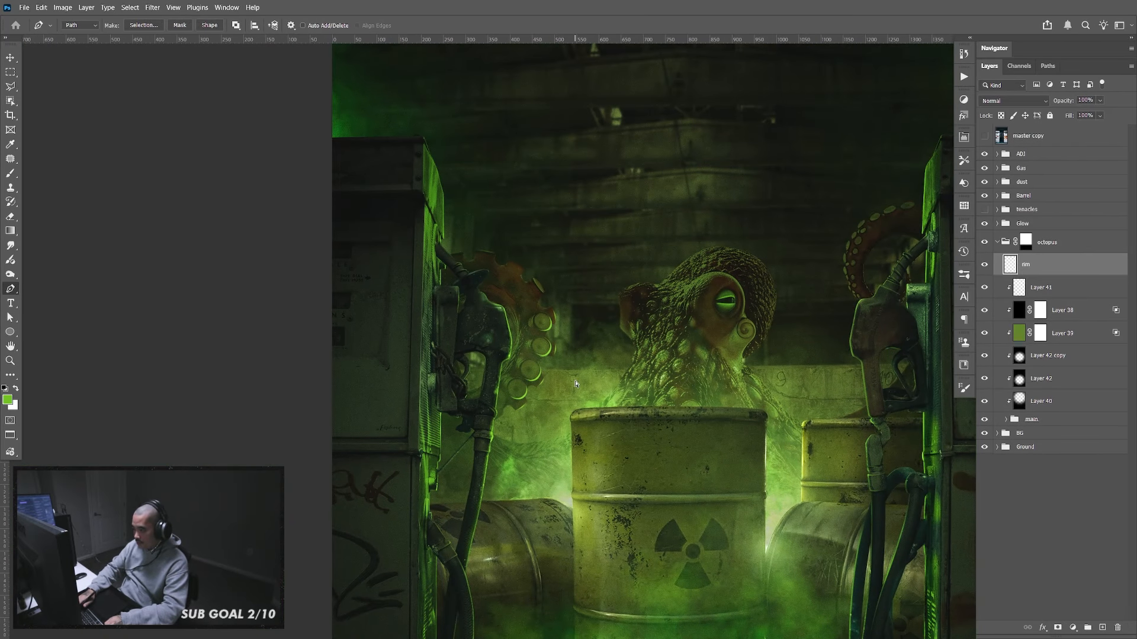
Add a new layer above Layer 41, clip it to the layers below, and name it burn
scroll(575, 383, "up", 5)
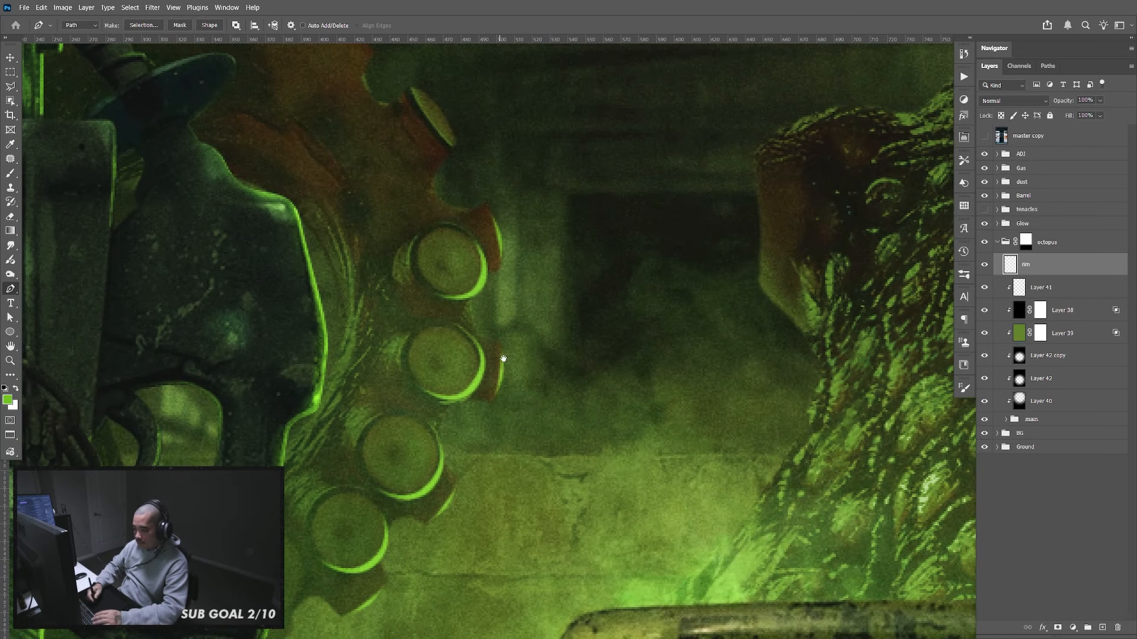
left_click_drag(503, 359, 501, 349)
left_click(1060, 294)
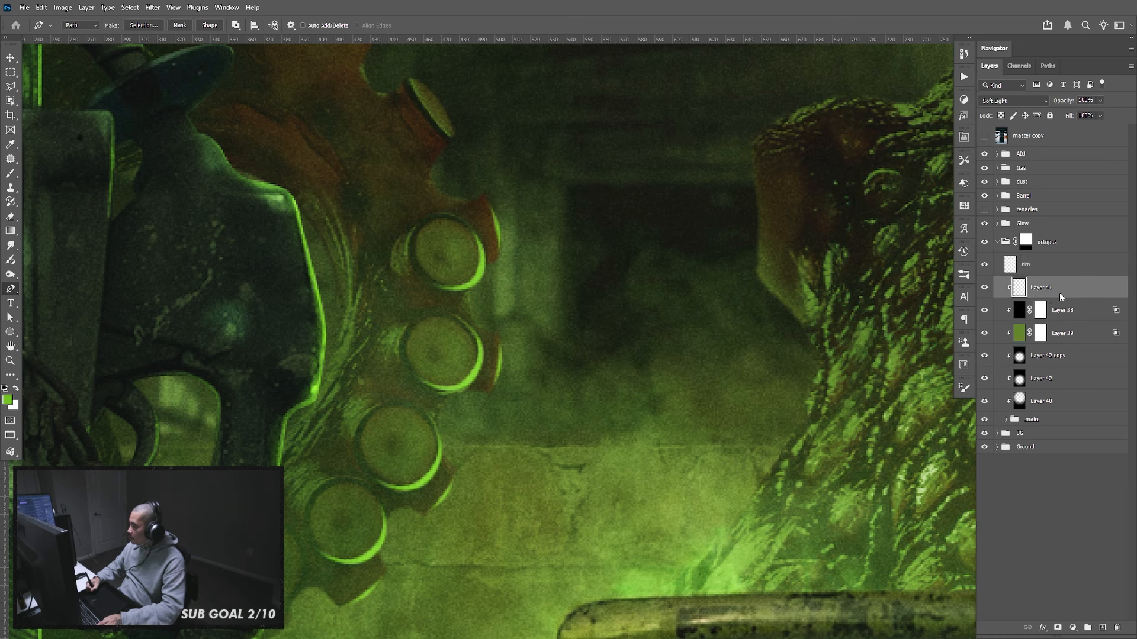
left_click(1103, 628)
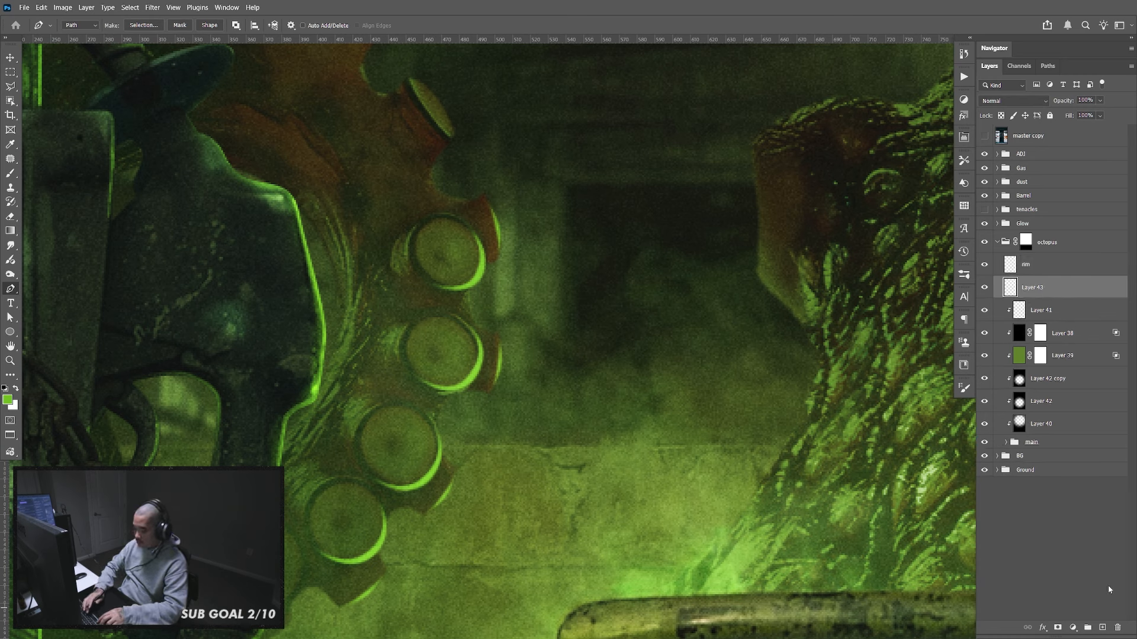
key("ctrl+alt+g")
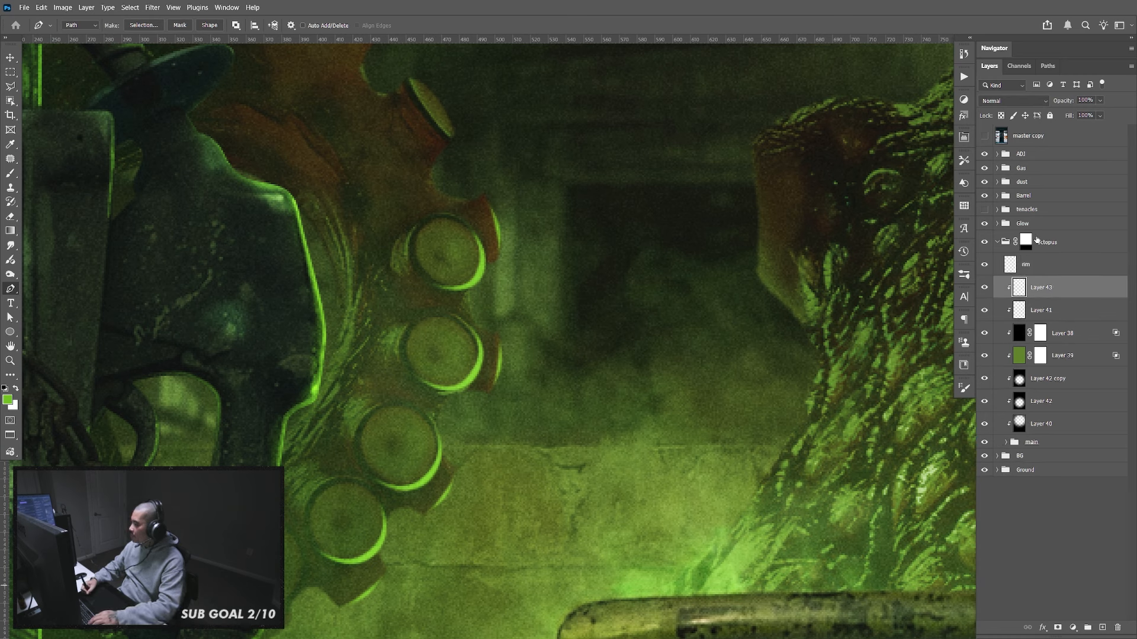
double_click(1046, 289)
type("burn")
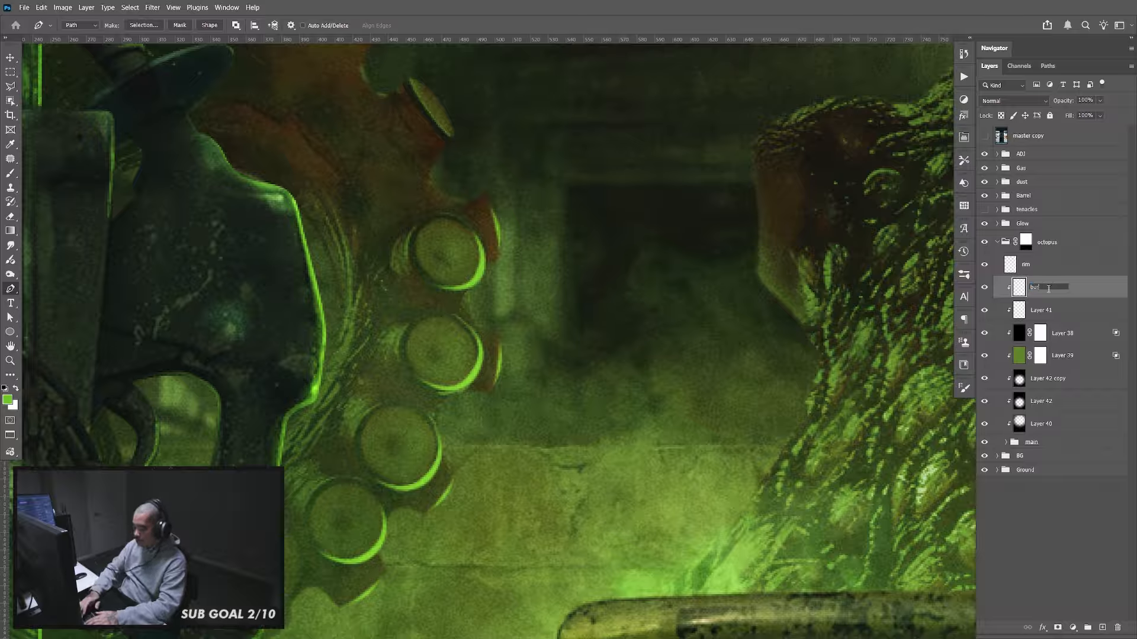
key("Return")
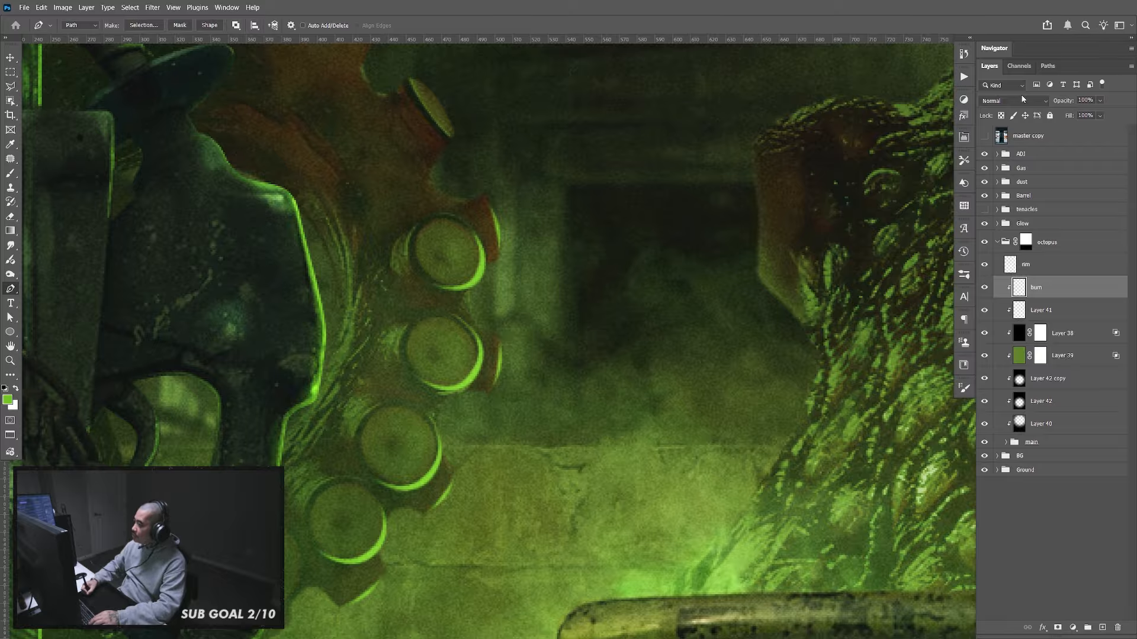
Set the burn layer's blend mode to Soft Light and prepare the Brush tool with black 000000 as foreground colour
left_click(1013, 100)
left_click(1003, 266)
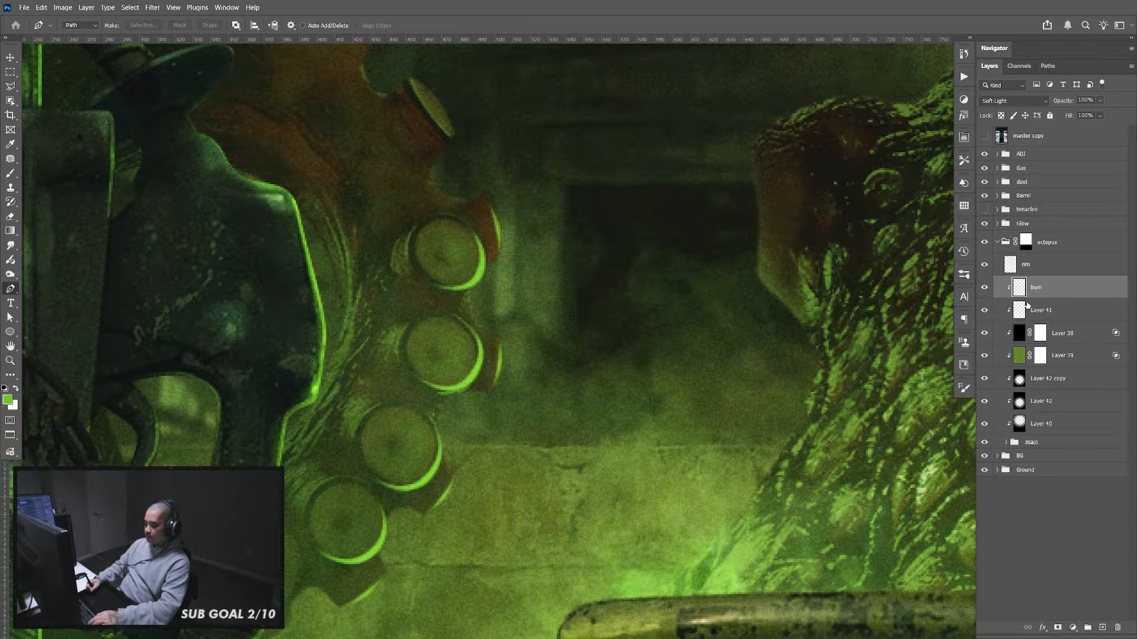
key("b")
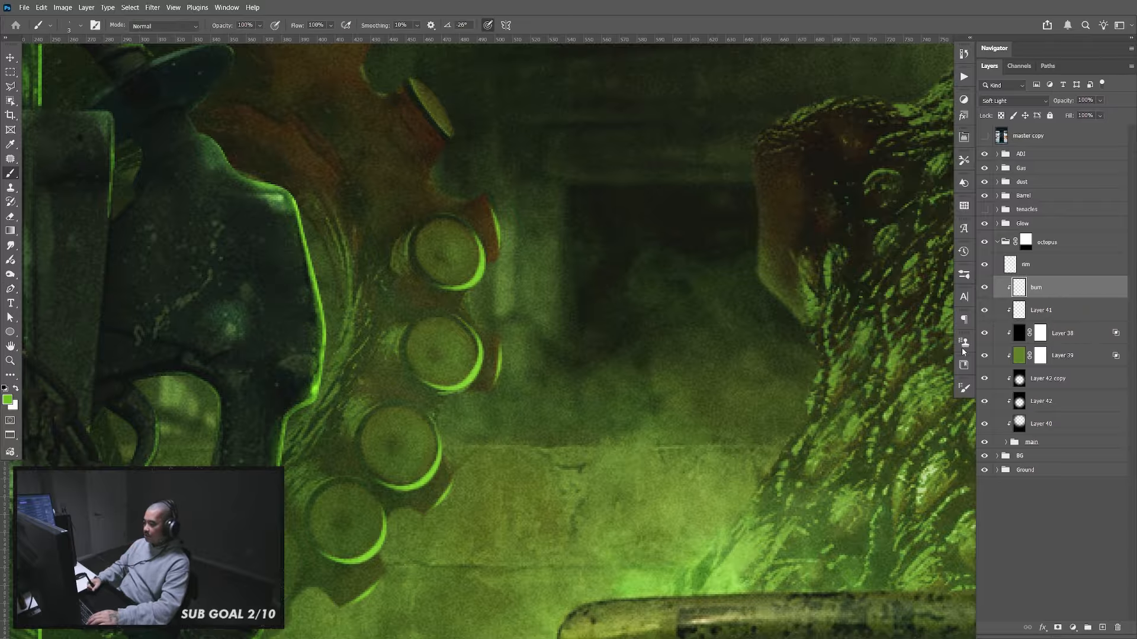
key("x")
left_click(7, 401)
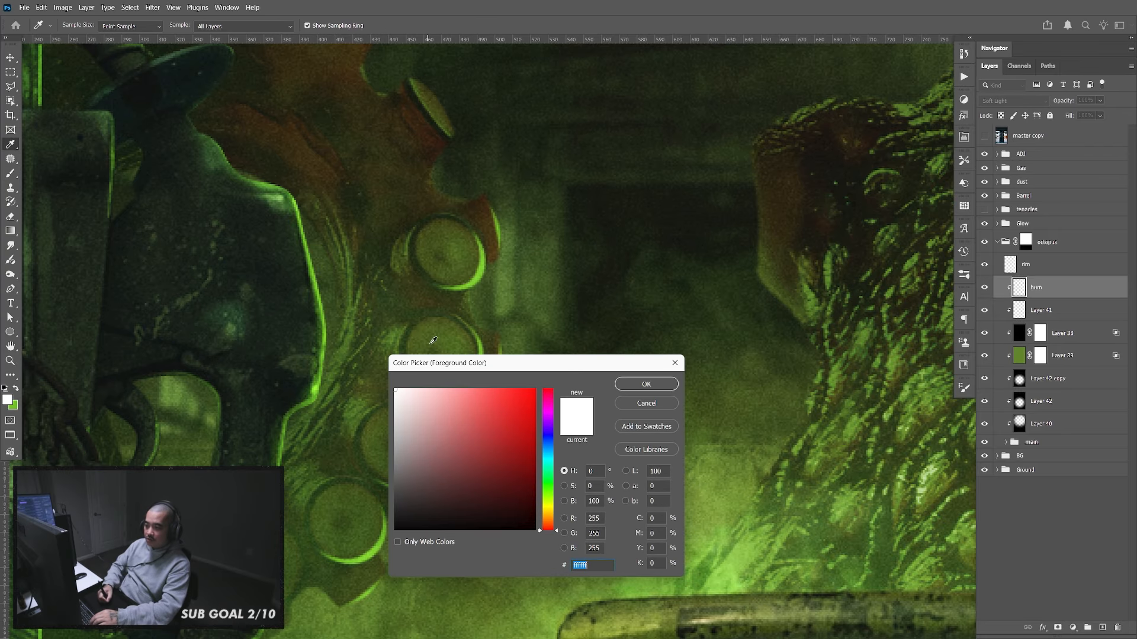
type("000000")
left_click(629, 388)
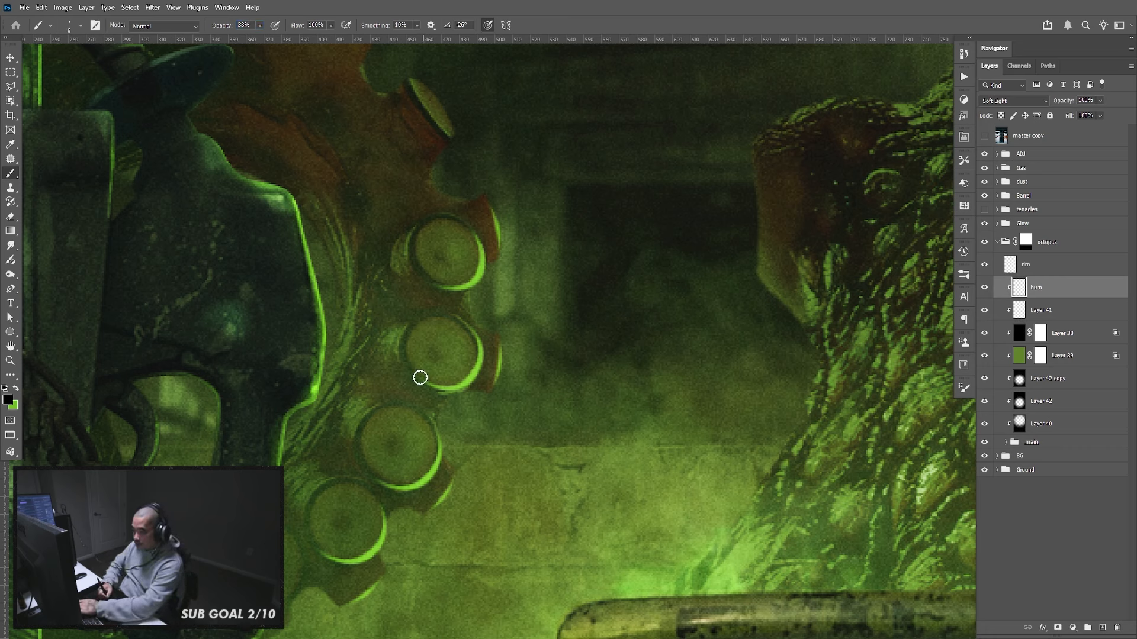
Paint soft black shading with an enlarged low-opacity brush along the tentacle skin between the pump nozzle and the rim-lit suckers
key("bracketright")
key("bracketright")
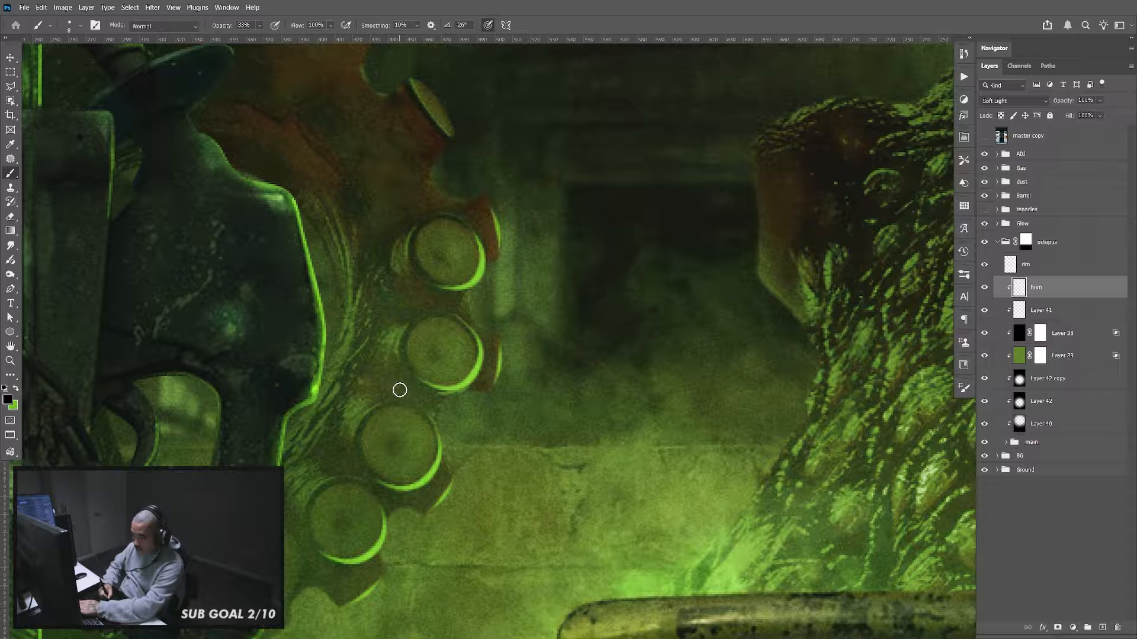
key("bracketright")
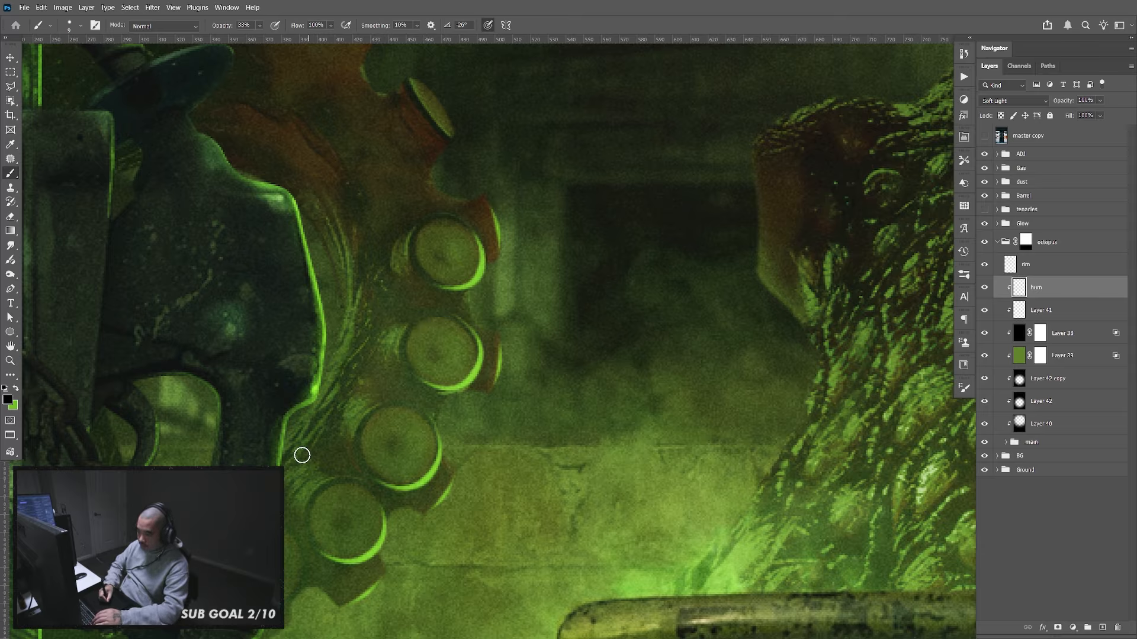
left_click_drag(302, 453, 354, 302)
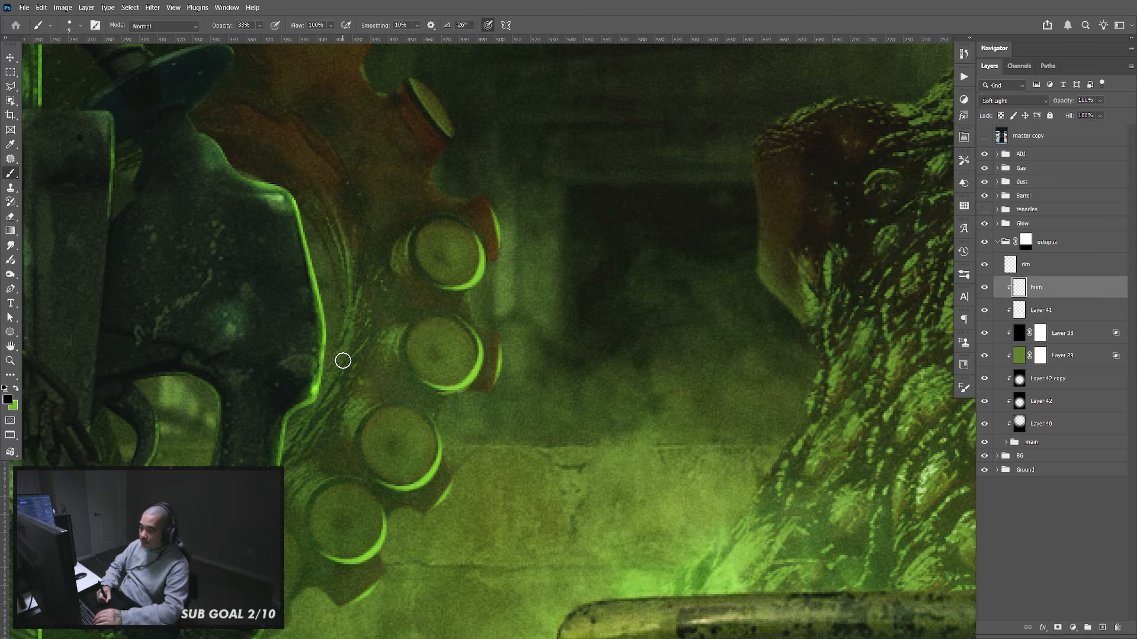
left_click_drag(332, 434, 321, 368)
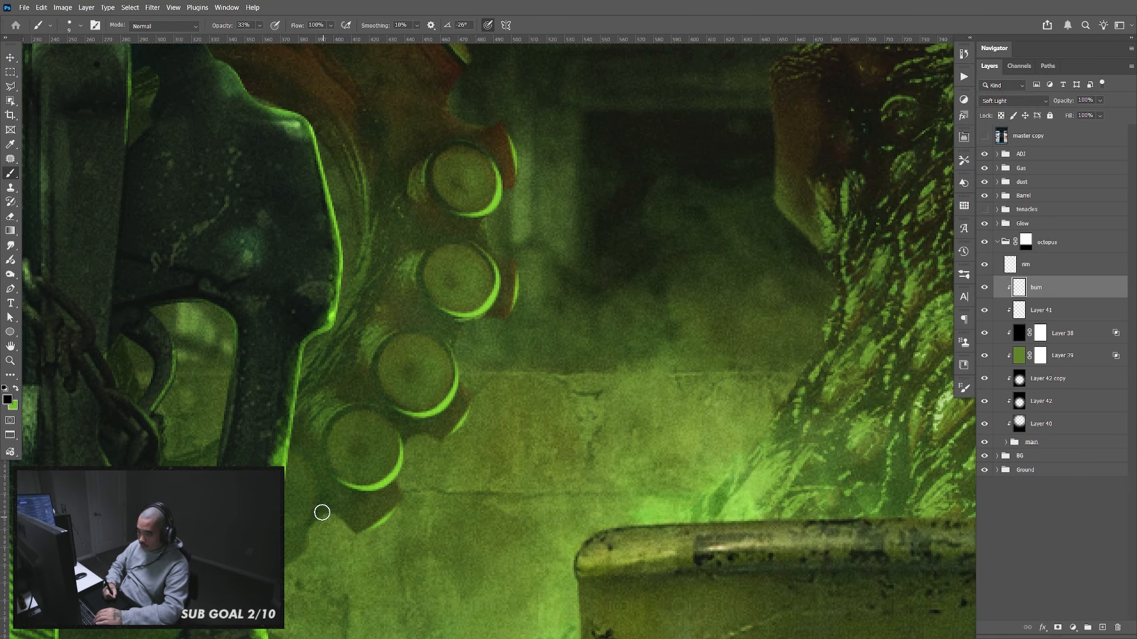
left_click_drag(513, 302, 521, 332)
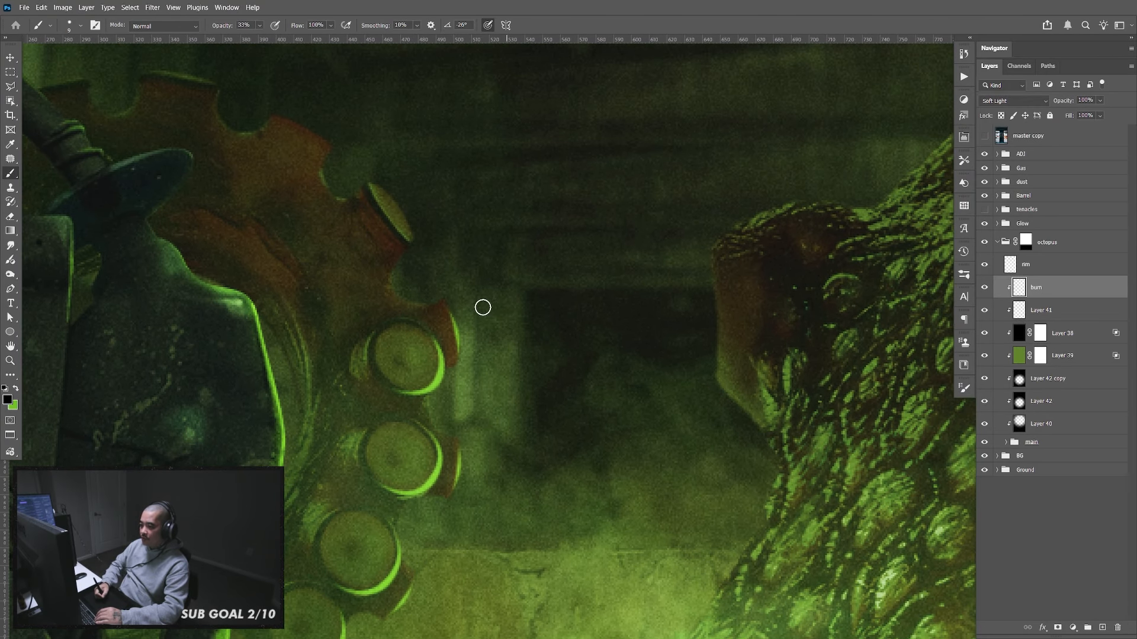
left_click_drag(483, 393, 499, 369)
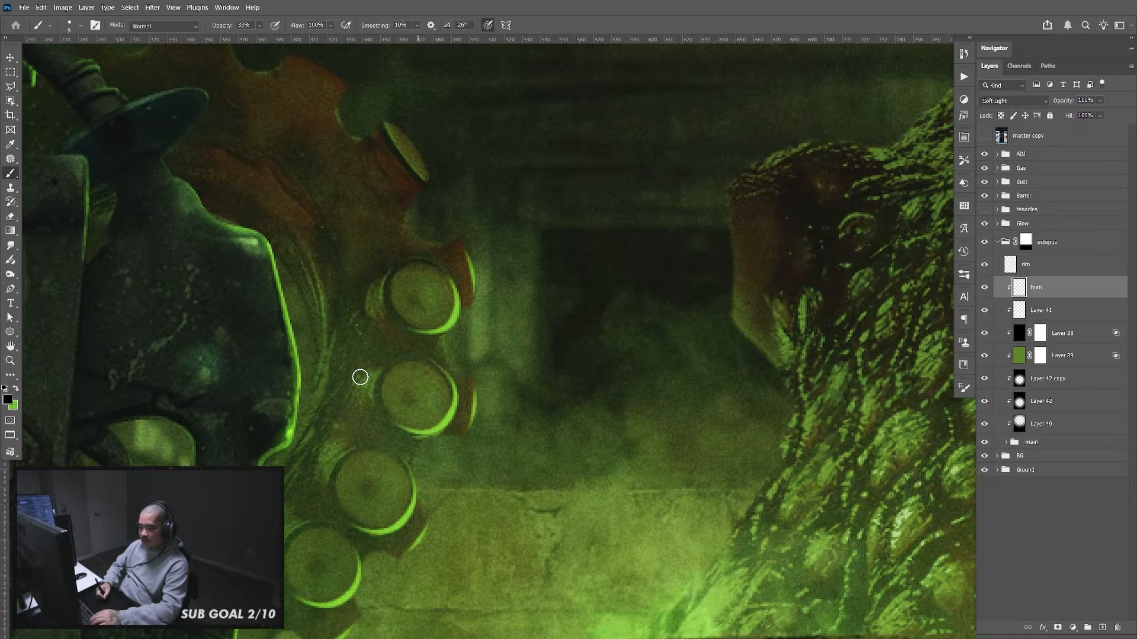
Change the foreground colour to white and brush highlights inside the rims of the tentacle's suckers on the burn layer
key("x")
left_click(8, 400)
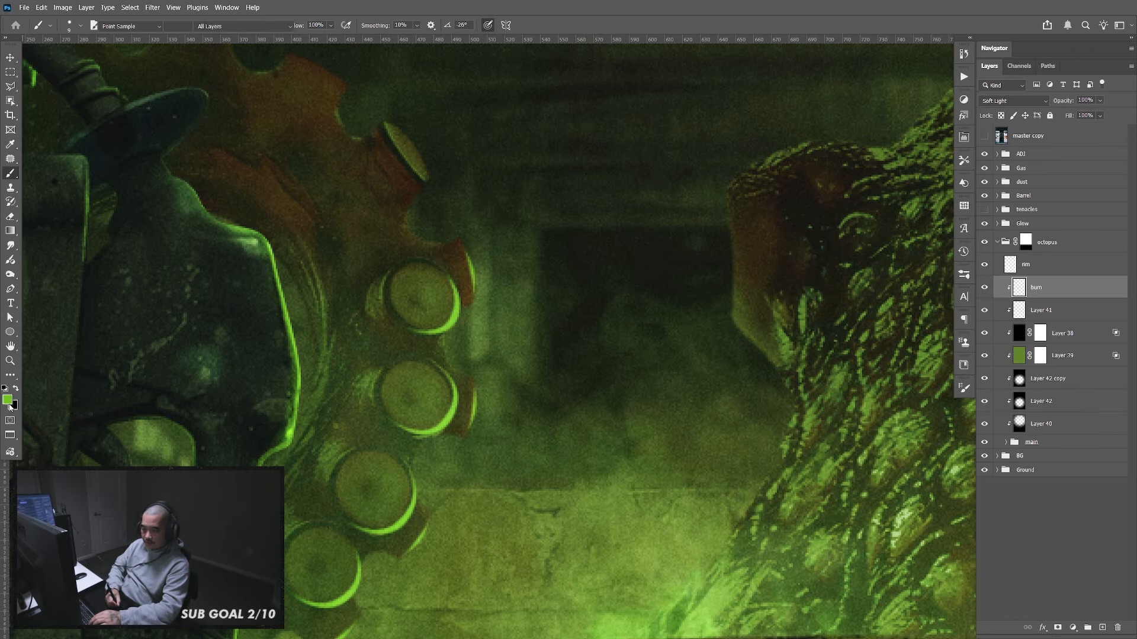
left_click_drag(567, 364, 635, 300)
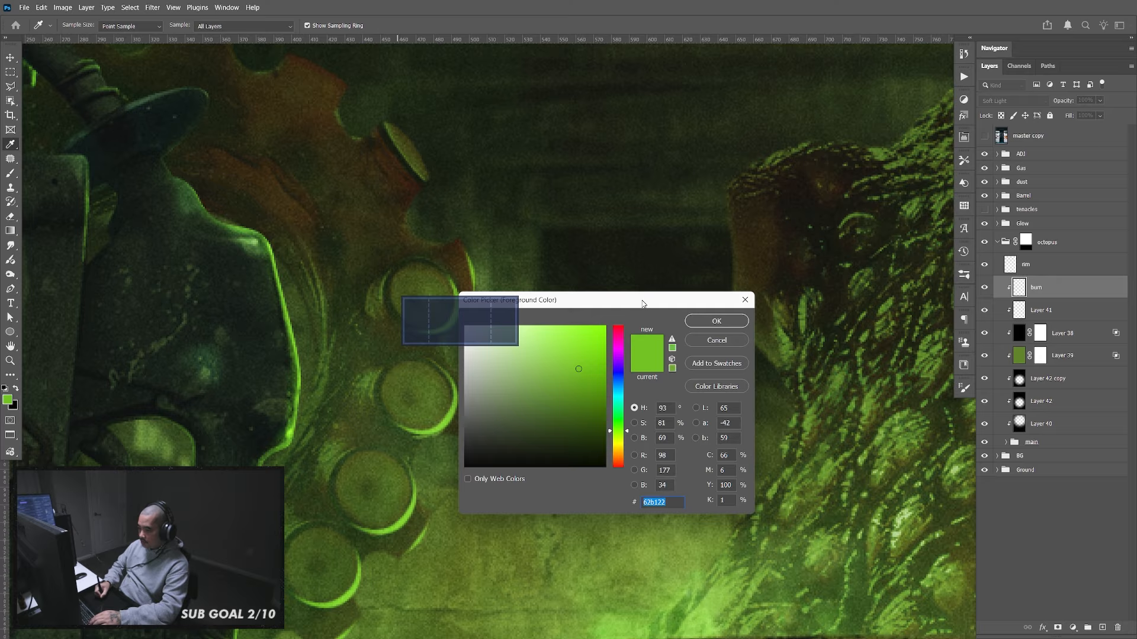
left_click(450, 325)
left_click(715, 322)
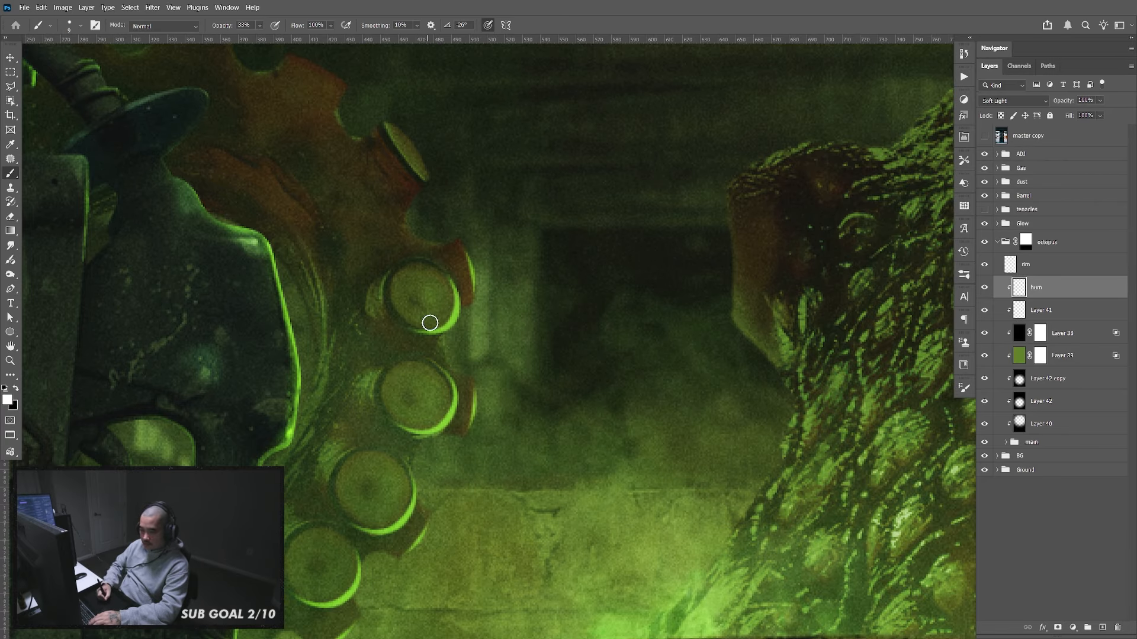
mouse_move(446, 281)
left_mouse_down()
mouse_move(446, 308)
mouse_move(426, 322)
mouse_move(450, 290)
mouse_move(444, 299)
left_mouse_up()
key("bracketright")
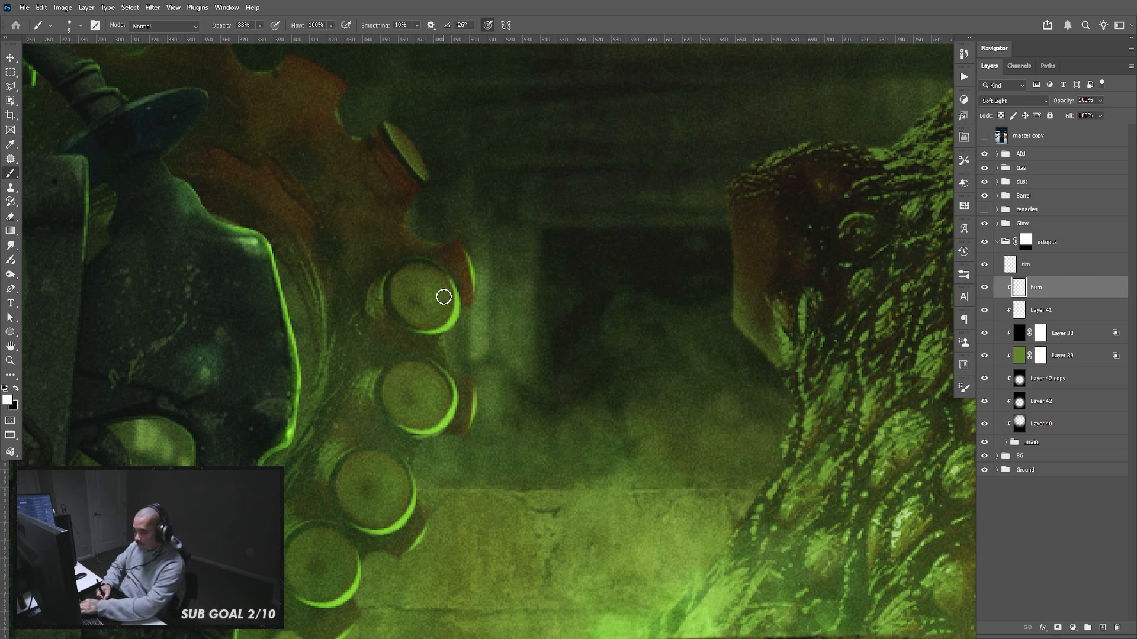
key("bracketright")
key("bracketright")
key("bracketleft")
key("bracketleft")
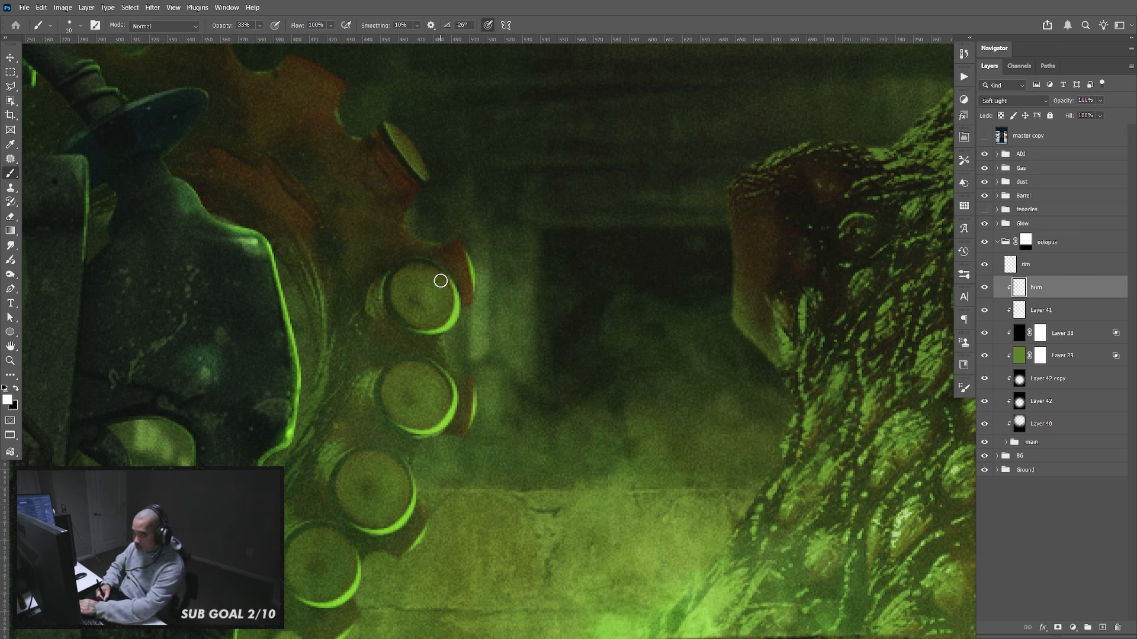
mouse_move(444, 286)
left_mouse_down()
mouse_move(436, 323)
mouse_move(415, 329)
left_mouse_up()
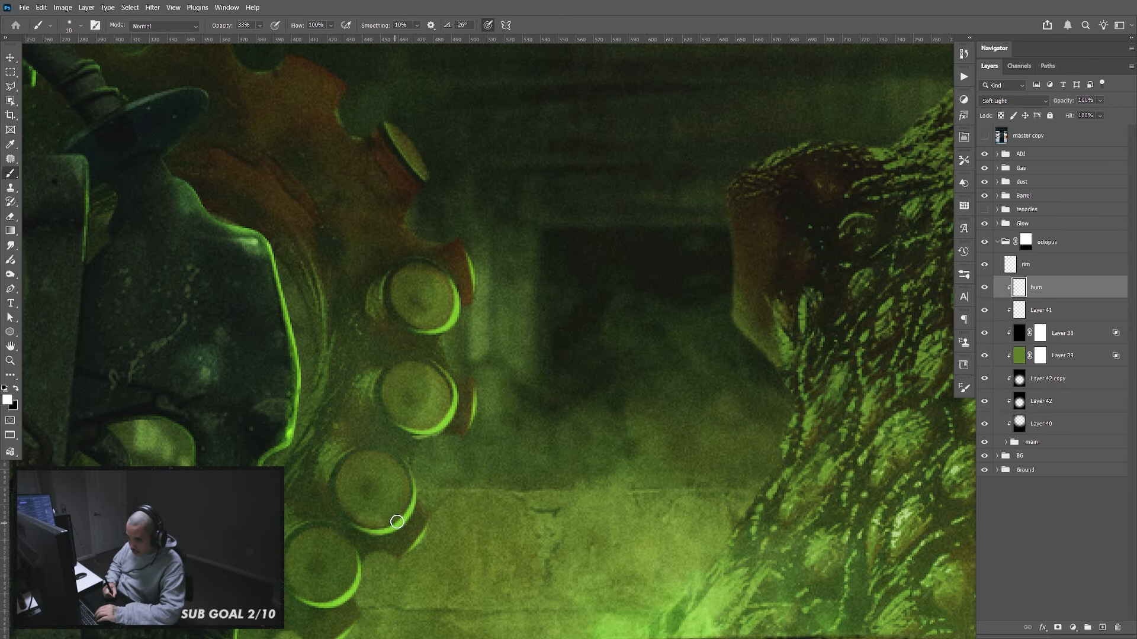
Brush finer white highlights inside the edges of the lower rim-lit suckers, adjusting the brush size to each edge
left_click_drag(409, 526, 448, 454)
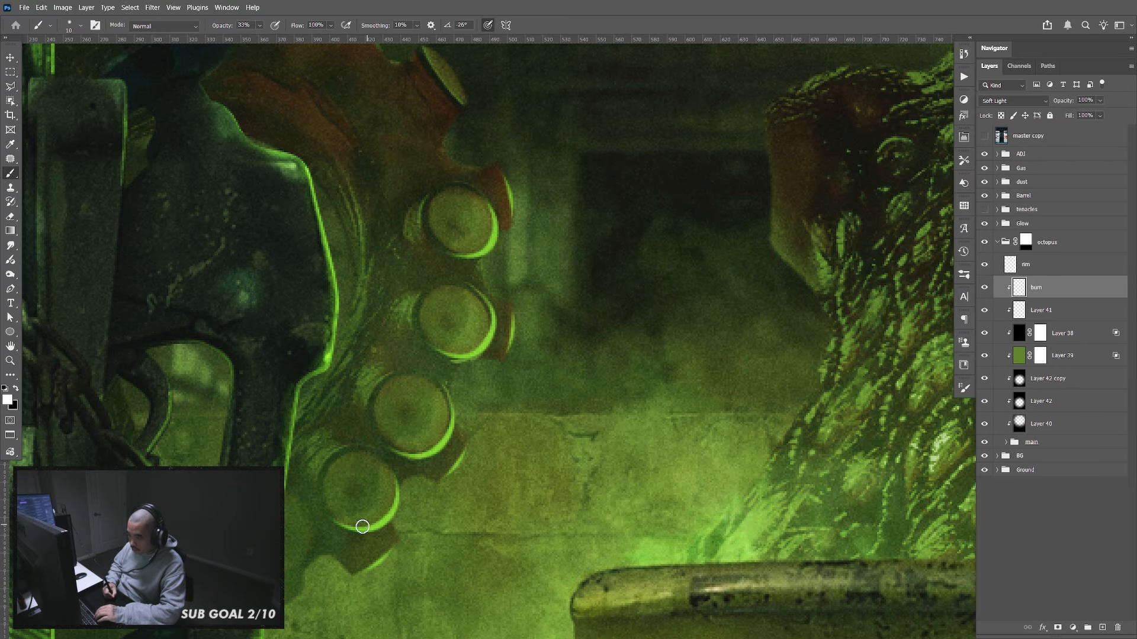
key("bracketleft")
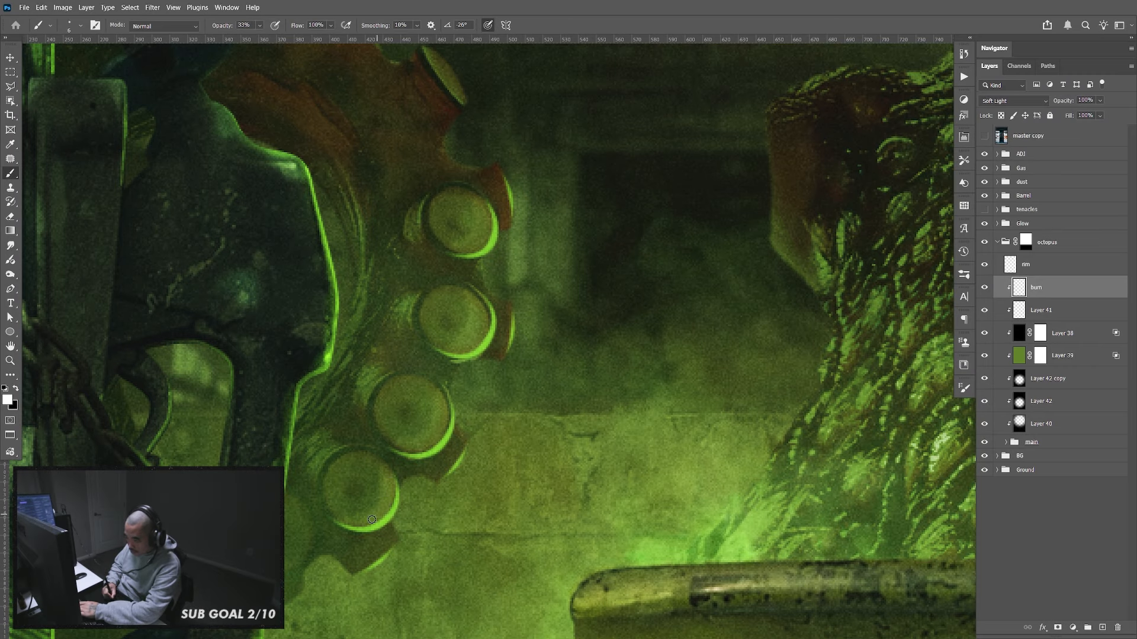
left_click_drag(423, 445, 443, 396)
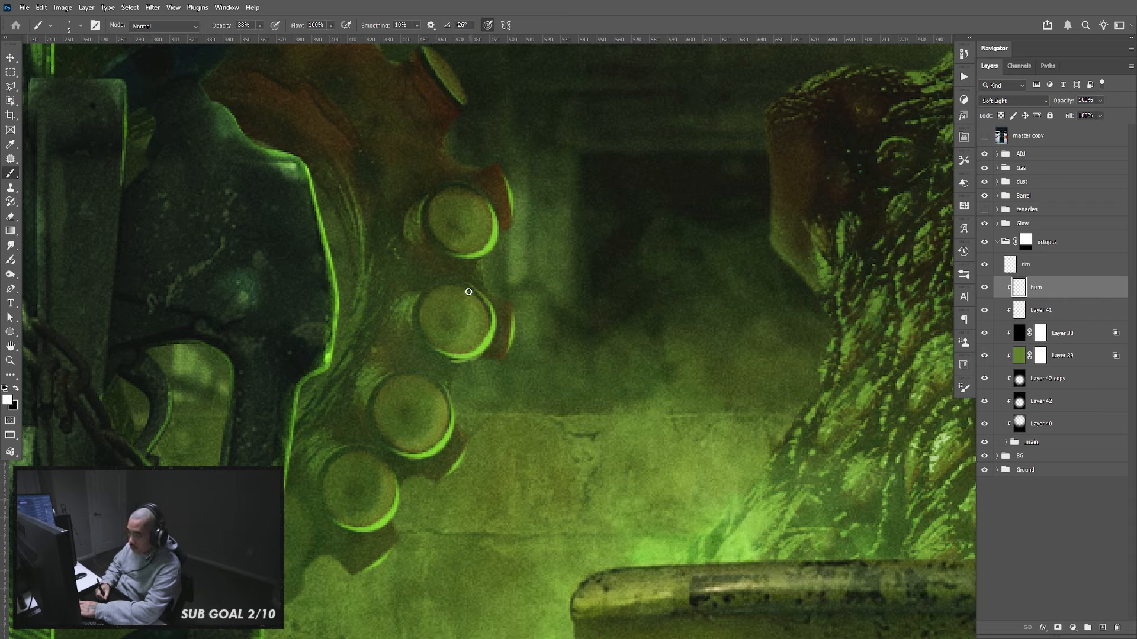
key("]")
key("]")
left_click_drag(451, 350, 476, 297)
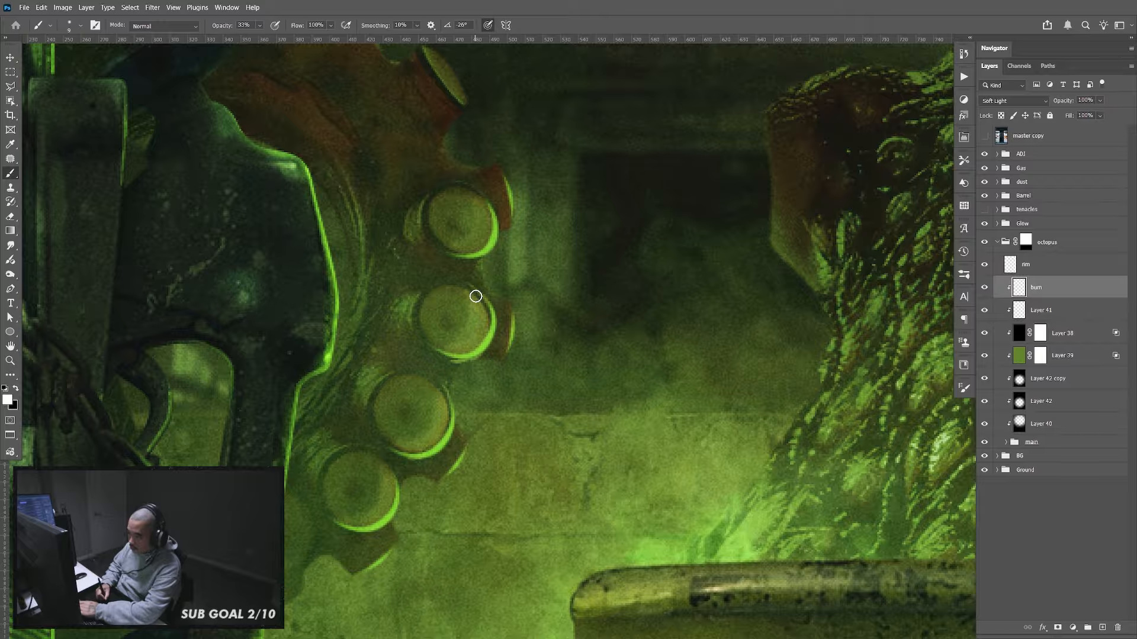
key("bracketleft")
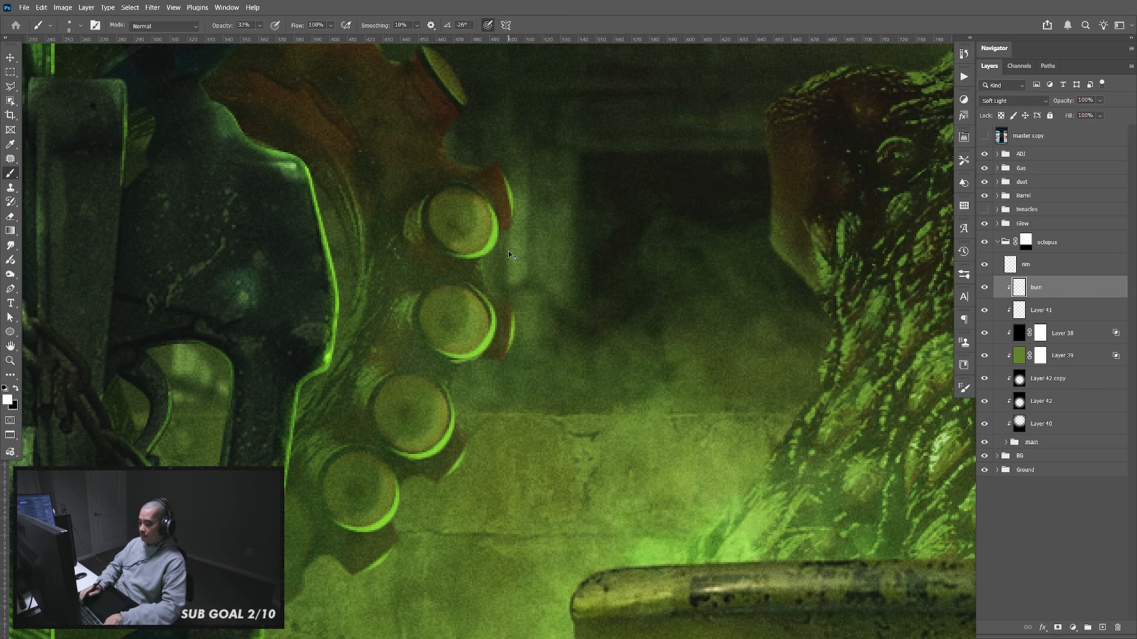
Compare the tentacle with the burn layer hidden and shown to examine the effect of the painted shading
scroll(509, 260, "down", 3)
scroll(510, 254, "down", 5)
scroll(508, 252, "up", 5)
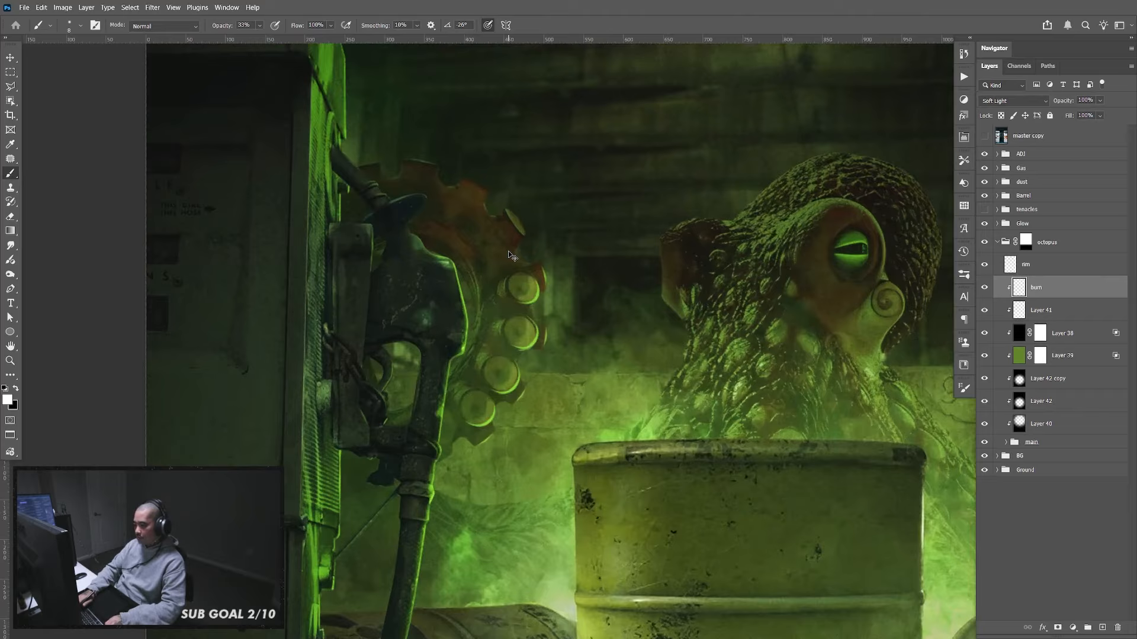
left_click(985, 287)
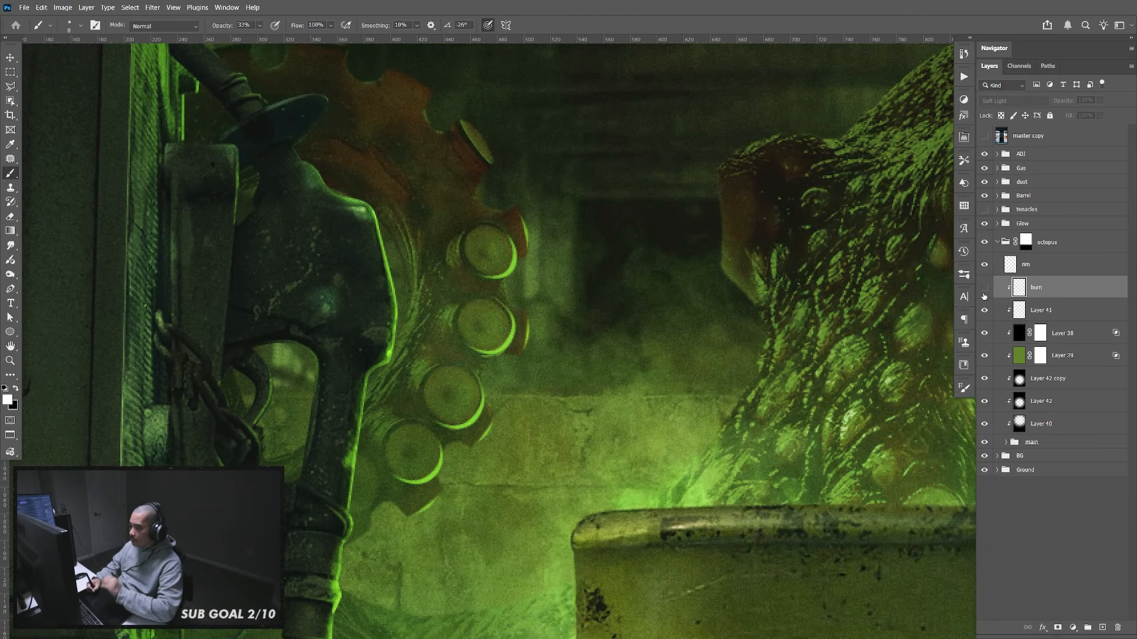
left_click(986, 288)
left_click(985, 288)
left_click(986, 288)
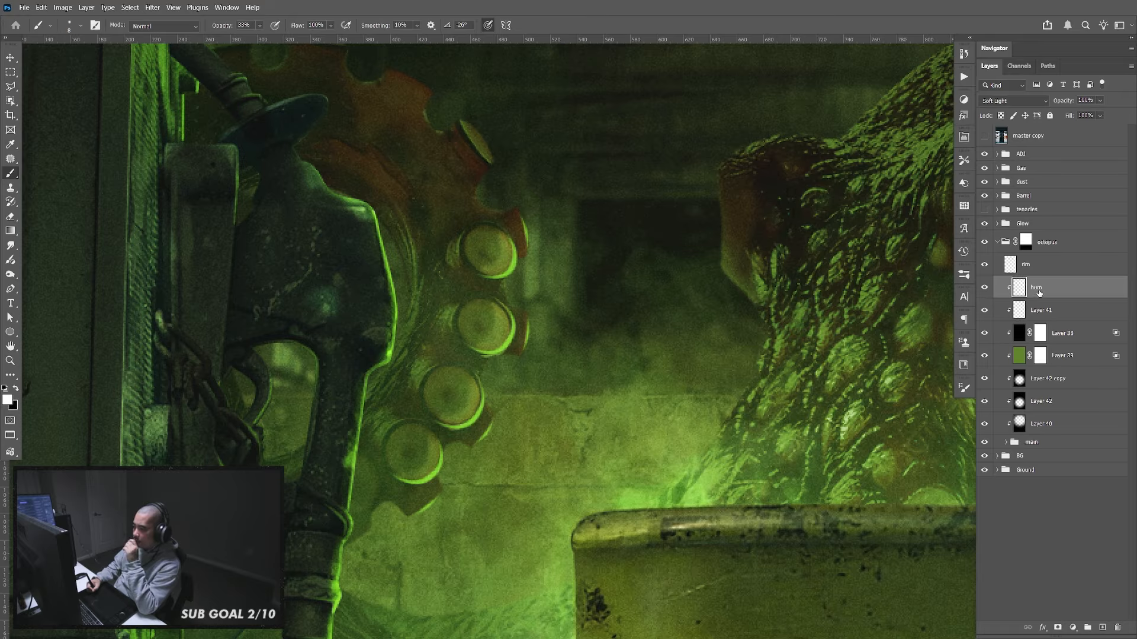
Erase the burn layer's paint from the centres of the rim-lit suckers using an eraser reduced to 25–35 px
key("e")
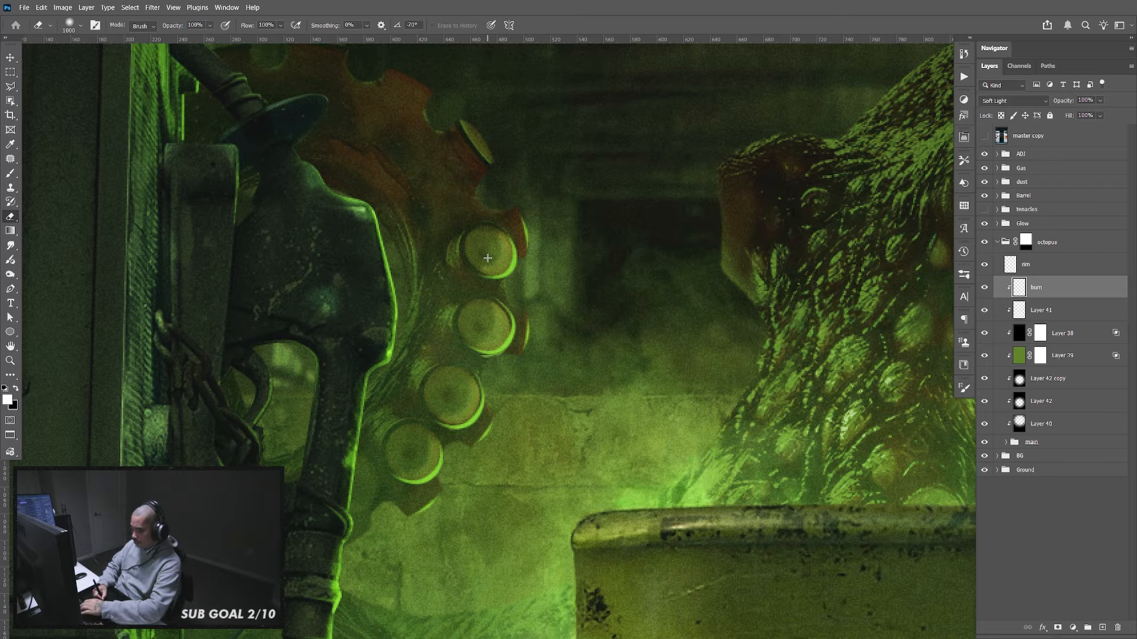
key("bracketleft")
key("bracketleft")
key("bracketleft")
key("bracketleft")
key("bracketleft")
key("bracketleft")
key("bracketleft")
key("bracketleft")
key("bracketleft")
key("bracketleft")
key("bracketleft")
key("bracketleft")
key("bracketleft")
key("bracketleft")
key("bracketleft")
key("bracketleft")
key("bracketleft")
key("bracketleft")
key("bracketleft")
left_click(485, 254)
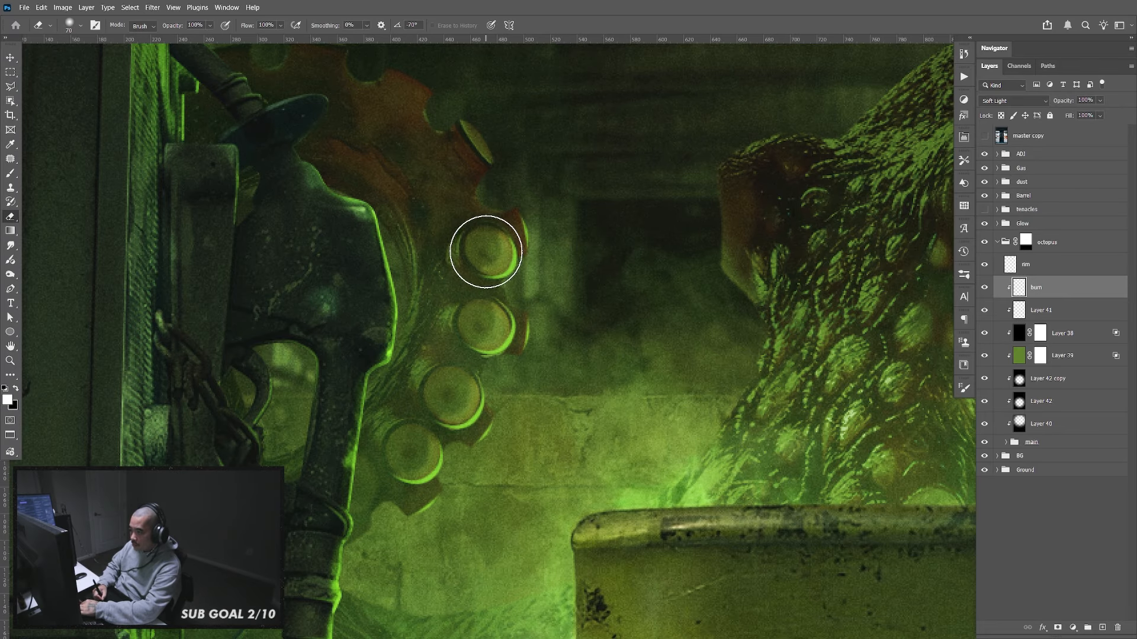
key("bracketleft")
key("ctrl+z")
key("bracketleft")
key("bracketleft")
key("bracketleft")
key("bracketleft")
key("bracketleft")
key("bracketleft")
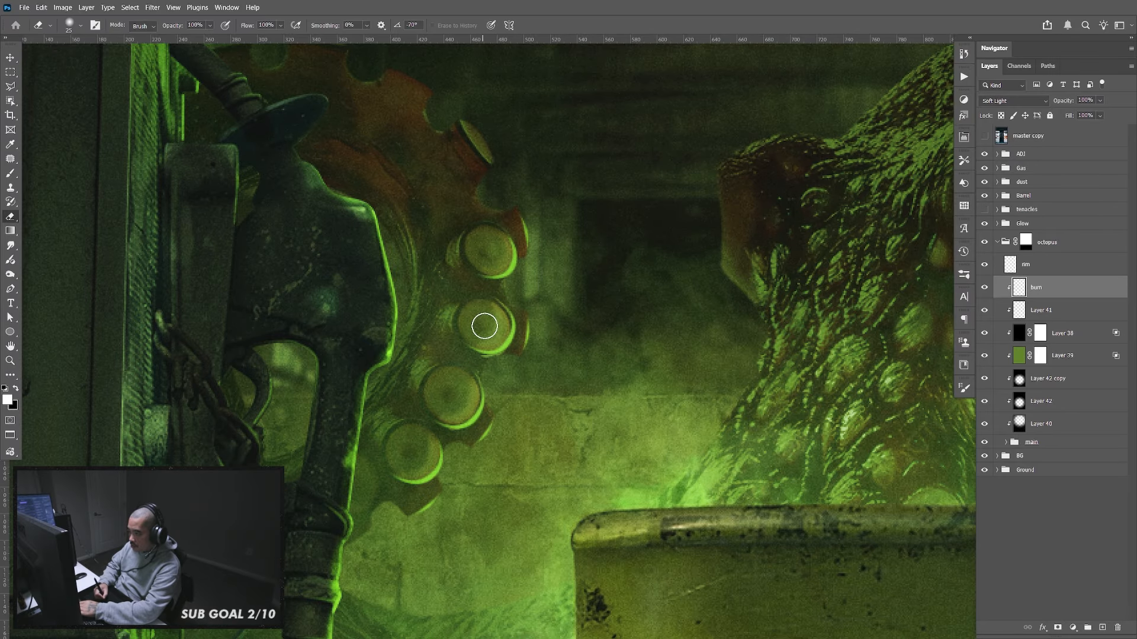
key("bracketright")
key("bracketright")
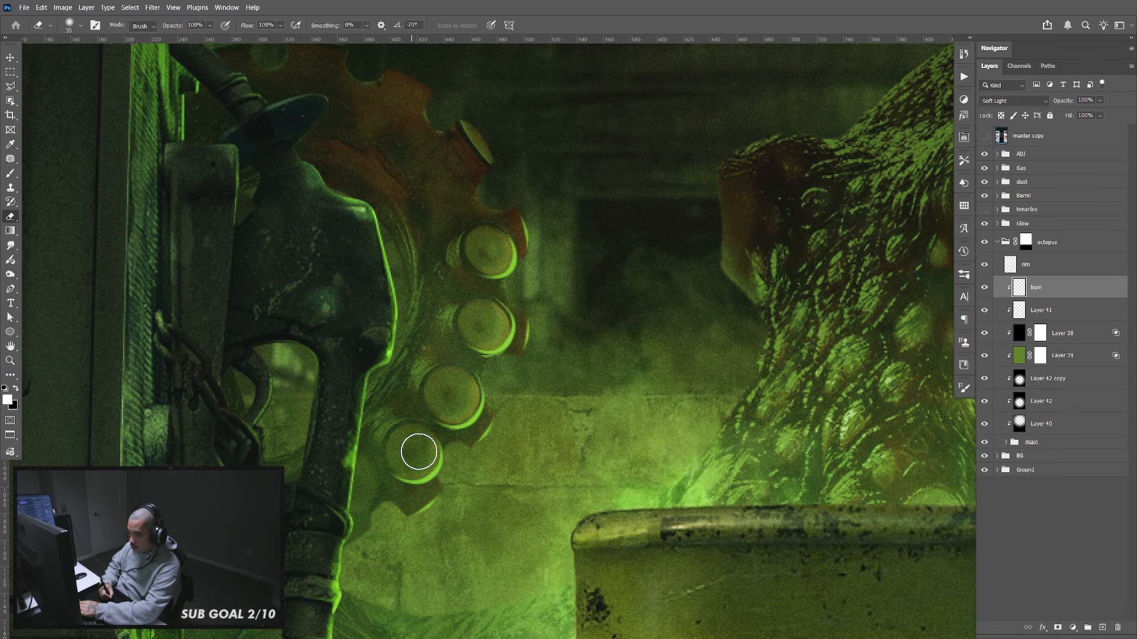
key("v")
scroll(714, 355, "up", 2)
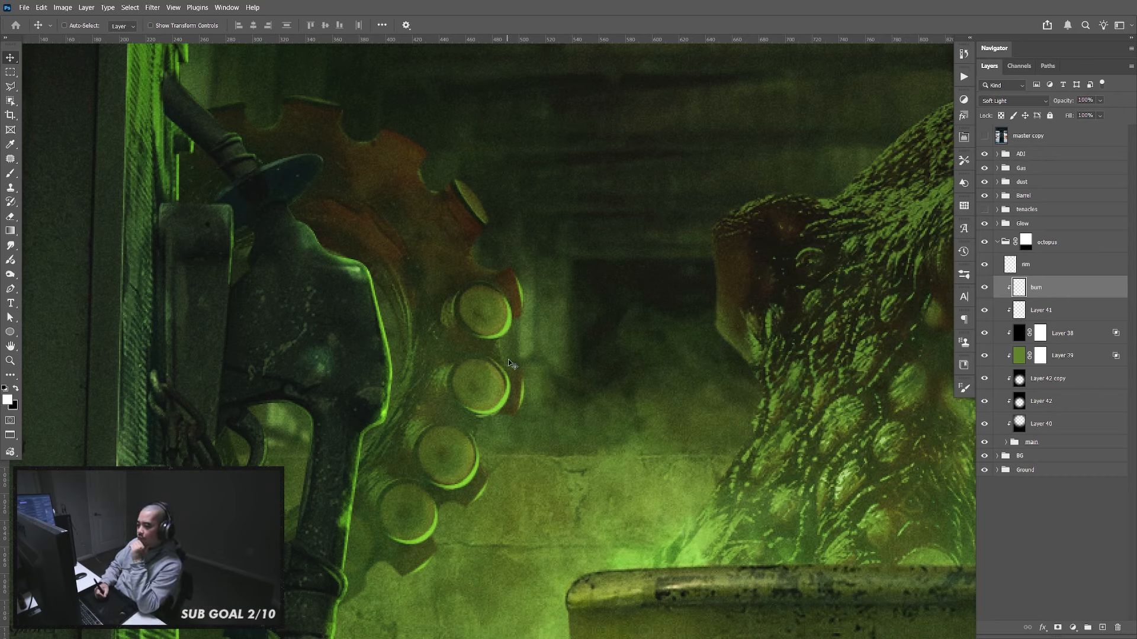
Compare the scene with the rim layer hidden and shown, and duplicate that layer
left_click(1056, 264)
left_click(985, 264)
left_click(984, 265)
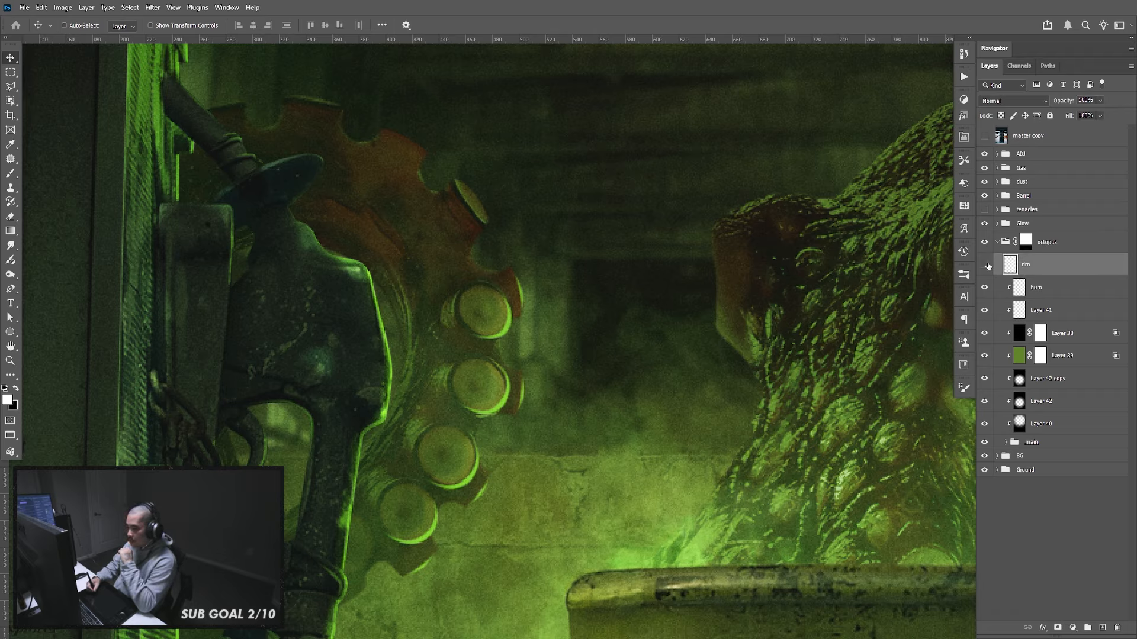
left_click(985, 265)
key("ctrl+j")
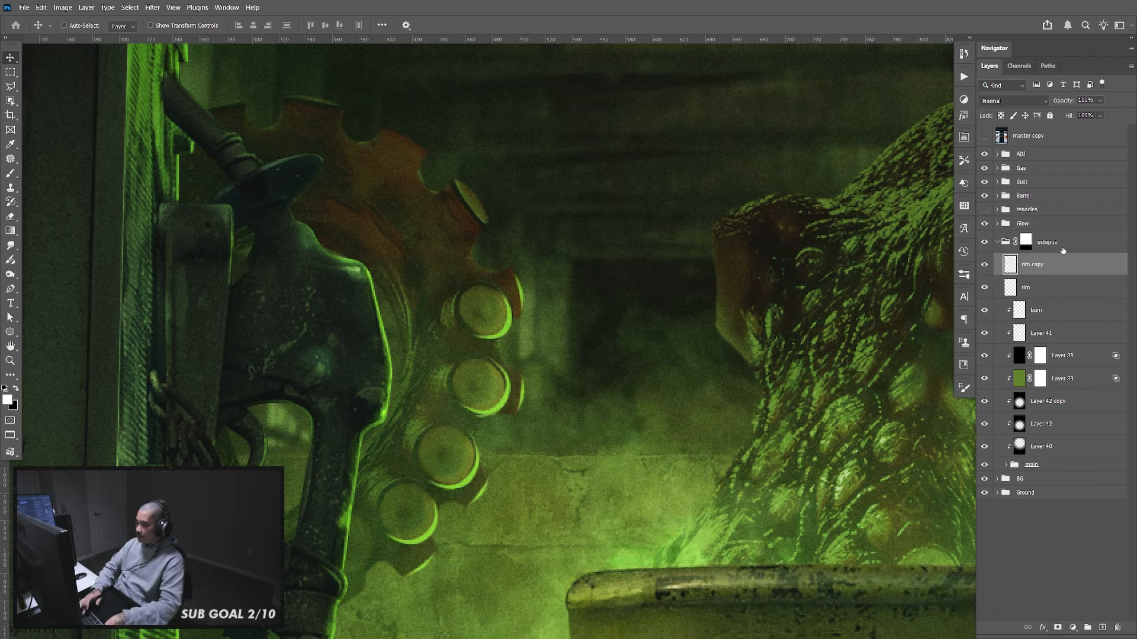
Apply a Gaussian Blur with a 2-pixel radius to the original rim layer beneath its copy
left_click(1057, 292)
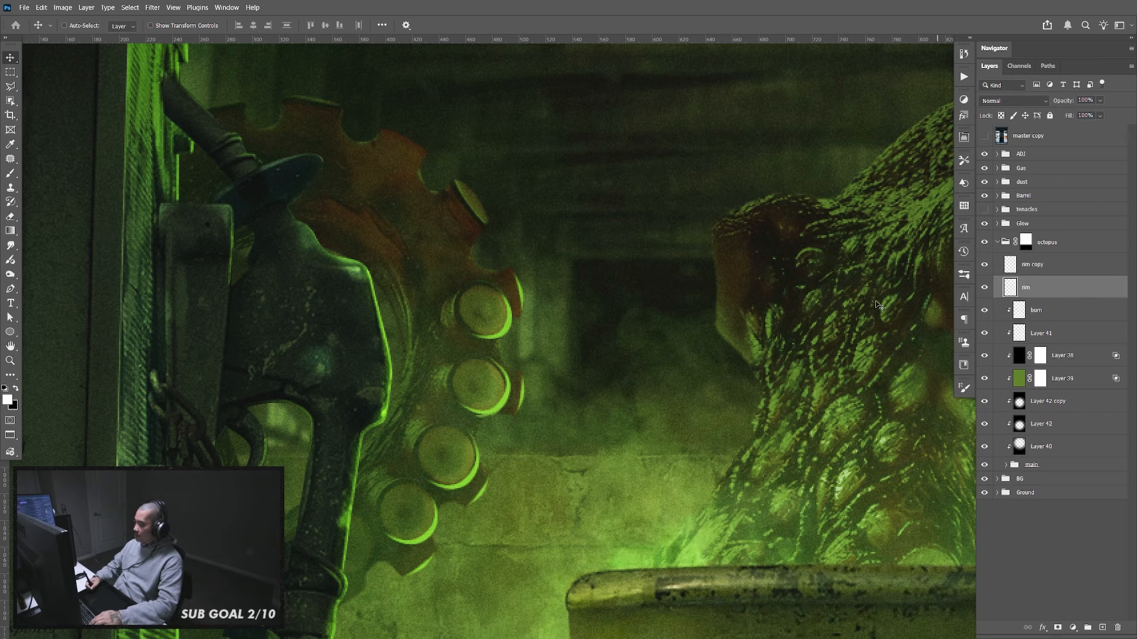
left_click(153, 8)
mouse_move(216, 166)
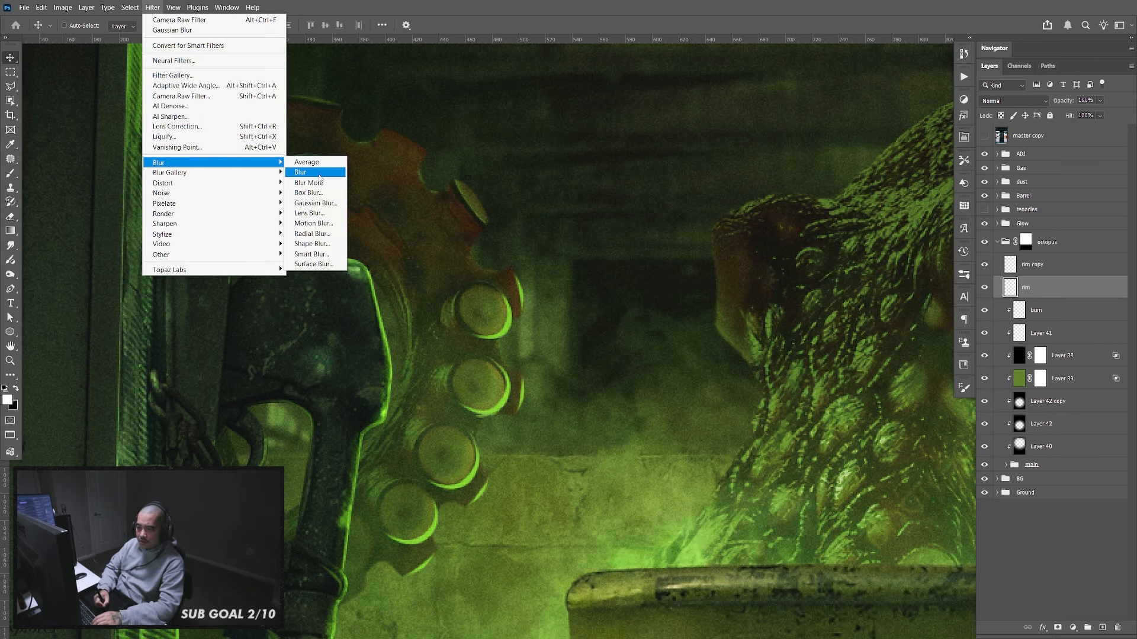
left_click(320, 205)
left_click_drag(861, 344, 835, 346)
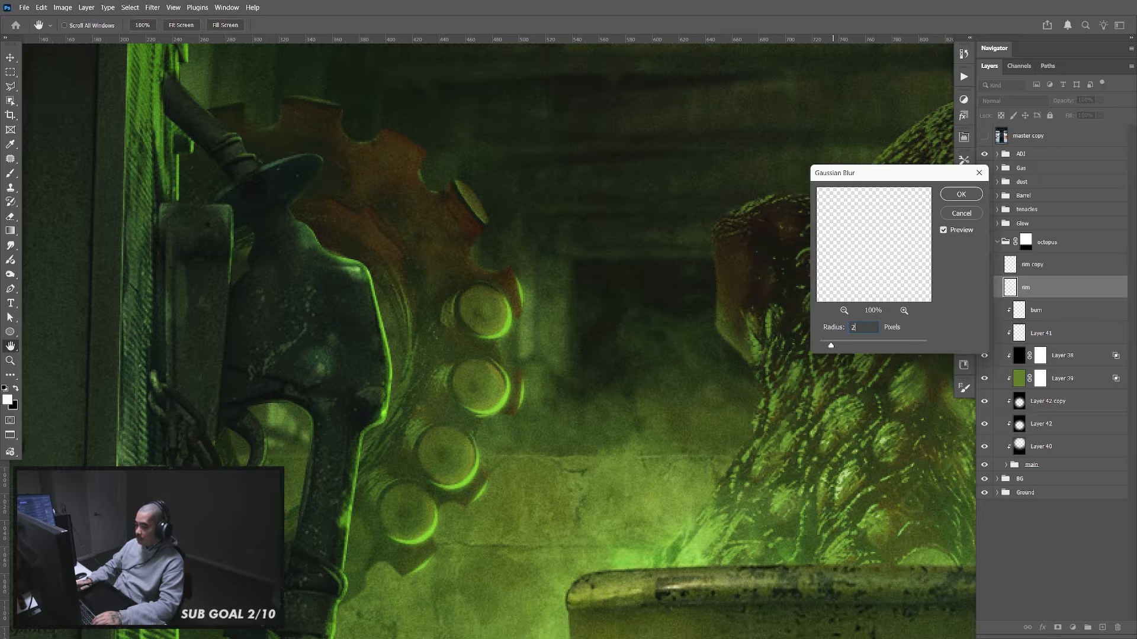
key("Return")
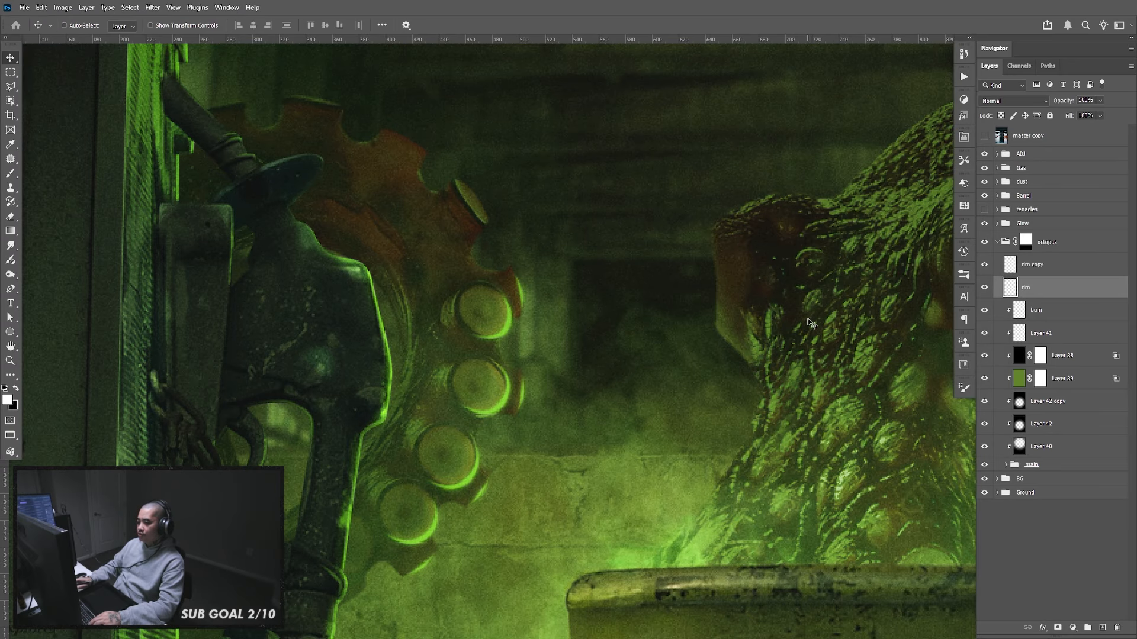
Try Soft Light on the blurred rim layer, and set its blend mode to Color Dodge
left_click(1015, 101)
left_click(1011, 268)
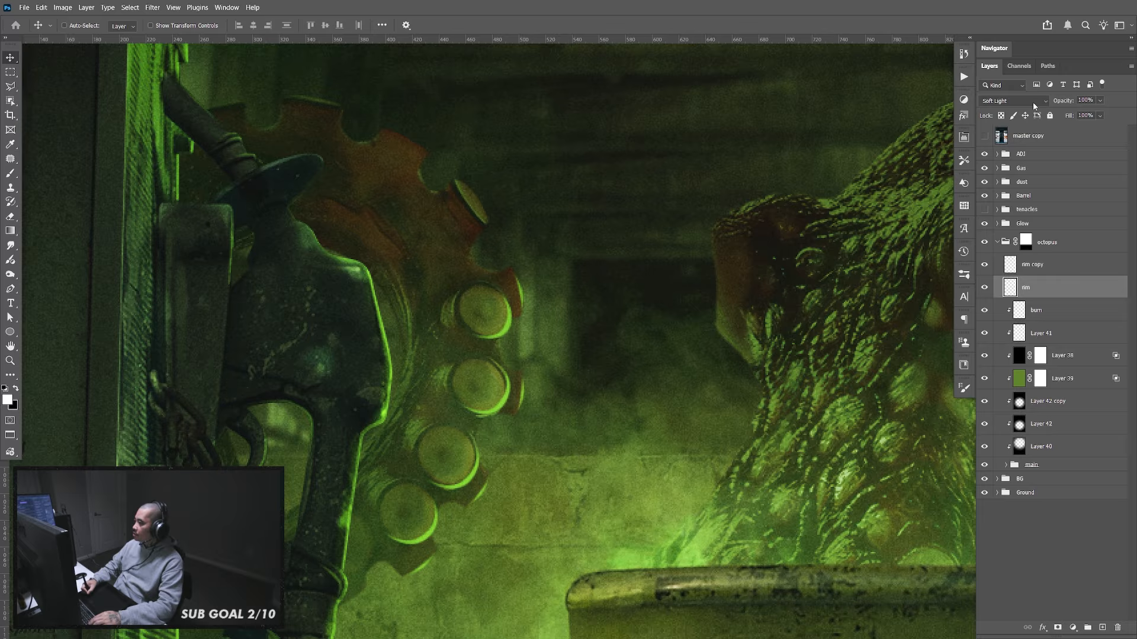
left_click(1014, 101)
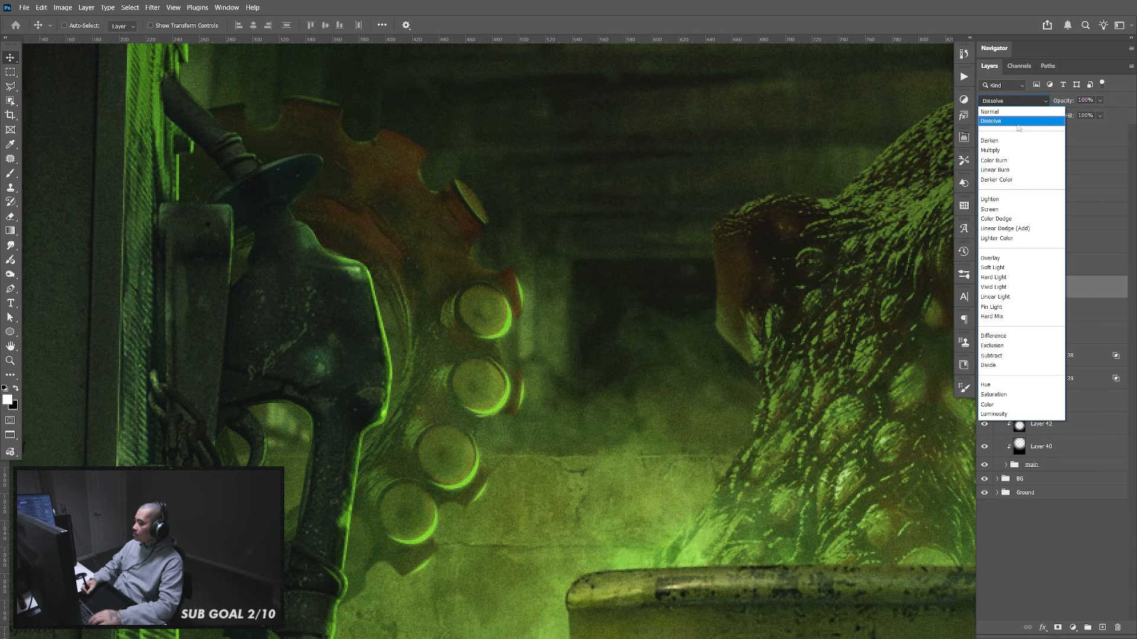
left_click(1006, 269)
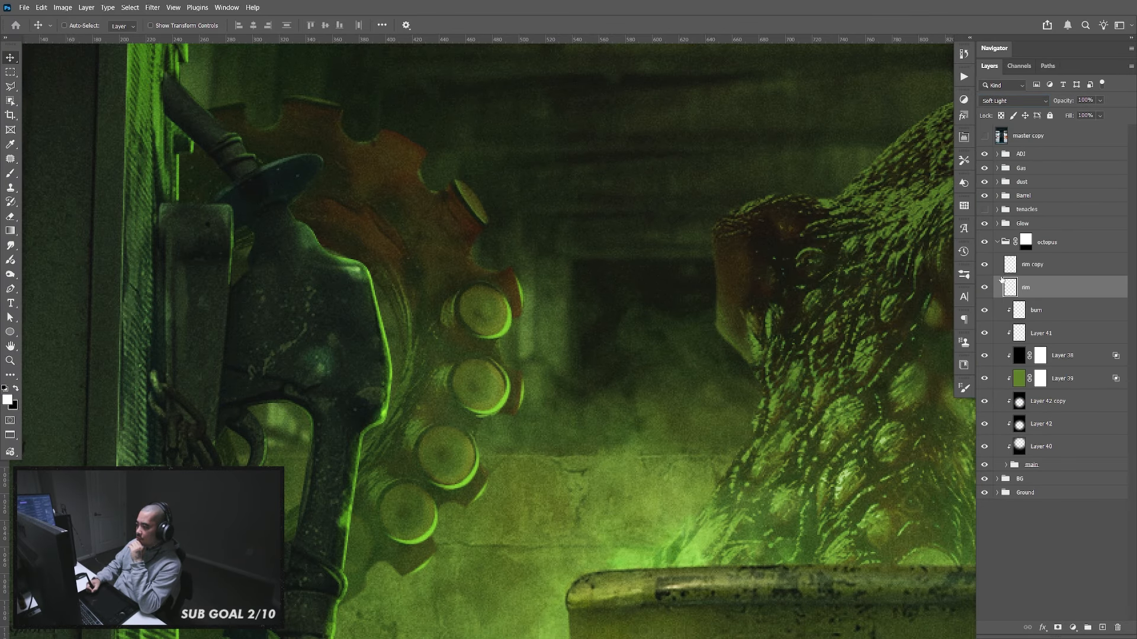
left_click(1013, 101)
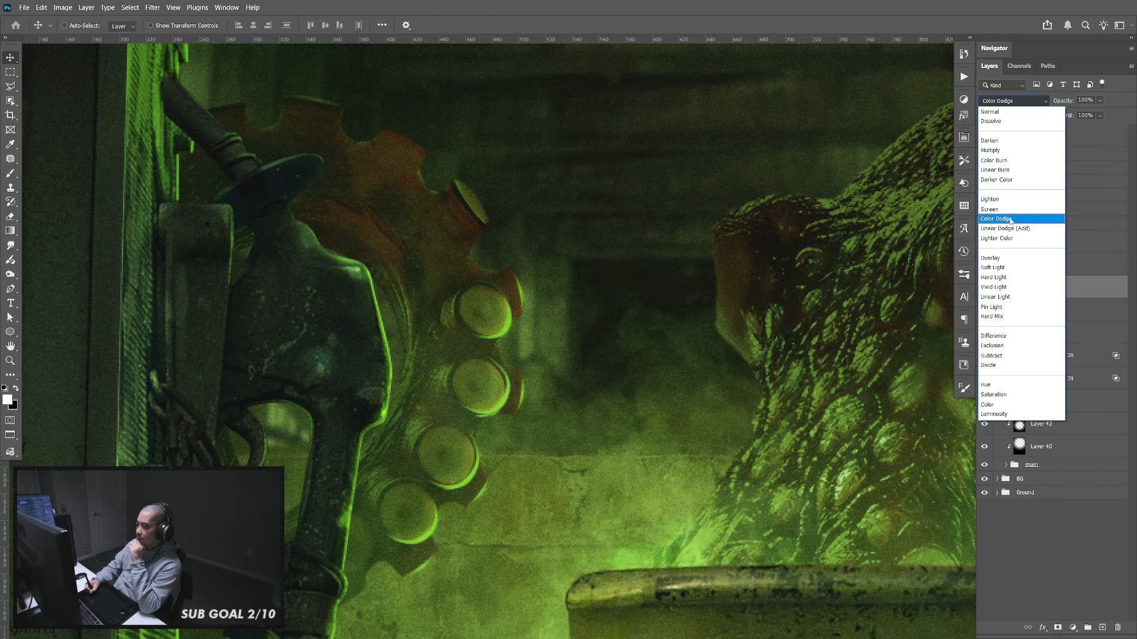
left_click(1012, 219)
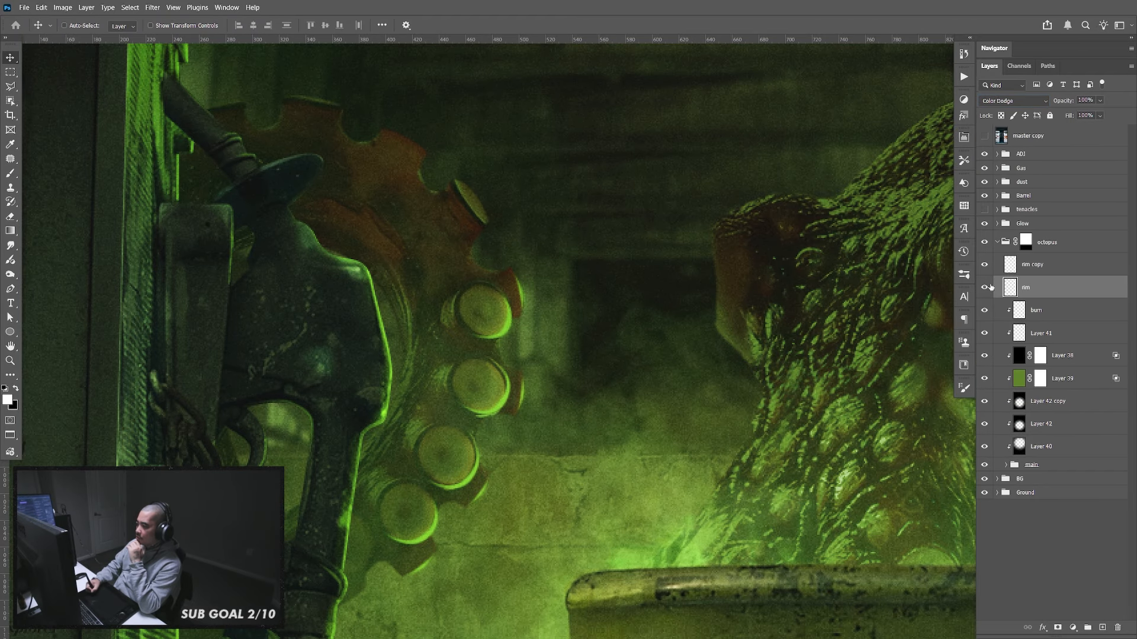
Compare the suckers with the blurred rim layer hidden and shown to judge its Color Dodge glow
left_click(984, 287)
left_click(985, 288)
left_click(985, 288)
left_click(984, 288)
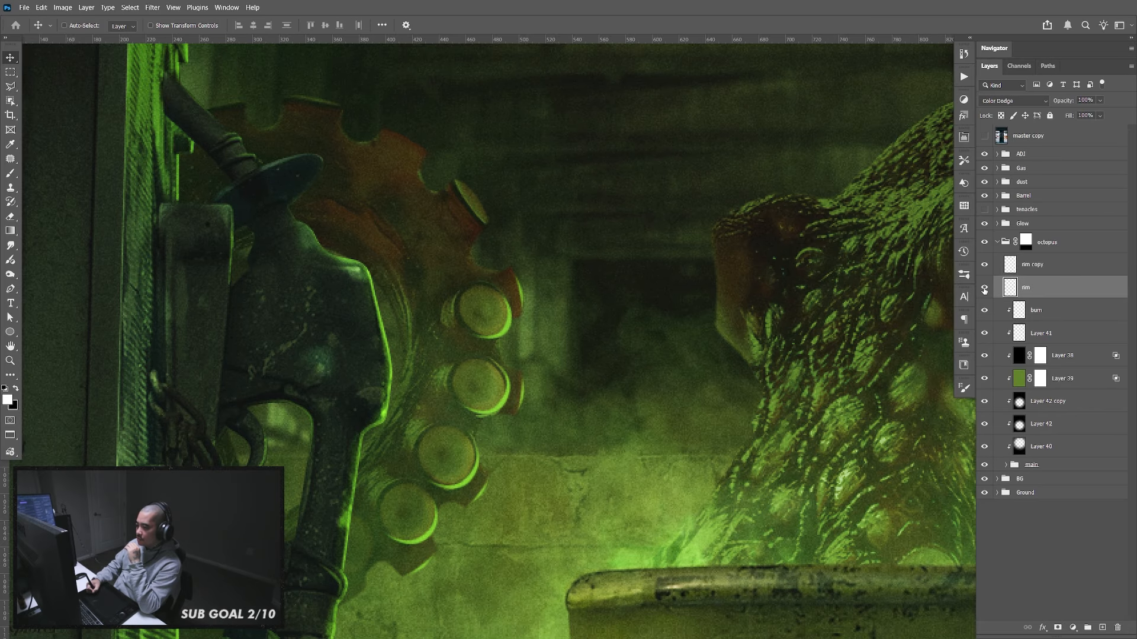
left_click(984, 288)
left_click(985, 288)
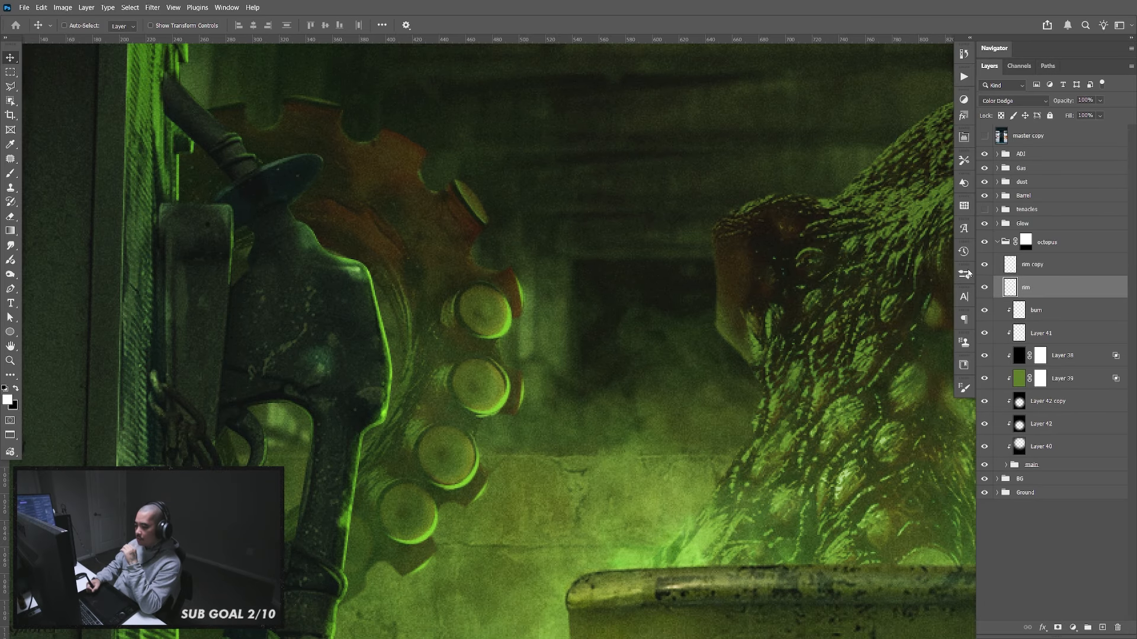
Examine the rim light in the whole scene and close up on the tentacle's suckers
key("ctrl+minus")
key("ctrl+minus")
key("ctrl+minus")
key("ctrl+minus")
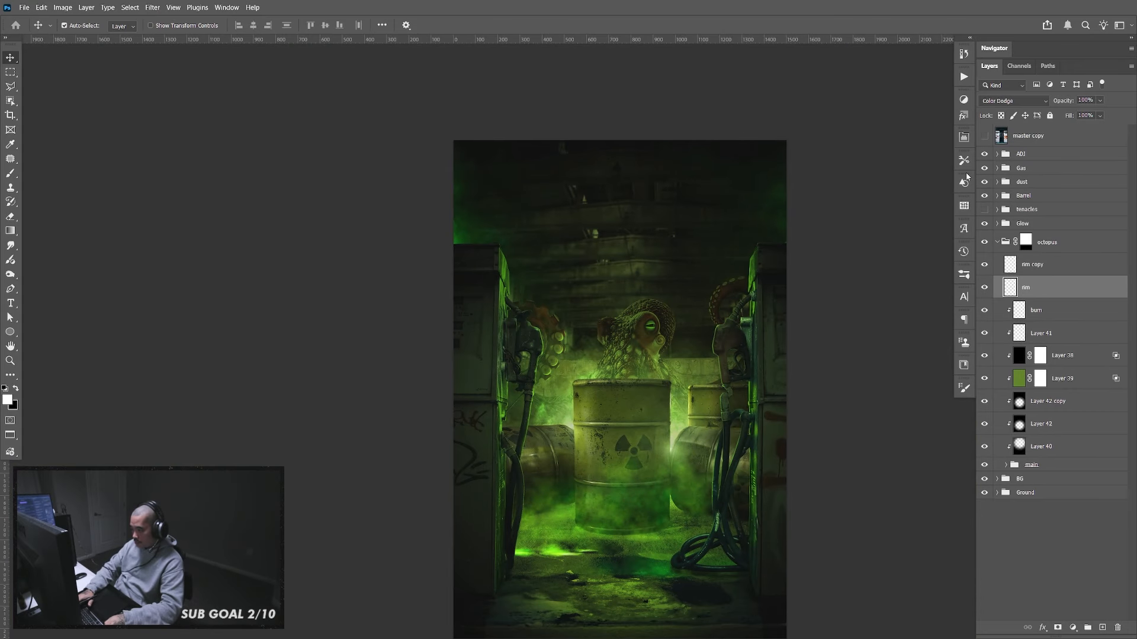
key("ctrl+plus")
key("ctrl+plus")
key("ctrl+plus")
key("ctrl+plus")
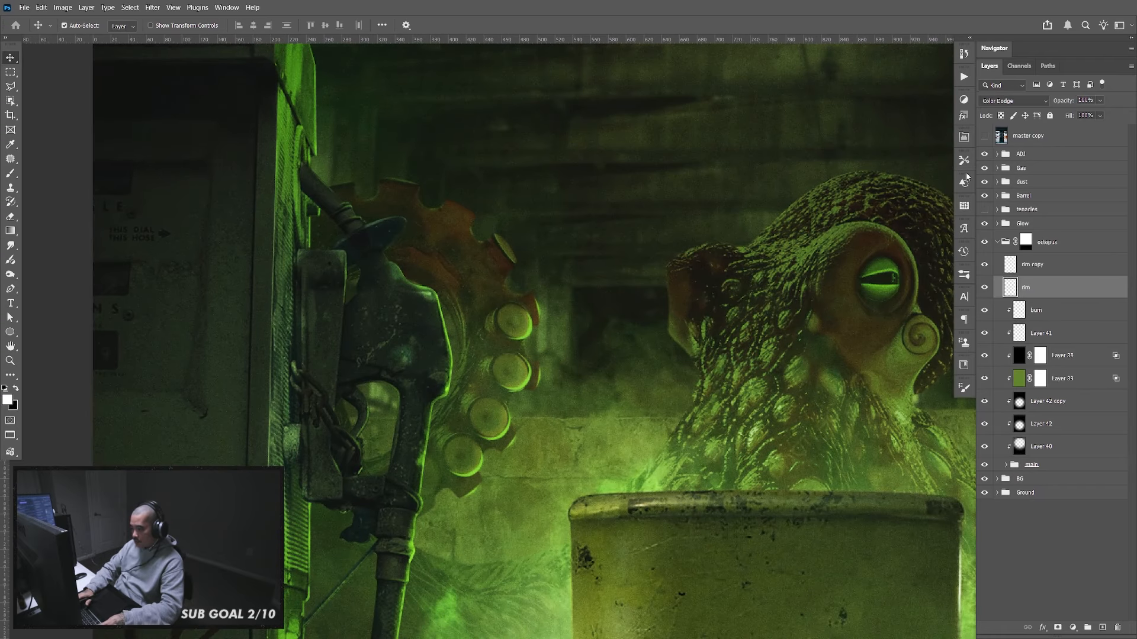
key("z")
left_click(553, 440)
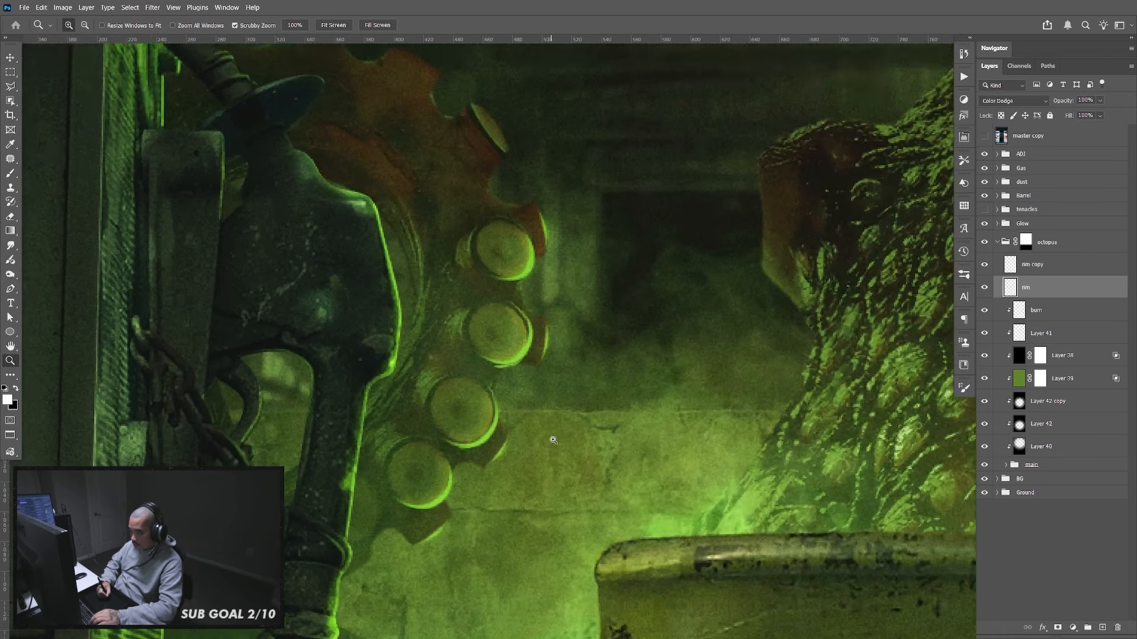
left_click_drag(553, 440, 556, 439)
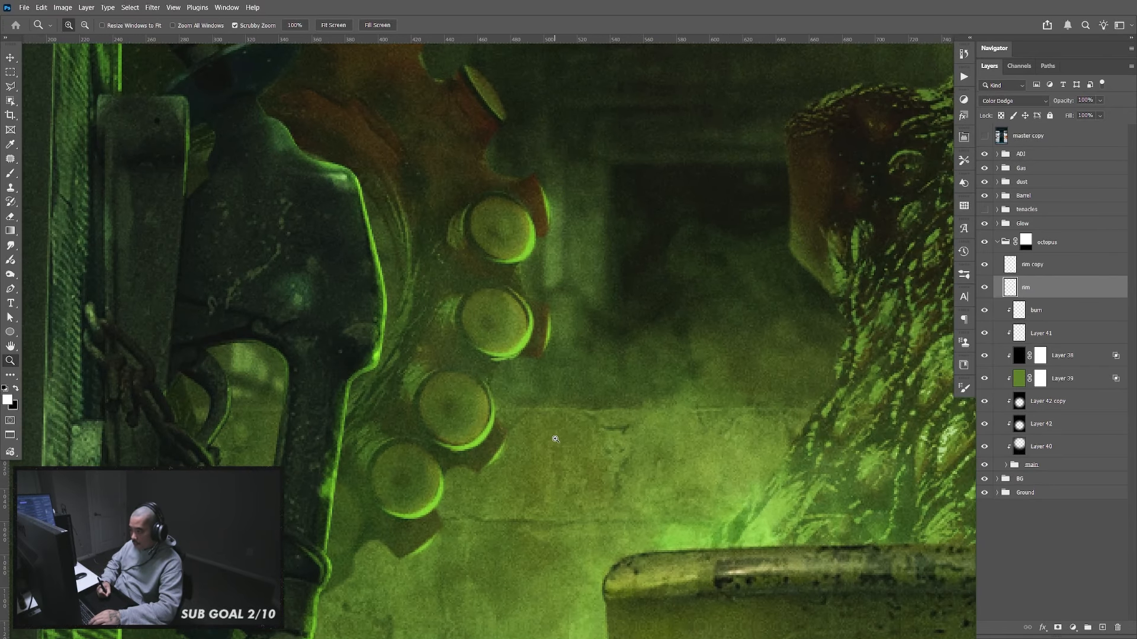
Try nudging the rim copy layer's highlights sideways over the suckers and check them within the wider scene
left_click(1052, 261)
key("v")
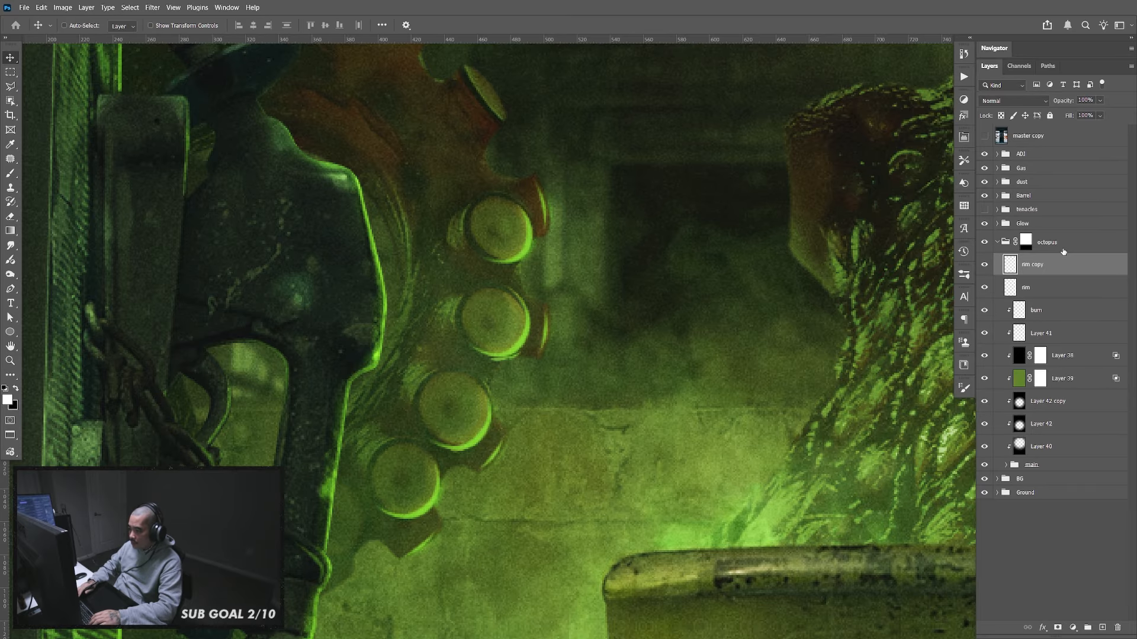
key("ctrl+Right")
key("ctrl+Right")
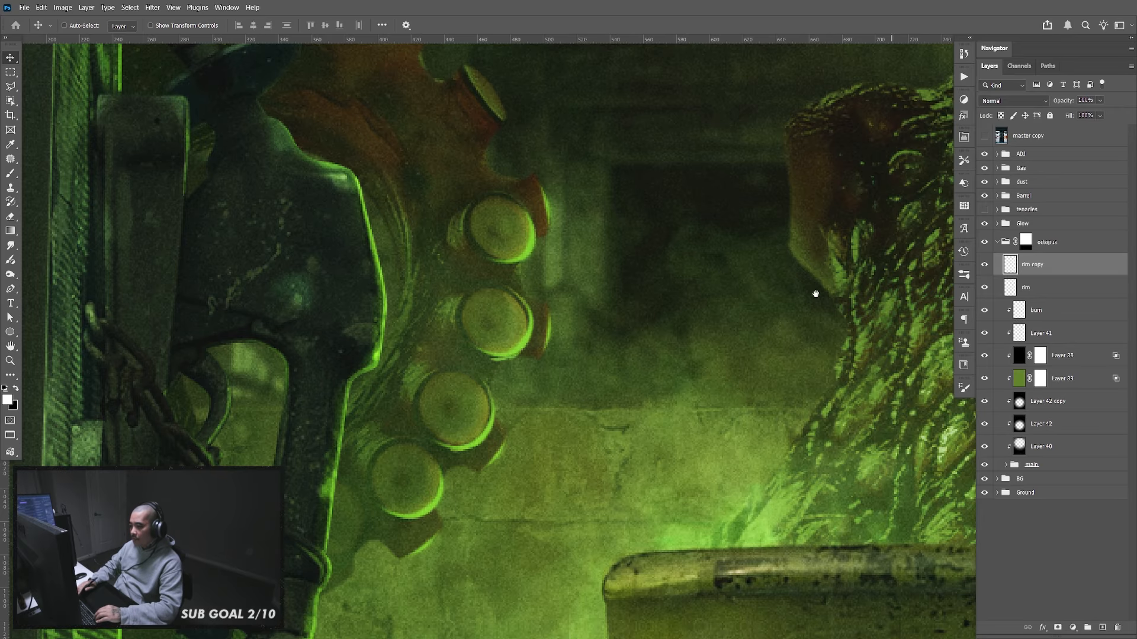
left_click_drag(798, 361, 801, 378)
key("ctrl+minus")
key("ctrl+minus")
key("ctrl+minus")
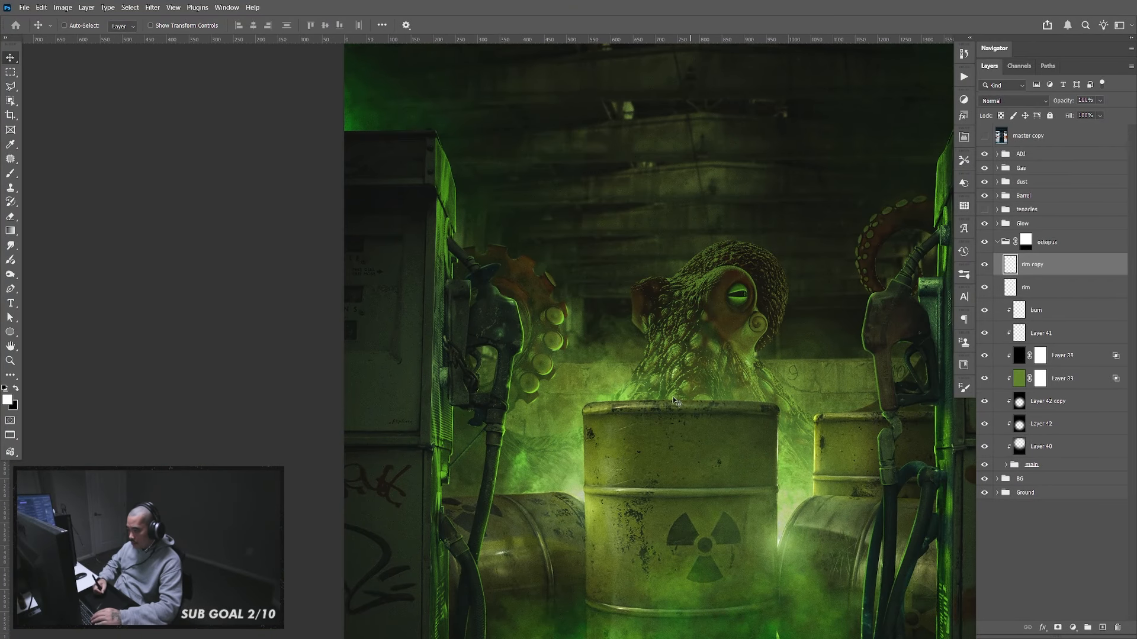
Smudge the upper edge of the rim-lit middle sucker on Layer 37 copy 2 in the main group, using a brush enlarged to about 10 px
key("z")
left_click_drag(567, 347, 658, 352)
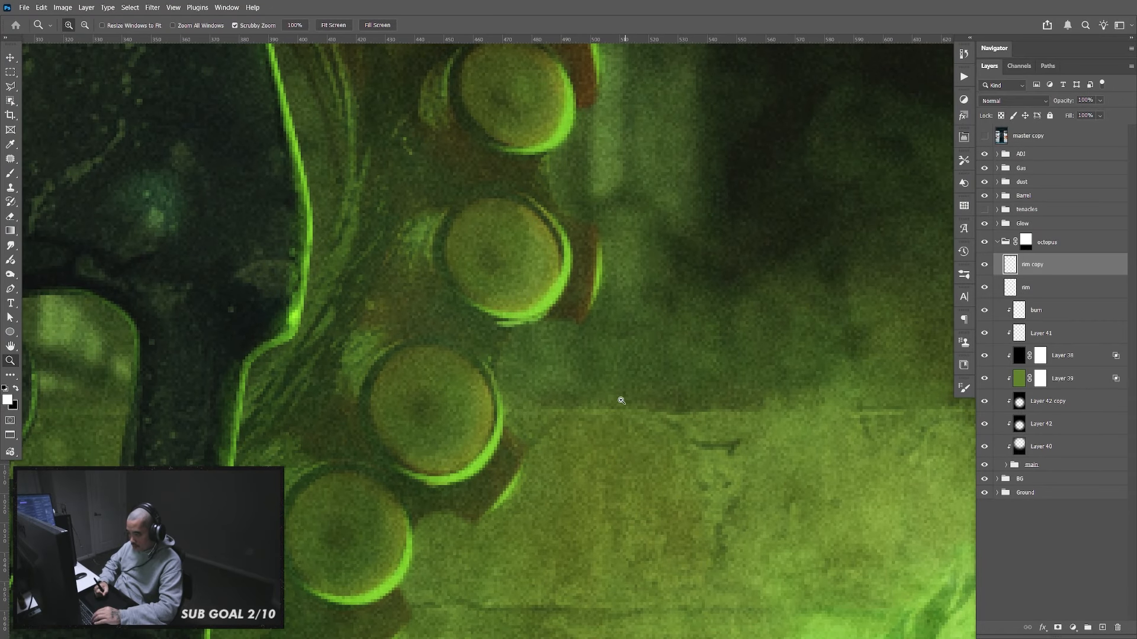
left_click_drag(611, 396, 621, 397)
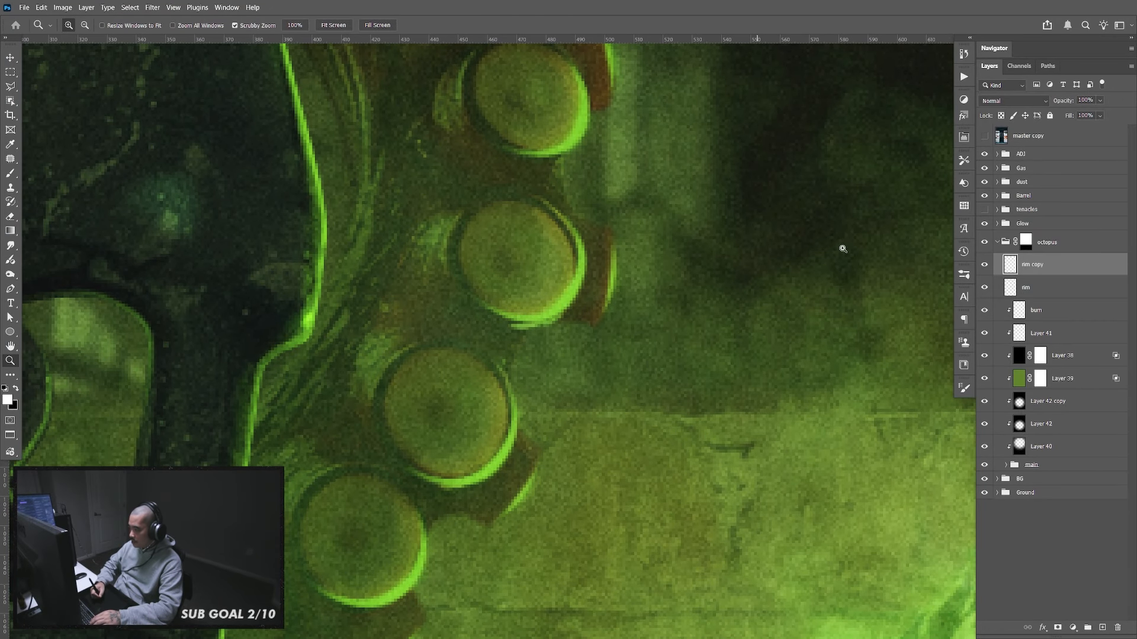
left_click(1006, 465)
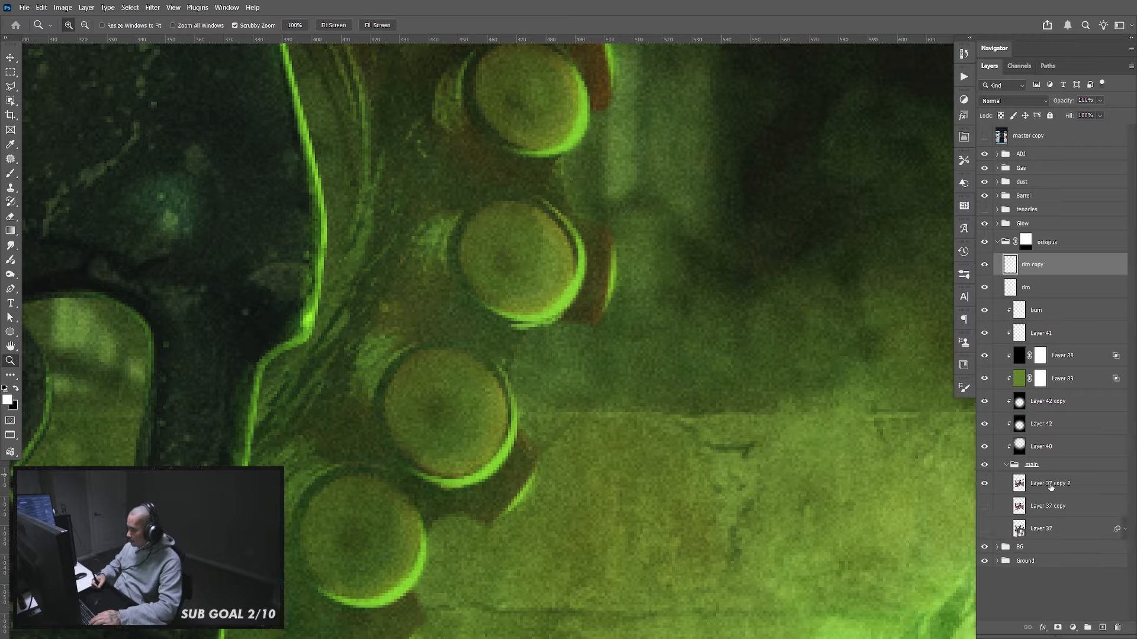
left_click(1008, 489)
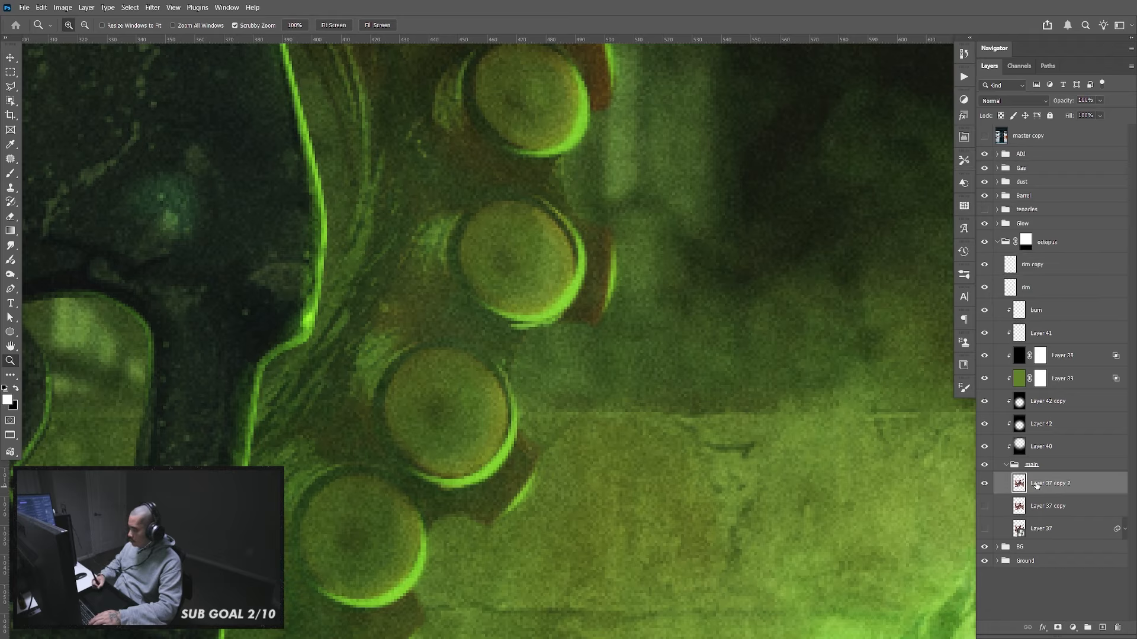
left_click(11, 245)
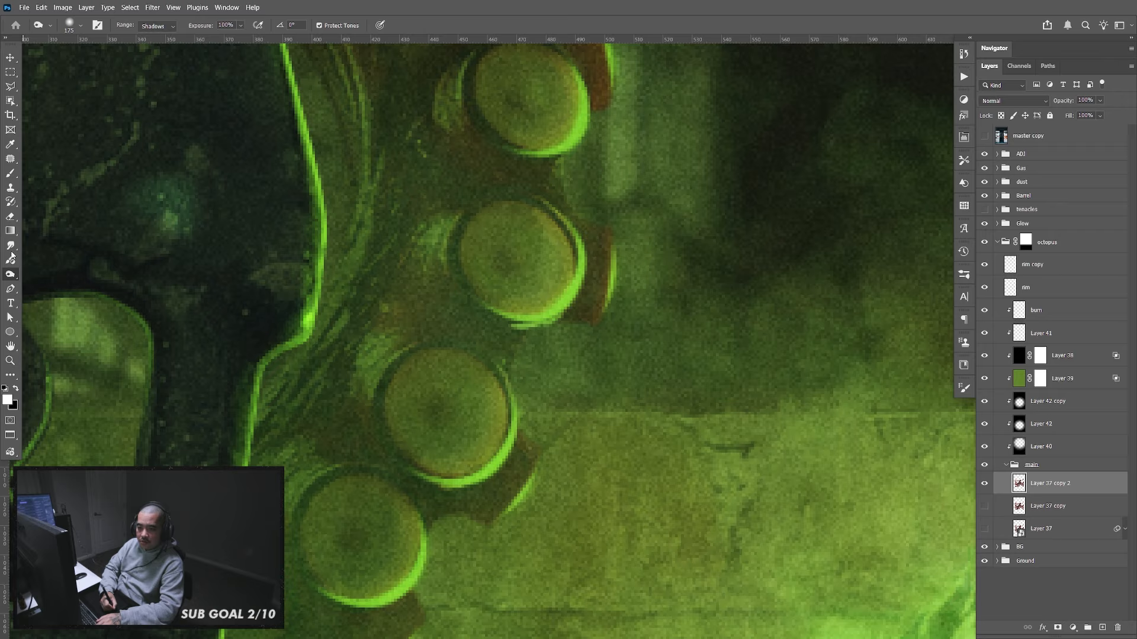
left_click(51, 264)
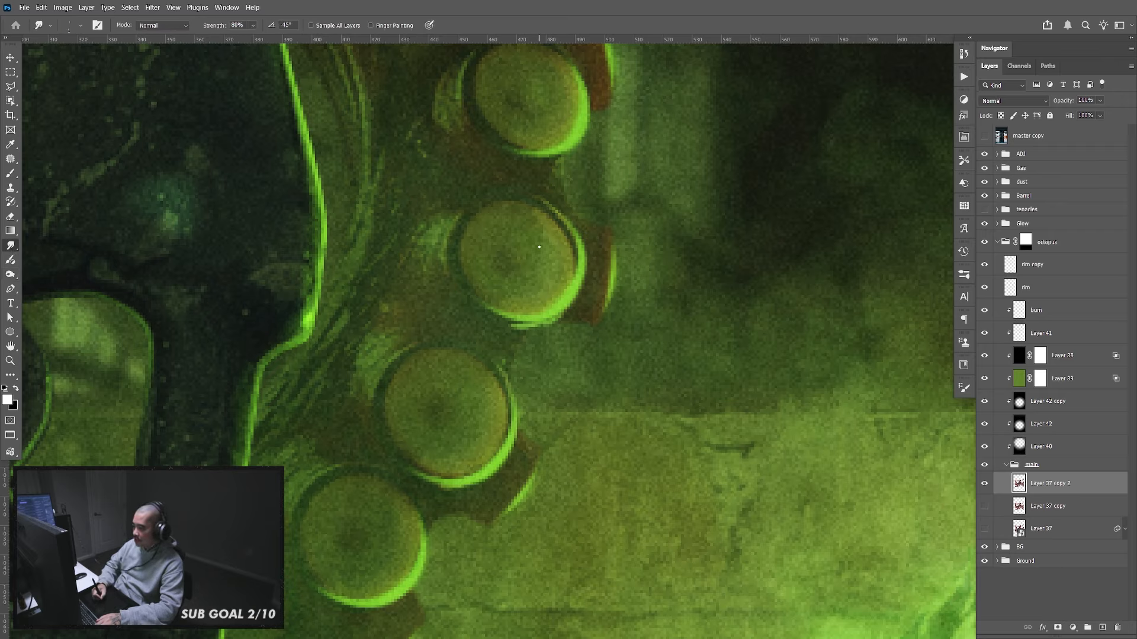
key("bracketright")
key("bracketright")
key("bracketright")
key("bracketright")
key("bracketright")
key("bracketright")
key("bracketright")
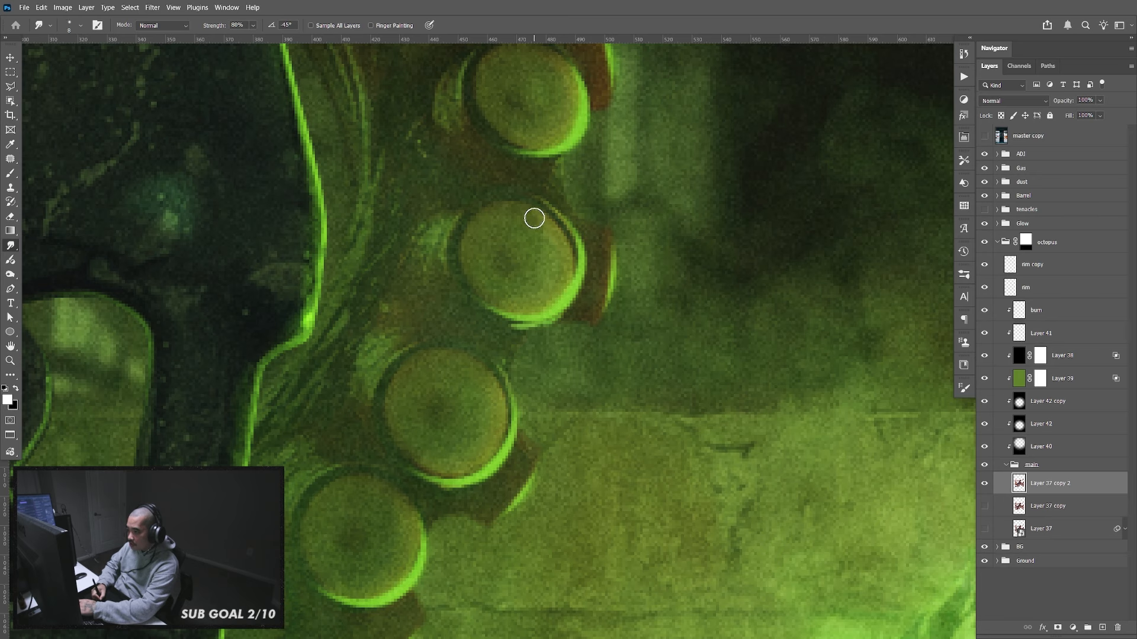
key("bracketleft")
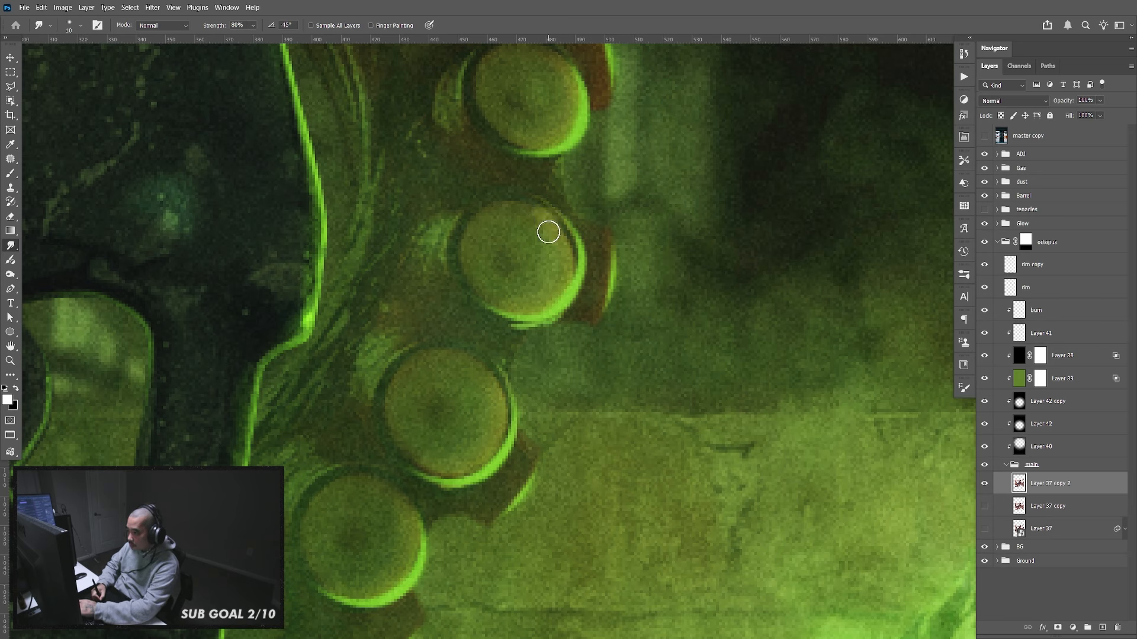
Smudge the inner edges of the left tentacle's suction cups on Layer 37 copy 2, adjusting the brush size
key("bracketleft")
key("bracketleft")
left_click_drag(565, 241, 569, 278)
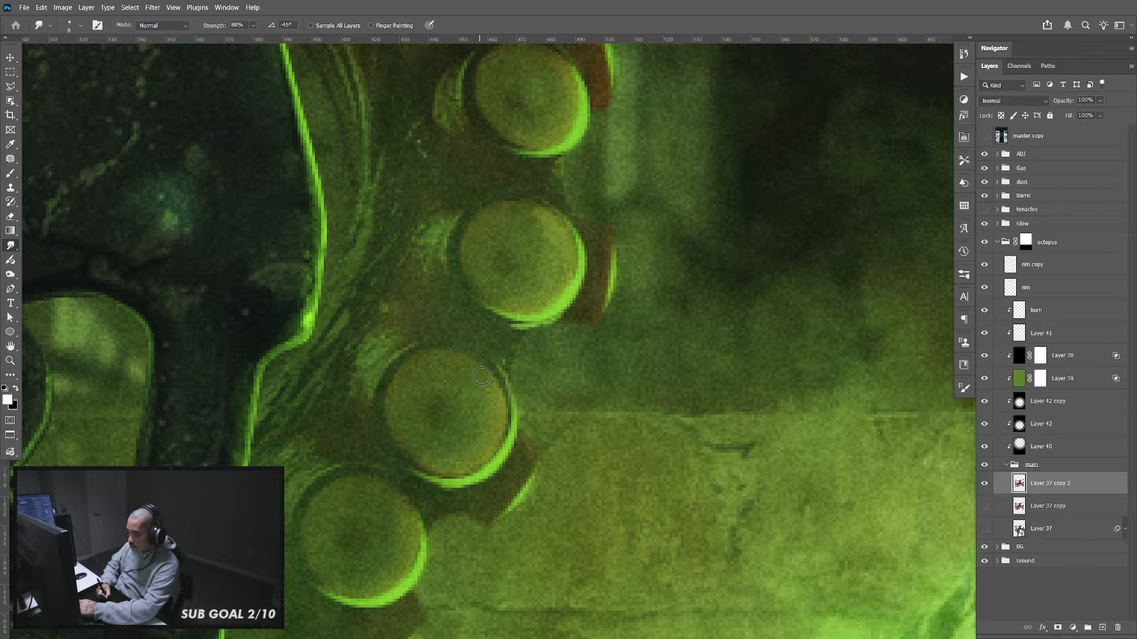
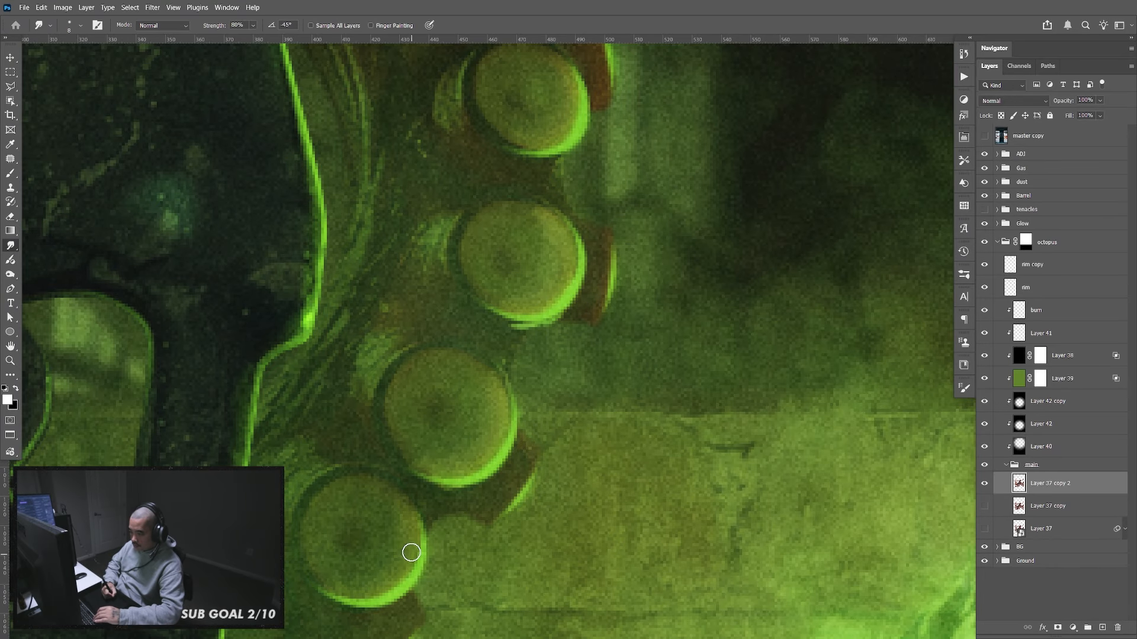
left_click_drag(524, 326, 535, 476)
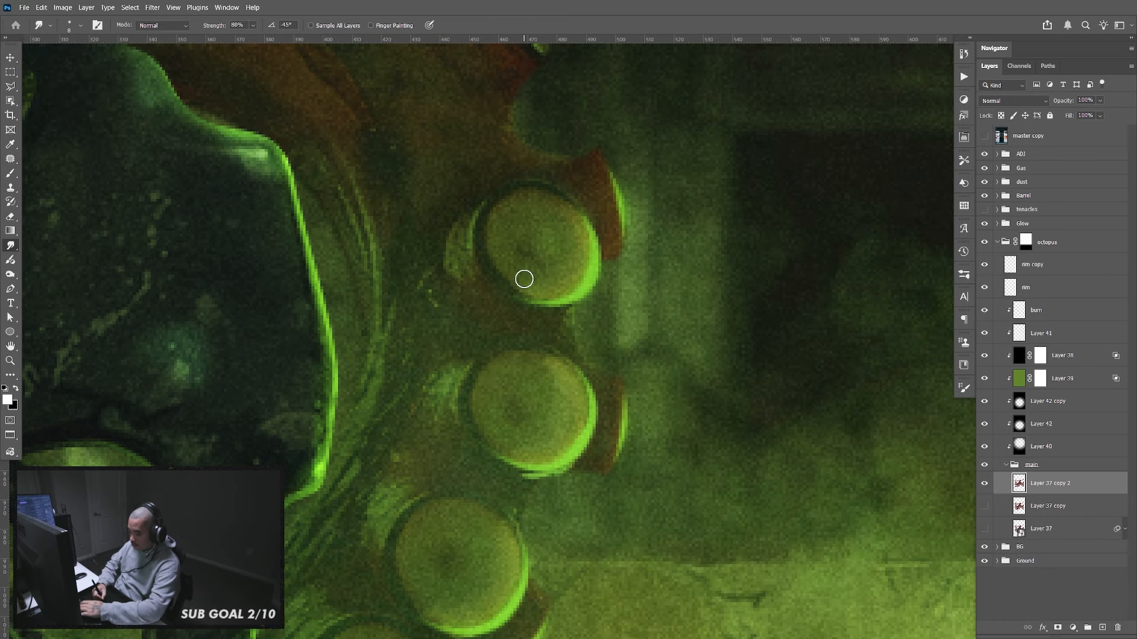
key("bracketright")
key("bracketright")
key("bracketright")
key("bracketright")
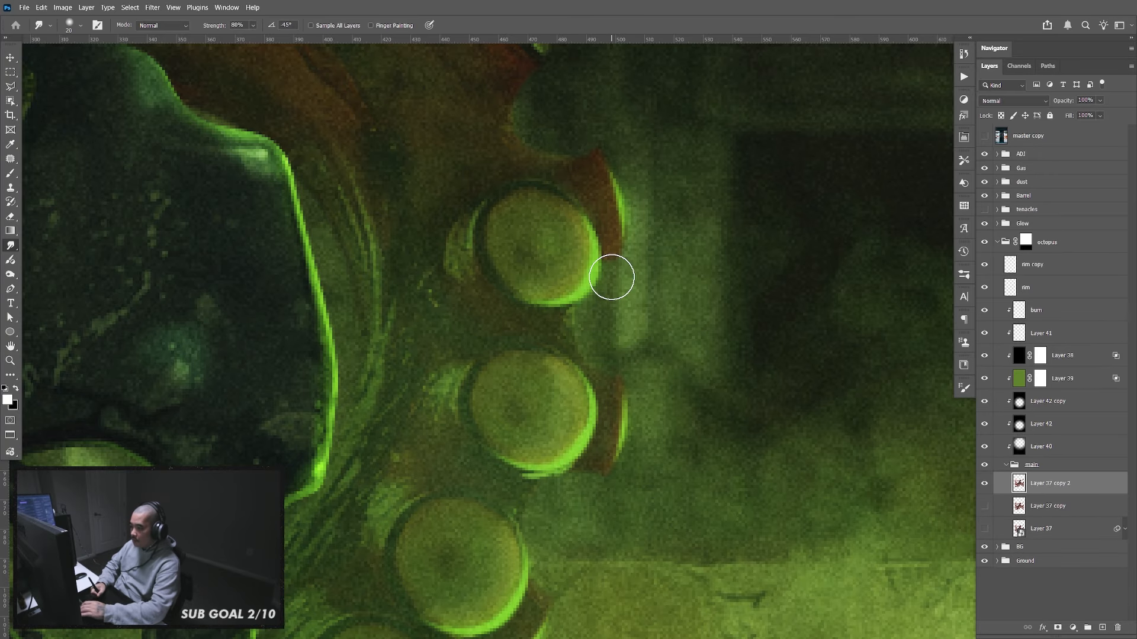
Check the rim copy layer's contribution to the octopus by hiding and showing it in the wider scene
scroll(611, 276, "down", 5)
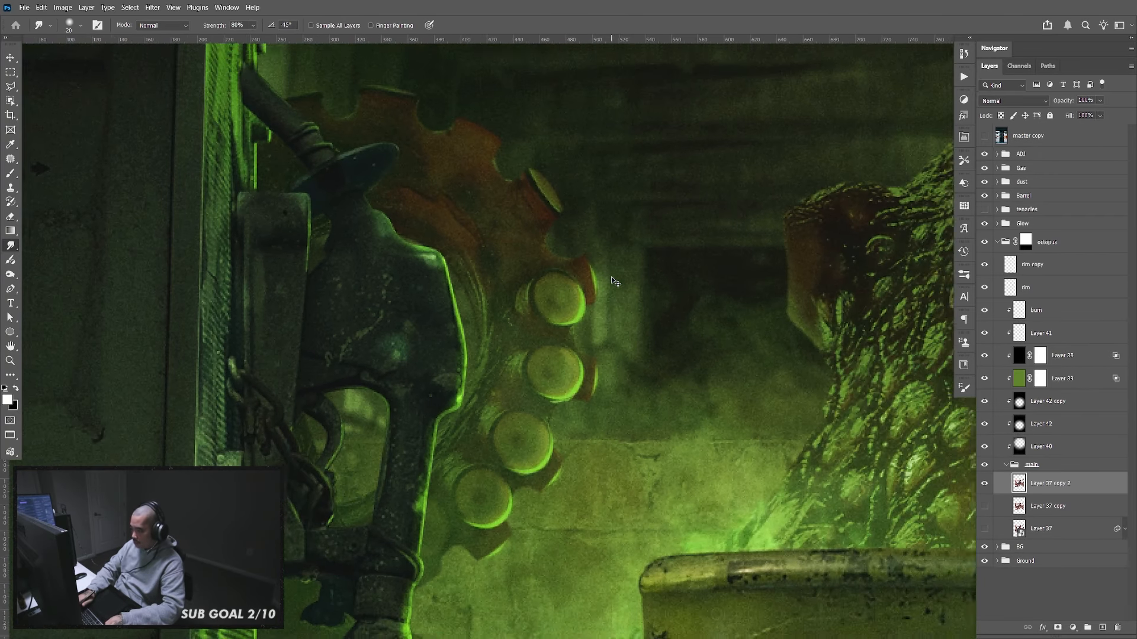
scroll(616, 282, "down", 5)
scroll(616, 283, "up", 2)
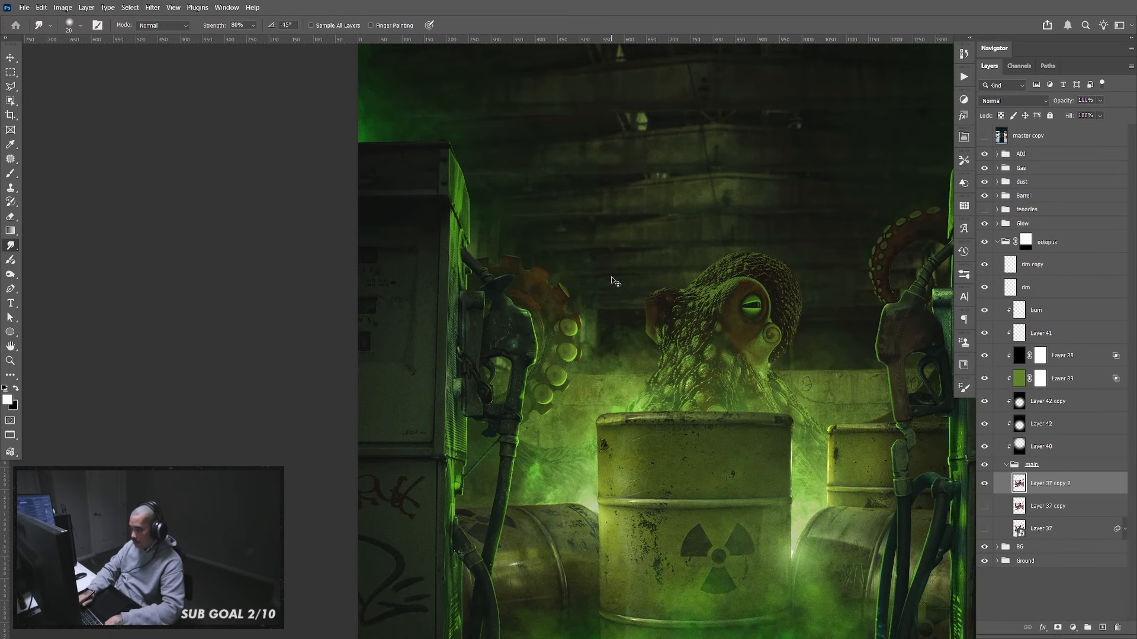
scroll(611, 278, "down", 2)
scroll(611, 277, "up", 2)
key("v")
left_click_drag(940, 260, 880, 249)
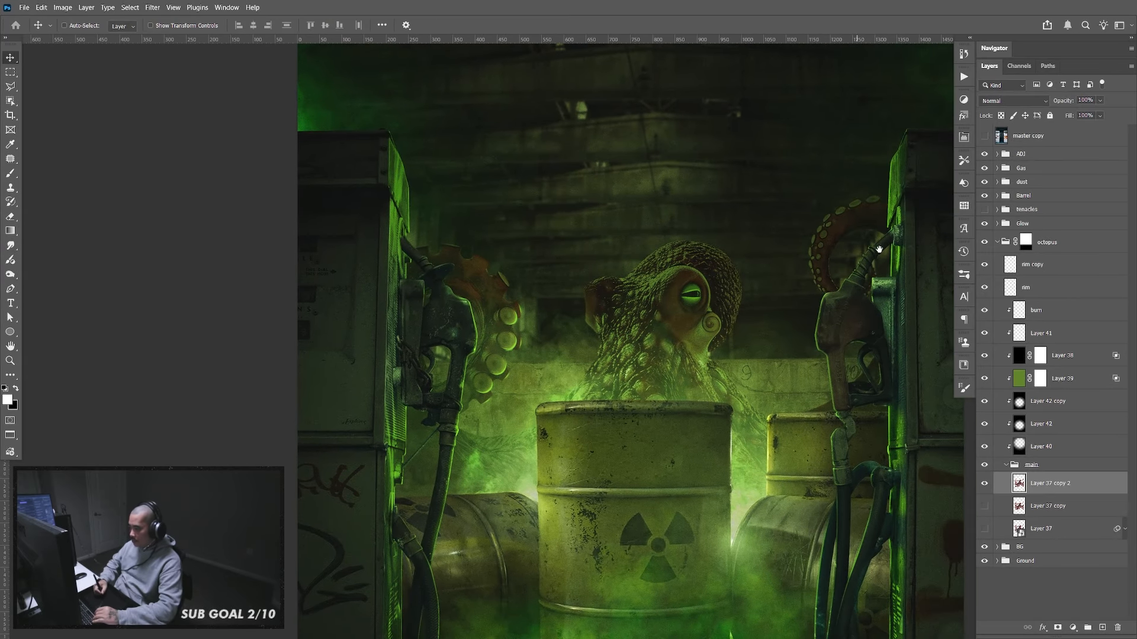
left_click(985, 266)
left_click(985, 266)
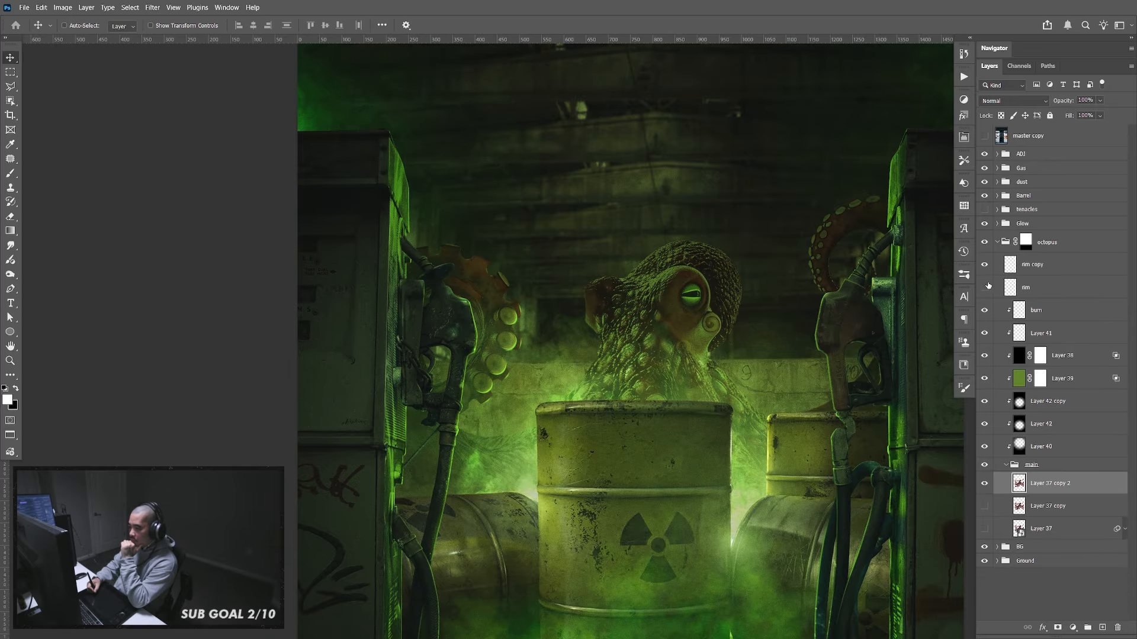
Select the rim layer in the octopus group and compare the octopus with that layer hidden and shown
left_click(1034, 290)
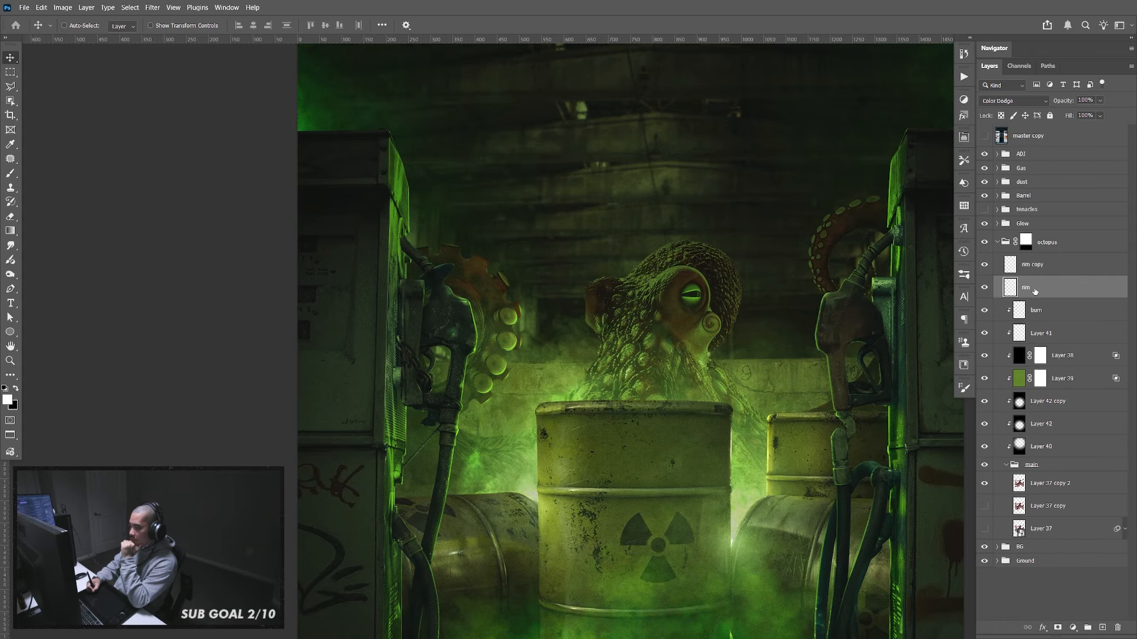
left_click(985, 290)
left_click(985, 290)
left_click(986, 290)
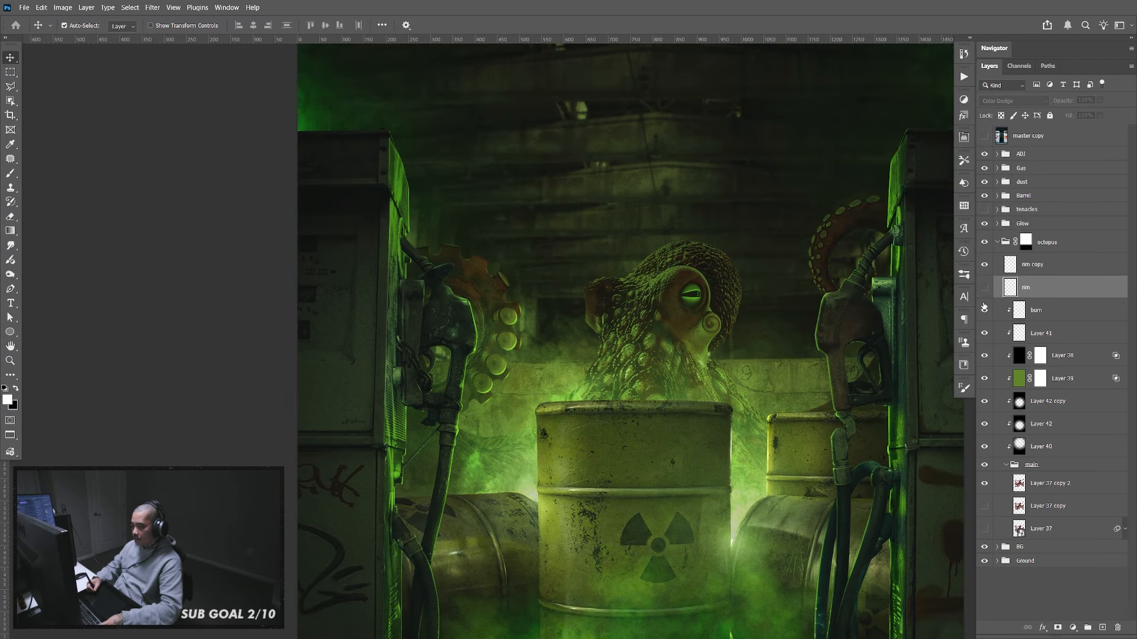
left_click_drag(780, 391, 776, 386)
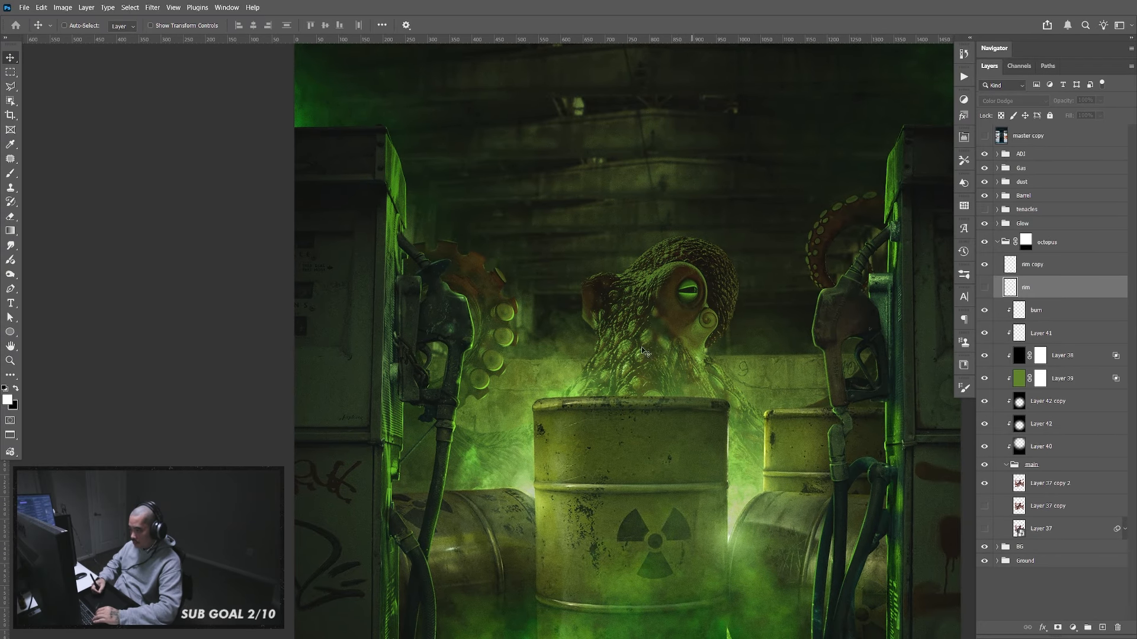
left_click(986, 288)
left_click(986, 289)
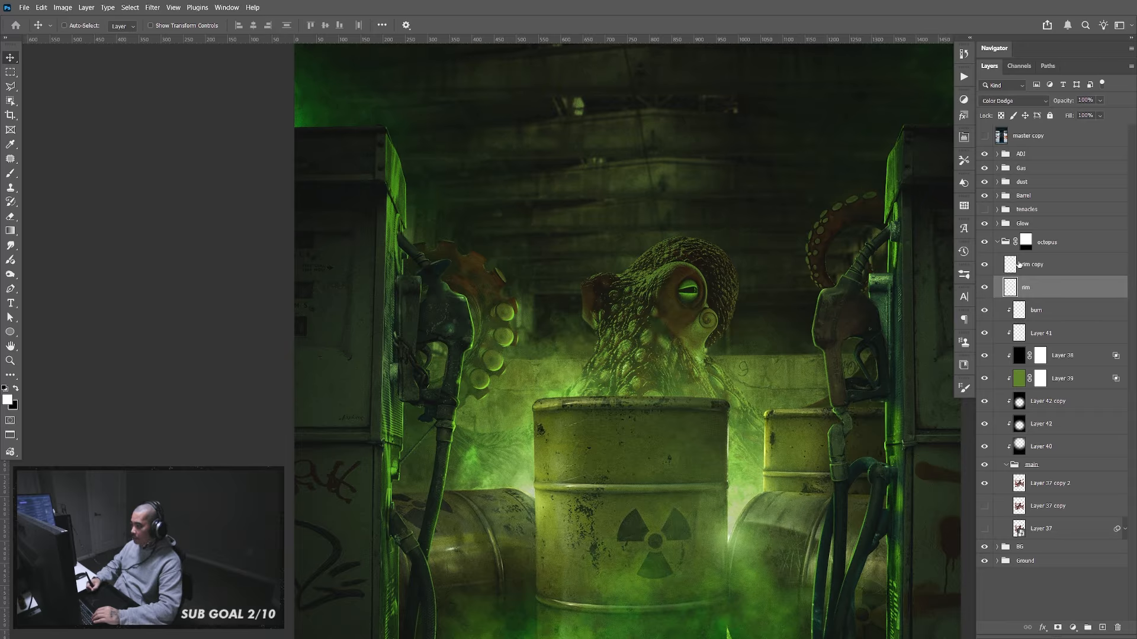
left_click(985, 289)
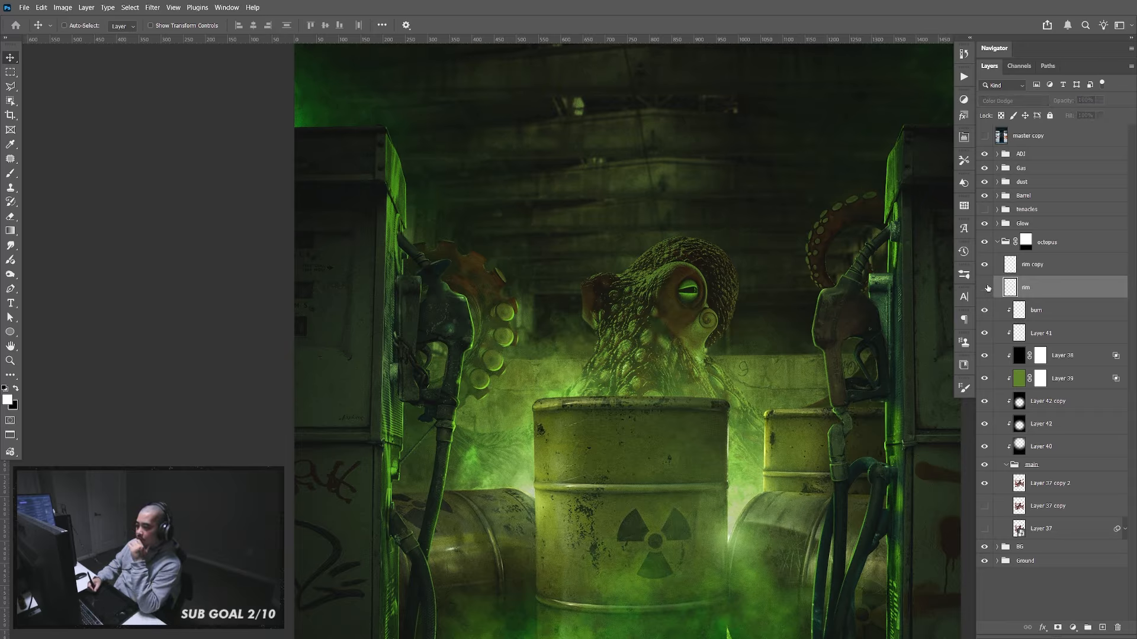
left_click(986, 289)
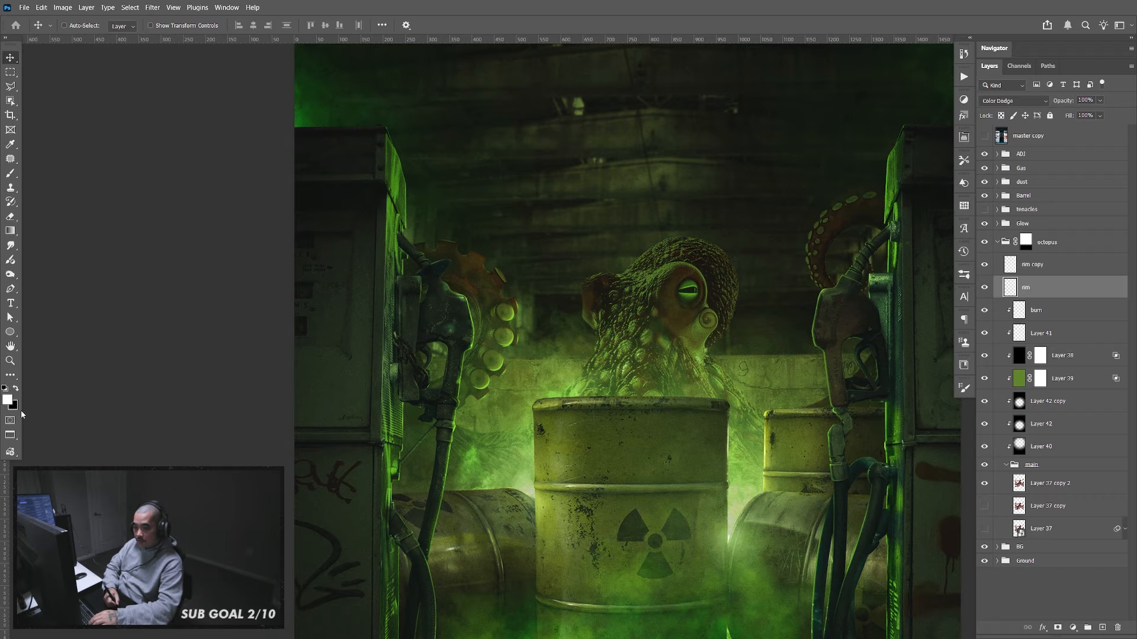
Rename the rim layer to color dodge and choose a bright green as the foreground colour
double_click(1026, 287)
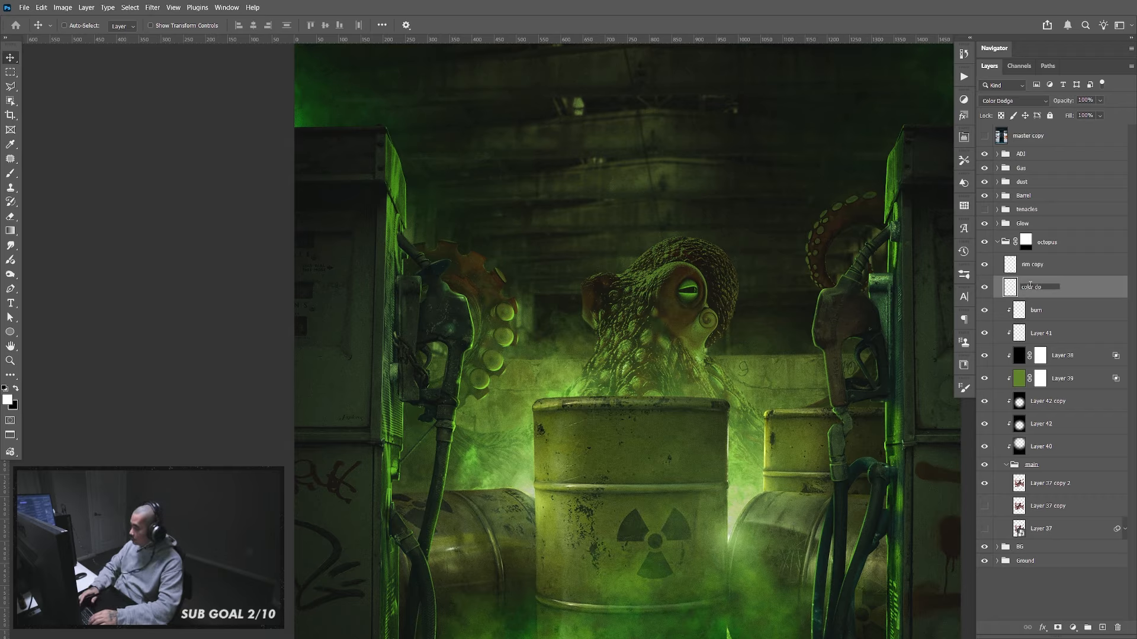
key("Return")
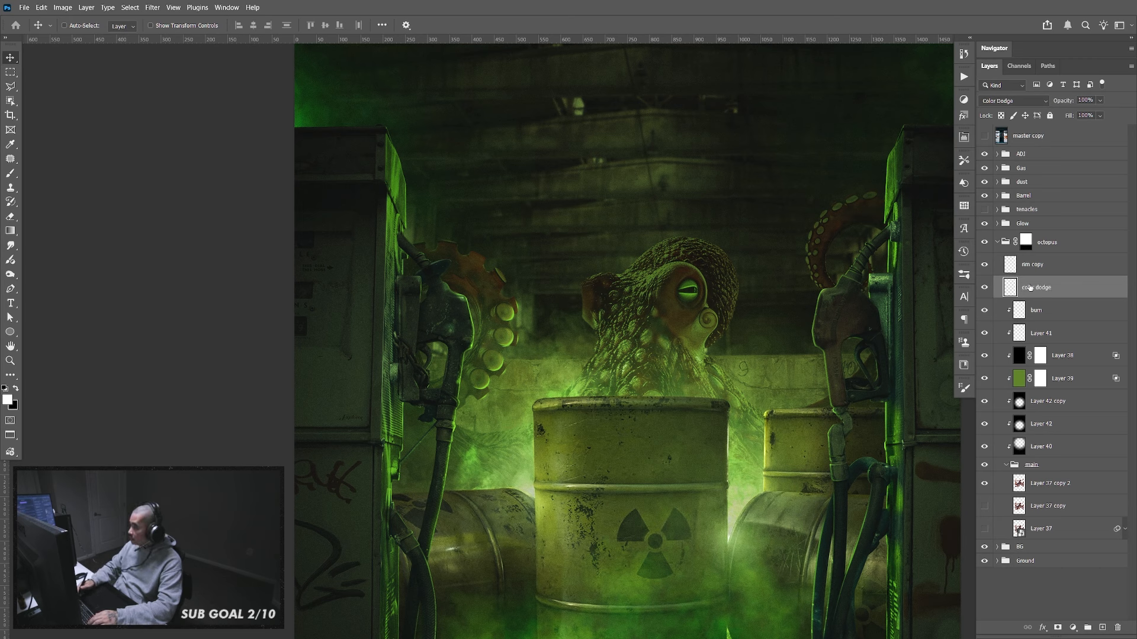
left_click(8, 400)
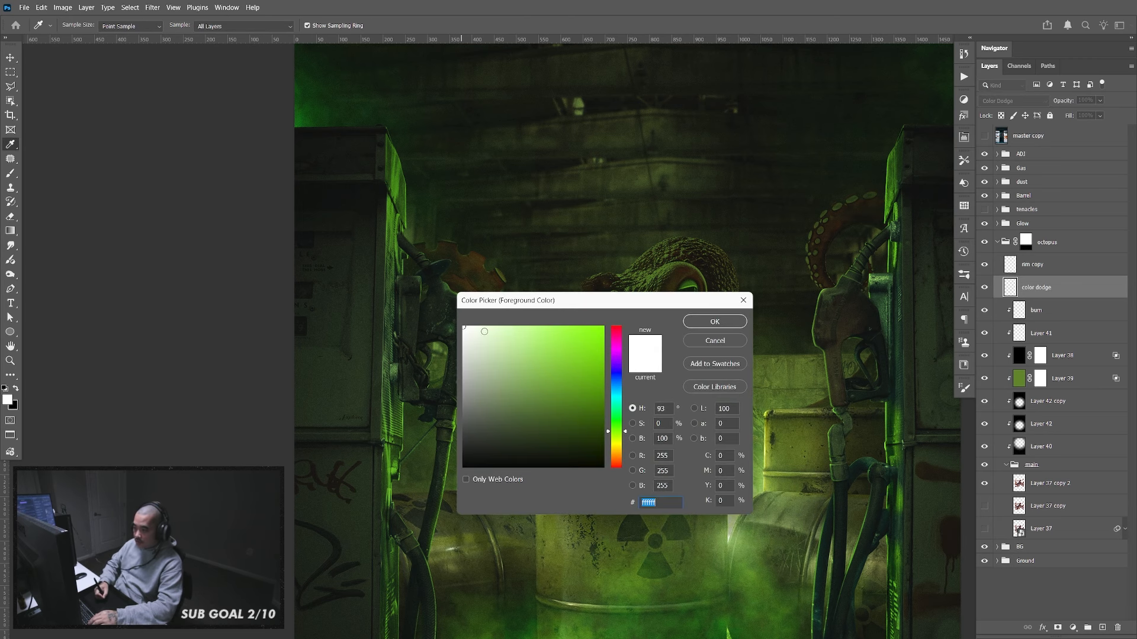
left_click(412, 187)
left_click(568, 360)
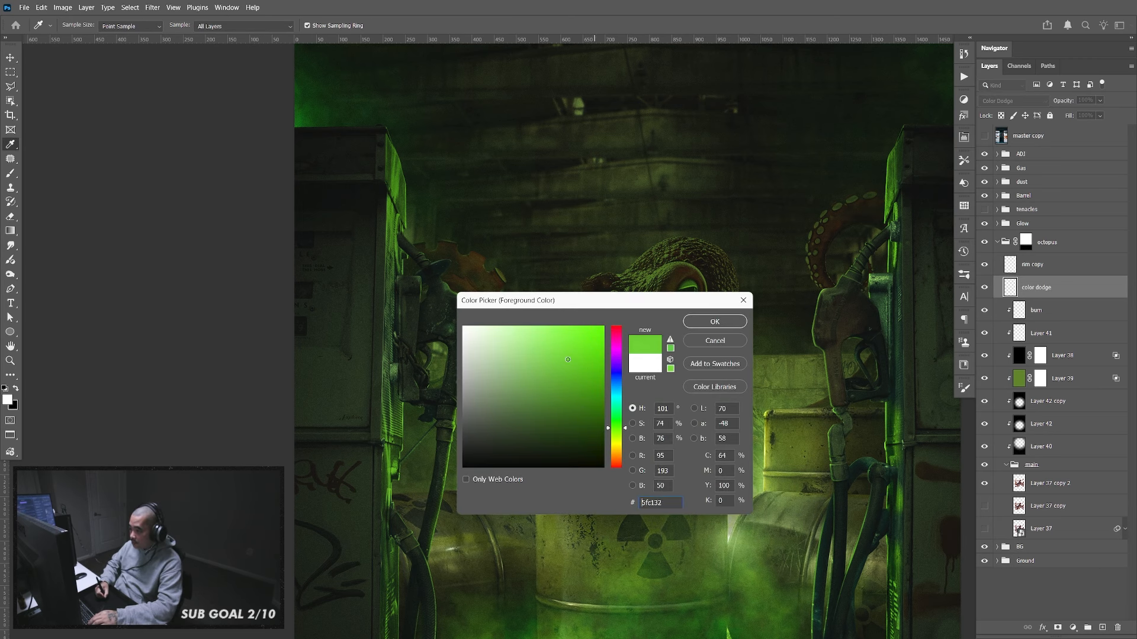
left_click(715, 322)
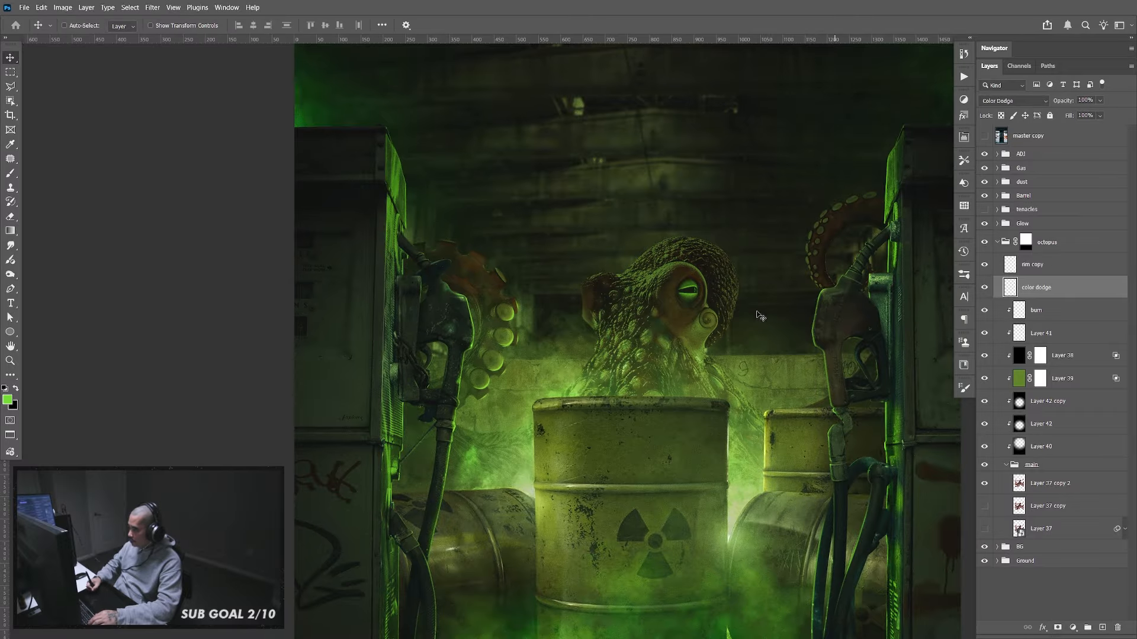
Paint a green glow over the octopus's eye on the color dodge layer with a brush of size 90
key("b")
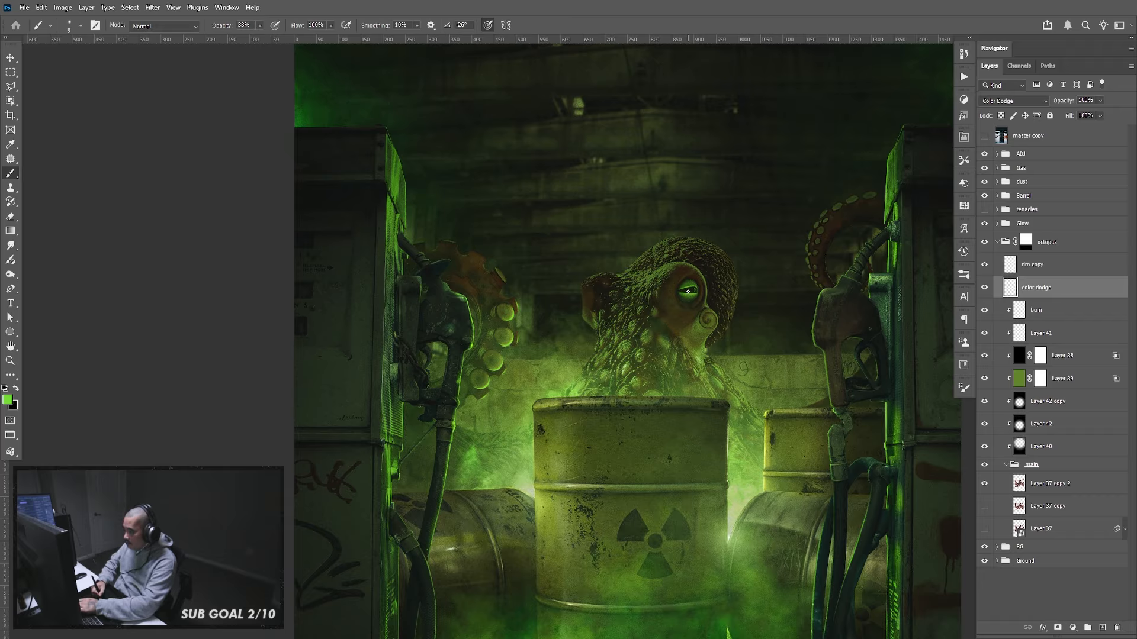
key("bracketright")
key("bracketright")
key("bracketright")
key("bracketright")
key("bracketright")
key("bracketright")
key("bracketright")
key("bracketright")
key("bracketright")
key("bracketright")
key("bracketright")
key("bracketright")
key("bracketright")
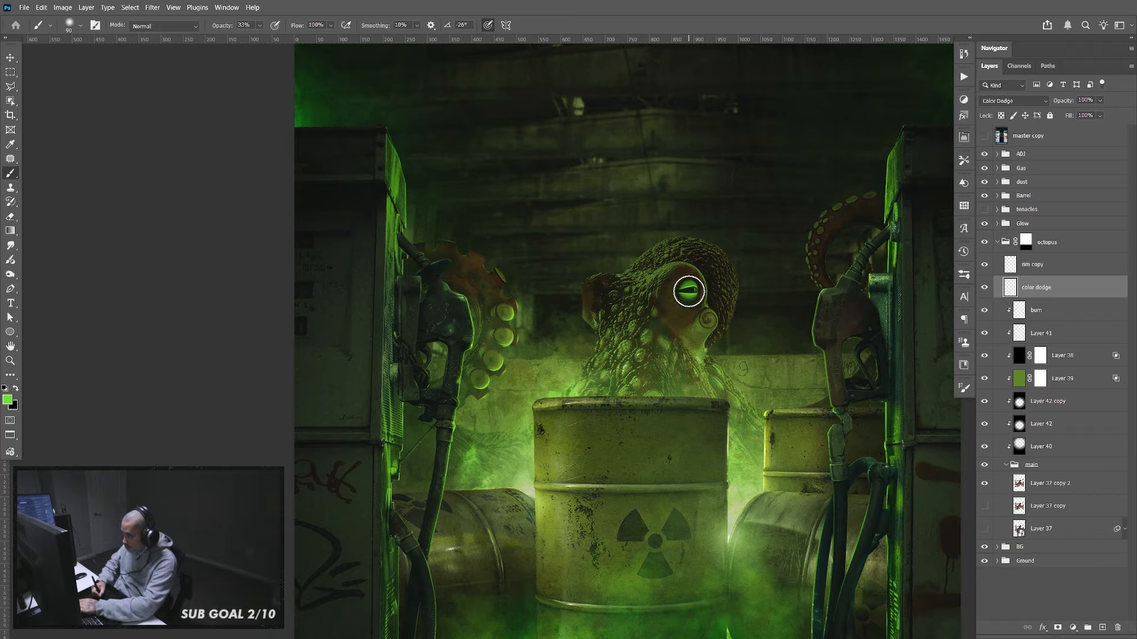
left_click(689, 290)
key("bracketleft")
key("bracketleft")
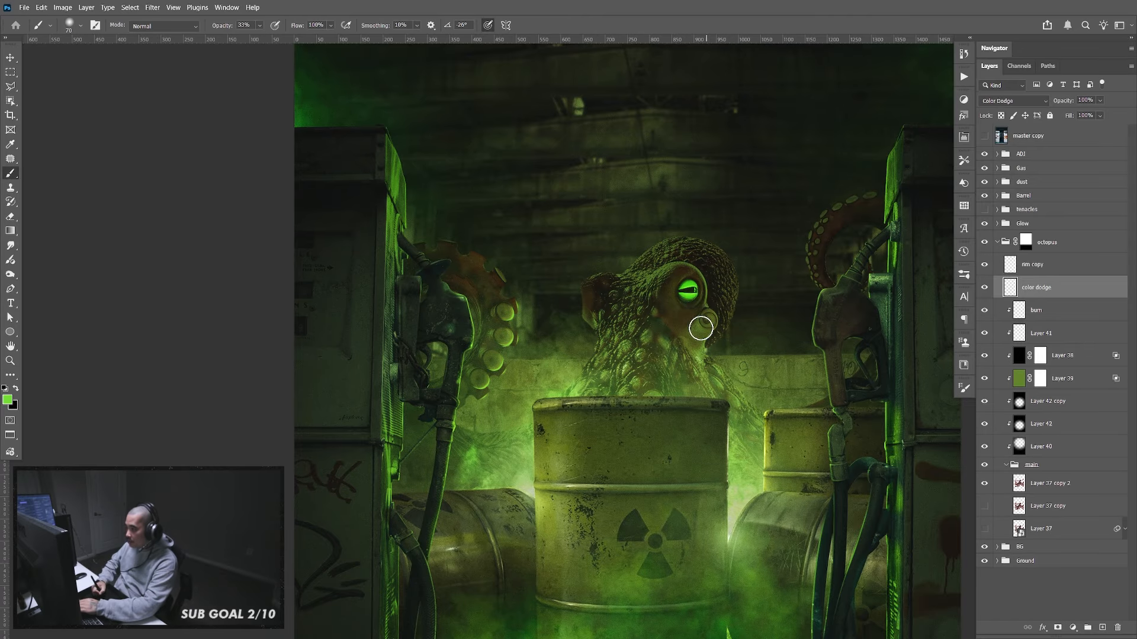
key("bracketleft")
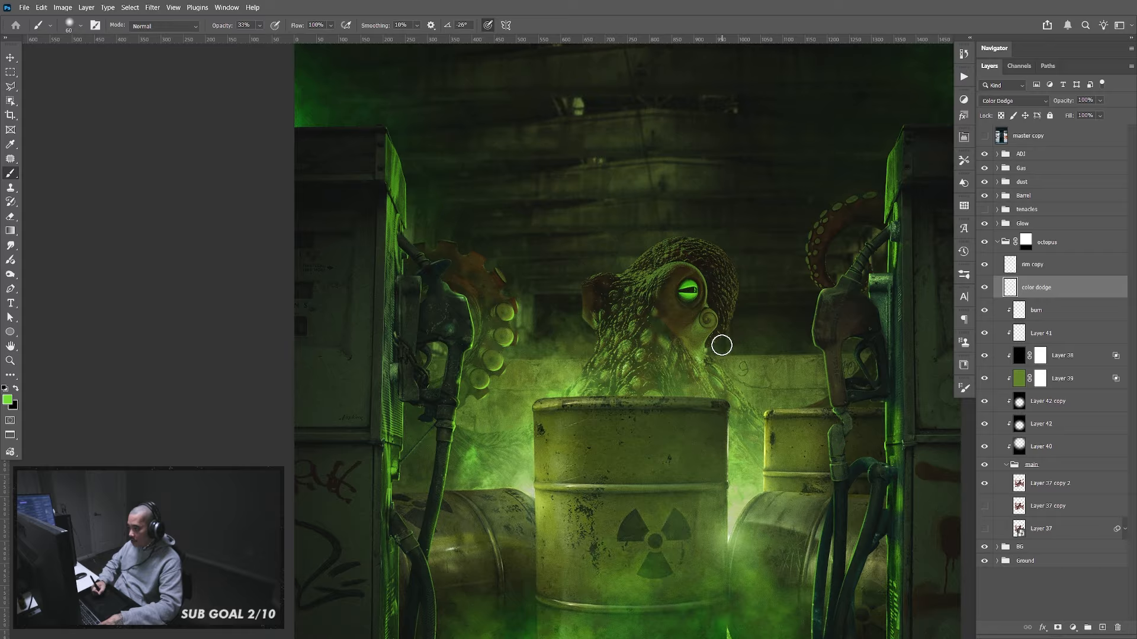
Examine the octopus's glowing eye, the tentacles and the barrel up close, and the overall balance of the full composition
key("v")
left_click_drag(710, 353, 716, 382)
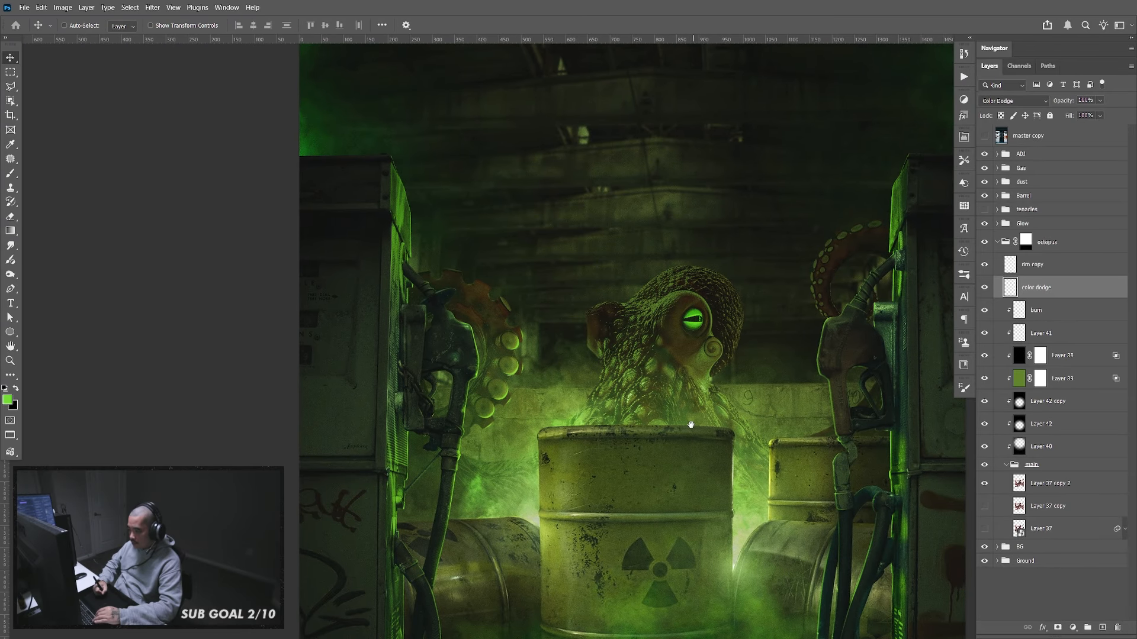
left_click_drag(691, 425, 683, 386)
key("ctrl+plus")
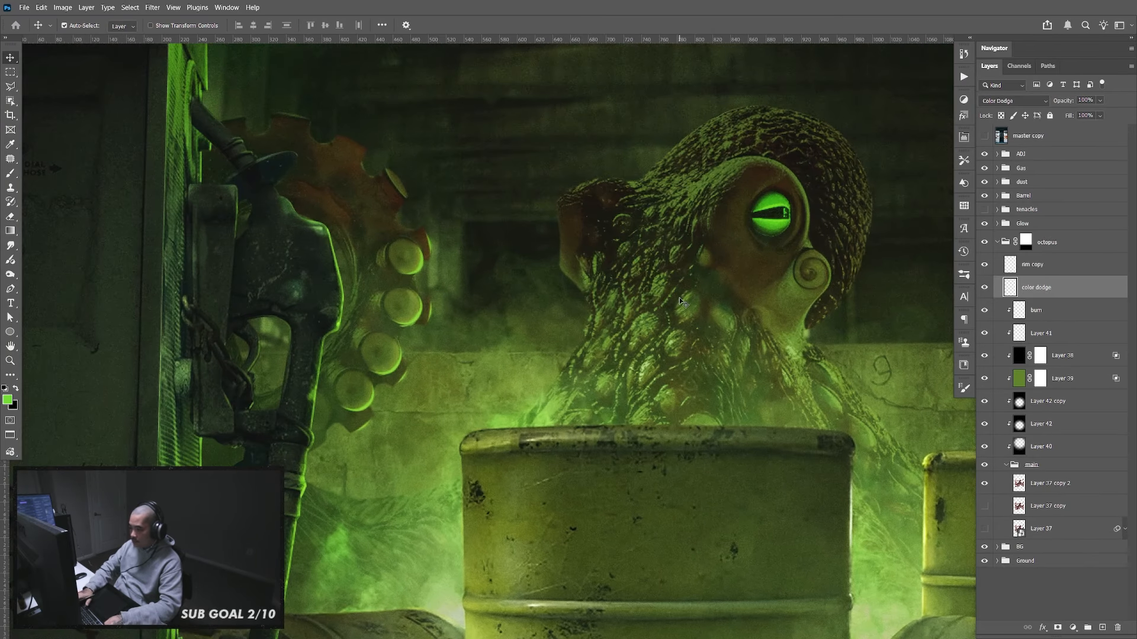
left_click_drag(582, 379, 646, 484)
scroll(632, 421, "down", 5)
left_click_drag(625, 482, 660, 490)
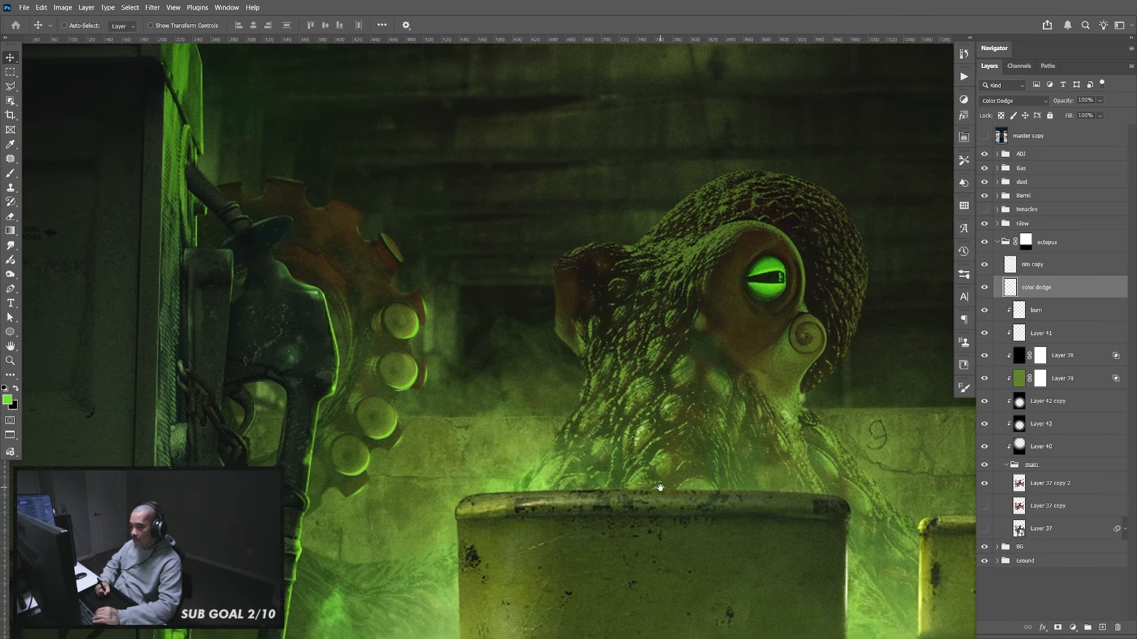
key("ctrl+minus")
key("ctrl+minus")
key("ctrl+minus")
key("ctrl+plus")
key("ctrl+plus")
key("ctrl+plus")
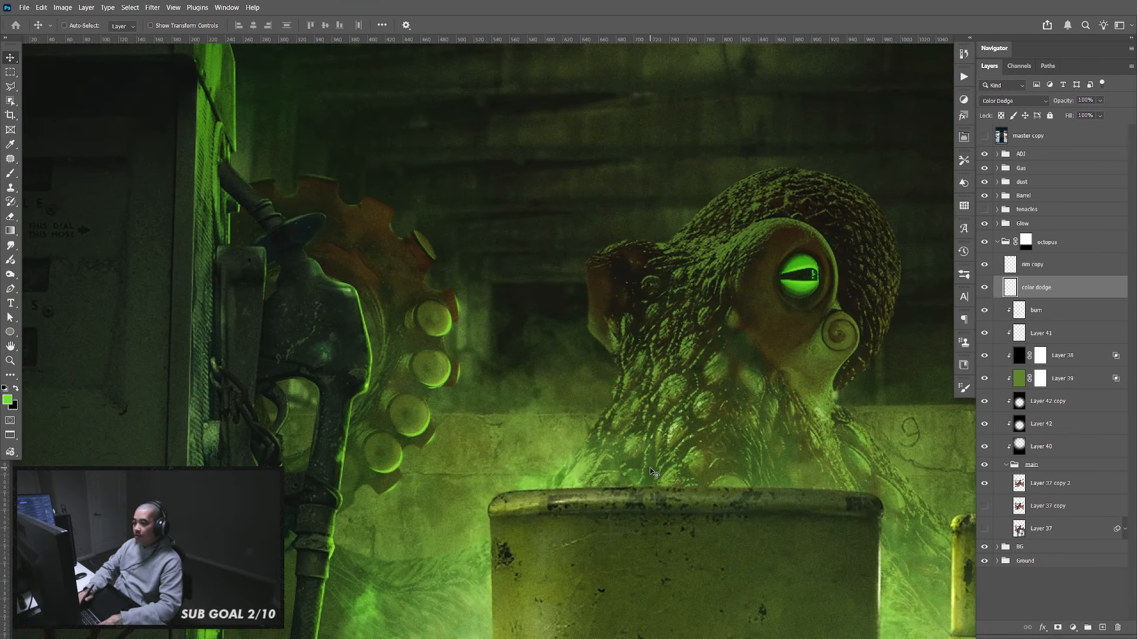
left_click_drag(634, 436, 637, 388)
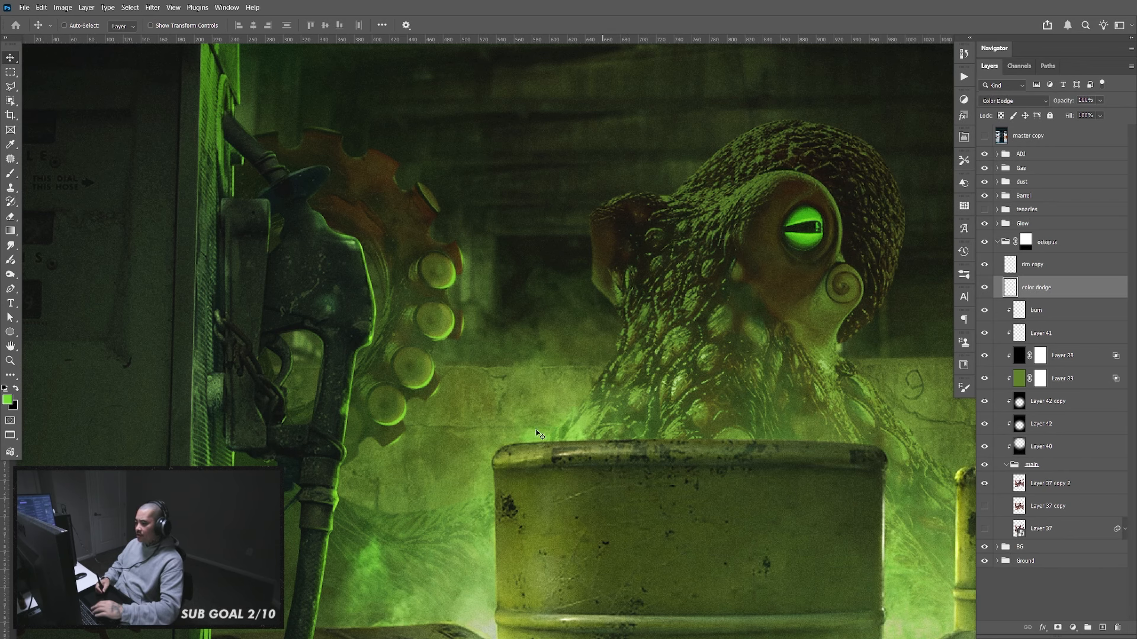
left_click_drag(774, 441, 594, 439)
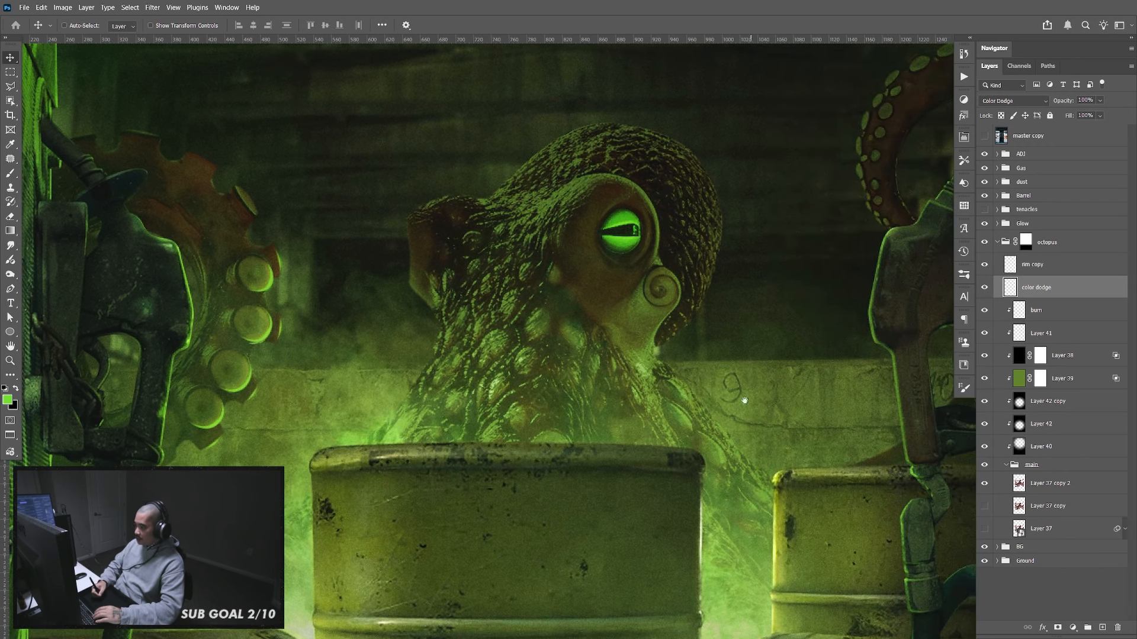
left_click_drag(897, 396, 581, 412)
left_click_drag(652, 360, 850, 186)
key("ctrl+minus")
key("ctrl+minus")
key("ctrl+minus")
key("ctrl+minus")
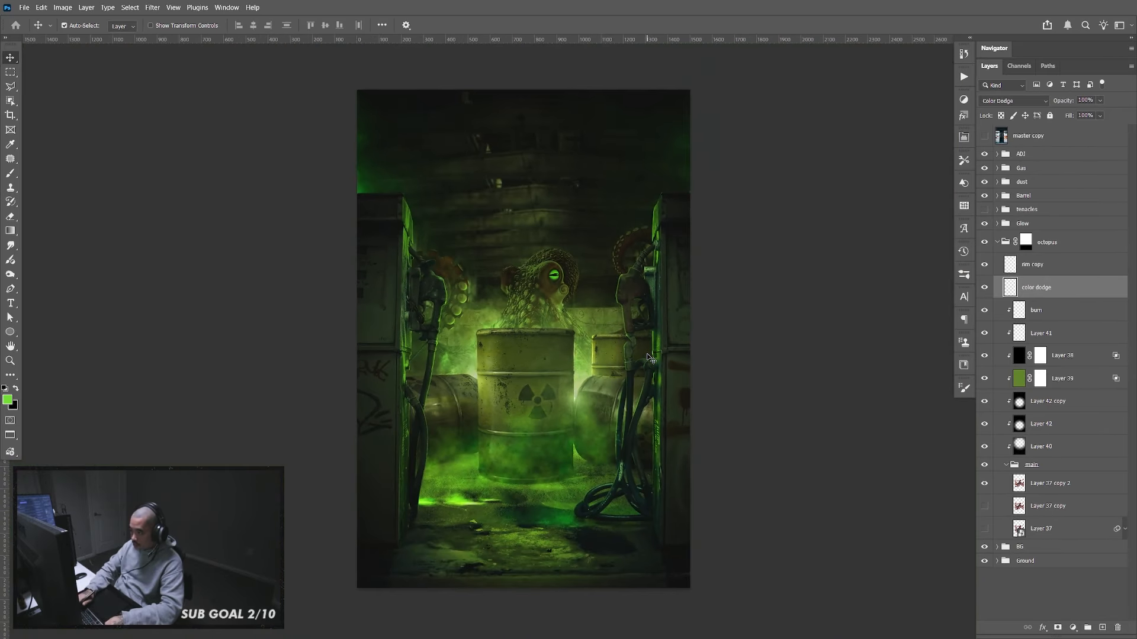
key("ctrl+plus")
left_click_drag(697, 377, 698, 334)
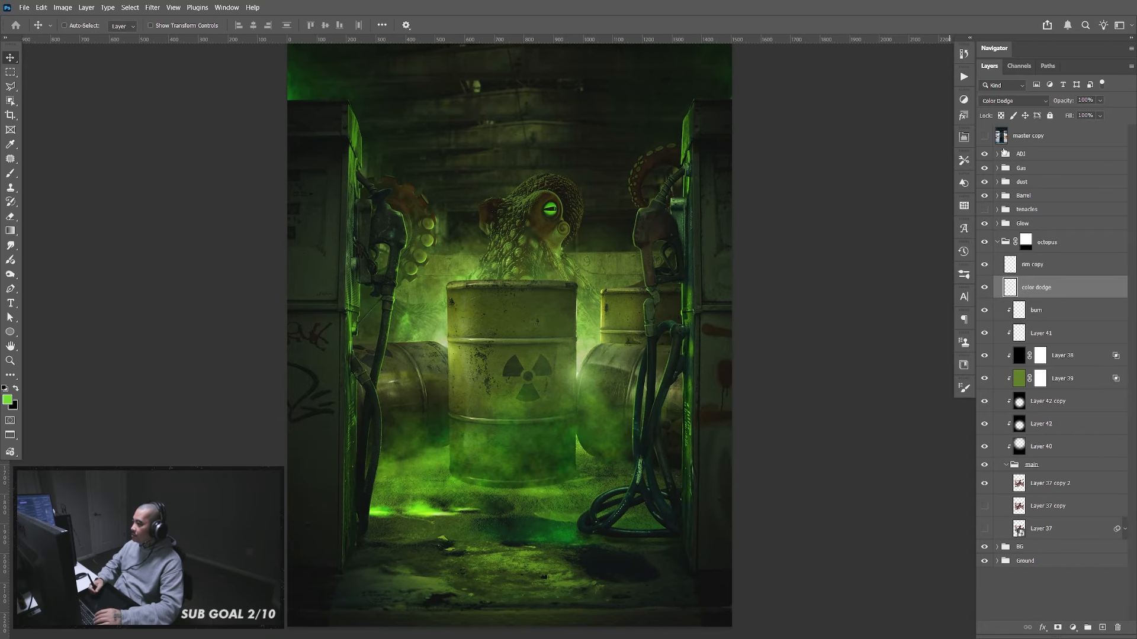
Collapse the octopus group, show the tentacles group and turn off the layer effects on its Layer 36
left_click(998, 242)
left_click(985, 210)
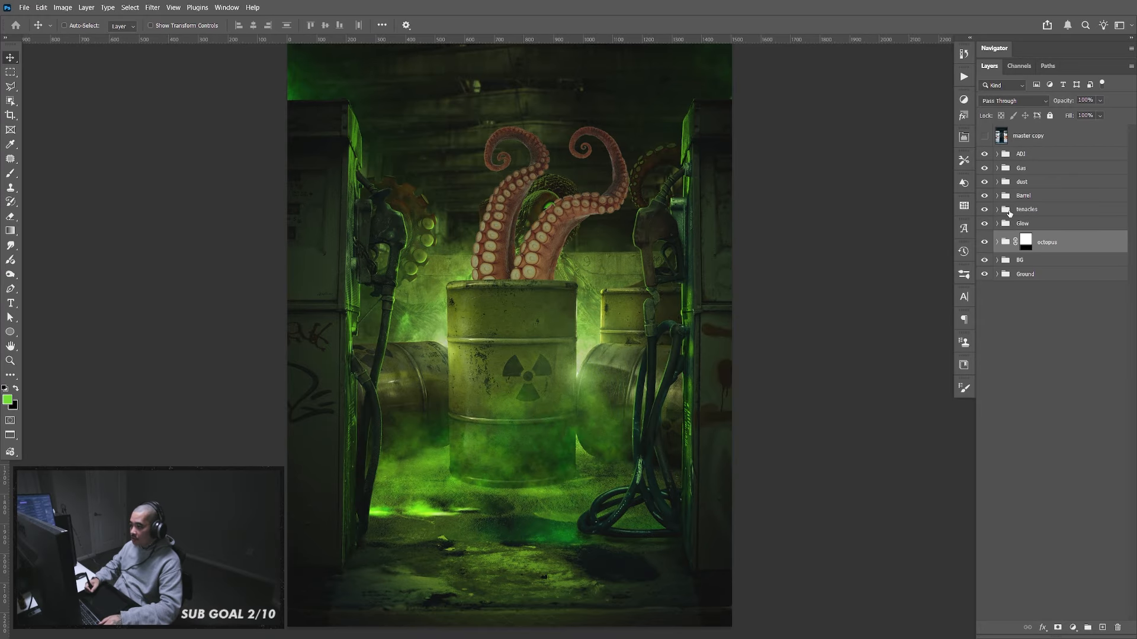
left_click(997, 209)
left_click(1060, 234)
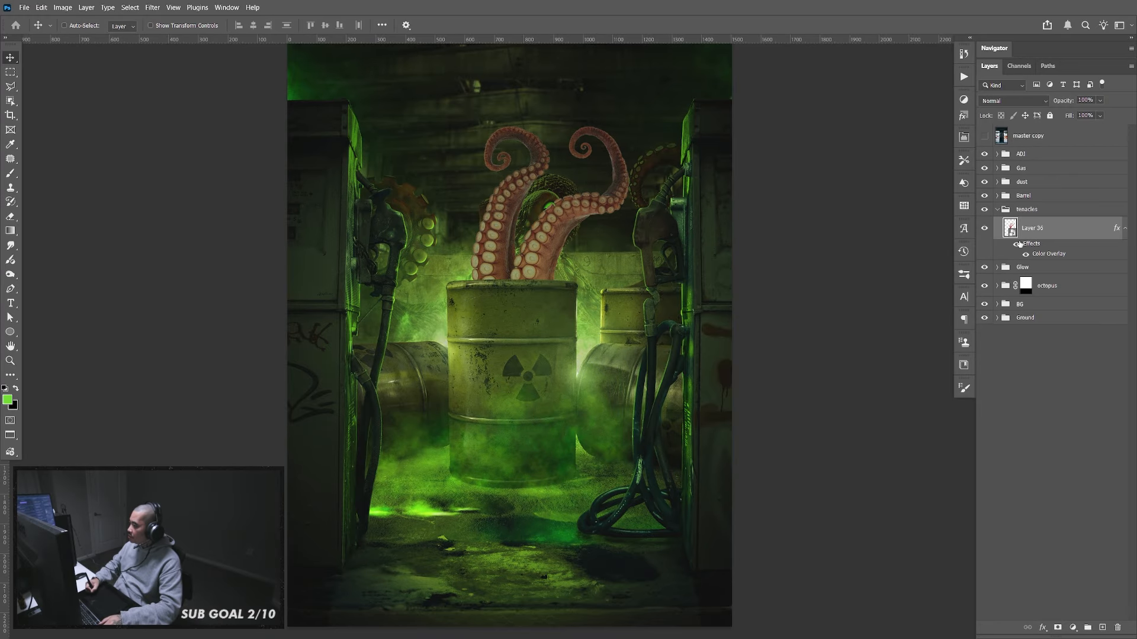
left_click(1016, 244)
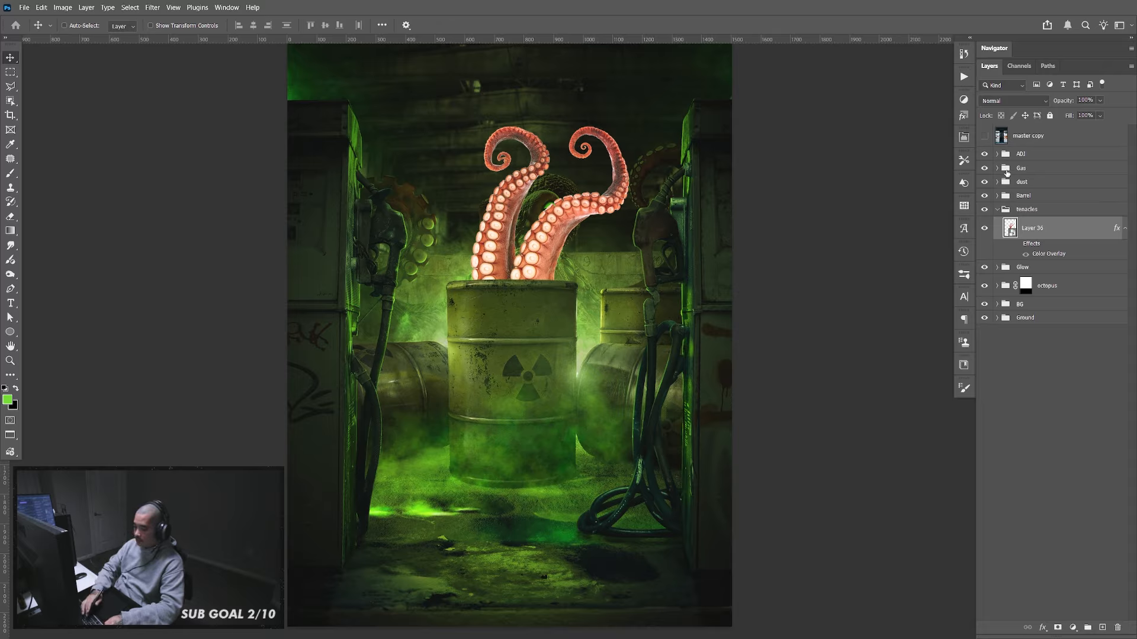
Collapse the tentacles group and move it above the Gas group in the layer stack
left_click(998, 210)
left_click_drag(1031, 210, 1042, 166)
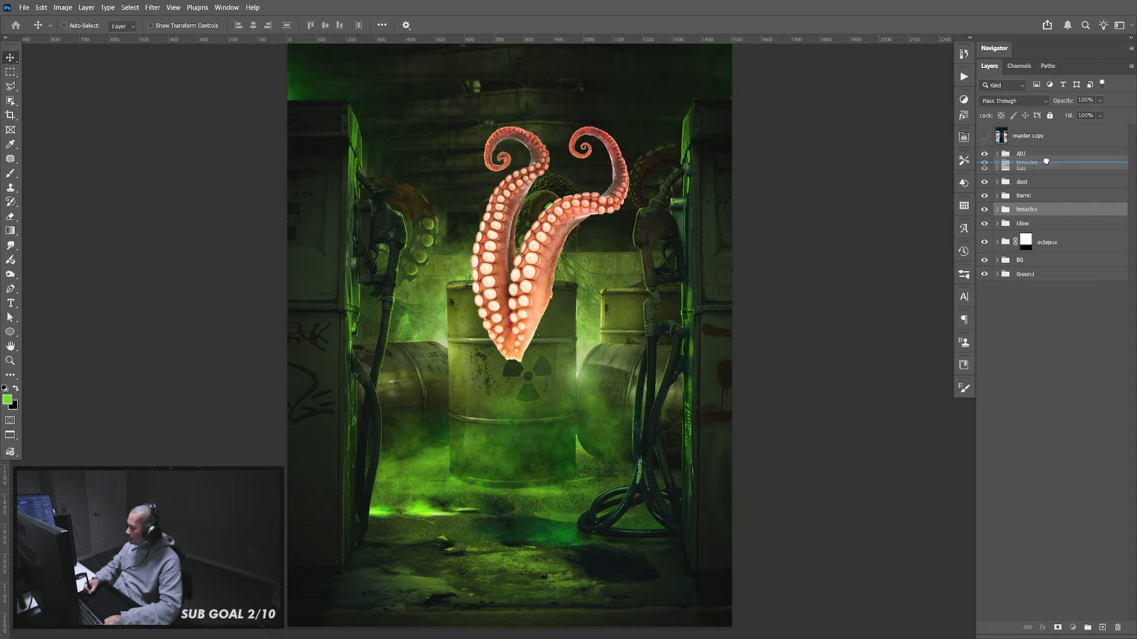
Enlarge the tentacles on Layer 36 to about 245%, flip and rotate them, and place them along the image's lower-left foreground
left_click(997, 169)
left_click(1036, 186)
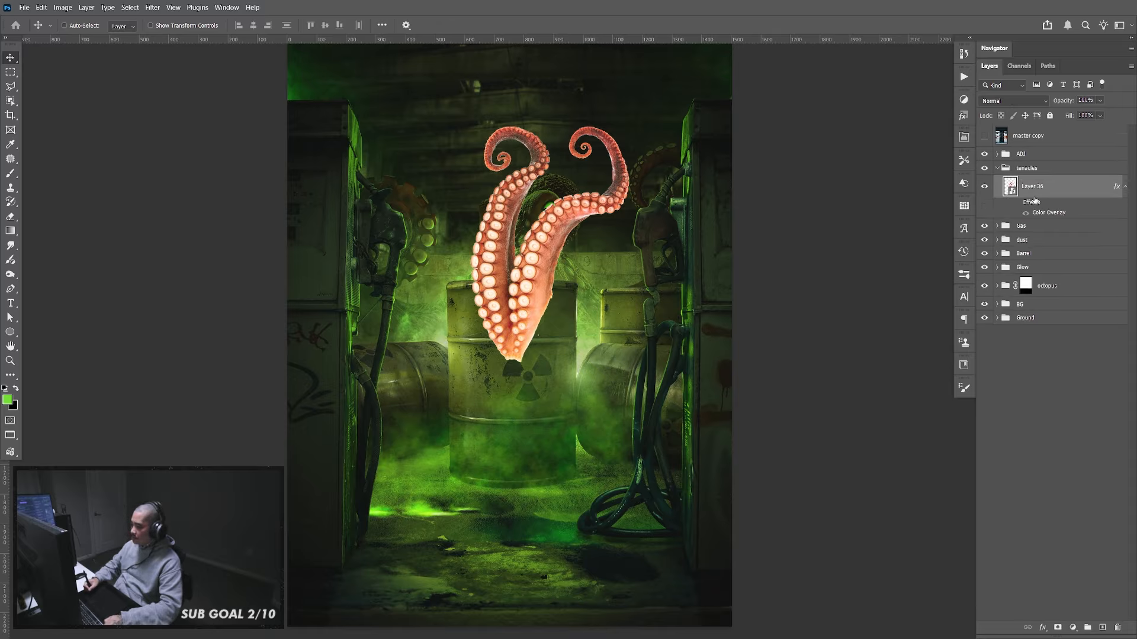
key("ctrl+t")
left_click_drag(740, 170, 346, 603)
left_click_drag(387, 510, 622, 510)
key("Return")
left_click_drag(531, 377, 617, 462)
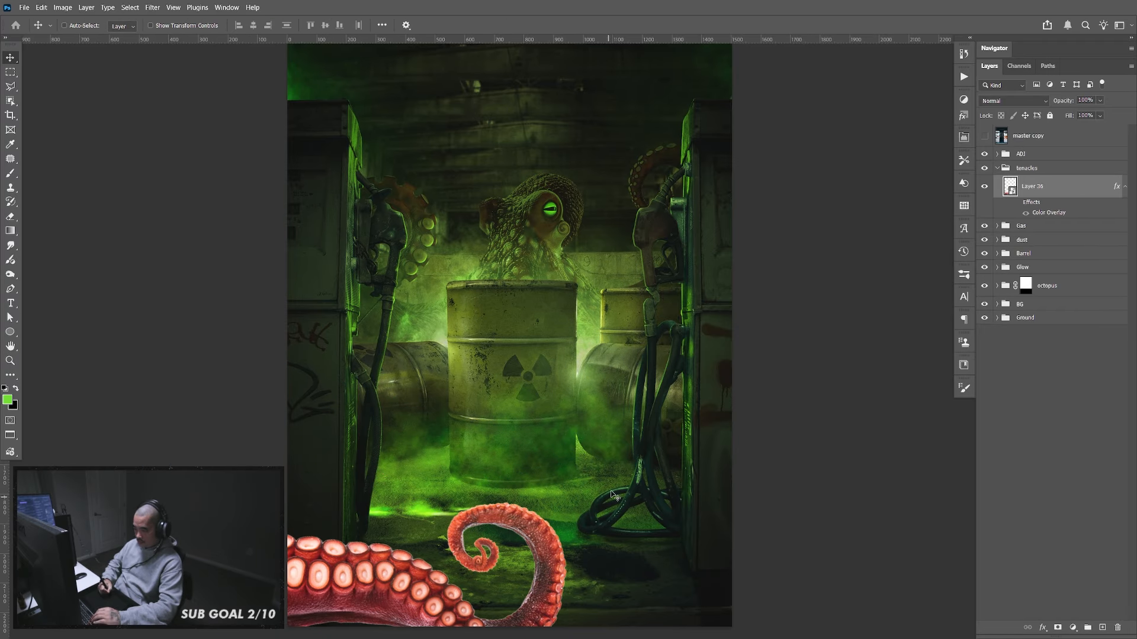
Rotate the enlarged tentacles further clockwise and shift them into the lower-left corner of the image
key("ctrl")
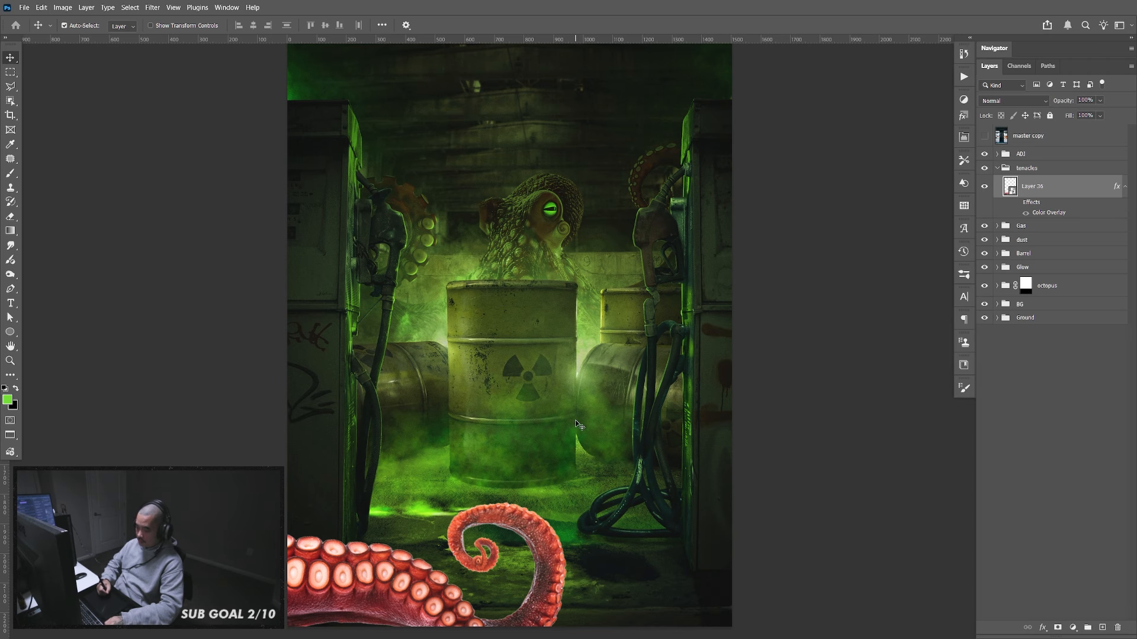
key("ctrl+t")
left_click_drag(551, 431, 554, 330)
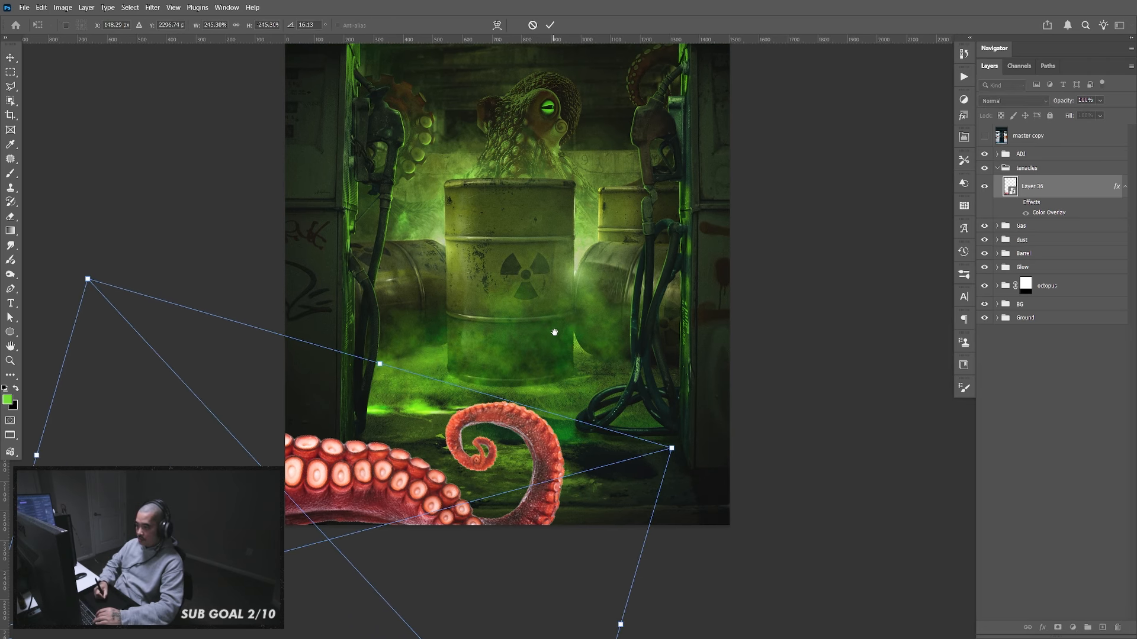
left_click_drag(681, 288, 729, 447)
left_click_drag(581, 513, 497, 471)
key("Return")
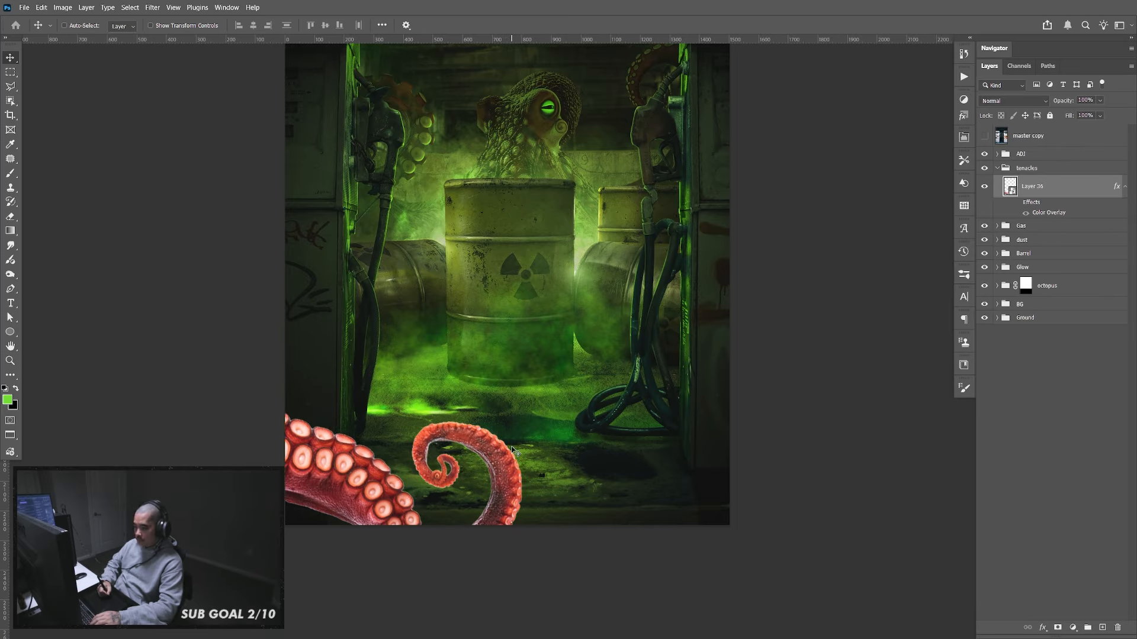
Group Layer 36 and clip a new black-filled layer to the group at about 73% opacity
left_click(1124, 187)
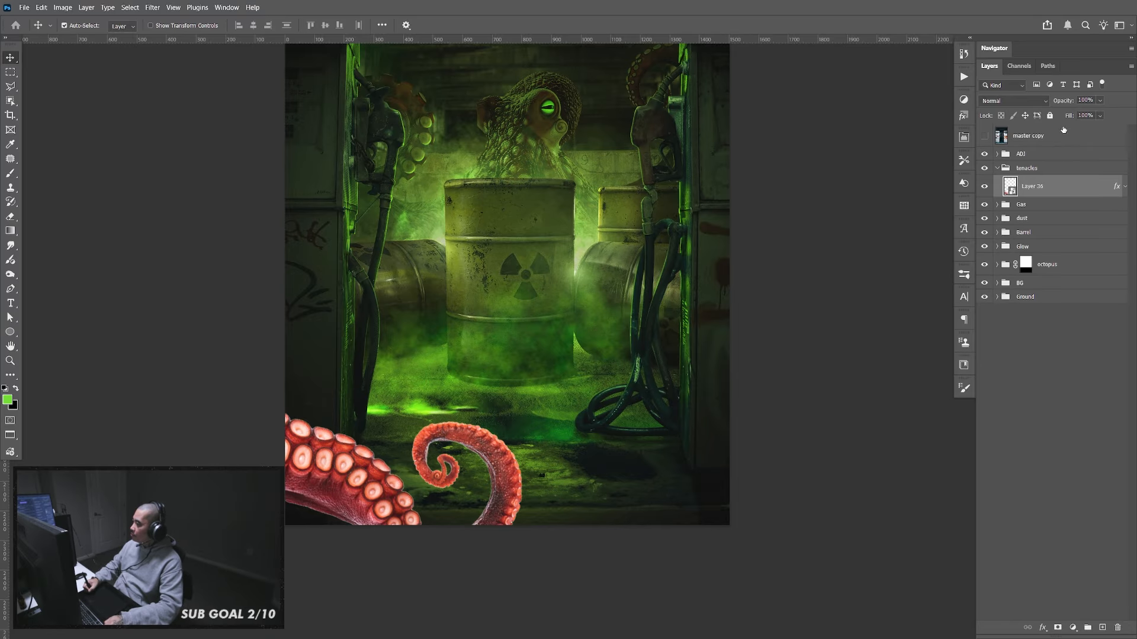
key("ctrl+g")
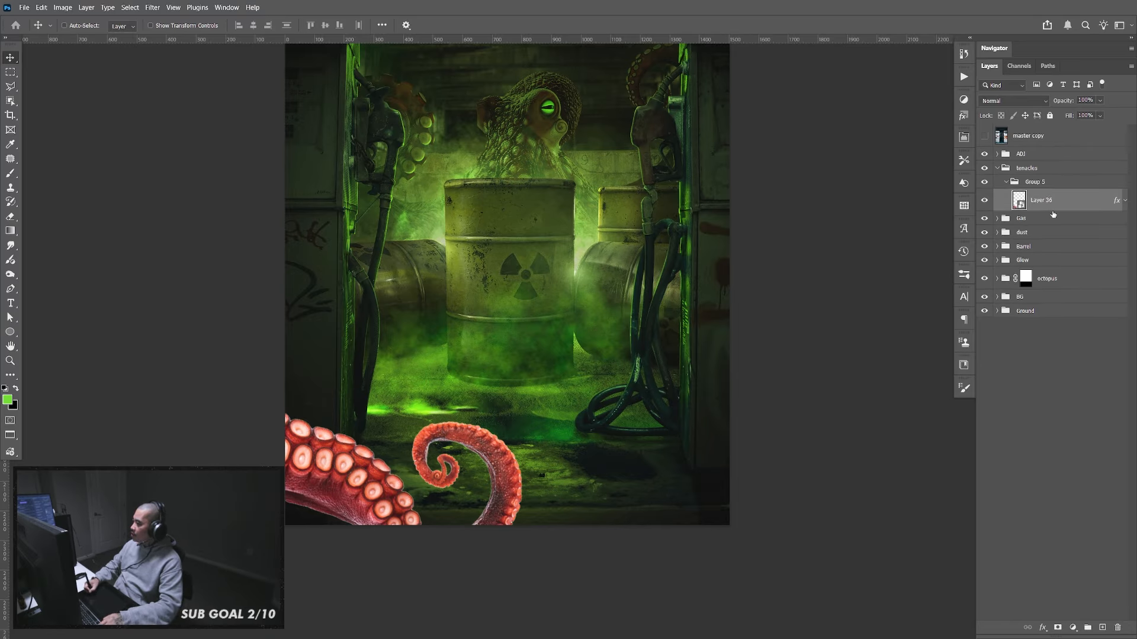
left_click(1007, 183)
left_click(1102, 627)
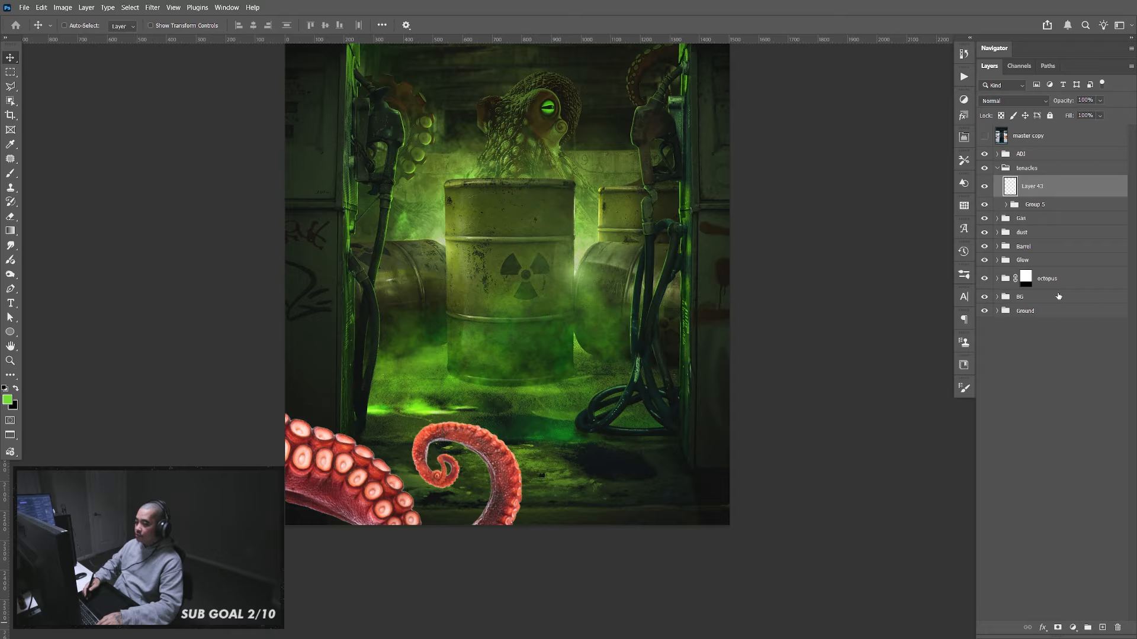
key("ctrl+BackSpace")
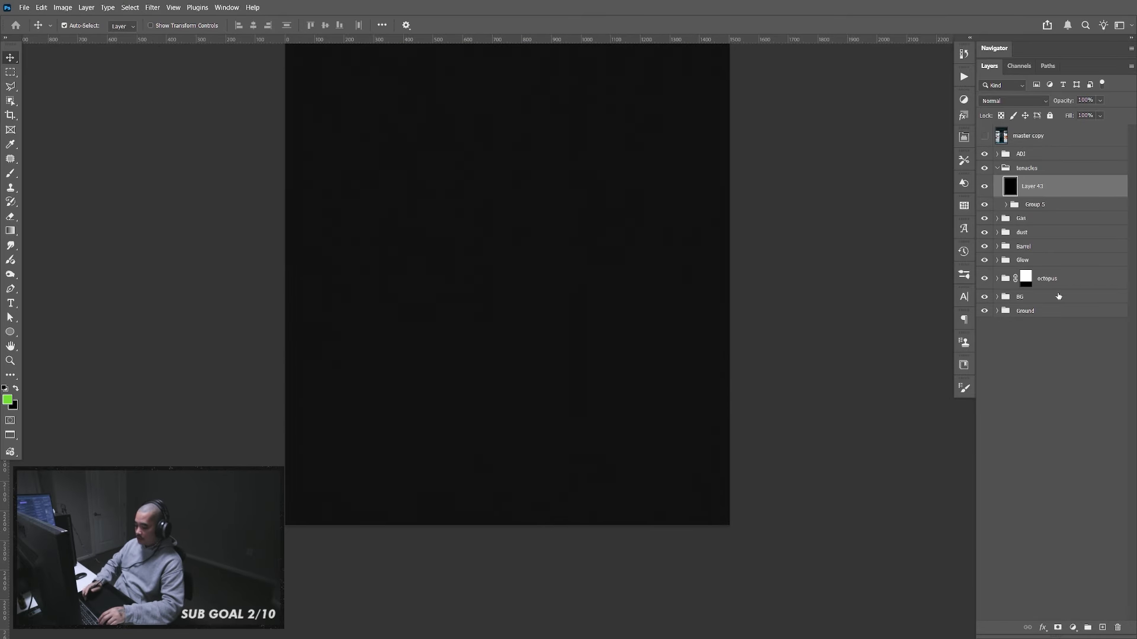
key("ctrl+alt+g")
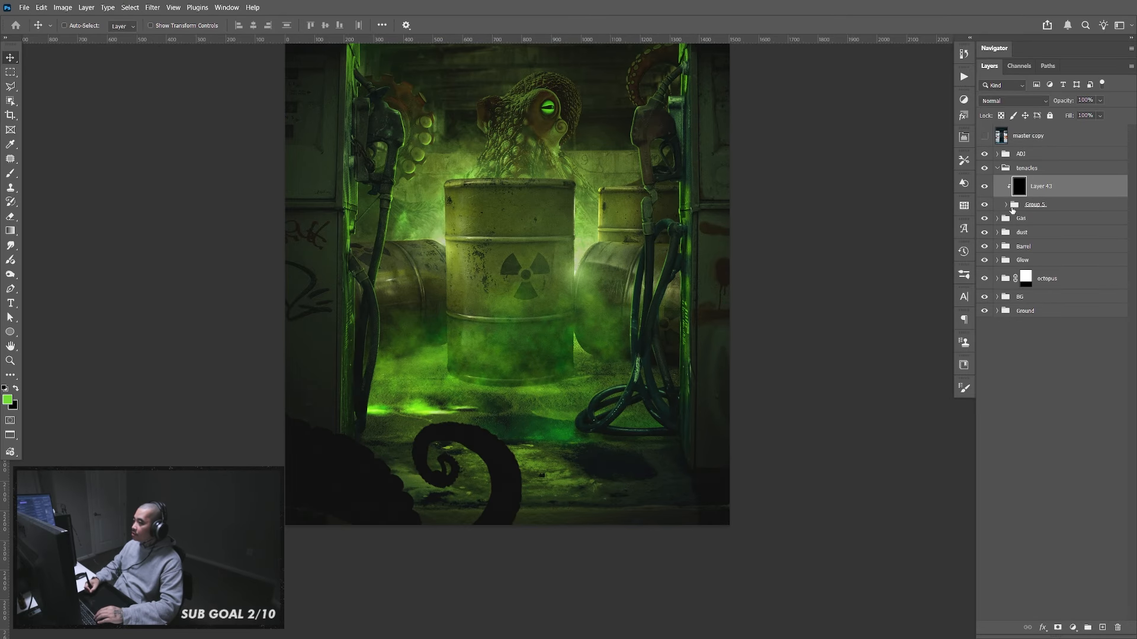
left_click_drag(1102, 104, 1104, 114)
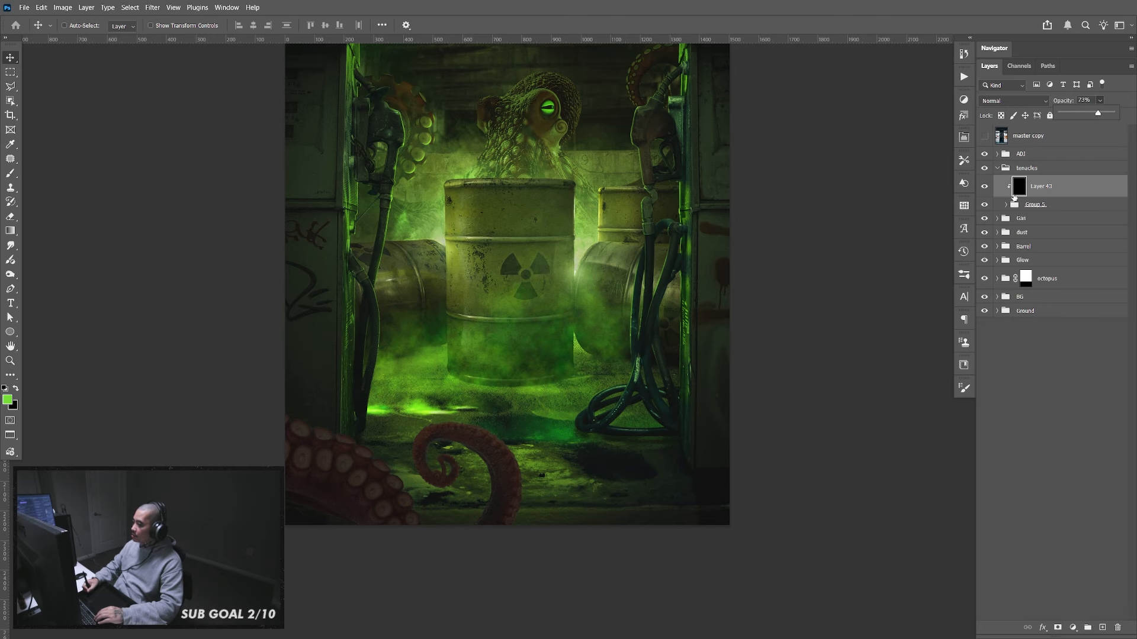
Run the Sharpen Low action on the tentacles' Layer 36 inside the new group
left_click(1006, 205)
left_click(1040, 222)
left_click(964, 76)
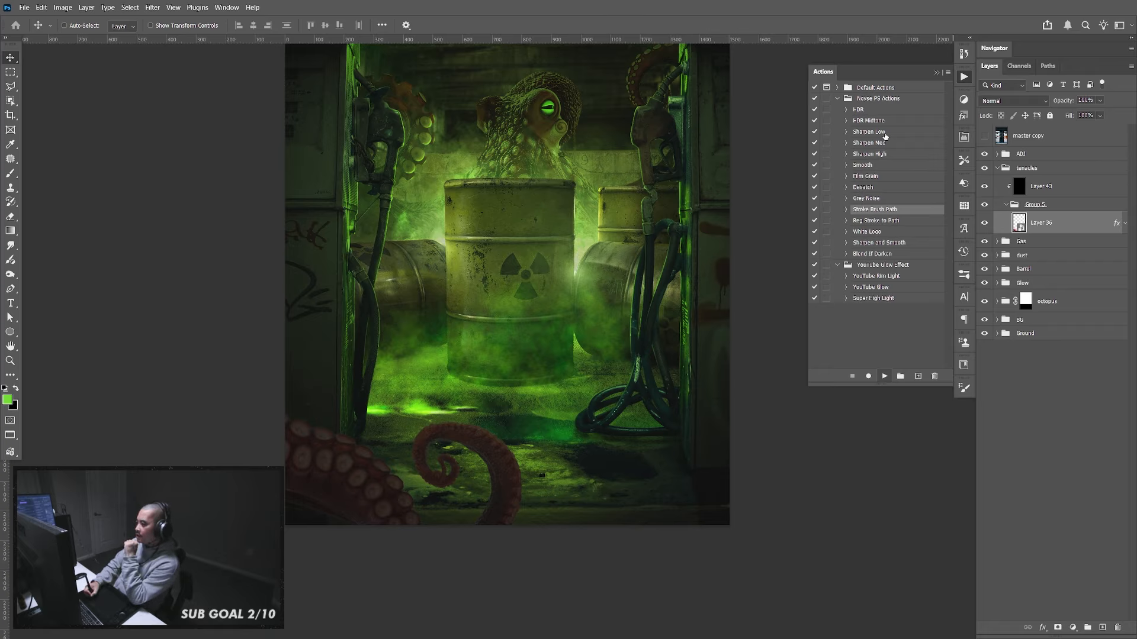
left_click(885, 134)
left_click(884, 376)
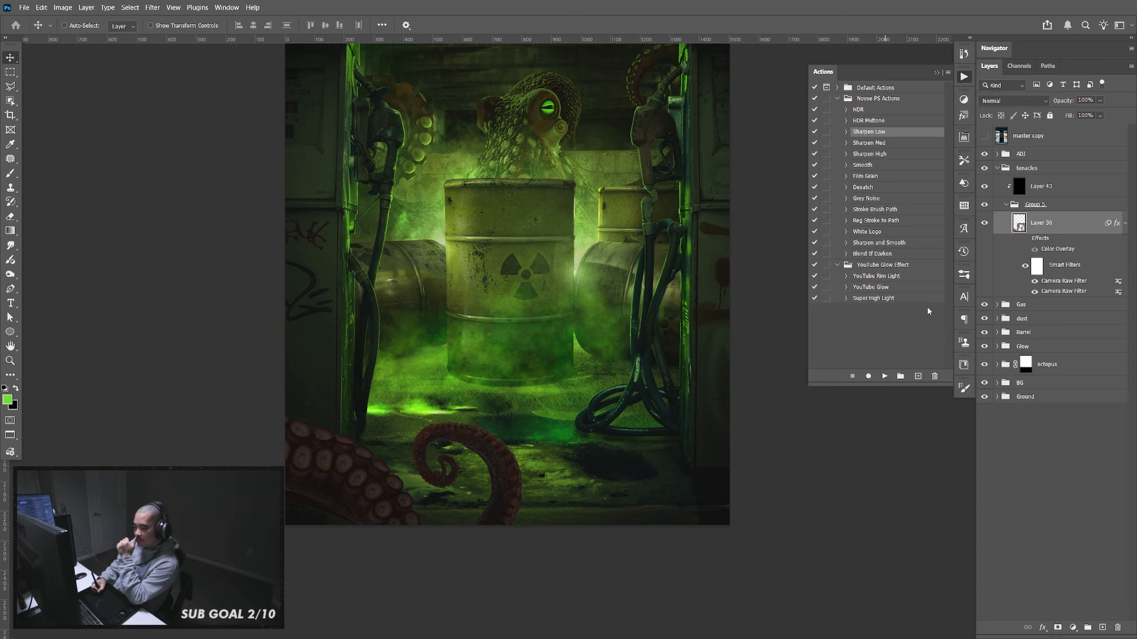
Add a green-filled layer clipped to the tentacle group beneath the black layer and set its blend mode to Multiply
left_click(1066, 207)
left_click(1103, 627)
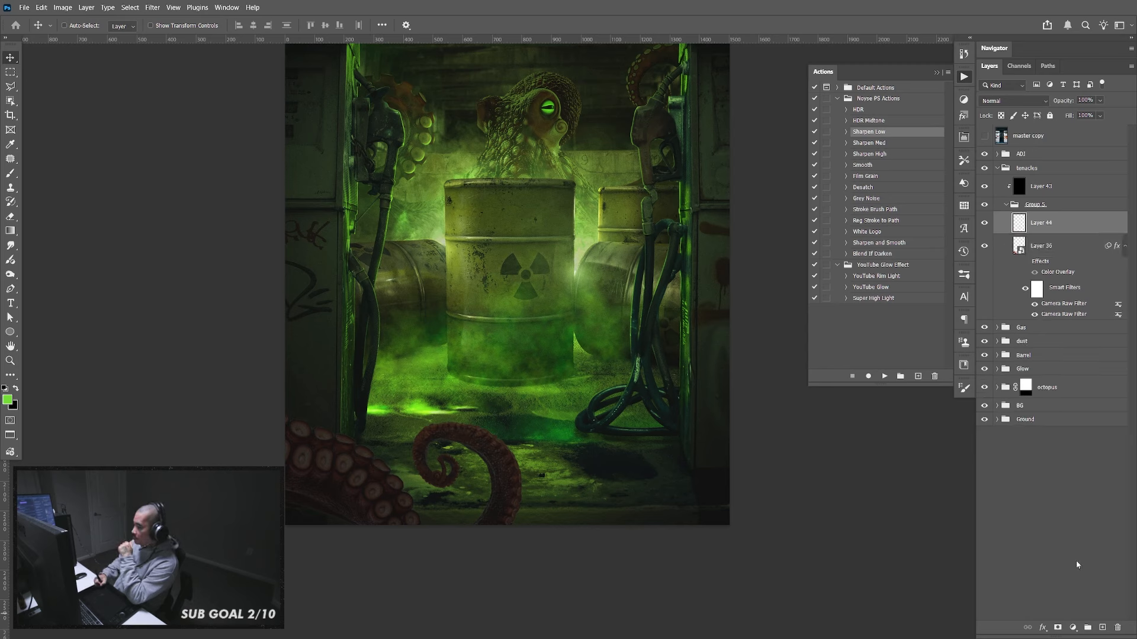
left_click_drag(1042, 223, 1064, 206)
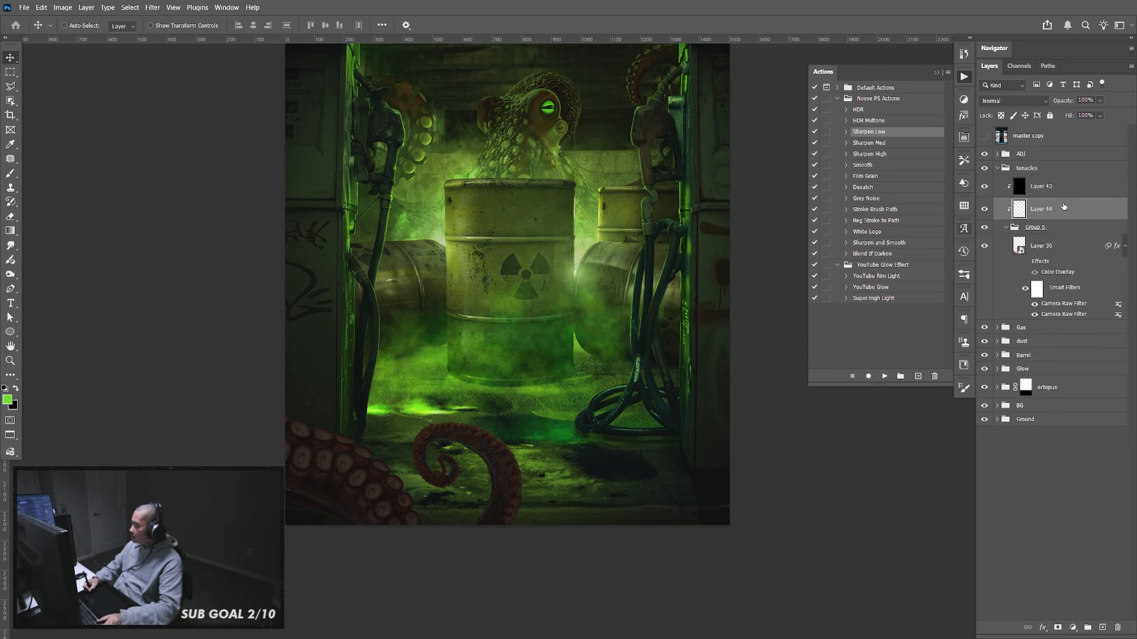
left_click(997, 101)
left_click(997, 152)
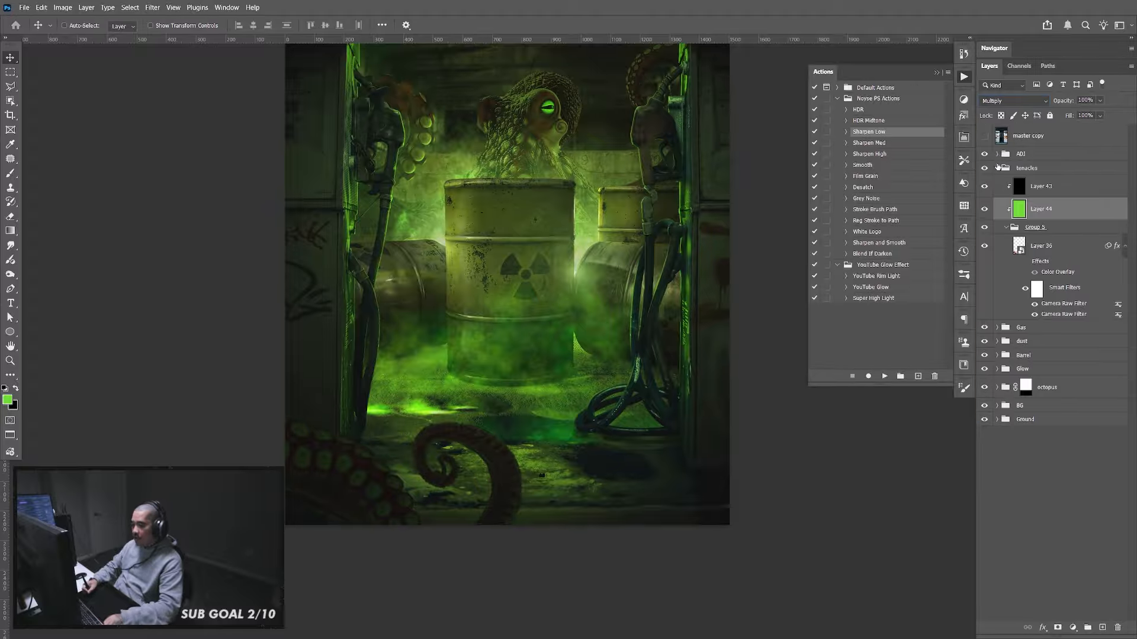
Try the HDR action on the tentacles' Layer 36 and undo it
left_click(1035, 248)
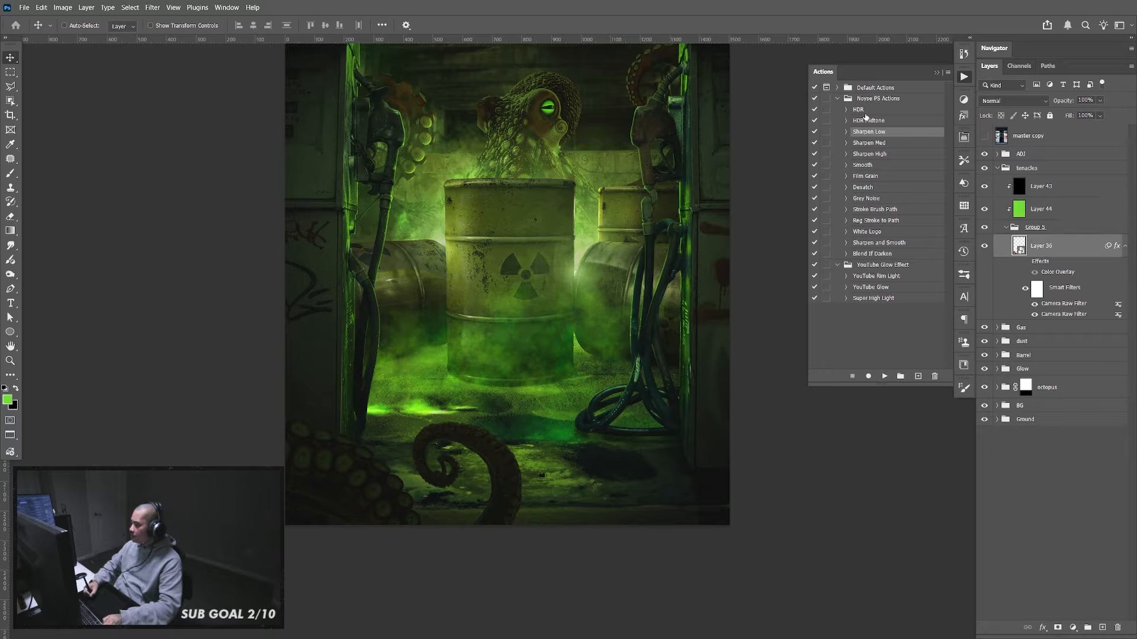
left_click(864, 111)
left_click(885, 377)
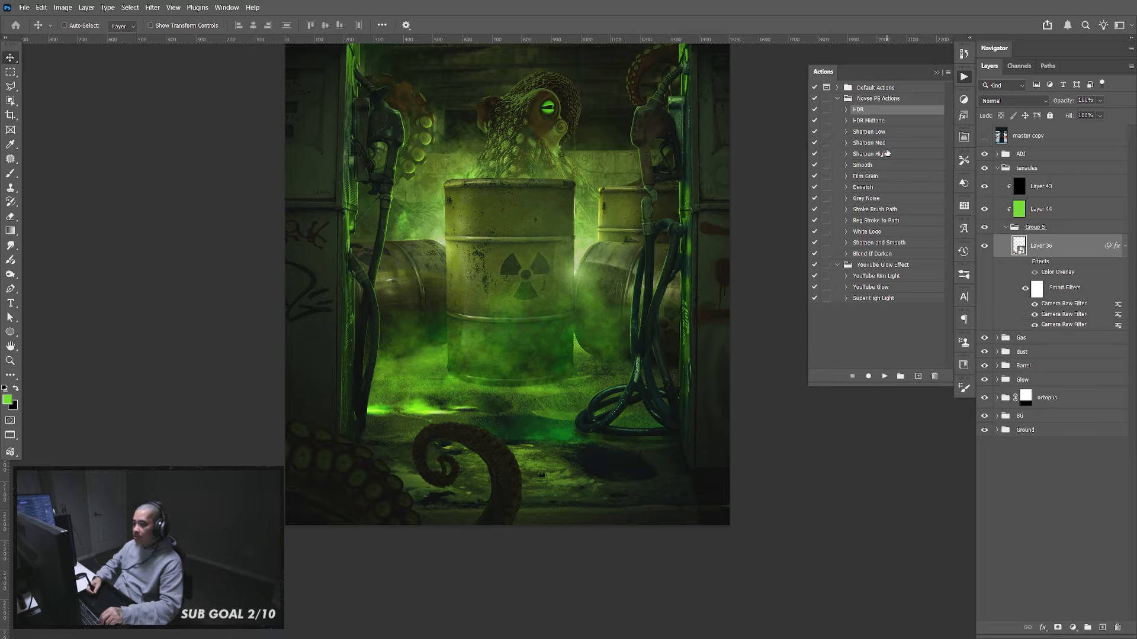
key("ctrl+z")
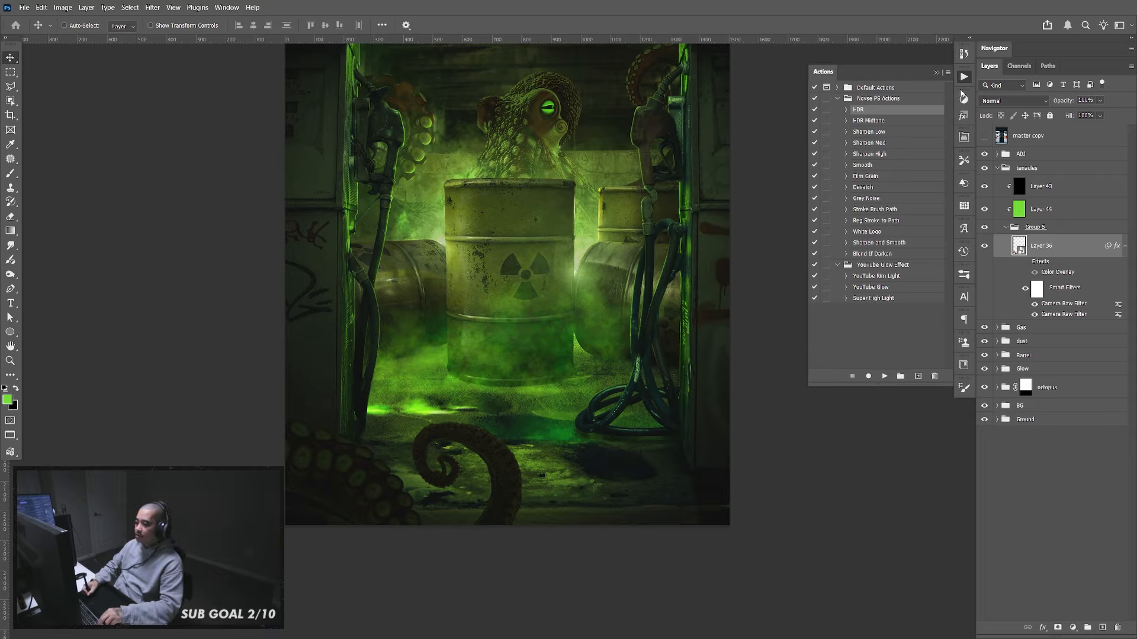
Collapse Layer 36's effects list and set the clipped black layer's opacity to 65%
left_click(965, 79)
left_click(1124, 246)
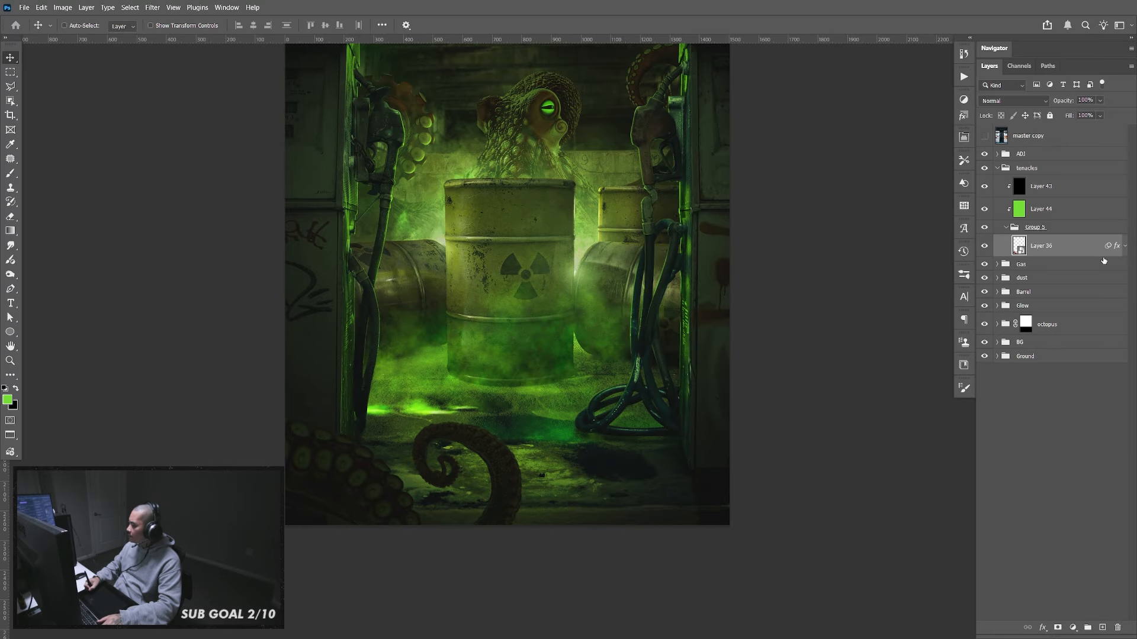
left_click(1040, 209)
left_click(1041, 186)
left_click_drag(1100, 100, 1105, 115)
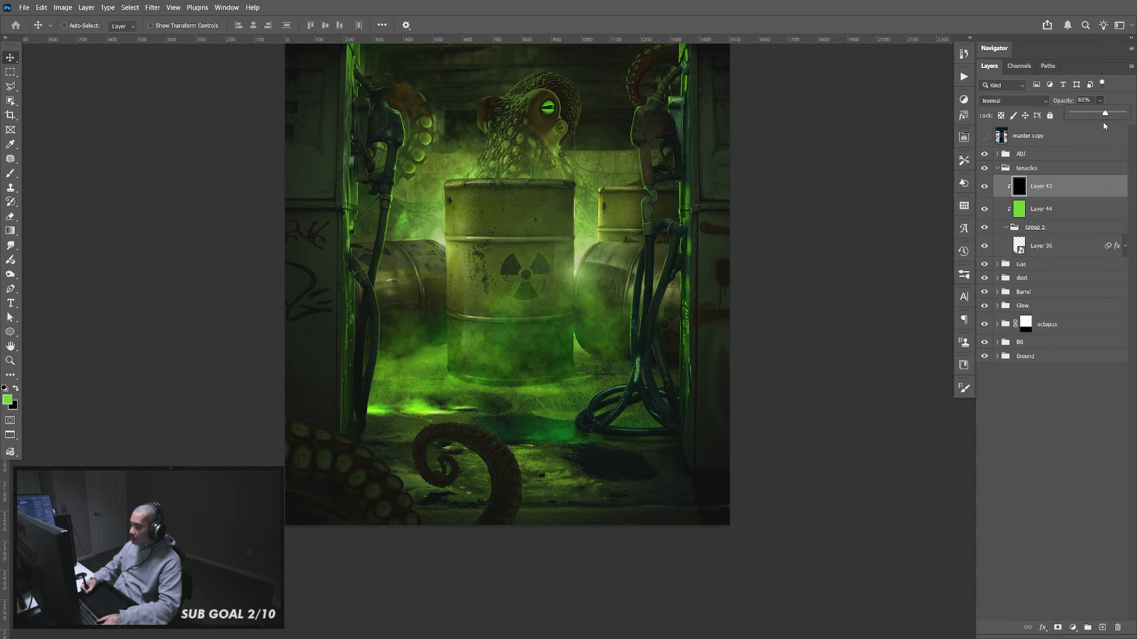
Split the black layer's Blend If underlying highlight slider to about 42/255 so the suckers' brighter areas show through
left_click(1070, 189)
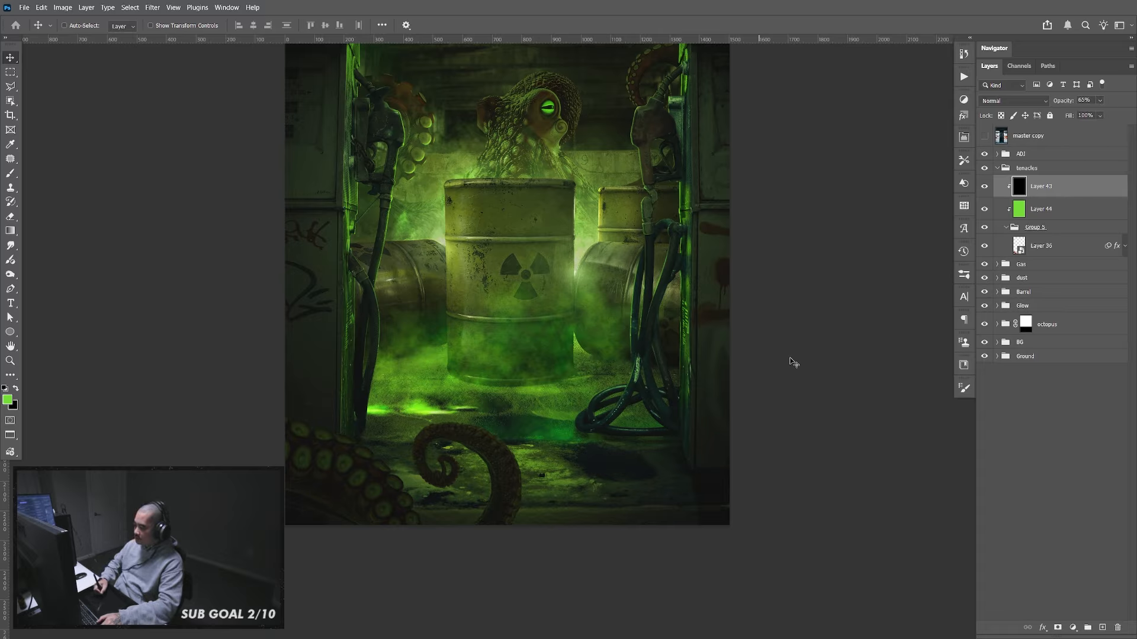
double_click(1070, 190)
left_click_drag(531, 451, 447, 397)
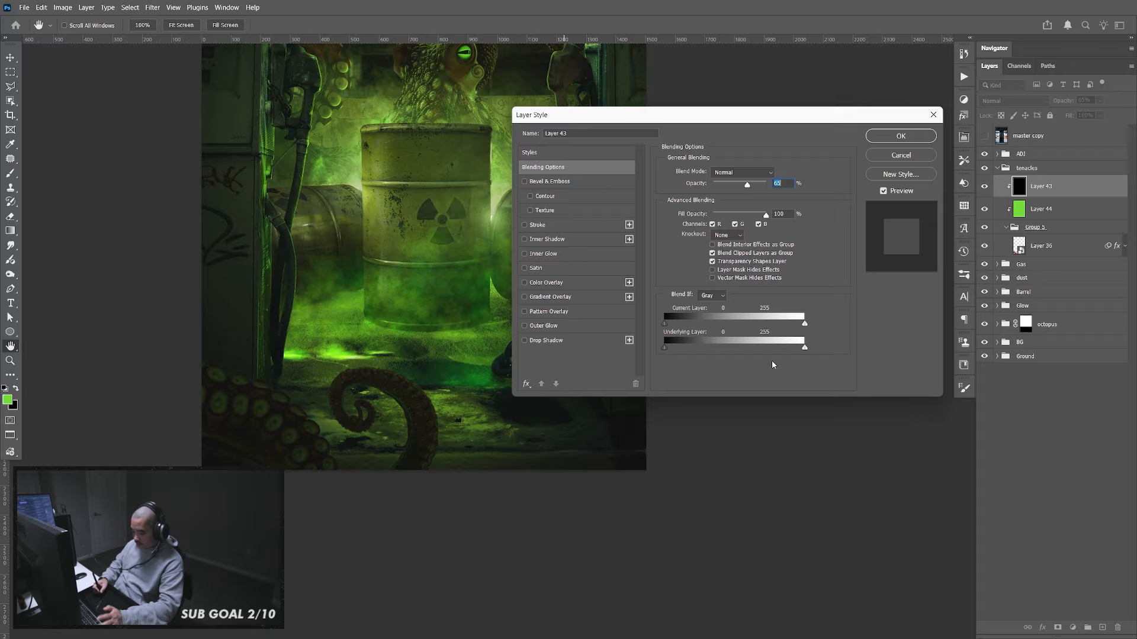
left_click_drag(804, 349, 702, 357)
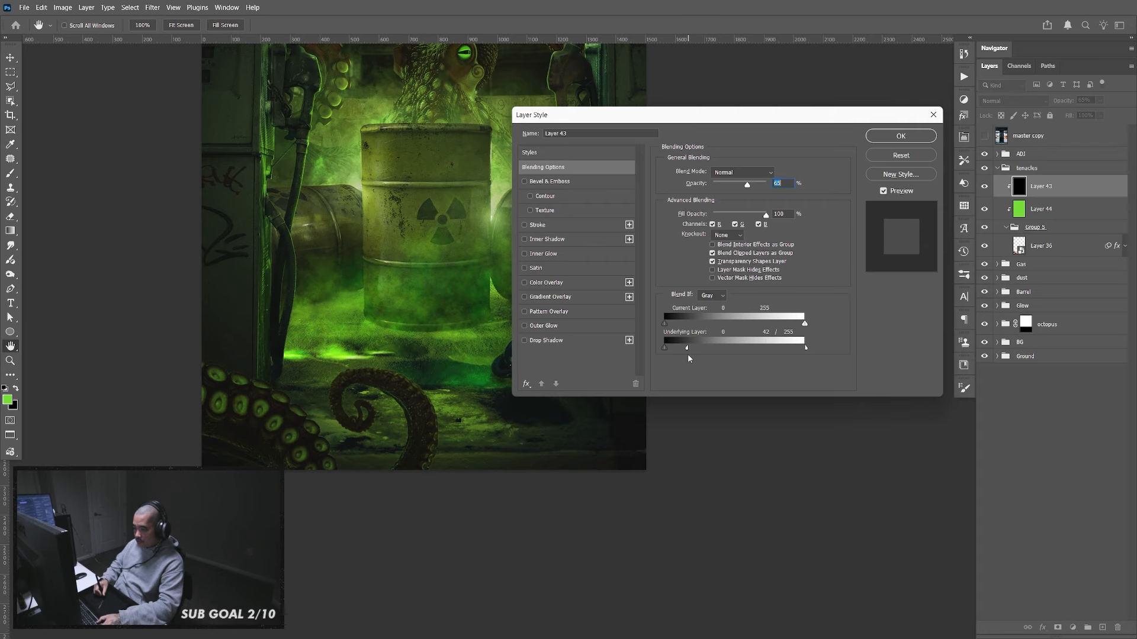
left_click(901, 136)
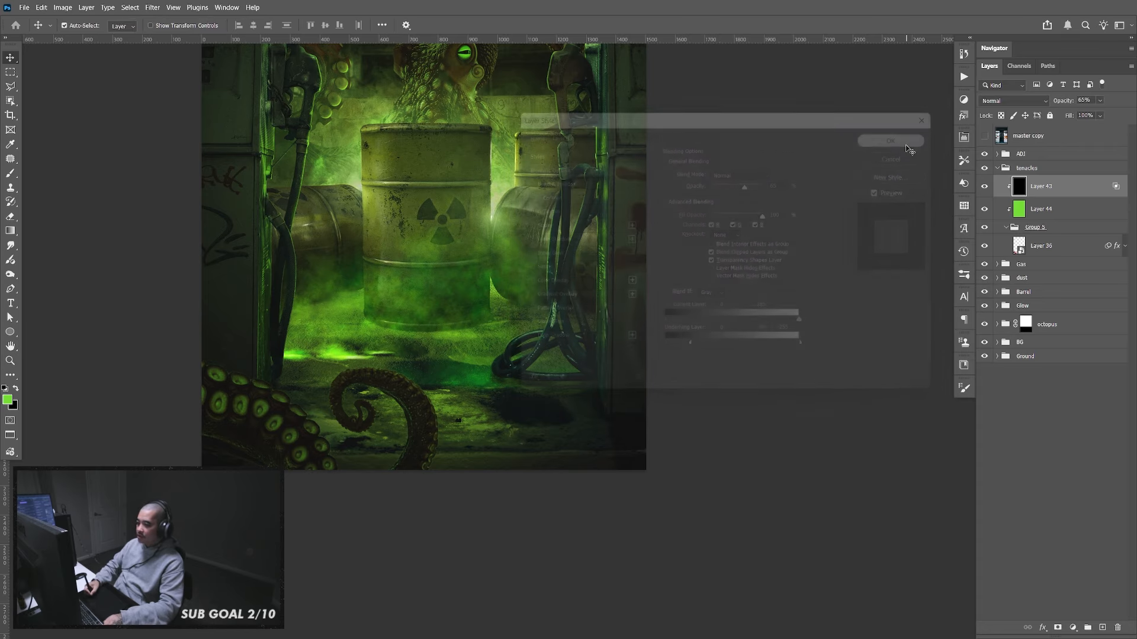
Open Layer 36's smart object contents and load the tentacles' outline as a selection
left_click(1043, 249)
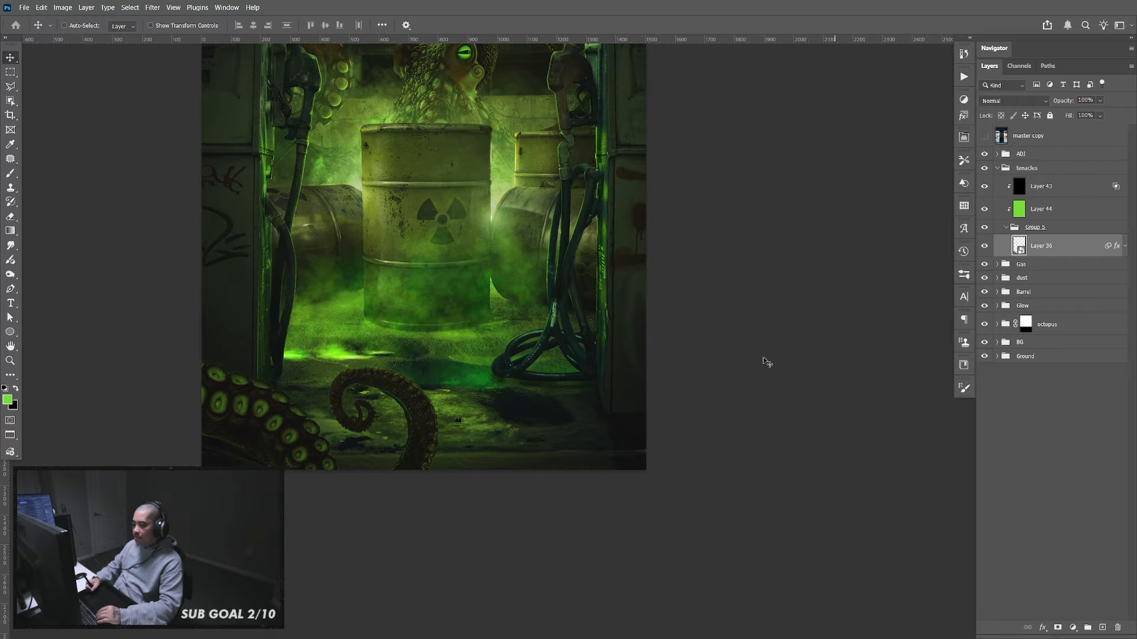
key("z")
left_click_drag(434, 407, 491, 403)
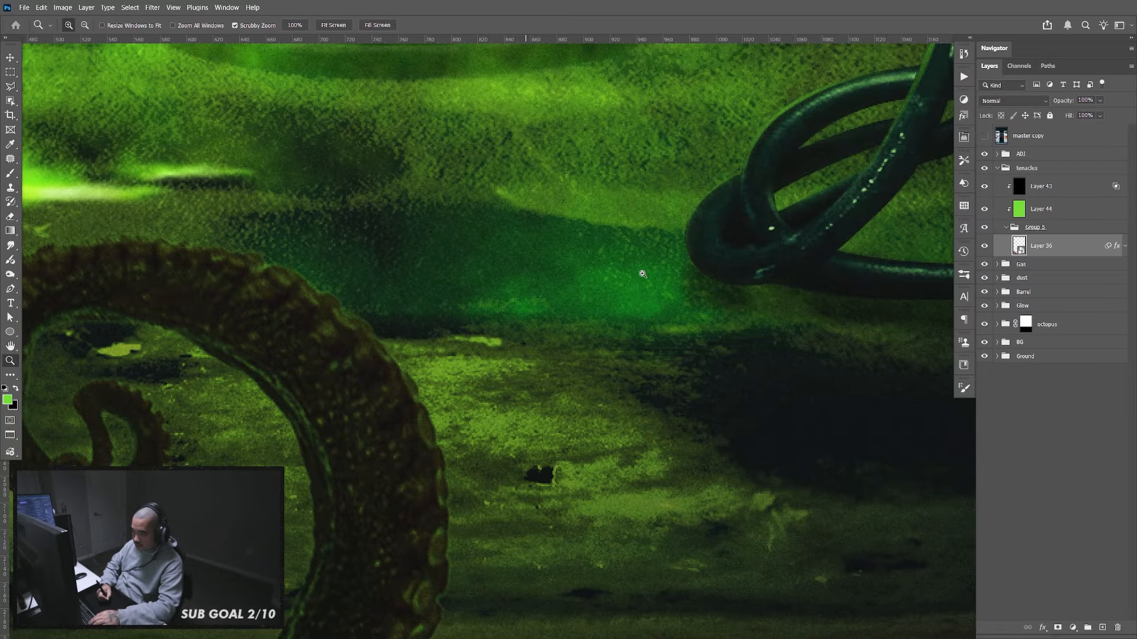
double_click(1027, 249)
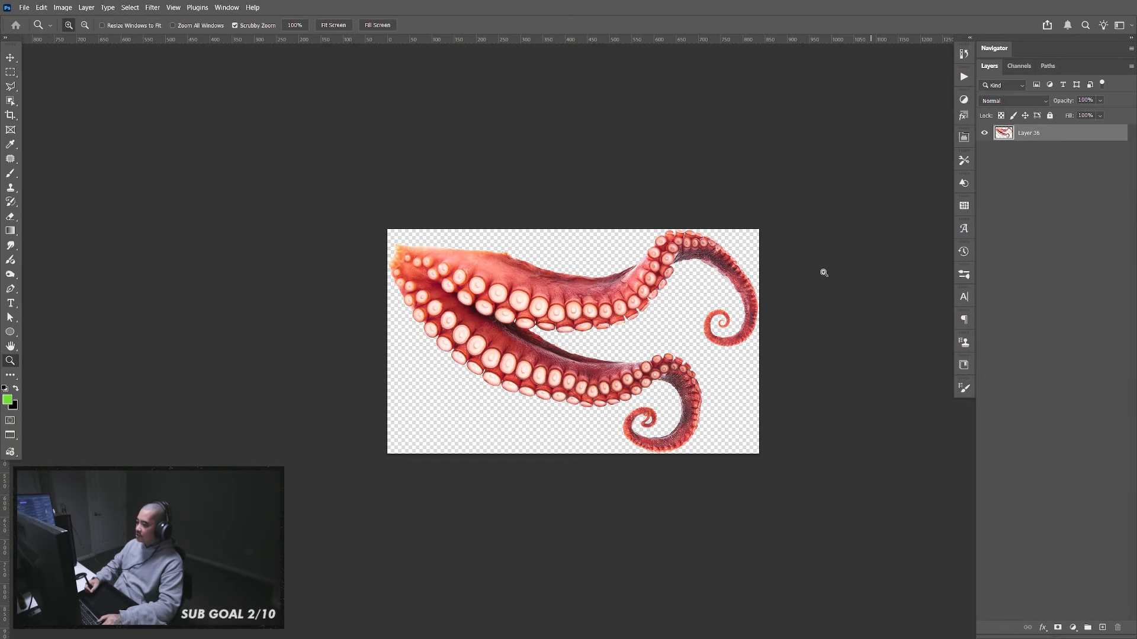
left_click(1005, 134, "ctrl")
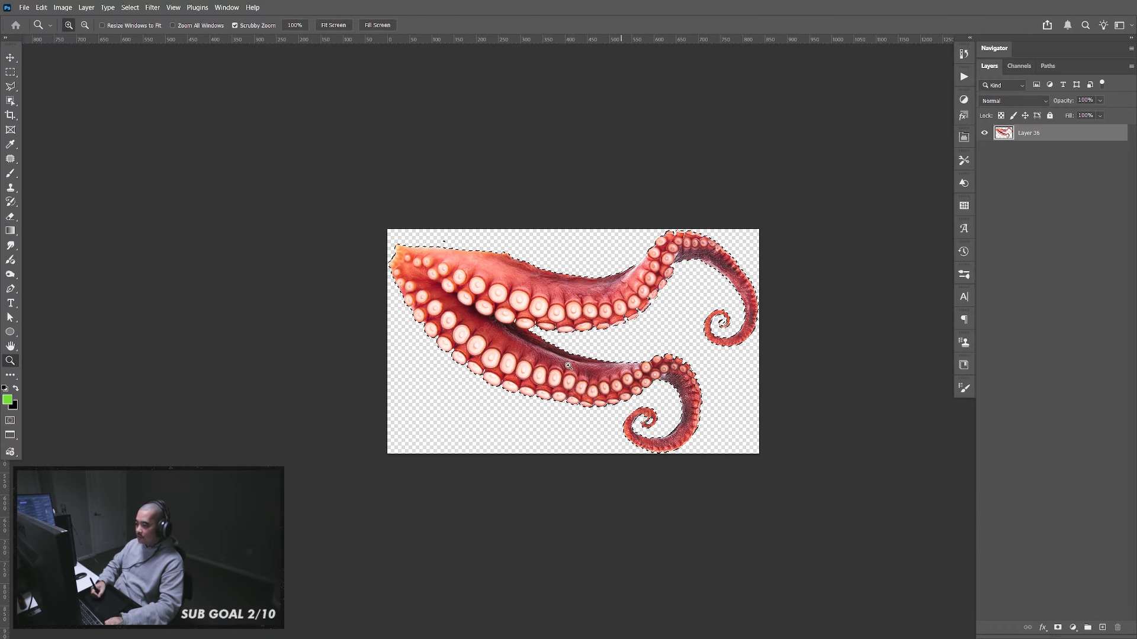
Contract the tentacle selection by 1 pixel and mask the layer with it, updating the smart object in the composite
left_click(130, 7)
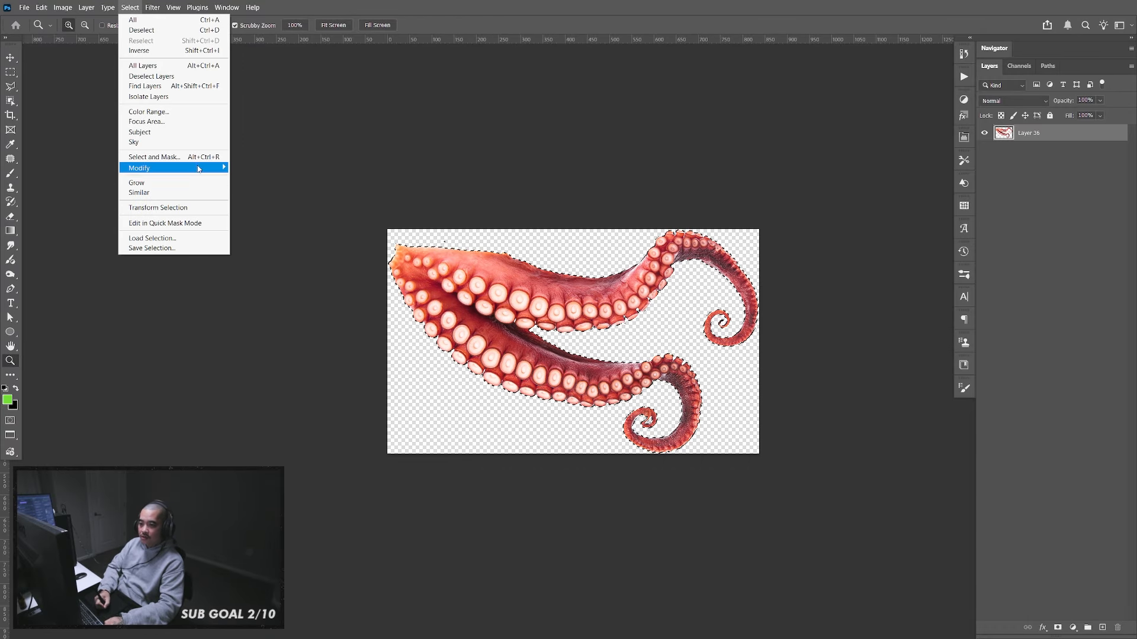
mouse_move(199, 170)
left_click(249, 199)
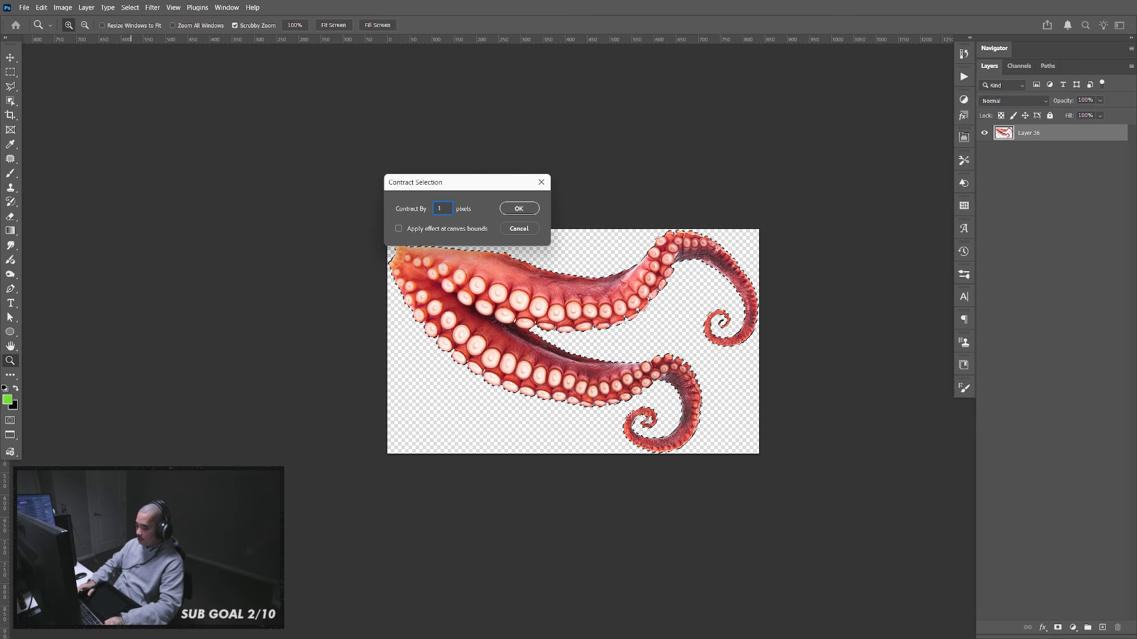
left_click(519, 208)
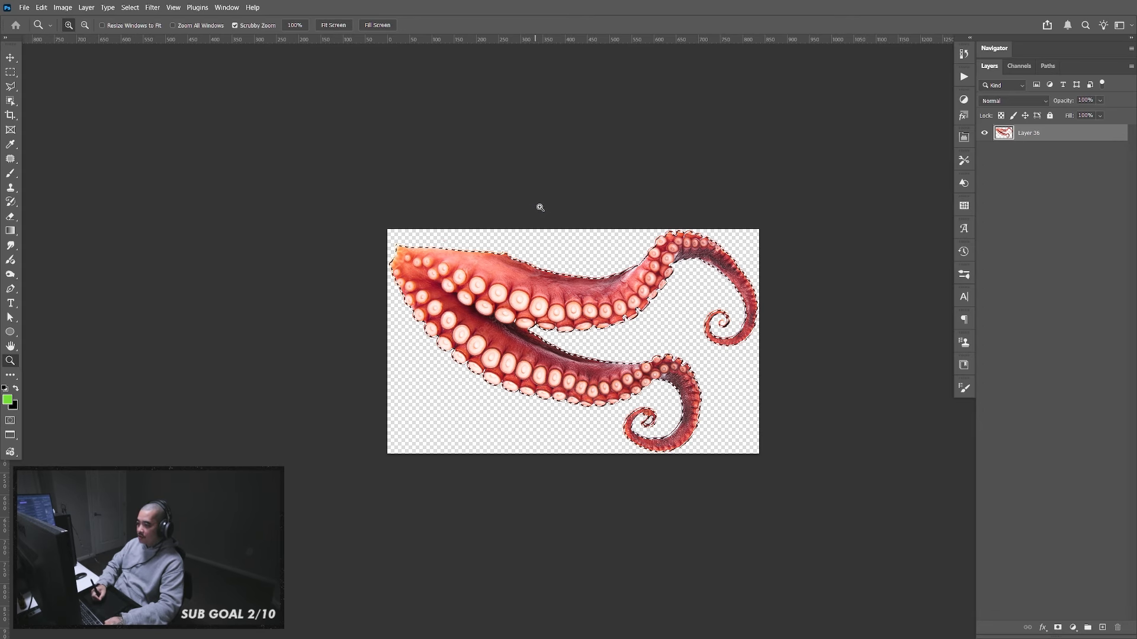
left_click(1057, 628)
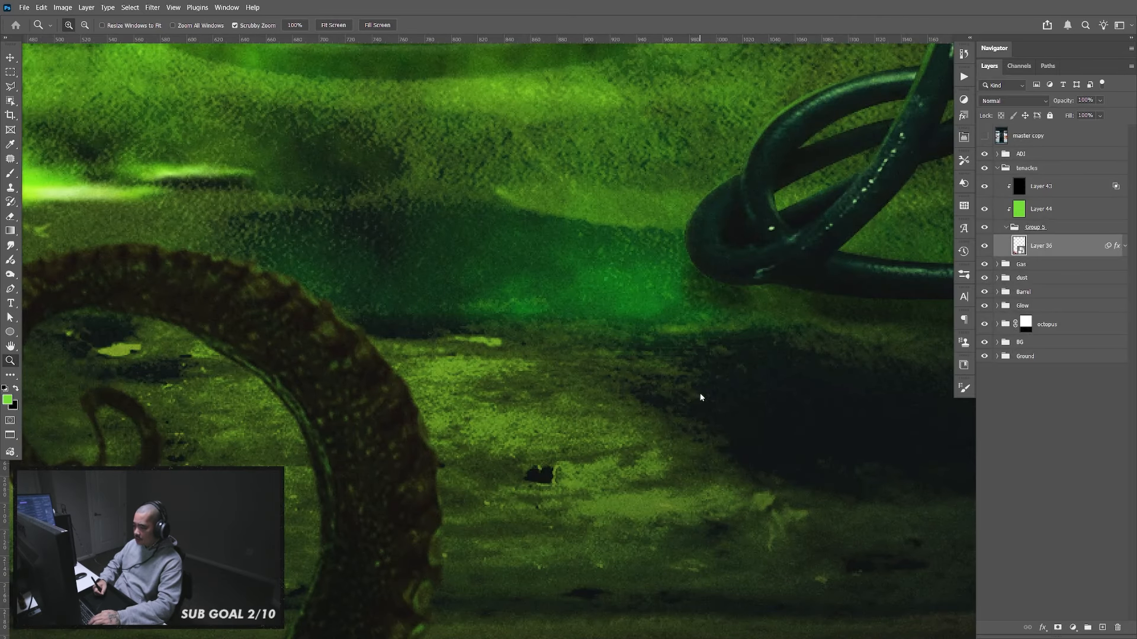
Examine the foreground tentacles' trimmed edges, curled tip and suckers up close
left_click_drag(701, 399, 739, 386)
scroll(617, 306, "up", 2)
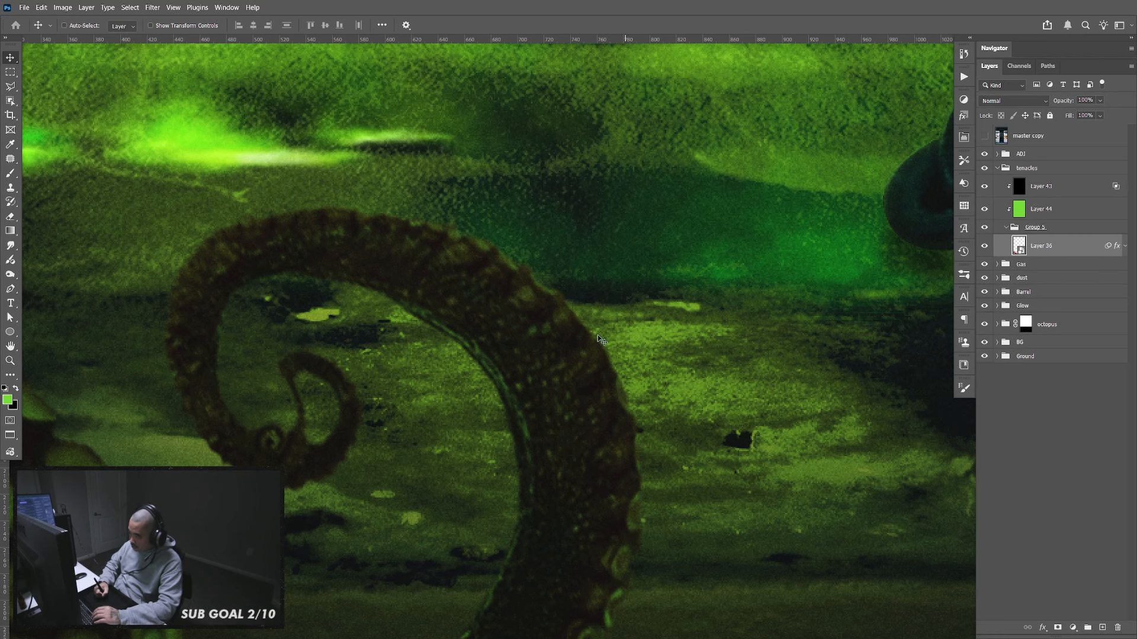
left_click_drag(481, 545, 629, 337)
left_click_drag(449, 211, 523, 363)
left_click_drag(239, 365, 462, 386)
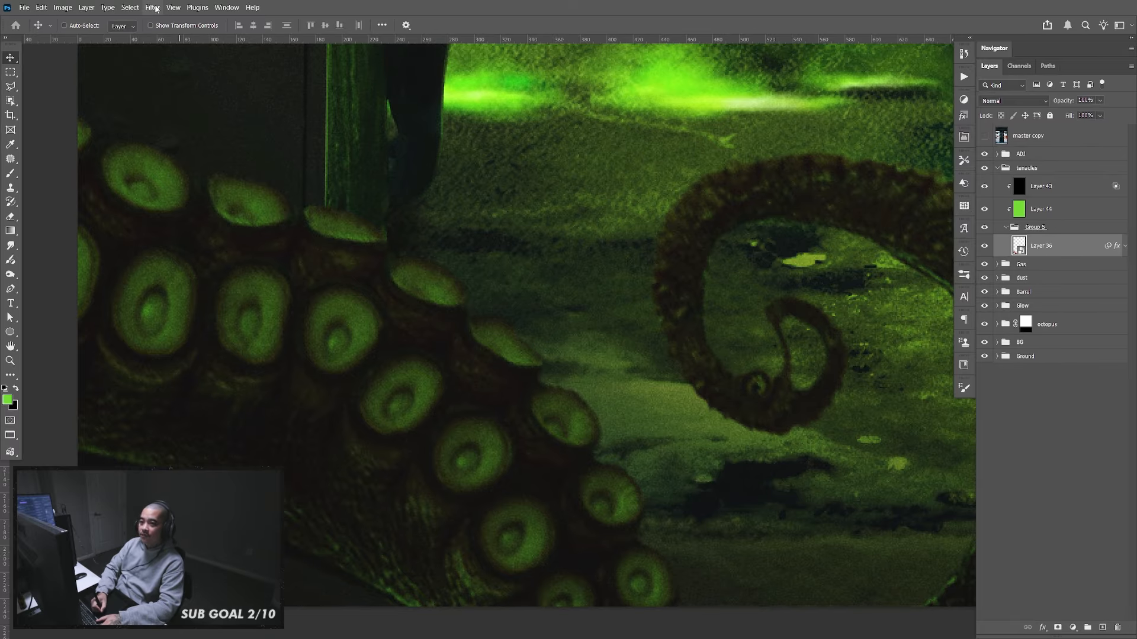
Soften the foreground tentacles on Layer 36 with a Gaussian Blur
left_click(152, 7)
mouse_move(217, 166)
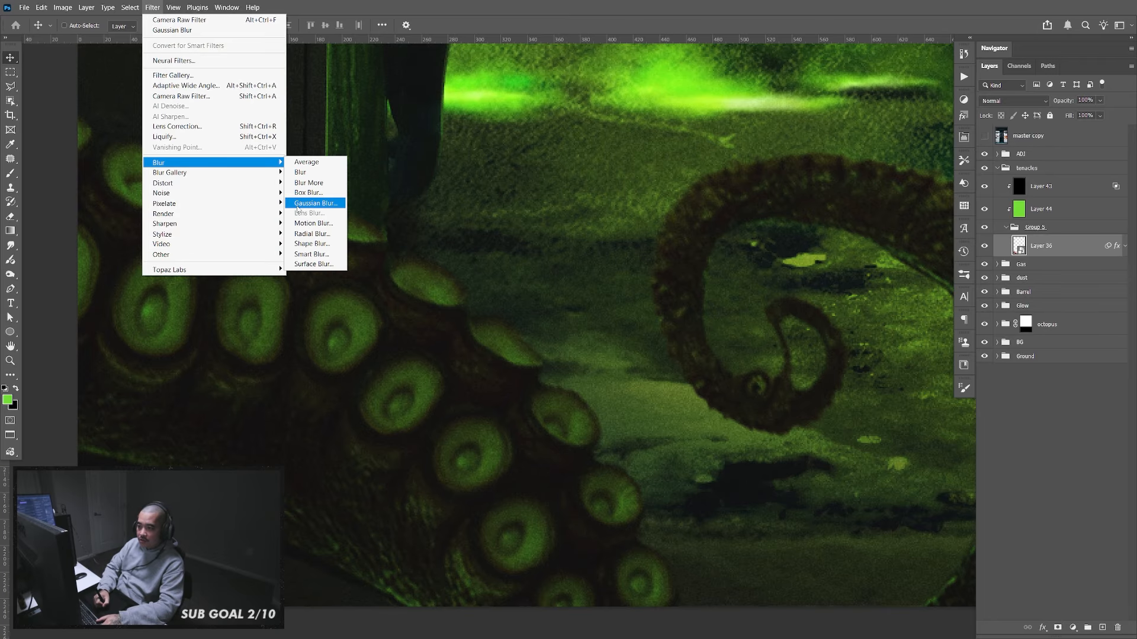
left_click(313, 202)
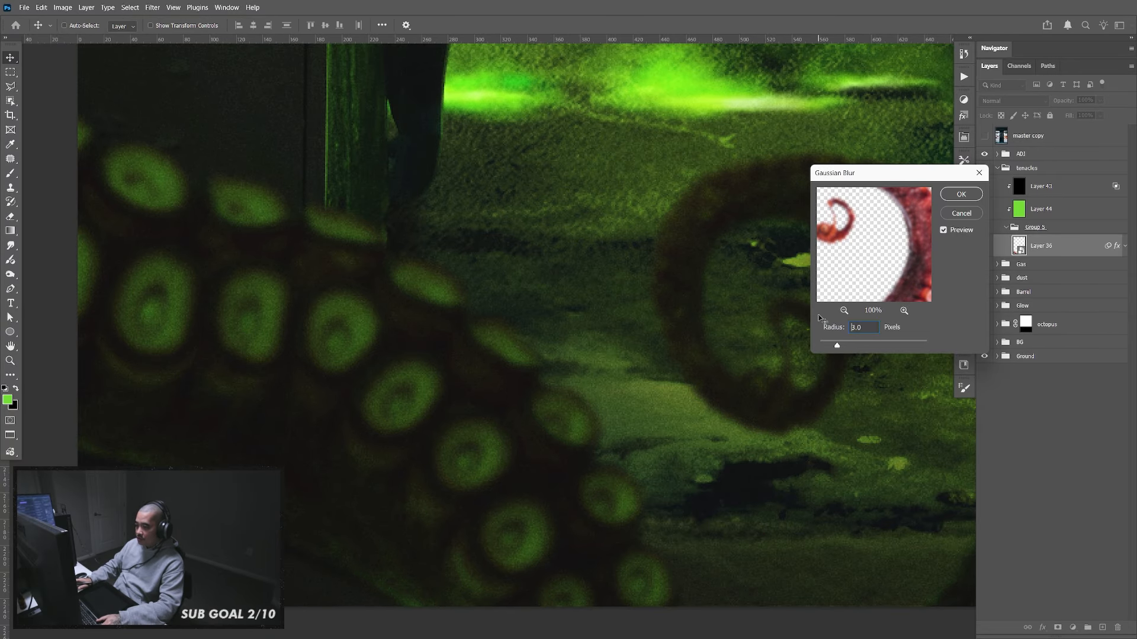
key("Return")
scroll(785, 246, "down", 8)
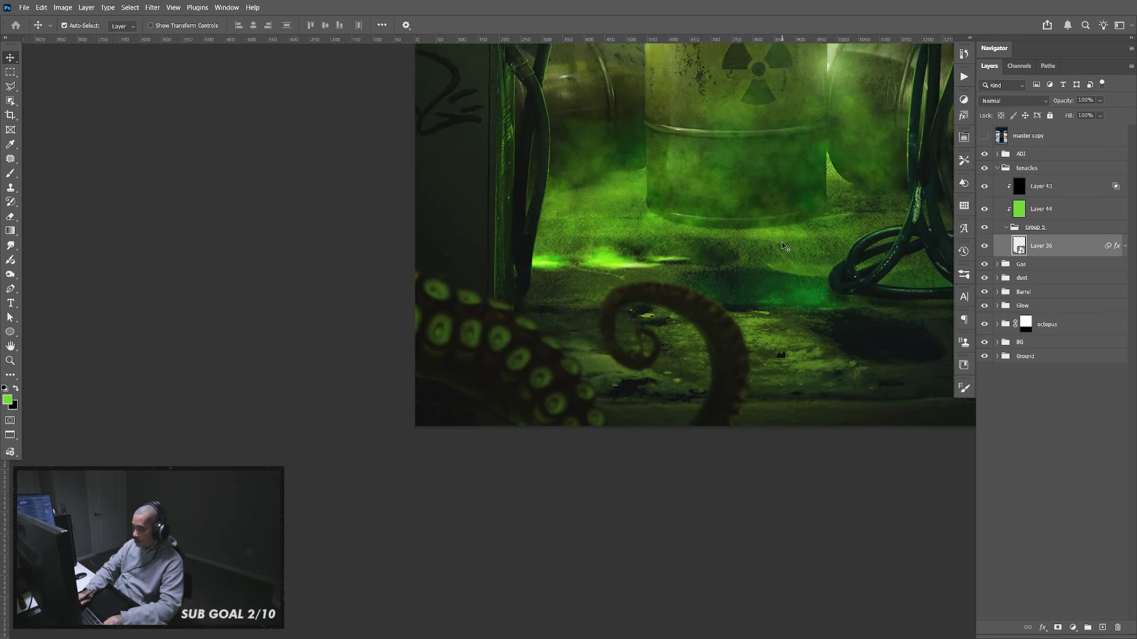
left_click_drag(823, 243, 746, 302)
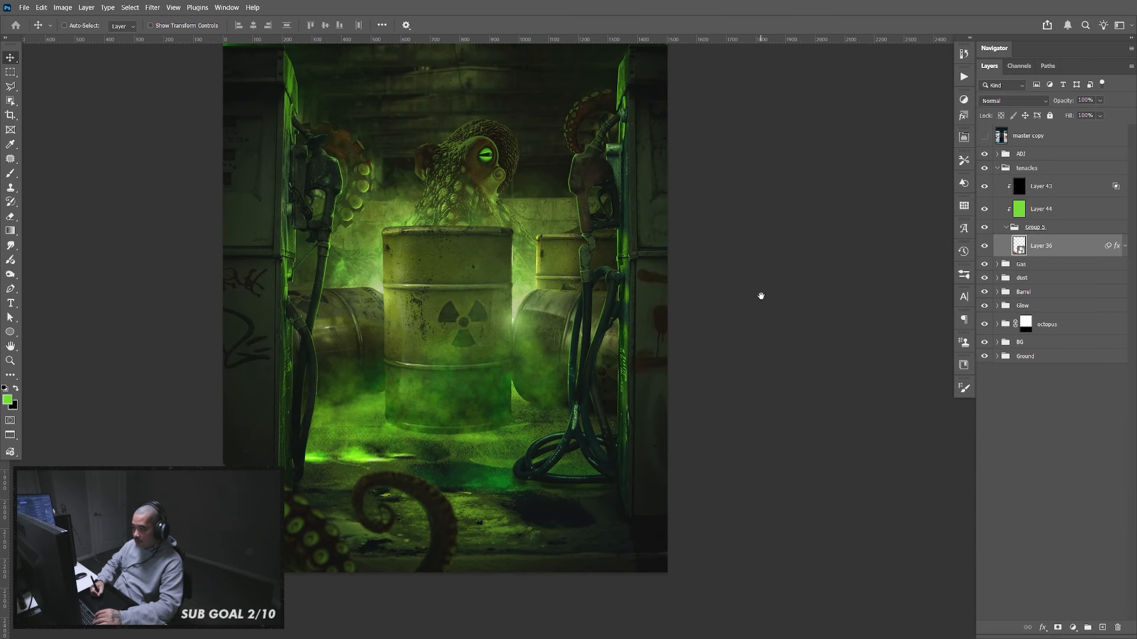
left_click_drag(707, 355, 750, 316)
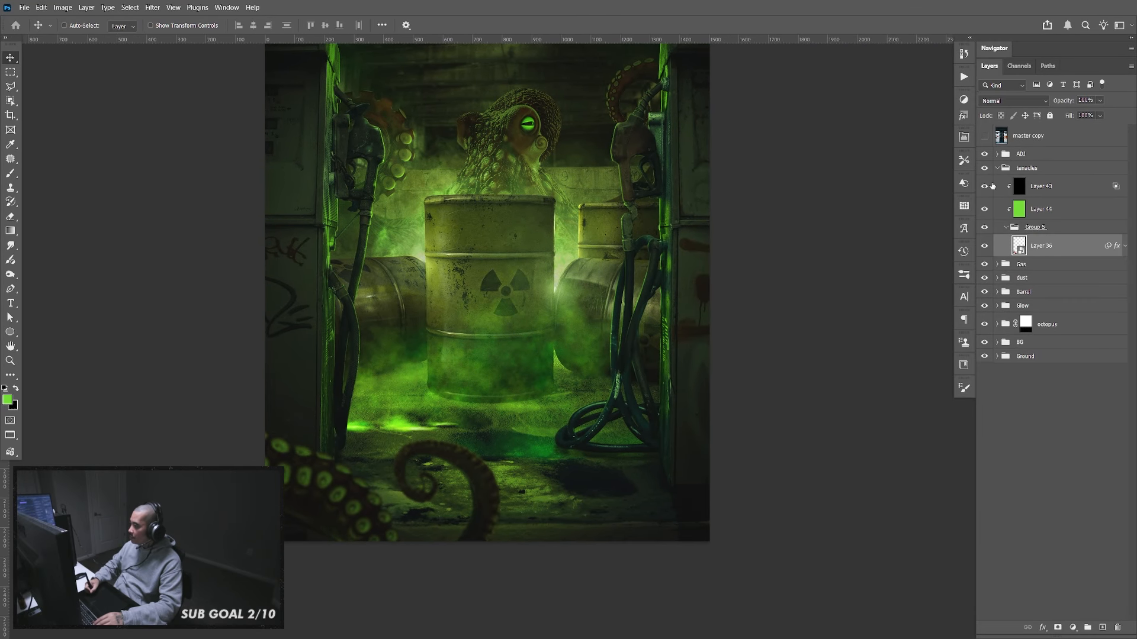
Group Layer 43, Layer 44 and Group 5 together, duplicate the new group and hide the copy
left_click(1039, 188)
left_click(1006, 228)
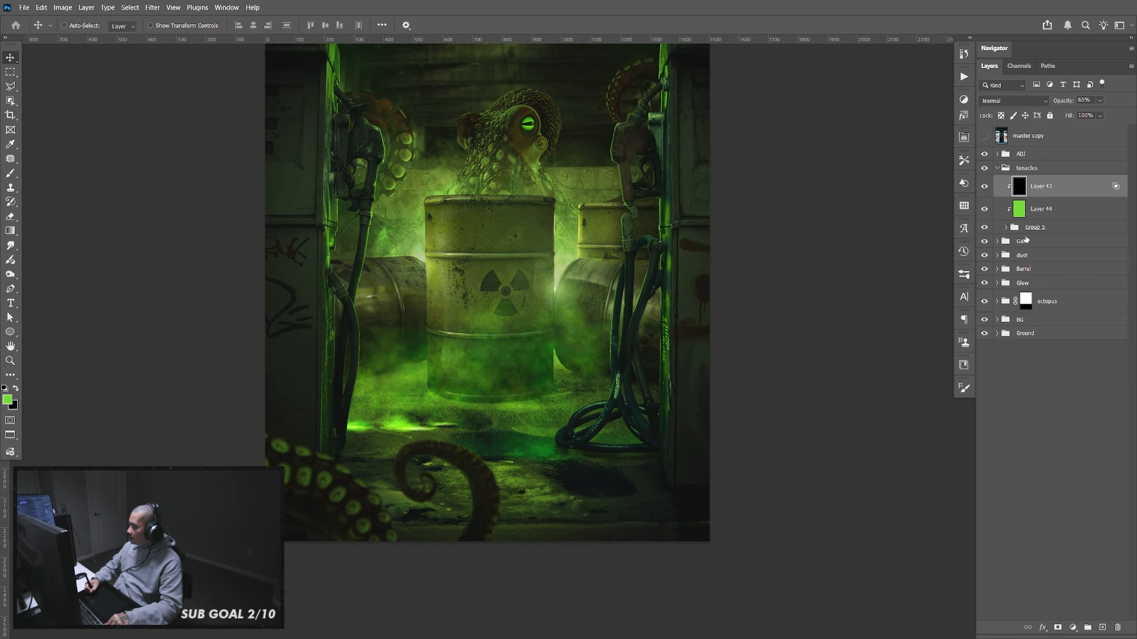
left_click(1055, 229, "shift")
key("ctrl+g")
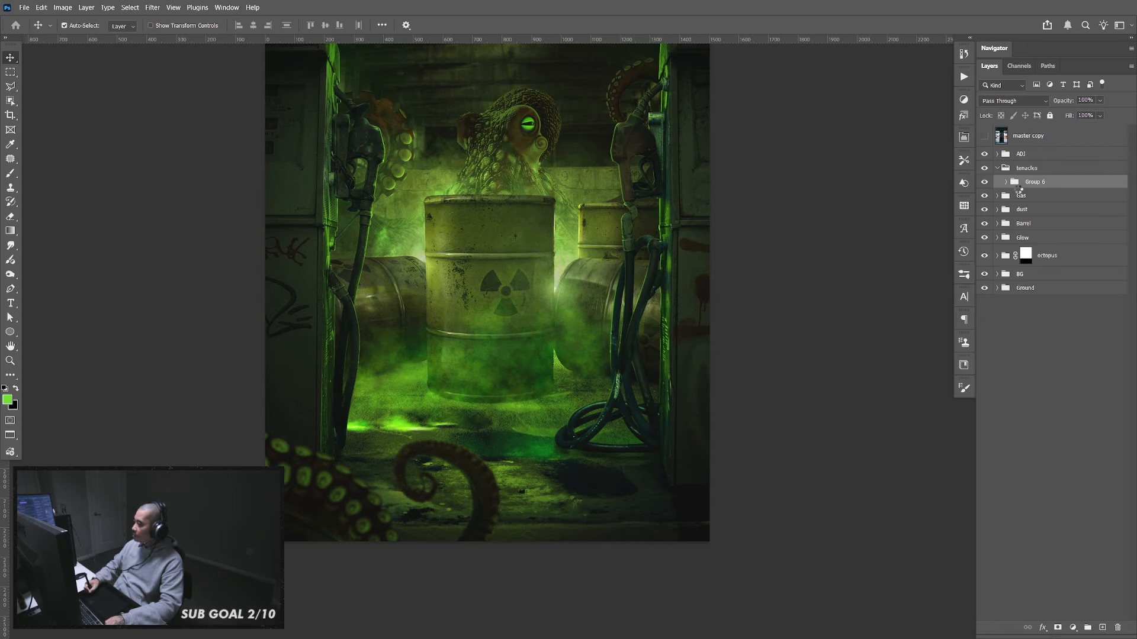
key("ctrl+j")
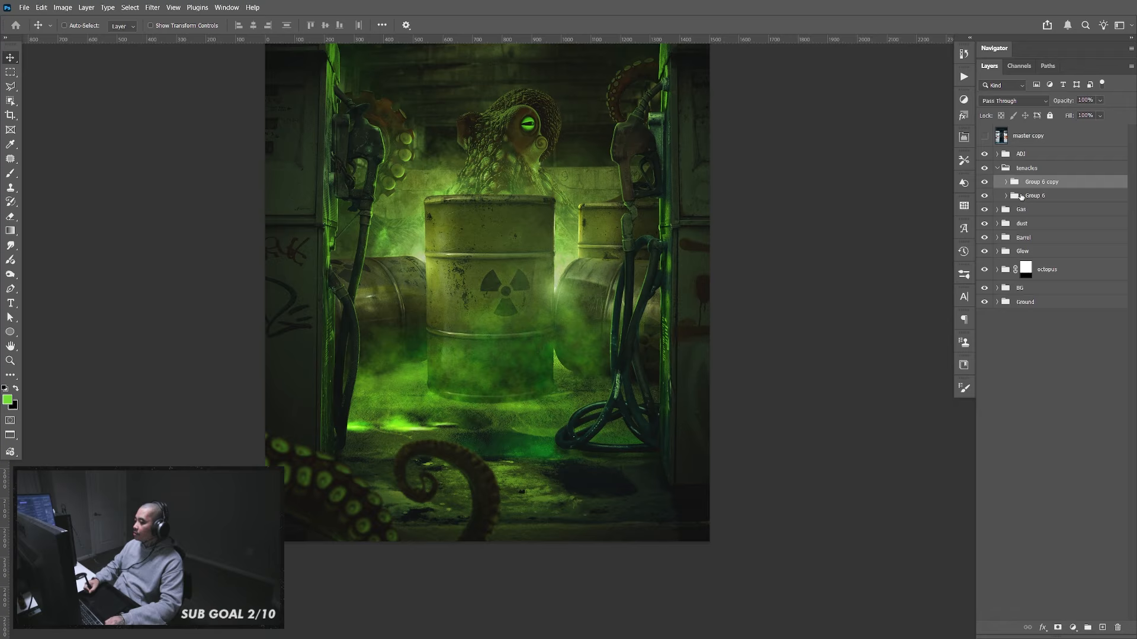
left_click(984, 182)
Move Layer 36 inside Group 6 slightly up and to the left along the image's lower-left edge
left_click(1033, 196)
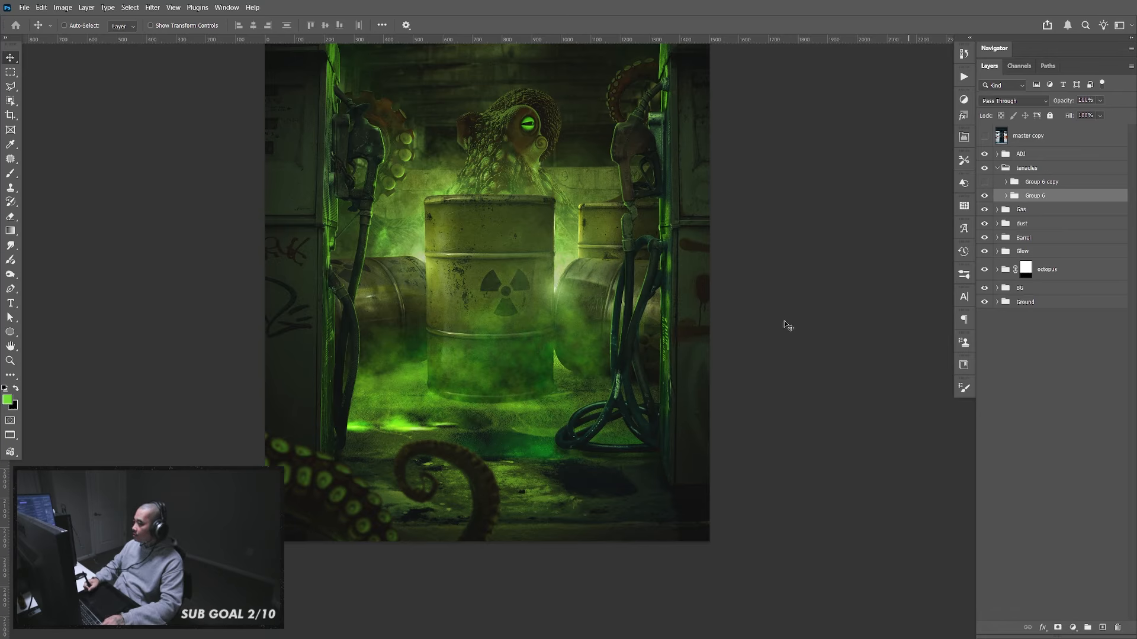
left_click_drag(481, 509, 441, 491)
key("ctrl+z")
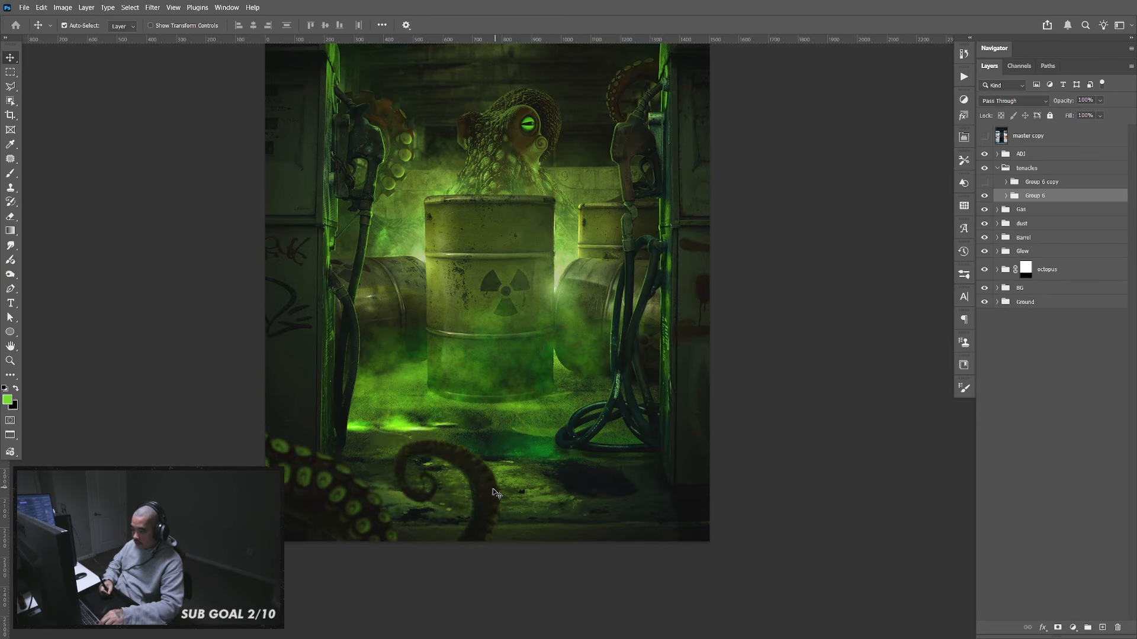
left_click(1006, 195)
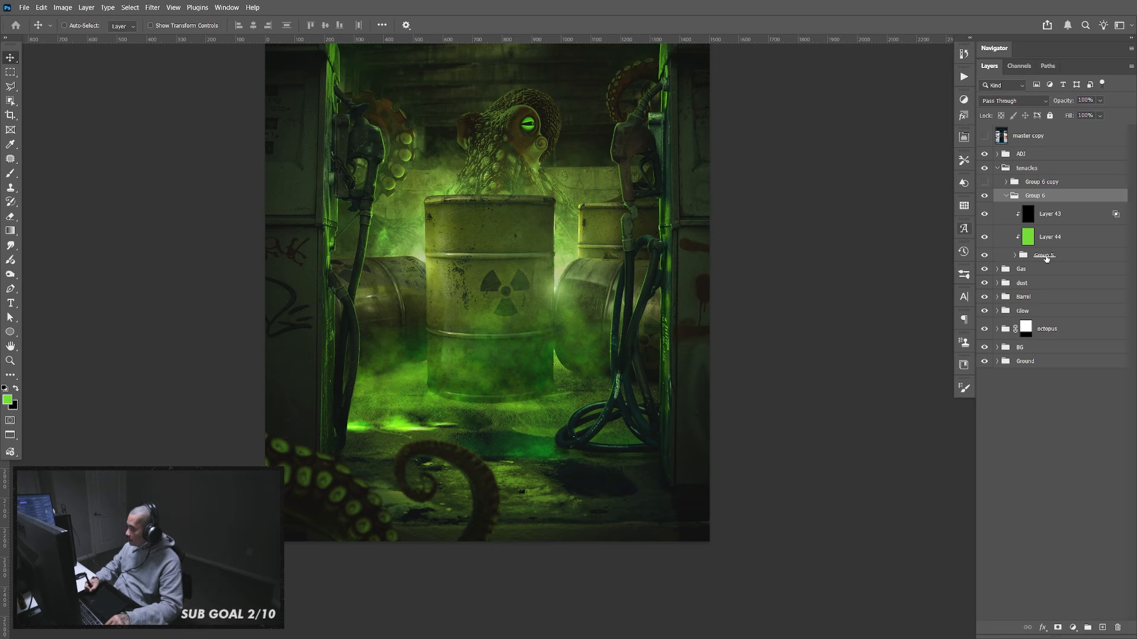
left_click(1014, 255)
left_click(1060, 278)
left_click_drag(518, 521, 495, 504)
mouse_move(476, 450)
left_mouse_down()
mouse_move(500, 432)
mouse_move(485, 453)
left_mouse_up()
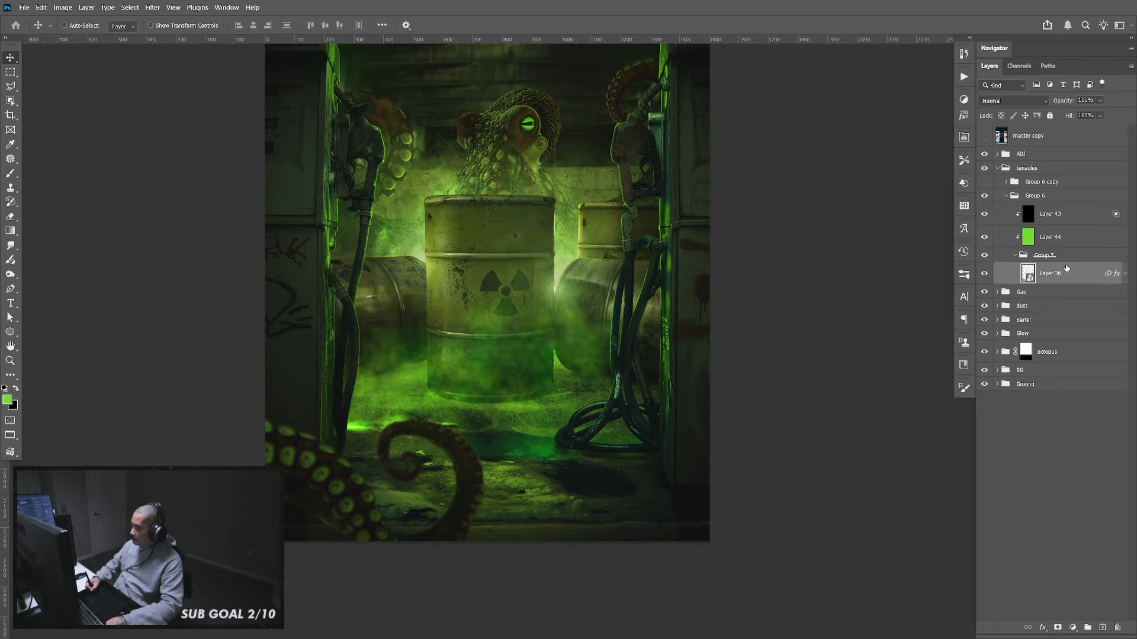
Add a mask to Layer 36 and paint out the curled tentacle with a hard 150 px black brush at 100% opacity
left_click(1058, 627)
key("b")
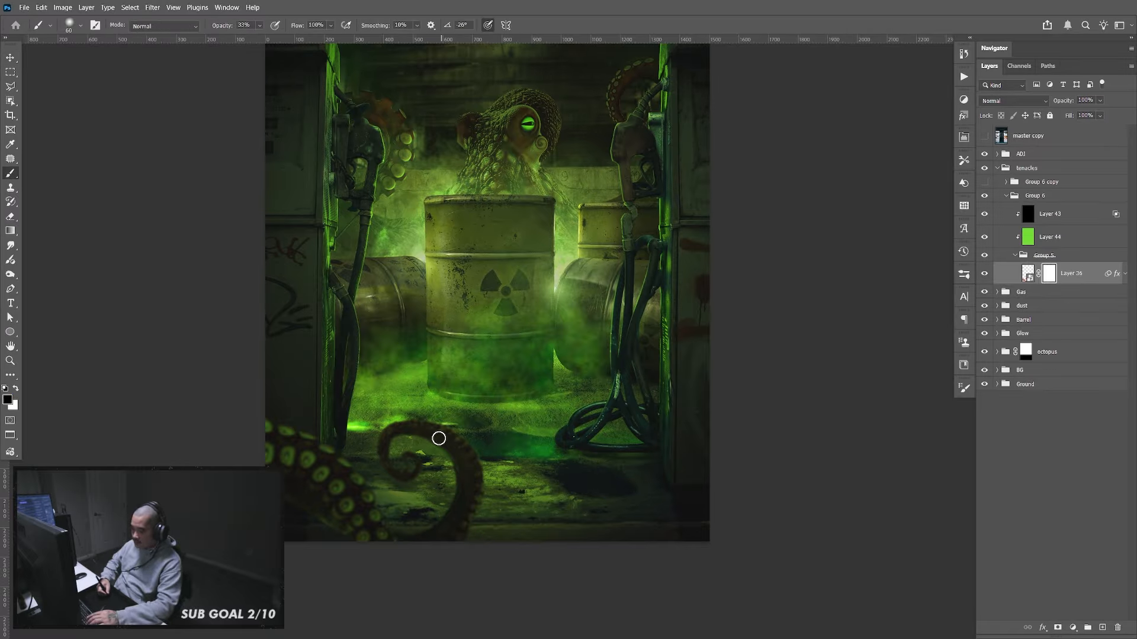
key("bracketright")
key("bracketright")
key("bracketright")
key("bracketright")
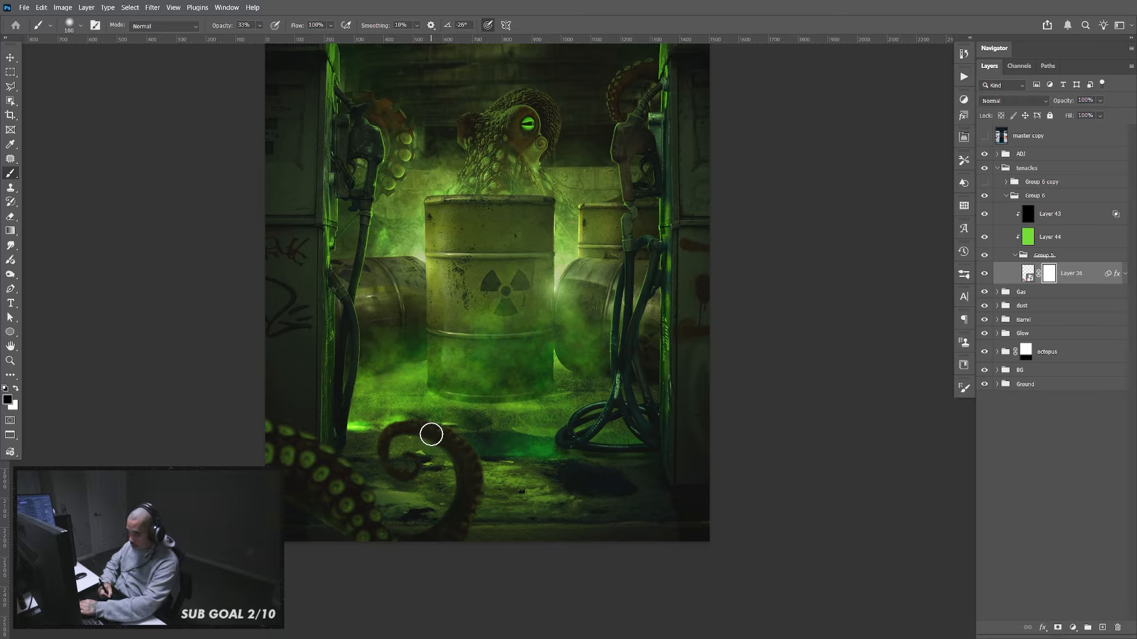
key("shift+bracketright")
key("shift+bracketright")
key("shift+bracketright")
key("shift+bracketright")
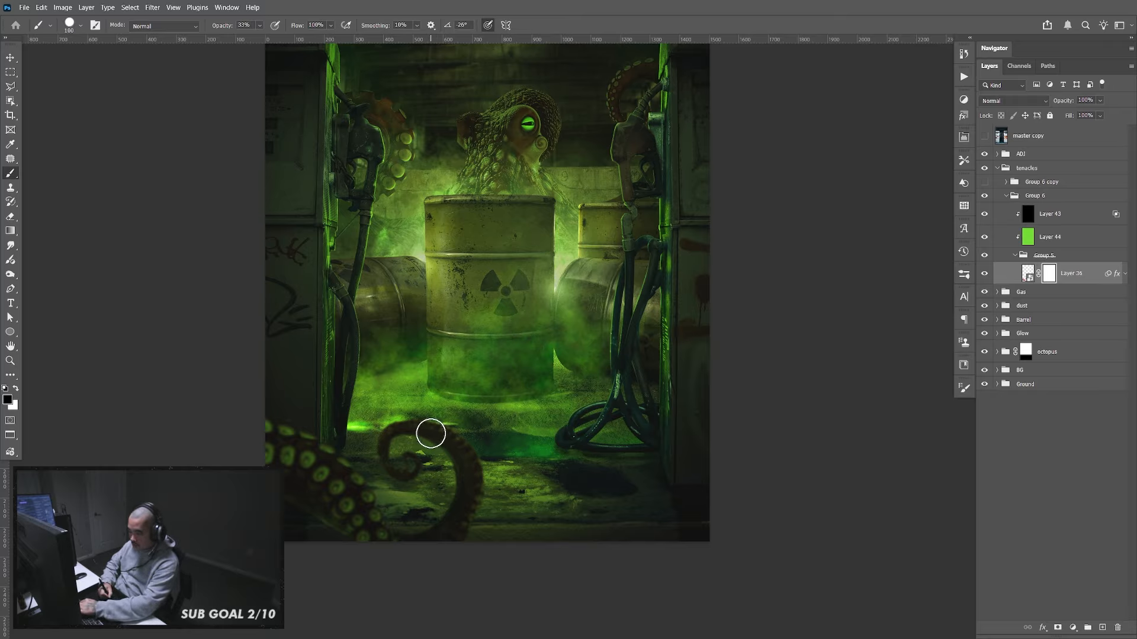
key("bracketright")
key("bracketright")
key("bracketright")
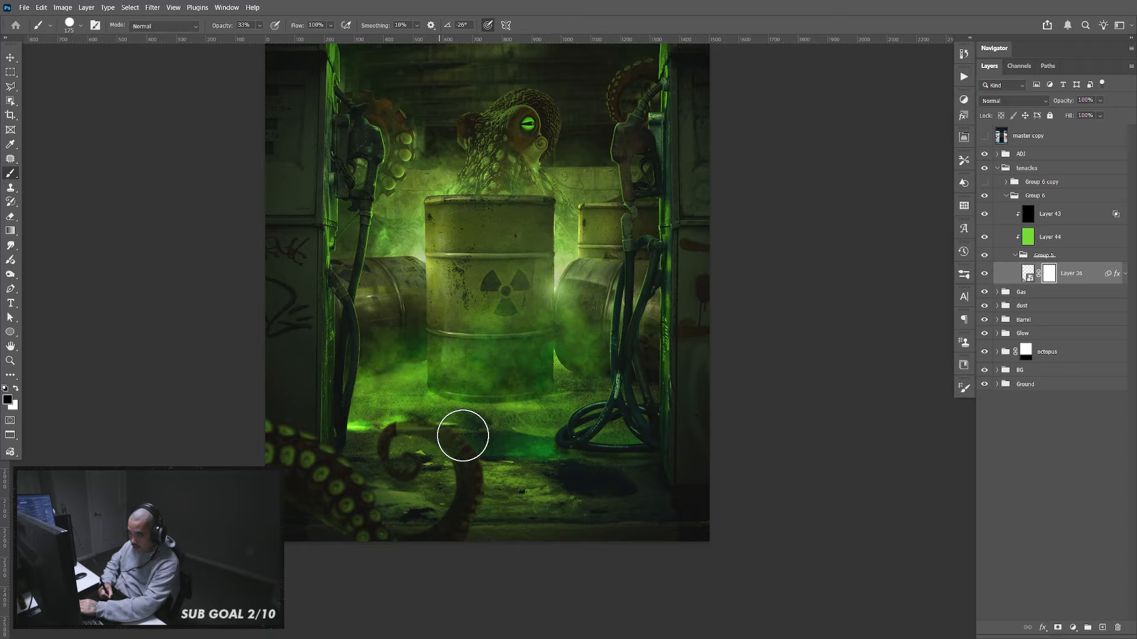
key("bracketleft")
left_click(259, 26)
left_click_drag(263, 37, 319, 37)
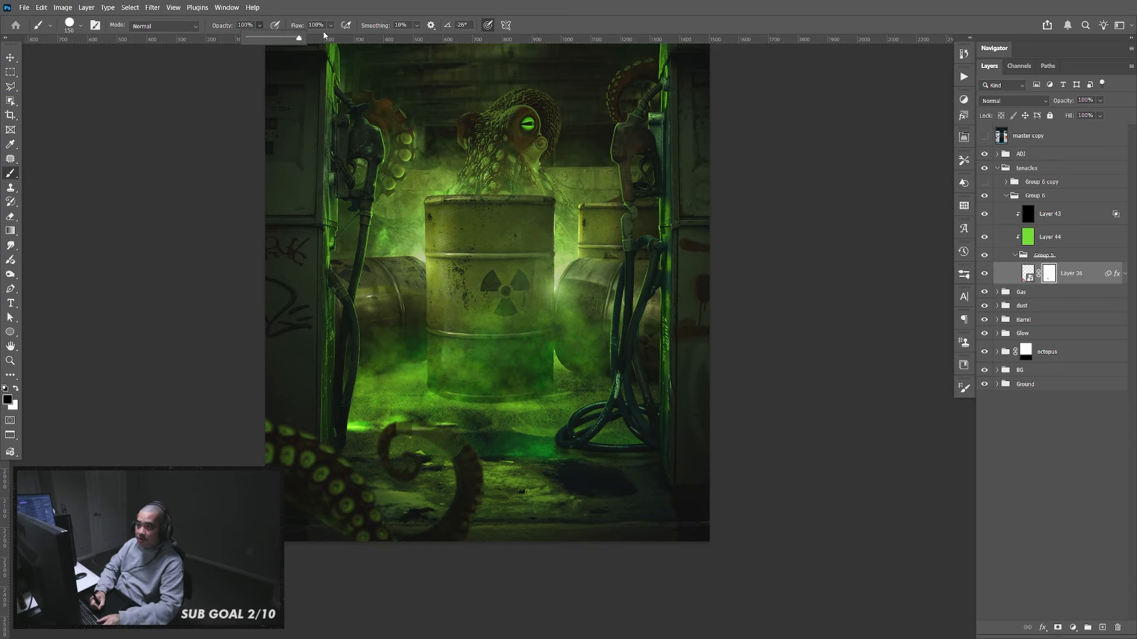
mouse_move(469, 457)
left_mouse_down()
mouse_move(415, 440)
mouse_move(395, 448)
mouse_move(415, 464)
mouse_move(400, 457)
mouse_move(423, 534)
mouse_move(415, 525)
mouse_move(444, 521)
mouse_move(471, 455)
mouse_move(473, 475)
mouse_move(445, 479)
left_mouse_up()
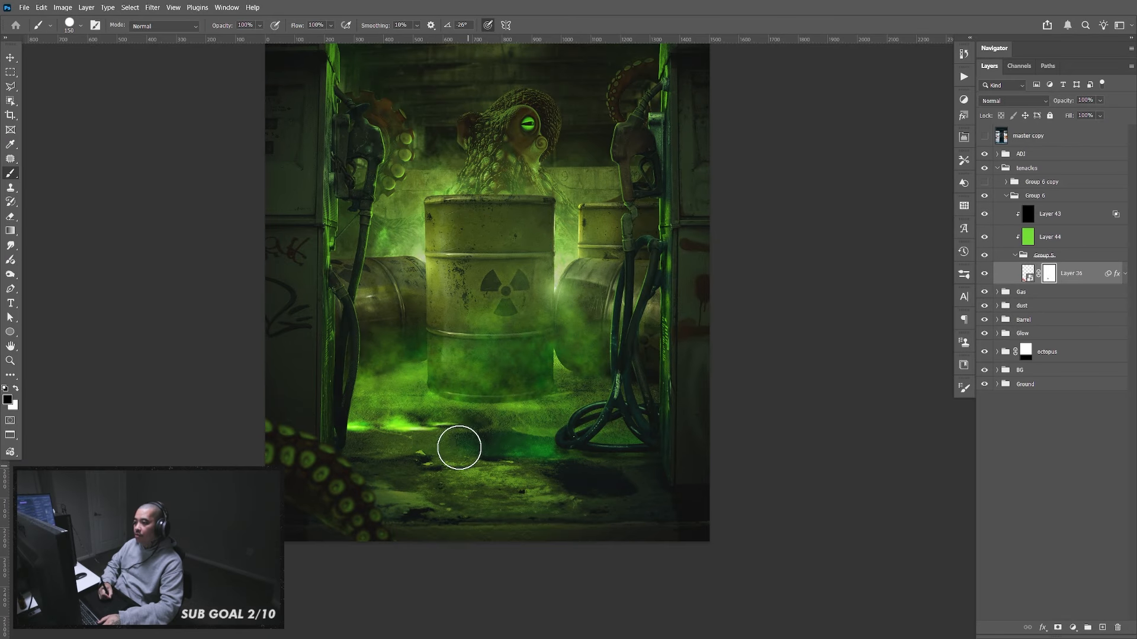
Show the Group 6 copy again and make it the active group
left_click(1005, 196)
left_click(984, 181)
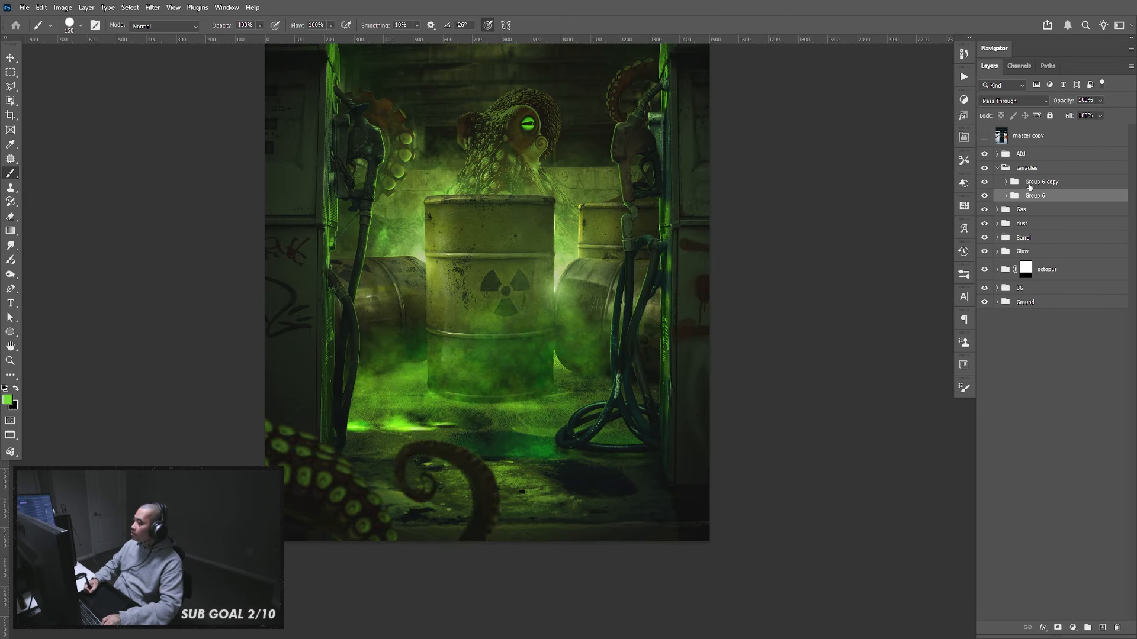
left_click(1045, 181)
key("ctrl+t")
right_click(437, 442)
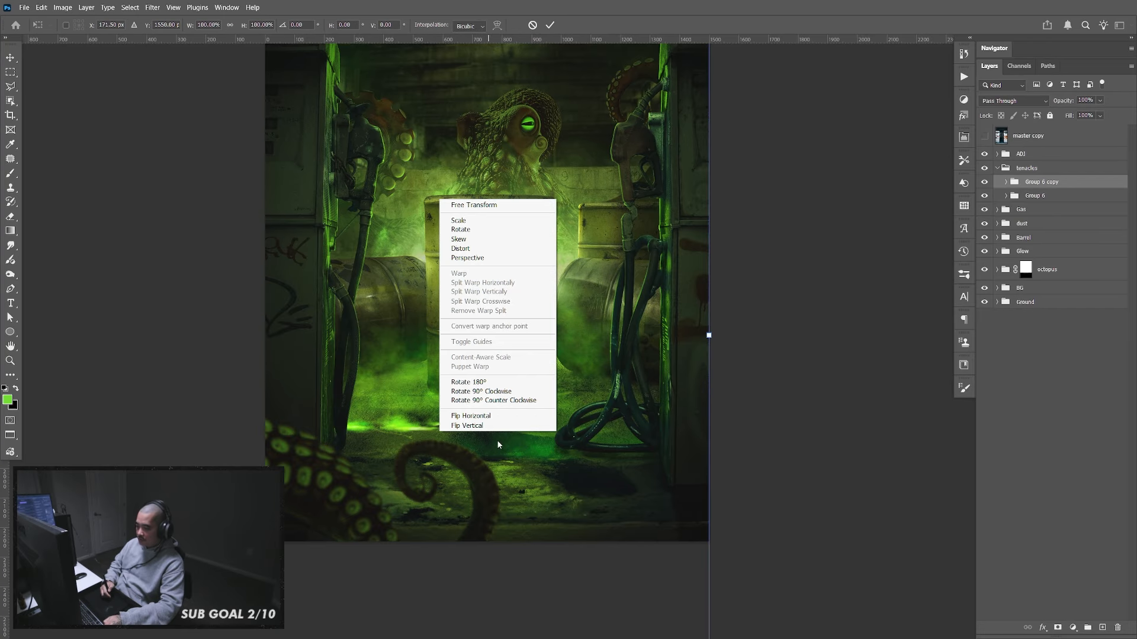
left_click(781, 366)
key("Return")
key("b")
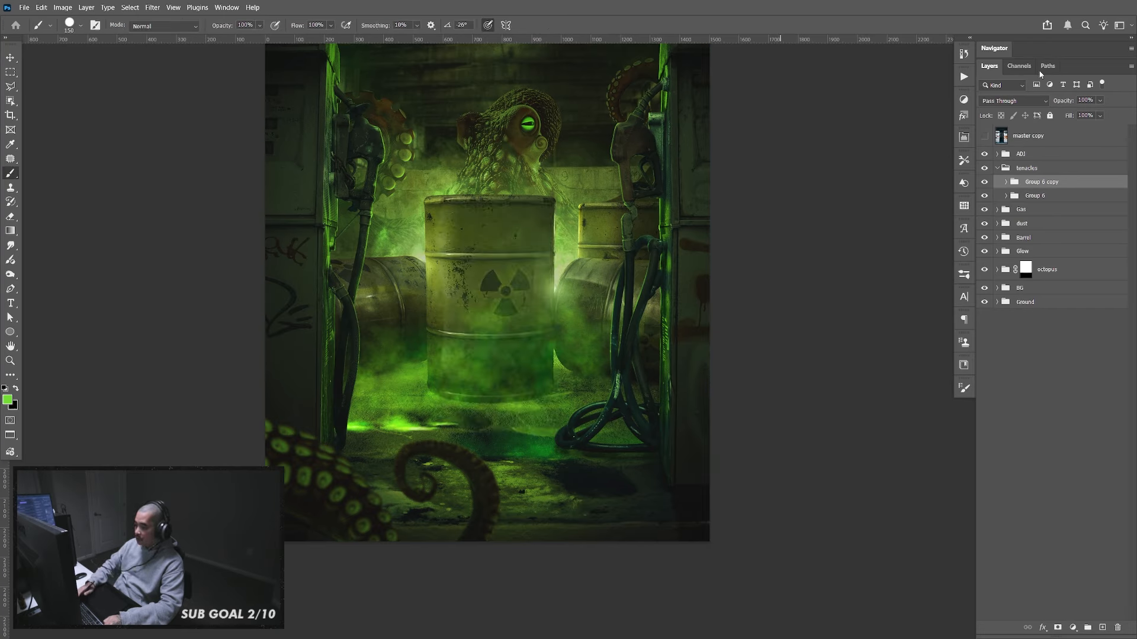
Flip Layer 36 inside Group 6 copy horizontally and place its tentacles in the lower-right foreground
left_click(1006, 181)
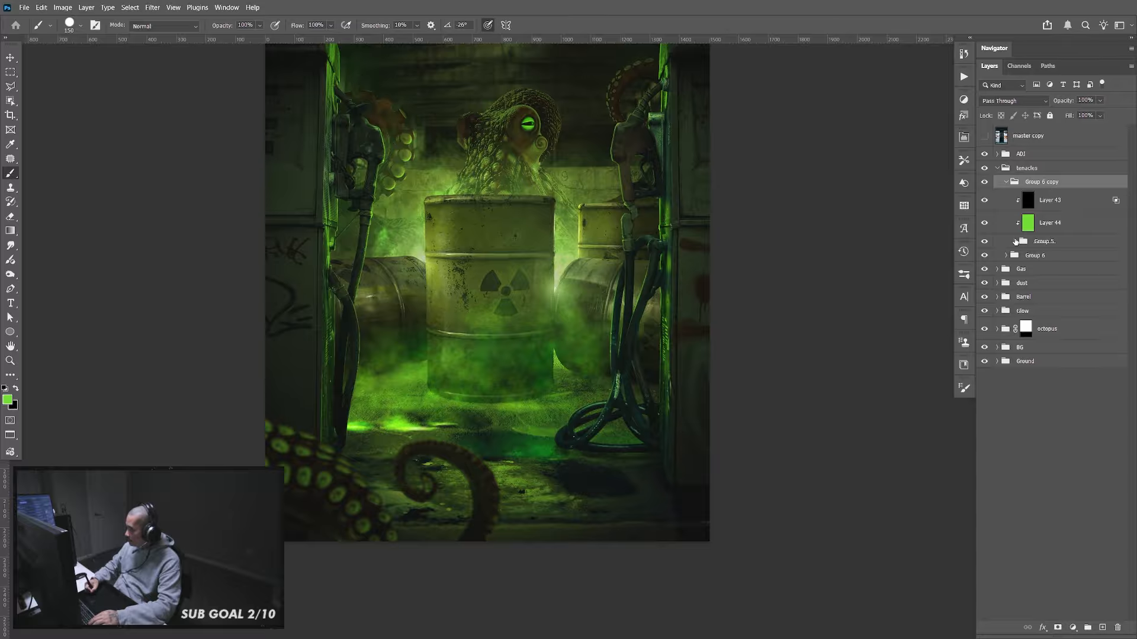
left_click(1015, 242)
left_click(1050, 260)
key("ctrl+t")
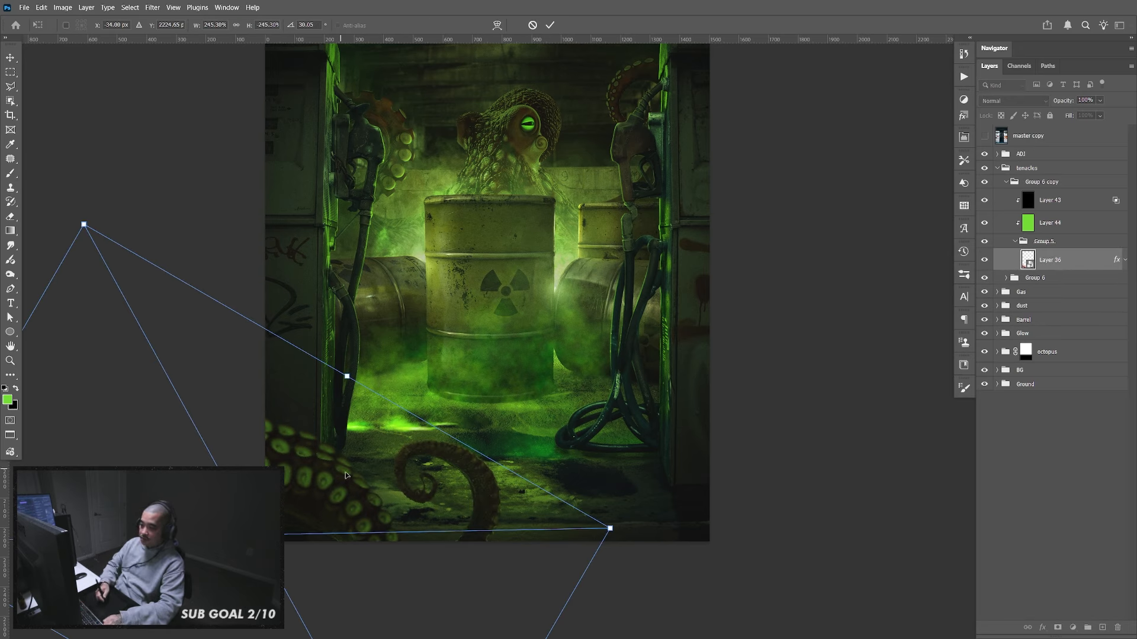
right_click(347, 474)
left_click(370, 464)
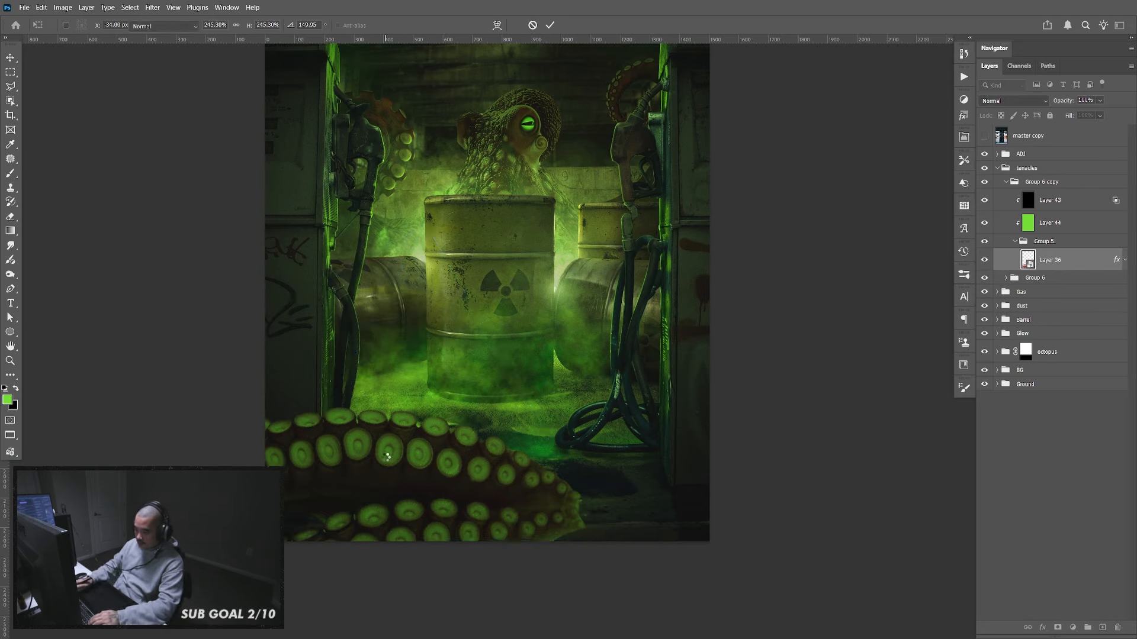
key("Return")
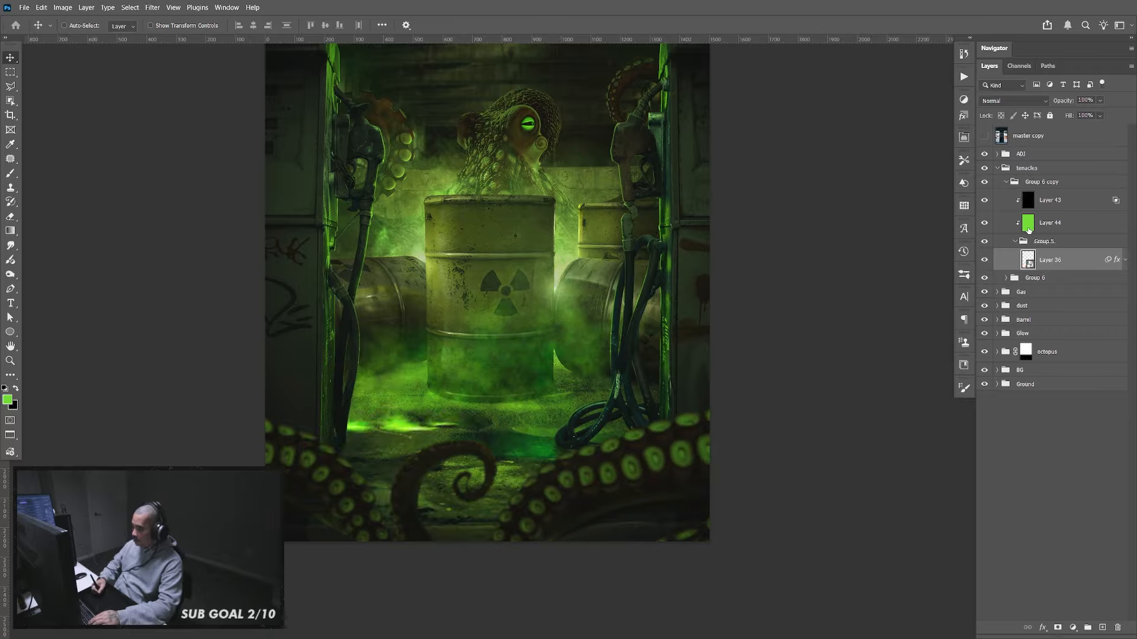
Shift the flipped tentacles to the image's lower-right edge so only the curled arm shows in front of the pump
left_click_drag(708, 437, 851, 489)
left_click_drag(842, 425, 845, 503)
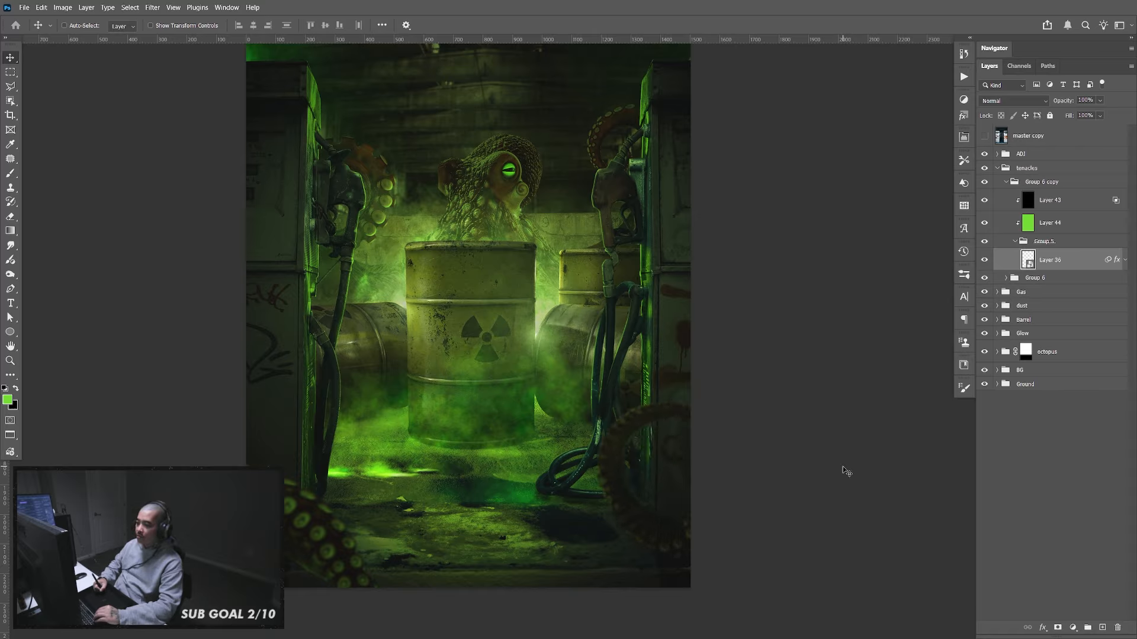
mouse_move(843, 469)
left_mouse_down()
mouse_move(830, 483)
mouse_move(843, 485)
left_mouse_up()
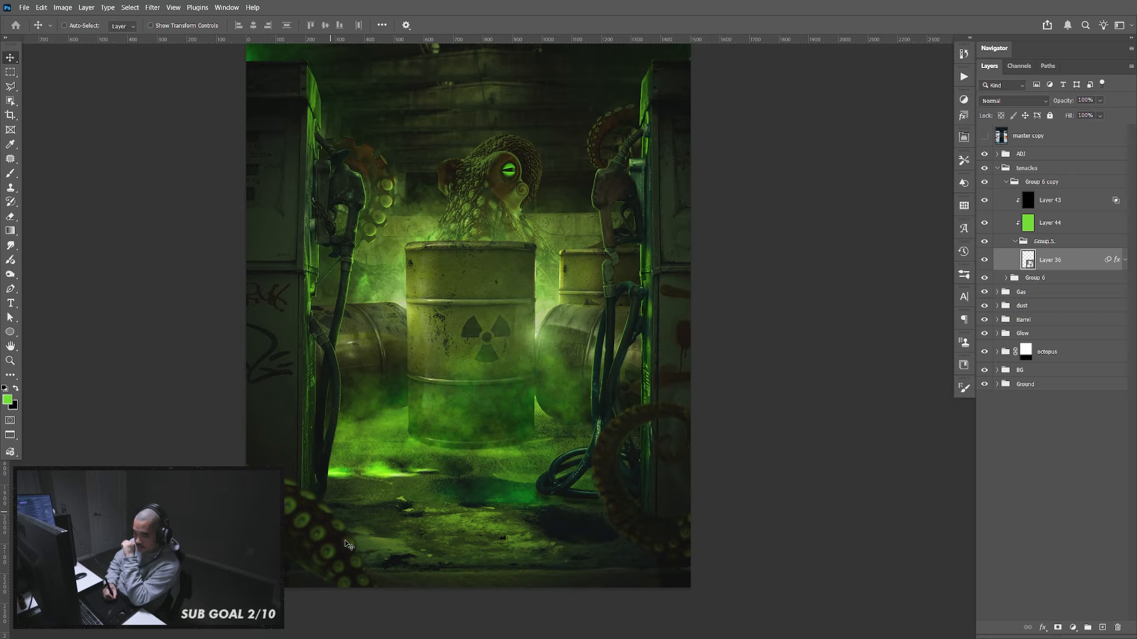
Add a clipped layer above Layer 43 in Group 6 copy and fill it with the bright green foreground colour
left_click(1015, 241)
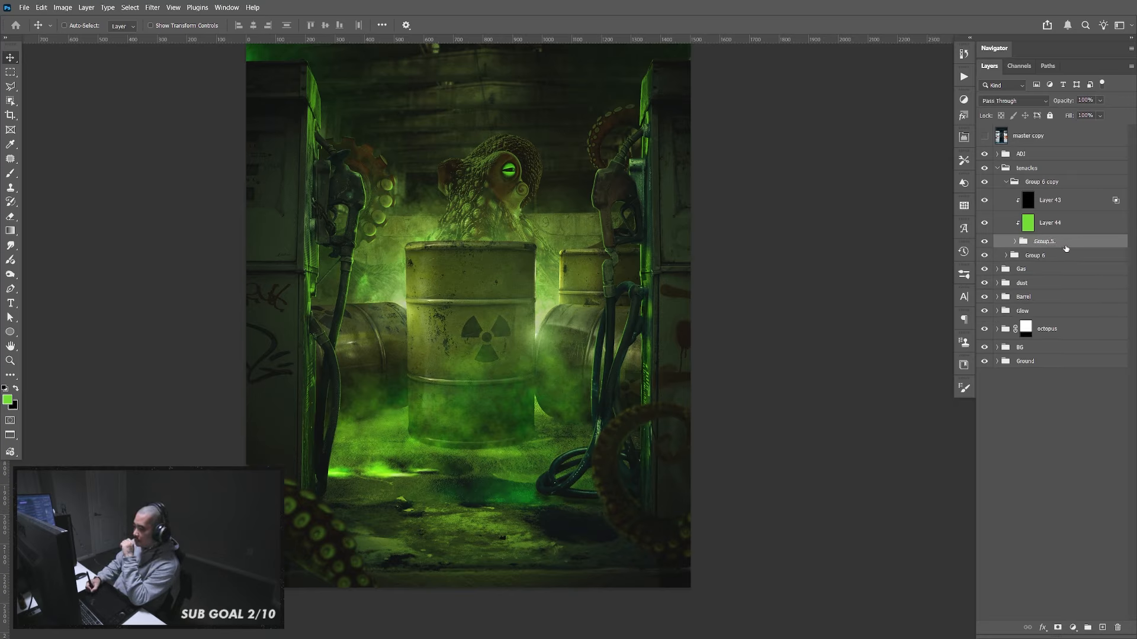
left_click(1102, 627)
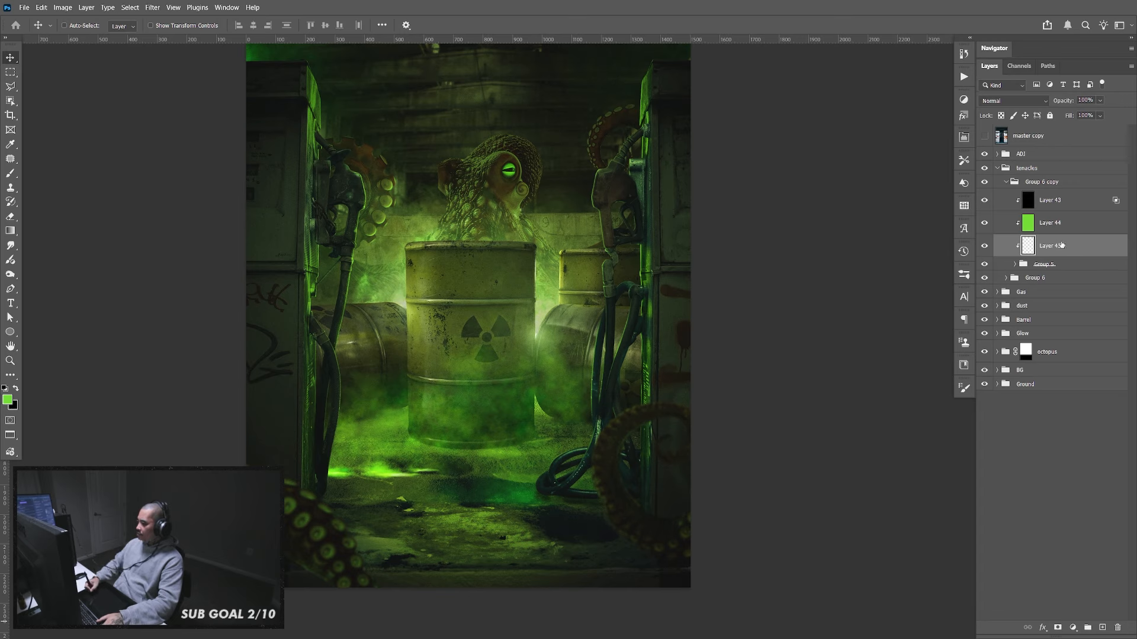
left_click_drag(1062, 245, 1067, 200)
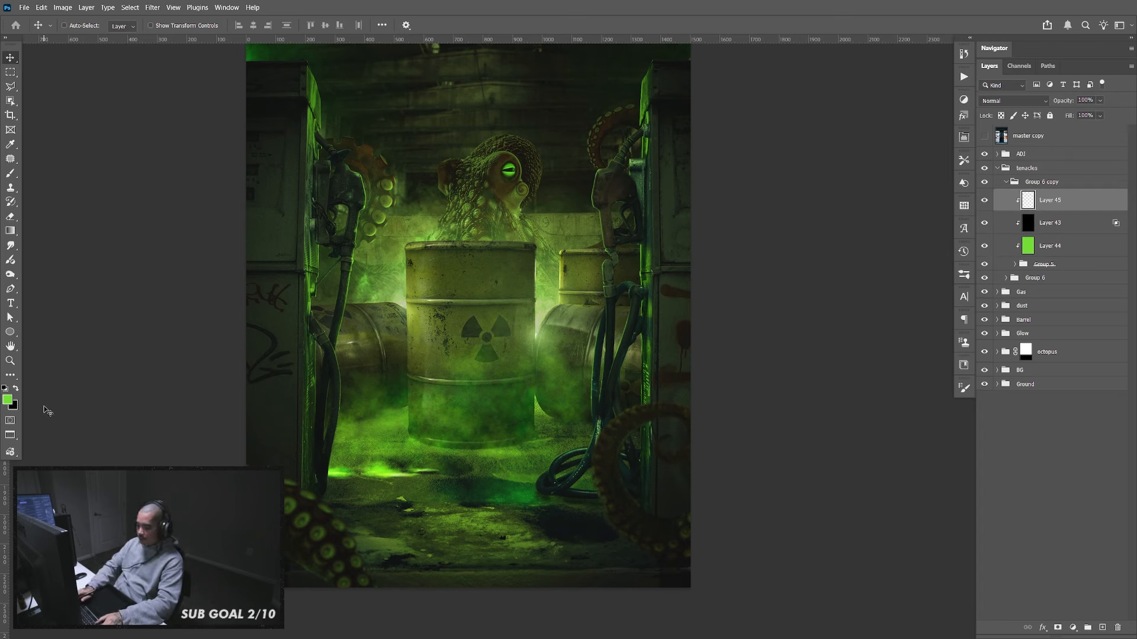
key("alt+BackSpace")
Cut Layer 36's outline out of the green fill, deselect, and nudge the fill sideways to form a thin rim light
left_click(1016, 265)
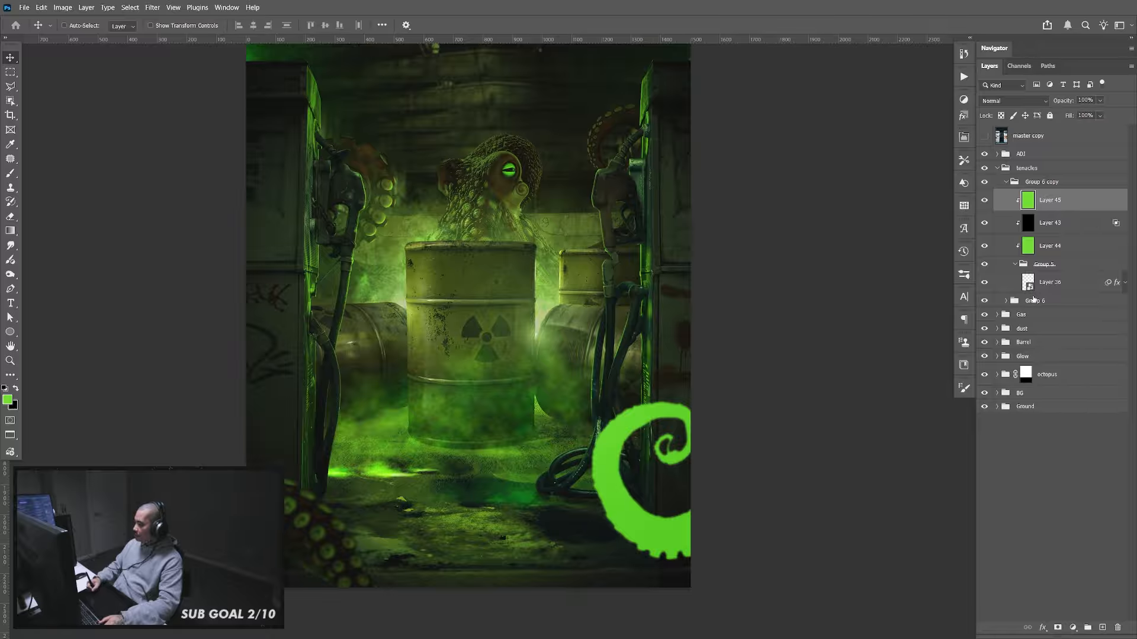
left_click(1030, 283, "ctrl")
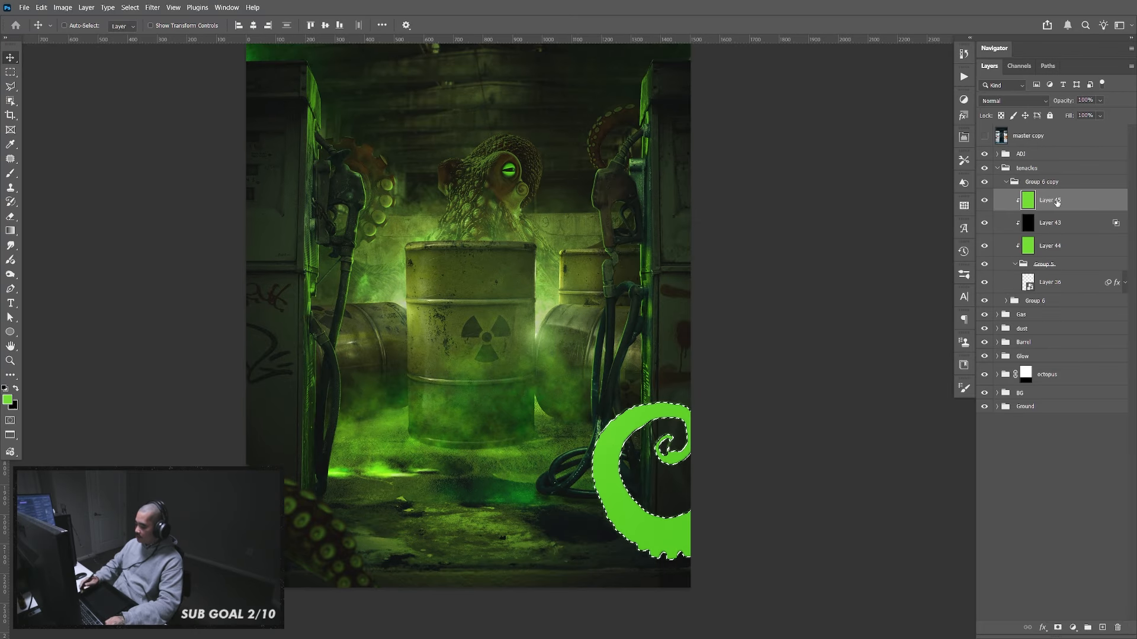
key("Delete")
key("ctrl+d")
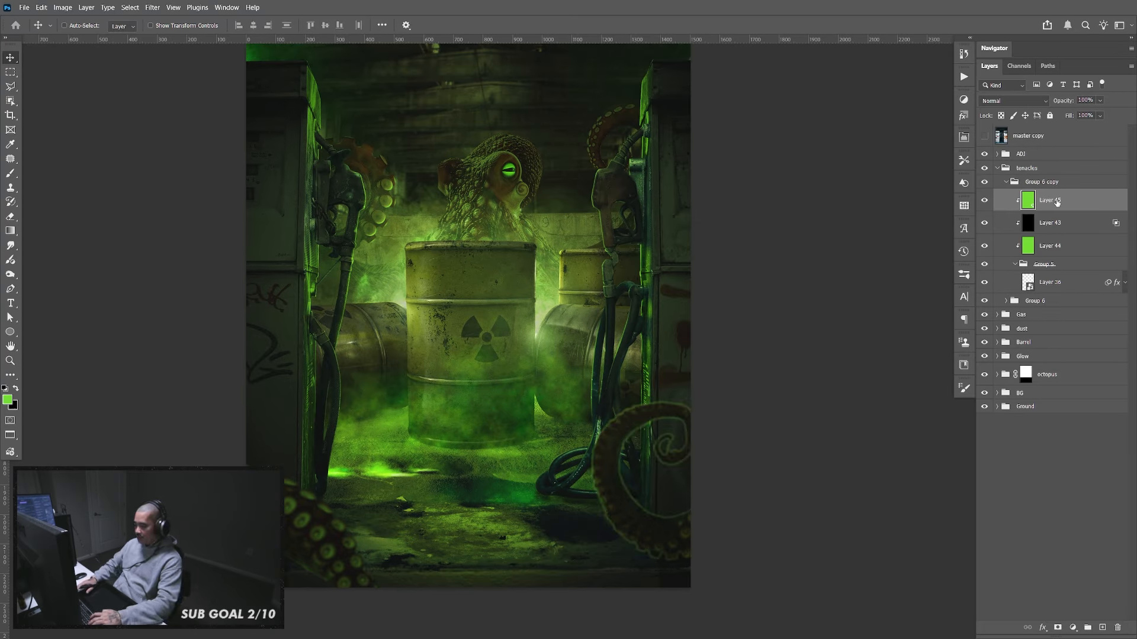
key("Right")
key("Right")
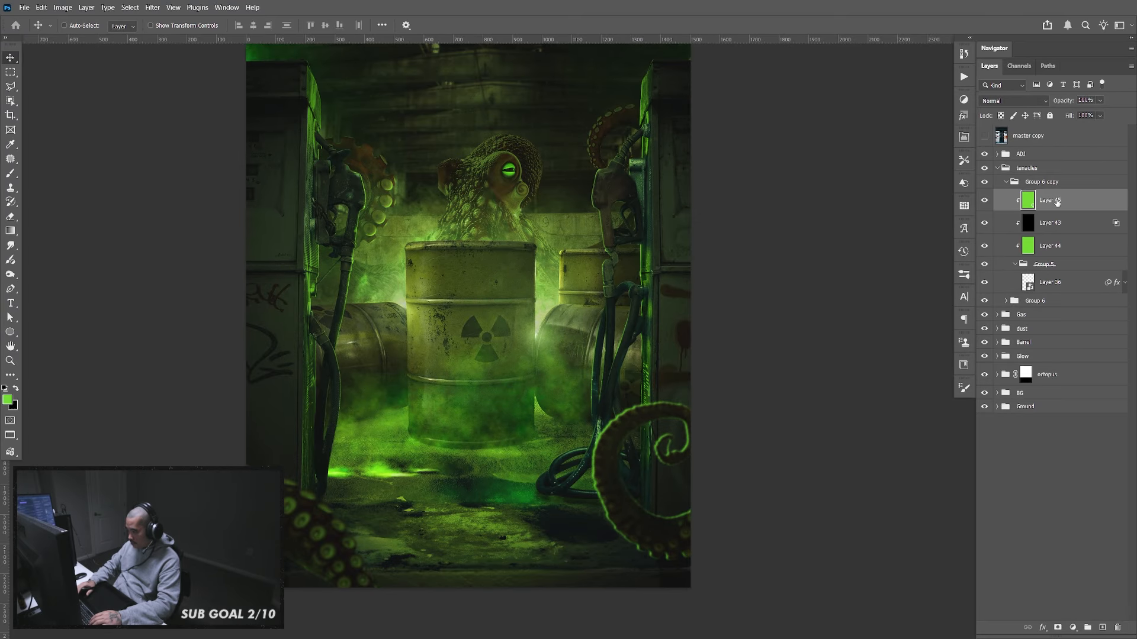
key("Left")
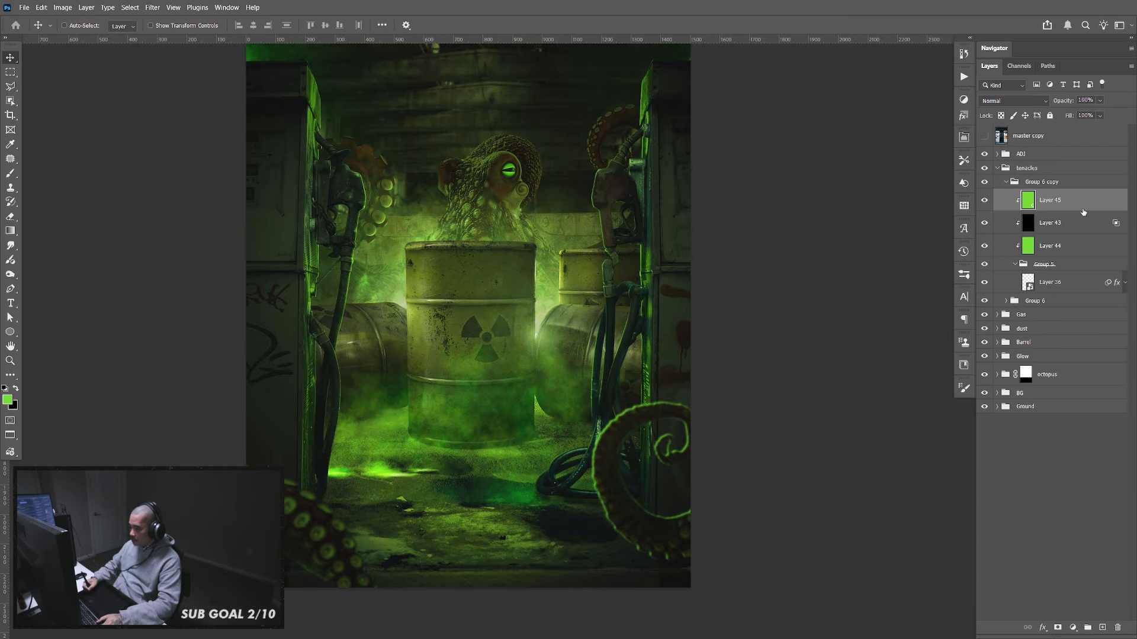
Split Layer 45's underlying-layer Blend If shadow slider to 0 / 41 so the green rim fades out of the darkest areas
double_click(1083, 212)
left_click_drag(674, 348, 688, 349)
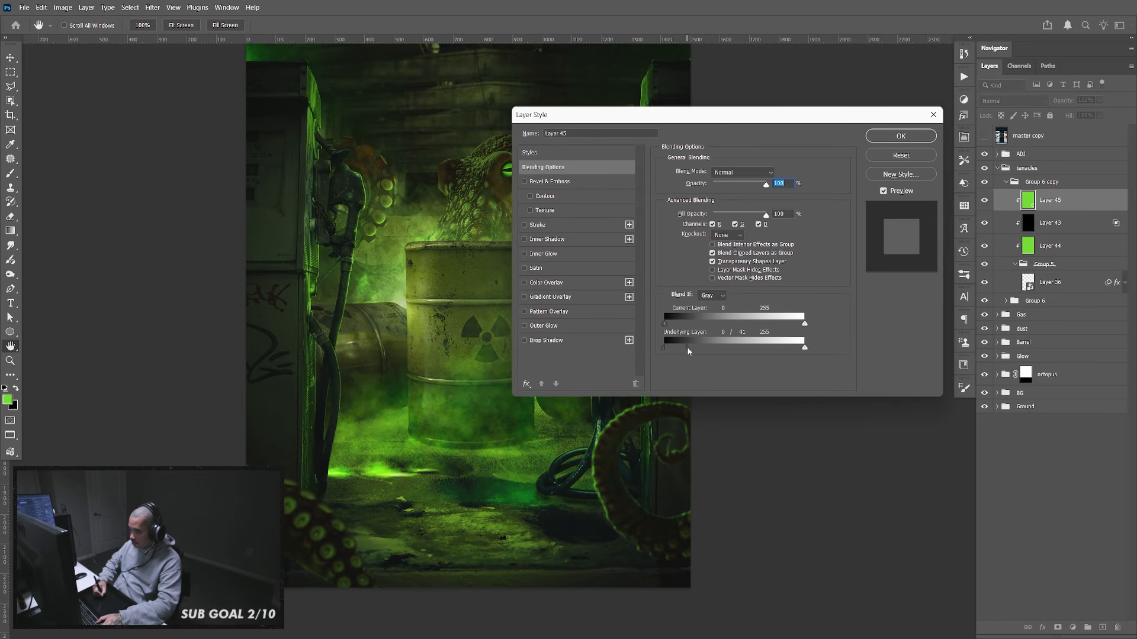
left_click(899, 139)
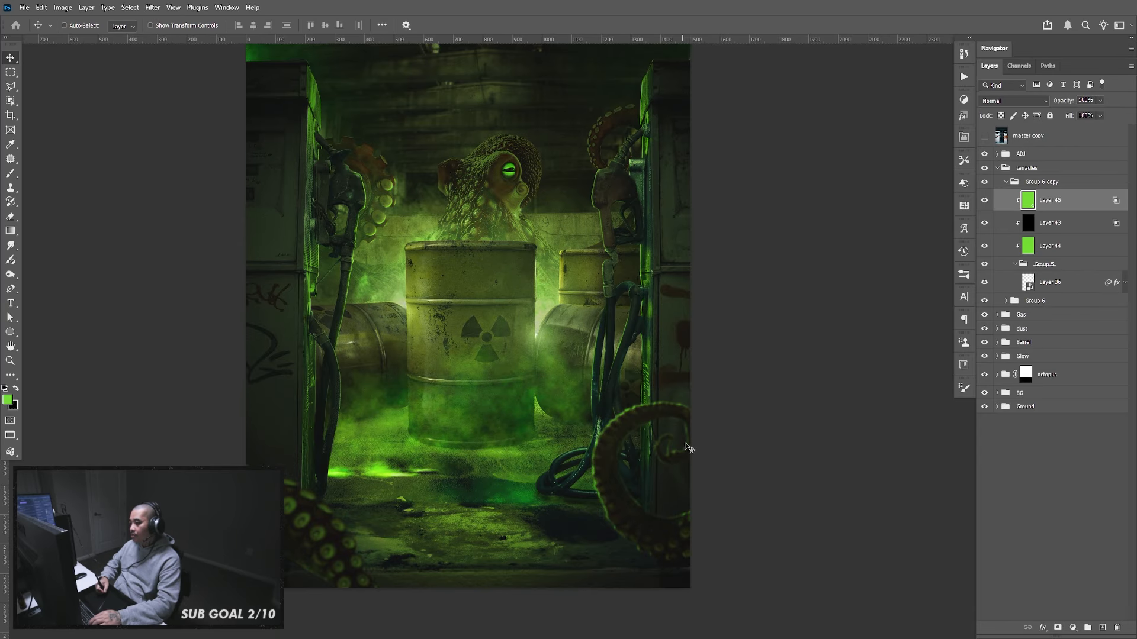
Smudge Layer 45's green rim light around the curled foreground tentacle, varying the brush size for broad and fine areas
key("z")
left_click_drag(685, 456, 706, 467)
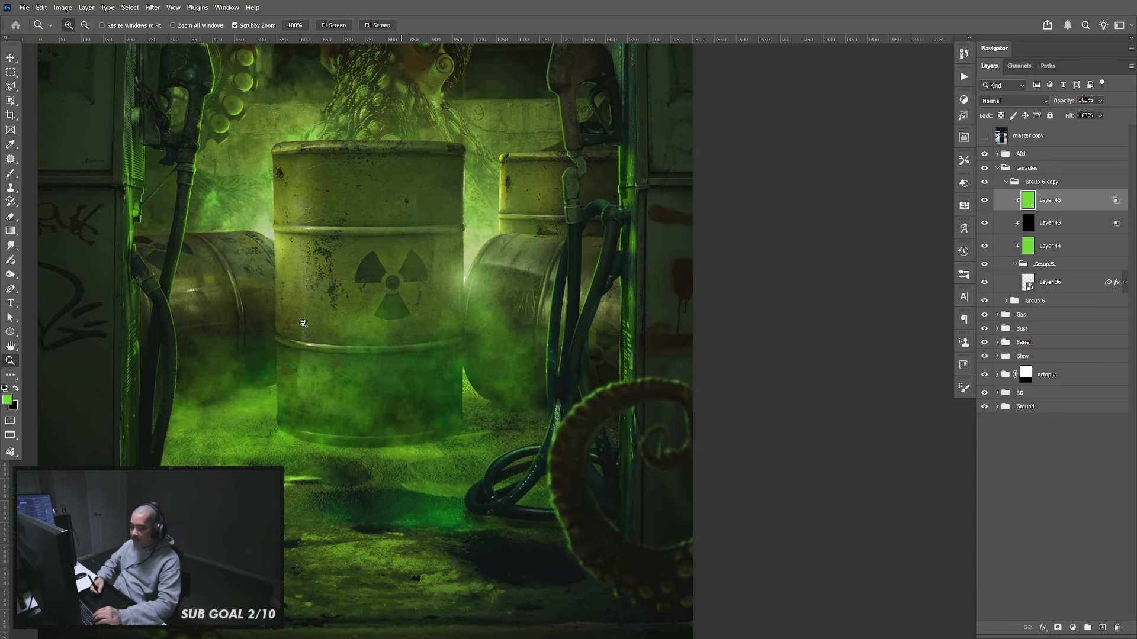
left_click(10, 247)
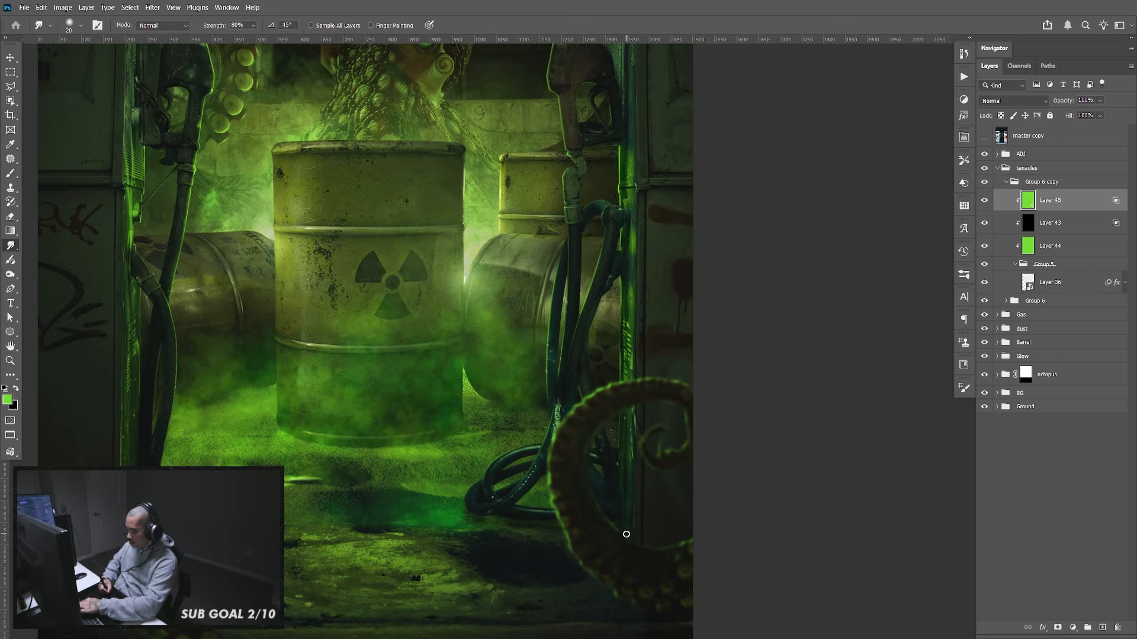
key("bracketright")
key("bracketright")
key("bracketright")
key("bracketright")
key("bracketright")
key("bracketright")
key("bracketright")
key("bracketright")
key("bracketright")
key("bracketright")
key("bracketright")
key("bracketright")
key("bracketright")
key("bracketright")
key("bracketright")
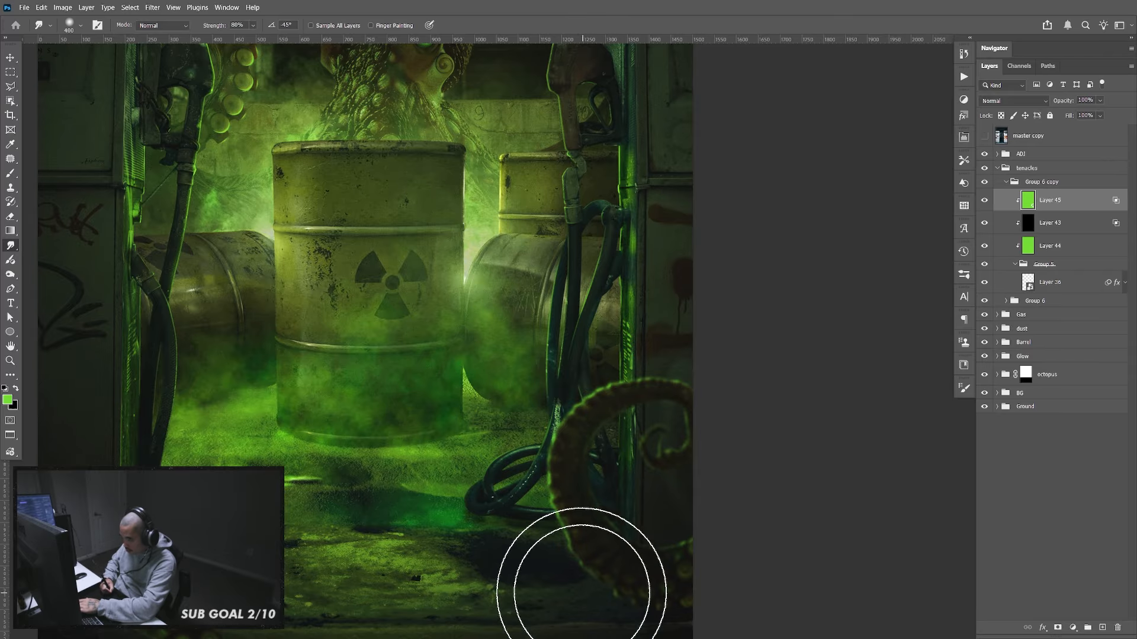
key("bracketleft")
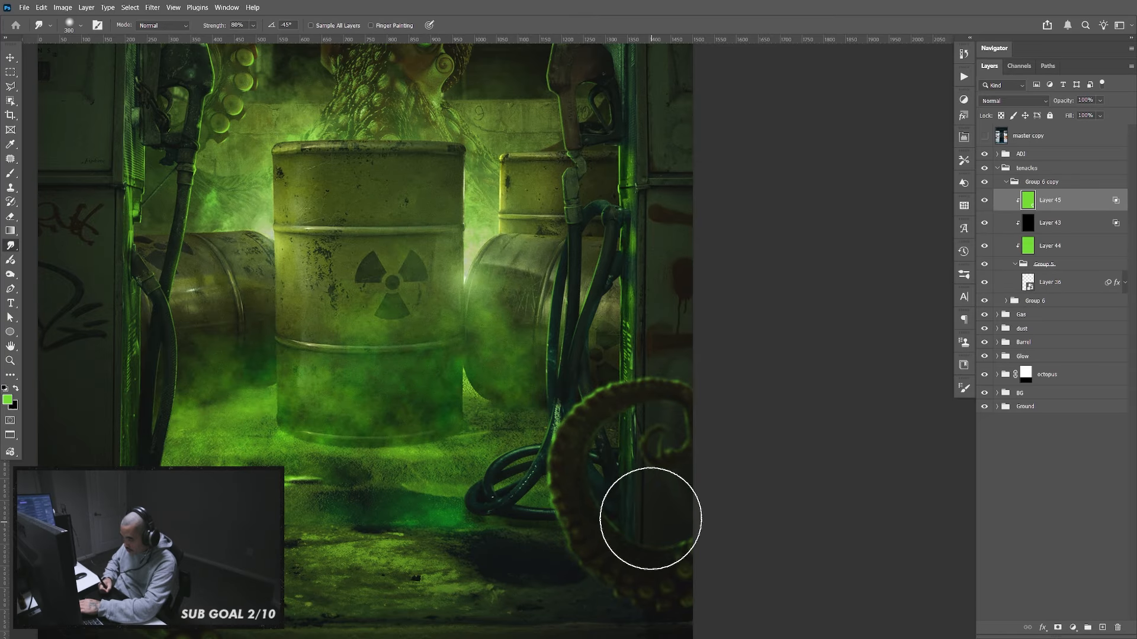
key("bracketleft")
key("bracketleft")
key("bracketleft")
key("bracketleft")
key("bracketleft")
key("bracketleft")
key("bracketleft")
key("bracketleft")
key("bracketleft")
key("bracketleft")
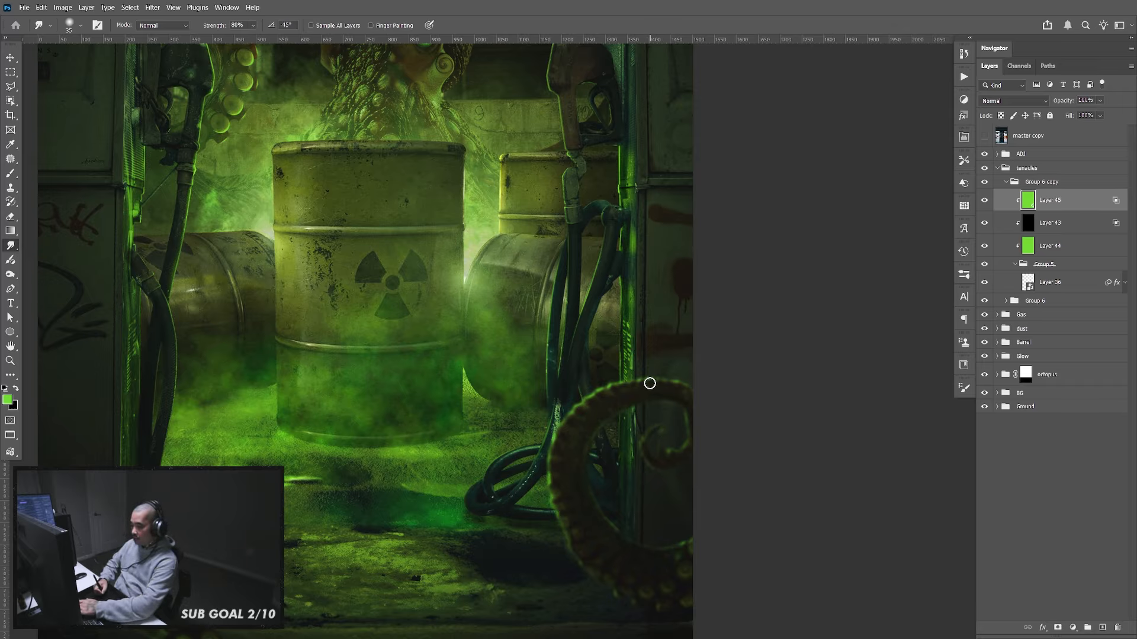
key("bracketright")
key("bracketright")
key("bracketright")
key("bracketright")
key("bracketright")
key("bracketright")
key("bracketright")
key("bracketright")
key("bracketright")
key("bracketright")
key("bracketright")
key("bracketright")
key("bracketright")
key("bracketright")
key("bracketright")
key("bracketright")
key("bracketright")
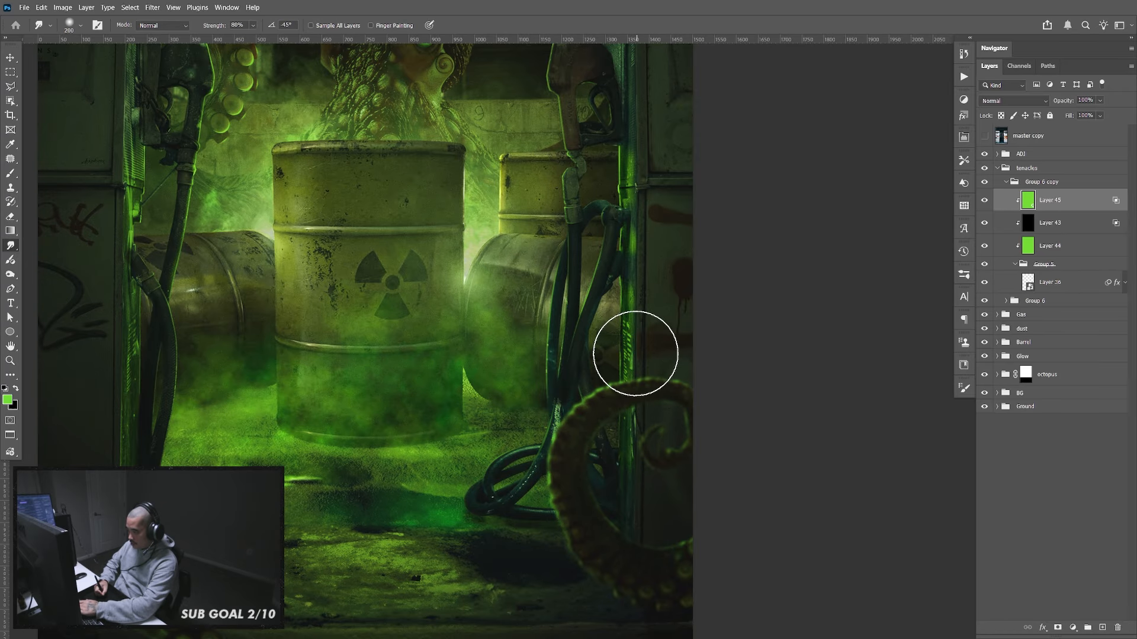
key("bracketleft")
key("bracketleft")
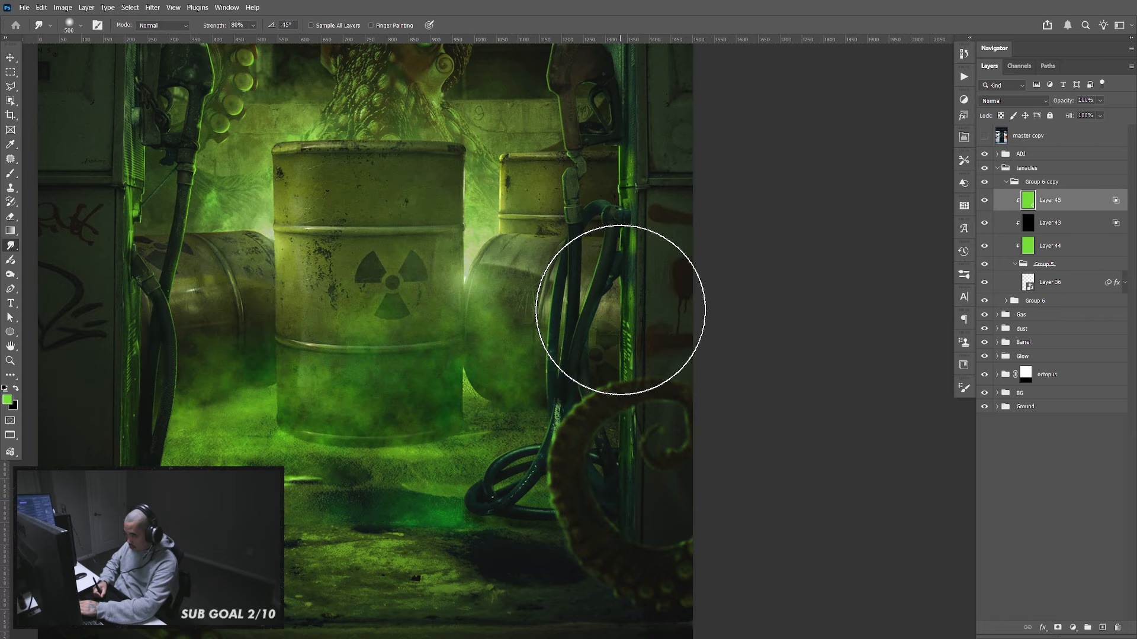
key("bracketleft")
key("bracketleft")
key("bracketleft")
key("bracketleft")
key("bracketleft")
key("bracketleft")
key("bracketleft")
key("bracketleft")
key("bracketleft")
key("bracketleft")
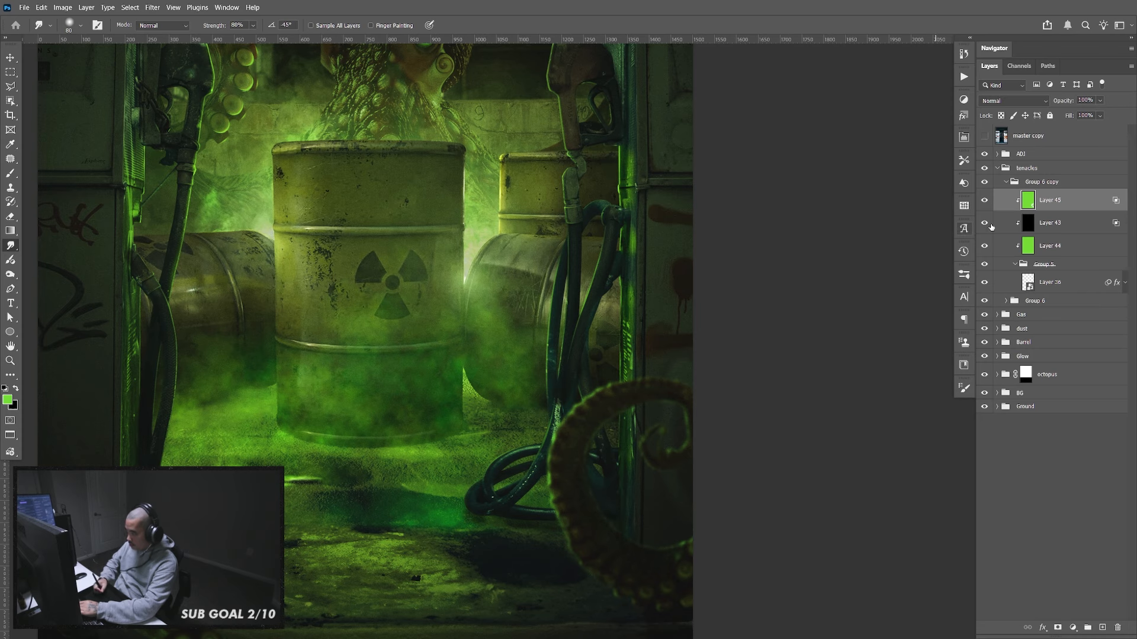
Compare the curled tentacle with and without Layer 45's green rim light, leaving the layer visible
left_click(984, 200)
left_click(984, 201)
left_click(984, 200)
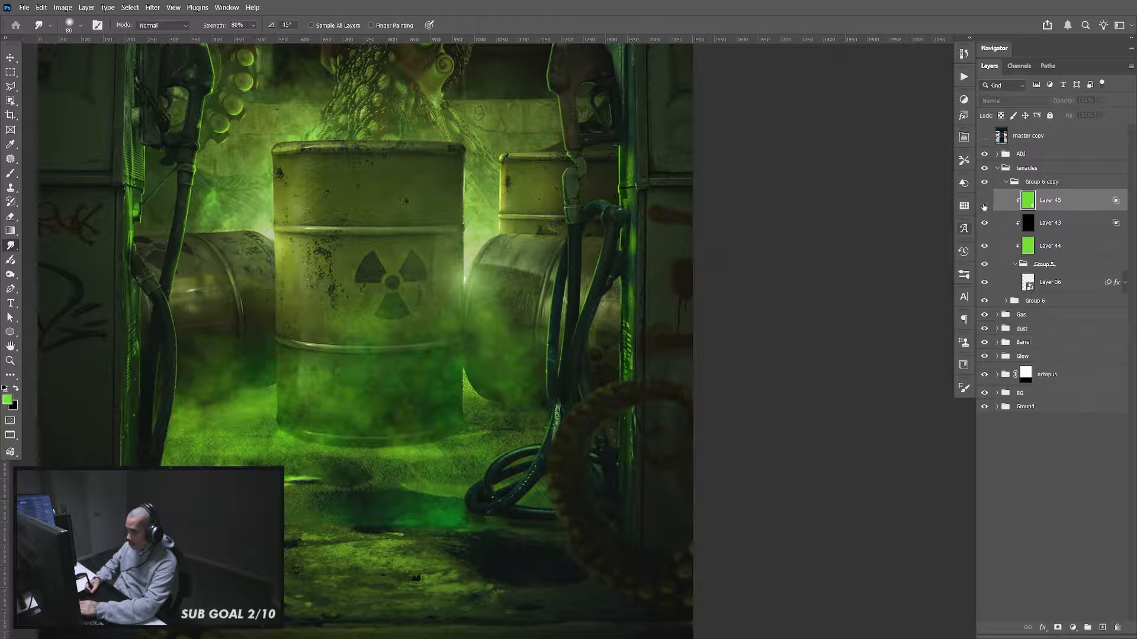
left_click(984, 203)
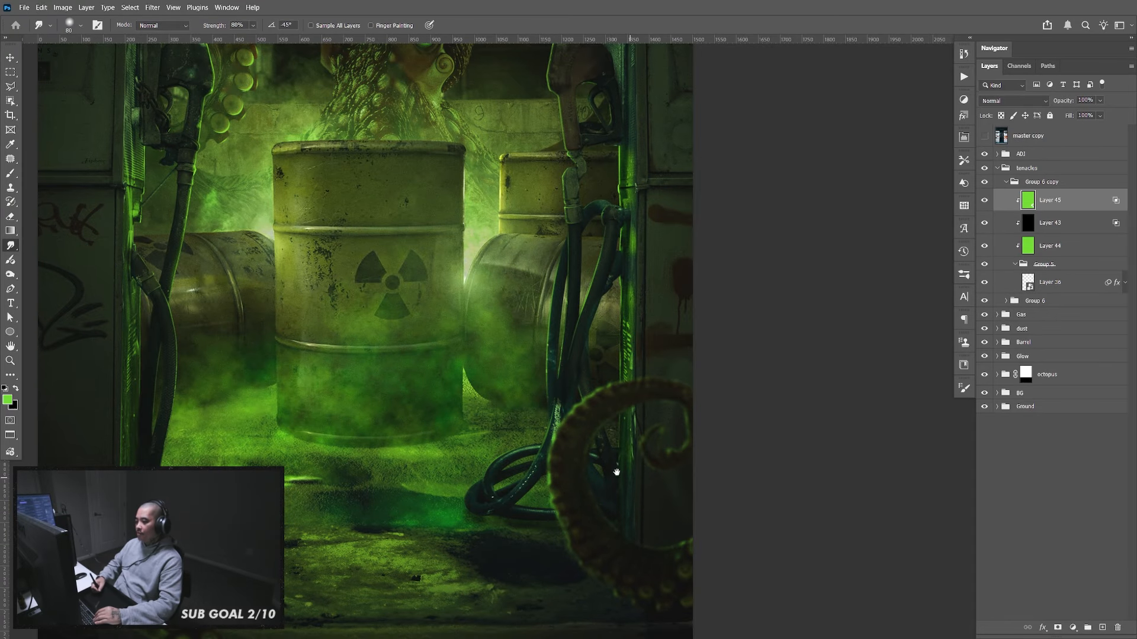
key("v")
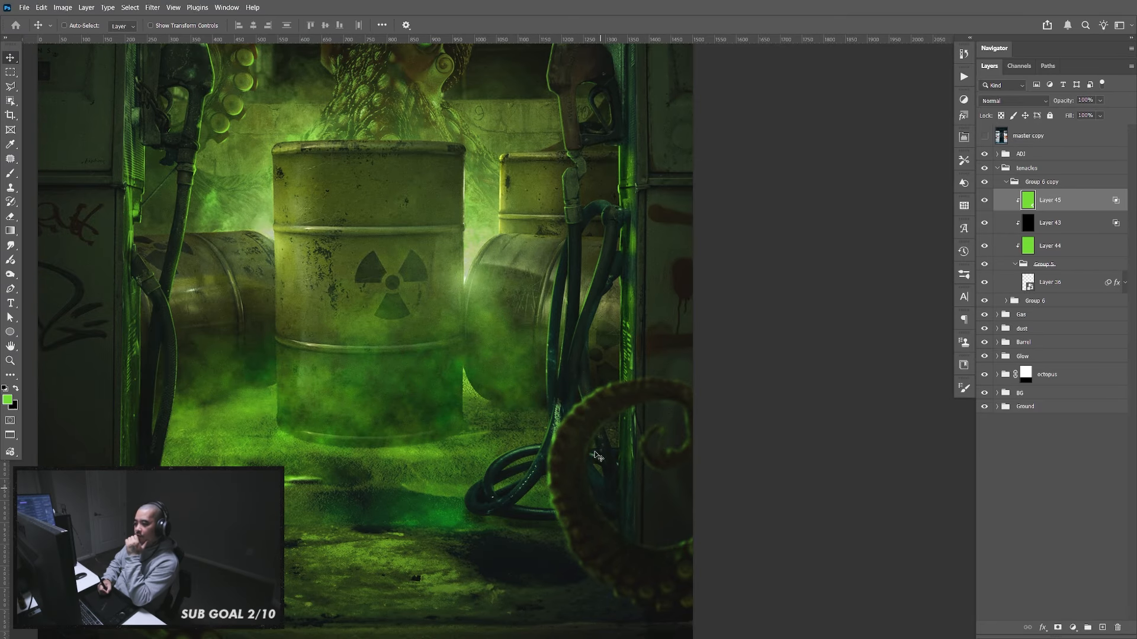
Try to mask Layer 36 with its contracted outline, and undo the mask
double_click(1040, 284)
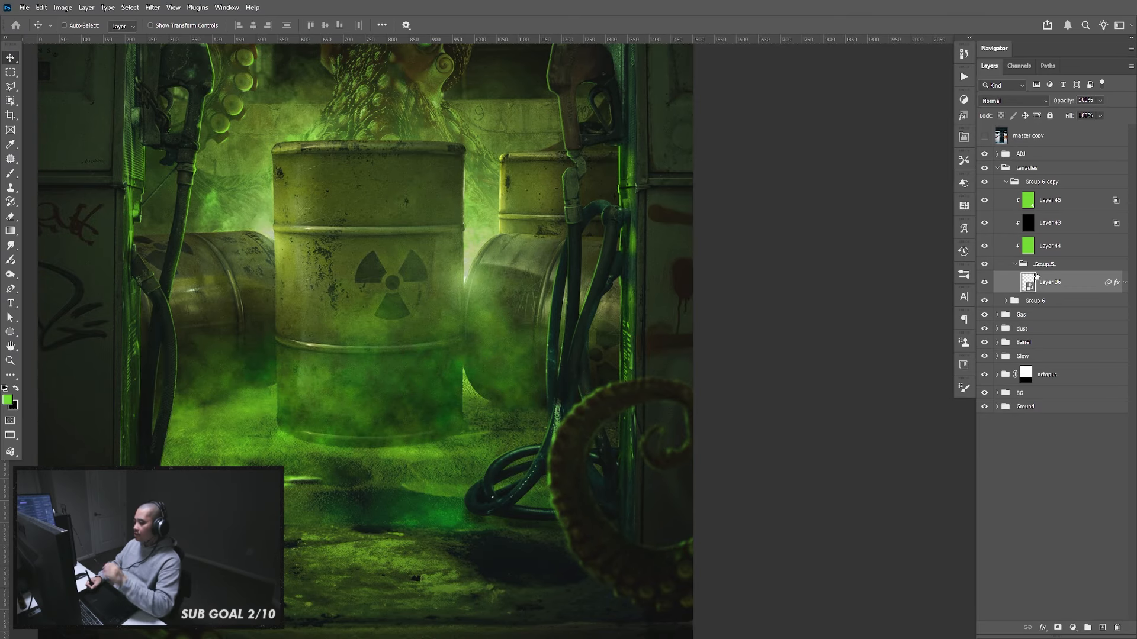
left_click(900, 156)
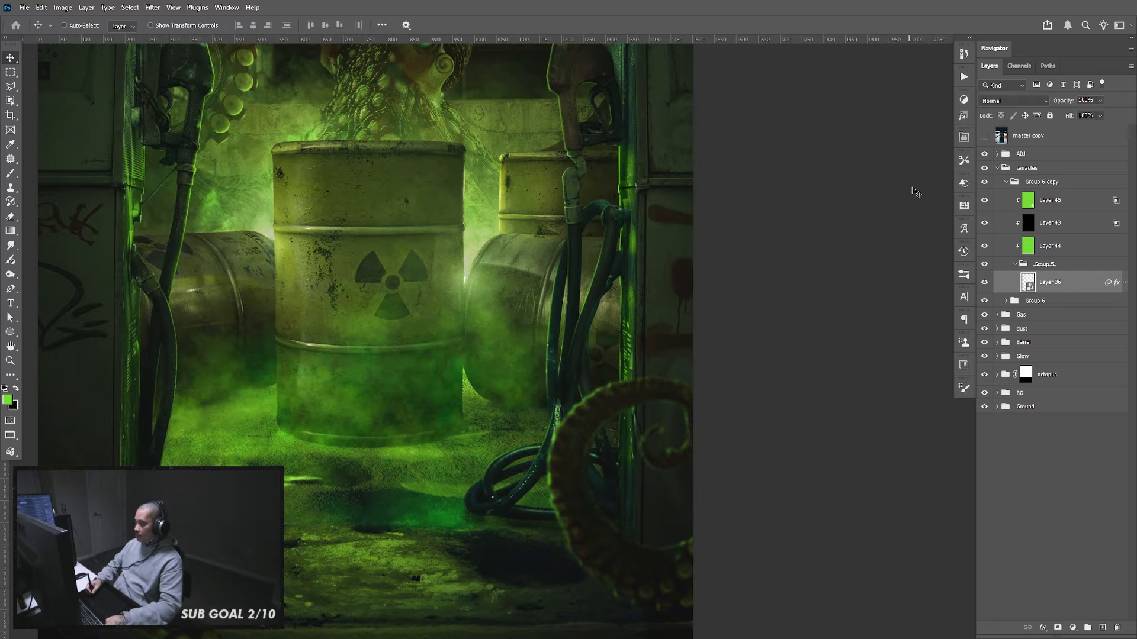
left_click(1030, 288, "ctrl")
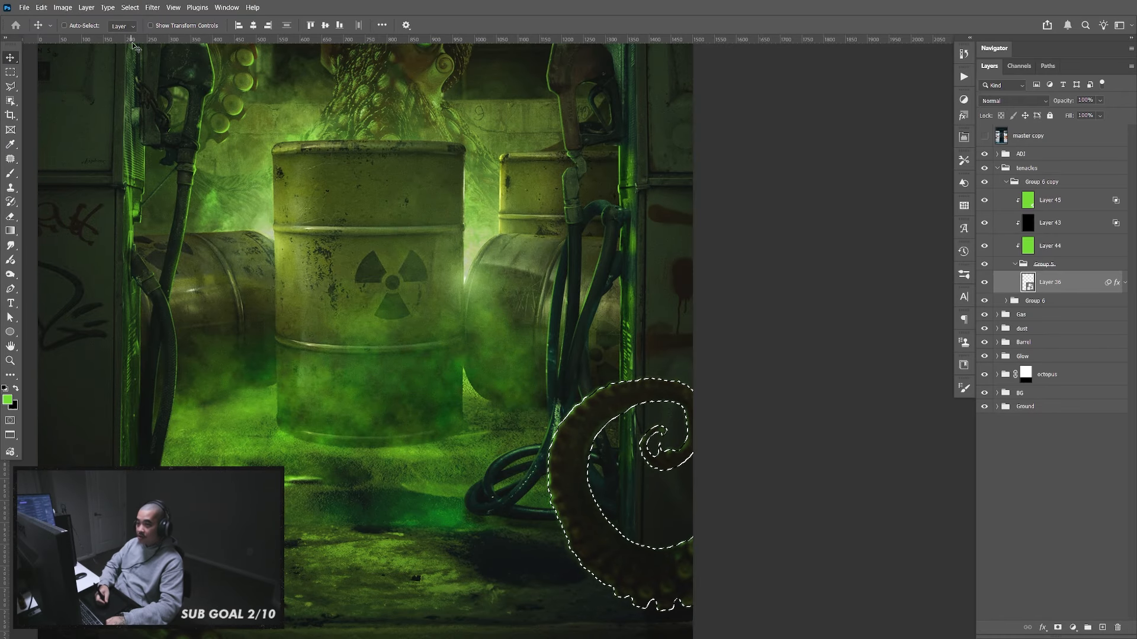
left_click(129, 8)
mouse_move(192, 169)
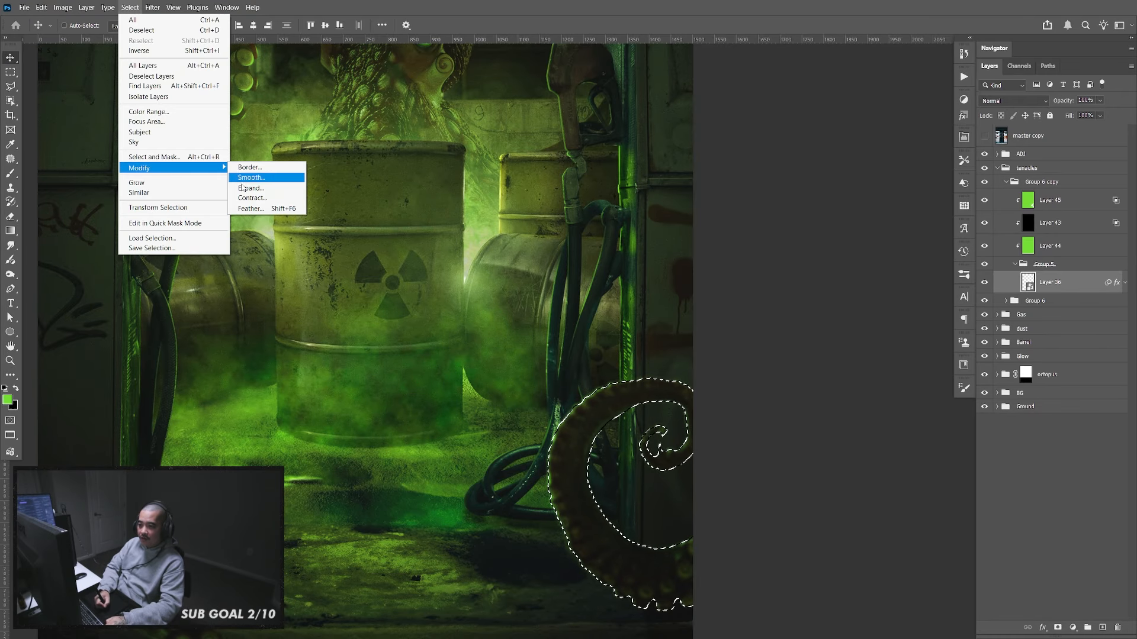
left_click(252, 198)
key("Return")
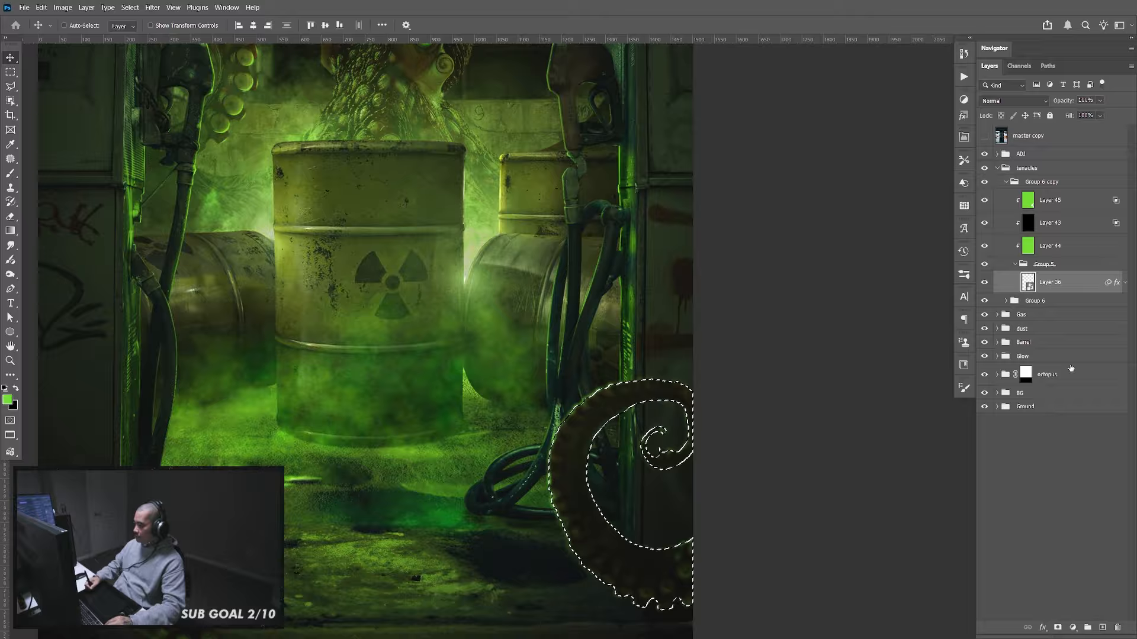
left_click(1058, 629)
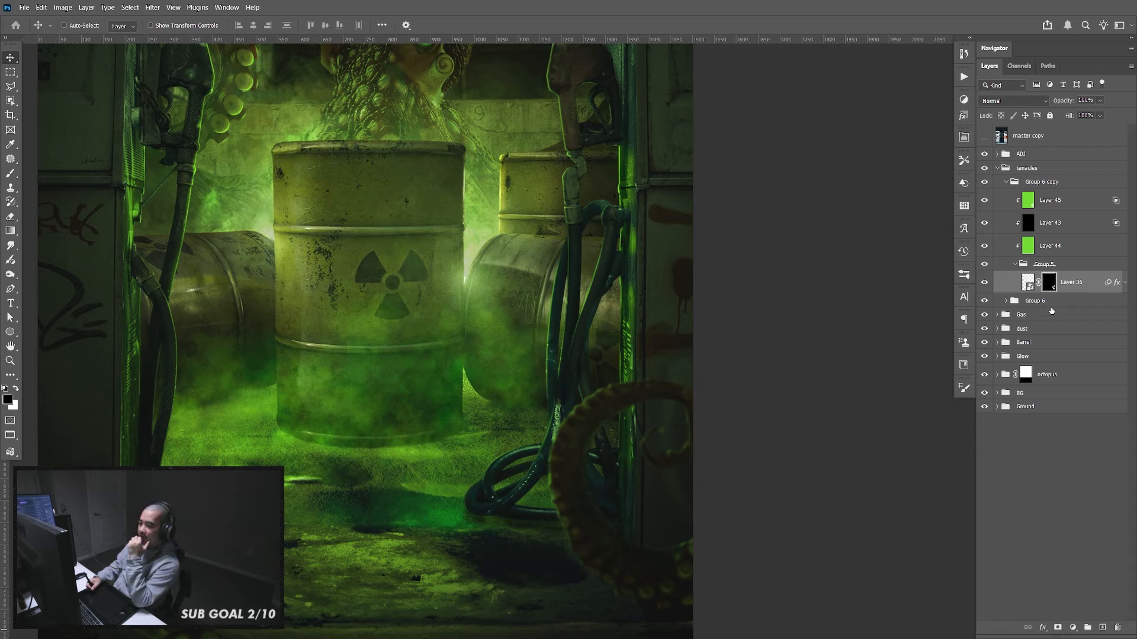
key("ctrl")
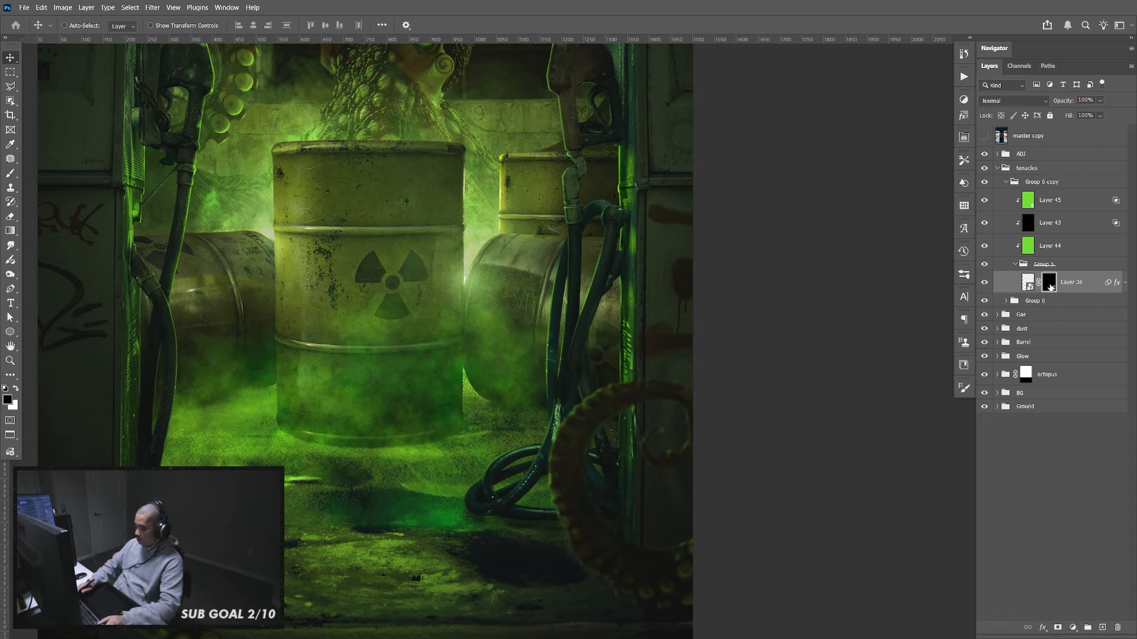
key("ctrl+z")
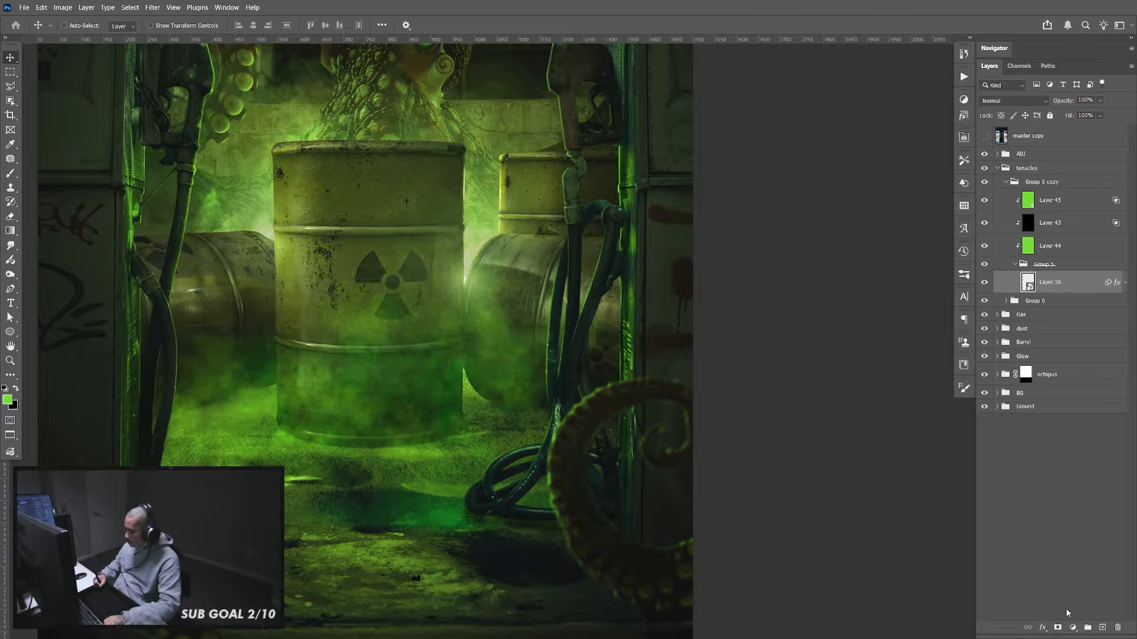
Add a white mask to Layer 36, select the tentacle's outline, contract it by 2 pixels and invert the selection
left_click(1058, 627)
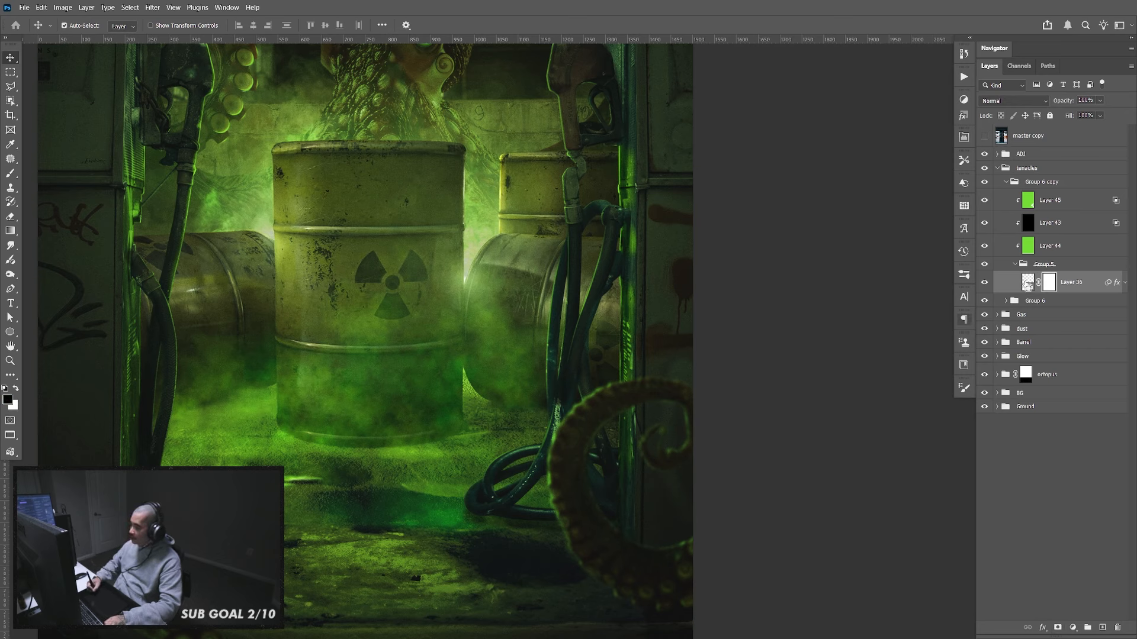
left_click(1028, 284, "ctrl")
left_click(129, 7)
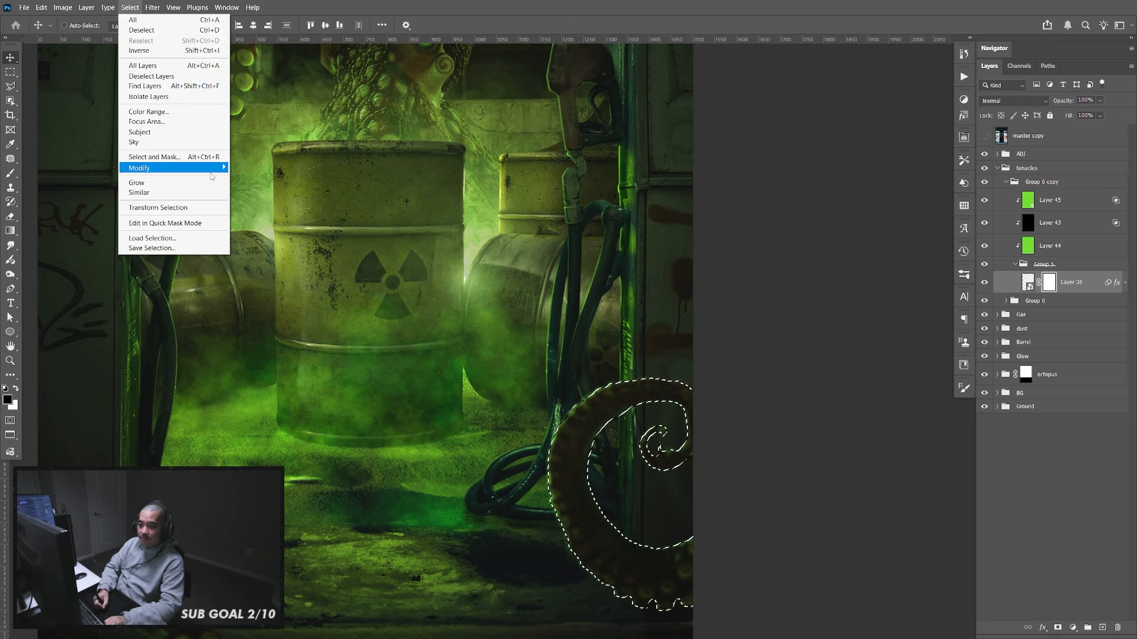
mouse_move(213, 170)
left_click(271, 197)
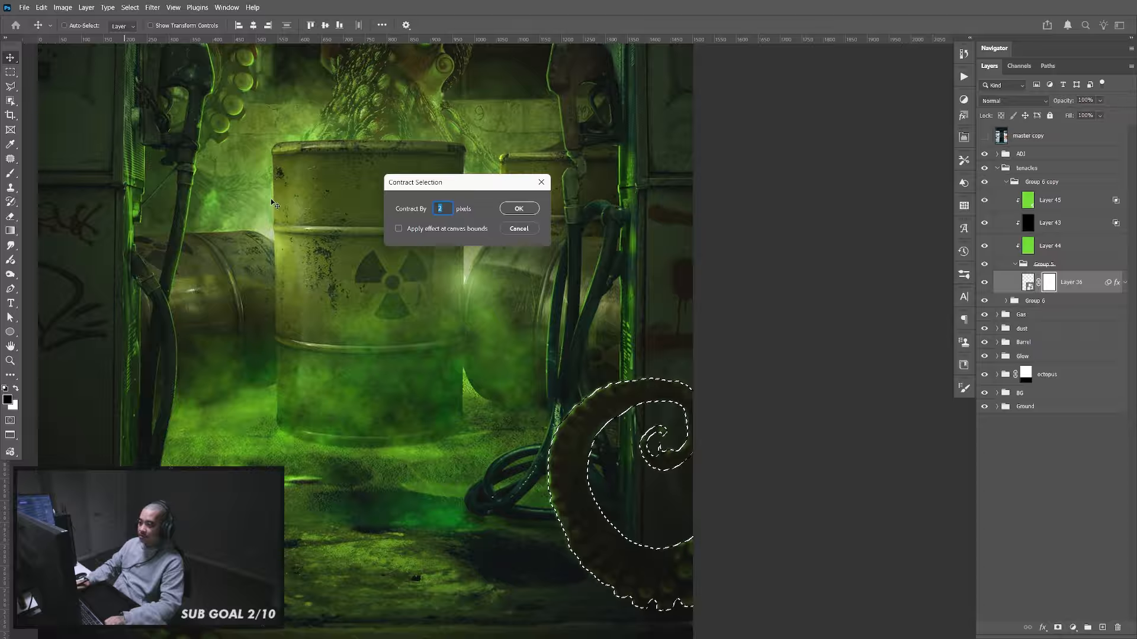
key("Return")
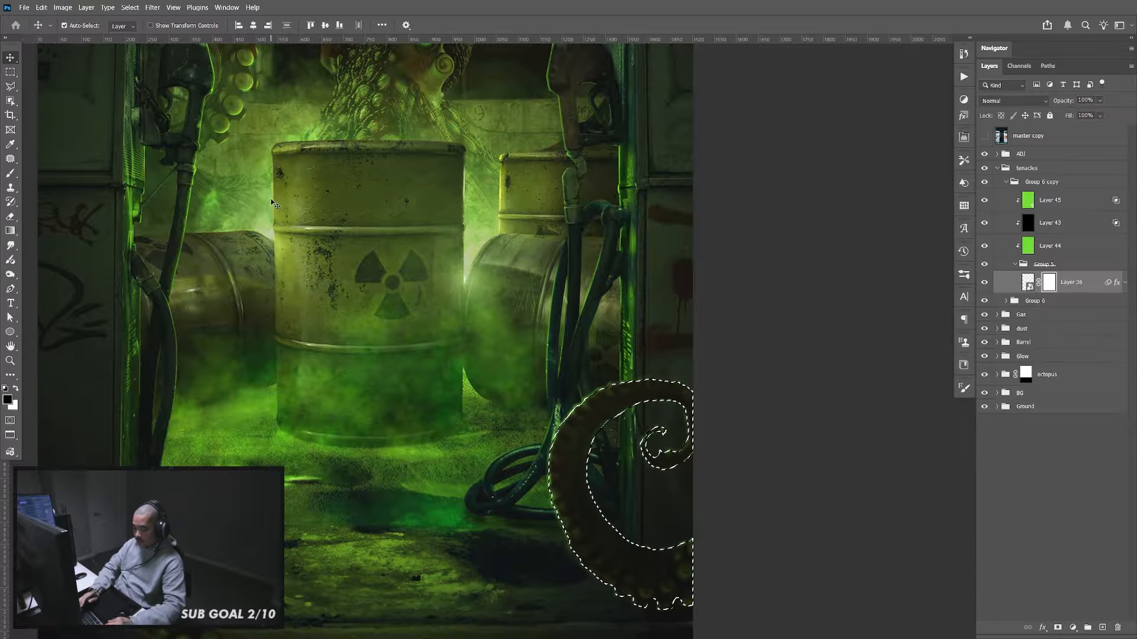
key("ctrl+shift+i")
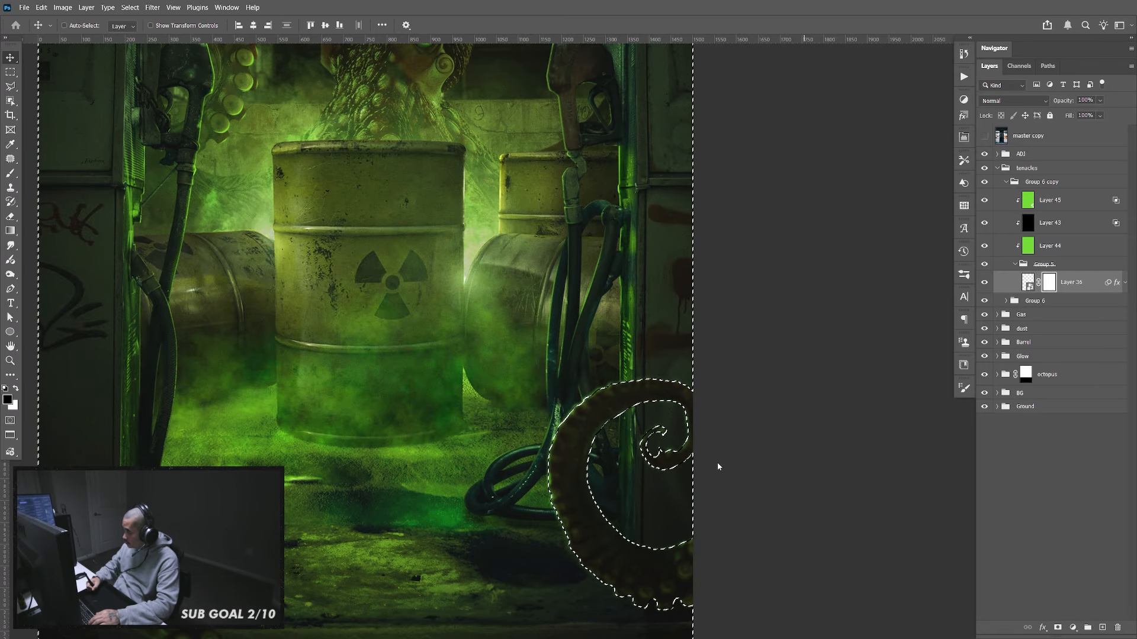
Paint black on Layer 36's mask along the curled tentacle's selected edges to trim the fringe, and deselect
key("b")
scroll(668, 468, "up", 3)
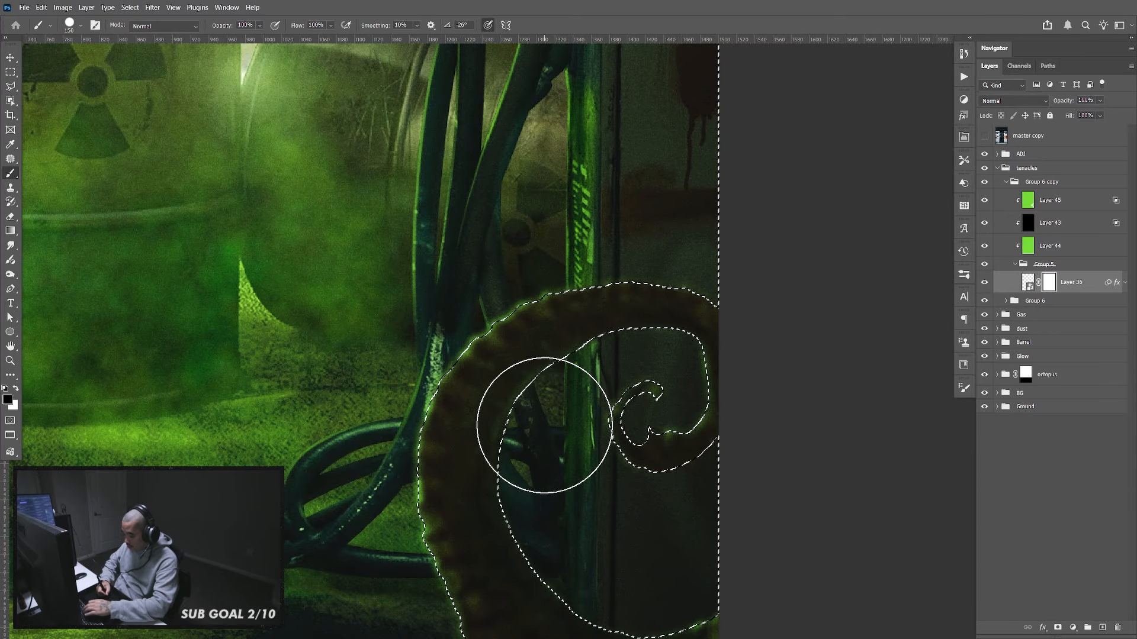
key("bracketleft")
key("bracketleft")
key("bracketleft")
key("bracketleft")
key("bracketleft")
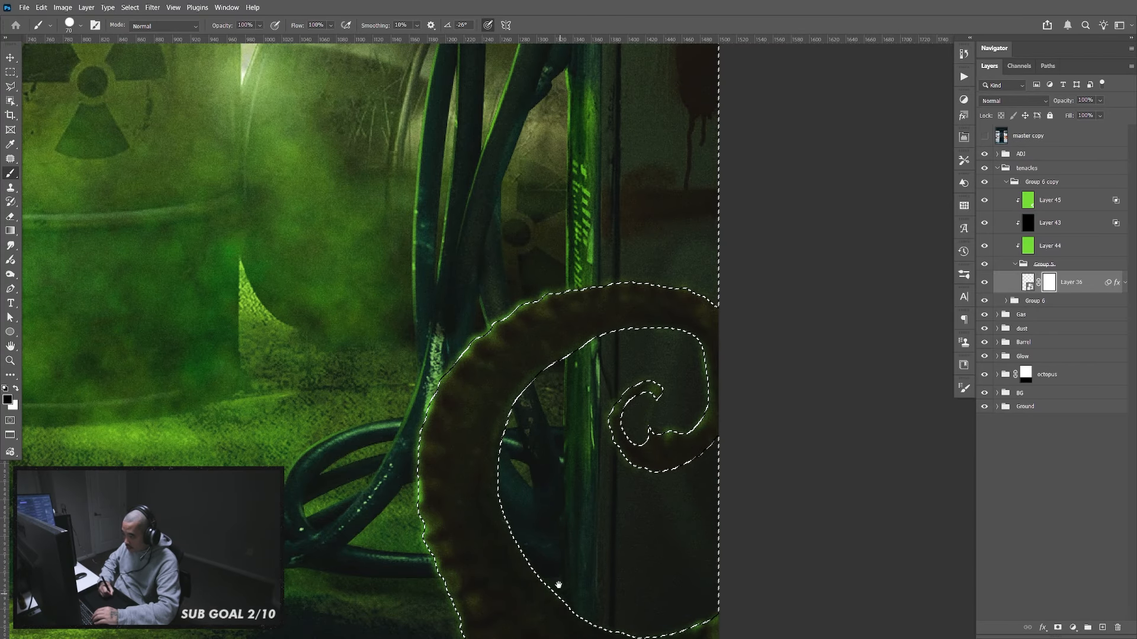
left_click_drag(558, 585, 540, 460)
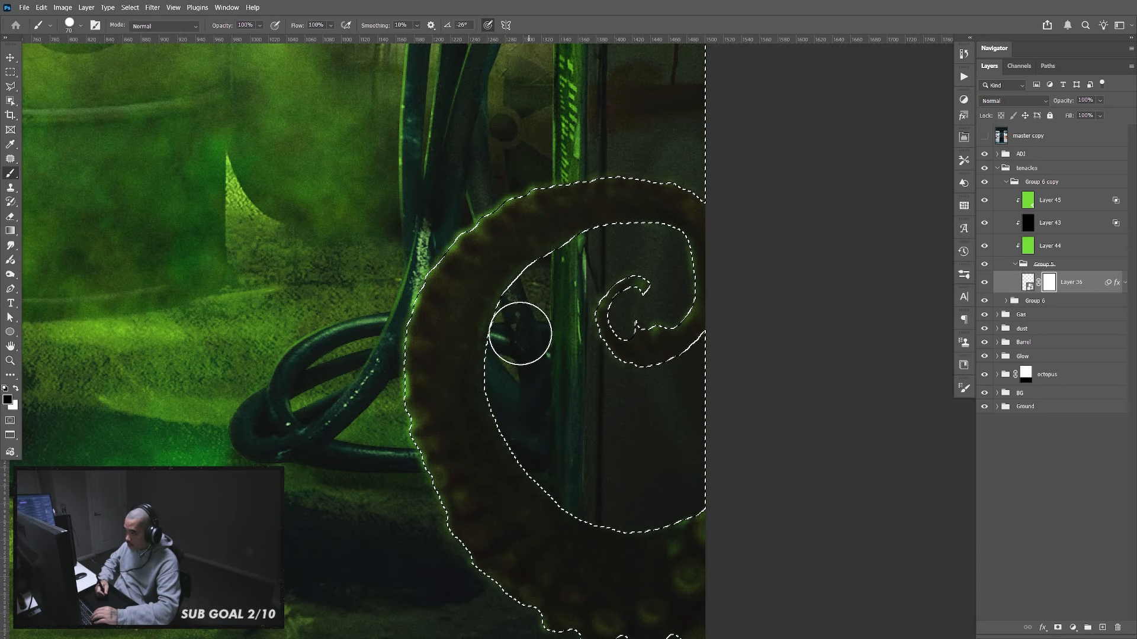
key("ctrl+d")
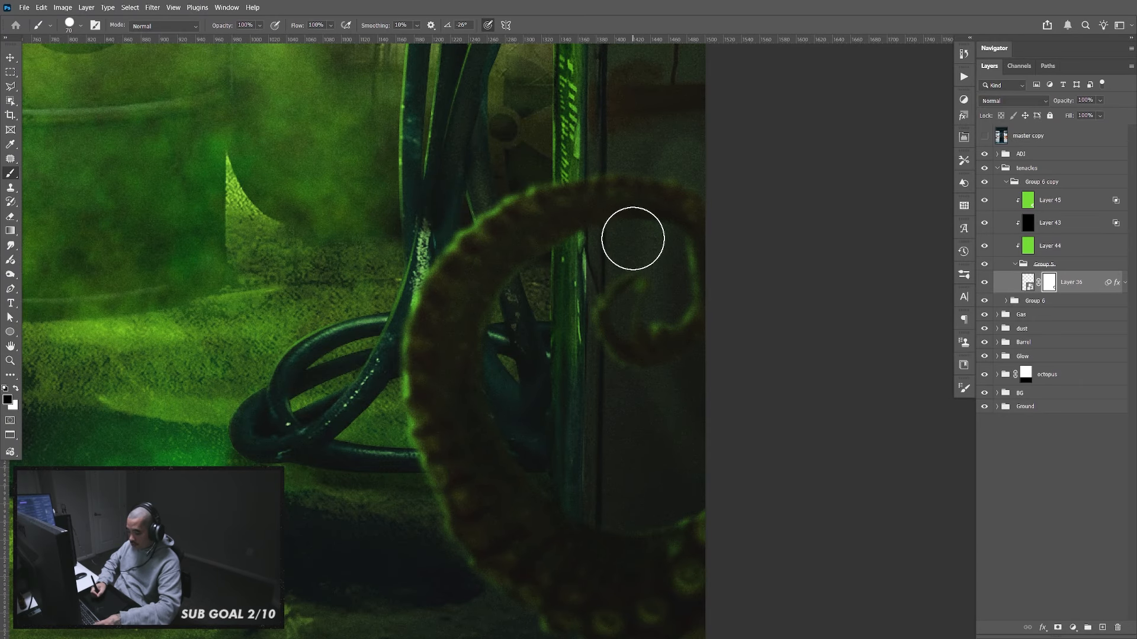
key("v")
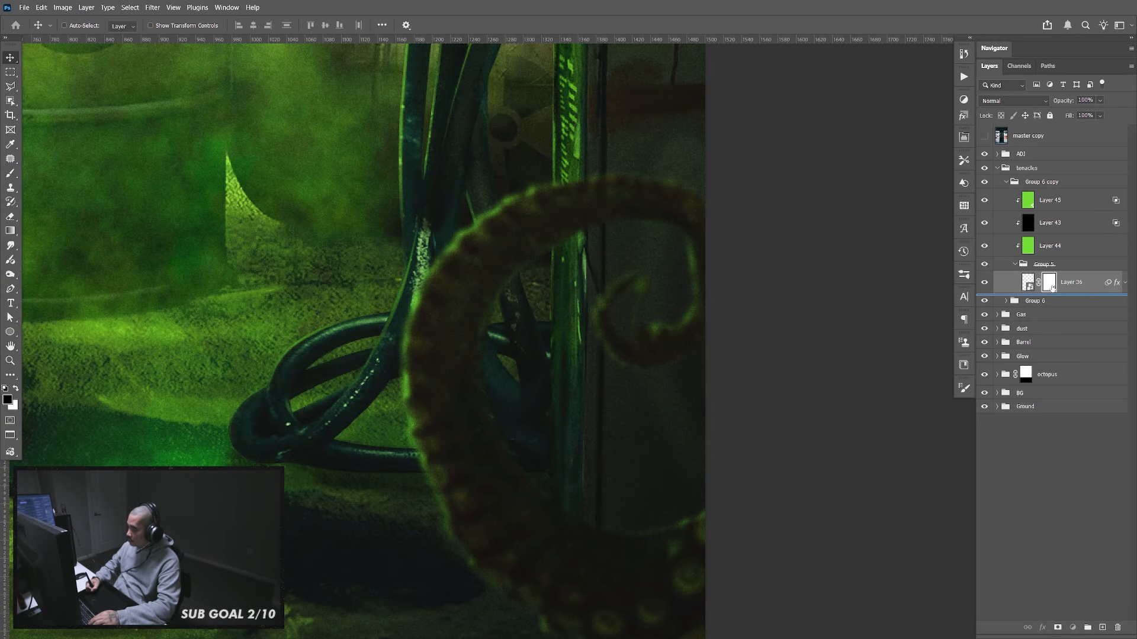
key("b")
key("bracketleft")
key("bracketleft")
key("bracketleft")
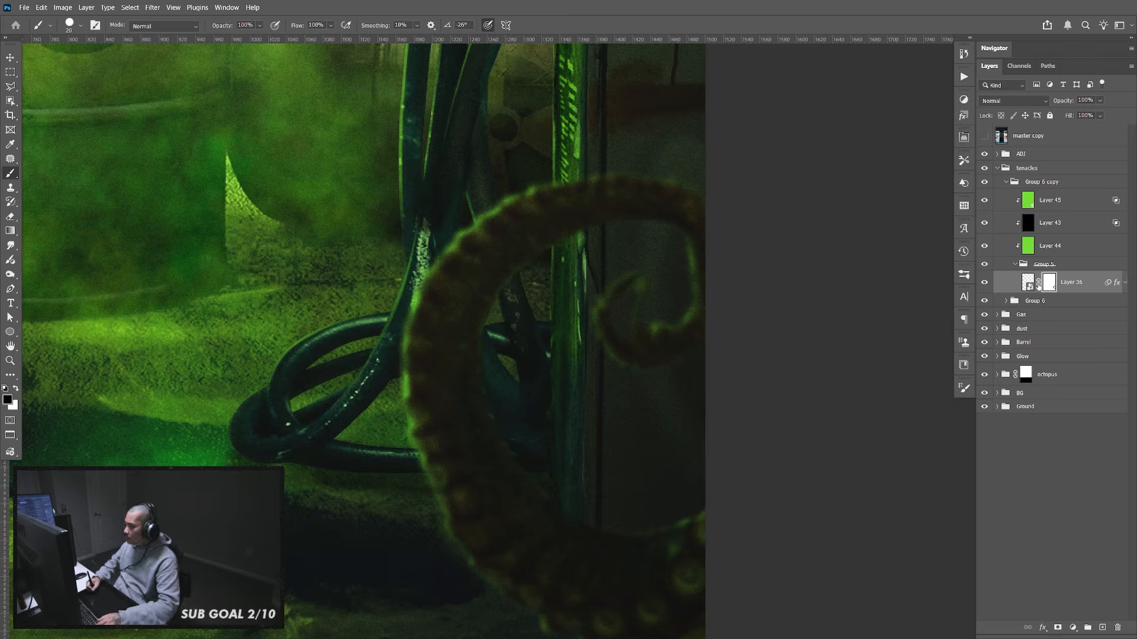
Expand Layer 36's effects and compare the tentacle with its smart filters shown and hidden
left_click(1122, 283)
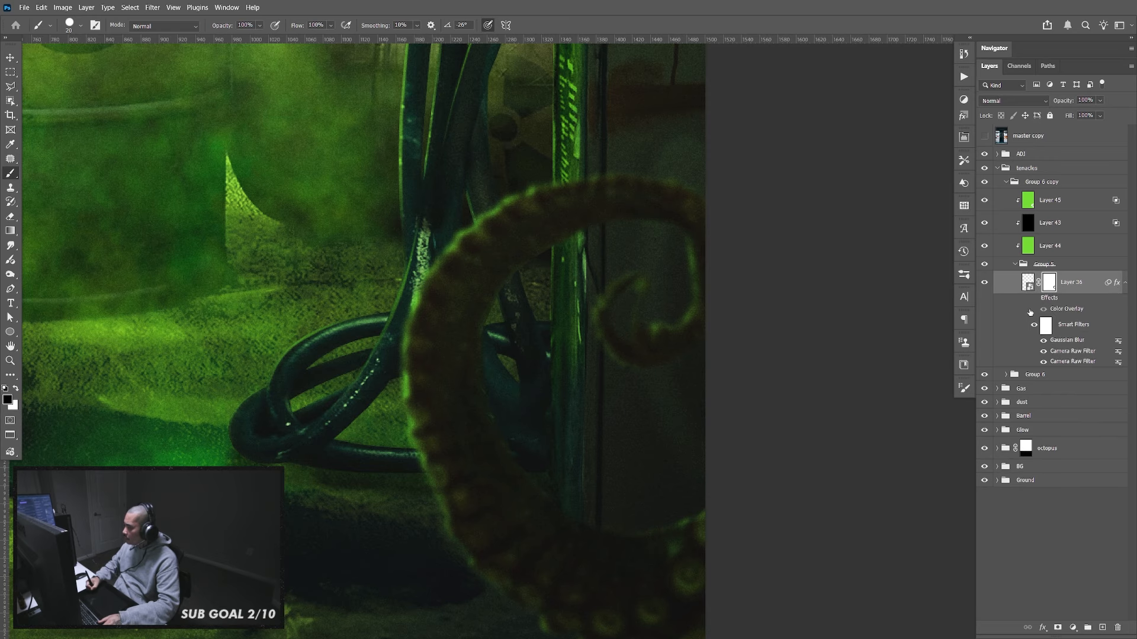
left_click(1034, 325)
left_click(1034, 325)
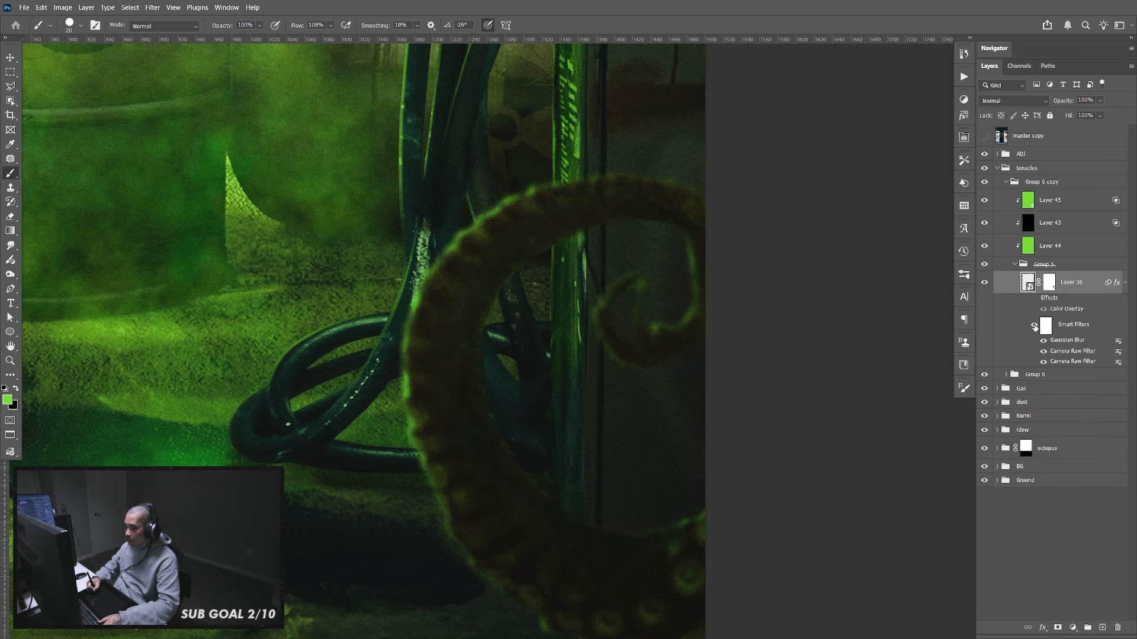
left_click(1033, 325)
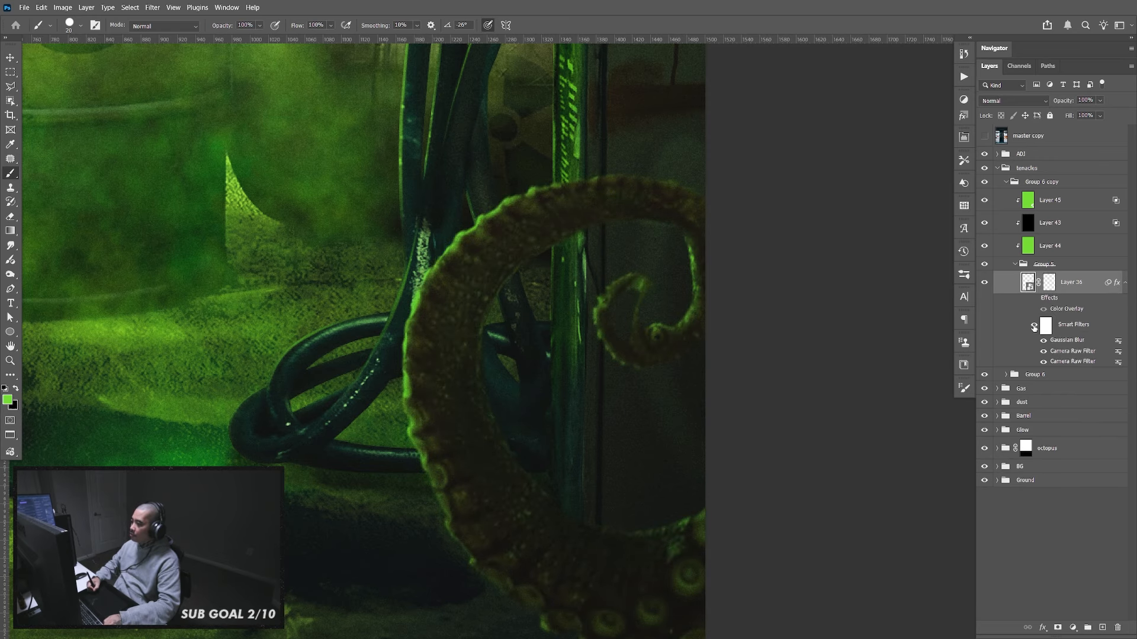
Turn Layer 36's smart filters back on and check the softened curled tentacle against the whole composite
left_click(1033, 326)
key("v")
scroll(633, 411, "down", 5)
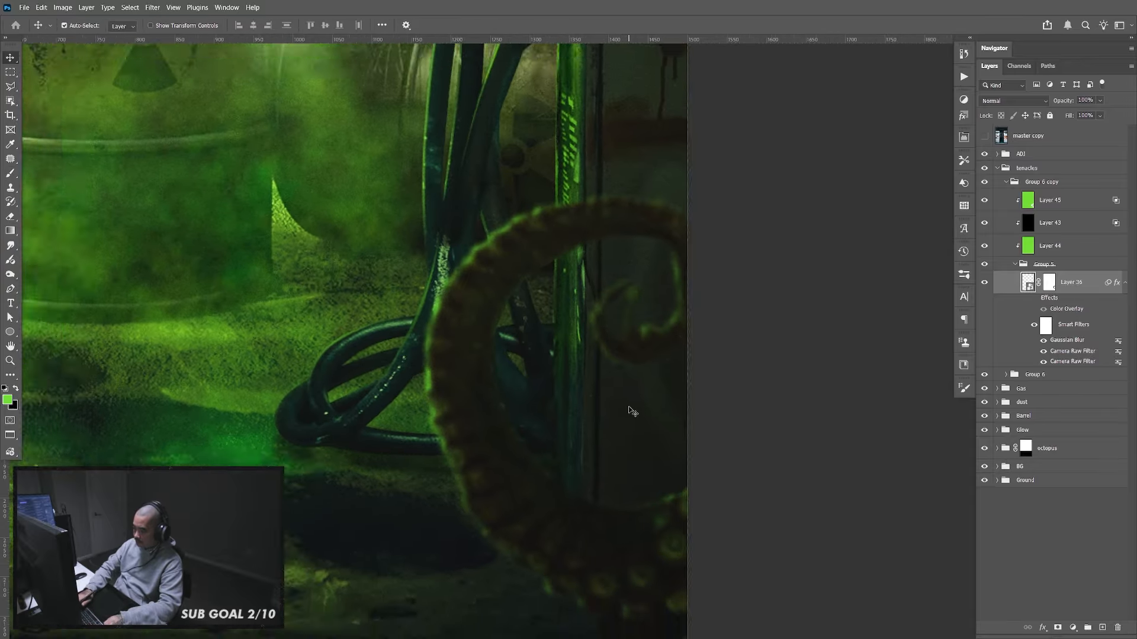
scroll(633, 410, "up", 1)
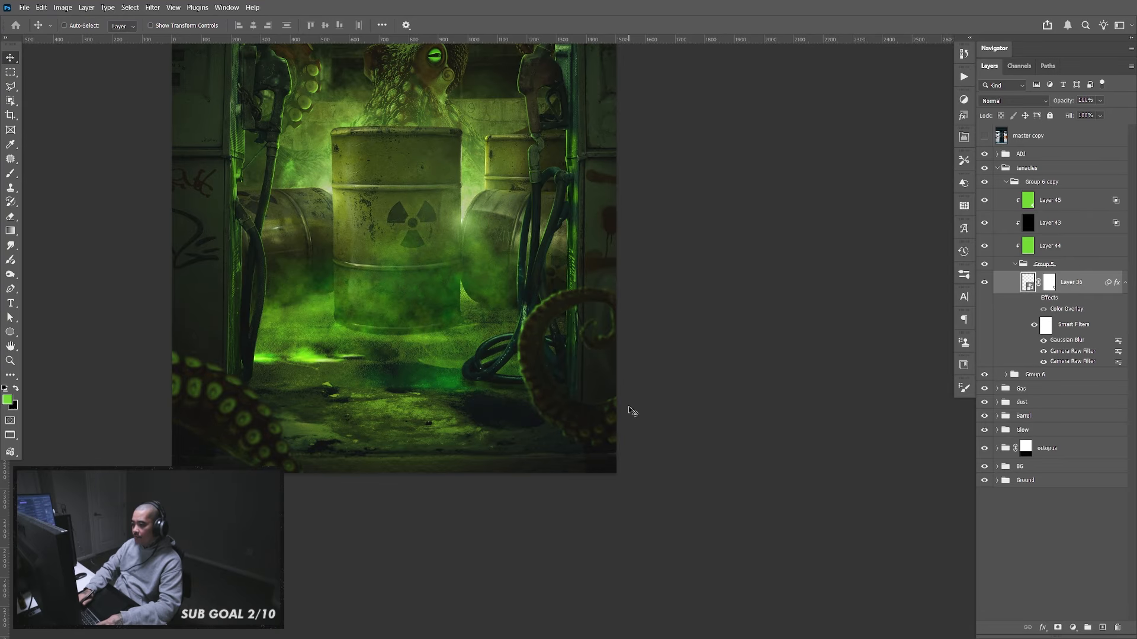
left_click_drag(516, 236, 604, 298)
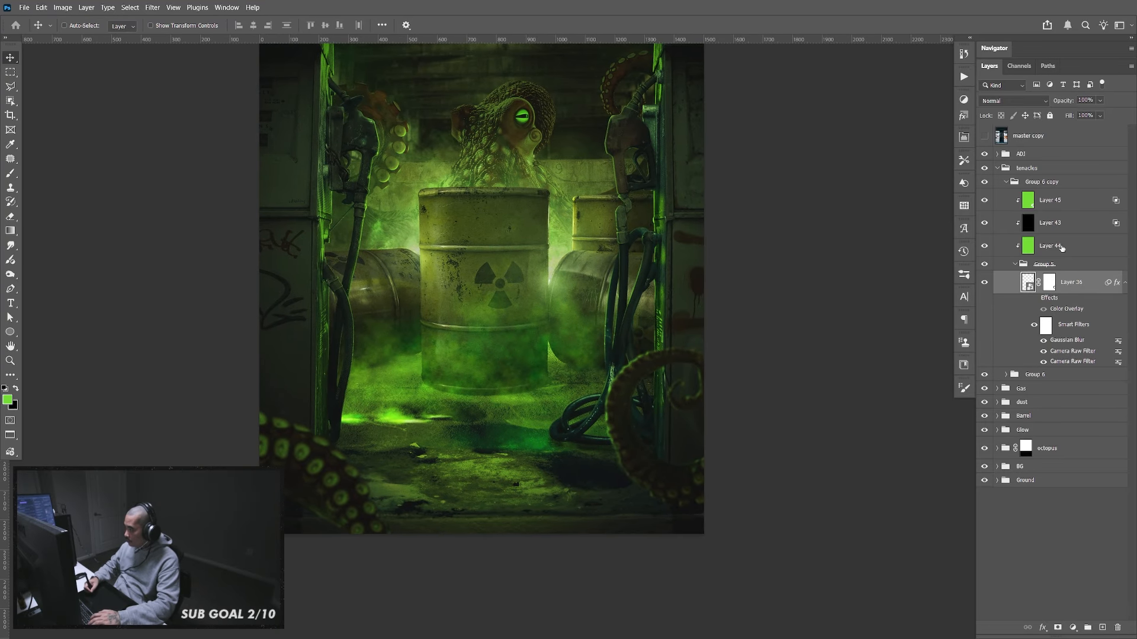
Lower Layer 45's opacity to 83% in Group 6 copy, and collapse that group
left_click(1010, 247)
left_click(1052, 204)
left_click(1100, 100)
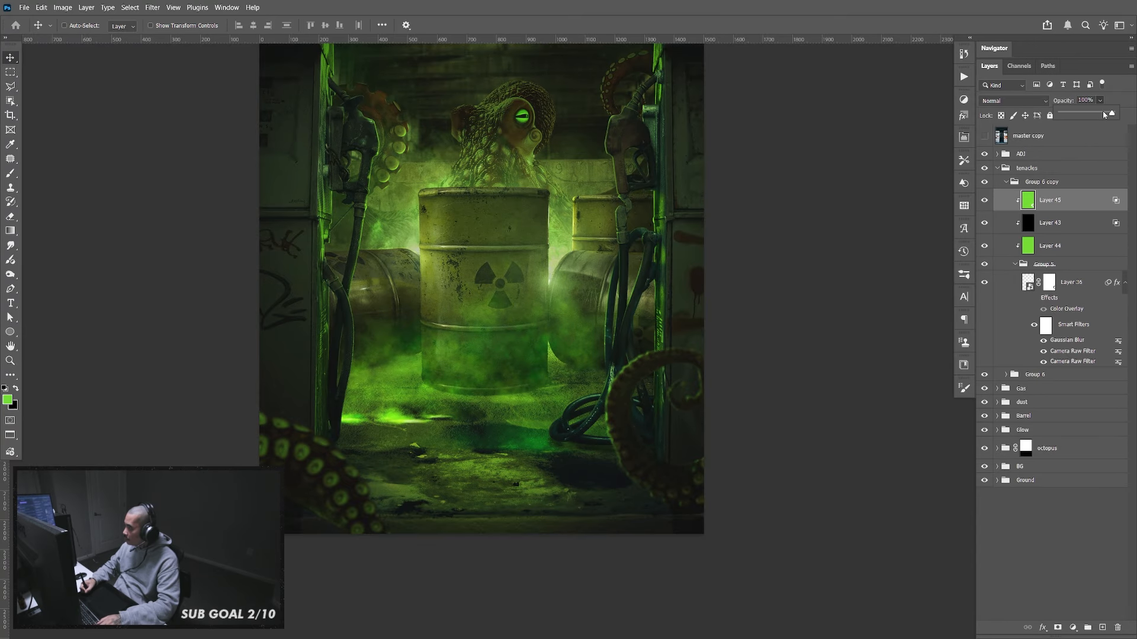
left_click_drag(1106, 113, 1081, 115)
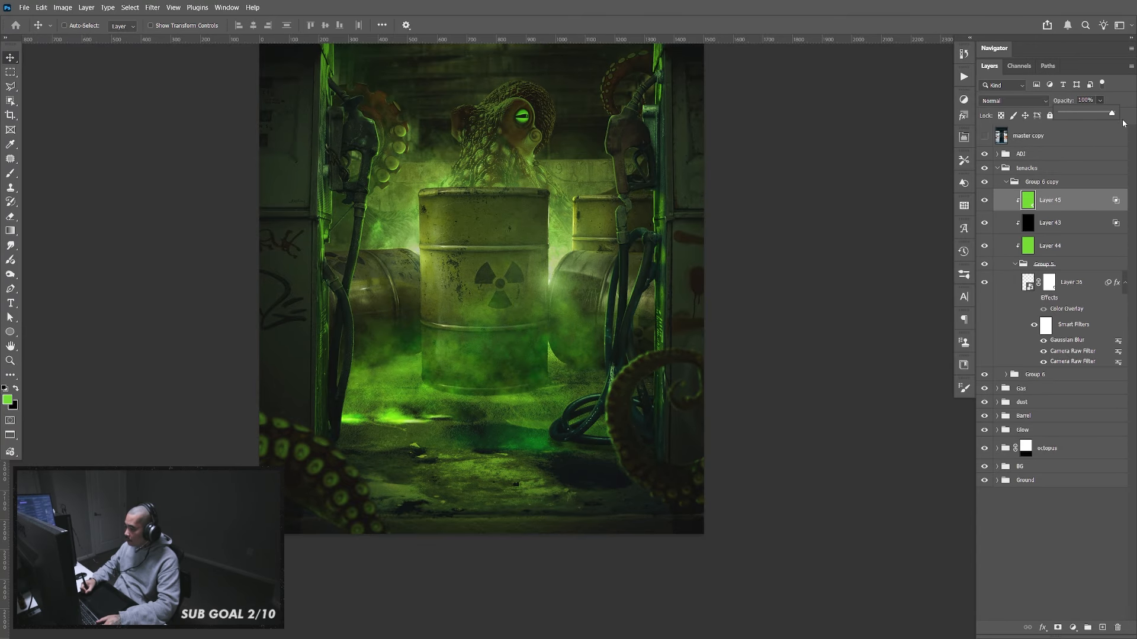
key("Return")
left_click_drag(730, 283, 799, 370)
left_click_drag(819, 321, 816, 314)
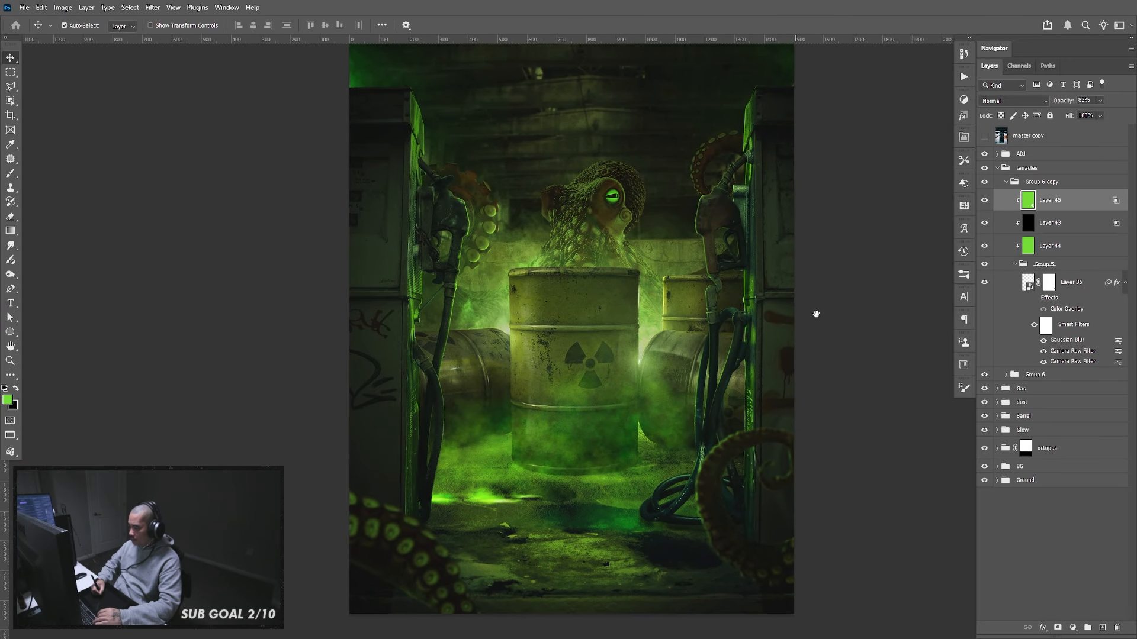
left_click(1016, 265)
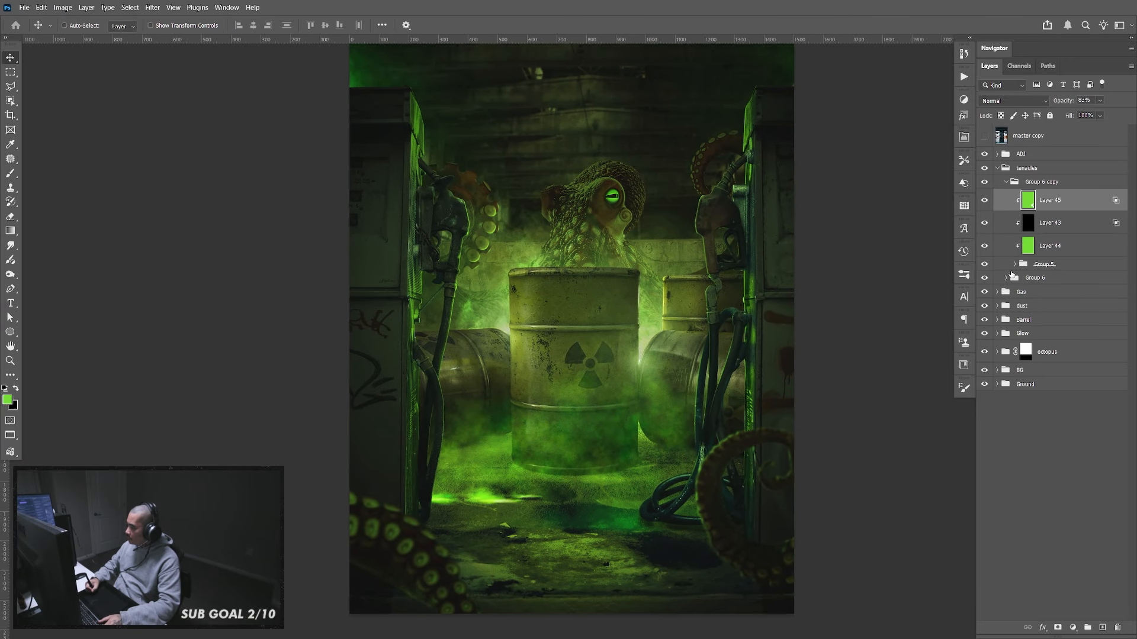
left_click(1005, 182)
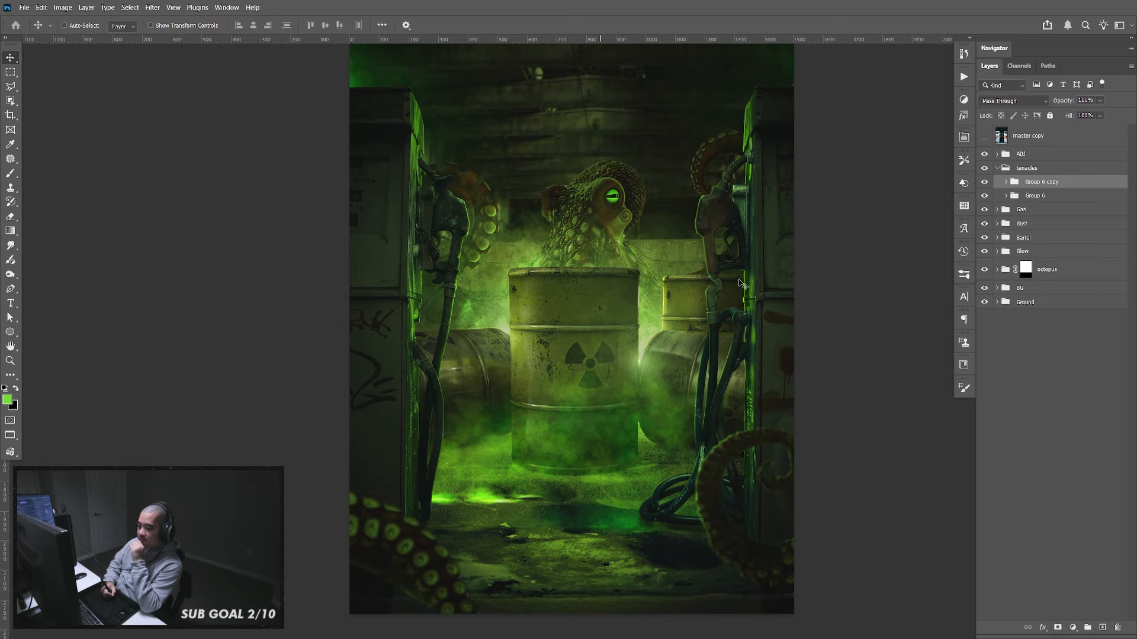
In Group 6, add a new layer above Layer 43, clip it to the tentacle group and fill it with bright green
left_click(1006, 196)
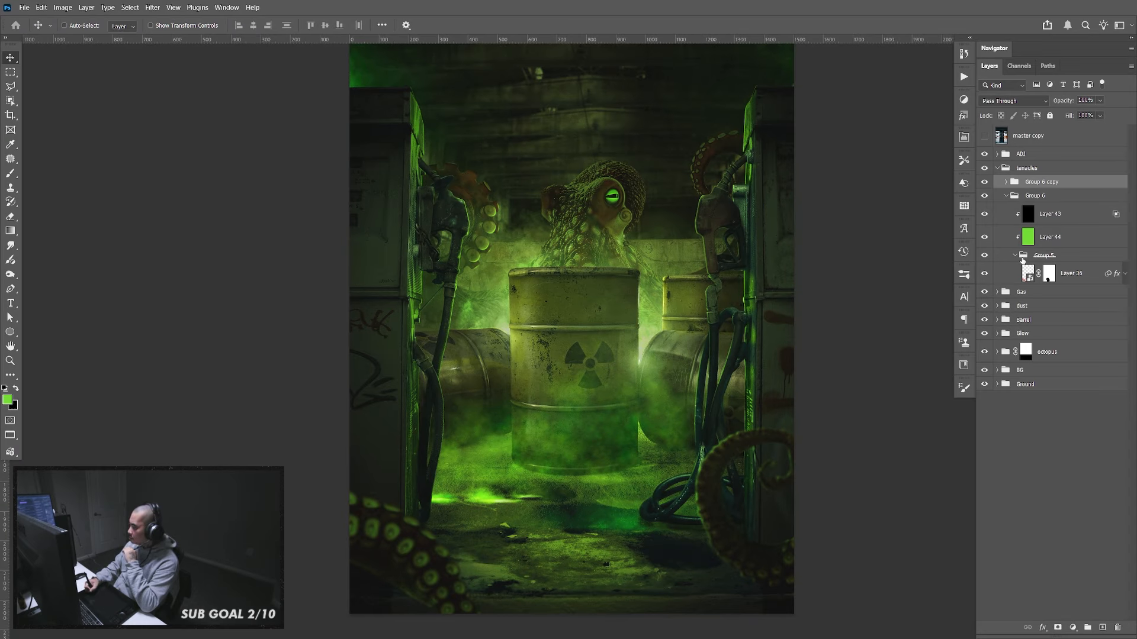
left_click(1015, 255)
left_click(1058, 215)
left_click(1102, 627)
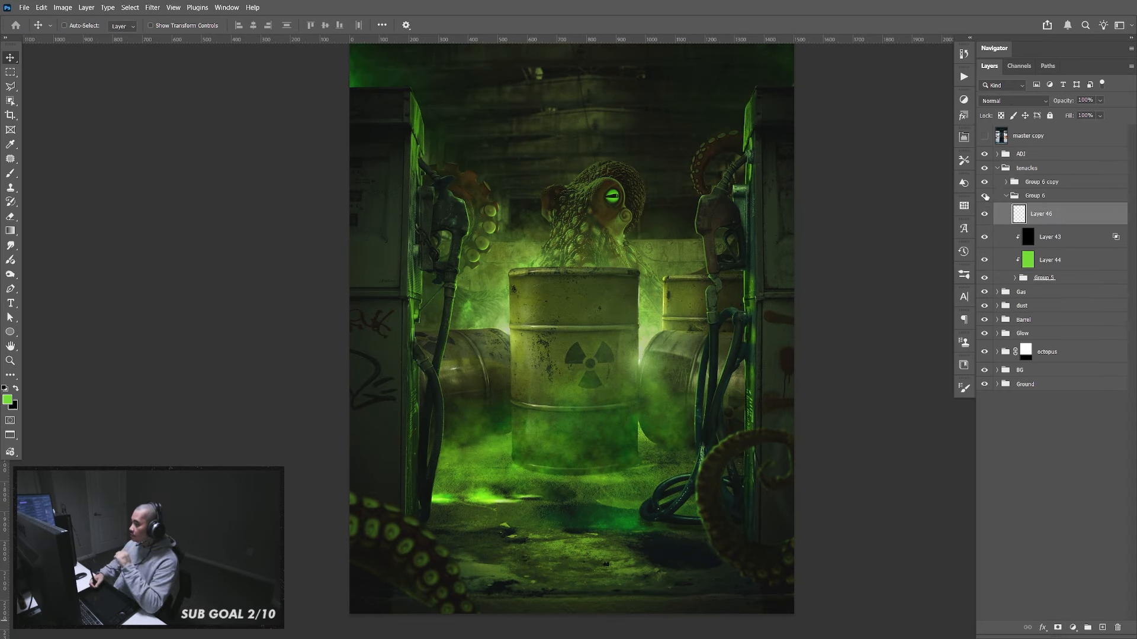
key("ctrl+alt+g")
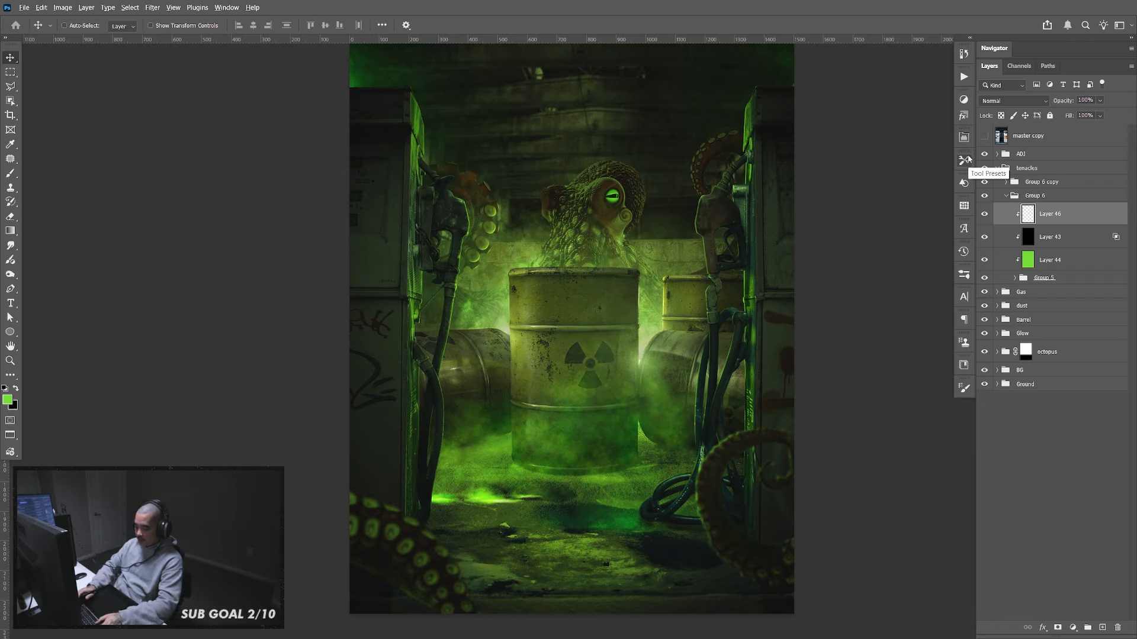
key("alt+BackSpace")
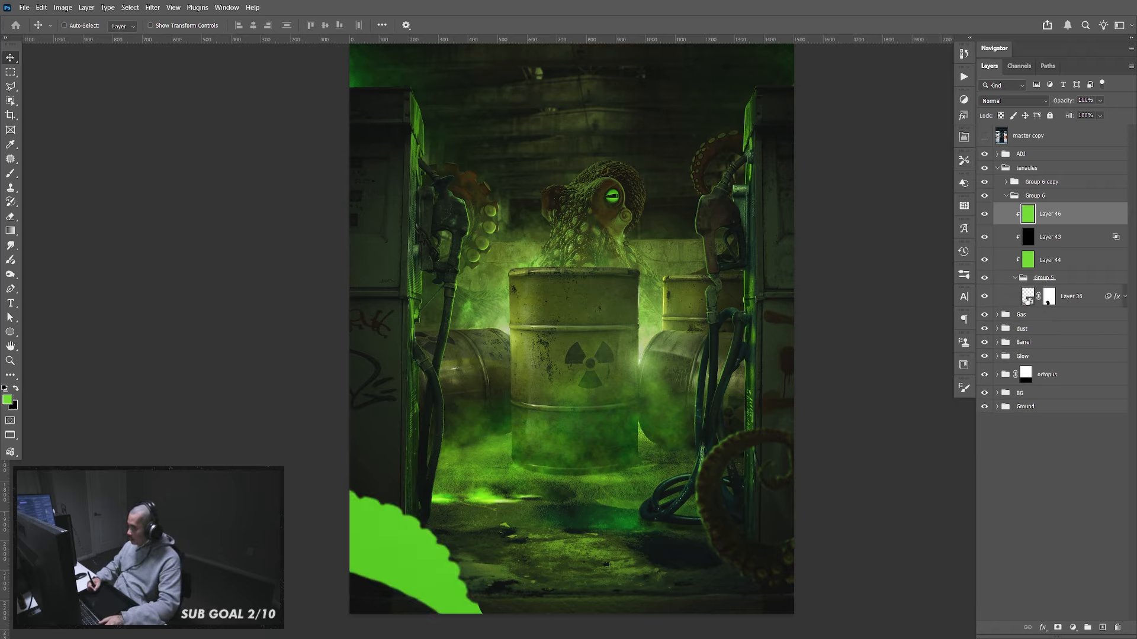
double_click(1029, 300)
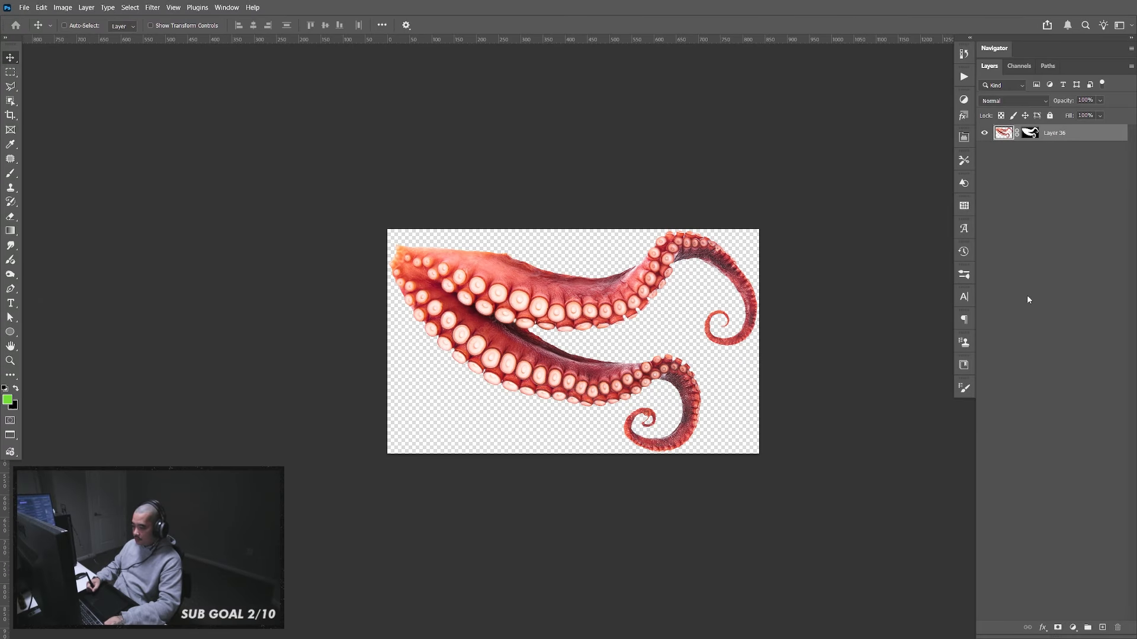
key("ctrl+w")
left_click(585, 245)
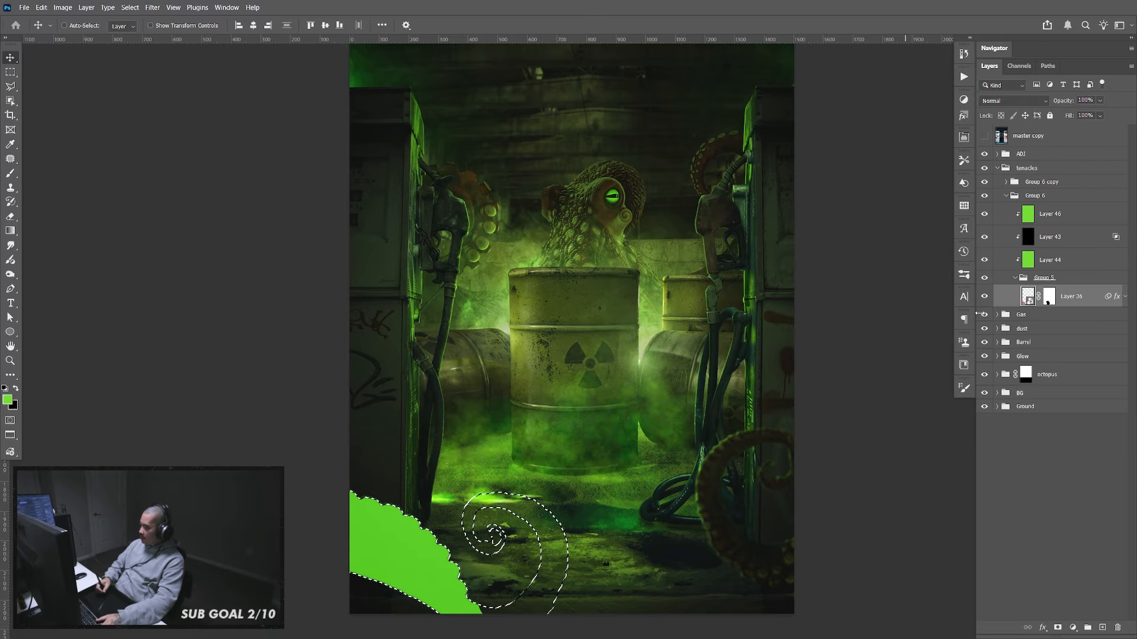
key("ctrl+d")
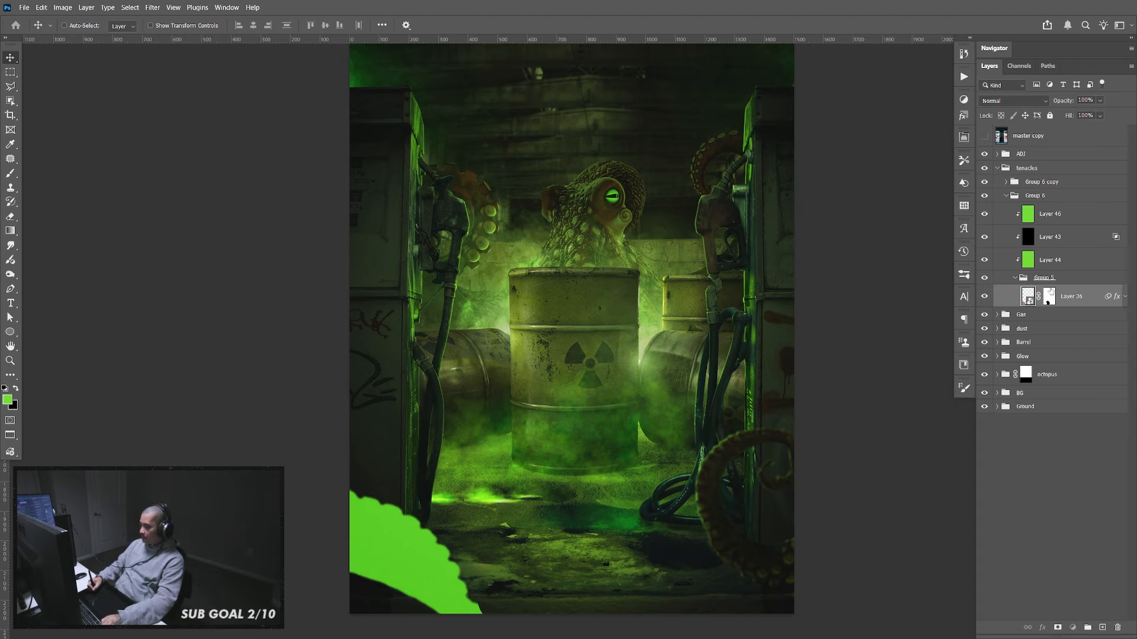
Rasterize Layer 36 in Group 6 and apply its layer mask
left_click(1048, 299)
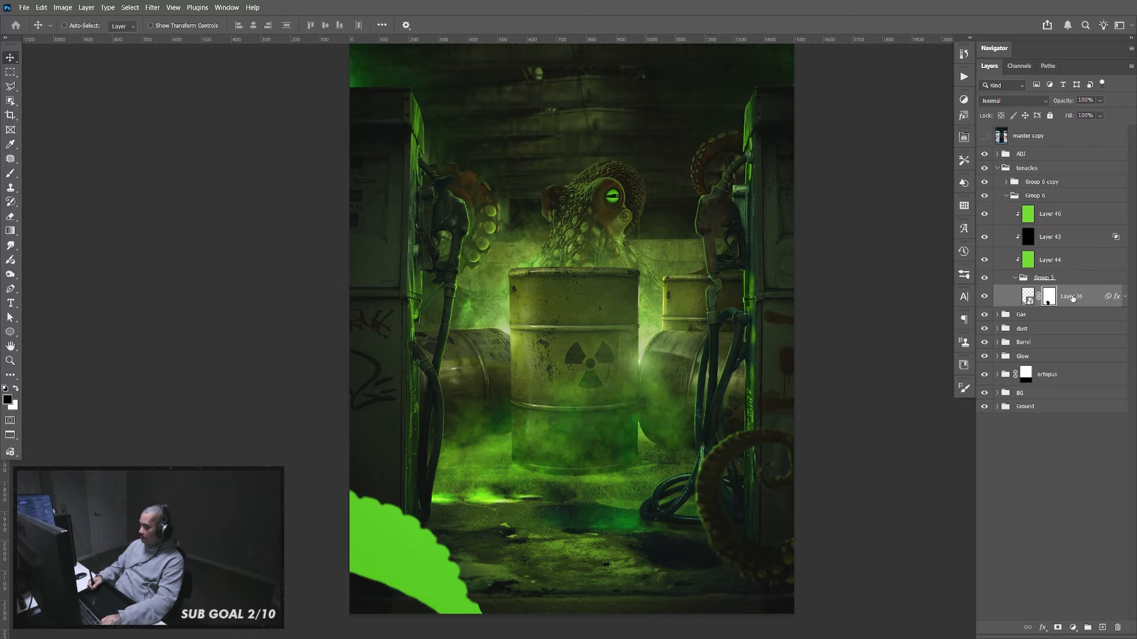
right_click(1073, 298)
left_click(1019, 343)
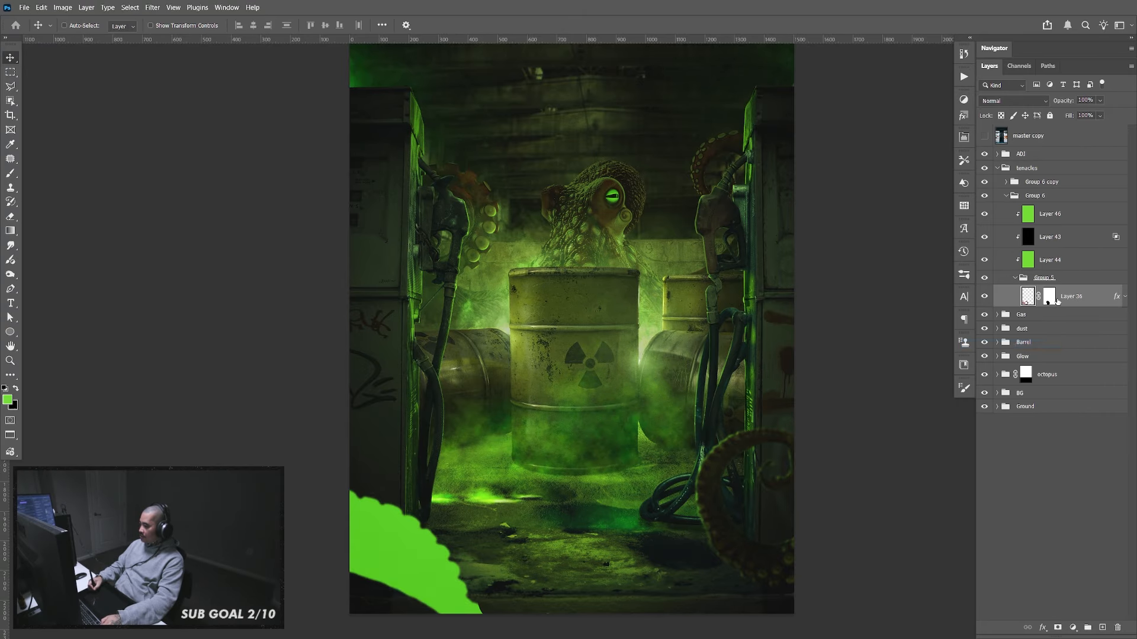
left_click(1054, 297)
right_click(1048, 300)
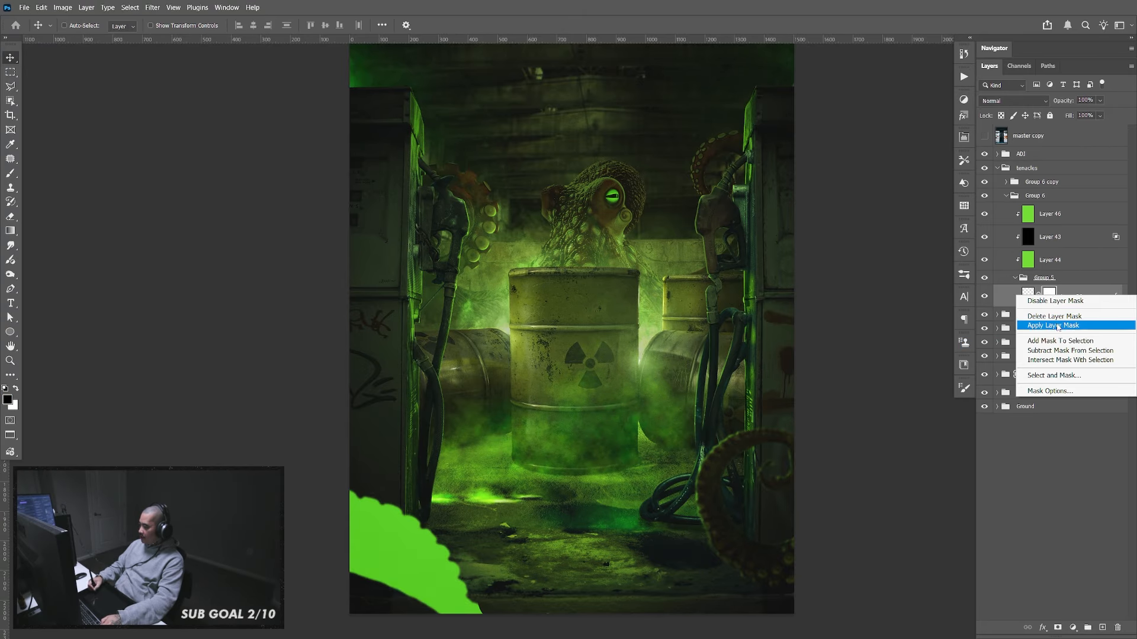
left_click(1057, 313)
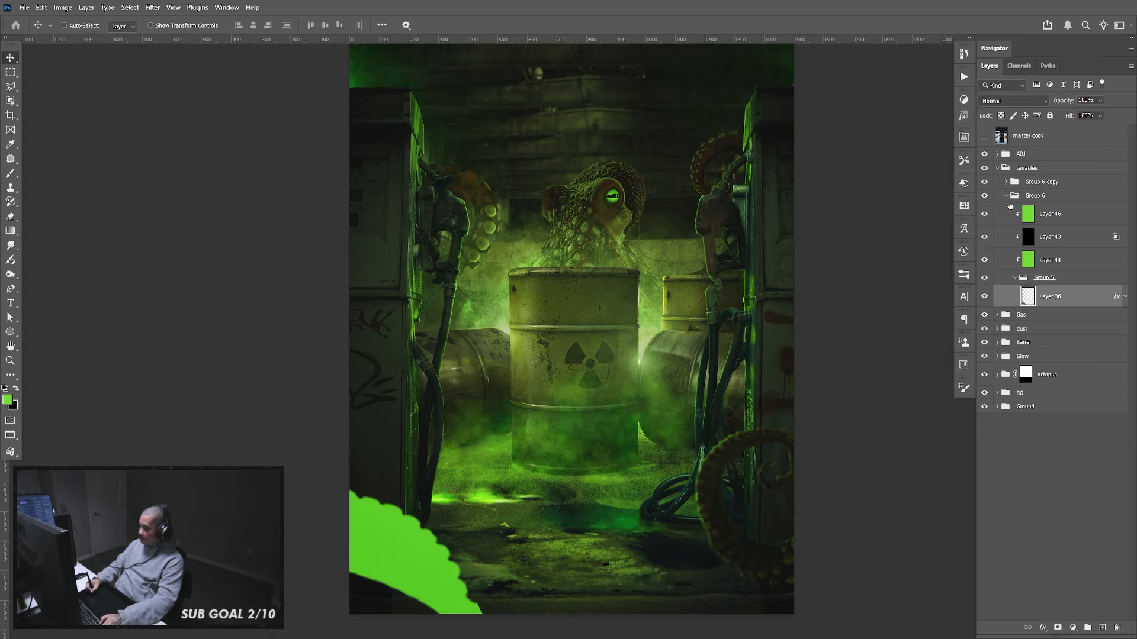
left_click(1006, 181)
left_click(1014, 264)
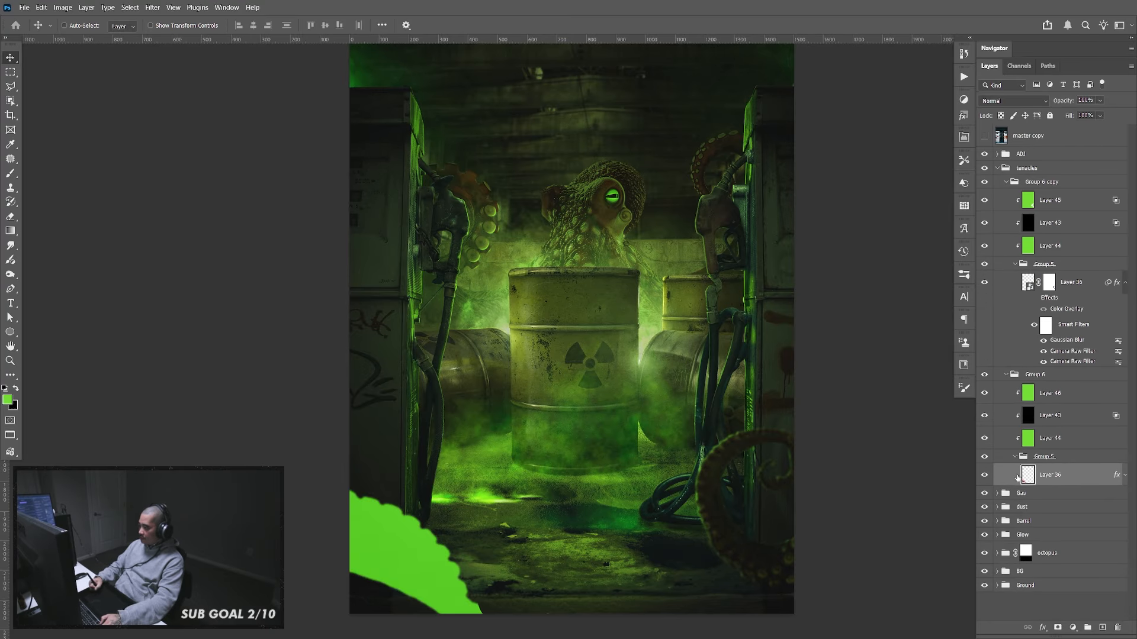
left_click(1015, 264)
left_click(1006, 182)
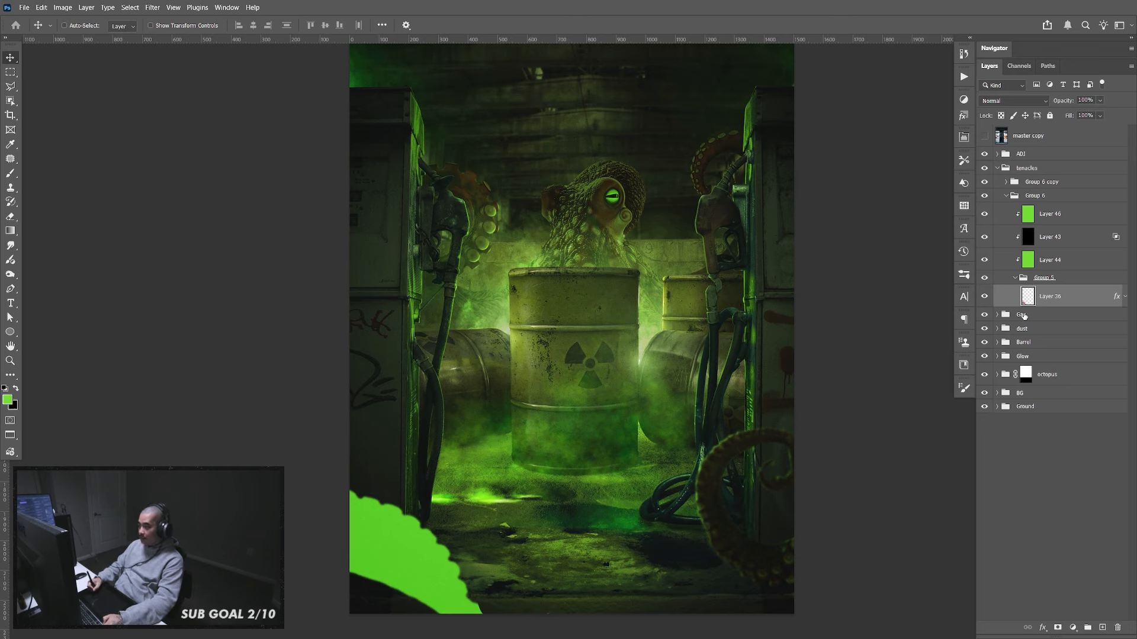
Load Layer 36's outline as a selection, delete the green fill inside it from Layer 46, and deselect
left_click(1027, 297, "ctrl")
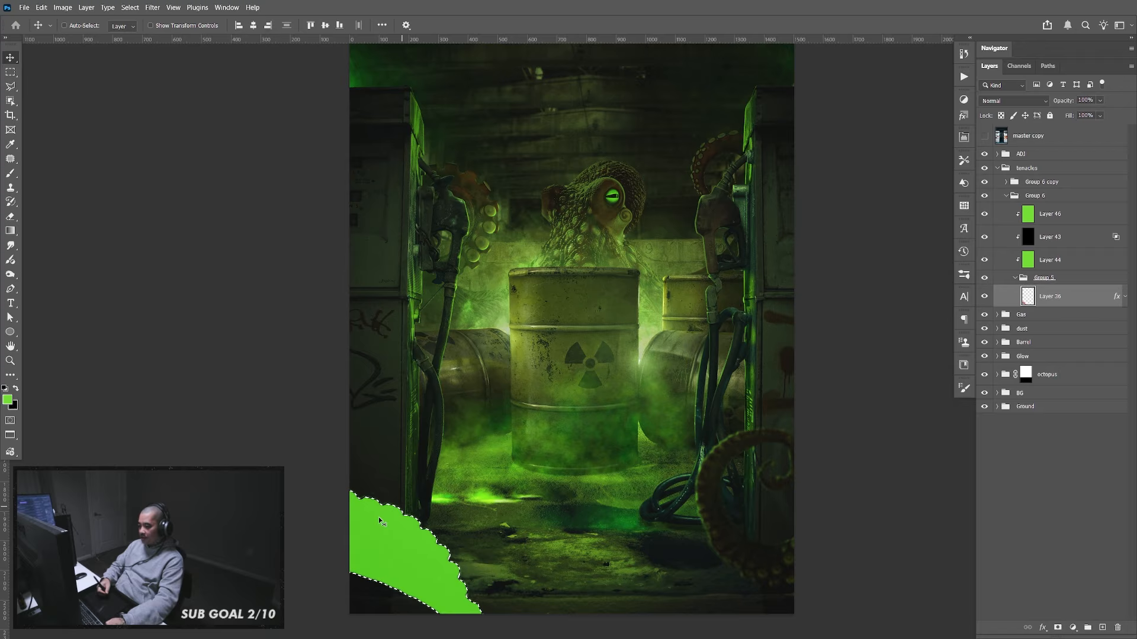
left_click(1057, 217)
key("Delete")
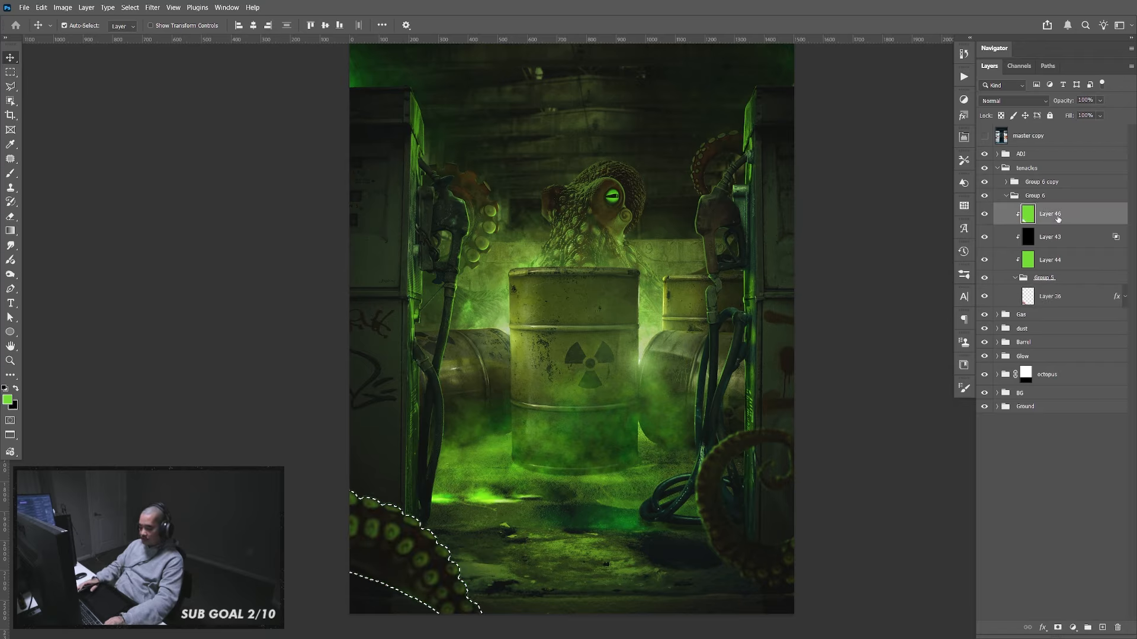
key("ctrl+d")
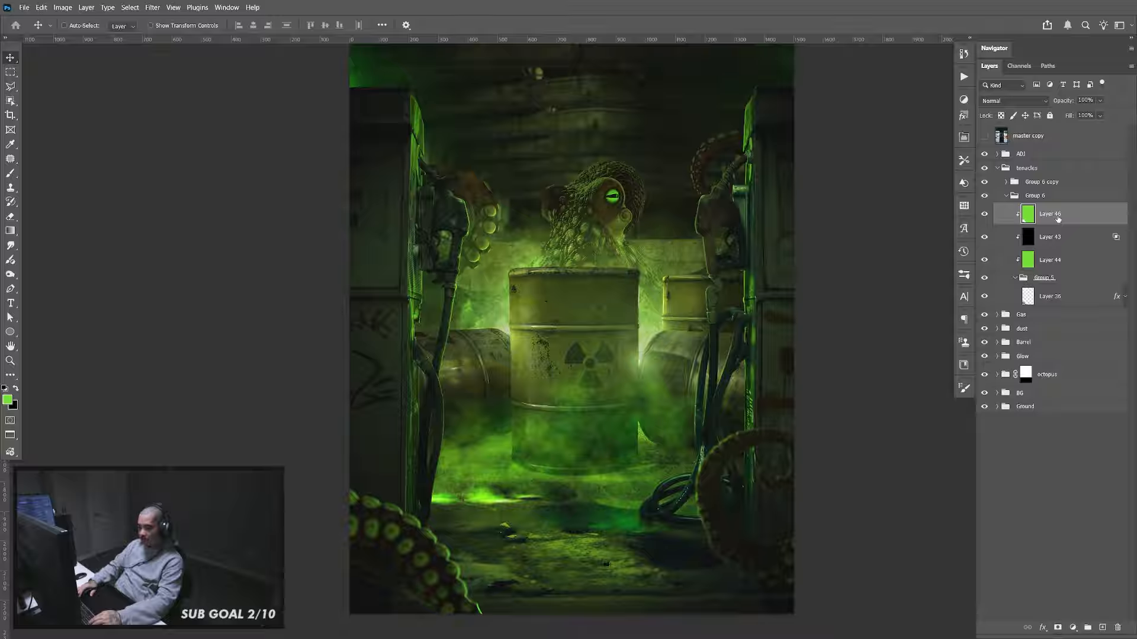
Split the black Underlying Layer slider of Layer 46's Blend If to 0 / 29
double_click(1087, 222)
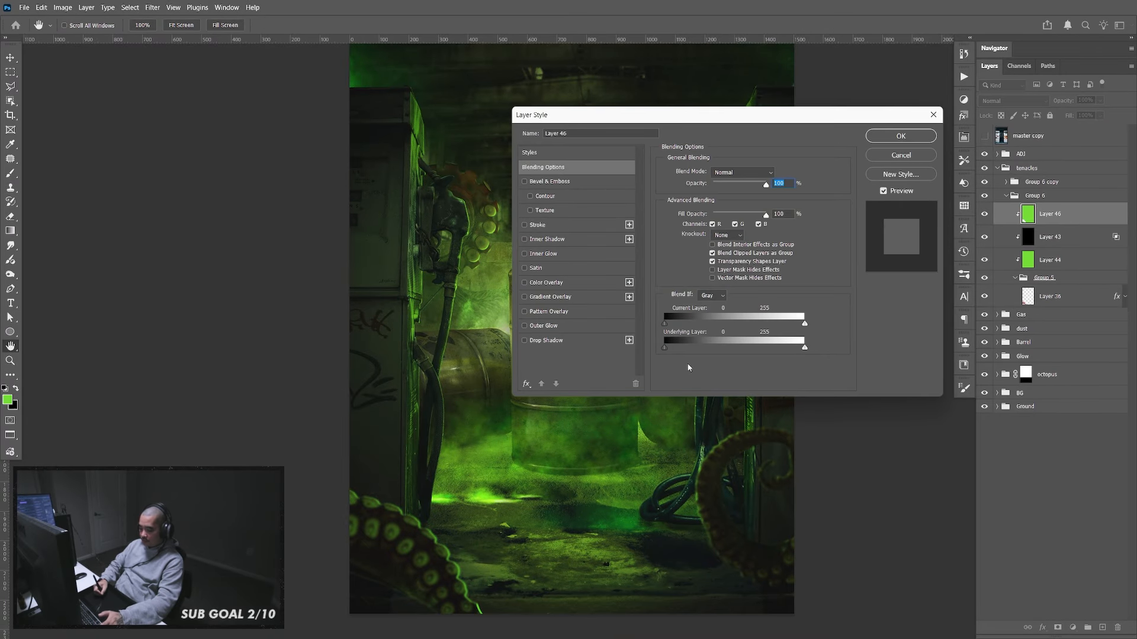
left_click_drag(665, 347, 681, 351)
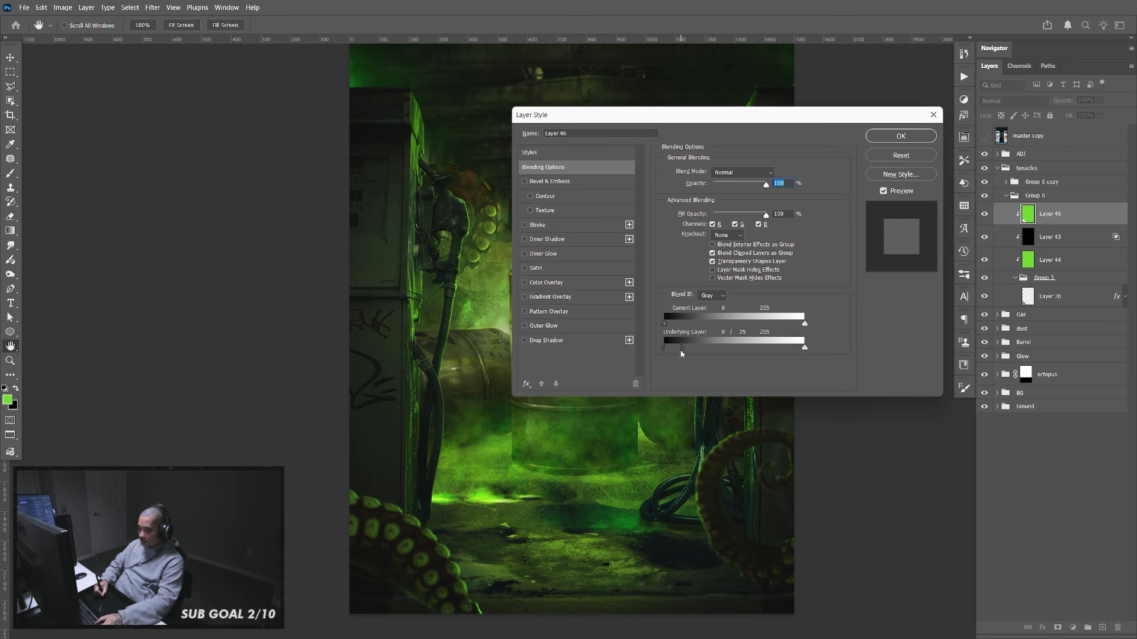
left_click(882, 137)
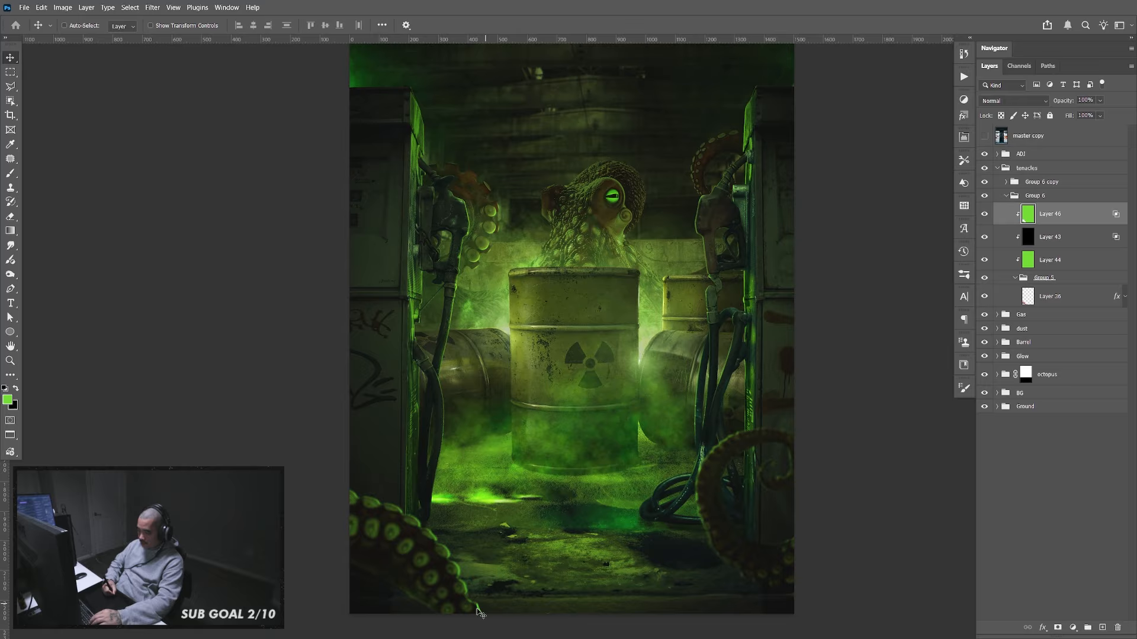
Enlarge the Smudge brush to 400 px and soften Layer 46's green rim at the tip of the suckered tentacle
key("r")
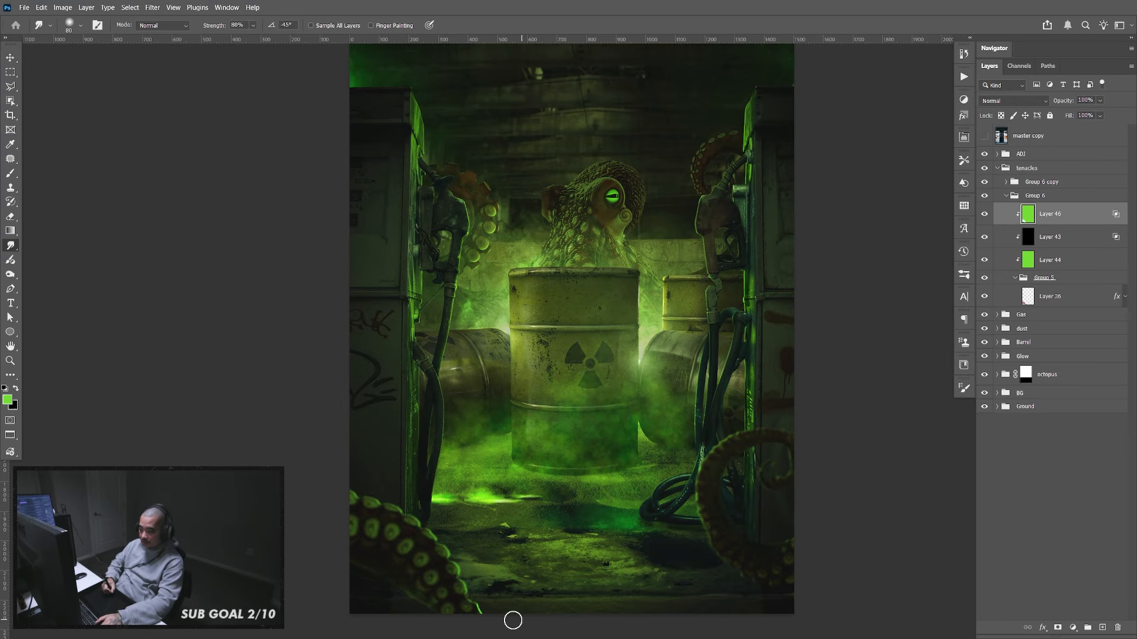
key("bracketright")
key("bracketright")
key("bracketright")
key("bracketright")
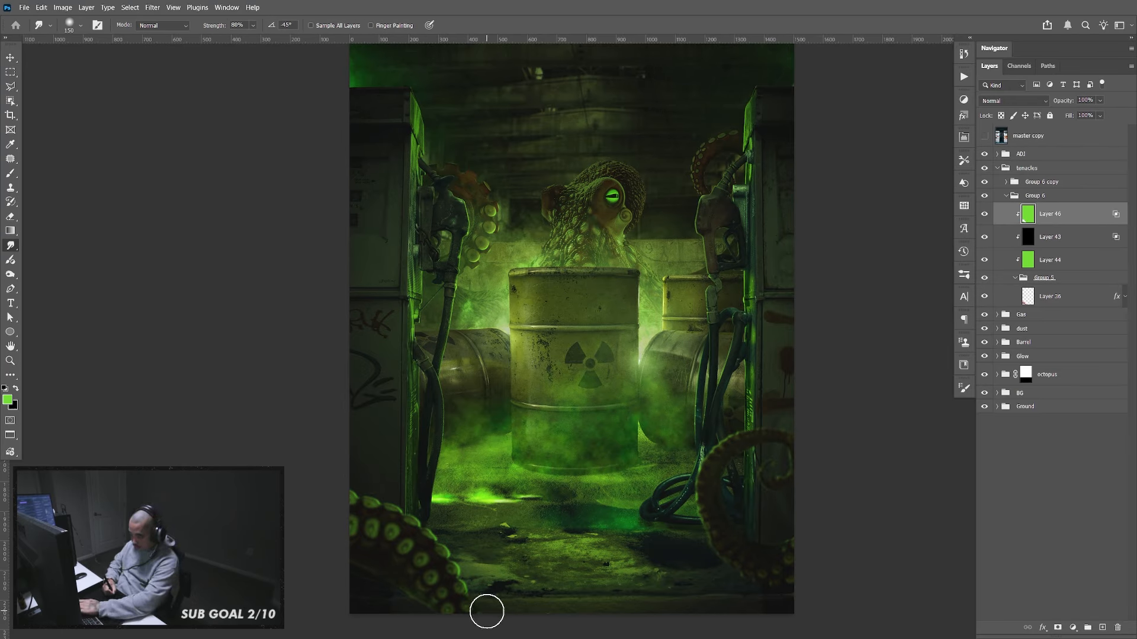
key("bracketright")
key("bracketright")
key("bracketright")
key("bracketright")
key("bracketright")
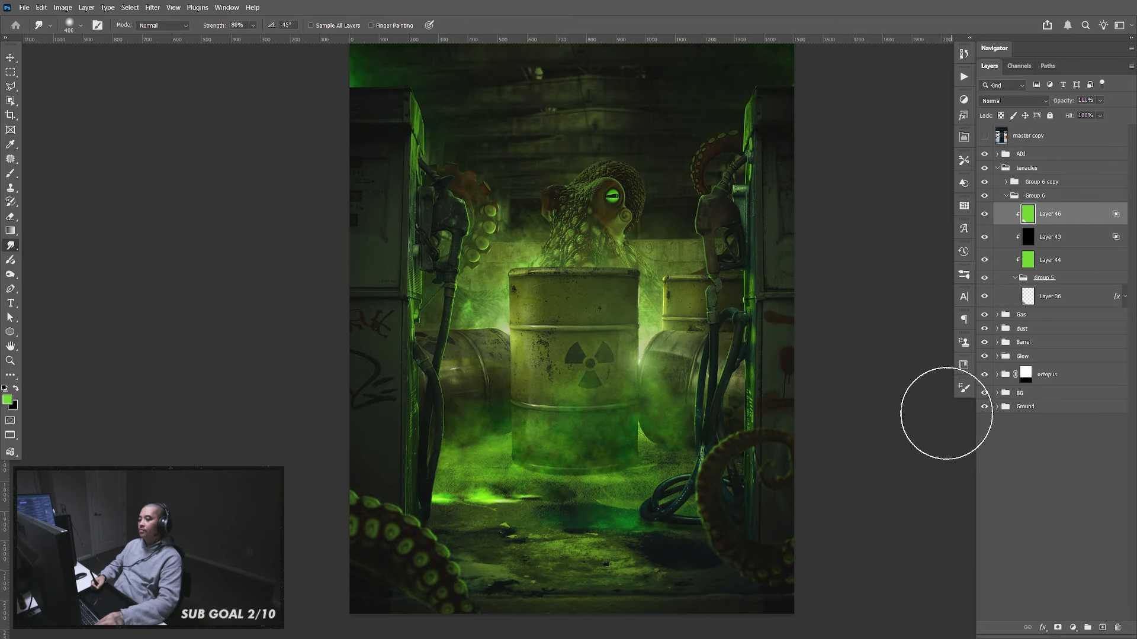
key("v")
left_click_drag(844, 308, 861, 337)
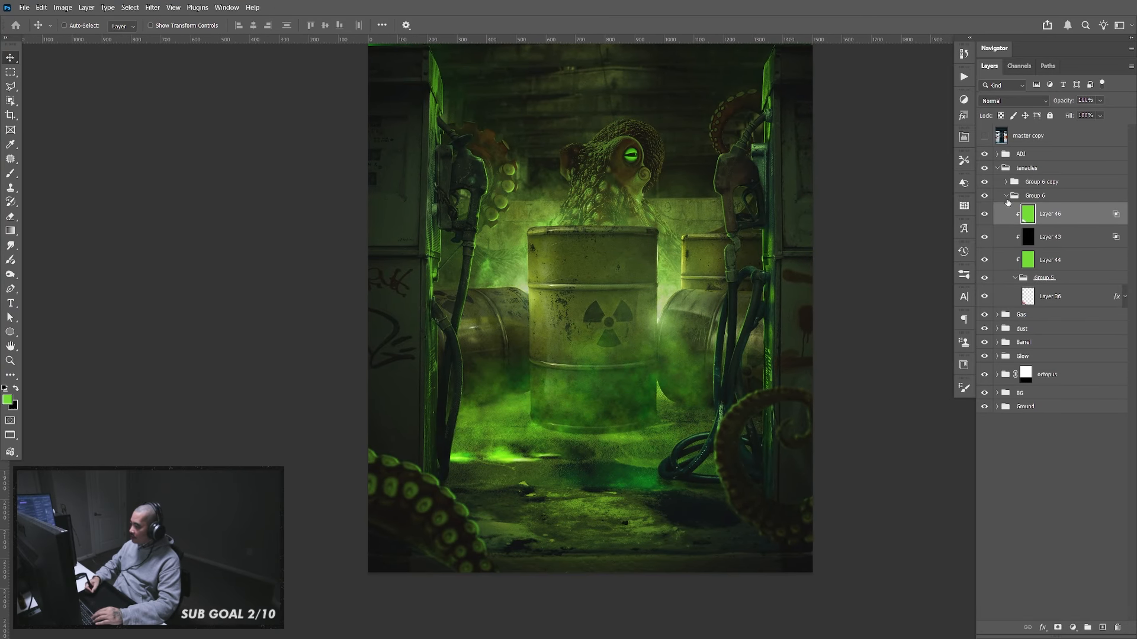
Collapse the tentacle groups, compare the dust group shown and hidden, then duplicate it and move the copy above Gas
left_click_drag(1006, 197, 1003, 177)
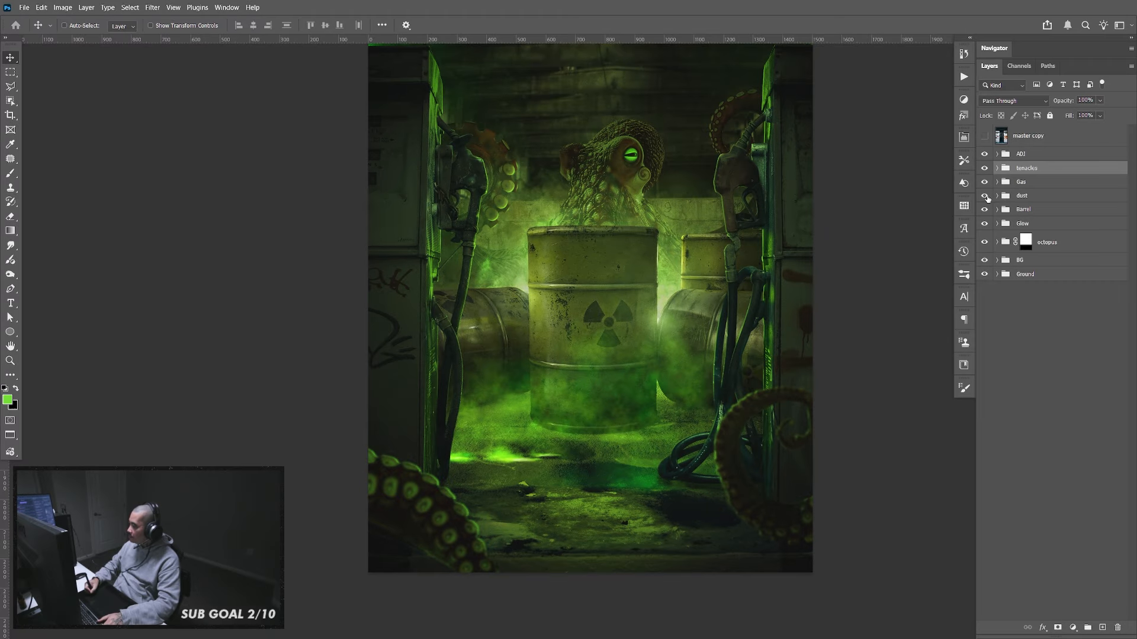
left_click(986, 196)
left_click(985, 197)
left_click(1036, 199)
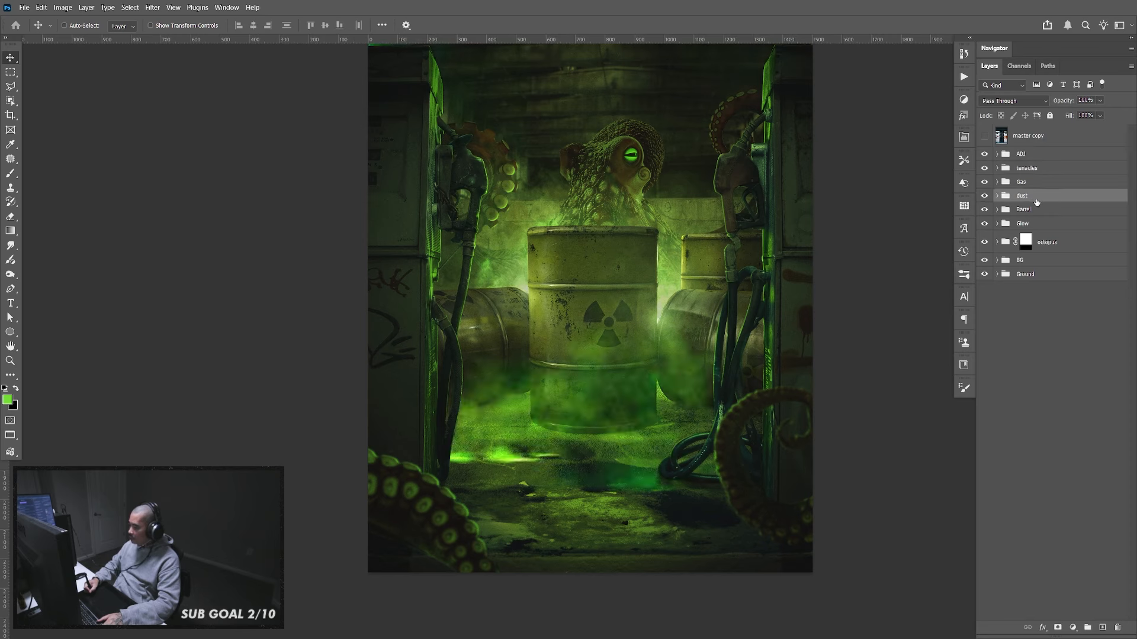
key("ctrl+j")
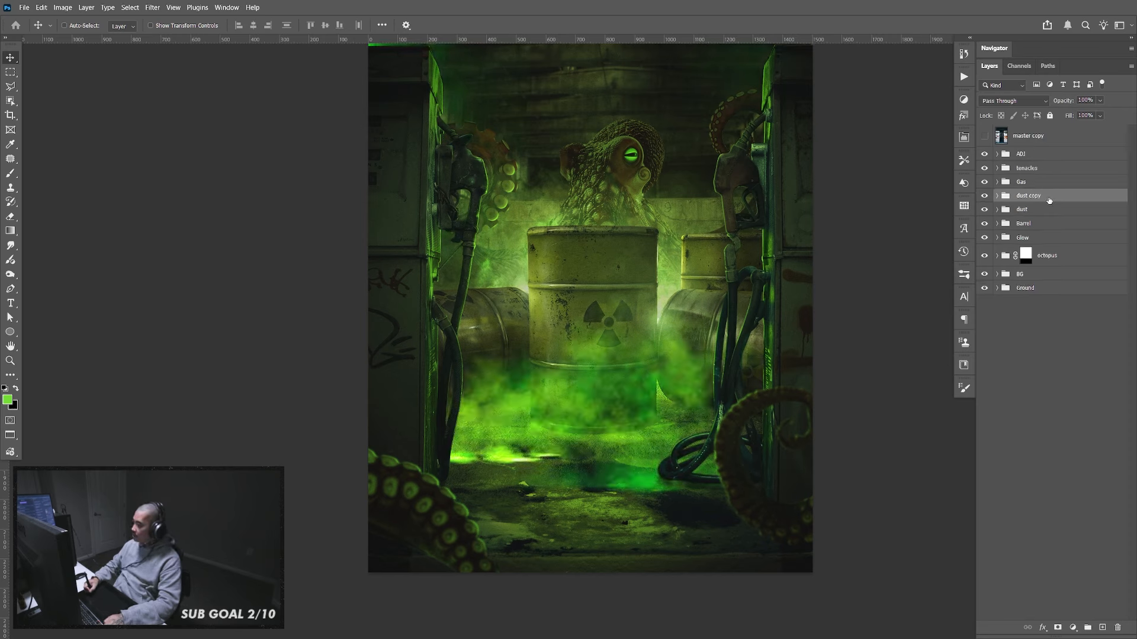
left_click_drag(1049, 200, 1056, 179)
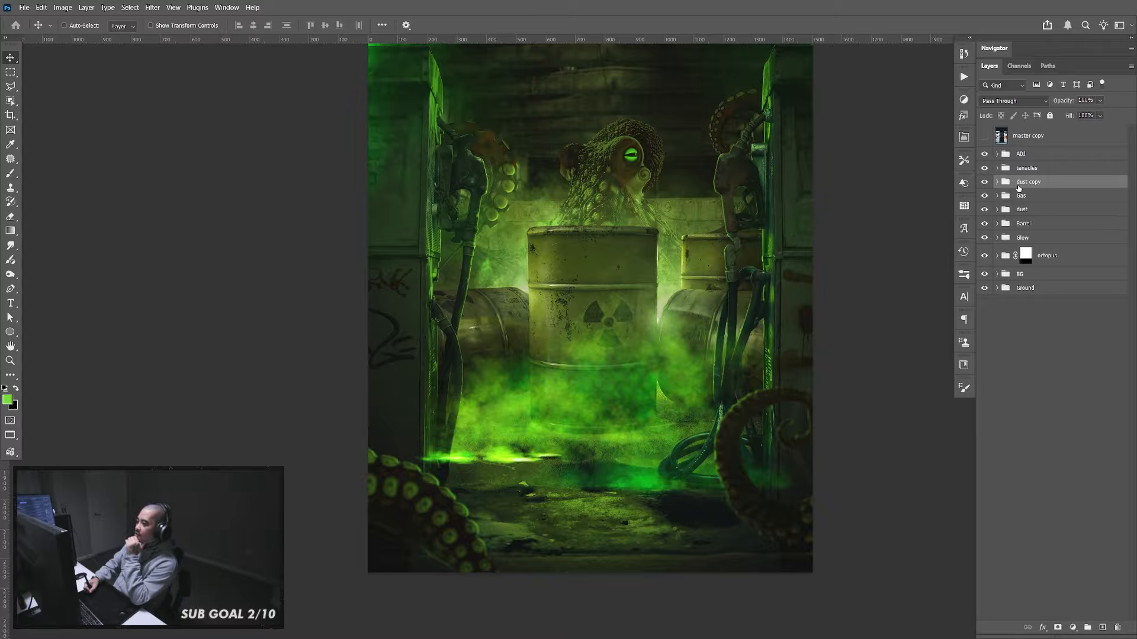
In the dust copy group, hide Layer 18 and show Layer 19 as the only dust layer
left_click(998, 183)
left_click(985, 269)
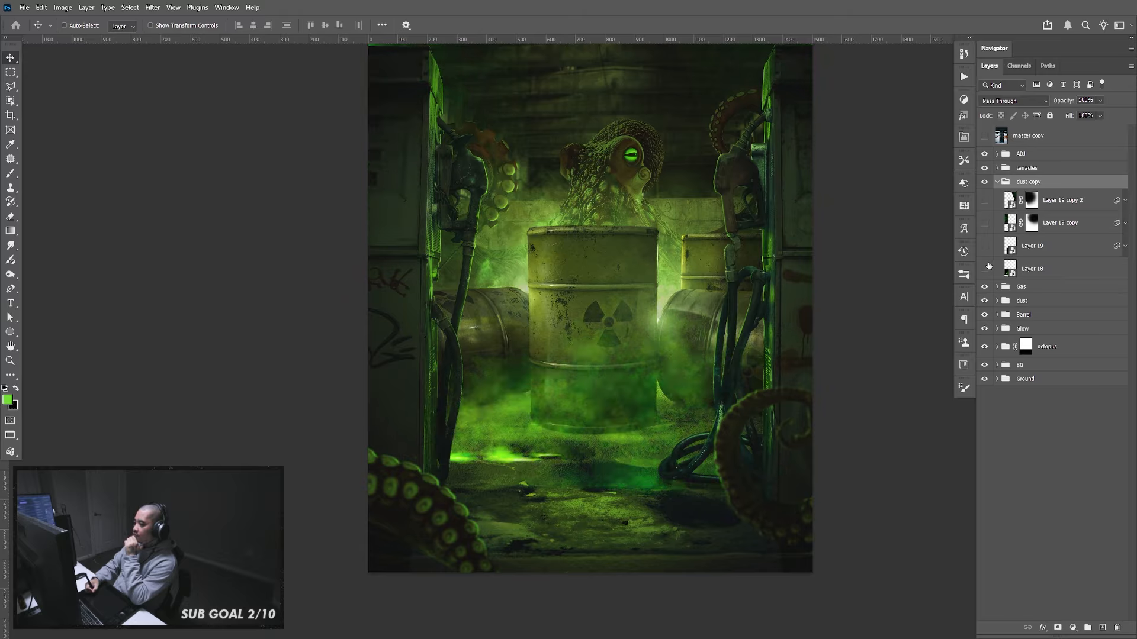
left_click(985, 246)
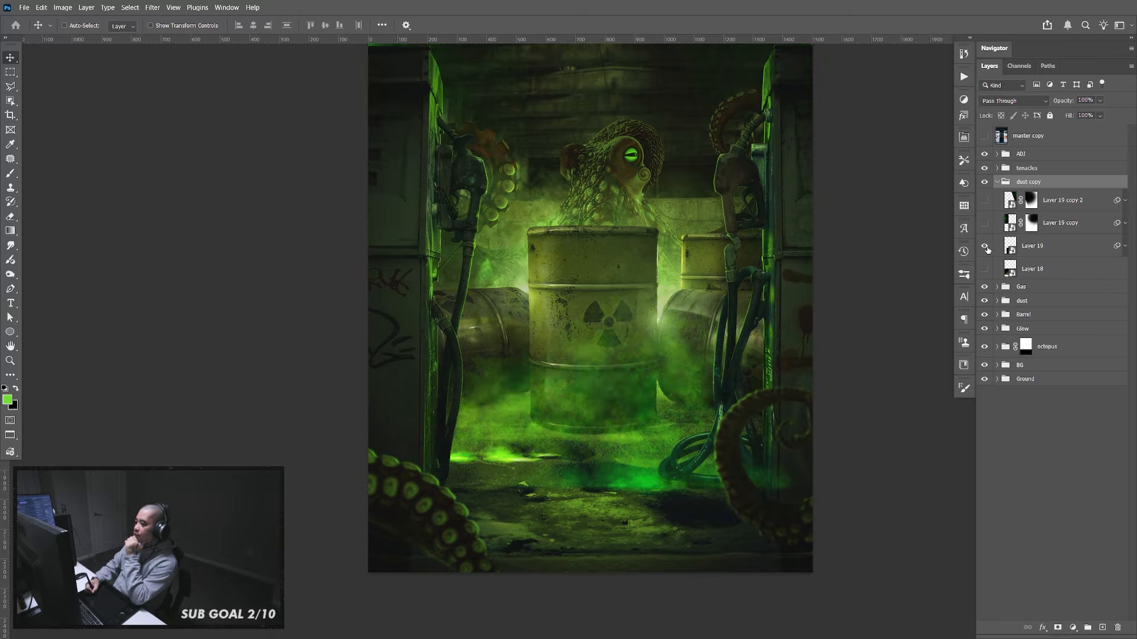
Rotate Layer 19 to -58.04°, scale it to 156.59%, and position it over the artwork's lower-right corner
left_click(1013, 245)
mouse_move(702, 447)
left_mouse_down()
mouse_move(655, 434)
mouse_move(632, 366)
mouse_move(684, 444)
left_mouse_up()
key("ctrl+t")
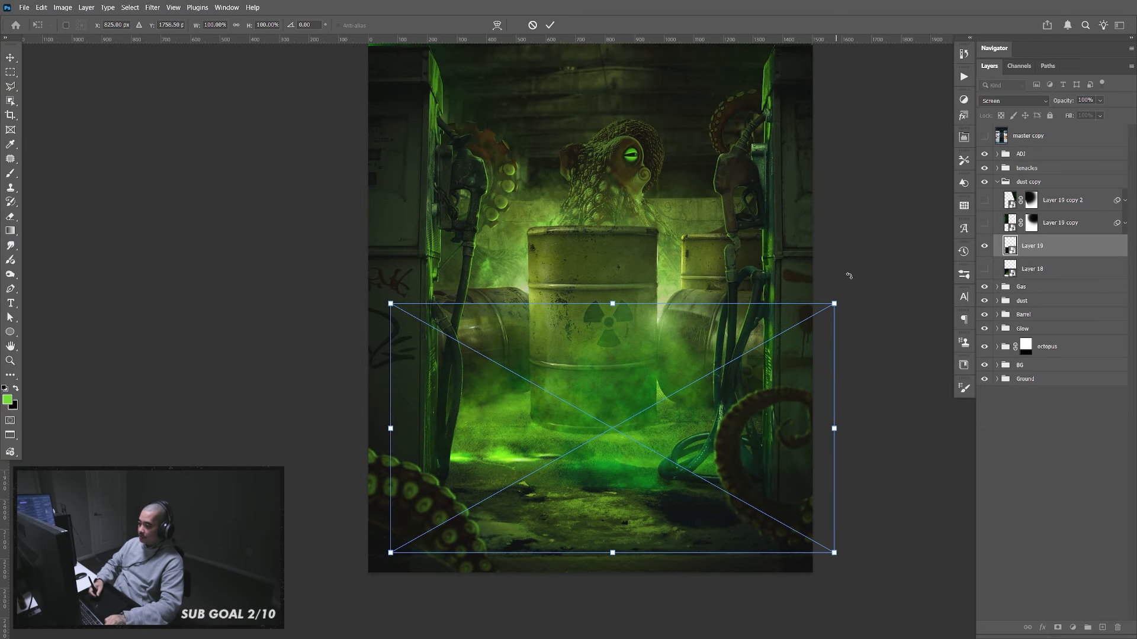
left_click_drag(845, 273, 607, 189)
left_click_drag(659, 340, 827, 447)
key("ctrl+minus")
key("ctrl+minus")
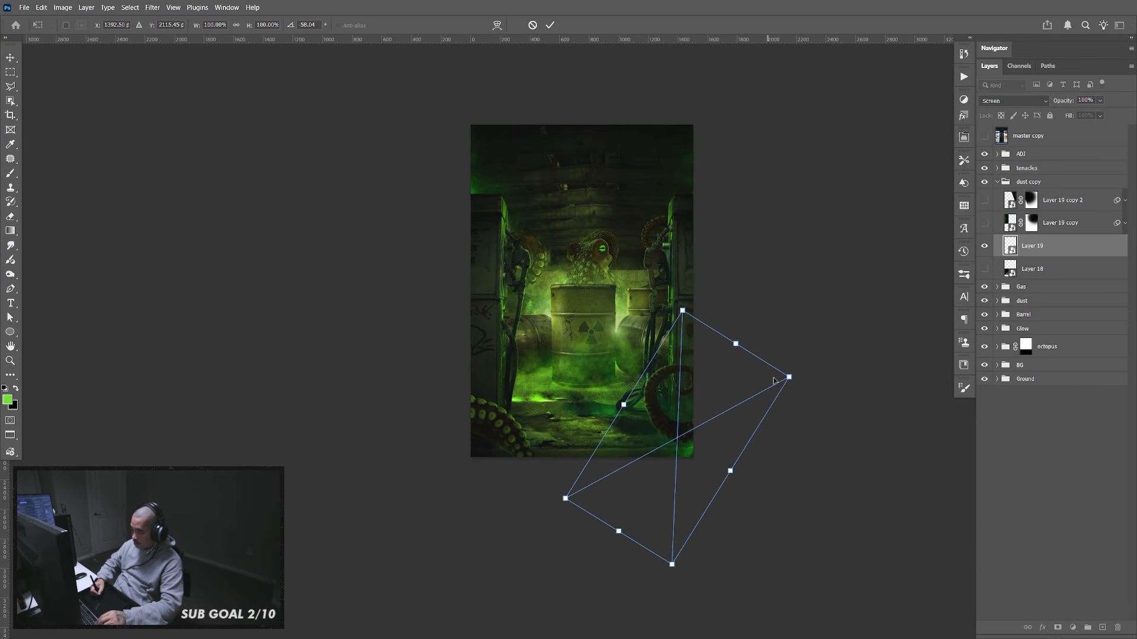
left_click_drag(775, 380, 838, 341)
key("Return")
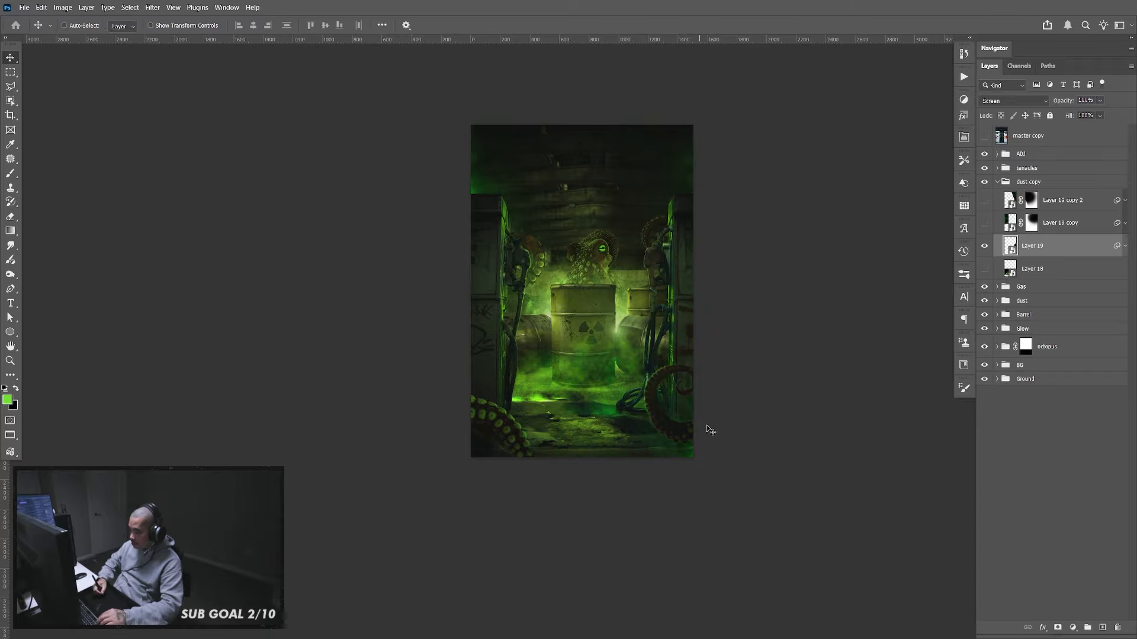
left_click_drag(710, 430, 720, 426)
Duplicate Layer 19, flip the copy horizontally, and place it over the artwork's lower-left corner
key("ctrl+j")
key("ctrl+t")
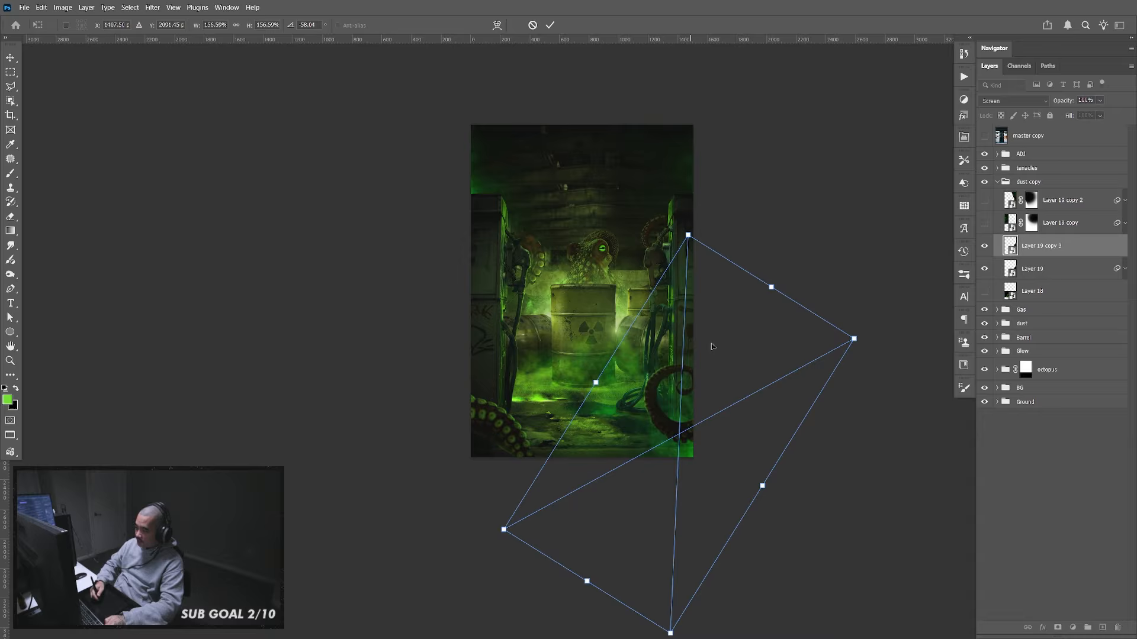
right_click(657, 401)
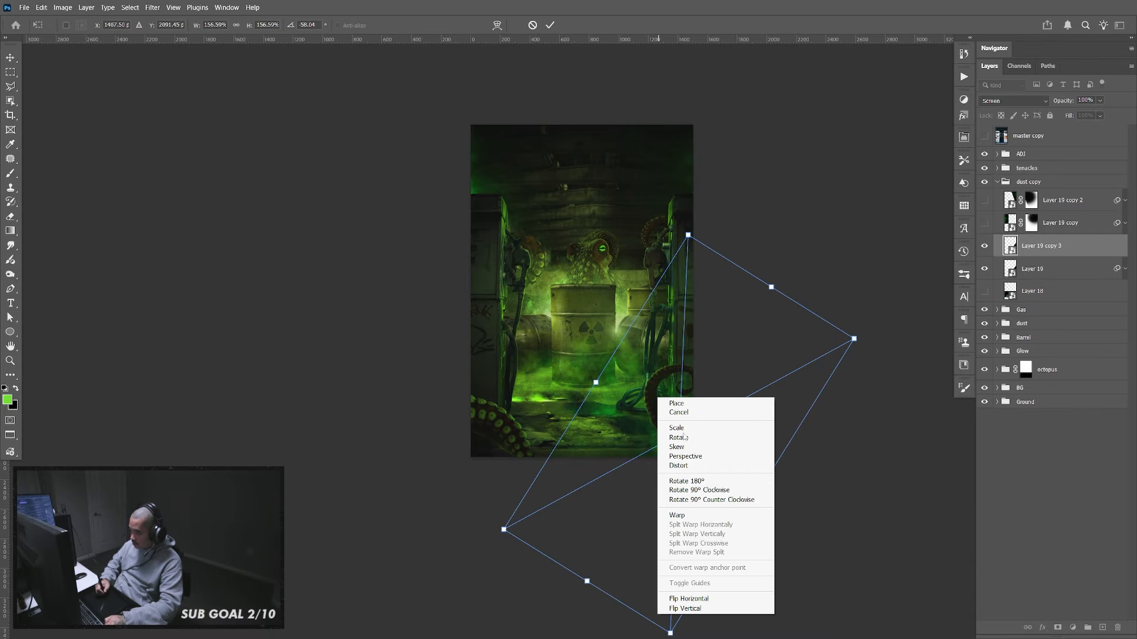
left_click(688, 598)
key("Return")
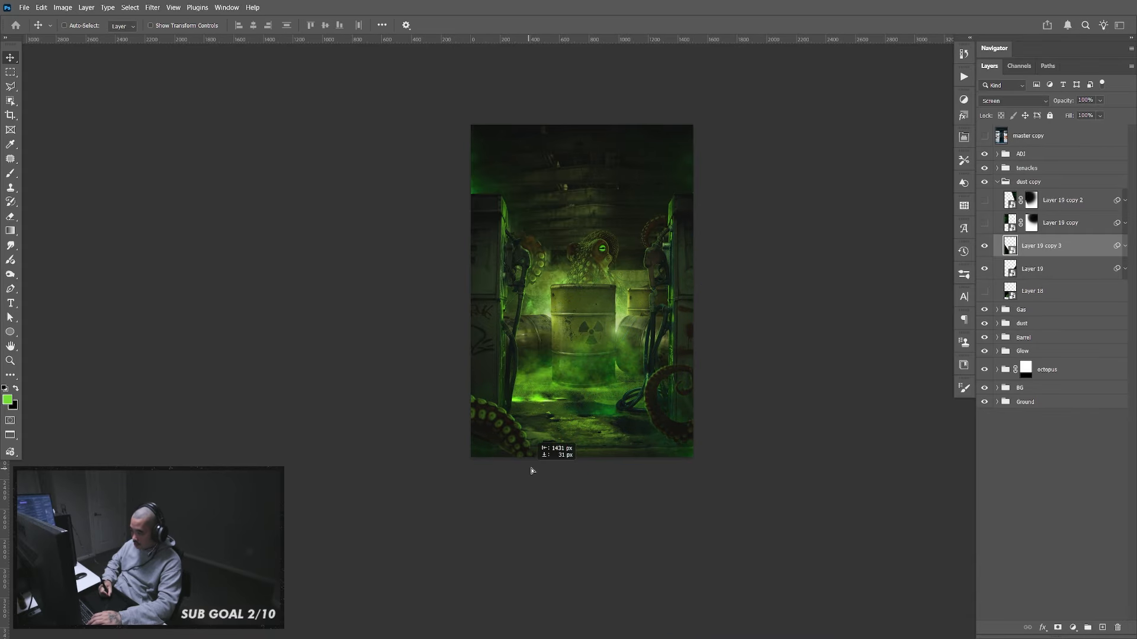
left_click_drag(531, 471, 574, 526)
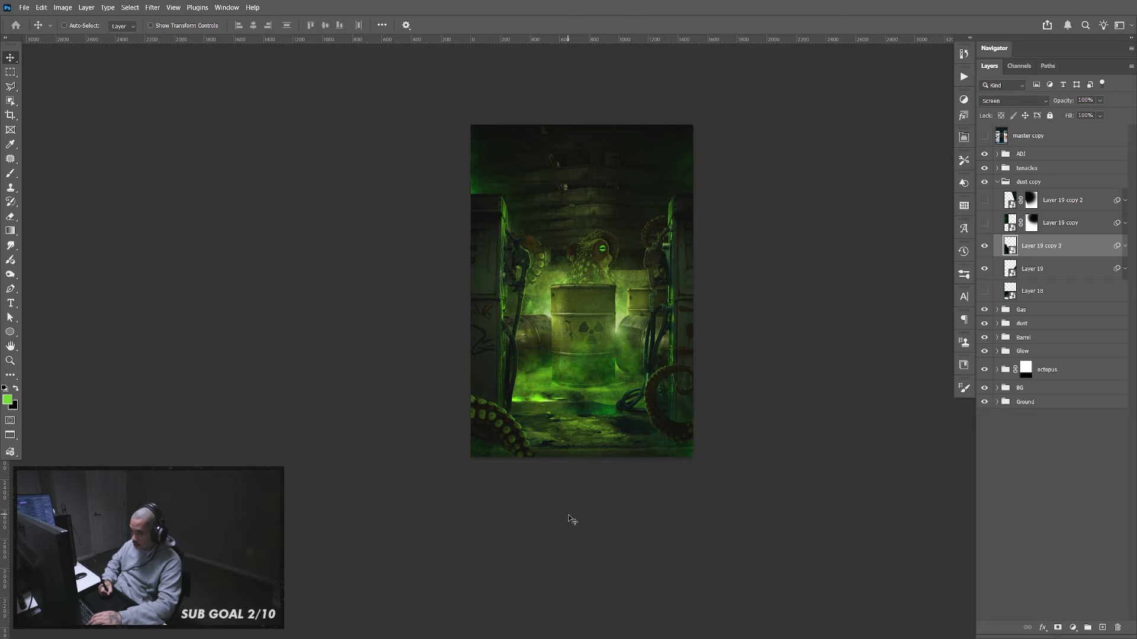
Examine the foreground dust around the tentacles up close and in the full composition, and collapse the dust copy group
key("ctrl+plus")
key("ctrl+plus")
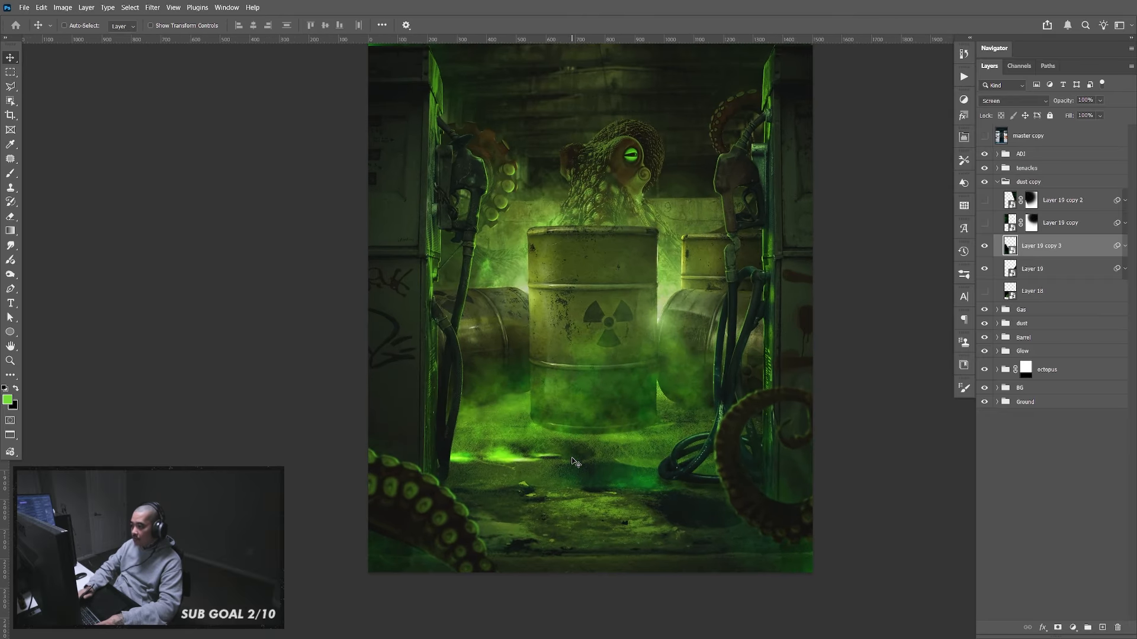
left_click_drag(687, 355, 531, 525)
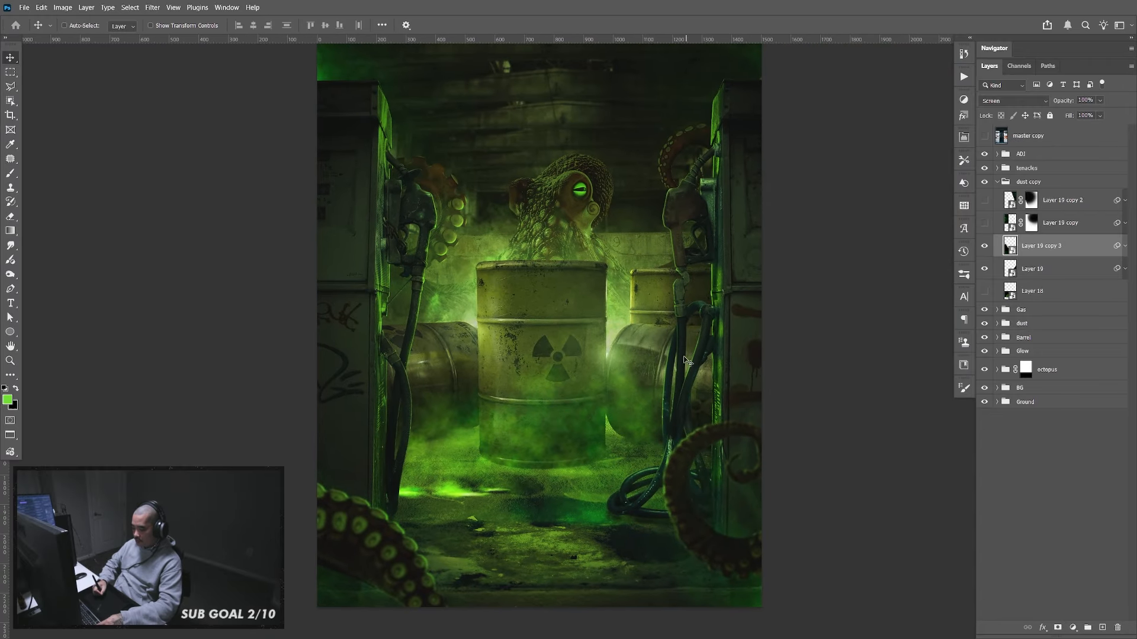
left_click_drag(674, 369, 686, 387)
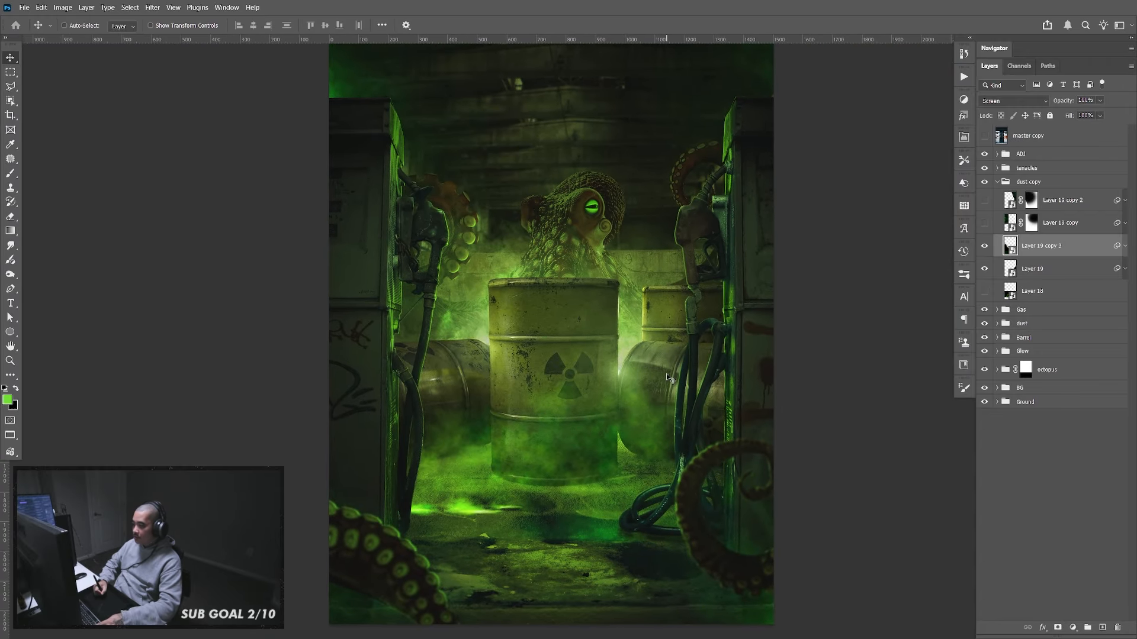
key("ctrl+minus")
key("ctrl+plus")
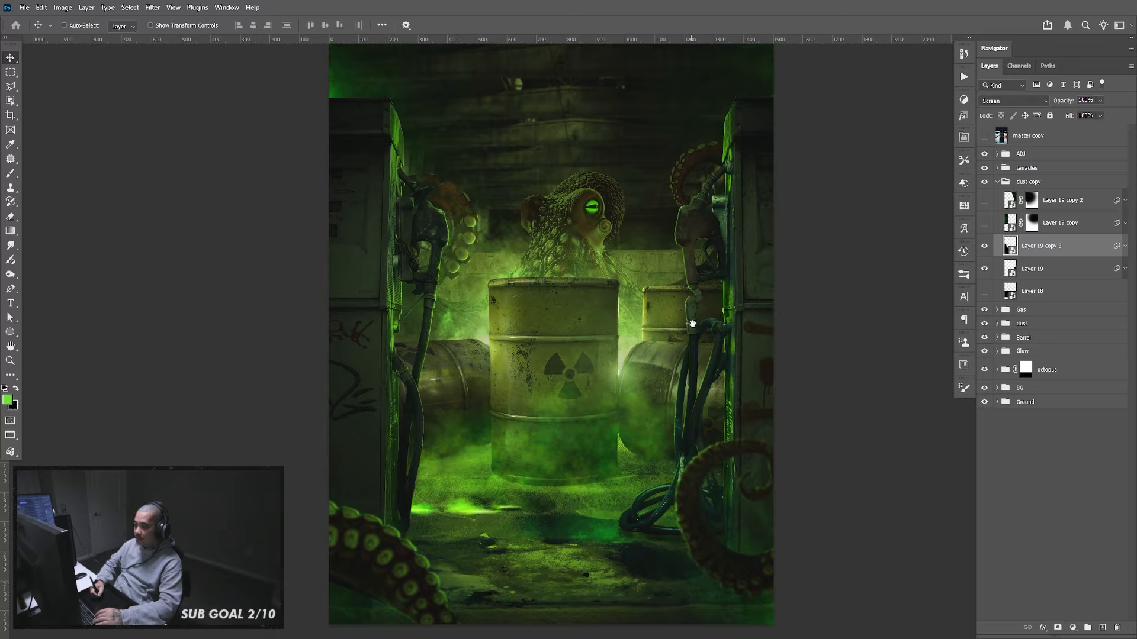
left_click_drag(692, 324, 709, 349)
key("ctrl+minus")
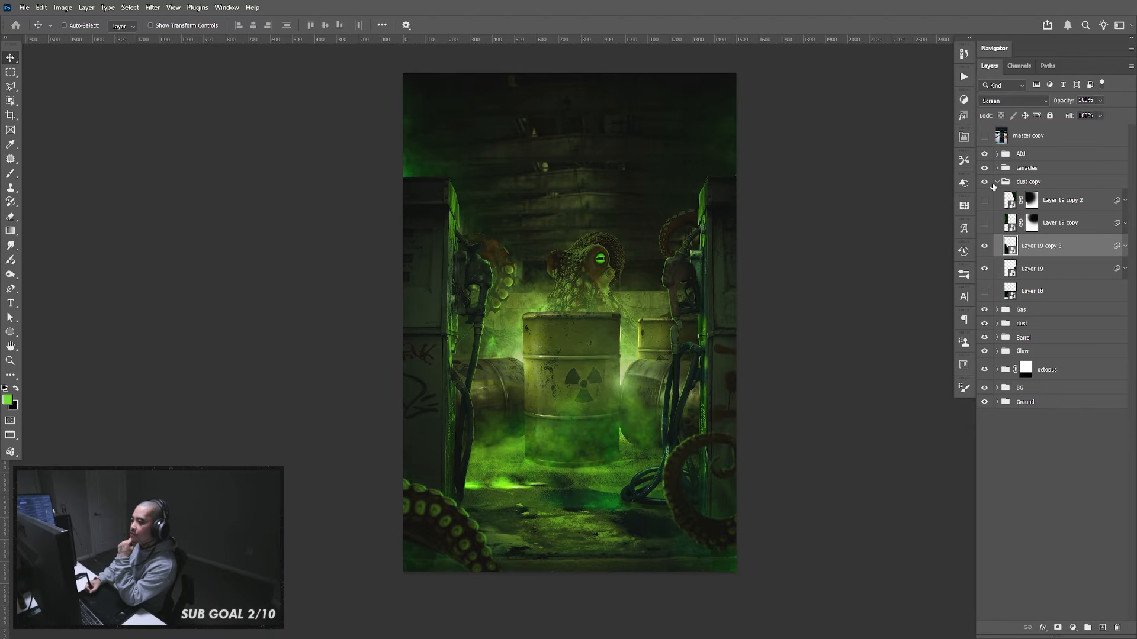
left_click(997, 184)
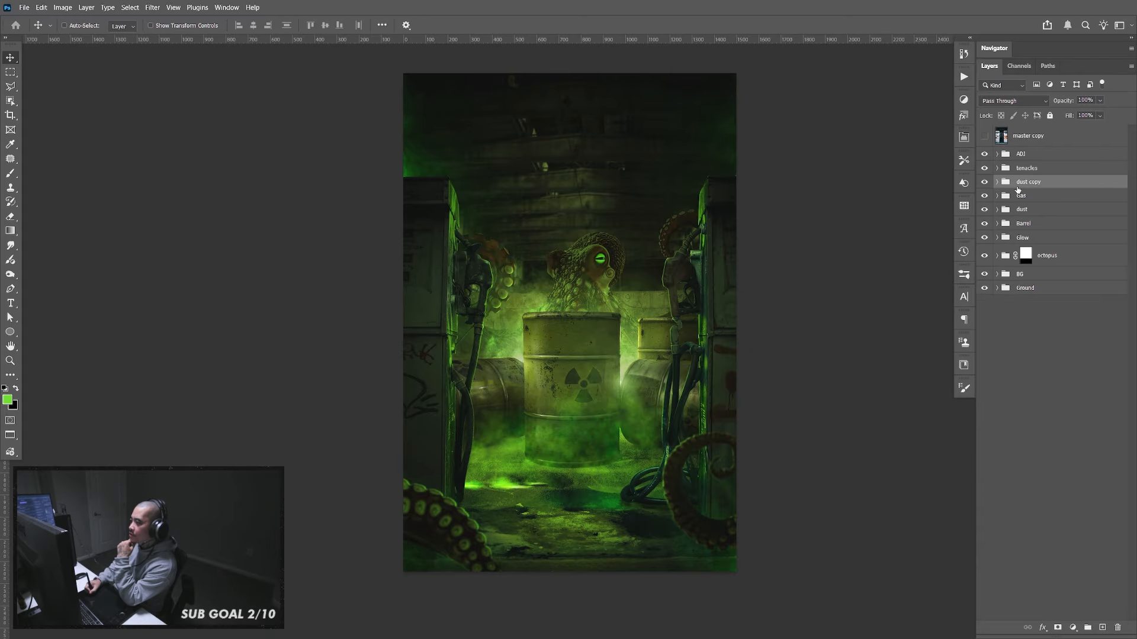
Switch to Google Images in Chrome and search for "green liquid goo spilling over top"
key("alt+Tab")
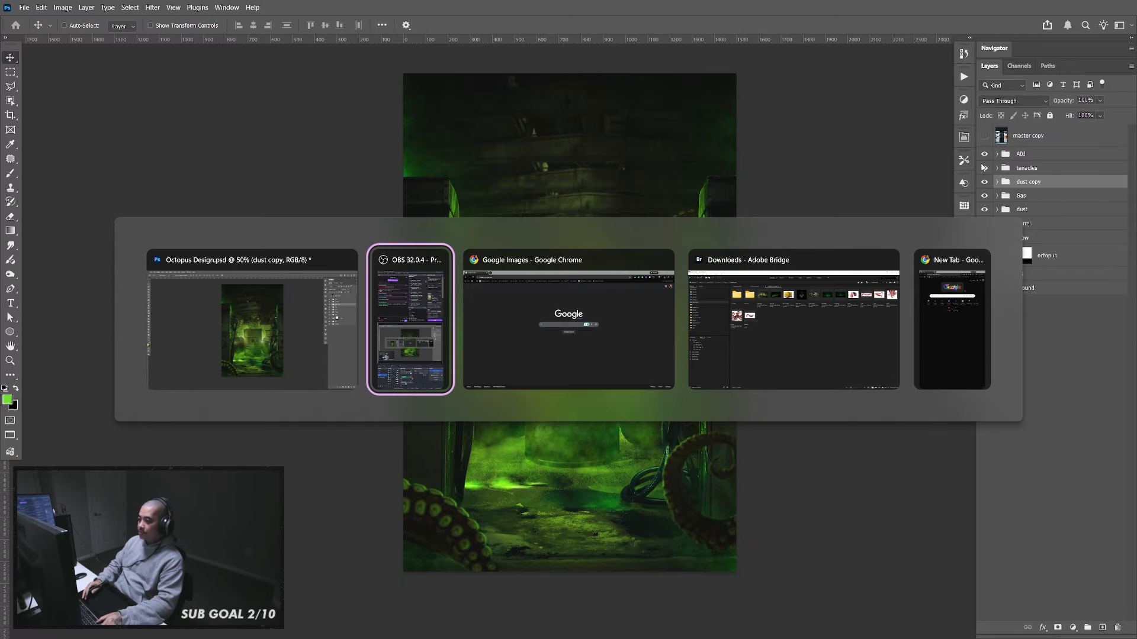
left_click(590, 260)
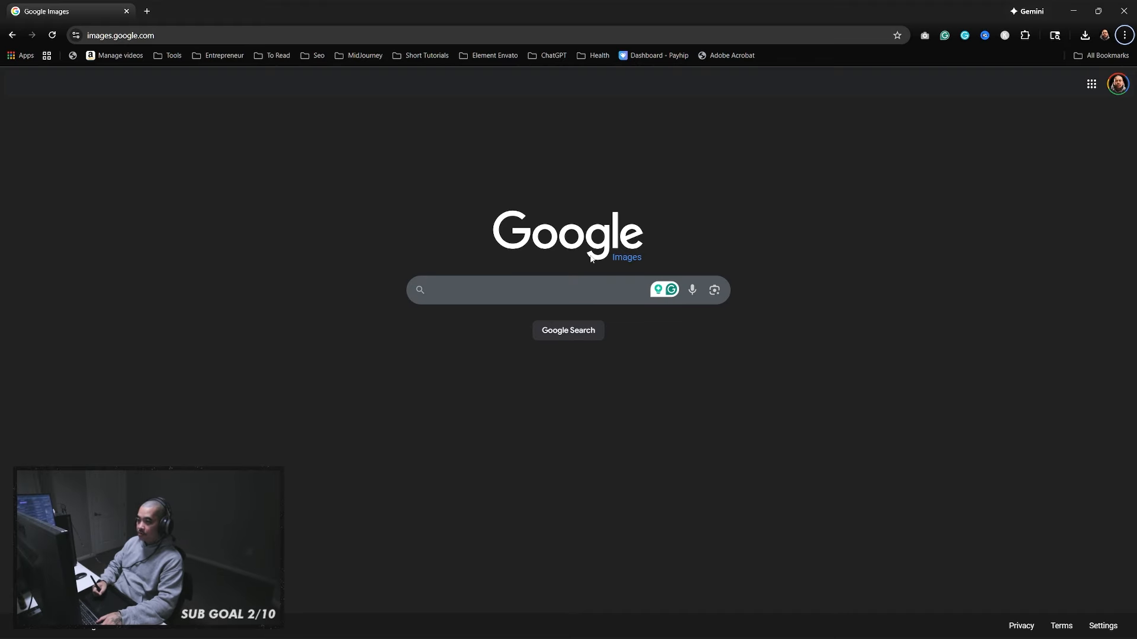
left_click(458, 294)
type("gre")
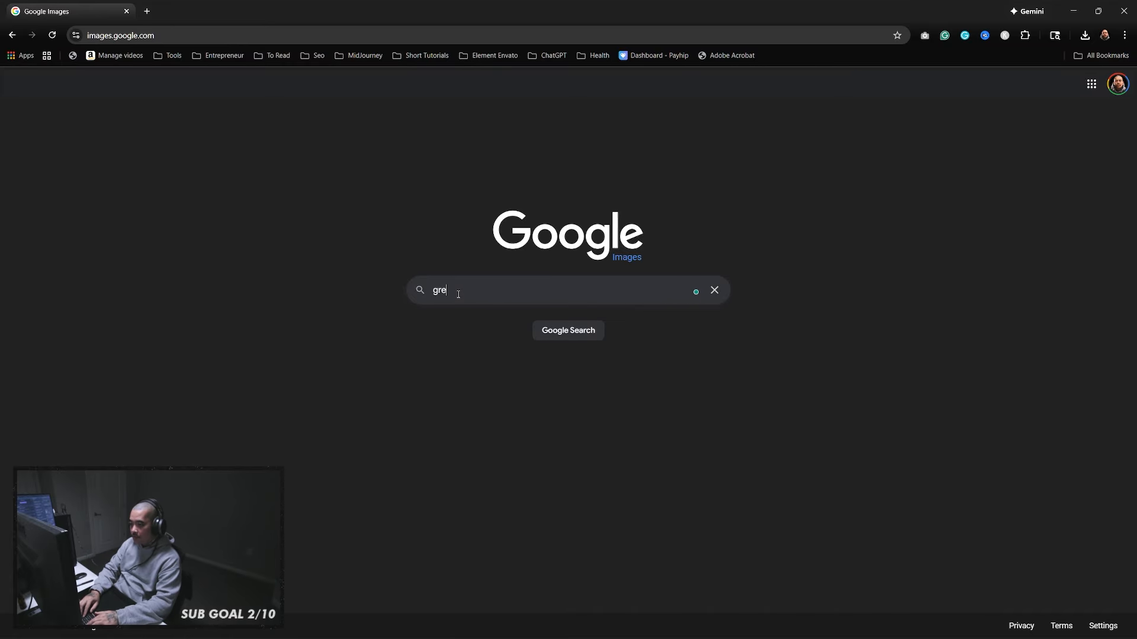
type("en liquid goo")
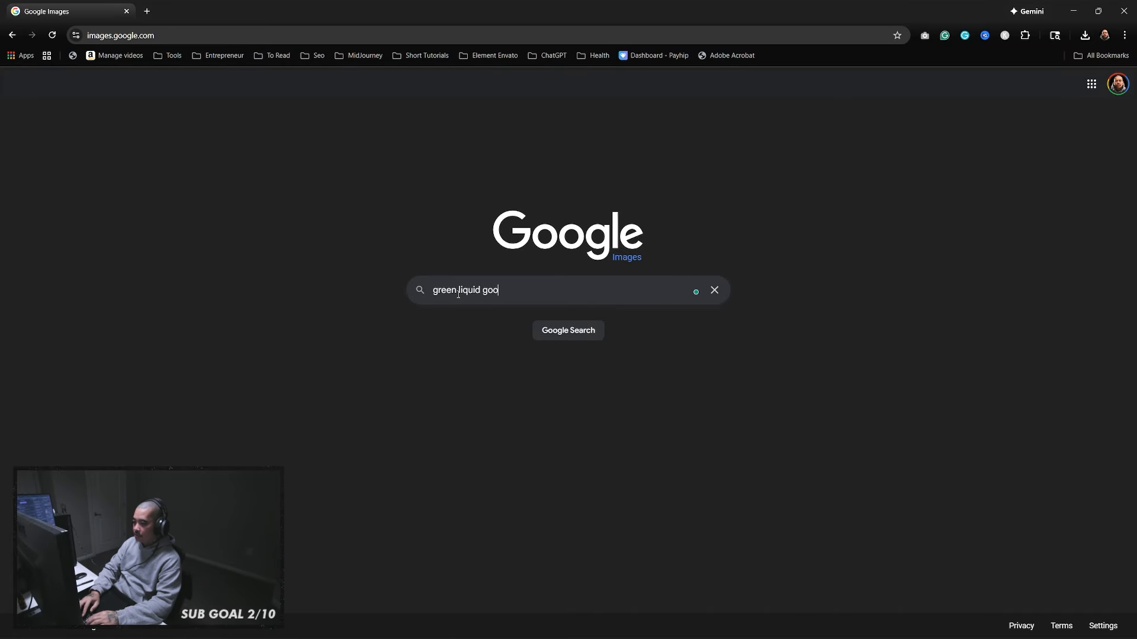
type(" spillin")
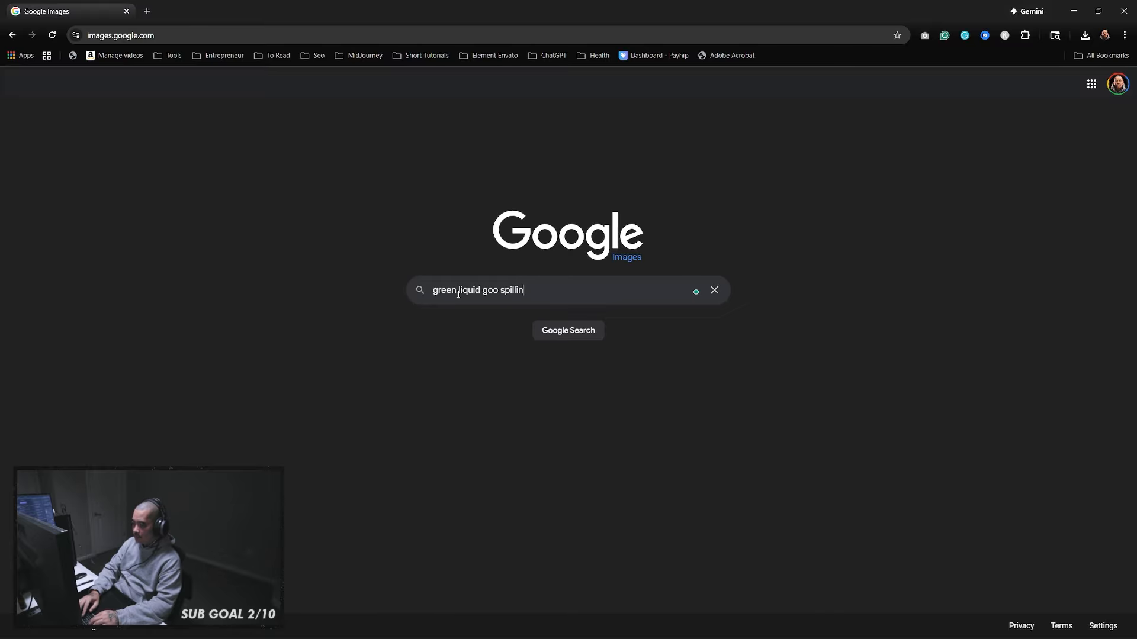
type("g over top")
key("Return")
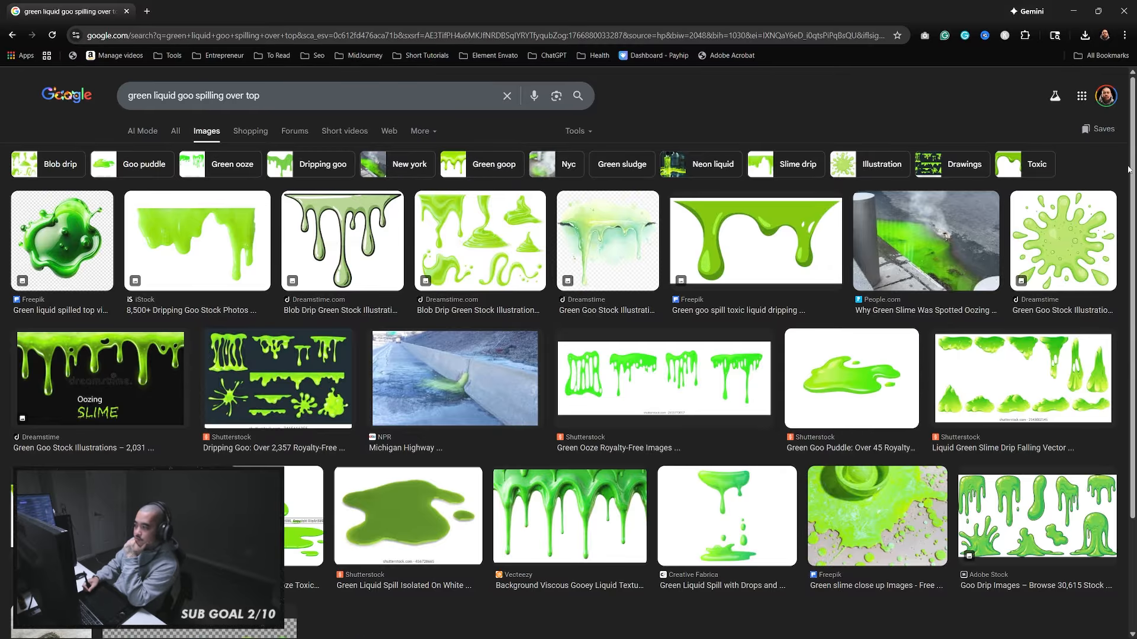
Browse the image results for realistic green goo and preview the Pngtree image of dripping green tentacles
scroll(1134, 164, "down", 3)
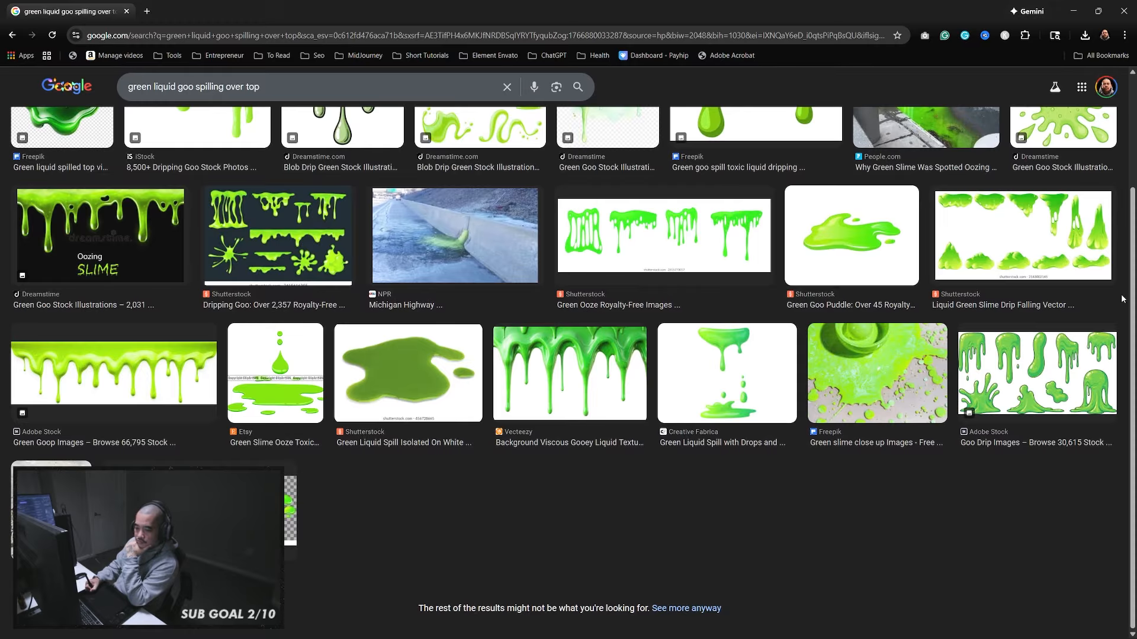
left_click_drag(1125, 288, 1129, 167)
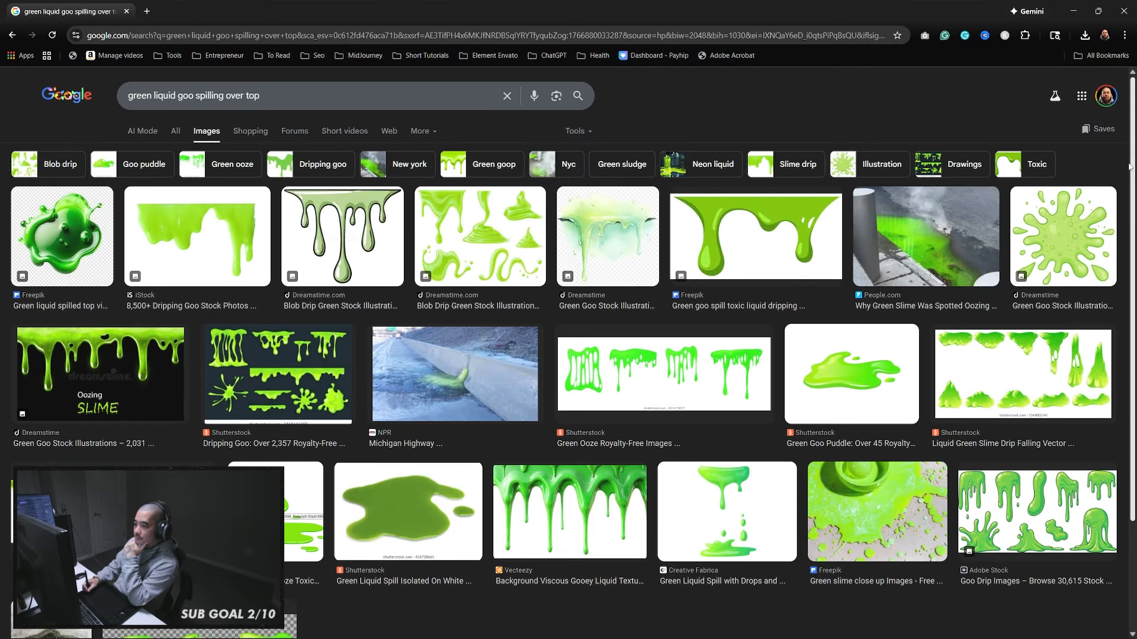
scroll(1134, 176, "down", 3)
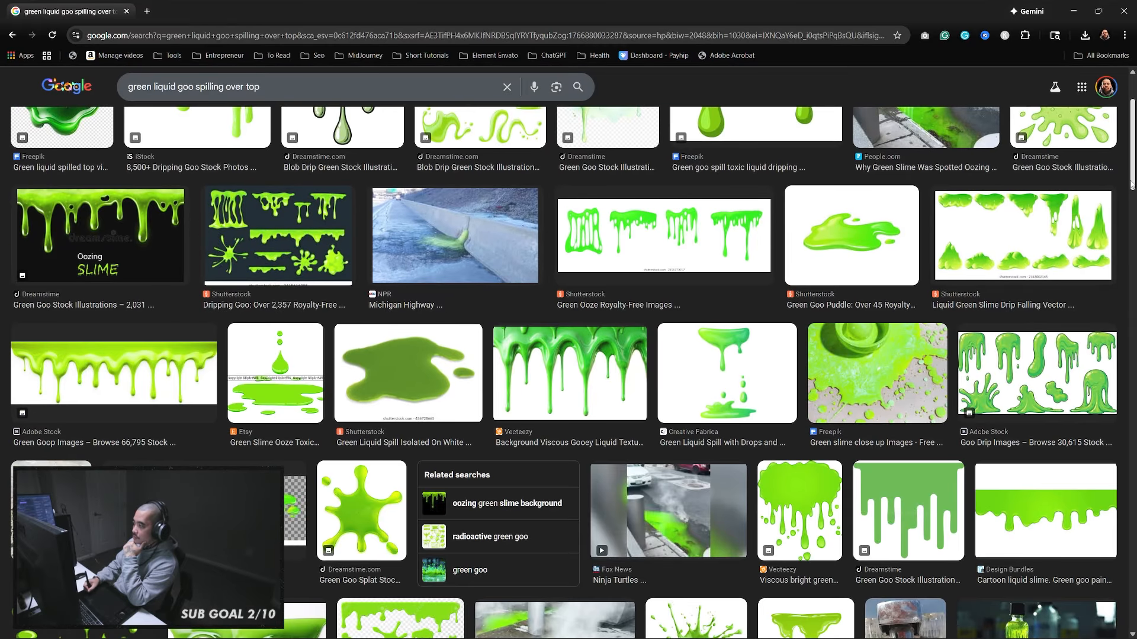
scroll(1133, 201, "down", 4)
scroll(1132, 231, "down", 4)
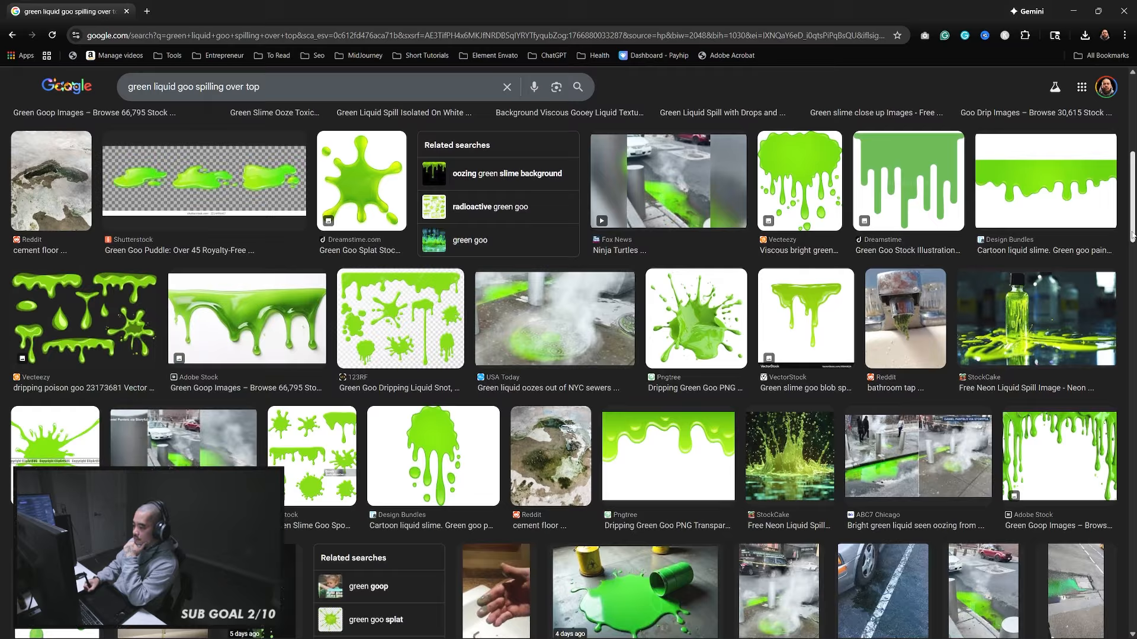
scroll(1132, 247, "down", 2)
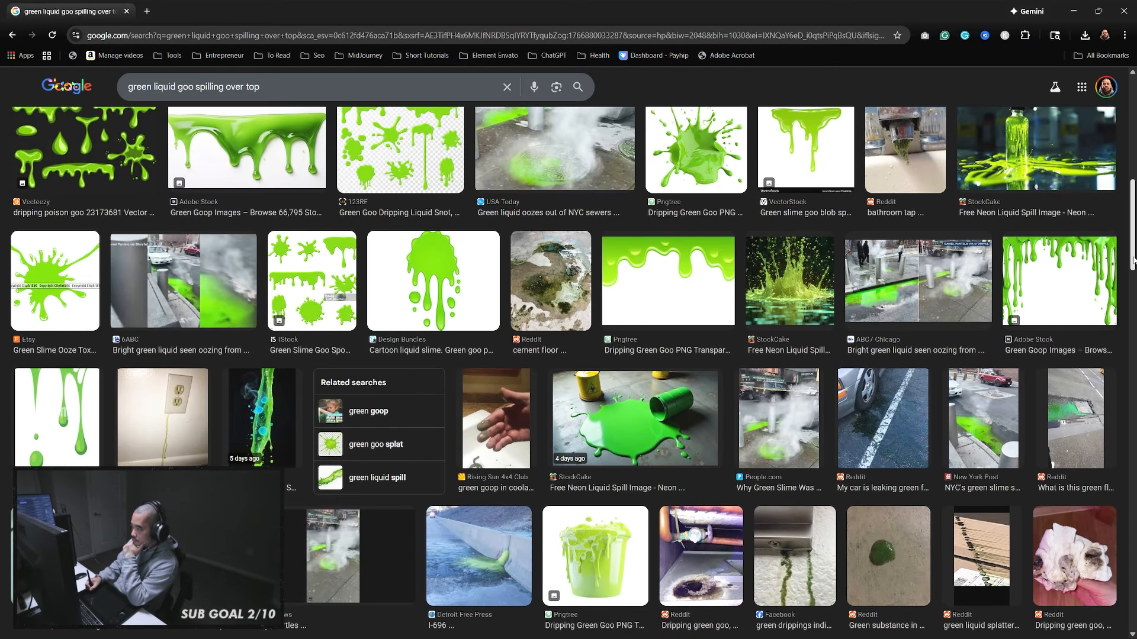
scroll(1132, 263, "down", 2)
scroll(1133, 283, "down", 3)
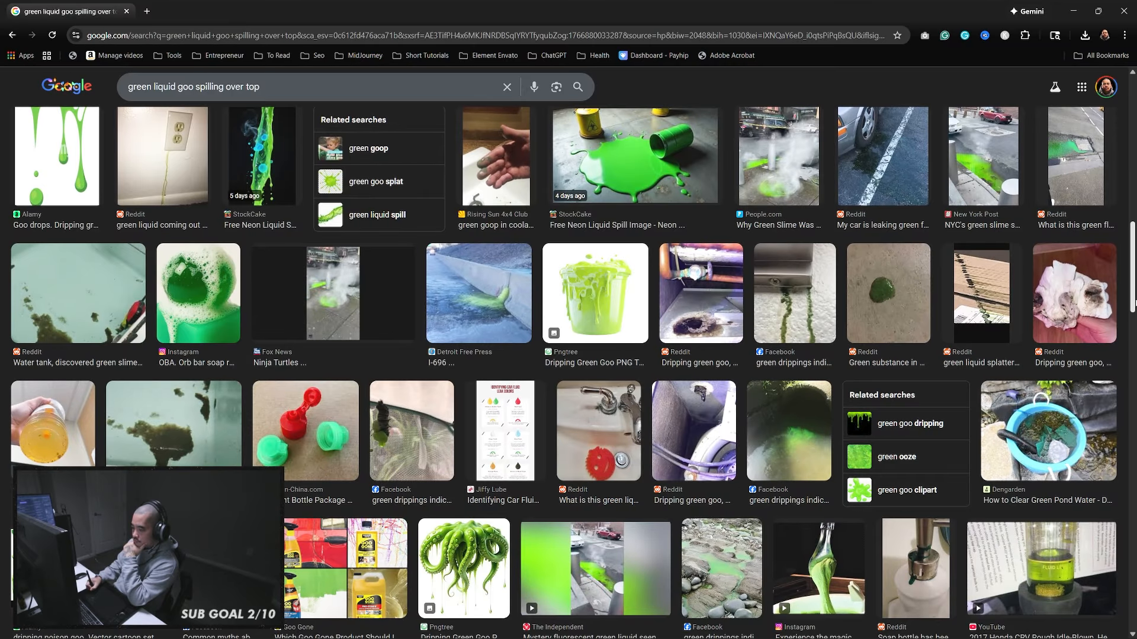
scroll(1133, 303, "down", 3)
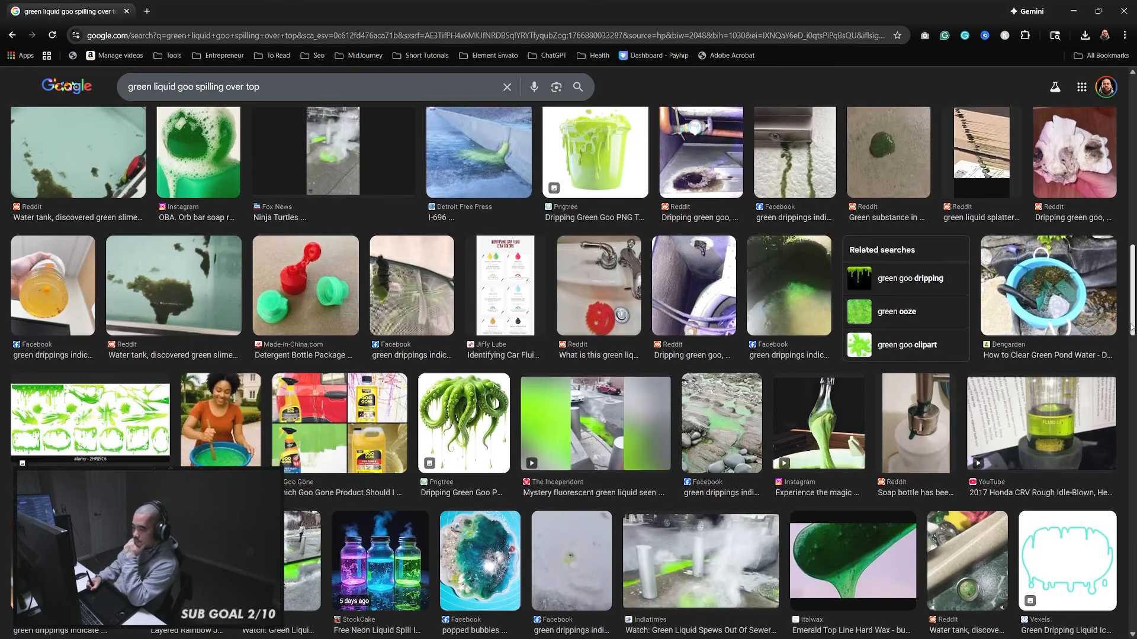
scroll(1132, 328, "down", 2)
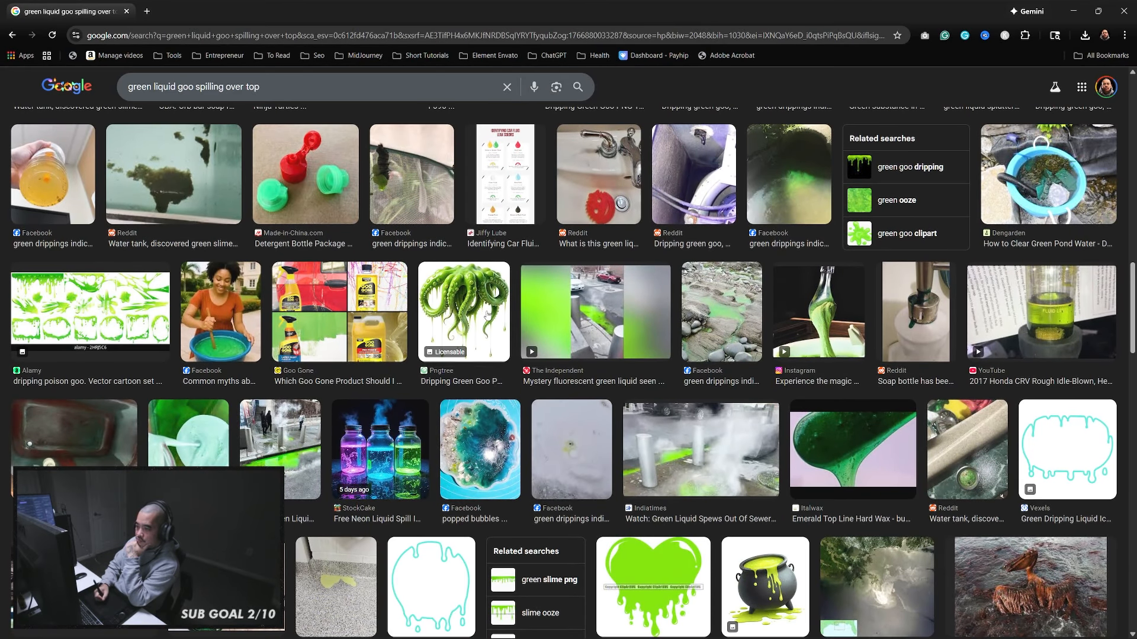
left_click(487, 315)
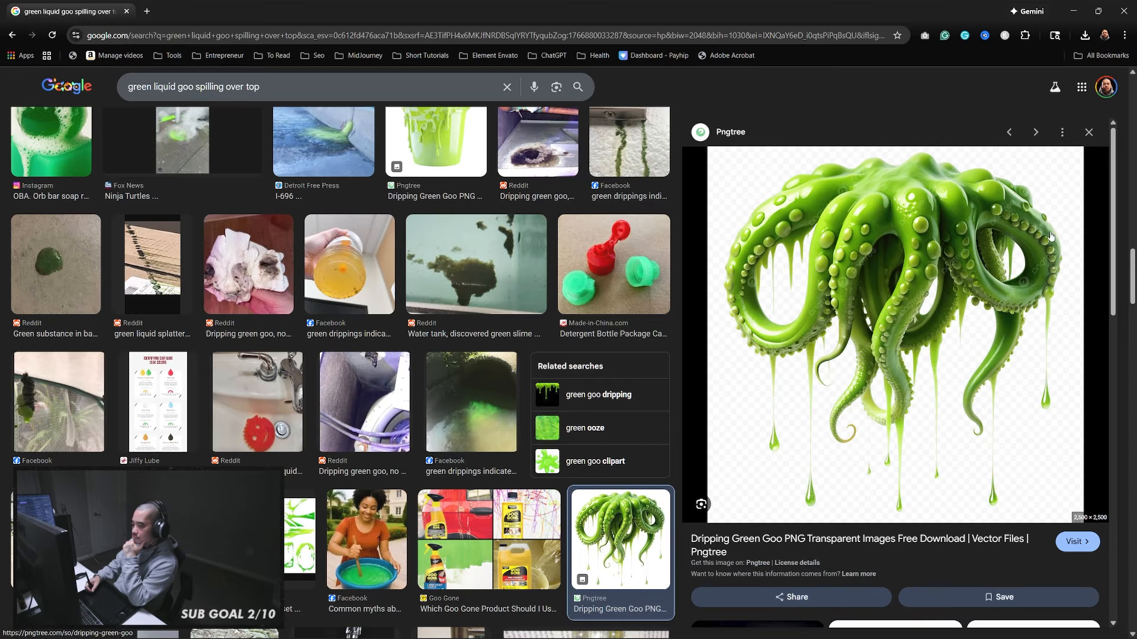
Look further through the green goo image results and preview the Pngtree picture of a black cauldron with dripping goo
scroll(1132, 274, "down", 1)
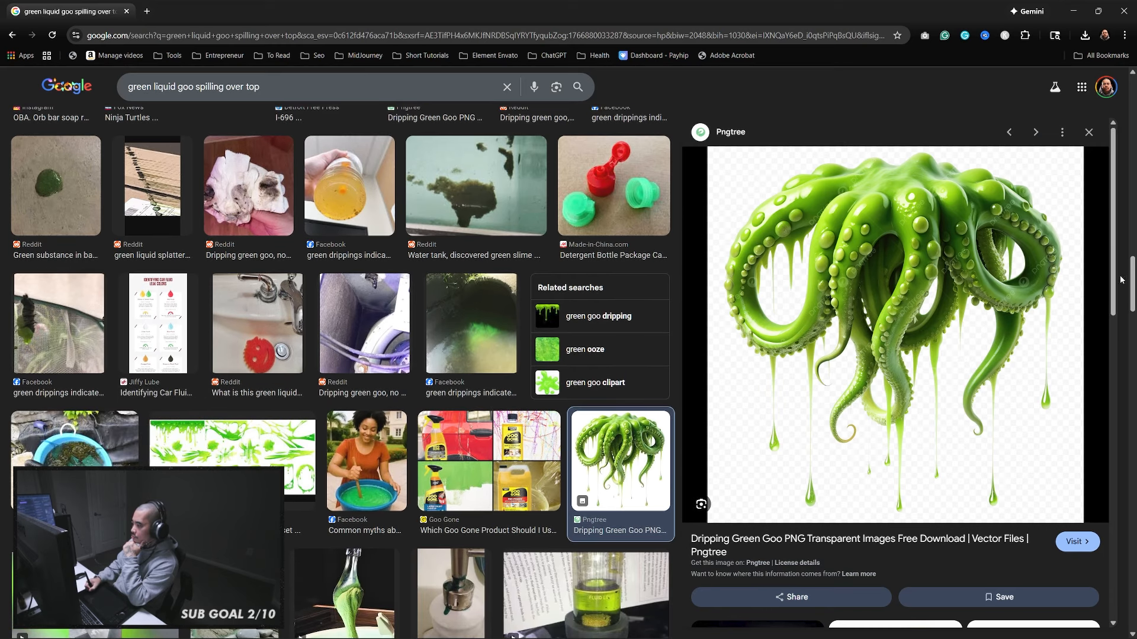
scroll(1113, 289, "down", 1)
scroll(1113, 289, "down", 1)
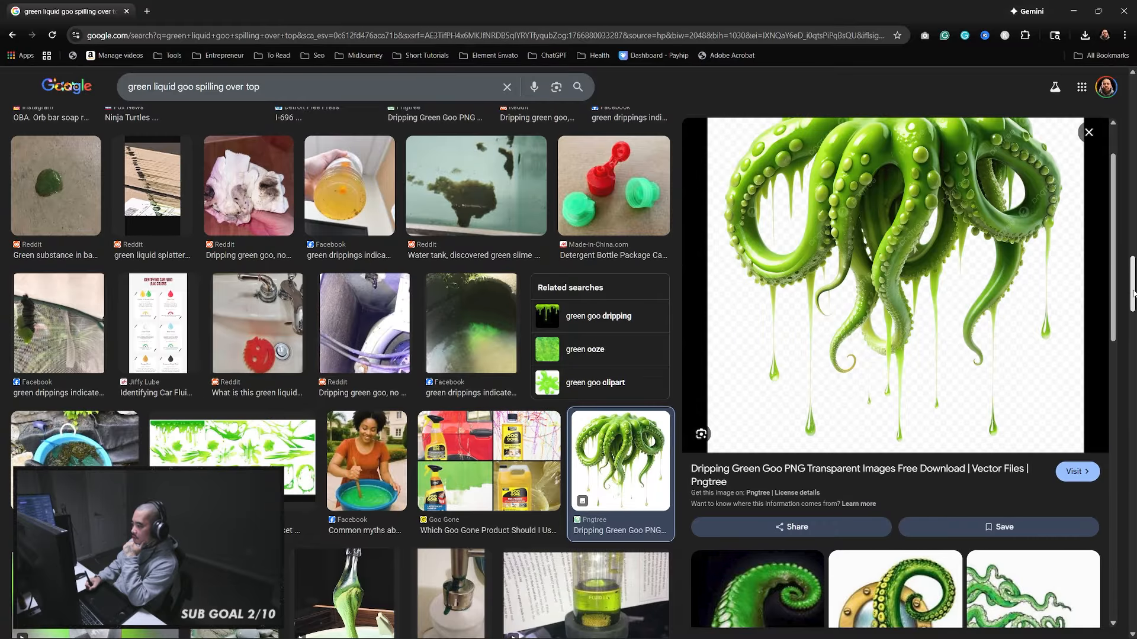
scroll(1133, 305, "down", 2)
left_click_drag(1133, 305, 1132, 362)
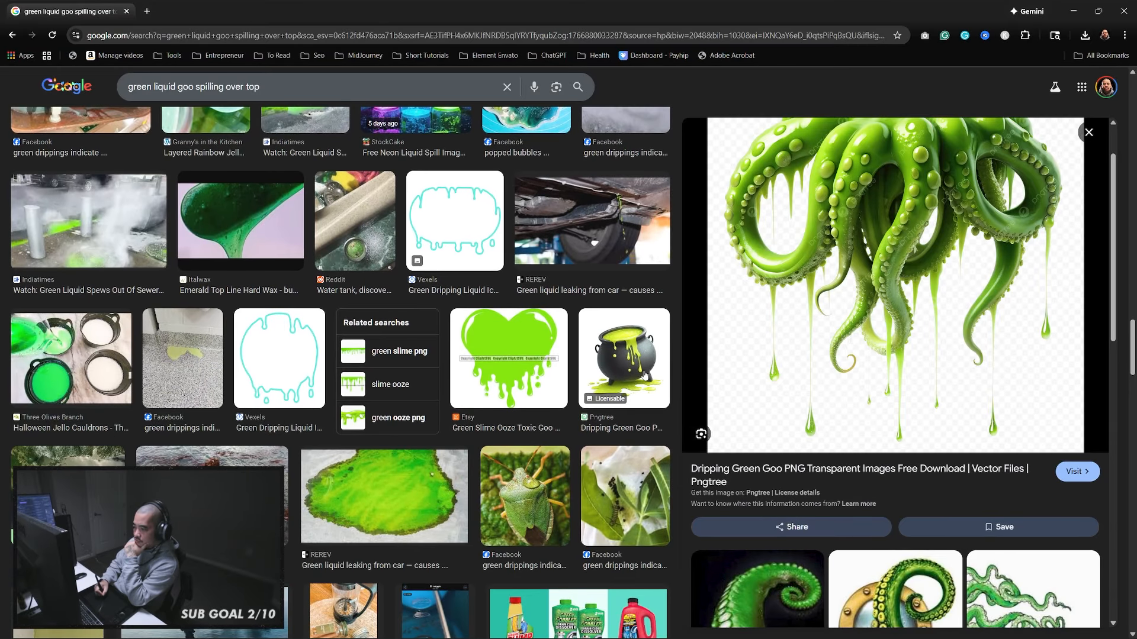
left_click(657, 367)
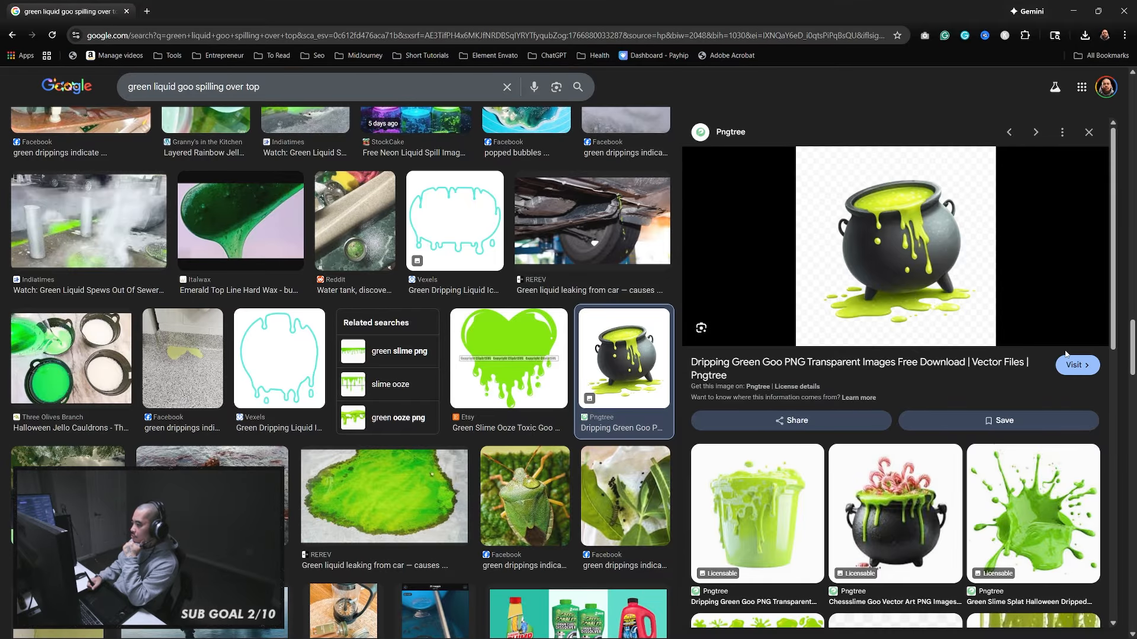
Check the related Pngtree goo images and the surrounding search results, and return to the enlarged cauldron preview
scroll(1115, 342, "down", 2)
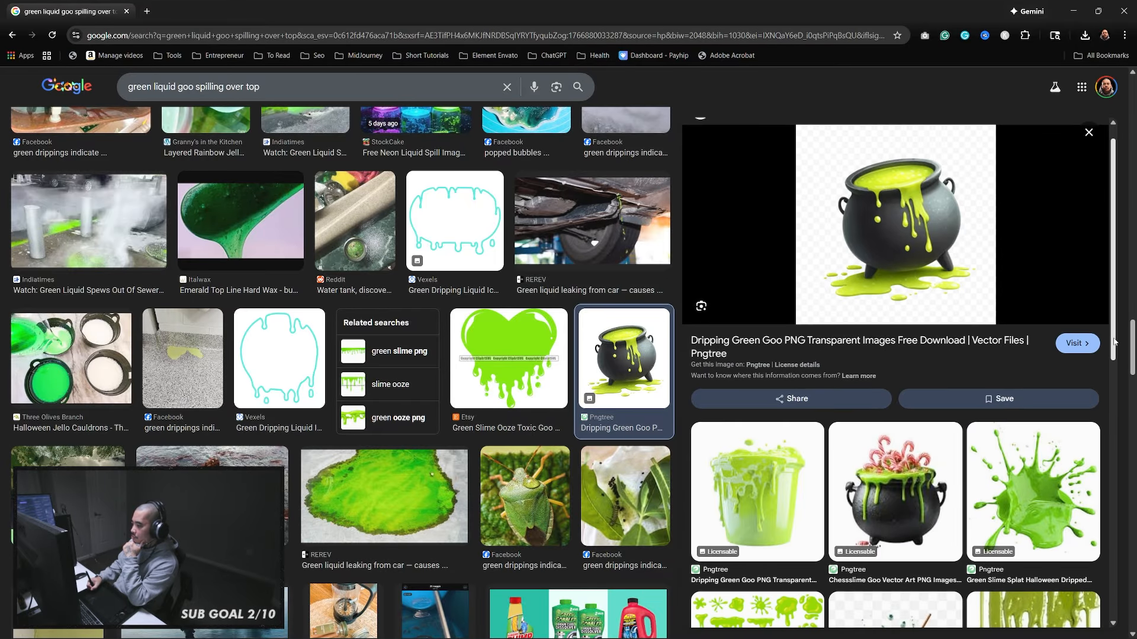
scroll(1115, 341, "down", 4)
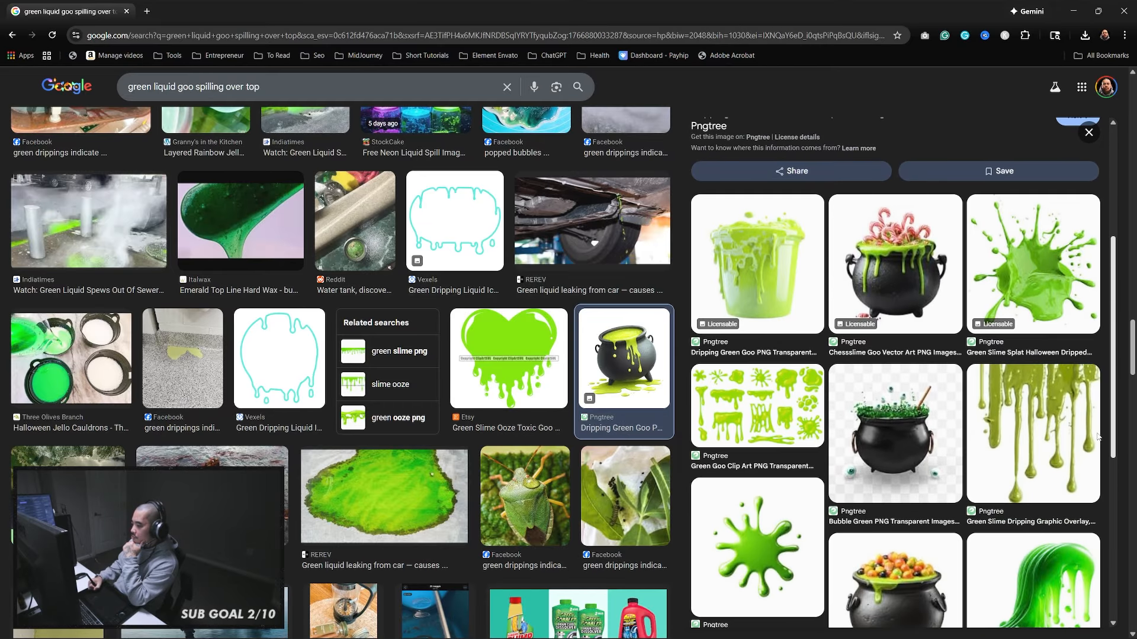
scroll(1098, 437, "down", 3)
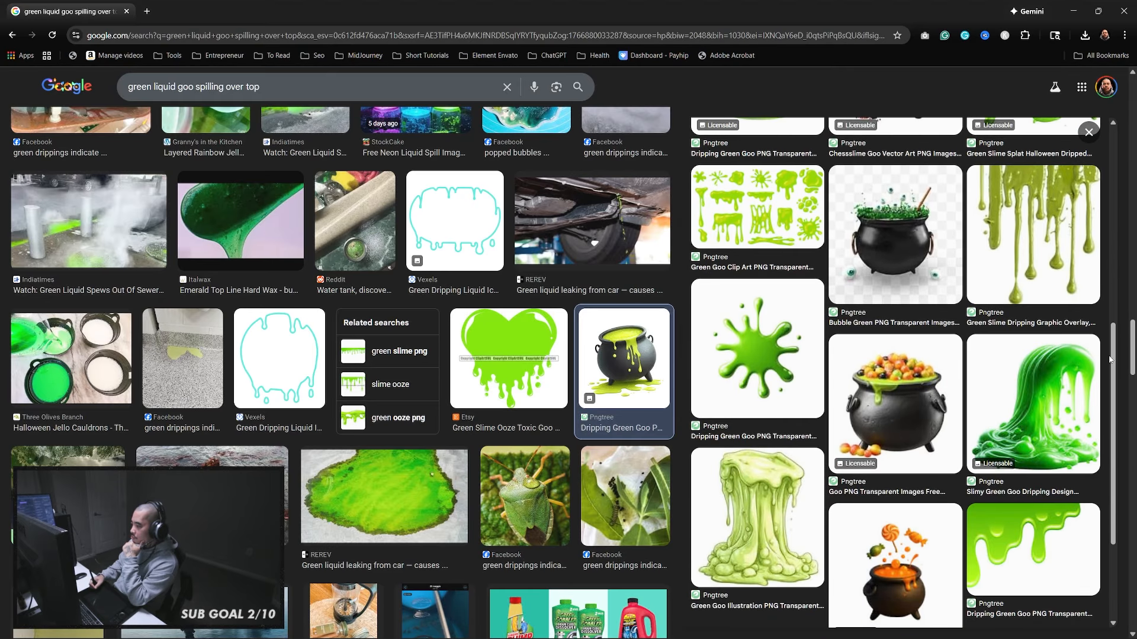
scroll(1120, 356, "down", 1)
scroll(1131, 400, "down", 5)
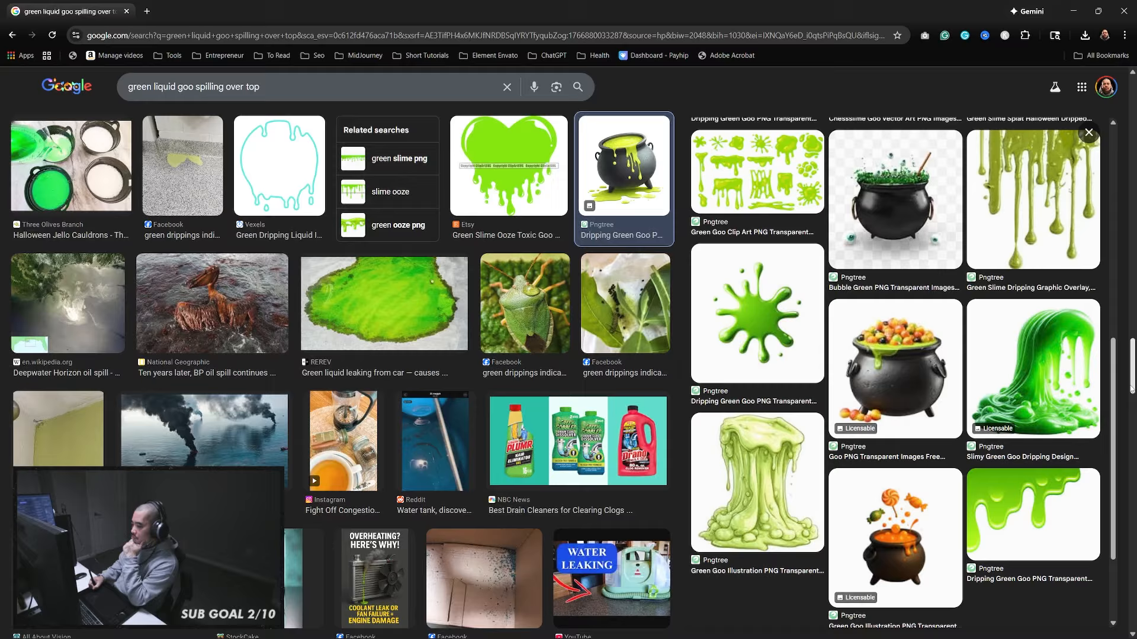
scroll(1131, 400, "up", 5)
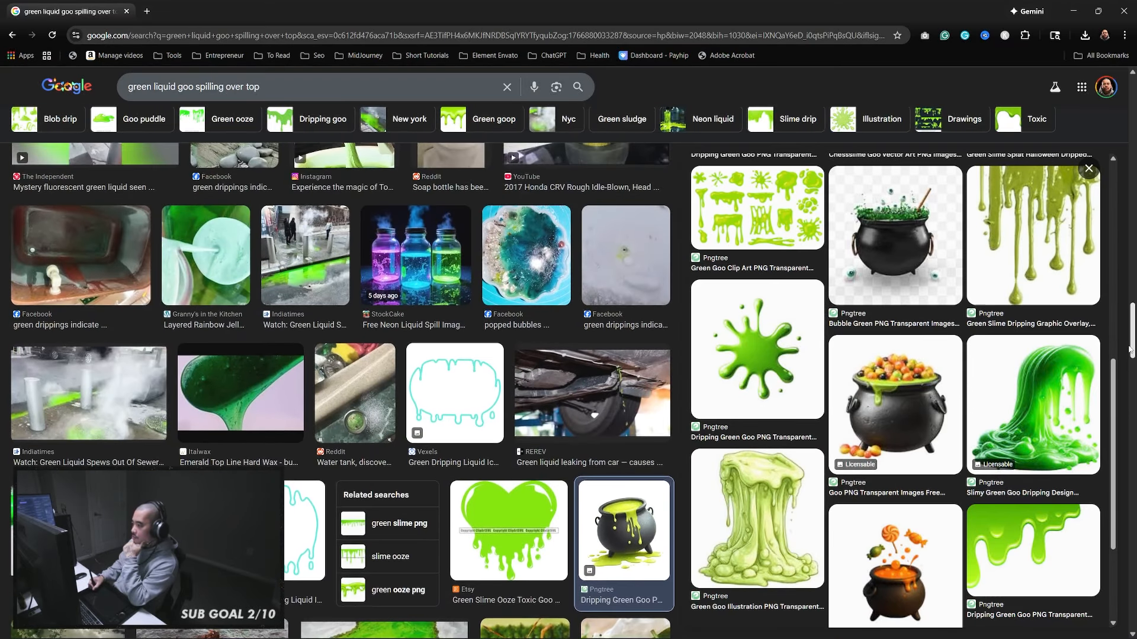
left_click_drag(1113, 374, 1115, 167)
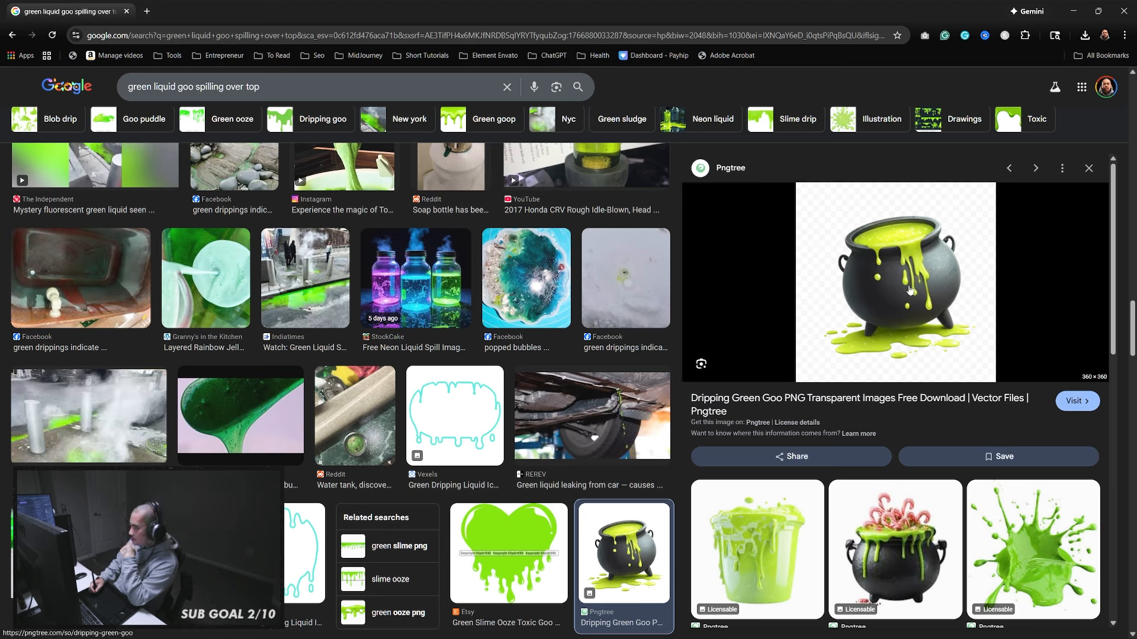
Copy the cauldron image, switch to Photoshop, and paste it into a new 360 x 360 px document with a white background
right_click(917, 302)
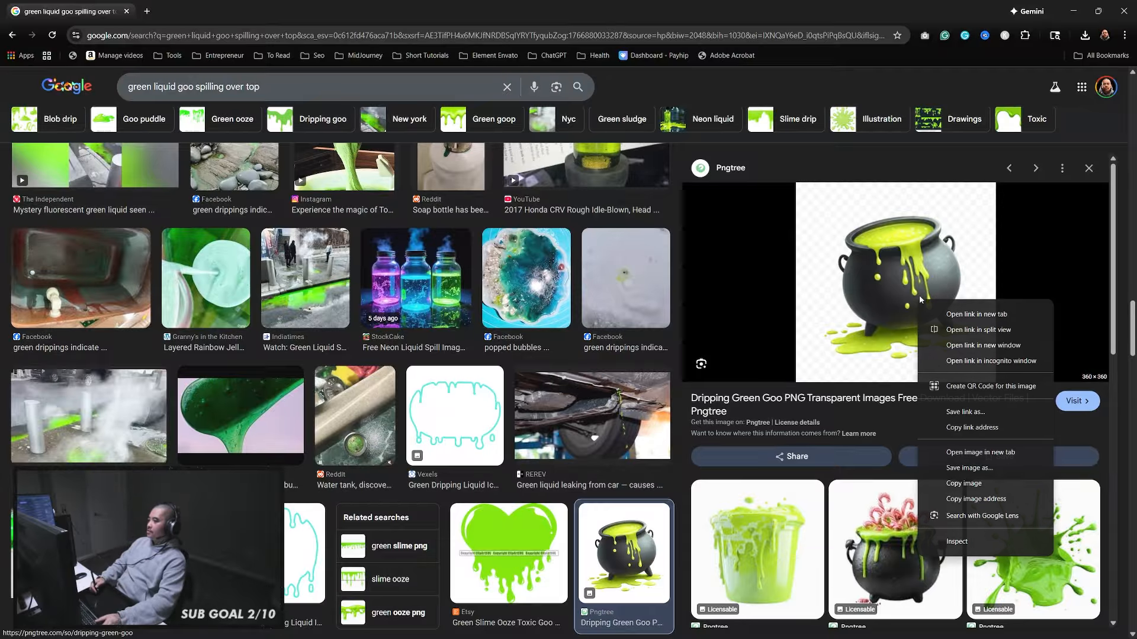
left_click(963, 483)
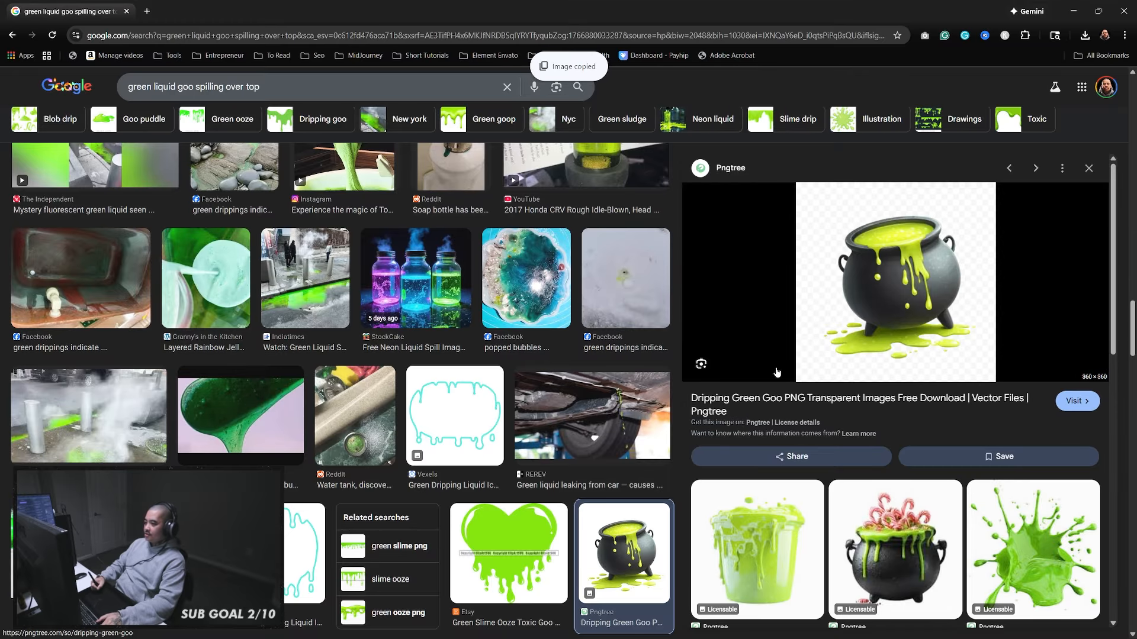
key("alt+Tab")
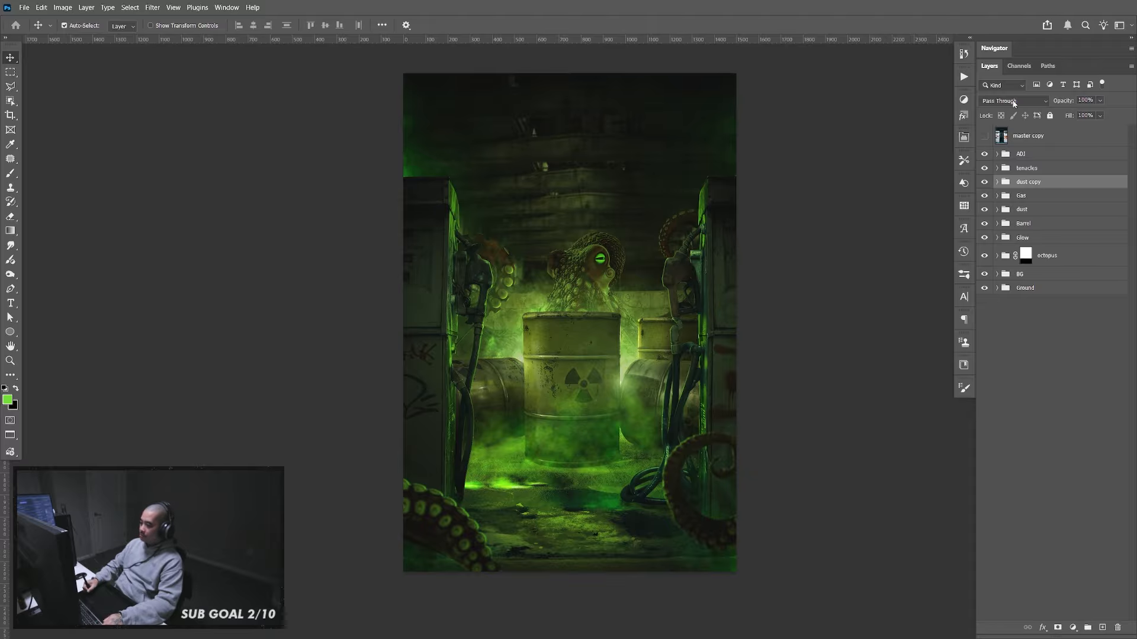
key("ctrl+n")
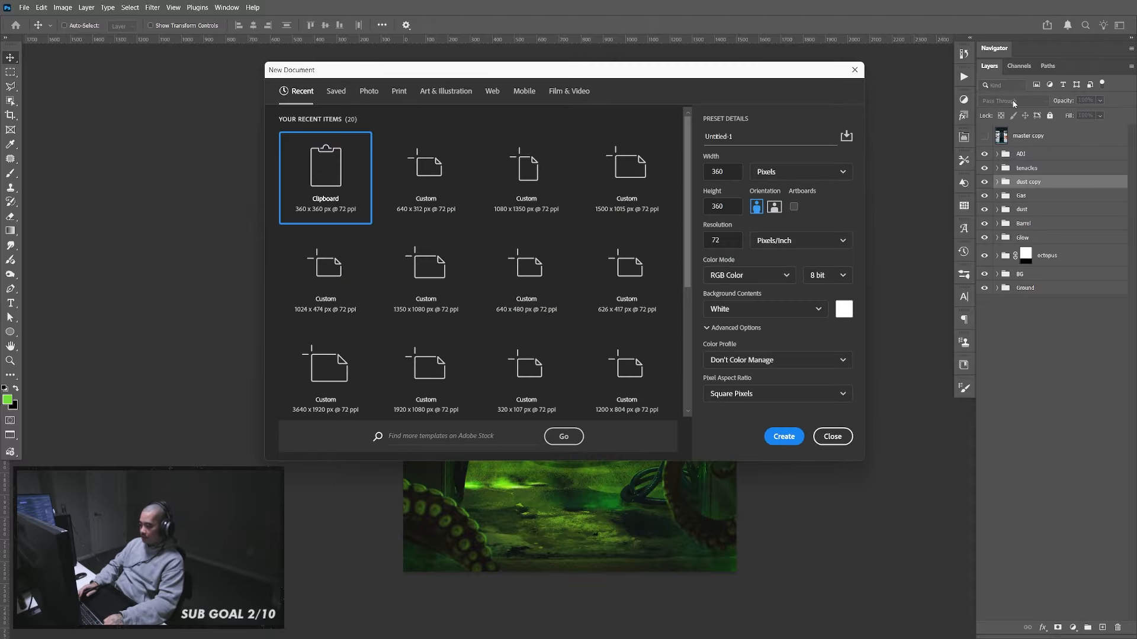
key("Return")
key("ctrl+v")
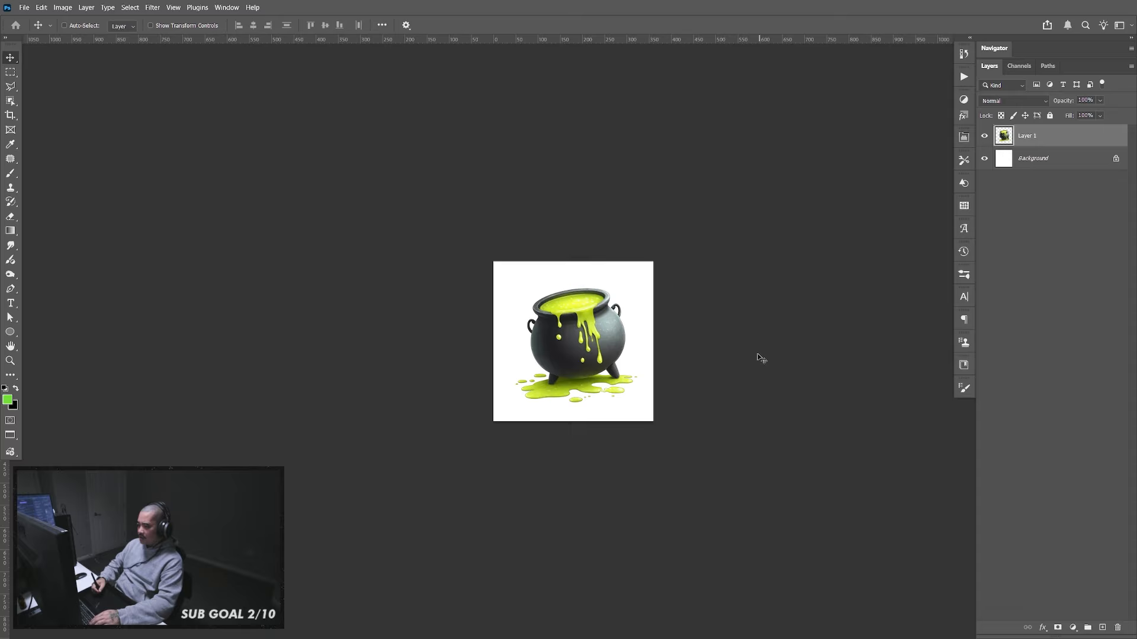
Apply Generative Upscale to the cauldron image at 2x scale with the Topaz Gigapixel model
left_click(63, 7)
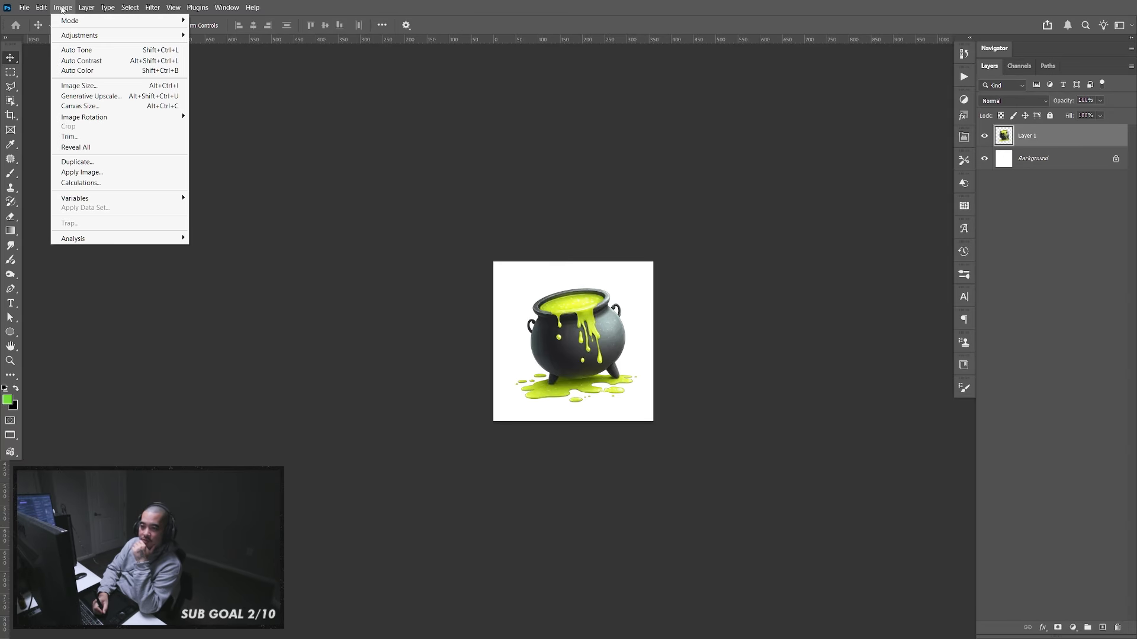
left_click(107, 96)
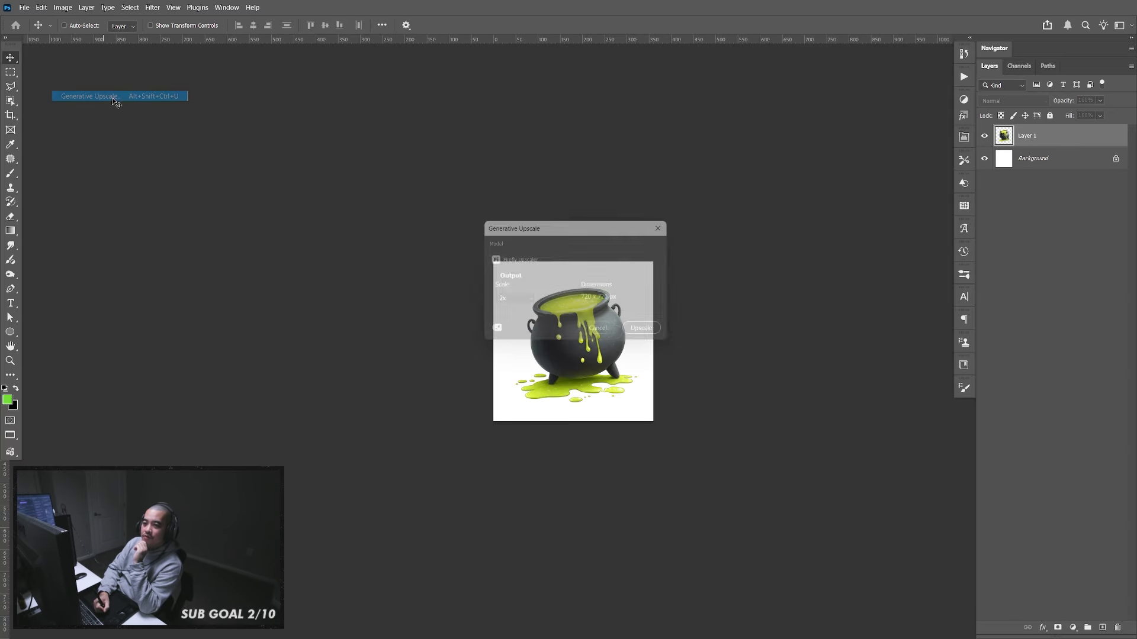
left_click(531, 302)
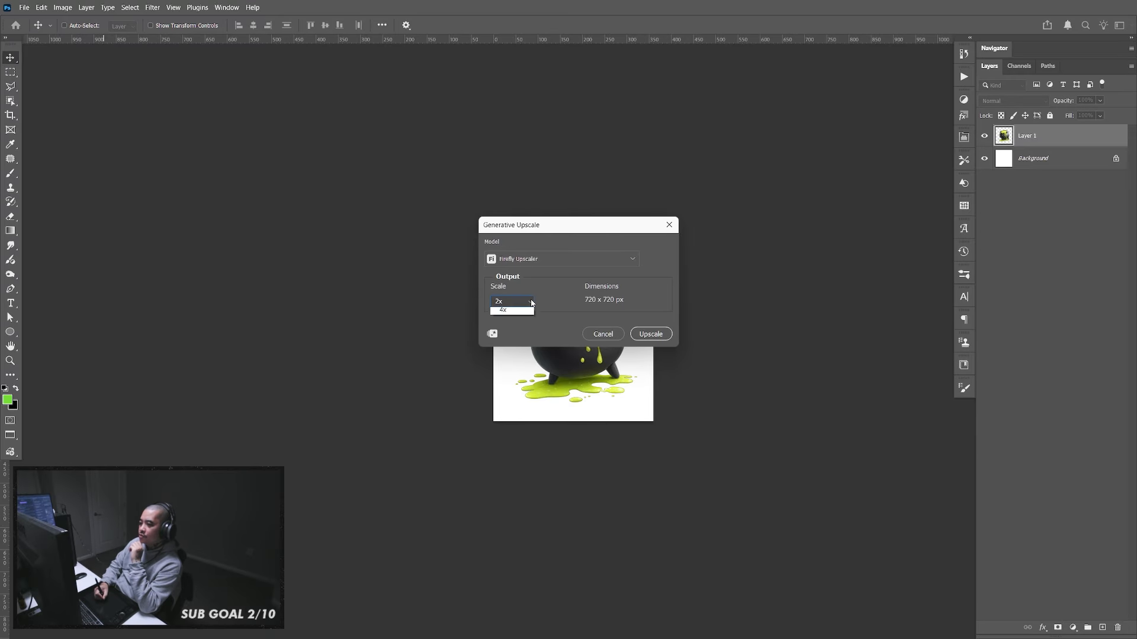
left_click(532, 315)
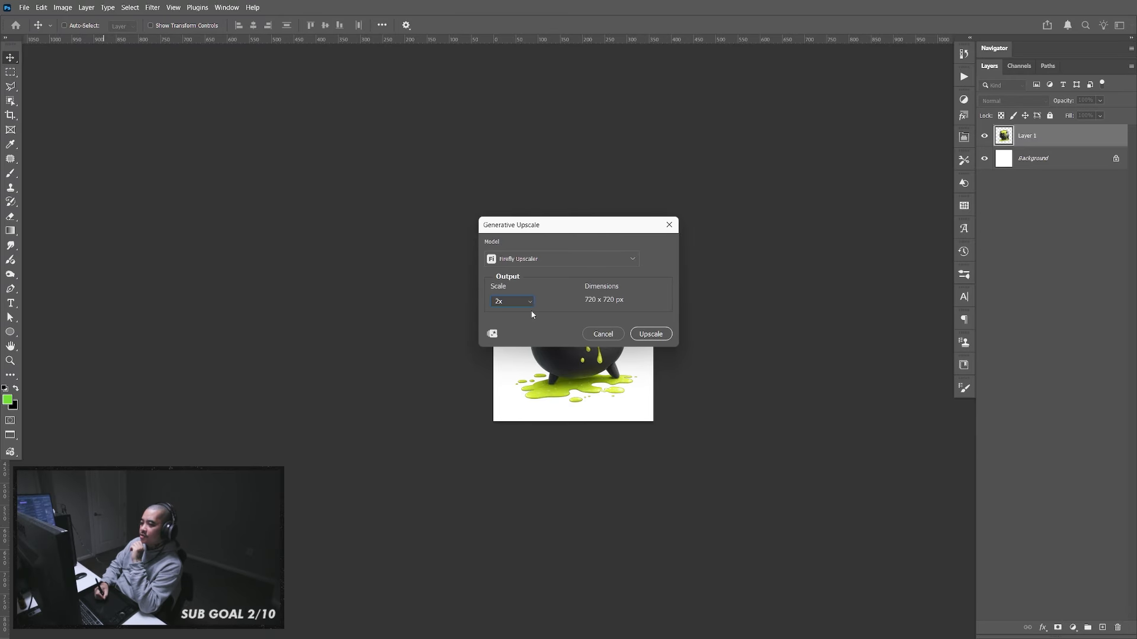
left_click(561, 261)
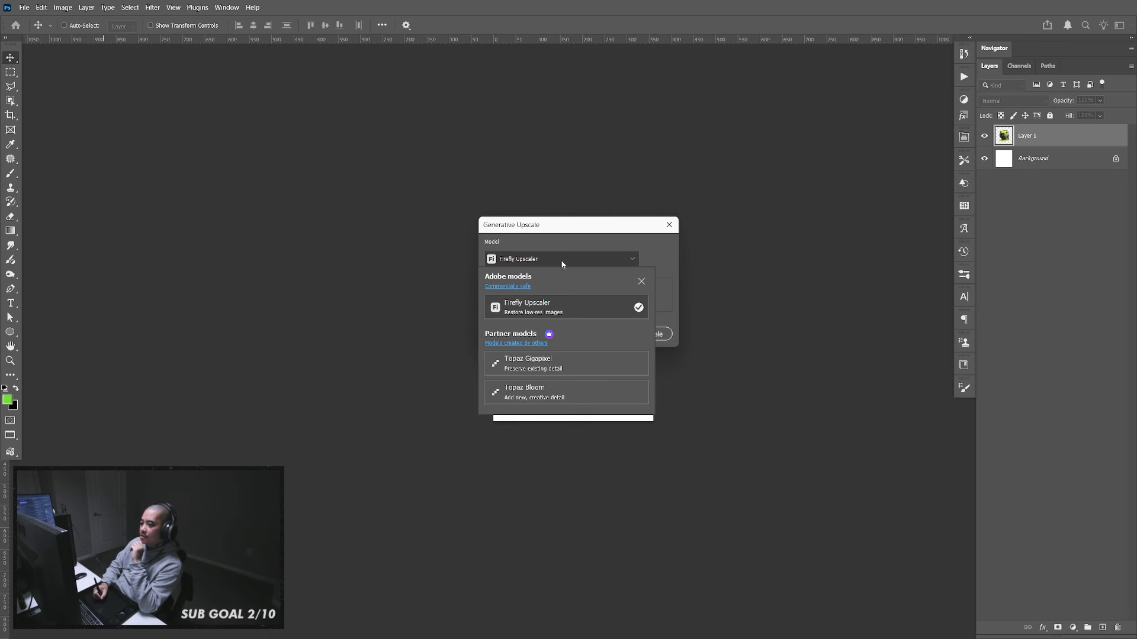
left_click(548, 367)
left_click(651, 379)
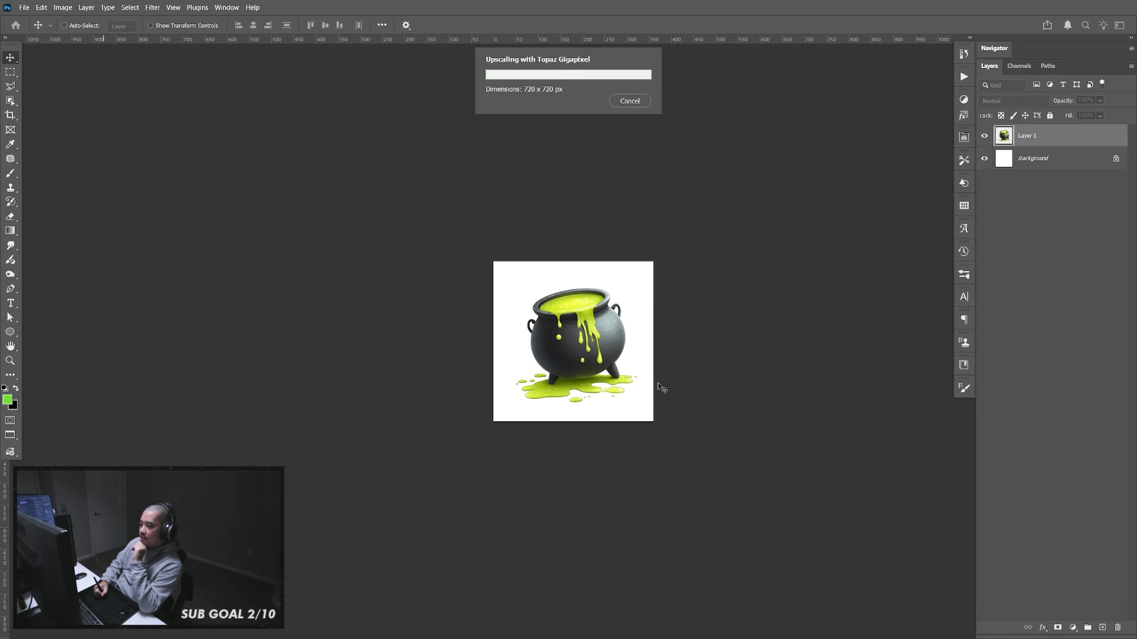
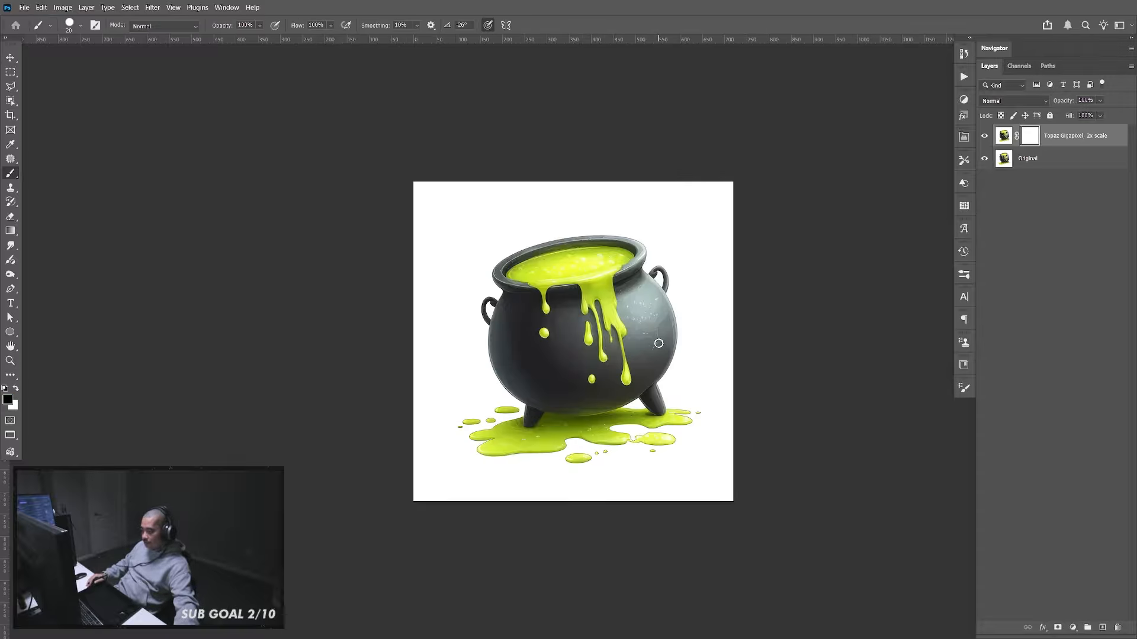
Start a Pen tool path at the spill's left end and trace its upper edge across the rim to the right corner
scroll(658, 344, "up", 6)
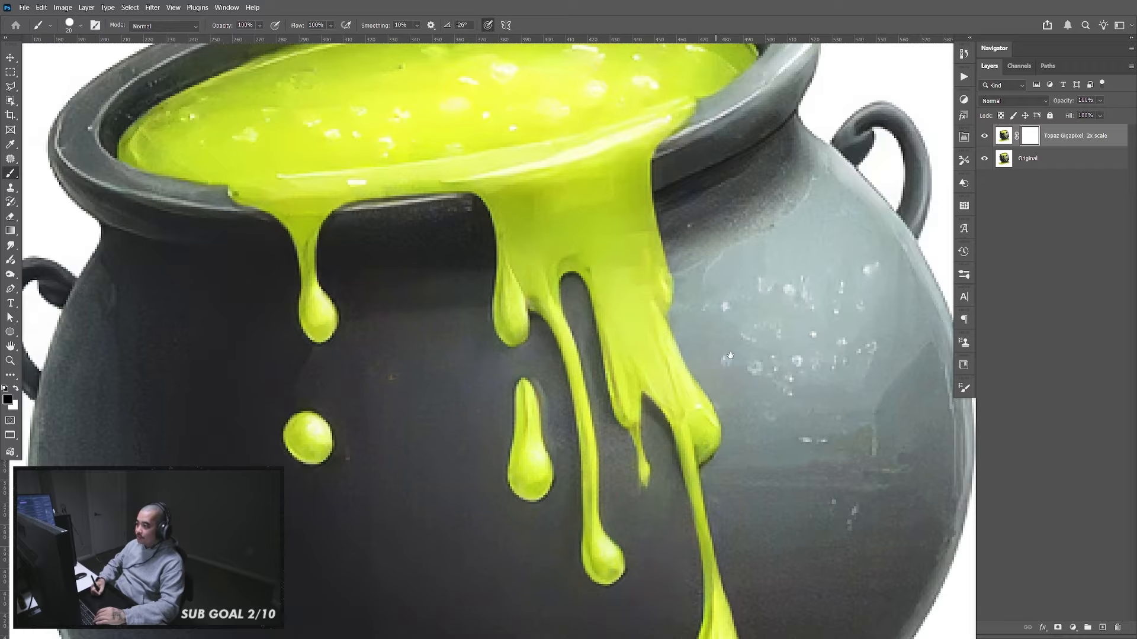
mouse_move(776, 375)
left_mouse_down()
mouse_move(738, 388)
mouse_move(738, 340)
mouse_move(698, 406)
mouse_move(700, 459)
left_mouse_up()
key("ctrl+plus")
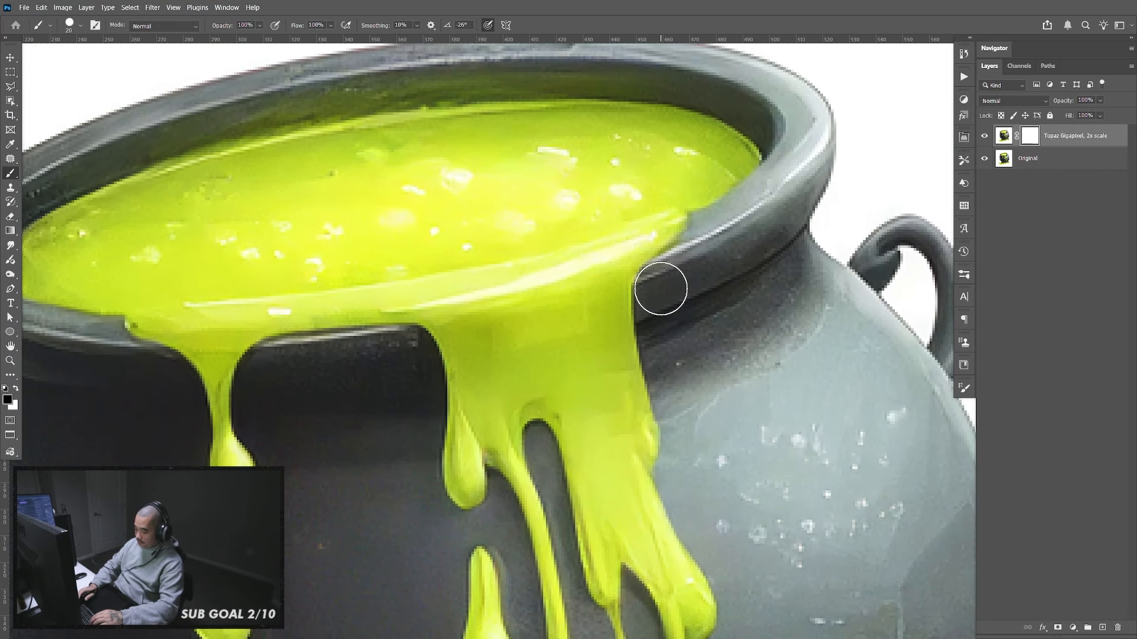
key("p")
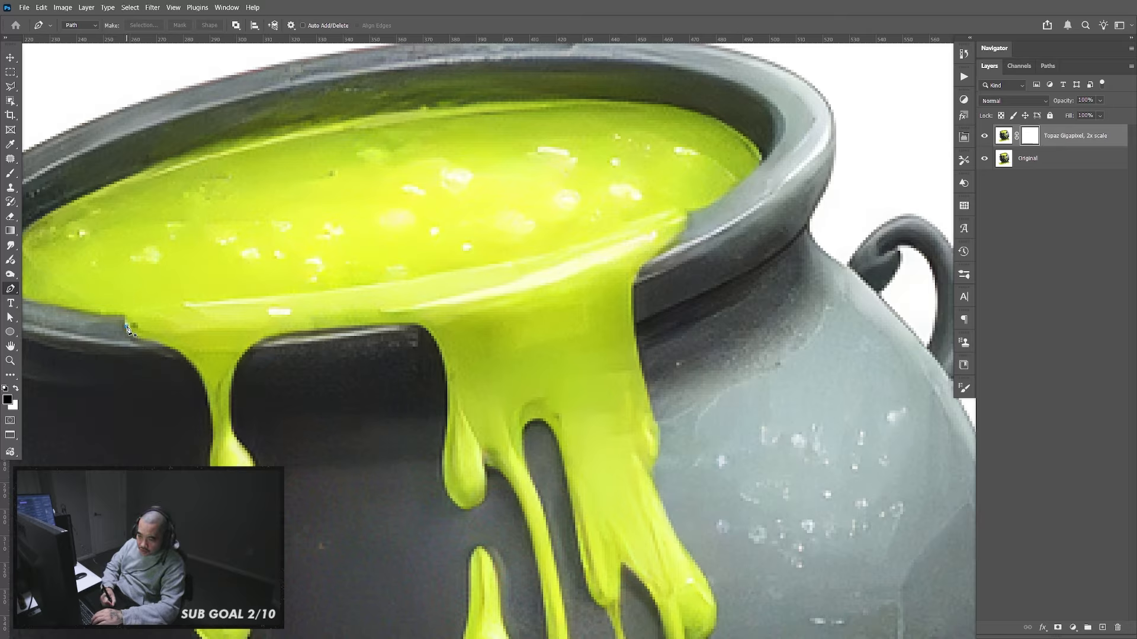
left_click(126, 325)
left_click_drag(151, 306, 185, 303)
left_click_drag(424, 280, 496, 270)
left_click_drag(631, 226, 675, 235)
left_click_drag(632, 281, 631, 311)
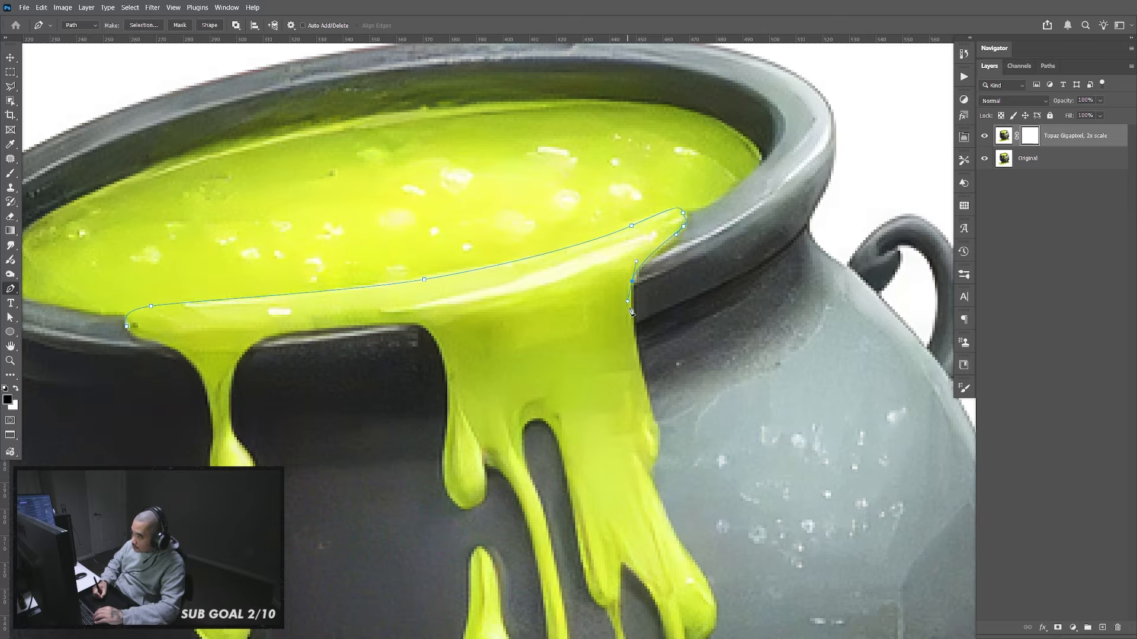
Continue the path down the spill's right edge, past the bulge, and around the rounded tip of the longest drip
left_click_drag(650, 411, 552, 217)
left_click_drag(585, 283, 601, 310)
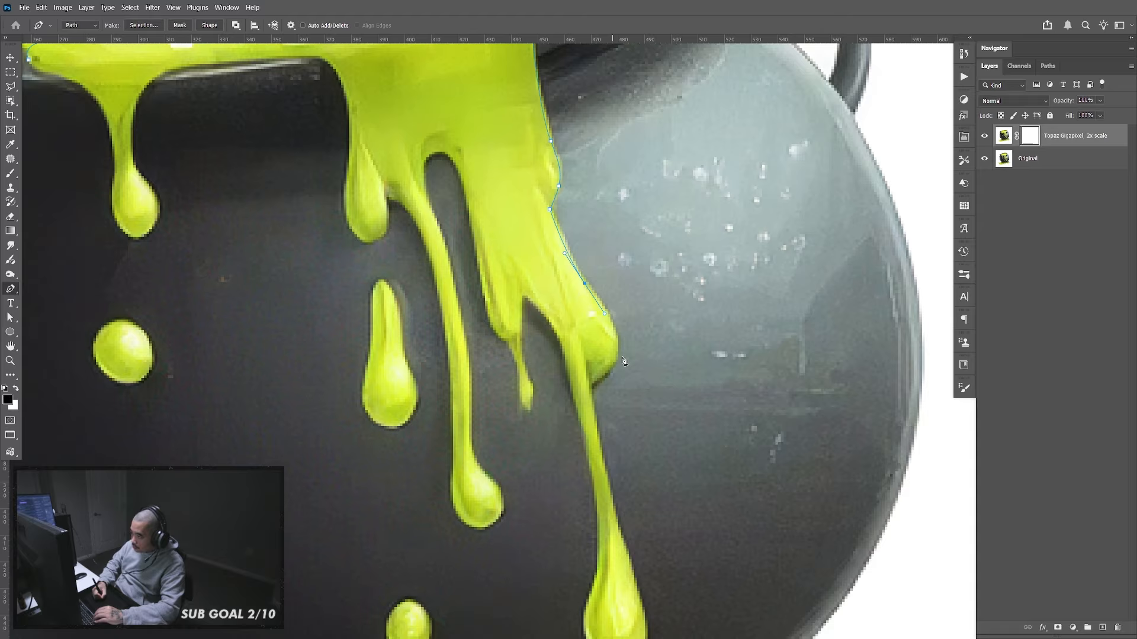
left_click_drag(614, 359, 604, 381)
left_click(591, 388)
left_click_drag(629, 583, 579, 345)
left_click_drag(571, 297, 588, 358)
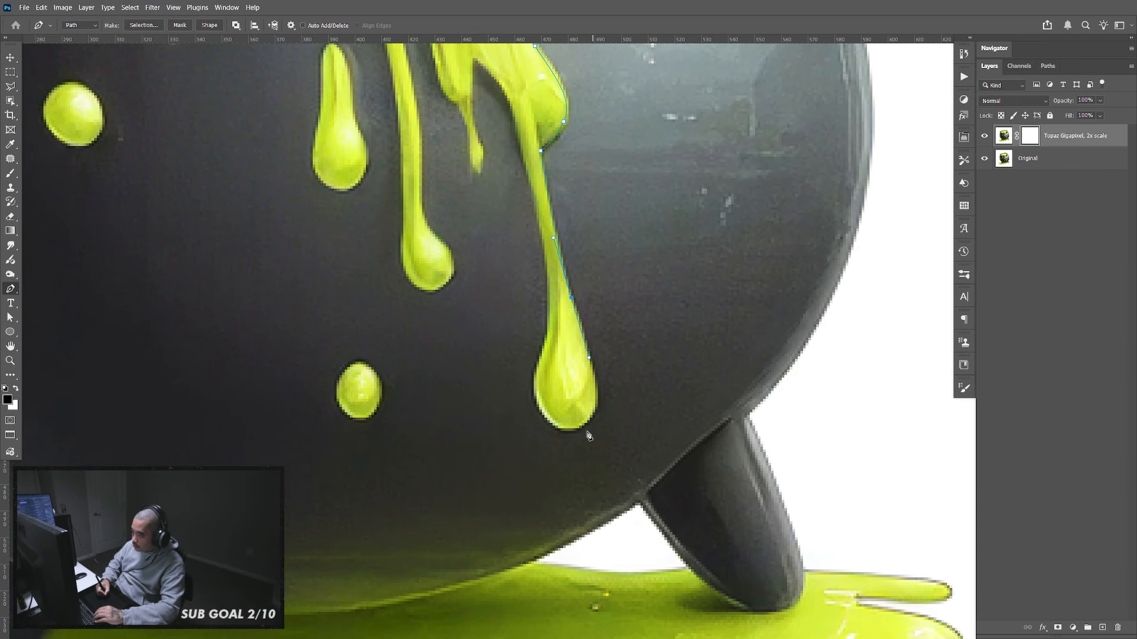
left_click_drag(572, 429, 533, 432)
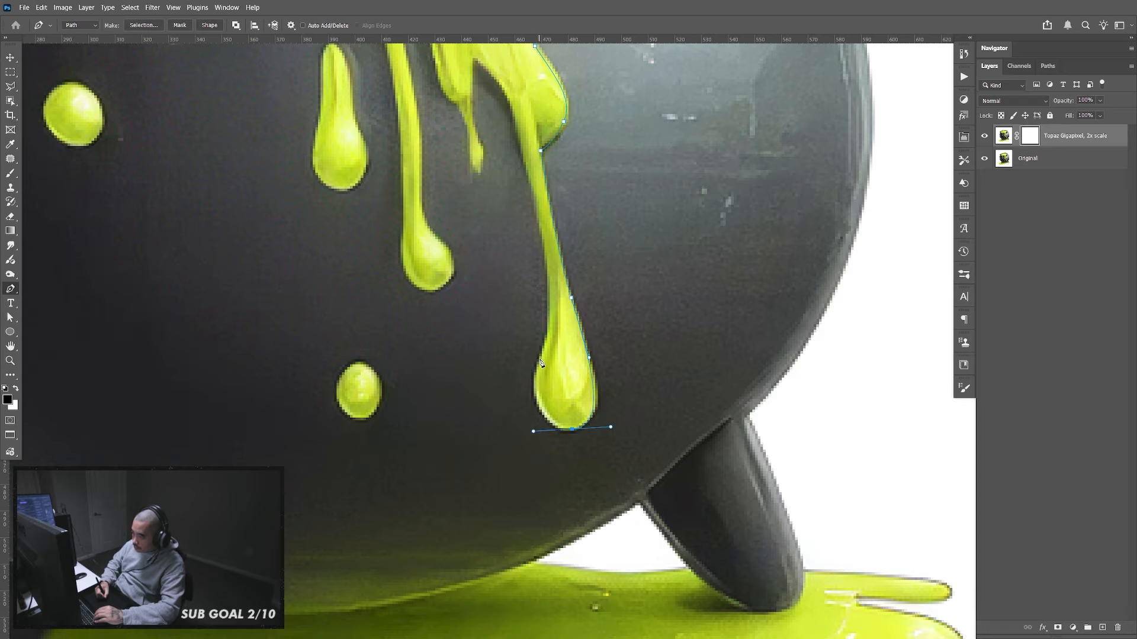
left_click_drag(539, 358, 546, 336)
Trace the path up the longest drip's left side and around the short pointed drip beside it, leaving out its thin tail
mouse_move(541, 240)
left_mouse_down()
mouse_move(531, 187)
mouse_move(542, 418)
left_mouse_up()
left_click_drag(525, 357, 524, 349)
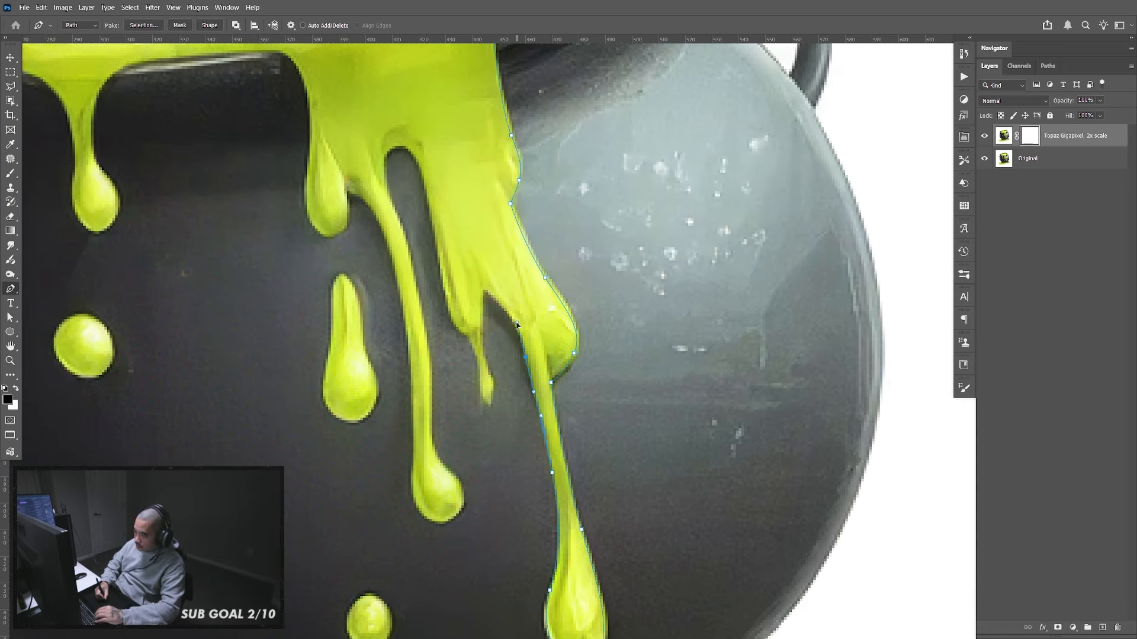
left_click_drag(482, 288, 490, 315)
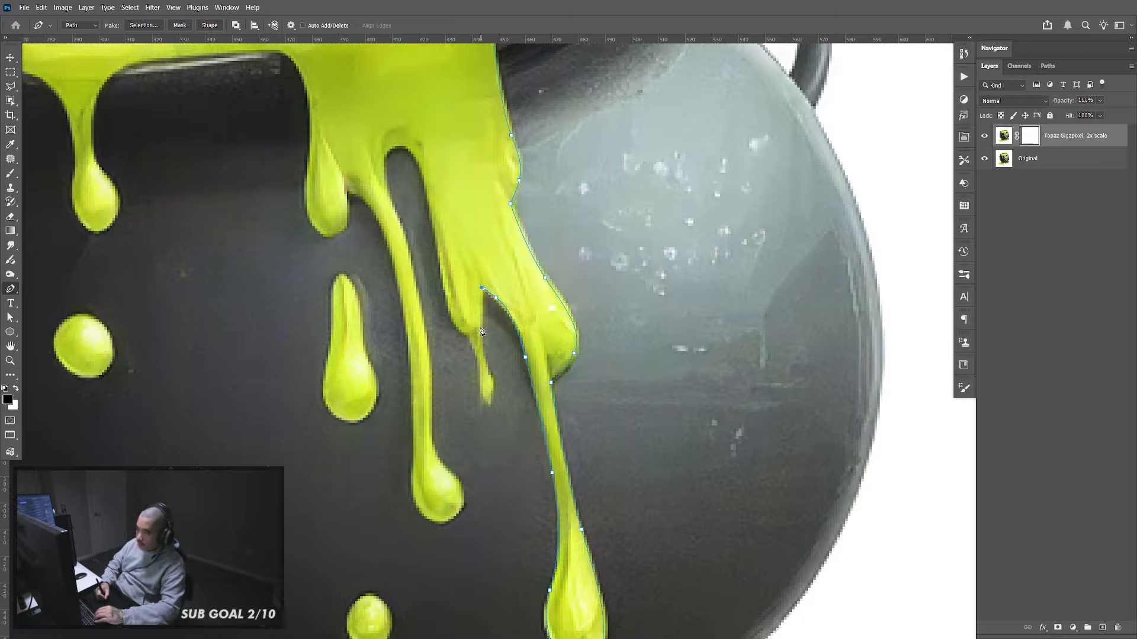
left_click(480, 323)
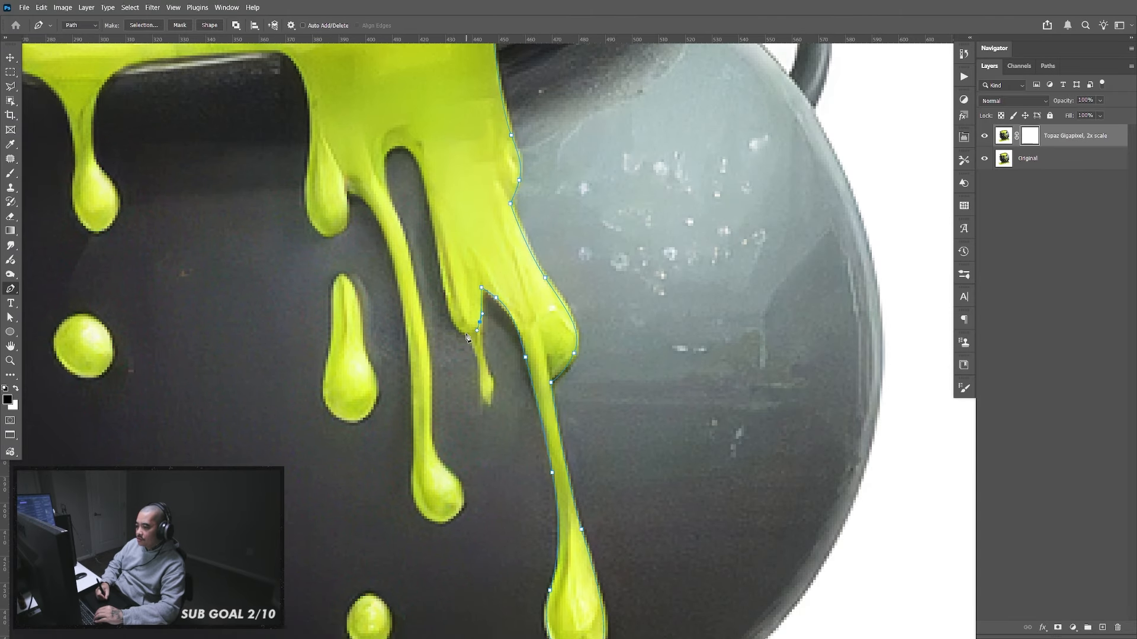
left_click_drag(446, 288, 442, 265)
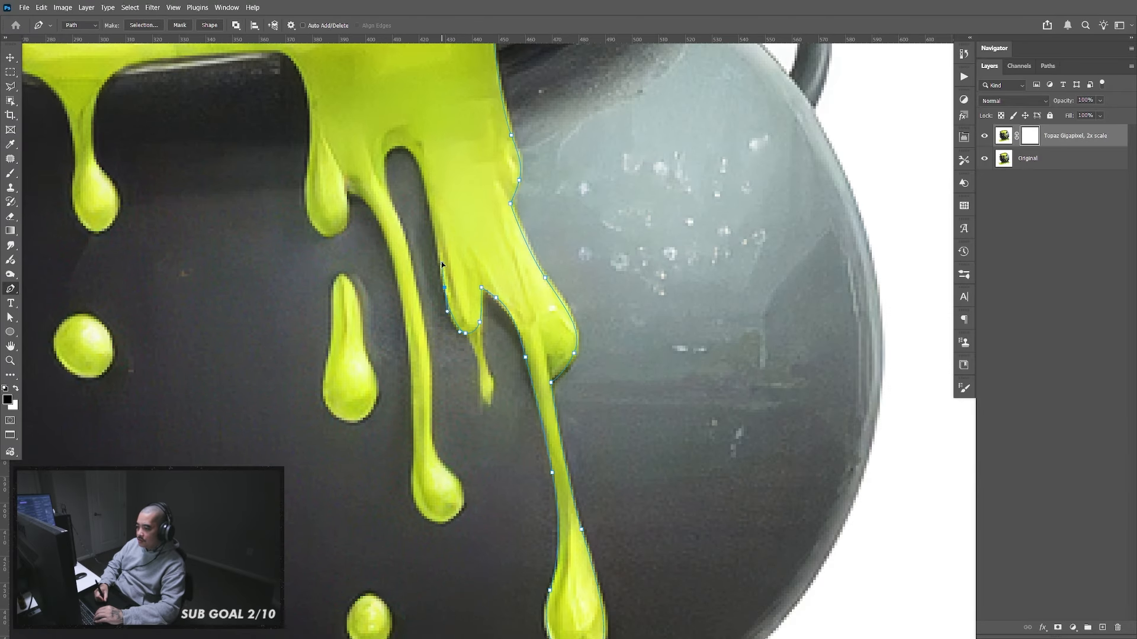
Trace the path over the dark arch between the drips, down the middle long drip's right edge and around its bulb
left_click_drag(447, 170, 406, 264)
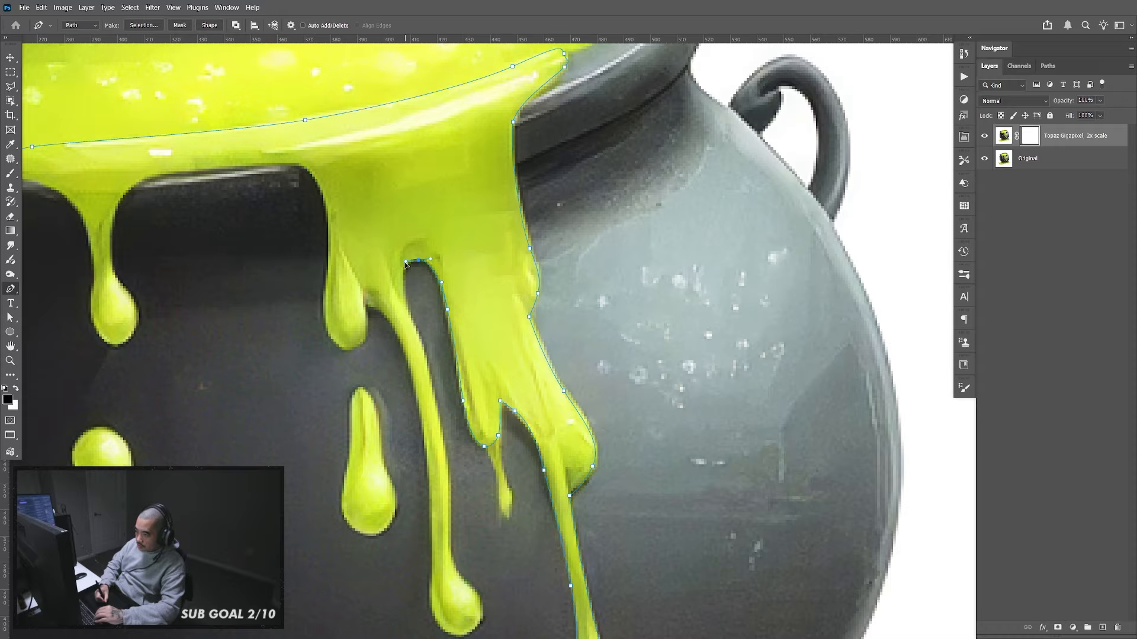
left_click_drag(411, 314, 430, 280)
left_click(458, 230)
left_click(461, 293)
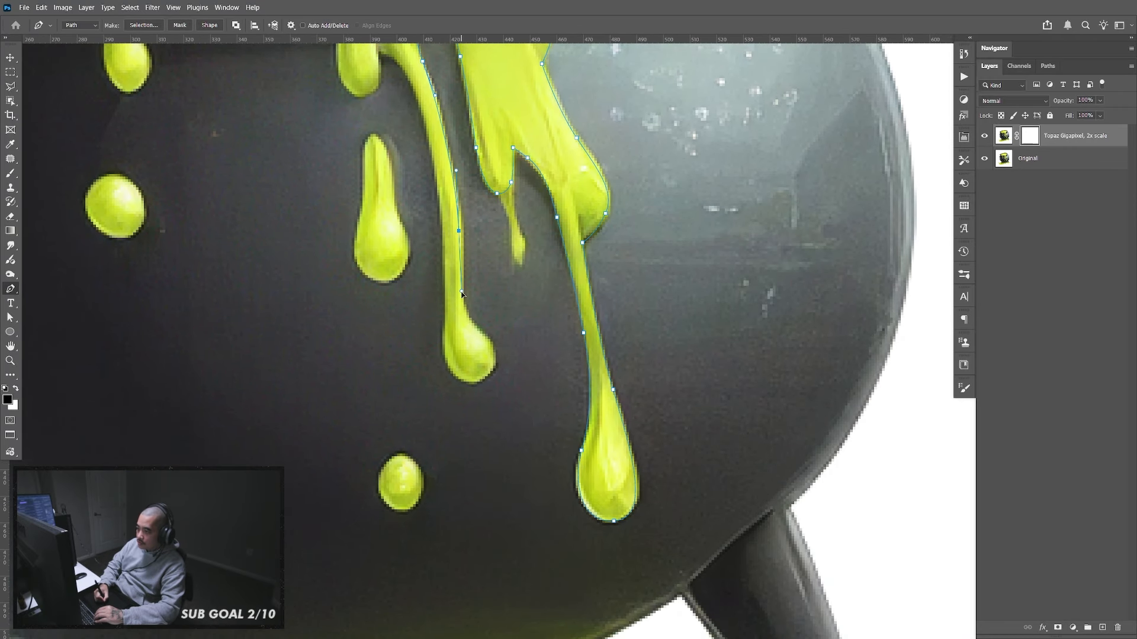
left_click(479, 329)
left_click(495, 348)
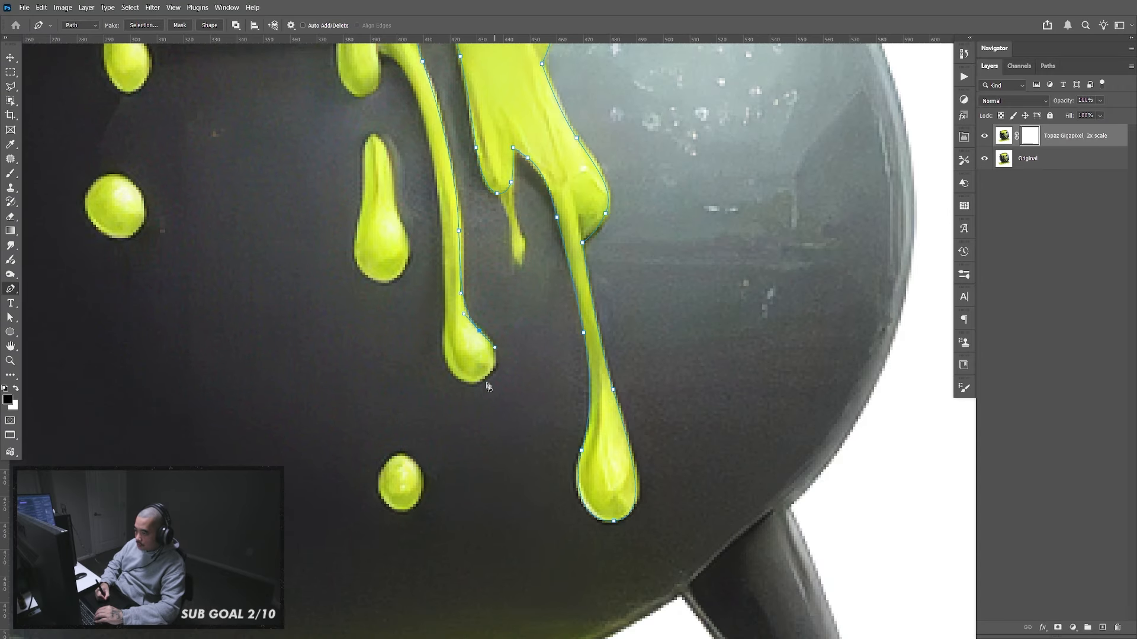
left_click_drag(475, 379, 473, 425)
Continue the path up the middle drip's left side, around the short drip beside it and onto the spill's lower rim edge
left_click_drag(447, 306, 365, 305)
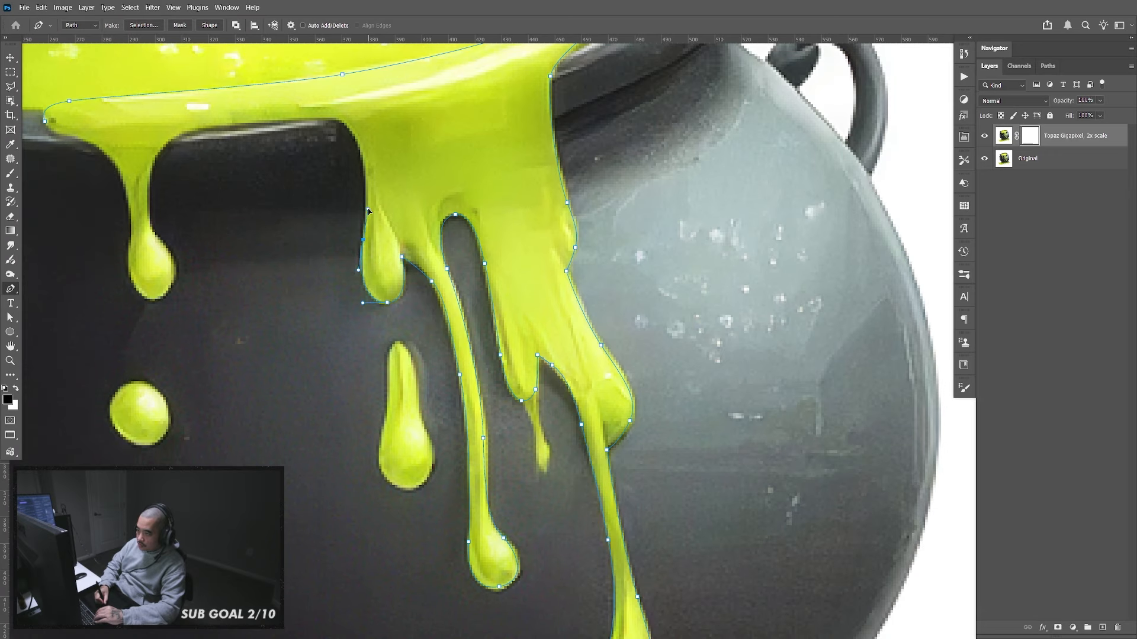
left_click_drag(363, 156, 358, 139)
left_click_drag(325, 93, 384, 208)
left_click(375, 232)
left_click(343, 233)
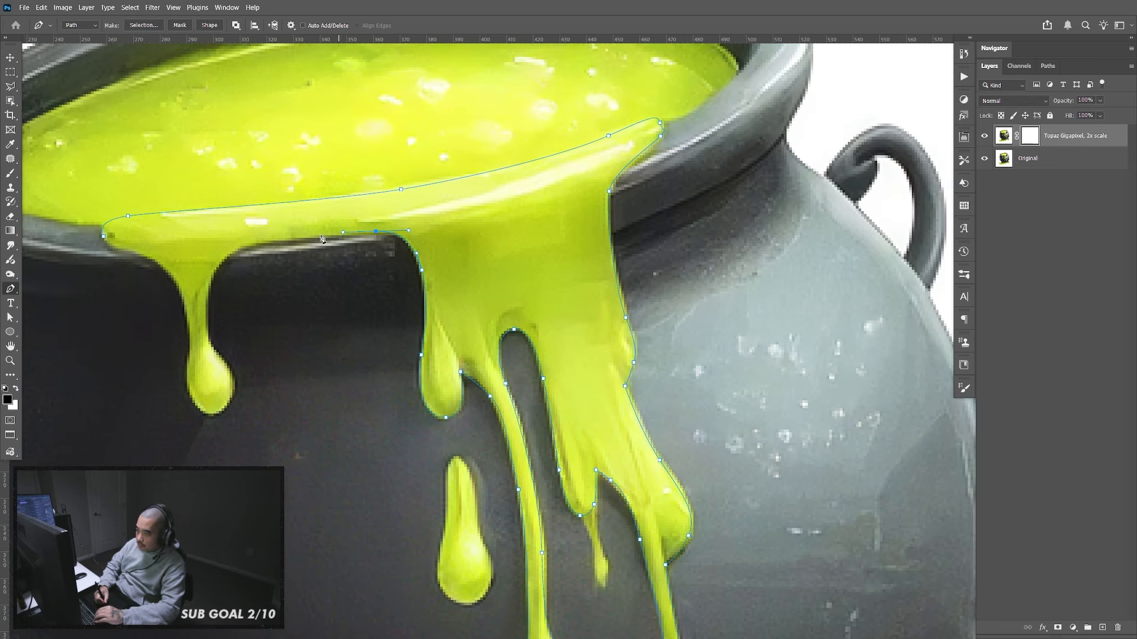
Trace around the leftmost hanging drip and close the path at the spill's left end
left_click_drag(209, 288, 233, 370)
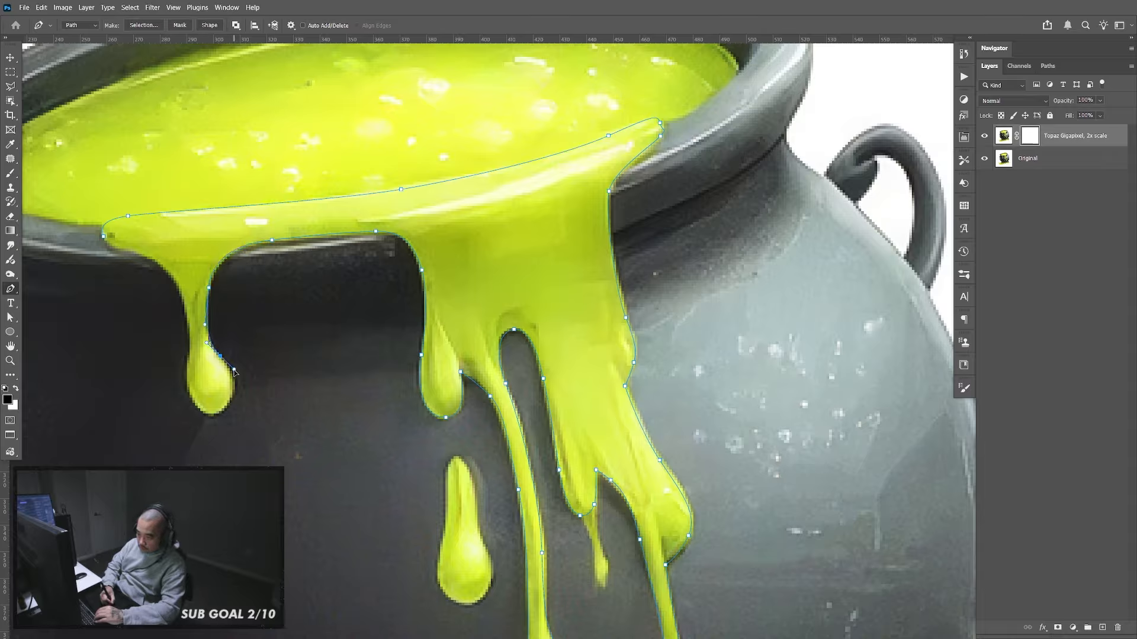
left_click_drag(216, 412, 197, 418)
left_click_drag(189, 362, 192, 339)
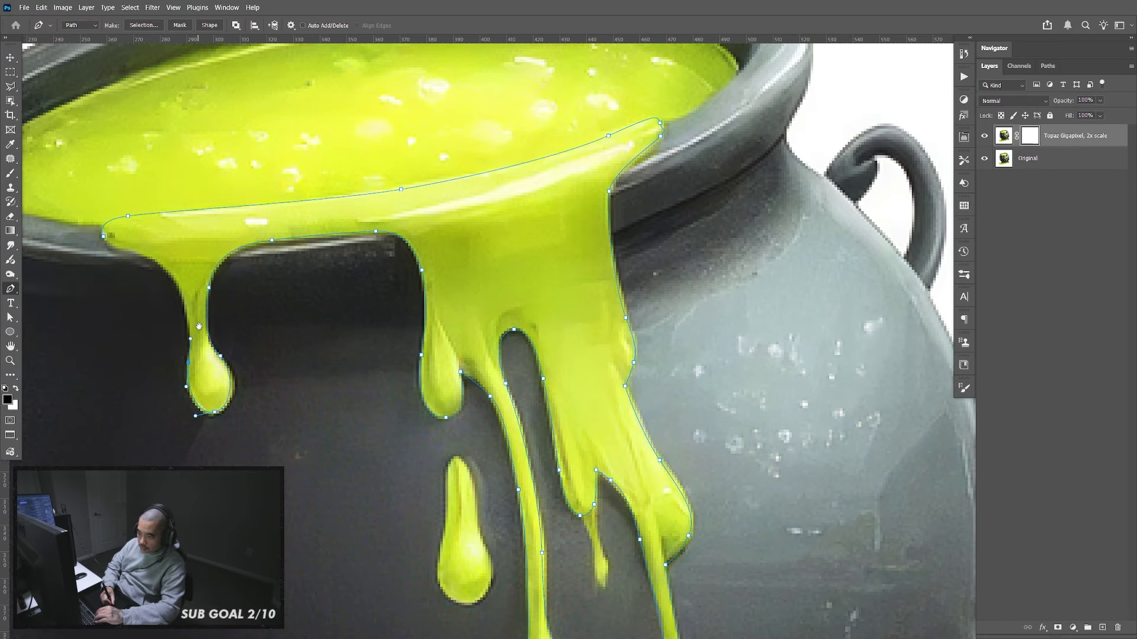
left_click_drag(186, 293, 119, 247)
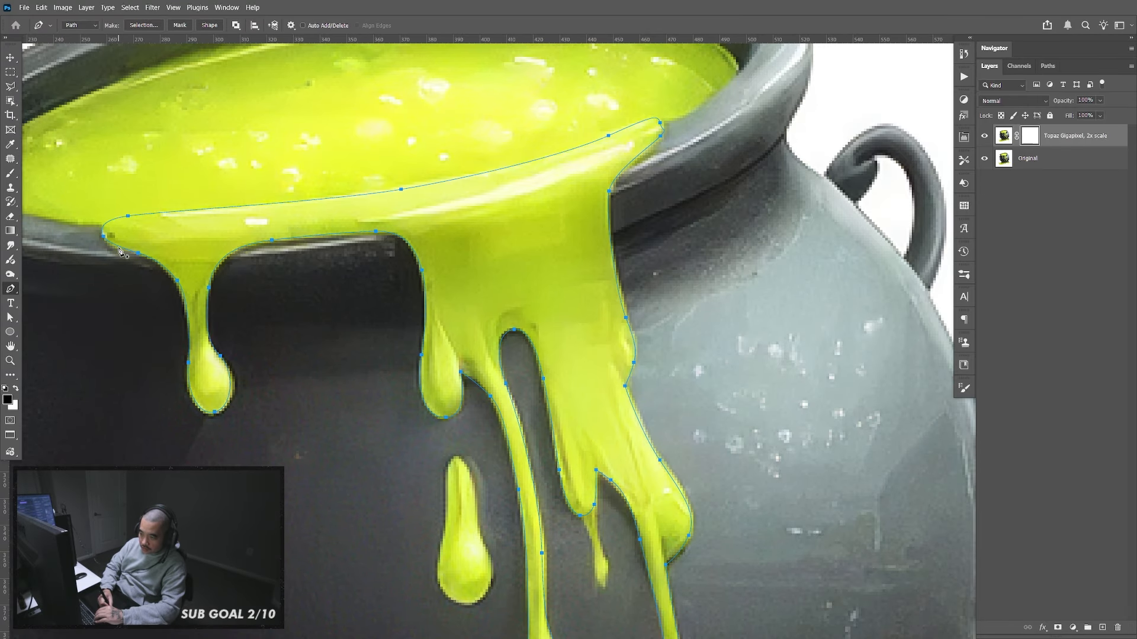
left_click(119, 250)
Outline the detached elongated teardrop below the short drip with a closed Pen path
scroll(305, 304, "down", 5)
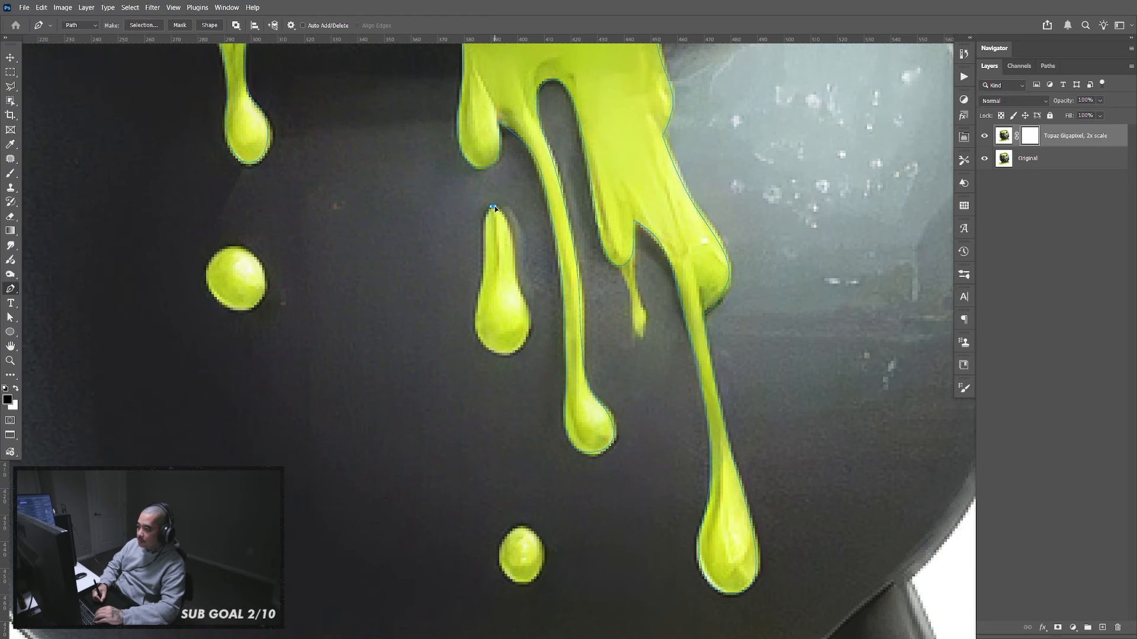
left_click(519, 312)
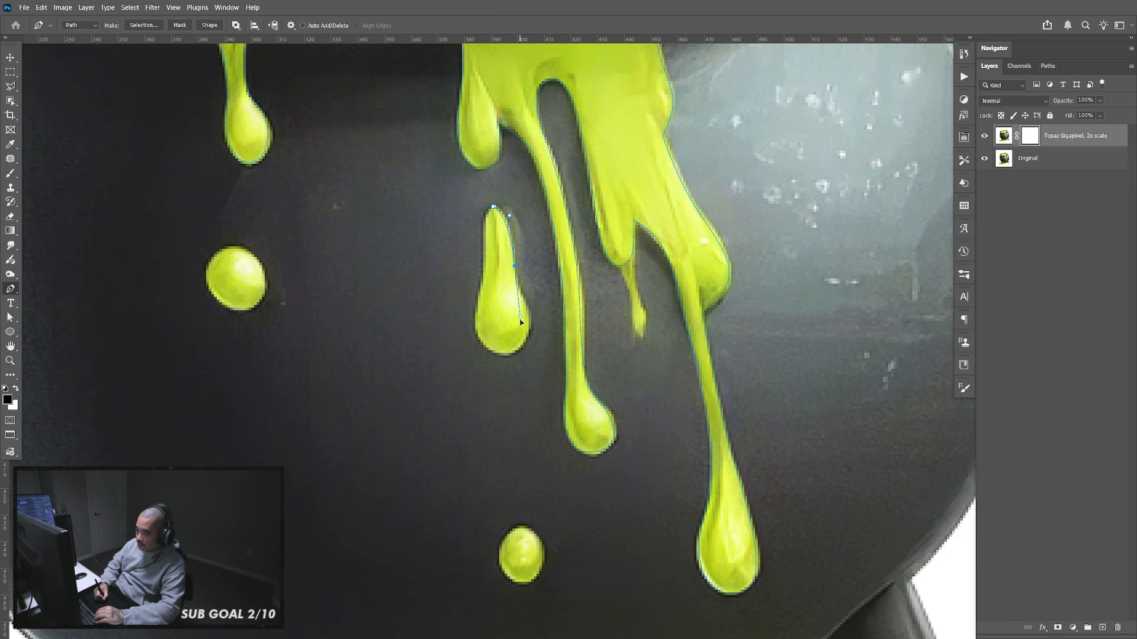
key("ctrl+z")
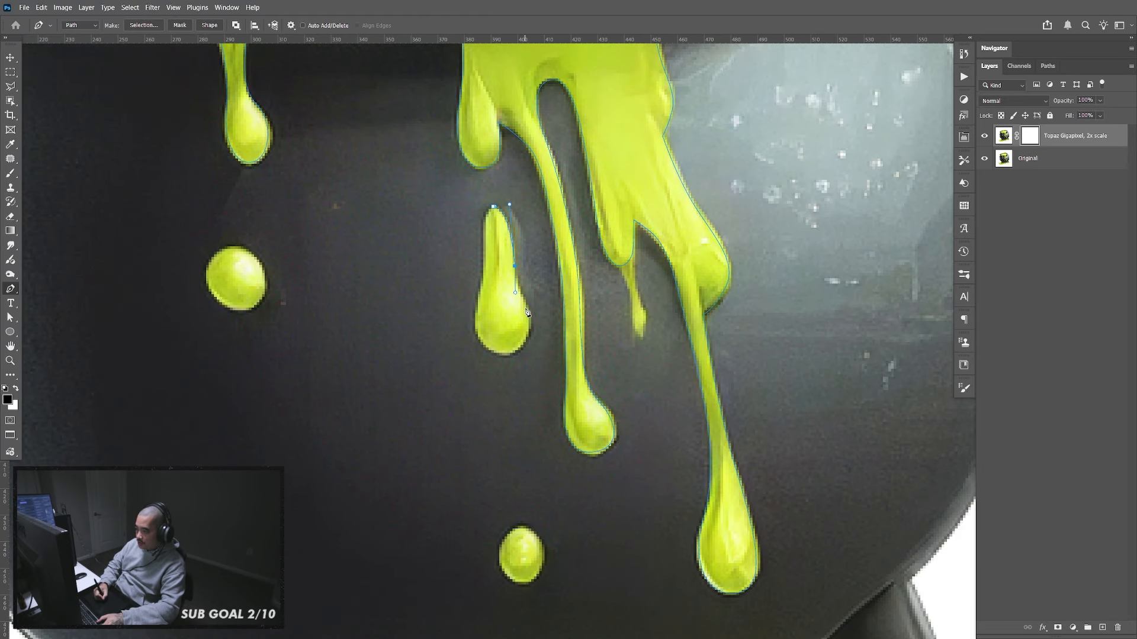
left_click(526, 308)
left_click_drag(506, 354, 482, 352)
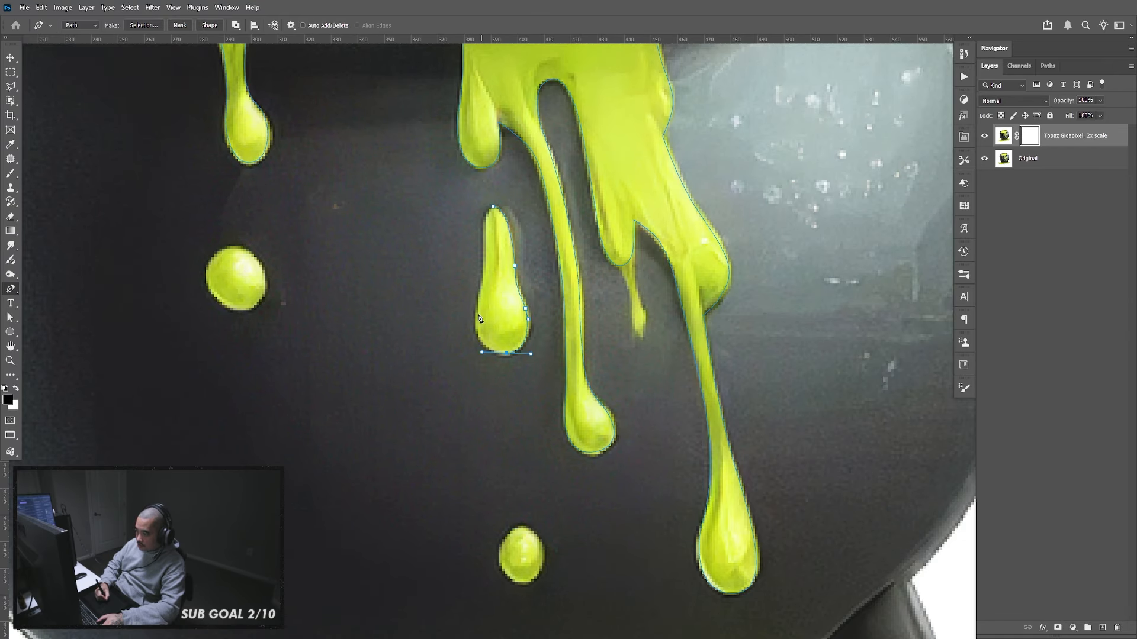
left_click_drag(479, 303, 485, 278)
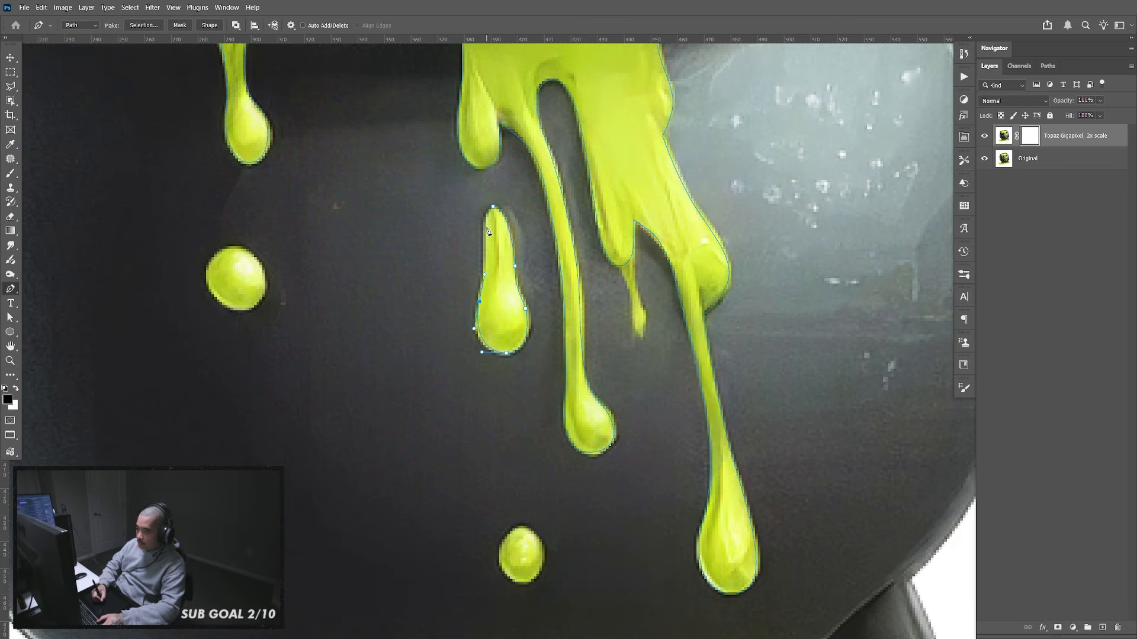
left_click(497, 208)
Outline the round droplet below the leftmost drip and the small oval droplet near the cauldron's base with closed paths
left_click_drag(237, 246, 241, 249)
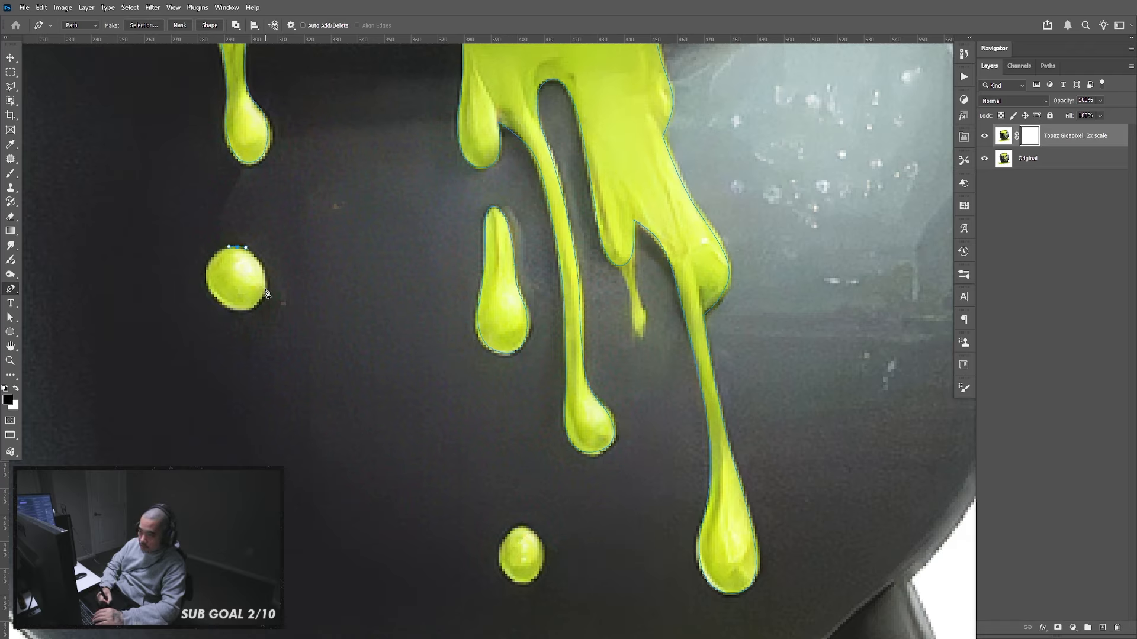
left_click_drag(264, 286, 224, 309)
left_click_drag(208, 269, 211, 253)
left_click(237, 247)
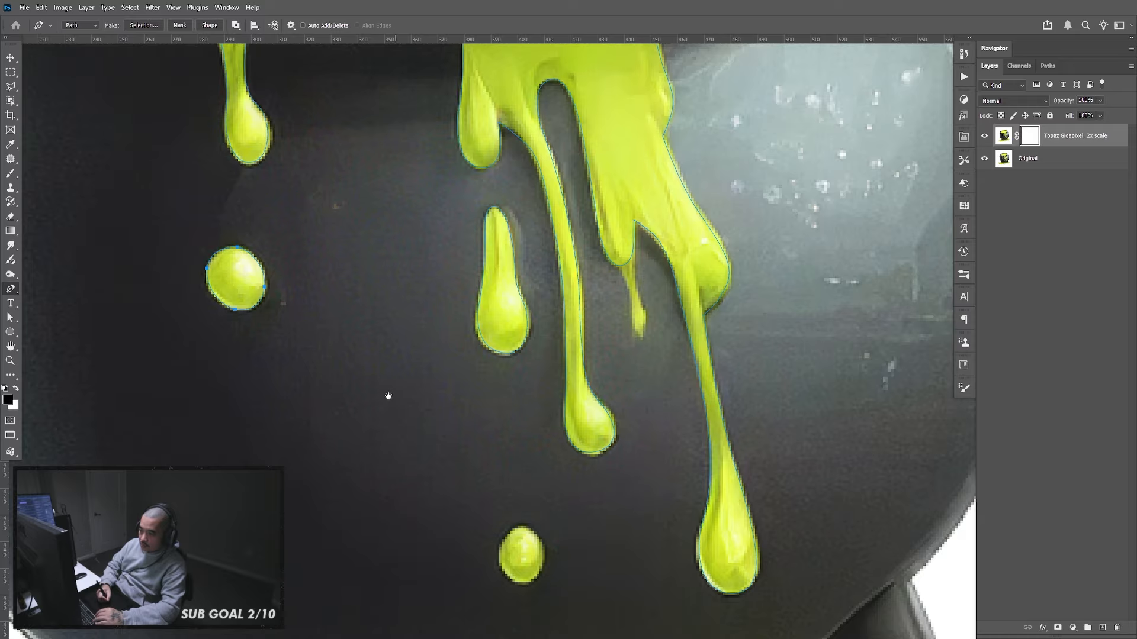
left_click_drag(388, 396, 375, 352)
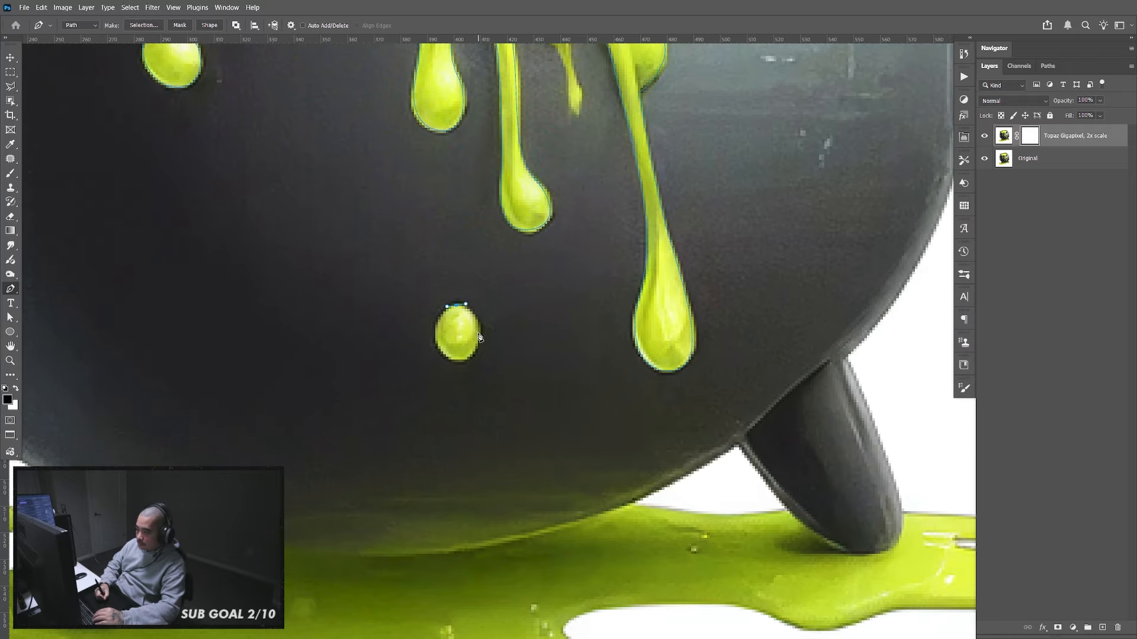
left_click_drag(477, 333, 437, 318)
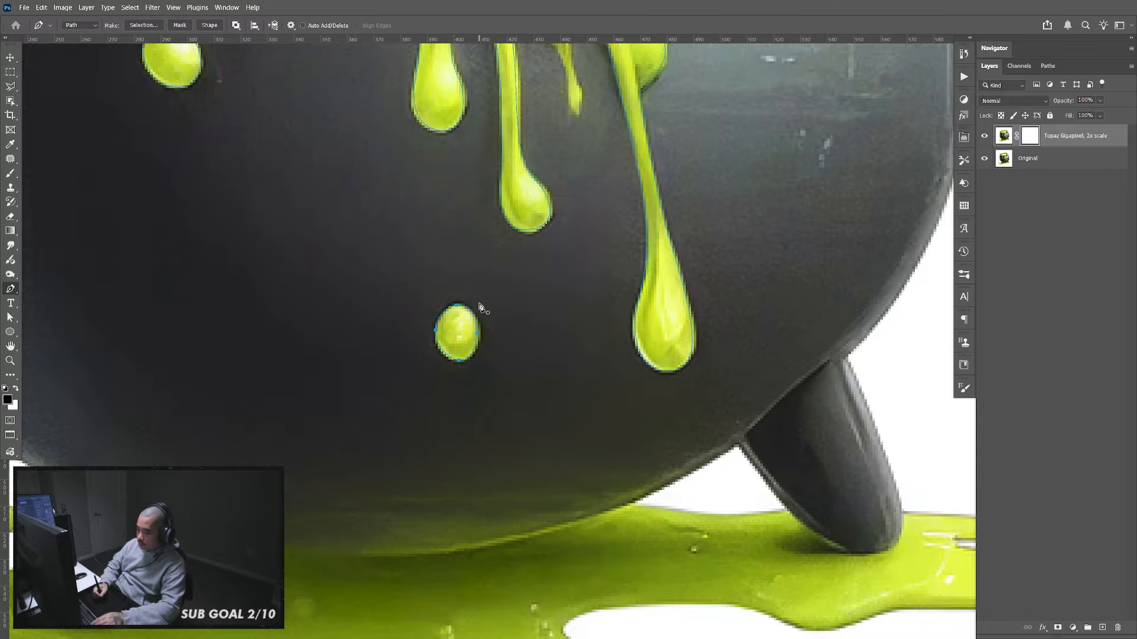
Load the work path as a selection, copy the goo from the upscaled layer to its own layer, and hide both cauldron layers
scroll(481, 306, "down", 6)
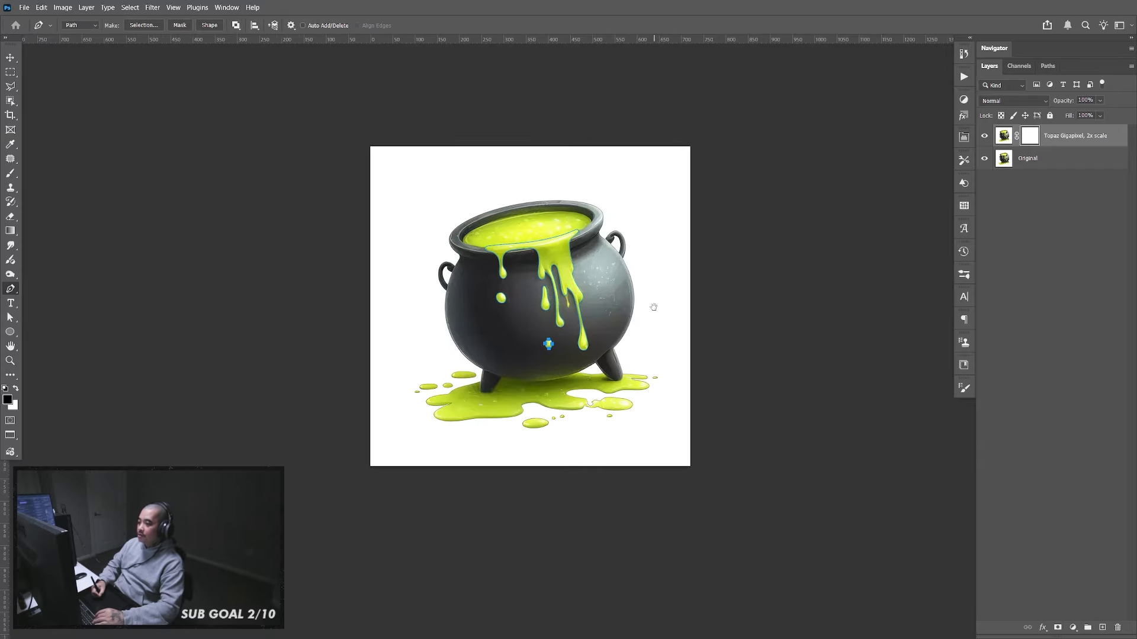
left_click(1047, 66)
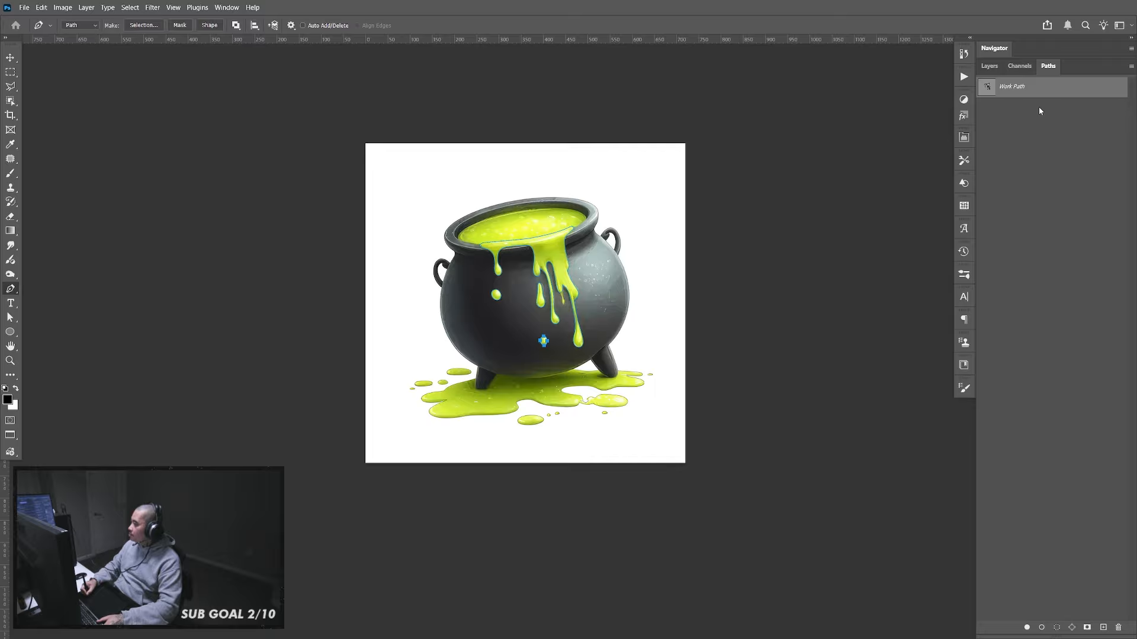
left_click(987, 88, "ctrl")
left_click(989, 65)
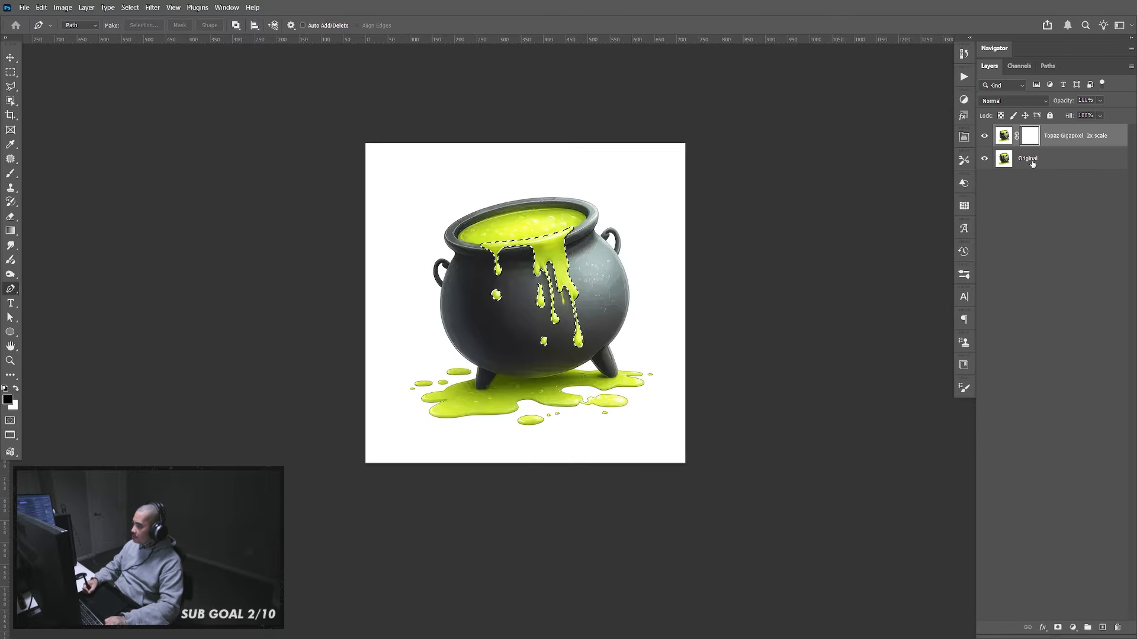
left_click(1005, 136)
key("ctrl+j")
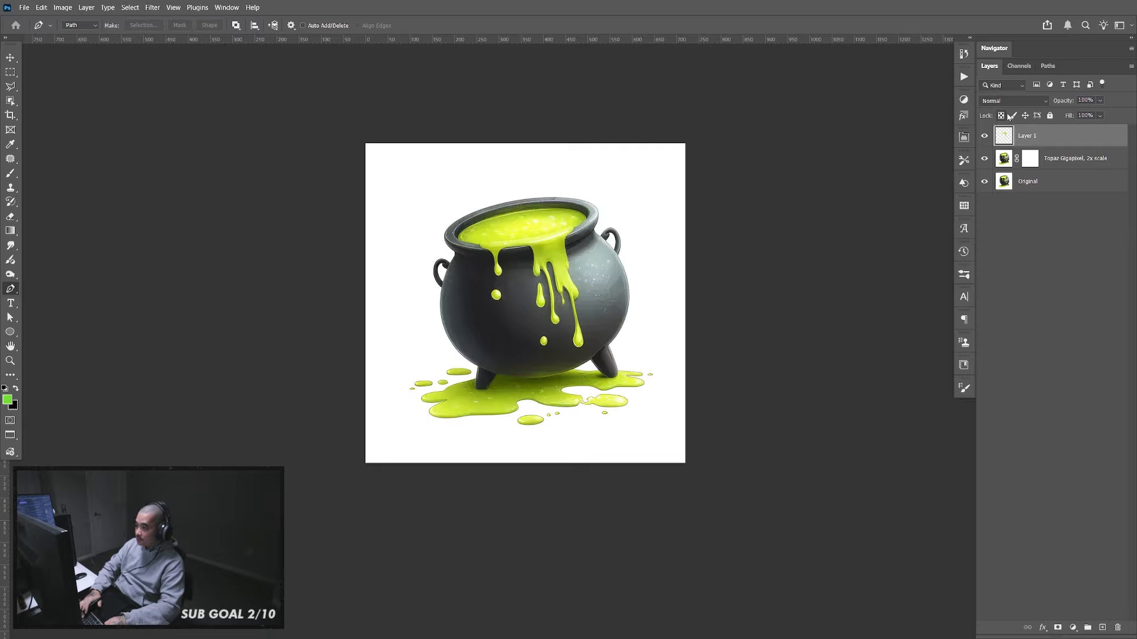
left_click(984, 182)
left_click(984, 159)
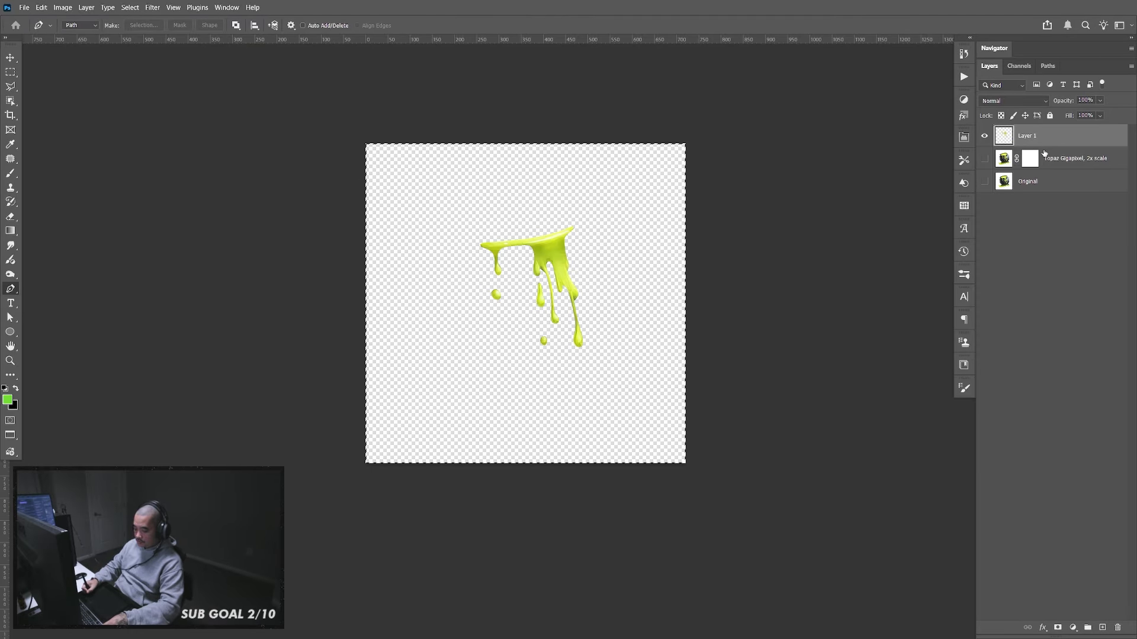
Switch to the octopus composite and paste the cut-out goo inside the Barrel group, directly above group 2
key("ctrl+Tab")
key("v")
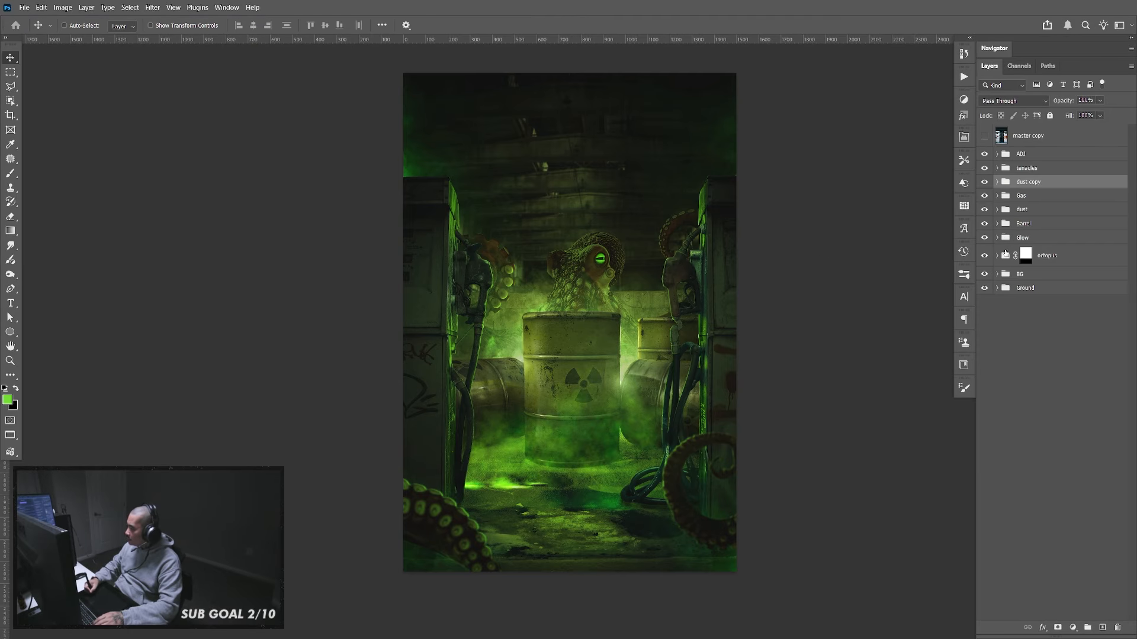
left_click(997, 224)
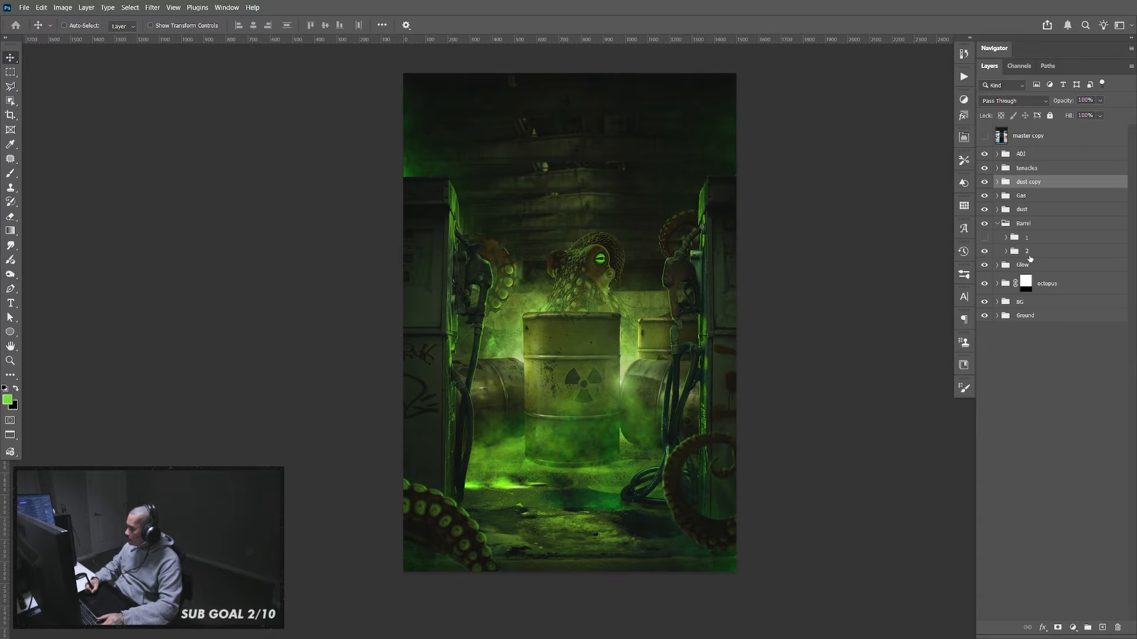
left_click(1054, 252)
key("ctrl+v")
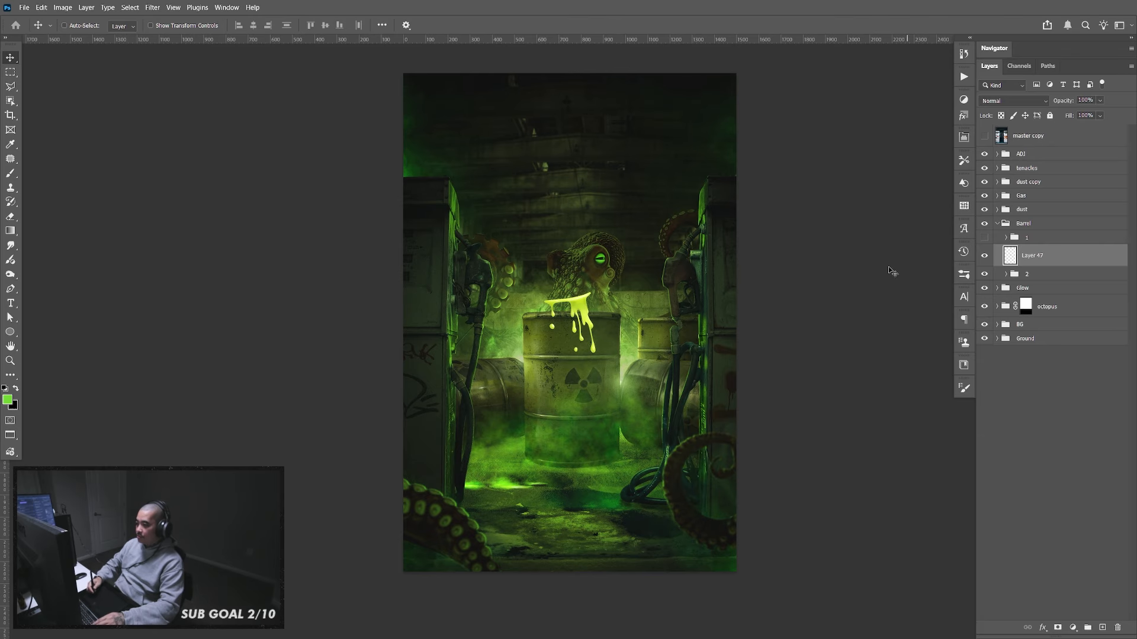
Put the pasted goo layer in its own group and name the group liquid
key("z")
left_click_drag(595, 327, 650, 356)
key("v")
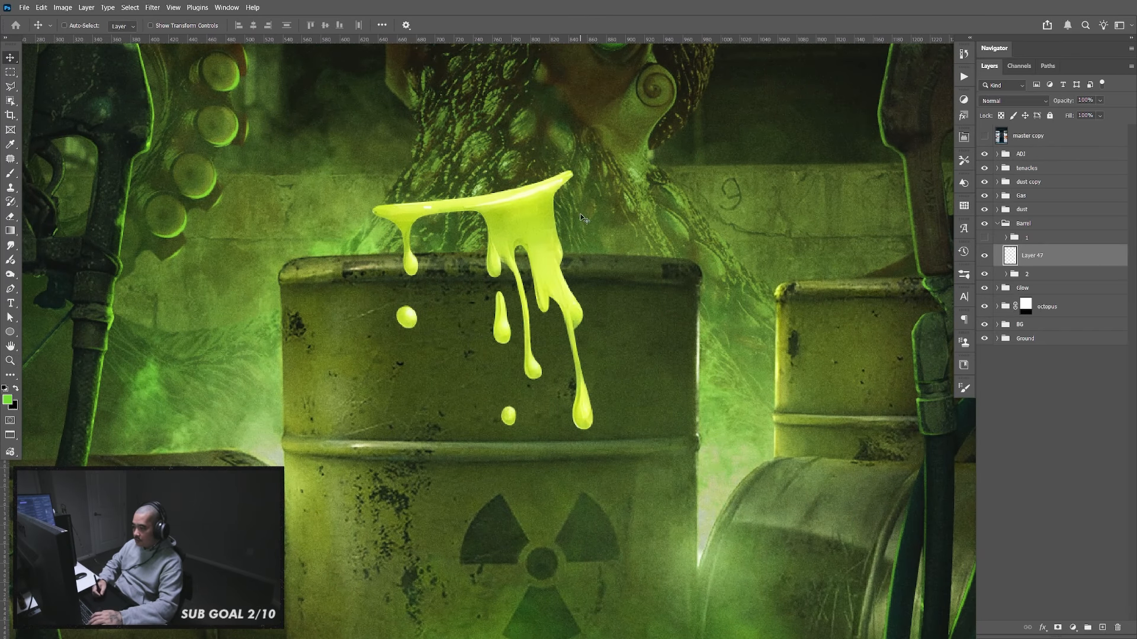
key("ctrl+g")
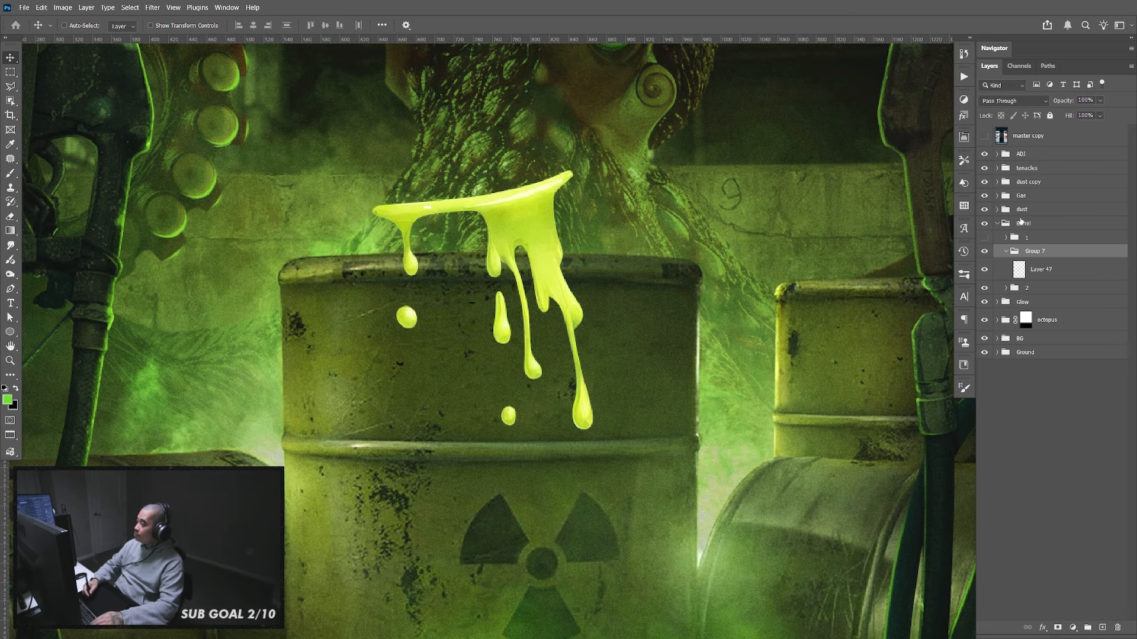
double_click(1034, 251)
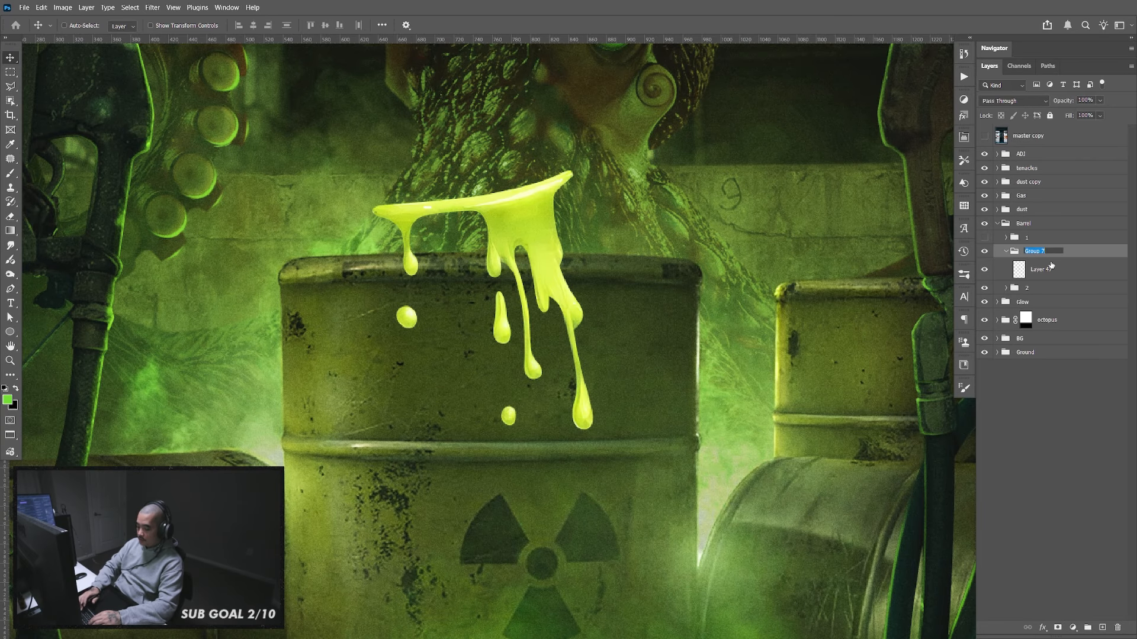
key("BackSpace")
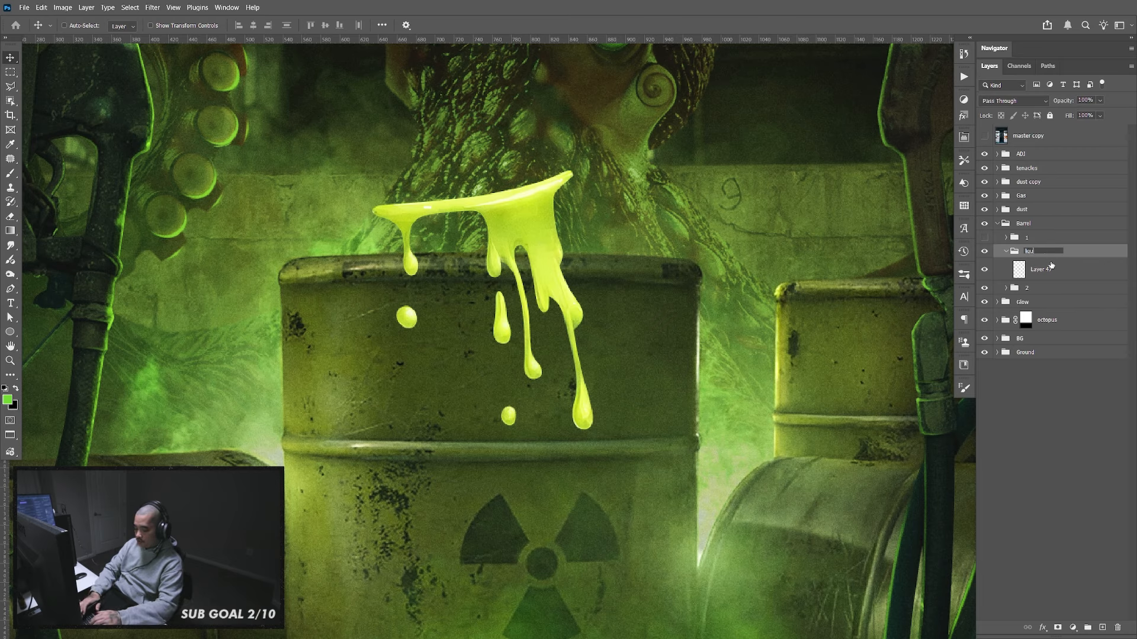
type("liquid")
key("Return")
left_click(1057, 270)
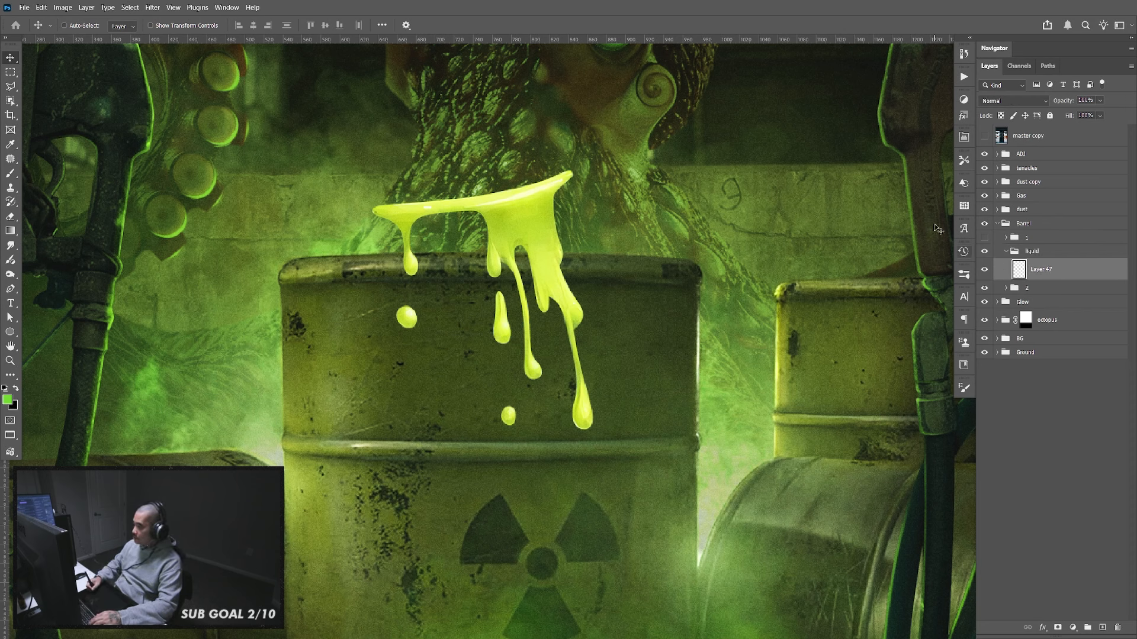
key("ctrl+t")
left_click_drag(643, 179, 657, 200)
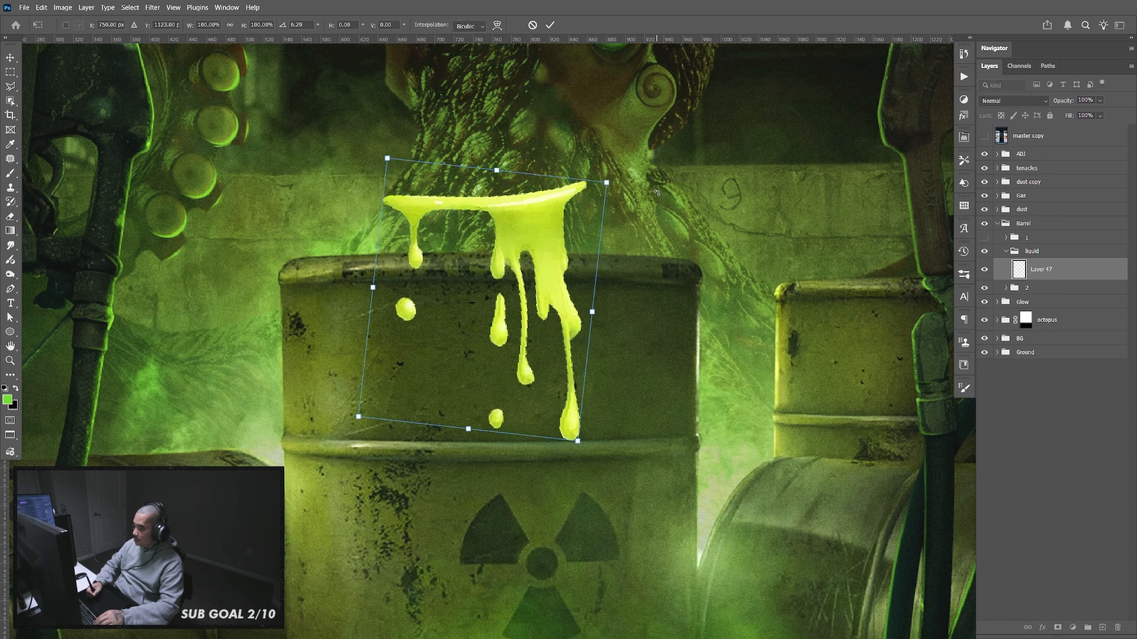
key("Return")
Convert the goo layer to a smart object and run the Sharpen Low action on it
right_click(1064, 290)
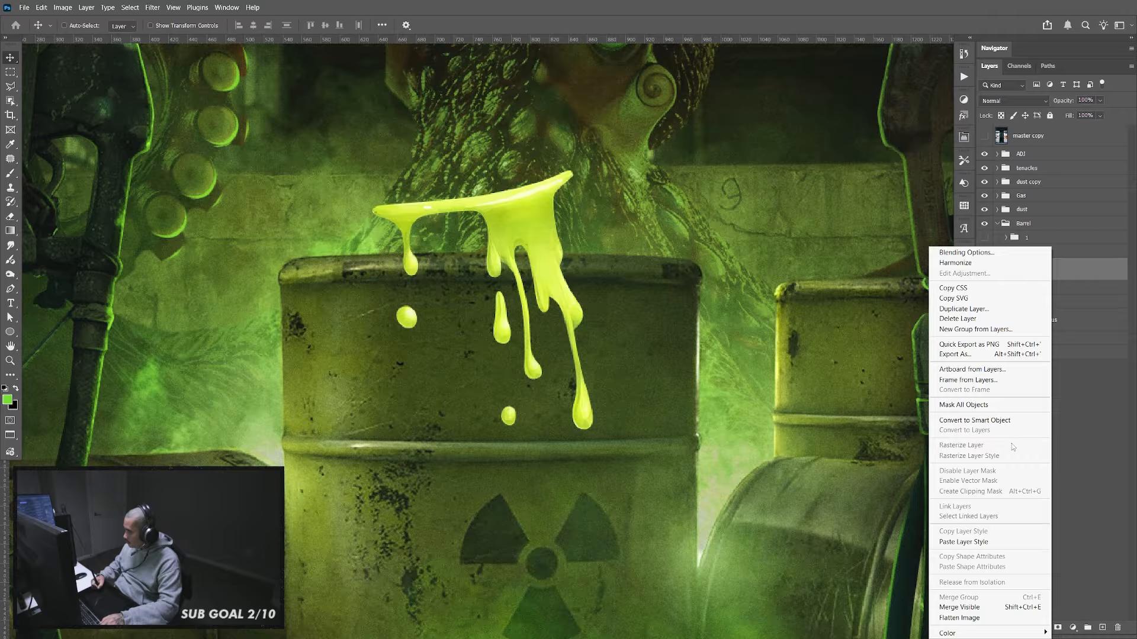
left_click(1013, 422)
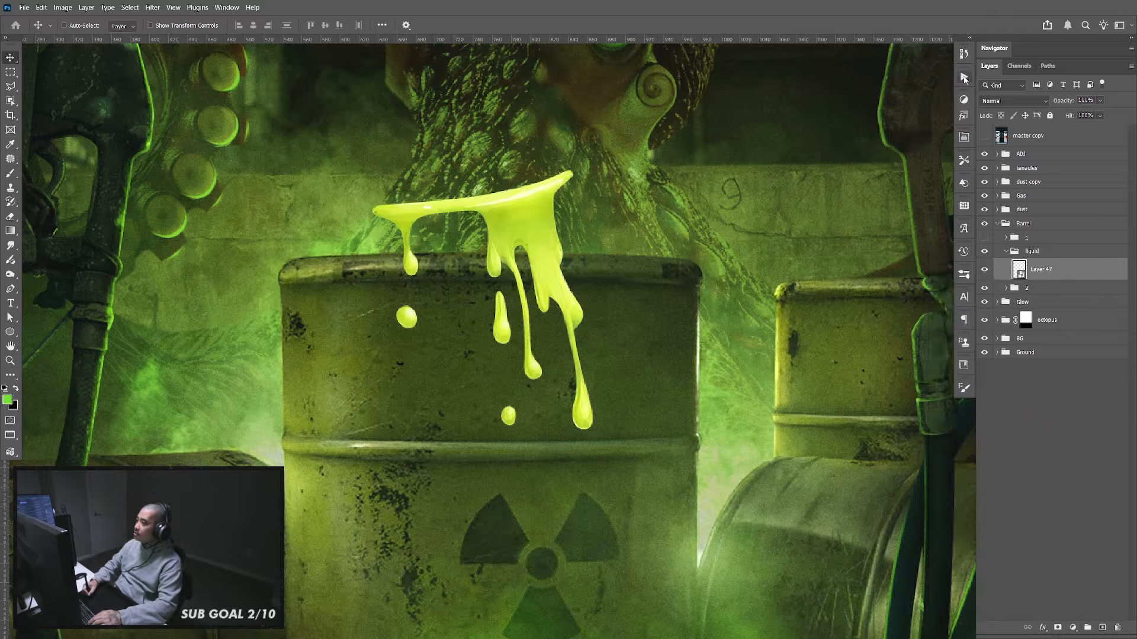
left_click(964, 77)
left_click(901, 133)
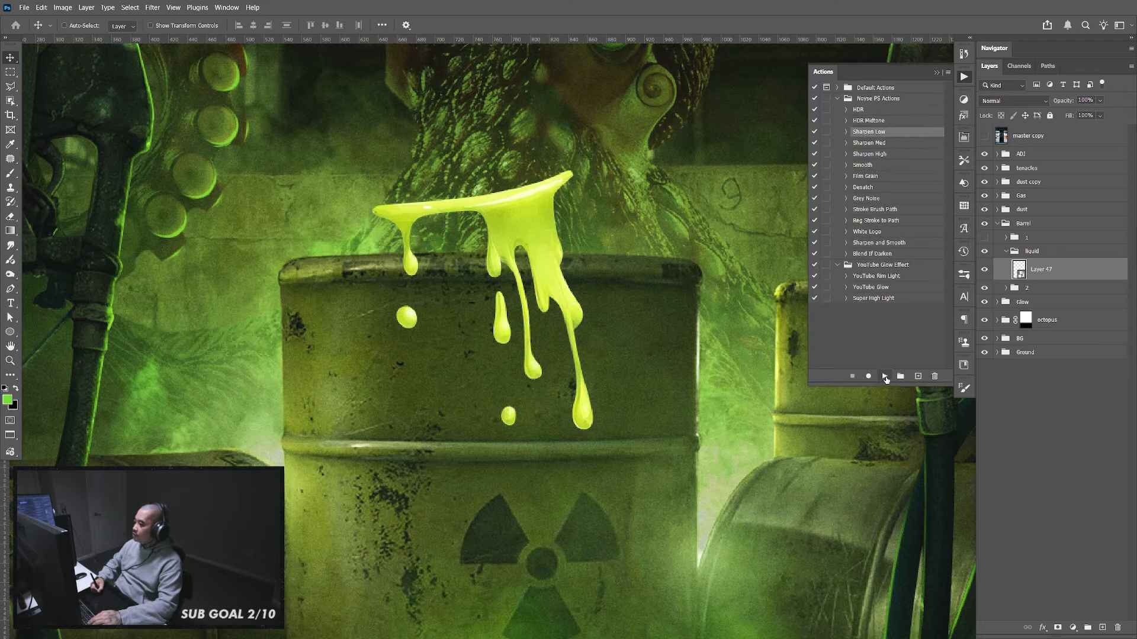
left_click(884, 377)
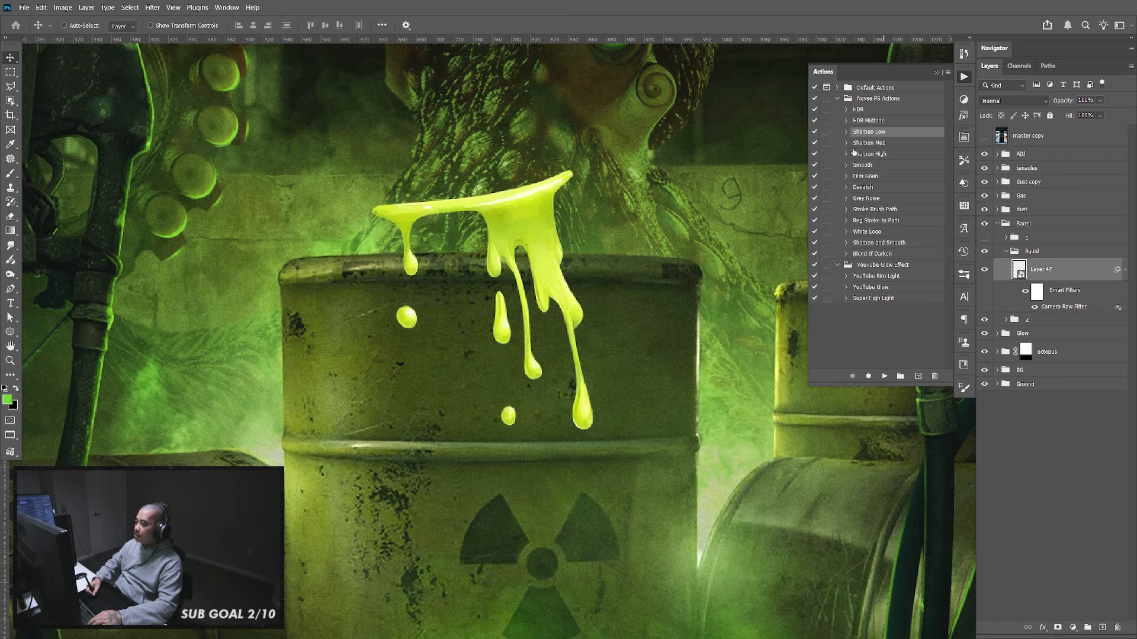
Run the HDR action on the pasted goo layer
left_click(862, 110)
left_click(884, 377)
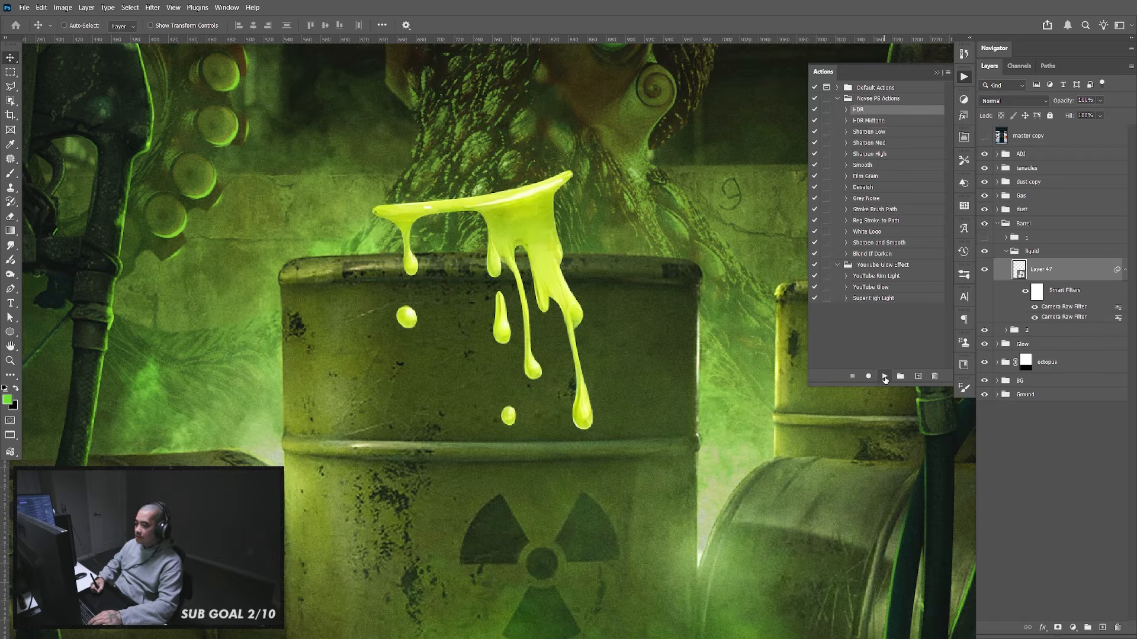
left_click(964, 78)
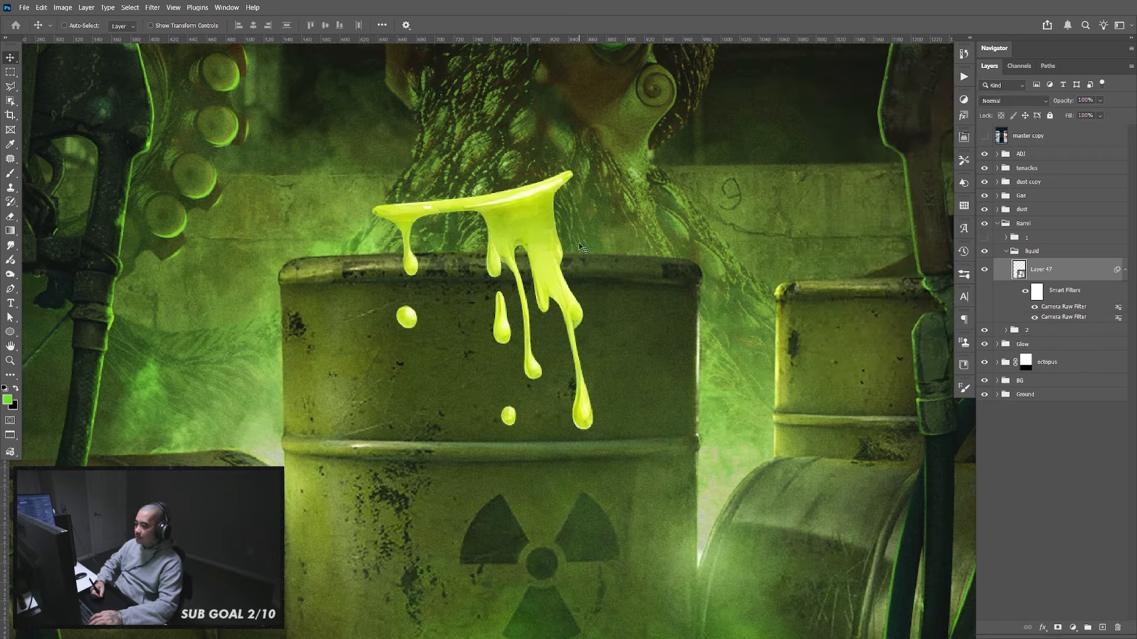
Rotate the goo about 18°, scale it to about 72%, and place it on the right part of the main barrel's rim
key("ctrl+t")
left_click_drag(578, 186, 608, 212)
left_click_drag(526, 258, 673, 342)
key("Return")
Duplicate the goo layer within the liquid group and hide the original
key("z")
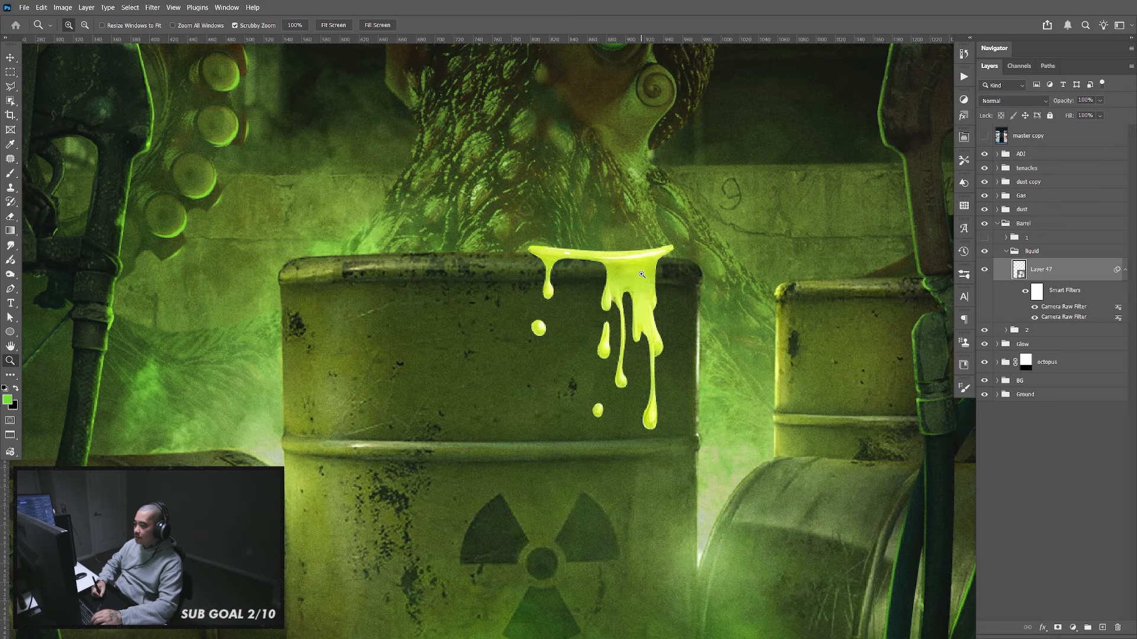
left_click_drag(643, 281, 674, 291)
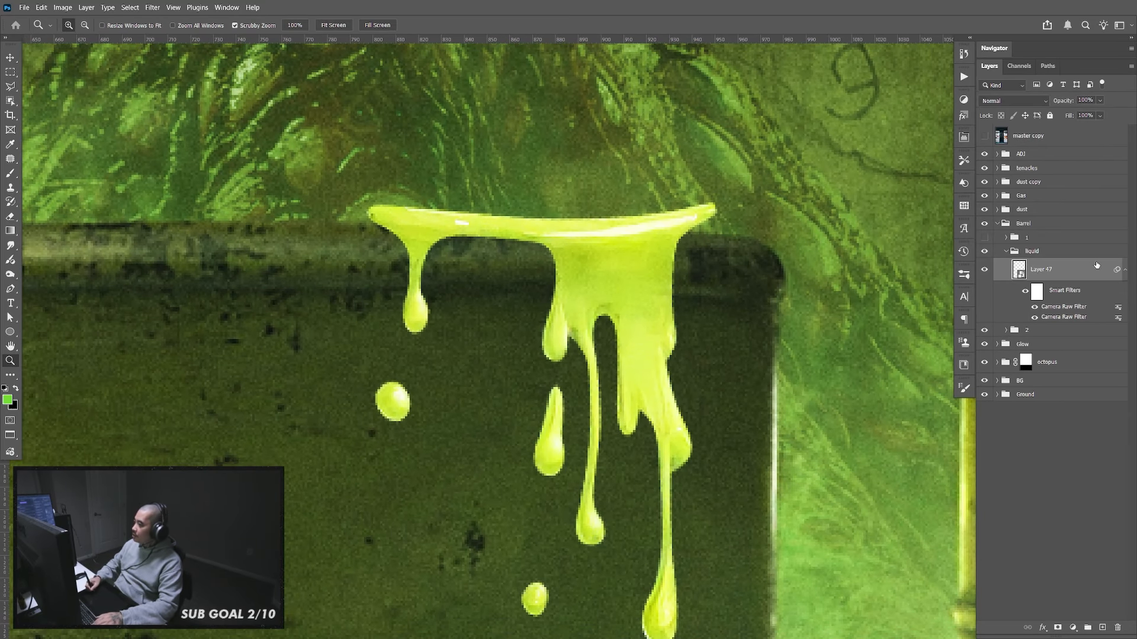
left_click(1125, 270)
key("ctrl+j")
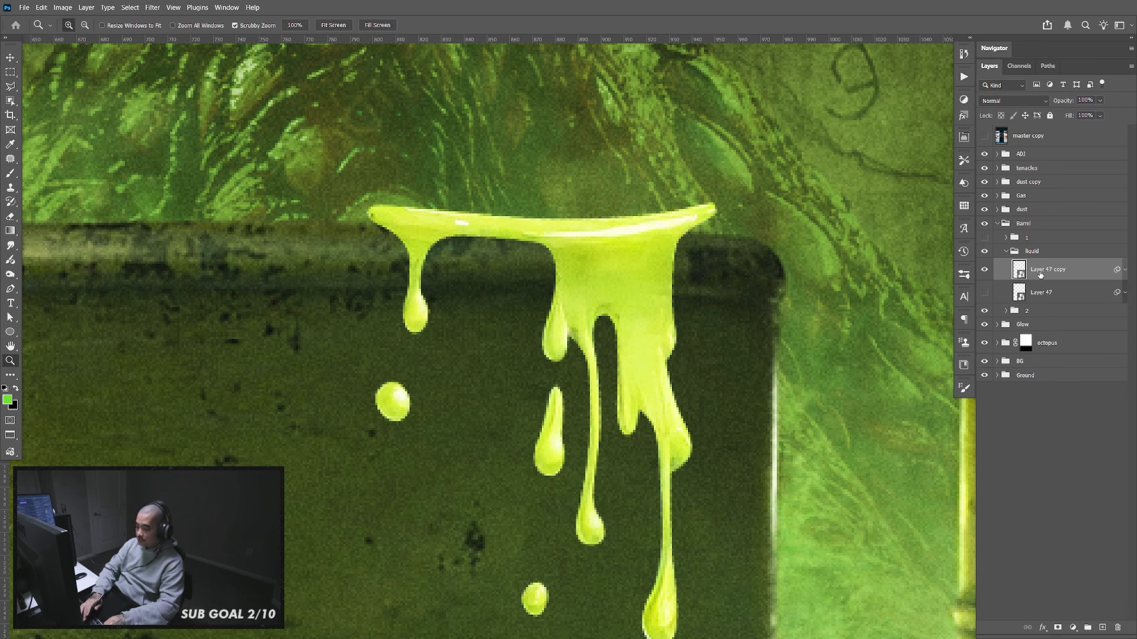
Warp the duplicated goo so its top edge follows the barrel rim and its longest drip hangs down the barrel
key("ctrl+t")
right_click(652, 229)
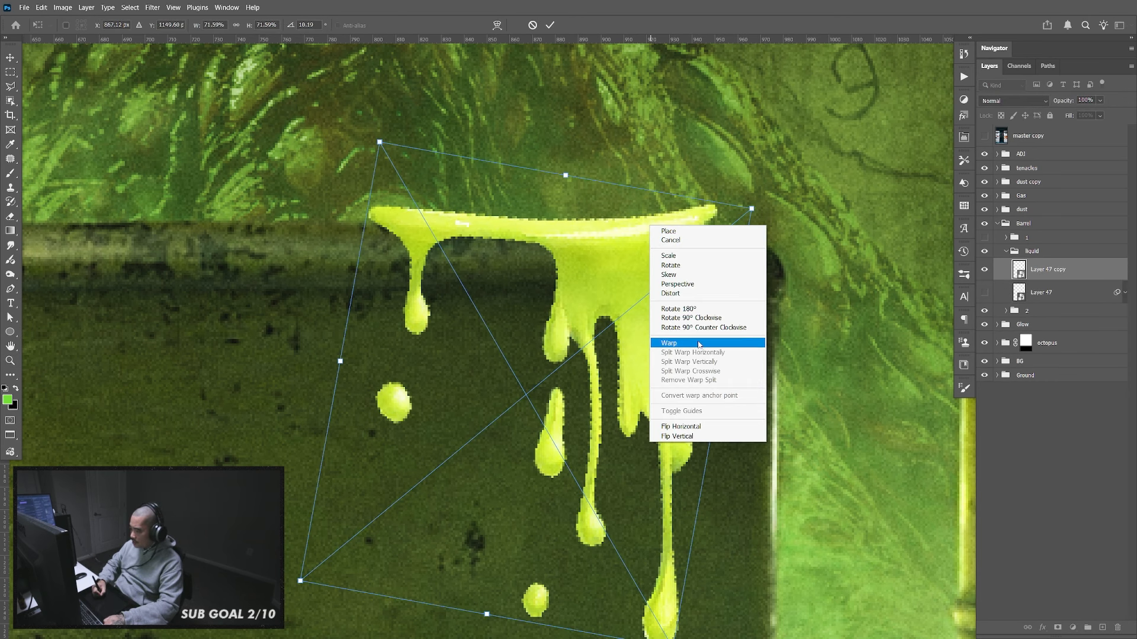
left_click(671, 344)
left_click_drag(720, 225, 722, 241)
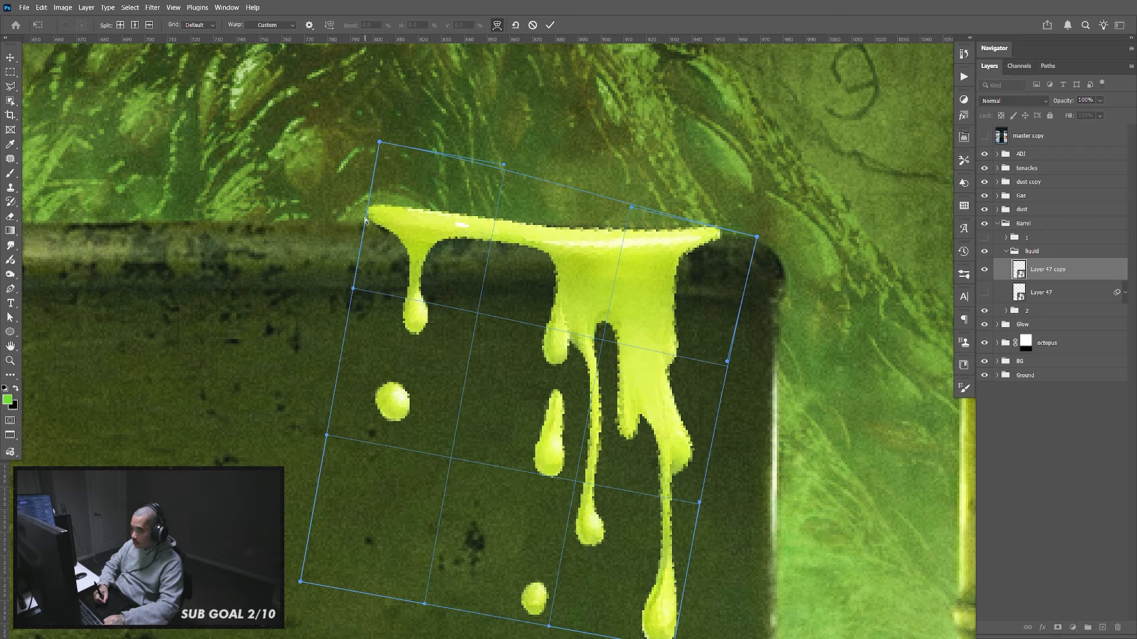
mouse_move(368, 210)
left_mouse_down()
mouse_move(366, 236)
mouse_move(379, 222)
left_mouse_up()
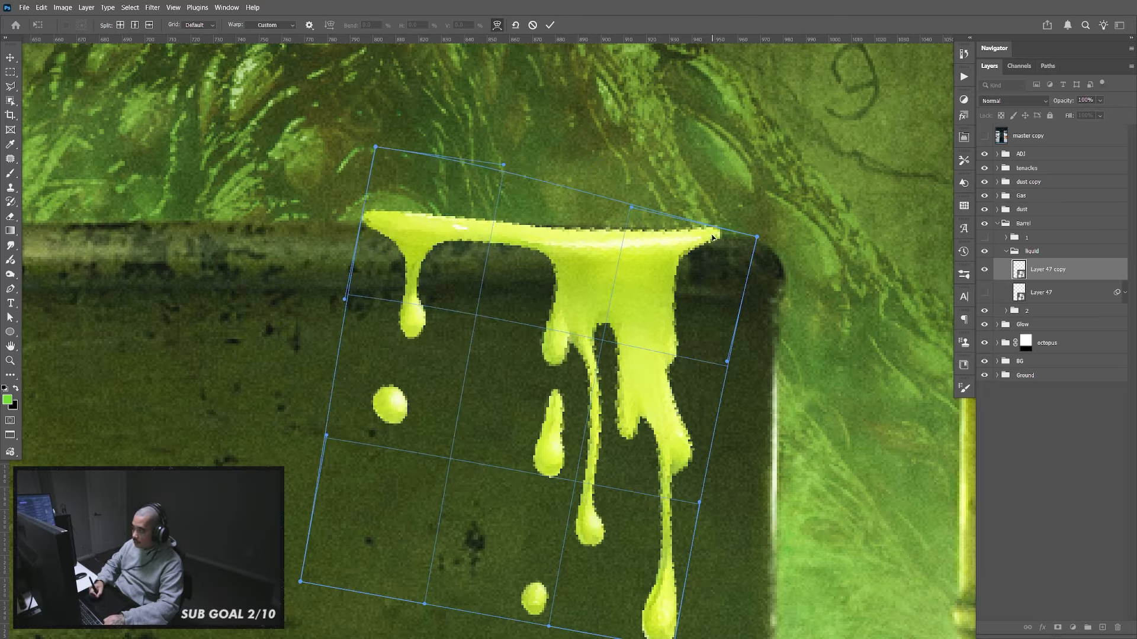
left_click_drag(713, 236, 714, 231)
left_click_drag(590, 235, 588, 204)
left_click_drag(717, 220, 719, 227)
left_click_drag(569, 228, 569, 233)
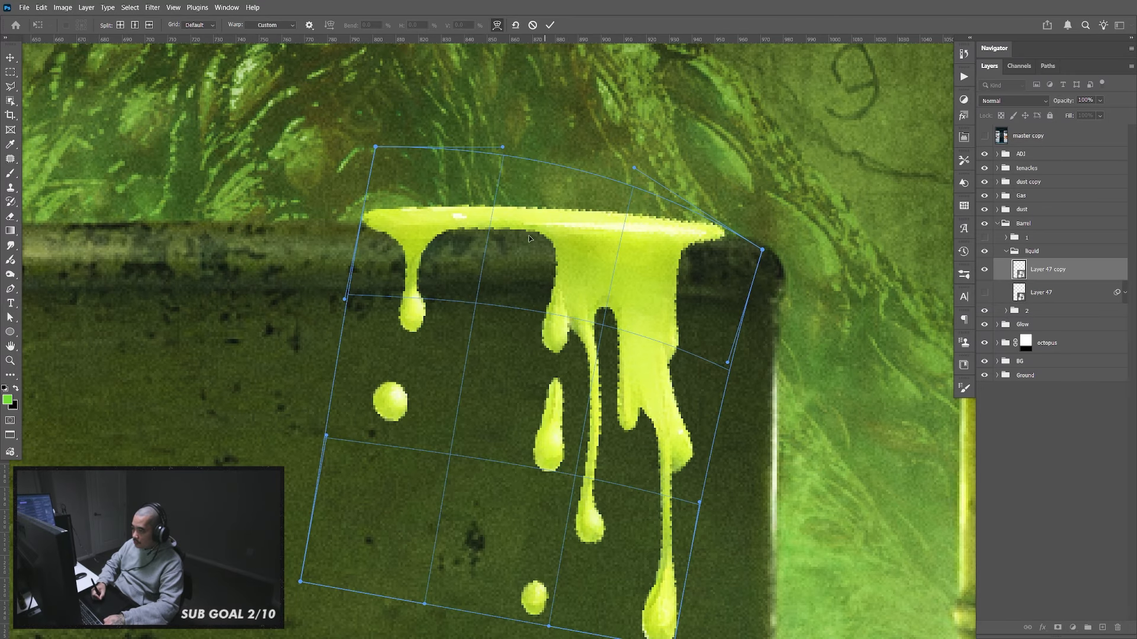
left_click_drag(391, 230, 386, 227)
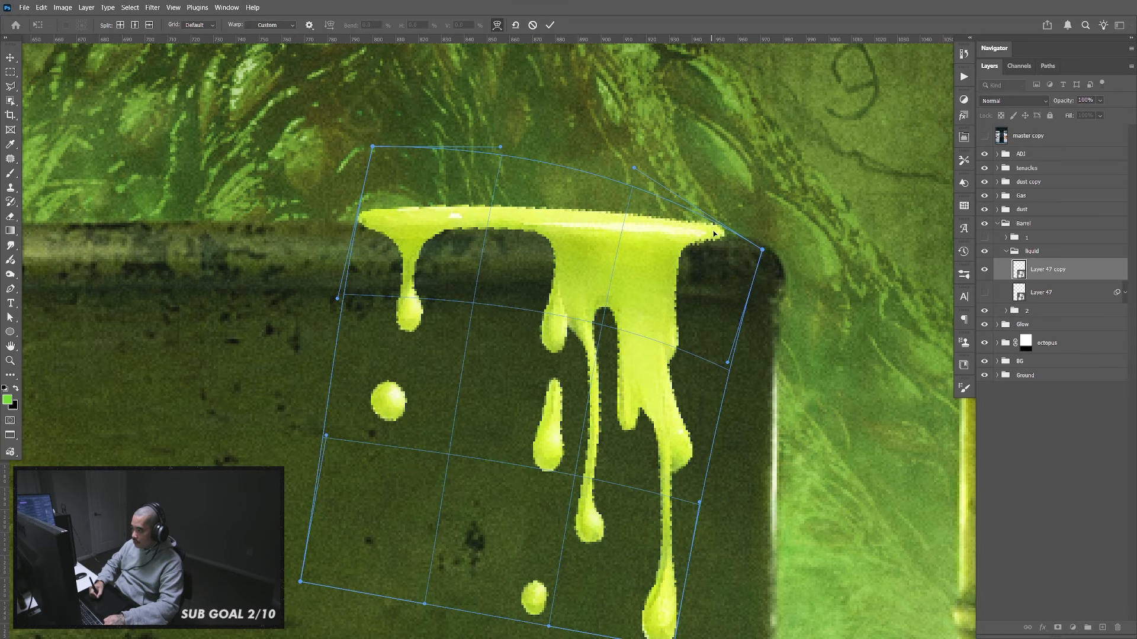
scroll(672, 424, "down", 5)
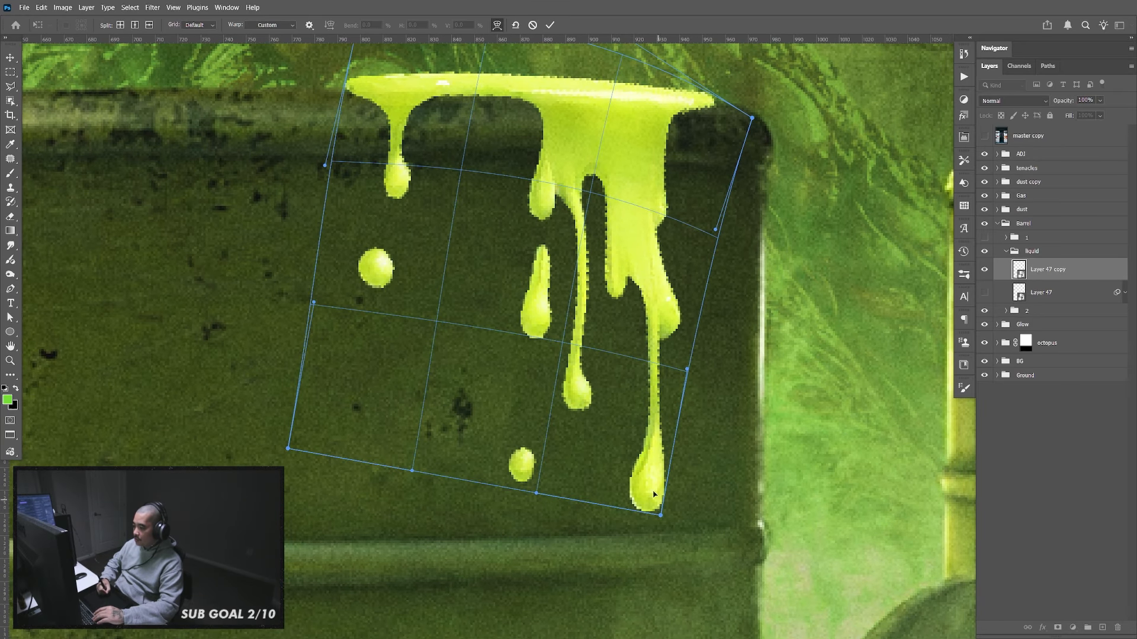
left_click_drag(649, 490, 649, 491)
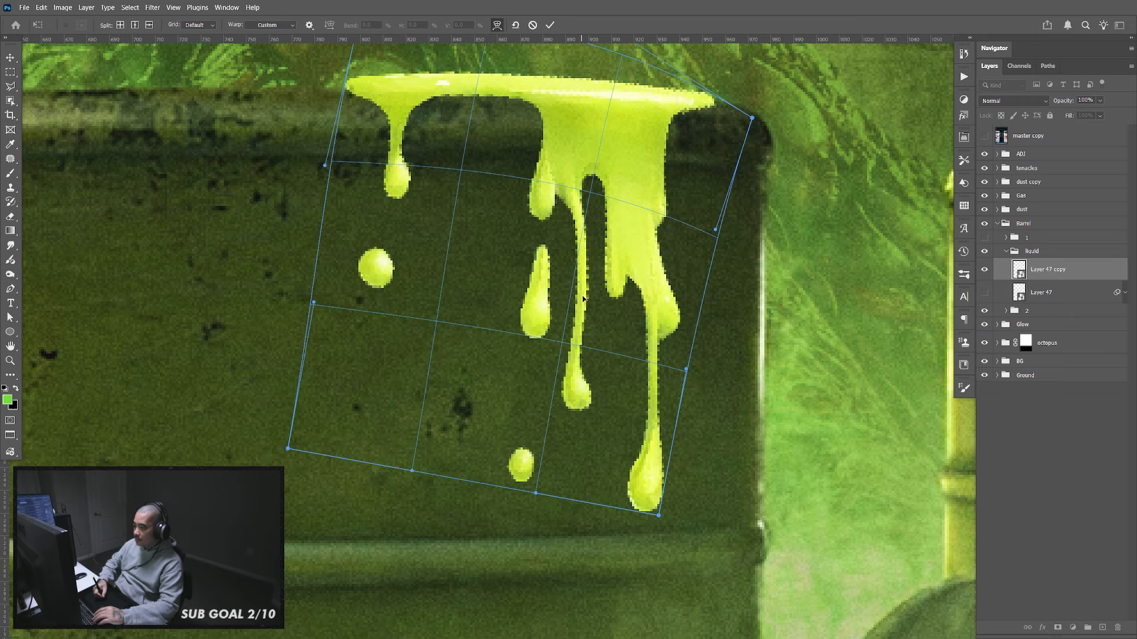
key("Return")
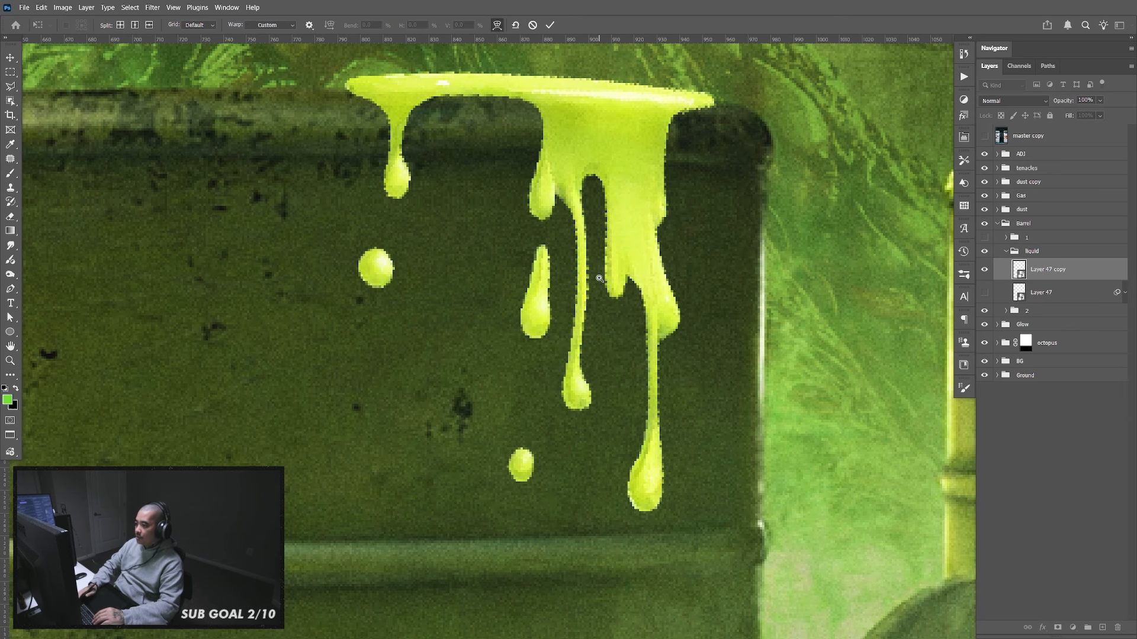
Duplicate the warped goo layer, hide the one it was copied from, and rasterize the new copy
key("z")
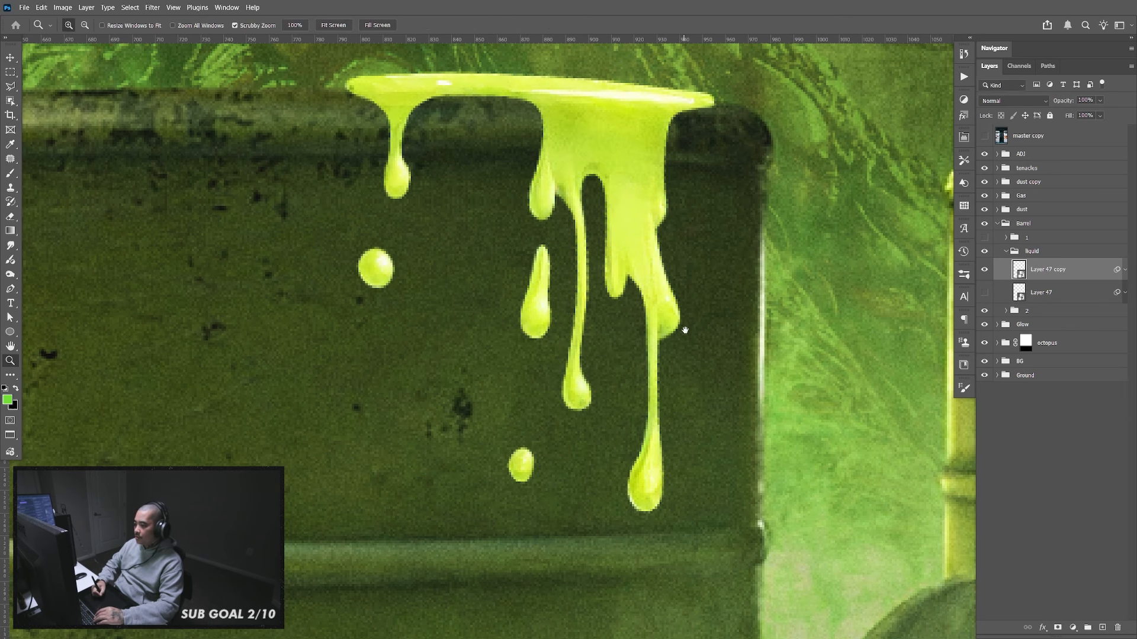
left_click_drag(685, 330, 704, 401)
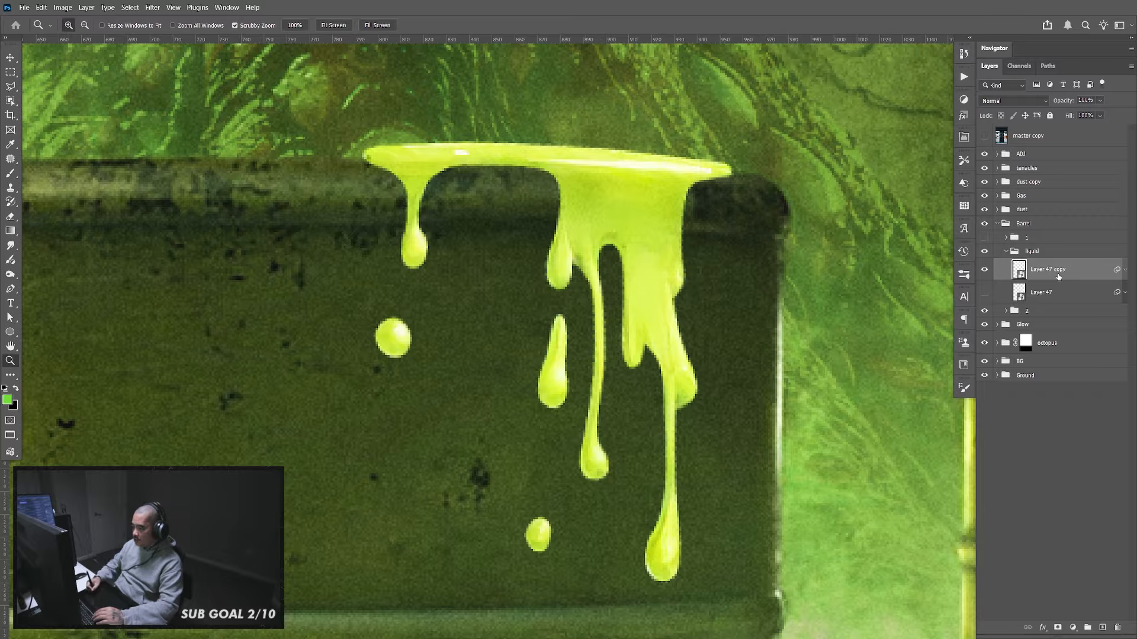
key("ctrl+j")
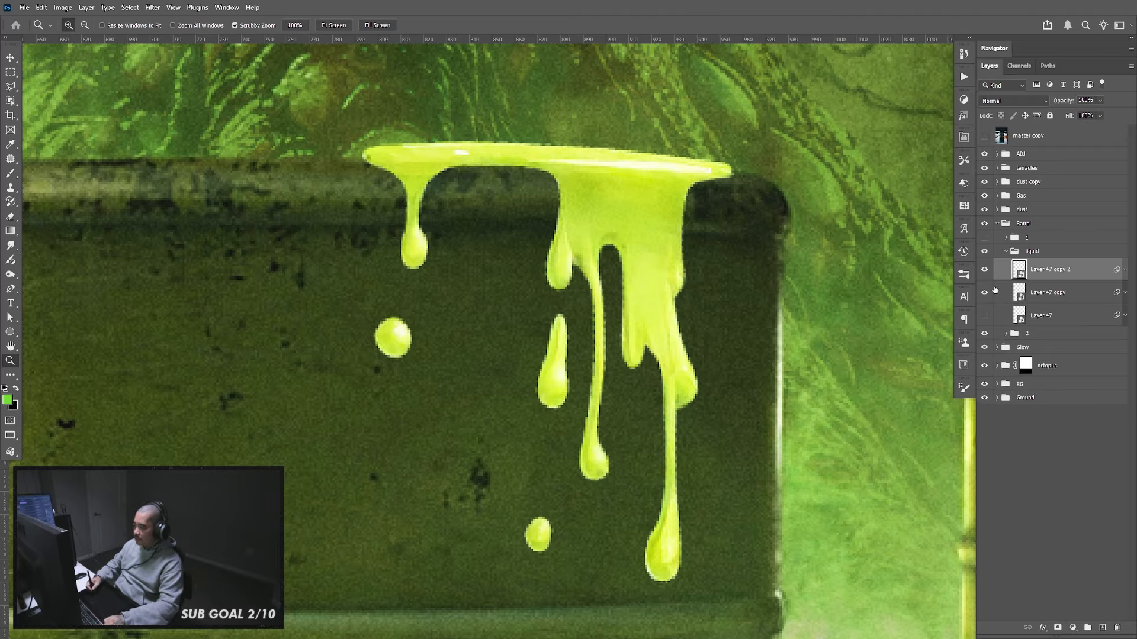
left_click(985, 293)
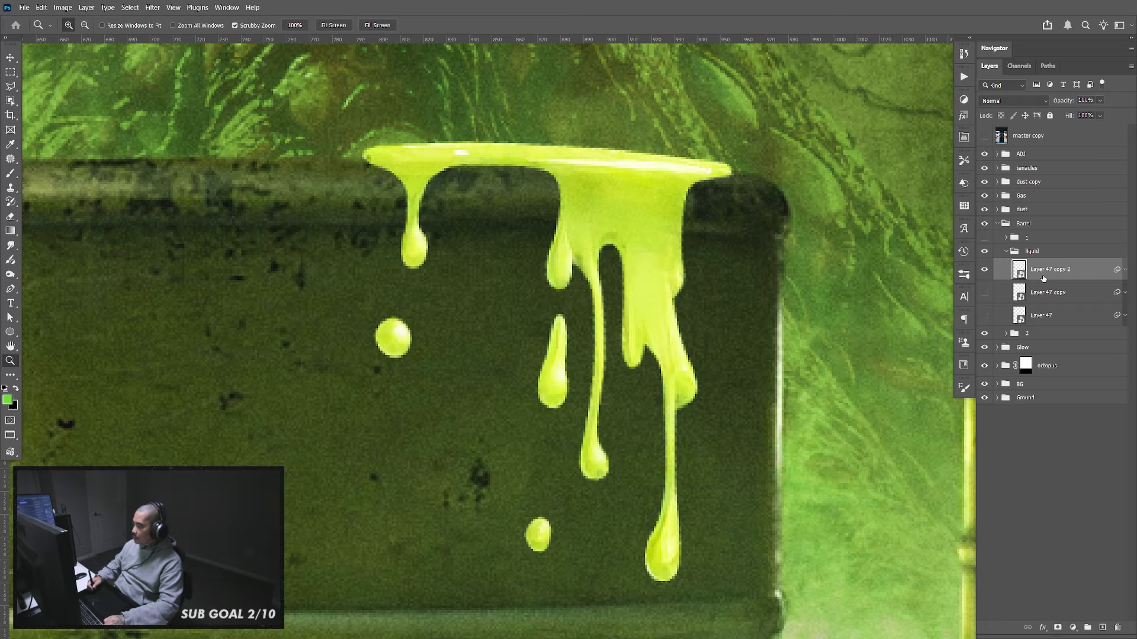
right_click(1043, 278)
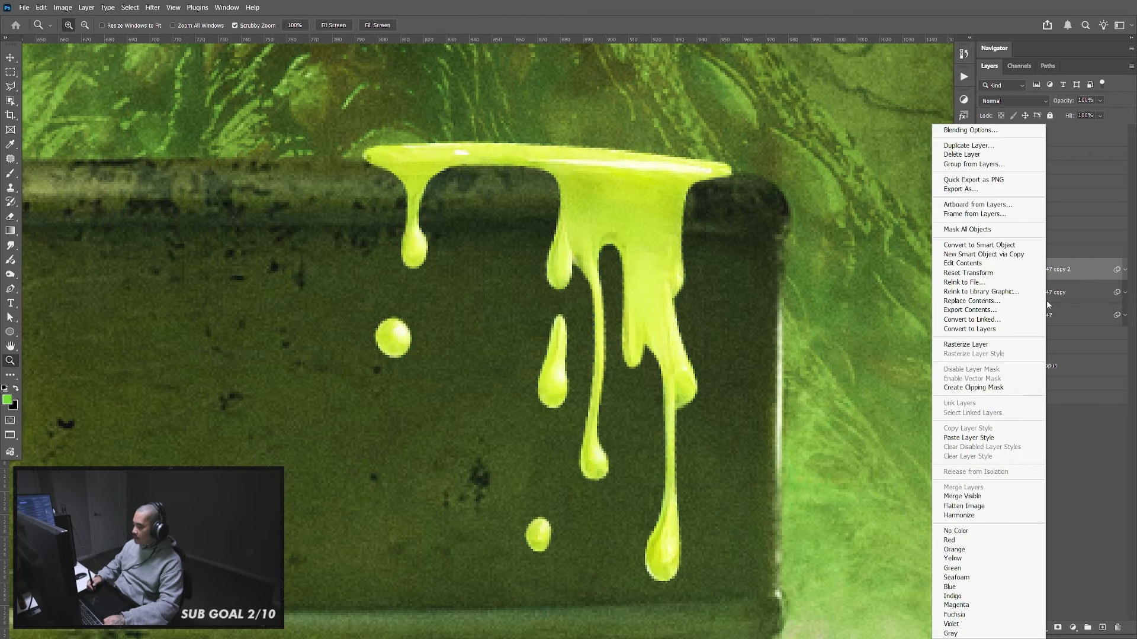
left_click(997, 346)
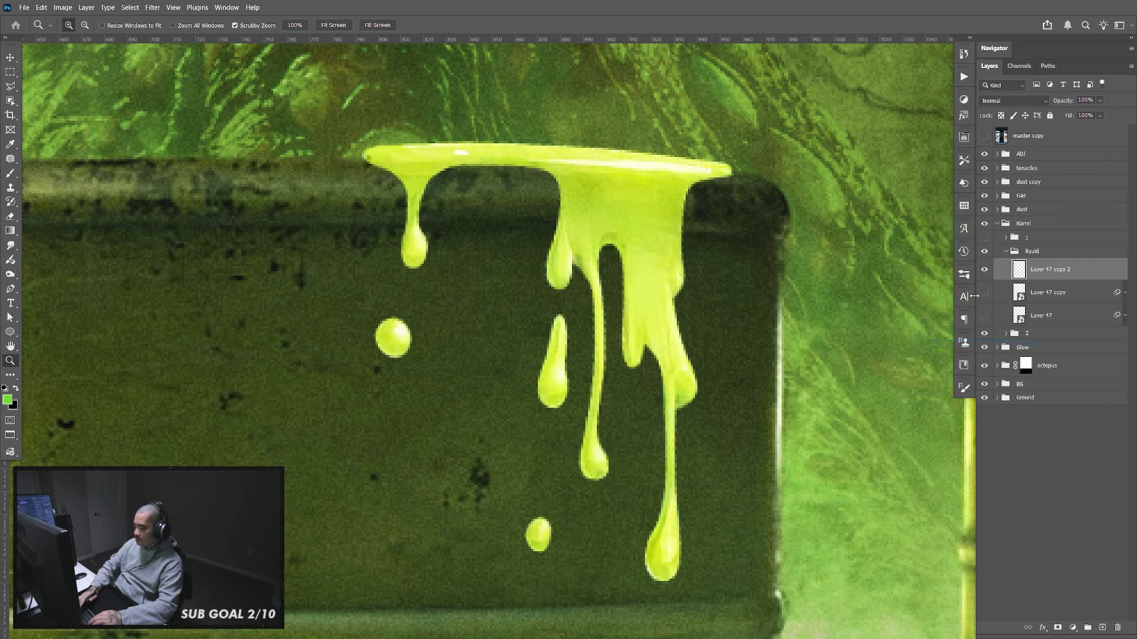
key("l")
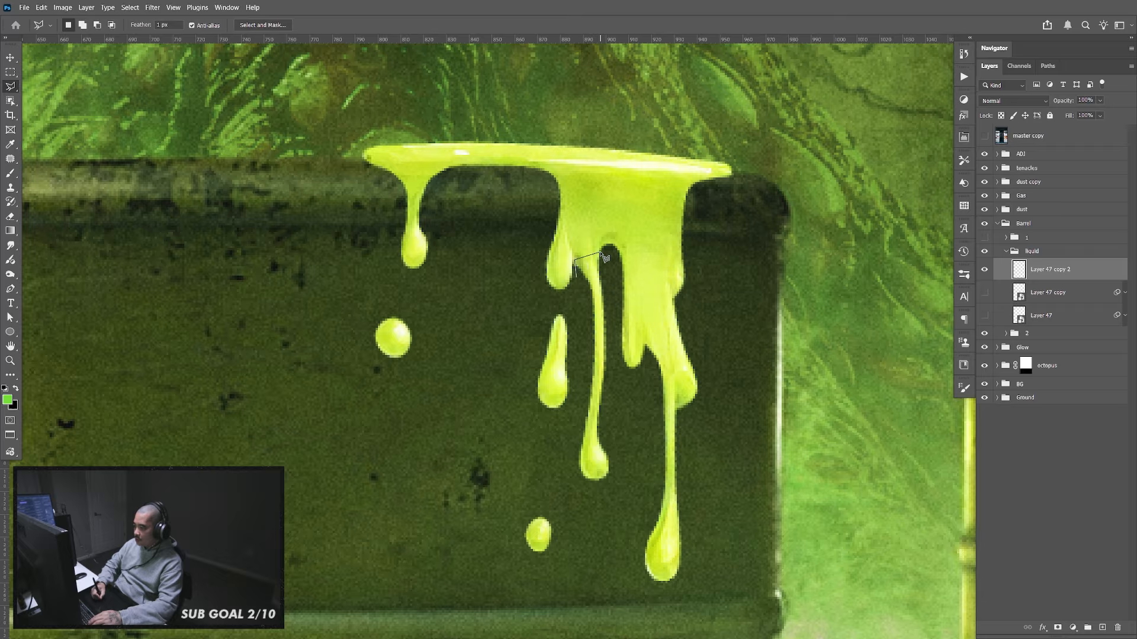
left_click(601, 252)
left_click(626, 446)
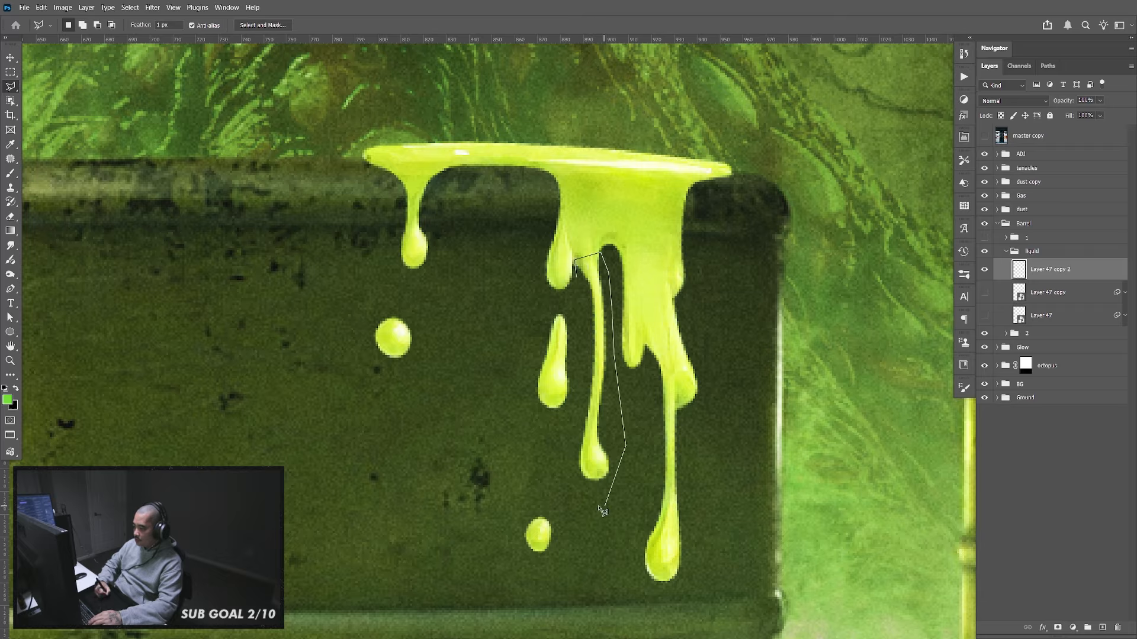
left_click(601, 504)
left_click(565, 489)
double_click(579, 296)
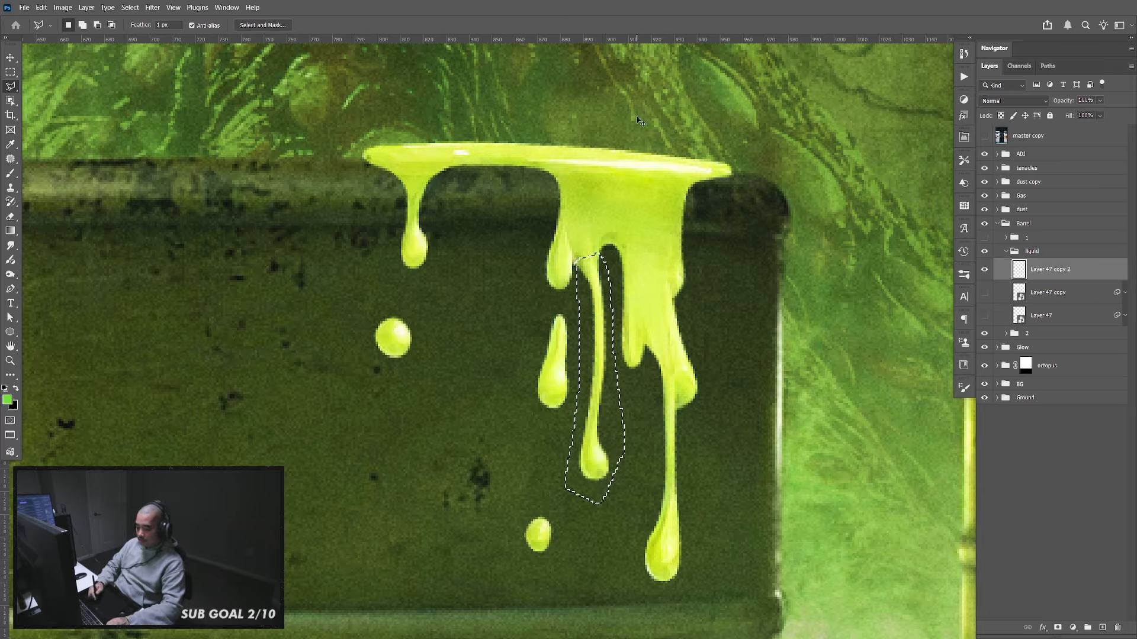
key("ctrl+d")
Set the lasso feather to 0 px and outline the thin middle drip of the rasterized goo as a selection
left_click_drag(176, 25, 109, 25)
type("0")
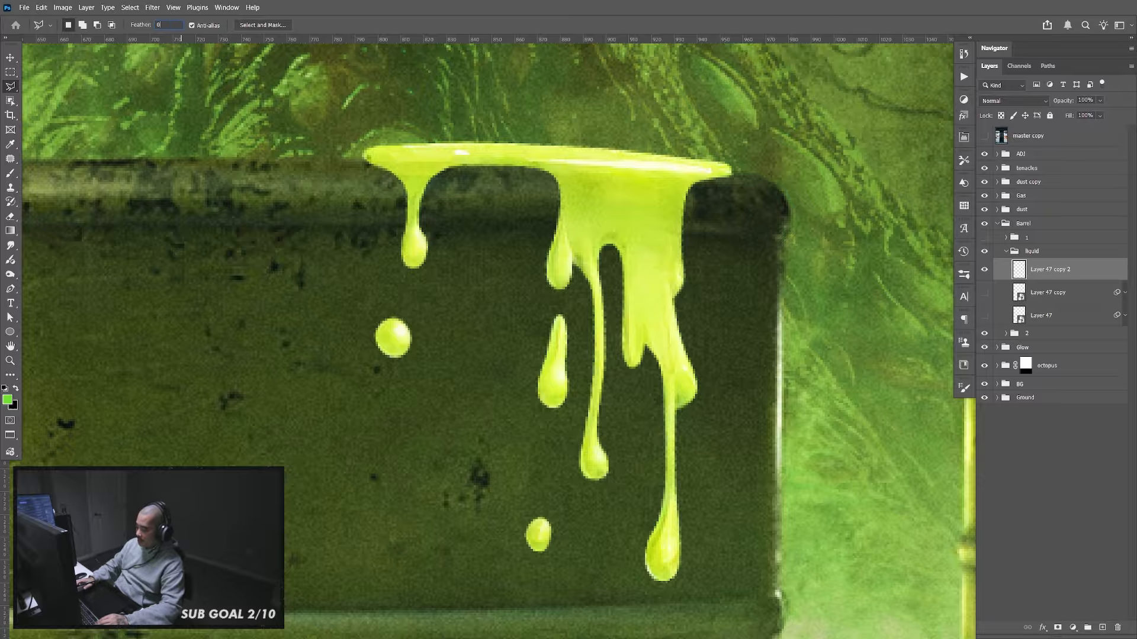
left_click(577, 285)
left_click(583, 261)
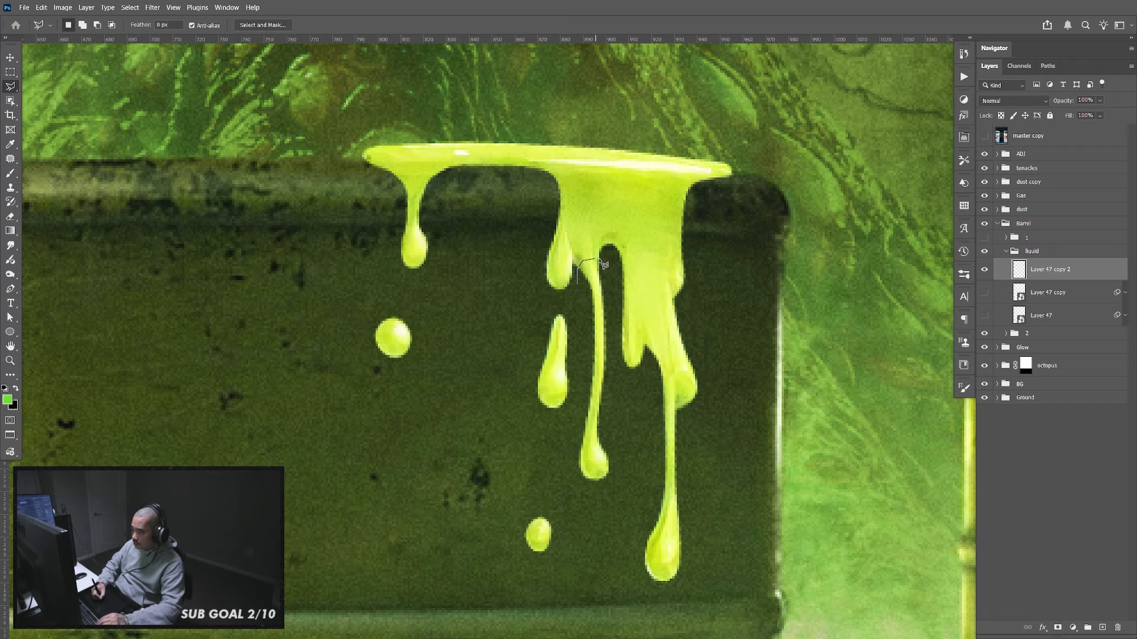
left_click(602, 259)
left_click(609, 271)
left_click(612, 333)
left_click(631, 499)
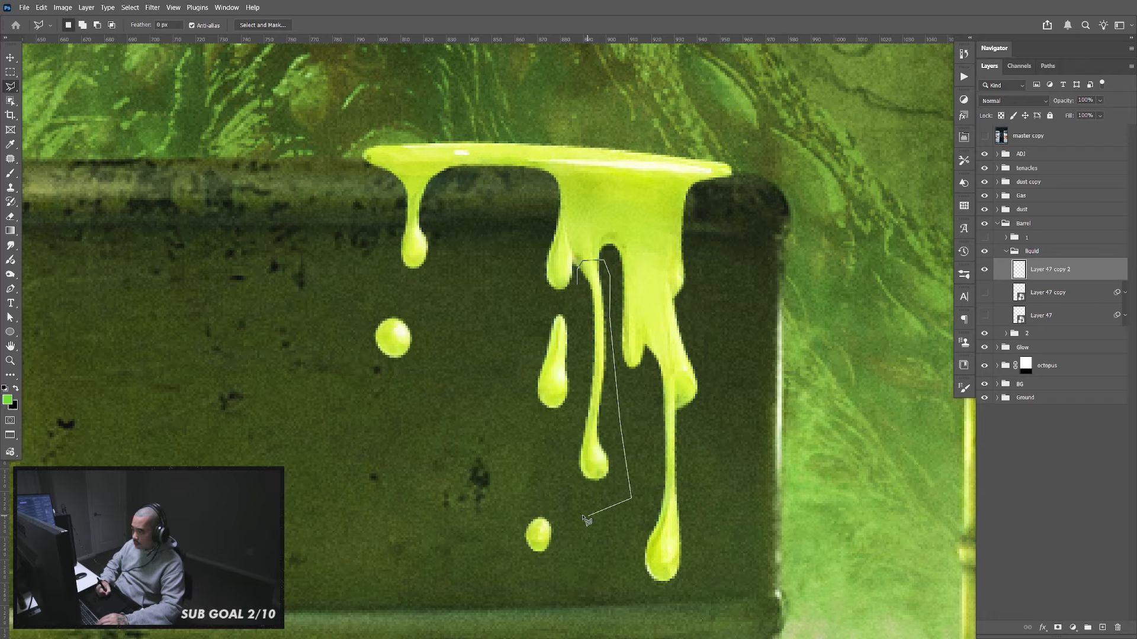
left_click(579, 513)
left_click(564, 466)
left_click(581, 404)
left_click(579, 285)
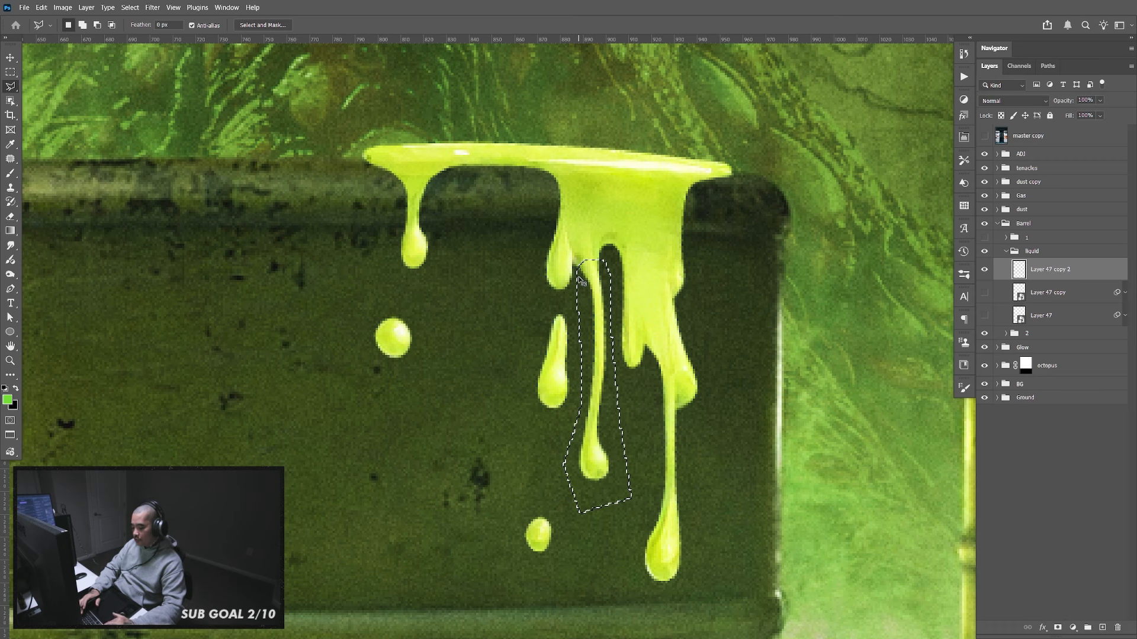
Cut the selected drip onto its own layer and convert that layer to a smart object
key("ctrl+j")
left_click(984, 270)
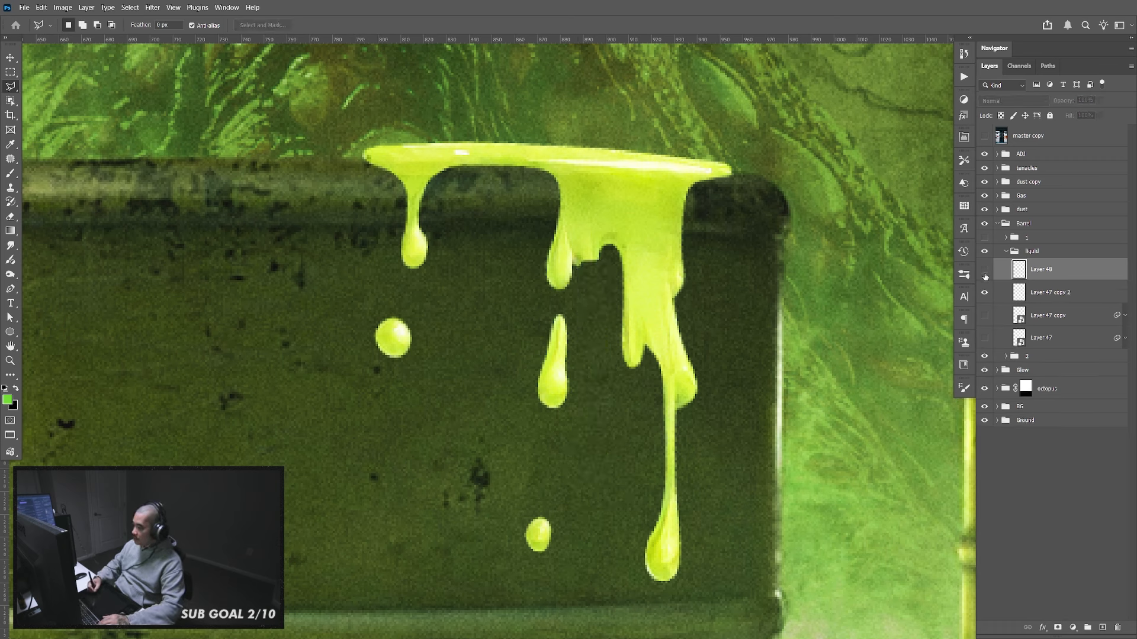
left_click(984, 270)
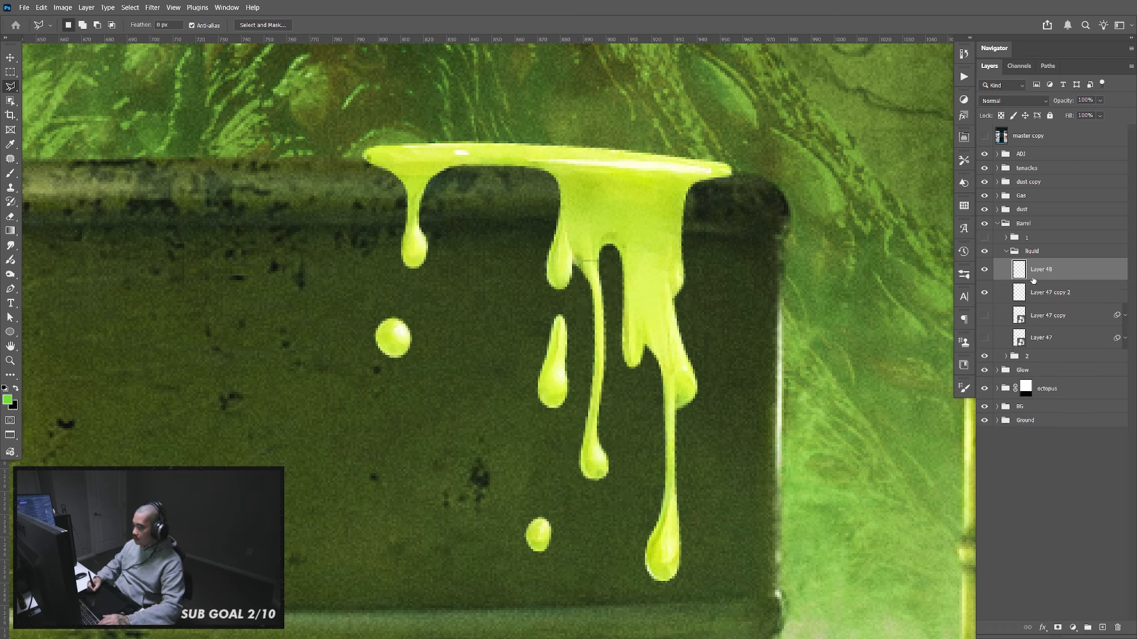
right_click(1043, 273)
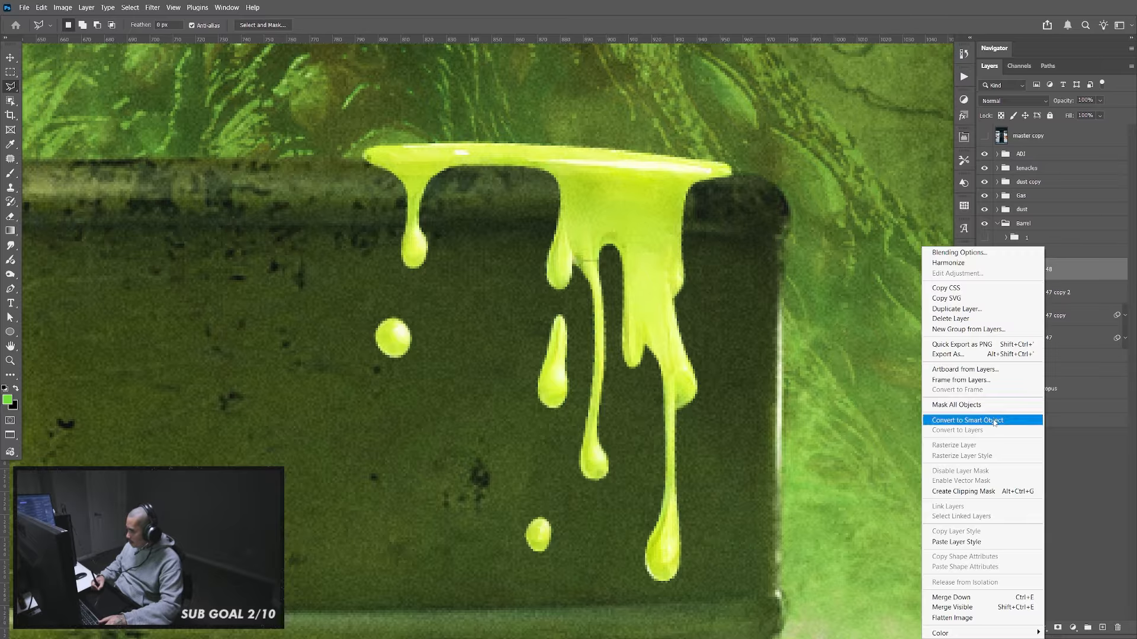
left_click(994, 421)
Warp the separated drip's bent middle section so it hangs straight down from the goo
key("ctrl+t")
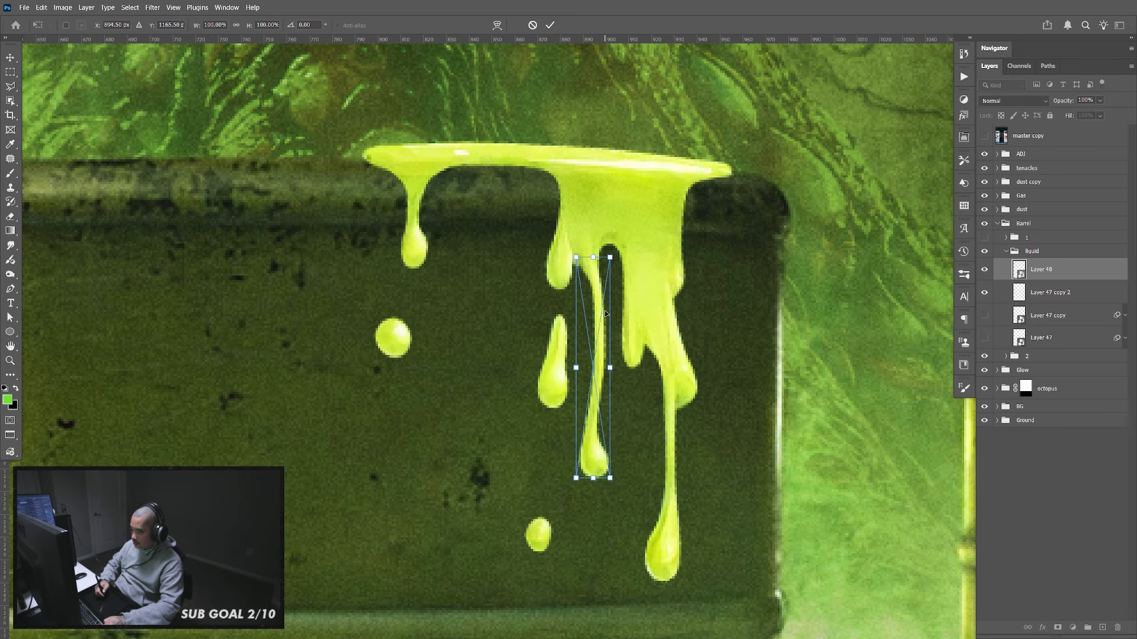
scroll(605, 314, "up", 3)
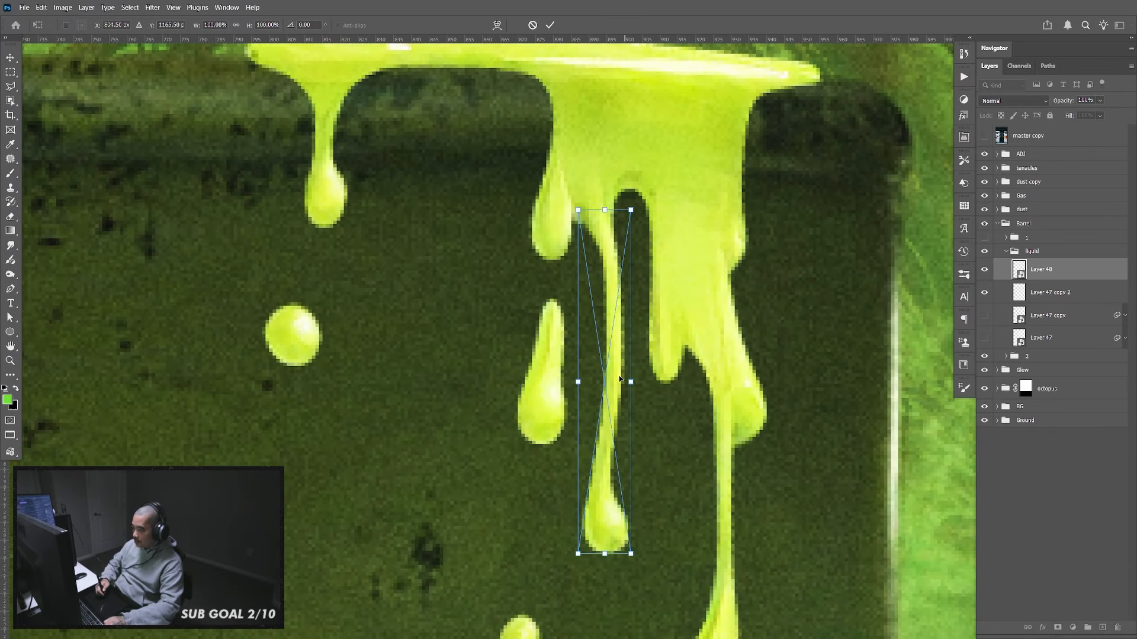
right_click(619, 379)
left_click(637, 479)
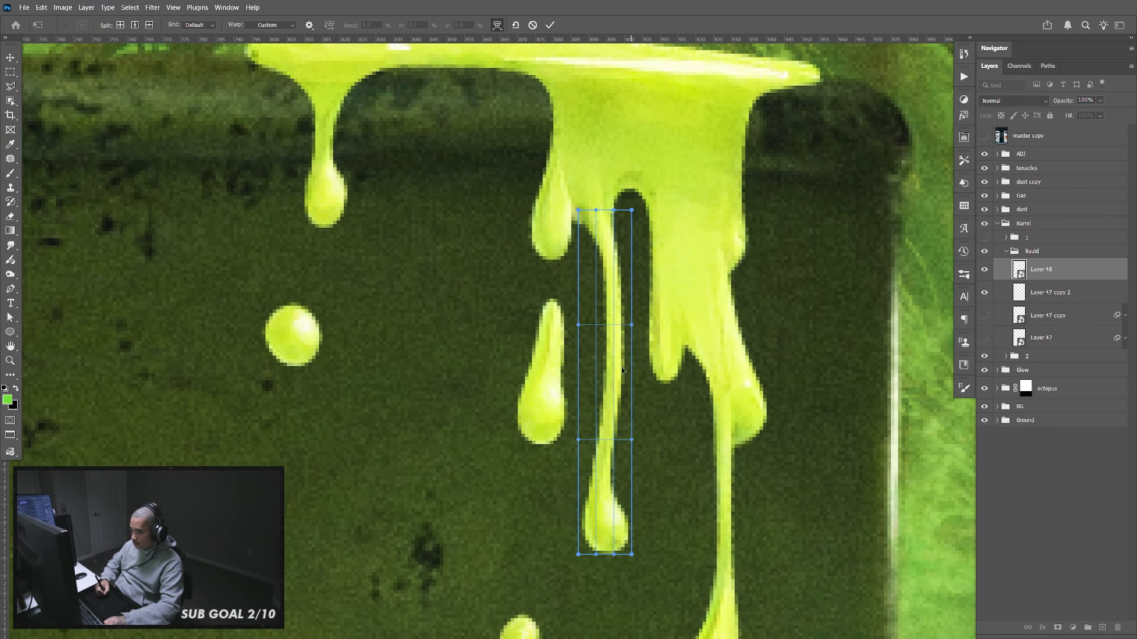
mouse_move(607, 357)
left_mouse_down()
mouse_move(595, 358)
mouse_move(616, 360)
left_mouse_up()
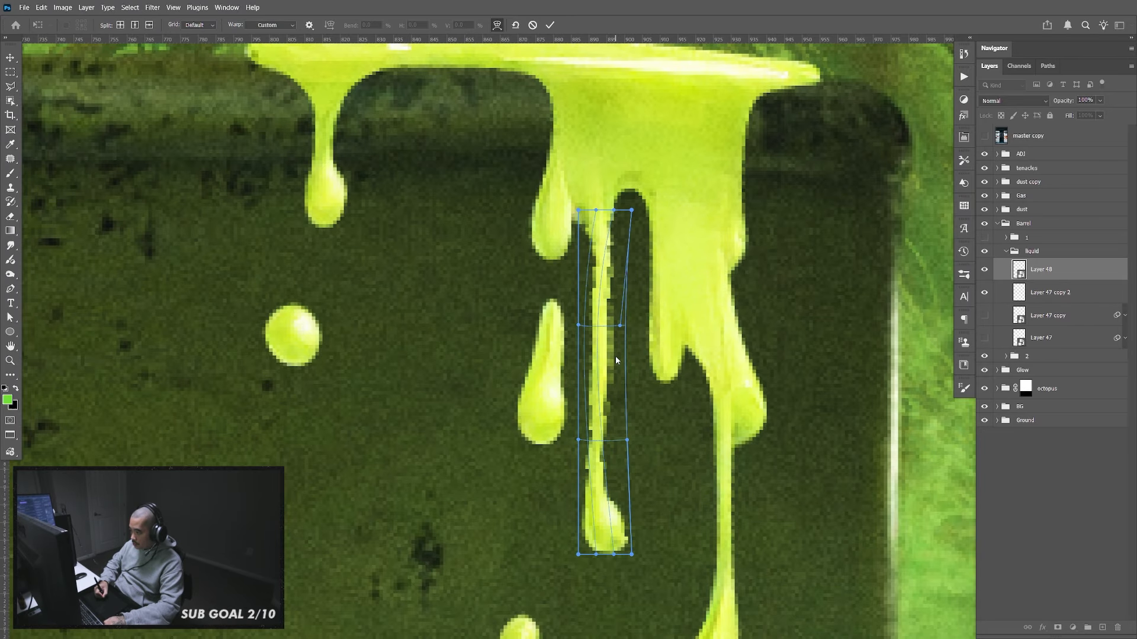
key("Return")
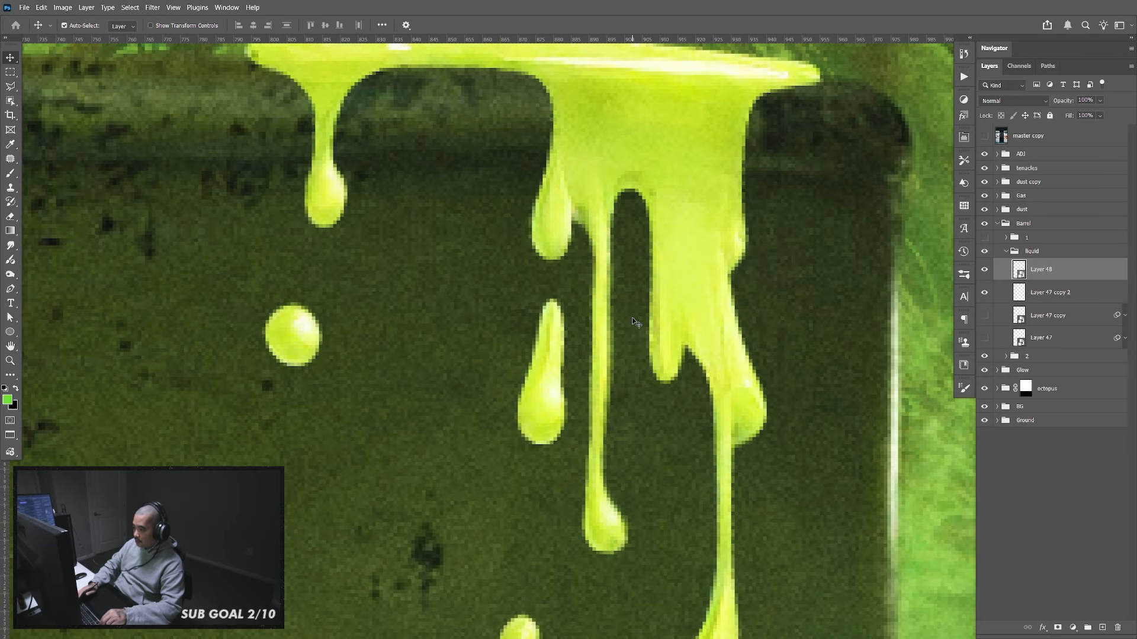
key("ctrl+0")
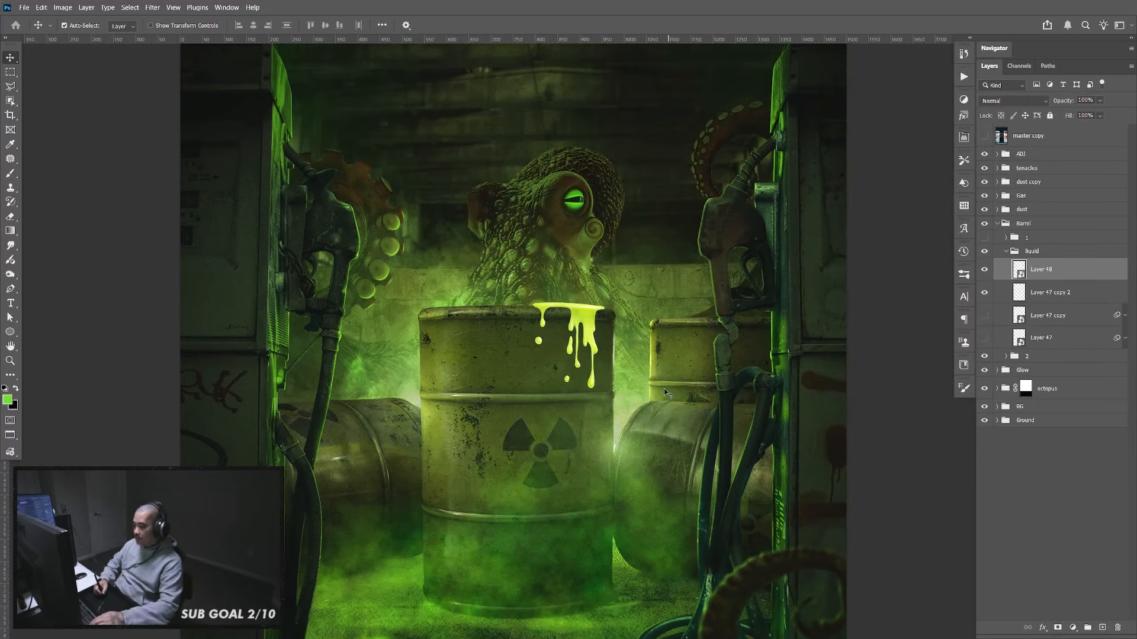
Add a new layer above the collapsed liquid group, clip it to the group, and fill it with black
left_click_drag(619, 405, 622, 413)
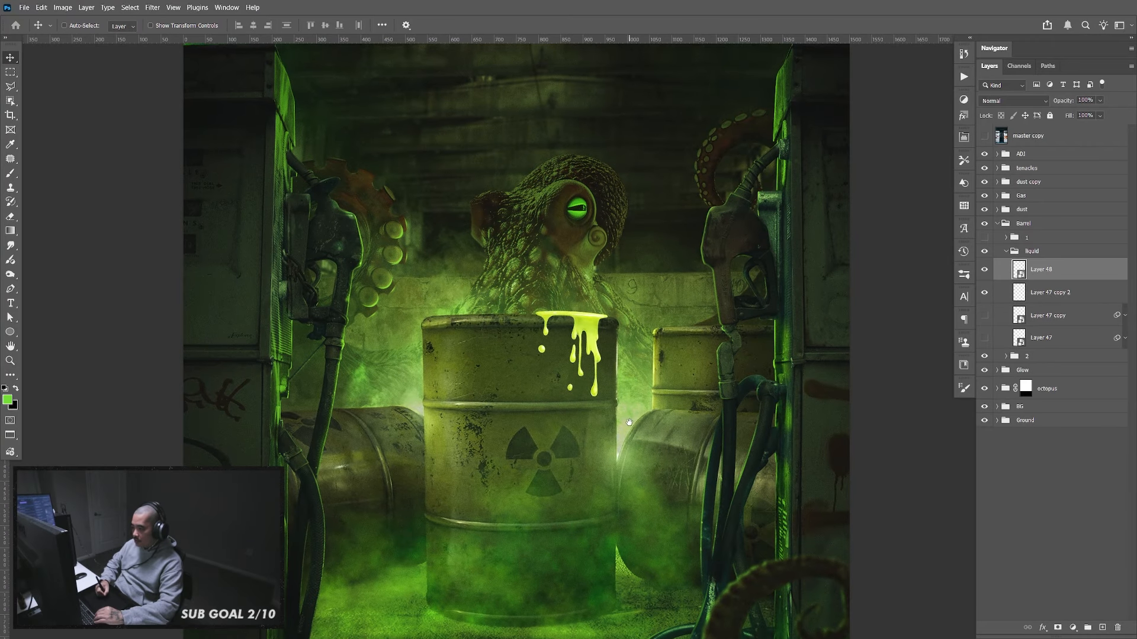
left_click(1006, 251)
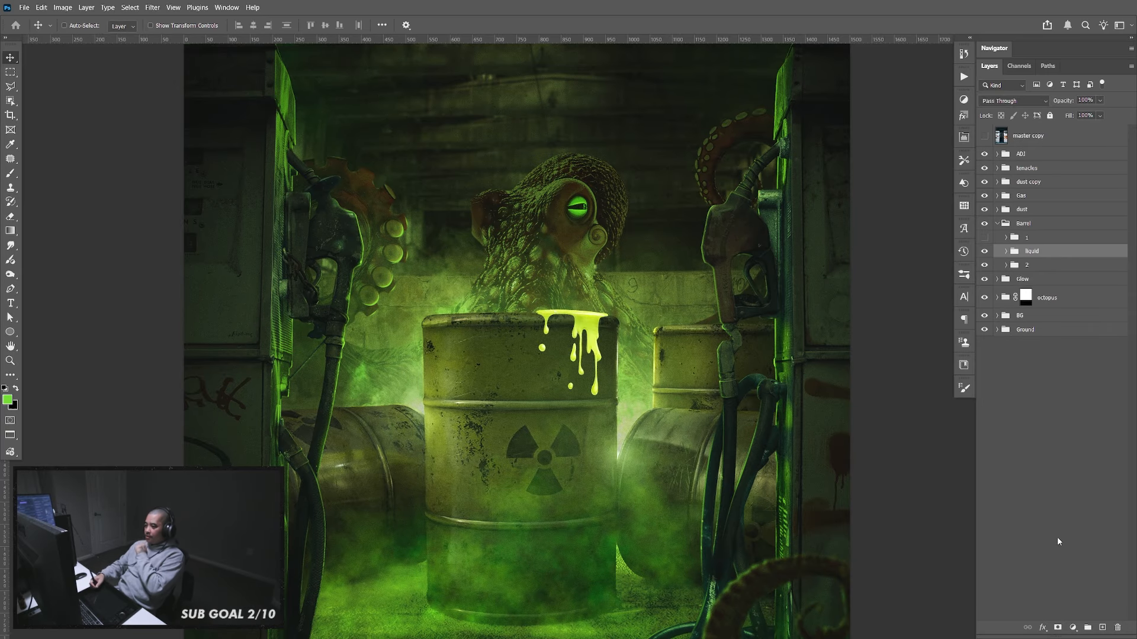
left_click(1102, 627)
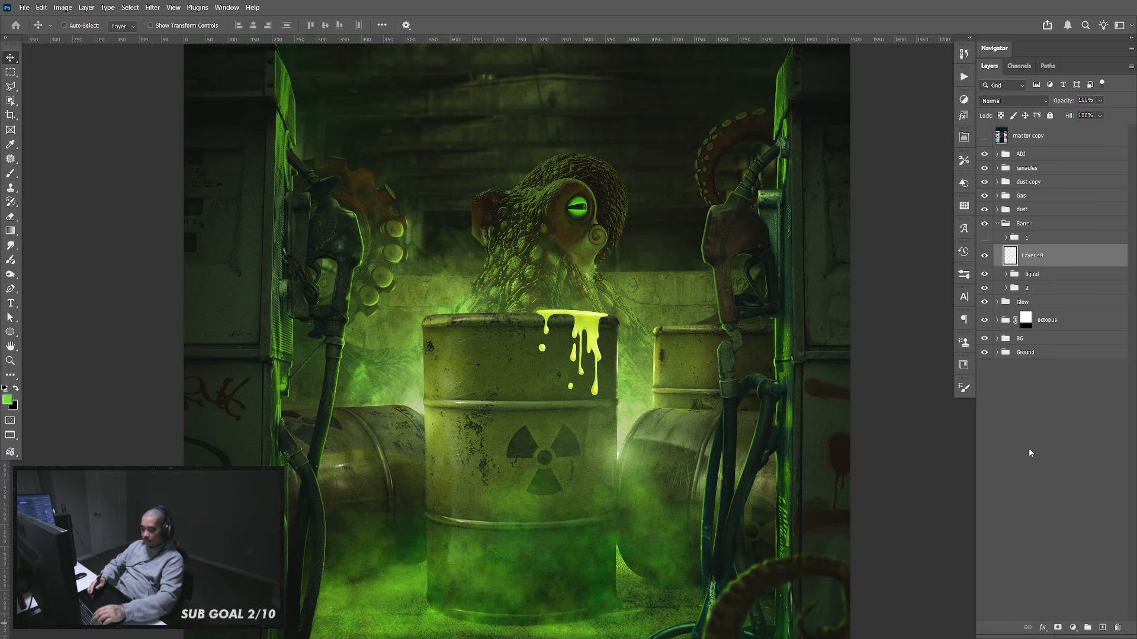
key("ctrl+alt+g")
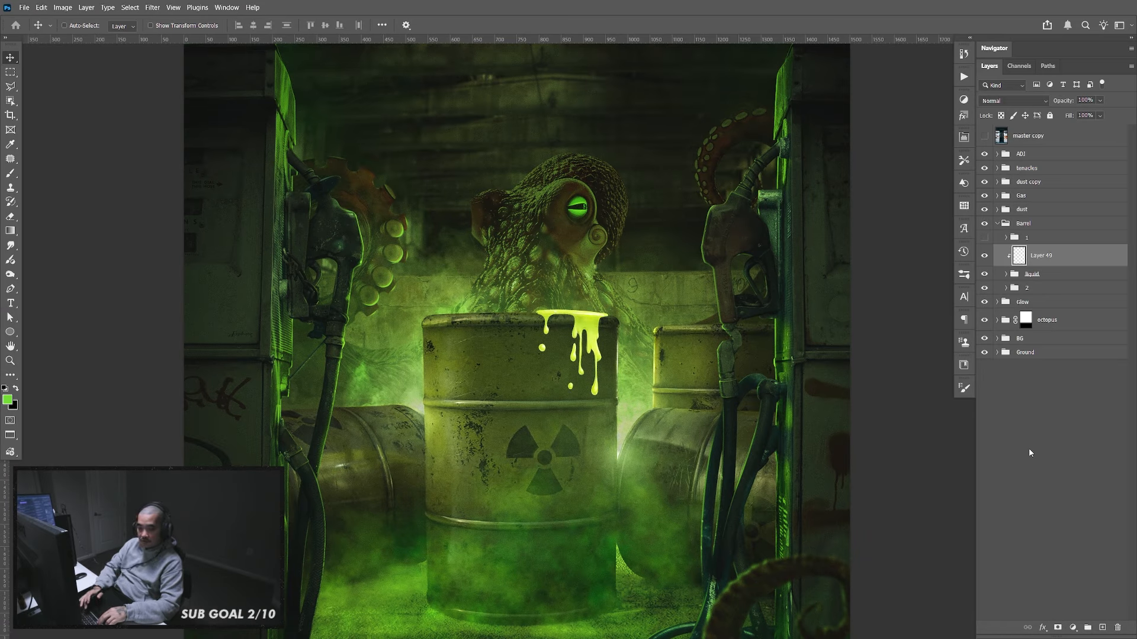
key("ctrl+BackSpace")
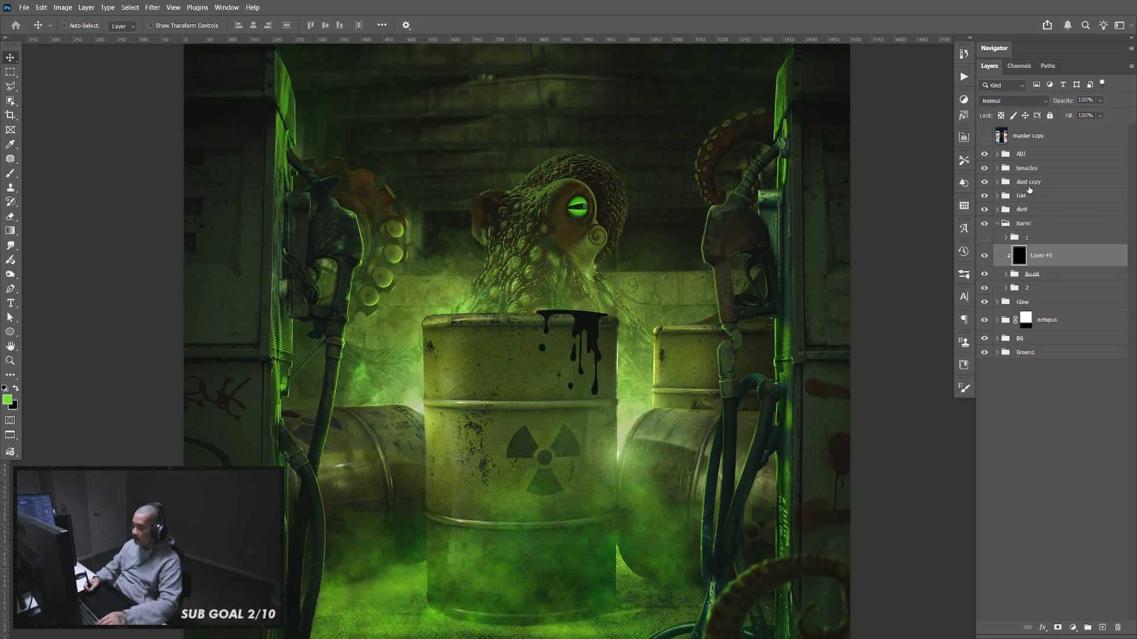
Set the clipped black layer's blend mode to Soft Light and check its effect on the goo
left_click(1016, 101)
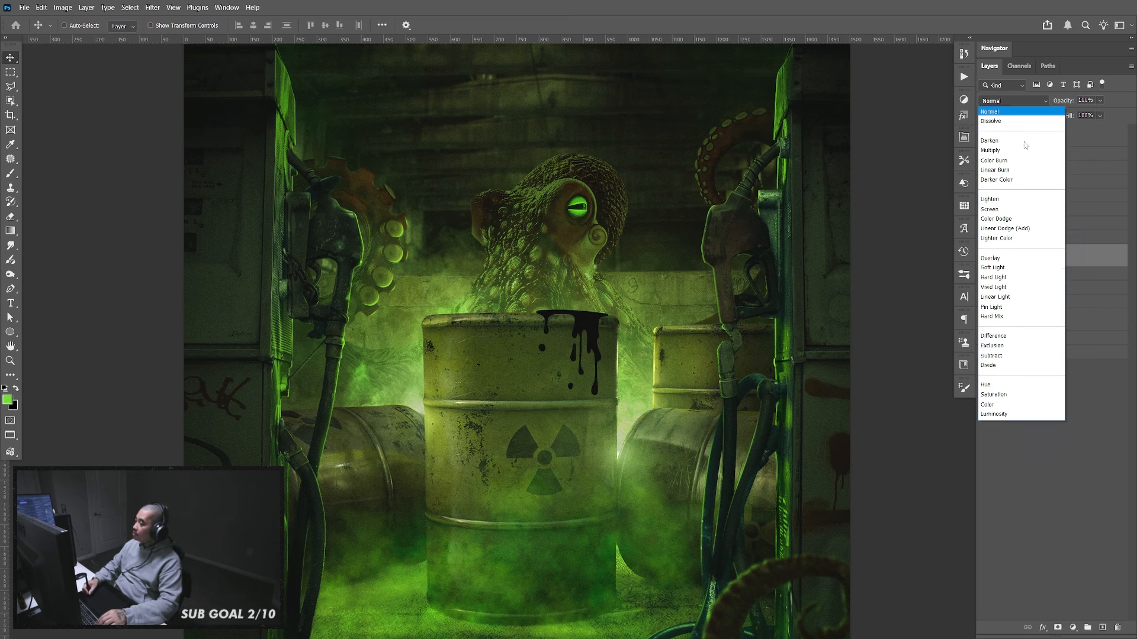
left_click(1010, 268)
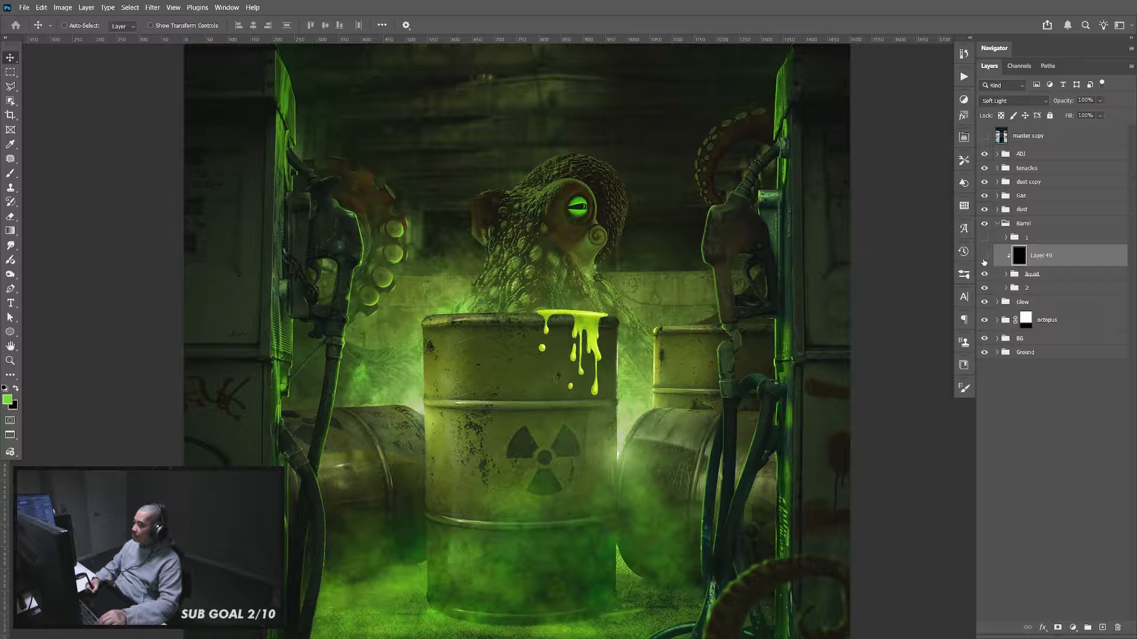
left_click(984, 257)
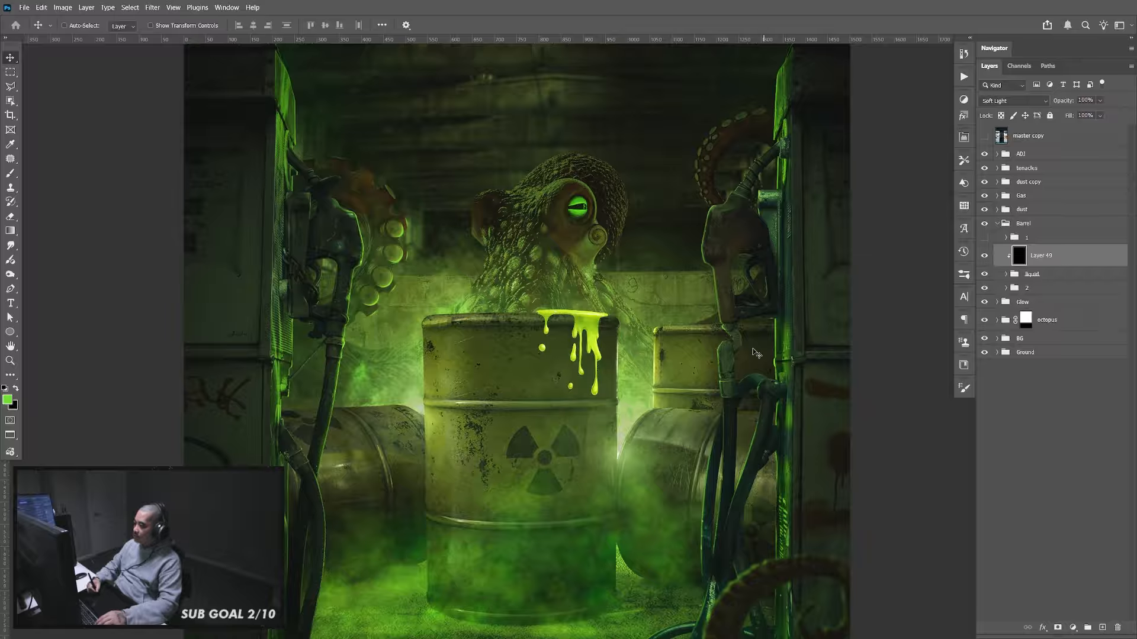
Try deepening the goo's shading with a duplicate of the black Soft Light layer clipped to the liquid group
key("ctrl+j")
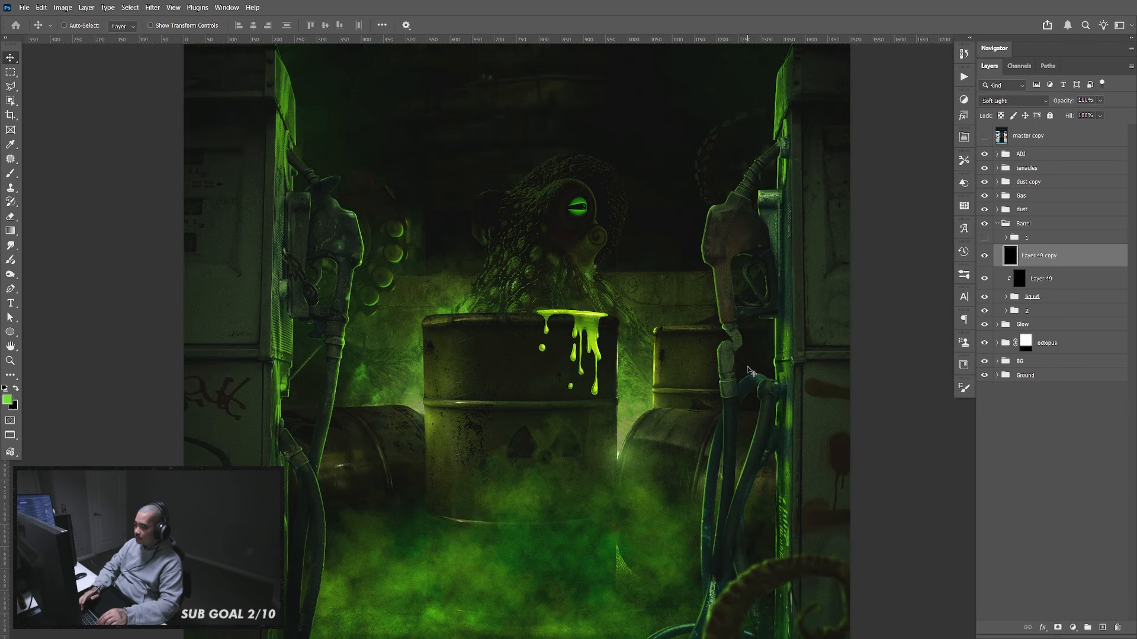
key("ctrl+alt+g")
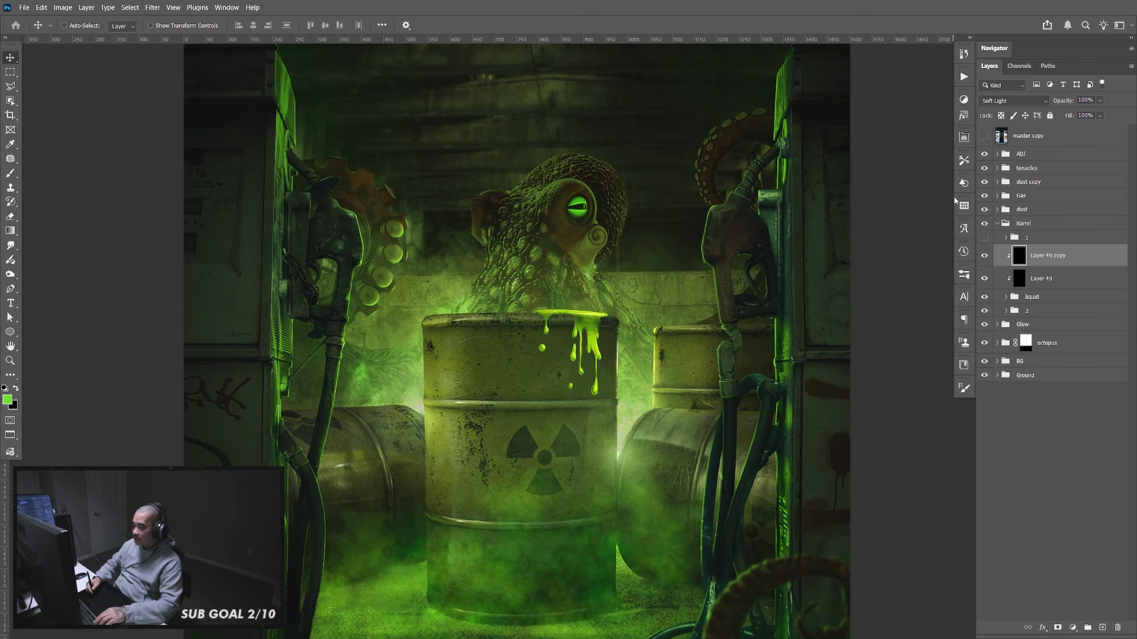
left_click(984, 260)
left_click(984, 261)
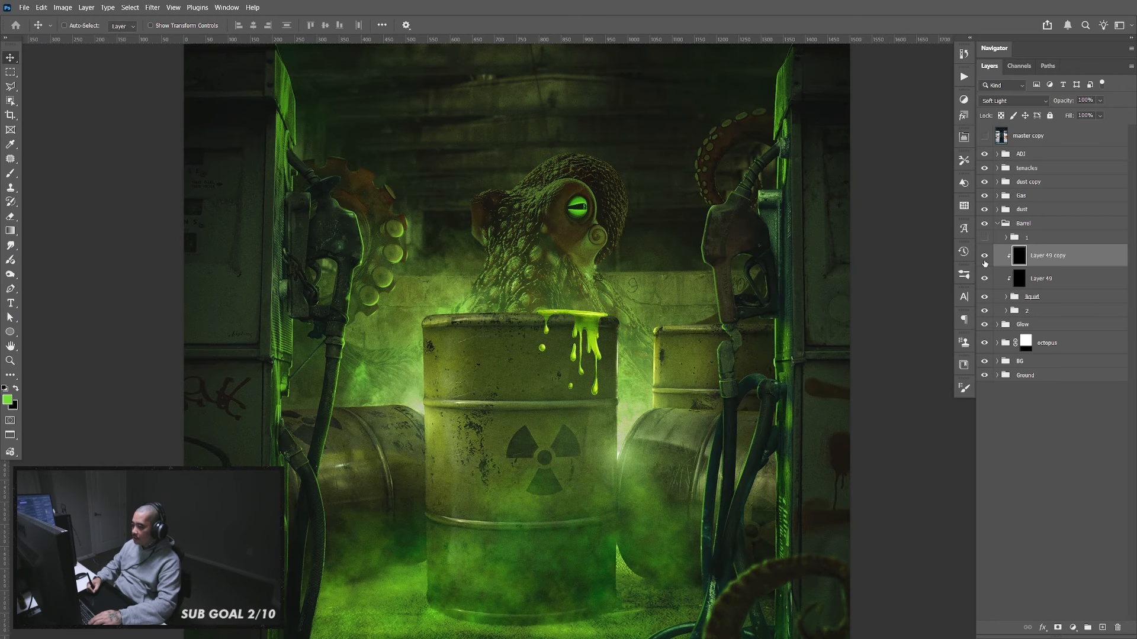
key("ctrl")
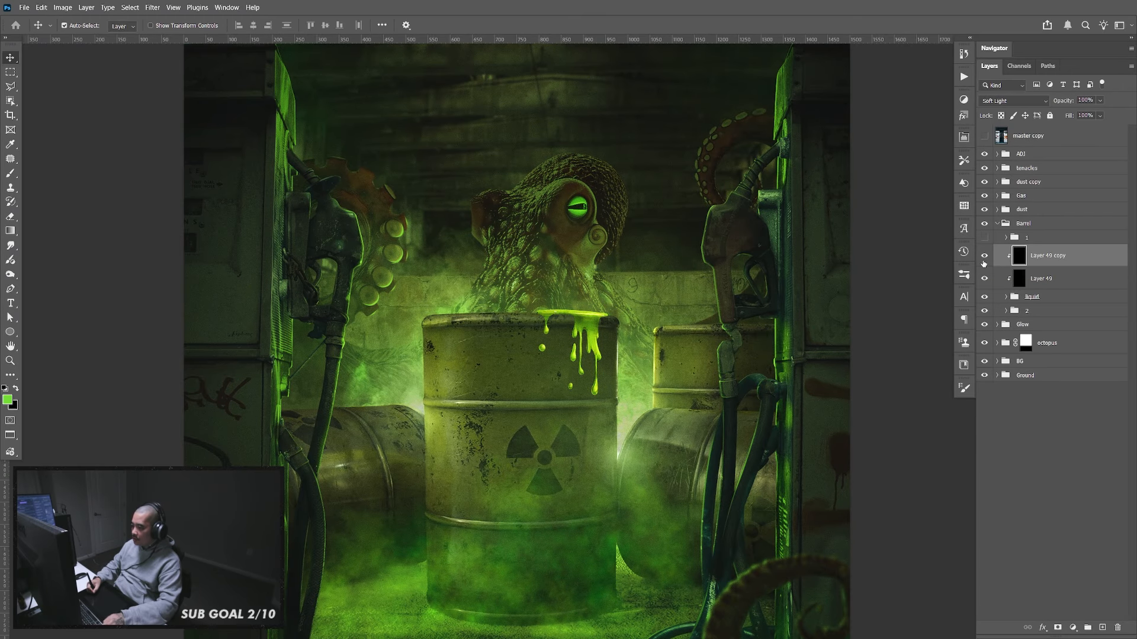
left_click(986, 262)
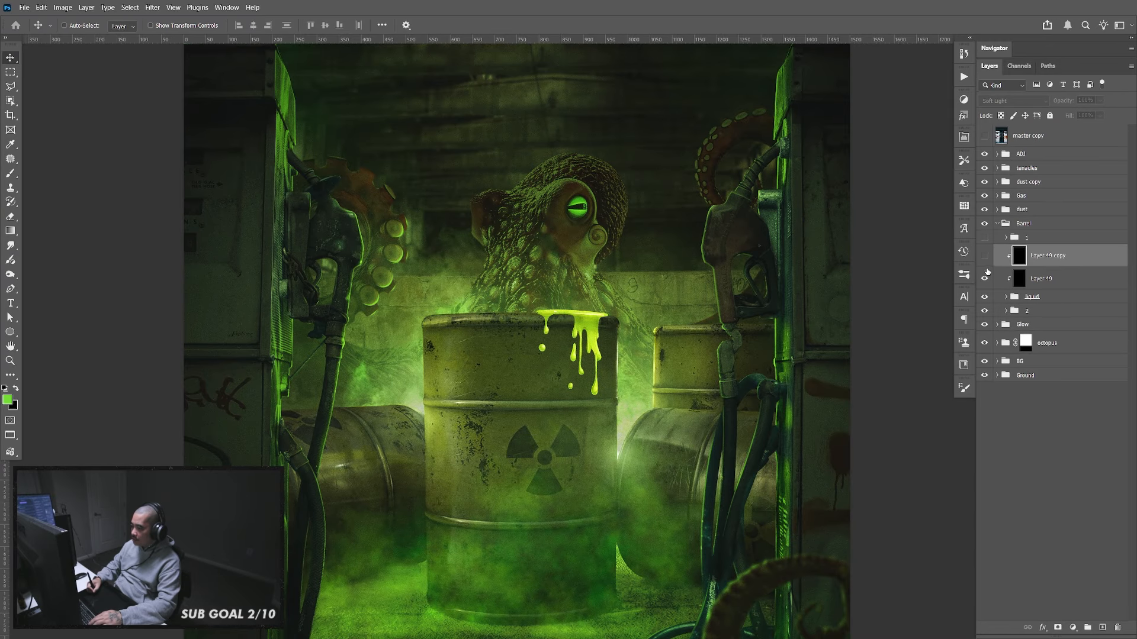
left_click(988, 264)
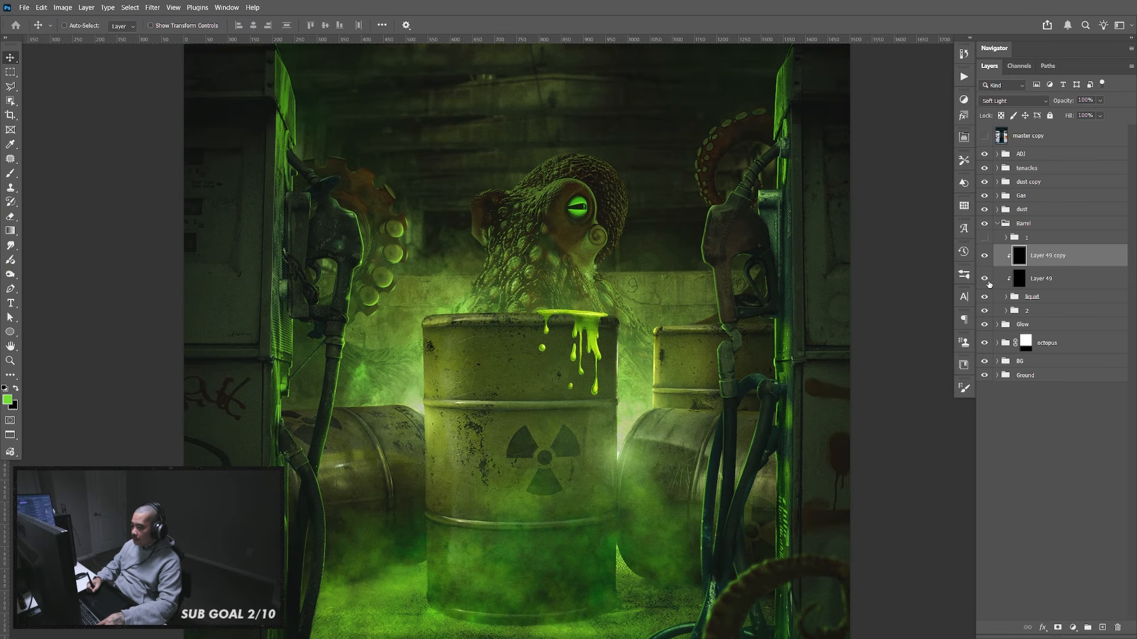
Compare the goo with and without the Soft Light layers, and delete the duplicated one
left_click_drag(737, 349, 760, 378)
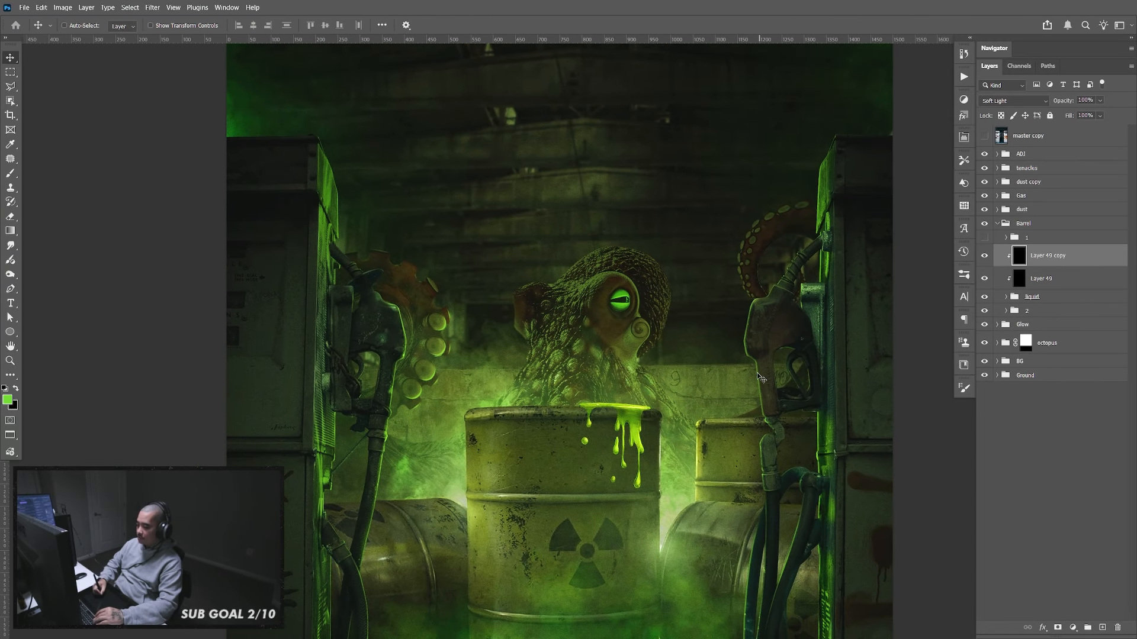
key("ctrl+plus")
left_click_drag(779, 452, 742, 283)
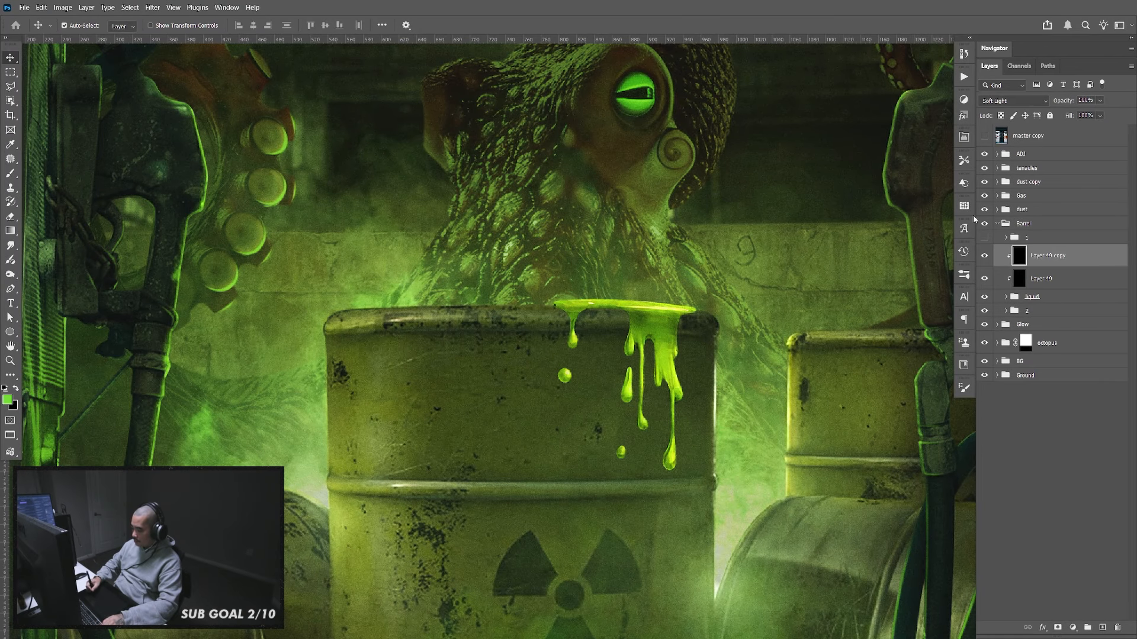
key("ctrl+0")
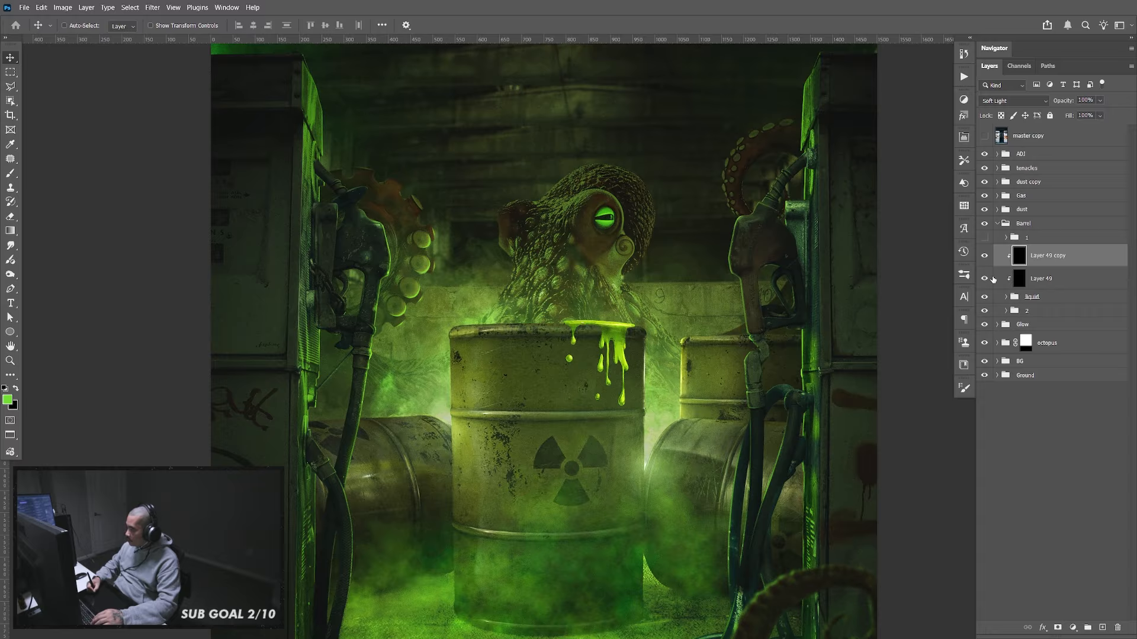
left_click(985, 279)
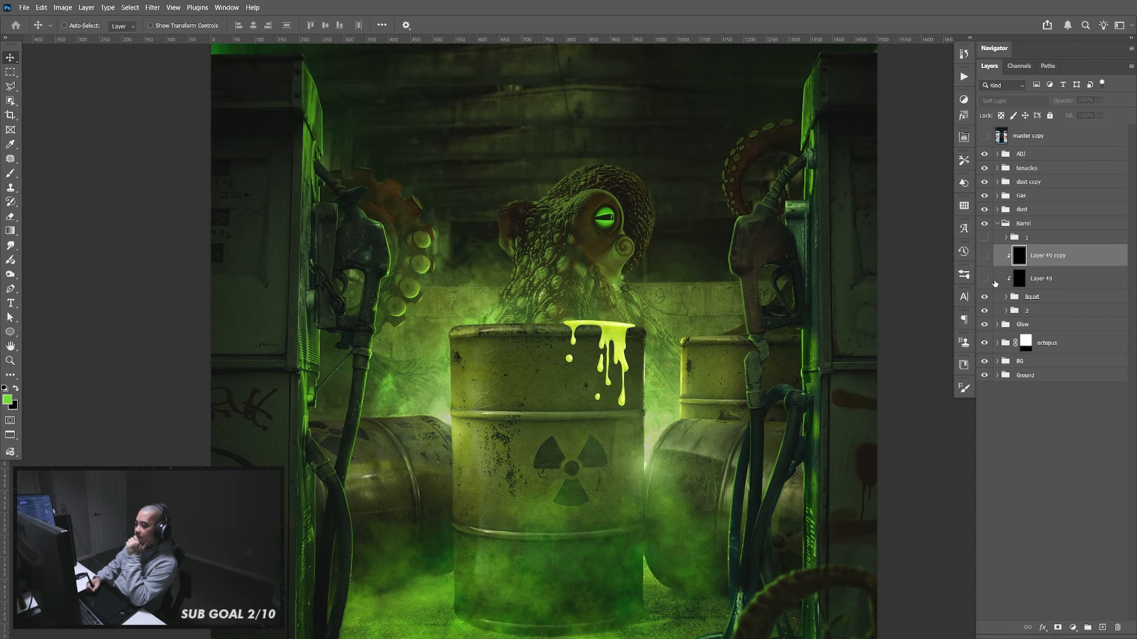
left_click(985, 279)
left_click(986, 259)
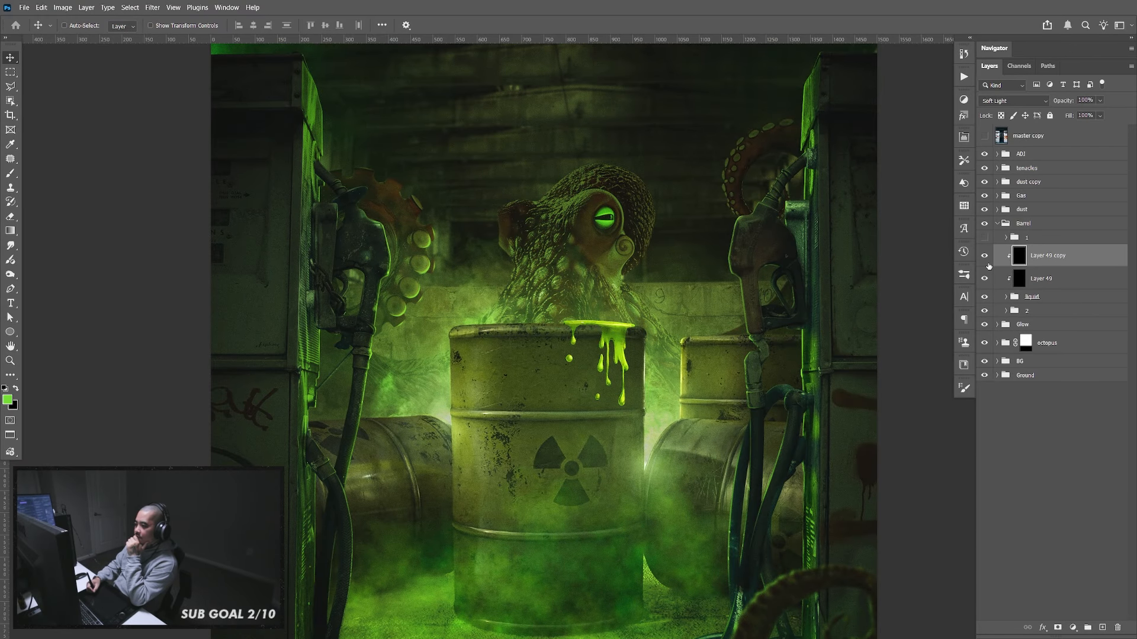
left_click(985, 257)
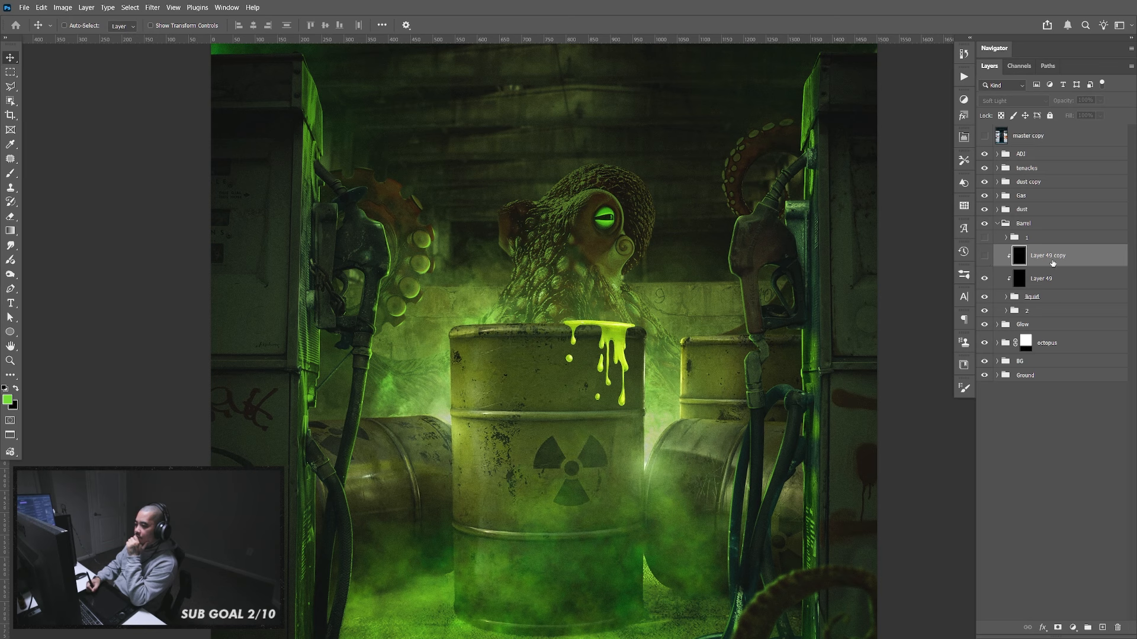
key("Delete")
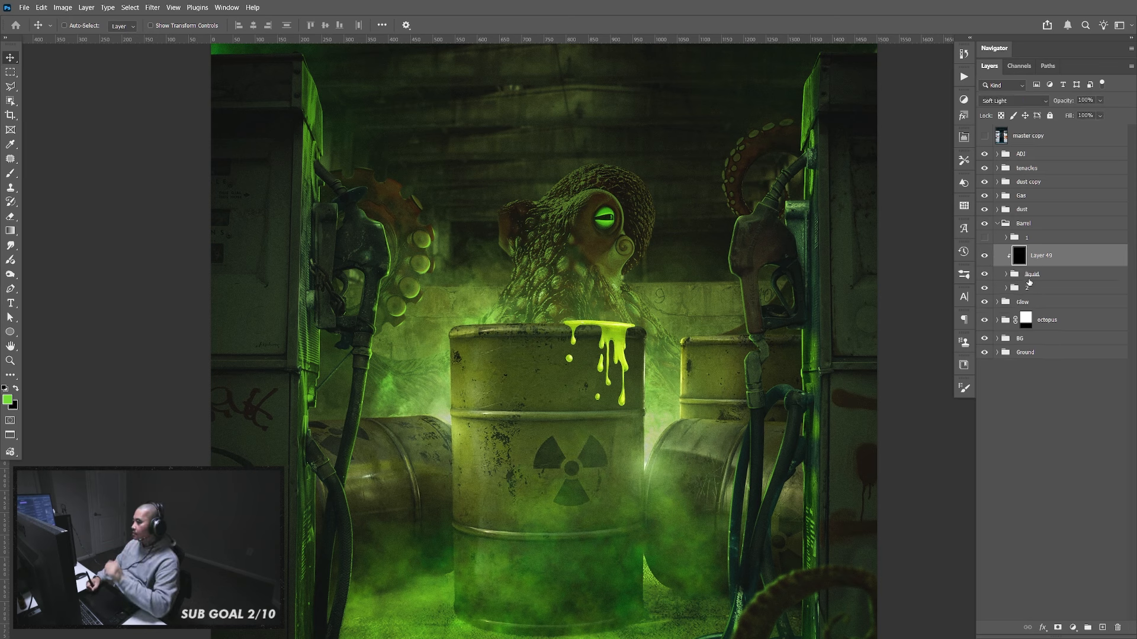
Stamp the liquid group and its clipped black layer into one merged goo layer, and hide the originals
left_click(1057, 277, "ctrl")
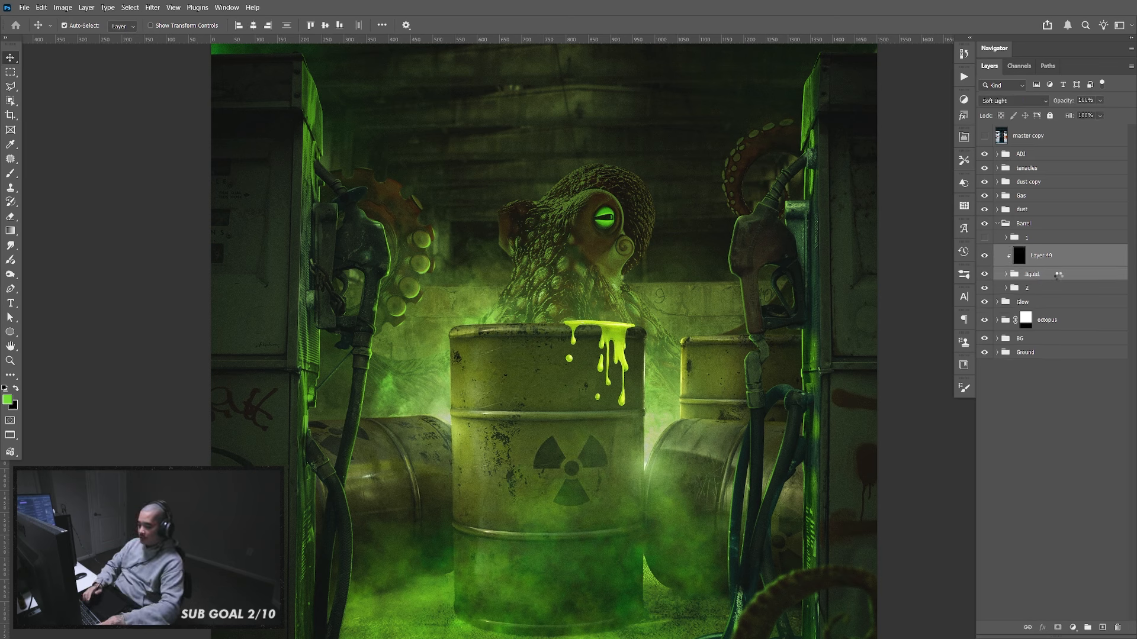
key("ctrl+alt+e")
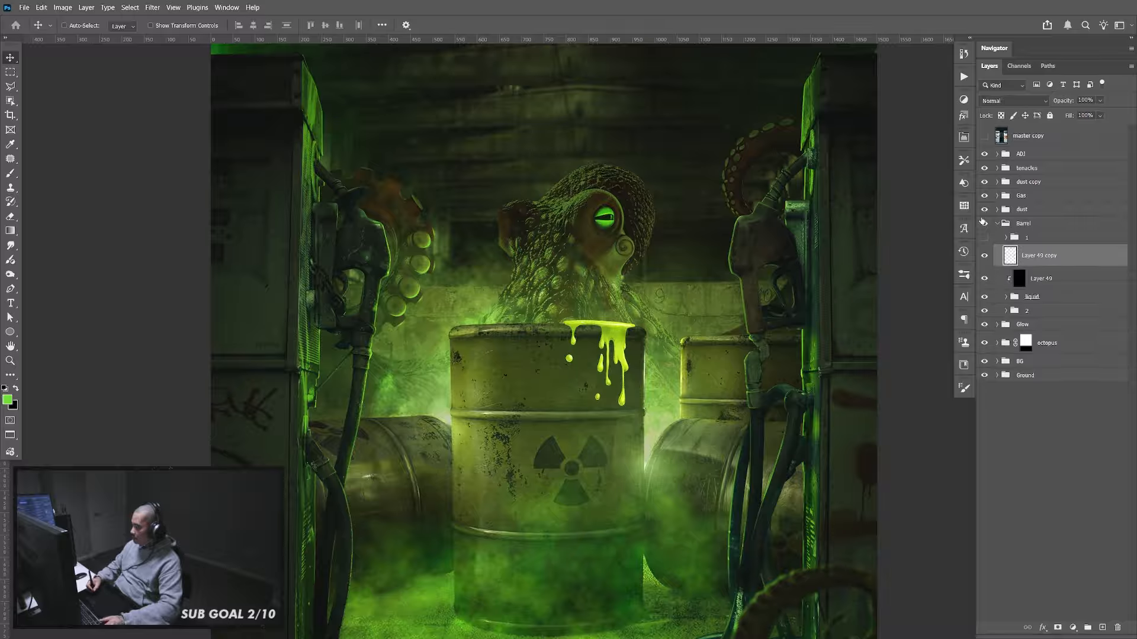
left_click(985, 256)
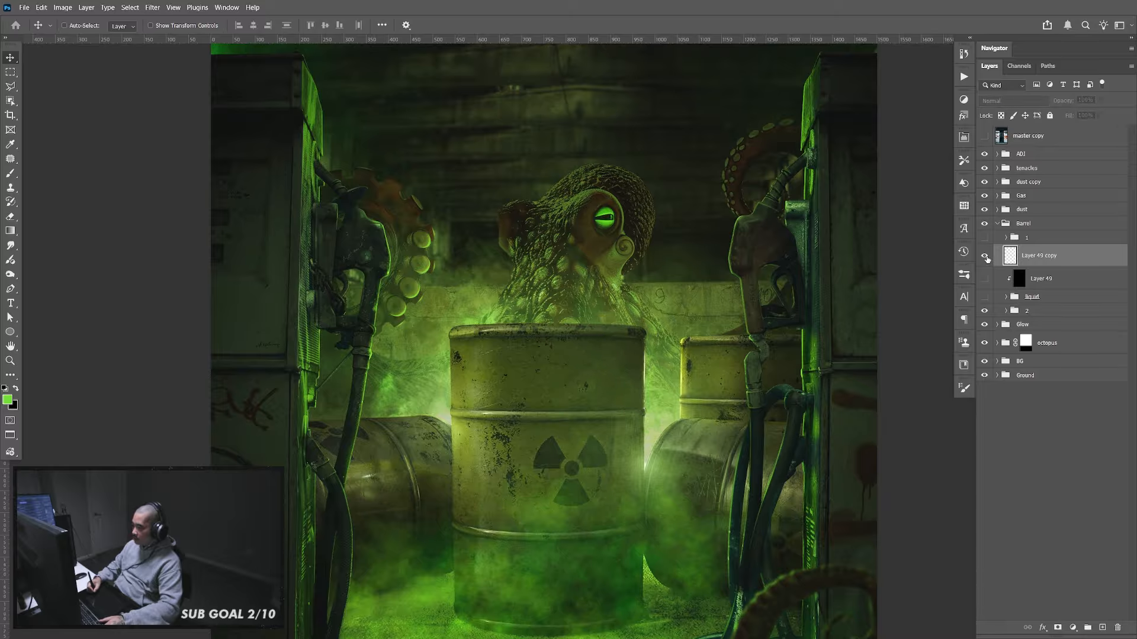
left_click(985, 256)
Set the merged goo layer to Color Dodge and show the original liquid group and its clipped layer beneath it
left_click(1001, 101)
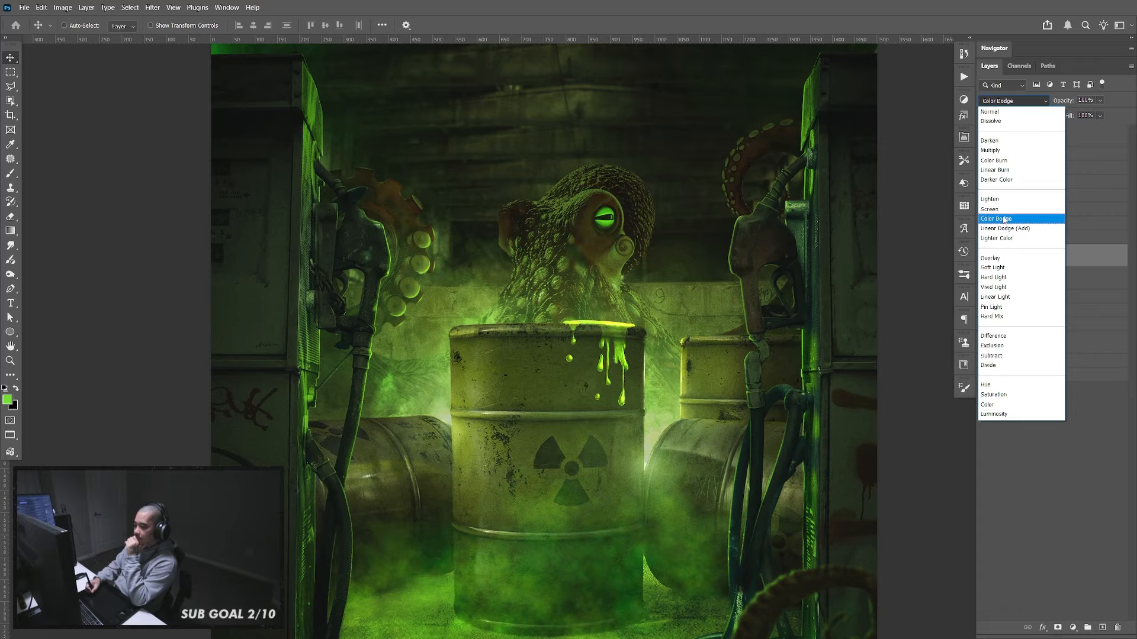
left_click(1005, 219)
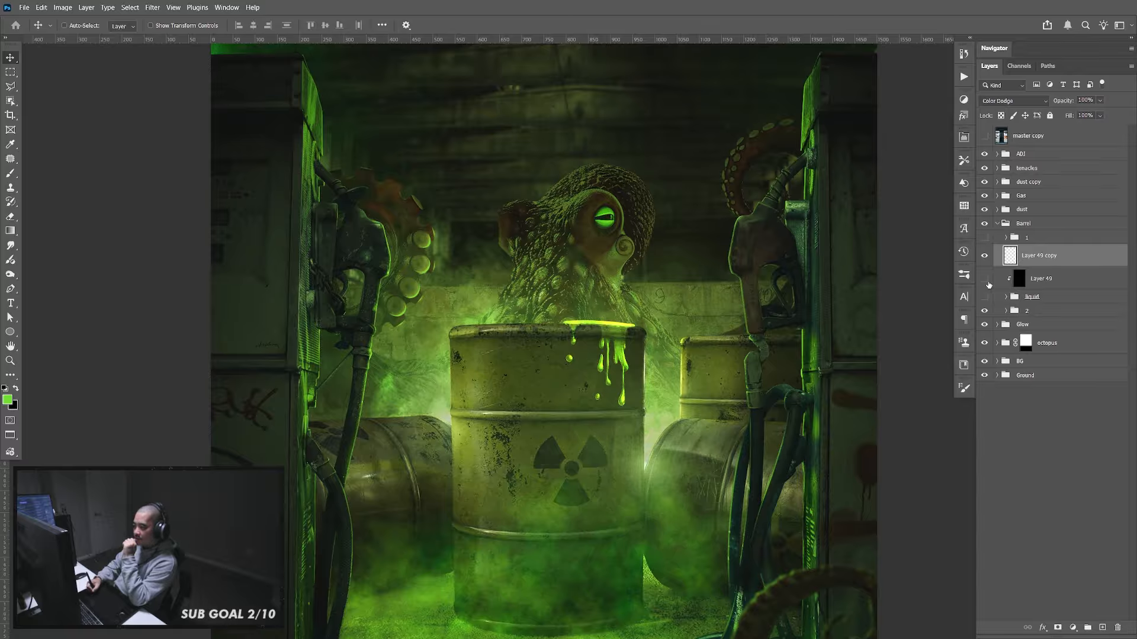
left_click(985, 295)
left_click(1043, 281)
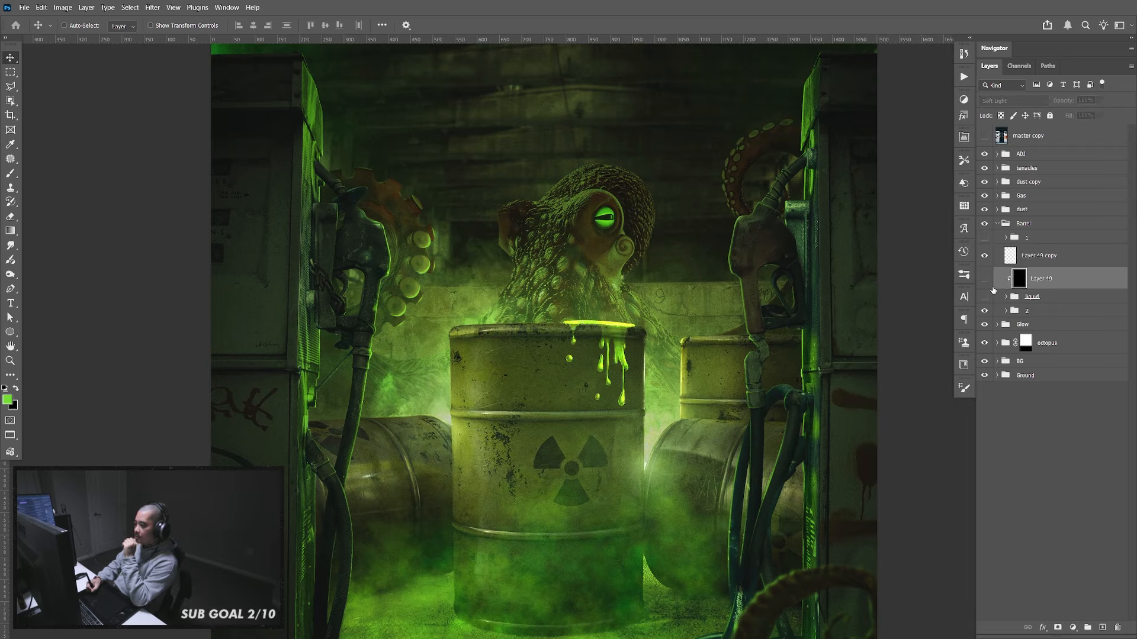
left_click(986, 296)
Group the merged goo layer, the clipped black layer and the liquid group, and name the new group liquid
left_click(1039, 258)
left_click(1041, 297, "shift")
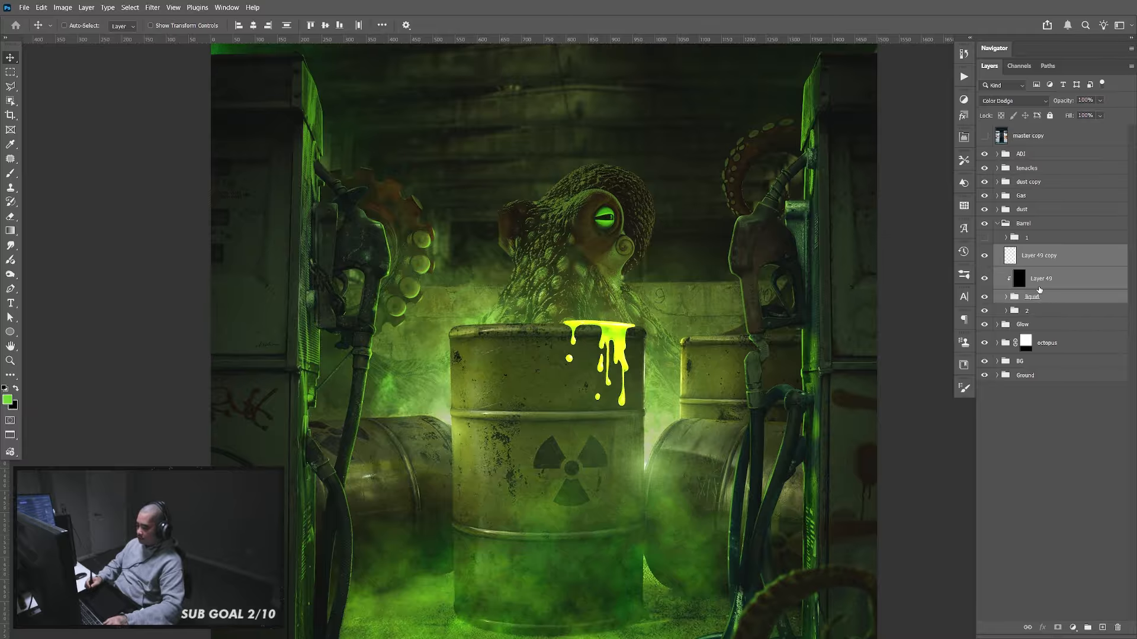
key("ctrl+g")
double_click(1035, 251)
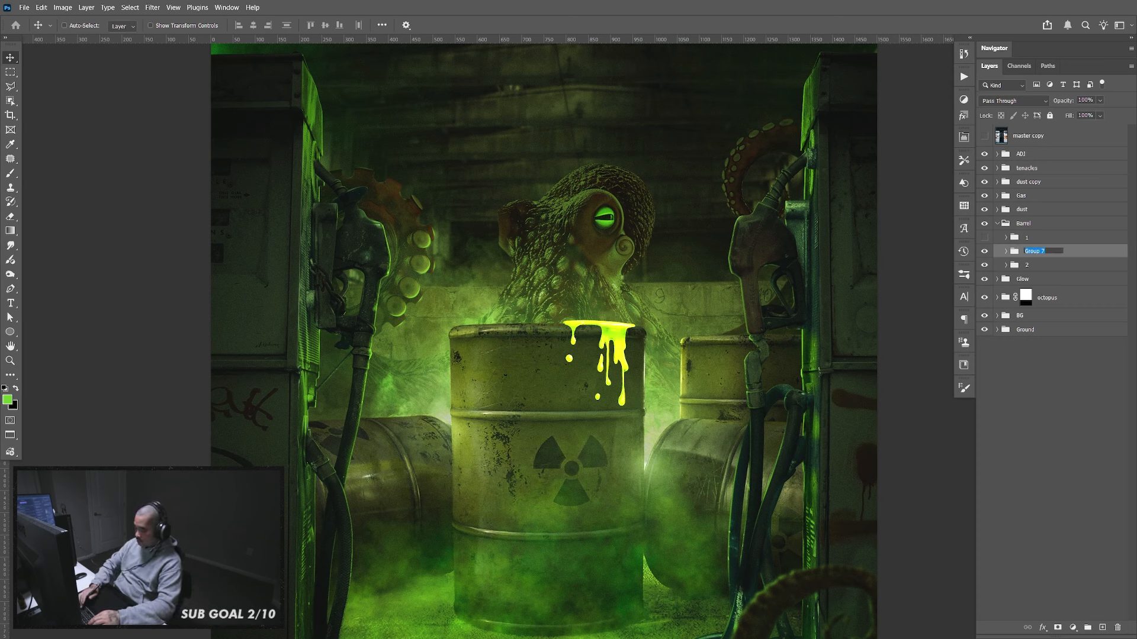
key("BackSpace")
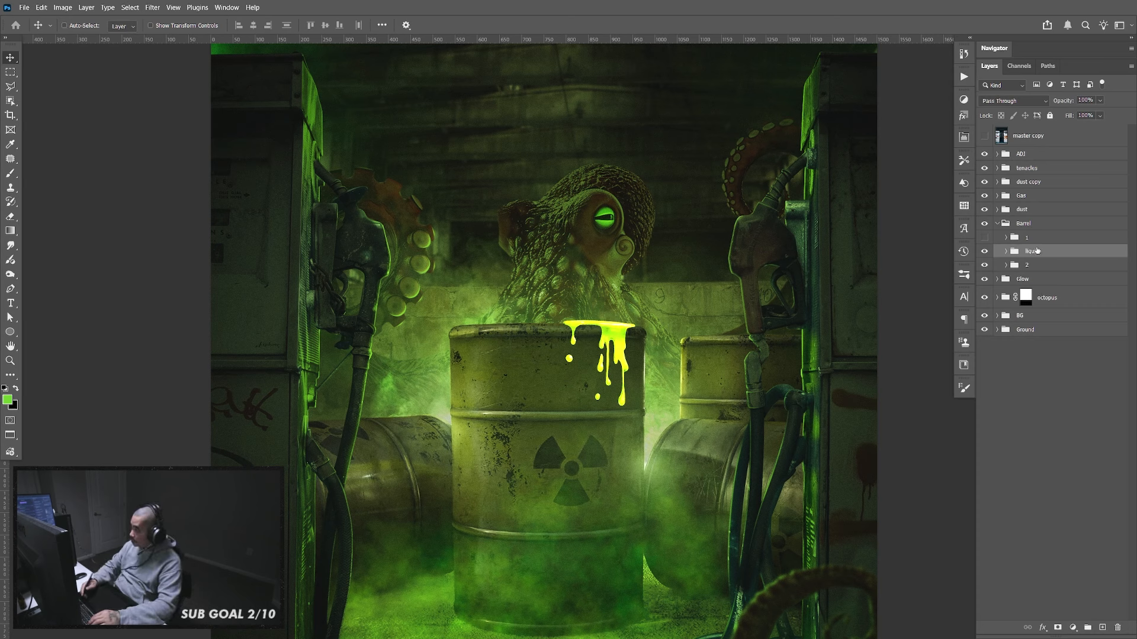
Hide the inner liquid group, duplicate the Color Dodge goo layer, and set the duplicate's blend mode to Normal
left_click(1006, 253)
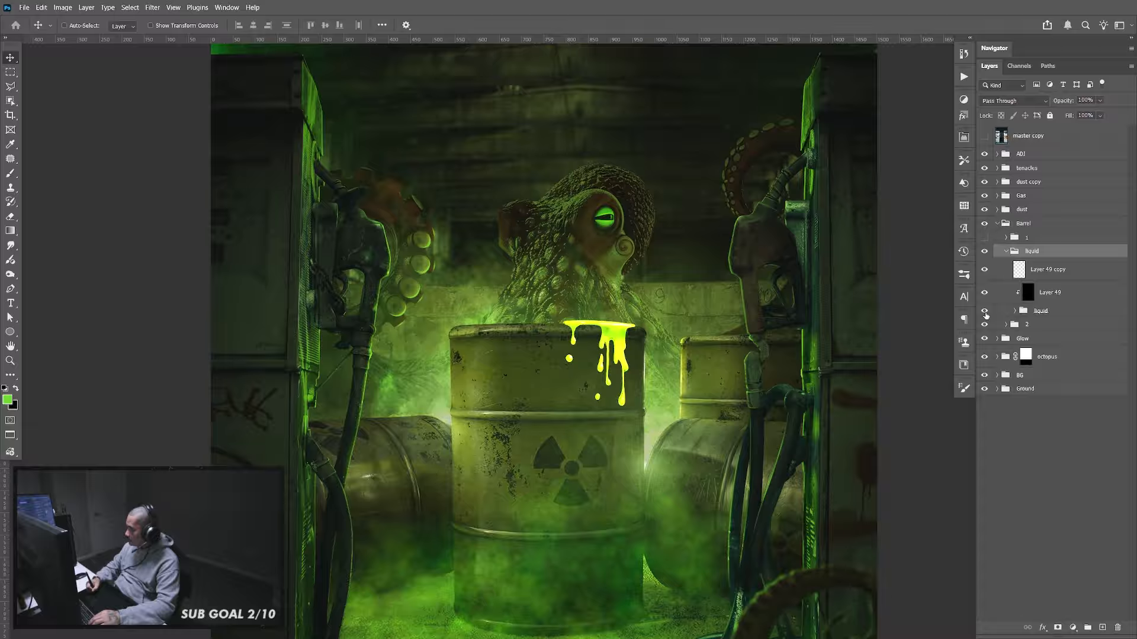
left_click(984, 310)
left_click(1042, 272)
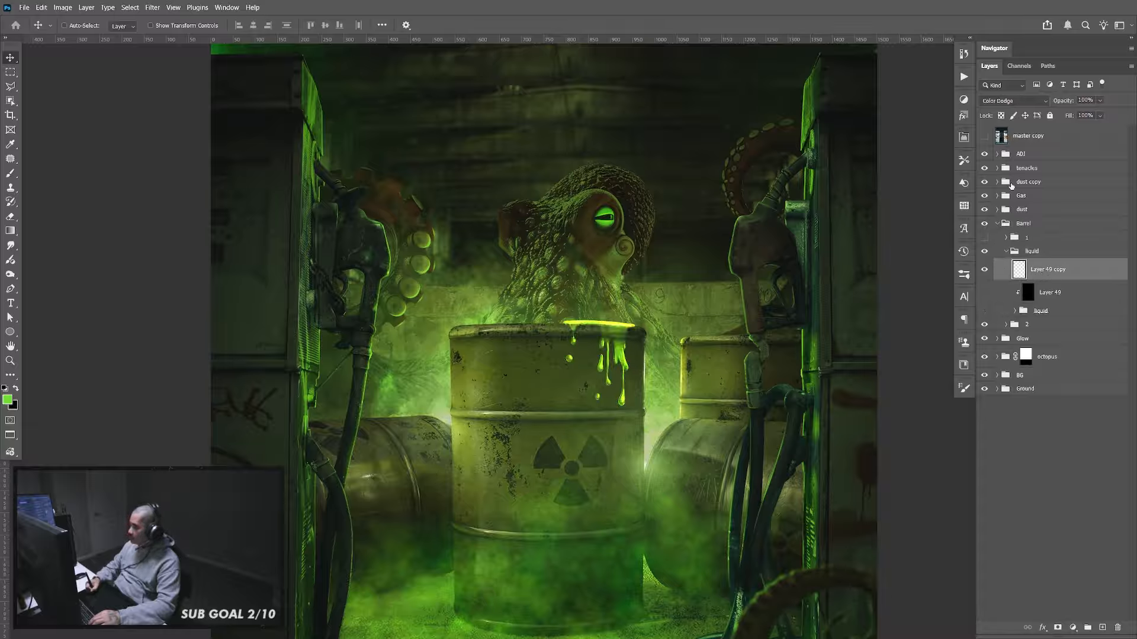
key("ctrl+j")
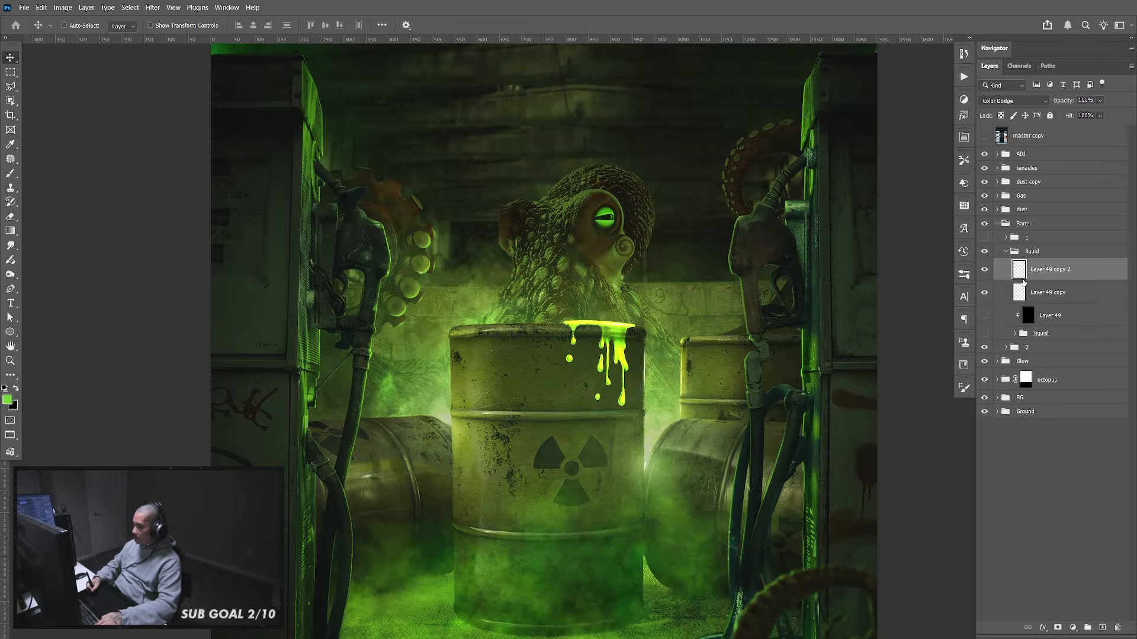
left_click(1024, 102)
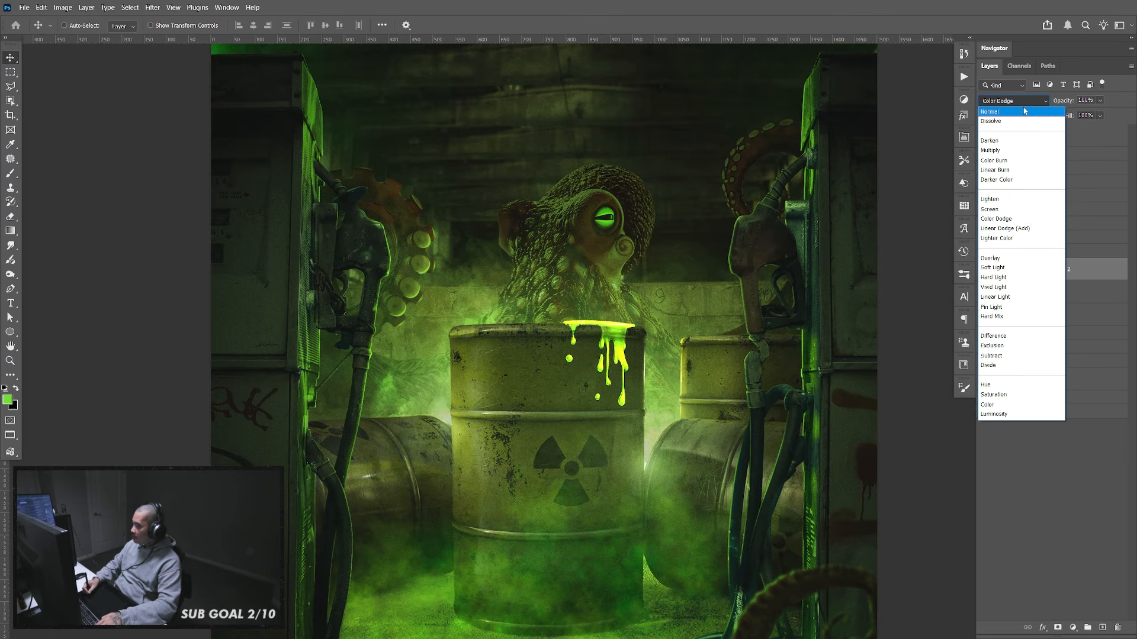
left_click(1025, 112)
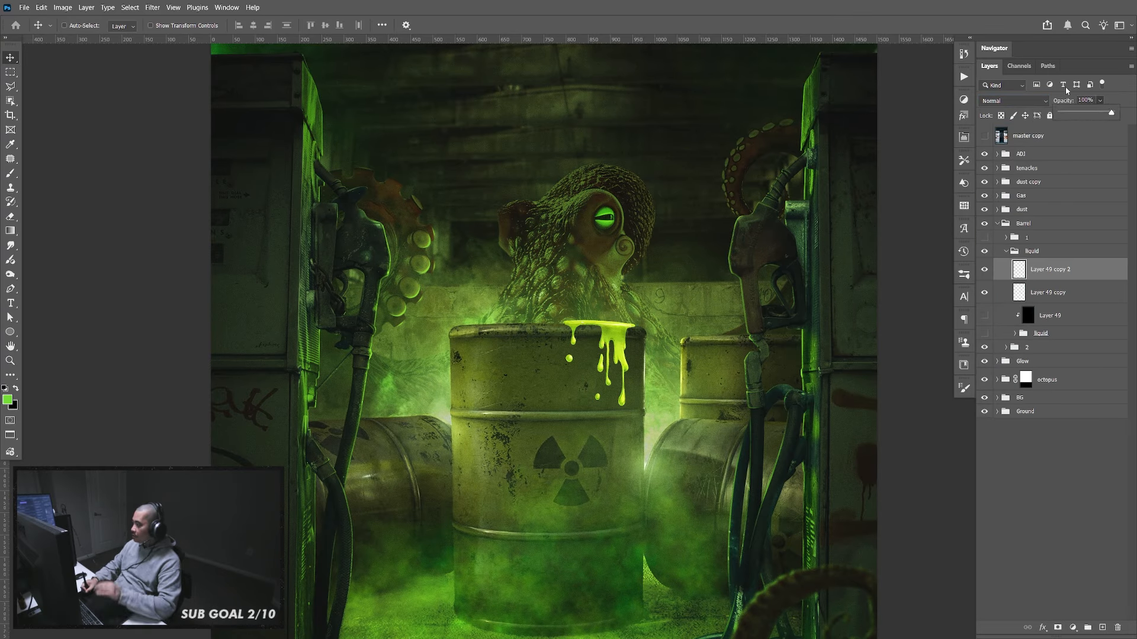
Reduce the opacity of the Normal-mode goo copy to 42%
left_click_drag(1104, 116, 1090, 116)
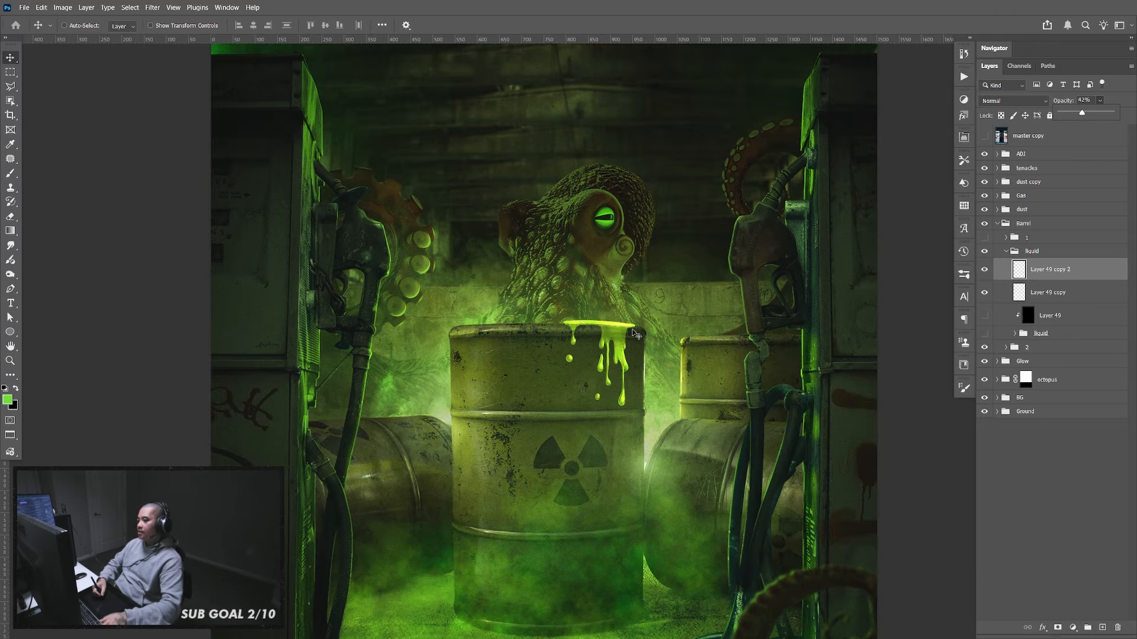
key("ctrl+minus")
key("ctrl+minus")
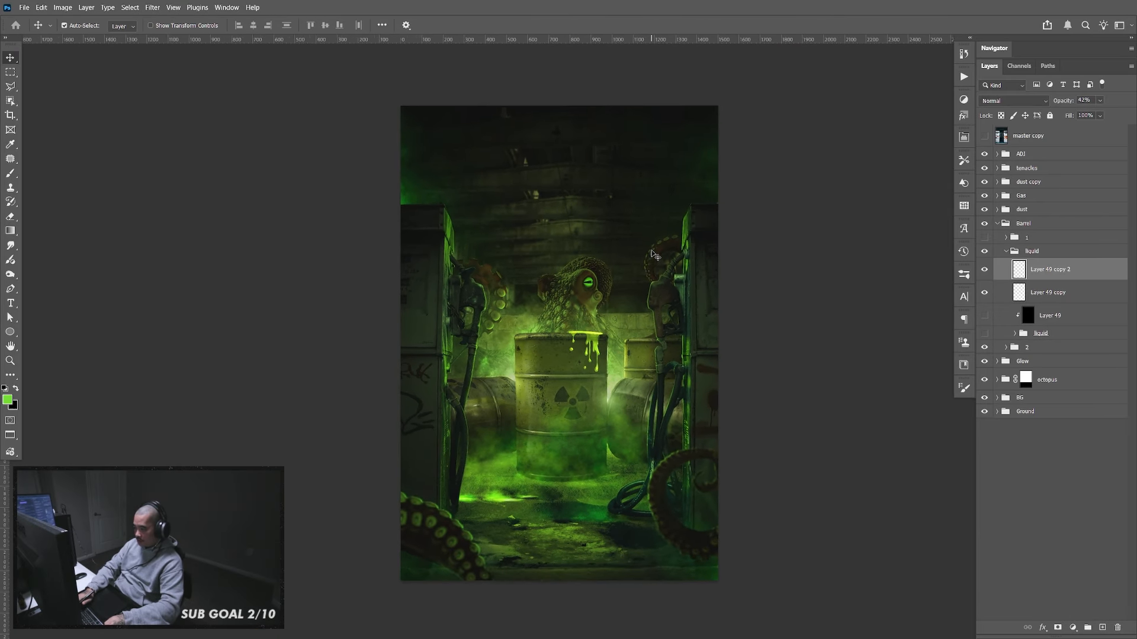
key("ctrl+plus")
key("ctrl+plus")
key("ctrl+plus")
key("ctrl+plus")
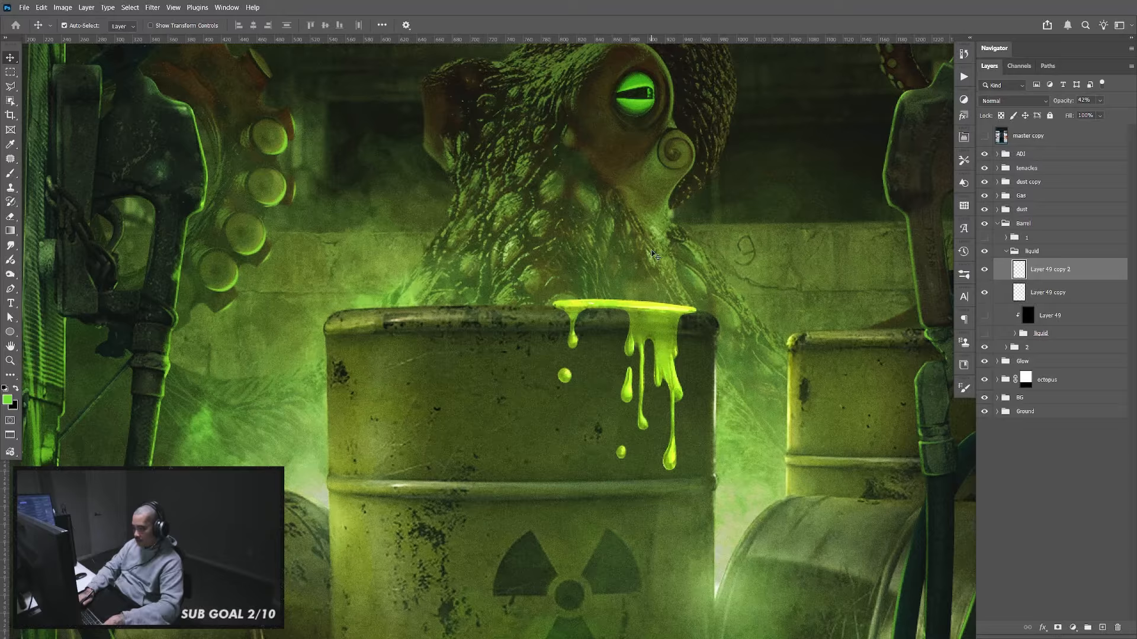
Create a group beneath the goo copies with a new layer, and fill the goo's outline on it with black
left_click_drag(749, 430, 735, 337)
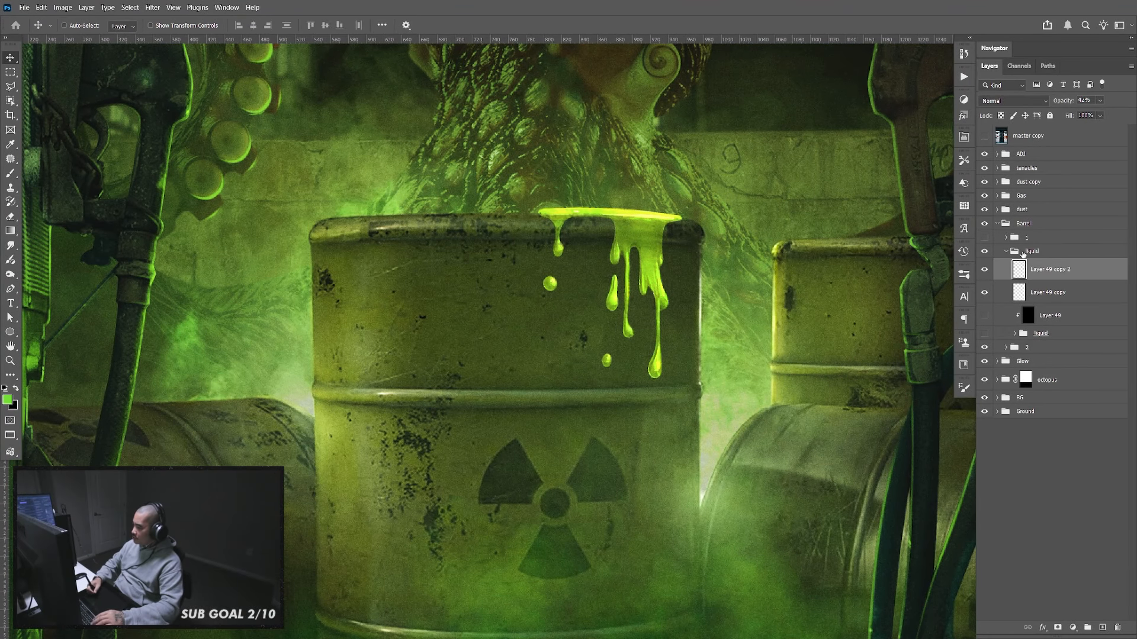
left_click(1019, 292, "ctrl")
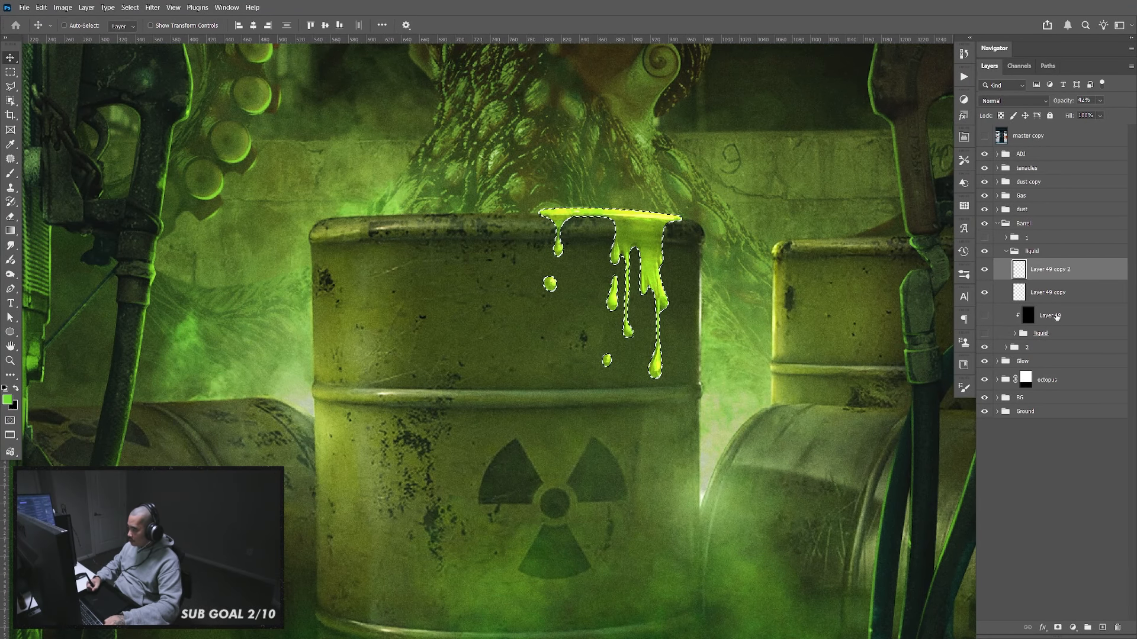
left_click(1051, 316)
left_click(1086, 629)
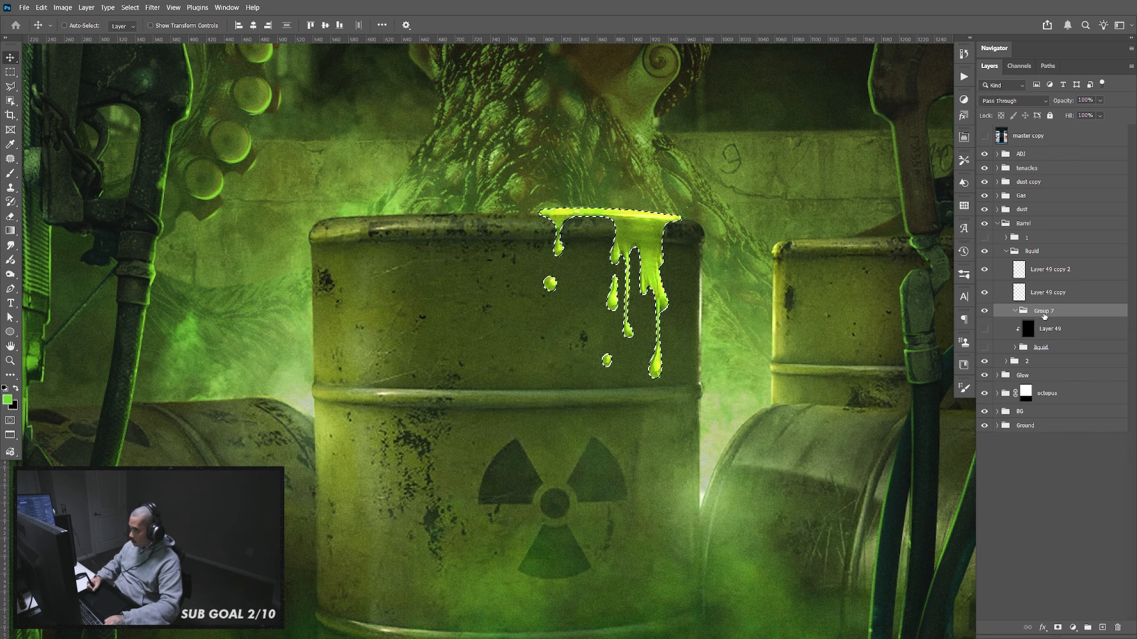
left_click(1103, 627)
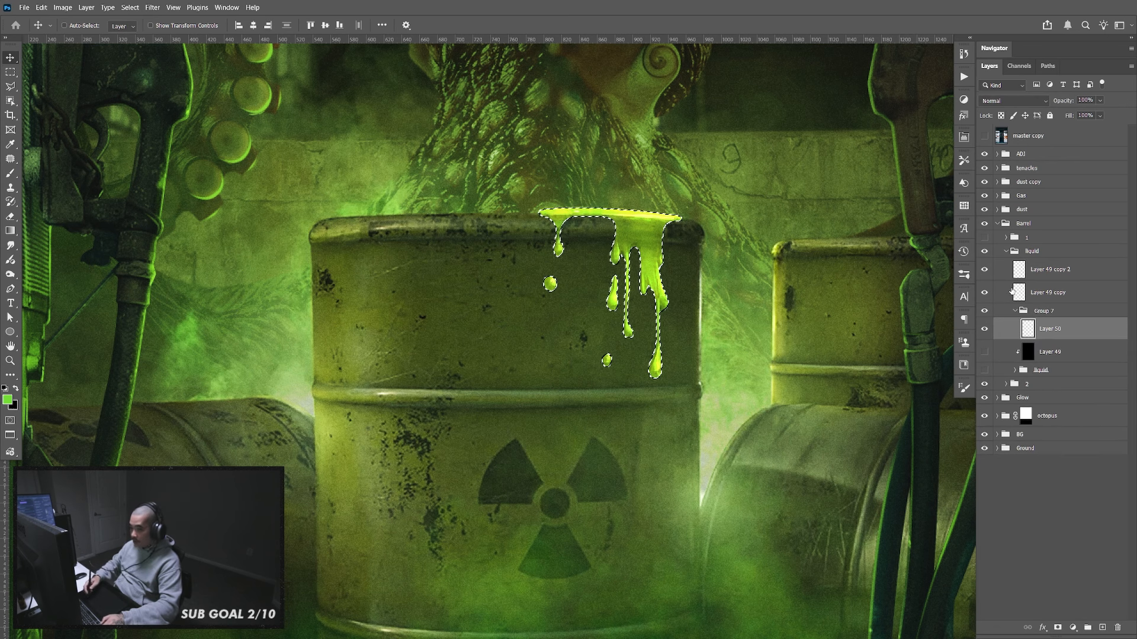
key("ctrl+BackSpace")
key("ctrl+d")
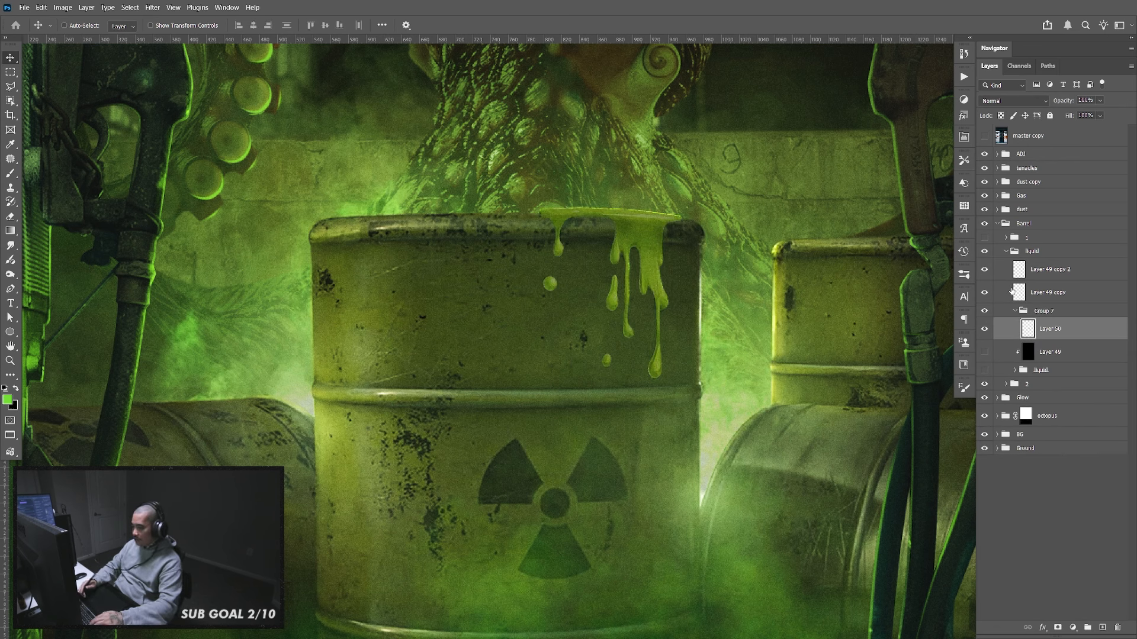
Mask the black goo-shaped layer with the inverse of the goo selection so only the area outside the goo shows
left_click(1019, 297, "ctrl")
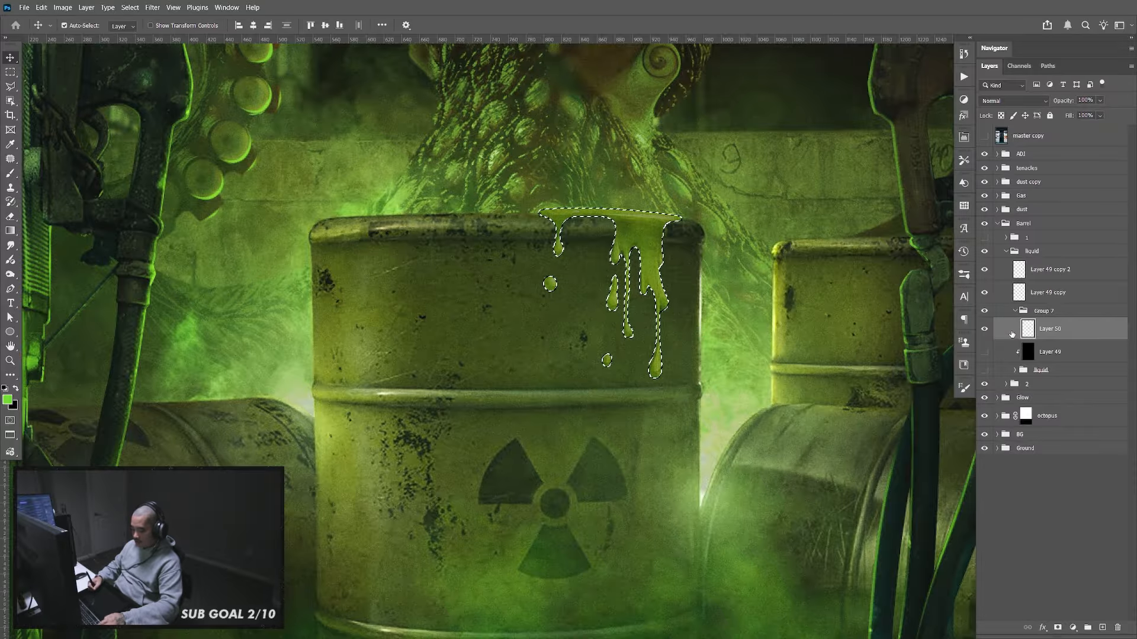
key("ctrl+d")
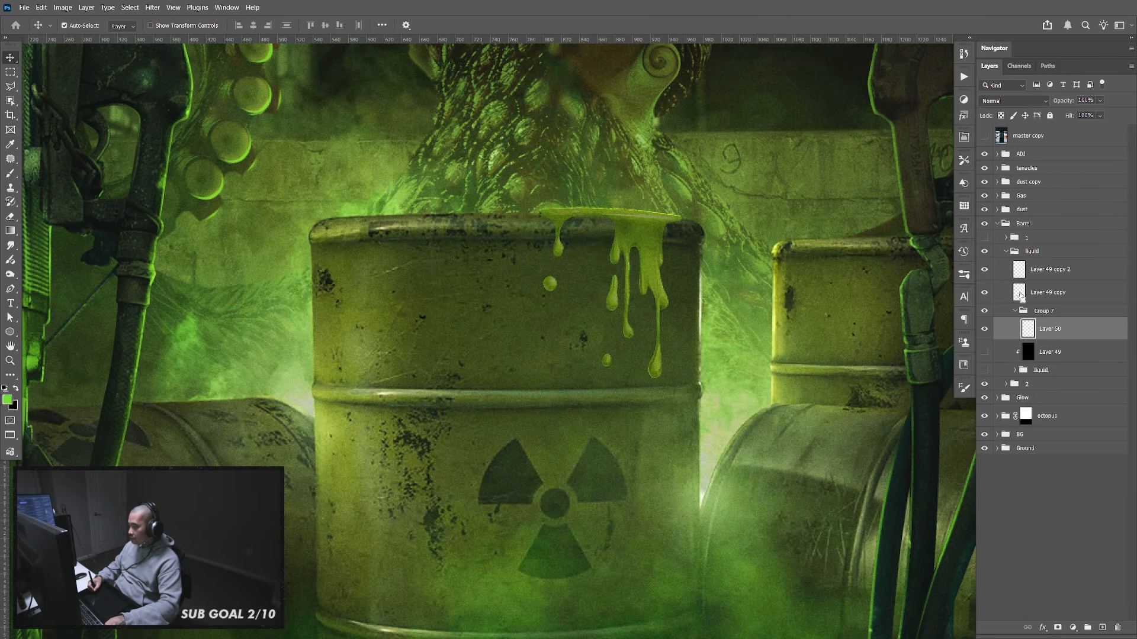
left_click(1020, 296, "ctrl")
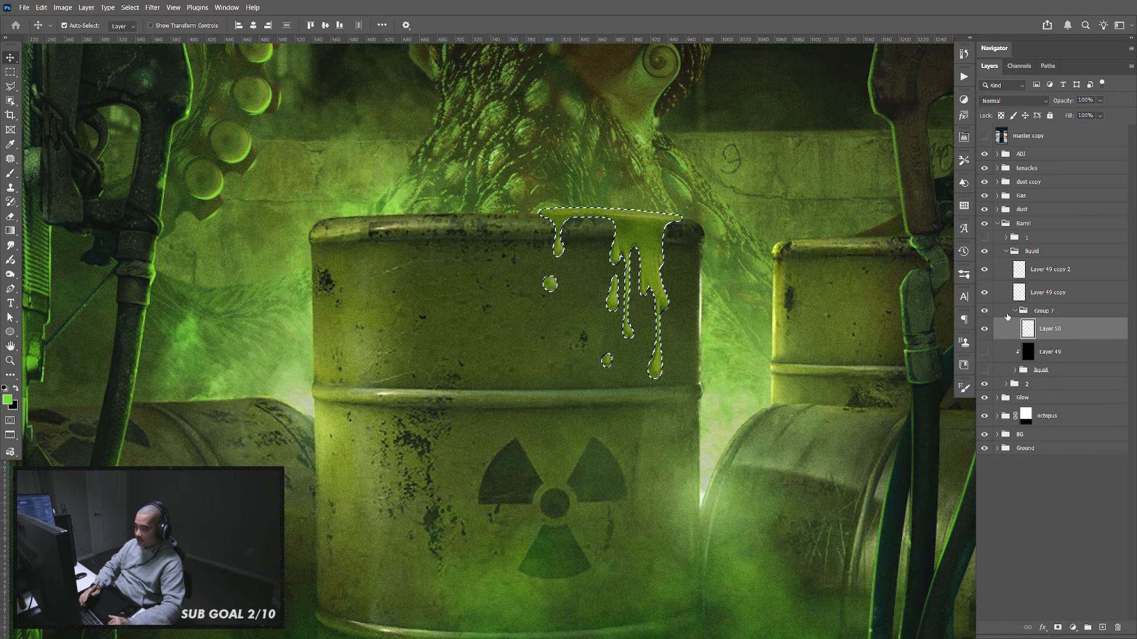
key("ctrl+minus")
key("ctrl+minus")
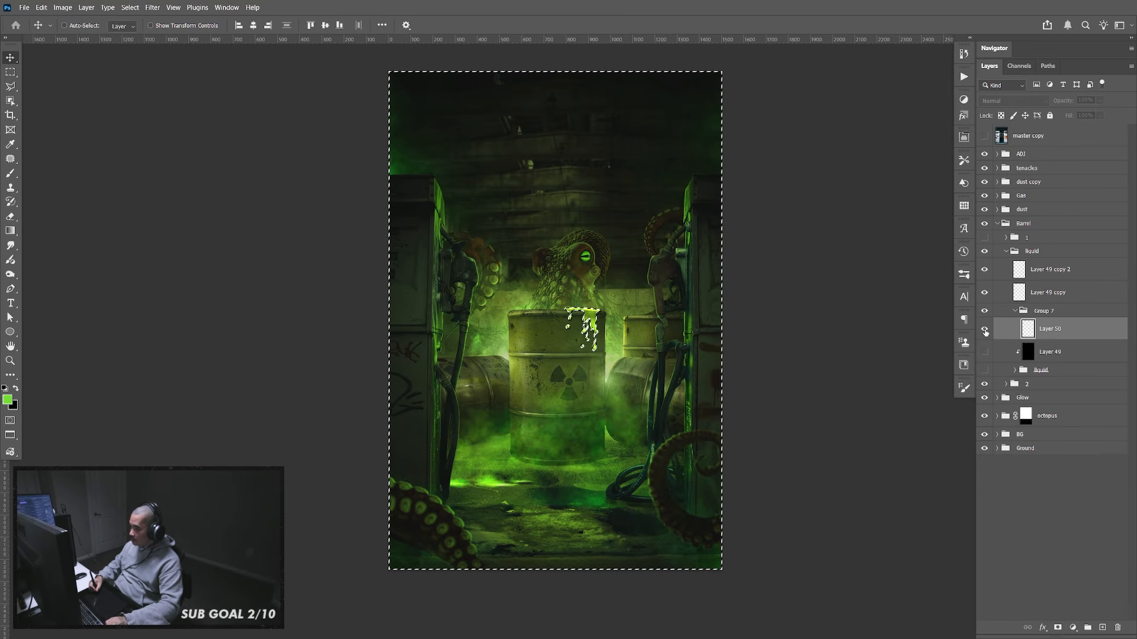
left_click(1058, 628)
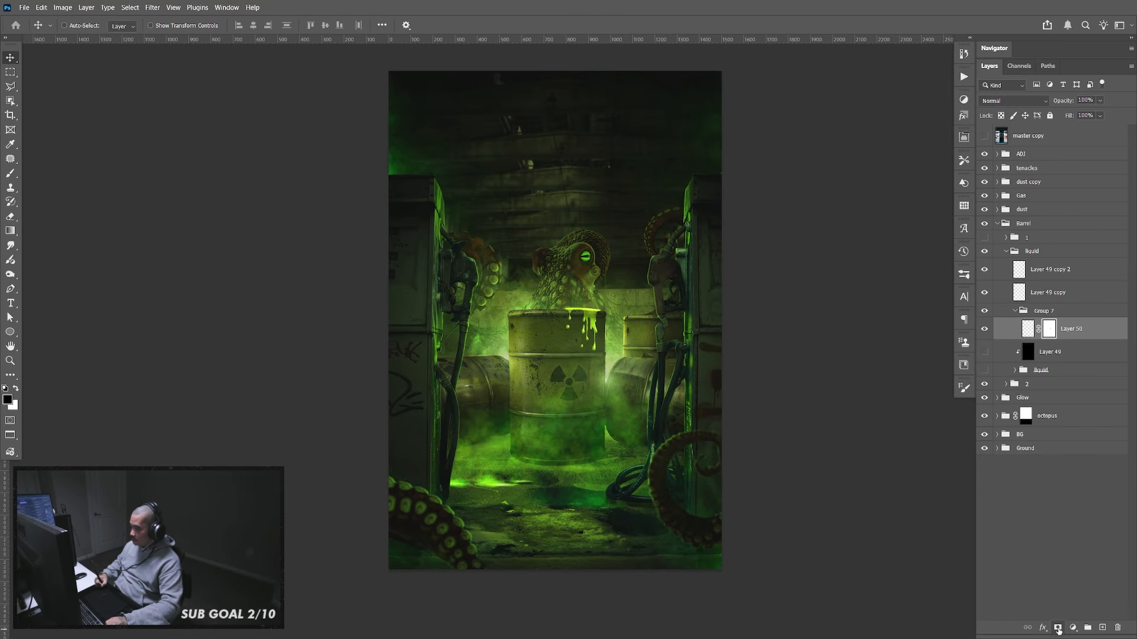
Unlink the black layer from its mask and nudge it slightly left and down as a shadow behind the drips
left_click_drag(574, 342, 769, 329)
left_click_drag(641, 166, 604, 258)
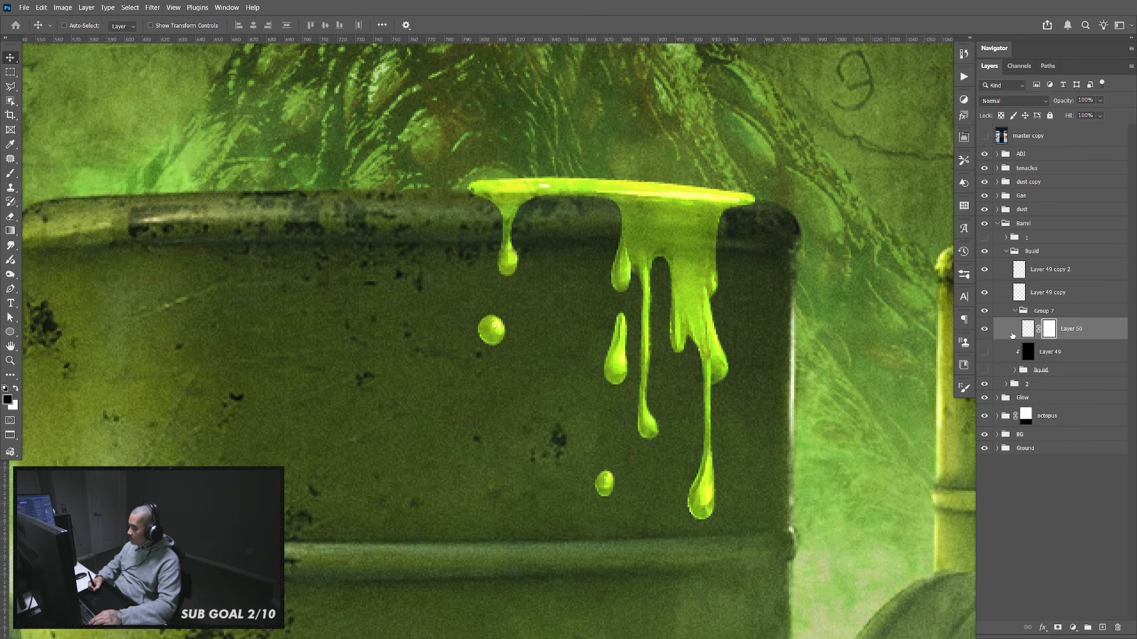
left_click_drag(659, 370, 685, 365)
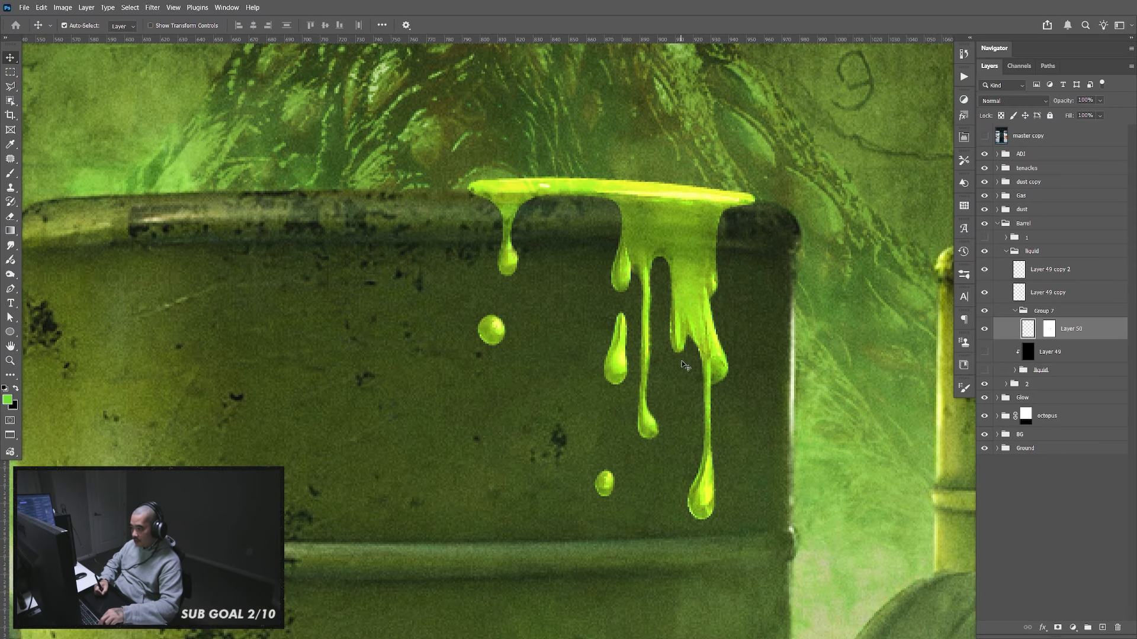
key("Left")
key("Left")
key("Down")
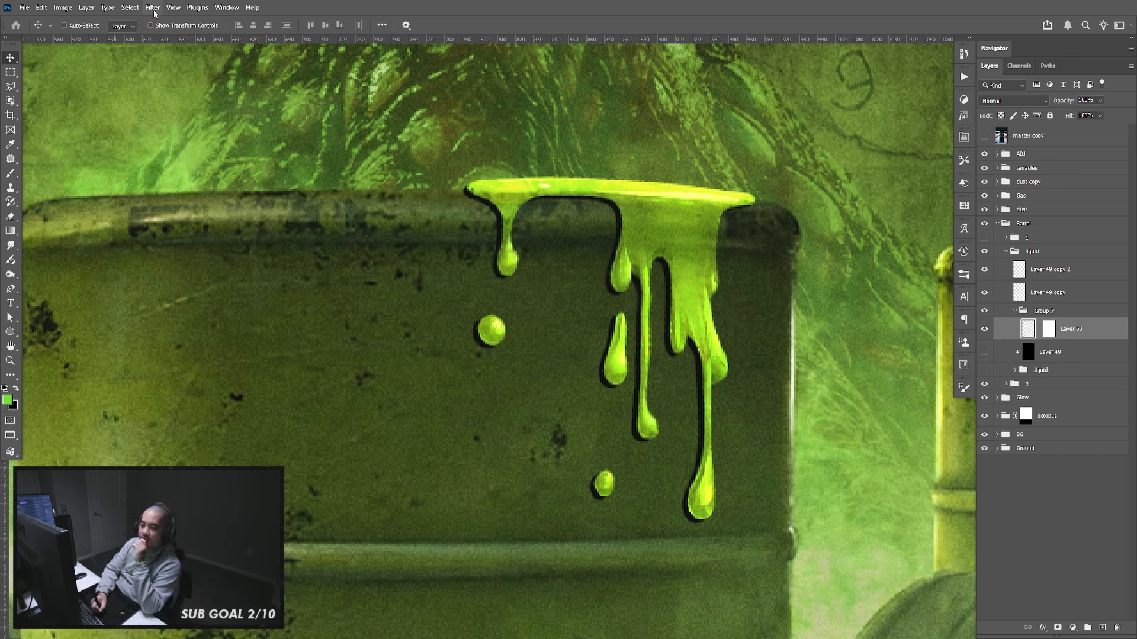
Soften the drip shadow with the Smudge tool at 20% strength and a brush size of 50
left_click(10, 246)
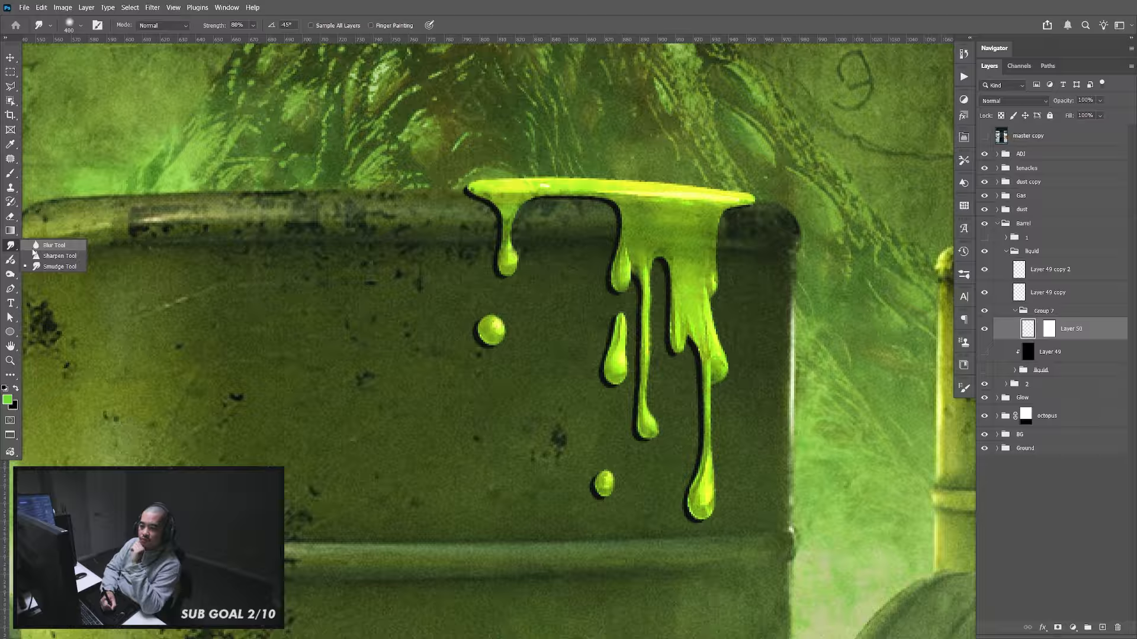
left_click(37, 266)
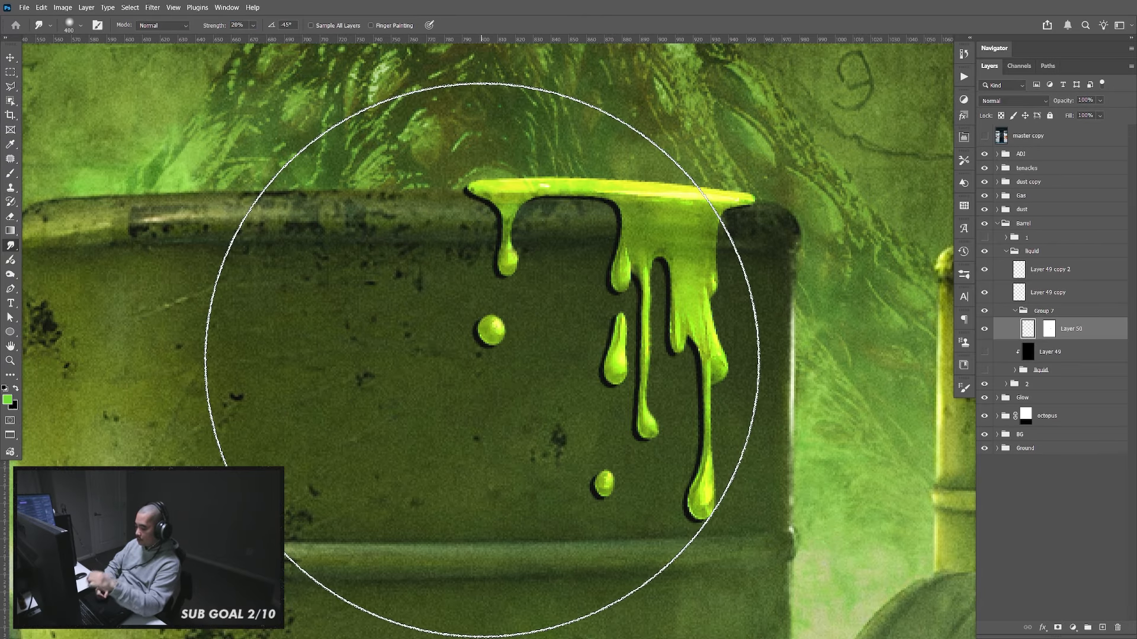
key("bracketleft")
key("bracketleft")
key("bracketleft")
key("bracketleft")
key("bracketleft")
key("bracketleft")
key("bracketleft")
key("bracketleft")
key("bracketleft")
key("bracketleft")
key("bracketleft")
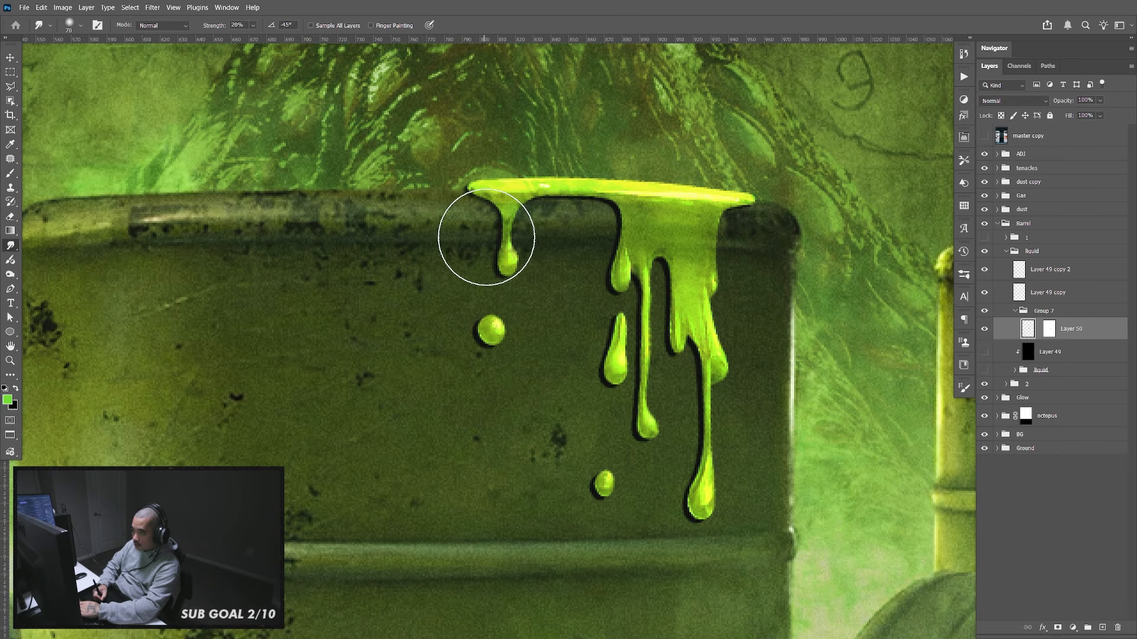
key("bracketleft")
key("bracketleft")
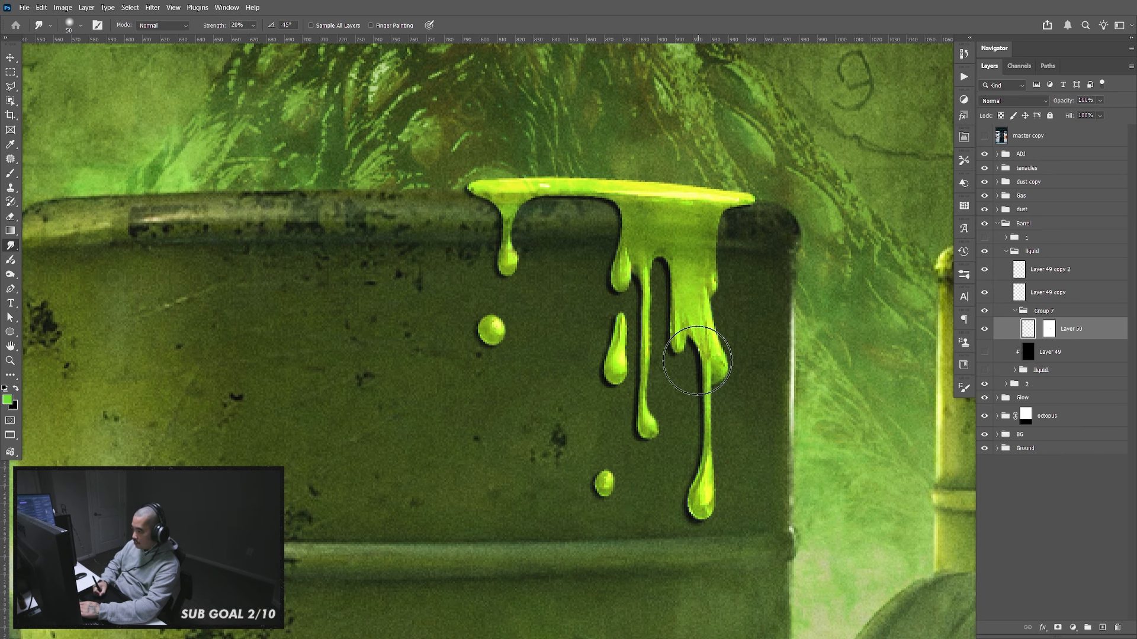
Set the drip shadow layer to Soft Light at 50% opacity
left_click(1013, 101)
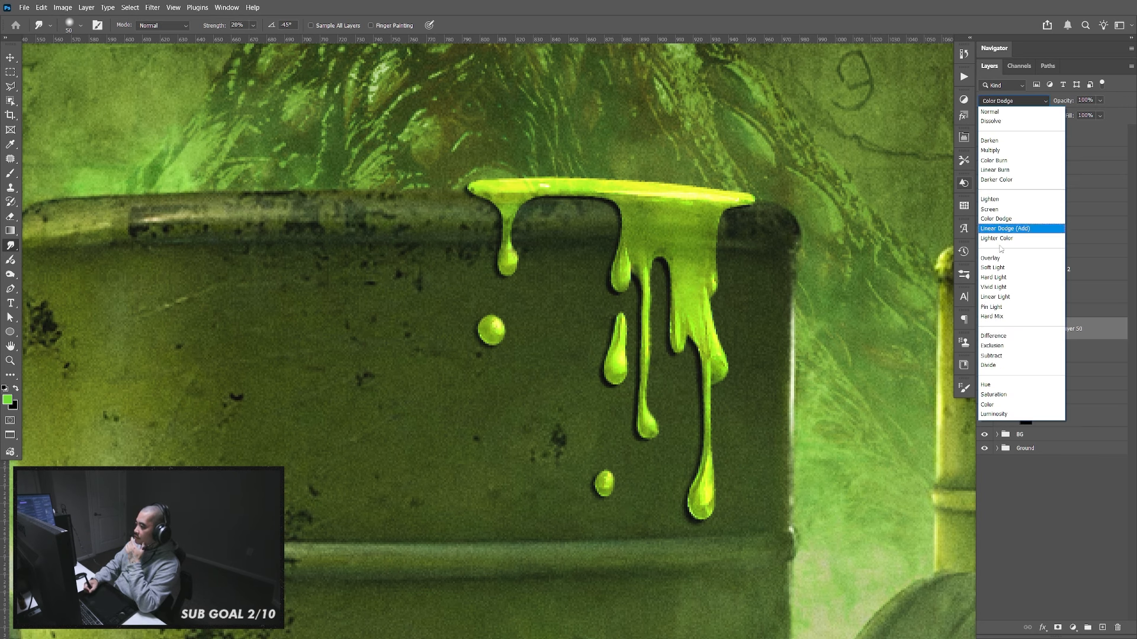
left_click(997, 271)
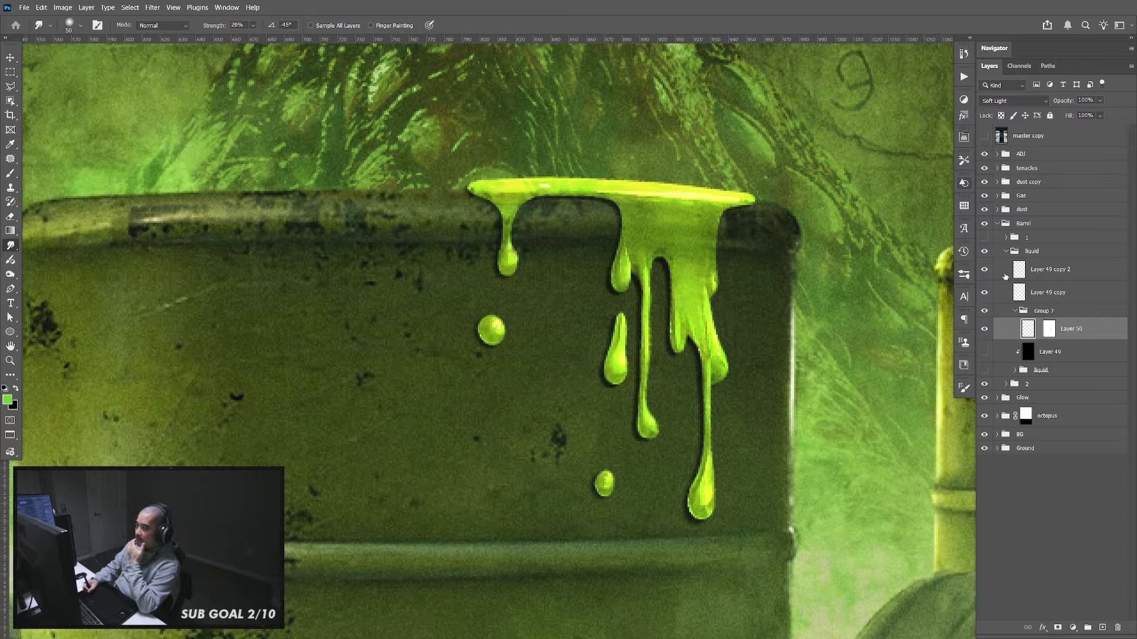
left_click(984, 329)
left_click(984, 329)
left_click(1100, 100)
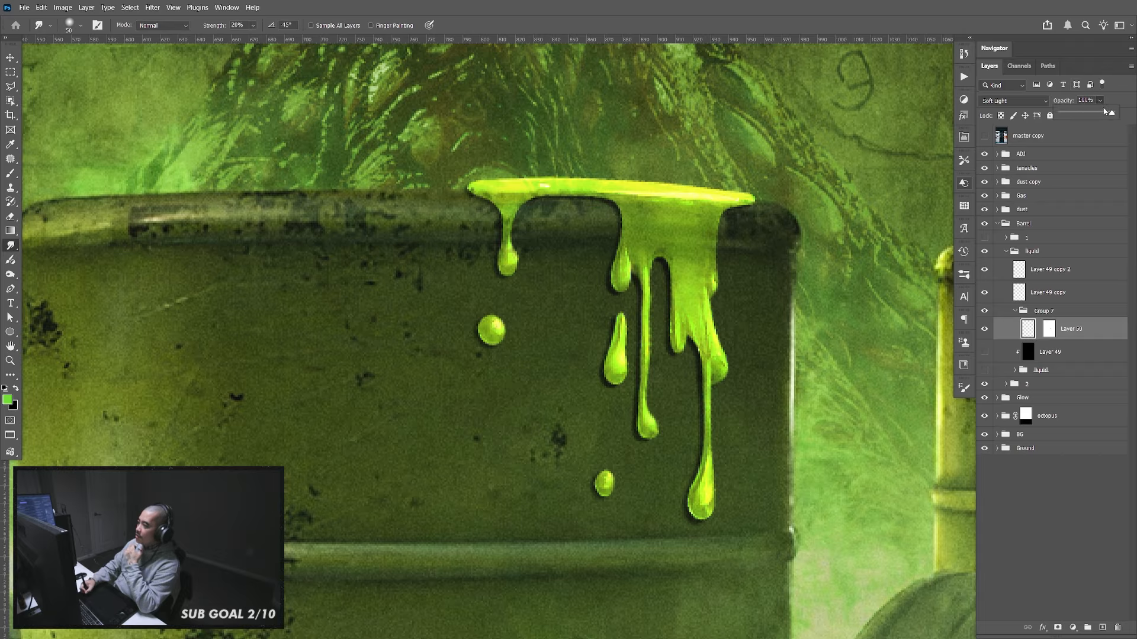
left_click(1059, 116)
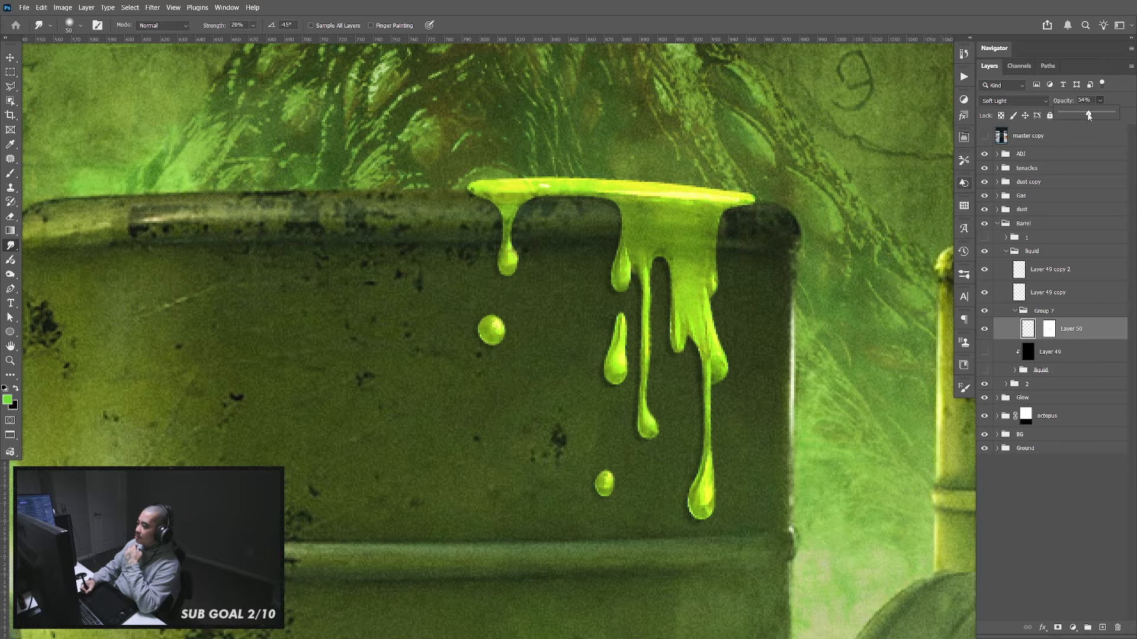
left_click_drag(1088, 100, 1087, 100)
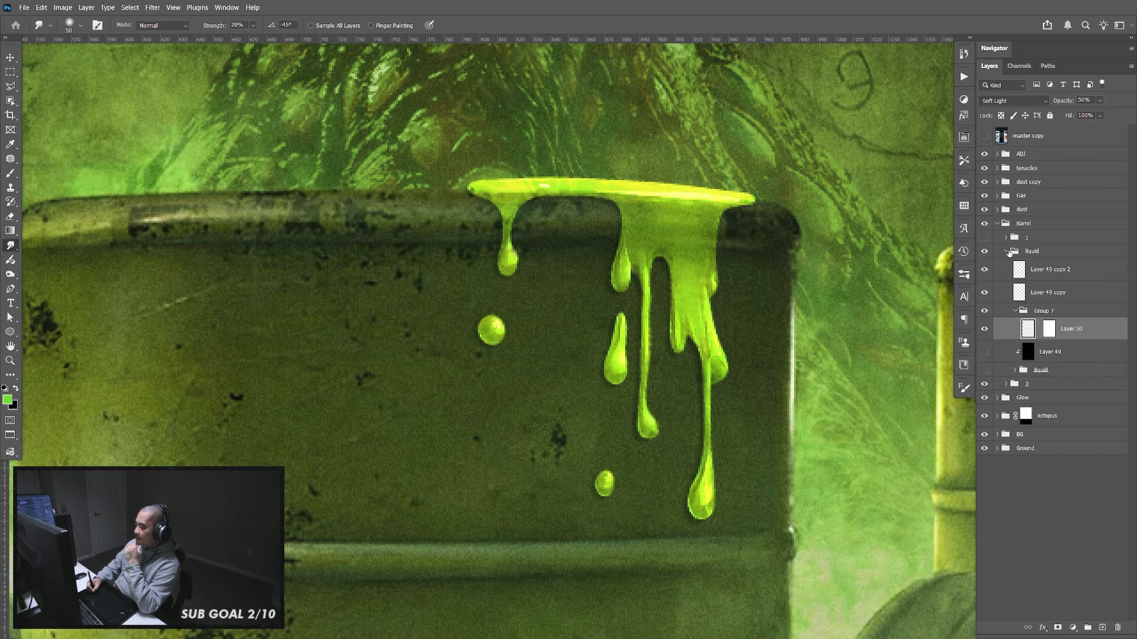
Add a black-filled layer above the outer liquid group and clip it to the group
left_click(1034, 252)
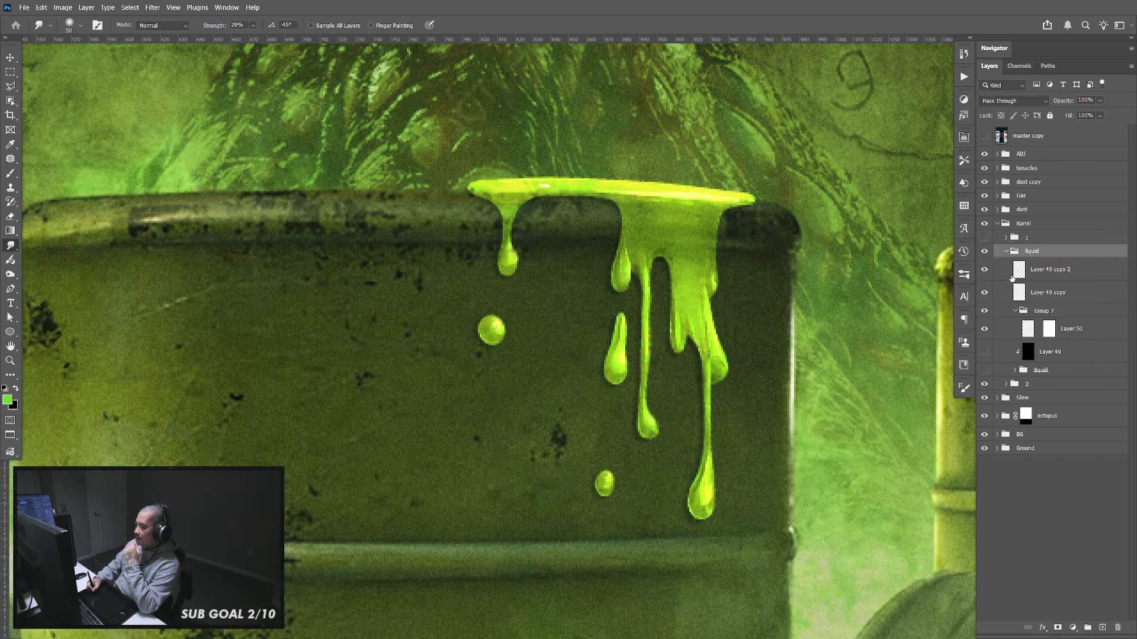
left_click(1006, 253)
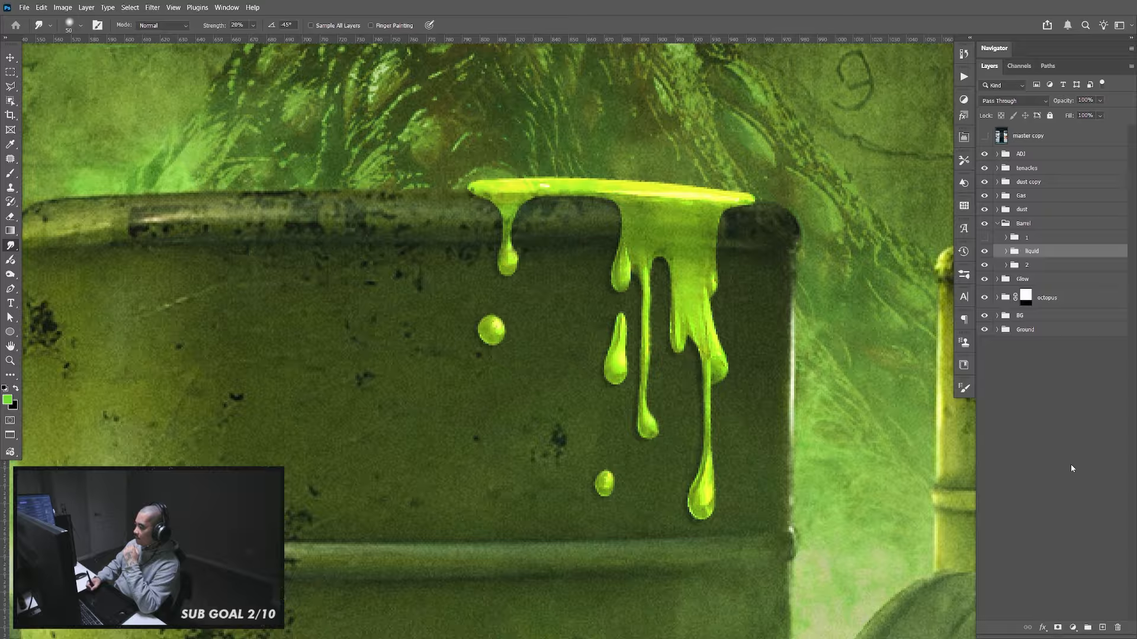
left_click(1103, 627)
key("ctrl+BackSpace")
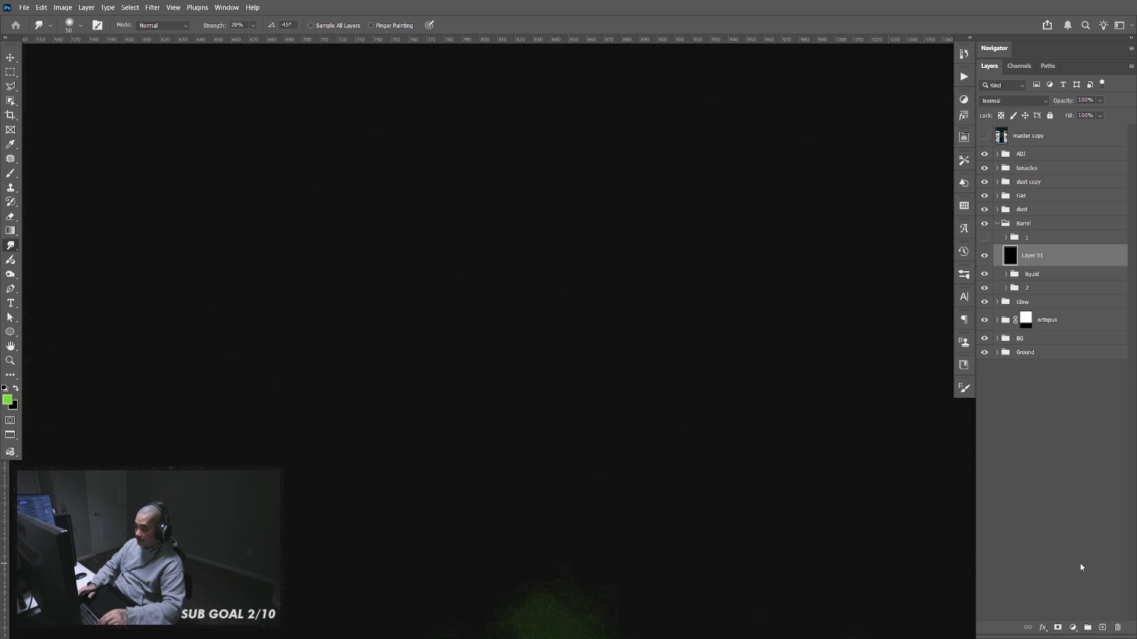
key("ctrl+alt+g")
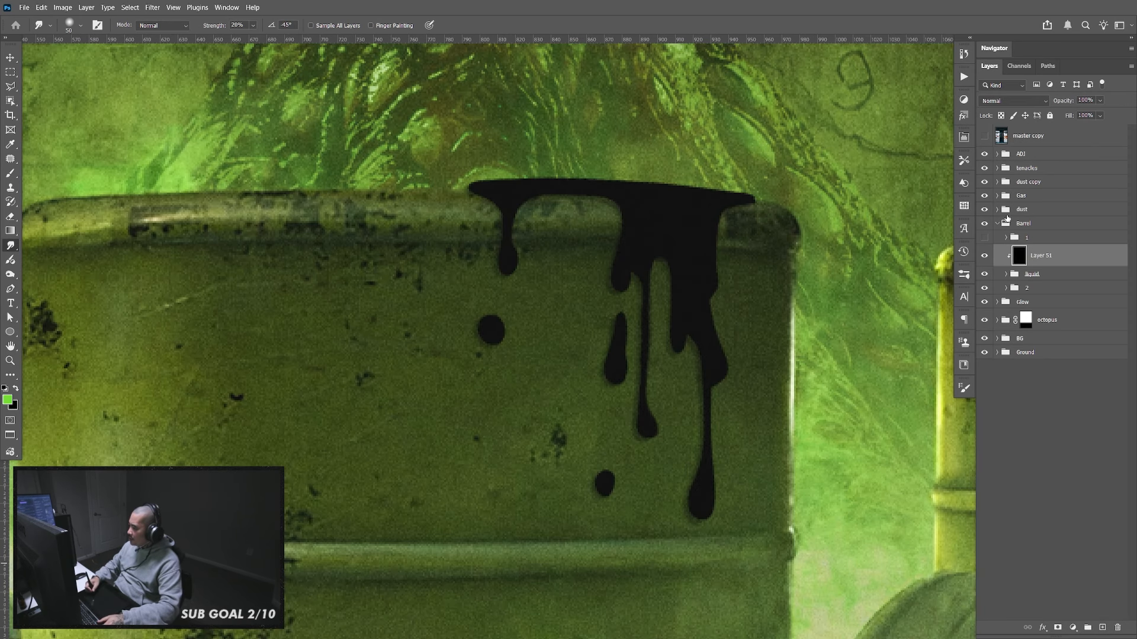
Cut the goo's outline out of the clipped black layer and clear the selection
left_click(1006, 274)
left_click(1019, 296, "ctrl")
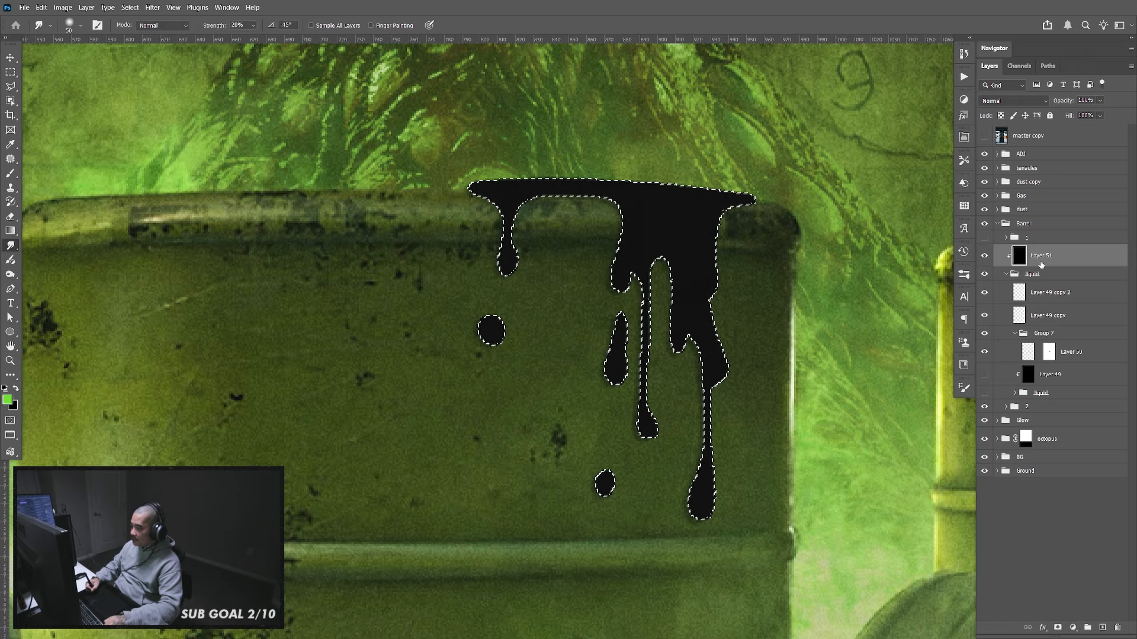
key("Delete")
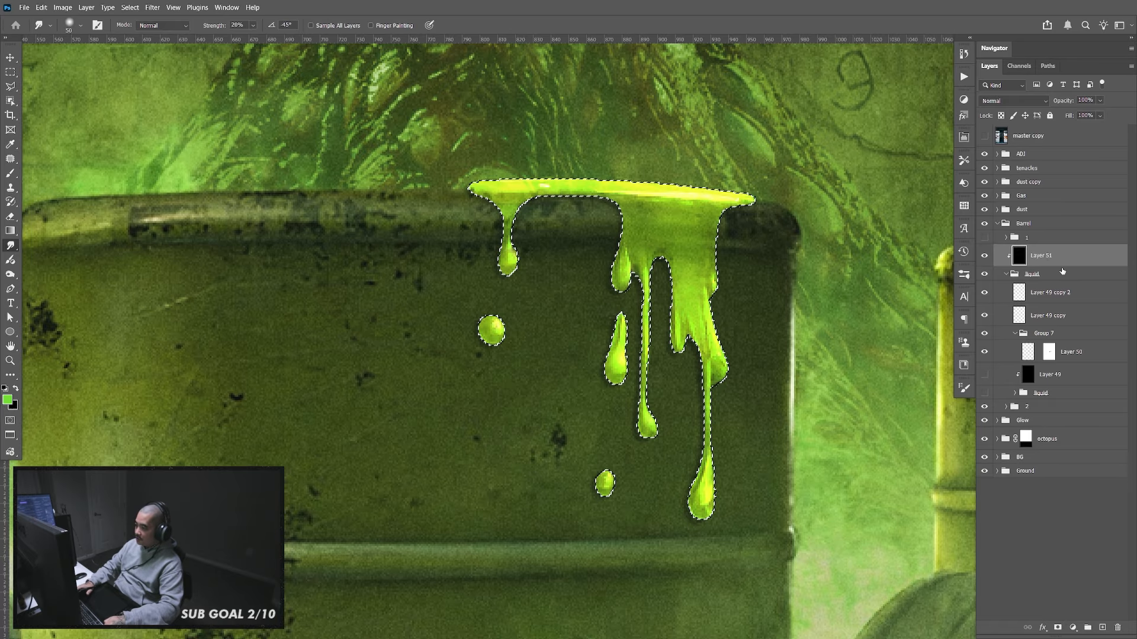
key("ctrl+d")
Nudge the clipped black layer slightly right and up to shade the inner edges of the drips
key("v")
key("Right")
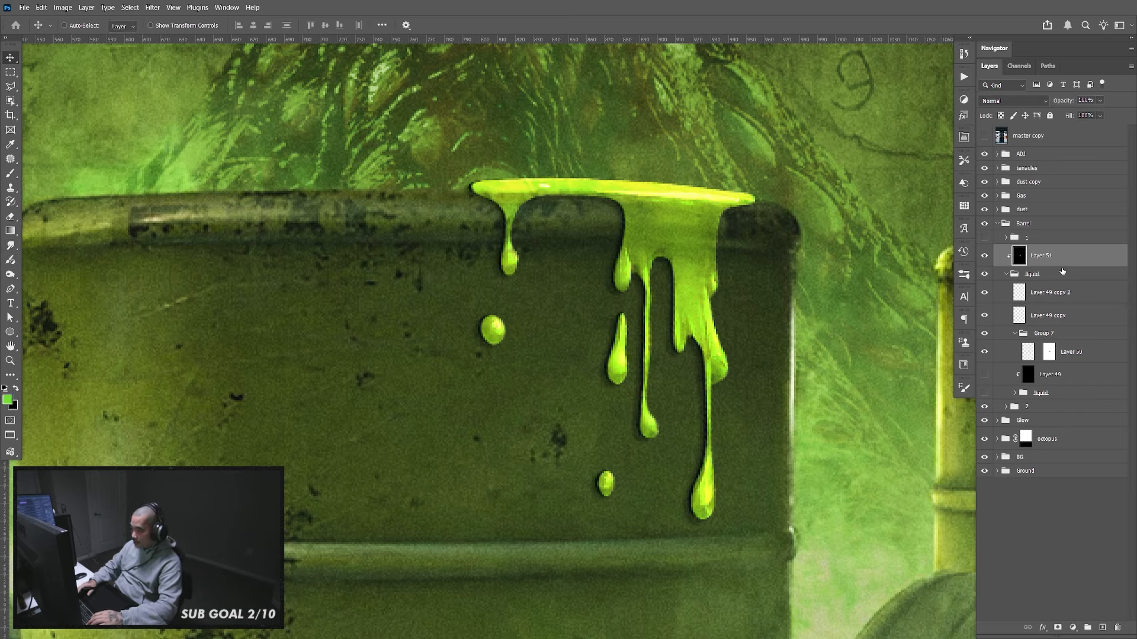
key("Up")
key("Right")
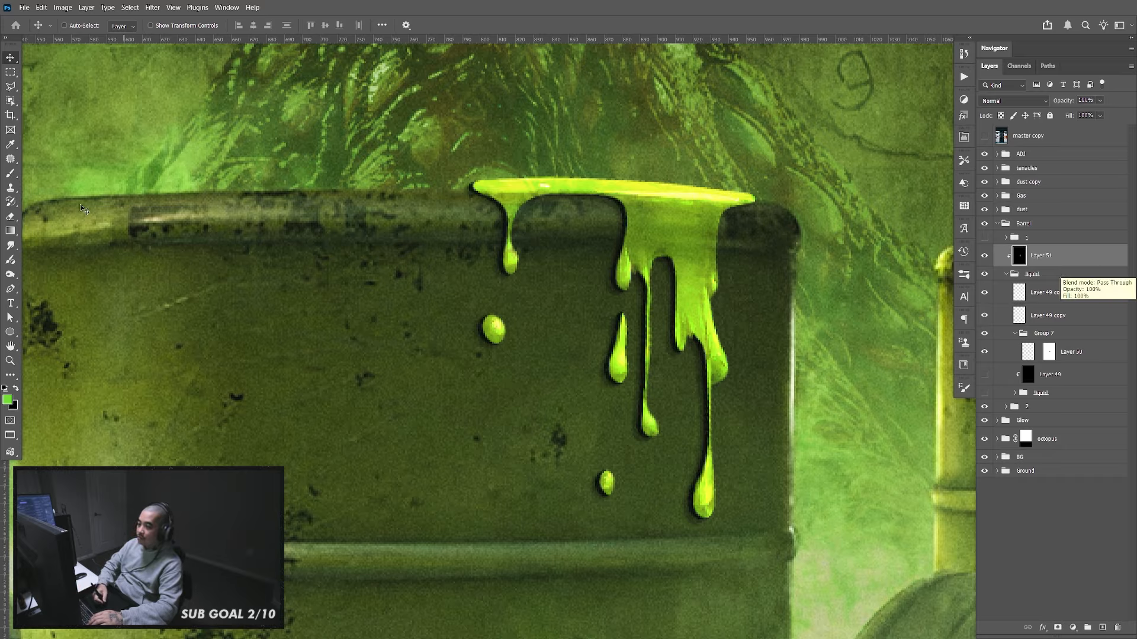
Switch to the Smudge tool and set the clipped black layer's blend mode to Soft Light
left_click(10, 246)
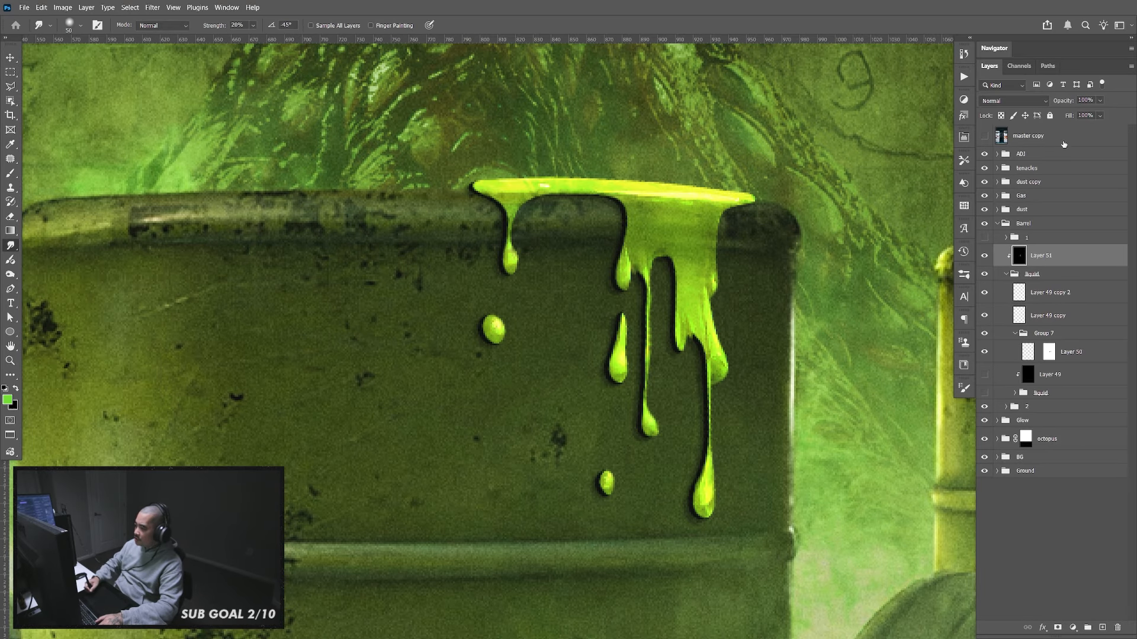
left_click(1013, 100)
left_click(1007, 262)
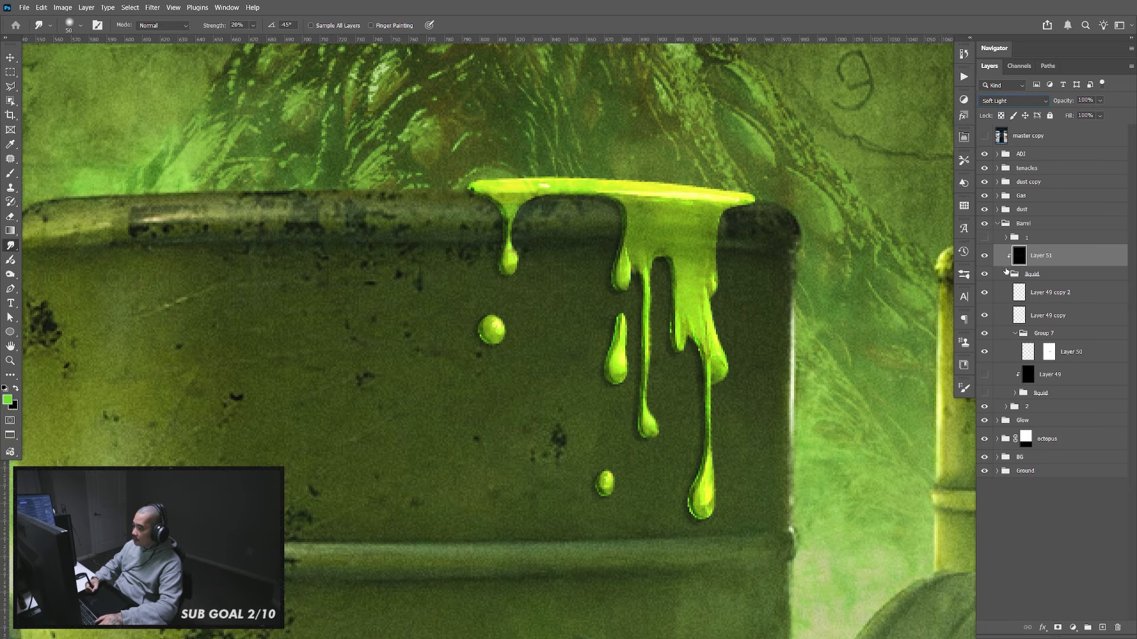
Compare the goo with the clipped black Soft Light layer hidden and shown
left_click(983, 258)
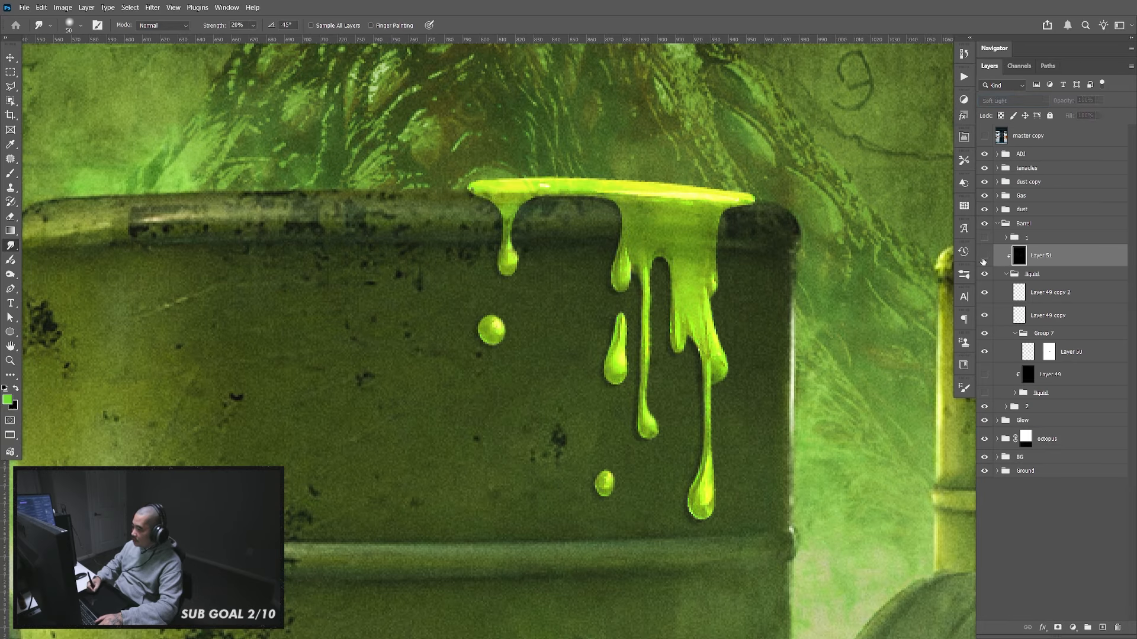
left_click(984, 258)
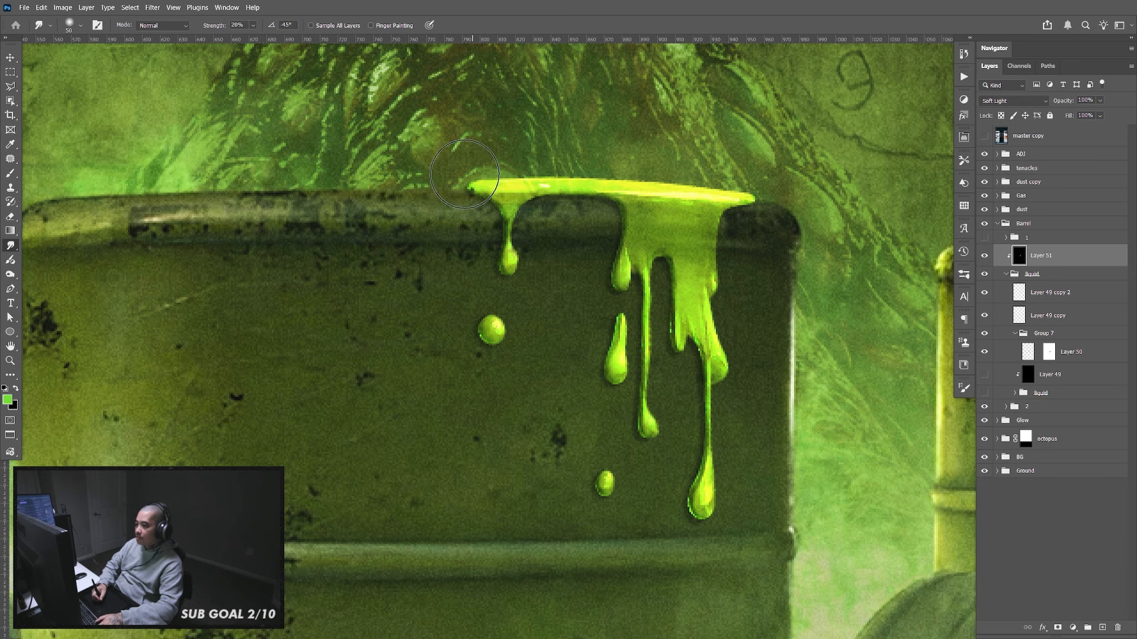
left_click(985, 256)
left_click(985, 257)
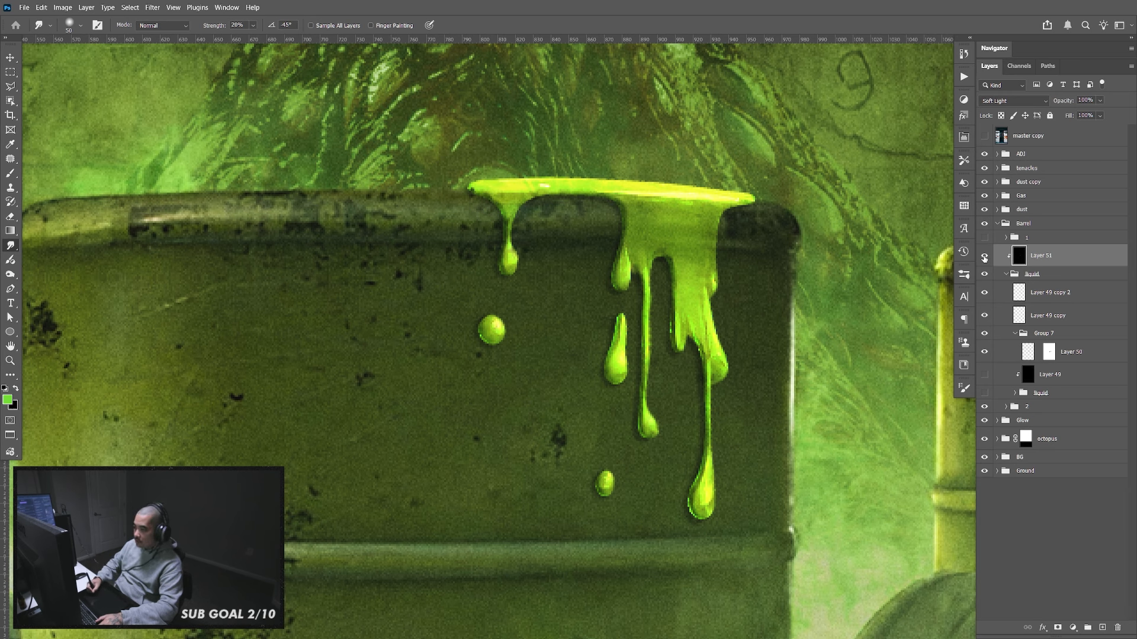
Select the clipped black layer together with the outer liquid group and nudge them up 3 pixels along the barrel rim
left_click(1006, 273)
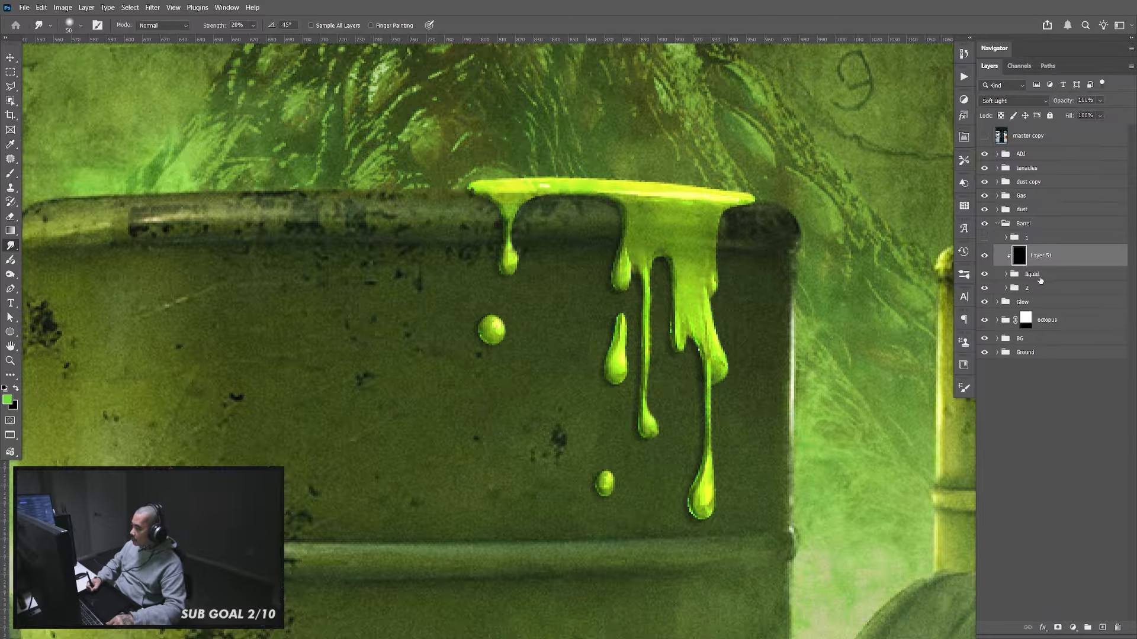
left_click(1040, 277, "ctrl")
key("v")
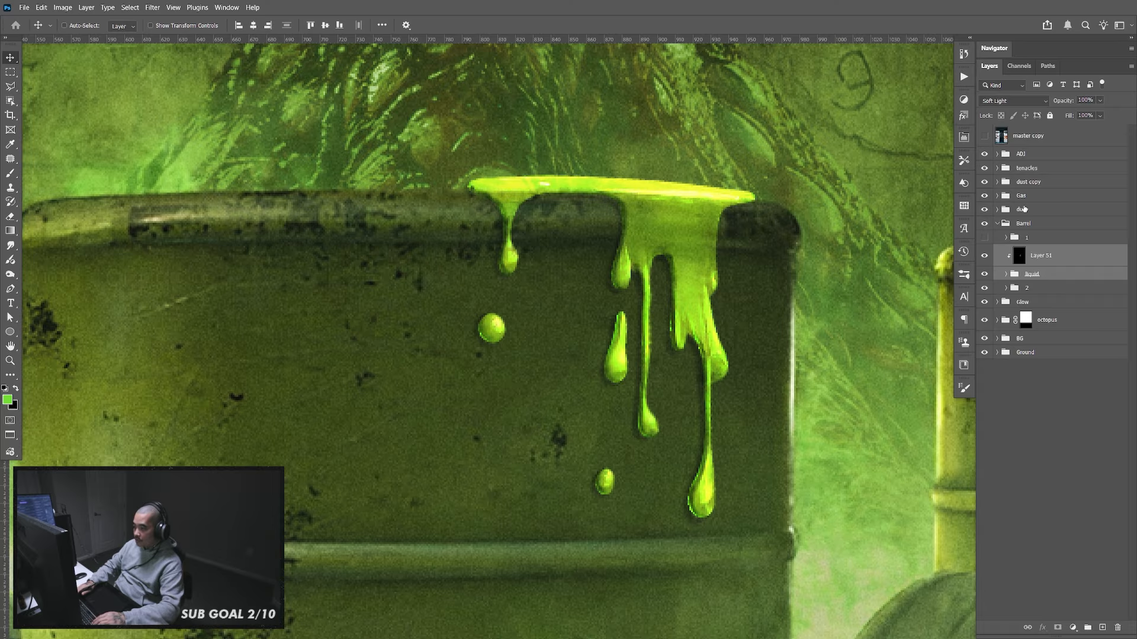
key("Up")
key("Up")
key("Up")
key("Up")
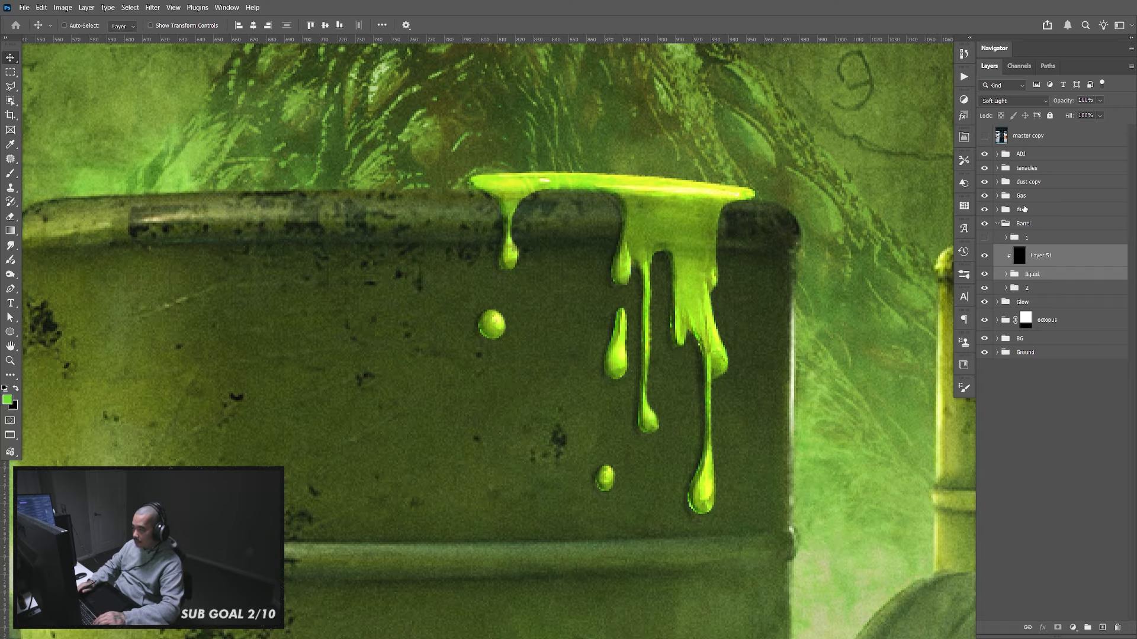
key("Down")
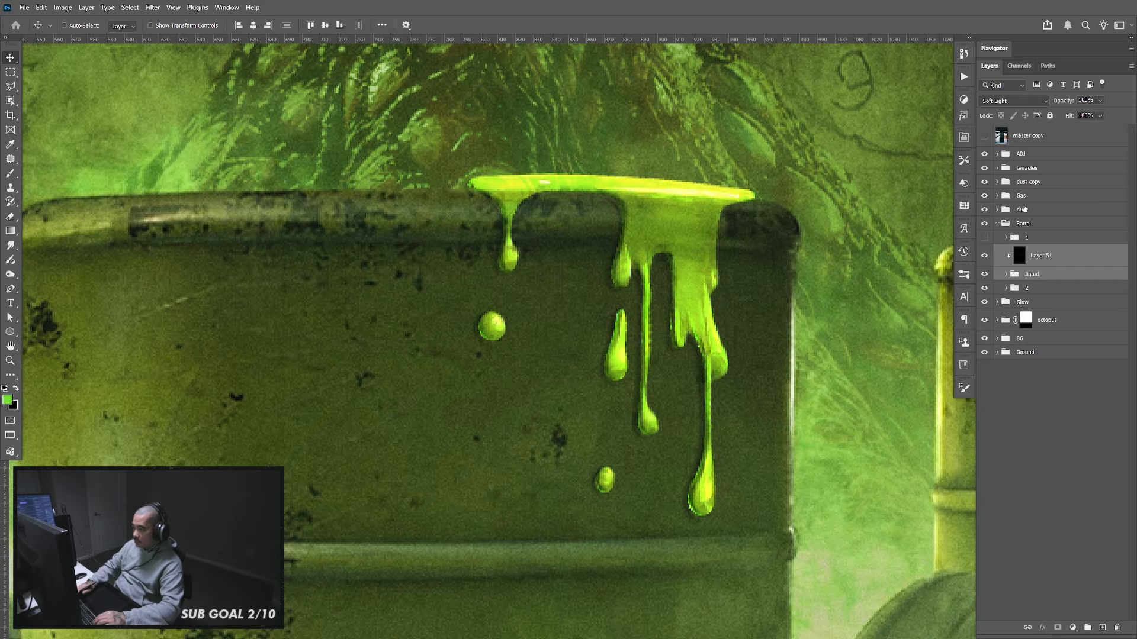
Toggle Layer 49 copy inside the outer liquid group to check its highlights, and make it the active layer
left_click(1005, 274)
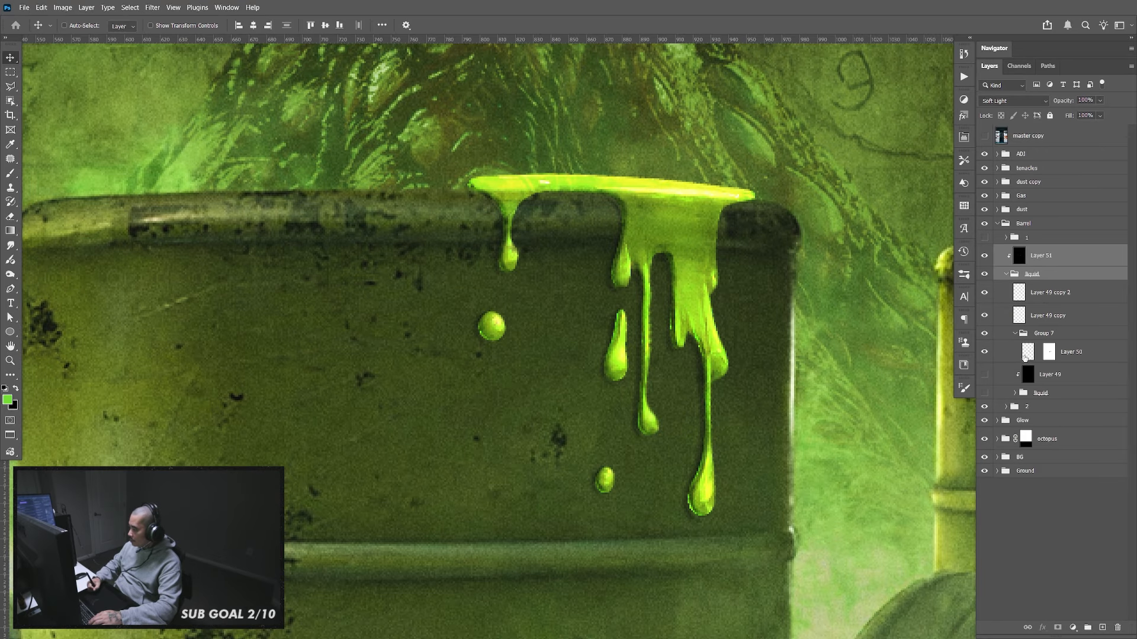
left_click(985, 352)
left_click(1015, 334)
left_click(985, 316)
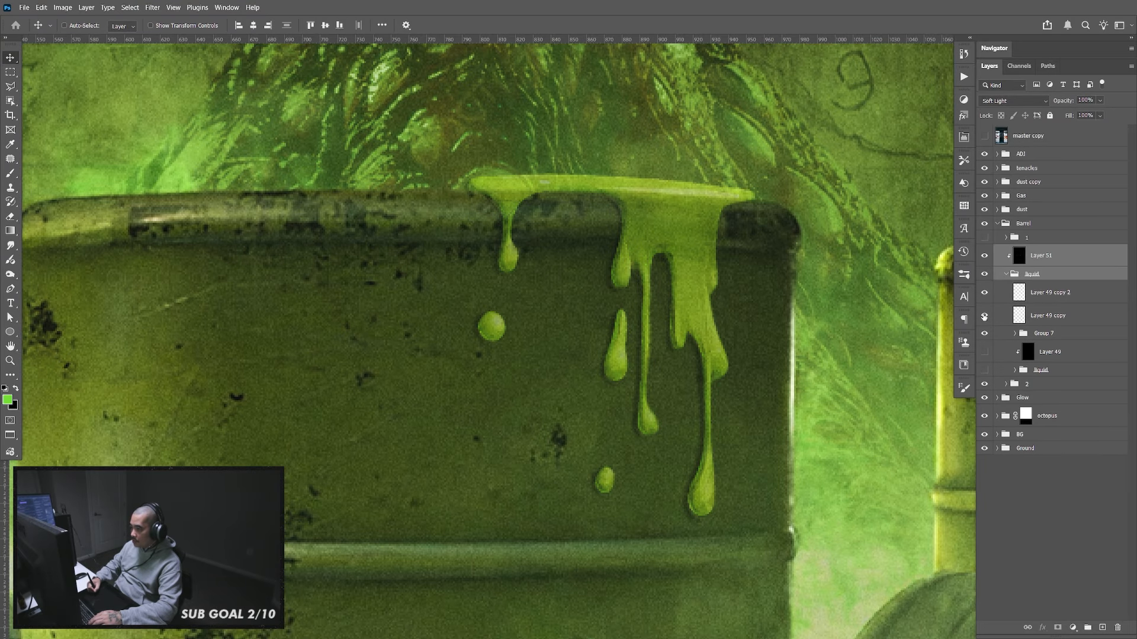
left_click(984, 316)
left_click(985, 316)
left_click(985, 317)
left_click(1001, 315)
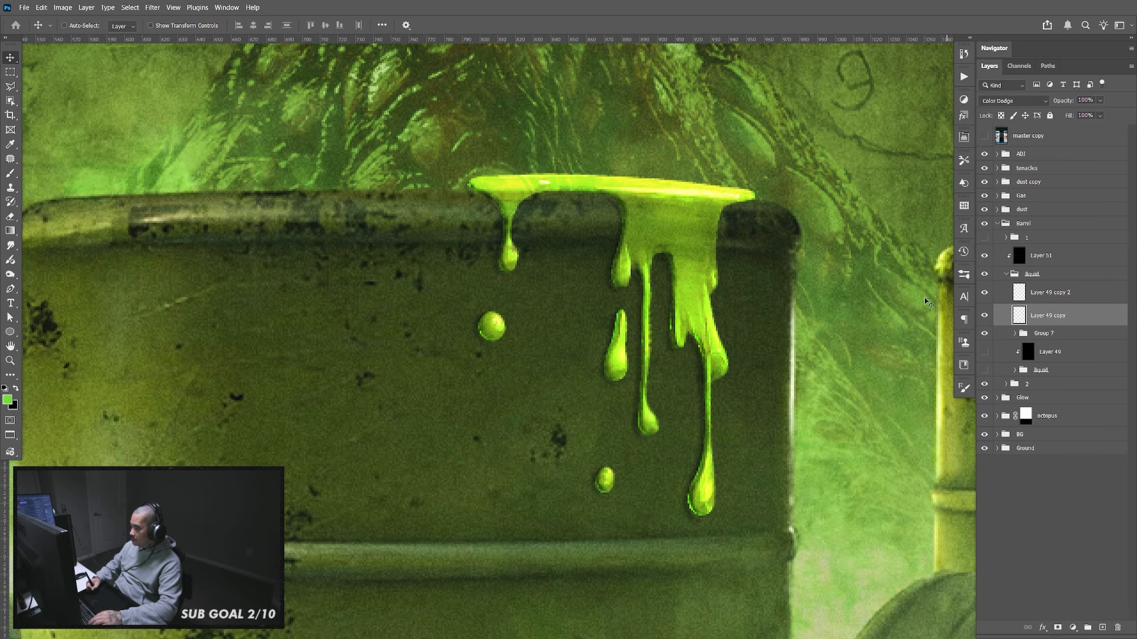
Examine the left end of the goo up close with Layer 49 copy and Layer 49 copy 2 each hidden and shown
key("z")
left_click_drag(504, 191, 560, 193)
left_click_drag(484, 221, 584, 229)
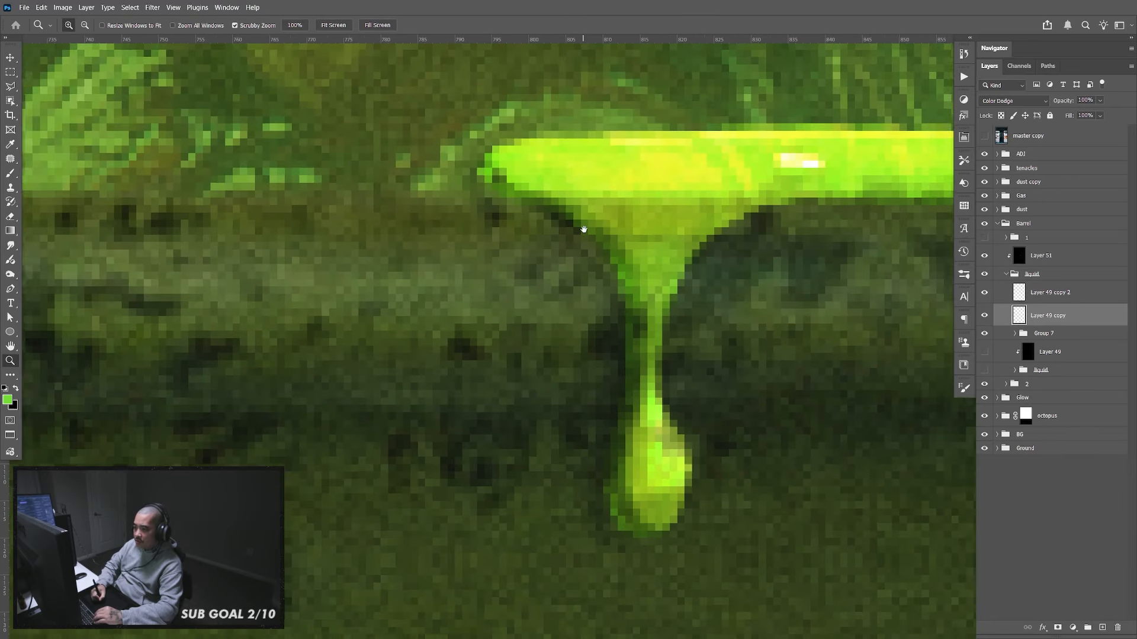
left_click(985, 315)
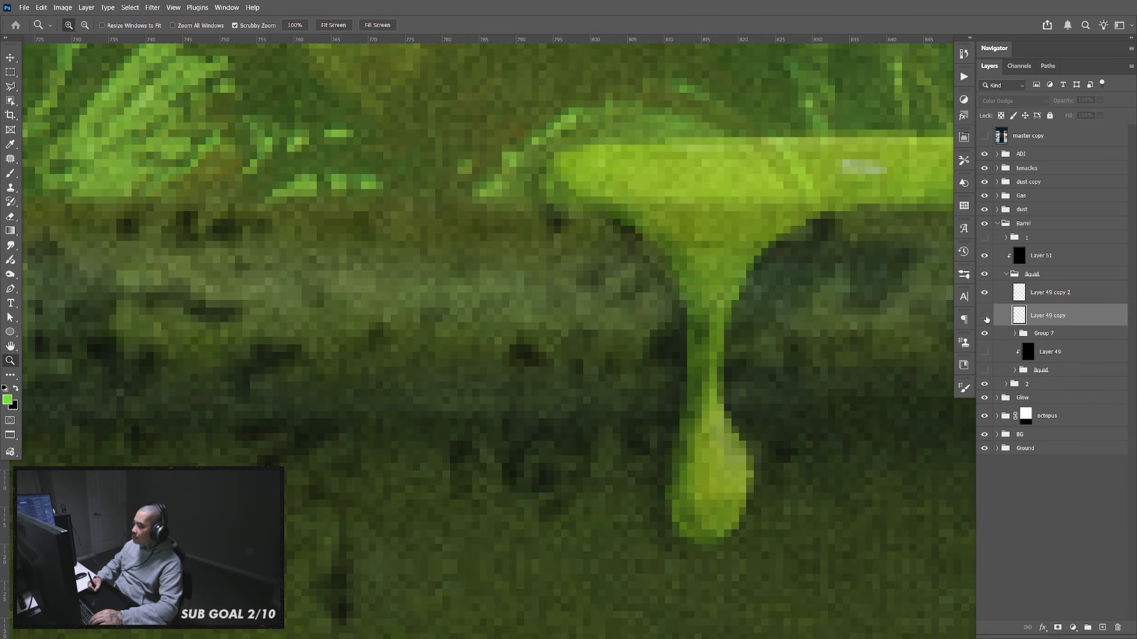
left_click(984, 316)
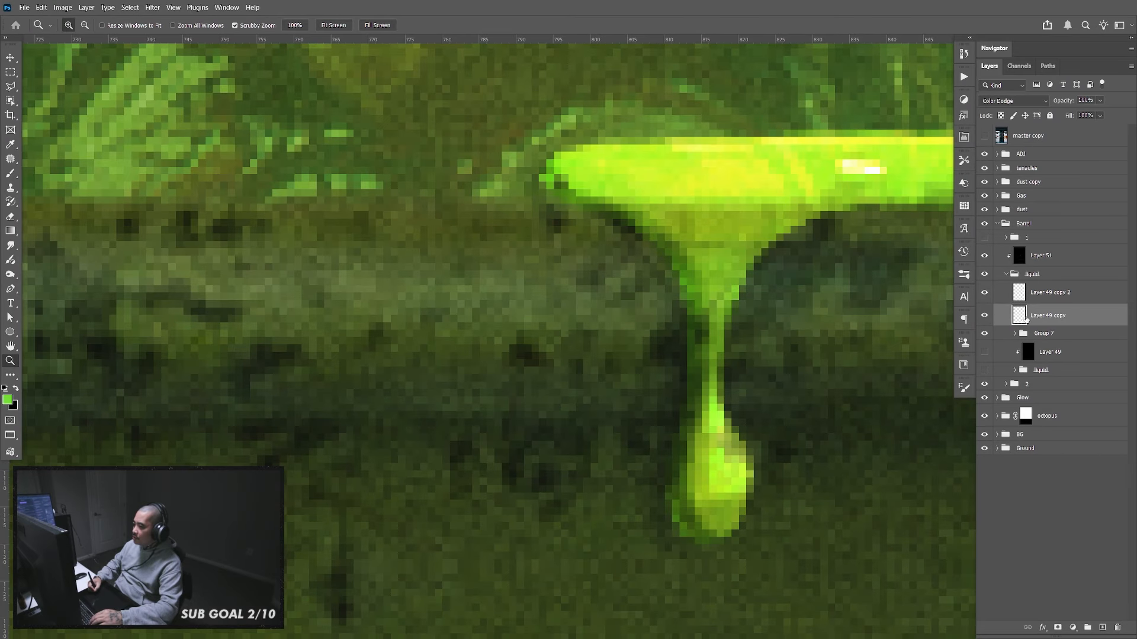
left_click(984, 293)
left_click(984, 294)
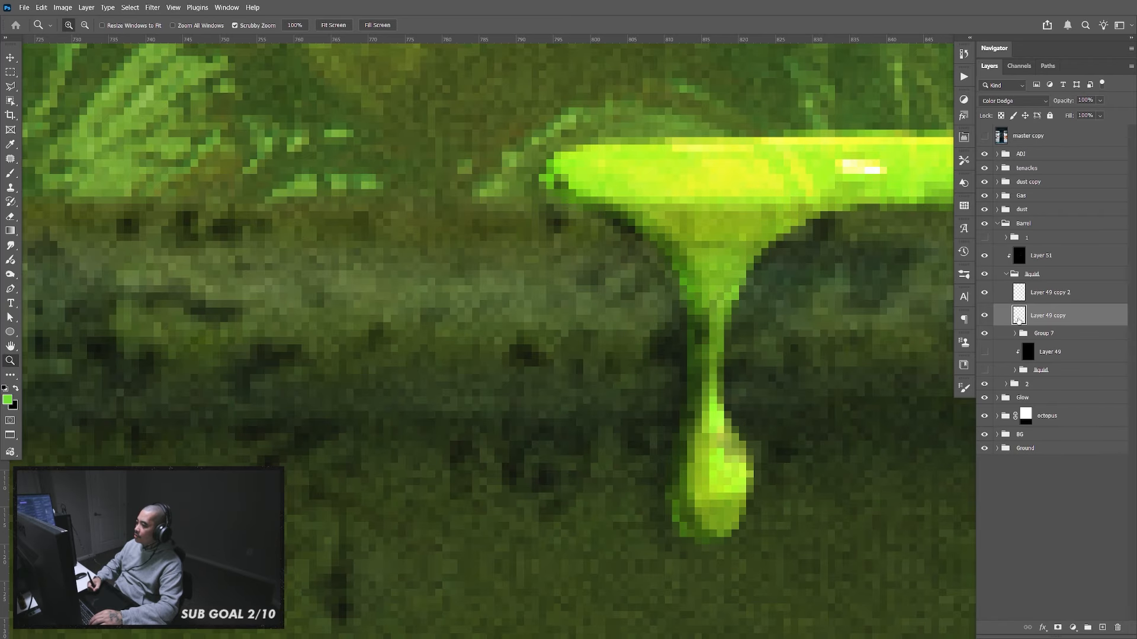
Smudge the left tip of the goo's upper edge outward into a tapered point on Layer 49 copy, using a very small brush
left_click(11, 245)
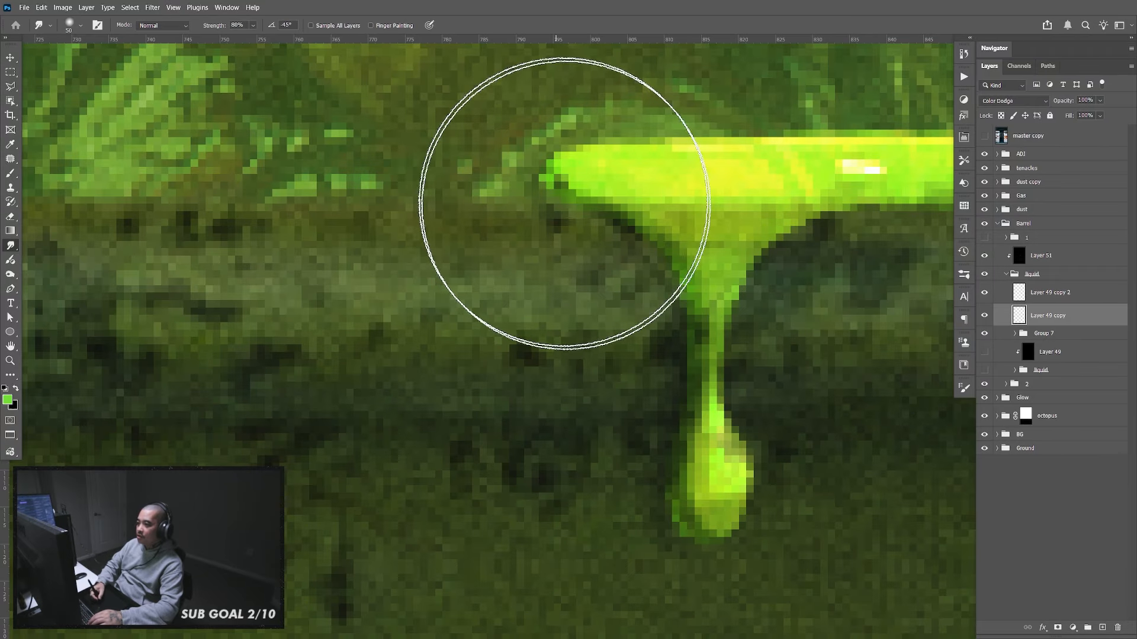
key("[")
key("[")
key("[")
key("[")
key("[")
key("[")
key("[")
key("[")
key("[")
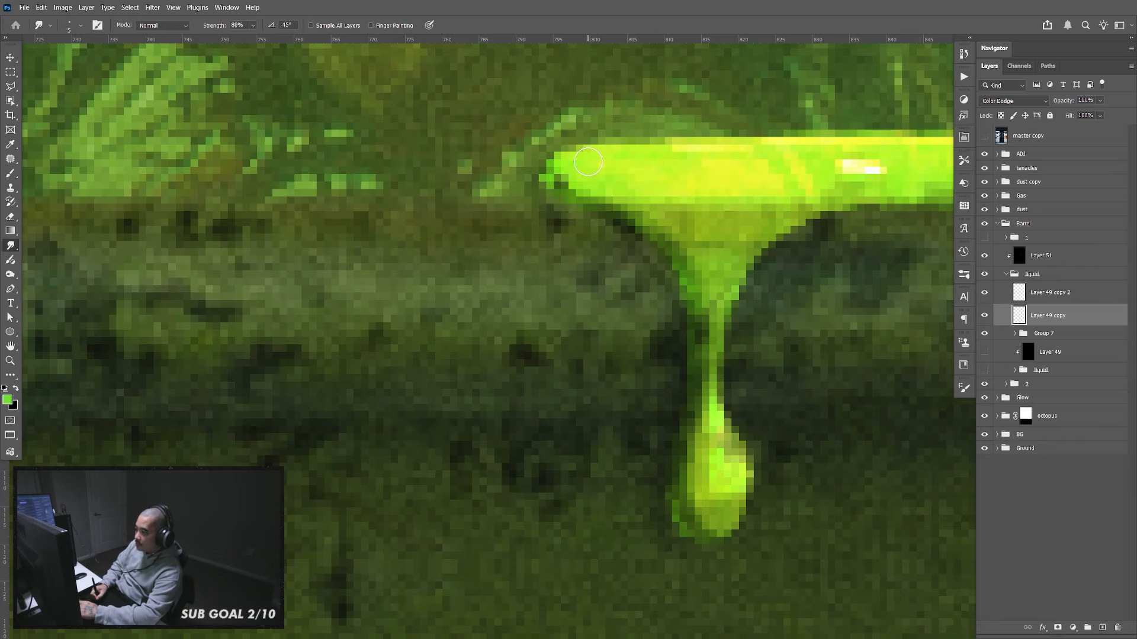
mouse_move(583, 160)
left_mouse_down()
mouse_move(493, 182)
mouse_move(567, 174)
mouse_move(527, 184)
left_mouse_up()
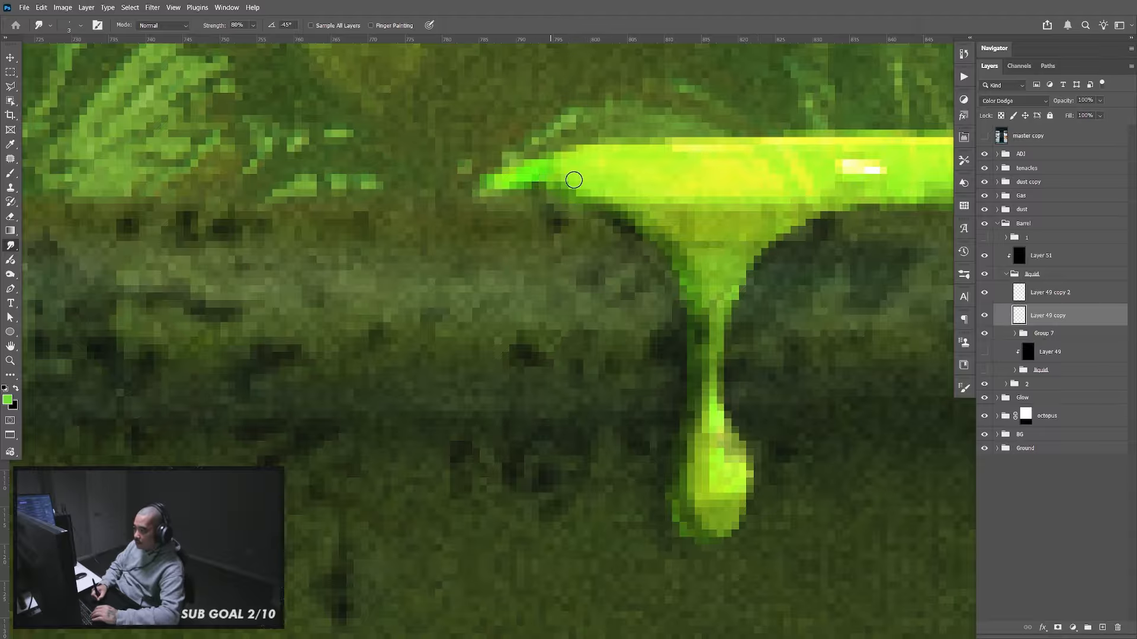
Smudge the right tip of the goo's upper edge outward into a thin point on Layer 49 copy, using a tiny brush
left_click_drag(708, 267, 424, 290)
left_click_drag(805, 287, 414, 293)
left_click_drag(906, 293, 409, 306)
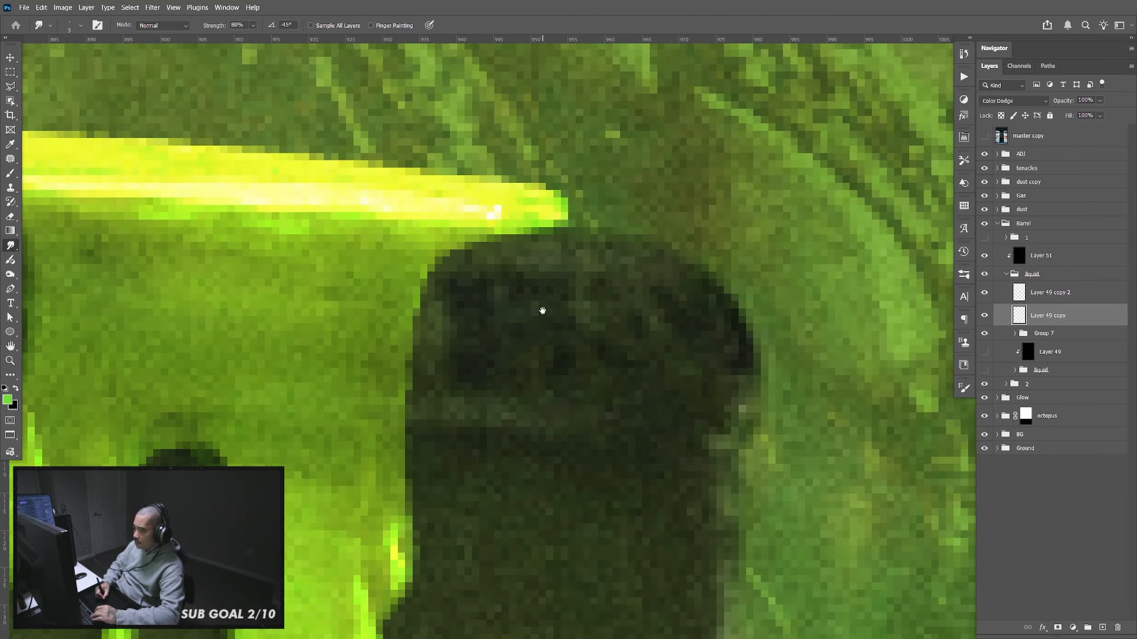
left_click_drag(542, 310, 543, 301)
key("bracketright")
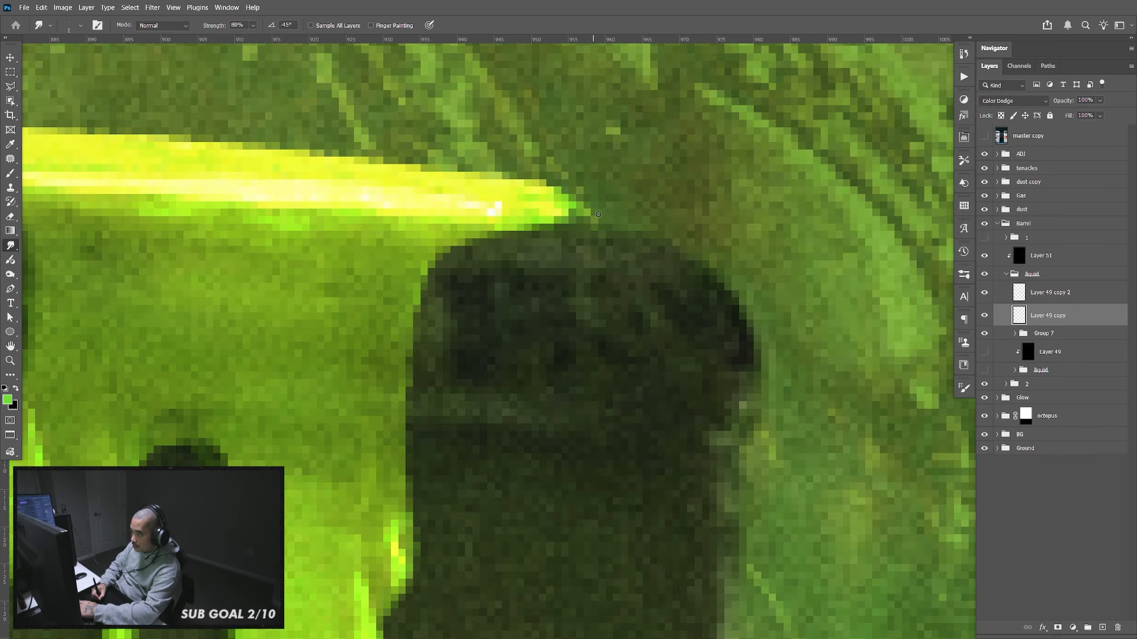
Smudge the right tip of the bright liquid on the barrel rim outward into a tapered point
mouse_move(583, 212)
left_mouse_down()
mouse_move(611, 221)
mouse_move(614, 227)
left_mouse_up()
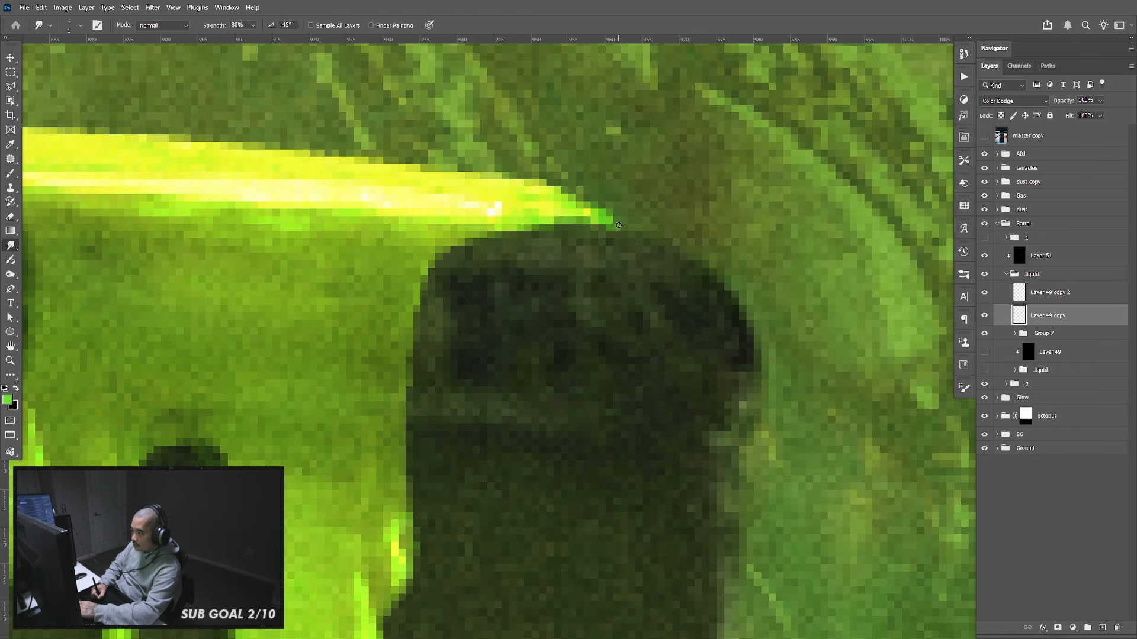
scroll(601, 212, "down", 10)
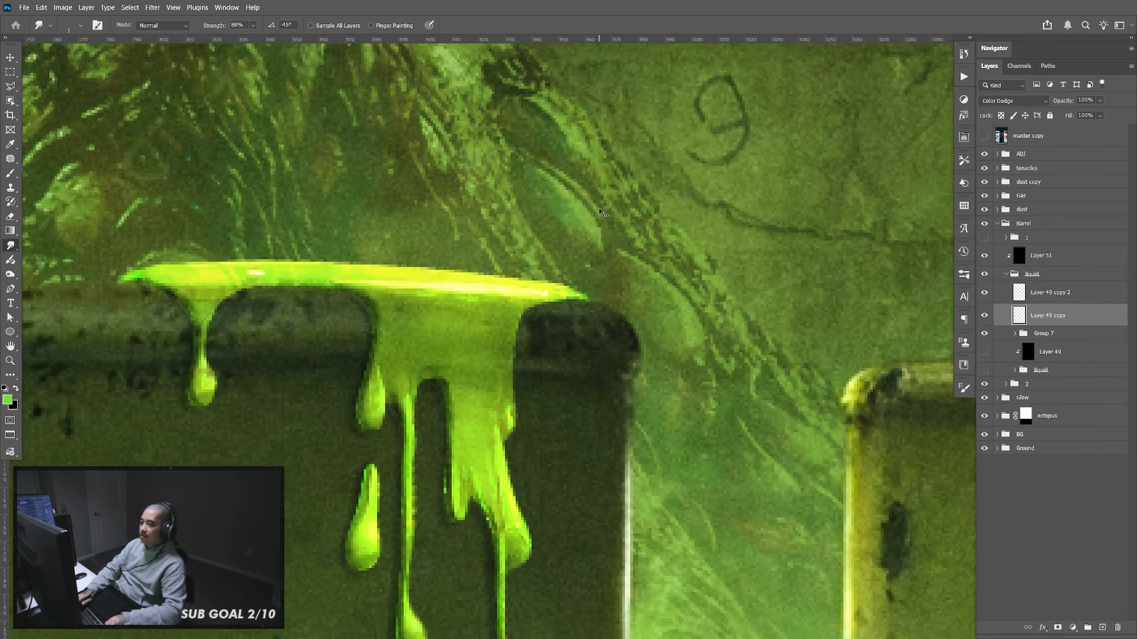
scroll(601, 212, "down", 8)
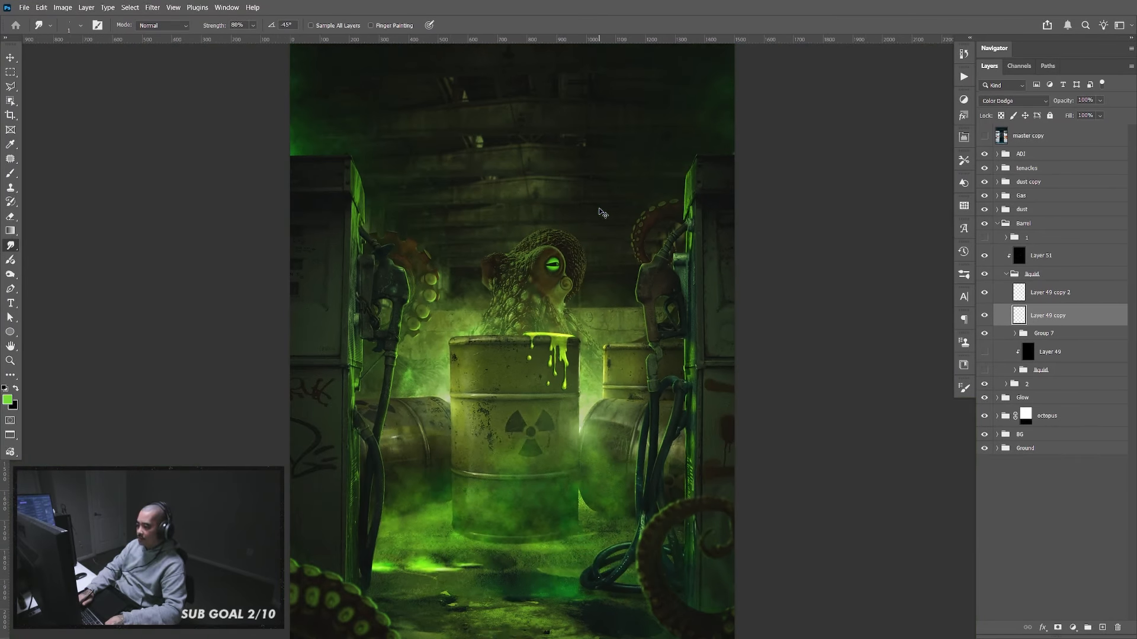
key("ctrl+plus")
key("v")
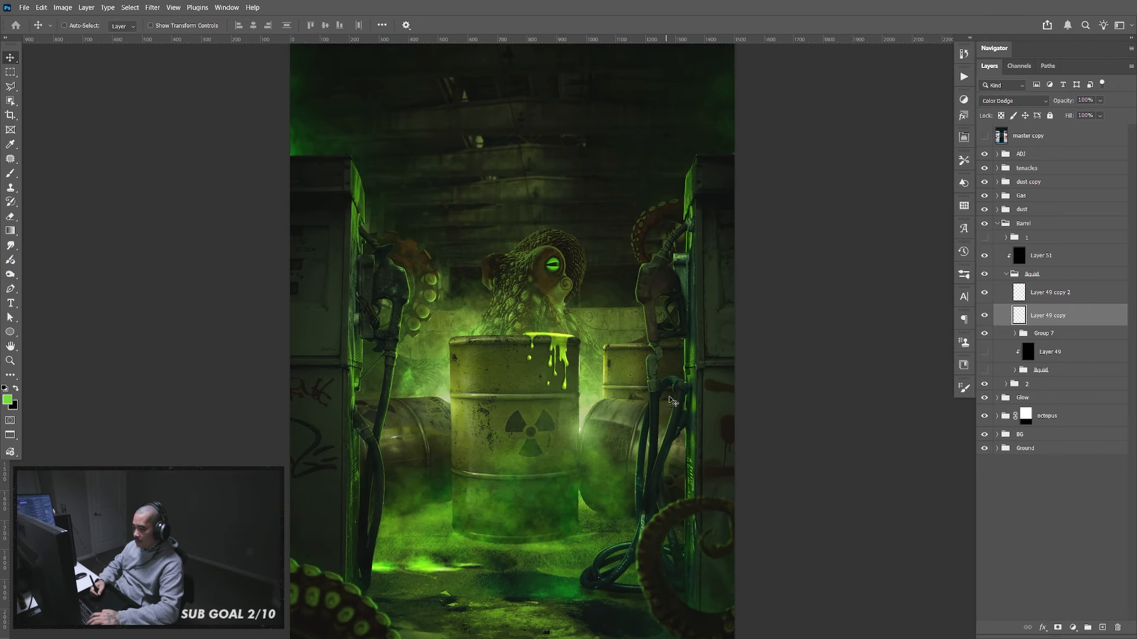
key("ctrl+plus")
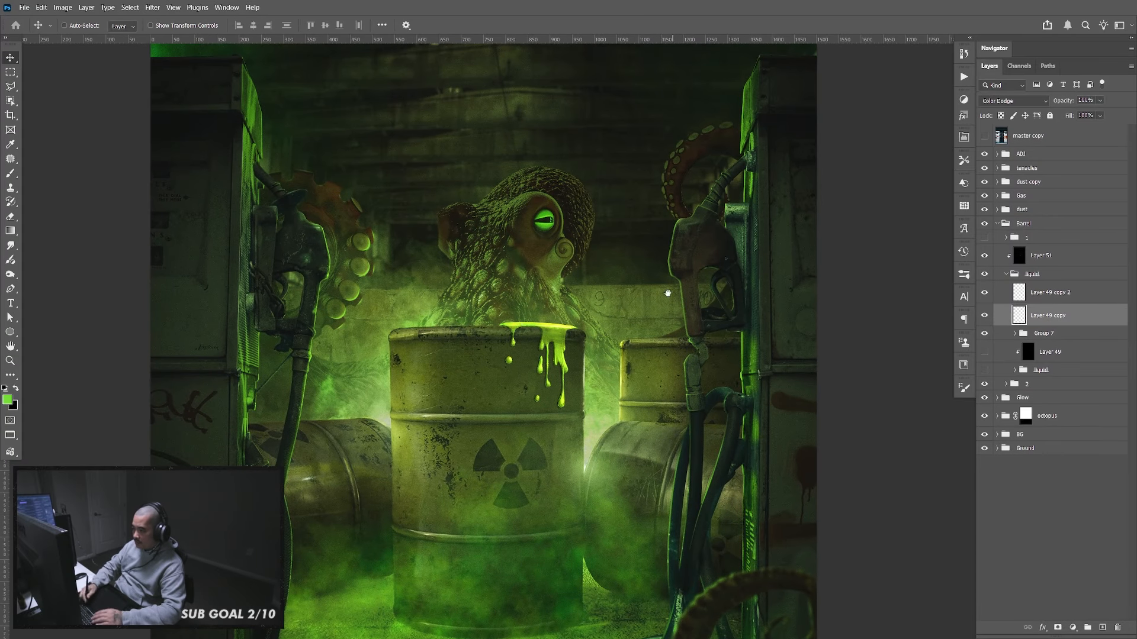
left_click_drag(670, 502, 726, 368)
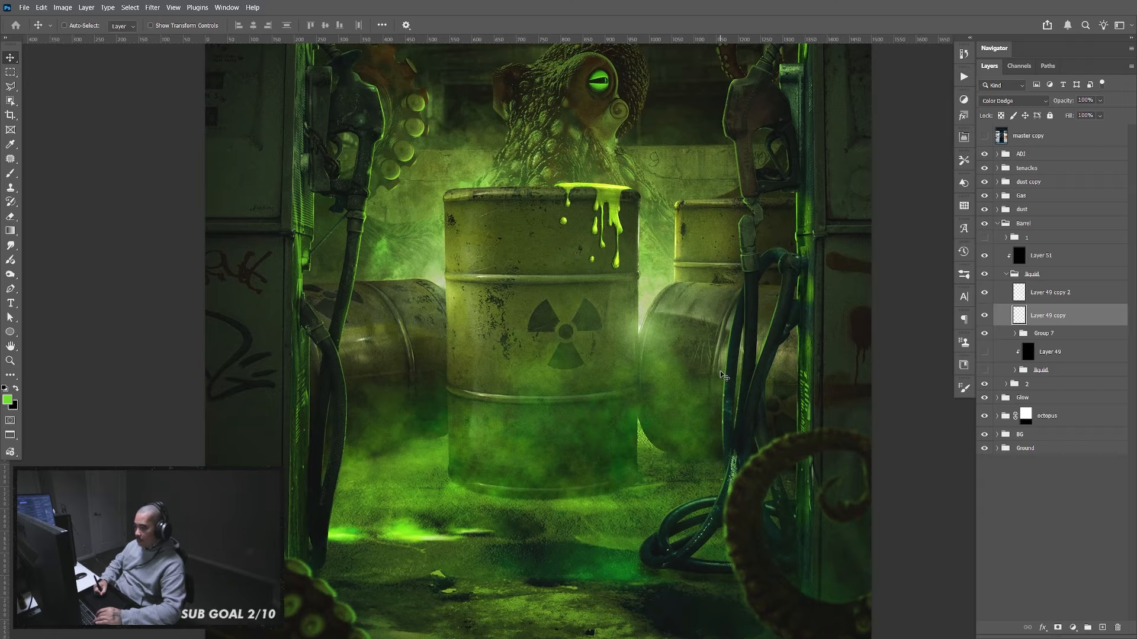
Add a black-filled layer clipped to the liquid group above Layer 51 and lower its opacity to 28%
left_click(1006, 276)
left_click(1001, 258)
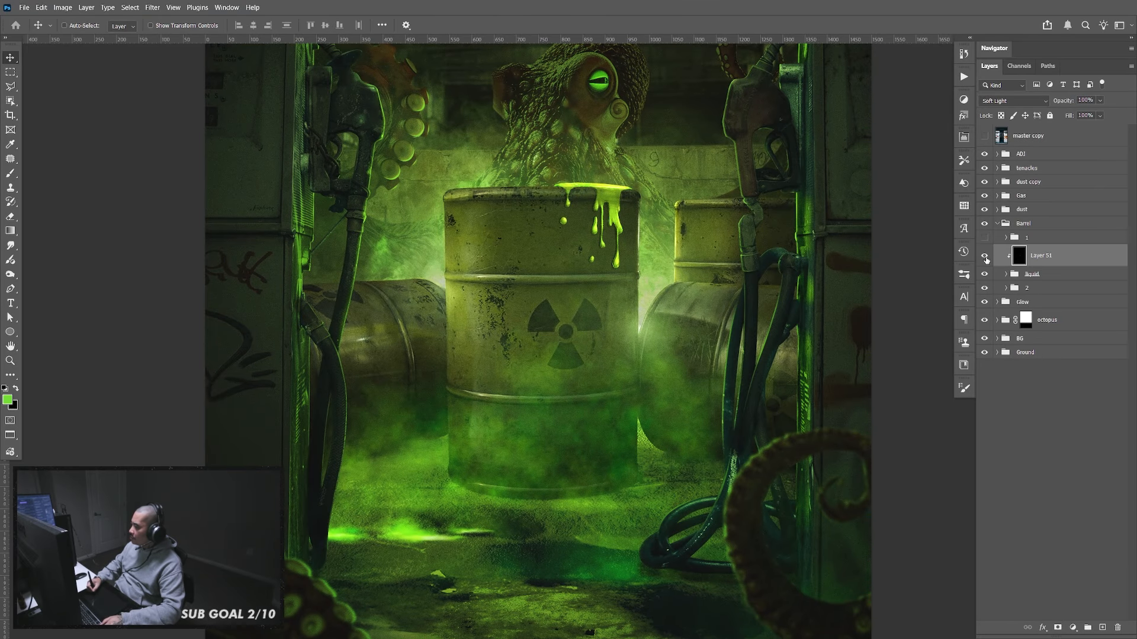
left_click(984, 259)
left_click(984, 261)
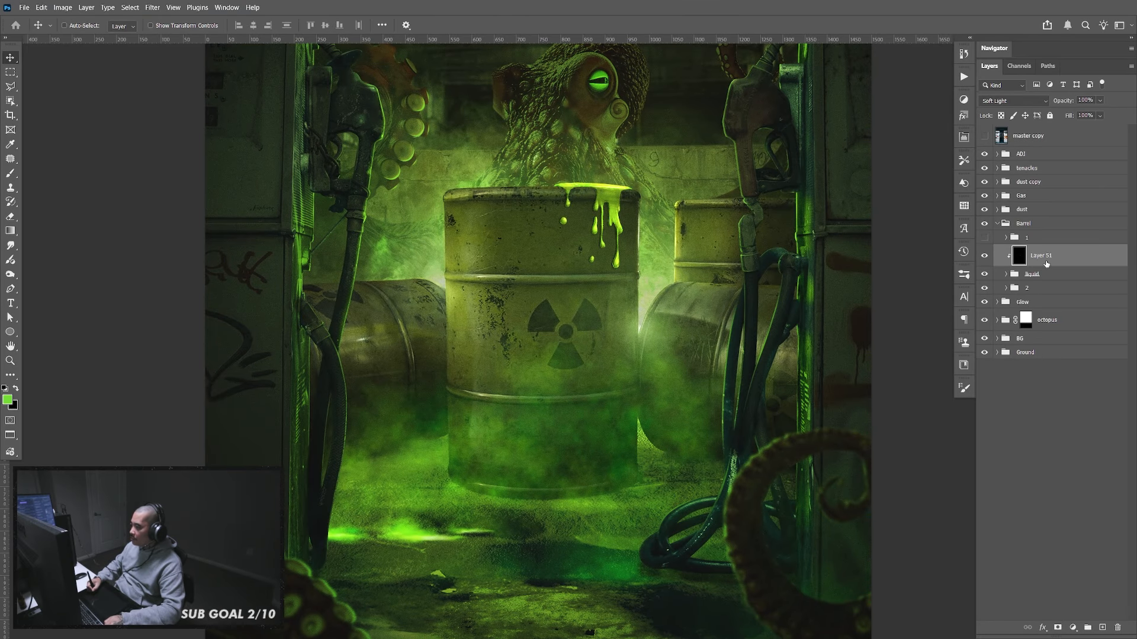
left_click(1103, 627)
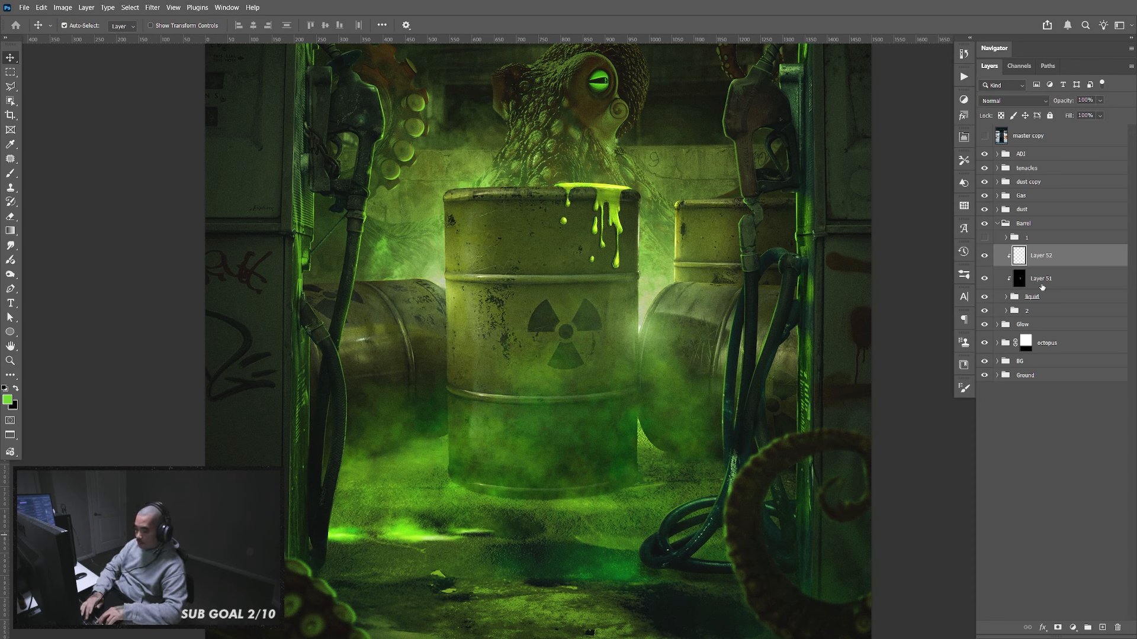
key("ctrl+BackSpace")
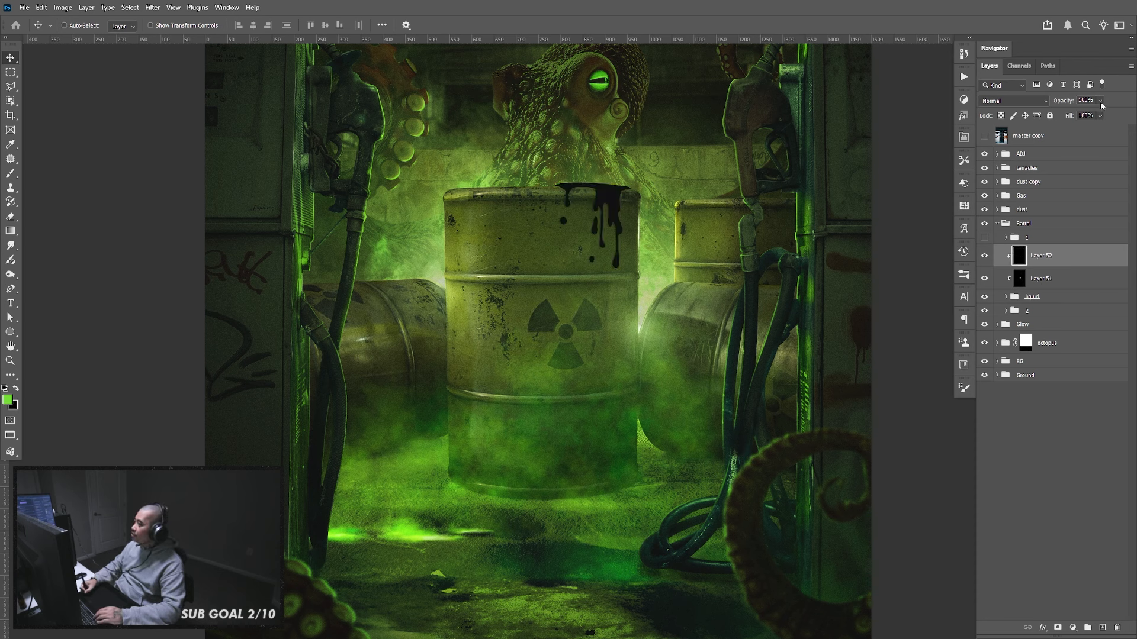
left_click_drag(1100, 101, 1076, 118)
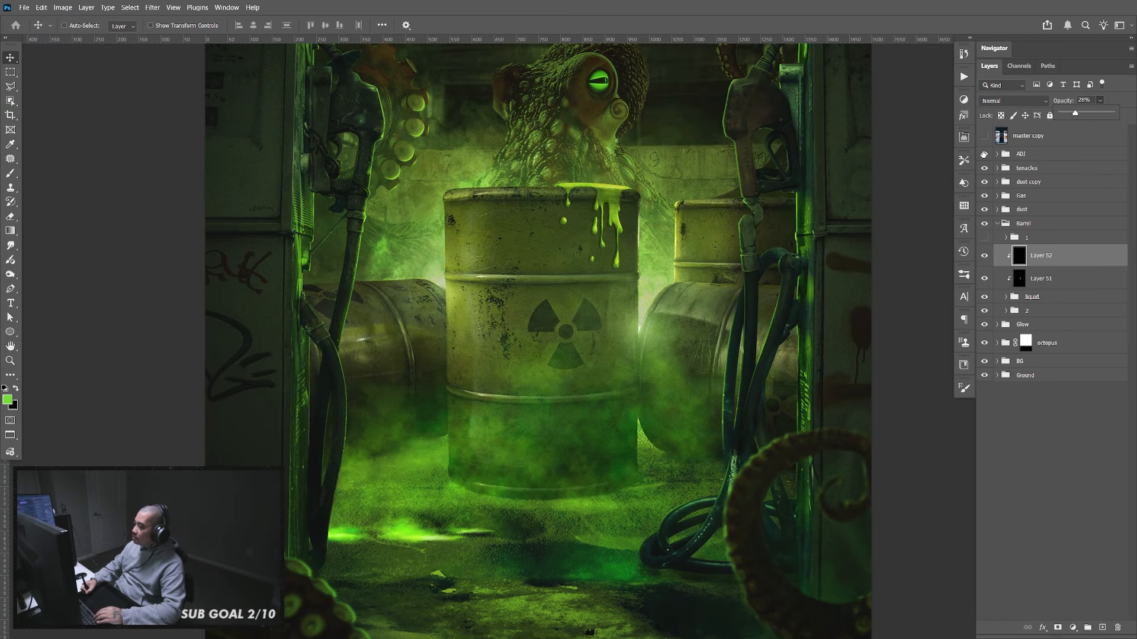
Duplicate group 2, merge the copy into a single layer, and clip it to the liquid group above Layer 52
left_click_drag(761, 248, 771, 379)
left_click_drag(771, 317, 774, 233)
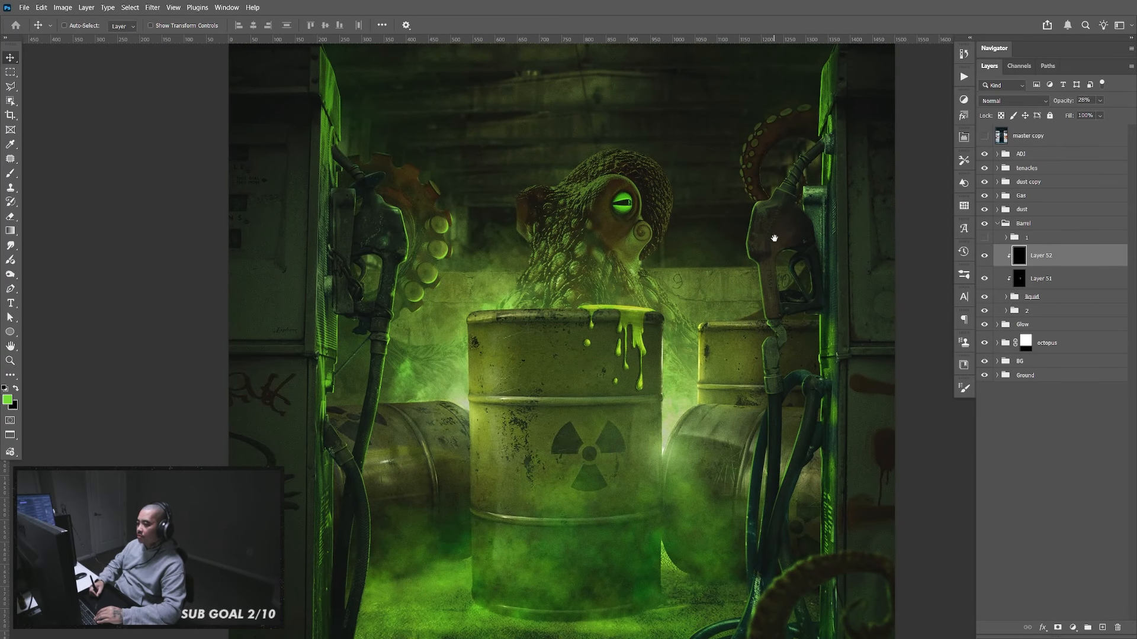
left_click_drag(687, 342, 763, 368)
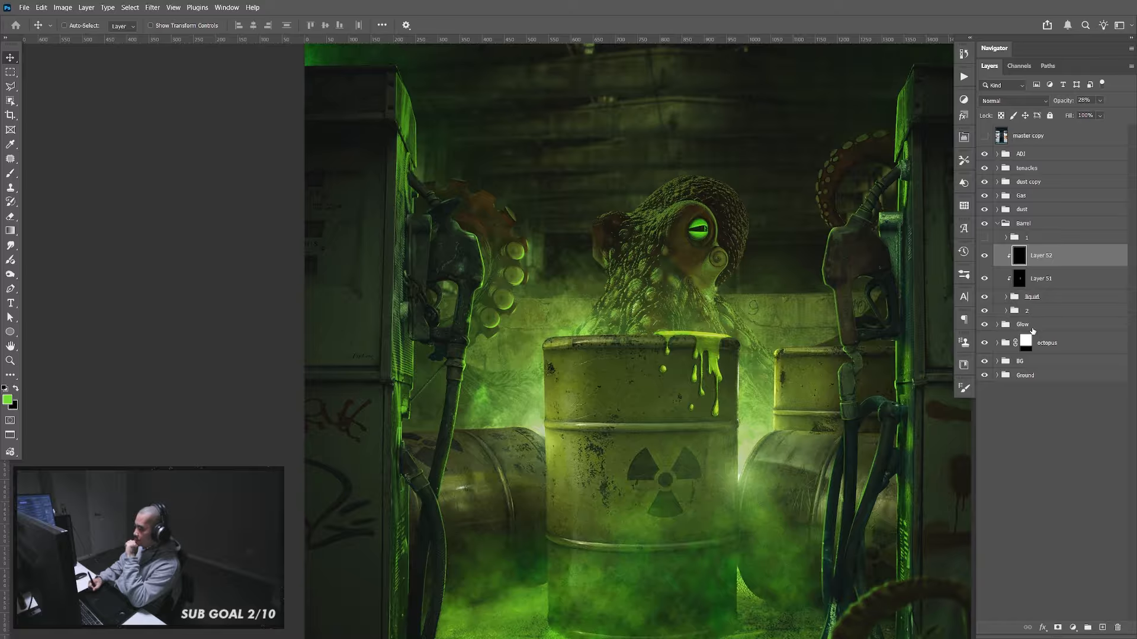
left_click(1028, 310)
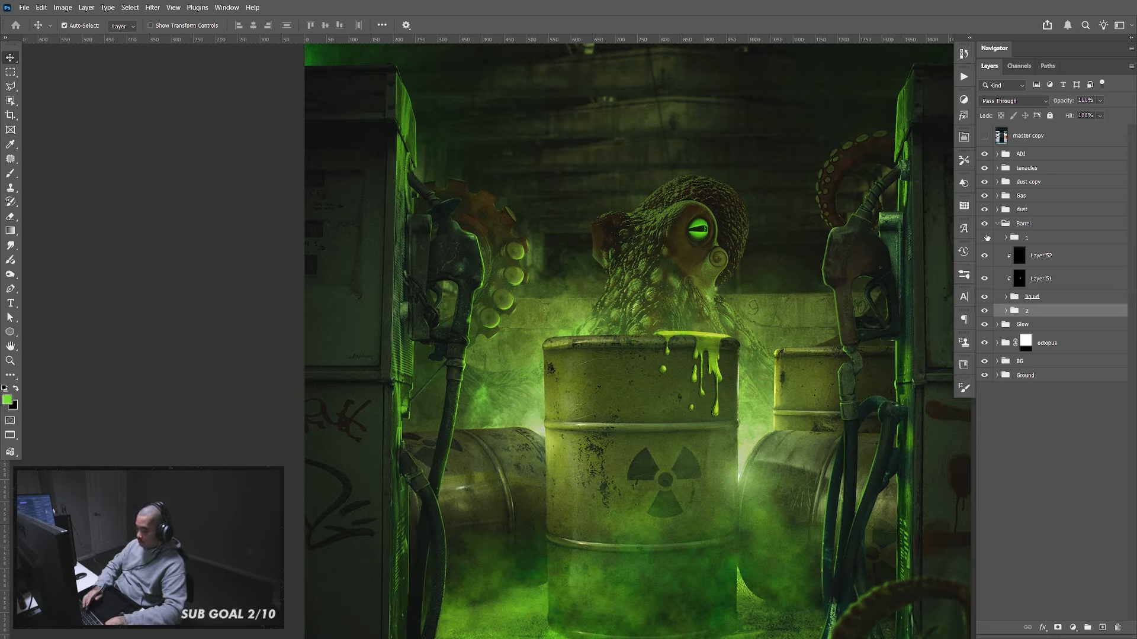
key("ctrl+j")
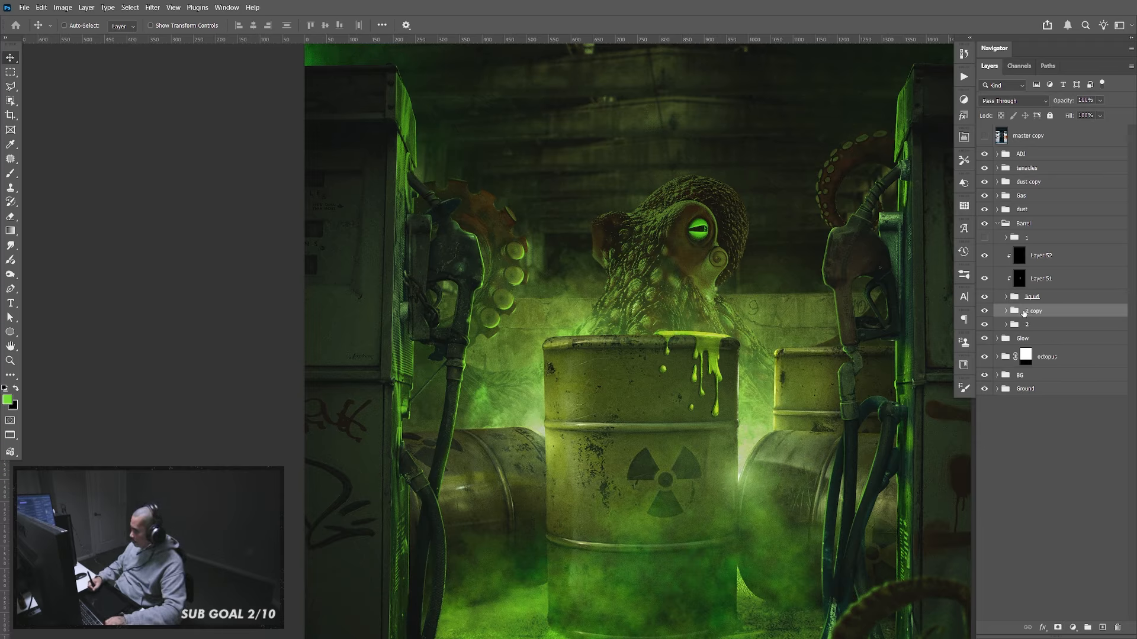
key("ctrl+e")
left_click_drag(1026, 315, 1069, 250)
key("ctrl+alt+g")
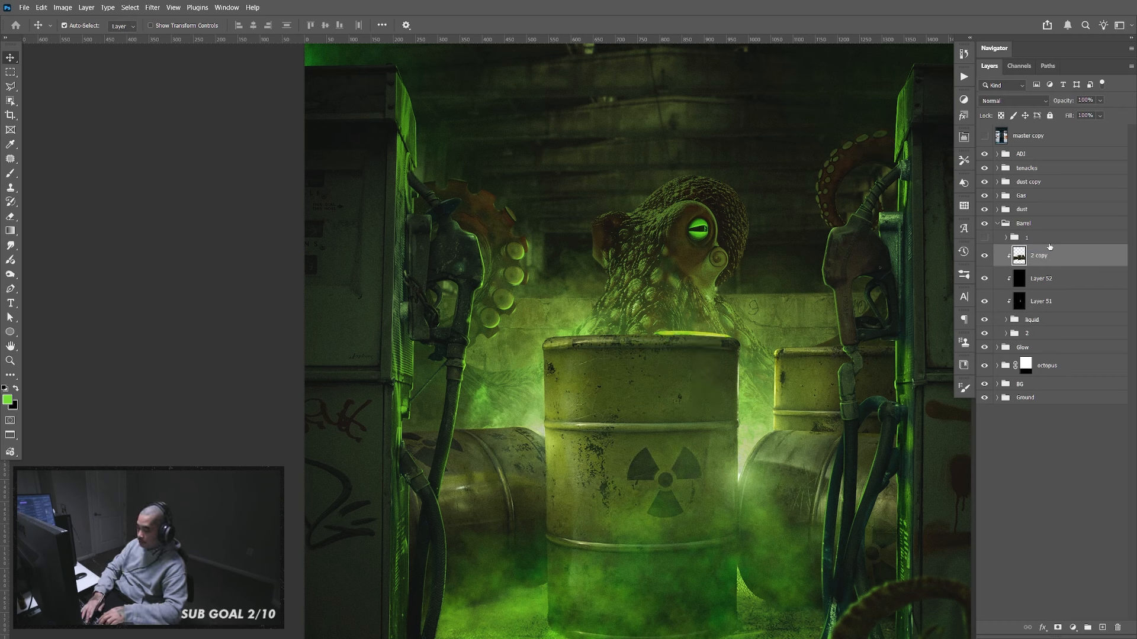
left_click(984, 256)
left_click(984, 257)
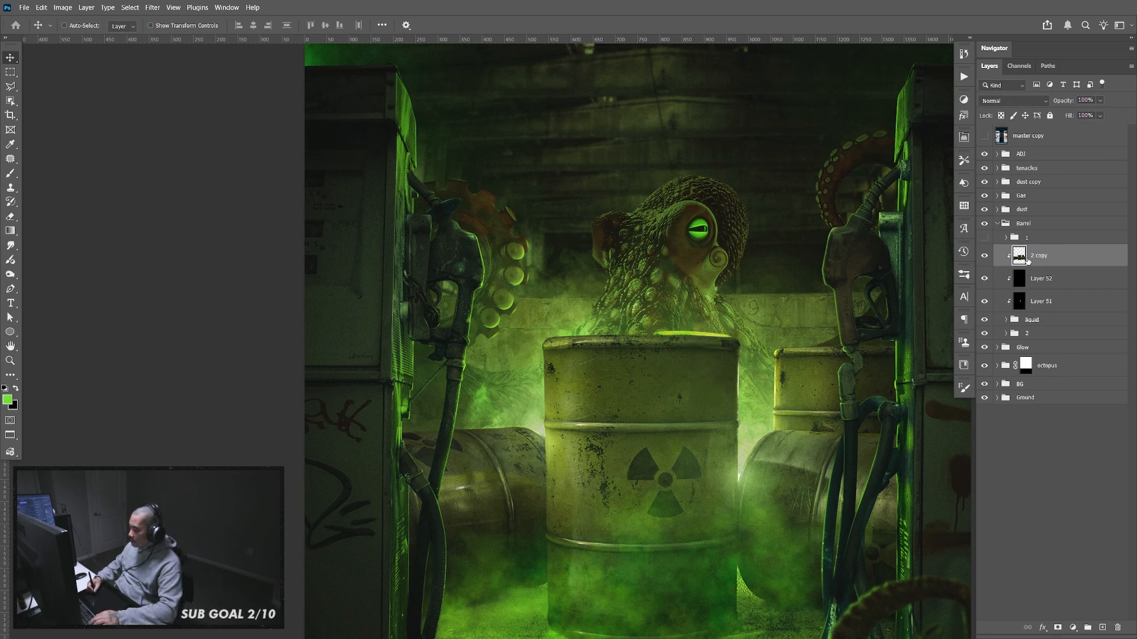
left_click(1012, 101)
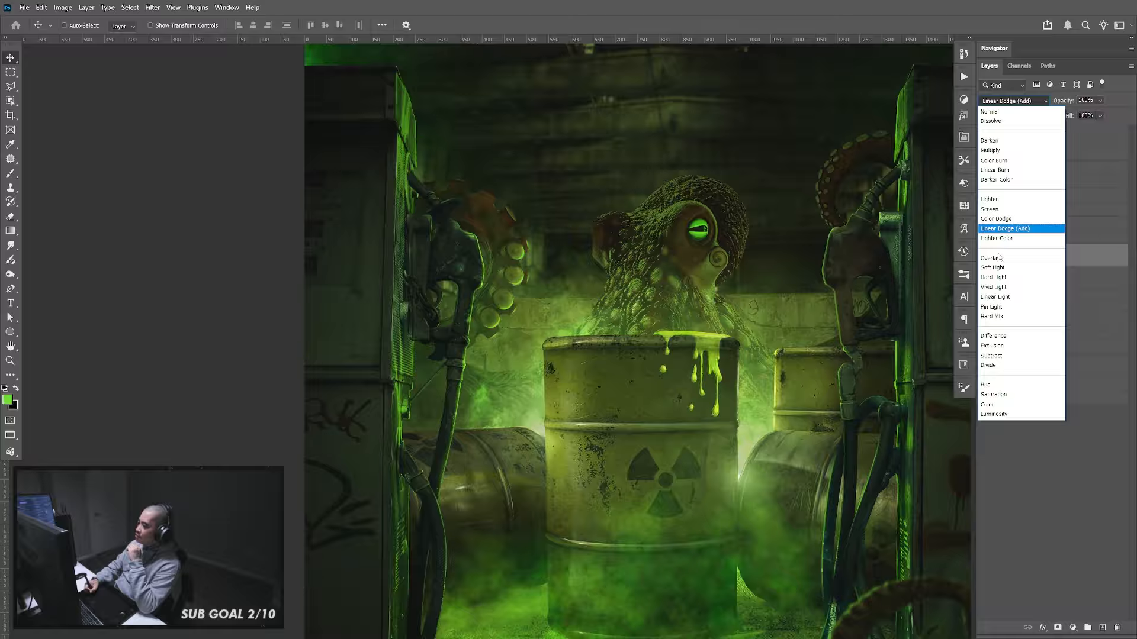
key("Up")
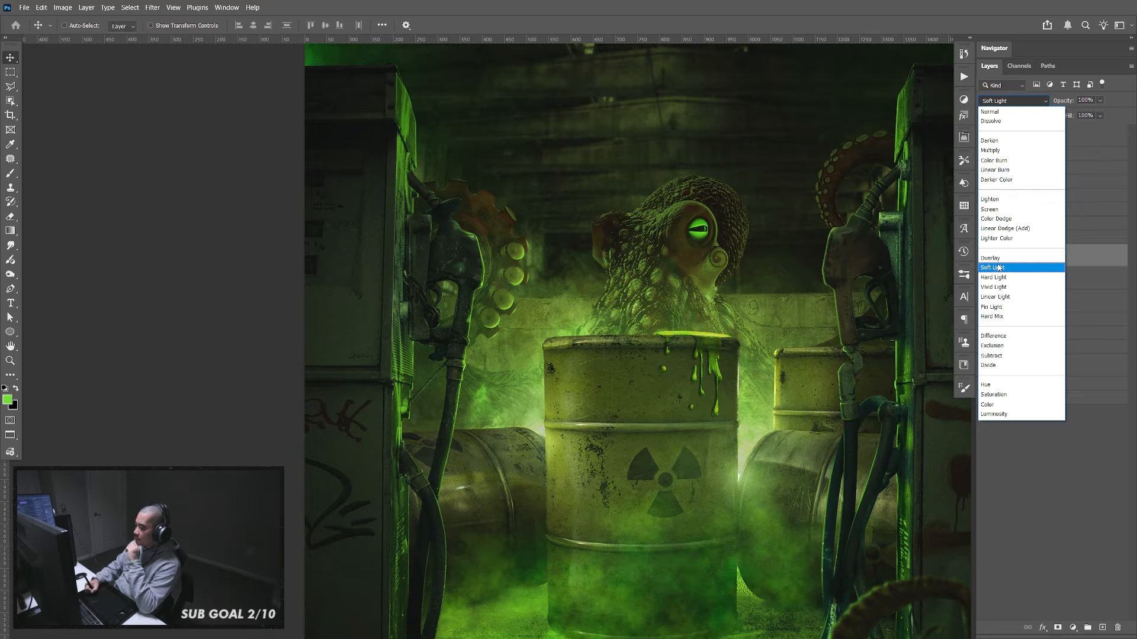
left_click(993, 113)
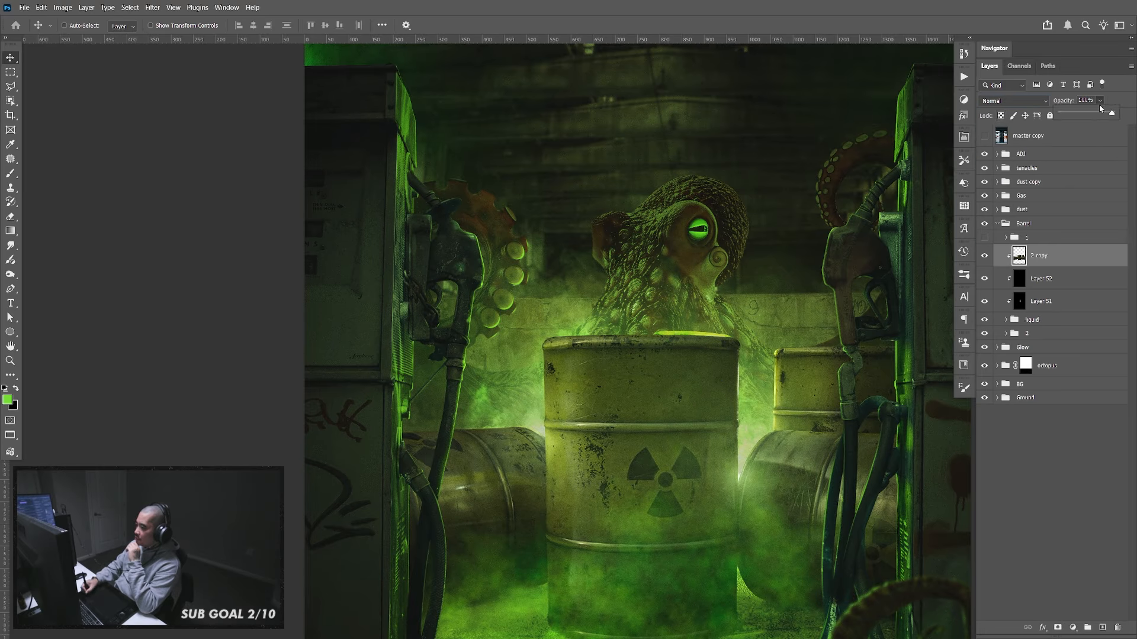
Reduce the 2 copy layer's opacity to 39% and compare the liquid with and without it
left_click_drag(1099, 104, 1078, 118)
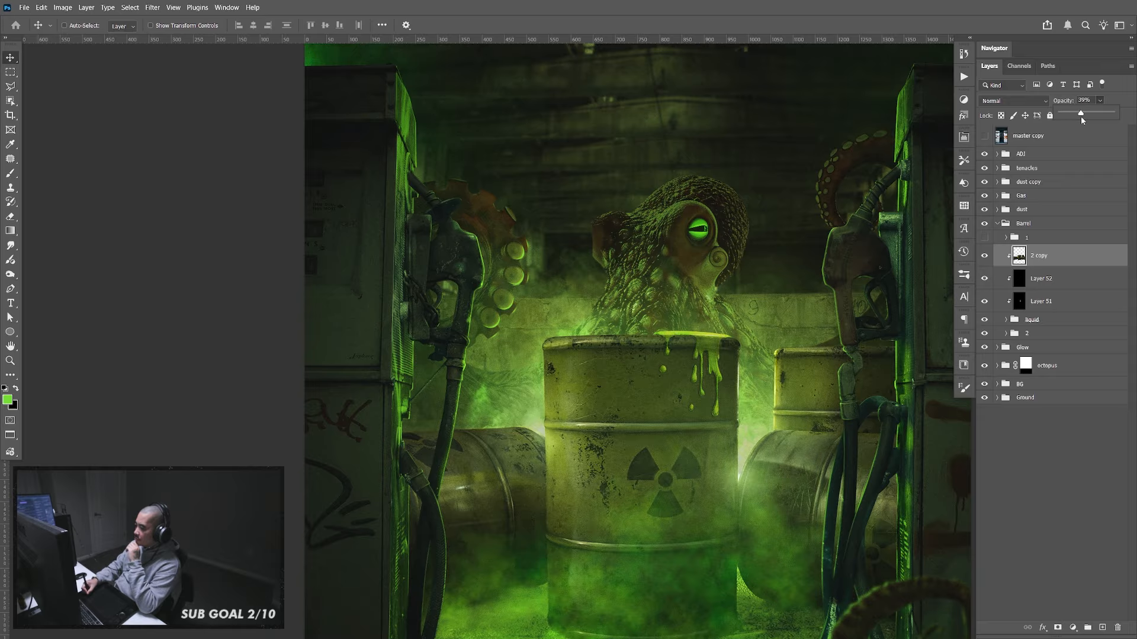
left_click_drag(1081, 117, 1051, 116)
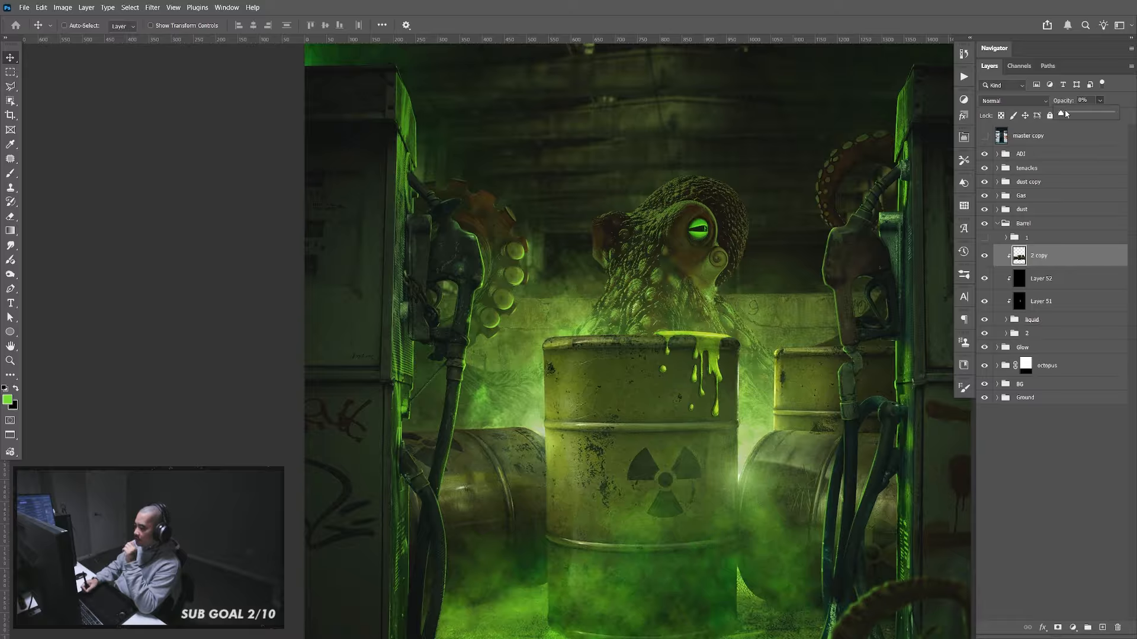
left_click_drag(1066, 117, 1081, 120)
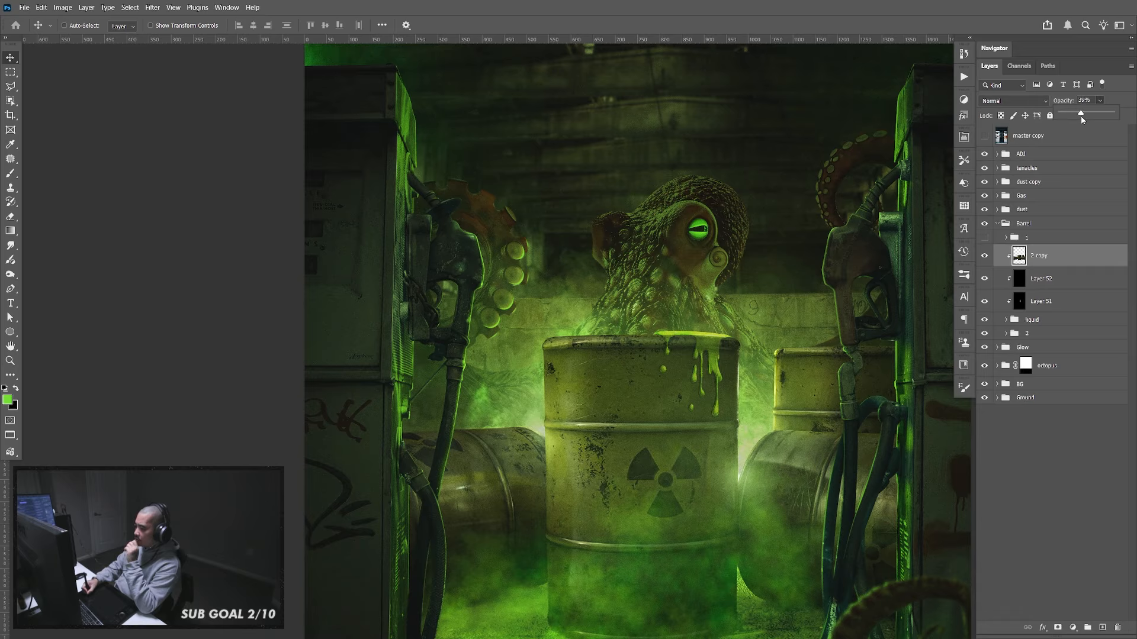
left_click(985, 256)
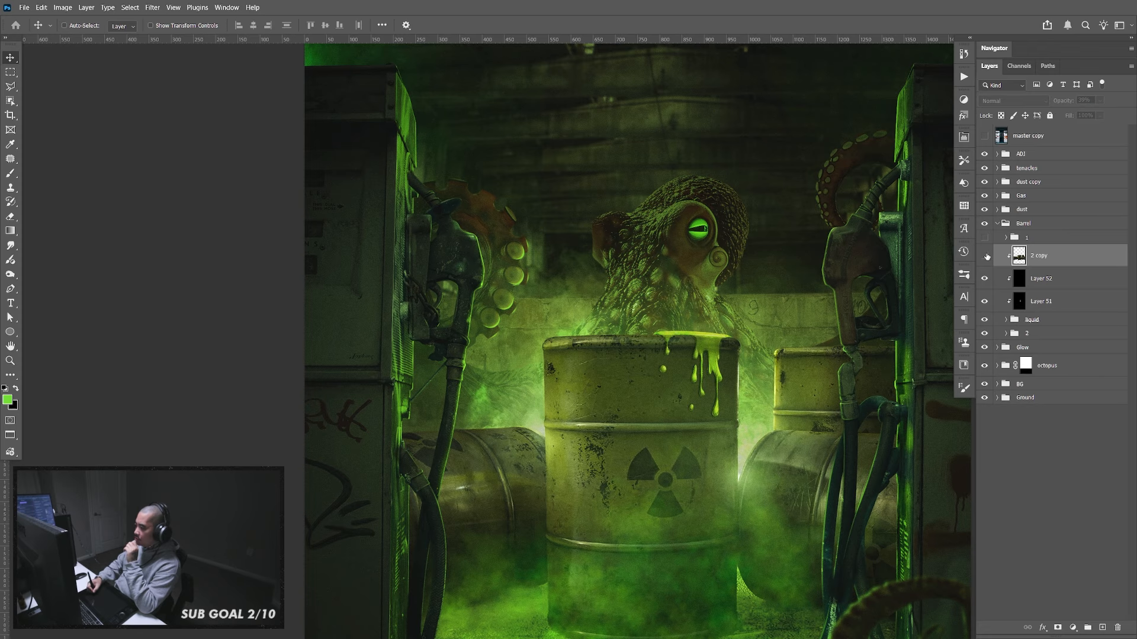
left_click(985, 257)
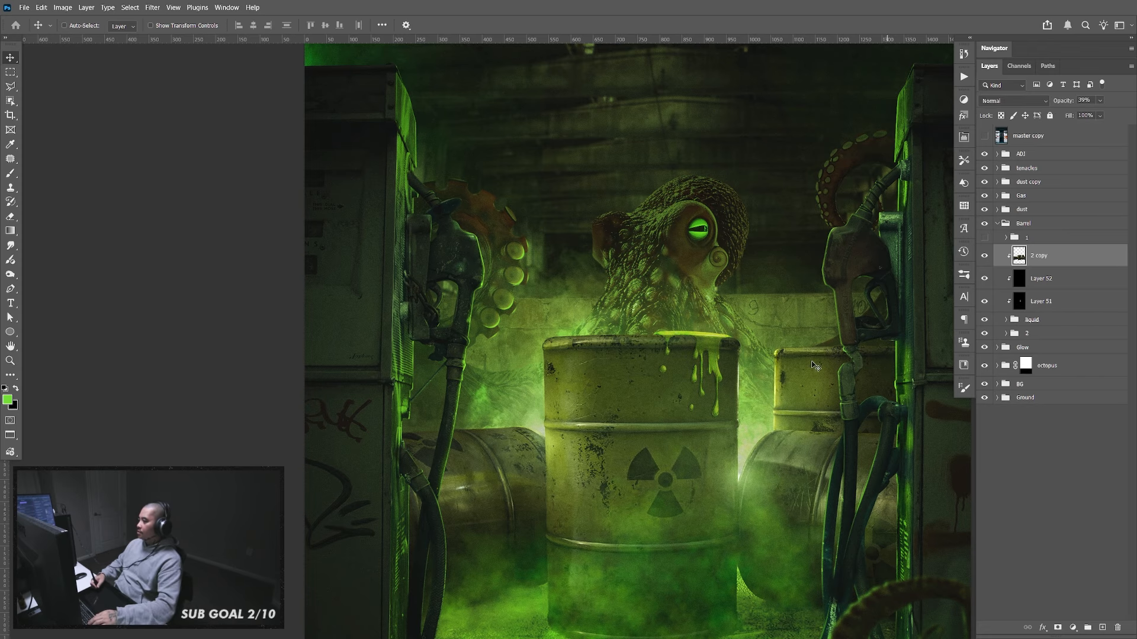
Add a mask to the 2 copy layer and paint black with a 3 px brush over the teardrop and round drop highlights
key("z")
left_click_drag(708, 371, 781, 383)
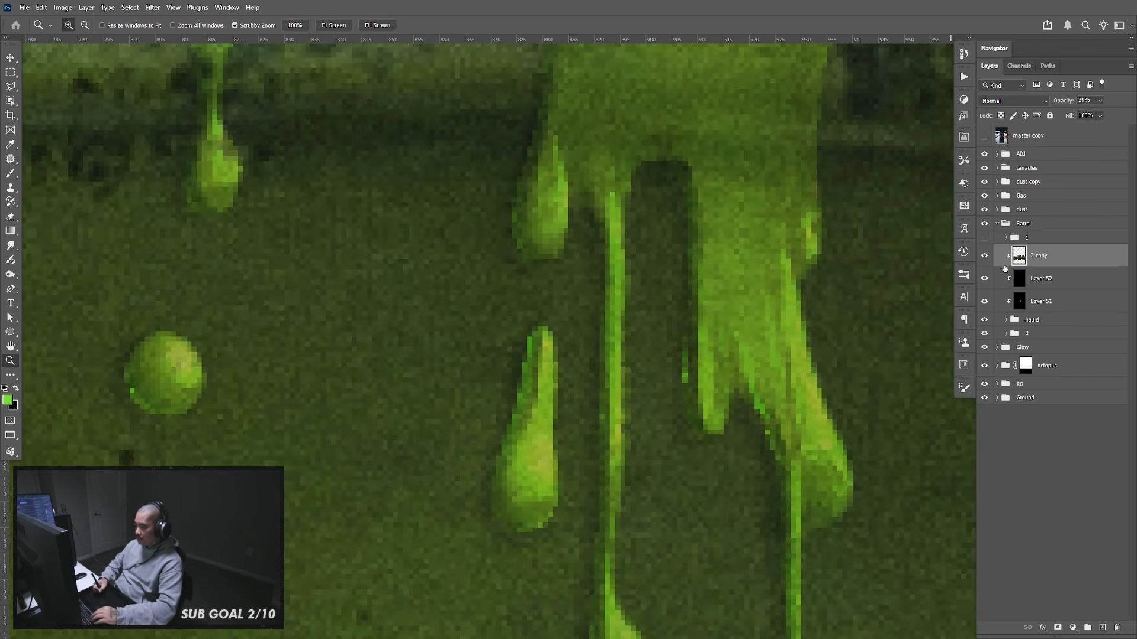
left_click(1057, 627)
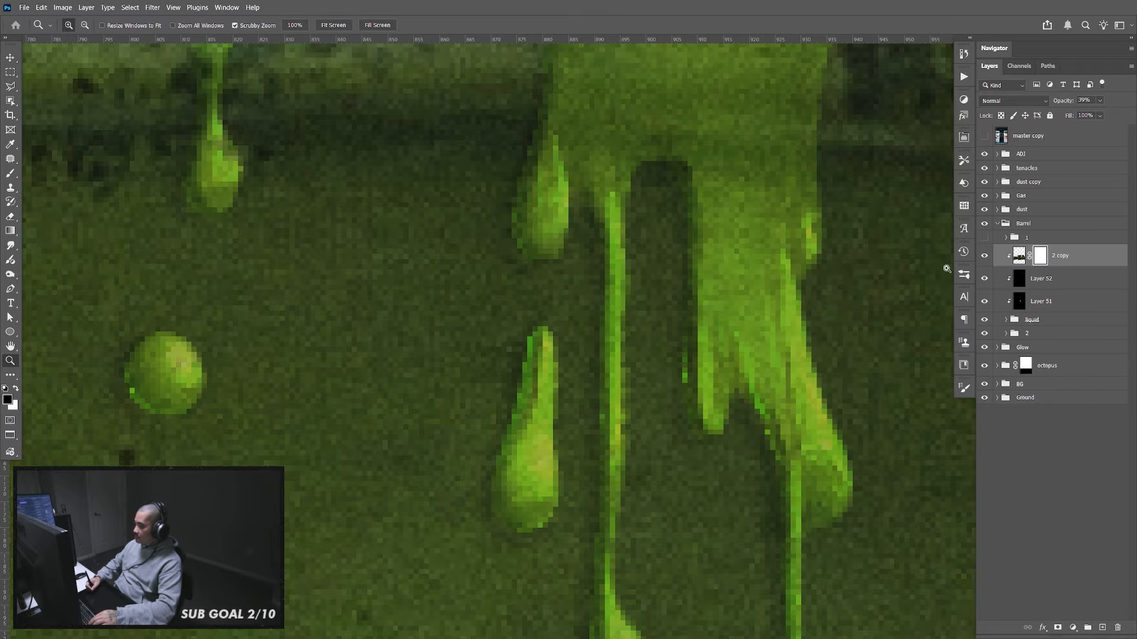
key("b")
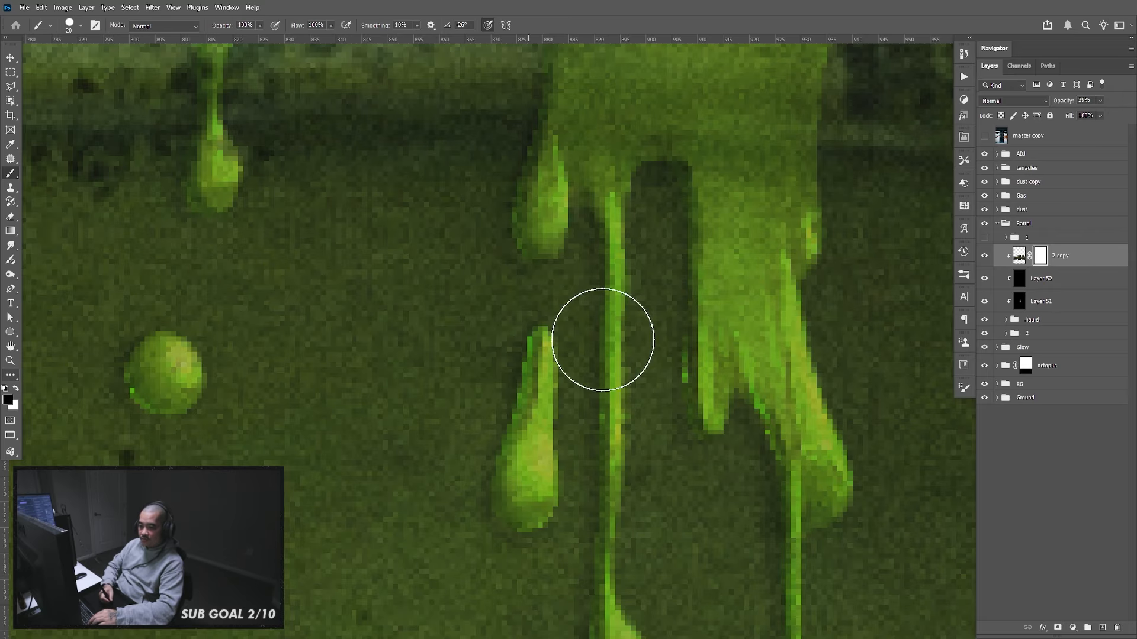
key("[")
key("[")
key("[")
key("[")
key("[")
key("[")
key("[")
key("[")
key("[")
mouse_move(544, 442)
left_mouse_down()
mouse_move(542, 466)
mouse_move(547, 438)
left_mouse_up()
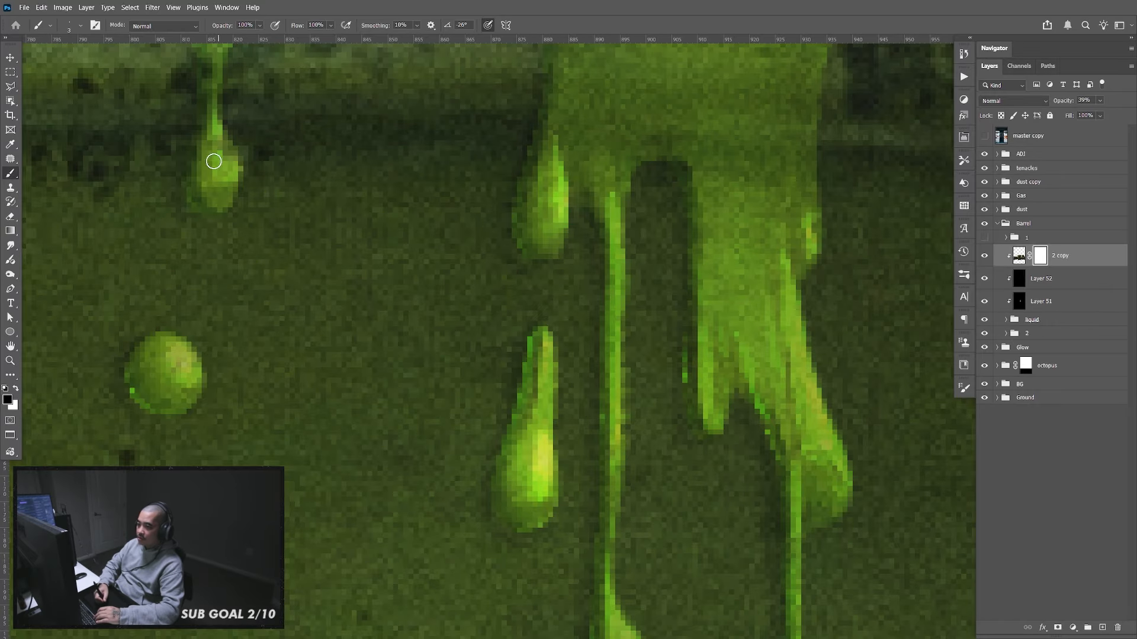
left_click_drag(163, 355, 183, 377)
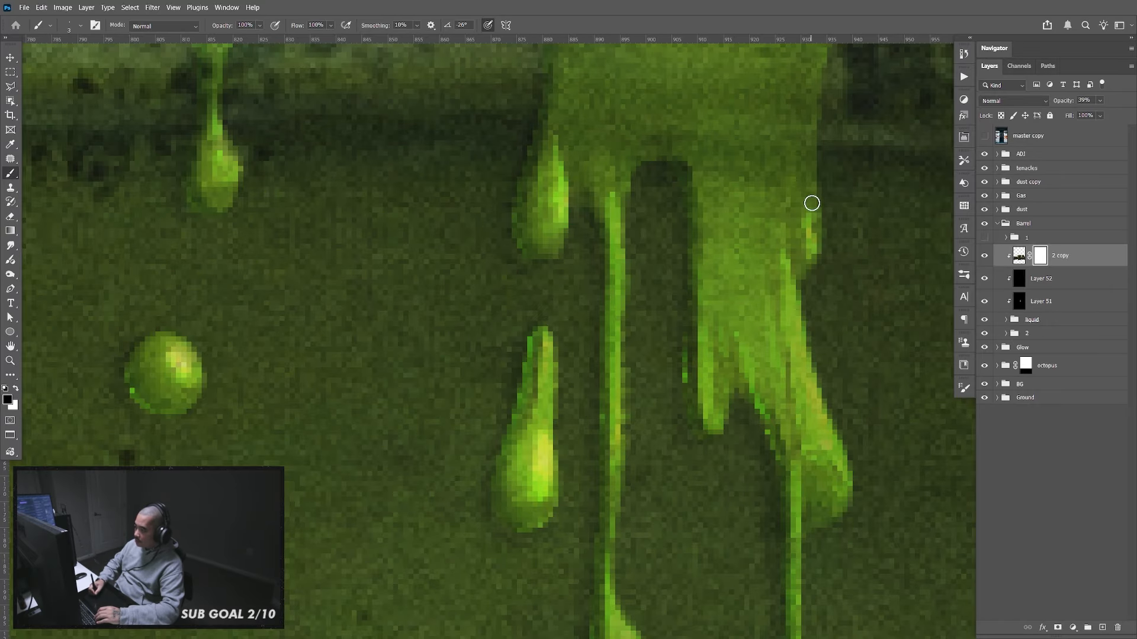
Paint black on the mask over the highlights of the right-hand stream, its lowest drop, the small drop and the middle drip's end
left_click_drag(783, 256, 803, 370)
left_click_drag(820, 536, 777, 356)
left_click_drag(763, 191, 792, 314)
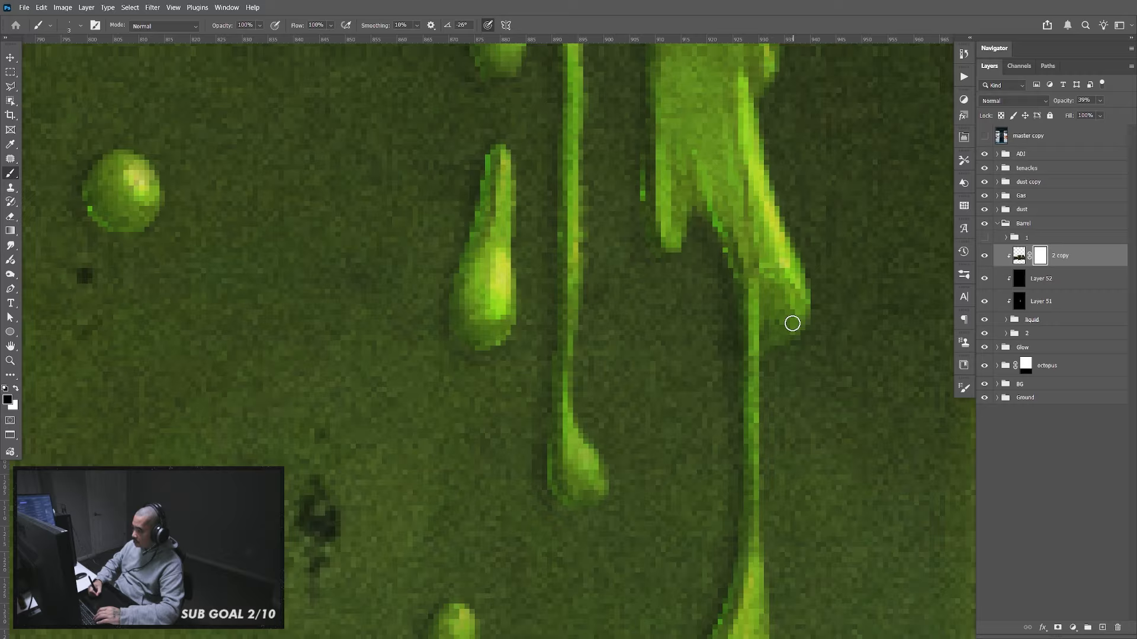
mouse_move(791, 465)
left_mouse_down()
mouse_move(775, 285)
mouse_move(759, 285)
left_mouse_up()
mouse_move(720, 414)
left_mouse_down()
mouse_move(704, 555)
mouse_move(721, 474)
left_mouse_up()
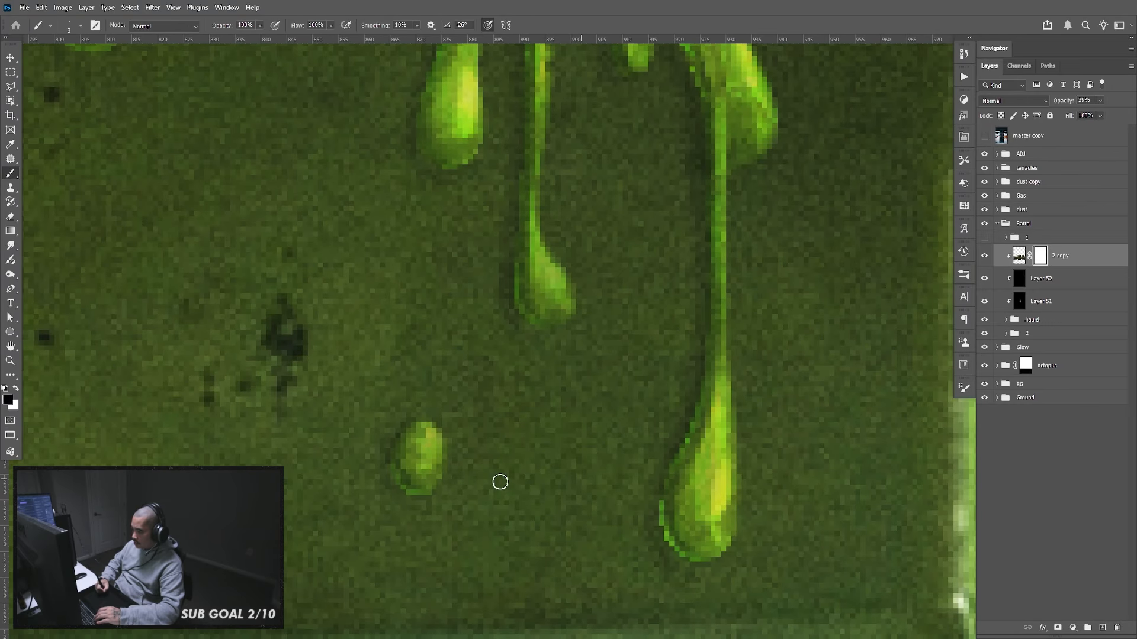
left_click_drag(426, 444, 430, 469)
left_click_drag(551, 268, 561, 286)
Mask the 2 copy layer along the lower edge of the bright liquid band on the barrel rim
left_click_drag(605, 249, 591, 533)
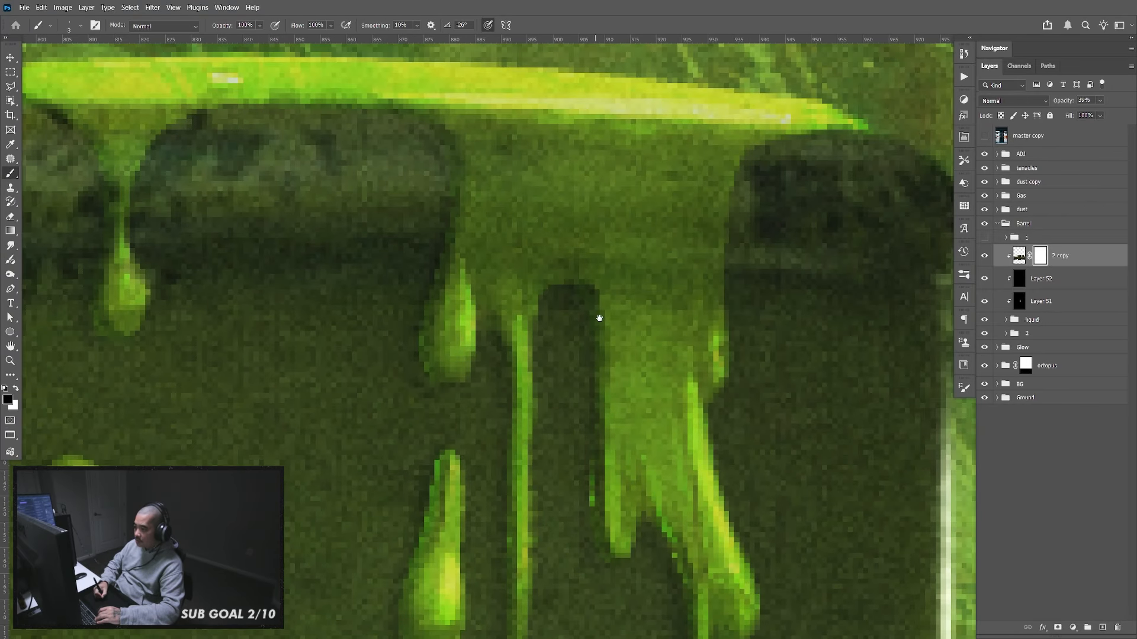
left_click_drag(631, 184, 606, 319)
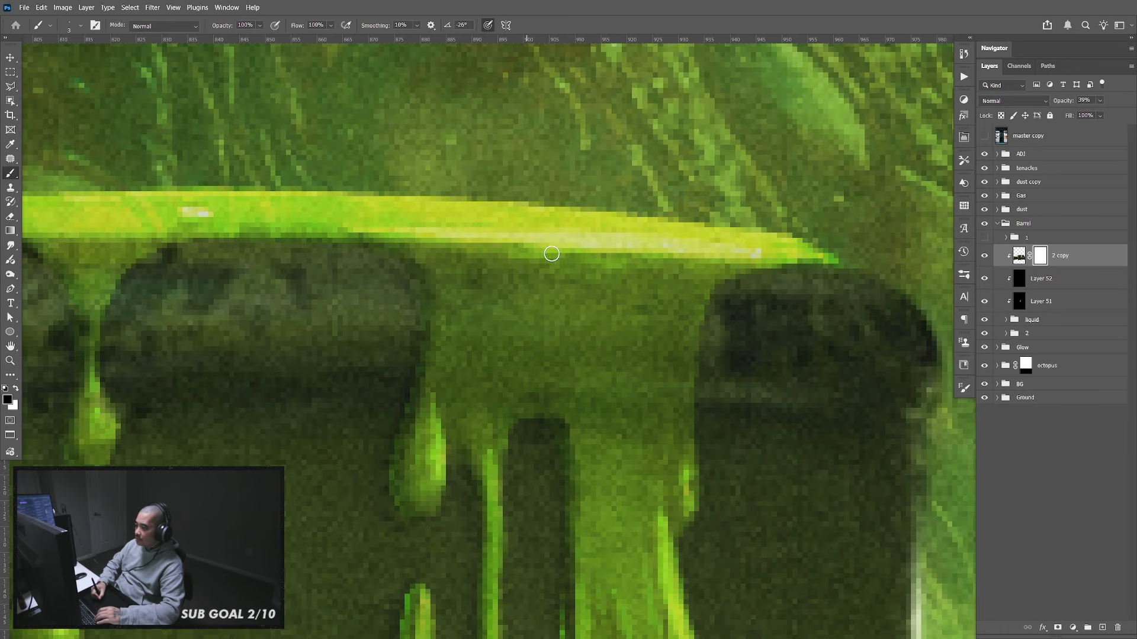
left_click_drag(548, 254, 709, 260)
key("ctrl+0")
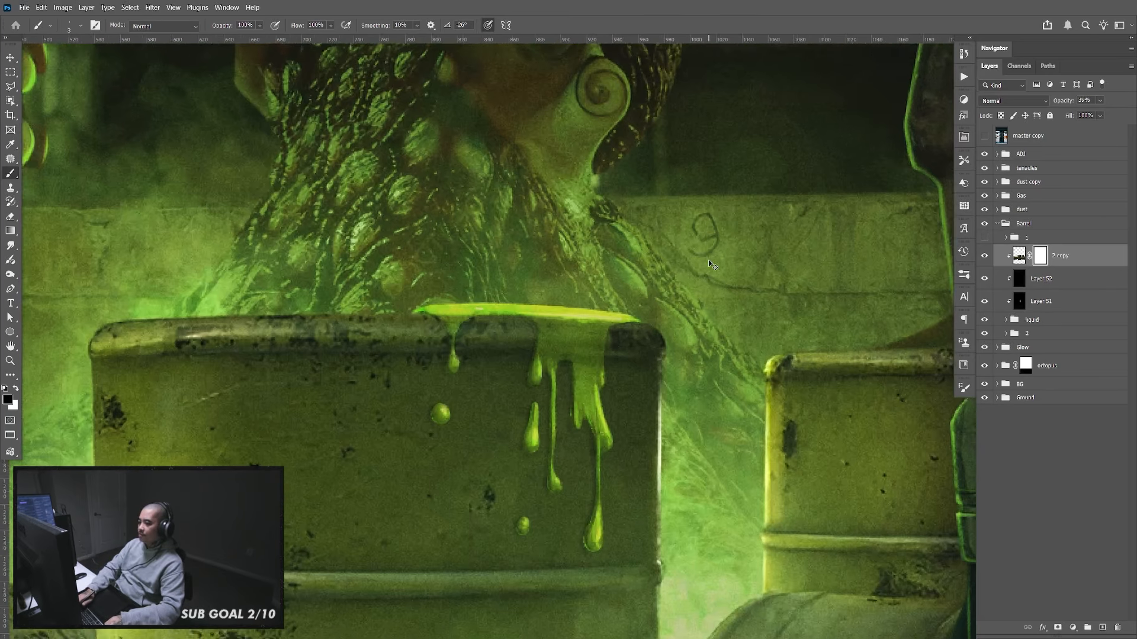
Duplicate Layer 49 copy and Layer 49 copy 2 inside the liquid group and hide the two original layers
key("ctrl+equal")
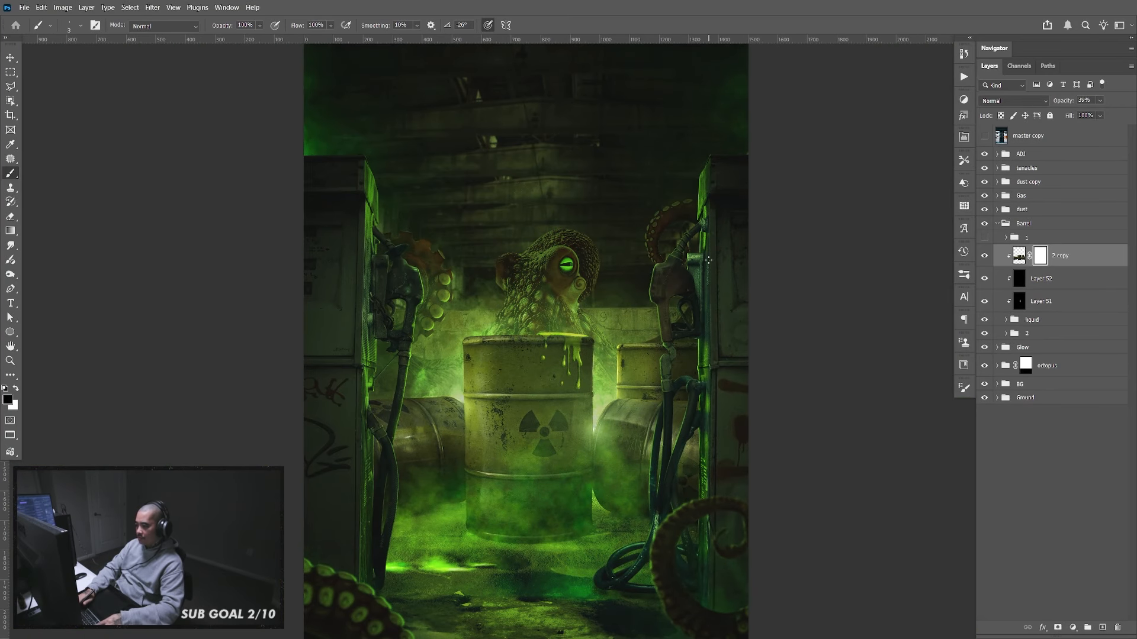
key("v")
scroll(717, 384, "left", 2)
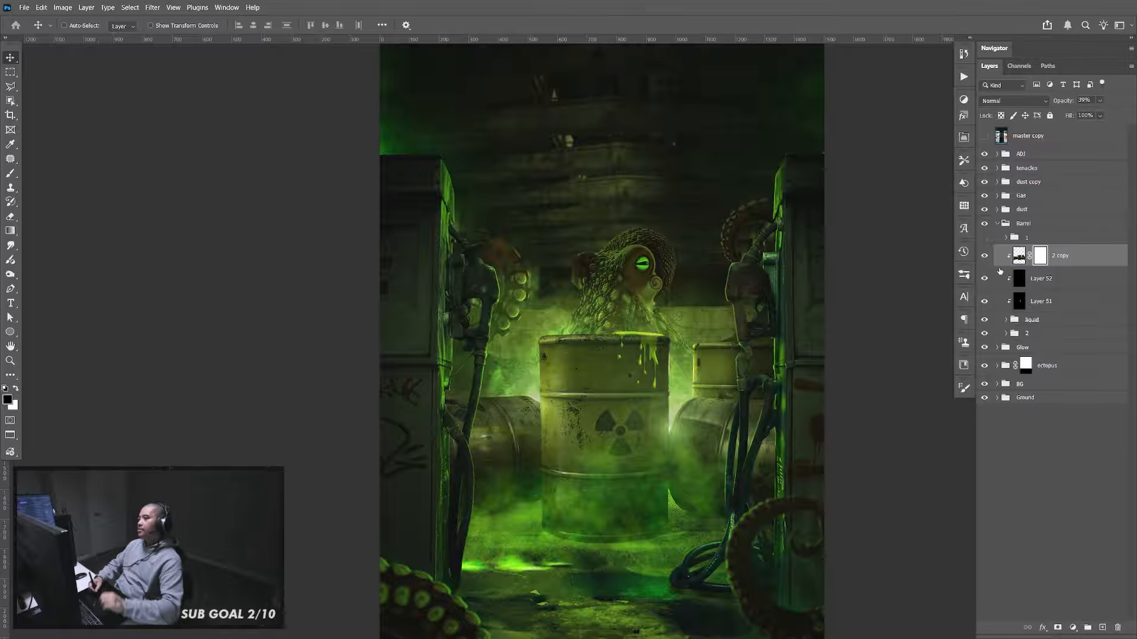
left_click(1005, 320)
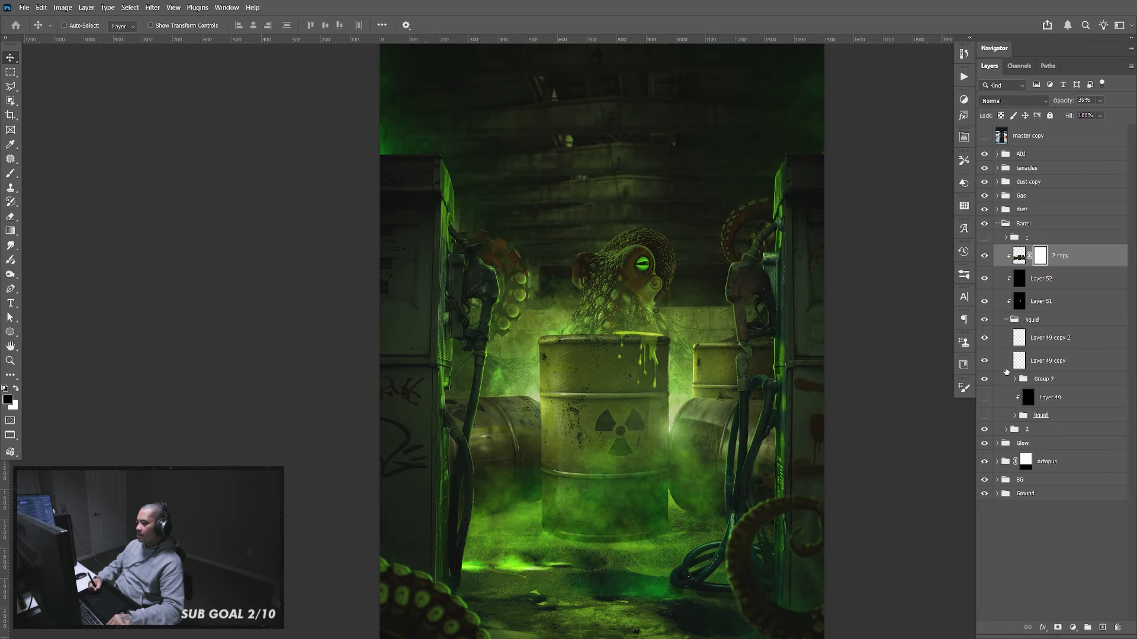
left_click(985, 361)
left_click(984, 361)
left_click(1043, 361)
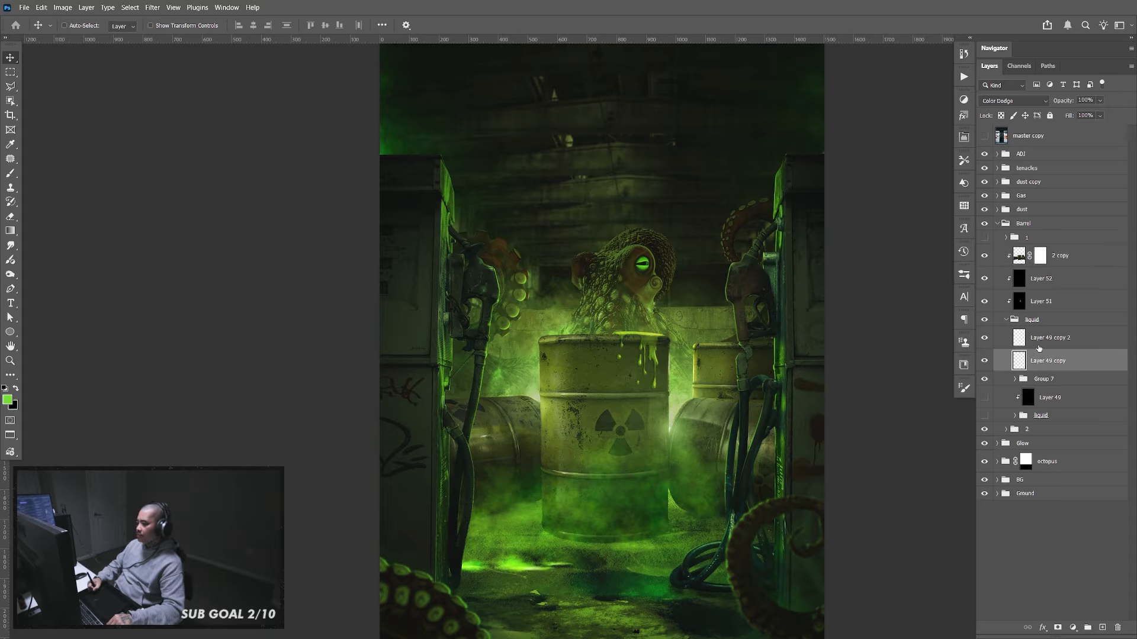
left_click(1039, 348, "shift")
key("ctrl+j")
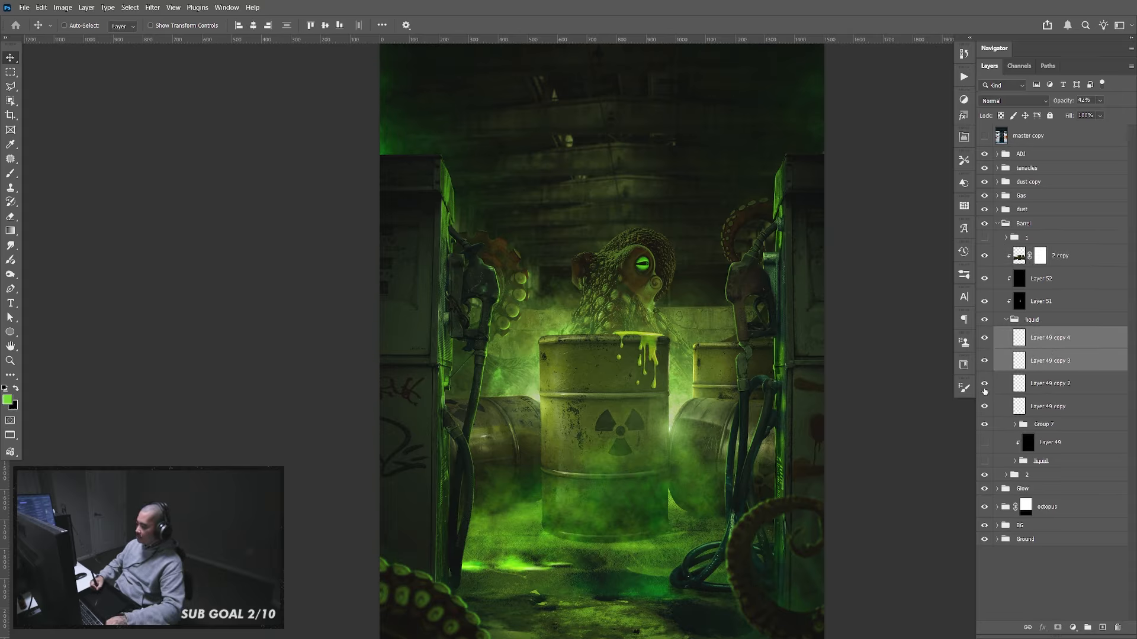
left_click_drag(984, 385, 984, 407)
Apply a Gaussian Blur of 0.1 pixels to Layer 49 copy 3 and repeat the same blur on Layer 49 copy 4
left_click(1055, 385)
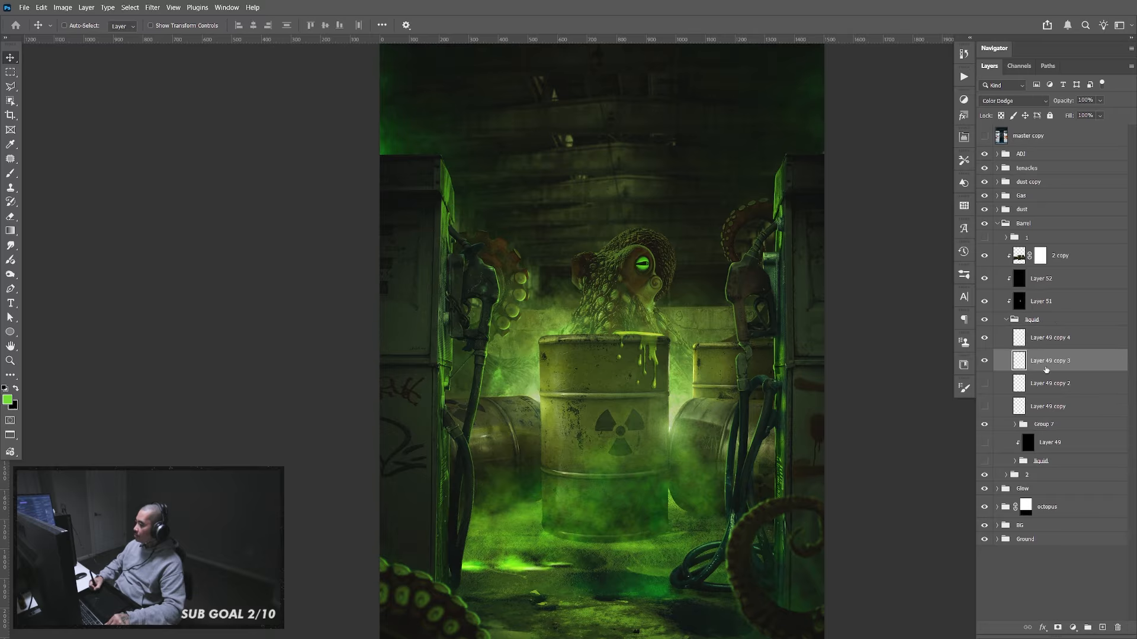
left_click(1049, 361)
left_click(152, 7)
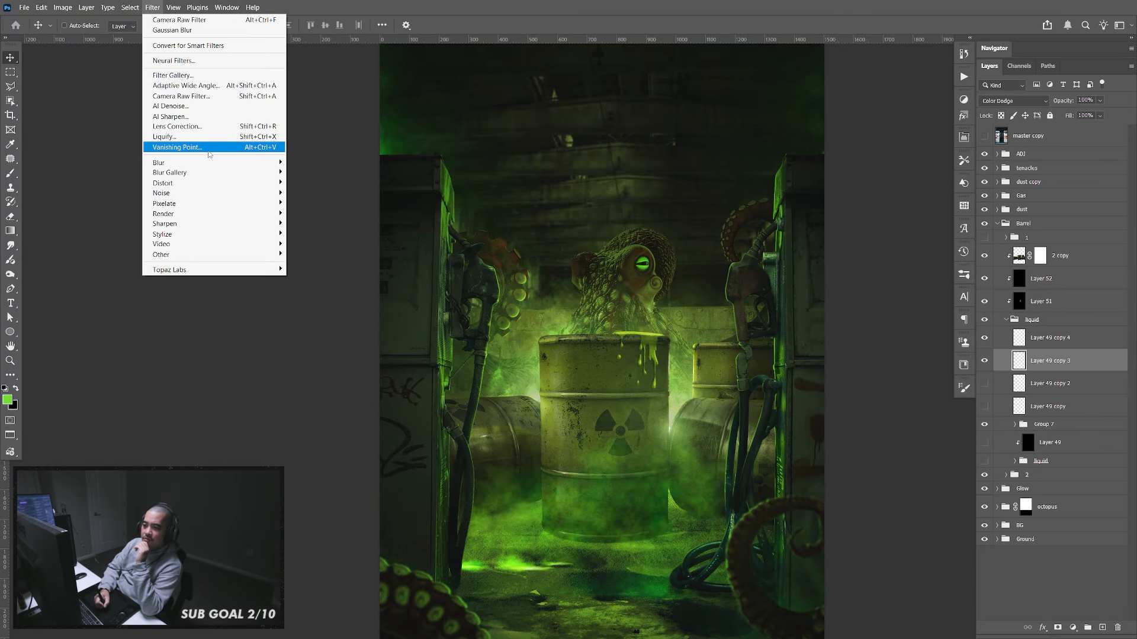
mouse_move(216, 164)
left_click(315, 203)
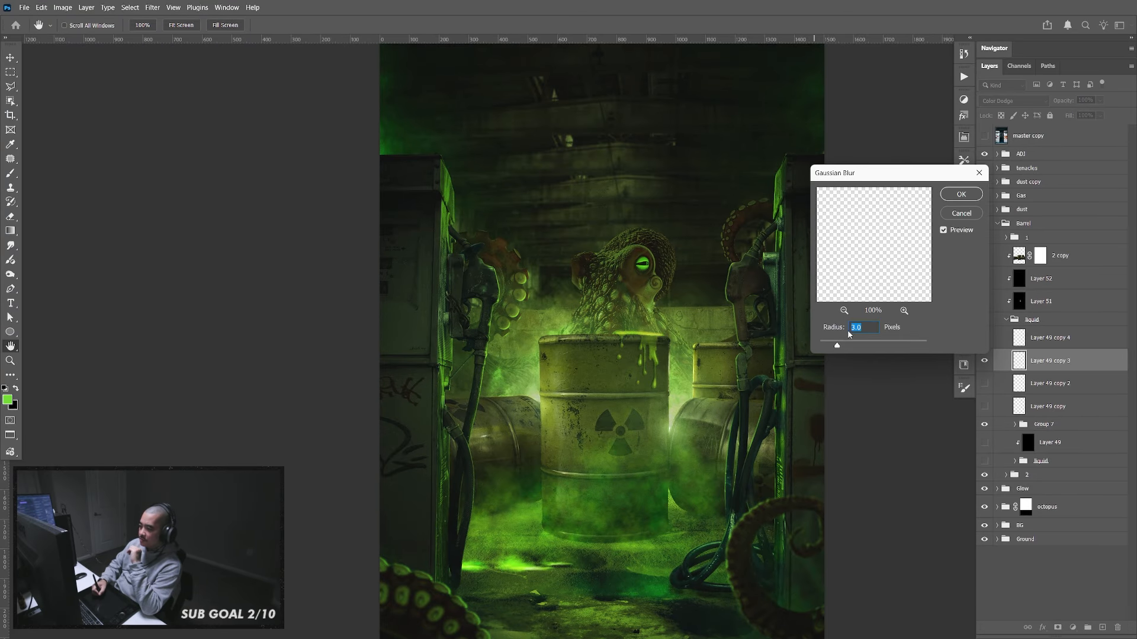
key("BackSpace")
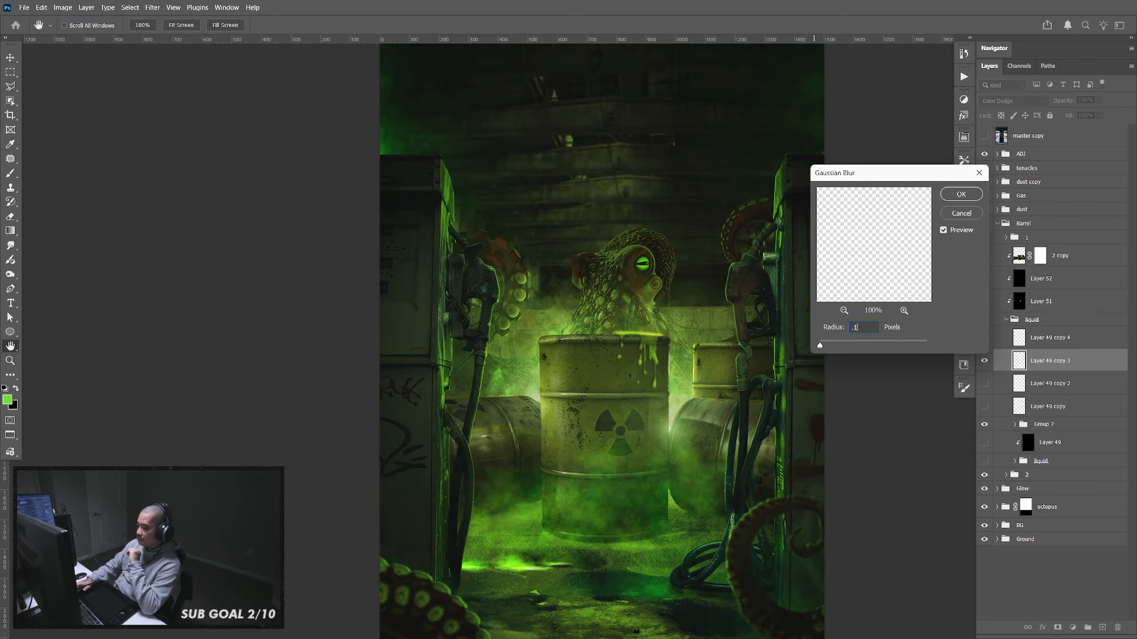
key("Return")
left_click(1048, 343)
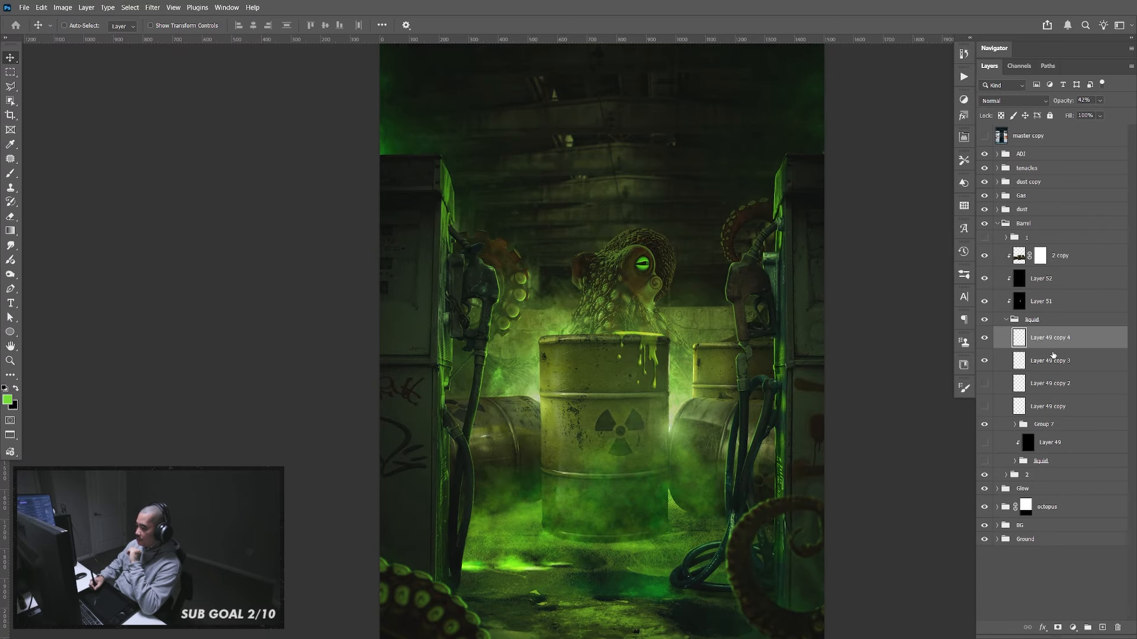
left_click(149, 8)
left_click(163, 21)
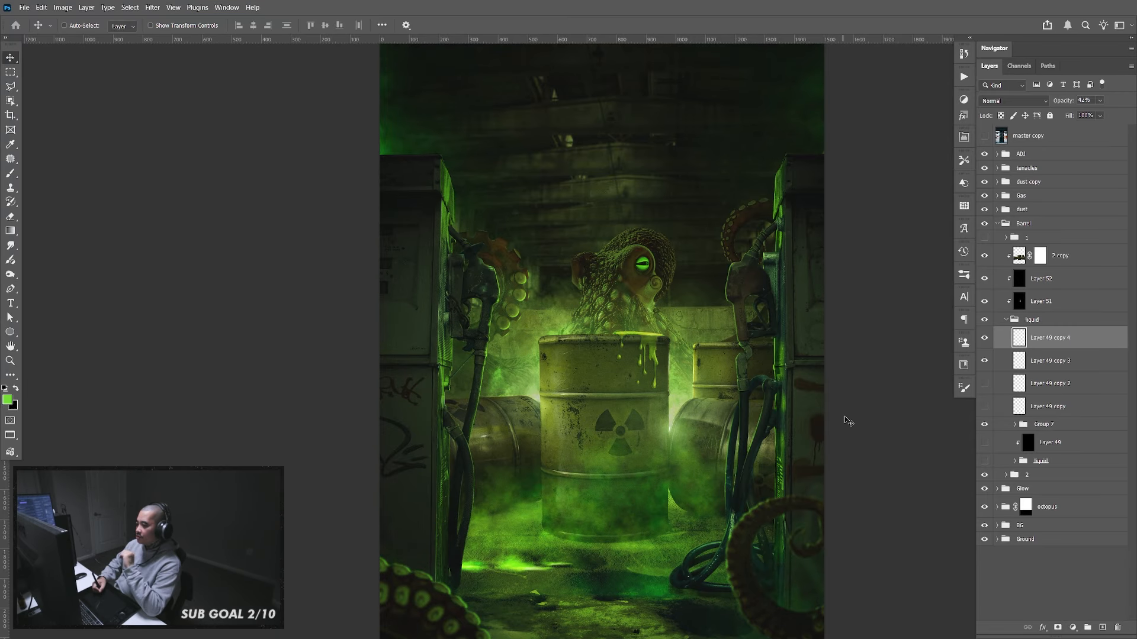
Collapse the liquid group and the Barrel group in the layer stack, leaving the Barrel group selected
left_click_drag(798, 447, 797, 442)
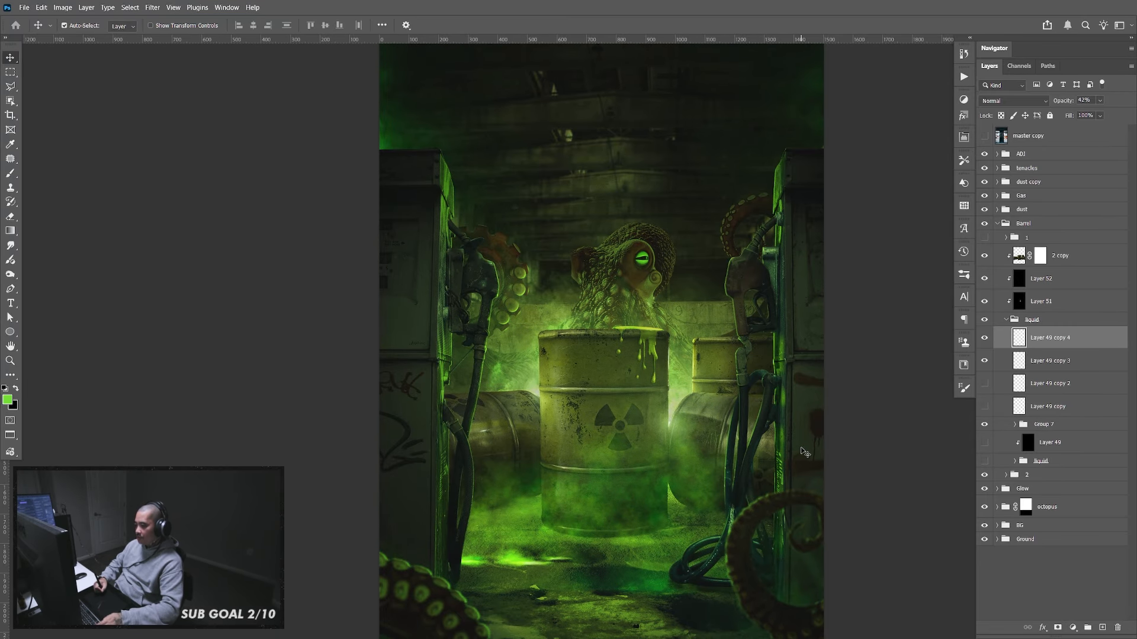
left_click_drag(689, 410, 688, 405)
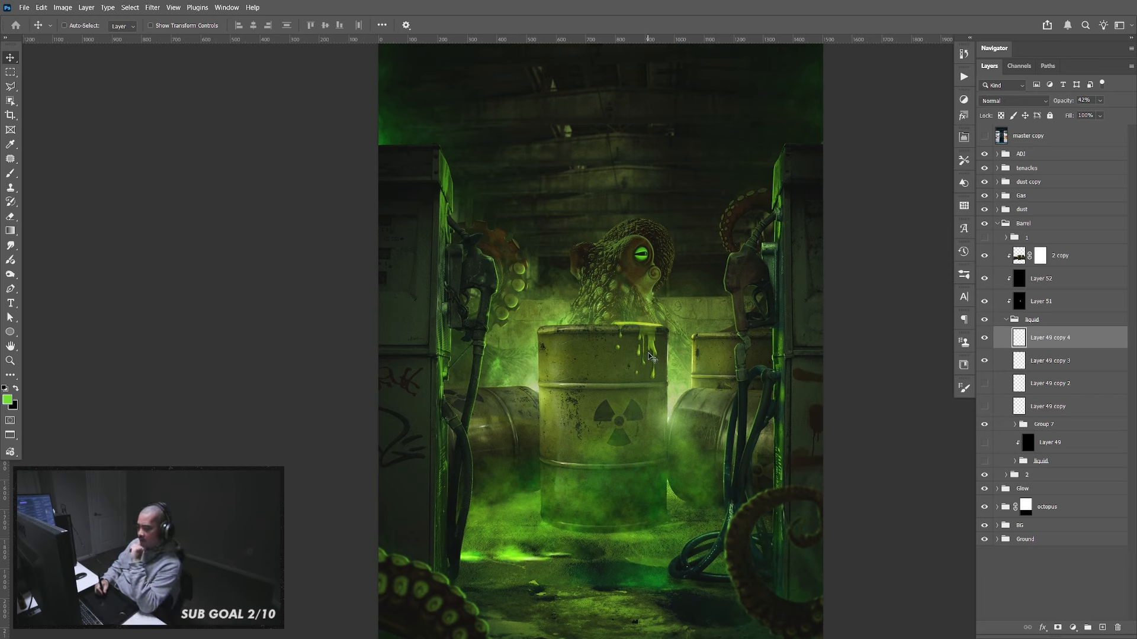
left_click(1005, 321)
left_click(1023, 224)
left_click(997, 224)
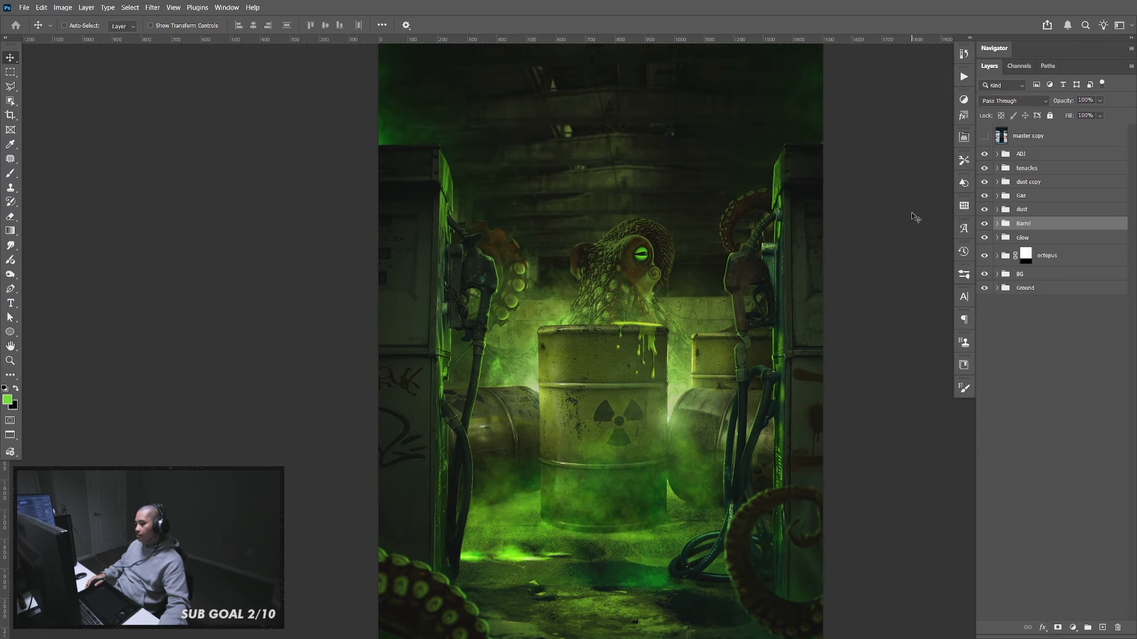
Switch to the browser and search Google Images for "green liquid goo on concrete floor"
key("alt+Tab")
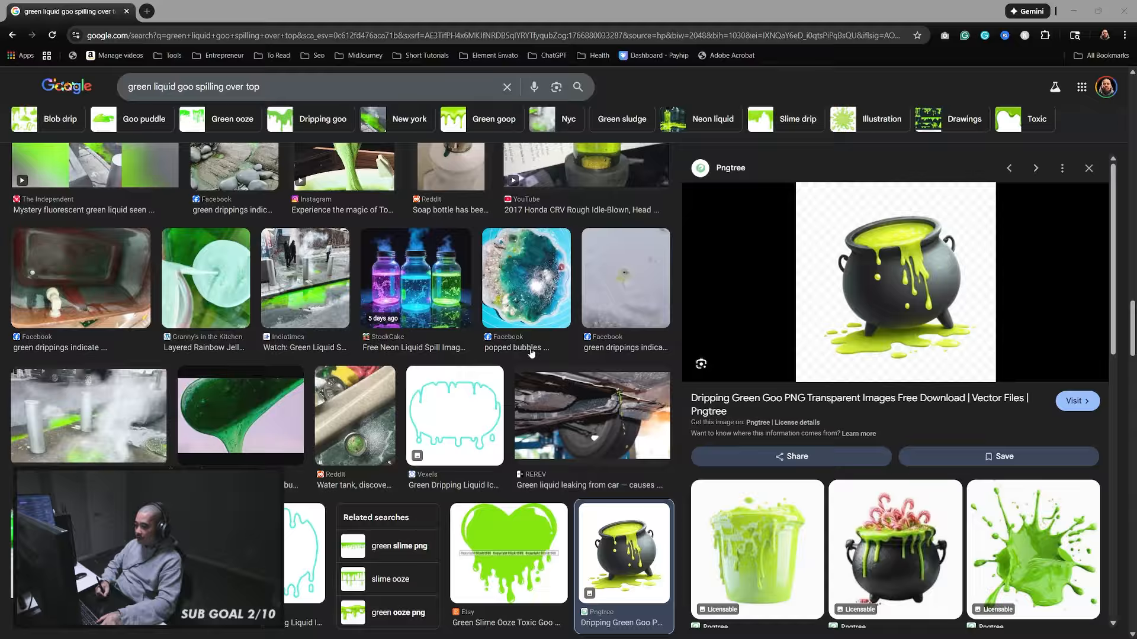
left_click_drag(195, 86, 314, 90)
key("BackSpace")
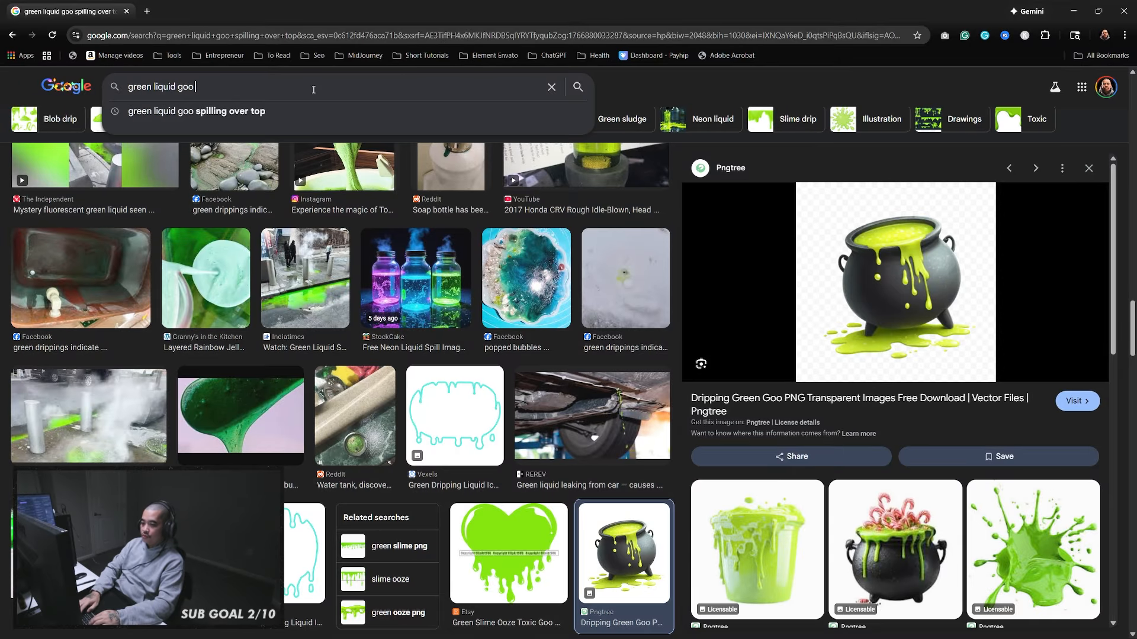
type("on")
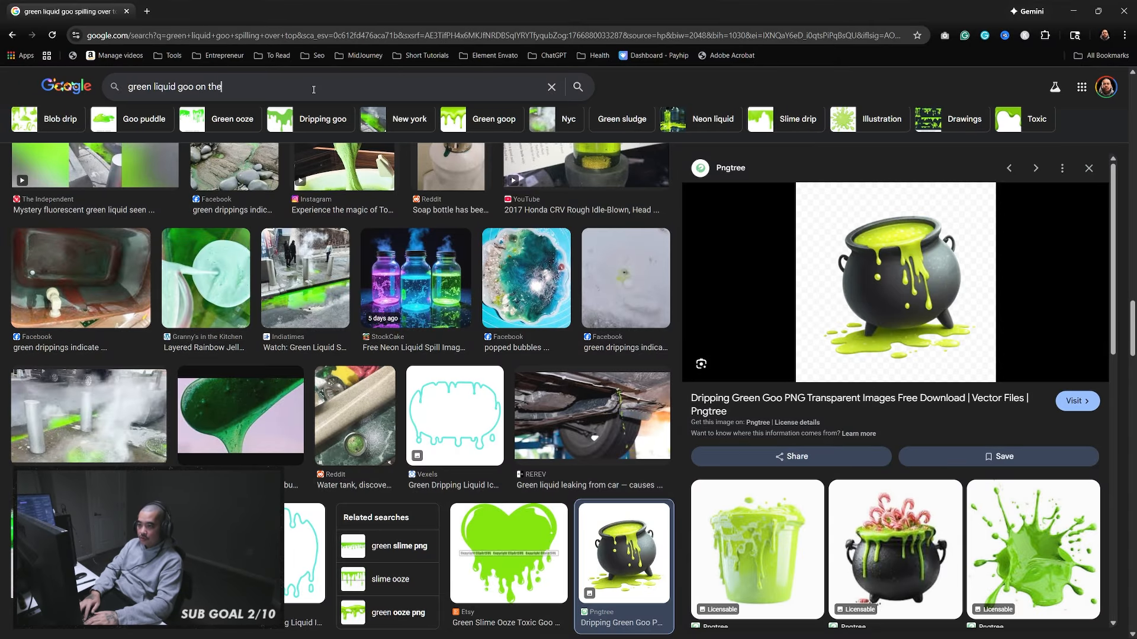
type(" t")
key("BackSpace")
type("concre")
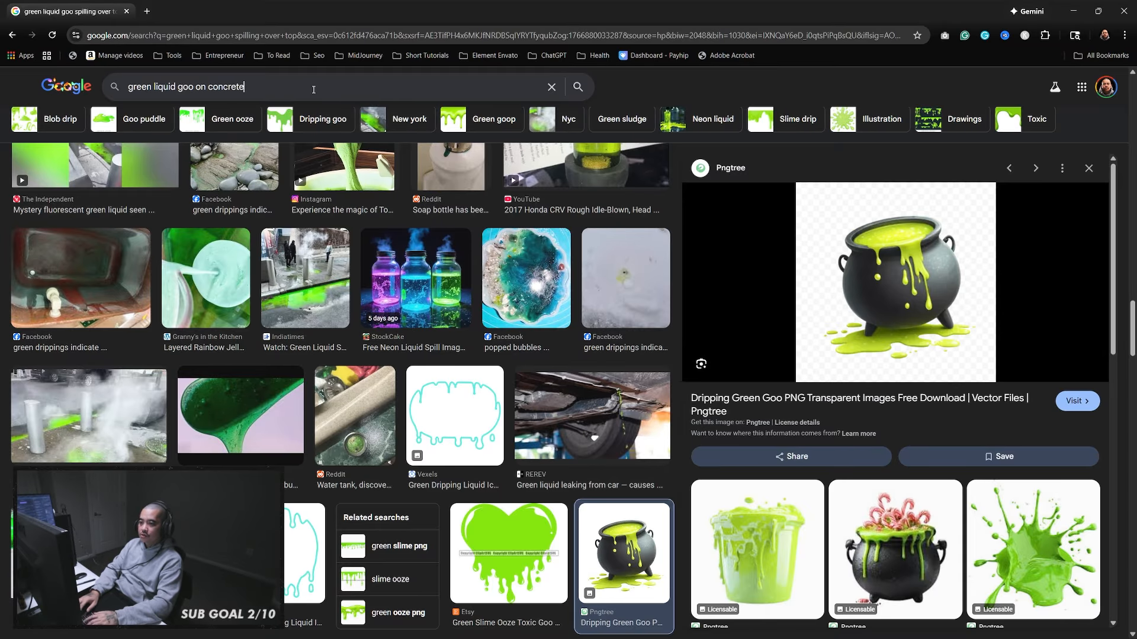
type("te floor")
key("Return")
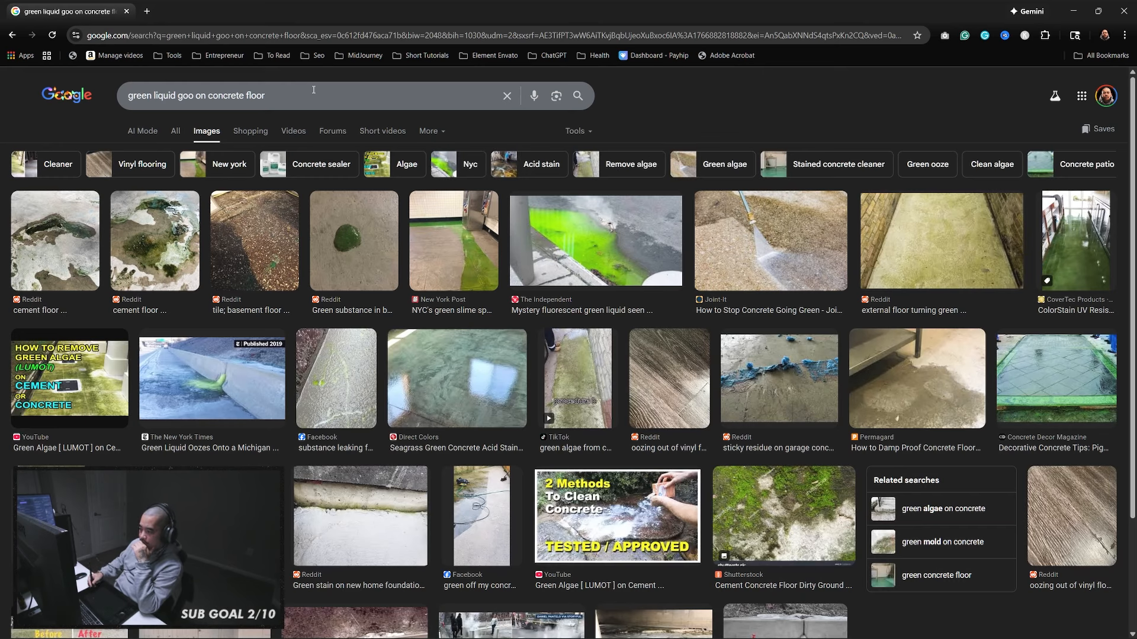
Look through the image results for a floor puddle reference and examine the ABC7 News street photo with its related images
scroll(1130, 271, "down", 2)
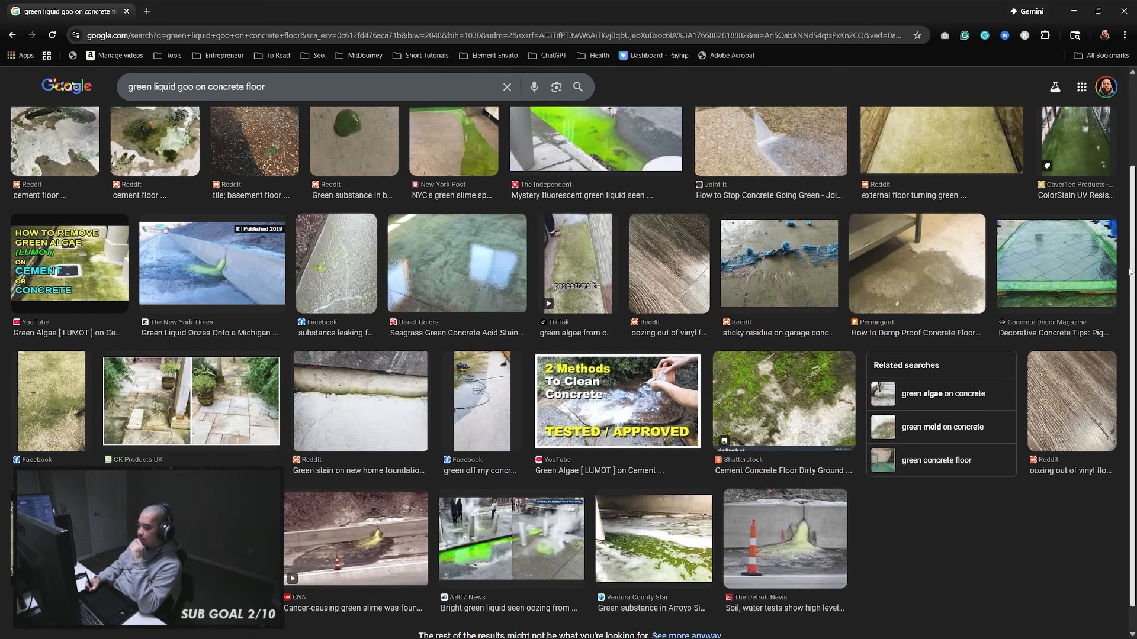
scroll(1130, 271, "down", 1)
left_click(492, 511)
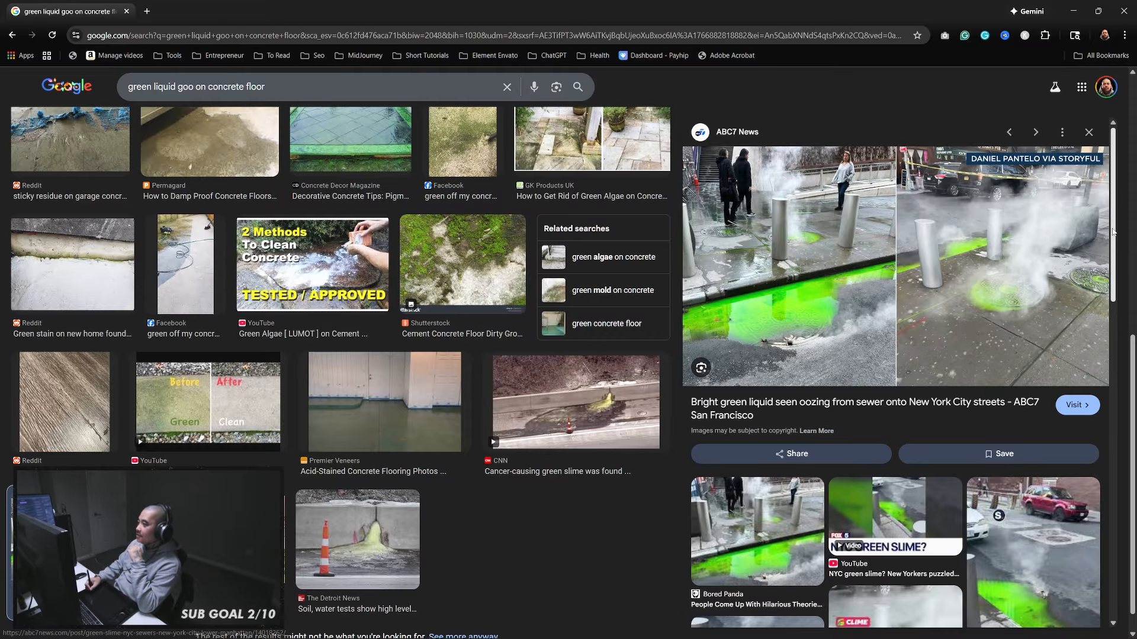
scroll(1091, 244, "down", 2)
scroll(1090, 307, "down", 4)
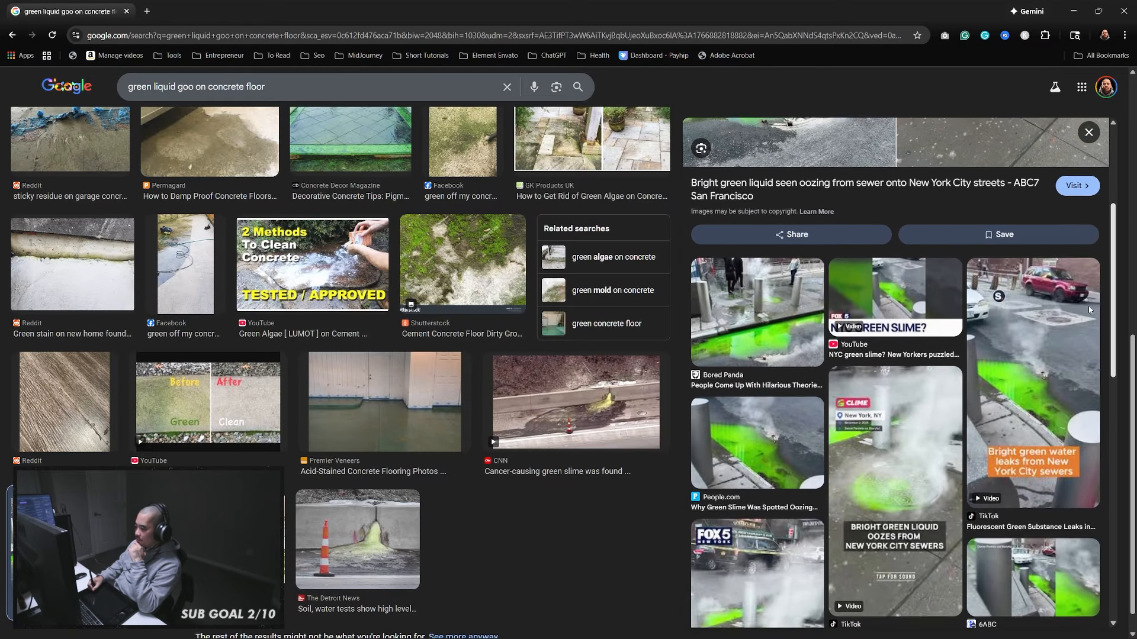
scroll(1096, 350, "up", 6)
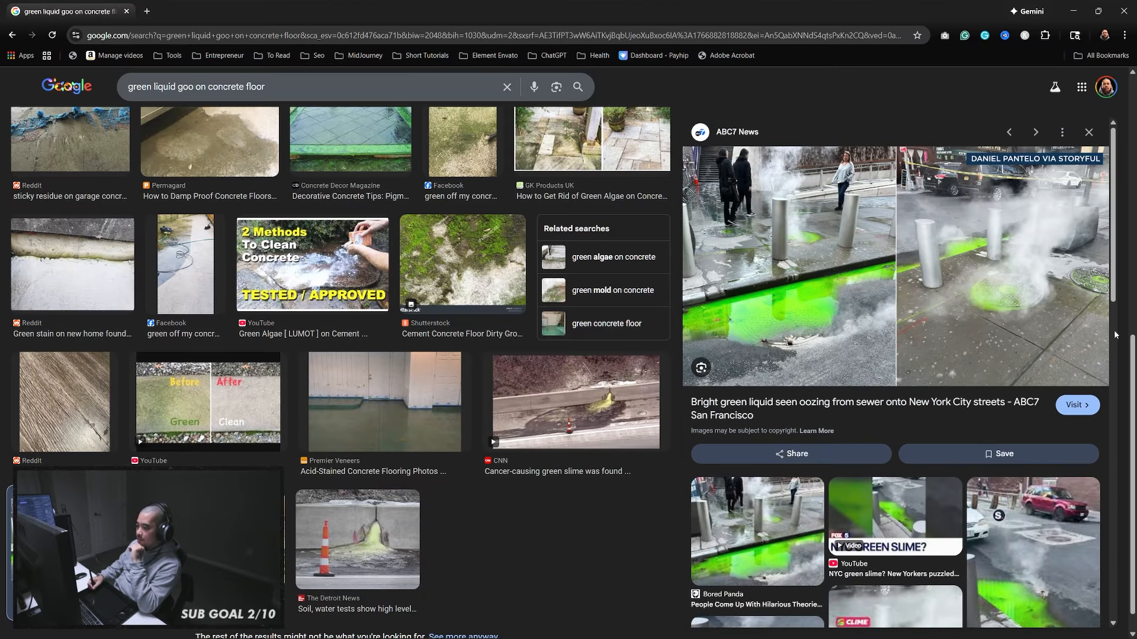
scroll(1101, 154, "up", 8)
scroll(1077, 98, "up", 1)
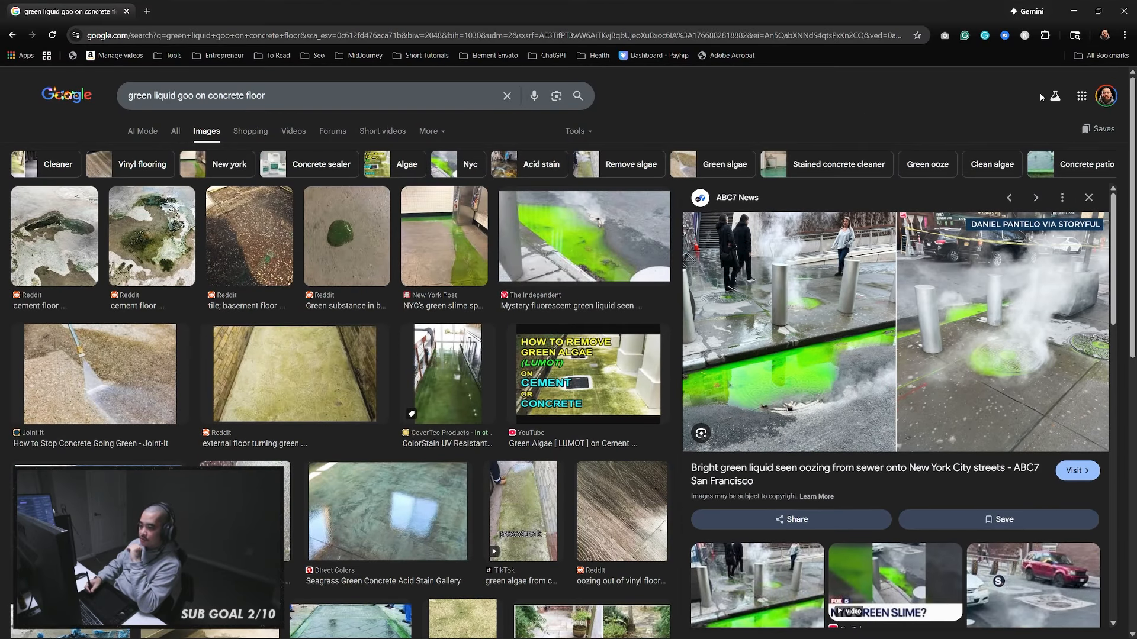
Extend the image search to "green liquid goo on concrete floor, stock photo"
left_click(279, 97)
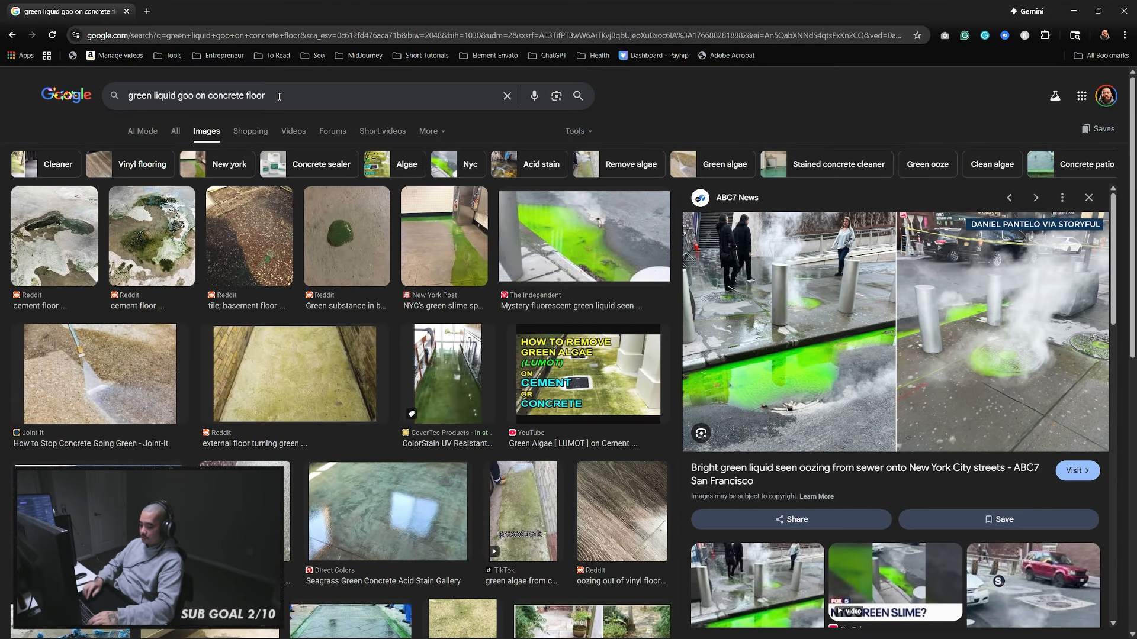
type(", stock photo")
key("Return")
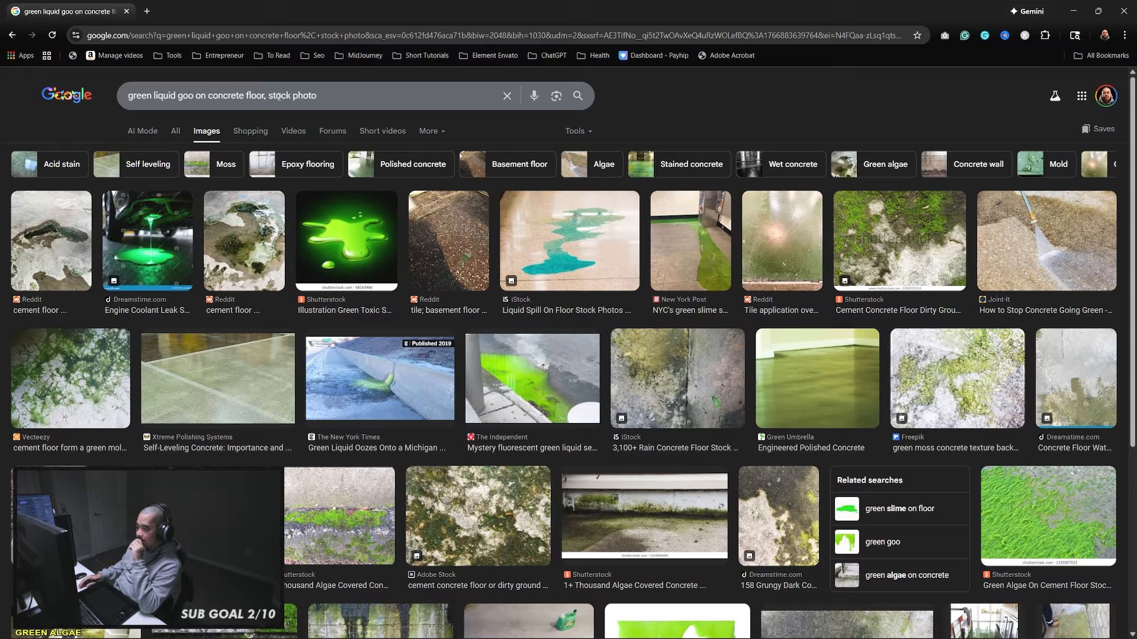
Shorten the image search to "green goo on floor, stock photo" and run it
left_click_drag(1132, 200, 1125, 122)
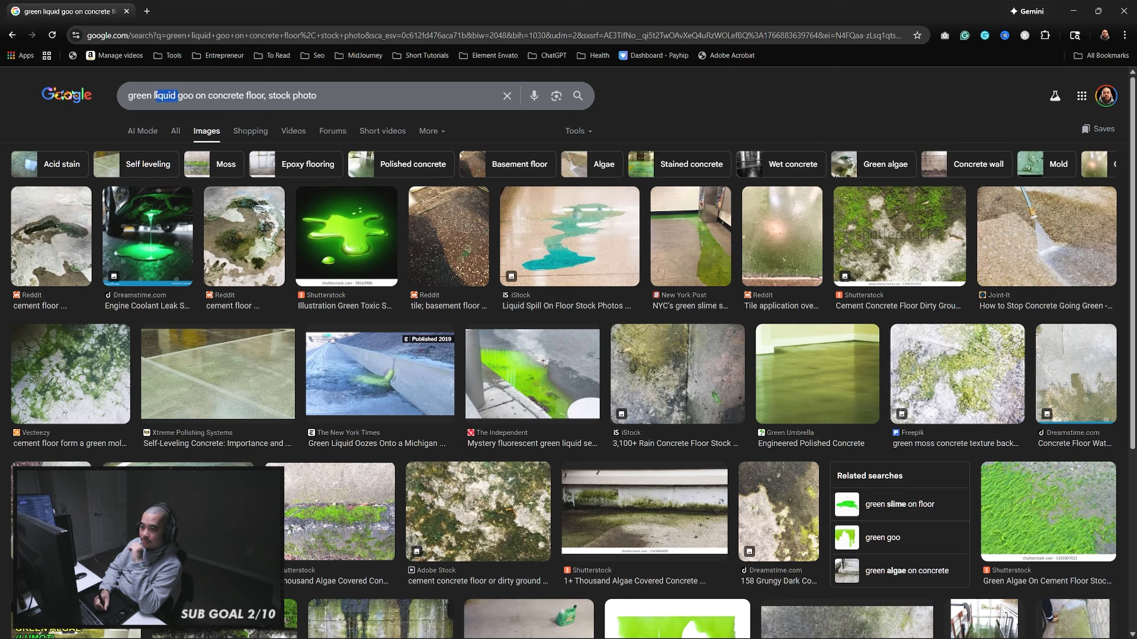
key("BackSpace")
key("BackSpace")
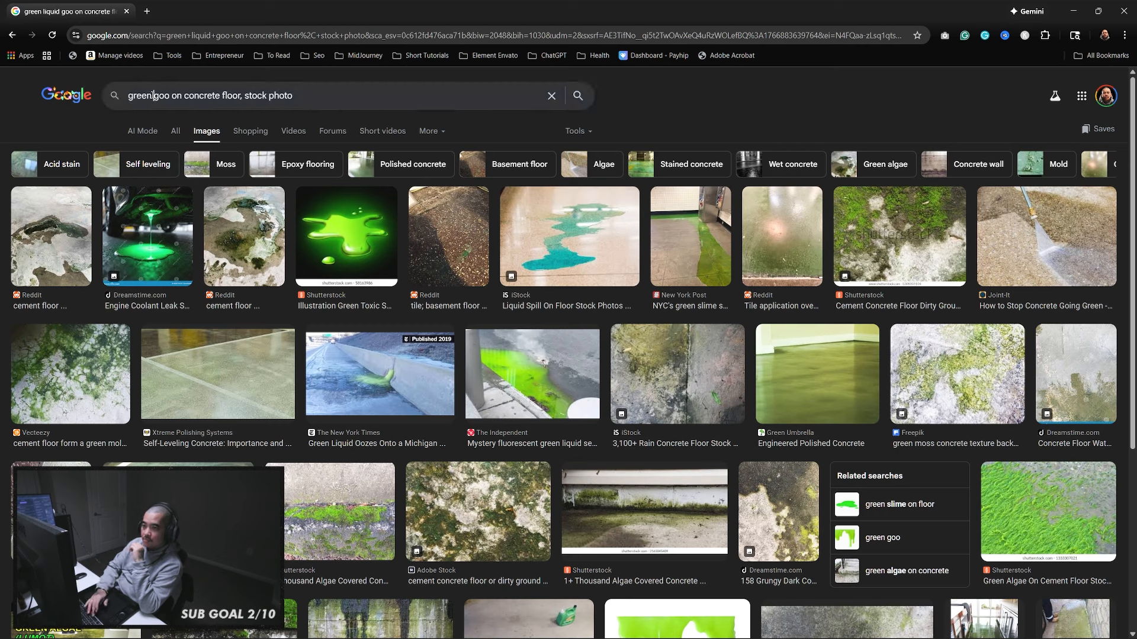
left_click_drag(223, 95, 188, 99)
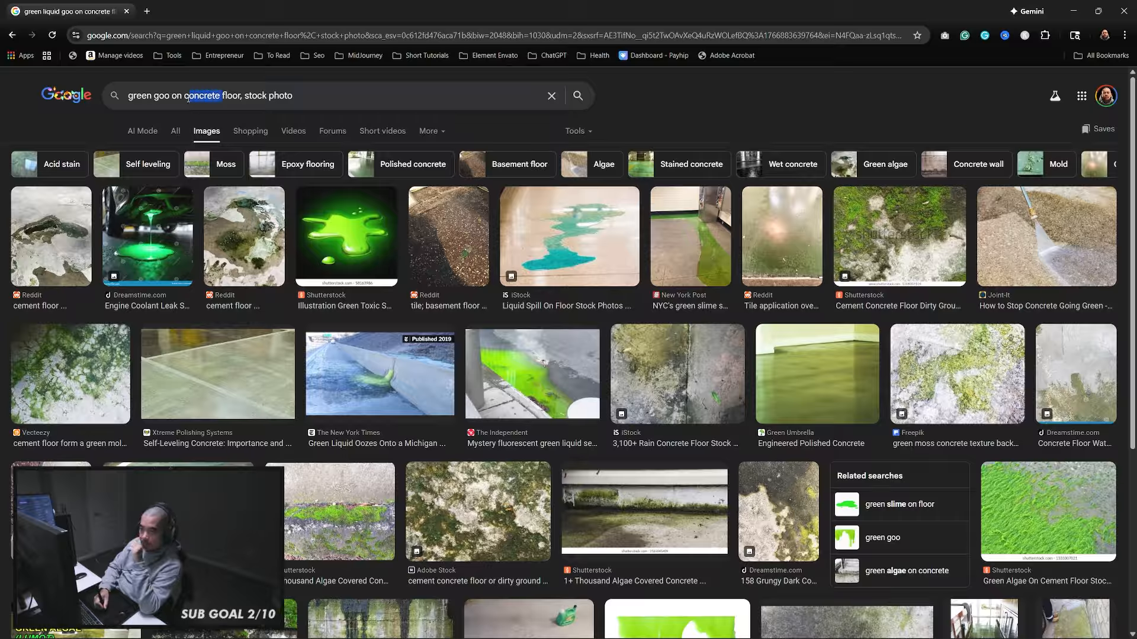
key("BackSpace")
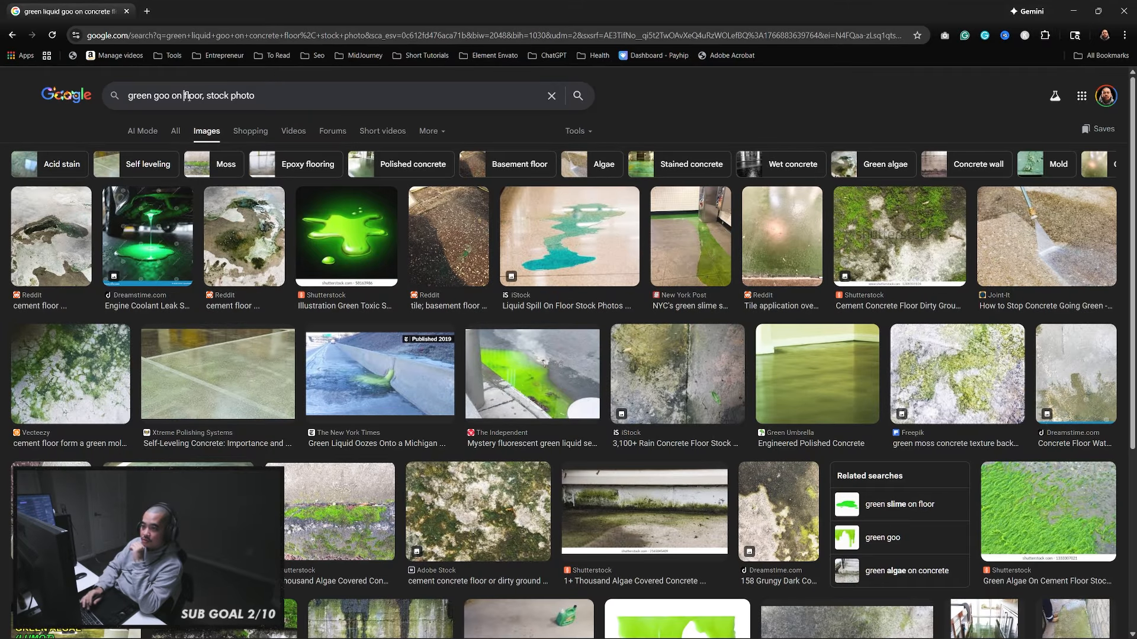
key("Return")
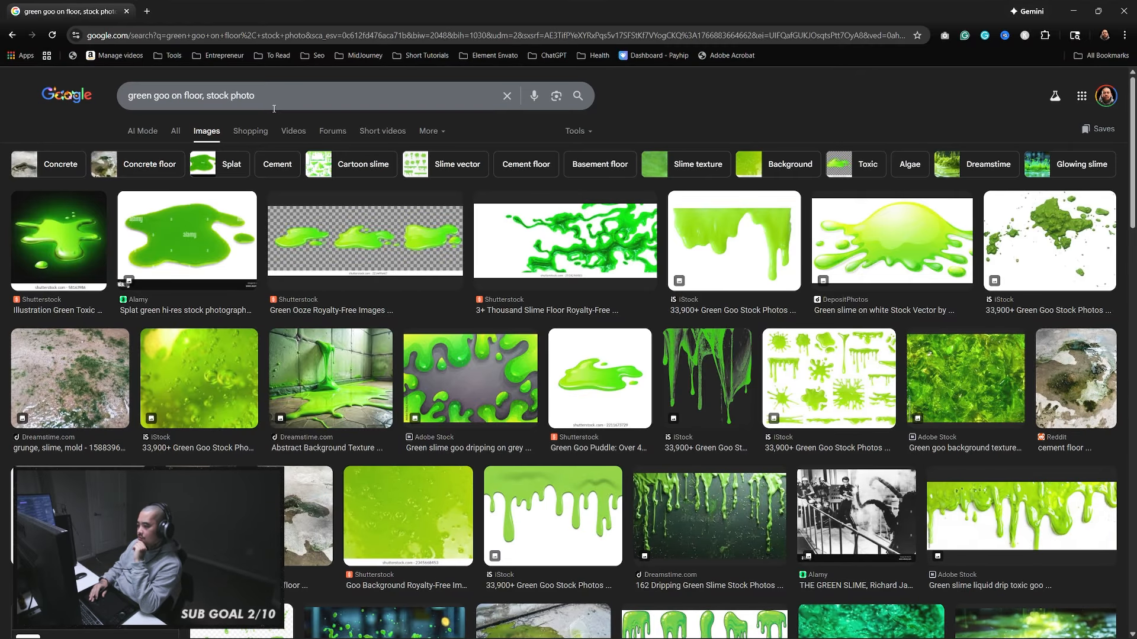
Look through the "green goo on floor, stock photo" image results for a usable puddle or splatter reference
left_click_drag(1128, 207, 1127, 302)
scroll(1116, 355, "down", 5)
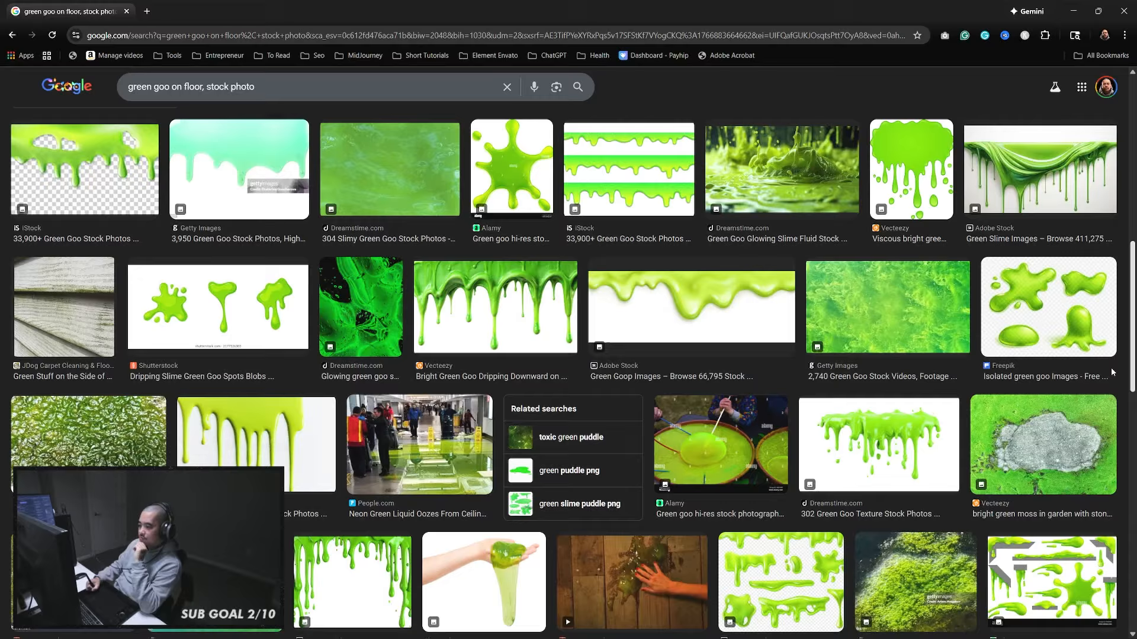
scroll(1112, 373, "up", 1)
scroll(1102, 381, "down", 5)
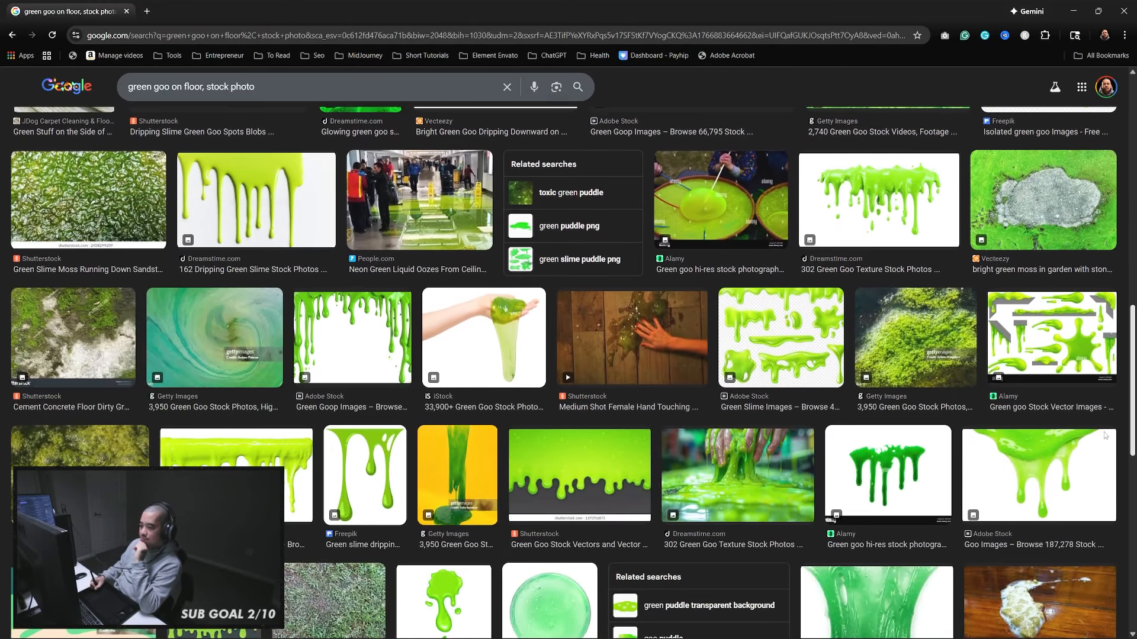
scroll(1101, 468, "down", 5)
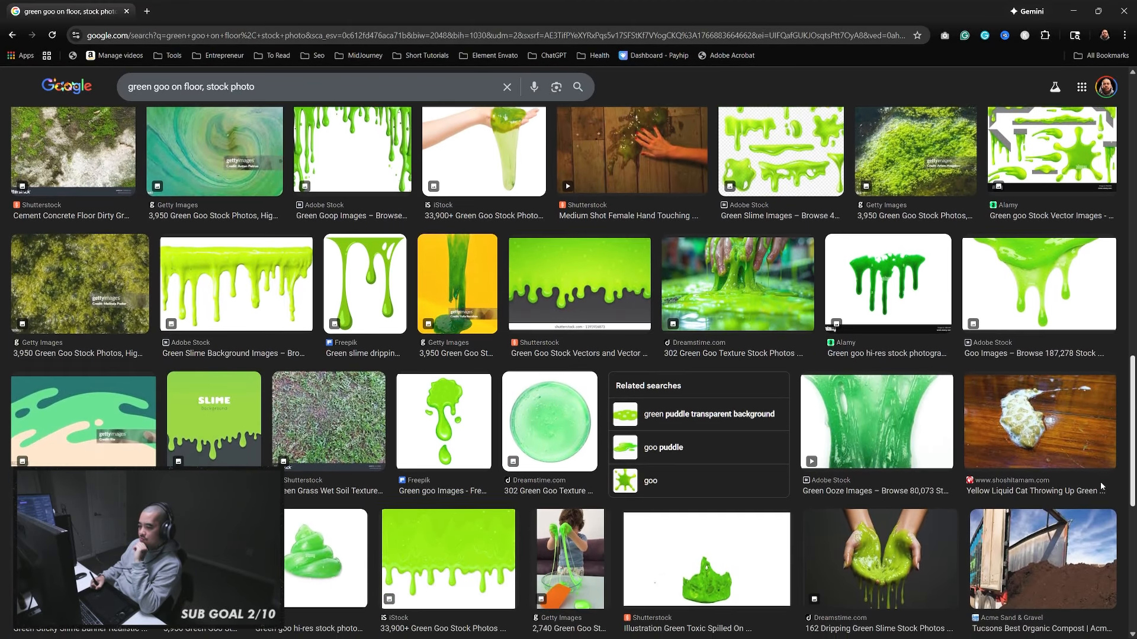
scroll(1081, 535, "down", 3)
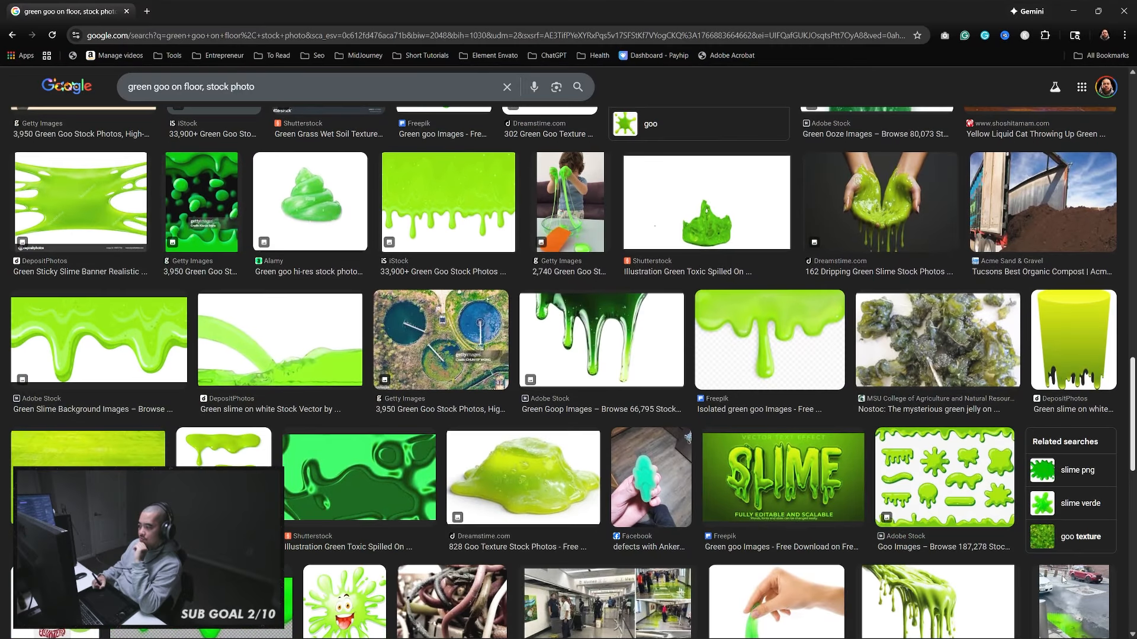
scroll(1110, 415, "down", 5)
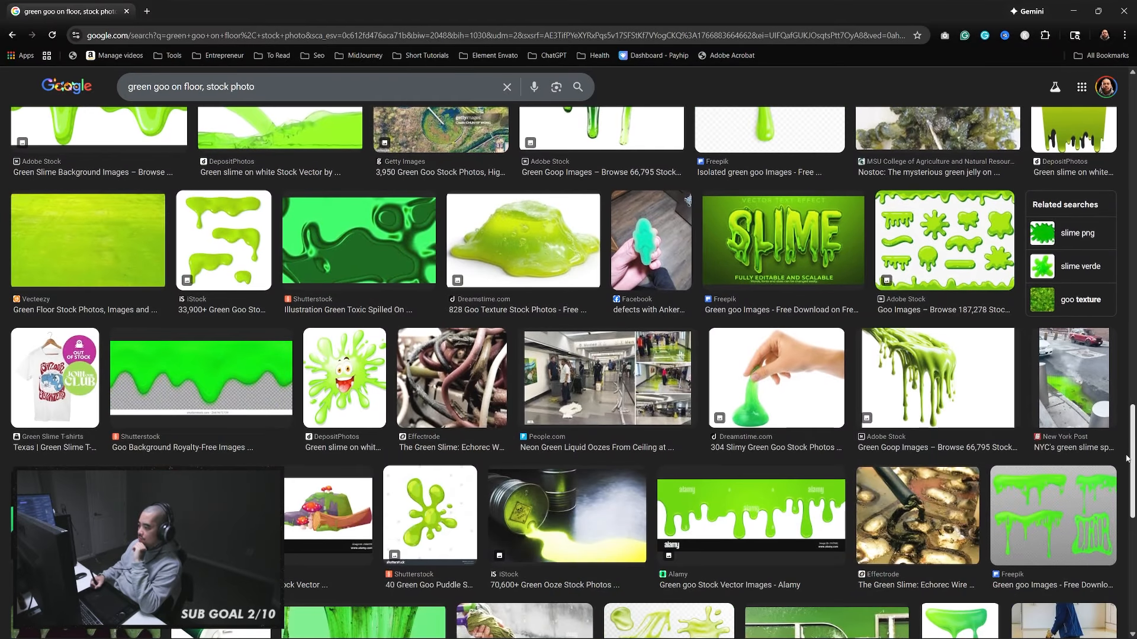
scroll(1101, 515, "down", 7)
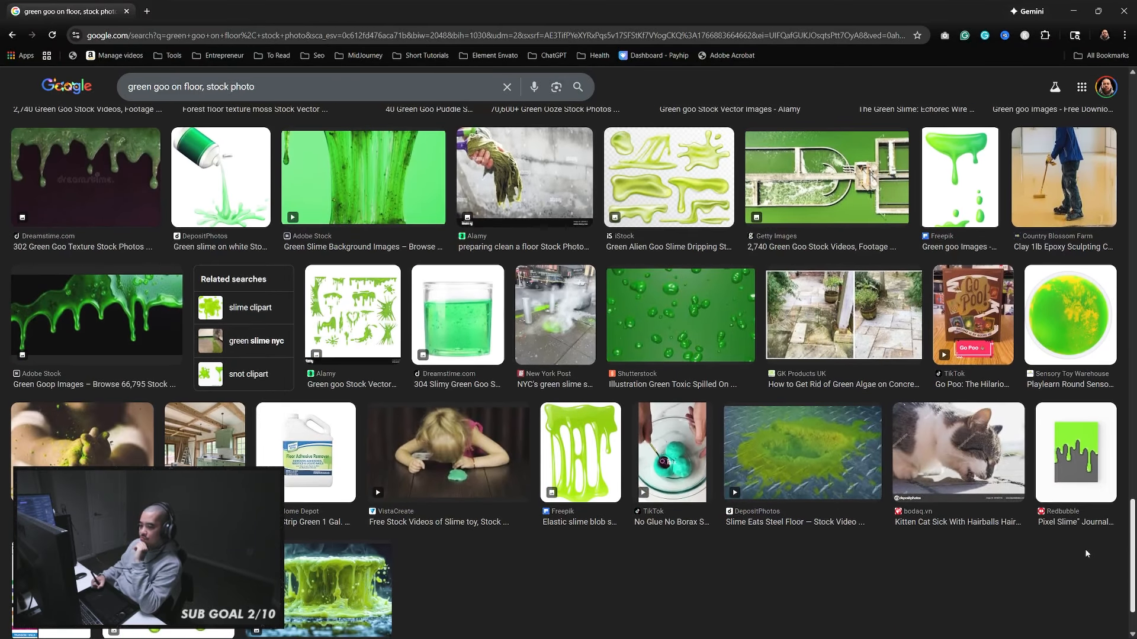
scroll(1086, 556, "down", 1)
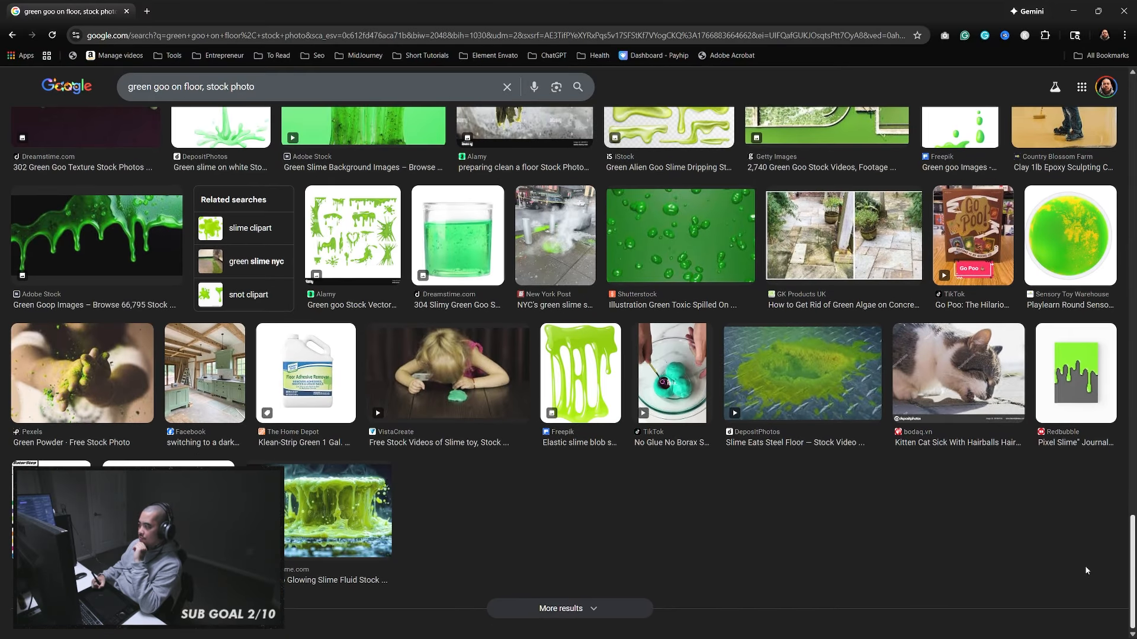
scroll(1083, 573, "up", 8)
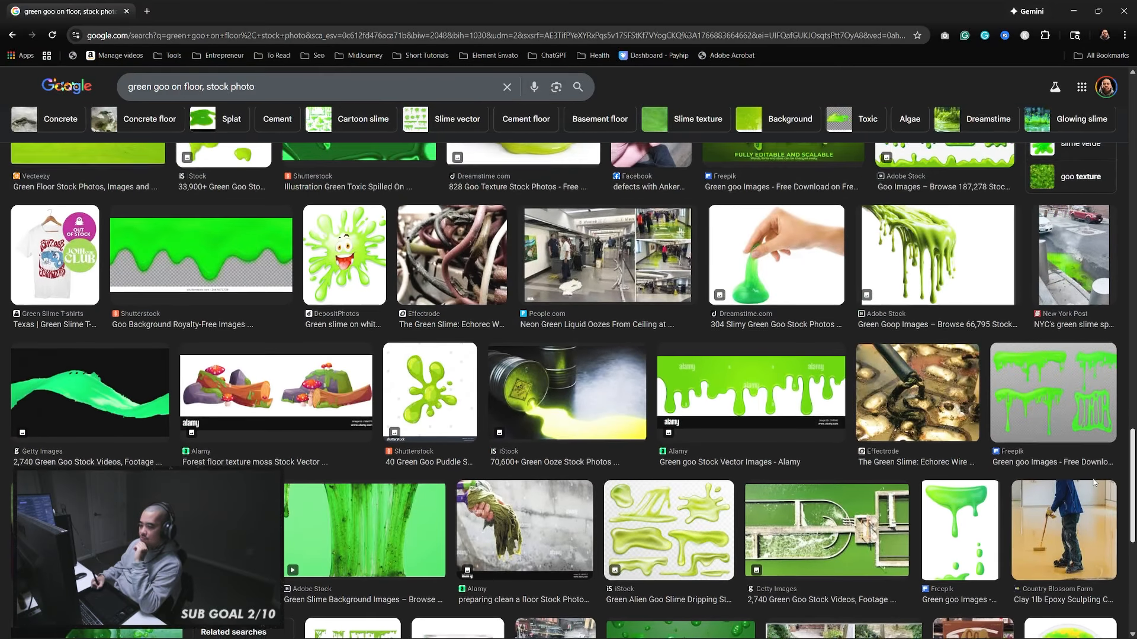
scroll(1093, 472, "up", 7)
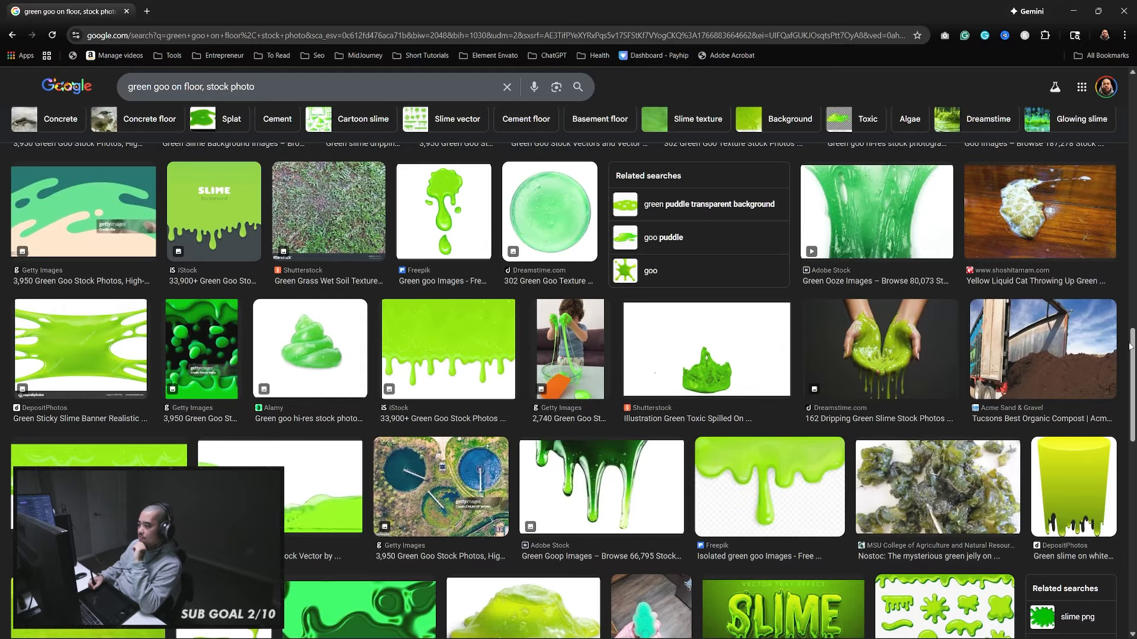
left_click_drag(1129, 346, 1127, 87)
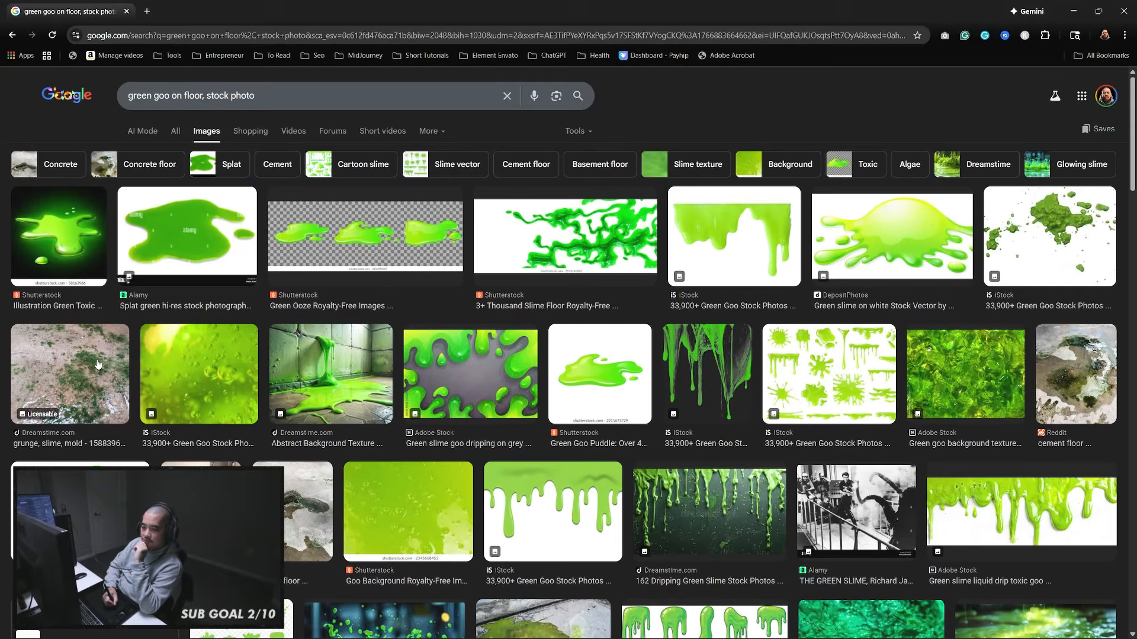
Examine the Dreamstime slime-on-floor photo and the related Getty Images moss picture with their similar images
left_click(117, 370)
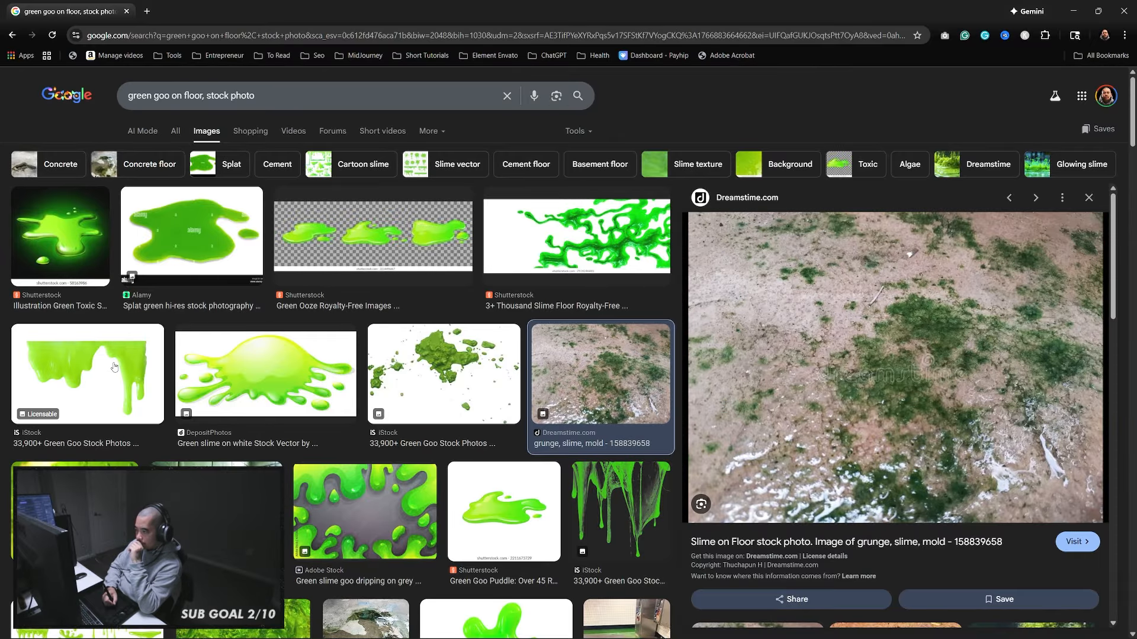
scroll(1118, 338, "down", 3)
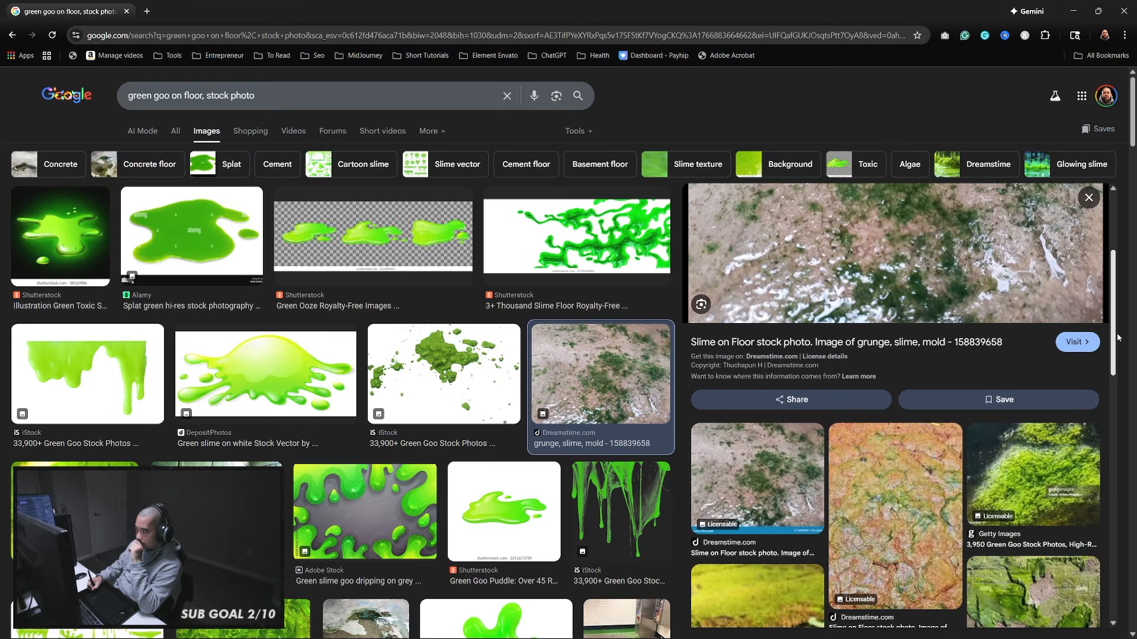
scroll(1118, 339, "down", 3)
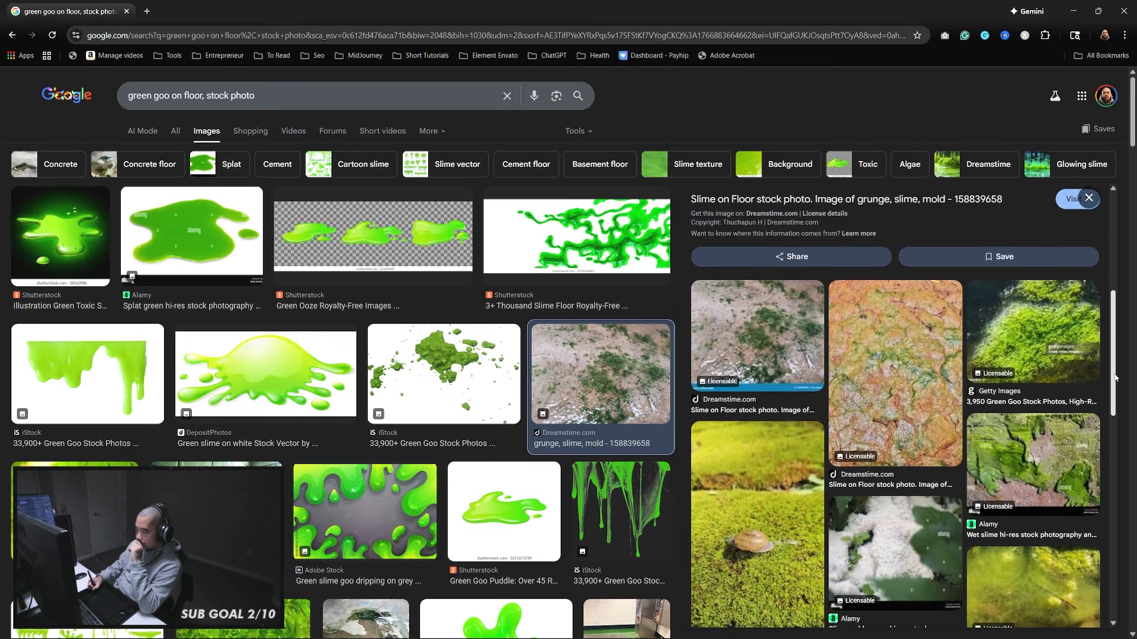
left_click(1071, 296)
scroll(1106, 382, "down", 5)
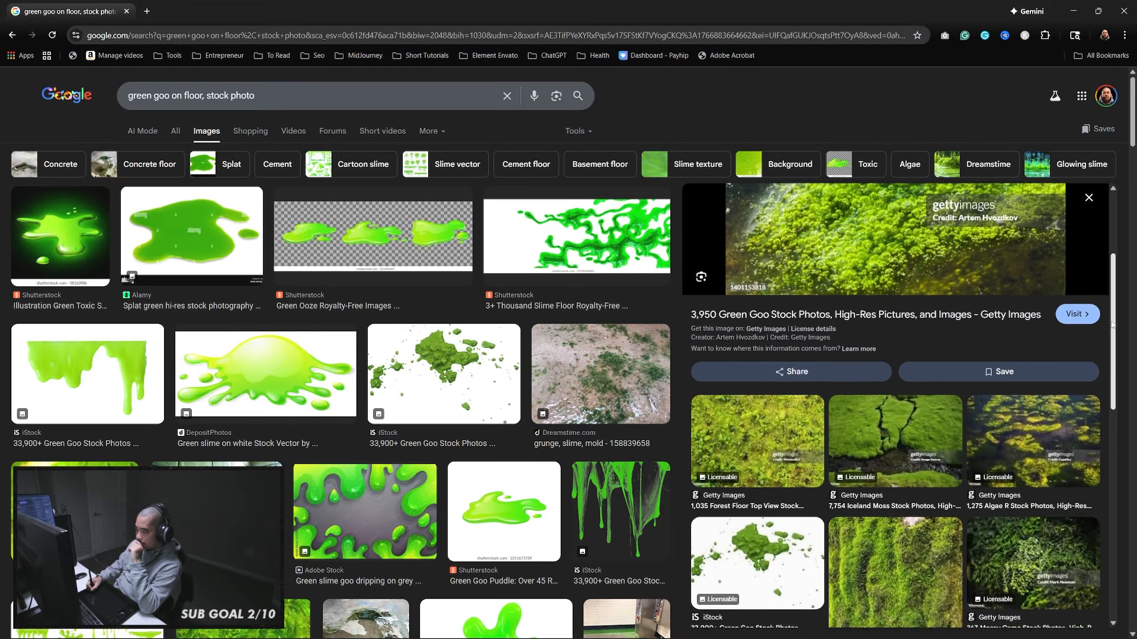
Preview the iStock green goo splatter on a white background and copy the image
left_click(814, 399)
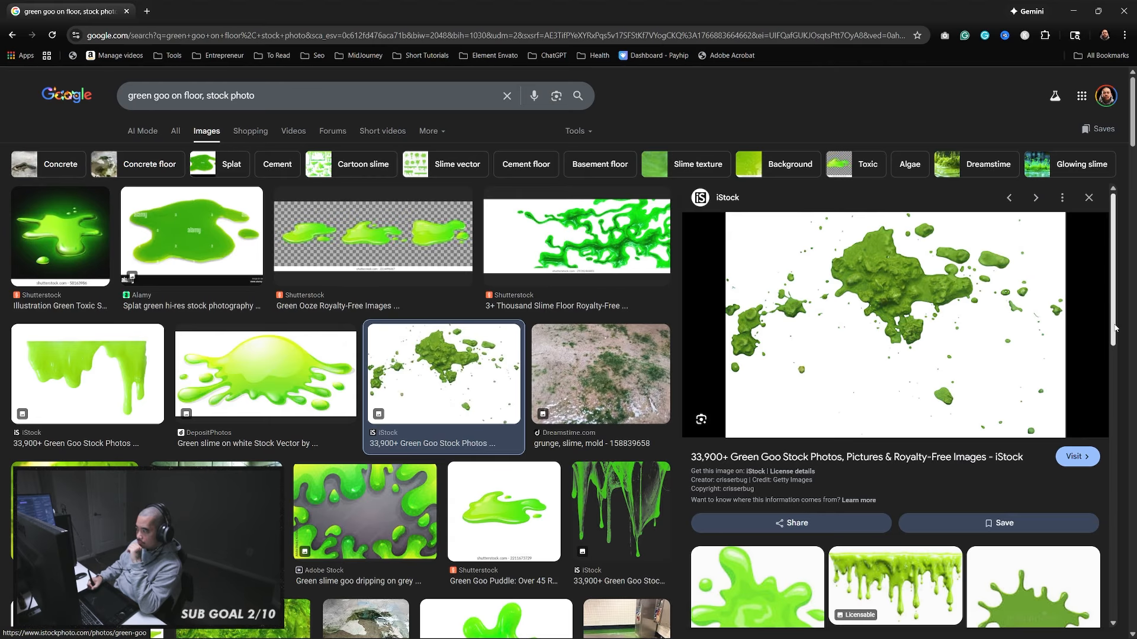
scroll(1113, 376, "down", 2)
left_click_drag(1112, 376, 1123, 327)
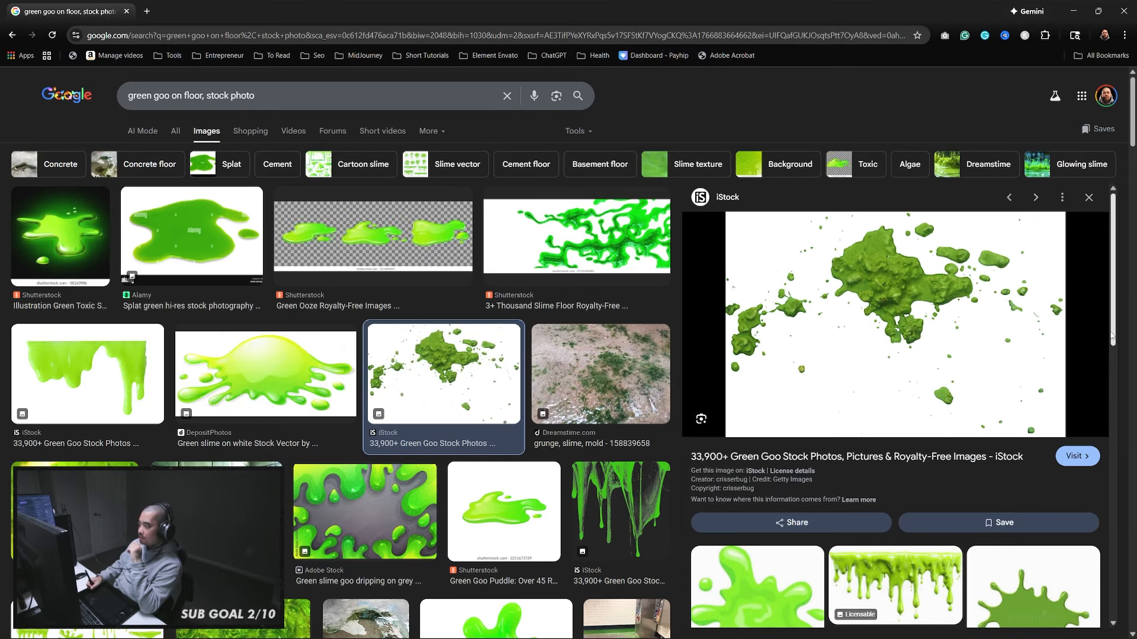
right_click(921, 352)
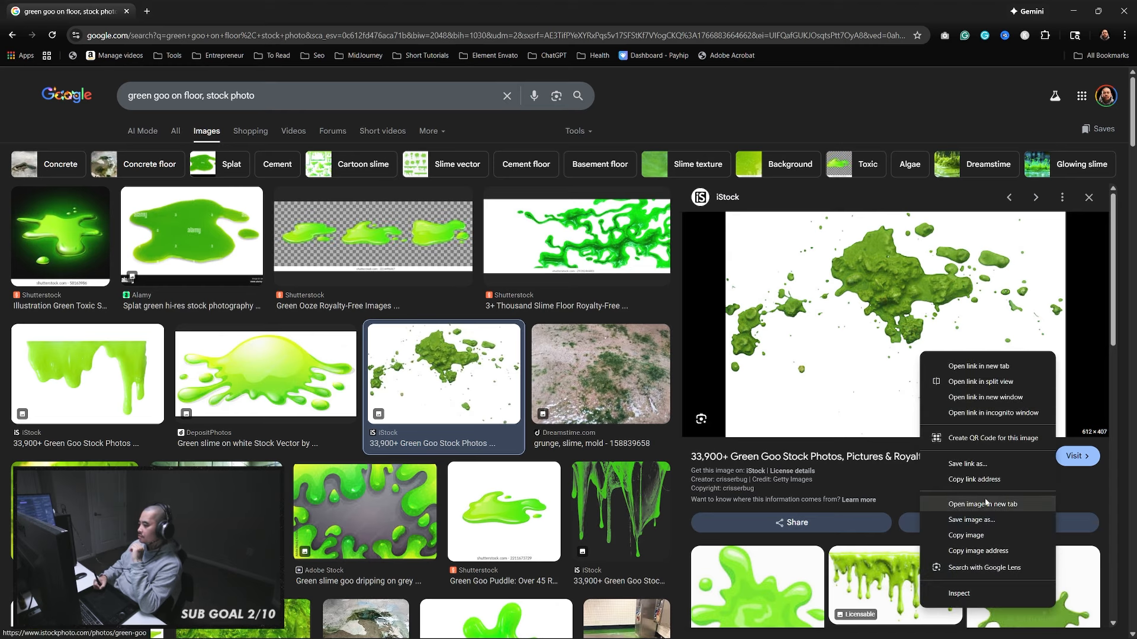
left_click(975, 536)
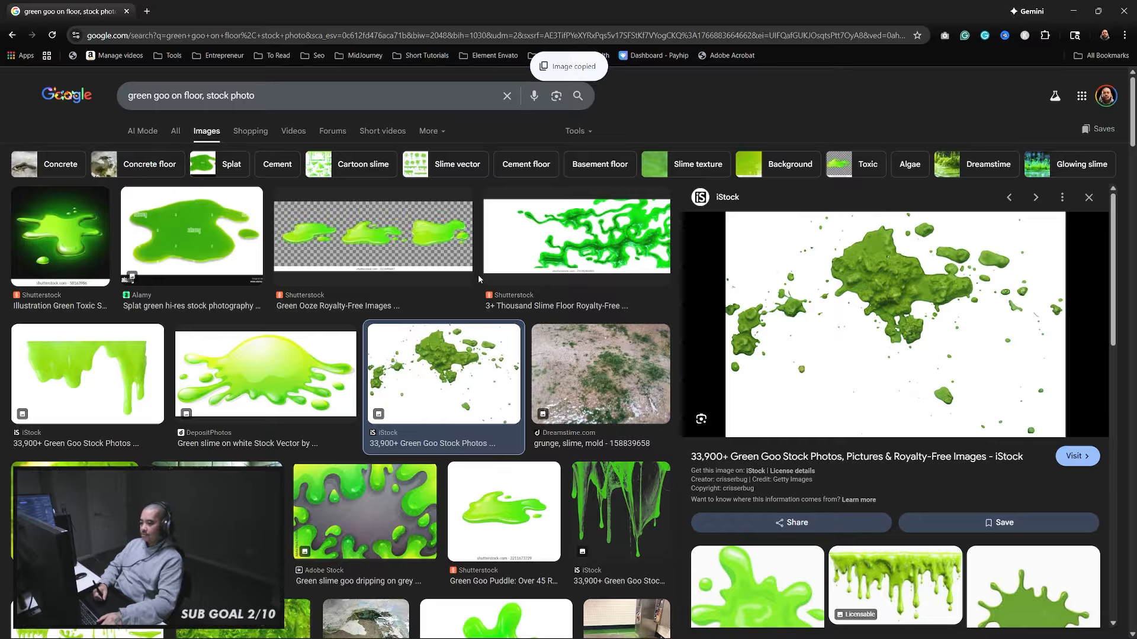
Switch to Photoshop and check what the Glow, dust copy and dust groups contribute by toggling their visibility
key("alt+Tab")
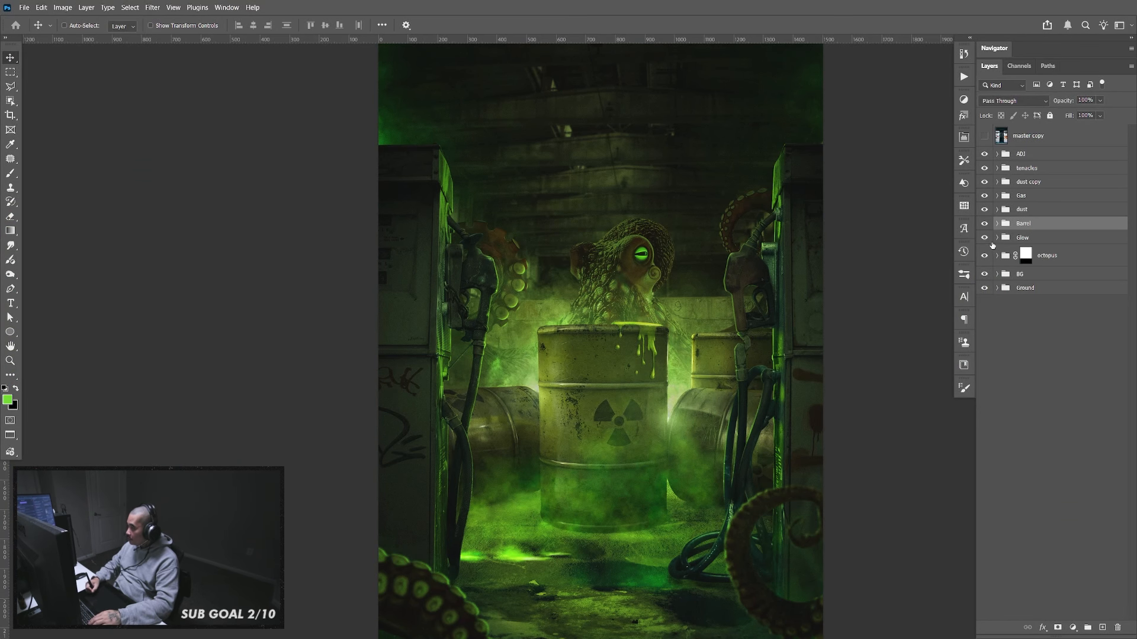
left_click(986, 238)
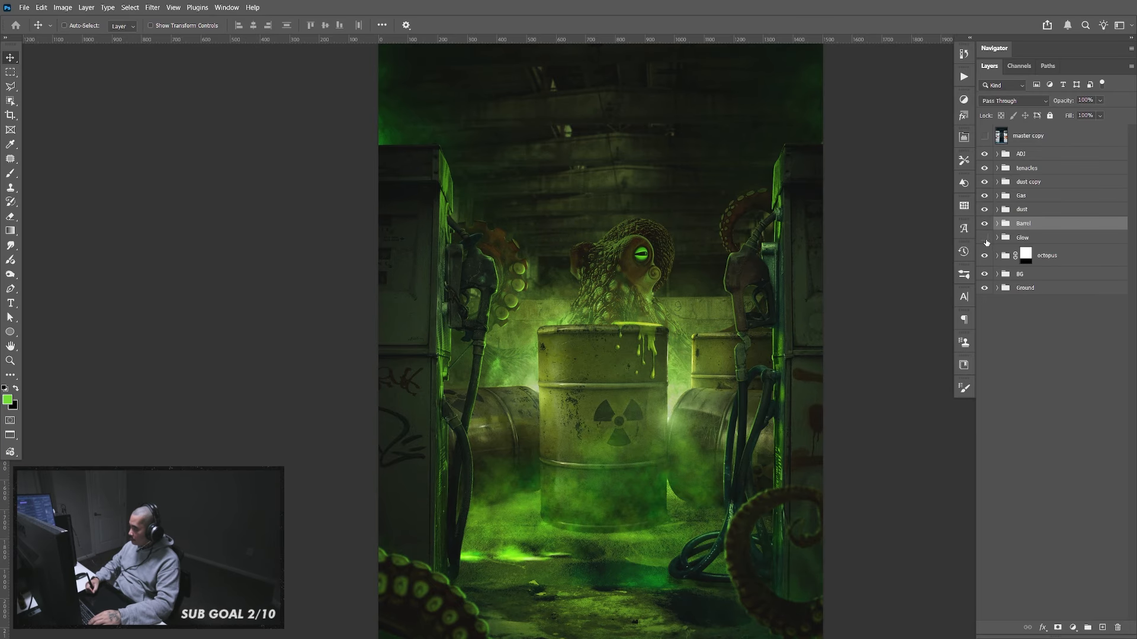
left_click(985, 239)
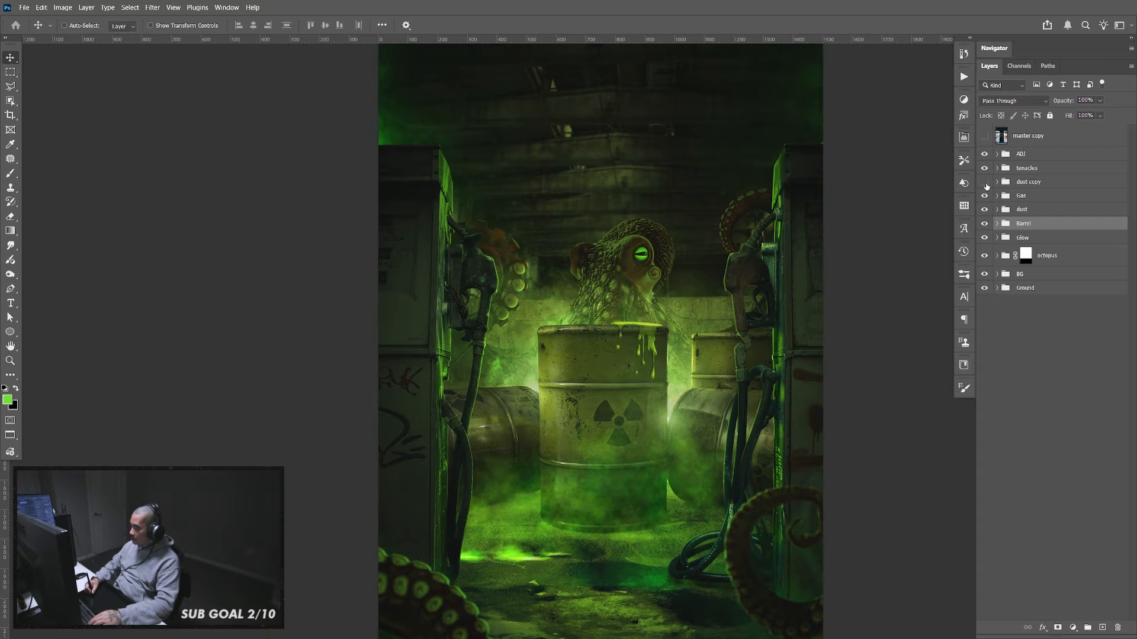
left_click(986, 185)
left_click(985, 210)
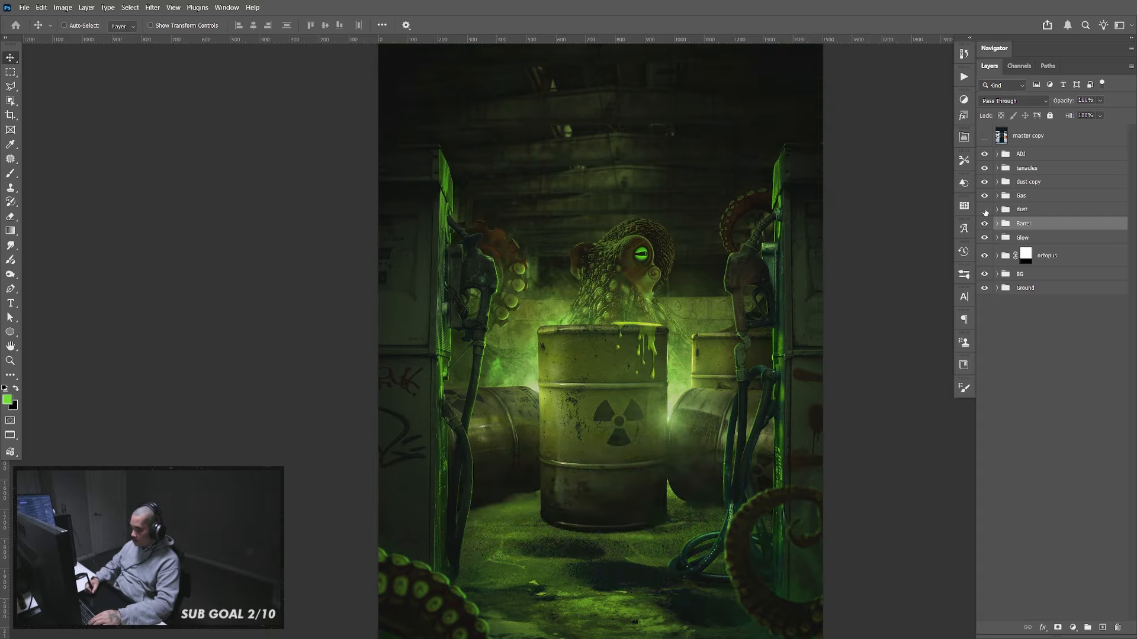
left_click(985, 210)
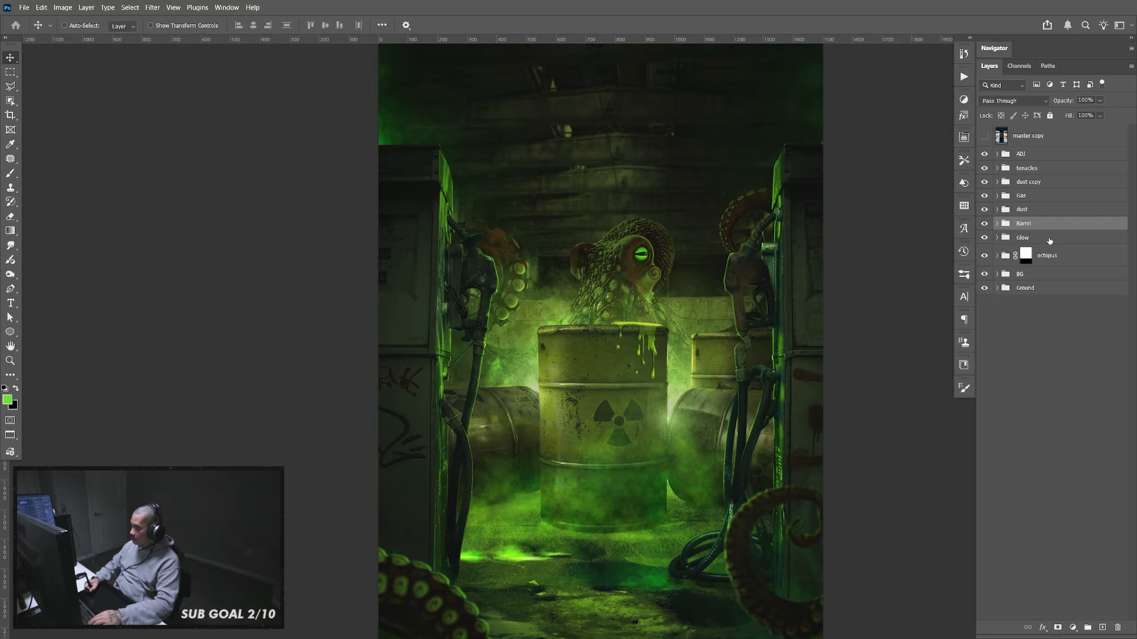
Paste the goo splatter above the Barrel group and put it in a new group named "liquid 2"
key("ctrl+v")
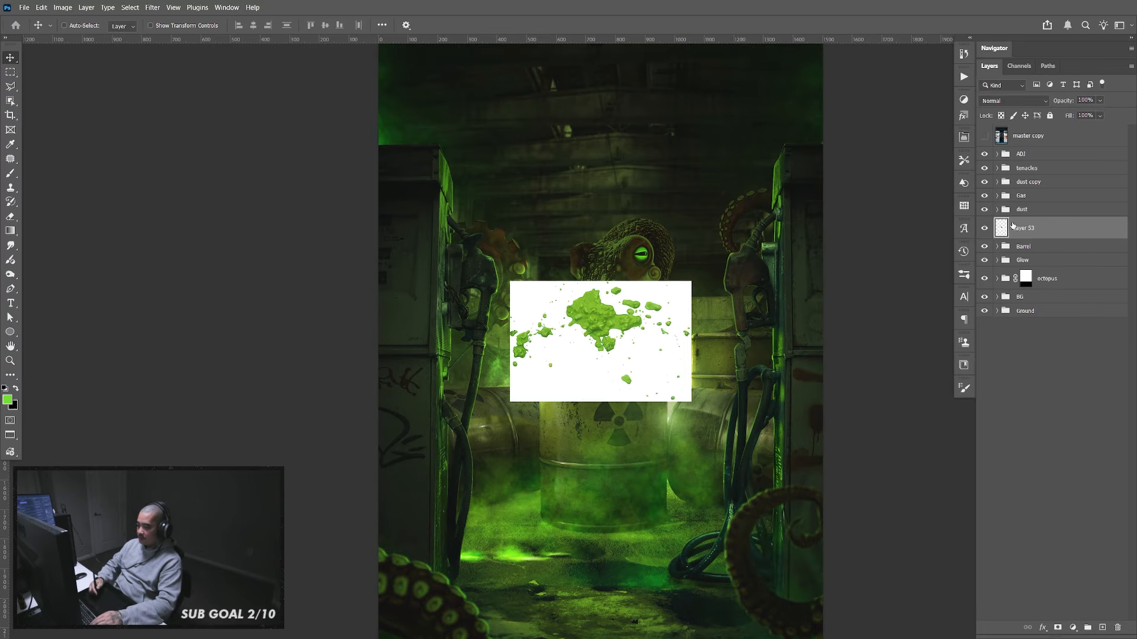
key("ctrl+g")
double_click(1028, 224)
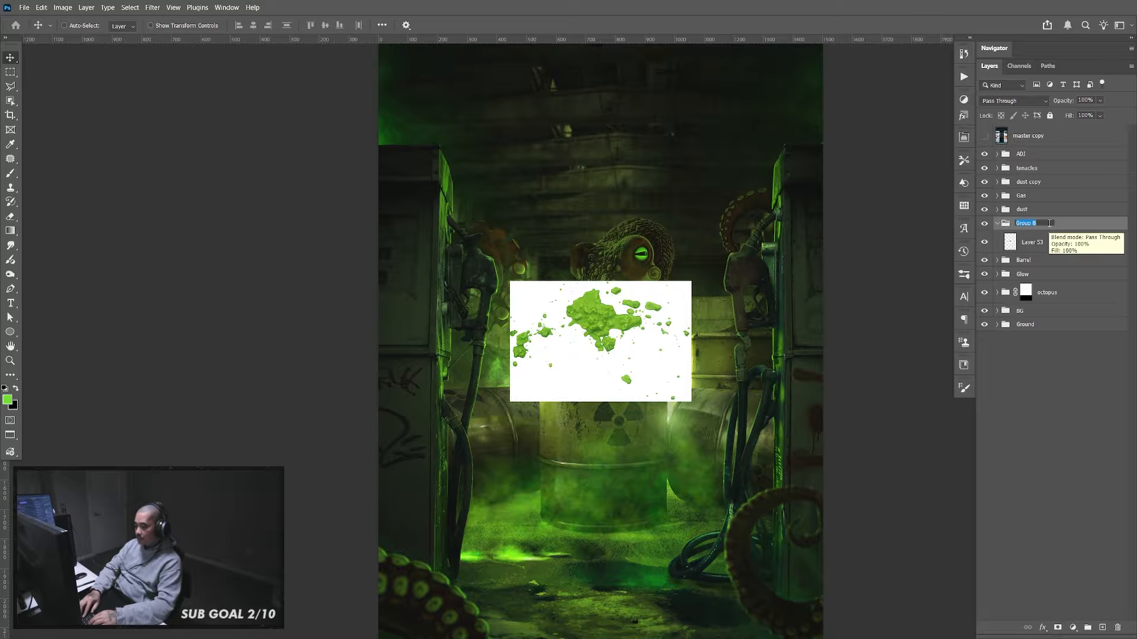
key("BackSpace")
type("liquid")
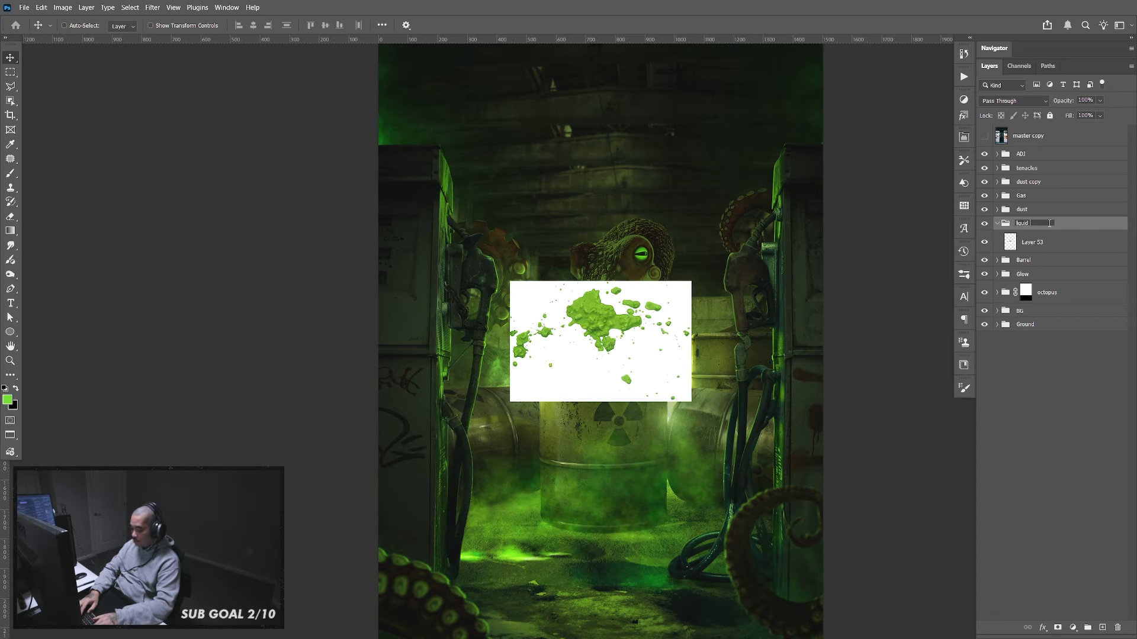
type(" 2")
key("Return")
Convert the pasted goo layer in the liquid 2 group to a smart object and open its contents
left_click(1014, 241)
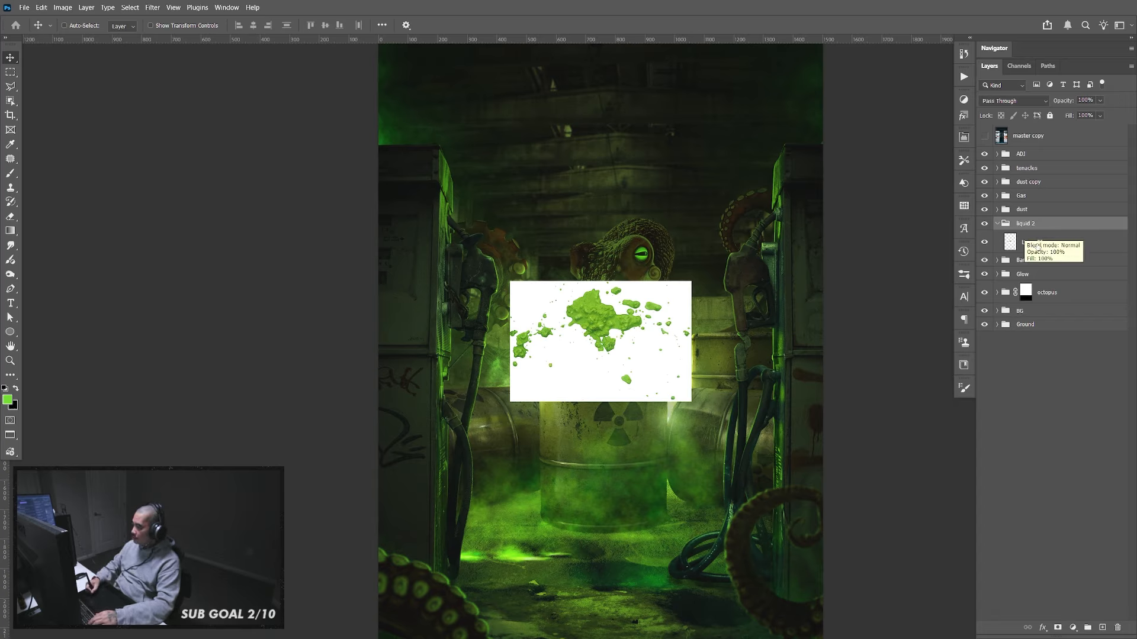
right_click(1037, 245)
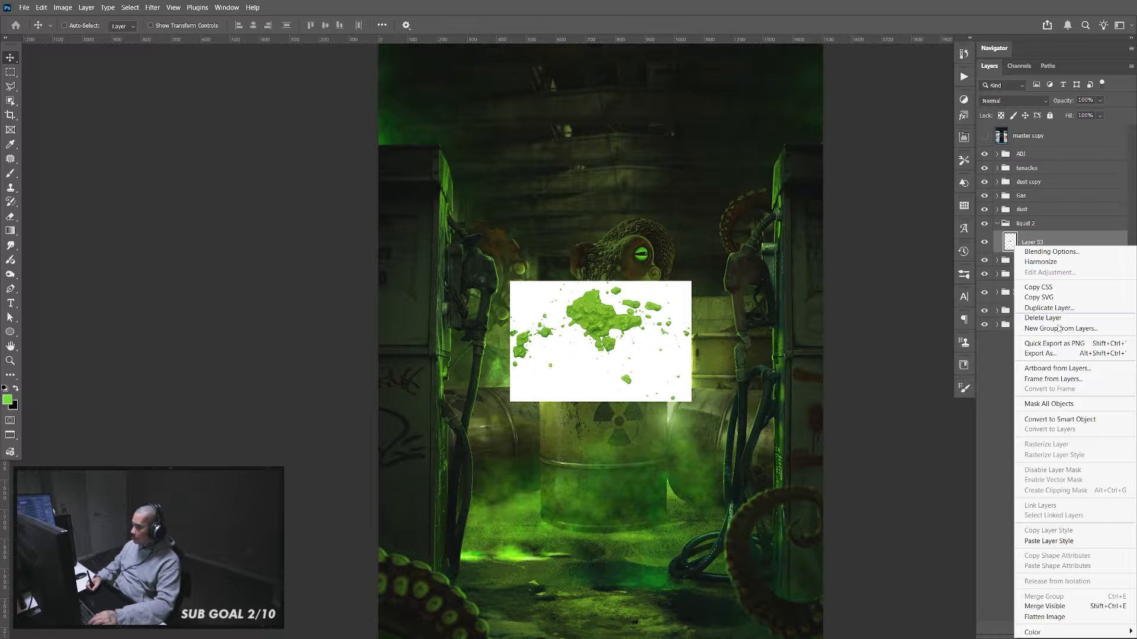
left_click(1061, 421)
double_click(1009, 244)
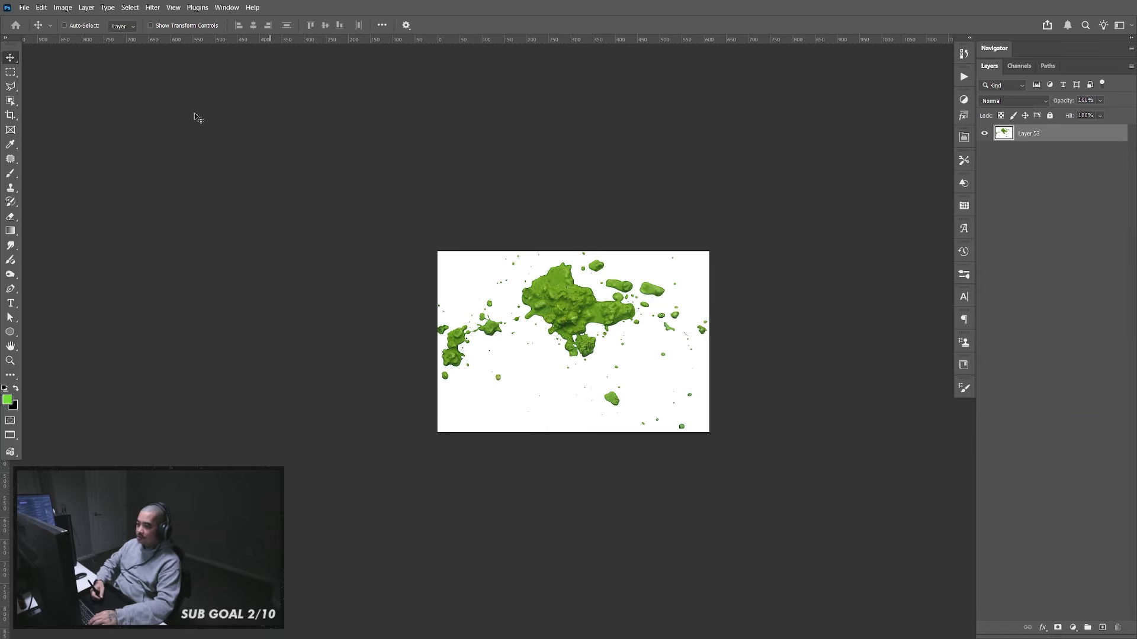
Mask out the goo's white background with a Select Subject selection, then save and return to the octopus scene
left_click(130, 7)
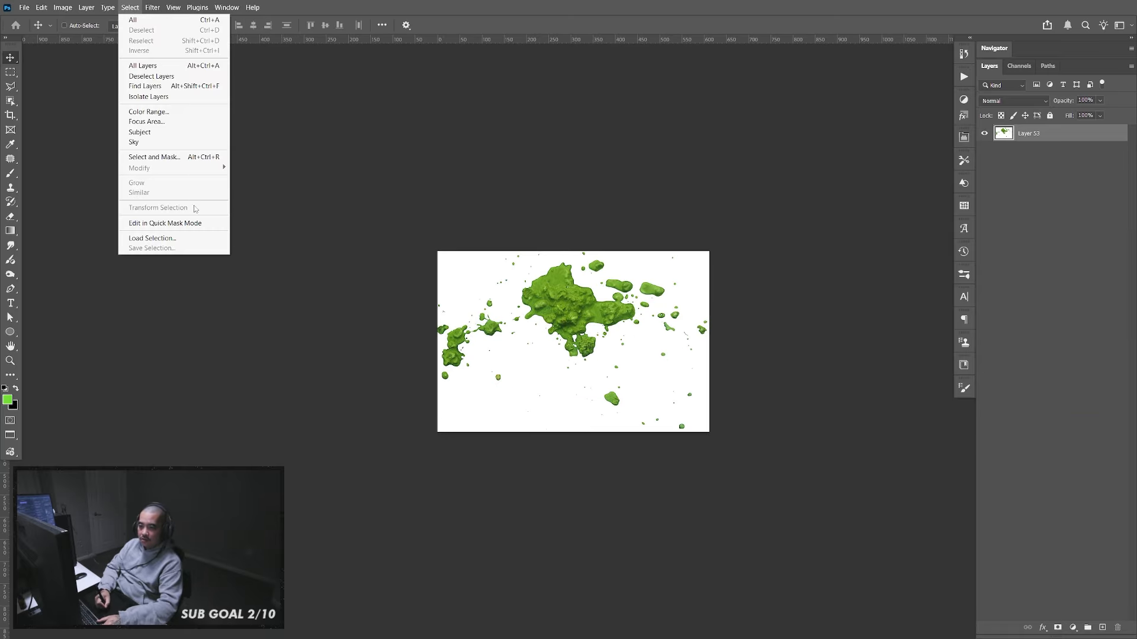
left_click(178, 134)
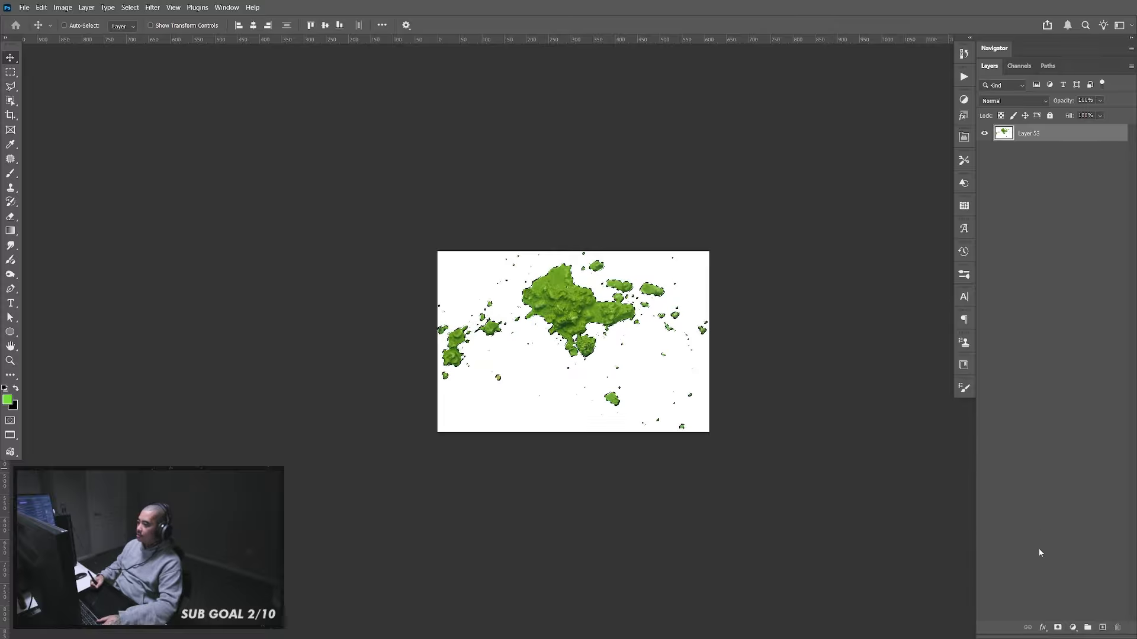
left_click(1058, 627)
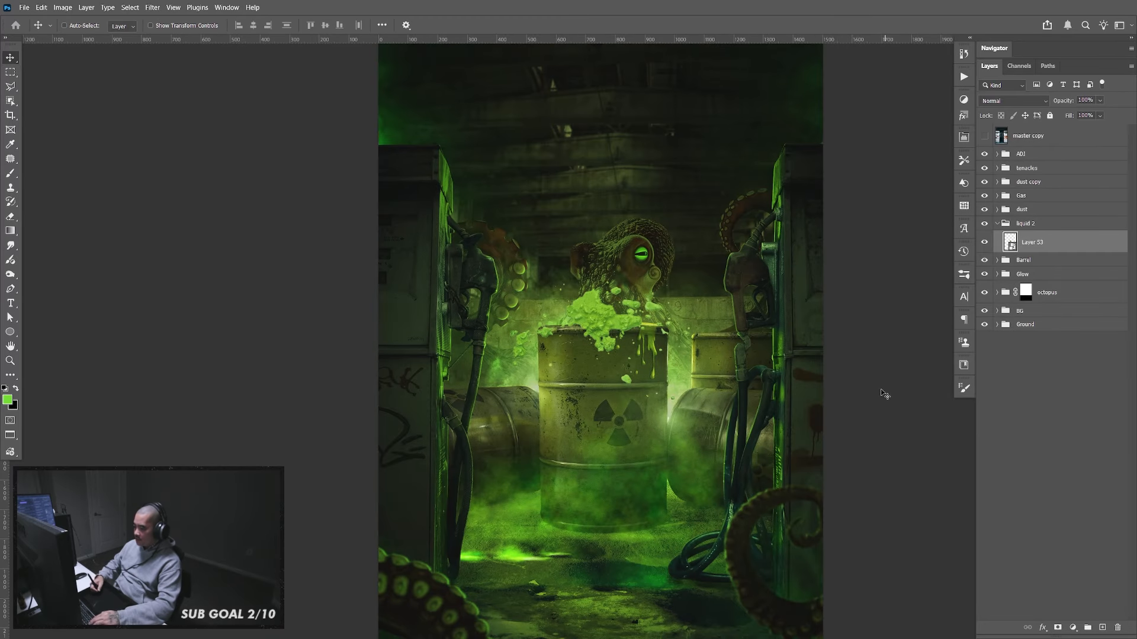
Flatten the goo layer vertically with Free Transform and position it on the floor in front of the barrel
key("ctrl+t")
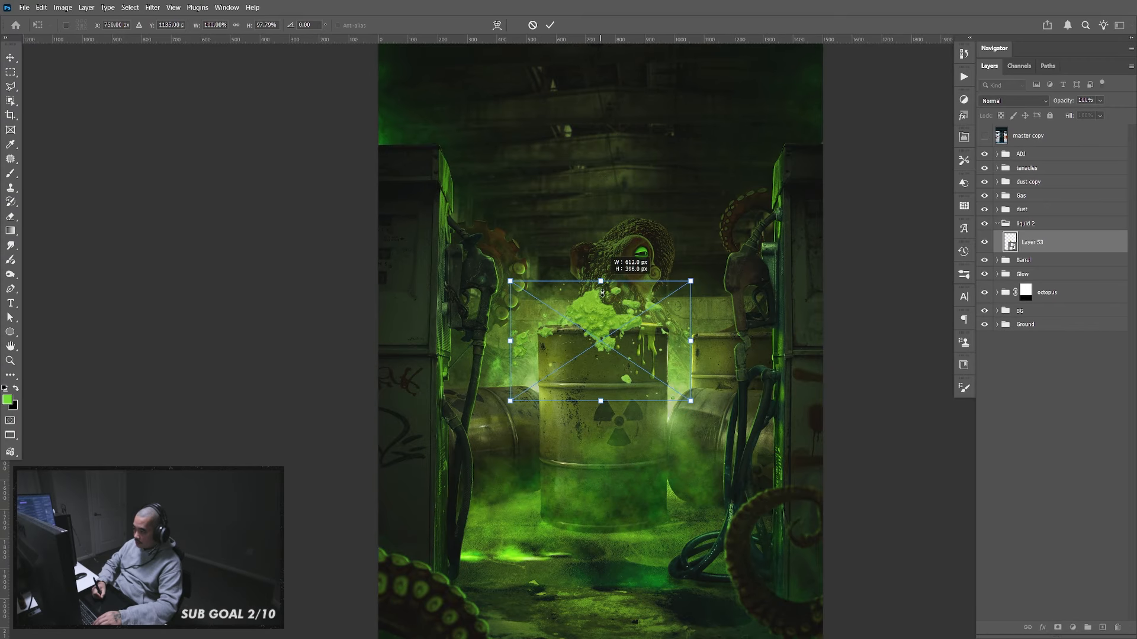
left_click_drag(612, 274, 582, 547)
key("Return")
left_click_drag(609, 540, 582, 504)
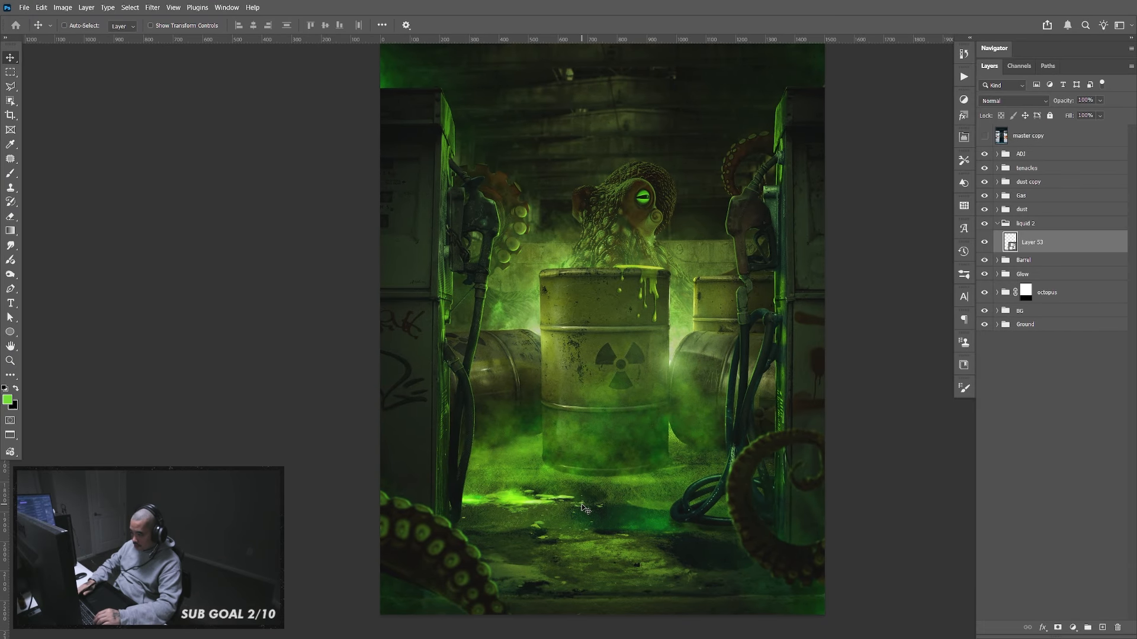
key("Right")
key("Right")
key("Right")
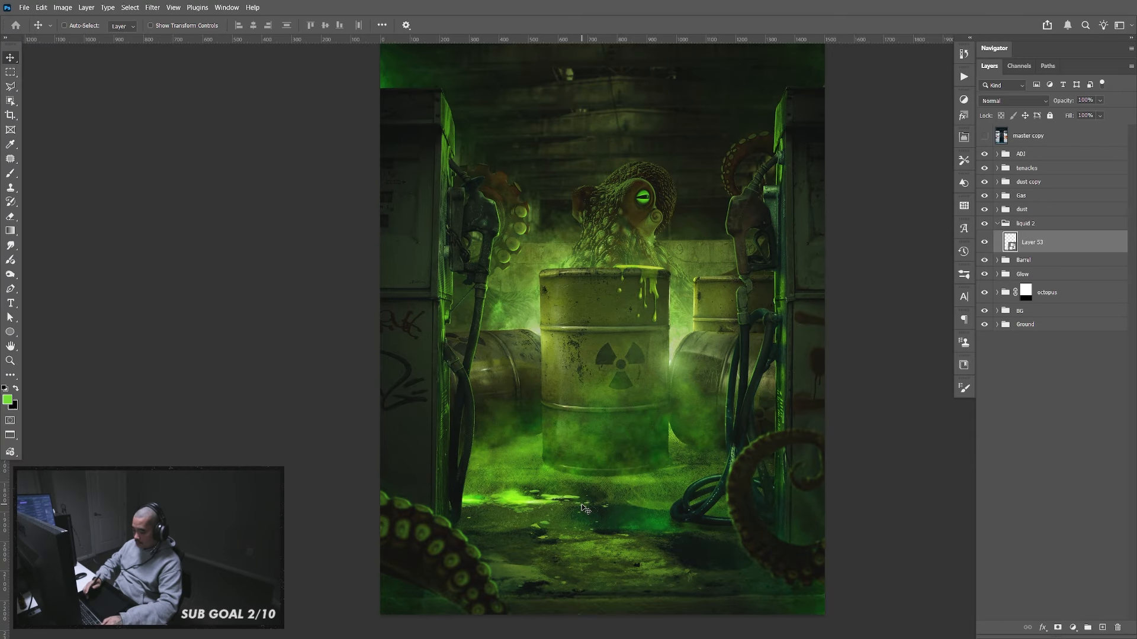
Put the goo layer in its own group and clip a new layer filled with the green foreground color to it
key("ctrl+g")
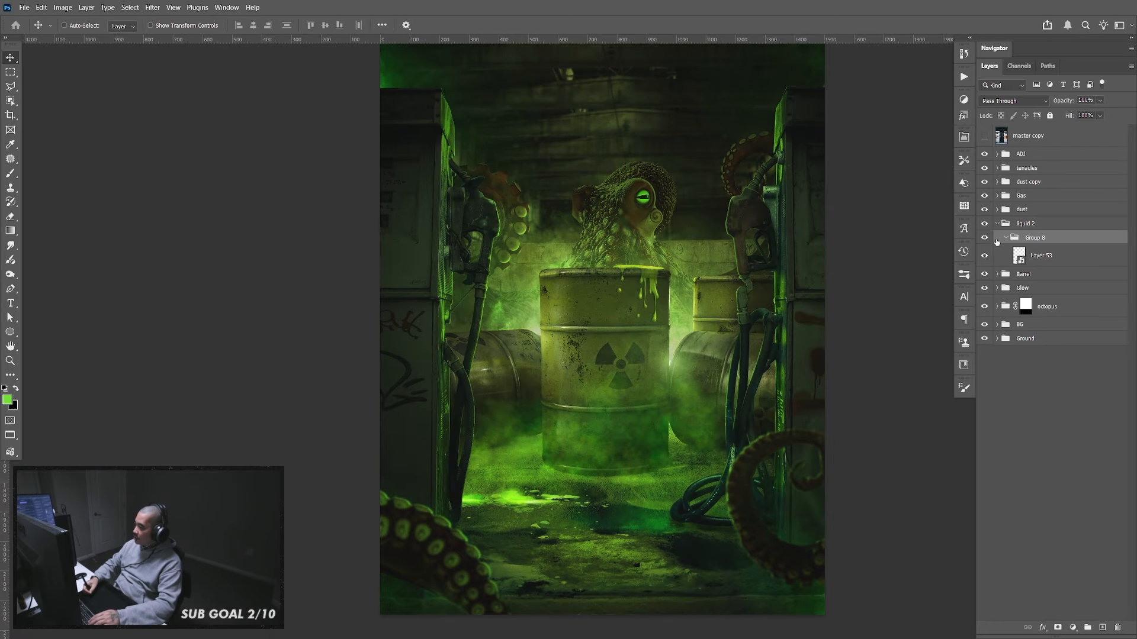
left_click(1006, 240)
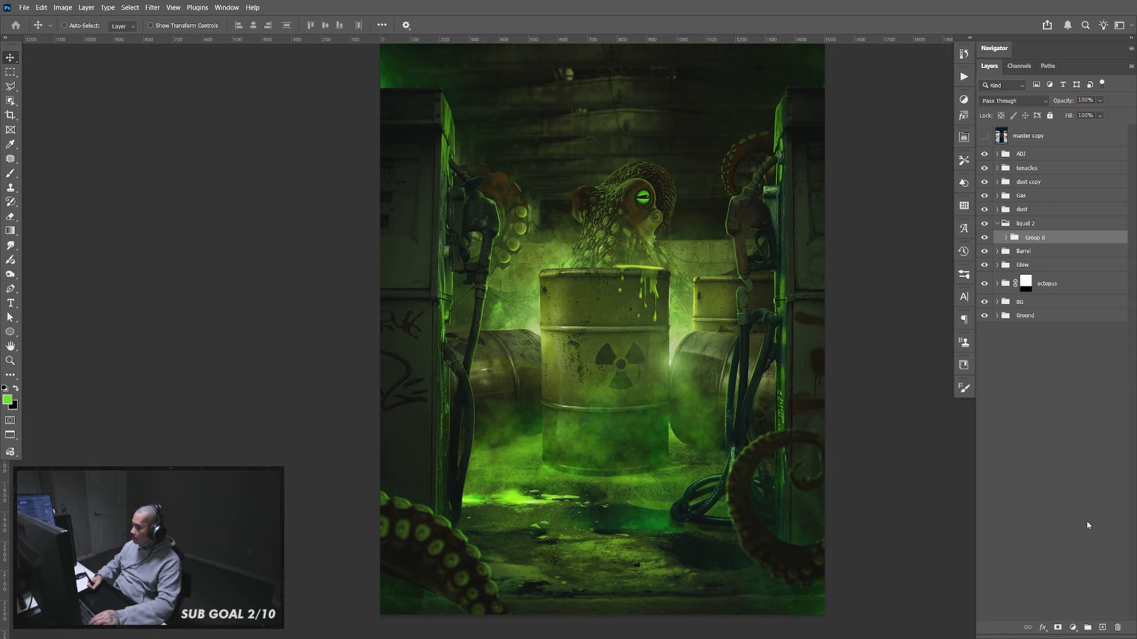
left_click(1073, 627)
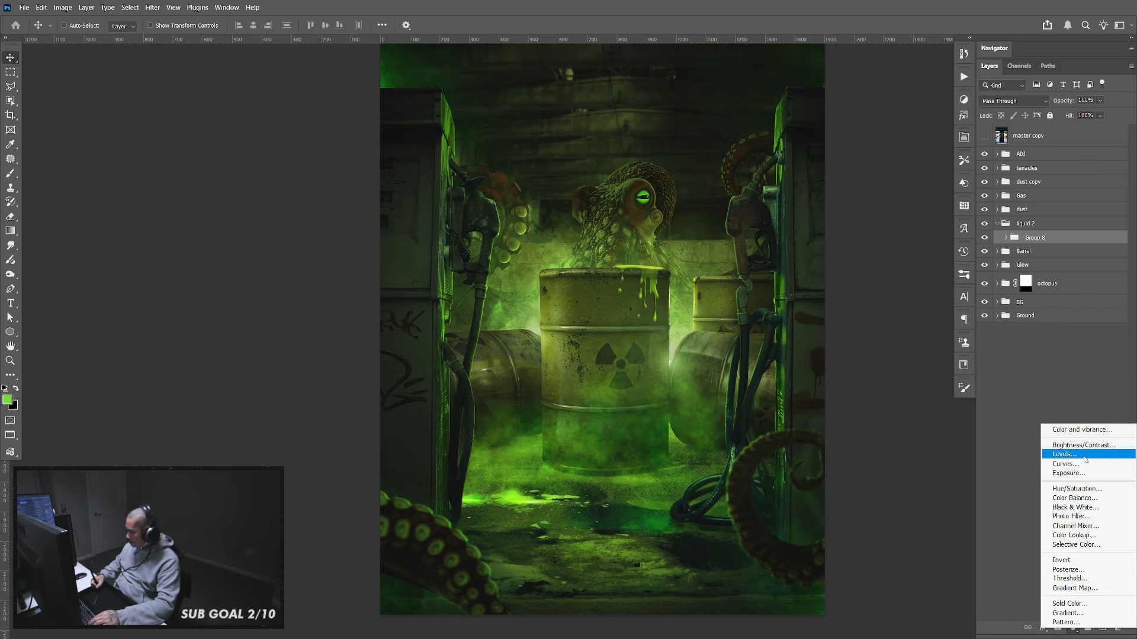
left_click(1075, 385)
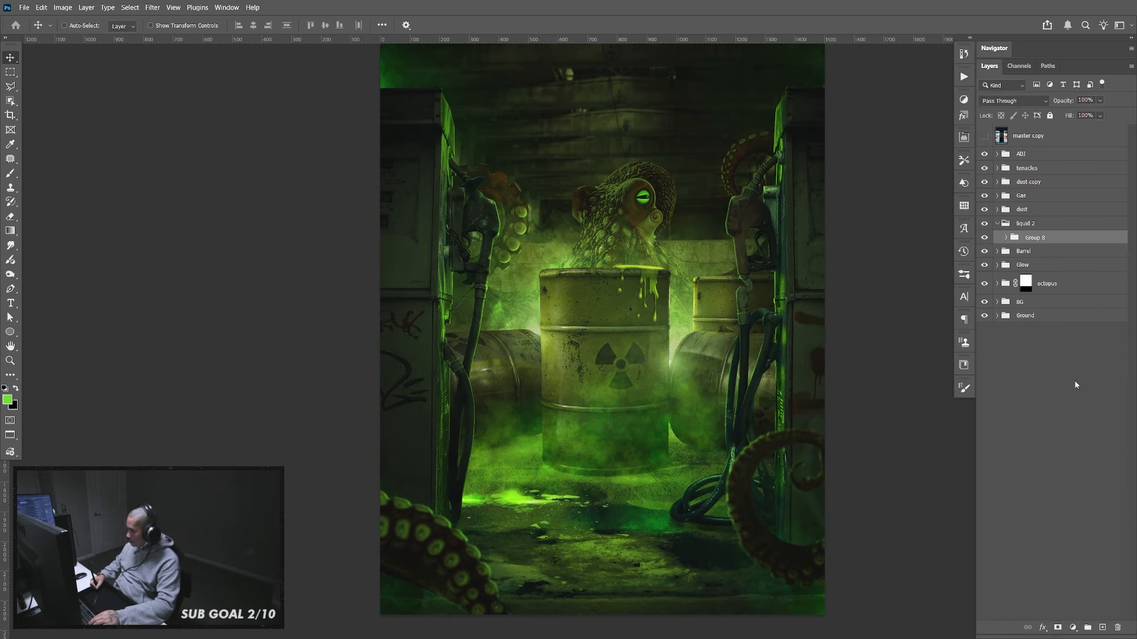
left_click(1102, 628)
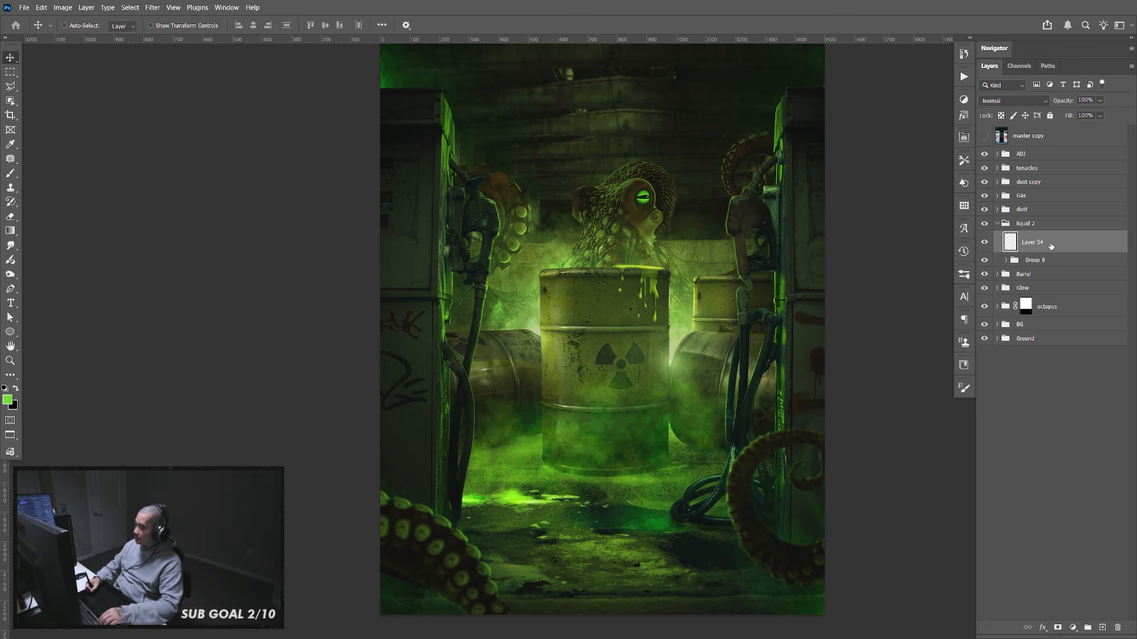
key("alt+BackSpace")
key("ctrl+alt+g")
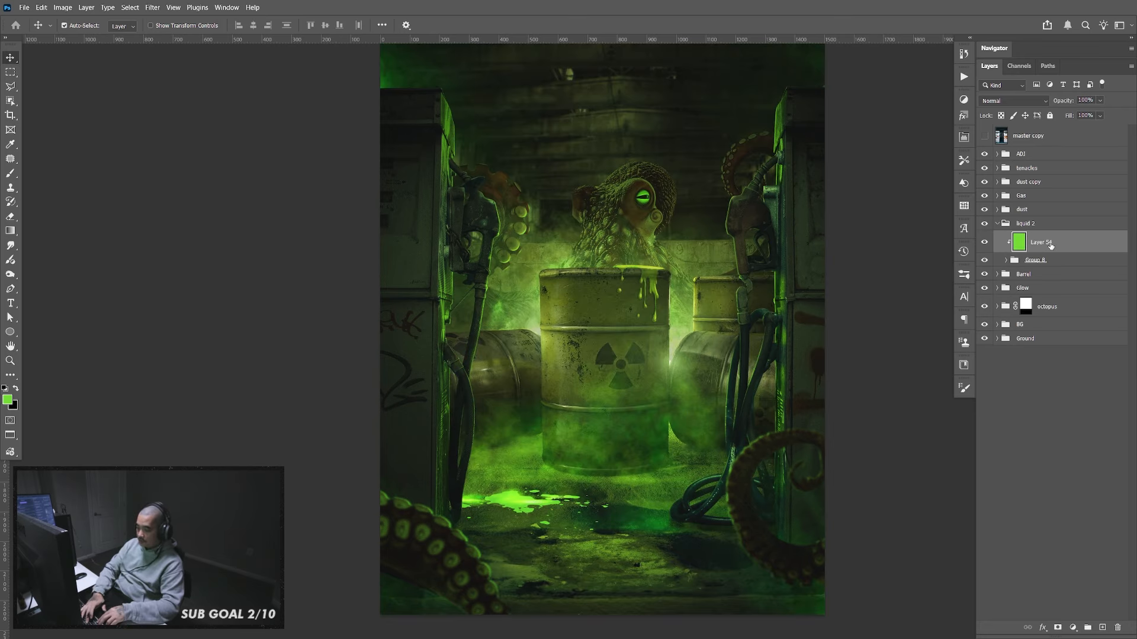
Set the clipped green fill layer's blend mode to Color Dodge
left_click_drag(850, 336, 851, 325)
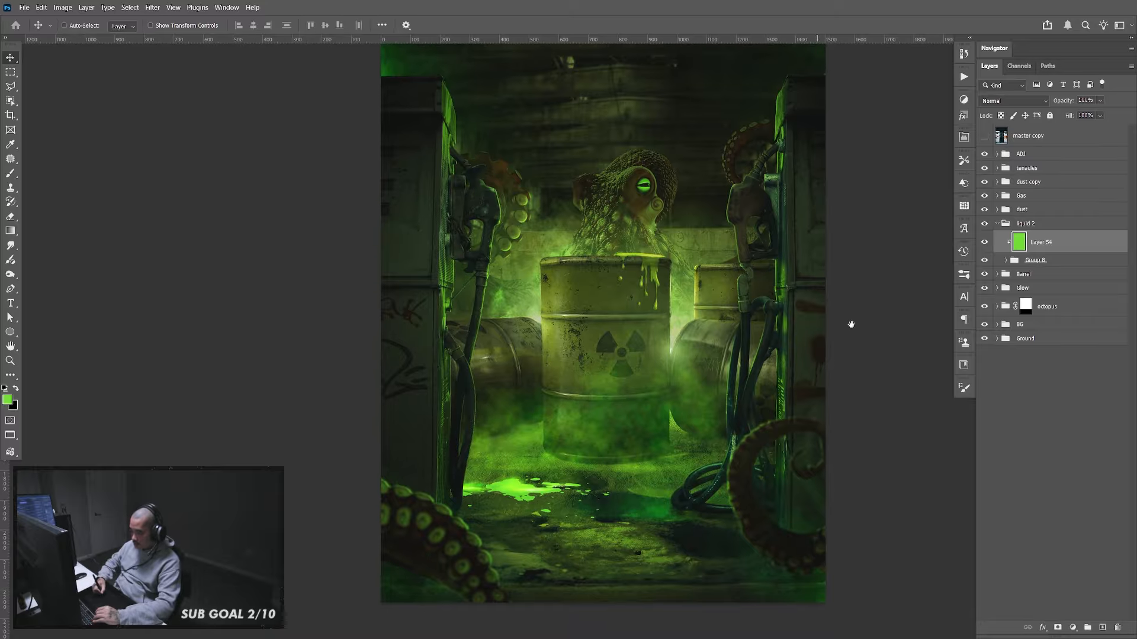
left_click(1030, 100)
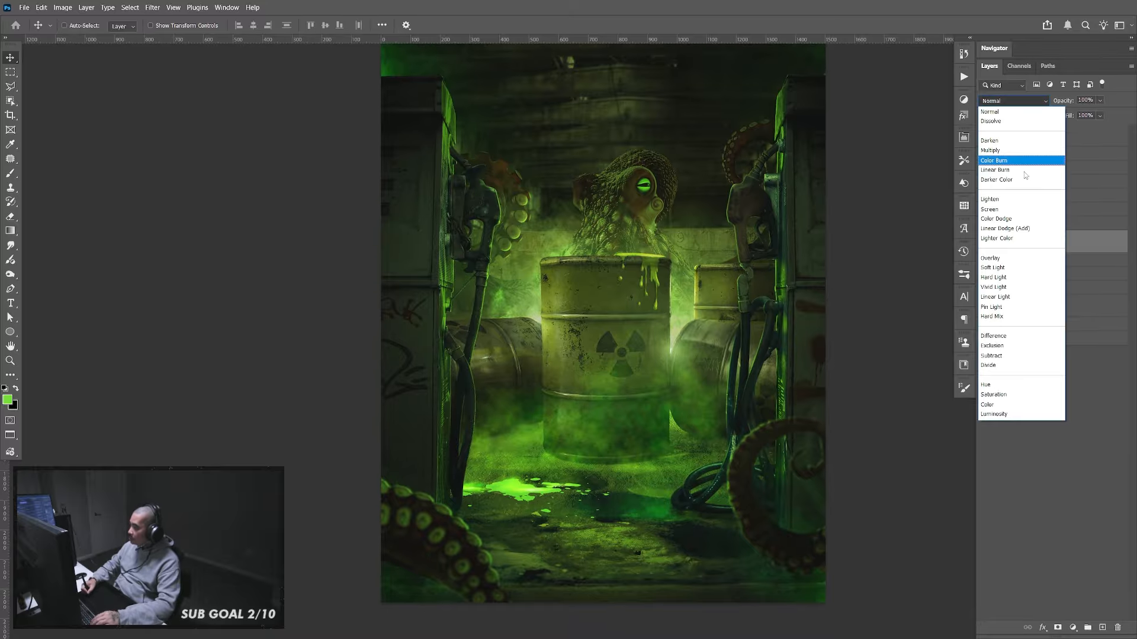
left_click(1025, 230)
left_click(1010, 100)
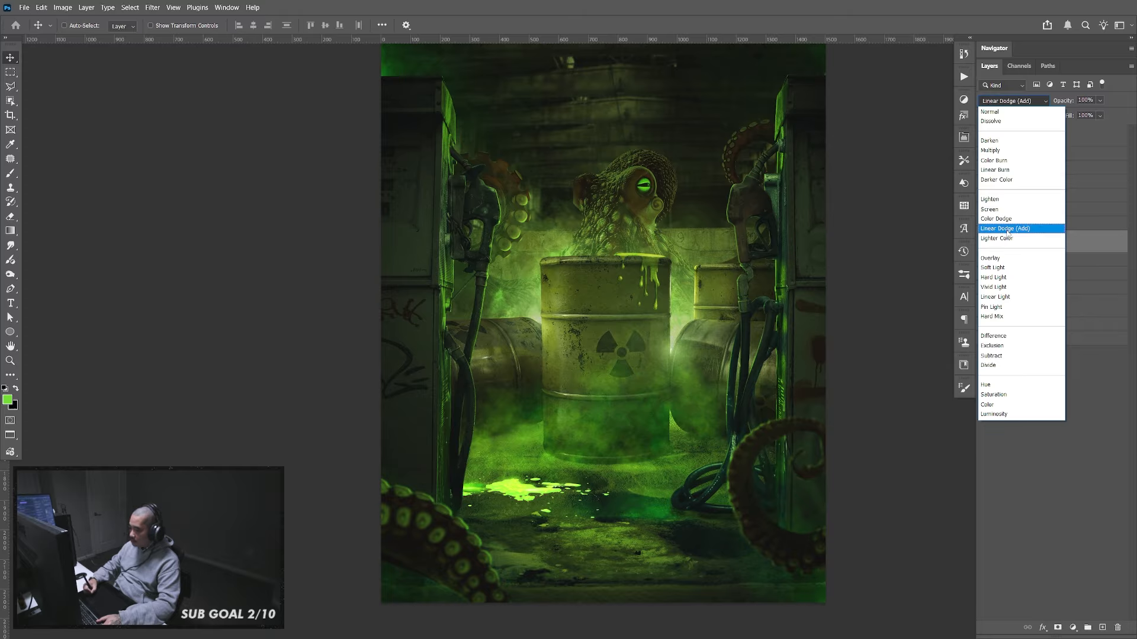
left_click(1008, 220)
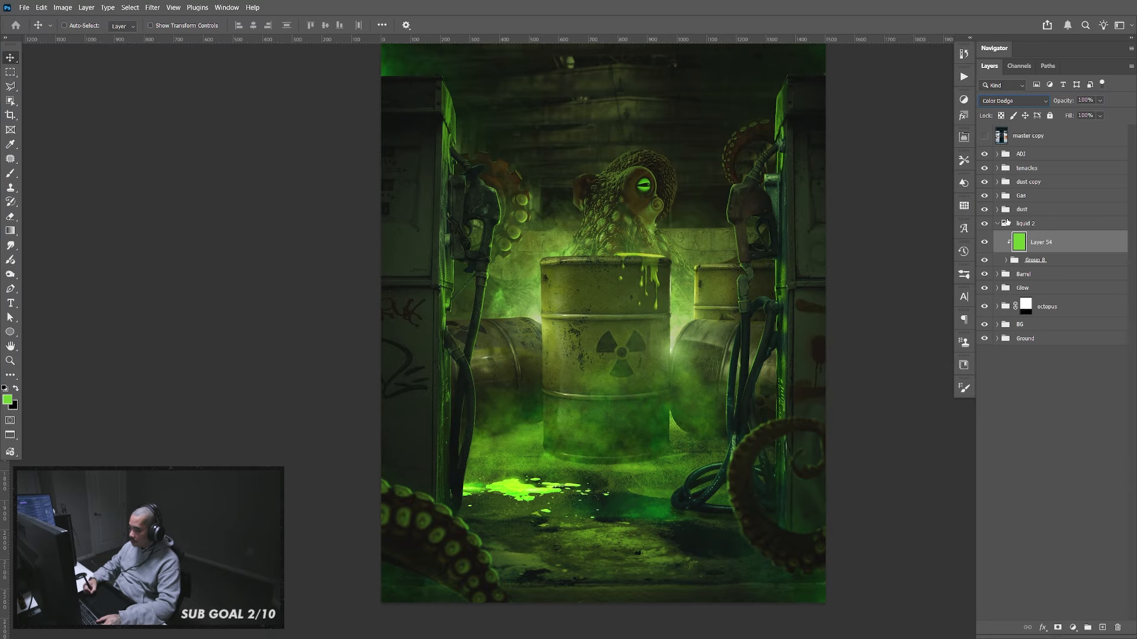
Split the green fill layer's Blend If shadow slider for the underlying layer to 0 / 195
double_click(1080, 249)
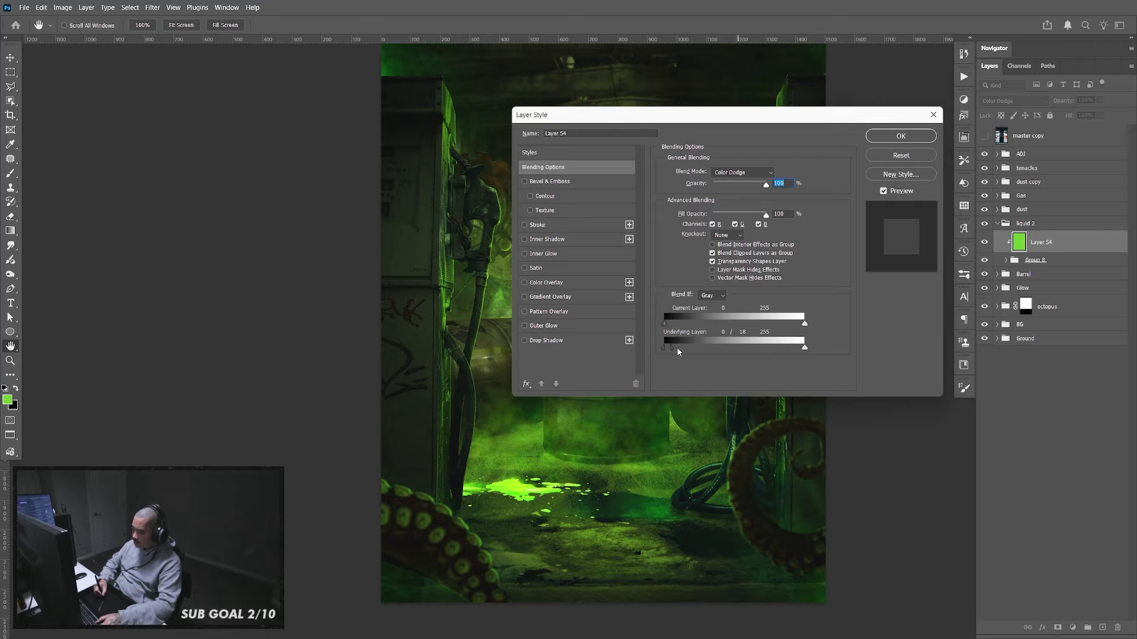
left_click_drag(678, 351, 733, 355)
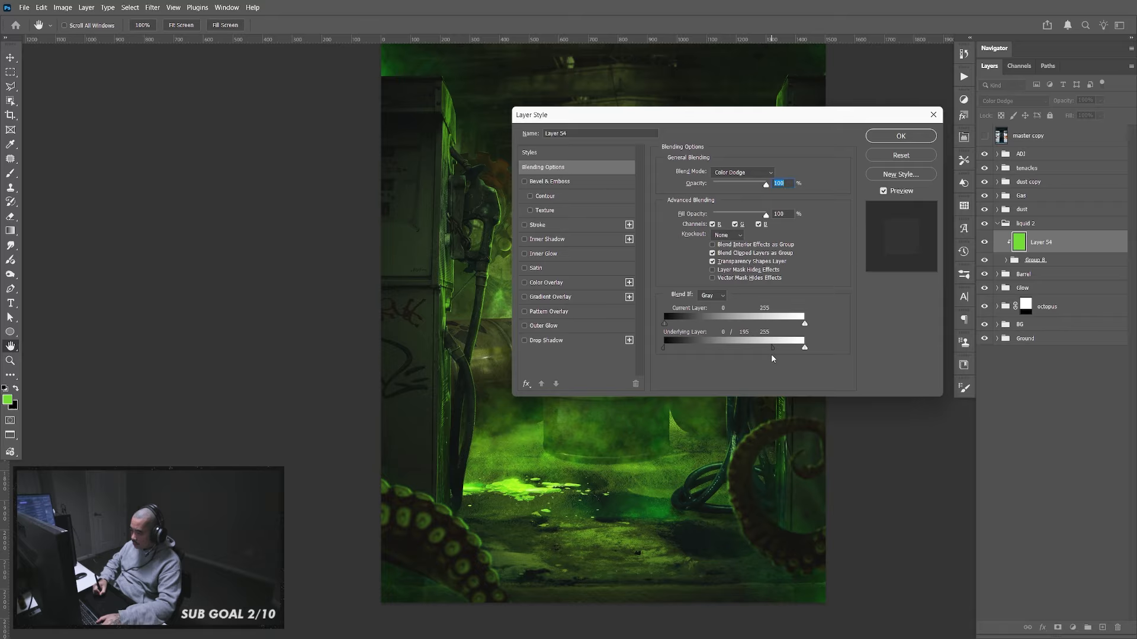
left_click(901, 135)
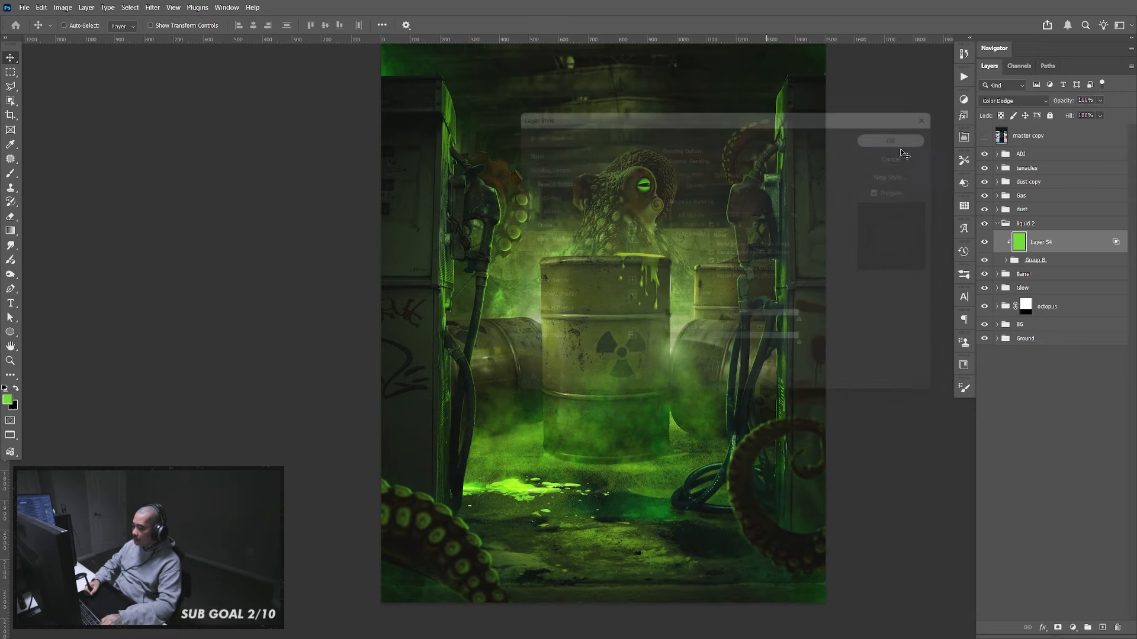
double_click(1087, 250)
left_click(901, 155)
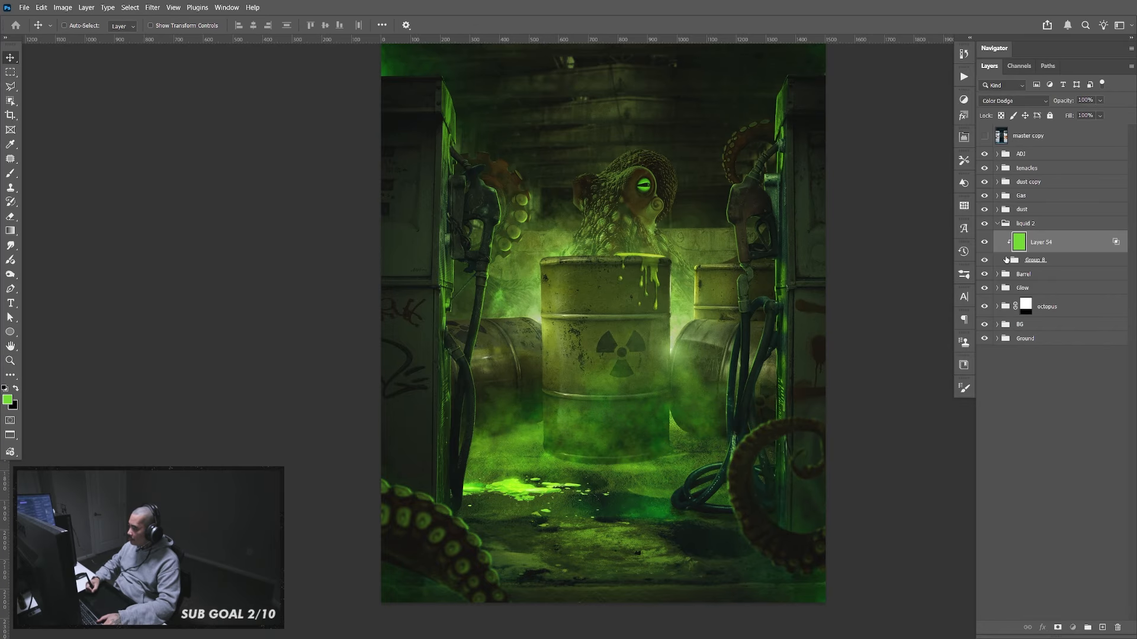
left_click(1006, 259)
left_click(1055, 281)
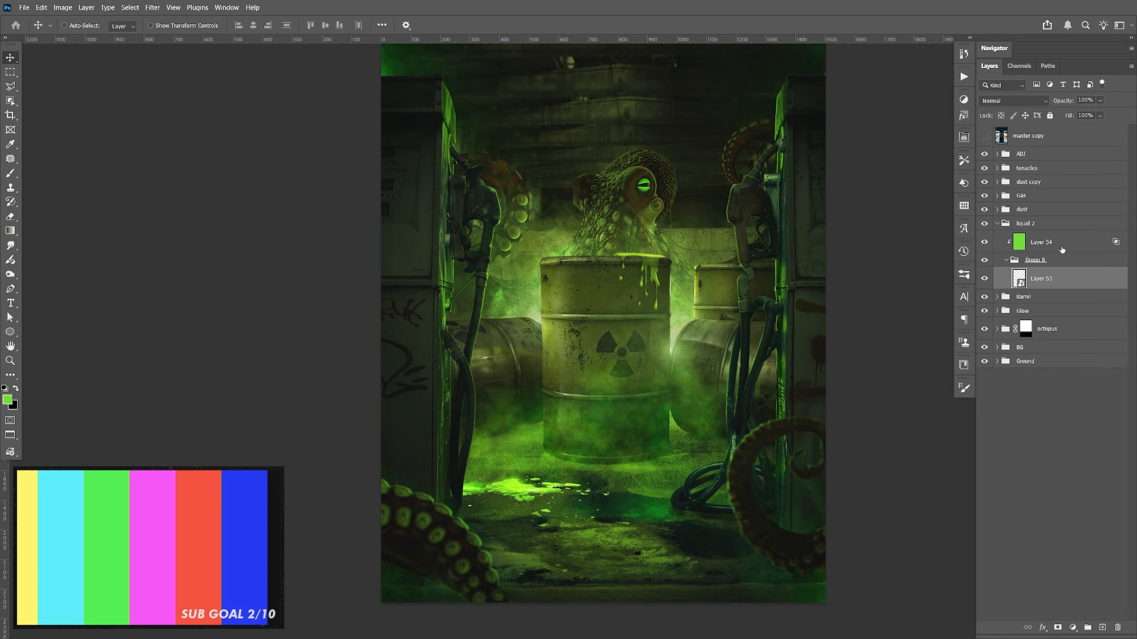
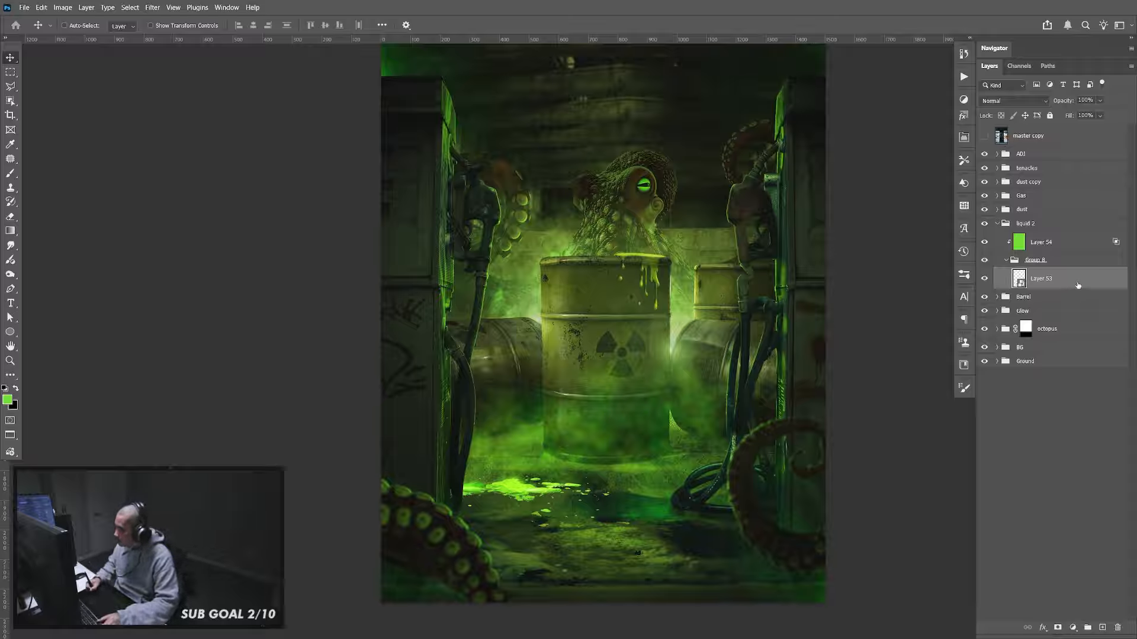
double_click(1086, 286)
left_click_drag(678, 507, 620, 490)
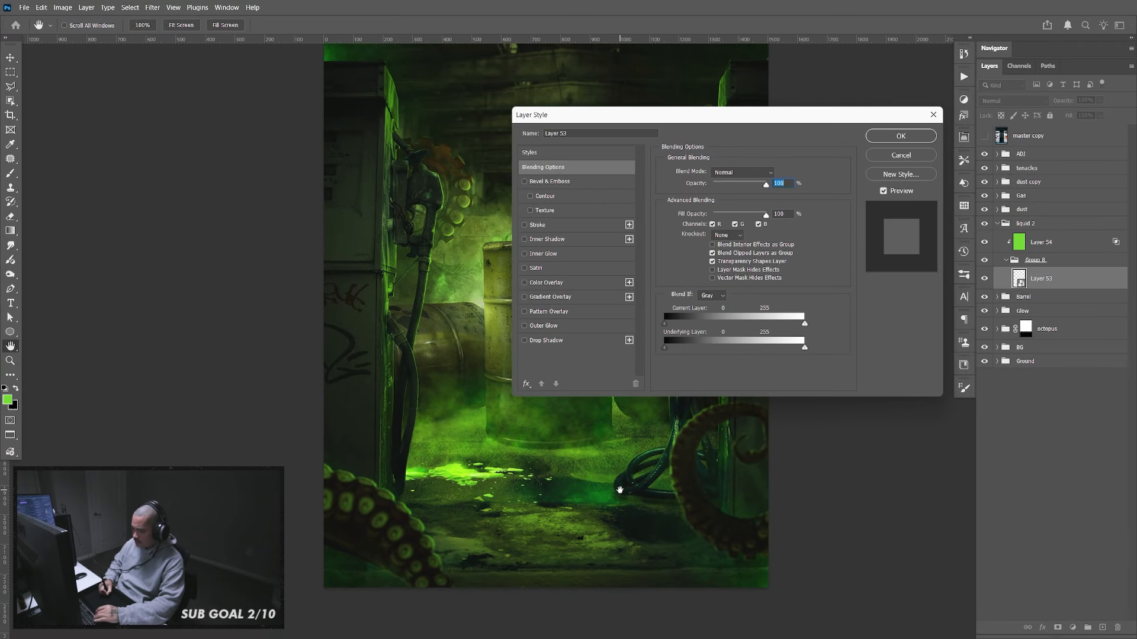
left_click_drag(664, 347, 614, 350, "alt")
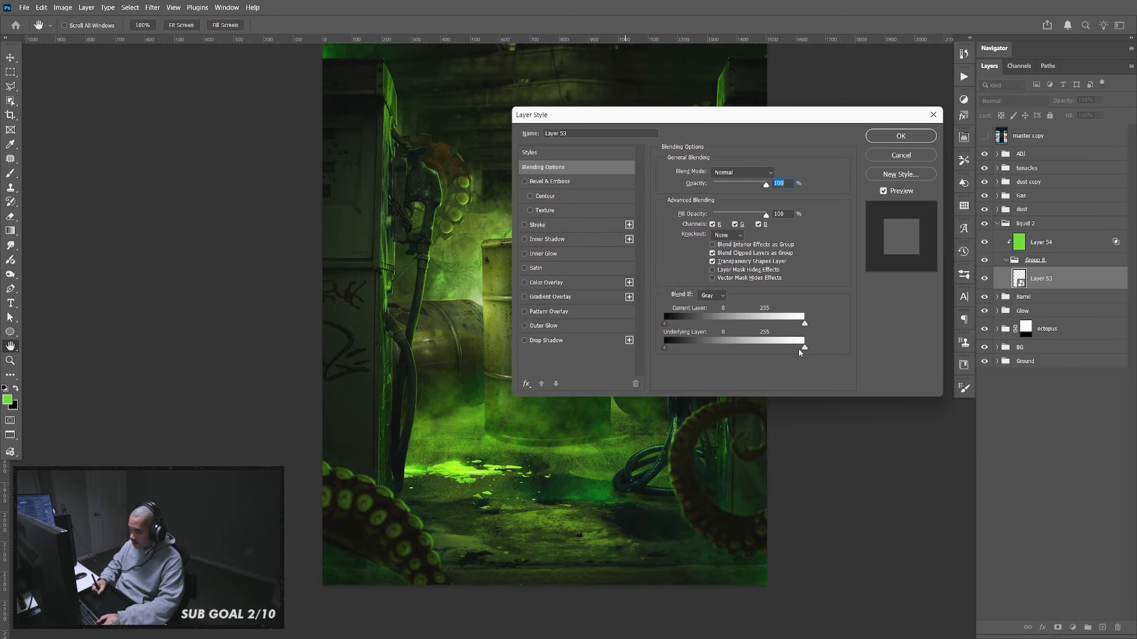
left_click_drag(803, 348, 712, 359)
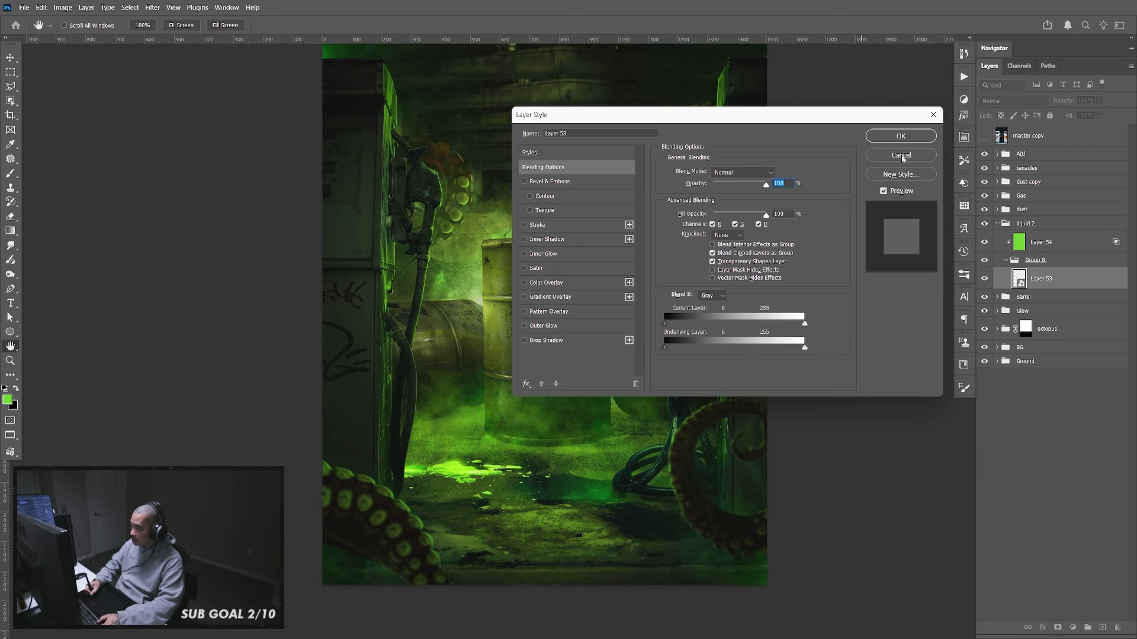
key("Return")
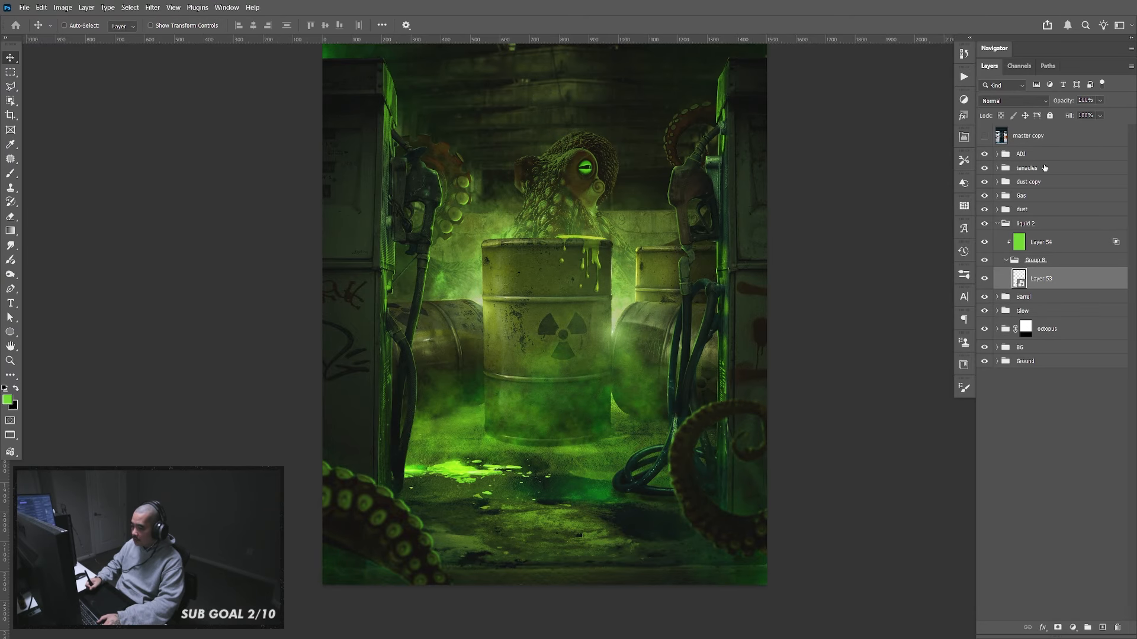
Lower the opacity of the goo layer inside the clipped group to 60%
left_click(1099, 115)
left_click_drag(1110, 117, 1090, 100)
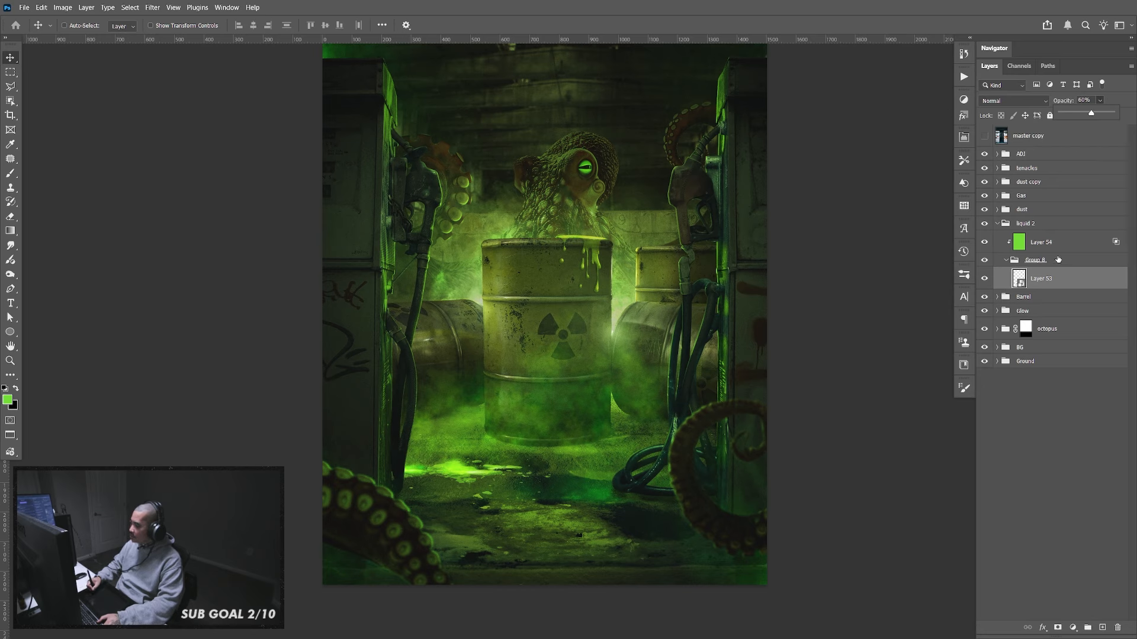
Duplicate the goo onto the floor beside the hoses at the barrel's right and set the copy's opacity to 66%
left_click_drag(564, 480, 792, 493)
key("ctrl+t")
key("Return")
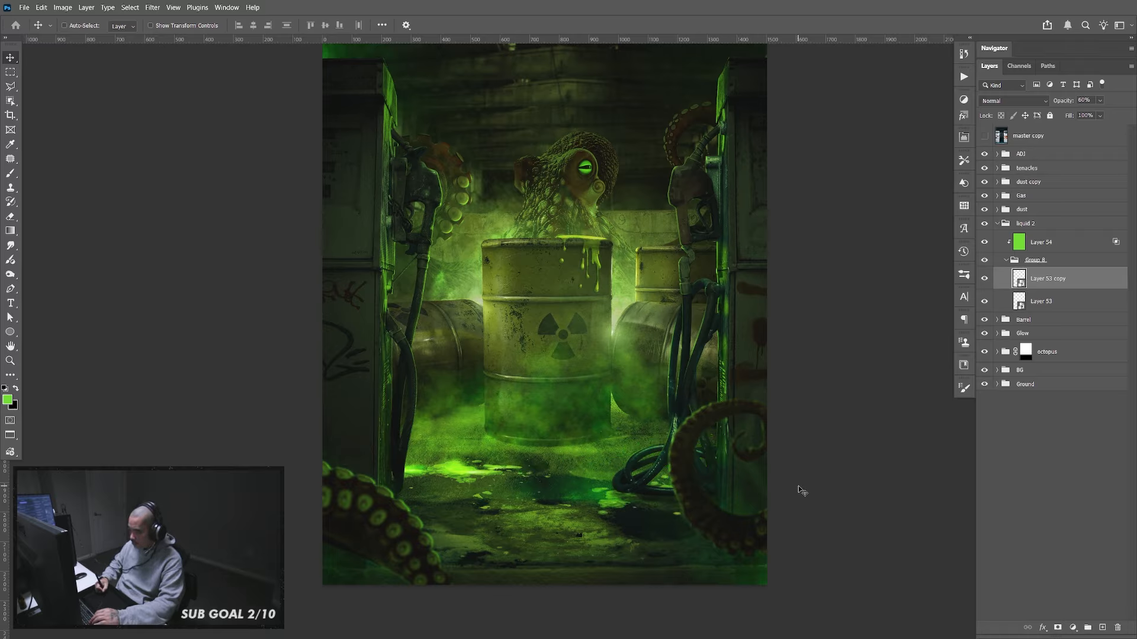
left_click(1099, 102)
mouse_move(1108, 113)
left_mouse_down()
mouse_move(1131, 117)
mouse_move(1112, 124)
left_mouse_up()
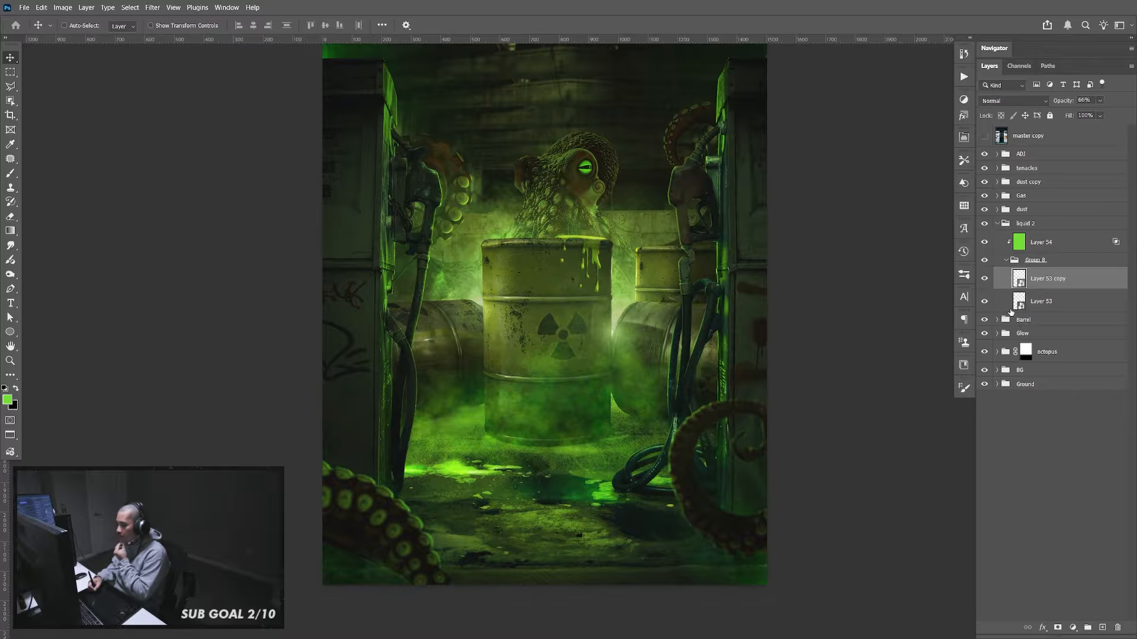
Duplicate the liquid 2 group, place the copy beneath the Barrel group and rename it "liquid 3"
left_click(997, 224)
left_click(1008, 226)
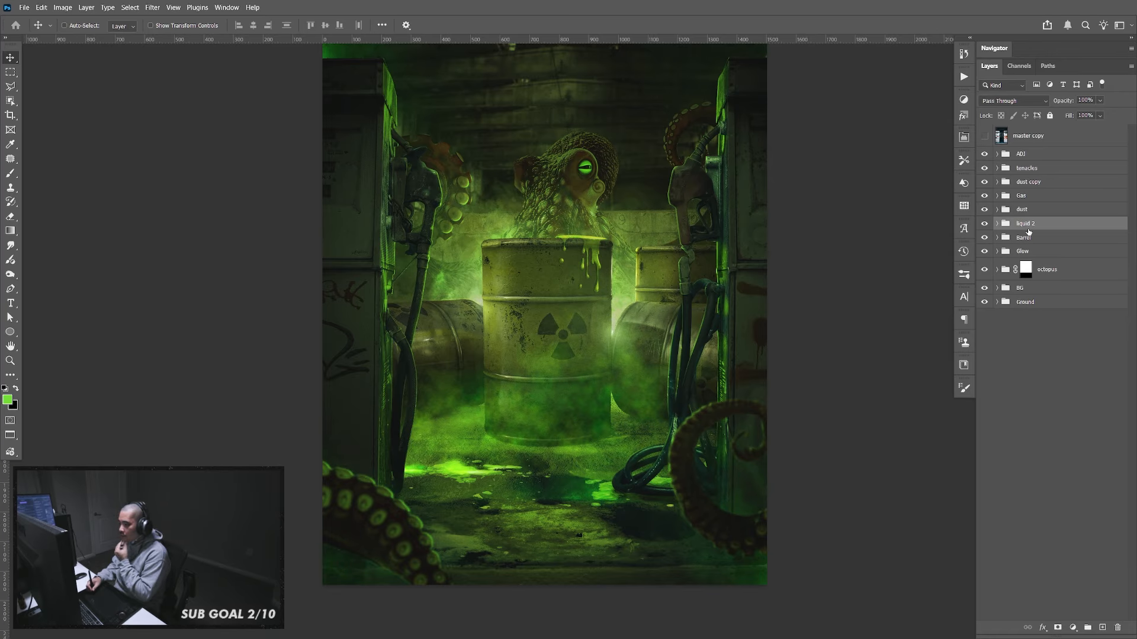
key("ctrl+j")
left_click_drag(1028, 230, 1060, 258)
key("ctrl+z")
double_click(1033, 251)
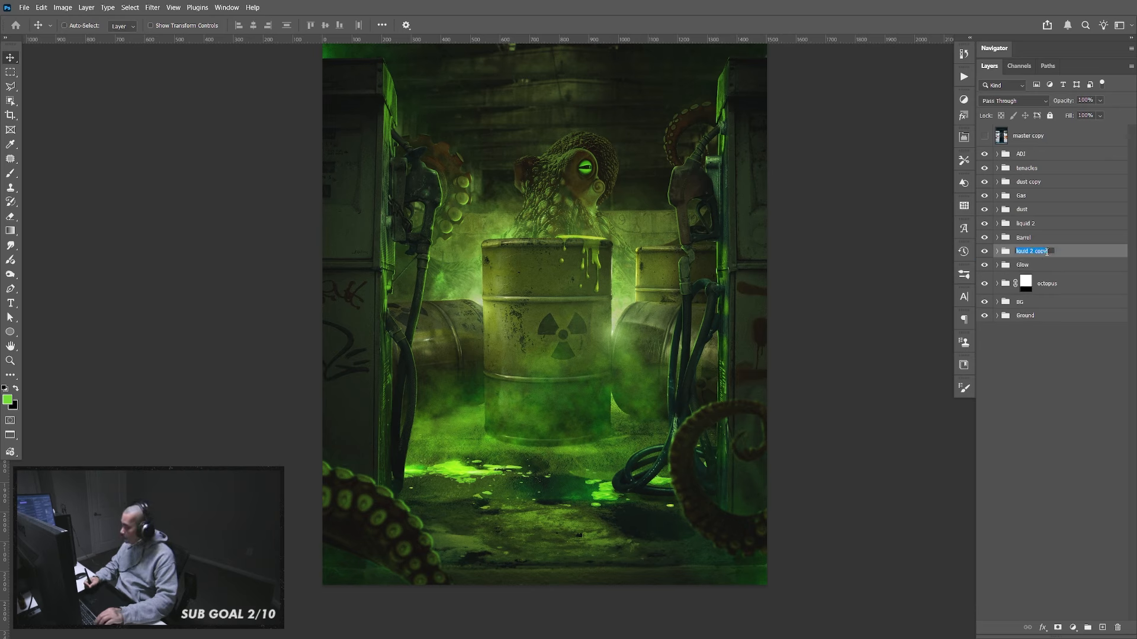
type("liquid")
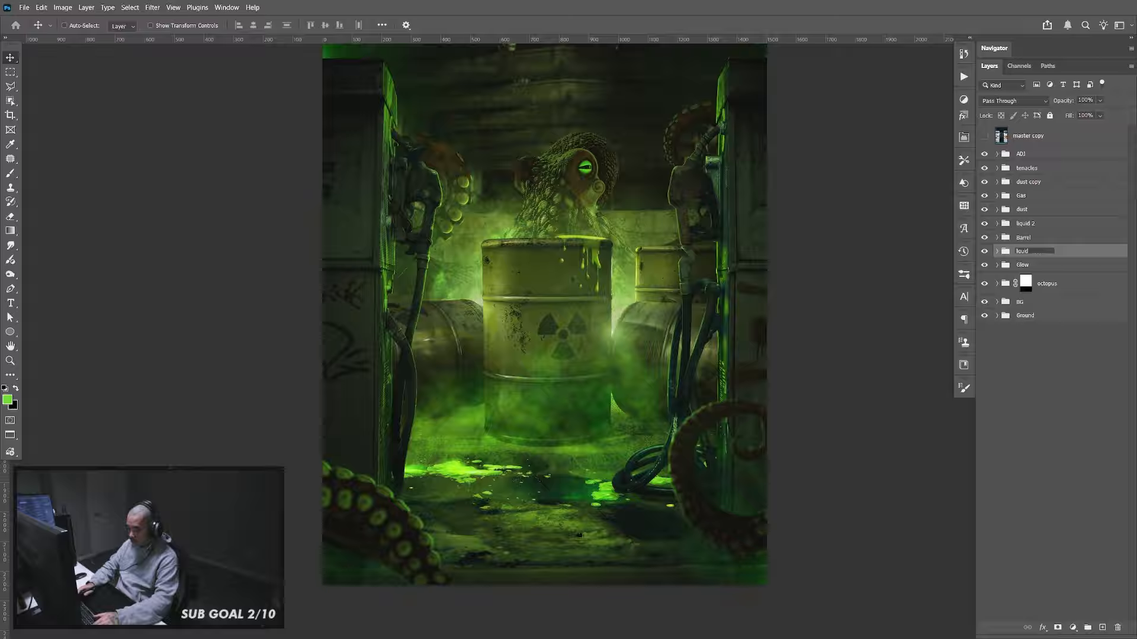
type(" 3")
key("Return")
Hide the Layer 53 copy goo in the liquid 3 group and leave Layer 53 shown
left_click(998, 252)
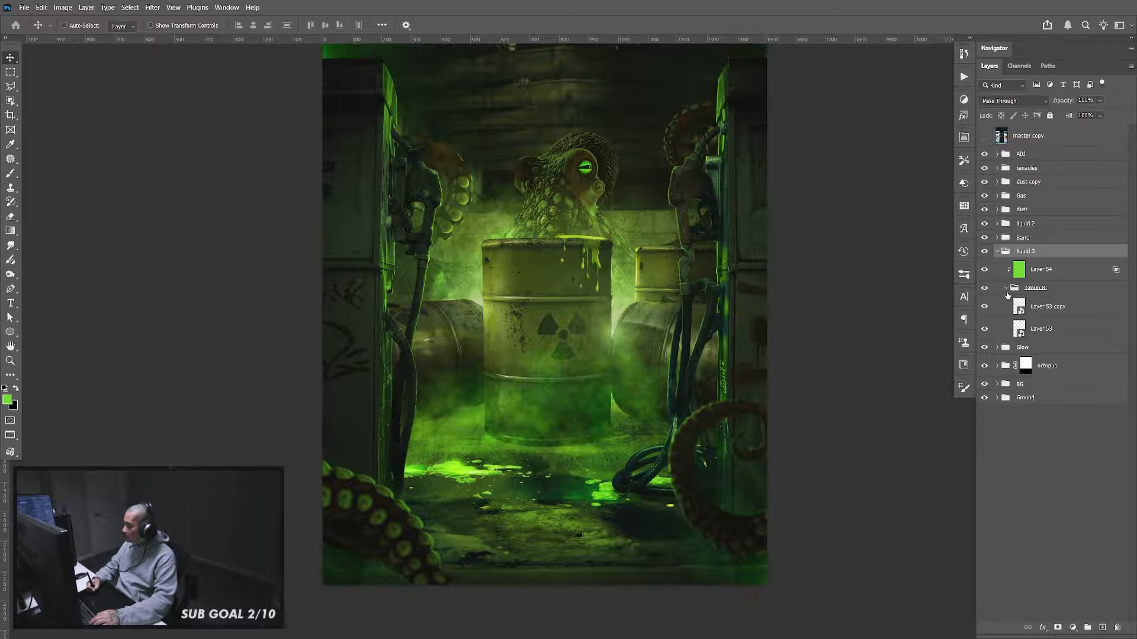
left_click(985, 329)
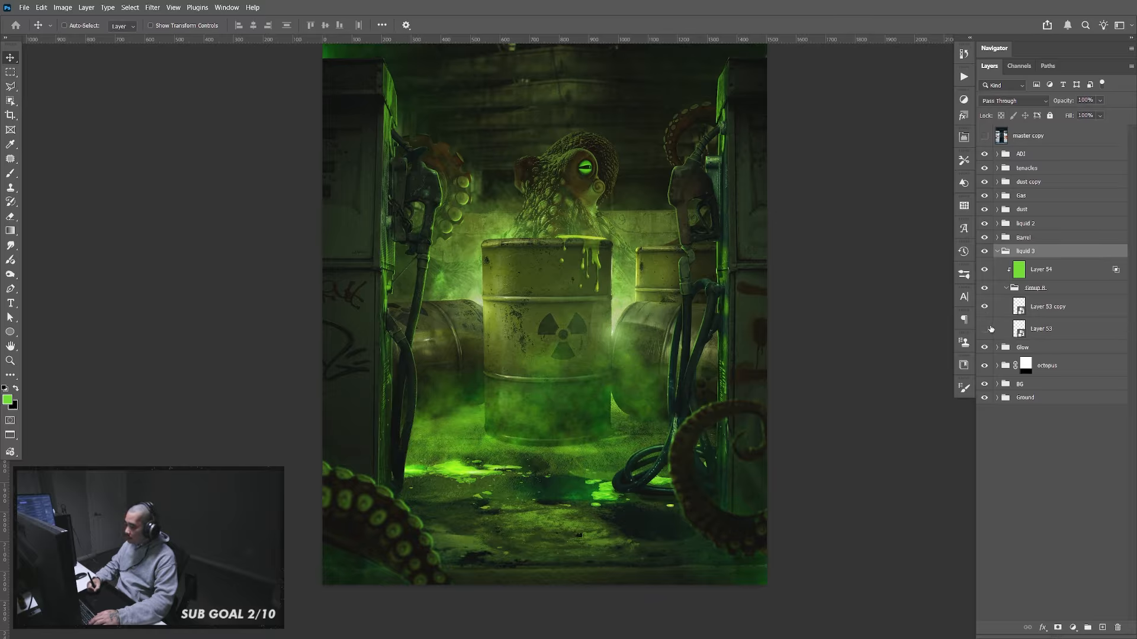
left_click(985, 328)
left_click(985, 306)
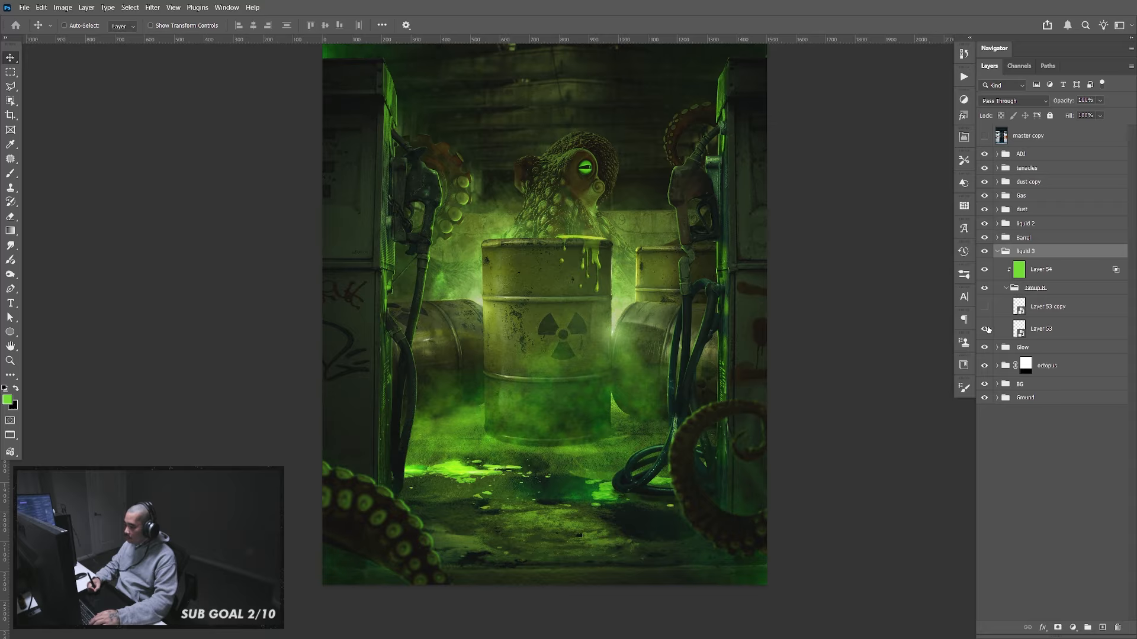
left_click(985, 329)
left_click(985, 330)
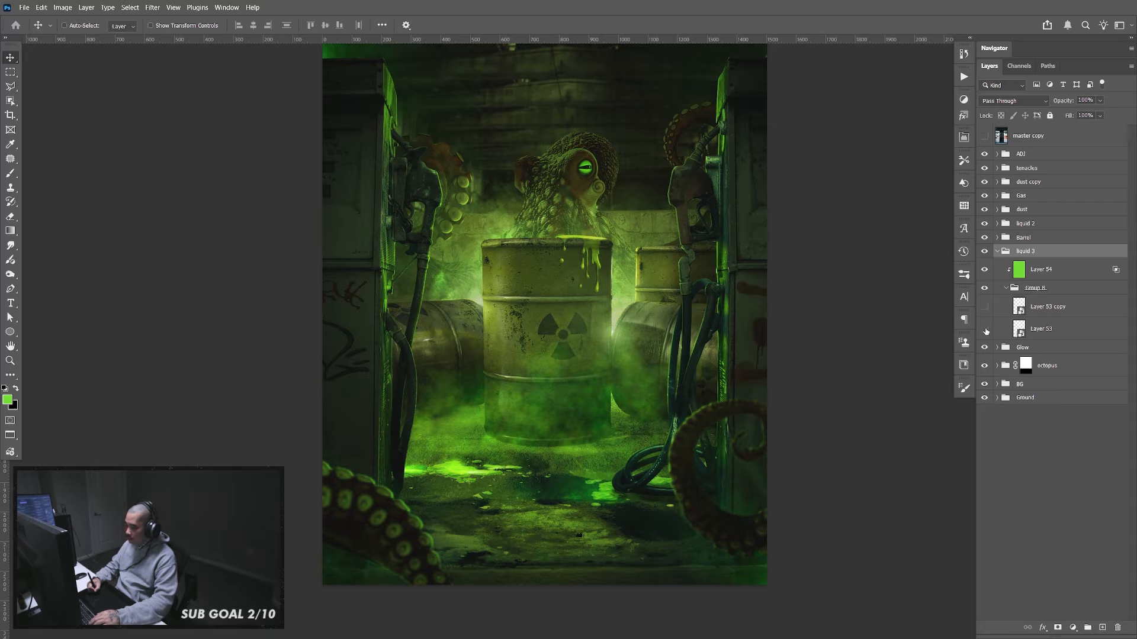
left_click(984, 330)
Move the Layer 53 goo in liquid 3 to the floor around the barrel's base and set its opacity to 85%
left_click(1043, 332)
left_click_drag(545, 468, 567, 453)
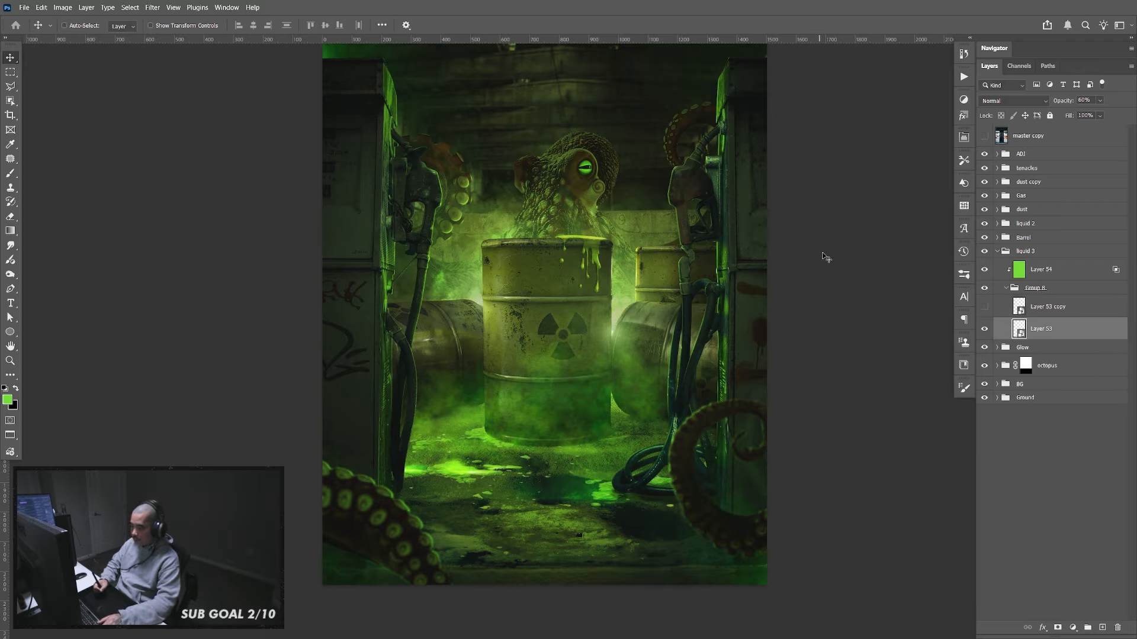
left_click(984, 329)
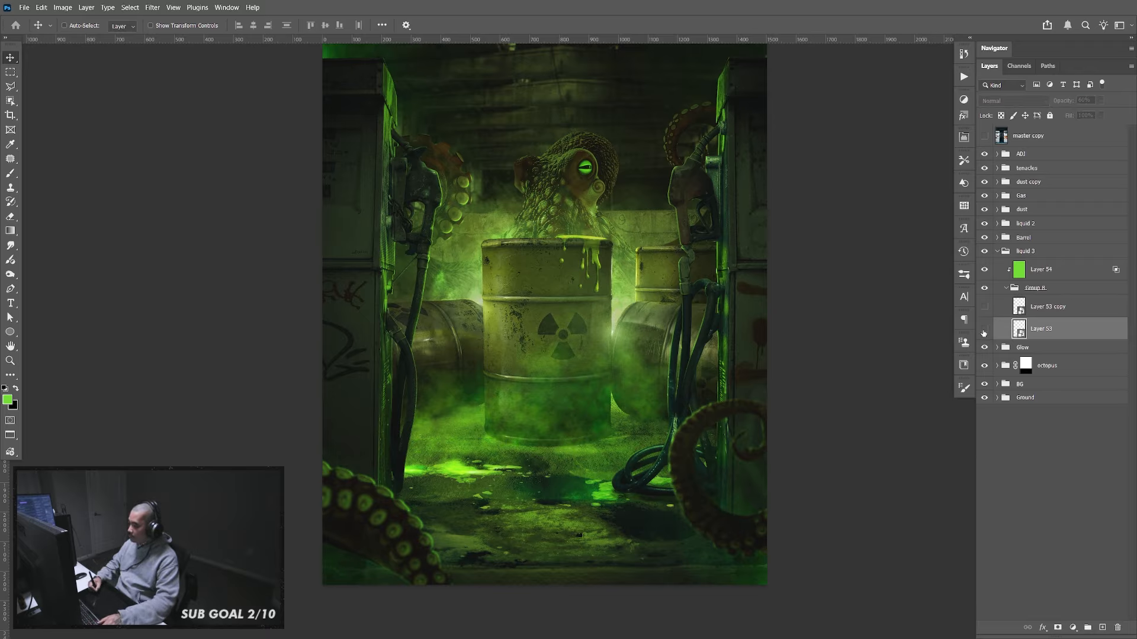
left_click(984, 329)
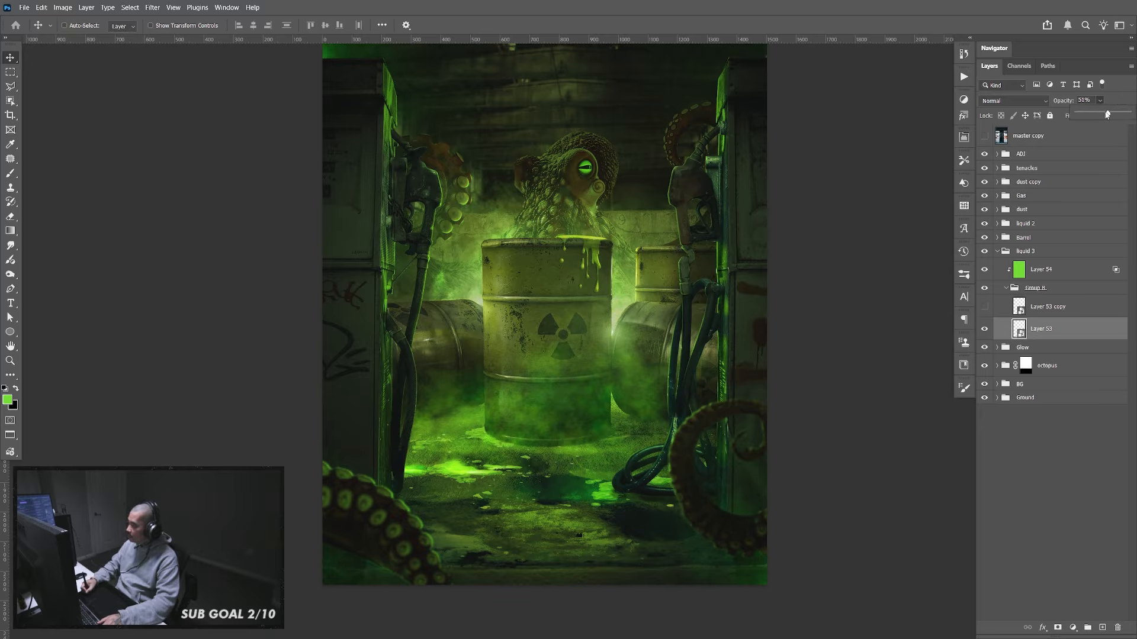
left_click_drag(1114, 114, 1119, 115)
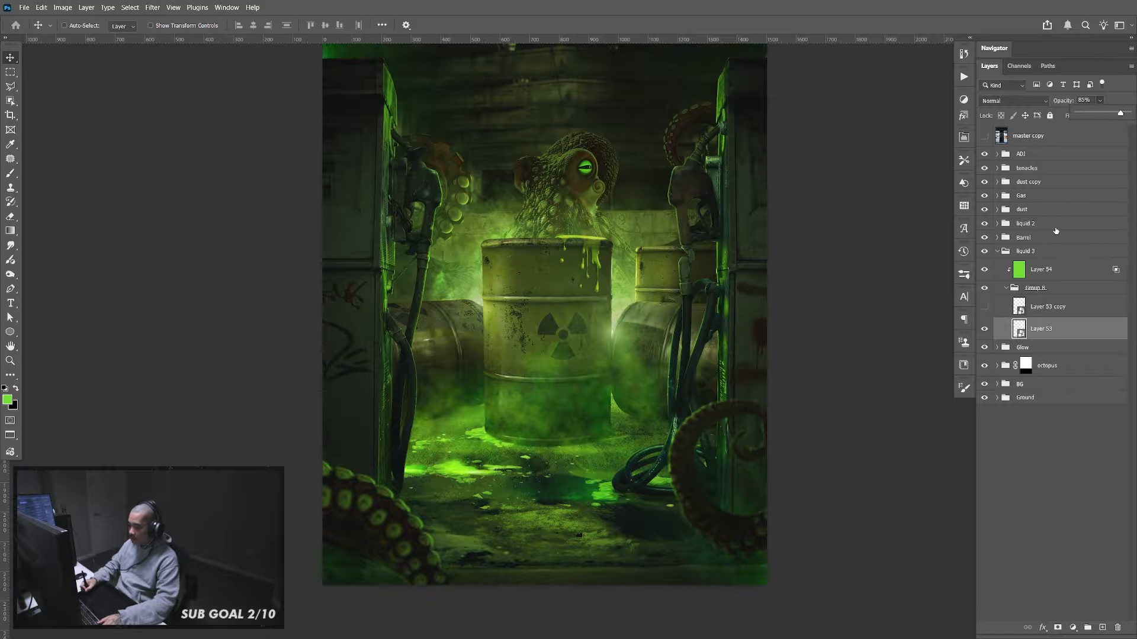
left_click(1032, 336)
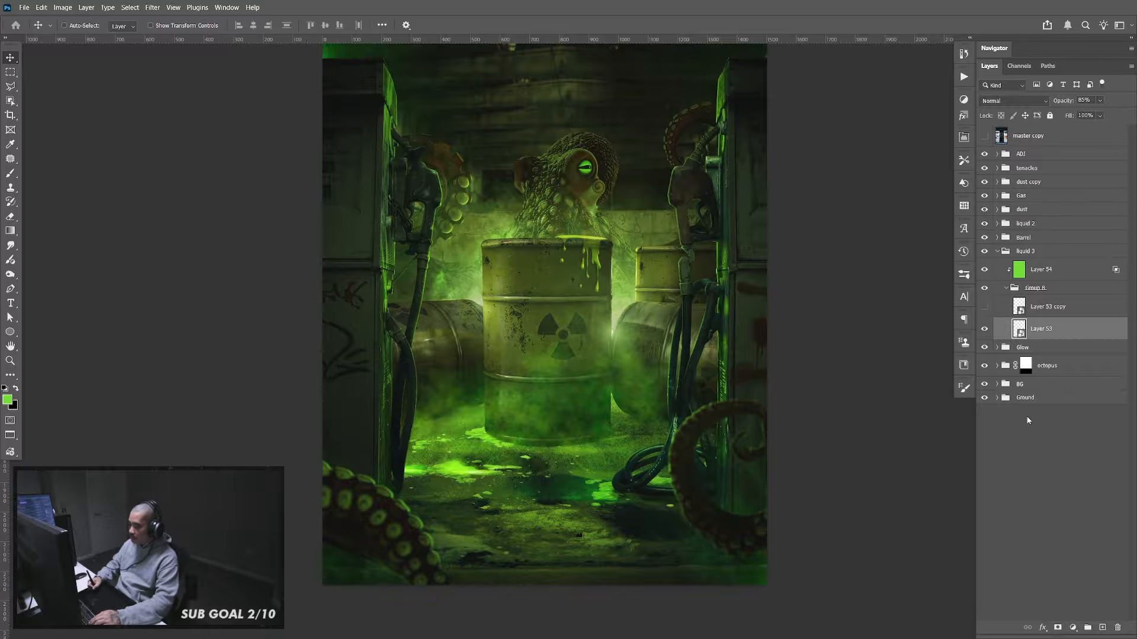
Add a layer mask to Layer 53 in liquid 3 and paint out the goo near the left hoses with an enlarged black brush
left_click(1058, 629)
key("b")
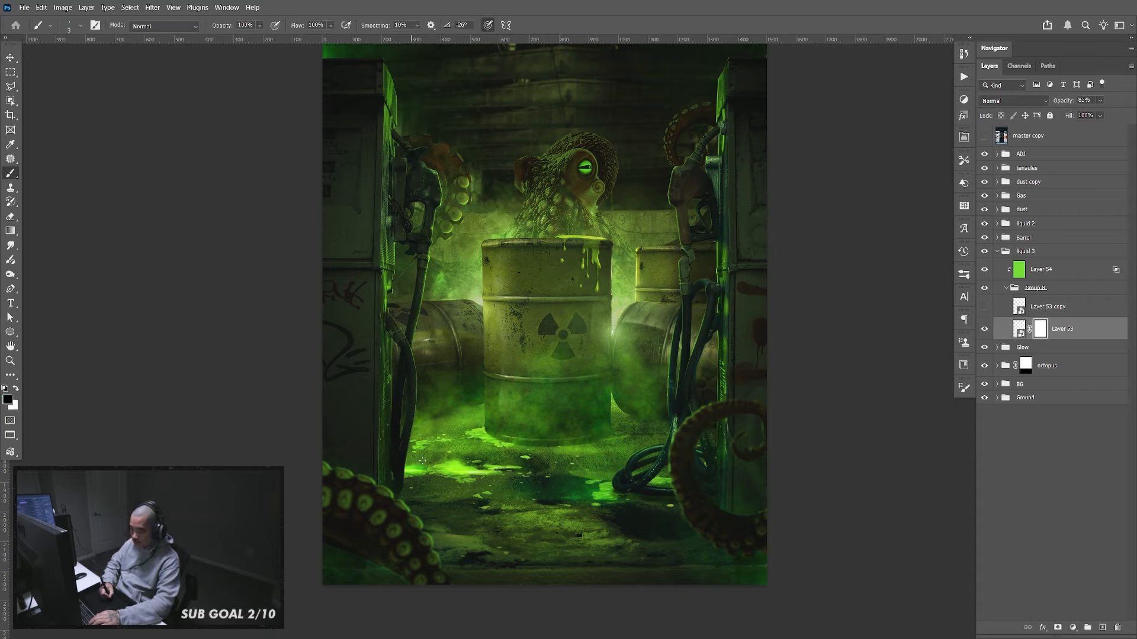
key("bracketright")
key("bracketright")
key("bracketright")
key("bracketright")
key("bracketright")
key("bracketright")
key("bracketright")
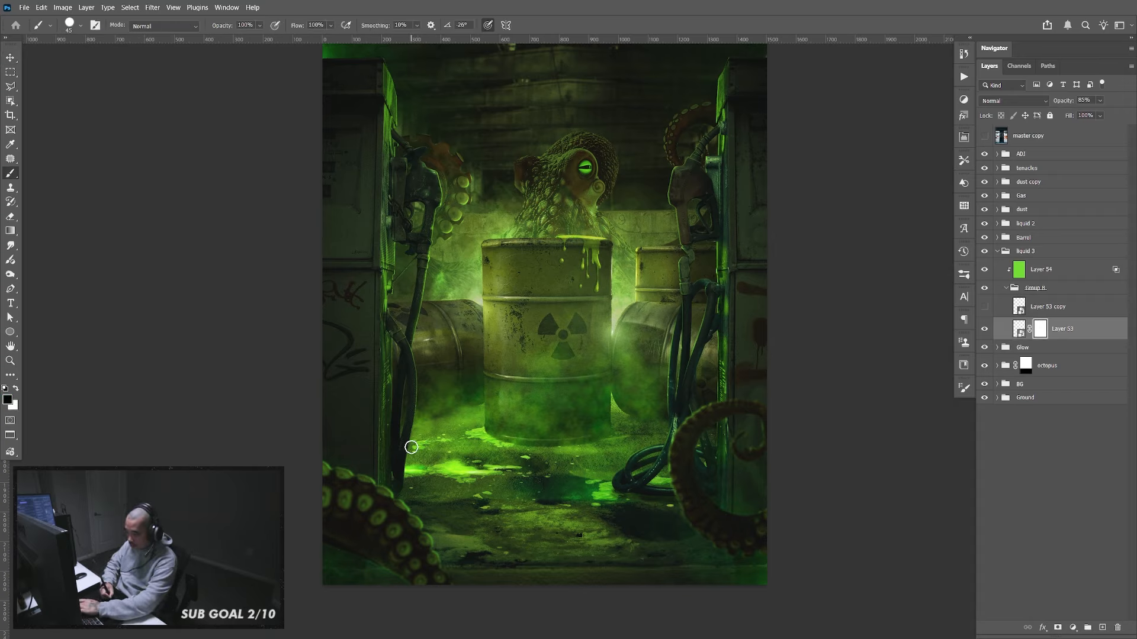
key("bracketright")
key("bracketright")
key("bracketright")
key("bracketright")
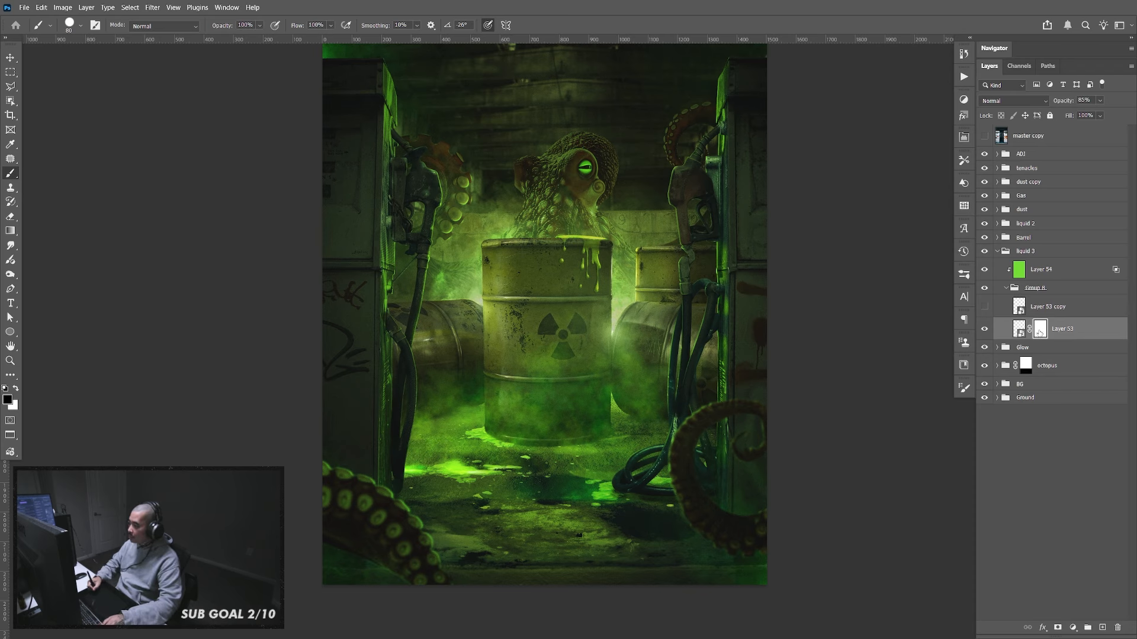
Transform and reposition the Layer 53 goo at the barrel's left base, and place a duplicate at the base's right side
left_click(1073, 330)
key("ctrl+t")
left_click_drag(588, 443, 636, 438)
key("Return")
left_click_drag(565, 453, 545, 449)
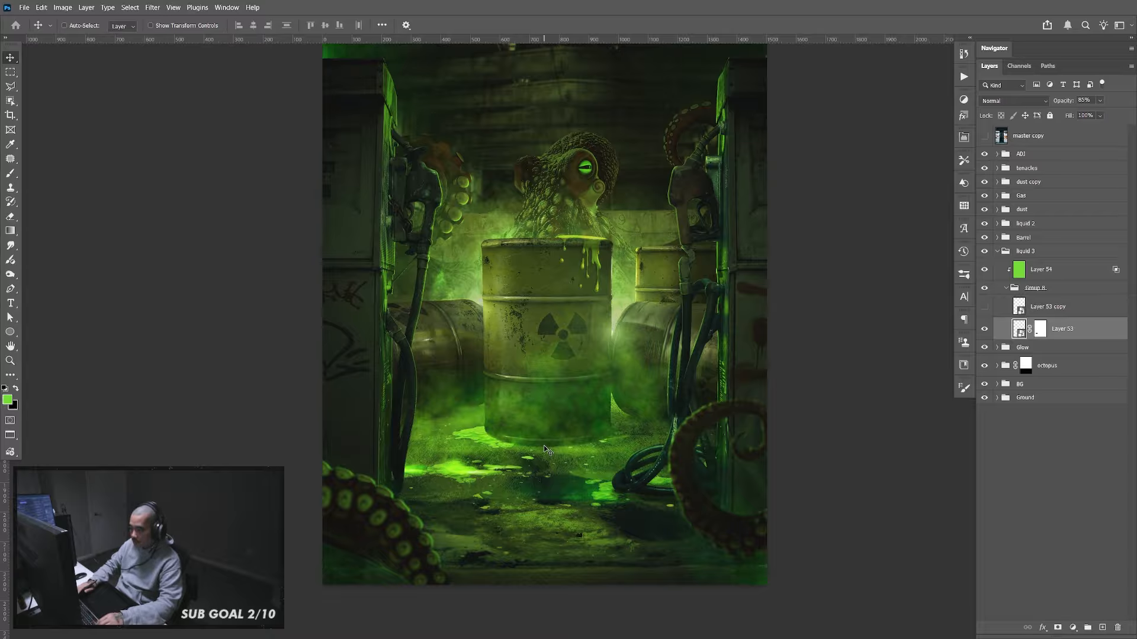
mouse_move(543, 445)
left_mouse_down()
mouse_move(521, 459)
mouse_move(664, 439)
left_mouse_up()
key("b")
key("ctrl+shift+alt+n")
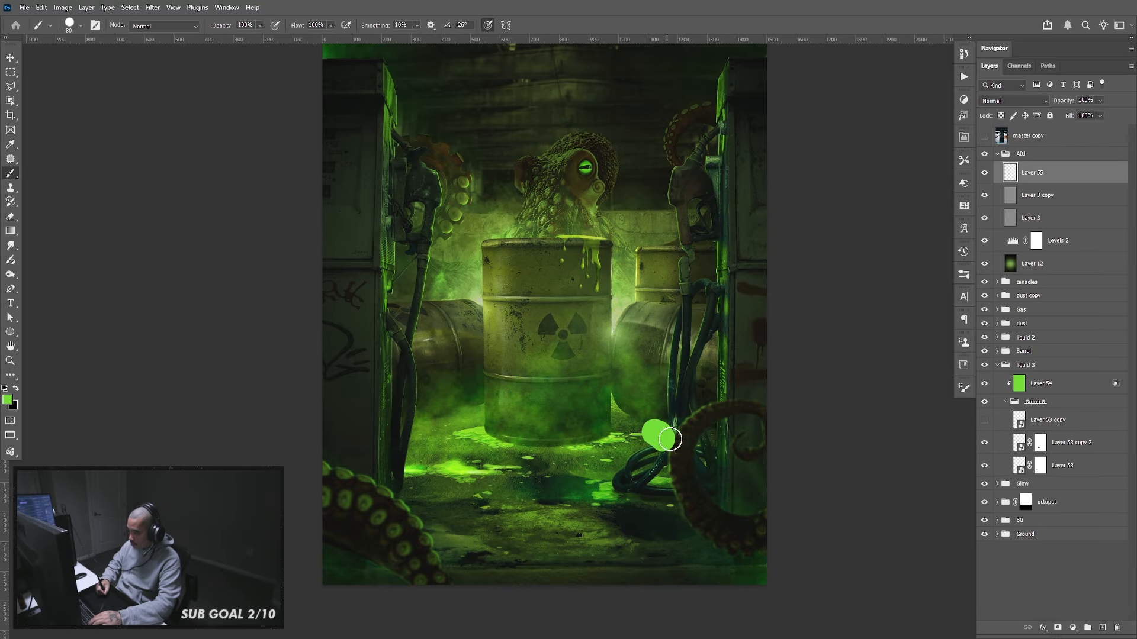
key("ctrl+z")
key("ctrl+z")
Paint black on the Layer 53 copy 2 mask to remove excess goo on the floor right of the barrel
left_click(1040, 420)
key("d")
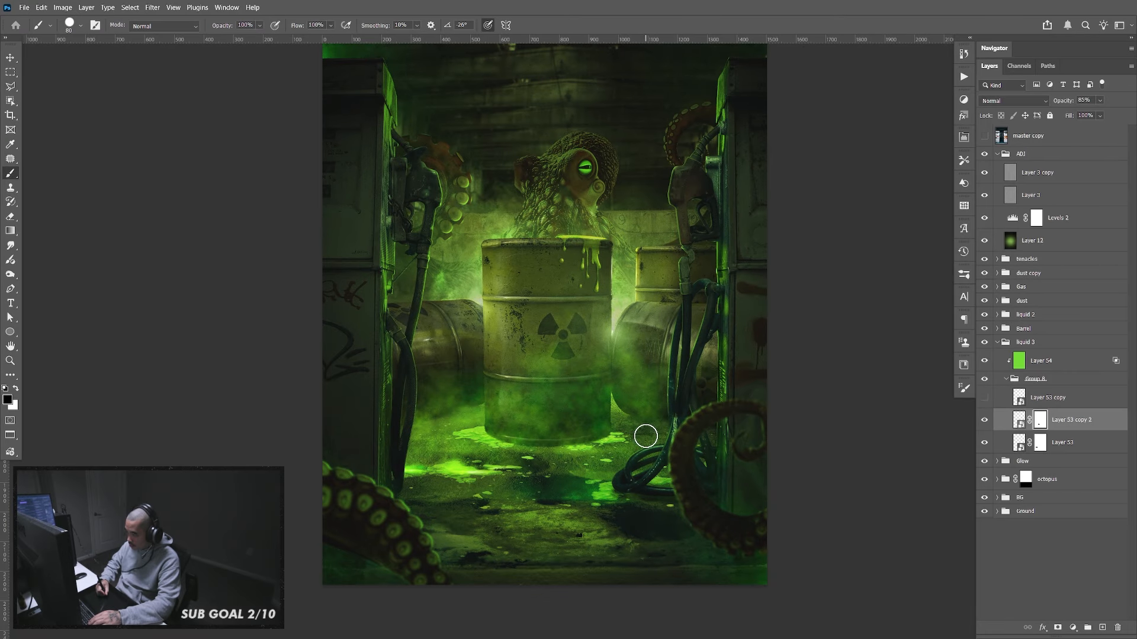
left_click_drag(701, 439, 705, 430)
left_click_drag(640, 329, 712, 427)
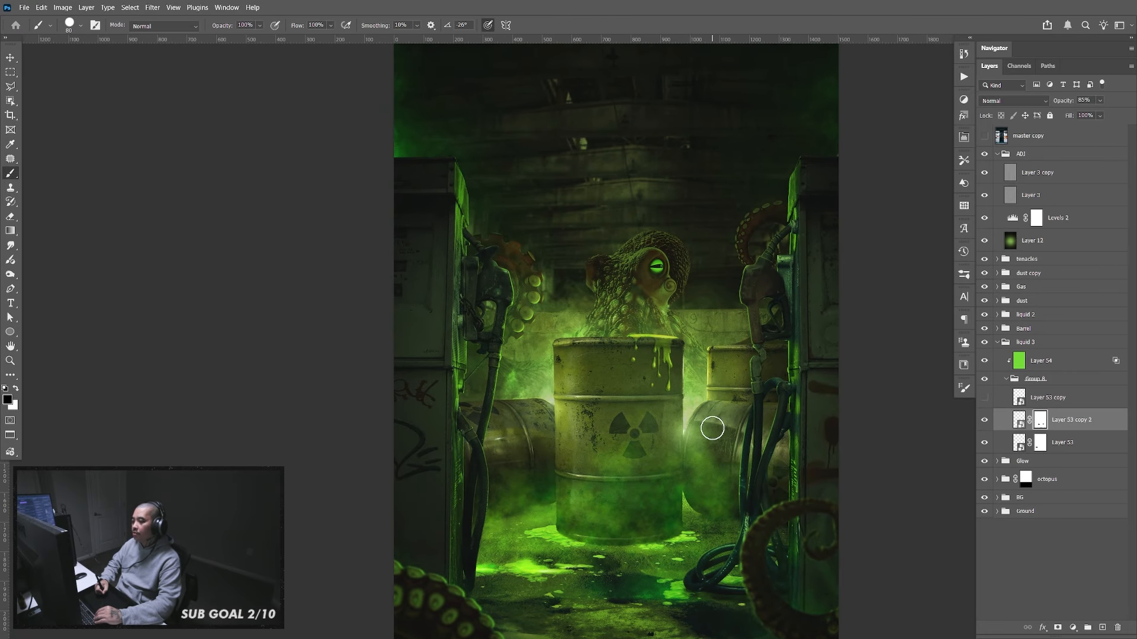
key("v")
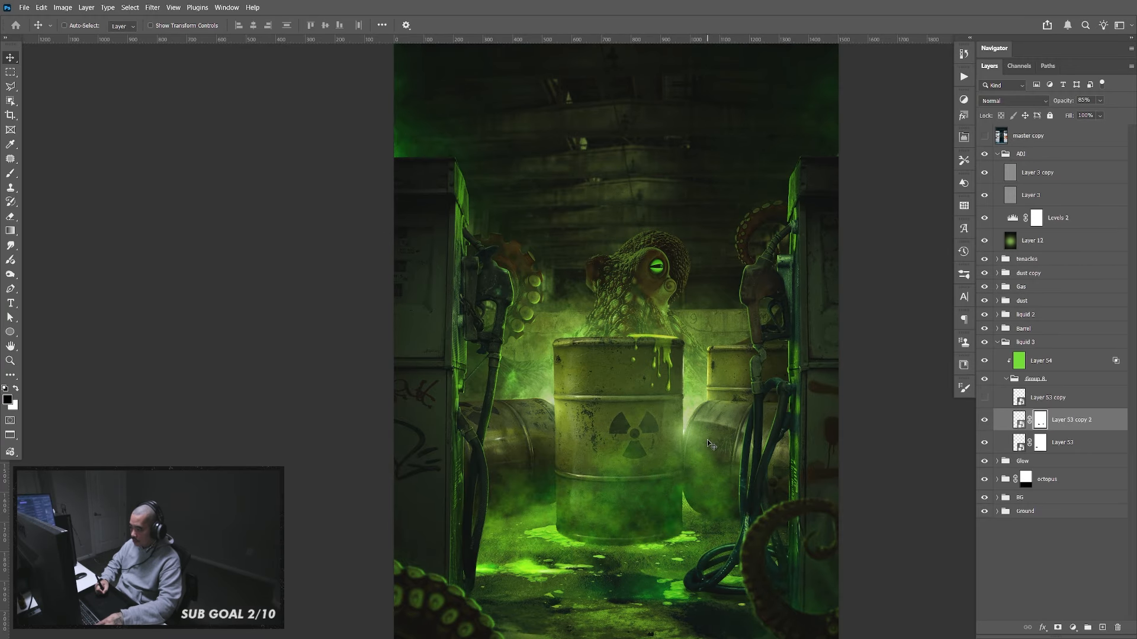
left_click_drag(717, 525, 715, 447)
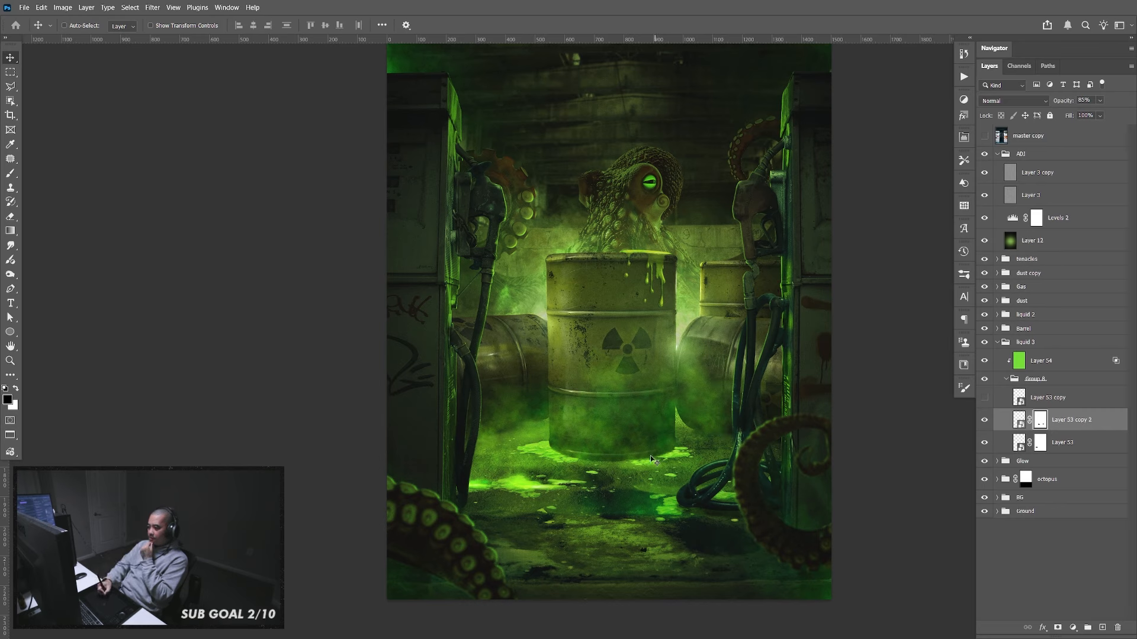
Duplicate the liquid 2 group and rename the upper copy "liquid 2"
left_click(997, 343)
left_click(997, 329)
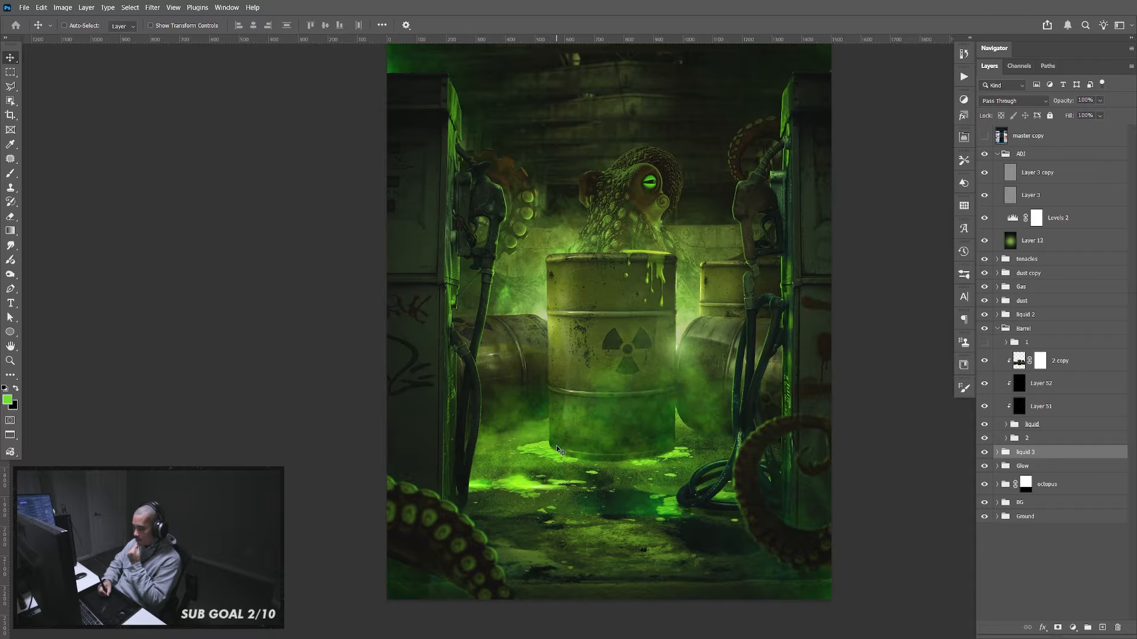
left_click(997, 329)
left_click(997, 315)
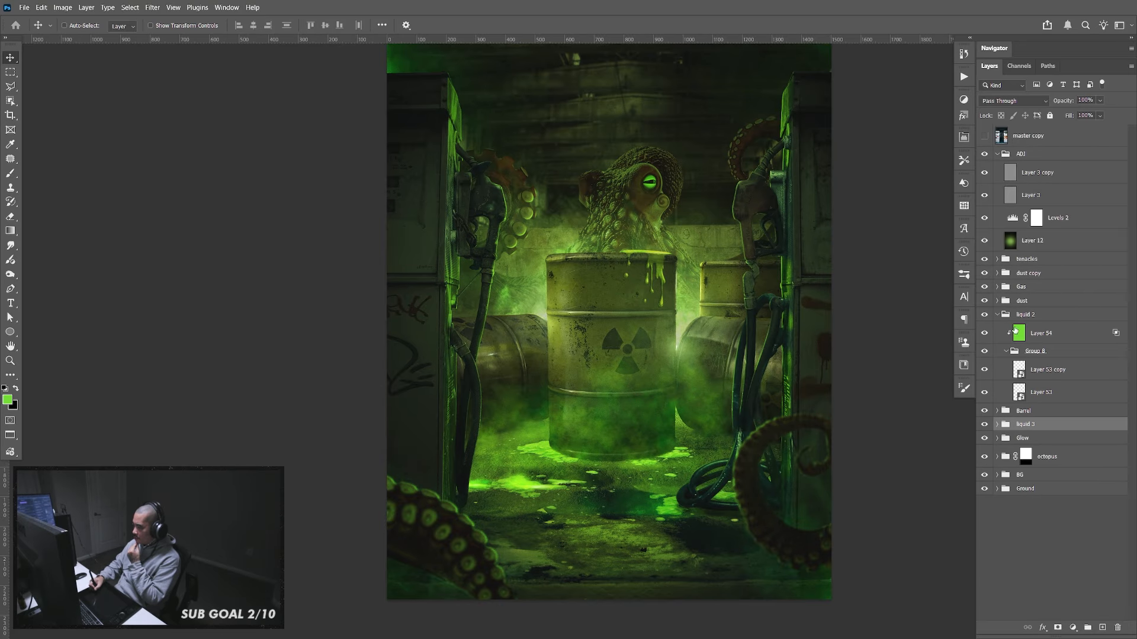
left_click(998, 316)
left_click(1024, 316)
key("ctrl+j")
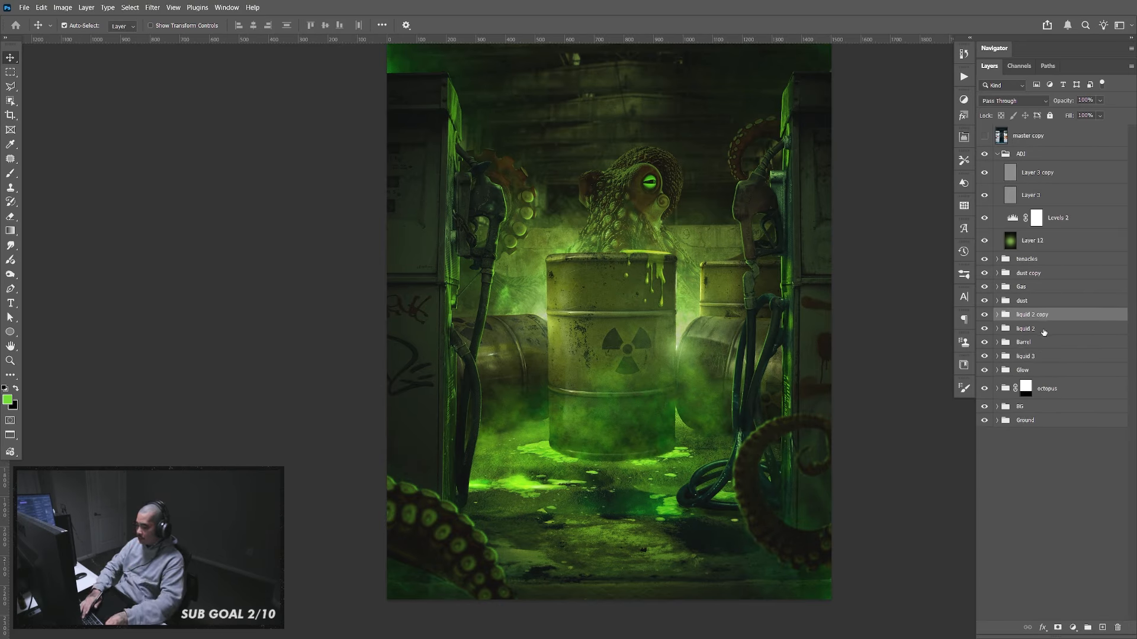
left_click(1038, 329)
left_click(1047, 319)
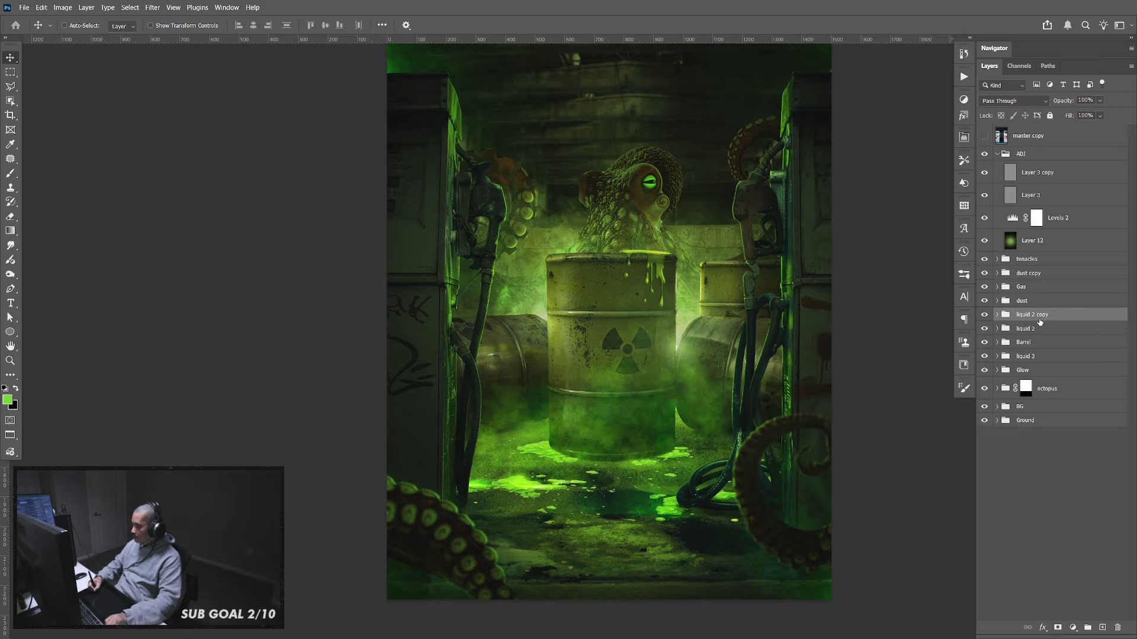
double_click(1043, 315)
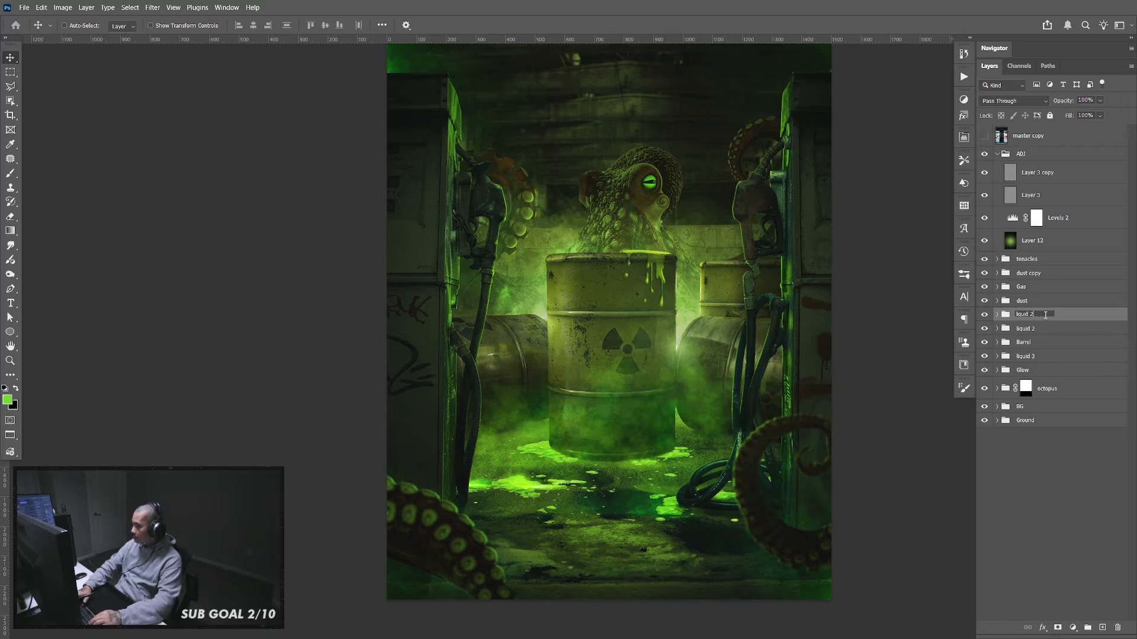
Rename the lower liquid 2 group, directly above the Barrel group, as "barrel liquid"
double_click(1030, 329)
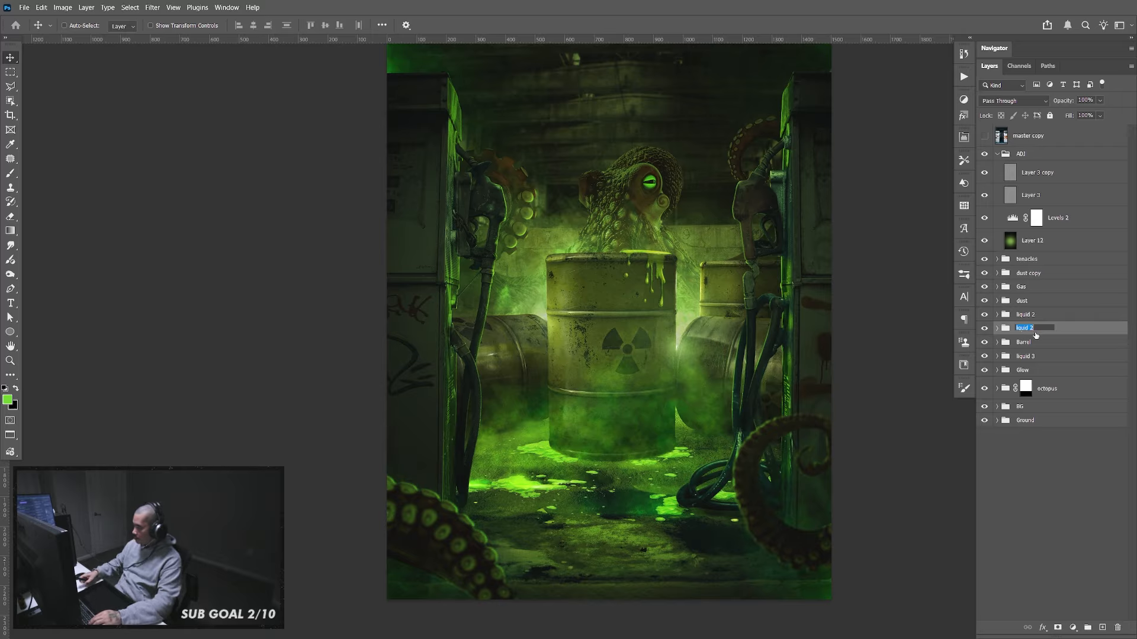
key("Right")
key("BackSpace")
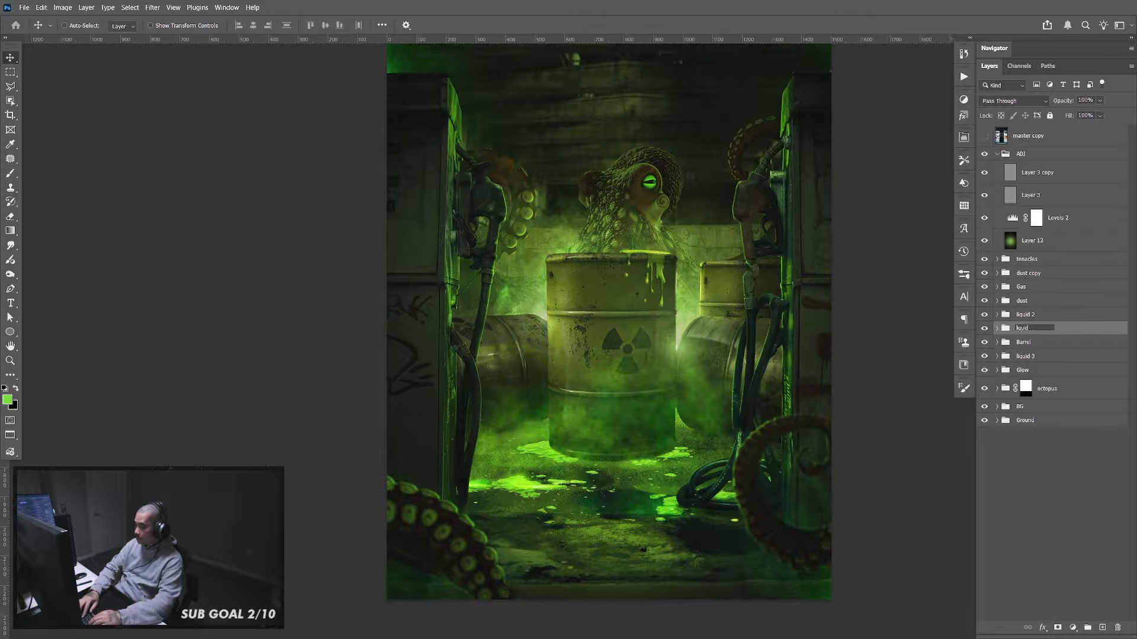
type("barrel")
key("Return")
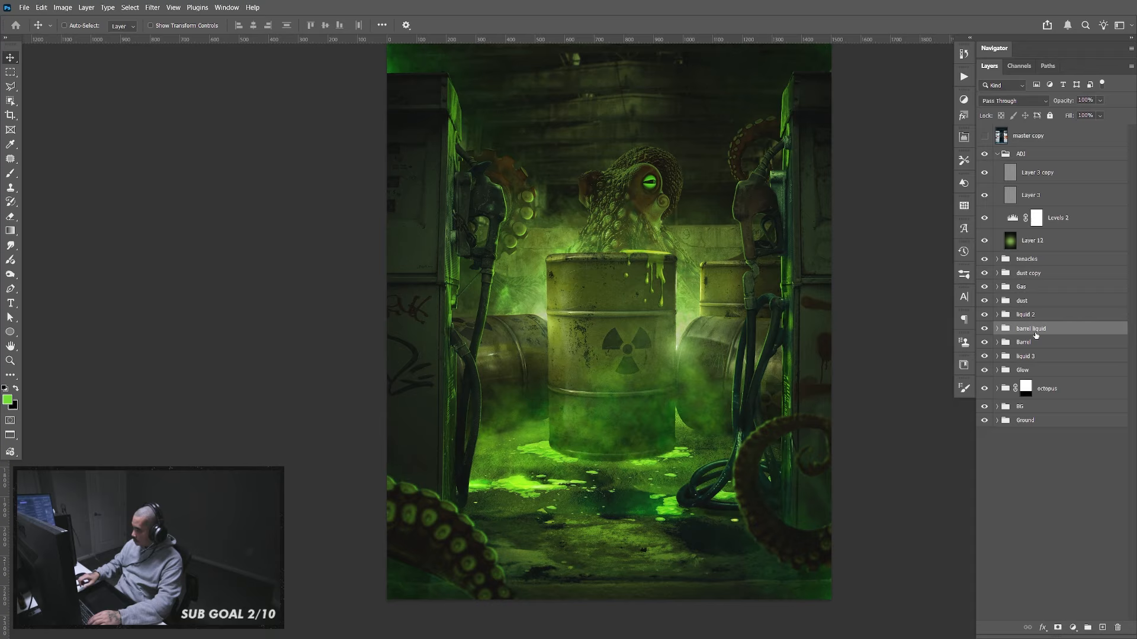
Hide Layer 53 copy in the barrel liquid group, leaving Layer 53 shown and selected
left_click(997, 329)
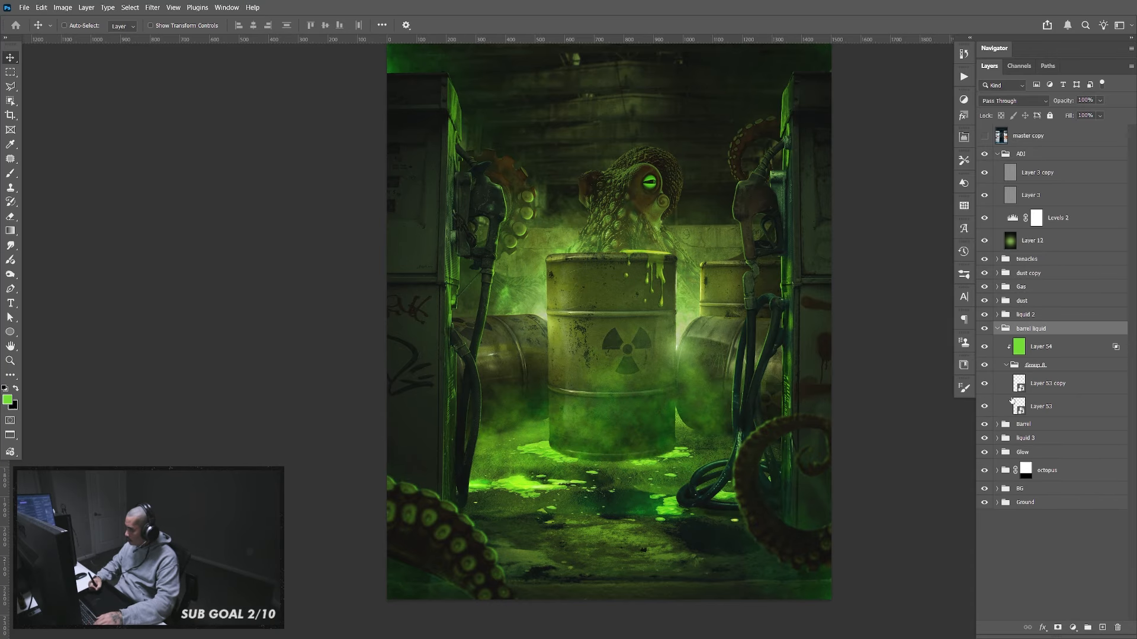
left_click(985, 385)
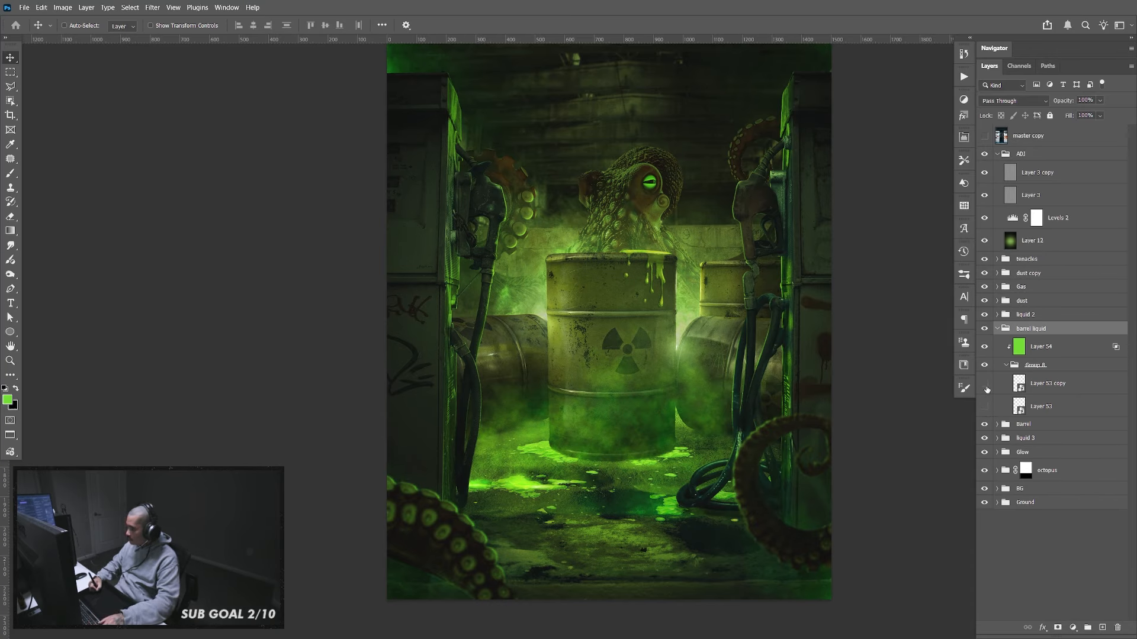
left_click(985, 406)
left_click(1023, 411)
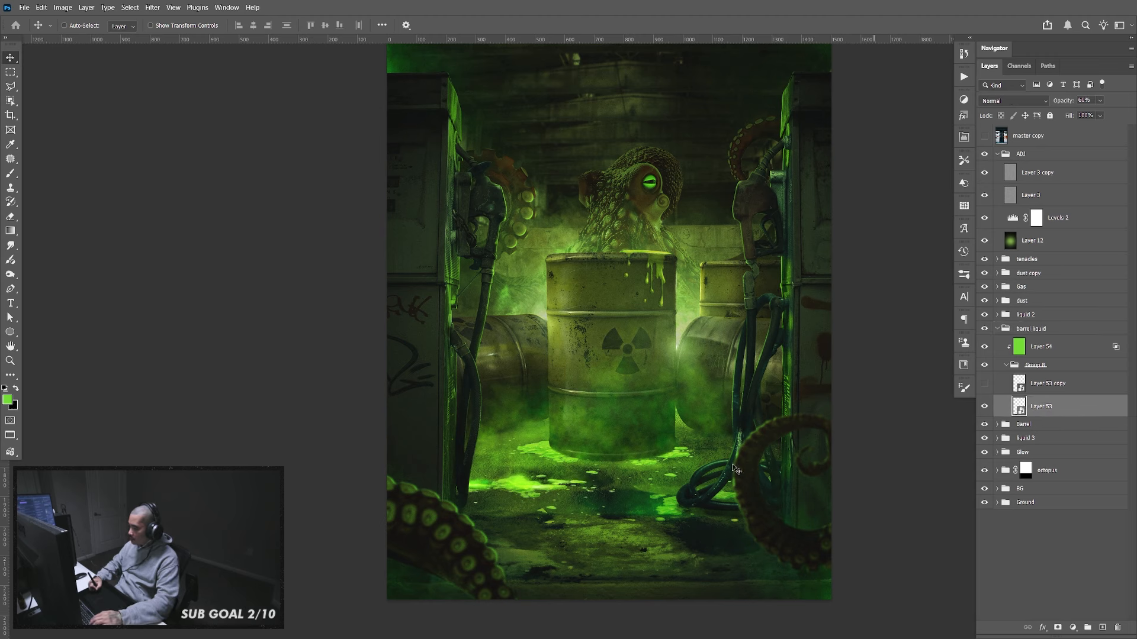
Shrink the barrel liquid group's Layer 53 goo to about 57% width and 52% height and move it to the barrel's lower left edge
left_click_drag(565, 443, 626, 478)
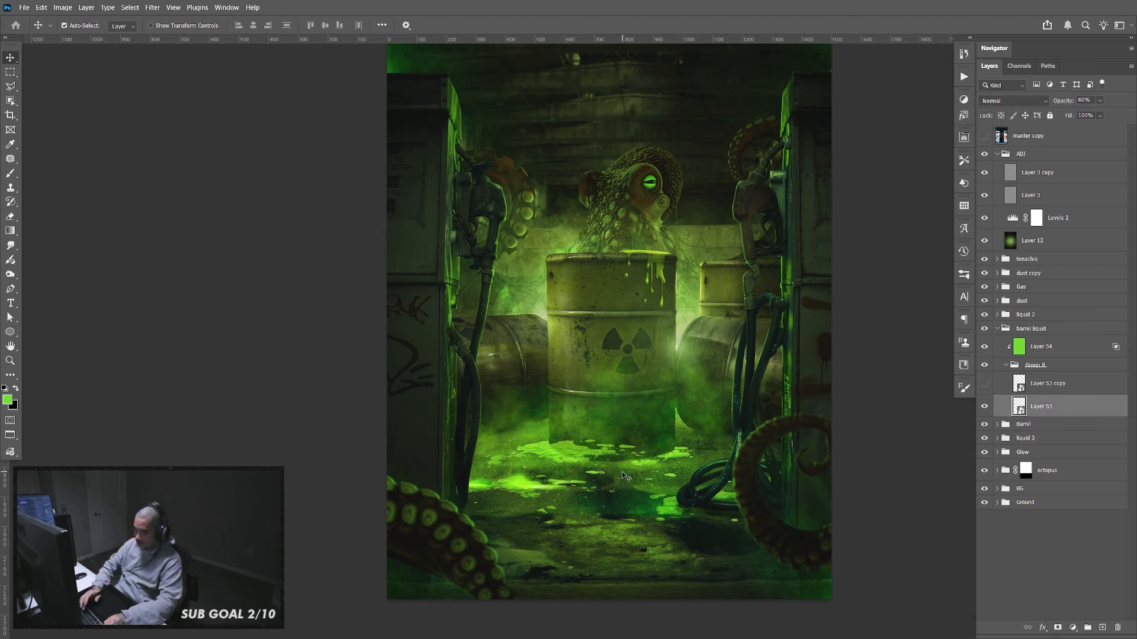
key("ctrl+t")
mouse_move(574, 354)
left_mouse_down()
mouse_move(571, 412)
mouse_move(578, 372)
left_mouse_up()
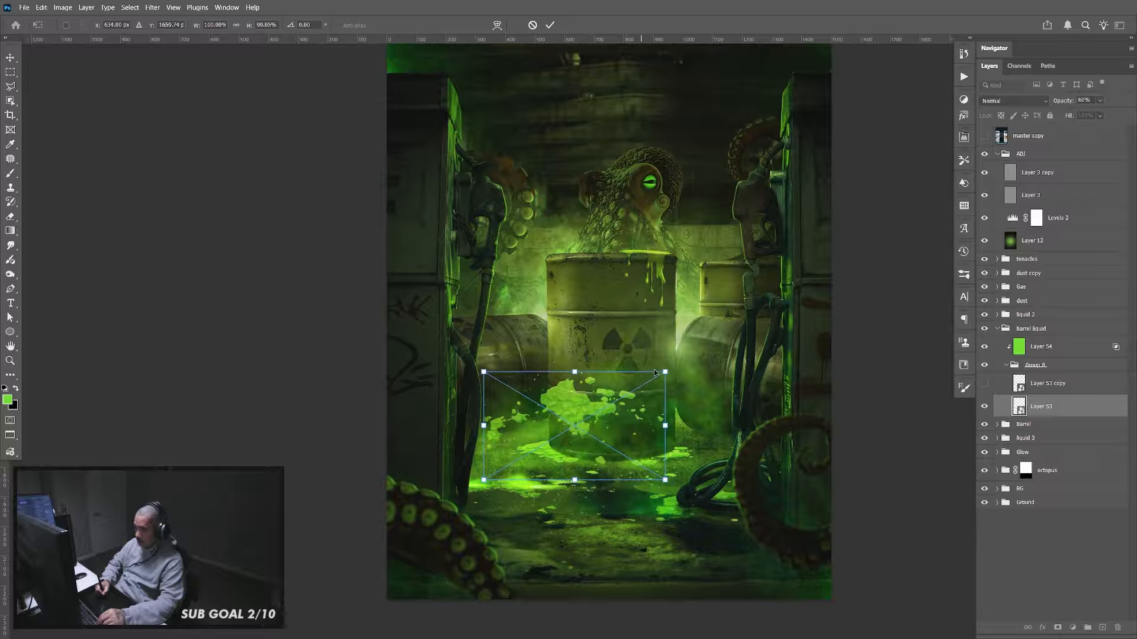
left_click_drag(665, 372, 627, 392)
key("Return")
left_click_drag(592, 431, 576, 469)
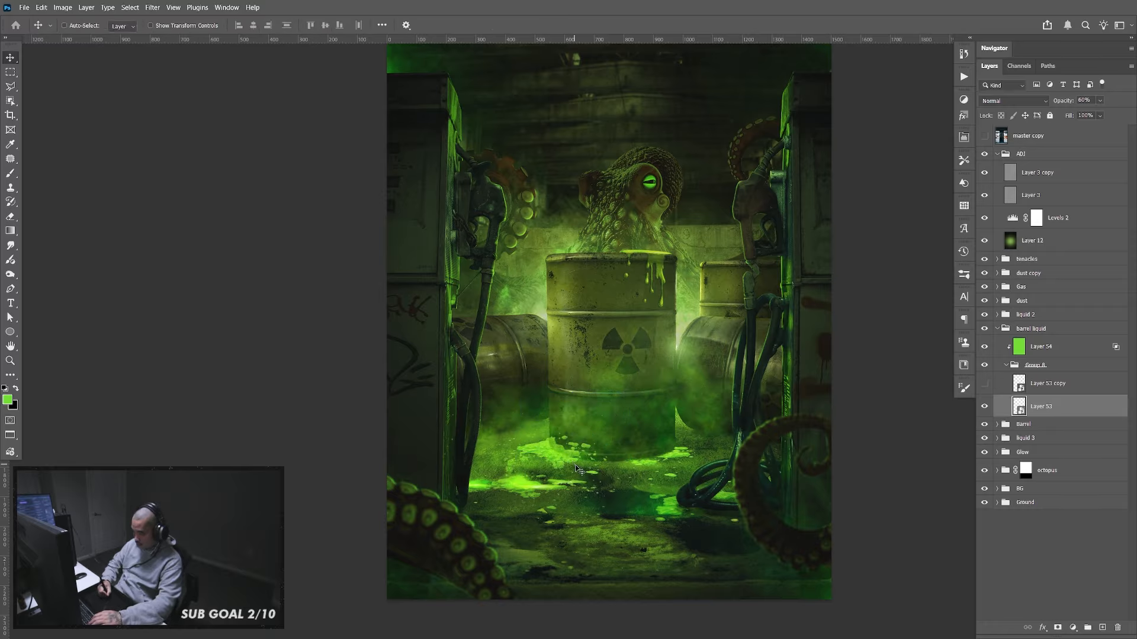
Set the barrel liquid group's Layer 53 opacity to 100% and shift the goo slightly onto the barrel's lower edge
left_click(1100, 101)
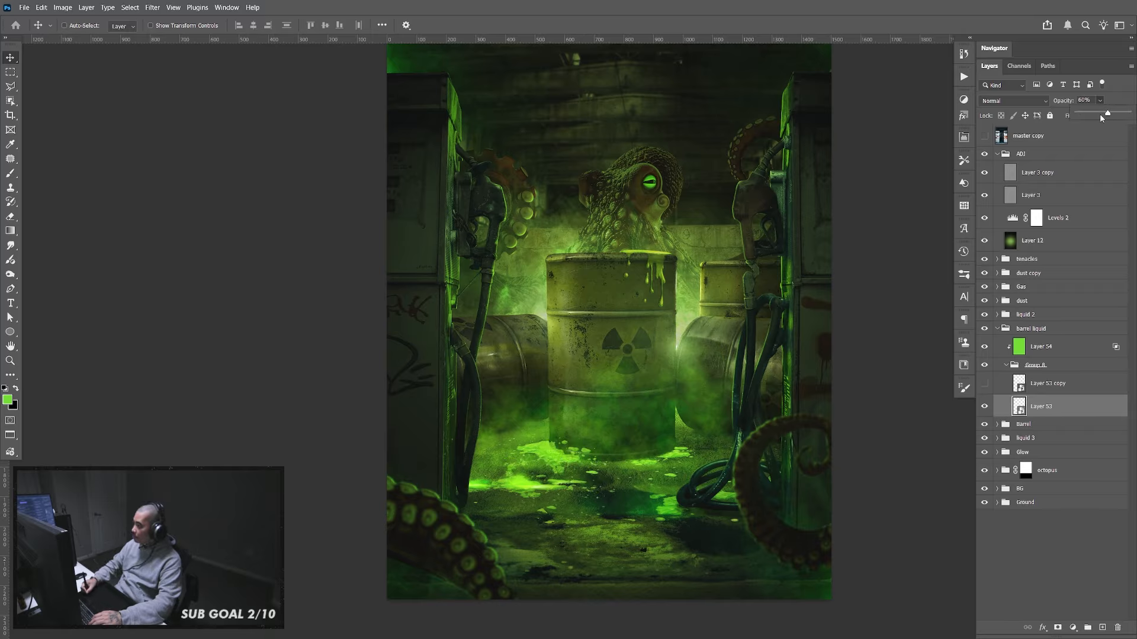
left_click_drag(1102, 113, 1128, 113)
left_click_drag(586, 463, 598, 457)
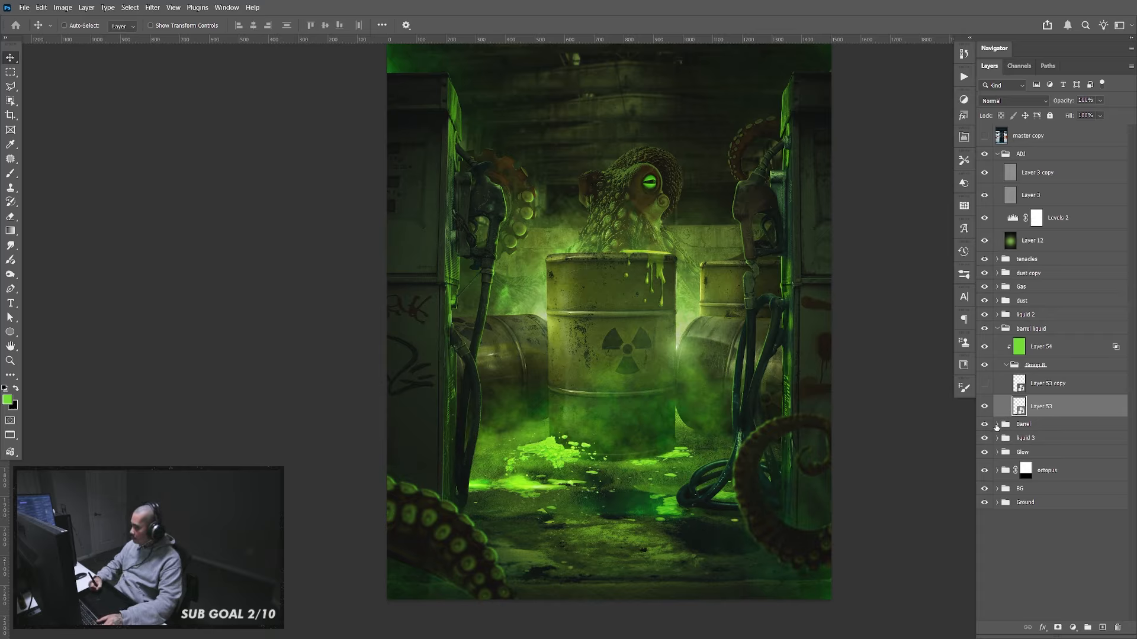
Load the outline of the 2 copy layer in the Barrel group as a selection and mask the barrel liquid group with it
left_click(997, 425)
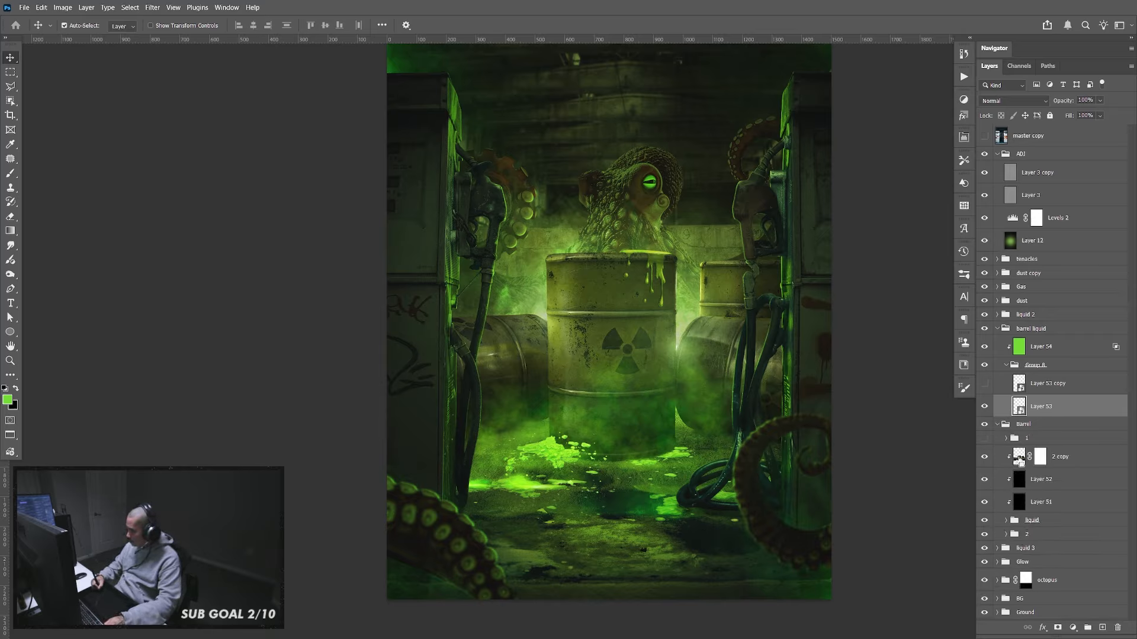
left_click(1016, 458, "ctrl")
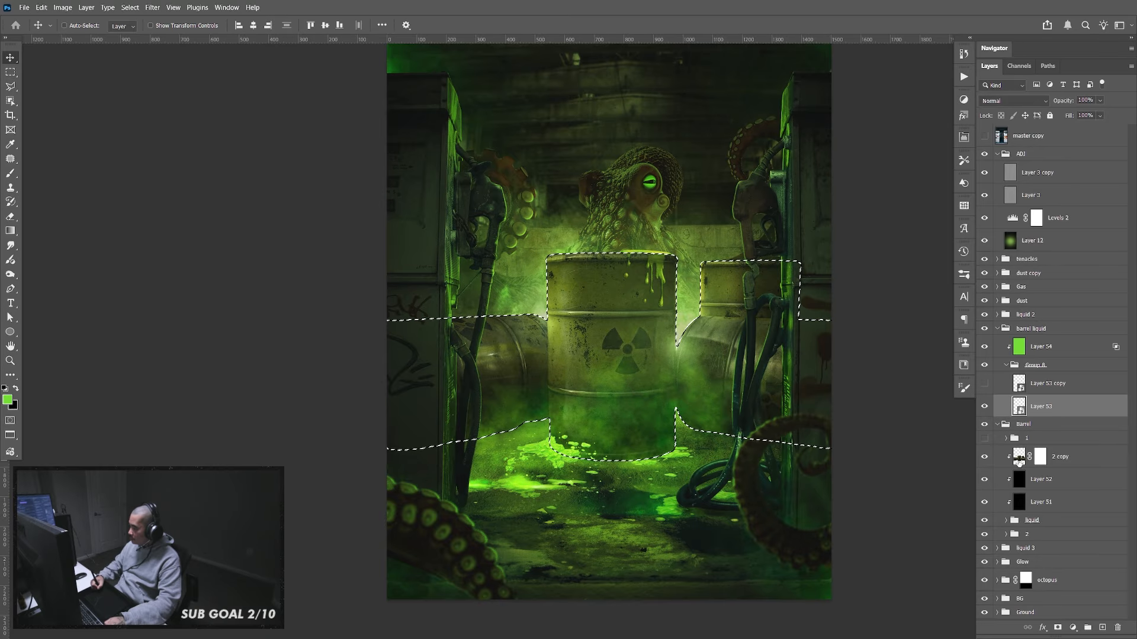
left_click(1037, 331)
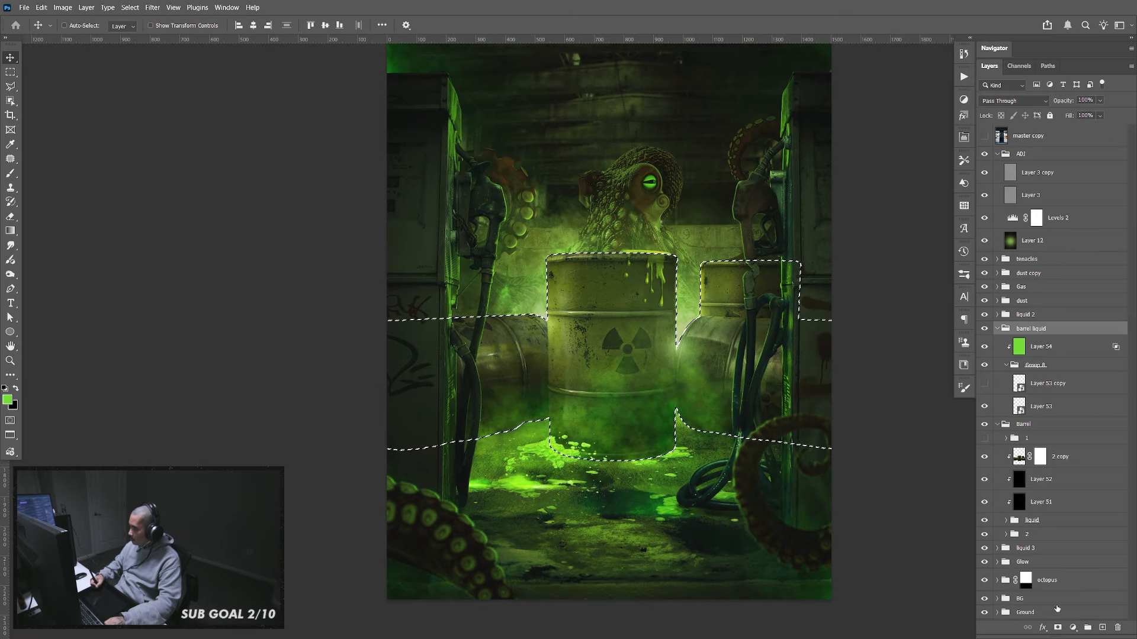
left_click(1057, 628)
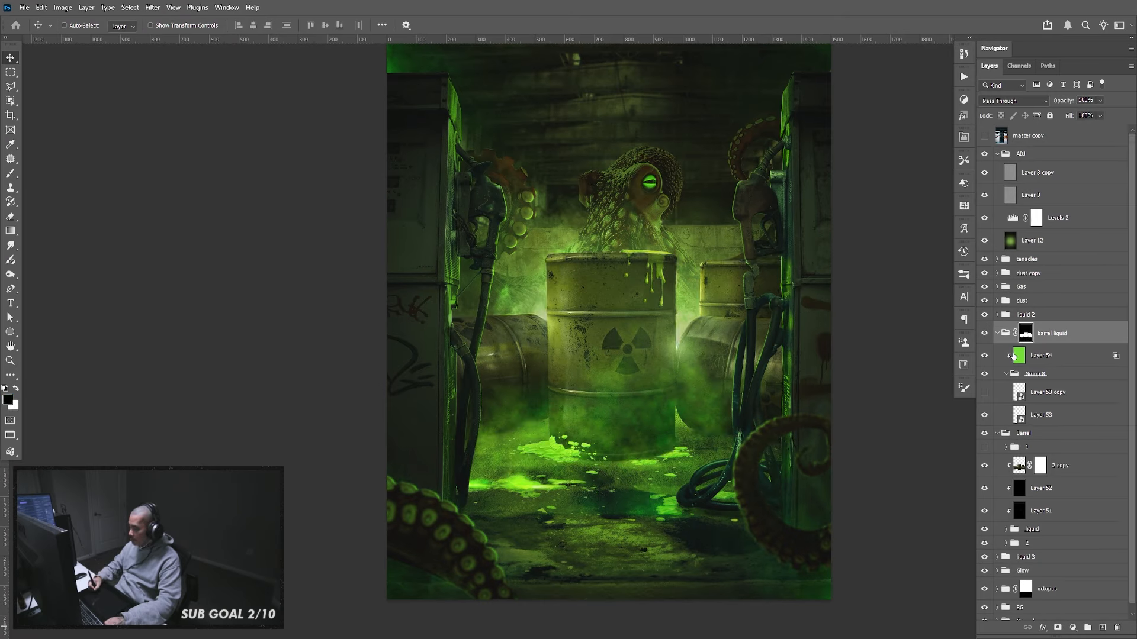
Scale the masked Layer 53 goo to about 49% width and 44% height, nudge it onto the barrel's lower left edge and adjust its opacity
left_click(1033, 414)
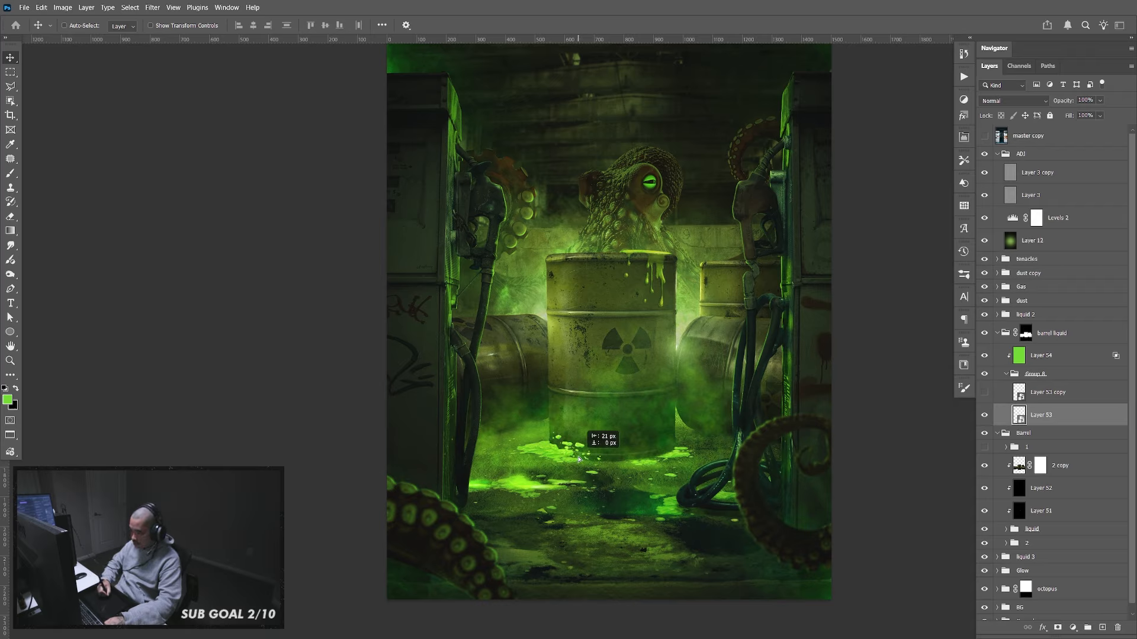
key("ctrl+t")
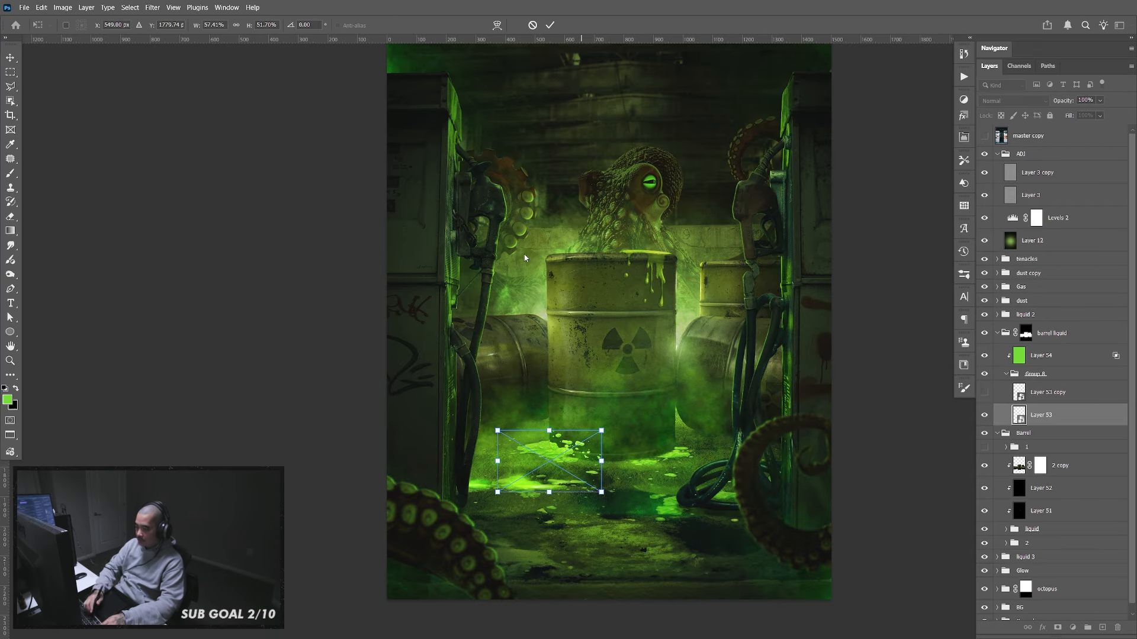
left_click_drag(602, 426, 589, 434)
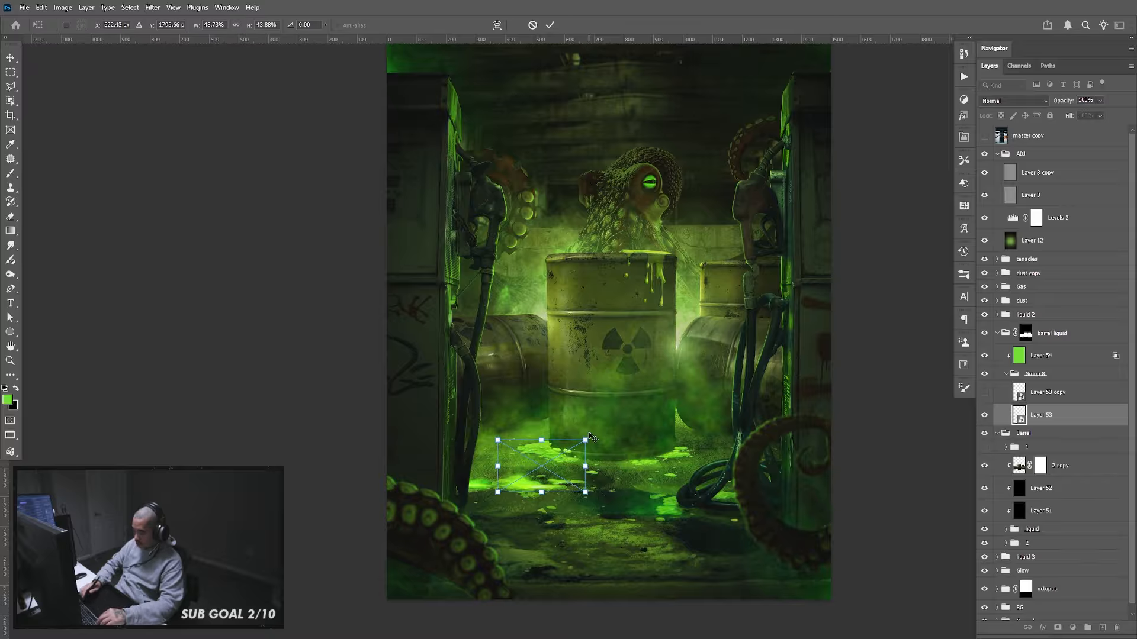
key("Return")
key("shift+Right")
key("shift+Up")
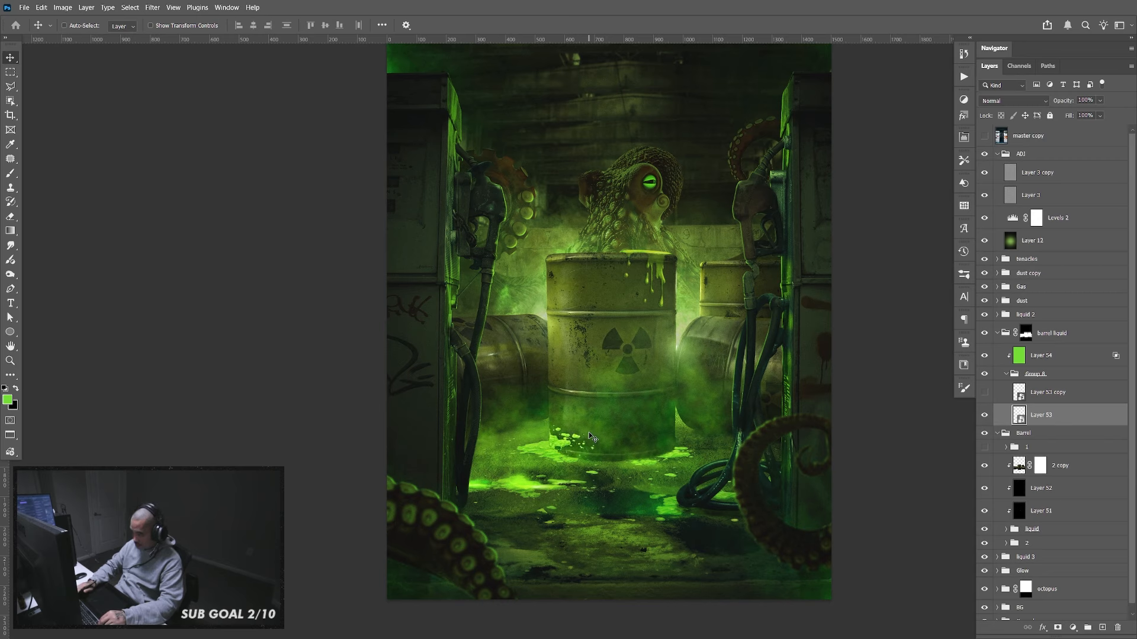
key("shift+Right")
key("shift+Right")
key("shift+Right")
key("shift+Down")
key("shift+Down")
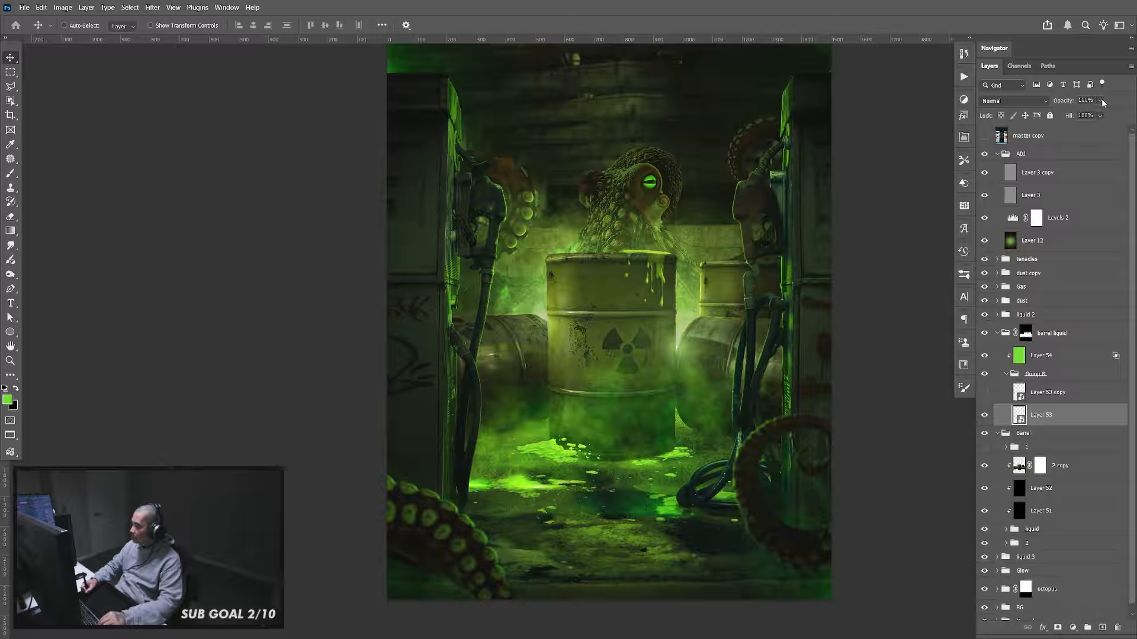
left_click_drag(1102, 100, 1117, 133)
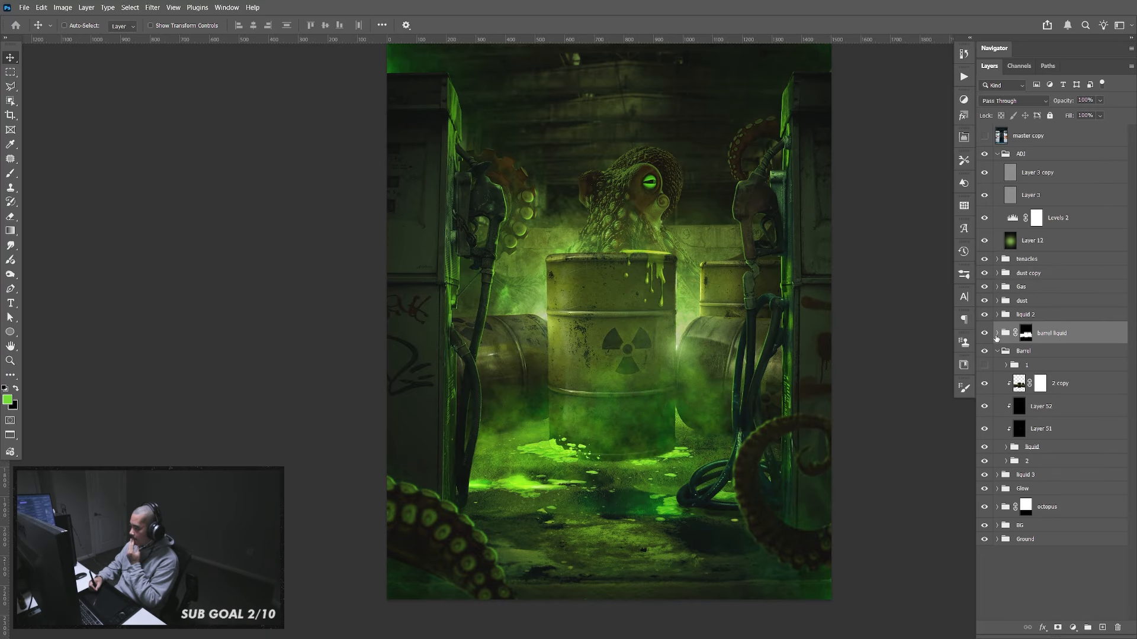
Hide the masked barrel liquid group and collapse the Barrel group
left_click(1000, 335)
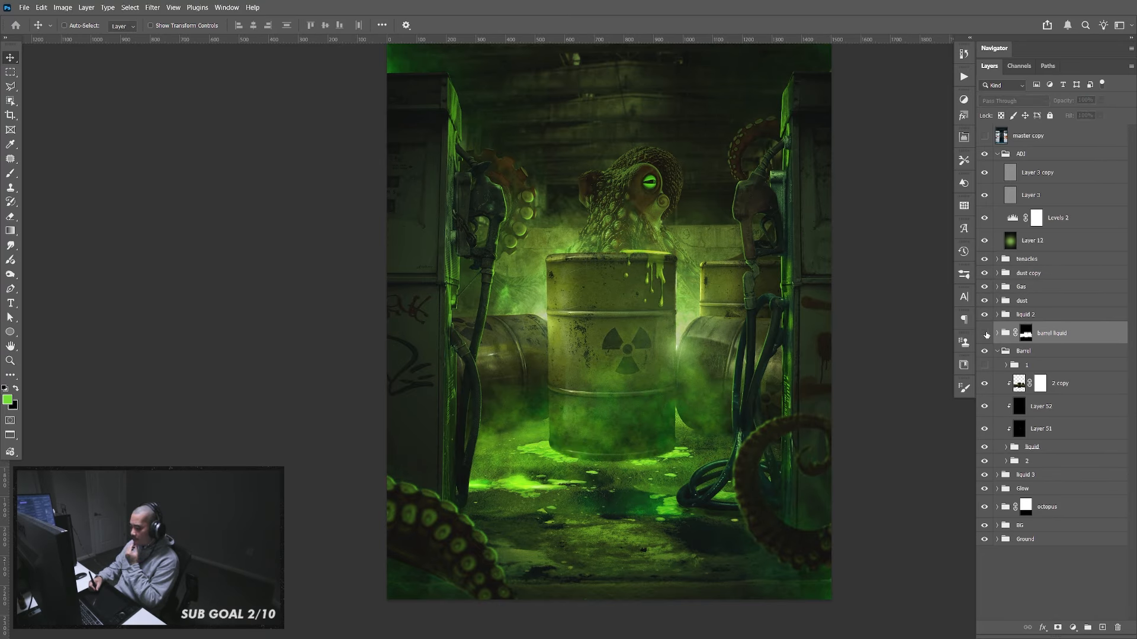
left_click(985, 335)
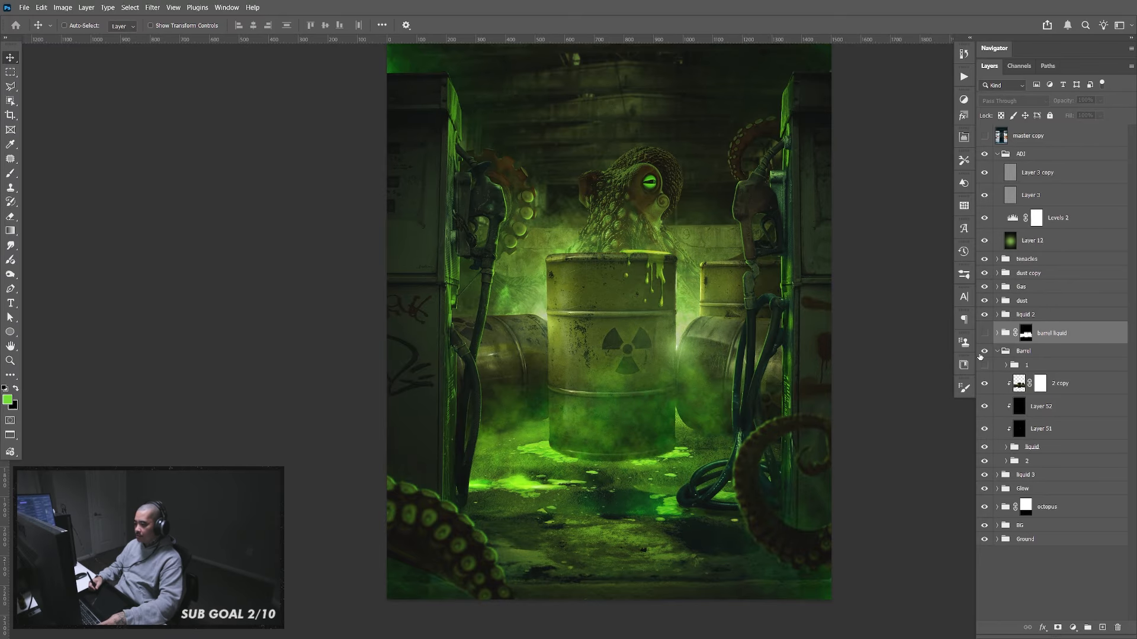
left_click_drag(709, 422, 687, 447)
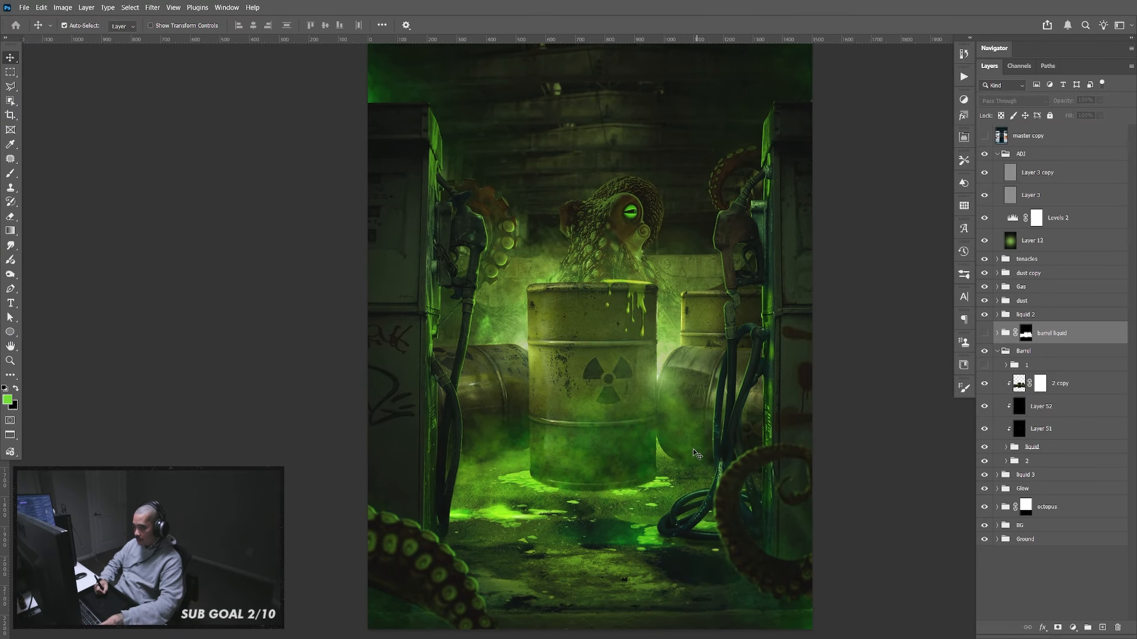
left_click_drag(653, 359, 638, 360)
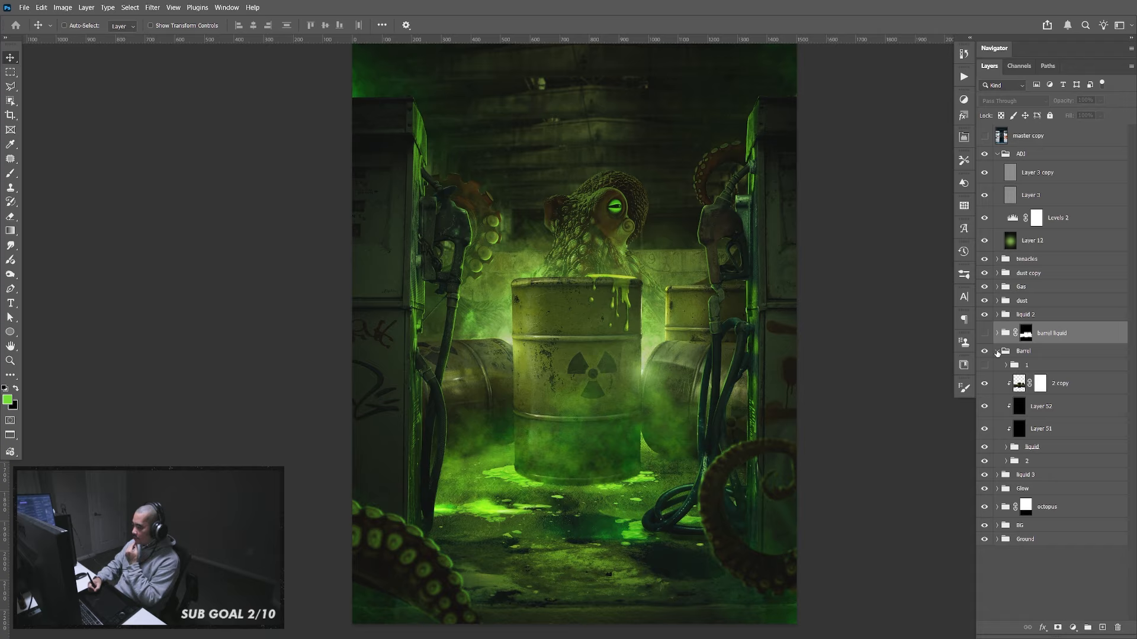
left_click(997, 352)
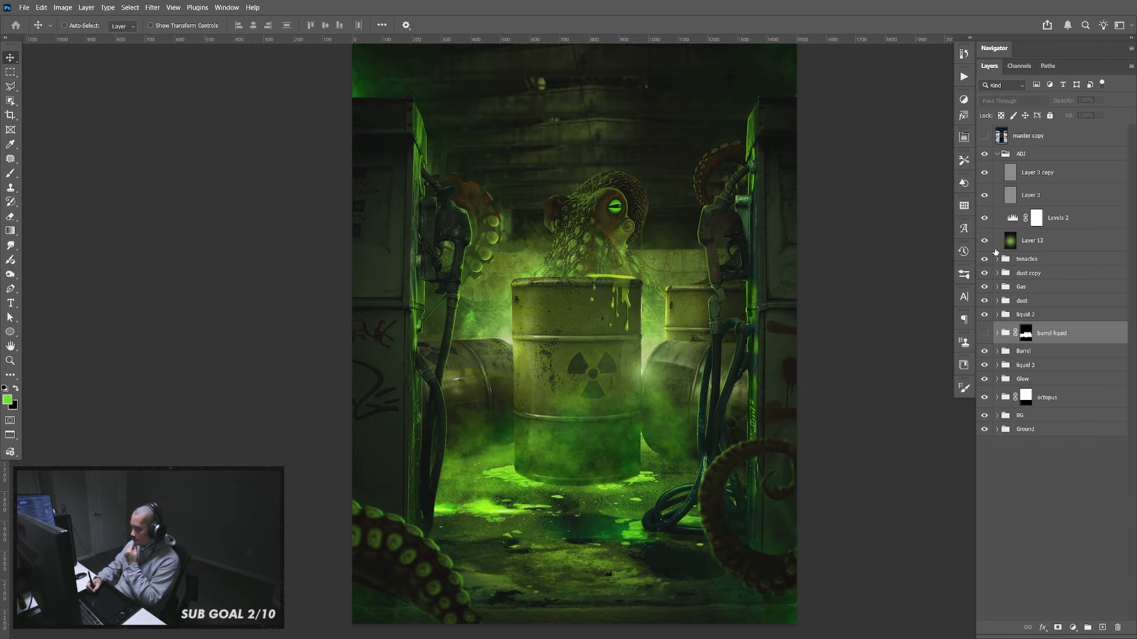
Compare the scene with and without the liquid 2 group, the Barrel group's liquid group, Layer 51 and Layer 52
left_click(985, 317)
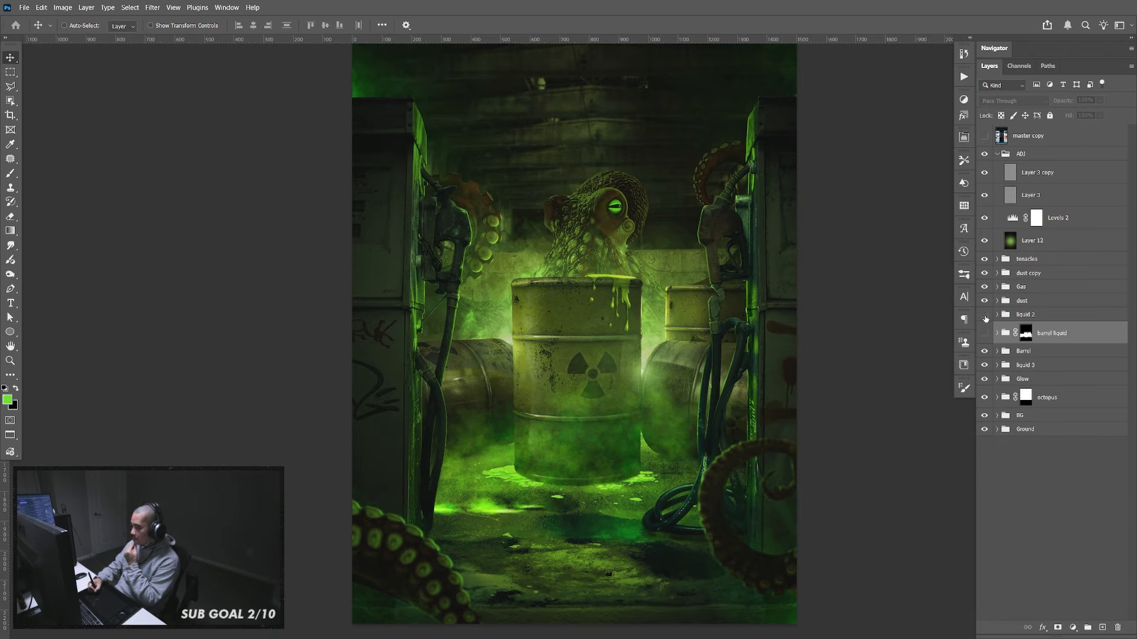
left_click(984, 315)
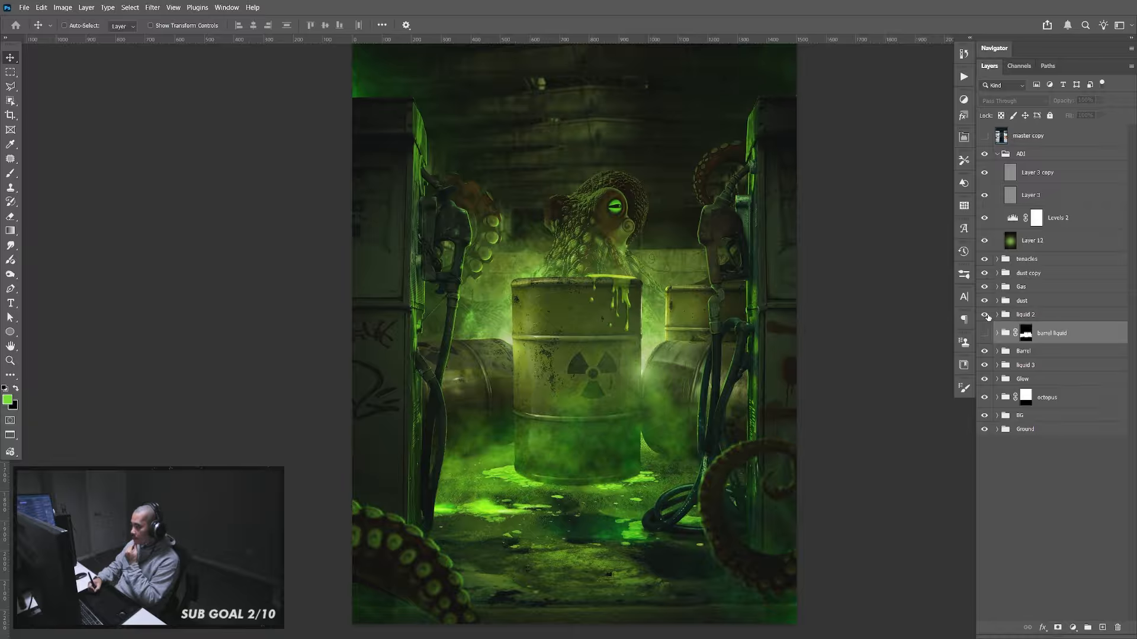
left_click(998, 155)
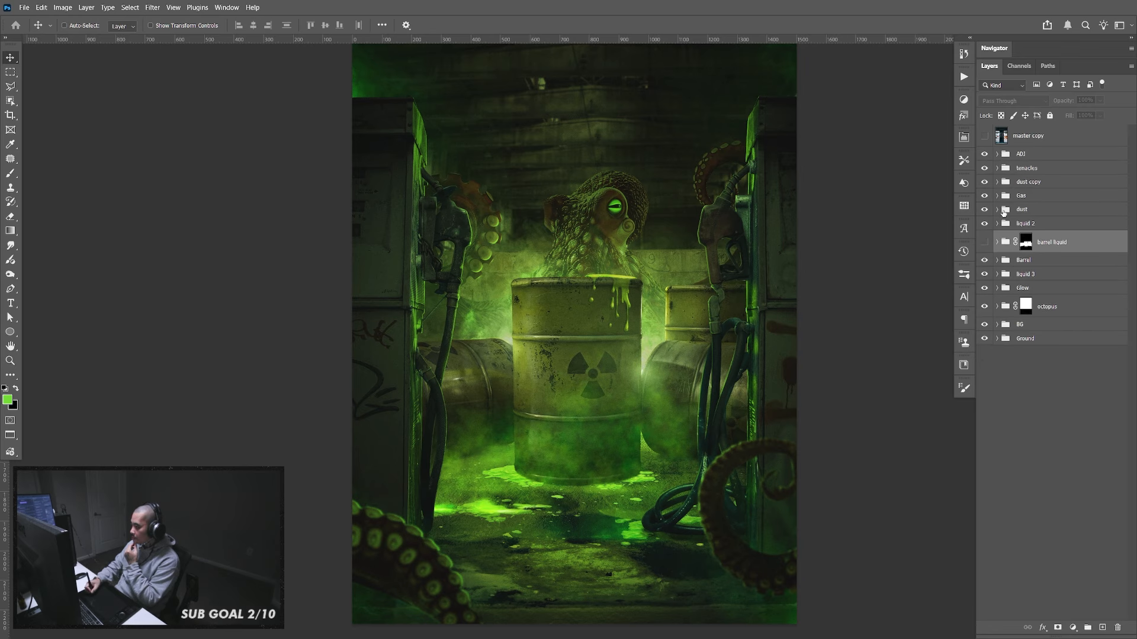
left_click(997, 261)
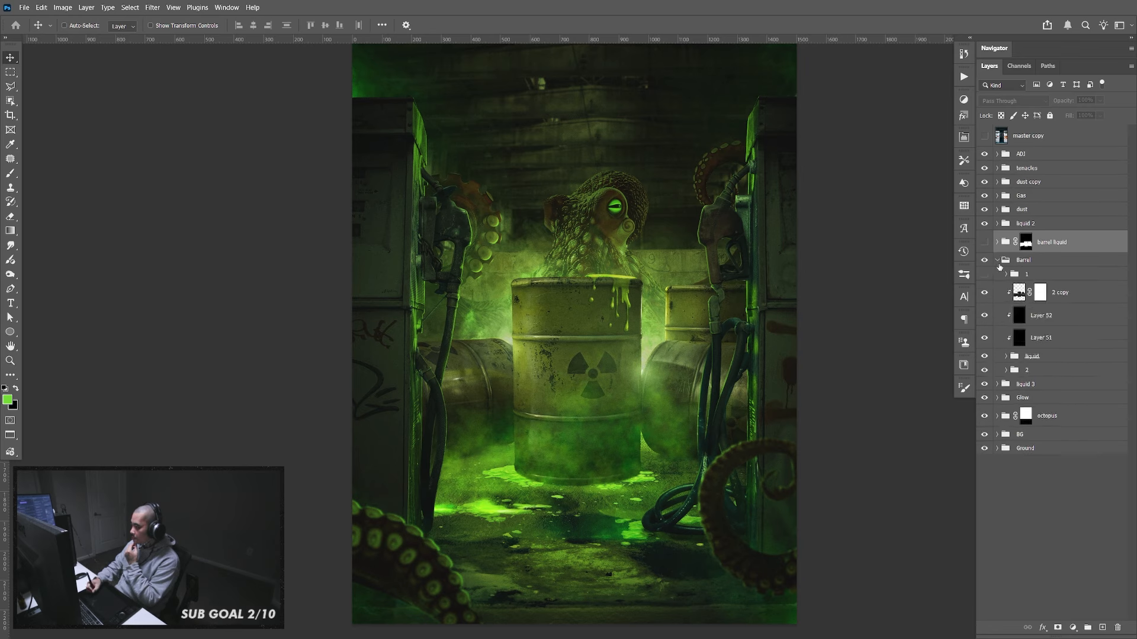
left_click(984, 358)
left_click(984, 357)
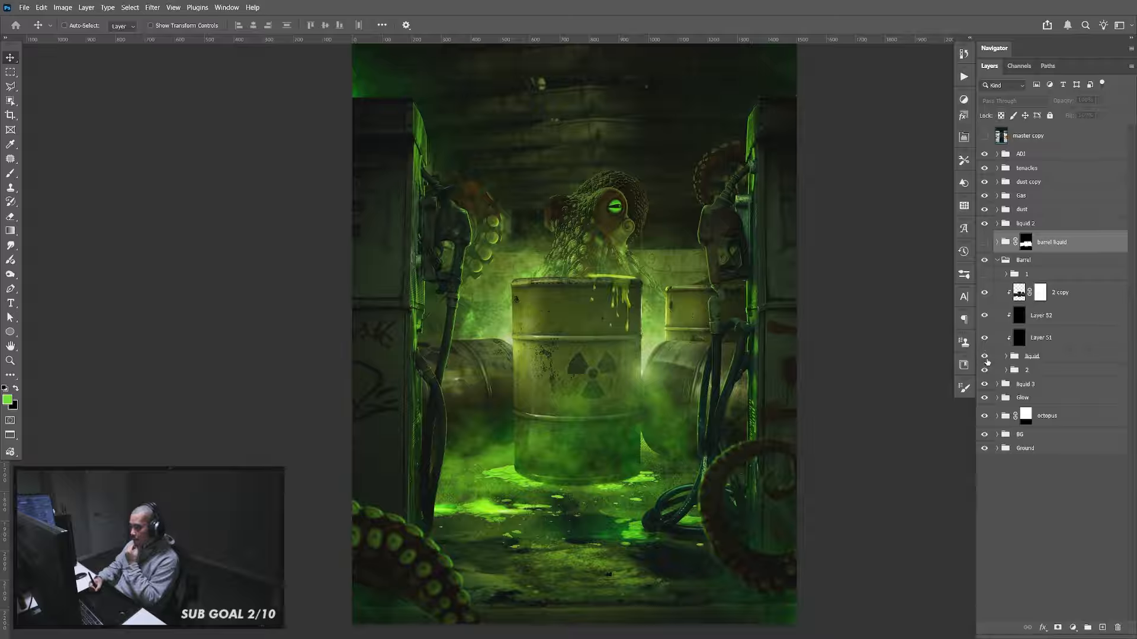
left_click(984, 338)
left_click(985, 316)
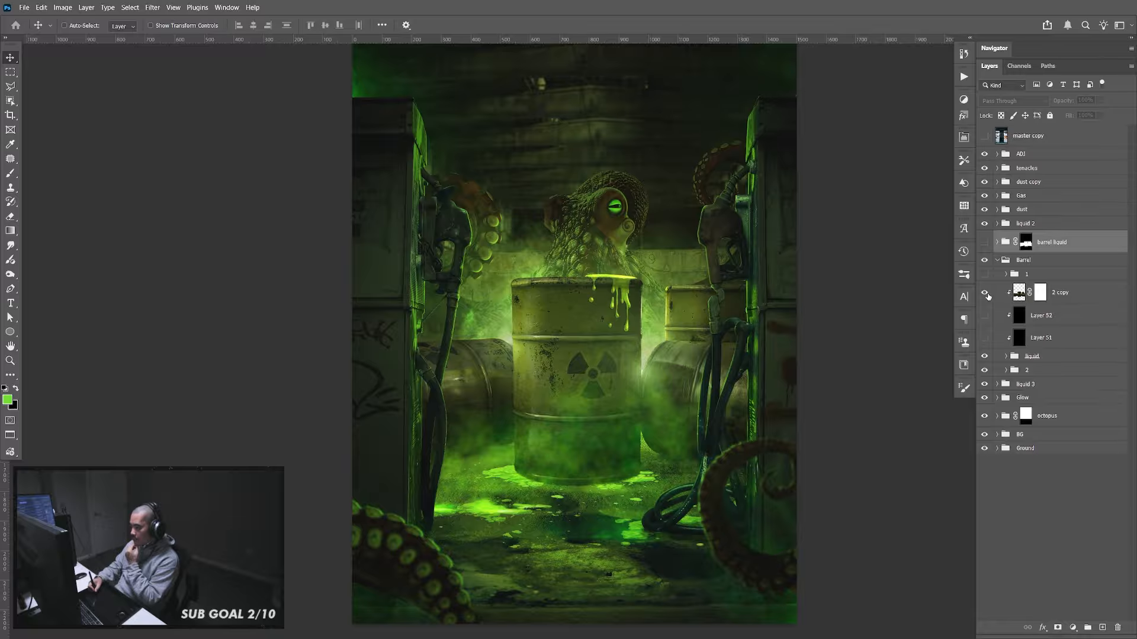
left_click(984, 315)
left_click(985, 338)
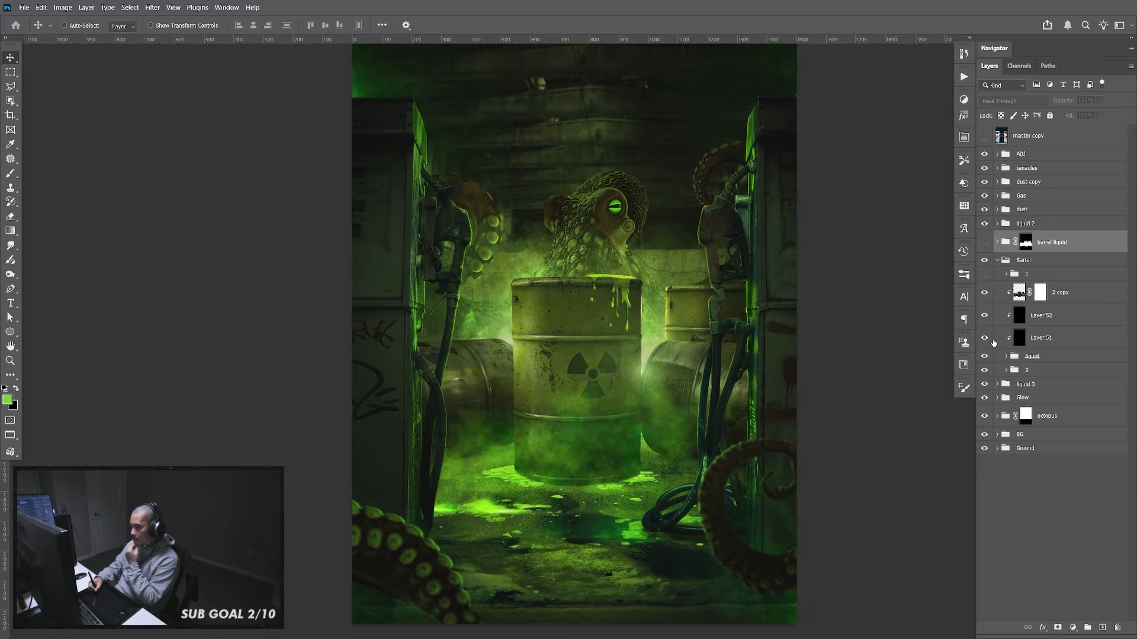
Add a clipped layer above 2 copy in the Barrel group, fill it with the bright green foreground colour and set it to Color Dodge
left_click(1066, 299)
left_click(1102, 627)
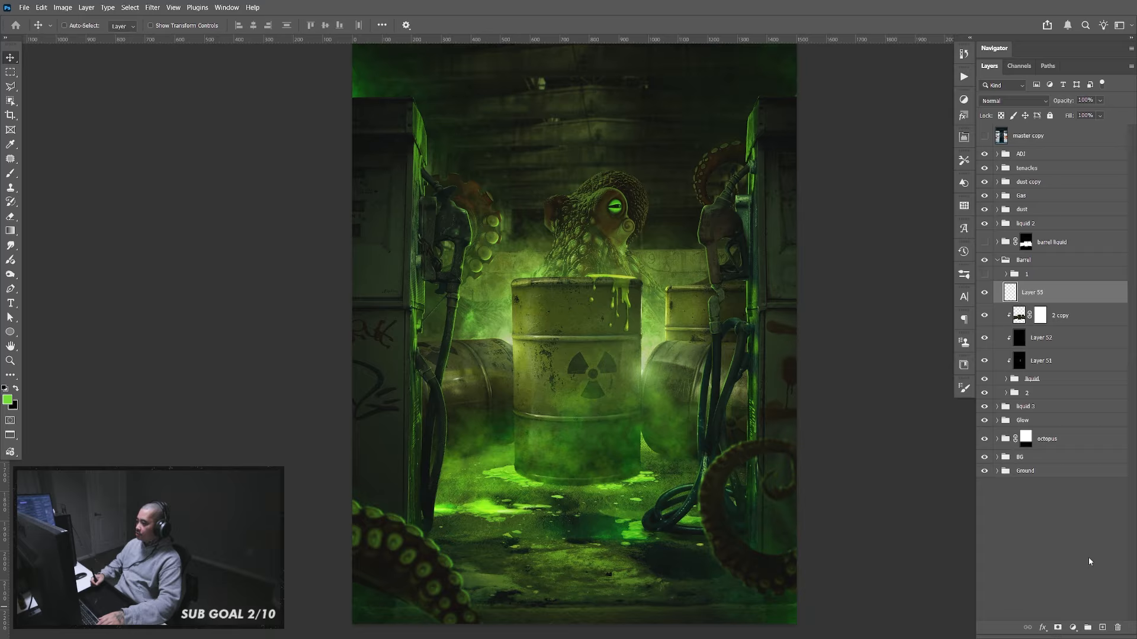
key("ctrl+alt+g")
key("alt+BackSpace")
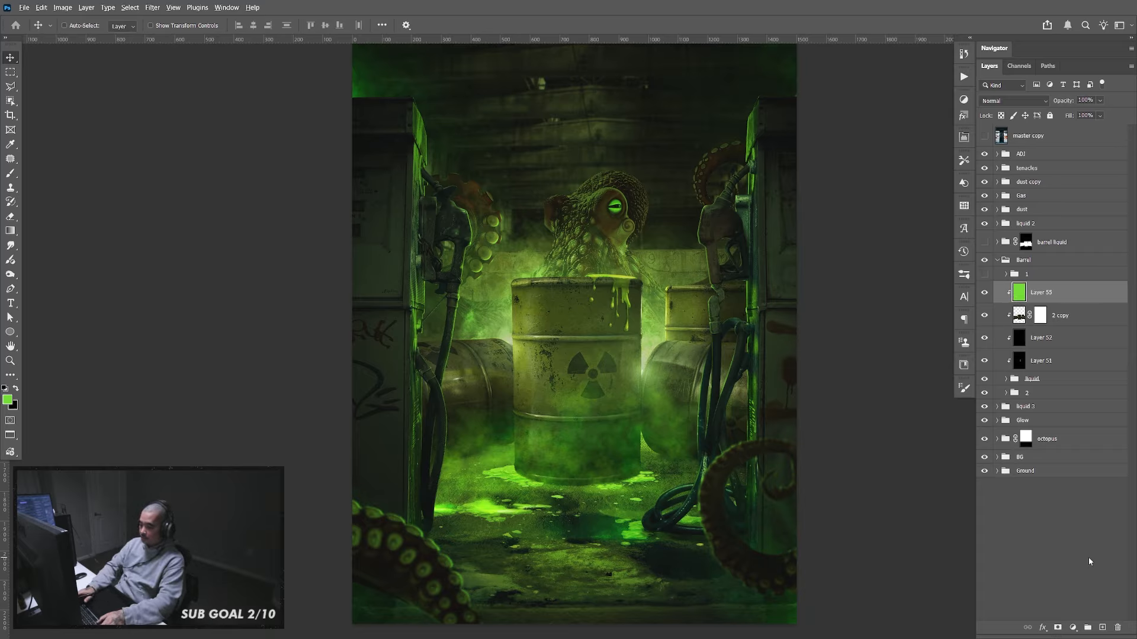
left_click(1013, 100)
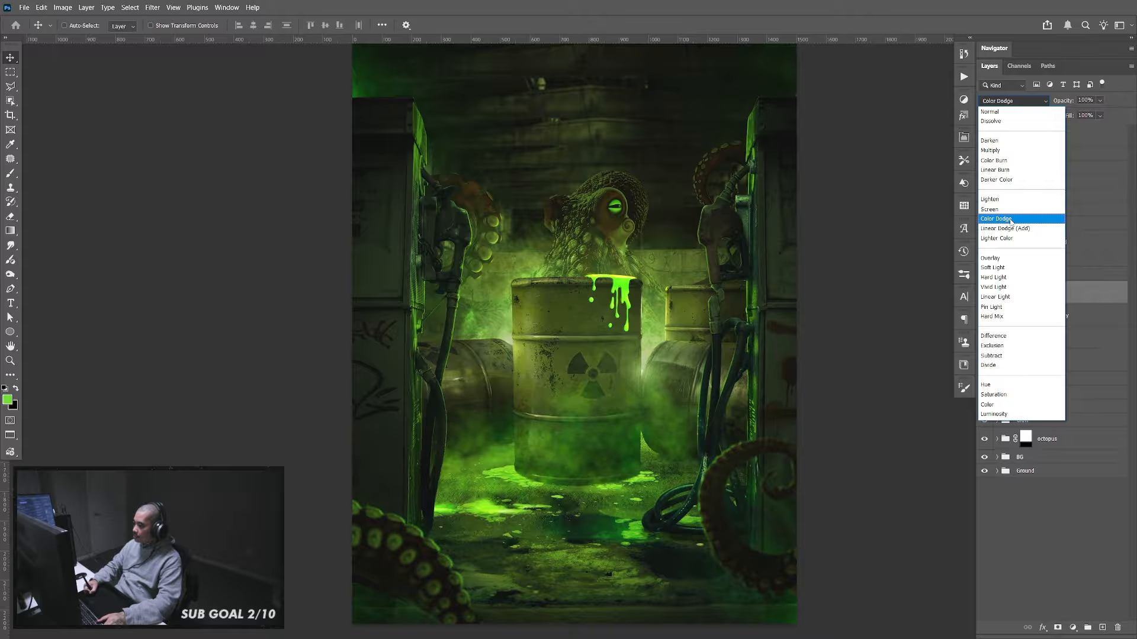
left_click(1011, 219)
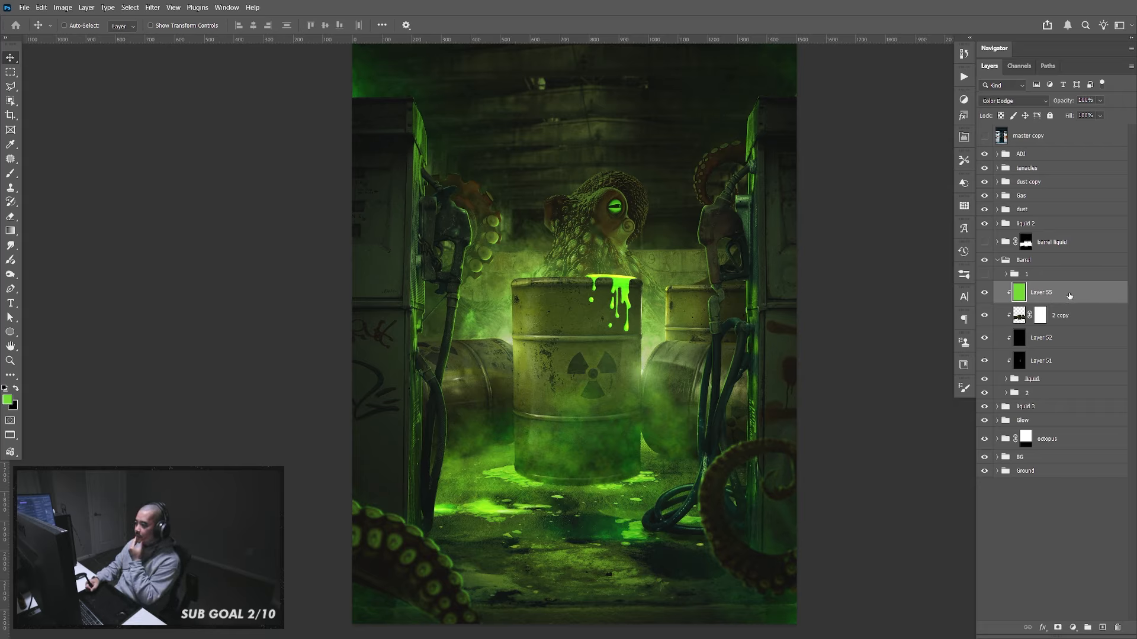
Release the green fill from clipping, copy its area inside the Layer 49 copy 3 outline to a new layer, and hide the full fill
key("ctrl+alt+g")
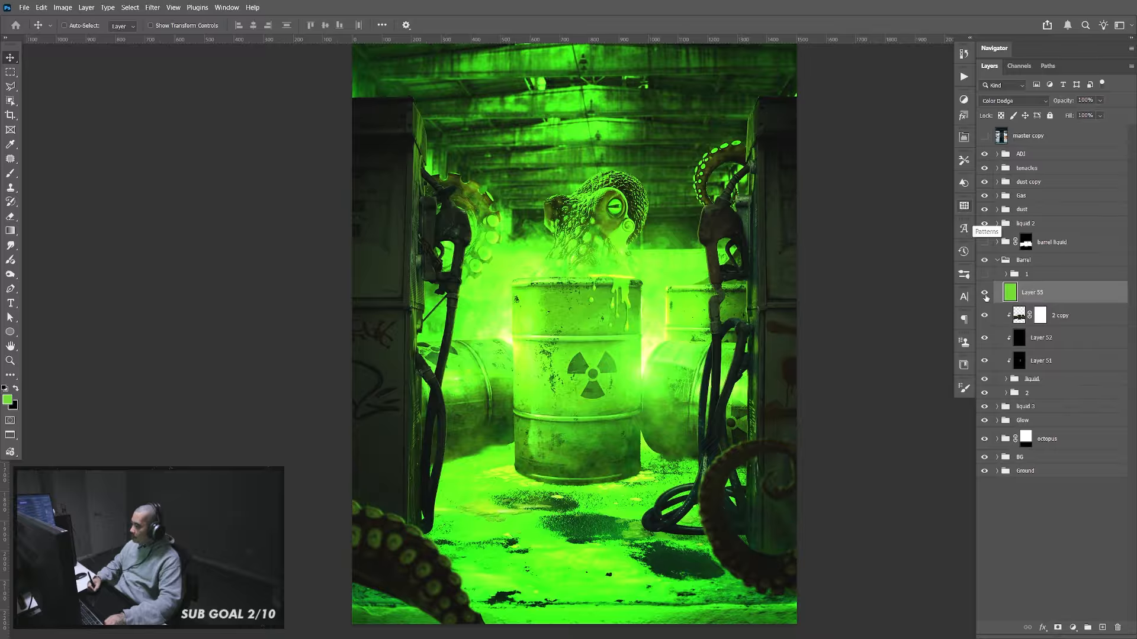
left_click(1006, 379)
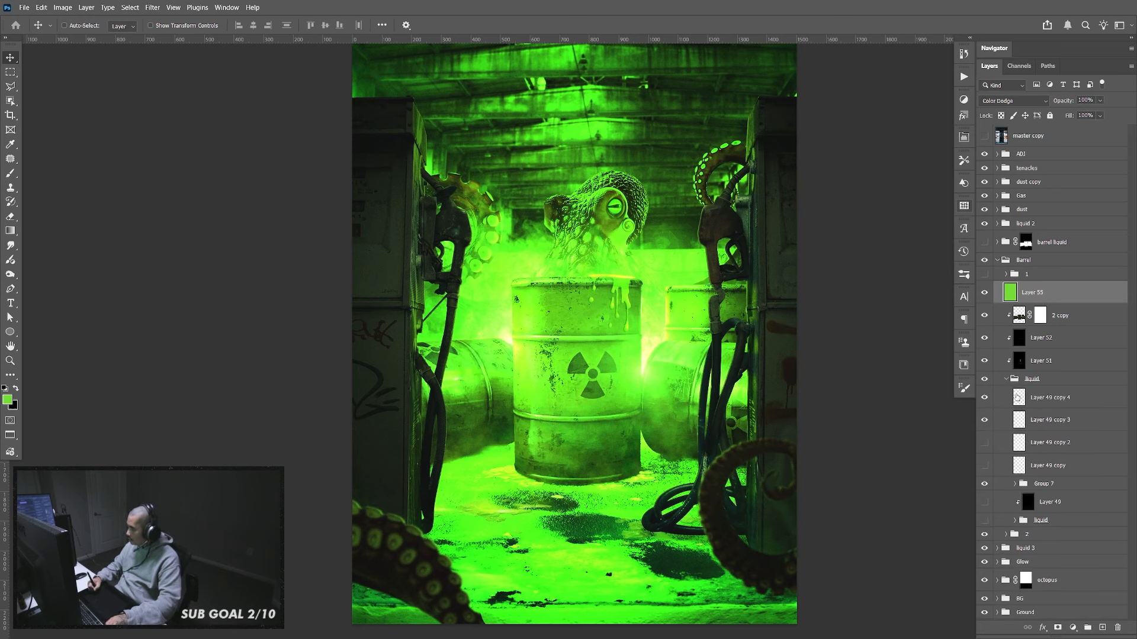
left_click(1019, 420, "ctrl")
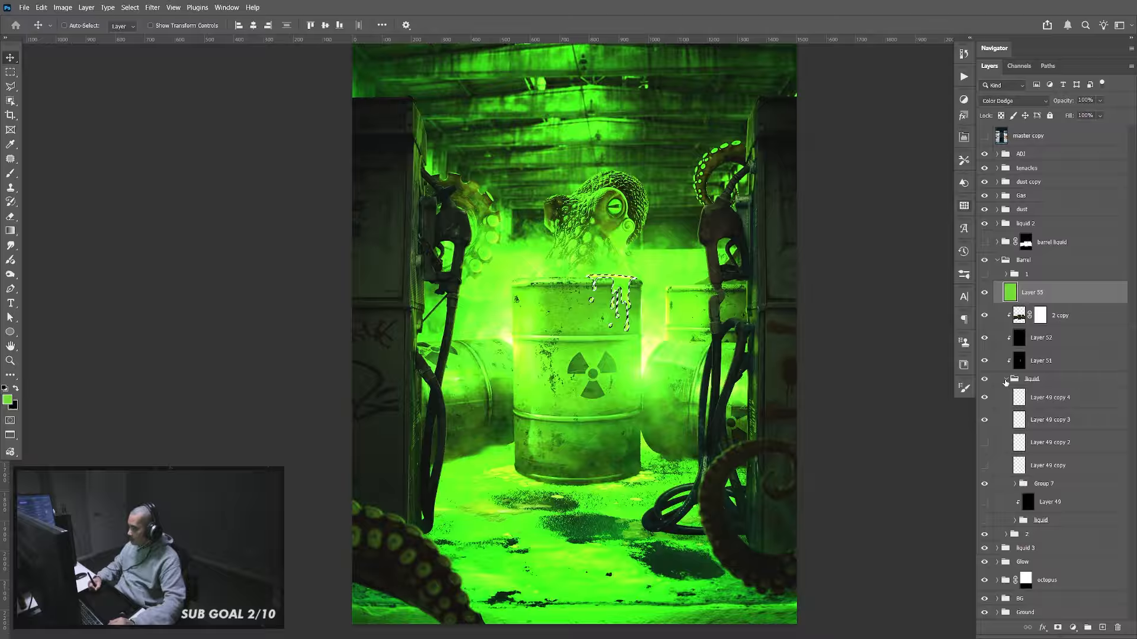
left_click(1006, 379)
key("ctrl+j")
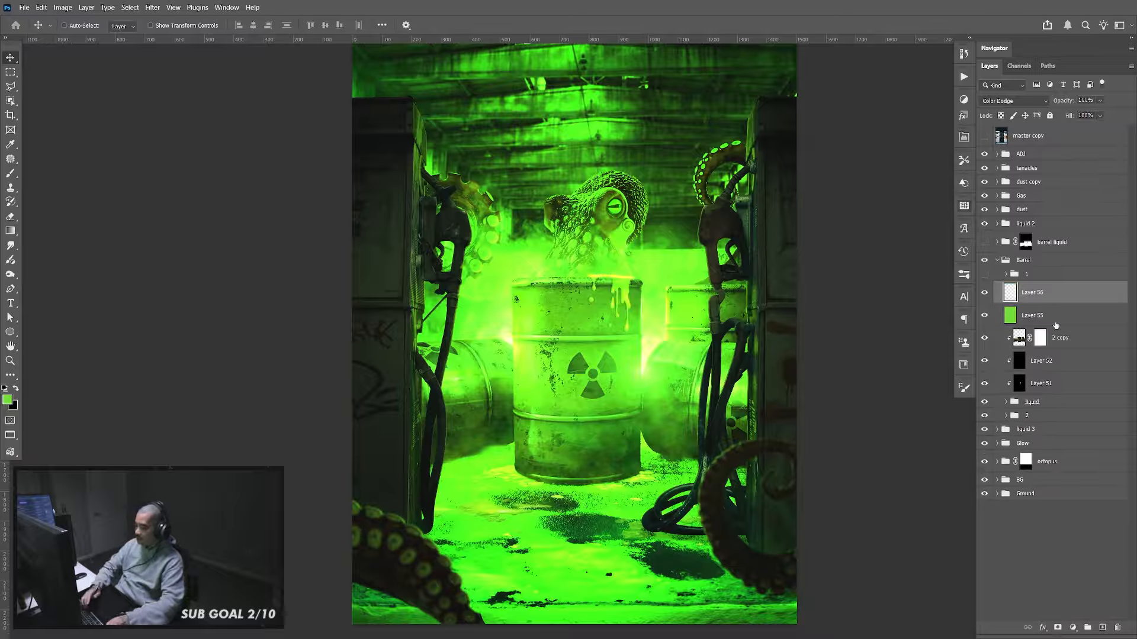
left_click(984, 315)
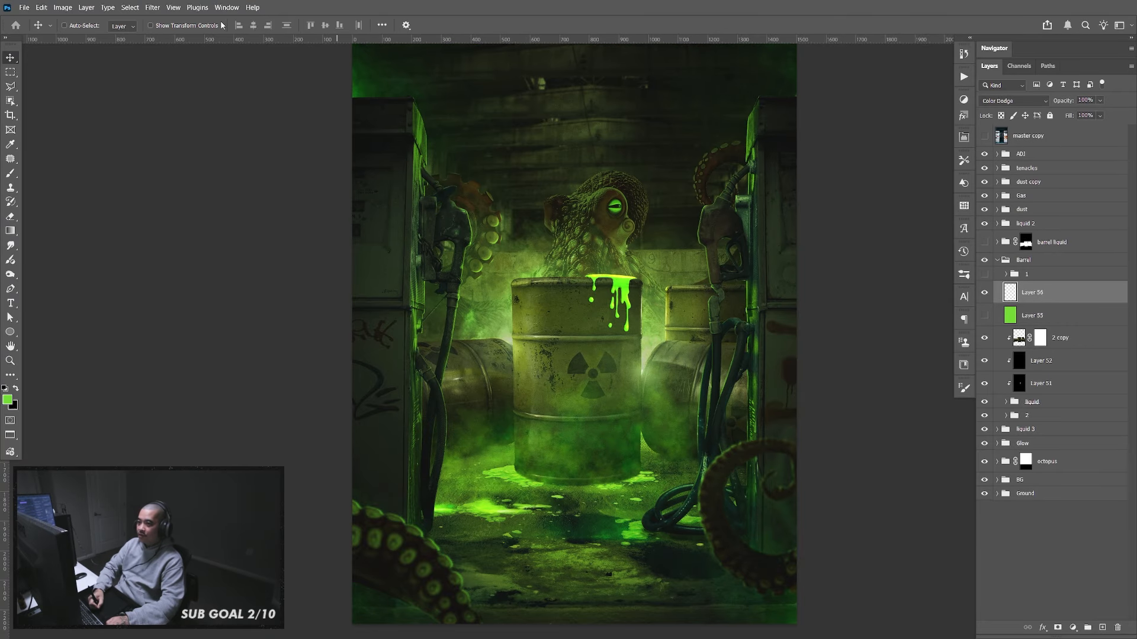
Apply a Gaussian Blur with an 8.0 pixel radius to the copied green drip layer
left_click(152, 8)
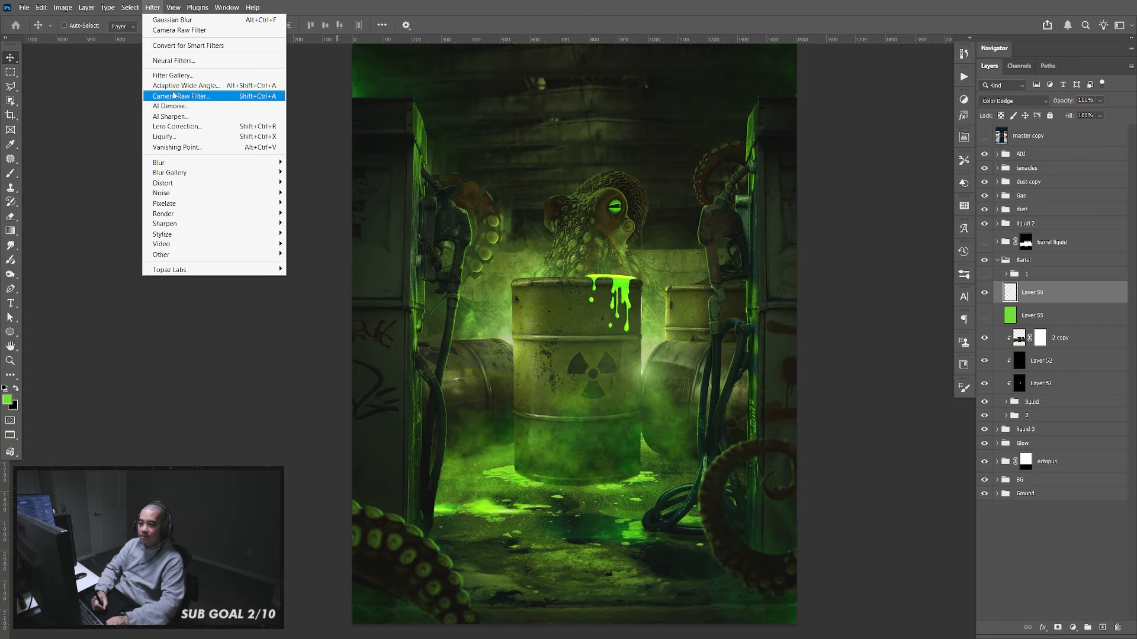
mouse_move(256, 167)
left_click(316, 203)
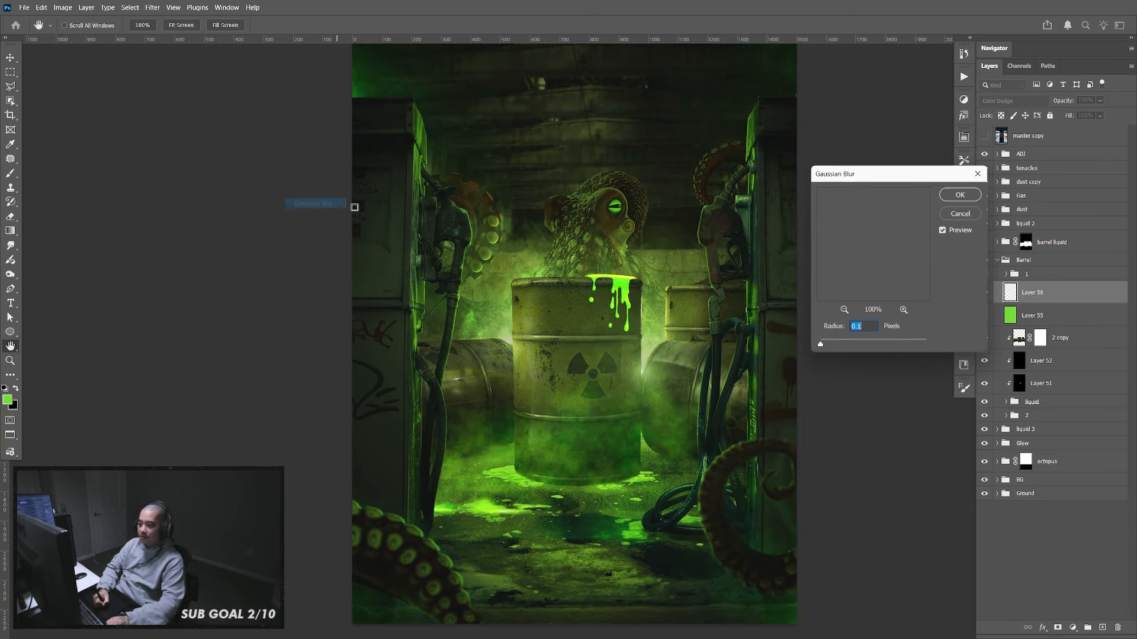
left_click_drag(821, 345, 858, 349)
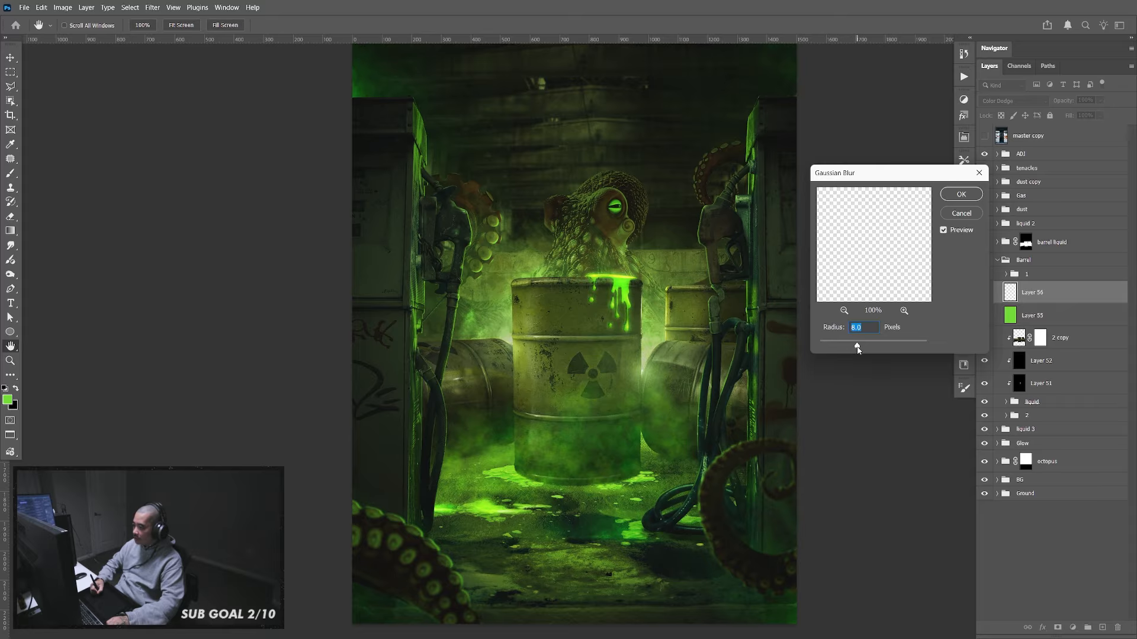
left_click(960, 192)
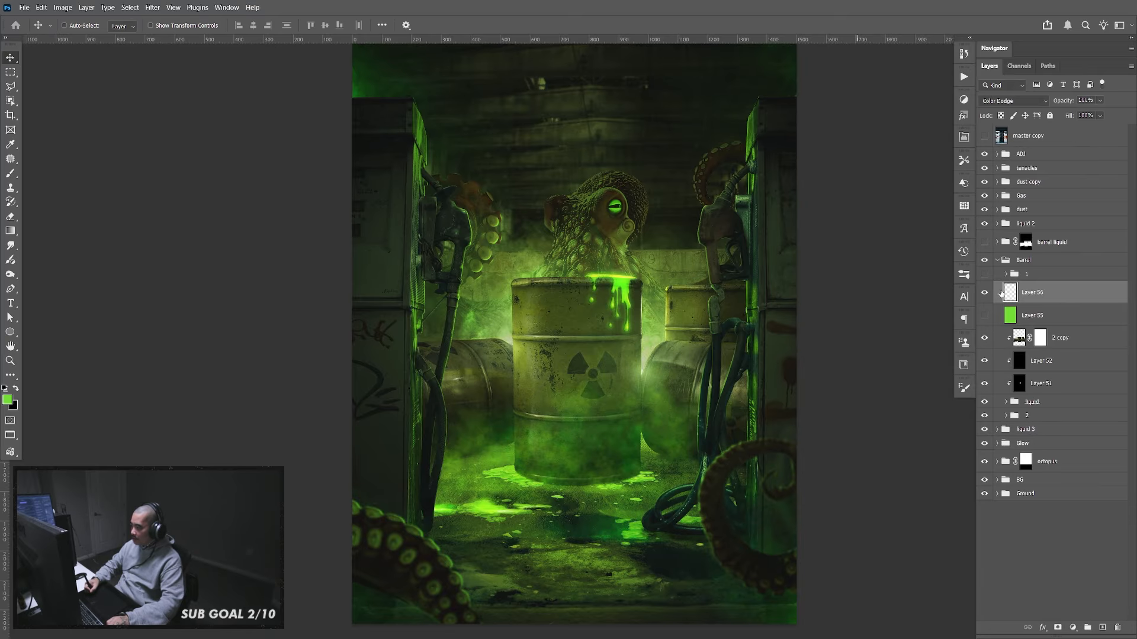
Delete the full green fill layer and compare the barrel drips with and without the blurred glow layer
left_click(1034, 318)
key("Delete")
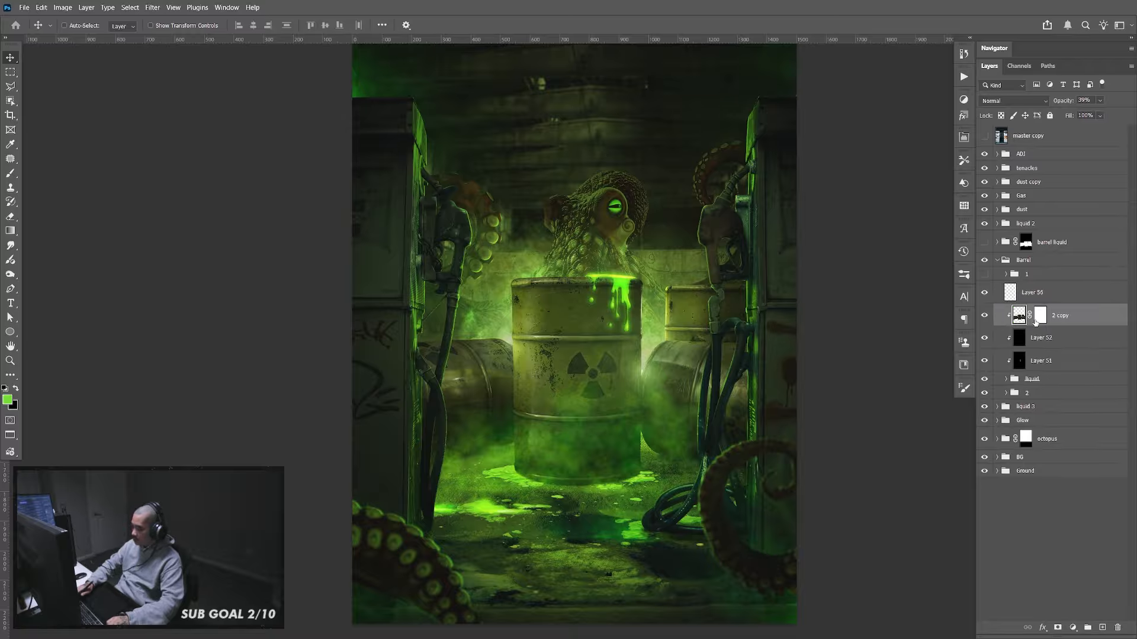
left_click(985, 294)
left_click(985, 294)
Add a layer mask to the blurred drip glow layer and paint one dab over the barrel's lower half with a 700 px black brush
left_click(1031, 296)
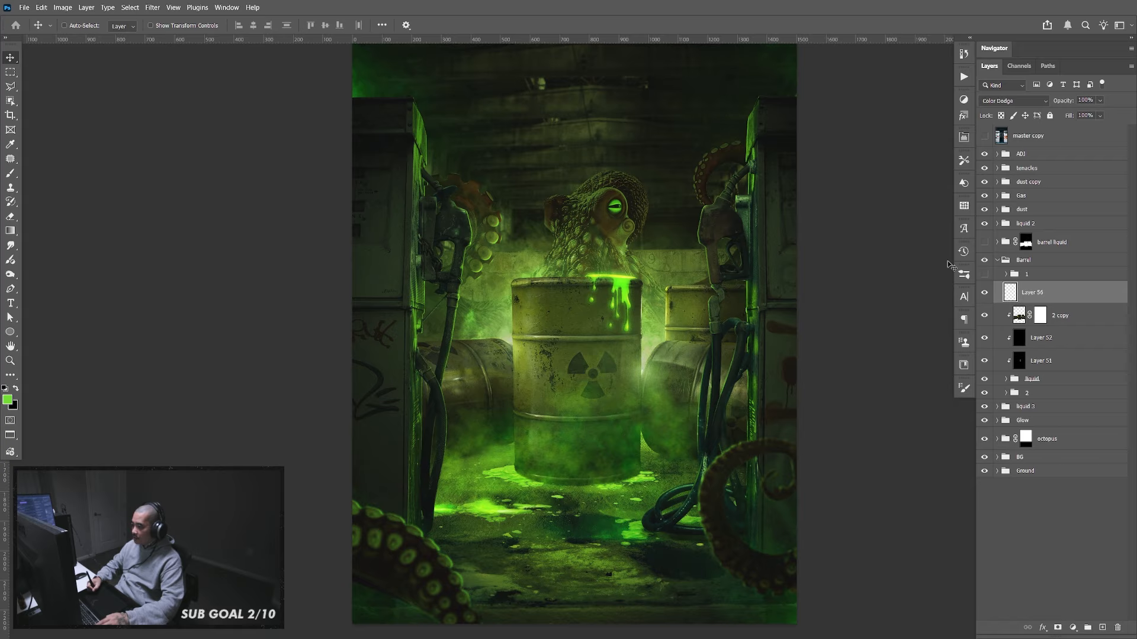
key("e")
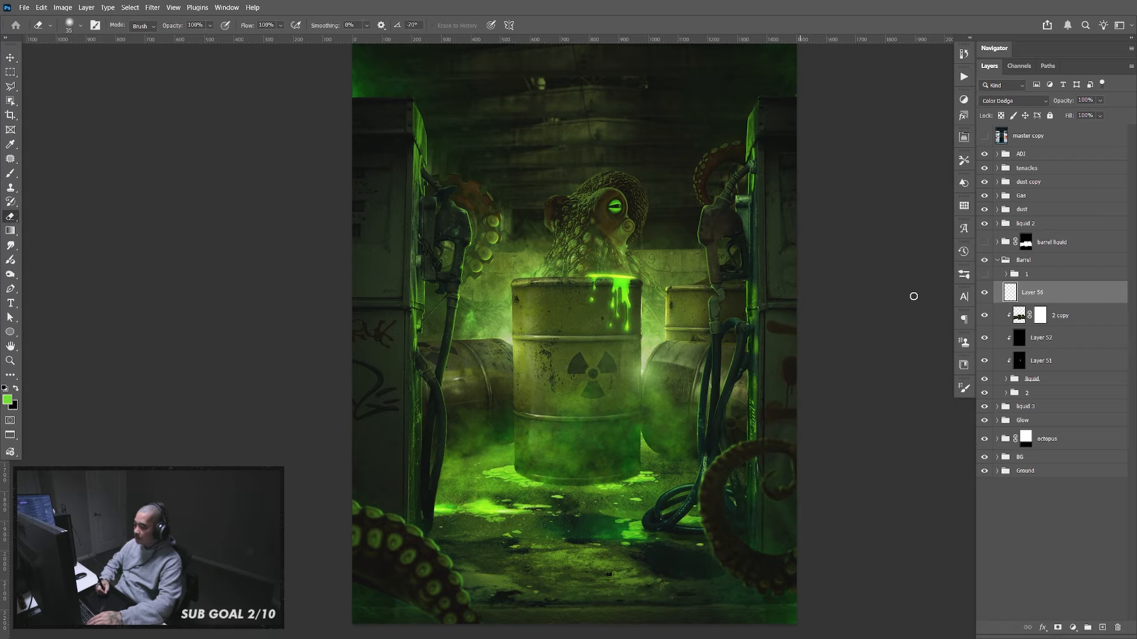
left_click(1057, 627)
key("b")
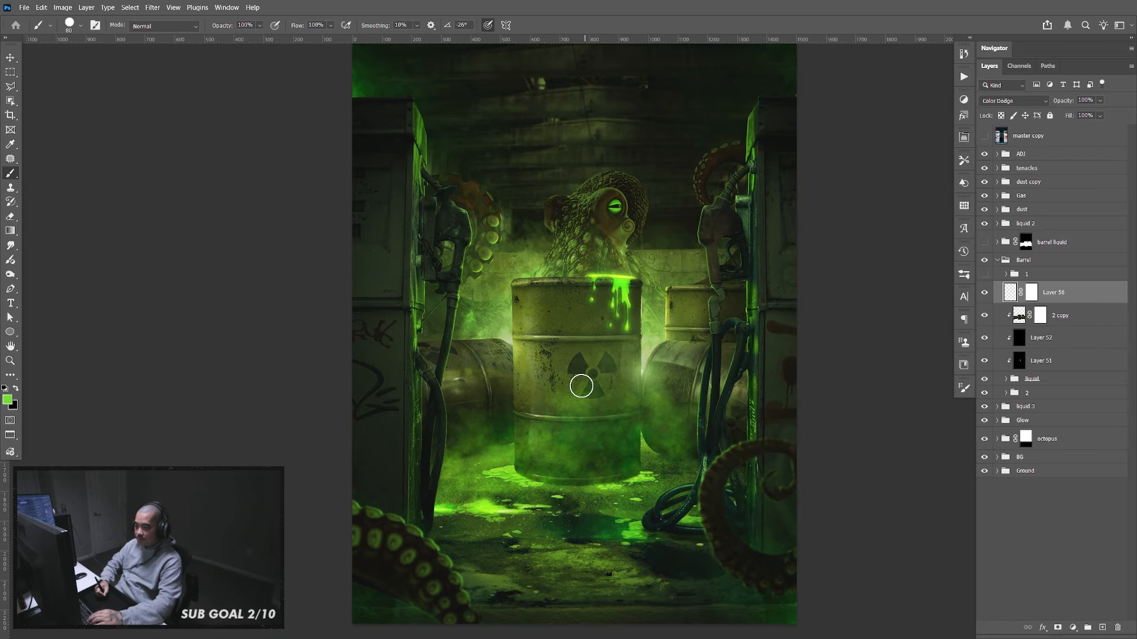
key("x")
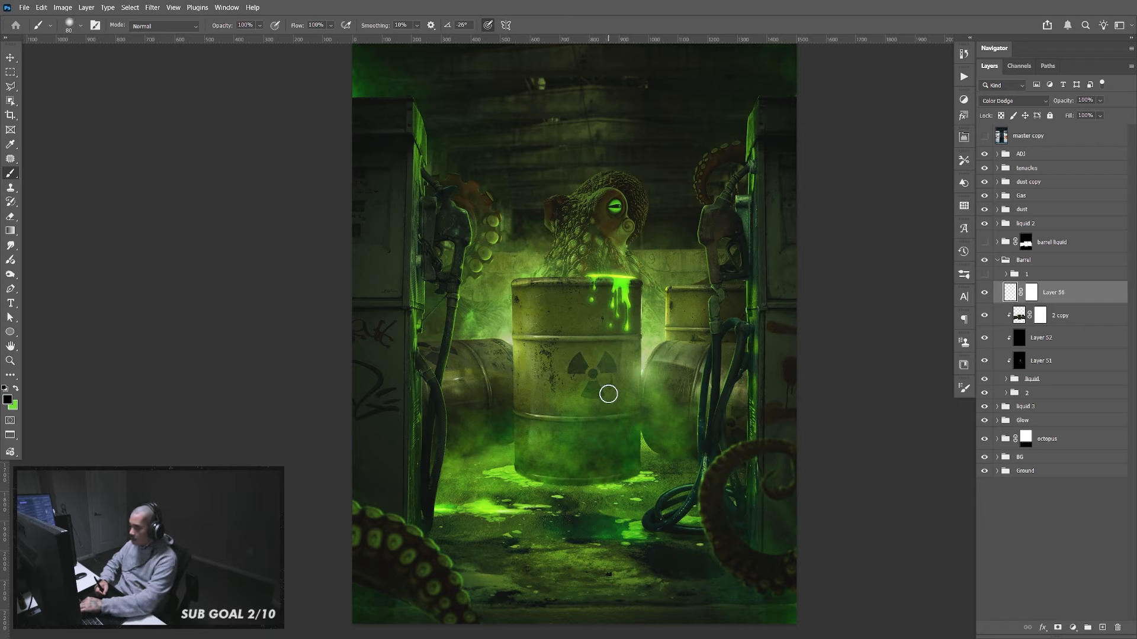
key("bracketright")
key("bracketright")
key("bracketright")
key("bracketright")
key("bracketright")
key("bracketright")
key("bracketright")
key("bracketright")
key("bracketright")
key("bracketright")
key("bracketright")
key("bracketright")
key("bracketright")
key("bracketright")
key("bracketright")
key("bracketright")
key("bracketright")
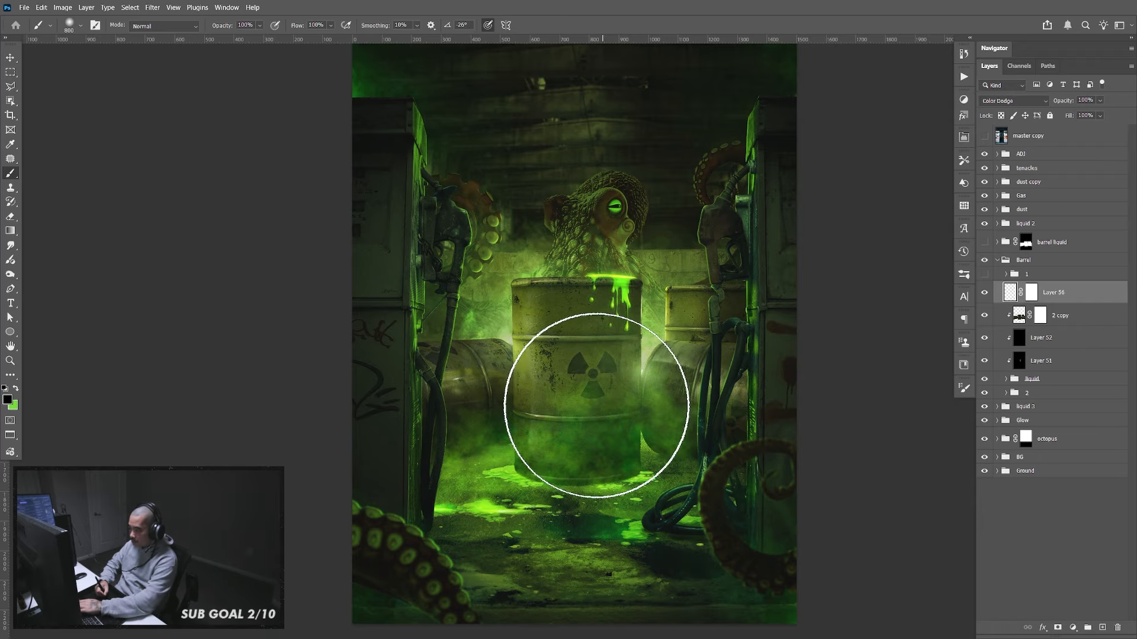
key("bracketleft")
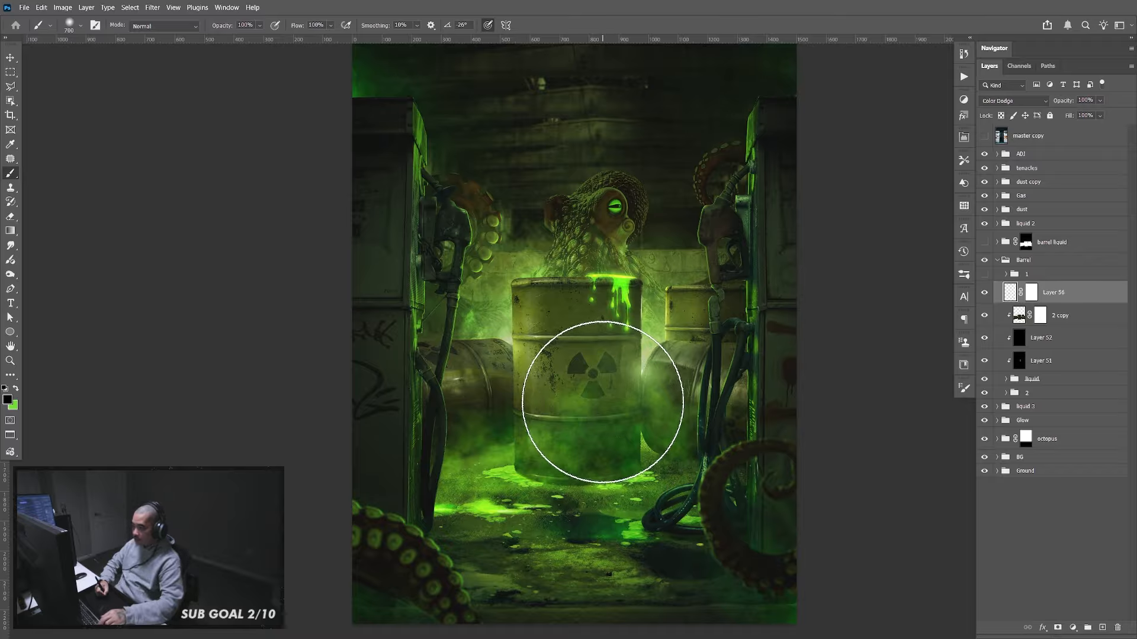
left_click(602, 402)
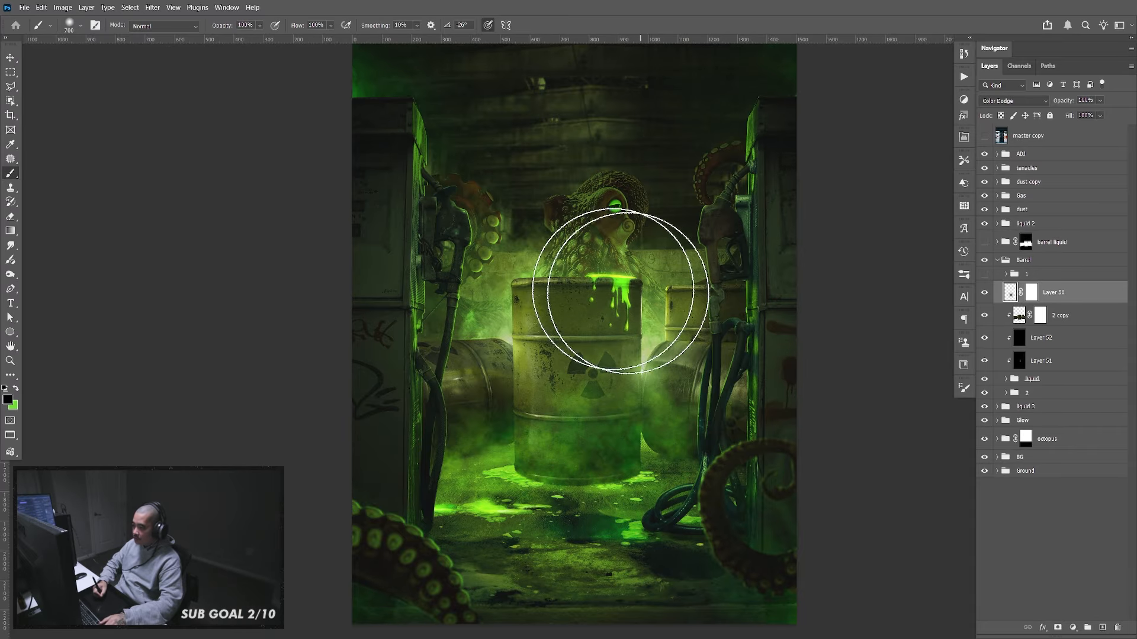
key("v")
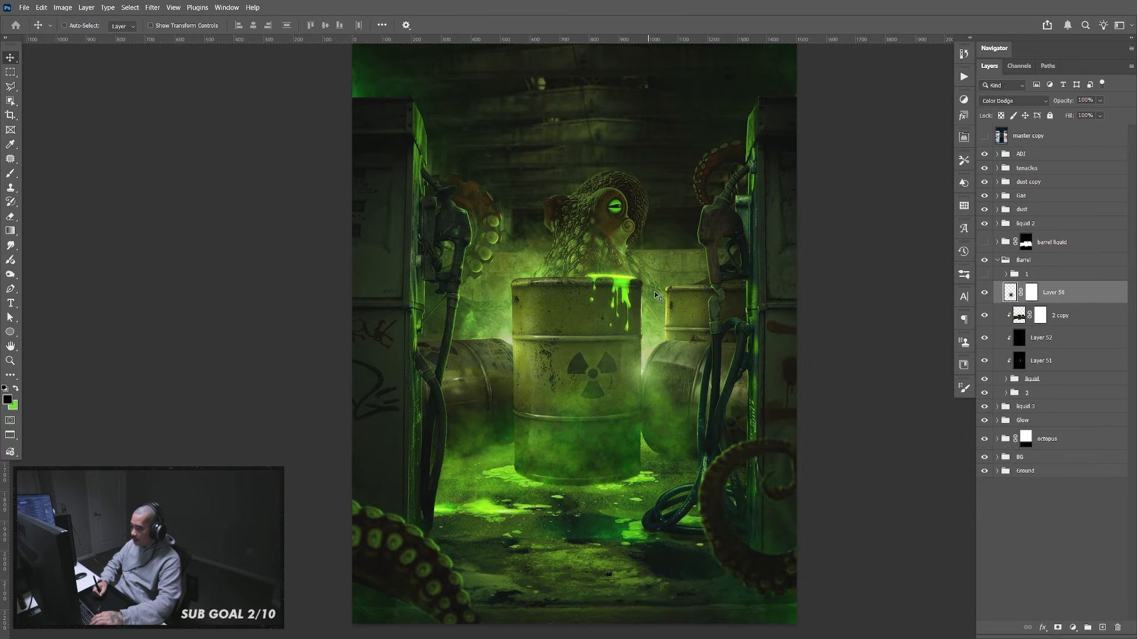
left_click_drag(527, 343, 636, 417)
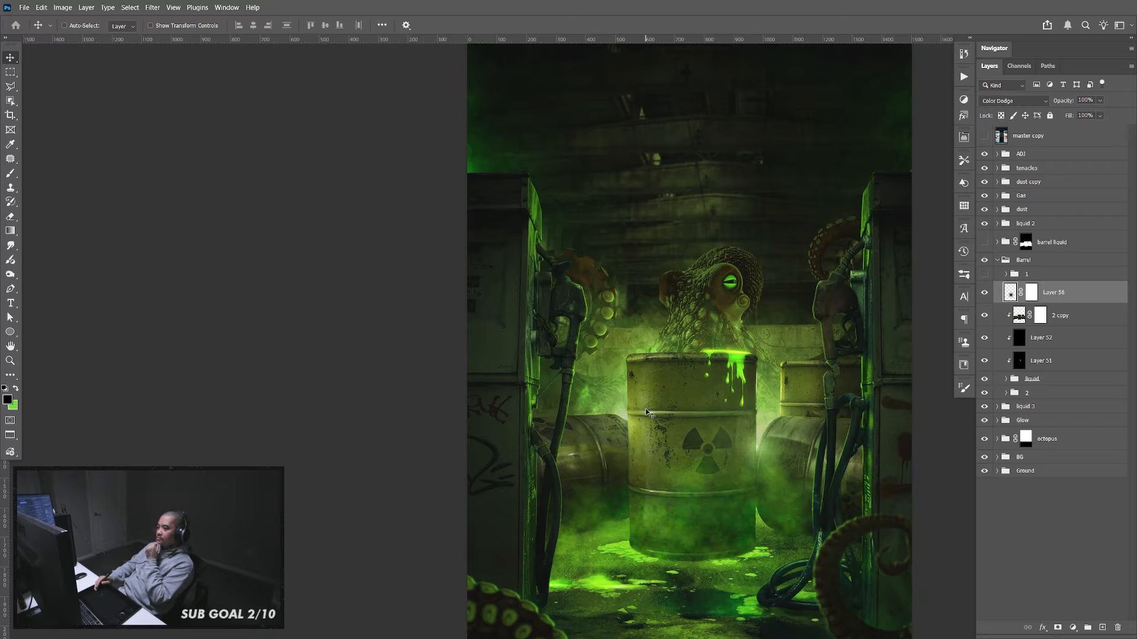
Collapse the Barrel group and compare the scene with and without the Glow group
left_click_drag(764, 337, 683, 296)
left_click(997, 261)
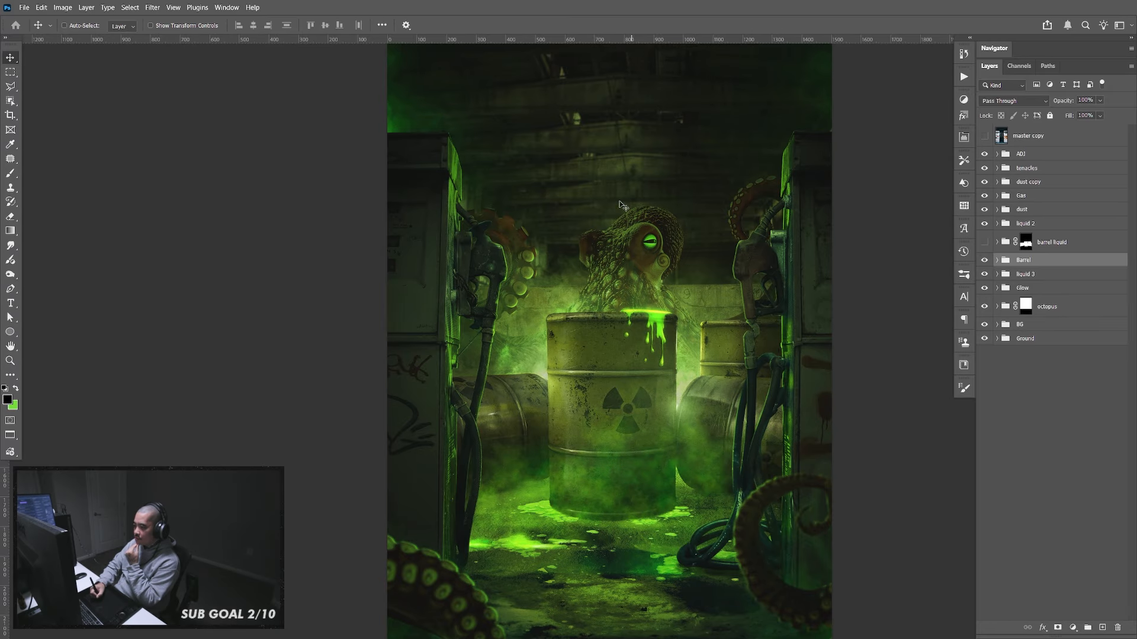
scroll(651, 284, "up", 3)
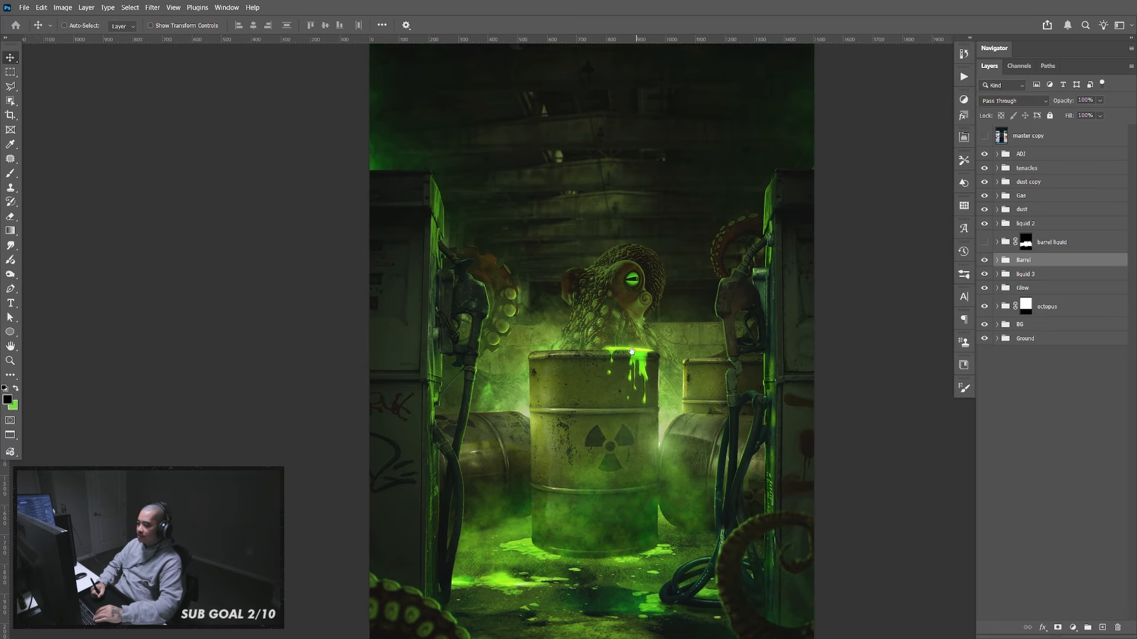
left_click_drag(598, 434, 580, 393)
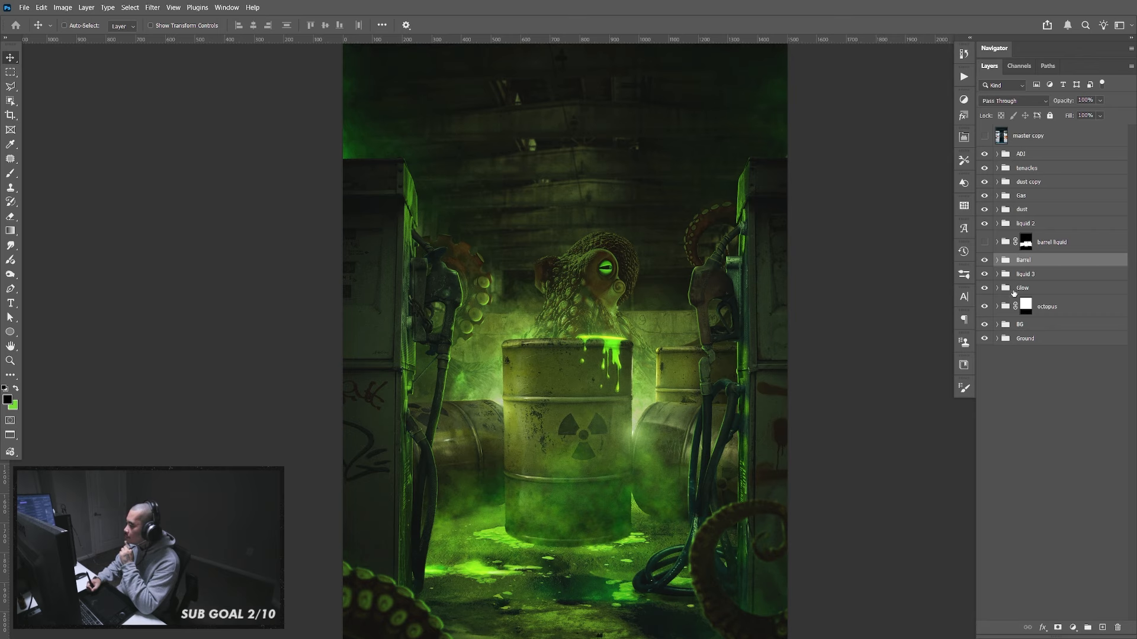
left_click(985, 289)
left_click(984, 288)
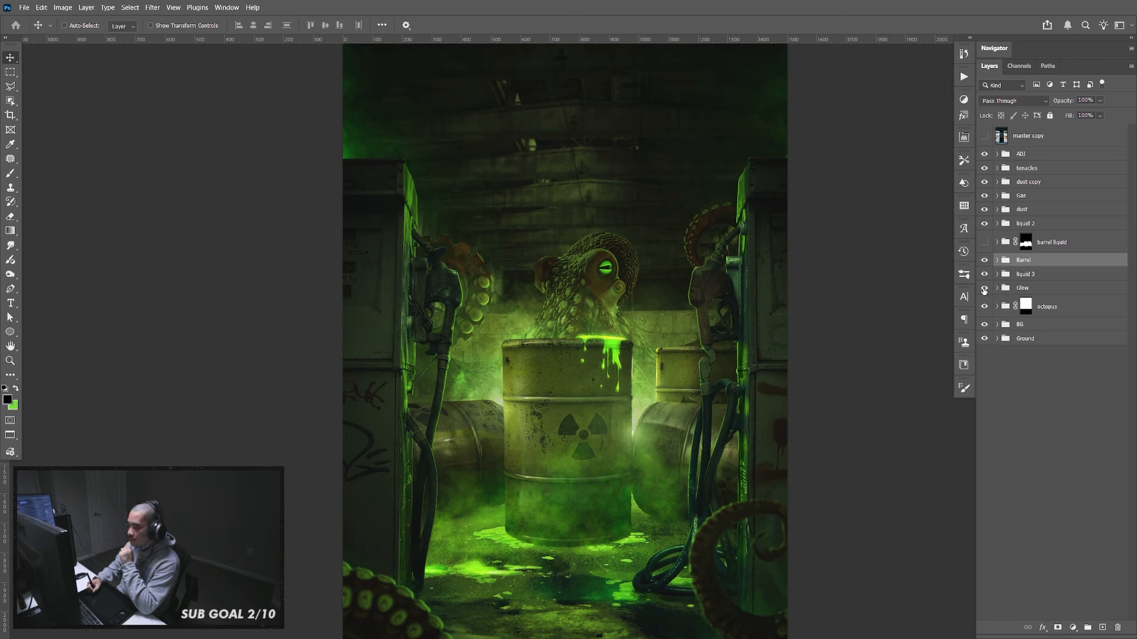
left_click(984, 288)
left_click(984, 288)
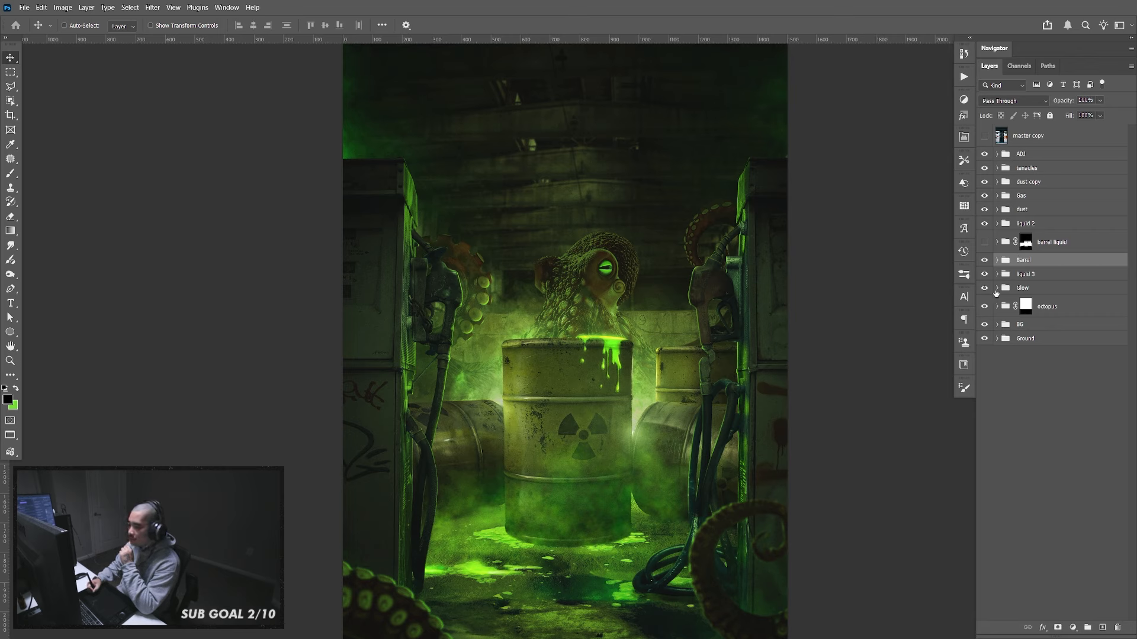
Duplicate the Glow group and place the copy below the octopus group, directly above BG
left_click(1023, 289)
key("ctrl+j")
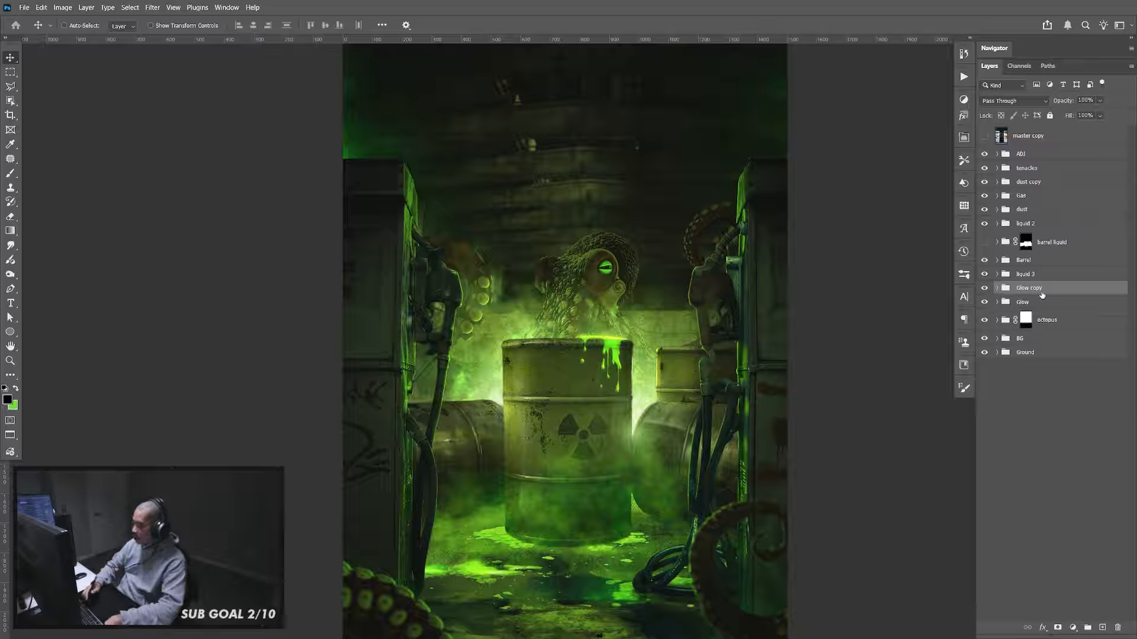
left_click_drag(1028, 290, 1037, 333)
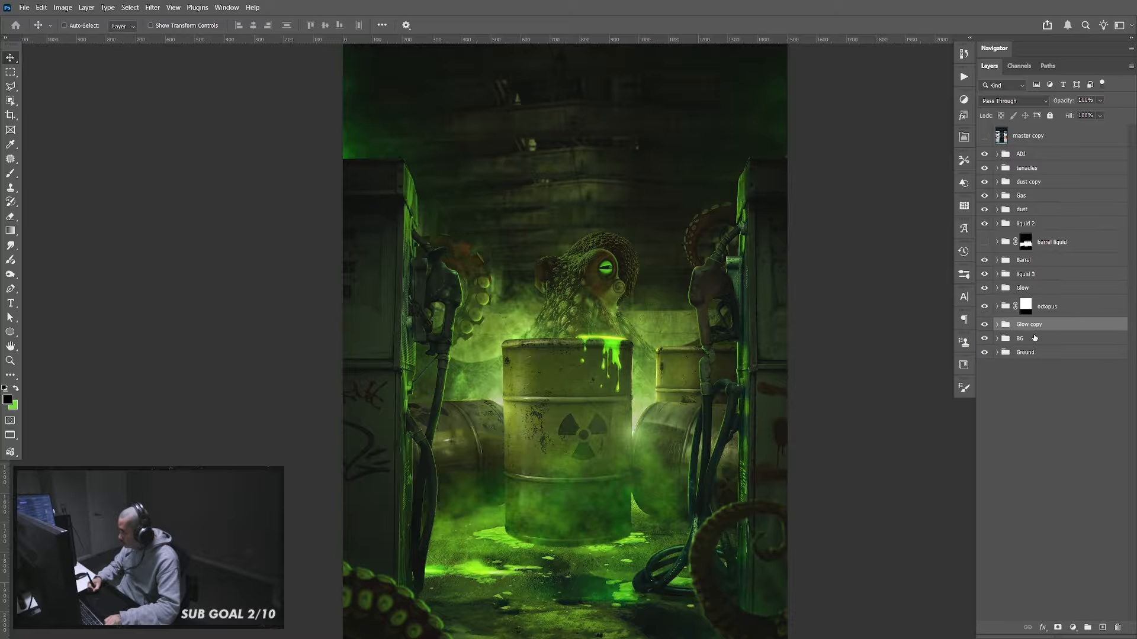
Expand the Glow copy group and delete the layer mask from its glow layer
left_click(997, 327)
left_click(1031, 347)
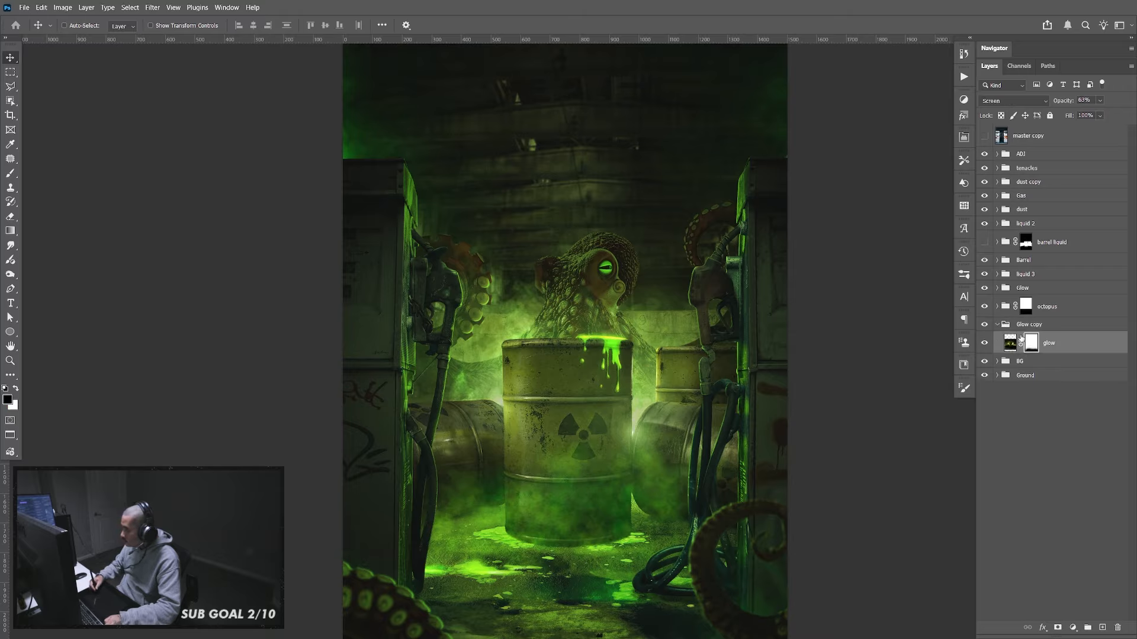
right_click(1029, 347)
left_click(1041, 372)
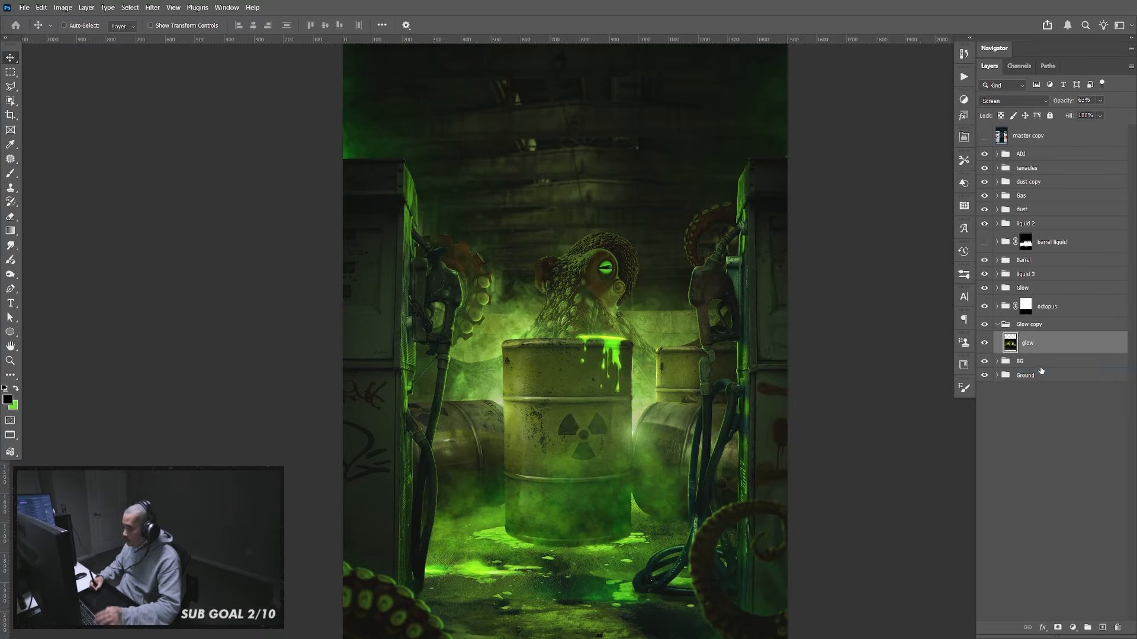
Try to convert the glow layer in the Glow copy group to a smart object
double_click(1045, 346)
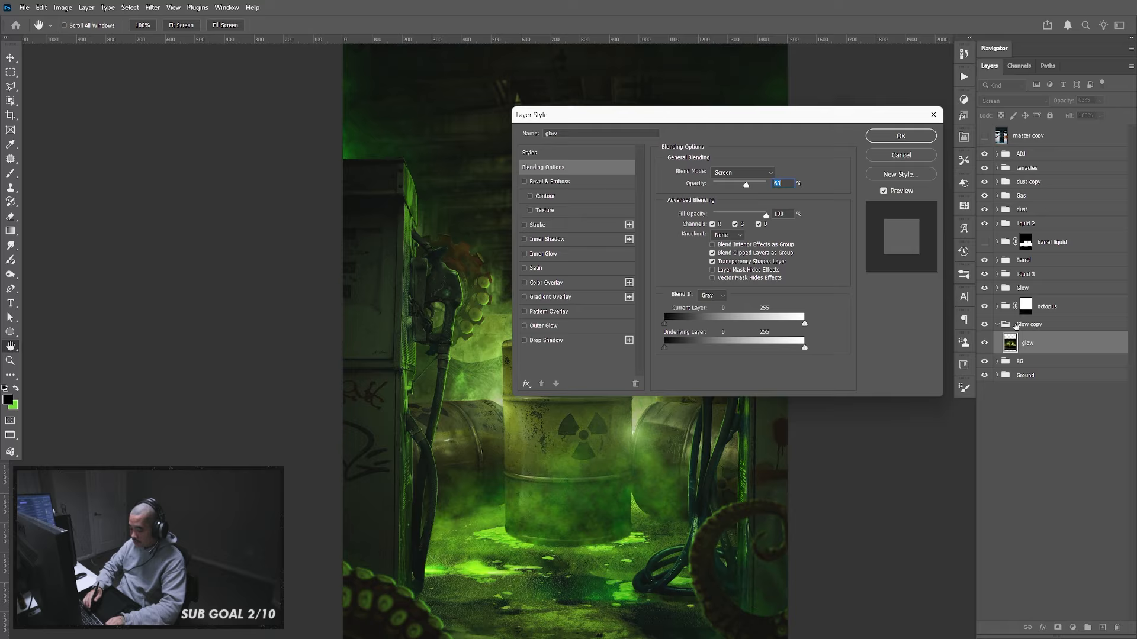
left_click(880, 156)
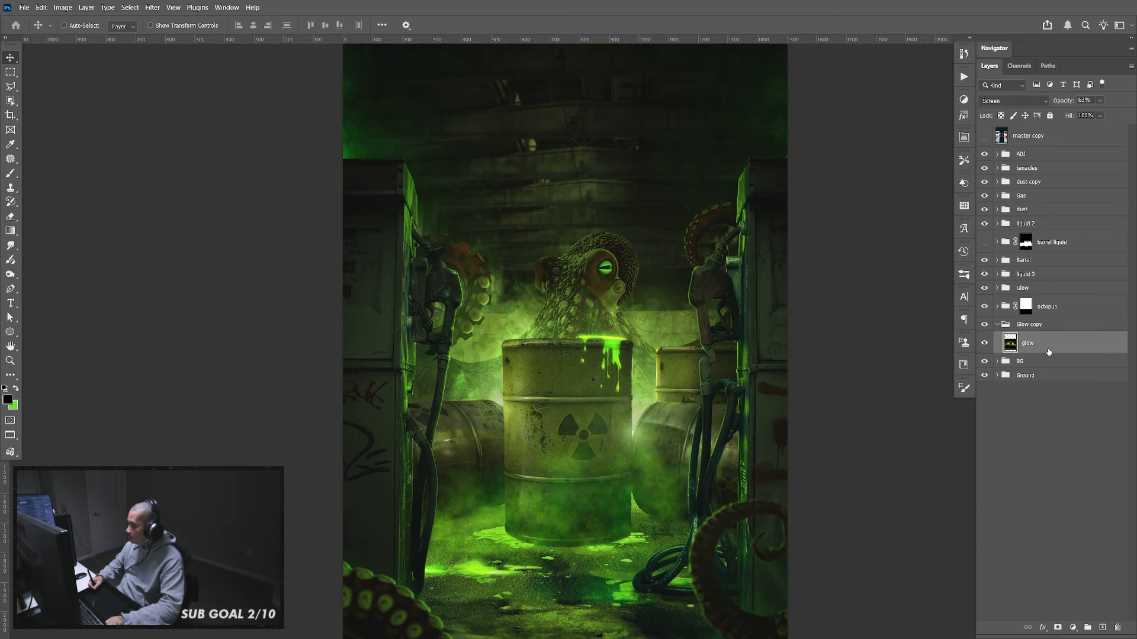
right_click(1048, 351)
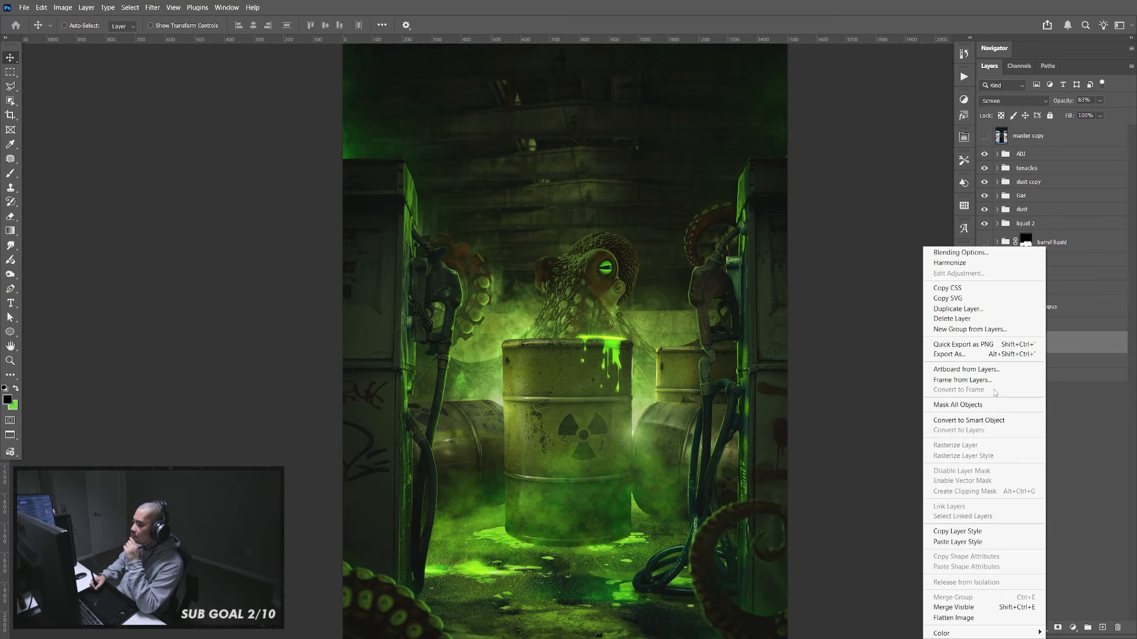
left_click(994, 421)
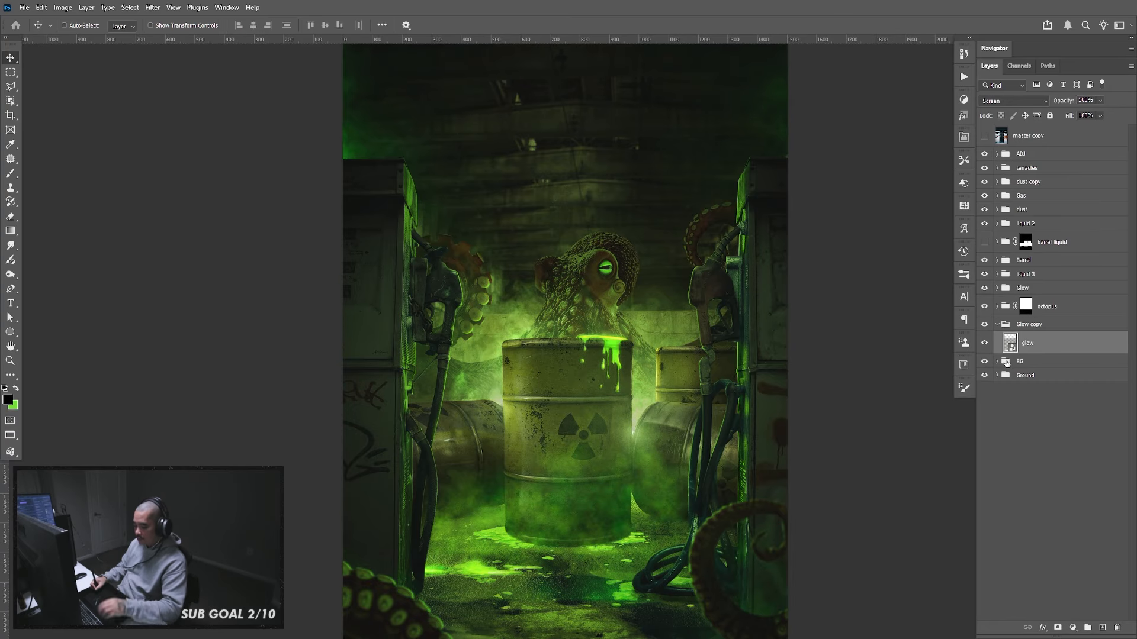
Raise the opacity of the glow layer in the Glow copy group to 100%
left_click(1100, 102)
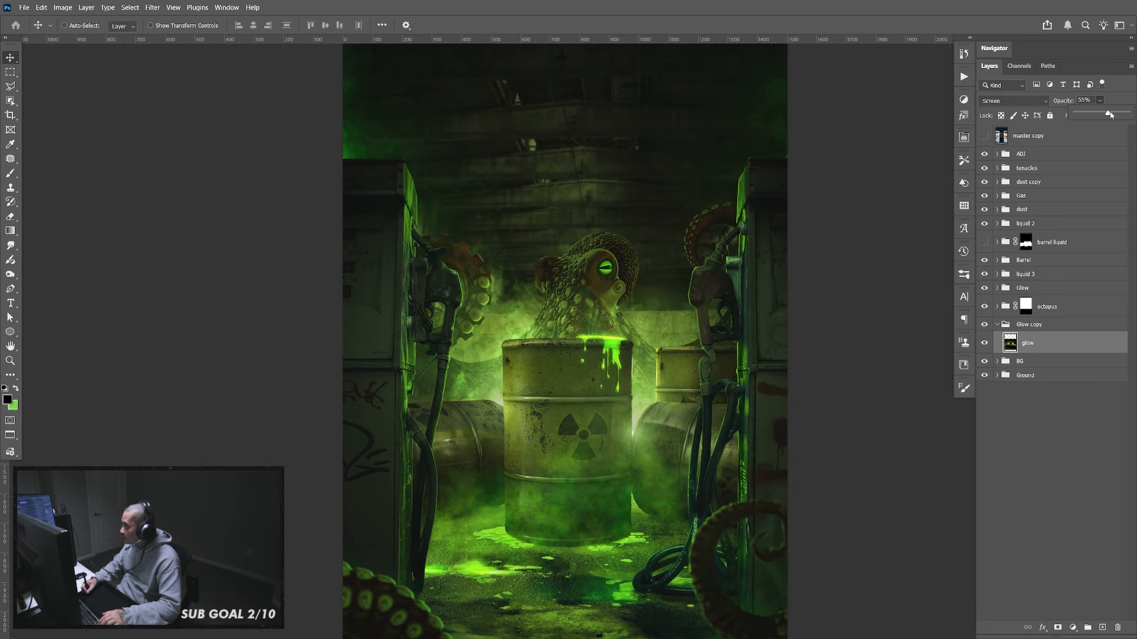
left_click_drag(1109, 114, 1124, 139)
left_click(1057, 344)
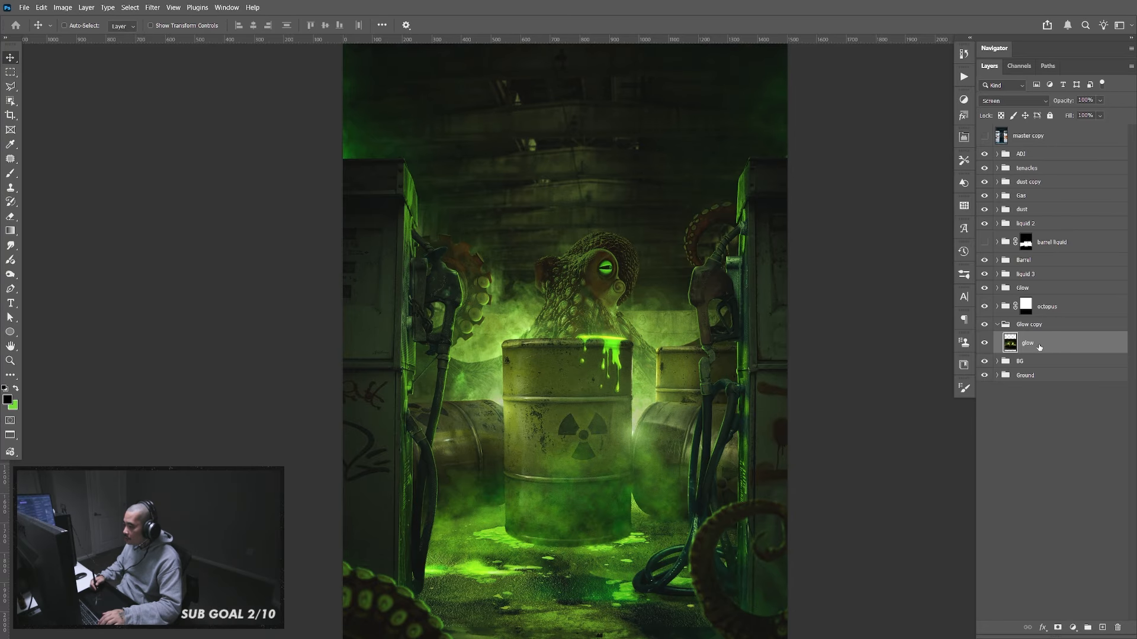
Convert the full-opacity glow layer to a smart object and open its contents for editing
right_click(1039, 348)
left_click(989, 419)
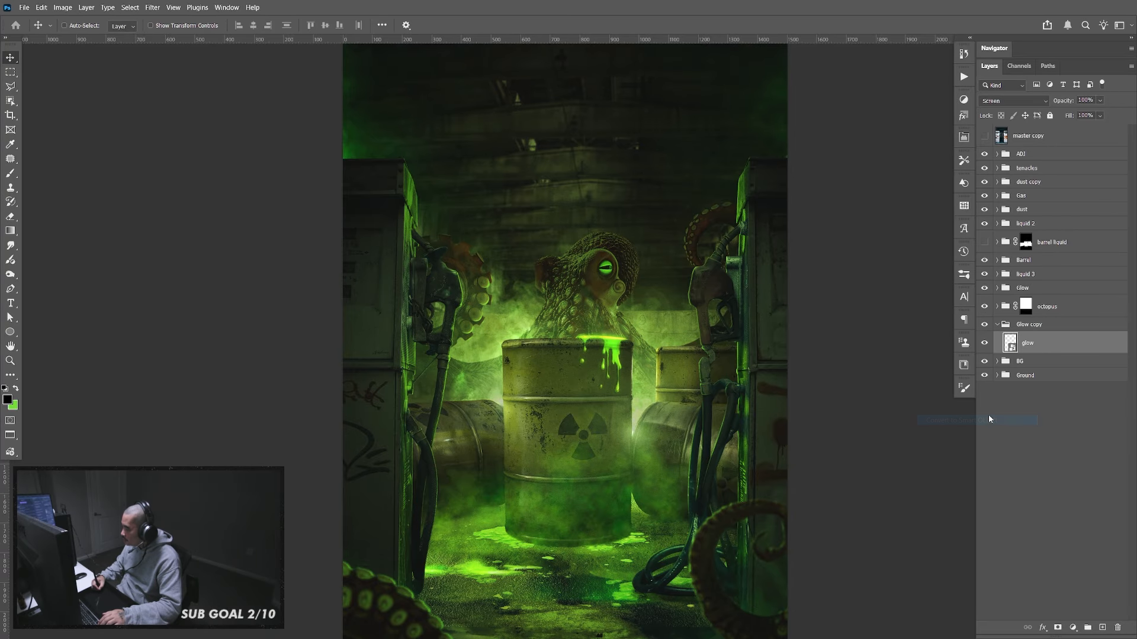
double_click(1011, 345)
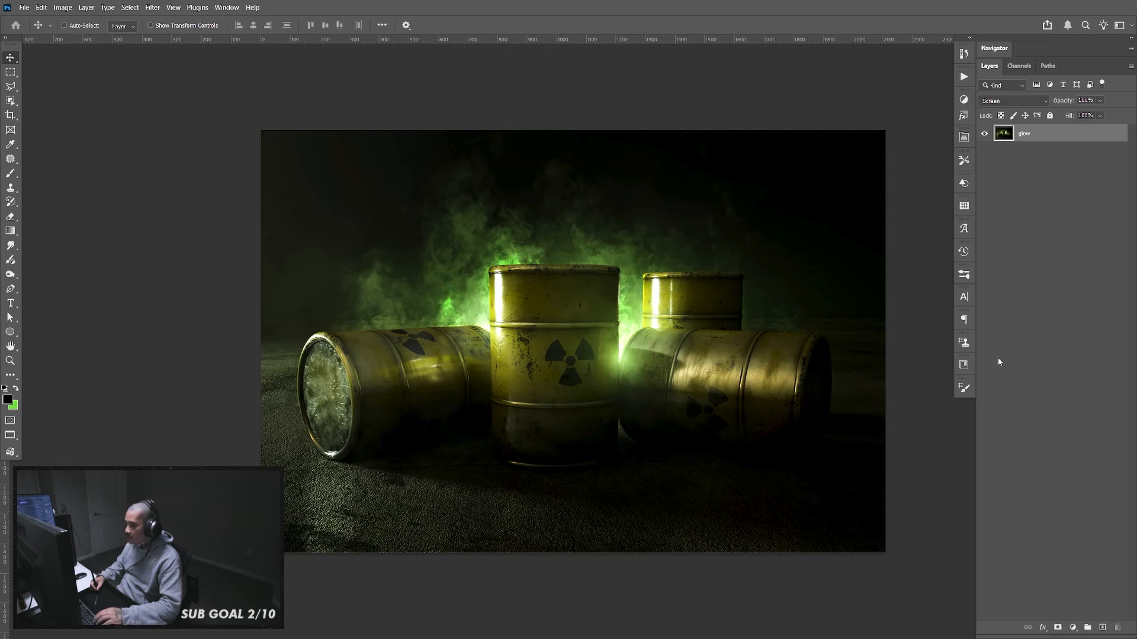
Outline all four barrels and the ground just beneath them with one closed Polygonal Lasso selection
left_click(10, 87)
left_click(302, 475)
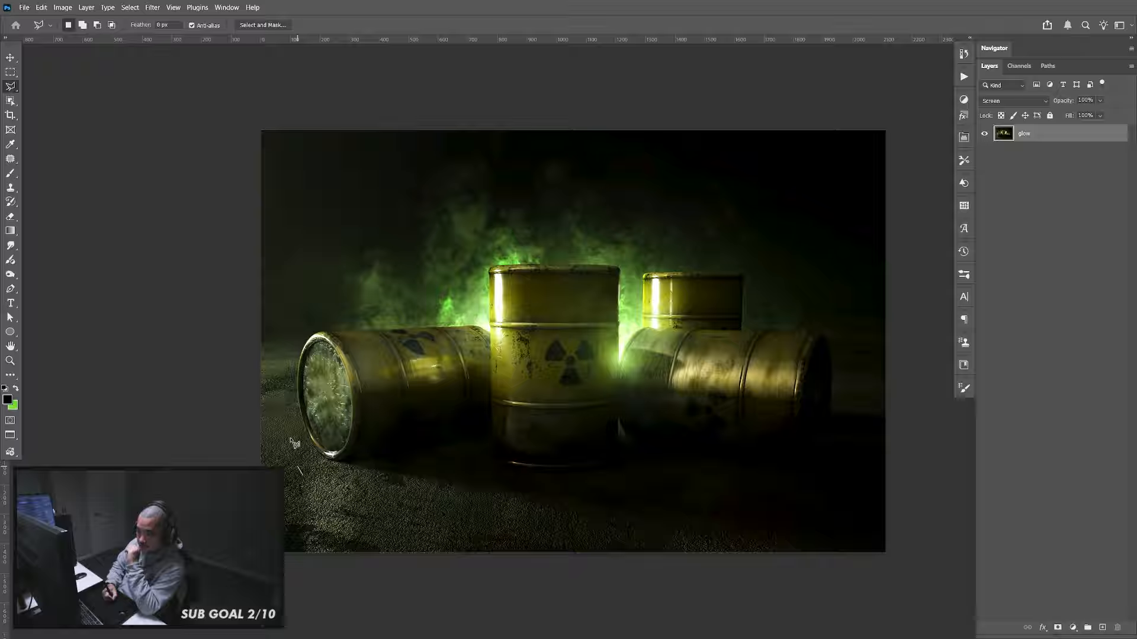
left_click(289, 409)
left_click(292, 358)
left_click(307, 324)
left_click(344, 322)
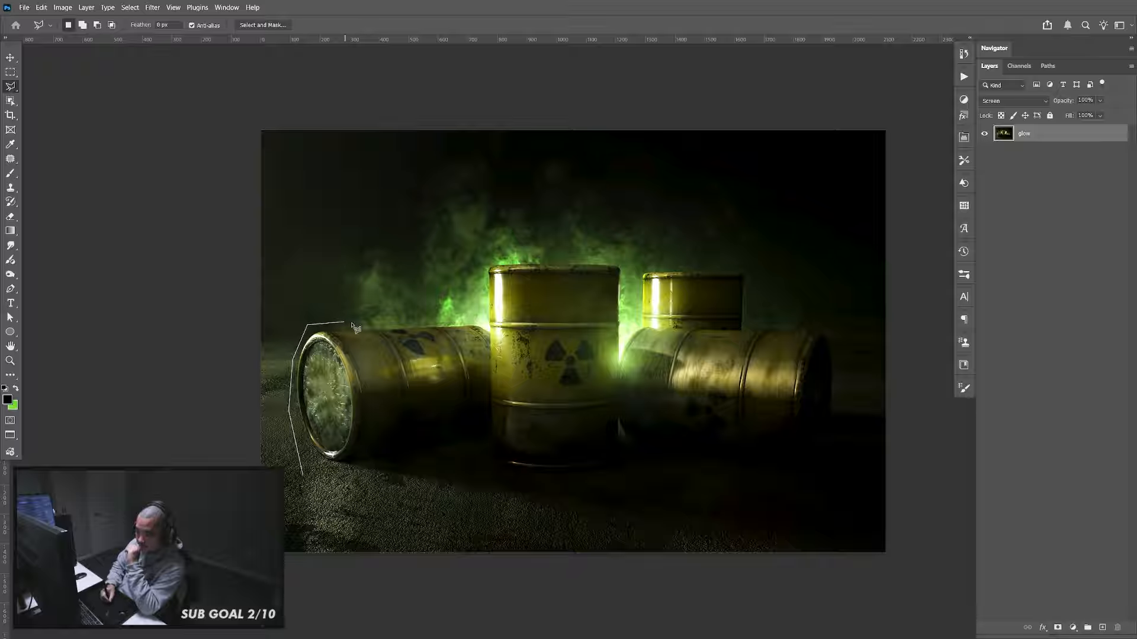
left_click(480, 323)
left_click(485, 325)
left_click(490, 260)
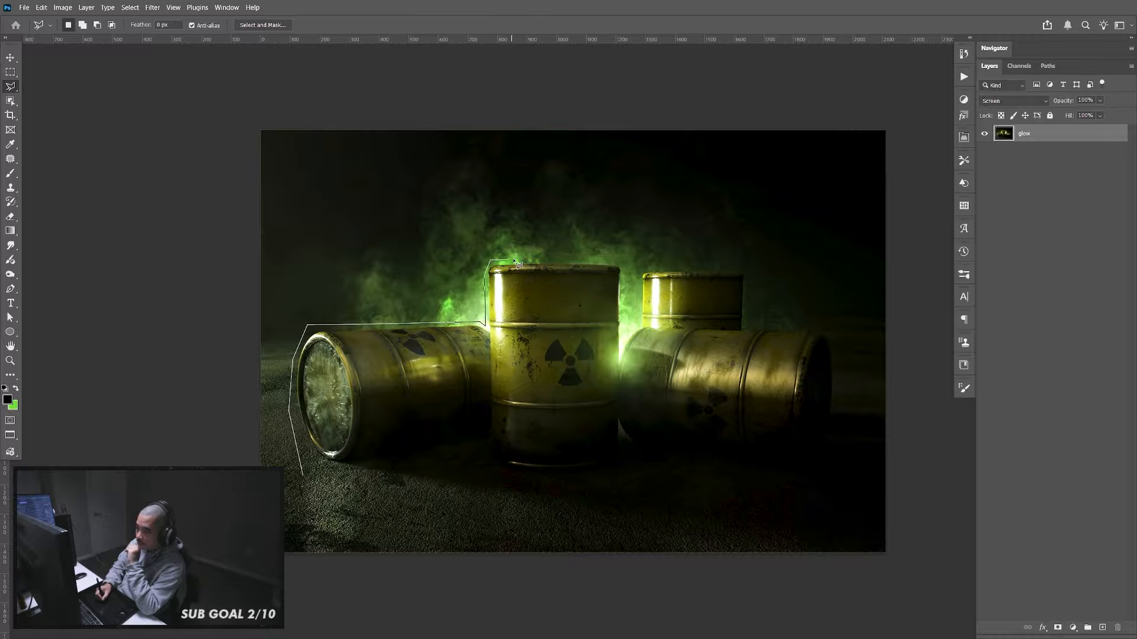
left_click(624, 261)
left_click(620, 342)
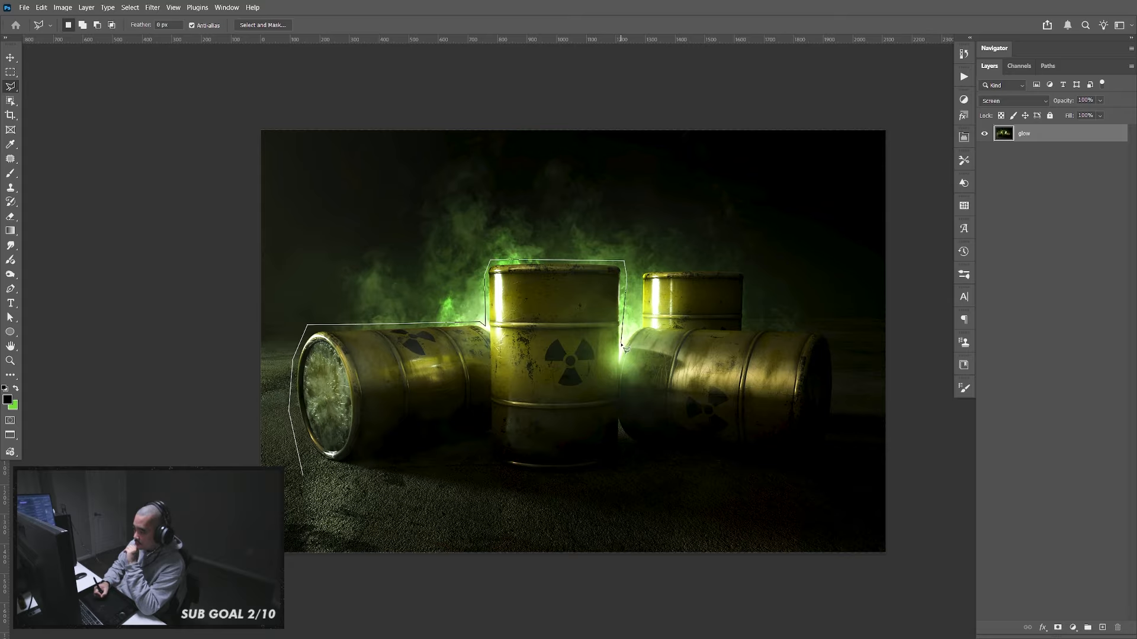
left_click(636, 325)
left_click(641, 262)
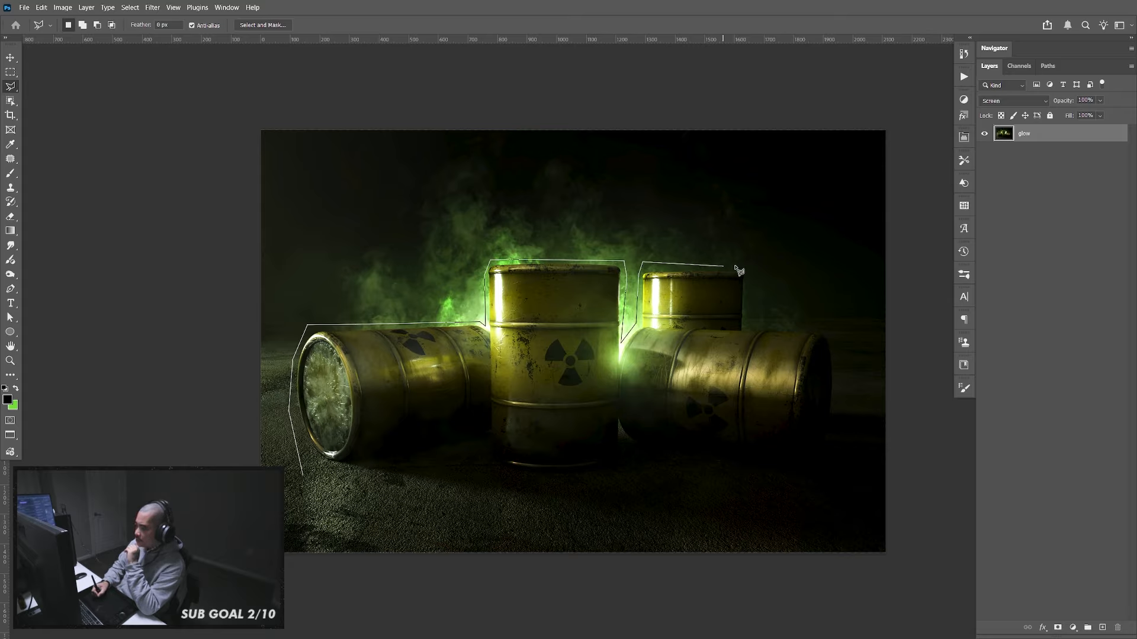
left_click(746, 266)
left_click(751, 279)
left_click(747, 326)
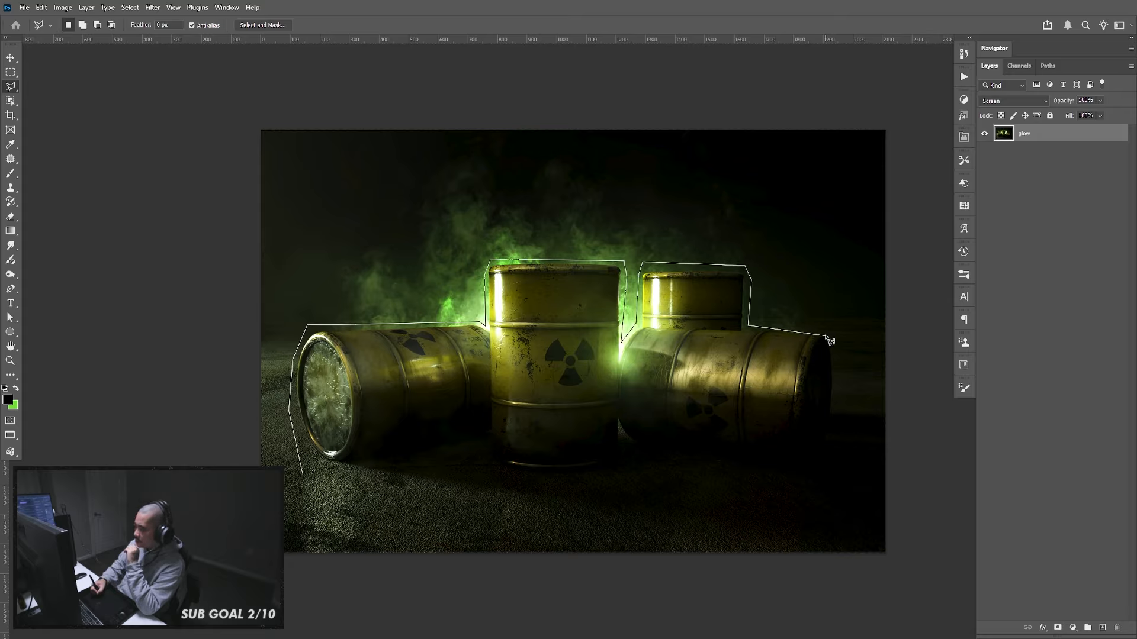
left_click(831, 327)
left_click(849, 372)
left_click(848, 468)
left_click(800, 511)
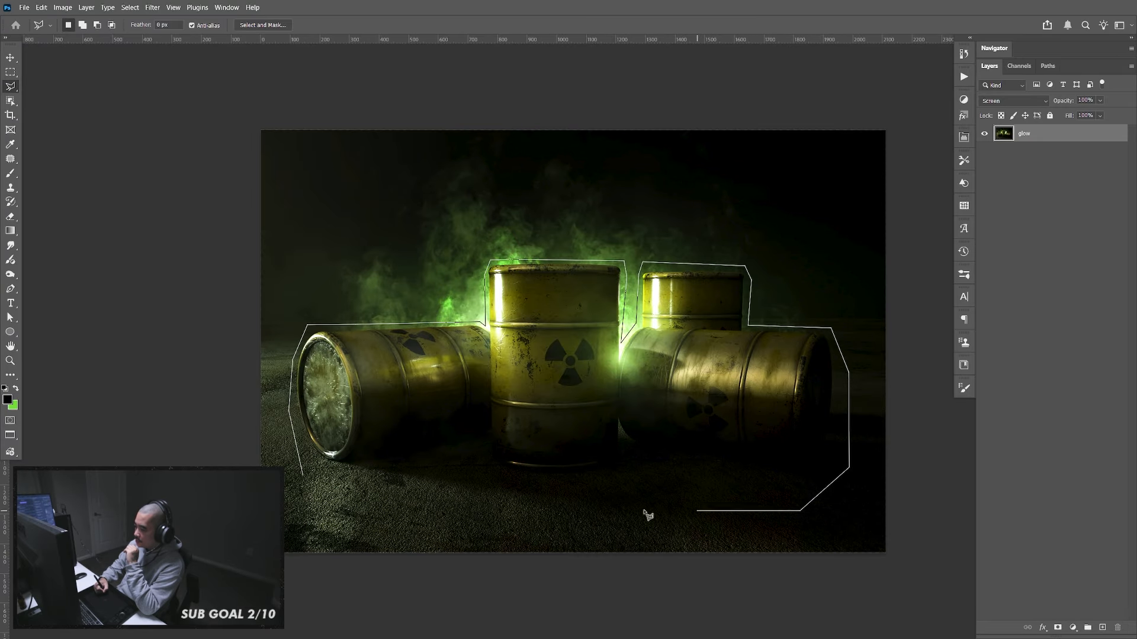
left_click(303, 513)
left_click(306, 482)
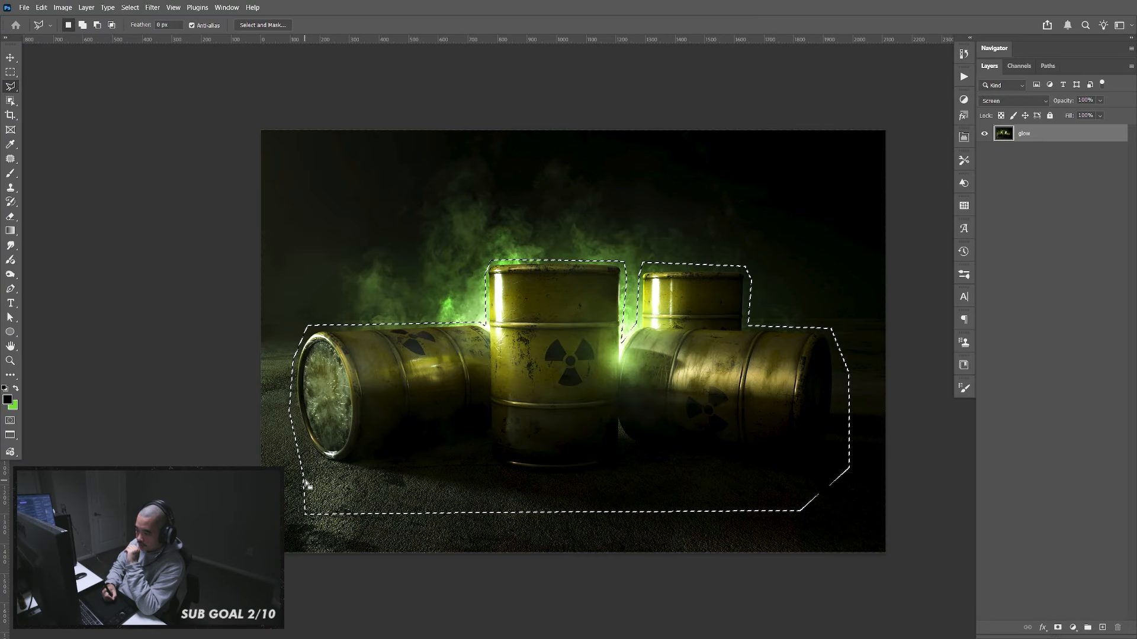
Replace the selected barrels using Generative Fill with an empty prompt
key("m")
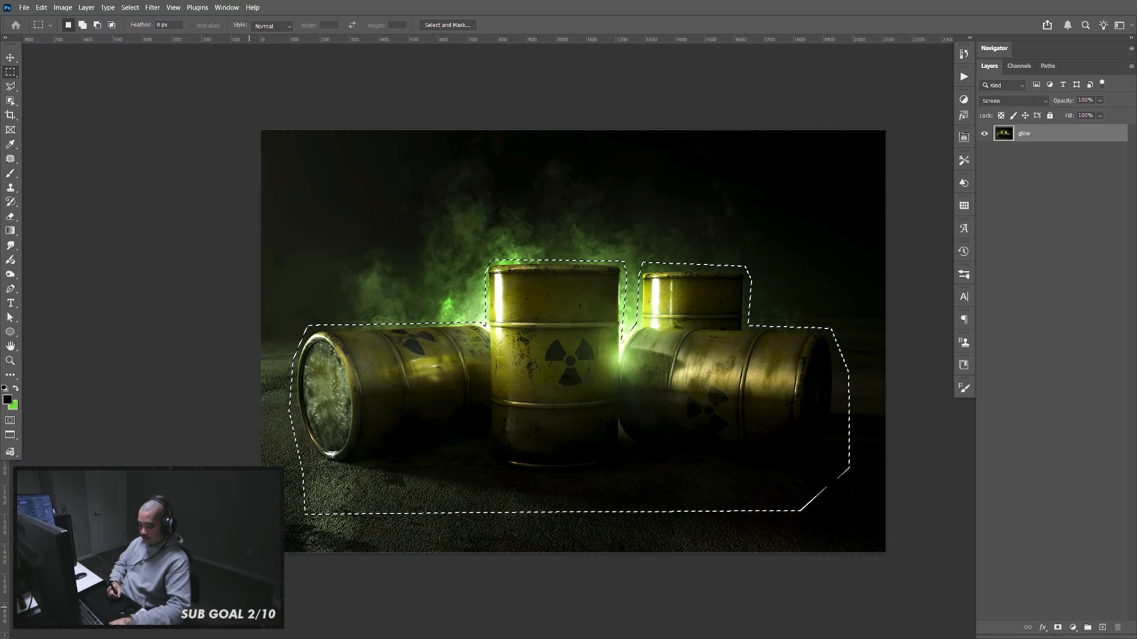
scroll(291, 592, "down", 5)
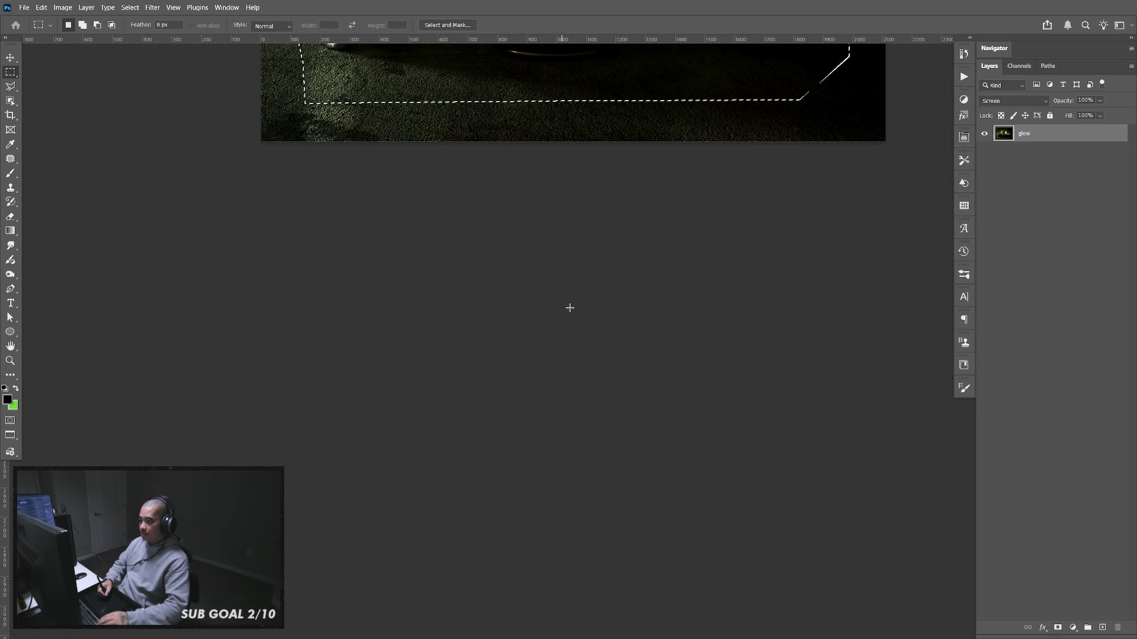
left_click_drag(581, 311, 580, 366)
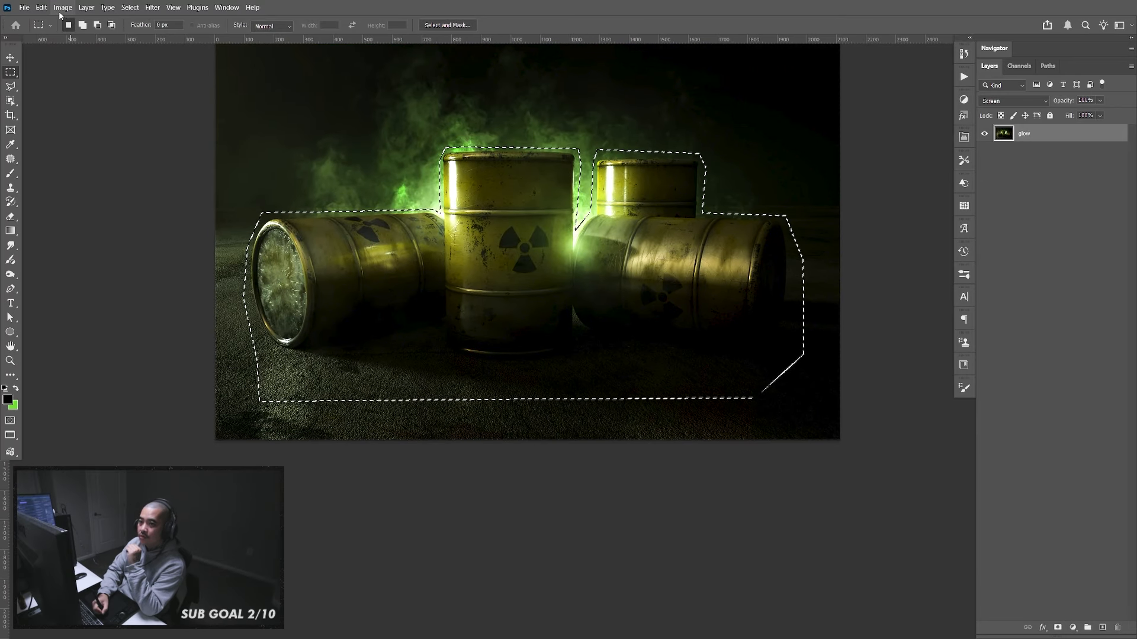
left_click(41, 7)
left_click(84, 203)
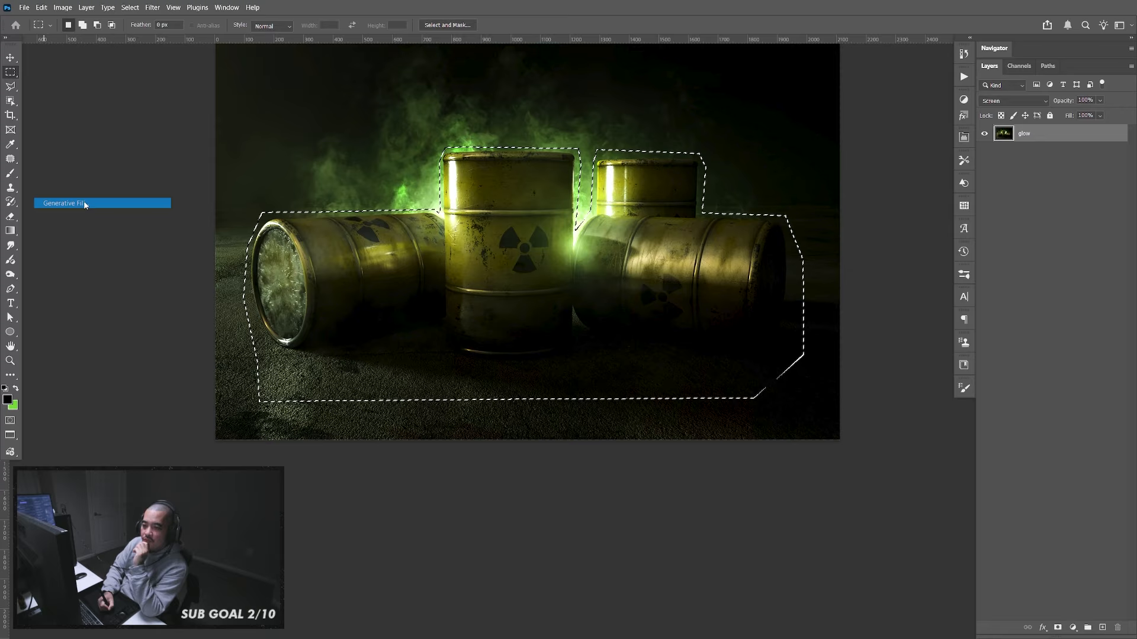
left_click(594, 243)
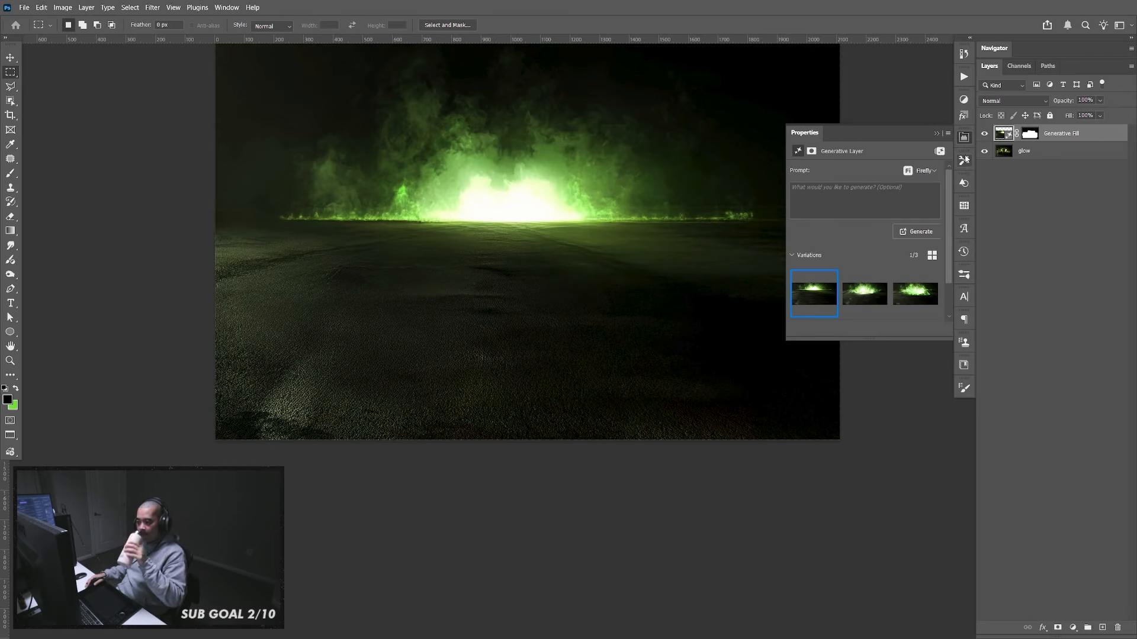
Compare the generated variations and keep the third one with the wide green smoke glow
left_click(863, 304)
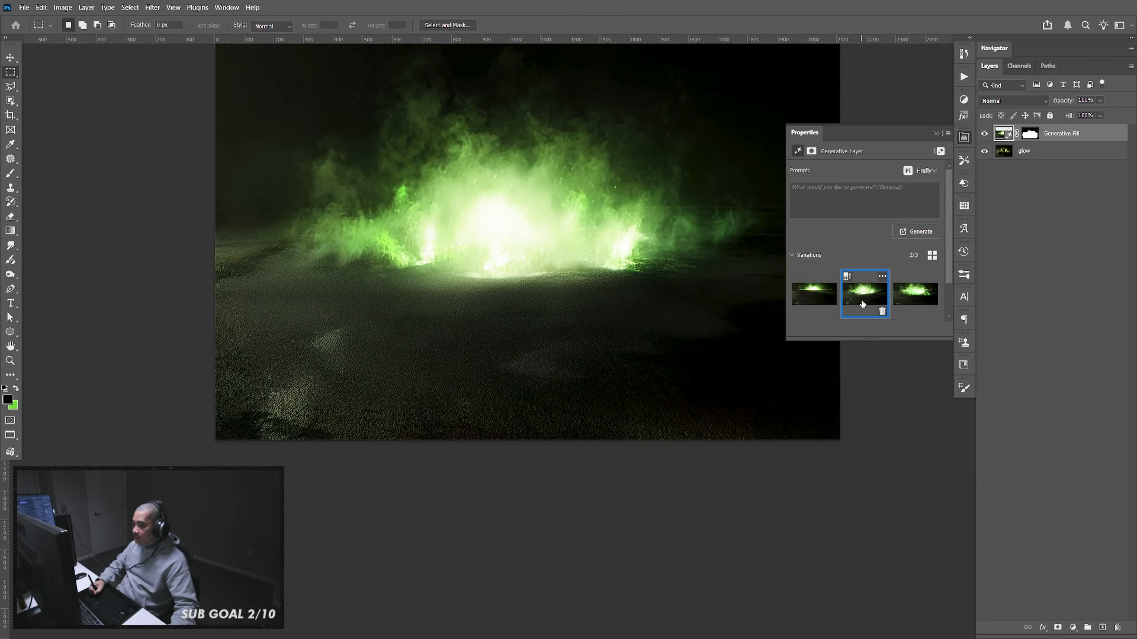
left_click(910, 302)
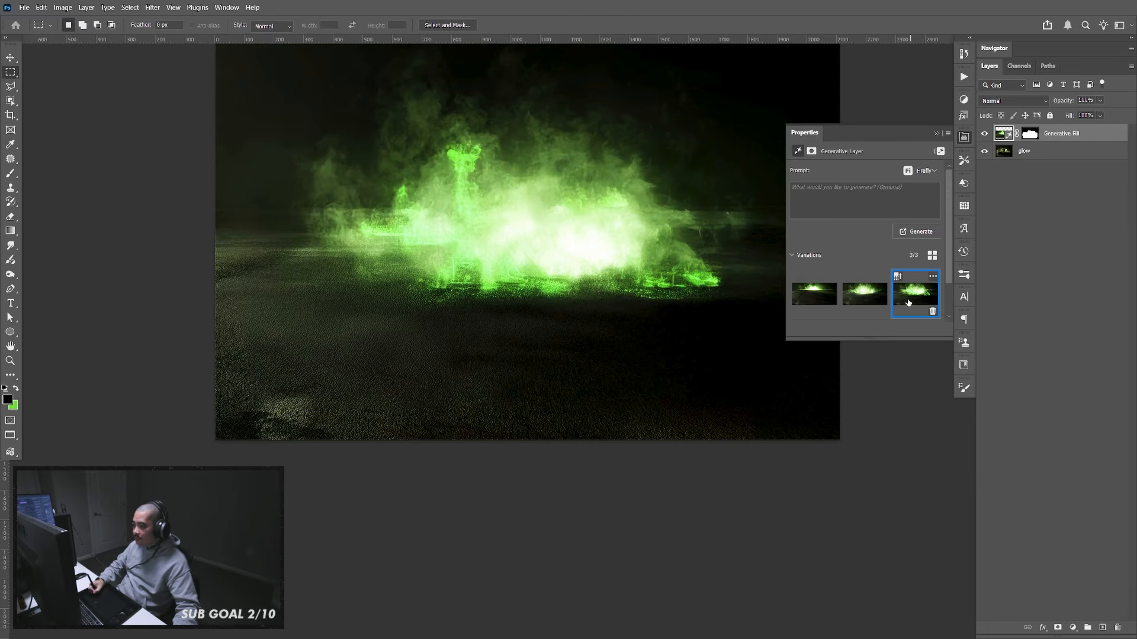
left_click(863, 301)
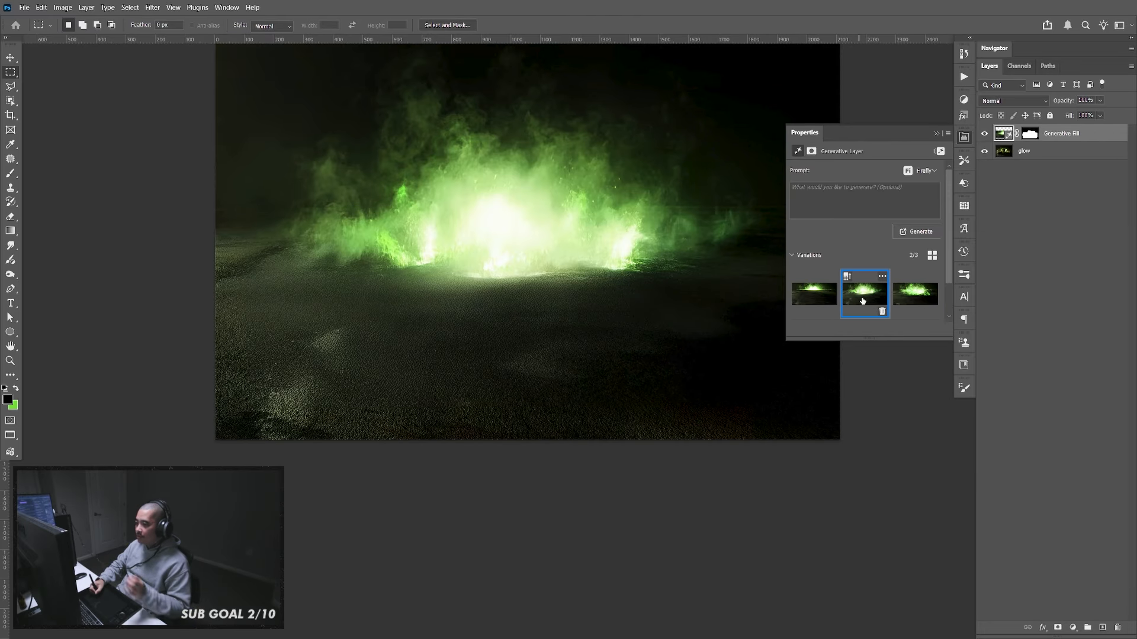
left_click(914, 294)
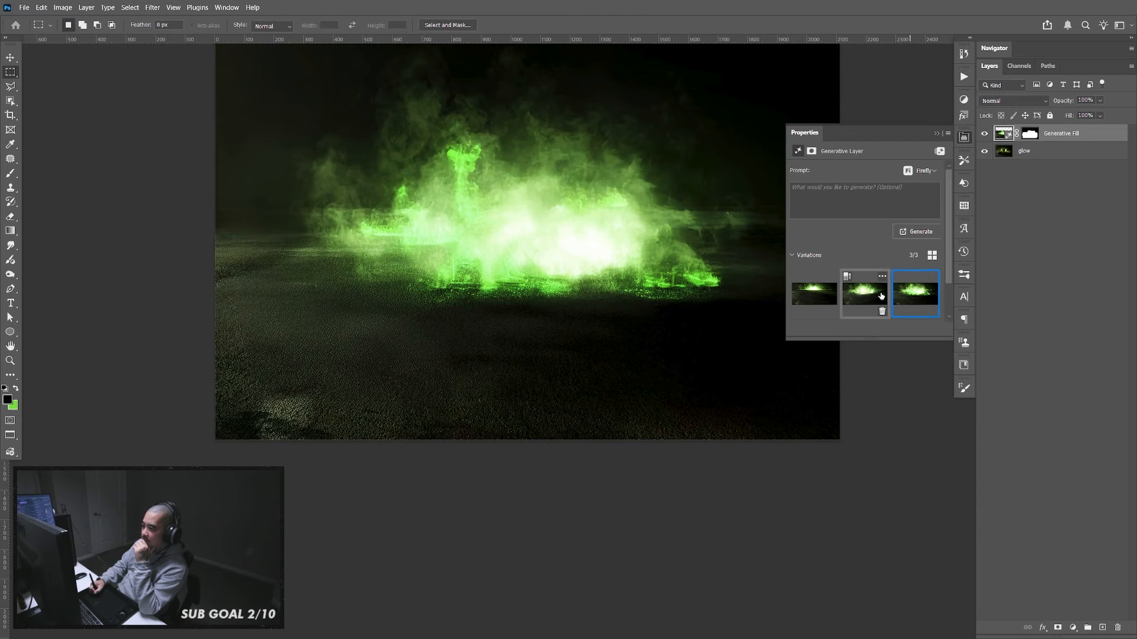
left_click(963, 137)
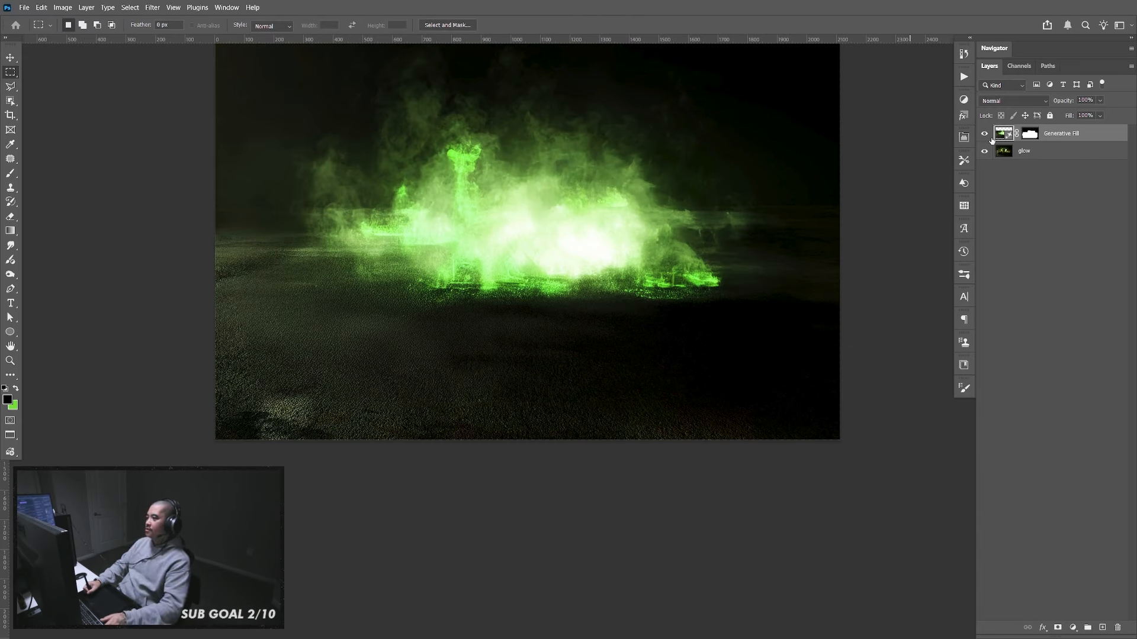
Compare the glow image with and without the generated fill, and close the smart object to return to the octopus composition
left_click(985, 135)
left_click(985, 135)
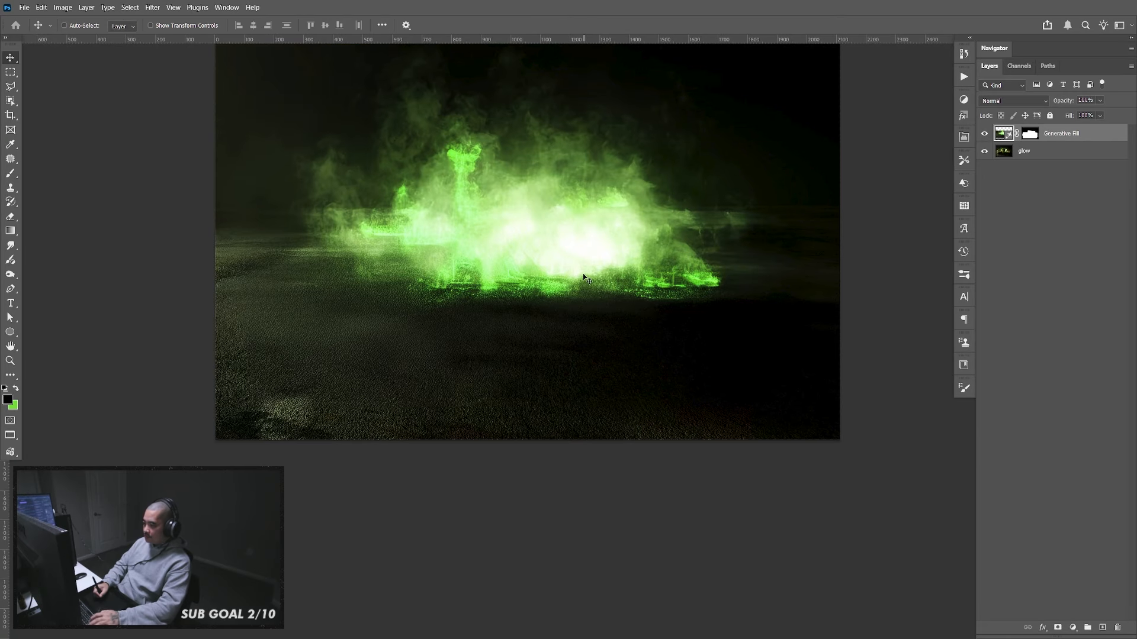
key("ctrl+w")
left_click(540, 246)
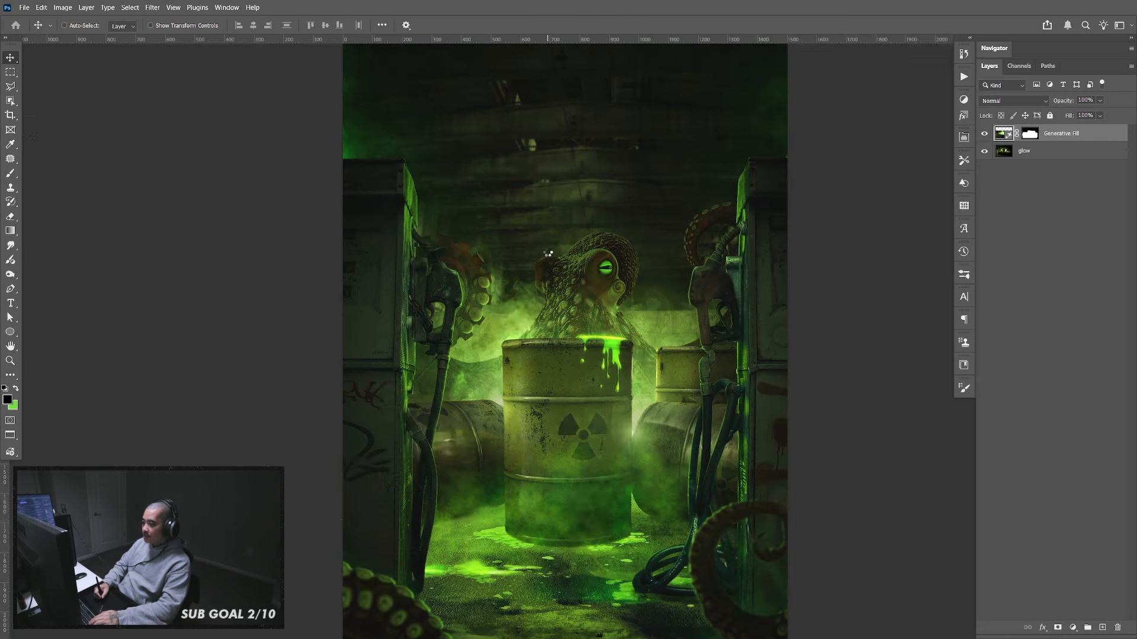
left_click_drag(619, 434, 643, 396)
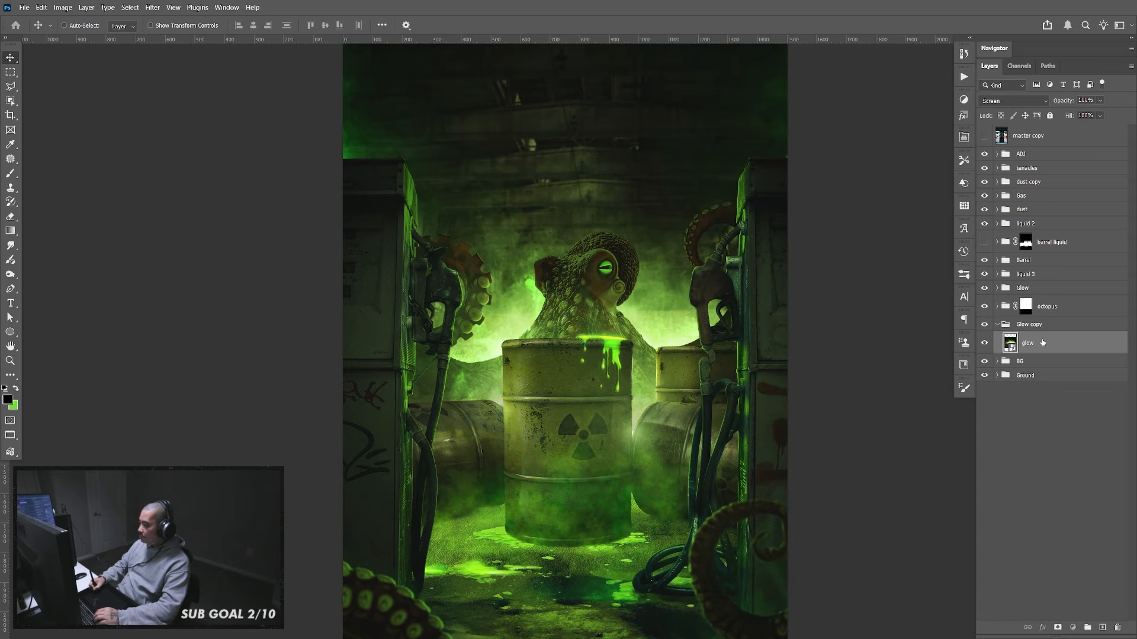
Mask the glow layer with a full-width rectangular selection reaching from the canvas top to about two thirds down
key("m")
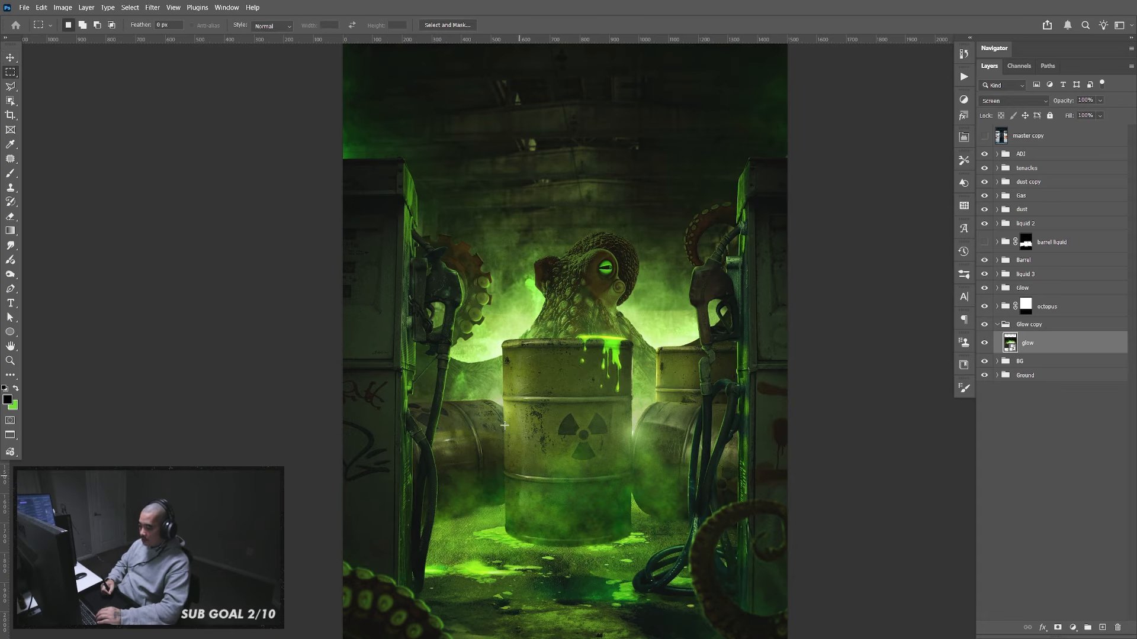
left_click_drag(507, 327, 503, 353)
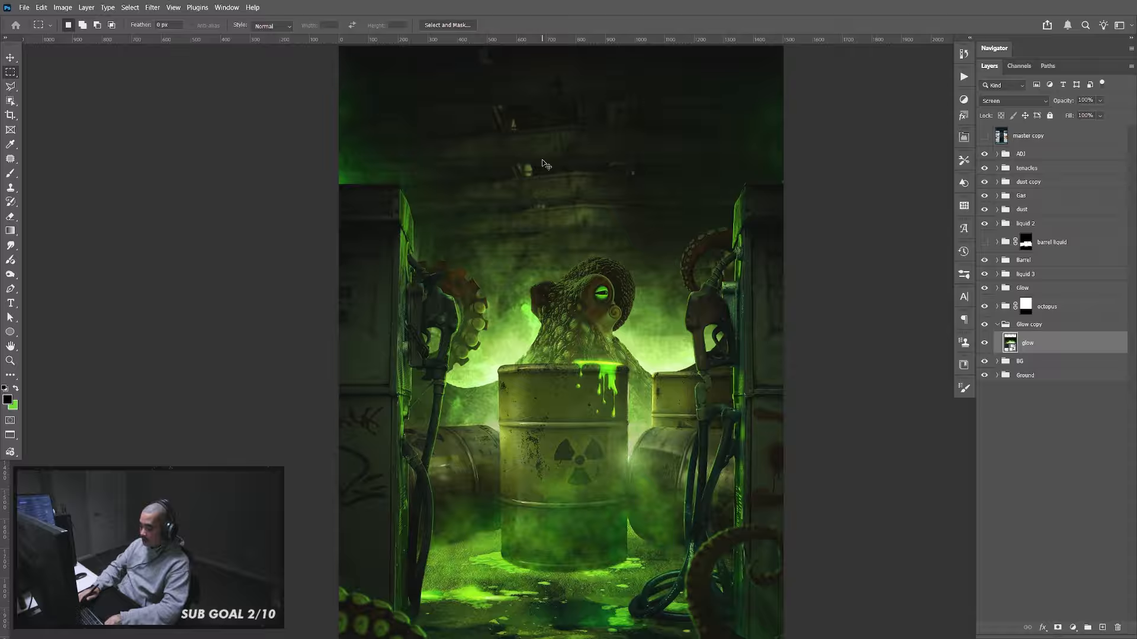
key("ctrl+minus")
left_click_drag(398, 119, 775, 446)
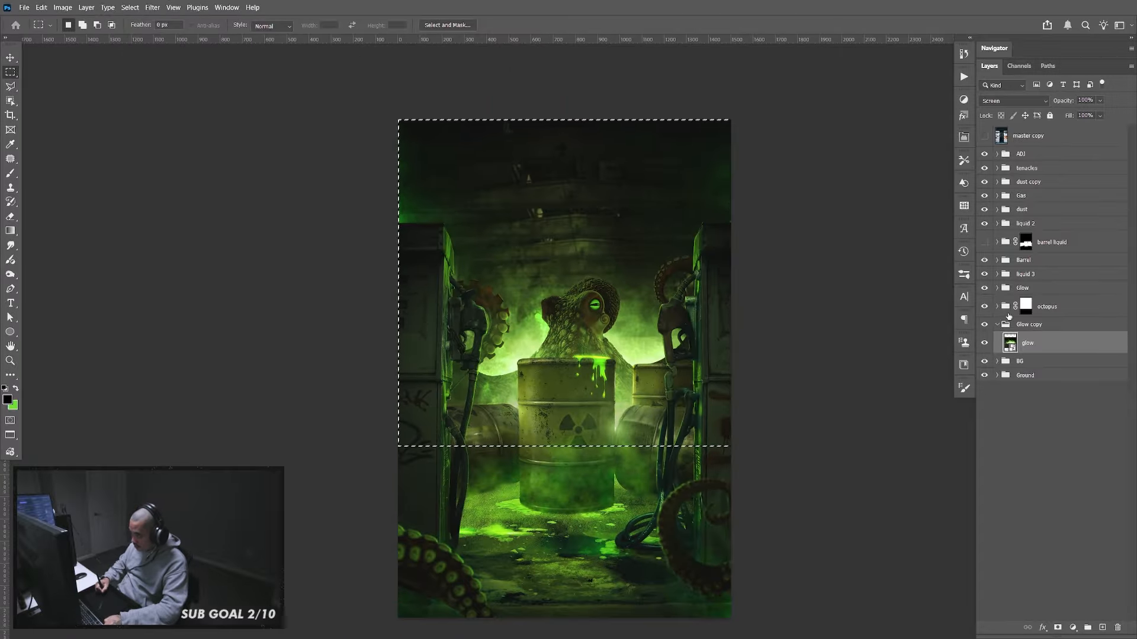
left_click(1057, 627)
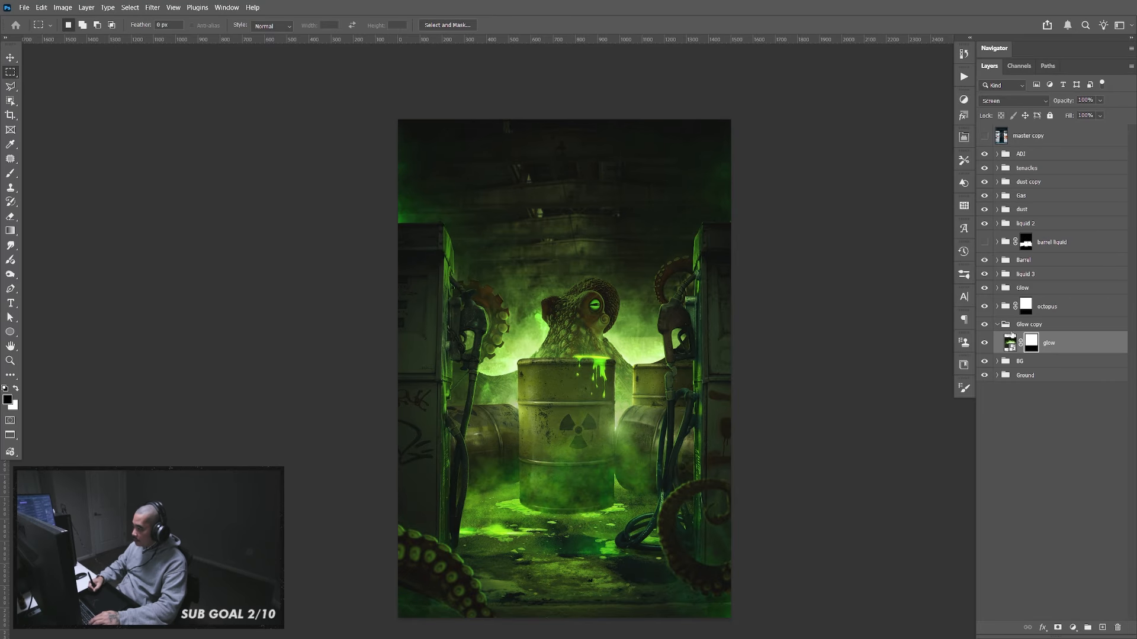
Unlink the glow layer from its mask and nudge the glow image slightly downward behind the octopus
left_click(1011, 347)
key("v")
left_click_drag(660, 429, 659, 442)
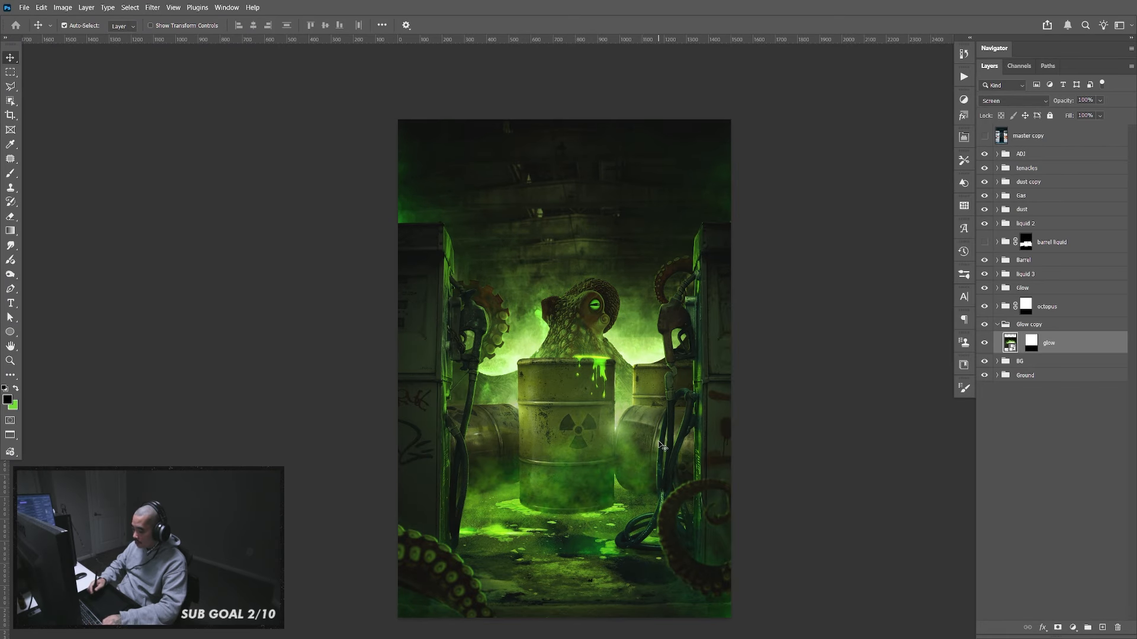
key("ctrl+plus")
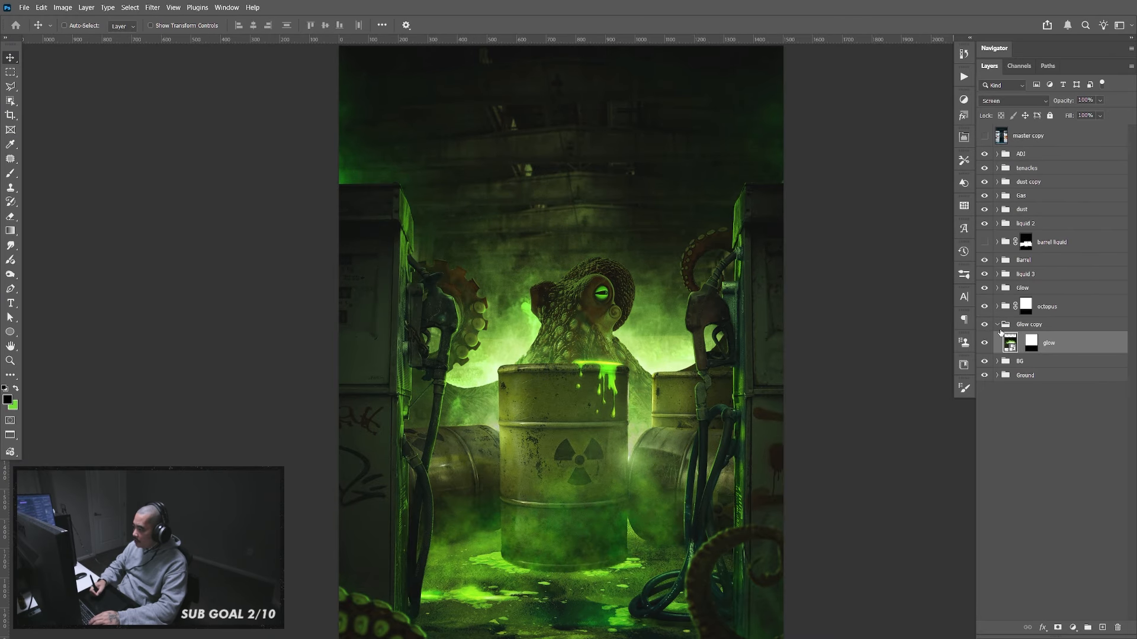
Paint black on the glow layer's mask with a soft 1000 px brush to hide the glow over the upper-left background
left_click(1031, 343)
key("b")
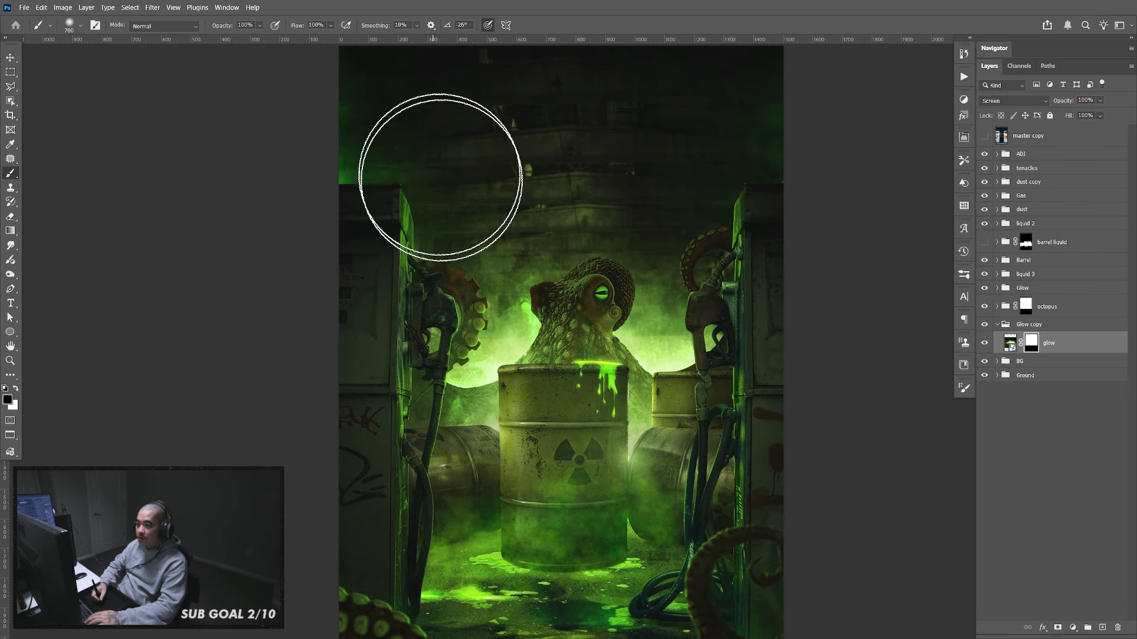
left_click_drag(467, 187, 475, 265)
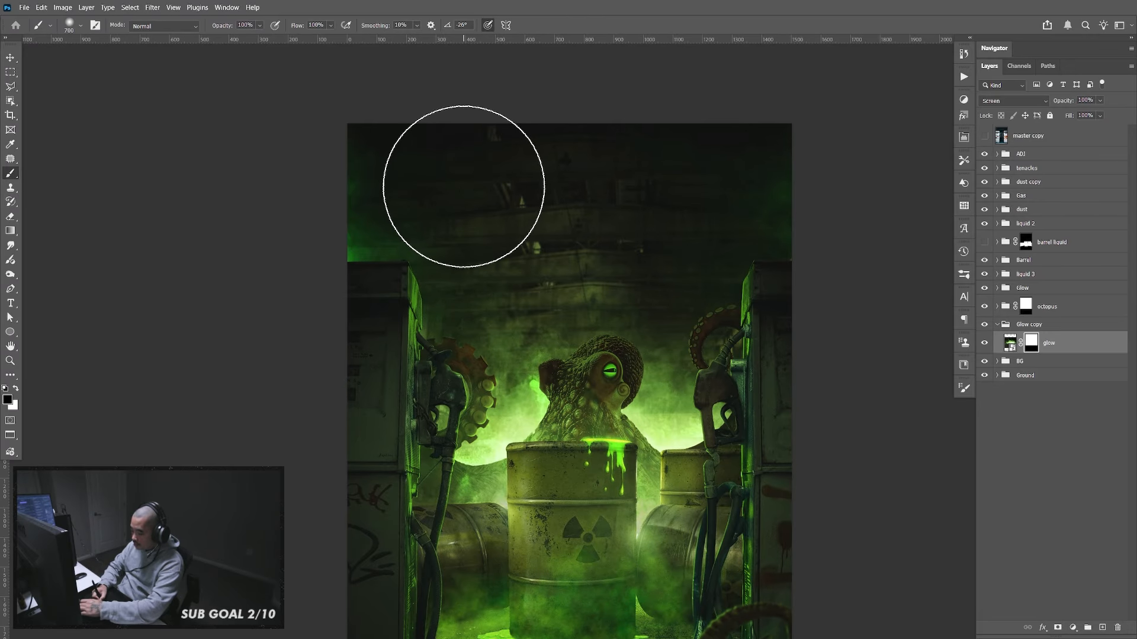
key("bracketright")
key("bracketright")
key("bracketright")
left_click_drag(464, 173, 450, 178)
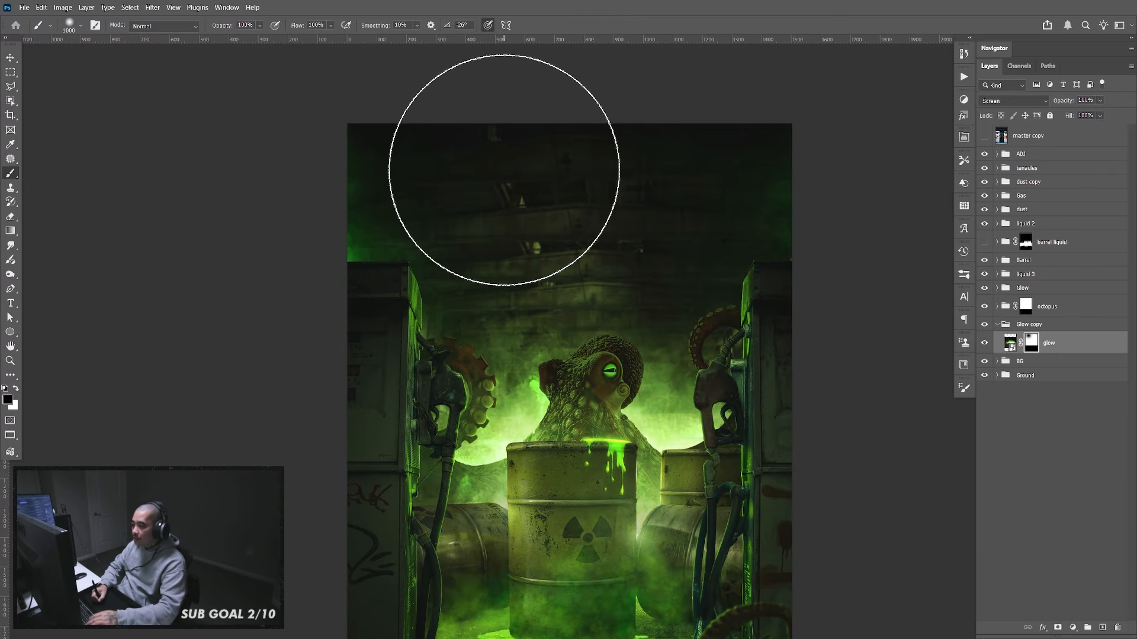
key("v")
left_click_drag(700, 524, 713, 423)
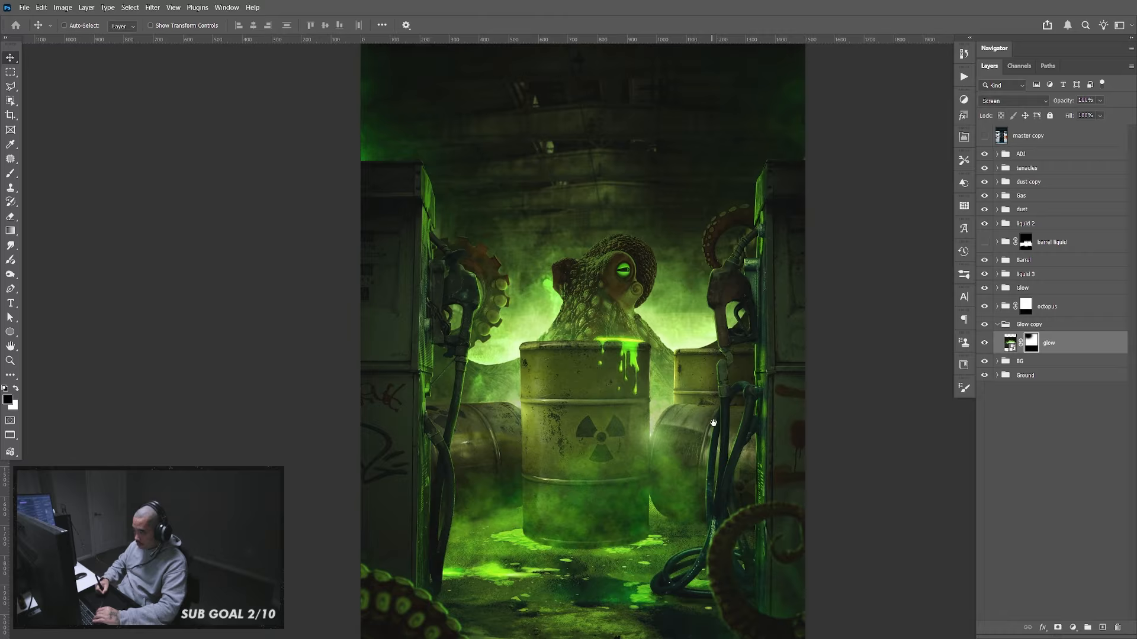
left_click_drag(720, 585, 703, 486)
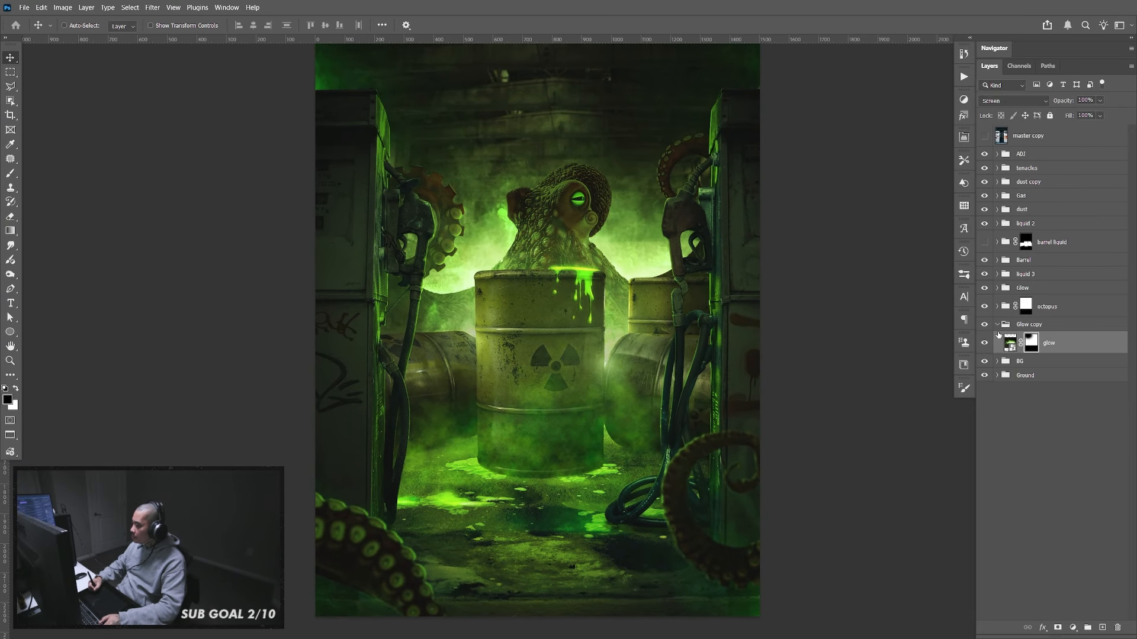
Expand the octopus group and compare the octopus with its burn layer hidden and shown
left_click(998, 325)
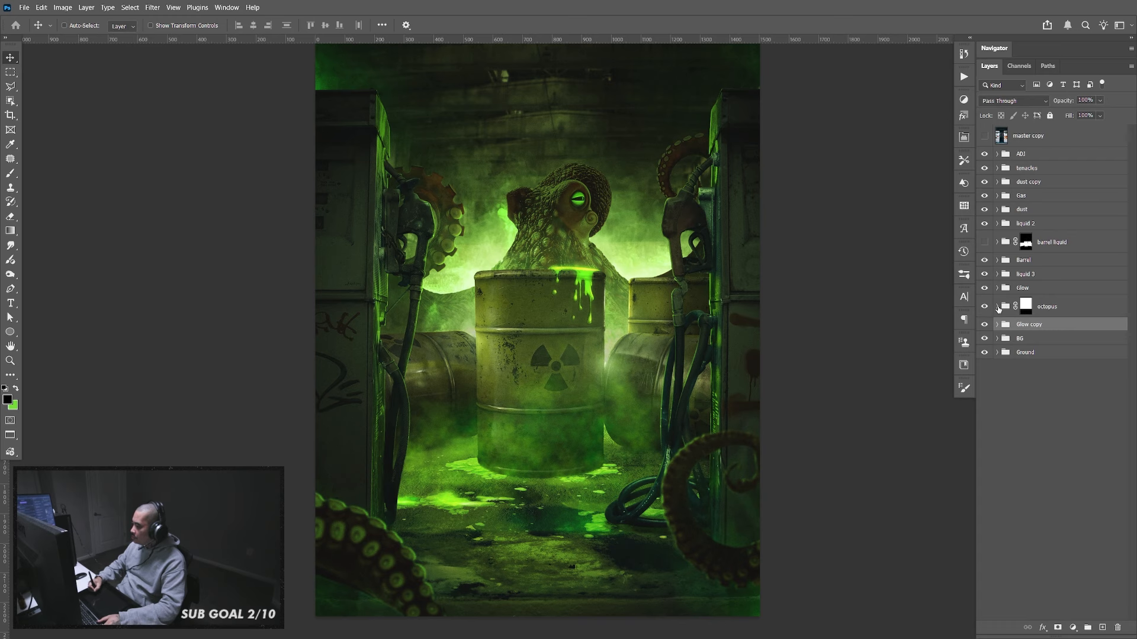
left_click(998, 307)
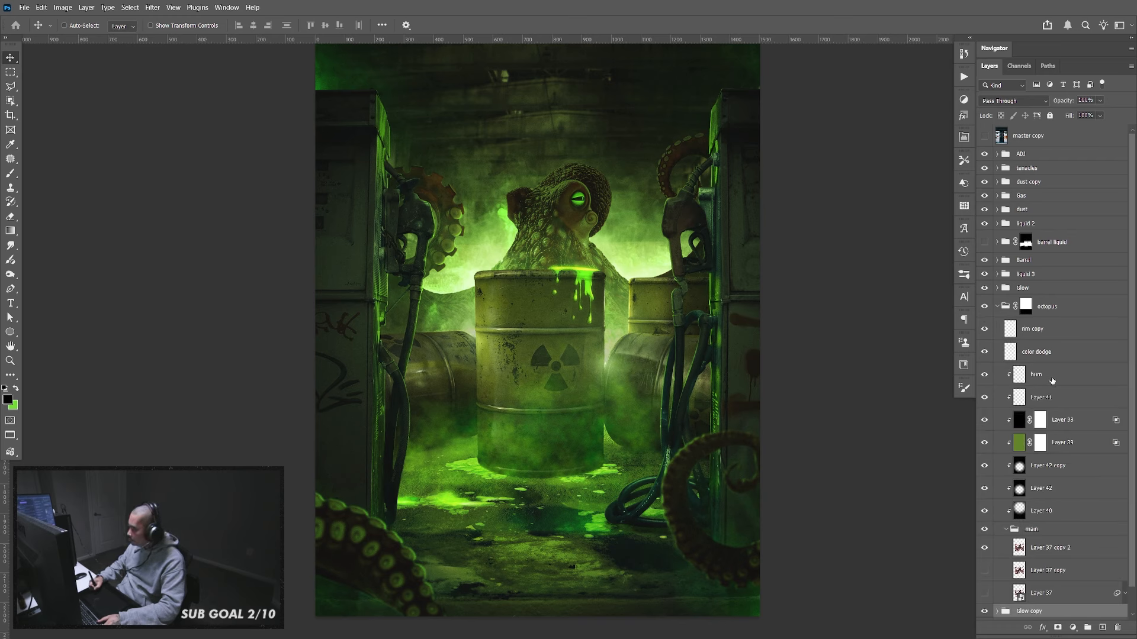
left_click(1052, 381)
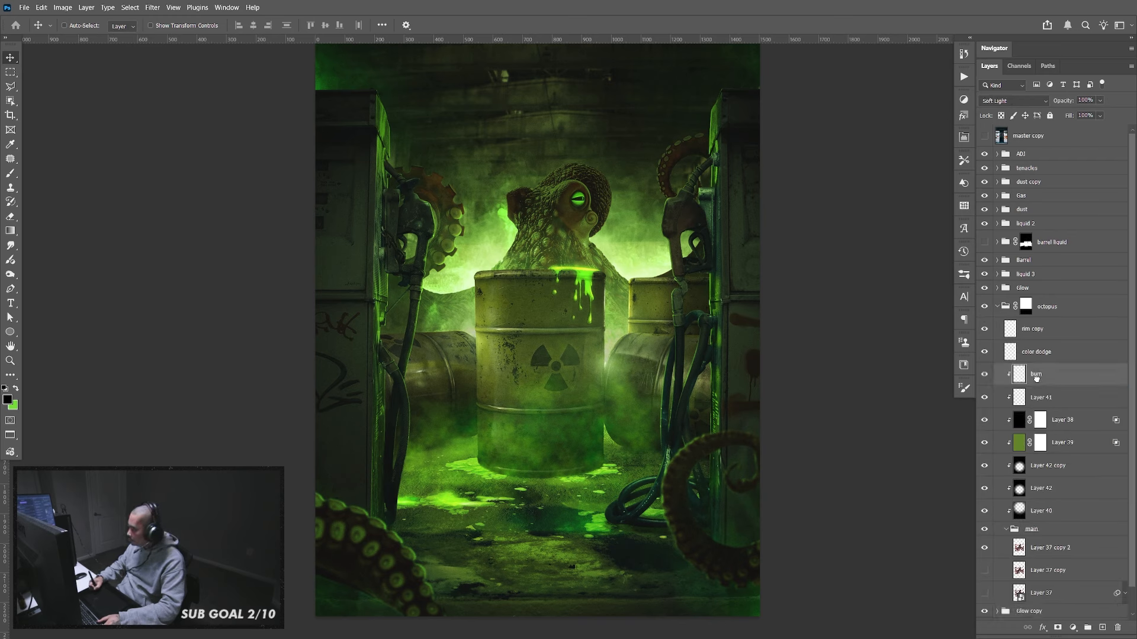
left_click(985, 375)
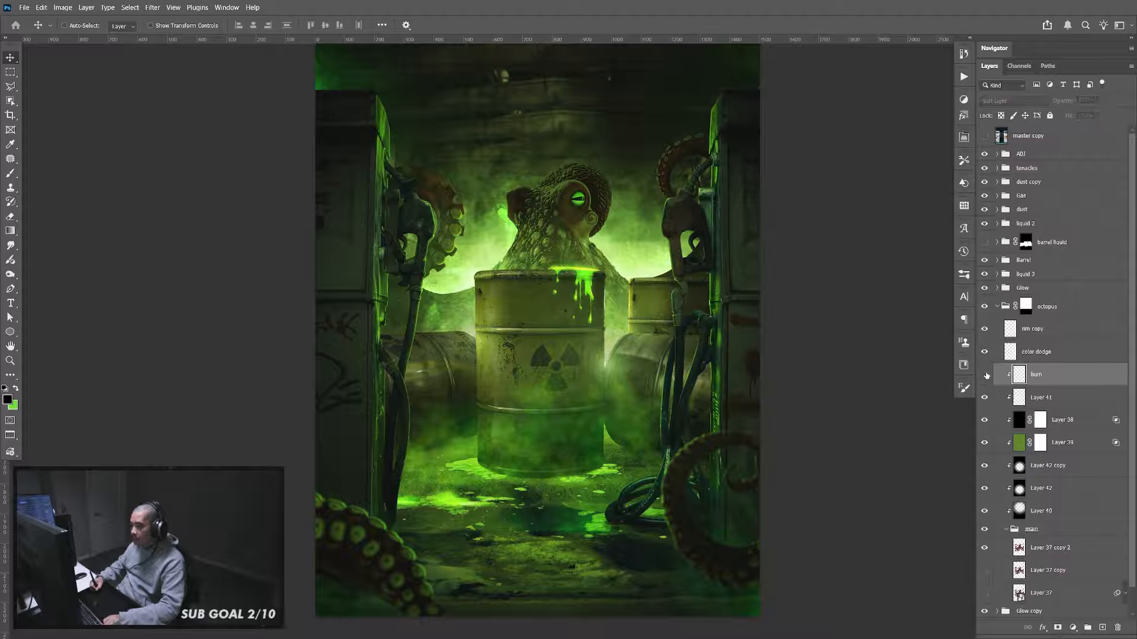
left_click(985, 376)
left_click(986, 375)
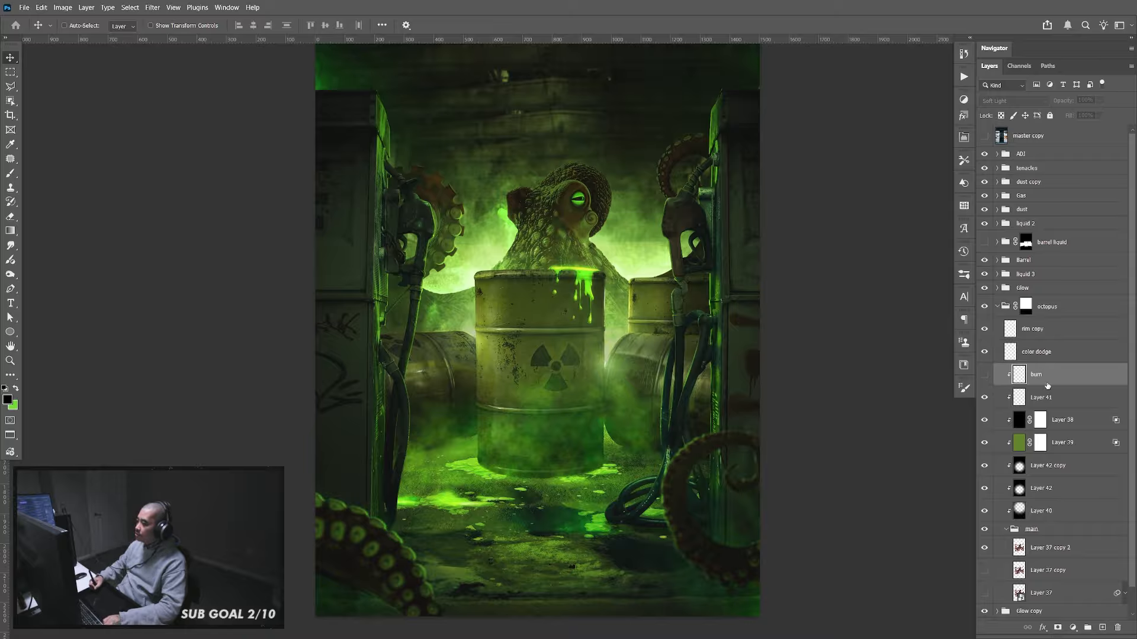
left_click(985, 376)
left_click(985, 375)
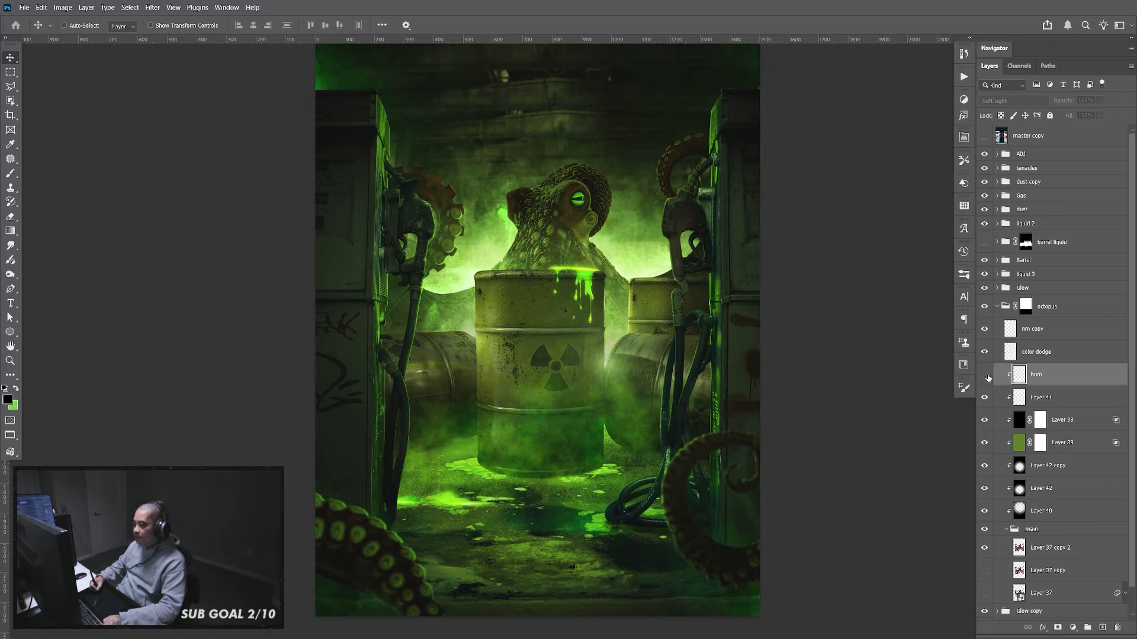
left_click(985, 376)
left_click(985, 376)
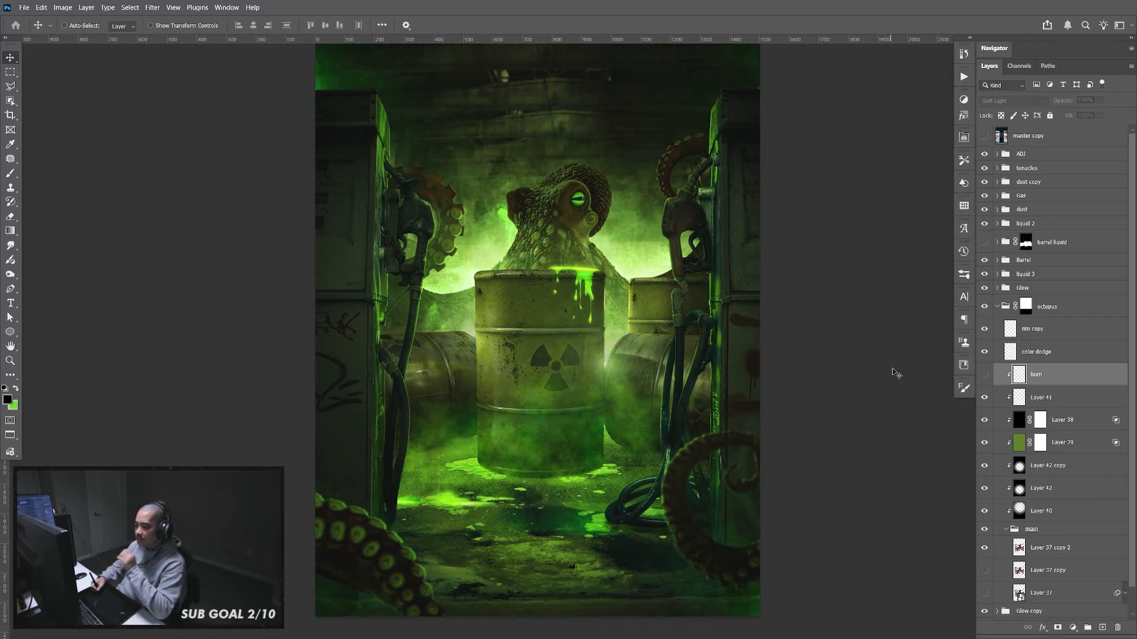
left_click(985, 377)
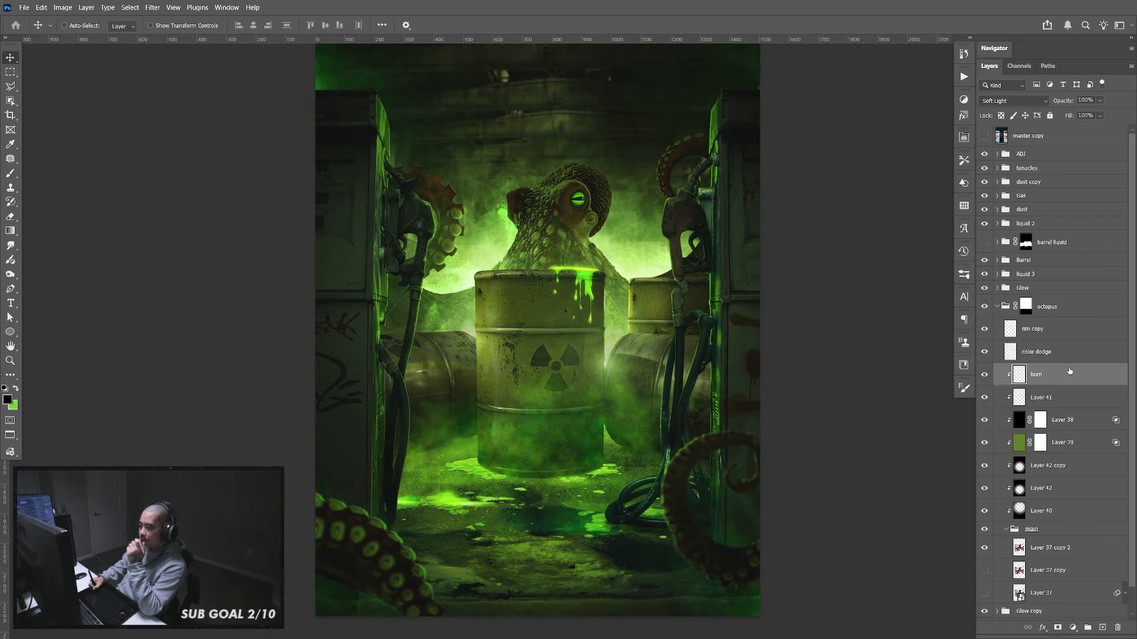
Add a new layer above the burn layer, fill it with bright green and clip it to the octopus
left_click(1103, 628)
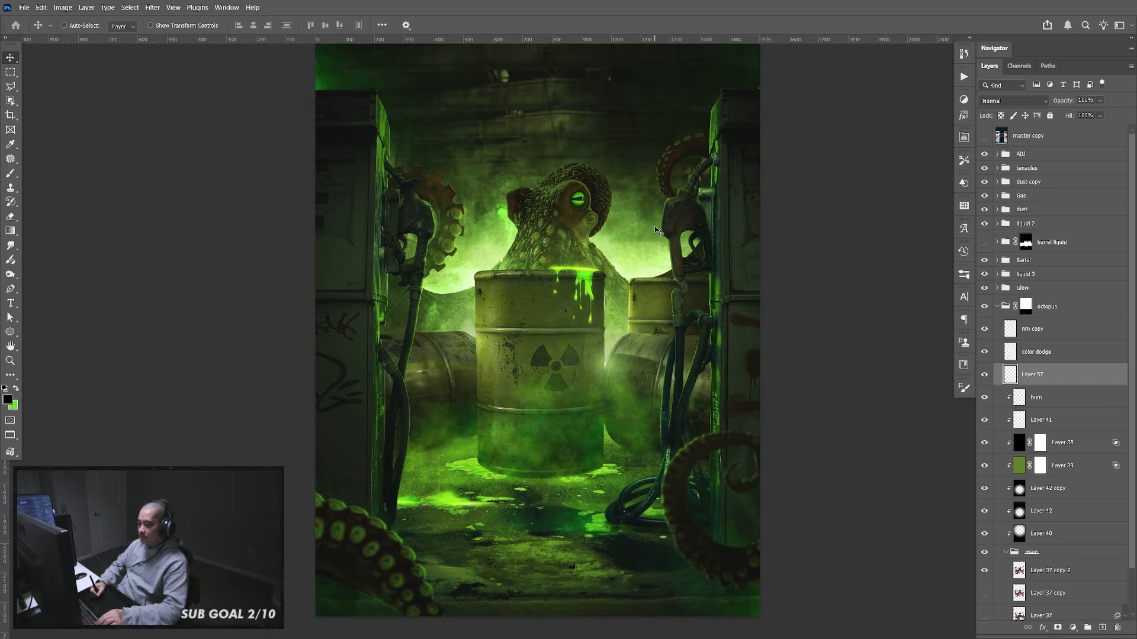
key("ctrl+BackSpace")
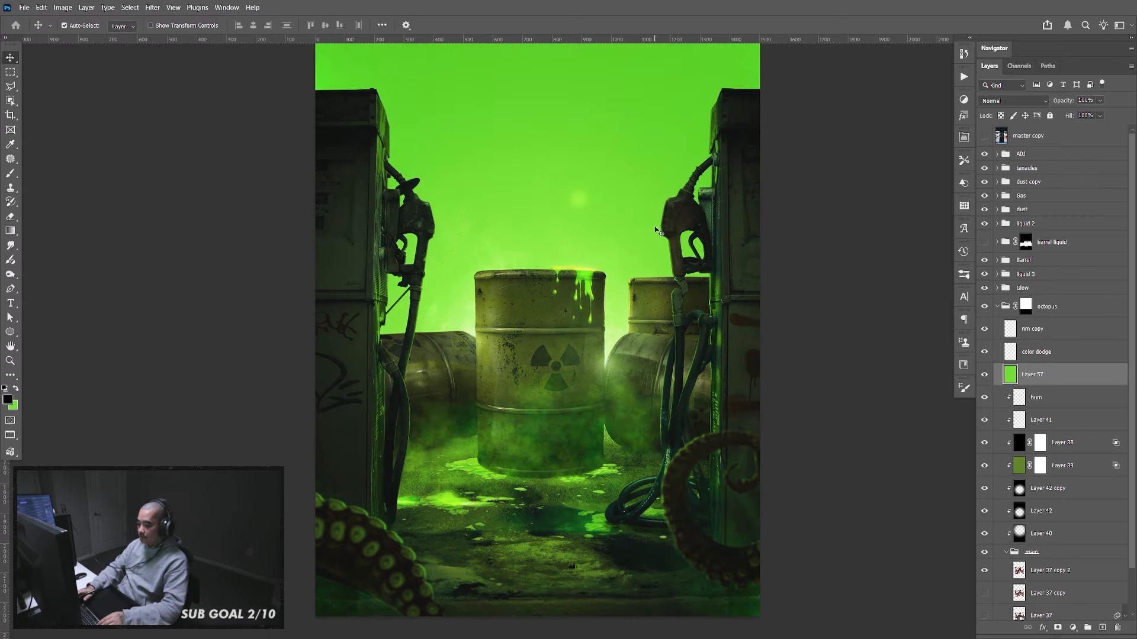
key("ctrl+alt+g")
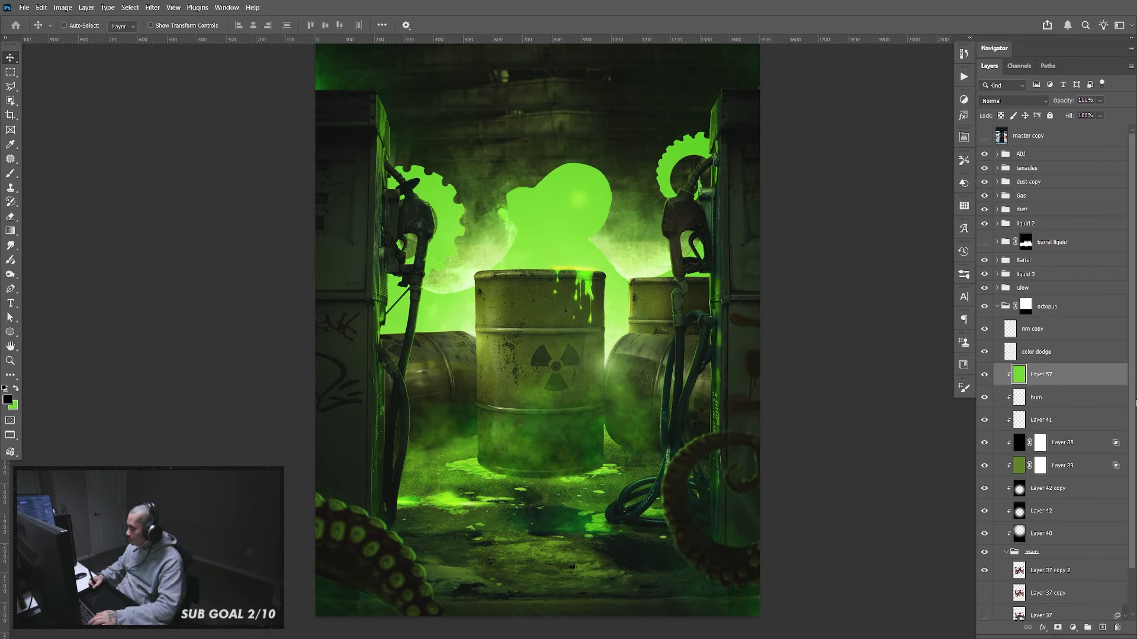
Load the octopus outline from Layer 37 copy 2, delete that area from the green fill layer and deselect
scroll(1135, 403, "down", 2)
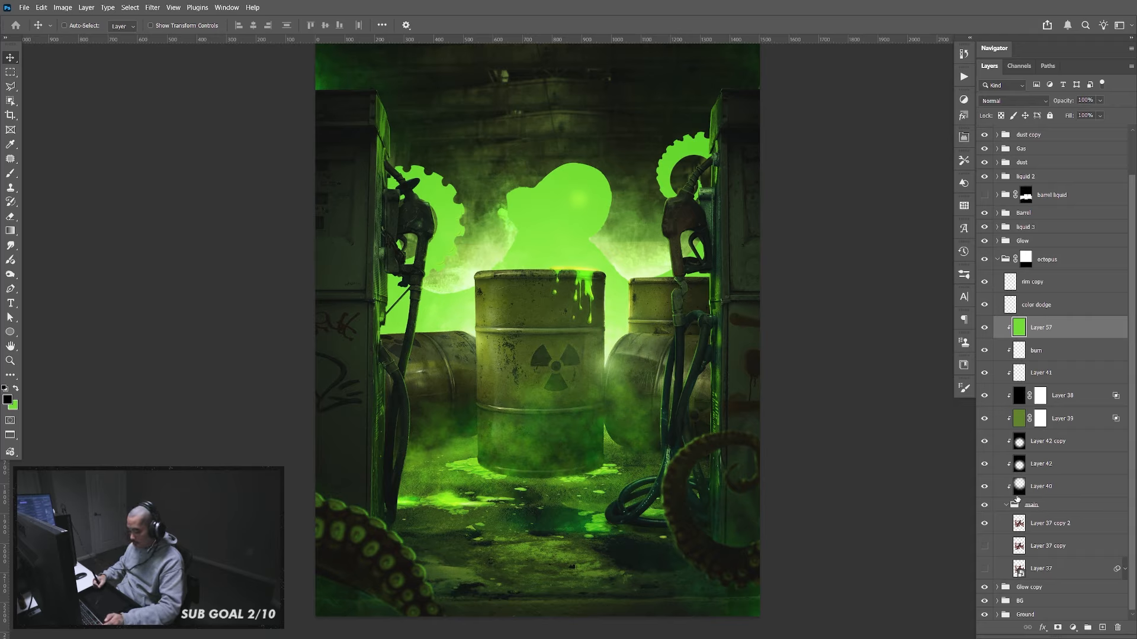
left_click(1019, 524, "ctrl")
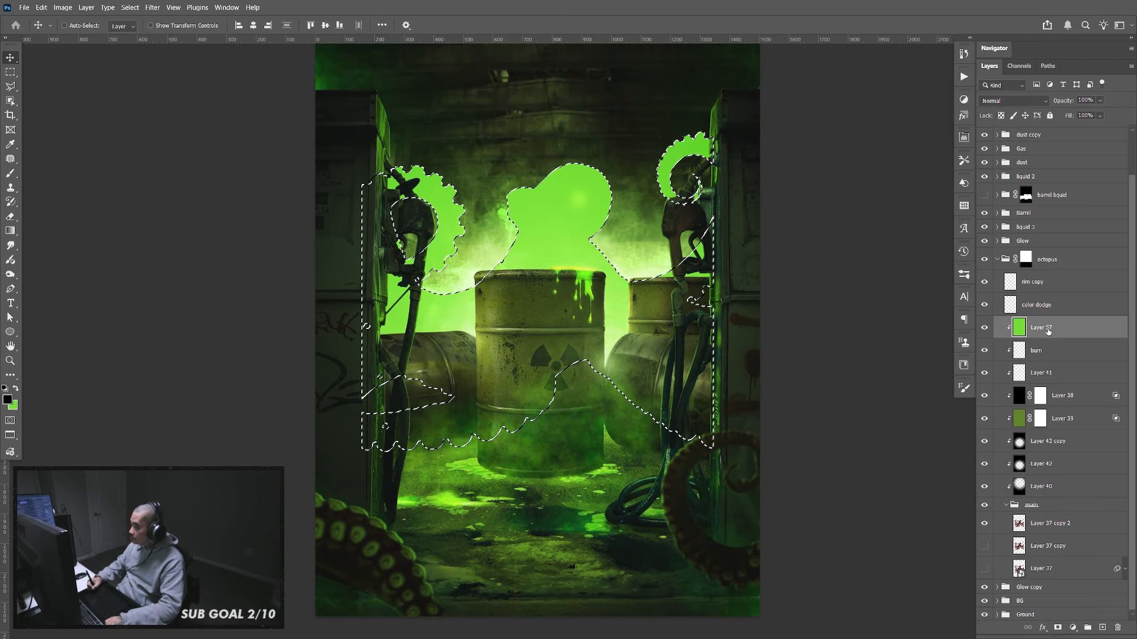
key("Delete")
key("ctrl+d")
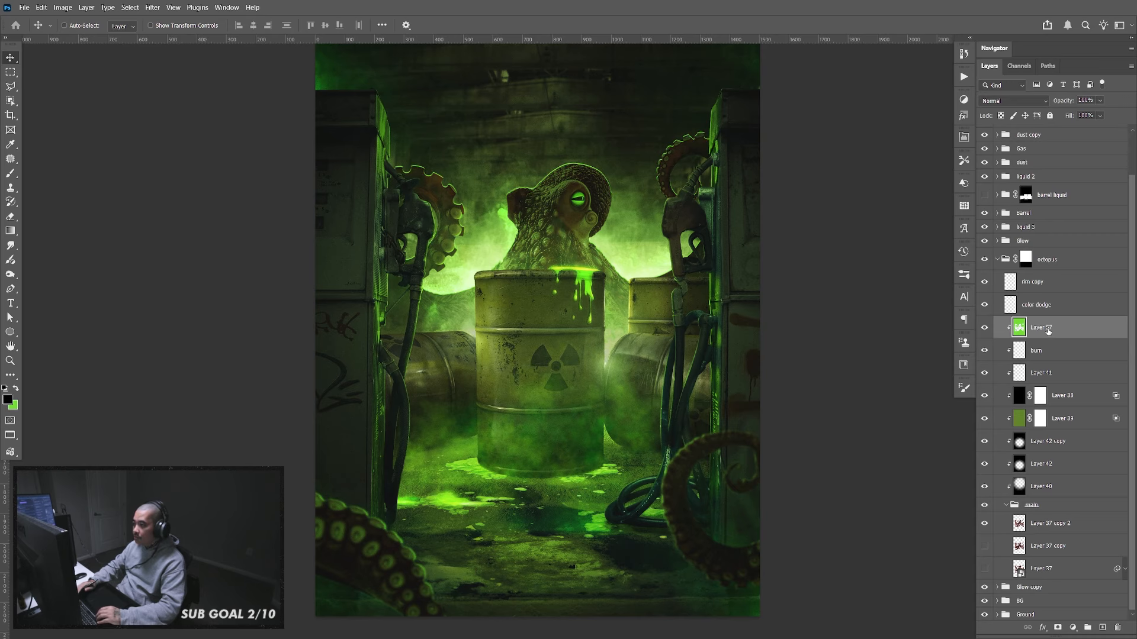
left_click_drag(761, 312, 763, 306)
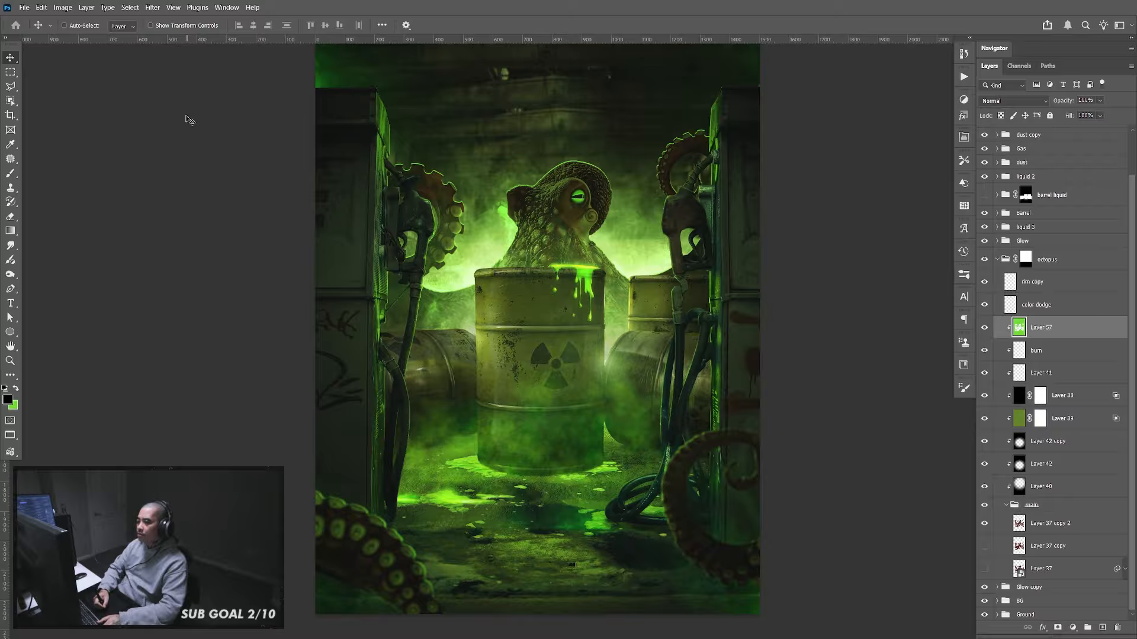
Apply a Gaussian Blur with an 8.0 pixel radius to the green rim layer
left_click(153, 7)
mouse_move(178, 162)
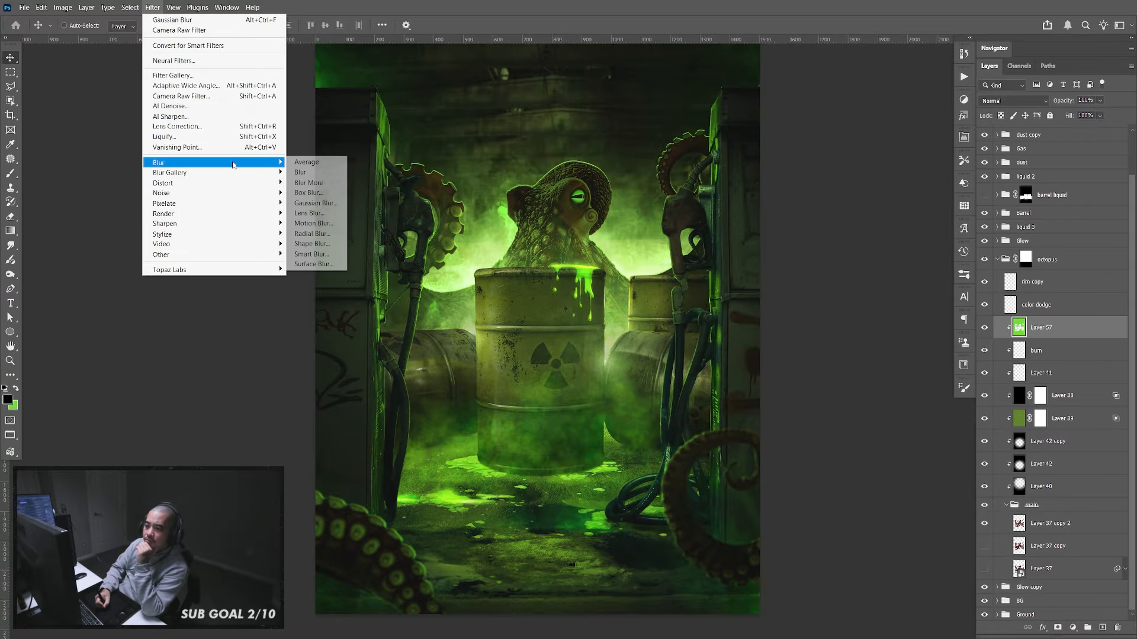
left_click(311, 203)
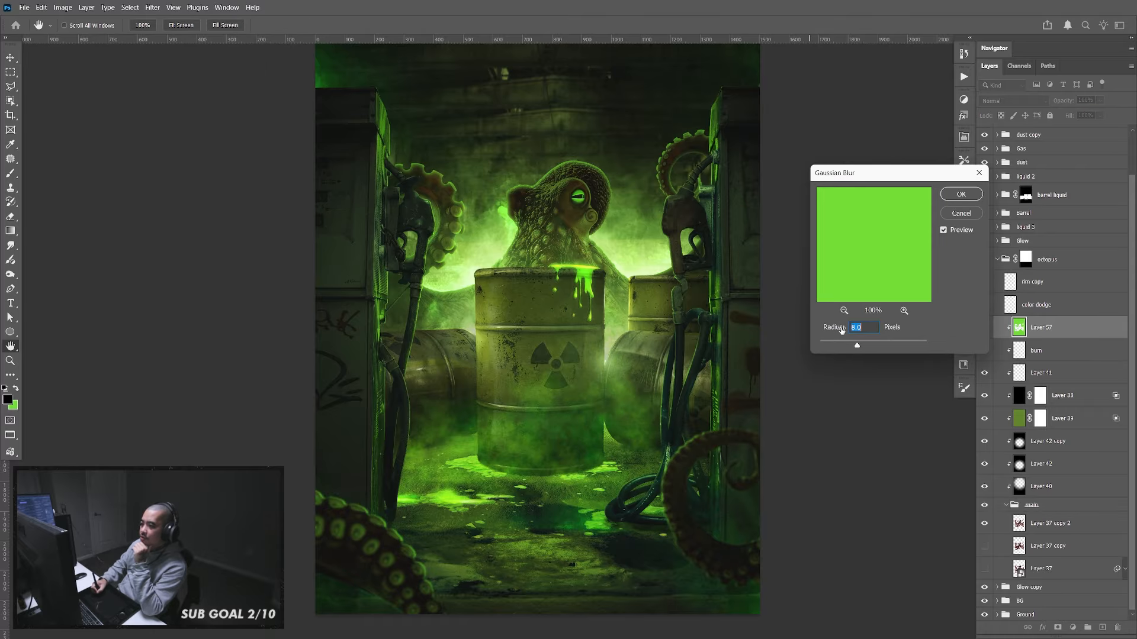
left_click(960, 200)
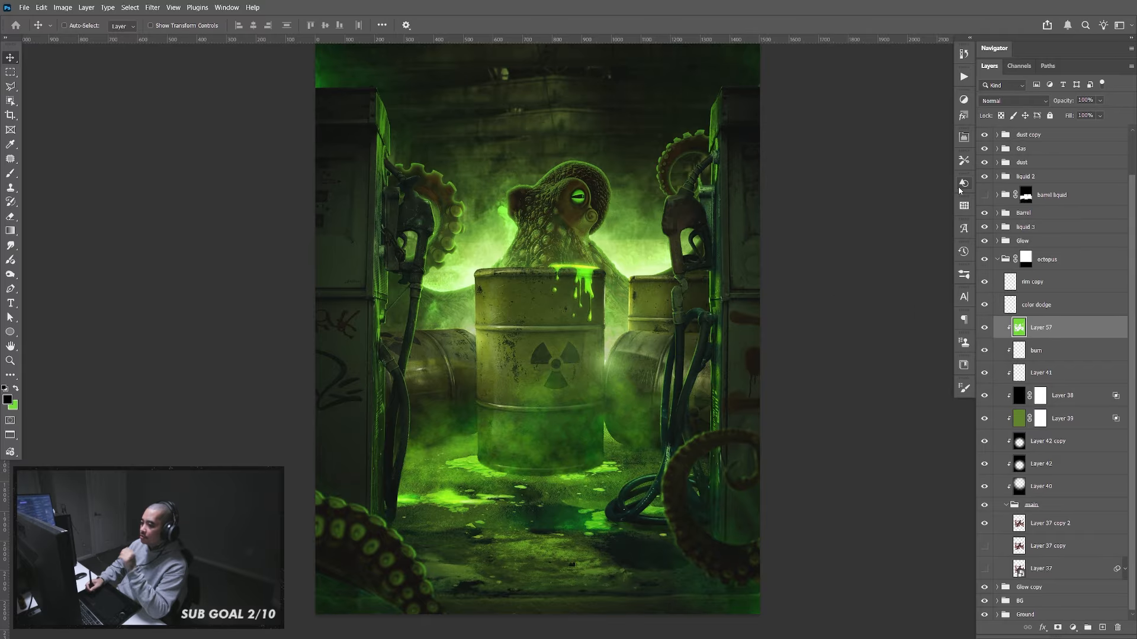
Stretch the blurred green layer slightly downward with Free Transform to widen the rim light along the octopus's upper edges
key("ctrl+t")
left_click_drag(571, 392, 562, 289)
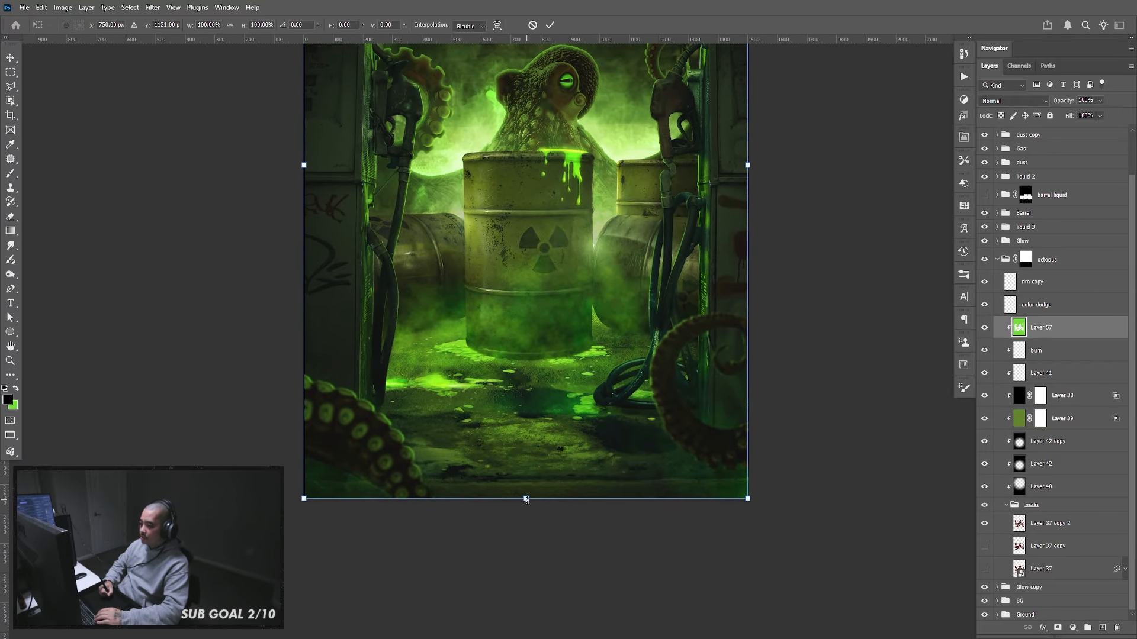
left_click_drag(526, 499, 527, 516)
key("Return")
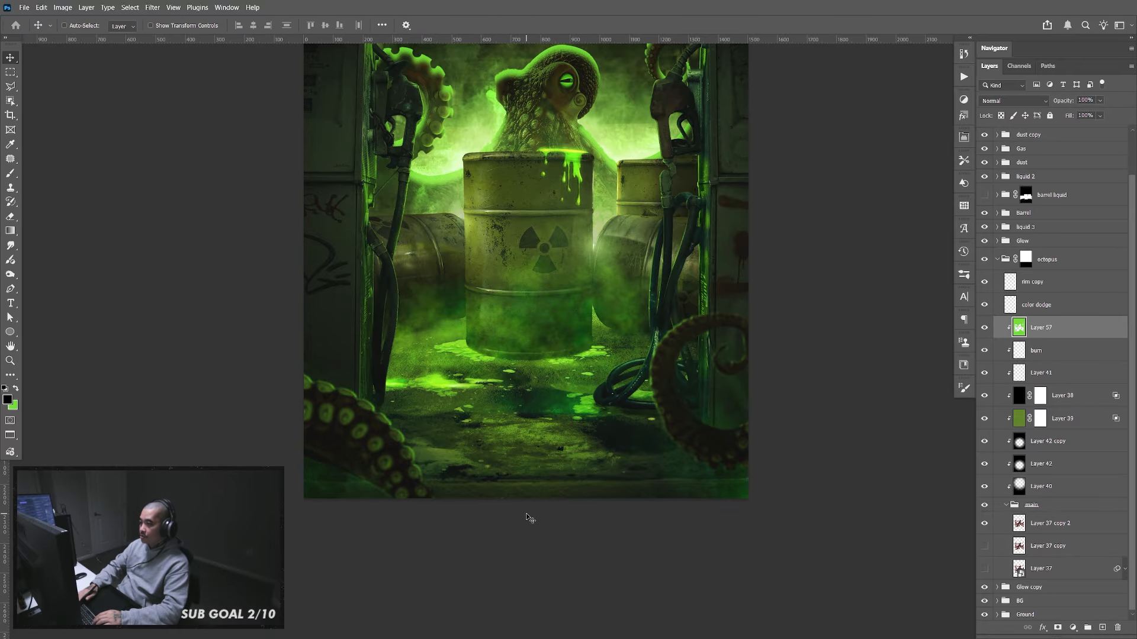
left_click_drag(610, 191, 599, 260)
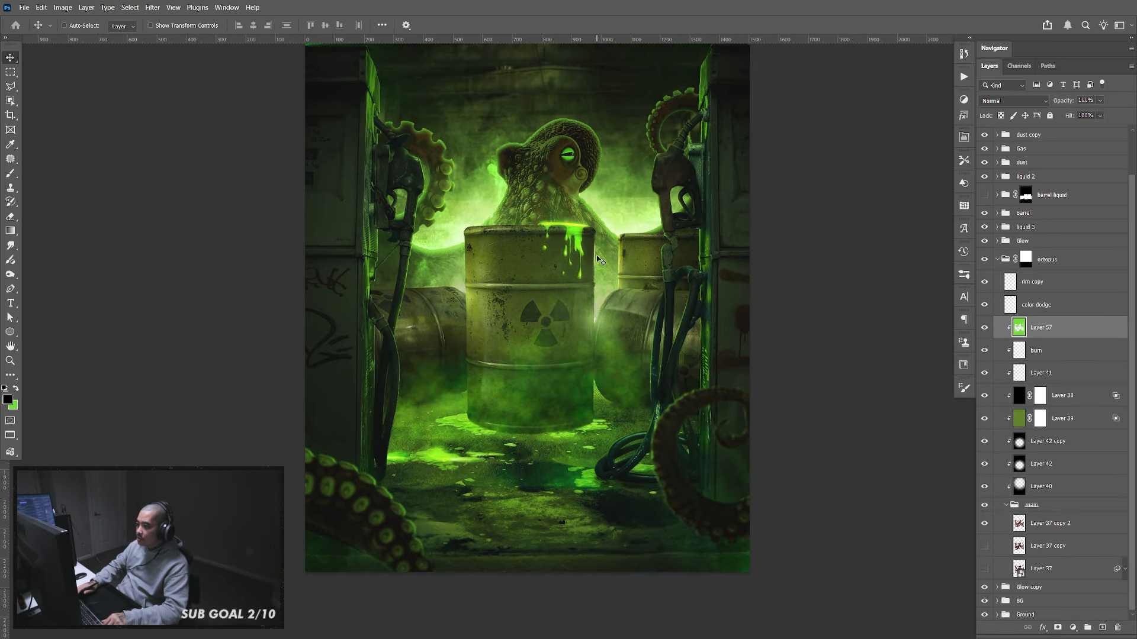
Nudge the green rim layer (Layer 57) upward and set its blend mode to Linear Dodge (Add)
key("shift+Up")
key("shift+Up")
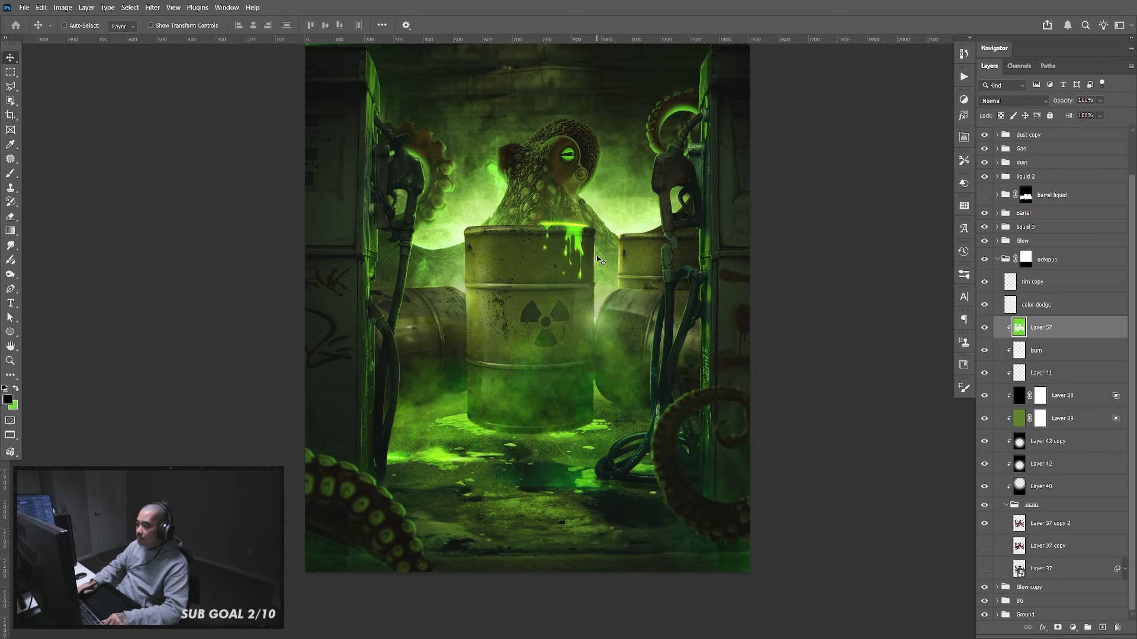
scroll(753, 299, "up", 2)
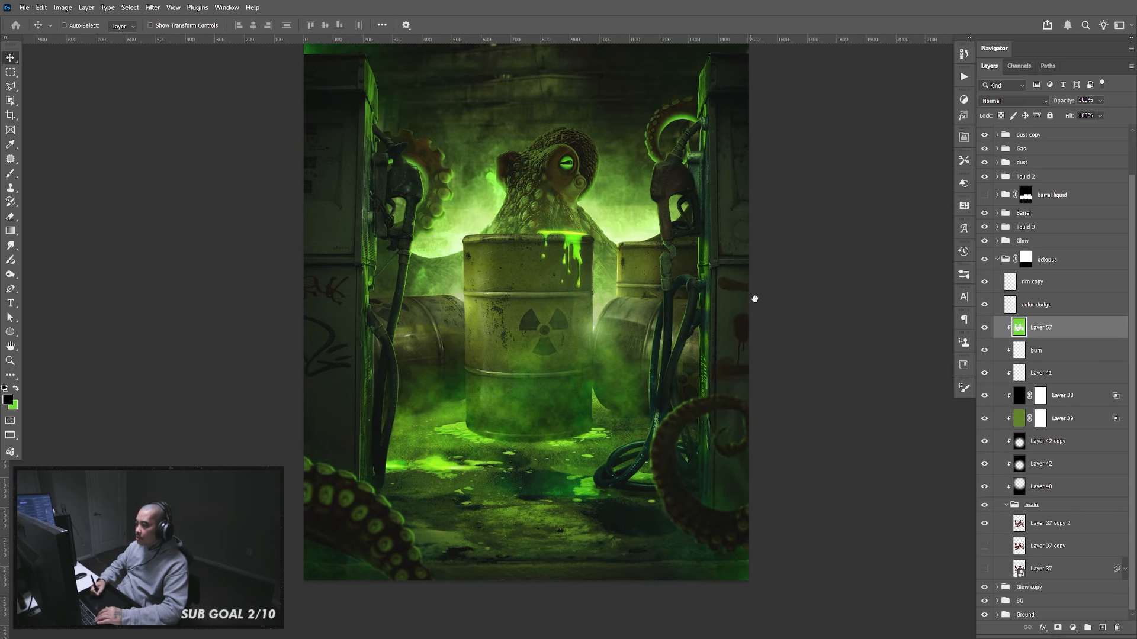
left_click(1030, 104)
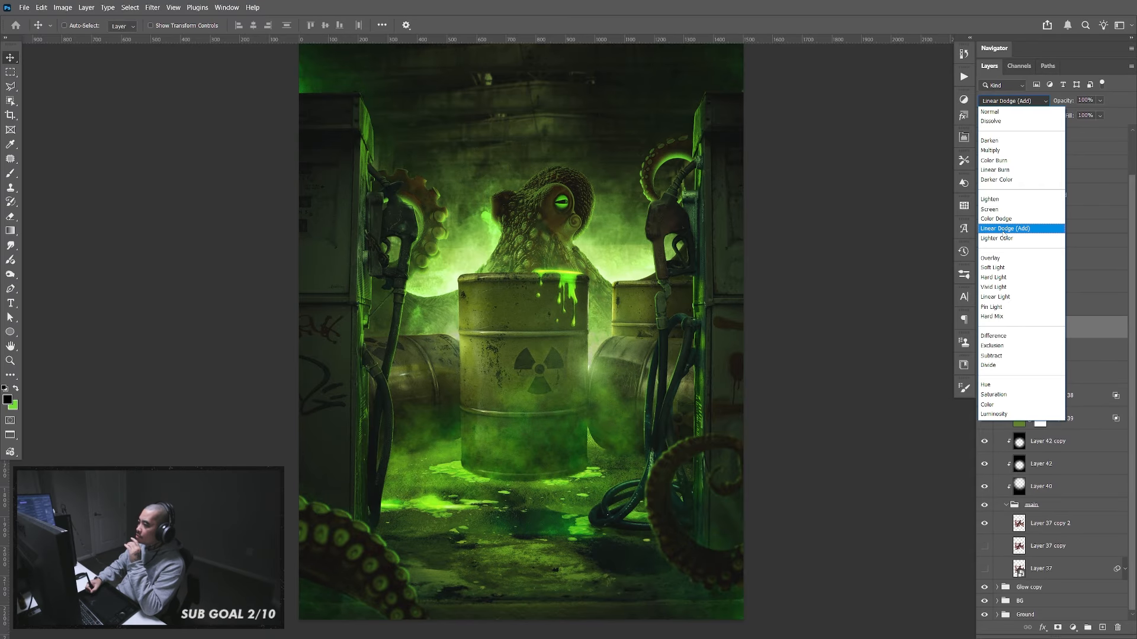
left_click(1004, 229)
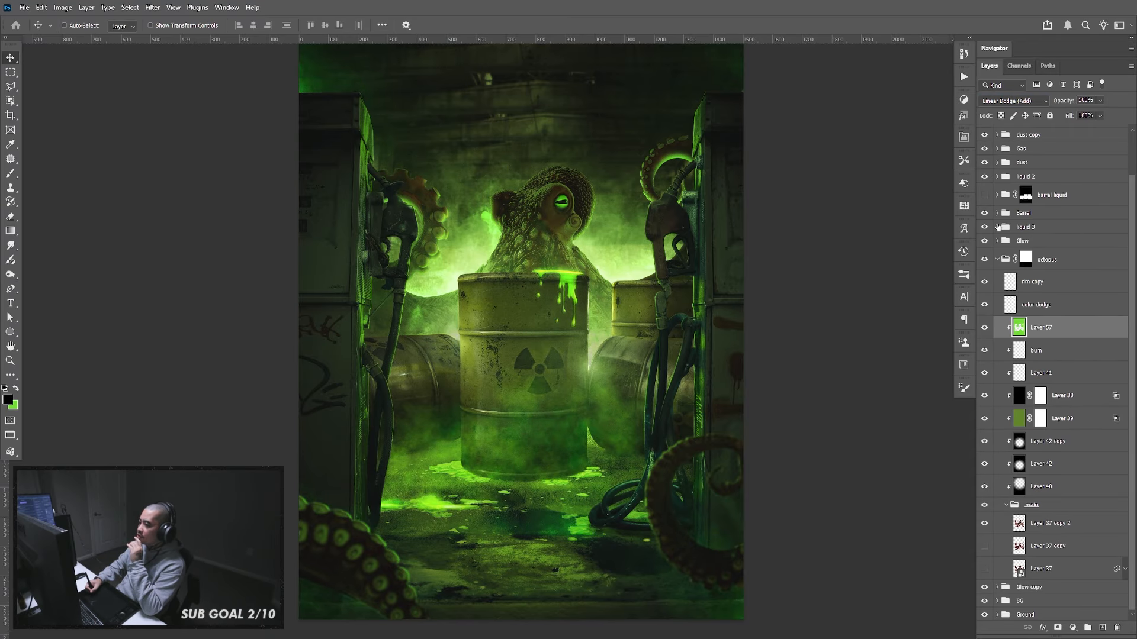
left_click(985, 329)
left_click(984, 329)
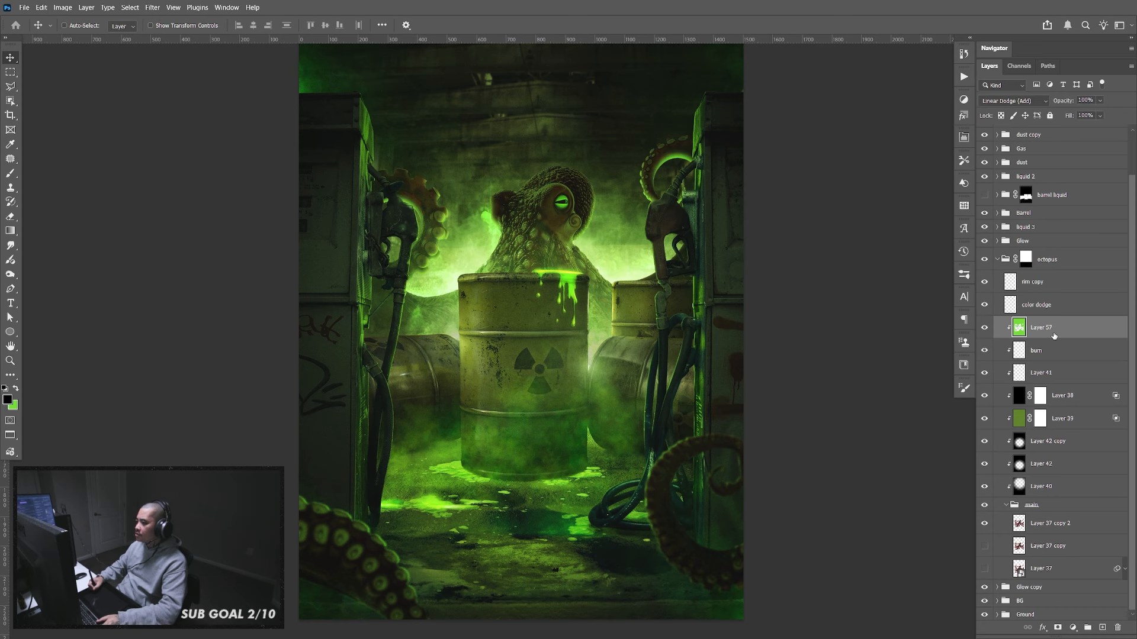
In Layer 57's Blending Options, split the underlying layer's dark Blend If slider to 0 / 15 and apply it
double_click(1097, 343)
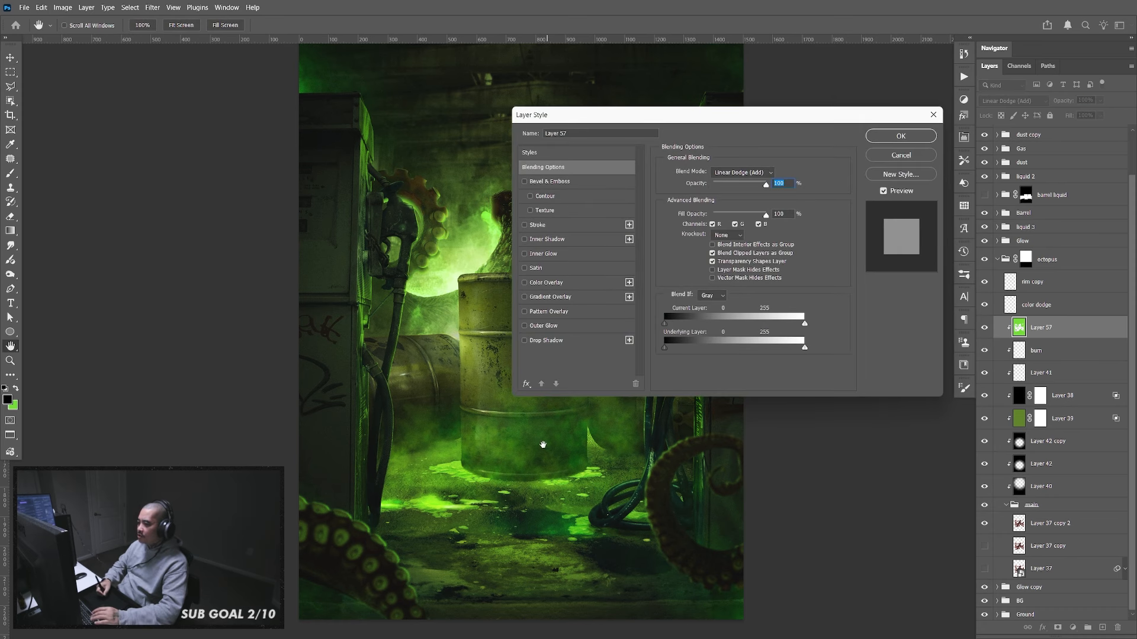
left_click_drag(543, 447, 350, 447)
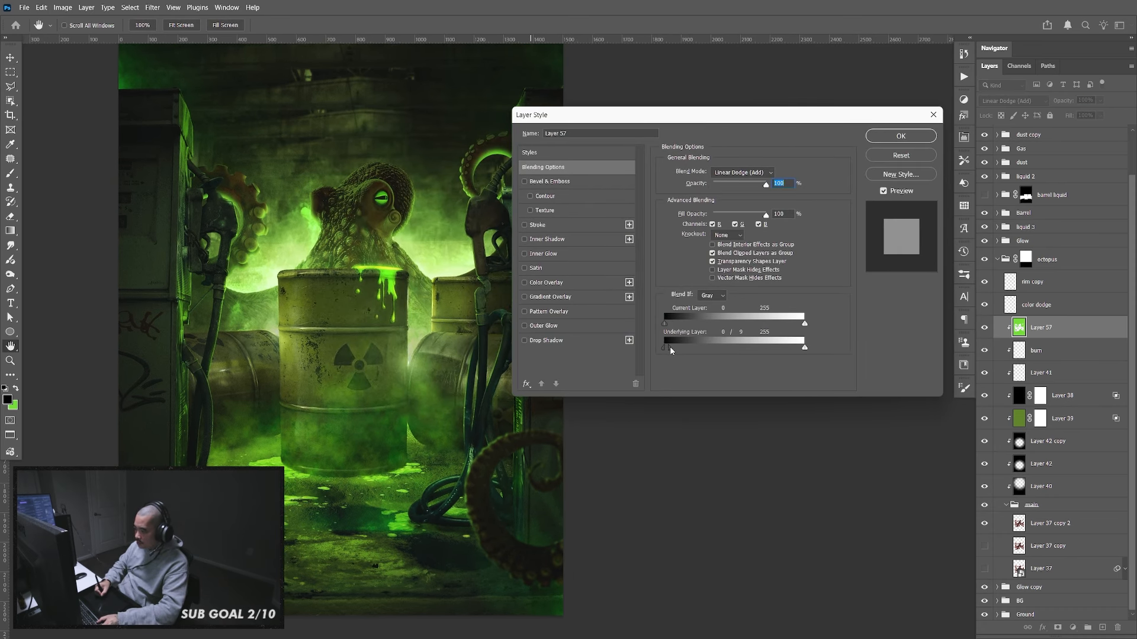
left_click_drag(670, 348, 673, 353)
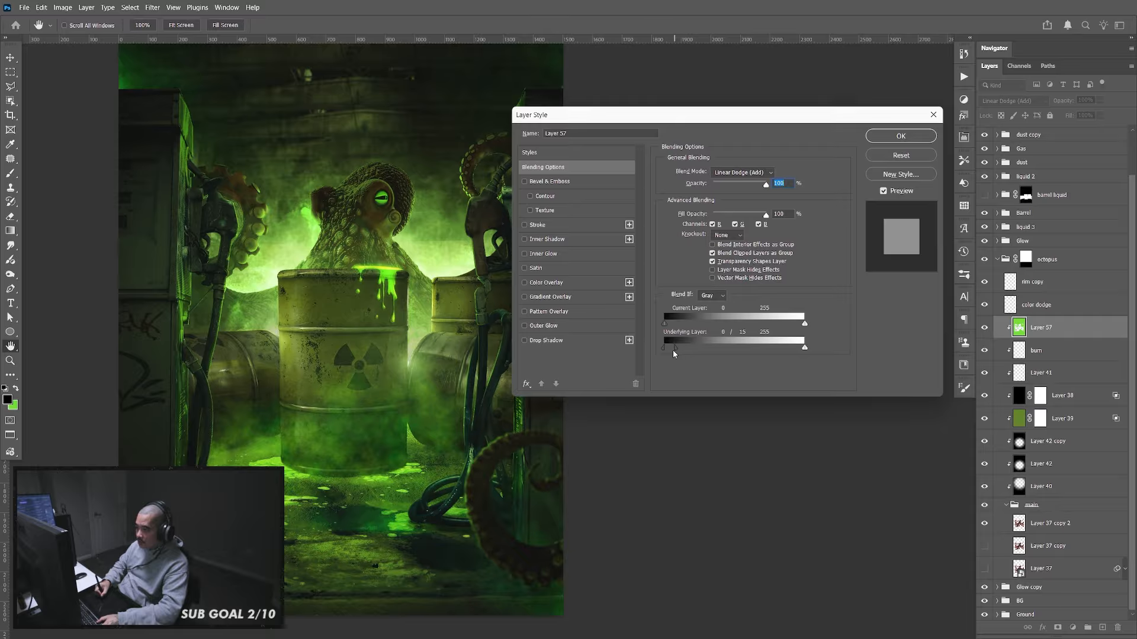
left_click(900, 137)
left_click_drag(486, 329, 535, 349)
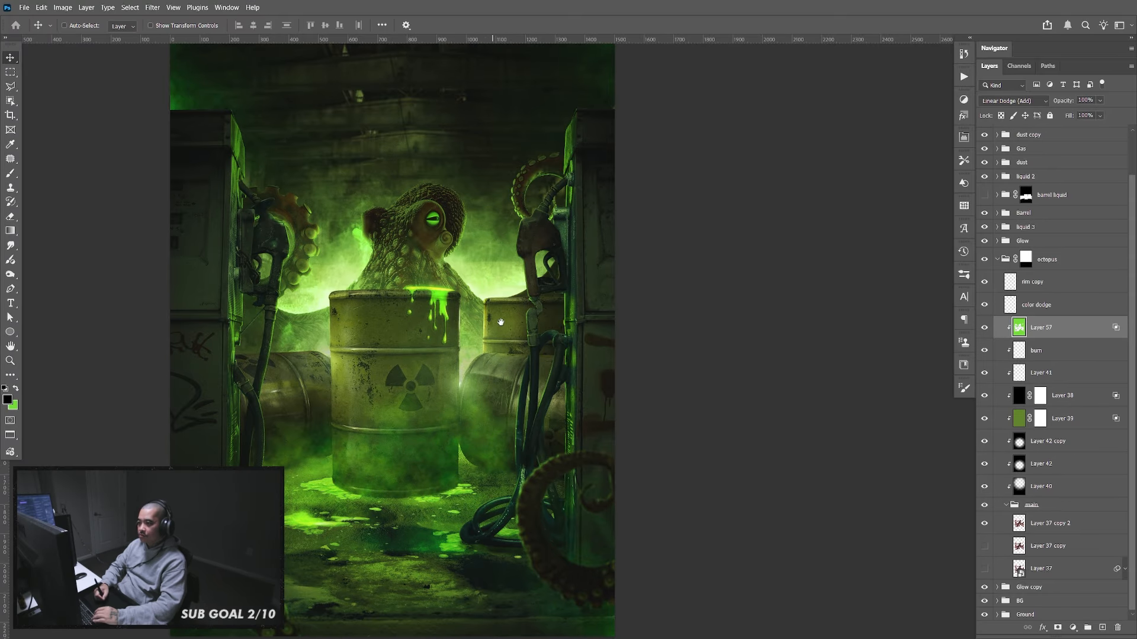
left_click_drag(500, 321, 571, 263)
left_click_drag(629, 307, 627, 285)
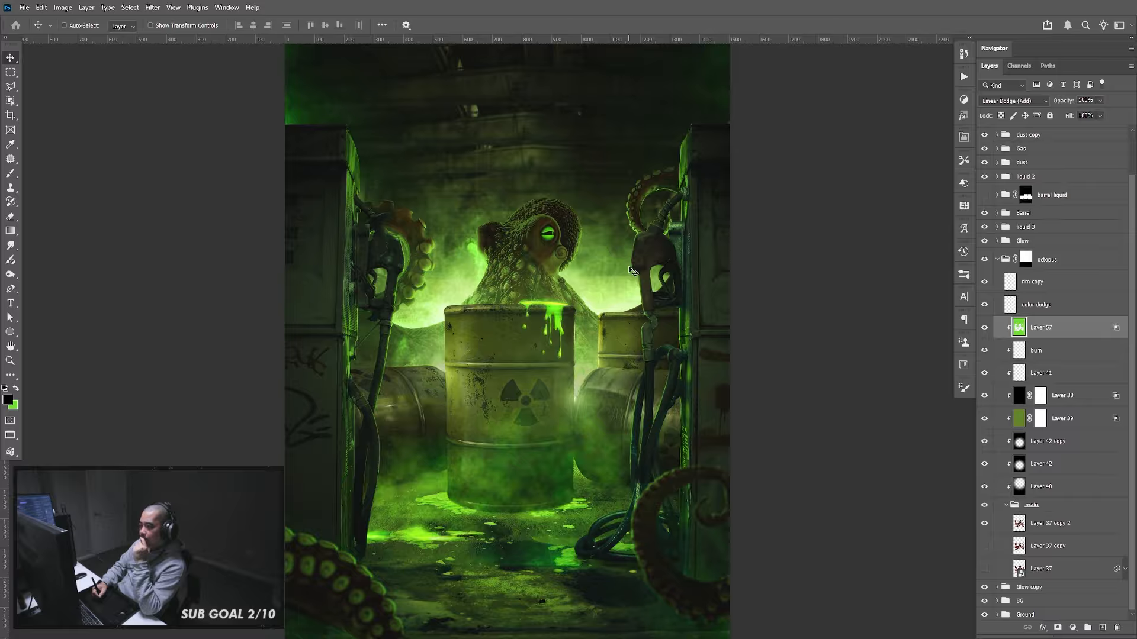
Compare the octopus with and without the green rim layer, in the whole scene and close up on the tentacle behind the right pump
left_click(985, 329)
left_click(984, 330)
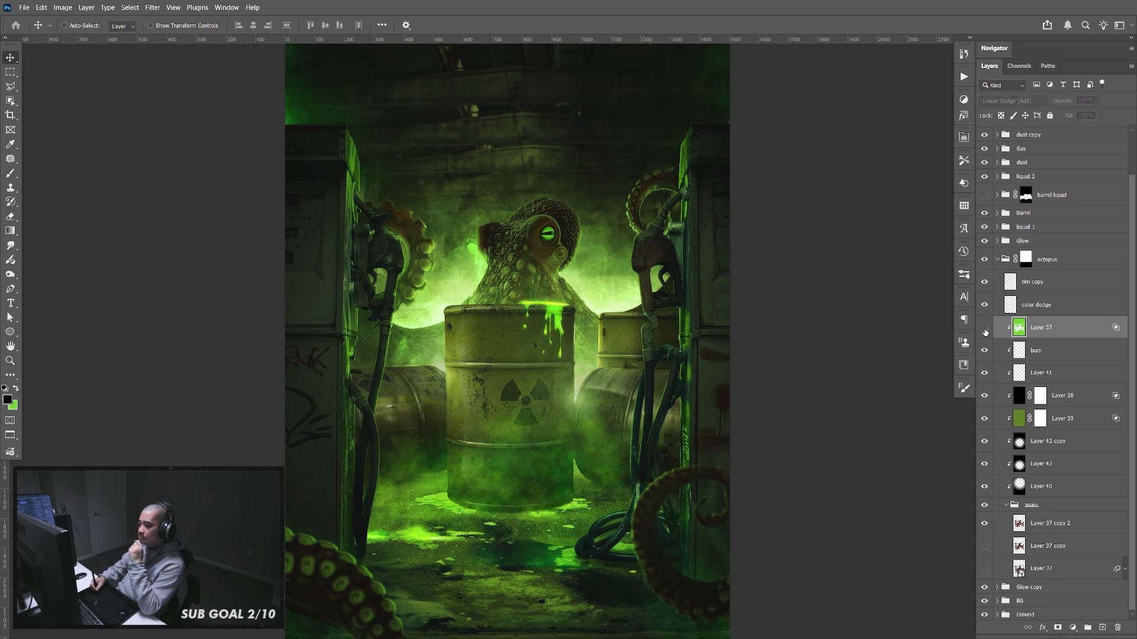
left_click(985, 329)
left_click(985, 329)
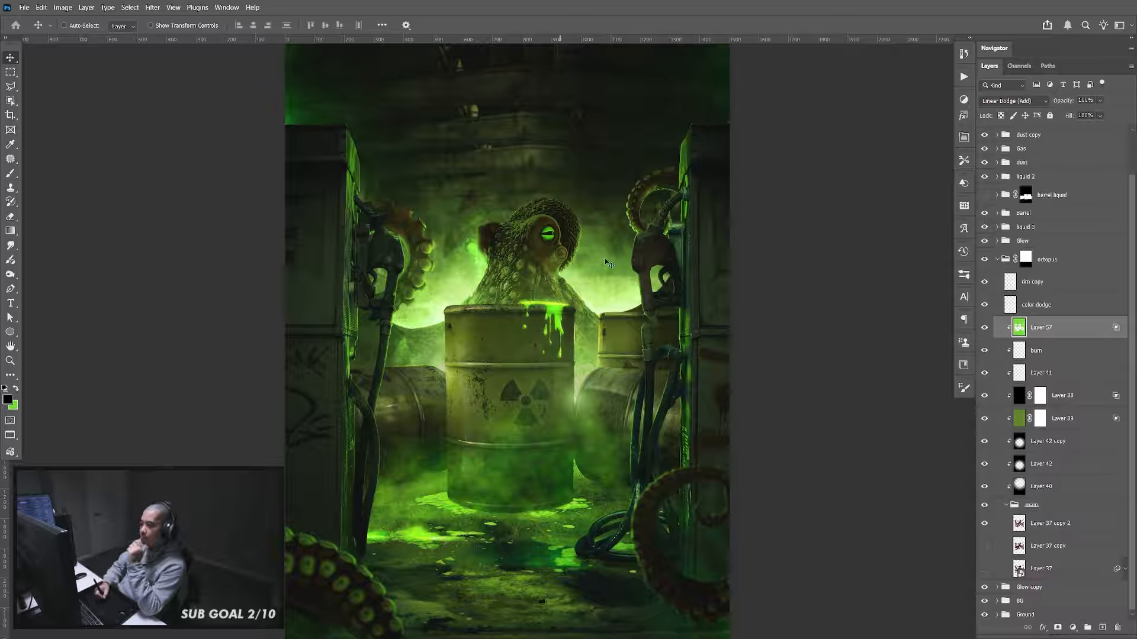
key("z")
left_click_drag(657, 195, 715, 249)
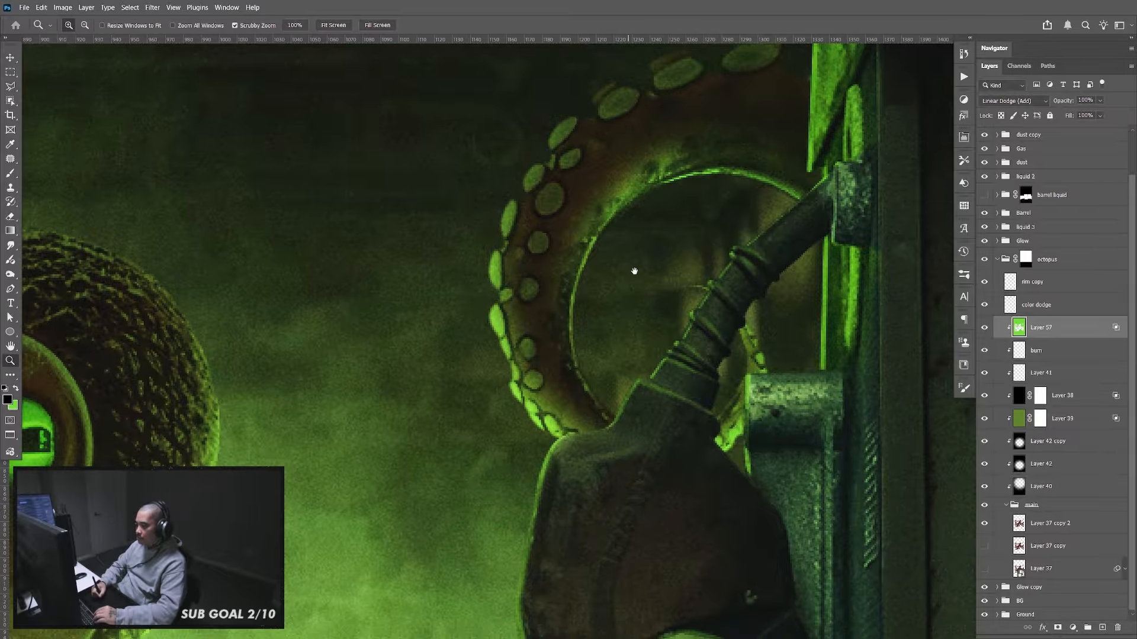
left_click_drag(634, 266, 614, 290)
left_click_drag(444, 337, 650, 314)
scroll(522, 391, "right", 15)
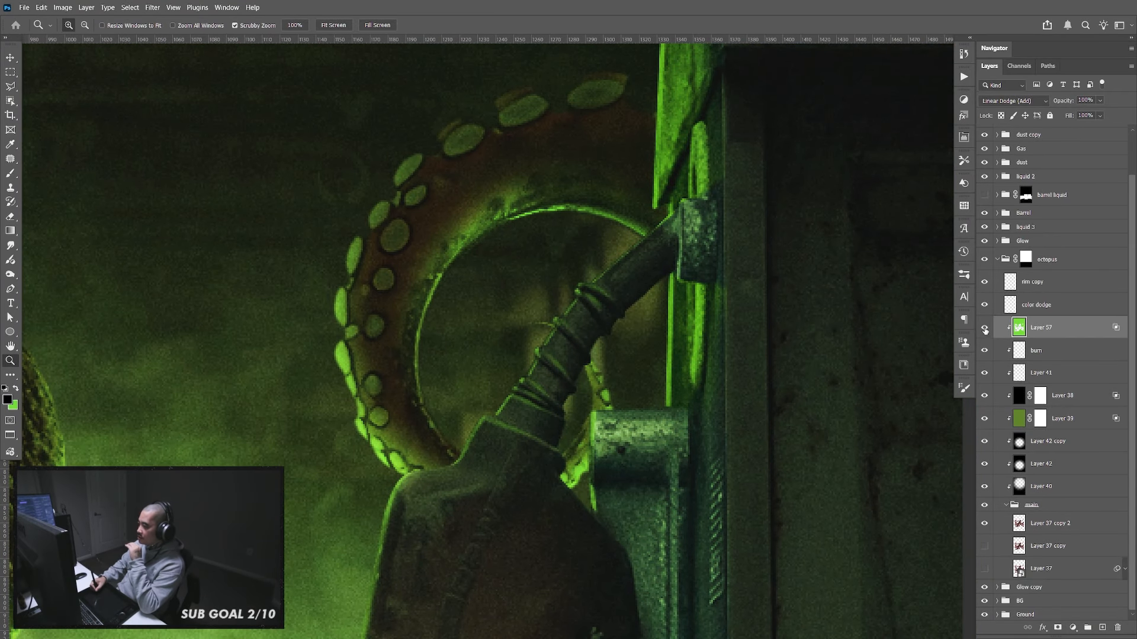
left_click(984, 328)
left_click(983, 330)
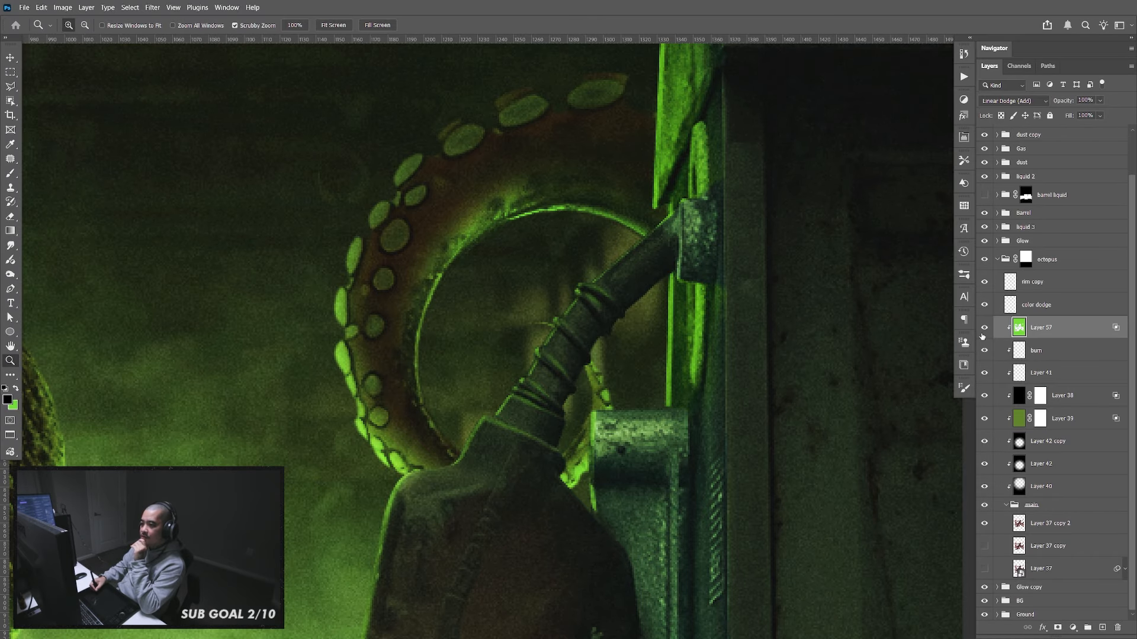
left_click_drag(491, 316, 526, 343)
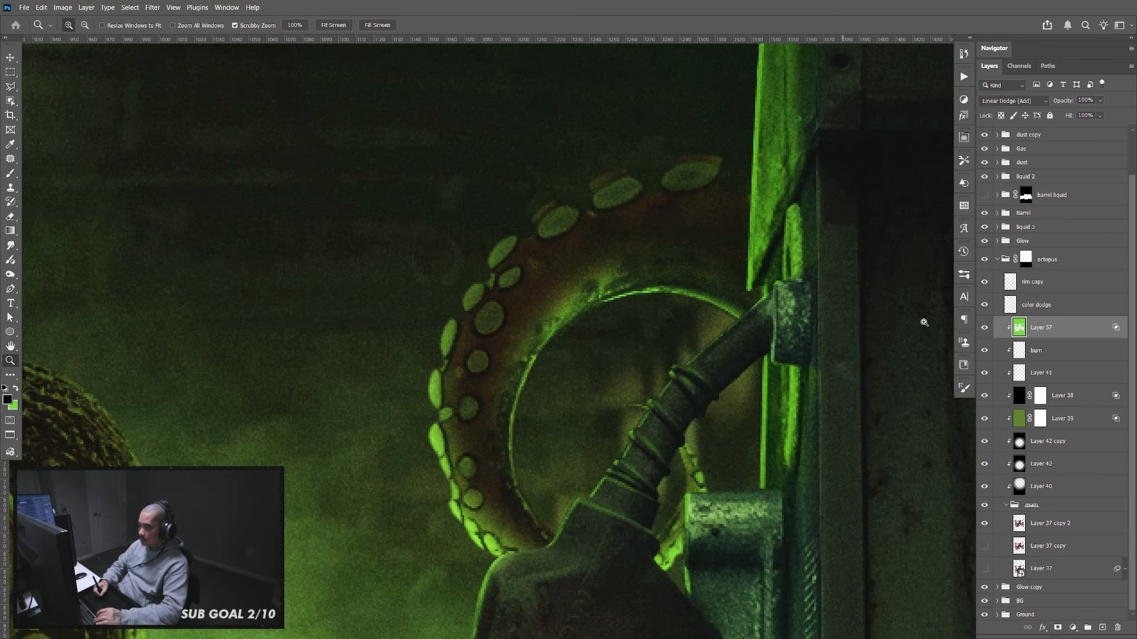
left_click(985, 330)
left_click(984, 330)
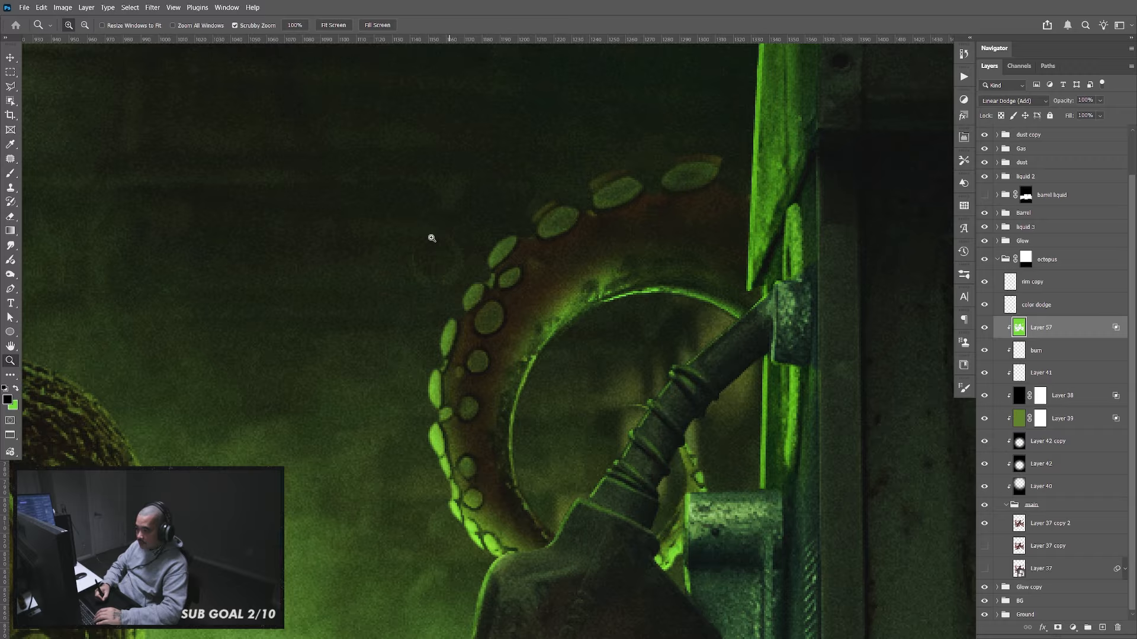
Erase the faint stray mark beside the right-hand curled tentacle on Layer 37 copy 2
left_click(984, 523)
left_click(985, 523)
left_click(1045, 524)
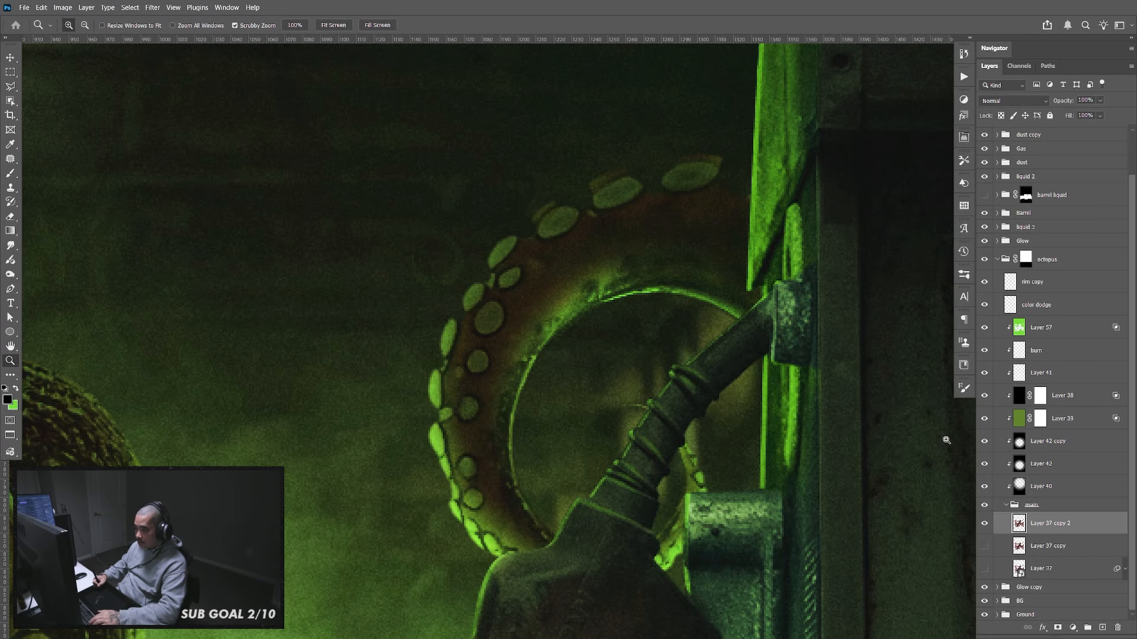
key("e")
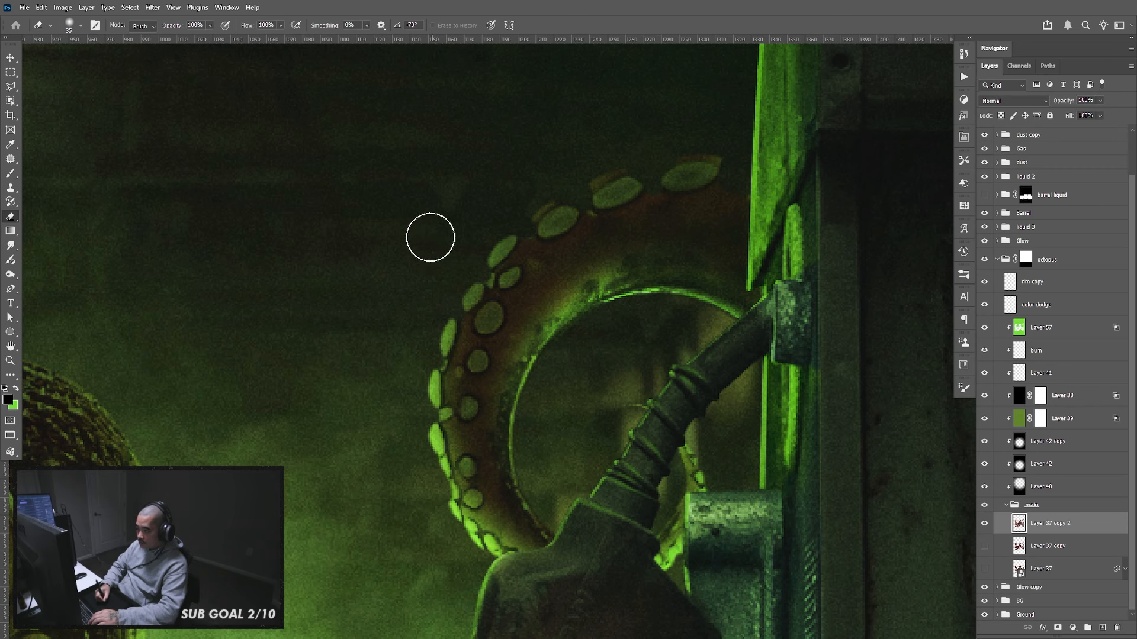
left_click_drag(428, 235, 444, 233)
left_click_drag(418, 299, 442, 259)
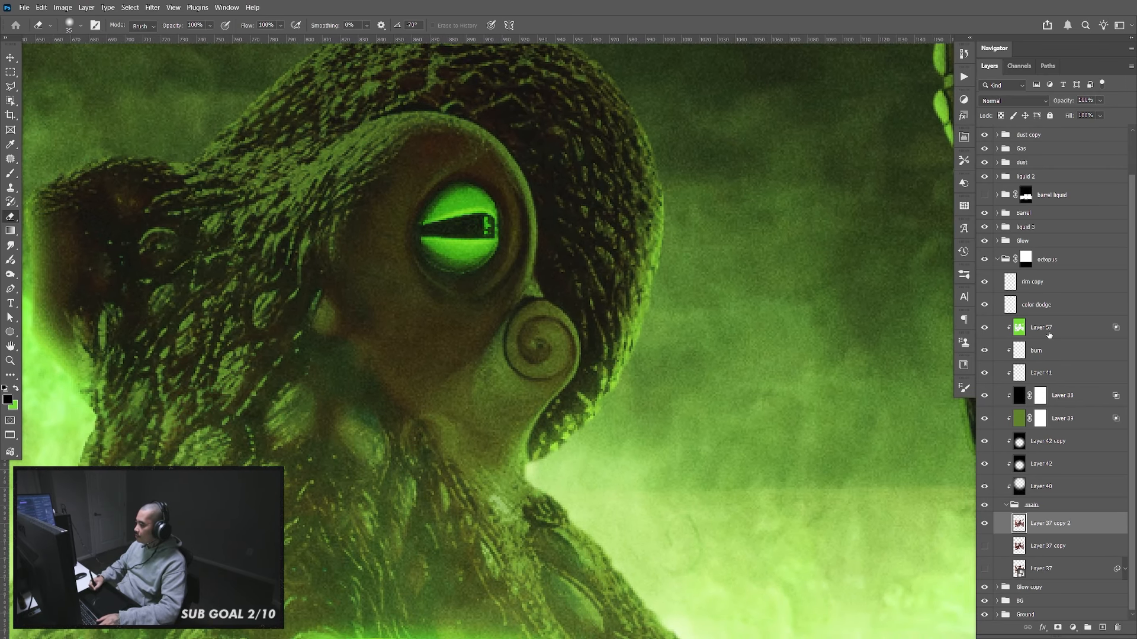
Add a new layer above Layer 57, clip it to the octopus, set it to Linear Dodge (Add) and make green the foreground color
left_click(1049, 335)
left_click(1099, 627)
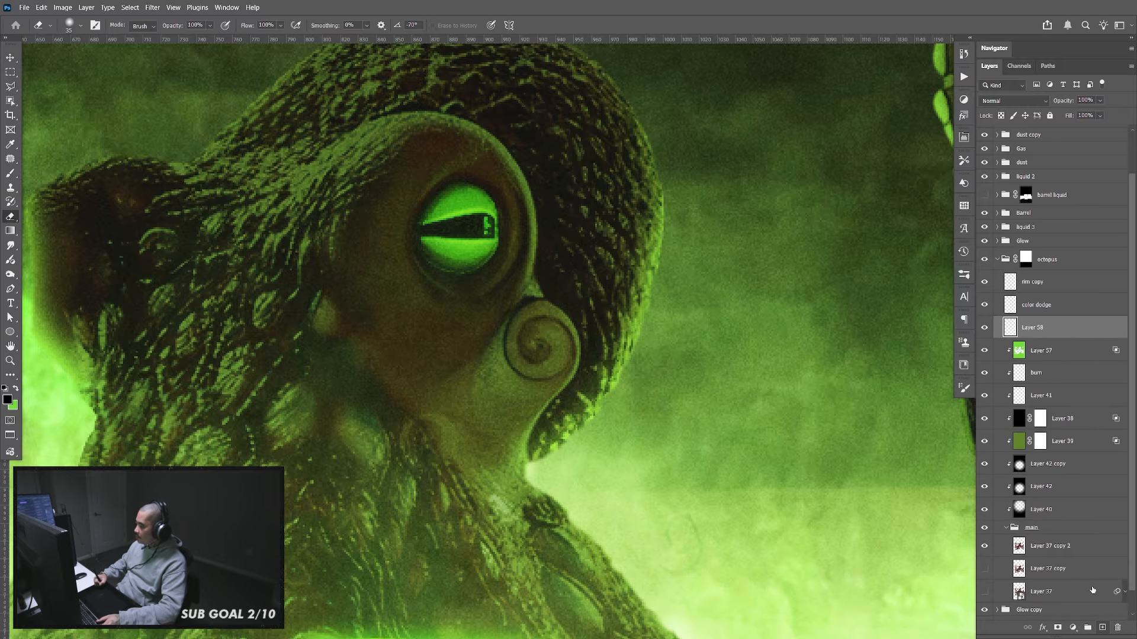
key("ctrl+alt+g")
key("x")
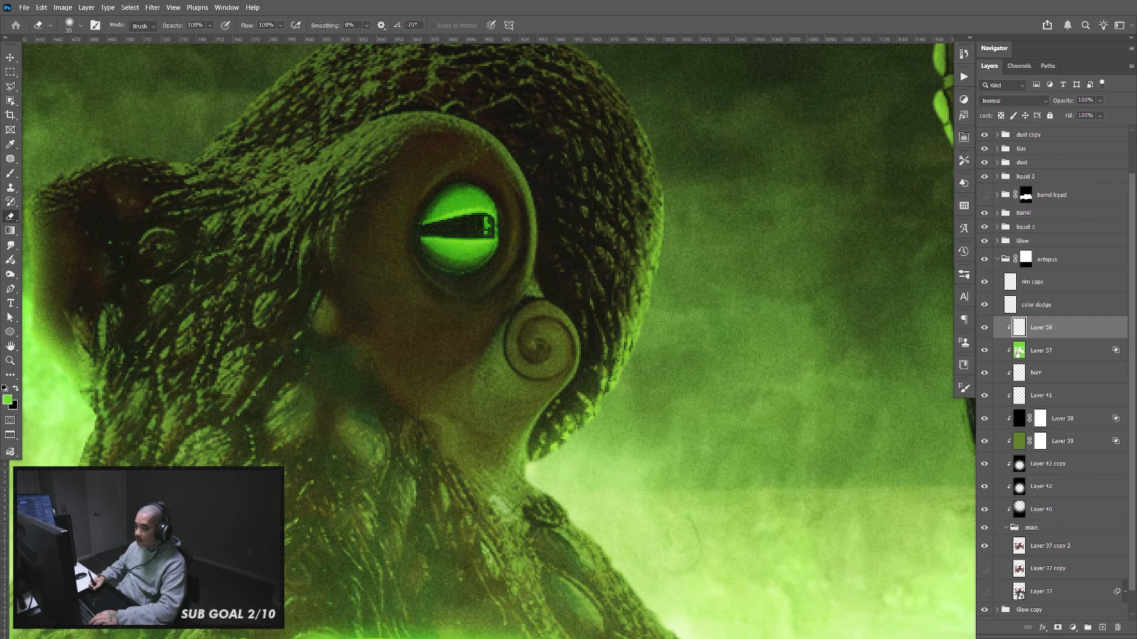
left_click(1015, 102)
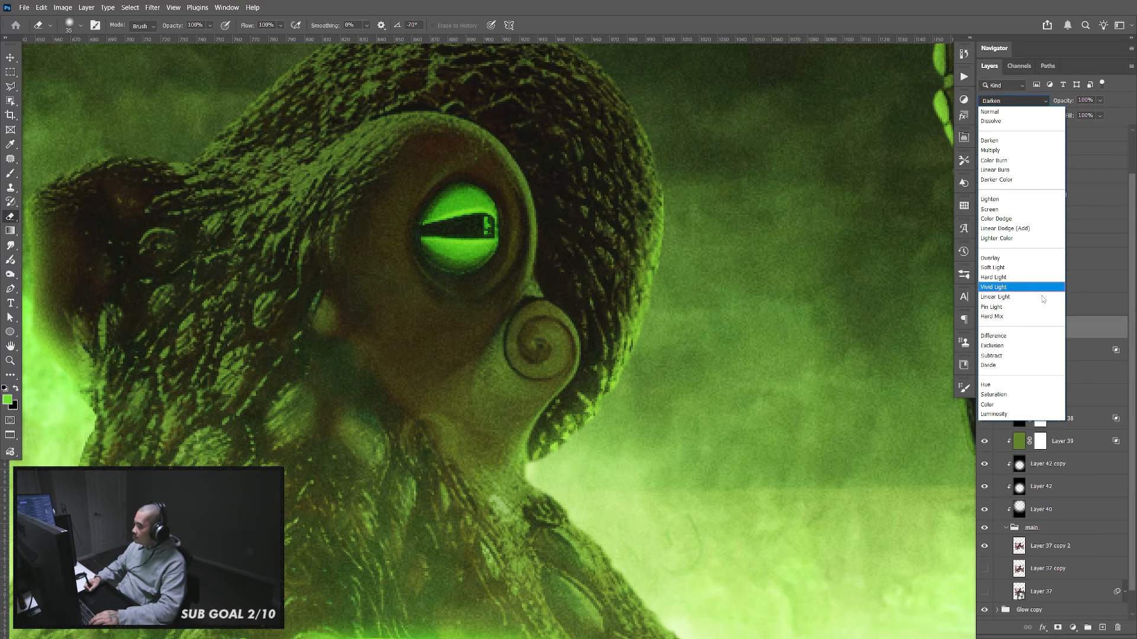
left_click(1033, 229)
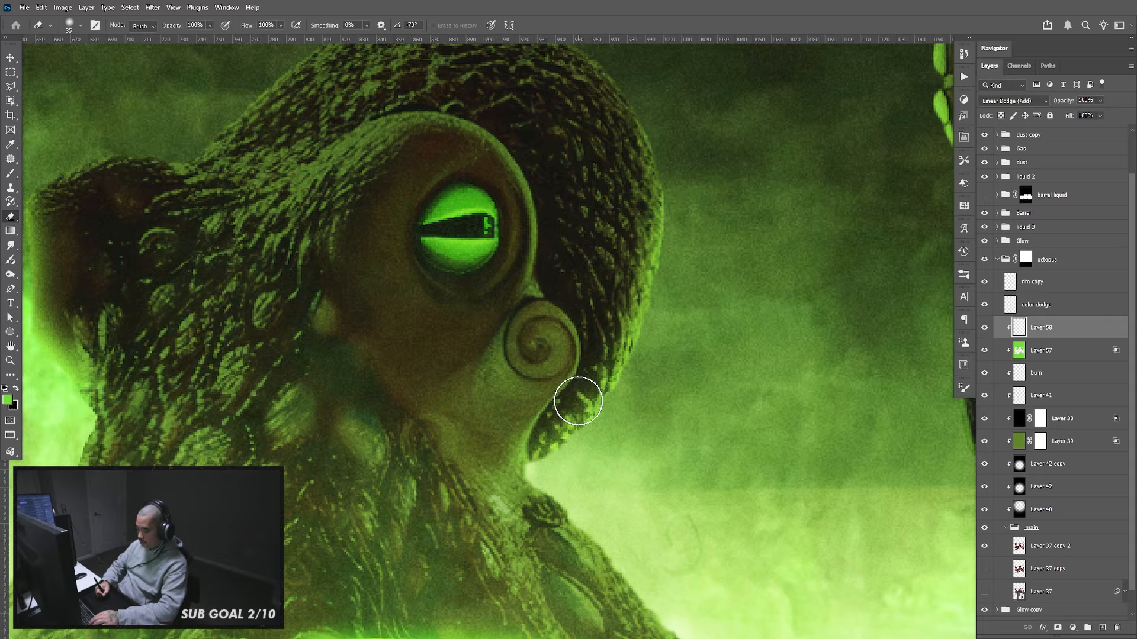
Paint a soft green glow over the octopus's eye with a 150 px brush on the new layer
key("p")
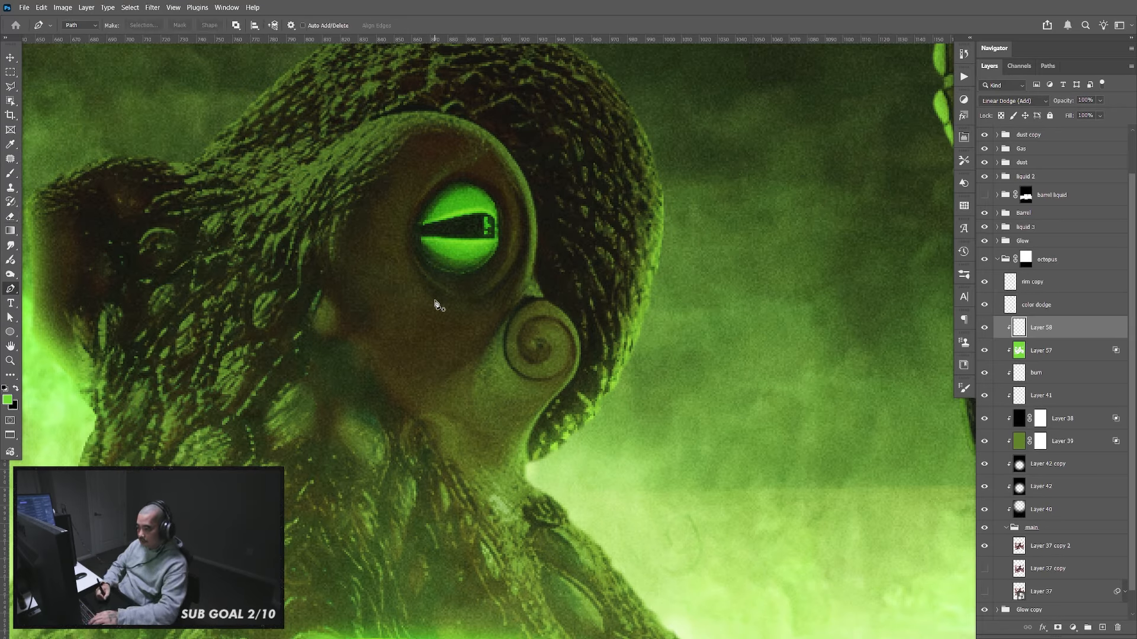
key("b")
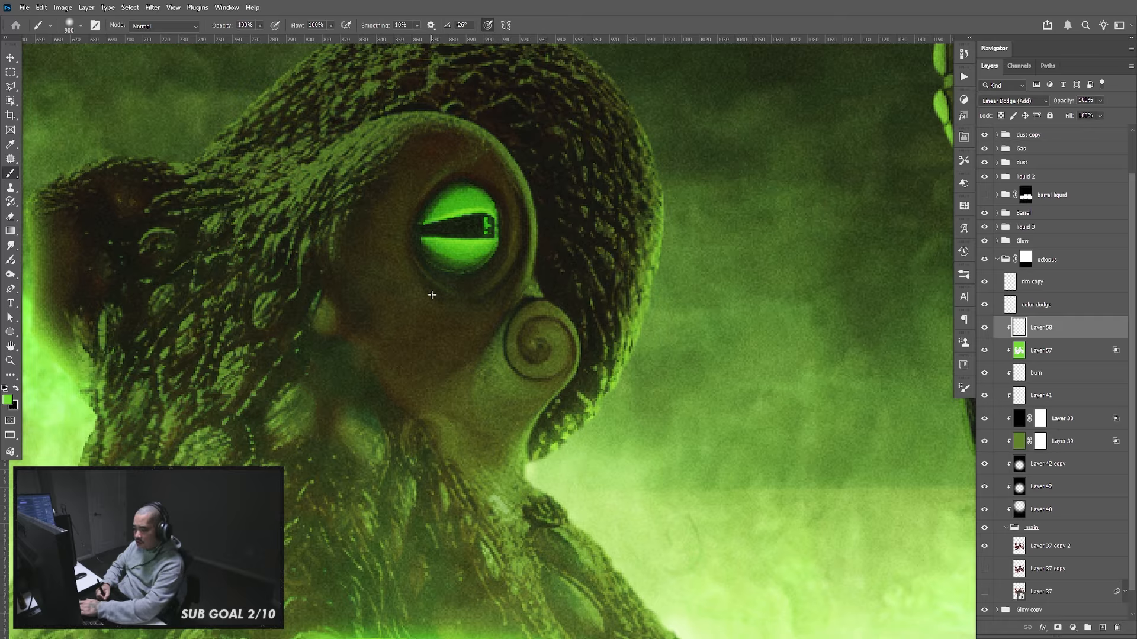
key("bracketleft")
key("bracketleft")
key("bracketleft")
key("bracketleft")
key("bracketleft")
key("bracketleft")
key("bracketleft")
key("bracketleft")
key("bracketleft")
key("bracketleft")
key("bracketleft")
key("bracketleft")
key("bracketleft")
key("bracketleft")
key("bracketleft")
key("bracketleft")
key("bracketleft")
key("bracketleft")
key("bracketleft")
key("bracketleft")
key("bracketright")
key("bracketright")
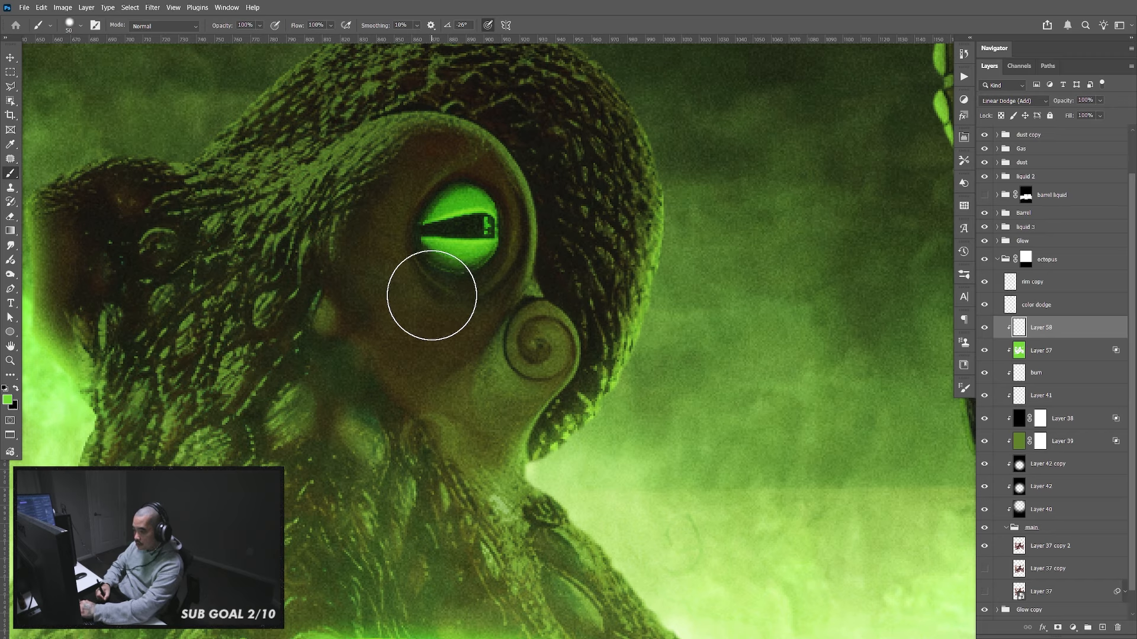
key("bracketright")
key("bracketright")
key("bracketright")
key("bracketright")
key("bracketright")
key("bracketright")
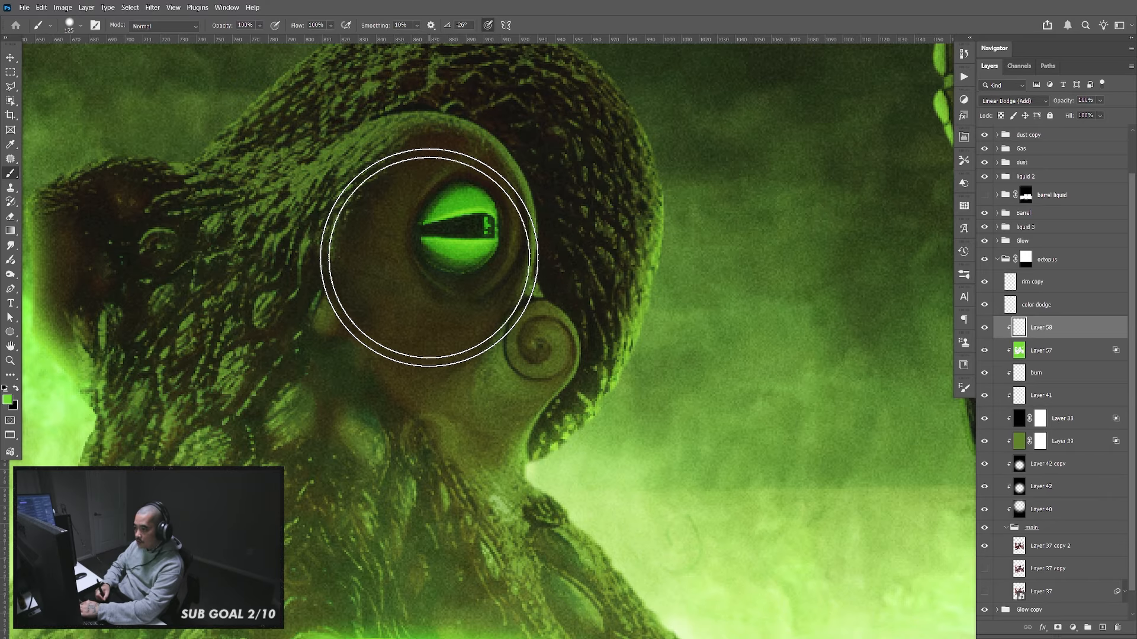
key("bracketright")
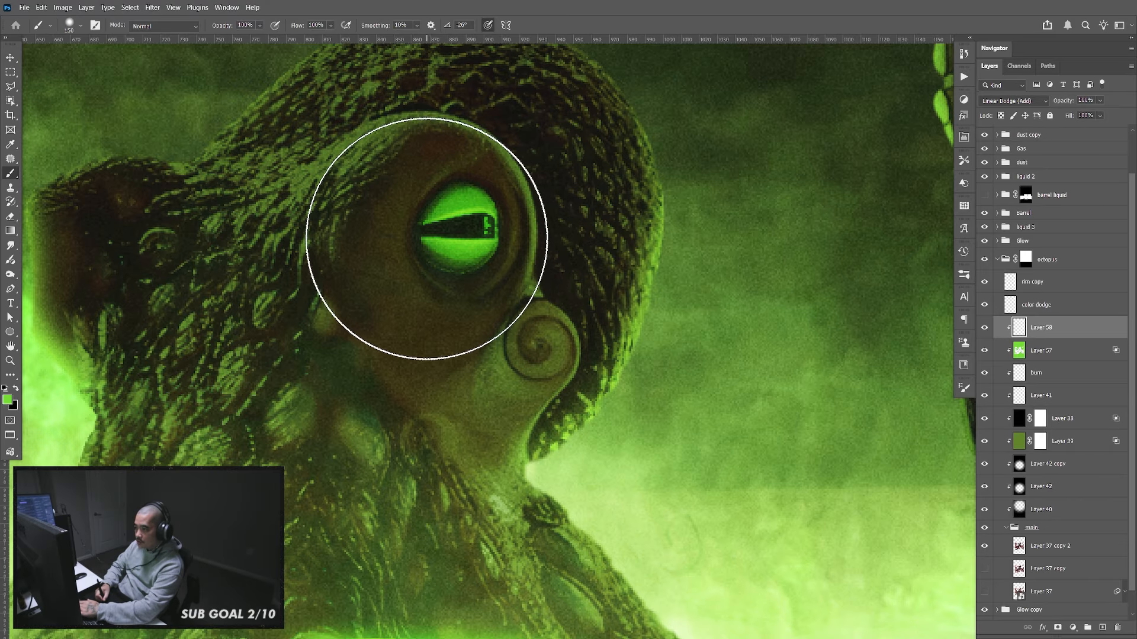
left_click(427, 240)
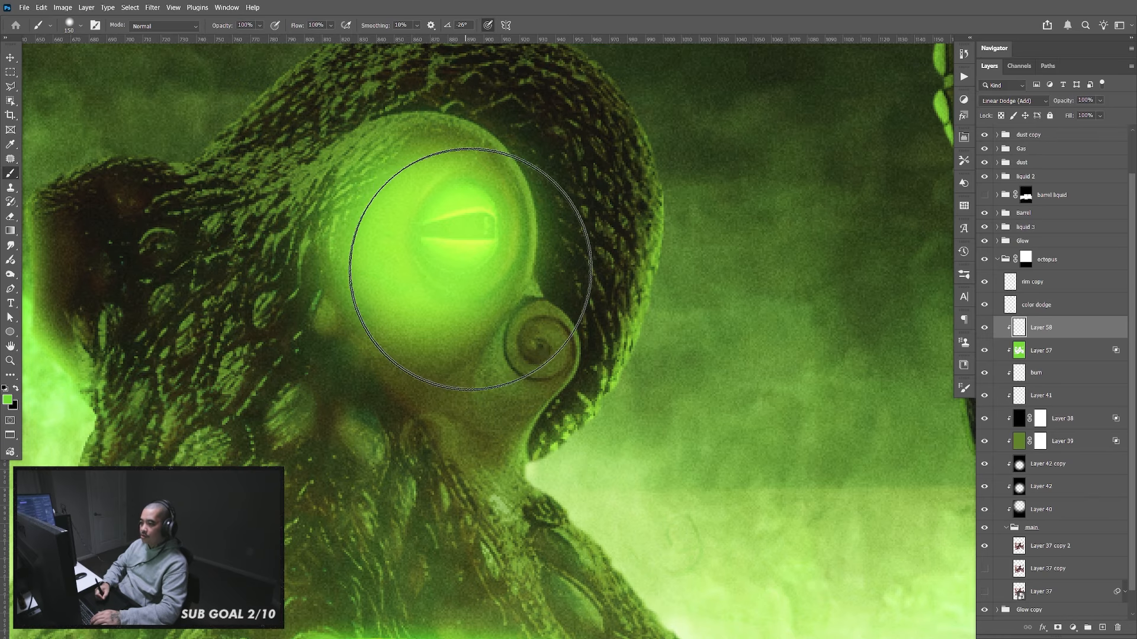
Try to erase the green glow directly over the octopus's eyeball on Layer 58 with a small eraser
key("e")
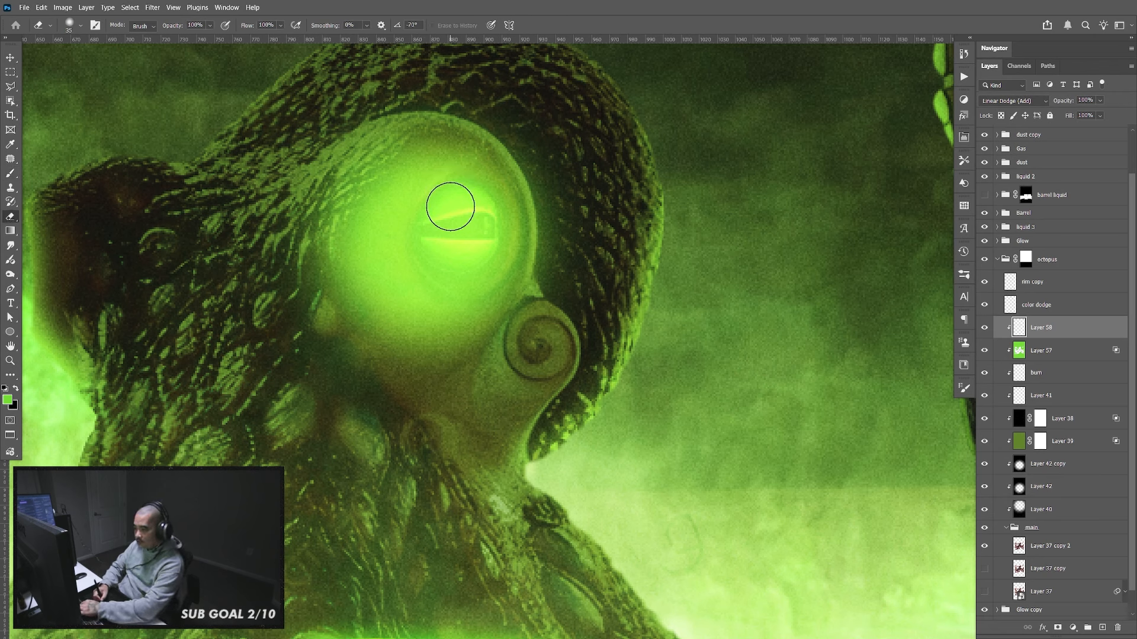
key("bracketright")
key("bracketright")
key("bracketright")
key("bracketright")
key("bracketright")
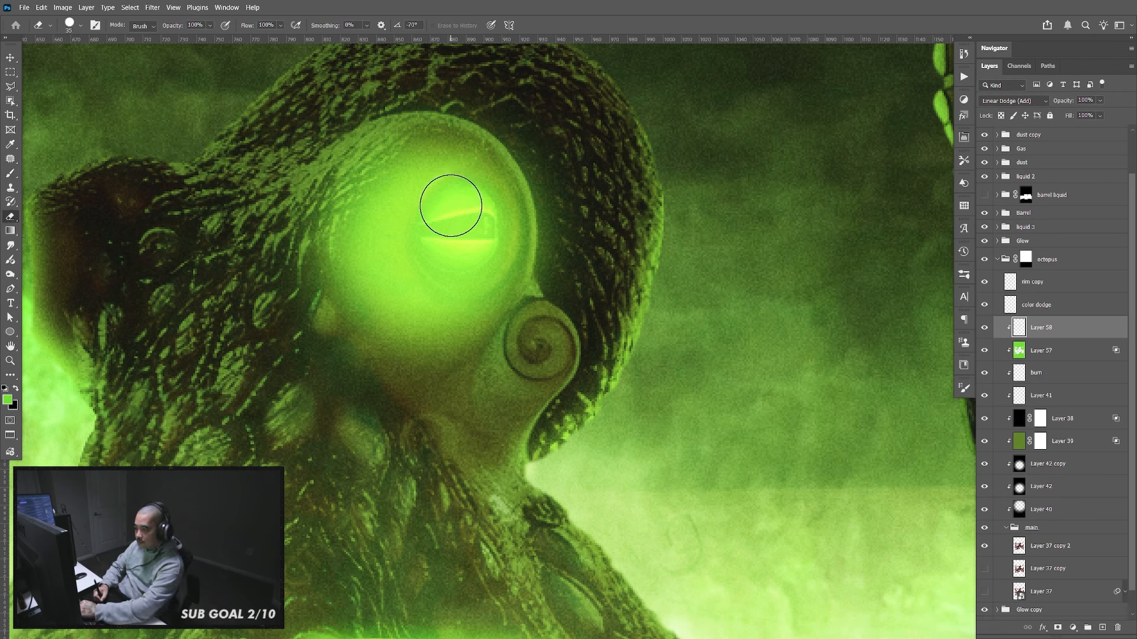
left_click(457, 225)
key("bracketright")
key("bracketright")
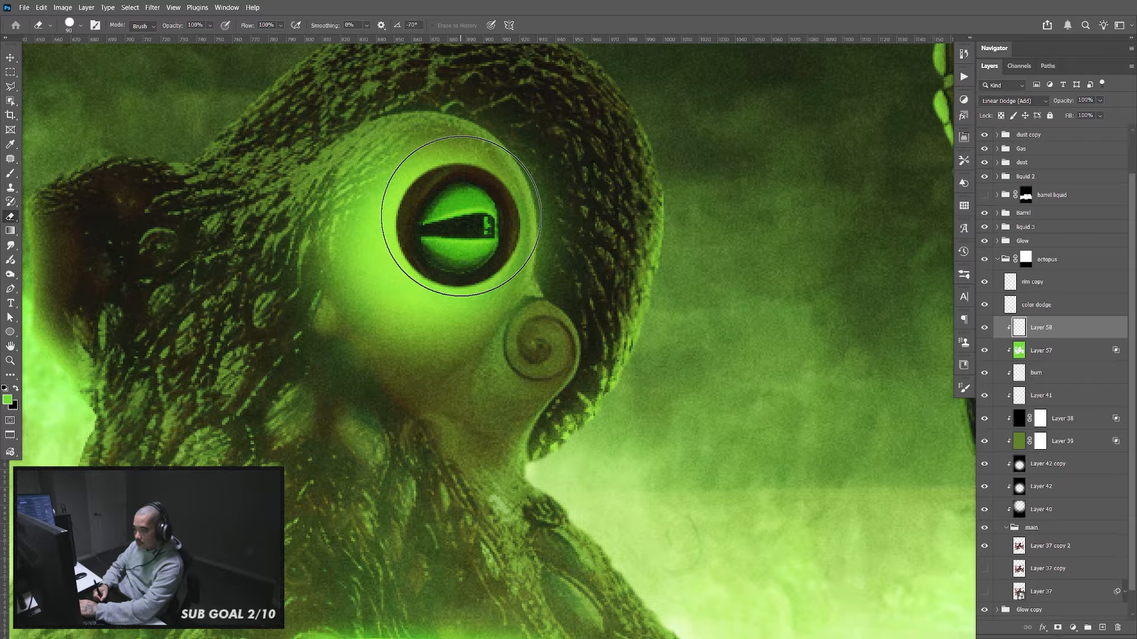
key("ctrl+z")
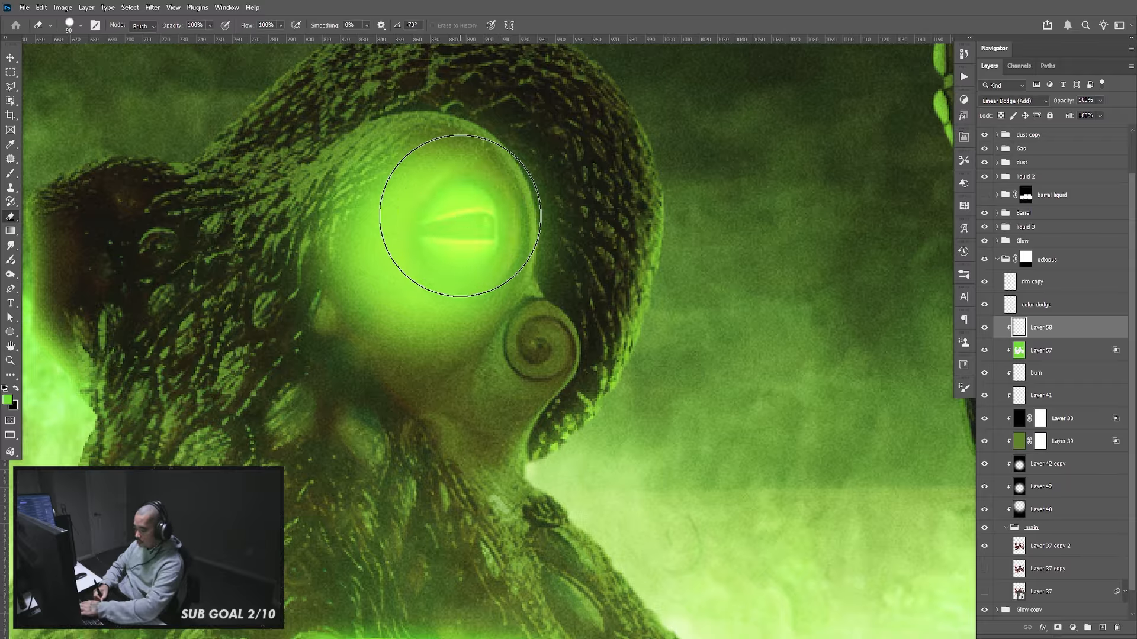
Erase the glow over and around the octopus's eye on Layer 58 with a soft eraser at up to 125 px
key("bracketright")
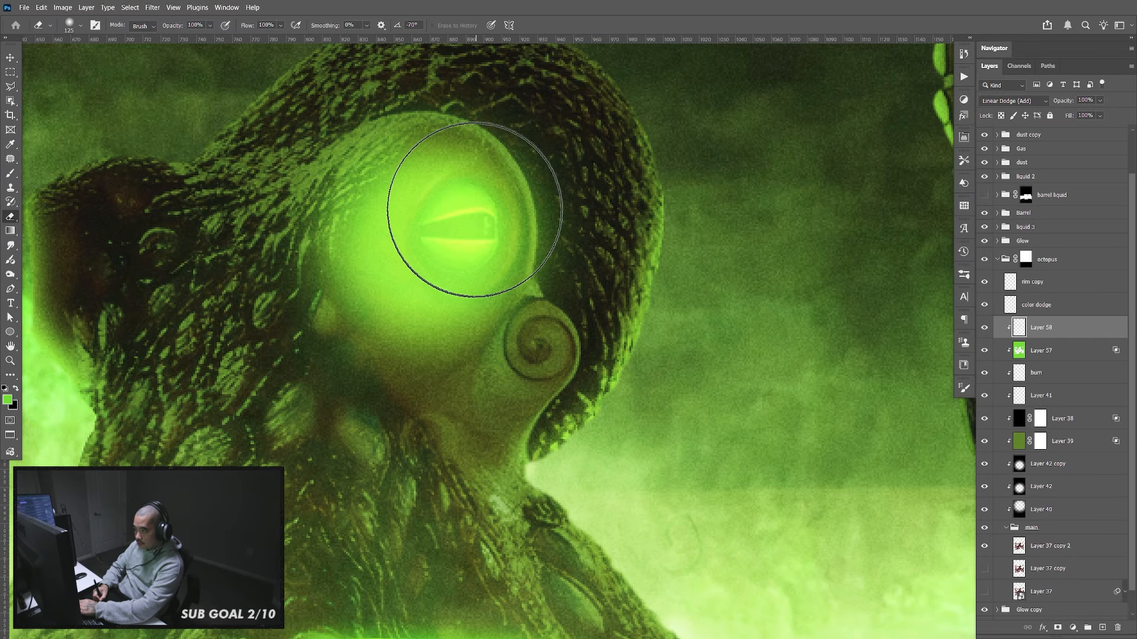
key("bracketleft")
left_click(467, 216)
left_click(466, 222)
key("bracketright")
key("bracketright")
left_click(470, 217)
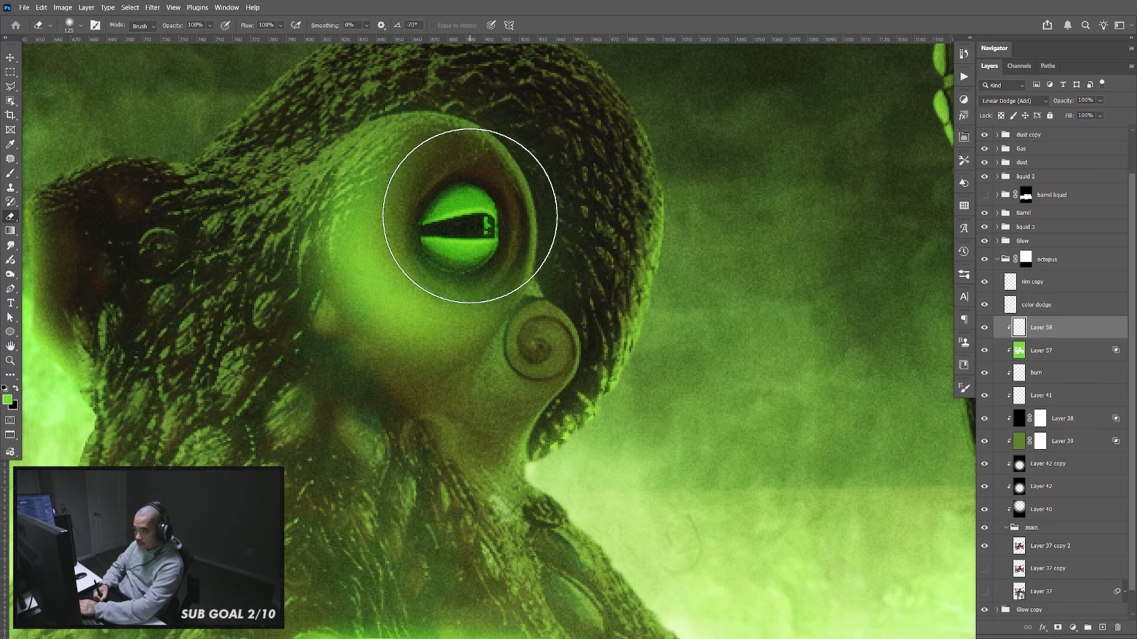
left_click(476, 213)
left_click(478, 211)
left_click(478, 205)
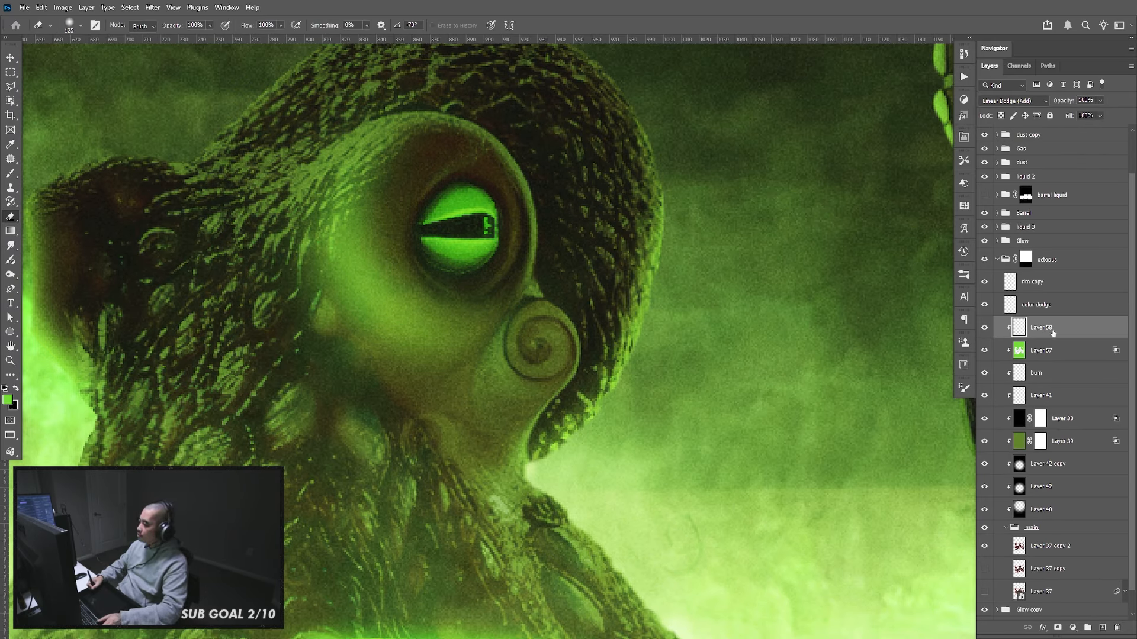
Check the glow on and off, and blend Layer 58 into the skin by splitting the underlying layer's black Blend If value to 0 / 34
left_click(984, 329)
left_click(985, 329)
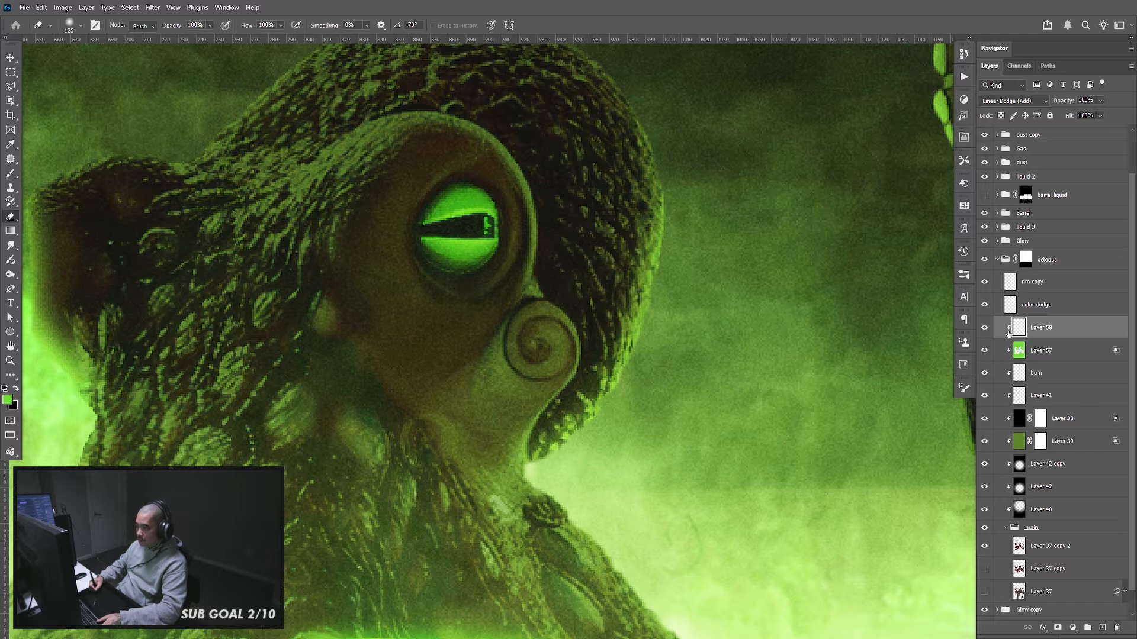
double_click(1077, 339)
left_click_drag(664, 348, 685, 350)
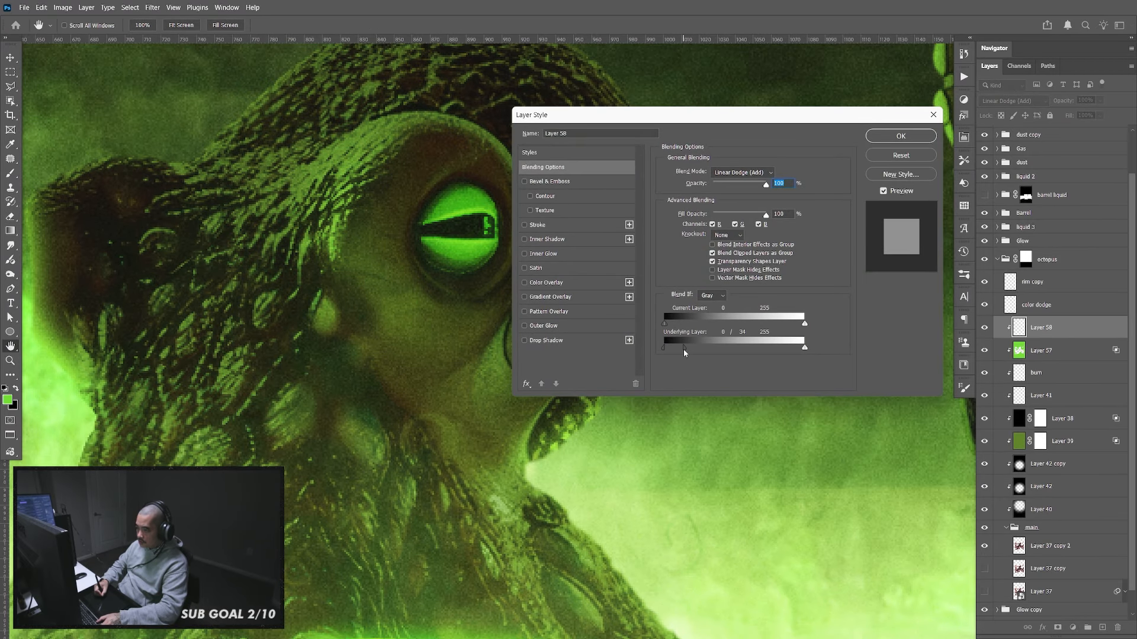
left_click(880, 136)
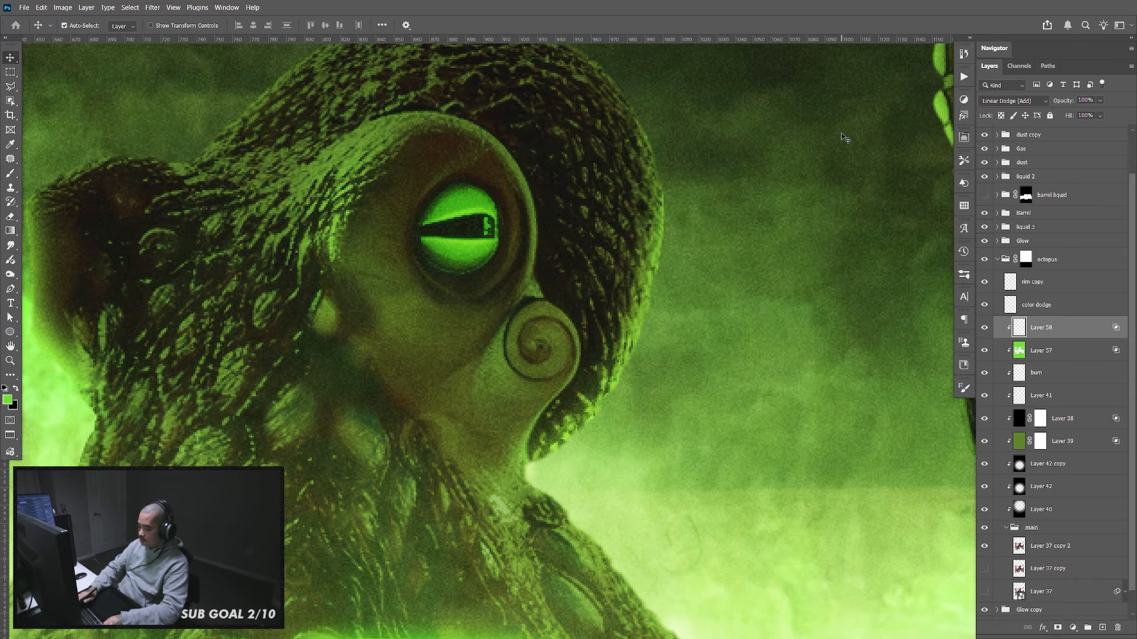
Compare the whole scene with and without the eye glow on Layer 58
key("ctrl+minus")
key("ctrl+minus")
key("ctrl+minus")
key("ctrl+minus")
key("ctrl+plus")
key("ctrl+plus")
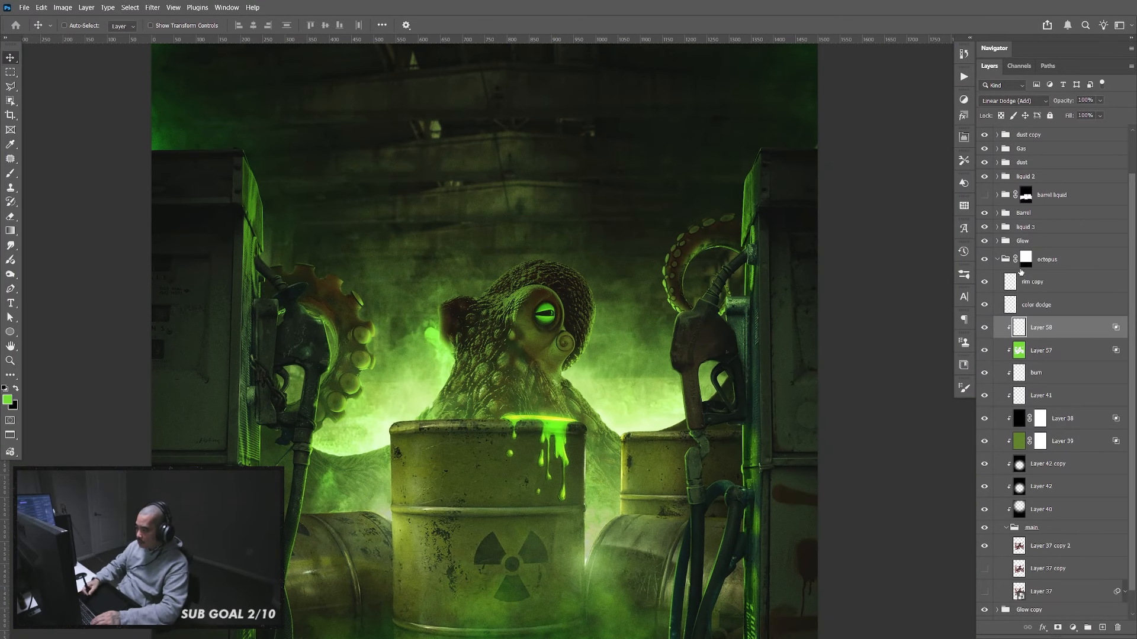
left_click(985, 329)
left_click(986, 331)
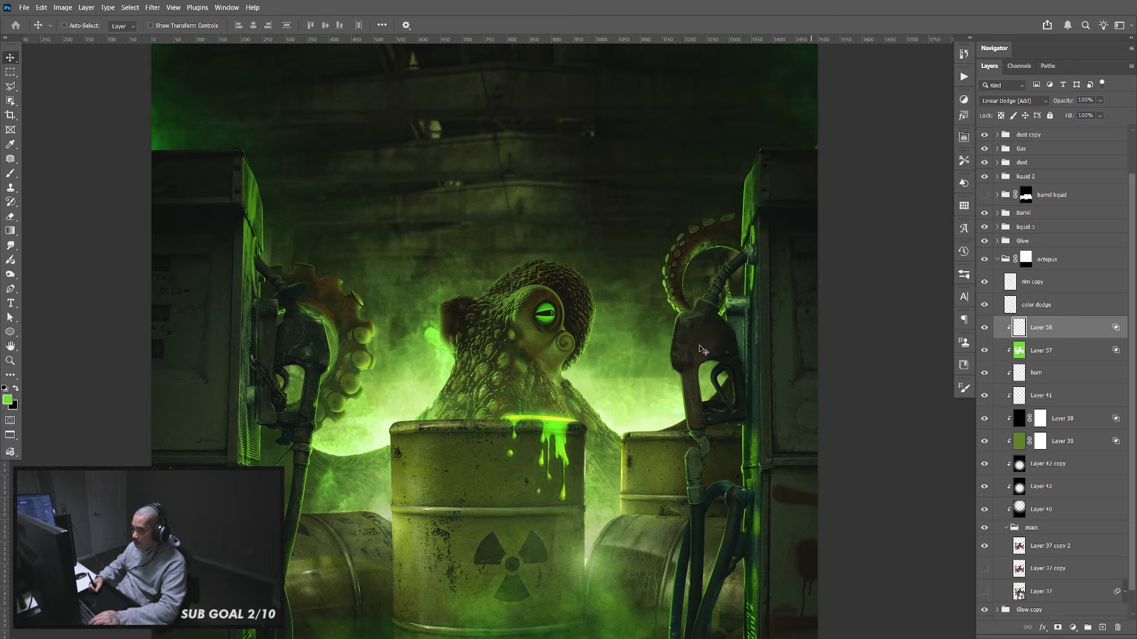
Try to darken the skin on the octopus's head by painting black on the burn layer with a soft brush at full opacity
key("z")
left_click_drag(700, 349, 819, 269)
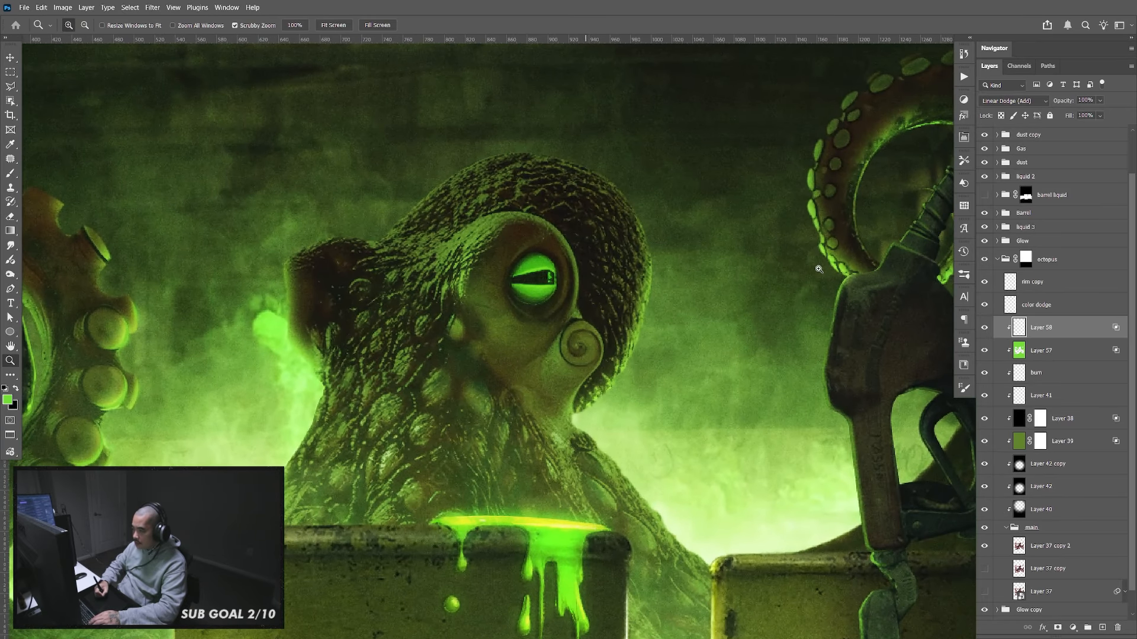
left_click(1043, 377)
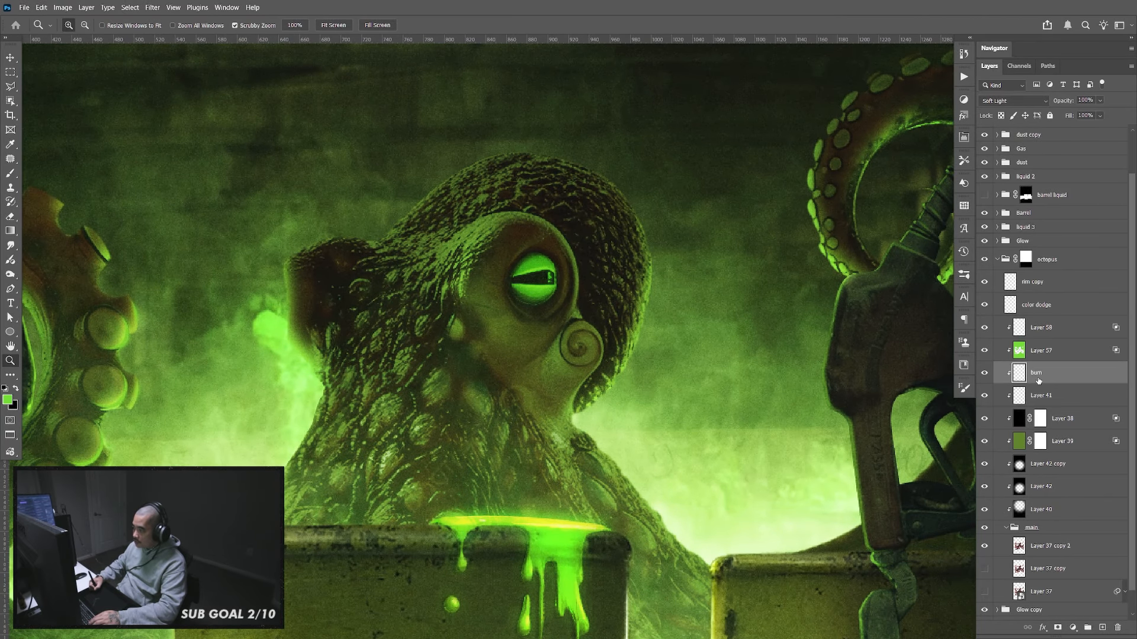
key("b")
key("x")
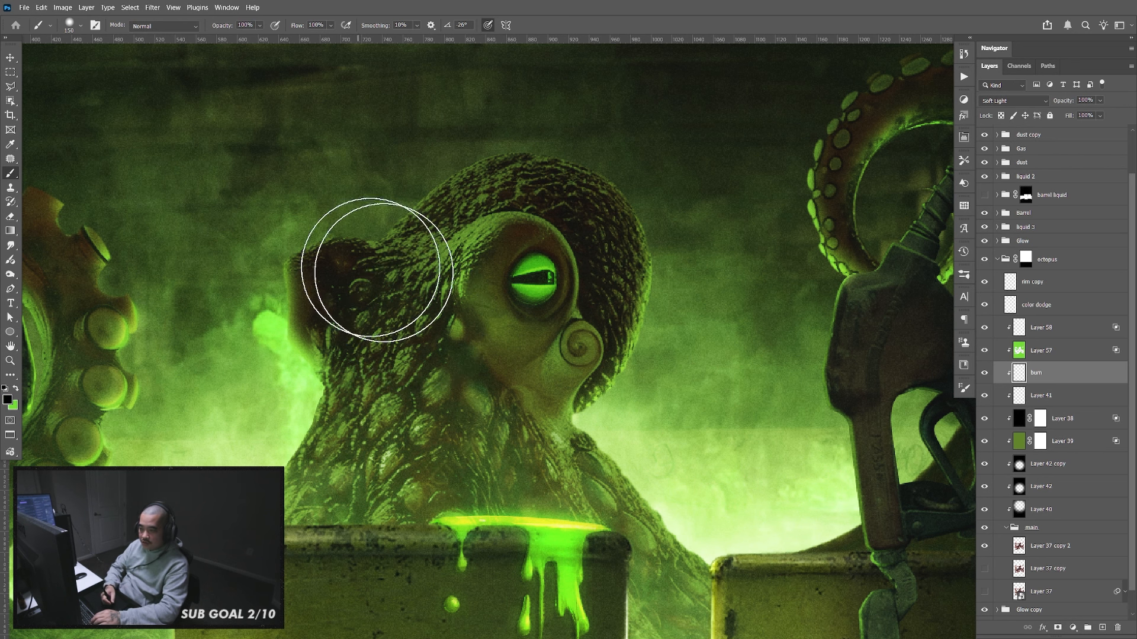
key("bracketleft")
key("bracketleft")
key("bracketleft")
key("bracketleft")
key("bracketleft")
key("bracketleft")
key("bracketleft")
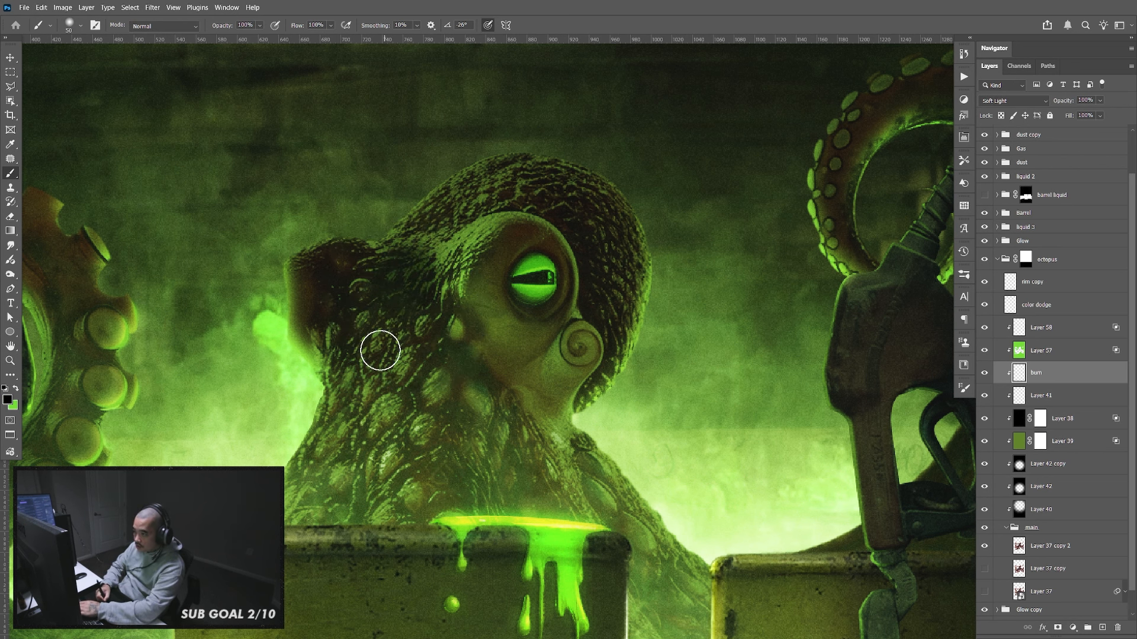
mouse_move(412, 278)
left_mouse_down()
mouse_move(429, 230)
mouse_move(420, 235)
mouse_move(416, 247)
mouse_move(455, 209)
mouse_move(521, 185)
mouse_move(584, 213)
mouse_move(622, 279)
left_mouse_up()
key("bracketright")
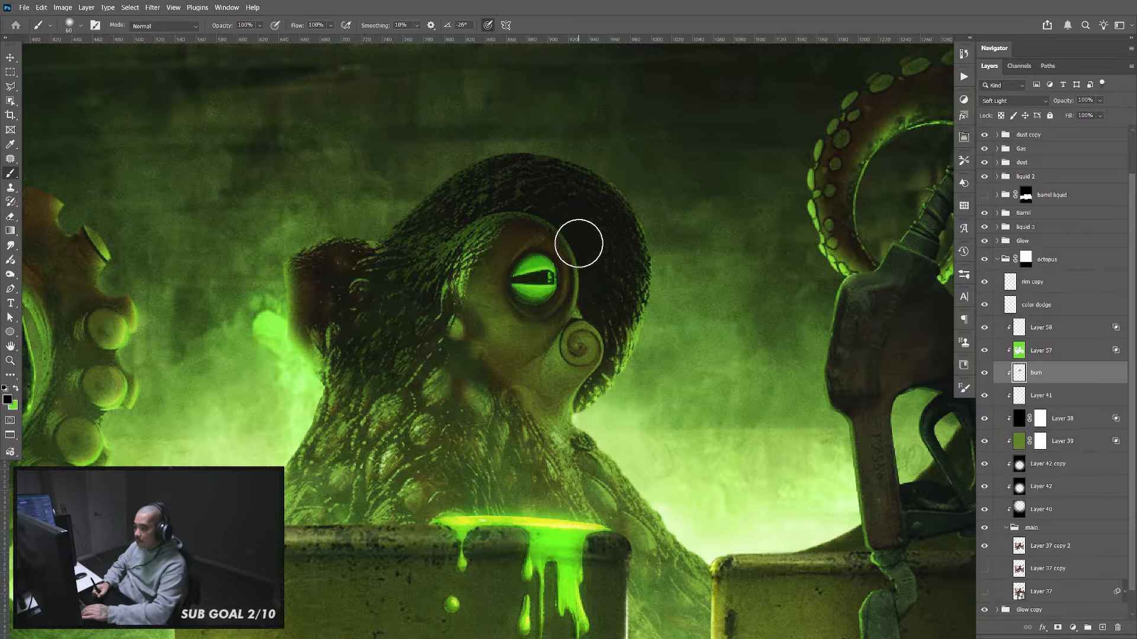
key("ctrl+z")
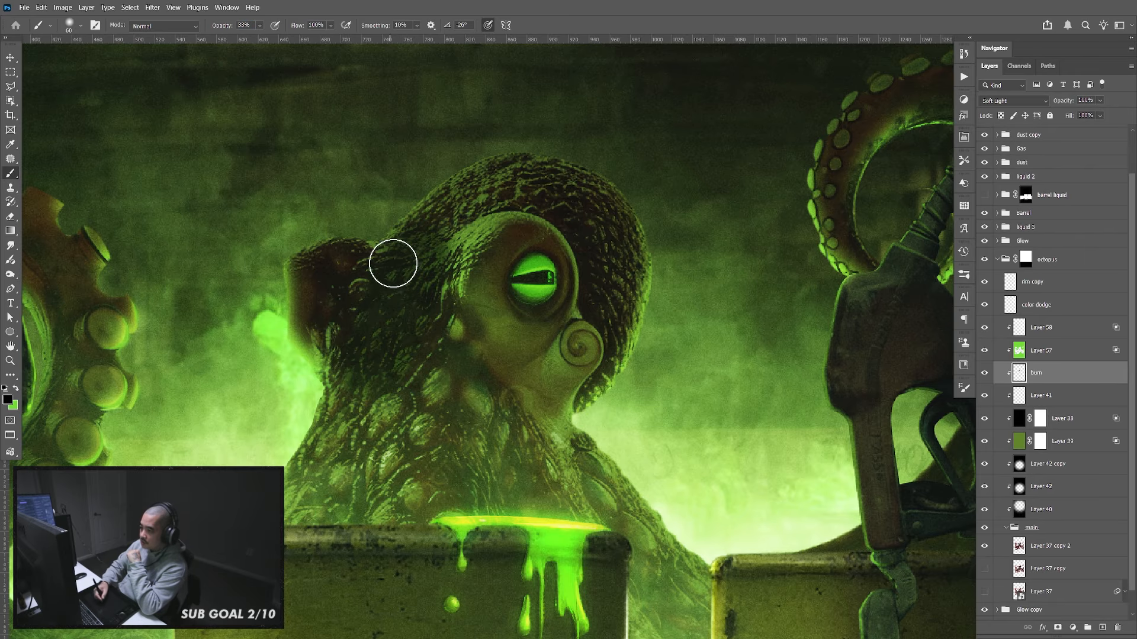
Darken the shadowed skin of the octopus's head and body on the burn layer with a black 60 px brush at reduced opacity
left_click_drag(446, 216, 479, 197)
key("ctrl+z")
key("ctrl+z")
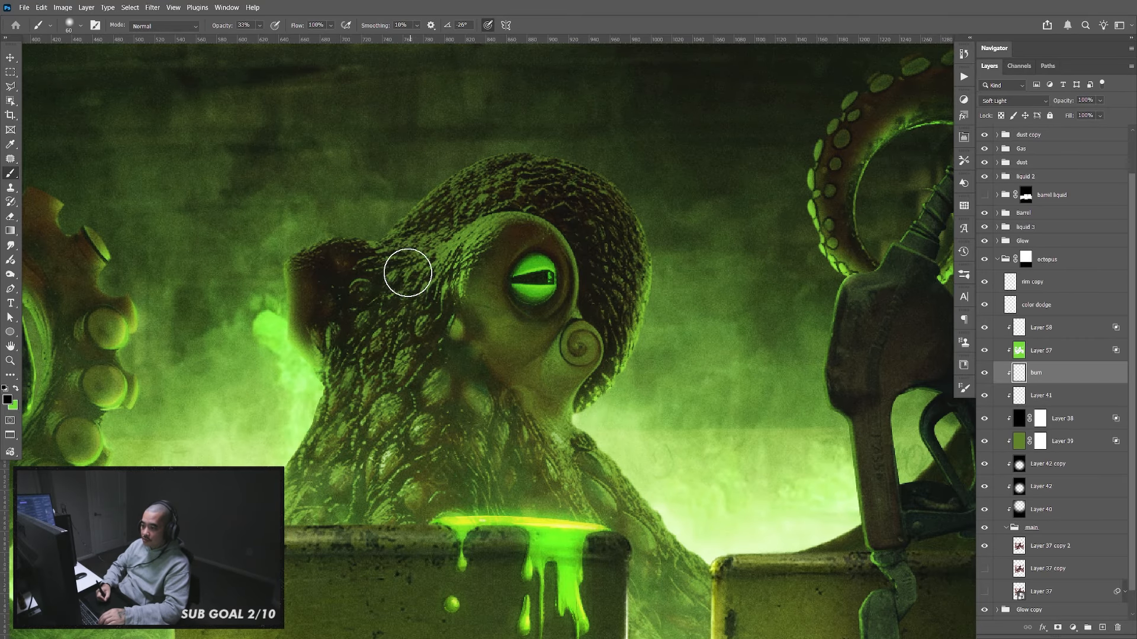
mouse_move(407, 274)
left_mouse_down()
mouse_move(369, 384)
mouse_move(402, 286)
mouse_move(450, 211)
mouse_move(484, 187)
mouse_move(469, 200)
mouse_move(501, 177)
mouse_move(575, 191)
mouse_move(606, 239)
mouse_move(611, 222)
mouse_move(636, 318)
mouse_move(590, 362)
mouse_move(622, 283)
mouse_move(624, 341)
mouse_move(405, 329)
mouse_move(365, 499)
mouse_move(371, 401)
mouse_move(337, 492)
mouse_move(485, 450)
mouse_move(512, 456)
left_mouse_up()
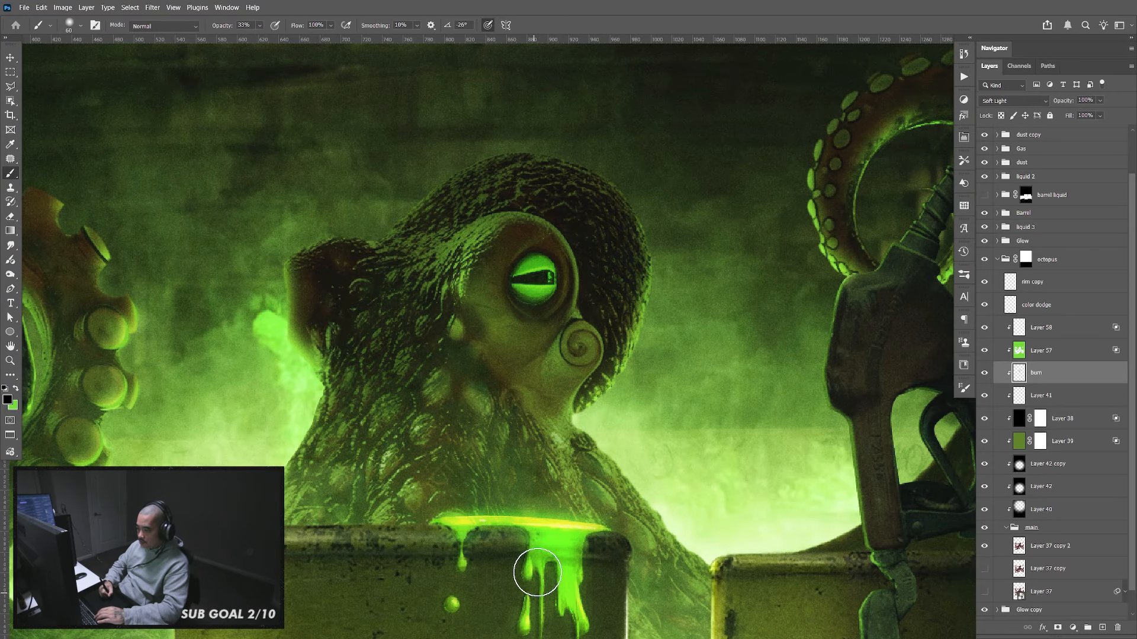
left_click_drag(598, 553, 608, 500)
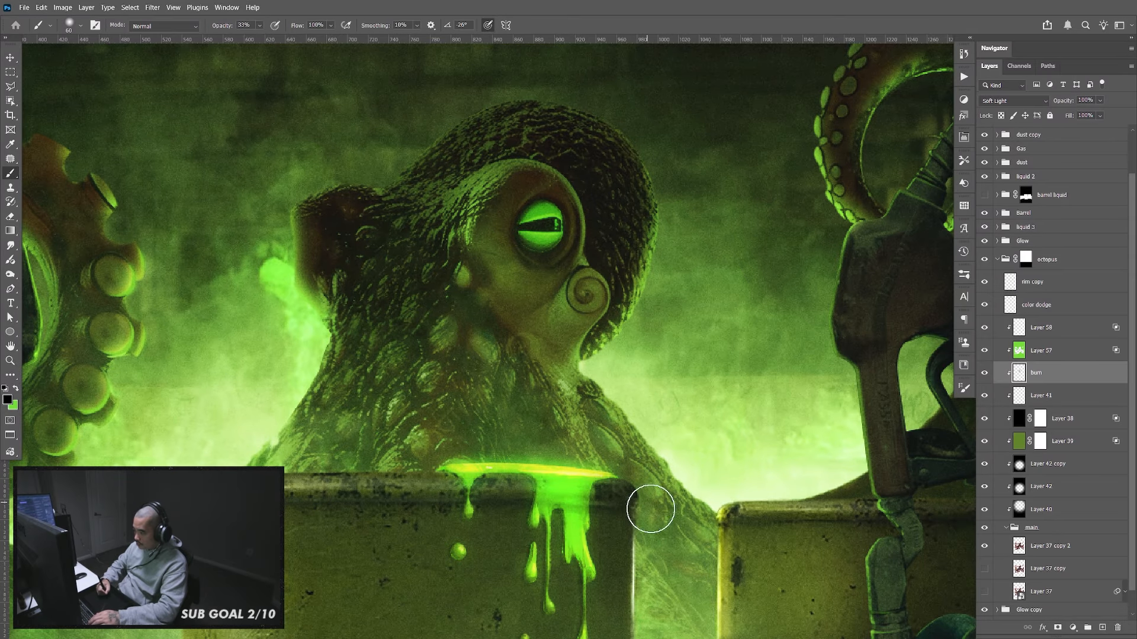
Brighten the raised bumps on the octopus's body on the burn layer with a small green brush, down to 15 px
key("x")
key("bracketleft")
key("bracketleft")
key("bracketleft")
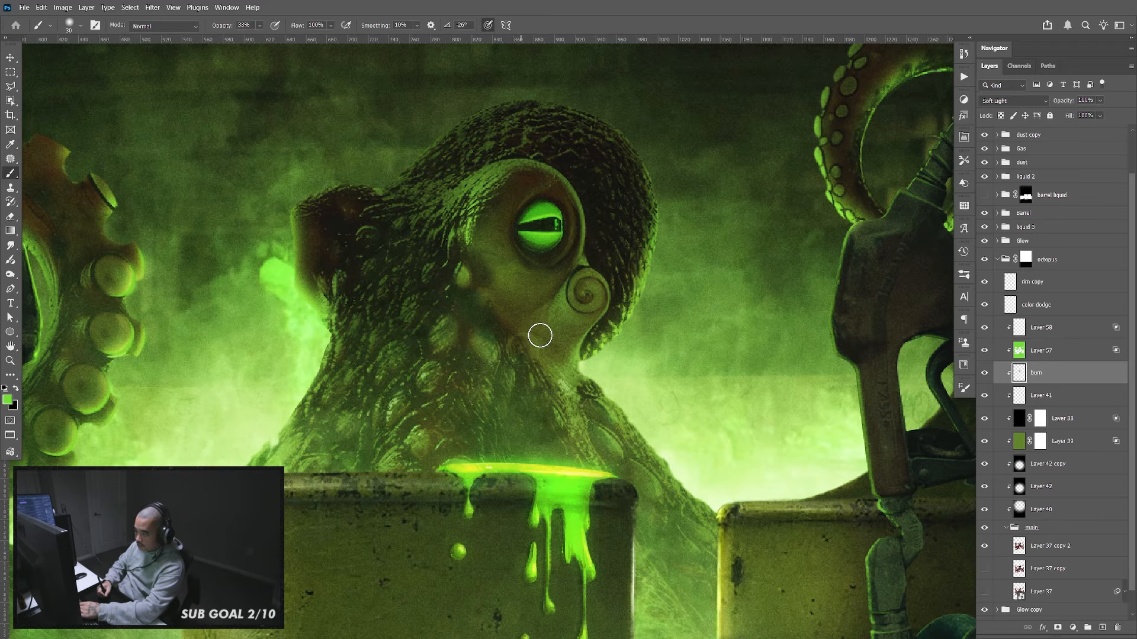
key("bracketleft")
key("bracketleft")
key("bracketleft")
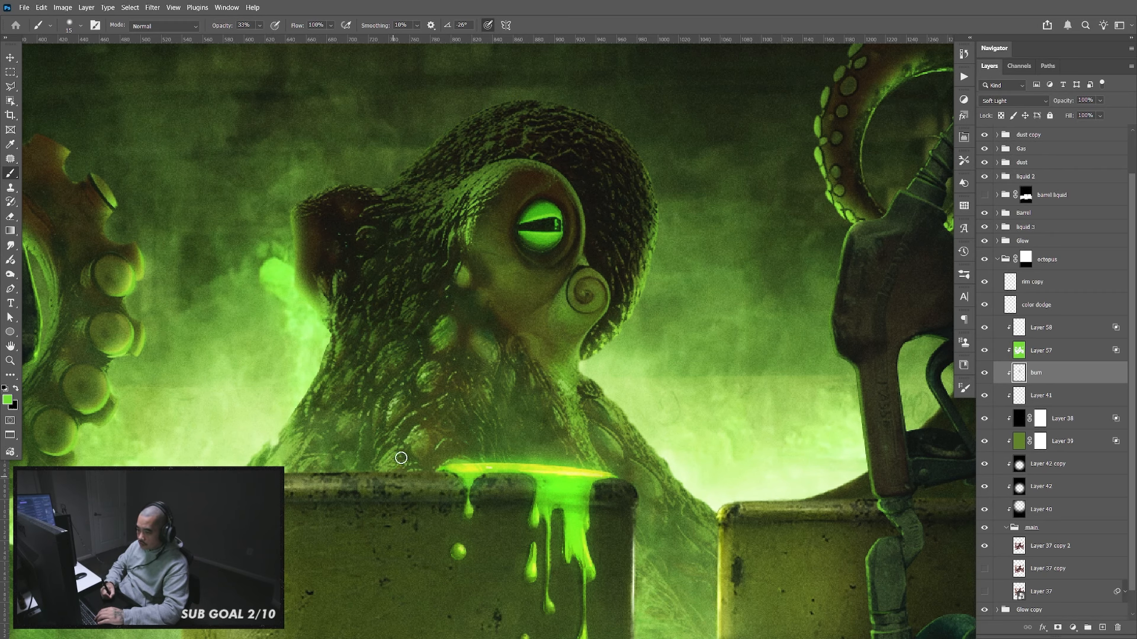
left_click_drag(401, 458, 495, 421)
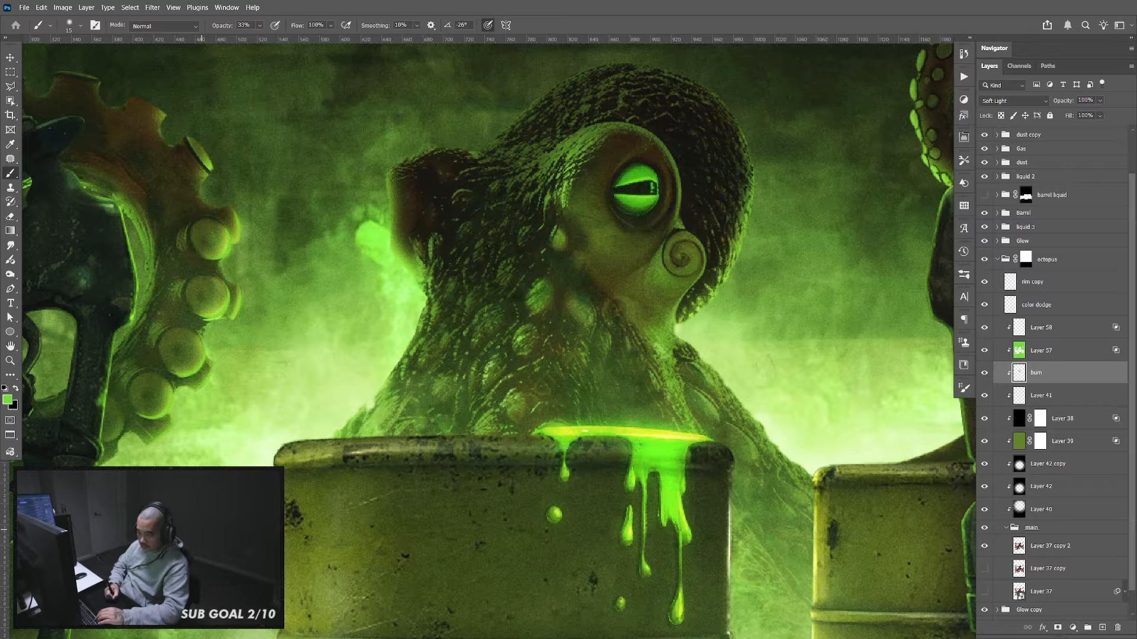
Compare the octopus in the whole scene with and without the burn layer
scroll(293, 481, "down", 5)
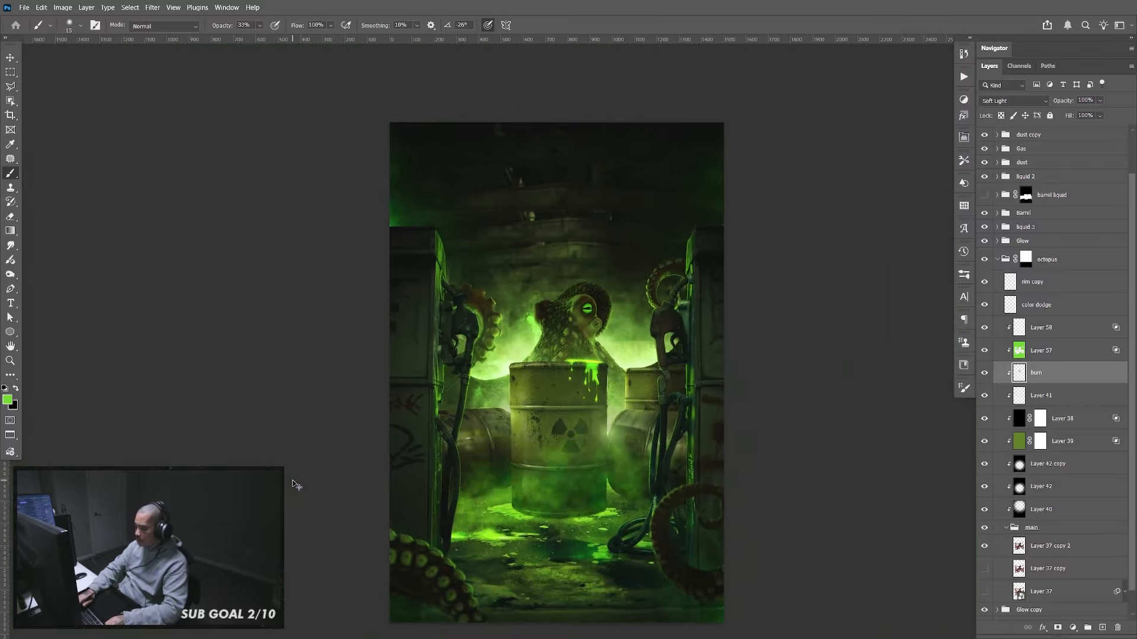
scroll(293, 481, "up", 2)
left_click(986, 374)
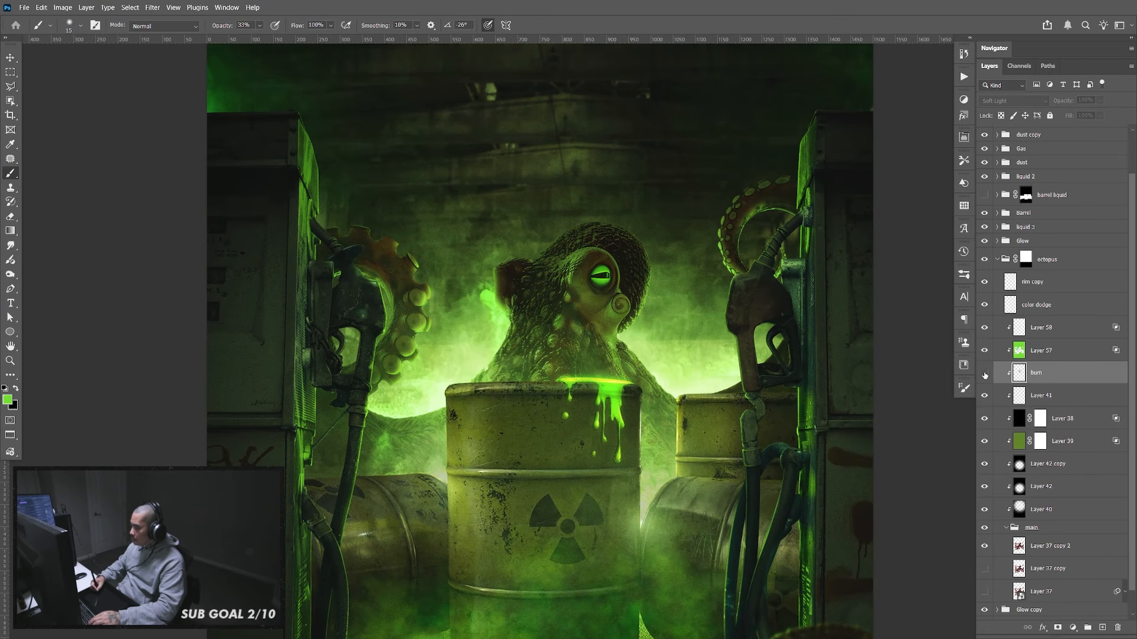
left_click(985, 375)
left_click(985, 374)
left_click(985, 374)
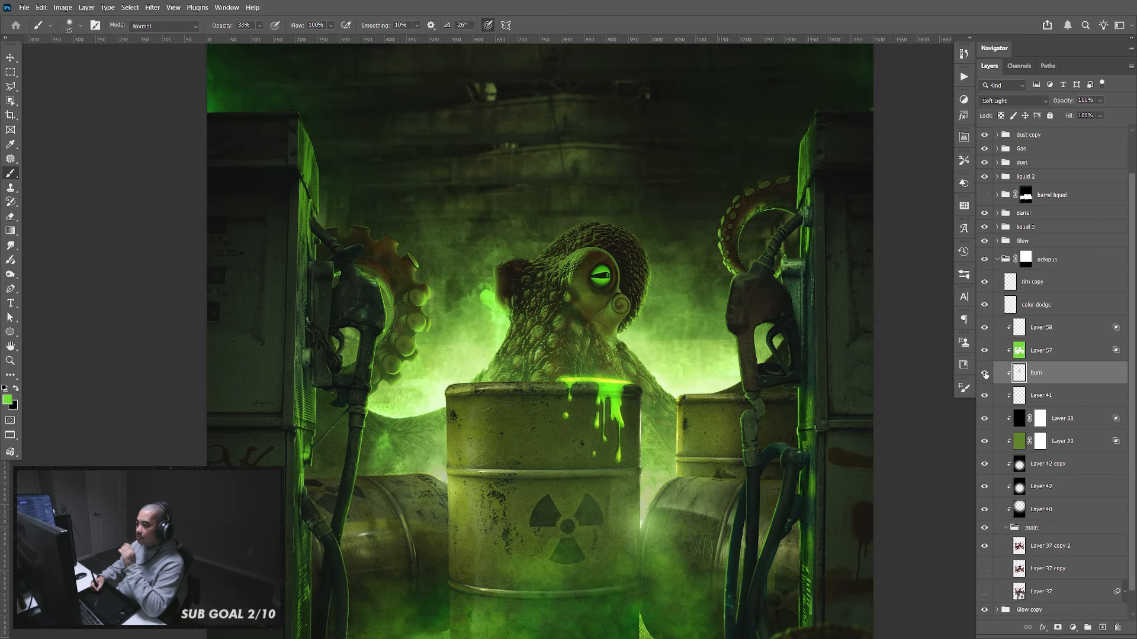
left_click(986, 374)
left_click(985, 374)
left_click(986, 374)
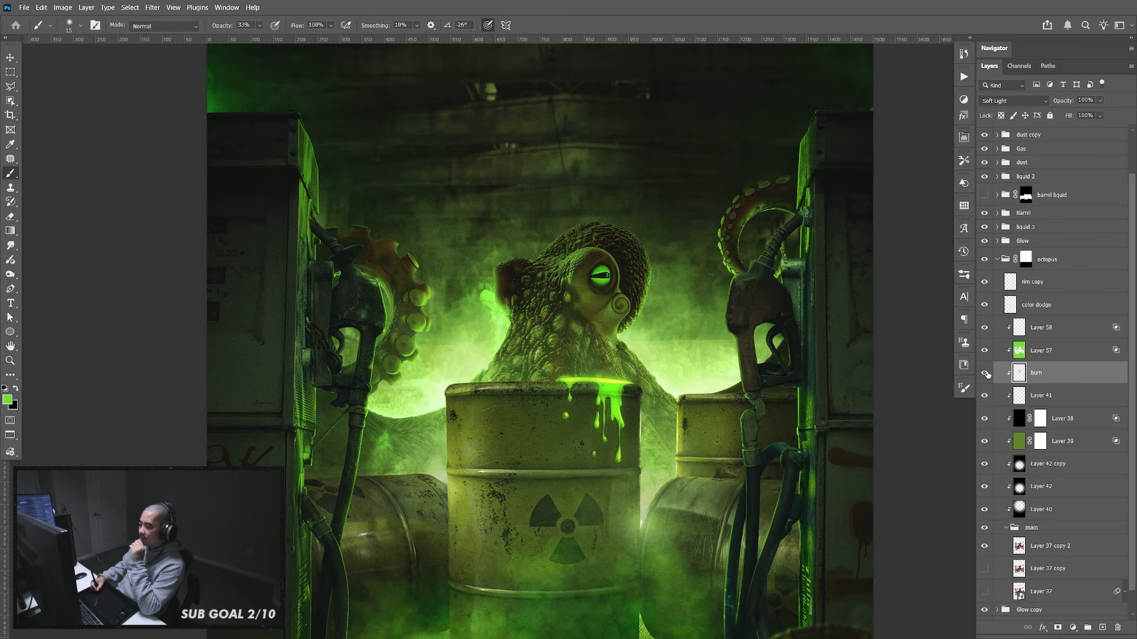
left_click(986, 375)
left_click(986, 375)
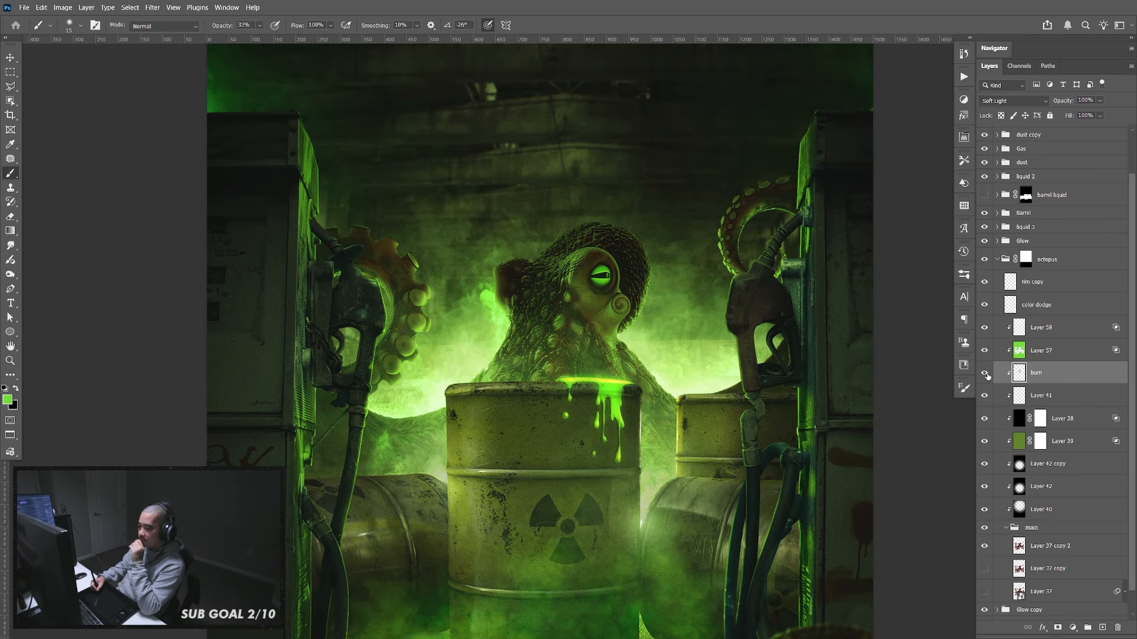
left_click(986, 374)
left_click(985, 374)
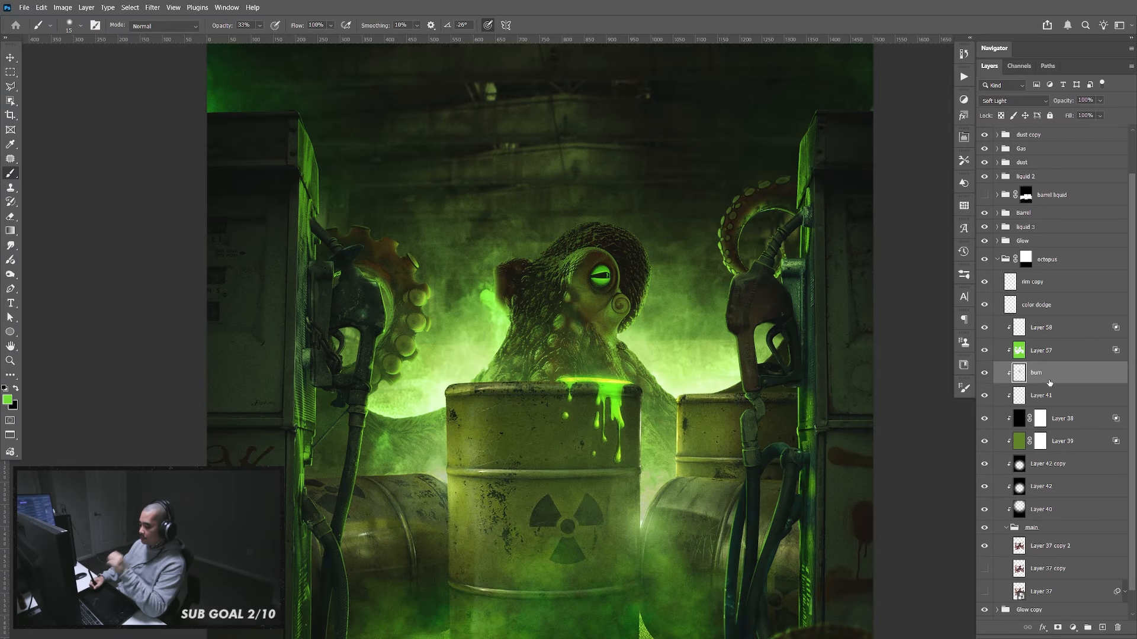
Delete the strokes painted over the octopus from the burn layer within a rectangular selection, and deselect
key("m")
mouse_move(447, 154)
left_mouse_down()
mouse_move(683, 409)
mouse_move(684, 467)
left_mouse_up()
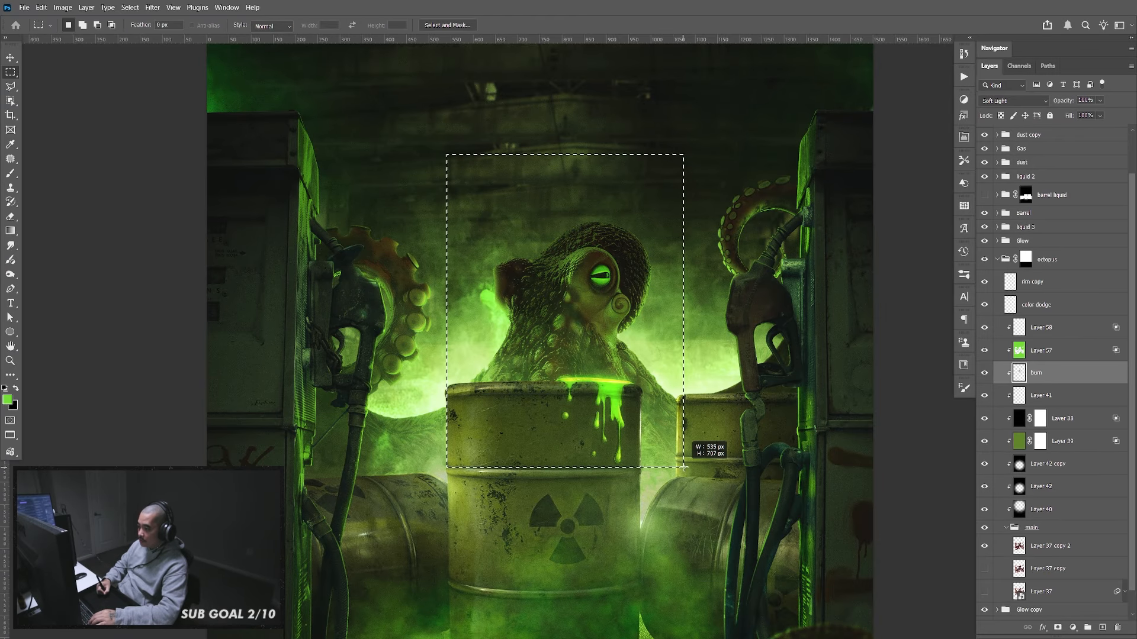
key("Delete")
key("ctrl+d")
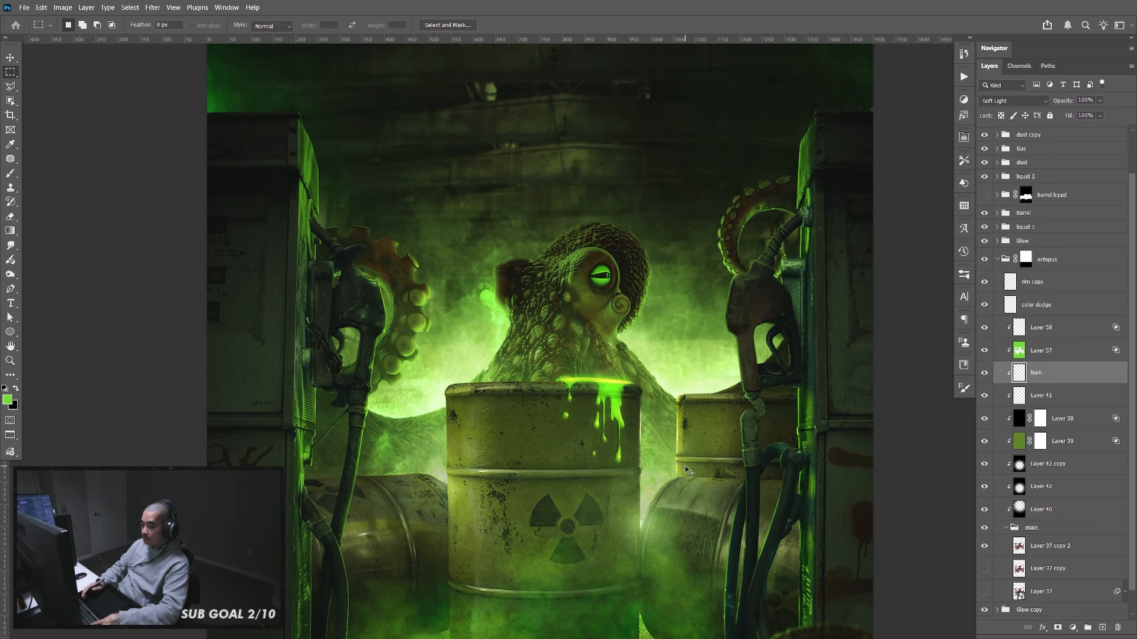
key("v")
scroll(685, 466, "down", 5)
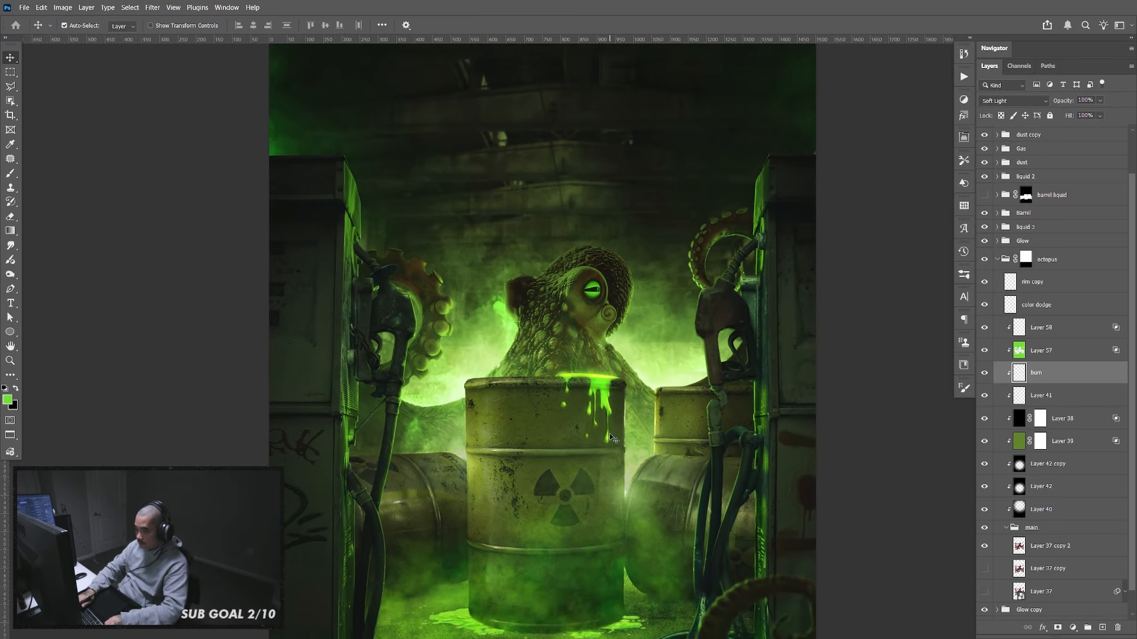
scroll(612, 438, "up", 1)
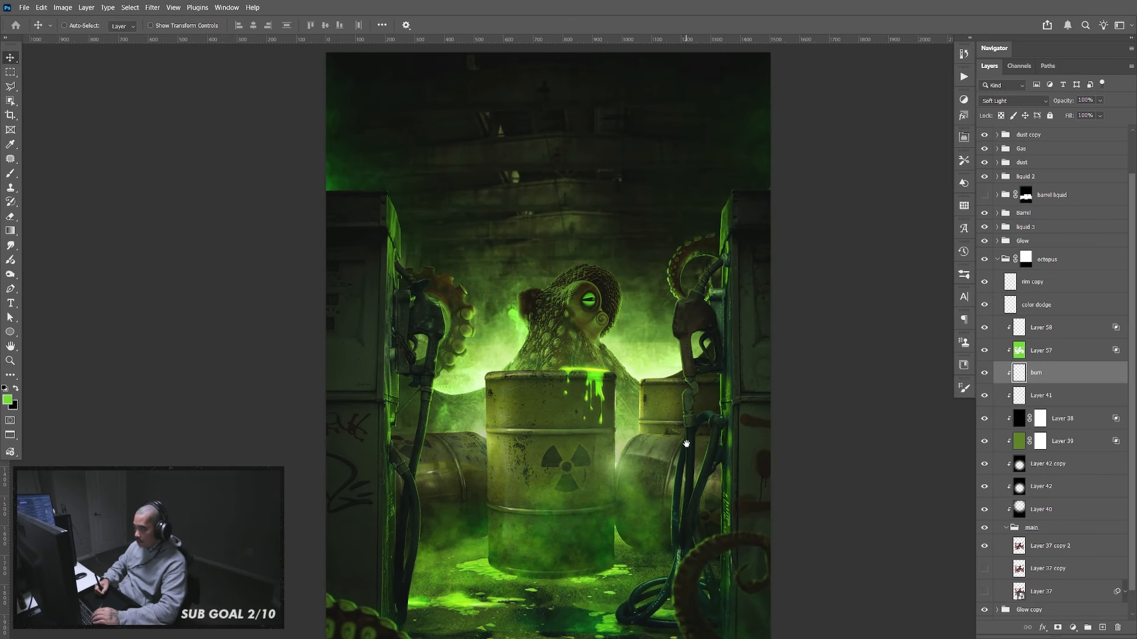
left_click_drag(686, 444, 631, 428)
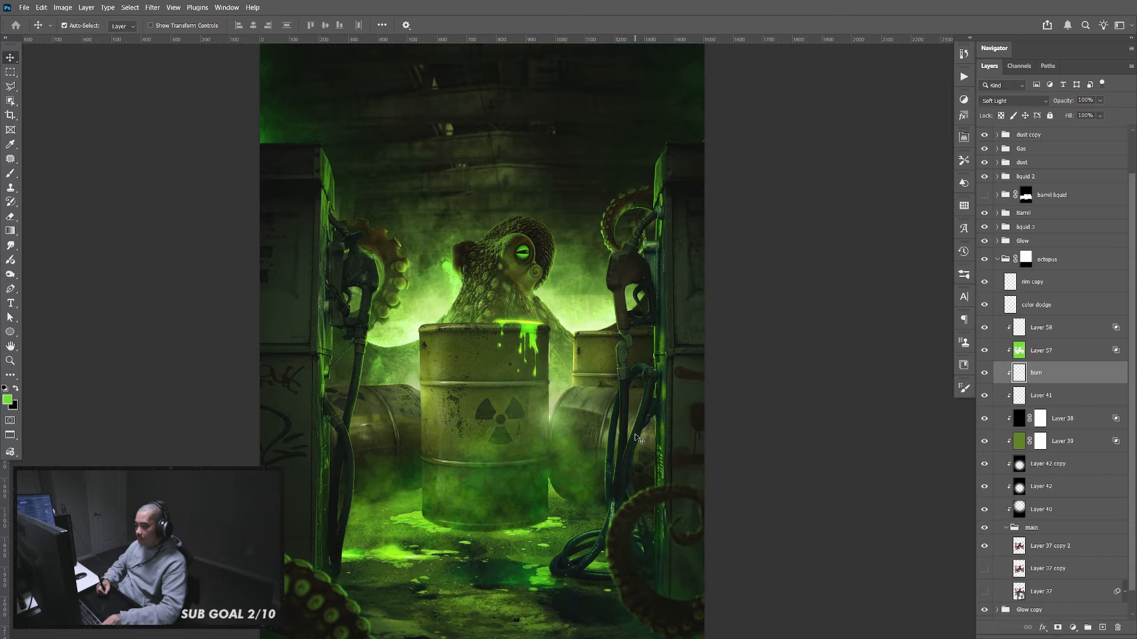
key("z")
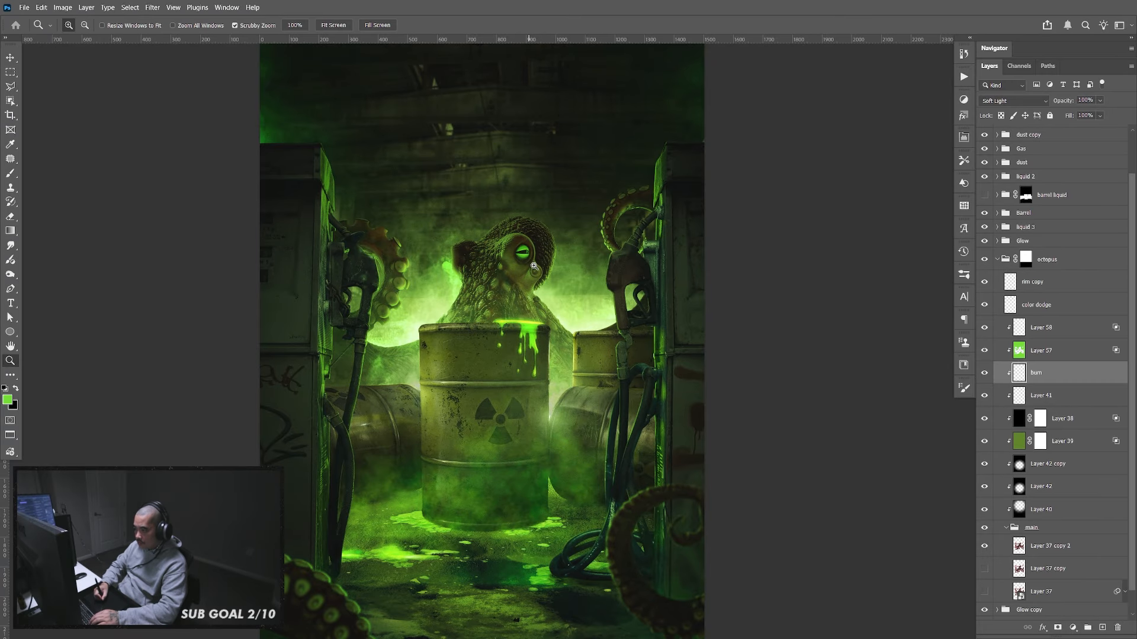
left_click_drag(533, 266, 544, 265)
left_click_drag(548, 172, 561, 327)
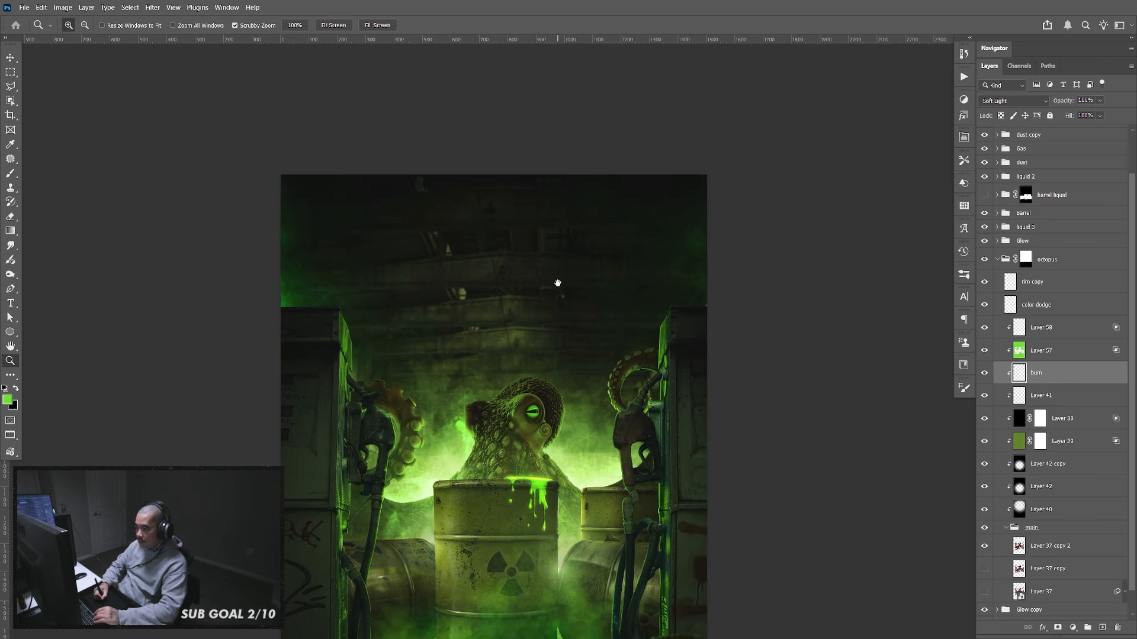
scroll(558, 283, "down", 5)
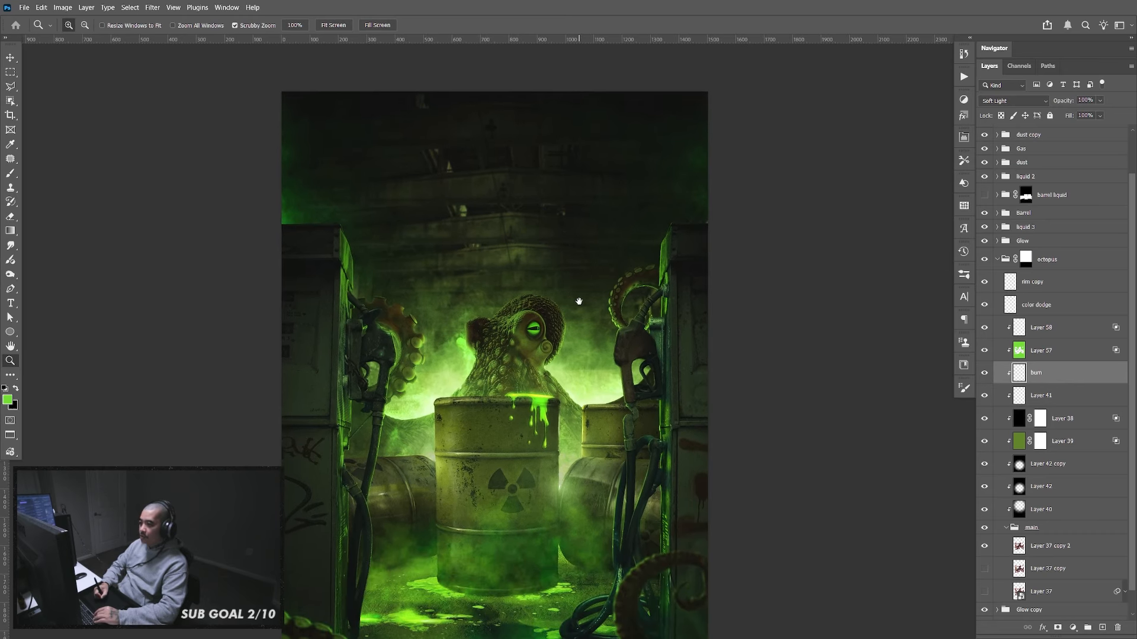
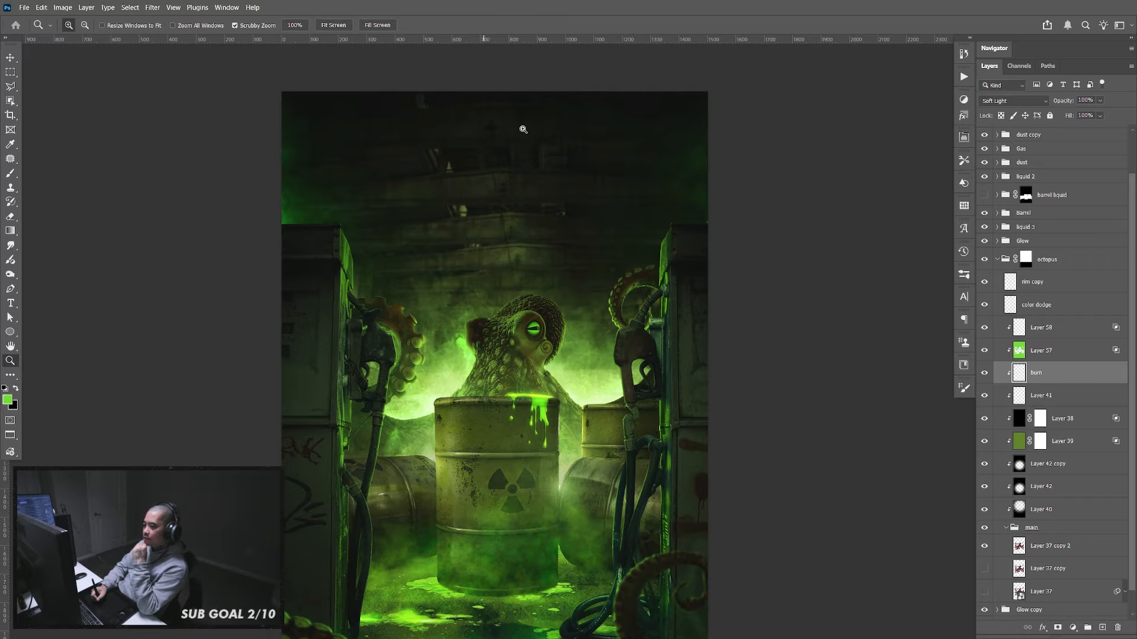
key("v")
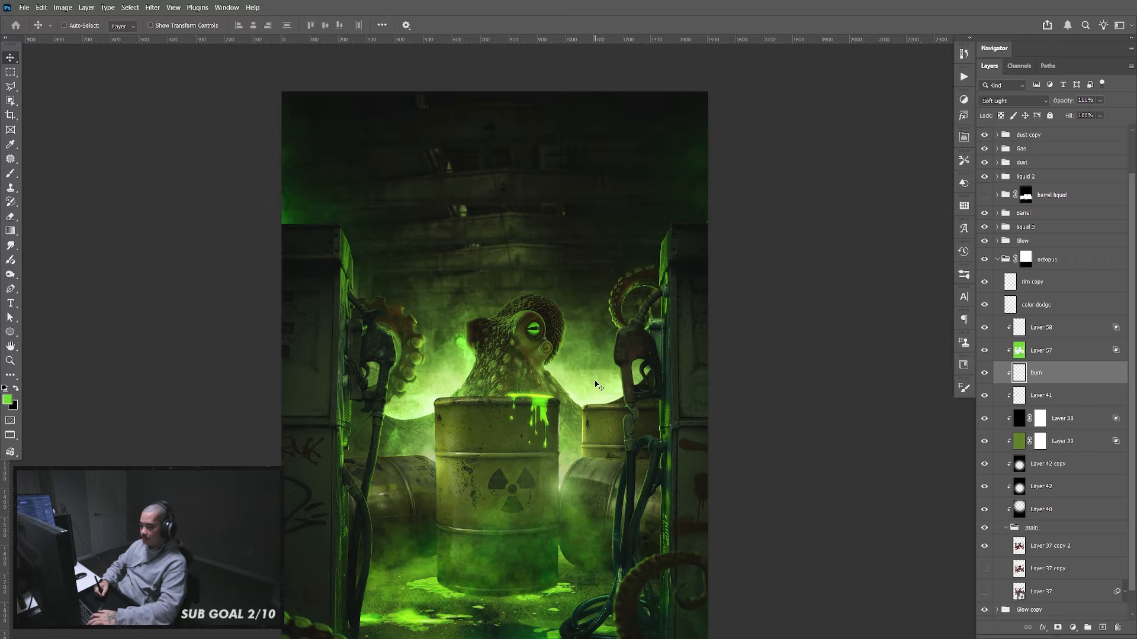
left_click_drag(596, 436, 597, 373)
left_click_drag(550, 434, 554, 459)
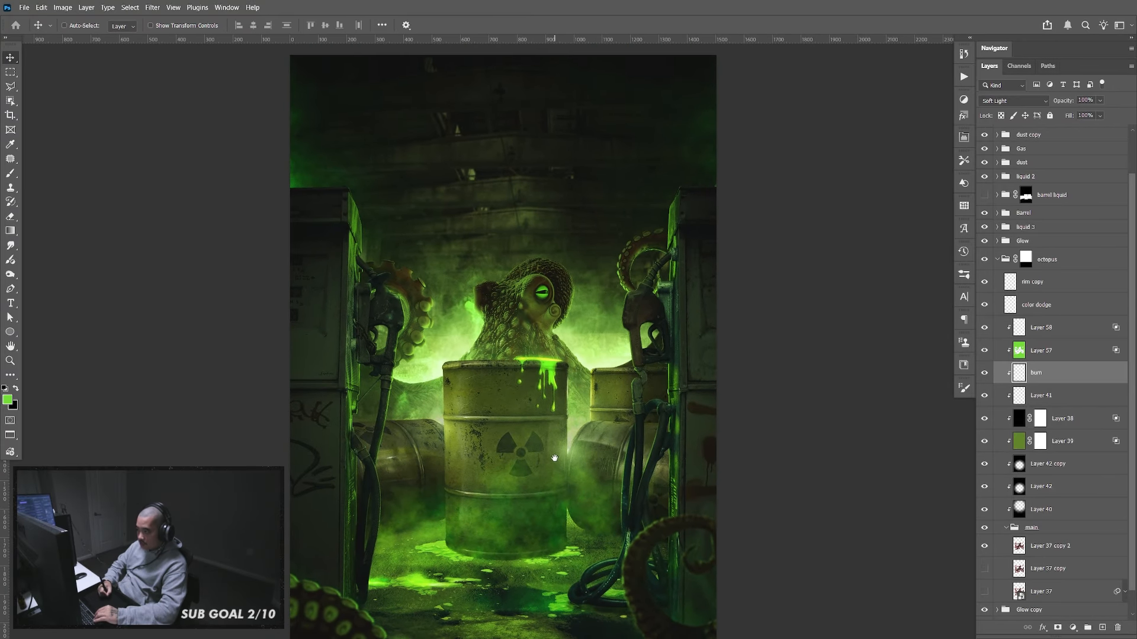
Collapse the octopus group, expand the tentacles group, and duplicate the Group 6 copy group inside it
left_click(998, 259)
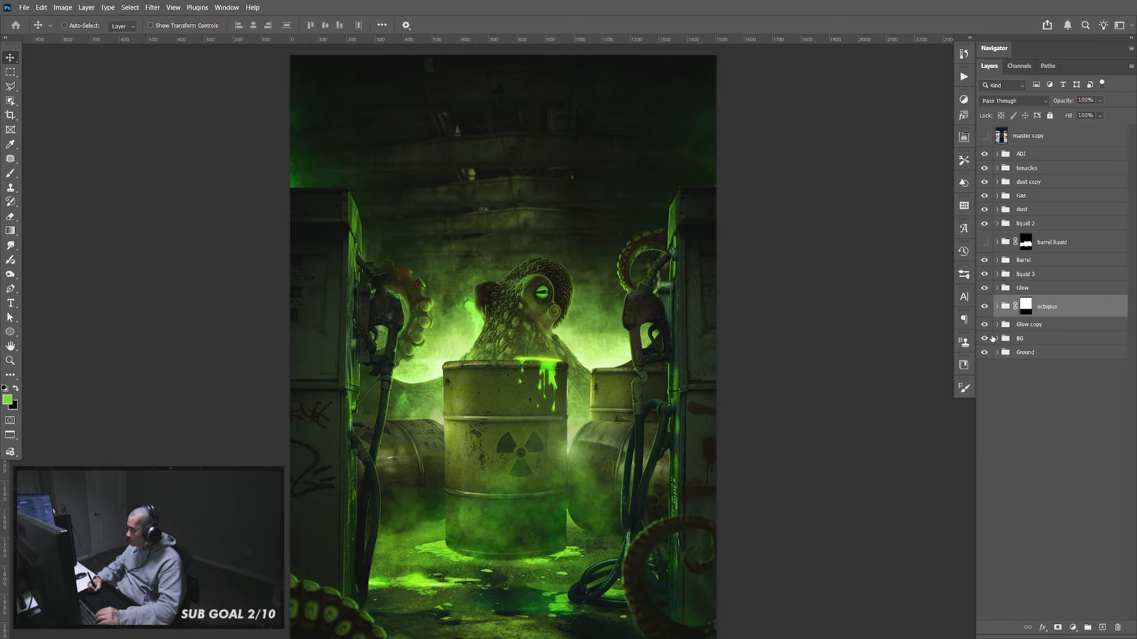
left_click(984, 168)
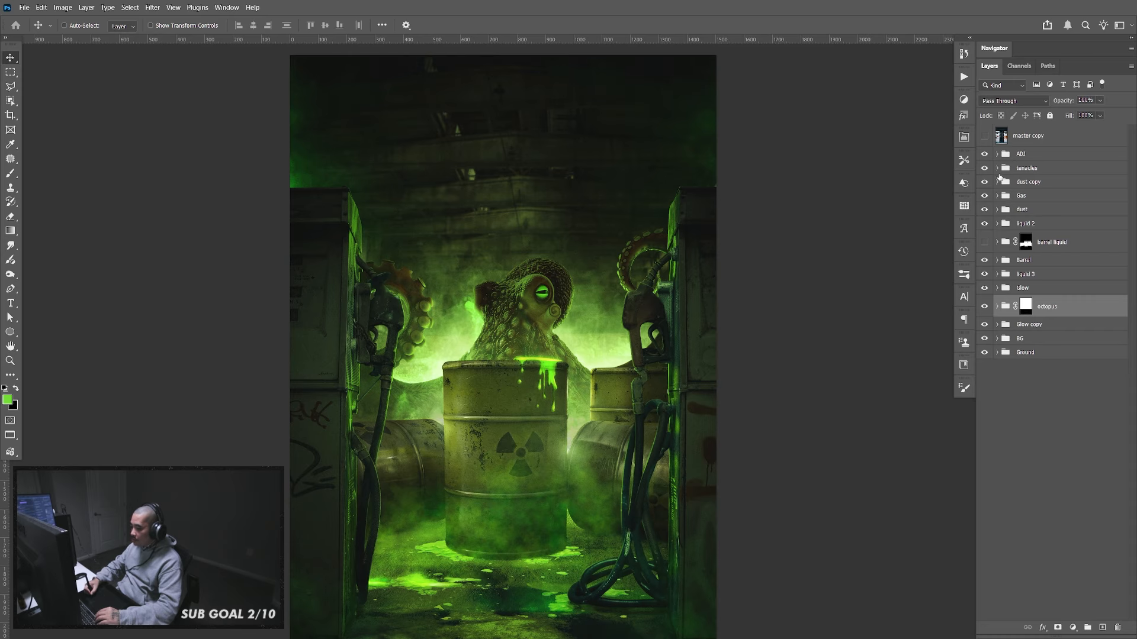
left_click(998, 169)
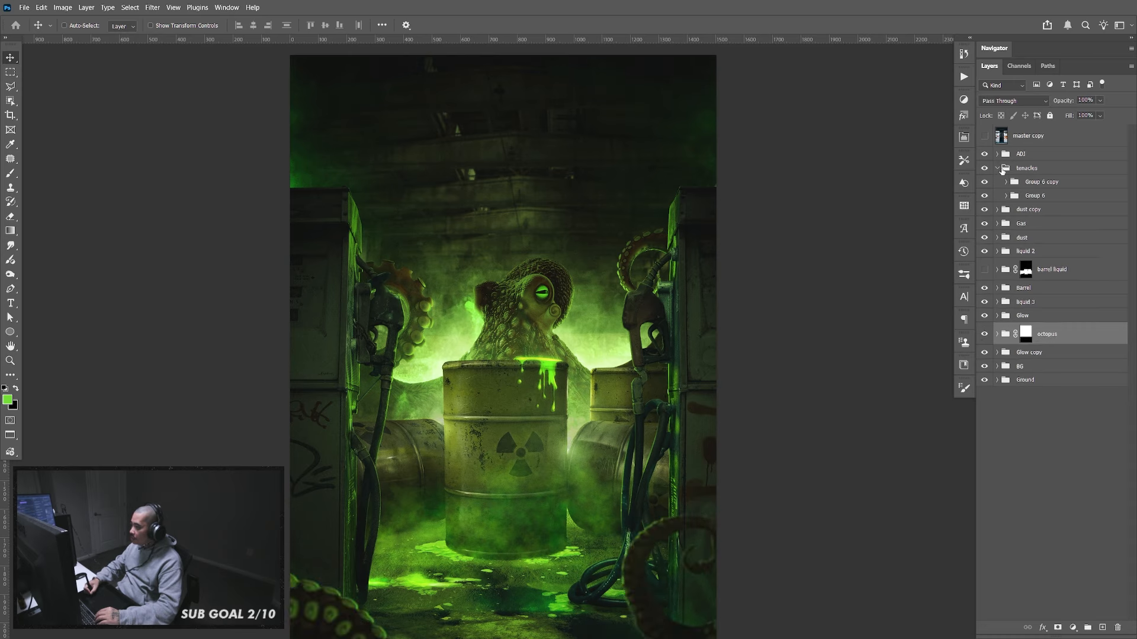
left_click(984, 182)
left_click(1043, 185)
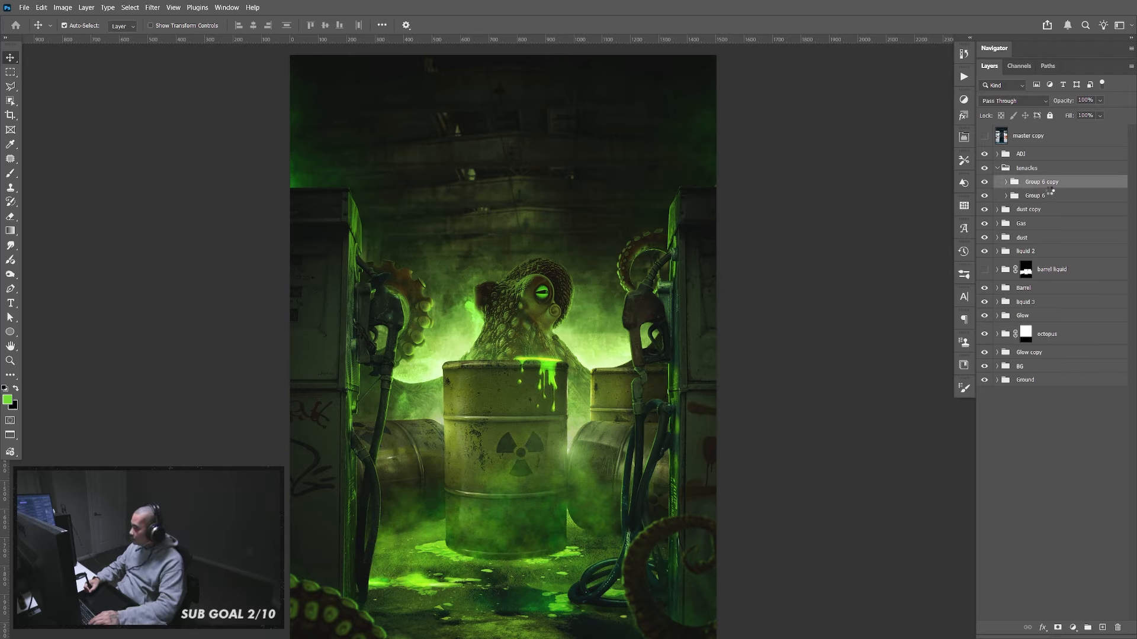
key("ctrl+j")
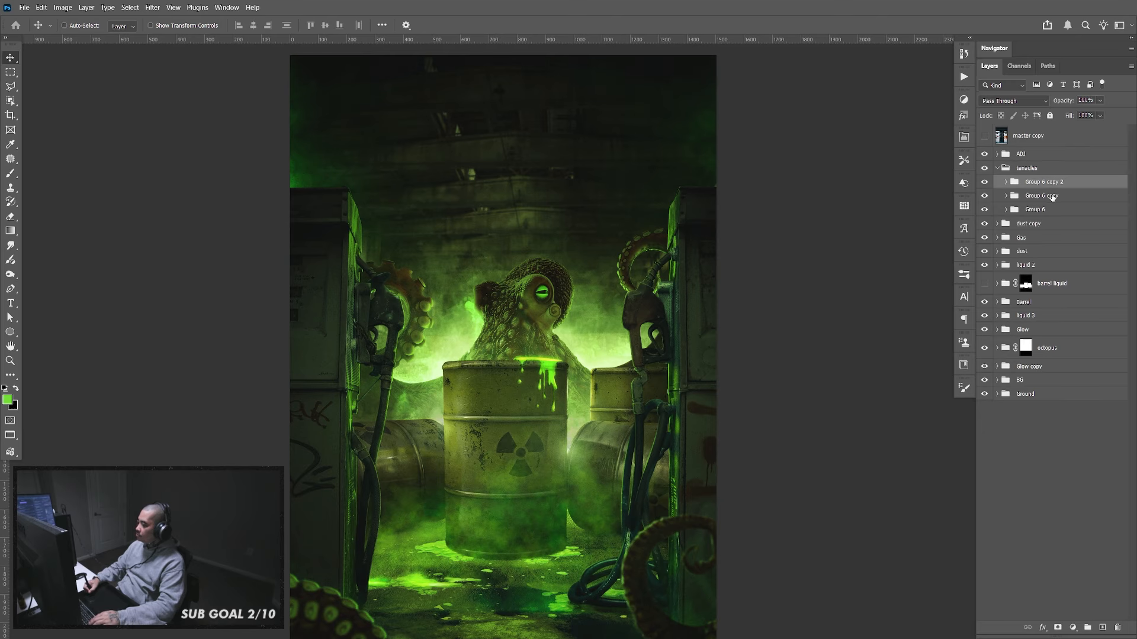
Delete the layer mask from Layer 36 in the duplicated tentacle group
left_click(1007, 183)
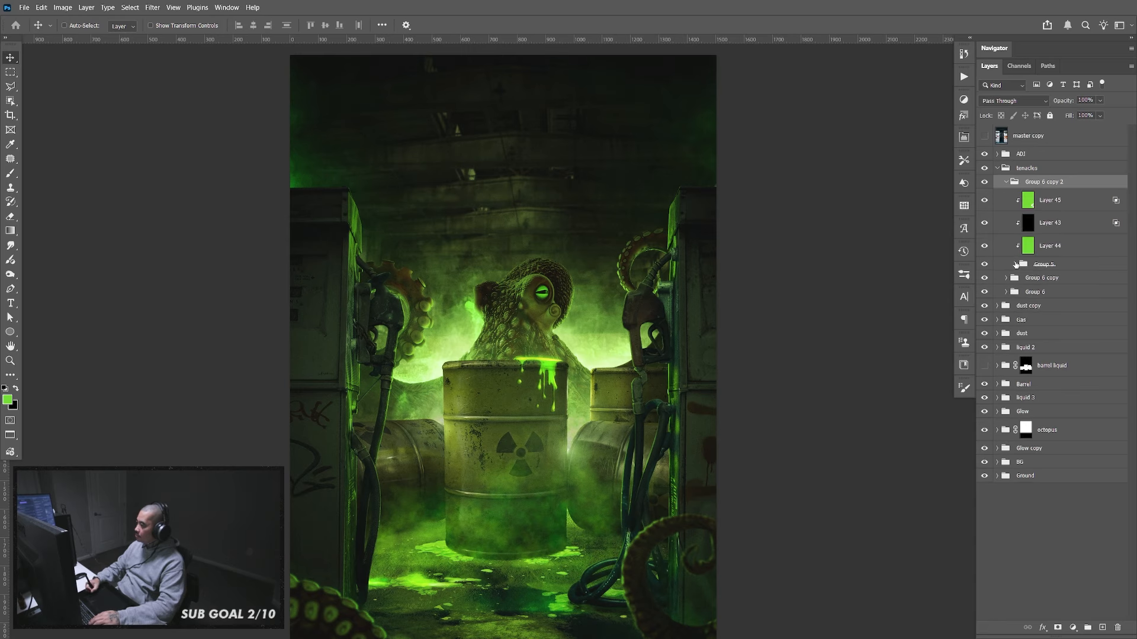
left_click(1016, 265)
left_click(1124, 283)
left_click(1074, 288)
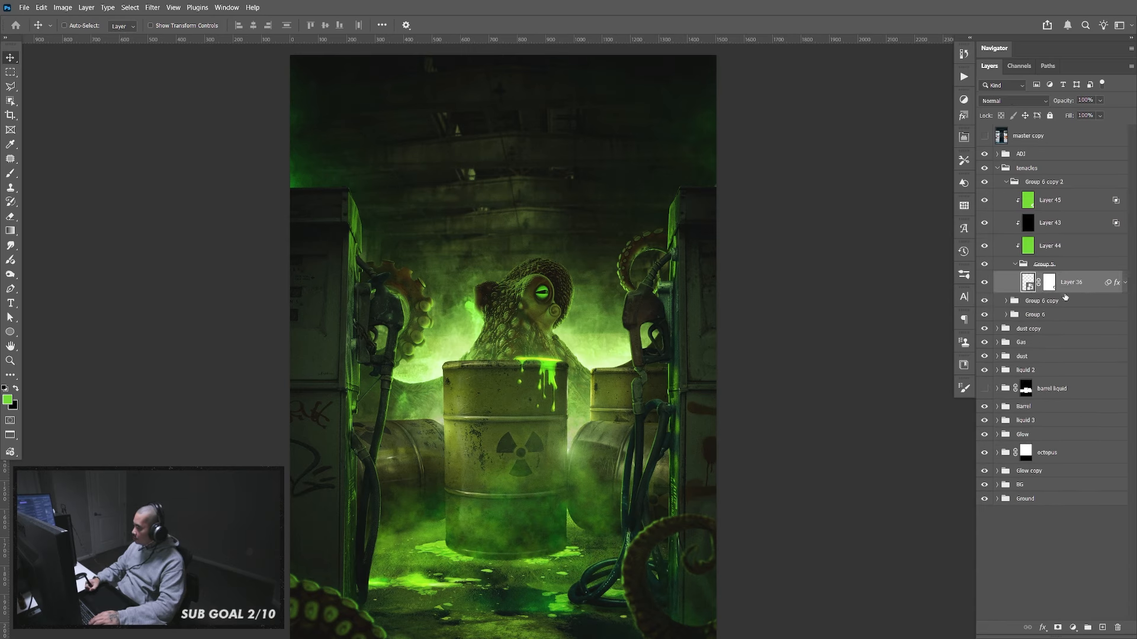
left_click(1049, 284)
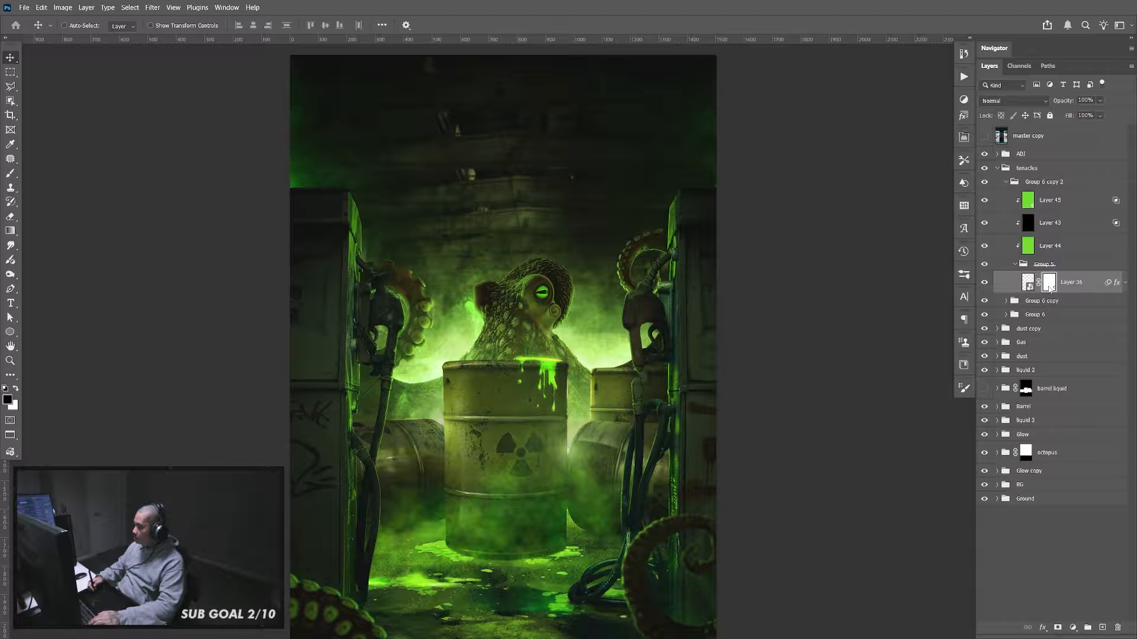
right_click(1049, 289)
left_click(1057, 304)
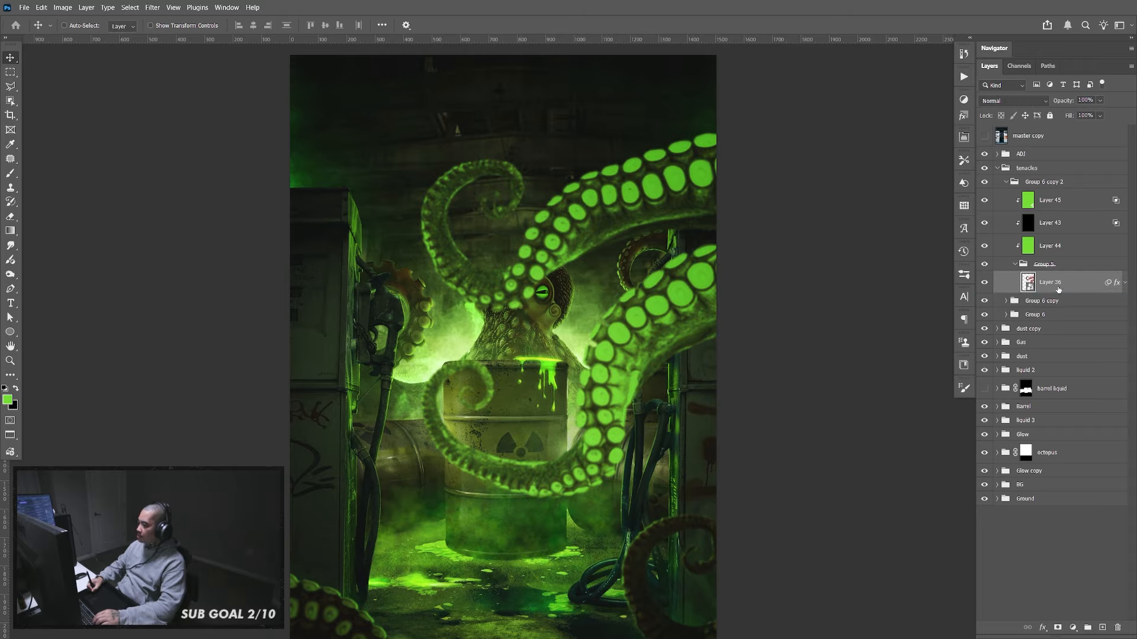
Check the layers in the duplicated tentacle group by toggling their visibility, and hide the bright green Layer 45
left_click(986, 284)
left_click(986, 284)
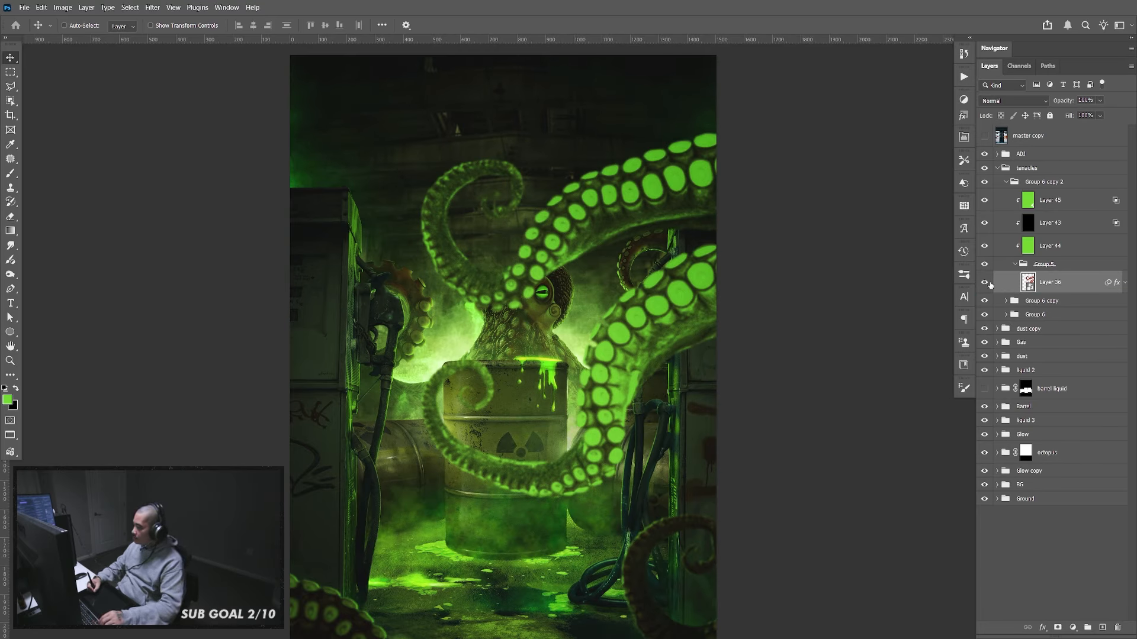
left_click(985, 224)
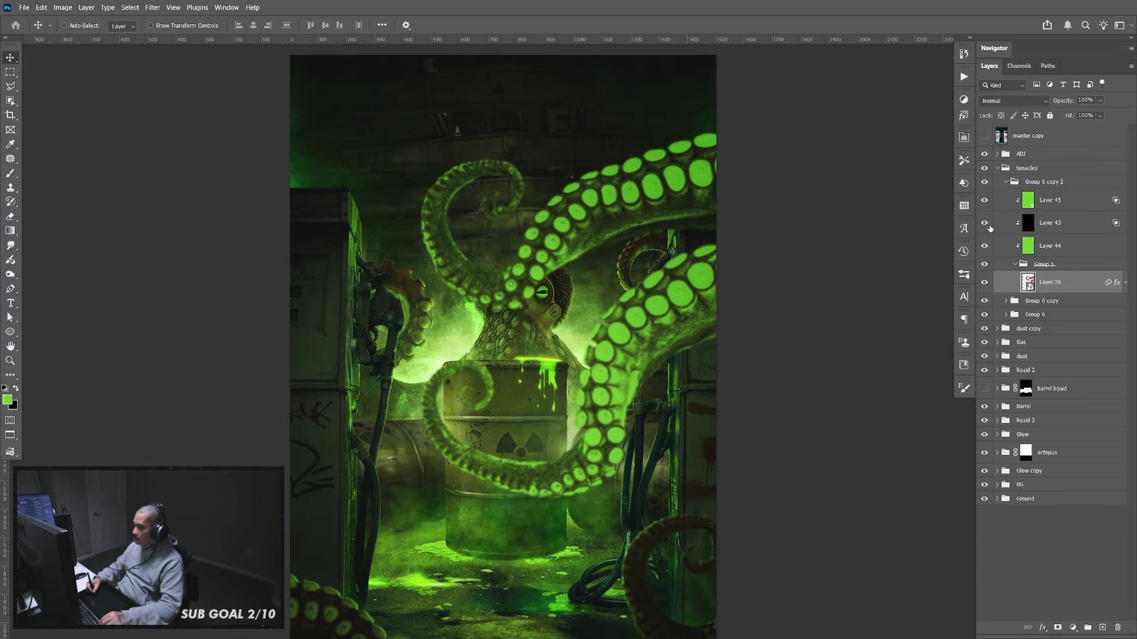
left_click(985, 202)
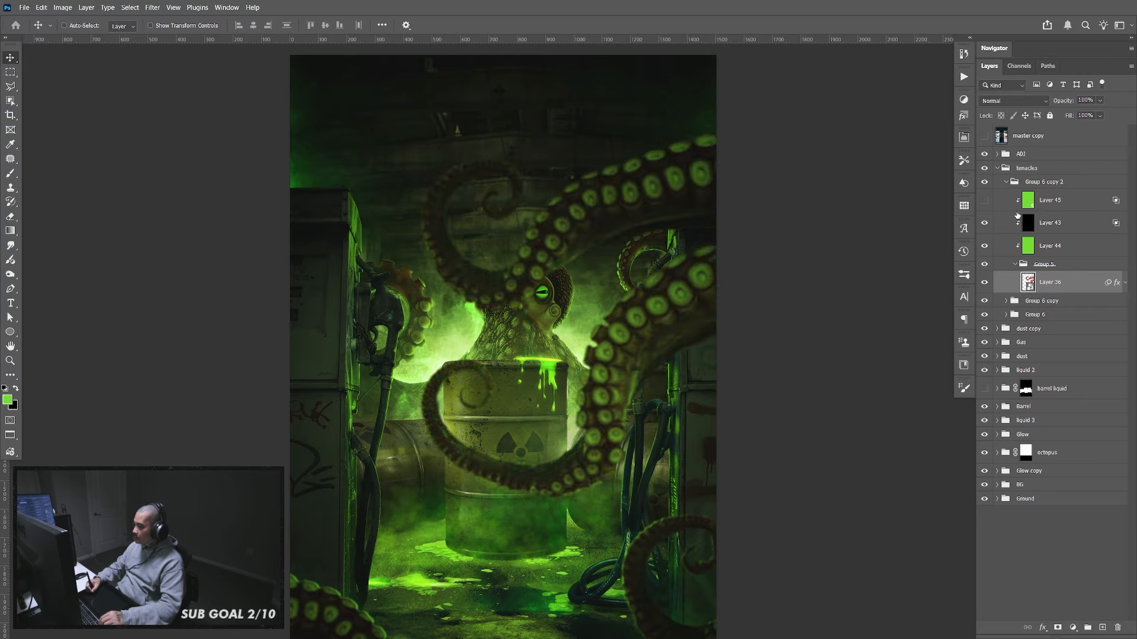
left_click(986, 201)
Try deleting the hidden Layer 45 from the duplicated tentacle group, and undo the deletion
left_click(1009, 206)
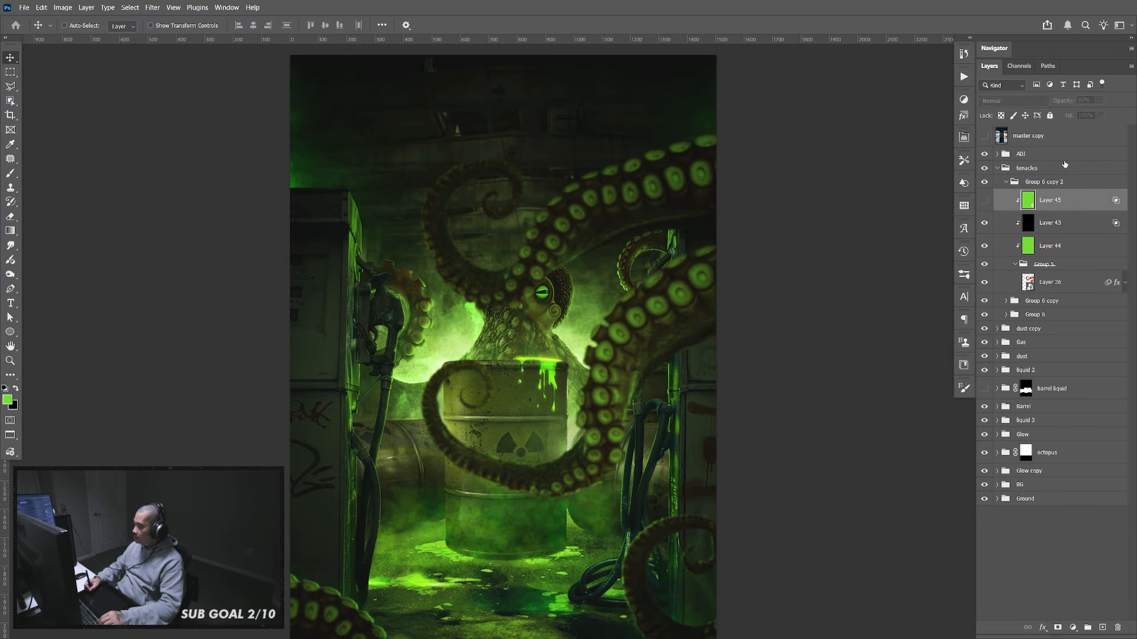
key("Delete")
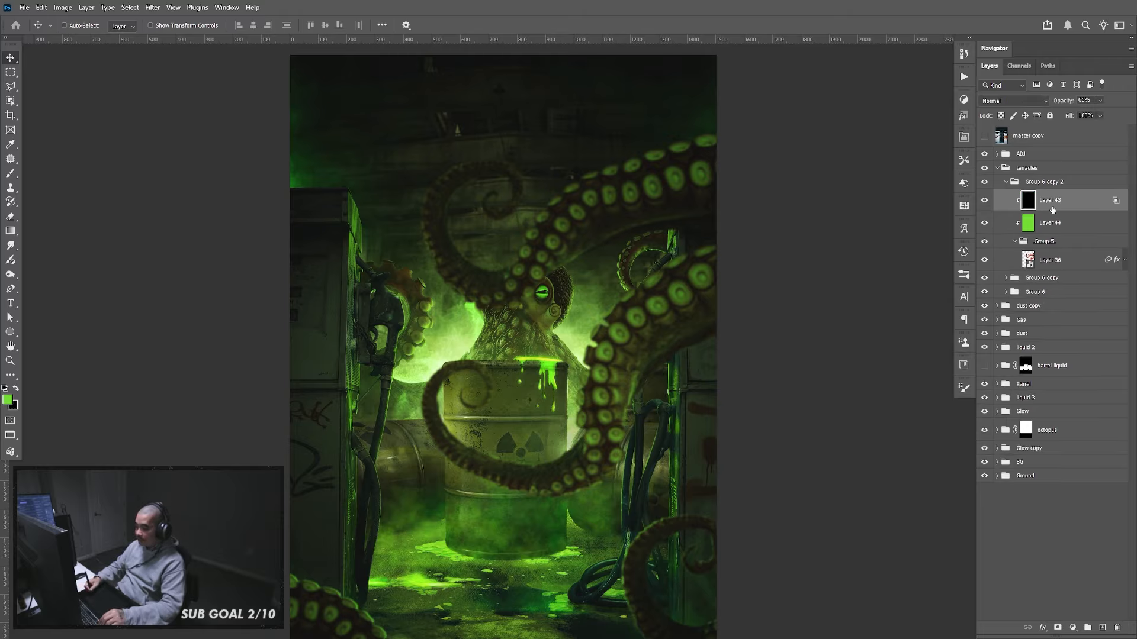
left_click(1066, 262)
key("ctrl+z")
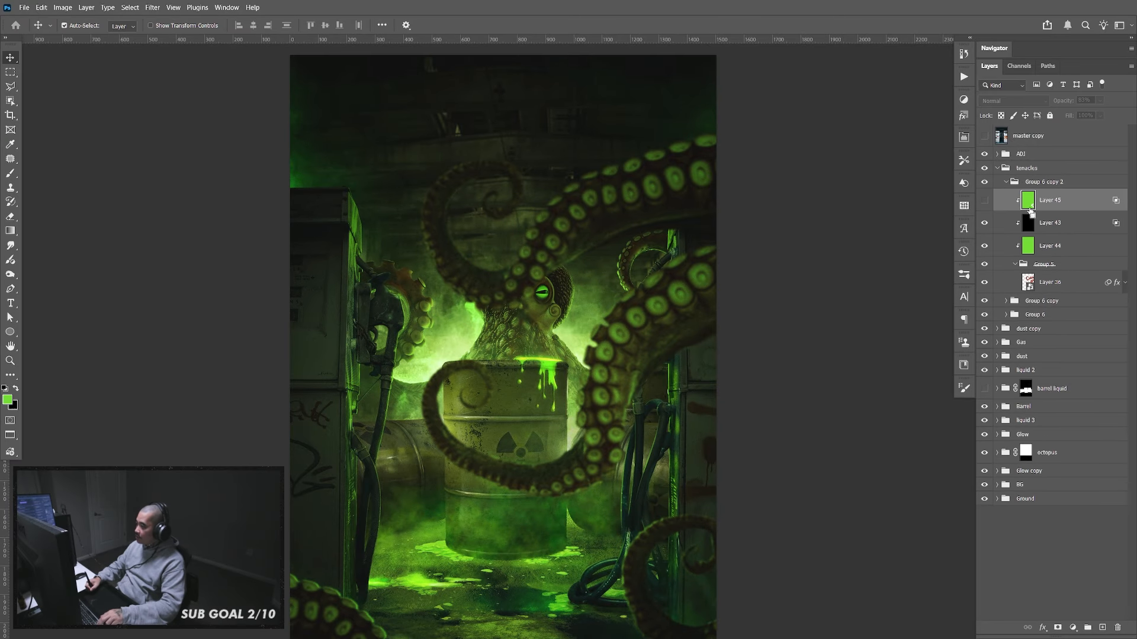
Move the duplicated tentacle on Layer 36 to the upper edge of the image, scale it to about 245% and rotate it about -21.9°
left_click(1060, 279)
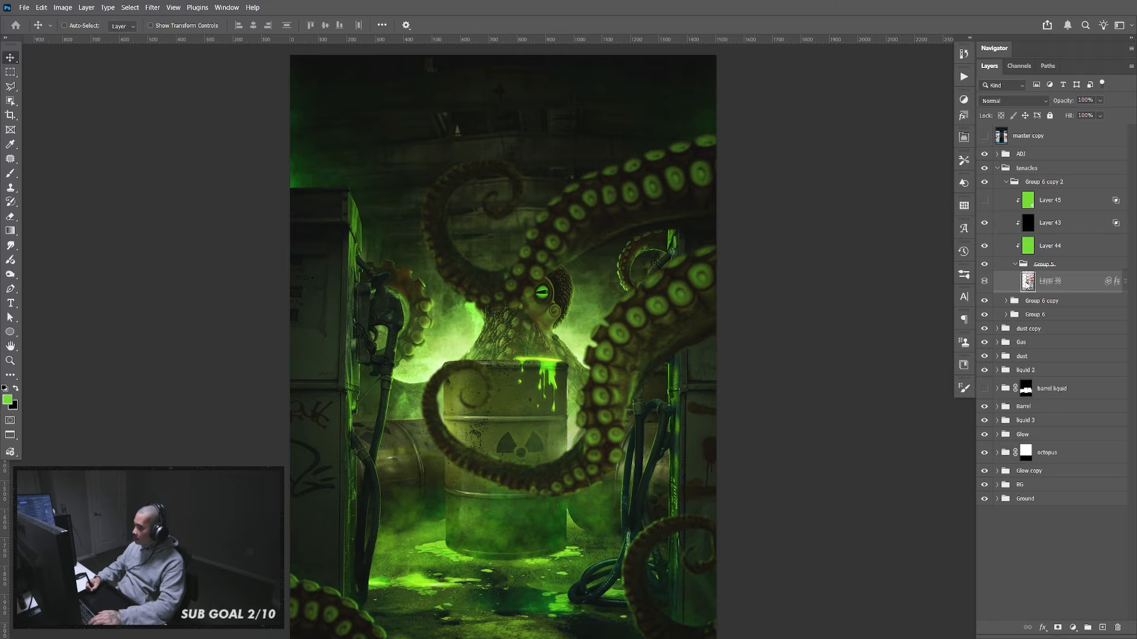
left_click_drag(775, 340, 710, 250)
key("ctrl+minus")
key("ctrl+minus")
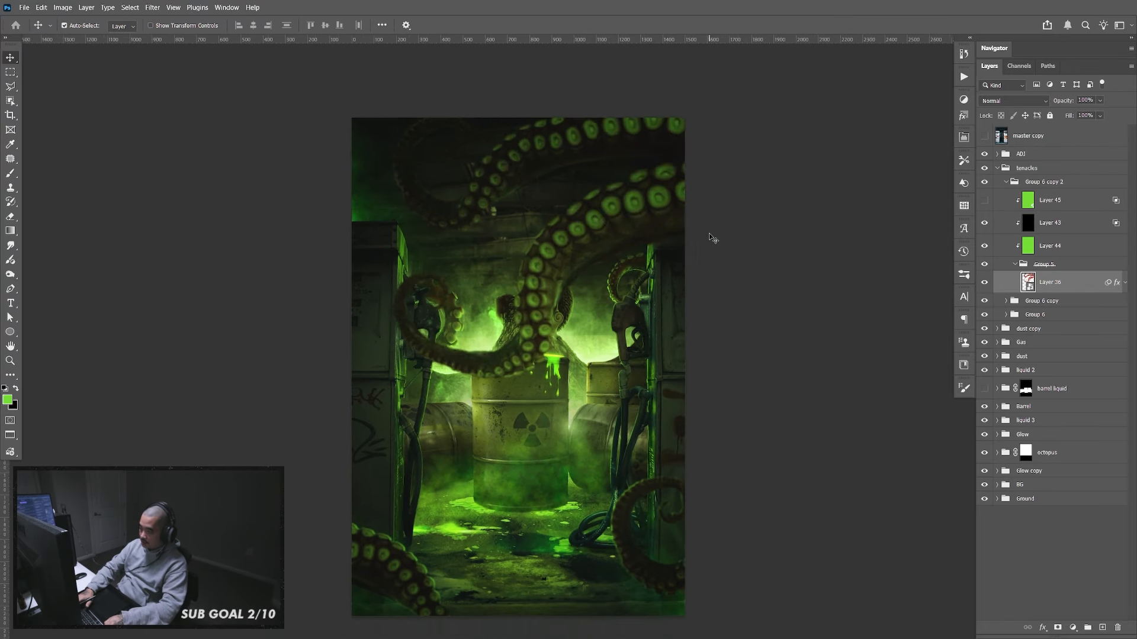
key("ctrl+t")
left_click_drag(729, 155, 354, 282)
left_click_drag(614, 268, 599, 194)
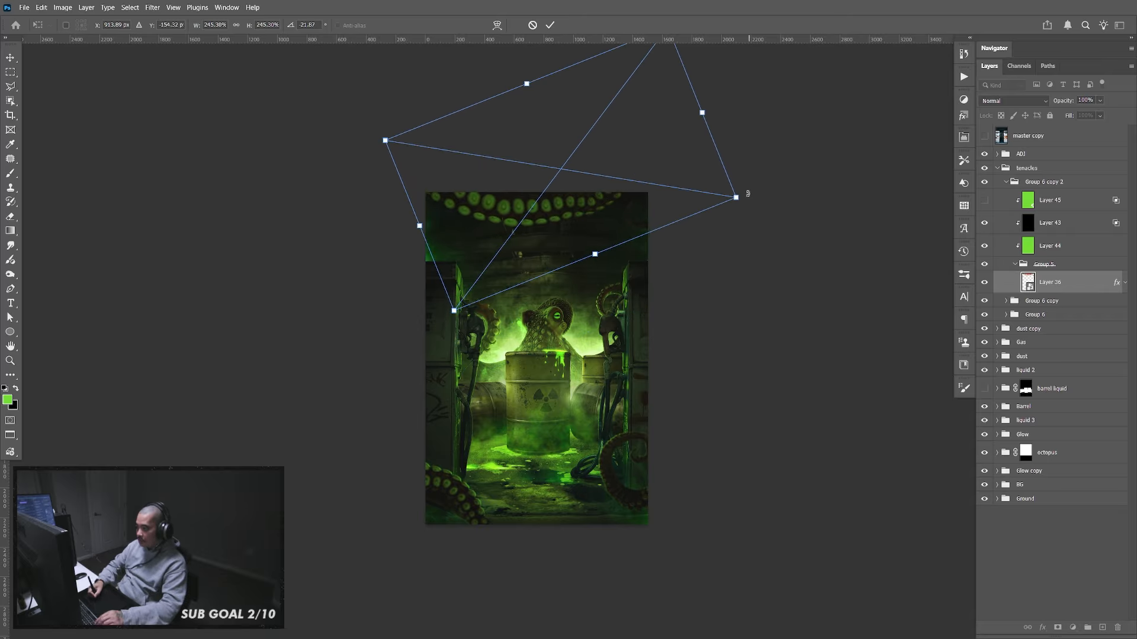
Resize the tentacle to about 179% width and 223% height, rotate it to about -31.6°, and place it arching across the image's upper edge
left_click_drag(736, 196, 688, 194)
left_click_drag(582, 192, 579, 207)
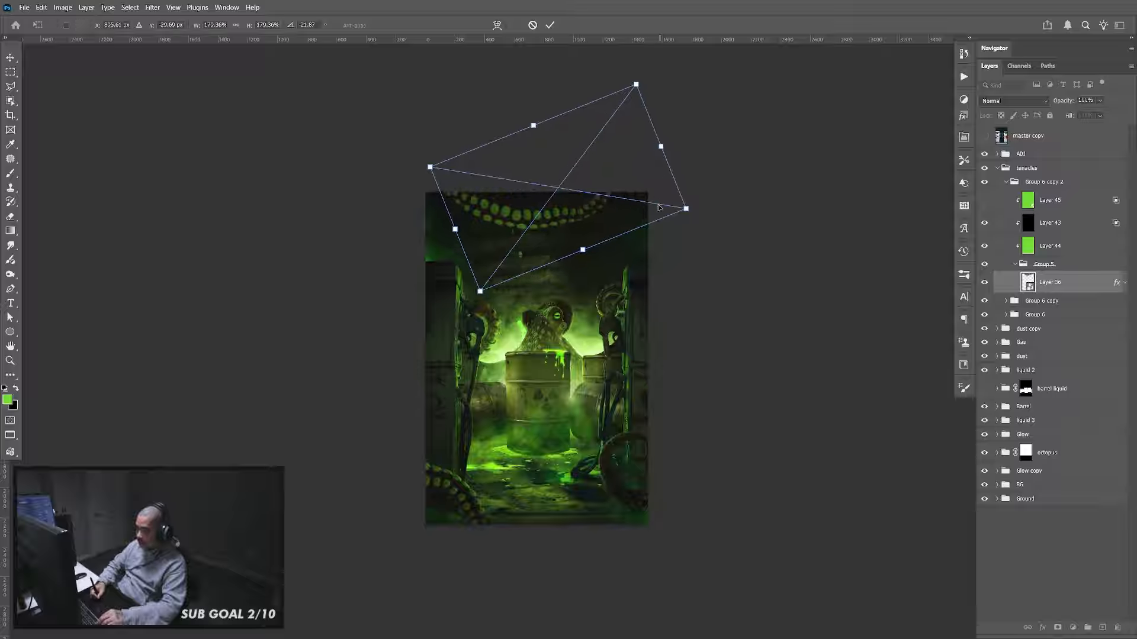
left_click_drag(581, 250, 555, 227)
left_click_drag(726, 191, 748, 140)
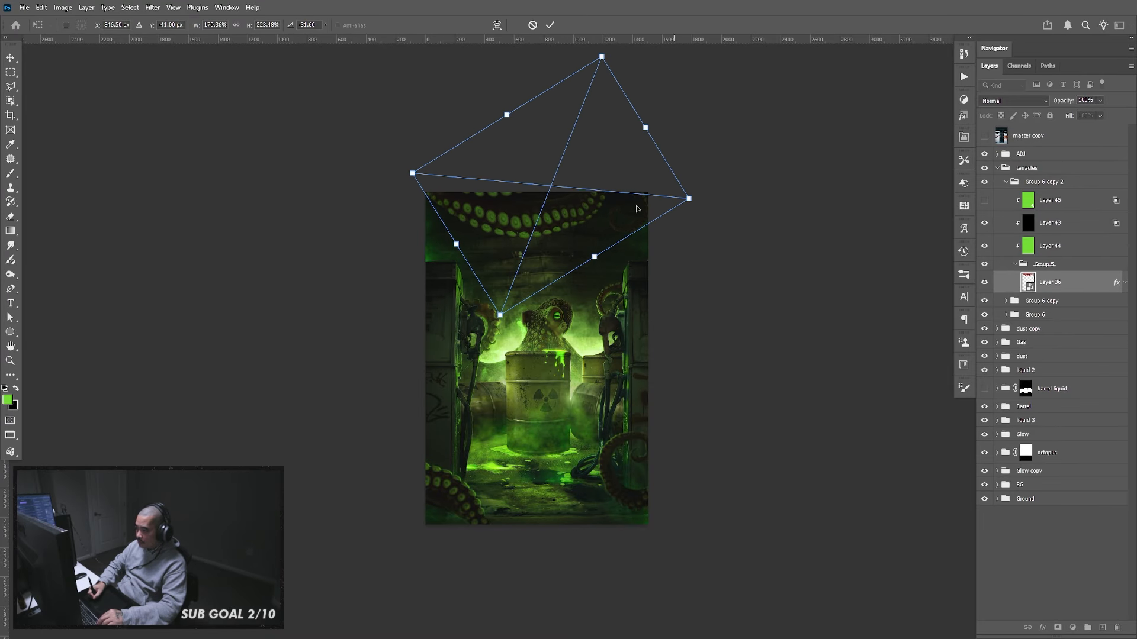
left_click_drag(602, 224, 607, 213)
key("Return")
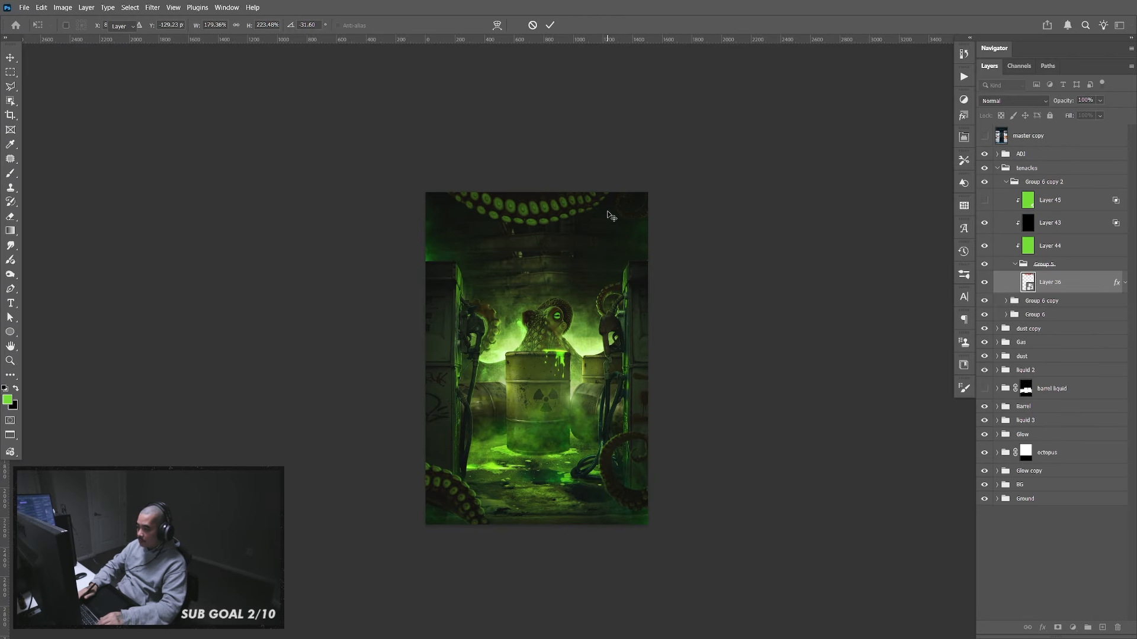
Shift the arching tentacle slightly down and to the right within the image's upper area
key("ctrl+plus")
key("ctrl+plus")
left_click_drag(635, 112, 619, 277)
left_click_drag(670, 195, 691, 230)
Add a layer mask to Layer 36 and hide the stray tentacle curl near the upper-right corner with a black 90 px brush at 100% opacity
left_click(1057, 627)
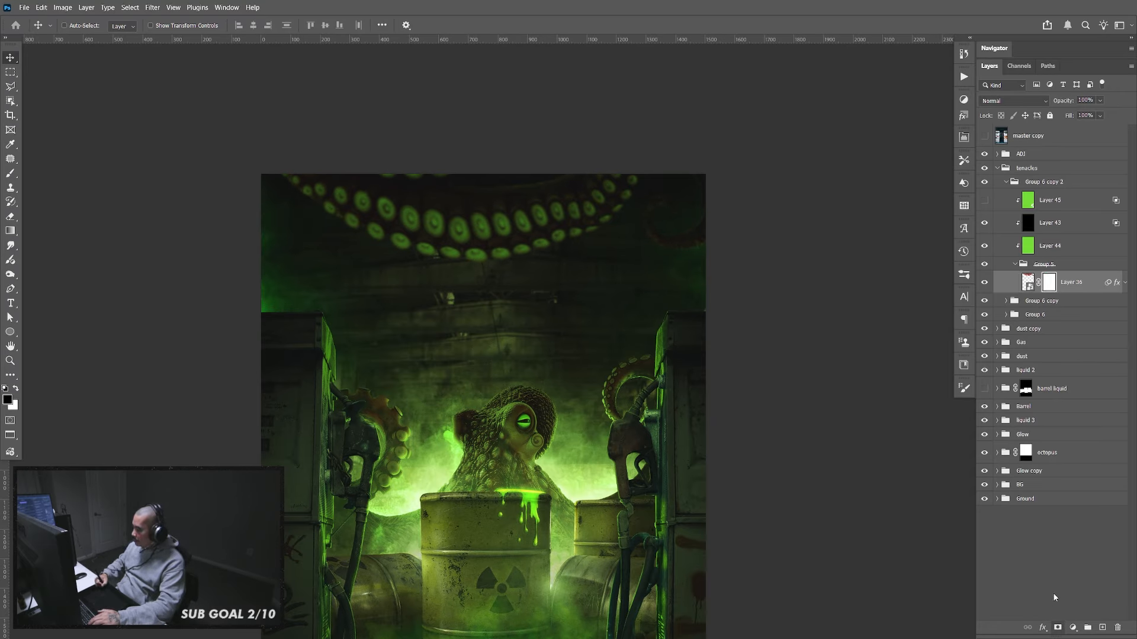
key("b")
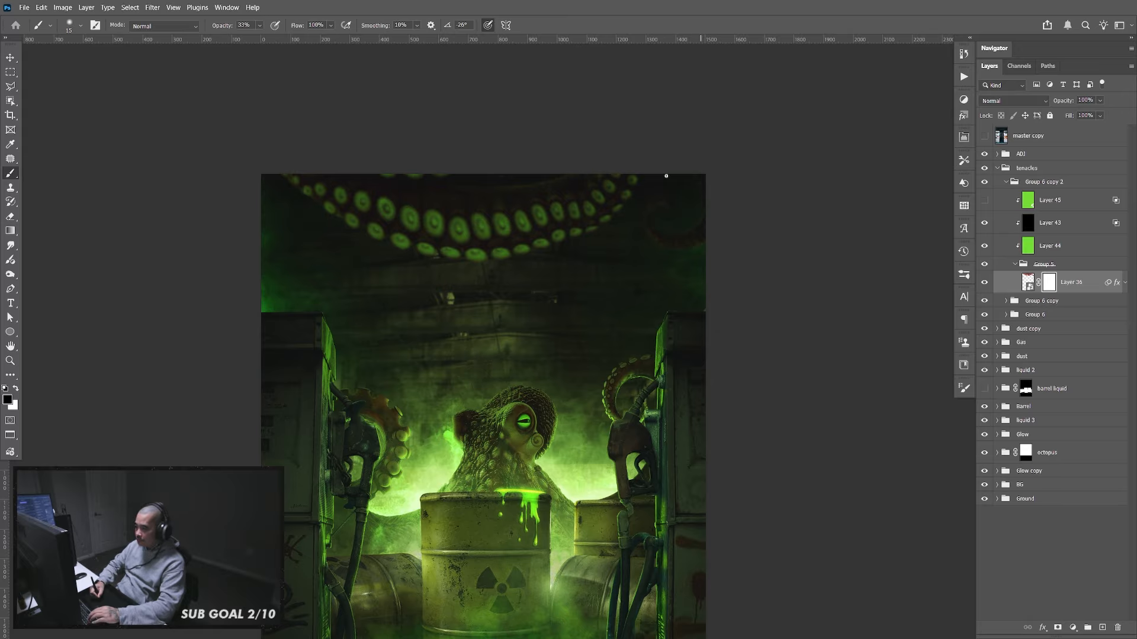
key("bracketright")
key("bracketright")
key("bracketright")
key("bracketright")
key("bracketright")
key("bracketright")
key("bracketright")
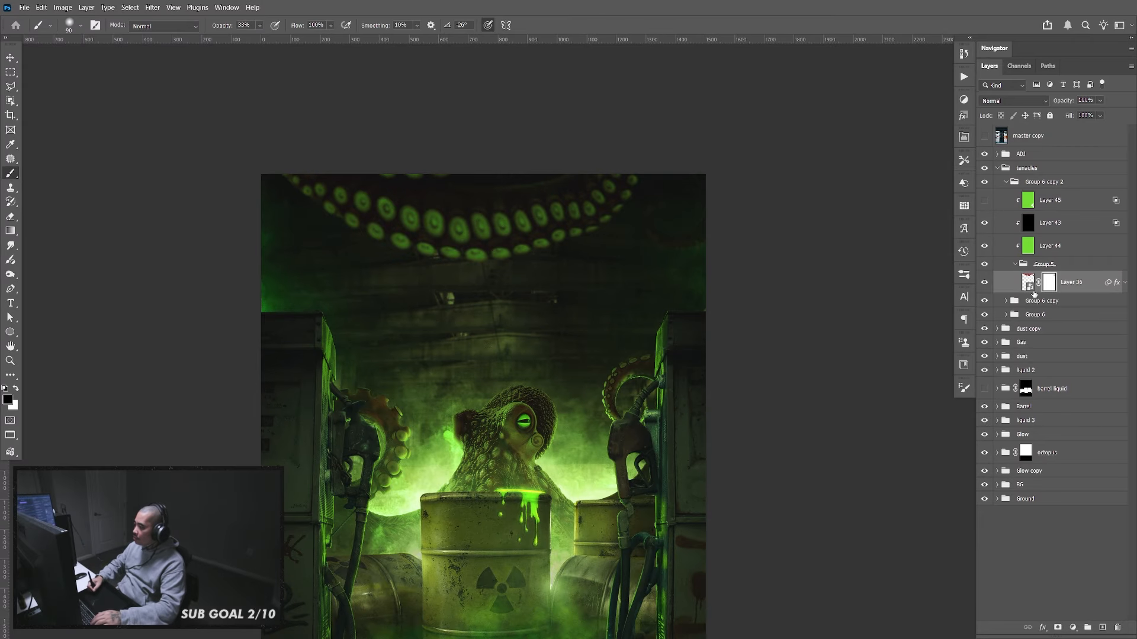
left_click(258, 26)
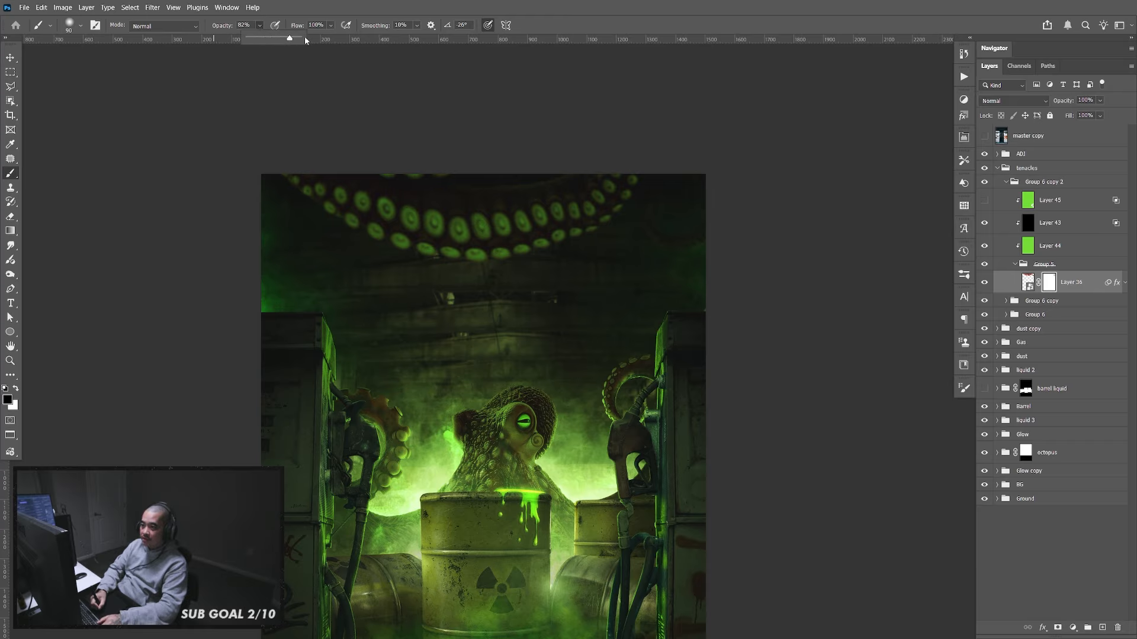
mouse_move(726, 225)
left_mouse_down()
mouse_move(687, 191)
mouse_move(657, 242)
mouse_move(685, 181)
mouse_move(676, 257)
left_mouse_up()
Compare the upper tentacle with and without Layers 44 and 43, and check Layer 44's blending options
left_click(1047, 253)
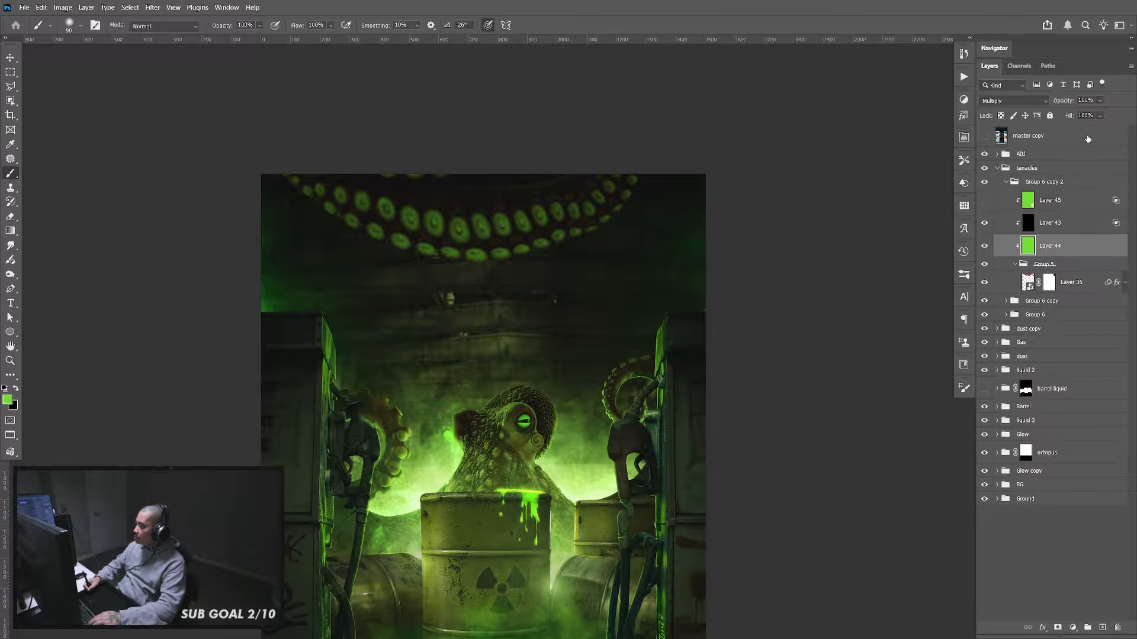
left_click(984, 246)
left_click(985, 247)
double_click(1071, 252)
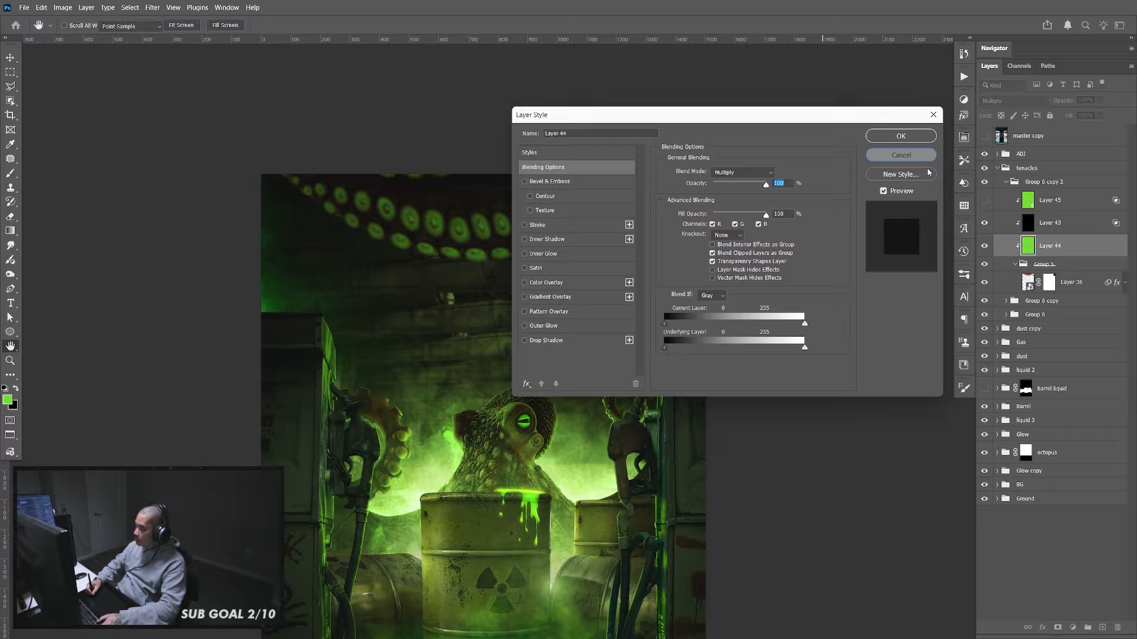
left_click(901, 155)
double_click(1069, 253)
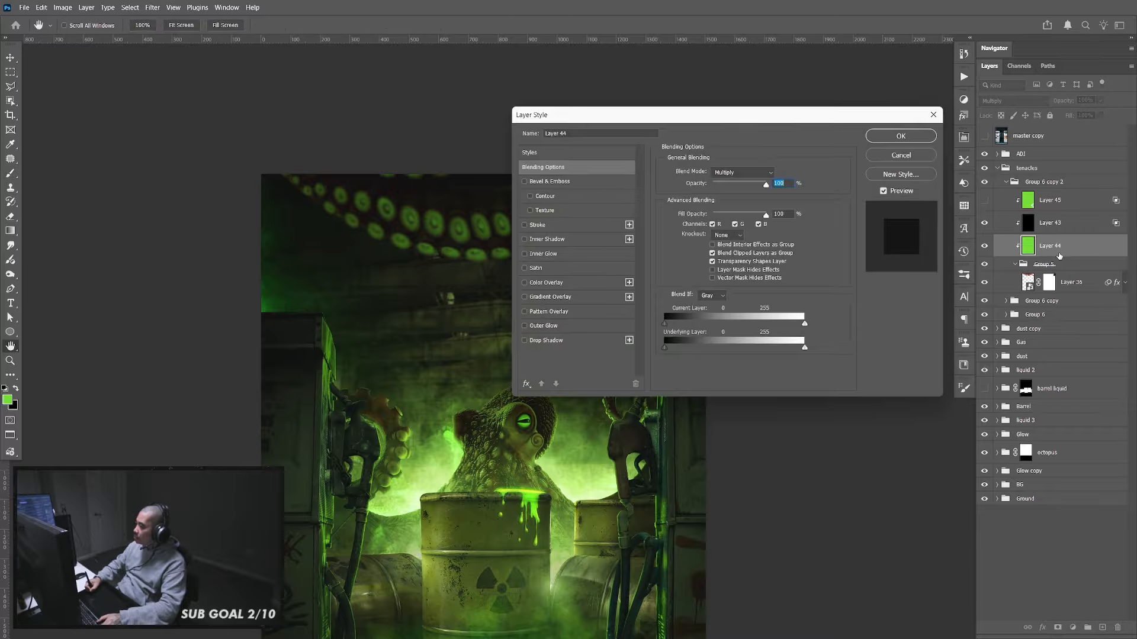
left_click(916, 157)
left_click(985, 222)
left_click(984, 223)
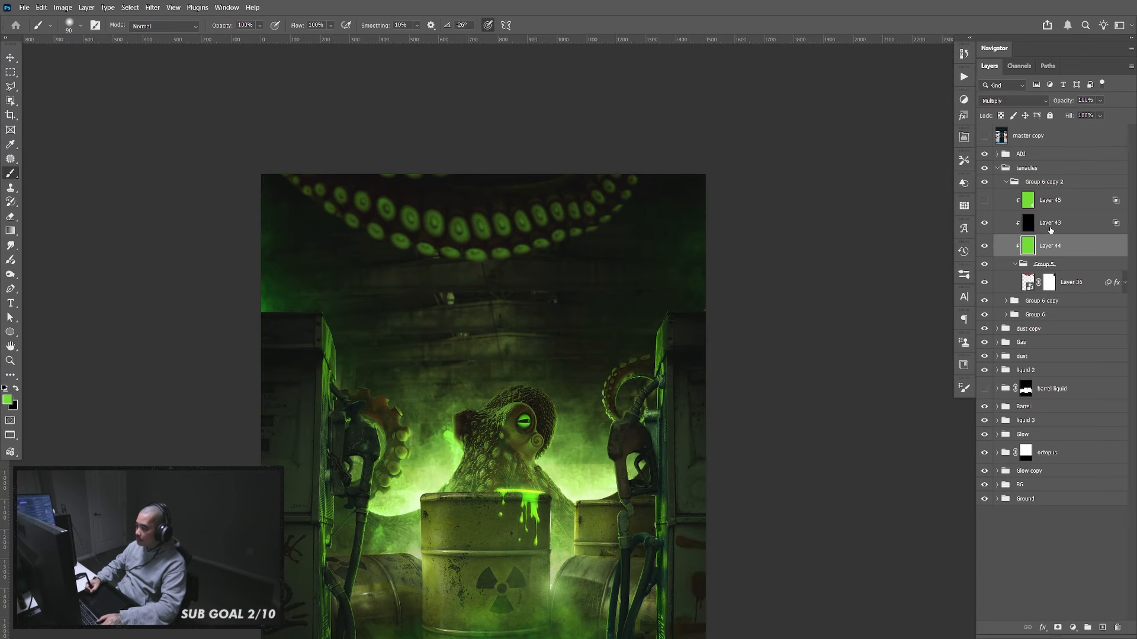
Set Layer 43's Blend If underlying-layer highlight split to 108 / 255 in its blending options
left_click(1078, 231)
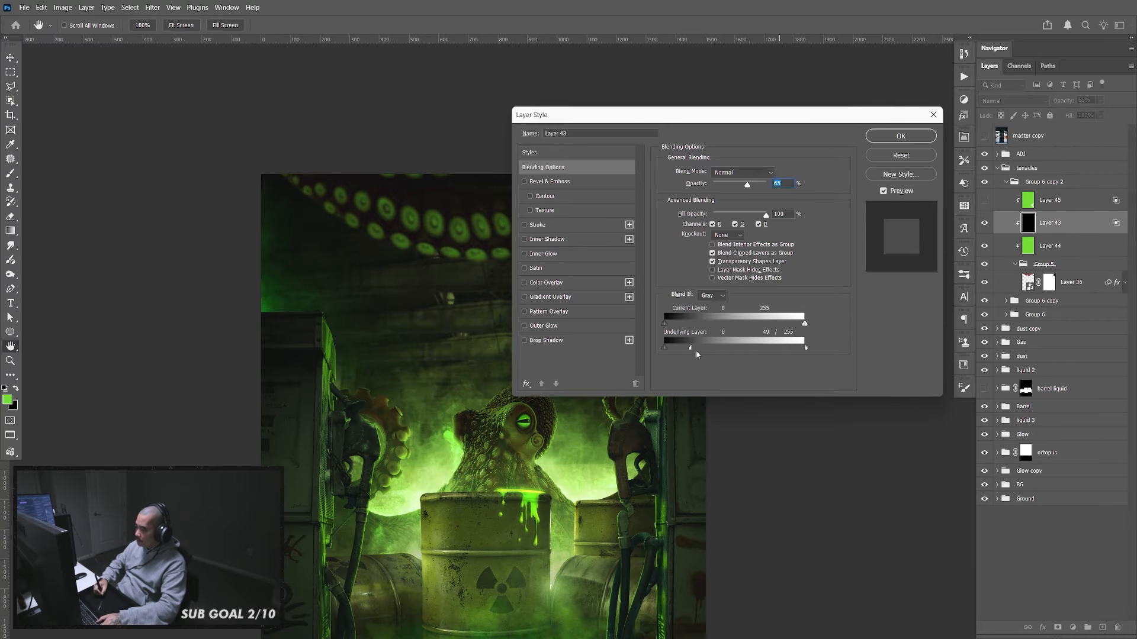
left_click_drag(695, 350, 714, 351)
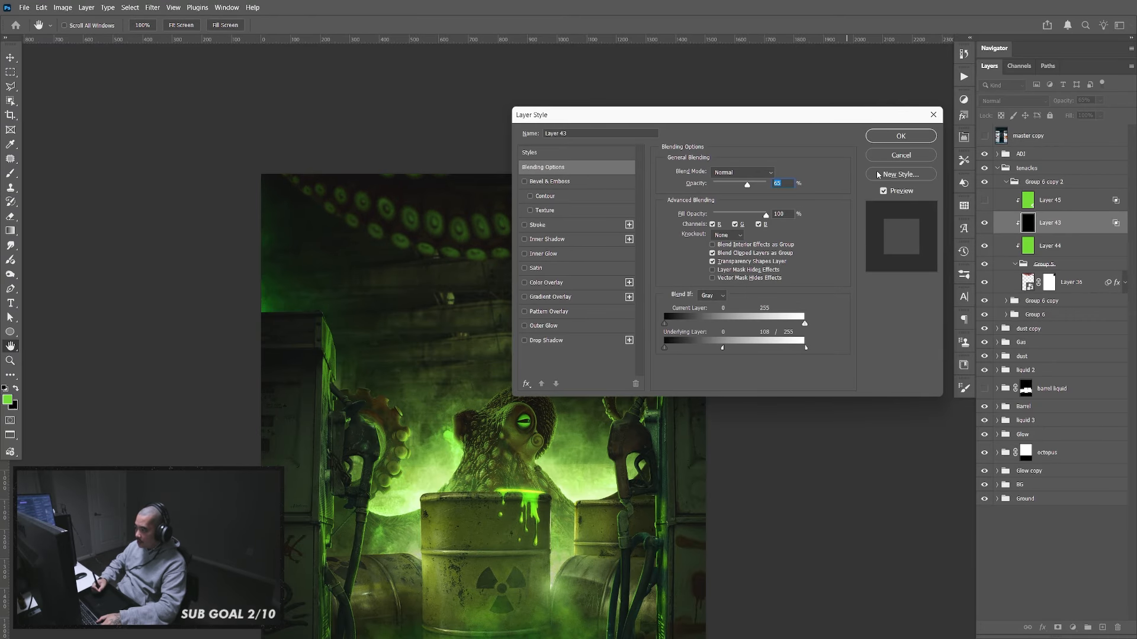
left_click(895, 139)
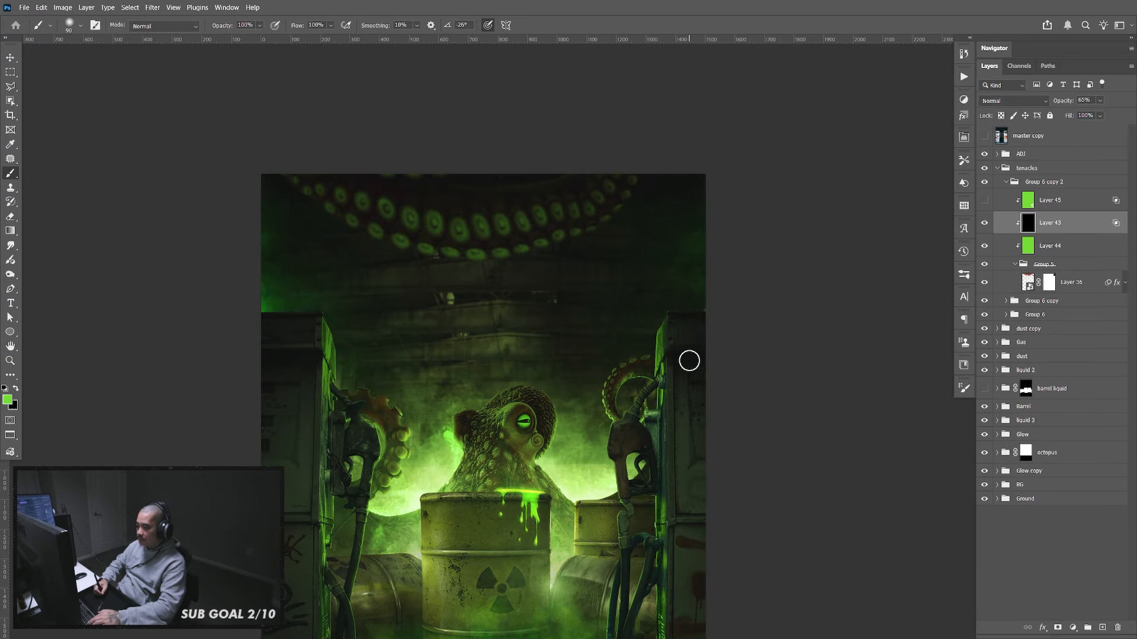
Nudge the arching tentacle on Layer 36 slightly to the right along the image's upper edge
key("v")
mouse_move(695, 390)
left_mouse_down()
mouse_move(754, 177)
mouse_move(675, 412)
mouse_move(697, 418)
left_mouse_up()
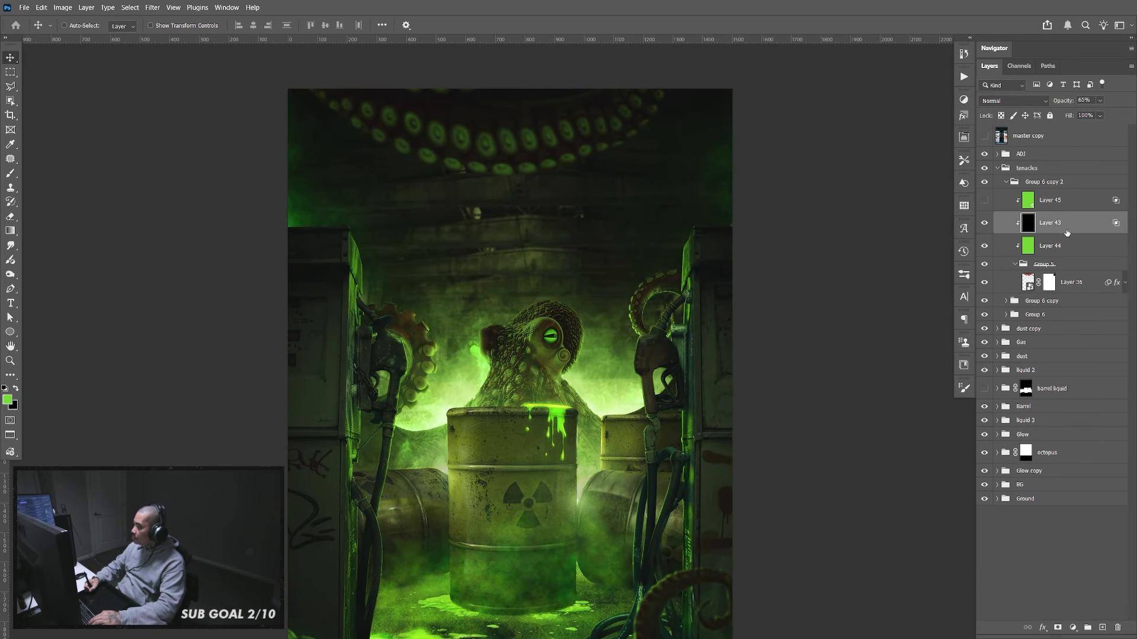
left_click(1082, 285)
left_click_drag(696, 167, 707, 171)
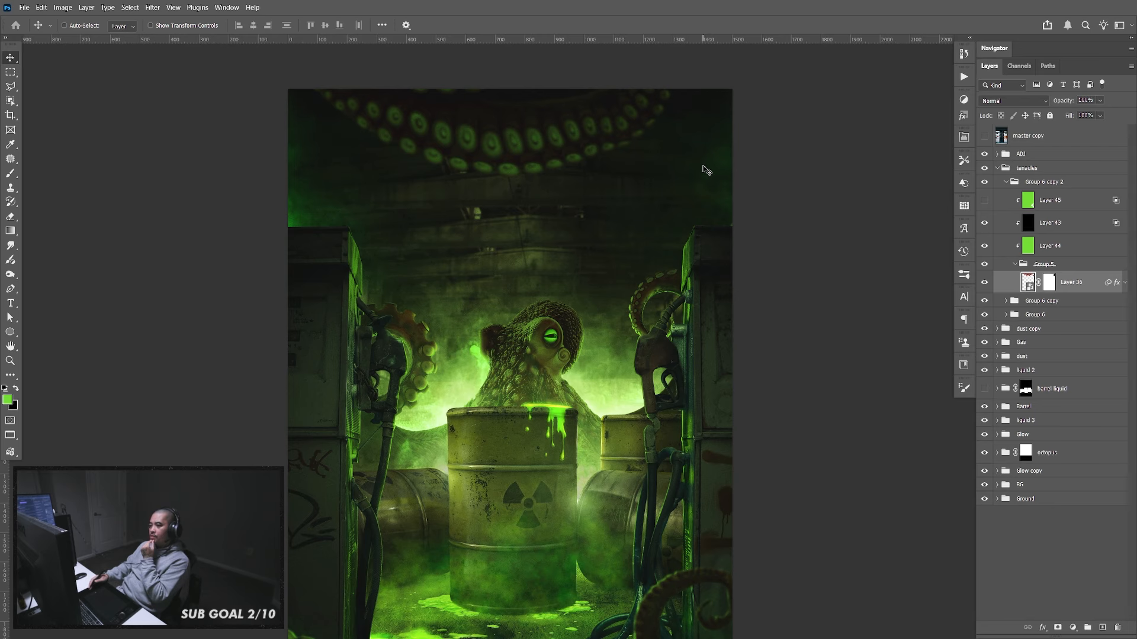
left_click_drag(617, 474, 673, 409)
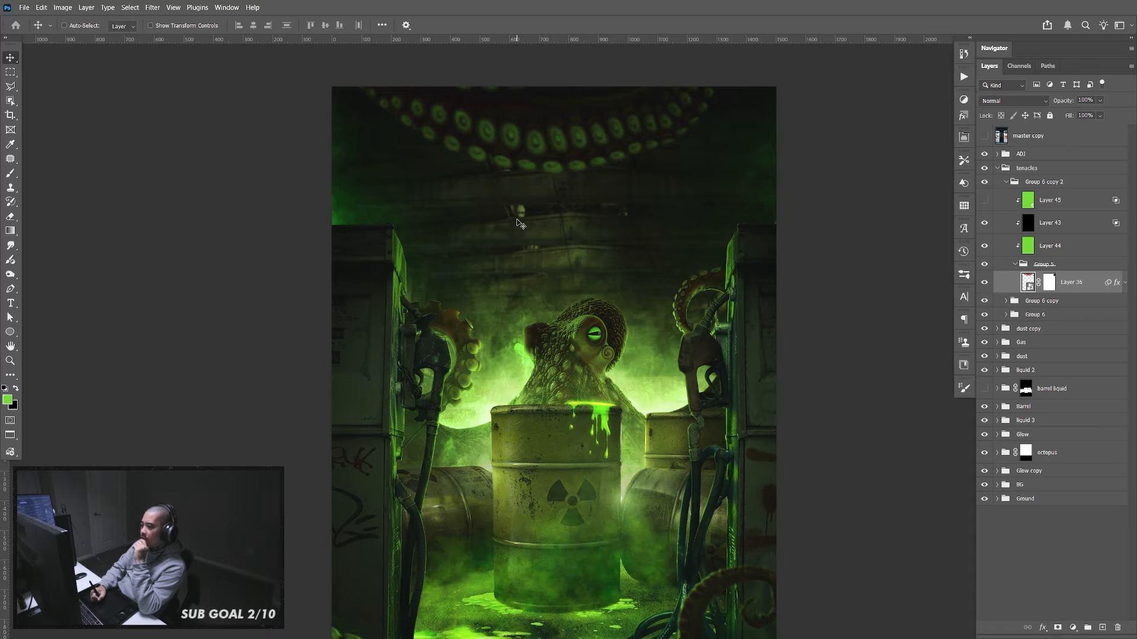
Turn on Layer 45 and compare the upper tentacle with and without its green glow
left_click(984, 201)
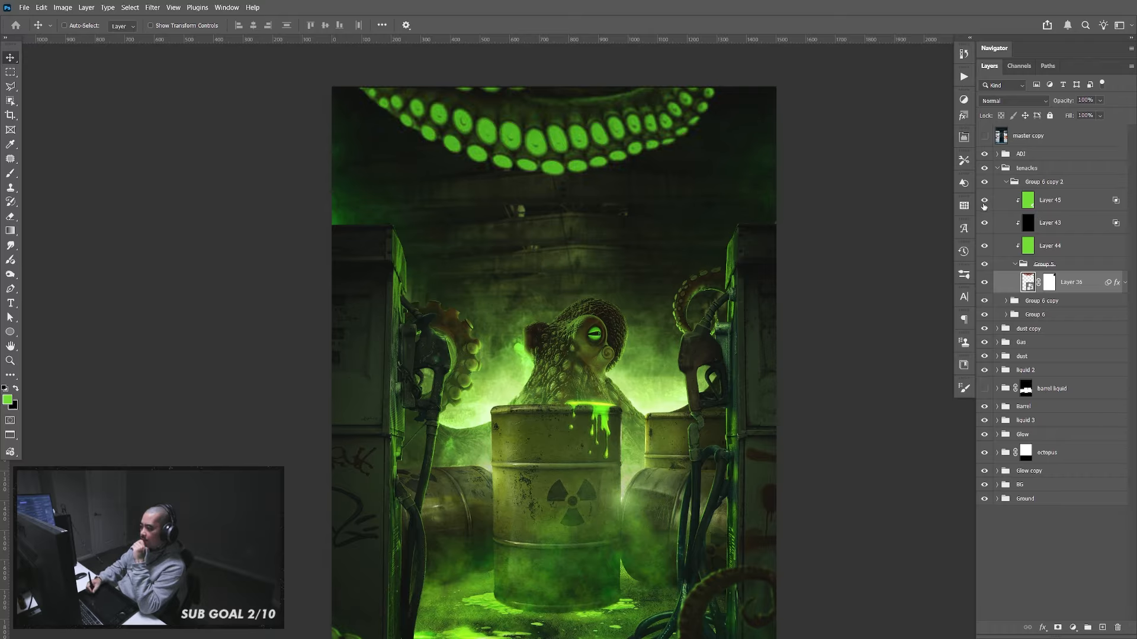
left_click(1042, 203)
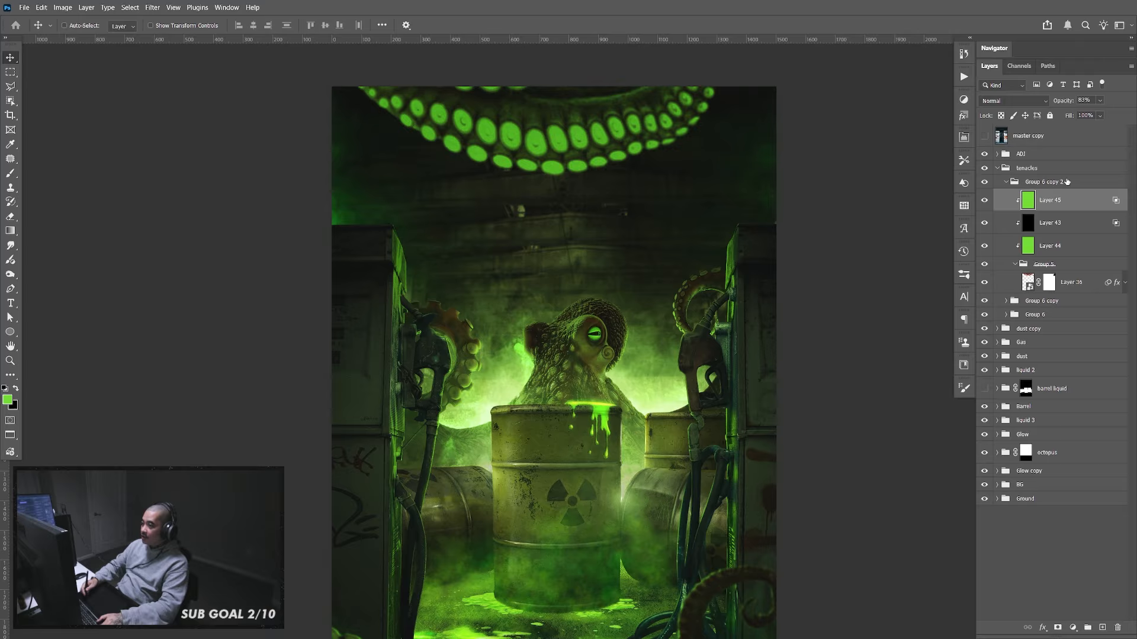
left_click(984, 201)
left_click(984, 201)
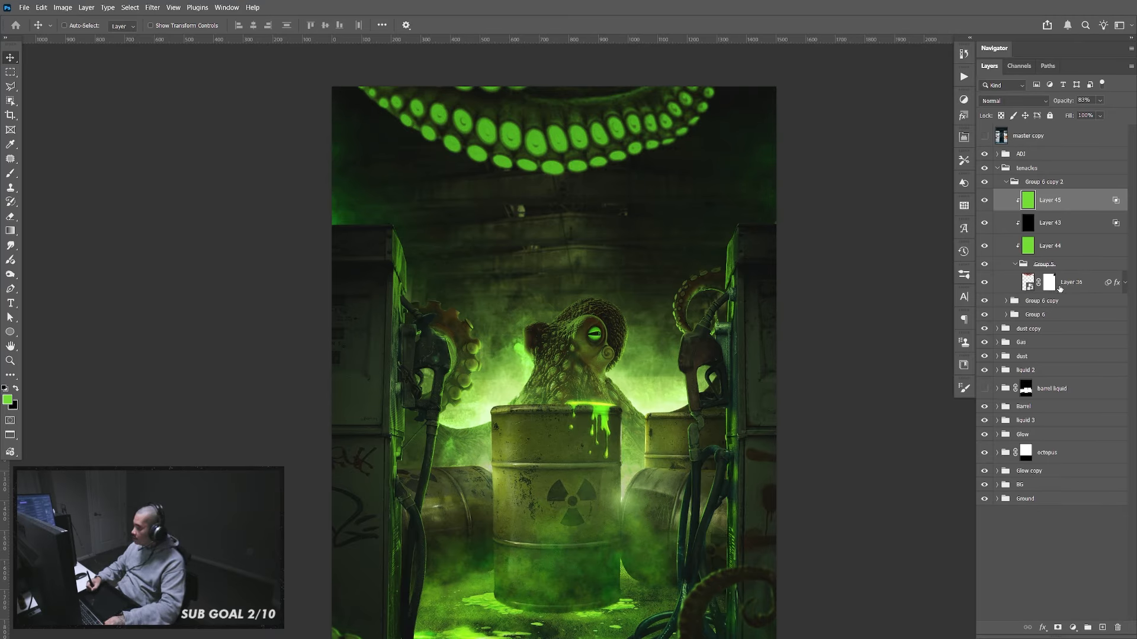
Rasterize the tentacle smart object on Layer 36 and apply its layer mask
left_click(1049, 284)
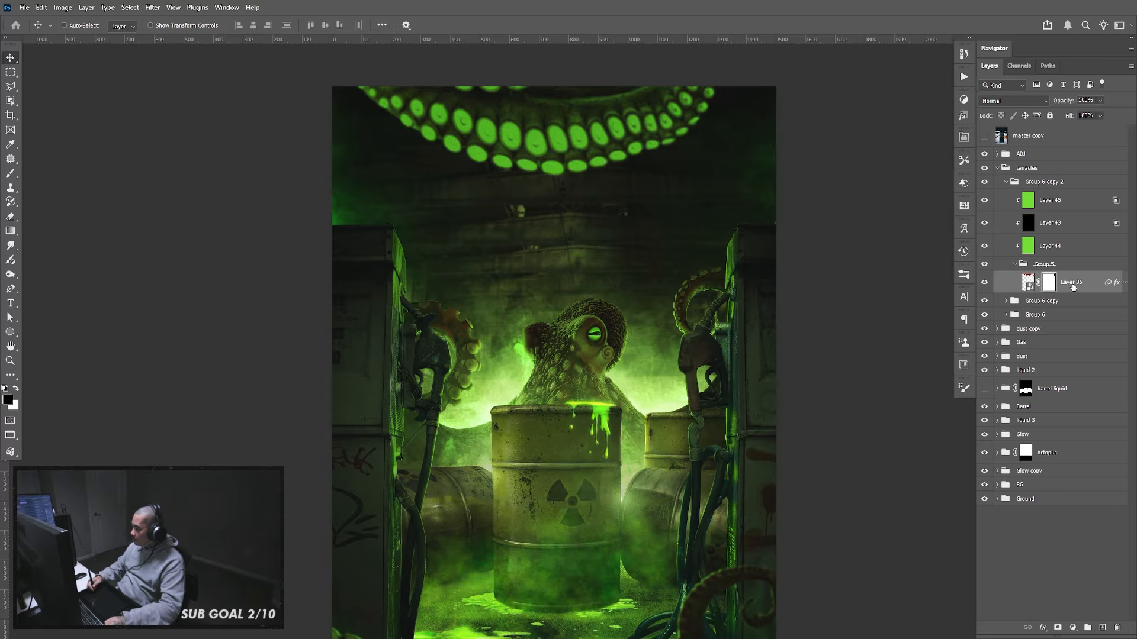
right_click(1072, 286)
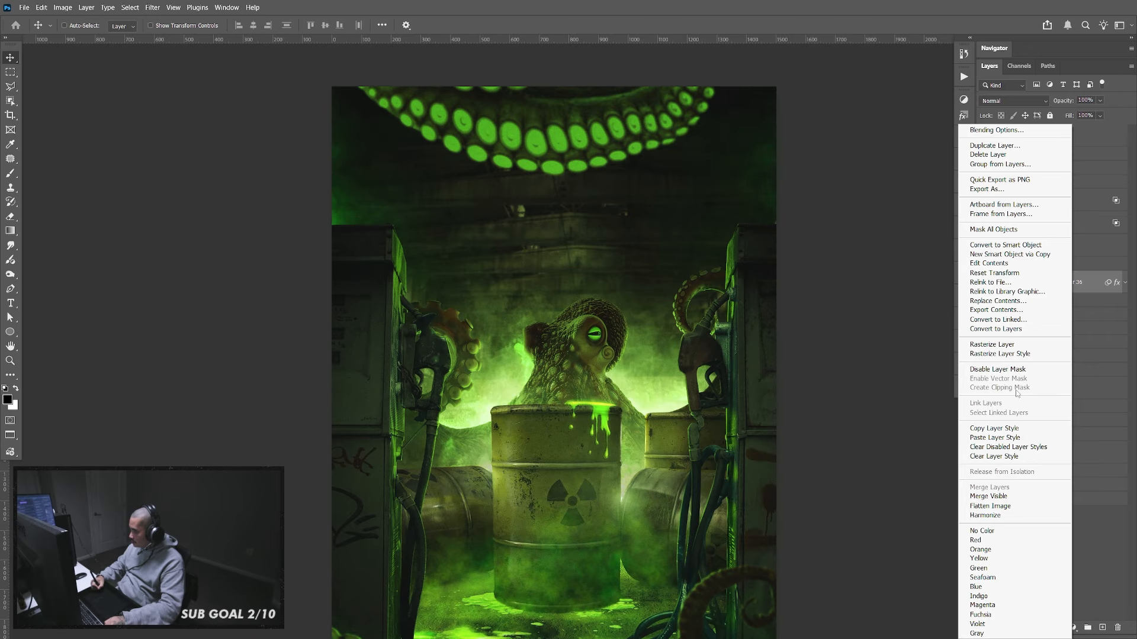
left_click(1001, 344)
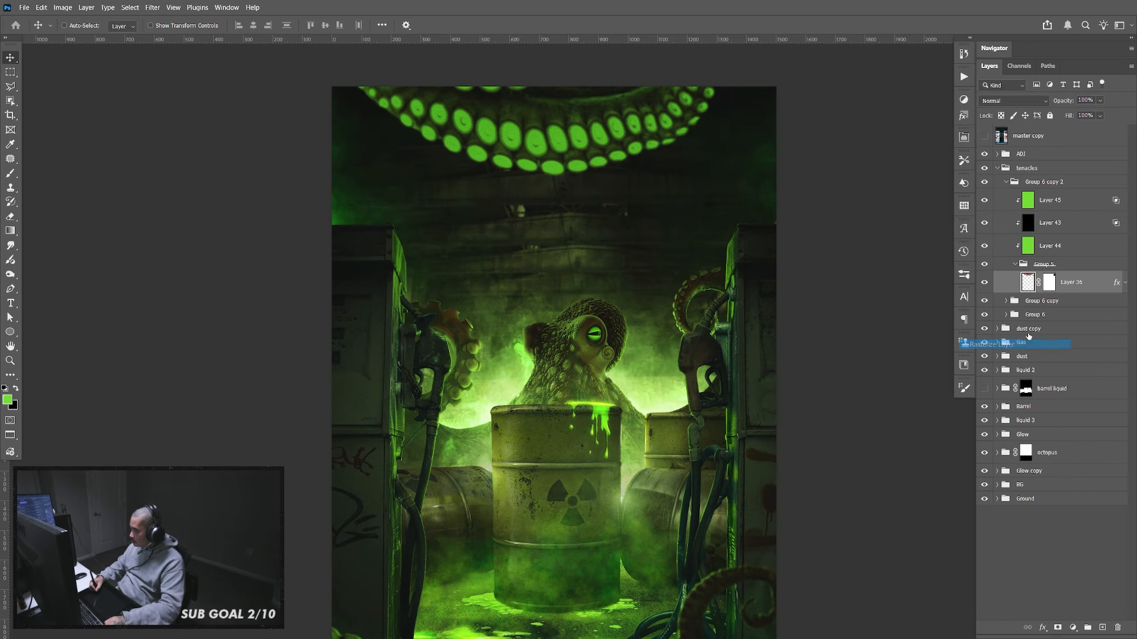
right_click(1047, 286)
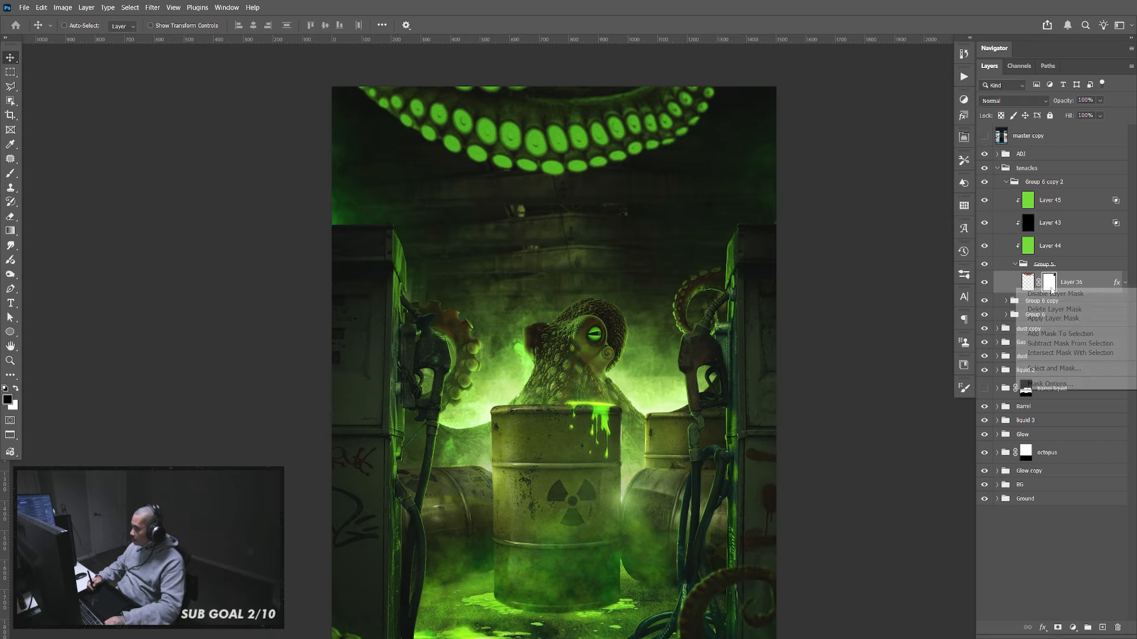
left_click(1059, 320)
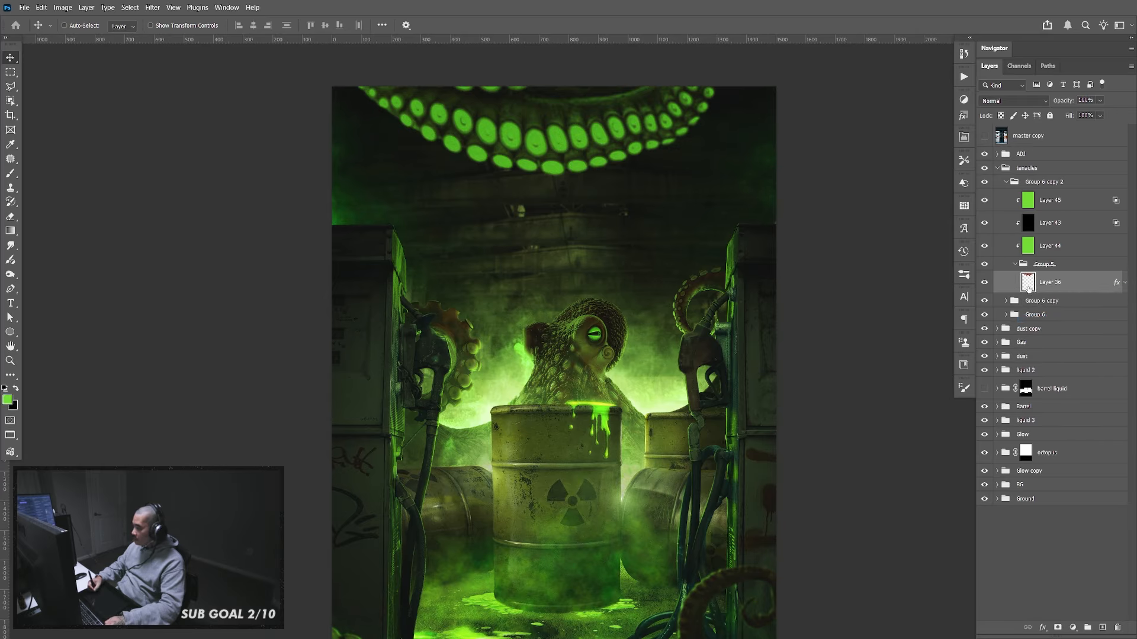
Load Layer 36's tentacle outline as a selection, clear Layer 45's green inside it to leave a thin rim light, and deselect
left_click(1028, 283, "ctrl")
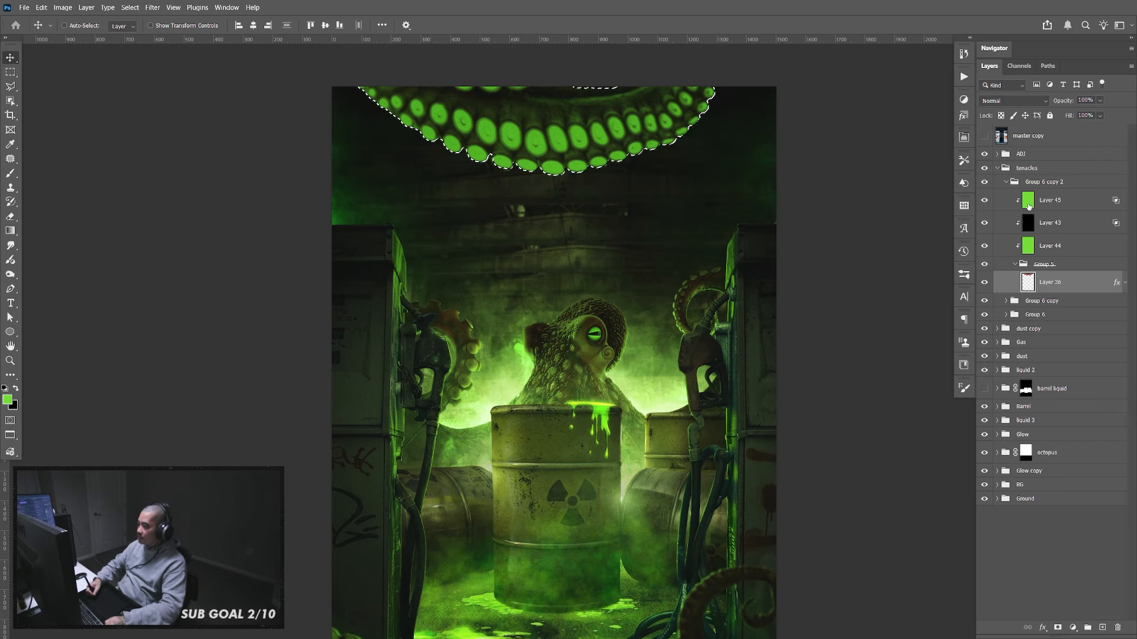
left_click(1028, 201)
key("8")
key("3")
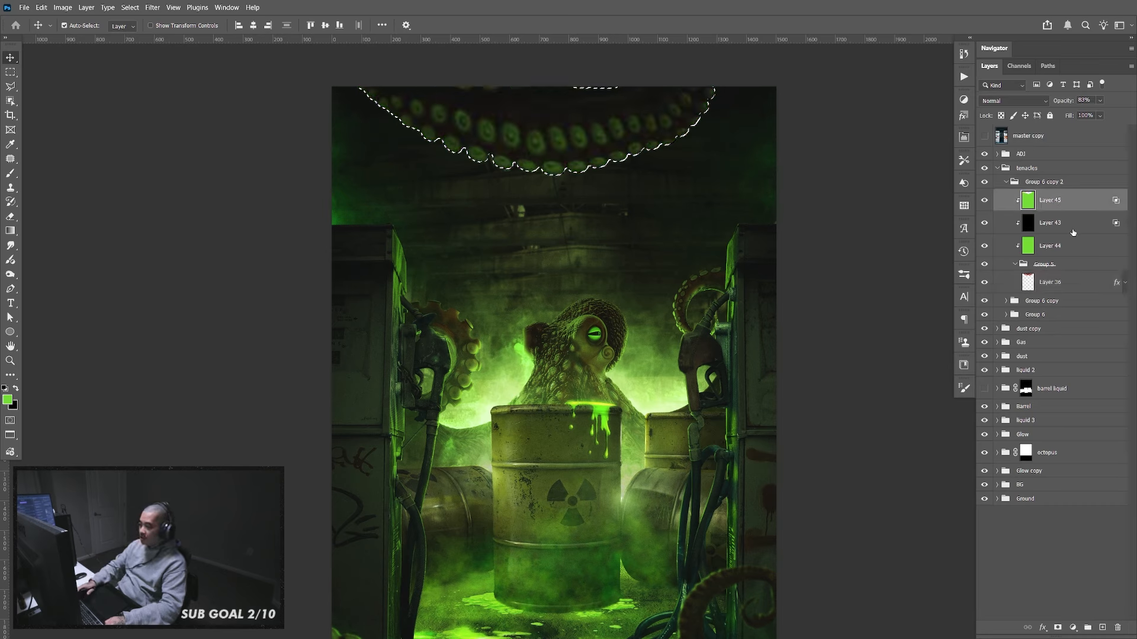
key("ctrl+d")
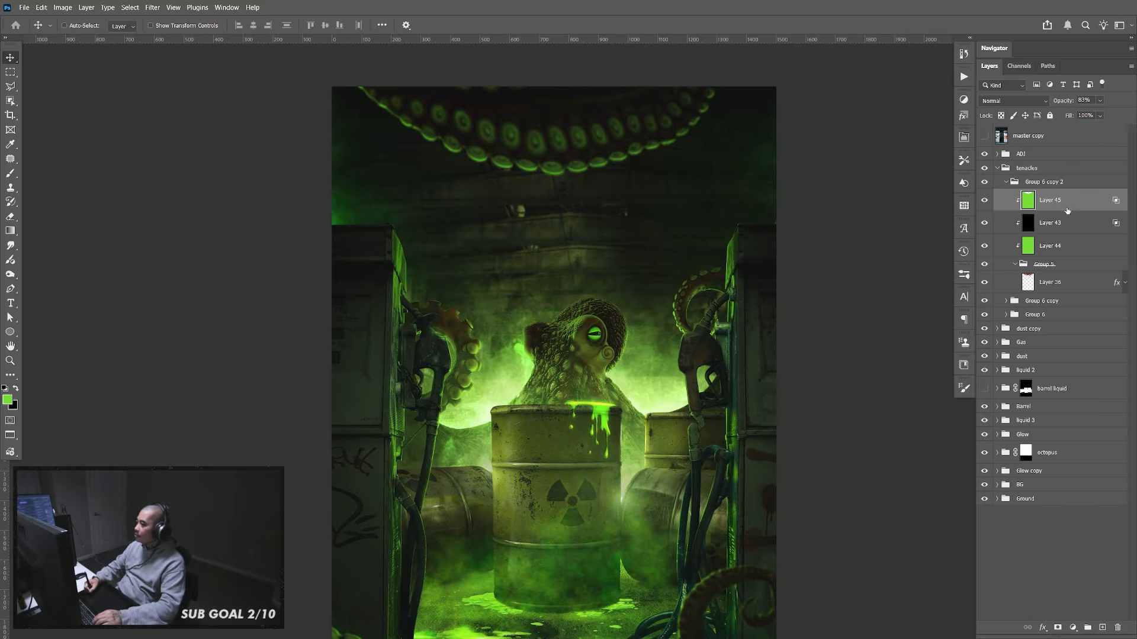
Add a layer mask to Layer 45, invert it to black, and ready the Brush with white as the foreground color
left_click(1057, 627, "alt")
key("ctrl")
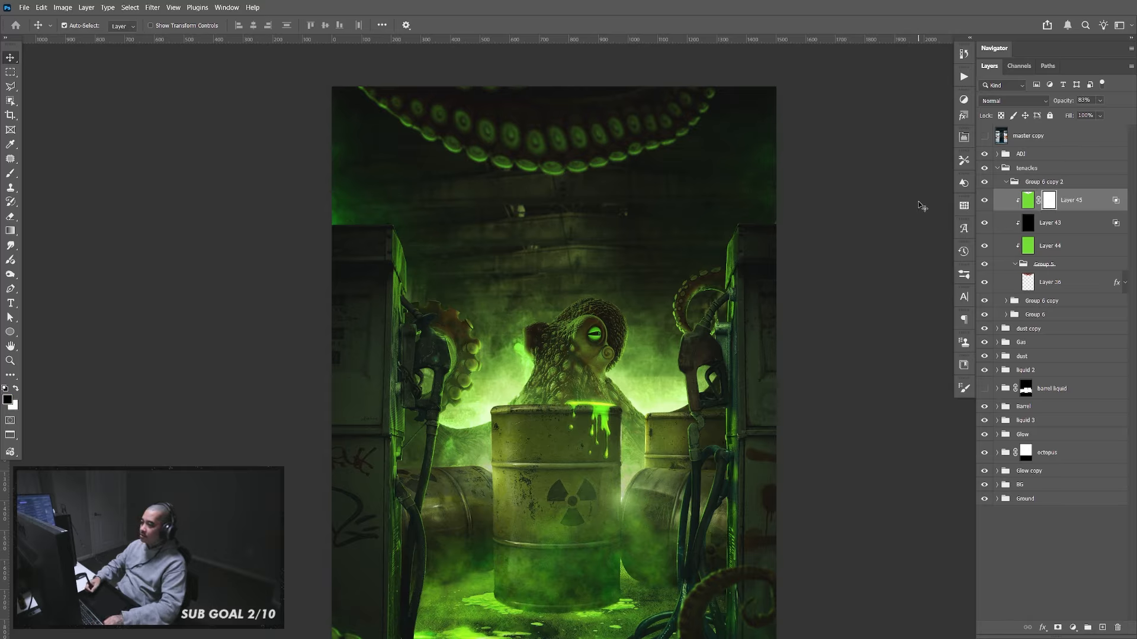
key("b")
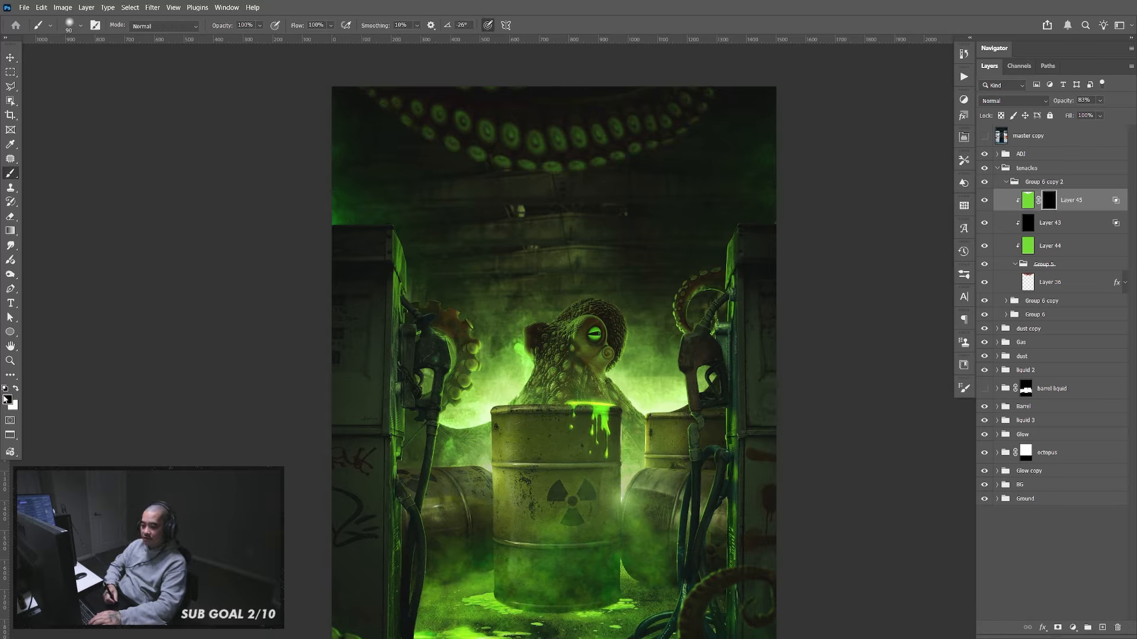
key("x")
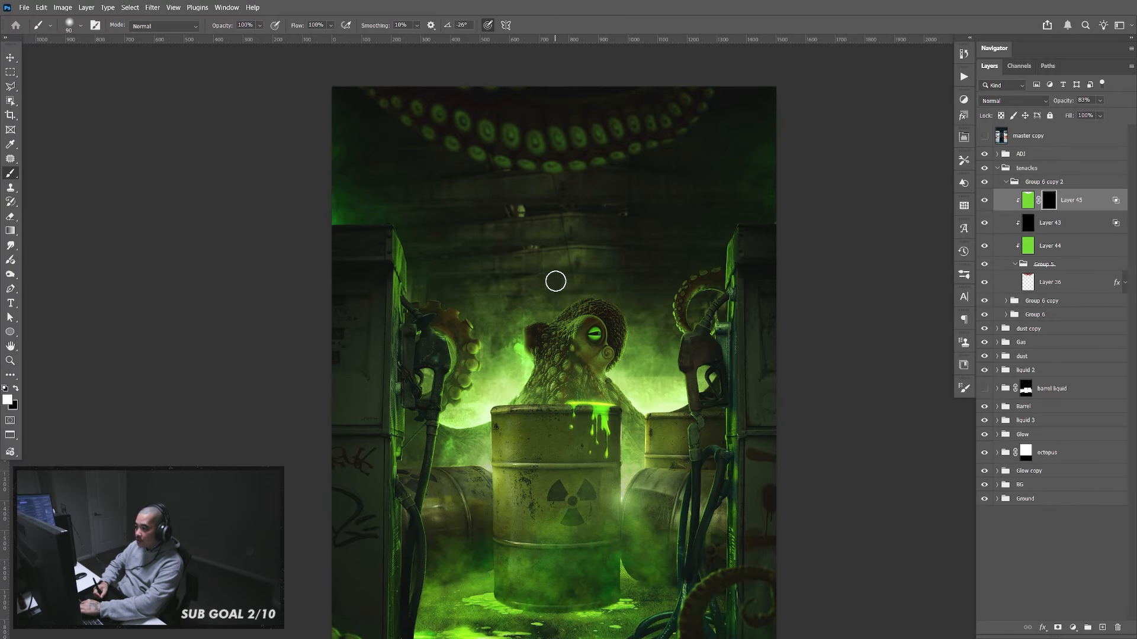
Paint one soft white spot with a brush of about 1400 px on Layer 45's mask, over the middle of the canvas
key("bracketright")
key("bracketright")
key("bracketright")
key("bracketright")
key("bracketright")
key("bracketright")
key("bracketright")
key("bracketright")
key("bracketright")
key("bracketright")
key("bracketright")
key("bracketright")
key("bracketright")
key("bracketright")
key("bracketright")
key("bracketright")
key("bracketright")
key("bracketright")
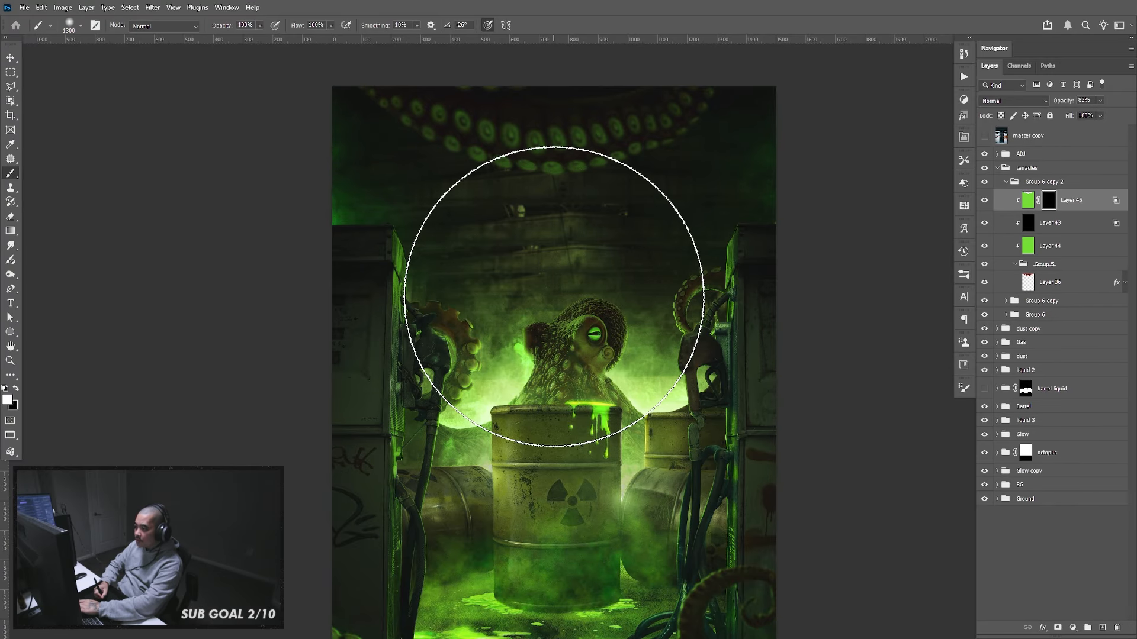
left_click(554, 298)
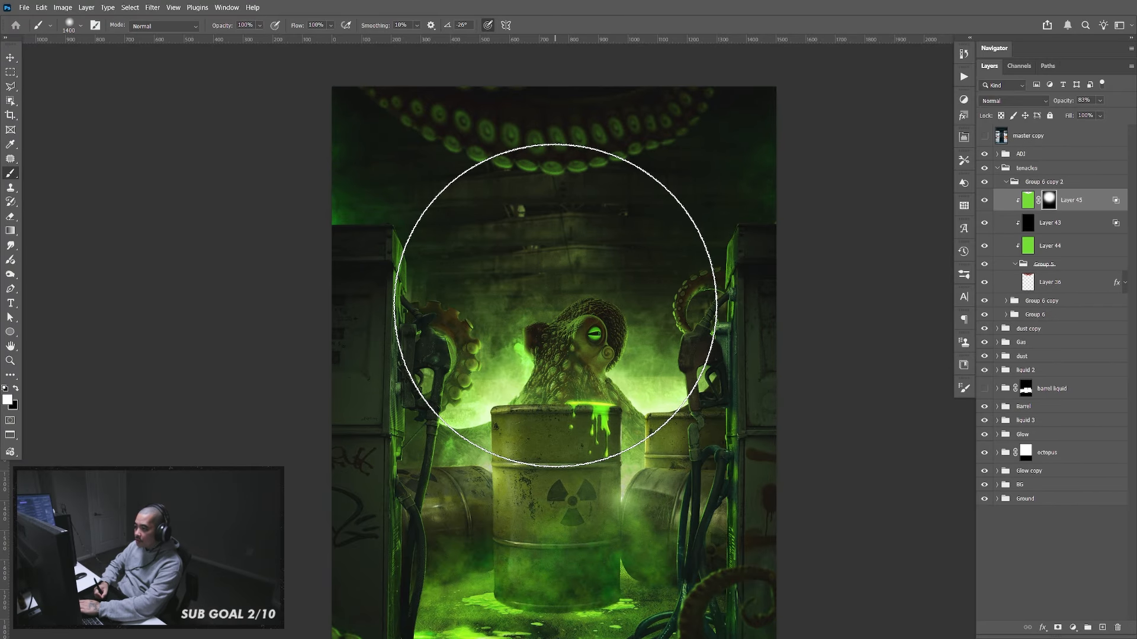
key("v")
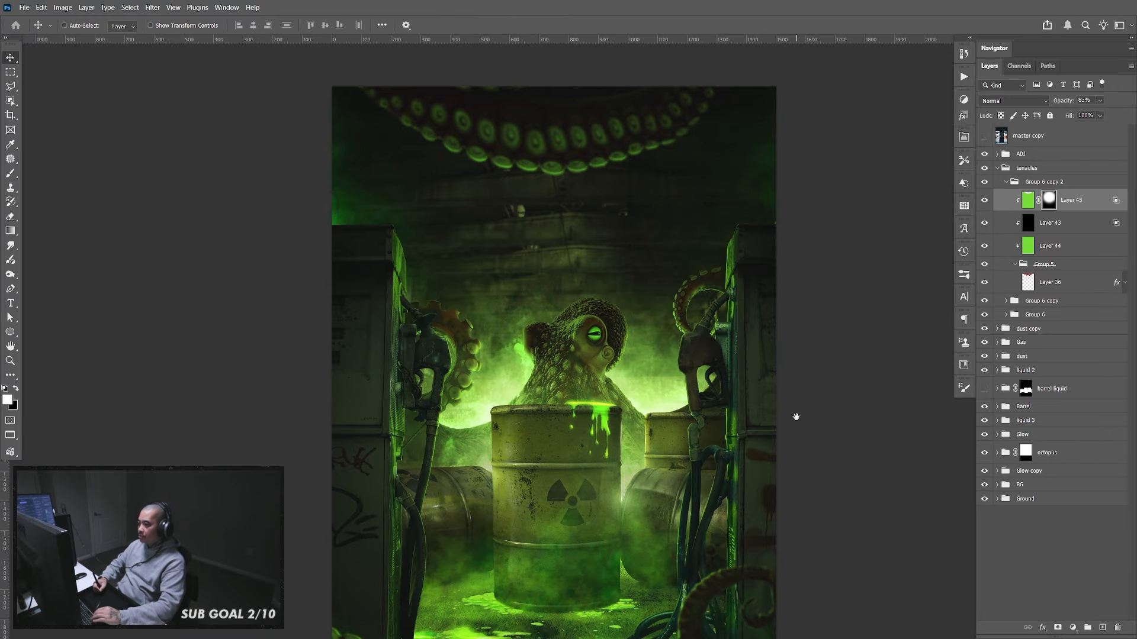
Copy the part of the top tentacle on Layer 36 that lies within the canvas to a new layer
mouse_move(794, 541)
left_mouse_down()
mouse_move(801, 390)
mouse_move(792, 426)
left_mouse_up()
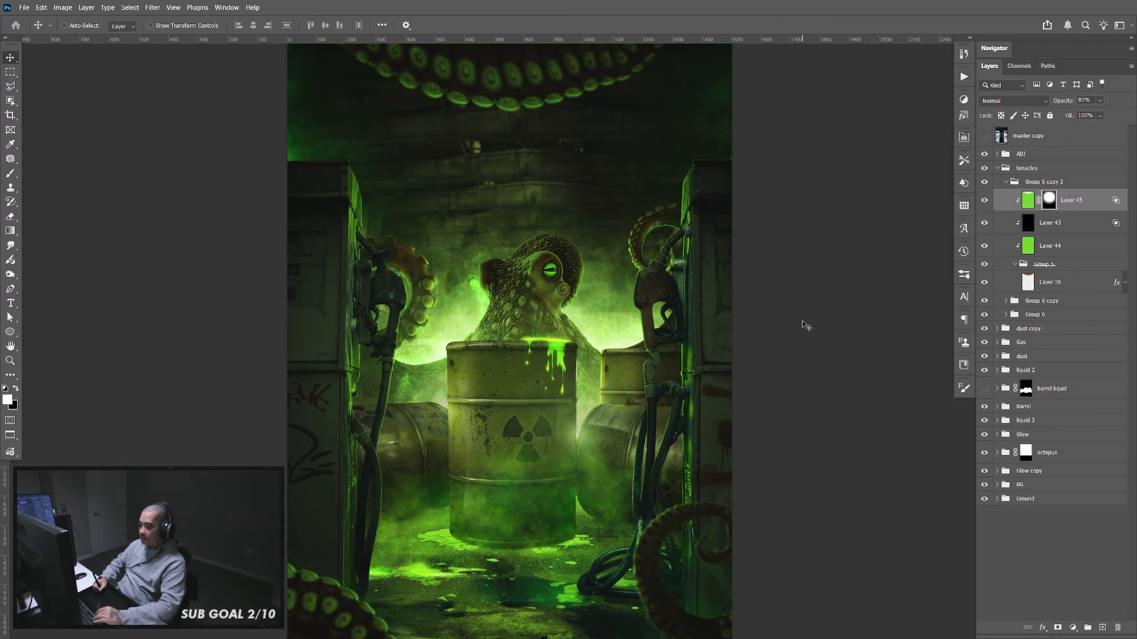
key("ctrl+0")
key("ctrl+minus")
key("ctrl+plus")
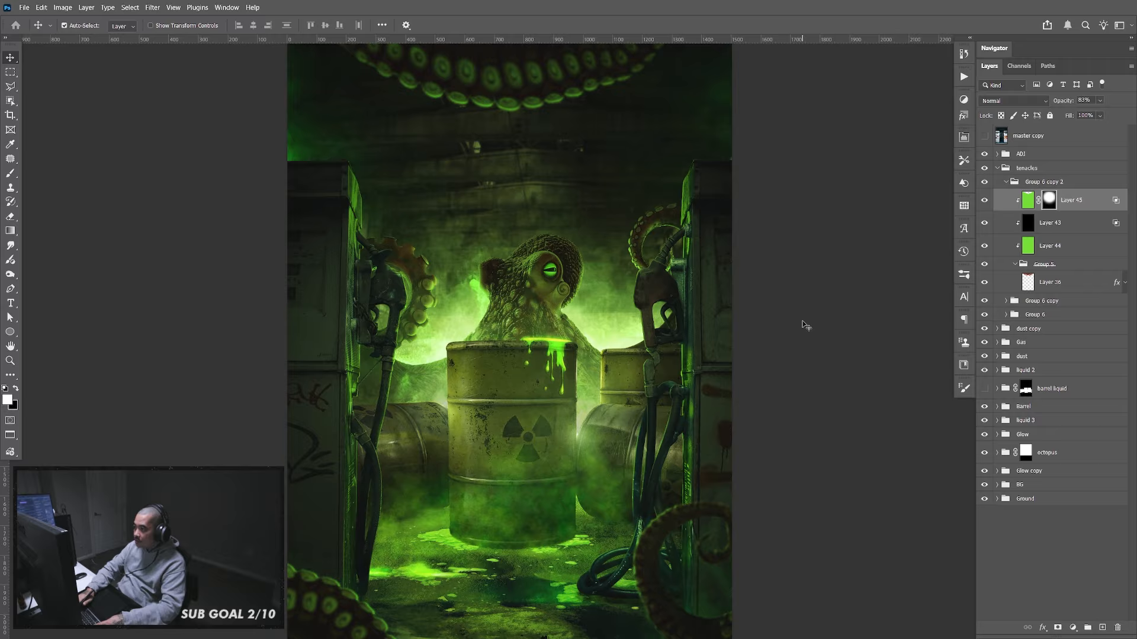
left_click_drag(768, 200, 762, 234)
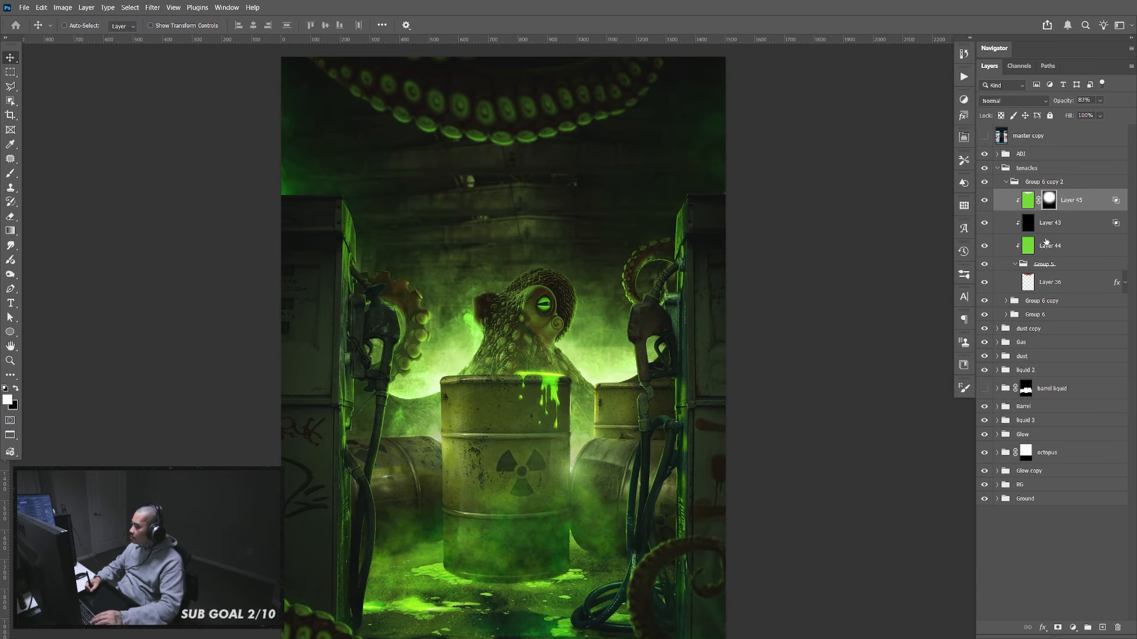
left_click(1047, 283)
left_click_drag(841, 257, 851, 294)
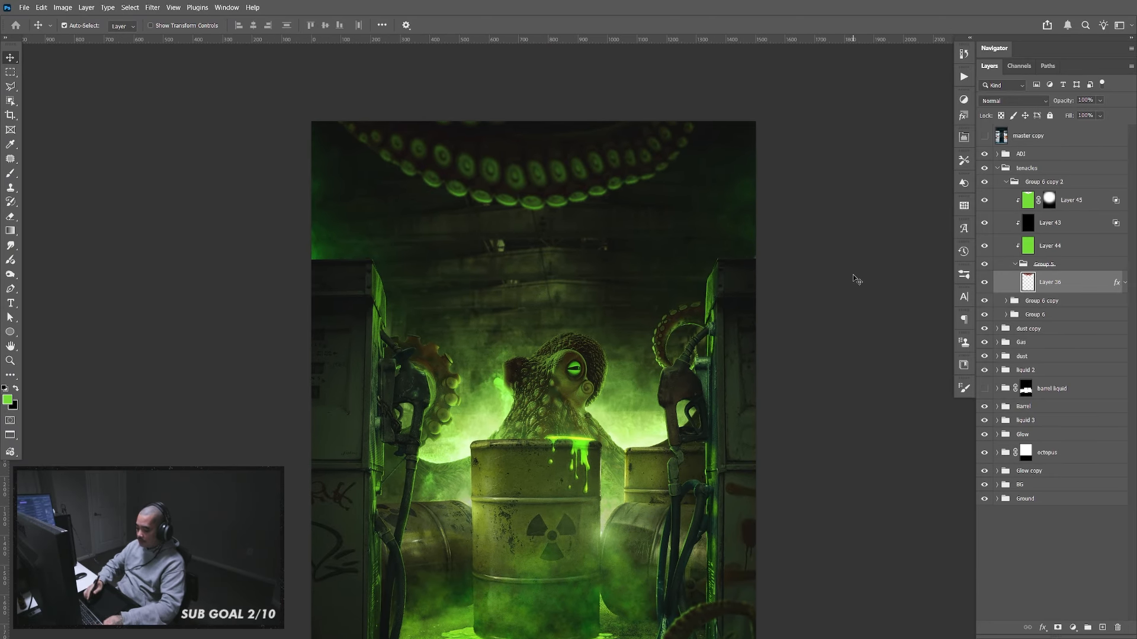
key("ctrl+t")
key("Escape")
key("ctrl+a")
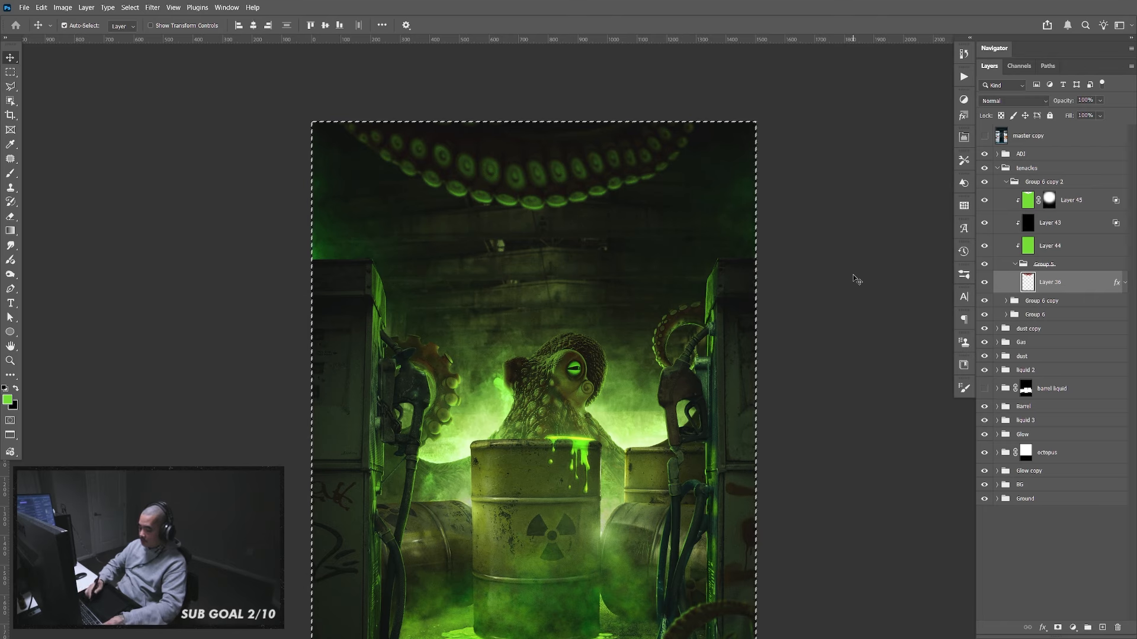
key("ctrl+j")
Hide the original top tentacle on Layer 36, keeping the trimmed copy above it
left_click(985, 325)
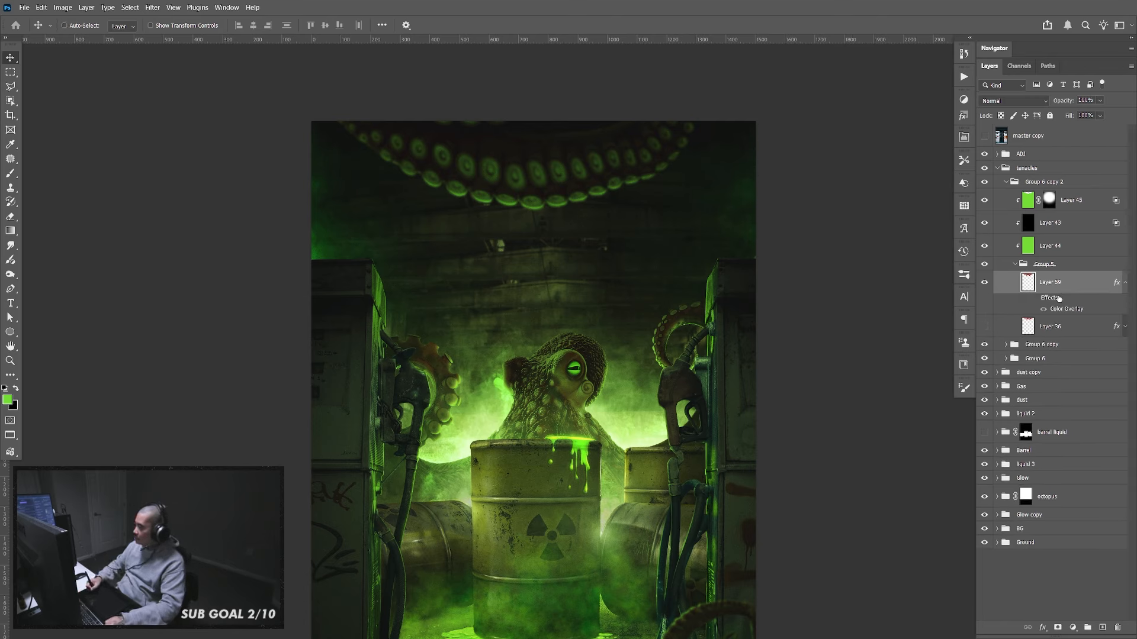
key("ctrl+z")
key("ctrl+z")
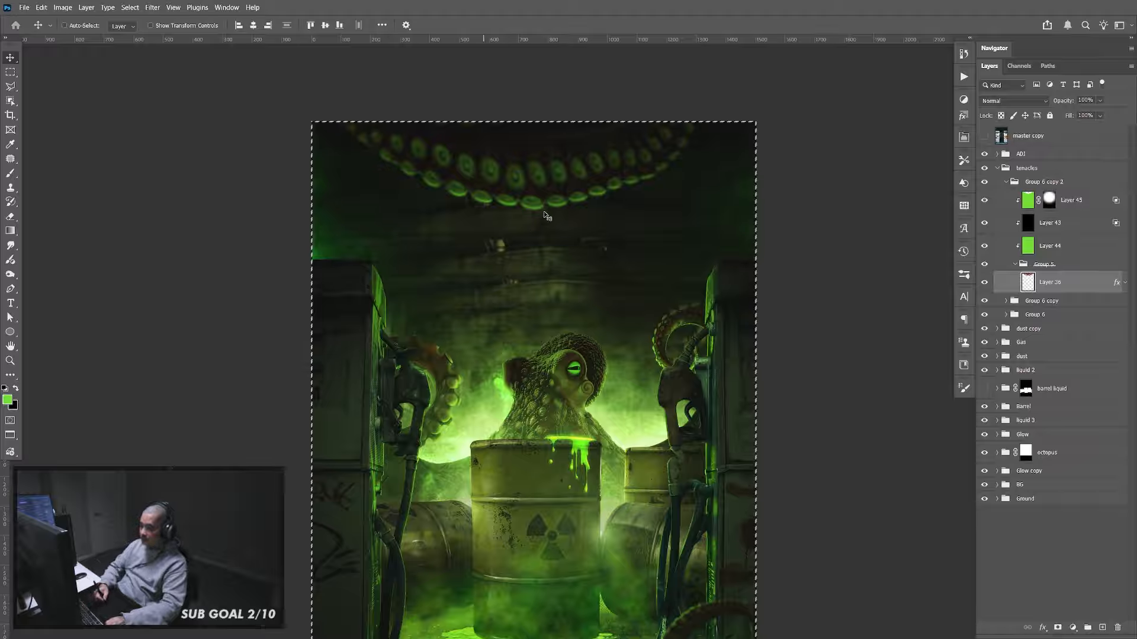
key("ctrl+shift+z")
key("ctrl+shift+z")
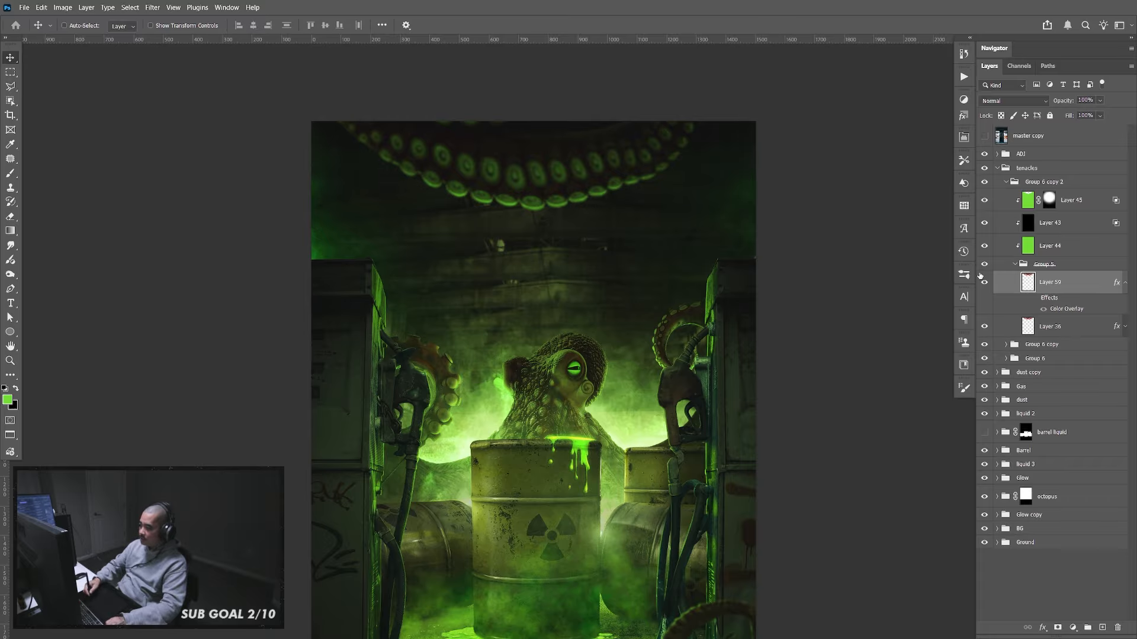
left_click(985, 327)
Stretch the copied top tentacle to about 114% width, rotate it by about -1.7 degrees, and reposition it along the canvas's upper edge
key("ctrl+t")
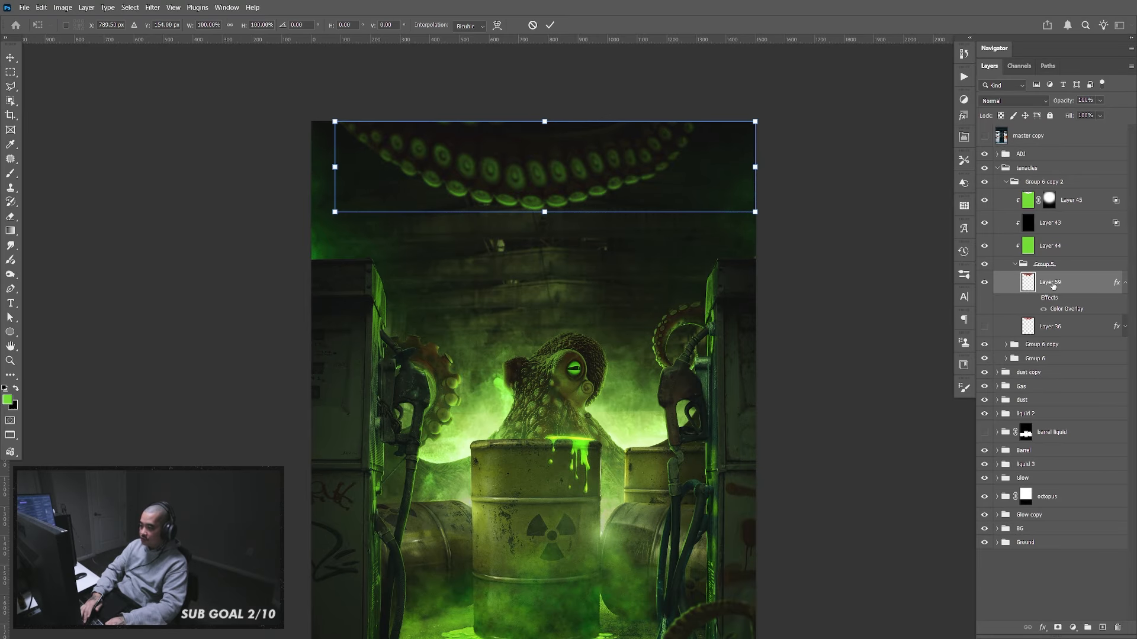
left_click_drag(755, 167, 826, 154)
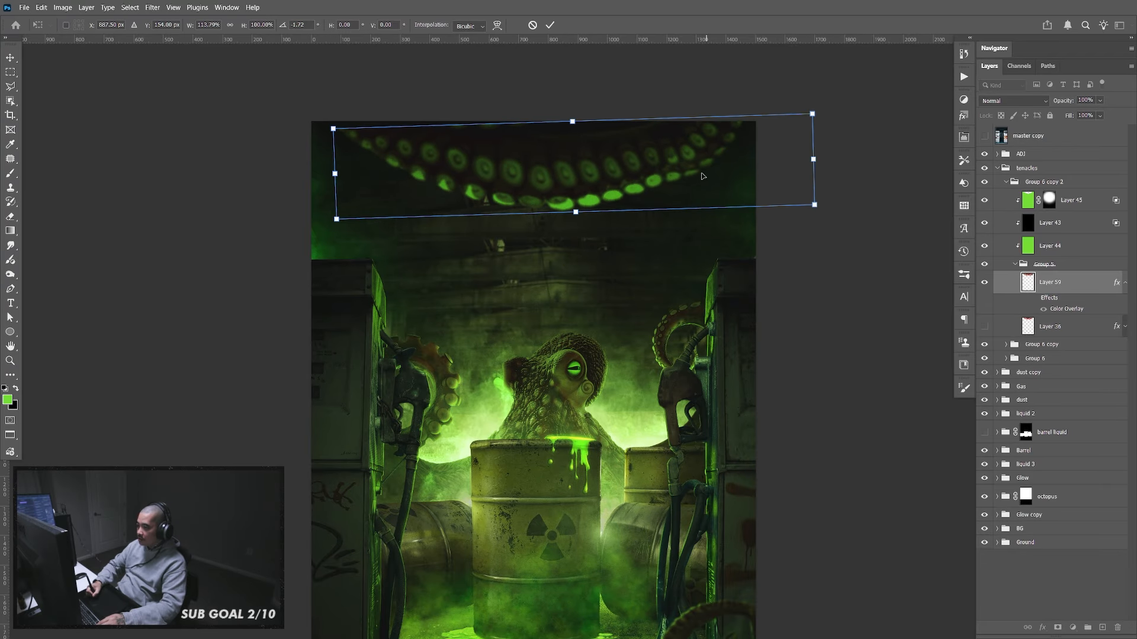
left_click_drag(703, 177, 695, 167)
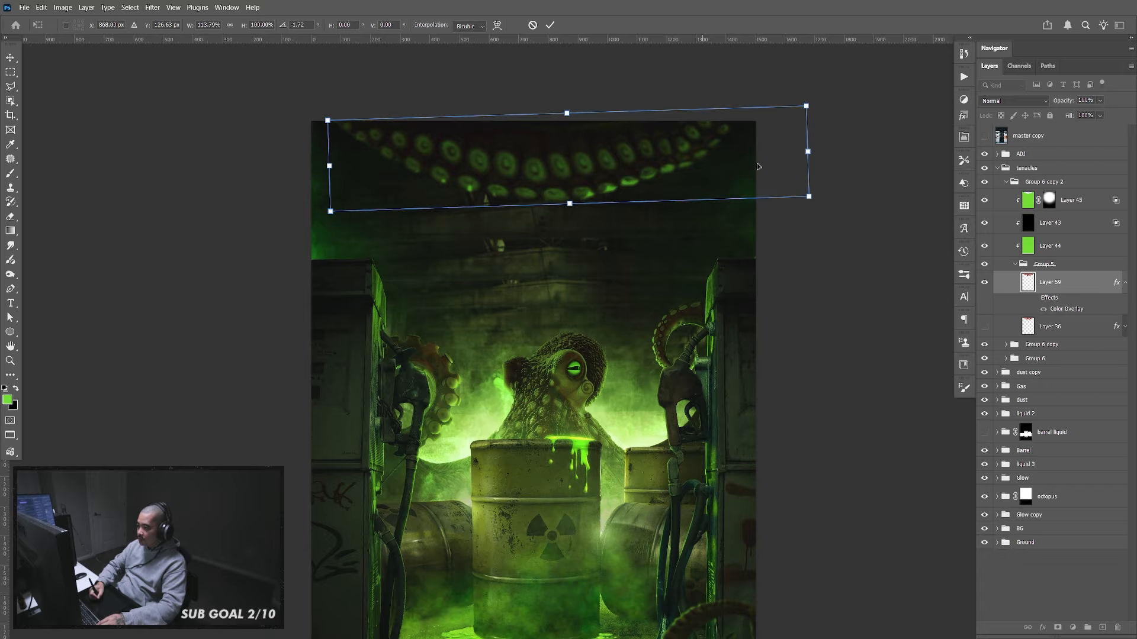
key("Return")
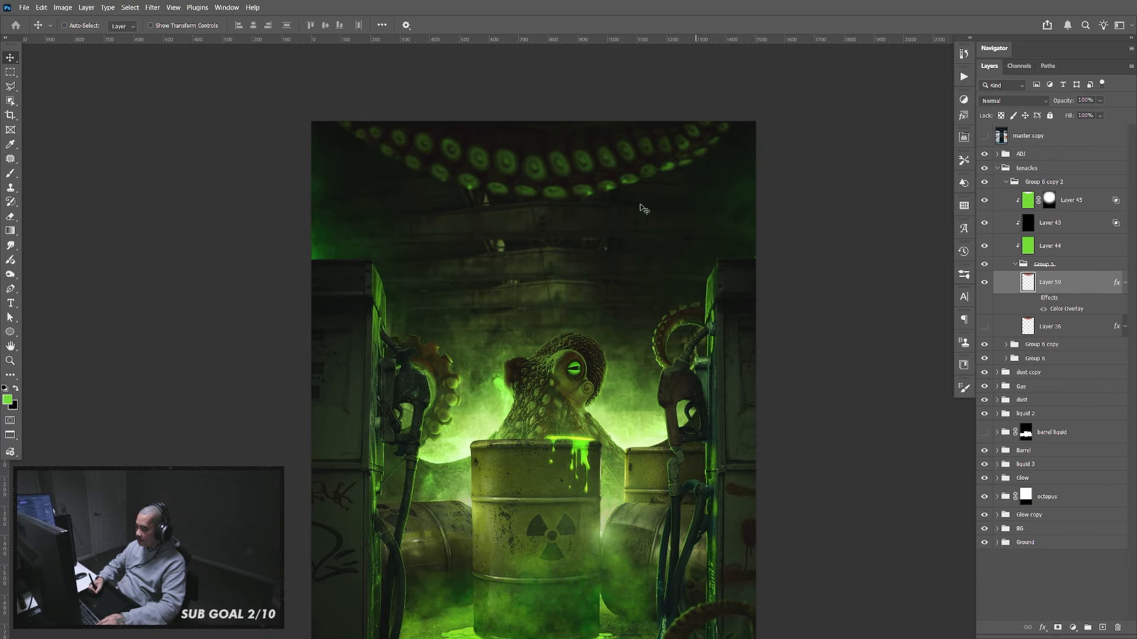
left_click_drag(588, 172, 585, 169)
left_click_drag(665, 165, 664, 173)
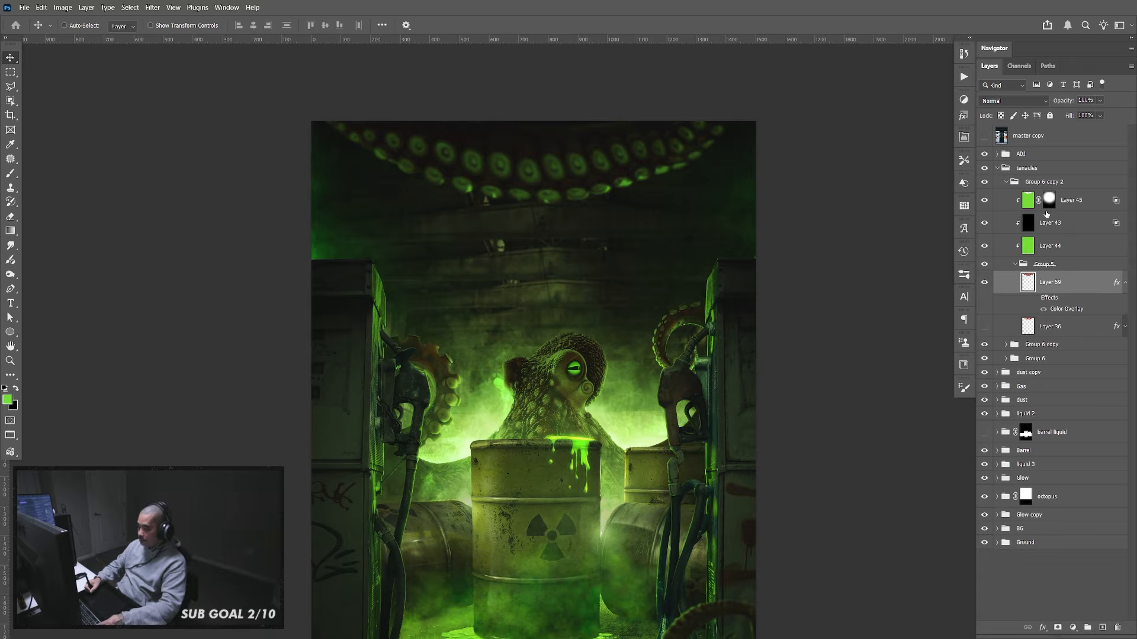
Refill Layer 45 with green and delete the copied tentacle's shape from it to rebuild the rim light
left_click(1045, 203)
left_click(1030, 207)
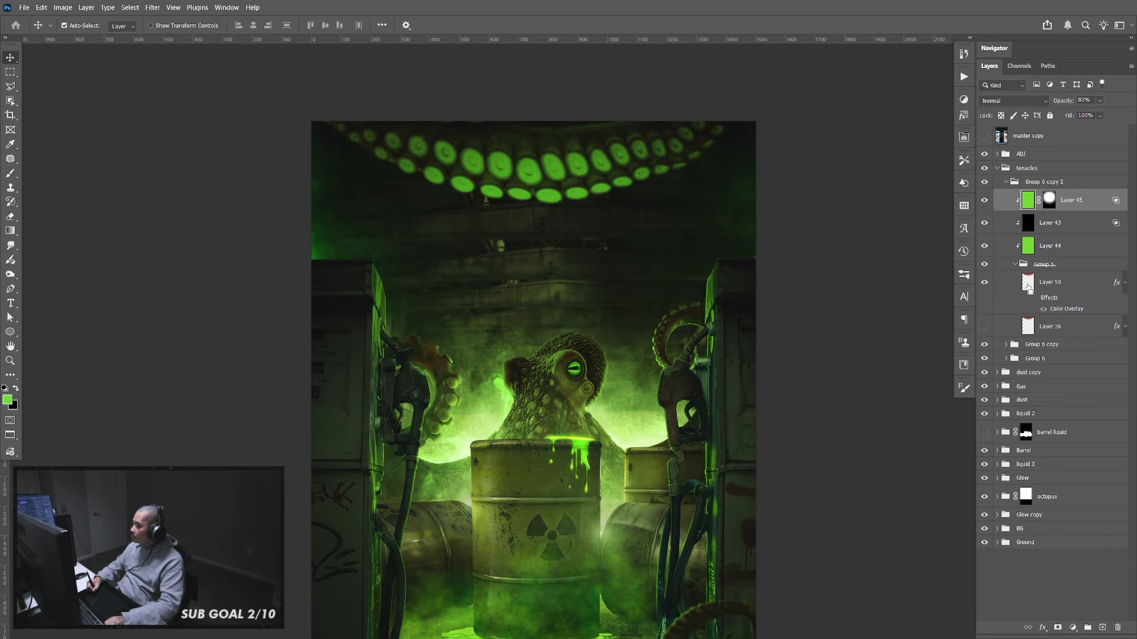
left_click(1024, 204, "ctrl")
key("Delete")
key("ctrl+d")
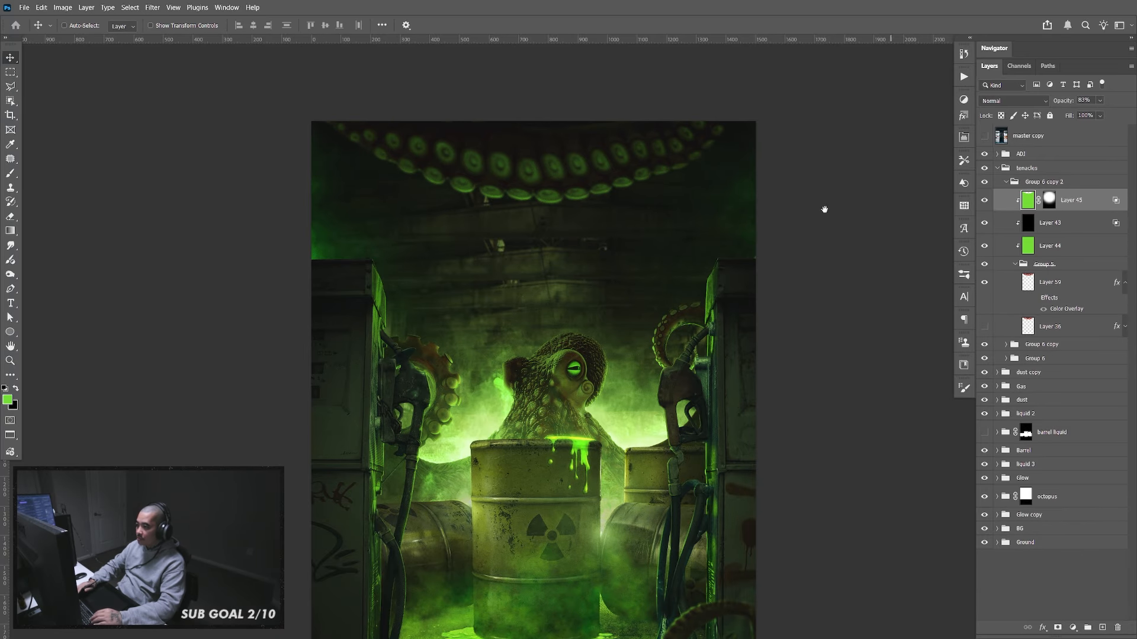
Duplicate Layer 19 copy 3 from the dust copy group and place the duplicate above the tentacle group
mouse_move(730, 413)
left_mouse_down()
mouse_move(748, 301)
mouse_move(787, 353)
mouse_move(736, 442)
mouse_move(718, 399)
left_mouse_up()
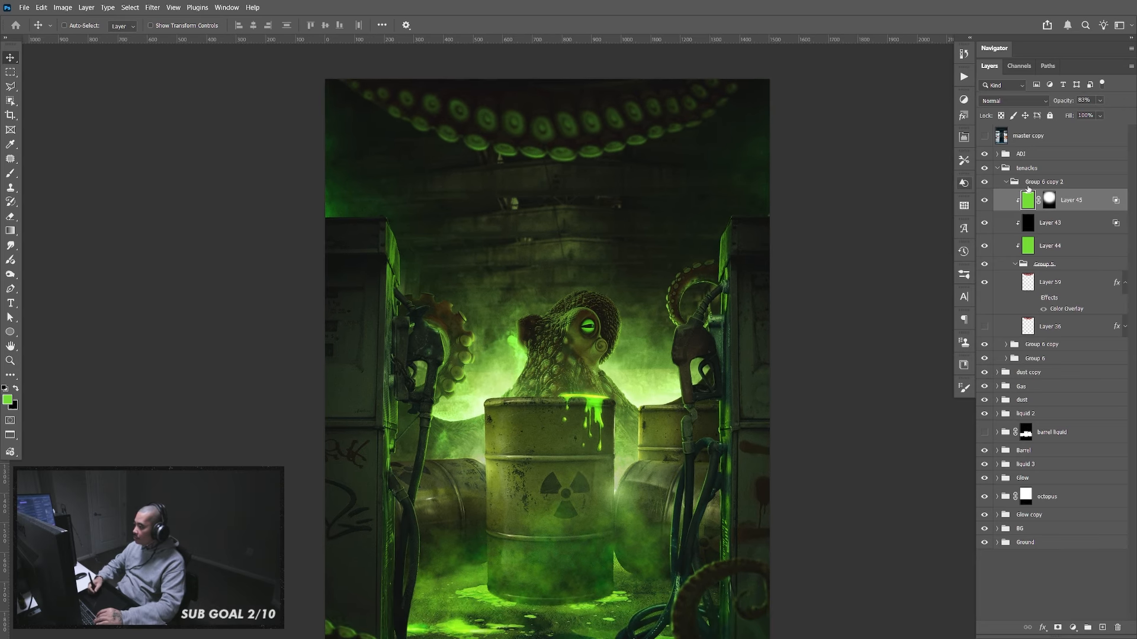
left_click(1005, 182)
left_click(997, 169)
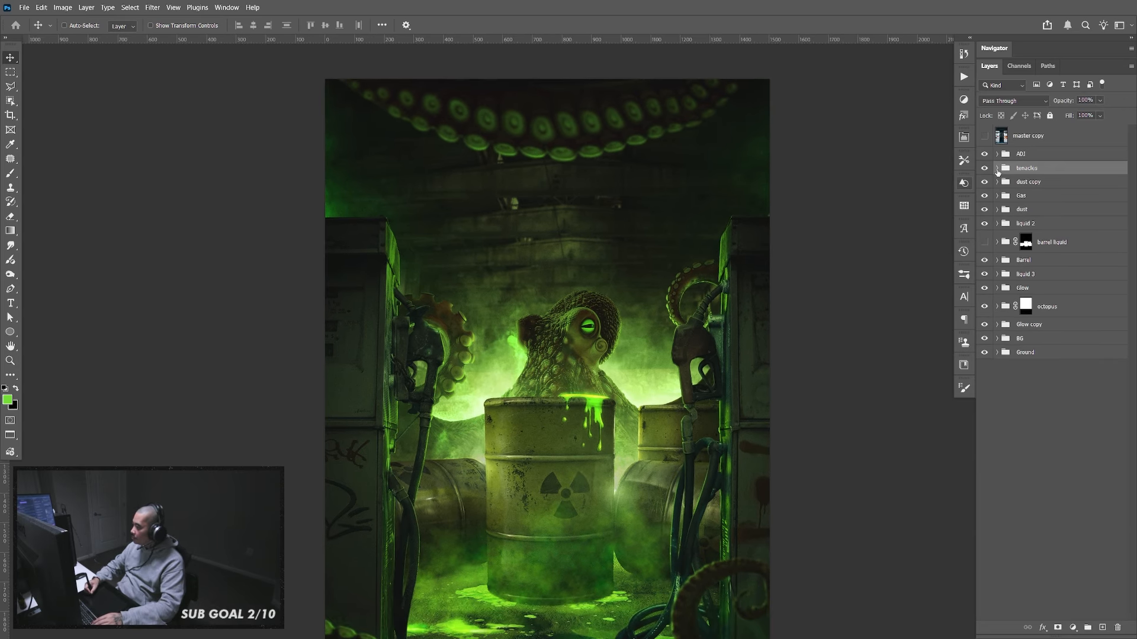
left_click(997, 182)
left_click(997, 182)
left_click(998, 183)
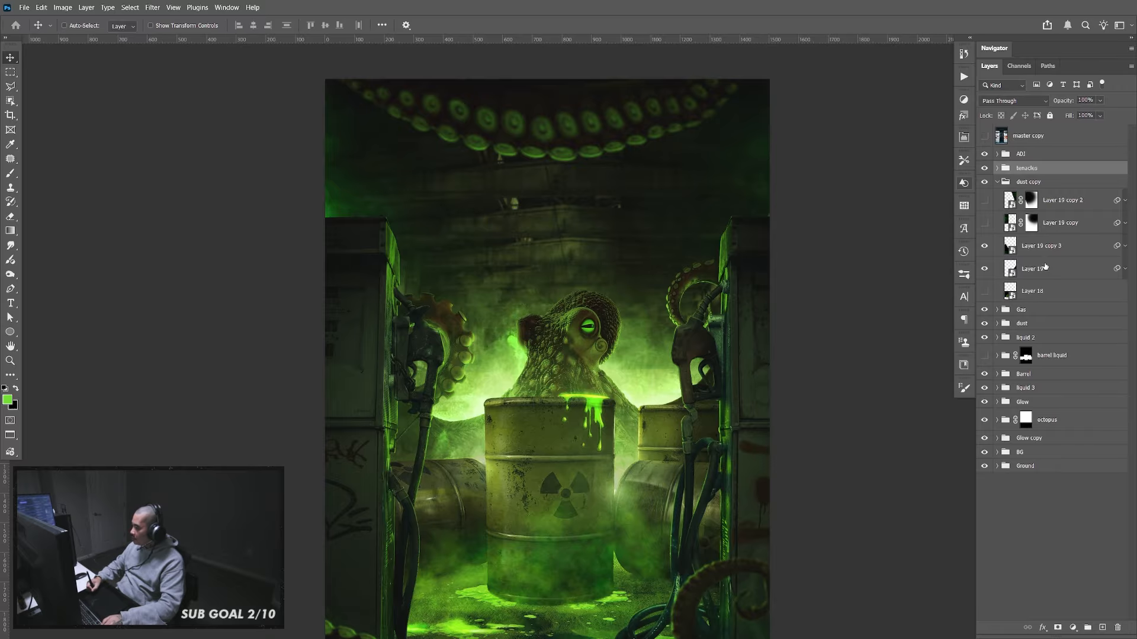
left_click(1050, 253)
key("ctrl+j")
left_click_drag(1032, 248, 1053, 166)
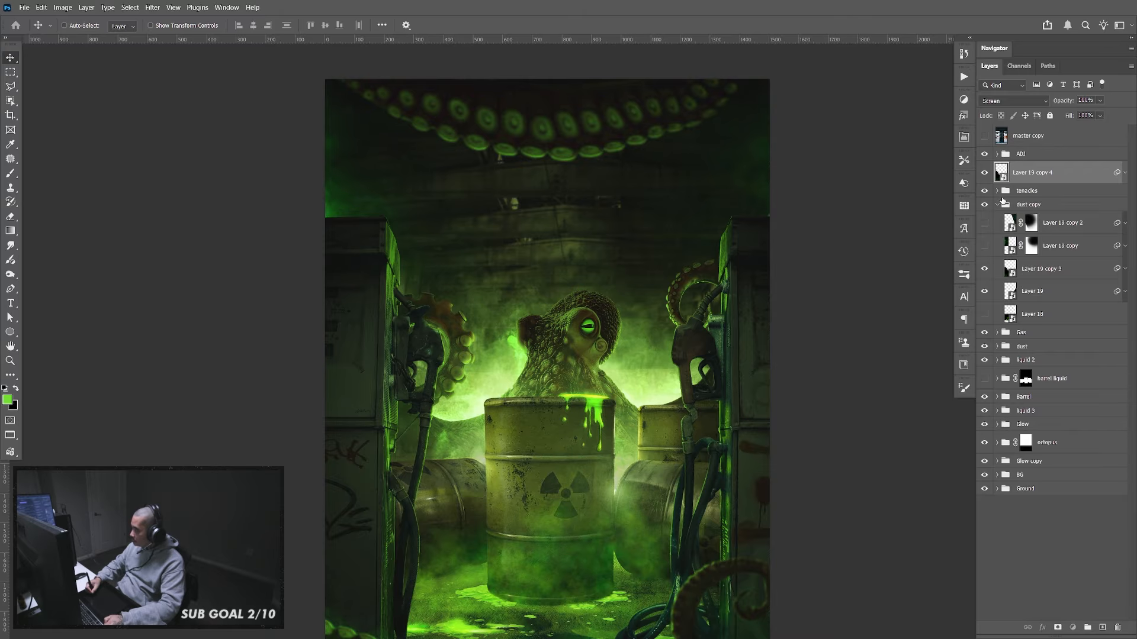
left_click(997, 205)
Move and rotate the duplicated smoke so it drifts across the upper part of the canvas over the top tentacle
left_click_drag(645, 177, 569, 264)
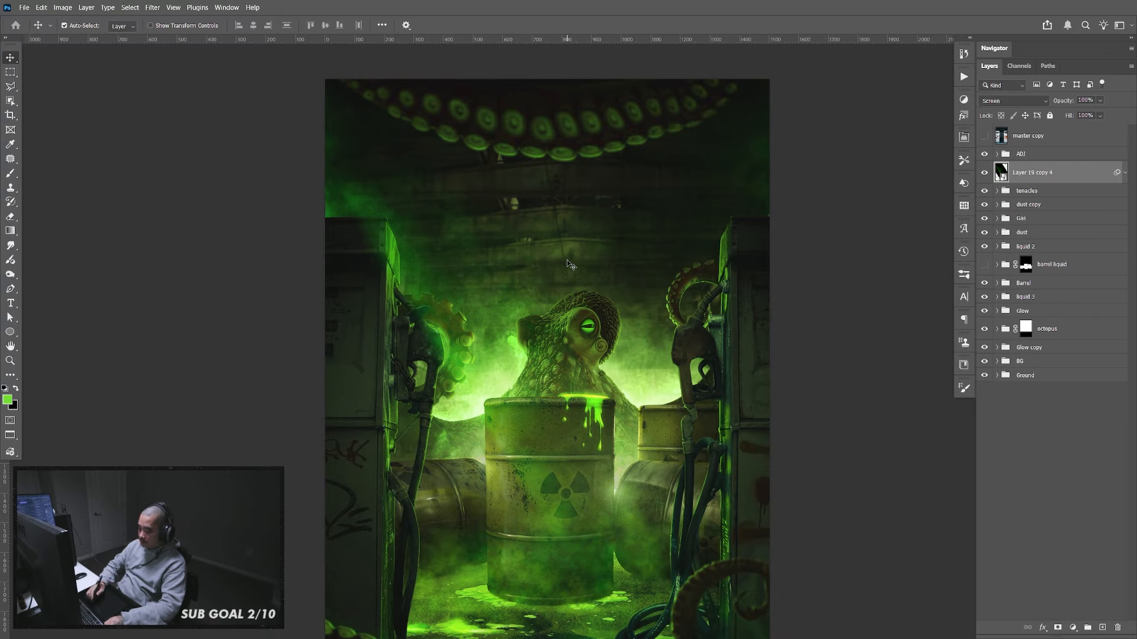
key("ctrl+t")
left_click_drag(799, 254, 475, 483)
left_click_drag(475, 479, 644, 330)
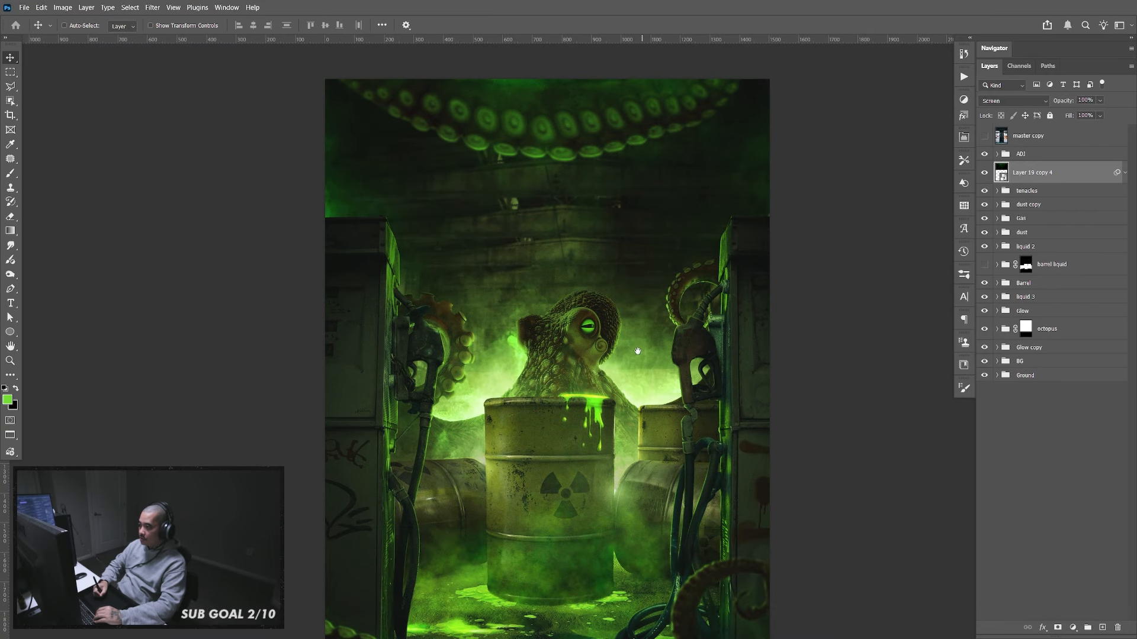
Move Layer 19 copy 4 into the dust copy group above Layer 19 copy 3 and adjust its position behind the tentacle
scroll(640, 296, "up", 3)
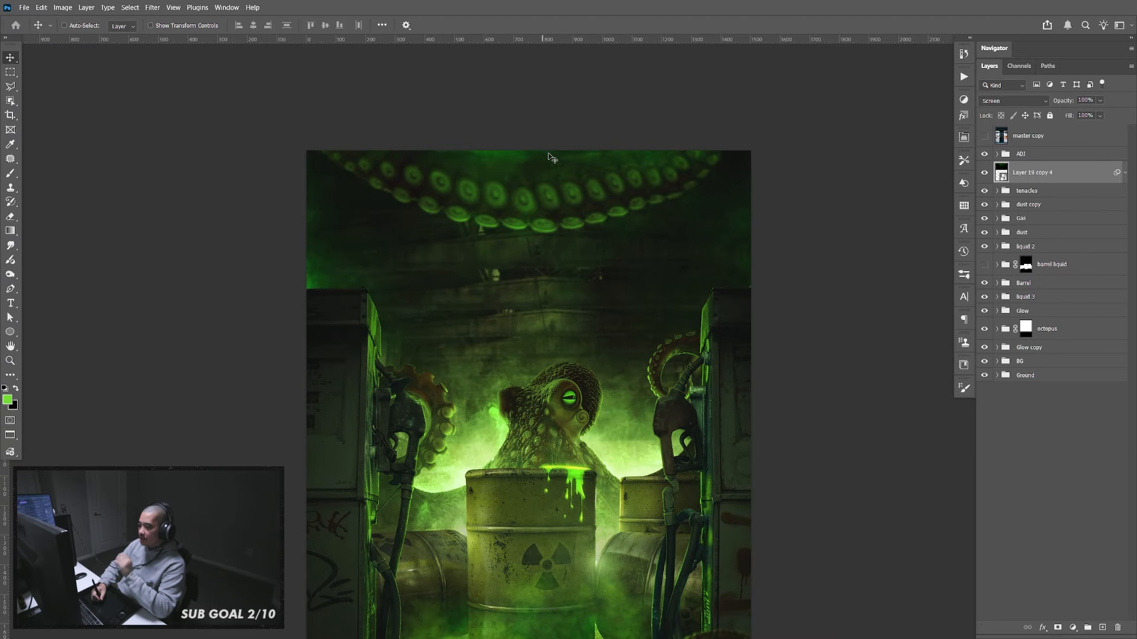
left_click(997, 205)
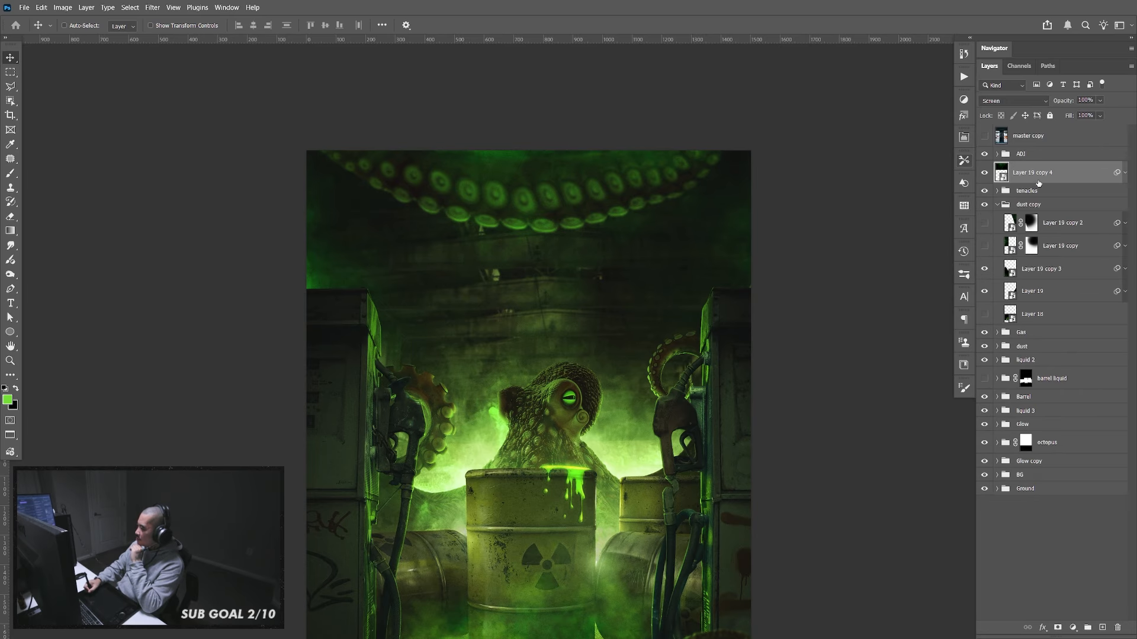
left_click_drag(1029, 179, 1029, 259)
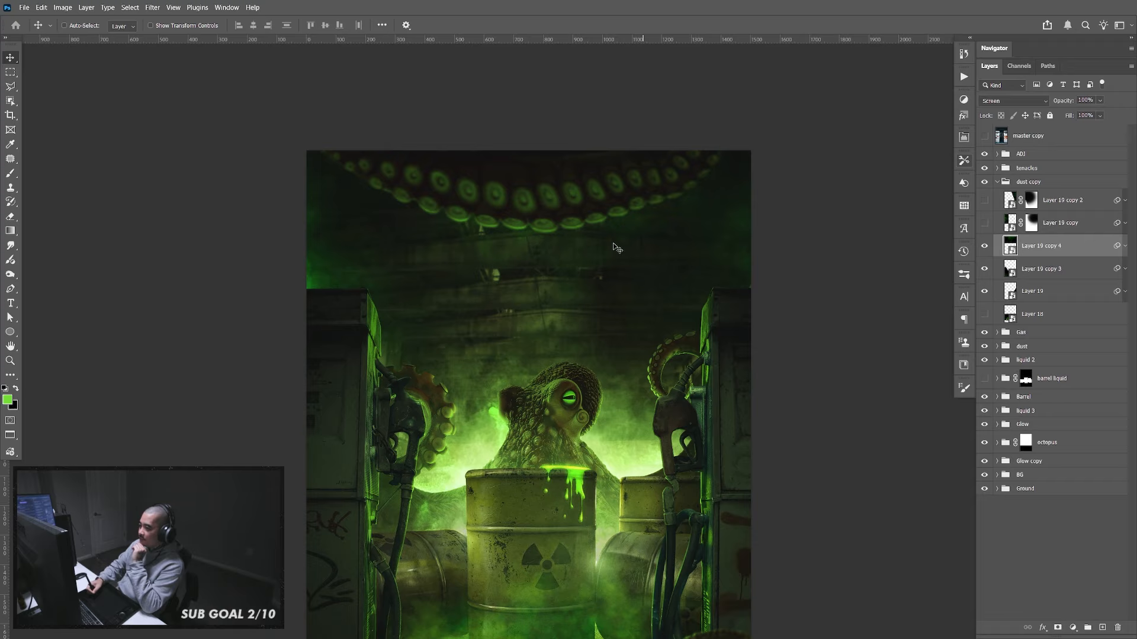
left_click_drag(629, 226, 666, 238)
Examine the whole composition and compare the back wall with Layer 9 and Layer 7 of the BG group switched on and off
left_click_drag(633, 469, 643, 427)
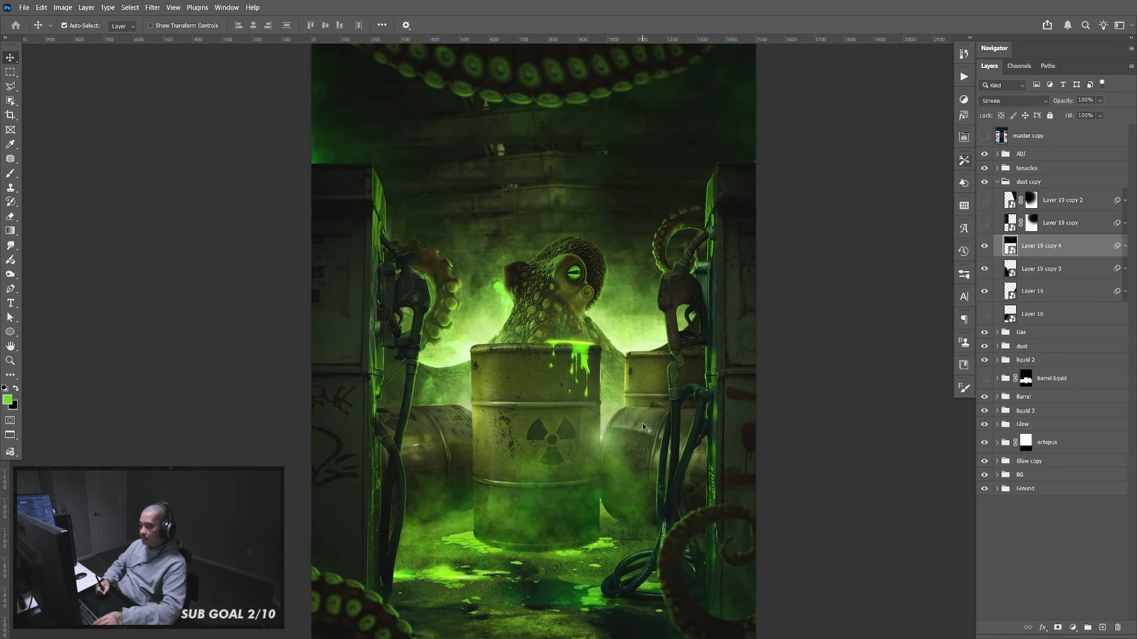
key("ctrl+minus")
key("ctrl+minus")
key("ctrl+plus")
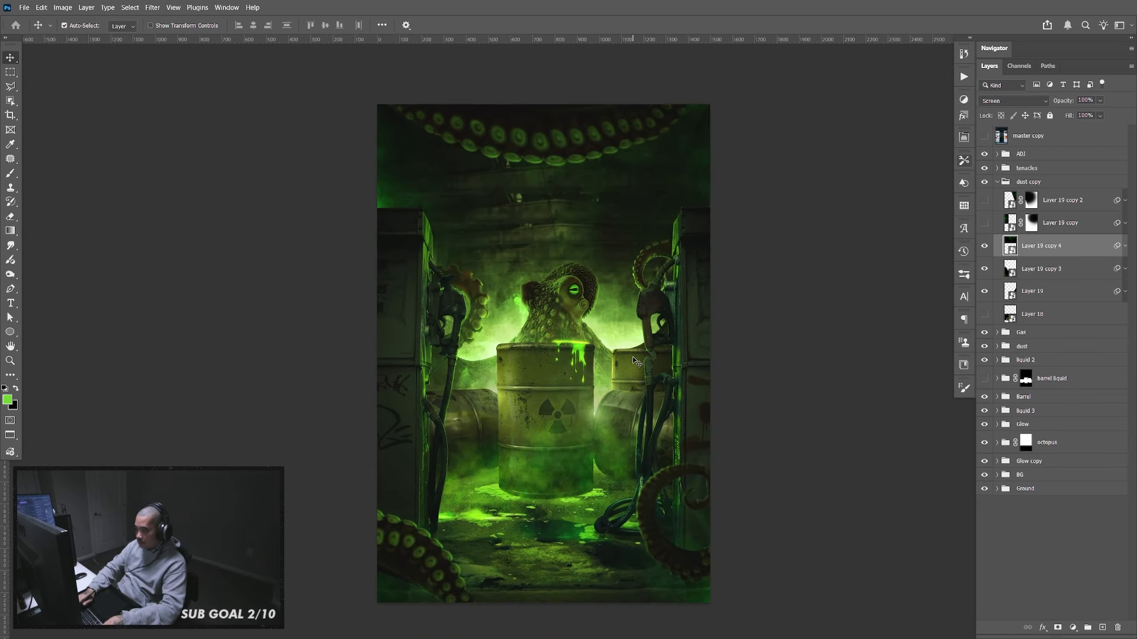
left_click_drag(650, 389, 650, 380)
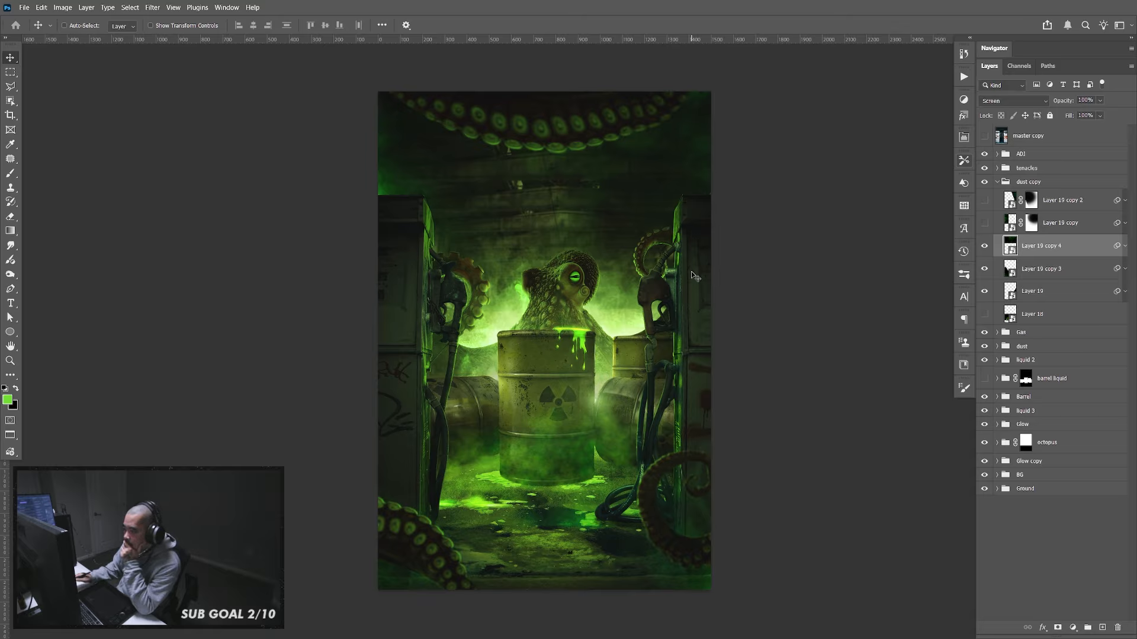
left_click(997, 474)
scroll(1115, 611, "down", 3)
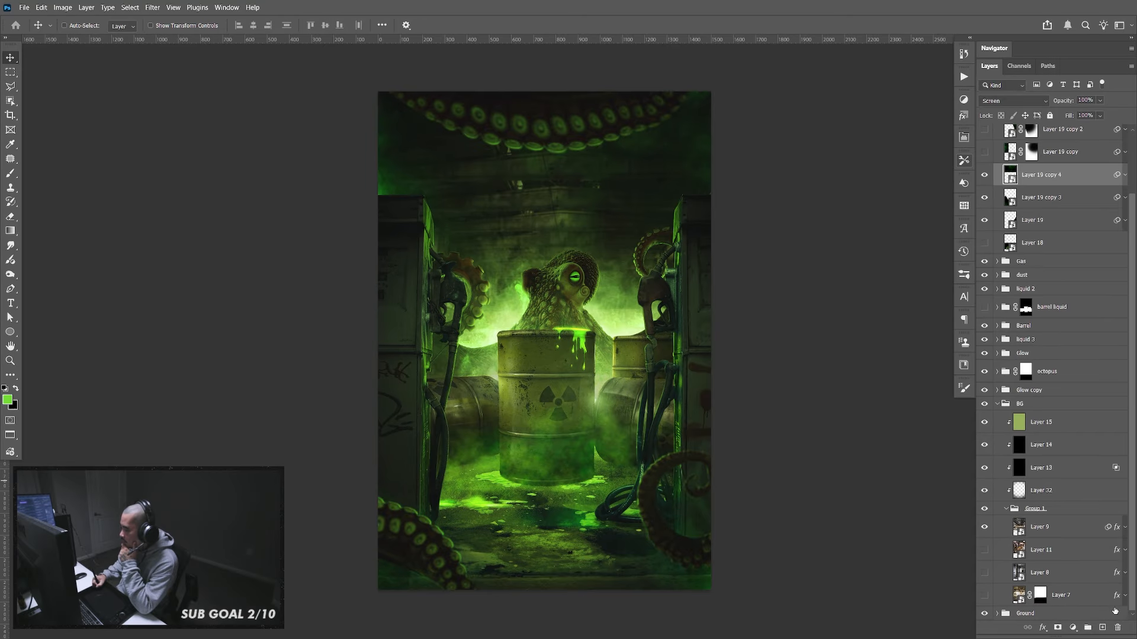
left_click(985, 527)
left_click(984, 595)
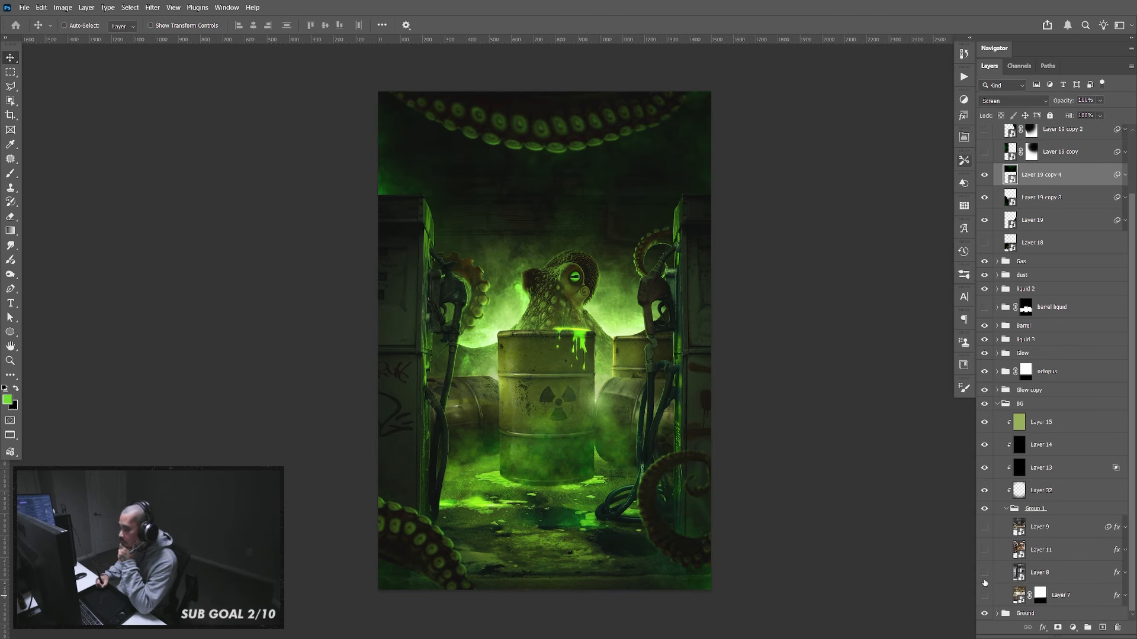
left_click(985, 586)
Show Layer 9 in the BG group again and disable its Gaussian Blur smart filter
left_click(984, 527)
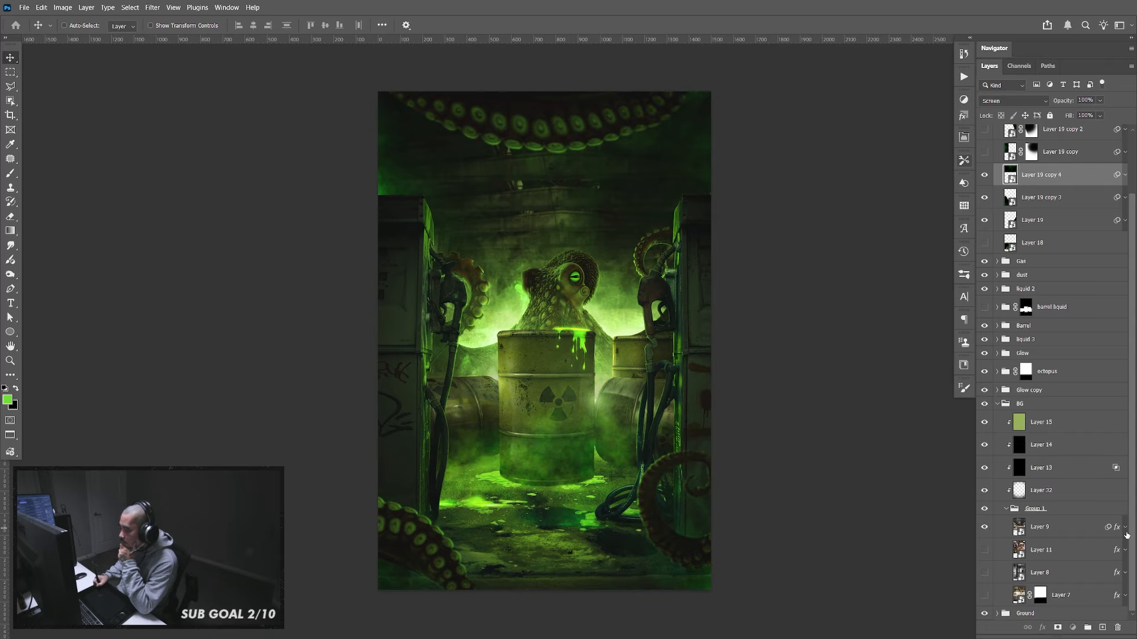
left_click(1125, 527)
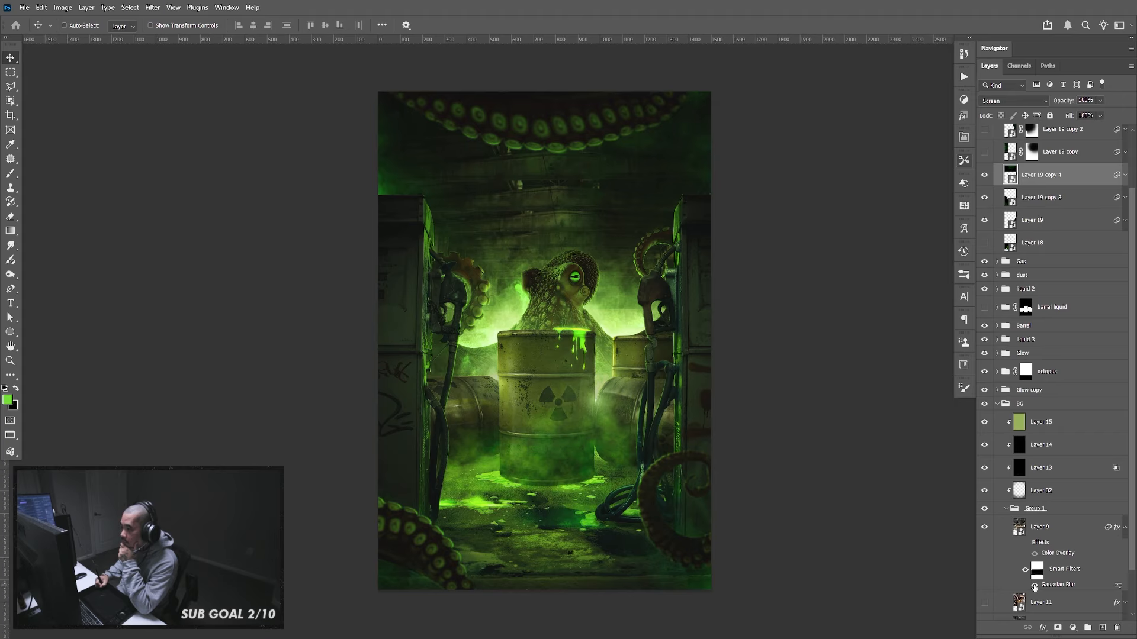
left_click(1034, 586)
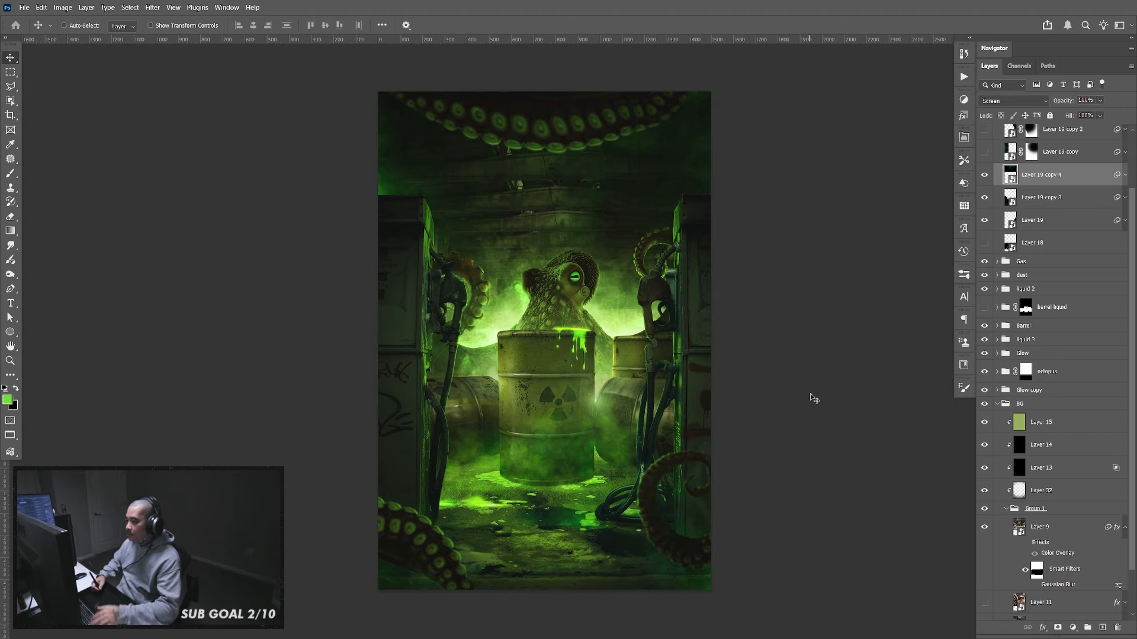
Compare the back wall with Layer 9's Gaussian Blur smart filter switched on and off
key("ctrl+plus")
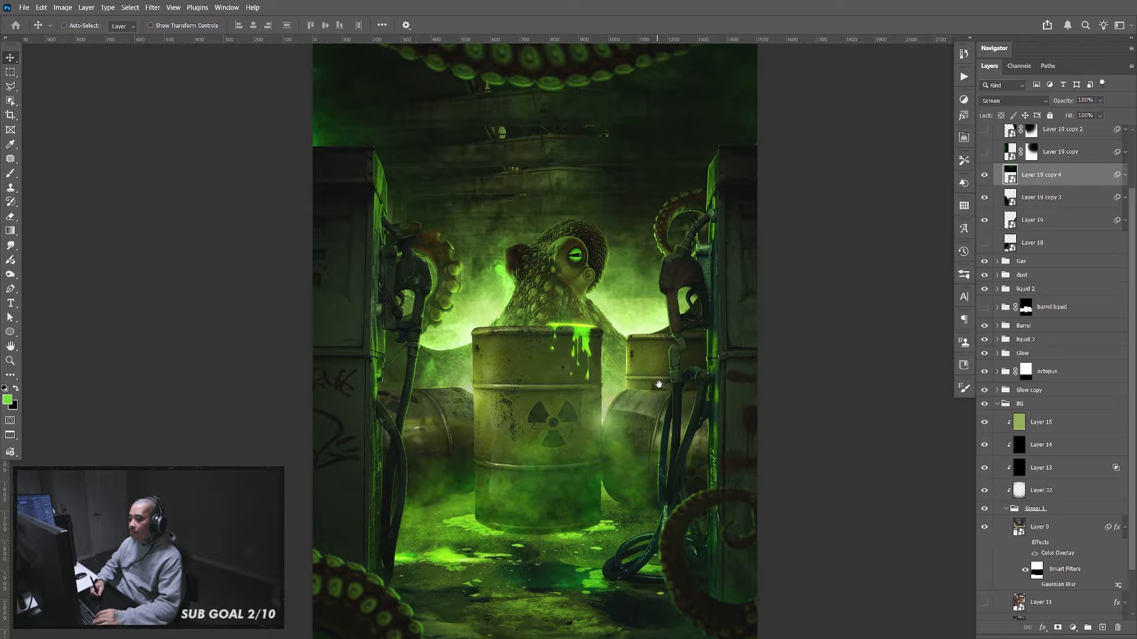
left_click_drag(664, 386, 675, 431)
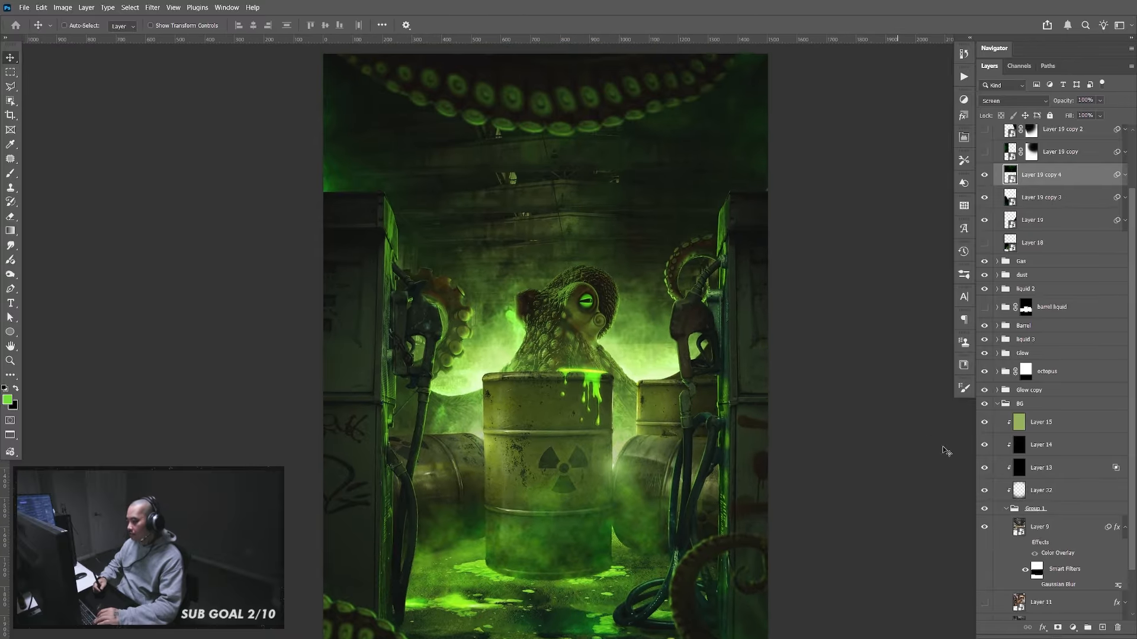
left_click(1041, 593)
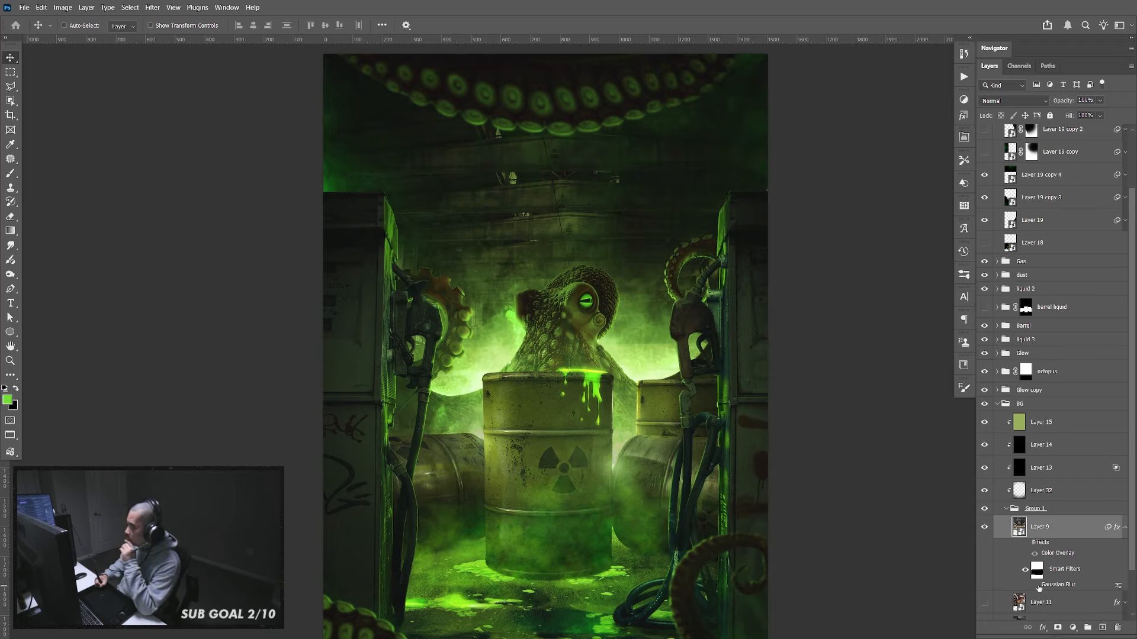
left_click(1034, 585)
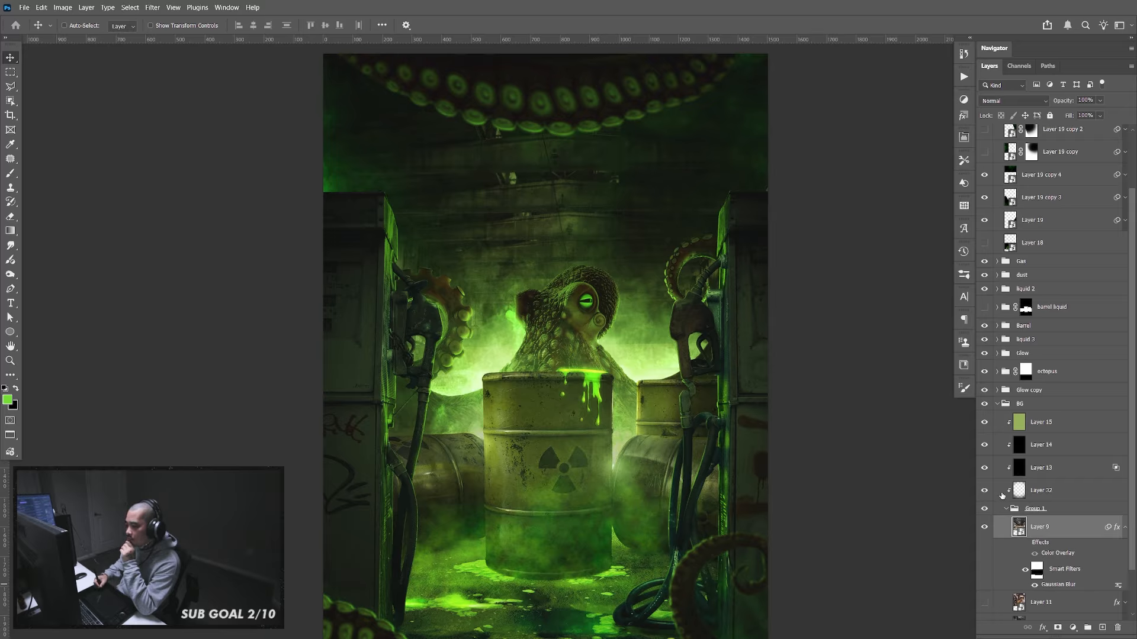
left_click(1035, 586)
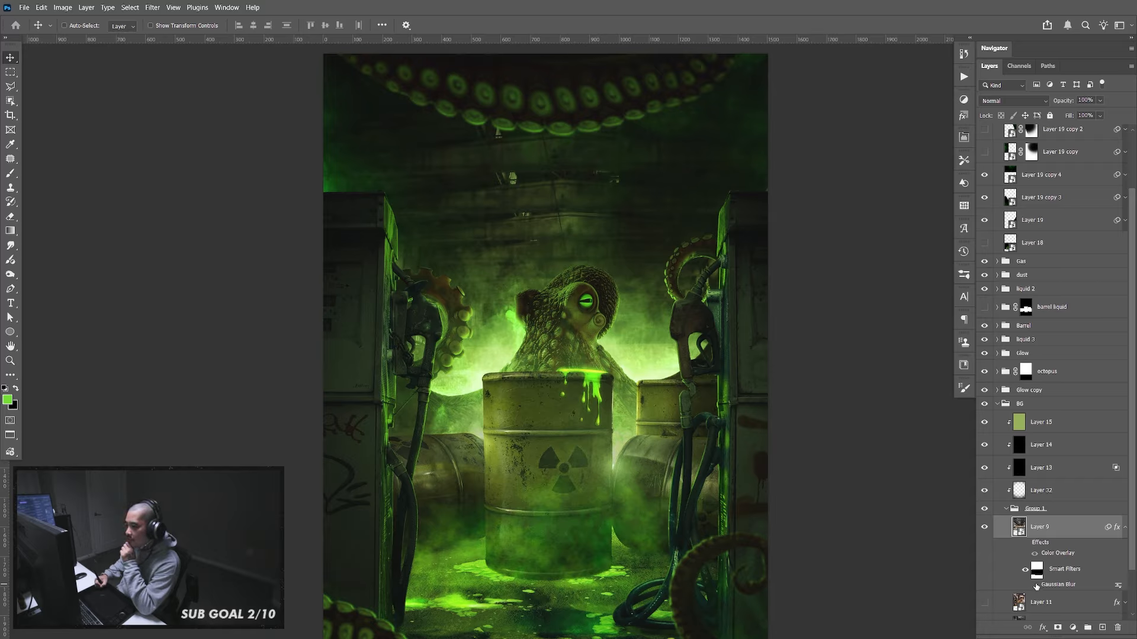
left_click(1035, 586)
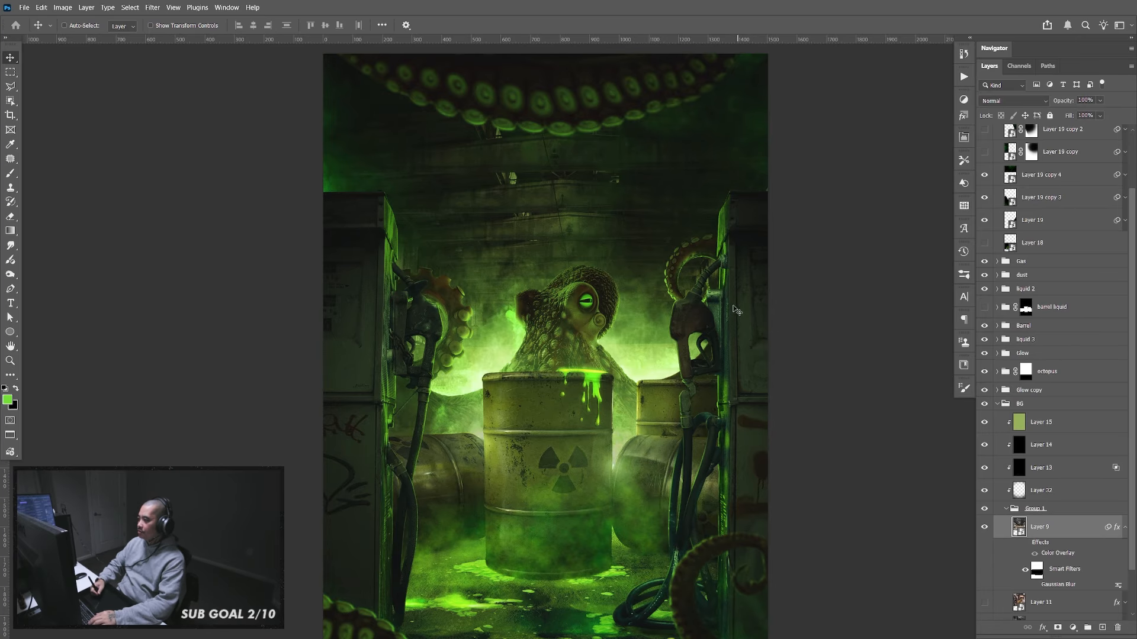
left_click_drag(730, 385, 734, 361)
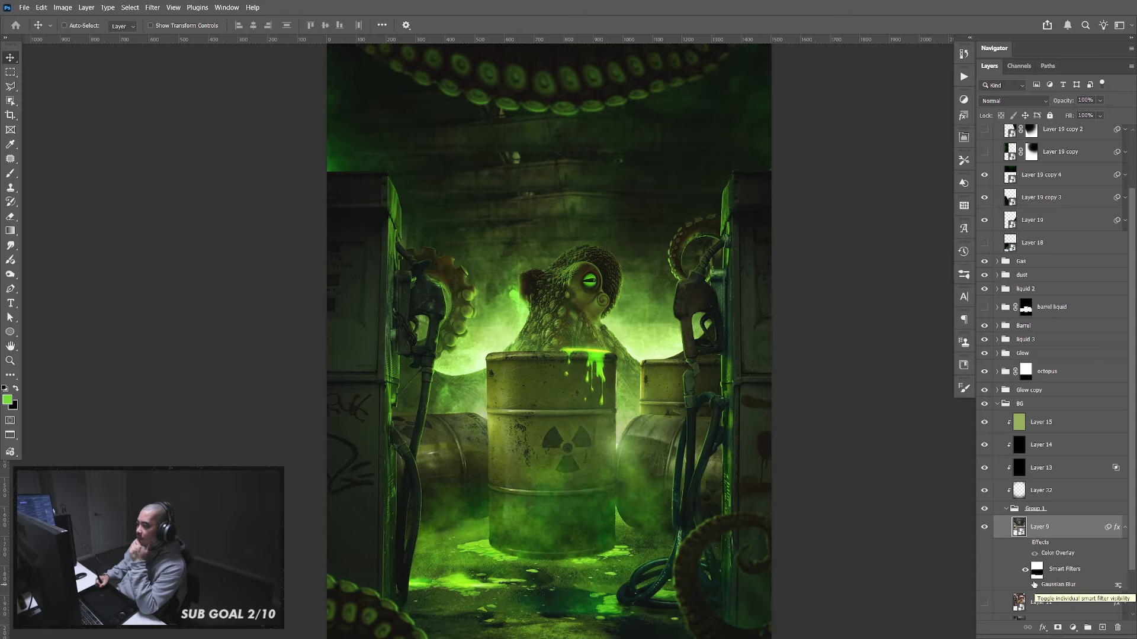
Collapse Group 1, the BG group and the dust copy group, and expand the tenacles group
left_click(1006, 508)
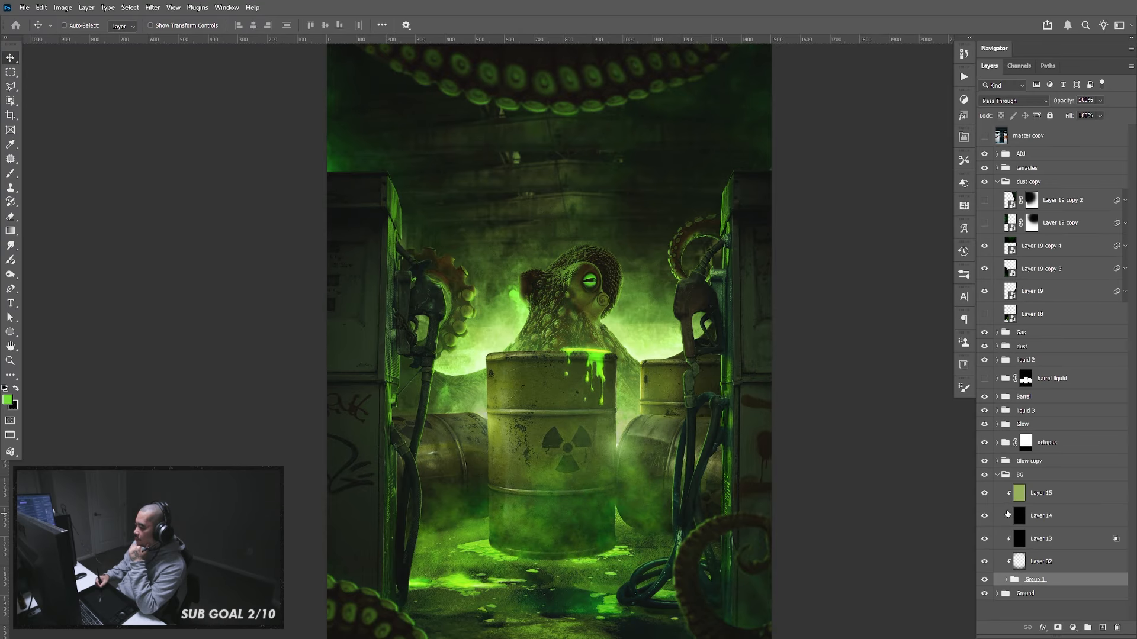
left_click(997, 475)
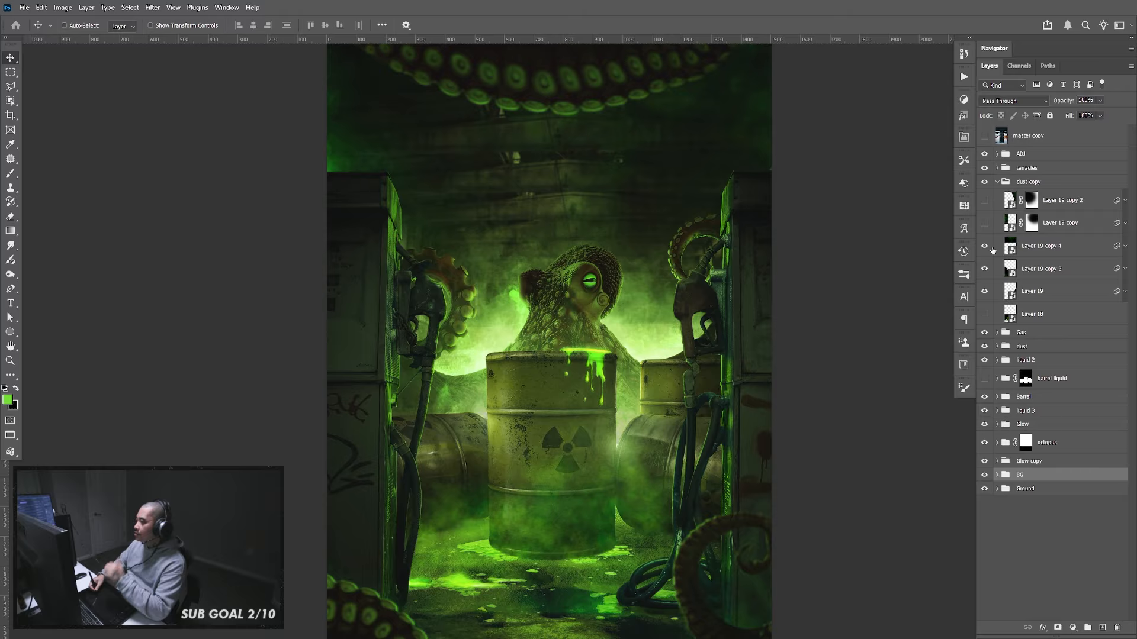
left_click(997, 182)
left_click(997, 168)
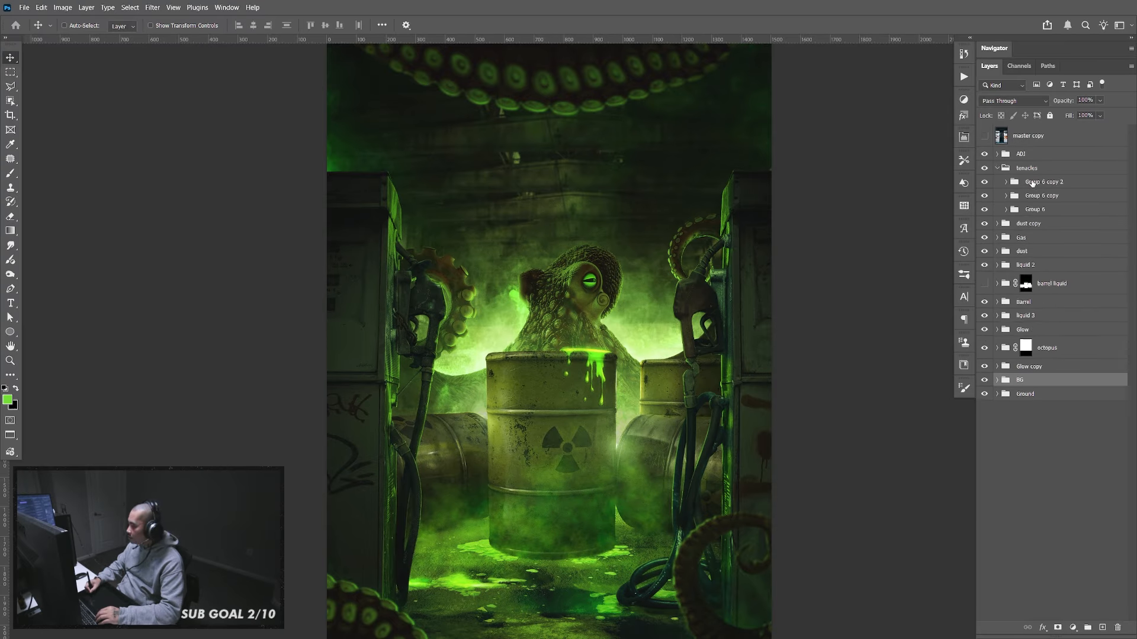
Rename Group 6 copy 2 in the tenacles group as "top"
double_click(1032, 182)
type("top")
key("Return")
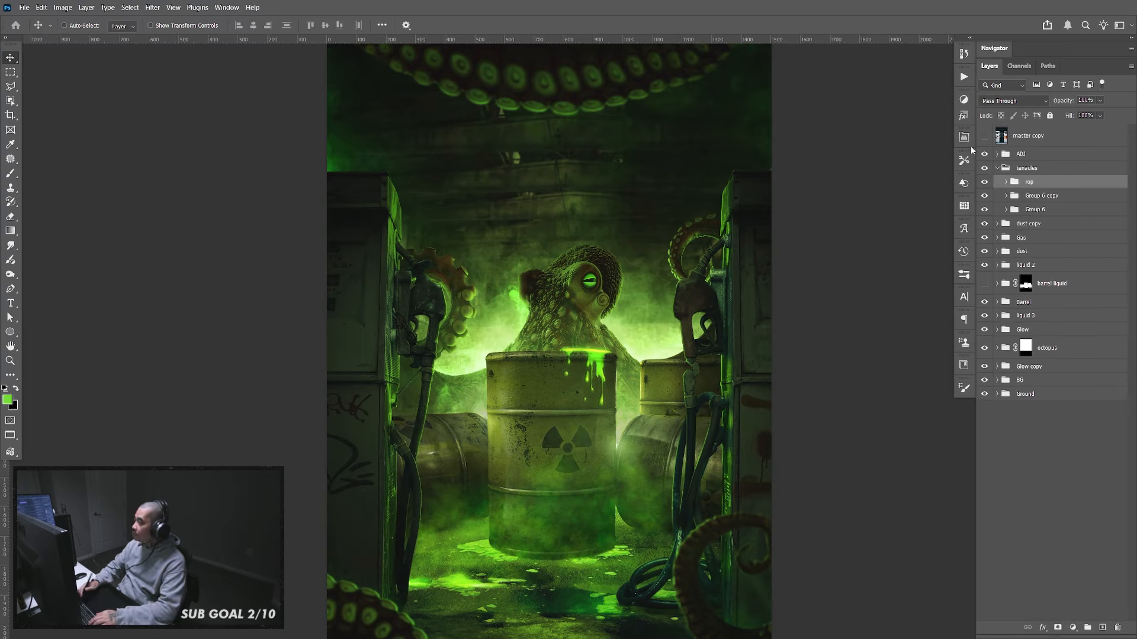
double_click(1029, 182)
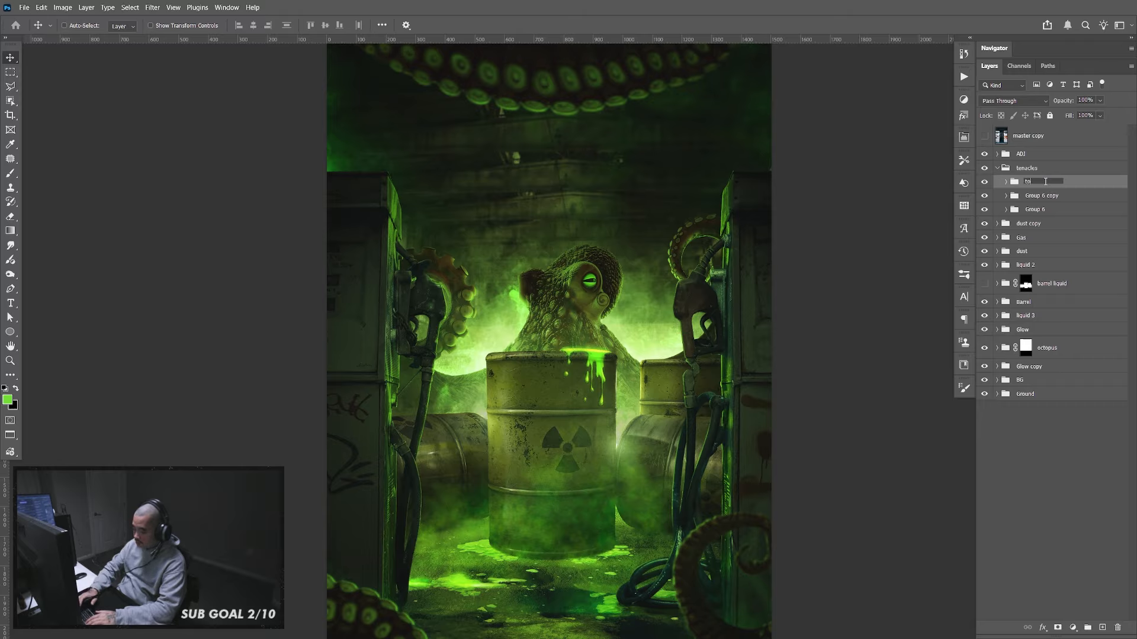
type("p")
key("Return")
Shift the top tentacle group upward toward the canvas edge and save the document
left_click(984, 183)
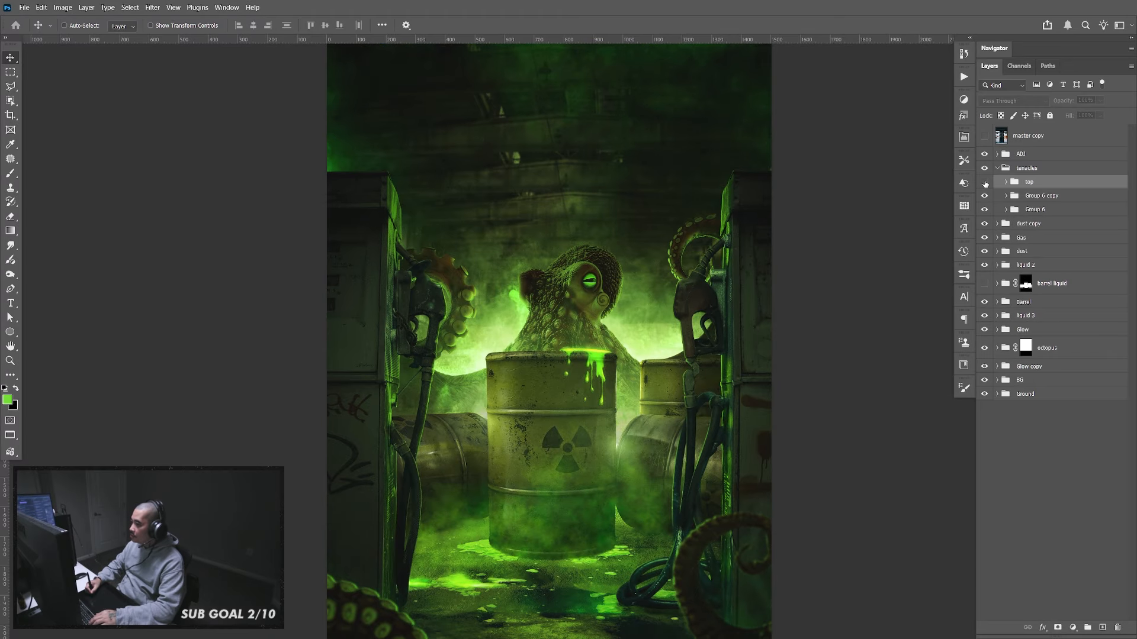
left_click(984, 183)
scroll(800, 288, "up", 2)
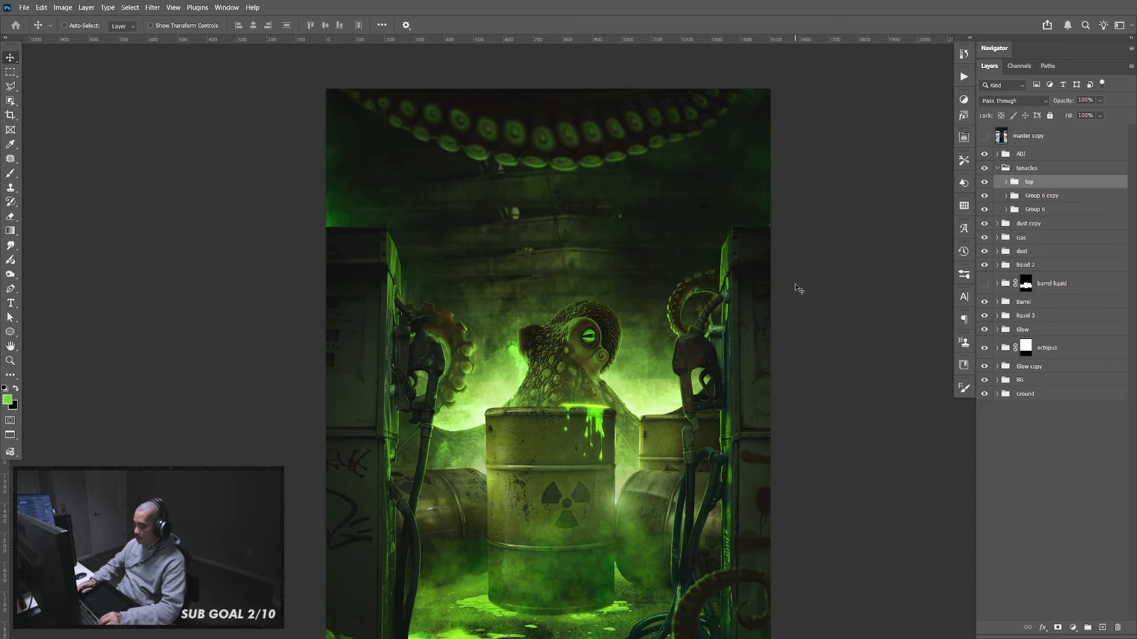
key("shift+Up")
key("shift+Up")
key("shift+Up")
key("shift+Up")
key("shift+Up")
key("shift+Up")
key("shift+Up")
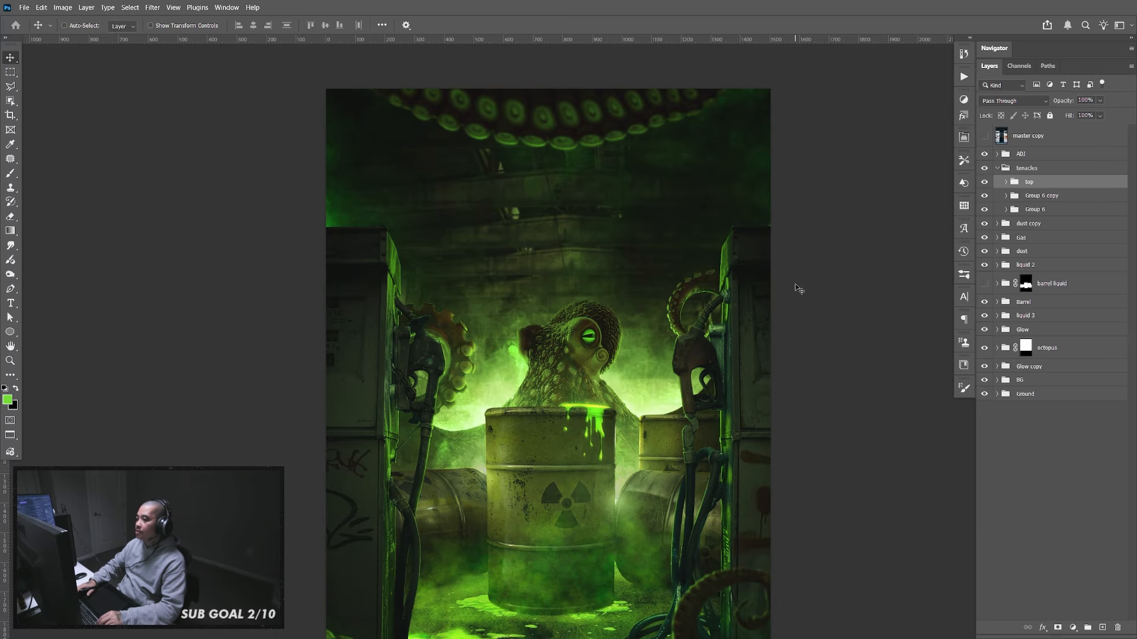
mouse_move(765, 413)
left_mouse_down()
mouse_move(799, 408)
mouse_move(781, 387)
mouse_move(766, 434)
left_mouse_up()
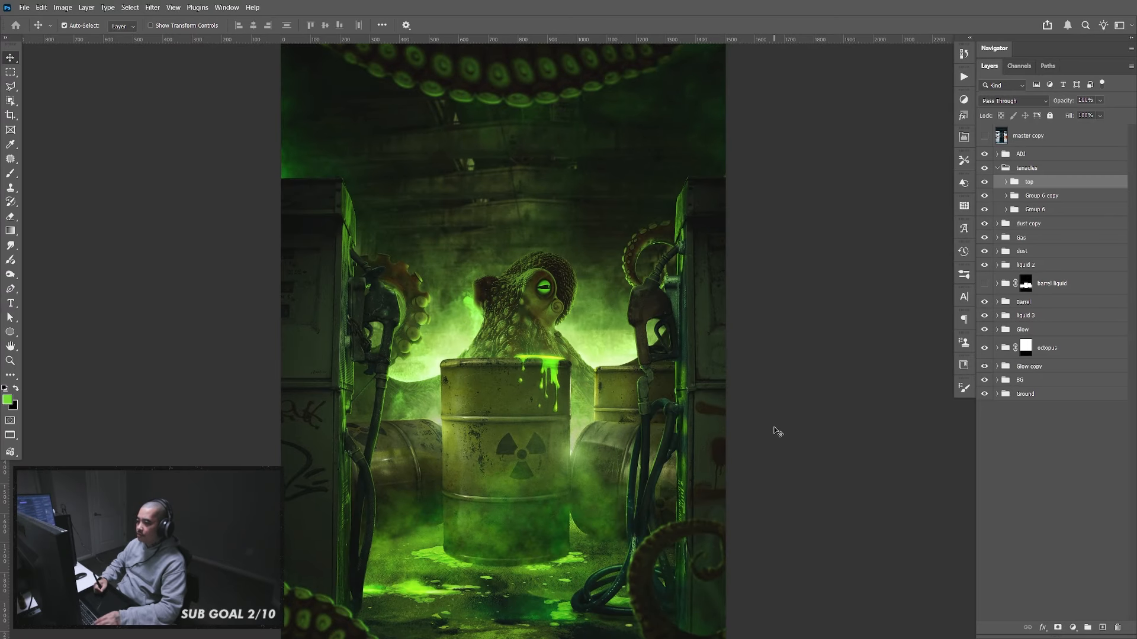
key("ctrl+s")
Switch to the browser, search Google Images for "dripping green goo" and look through the reference pictures
key("alt+Tab")
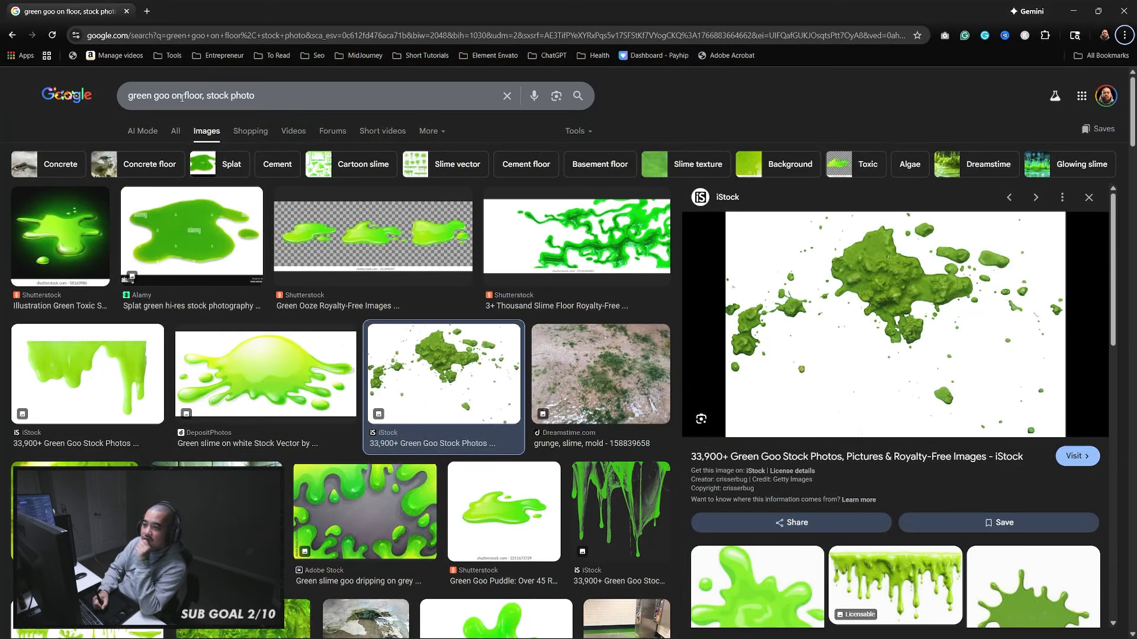
left_click(130, 95)
type("dripping")
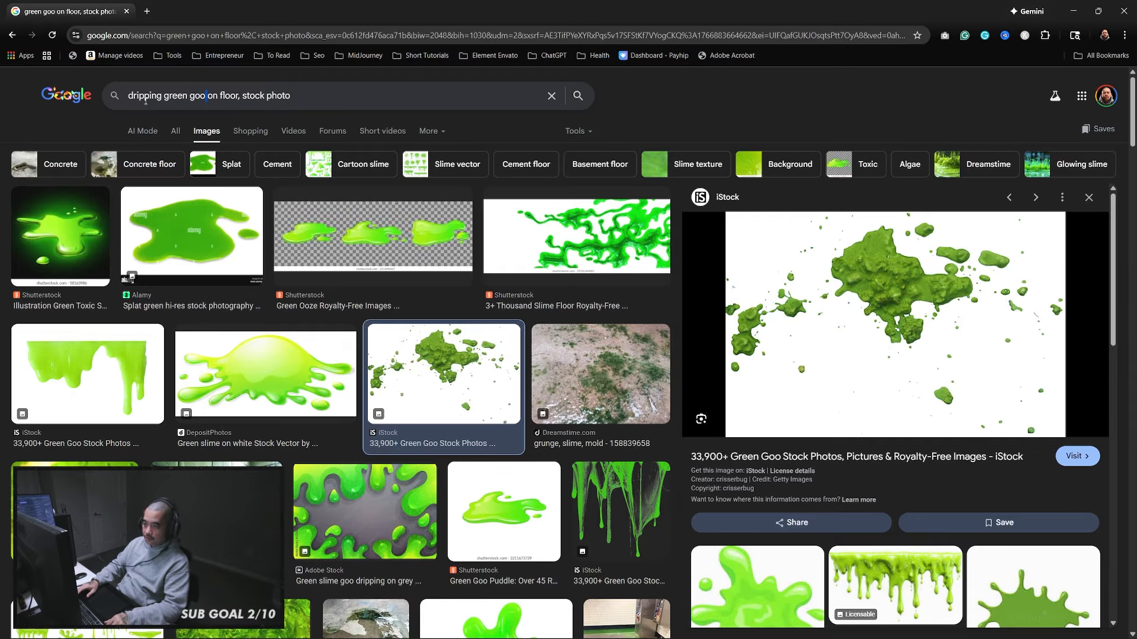
key("ctrl+shift+Right")
key("ctrl+shift+Right")
key("ctrl+shift+Right")
key("ctrl+shift+Right")
key("ctrl+shift+Right")
key("BackSpace")
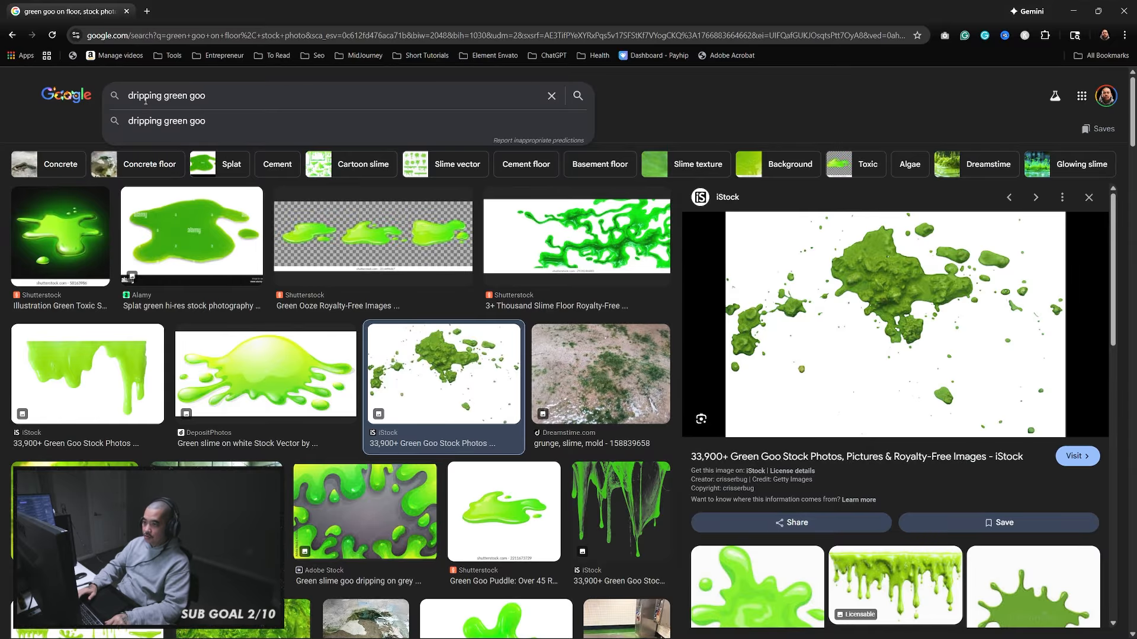
key("Return")
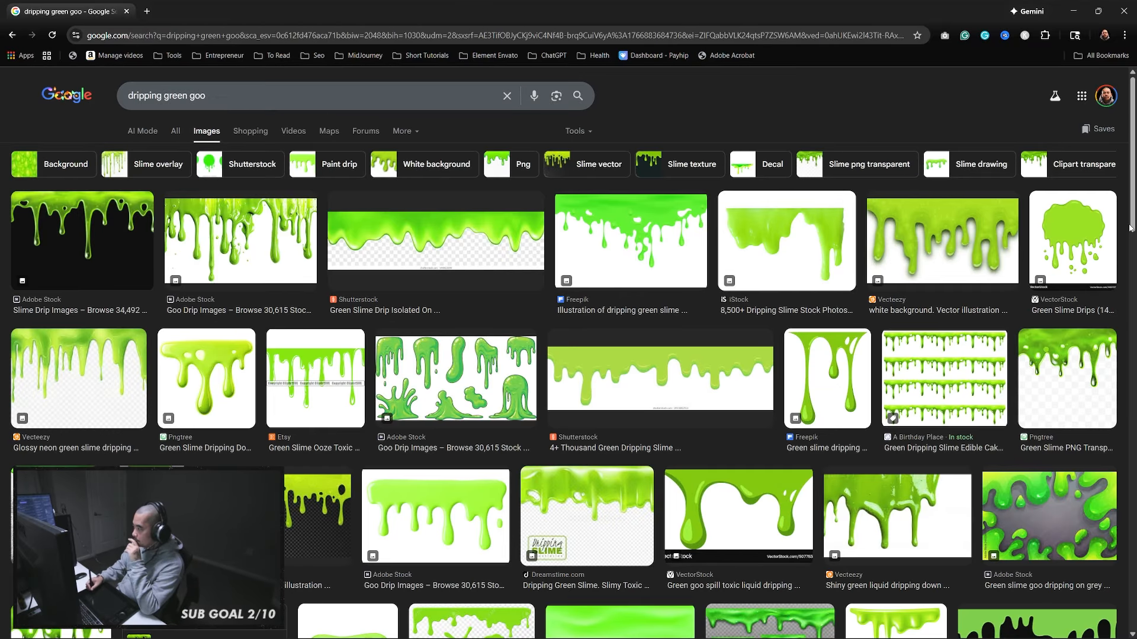
left_click_drag(1131, 228, 1105, 419)
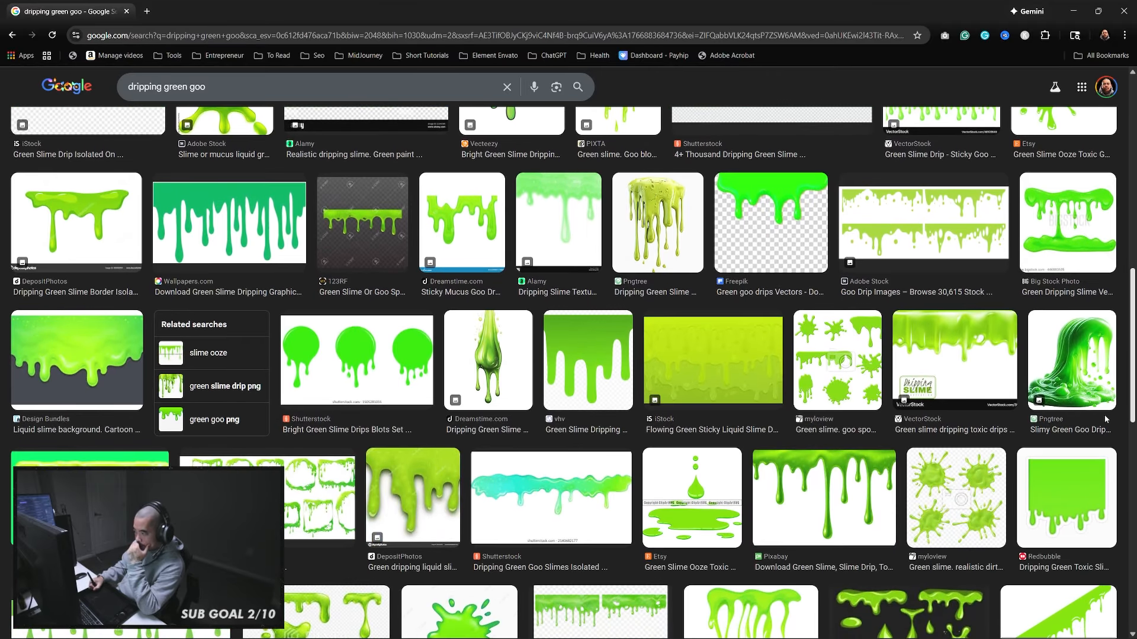
scroll(1104, 418, "down", 2)
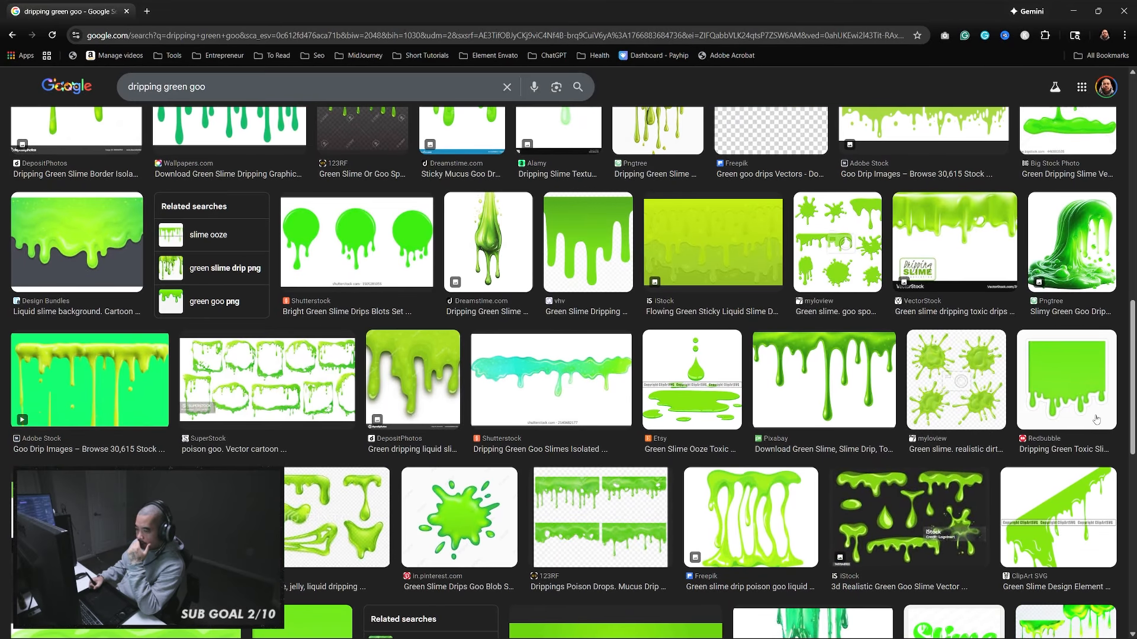
Switch back to Photoshop, expand the top group, select Layer 59 inside Group 5 and collapse its effects list
key("alt+Tab")
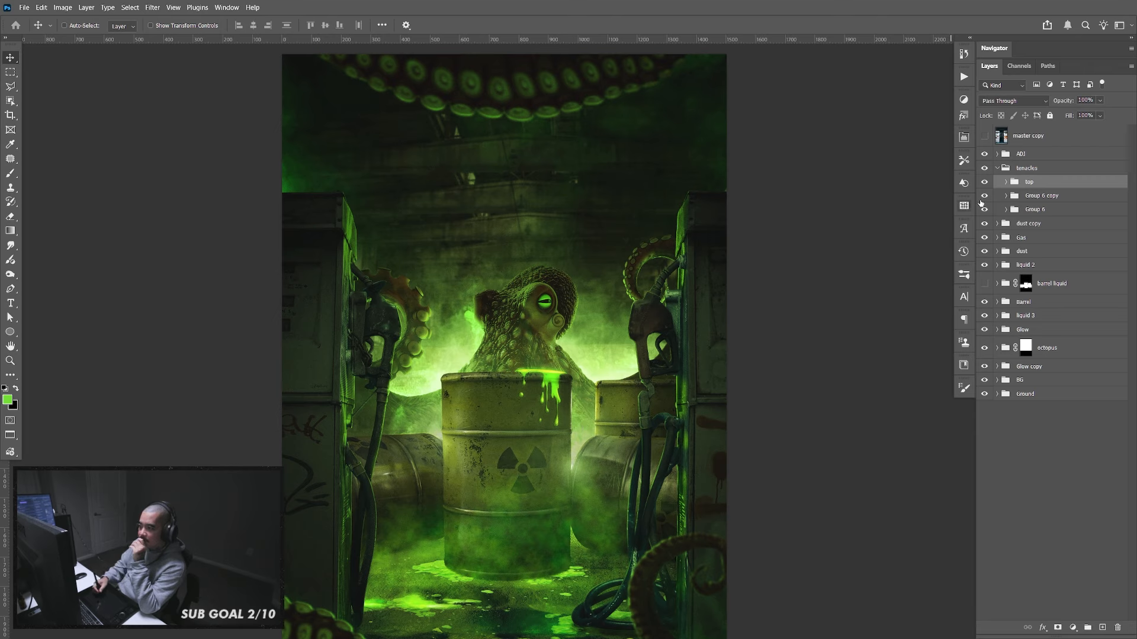
left_click(1006, 182)
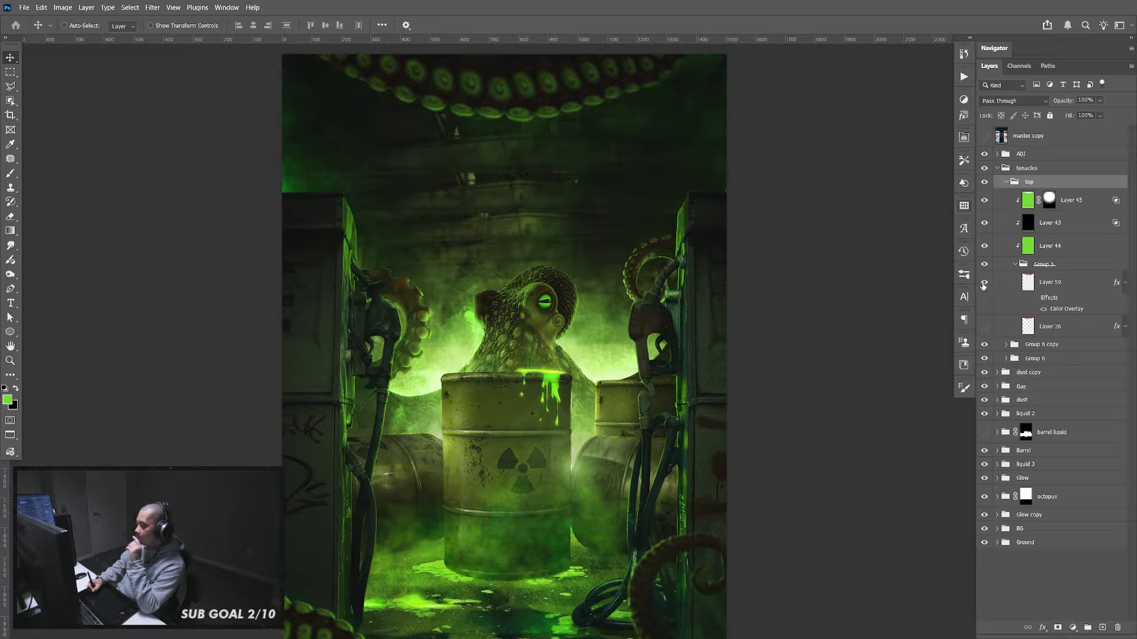
left_click(983, 284)
left_click(984, 285)
left_click(1044, 288)
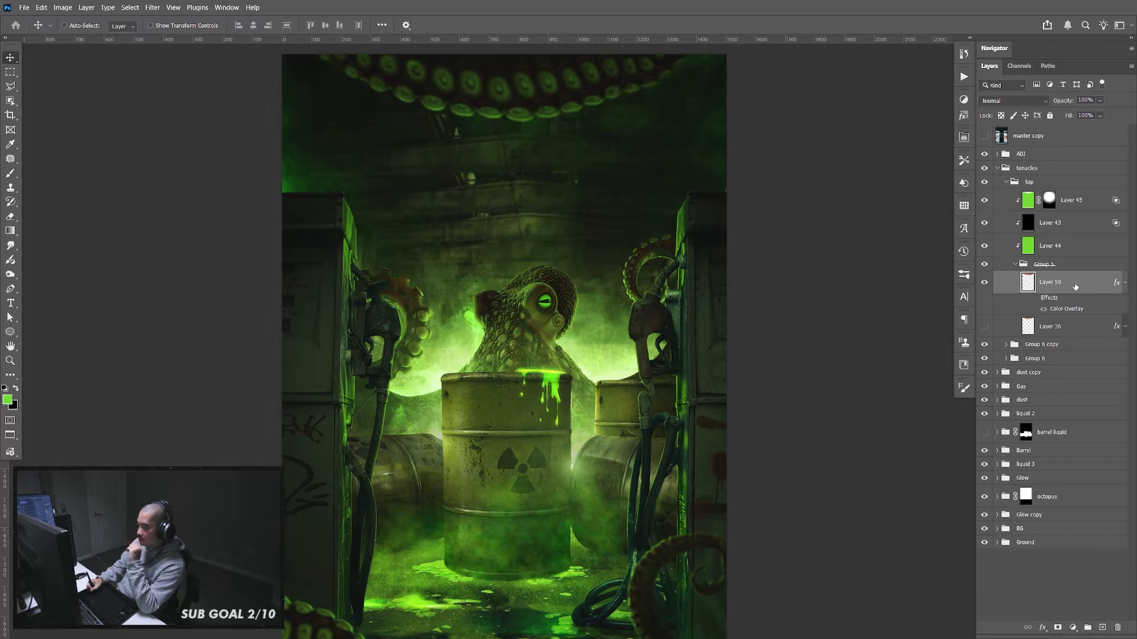
left_click(1125, 283)
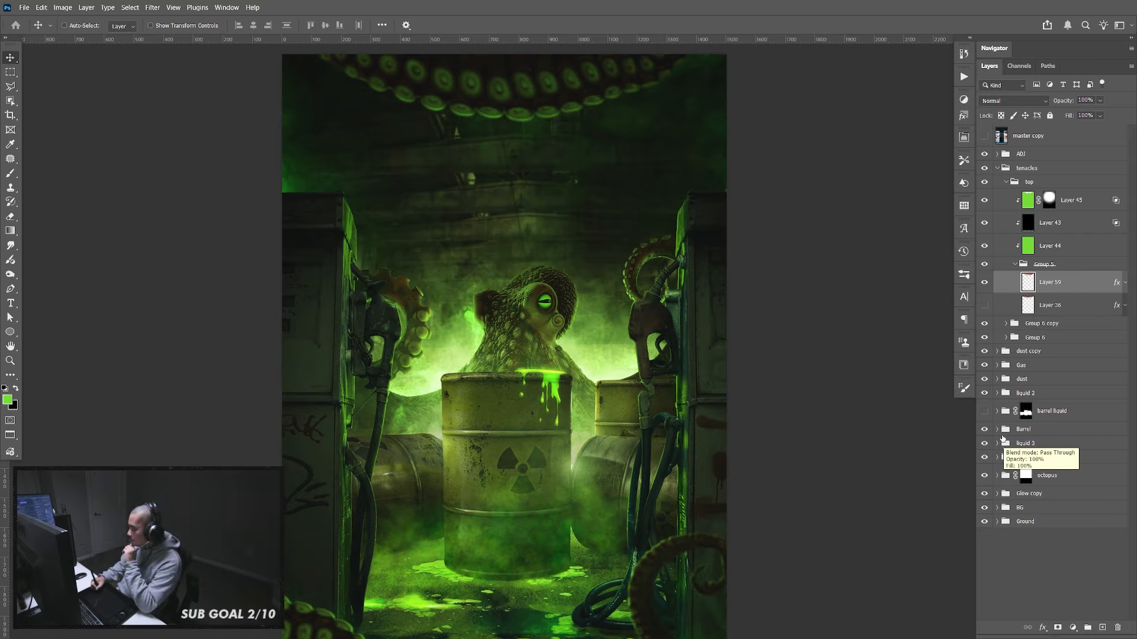
Duplicate Layer 49 copy 3 from the Barrel group's liquid subgroup and place the copy above Layer 59 in Group 5
left_click(997, 429)
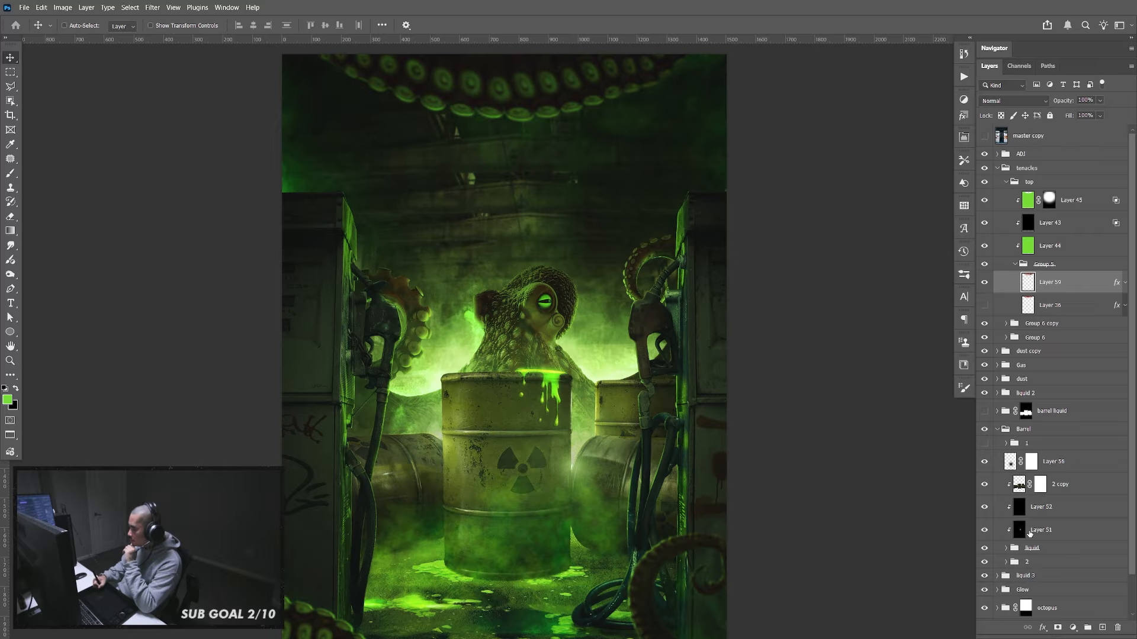
left_click(1007, 549)
scroll(1133, 474, "down", 5)
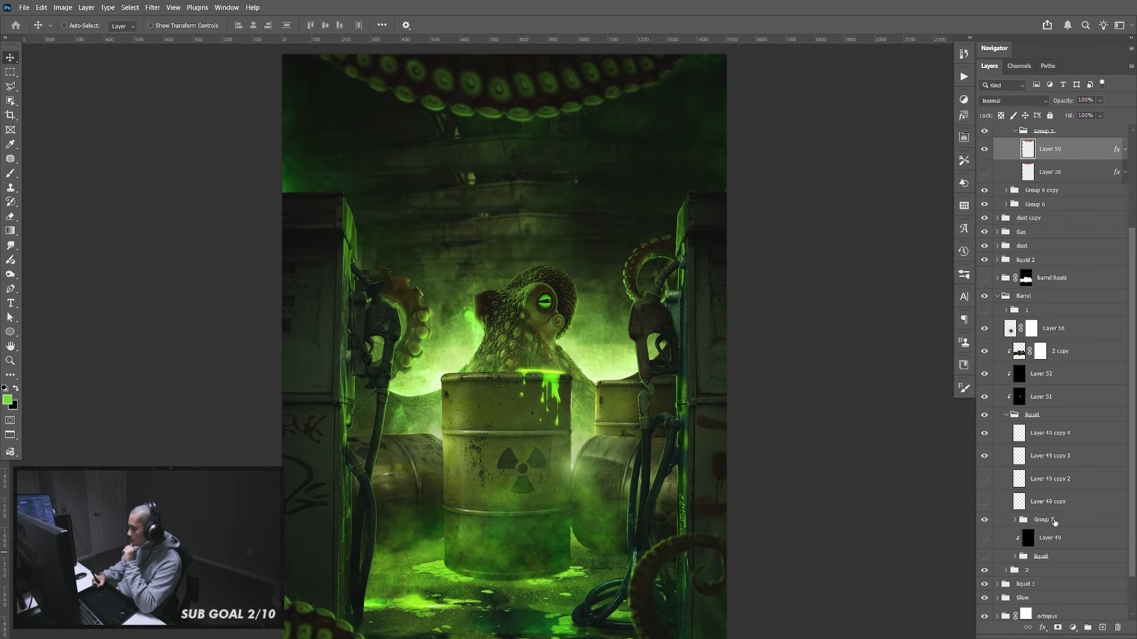
left_click(985, 457)
left_click(1043, 462)
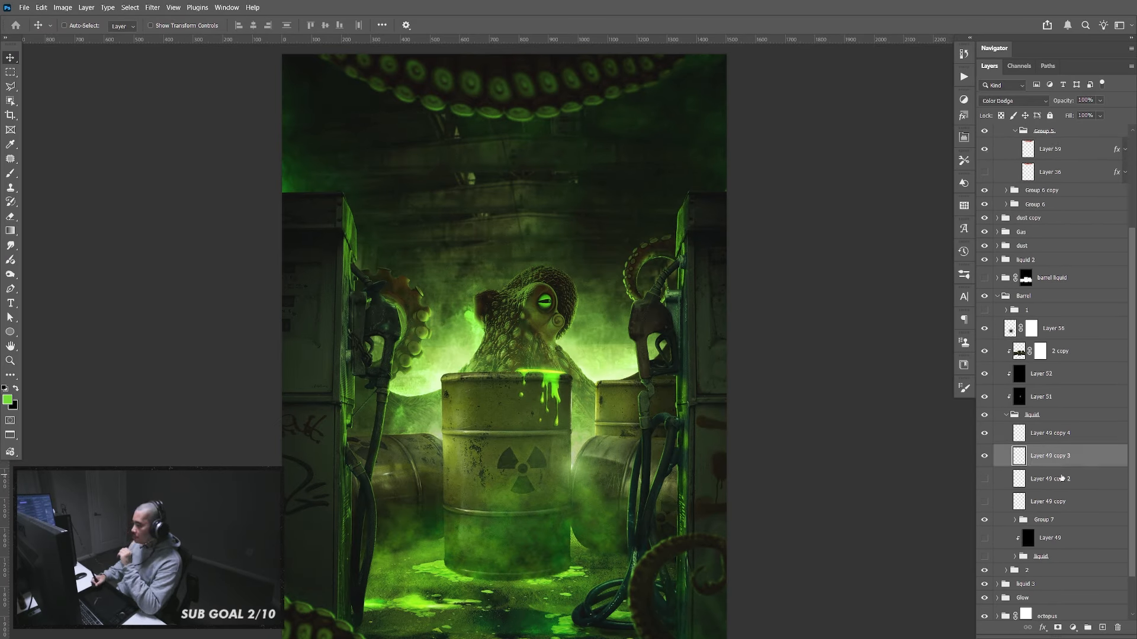
key("ctrl+j")
left_click_drag(1054, 458, 1057, 145)
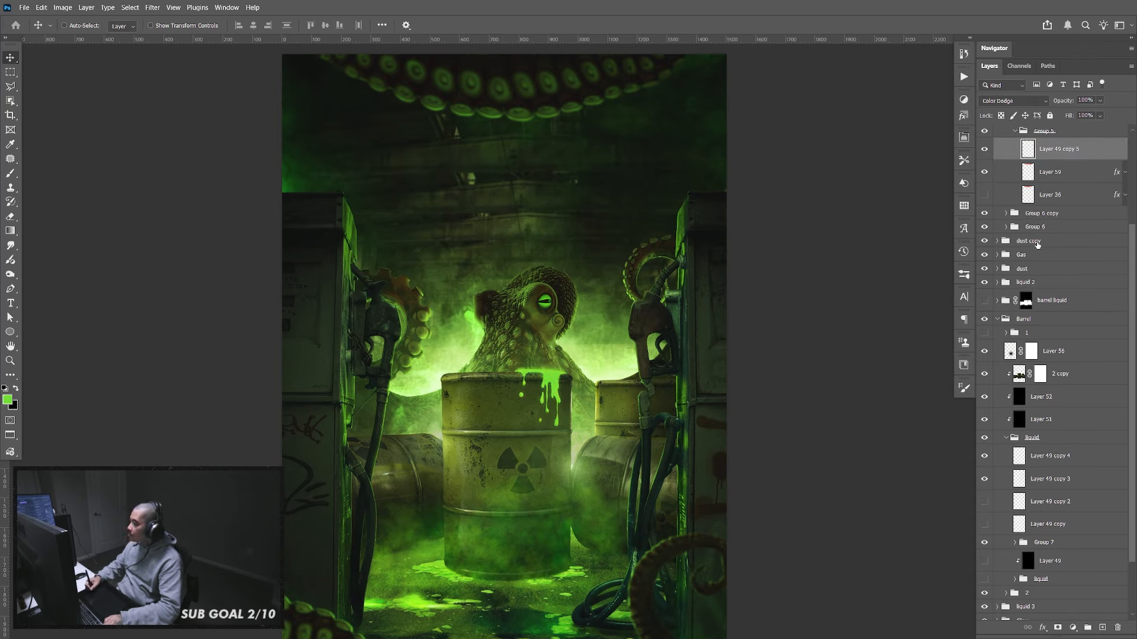
Move the duplicated goo drip up to the wall above the octopus and set its blend mode to Normal
left_click_drag(567, 433, 592, 233)
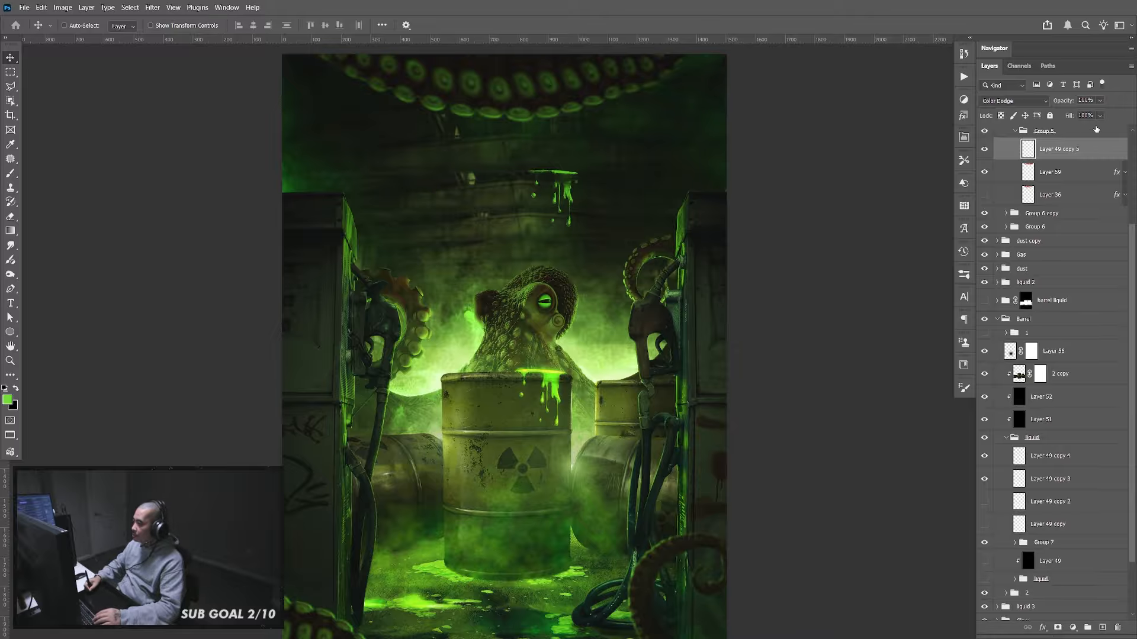
left_click(1022, 103)
left_click(1026, 114)
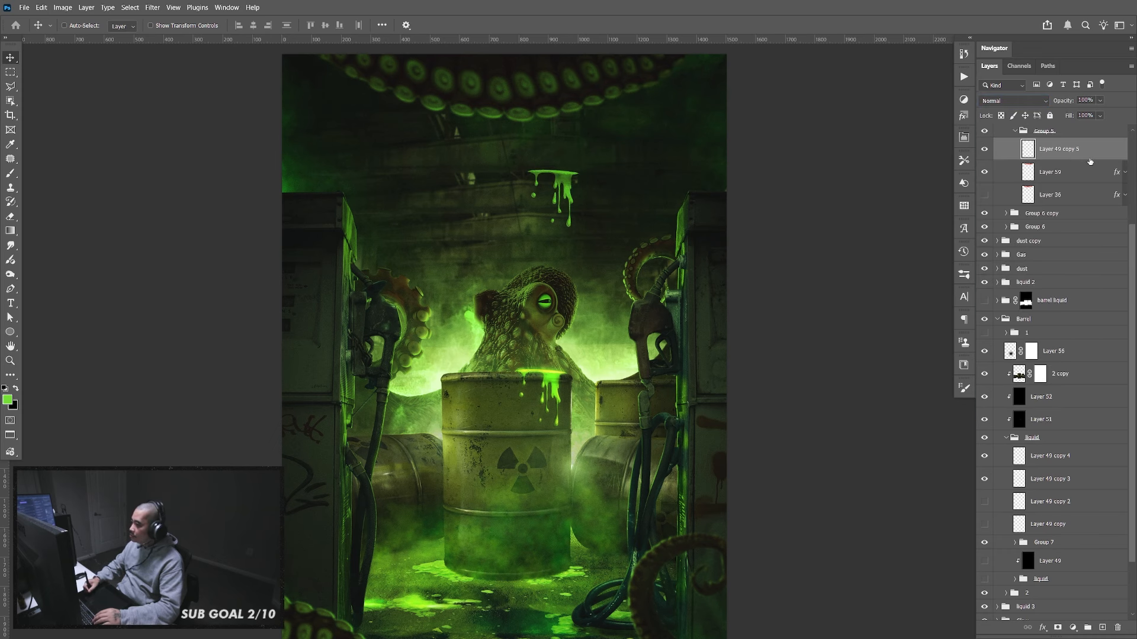
Collapse the Barrel group and move the Layer 49 copy 5 drip up onto the top tentacle
left_click(1000, 322)
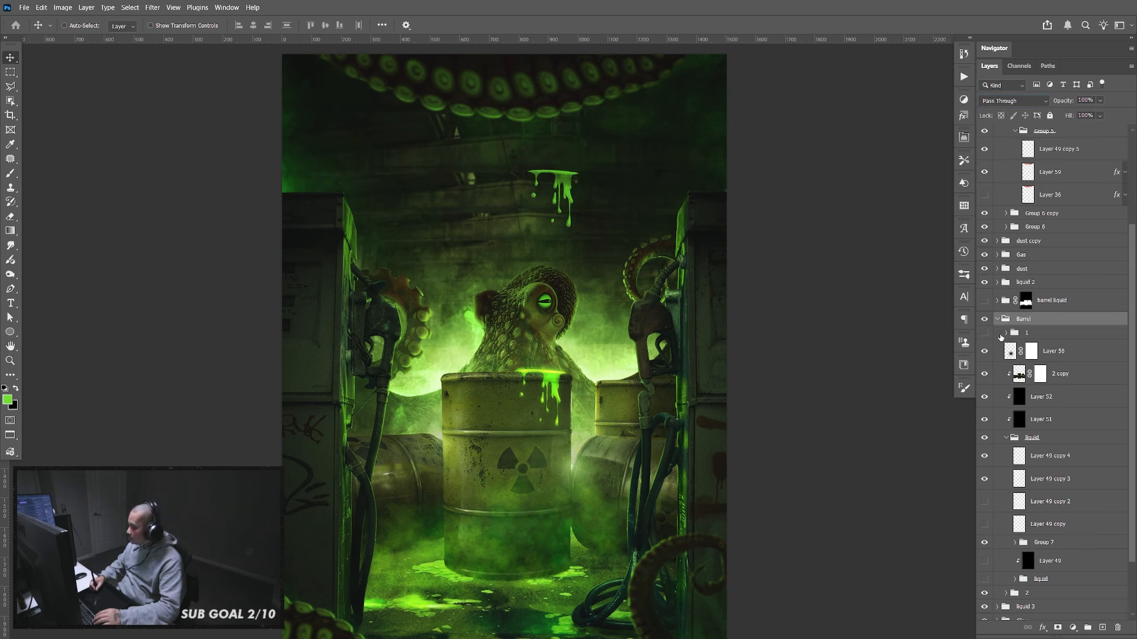
left_click(997, 320)
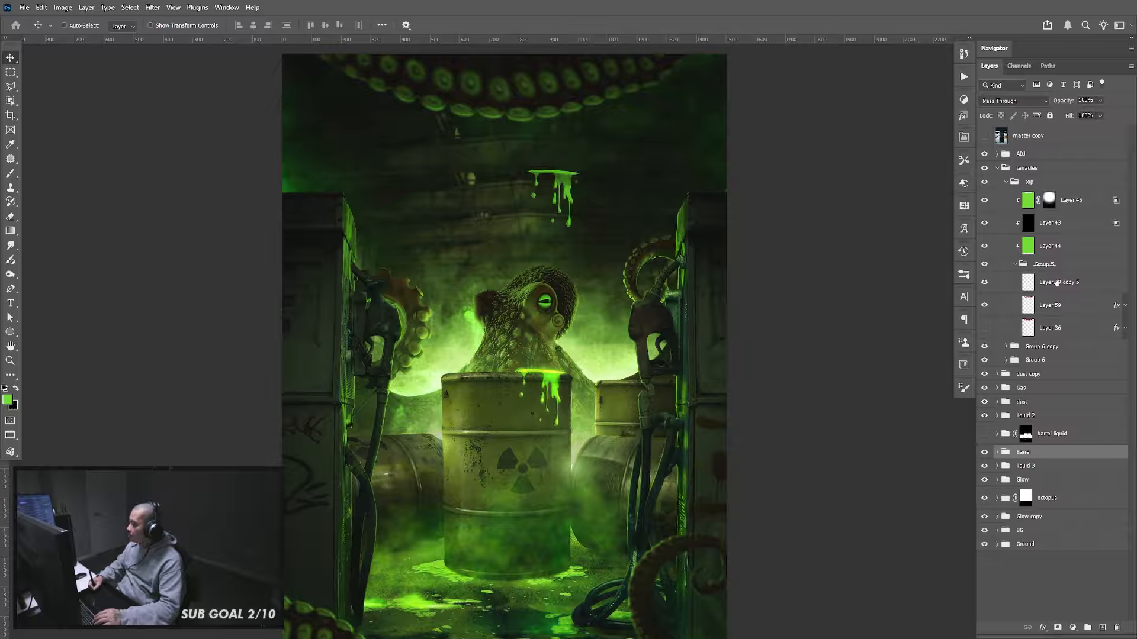
left_click(1058, 285)
left_click_drag(604, 205, 608, 110)
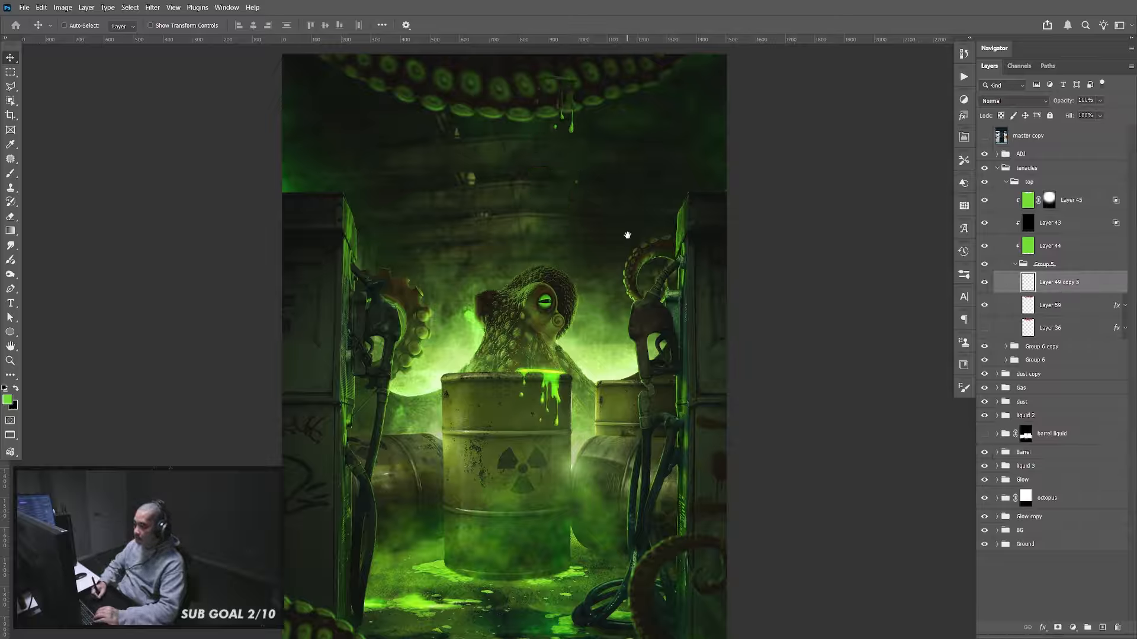
Move Layer 49 copy 5 out of the top group to the start of the tentacles group, and collapse the top group
left_click_drag(1072, 280, 1097, 175)
left_click(1006, 204)
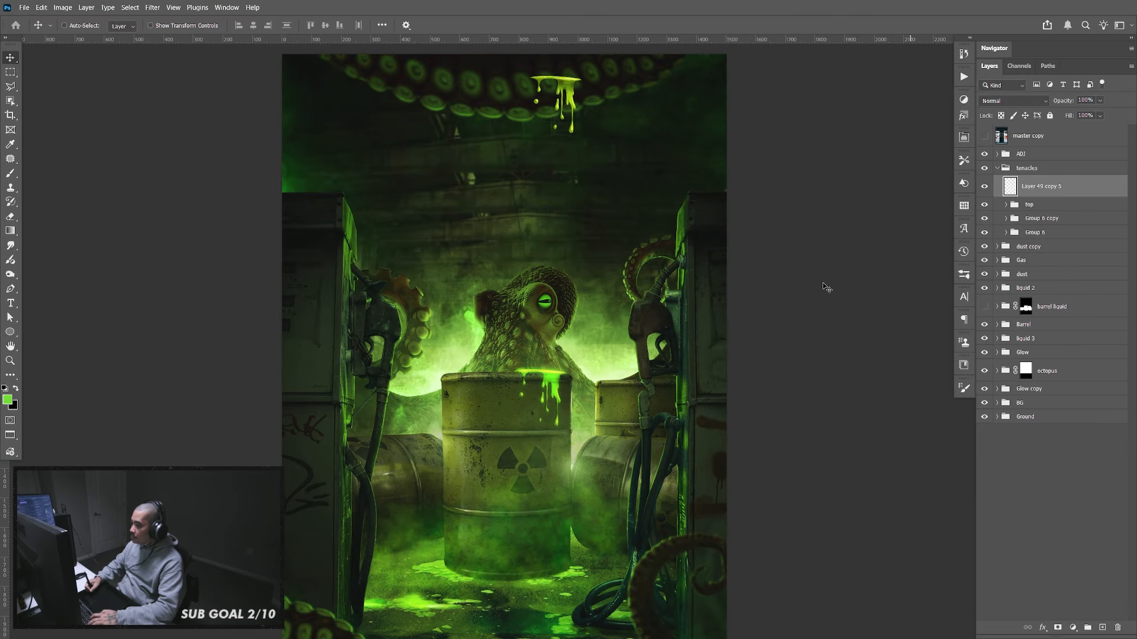
Stretch the goo drip downward with Free Transform and move it to the right part of the top tentacle
scroll(770, 319, "up", 3)
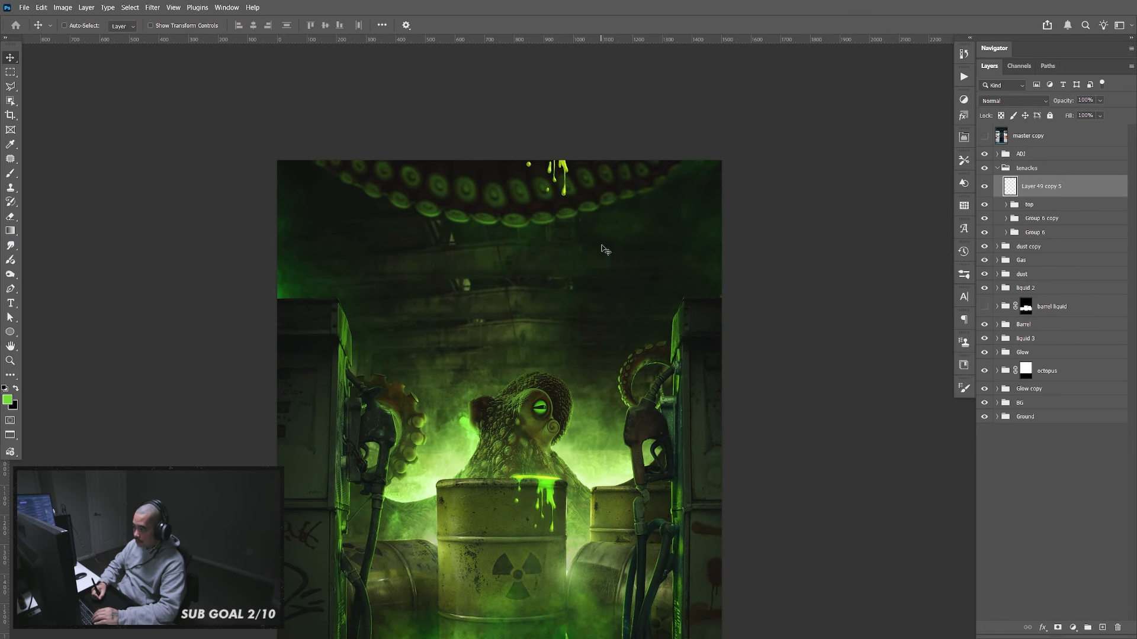
key("ctrl+t")
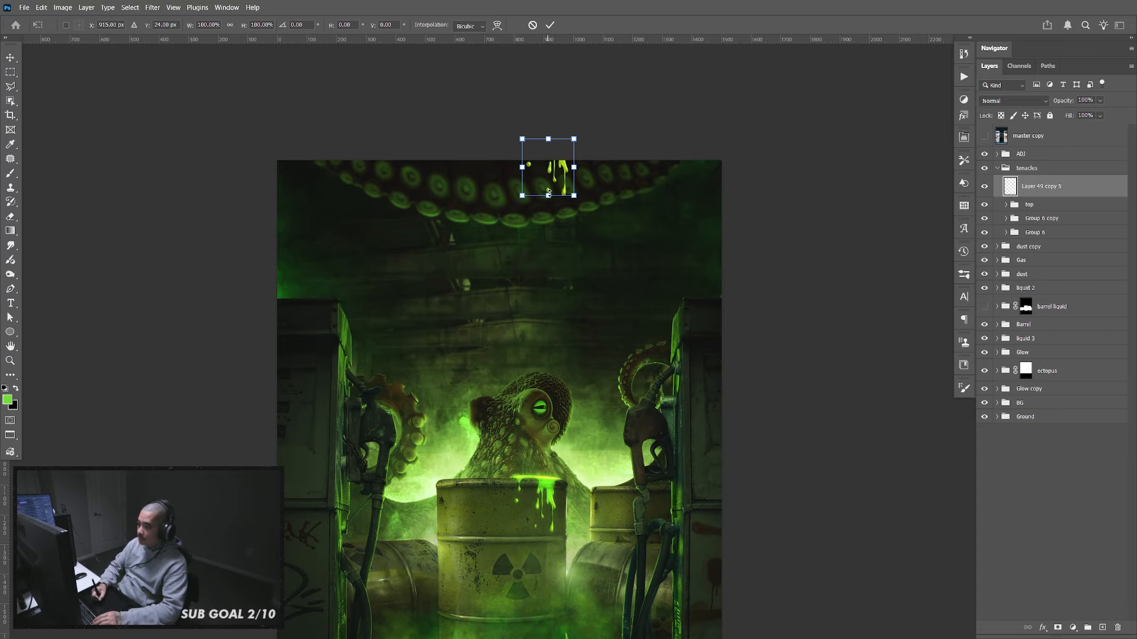
left_click_drag(548, 193, 557, 279)
key("Return")
left_click_drag(639, 254, 652, 276)
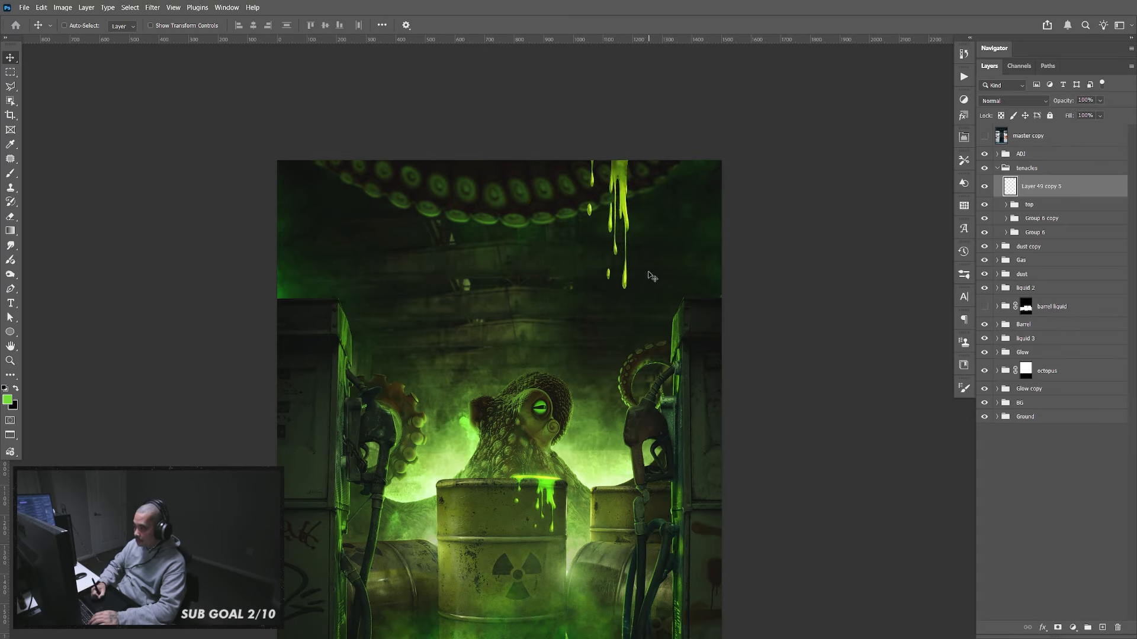
Erase the separate stray droplets beside the main goo drip with a smaller eraser
key("e")
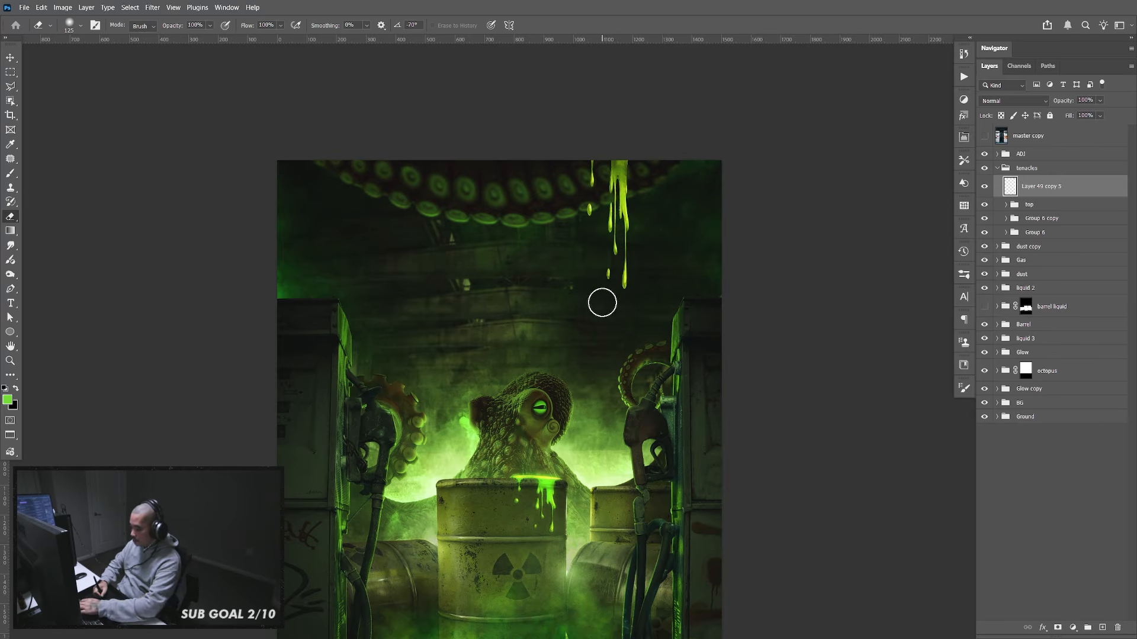
key("bracketleft")
key("bracketleft")
key("bracketleft")
key("bracketleft")
key("bracketleft")
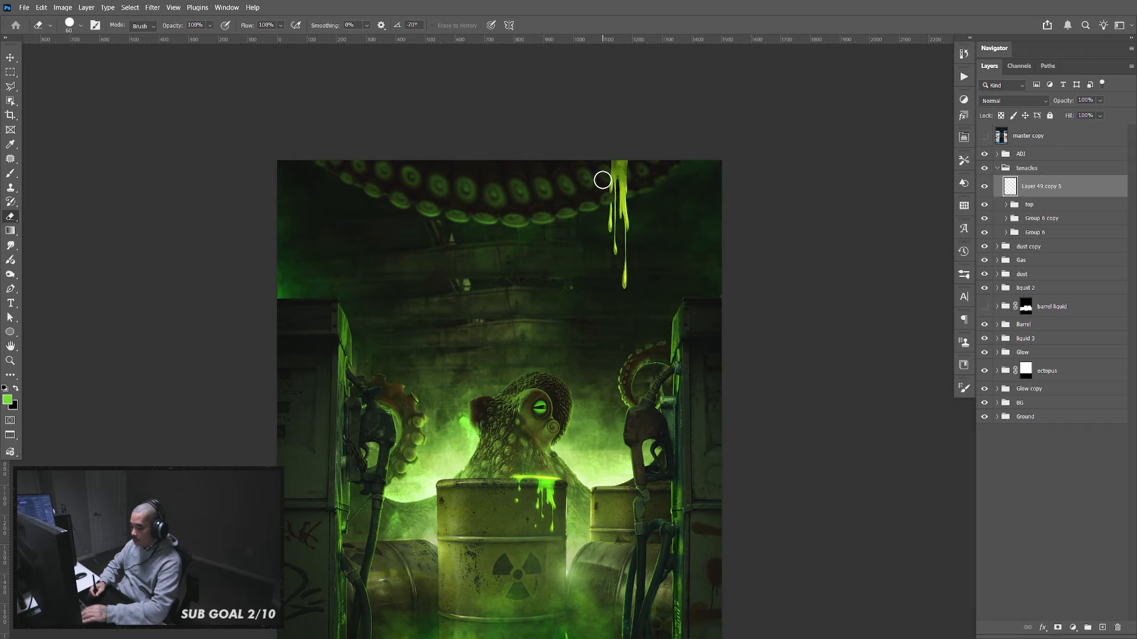
Transform the goo drip to about 131 px wide and 487 px high
key("ctrl+t")
left_click_drag(637, 223, 635, 221)
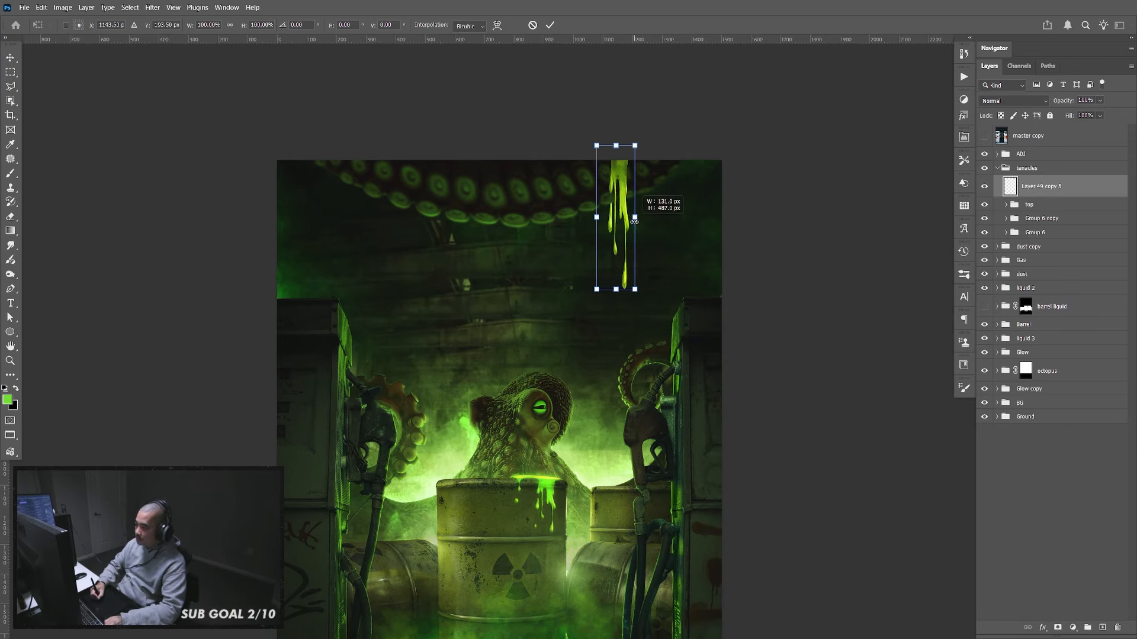
key("Return")
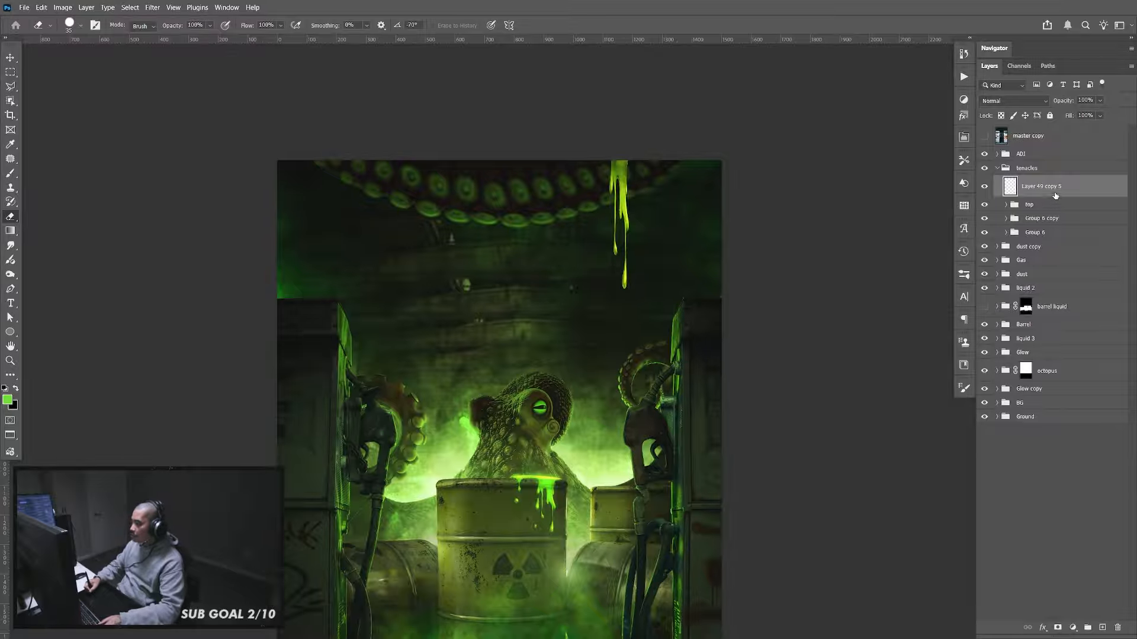
Convert Layer 49 copy 5 to a smart object and put it in a new group named dripping
right_click(1051, 195)
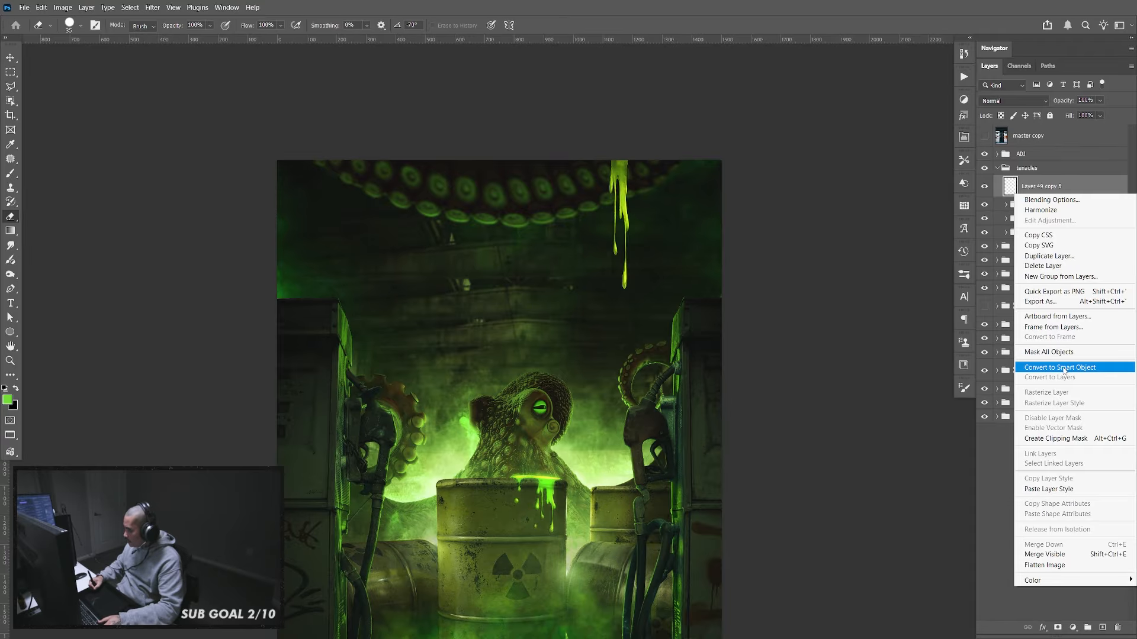
left_click(1057, 366)
key("ctrl+g")
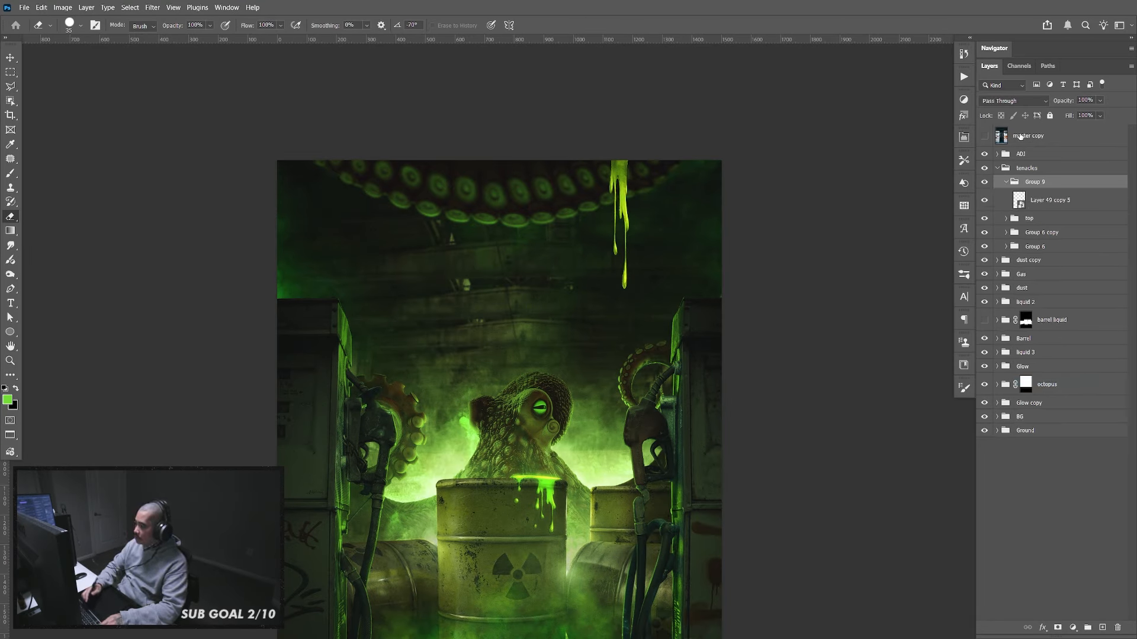
double_click(1038, 181)
type("dri")
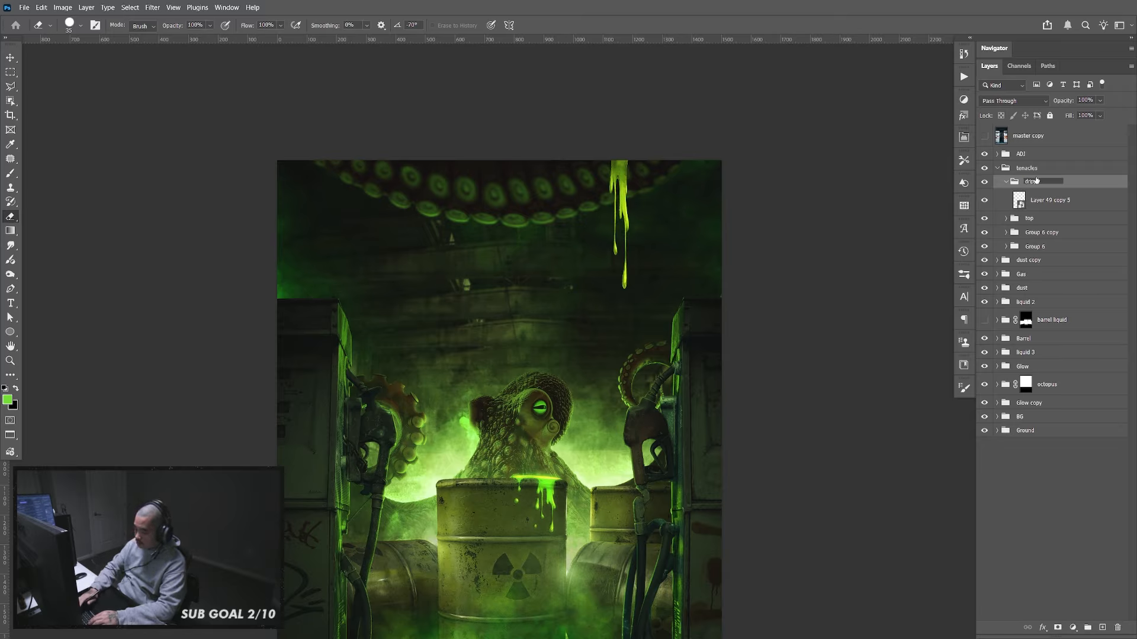
type("pping")
Add a black-filled layer clipped to the drip in the dripping group and set its opacity to 51%
left_click(1063, 204)
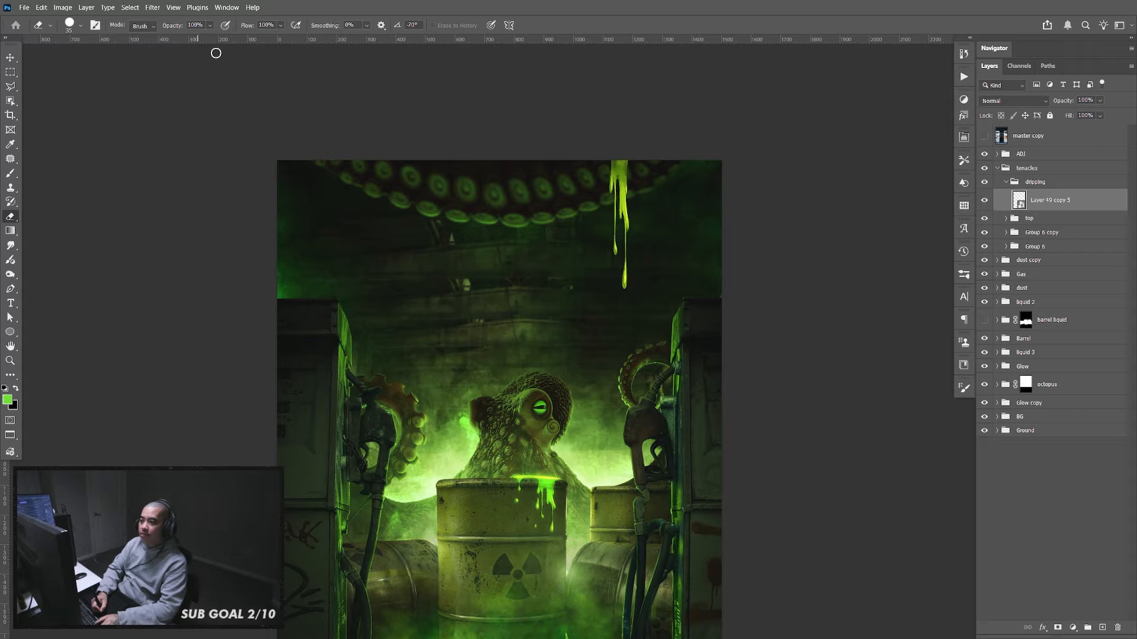
left_click(1005, 182)
left_click(1005, 181)
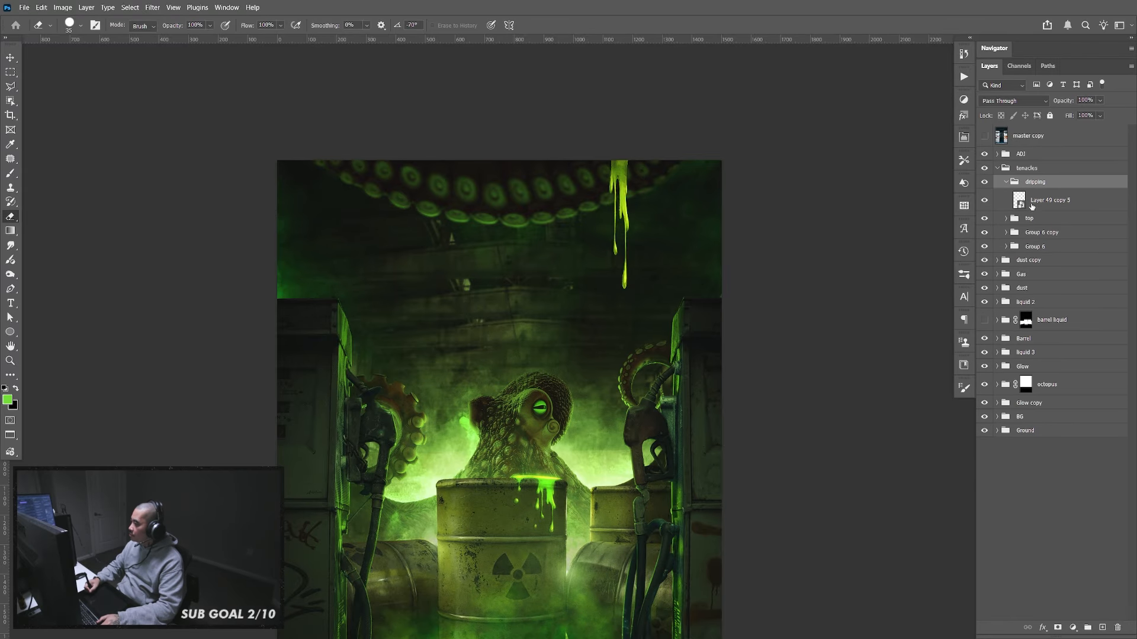
left_click(1057, 201)
left_click(1103, 627)
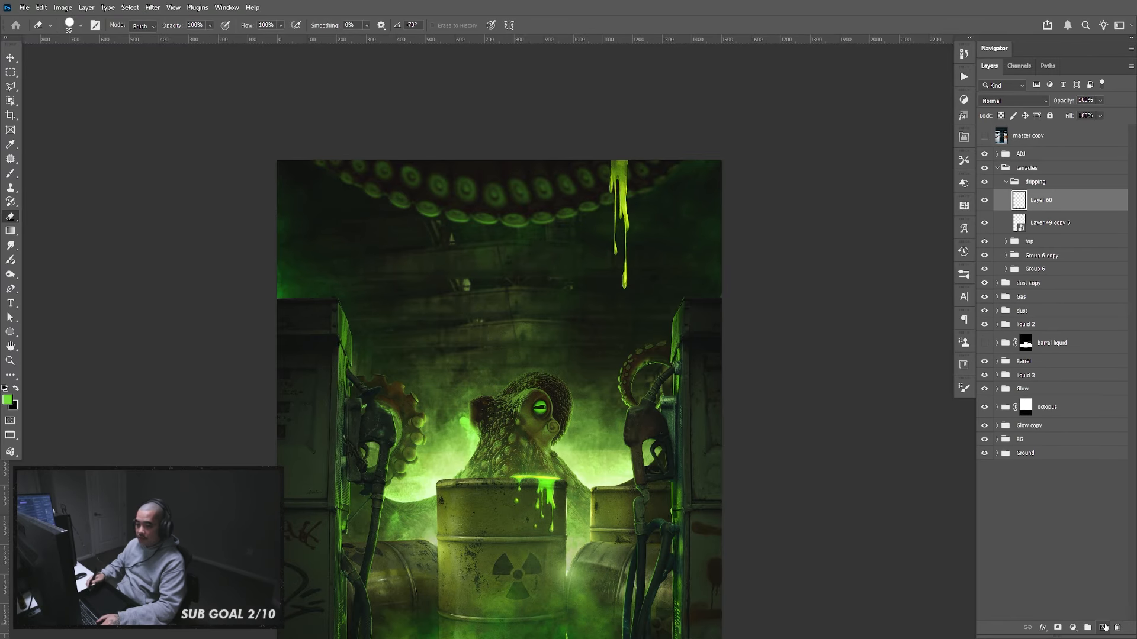
key("ctrl+BackSpace")
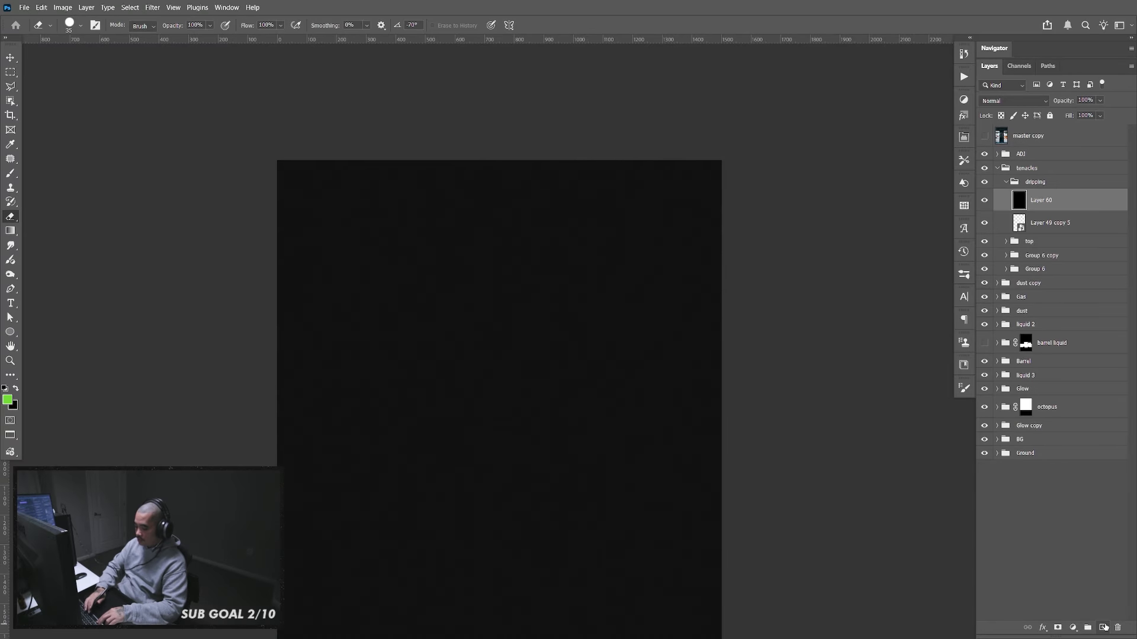
key("ctrl+alt+g")
left_click(1100, 100)
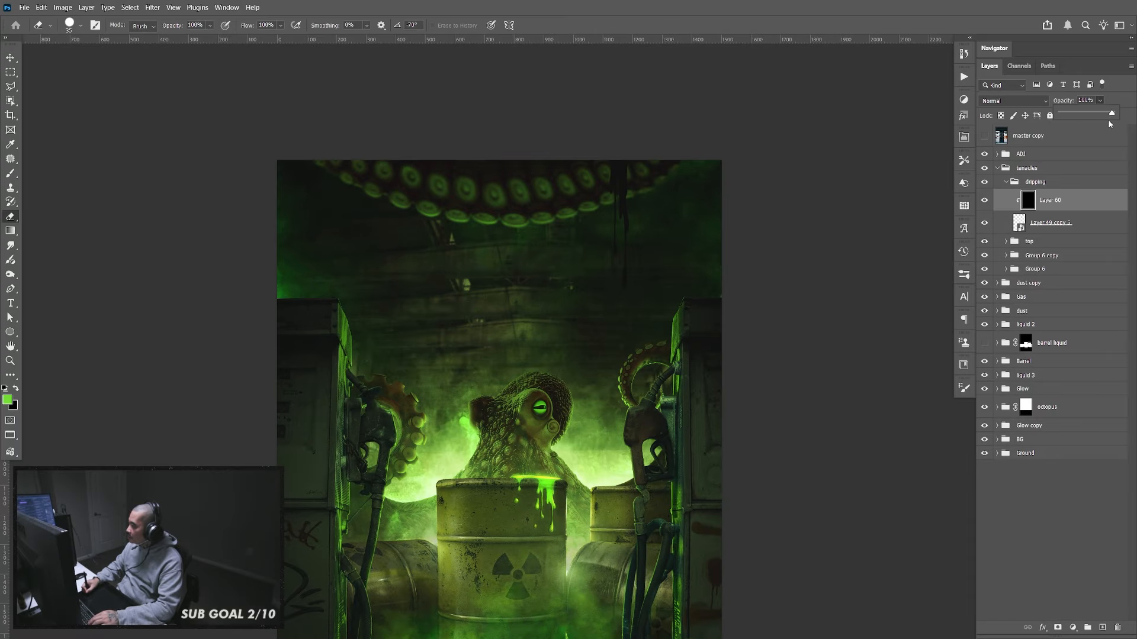
left_click_drag(1098, 116, 1092, 116)
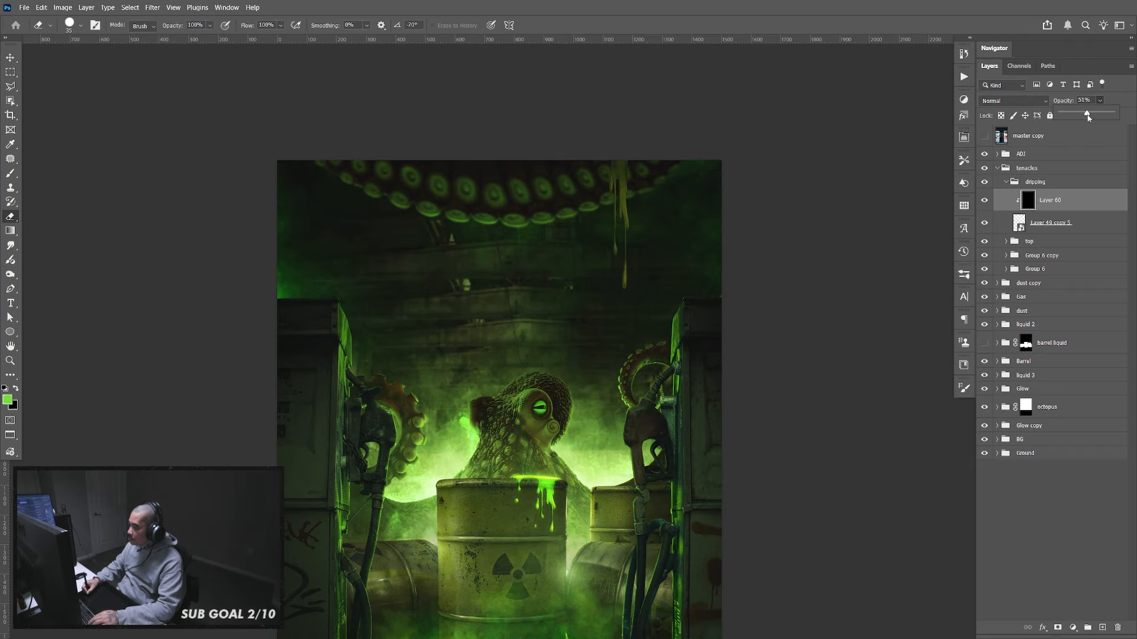
Apply a slight Gaussian Blur to the Layer 49 copy 5 drip and collapse its smart filter list
left_click(1054, 225)
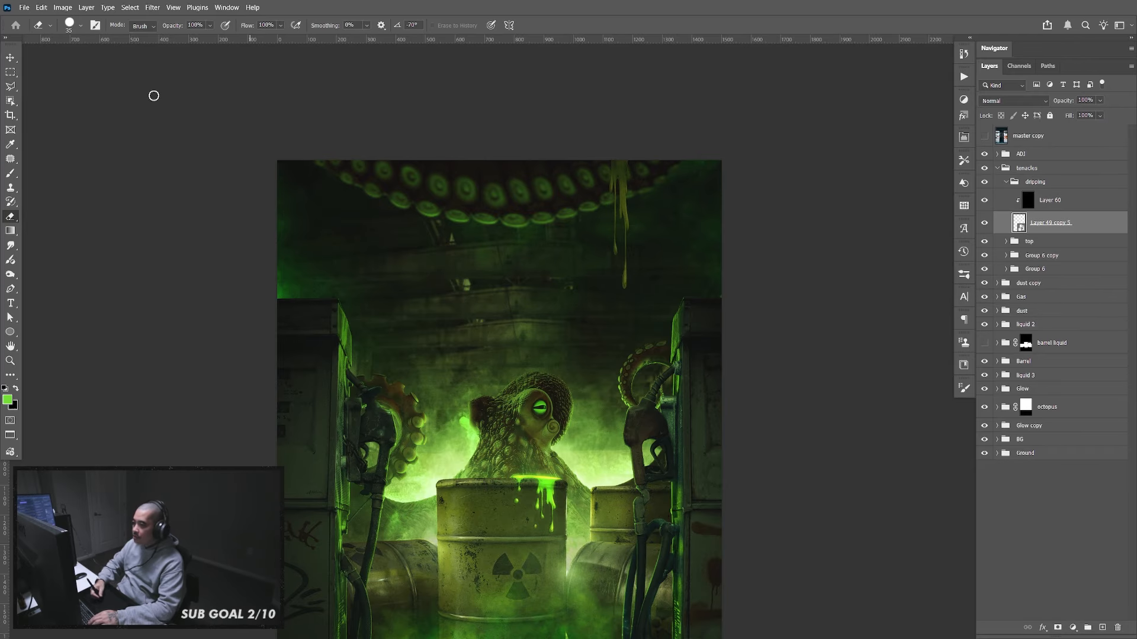
left_click(152, 7)
mouse_move(237, 162)
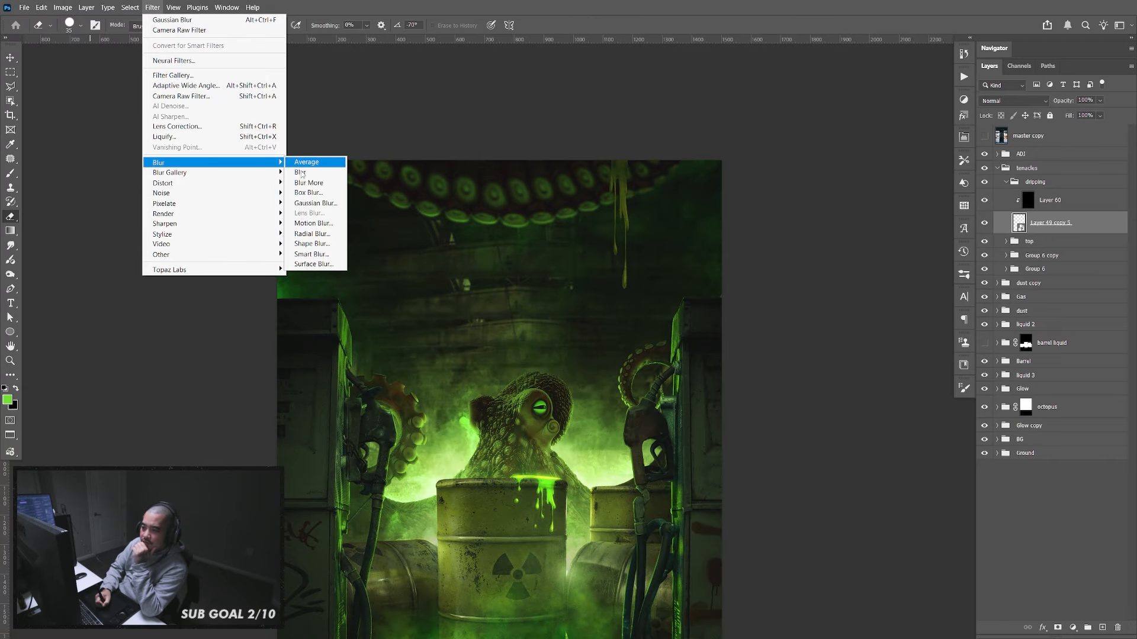
left_click(314, 204)
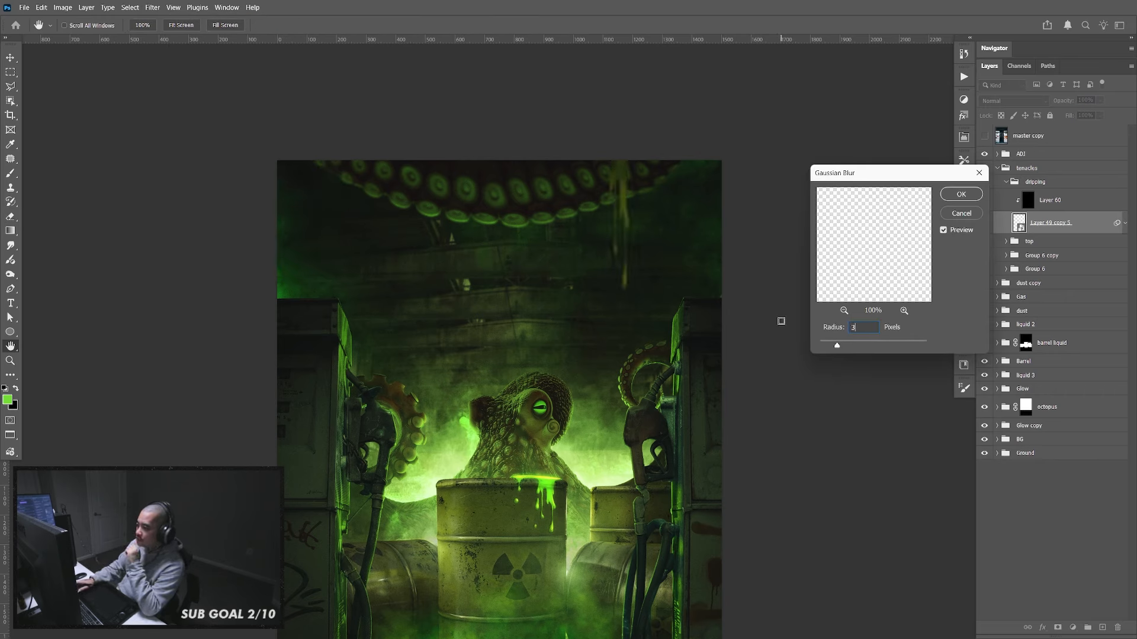
left_click(959, 194)
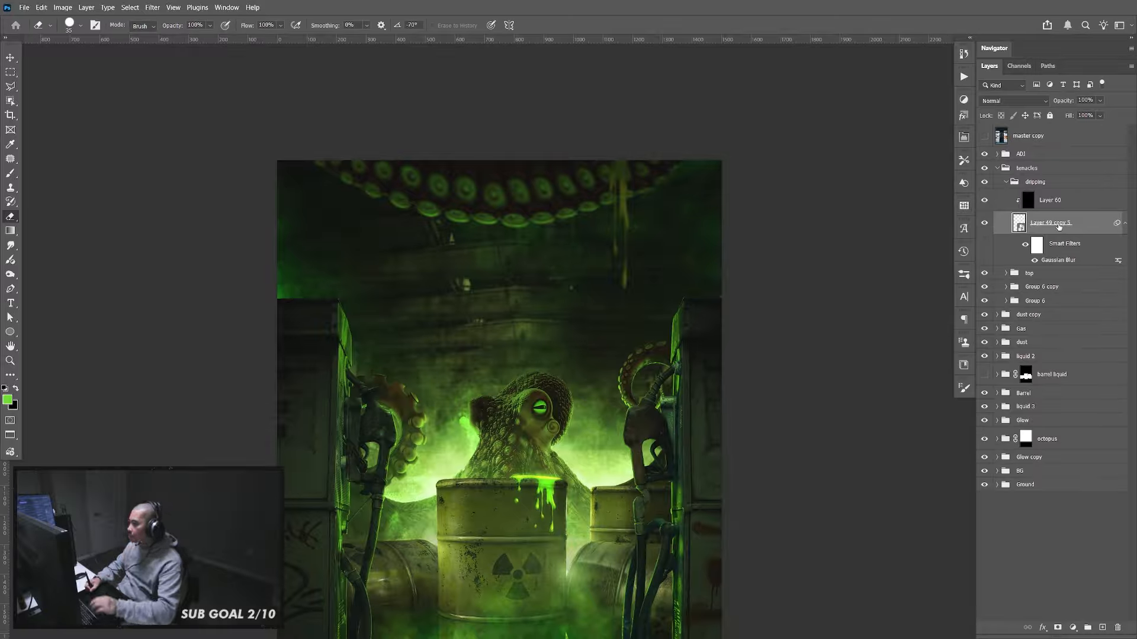
left_click(1124, 224)
Move the drip toward the right end of the top tentacle, flip it horizontally and adjust its position
key("v")
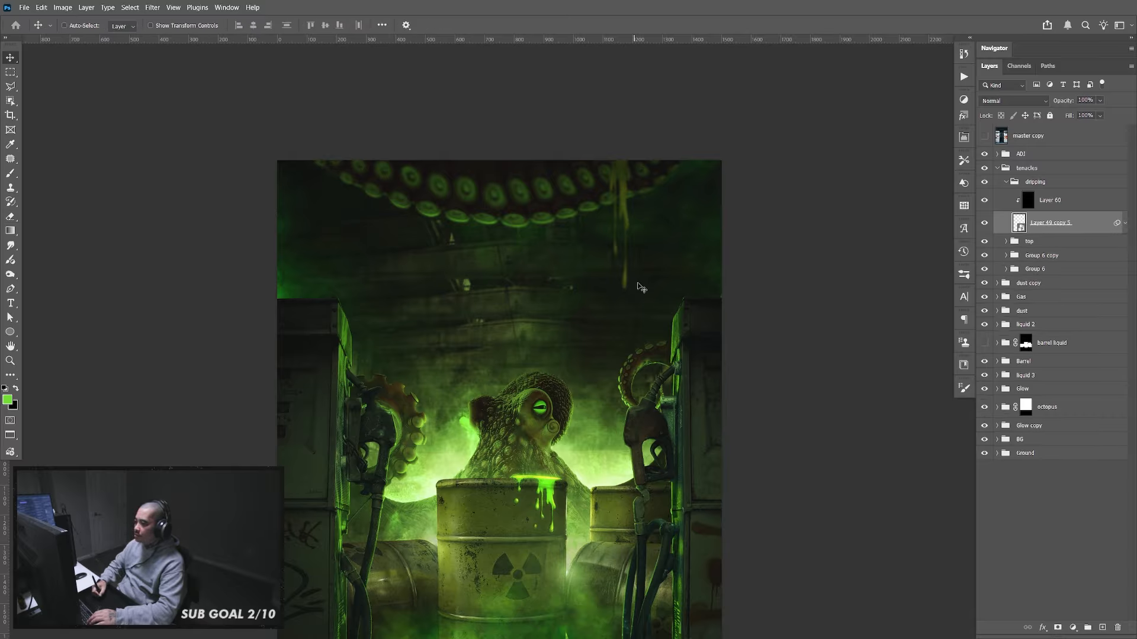
mouse_move(637, 284)
left_mouse_down()
mouse_move(642, 258)
mouse_move(675, 288)
left_mouse_up()
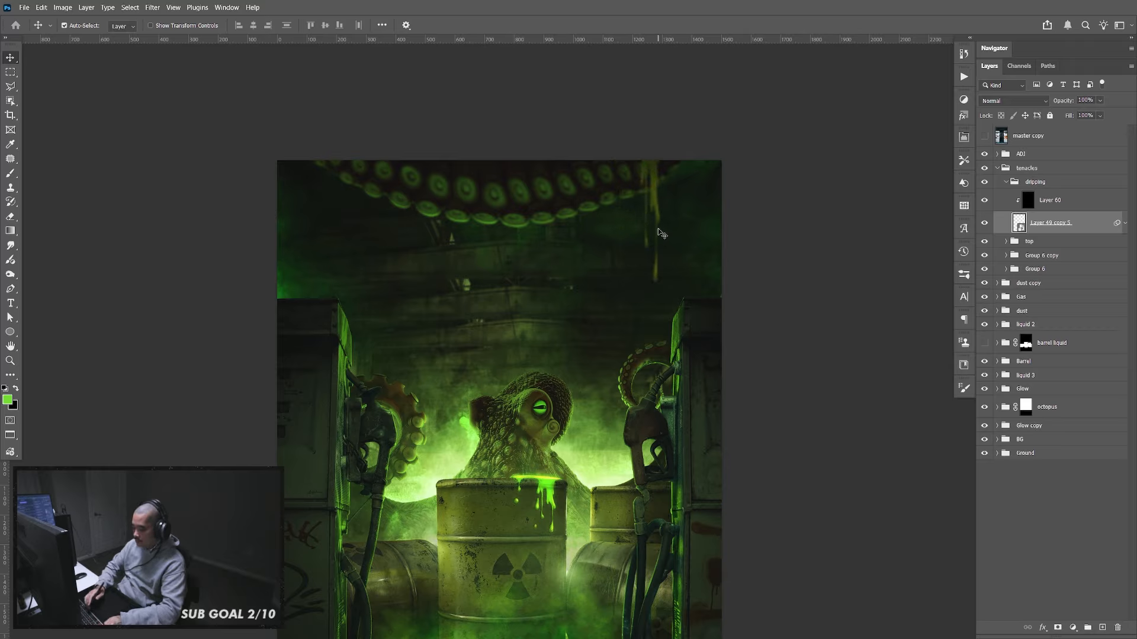
key("ctrl+t")
right_click(643, 168)
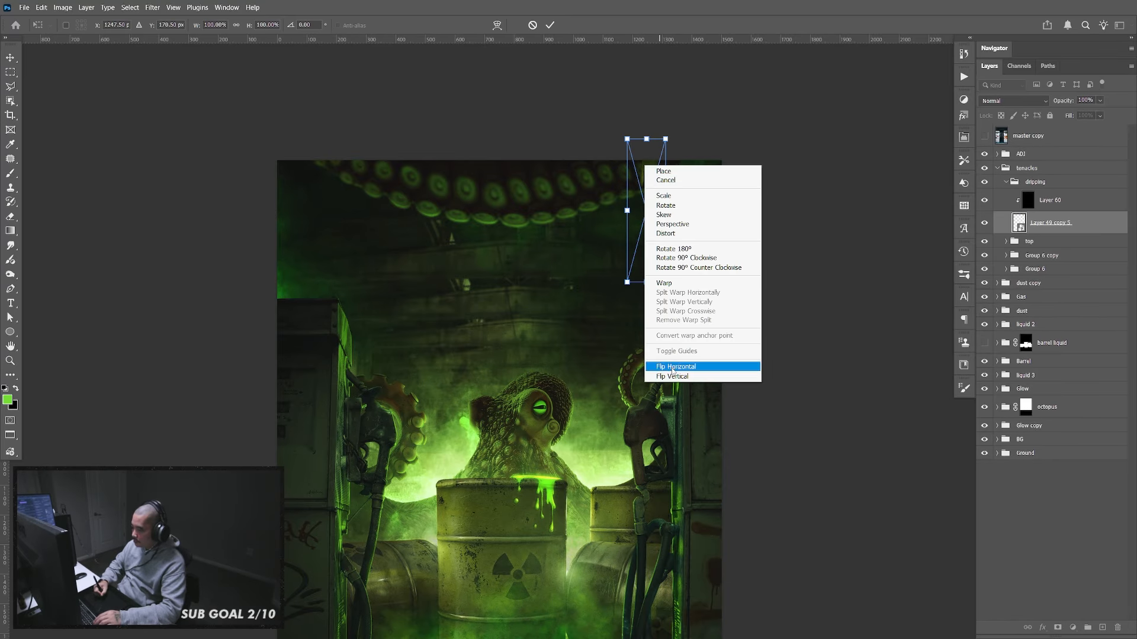
left_click(669, 364)
key("Return")
left_click_drag(644, 249, 670, 280)
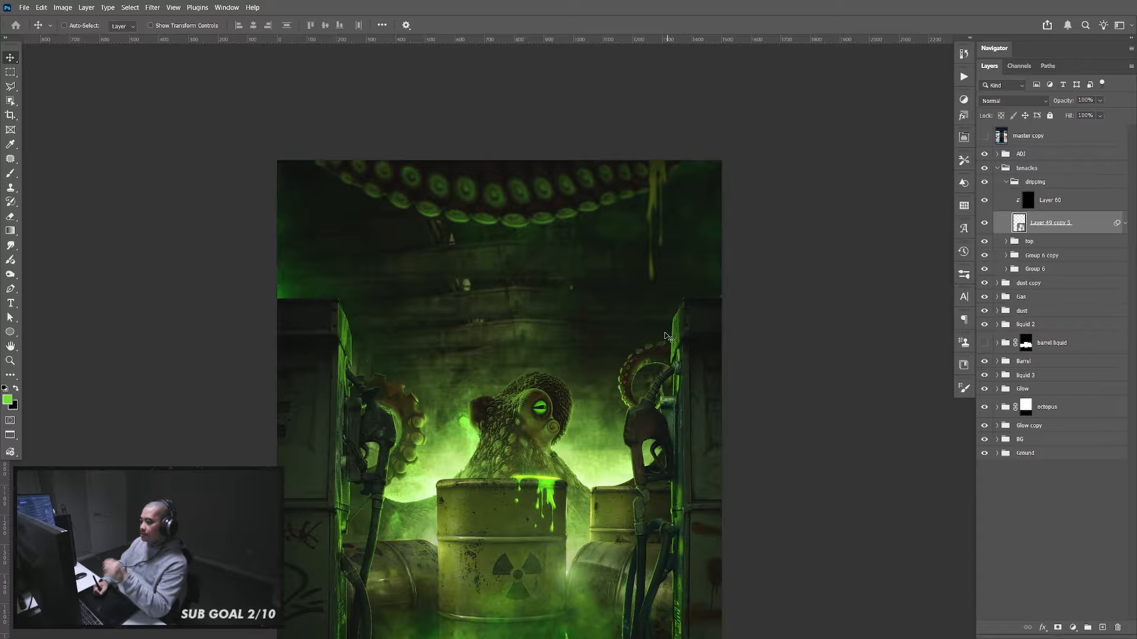
Switch to Chrome, open the Pngtree dripping green slime image in the Google image results and copy it
key("alt+Tab")
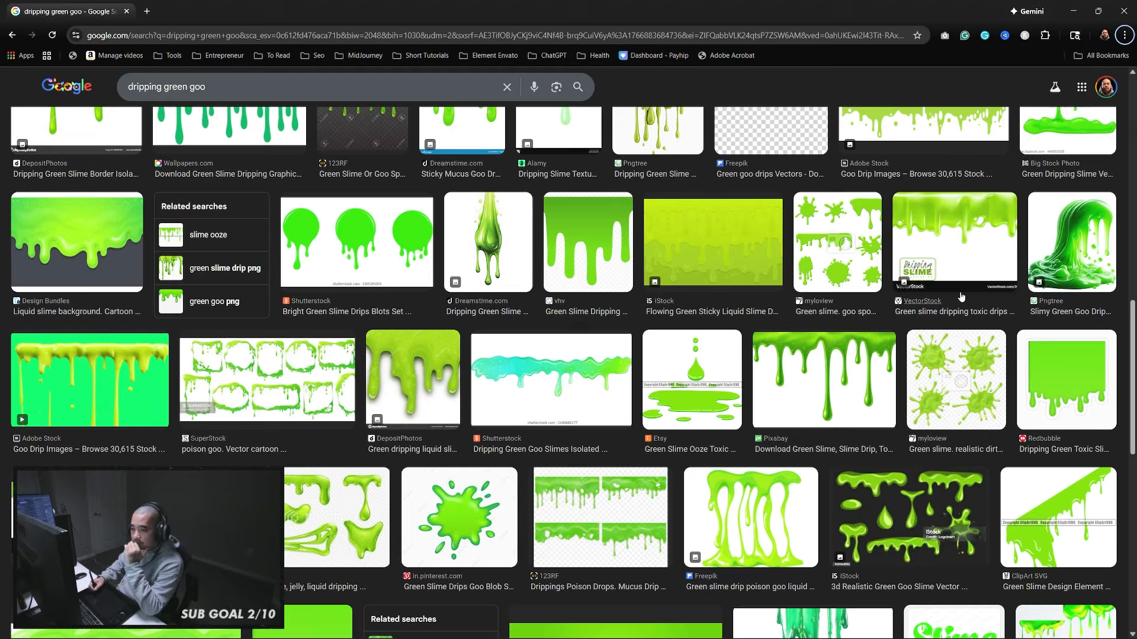
left_click_drag(1134, 336, 1134, 270)
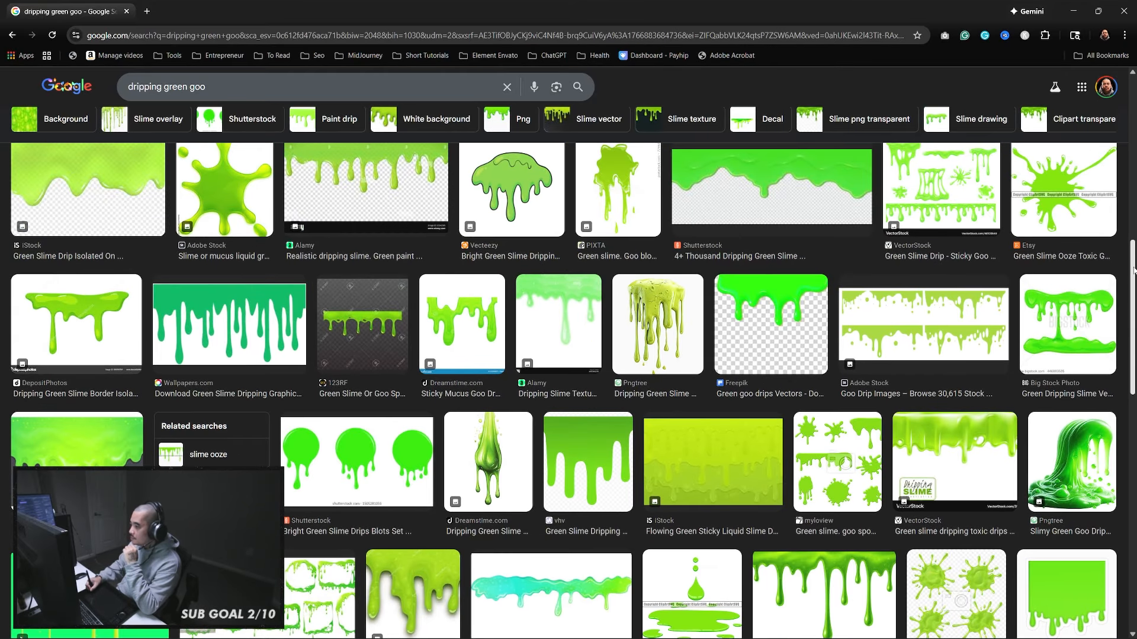
scroll(1134, 271, "down", 3)
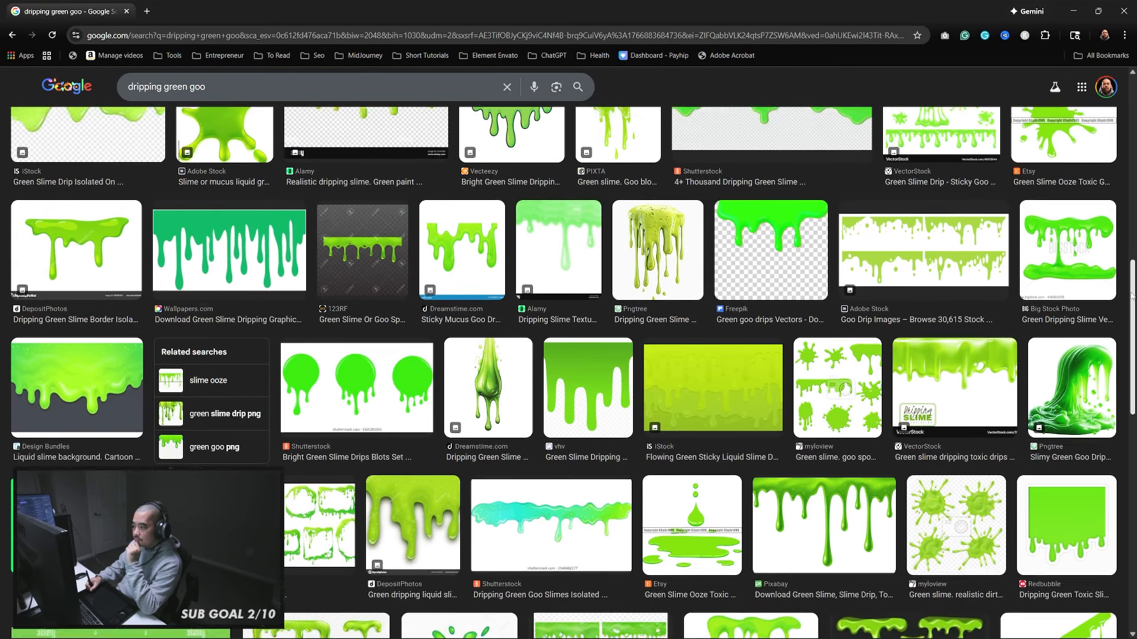
left_click(658, 207)
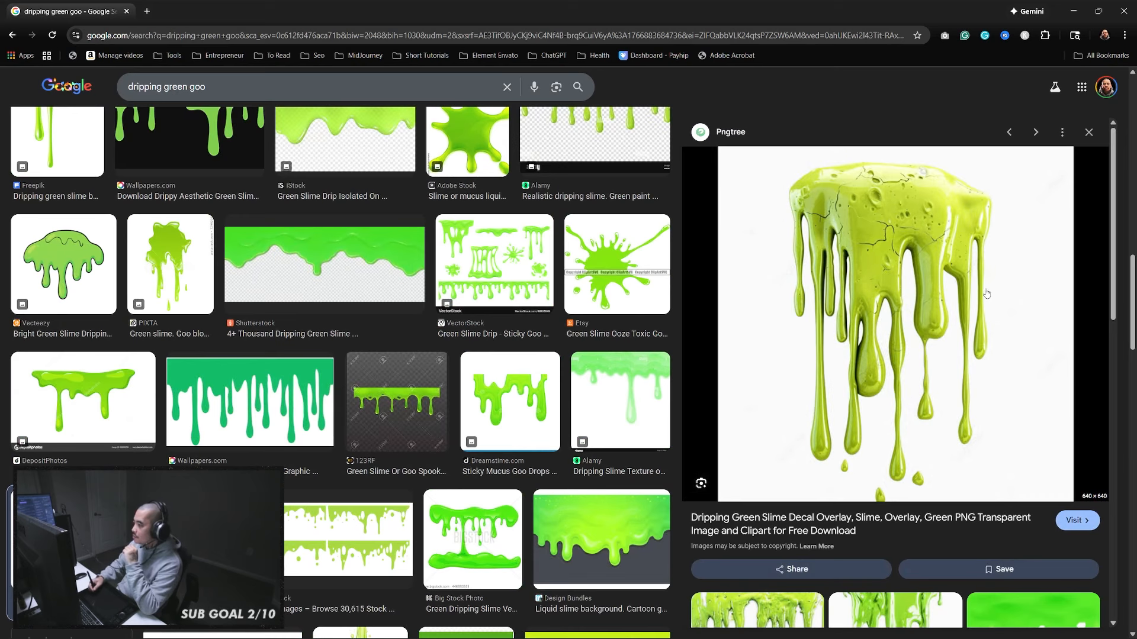
right_click(931, 316)
left_click(980, 501)
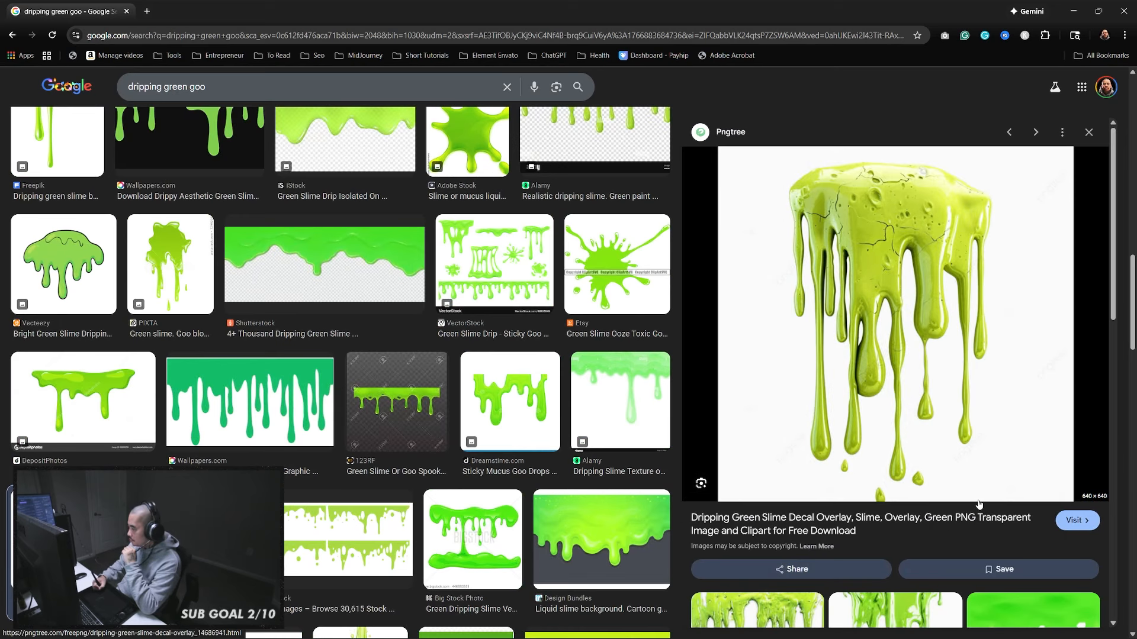
Switch back to Photoshop, open the drip smart object's contents and paste the copied slime image as a new layer
key("alt+Tab")
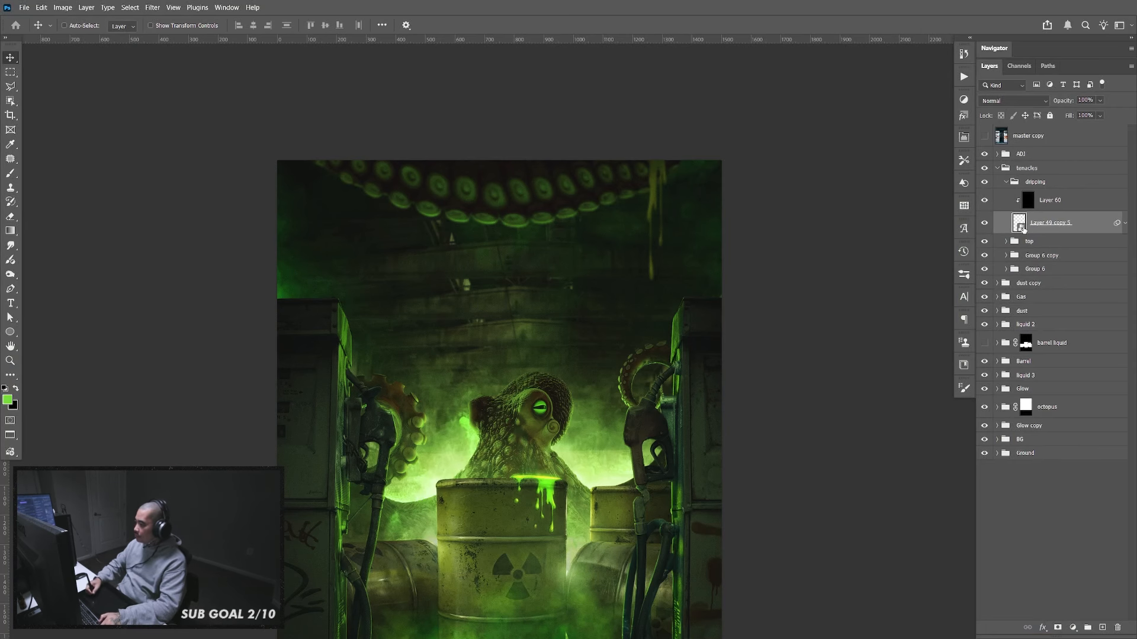
double_click(1017, 224)
key("ctrl+v")
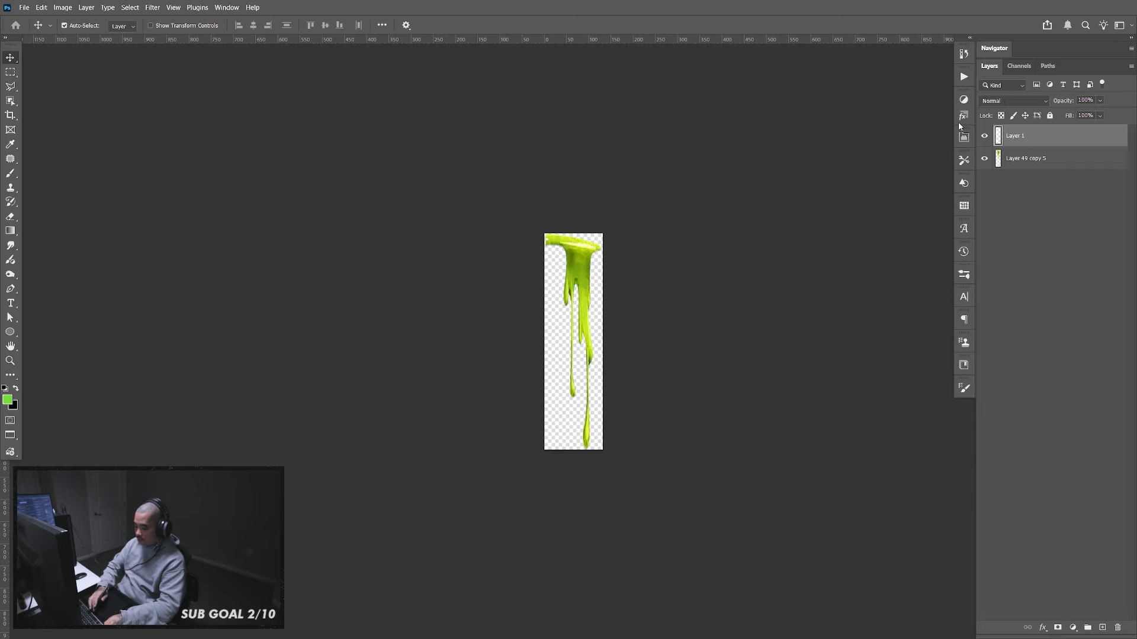
Expand the smart object's canvas with Reveal All to fit the pasted slime, and hide Layer 49 copy 5
left_click(63, 7)
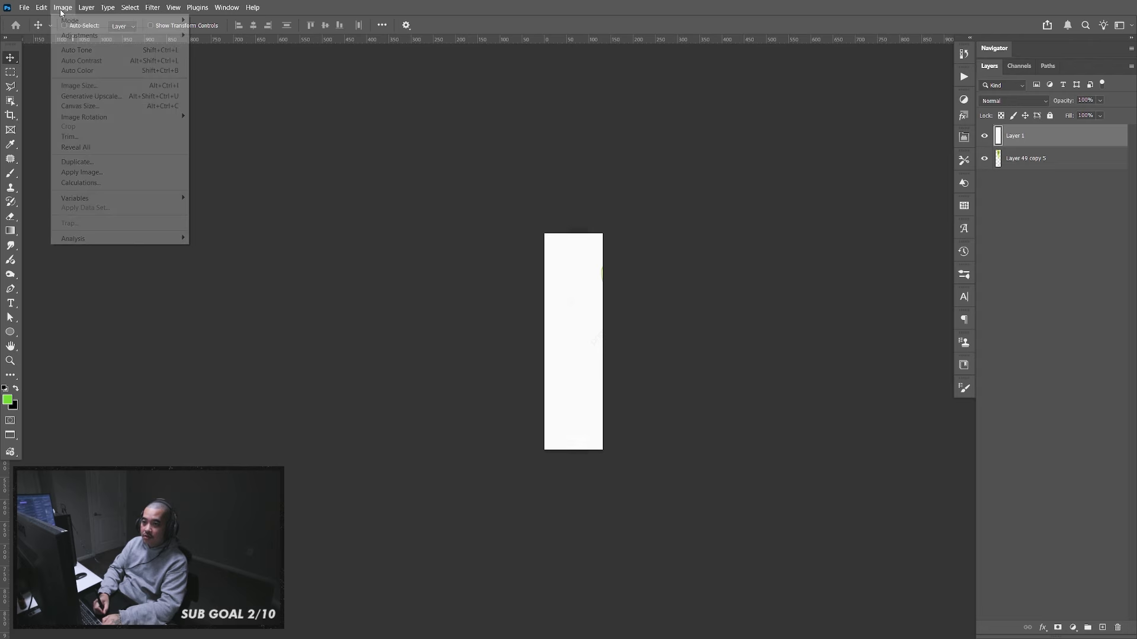
left_click(131, 148)
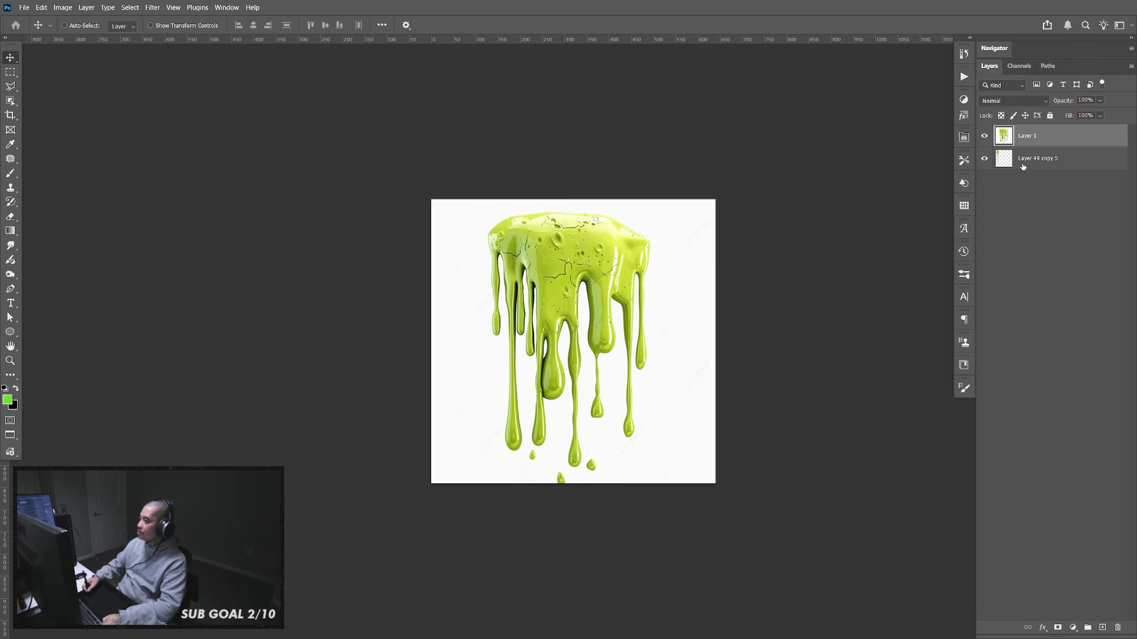
left_click(984, 158)
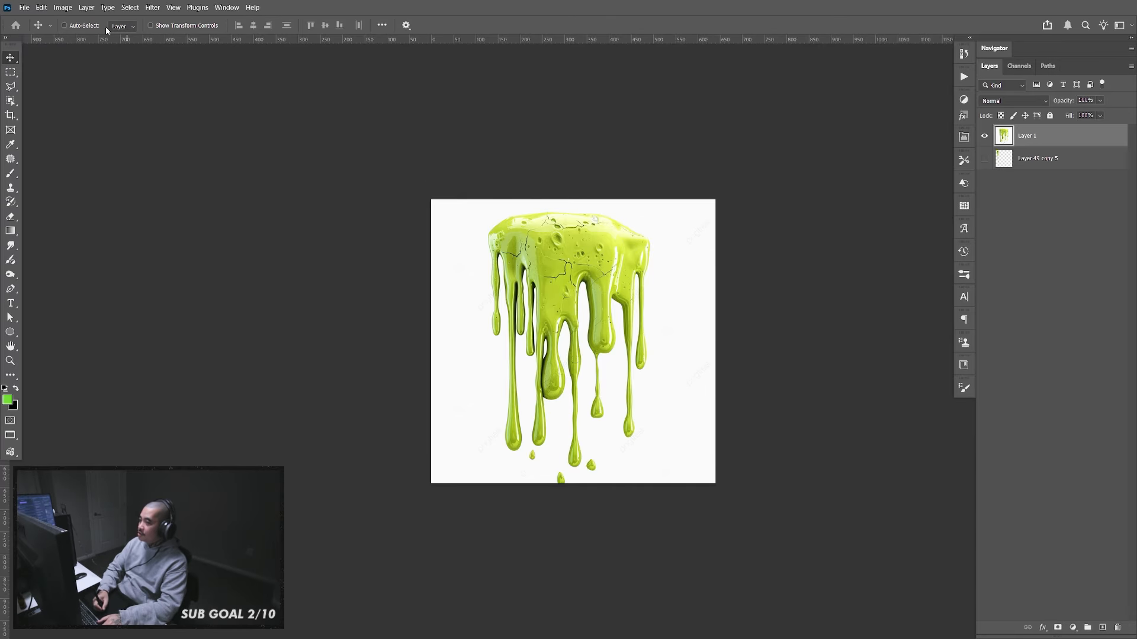
Cut the slime out of its white background onto a new layer, hide Layer 1 and close the smart object with changes saved
left_click(130, 8)
left_click(179, 131)
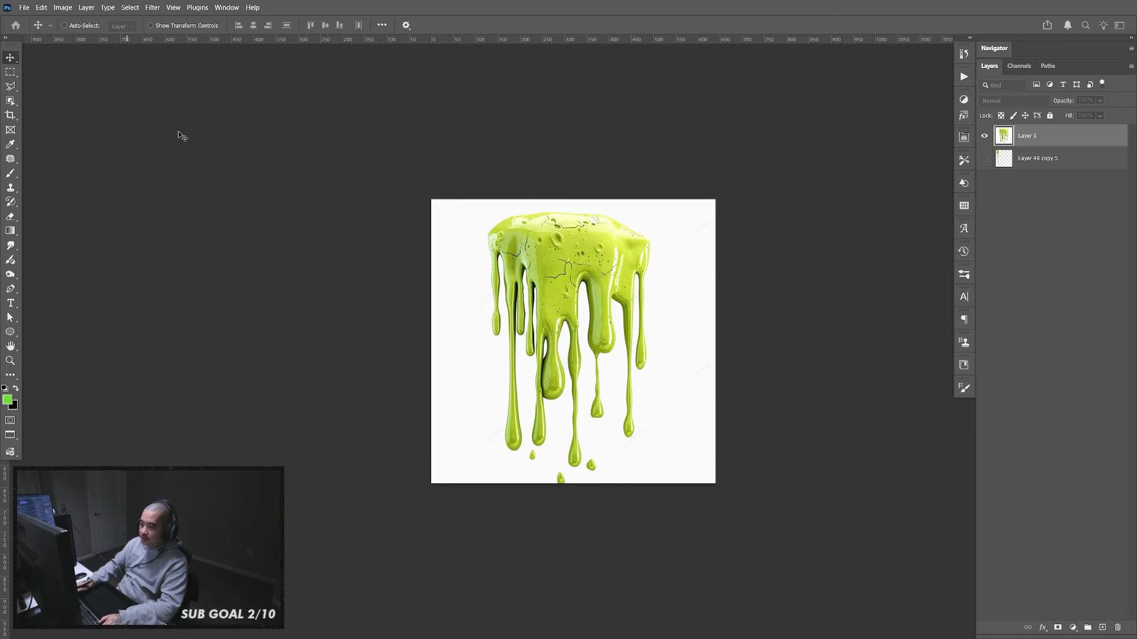
key("ctrl+j")
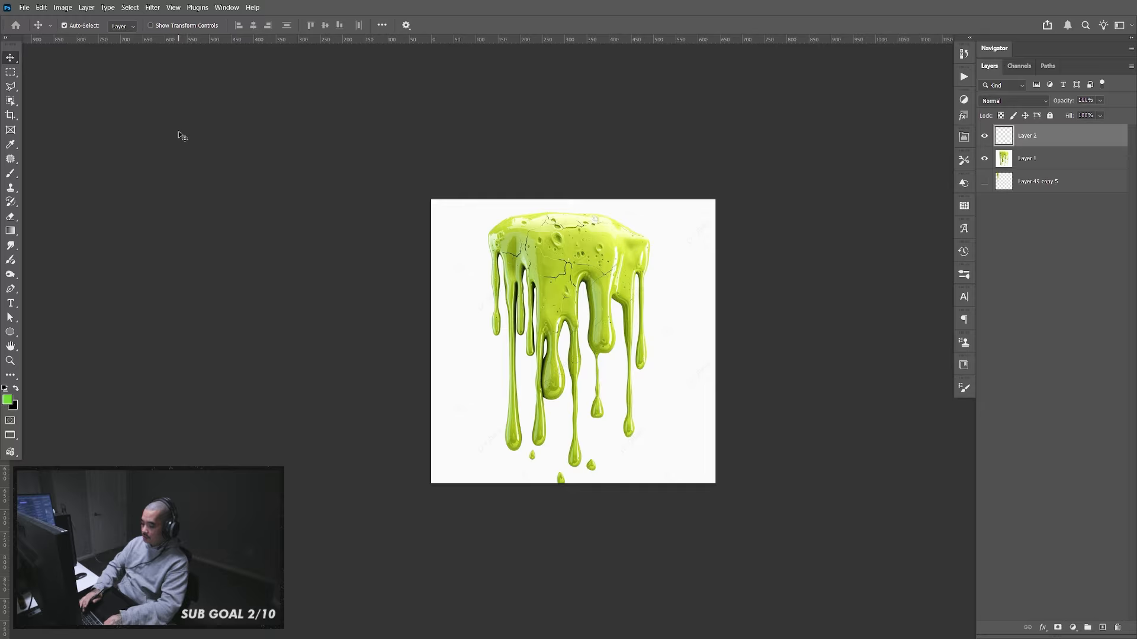
left_click(984, 159)
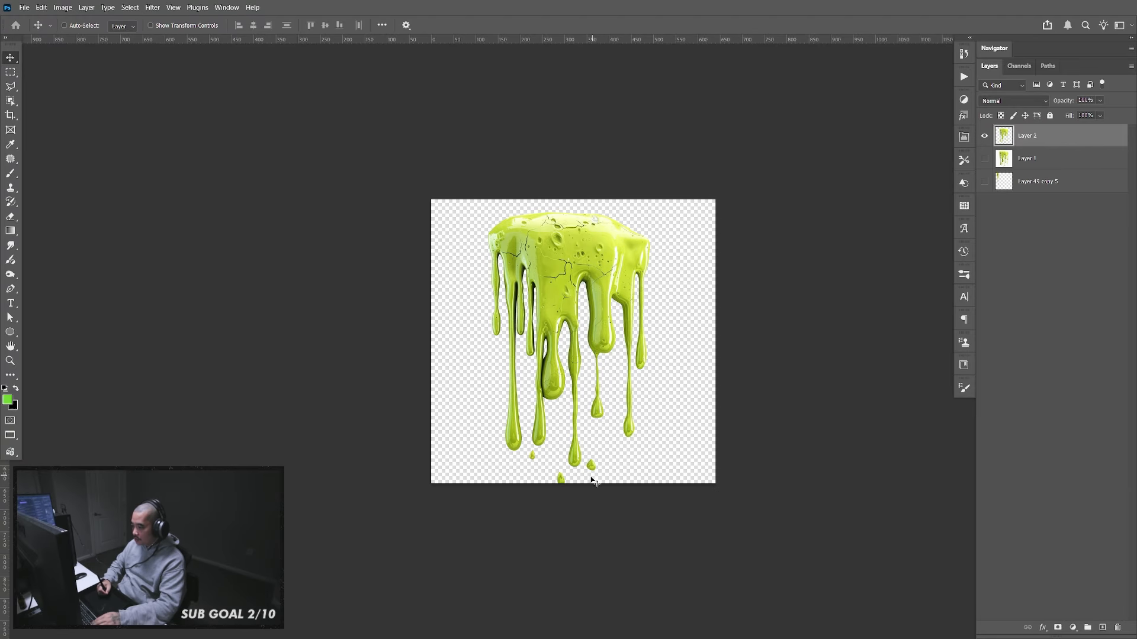
key("ctrl+w")
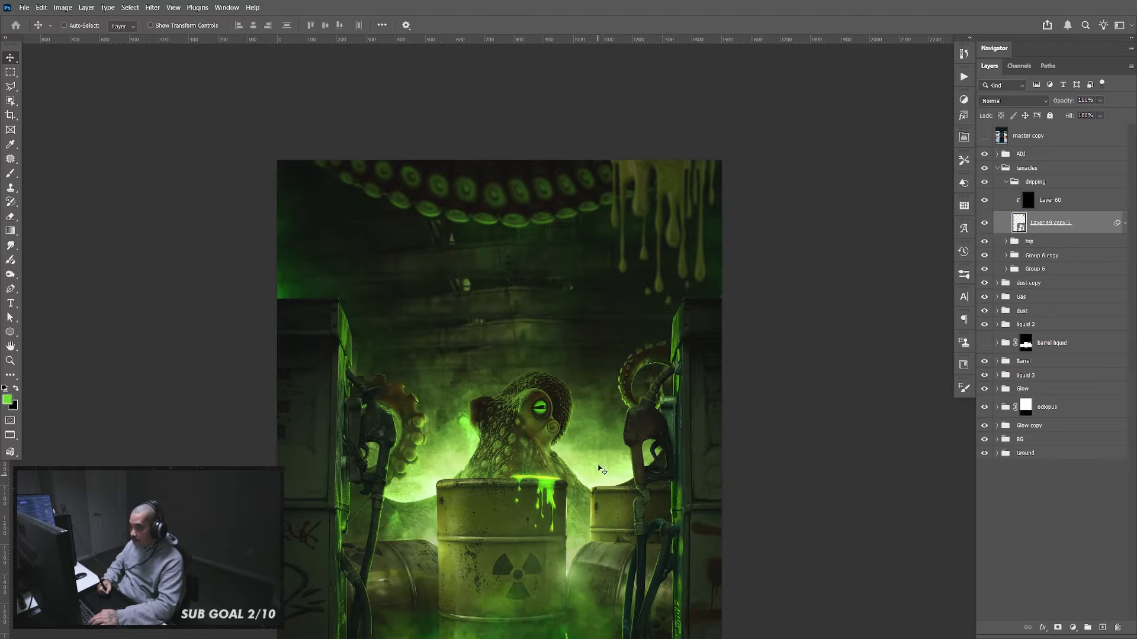
Shift the slime slightly inward along the top tentacle, group its layer, and clip the black Layer 60 to that group
mouse_move(710, 281)
left_mouse_down()
mouse_move(710, 265)
mouse_move(688, 287)
mouse_move(708, 302)
left_mouse_up()
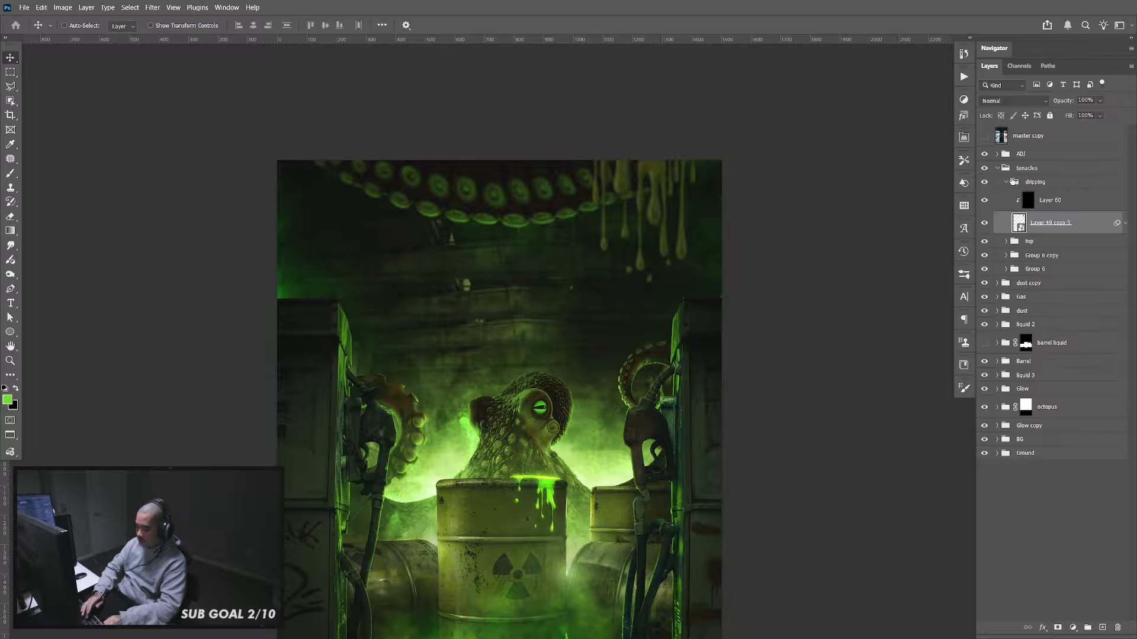
key("ctrl+g")
left_click(1015, 196)
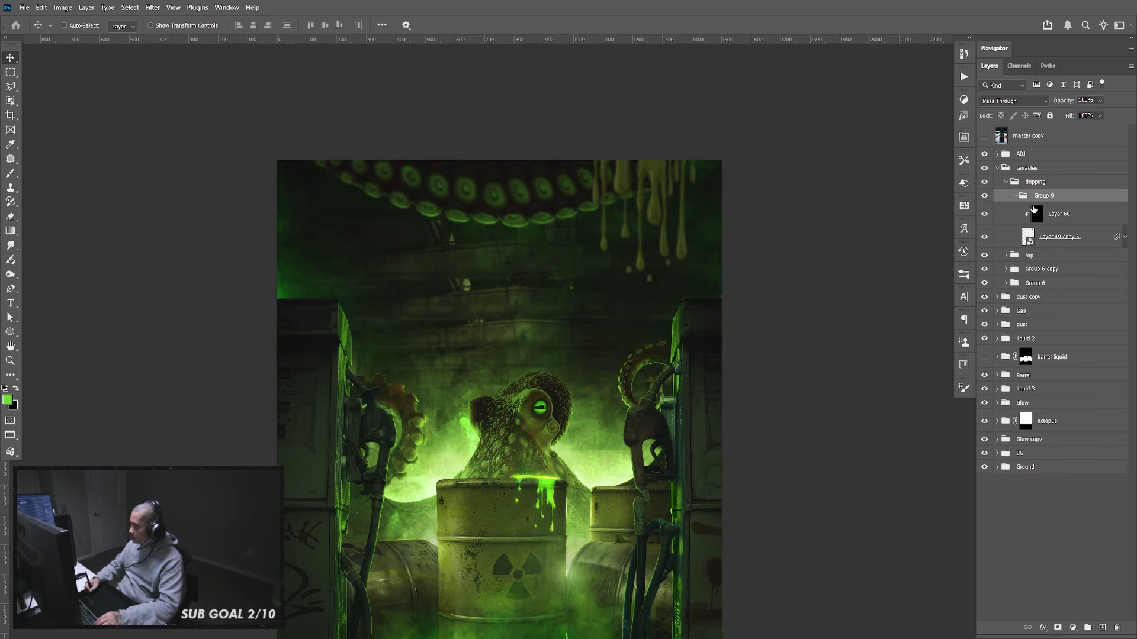
left_click_drag(1025, 220, 1069, 194)
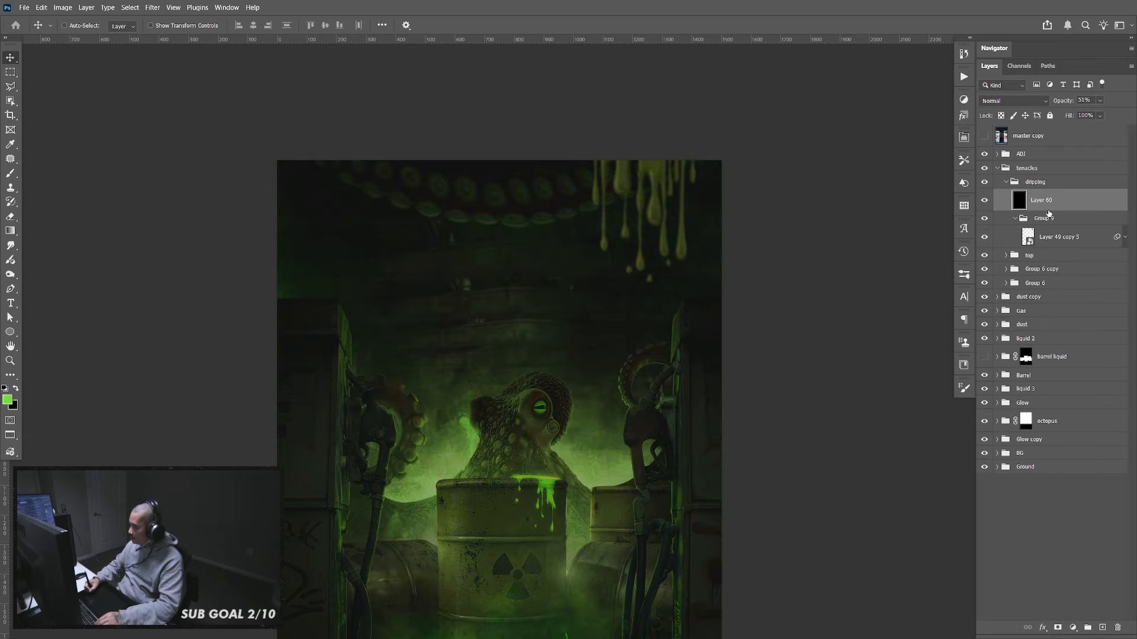
key("ctrl+alt+g")
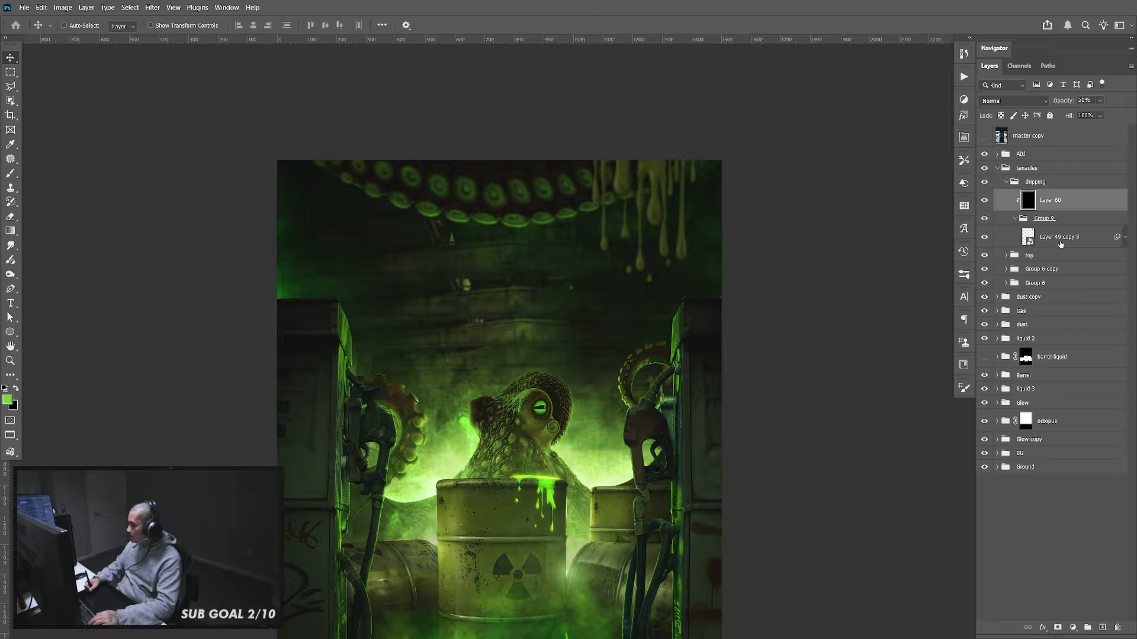
Add a layer mask to Layer 49 copy 5 and paint black with a 175 px brush over the rightmost drips
left_click(1060, 244)
left_click(1057, 627)
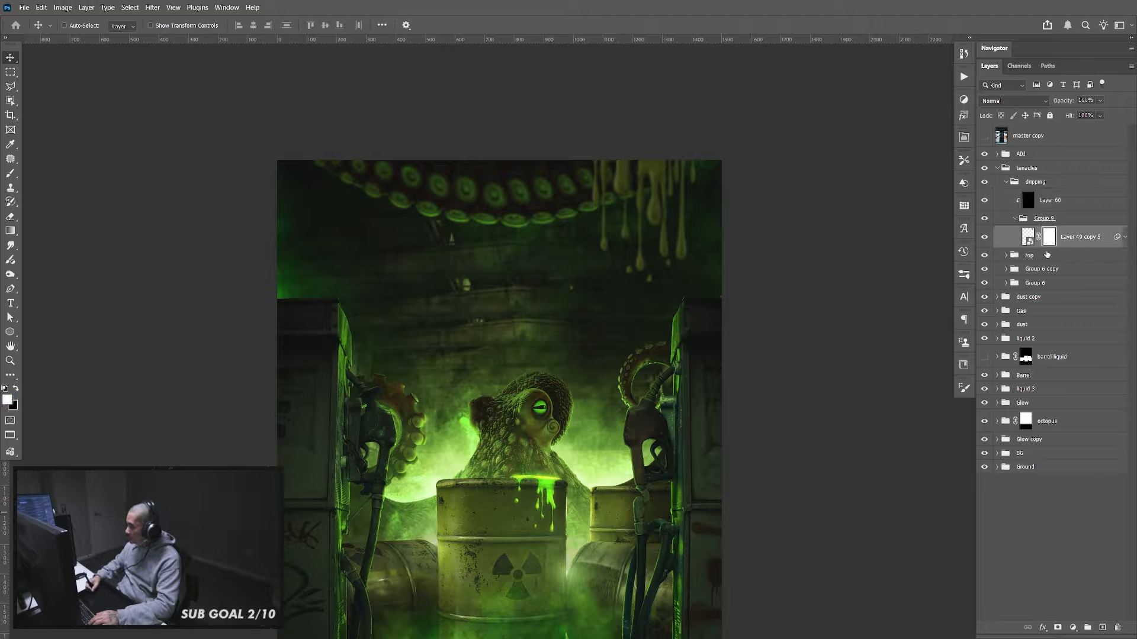
key("b")
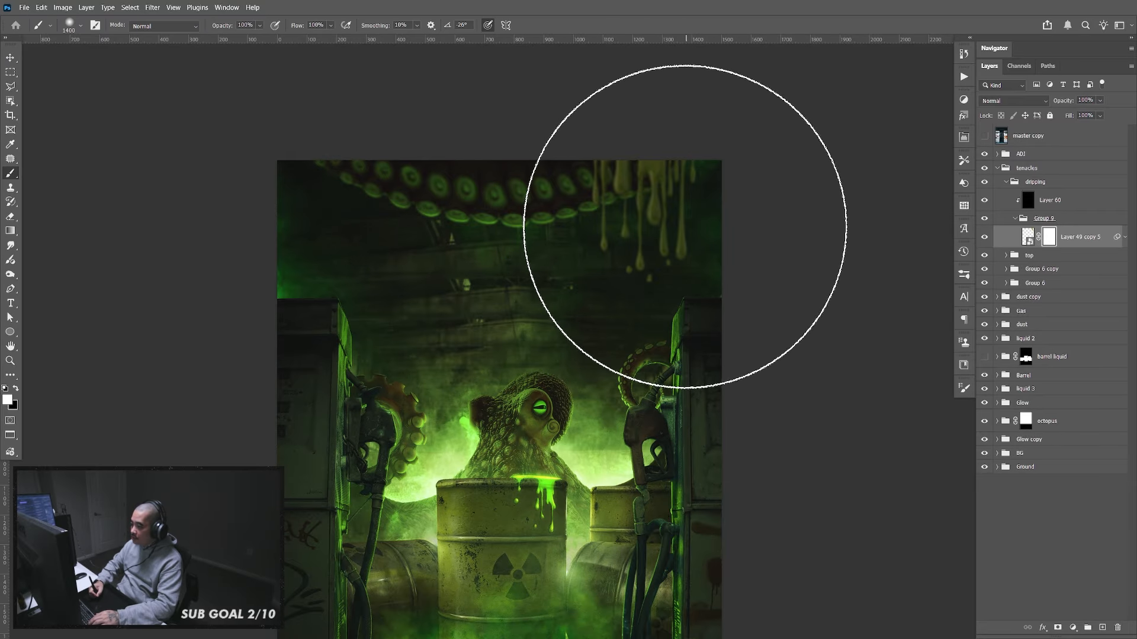
key("bracketleft")
key("bracketleft")
key("bracketleft")
key("bracketleft")
key("bracketleft")
key("bracketleft")
key("bracketleft")
key("bracketleft")
key("bracketleft")
key("bracketleft")
key("bracketleft")
key("bracketleft")
key("bracketleft")
key("bracketleft")
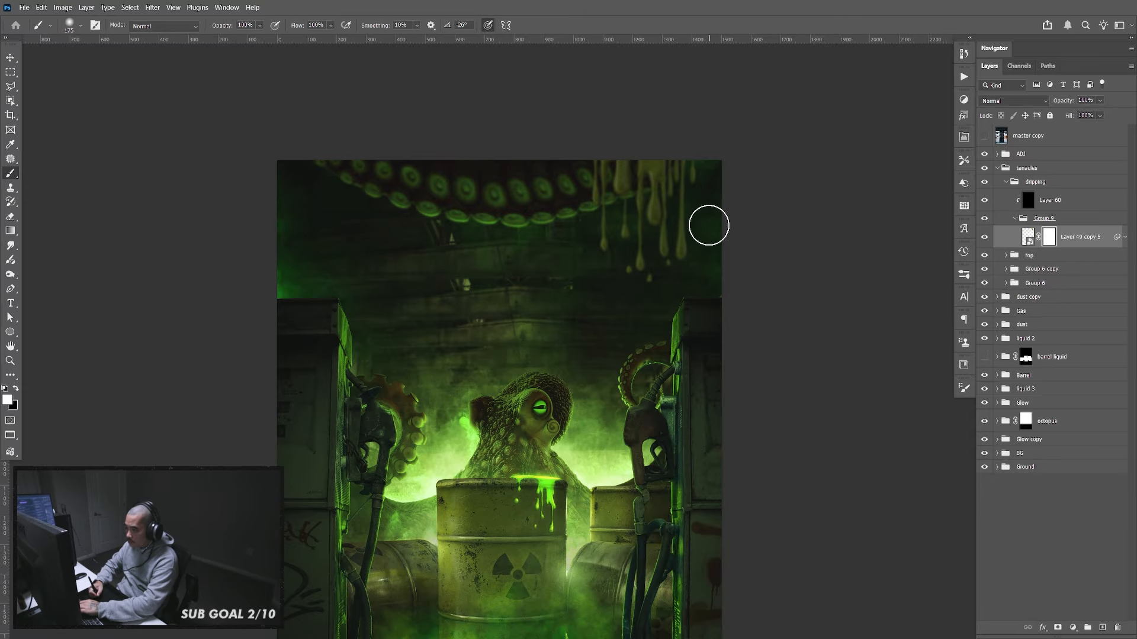
key("x")
mouse_move(695, 249)
left_mouse_down()
mouse_move(690, 237)
mouse_move(689, 251)
mouse_move(637, 275)
mouse_move(652, 157)
left_mouse_up()
Harden the brush, reduce it to 100 px, and mask out the remaining slime beside the two drips being kept
key("shift+bracketright")
key("shift+bracketright")
key("shift+bracketright")
key("shift+bracketright")
key("bracketleft")
key("bracketleft")
key("bracketleft")
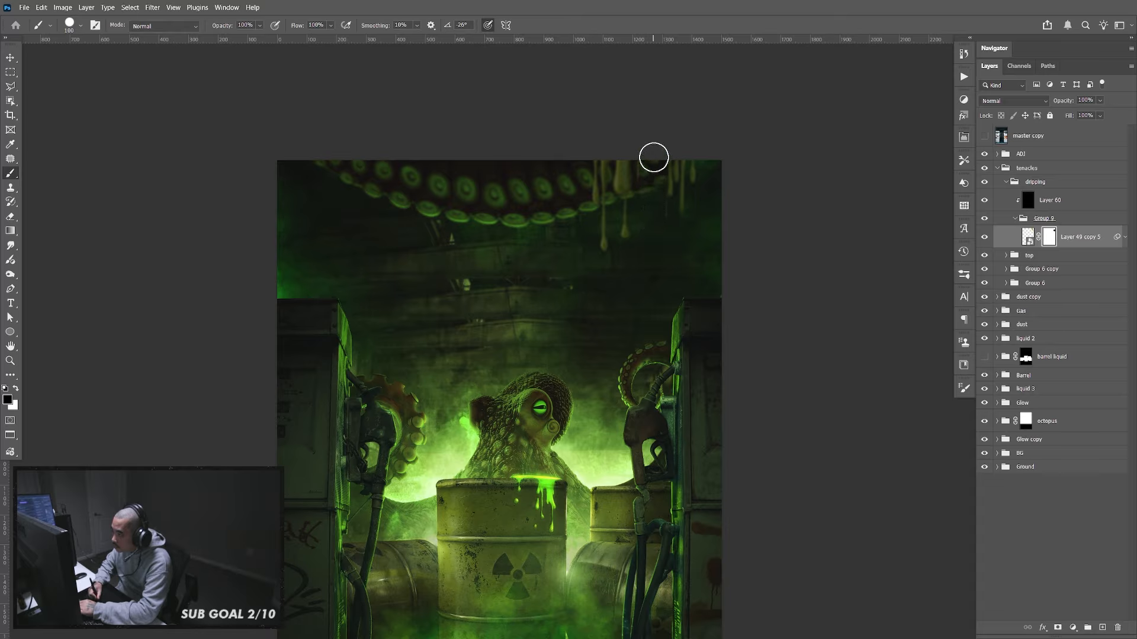
mouse_move(652, 200)
left_mouse_down()
mouse_move(666, 153)
mouse_move(678, 214)
mouse_move(704, 209)
mouse_move(683, 181)
mouse_move(671, 234)
mouse_move(676, 198)
mouse_move(696, 174)
mouse_move(692, 198)
left_mouse_up()
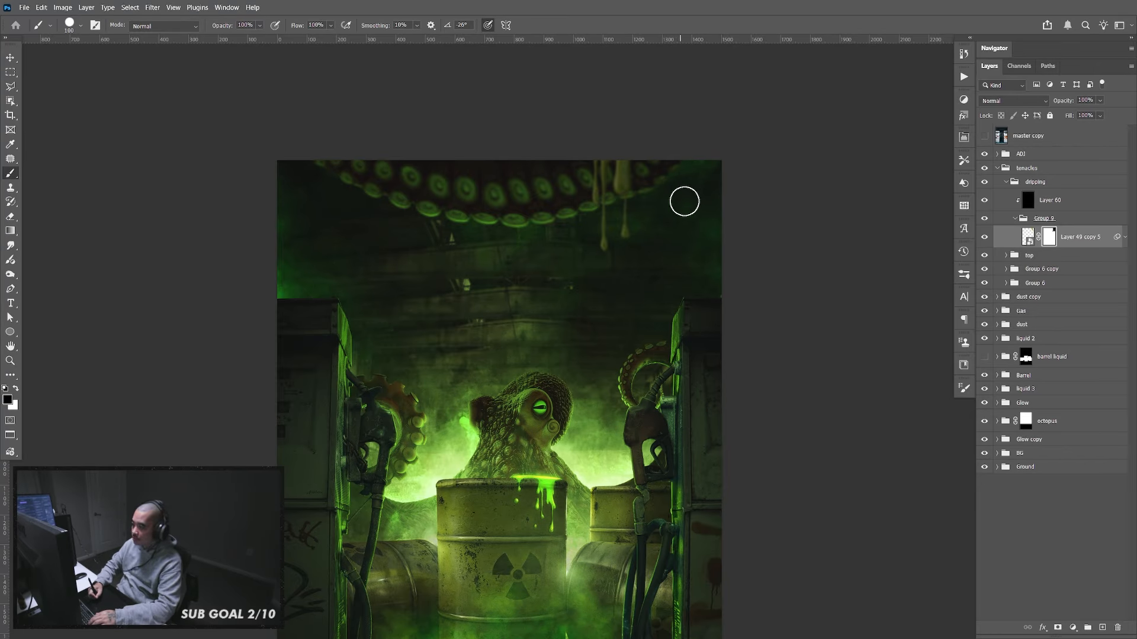
Duplicate Layer 49 copy 5, invert the copy's mask, and move the copy to the left end of the top tentacle
key("v")
mouse_move(675, 234)
left_mouse_down()
mouse_move(673, 225)
mouse_move(685, 230)
left_mouse_up()
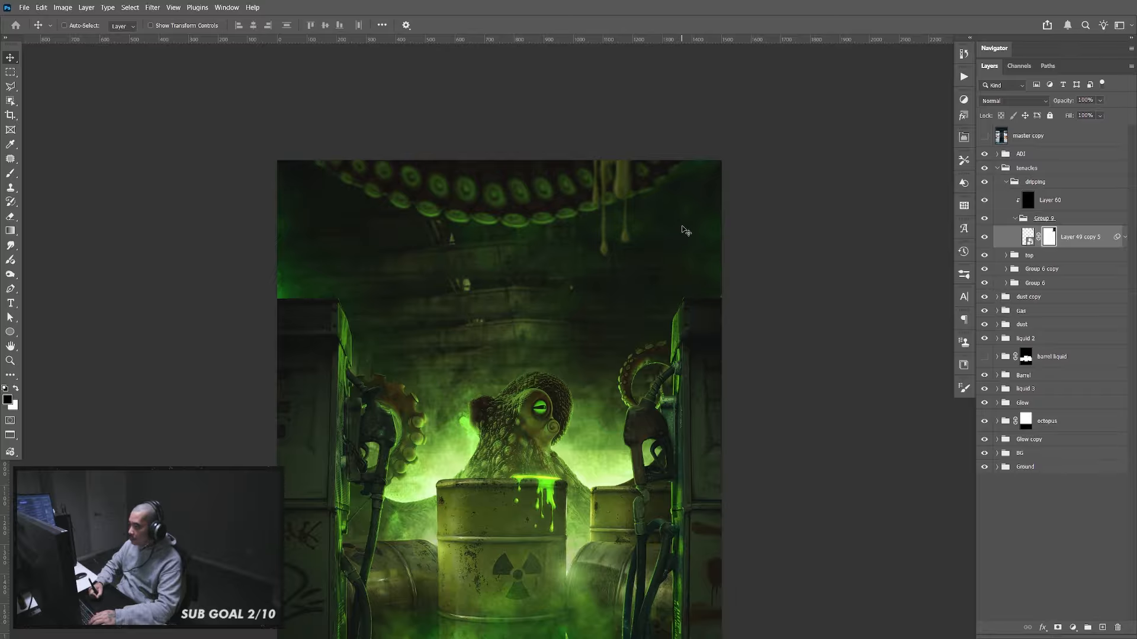
left_click(1081, 237)
key("ctrl+j")
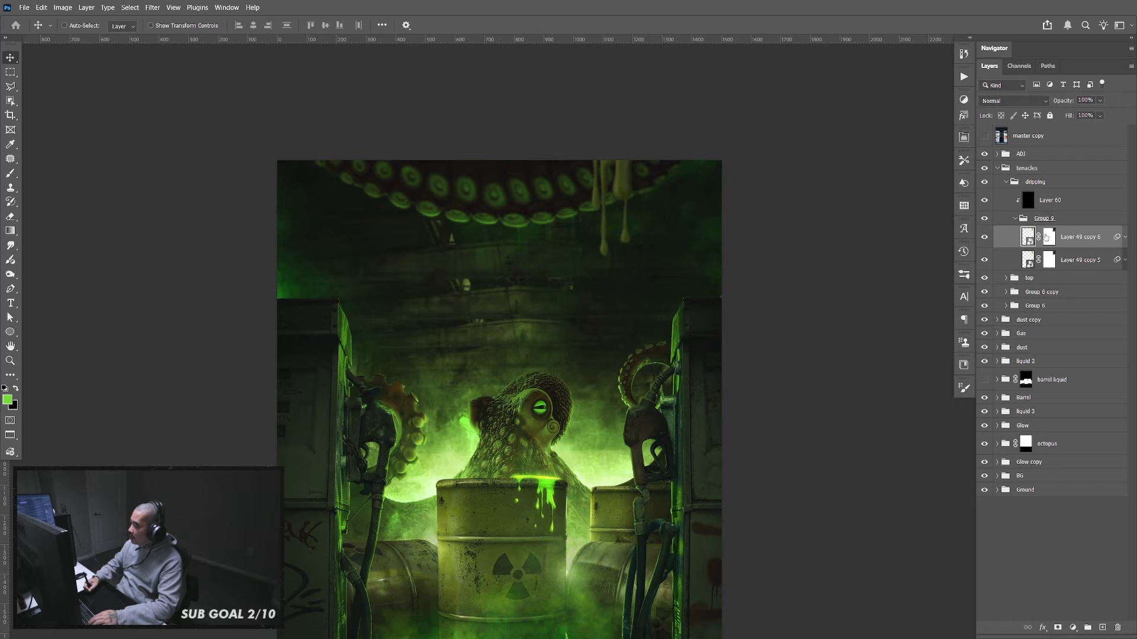
left_click(1047, 237)
key("ctrl+i")
left_click(1076, 236)
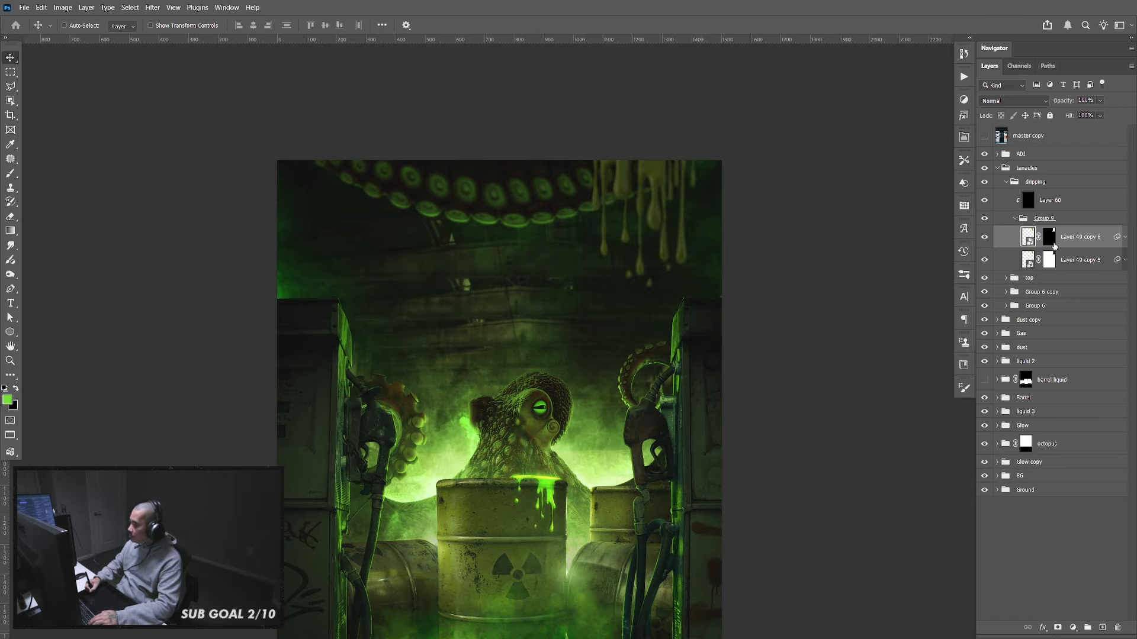
left_click_drag(589, 267, 394, 274)
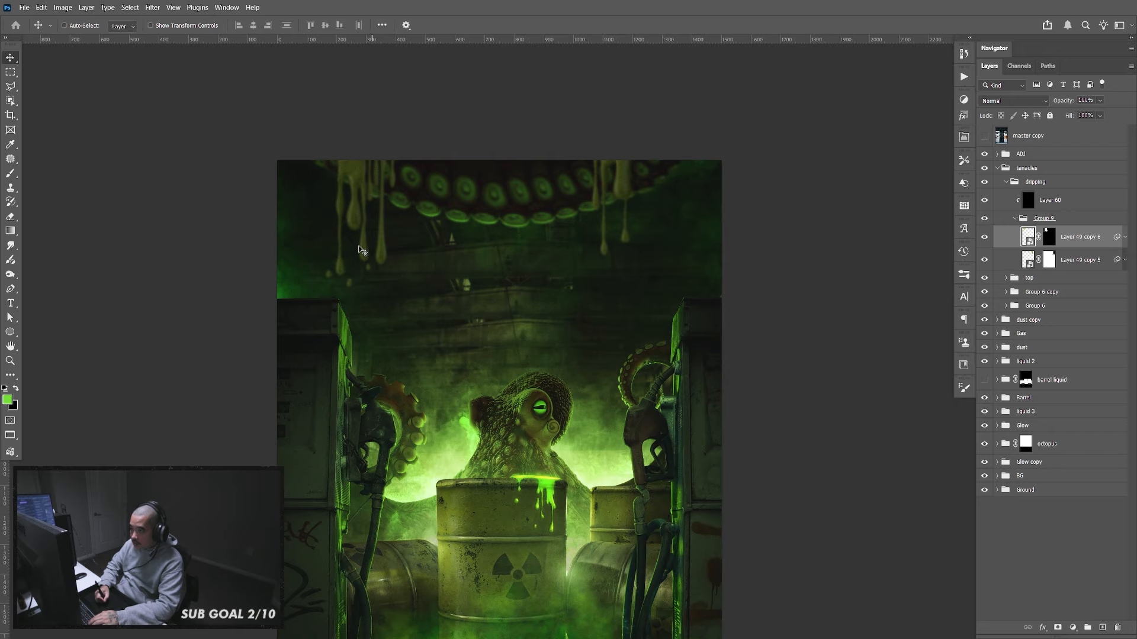
key("b")
key("alt+period")
key("ctrl+alt+shift+n")
left_click(332, 272)
key("ctrl+z")
key("ctrl+z")
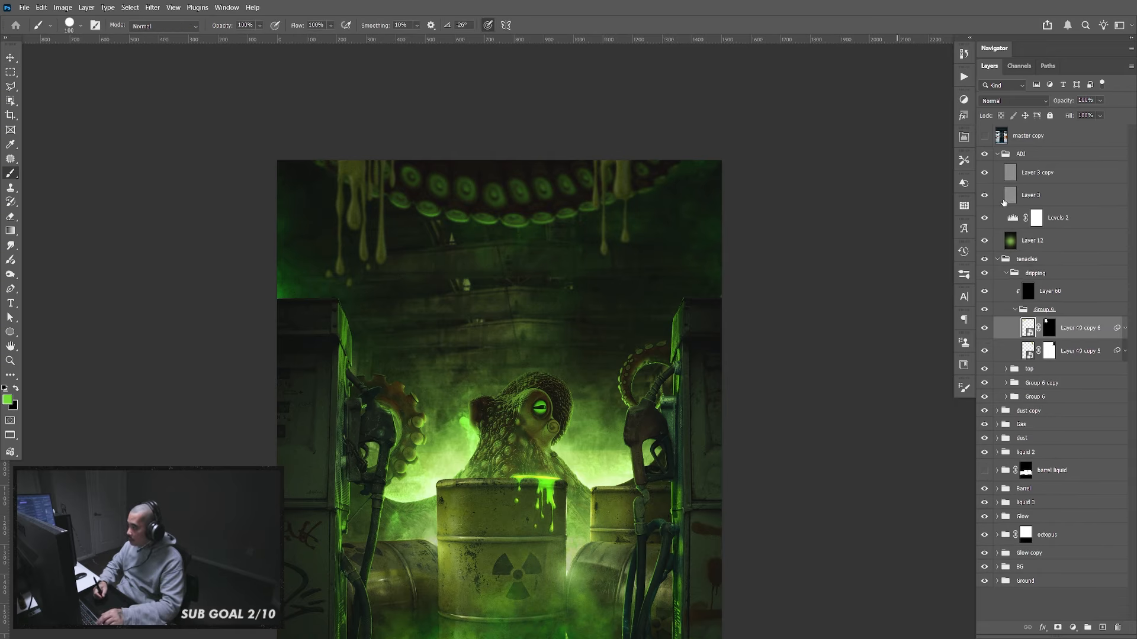
Paint black on the mask of Layer 49 copy 6 to remove the excess drips around the long left drip
left_click(1049, 332)
key("d")
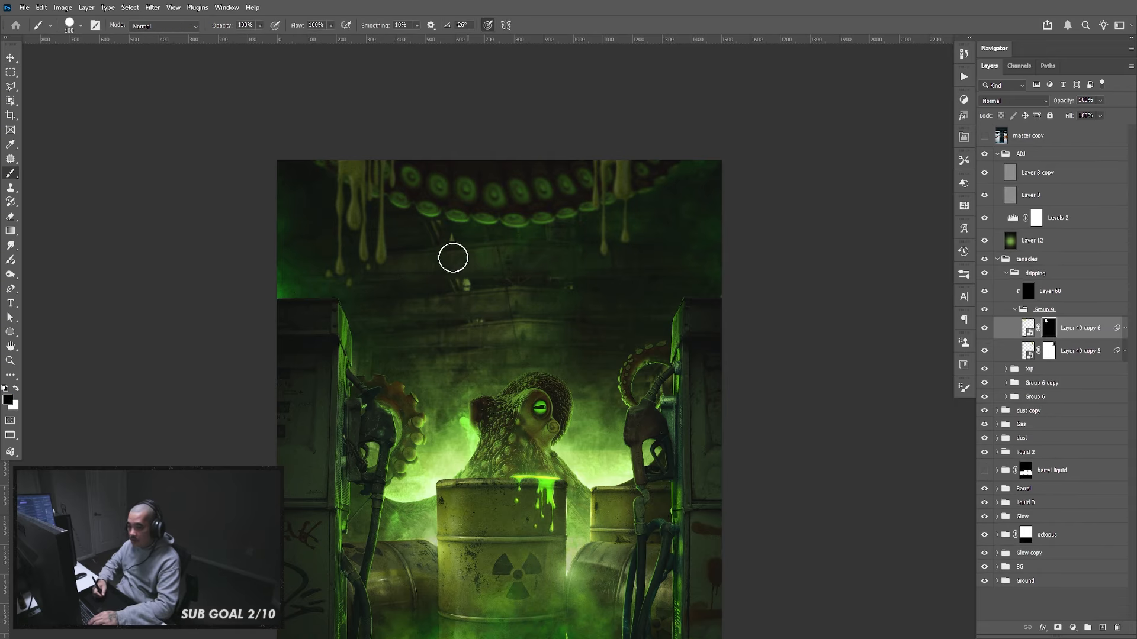
mouse_move(334, 275)
left_mouse_down()
mouse_move(349, 158)
mouse_move(356, 270)
mouse_move(345, 303)
left_mouse_up()
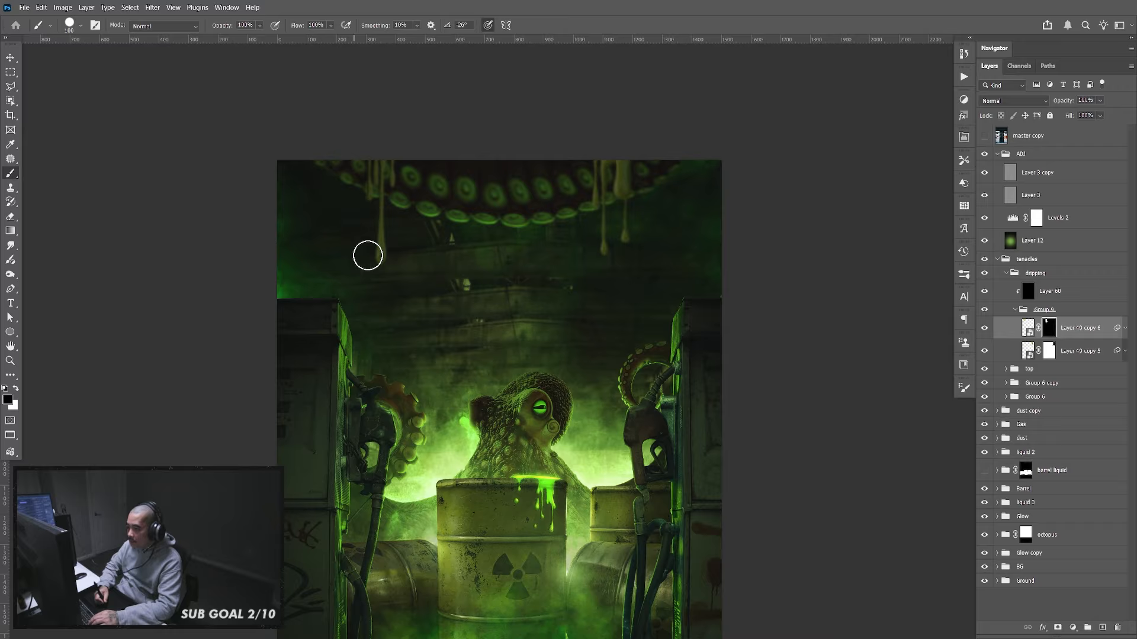
mouse_move(470, 500)
left_mouse_down()
mouse_move(461, 371)
mouse_move(462, 394)
left_mouse_up()
key("v")
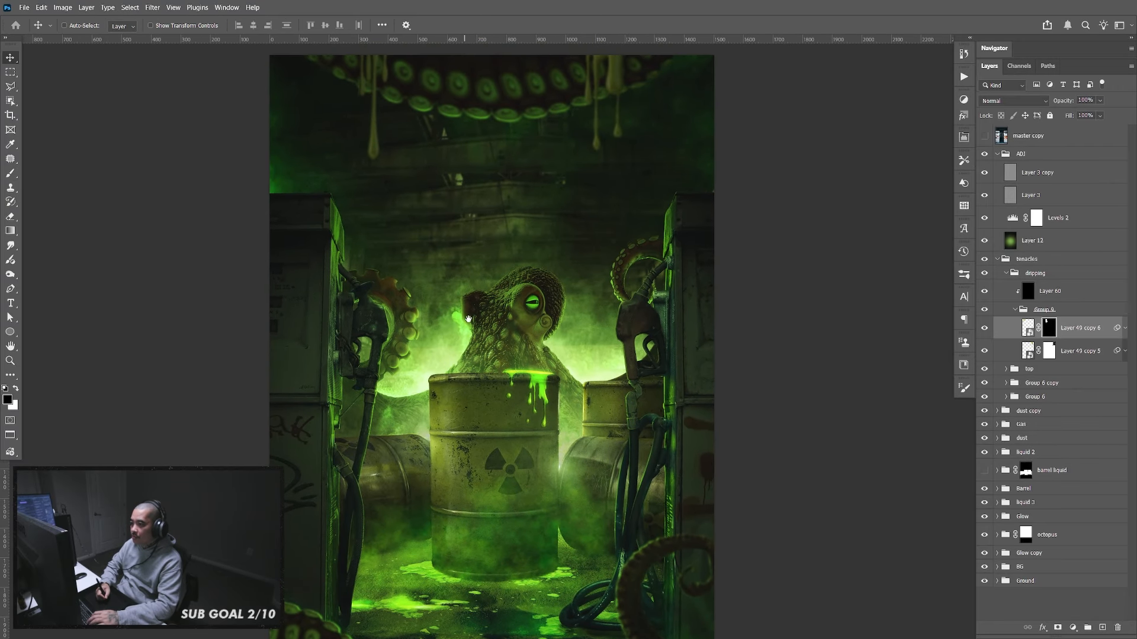
left_click_drag(453, 237, 472, 342)
key("b")
left_click_drag(396, 222, 444, 262)
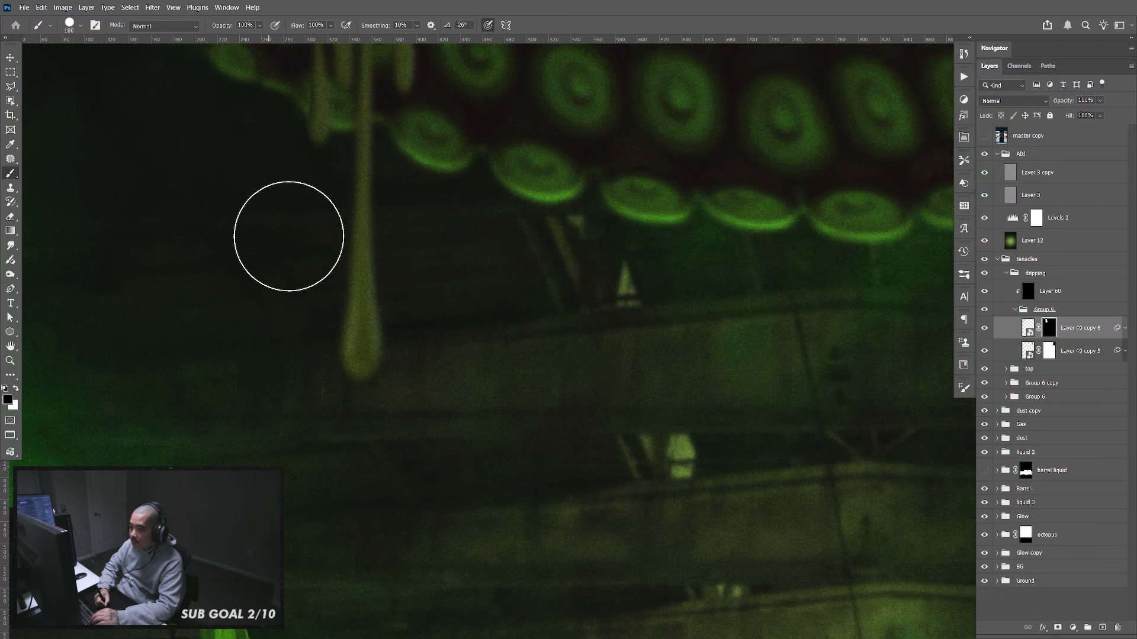
left_click_drag(322, 213, 416, 337)
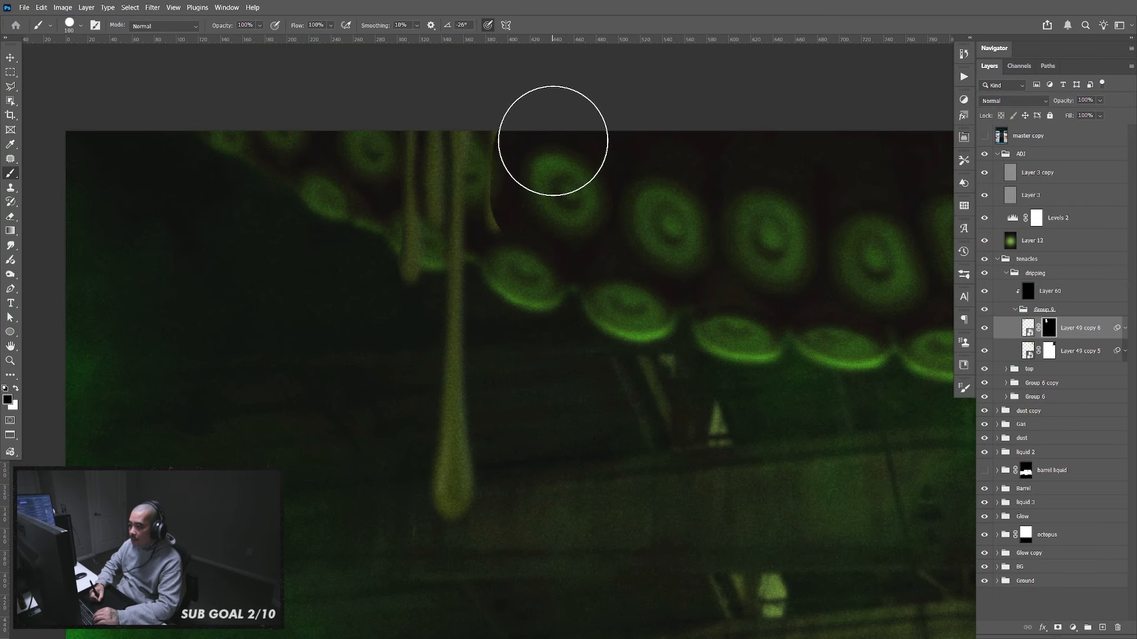
scroll(598, 161, "down", 3)
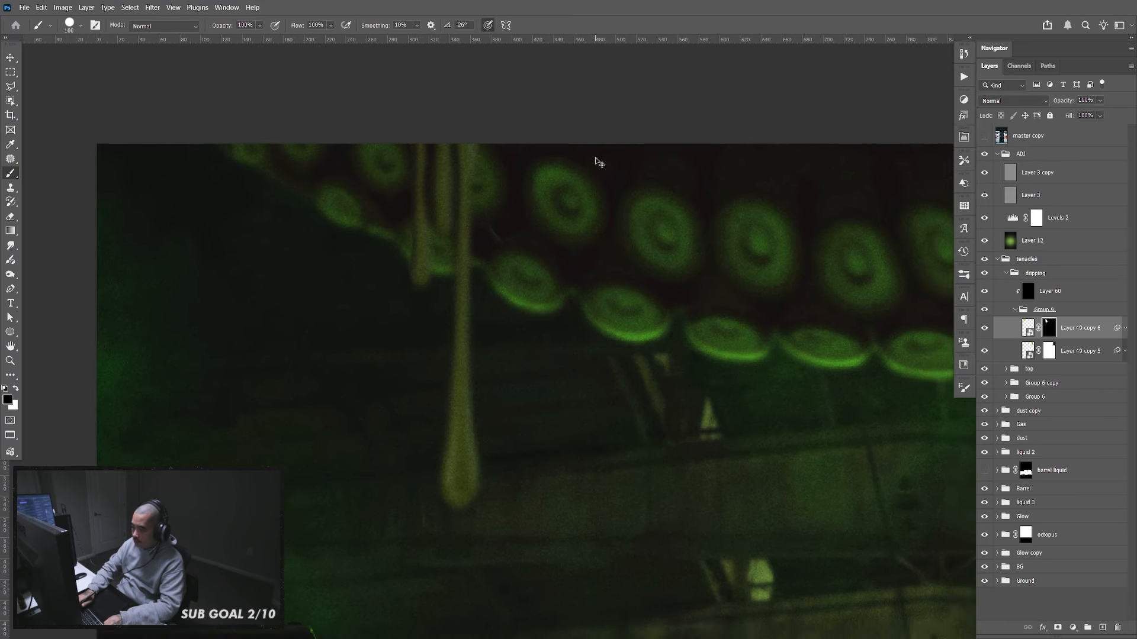
Compare the drips with and without the darkening Layer 60, and leave that layer hidden
left_click(986, 293)
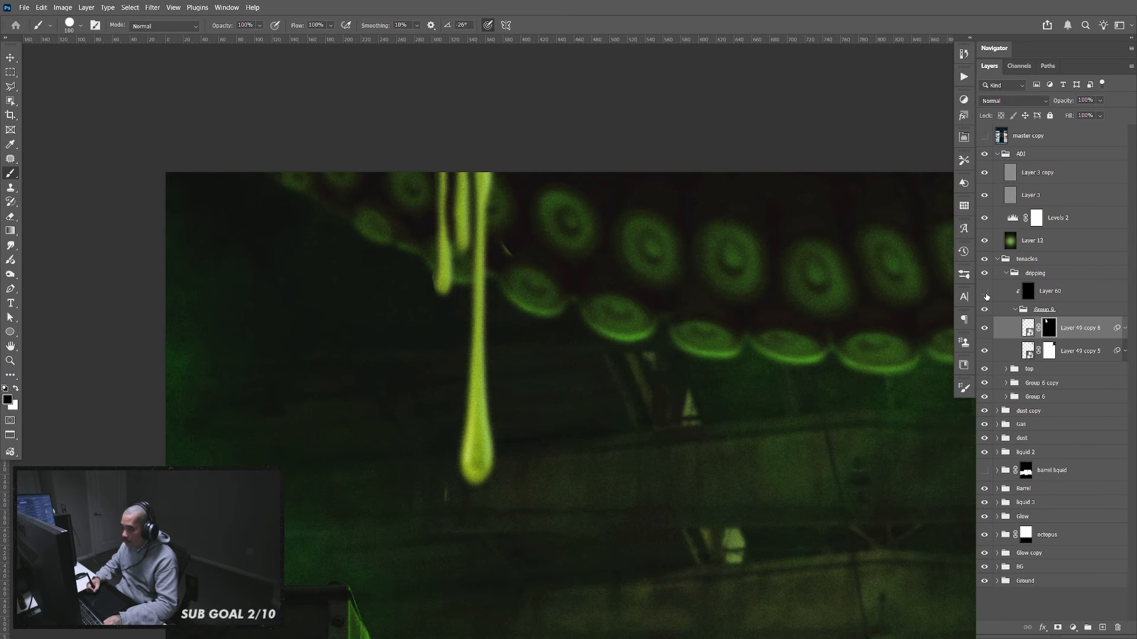
left_click(985, 293)
key("v")
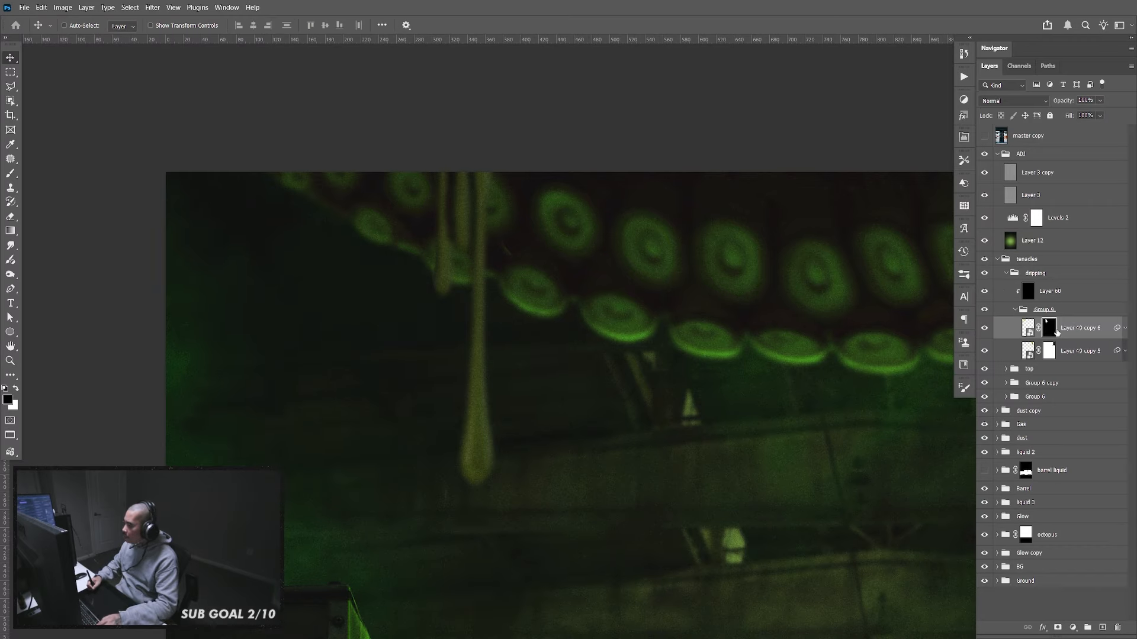
left_click_drag(807, 391, 754, 330)
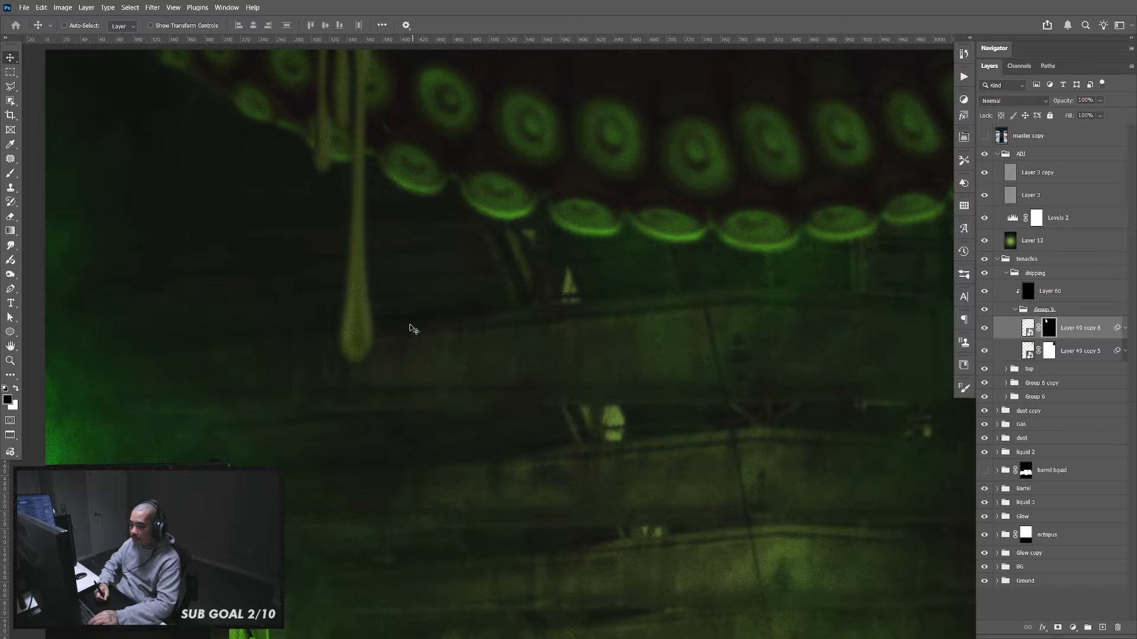
key("b")
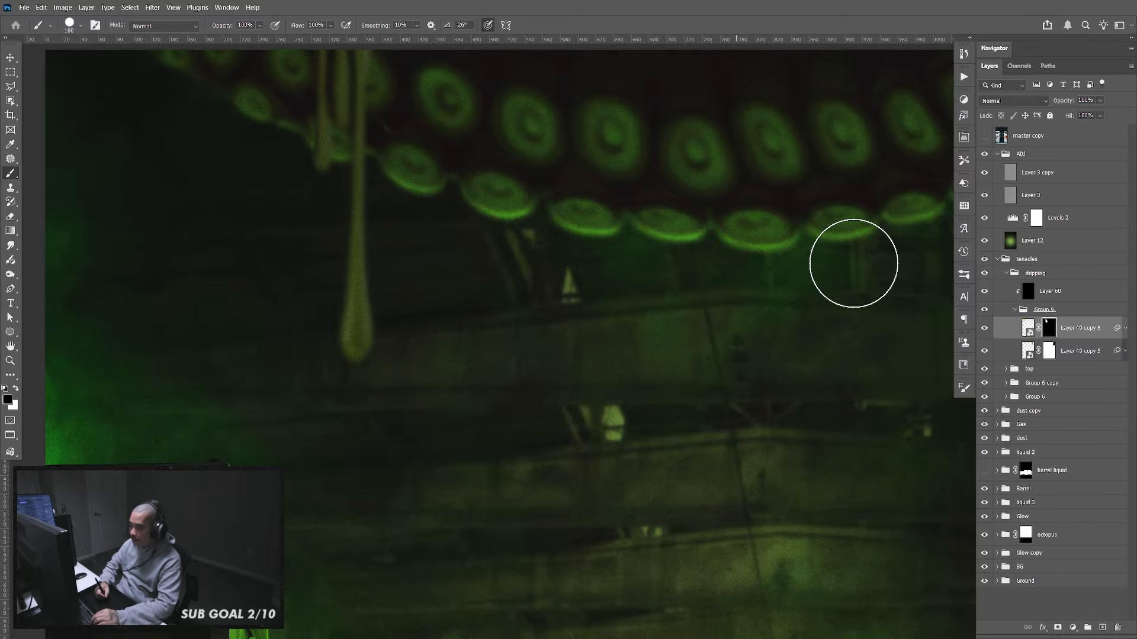
left_click(1049, 300)
left_click(986, 292)
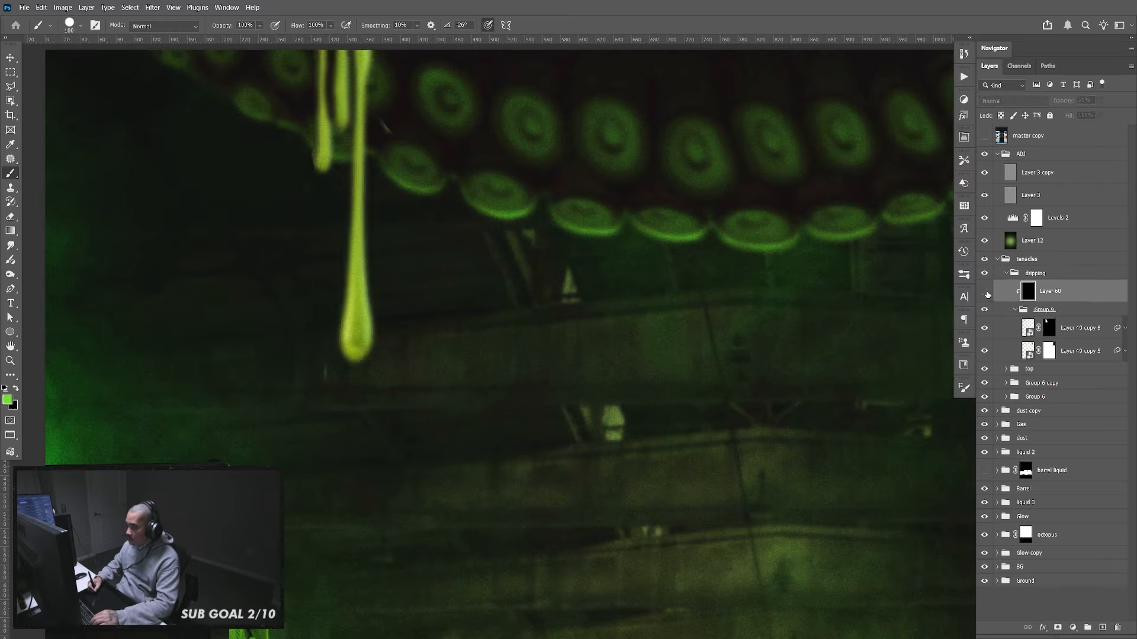
left_click(986, 293)
left_click(986, 293)
left_click(985, 293)
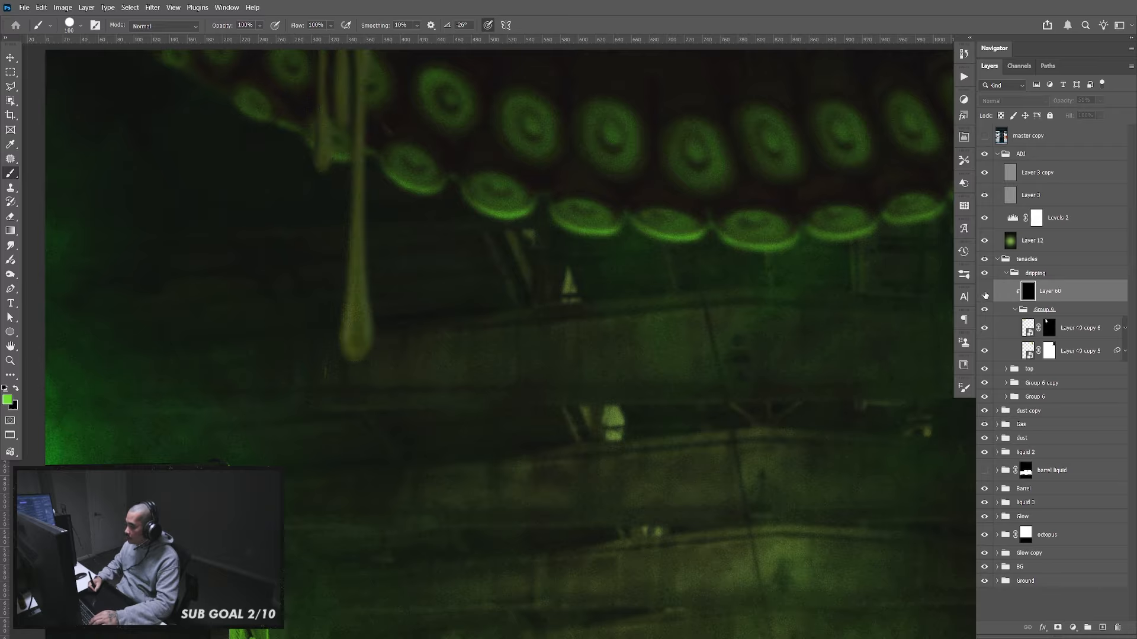
left_click(985, 293)
left_click(985, 293)
left_click(986, 292)
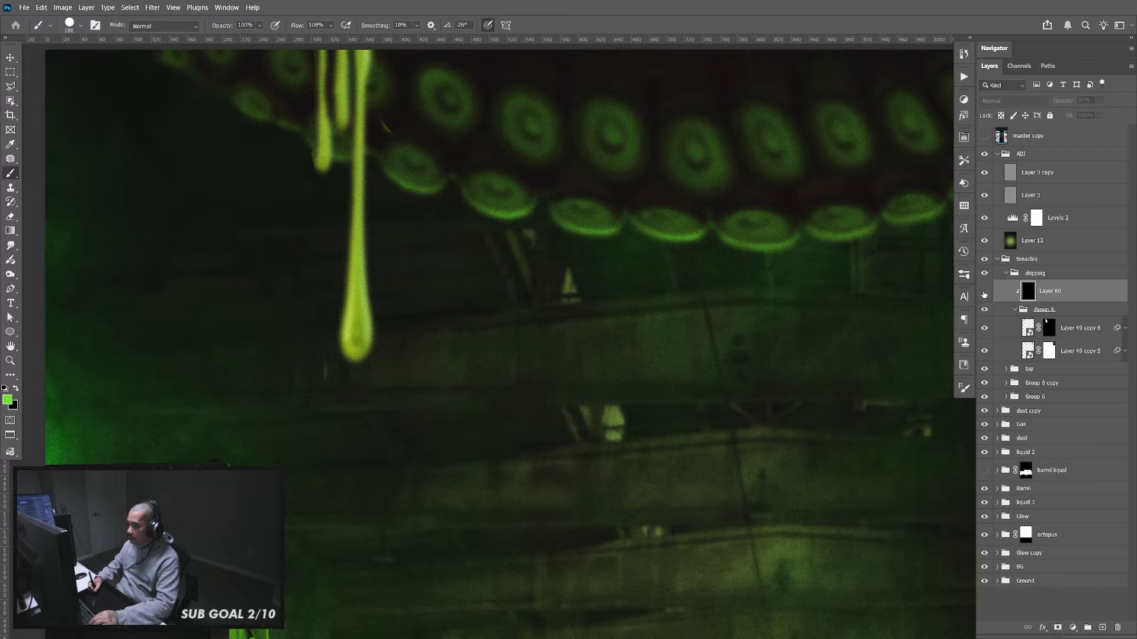
Clean up stray slime specks around the left and right drips by painting black on the masks of both slime layers
left_click(1048, 328)
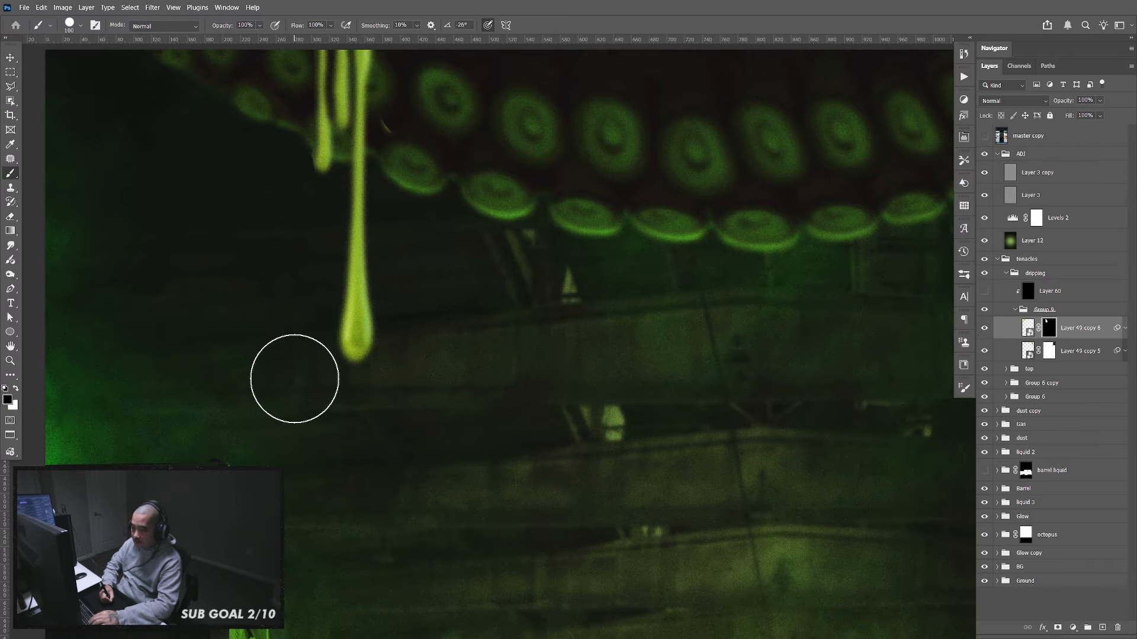
left_click_drag(424, 135, 423, 108)
left_click_drag(462, 189, 471, 308)
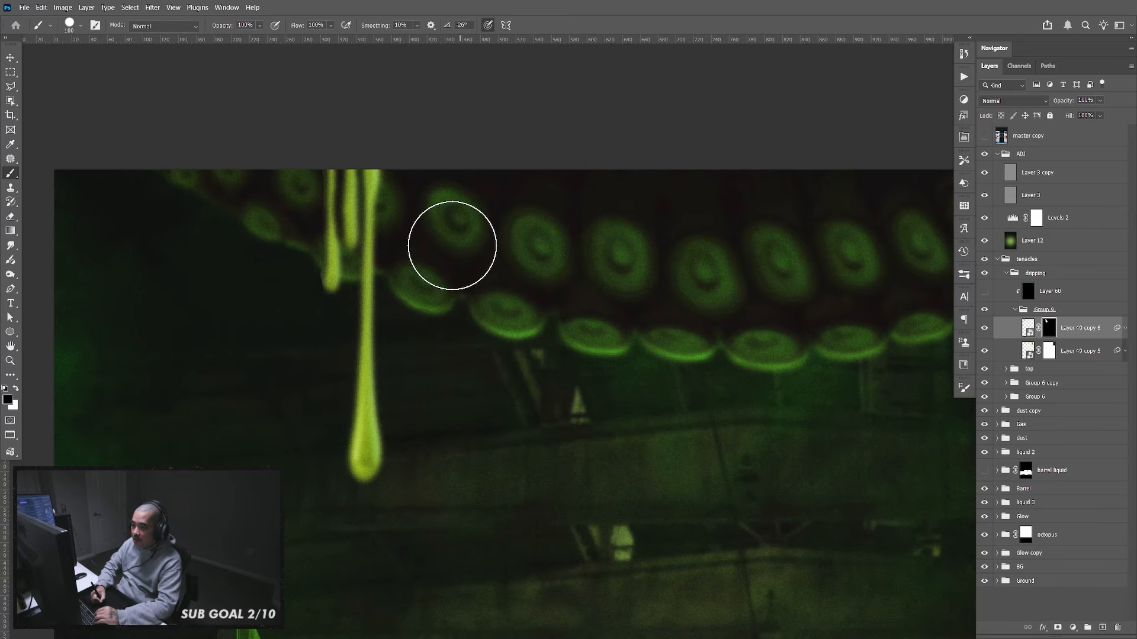
left_click_drag(888, 322, 509, 296)
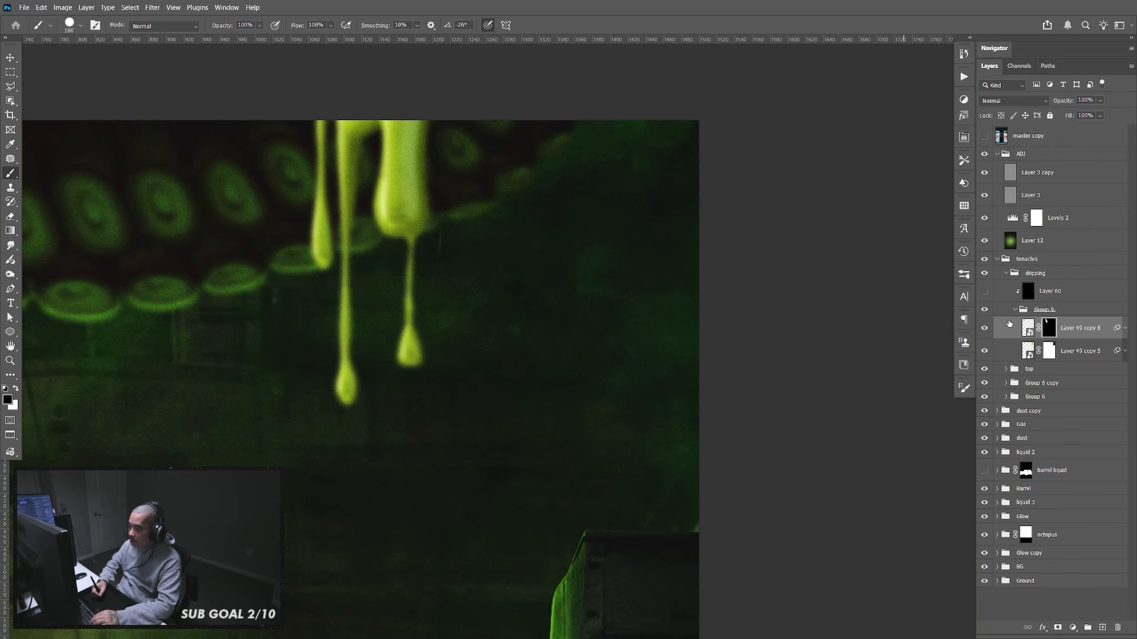
left_click(1049, 352)
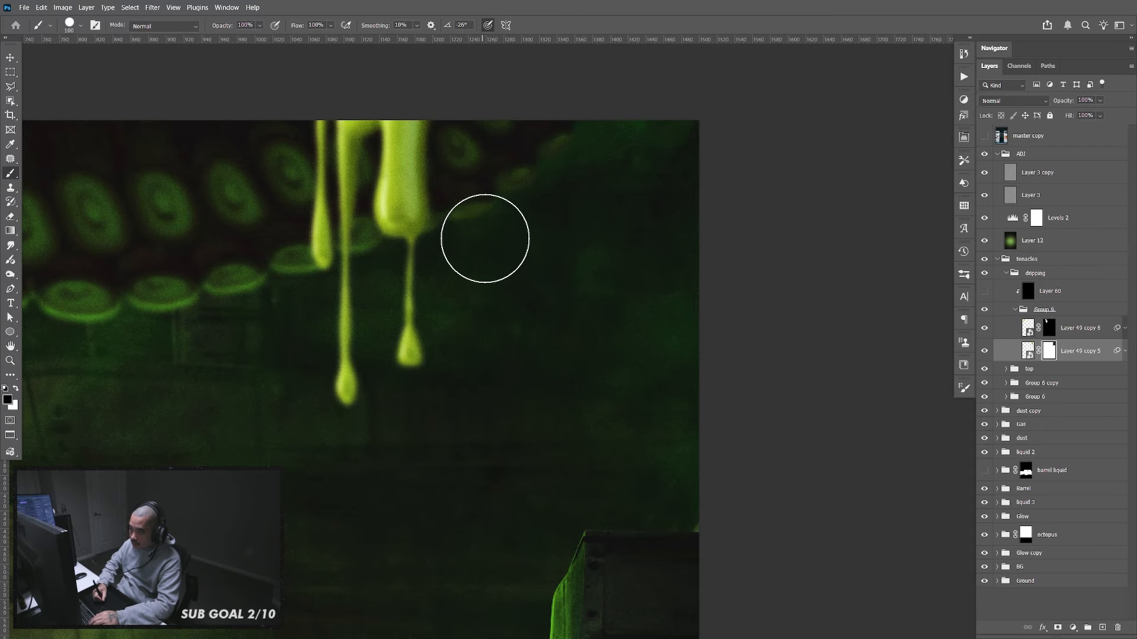
Show the darkening Layer 60 and add a layer mask to it
left_click_drag(442, 357, 637, 327)
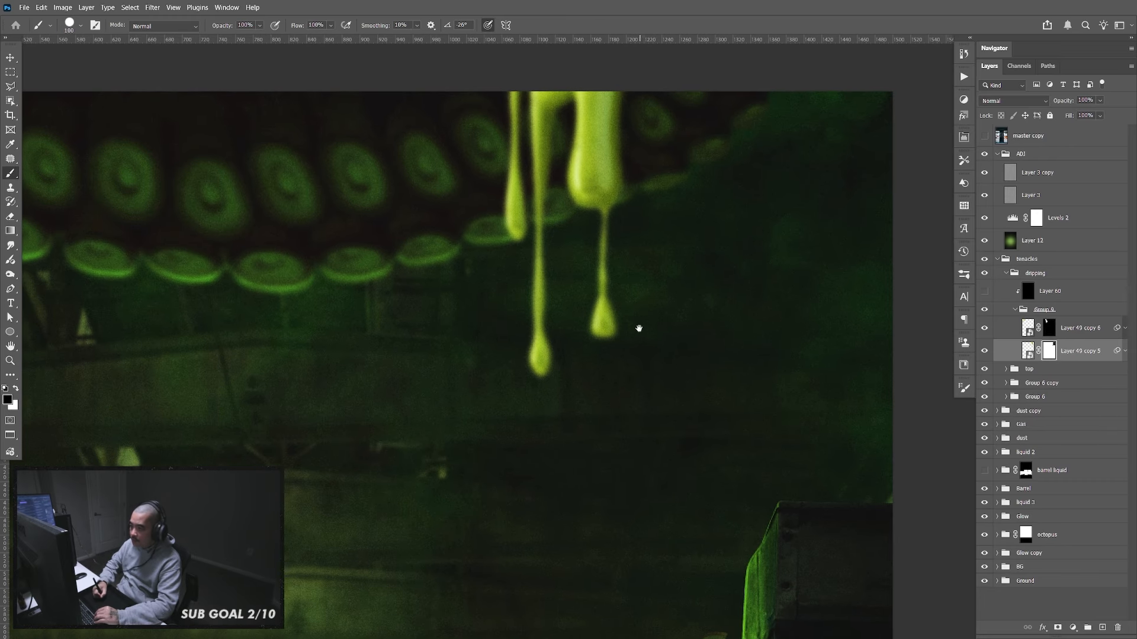
left_click(984, 291)
left_click(1060, 291)
left_click(1058, 627)
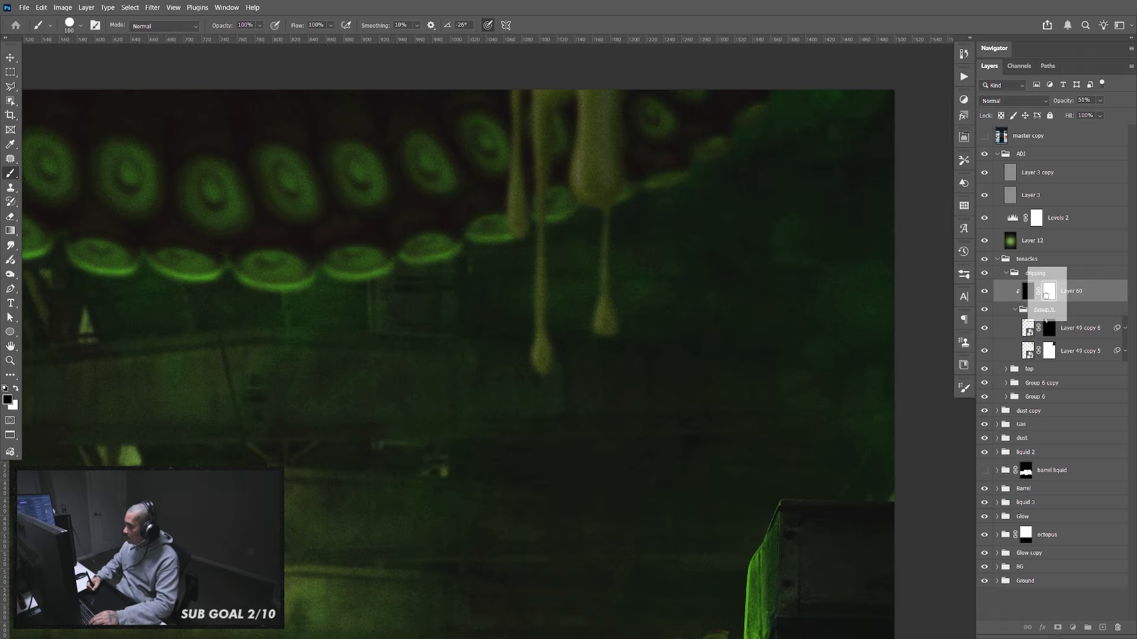
Paint black on Layer 60's mask along the long left drip with a small brush at 33% opacity to bring back its highlights
left_click_drag(661, 333, 924, 322)
left_click_drag(344, 357, 619, 343)
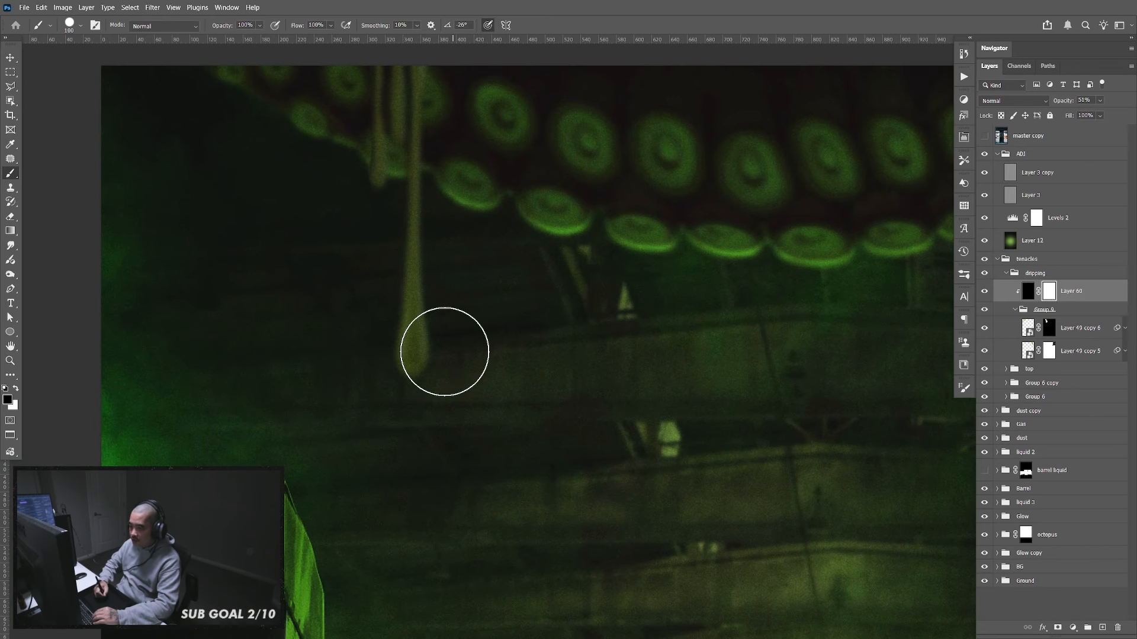
key("[")
key("[")
key("[")
key("[")
key("[")
key("[")
key("[")
key("[")
key("[")
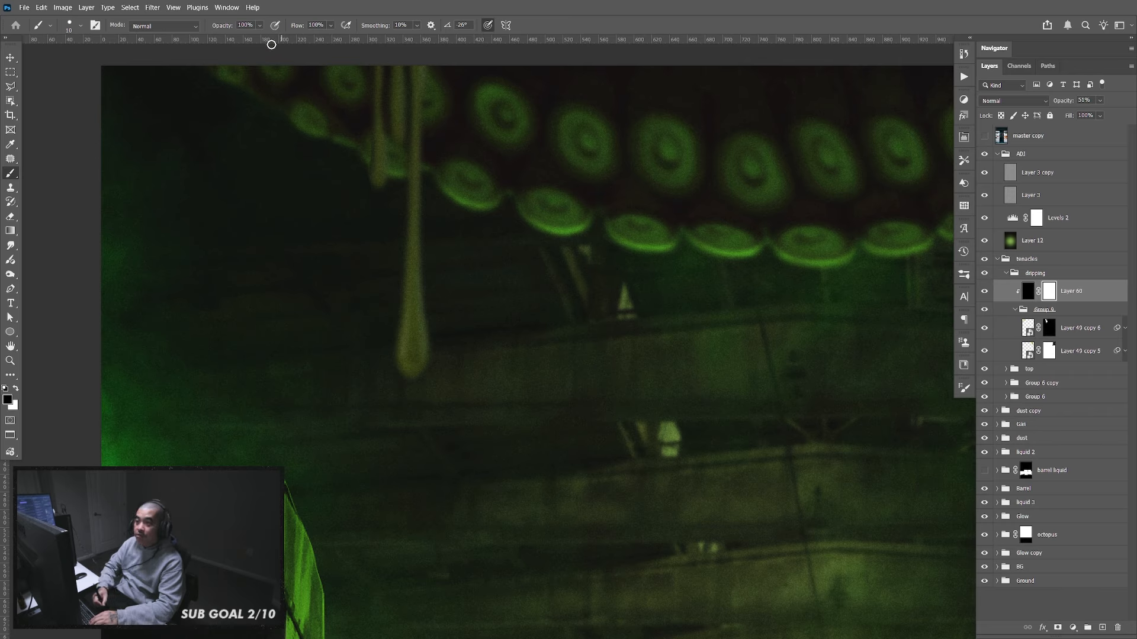
left_click(252, 24)
type("33")
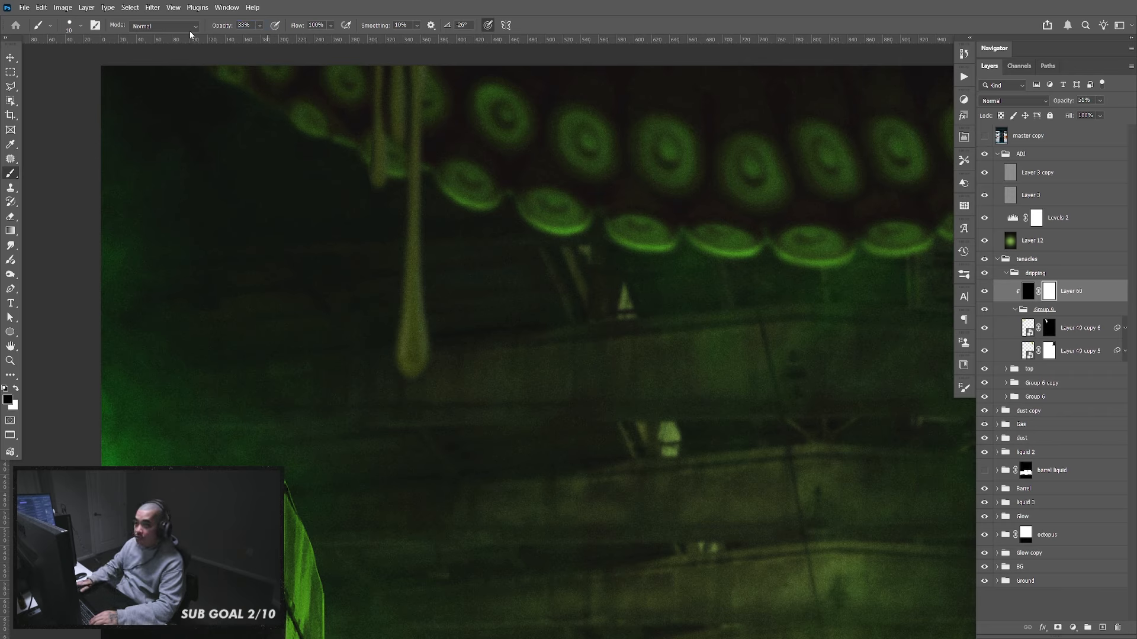
left_click_drag(418, 264, 431, 333)
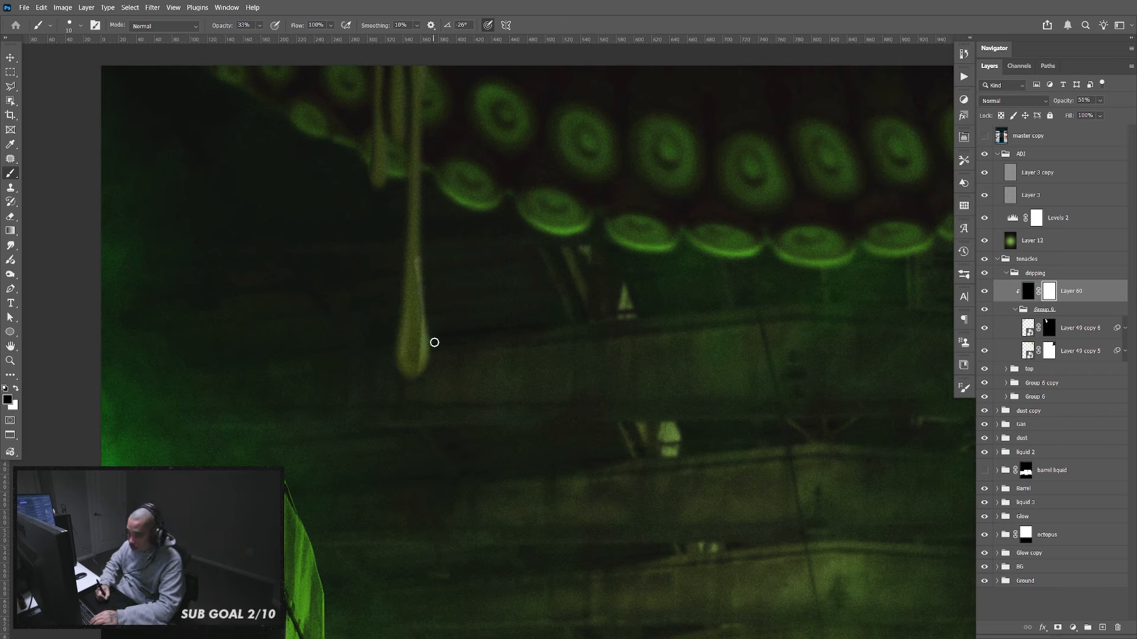
key("ctrl+z")
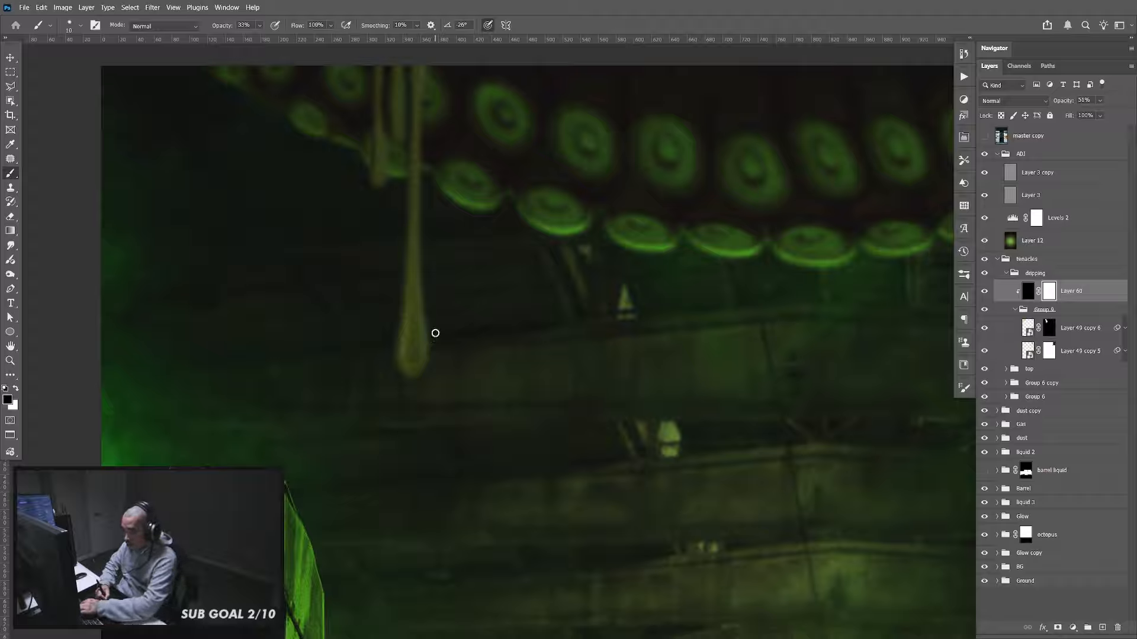
key("bracketright")
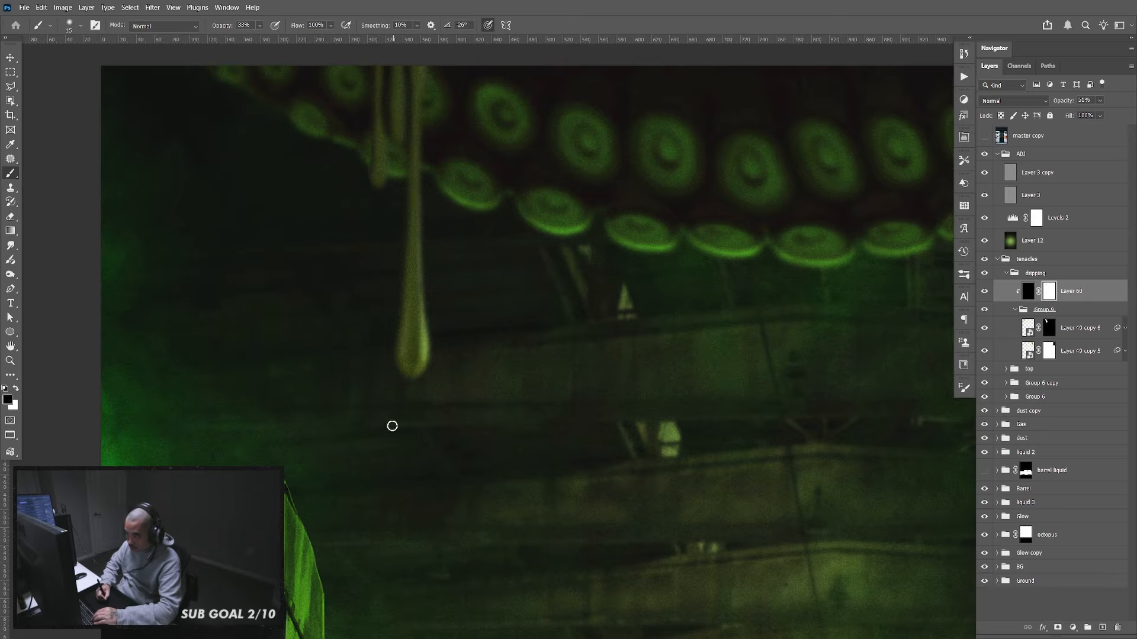
Brighten the edge of the short left drip on Layer 60's mask with a smaller black brush, and switch to white for corrections
key("bracketleft")
key("bracketleft")
key("bracketleft")
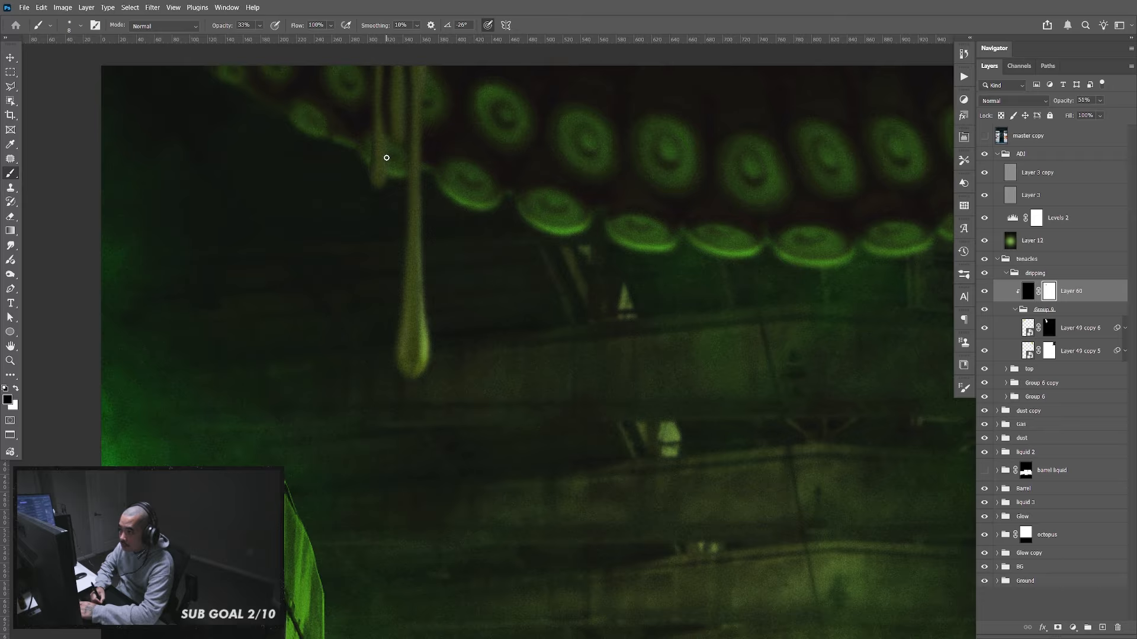
mouse_move(386, 136)
left_mouse_down()
mouse_move(385, 180)
mouse_move(384, 142)
mouse_move(383, 170)
left_mouse_up()
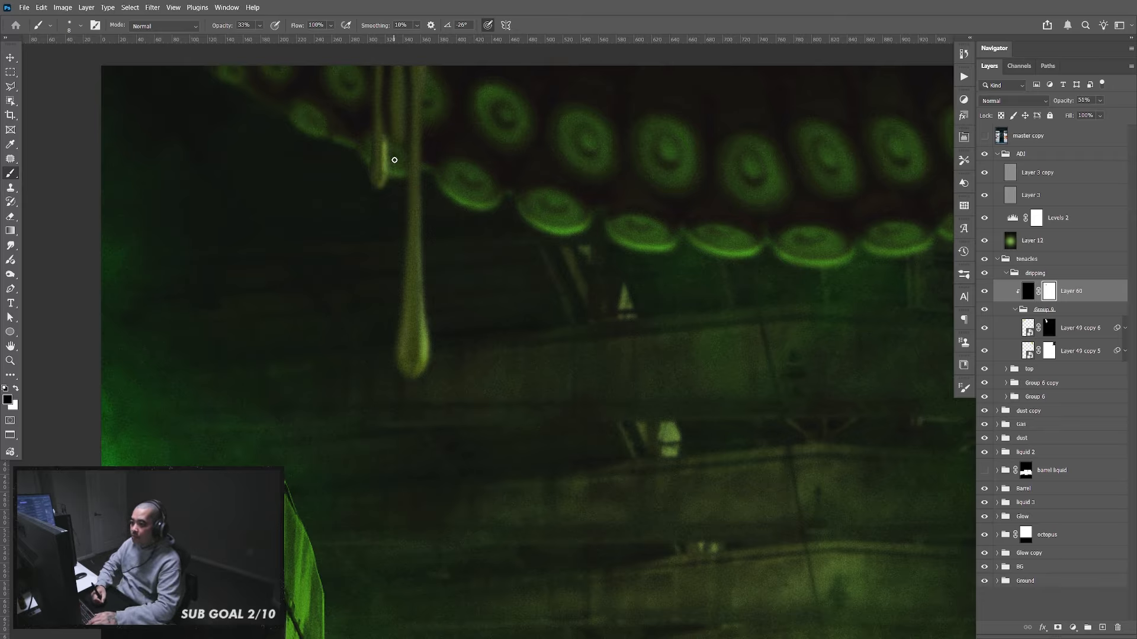
key("x")
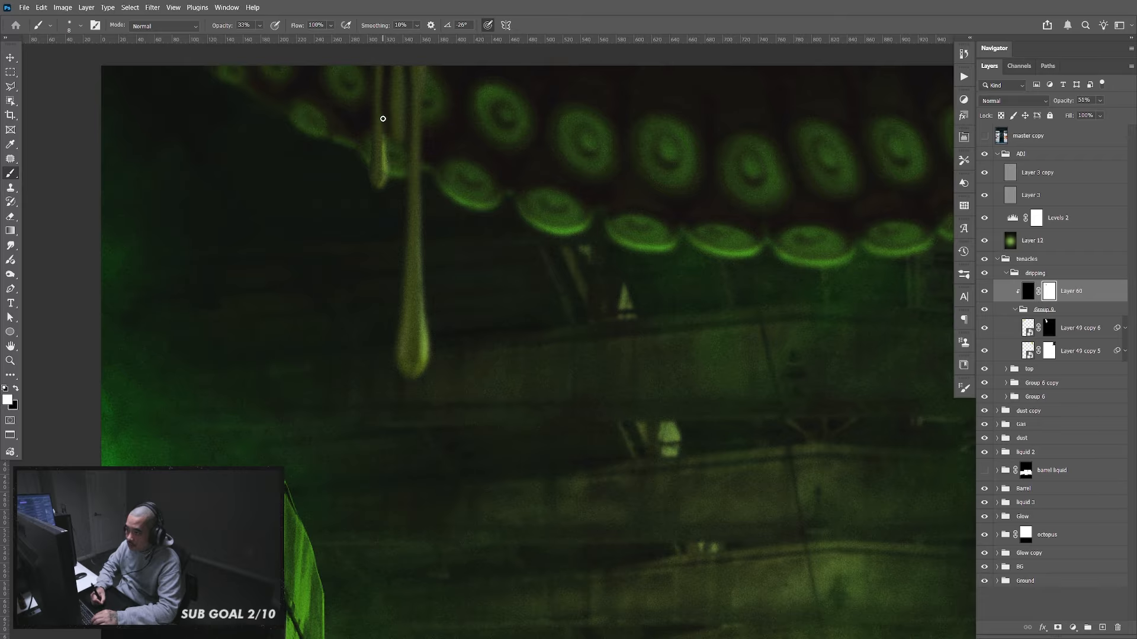
Add a highlight to the tip of the leftmost drip in the right-hand group on Layer 60's mask, refining it with white
left_click_drag(660, 319, 559, 304)
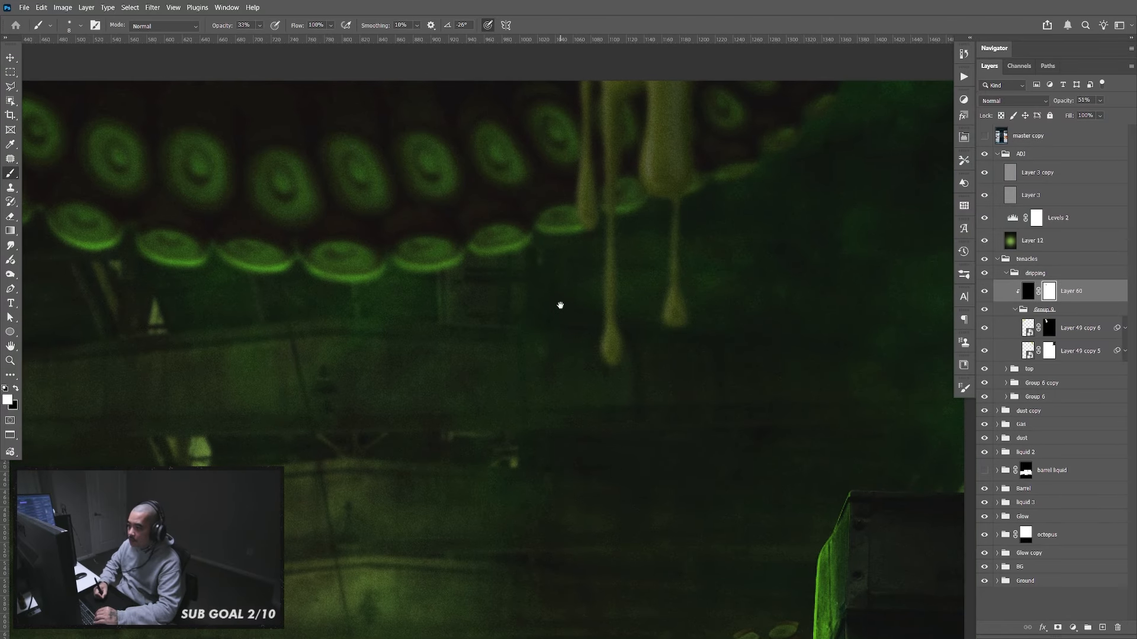
key("x")
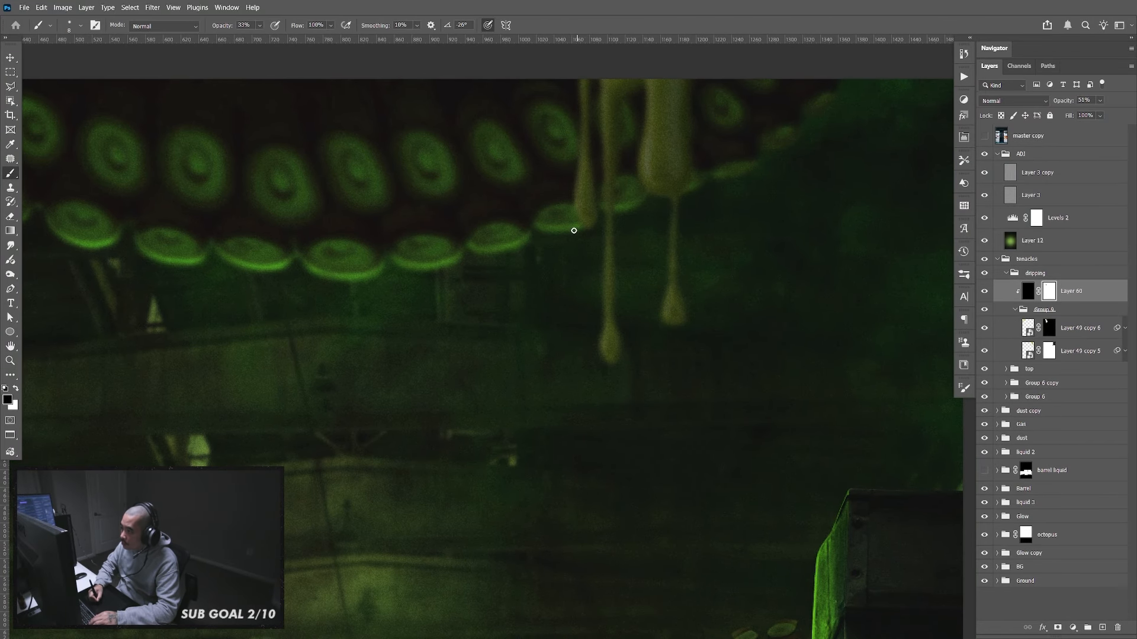
mouse_move(574, 216)
left_mouse_down()
mouse_move(573, 136)
mouse_move(575, 232)
mouse_move(572, 140)
mouse_move(586, 249)
left_mouse_up()
key("x")
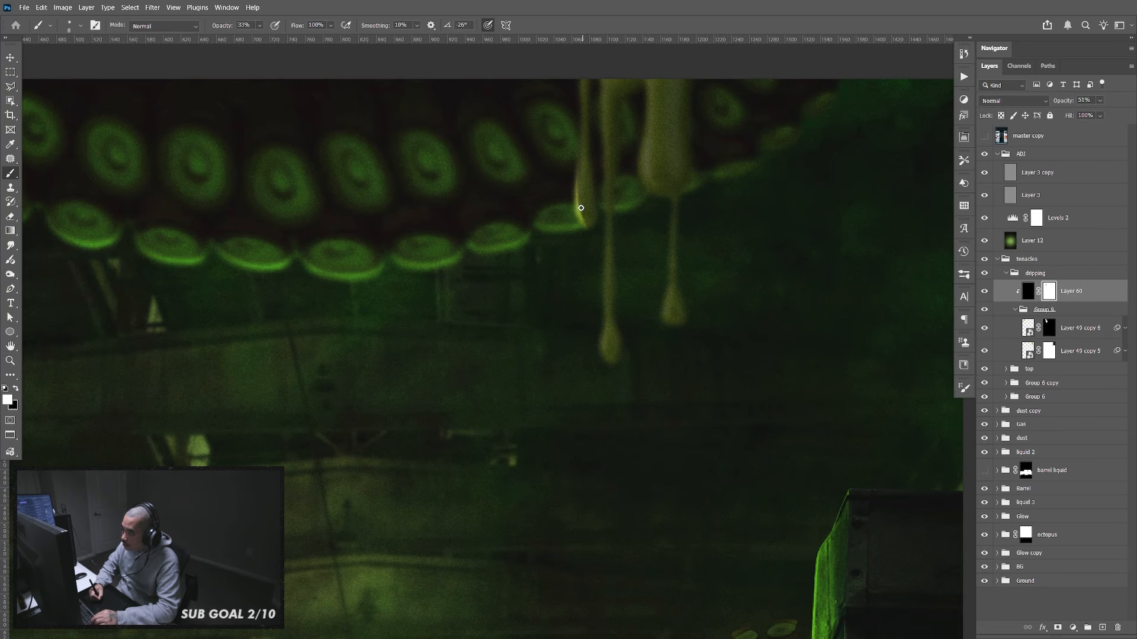
left_click_drag(582, 203, 586, 219)
key("x")
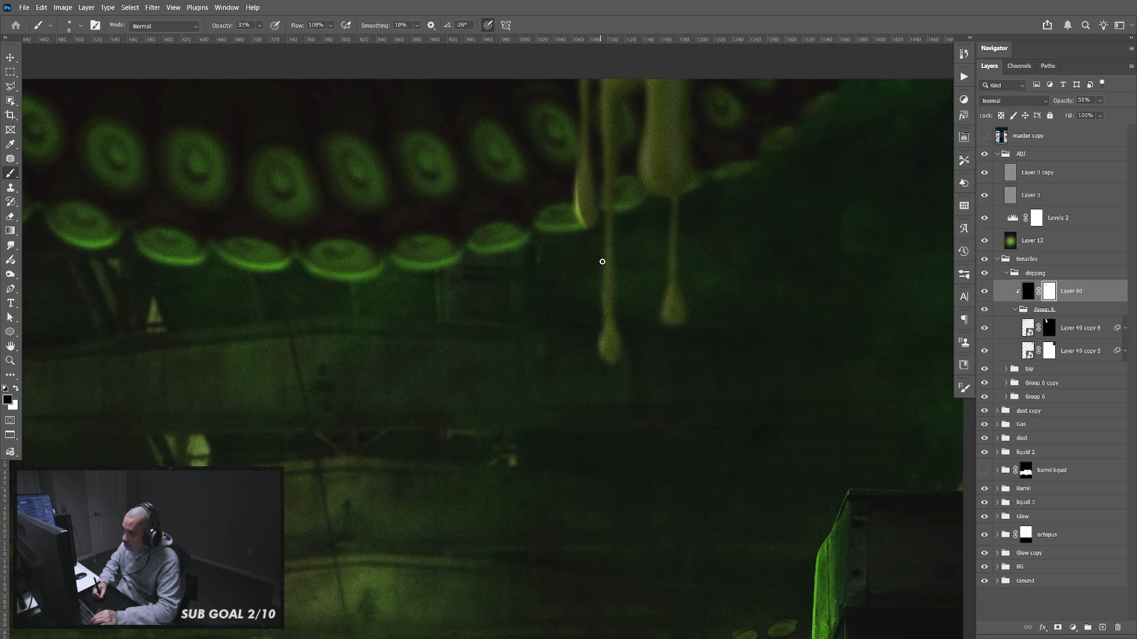
Paint black on Layer 60's mask along the left edges of the two thin right-hand drips and the thick drip
left_click_drag(602, 261, 600, 339)
mouse_move(605, 193)
left_mouse_down()
mouse_move(604, 272)
mouse_move(600, 252)
left_mouse_up()
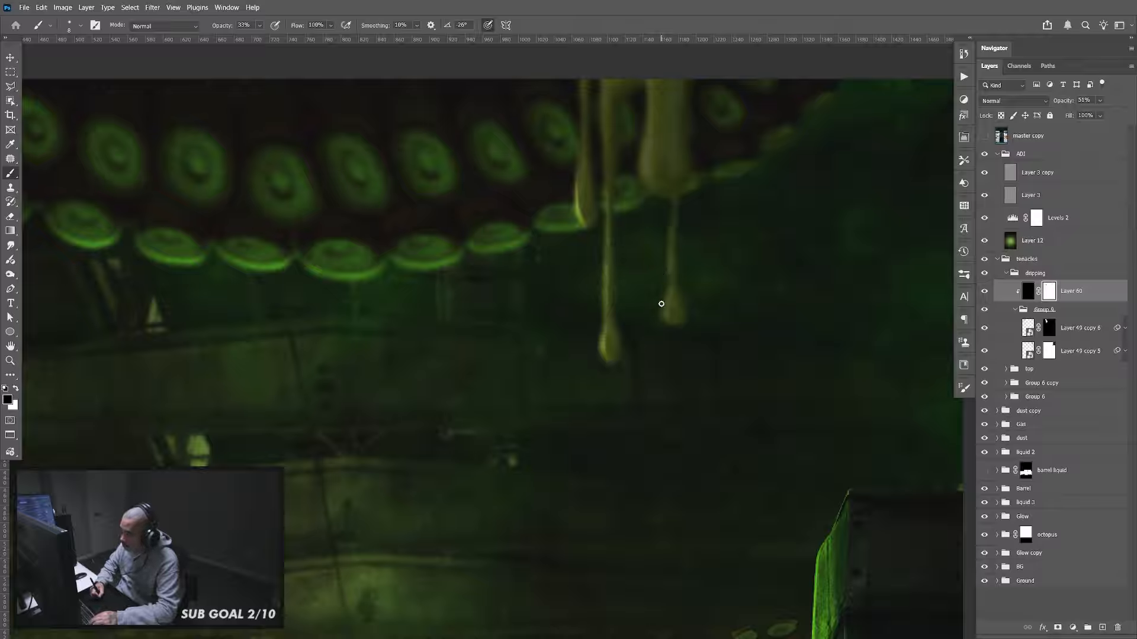
left_click_drag(665, 285, 663, 320)
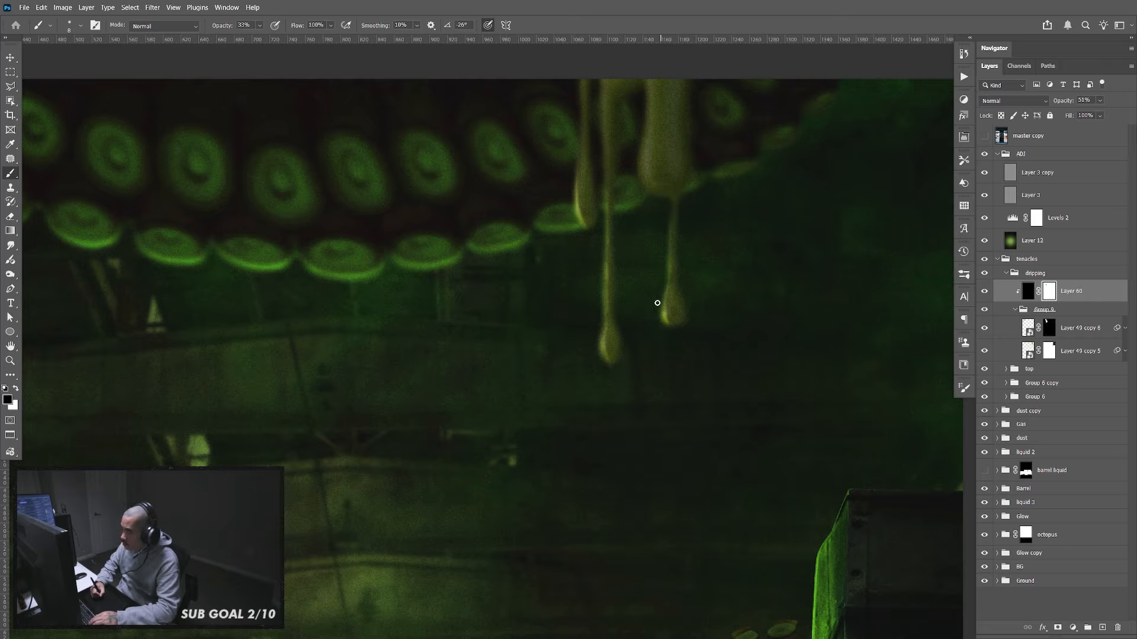
mouse_move(647, 150)
left_mouse_down()
mouse_move(651, 195)
mouse_move(643, 134)
mouse_move(653, 191)
mouse_move(642, 158)
left_mouse_up()
Soften the highlight on the thick right-hand drip by painting white on Layer 60's mask with a larger brush
key("x")
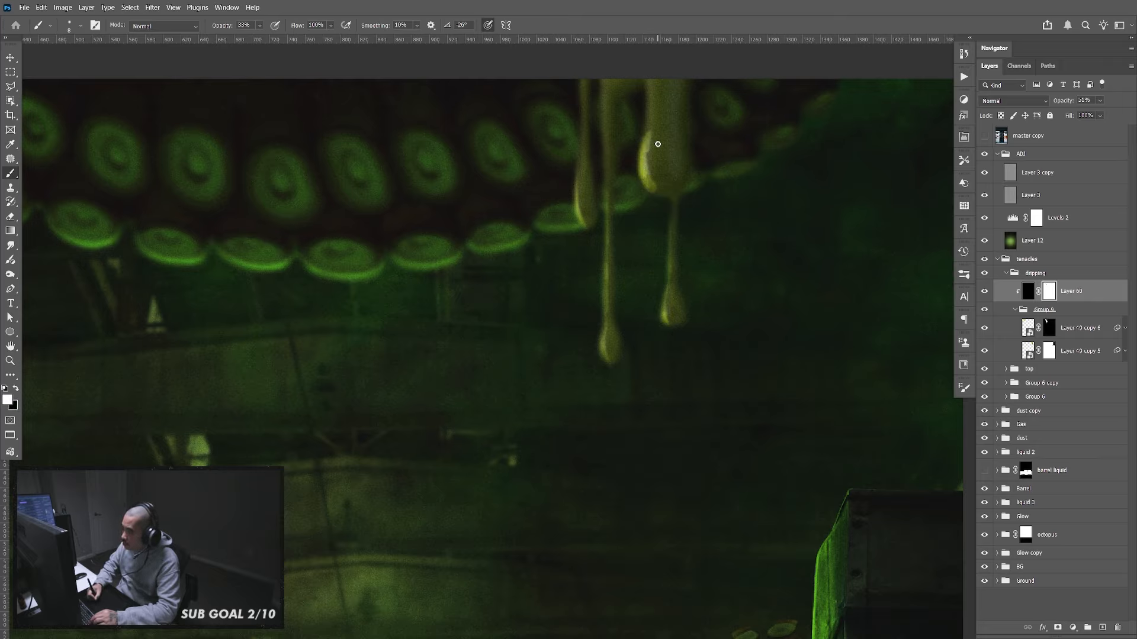
key("bracketright")
key("bracketright")
key("bracketright")
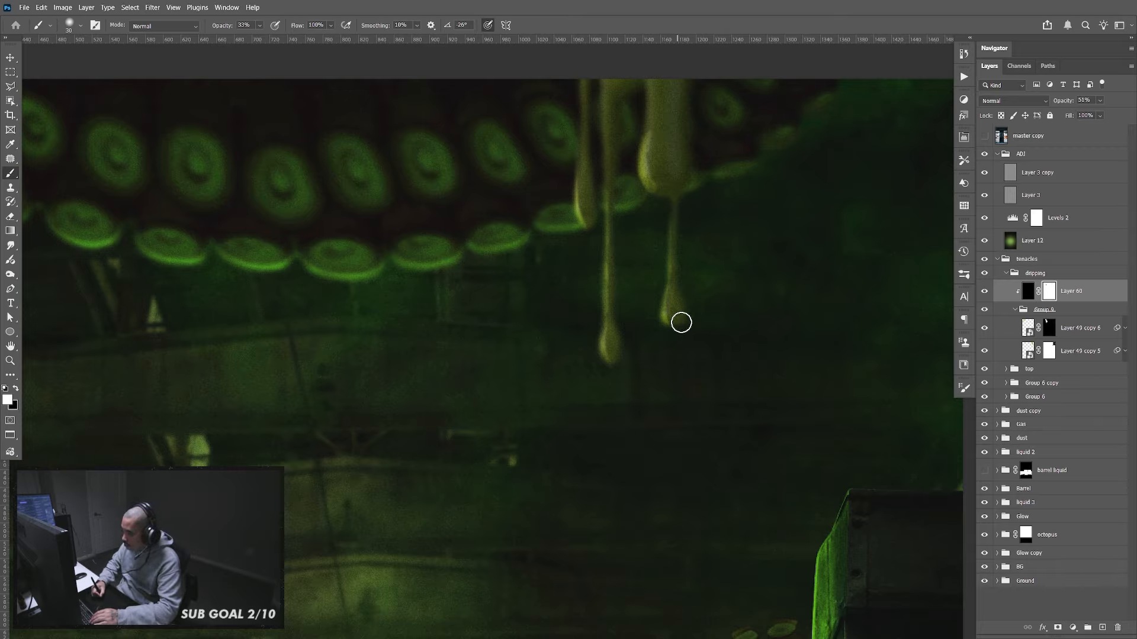
Examine the whole poster to judge how the highlighted drips fit into the composition
key("ctrl+minus")
key("ctrl+minus")
key("ctrl+minus")
key("ctrl+minus")
key("ctrl+minus")
key("ctrl+minus")
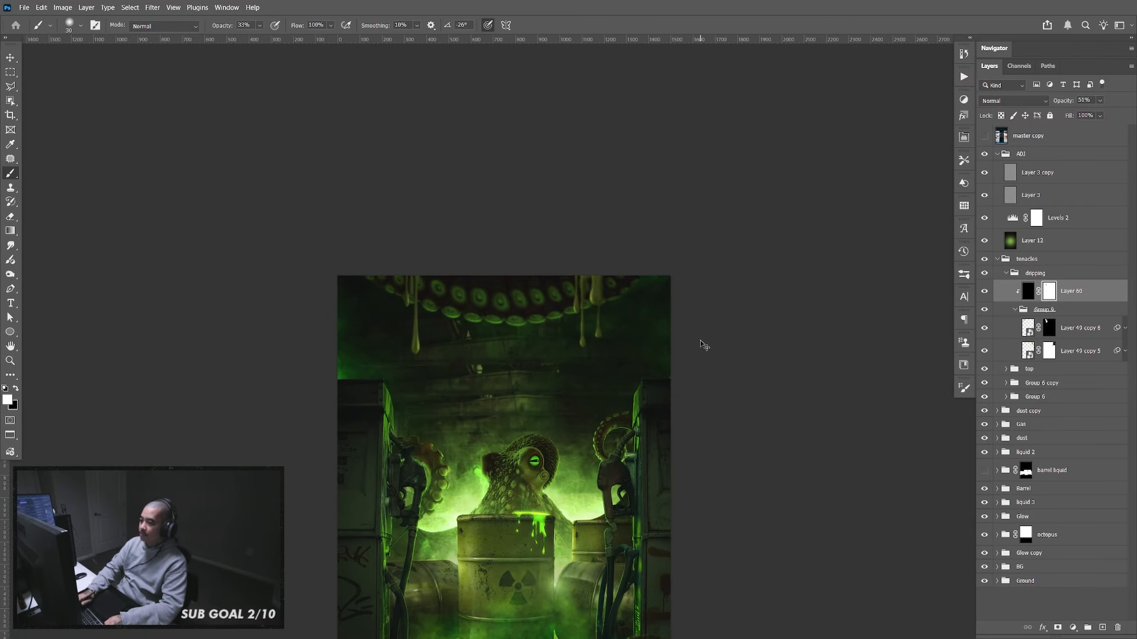
key("ctrl+plus")
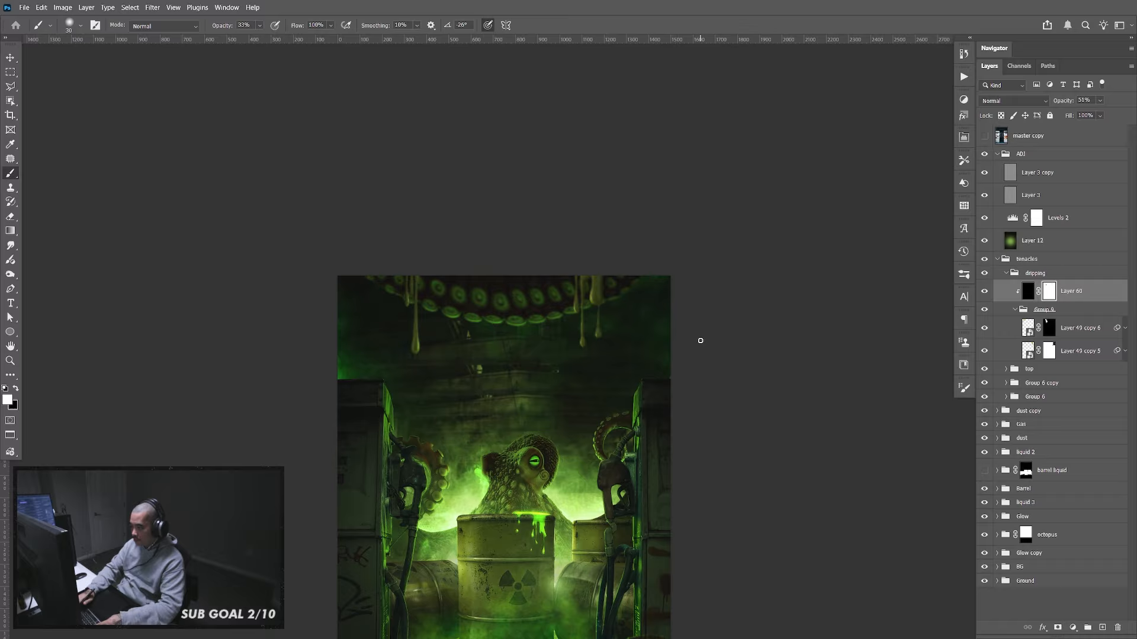
key("v")
left_click_drag(615, 540, 645, 370)
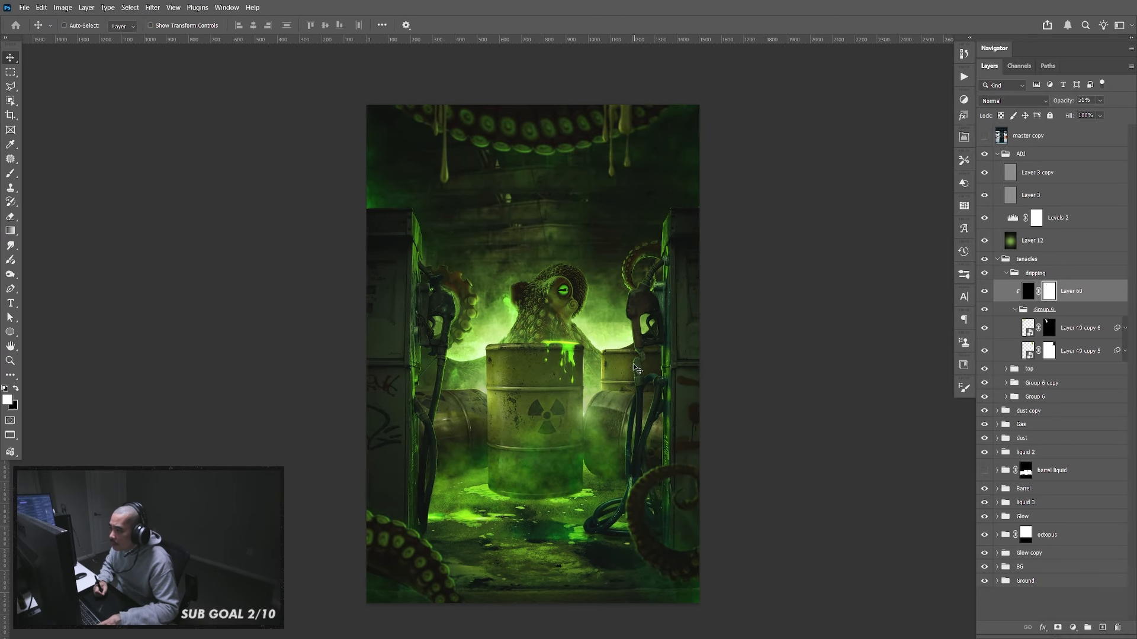
Add a new layer clipped to the drip group, directly below Layer 60, and fill it with black
left_click(1023, 309)
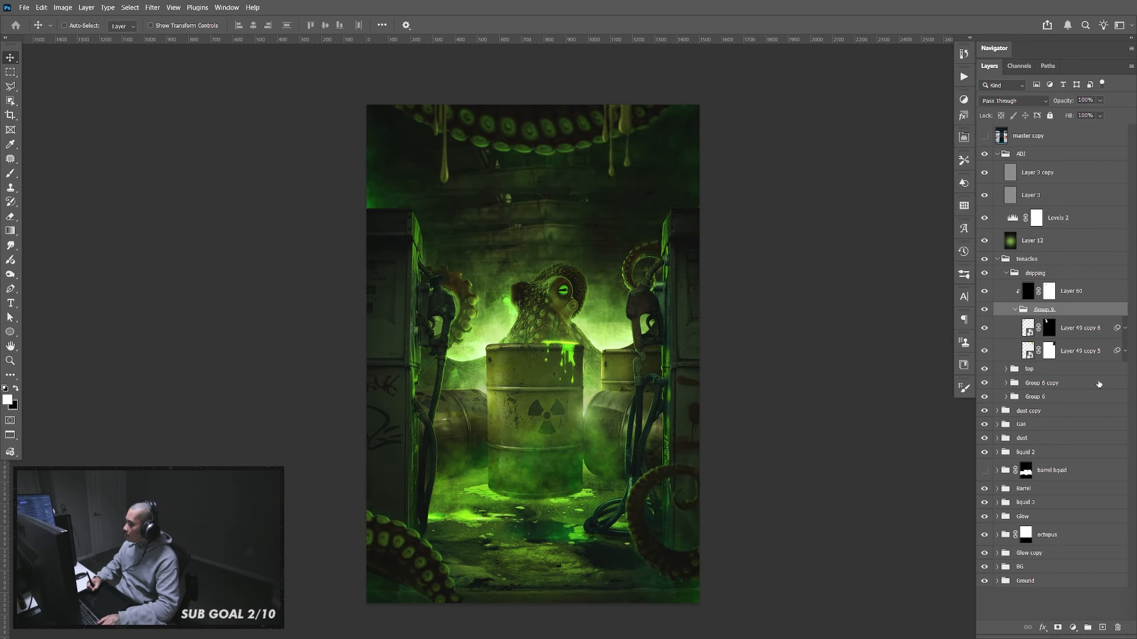
left_click(1102, 627)
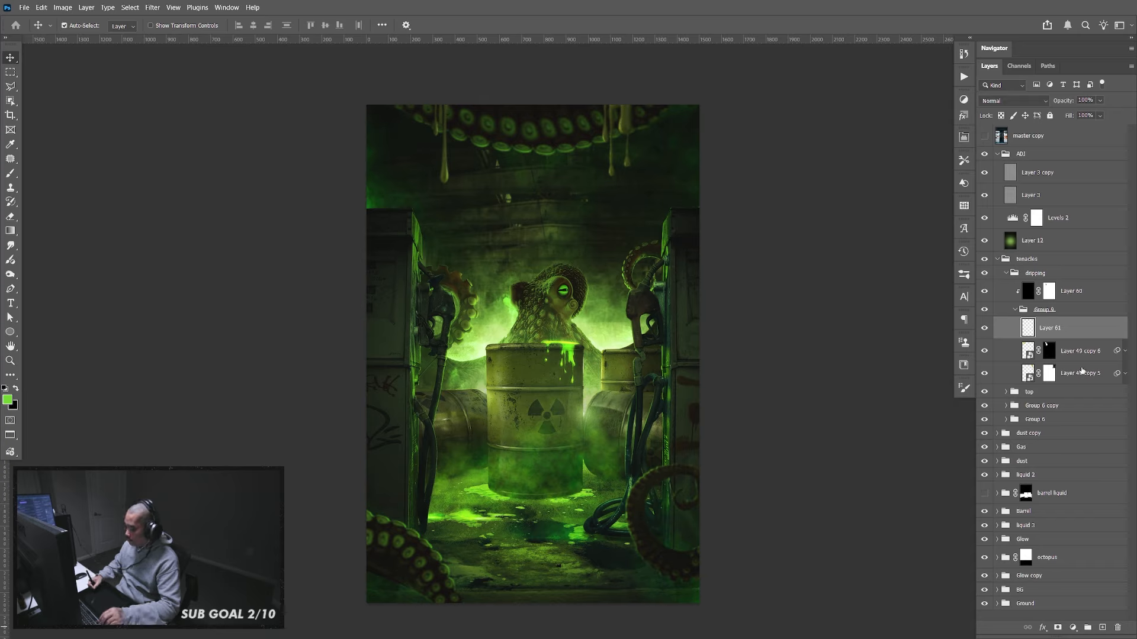
key("ctrl+z")
left_click(1102, 627)
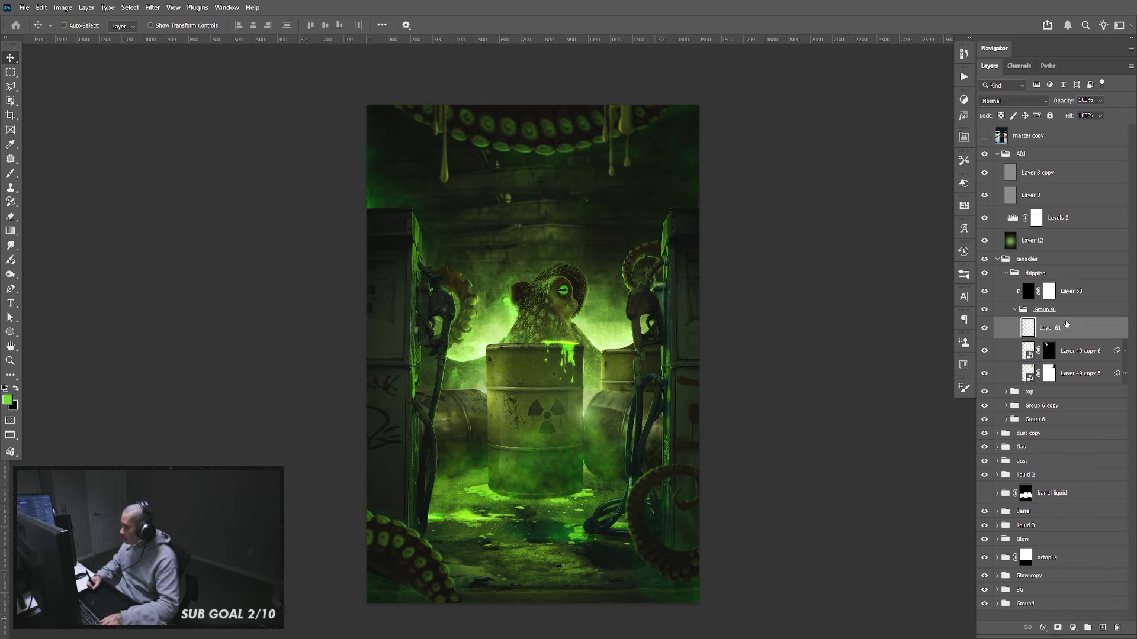
key("ctrl+bracketright")
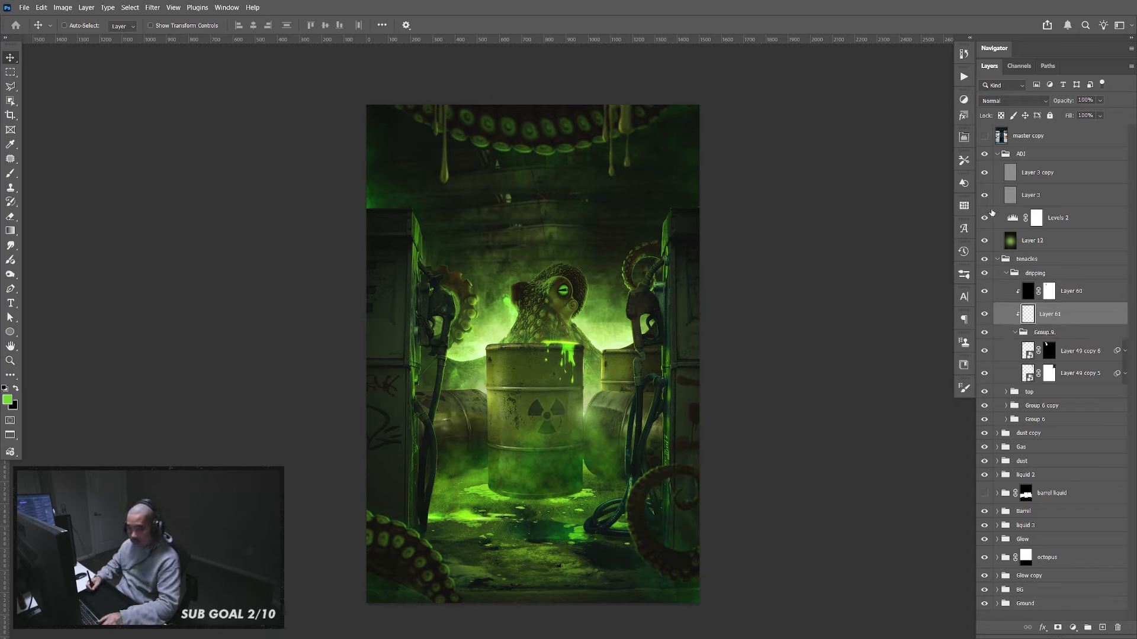
key("ctrl+BackSpace")
Erase the upper part of Layer 61's black fill across the left and right drips with a 1400 px eraser
key("e")
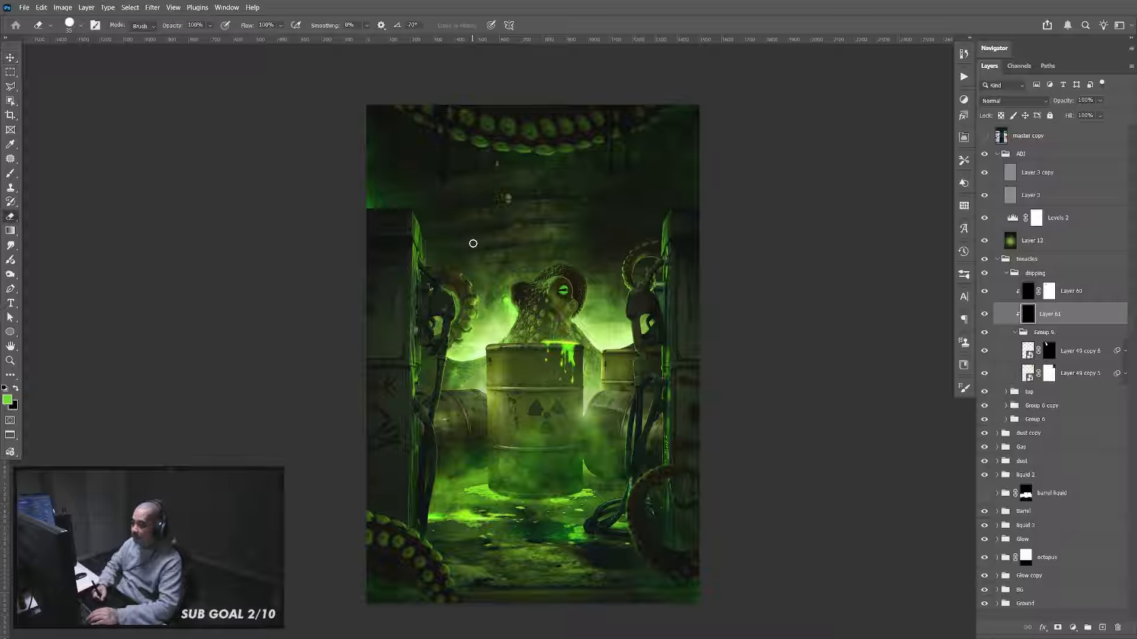
key("bracketright")
key("bracketright")
key("bracketright")
key("bracketright")
key("bracketright")
key("bracketright")
key("bracketright")
key("bracketright")
key("bracketright")
key("bracketright")
key("bracketright")
key("bracketright")
key("bracketright")
key("bracketright")
key("bracketright")
key("bracketright")
key("bracketright")
key("bracketright")
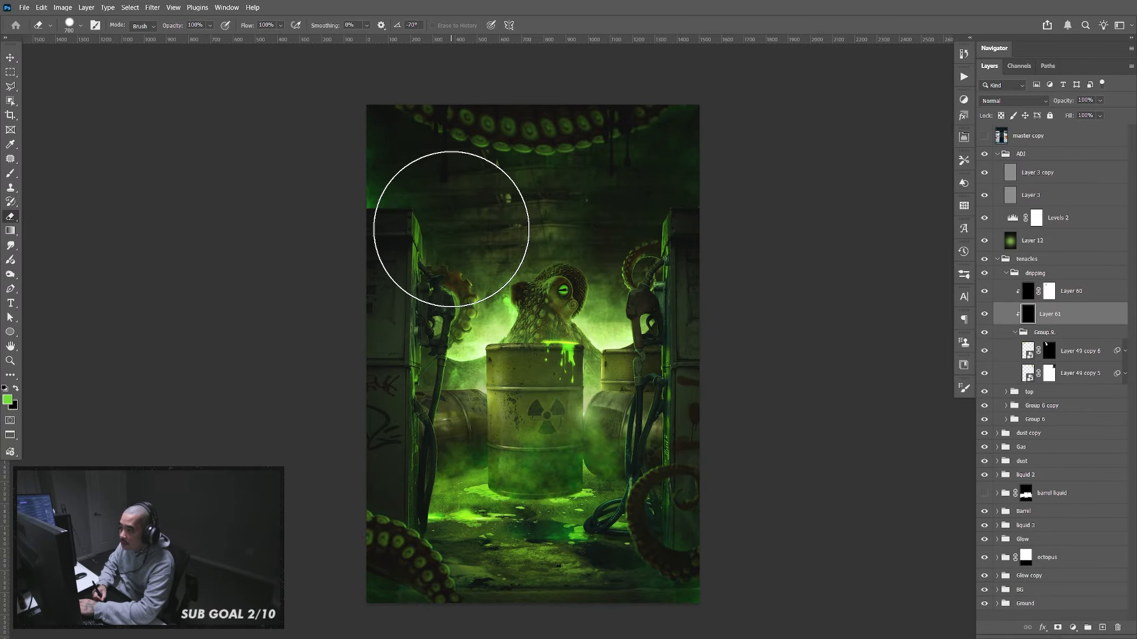
left_click(452, 228)
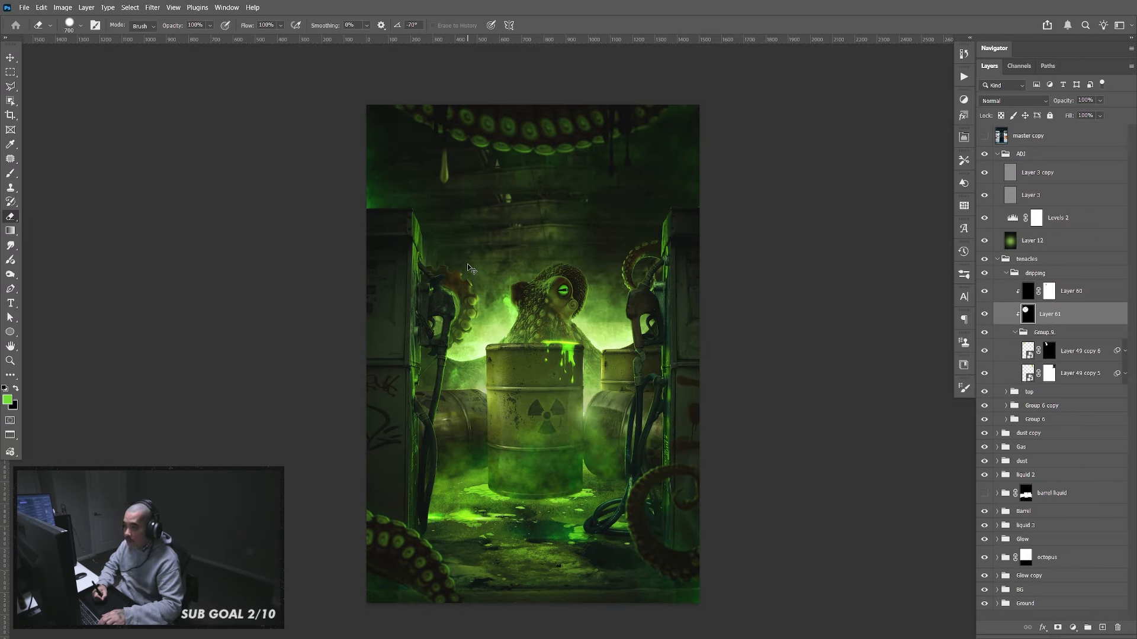
key("ctrl+z")
key("ctrl+z")
key("ctrl+shift+z")
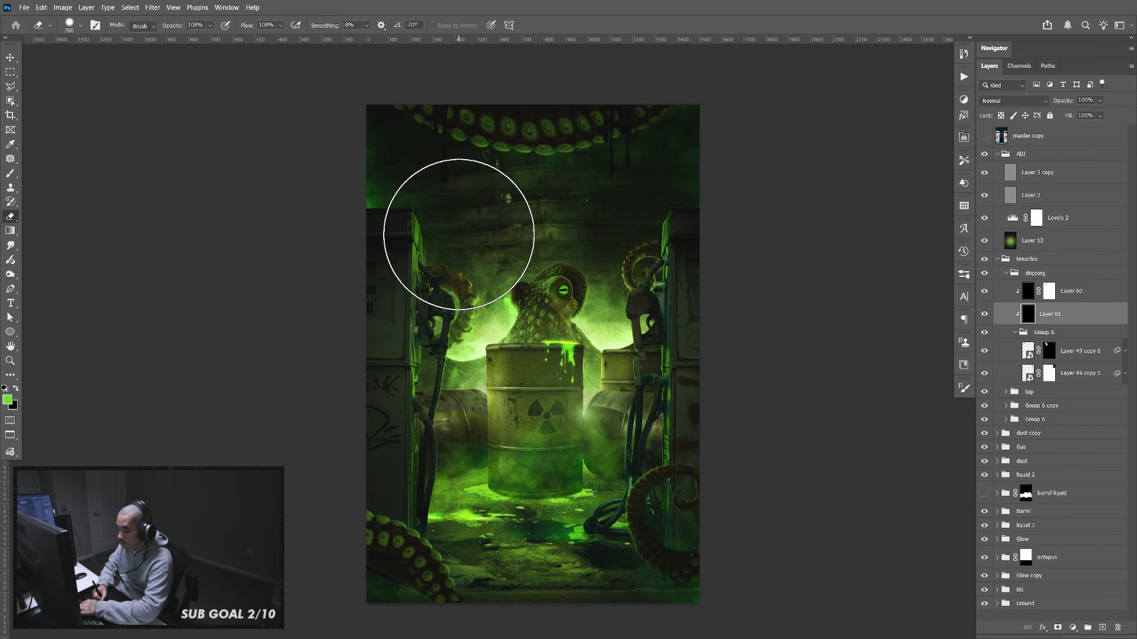
key("bracketright")
key("bracketright")
key("bracketright")
key("bracketright")
key("bracketright")
key("bracketright")
key("bracketright")
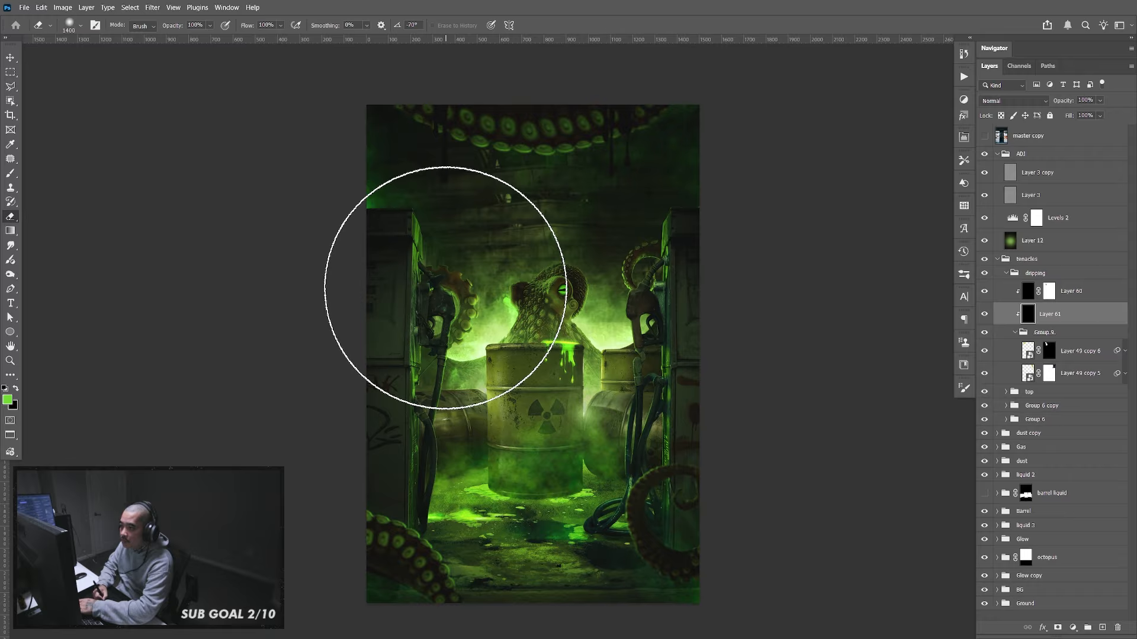
mouse_move(444, 280)
left_mouse_down()
mouse_move(443, 267)
mouse_move(462, 261)
mouse_move(612, 254)
mouse_move(625, 272)
left_mouse_up()
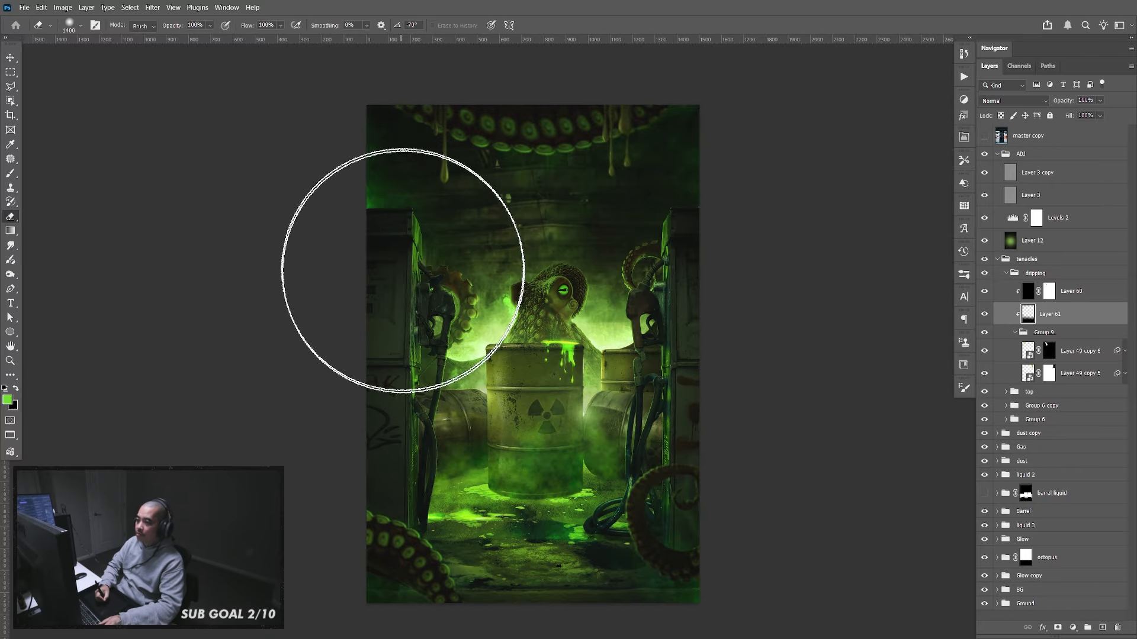
Select Layer 49 copy 6 and move its left drips up so less of them hangs below the top tentacle
key("v")
left_click_drag(500, 409, 525, 466)
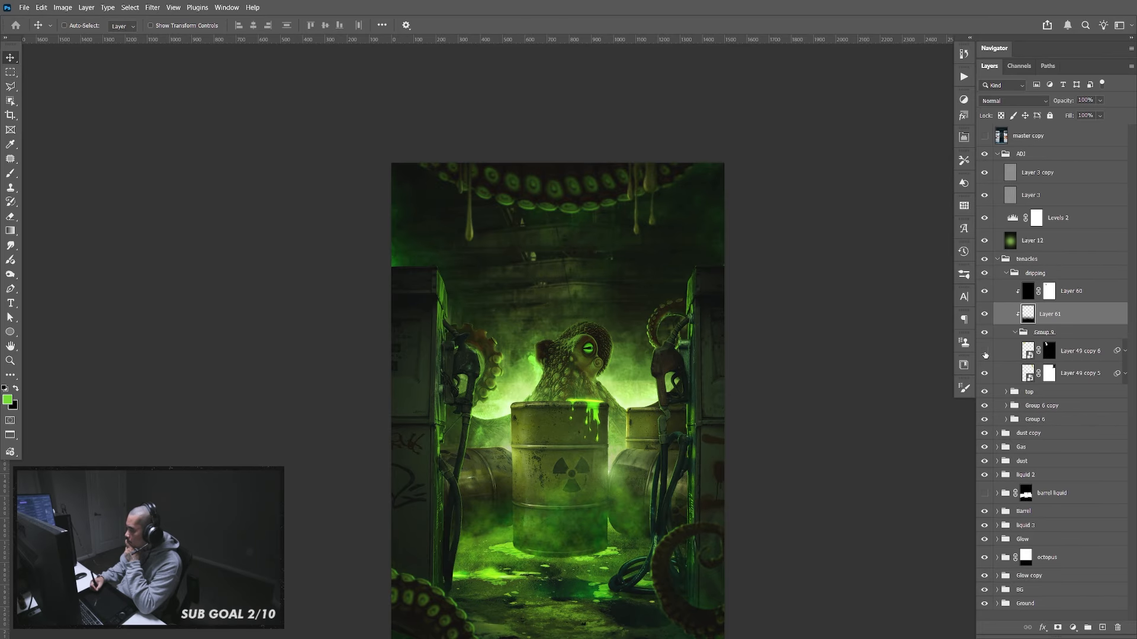
left_click(1030, 359)
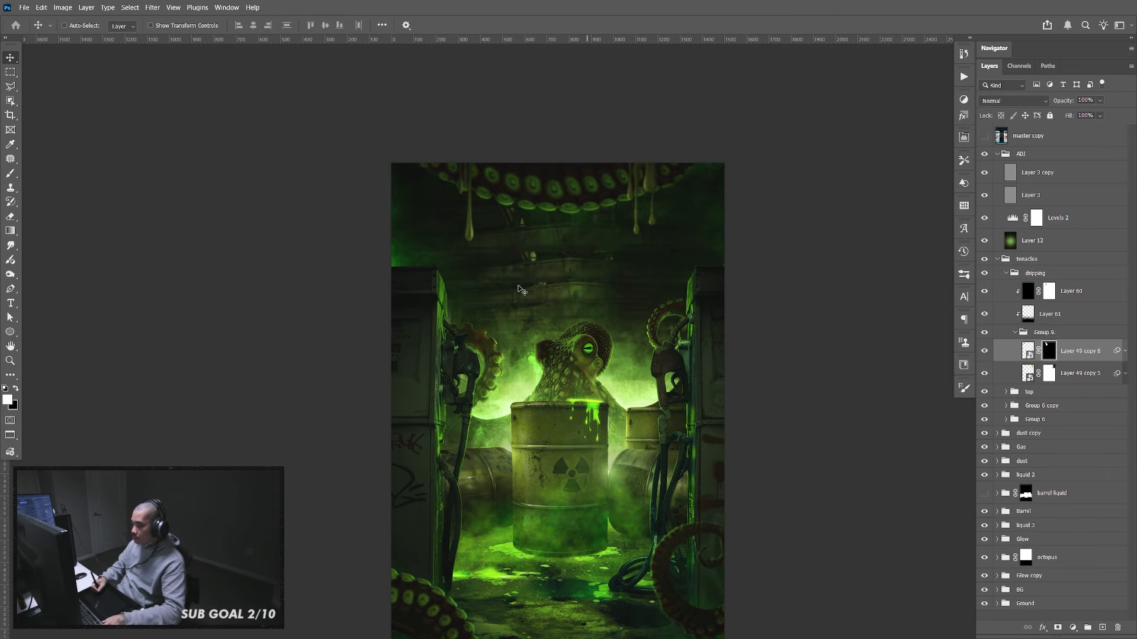
left_click_drag(475, 253, 478, 227)
key("ctrl+t")
key("Return")
key("shift+Right")
key("shift+Right")
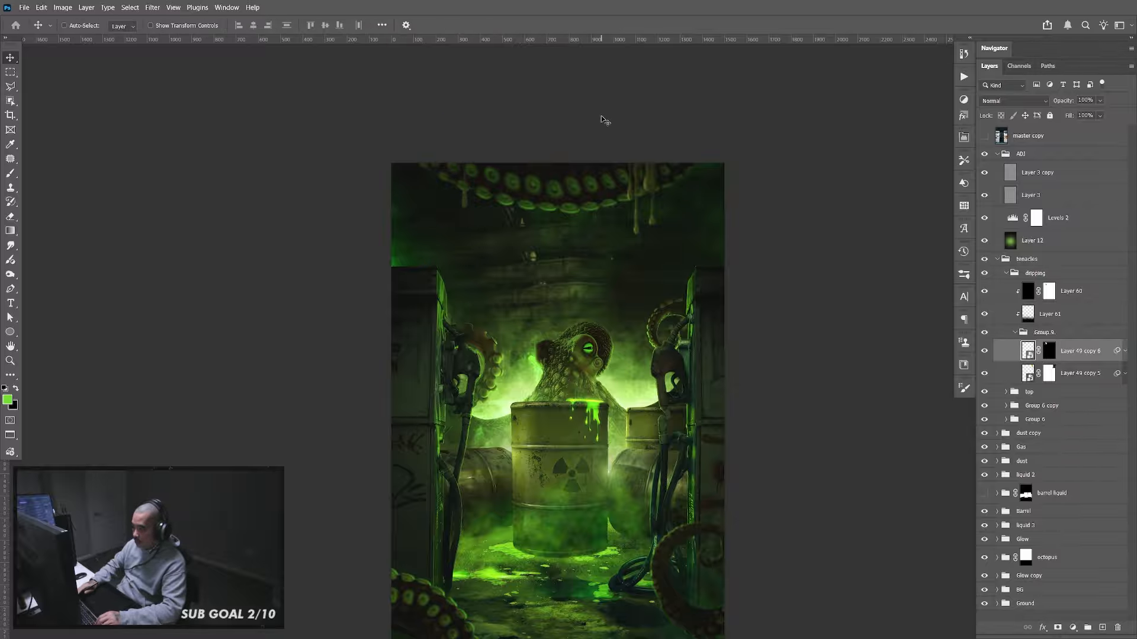
Nudge the left drips slightly lower and compare the poster with the original photo on the master copy layer
key("shift+Down")
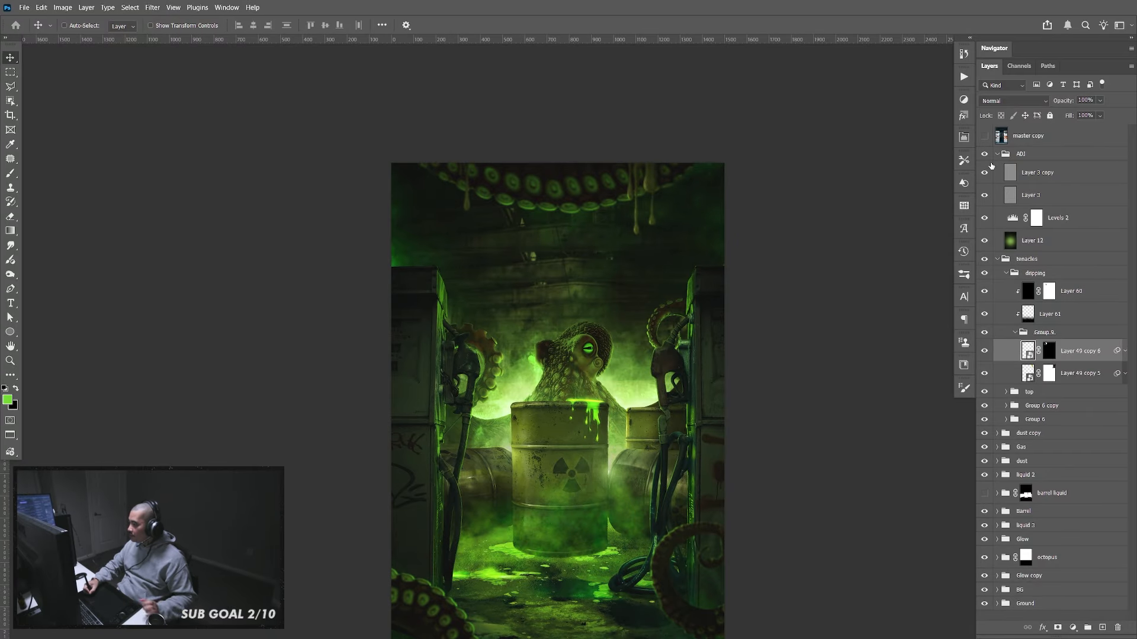
left_click(984, 137)
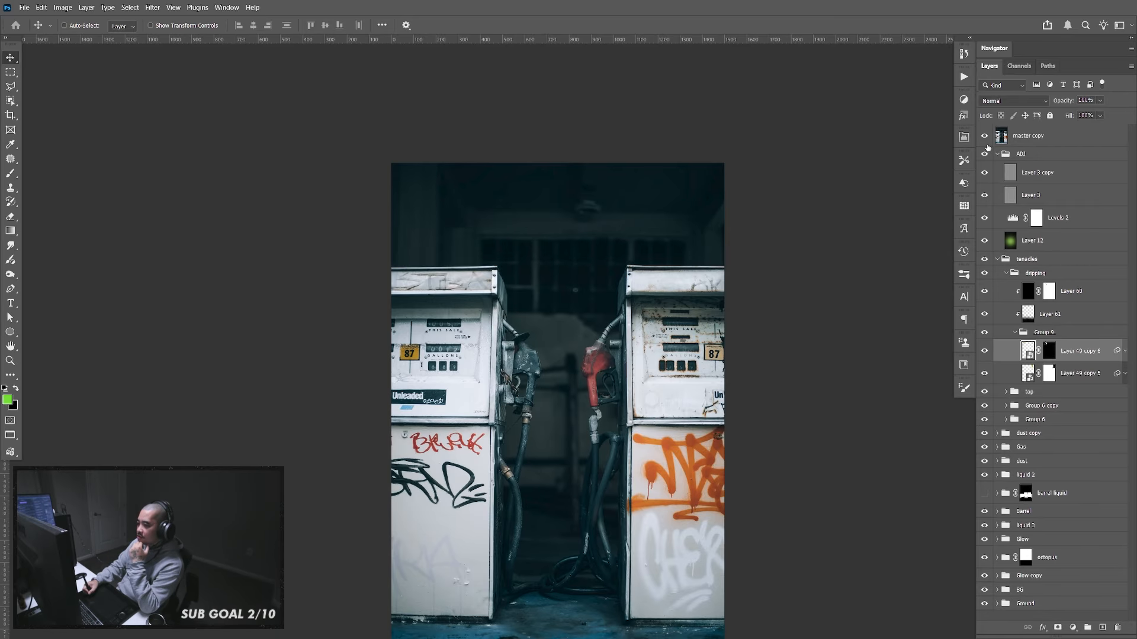
left_click(985, 138)
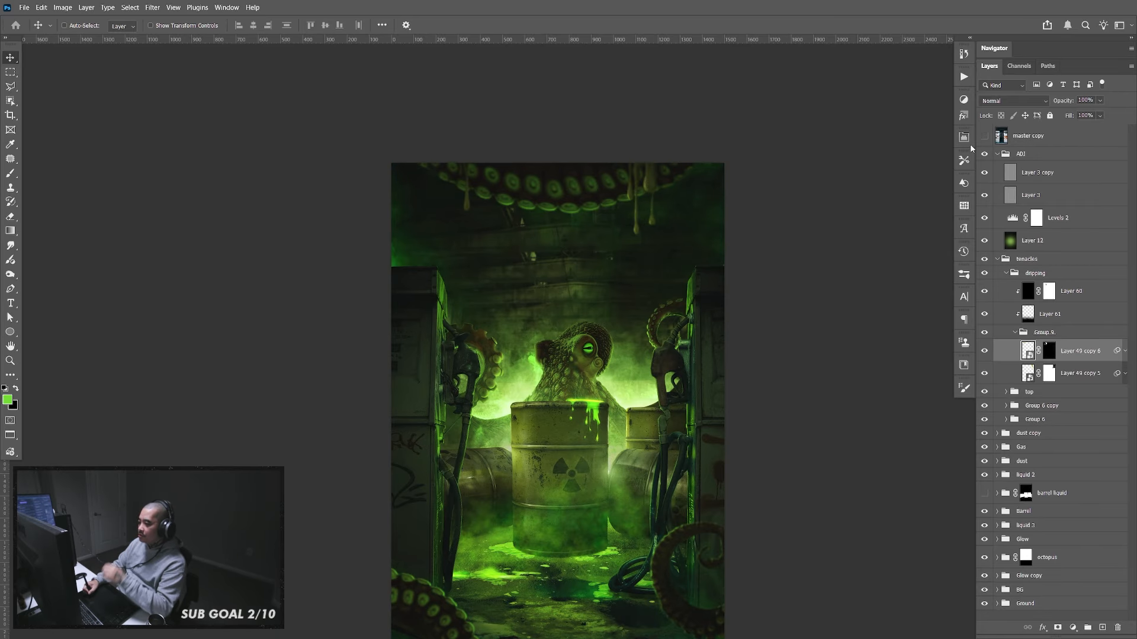
left_click_drag(653, 428, 624, 366)
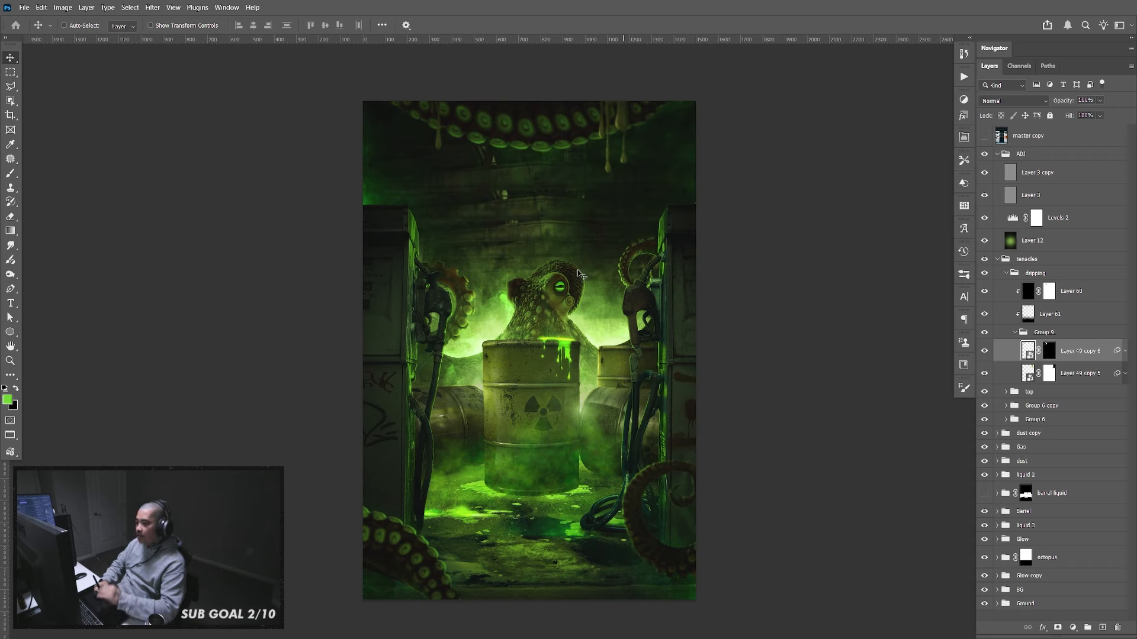
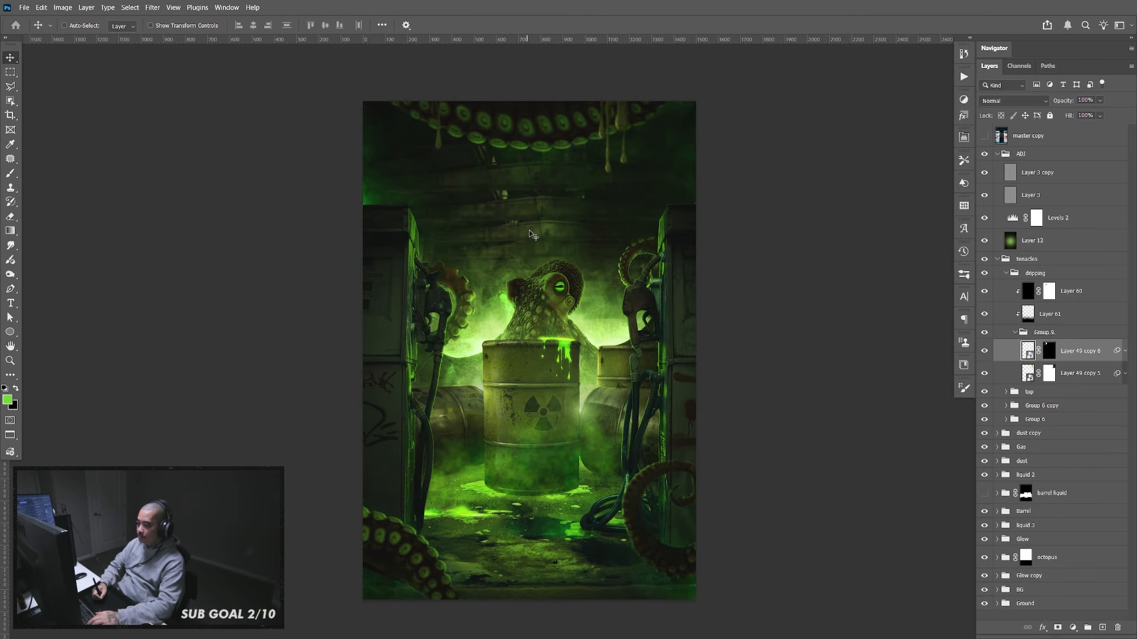
Compare the poster with and without Layer 12 in the ADJ group and duplicate that layer
left_click_drag(552, 273, 516, 302)
left_click(999, 259)
left_click(985, 241)
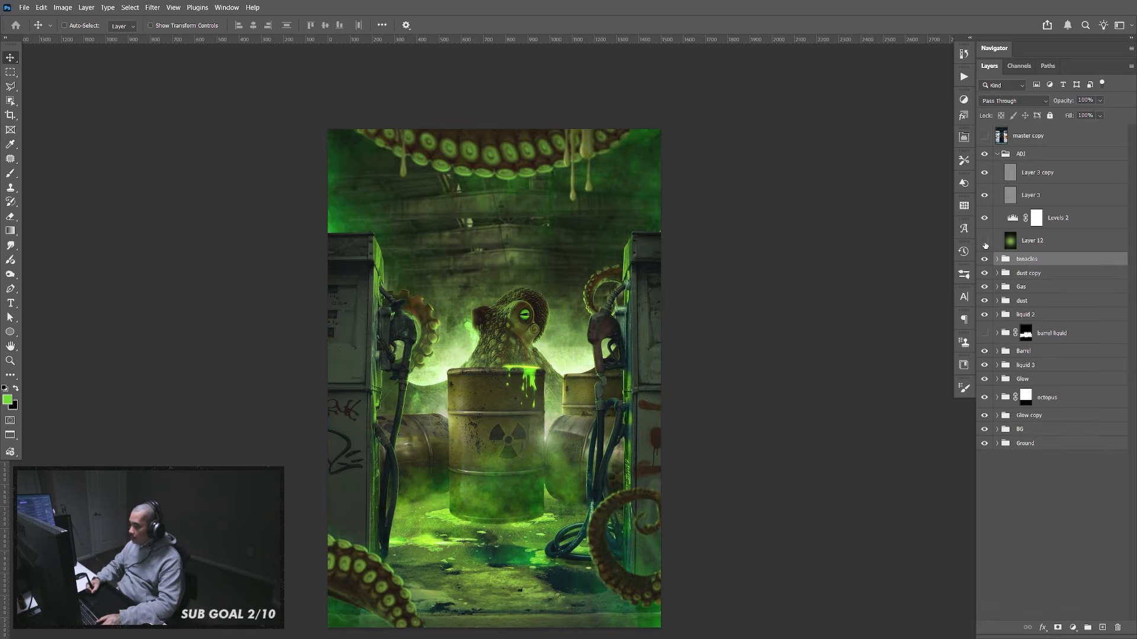
left_click(985, 241)
left_click(984, 241)
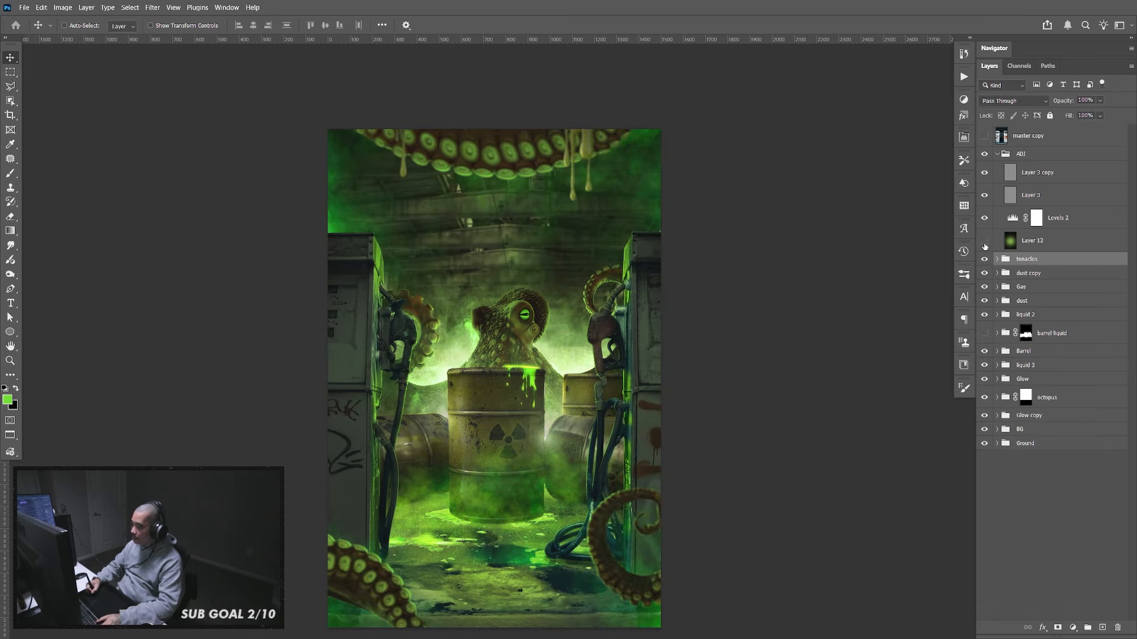
left_click(984, 241)
left_click(1038, 246)
key("ctrl+j")
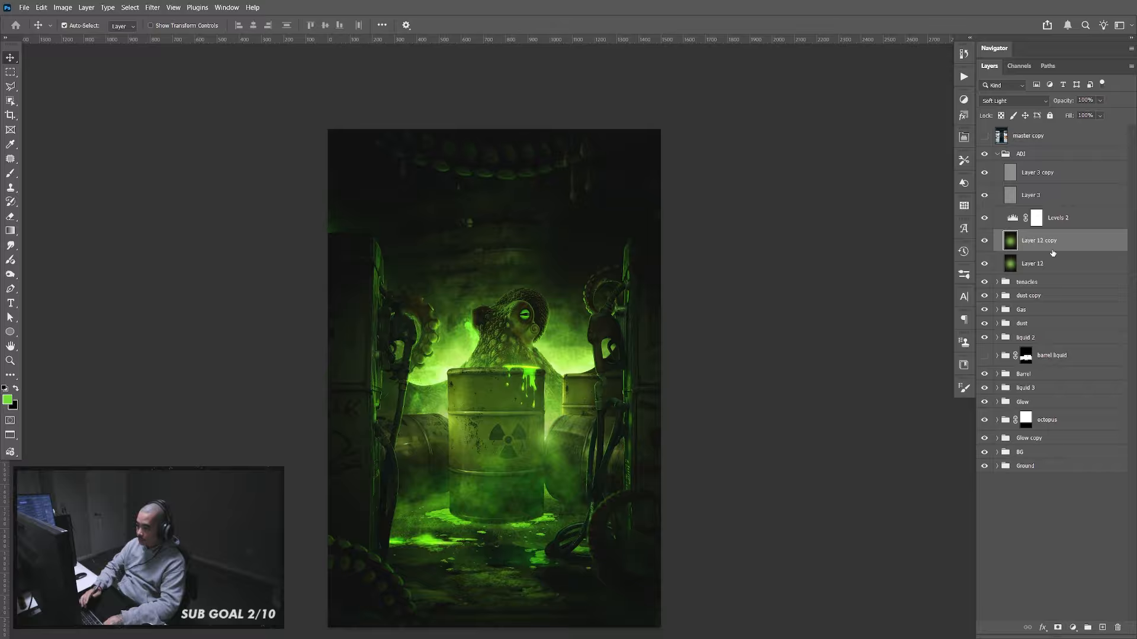
Try Color Dodge blending on Layer 12 copy together with another duplicate of it, and revert to the single Soft Light copy
left_click_drag(796, 391, 800, 378)
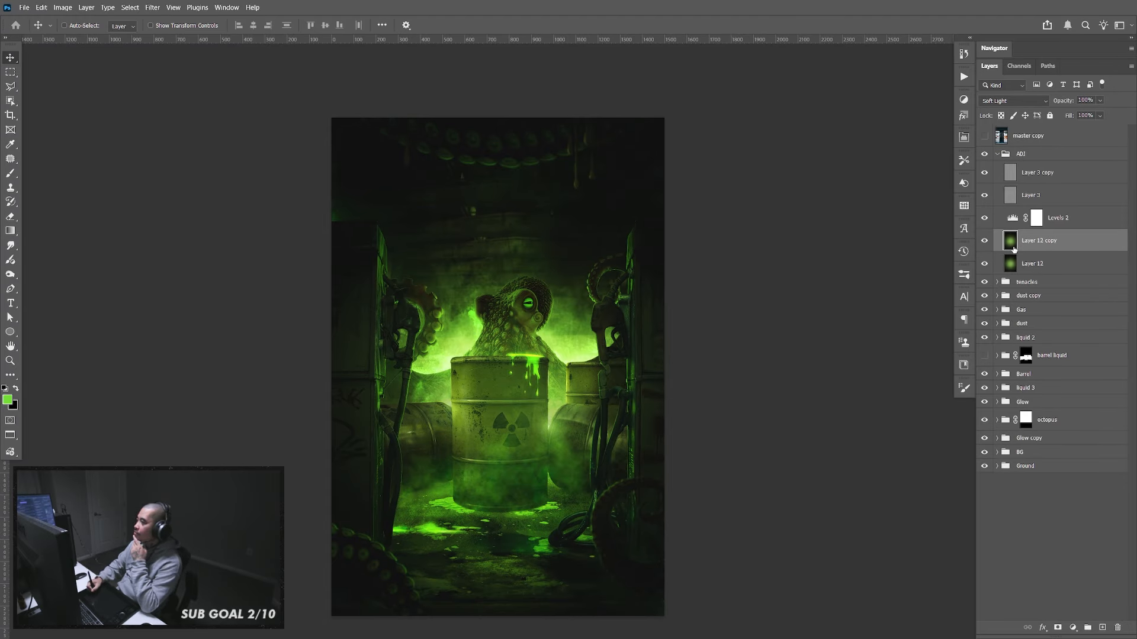
left_click(985, 241)
left_click(1010, 261)
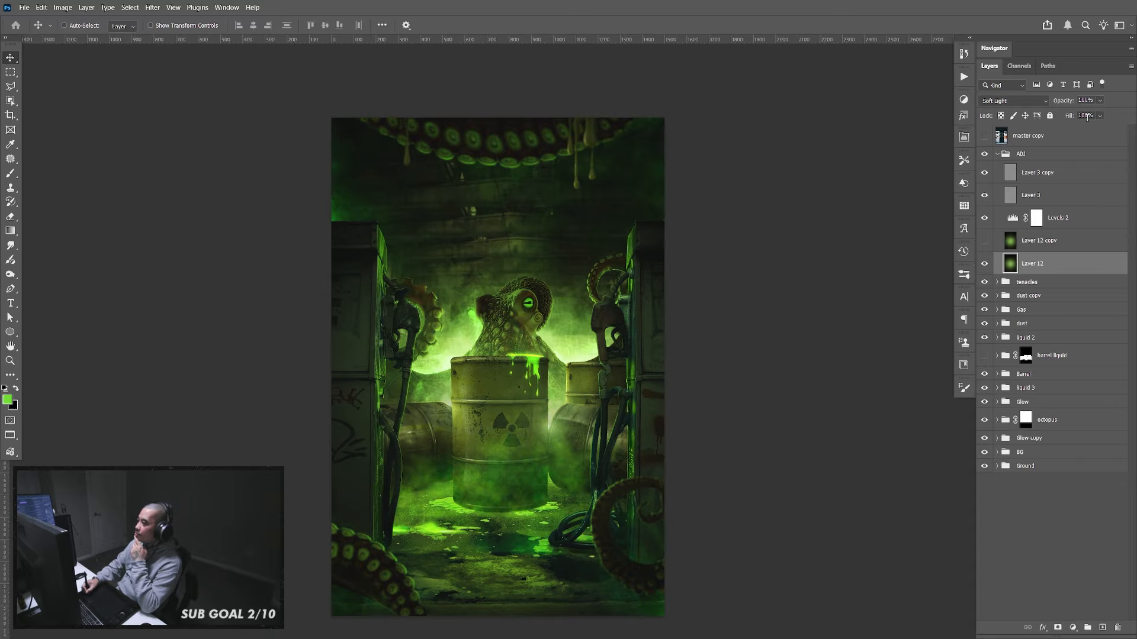
left_click(985, 241)
left_click(1027, 250)
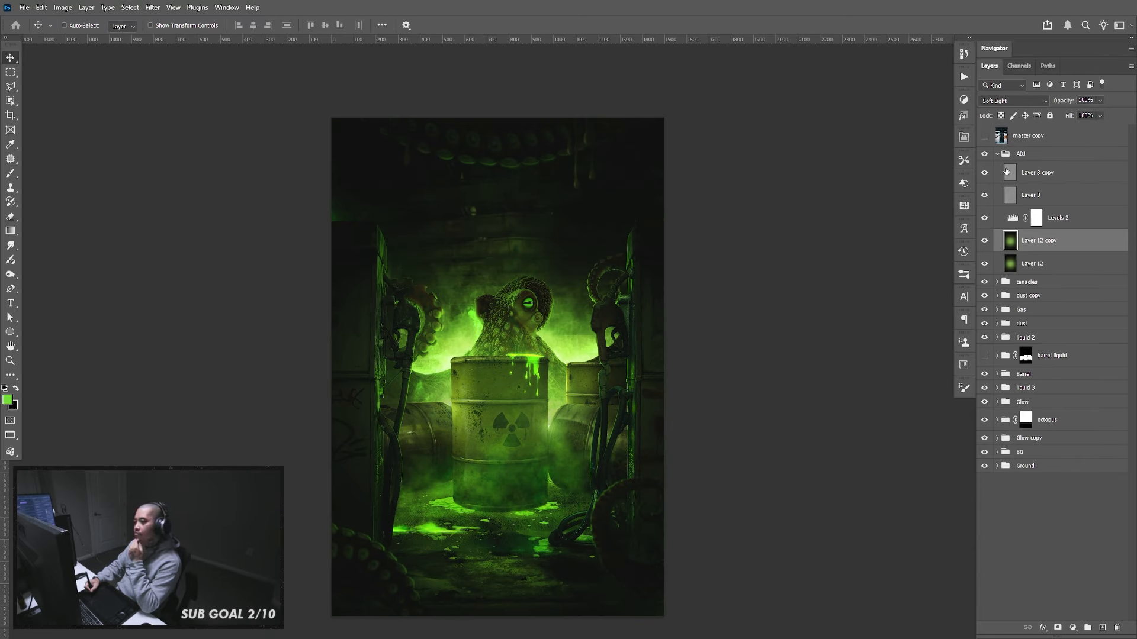
left_click(1026, 102)
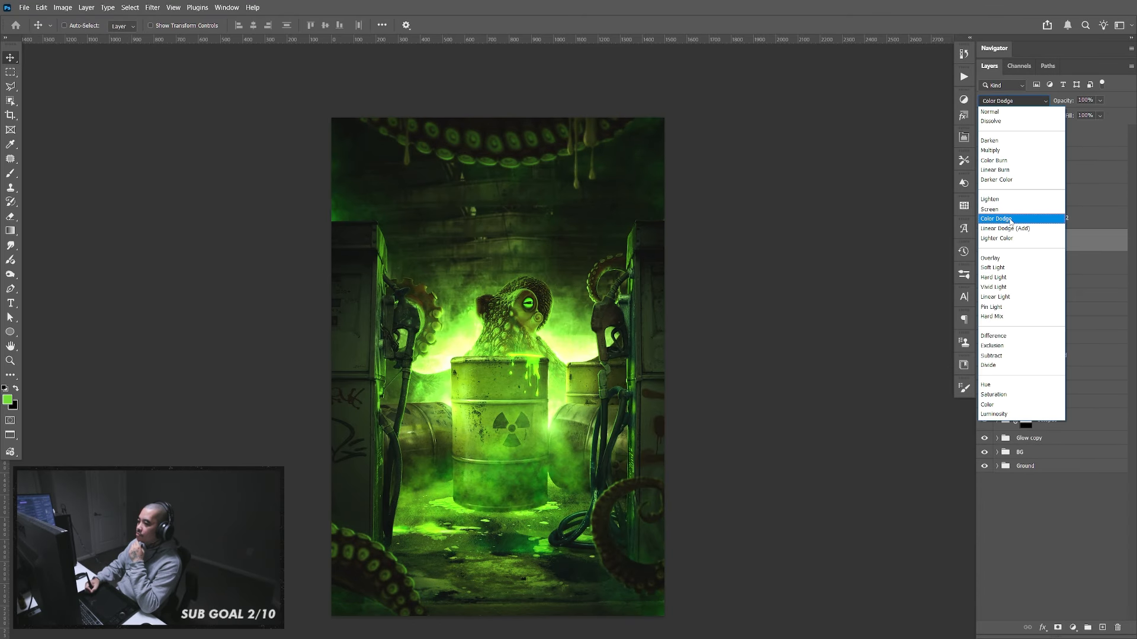
left_click(1012, 219)
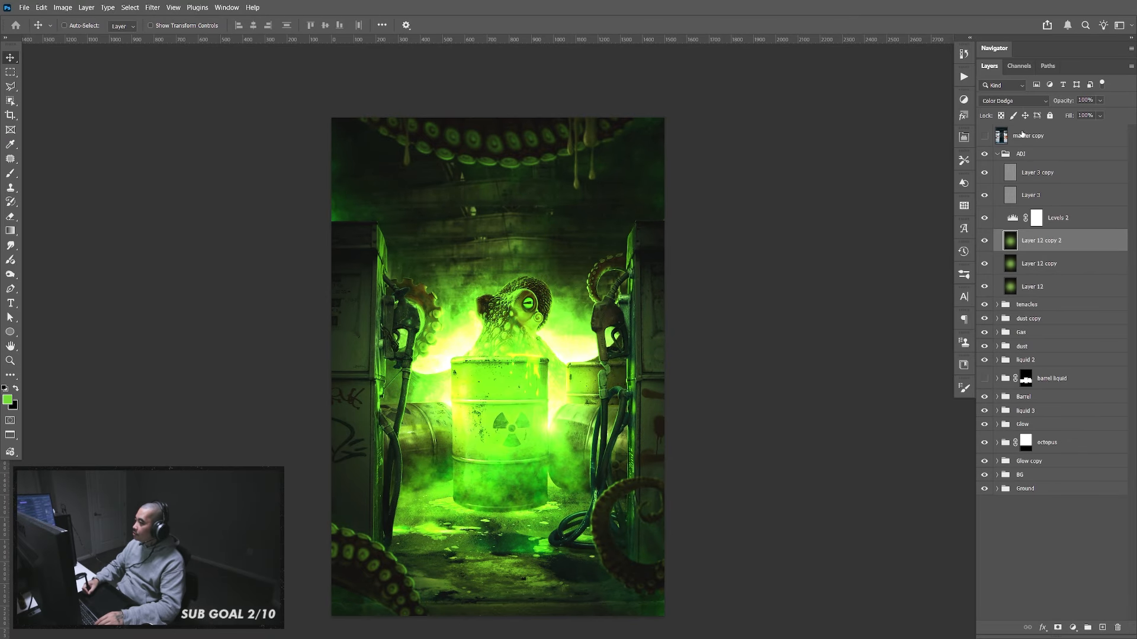
key("ctrl")
key("Delete")
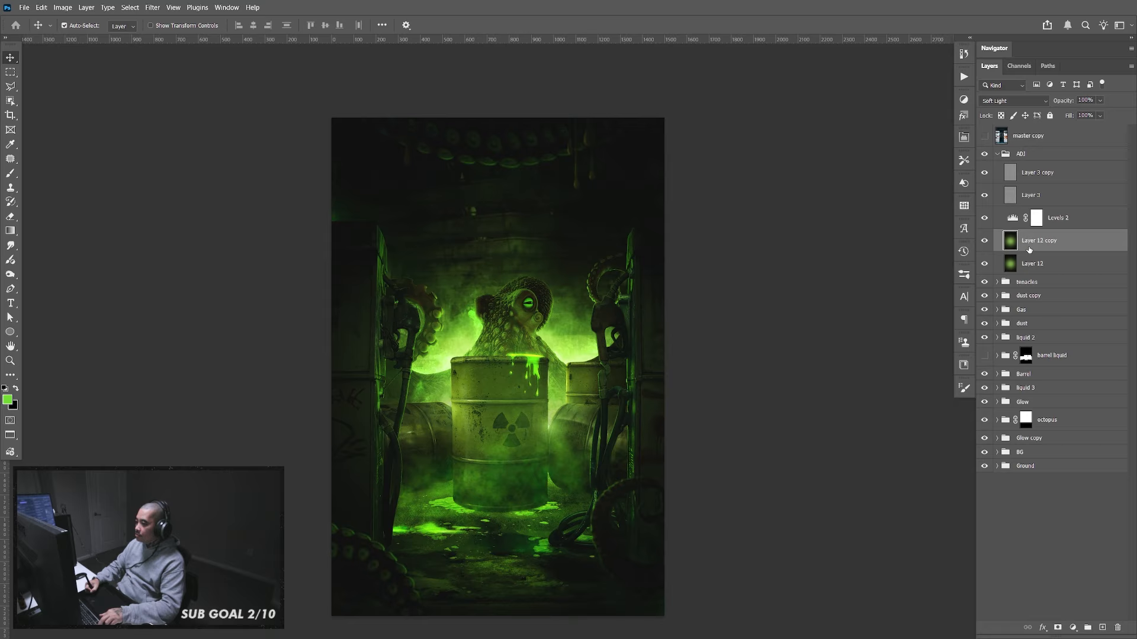
Duplicate Layer 12 copy and set the new duplicate's blend mode to Color Dodge
key("ctrl+j")
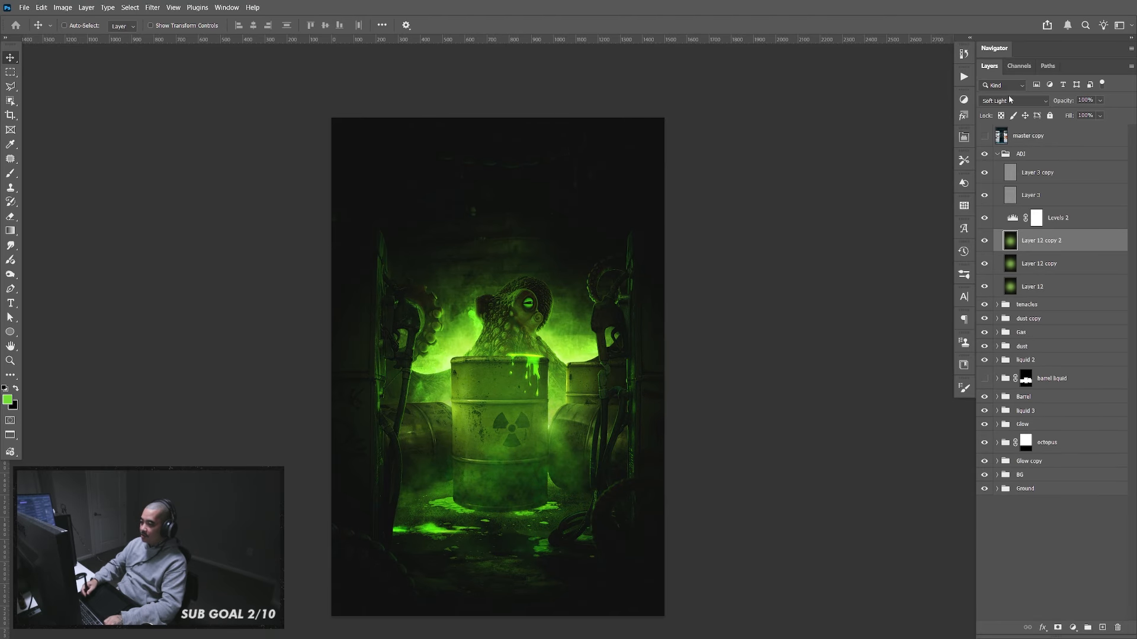
left_click(1011, 101)
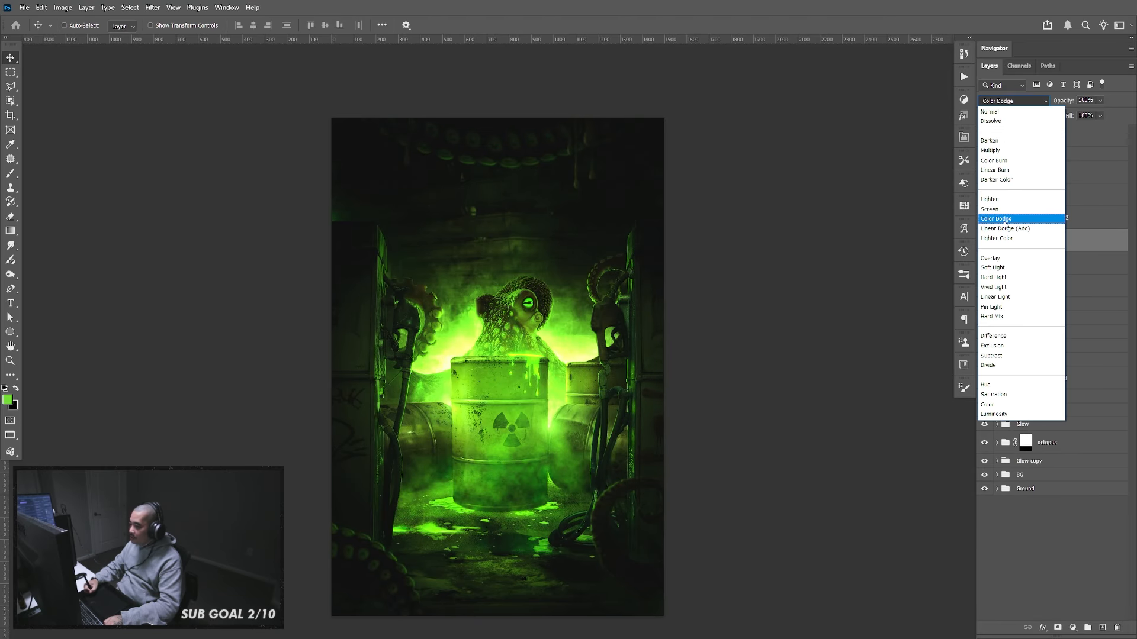
left_click(1004, 220)
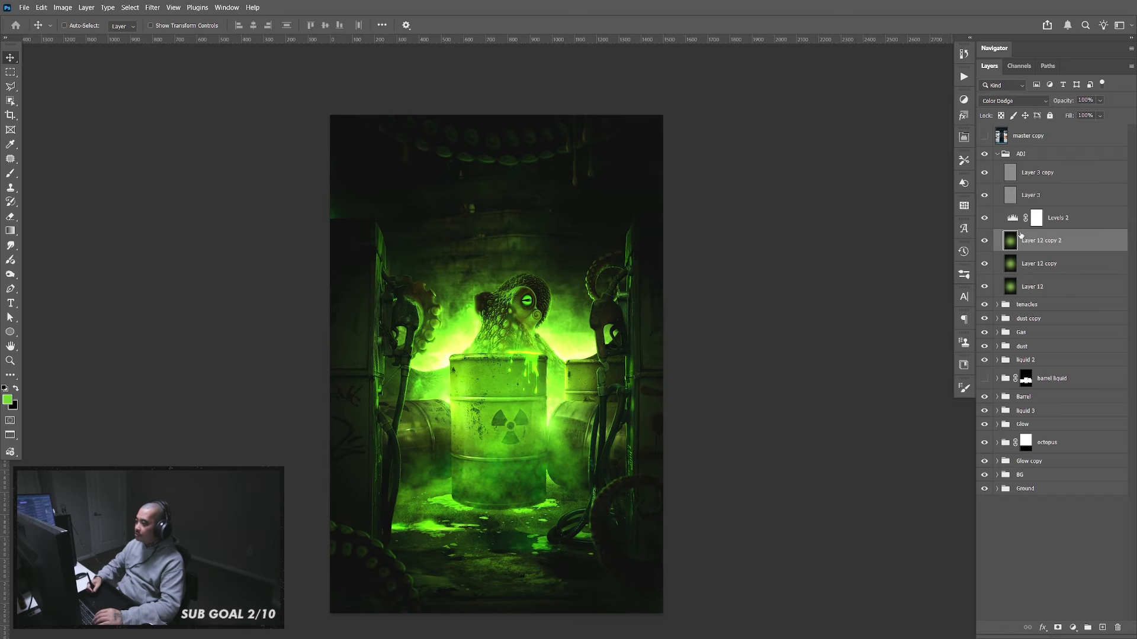
Group the two Layer 12 copies and lower the group's opacity to 21%, checking the poster with and without it
left_click(1031, 264, "shift")
key("ctrl+g")
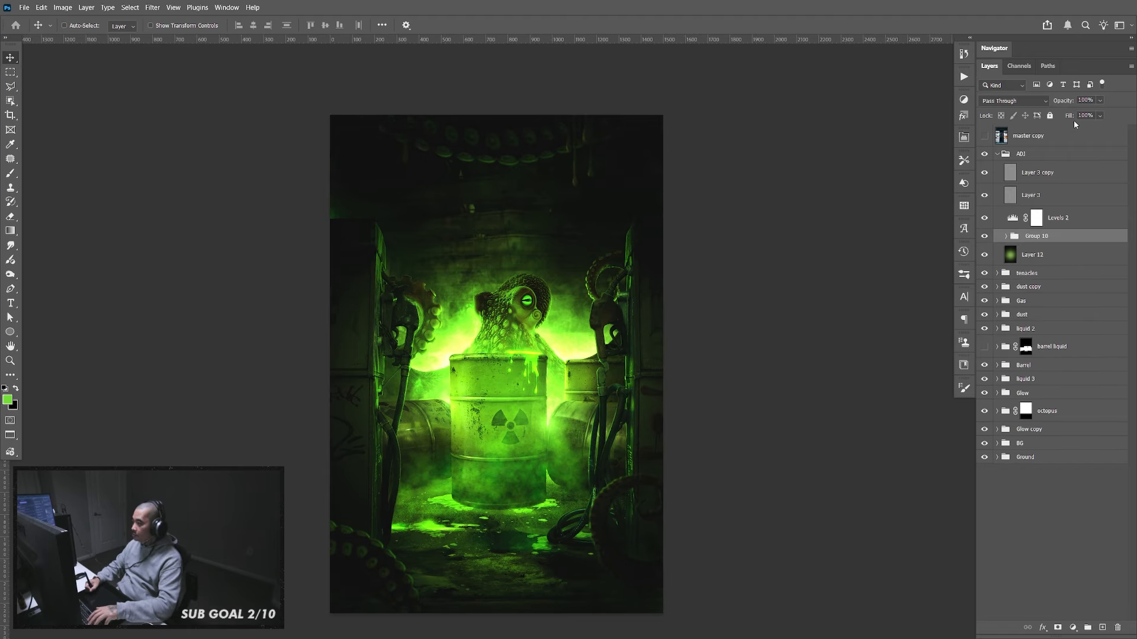
left_click(1101, 101)
left_click_drag(1111, 115, 1071, 127)
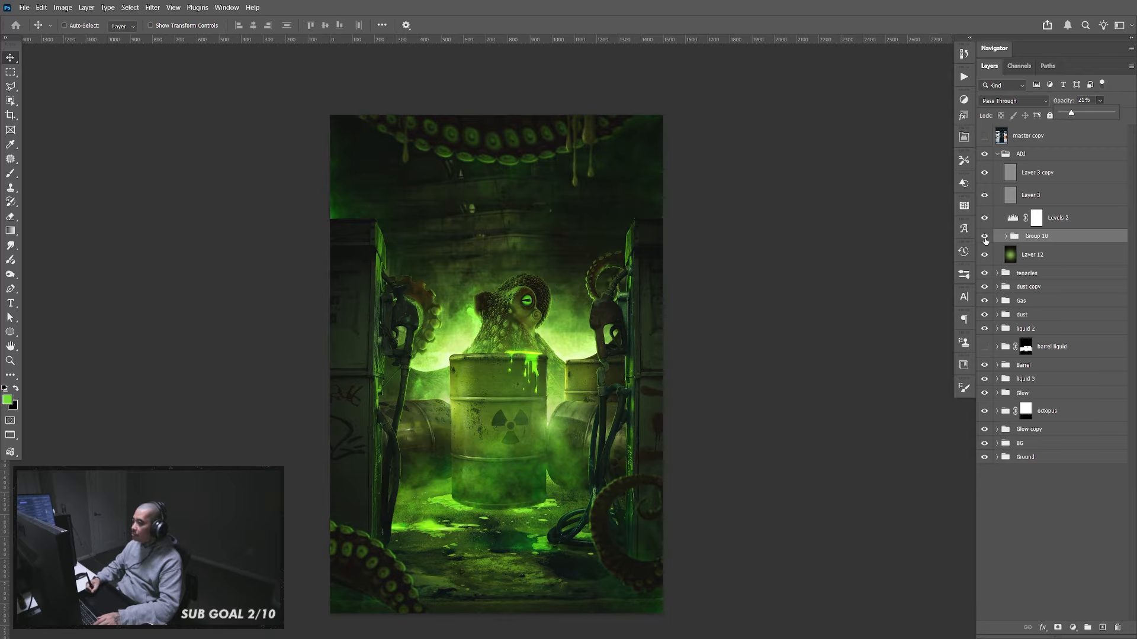
left_click(984, 236)
left_click(985, 237)
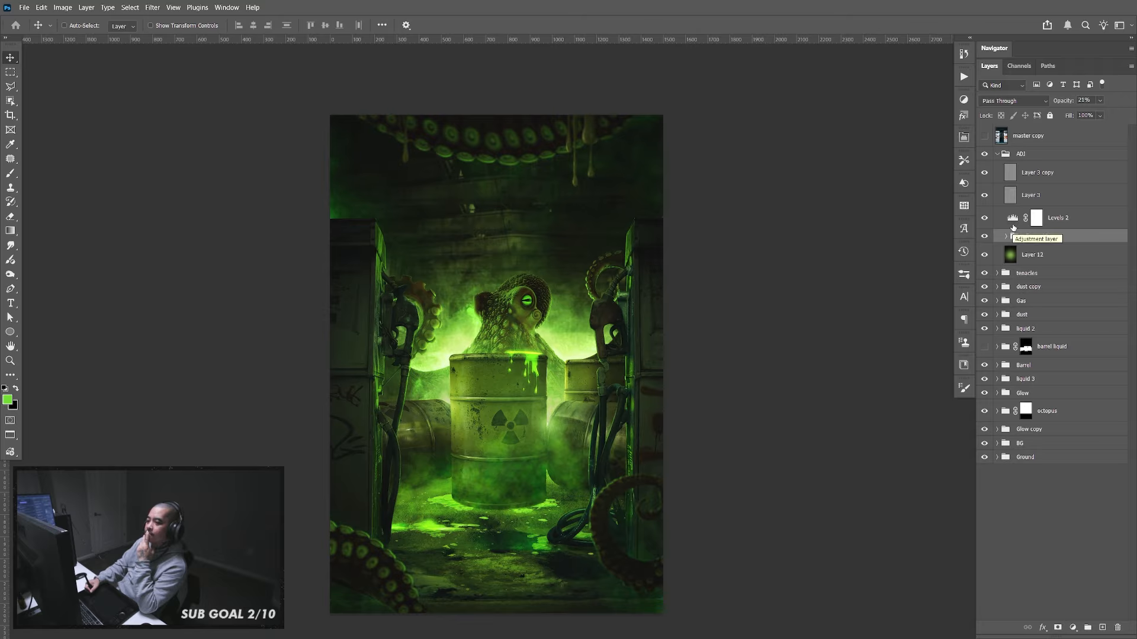
left_click(986, 237)
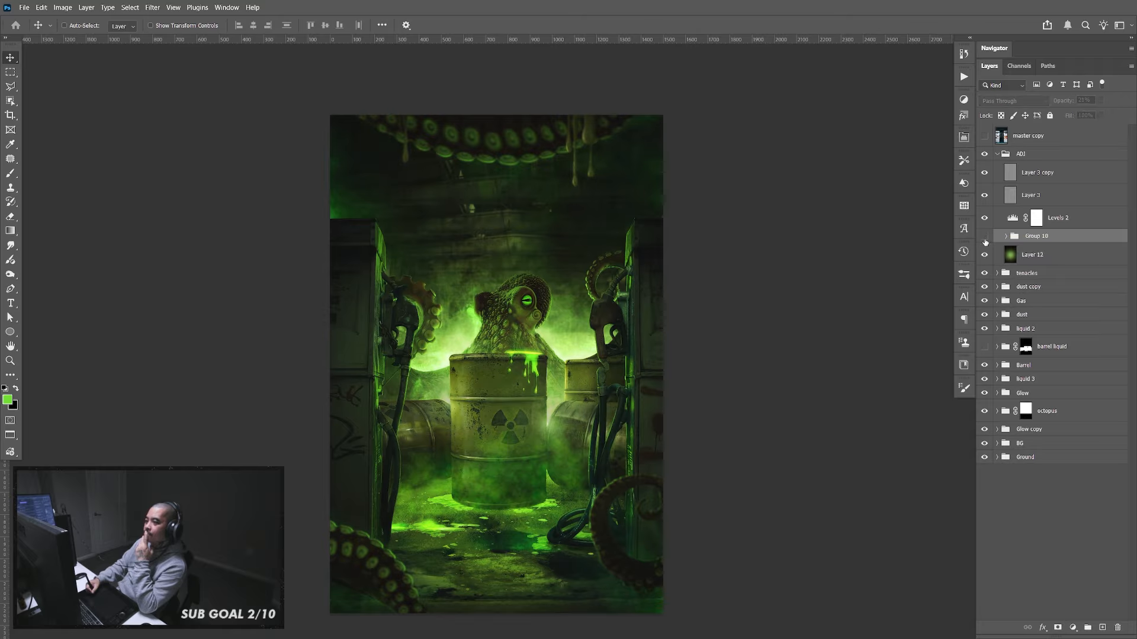
left_click(986, 239)
left_click(986, 237)
left_click(986, 238)
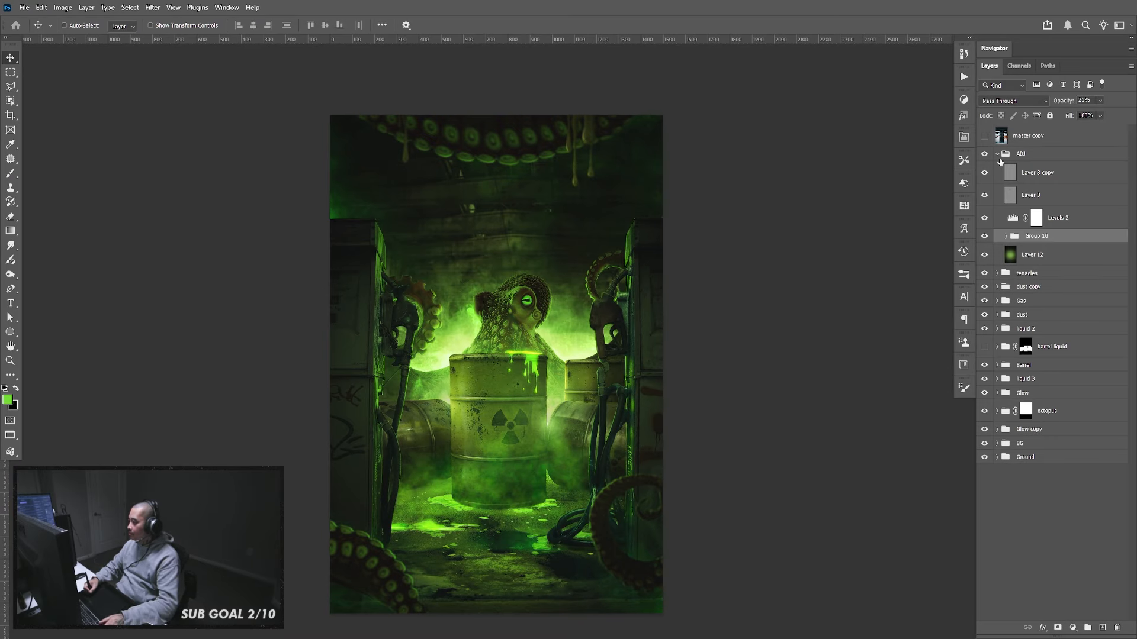
Collapse the ADJ group and stamp all visible layers into a new layer above it
left_click(998, 154)
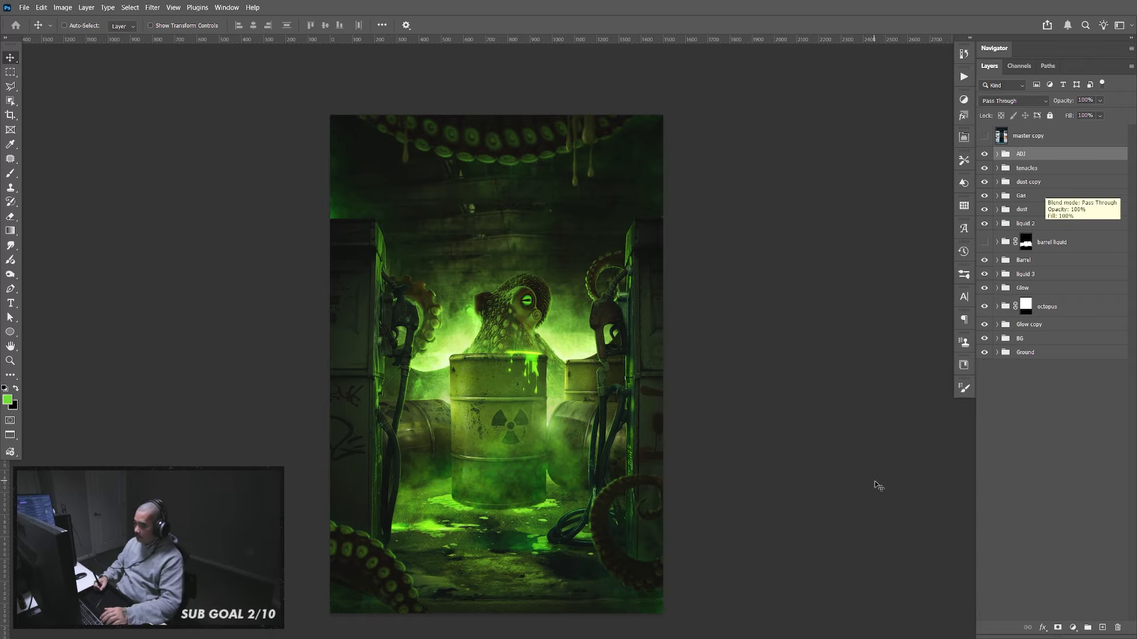
key("ctrl")
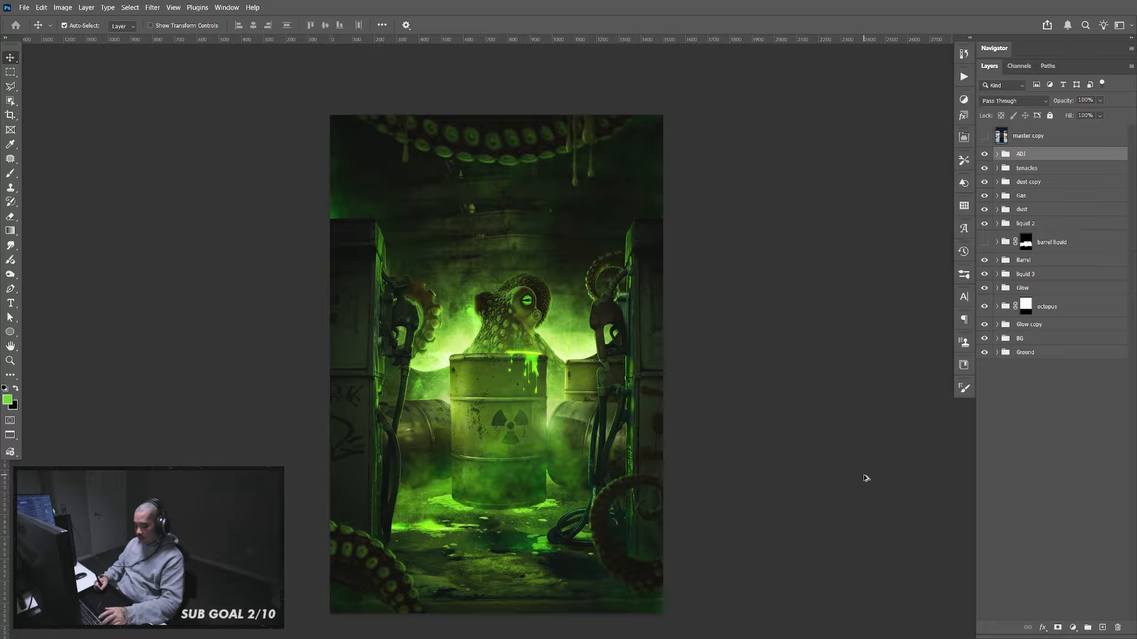
key("ctrl+shift+alt+e")
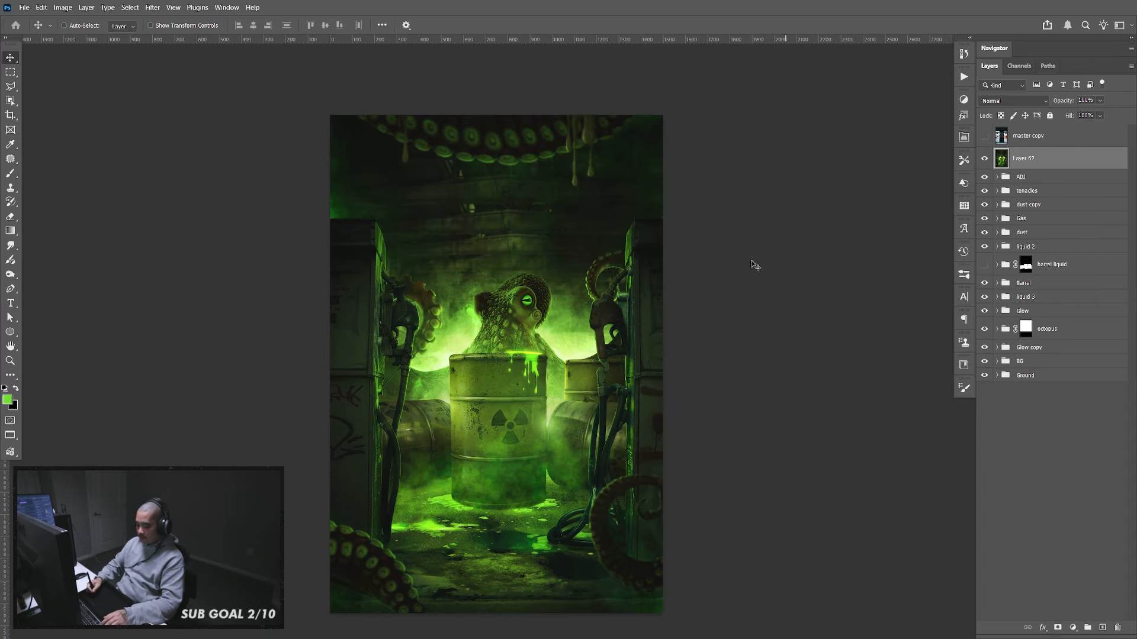
Turn the stamped layer grayscale using Hue/Saturation with Colorize at saturation 0, and set its blend mode to Soft Light
key("ctrl+u")
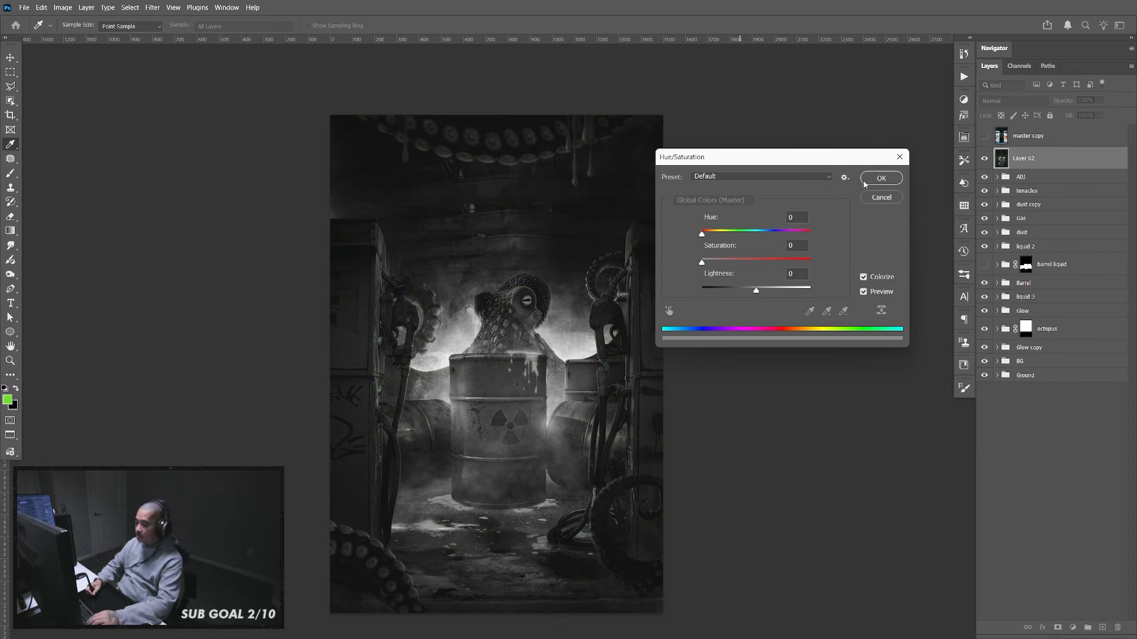
left_click(865, 182)
left_click(1010, 100)
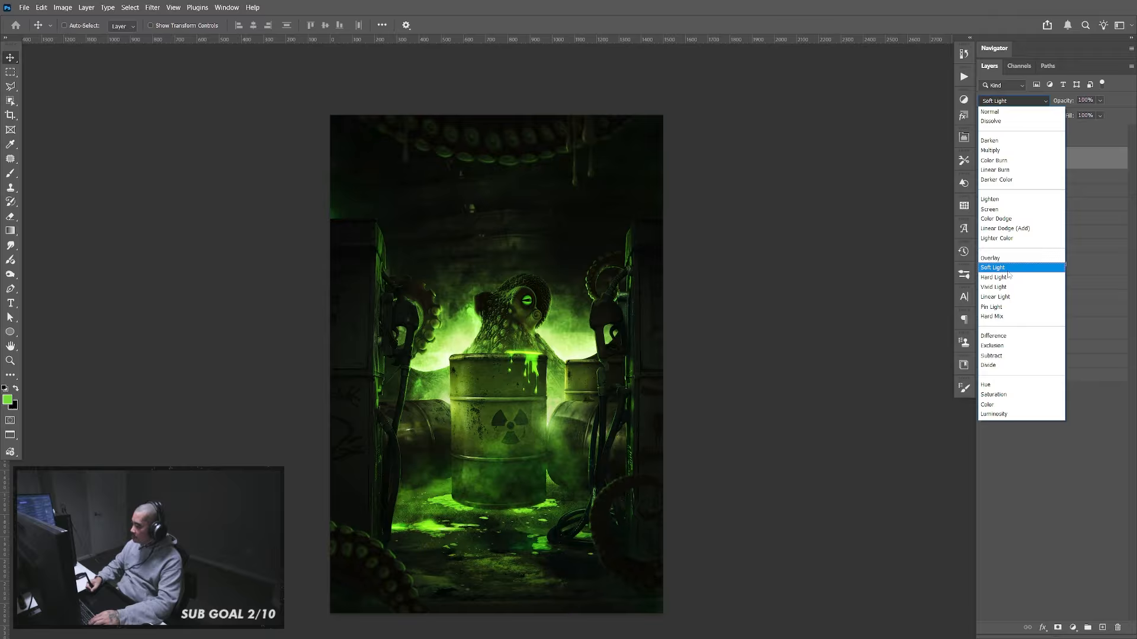
left_click(1056, 262)
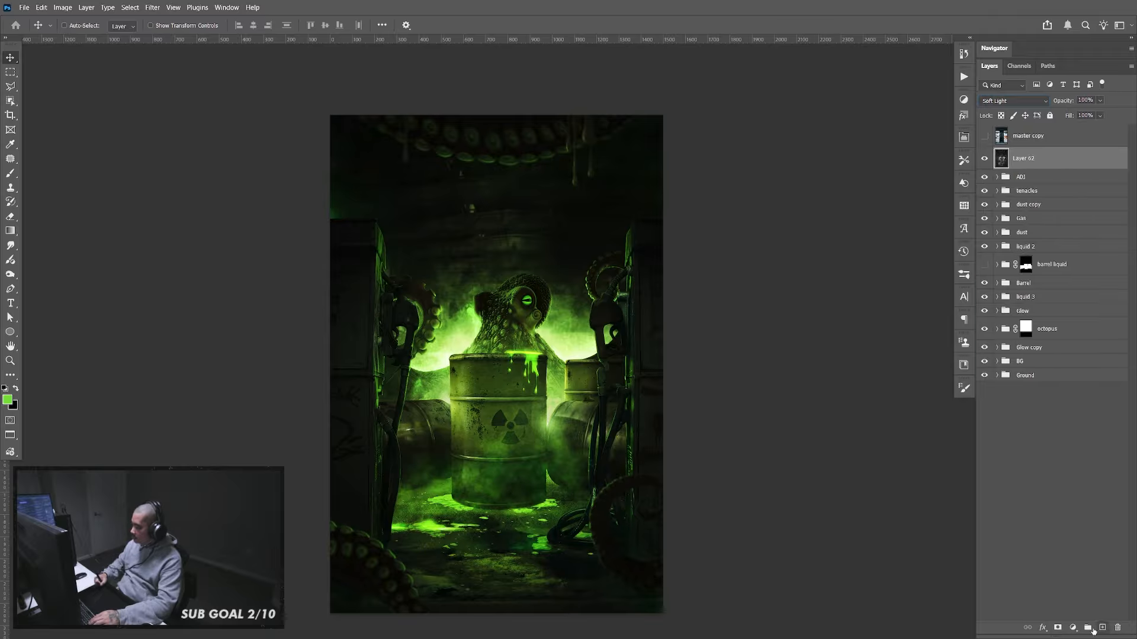
Add a Levels adjustment above the grayscale layer and raise its black output level to 8
left_click(1073, 628)
left_click(1078, 452)
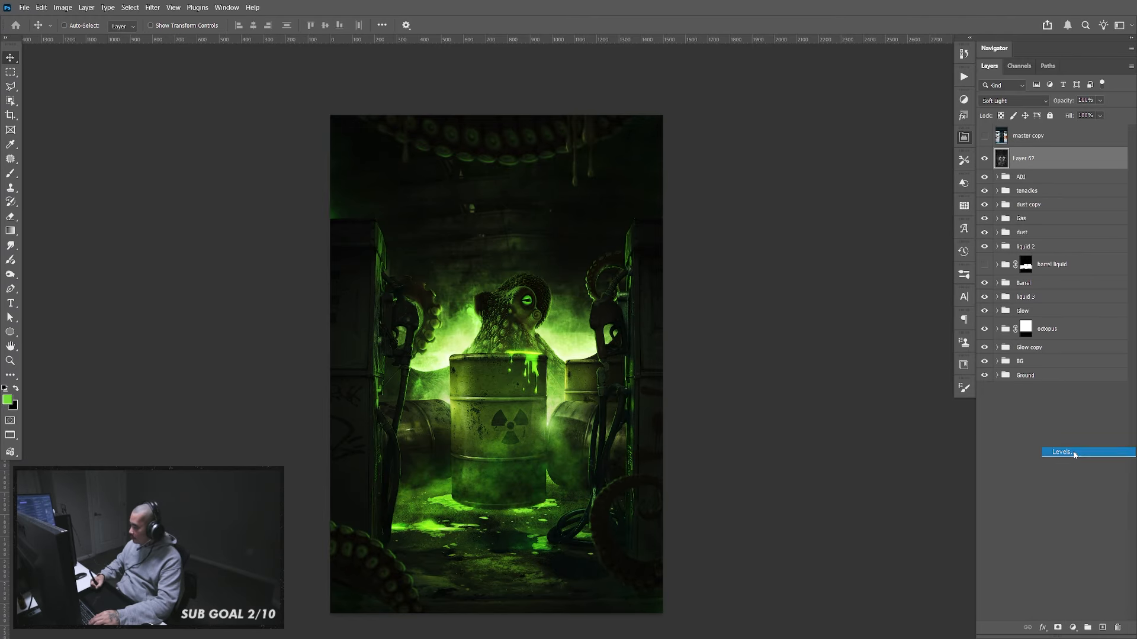
left_click_drag(811, 283, 817, 282)
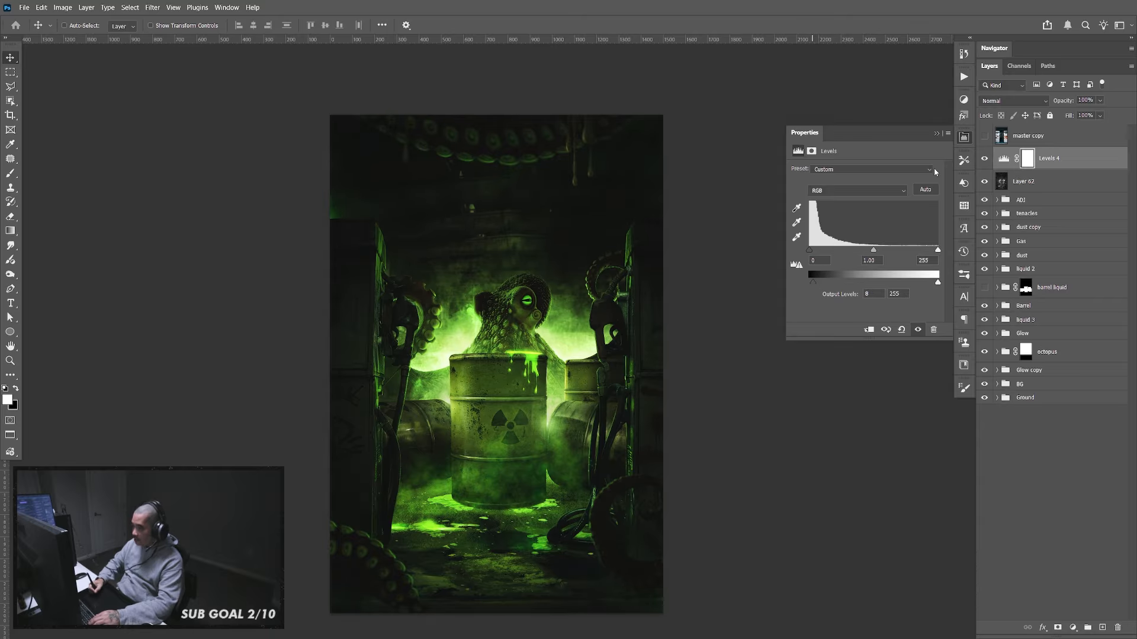
left_click(964, 136)
Group the new Levels adjustment with Layer 62 and set the group's opacity to 40%
left_click(1036, 186, "shift")
key("ctrl+g")
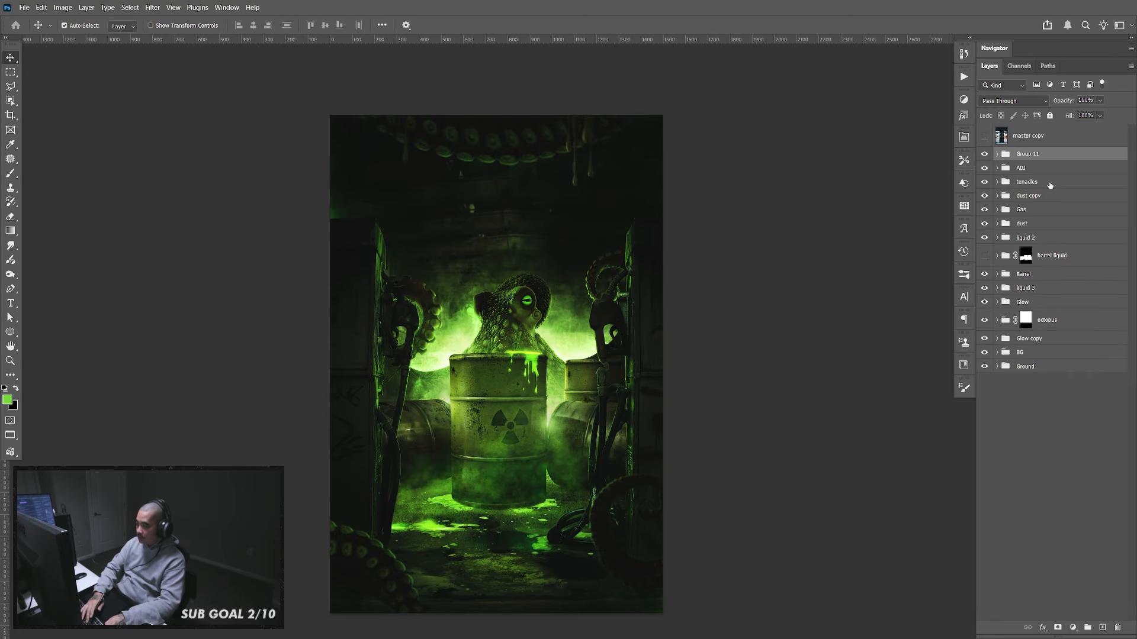
left_click_drag(1100, 100, 1077, 115)
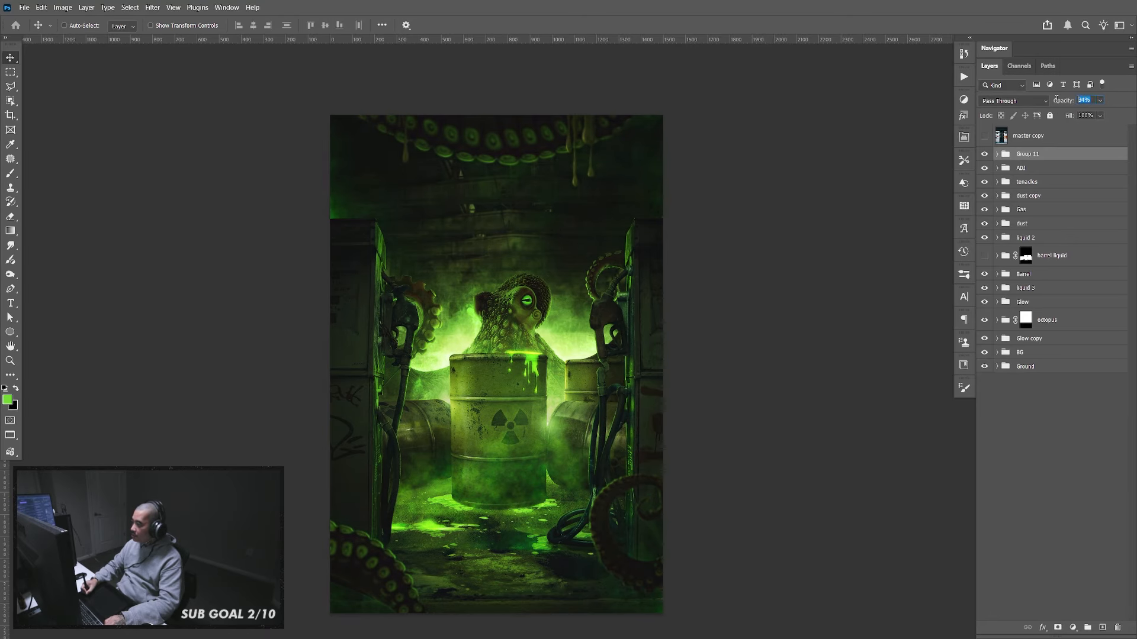
type("40")
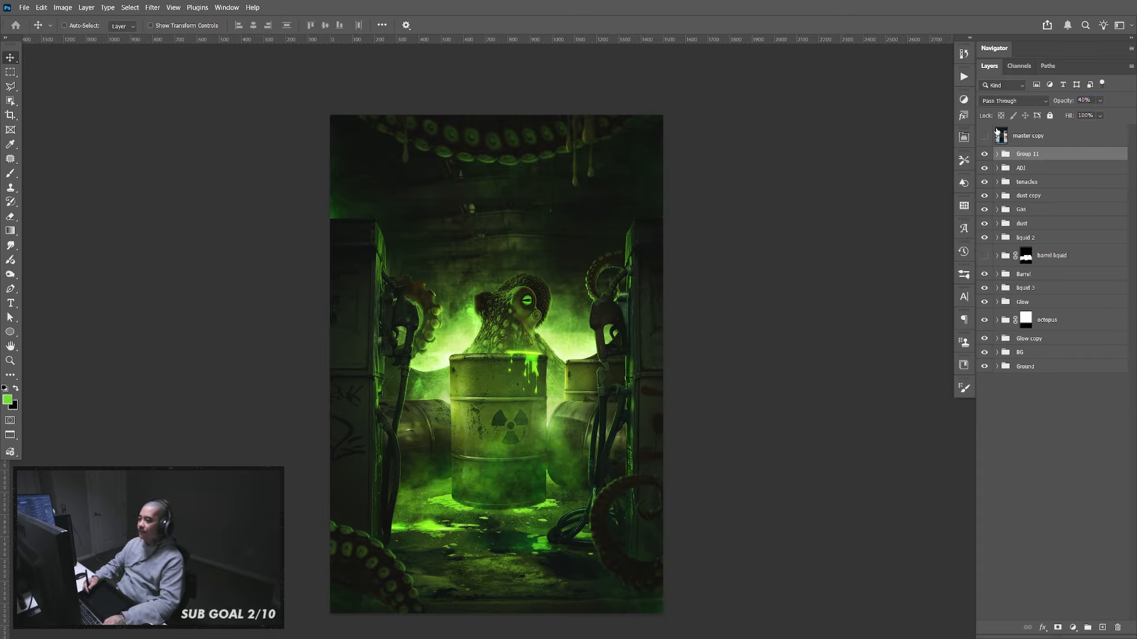
Compare the poster with and without the Group 11 contrast adjustments, leaving the group visible
left_click(984, 155)
left_click(984, 156)
left_click(985, 155)
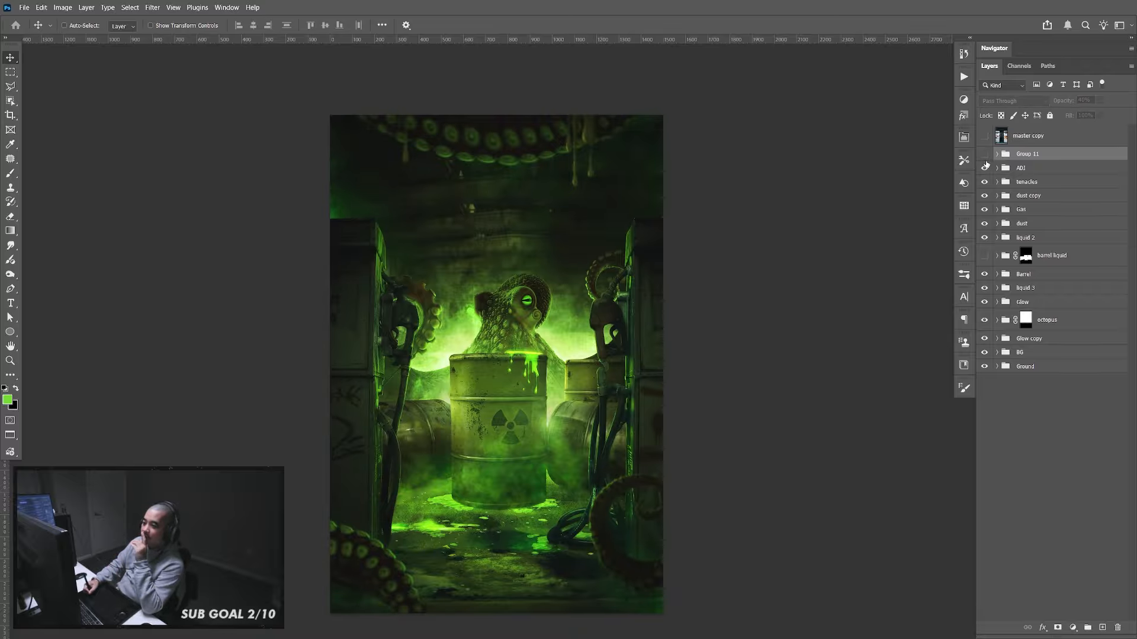
left_click(984, 156)
left_click(984, 155)
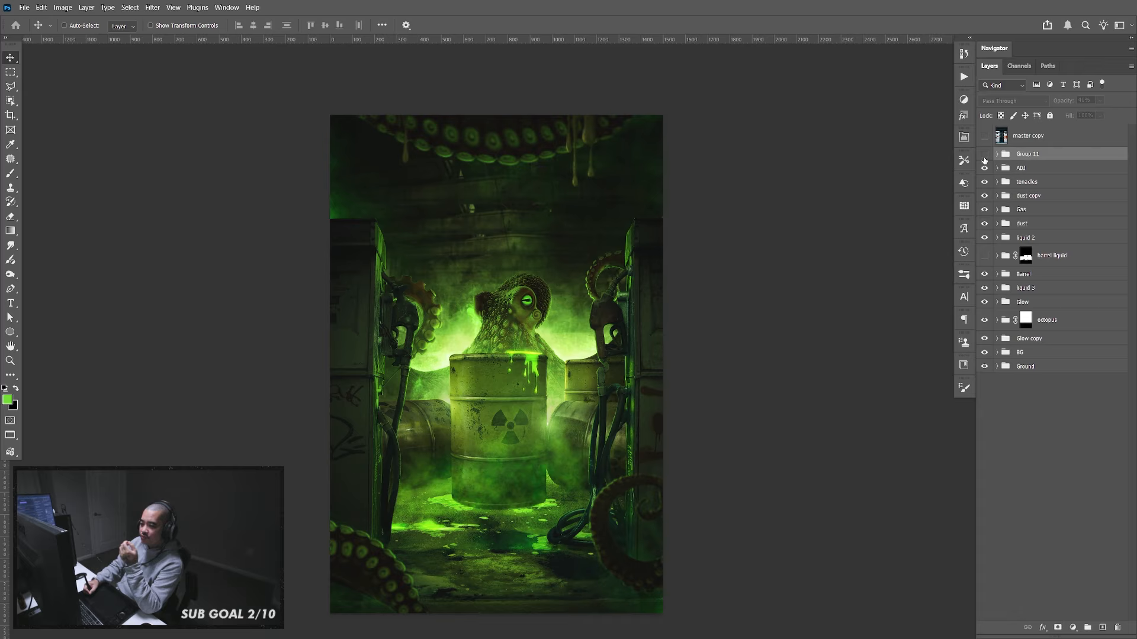
left_click(984, 157)
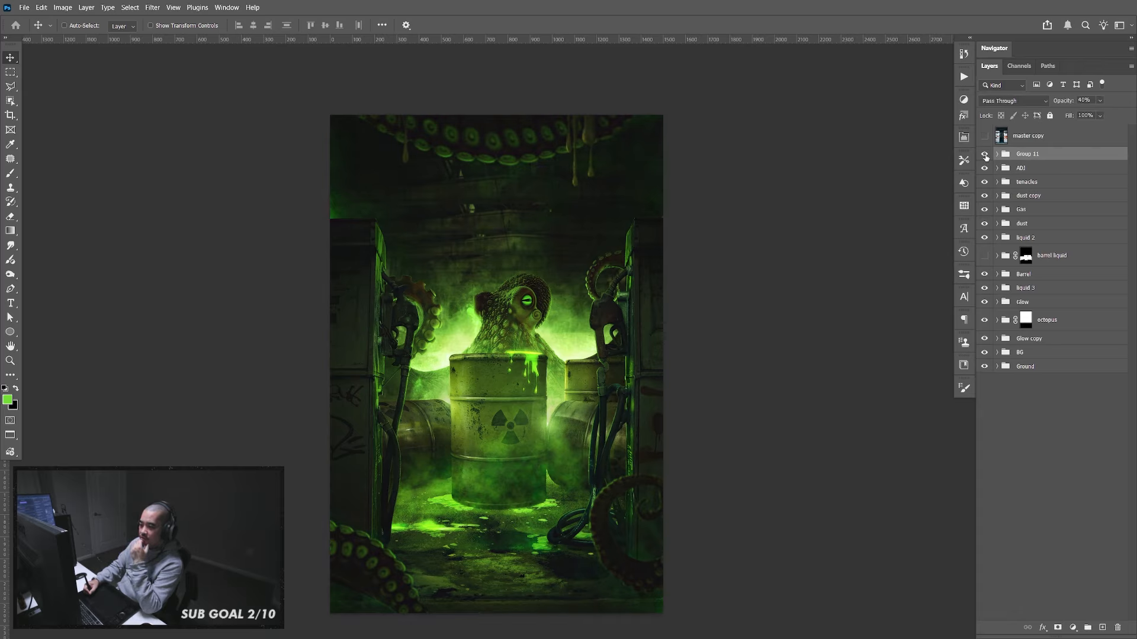
left_click(986, 156)
left_click(985, 156)
left_click(985, 156)
left_click(985, 155)
left_click(985, 156)
left_click(986, 156)
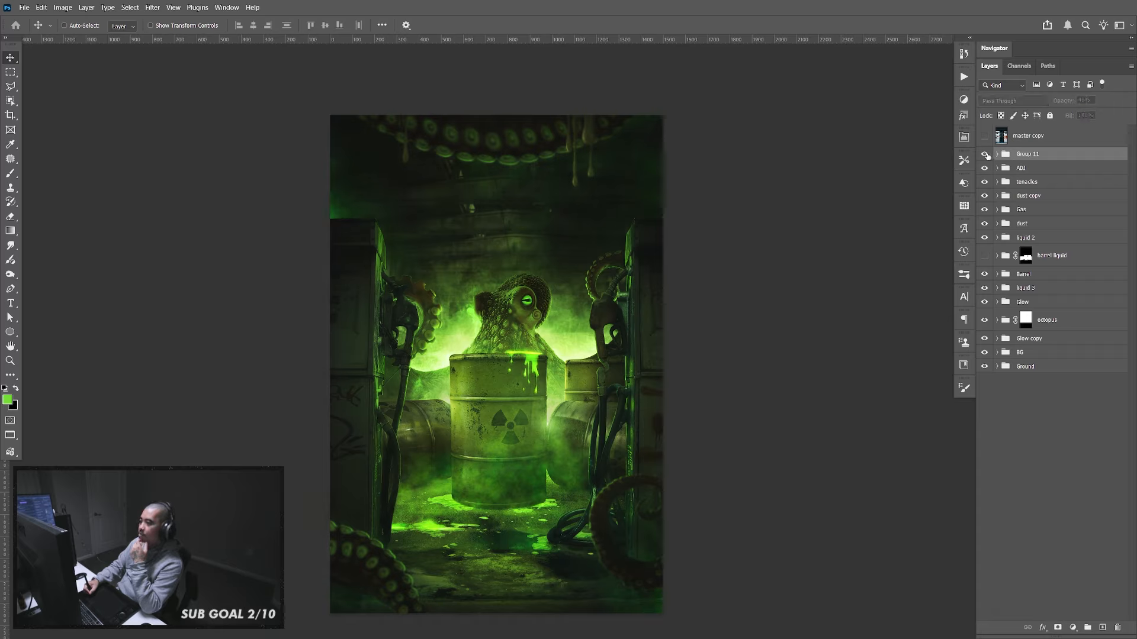
left_click(985, 155)
left_click(986, 156)
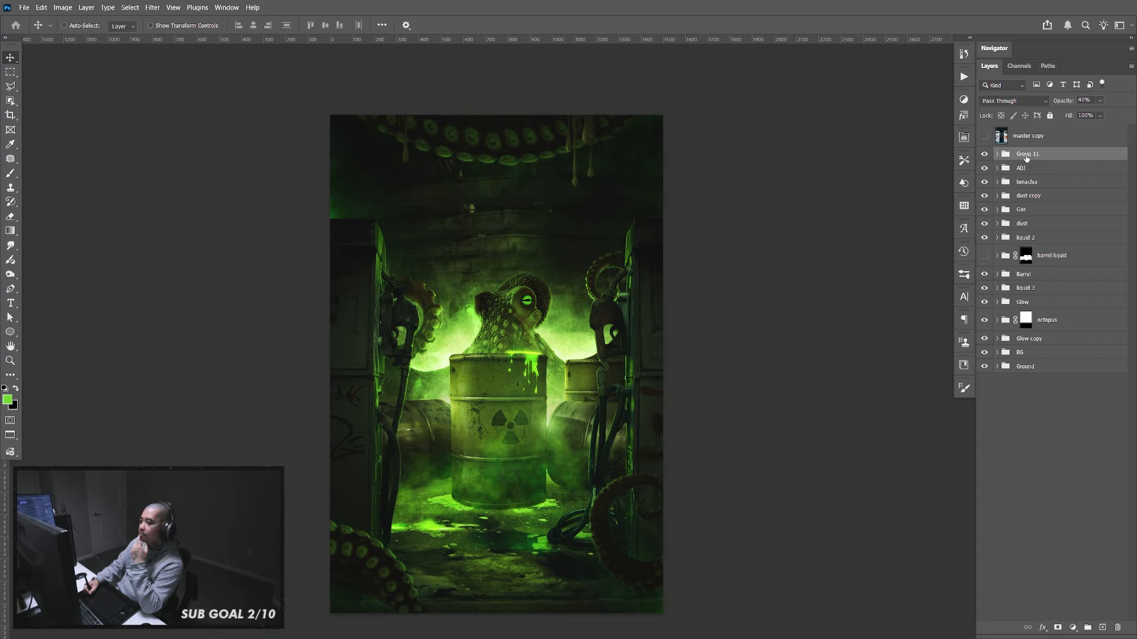
Try the HDR action on a stamped copy of all visible layers, and delete that copy
key("ctrl")
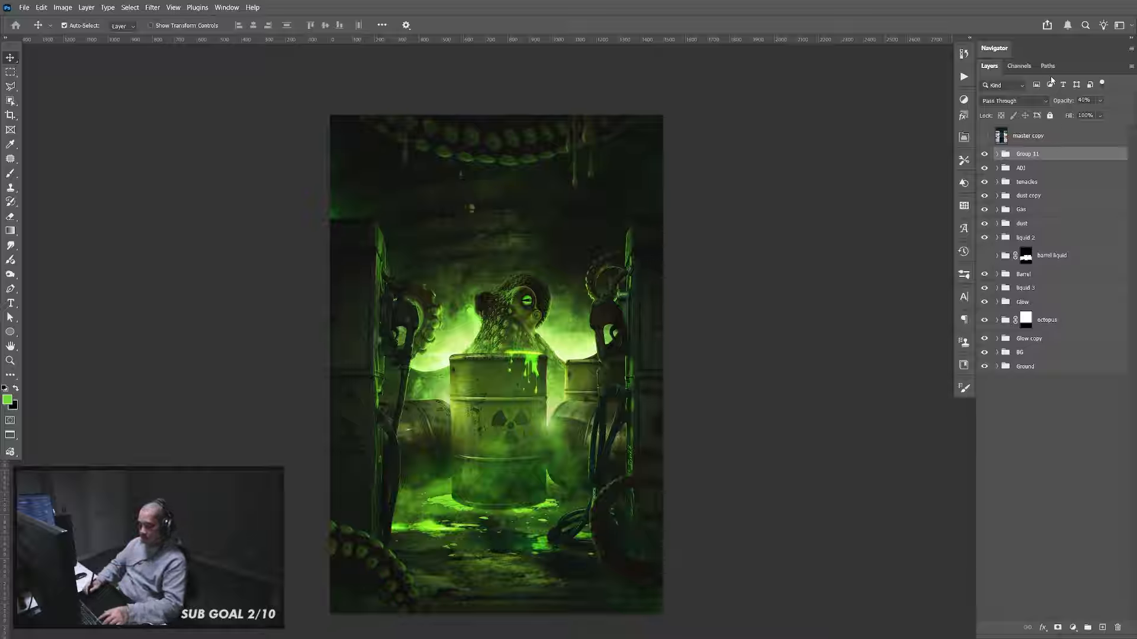
key("ctrl+shift+alt+e")
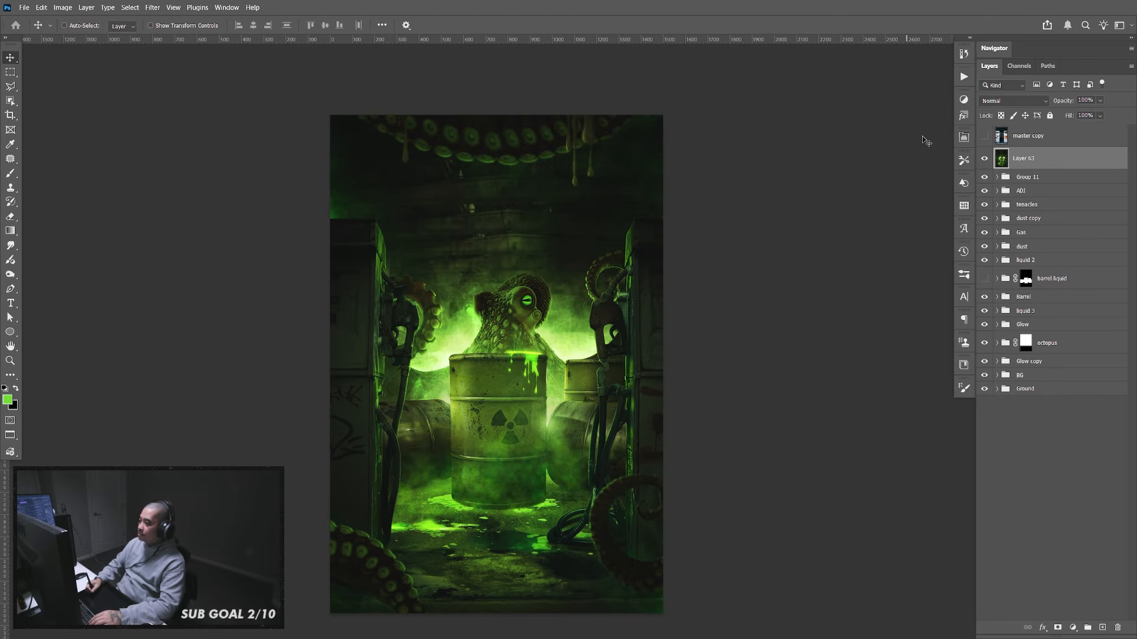
left_click(964, 78)
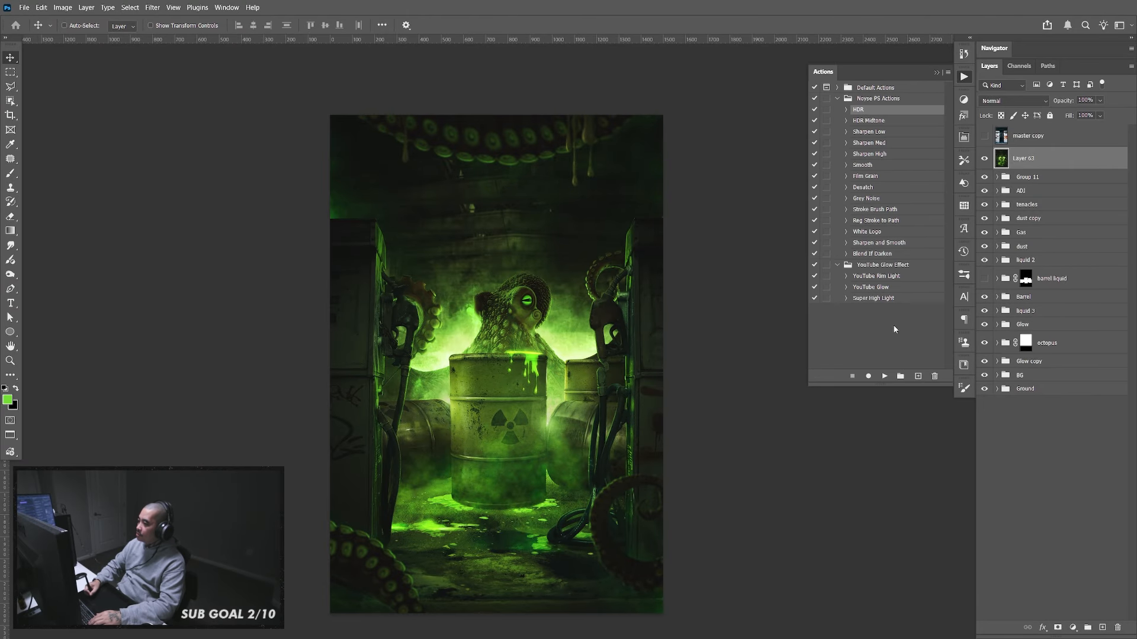
left_click(883, 379)
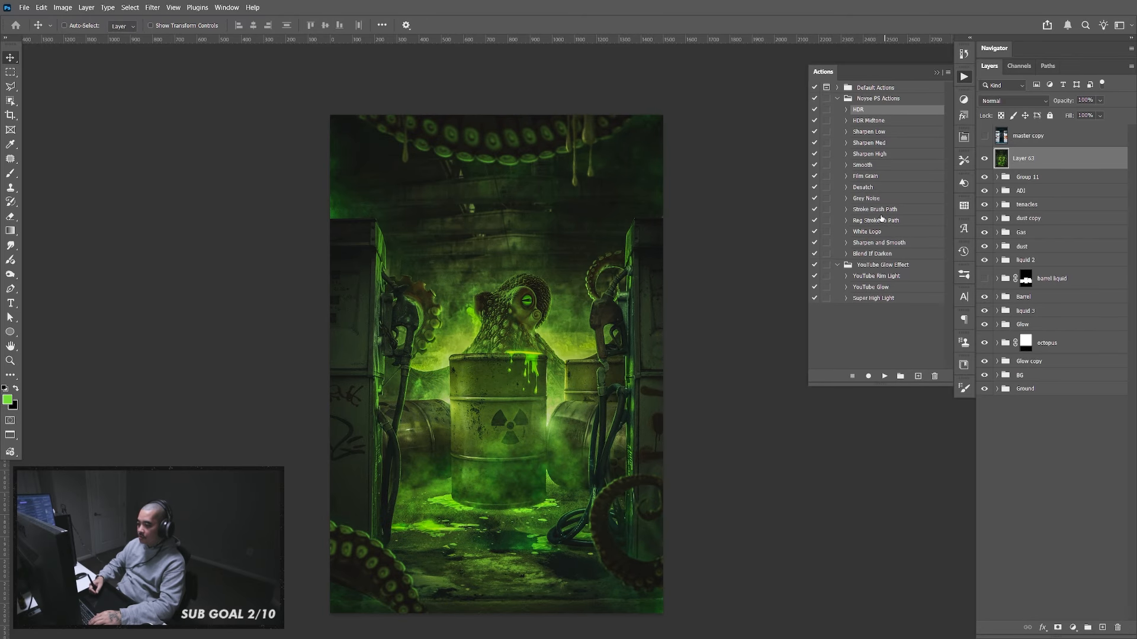
left_click(885, 378)
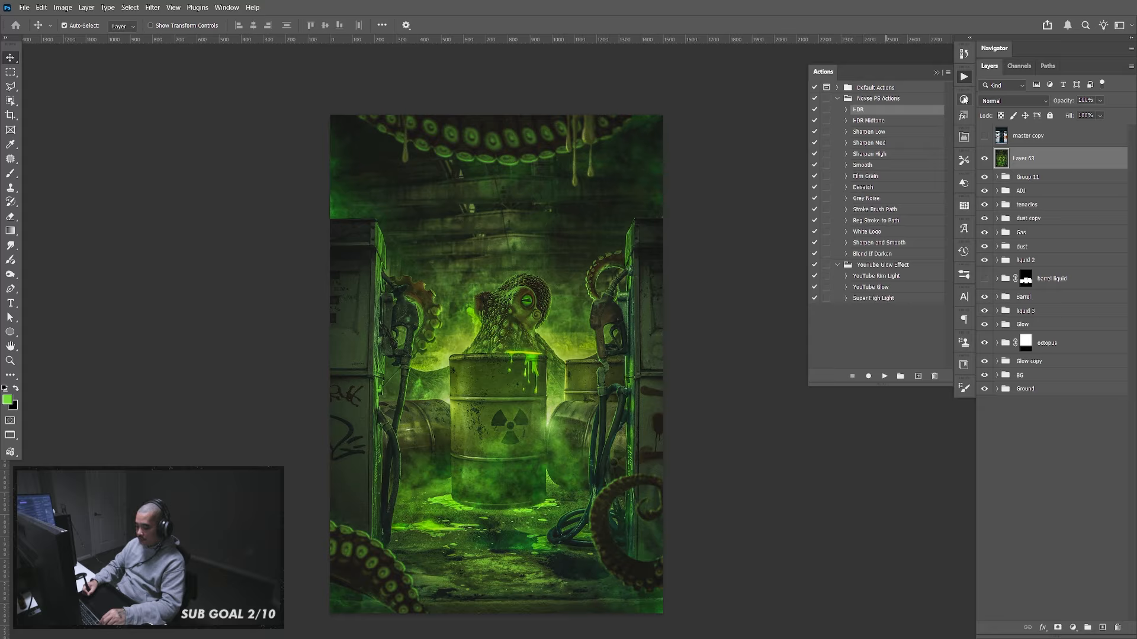
key("ctrl+z")
left_click(963, 80)
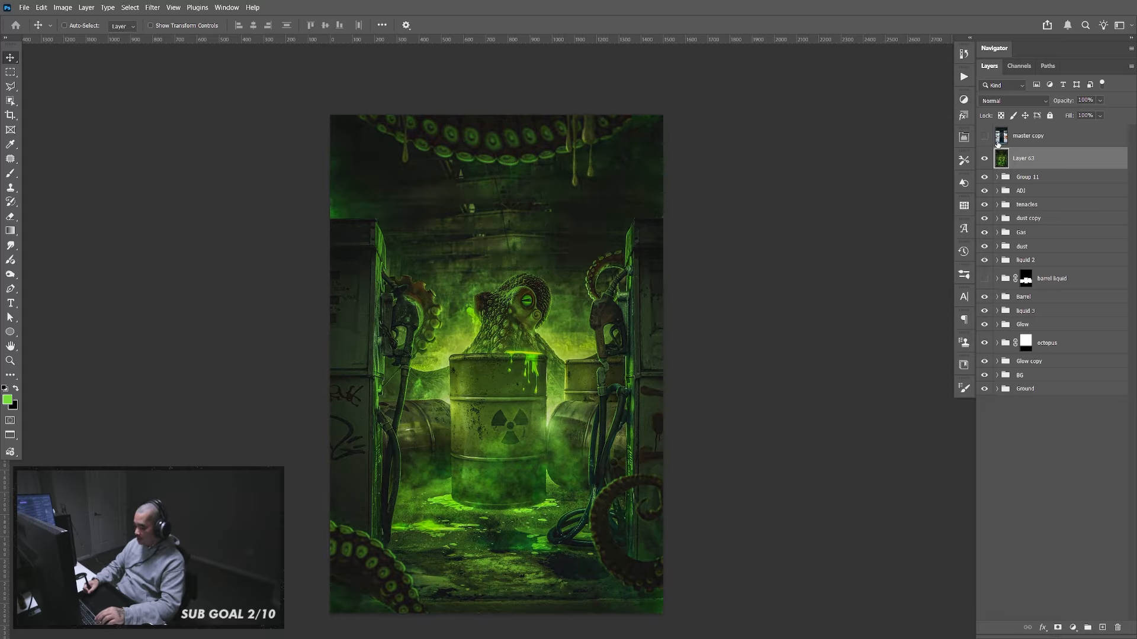
key("Delete")
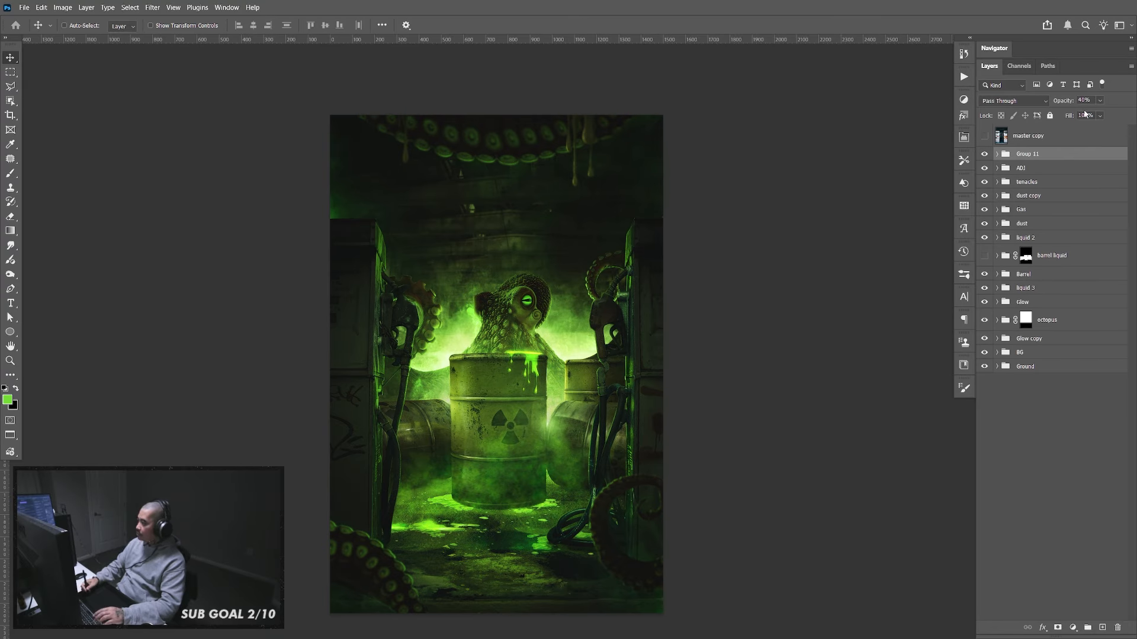
Stamp all visible layers into a new layer above Group 11 and run the HDR action on it once
key("ctrl")
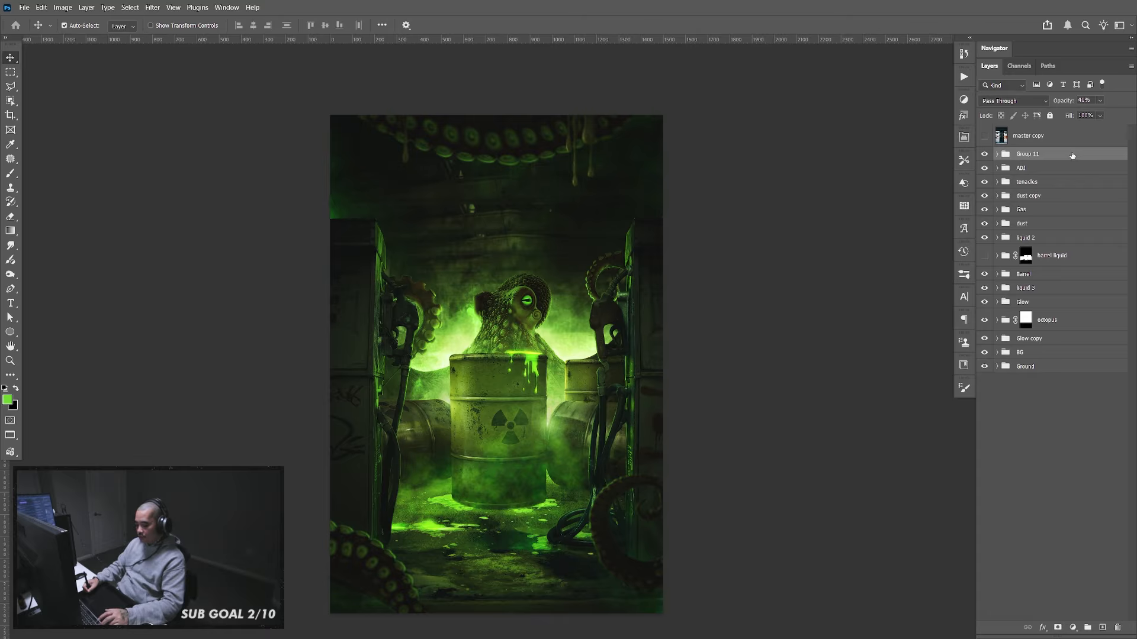
key("ctrl+z")
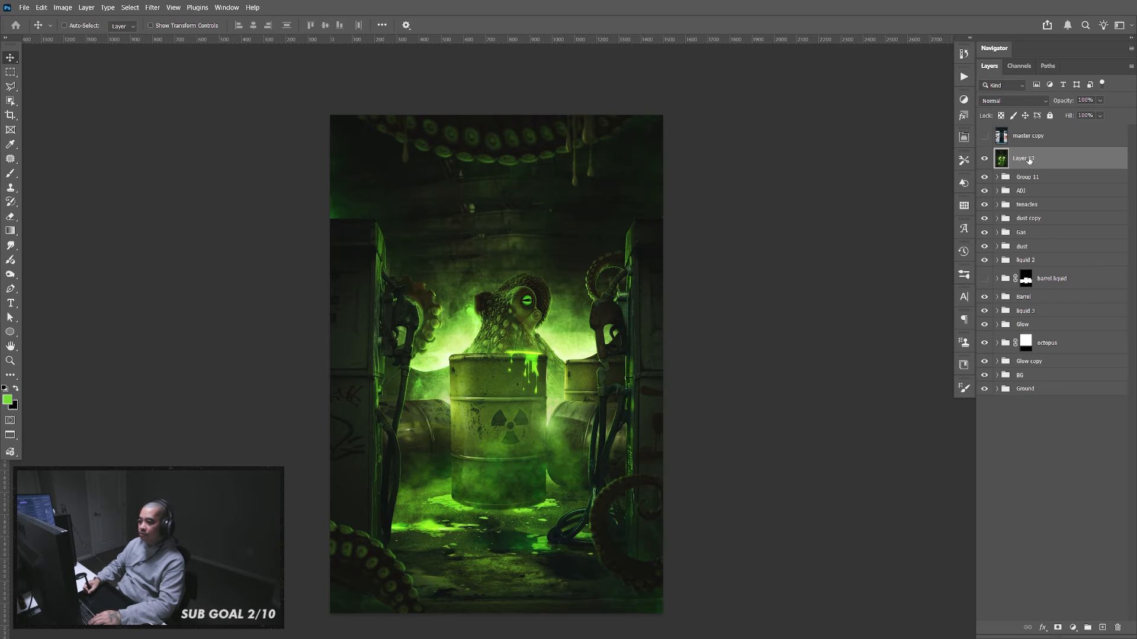
left_click(963, 77)
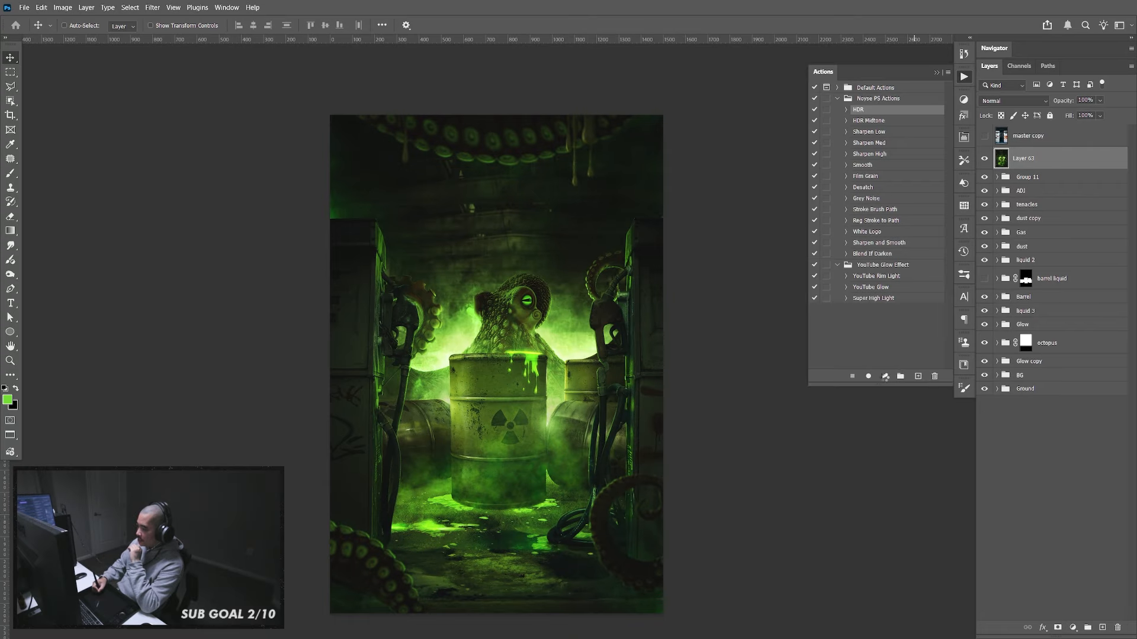
left_click(885, 376)
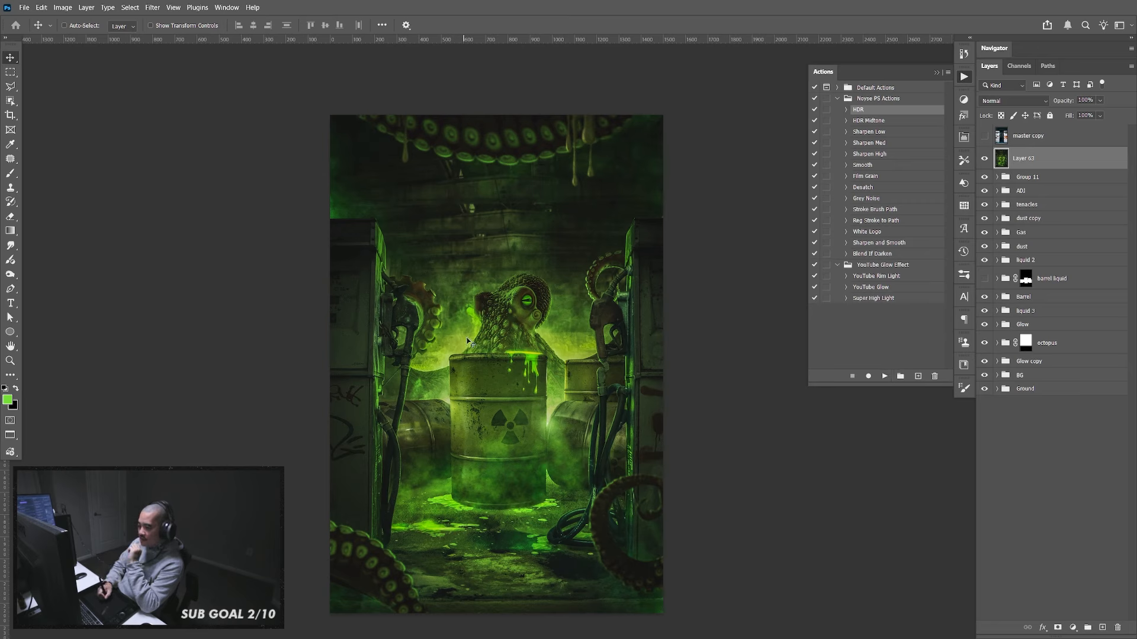
left_click(964, 79)
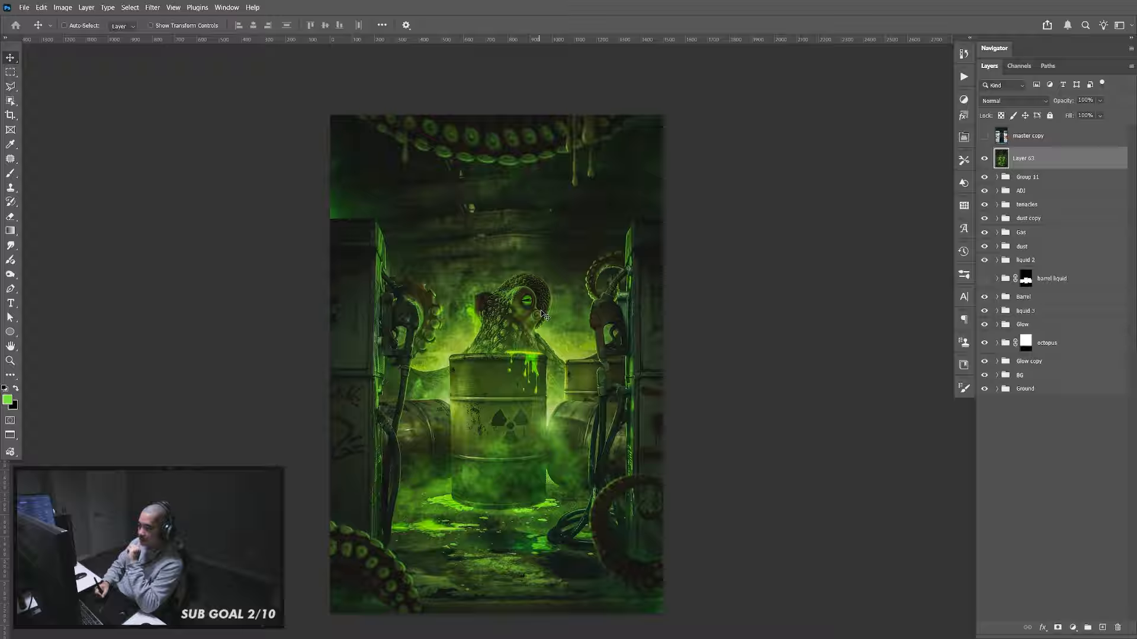
Set Layer 63's Blend If underlying-layer highlights to a 0 / 255 split so the HDR effect fades out in bright areas
double_click(1076, 169)
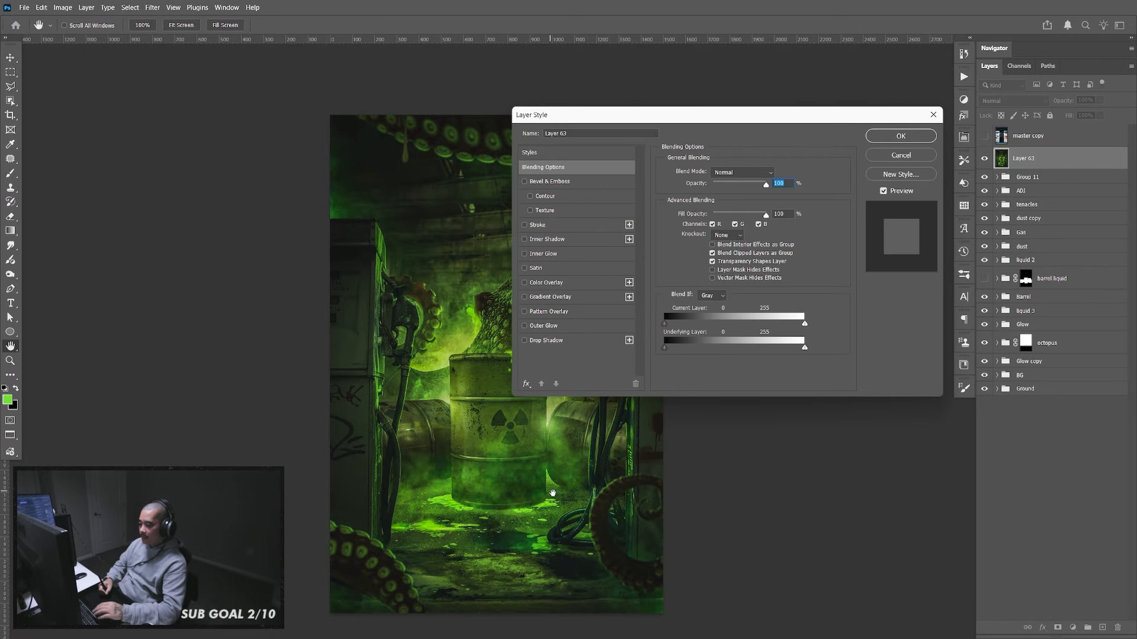
left_click_drag(553, 498, 411, 482)
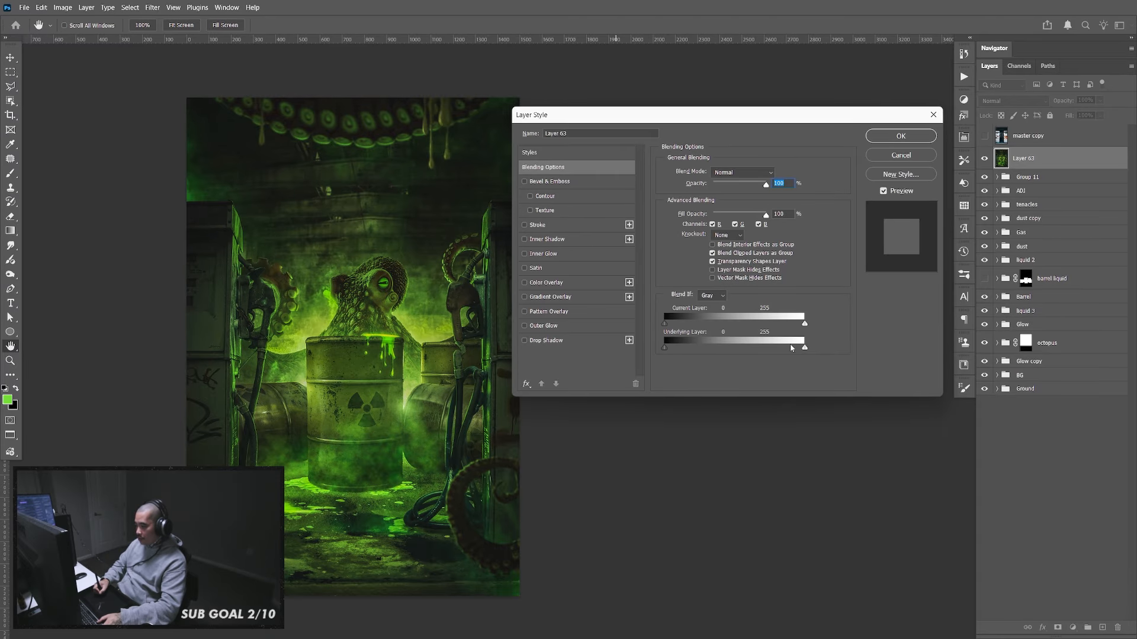
left_click_drag(804, 347, 699, 353)
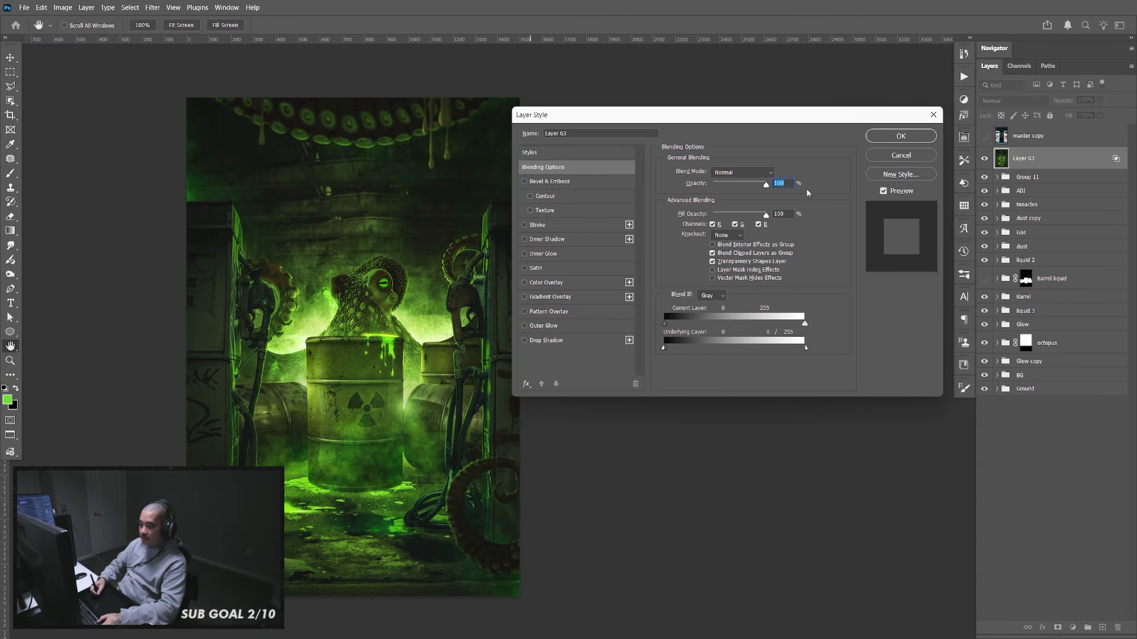
left_click(900, 136)
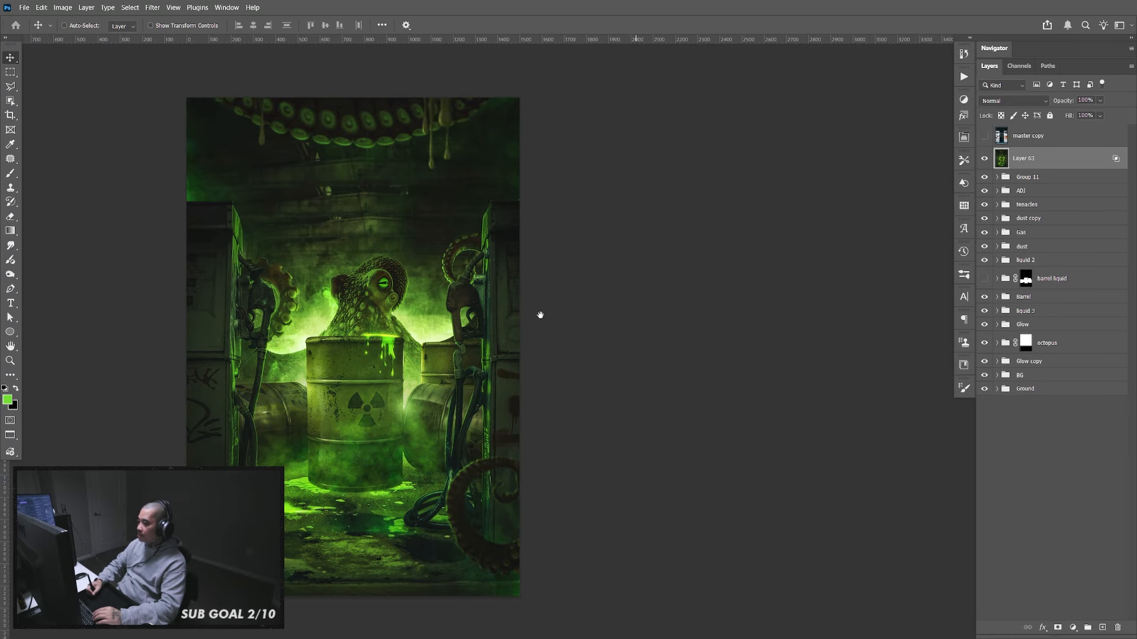
left_click_drag(538, 315, 670, 286)
Compare the poster with and without the HDR-processed Layer 63, leaving the layer visible
left_click(984, 160)
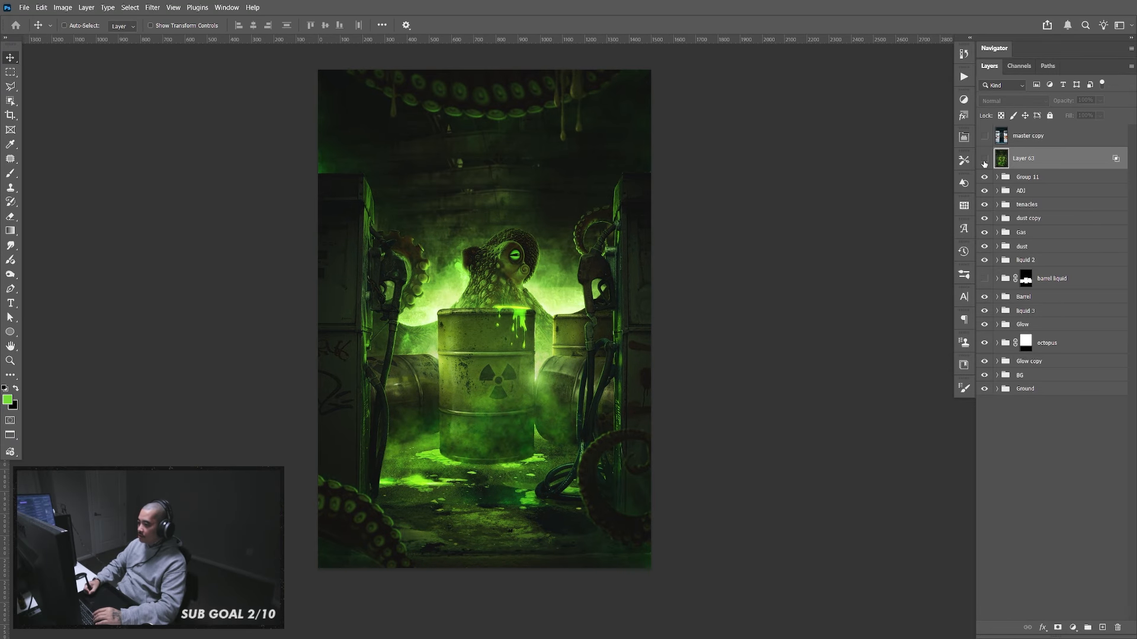
left_click(984, 161)
left_click(984, 160)
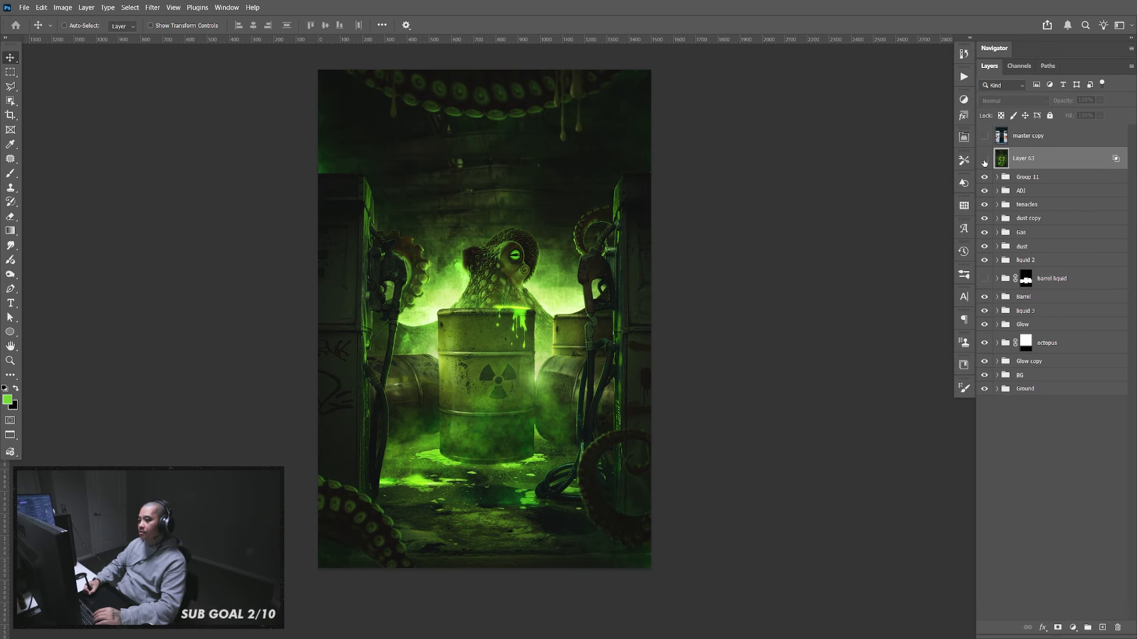
left_click(984, 159)
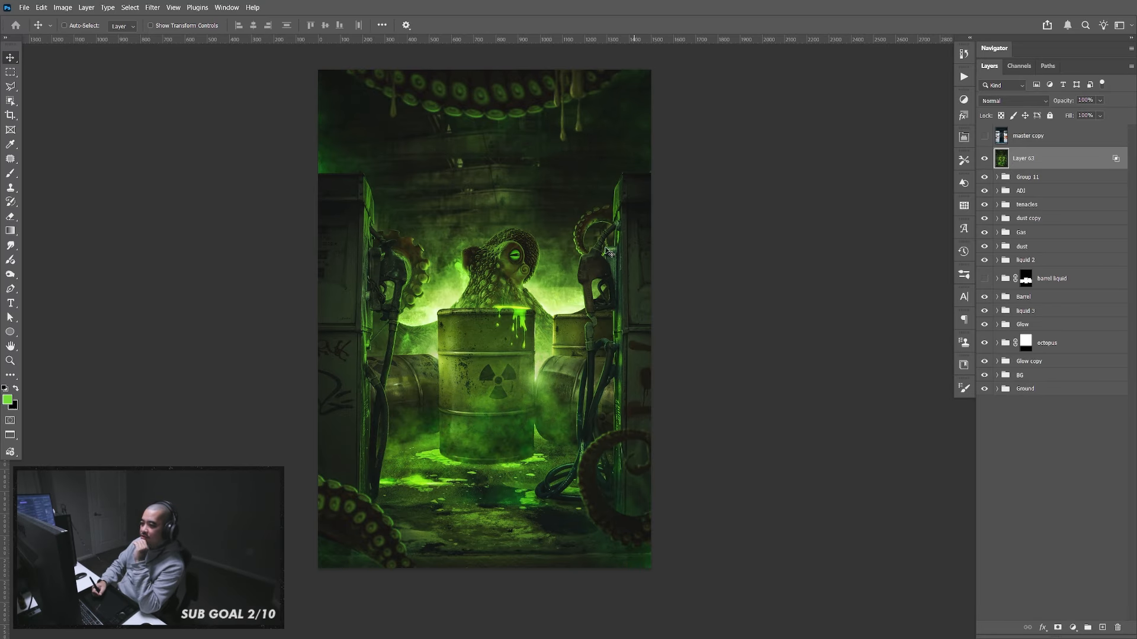
Compare the poster without Layer 63, Group 11 and the ADJ group's Group 10, and show all three again
left_click_drag(984, 159, 984, 178)
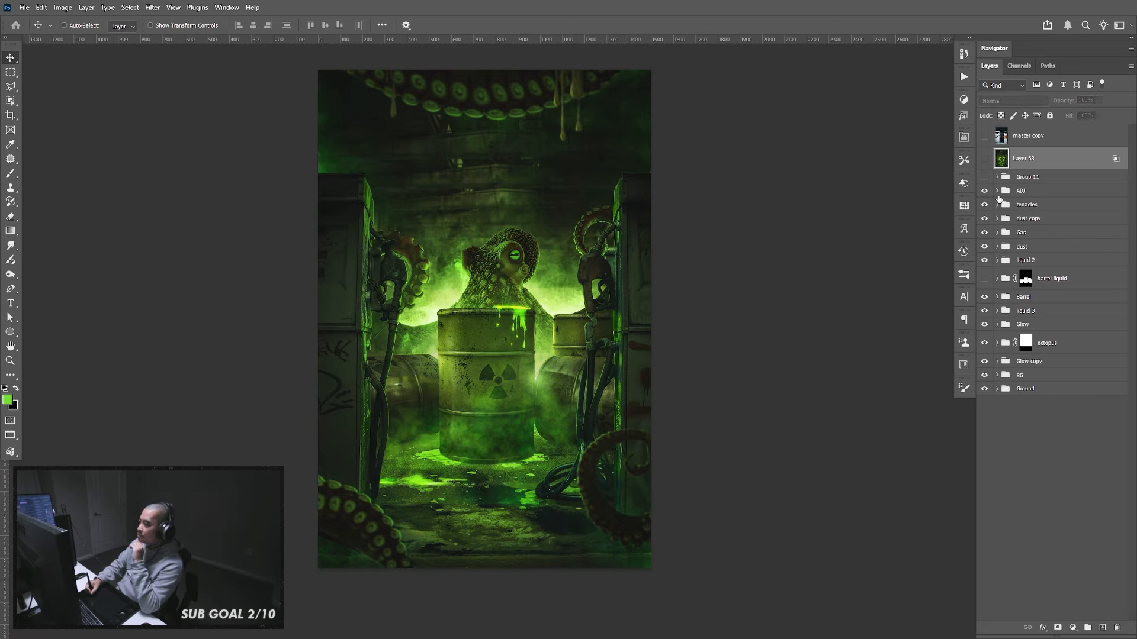
left_click(997, 191)
left_click(986, 273)
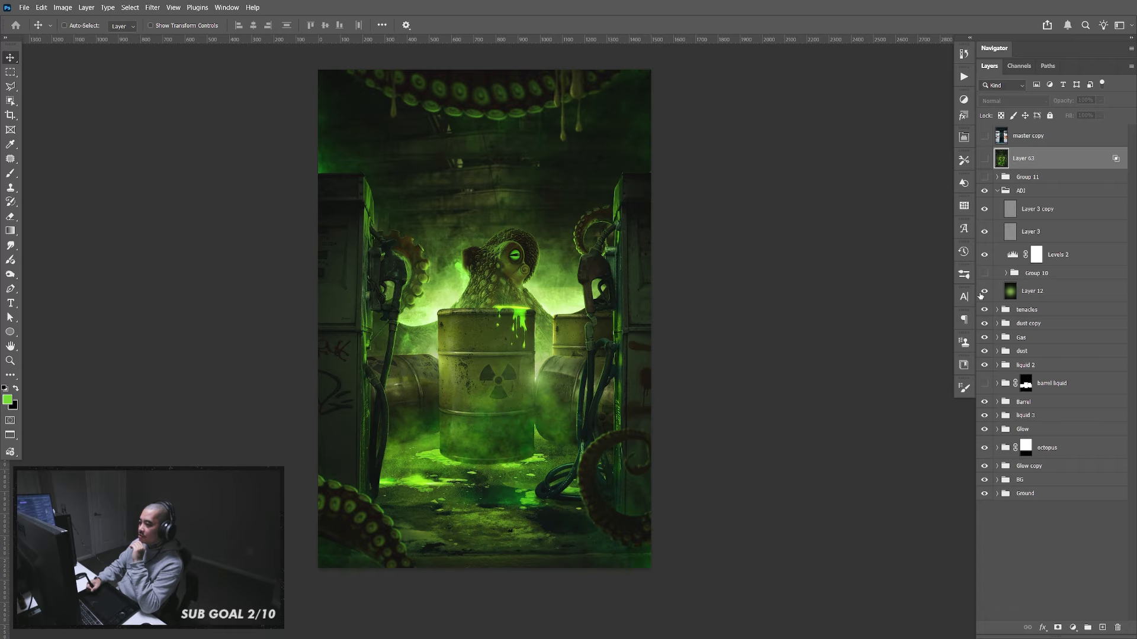
left_click(986, 273)
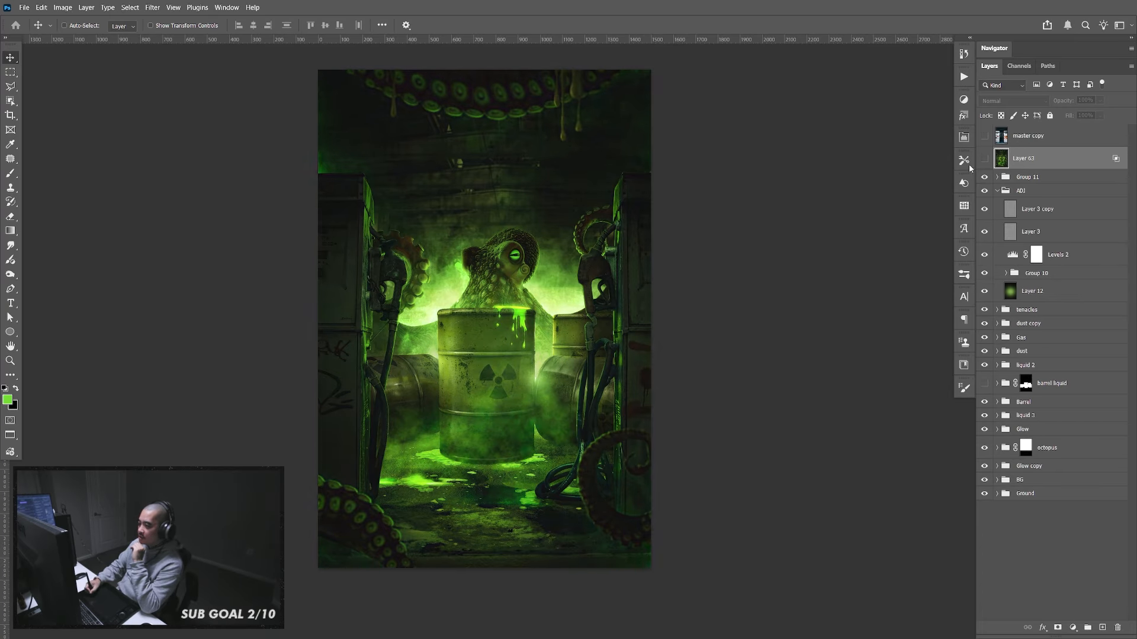
left_click(985, 158)
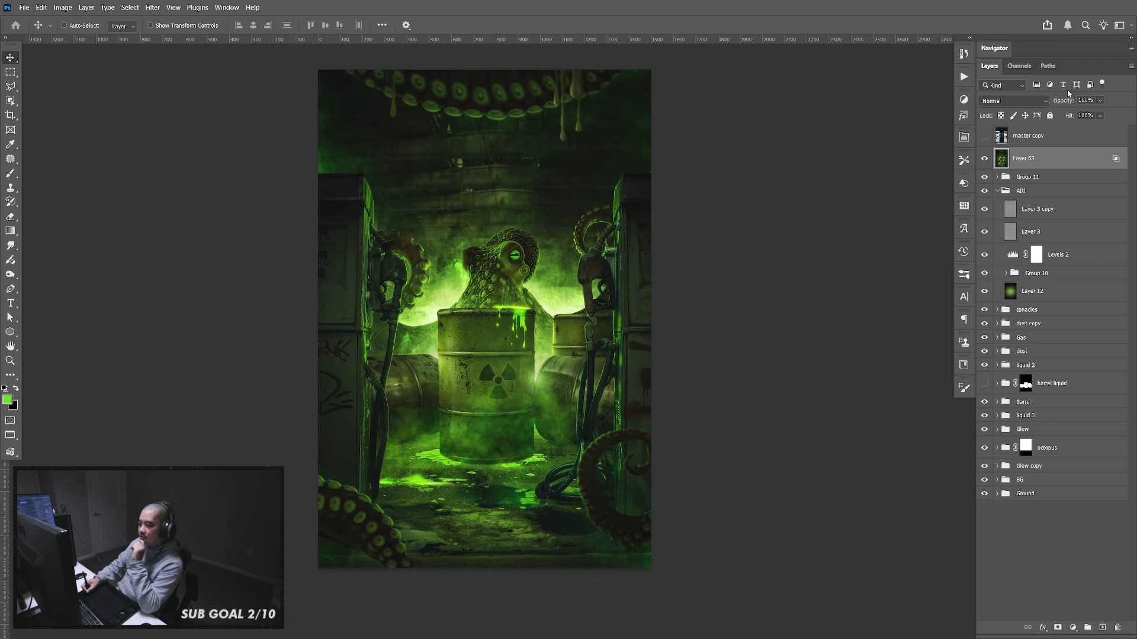
Darken Layer 63 slightly with Levels by setting the midtone input level to 0.96
left_click_drag(1100, 101, 1124, 119)
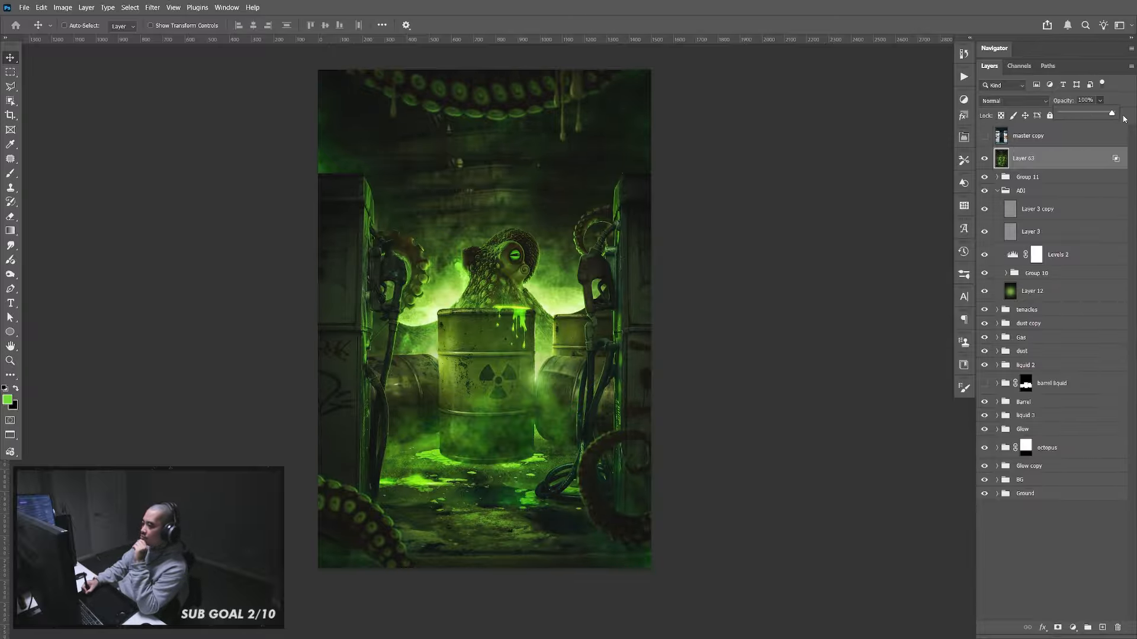
left_click(1080, 168)
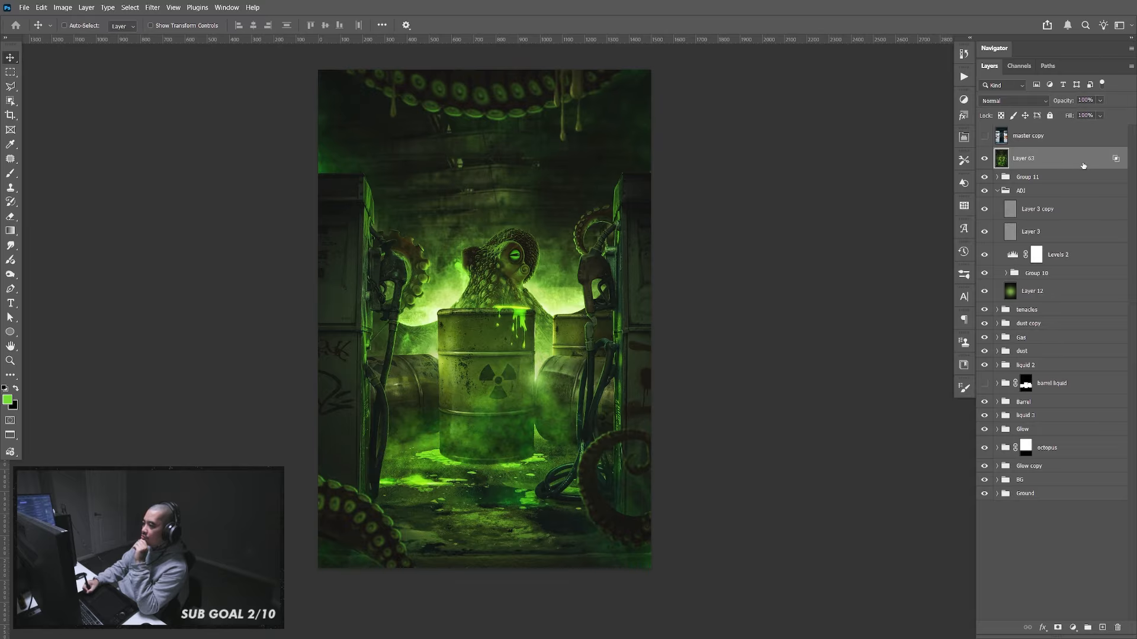
key("ctrl+l")
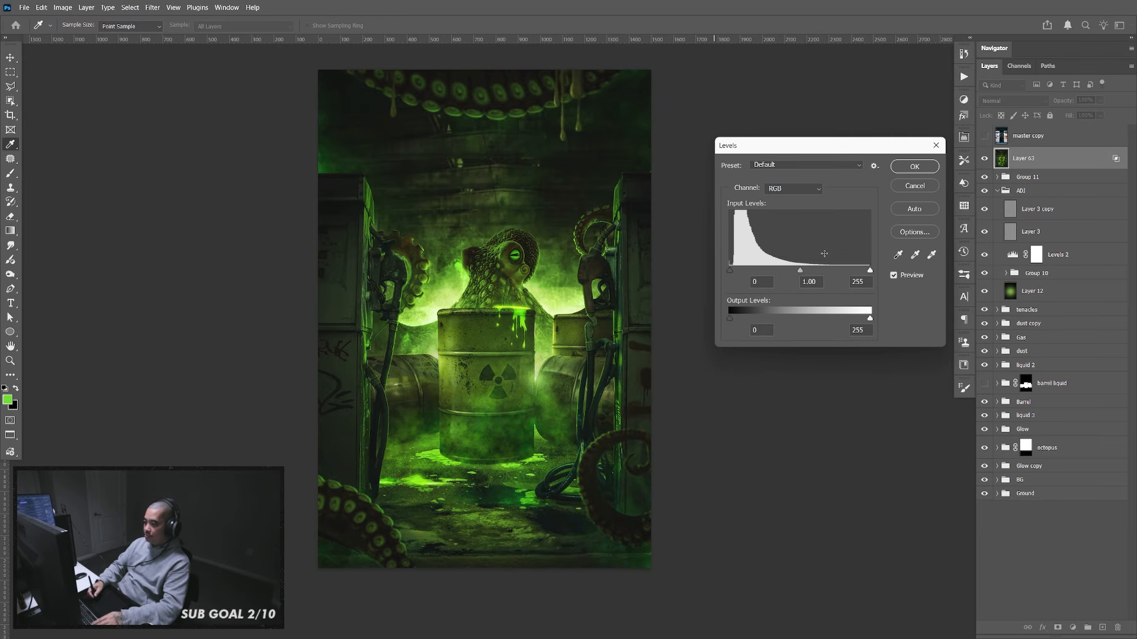
left_click_drag(801, 272, 803, 272)
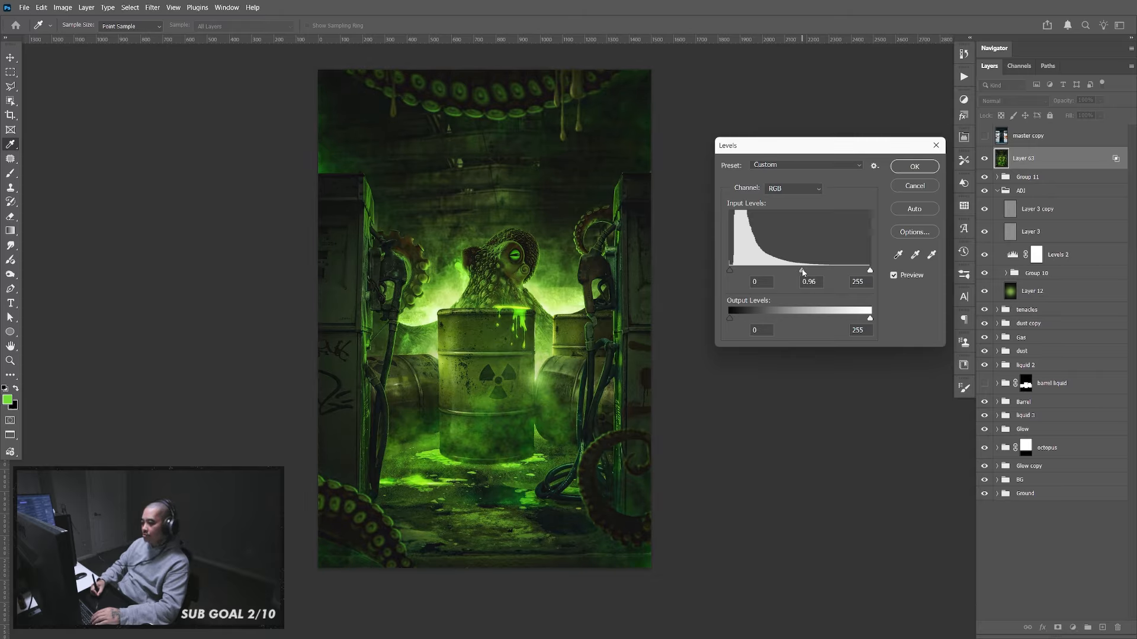
key("v")
left_click(915, 167)
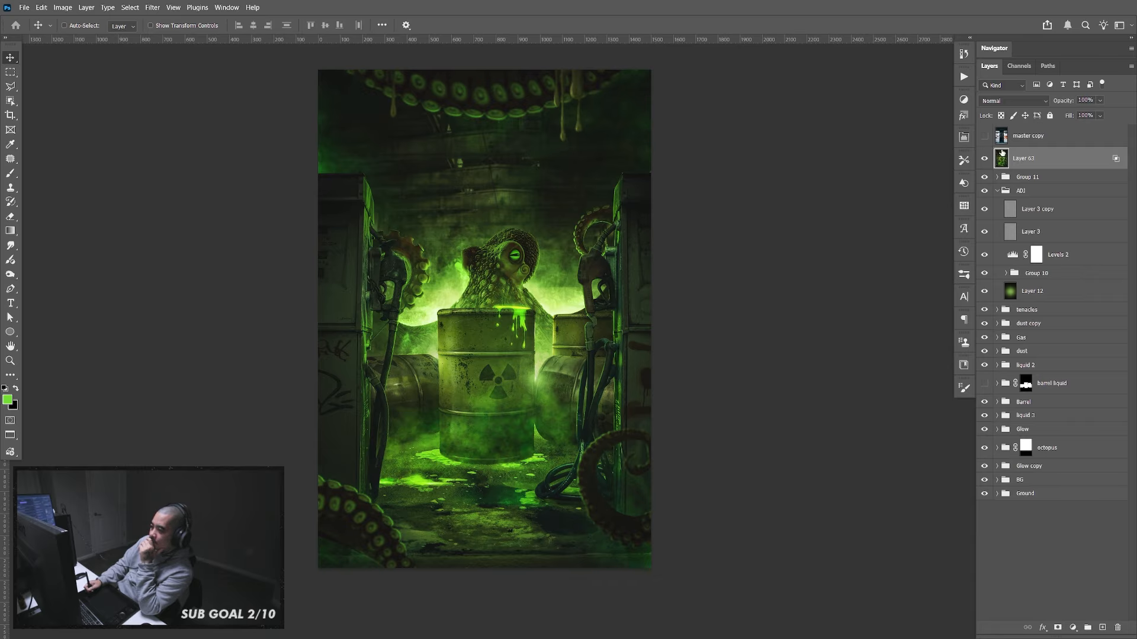
Compare the whole poster with and without the HDR-processed Layer 63
left_click(985, 159)
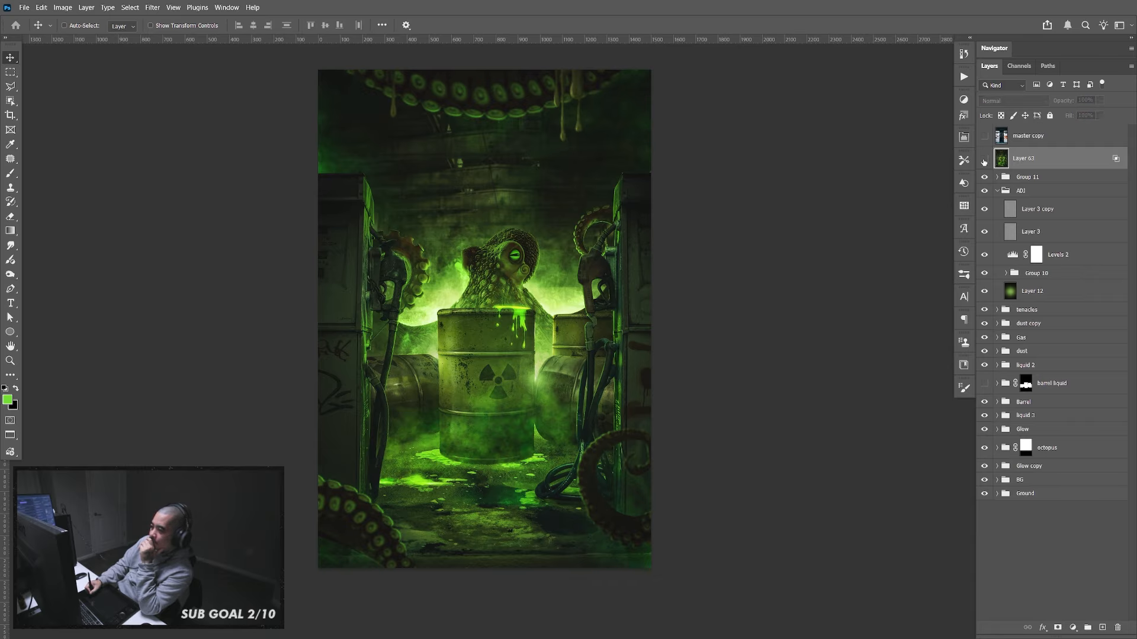
left_click(986, 160)
left_click(985, 159)
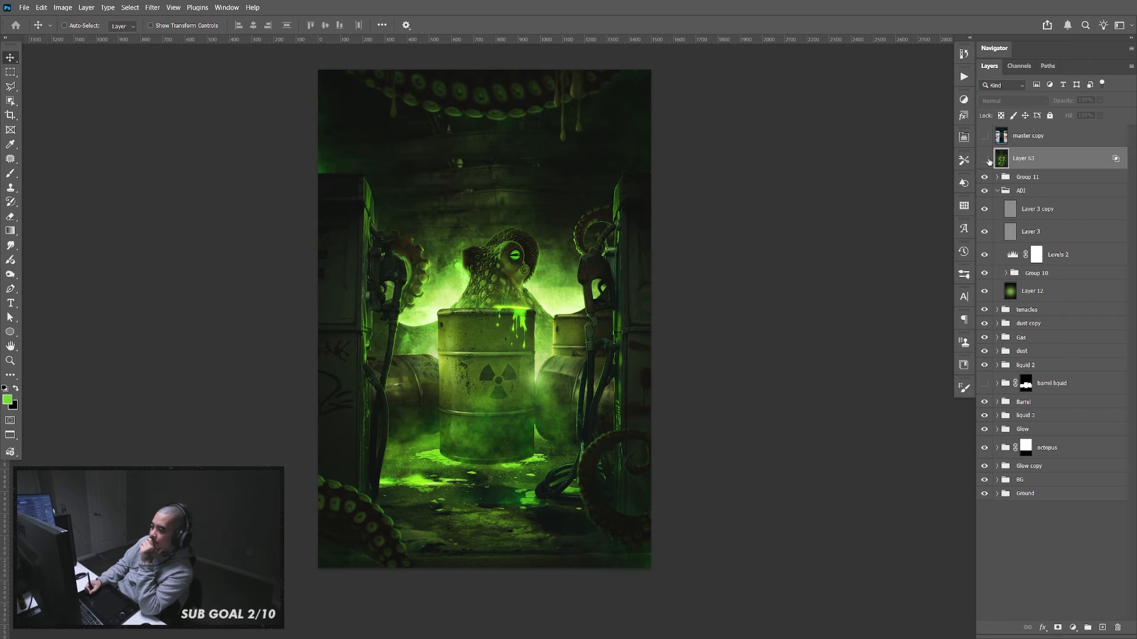
left_click(985, 159)
left_click(986, 159)
left_click(985, 159)
Collapse the ADJ group, hide Group 11 and compare the poster with Layer 63 switched on and off
left_click(998, 191)
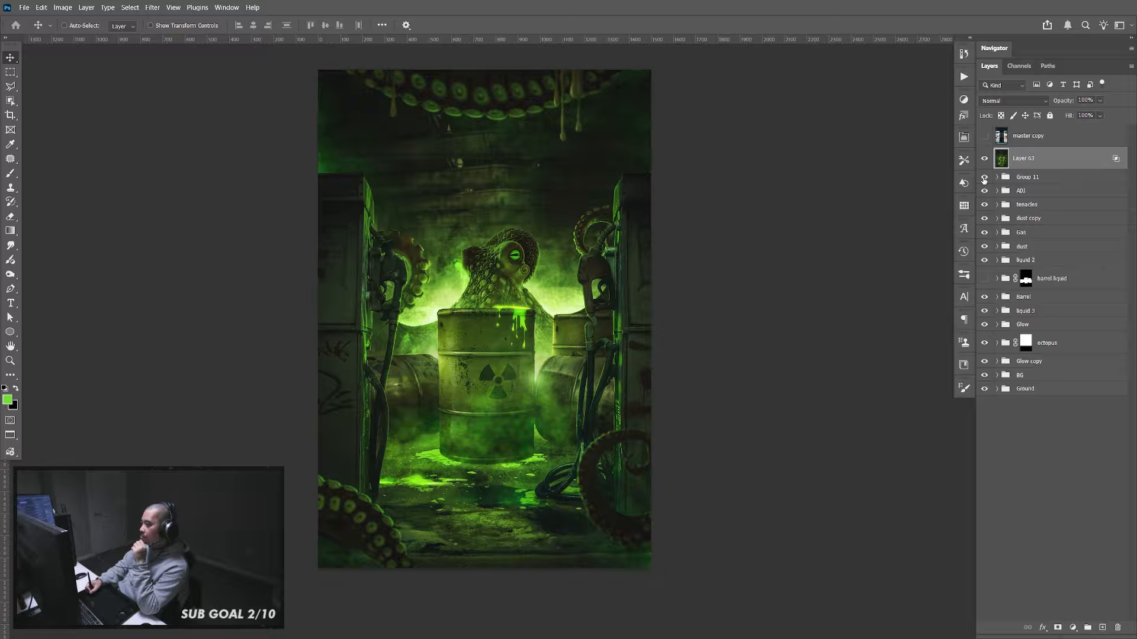
left_click(985, 159)
left_click(985, 159)
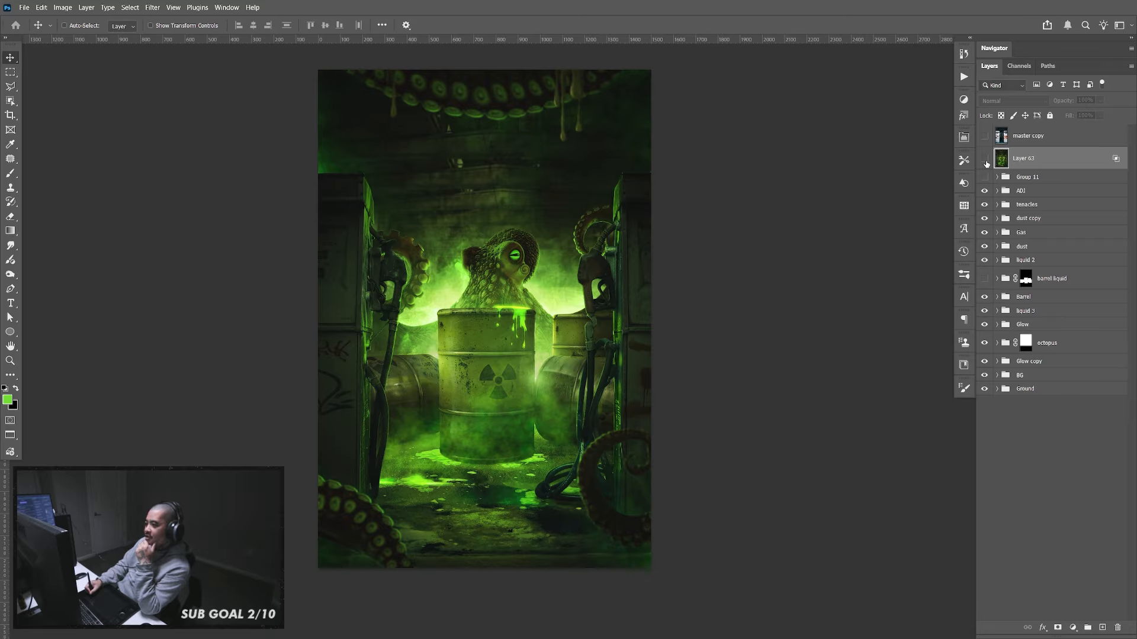
left_click(983, 159)
left_click(983, 159)
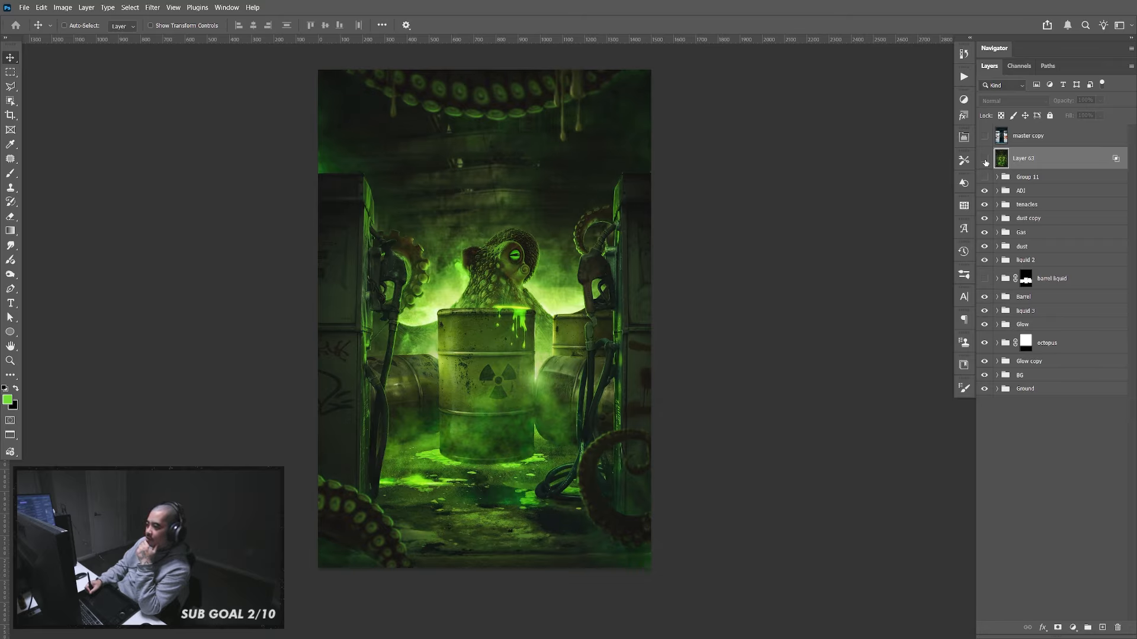
left_click(983, 158)
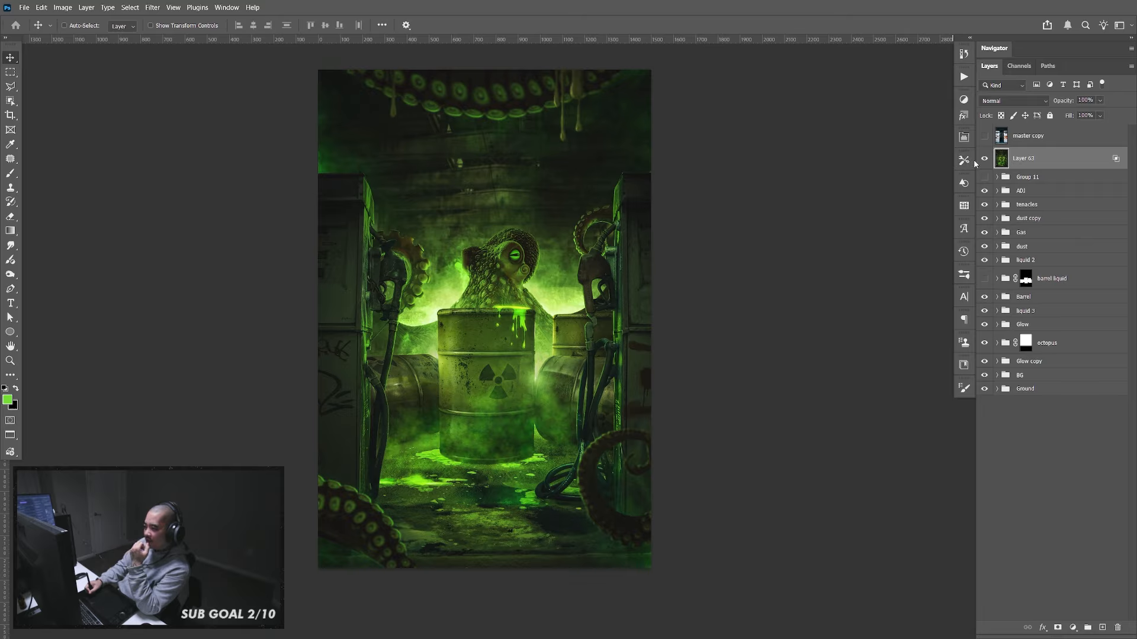
left_click(984, 159)
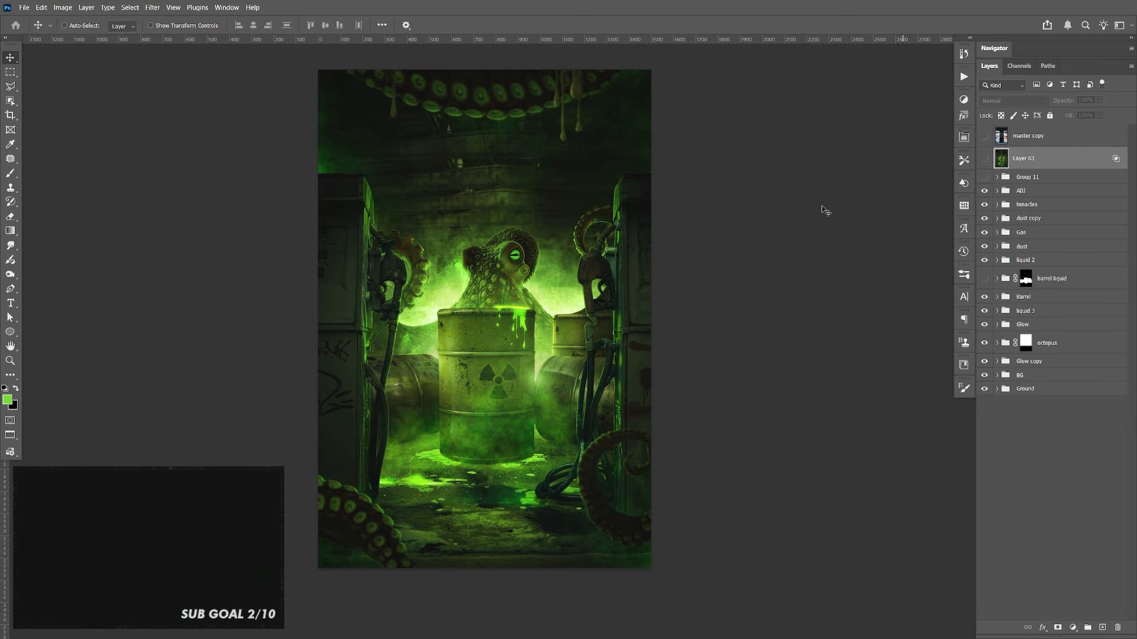
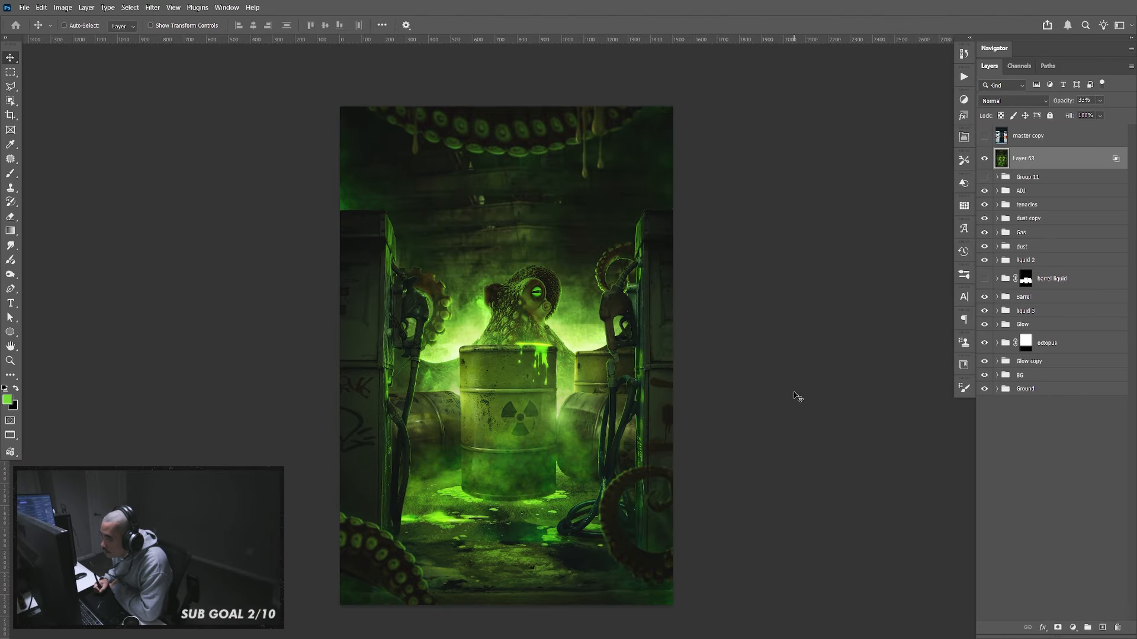
Hide Layer 63, compare the close-up with and without the ADJ group's Group 10, and check that group's contents
key("ctrl+plus")
key("ctrl+plus")
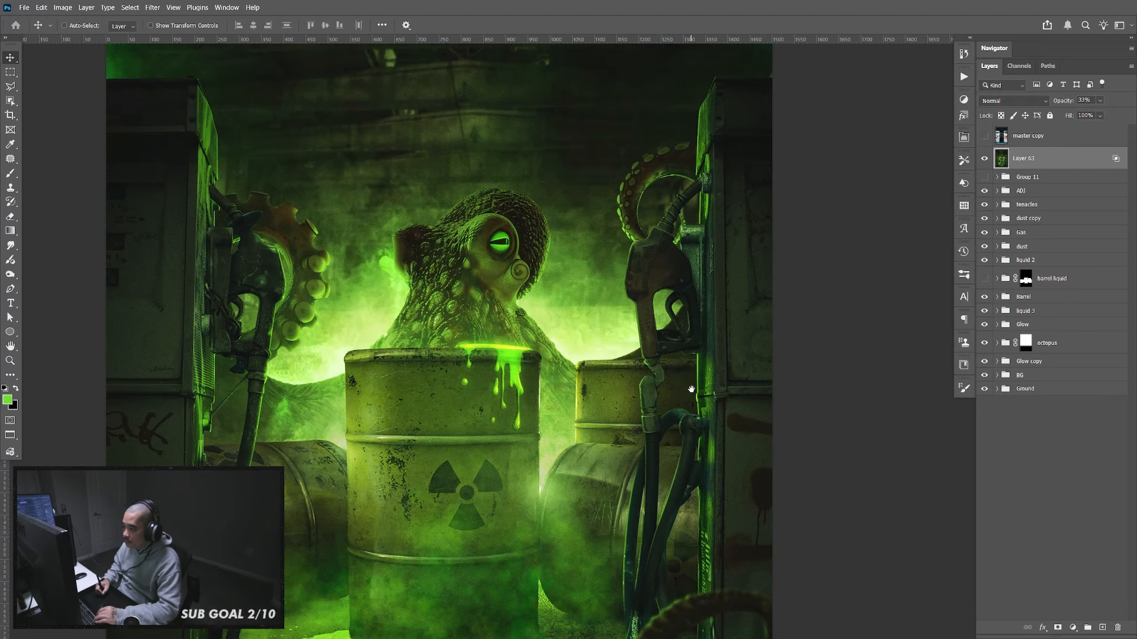
left_click_drag(691, 389, 716, 596)
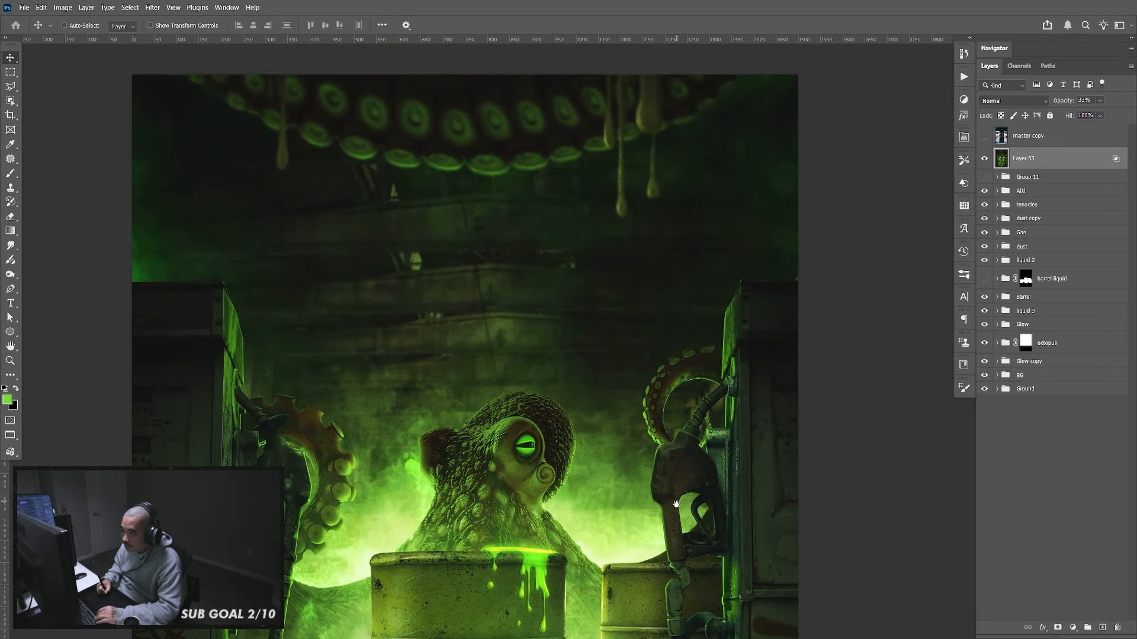
left_click_drag(676, 504, 687, 426)
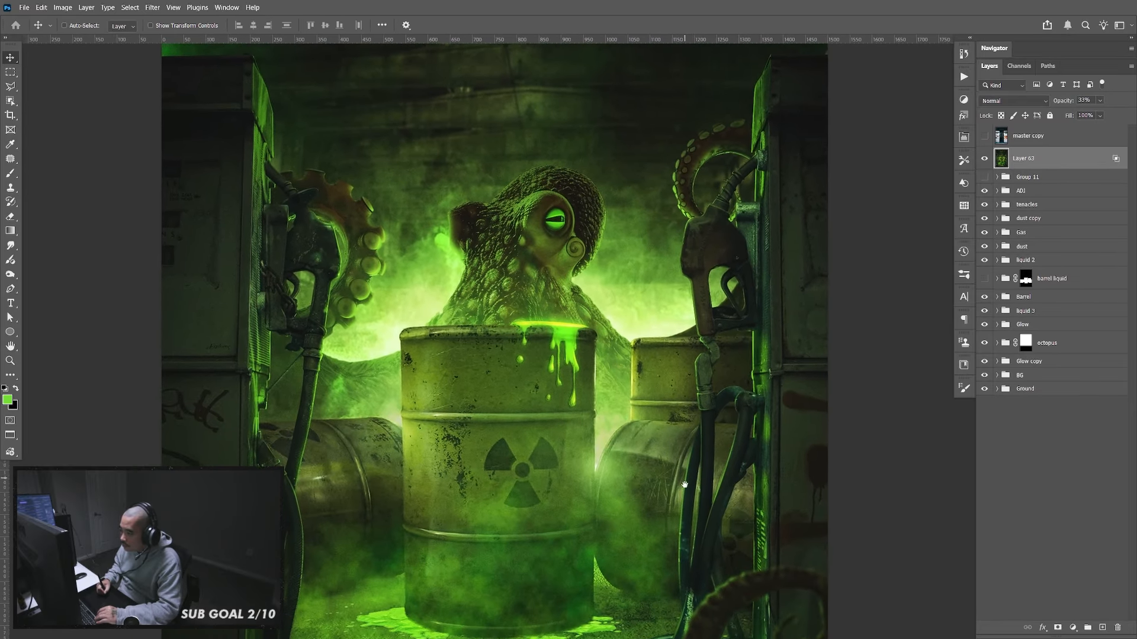
left_click_drag(684, 484, 686, 434)
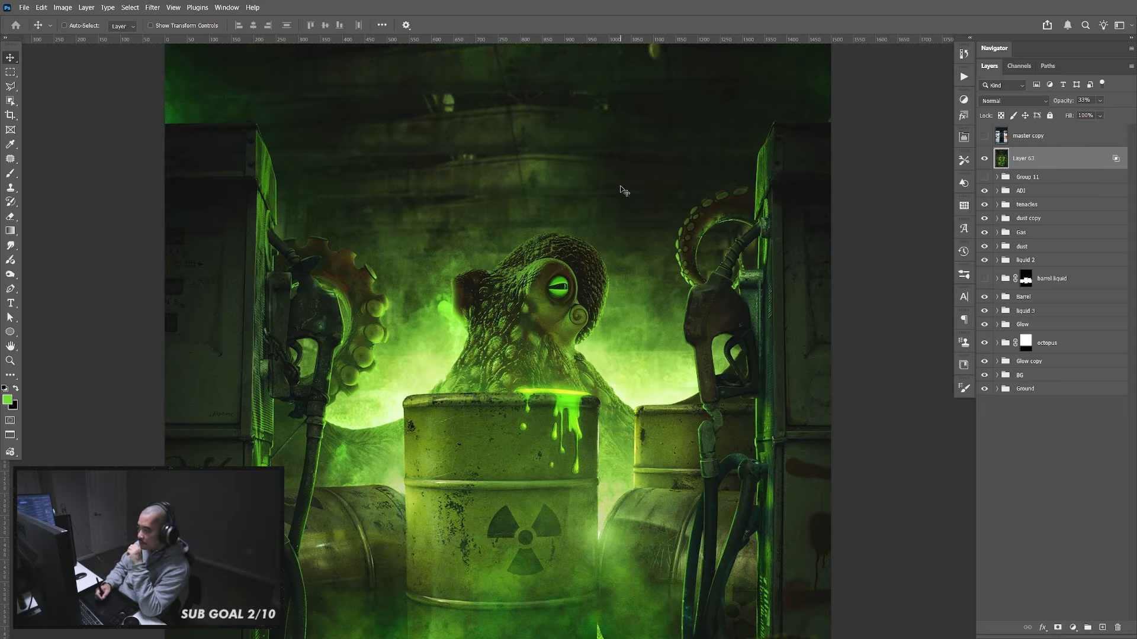
left_click(984, 158)
left_click(997, 191)
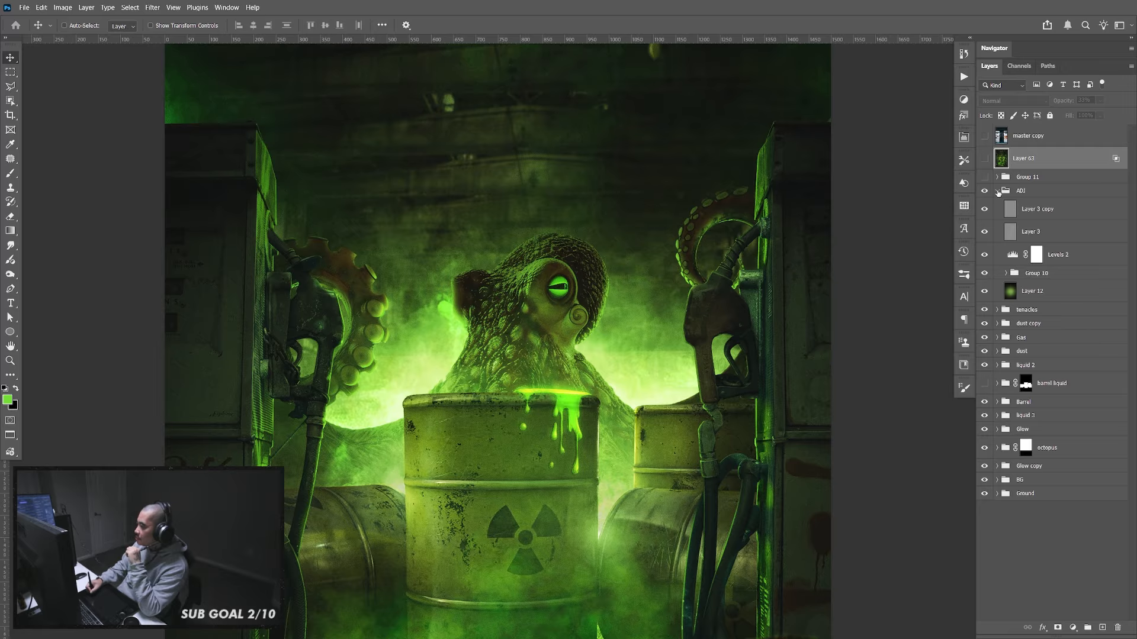
left_click(985, 274)
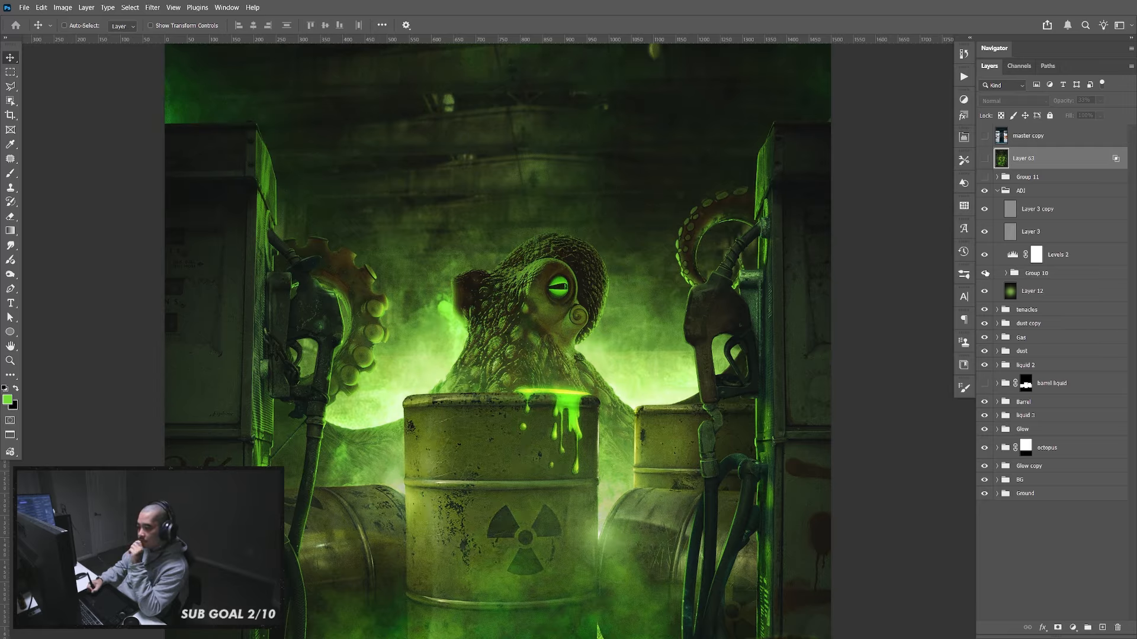
left_click(985, 274)
left_click(985, 274)
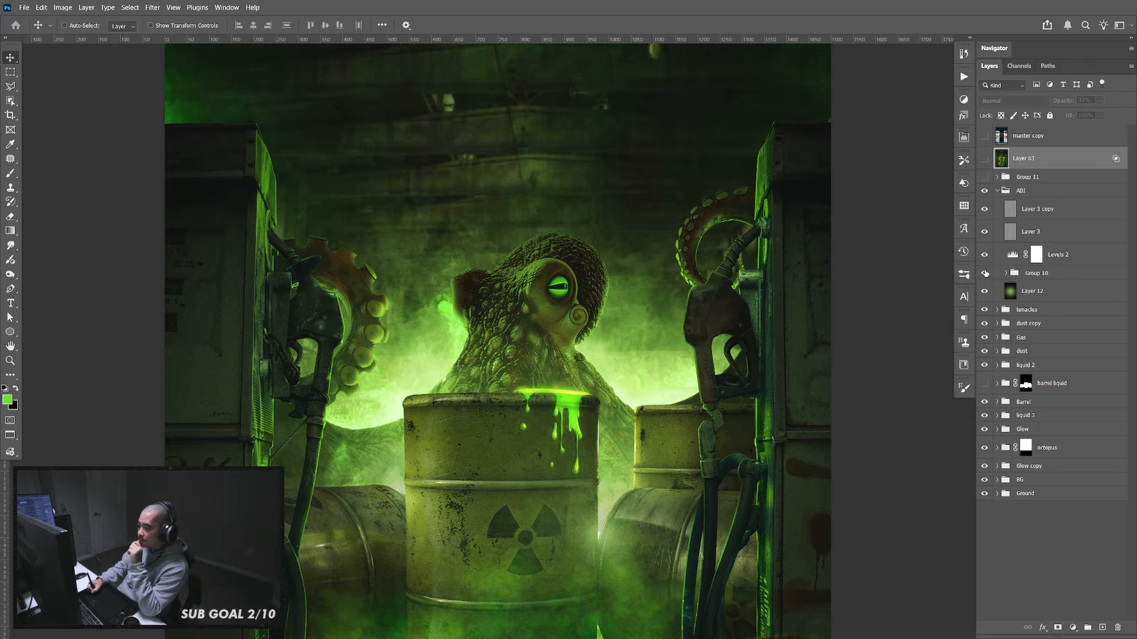
left_click(984, 273)
left_click(1003, 272)
left_click(1006, 273)
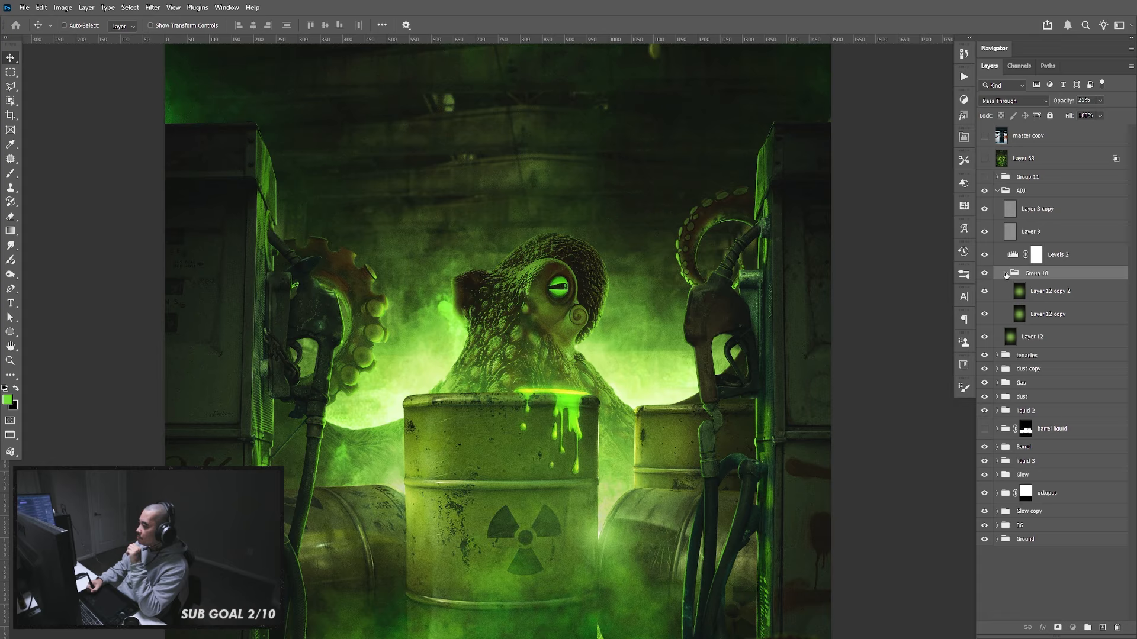
left_click(1006, 273)
Collapse the ADJ group and delete Group 11 and Layer 63
left_click(997, 190)
left_click(1015, 193)
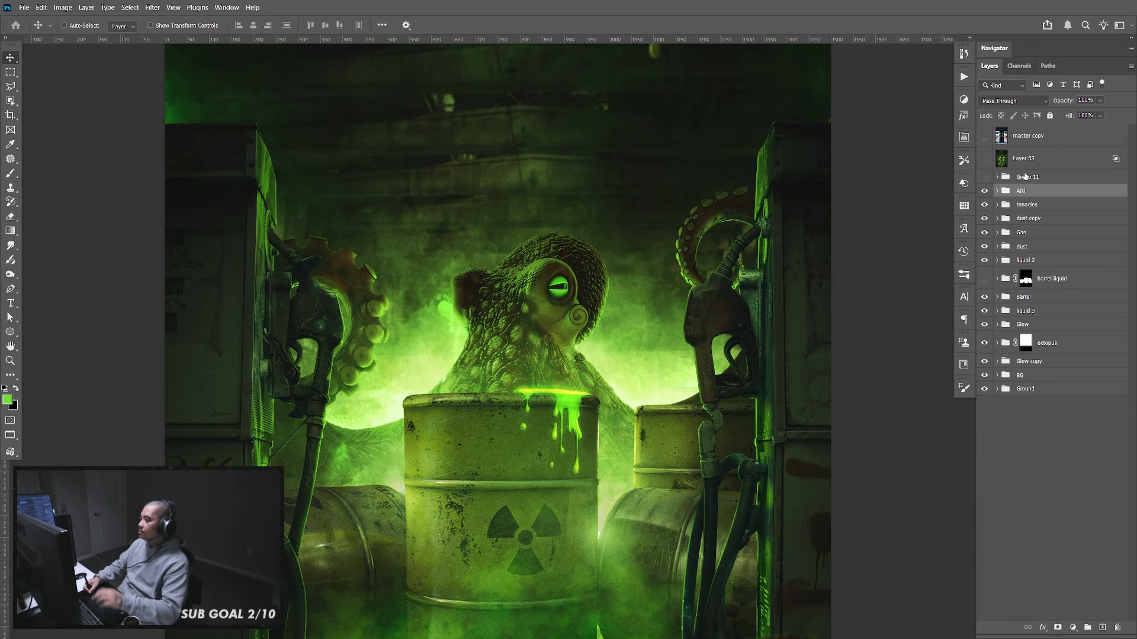
left_click(1028, 177)
left_click(1043, 159, "shift")
key("Delete")
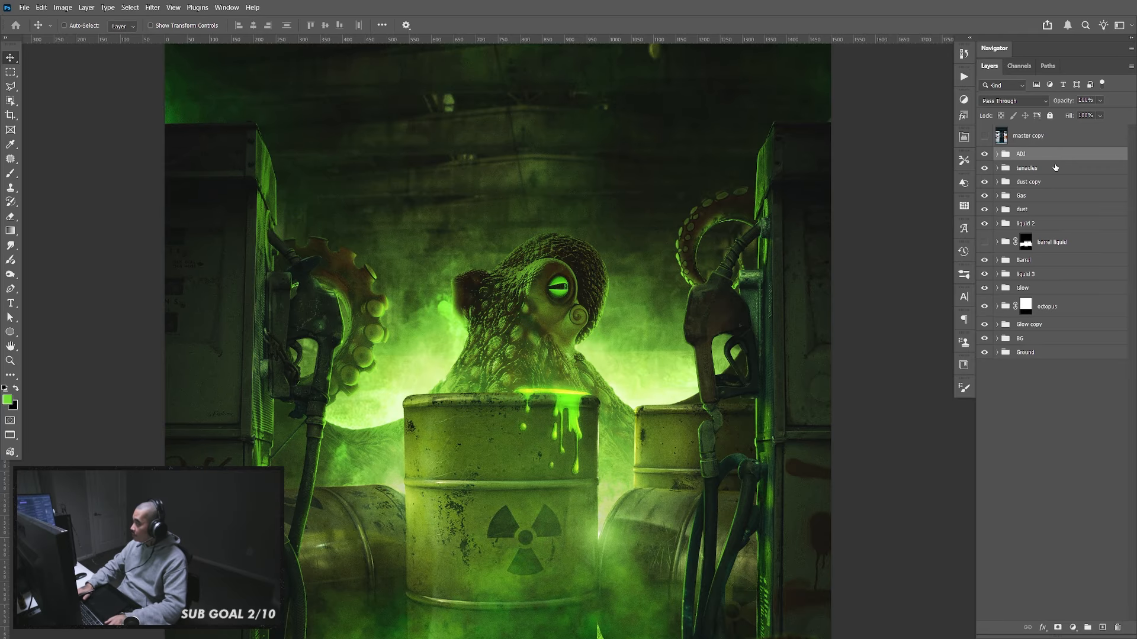
Add a new clipped layer above Layer 21 in the Gas group's left subgroup for the left gas pump
left_click_drag(506, 393, 566, 417)
key("ctrl+plus")
key("ctrl+plus")
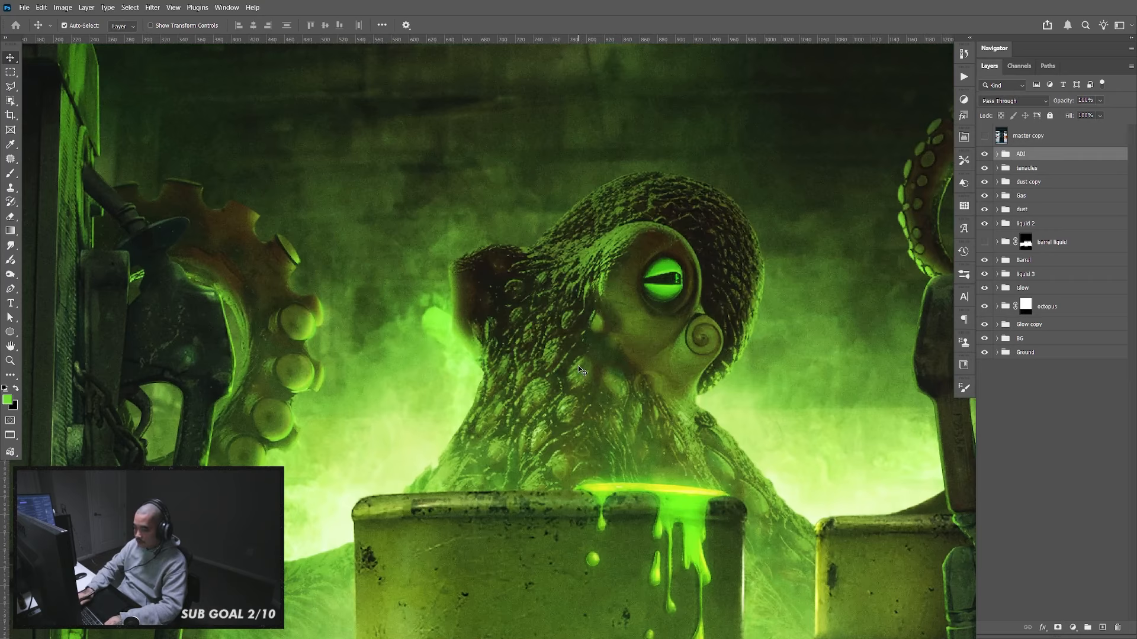
left_click_drag(514, 303, 666, 407)
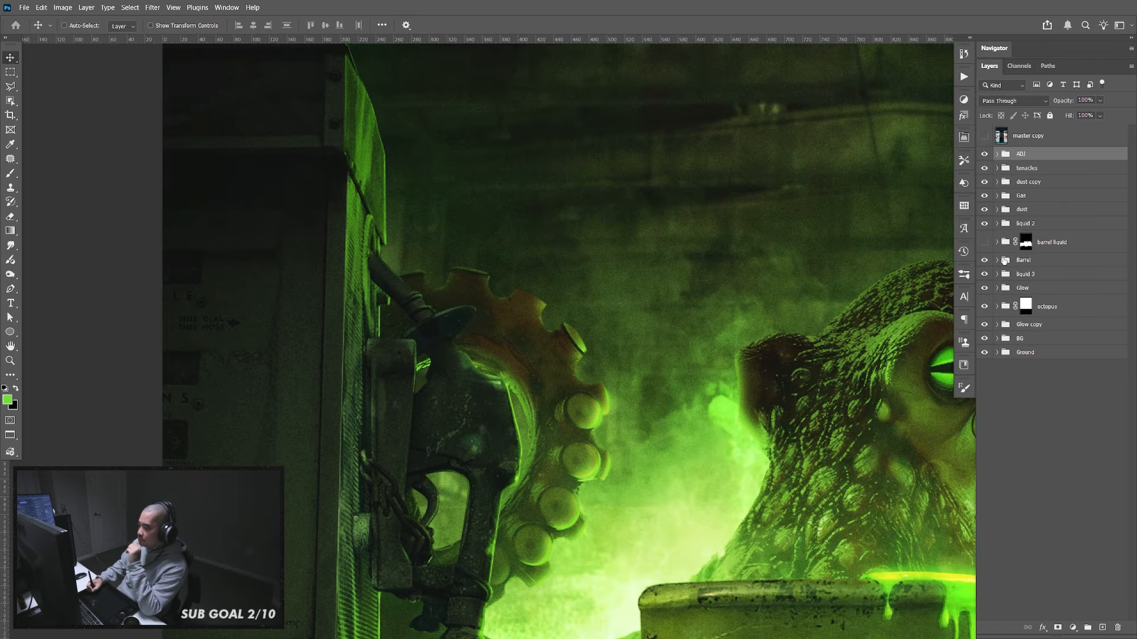
left_click(998, 196)
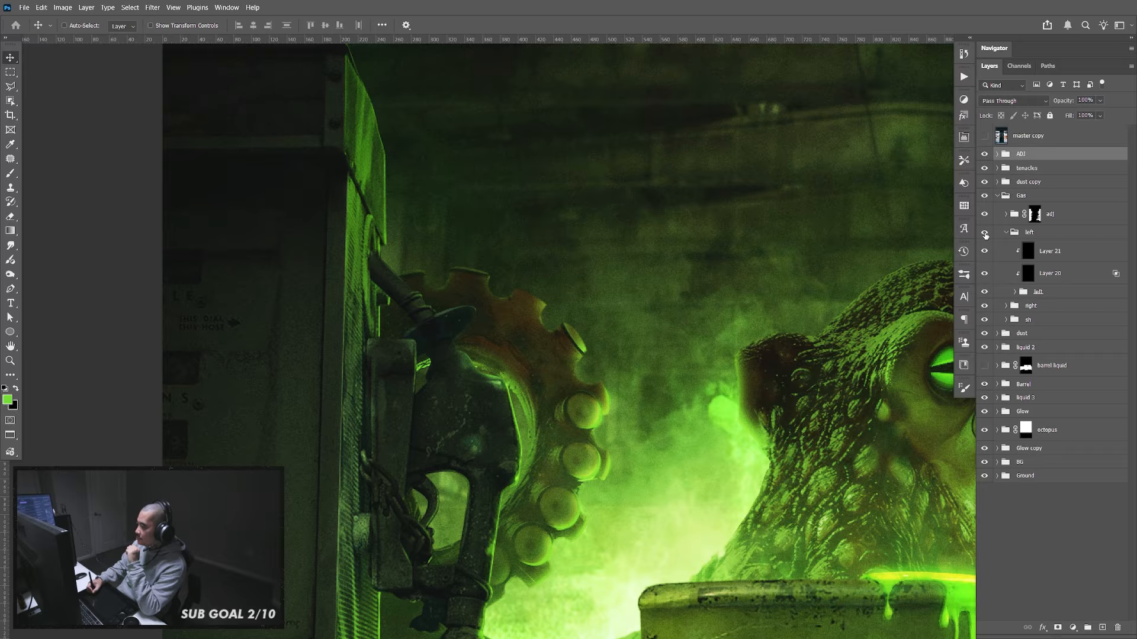
left_click(986, 233)
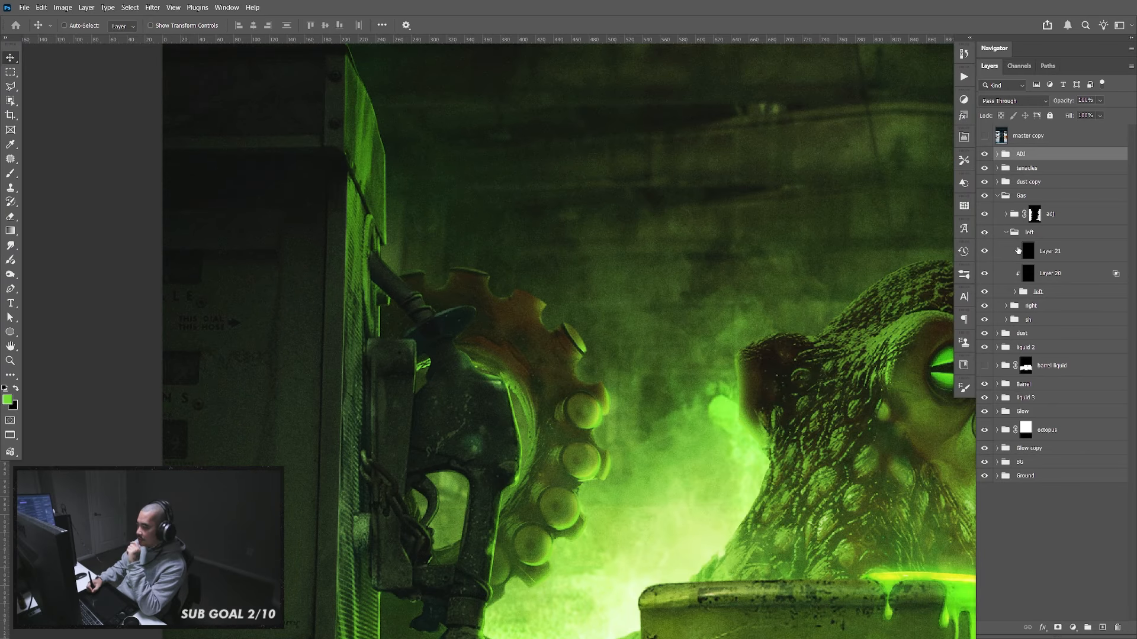
left_click(1050, 259)
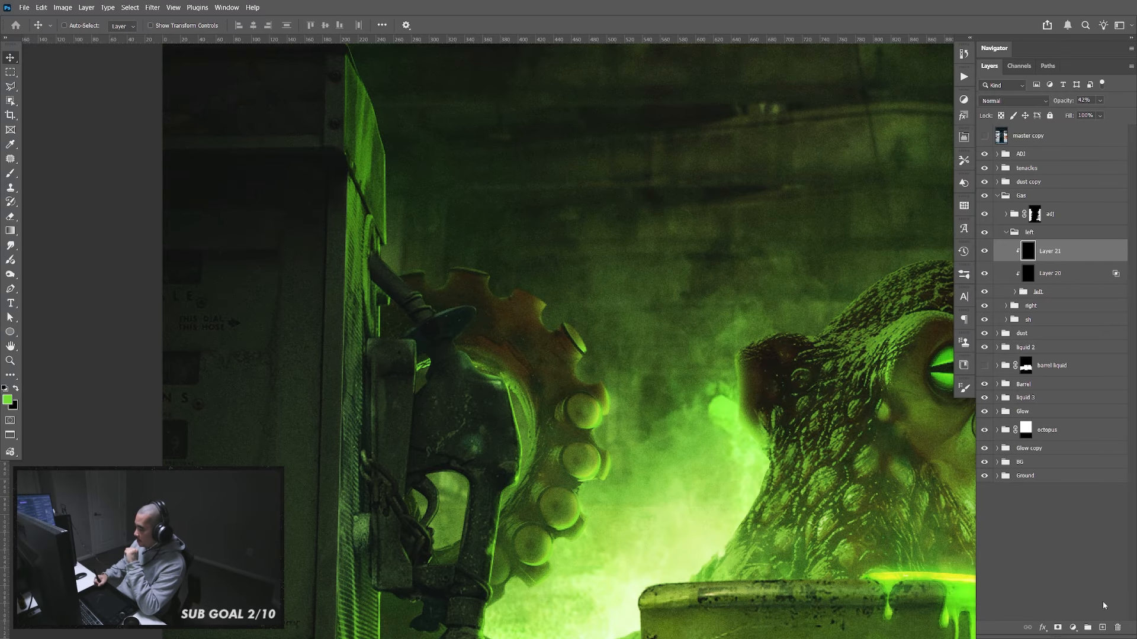
left_click(1102, 627)
key("ctrl+alt+g")
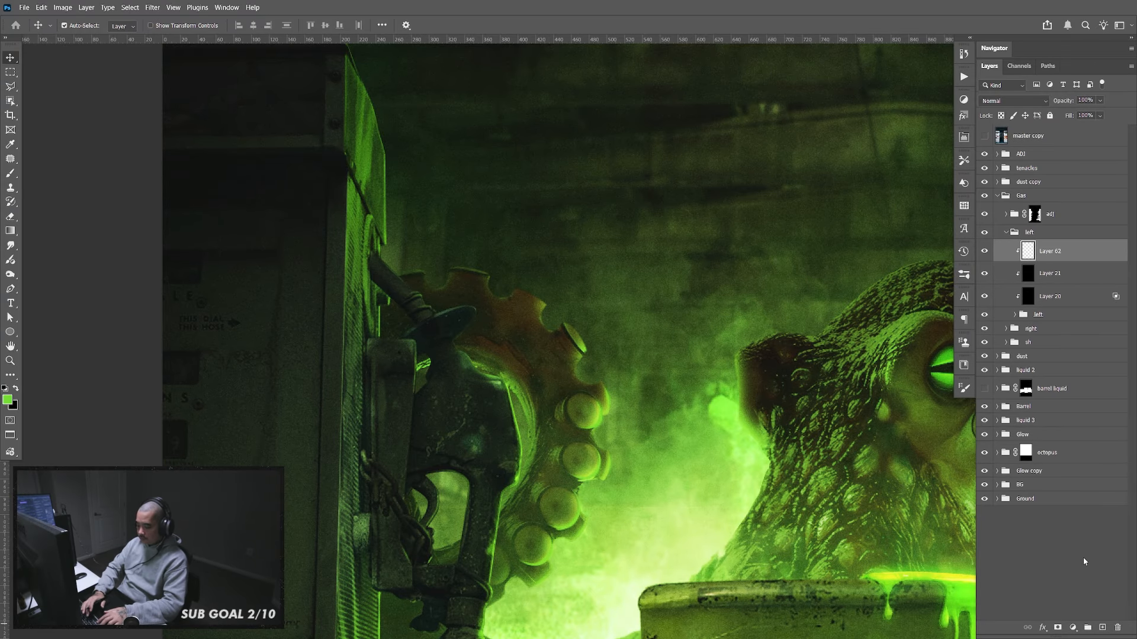
Outline a hose shadow on the left gas pump with the Polygonal Lasso, fill it with black and deselect
left_click_drag(454, 342, 485, 395)
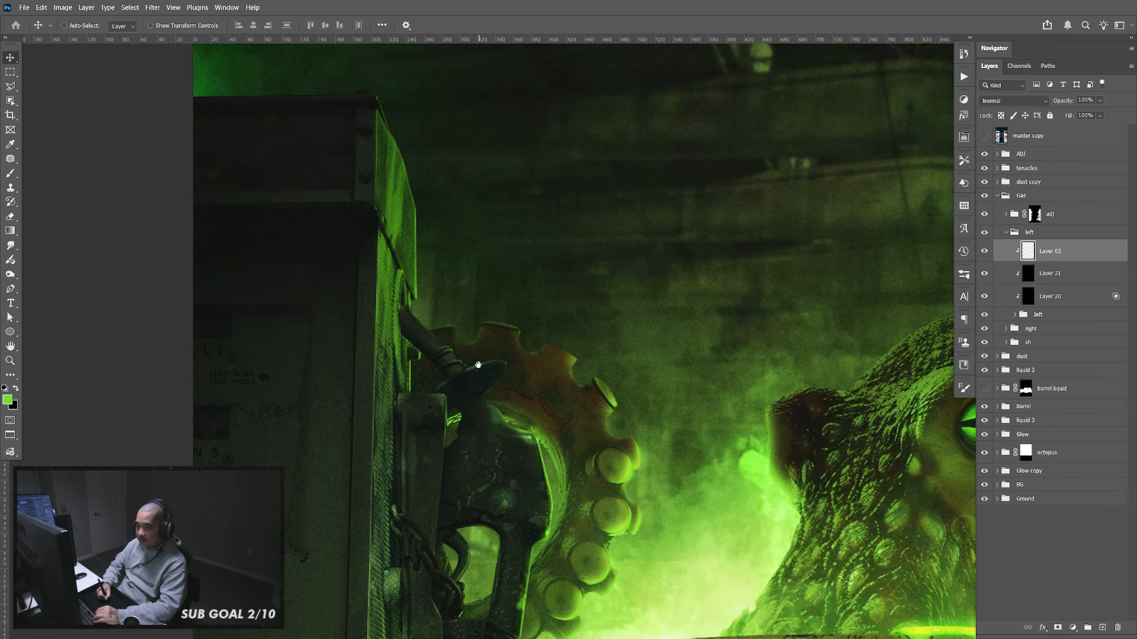
key("l")
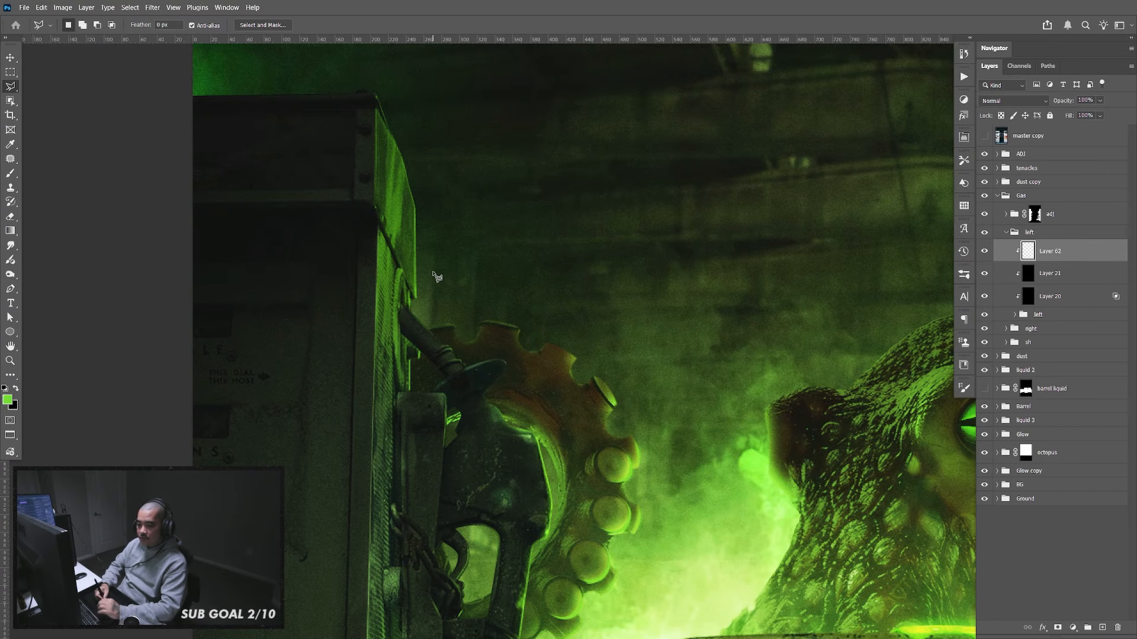
key("x")
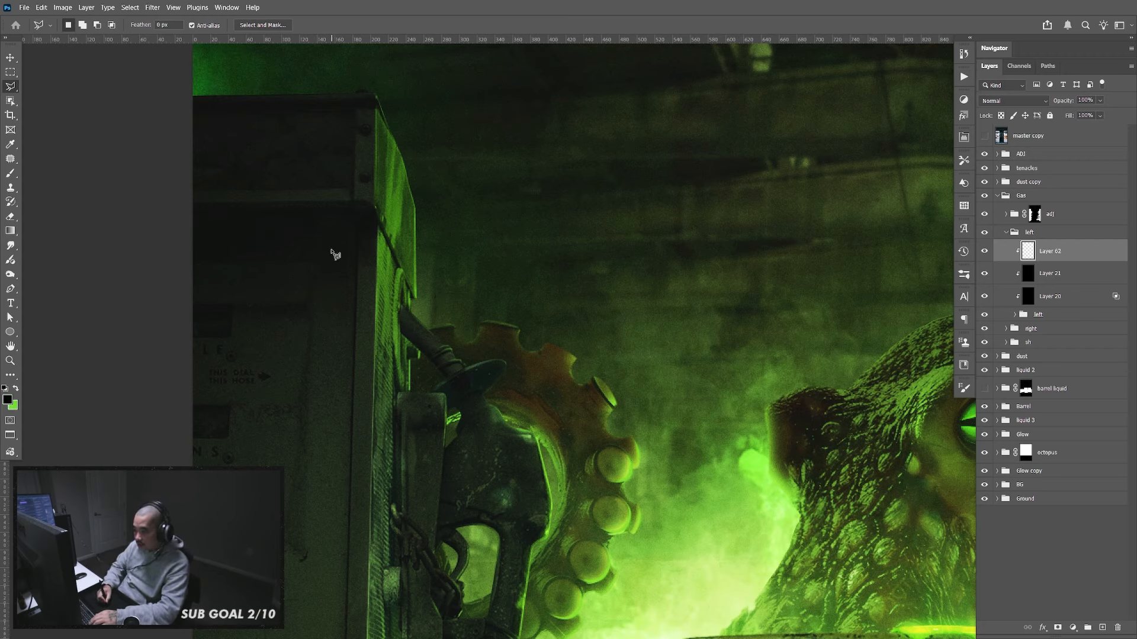
left_click(308, 239)
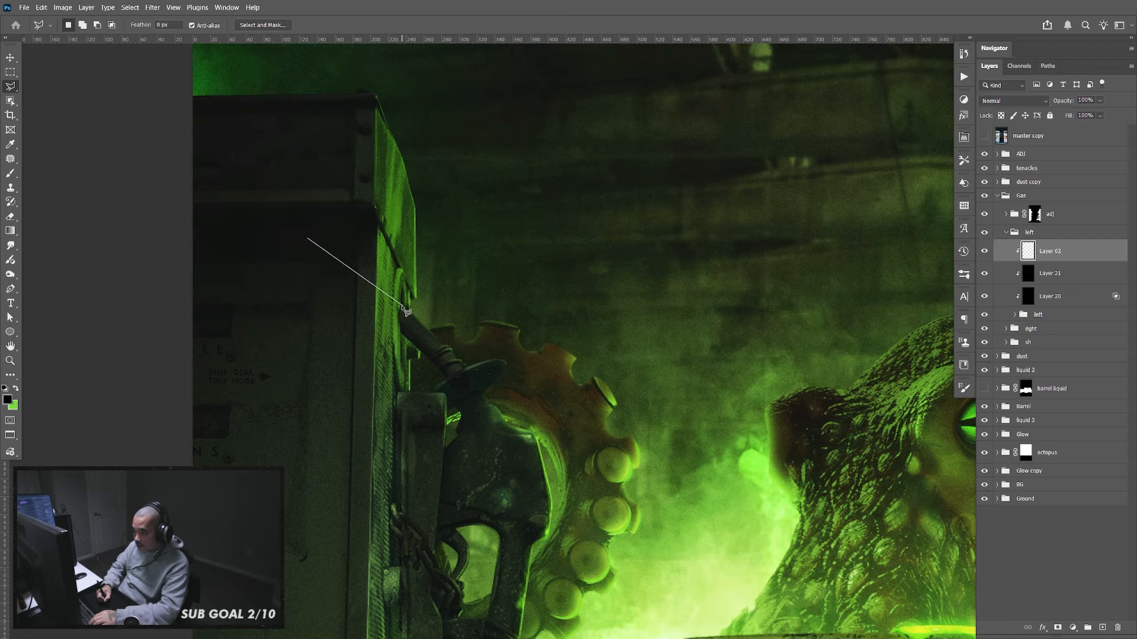
left_click(402, 305)
left_click(402, 332)
left_click(325, 305)
double_click(314, 289)
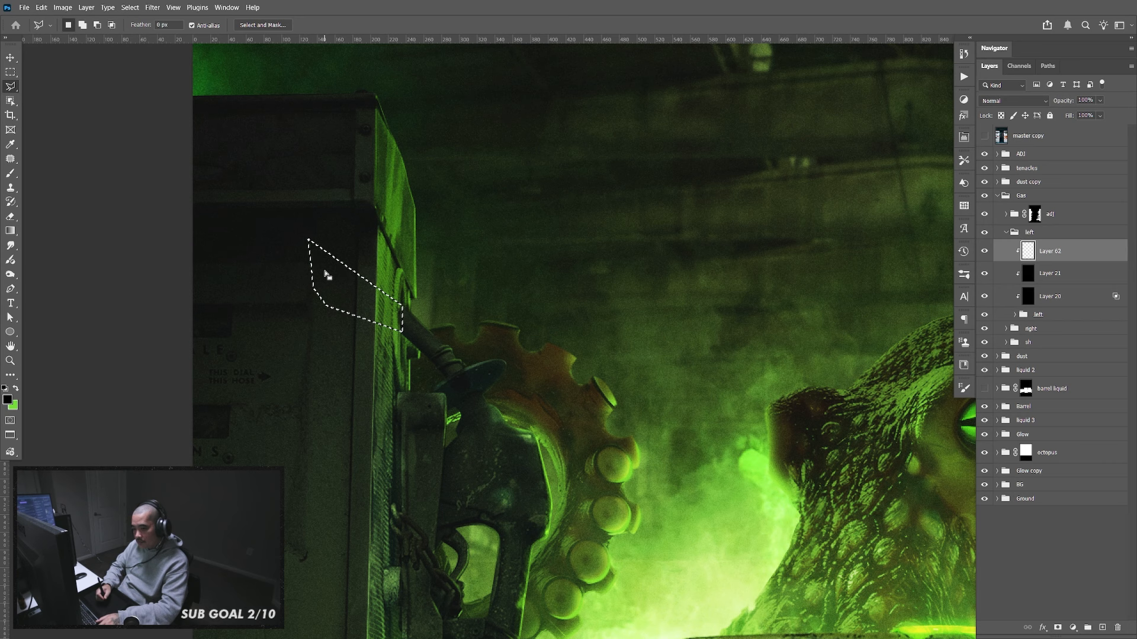
key("alt+BackSpace")
key("ctrl+d")
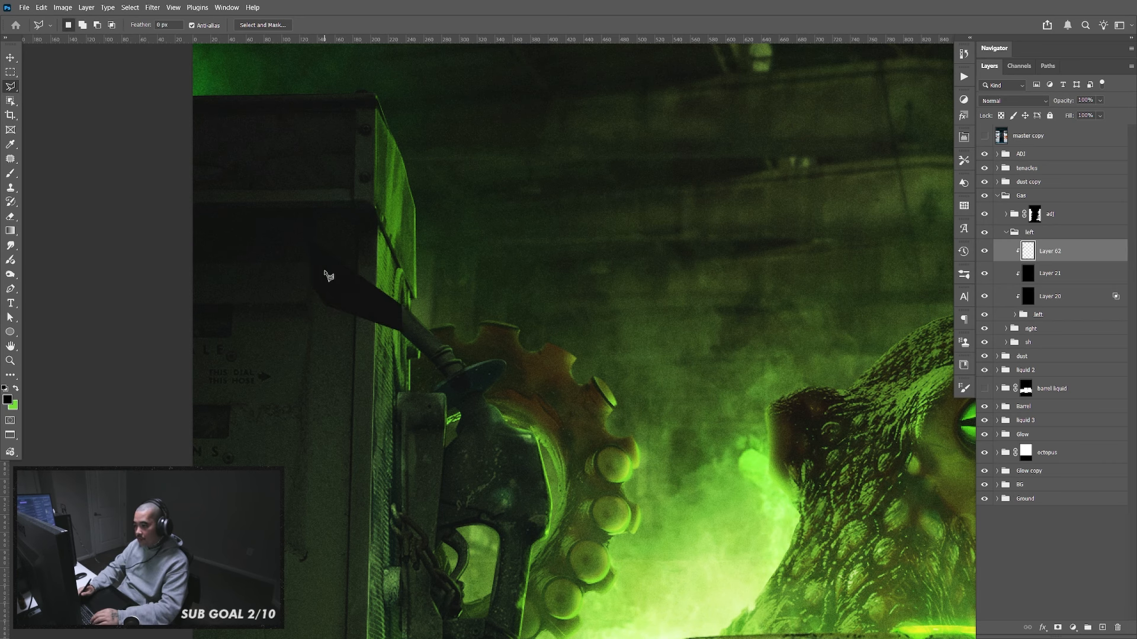
Set the hose shadow layer's Blend If underlying-layer shadows to a 0 / 72 split
double_click(1084, 262)
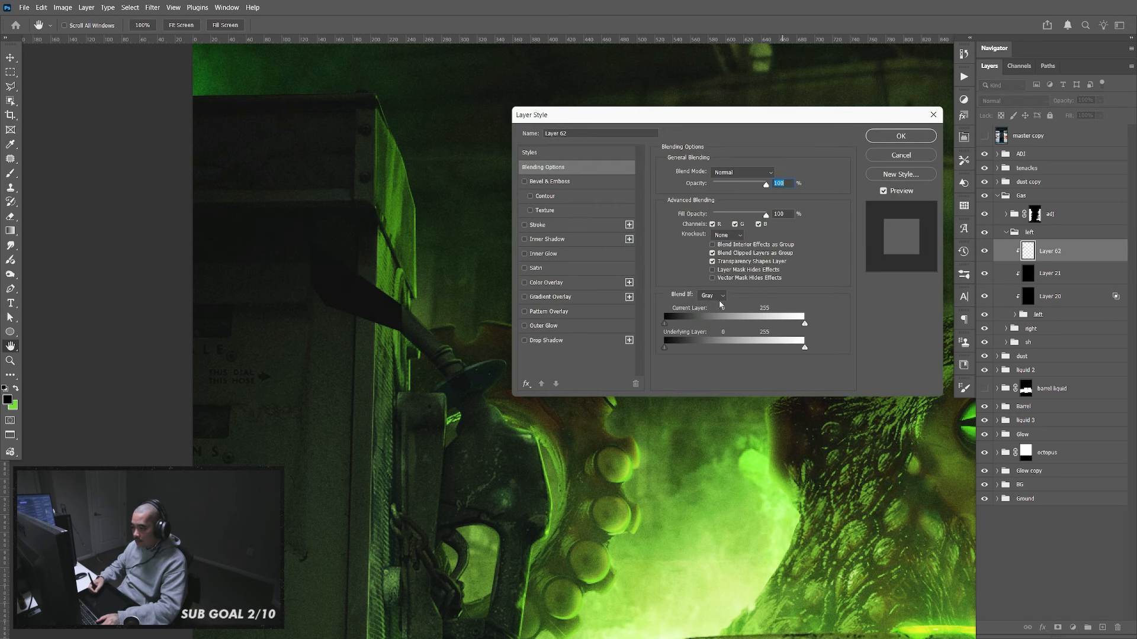
left_click_drag(502, 408, 410, 391)
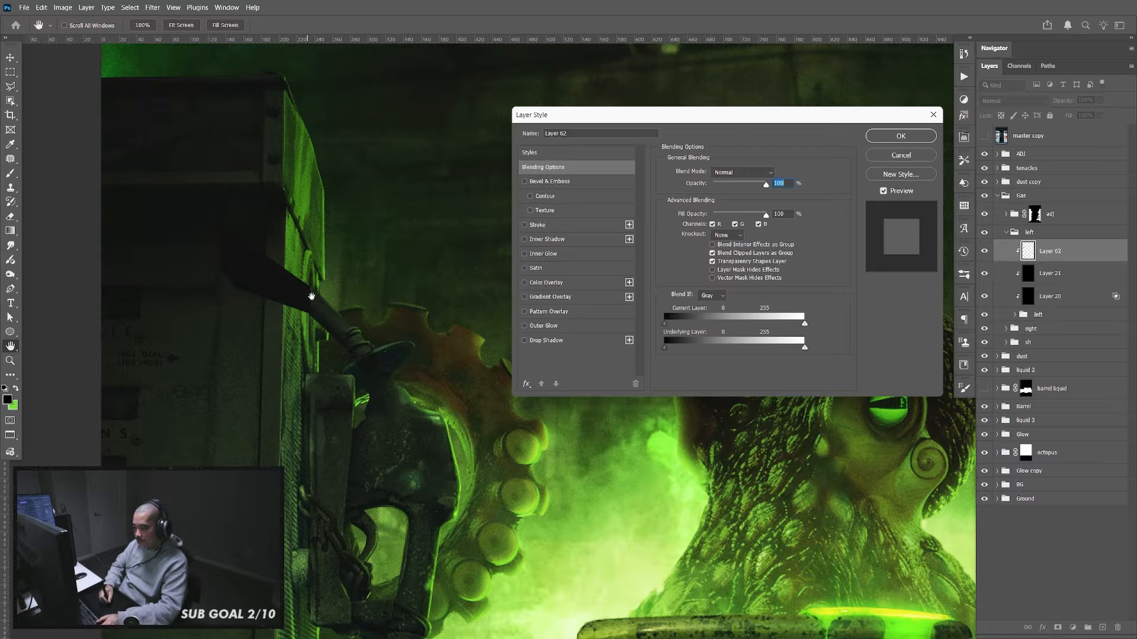
key("alt")
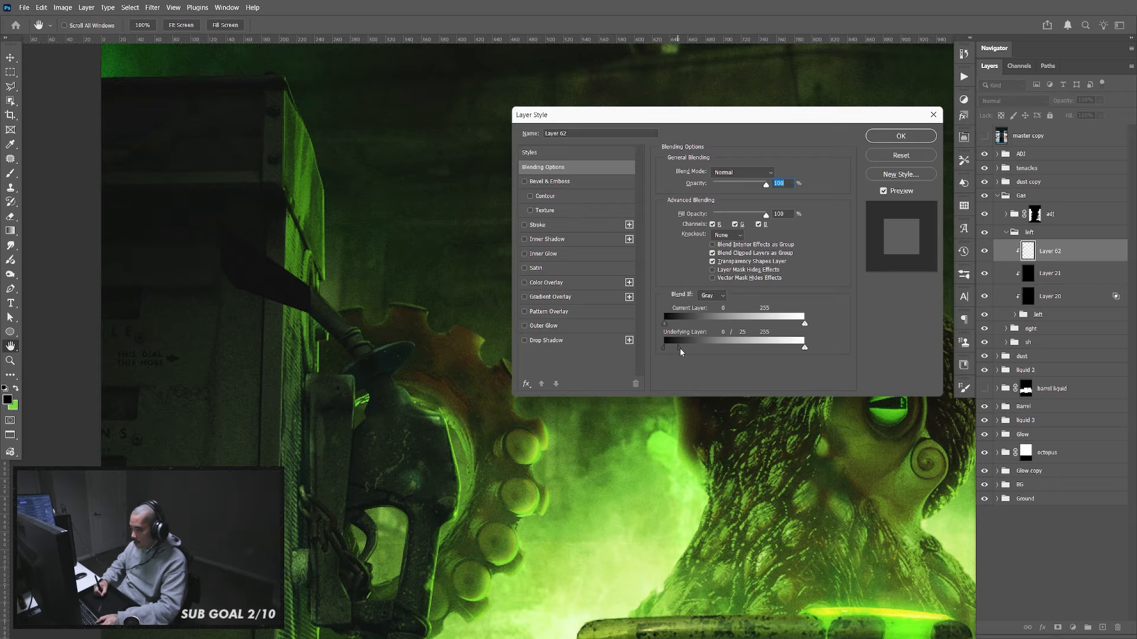
left_click_drag(680, 352, 701, 353)
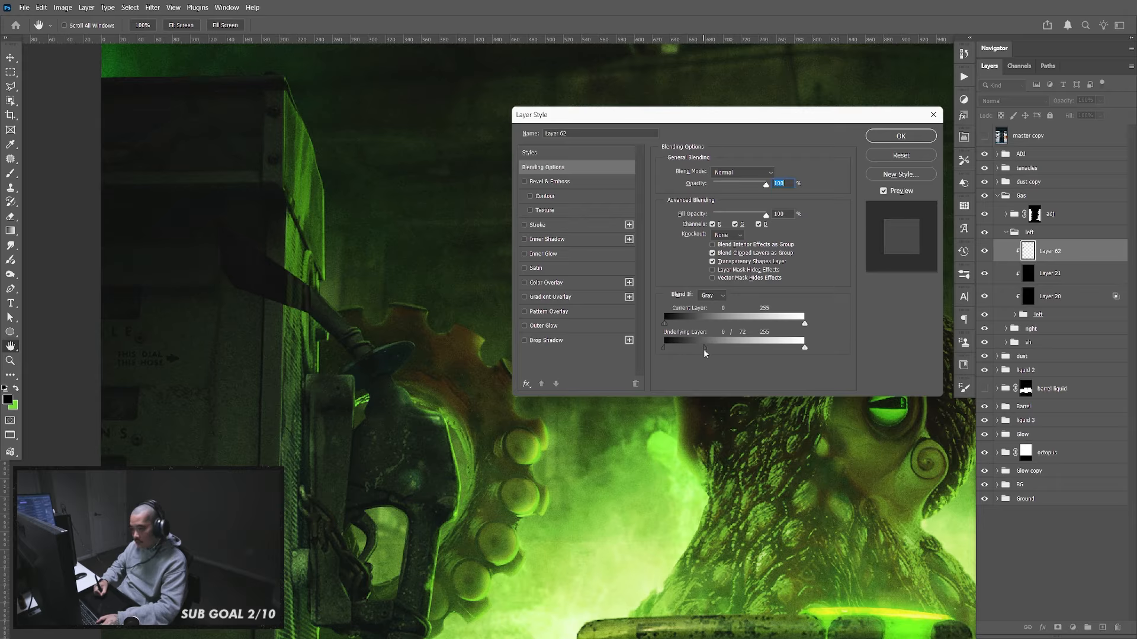
left_click(891, 139)
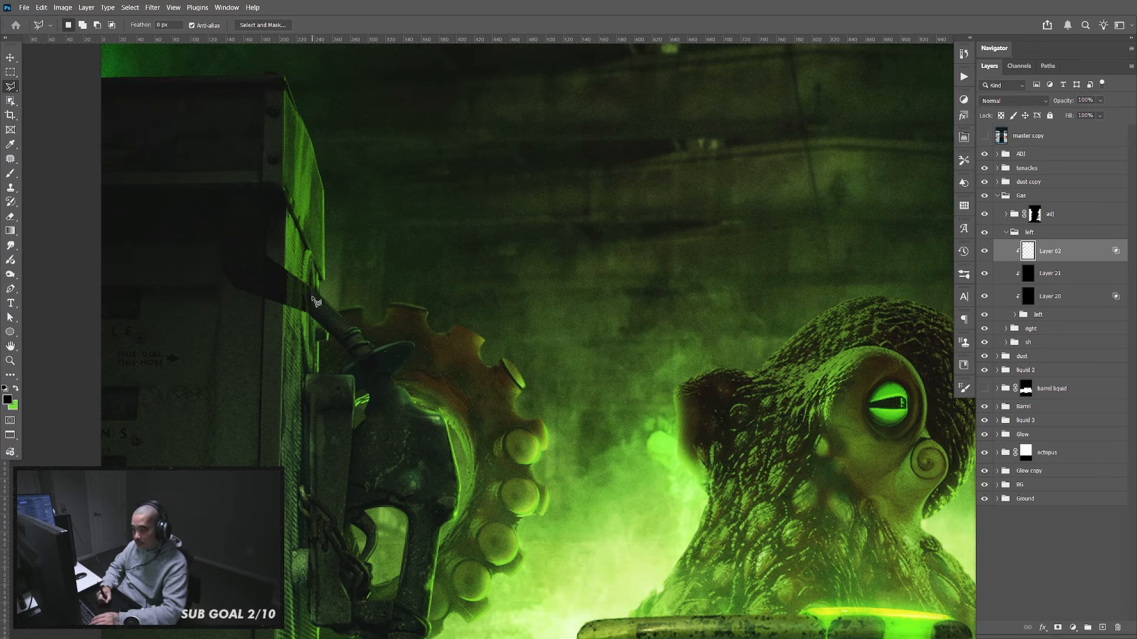
Outline a further section of the hose shadow on the left pump with the Polygonal Lasso, fill it with black and deselect
left_click(311, 302)
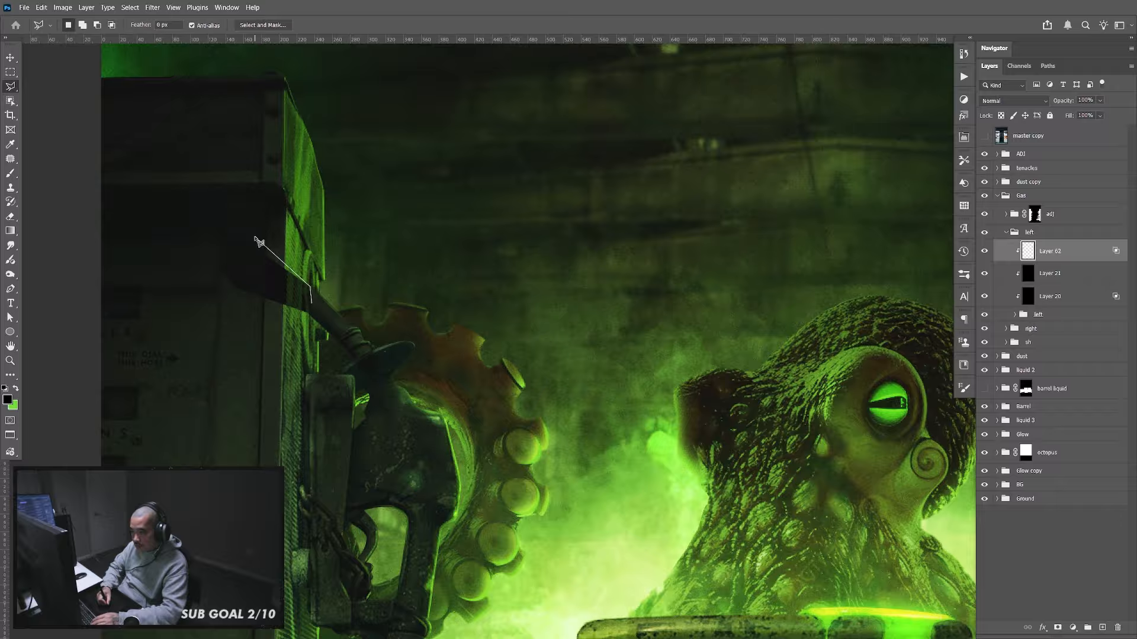
left_click(254, 237)
left_click(242, 244)
double_click(253, 275)
key("alt+BackSpace")
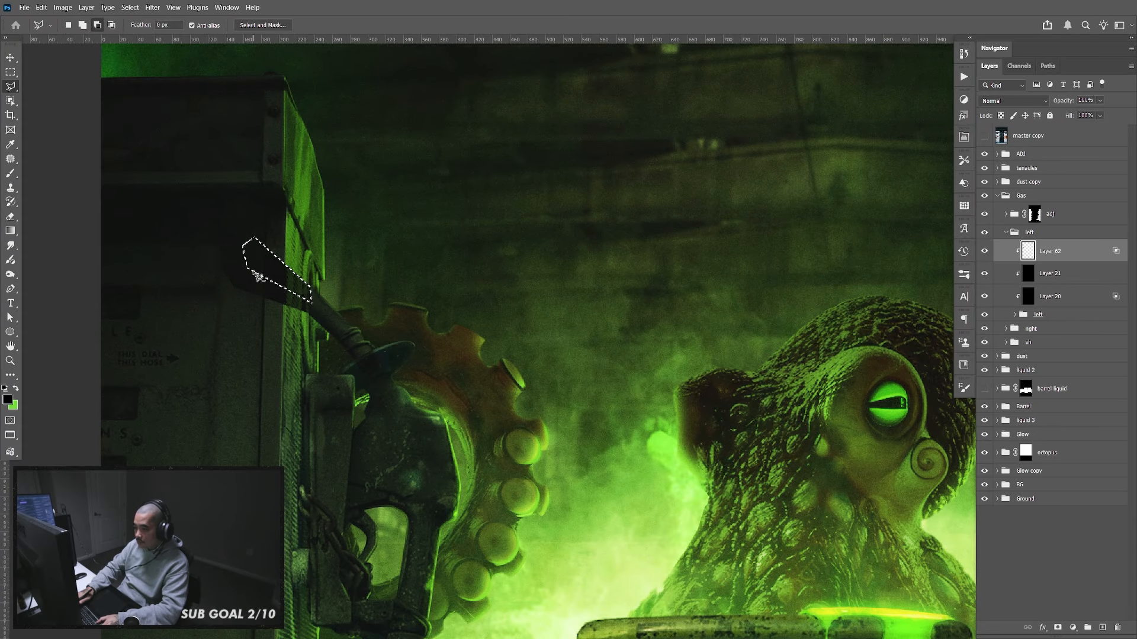
key("ctrl+d")
Select the area along the hose shadow's lower edge with the Polygonal Lasso to trim the shadow, and deselect
mouse_move(410, 351)
left_mouse_down()
mouse_move(437, 330)
mouse_move(457, 254)
left_mouse_up()
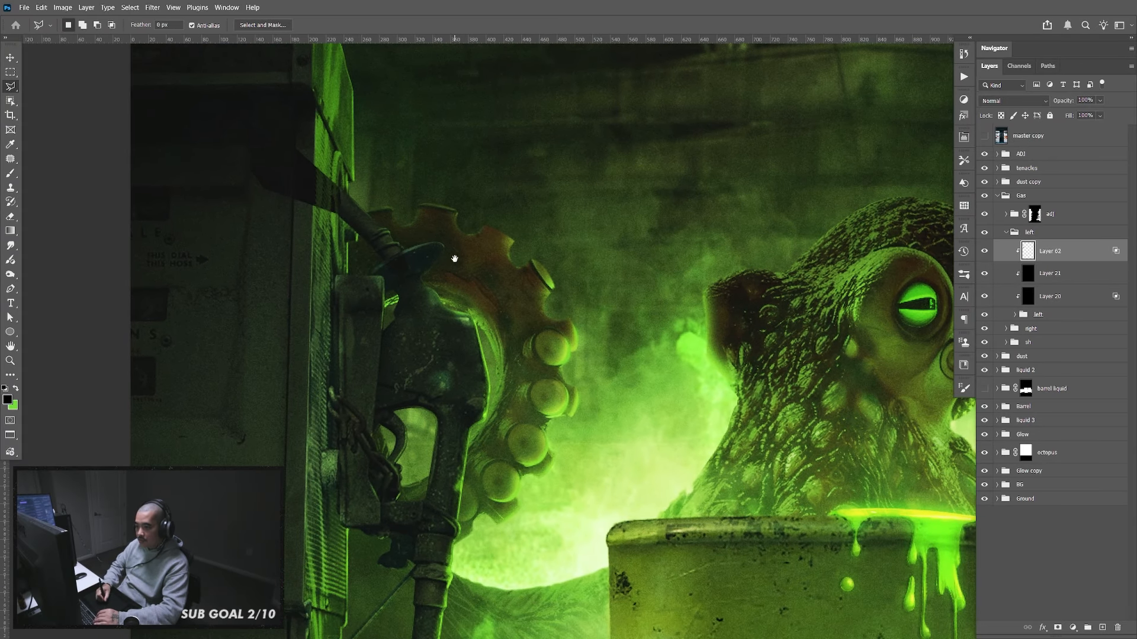
left_click(177, 226)
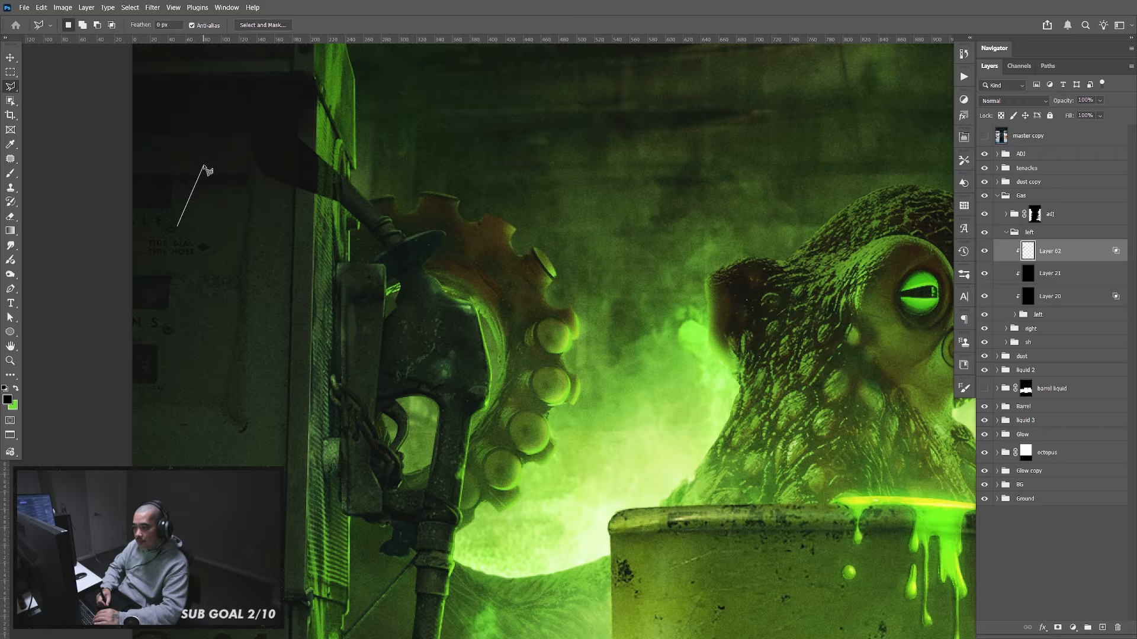
left_click(207, 163)
left_click(245, 155)
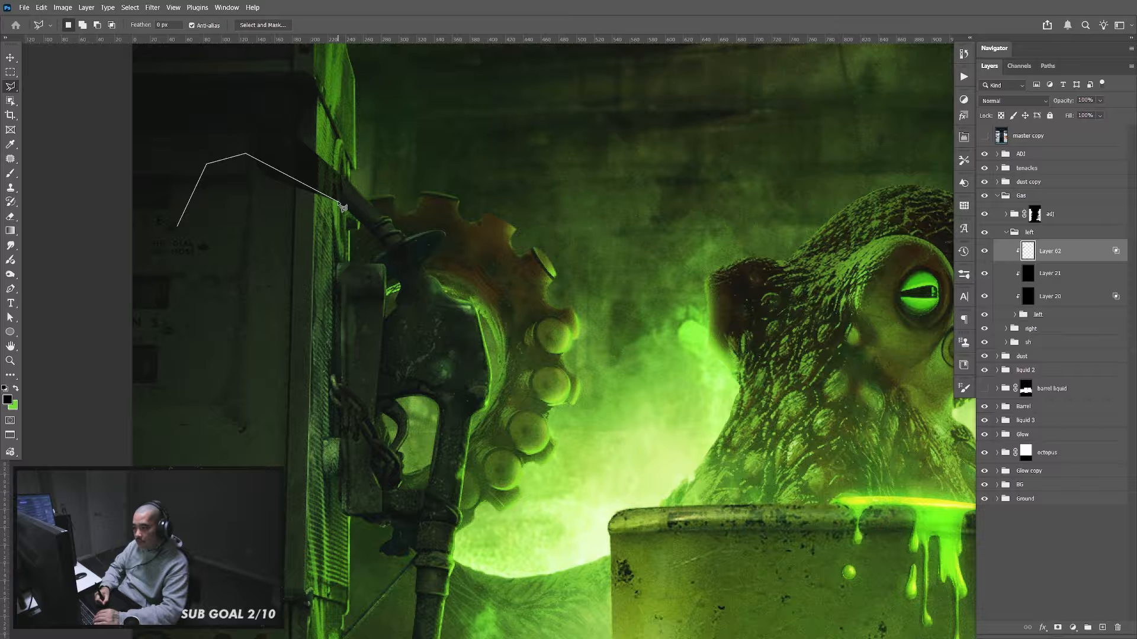
left_click(346, 207)
left_click(347, 225)
left_click(293, 258)
double_click(265, 263)
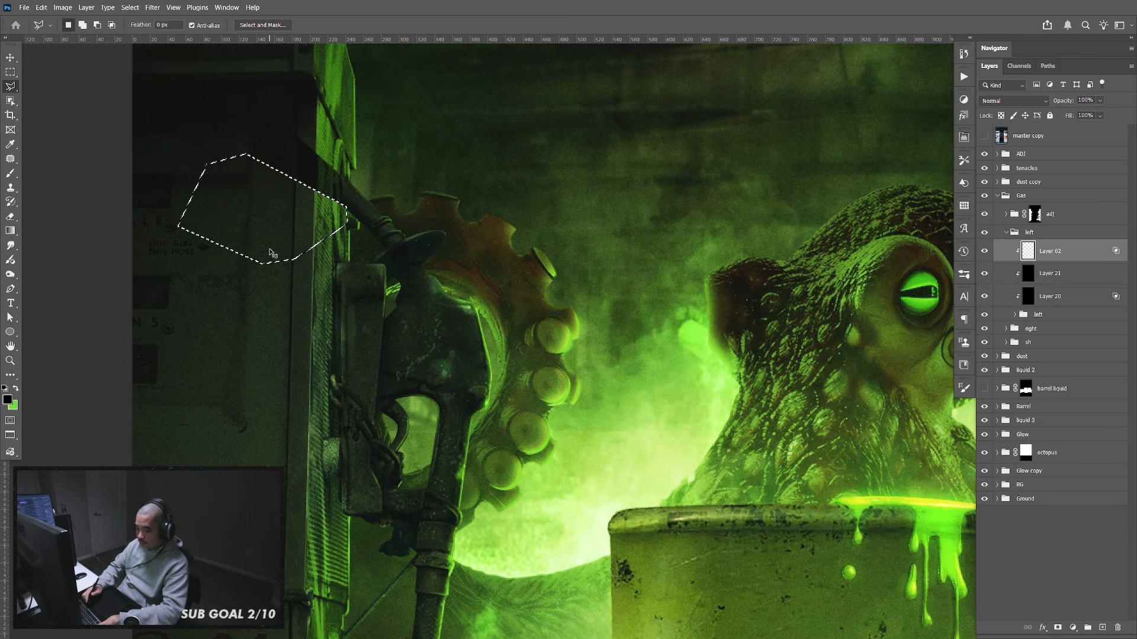
key("ctrl+d")
Outline a shadow beside the upper part of the nozzle holder on the left pump, fill it with black and deselect
left_click_drag(321, 282, 345, 319)
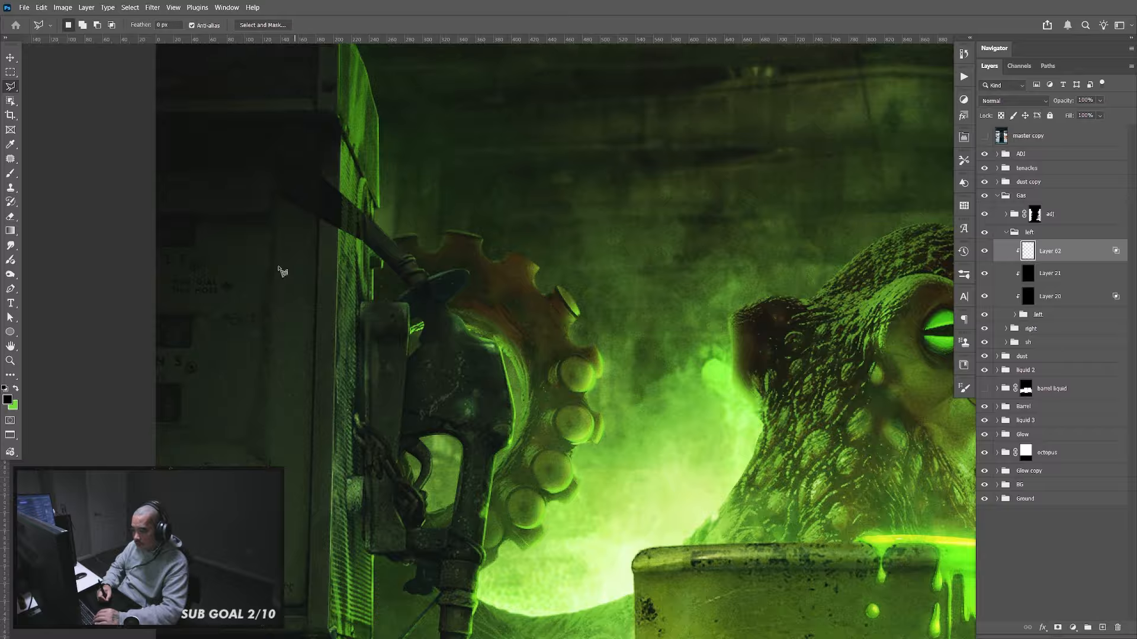
left_click(362, 303)
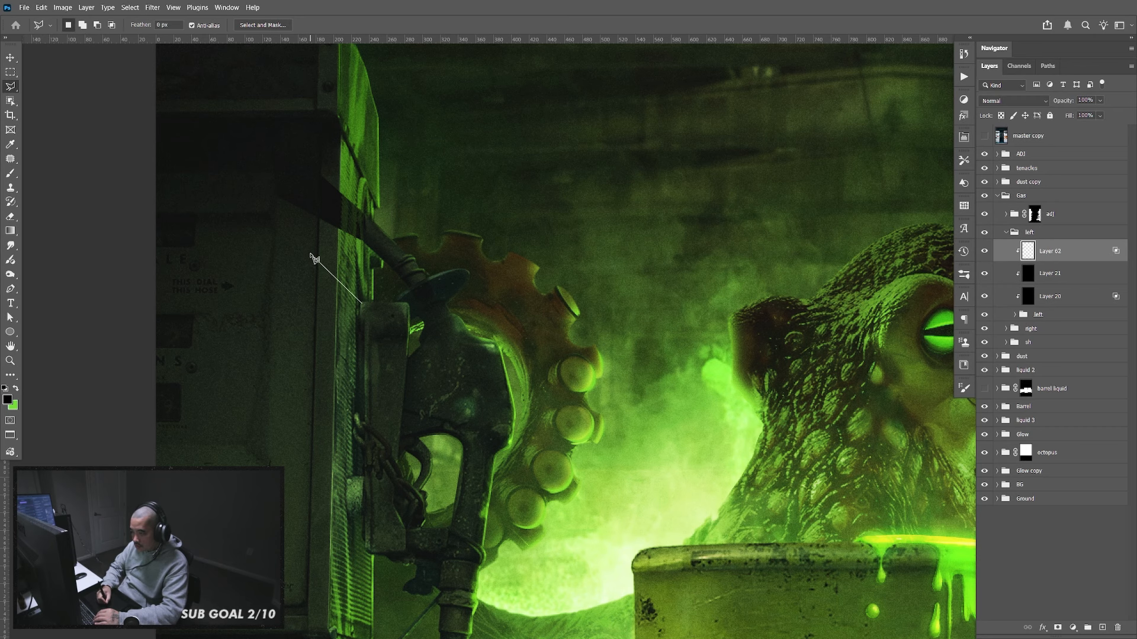
left_click(310, 255)
left_click(302, 387)
left_click(355, 422)
left_click(374, 410)
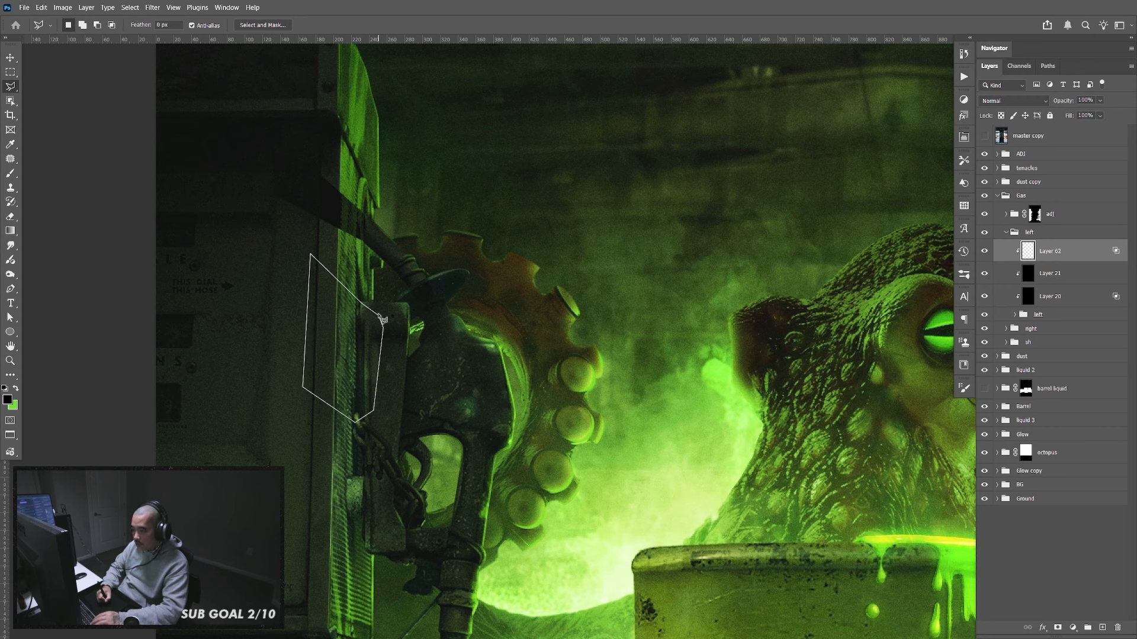
left_click(381, 318)
key("alt+BackSpace")
key("ctrl+d")
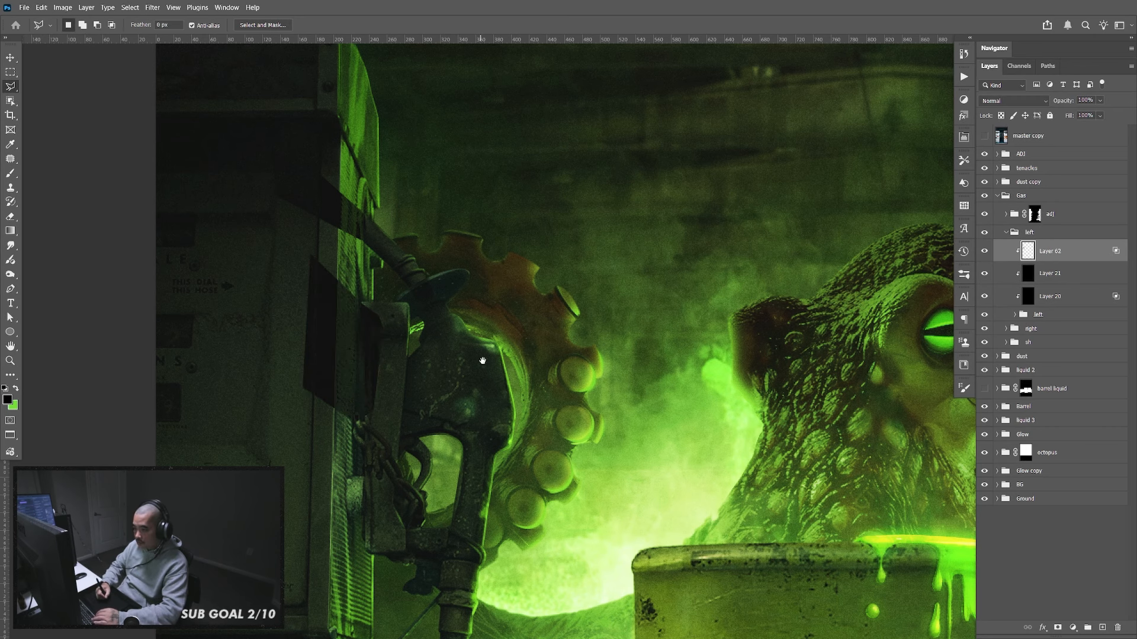
Extend the nozzle holder's shadow down the pump to the holder's lower end with a black-filled Polygonal Lasso shape and deselect
left_click_drag(483, 360, 509, 195)
left_click(398, 387)
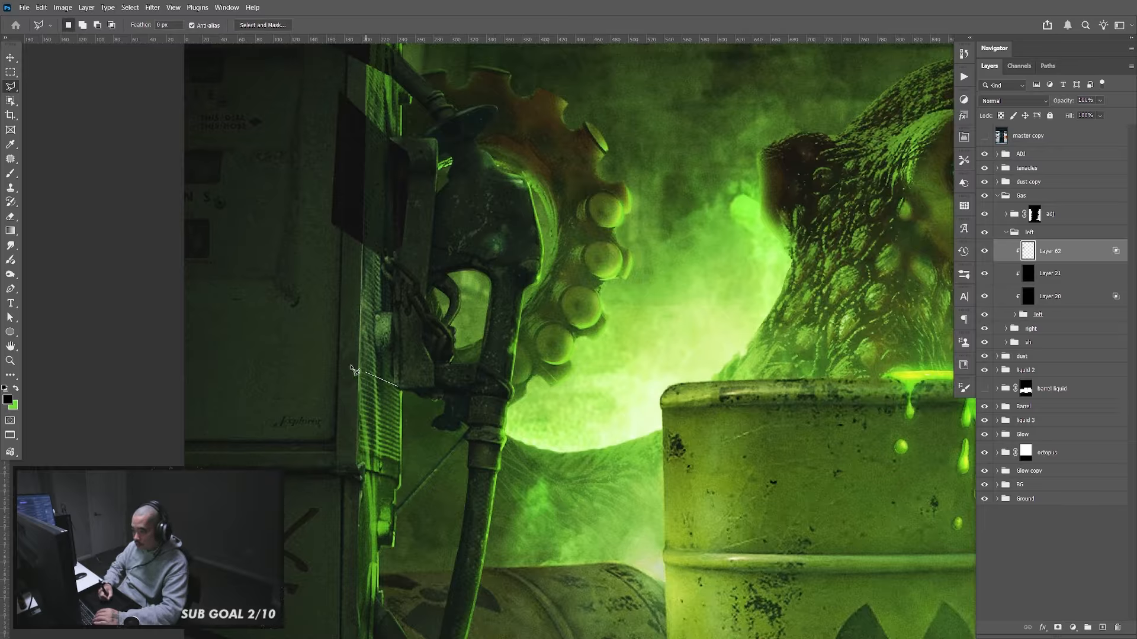
left_click(319, 346)
left_click(320, 277)
left_click(336, 233)
left_click(373, 227)
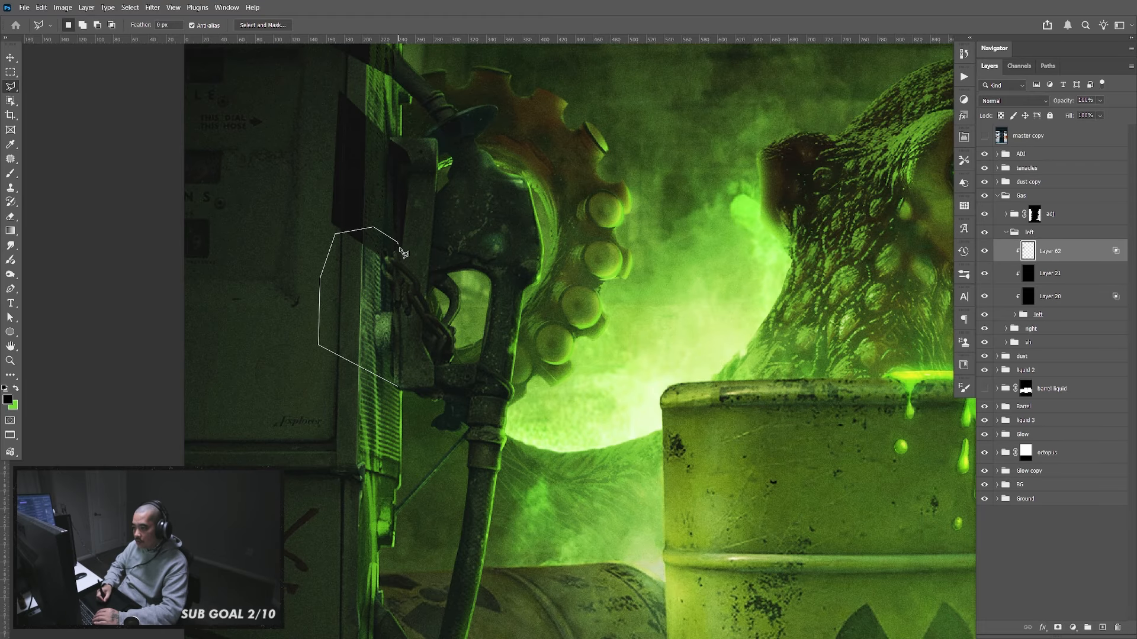
left_click(398, 244)
left_click(407, 275)
left_click(409, 369)
left_click(399, 390)
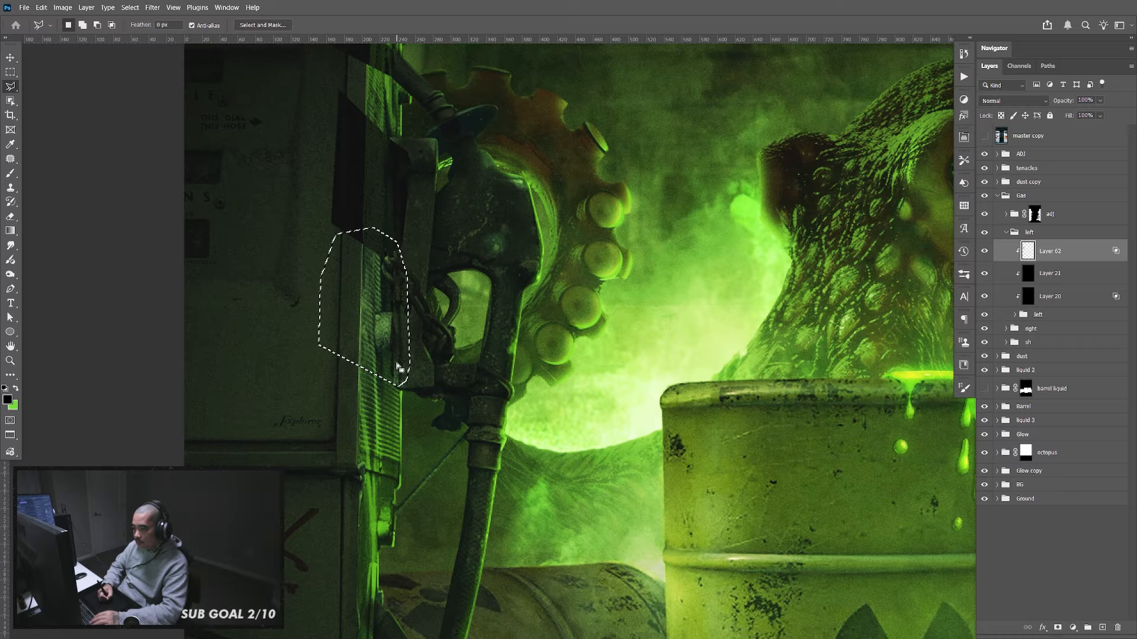
key("alt+BackSpace")
key("ctrl+d")
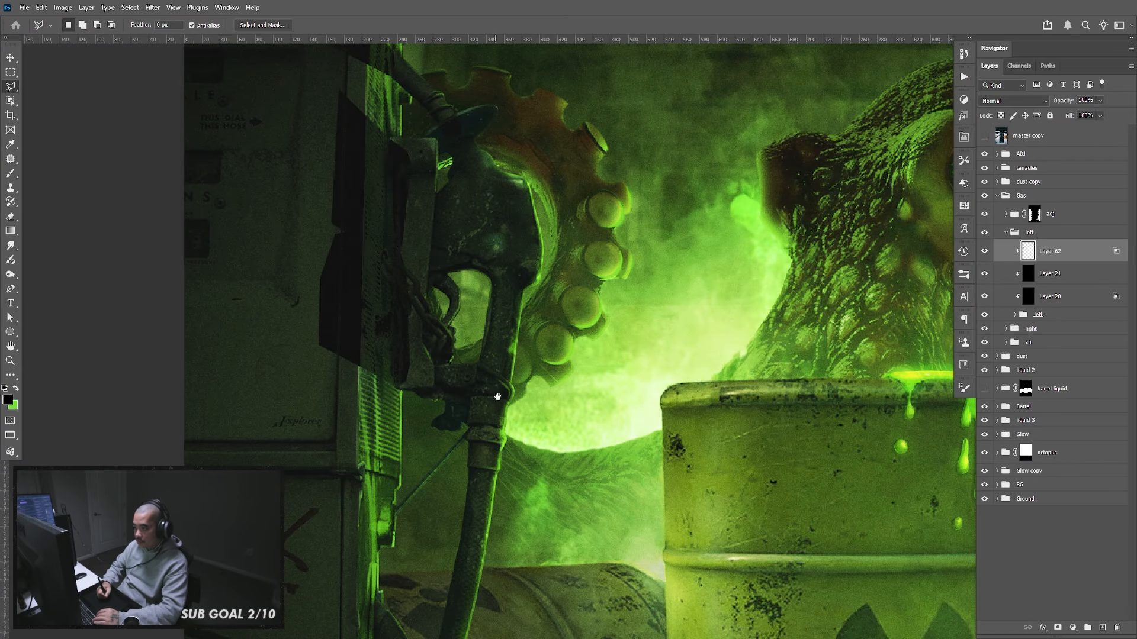
Outline the nozzle holder bracket itself with the Polygonal Lasso and darken it with a black fill
scroll(491, 379, "up", 3)
left_click(390, 252)
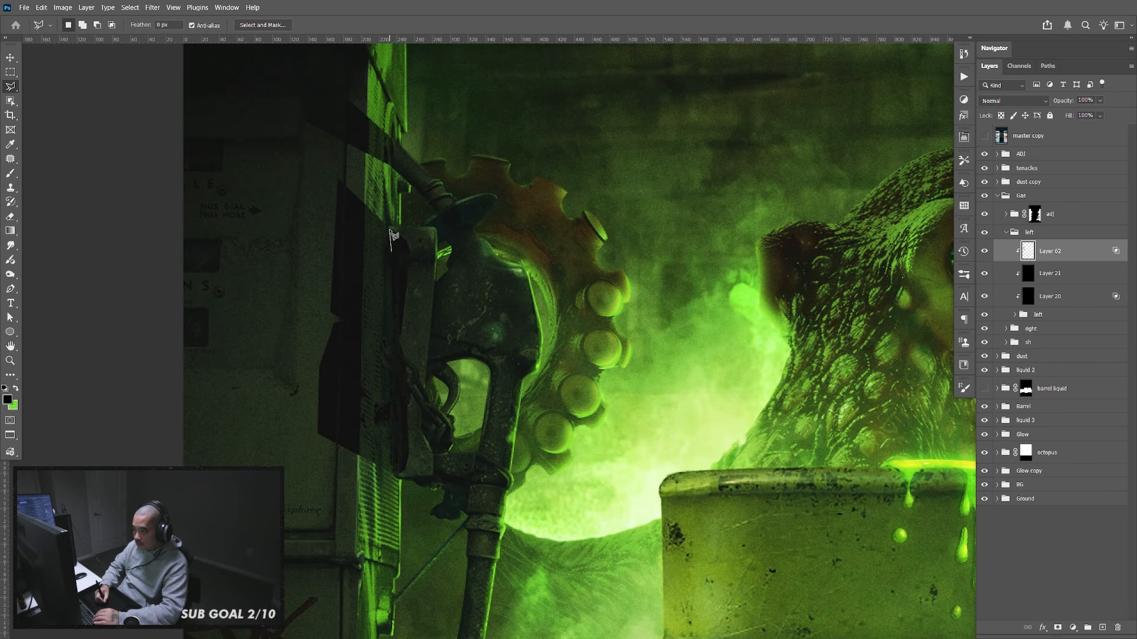
left_click(390, 227)
left_click(437, 227)
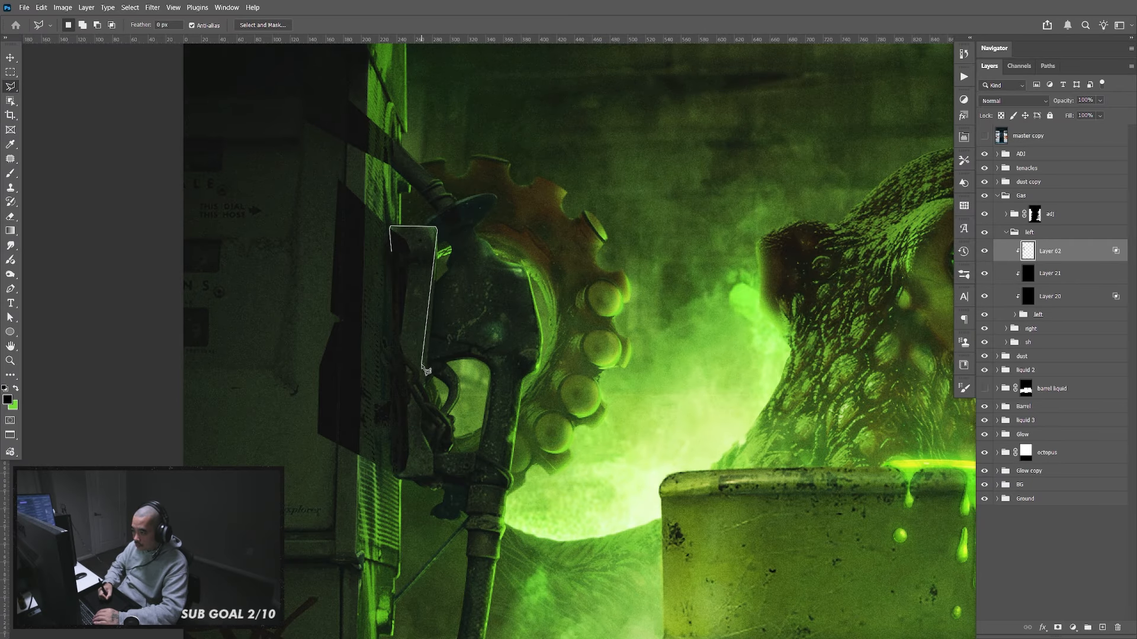
left_click(421, 423)
left_click(433, 457)
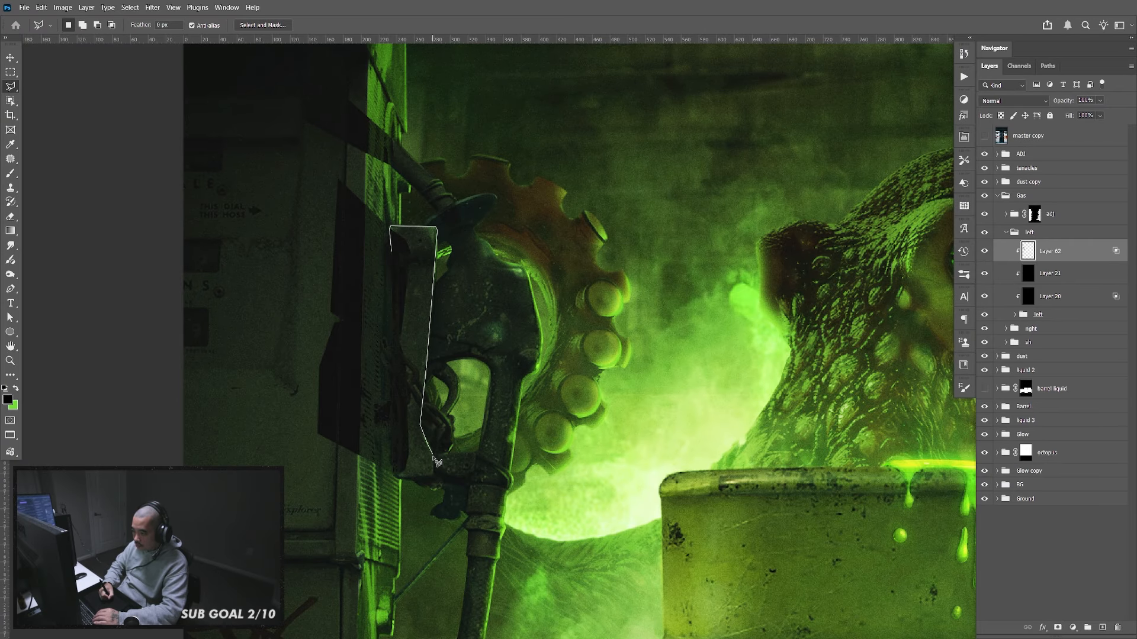
left_click(431, 477)
left_click(395, 476)
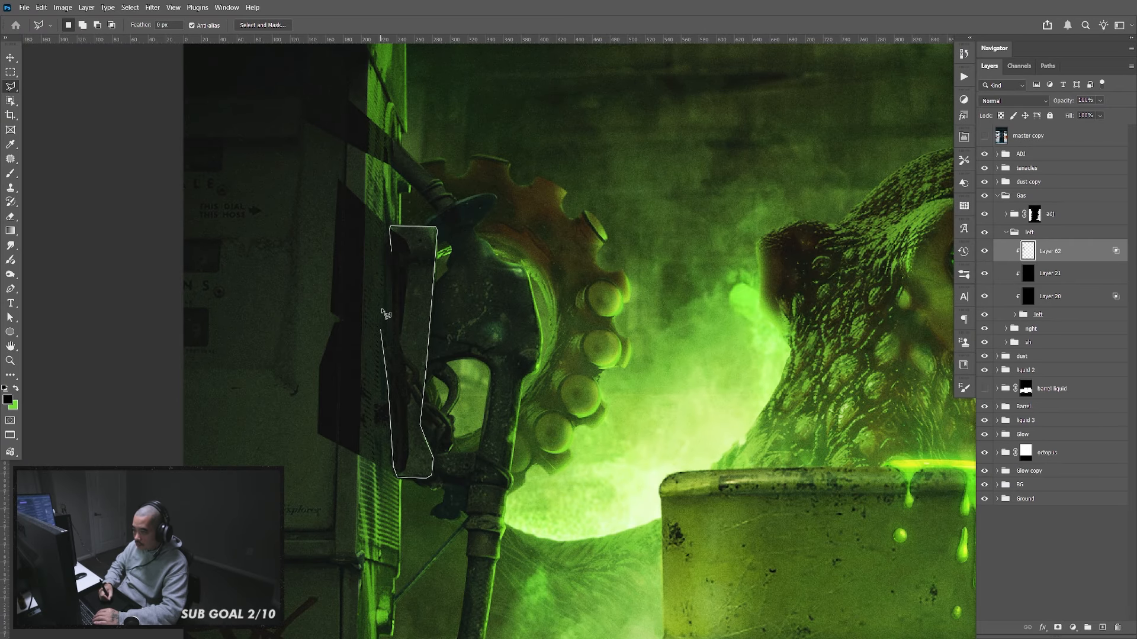
double_click(385, 299)
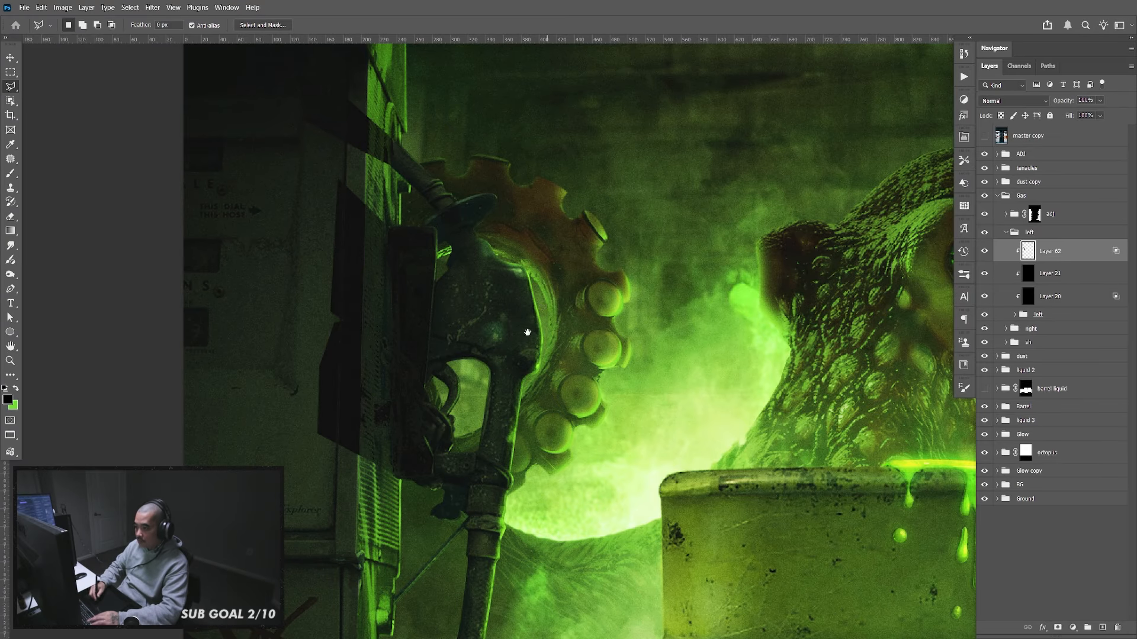
Outline a four-sided shadow beside the lower hose connector on the left pump and fill it with black
scroll(547, 380, "down", 5)
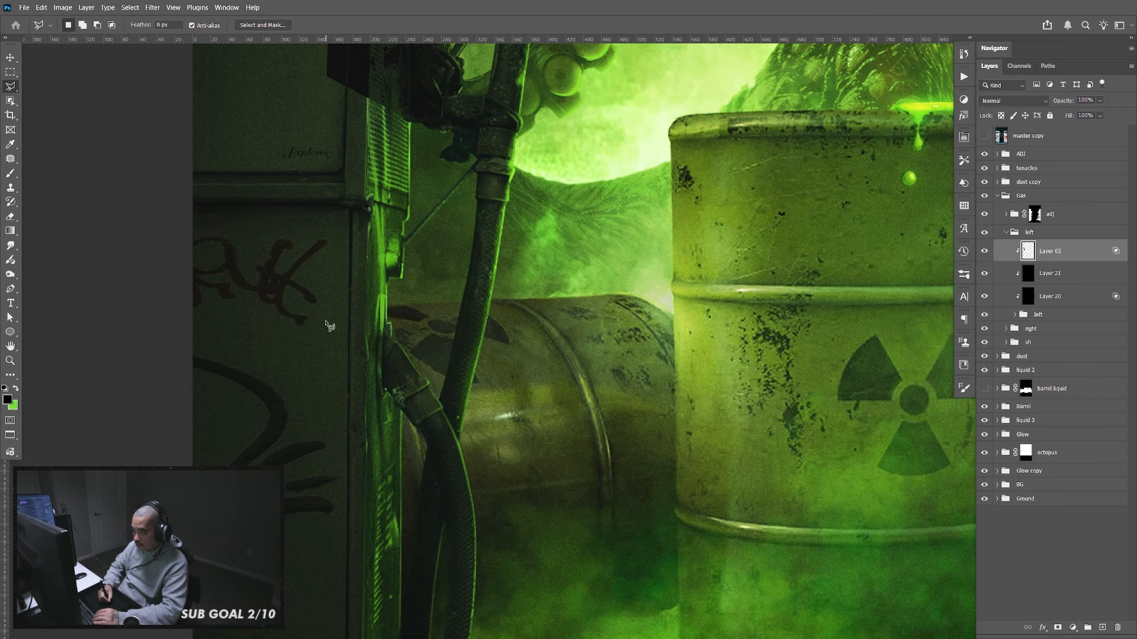
left_click(384, 329)
left_click(393, 386)
left_click(314, 382)
left_click(321, 324)
key("alt+BackSpace")
Outline a long narrow shadow of the hanging hose along the pump's lower green-lit side, fill it with black and deselect
scroll(334, 334, "down", 5)
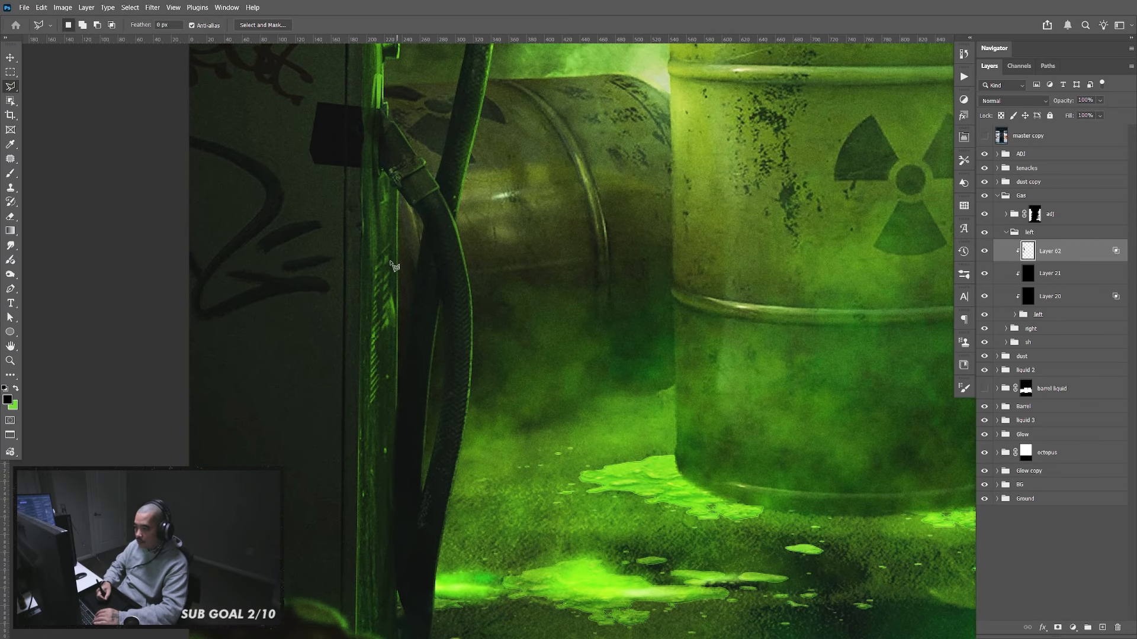
left_click(403, 215)
left_click(389, 242)
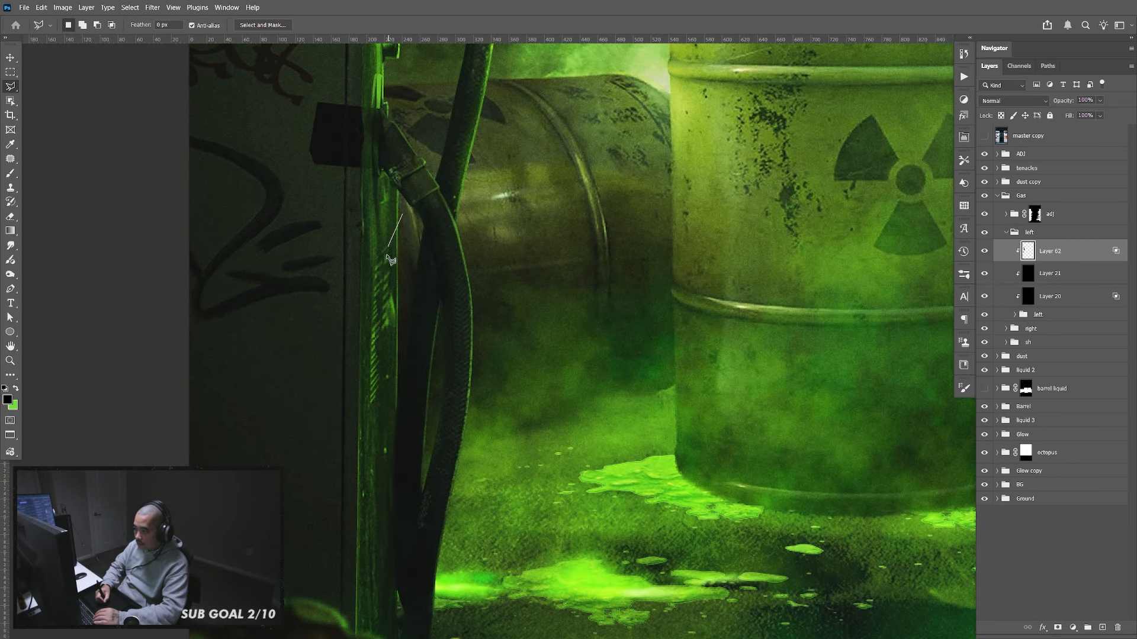
left_click(371, 401)
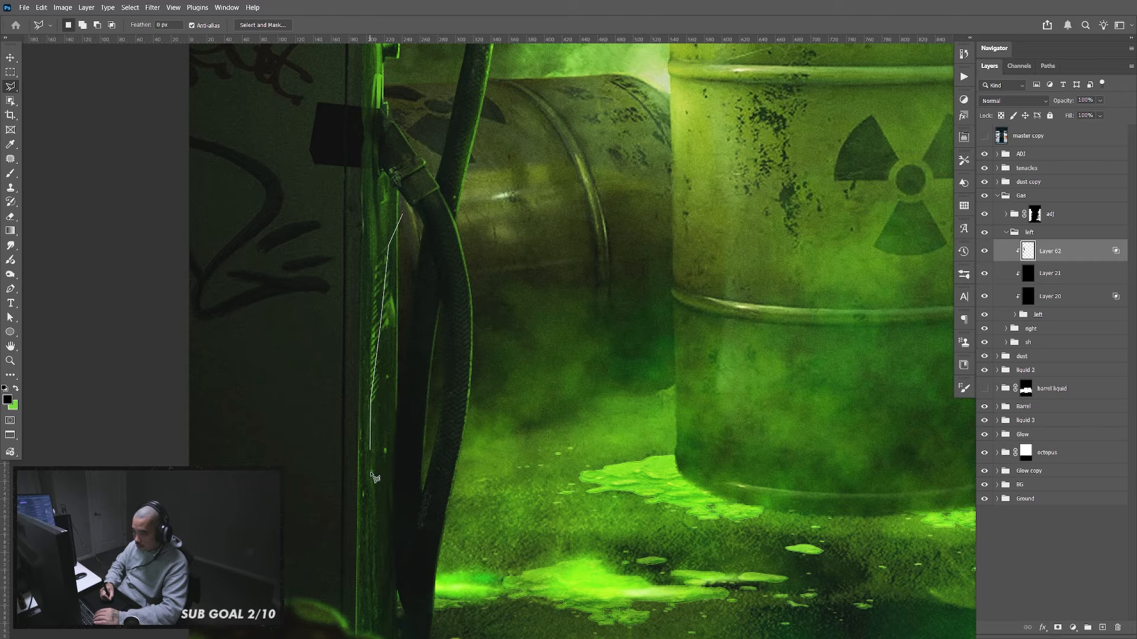
left_click(372, 485)
left_click(374, 552)
left_click(383, 592)
left_click(393, 617)
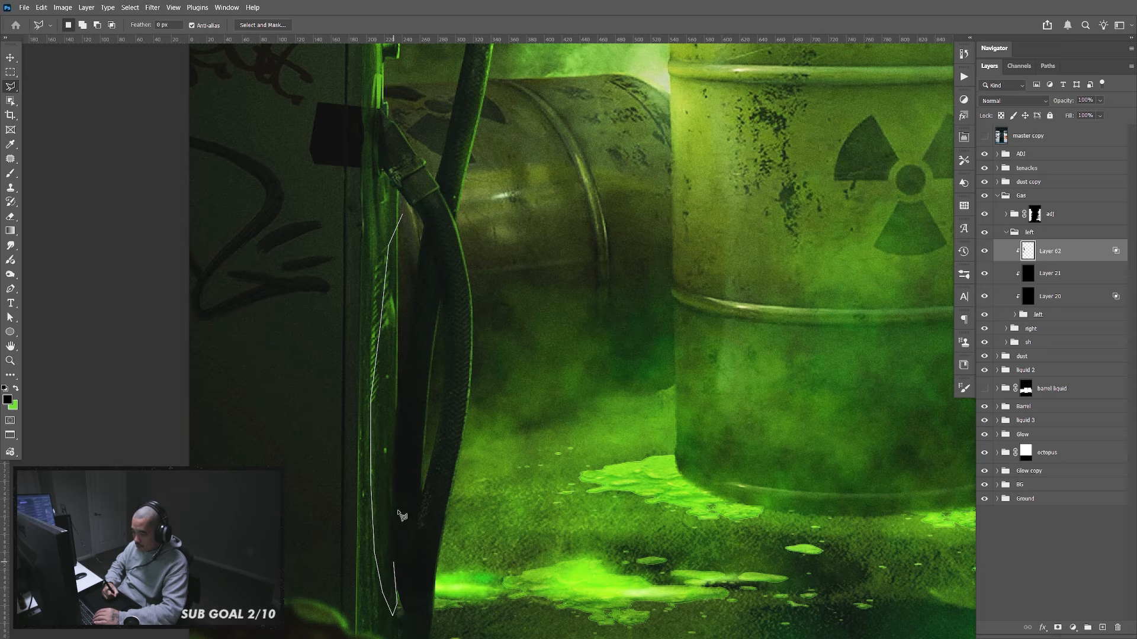
double_click(408, 231)
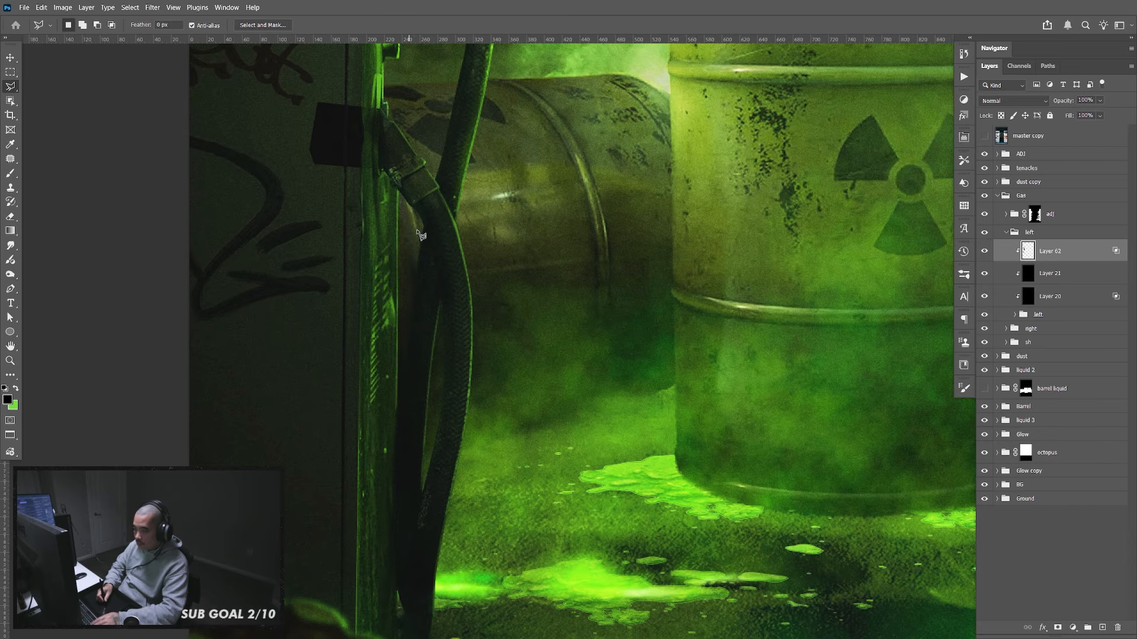
key("alt+BackSpace")
key("ctrl+d")
left_click_drag(498, 480, 510, 401)
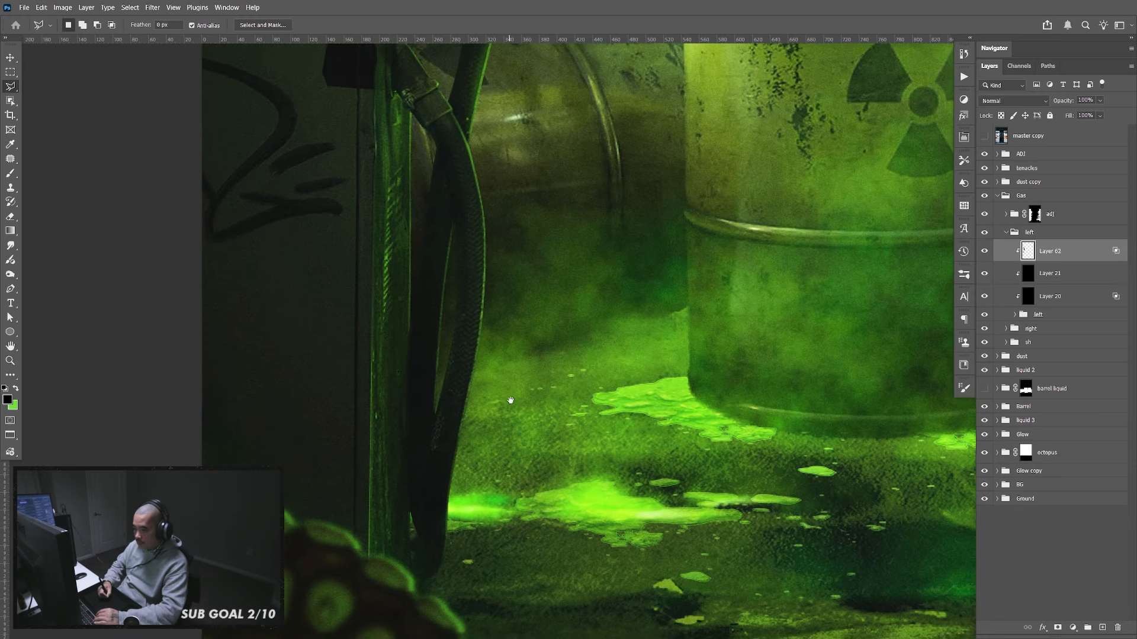
Select the lower connector's shadow where it covers the pump's front face, delete it up to the corner edge and deselect
mouse_move(519, 237)
left_mouse_down()
mouse_move(533, 503)
mouse_move(566, 416)
left_mouse_up()
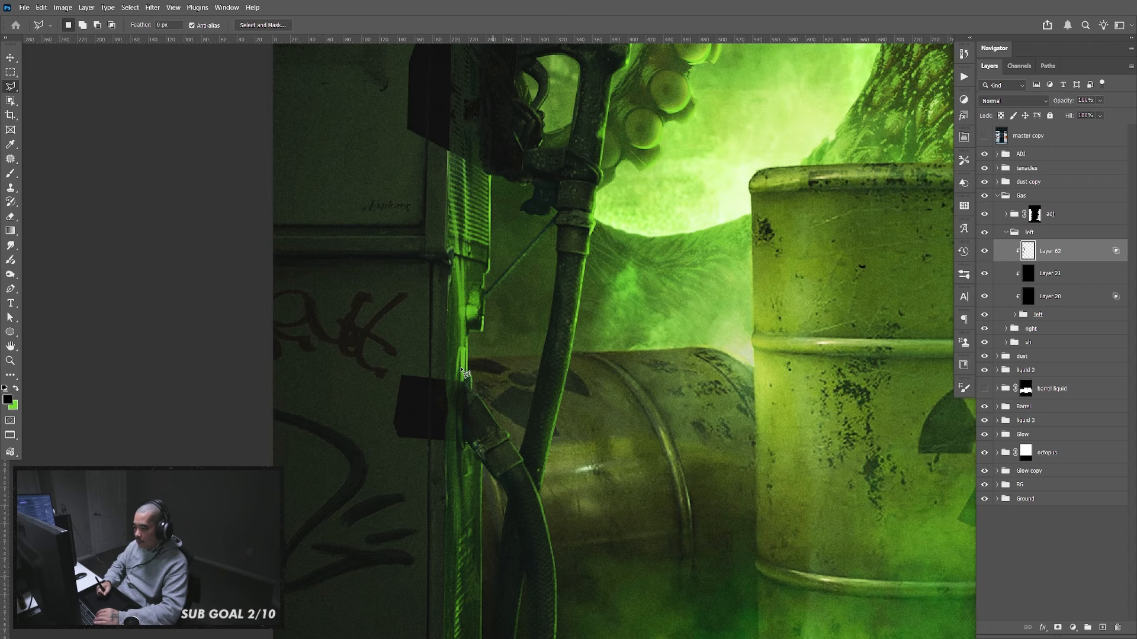
left_click(346, 311)
left_click(411, 305)
left_click(430, 320)
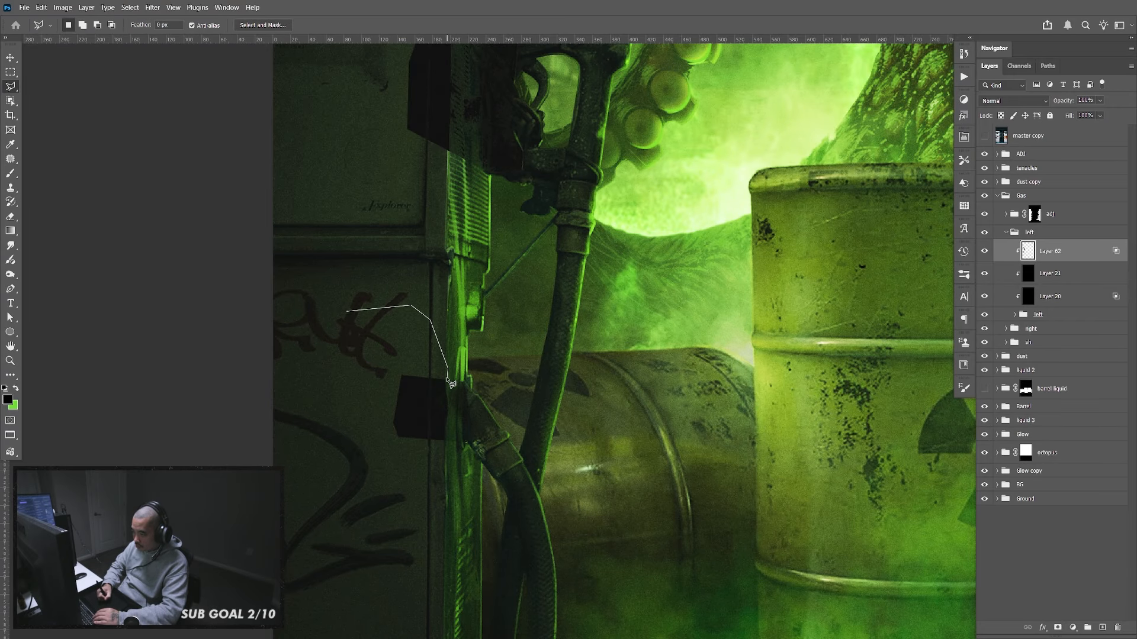
left_click_drag(447, 390, 450, 401)
left_click(446, 462)
left_click(415, 486)
left_click(368, 479)
left_click(340, 427)
double_click(341, 408)
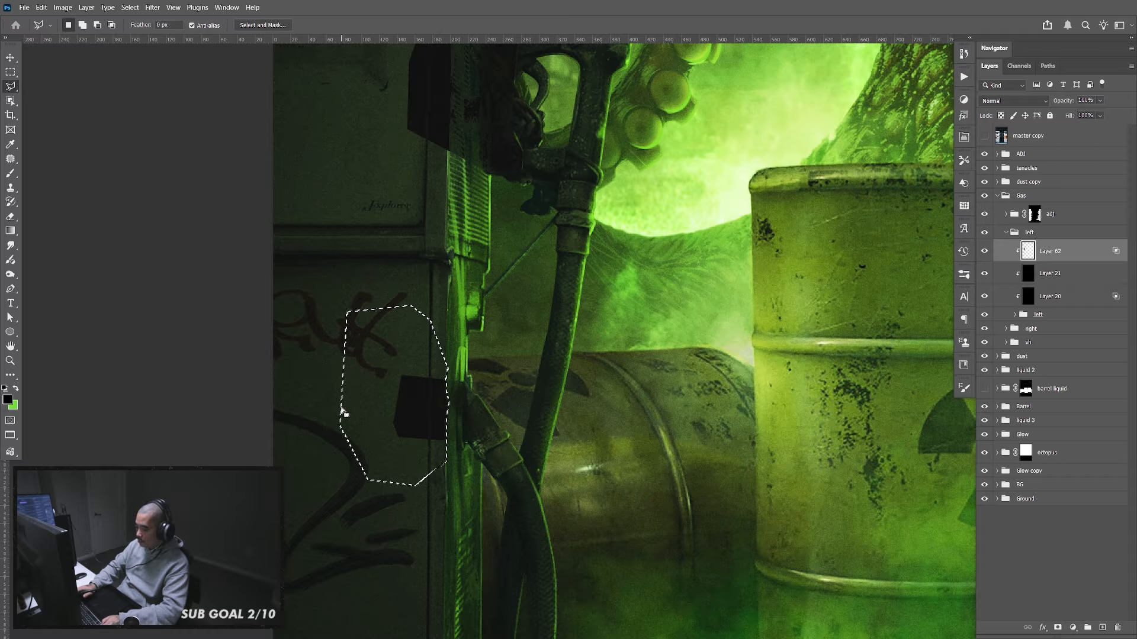
key("Delete")
key("ctrl+d")
Select the hose and nozzle holder shadows spilling onto the pump's upper front face, delete them up to the corner edge and deselect
left_click_drag(549, 331, 559, 560)
left_click_drag(492, 258, 504, 329)
left_click(355, 123)
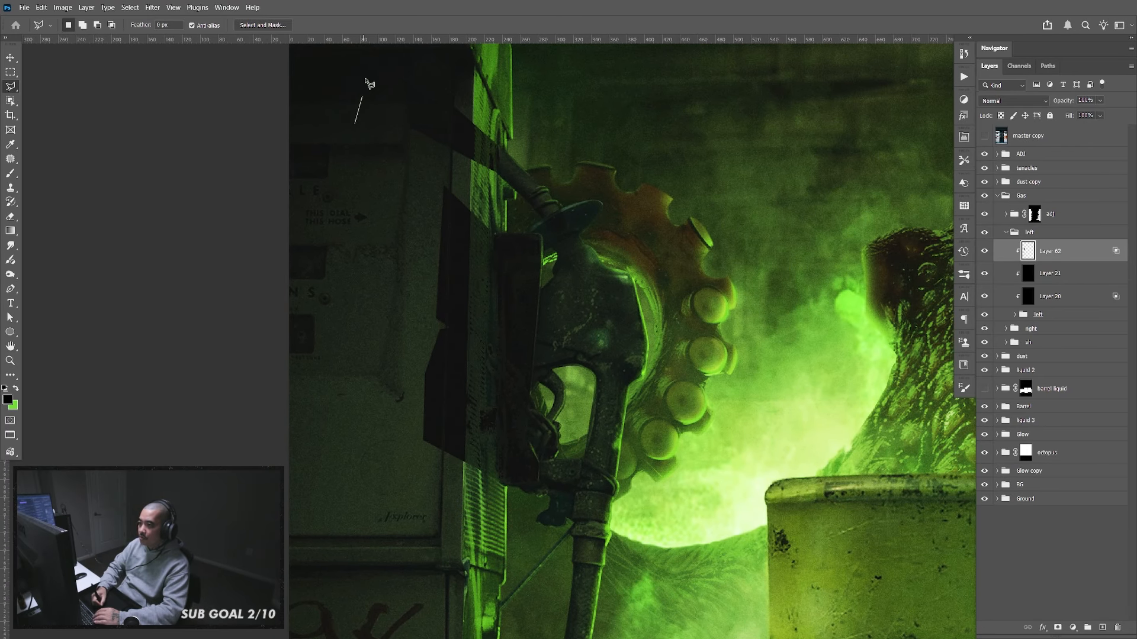
left_click(367, 77)
left_click(419, 63)
left_click(464, 71)
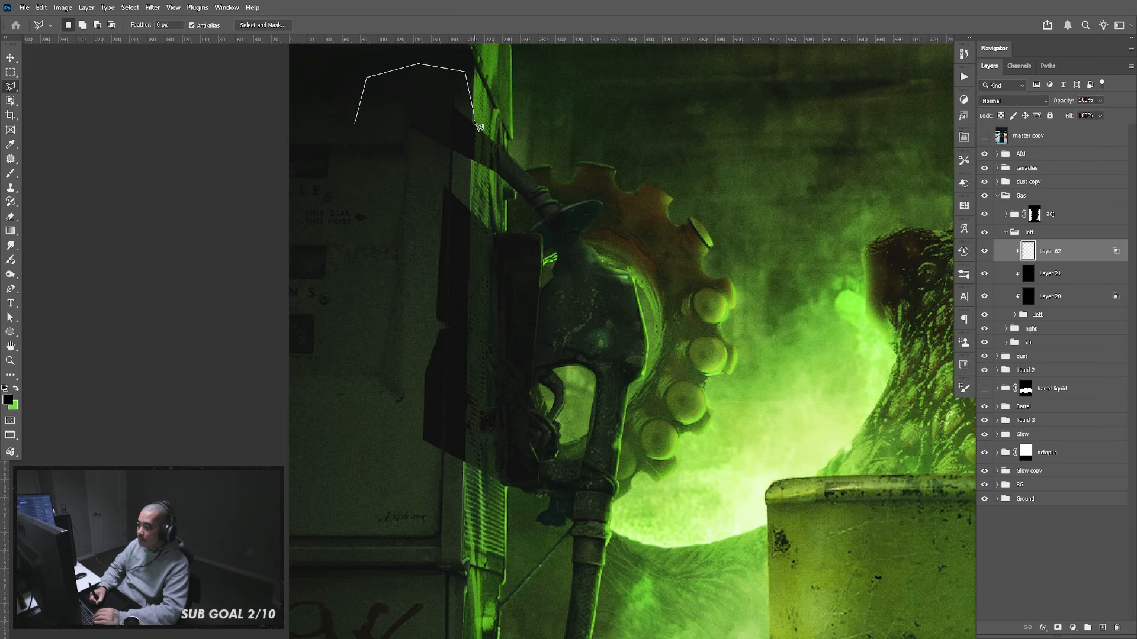
left_click(474, 122)
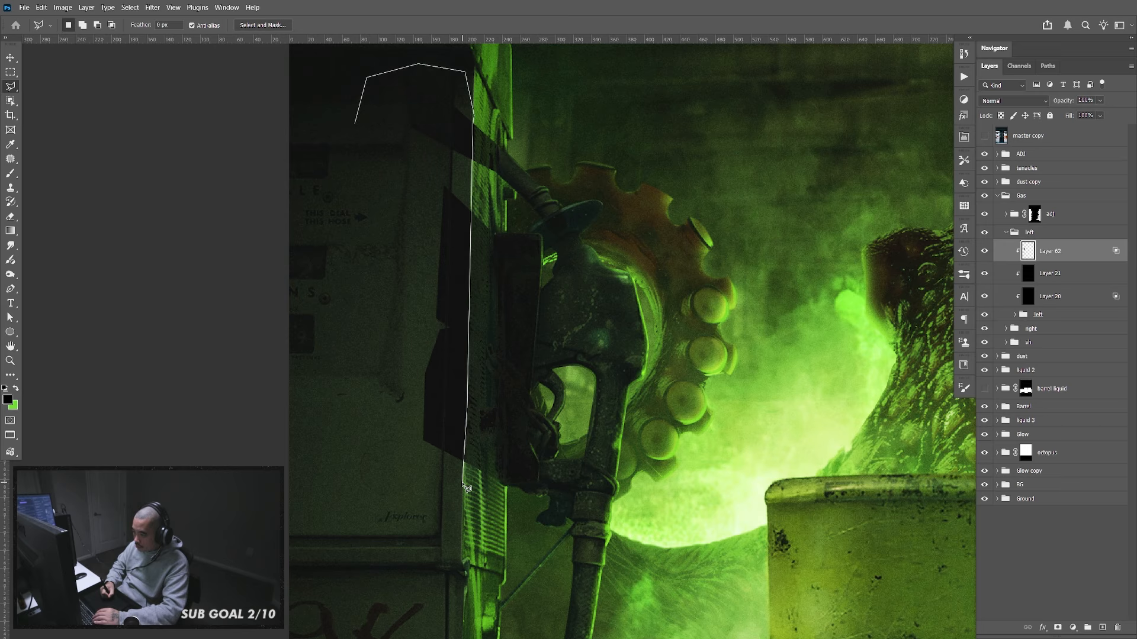
left_click(439, 498)
left_click(388, 479)
left_click(361, 406)
double_click(334, 256)
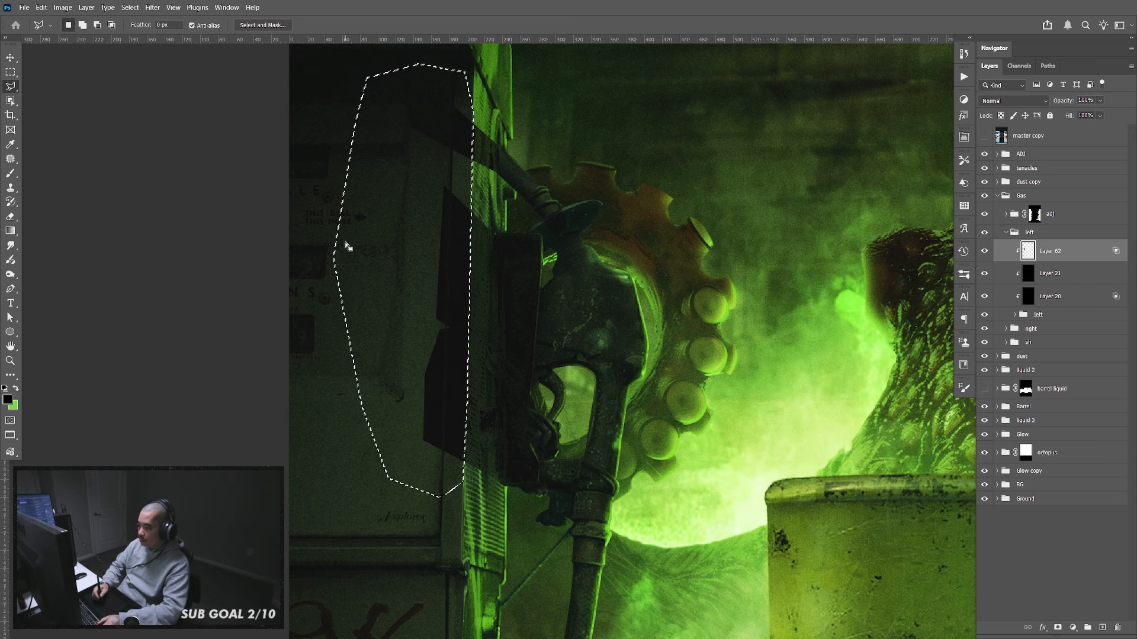
key("Delete")
key("ctrl+d")
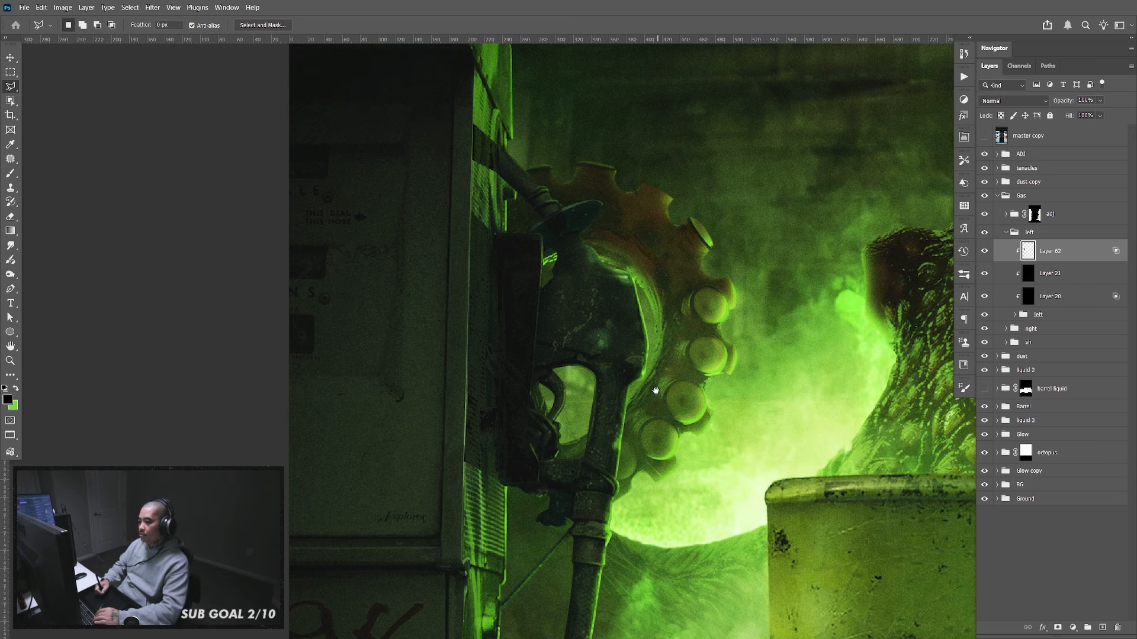
left_click_drag(694, 375, 608, 476)
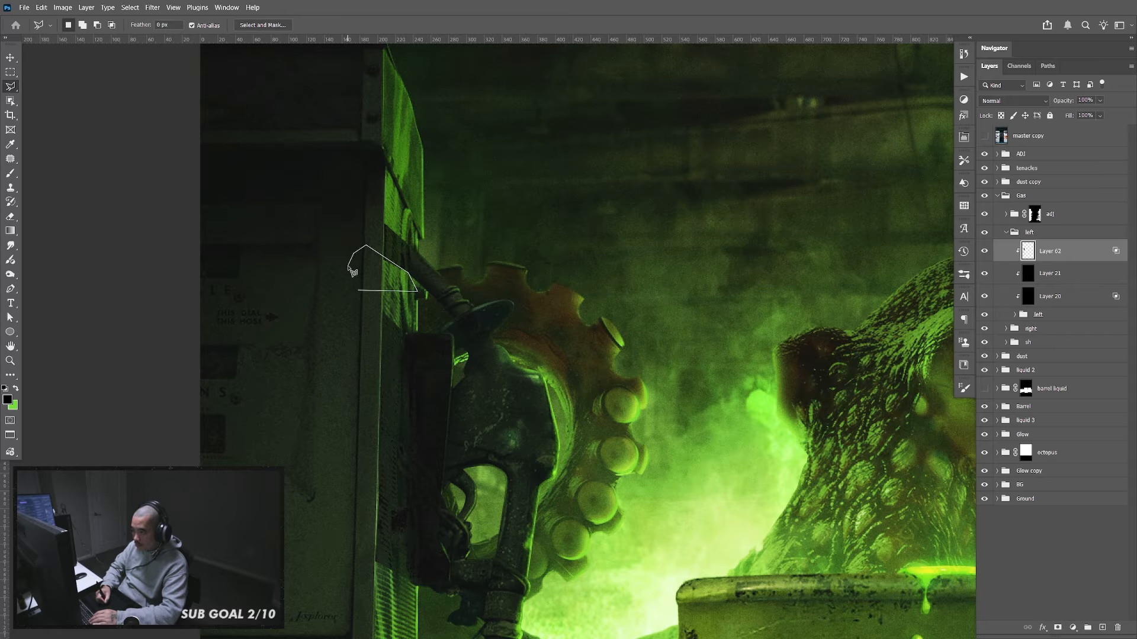
Deselect and soften the hose shadow's edges on the left pump's upper green-lit side with the Blur tool at 20% strength
key("ctrl+d")
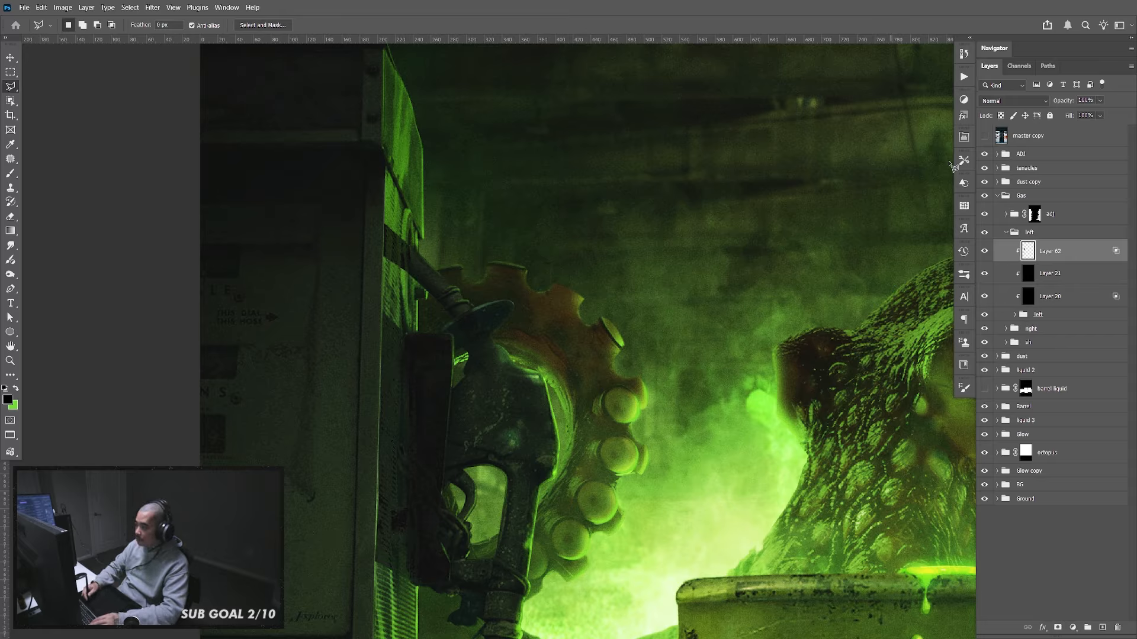
left_click(16, 247)
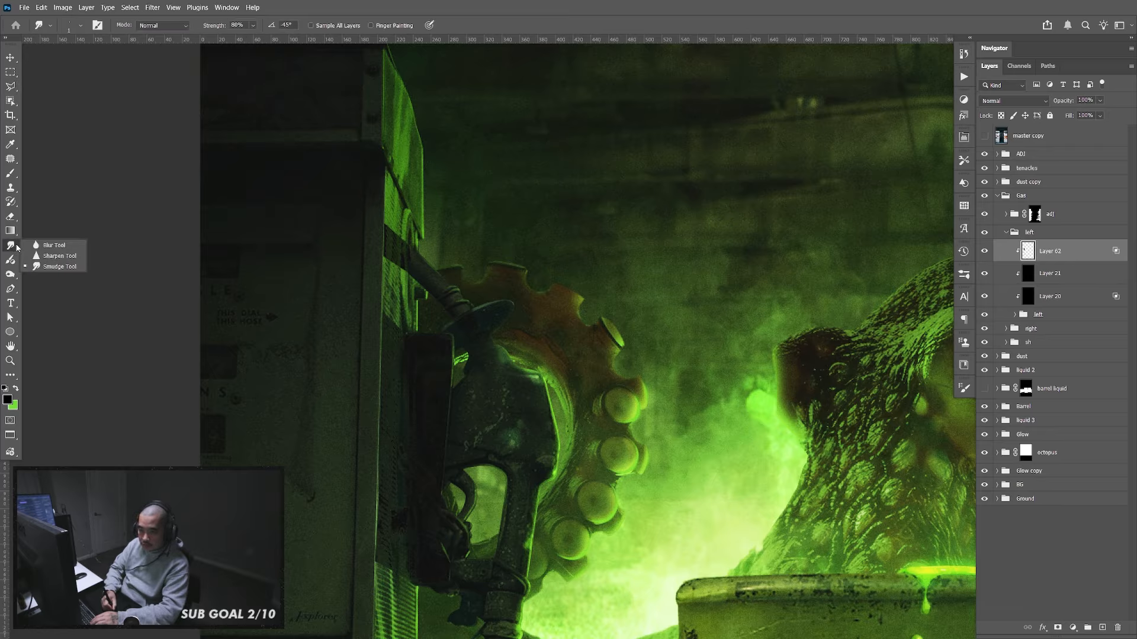
left_click(50, 246)
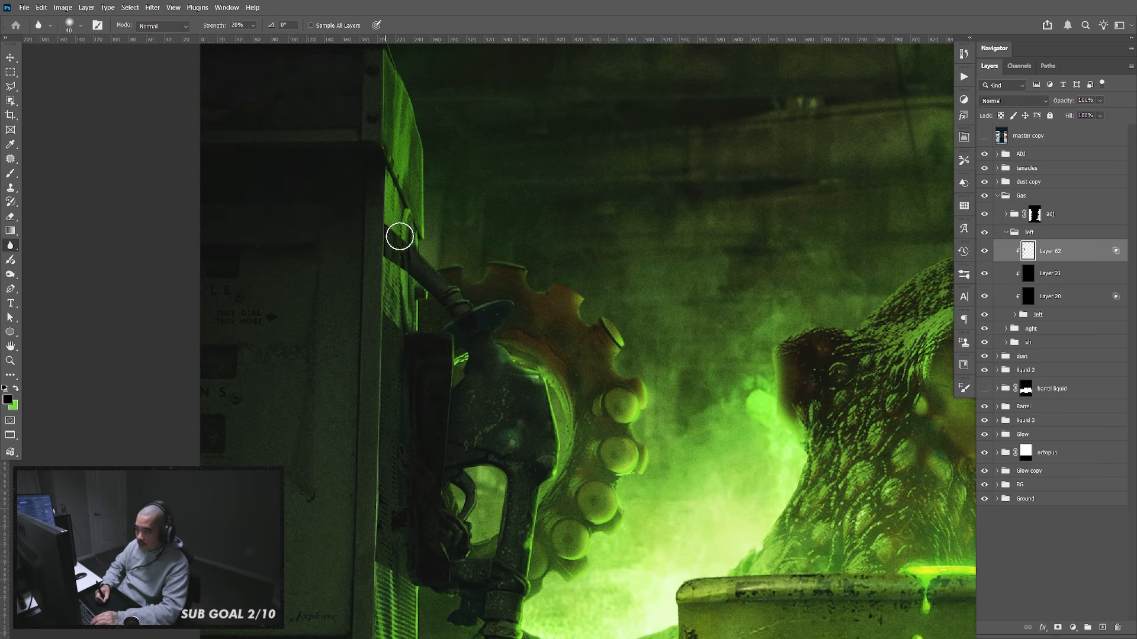
mouse_move(400, 236)
left_mouse_down()
mouse_move(386, 218)
mouse_move(383, 261)
mouse_move(401, 275)
mouse_move(353, 248)
mouse_move(399, 300)
mouse_move(372, 304)
mouse_move(417, 347)
mouse_move(388, 336)
mouse_move(387, 301)
mouse_move(393, 354)
mouse_move(385, 306)
mouse_move(356, 339)
mouse_move(356, 285)
left_mouse_up()
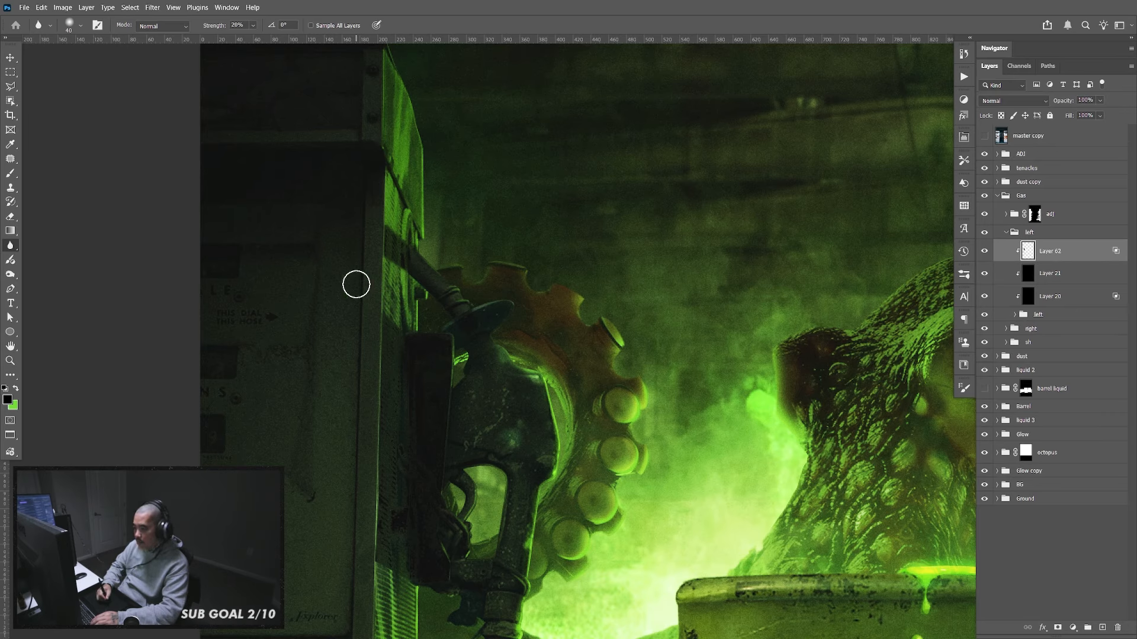
Select the blurred hose shadow spilling onto the left pump's upper front face, delete it up to the corner edge and deselect
key("l")
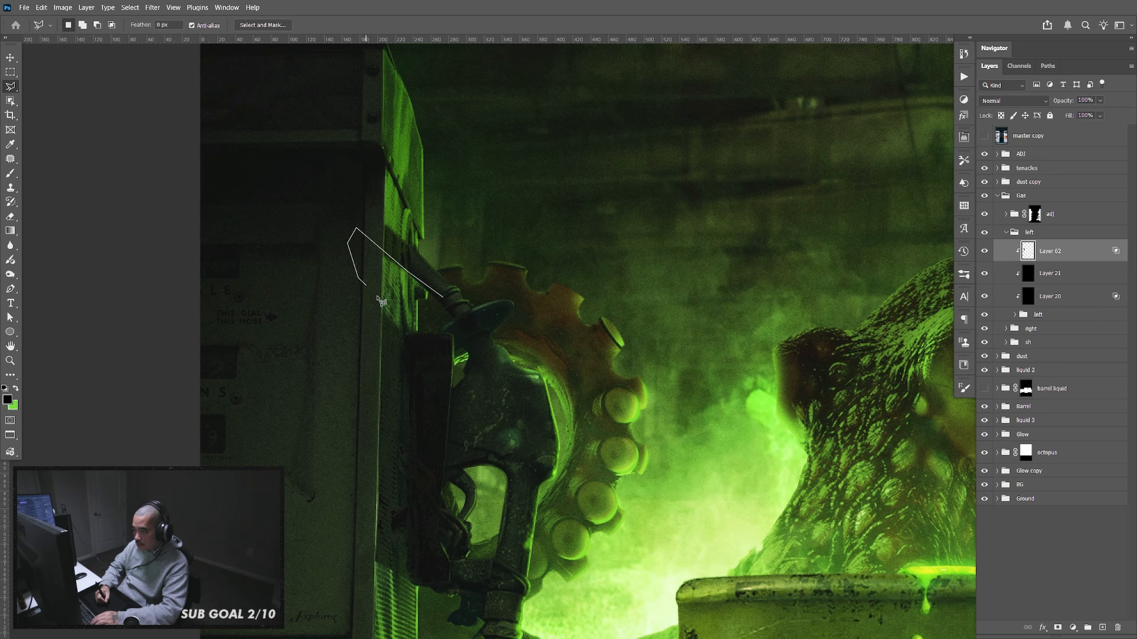
left_click(443, 298)
key("Delete")
key("ctrl+d")
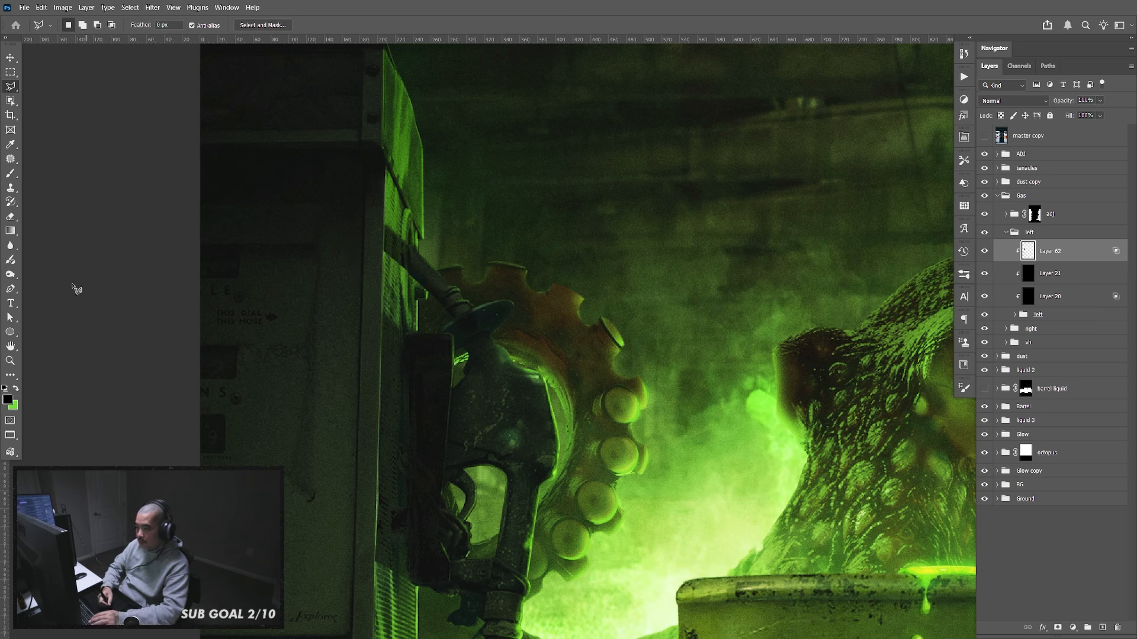
Blur the edges of the hose and nozzle holder shadows along the left pump's side
left_click(11, 247)
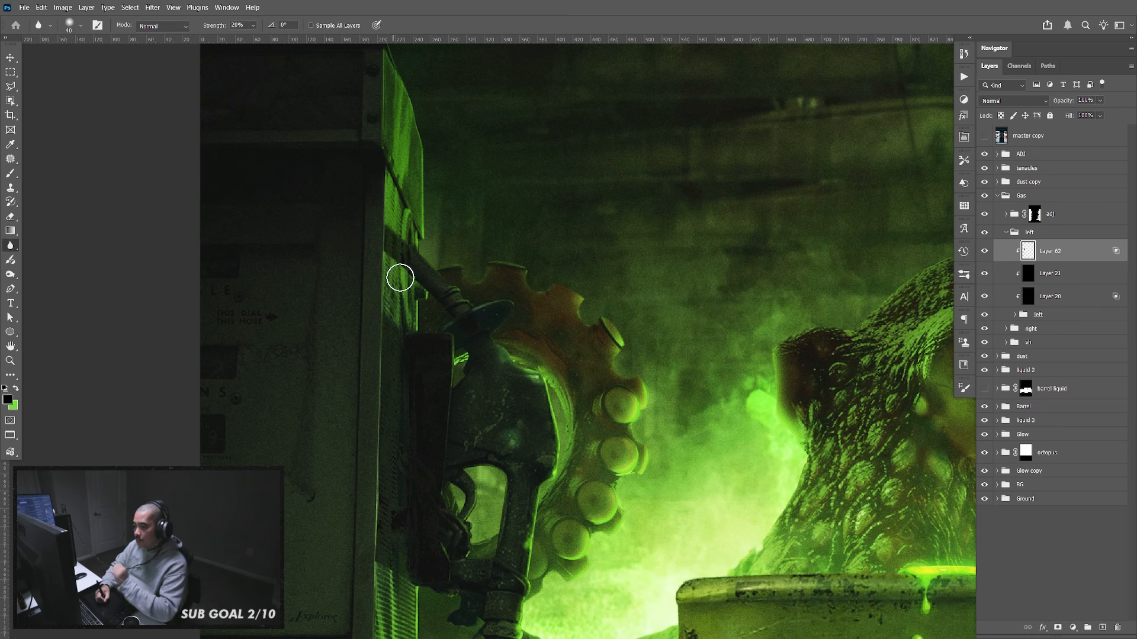
mouse_move(370, 260)
left_mouse_down()
mouse_move(395, 267)
mouse_move(384, 254)
mouse_move(399, 277)
mouse_move(372, 233)
mouse_move(403, 254)
mouse_move(379, 226)
mouse_move(408, 269)
mouse_move(390, 238)
left_mouse_up()
scroll(533, 398, "down", 3)
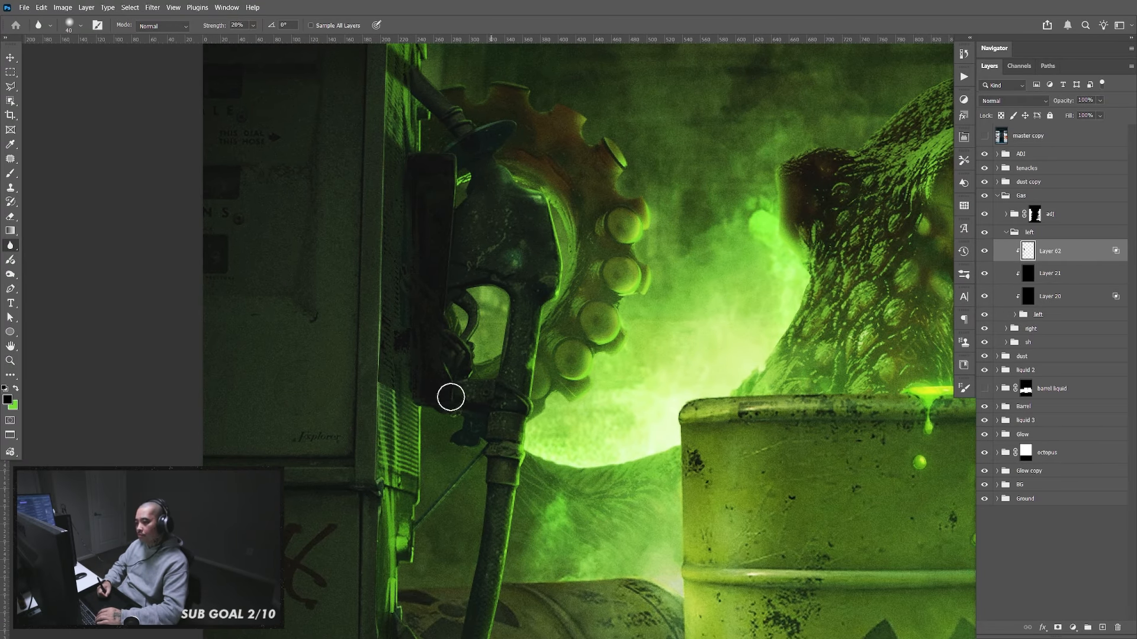
mouse_move(419, 406)
left_mouse_down()
mouse_move(382, 375)
mouse_move(390, 417)
mouse_move(396, 353)
mouse_move(404, 408)
mouse_move(393, 365)
left_mouse_up()
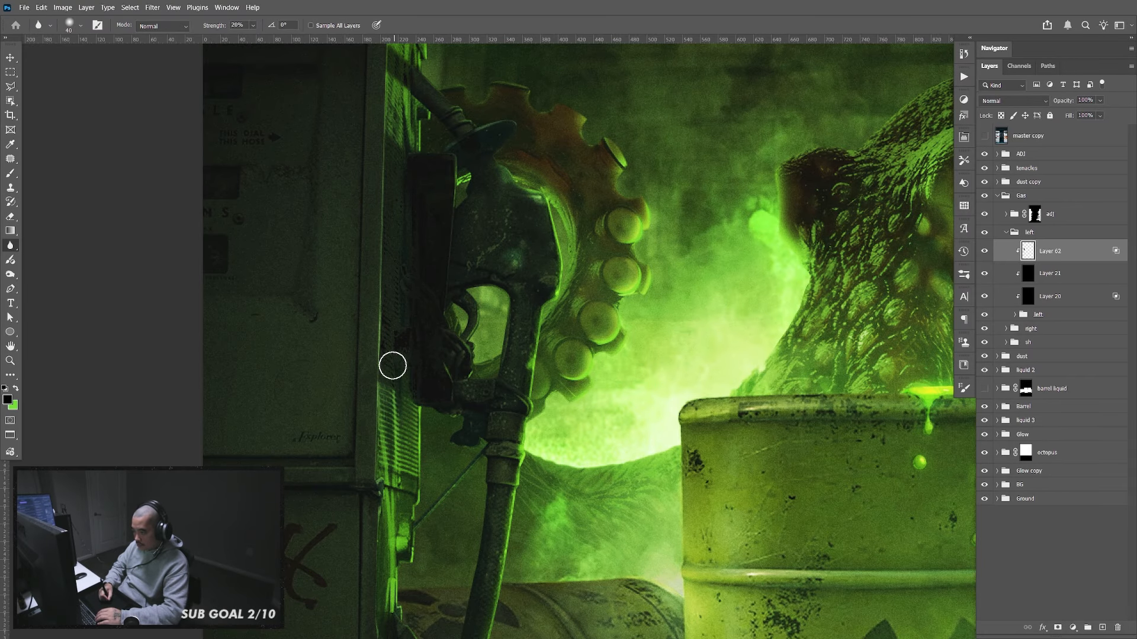
Smudge the hose and nozzle holder shadows on the left pump with the Smudge tool at 20% strength and brush size 70
right_click(18, 245)
left_click(58, 267)
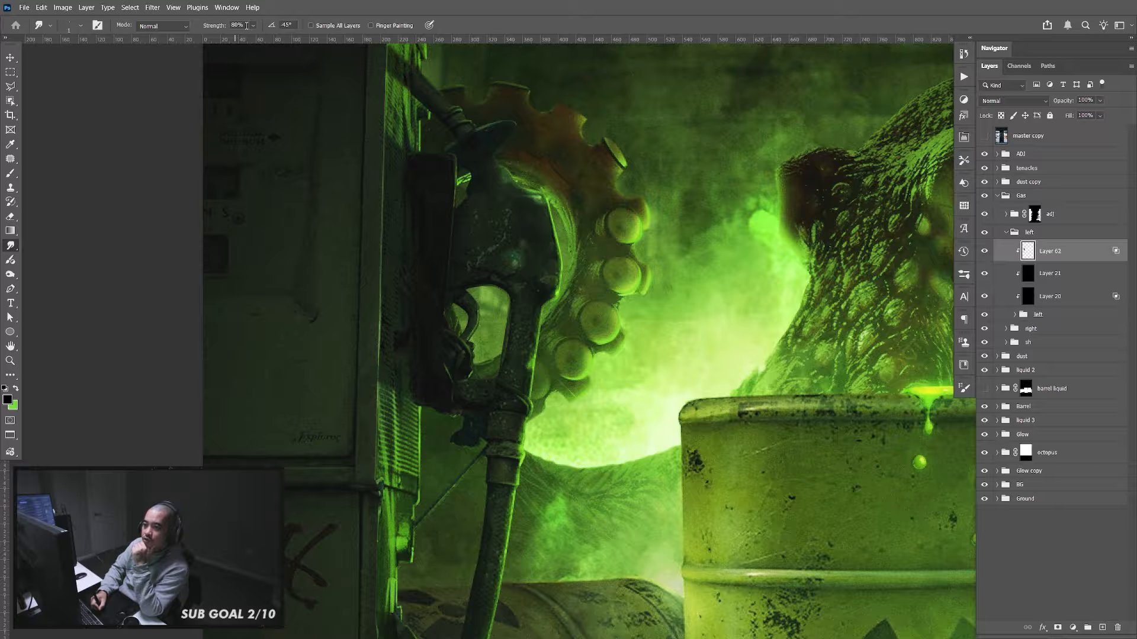
type("20")
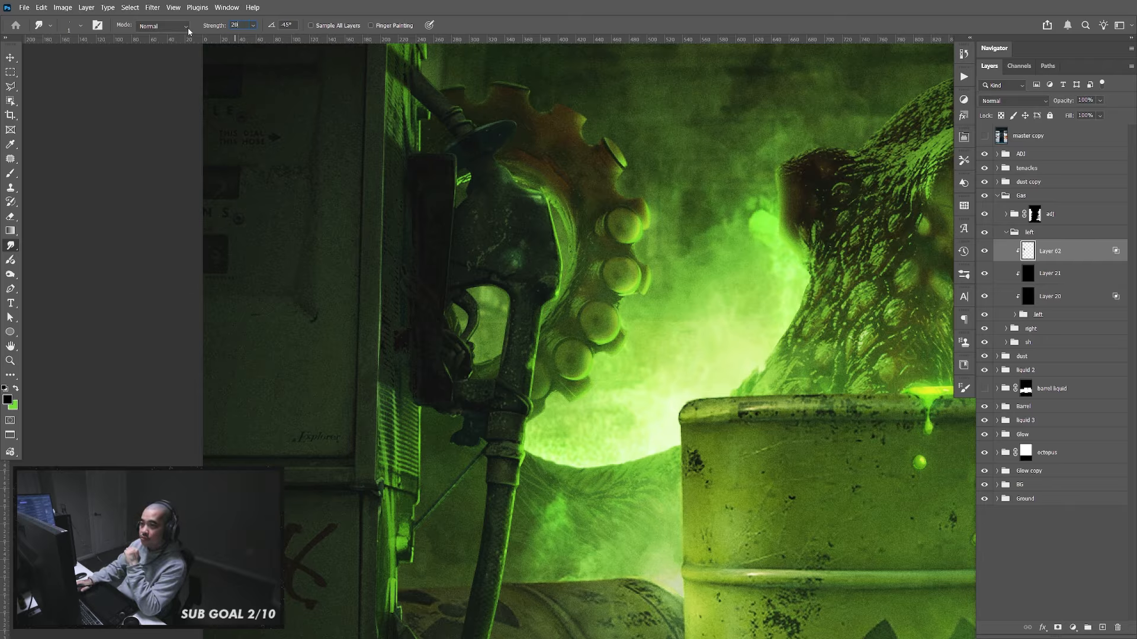
key("Return")
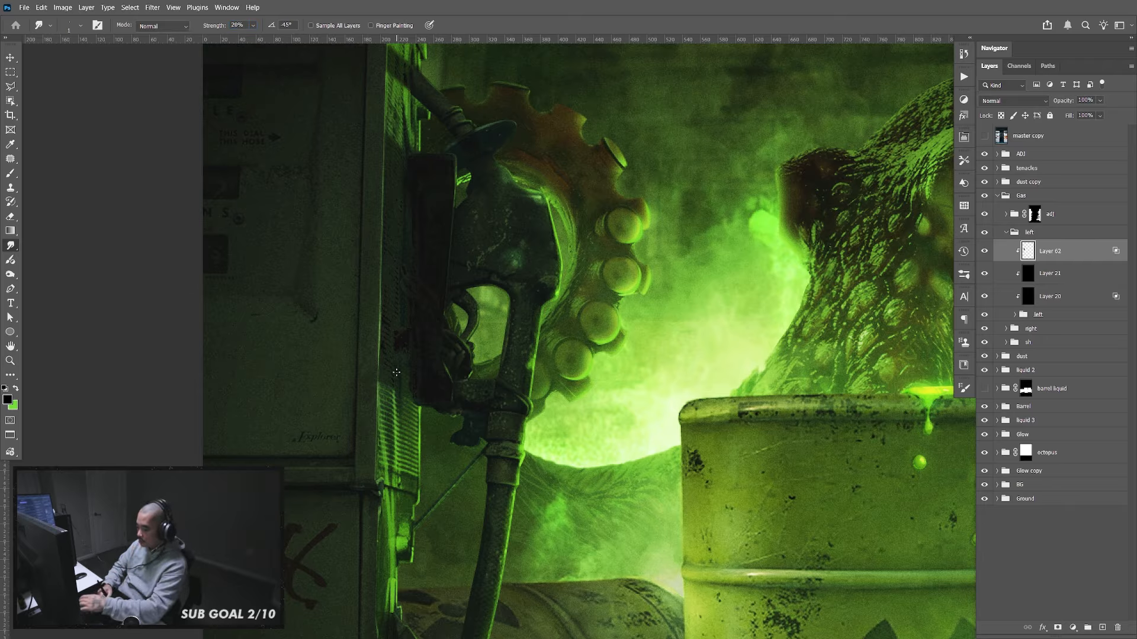
key("bracketright")
key("bracketright")
key("bracketright")
key("bracketright")
key("bracketright")
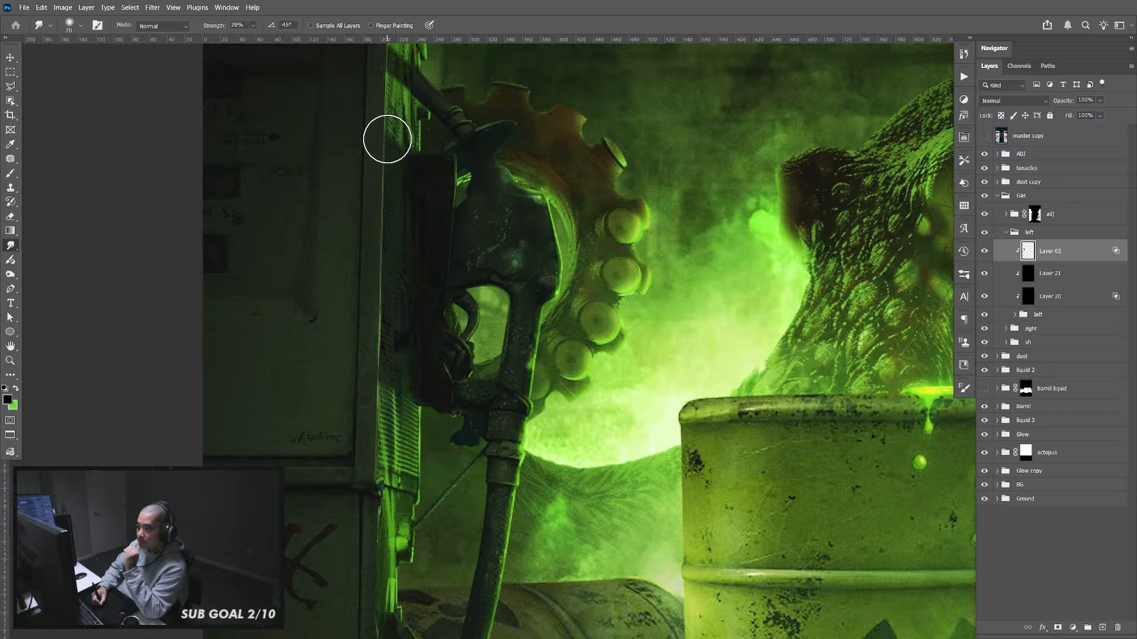
left_click_drag(414, 240, 408, 324)
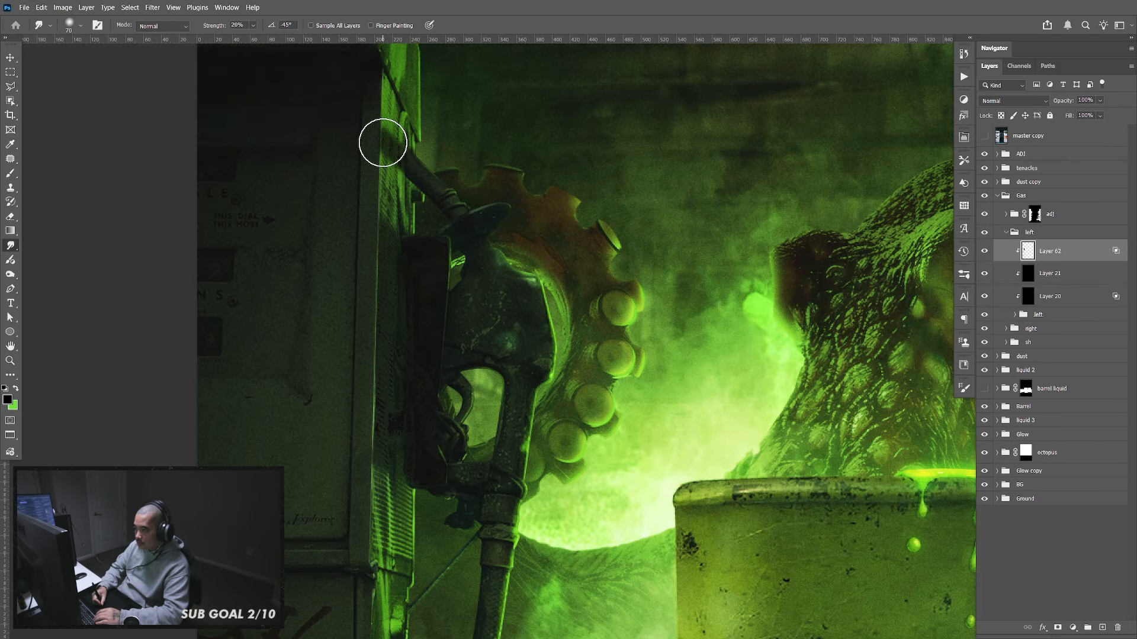
Smudge the shadow beside the left pump's lower hose connector with the brush size reduced to 20
mouse_move(449, 609)
left_mouse_down()
mouse_move(485, 291)
mouse_move(474, 274)
left_mouse_up()
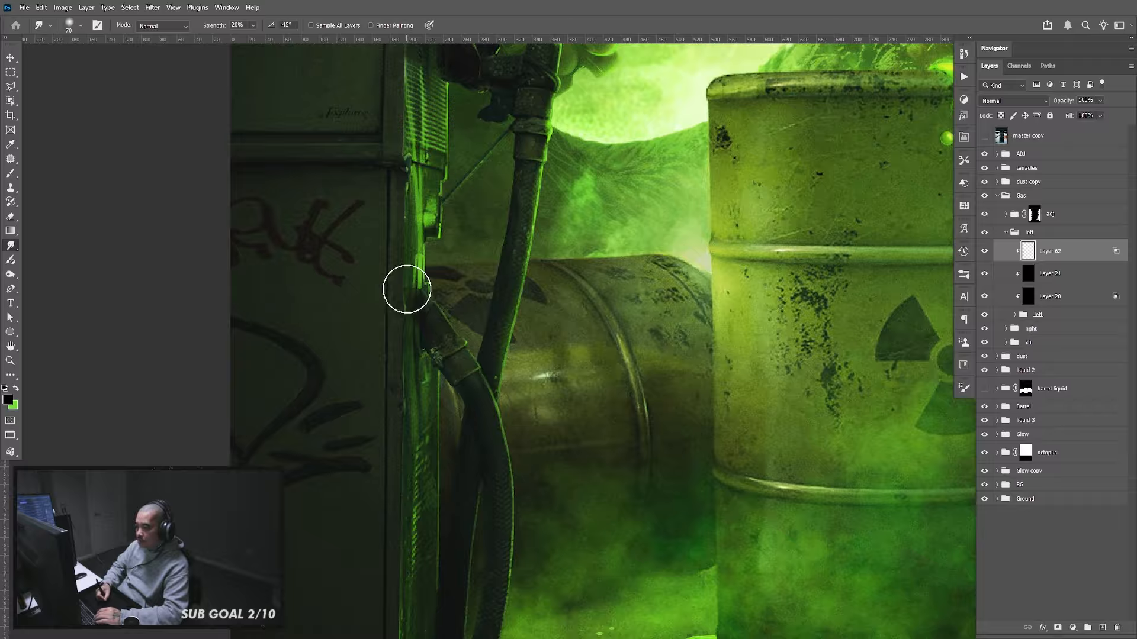
left_click_drag(424, 590, 408, 302)
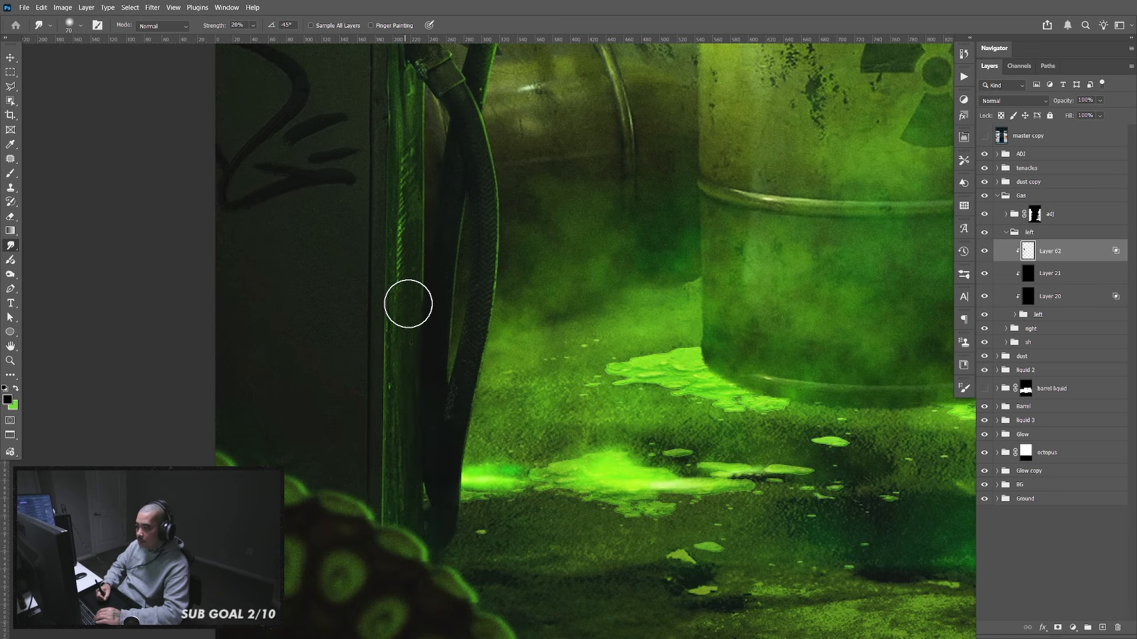
left_click_drag(514, 330, 510, 385)
left_click_drag(542, 142, 509, 378)
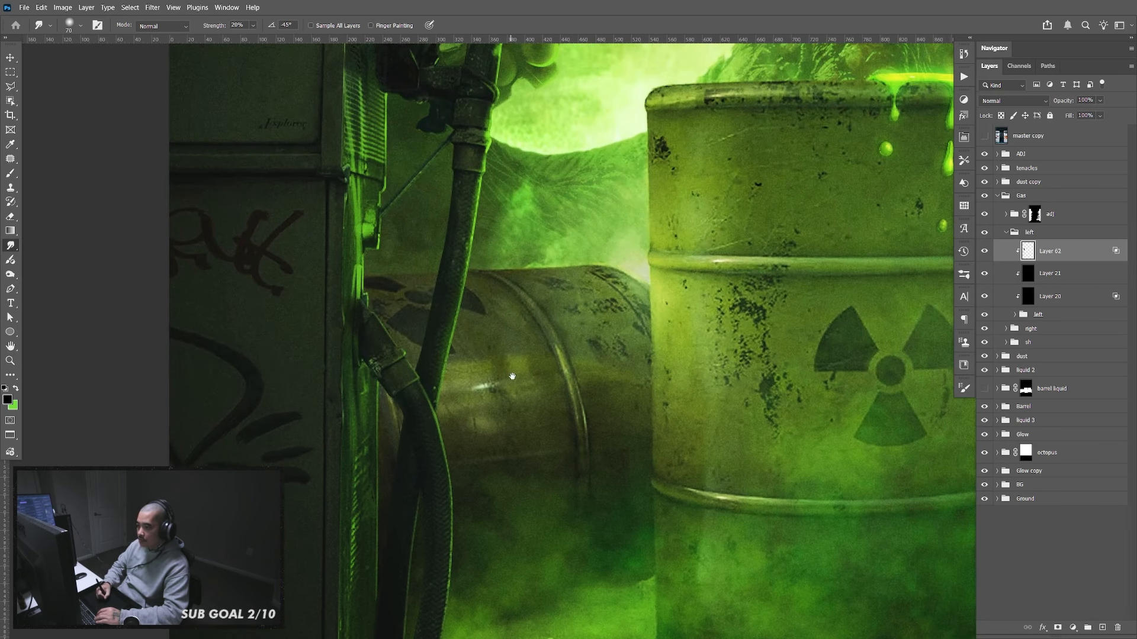
key("bracketleft")
key("bracketleft")
key("bracketleft")
key("bracketleft")
key("bracketleft")
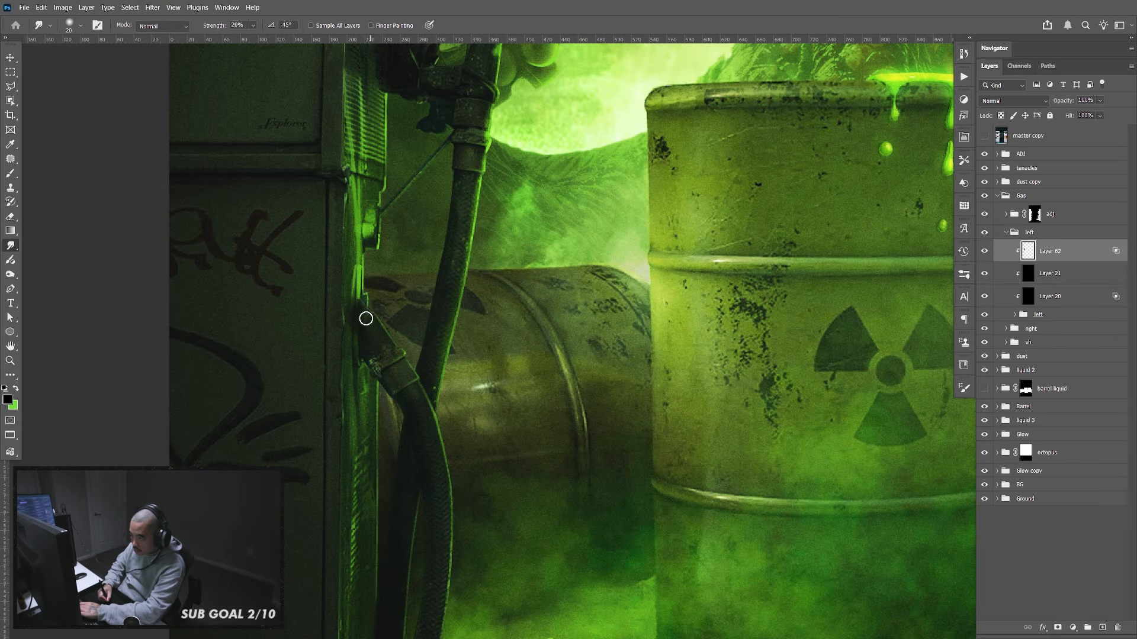
left_click_drag(464, 159, 461, 347)
left_click_drag(450, 206, 450, 295)
Compare the whole poster with and without the left pump's painted shadow layer
key("ctrl+0")
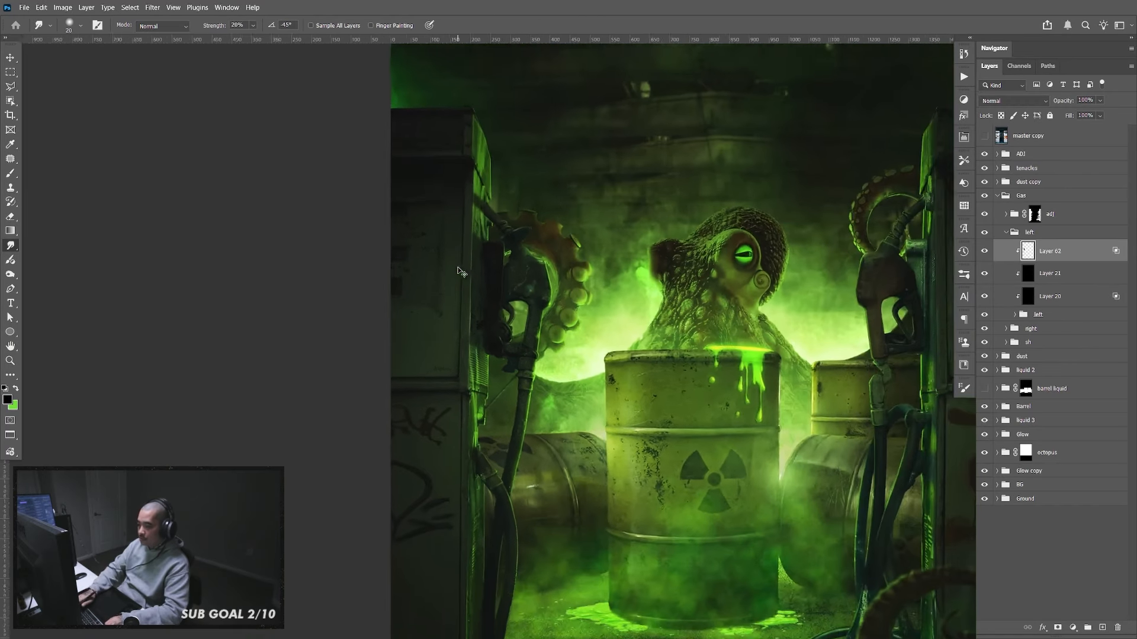
key("ctrl+plus")
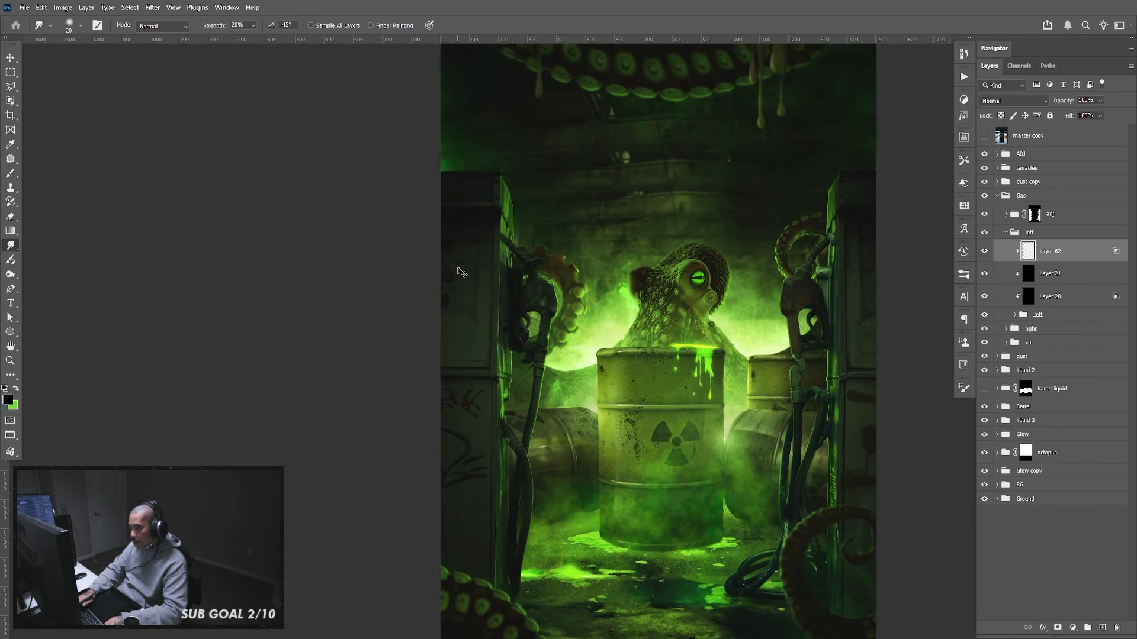
left_click_drag(599, 332, 477, 290)
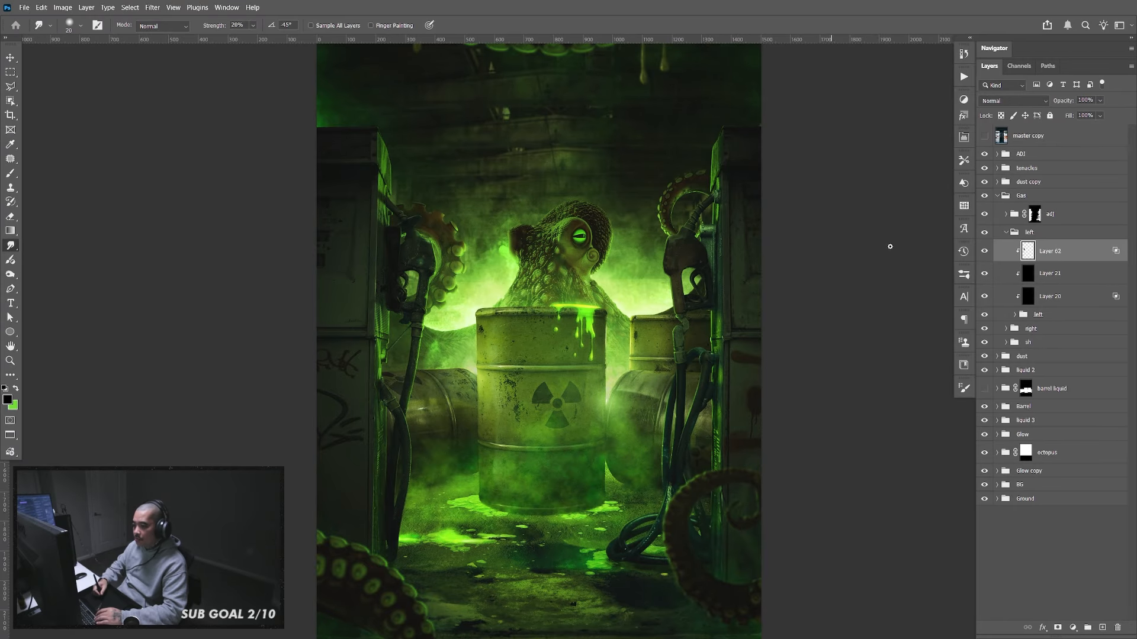
left_click(983, 252)
left_click(984, 252)
left_click(984, 252)
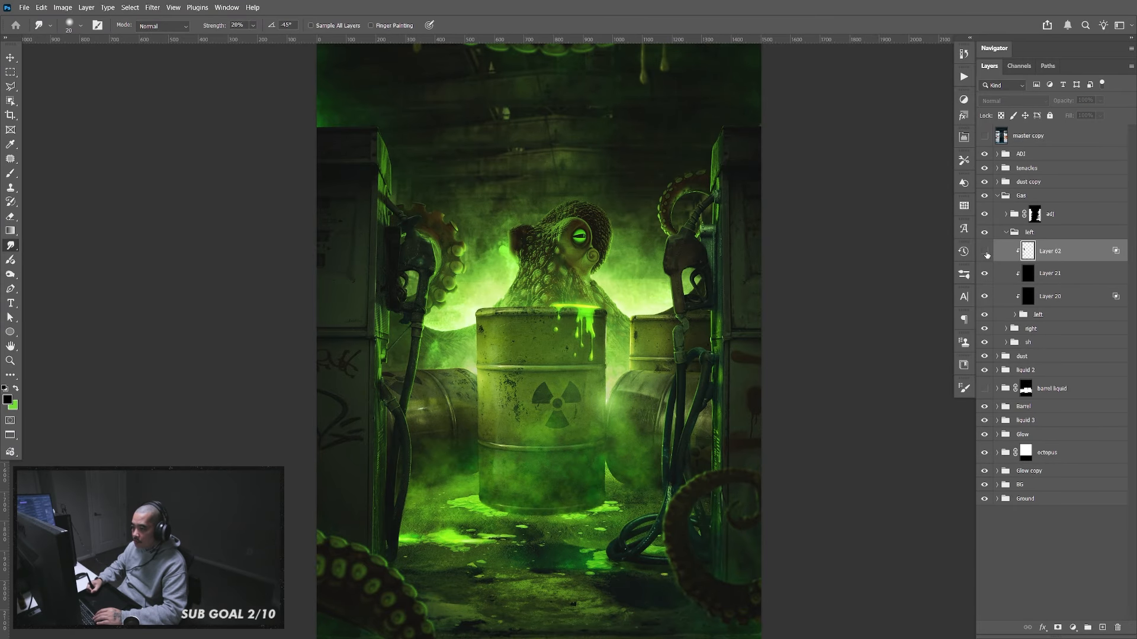
left_click(985, 252)
left_click(984, 252)
left_click(985, 251)
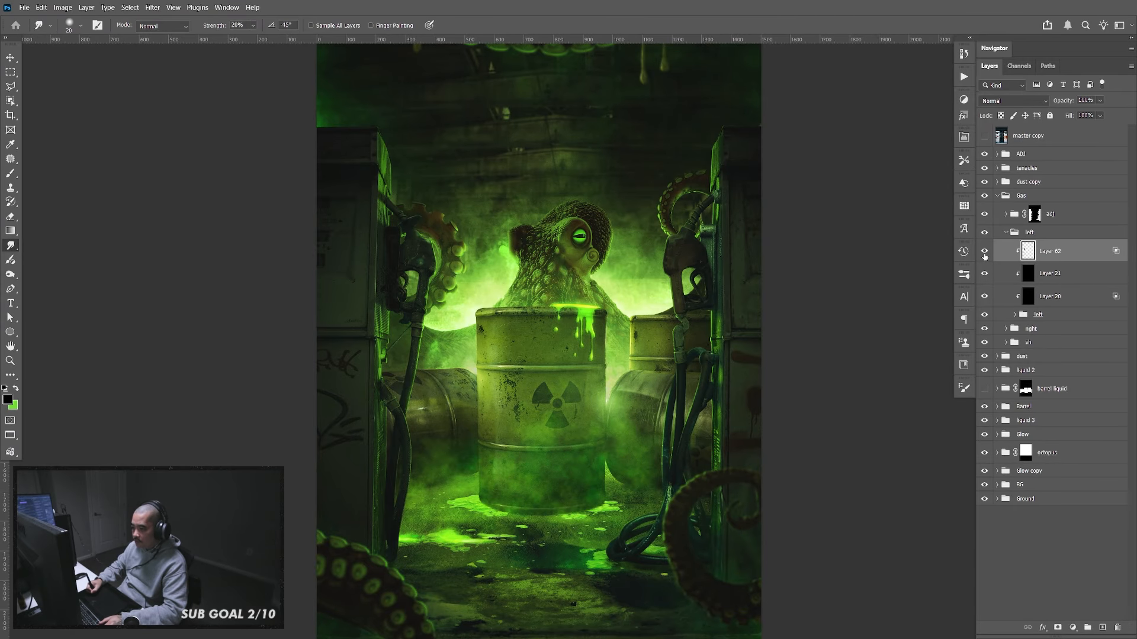
Collapse the left group, expand the right group and add a new clipped layer above Layer 21 copy
key("z")
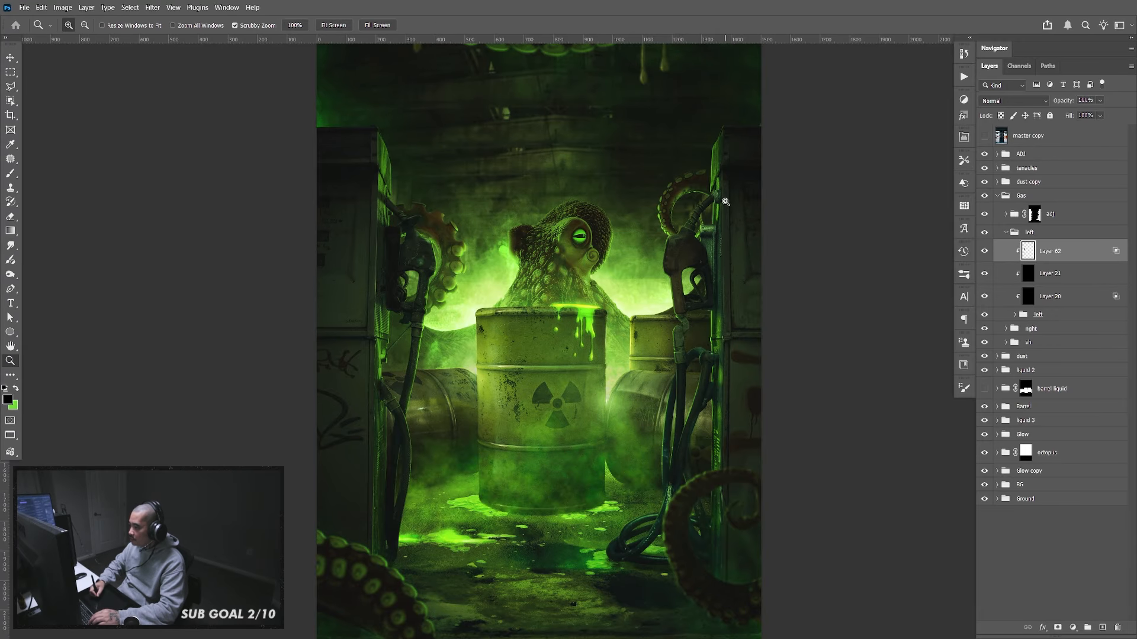
mouse_move(726, 199)
left_mouse_down()
mouse_move(771, 216)
mouse_move(784, 246)
mouse_move(741, 290)
left_mouse_up()
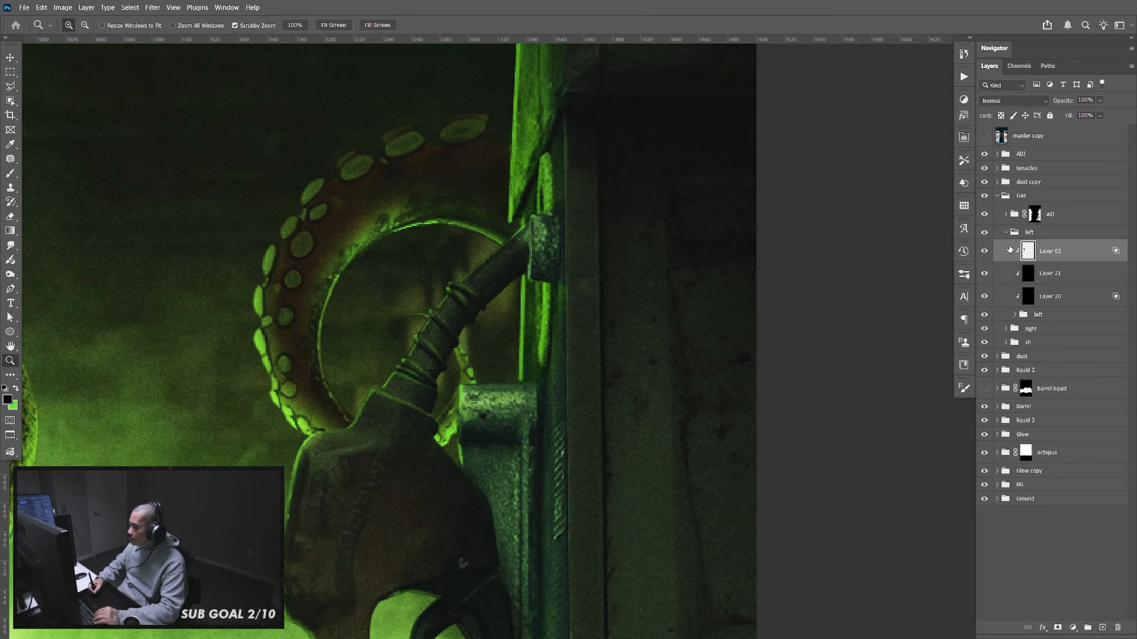
left_click(1006, 233)
left_click(1006, 246)
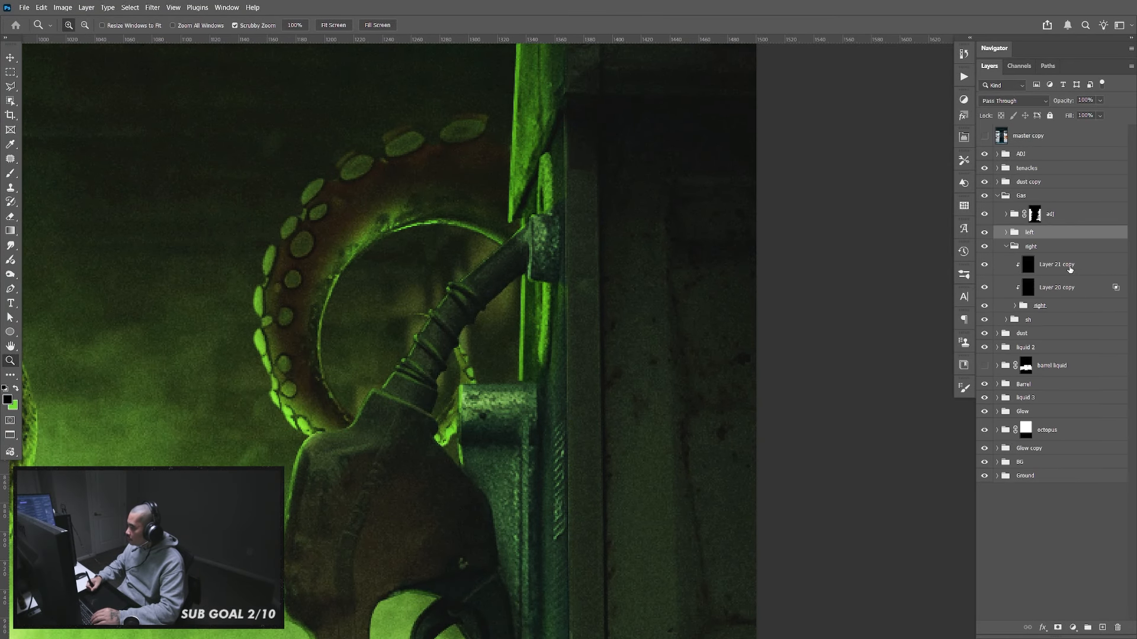
left_click(1063, 264)
left_click(1102, 627)
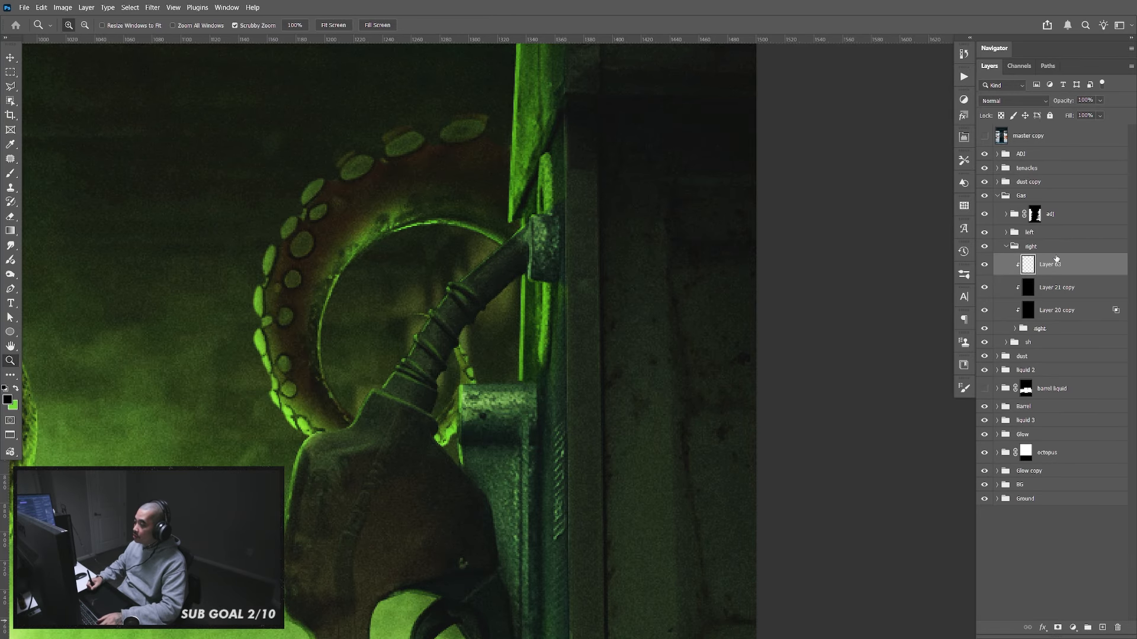
Outline a shadow extending from the upper hose connector across the right pump's side, fill it with black and deselect
left_click_drag(658, 285, 681, 370)
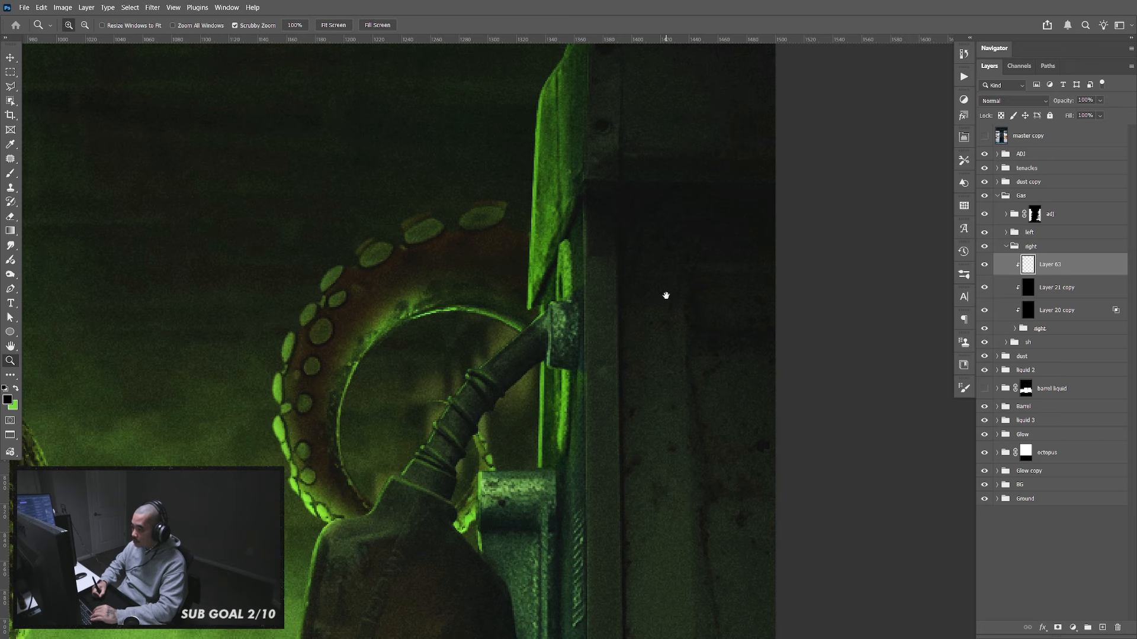
key("l")
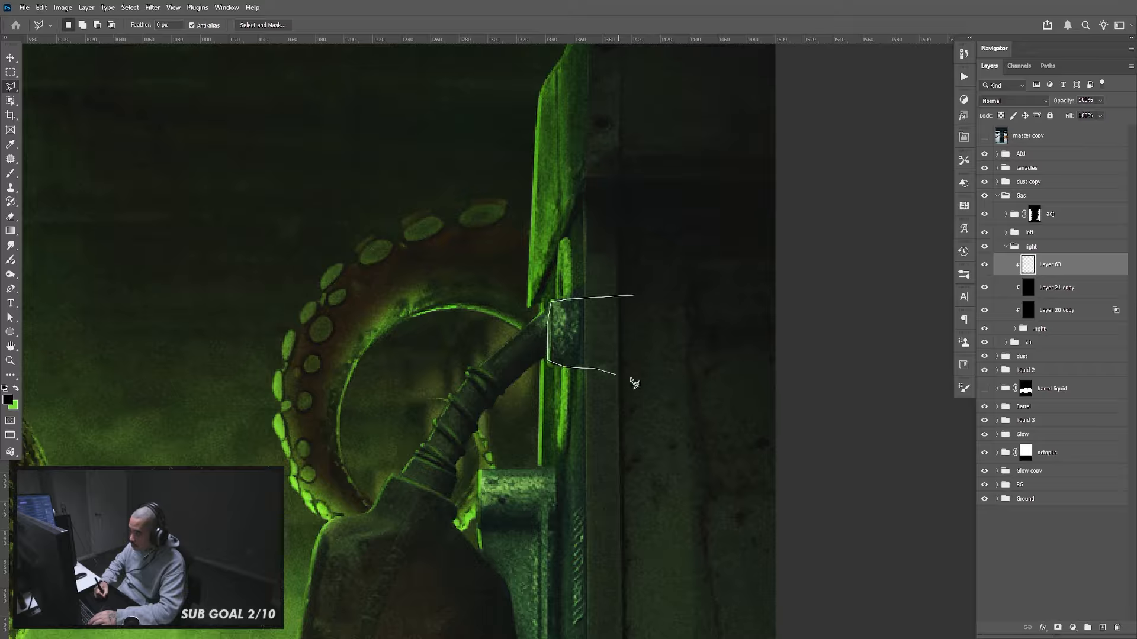
double_click(652, 342)
key("alt+BackSpace")
key("ctrl+d")
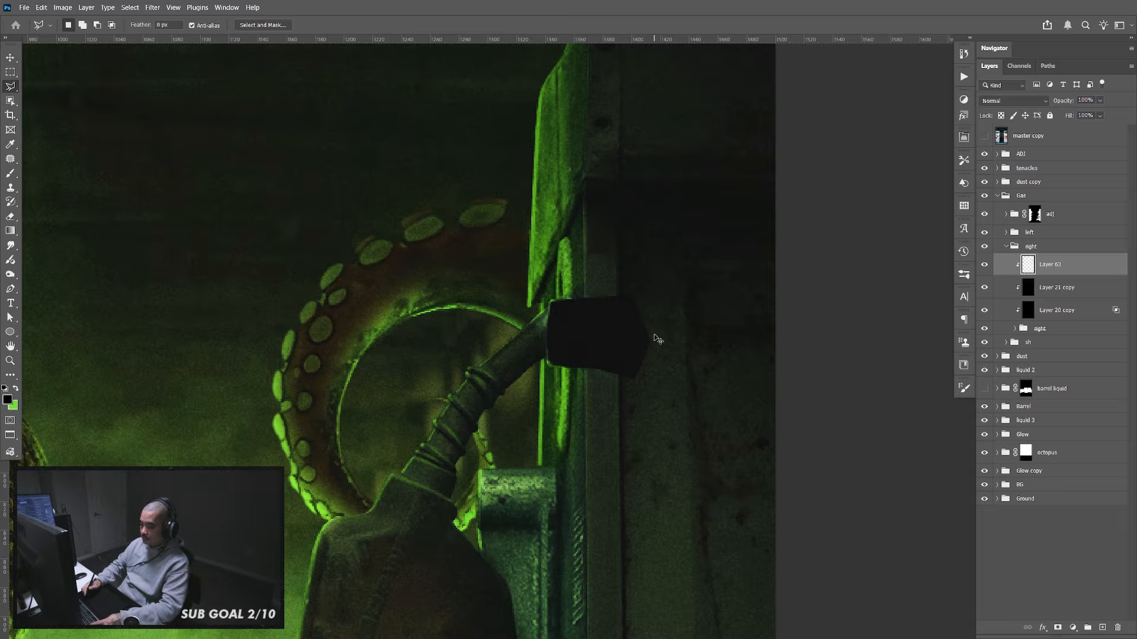
Split the new shadow layer's underlying-layer black Blend If slider to 0 / 83 and apply it
double_click(1080, 277)
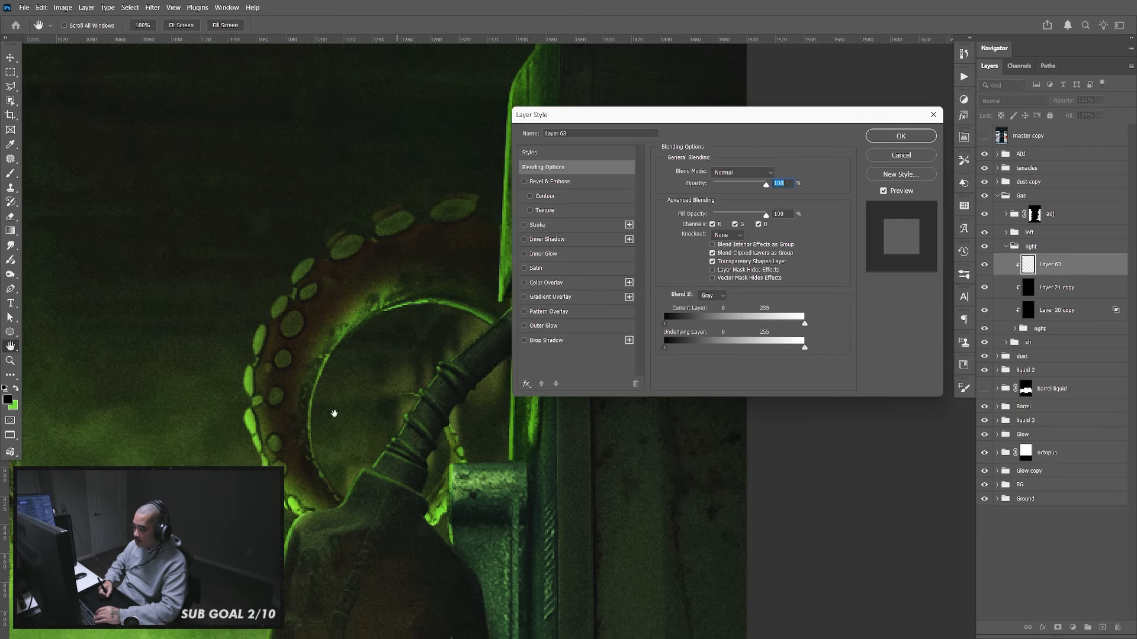
left_click_drag(333, 408, 288, 393)
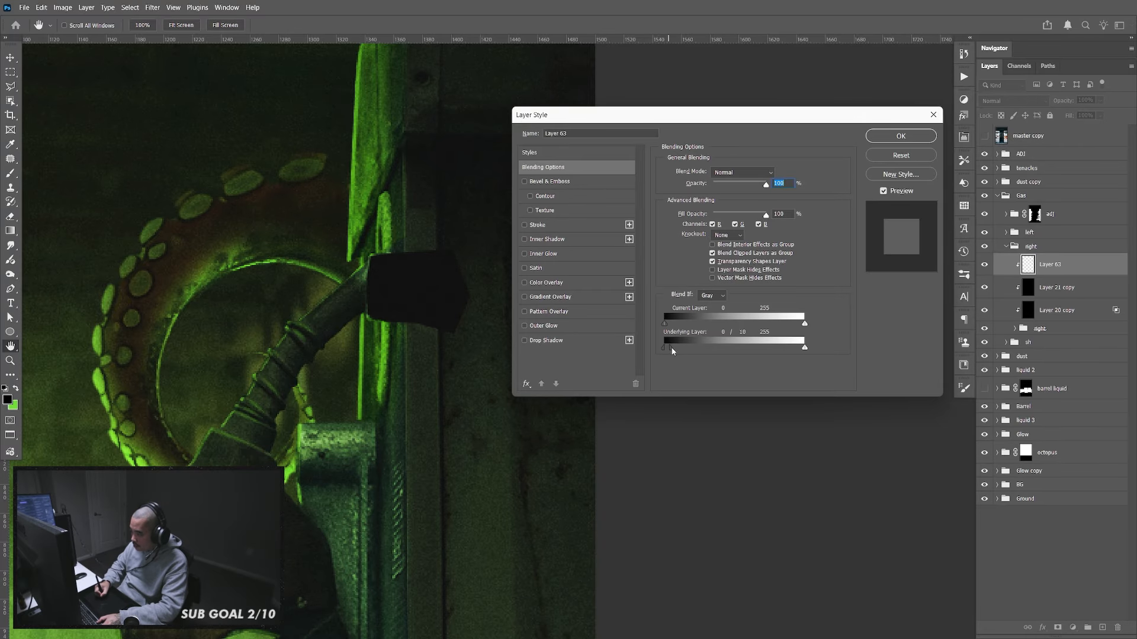
left_click_drag(703, 349, 704, 349)
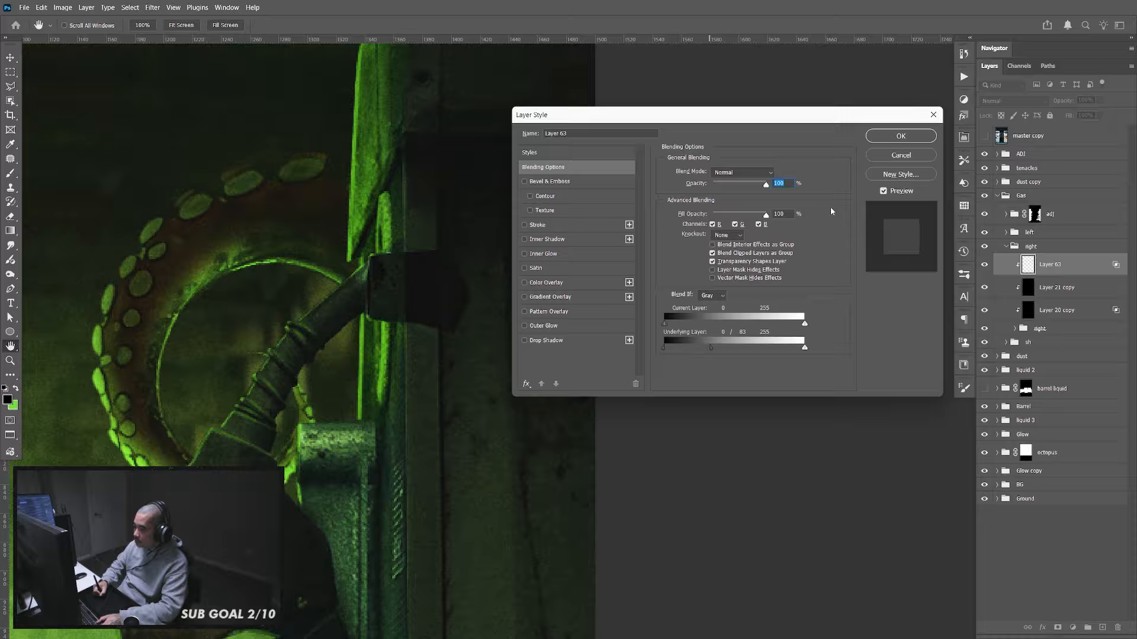
left_click(898, 136)
Outline a shadow extending from the right pump's nozzle holder across its side, fill it with black and deselect
left_click_drag(649, 309, 737, 125)
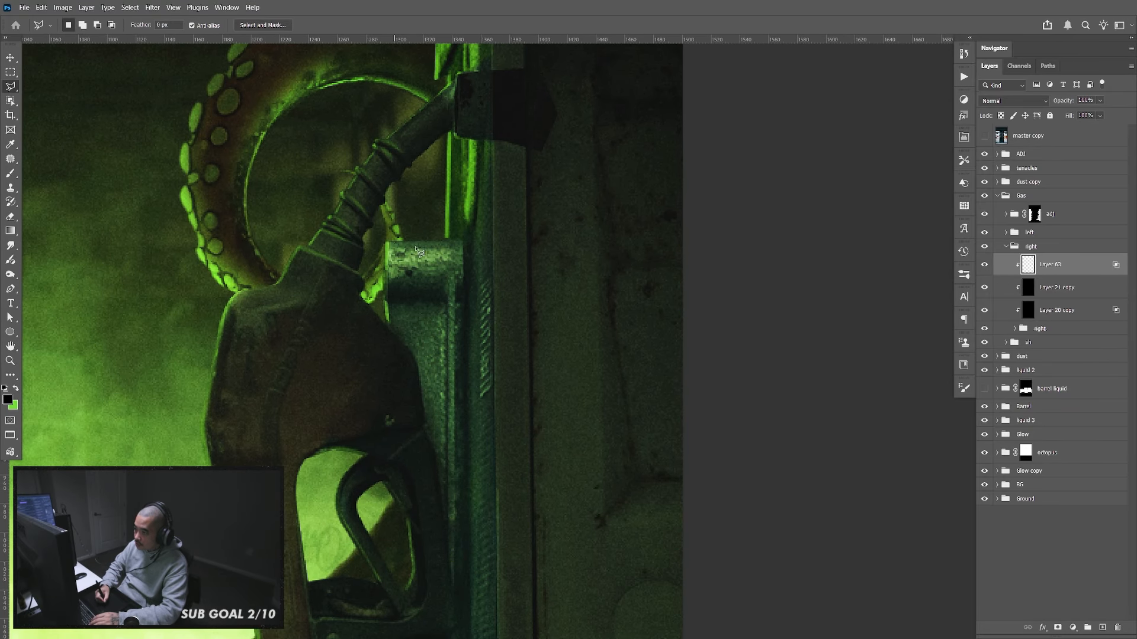
left_click(395, 243)
left_click(541, 242)
left_click(548, 597)
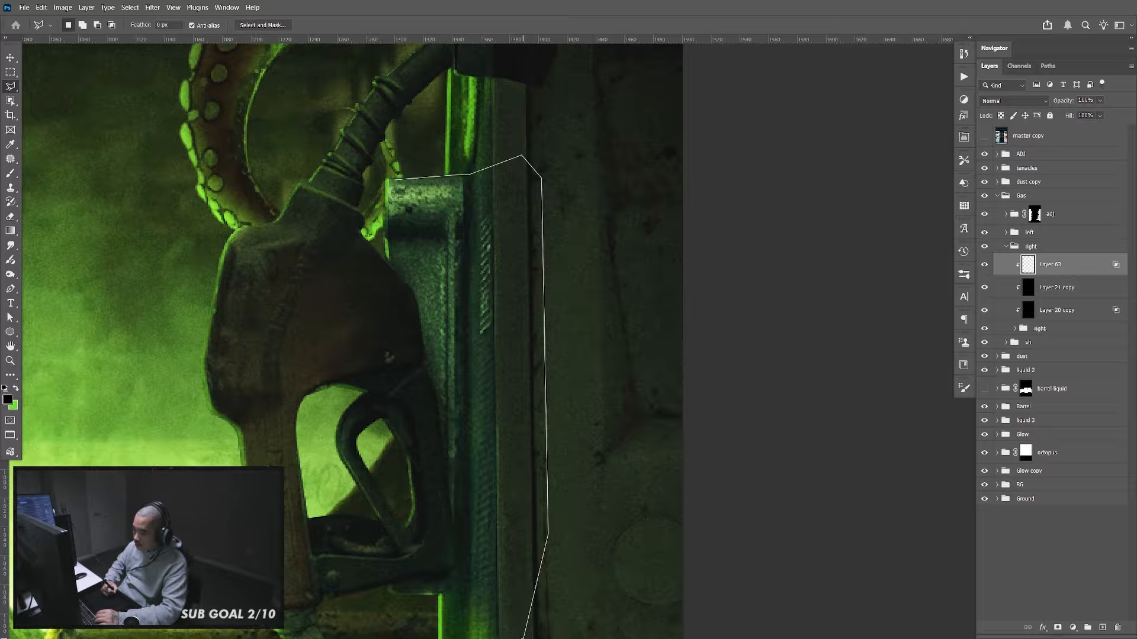
left_click(571, 503)
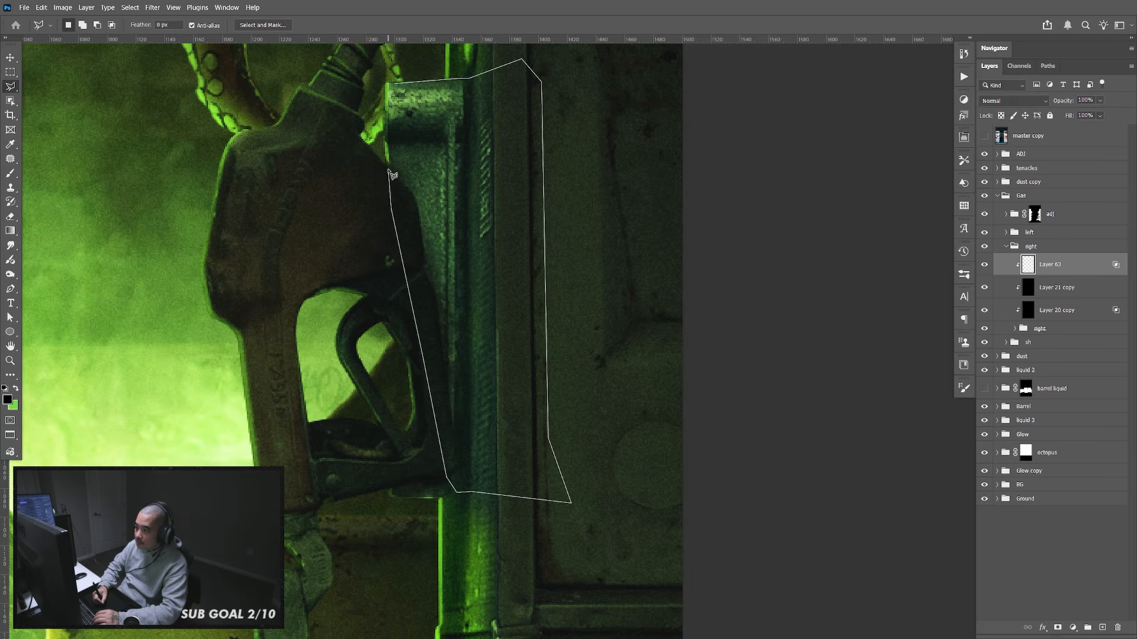
left_click(399, 88)
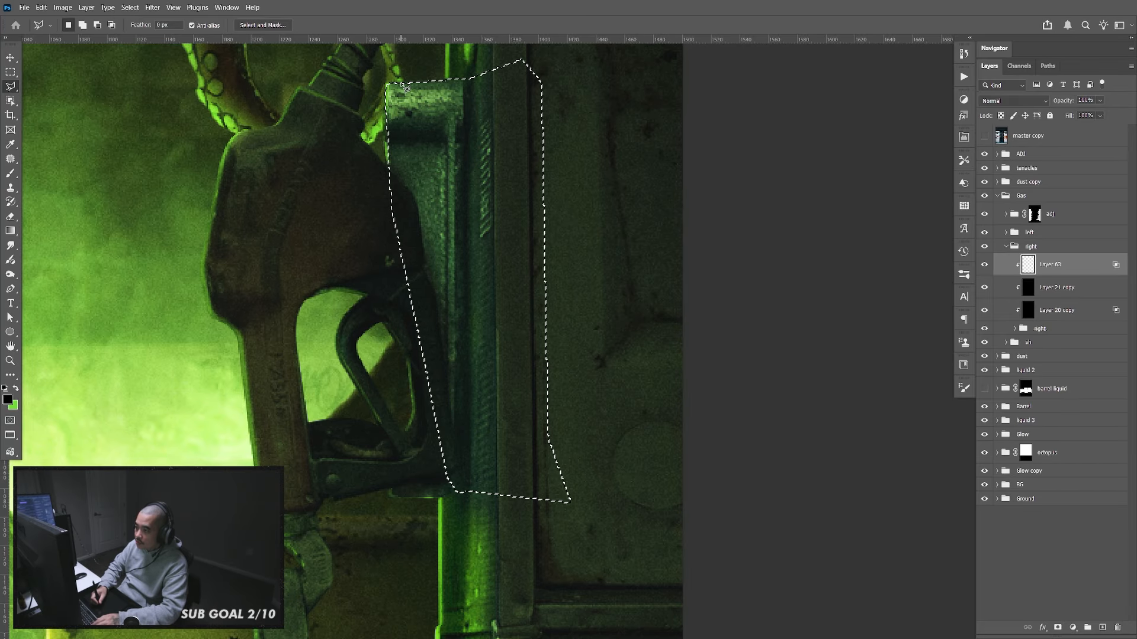
key("alt+BackSpace")
key("ctrl+d")
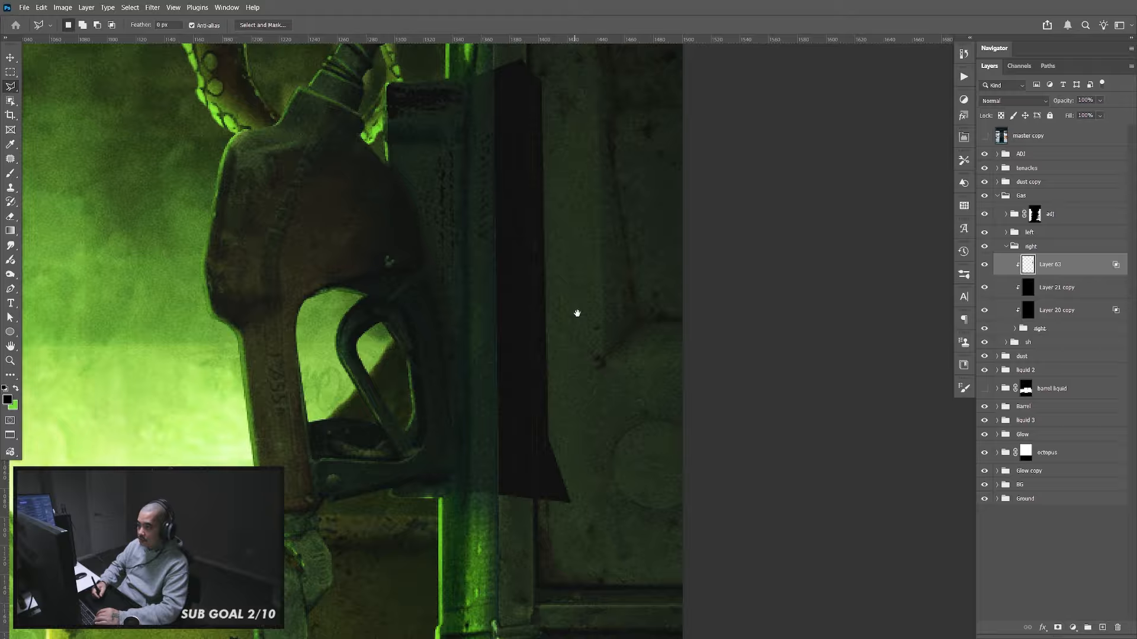
Outline a slanted shadow extending from the right pump's middle hose connector, fill it with black and deselect
scroll(577, 313, "down", 10)
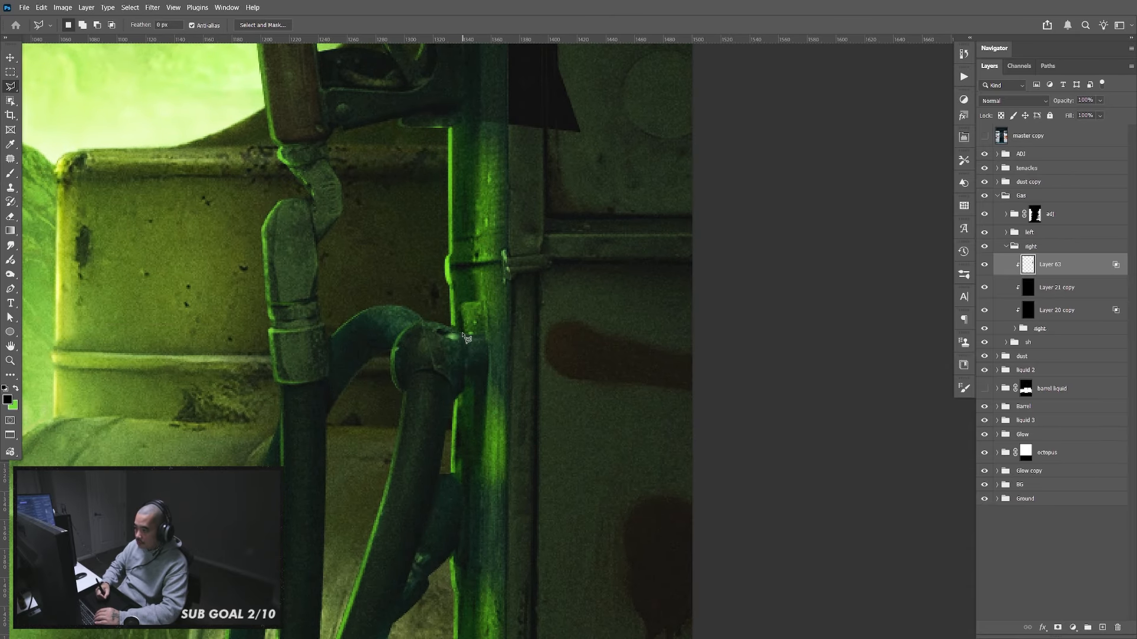
left_click(584, 399)
left_click(582, 419)
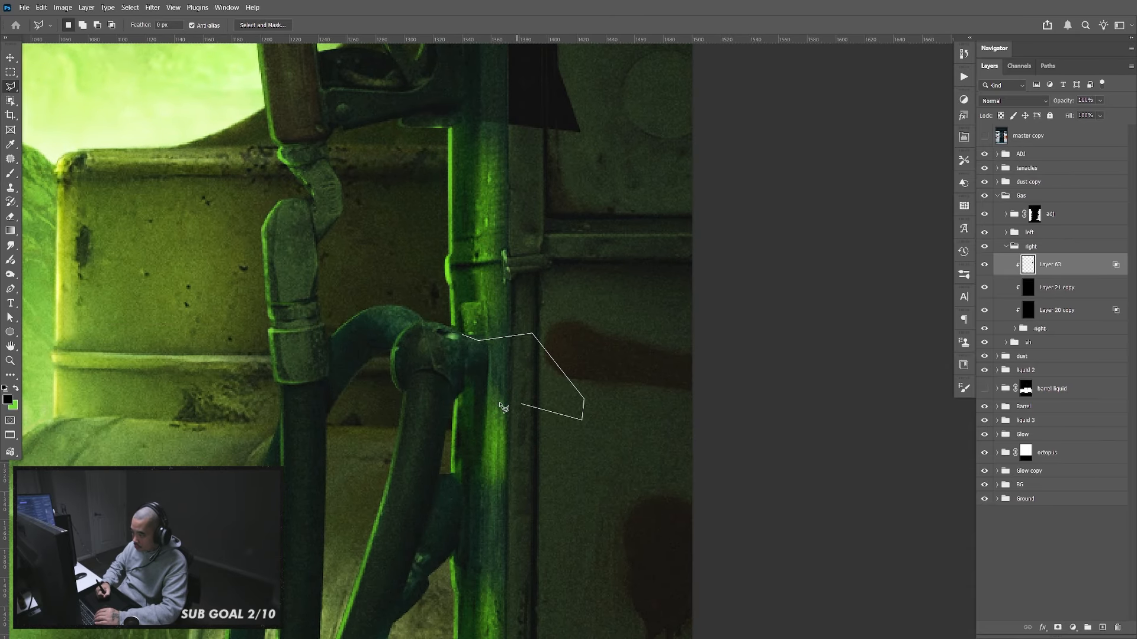
left_click(464, 340)
key("alt+BackSpace")
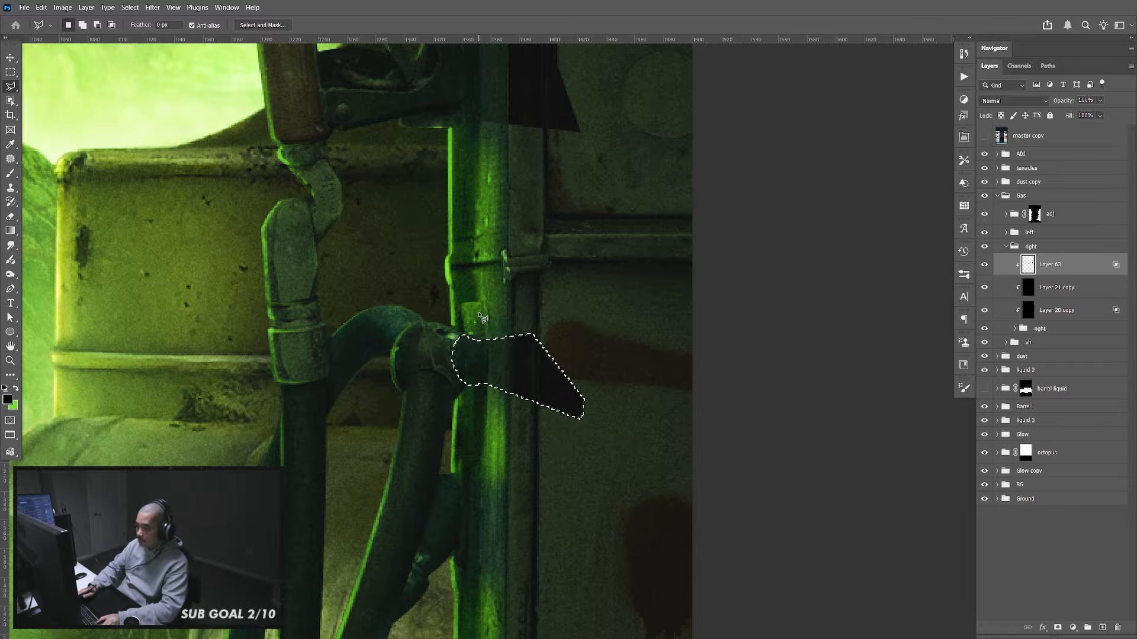
key("ctrl+d")
Add a longer slanted black shadow from the lowest hose connector across the right pump's side and deselect
scroll(594, 361, "down", 5)
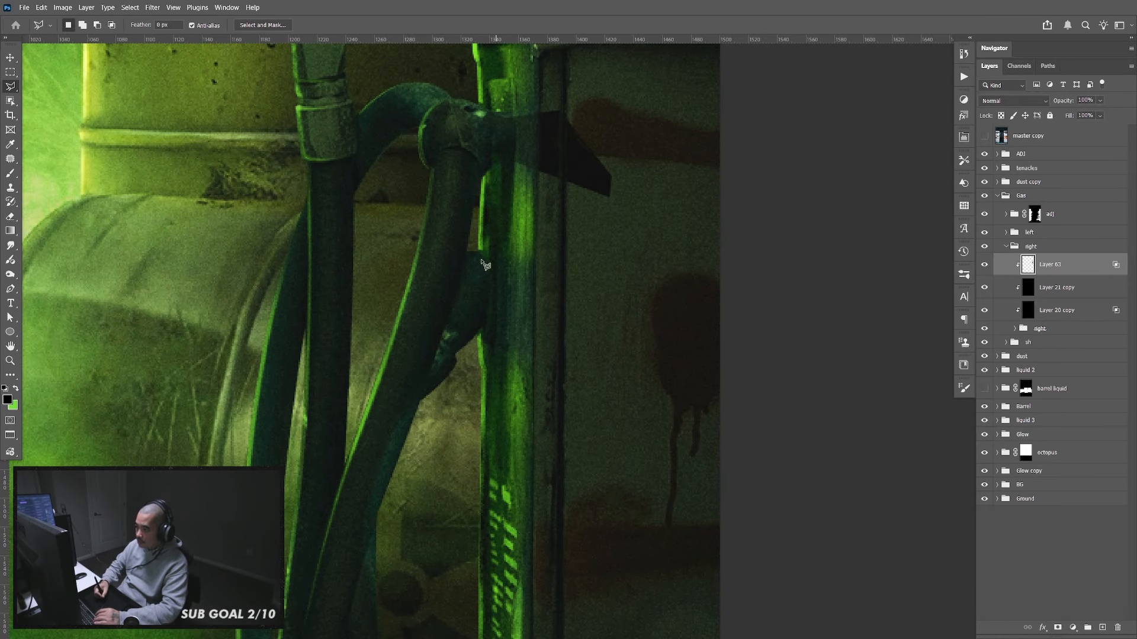
left_click(476, 254)
left_click(564, 264)
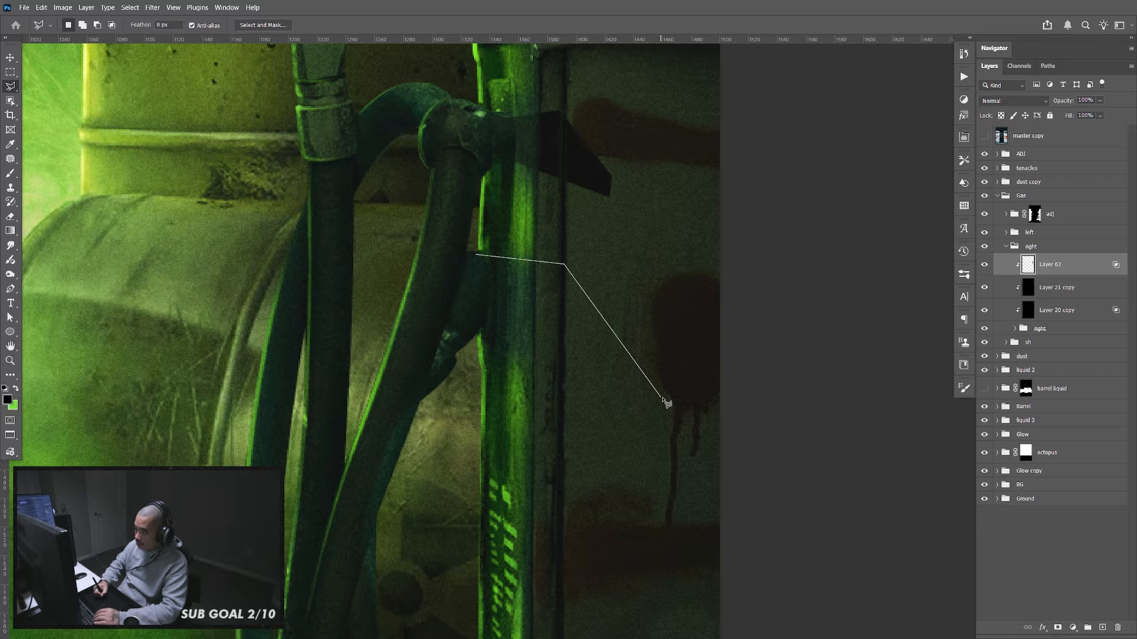
left_click(661, 399)
left_click(641, 421)
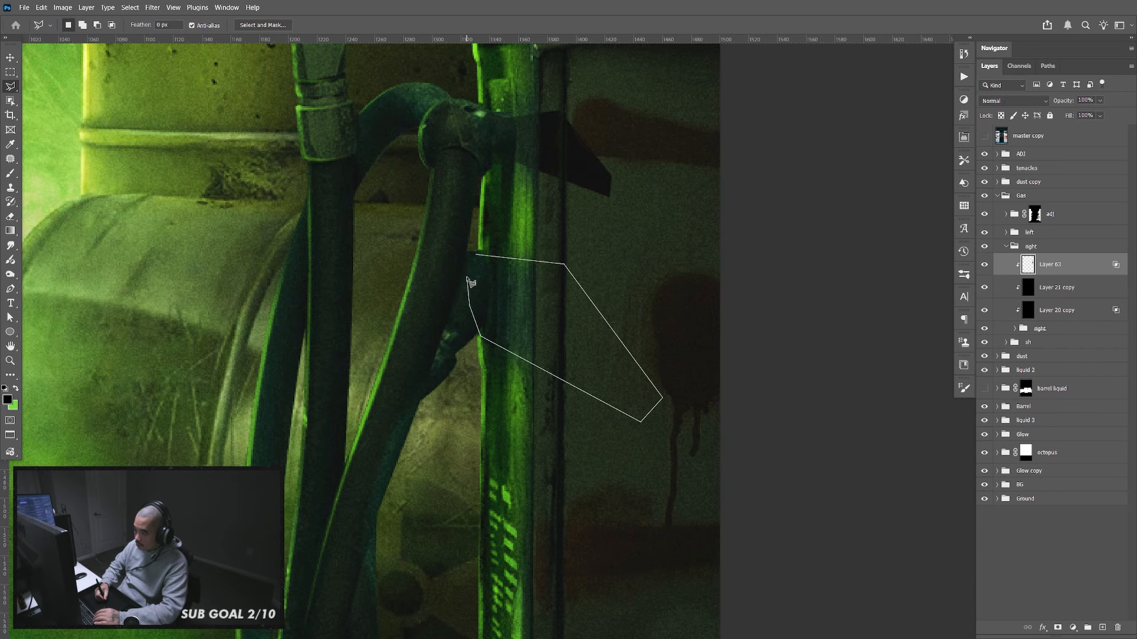
left_click(477, 257)
key("alt+BackSpace")
key("ctrl+d")
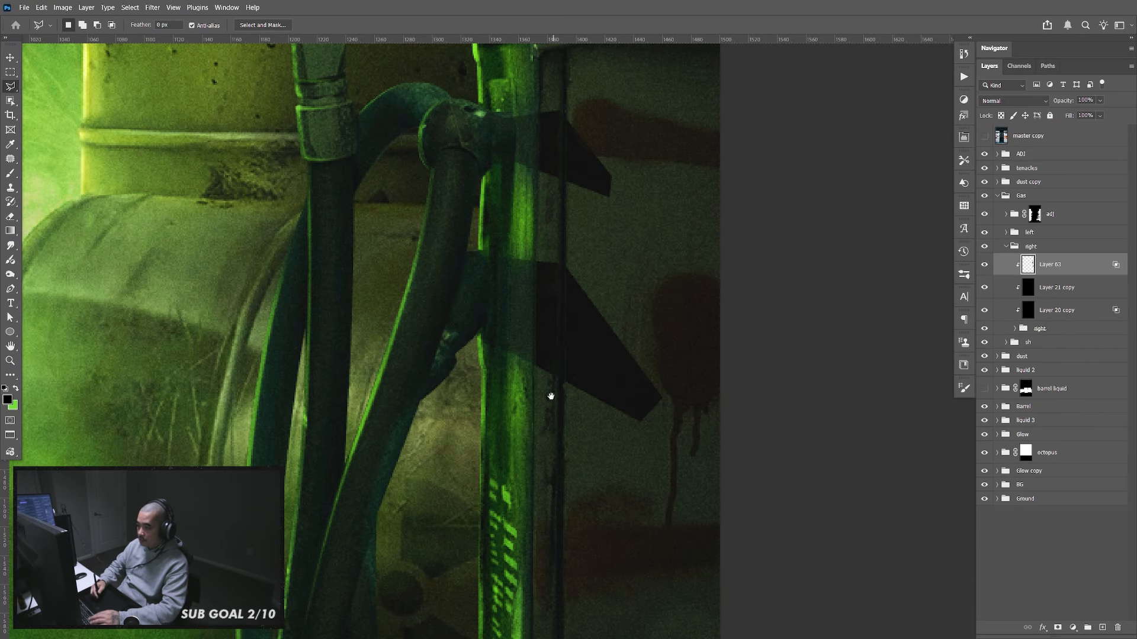
Outline a long, narrow hose shadow down the lit front edge of the right pump's lower part, fill it with black and deselect
scroll(551, 396, "down", 6)
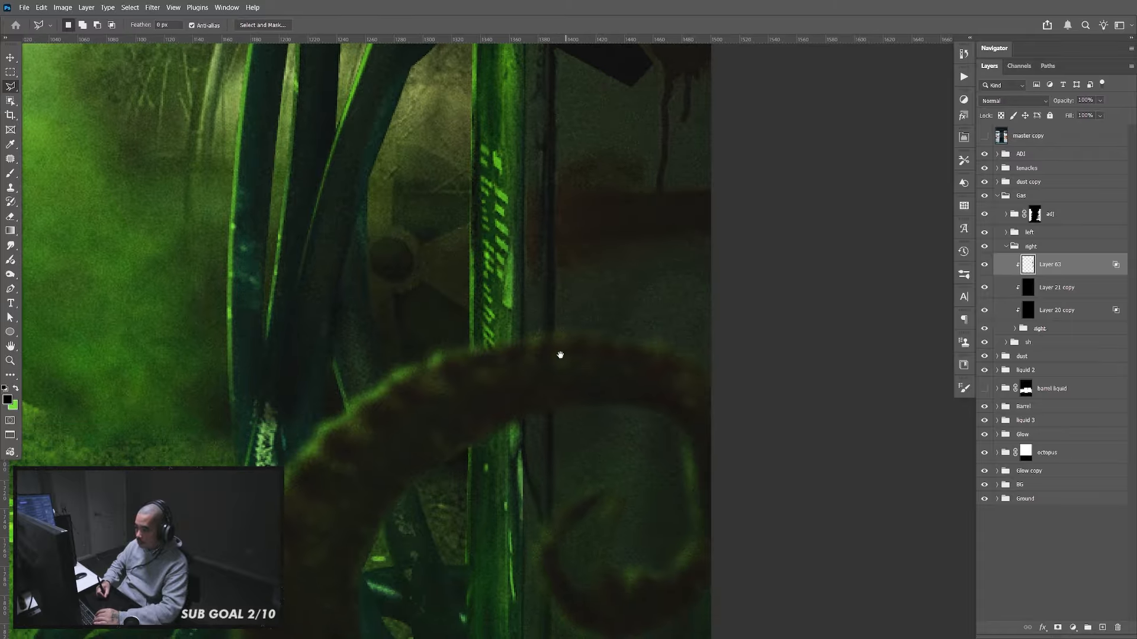
left_click_drag(560, 355, 559, 354)
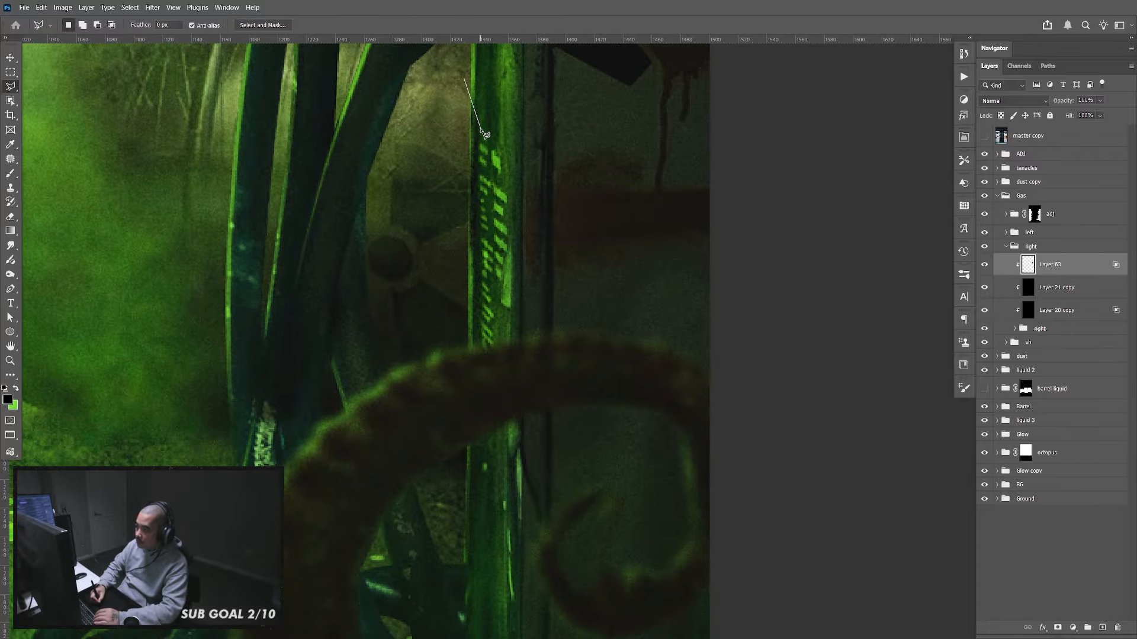
mouse_move(503, 320)
left_mouse_down()
mouse_move(482, 621)
mouse_move(493, 536)
mouse_move(471, 615)
mouse_move(440, 600)
mouse_move(425, 506)
mouse_move(444, 73)
left_mouse_up()
key("Delete")
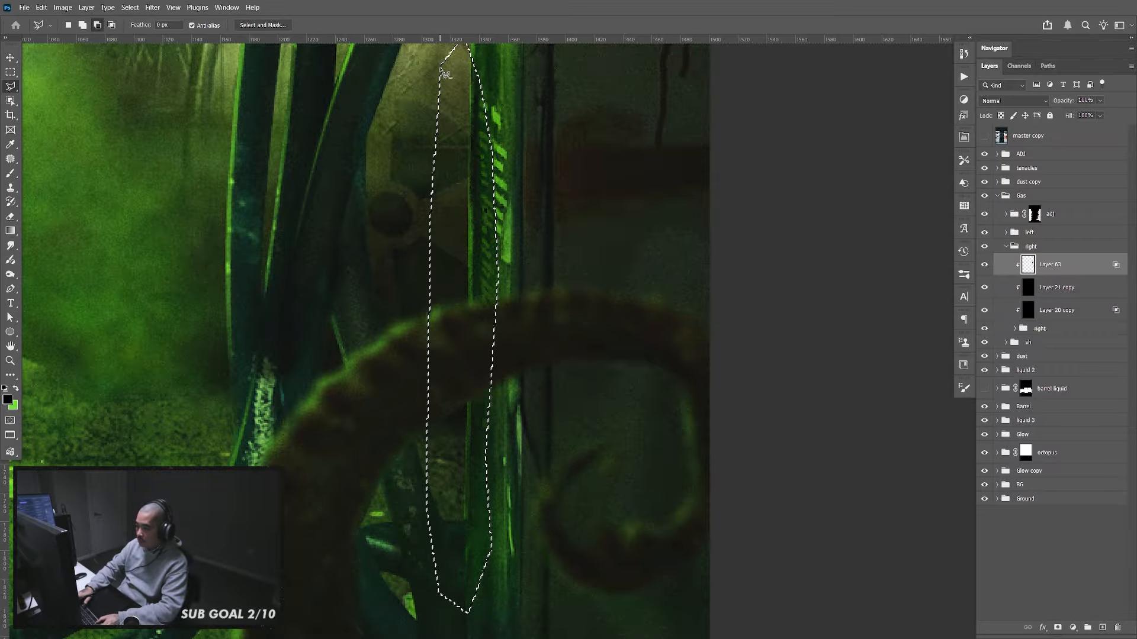
key("ctrl+d")
Erase the two lower connector shadows where they spill past the front strip onto the right pump's side panel, and deselect
scroll(558, 436, "up", 10)
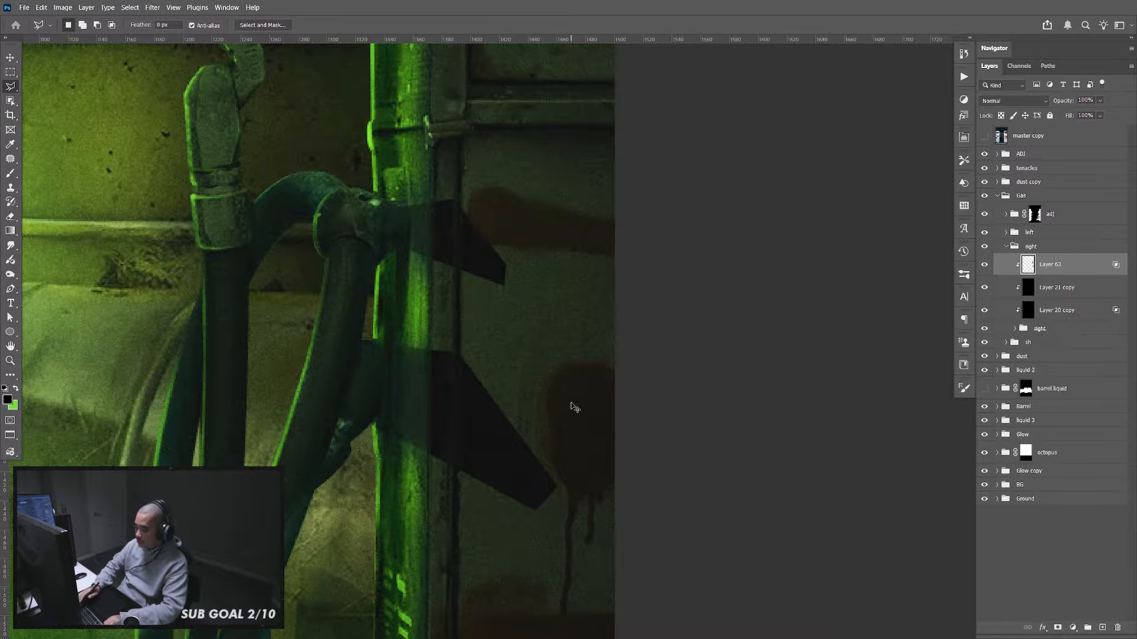
left_click_drag(570, 196, 531, 193)
left_click_drag(520, 296, 523, 314)
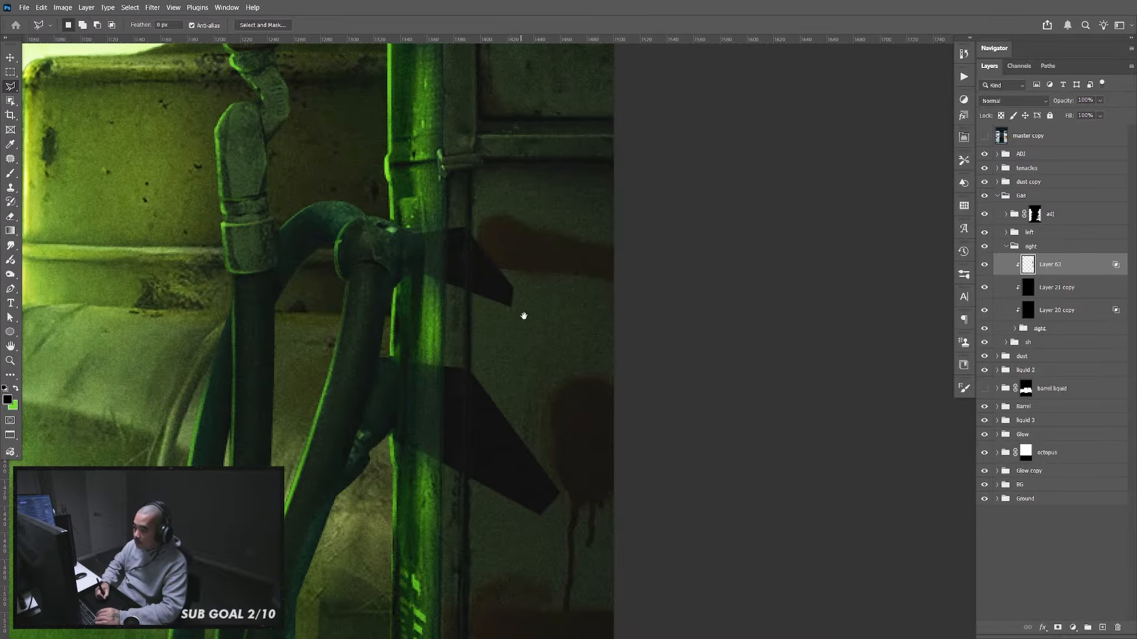
left_click(623, 200)
left_click(448, 194)
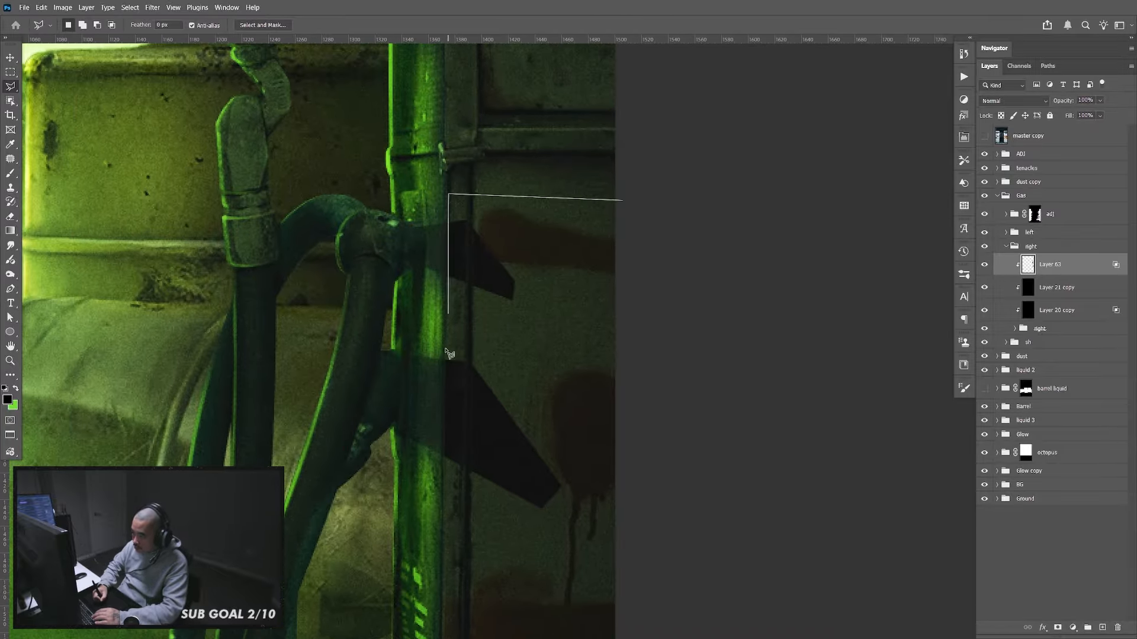
left_click(444, 507)
left_click(603, 577)
left_click(645, 492)
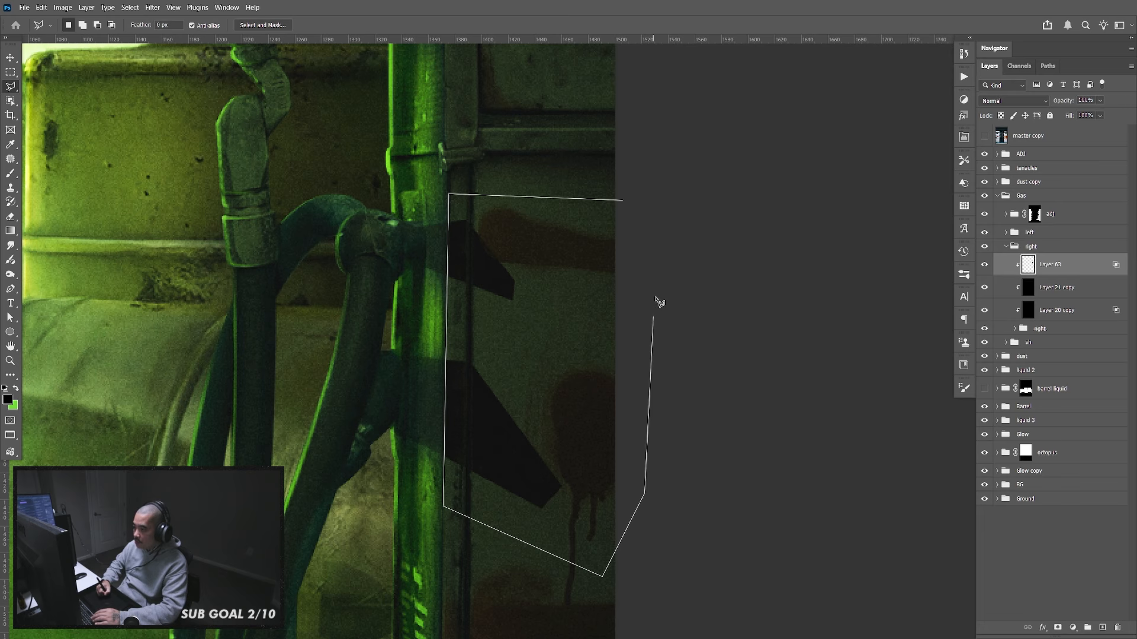
double_click(654, 296)
key("Delete")
key("ctrl+d")
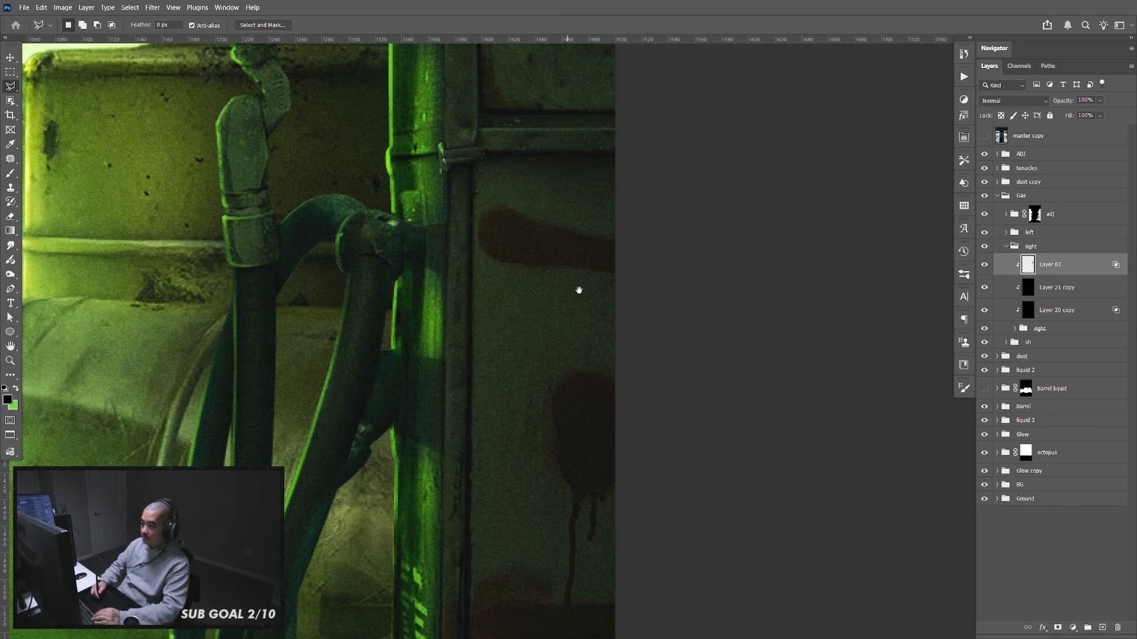
Select the part of the nozzle holder's shadow that spills onto the right pump's side panel, delete it and deselect
mouse_move(579, 290)
left_mouse_down()
mouse_move(594, 372)
mouse_move(574, 457)
left_mouse_up()
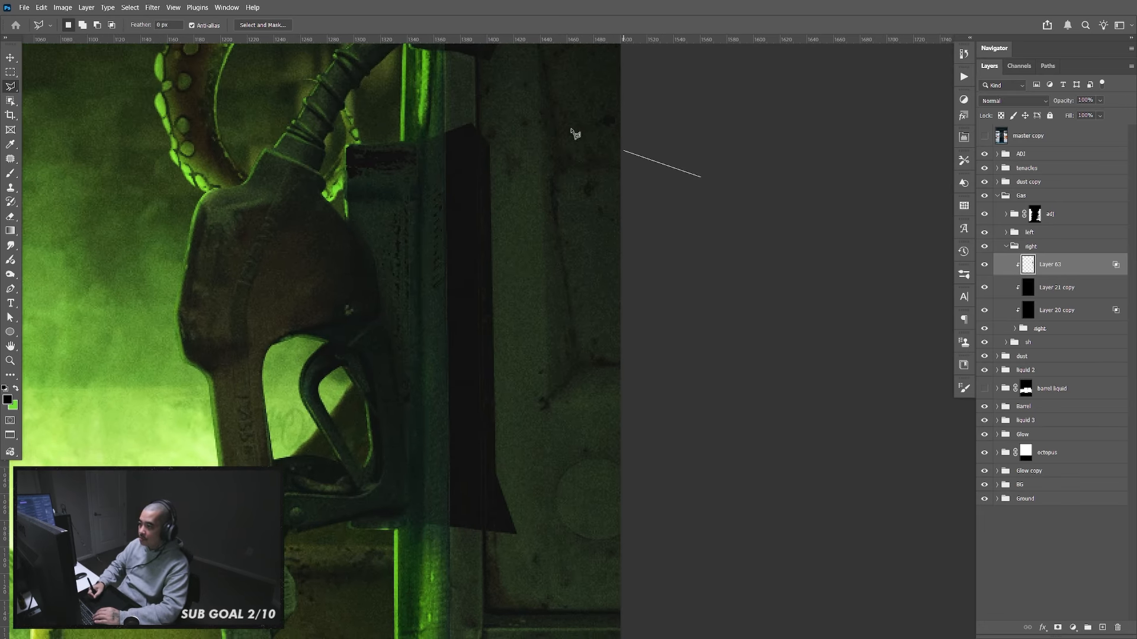
left_click(485, 89)
left_click(446, 114)
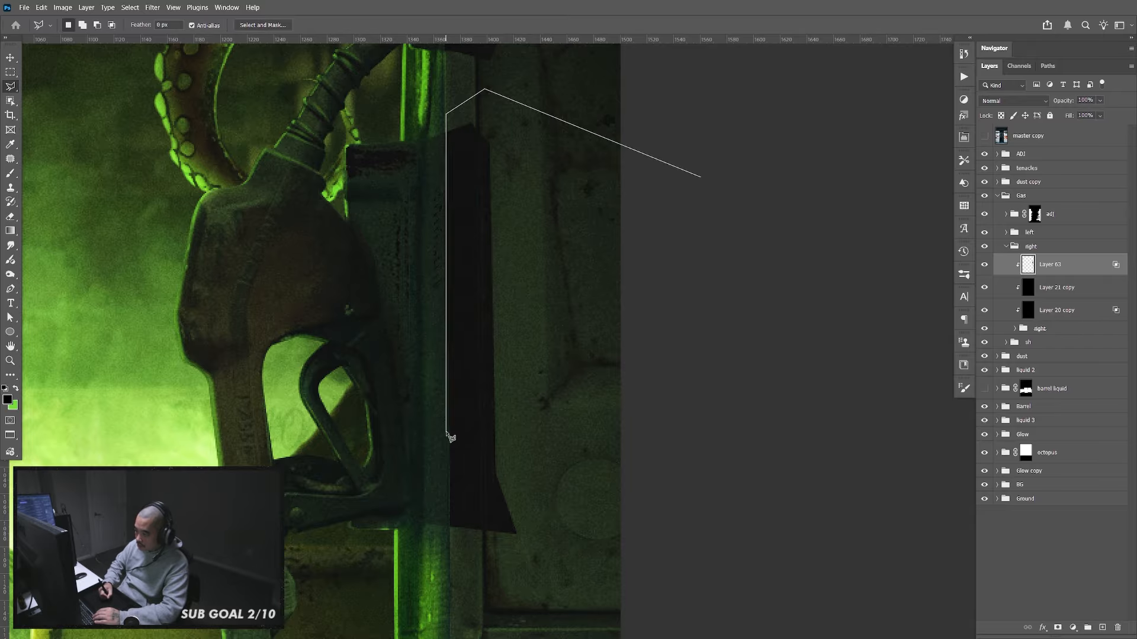
left_click(452, 579)
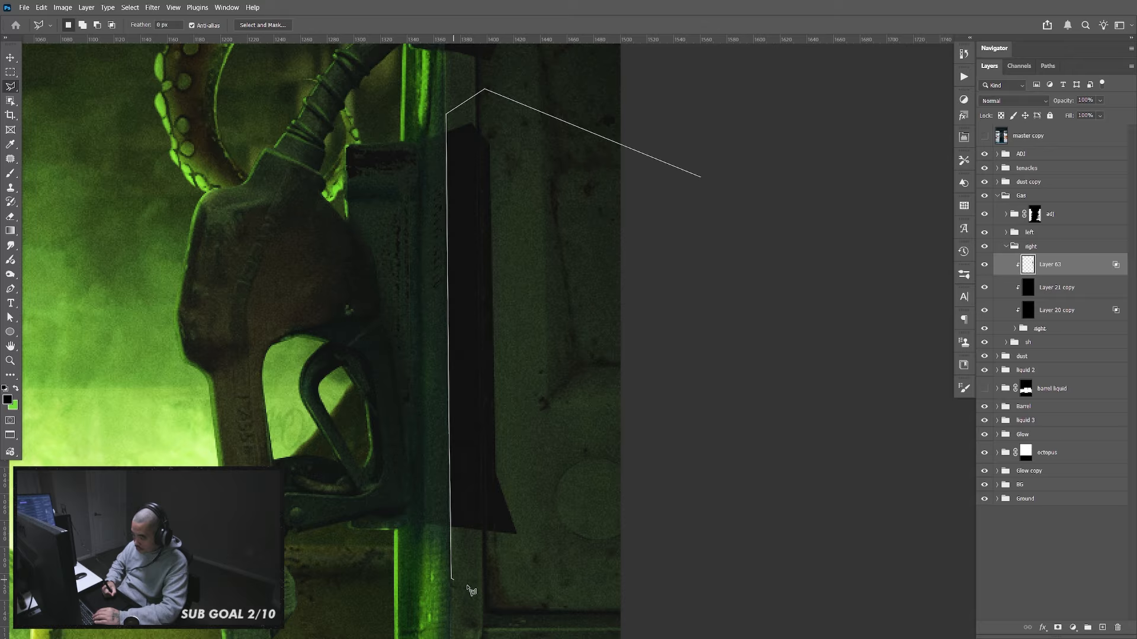
left_click(514, 599)
left_click(650, 558)
left_click(682, 386)
double_click(688, 329)
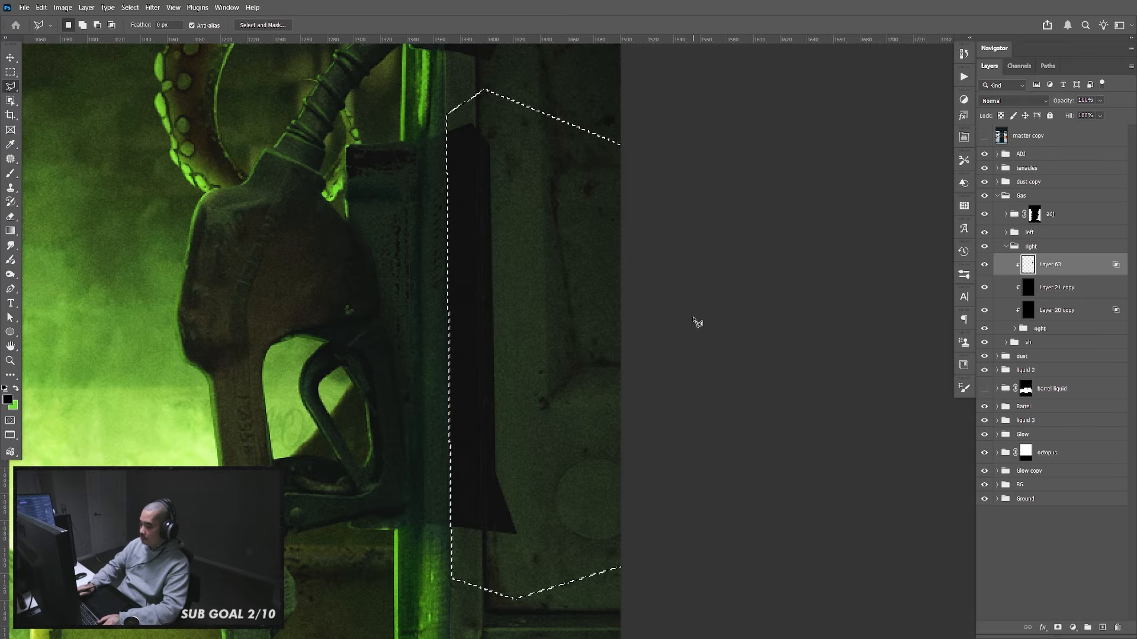
key("Delete")
key("ctrl+d")
Trim the upper hose connector's shadow off the right pump's side panel, keeping only the part on the front strip, and deselect
mouse_move(616, 273)
left_mouse_down()
mouse_move(626, 388)
mouse_move(635, 363)
left_mouse_up()
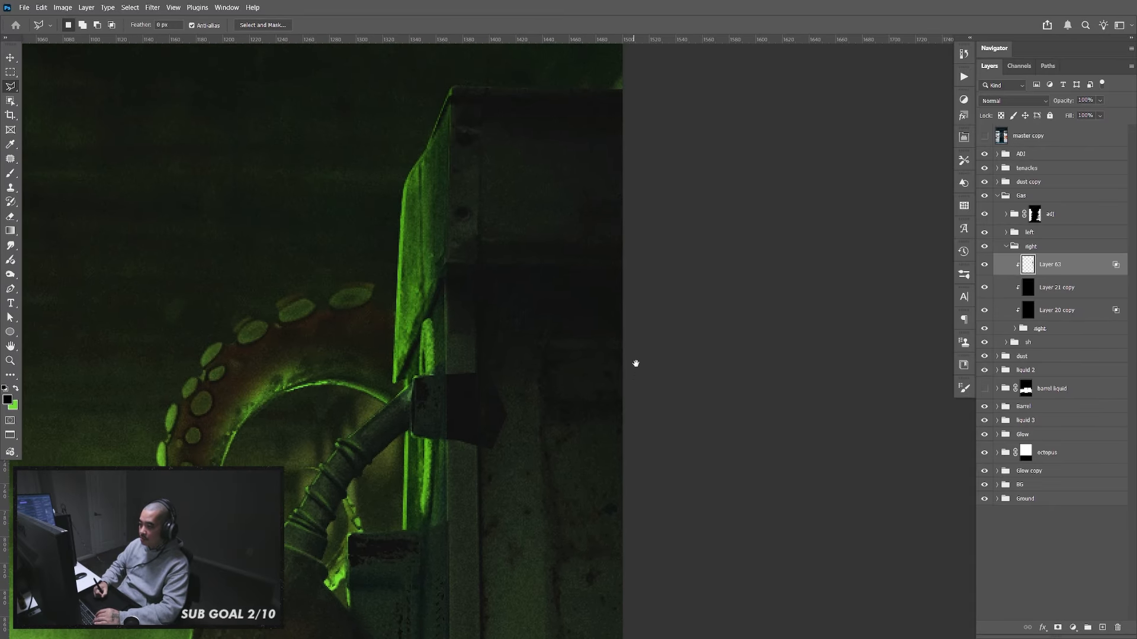
left_click(659, 268)
left_click(457, 306)
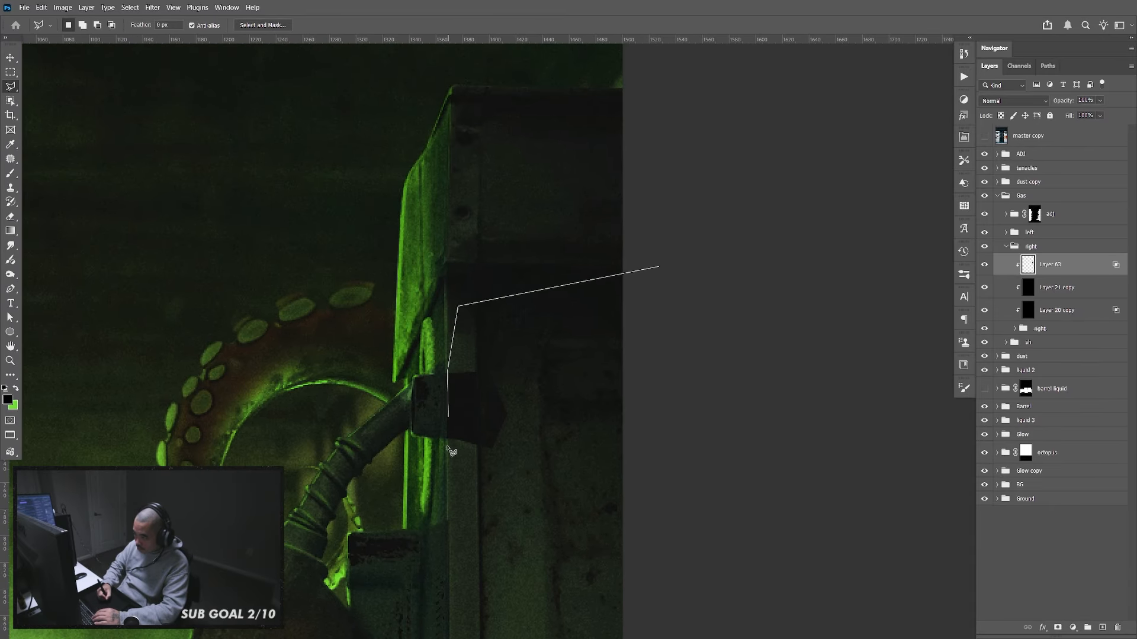
left_click(448, 472)
left_click(566, 515)
left_click(604, 498)
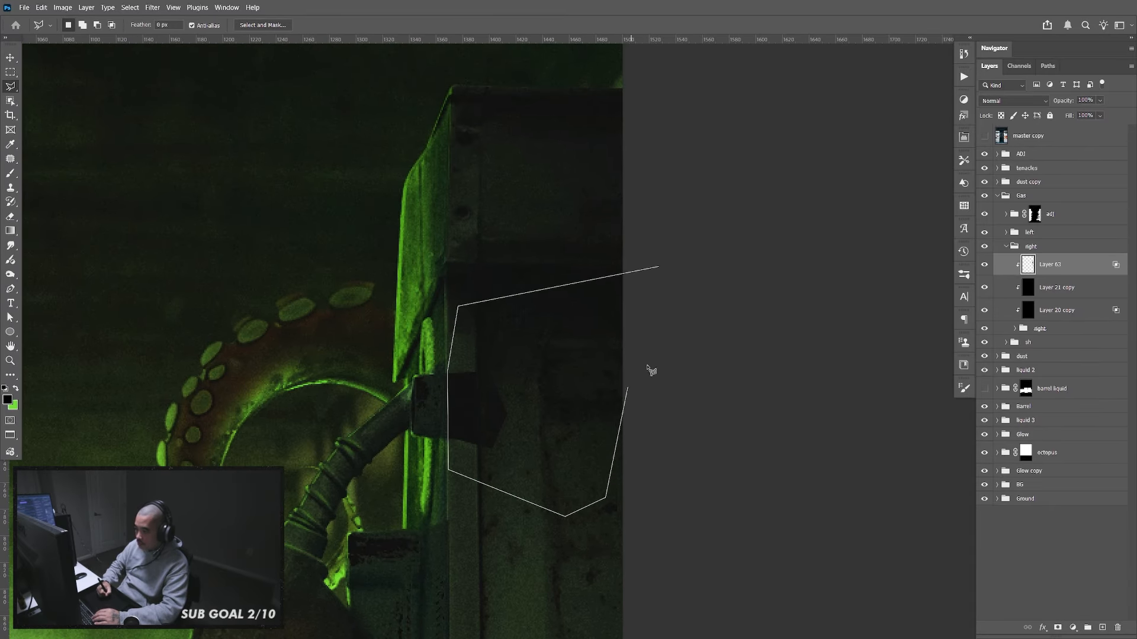
double_click(676, 309)
key("Delete")
key("ctrl+d")
Soften the edges of the connector and nozzle holder shadows on the right pump's front strip with the Smudge tool and check the whole poster
left_click_drag(541, 451, 624, 201)
left_click(15, 245)
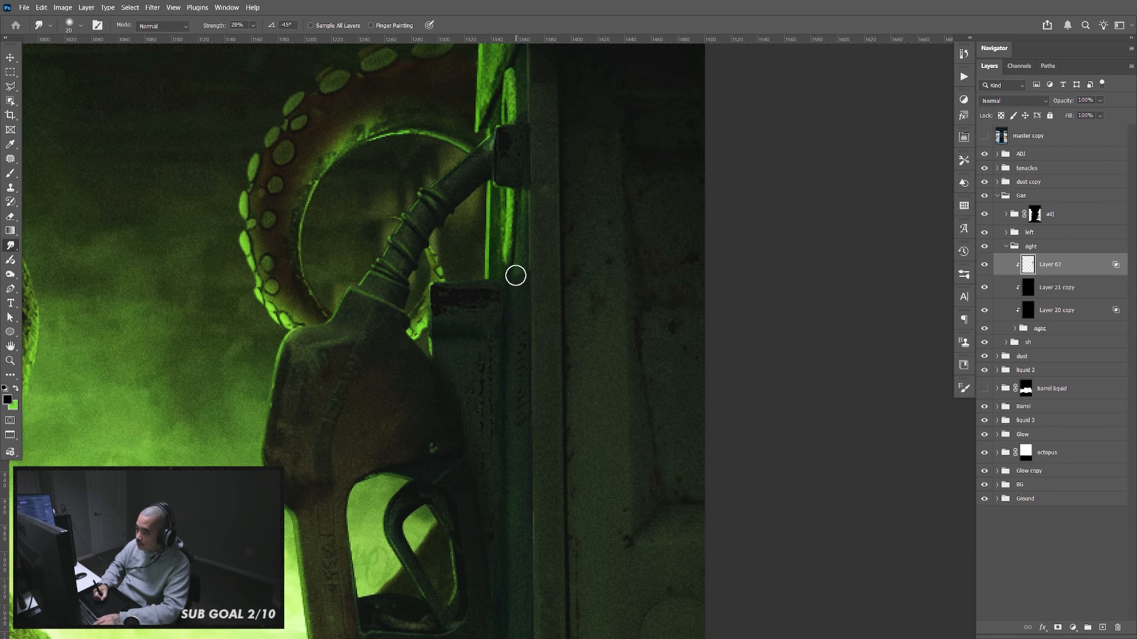
scroll(521, 284, "down", 5)
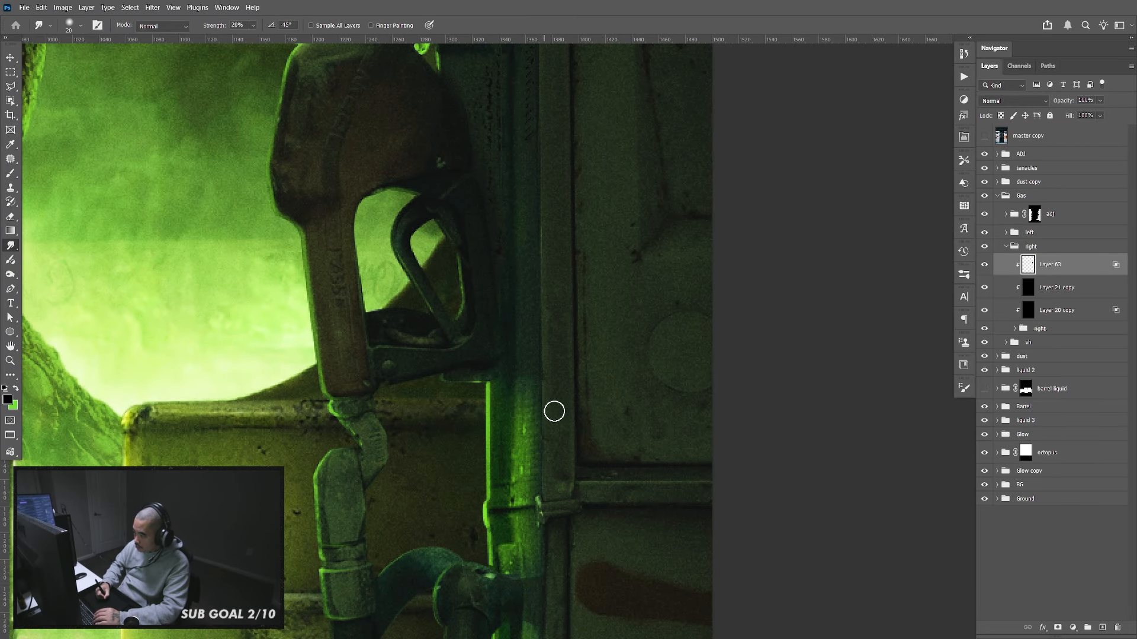
scroll(554, 411, "down", 5)
left_click_drag(494, 354, 495, 342)
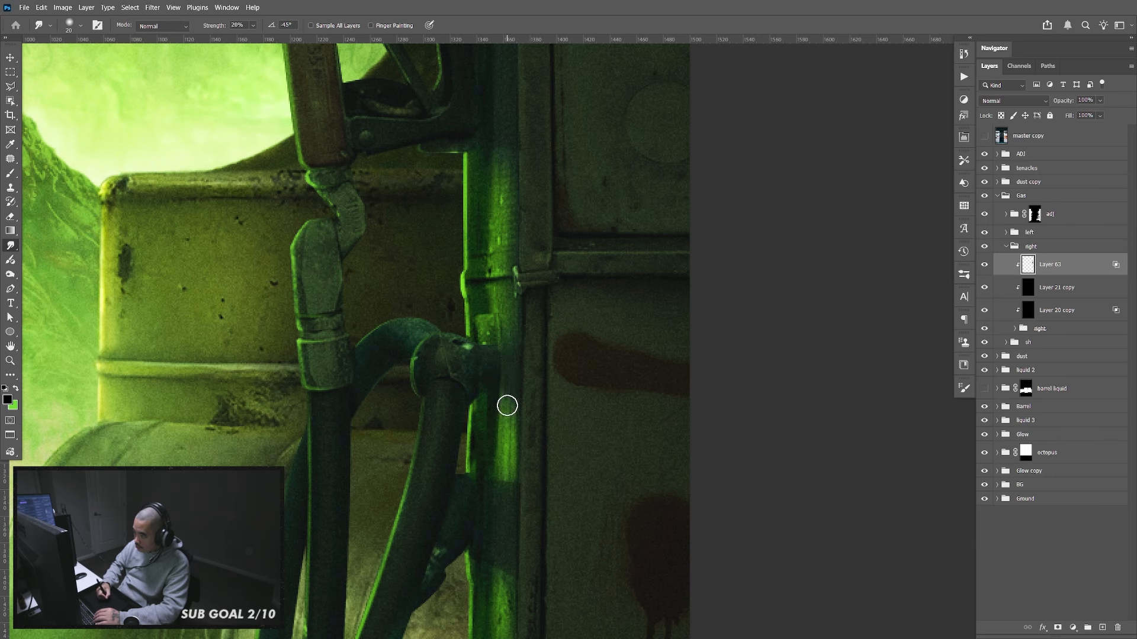
scroll(533, 400, "down", 3)
mouse_move(489, 354)
left_mouse_down()
mouse_move(482, 330)
mouse_move(508, 353)
left_mouse_up()
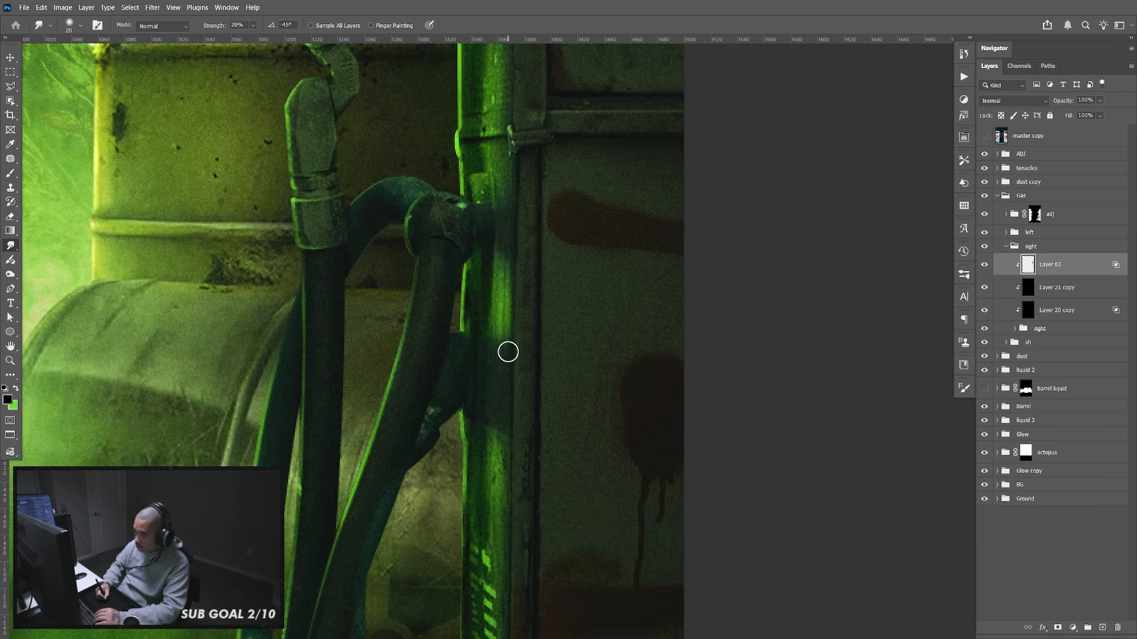
mouse_move(476, 397)
left_mouse_down()
mouse_move(481, 426)
mouse_move(488, 434)
mouse_move(500, 414)
mouse_move(503, 437)
mouse_move(490, 439)
mouse_move(483, 354)
left_mouse_up()
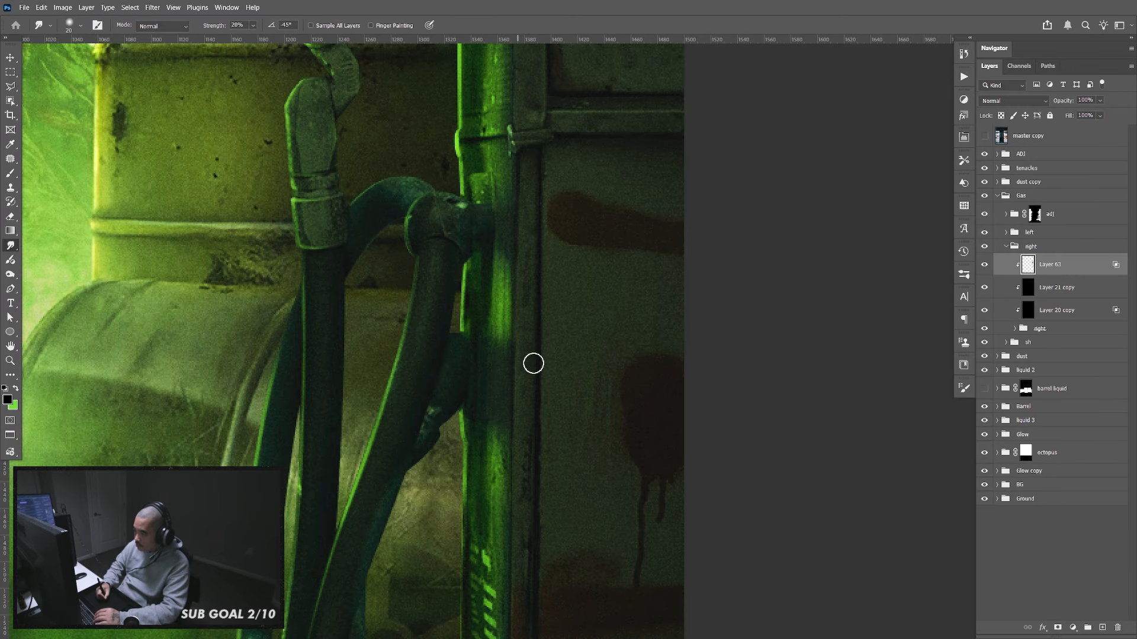
scroll(543, 312, "down", 2)
scroll(543, 312, "down", 5)
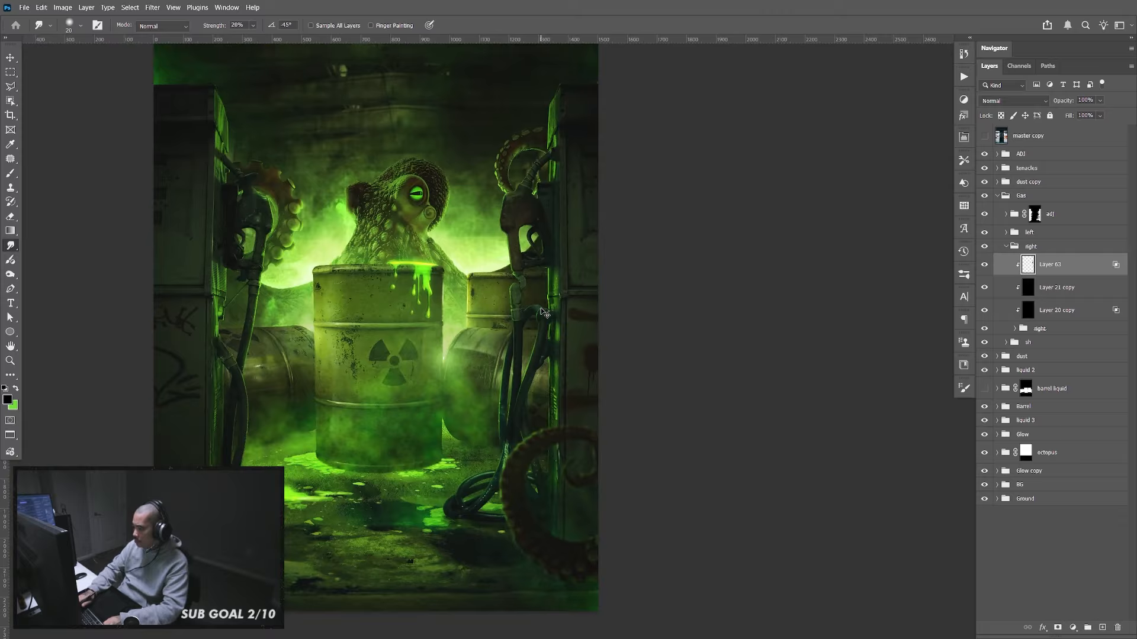
scroll(543, 312, "down", 1)
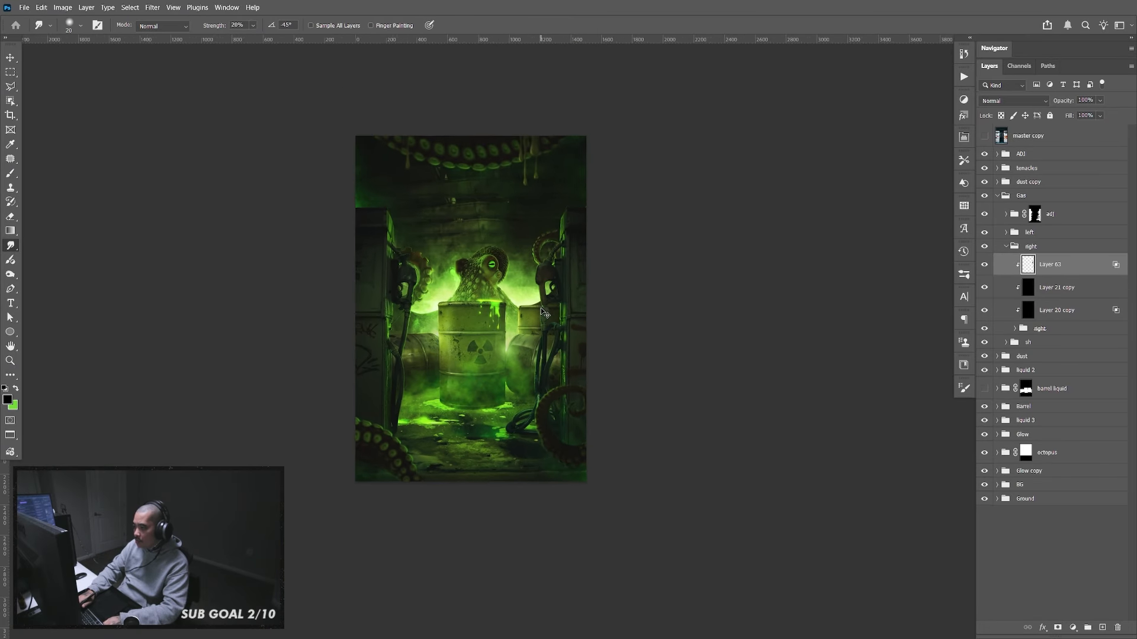
scroll(543, 312, "up", 1)
scroll(543, 312, "up", 7)
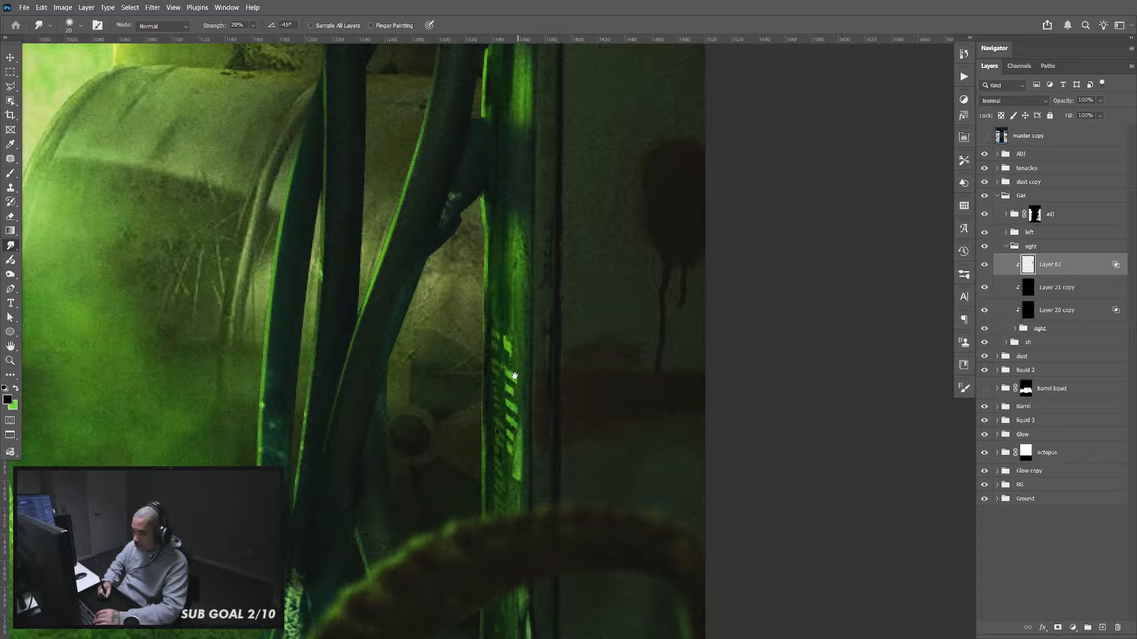
Inspect the right pump's front strip, then compare the poster with the right group's topmost shadow layer hidden and shown
left_click_drag(514, 376, 521, 342)
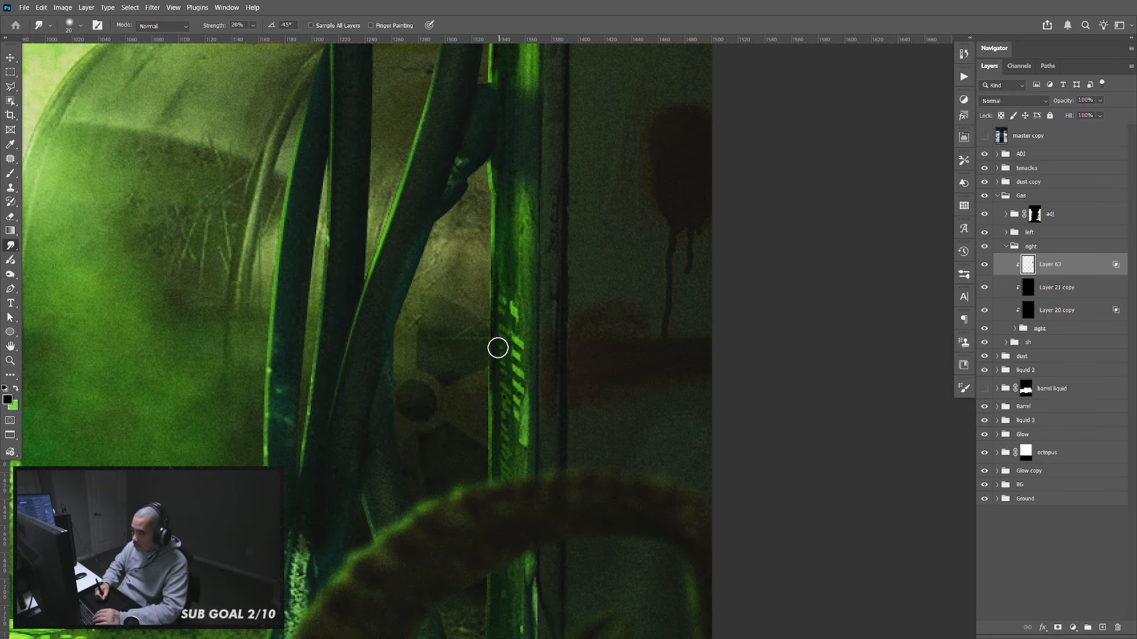
left_click_drag(507, 459, 523, 381)
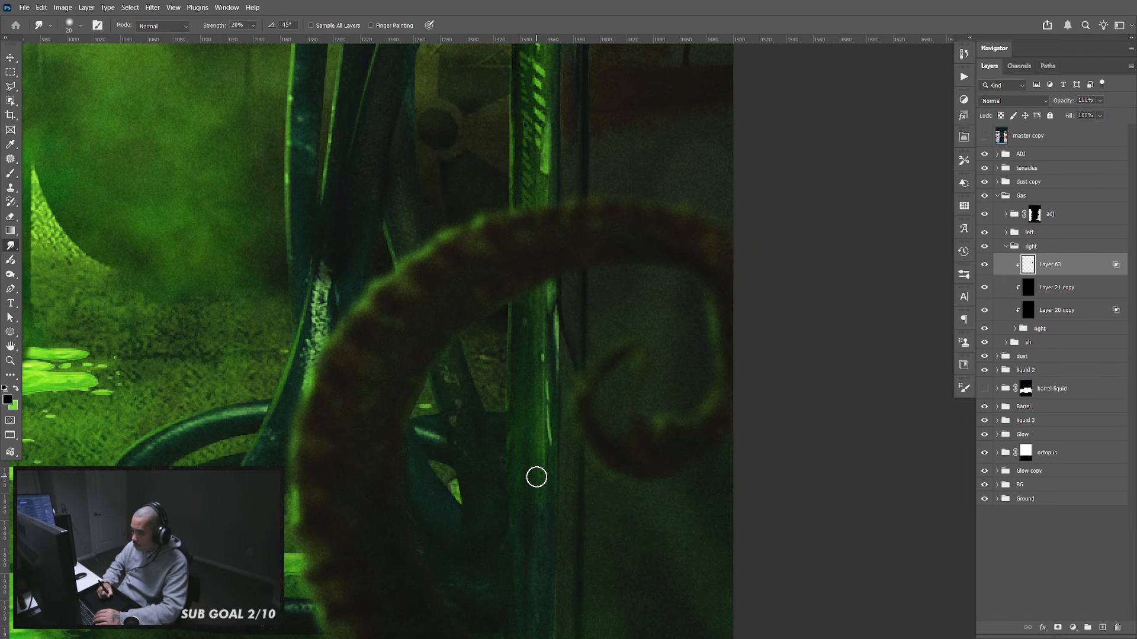
scroll(539, 480, "down", 6)
scroll(538, 481, "down", 4)
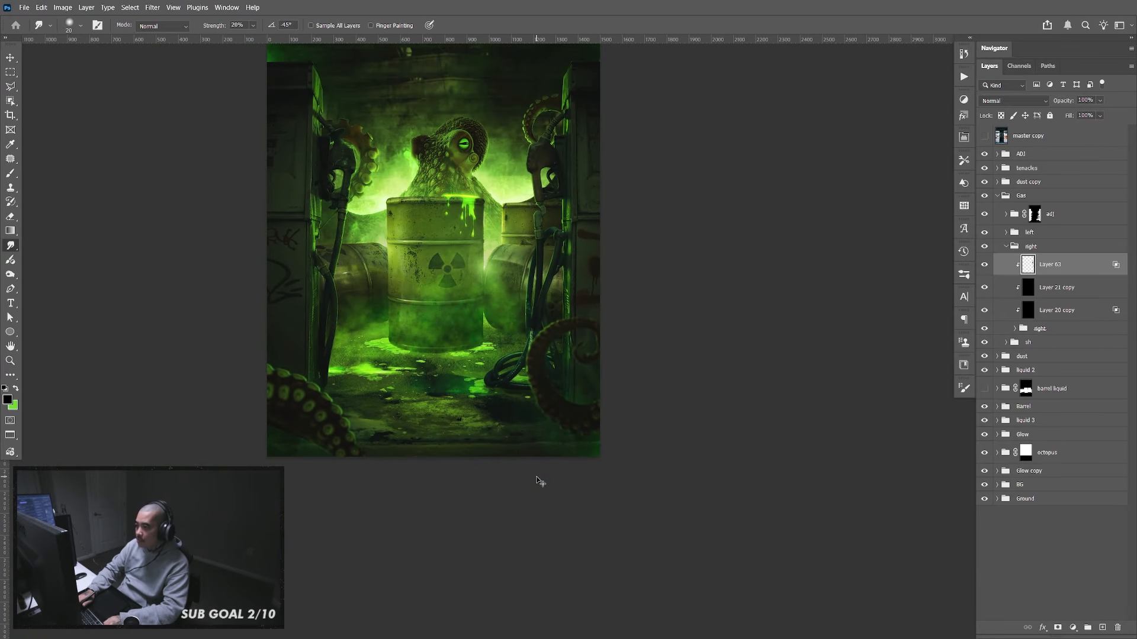
key("ctrl+plus")
key("v")
left_click_drag(444, 224, 467, 371)
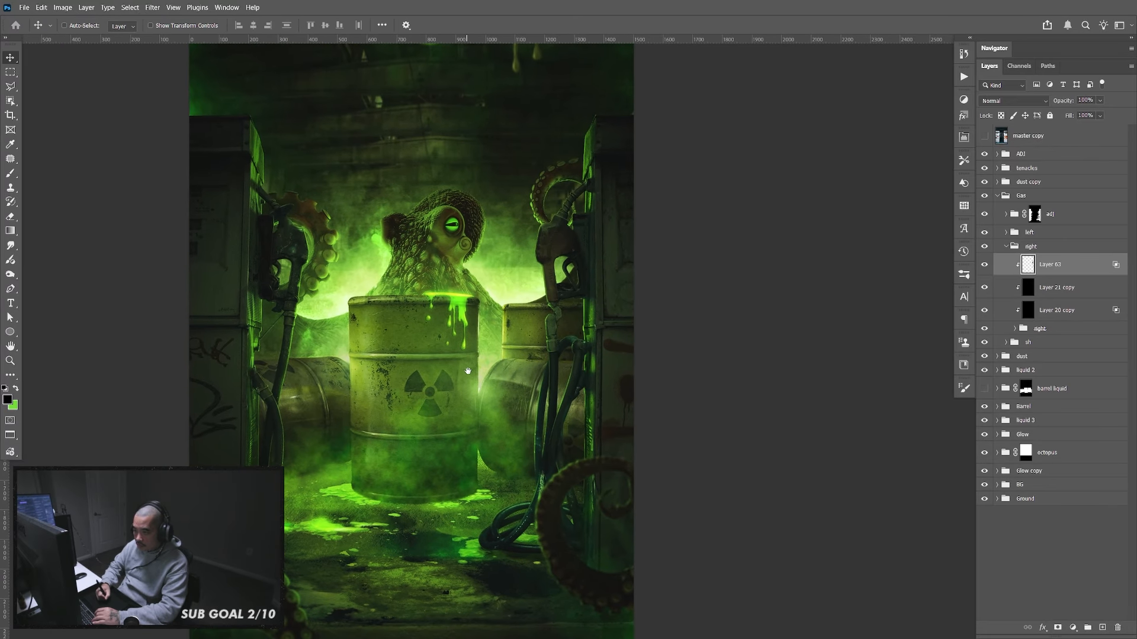
left_click(984, 266)
left_click(985, 266)
left_click(985, 266)
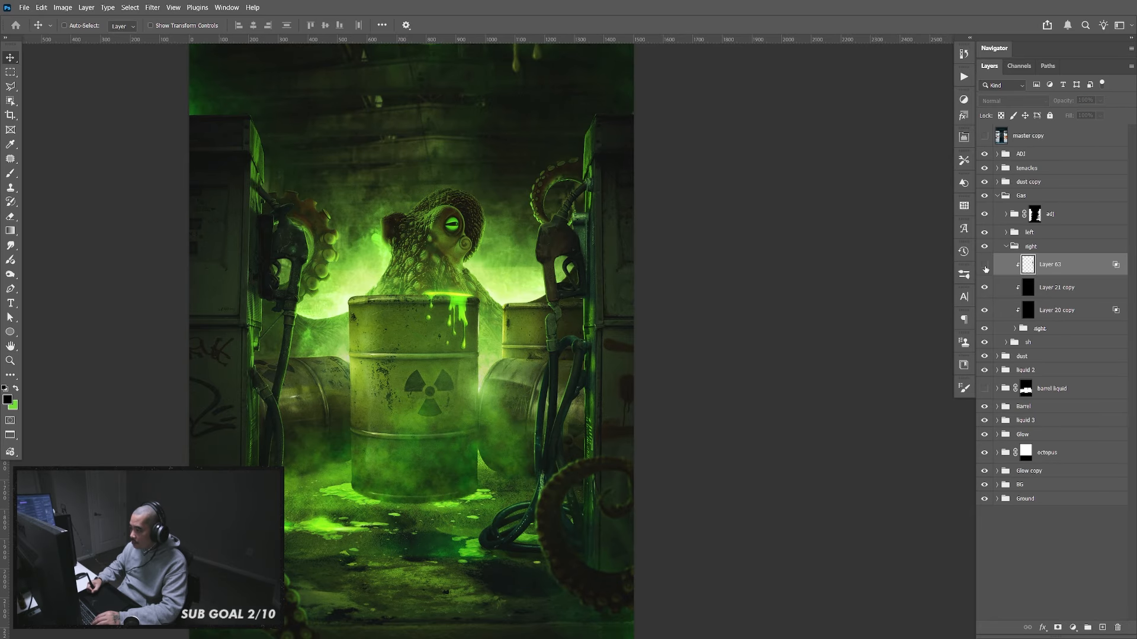
left_click(985, 266)
Examine the whole poster up close and from afar, from the hanging tentacle and octopus down to the pumps, hoses and wet floor
left_click_drag(525, 345, 565, 416)
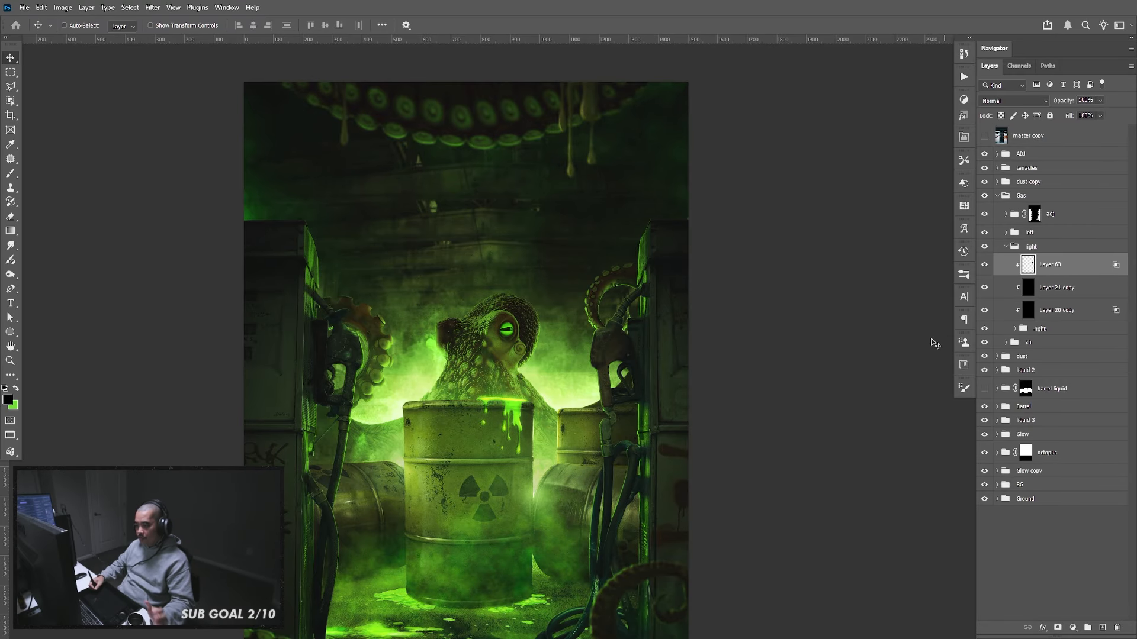
left_click_drag(527, 372, 523, 279)
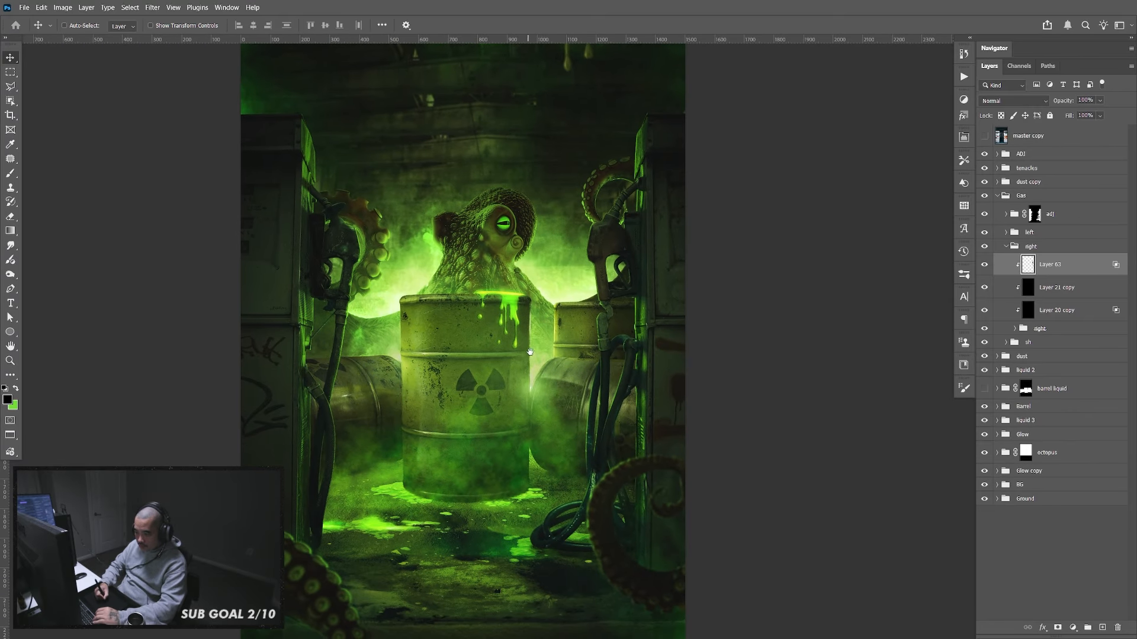
left_click_drag(544, 467, 530, 439)
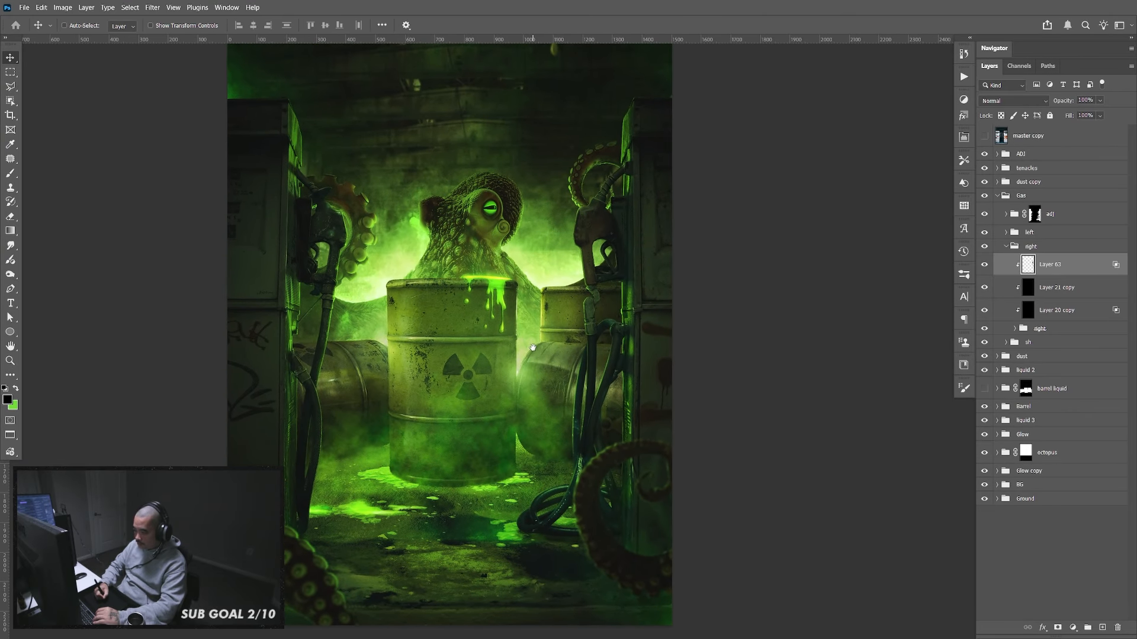
left_click_drag(533, 346, 548, 299)
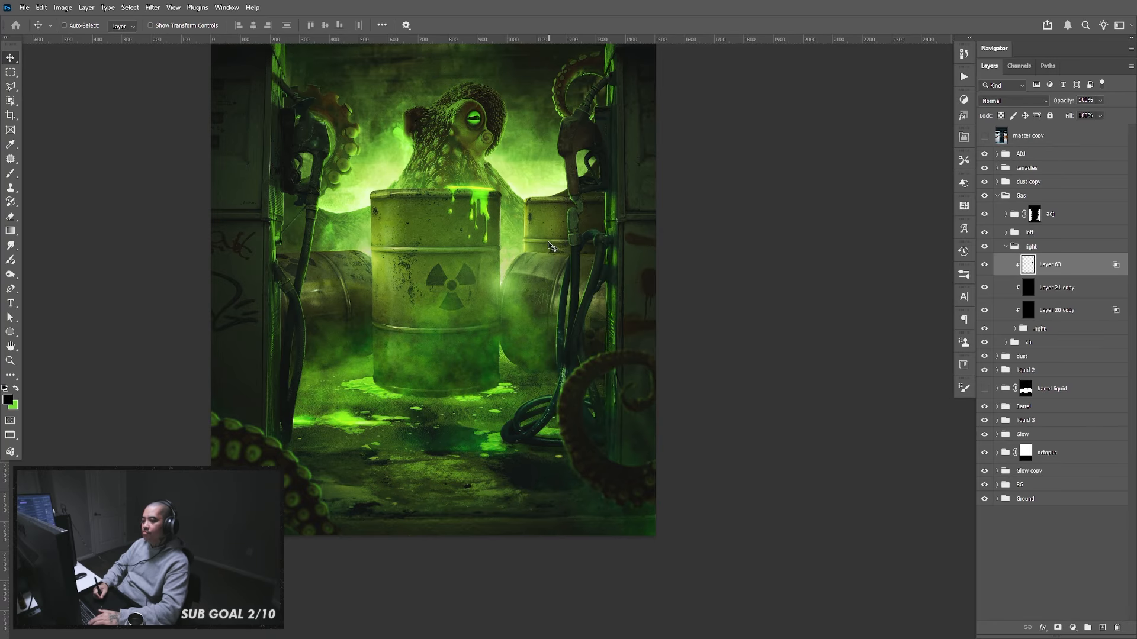
left_click_drag(540, 198, 563, 316)
left_click_drag(550, 223, 571, 312)
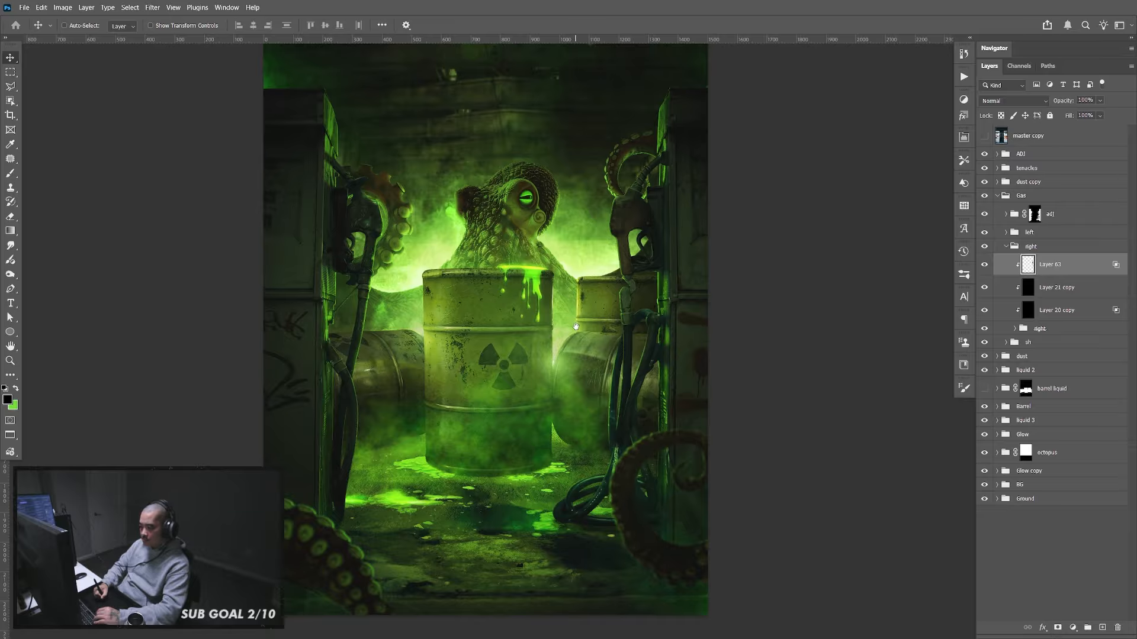
left_click_drag(576, 327, 580, 307)
left_click_drag(601, 231, 575, 230)
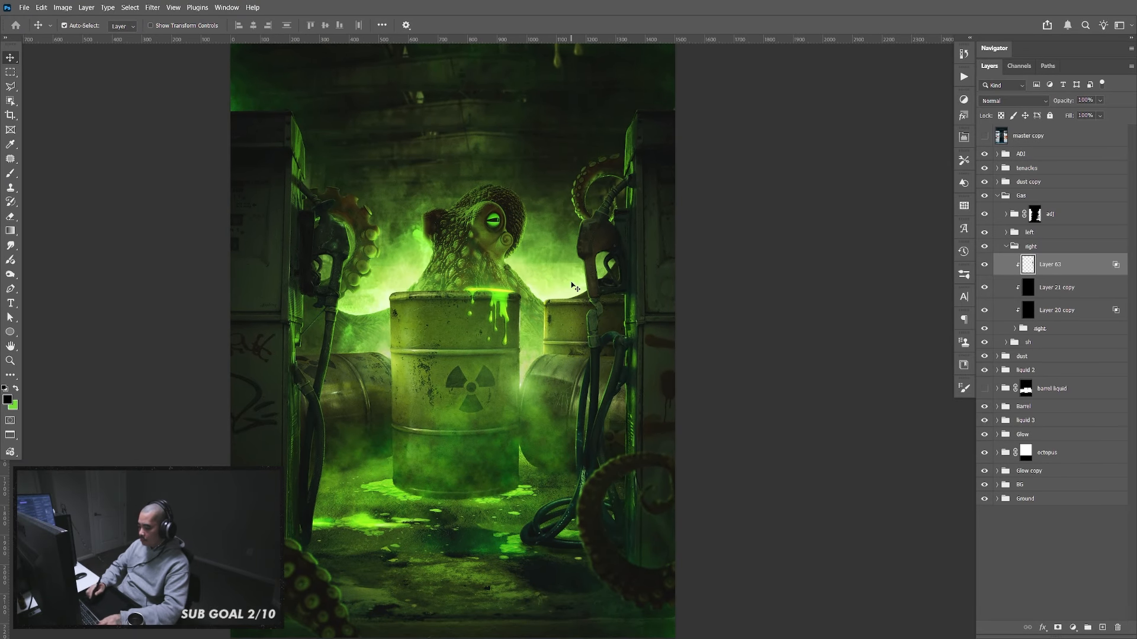
key("ctrl+minus")
key("ctrl+plus")
key("ctrl+plus")
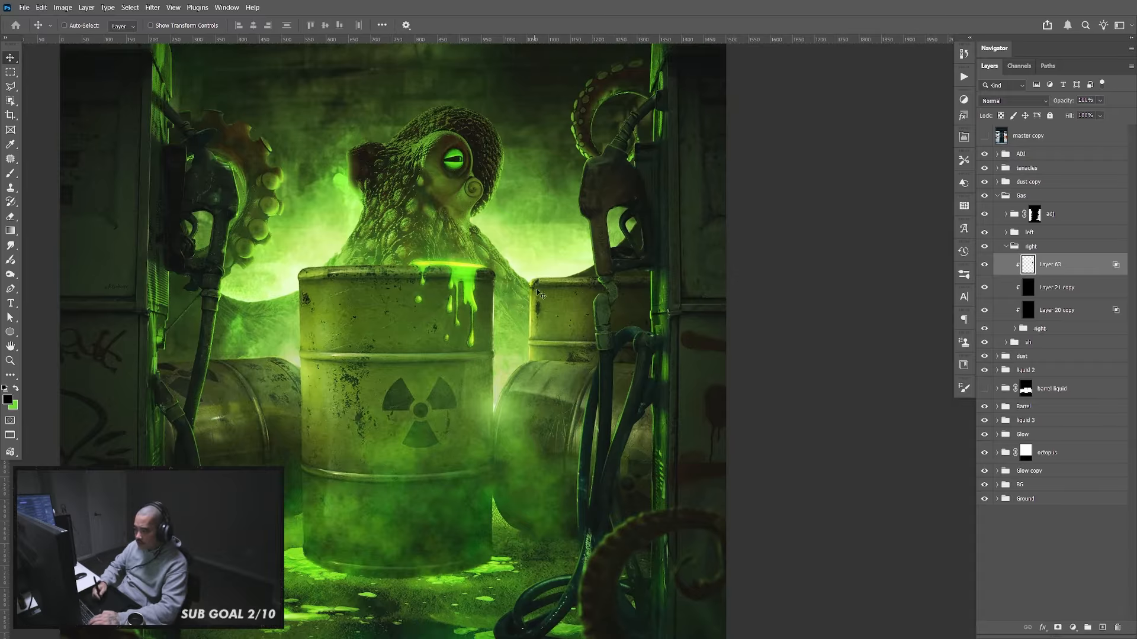
left_click_drag(478, 231, 531, 527)
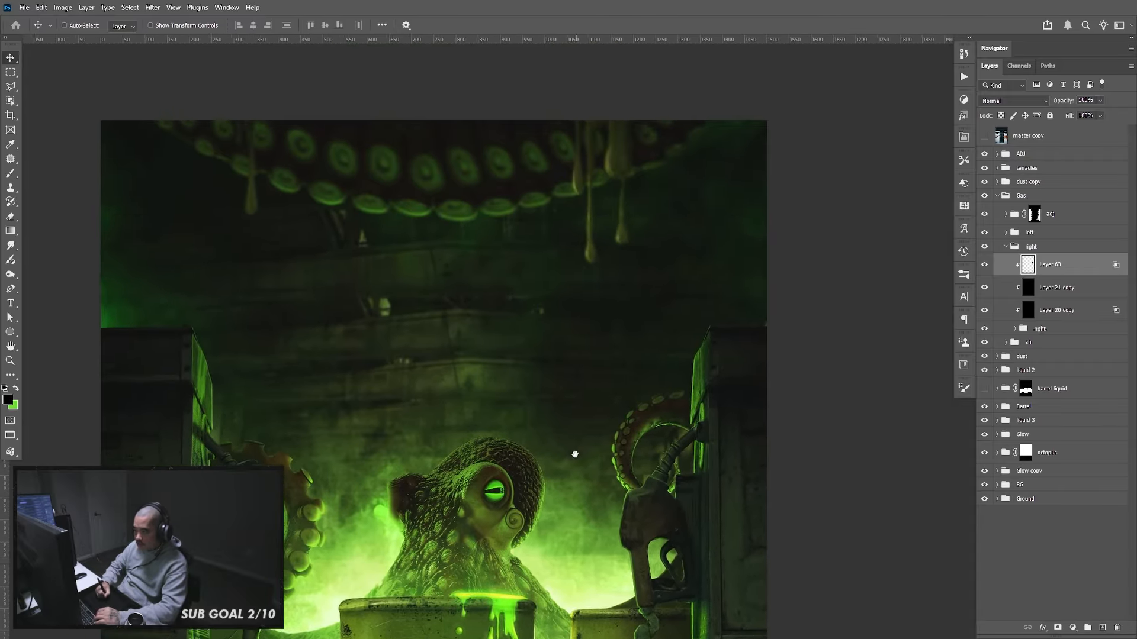
left_click_drag(576, 449, 567, 201)
left_click_drag(559, 374, 576, 324)
left_click_drag(566, 375, 593, 377)
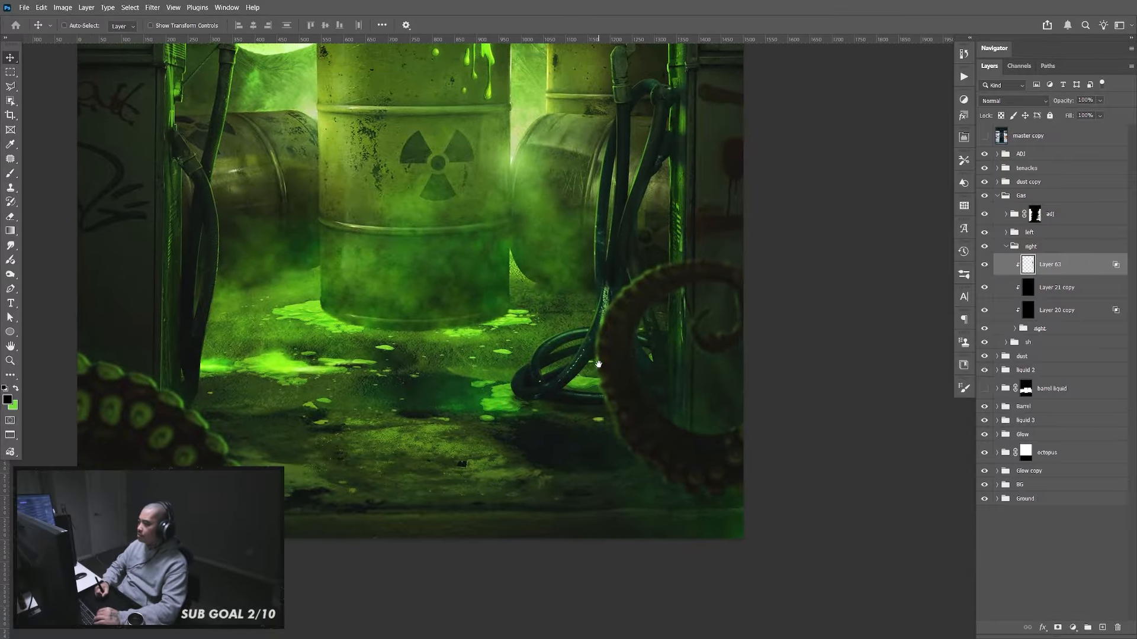
Compare the finished poster with the original gas pump photo by showing the master copy layer and hiding it again
key("ctrl+minus")
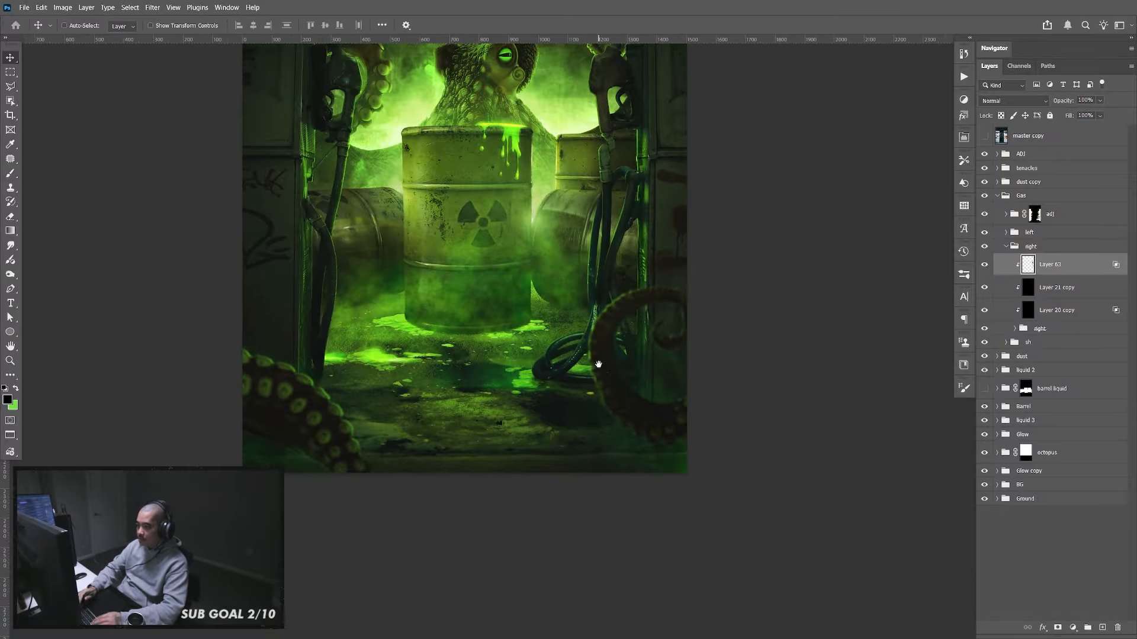
left_click_drag(569, 217, 646, 249)
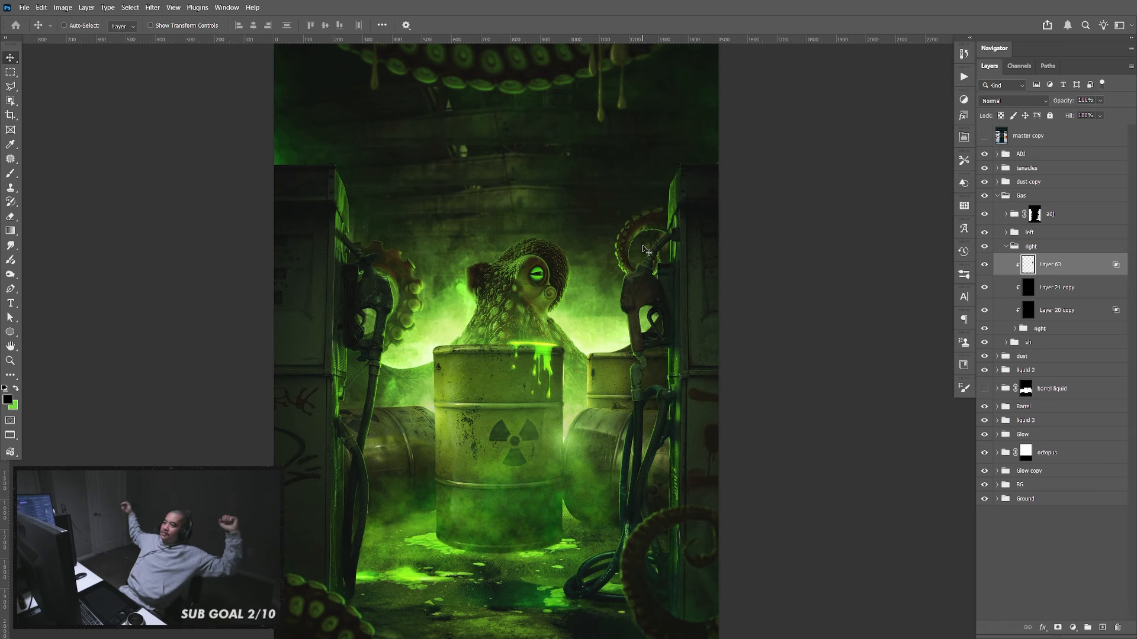
left_click(984, 136)
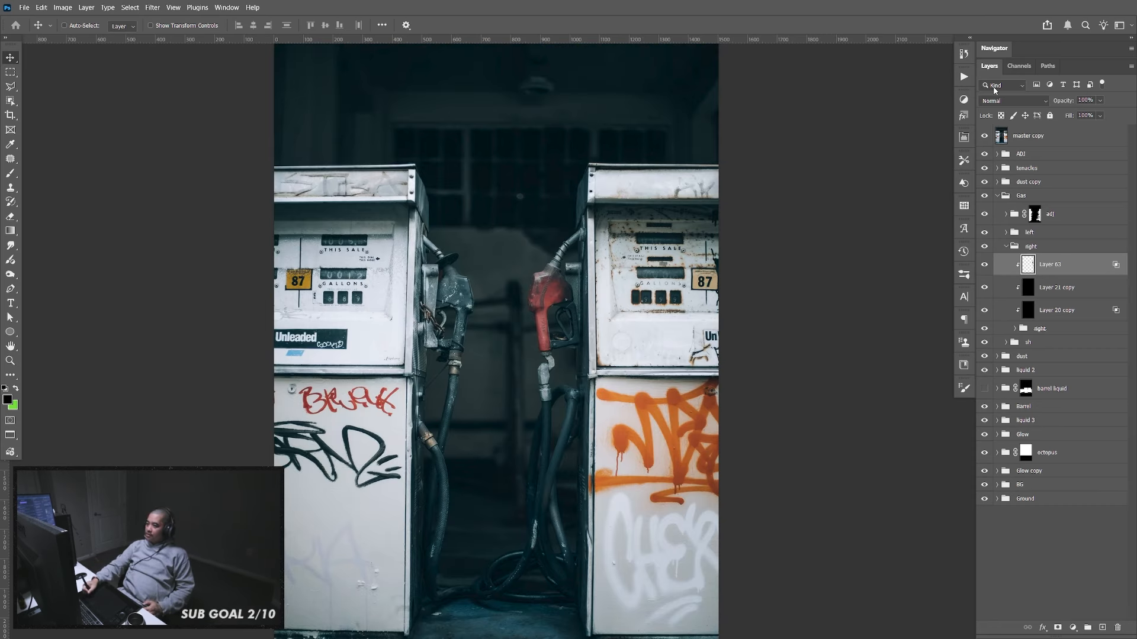
left_click(984, 137)
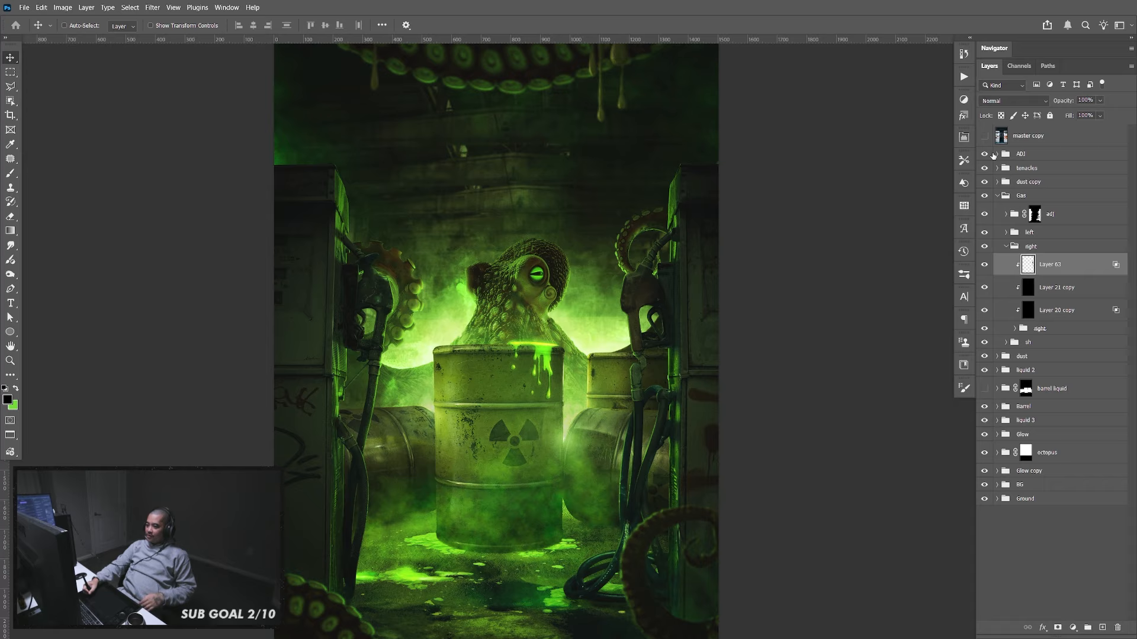